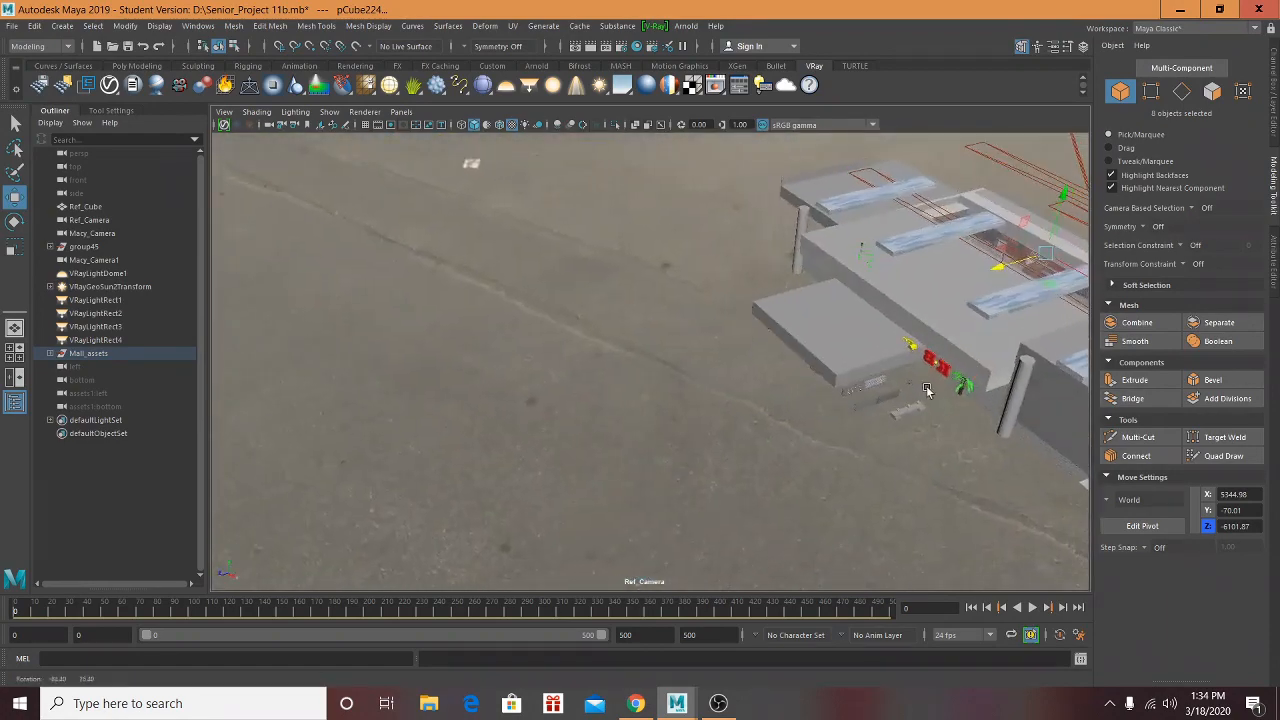
Step: Examine the mall model from its roof down to the lizard, wooden panels and planters on the concourse floor
alt+middle_drag(917, 369, 723, 420)
scroll(733, 415, up, 4)
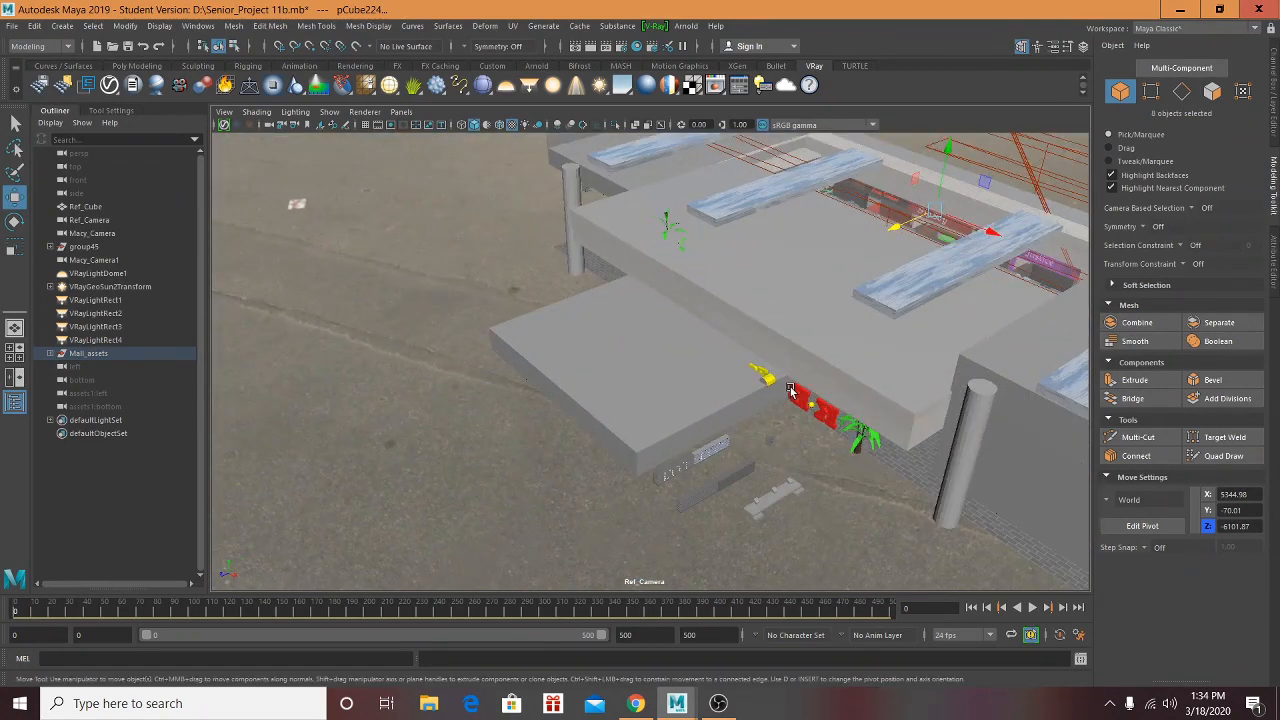
scroll(790, 390, up, 3)
mouse_move(791, 357)
alt+mouse_down()
mouse_move(728, 249)
mouse_move(626, 206)
mouse_move(669, 328)
mouse_move(826, 309)
mouse_move(863, 314)
mouse_move(817, 314)
mouse_move(872, 332)
mouse_move(545, 337)
mouse_move(608, 323)
mouse_move(658, 334)
mouse_move(672, 301)
mouse_move(663, 380)
mouse_move(674, 394)
mouse_move(743, 334)
mouse_move(747, 421)
mouse_move(689, 382)
mouse_move(594, 377)
mouse_move(672, 390)
mouse_move(808, 343)
mouse_move(889, 340)
mouse_move(544, 347)
mouse_move(583, 280)
mouse_move(597, 315)
mouse_move(758, 317)
alt+mouse_up()
scroll(580, 289, up, 3)
scroll(578, 320, down, 5)
click(567, 332)
scroll(759, 317, up, 5)
alt+middle_drag(783, 337, 755, 358)
alt+drag(755, 358, 779, 367)
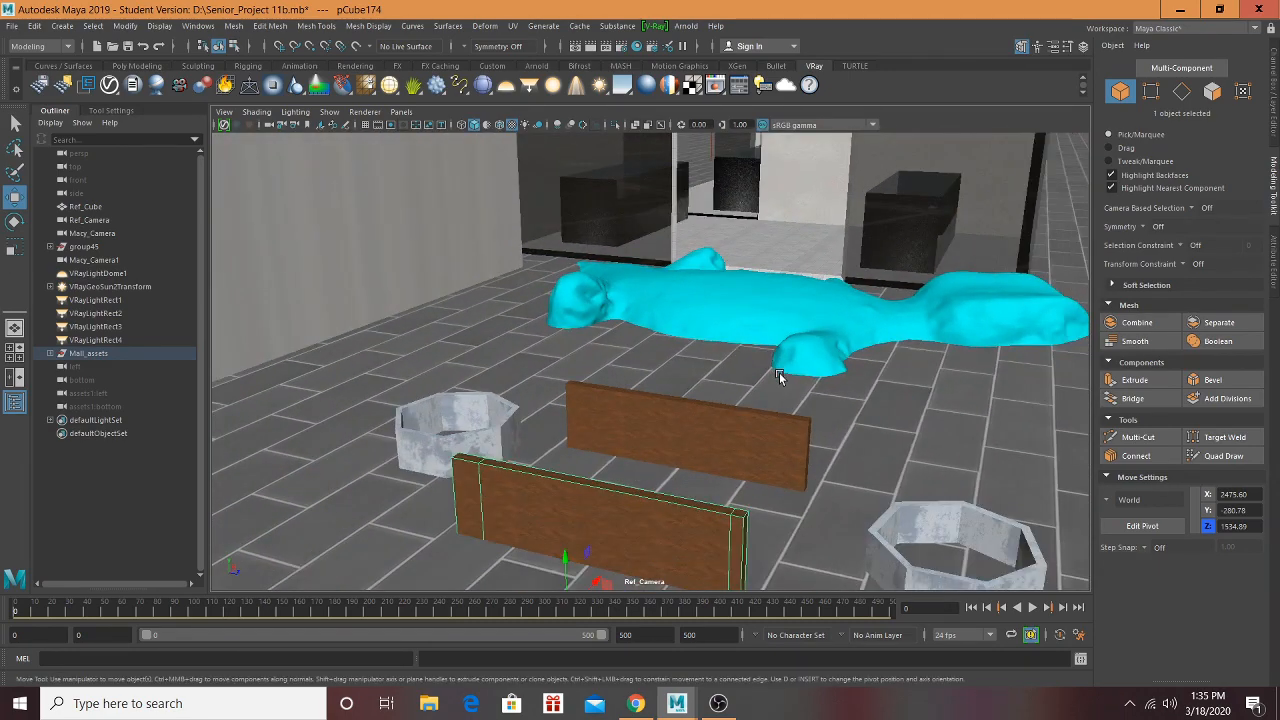
Step: Move the black display box inside the glass storefront along X to about 6697.62
alt+drag(863, 249, 725, 287)
scroll(668, 284, up, 3)
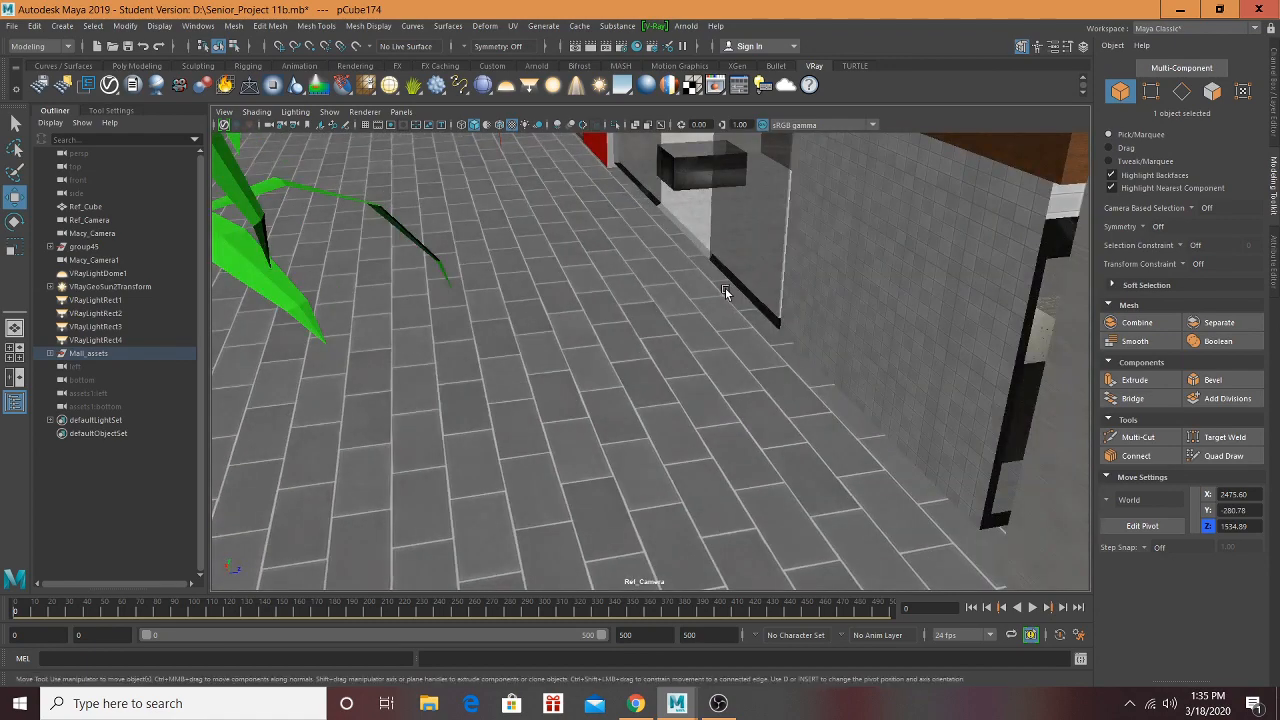
scroll(724, 289, up, 3)
alt+middle_drag(720, 295, 707, 462)
alt+drag(707, 462, 788, 411)
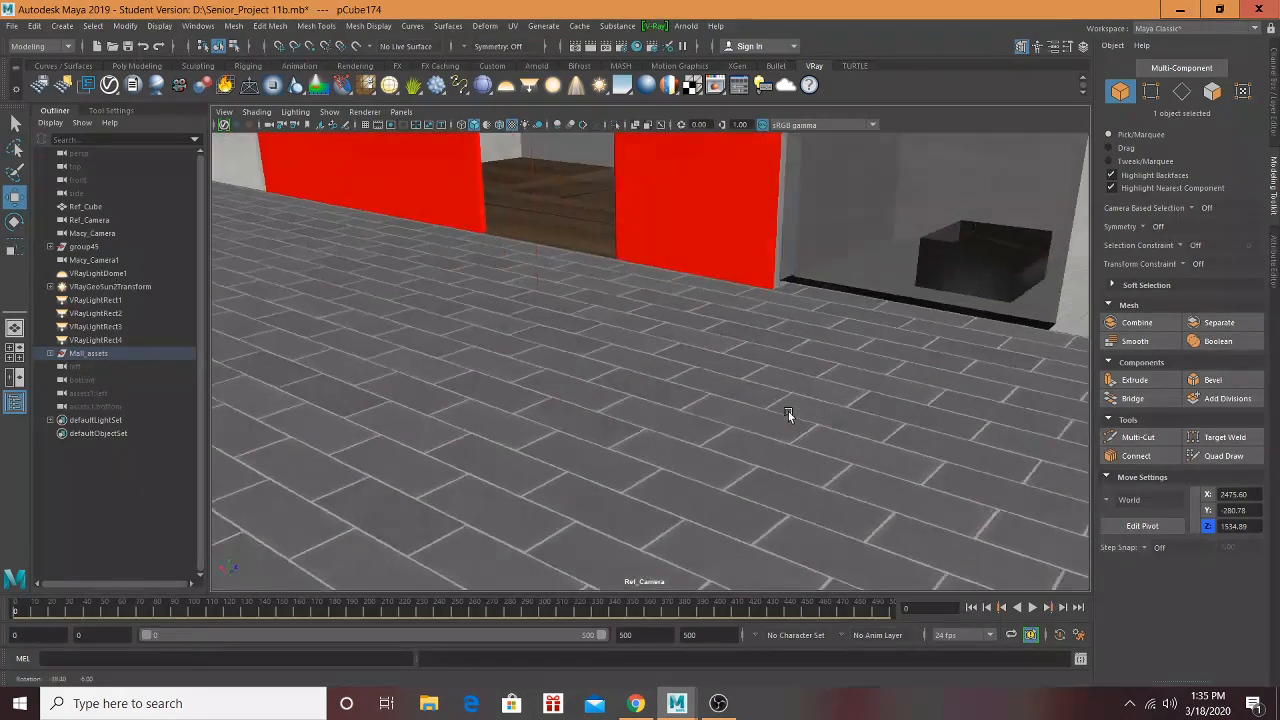
alt+middle_drag(788, 411, 573, 430)
click(753, 301)
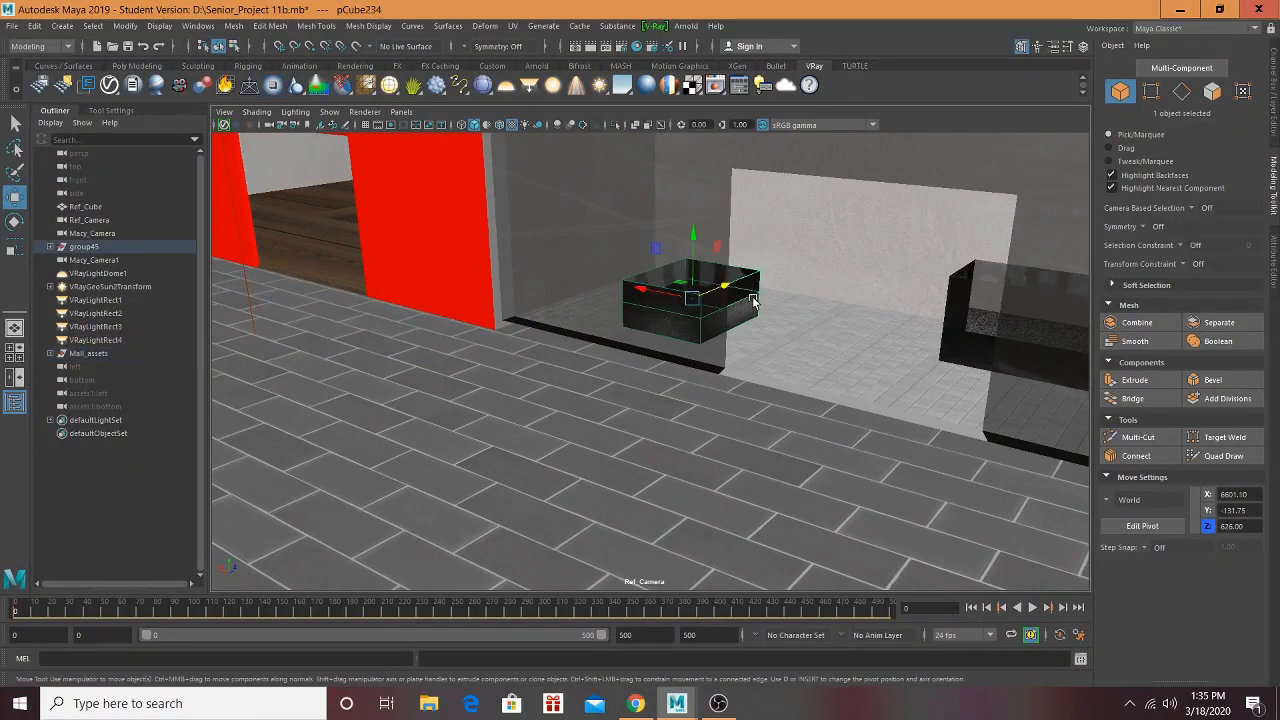
drag(655, 290, 625, 287)
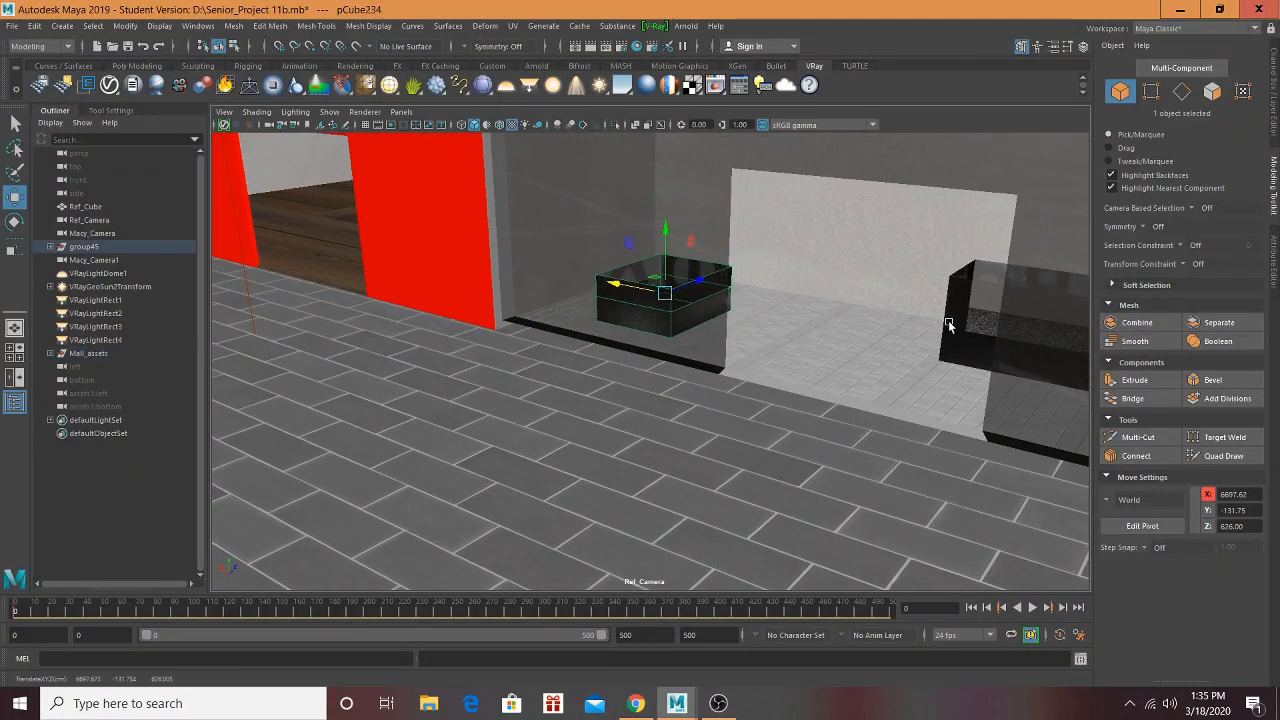
Step: Move the lizard along the concourse past the potted yucca, to about Y 190.30 and Z -2639.55, and shift it in X
alt+drag(948, 320, 647, 360)
click(1048, 372)
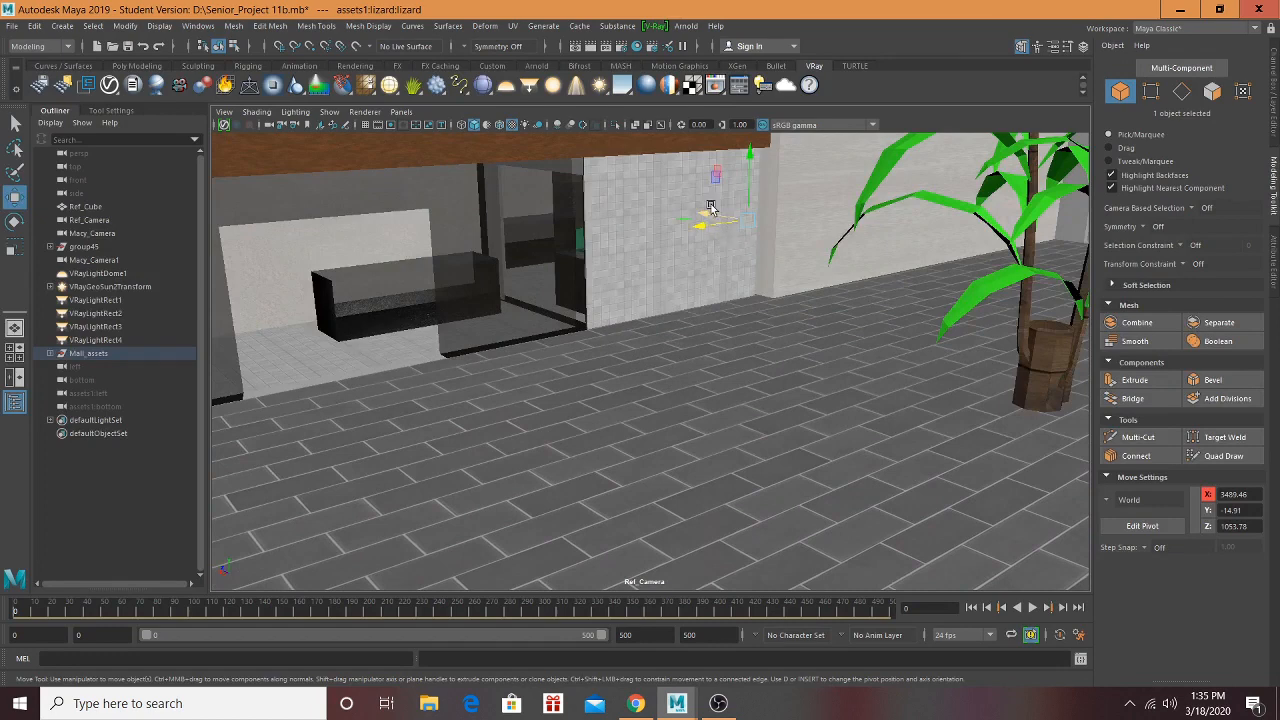
drag(704, 224, 1200, 374)
alt+drag(869, 384, 553, 319)
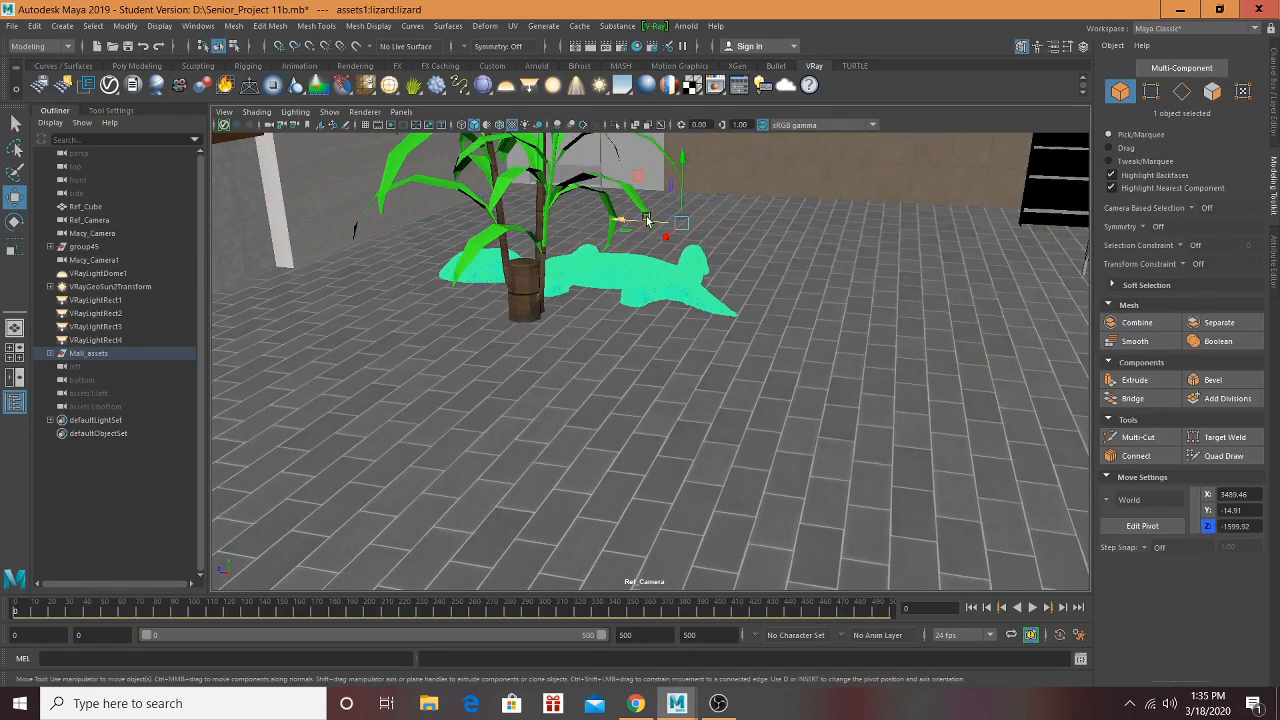
drag(647, 220, 882, 226)
alt+drag(855, 326, 729, 296)
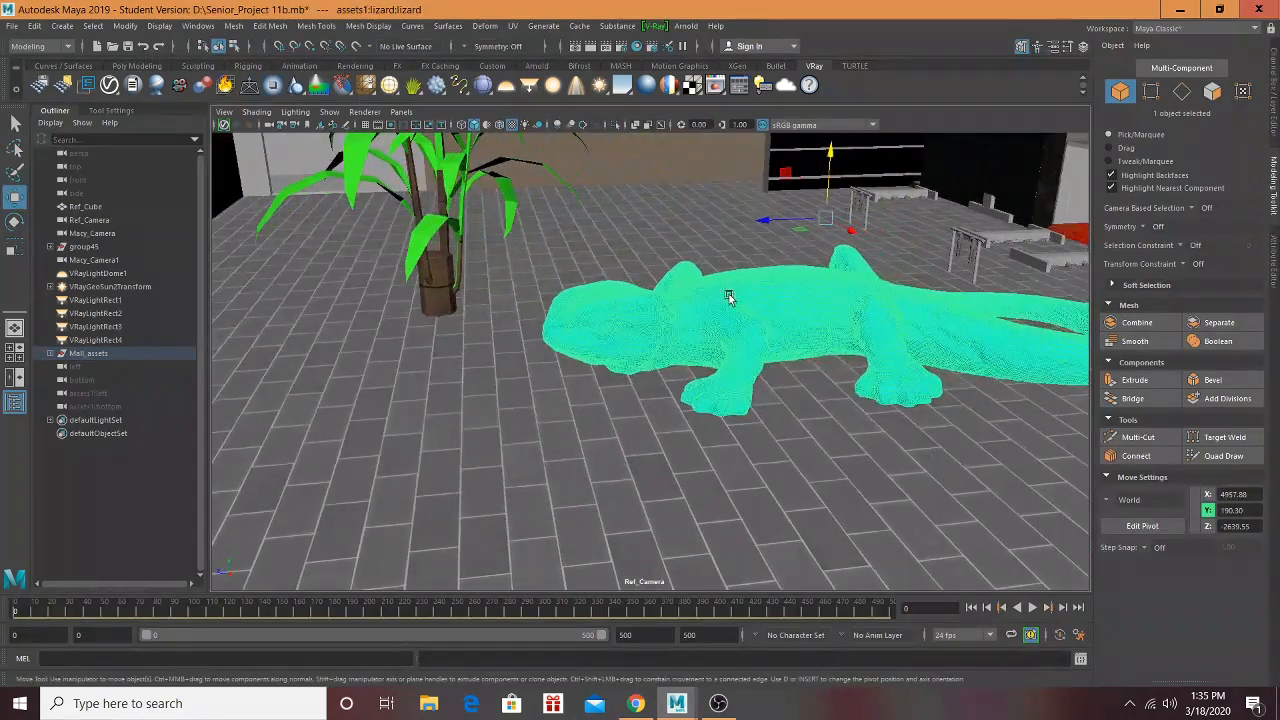
drag(850, 232, 659, 222)
Step: Move the potted yucca behind the lizard along Z to about -91.68
click(429, 238)
alt+drag(532, 283, 497, 276)
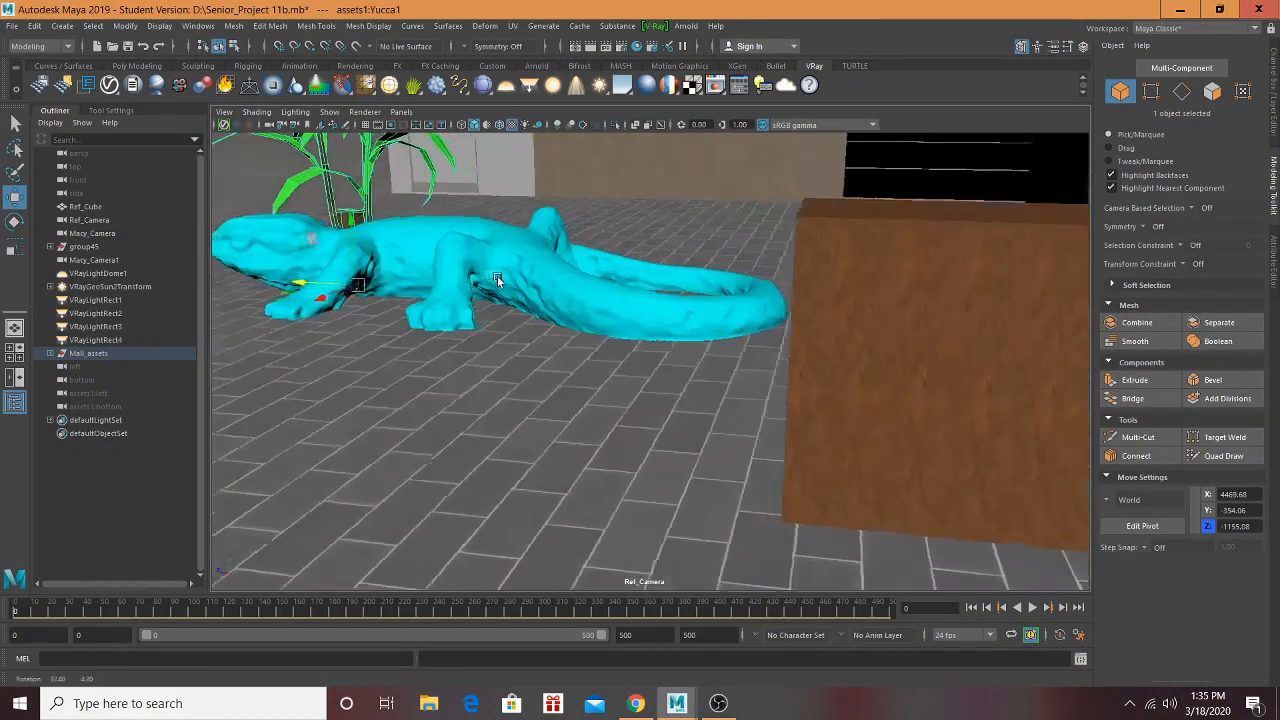
alt+middle_drag(497, 276, 678, 305)
alt+drag(678, 305, 752, 284)
drag(690, 345, 498, 335)
Step: Move the TARGET lettering and its bullseye together up the wall and along X, to about X 1372.87 and Y 643.92
alt+middle_drag(810, 297, 470, 369)
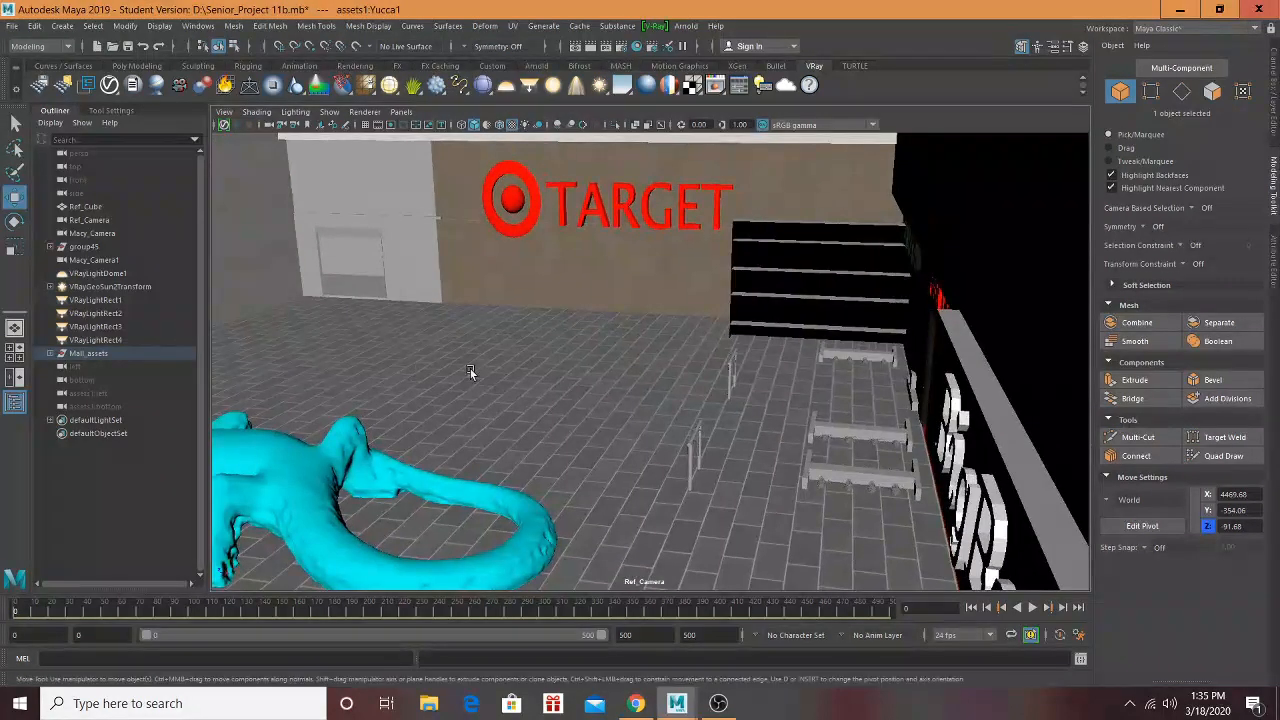
alt+right_drag(470, 369, 630, 366)
alt+drag(890, 333, 1028, 336)
alt+right_drag(1028, 336, 677, 346)
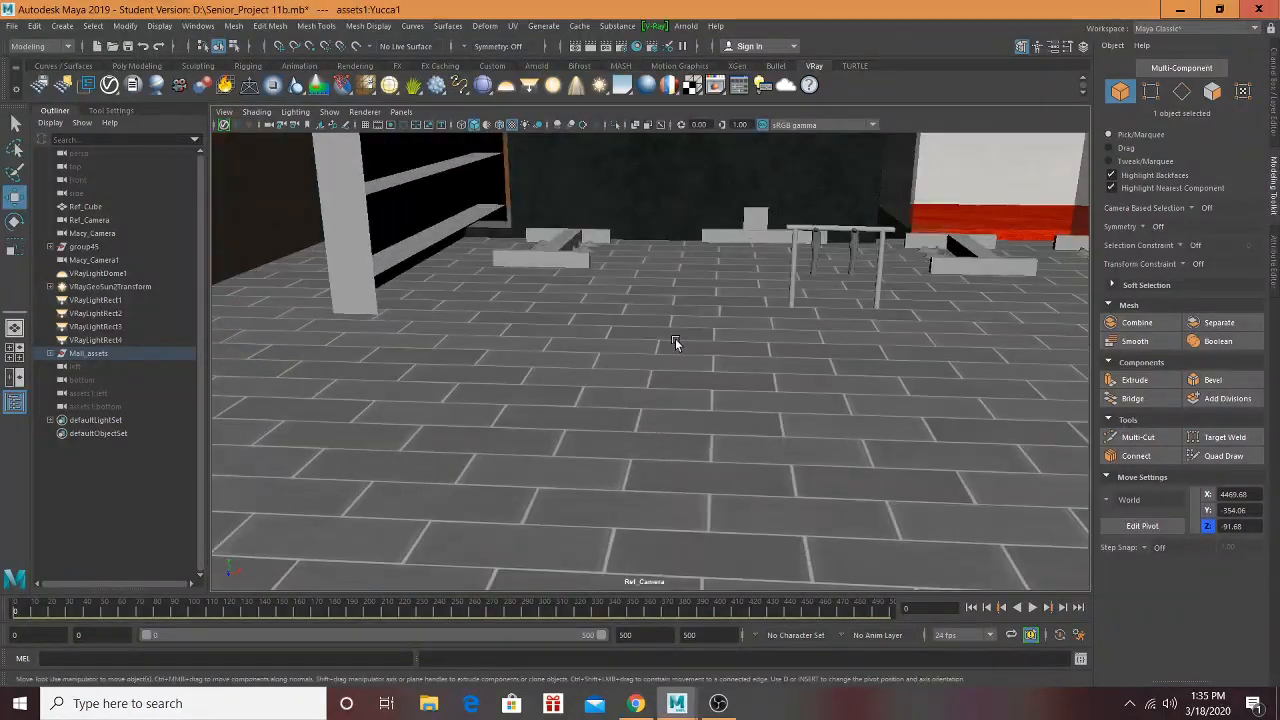
alt+middle_drag(677, 346, 978, 531)
click(569, 286)
alt+drag(545, 292, 464, 298)
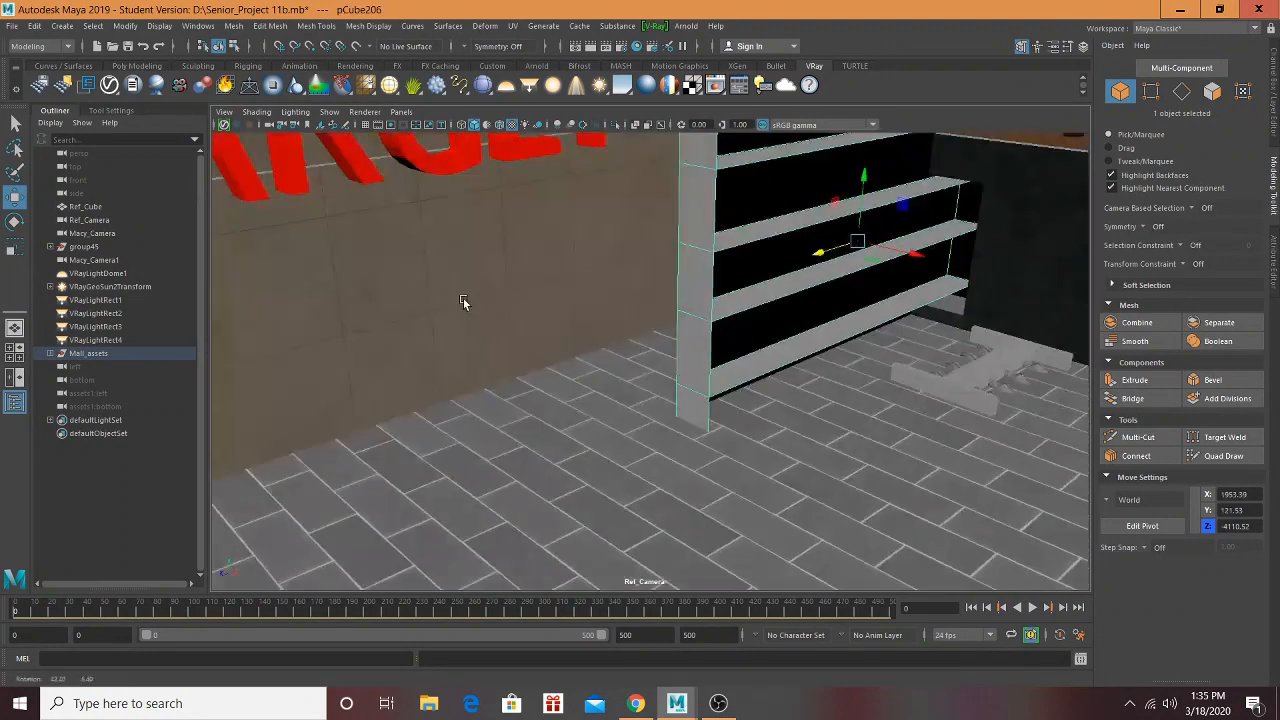
scroll(466, 298, down, 5)
click(468, 270)
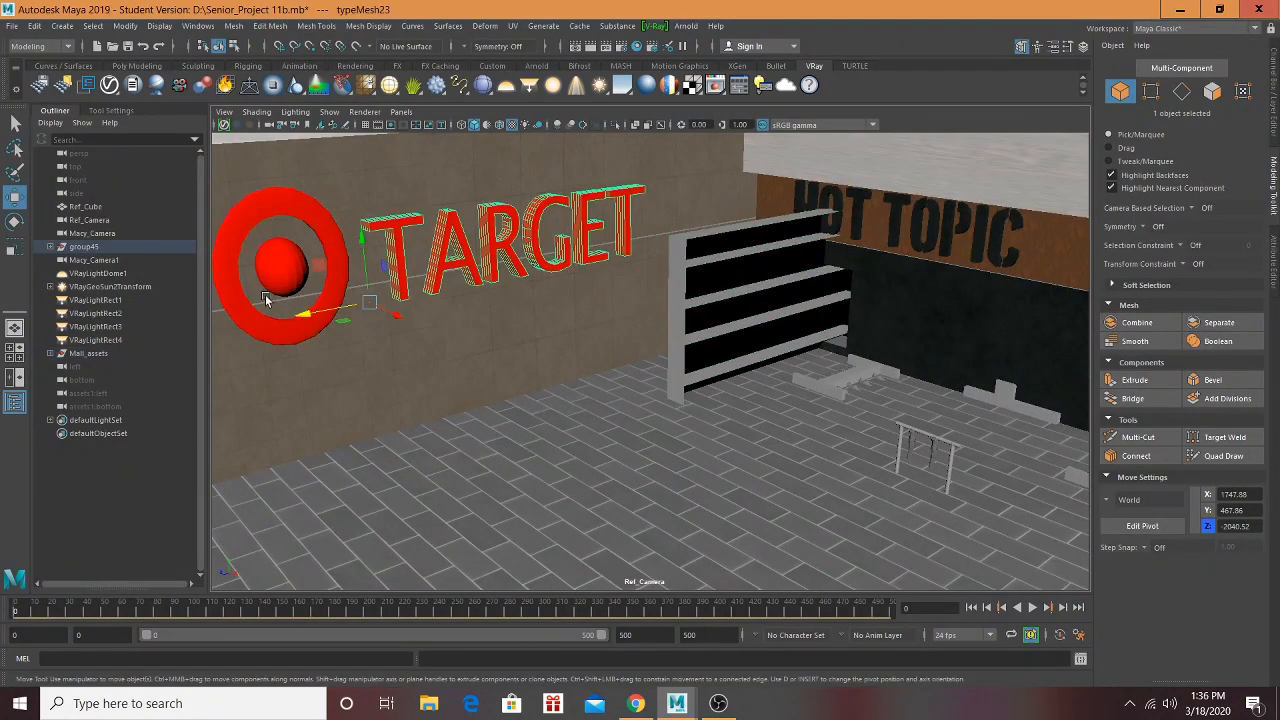
drag(288, 260, 296, 218)
drag(307, 283, 266, 264)
Step: Hide the tall shelf unit standing in front of the HOT TOPIC storefront
scroll(836, 366, up, 4)
alt+middle_drag(820, 370, 734, 389)
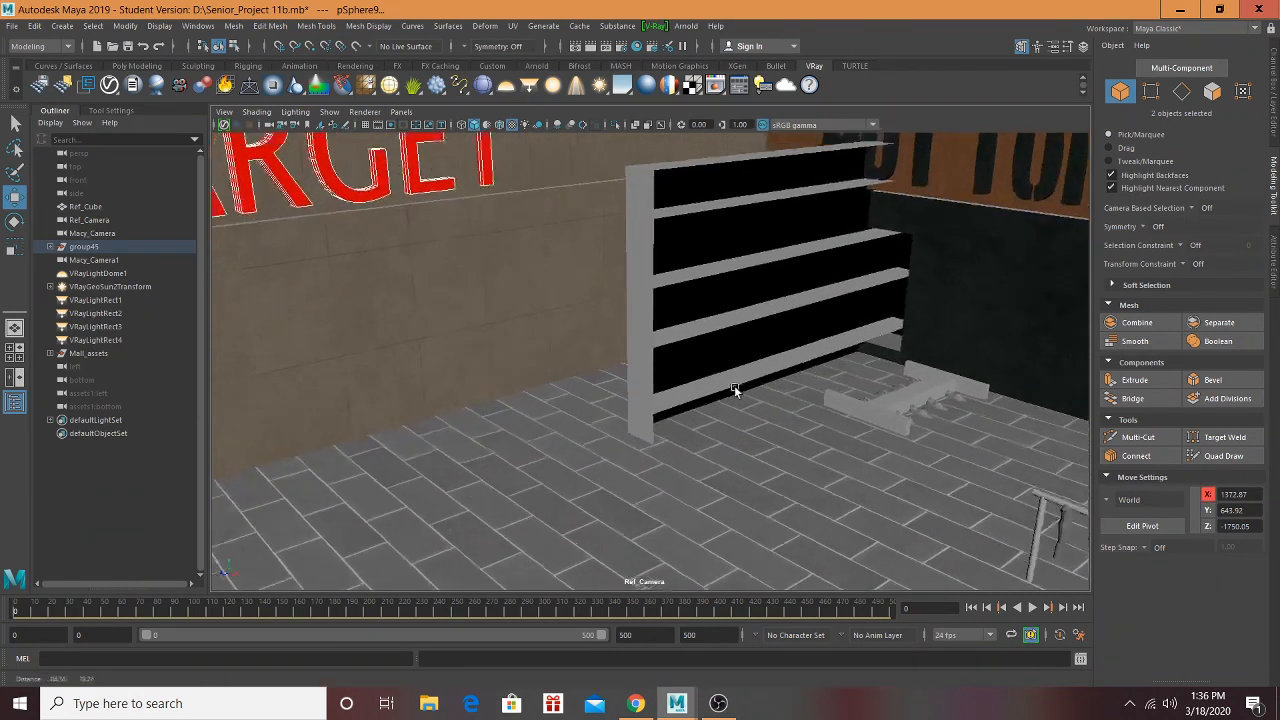
alt+drag(734, 388, 691, 337)
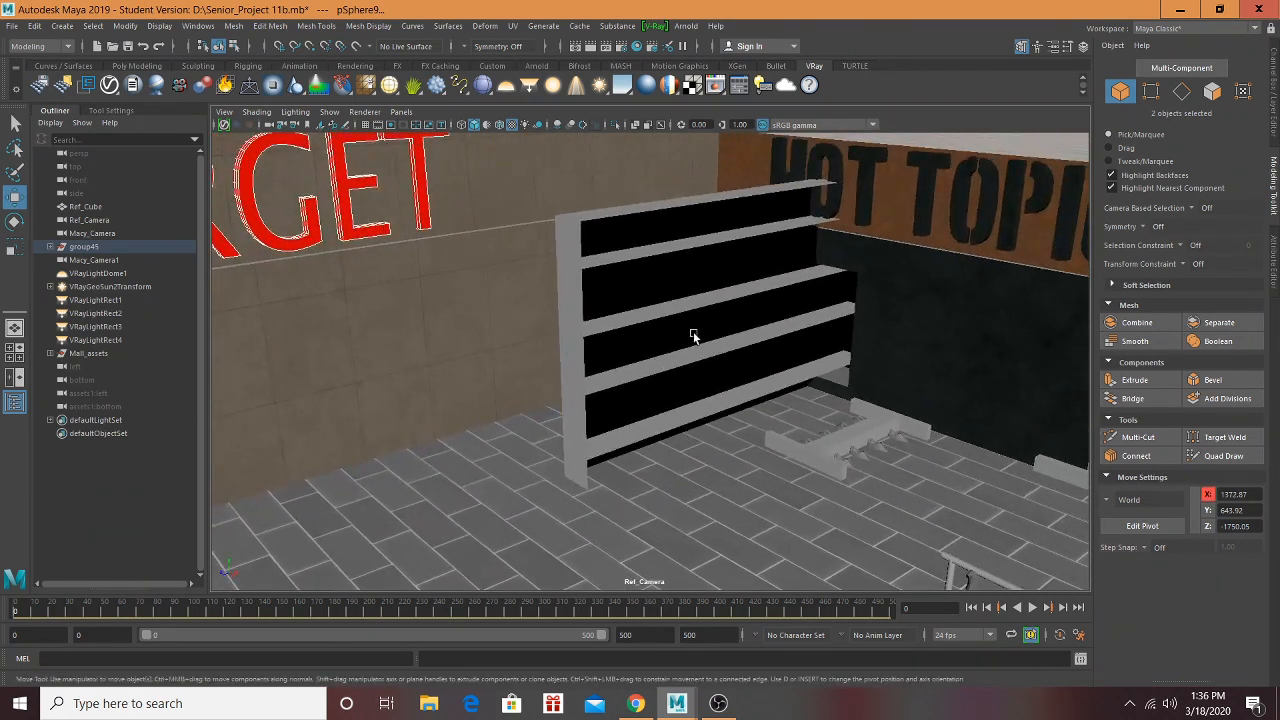
click(690, 297)
alt+drag(771, 361, 674, 365)
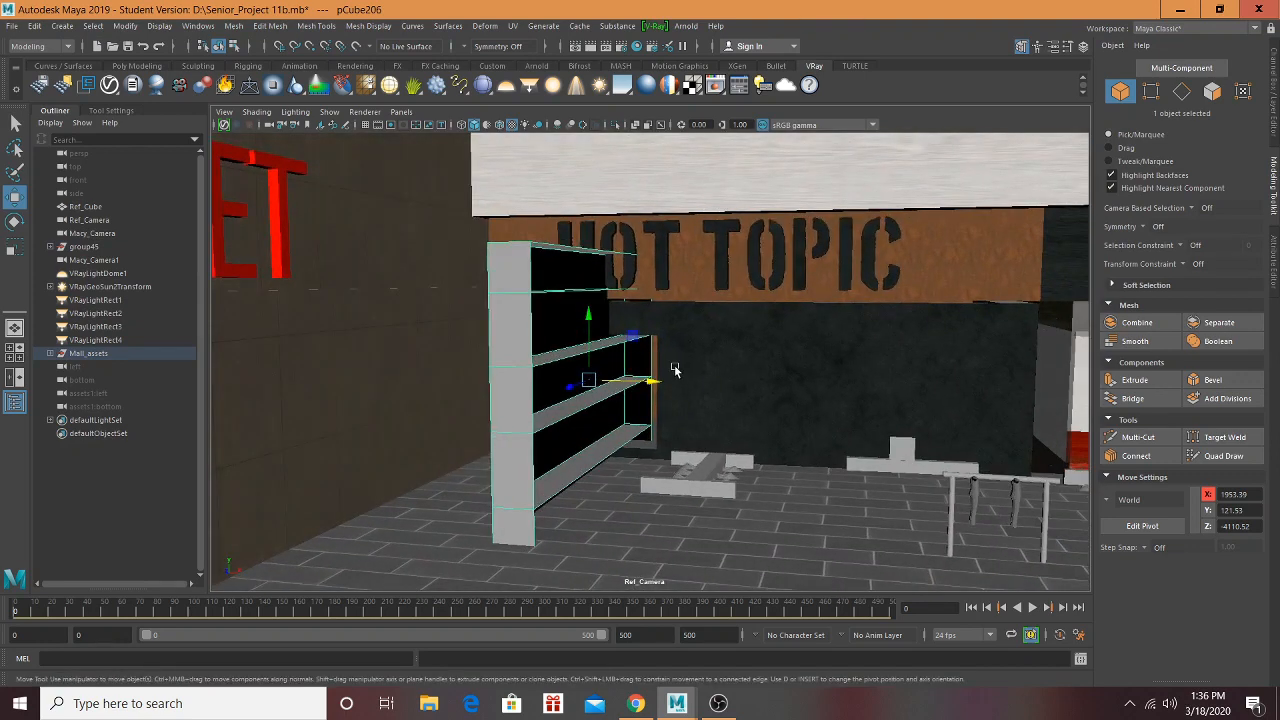
key(h)
Step: Select the sneaker rack in front of HOT TOPIC together with the sneakers on both of its sides
alt+drag(746, 483, 755, 498)
scroll(774, 454, up, 3)
alt+middle_drag(774, 454, 727, 487)
scroll(690, 474, up, 2)
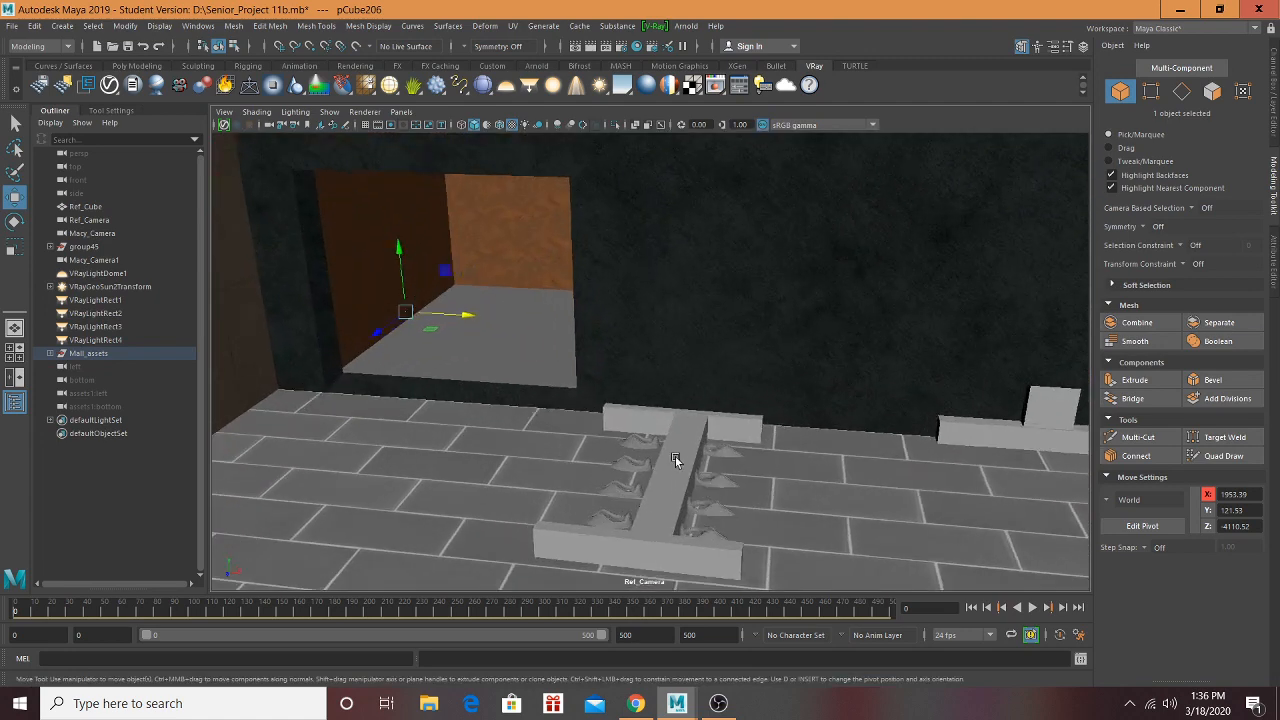
shift+click(650, 453)
click(633, 441)
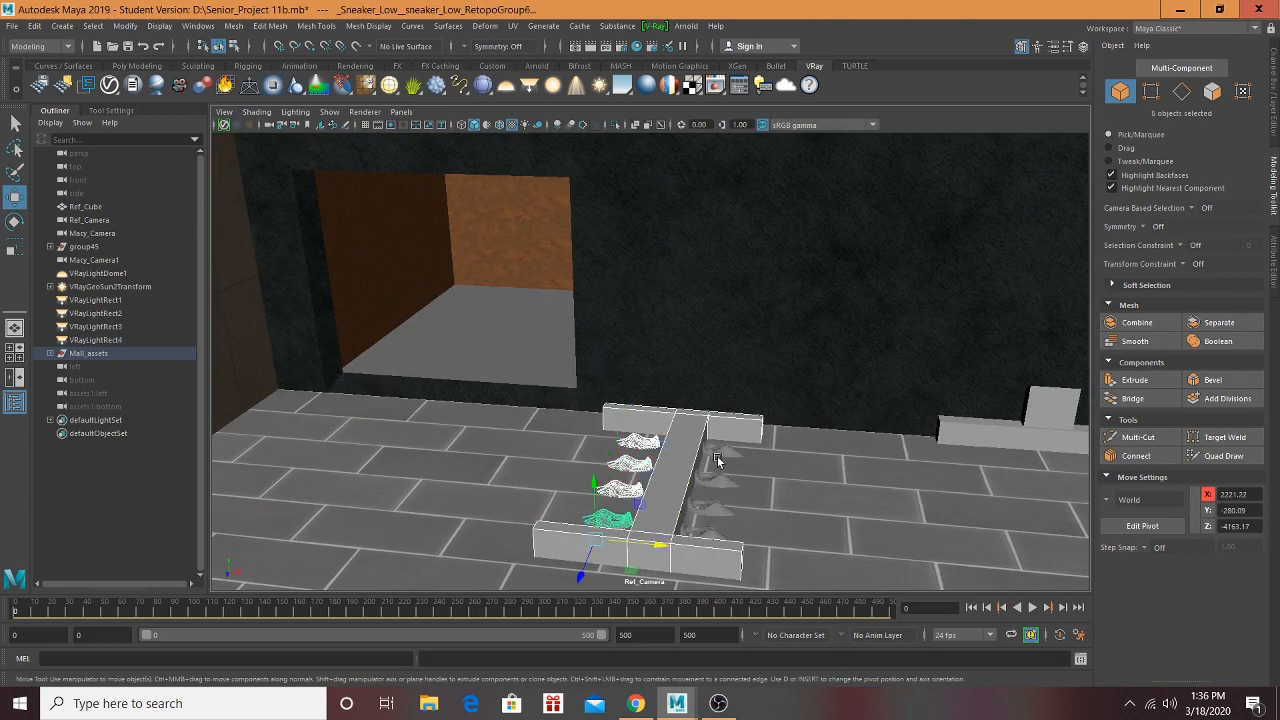
key(Up)
shift+click(708, 510)
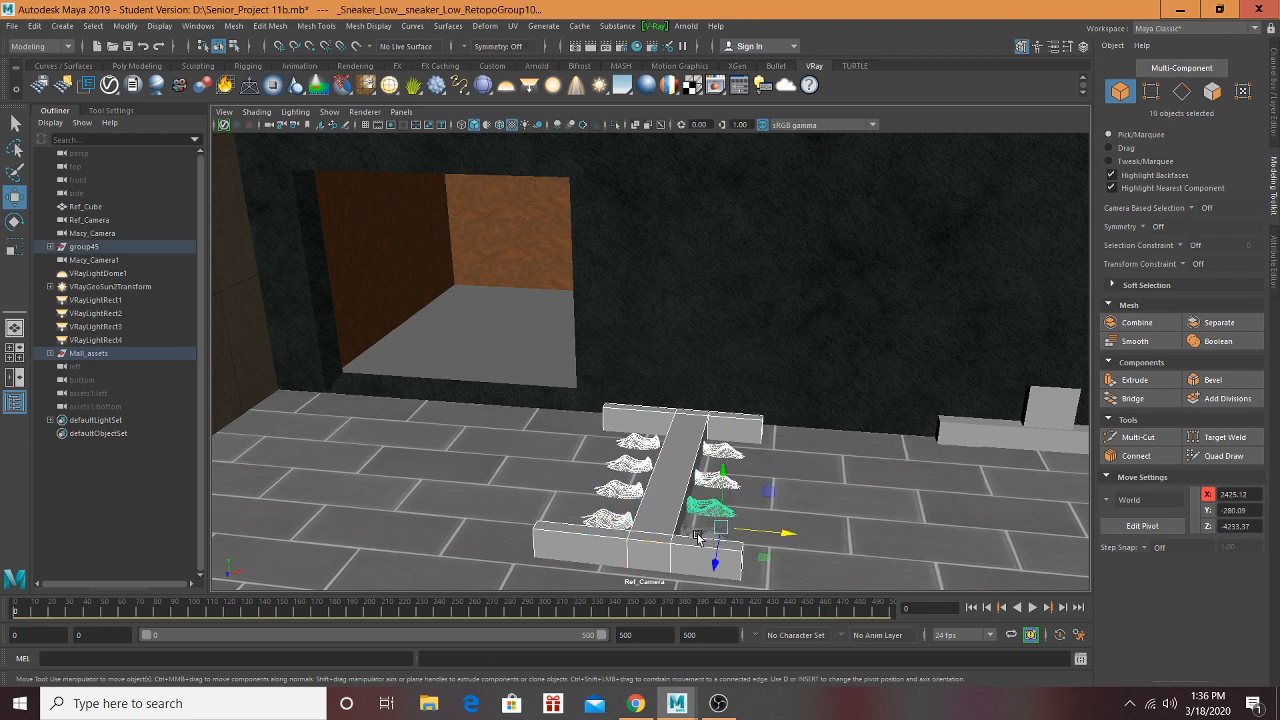
shift+click(697, 537)
alt+drag(697, 537, 779, 445)
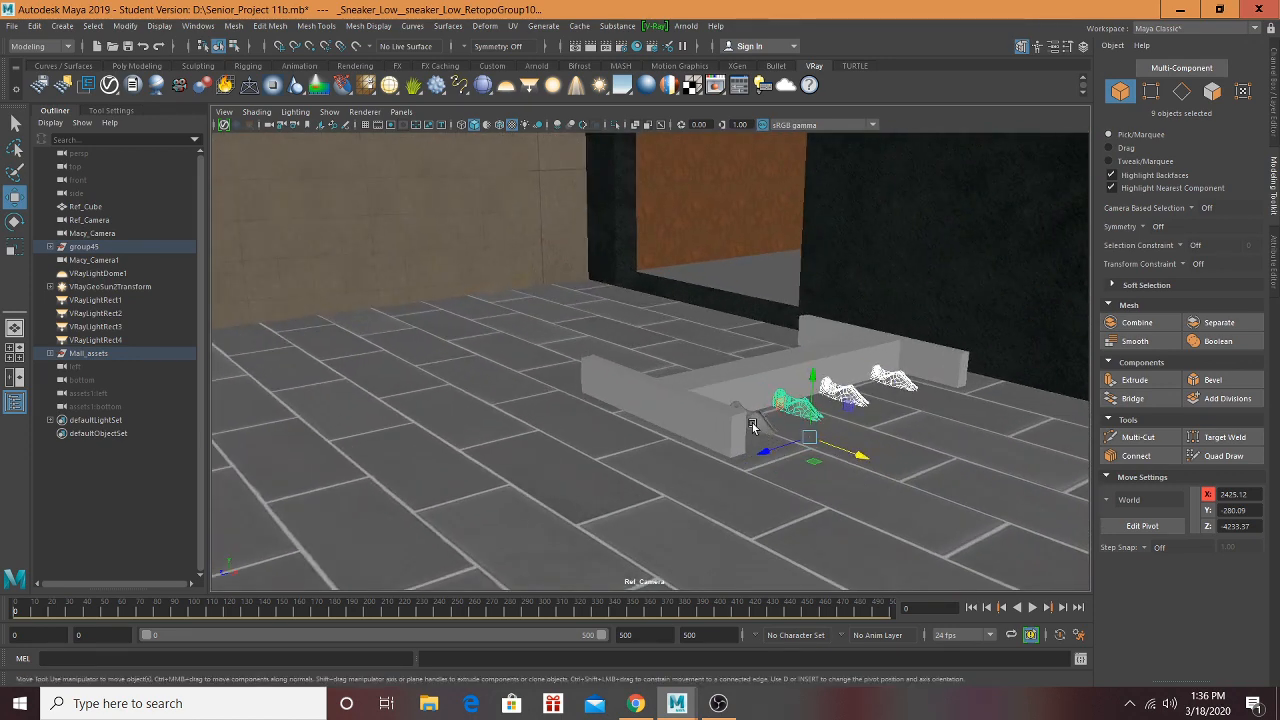
Step: Adjust the selection to the sneakers alone and raise them above the rack
drag(767, 389, 697, 372)
shift+click(562, 412)
alt+drag(706, 427, 812, 412)
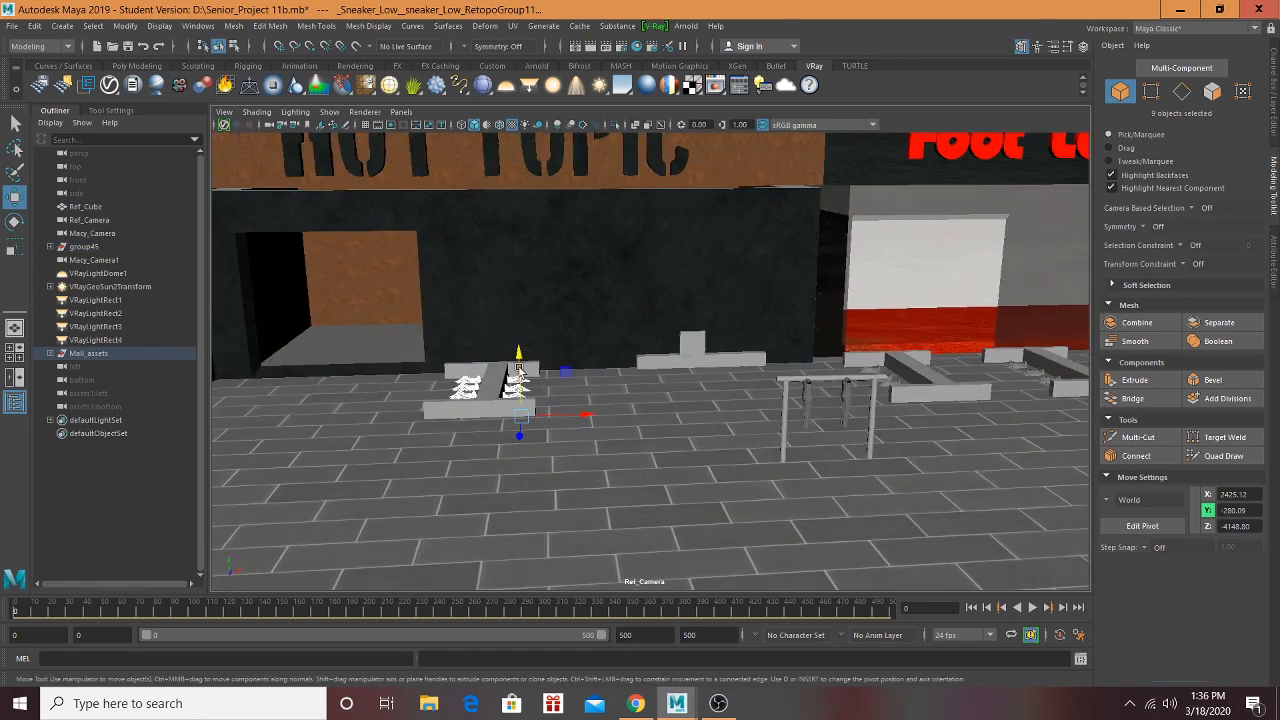
drag(519, 354, 515, 336)
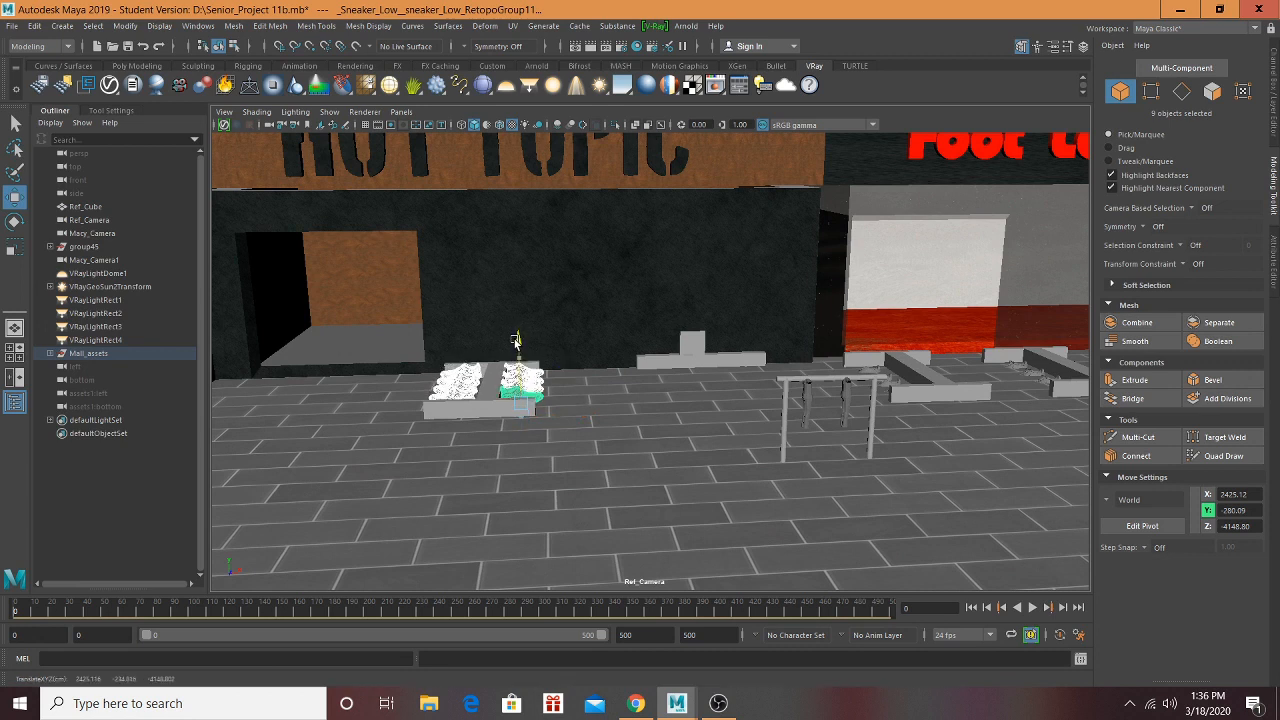
Step: Add the rack to the selected sneakers and move them into the red-floored store, to about X 4095.55, Y -179.11, Z -4973.25
shift+click(478, 408)
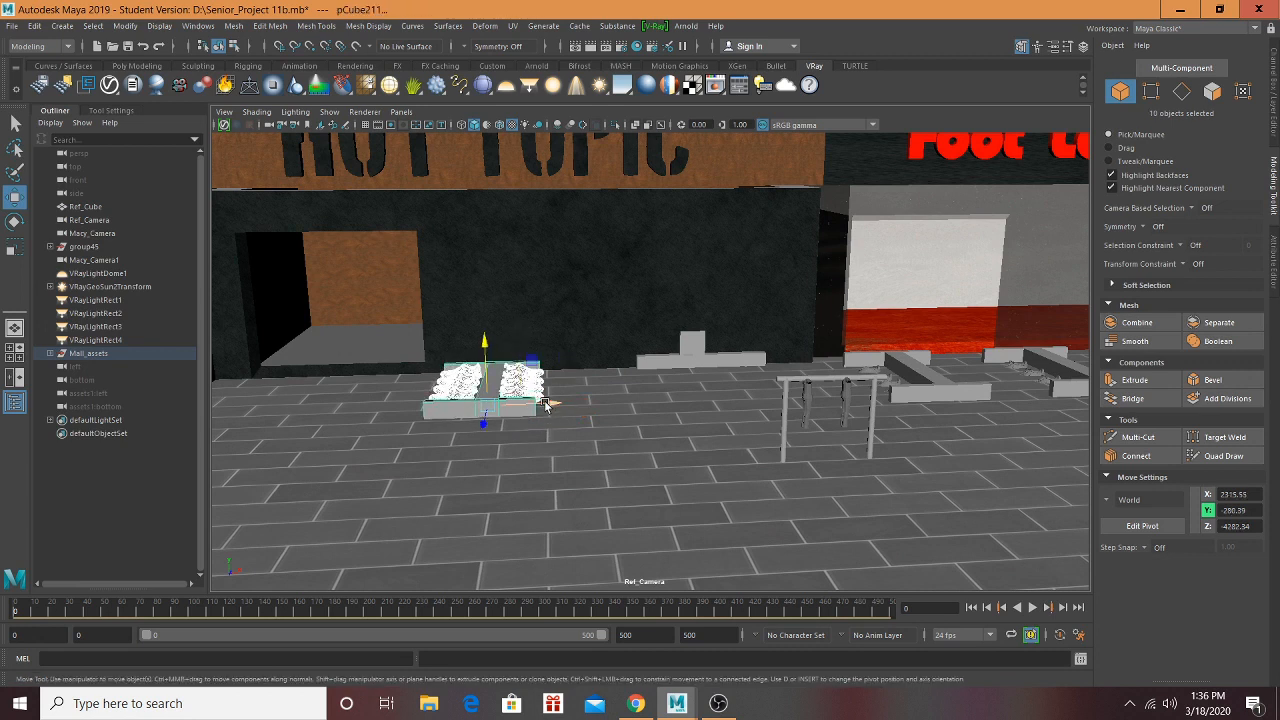
drag(548, 400, 597, 367)
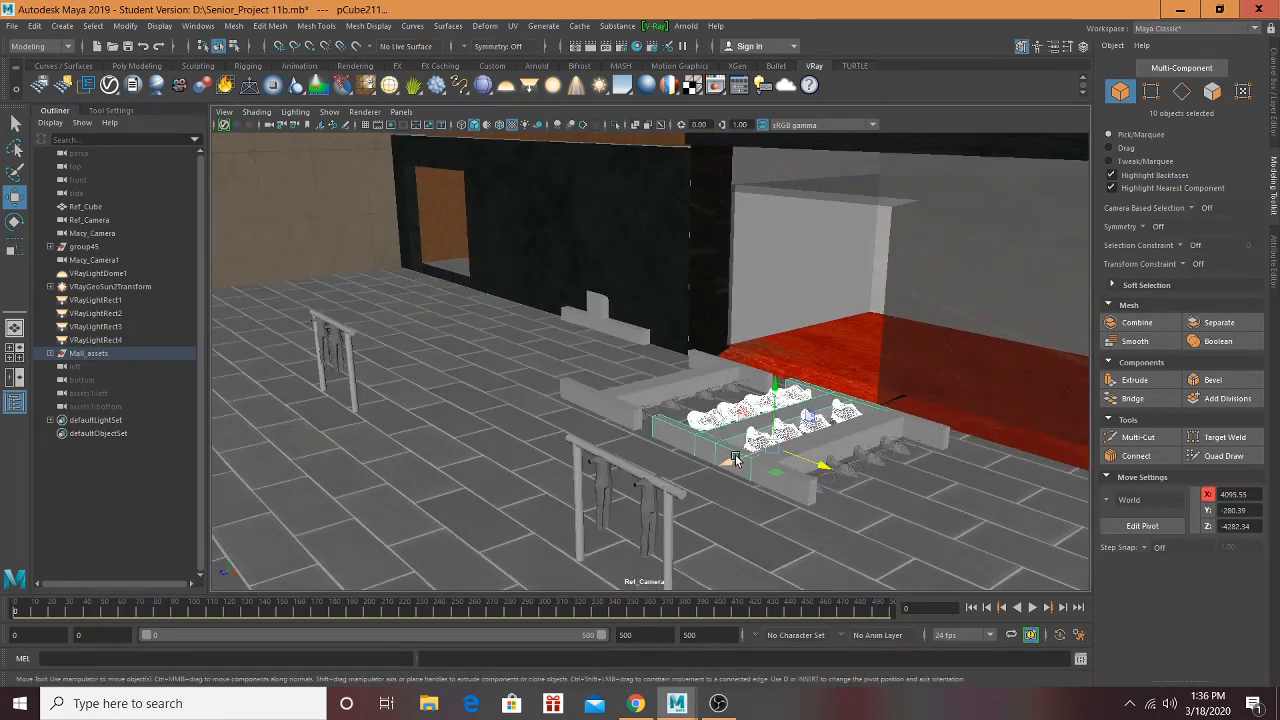
drag(735, 460, 908, 403)
drag(940, 352, 938, 302)
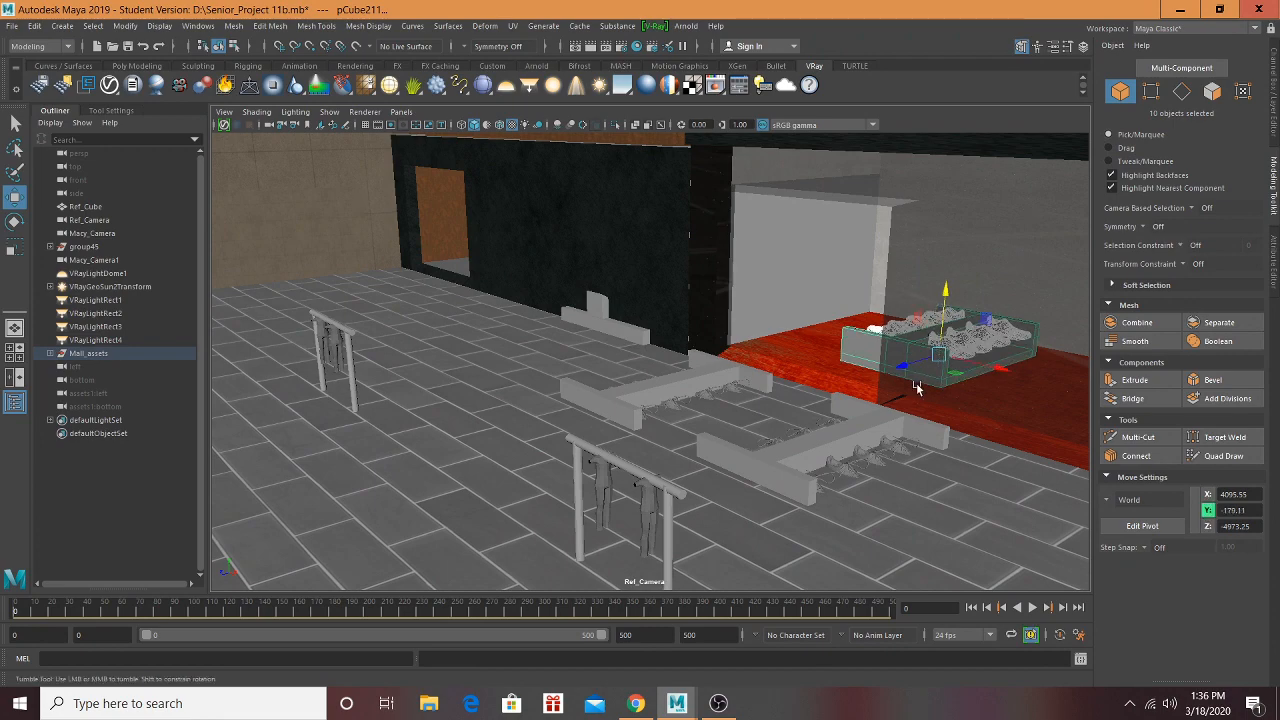
Step: Scale down the rack and sneakers together, bringing the rack's scale to about 300.51, 14.12, 202.95
alt+drag(917, 388, 985, 408)
alt+right_drag(830, 385, 975, 300)
alt+middle_drag(975, 285, 721, 452)
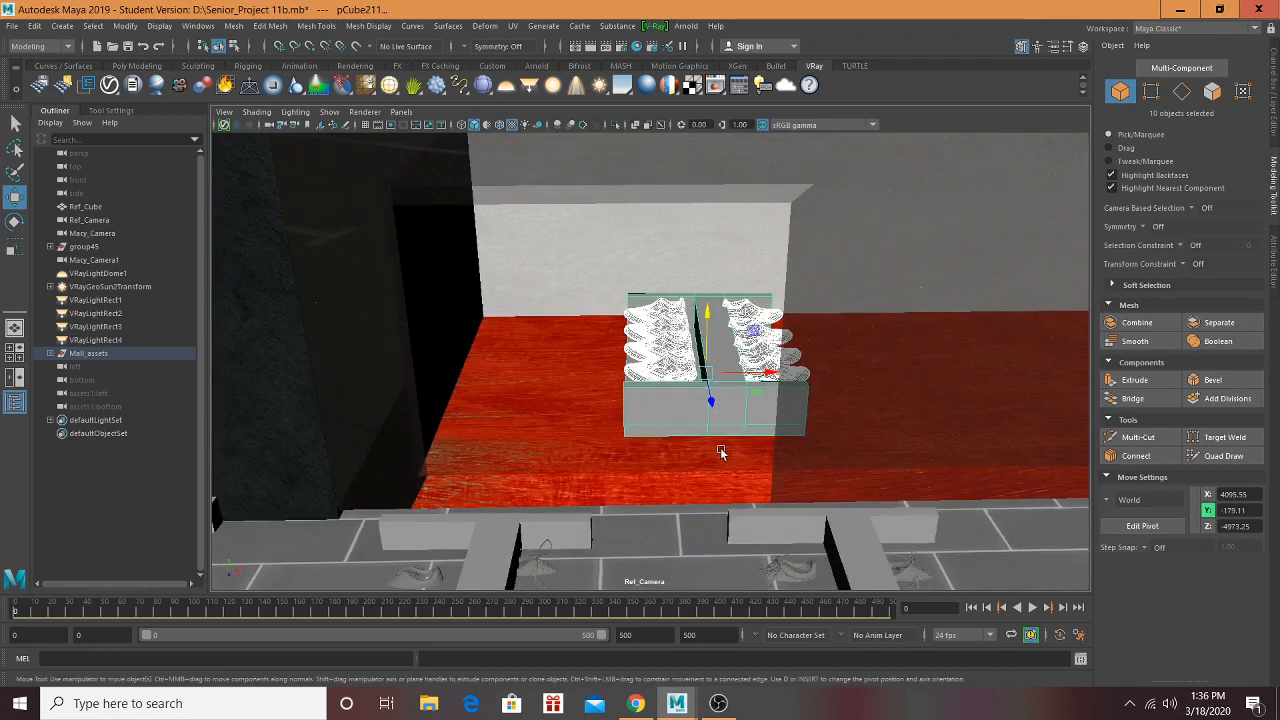
scroll(721, 452, down, 4)
alt+drag(763, 423, 895, 333)
scroll(834, 371, up, 4)
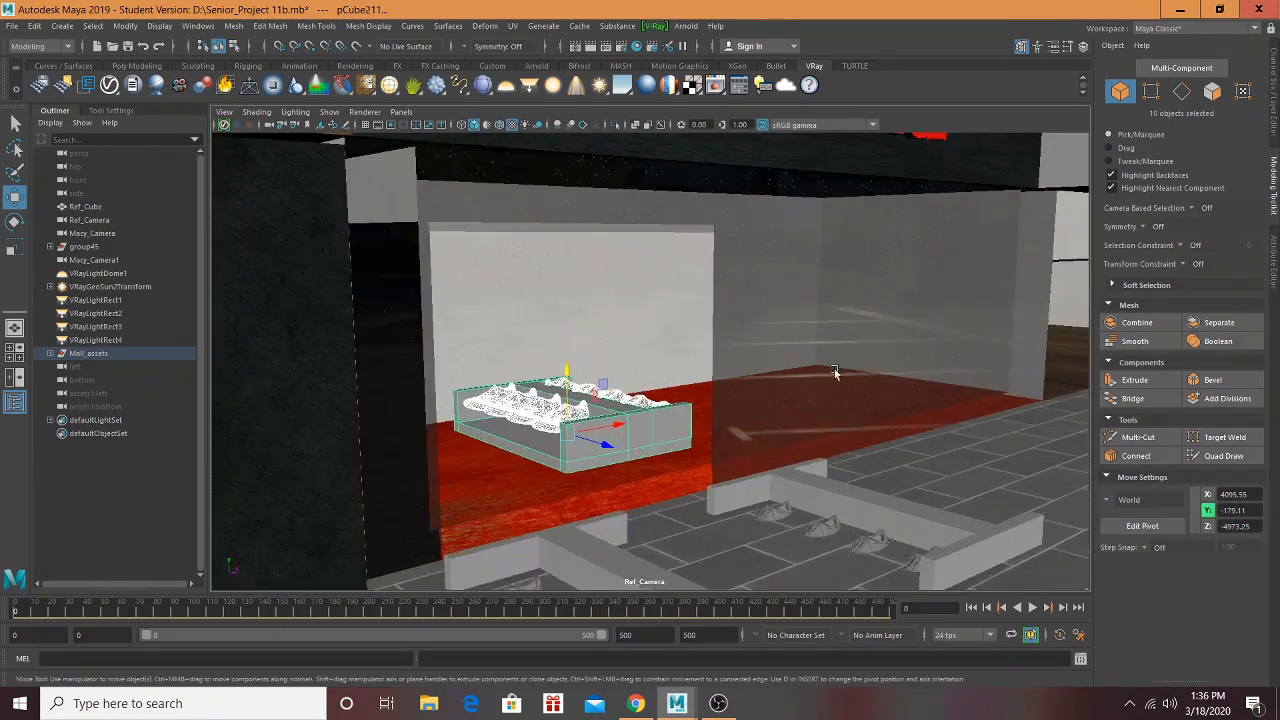
alt+drag(834, 371, 764, 406)
alt+drag(636, 437, 530, 450)
key(r)
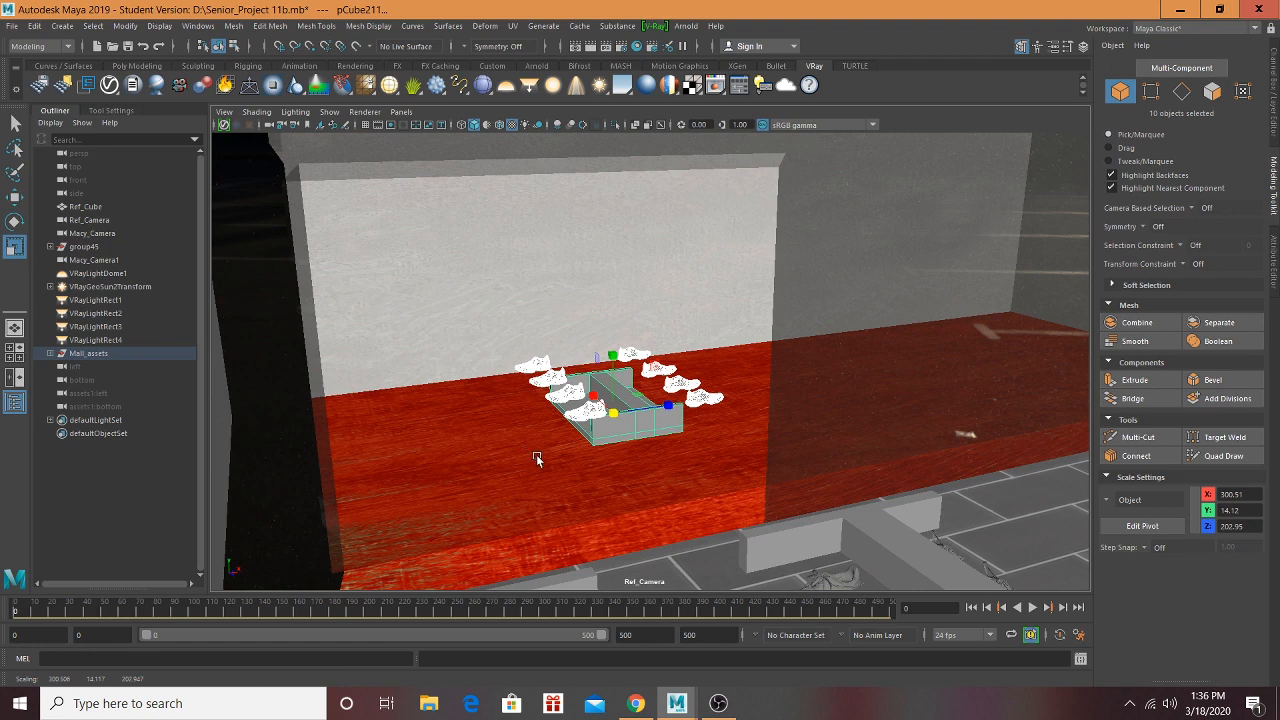
drag(626, 403, 626, 404)
Step: Select only the rack and move it back along Z to about -5063.58 between the two sneaker rows
click(620, 404)
scroll(618, 402, up, 4)
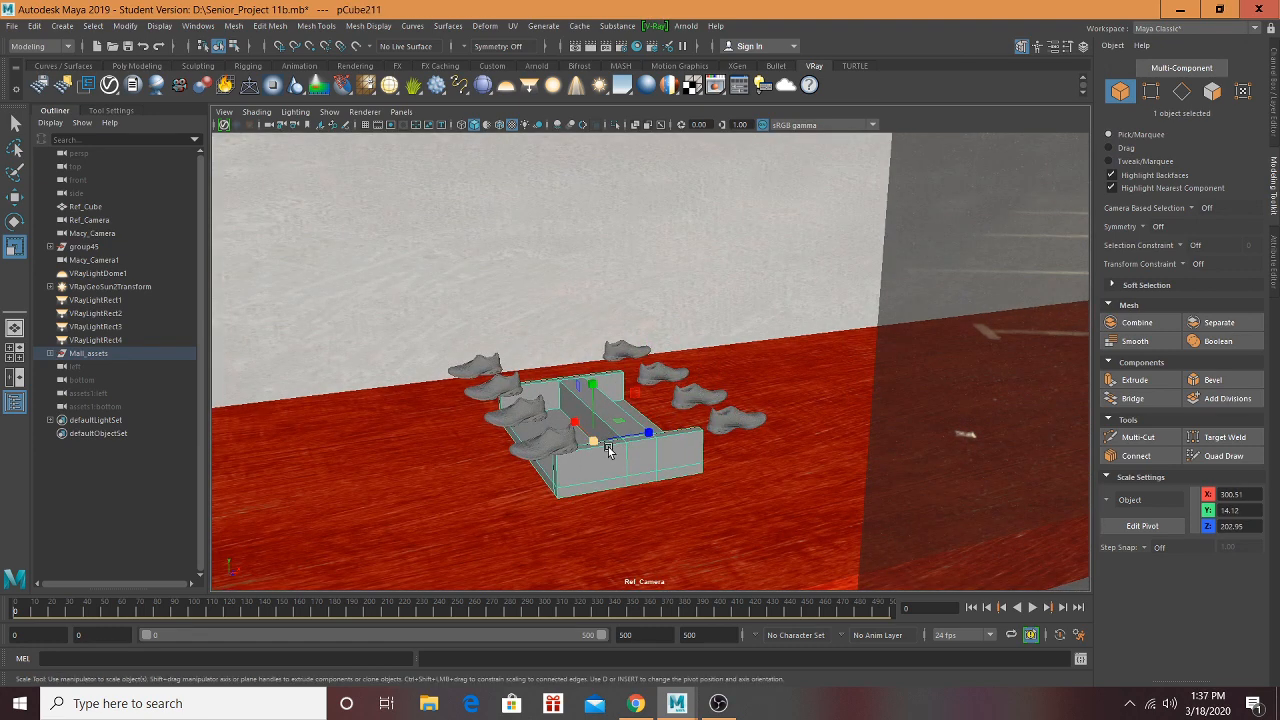
key(w)
drag(617, 457, 588, 432)
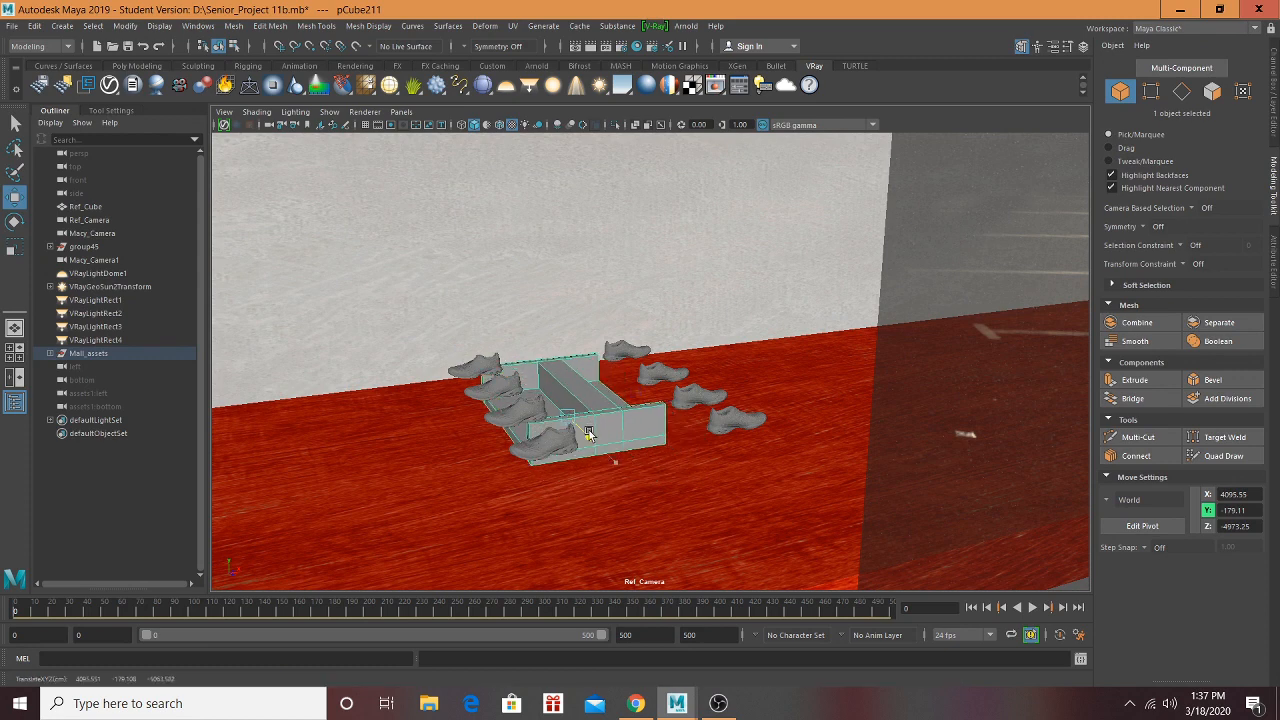
Step: Select the four sneakers nearest the store entrance side, lower them beside the rack, and scale them in Y to about 0.38
shift+click(481, 374)
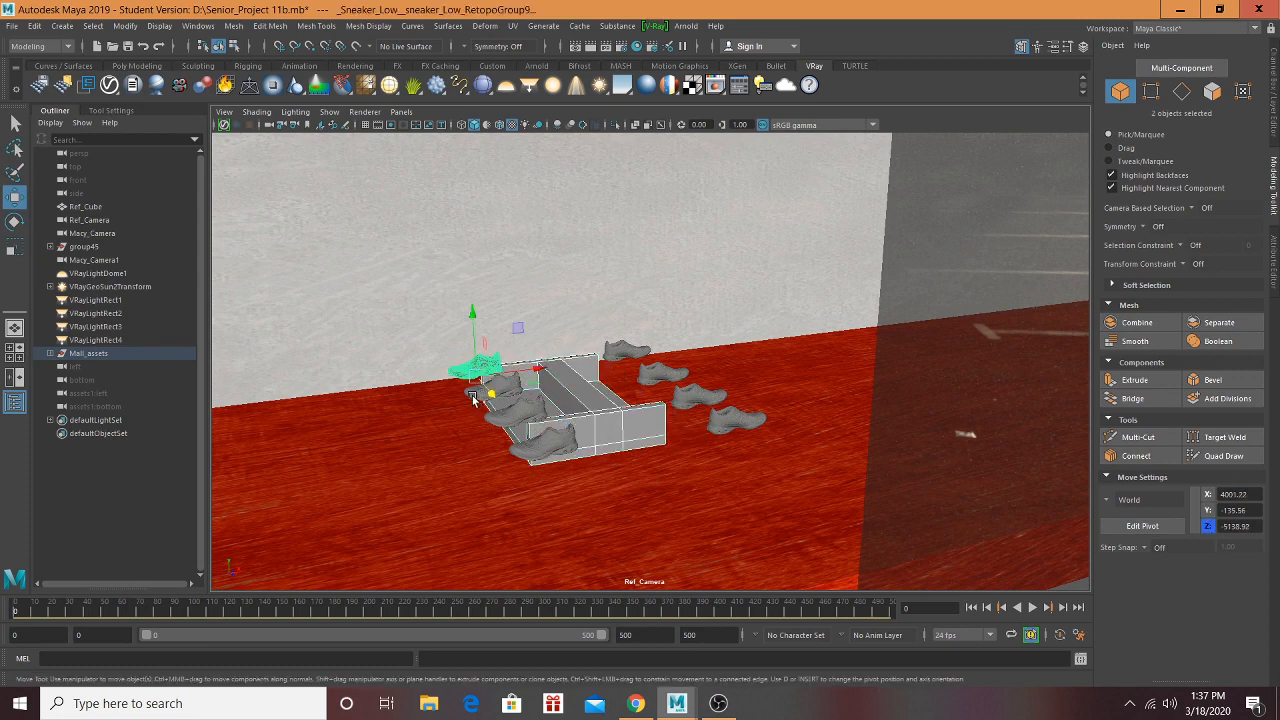
shift+click(510, 430)
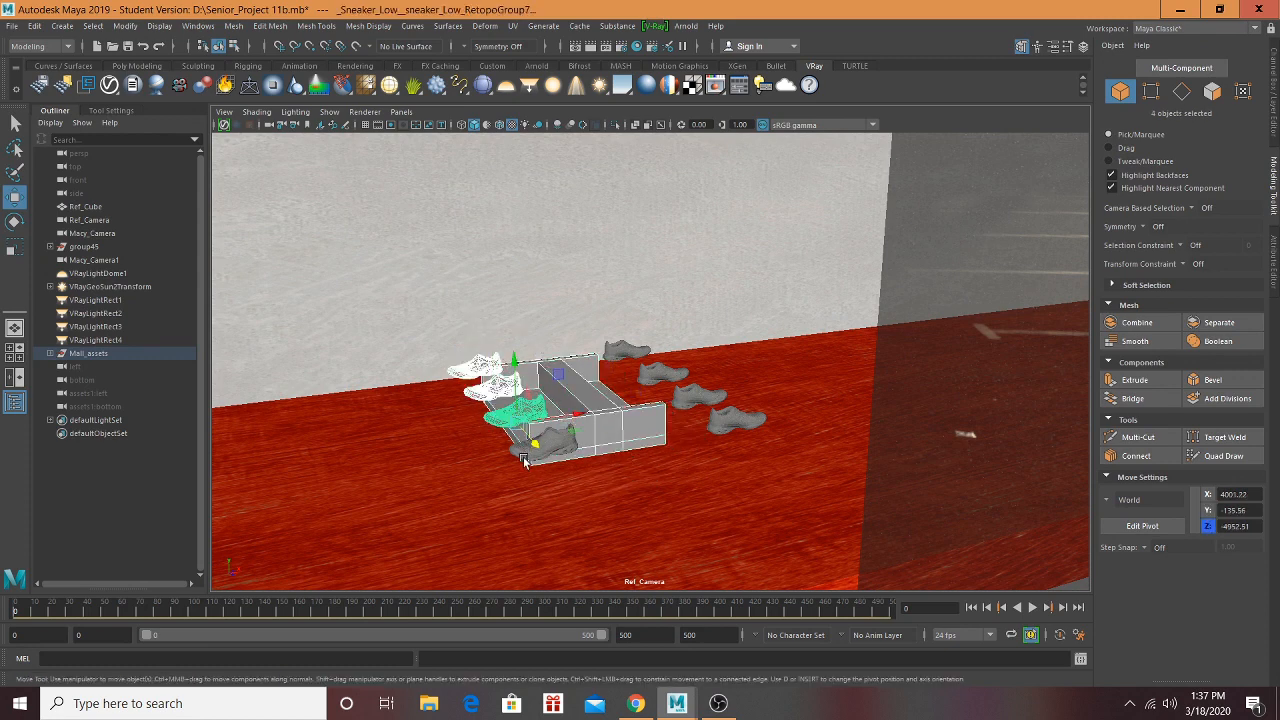
shift+click(524, 461)
drag(541, 397, 540, 440)
key(ctrl+z)
shift+click(611, 424)
drag(567, 522, 511, 461)
key(r)
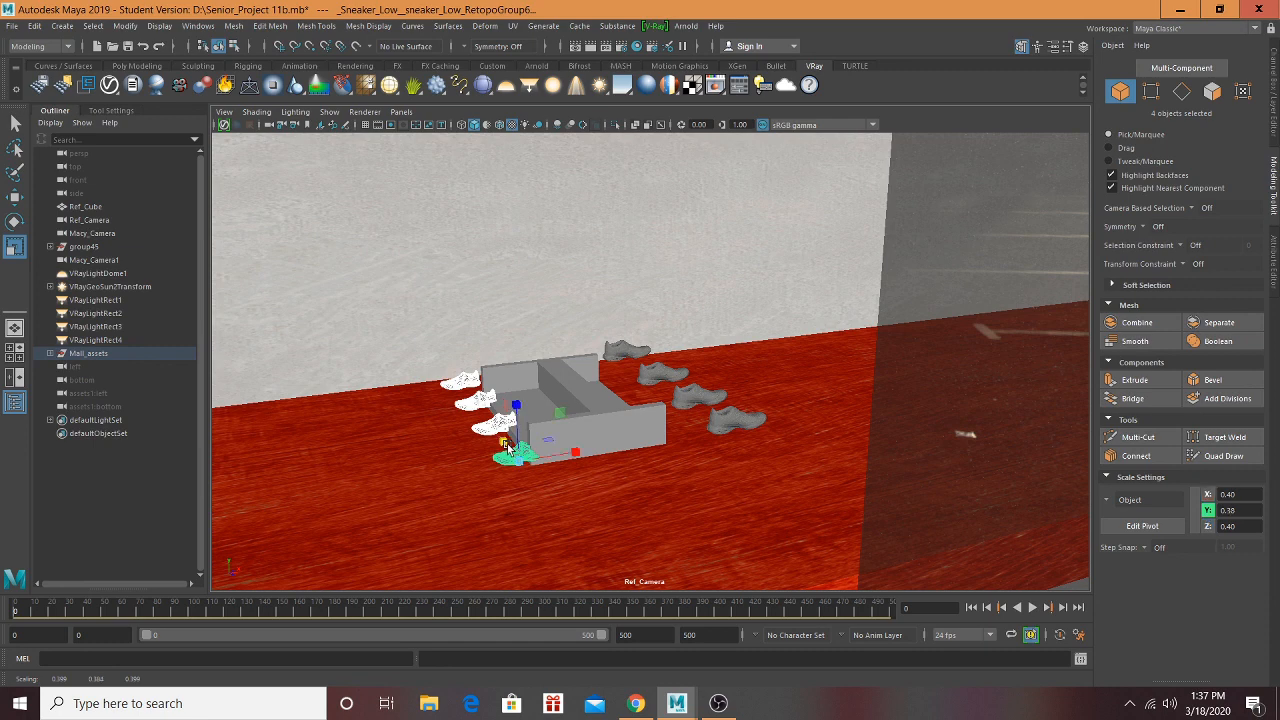
Step: Move the four sneakers against the rack at about X 4043.55 and select the one nearest the white wall
key(w)
mouse_move(555, 448)
mouse_down()
mouse_move(630, 460)
mouse_move(714, 443)
mouse_move(632, 432)
mouse_move(1037, 378)
mouse_move(553, 438)
mouse_up()
click(468, 364)
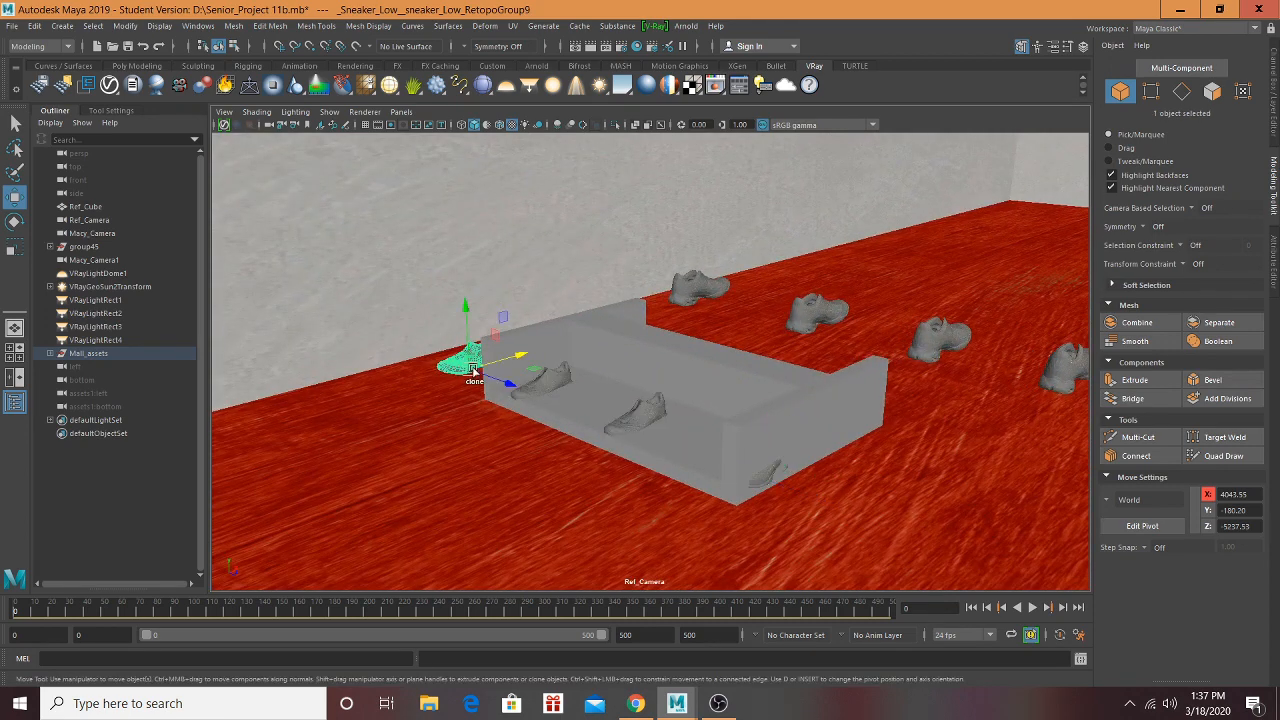
Step: Move the sneaker nearest the white wall into the rack at Z about -5153.78, beside the second sneaker at about -5126.87
drag(502, 380, 579, 422)
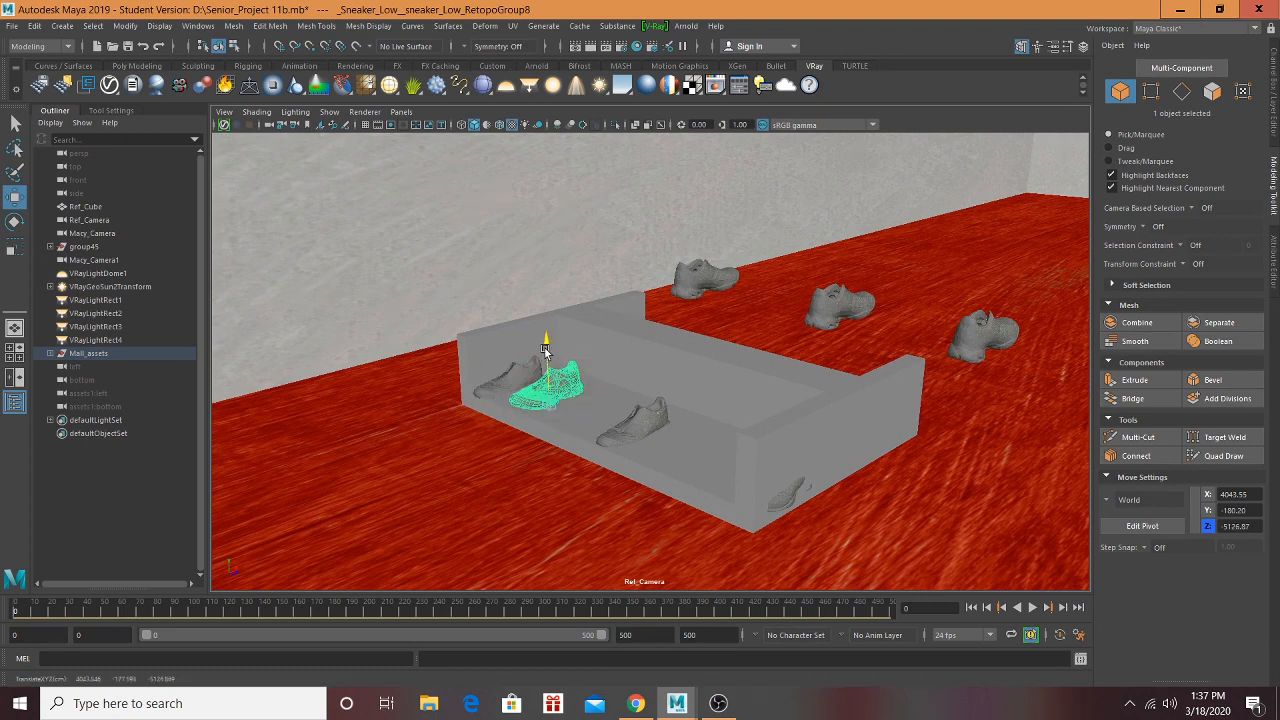
drag(497, 385, 503, 381)
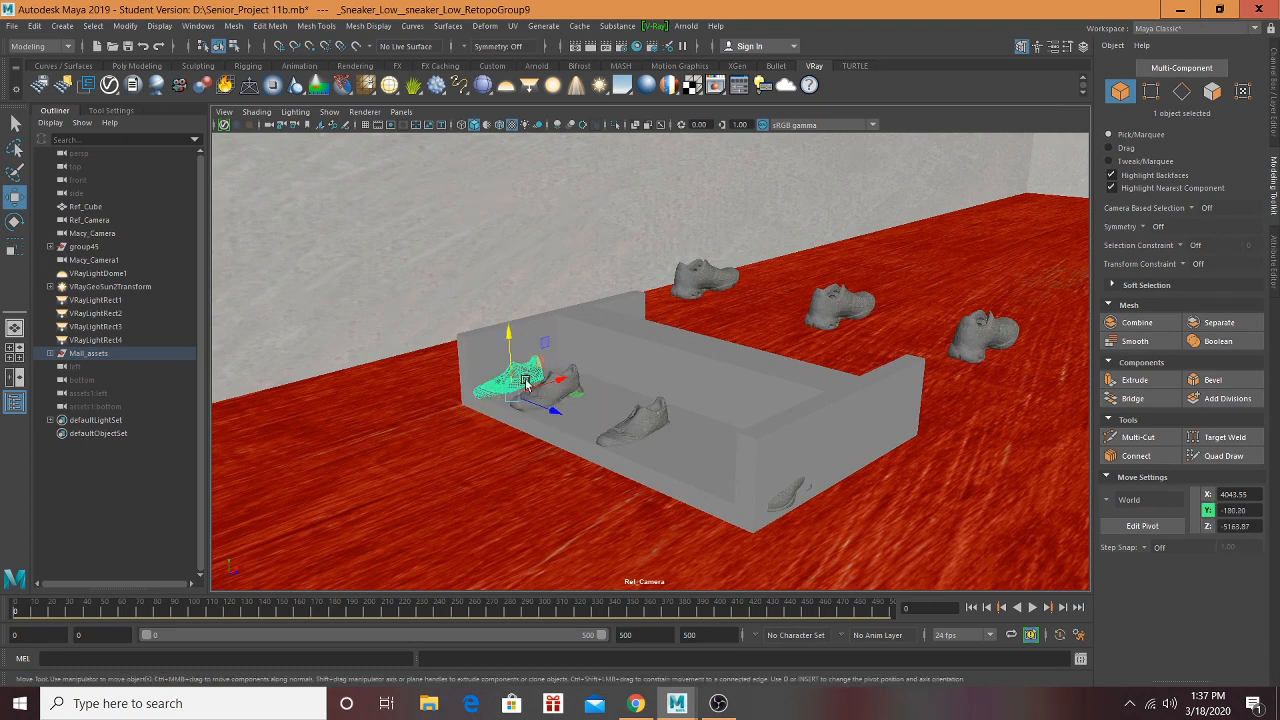
key(Up)
click(522, 388)
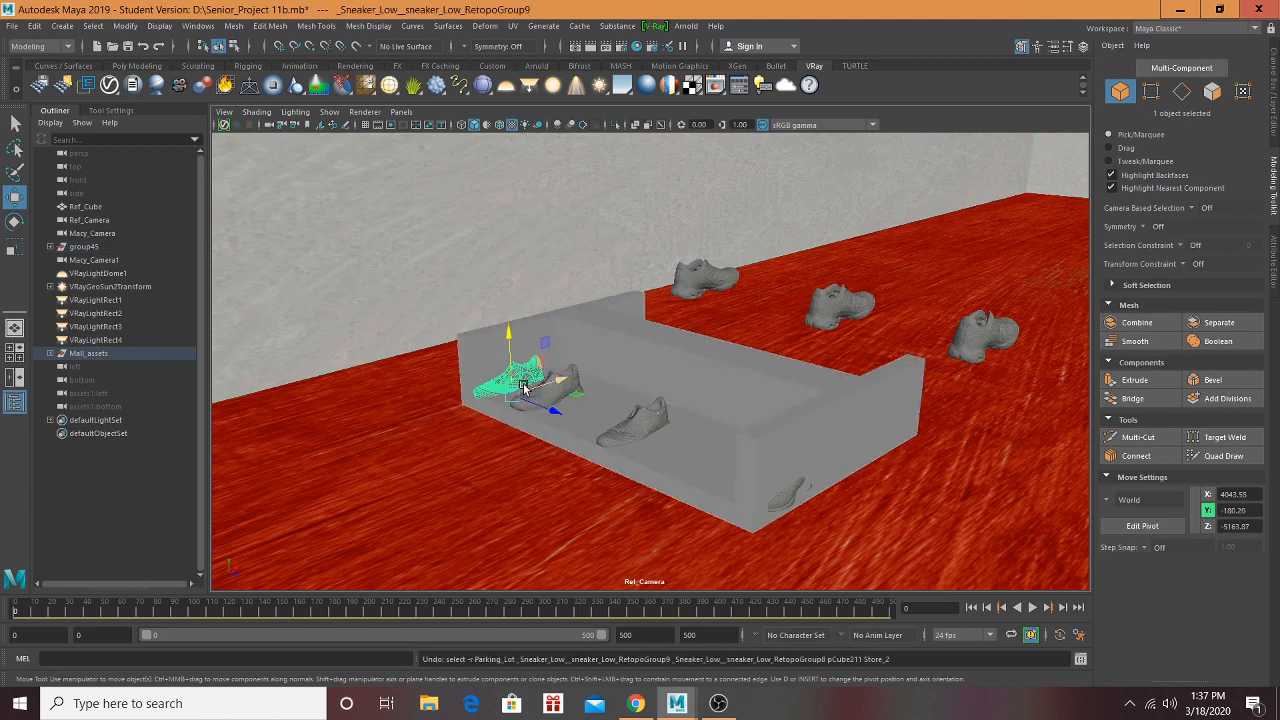
drag(538, 400, 558, 414)
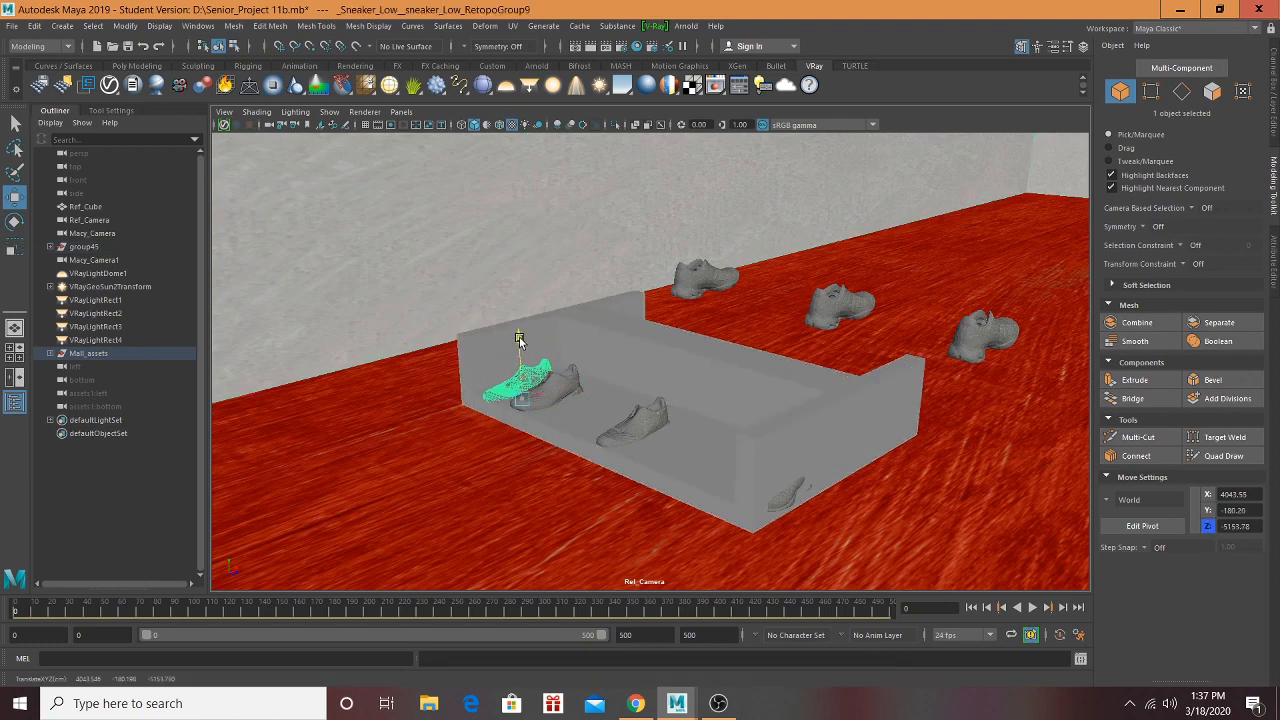
Step: Slide the third sneaker along Z to about -5094.93 and the fourth to about -5060.99 inside the rack
click(630, 430)
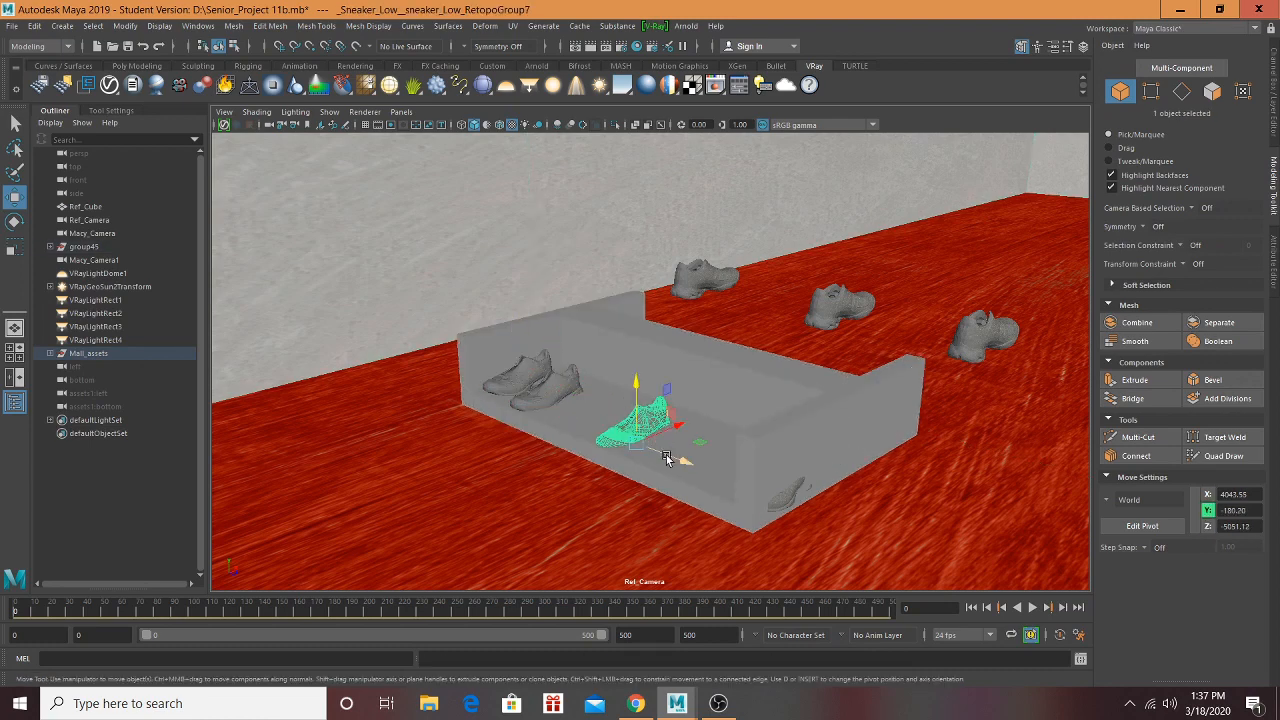
drag(667, 458, 623, 430)
drag(790, 497, 652, 445)
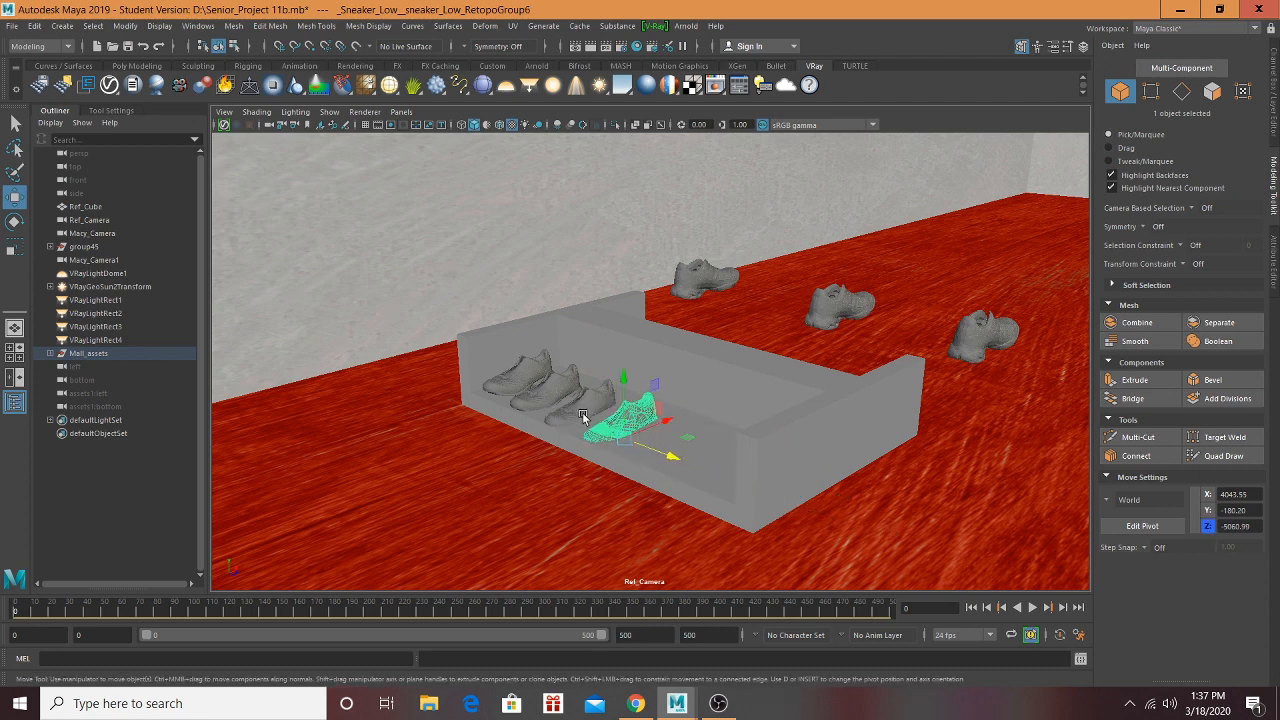
Step: Move the fourth sneaker to Z about -4996.51, raise it to Y about -172.12, and shift the third into the gap beside it
click(565, 421)
click(636, 432)
drag(636, 432, 735, 477)
drag(715, 425, 711, 405)
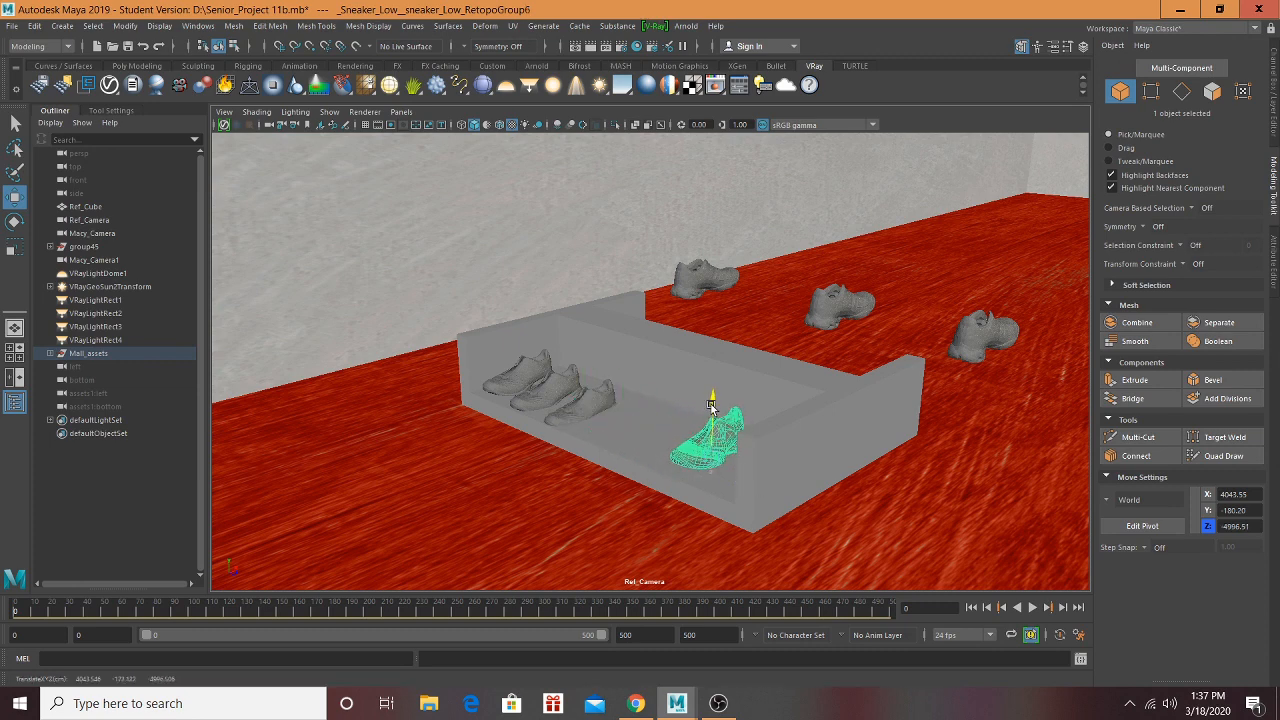
click(594, 406)
drag(629, 437, 660, 455)
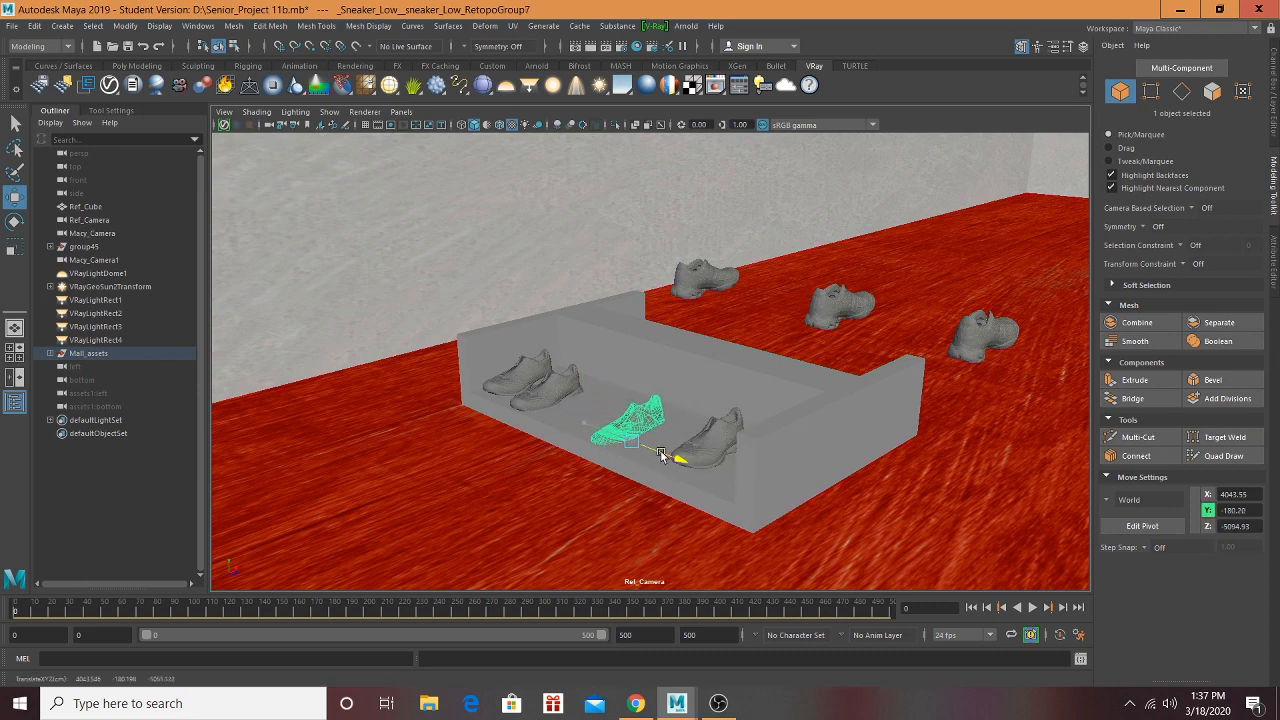
click(718, 432)
drag(712, 401, 712, 412)
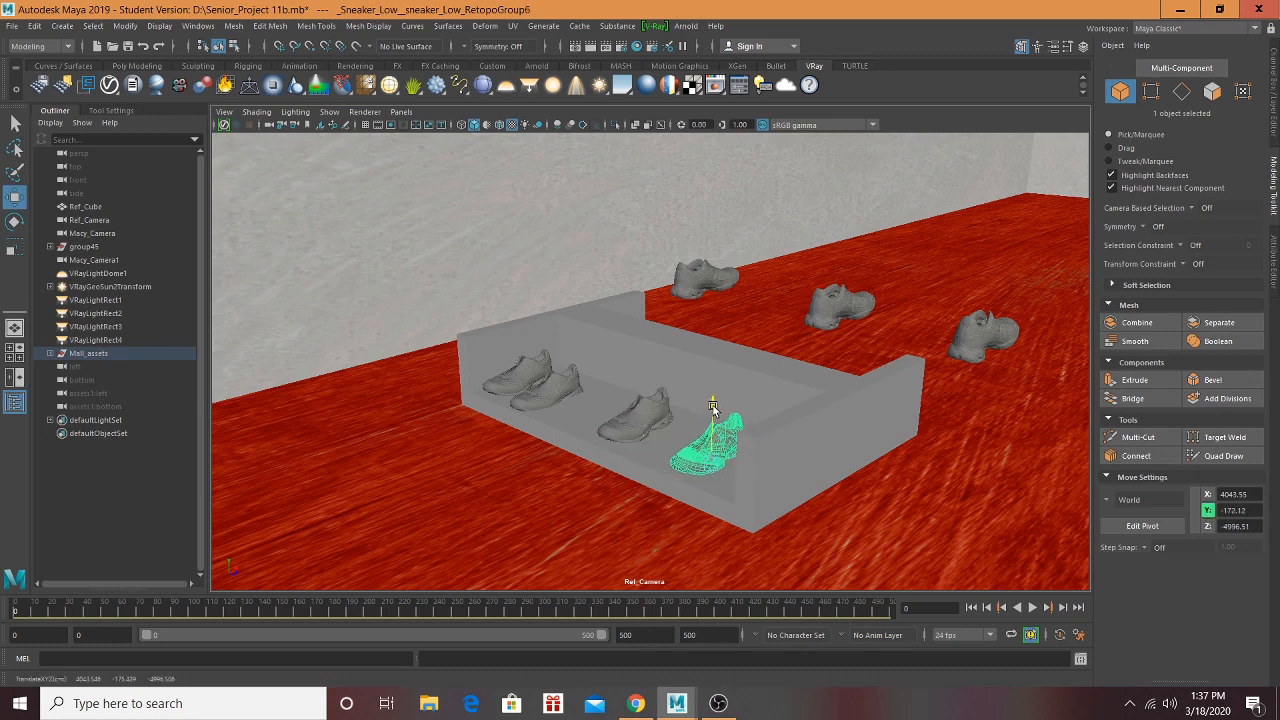
Step: Shift the second sneaker to Z about -5103.77 and Y about -177.59, and raise the first to Y about -173.51
click(559, 390)
drag(594, 426, 621, 433)
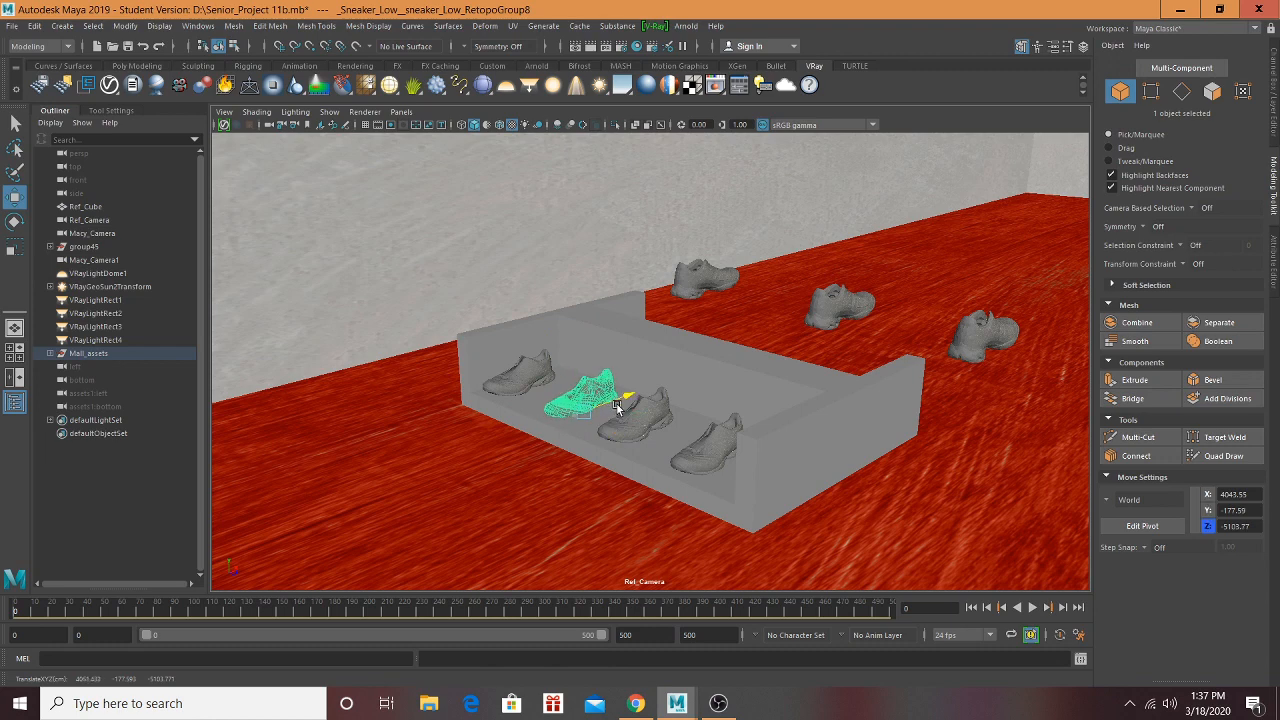
click(538, 382)
drag(563, 382, 572, 380)
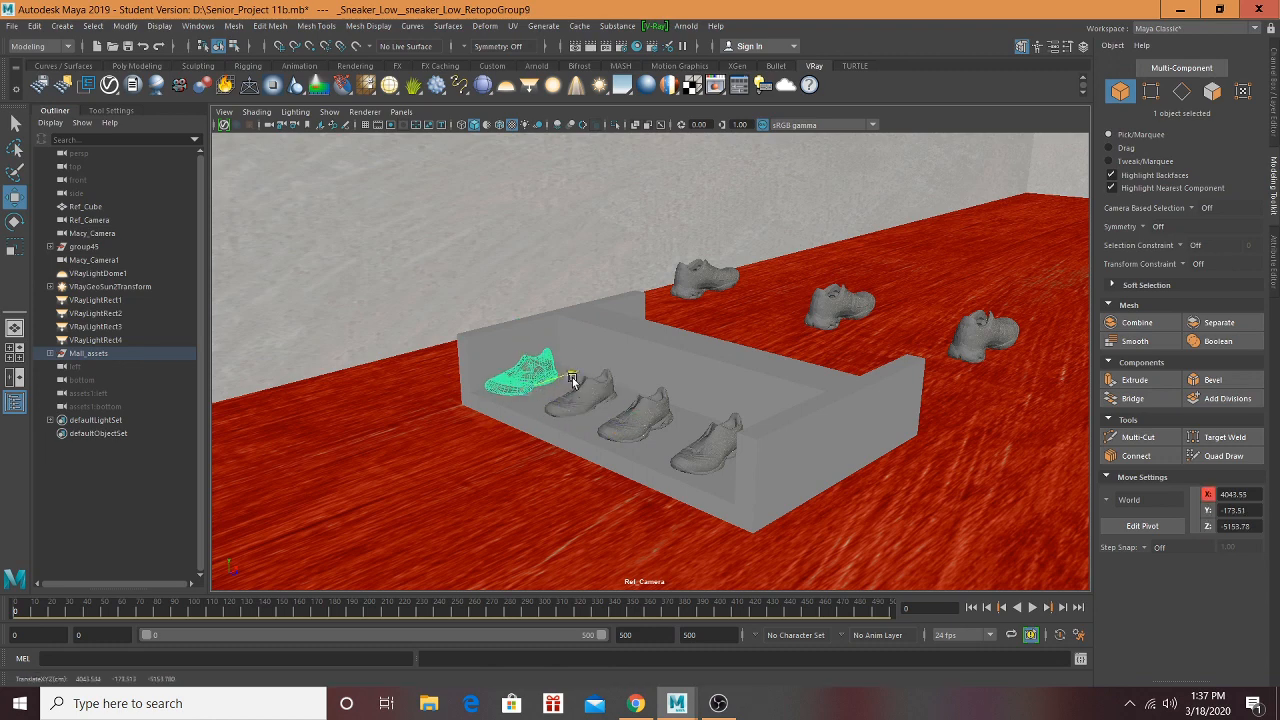
Step: Move the other row's sneaker nearest the white wall onto the rack at X about 4157.25 and lower it to Y about -175
alt+drag(728, 397, 836, 317)
click(846, 283)
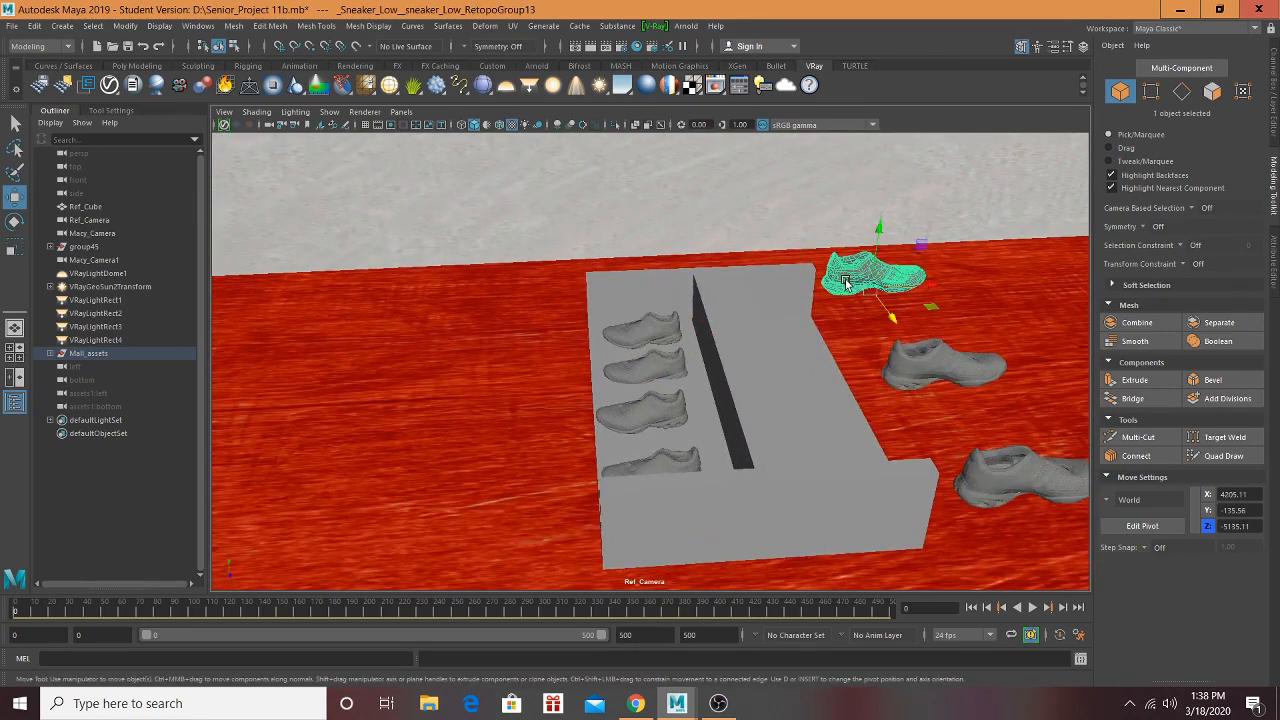
drag(914, 277, 808, 315)
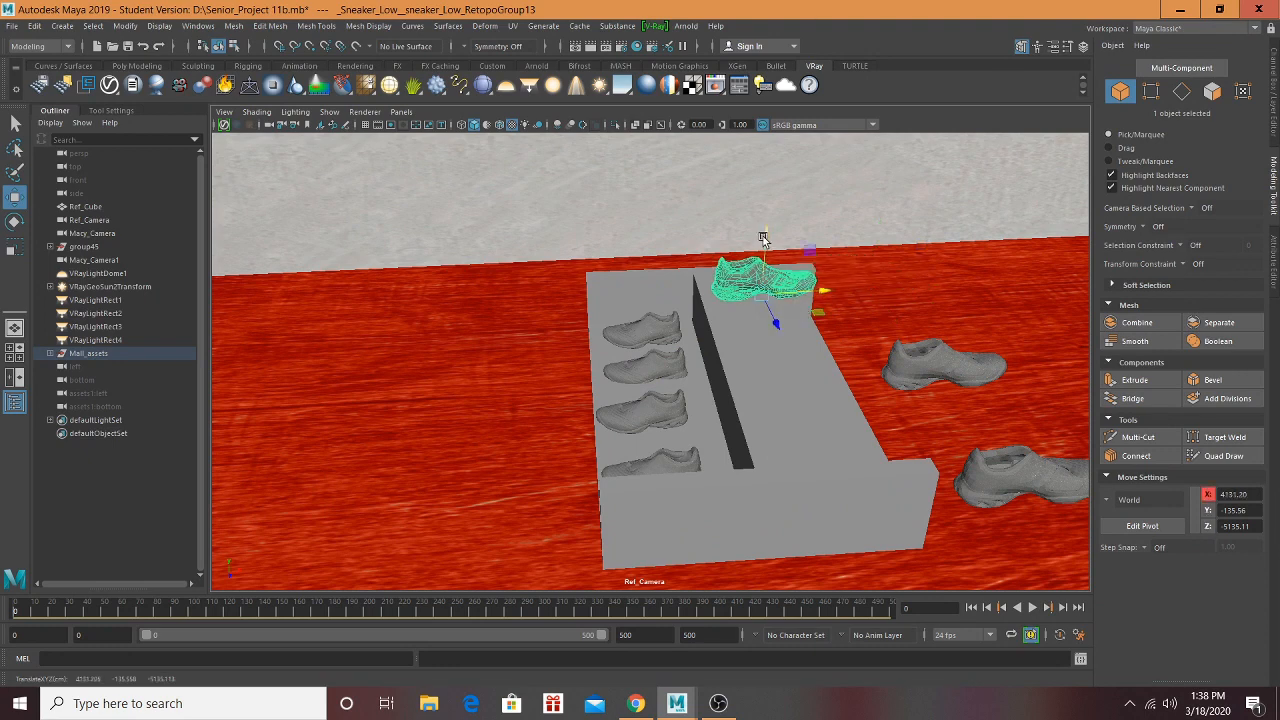
drag(763, 236, 767, 268)
alt+drag(768, 300, 741, 339)
scroll(711, 334, down, 3)
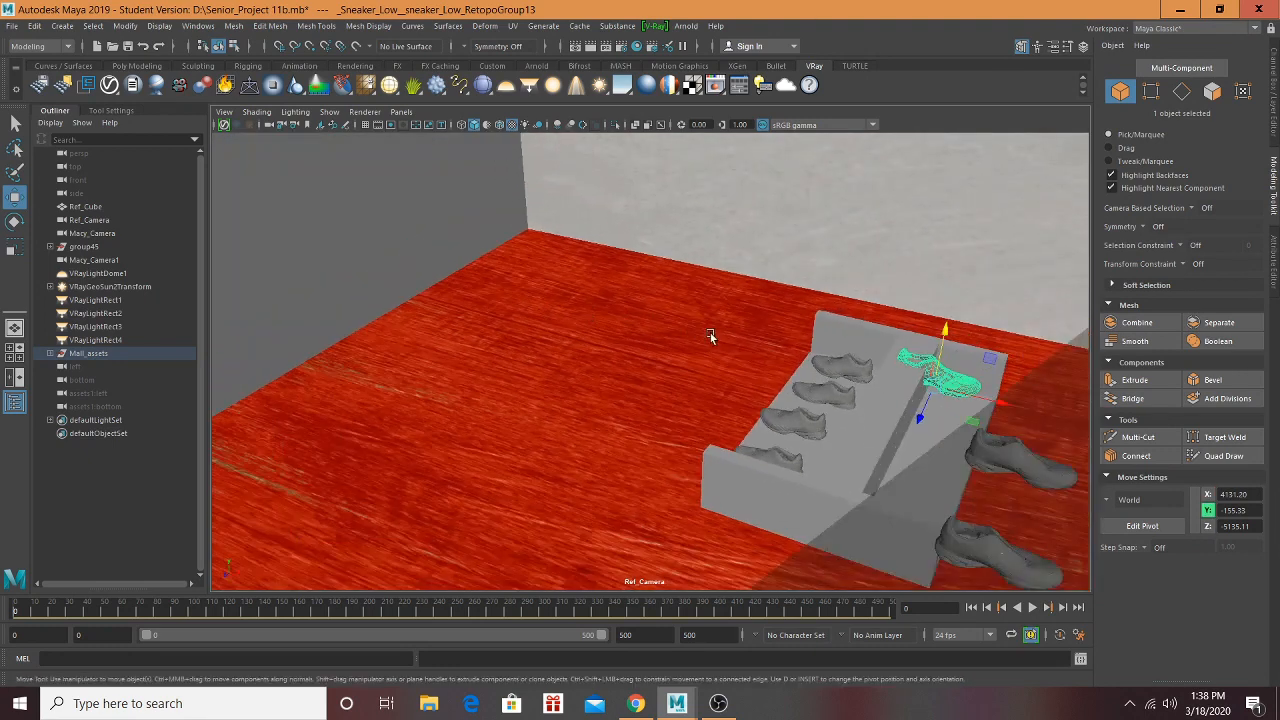
alt+middle_drag(711, 334, 523, 268)
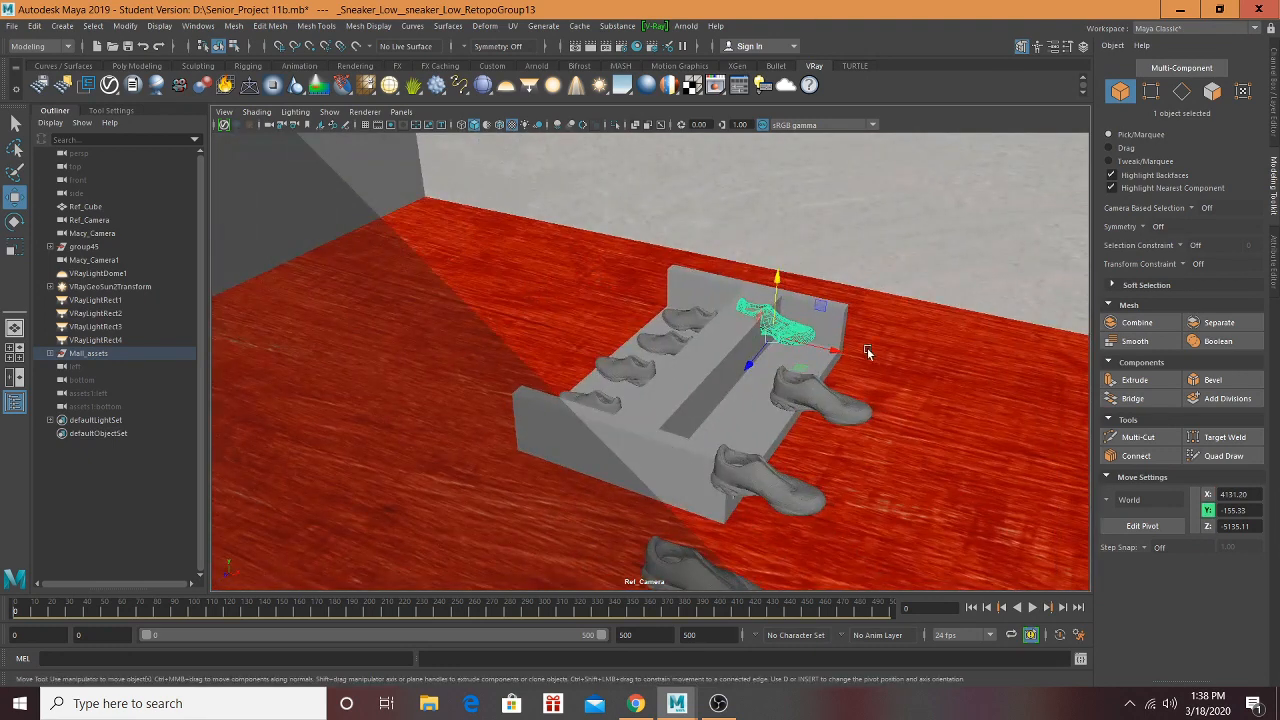
drag(838, 350, 845, 355)
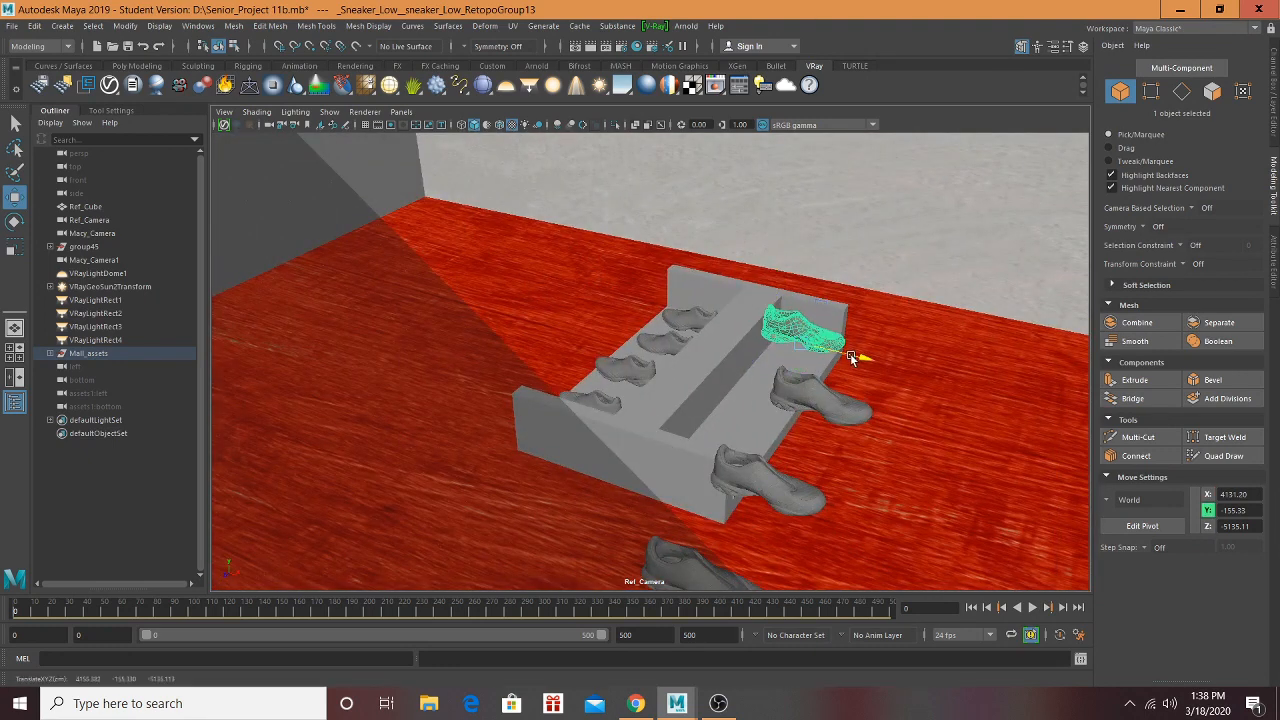
drag(812, 303, 807, 287)
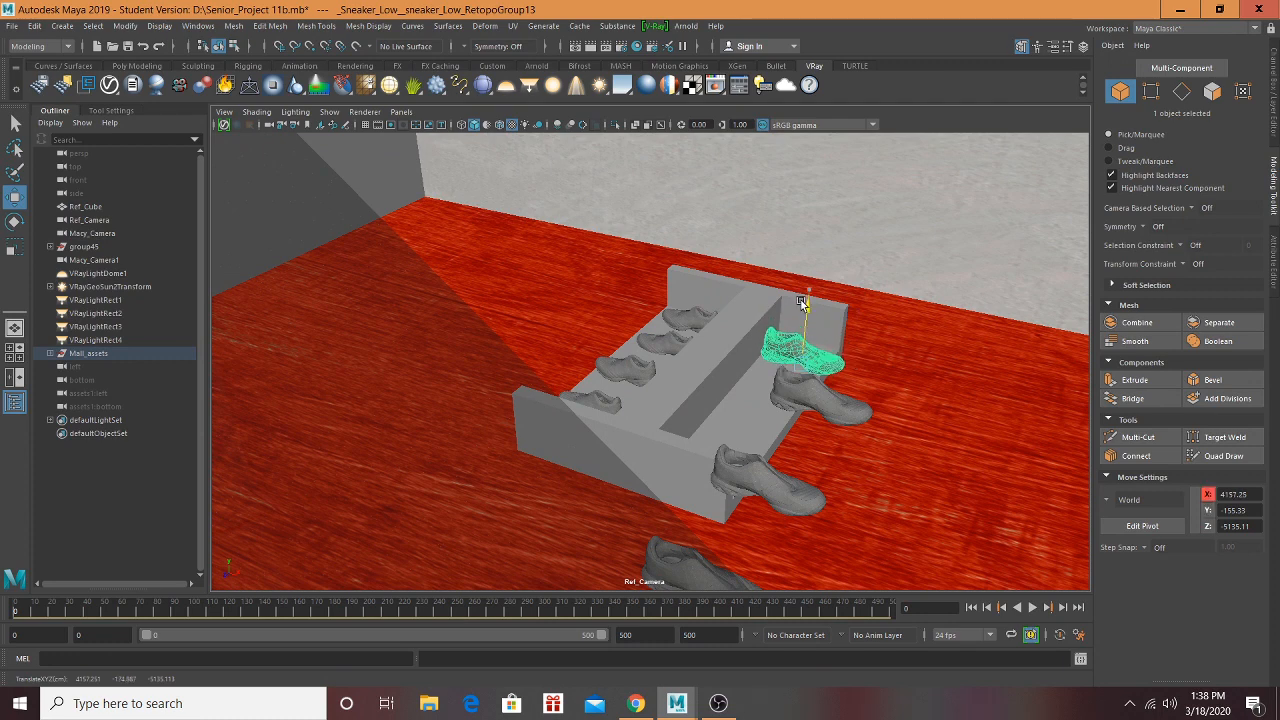
Step: Place two more sneakers on the rack's front side, at about X 4174.23, Z -5079.04 and about X 4178.91, Z -5011.21
mouse_move(768, 367)
alt+mouse_down()
mouse_move(749, 371)
mouse_move(769, 357)
mouse_move(762, 427)
mouse_move(782, 366)
mouse_move(781, 389)
alt+mouse_up()
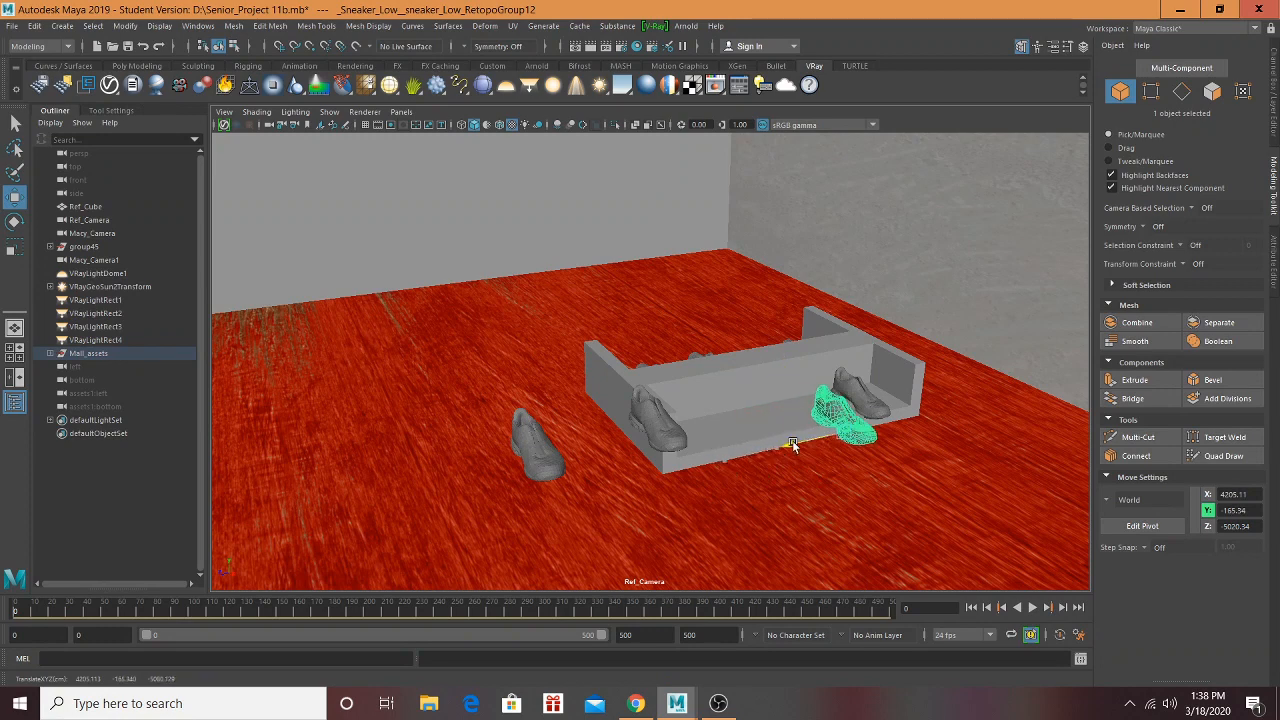
drag(883, 462, 859, 443)
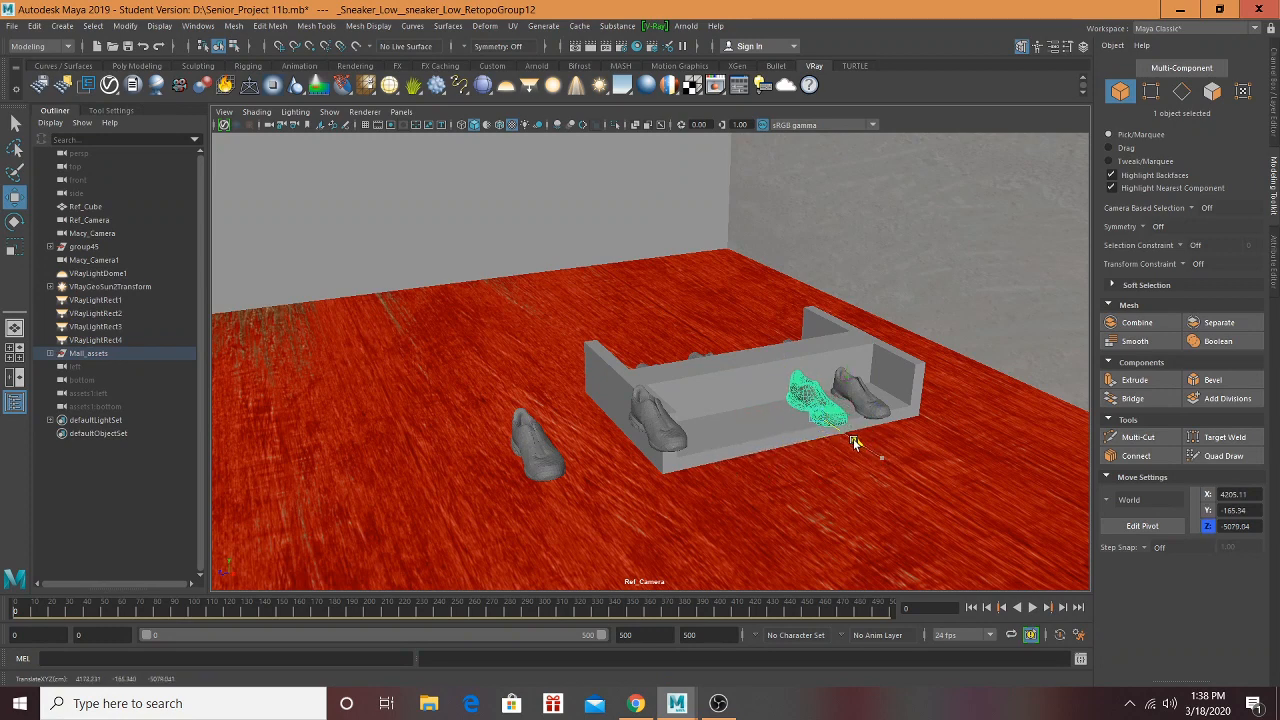
click(650, 431)
drag(598, 441, 721, 428)
drag(766, 347, 762, 388)
drag(797, 468, 776, 450)
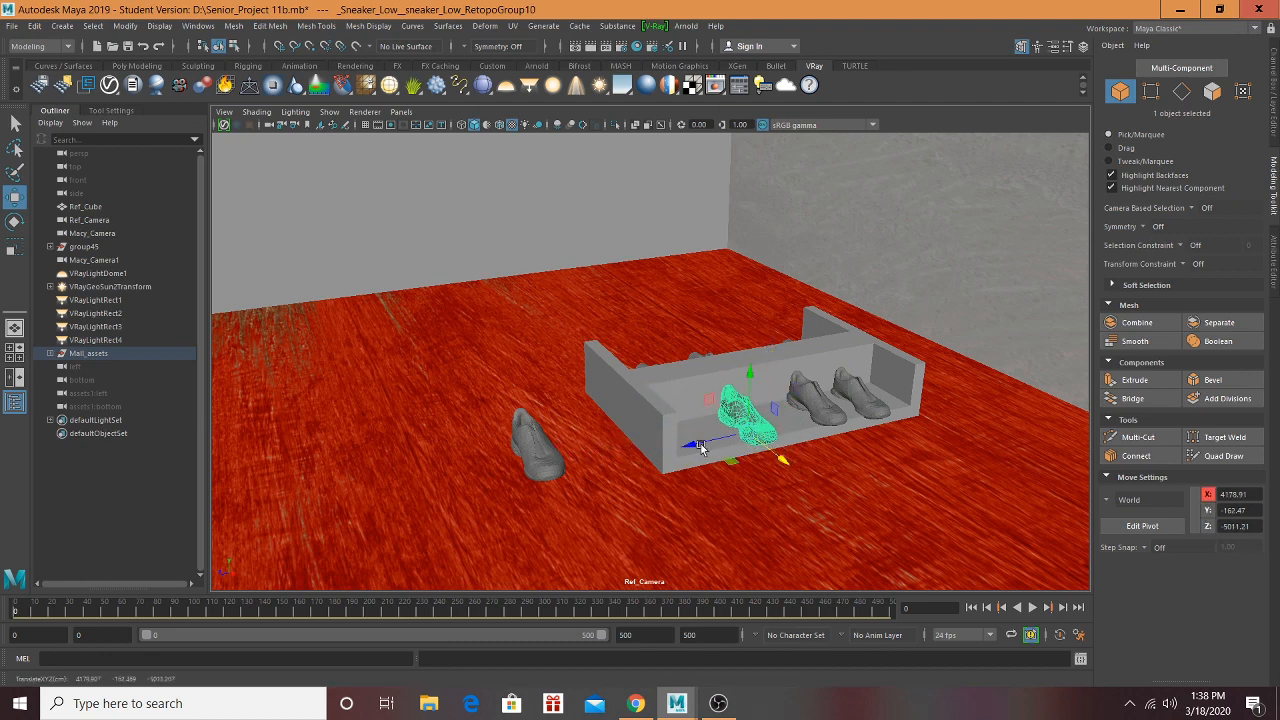
Step: Place the last floor sneaker on the rack at about X 4171.66, Y -169.04, Z -4980.98
click(517, 465)
drag(492, 474, 709, 411)
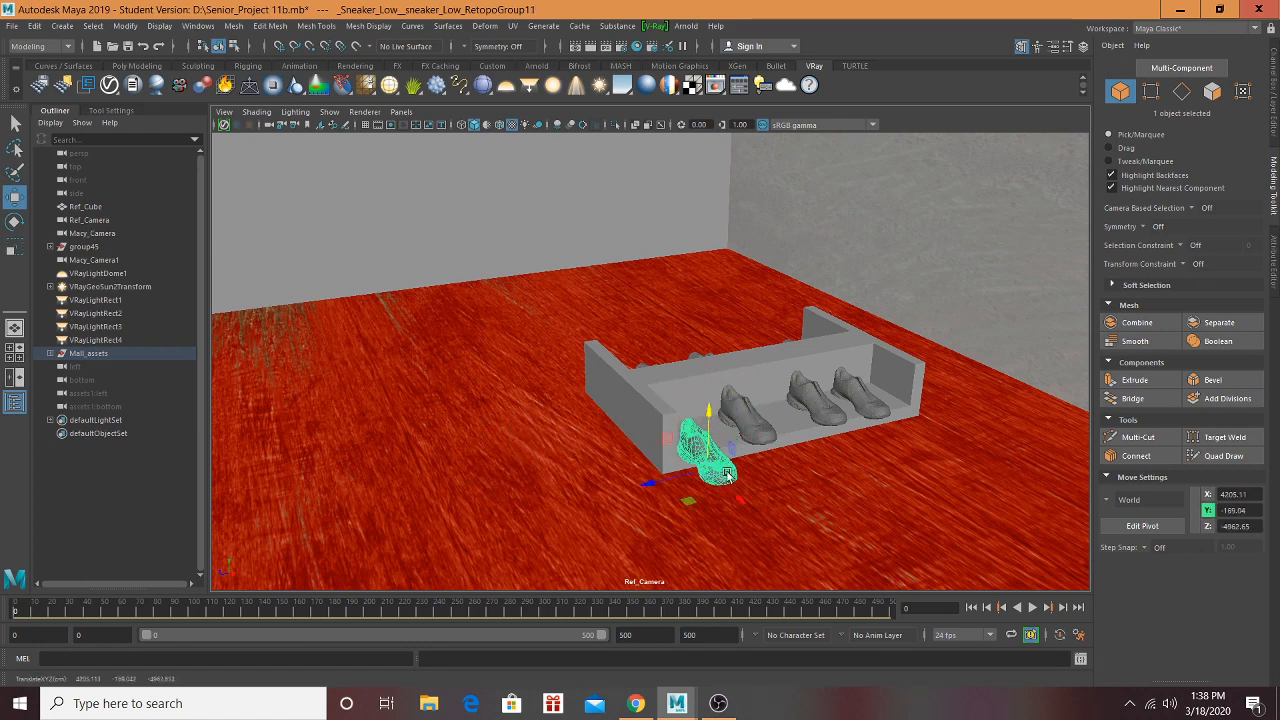
drag(650, 460, 774, 434)
Step: Select the wooden counter outside the BigBoy store and move it along Z to about -5598.87, toward the shop interiors
scroll(660, 447, down, 3)
scroll(760, 420, down, 6)
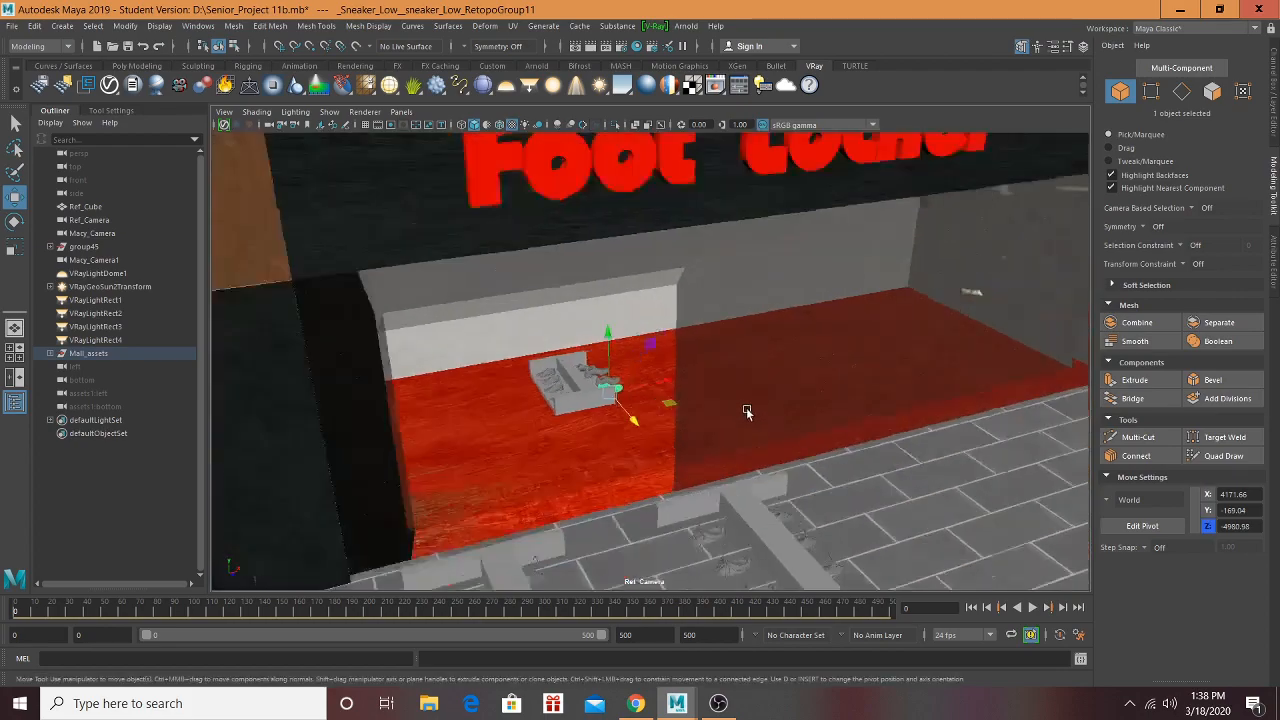
alt+middle_drag(770, 408, 371, 360)
scroll(848, 323, up, 5)
scroll(848, 321, down, 5)
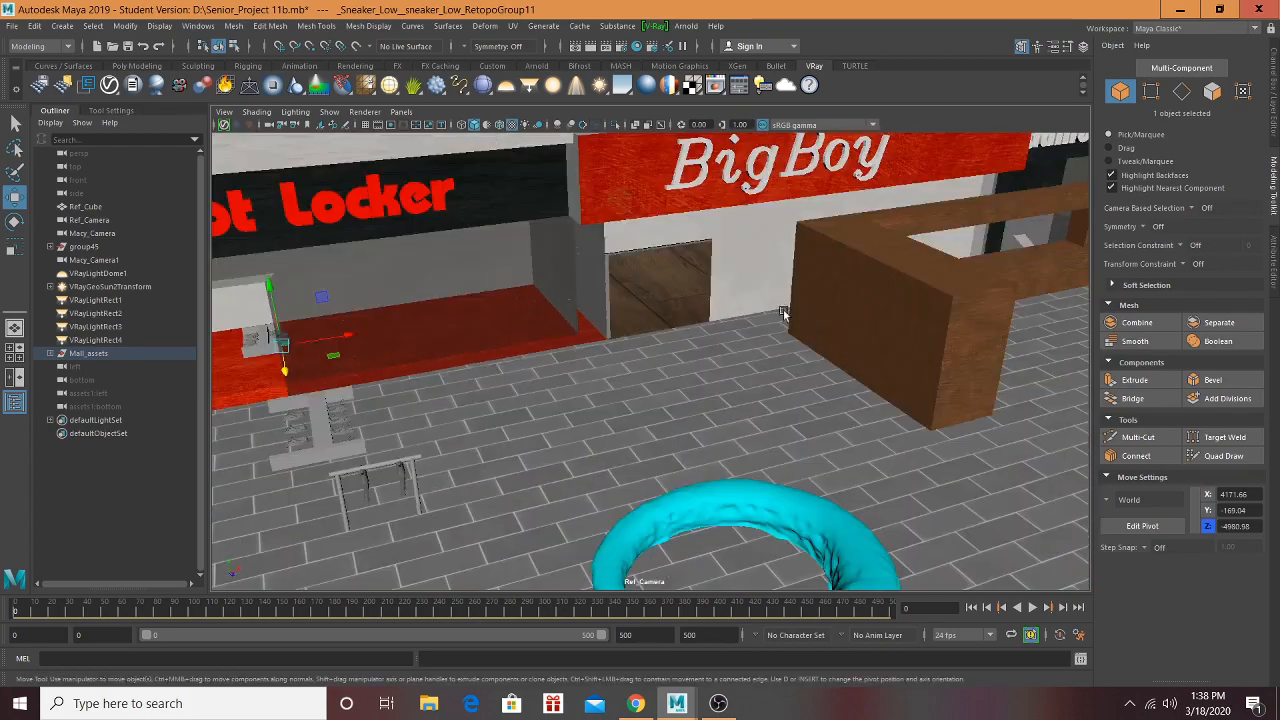
alt+drag(783, 309, 802, 376)
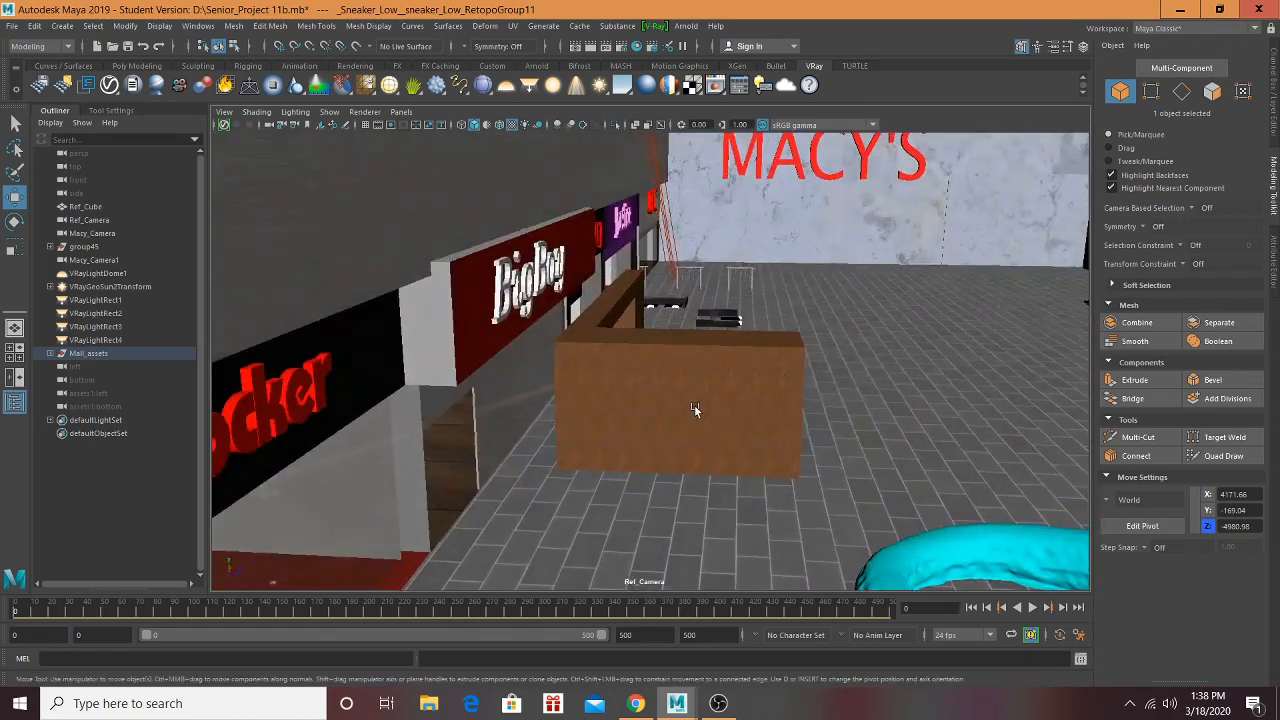
click(625, 378)
drag(657, 368, 418, 374)
Step: Scale the wooden counter down uniformly to about 1396.92, 435.55, 77.32
scroll(461, 390, down, 4)
alt+drag(803, 474, 826, 439)
alt+middle_drag(826, 439, 675, 425)
scroll(580, 439, up, 4)
key(f)
scroll(826, 417, up, 4)
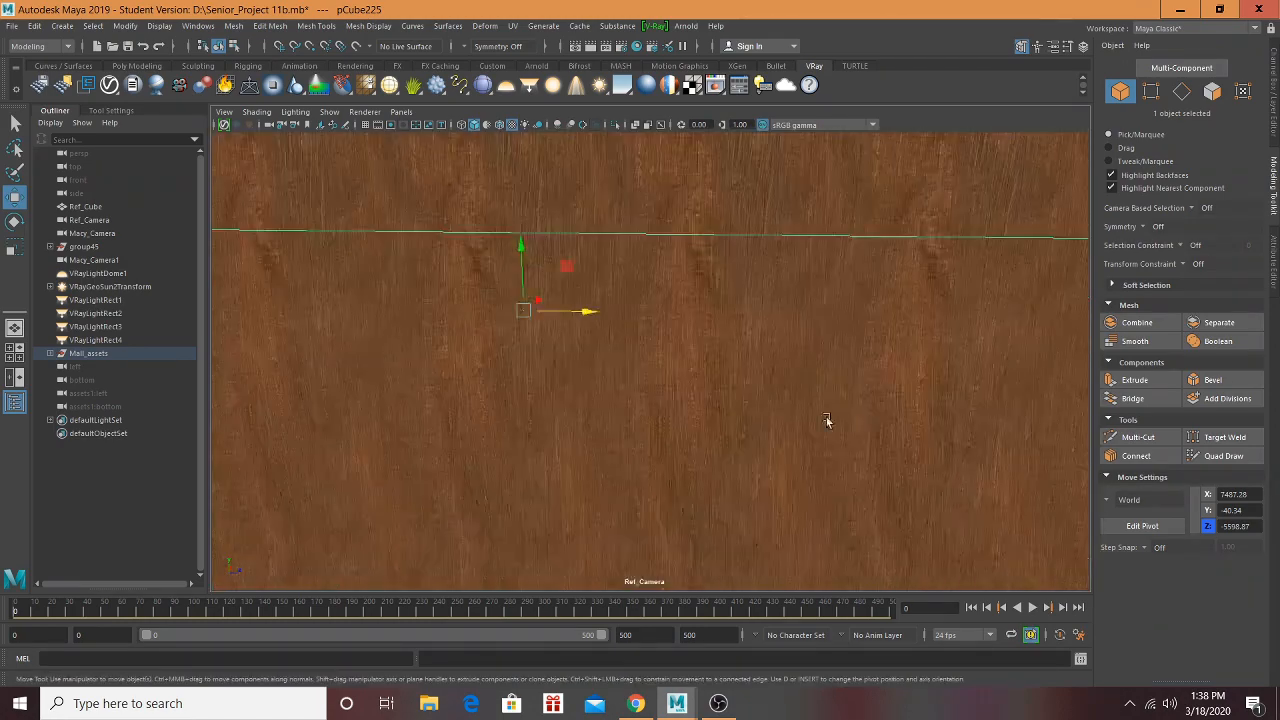
alt+drag(797, 401, 867, 398)
scroll(863, 402, up, 3)
scroll(874, 405, down, 2)
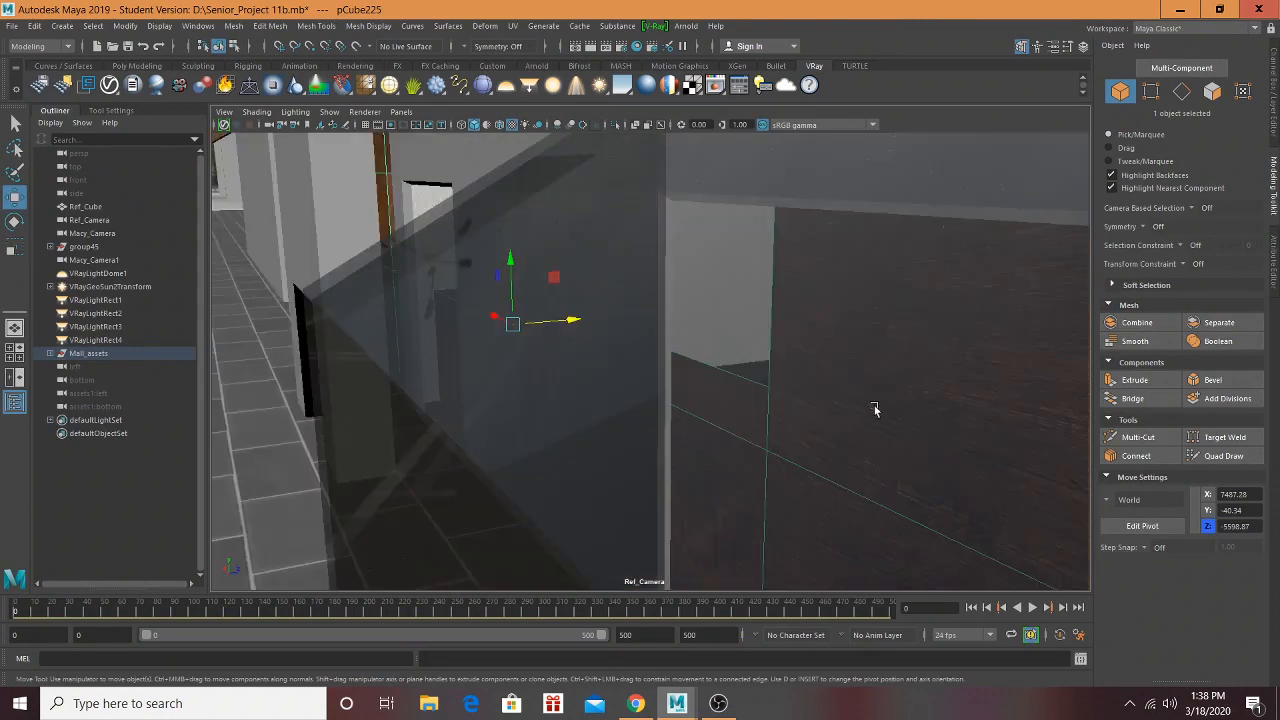
alt+middle_drag(874, 405, 710, 389)
scroll(712, 390, up, 3)
key(r)
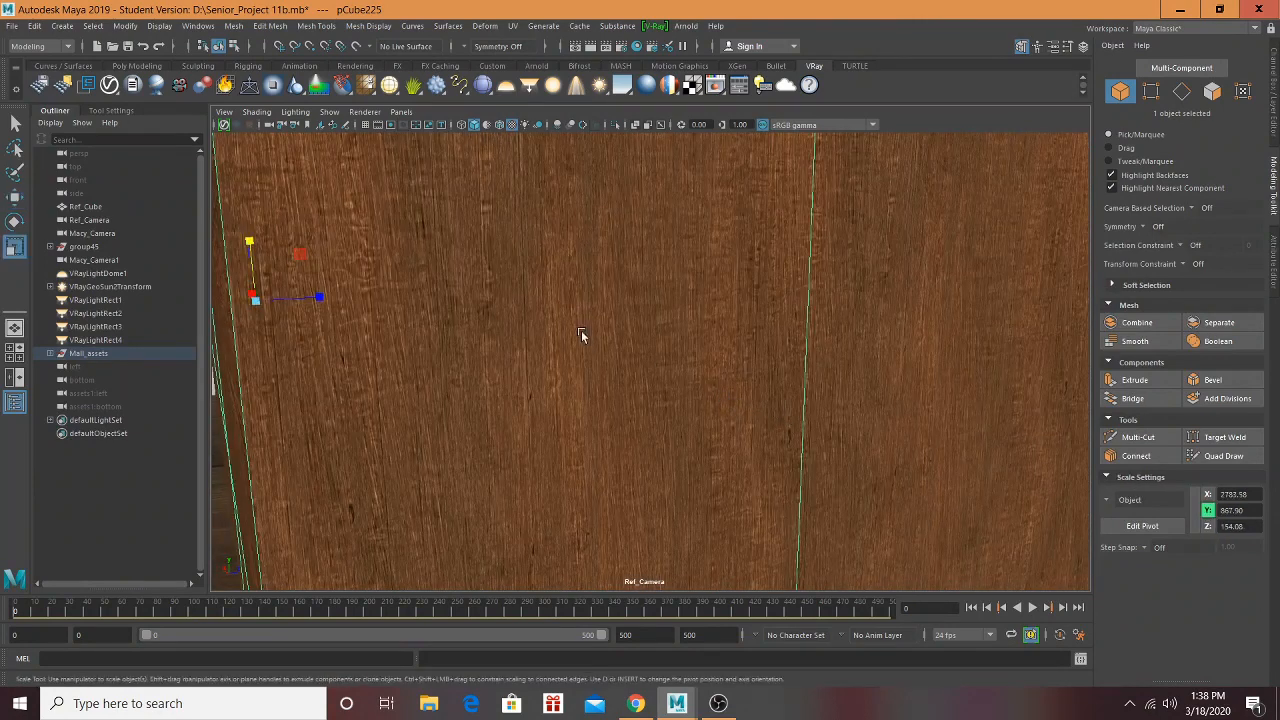
drag(258, 301, 189, 347)
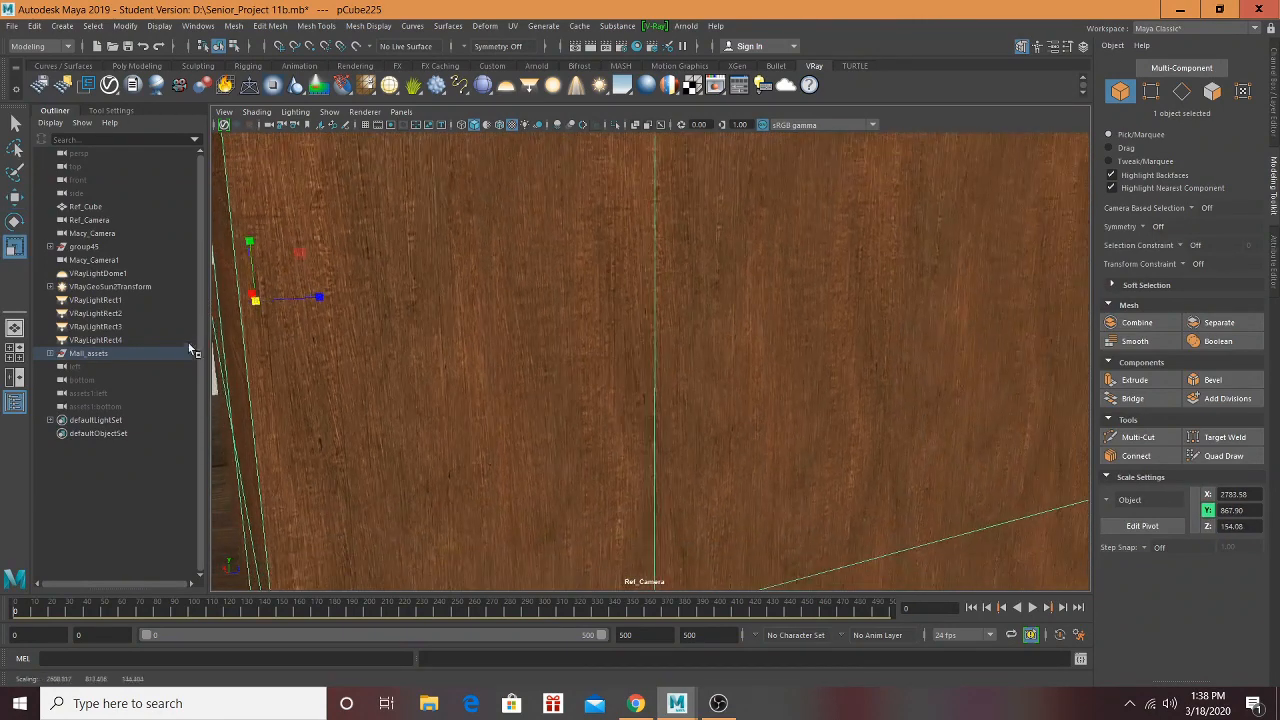
alt+drag(751, 350, 68, 415)
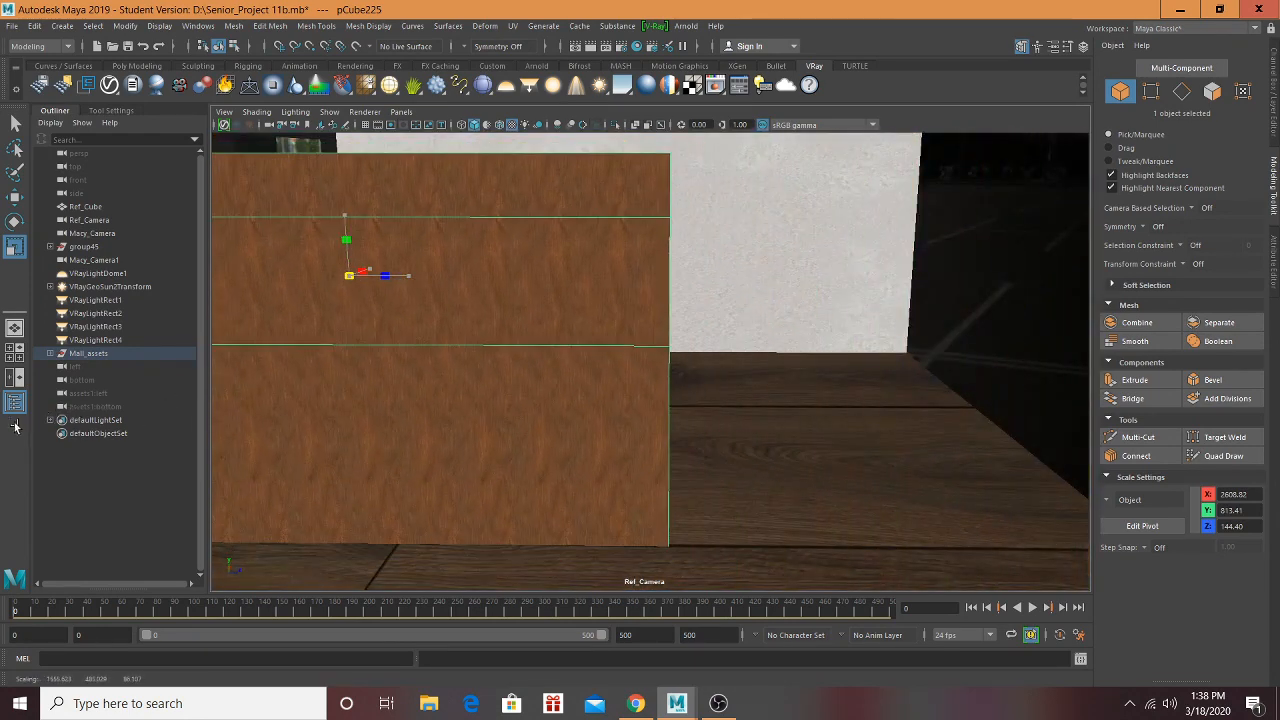
drag(348, 275, 290, 300)
Step: Move the scaled-down counter over the store's wooden floor to about X 7143.00, Z -5136.73
alt+drag(371, 323, 383, 329)
alt+middle_drag(383, 329, 580, 200)
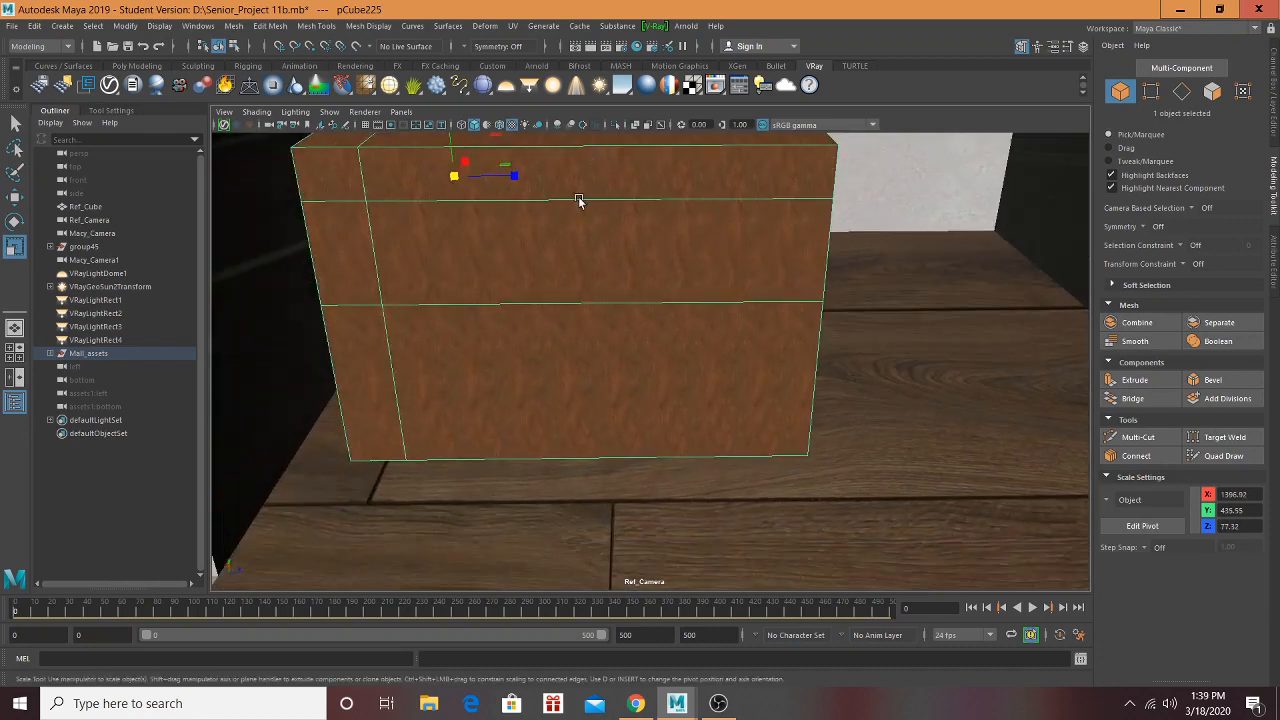
key(w)
drag(475, 165, 1008, 326)
scroll(624, 333, up, 5)
alt+middle_drag(629, 333, 641, 452)
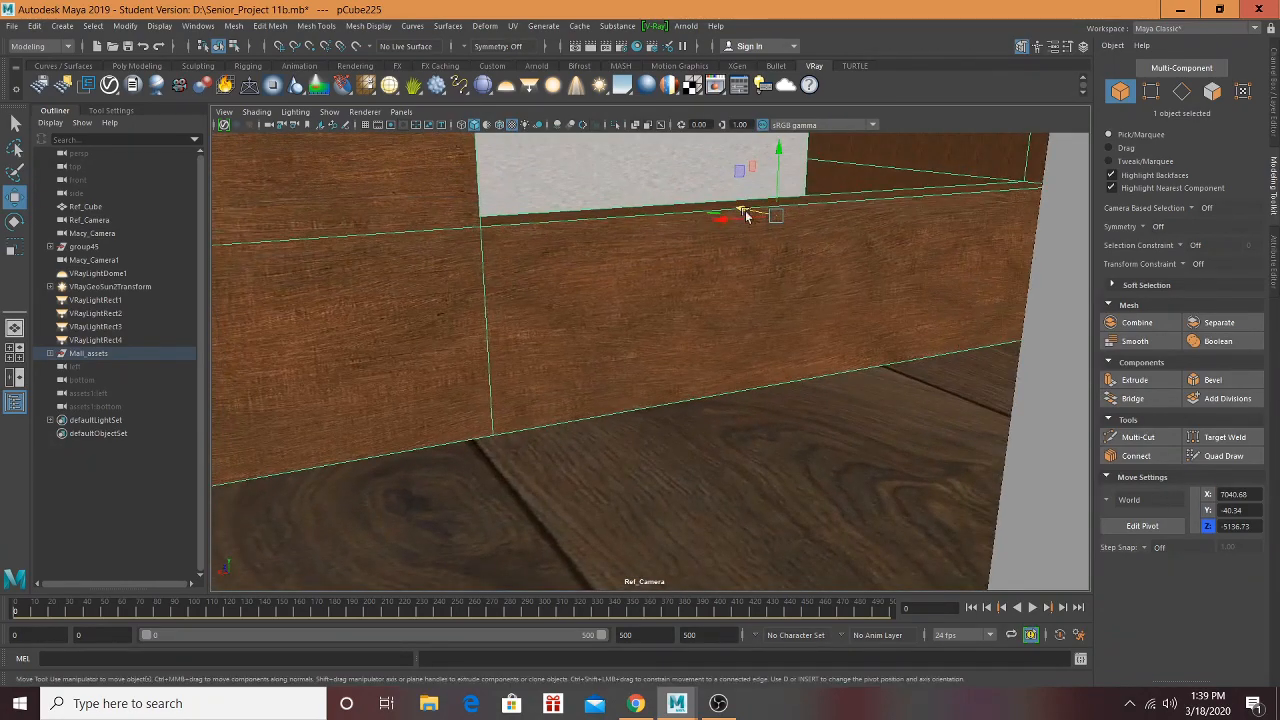
drag(719, 216, 601, 243)
Step: Shift the wooden counter further along X to about 7230.28
alt+drag(741, 275, 620, 286)
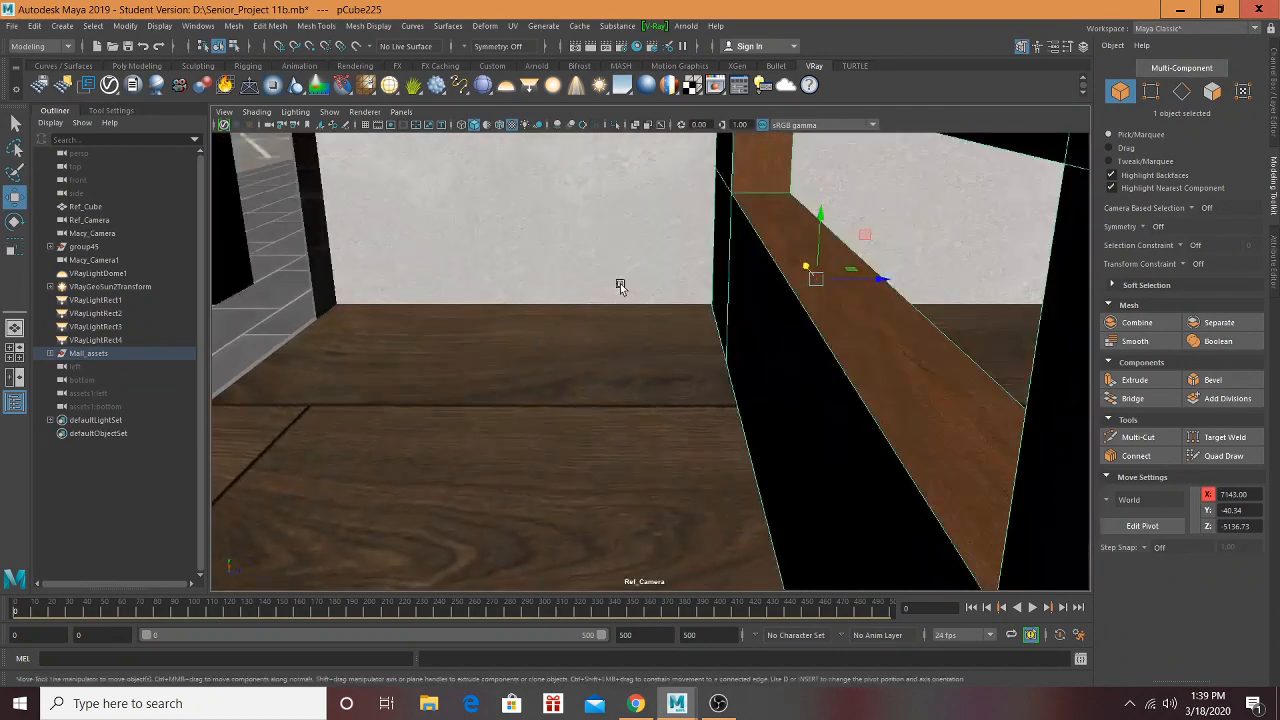
scroll(634, 288, down, 4)
alt+middle_drag(883, 342, 668, 380)
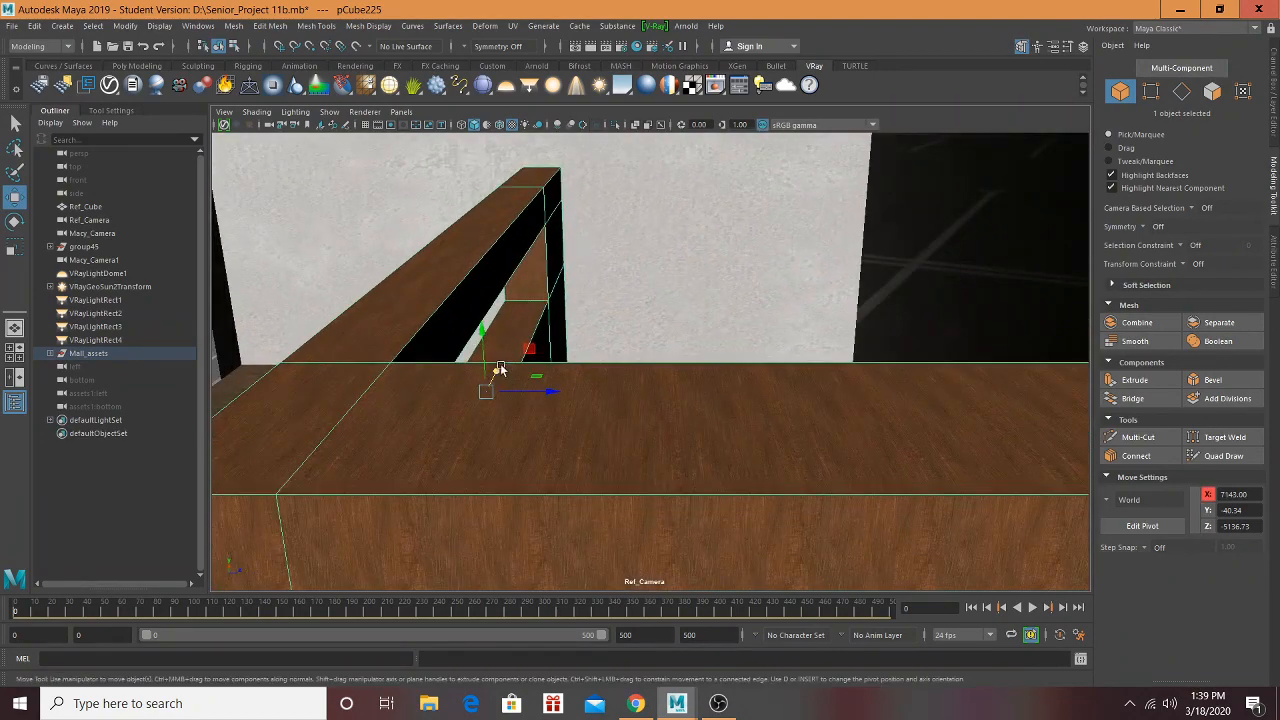
drag(497, 370, 420, 354)
Step: Select the sloped grey block in the dark-floored store beside Justice and raise it to about Y -117.22
alt+middle_drag(420, 354, 1112, 241)
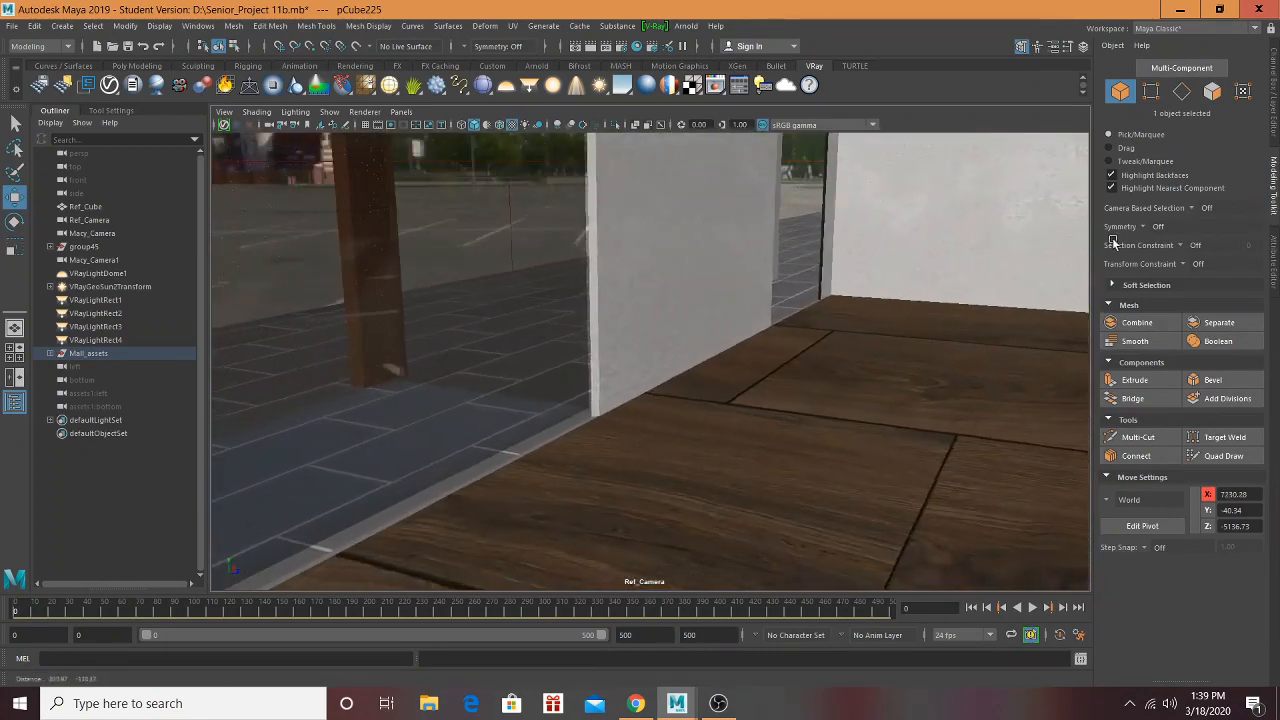
scroll(849, 378, down, 4)
alt+drag(849, 378, 760, 380)
scroll(785, 378, down, 4)
alt+middle_drag(801, 371, 362, 345)
scroll(504, 370, up, 2)
scroll(566, 400, up, 2)
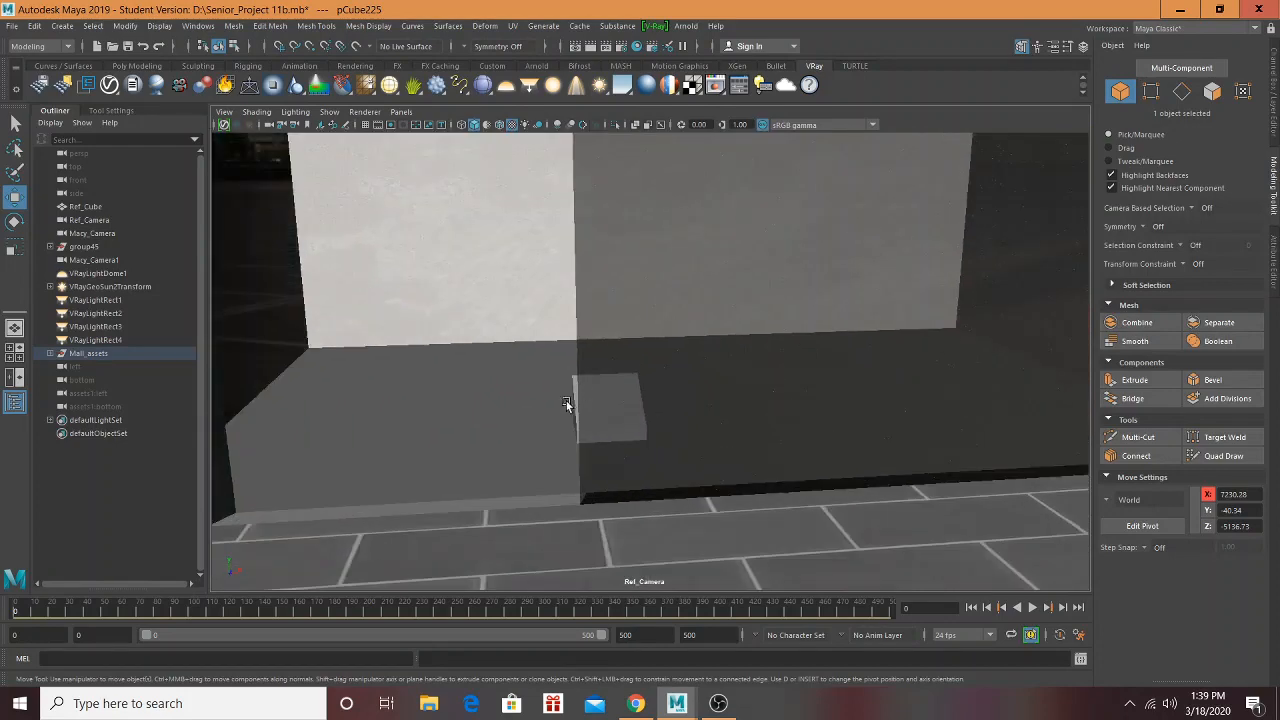
alt+drag(566, 400, 594, 398)
click(754, 376)
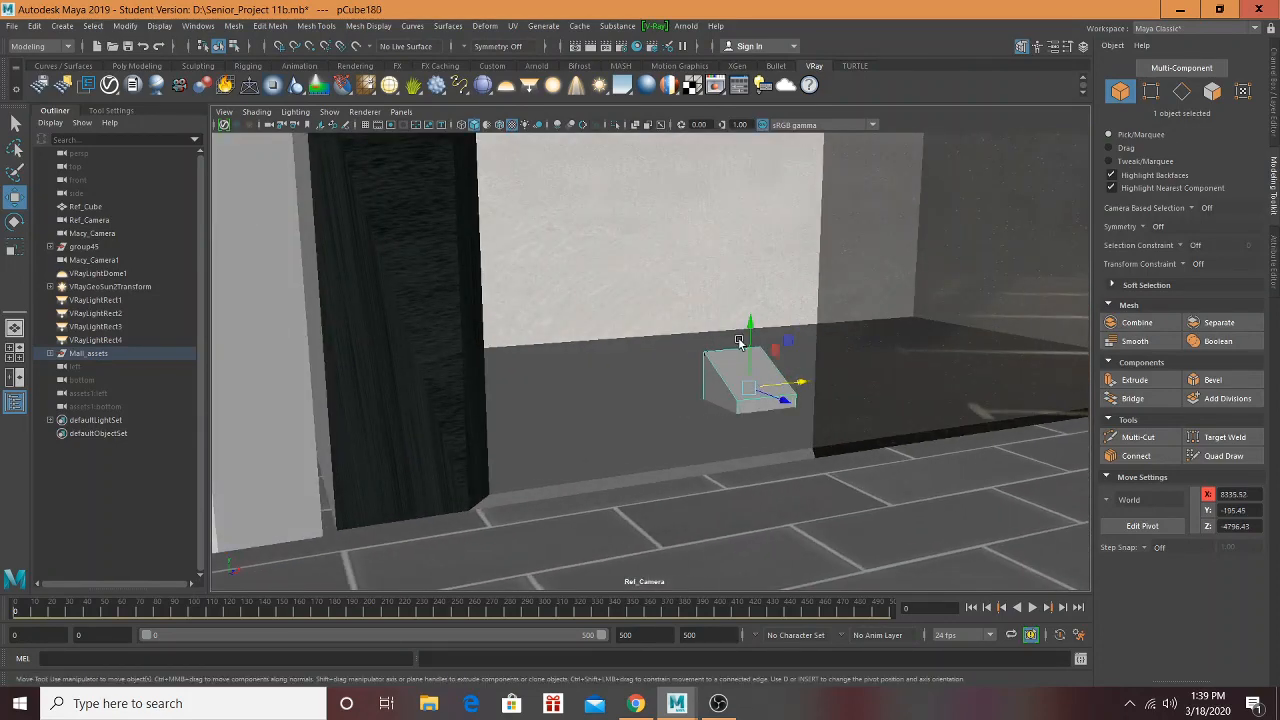
drag(749, 340, 567, 463)
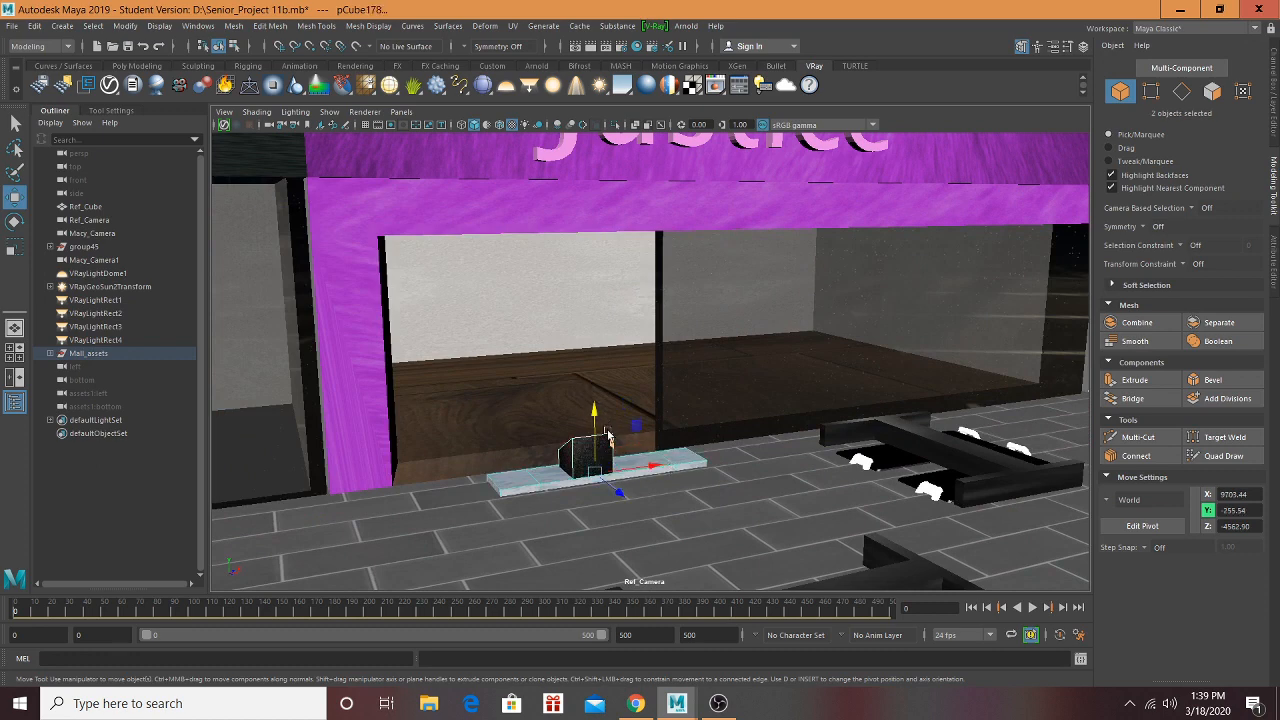
Step: Raise the marble counter and its black register to about Y -51.93 and move them into the Justice store at about Z -4924.79
shift+click(670, 466)
drag(588, 430, 567, 336)
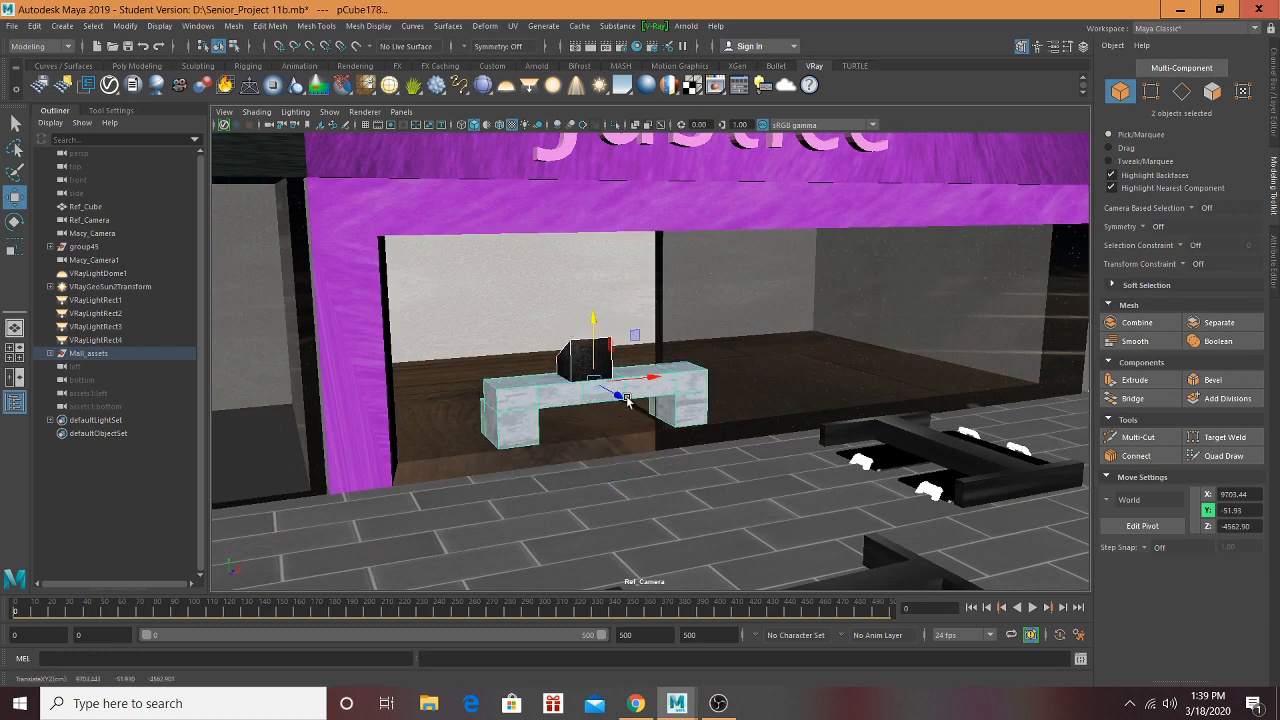
drag(625, 399, 1138, 310)
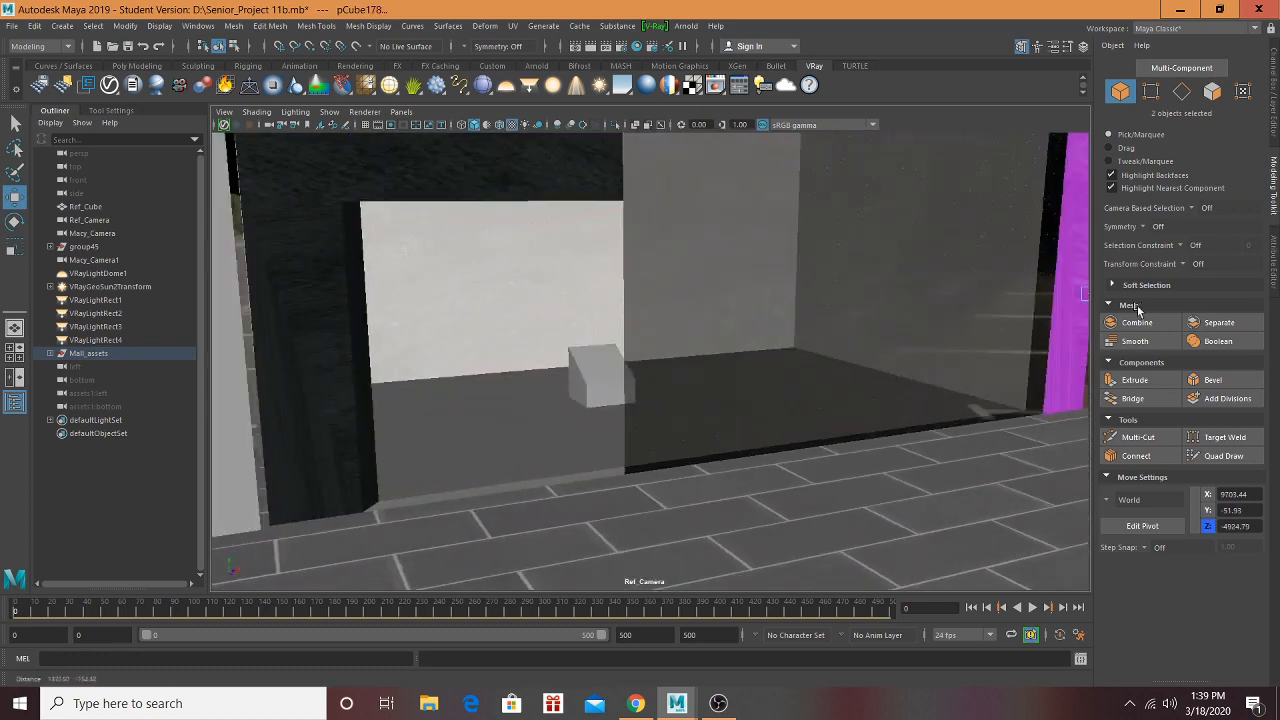
Step: Move the grey block to about X 7453.80 and the marble counter set into the store beside Justice at about X 8376.76, Y -60.41, Z -5112.29
mouse_move(580, 386)
alt+mouse_down()
mouse_move(620, 388)
mouse_move(545, 426)
mouse_move(595, 382)
alt+mouse_up()
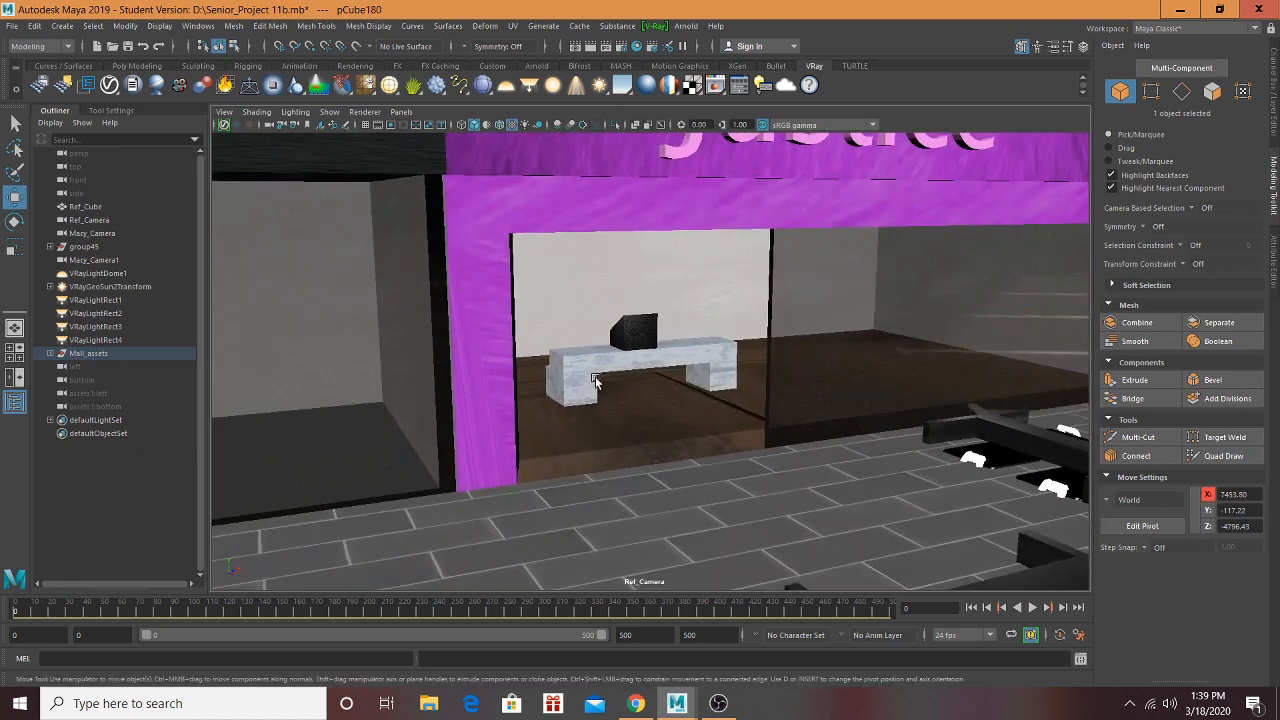
shift+click(624, 324)
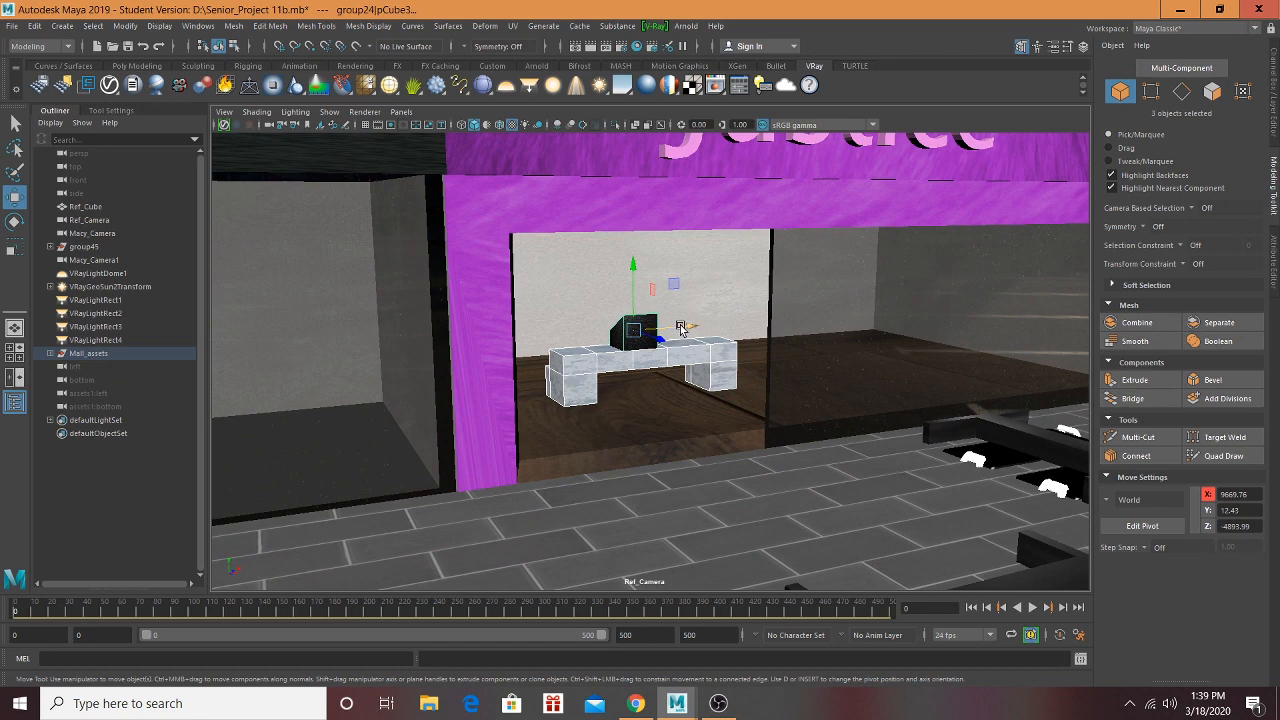
drag(690, 346, 330, 358)
key(f)
alt+drag(708, 345, 640, 350)
key(r)
key(w)
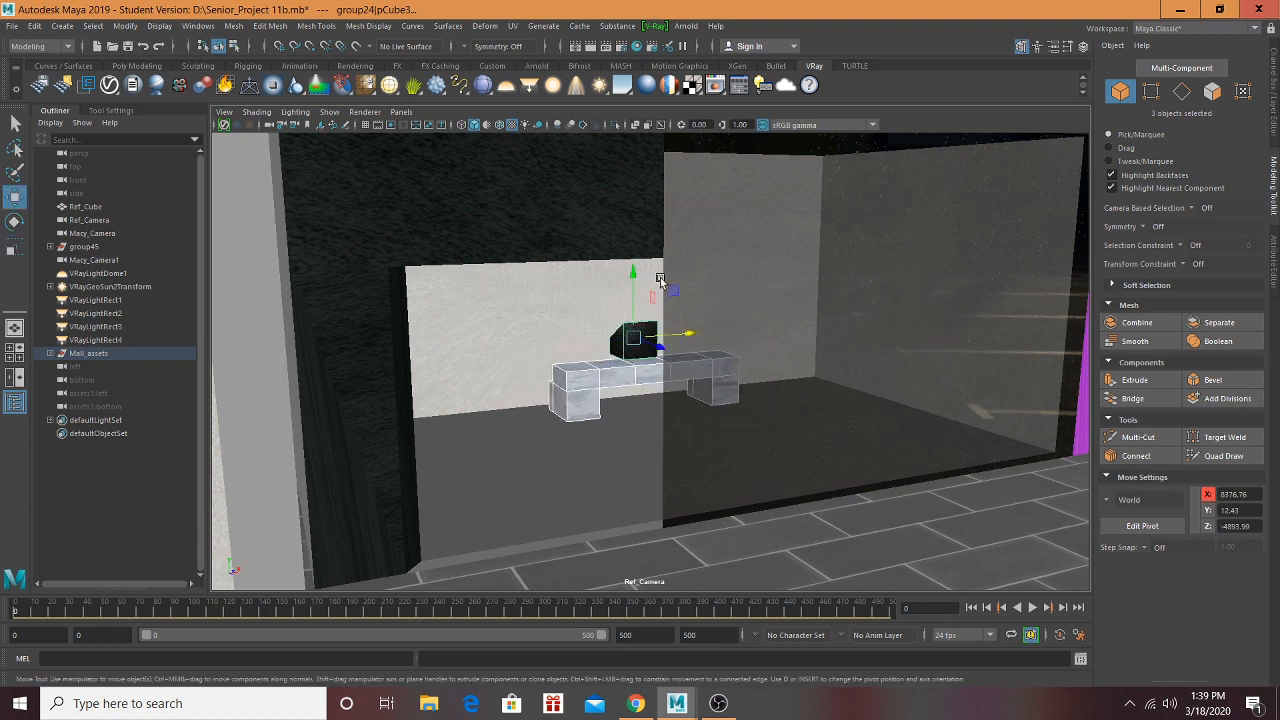
drag(643, 276, 653, 332)
drag(665, 390, 610, 374)
Step: Add the green-and-pink arcade cabinet near the red-and-blue storefront to the current selection
scroll(749, 400, down, 5)
alt+middle_drag(133, 436, 84, 438)
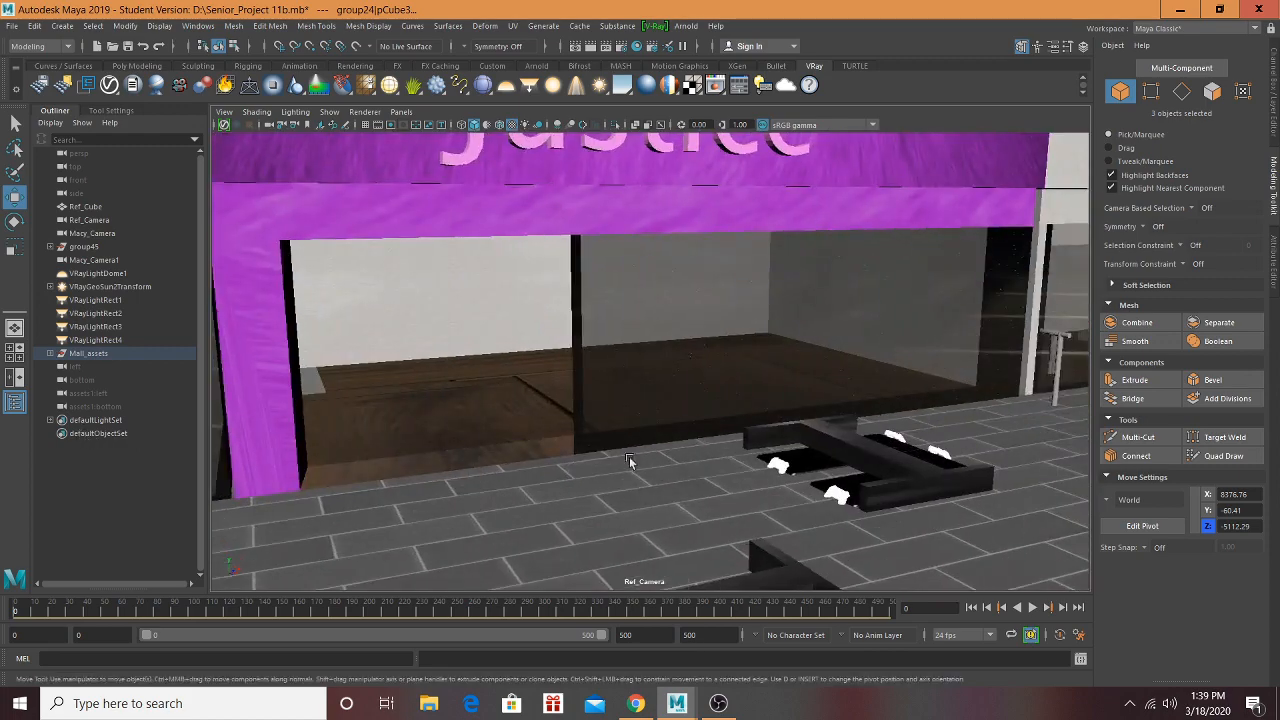
scroll(631, 463, down, 3)
alt+middle_drag(700, 463, 215, 472)
alt+drag(745, 443, 894, 442)
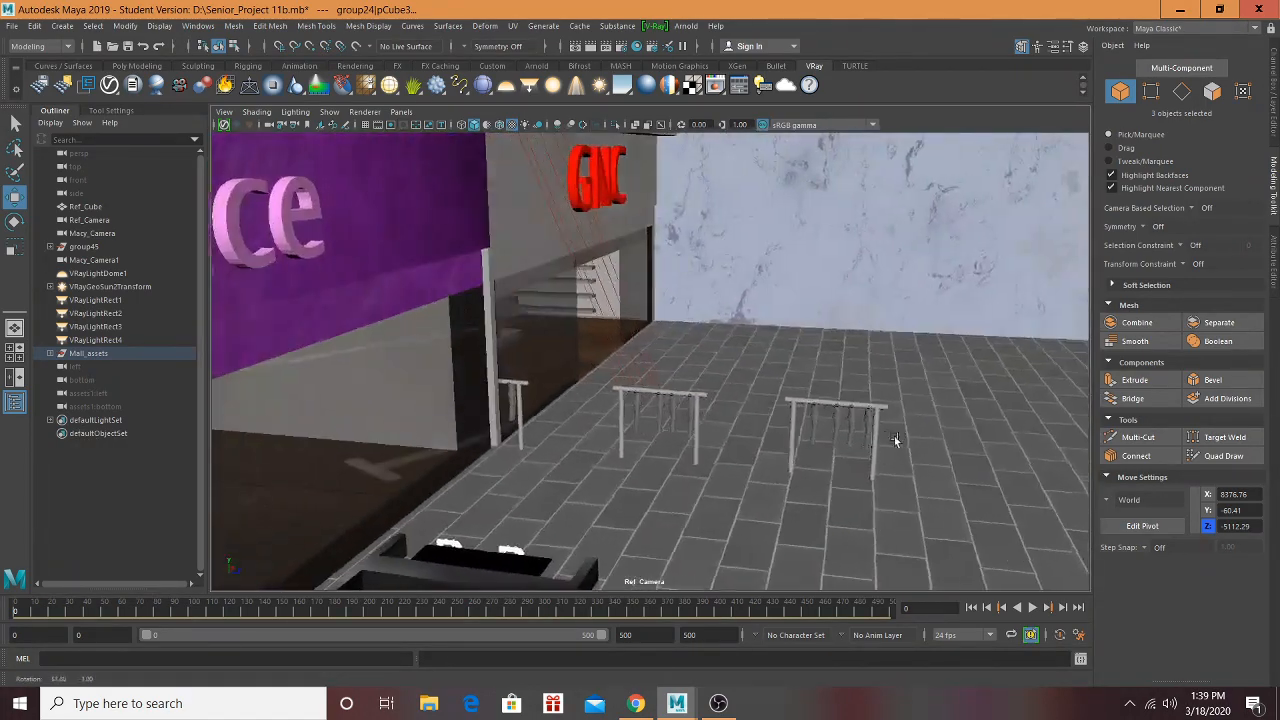
alt+middle_drag(894, 442, 95, 432)
alt+drag(794, 408, 850, 403)
alt+middle_drag(850, 403, 682, 461)
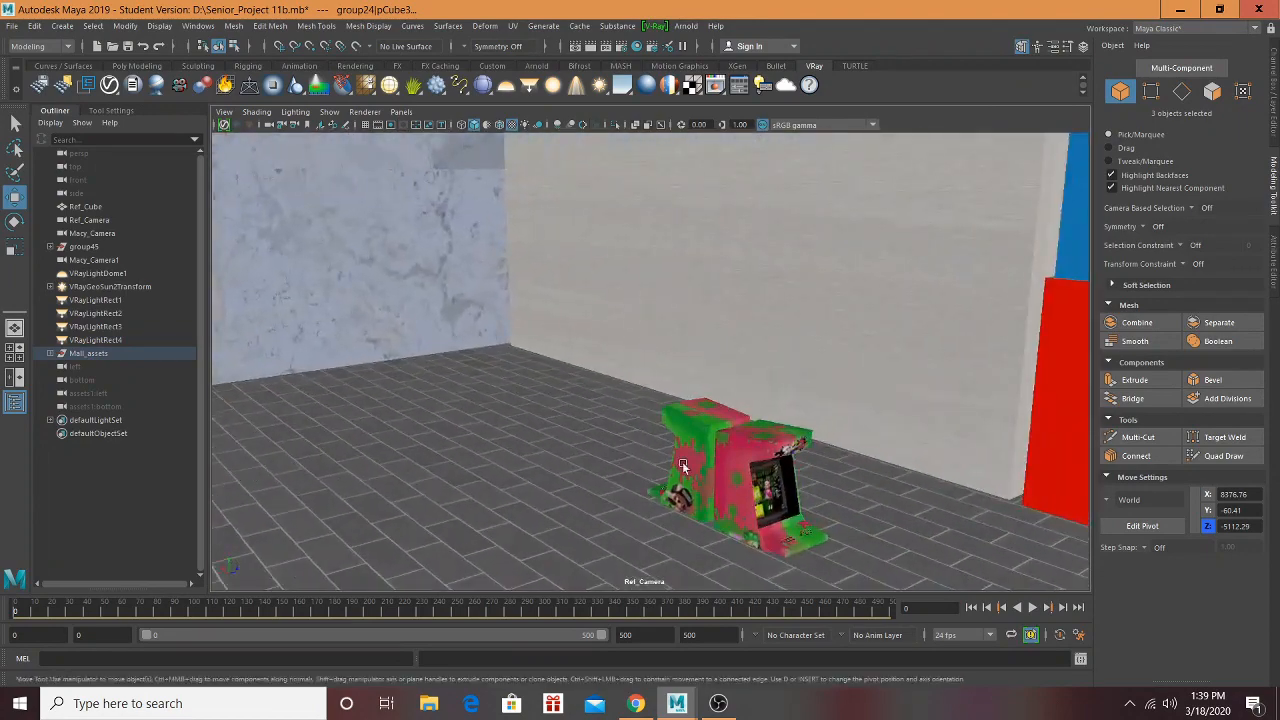
alt+drag(682, 461, 903, 463)
shift+click(633, 457)
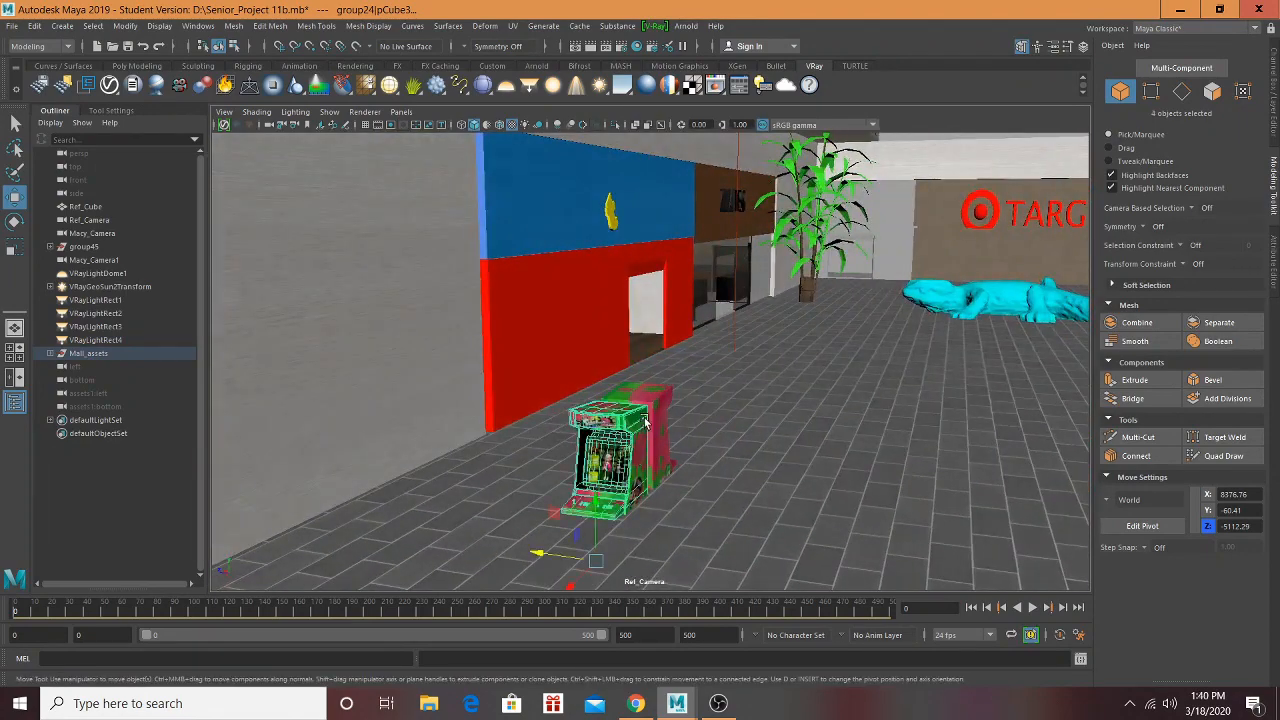
Step: Add the red K B sign lettering and the yellow ball between the letters to the selection
alt+middle_drag(633, 457, 1120, 535)
alt+middle_drag(581, 410, 1200, 470)
scroll(591, 412, down, 3)
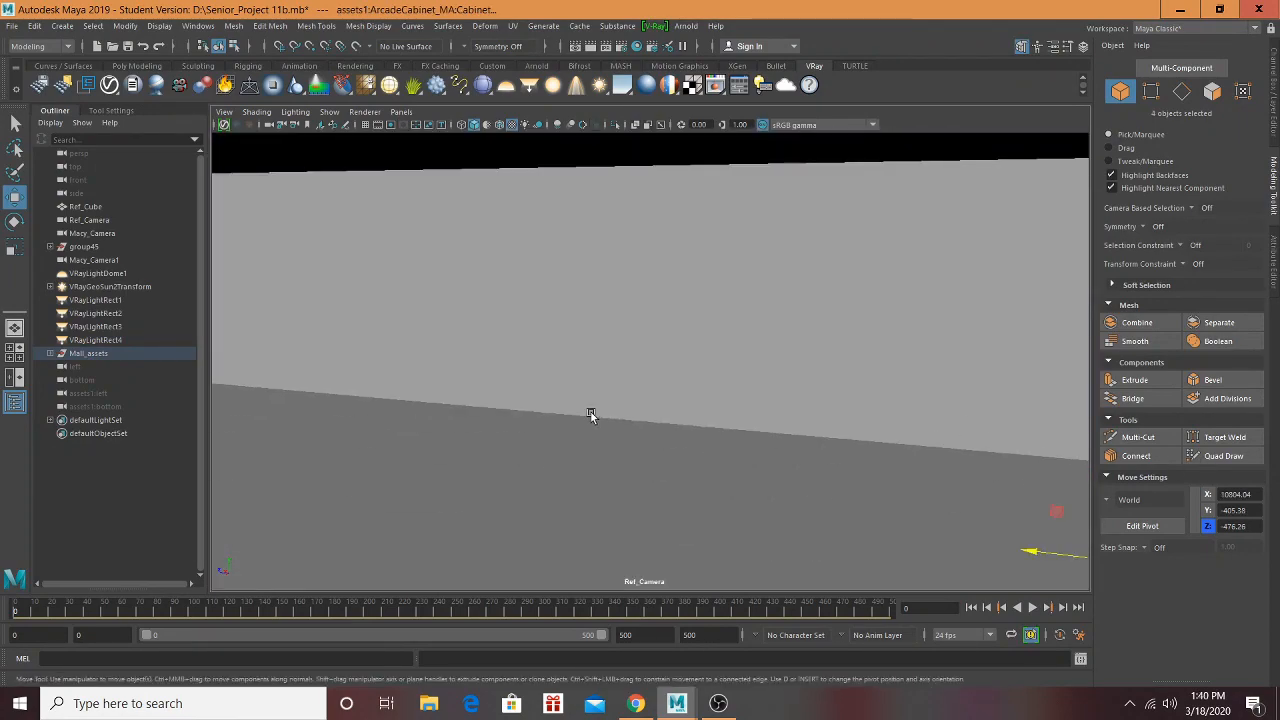
alt+middle_drag(591, 412, 1232, 516)
alt+drag(563, 400, 470, 394)
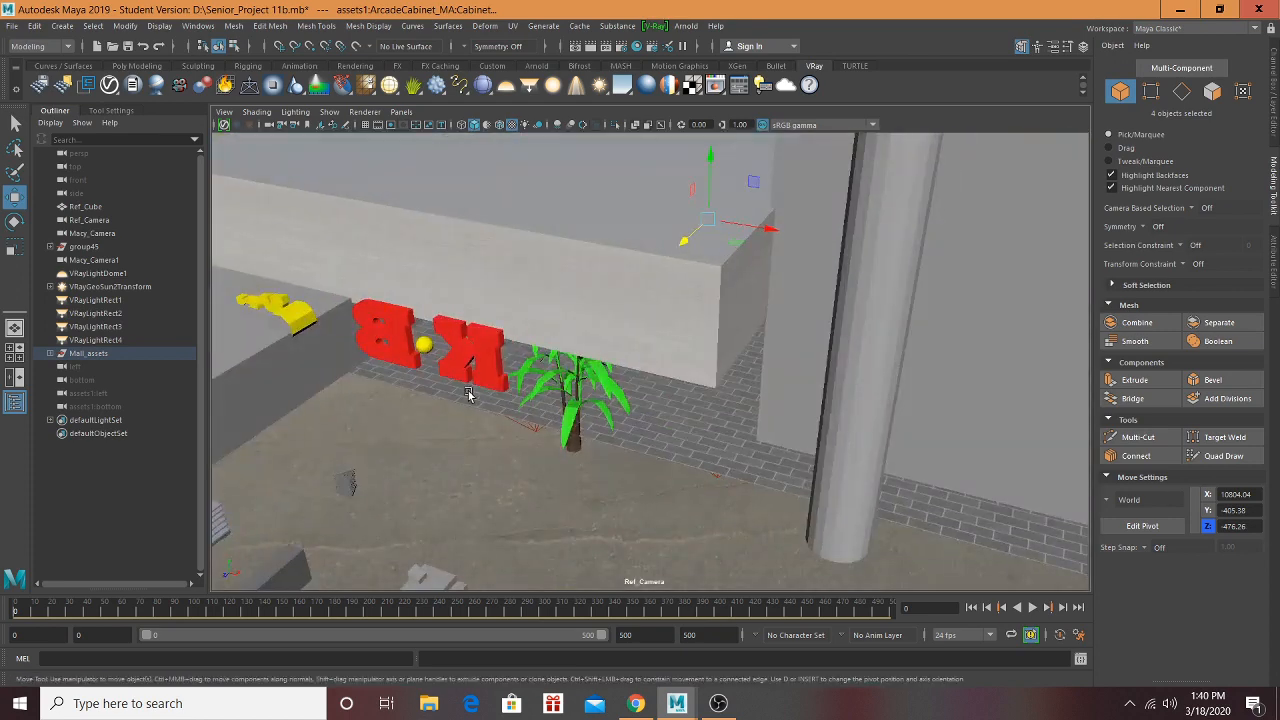
shift+click(477, 363)
shift+click(428, 350)
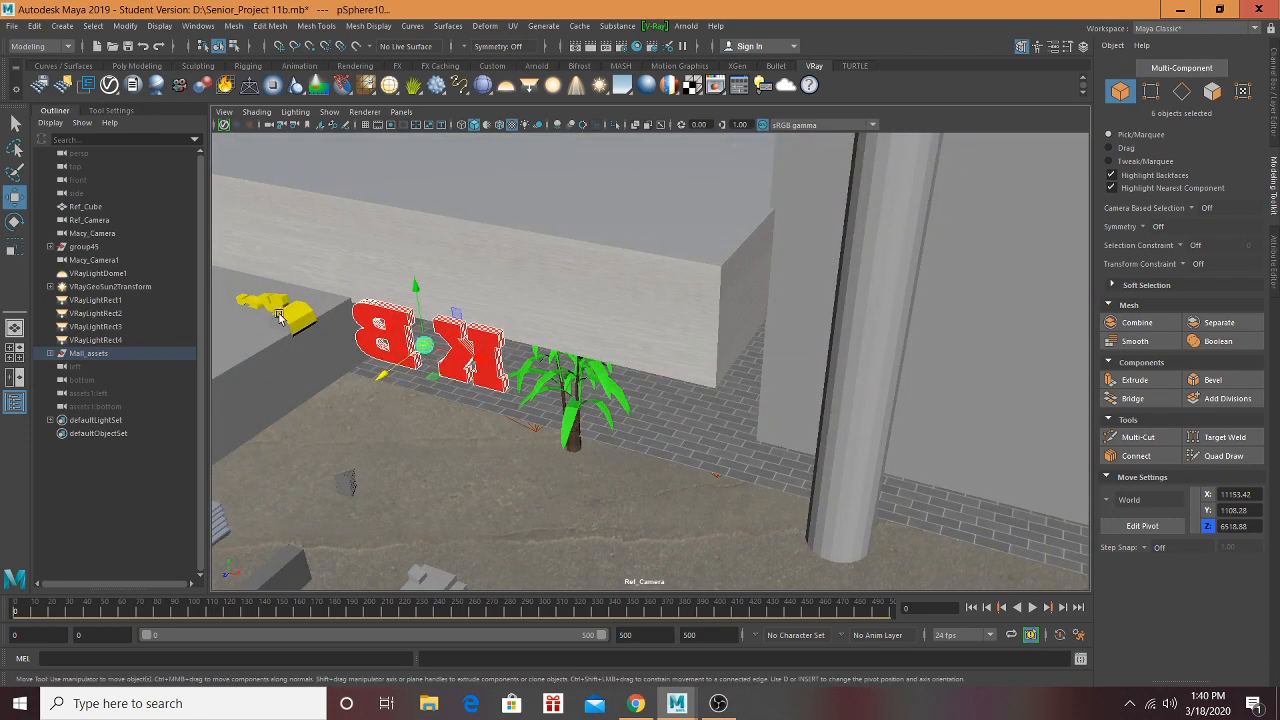
drag(240, 354, 315, 333)
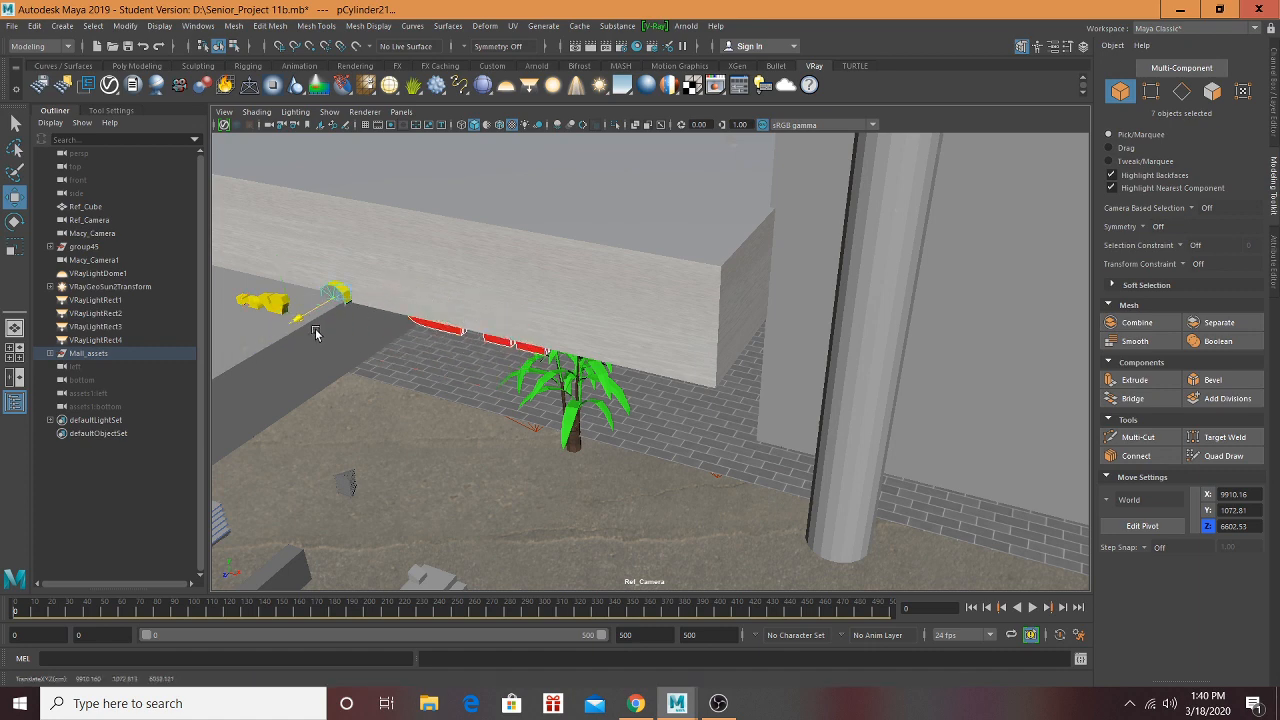
key(ctrl+z)
key(ctrl+z)
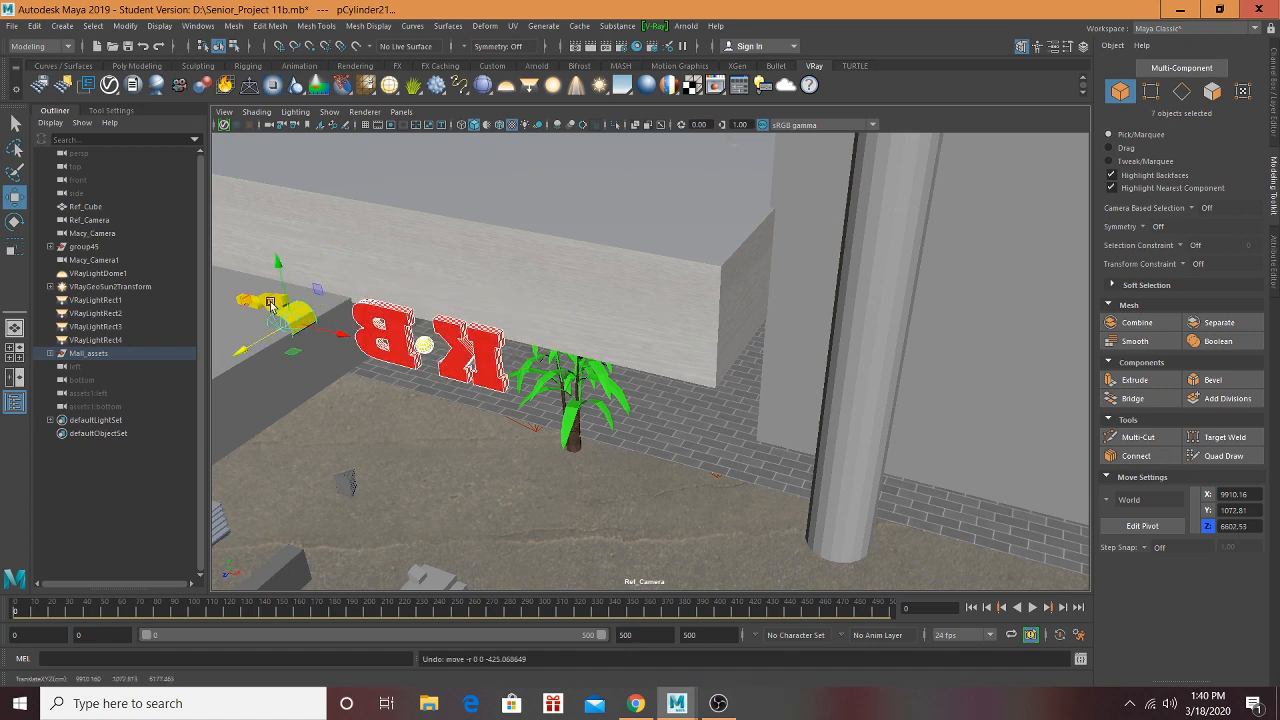
Step: Add the yellow y and s letters to the selection and move everything along Z to about -297.91, toward the red-and-blue storefront
shift+click(260, 326)
key(f)
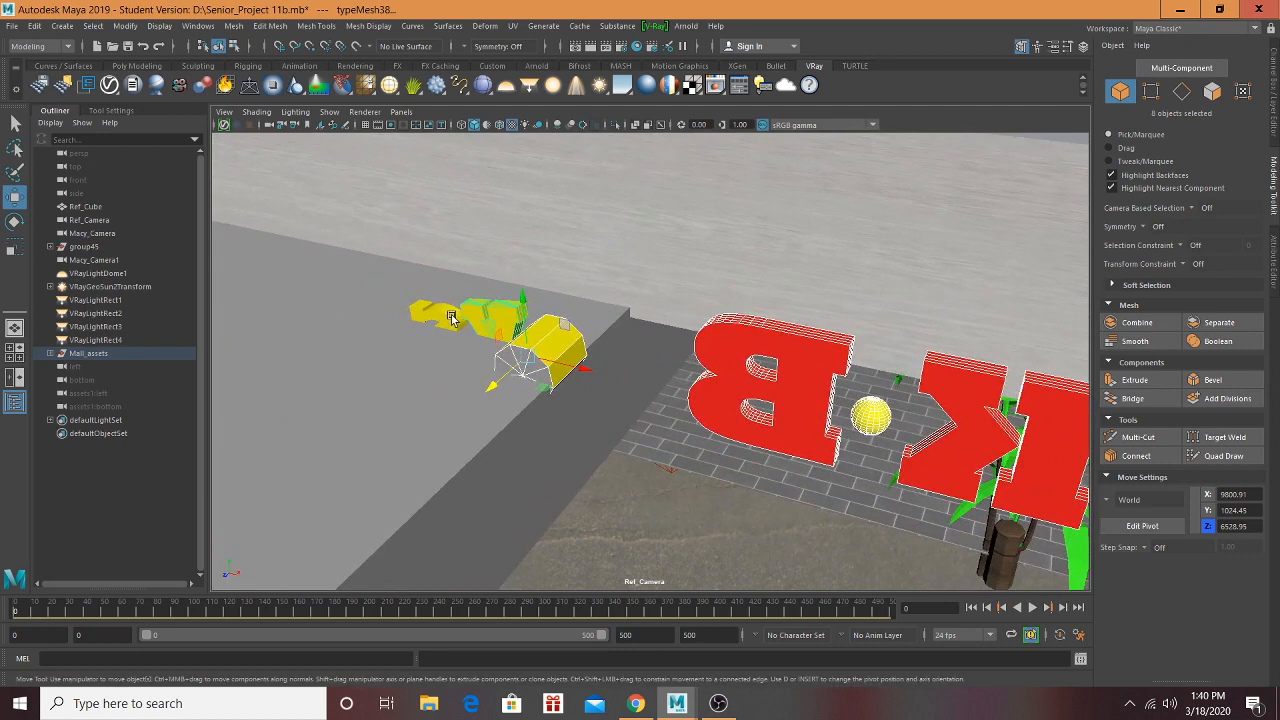
drag(429, 398, 596, 343)
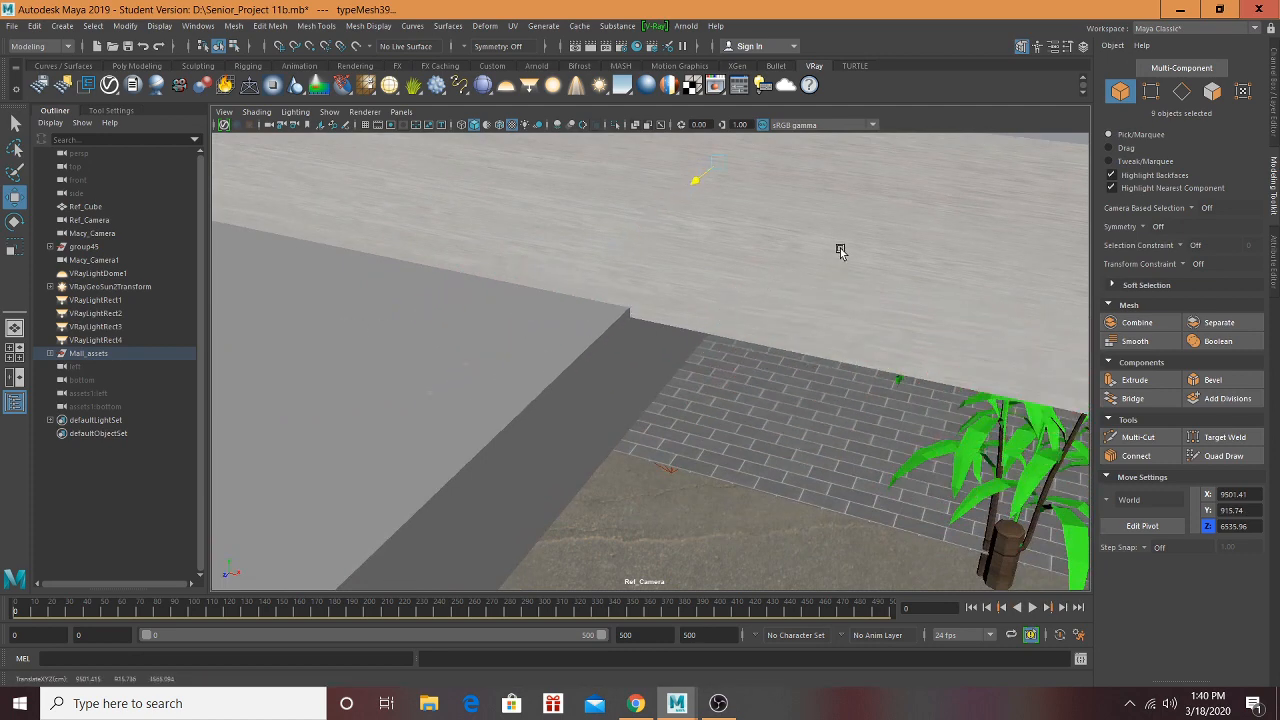
alt+drag(858, 311, 672, 414)
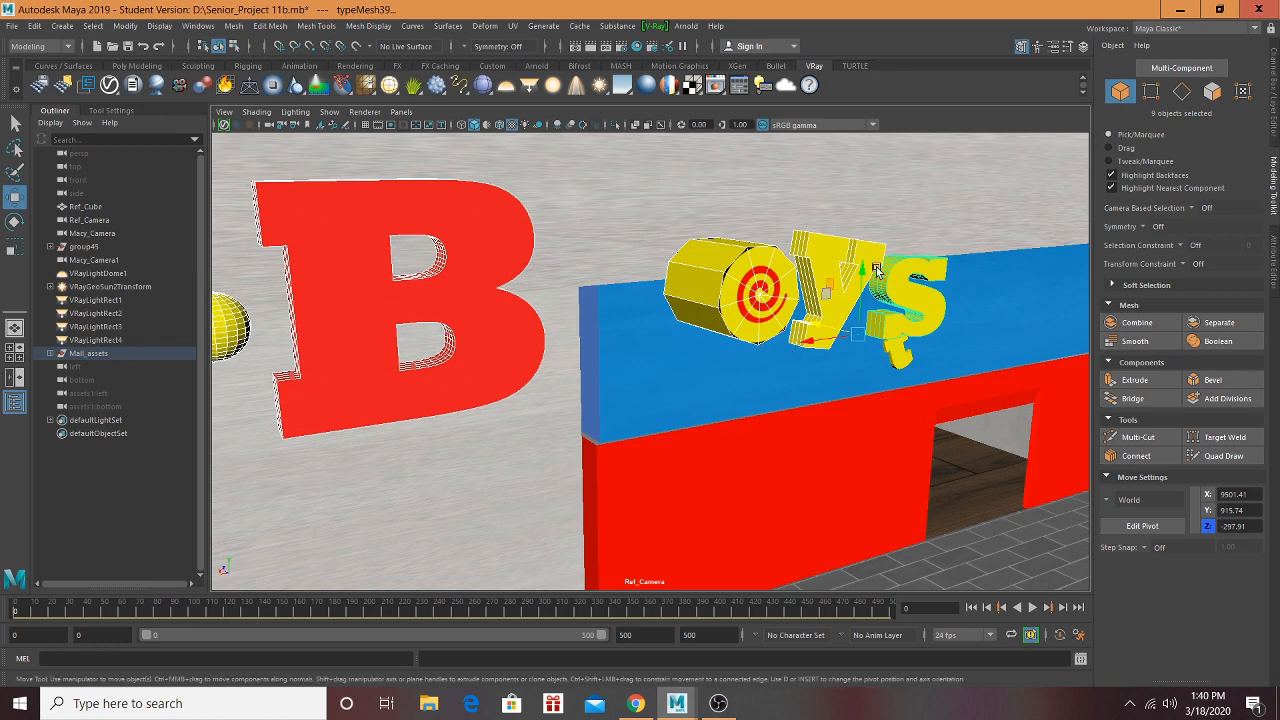
Step: Position the sign parts against the blue fascia at about X 7757.57, Y 563.66, Z 374.08, and clear the selection
alt+drag(865, 275, 845, 370)
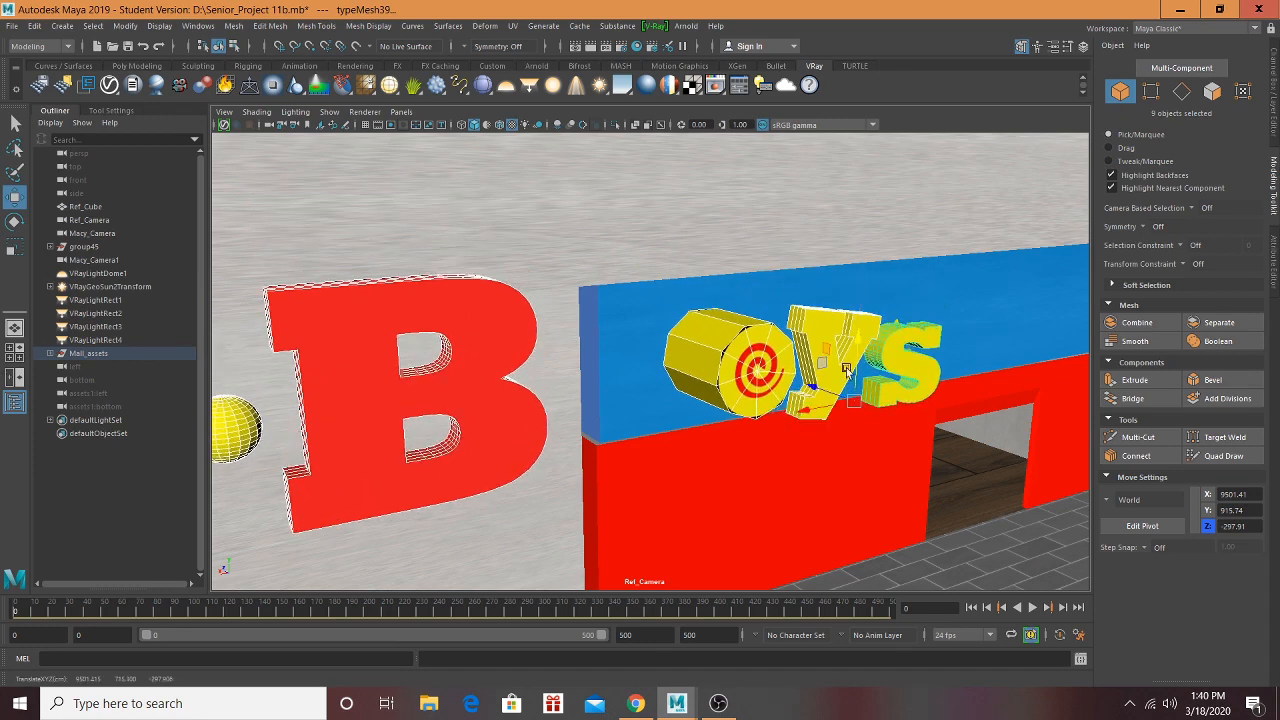
drag(799, 411, 1190, 360)
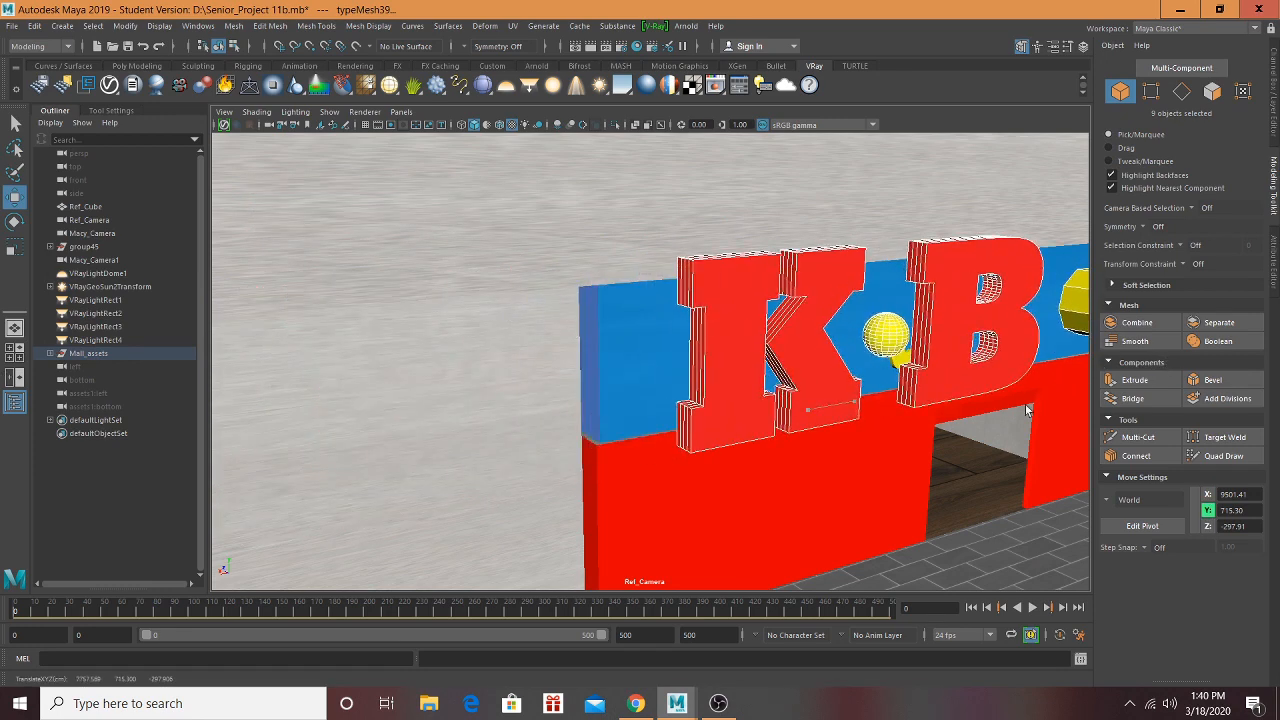
alt+middle_drag(1029, 409, 867, 355)
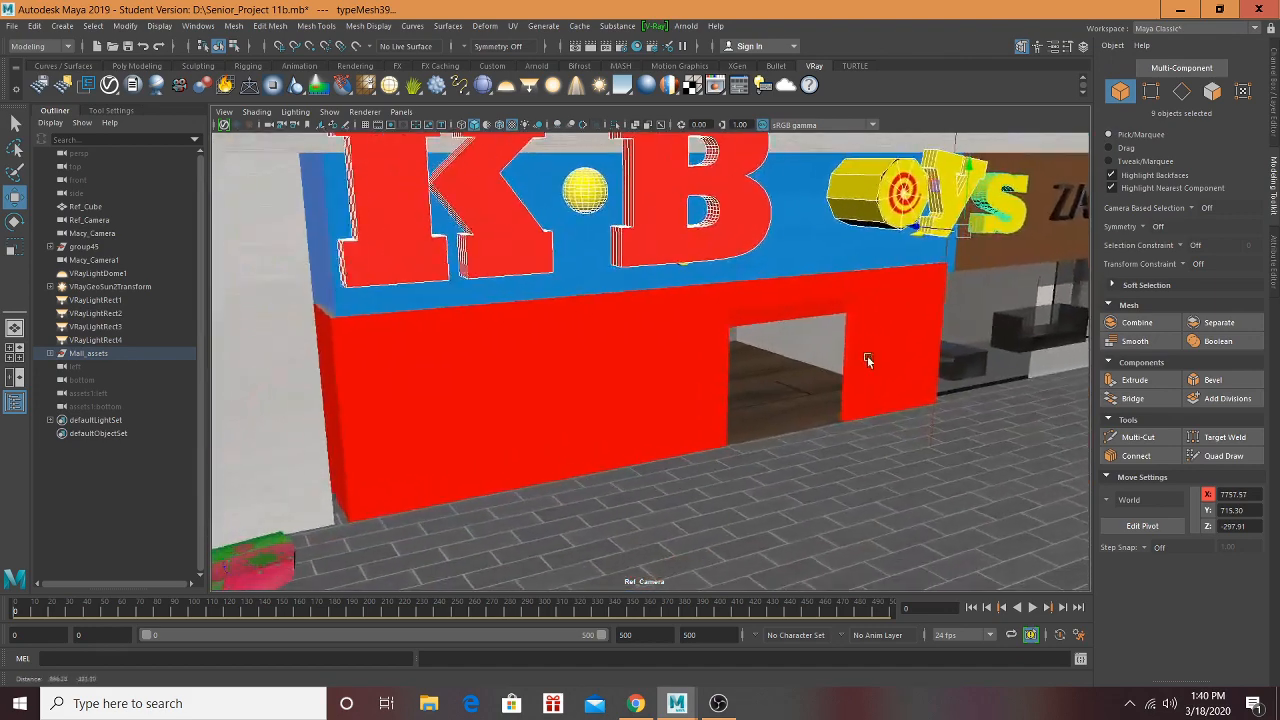
alt+drag(867, 355, 807, 236)
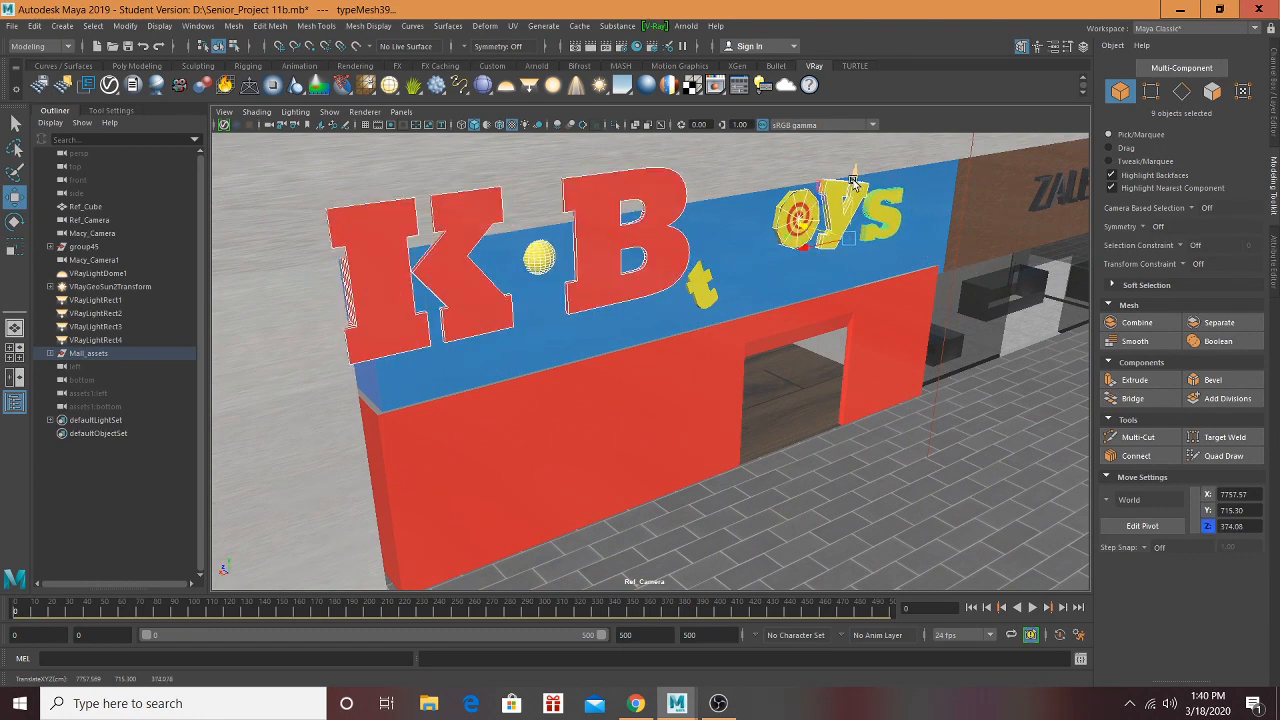
drag(852, 180, 841, 213)
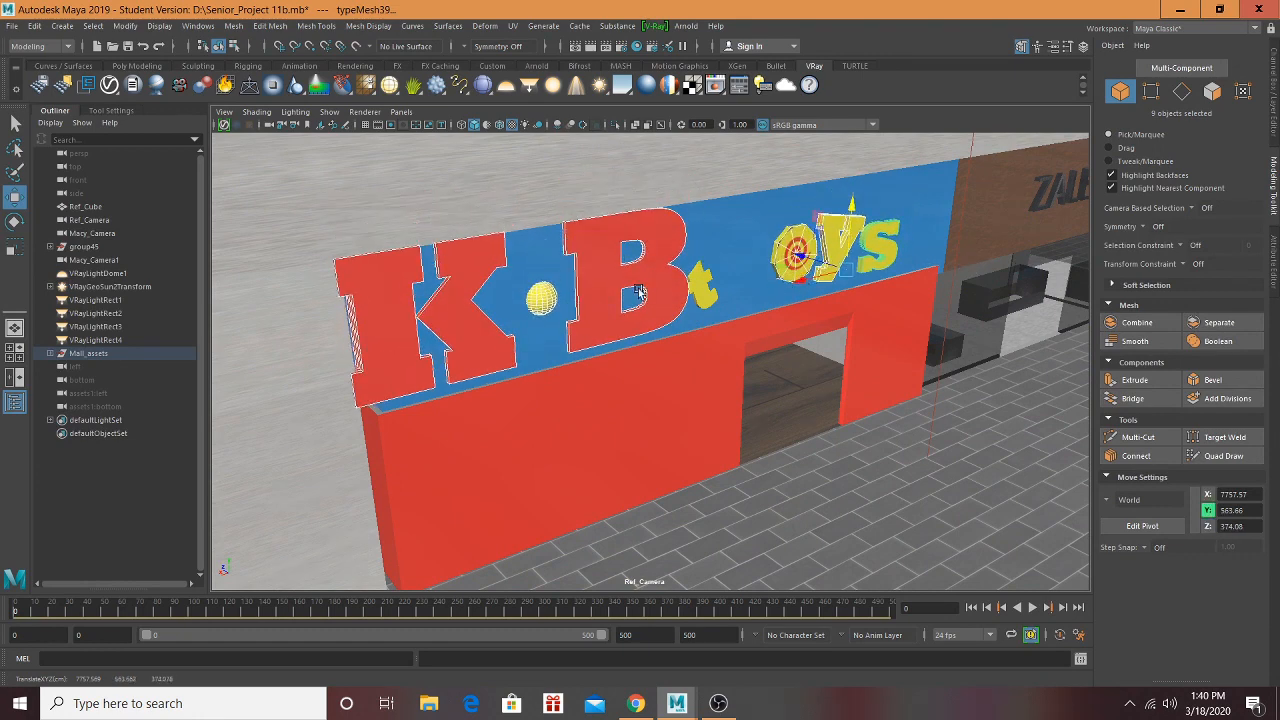
click(604, 324)
shift+click(465, 311)
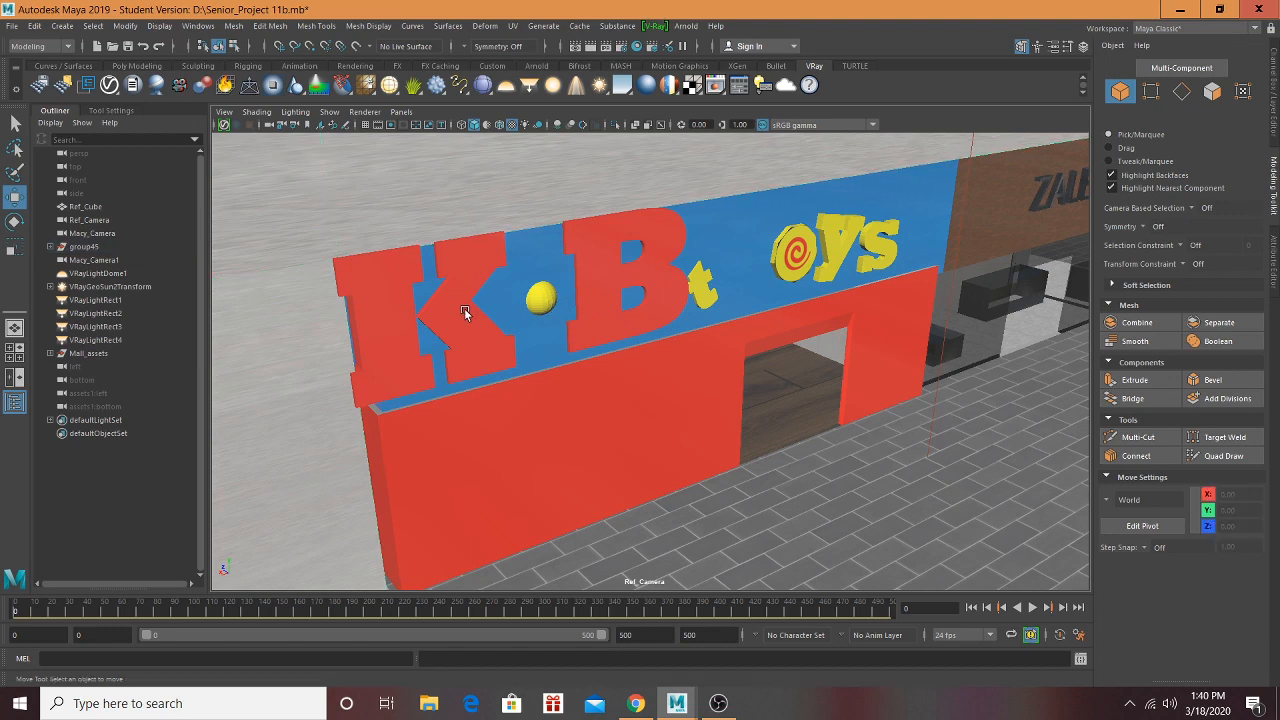
Step: Scale down the K B lettering and yellow ball together, and move them along X, with the ball at about 9212.95
scroll(471, 326, up, 3)
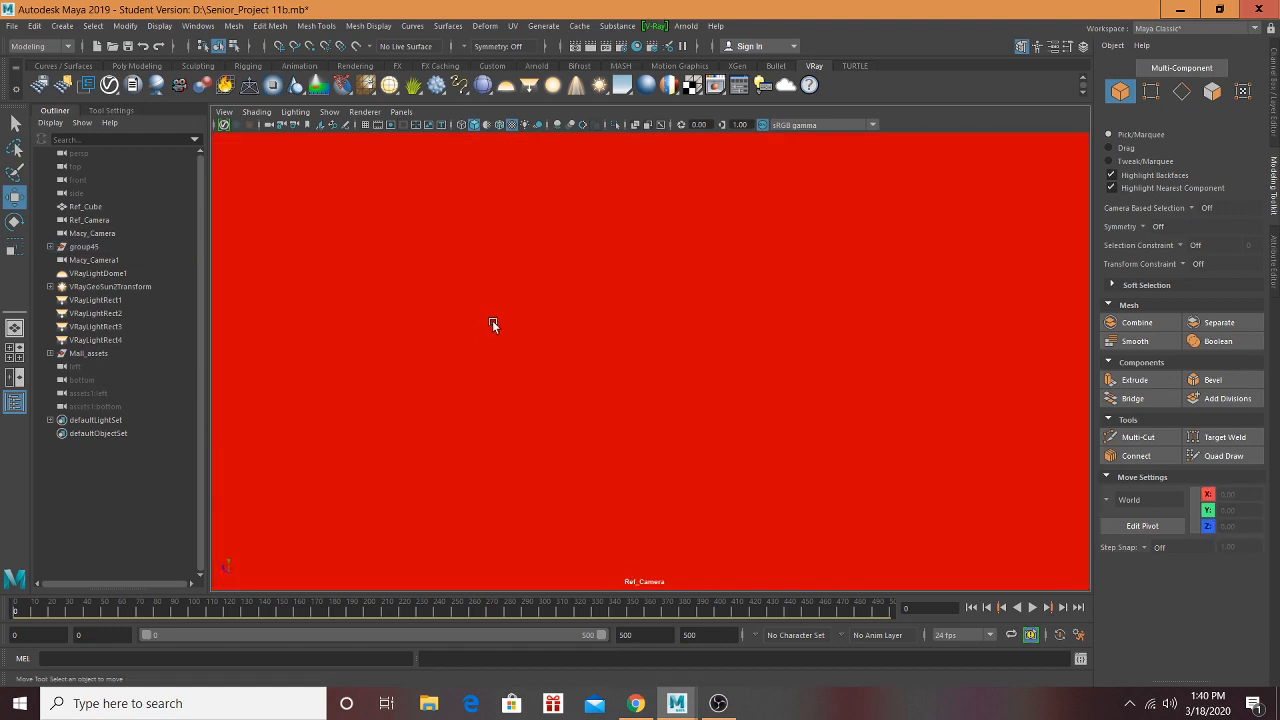
scroll(494, 321, down, 2)
alt+middle_drag(584, 310, 666, 283)
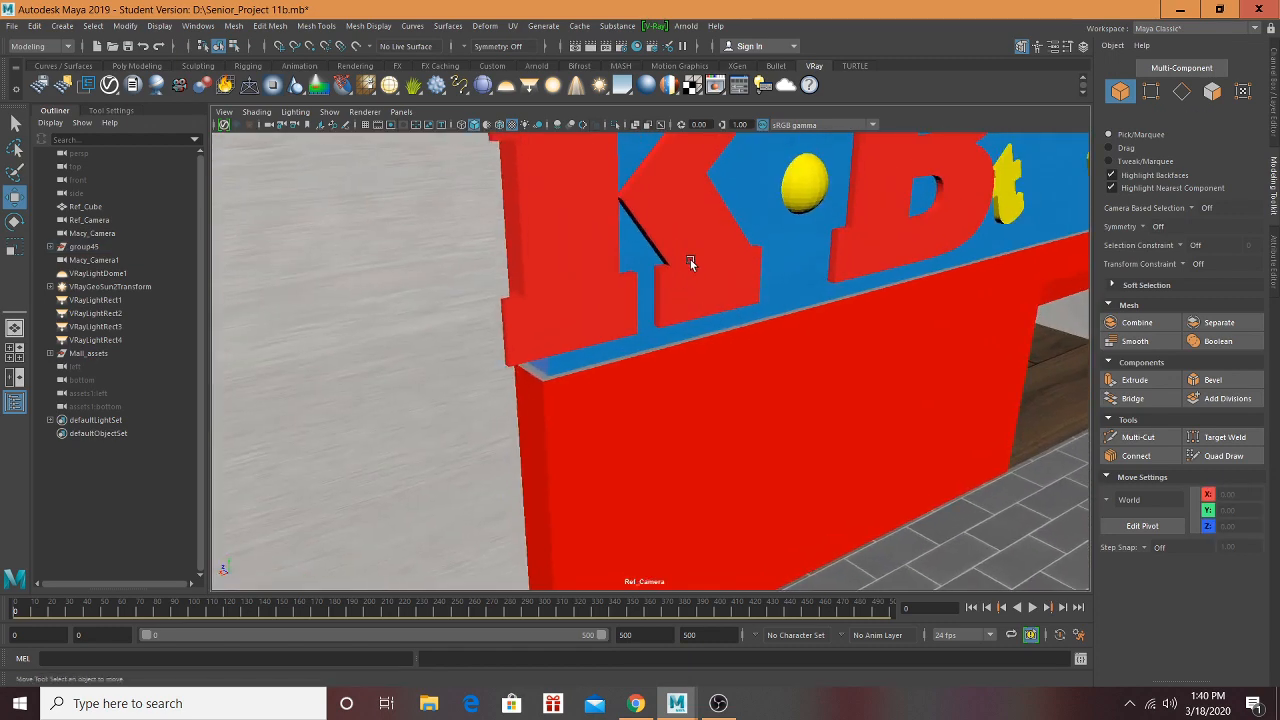
click(706, 250)
shift+click(800, 190)
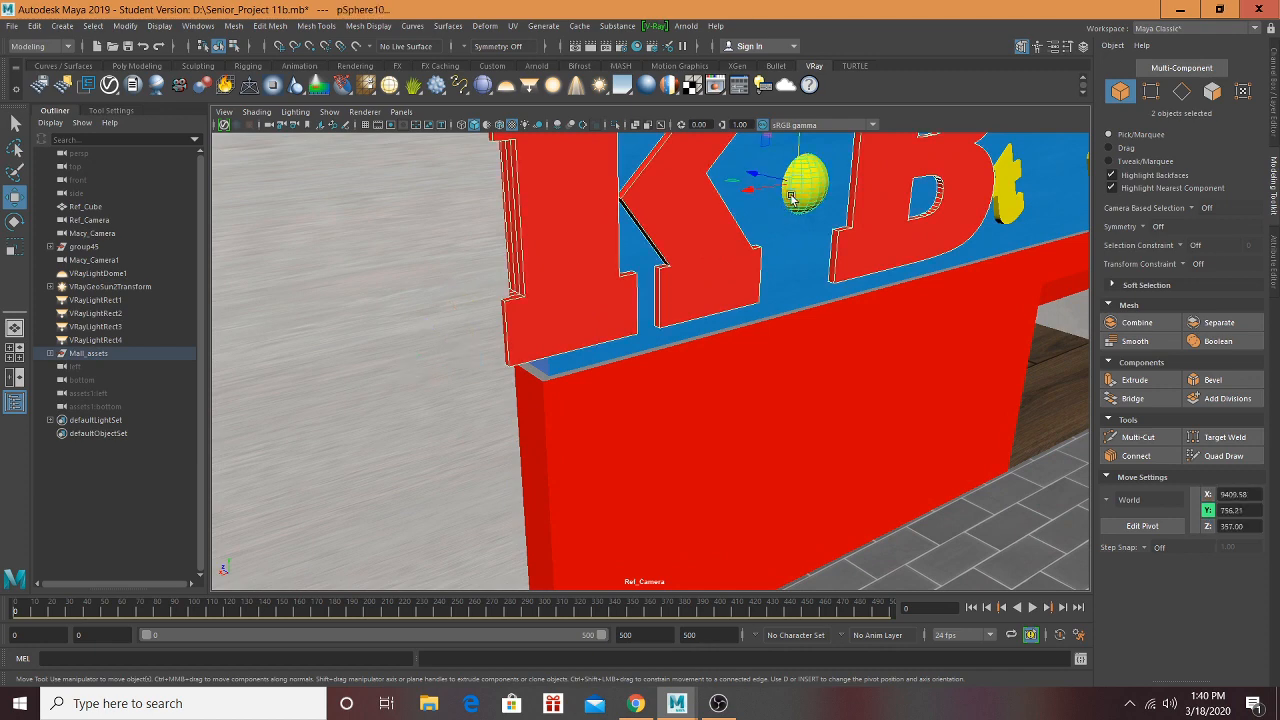
key(r)
mouse_move(794, 183)
mouse_down()
mouse_move(750, 207)
mouse_move(775, 203)
mouse_move(751, 191)
mouse_move(800, 190)
mouse_up()
key(w)
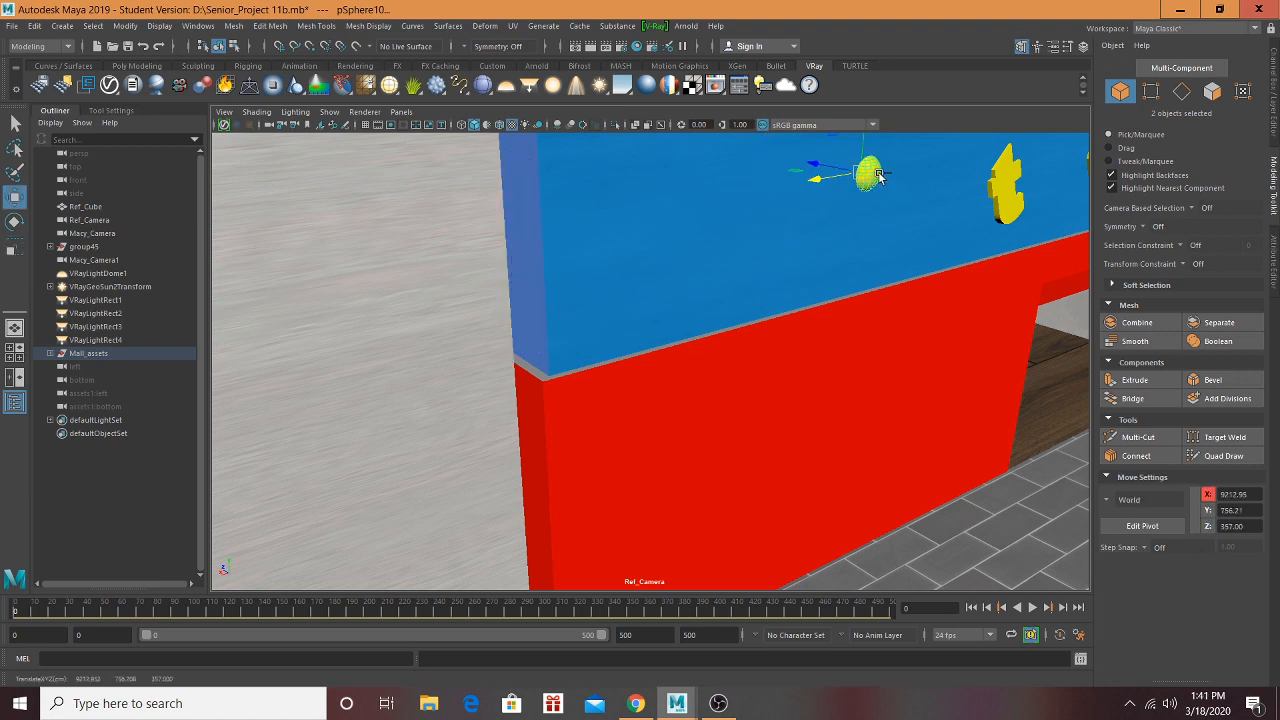
Step: Move only the K B lettering onto the blue fascia at about X 9945.24, Y 529.95, Z 366.78
shift+click(878, 177)
drag(529, 331, 562, 276)
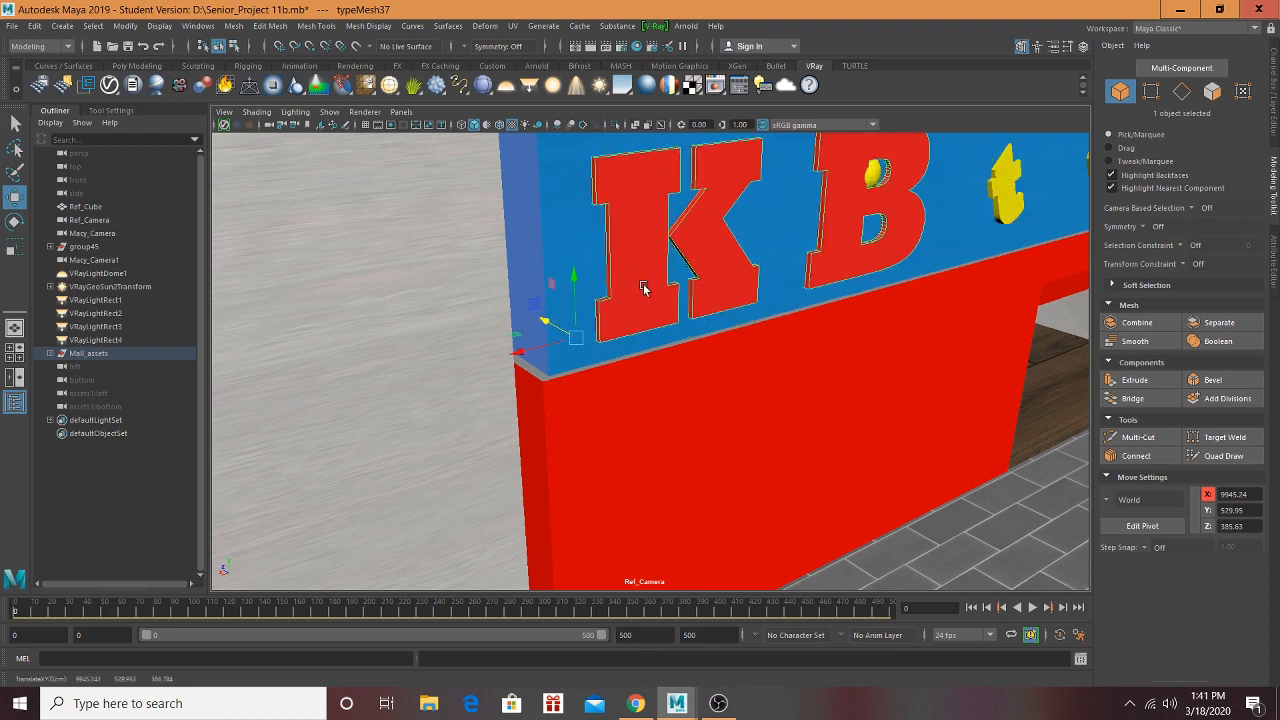
alt+drag(786, 280, 745, 266)
alt+middle_drag(745, 266, 867, 333)
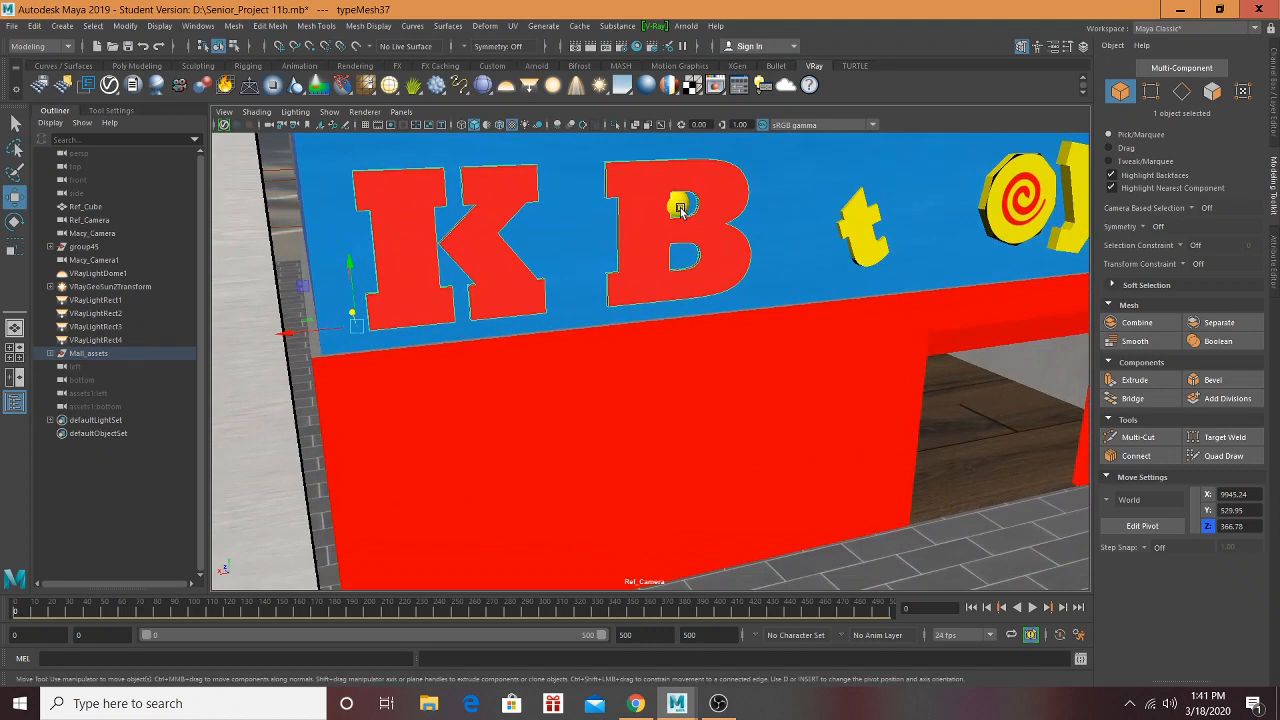
Step: Move the yellow ball between the K and the B, to about X 9463.83, Y 722.22
click(679, 208)
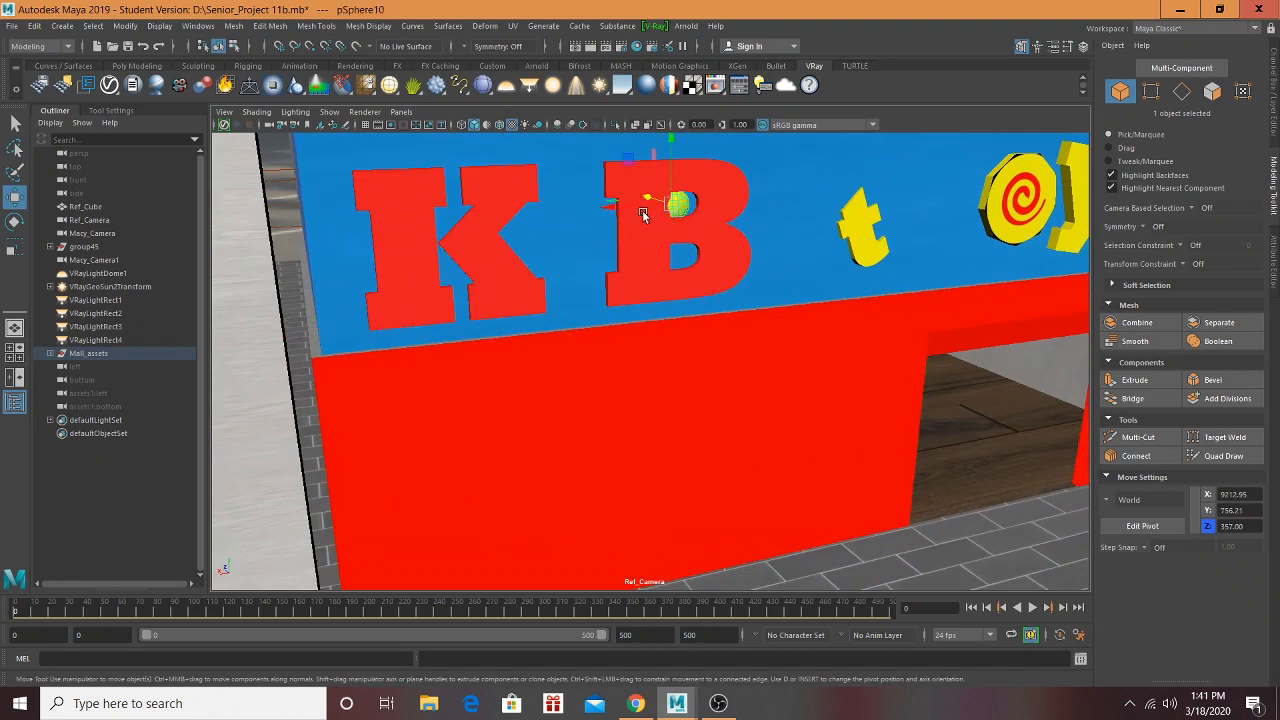
middle_drag(585, 220, 485, 223)
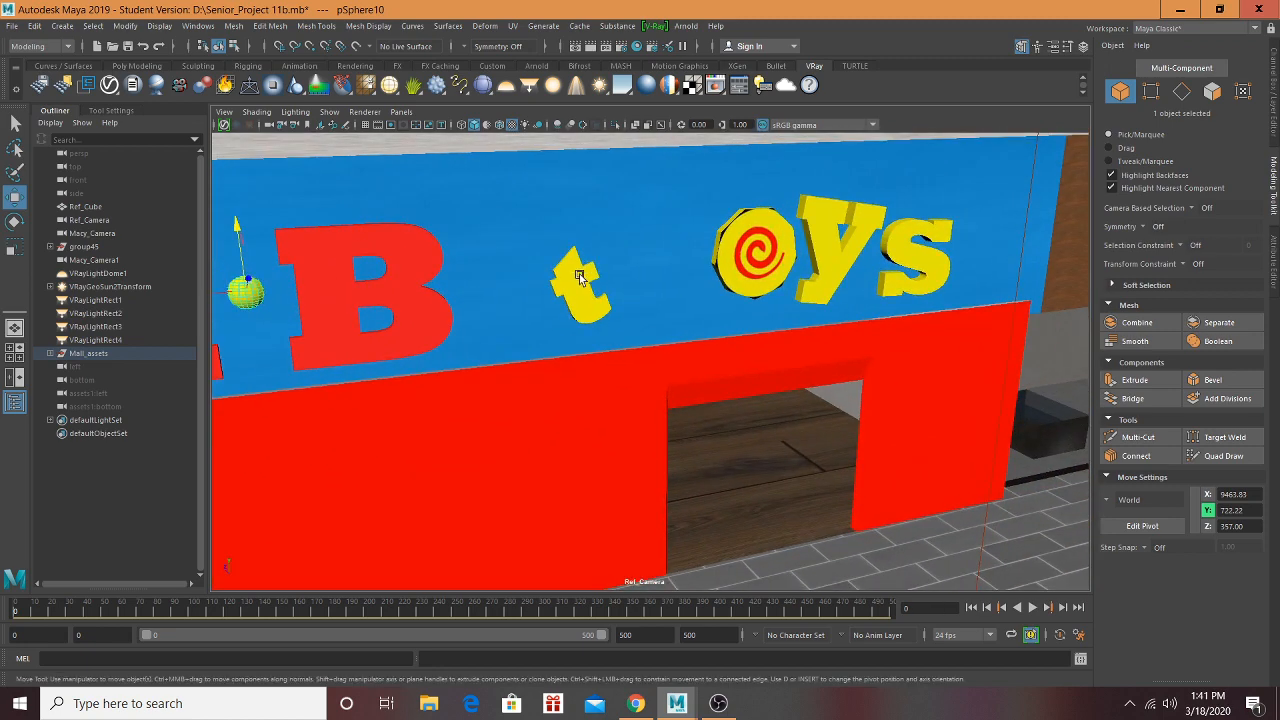
Step: Move the yellow letter t along the blue fascia to about X 8630.12, Y 615.17
click(579, 278)
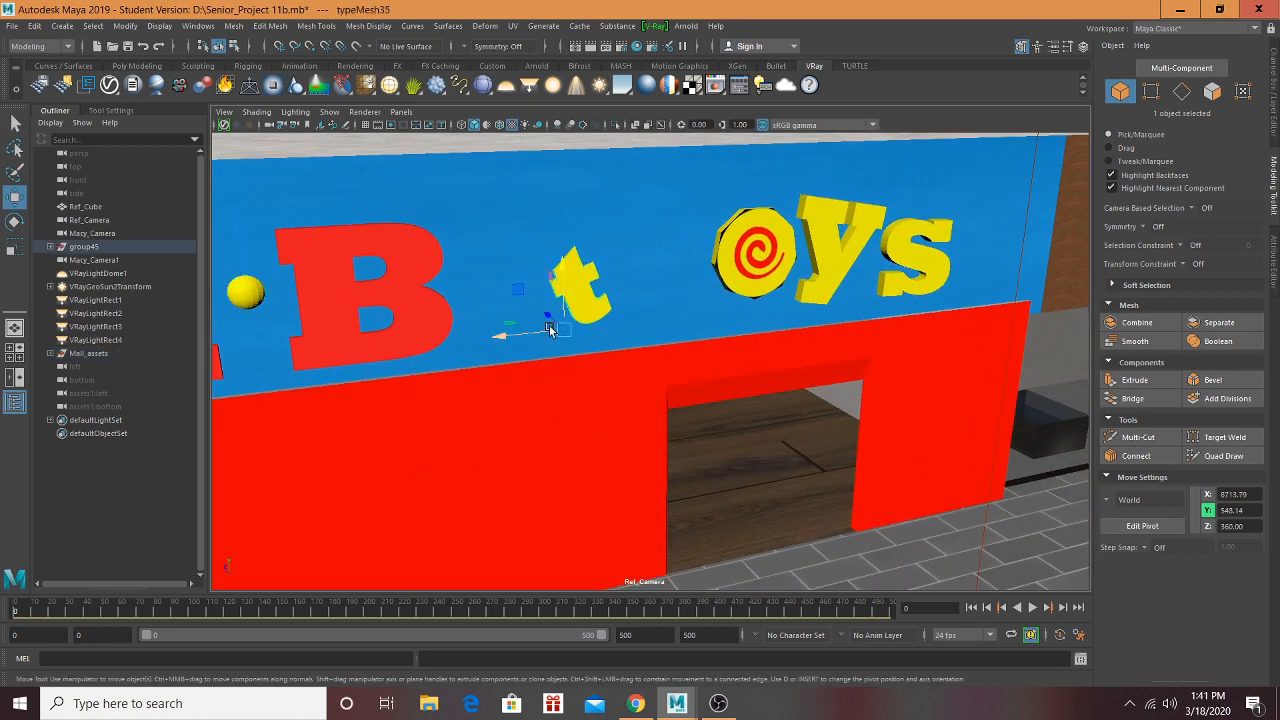
drag(508, 337, 539, 330)
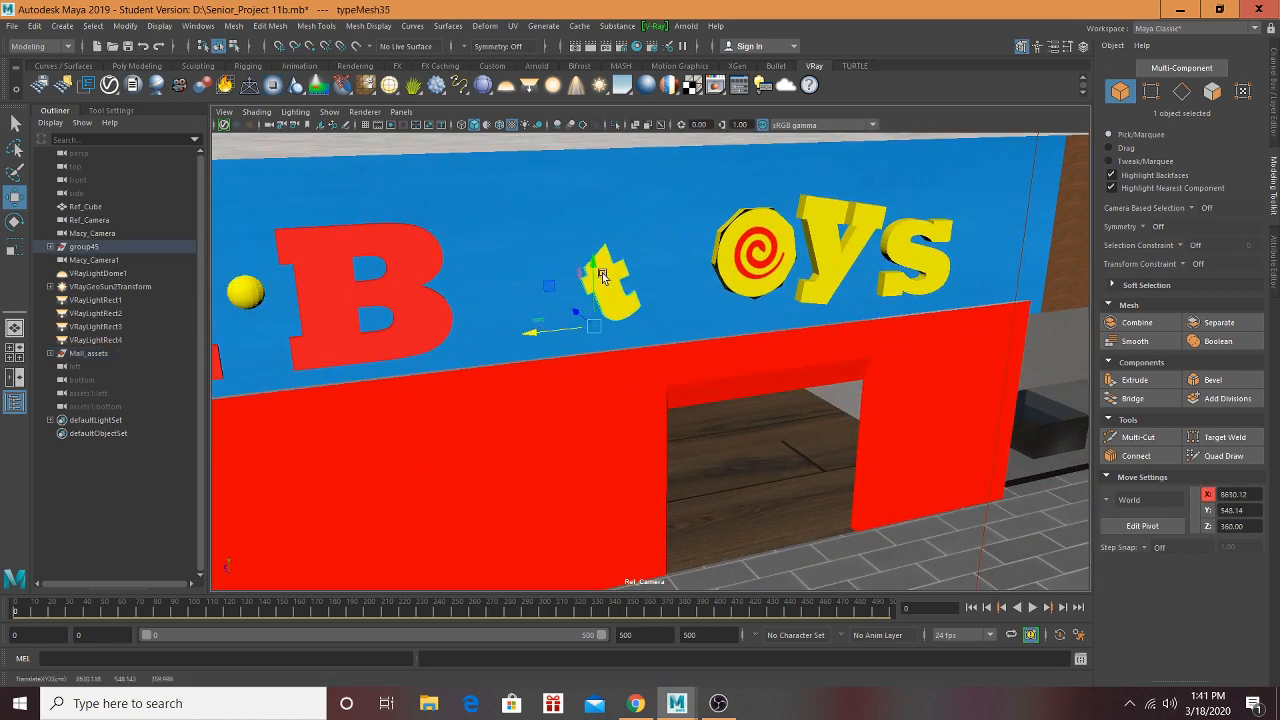
drag(593, 263, 593, 230)
alt+middle_drag(522, 250, 478, 181)
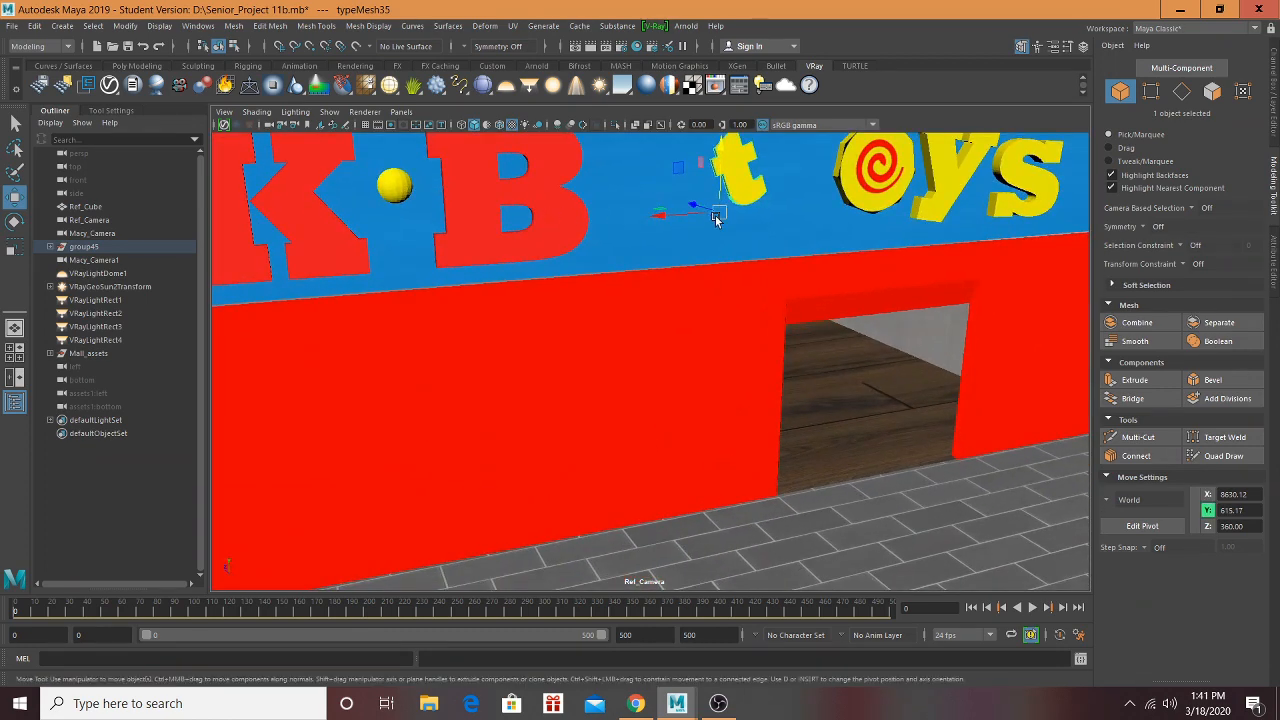
Step: Scale up the letter t, lower it to about Y 527.36, and shift it along X toward the B
key(r)
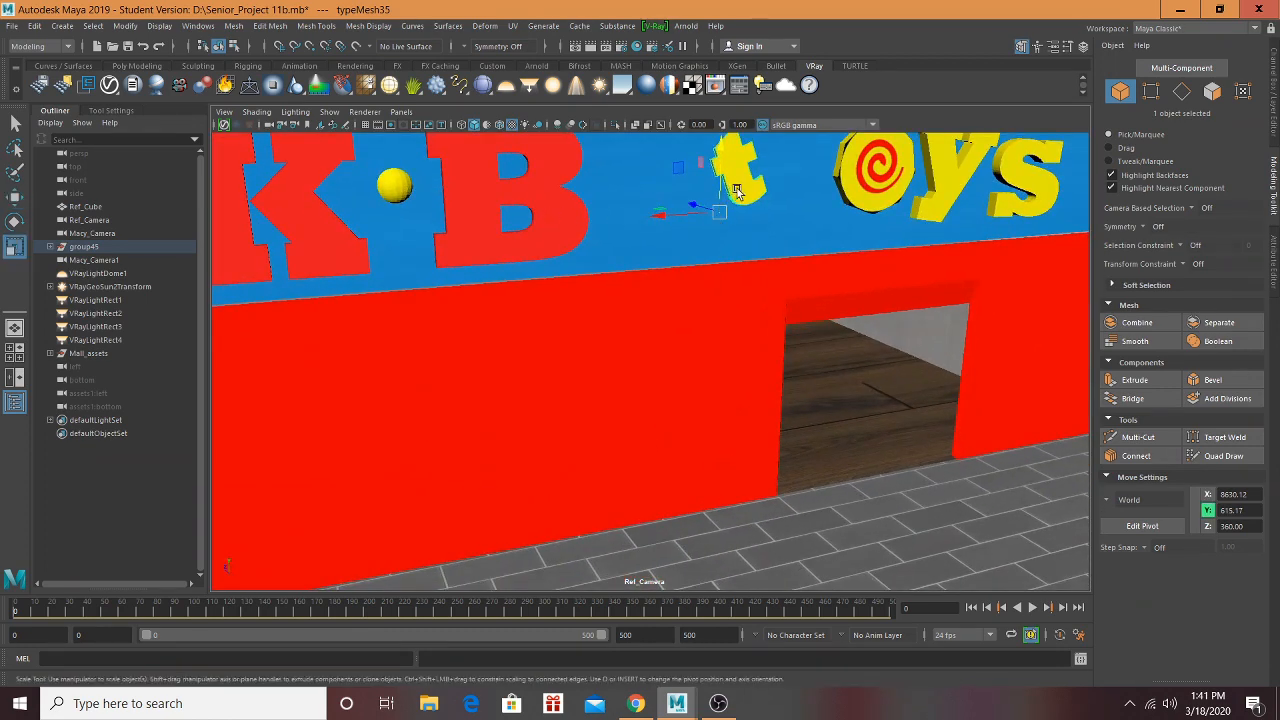
drag(722, 208, 725, 217)
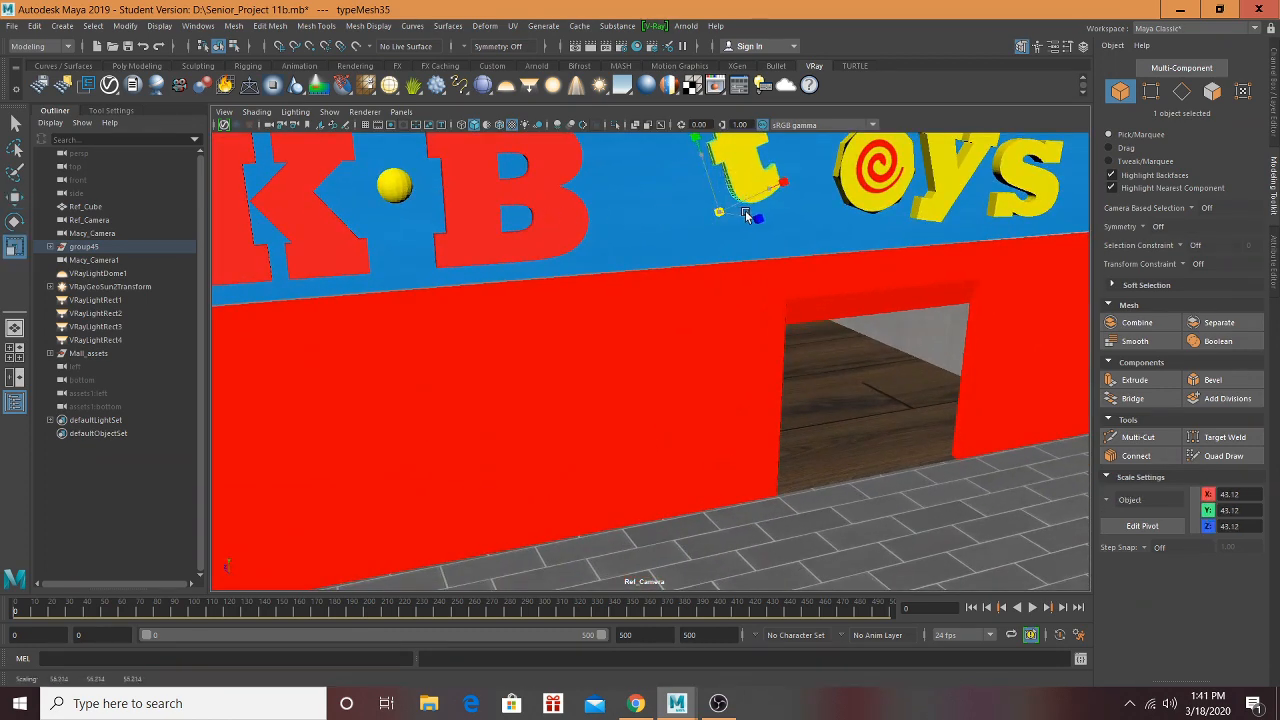
key(w)
drag(702, 154, 709, 182)
drag(666, 249, 632, 250)
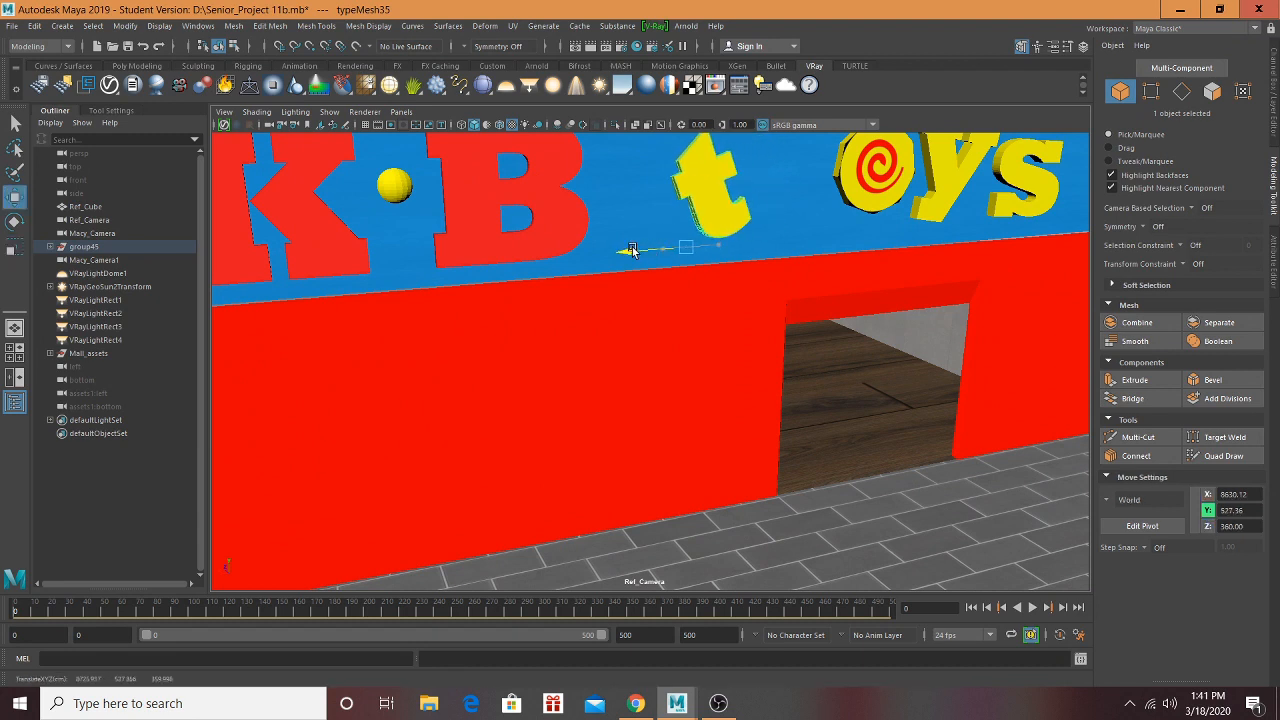
Step: Move the letters o, y and s together along X toward the t, to about X 7982.97
click(883, 200)
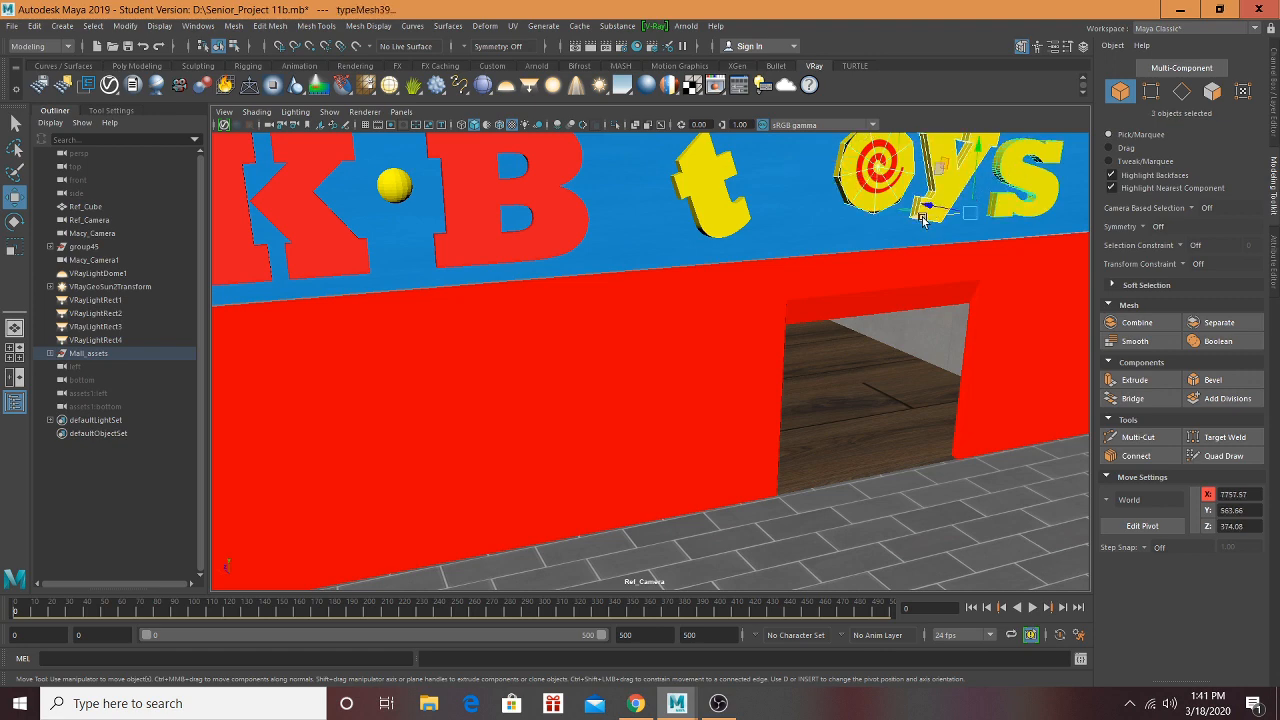
drag(922, 220, 859, 224)
scroll(872, 239, down, 3)
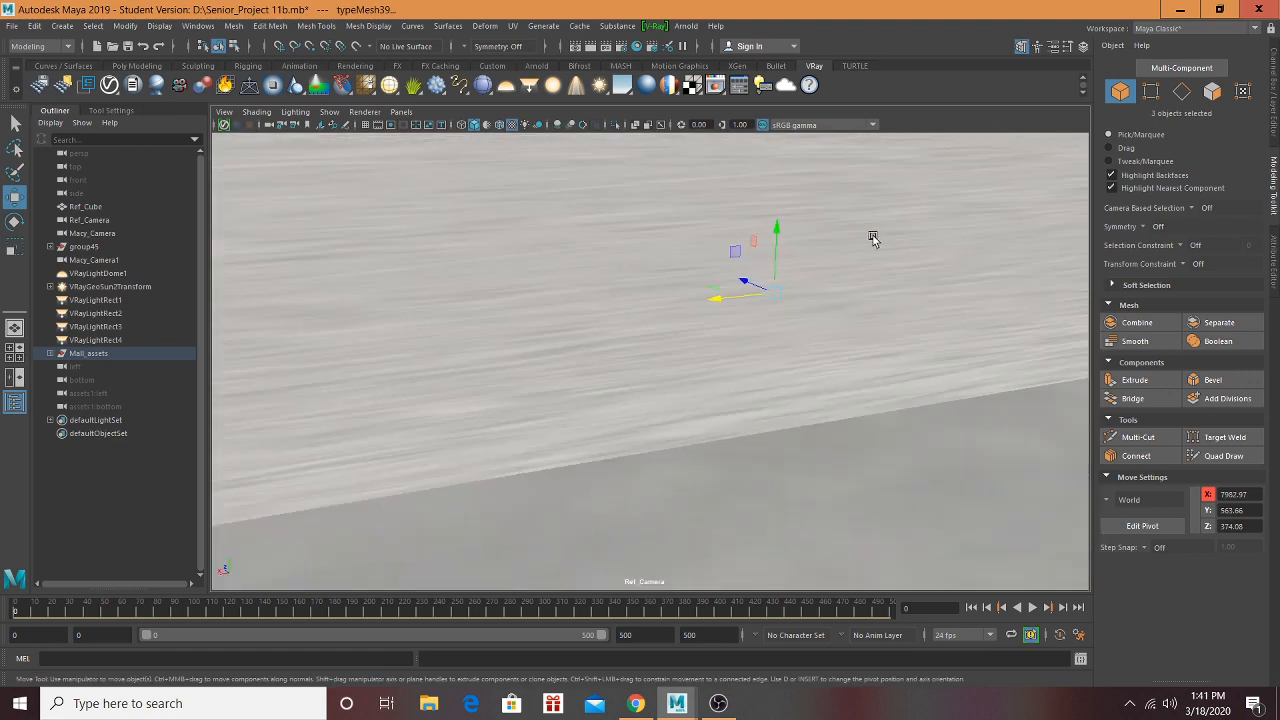
scroll(874, 240, up, 1)
alt+middle_drag(872, 238, 586, 234)
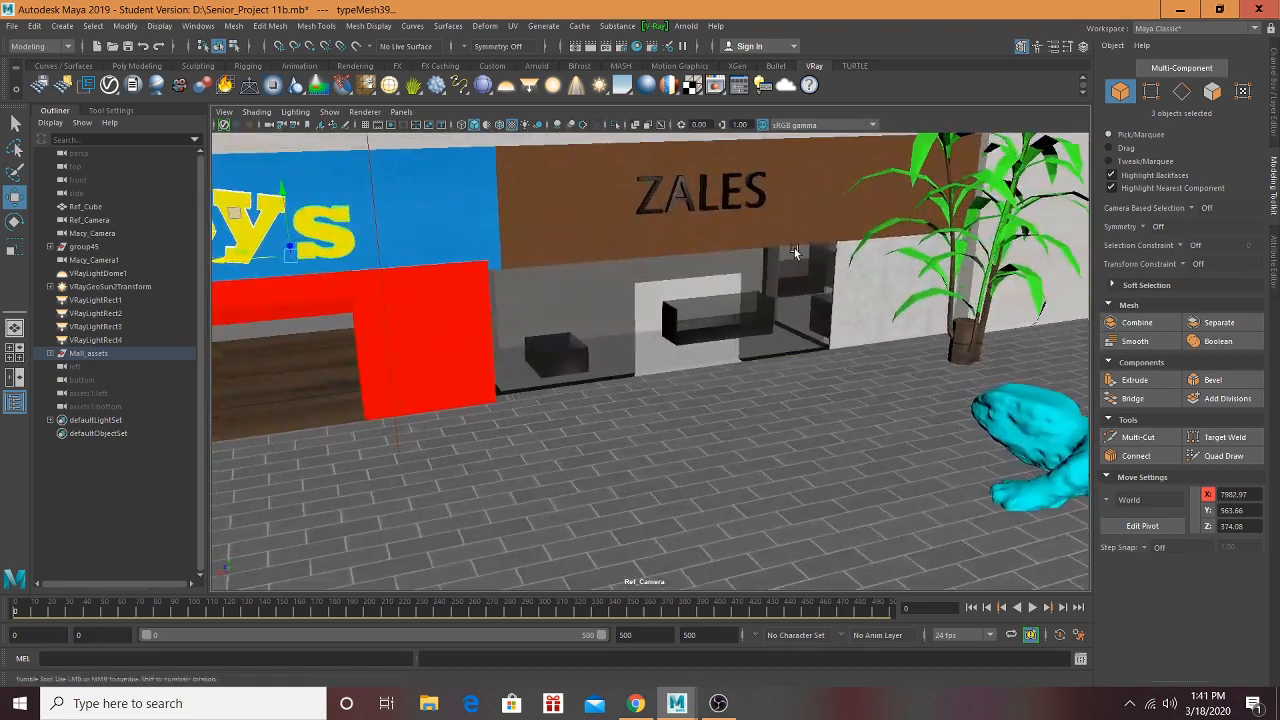
Step: Look around the toy store, the neighbouring ZALES storefront and the area outside the mall
alt+drag(794, 248, 826, 243)
scroll(599, 345, up, 5)
alt+drag(596, 351, 652, 321)
scroll(652, 321, down, 3)
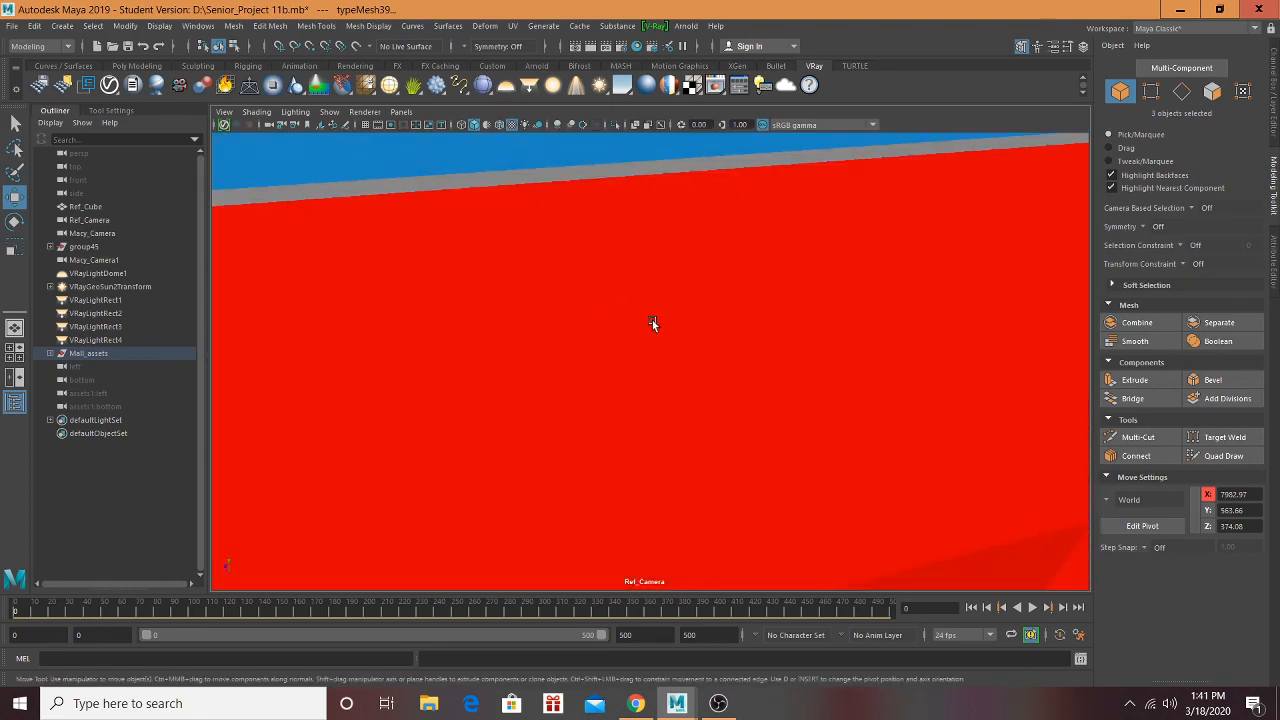
alt+middle_drag(652, 321, 846, 405)
scroll(686, 366, up, 3)
alt+drag(686, 368, 783, 431)
alt+middle_drag(783, 431, 785, 345)
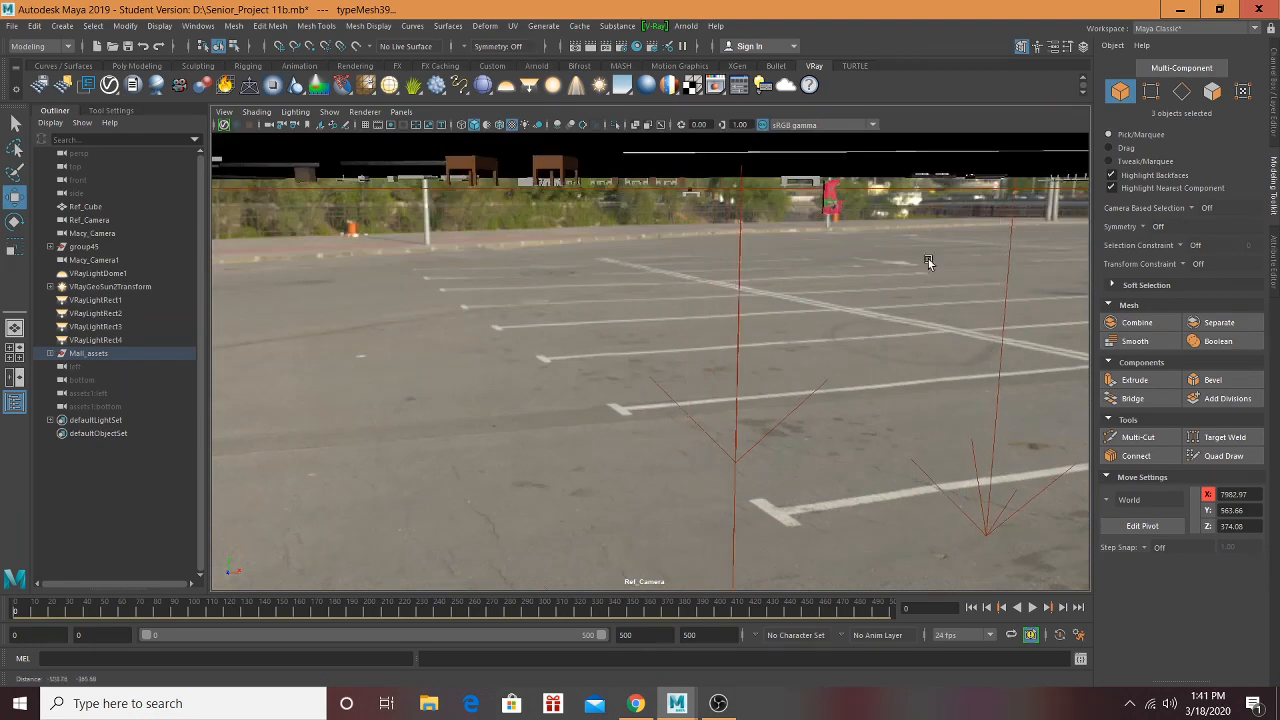
Step: Select the four marbled slabs floating above the mall roof and scale them together
click(87, 354)
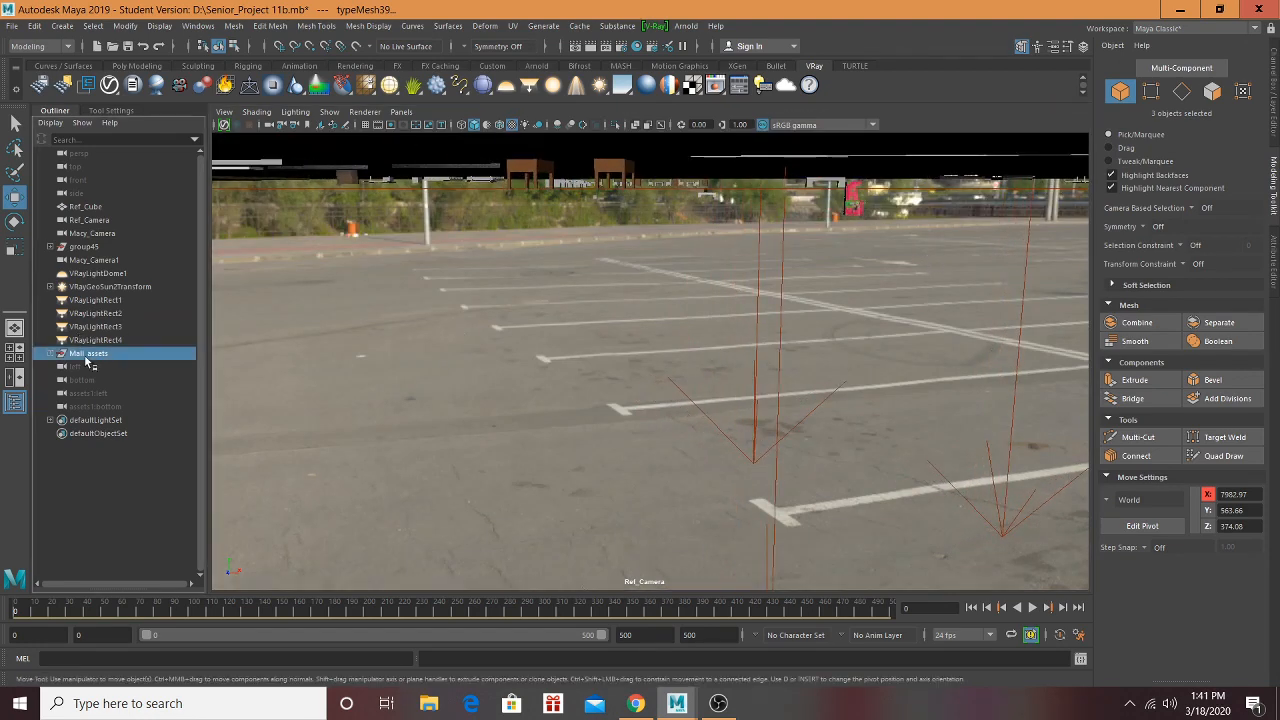
alt+drag(489, 307, 738, 351)
key(f)
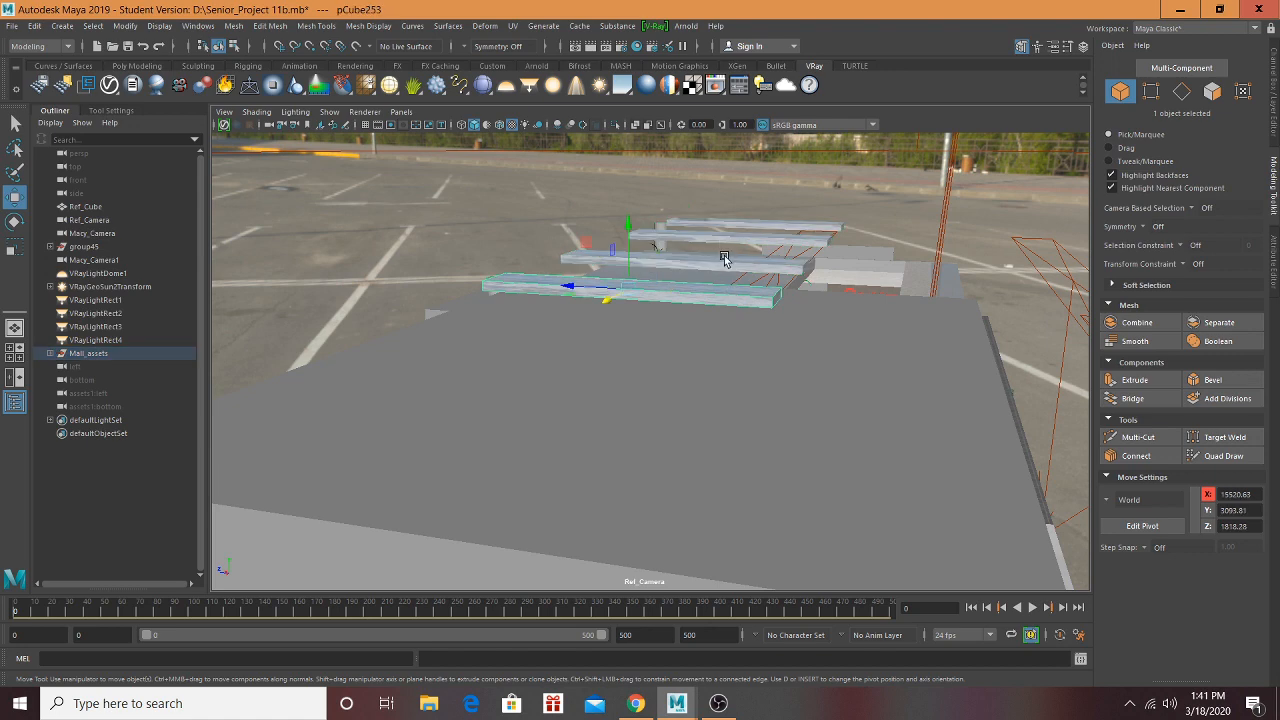
alt+drag(724, 258, 571, 423)
scroll(571, 450, up, 3)
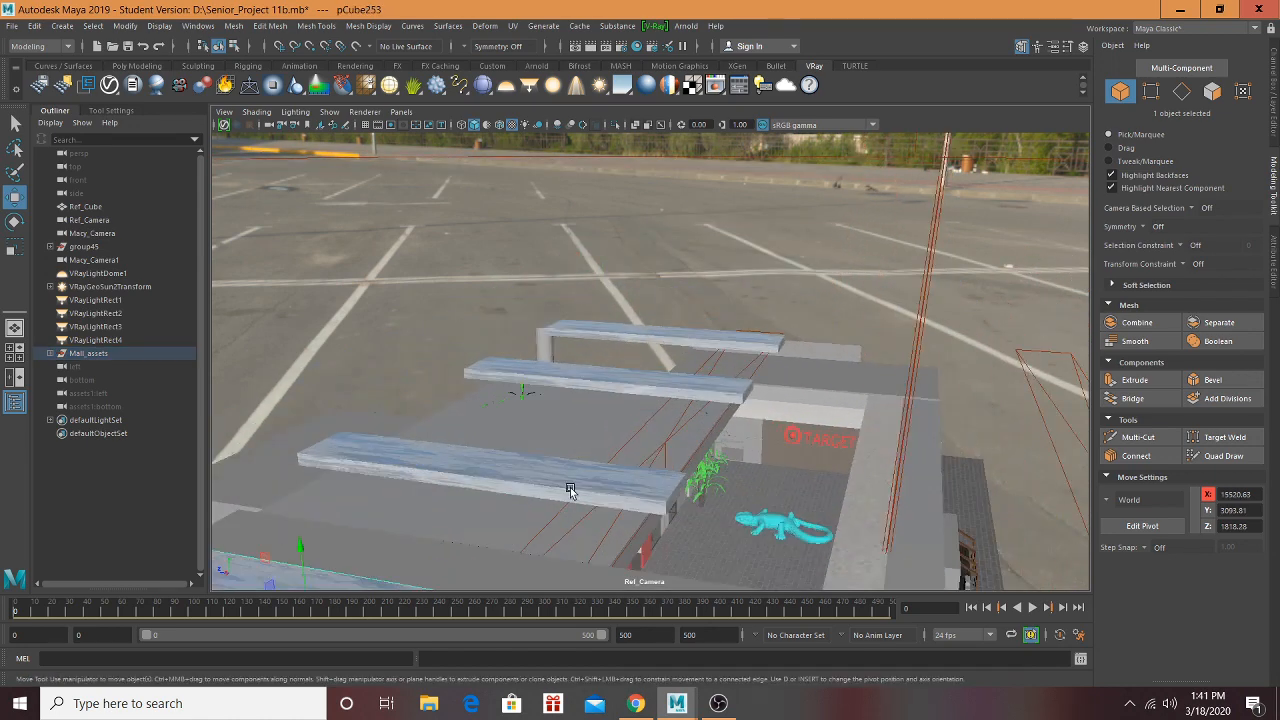
shift+click(689, 385)
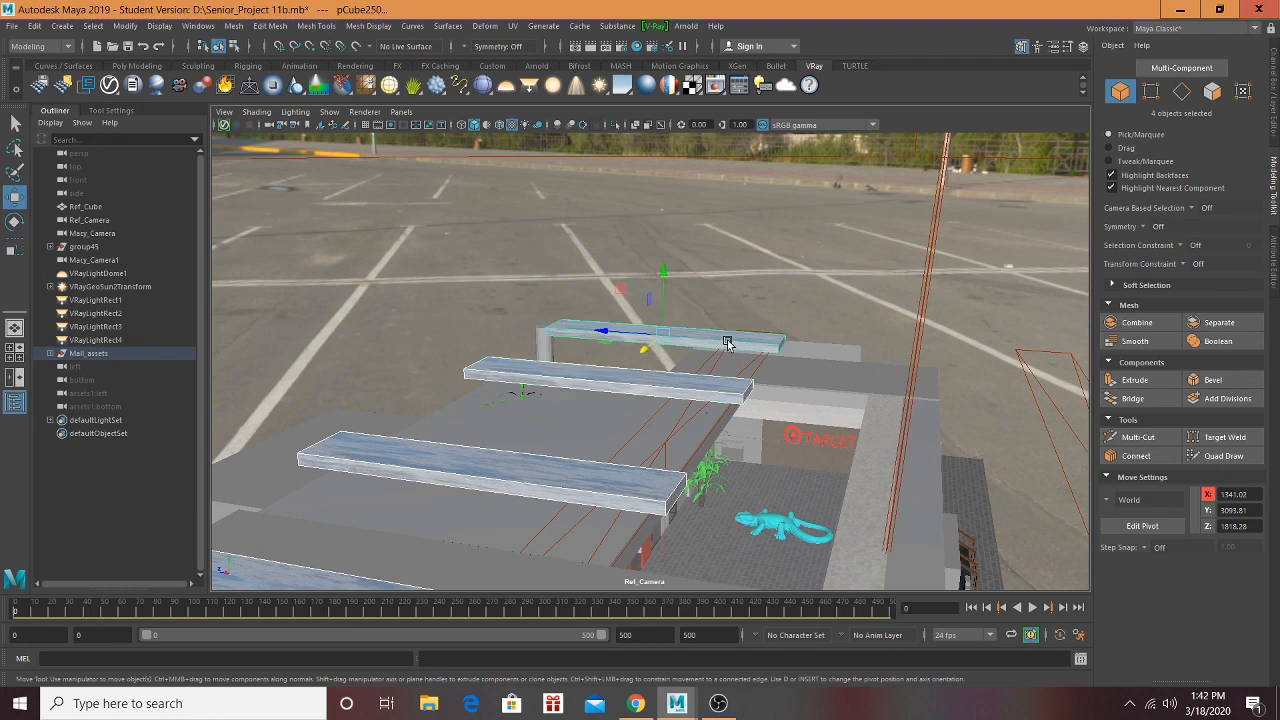
key(r)
drag(664, 338, 614, 360)
Step: Move the four slabs over the courtyard opening, with the far one at about X 2868.49, Z -2290.36, and save the scene
alt+drag(812, 388, 755, 407)
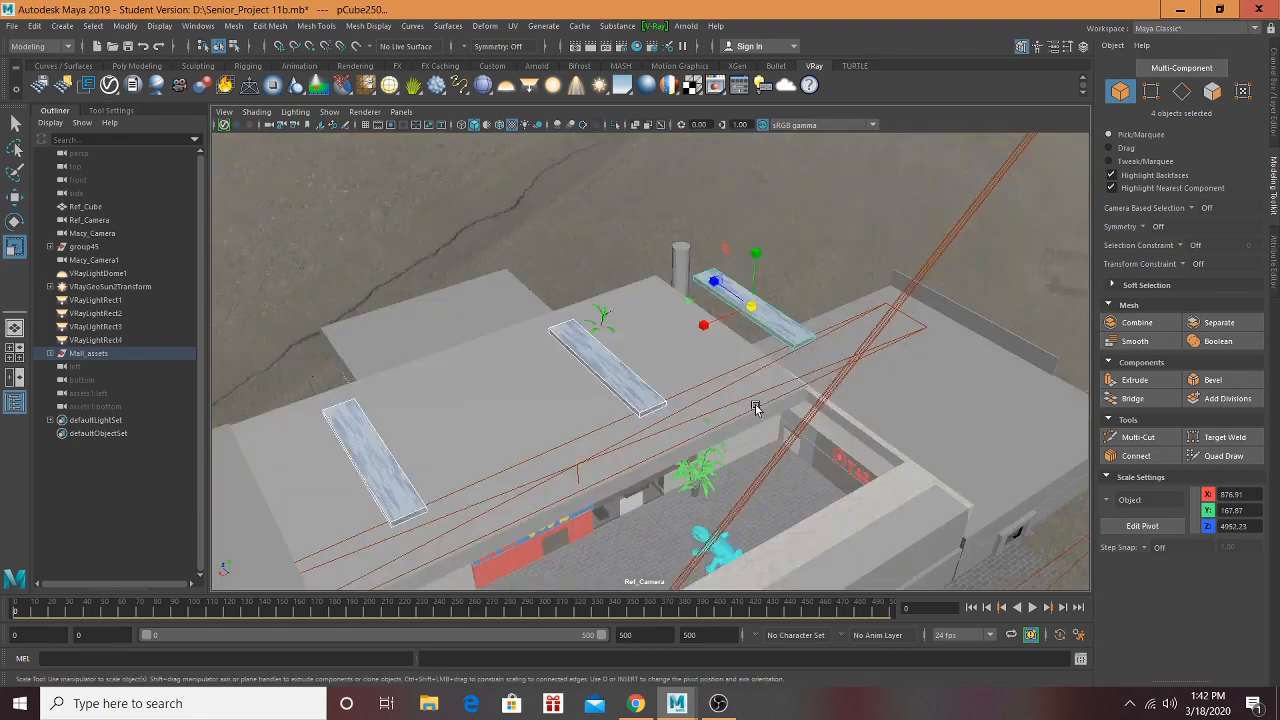
key(w)
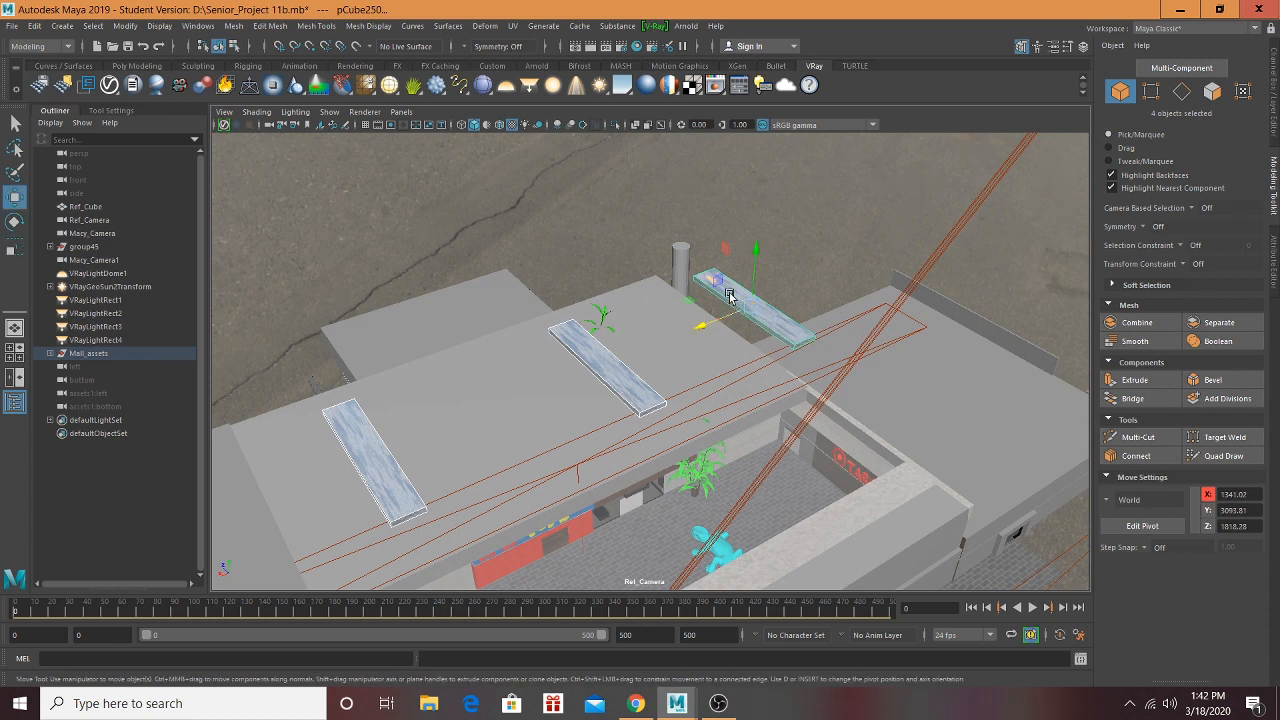
drag(729, 296, 804, 450)
key(ctrl+z)
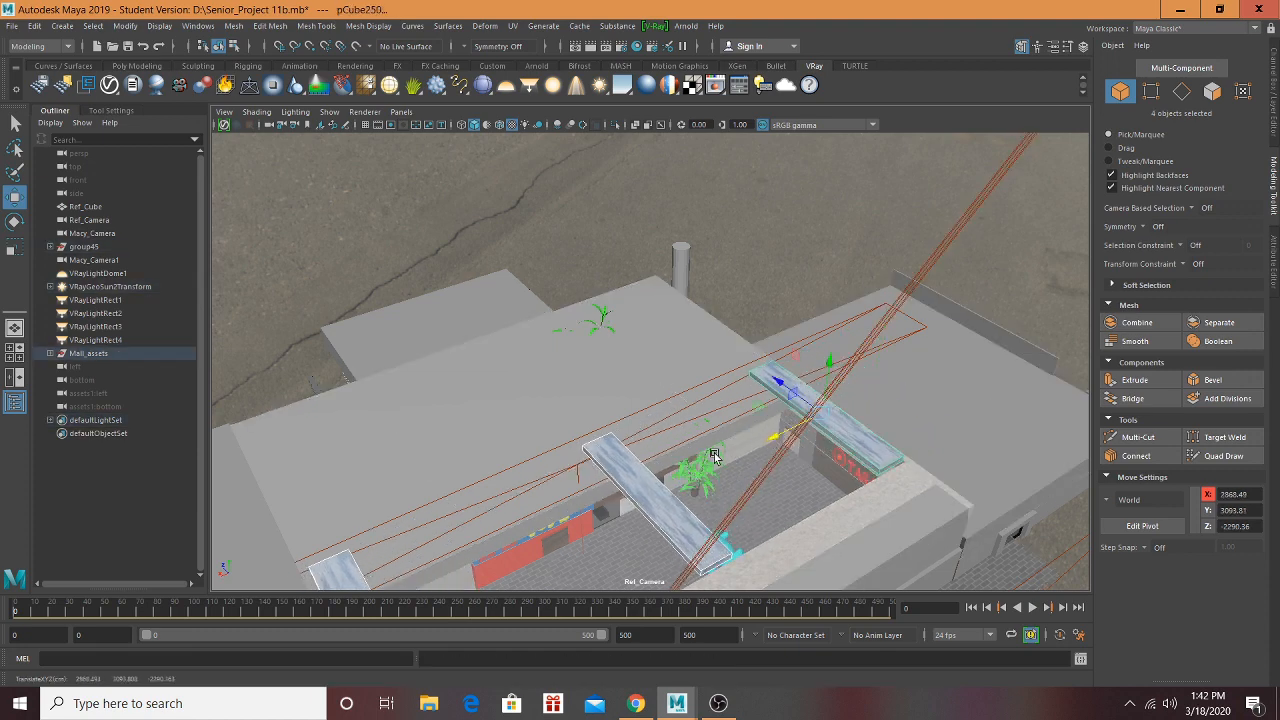
key(q)
key(ctrl+s)
click(606, 362)
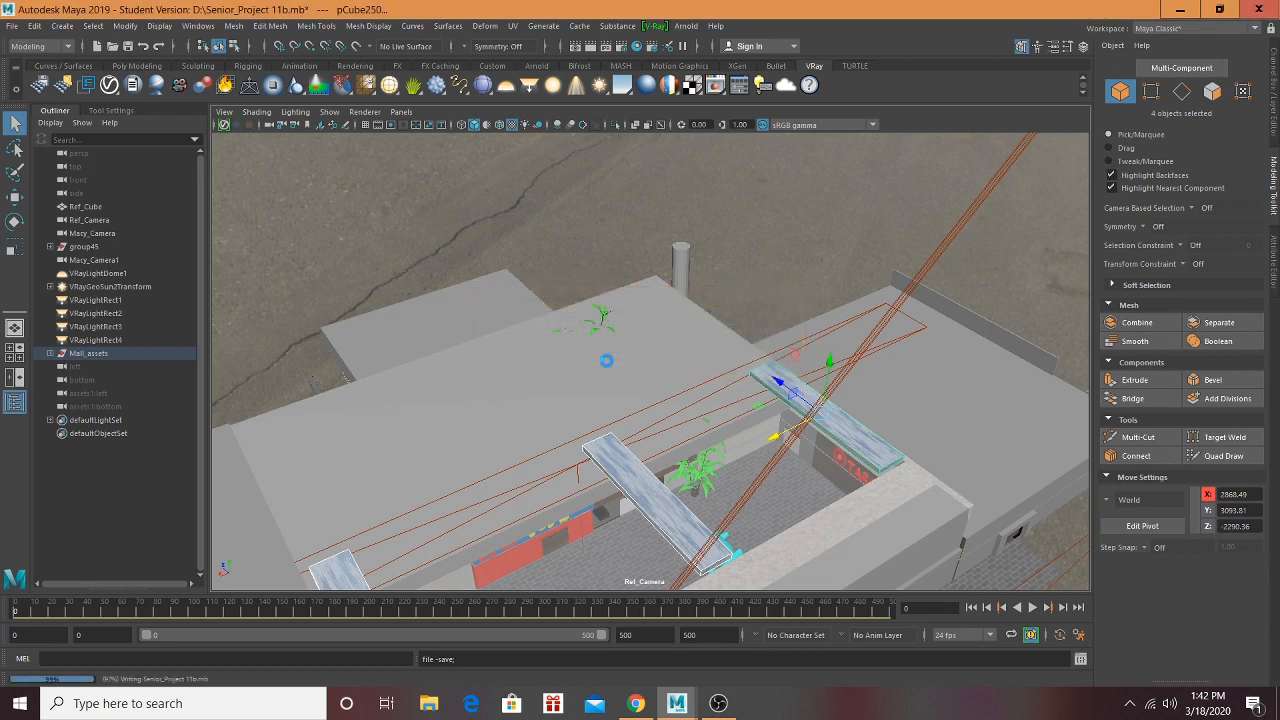
Step: Lower all four slabs toward the roof opening, to about Y 2744.94, and clear the selection
key(w)
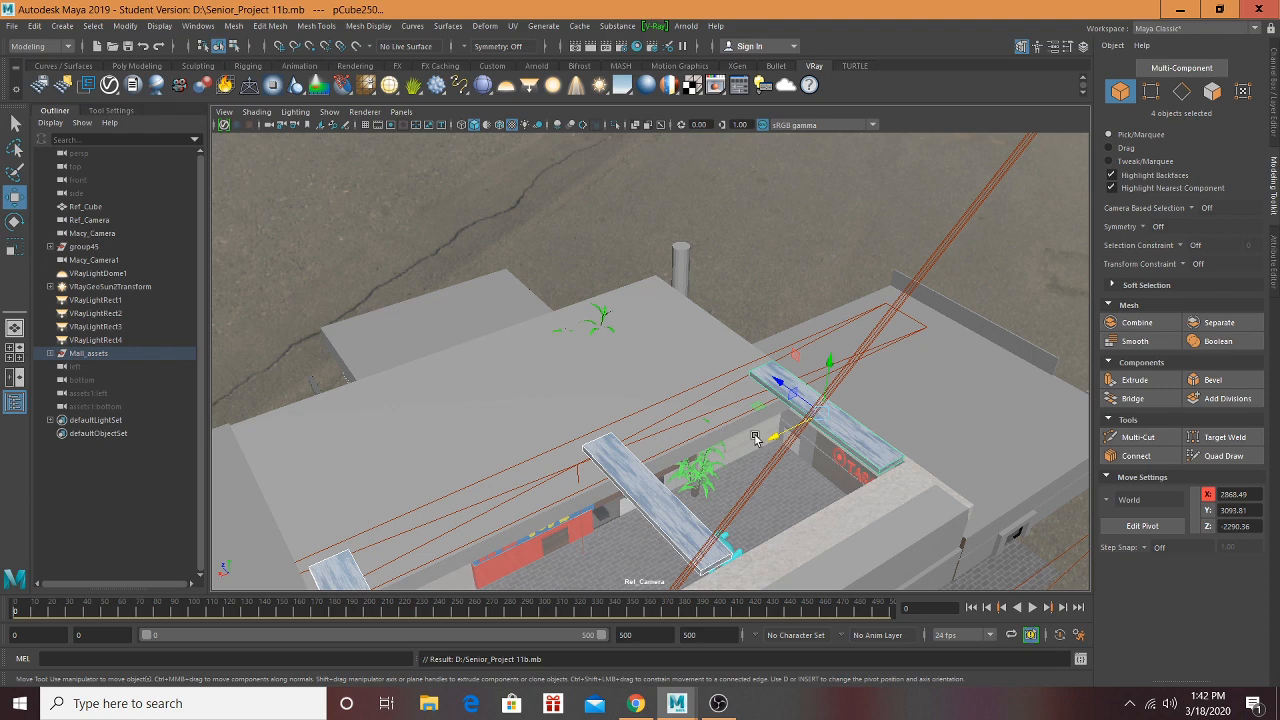
scroll(828, 460, up, 4)
alt+middle_drag(829, 452, 532, 258)
drag(714, 213, 713, 250)
scroll(690, 438, down, 4)
click(1001, 517)
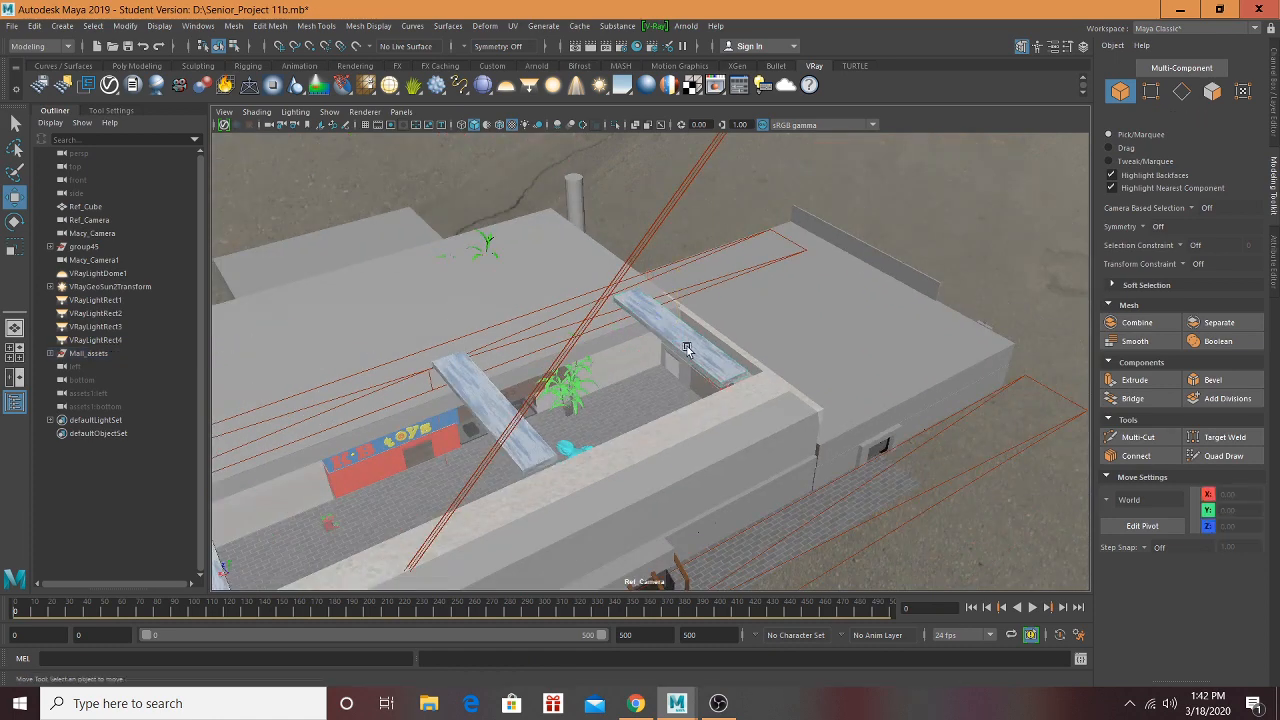
Step: Place the slab nearest the Target store inside the roof opening at about X 2697.83, Y 1878.18
click(692, 345)
drag(673, 279, 673, 312)
scroll(617, 387, up, 6)
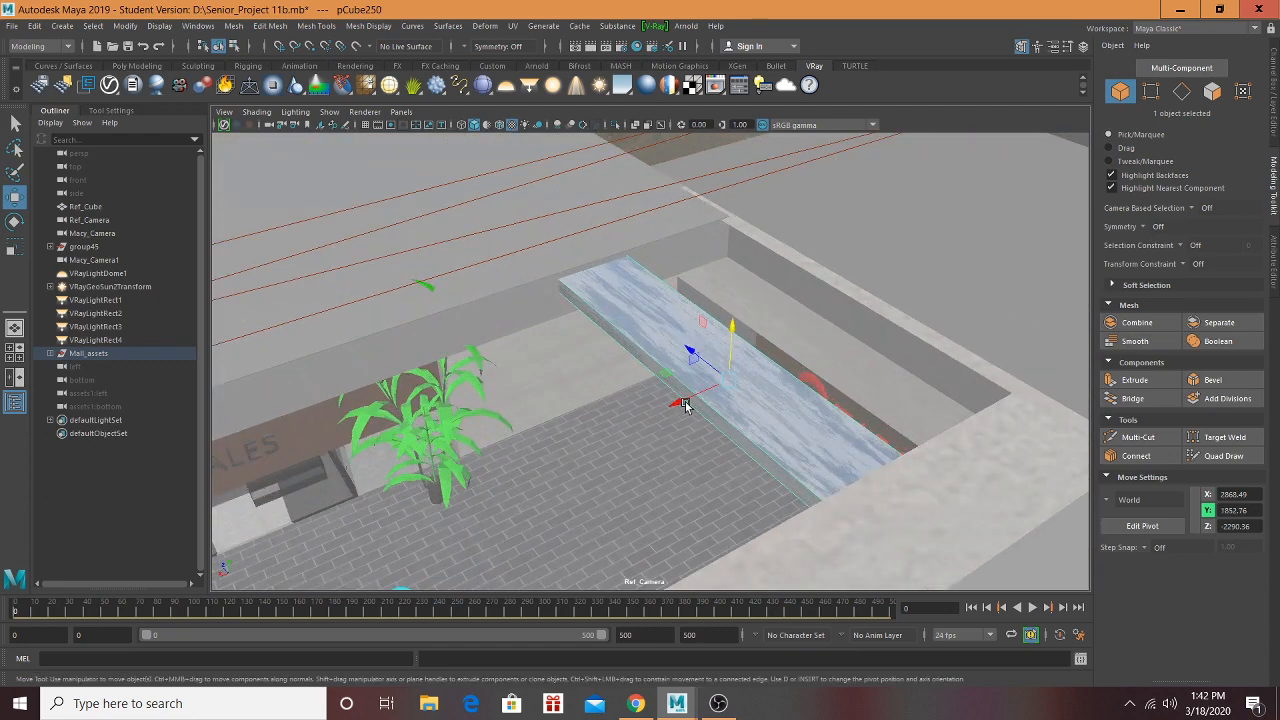
mouse_move(677, 407)
mouse_down()
mouse_move(760, 366)
mouse_move(700, 407)
mouse_up()
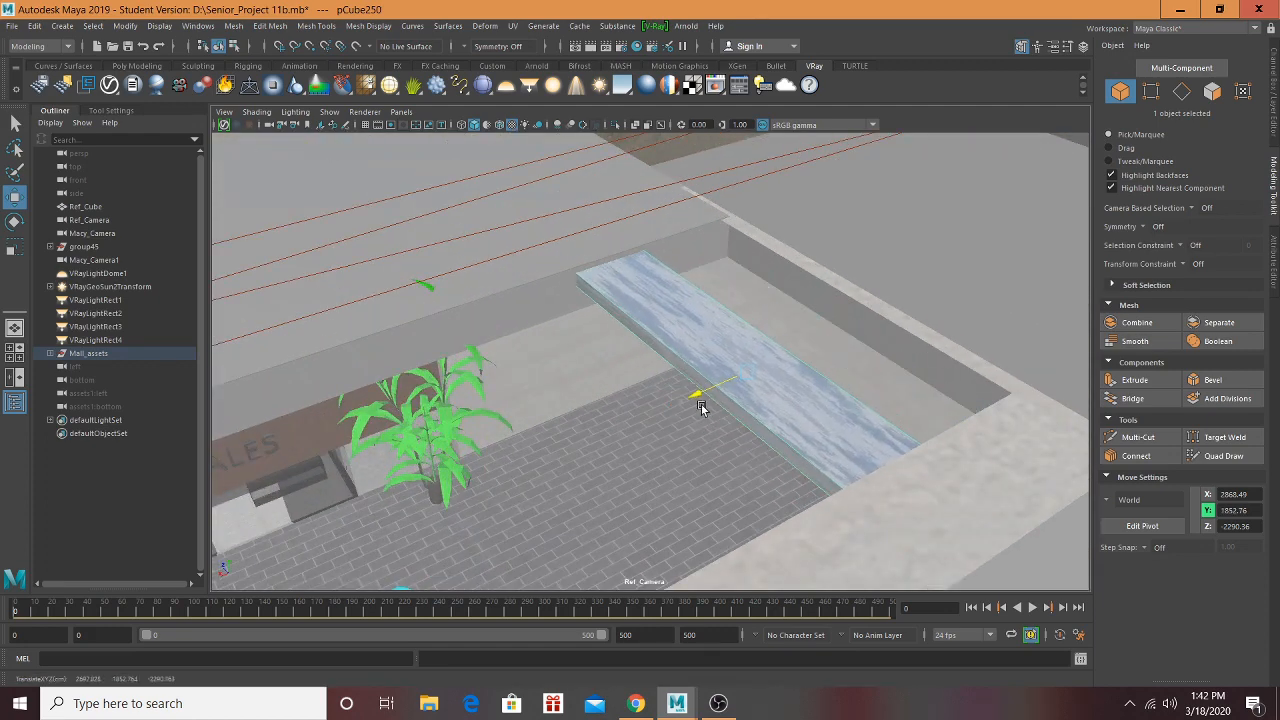
mouse_move(752, 324)
mouse_down()
mouse_move(751, 309)
mouse_move(750, 322)
mouse_up()
Step: Lower the slab beside the lizard into the opening and shift it along X, to about X 6151.49, Y 1871.03
alt+middle_drag(698, 386, 960, 275)
scroll(960, 275, down, 6)
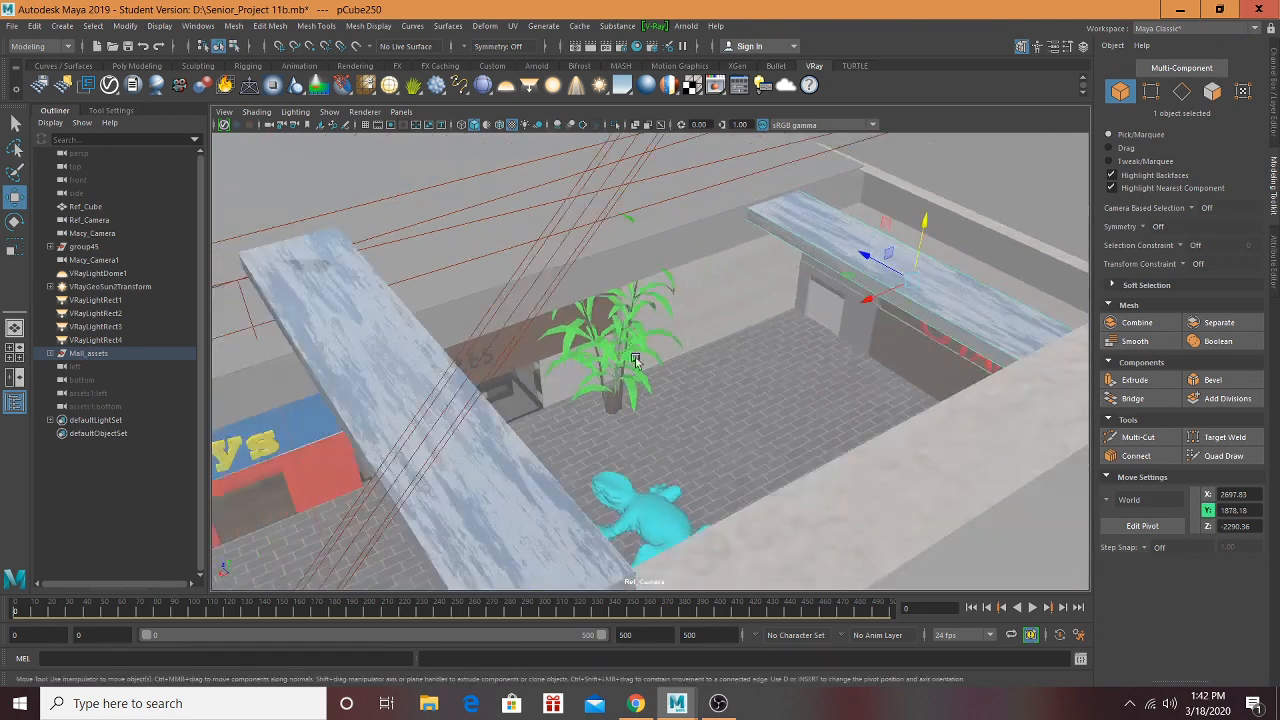
click(504, 367)
drag(495, 328, 489, 405)
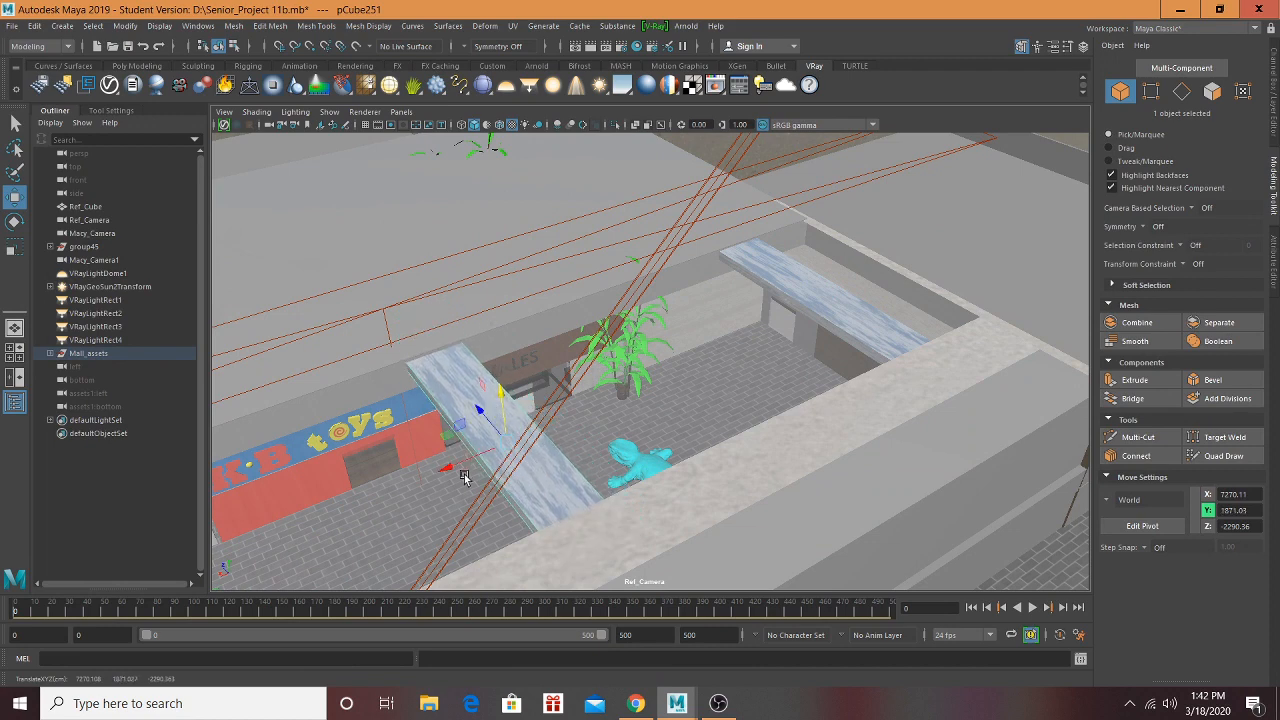
drag(457, 466, 554, 438)
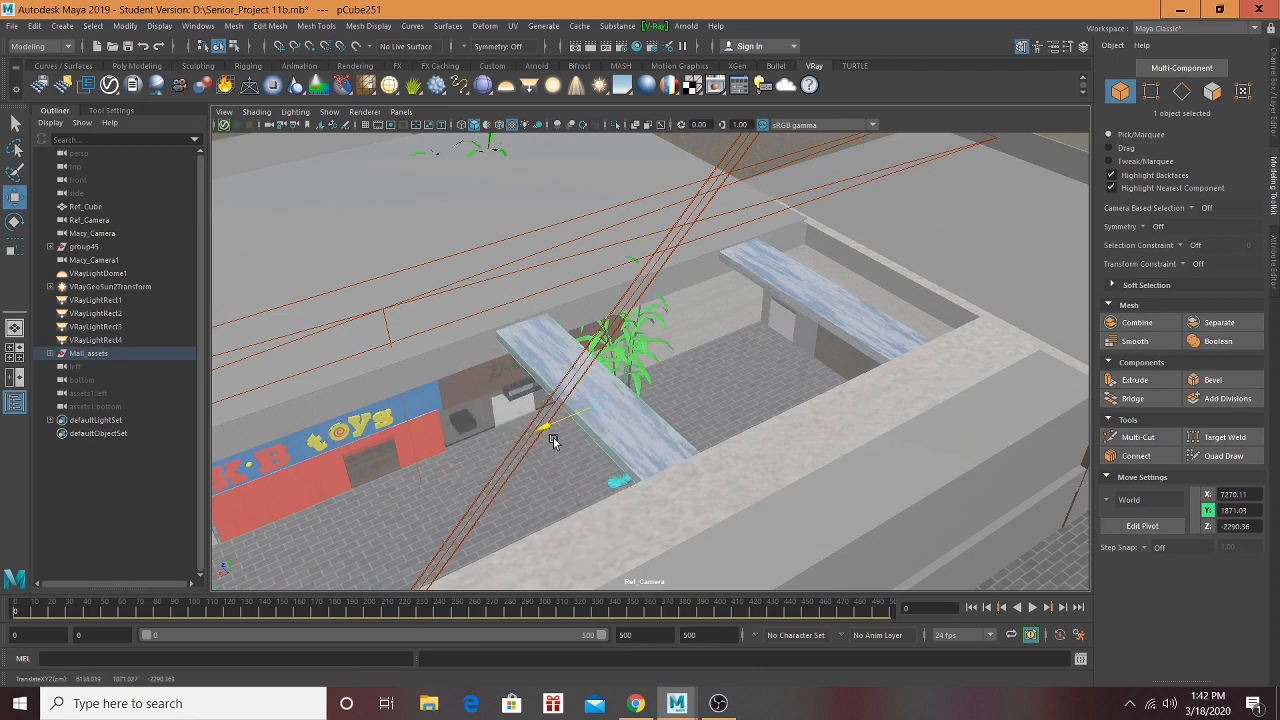
Step: Place the next slab across the opening near the K·B toys store at about X 9548.36, Y 1872.54, Z -2202.40
alt+middle_drag(556, 437, 826, 303)
alt+right_drag(826, 303, 565, 408)
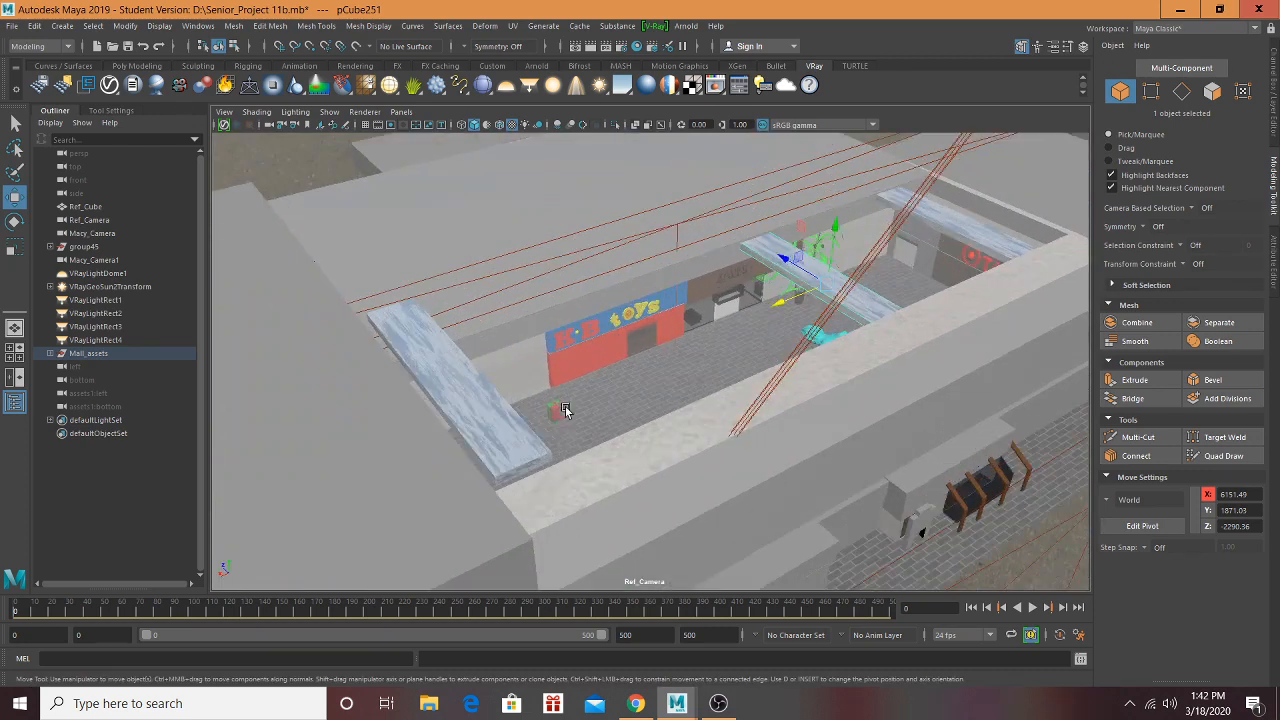
alt+drag(565, 408, 480, 350)
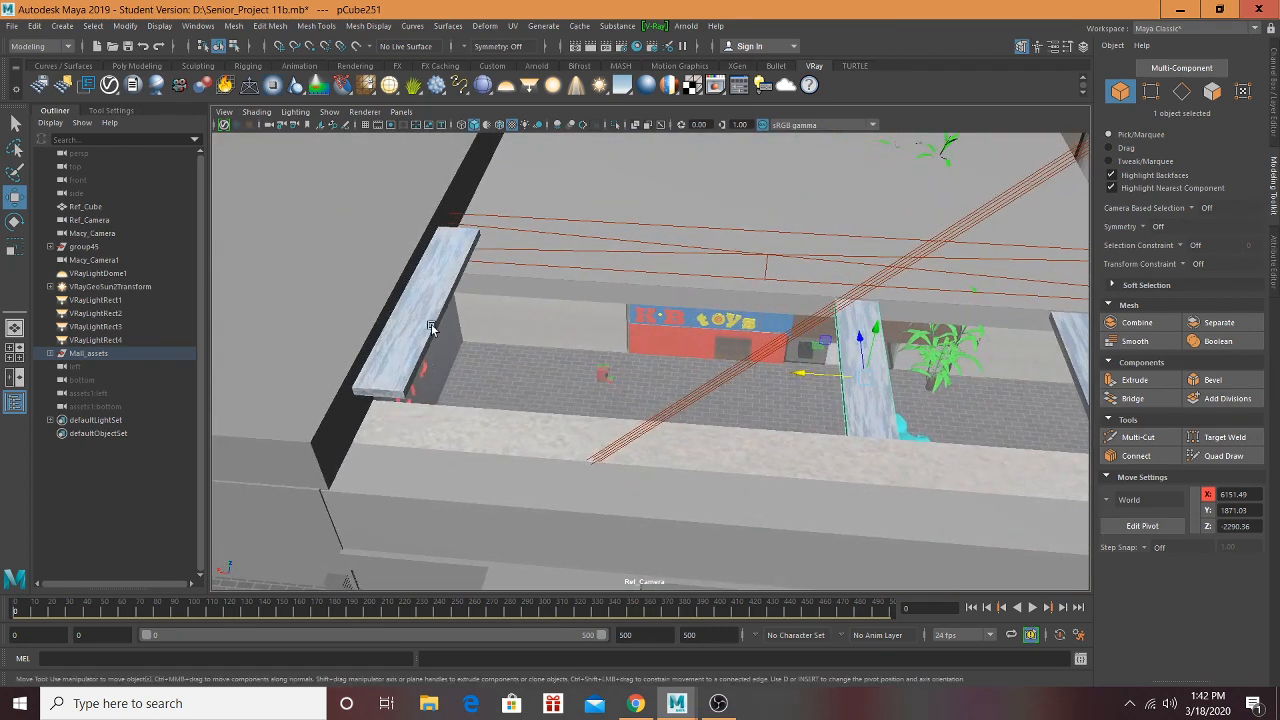
drag(366, 297, 594, 356)
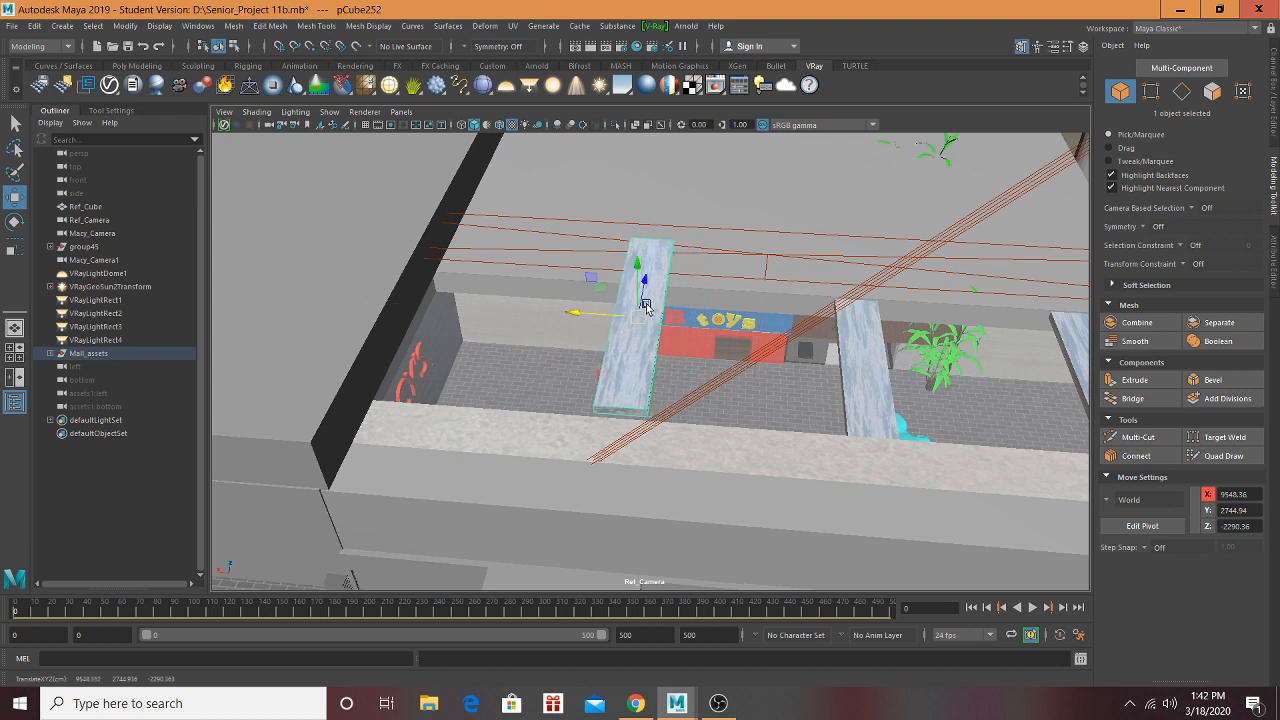
drag(644, 288, 685, 418)
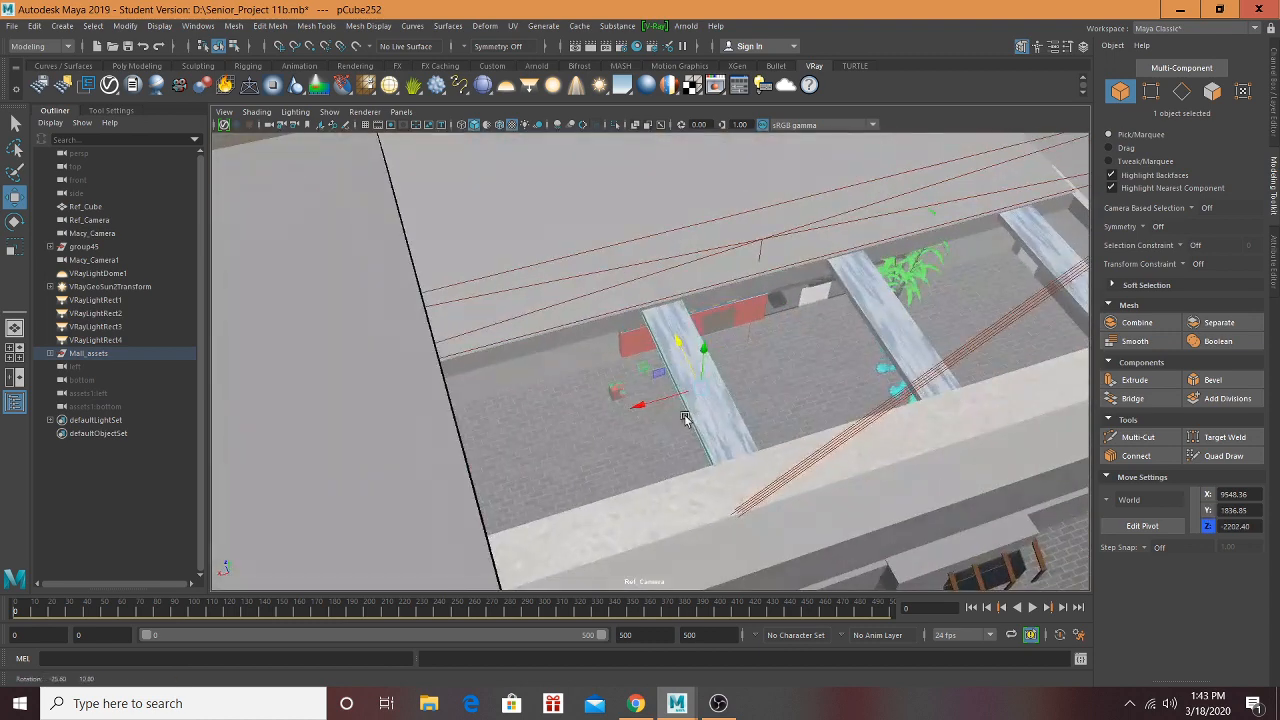
drag(703, 347, 786, 318)
Step: Raise the two wooden benches near the red and blue storefront to about Y 5.26 and move them to about Z -1999.53
scroll(1024, 293, down, 5)
scroll(634, 349, up, 6)
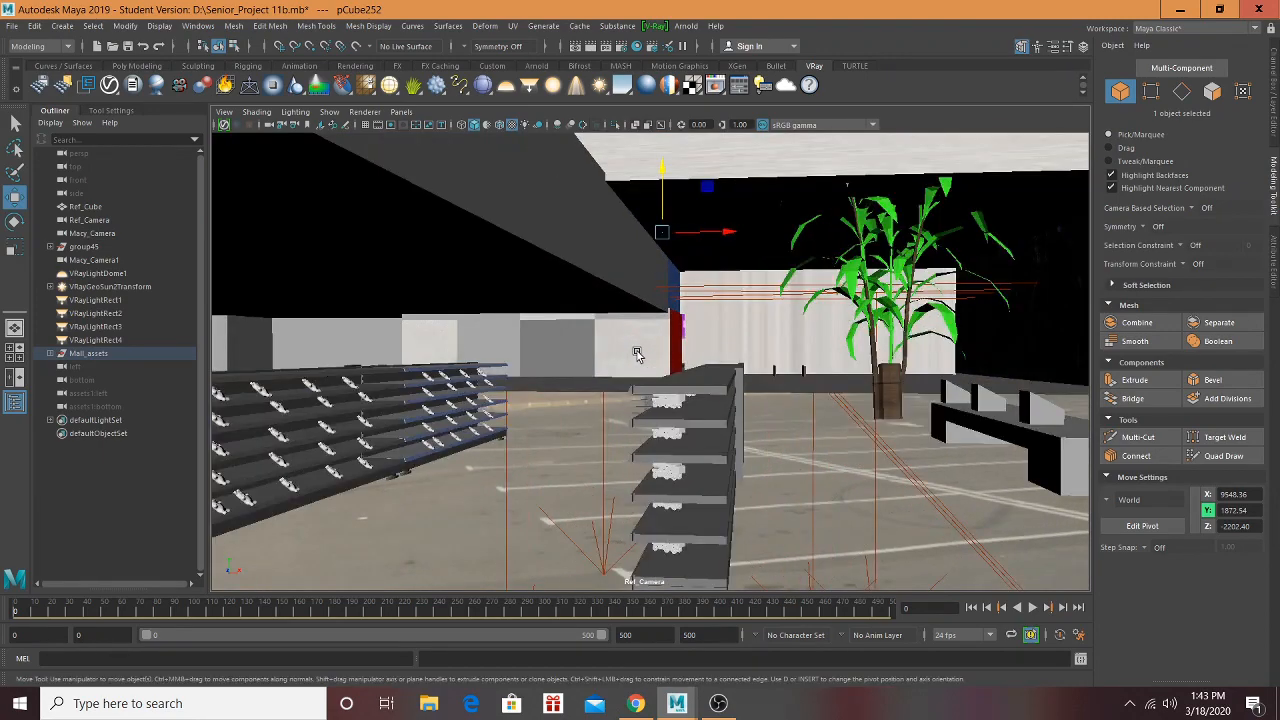
scroll(651, 346, down, 3)
scroll(690, 378, up, 3)
scroll(690, 378, up, 6)
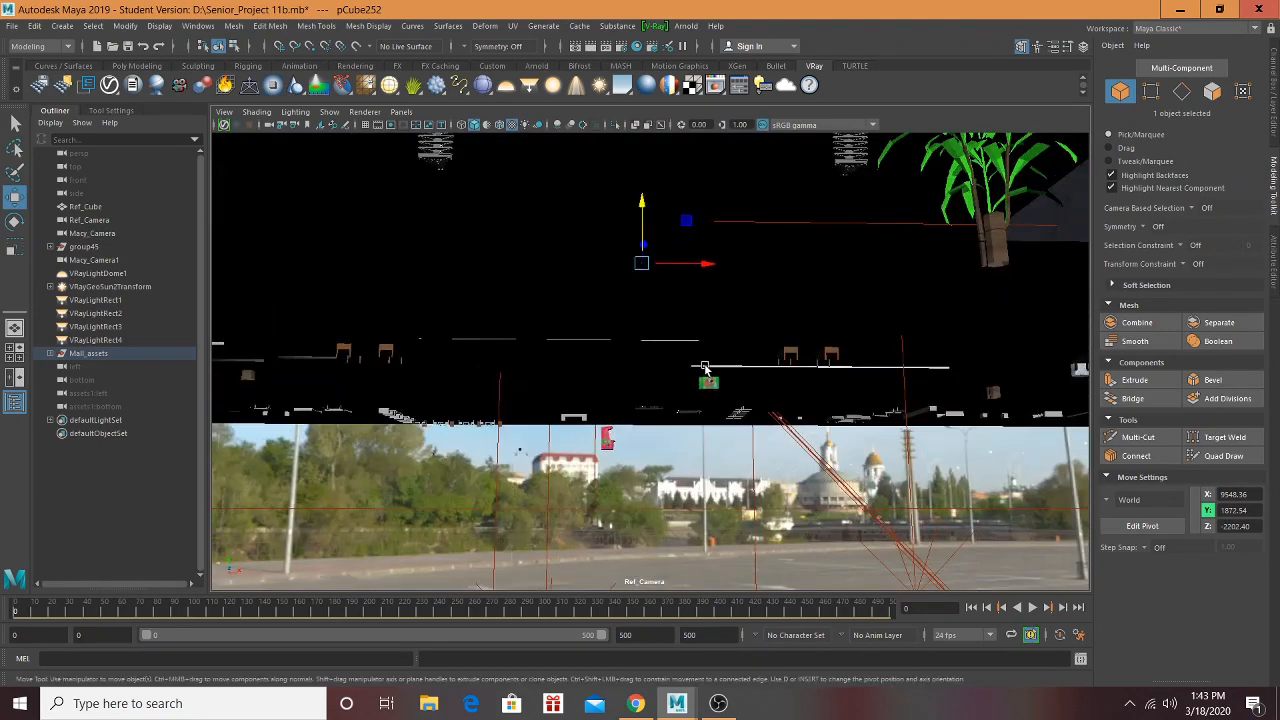
scroll(568, 497, up, 6)
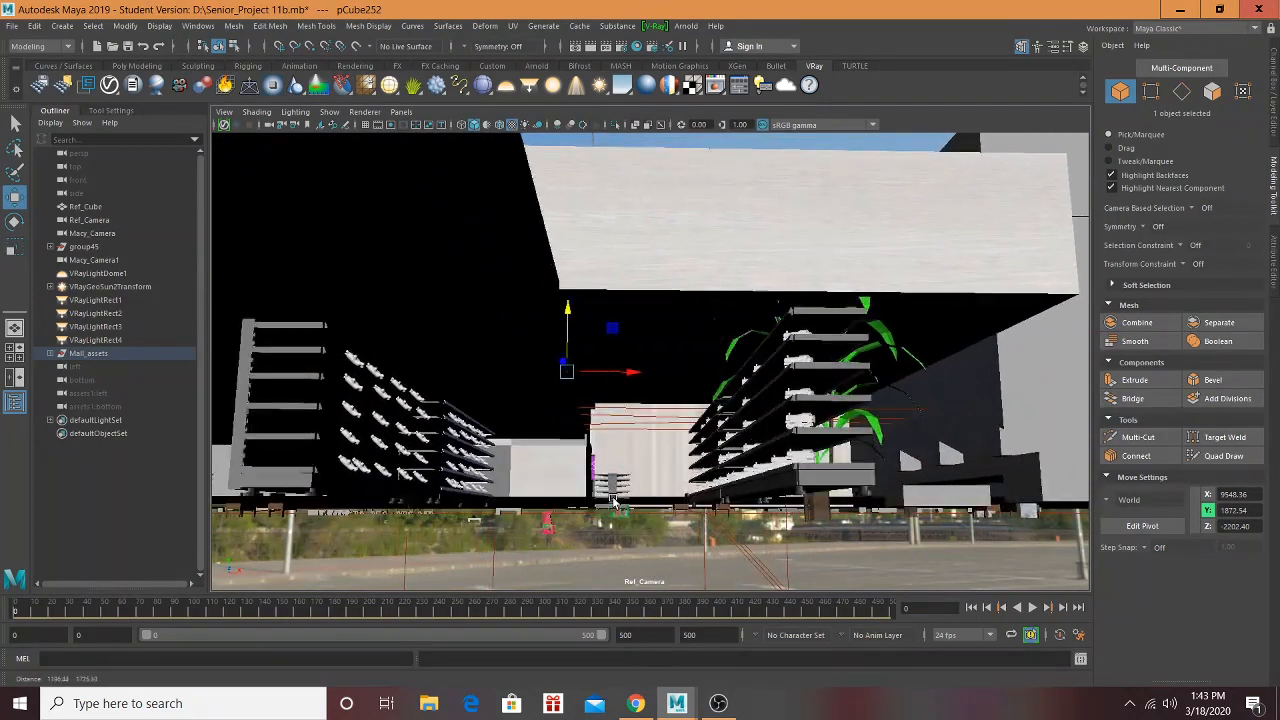
scroll(716, 481, up, 8)
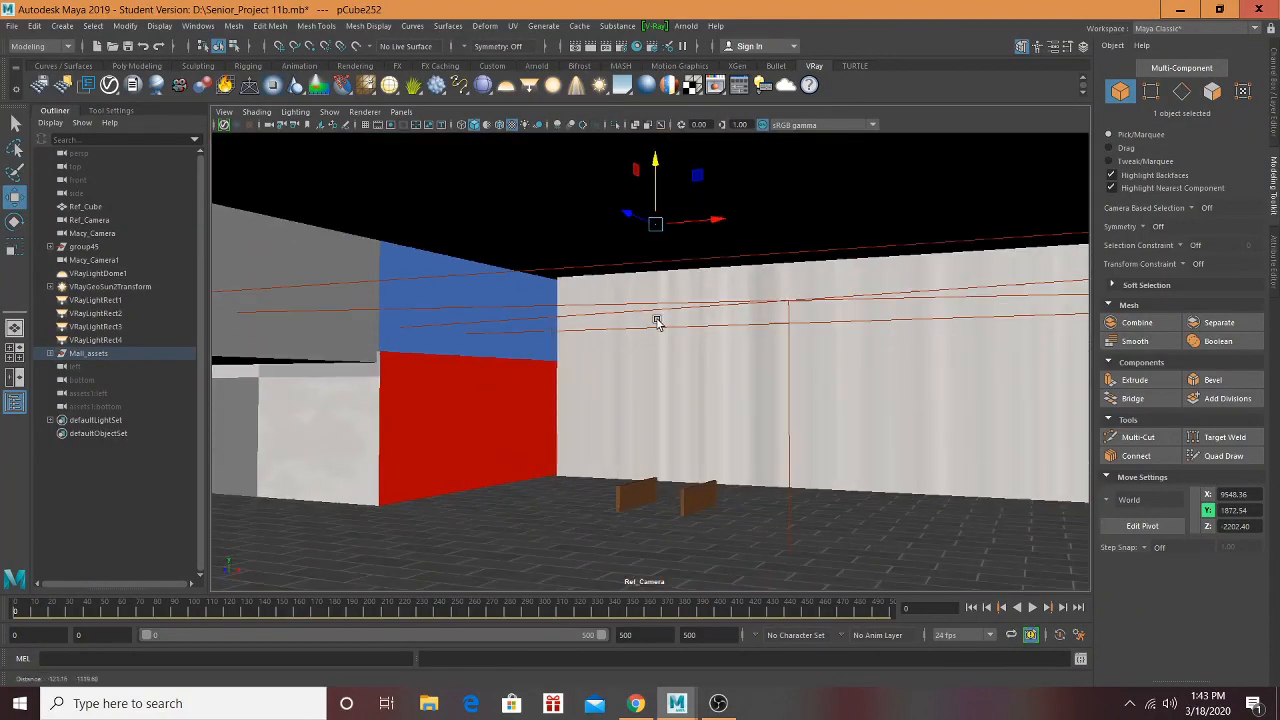
alt+drag(657, 321, 700, 466)
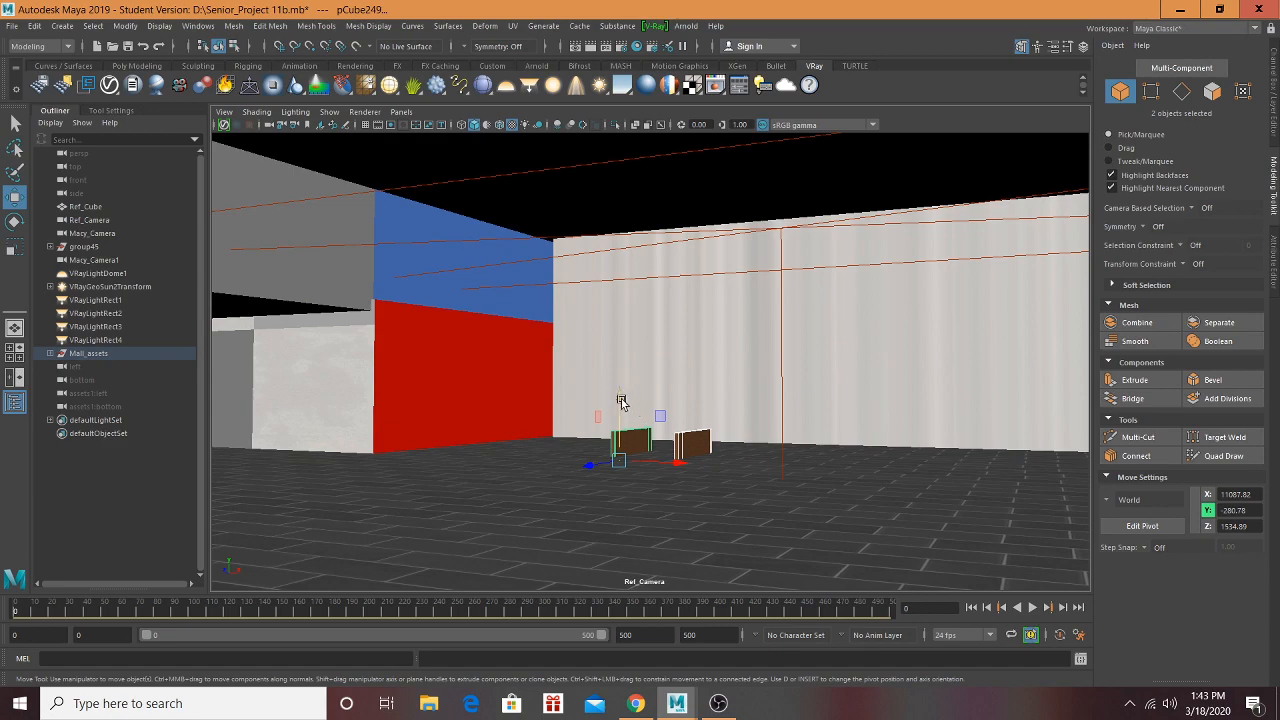
drag(621, 401, 631, 344)
drag(594, 403, 680, 371)
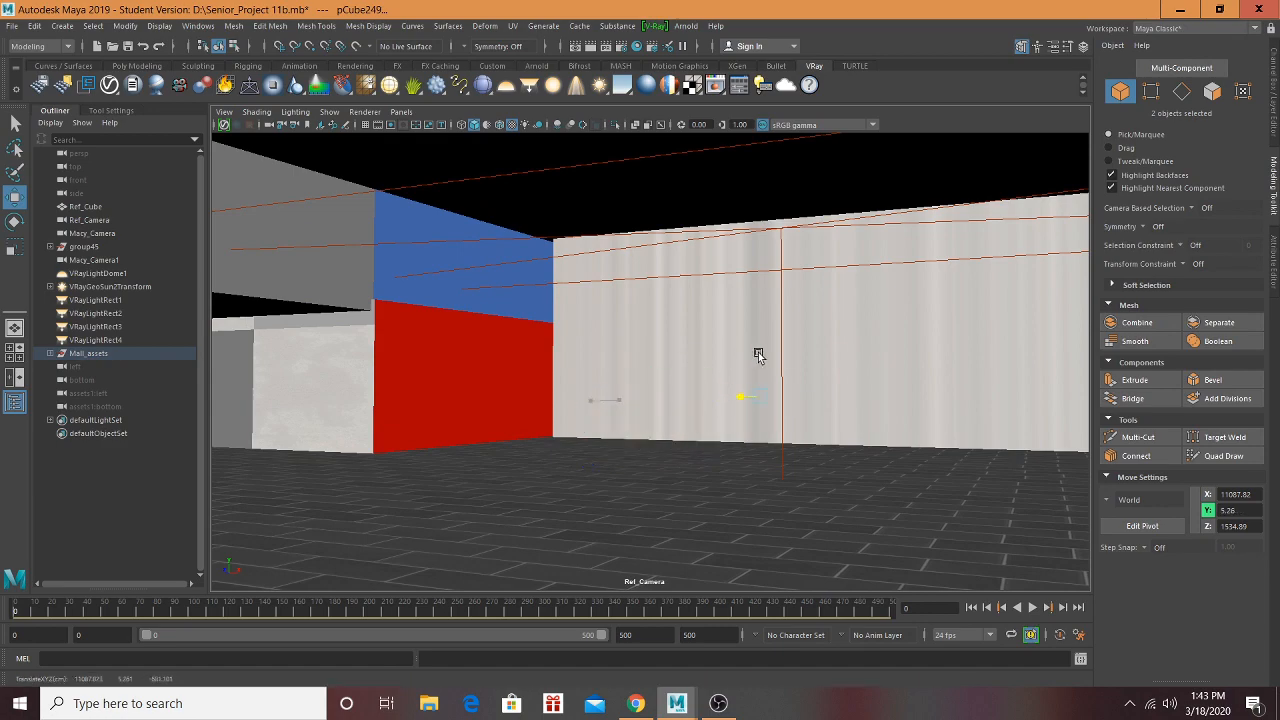
drag(805, 348, 806, 355)
Step: Lower both benches toward the floor, to about Y -140.26, and shift them along X to about 10843.68
key(f)
scroll(714, 410, up, 6)
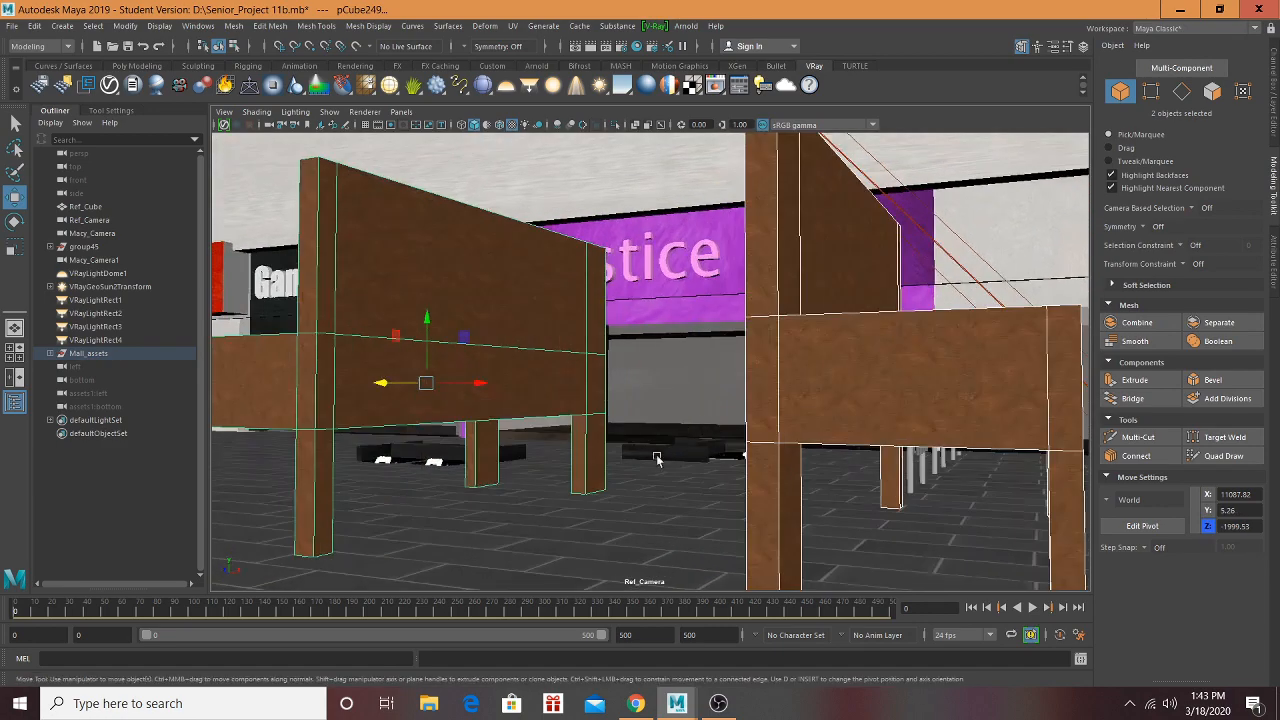
alt+drag(657, 454, 862, 482)
scroll(763, 414, down, 10)
alt+drag(749, 404, 592, 345)
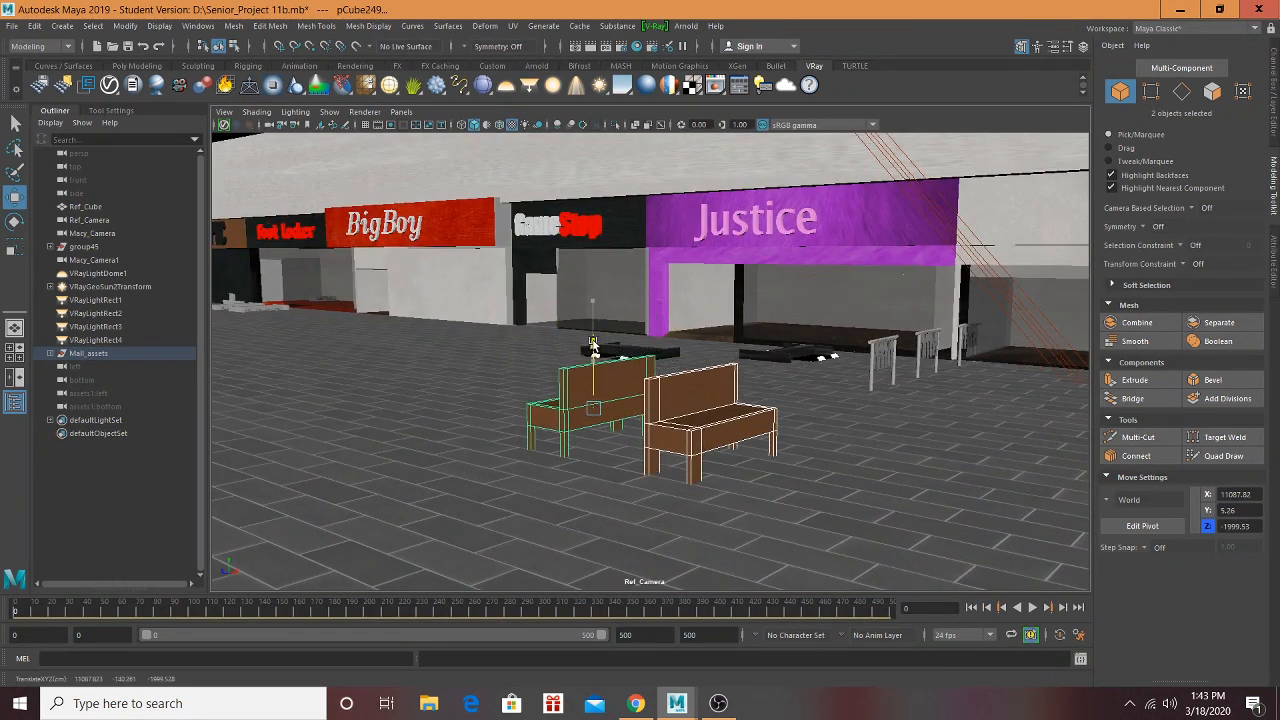
drag(633, 413, 583, 395)
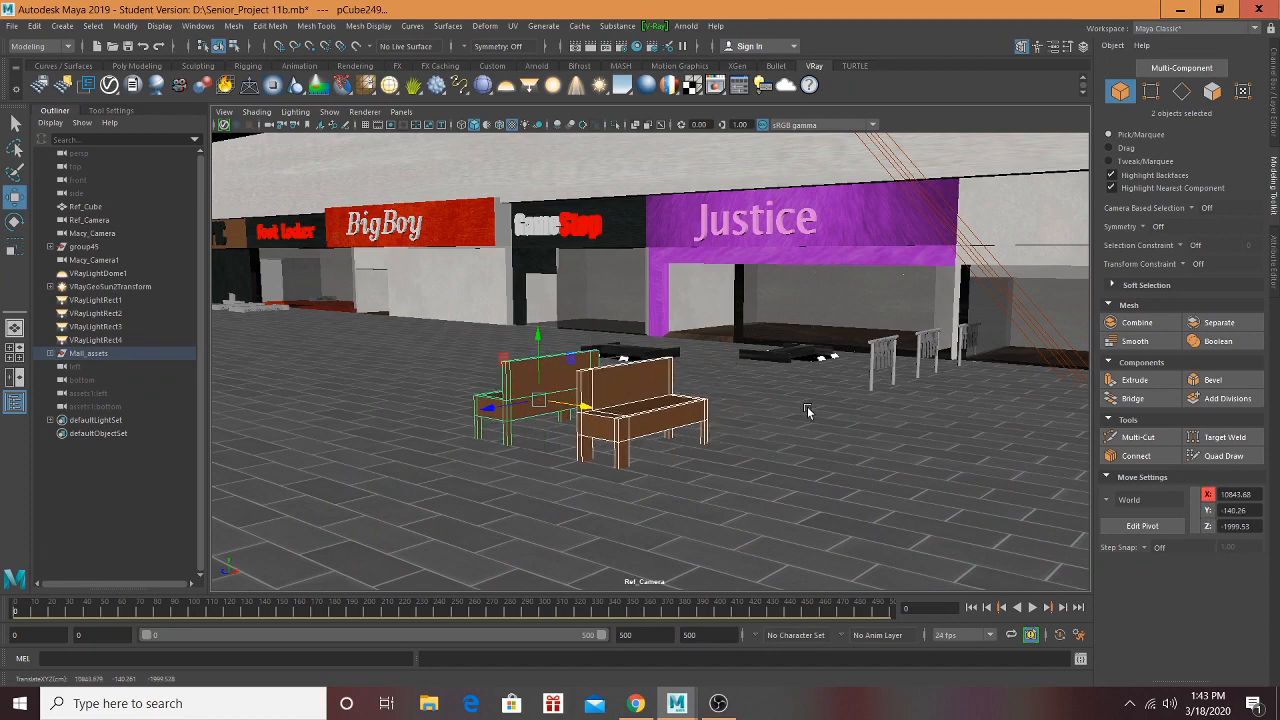
Step: Raise the two-console display shelf in front of the shops together with its PS4 consoles, bringing the consoles to about Y -196.55
alt+drag(807, 410, 874, 419)
scroll(872, 420, up, 6)
alt+middle_drag(862, 424, 669, 470)
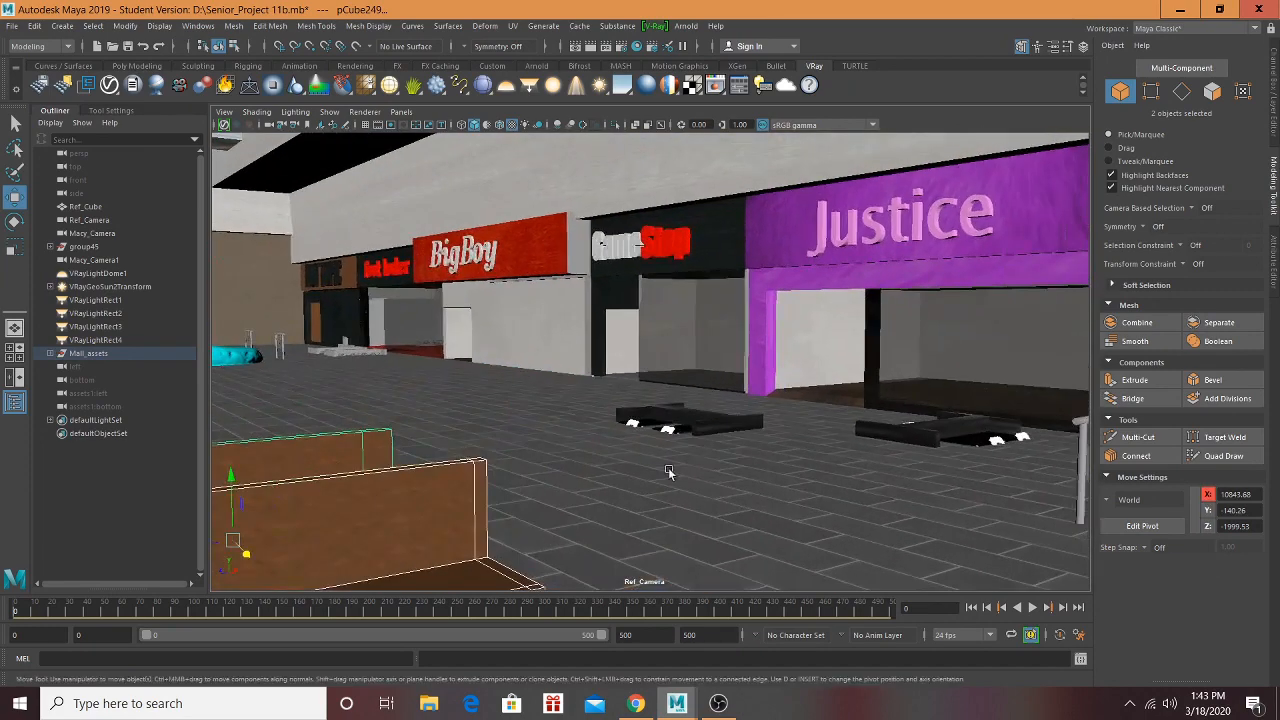
scroll(716, 441, down, 3)
alt+drag(716, 441, 600, 377)
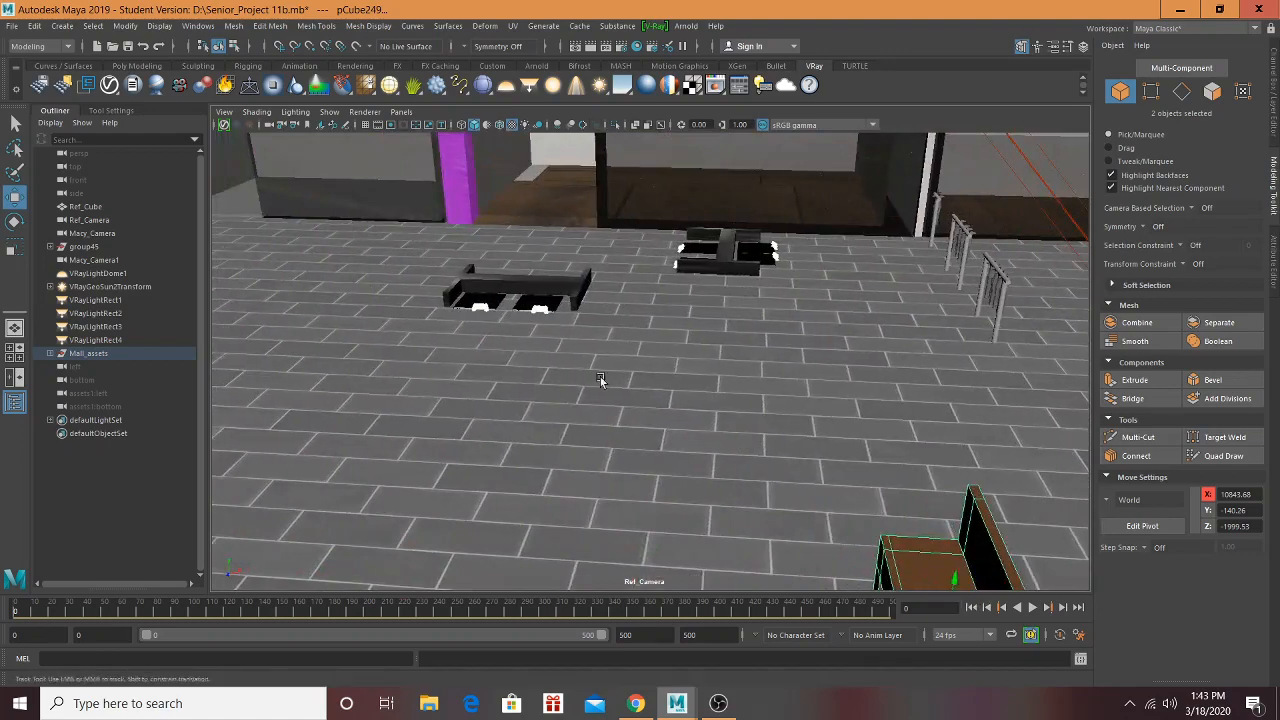
alt+middle_drag(600, 377, 815, 452)
alt+drag(633, 376, 695, 377)
alt+middle_drag(695, 377, 934, 426)
scroll(559, 377, up, 3)
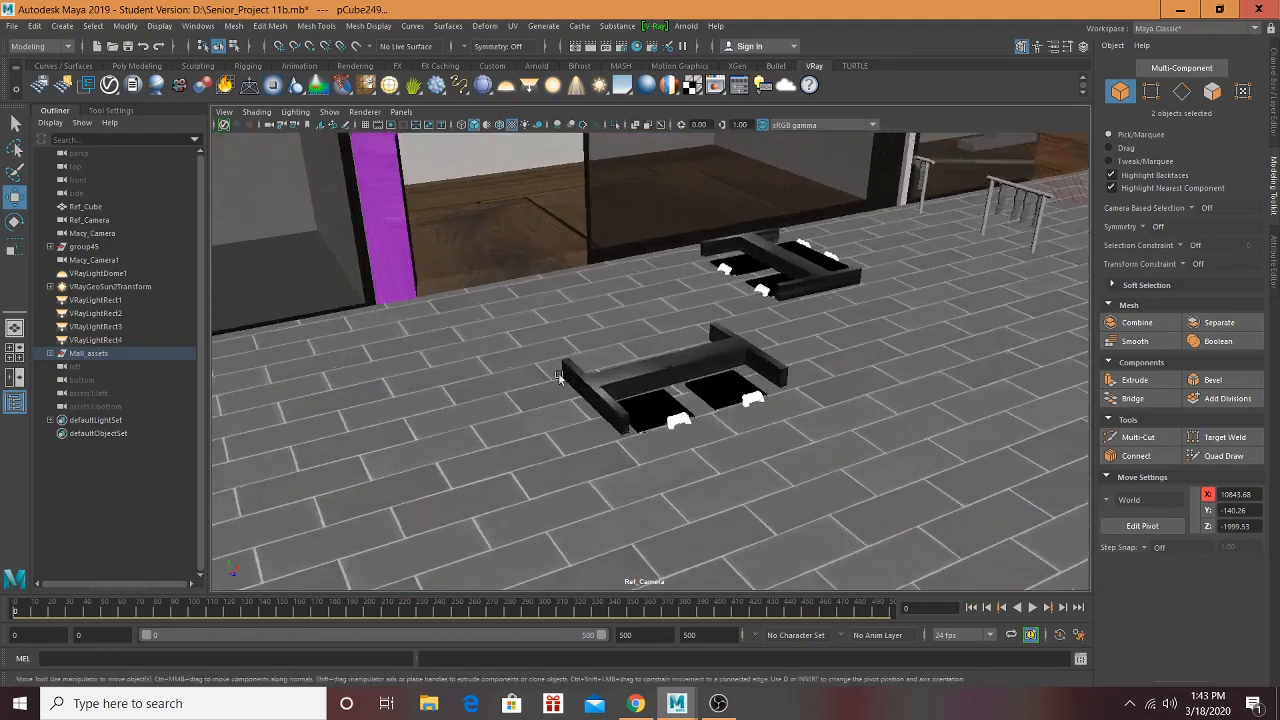
scroll(559, 377, up, 1)
scroll(621, 392, up, 5)
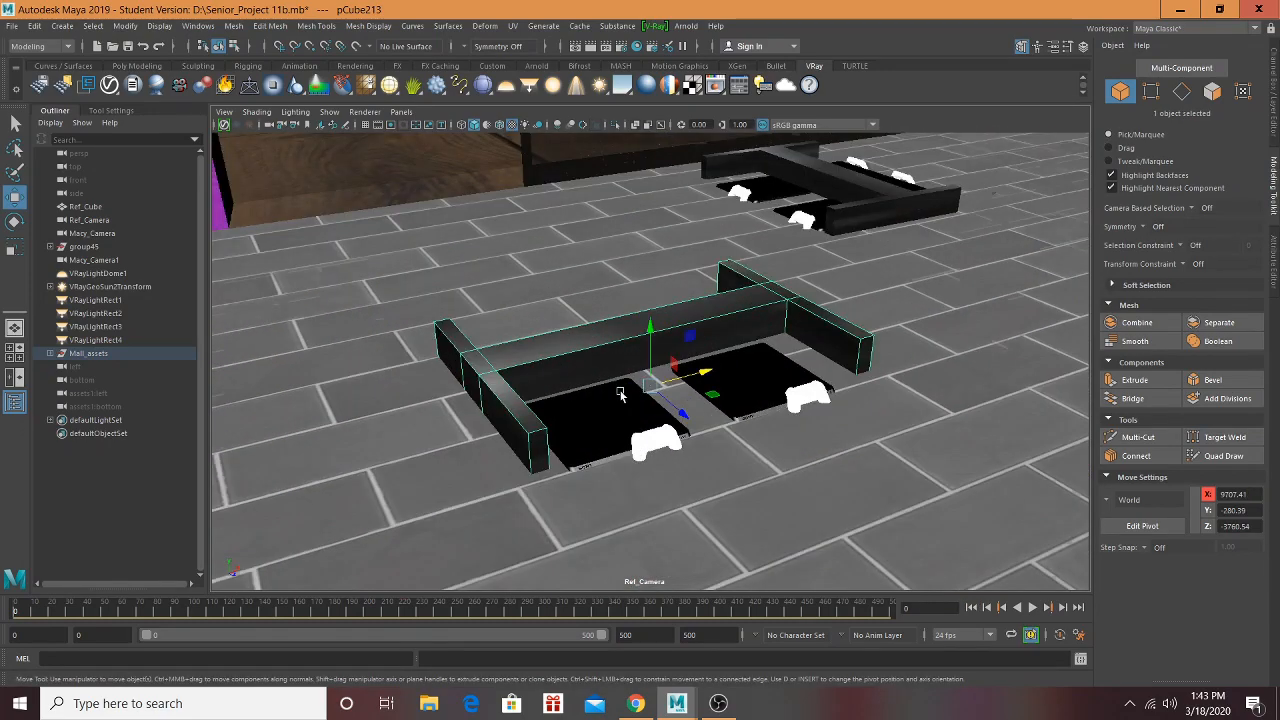
shift+click(571, 437)
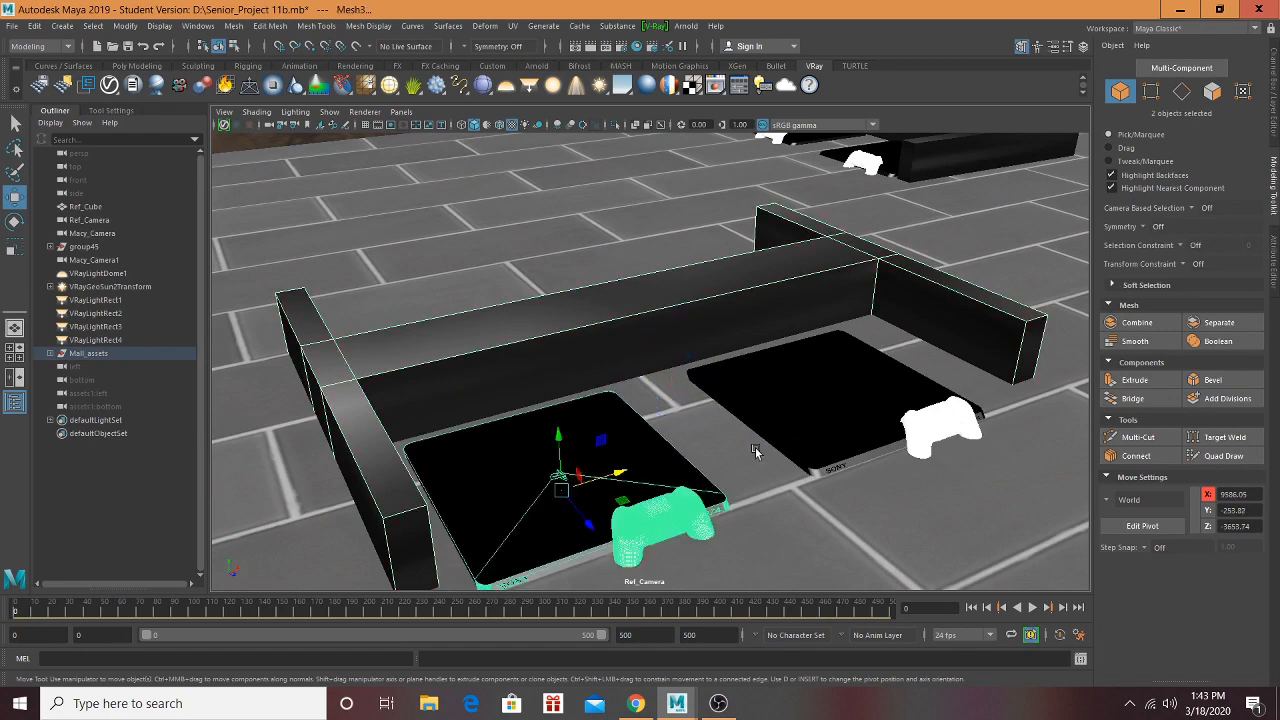
shift+click(792, 408)
alt+drag(740, 402, 903, 378)
alt+drag(783, 401, 725, 387)
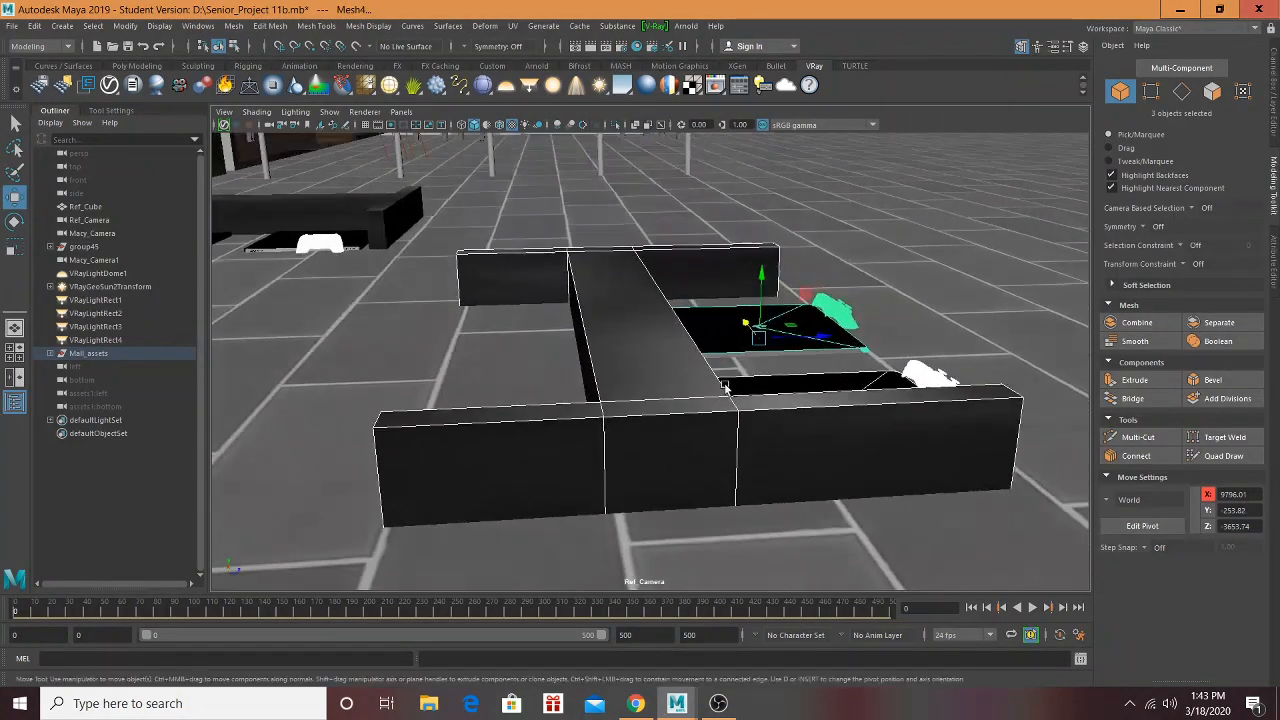
drag(765, 286, 621, 108)
Step: Move the shelf and both consoles into the GameStop store, consoles at about Z -4883.88, and scale the pieces down to about 60.62
alt+middle_drag(621, 110, 618, 490)
alt+drag(610, 440, 847, 383)
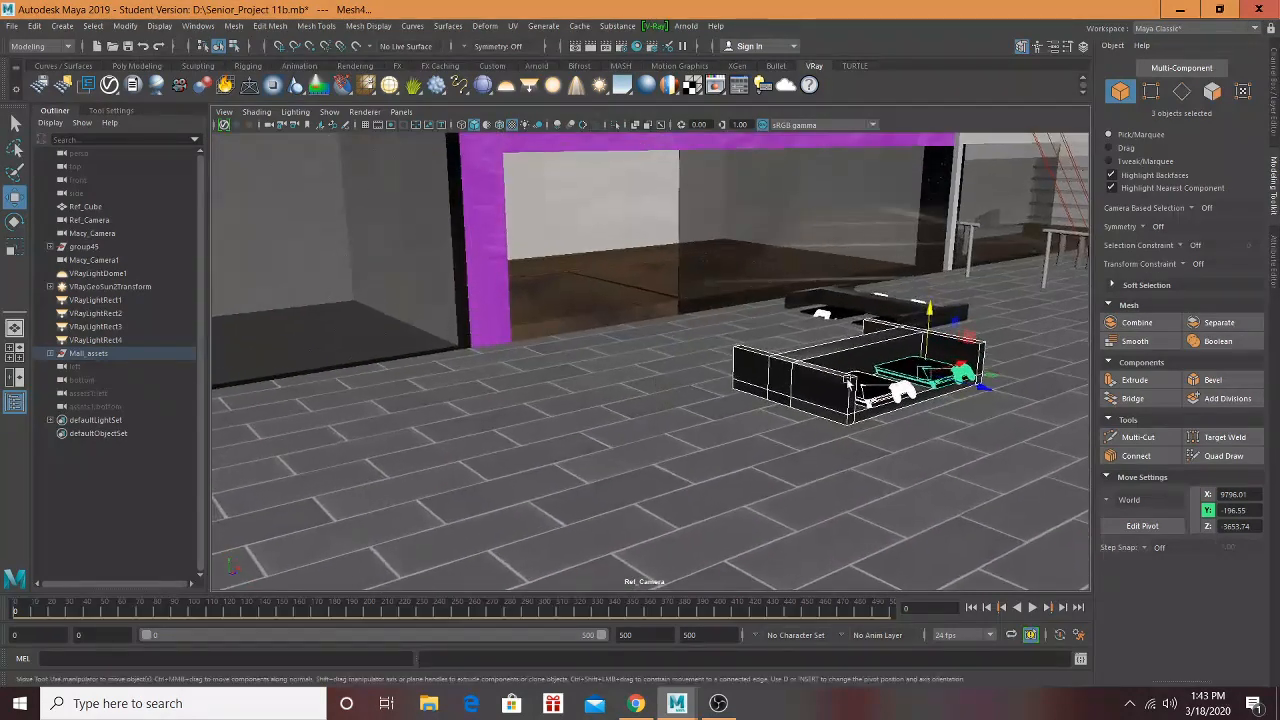
drag(958, 363, 472, 390)
alt+middle_drag(474, 386, 857, 377)
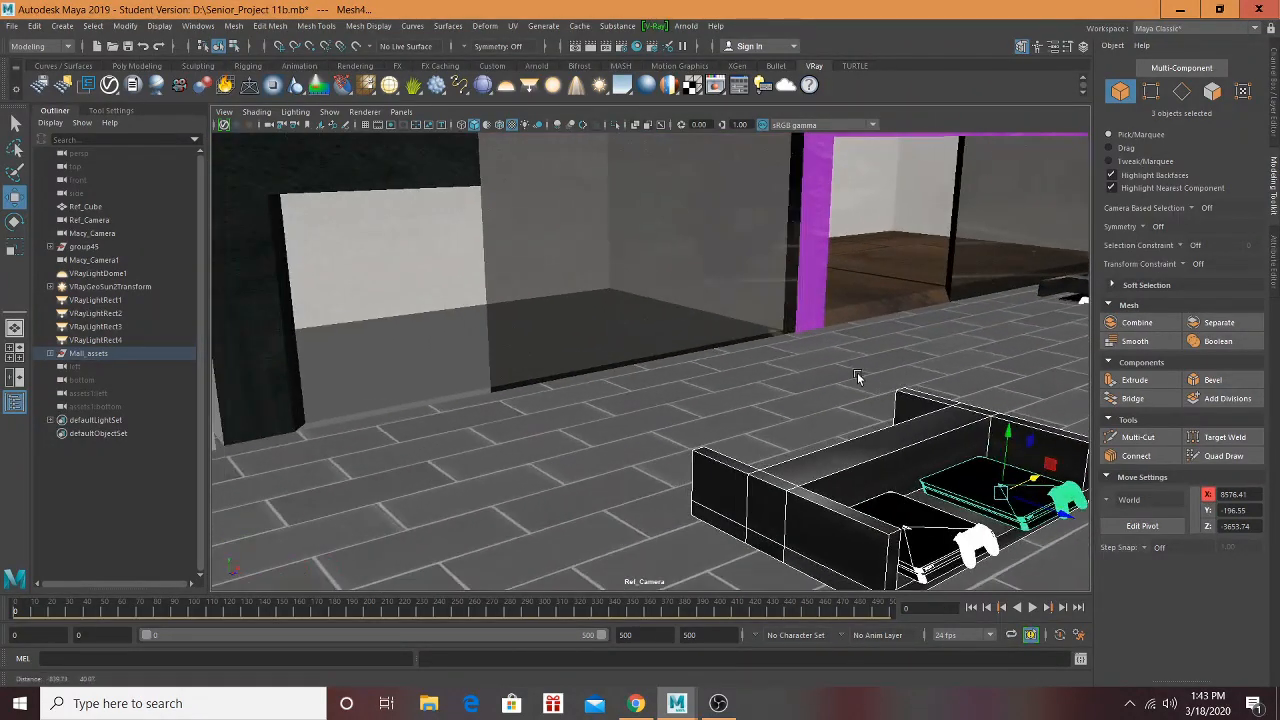
drag(1017, 507, 511, 340)
key(r)
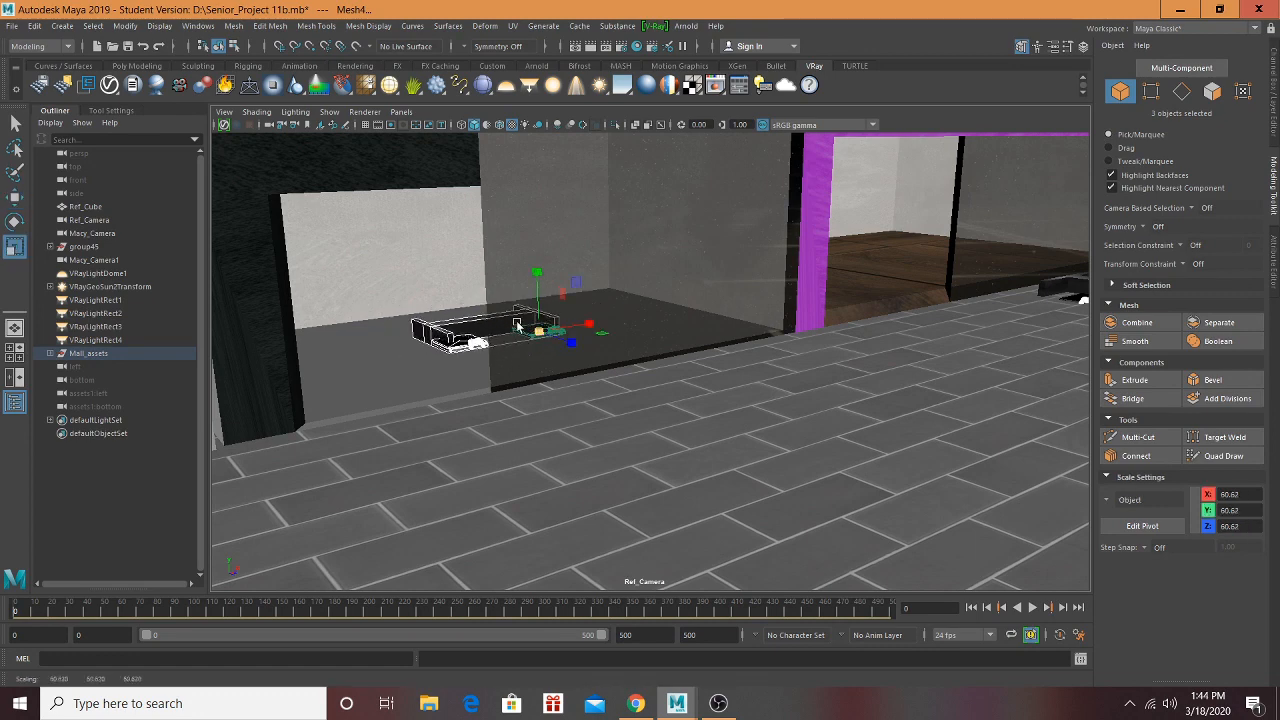
Step: Raise only the black display shelf inside GameStop to about Y -209.09
key(w)
key(f)
scroll(768, 379, up, 5)
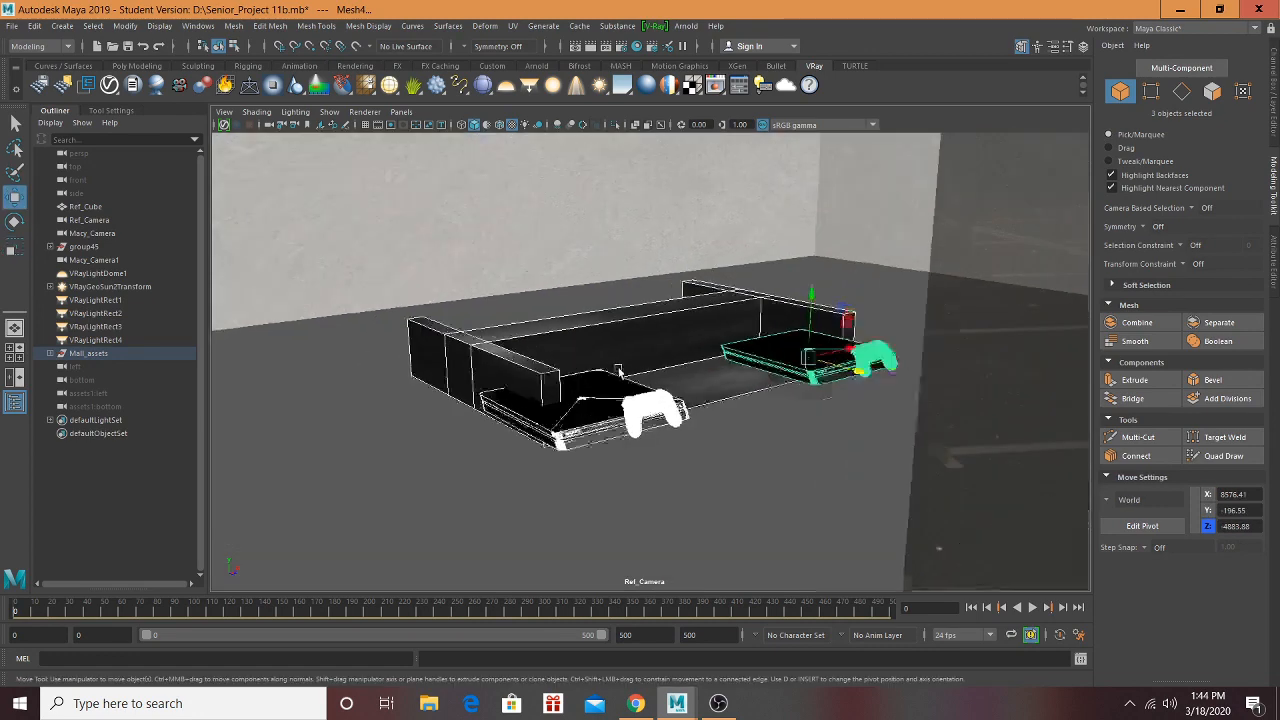
scroll(833, 362, down, 5)
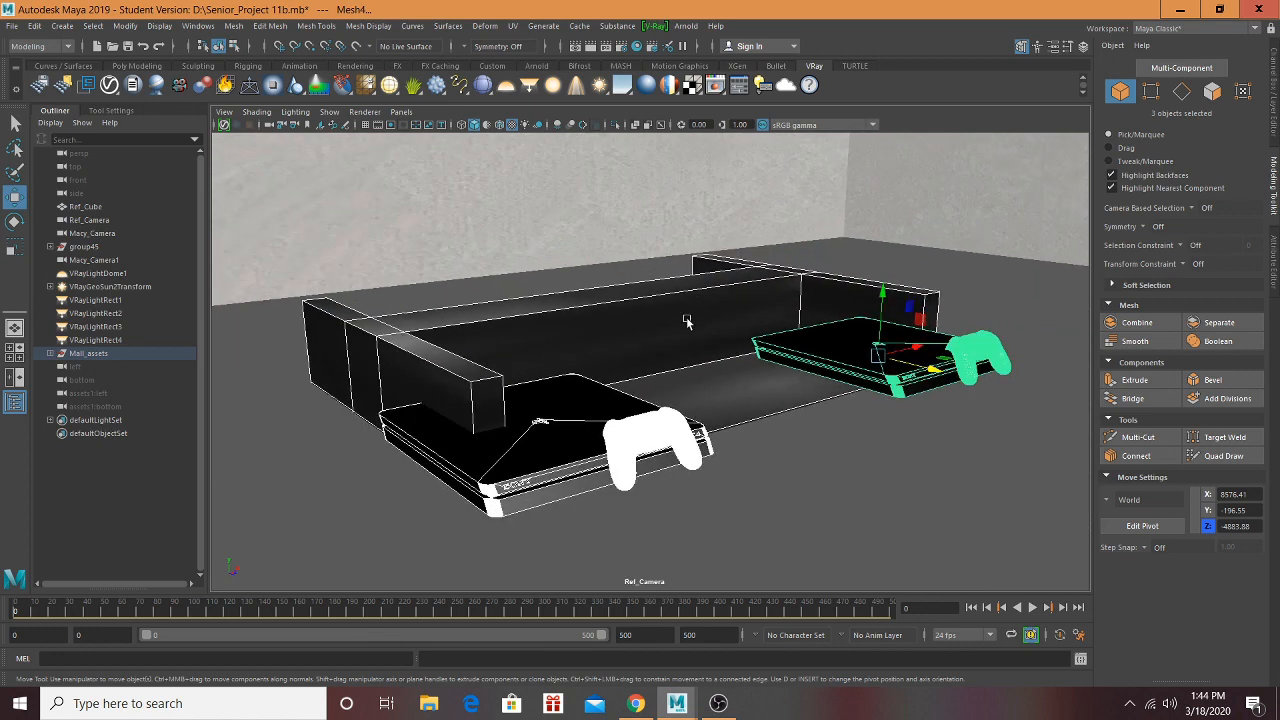
click(682, 317)
mouse_move(627, 322)
mouse_down()
mouse_move(623, 289)
mouse_move(615, 302)
mouse_up()
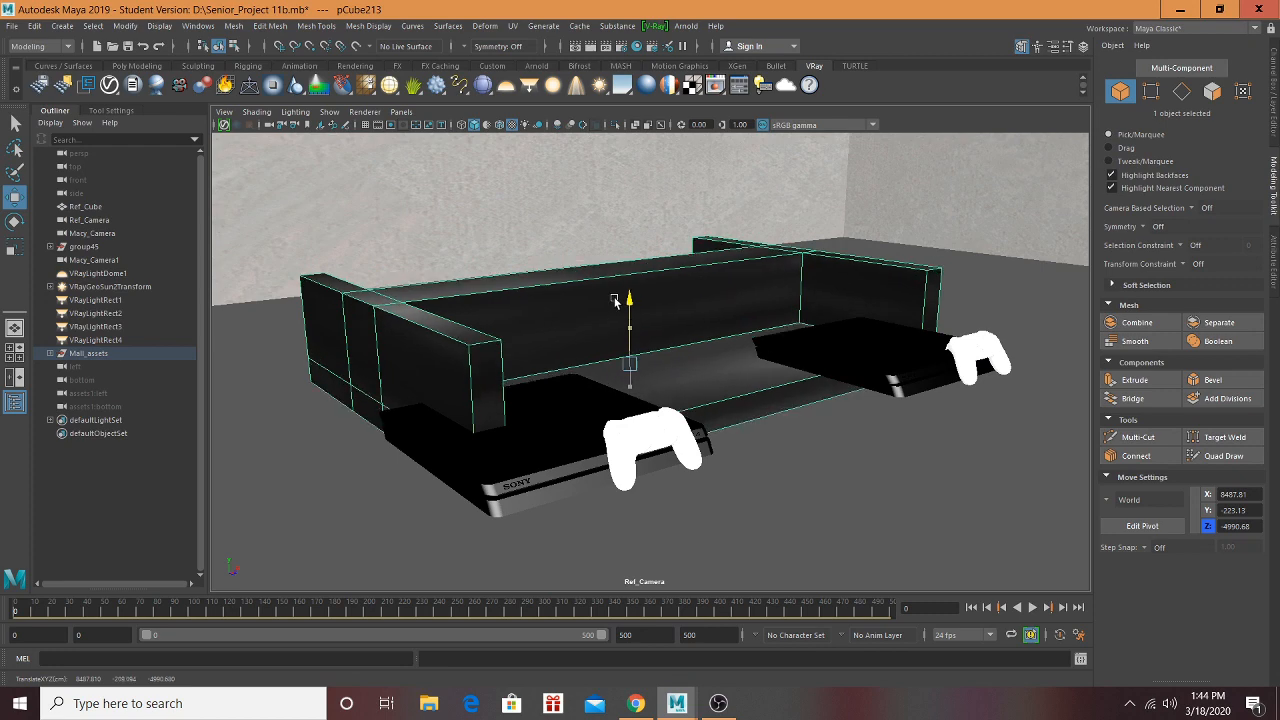
Step: Fit both PS4 consoles between the shelf's side arms, placing the one from the overlapping end at about X 8436.69
alt+drag(722, 368, 754, 387)
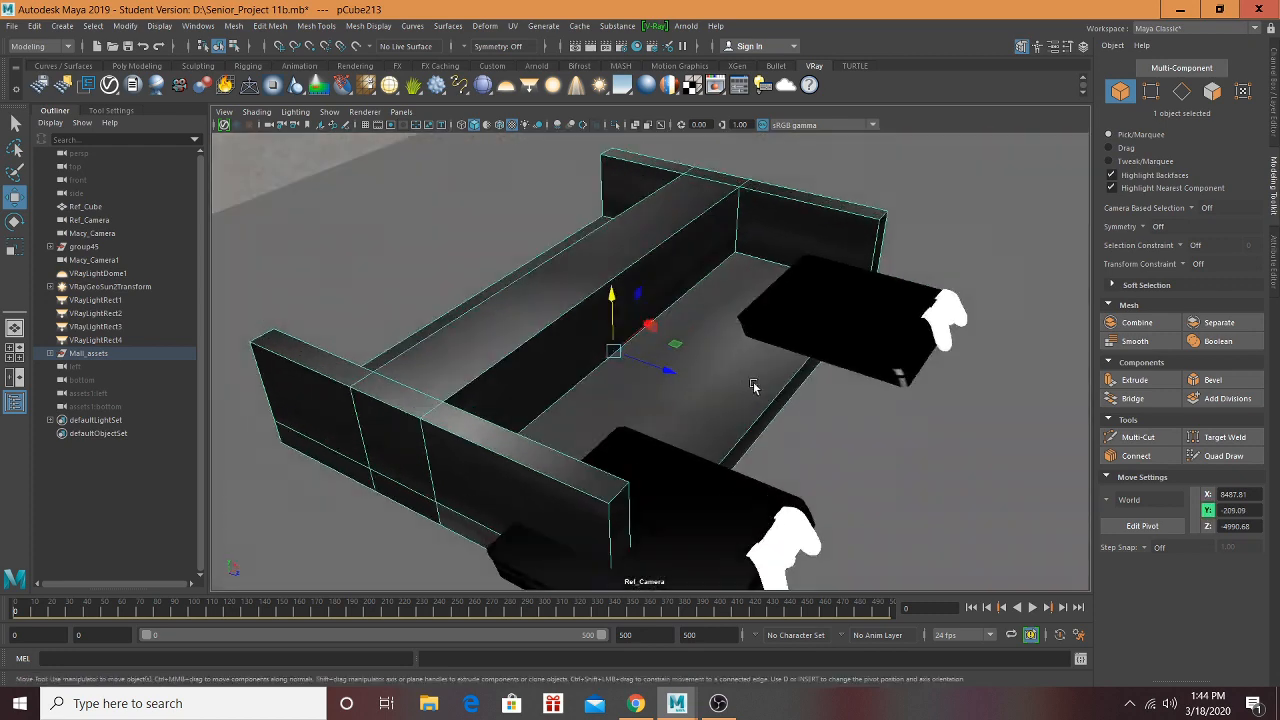
click(898, 346)
drag(890, 340, 812, 322)
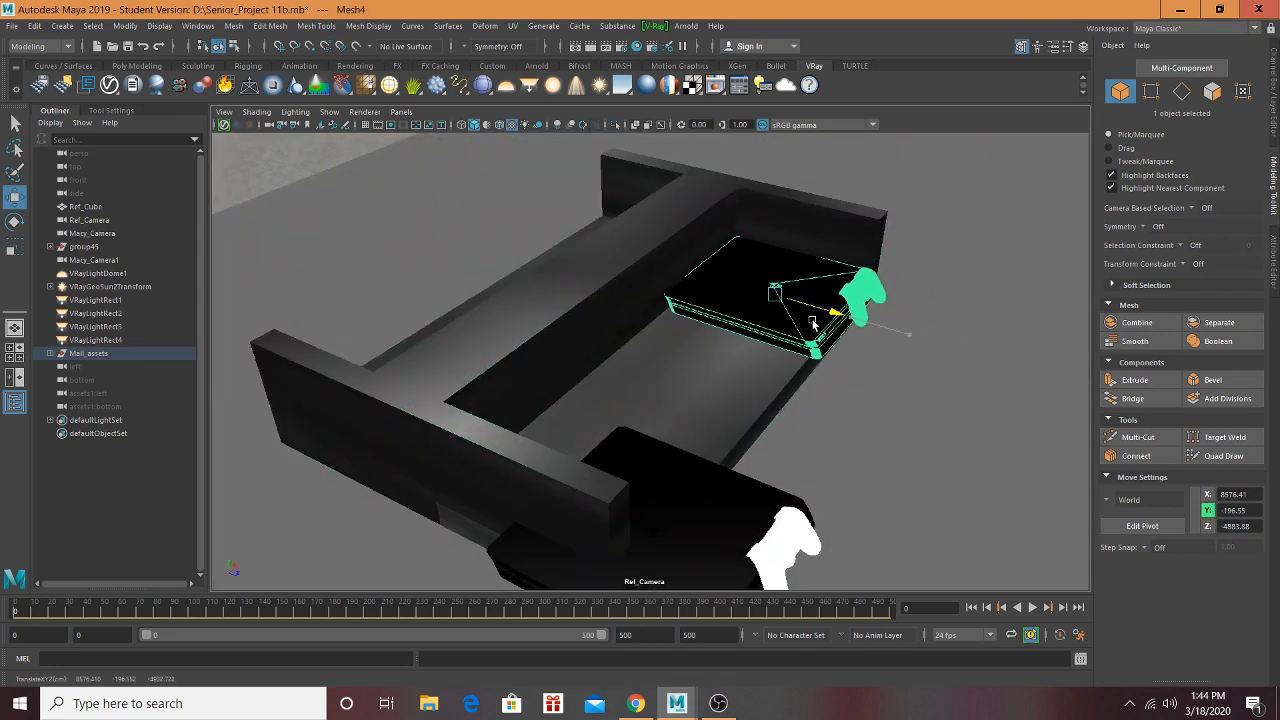
click(700, 505)
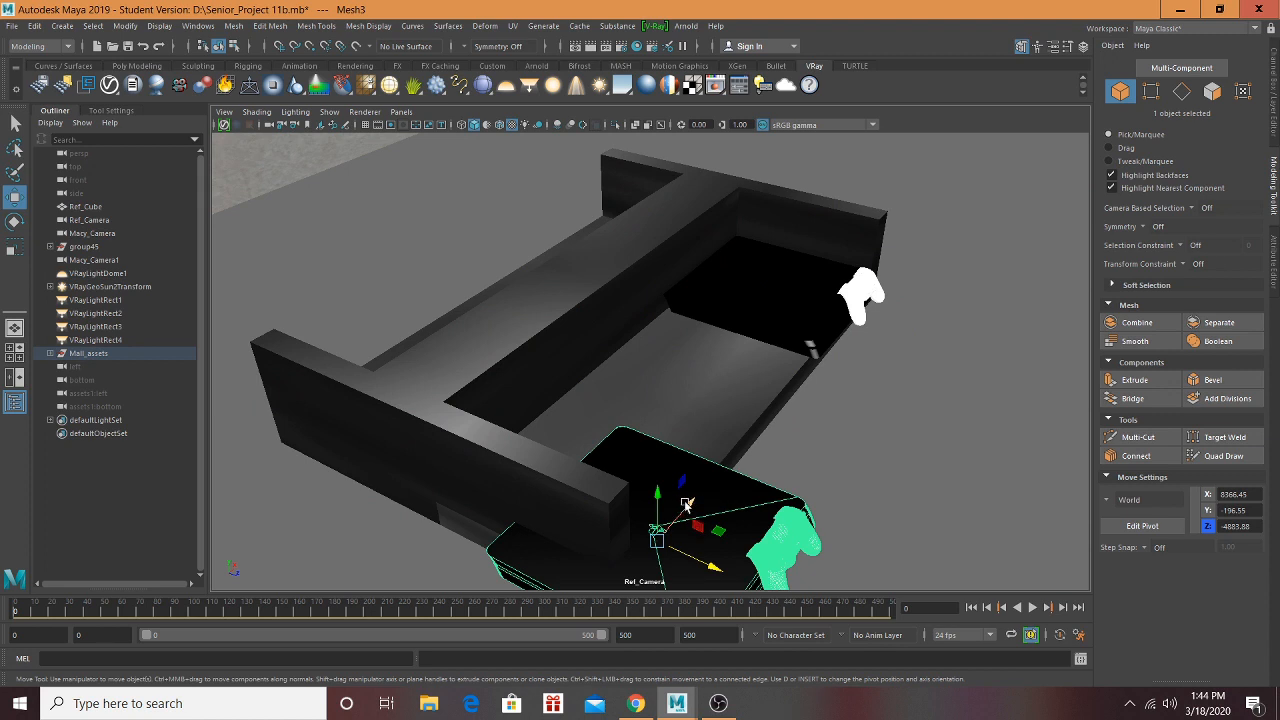
drag(687, 503, 741, 403)
drag(782, 466, 693, 443)
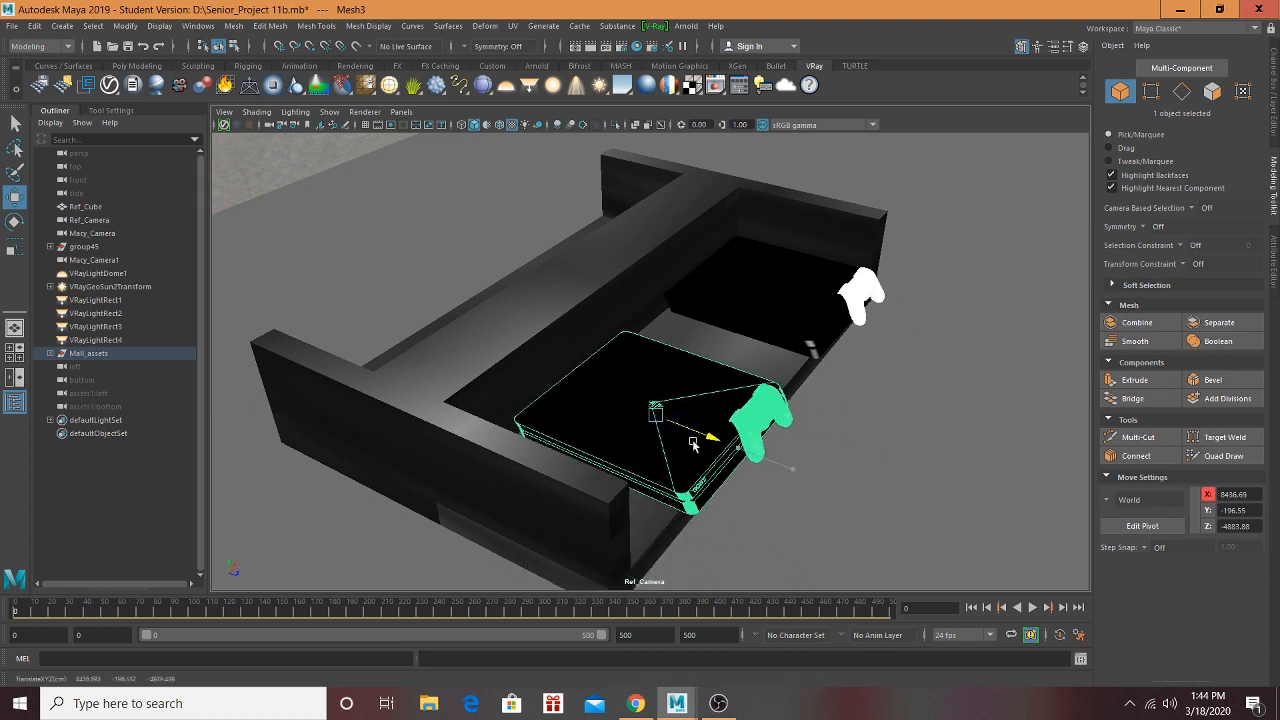
Step: Move the shelf and both consoles together toward GameStop's front window, with the shelf at about X 8639.01, Z -4742.43
shift+click(715, 300)
shift+click(626, 273)
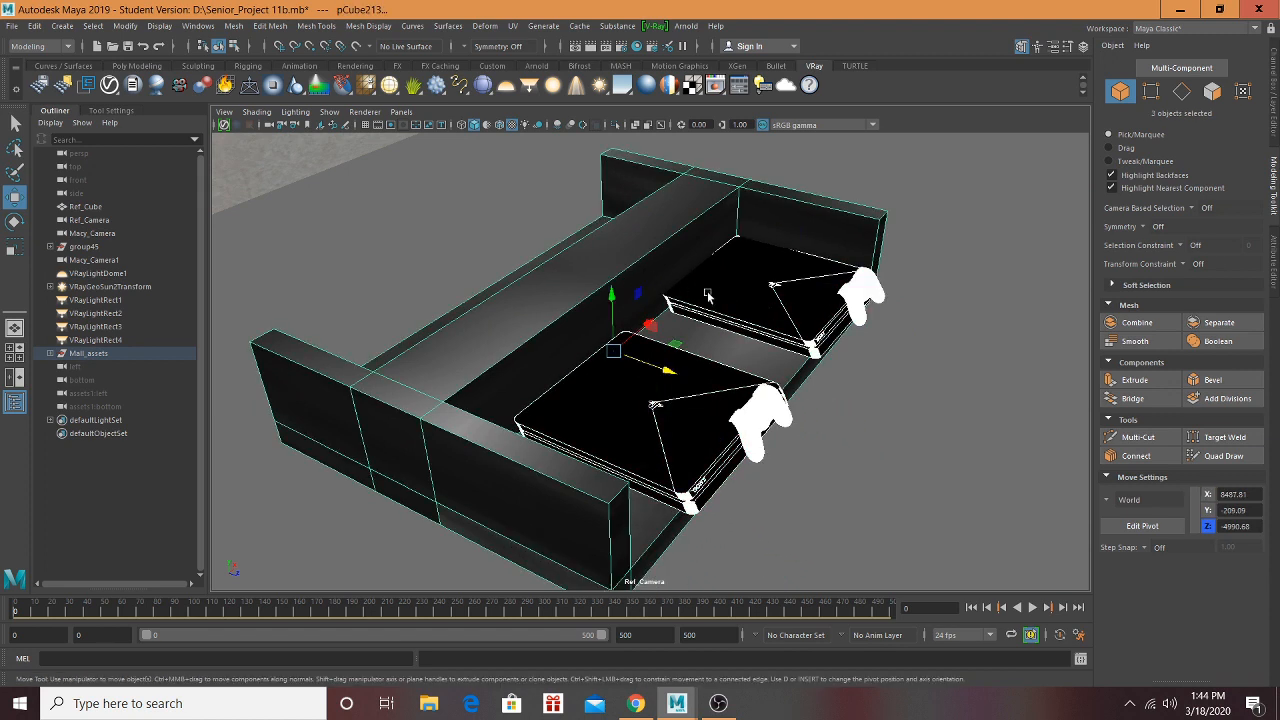
alt+drag(663, 367, 785, 403)
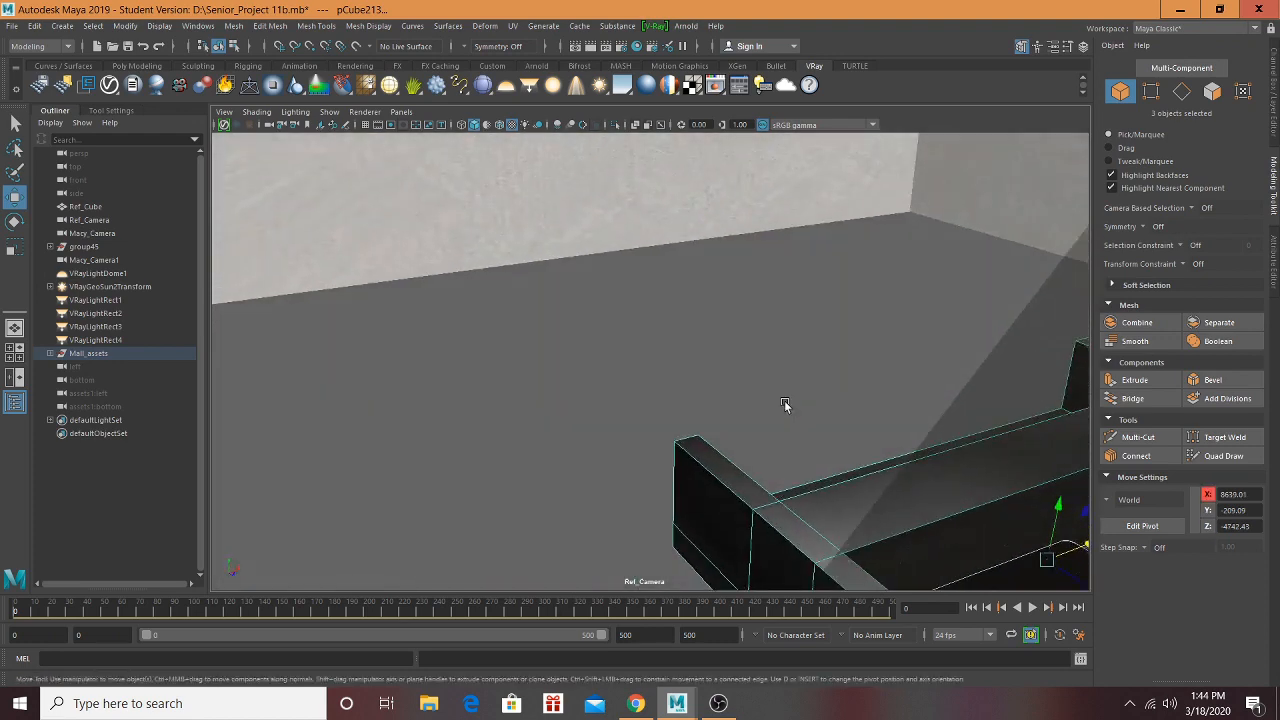
scroll(786, 404, down, 5)
scroll(834, 418, down, 4)
alt+drag(873, 385, 829, 380)
scroll(829, 380, down, 5)
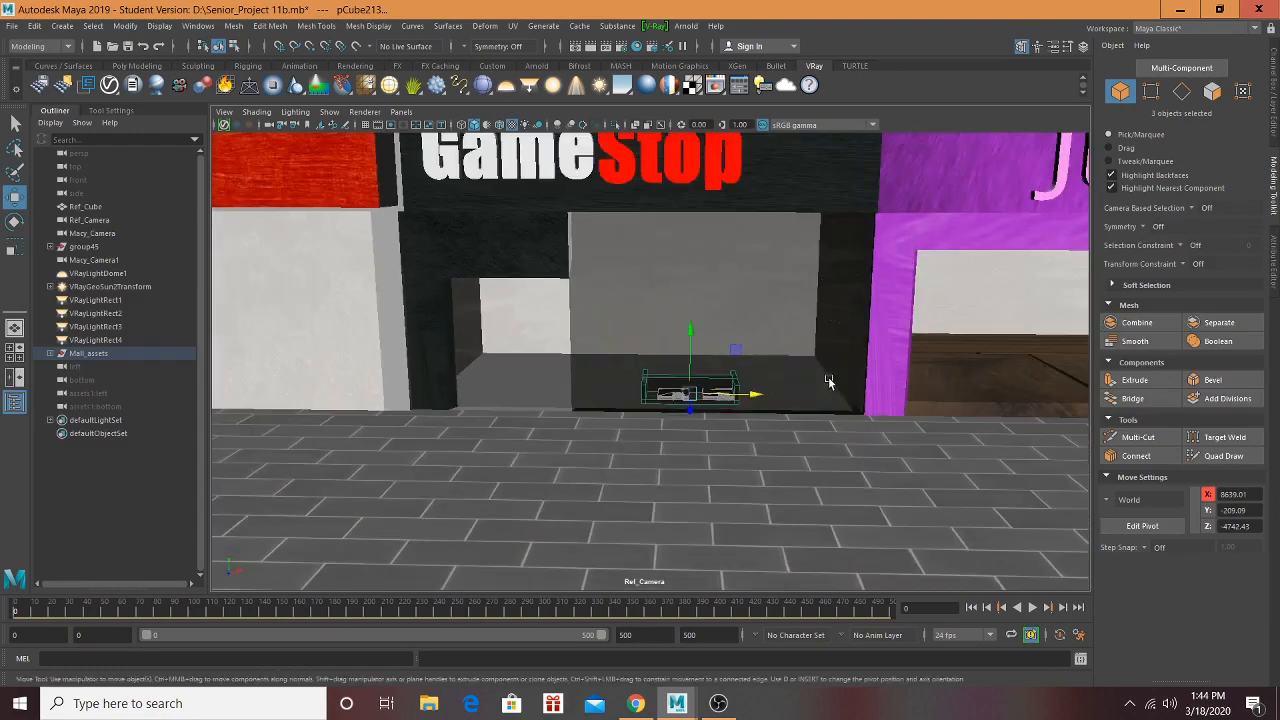
Step: Add the four-console display in front of Justice to the selection and raise the selected pieces, bringing its shelf to about Y -224.33
alt+middle_drag(829, 380, 473, 391)
scroll(473, 391, up, 2)
scroll(473, 391, down, 3)
alt+drag(473, 391, 560, 415)
scroll(600, 420, up, 3)
alt+middle_drag(700, 420, 609, 320)
scroll(609, 320, up, 5)
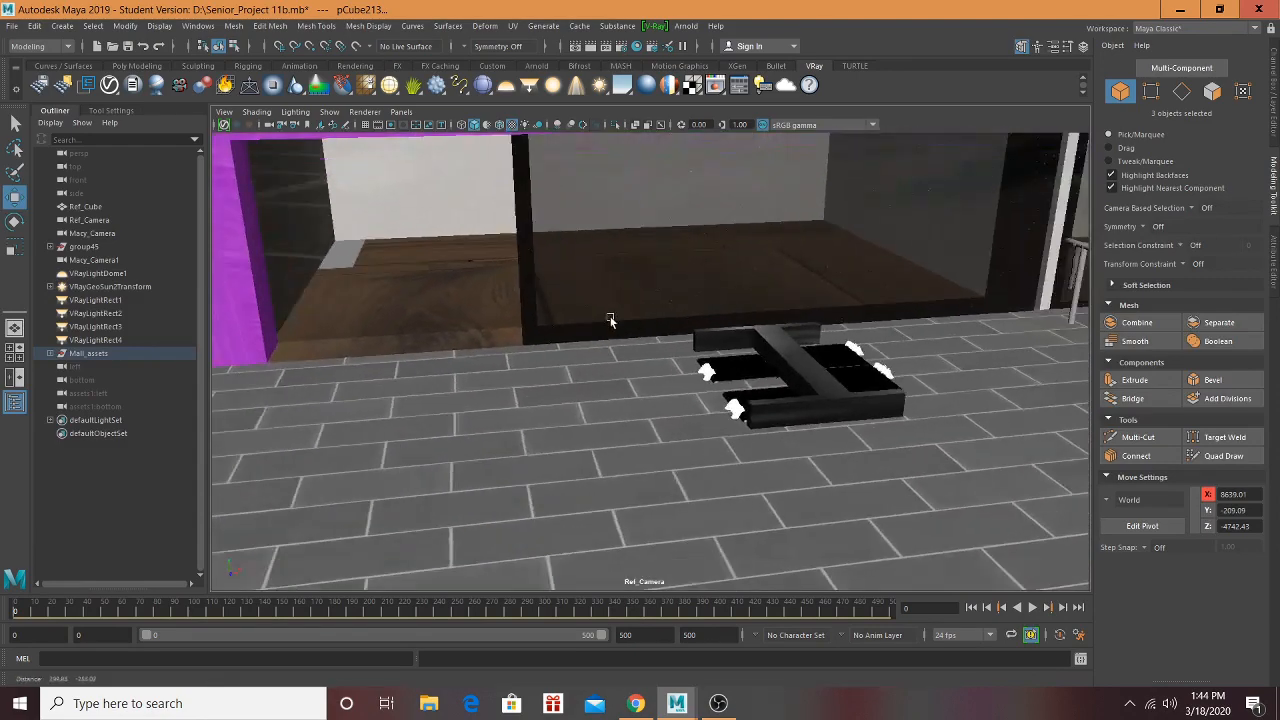
scroll(662, 363, up, 2)
shift+click(673, 321)
shift+click(702, 389)
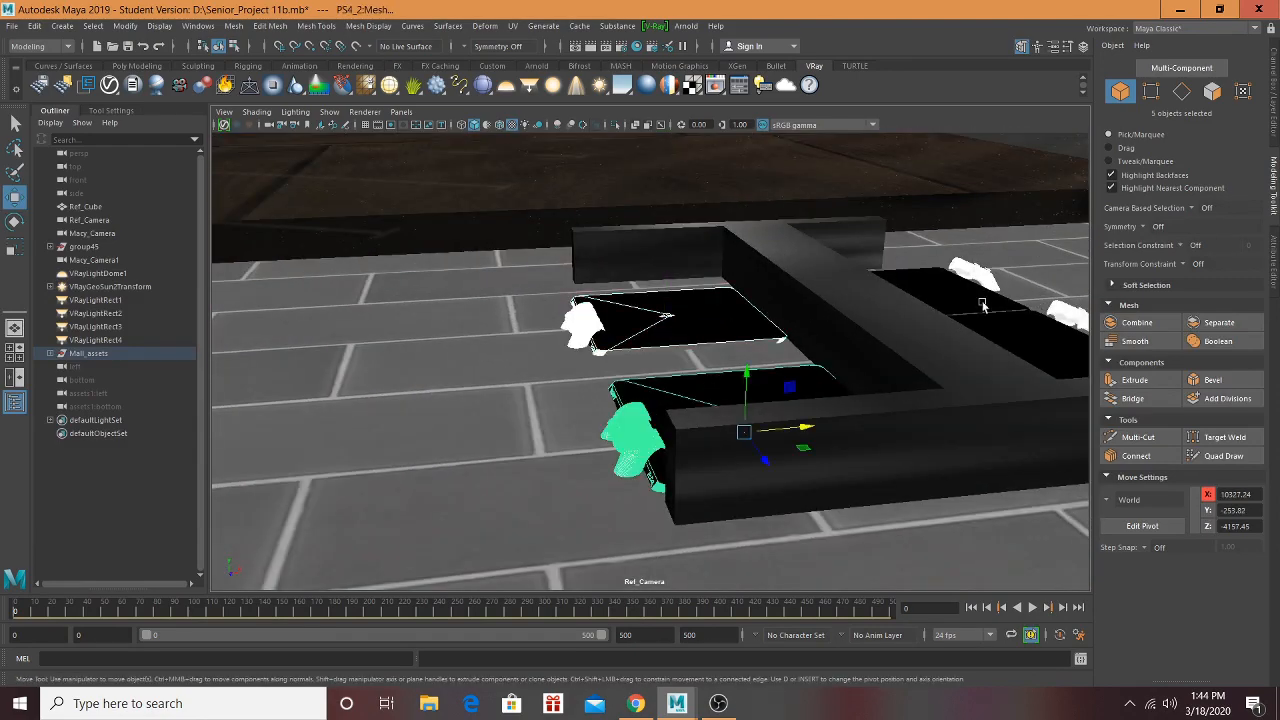
shift+click(1000, 311)
shift+click(953, 287)
shift+click(846, 298)
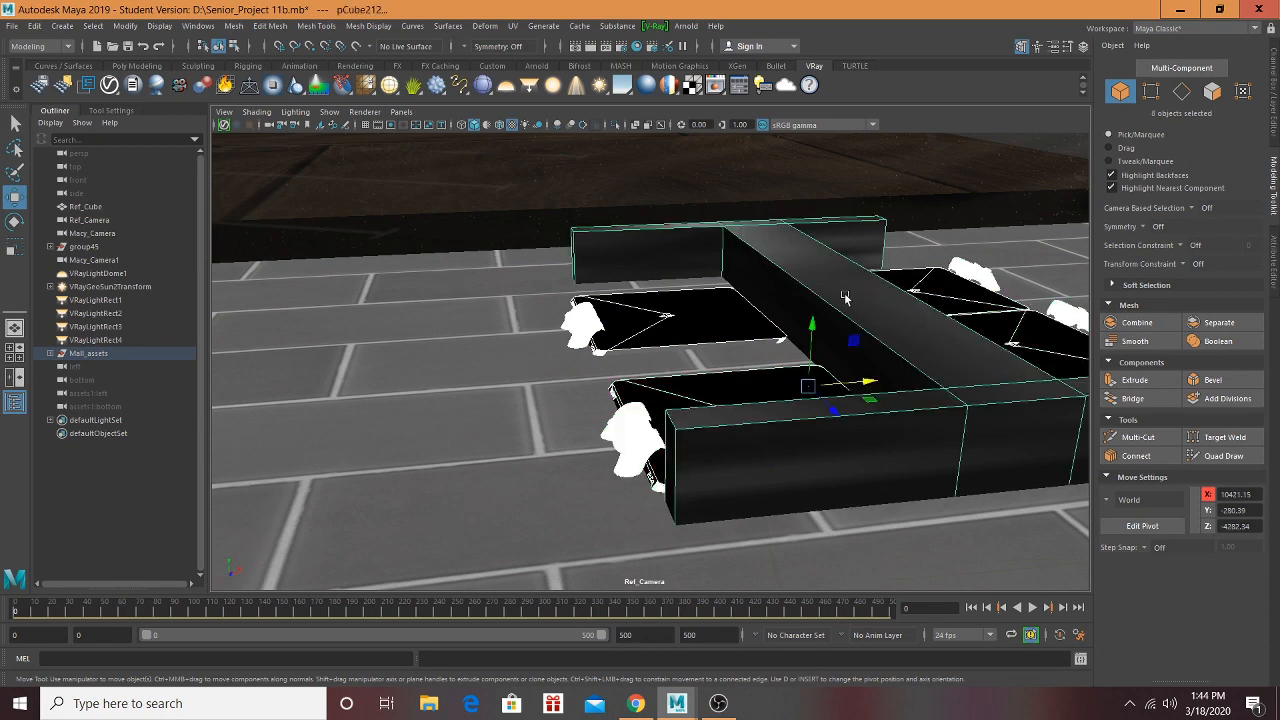
drag(810, 325, 813, 253)
scroll(603, 377, down, 8)
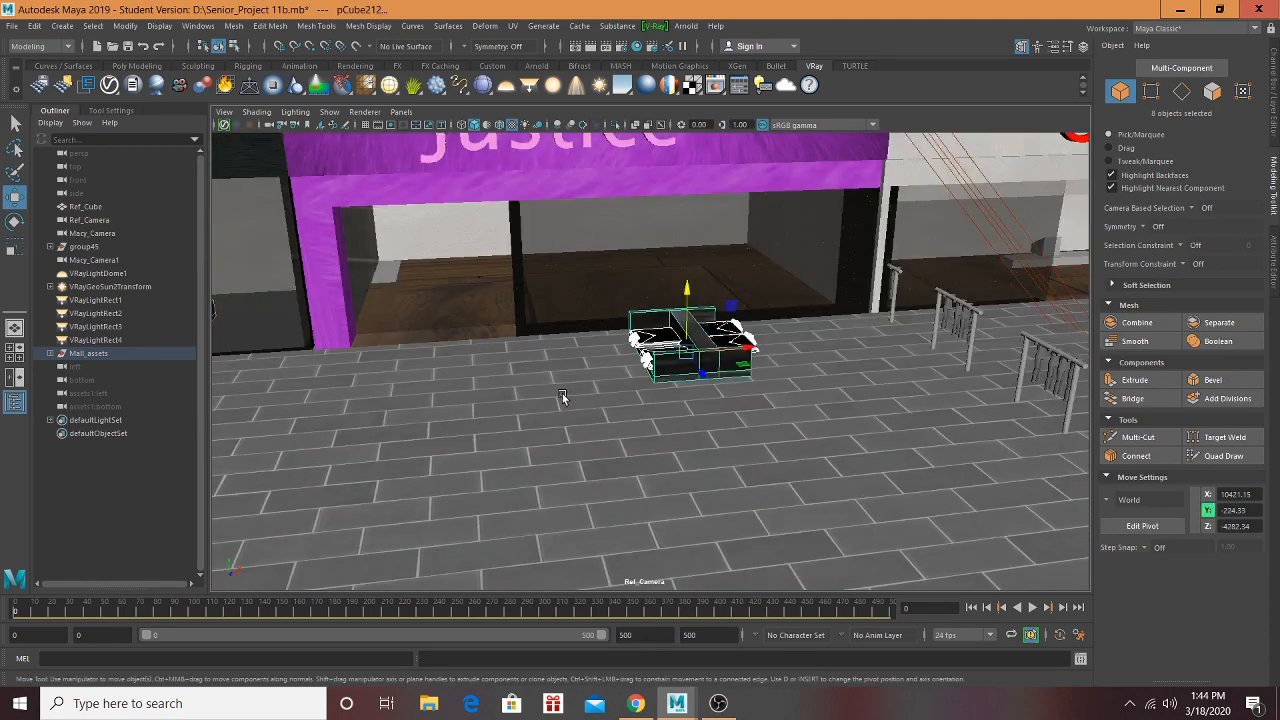
alt+middle_drag(562, 393, 846, 396)
drag(913, 362, 818, 372)
key(ctrl+z)
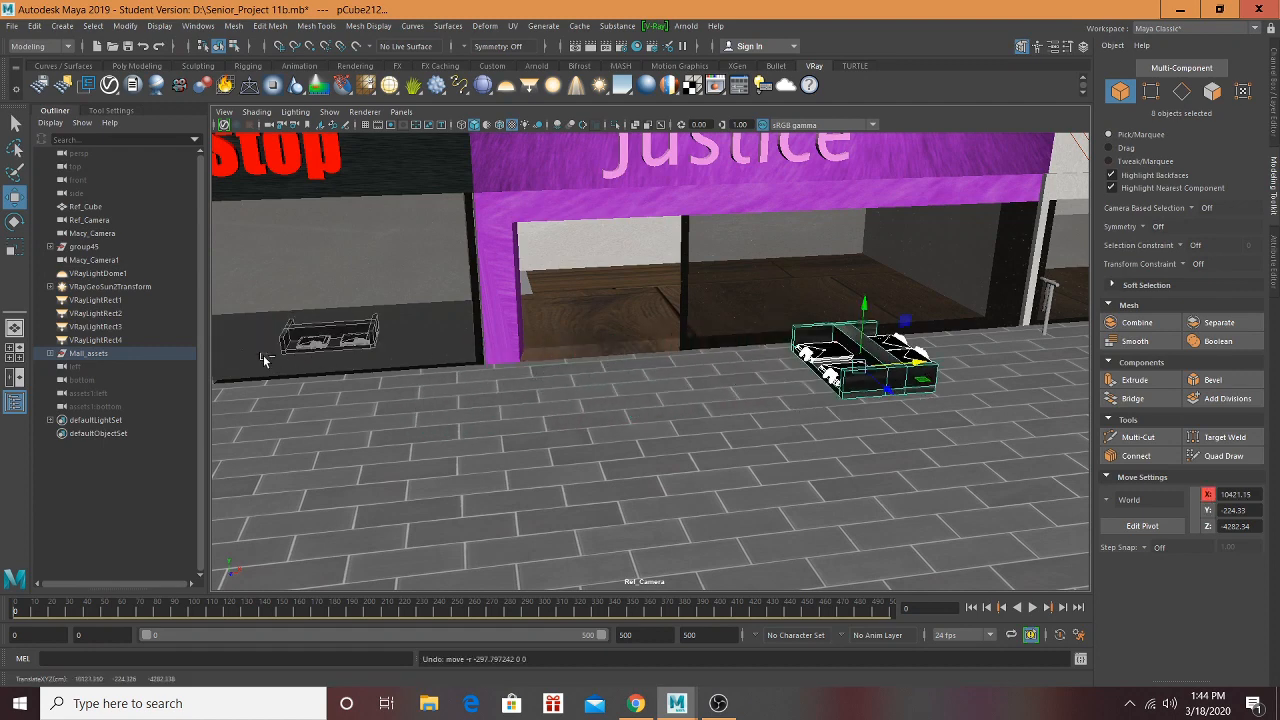
Step: Remove the GameStop shelf and its two consoles from the selection, keeping the four-console display in front of Justice selected
alt+drag(292, 375, 391, 385)
alt+middle_drag(391, 385, 406, 318)
scroll(500, 400, up, 6)
alt+drag(402, 437, 570, 443)
click(720, 435)
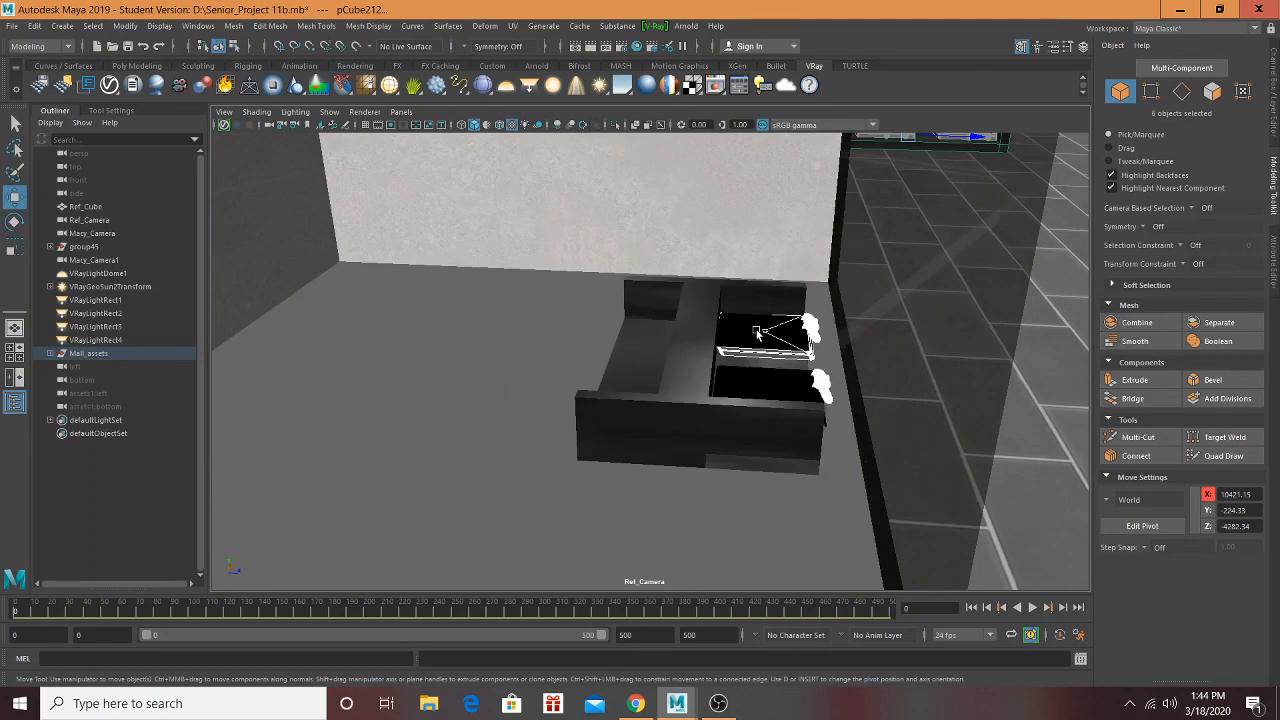
shift+click(757, 333)
alt+drag(757, 333, 709, 381)
scroll(785, 380, down, 4)
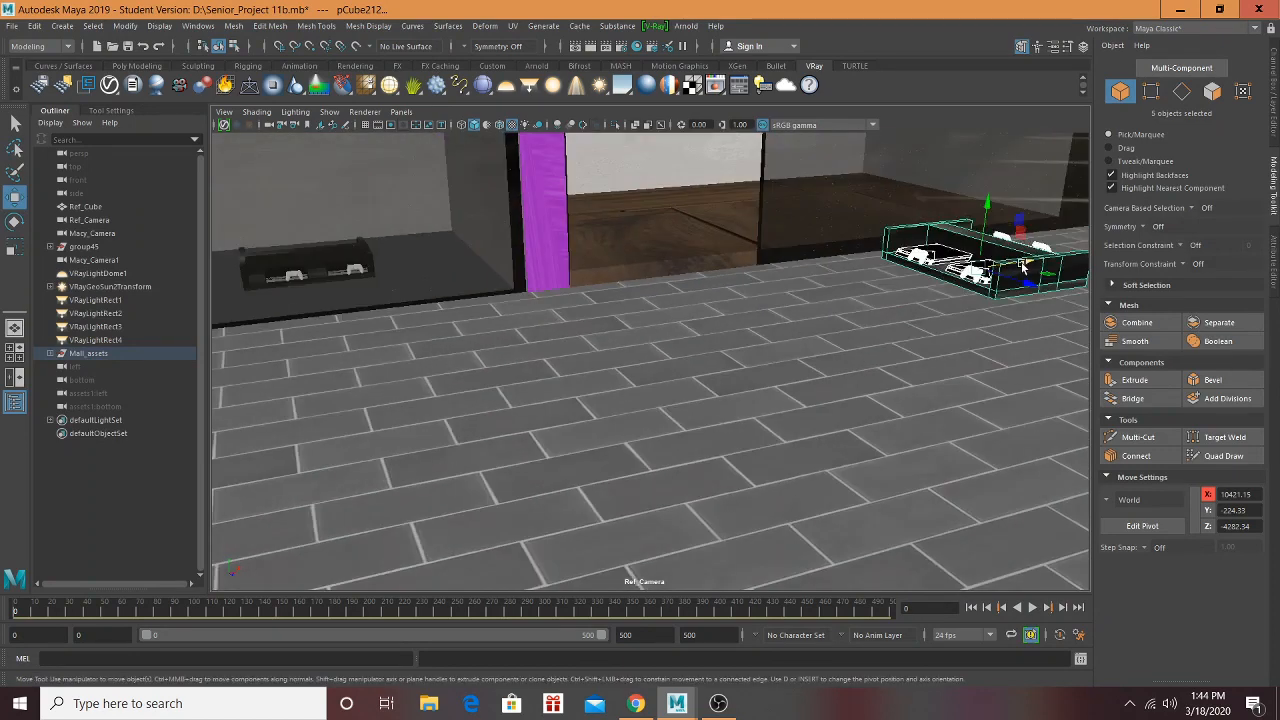
Step: Place the four-console display inside the GameStop store at about X 8829.51, Y -206.79, Z -5088.58 and scale it down to fit
drag(1022, 266, 634, 473)
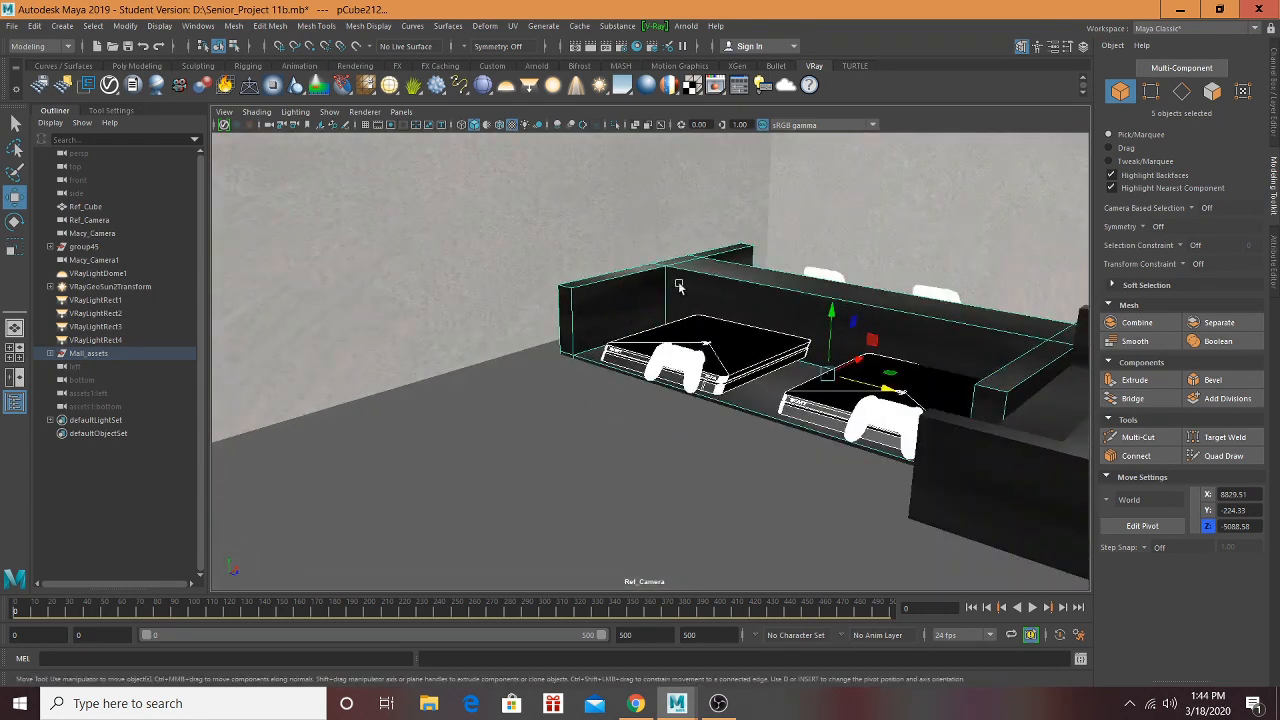
key(r)
drag(830, 375, 800, 411)
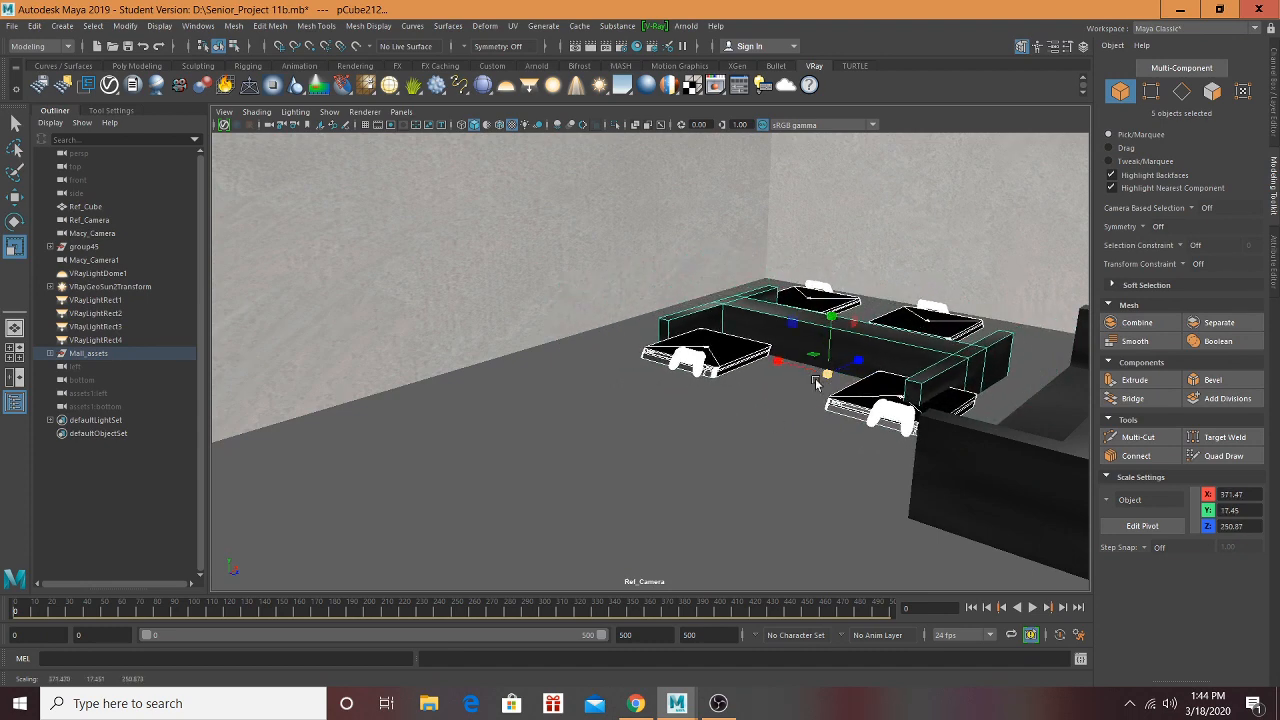
key(w)
drag(836, 318, 838, 300)
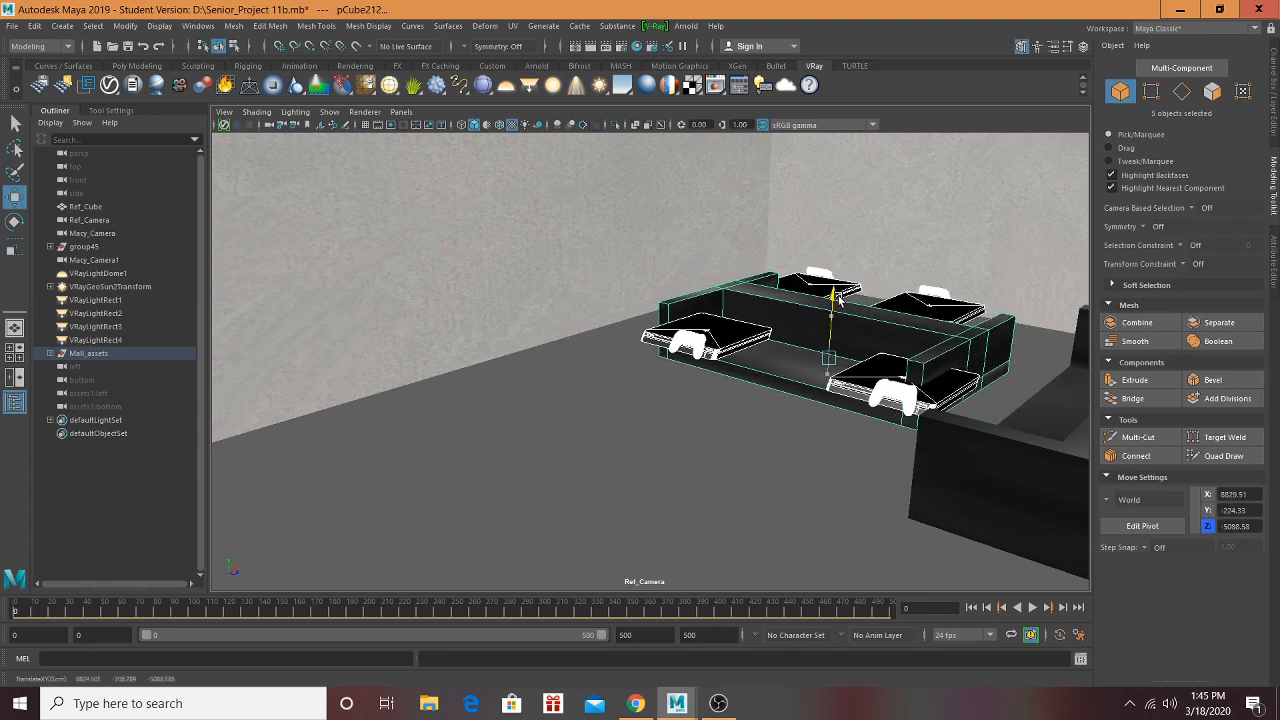
Step: Move the rear console at the display's far end onto the shelf at about X 8919.33, Z -5156.68 and lower it
scroll(850, 369, up, 5)
alt+drag(843, 390, 858, 443)
scroll(785, 446, down, 4)
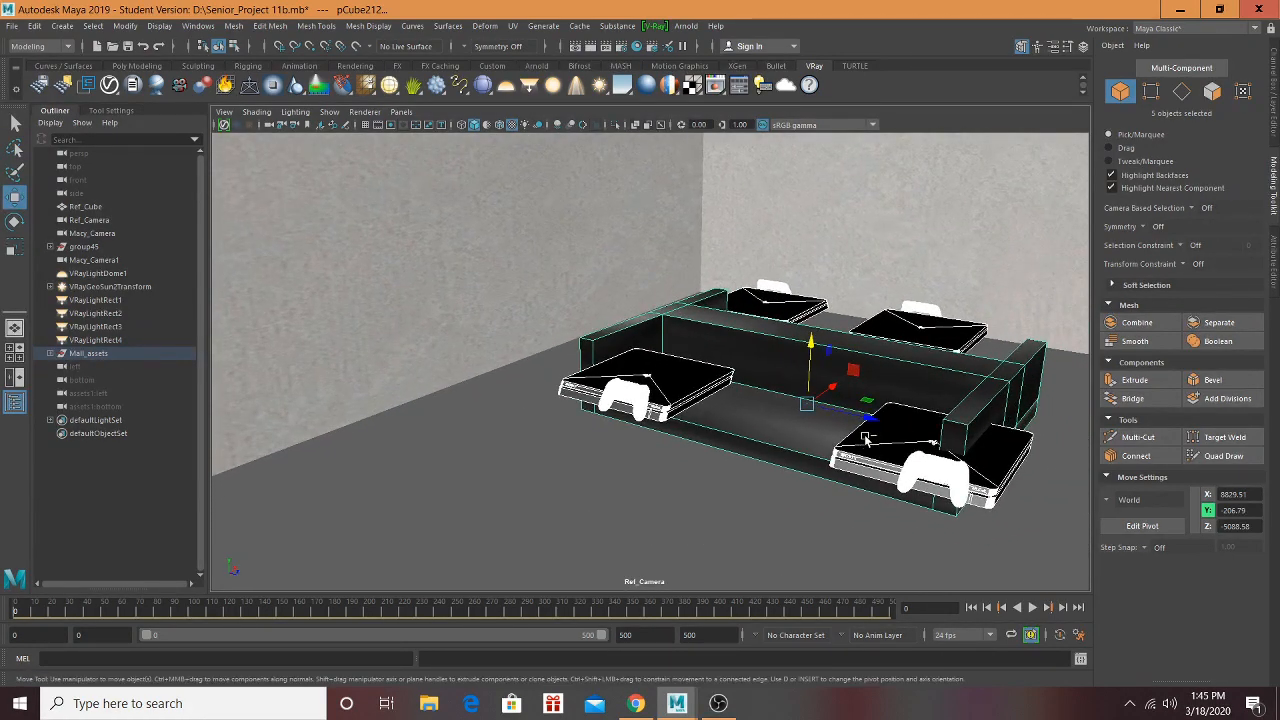
shift+click(722, 317)
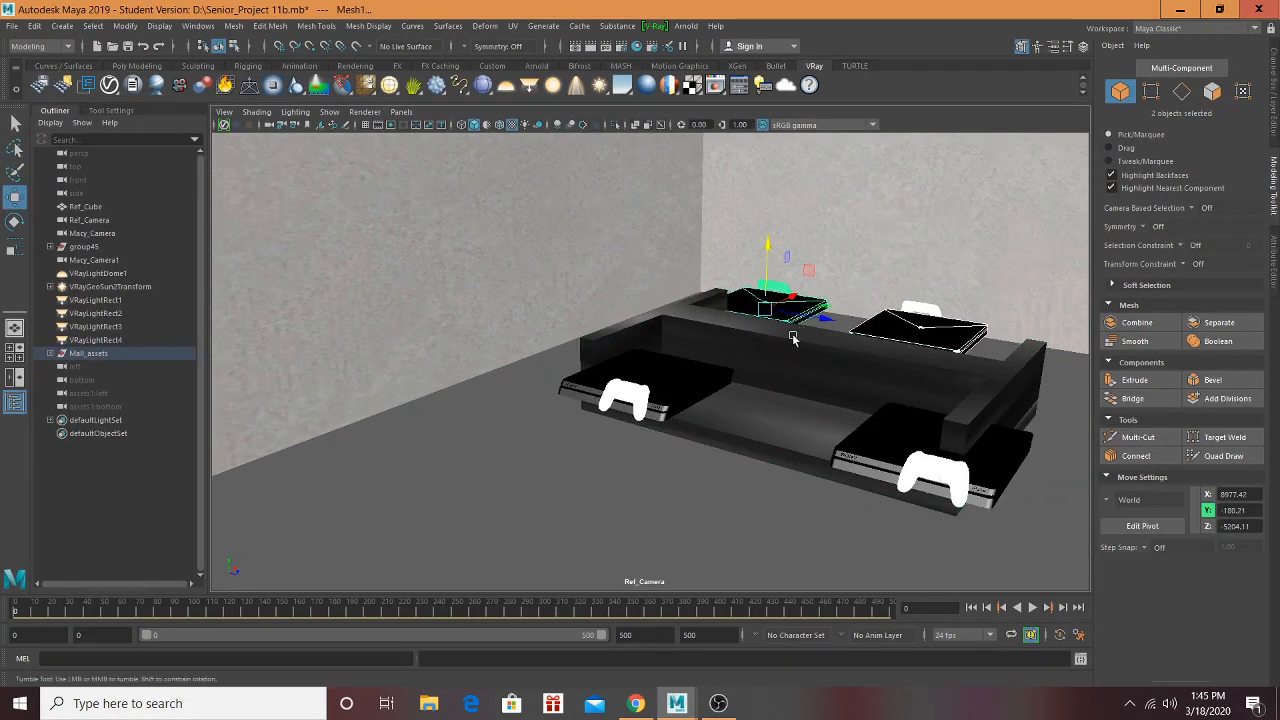
alt+drag(850, 348, 778, 396)
ctrl+click(733, 437)
alt+middle_drag(727, 436, 737, 369)
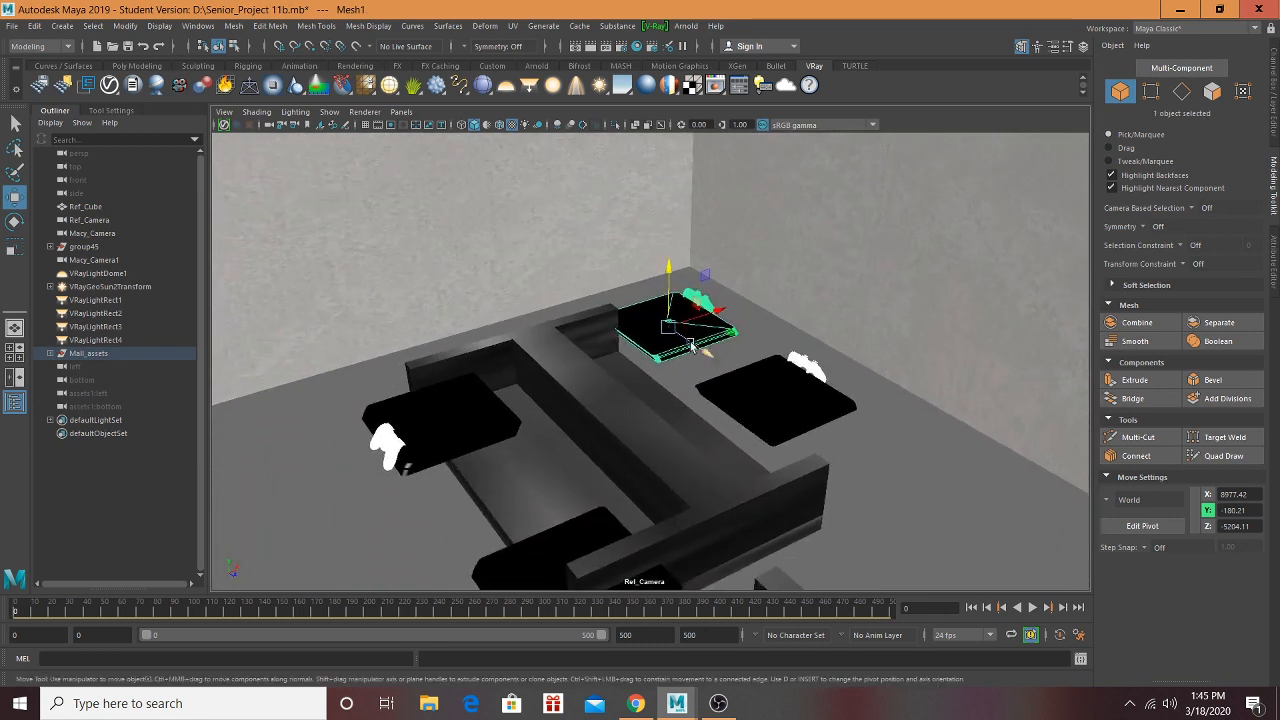
ctrl+click(665, 350)
click(686, 337)
drag(710, 357, 756, 375)
drag(745, 330, 645, 330)
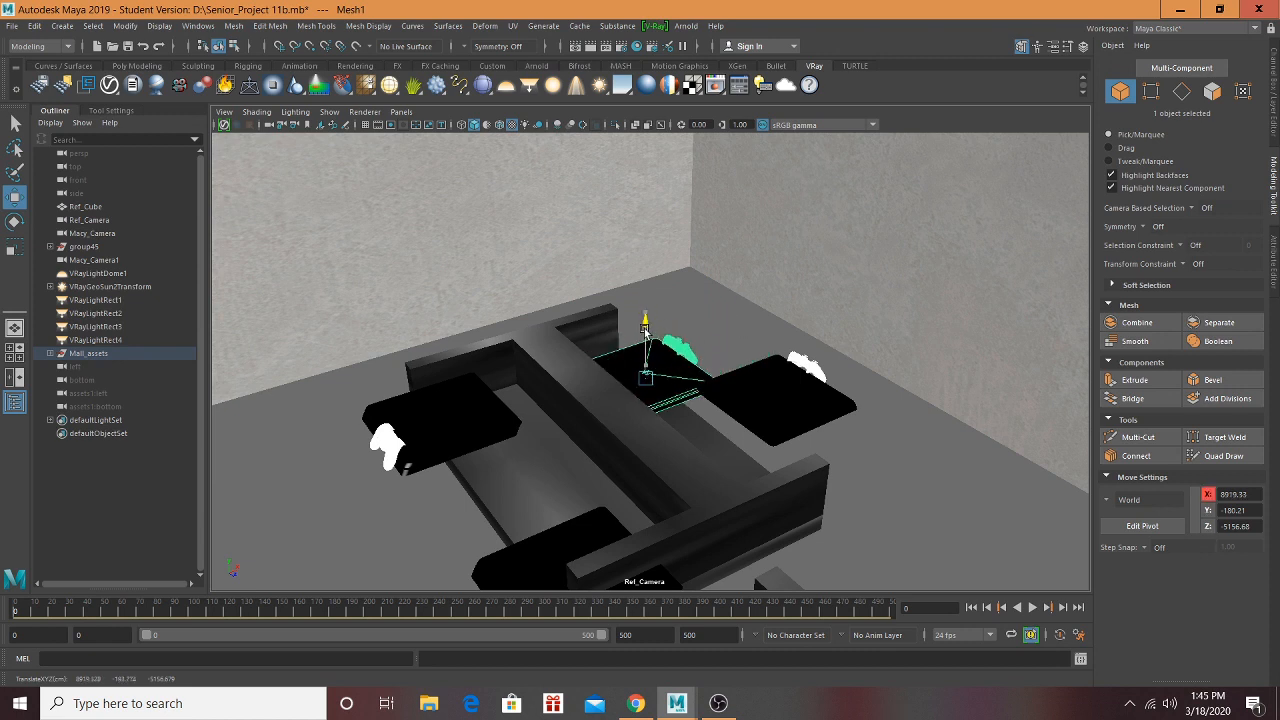
Step: Fit the other rear console onto the shelf at about X 8933.61, Y -202.90, Z -5036.13
click(808, 392)
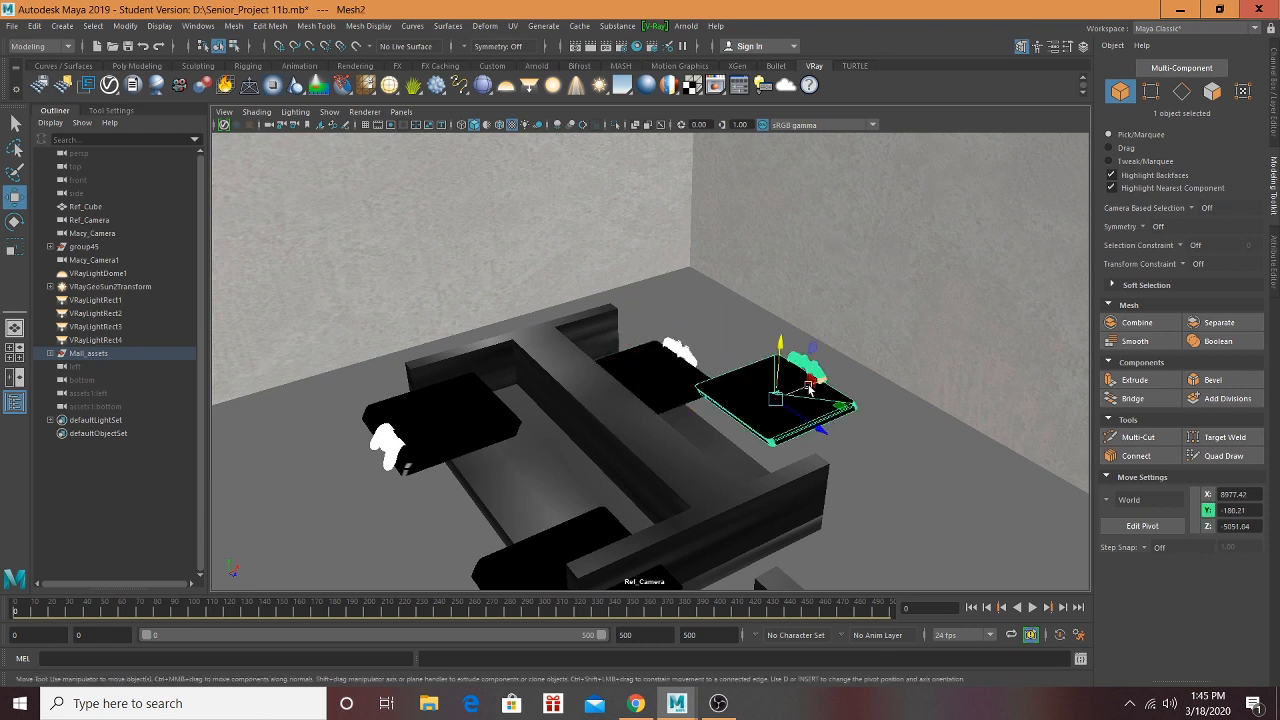
drag(810, 390, 790, 455)
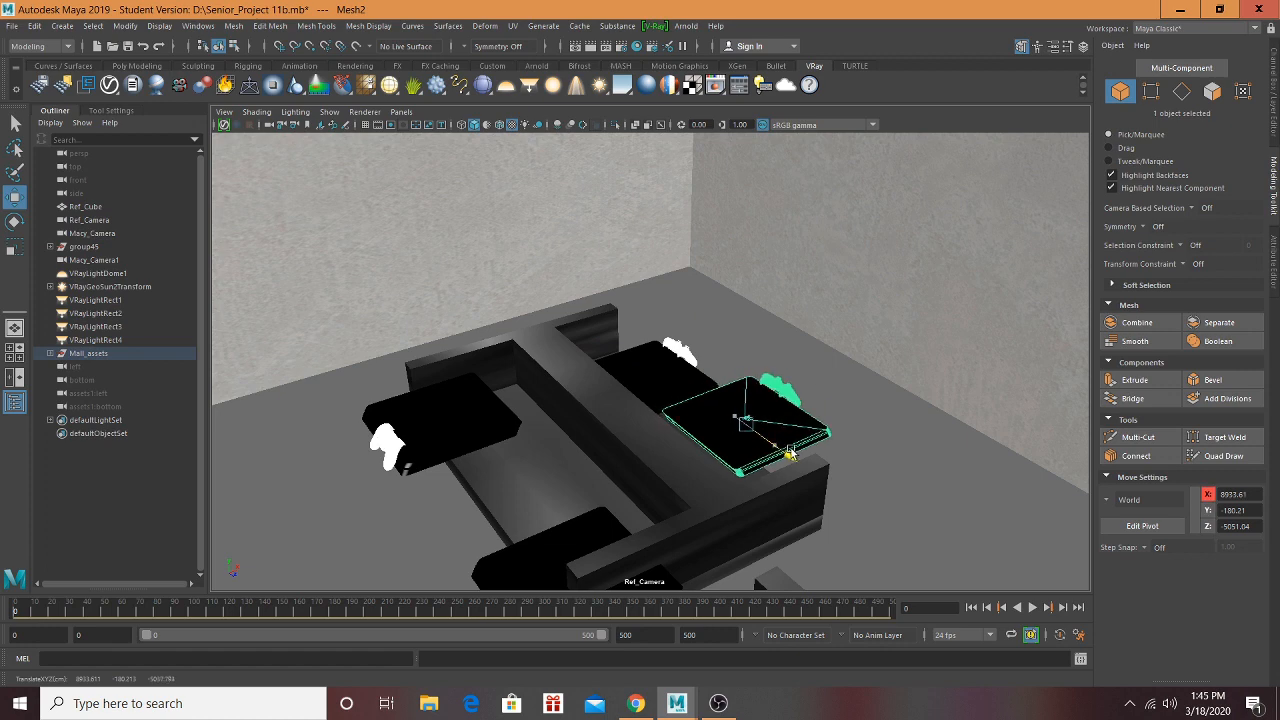
drag(754, 388, 739, 427)
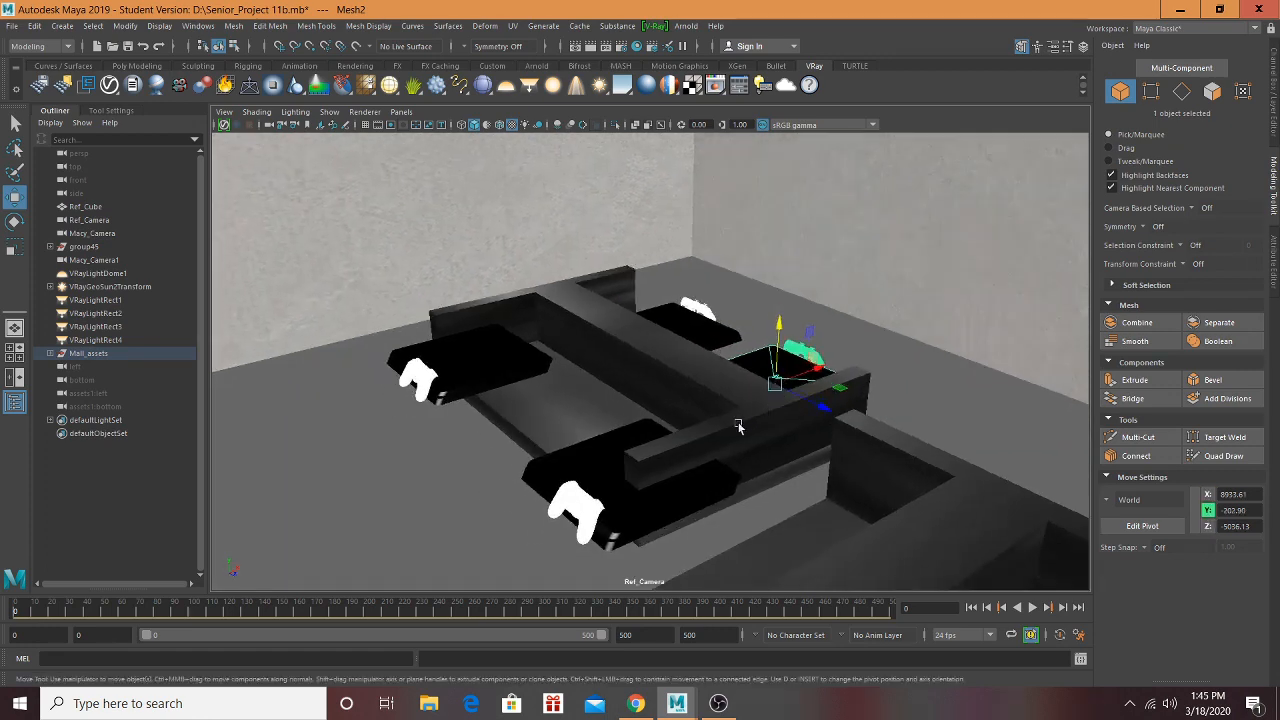
Step: Fit the two front consoles onto the shelf, placing the far-end one at about X 8762.44, Y -196.96, Z -5147.95
click(617, 447)
drag(655, 499, 637, 441)
click(498, 364)
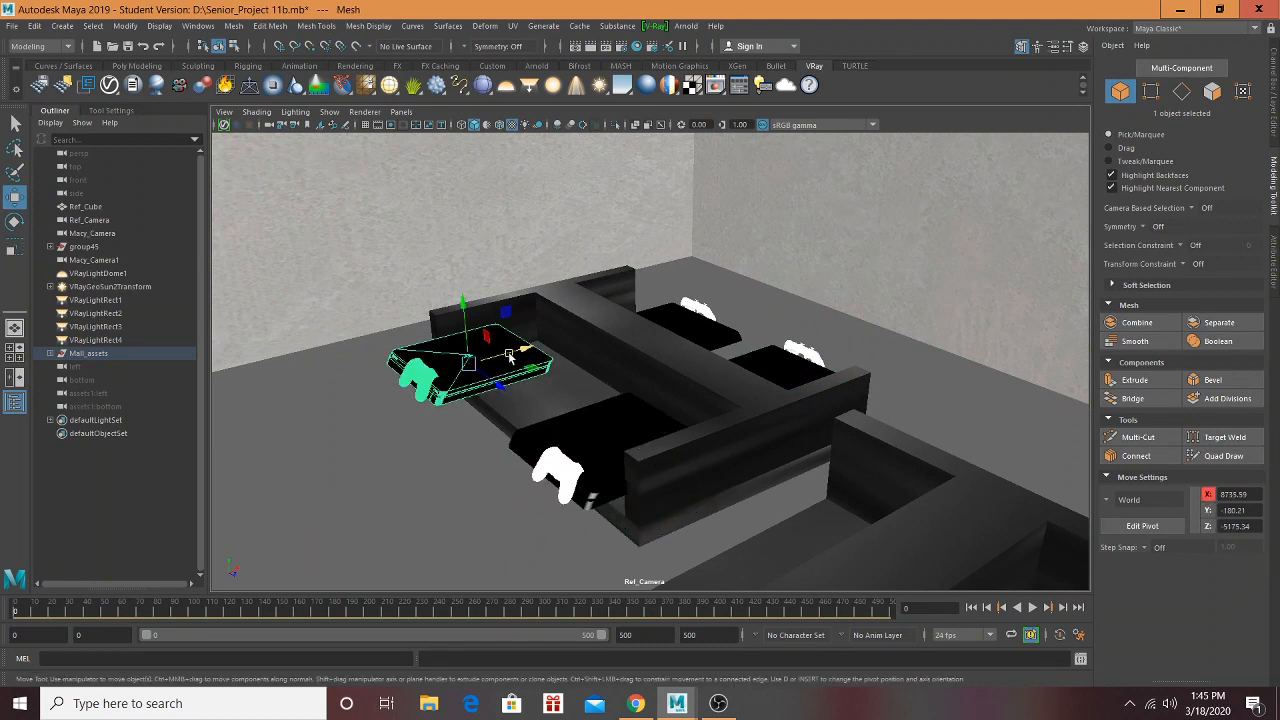
drag(510, 355, 540, 350)
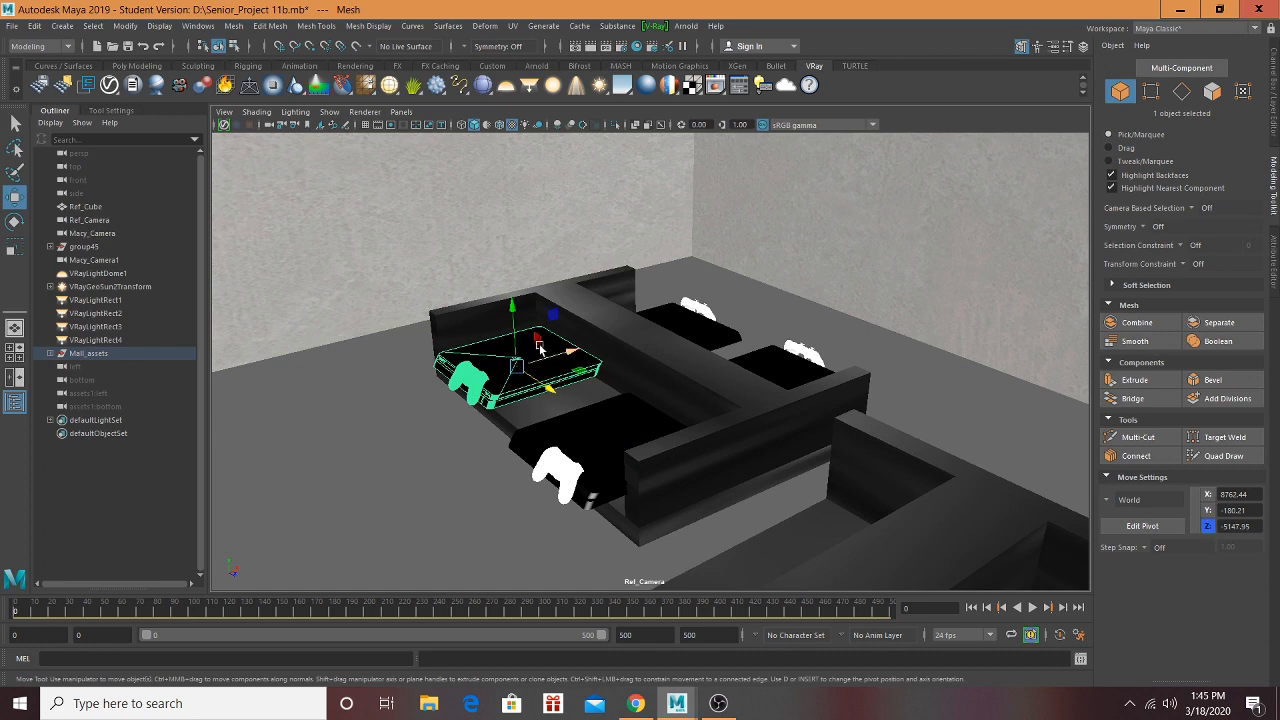
drag(512, 302, 515, 331)
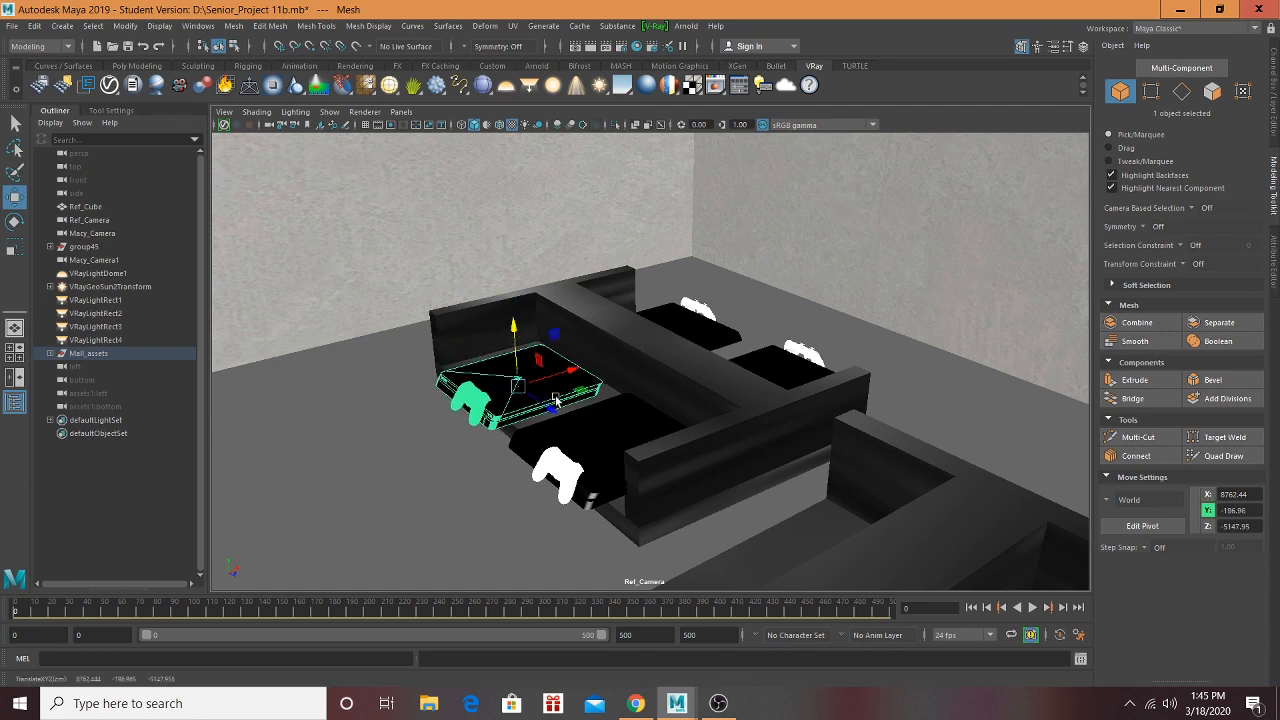
Step: Select one post and the adjacent shirt of the clothing rack nearest the Justice storefront and try moving them along Z
alt+drag(556, 400, 766, 433)
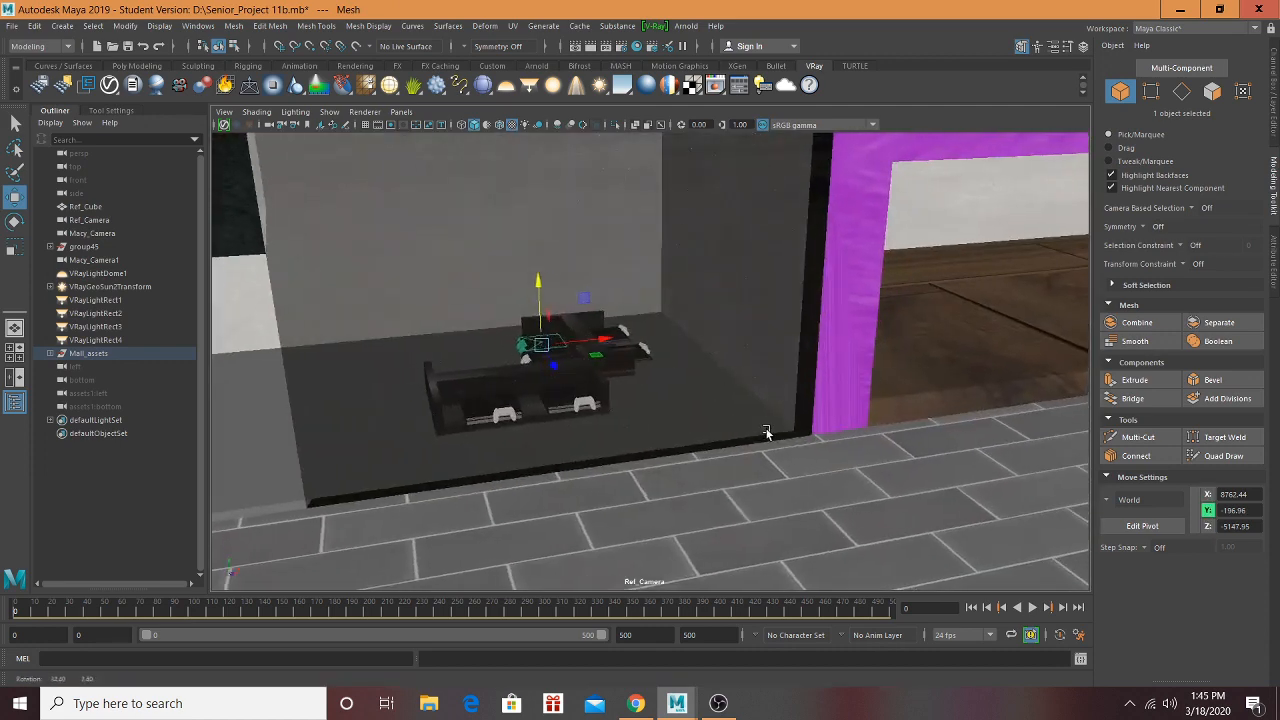
scroll(758, 428, down, 5)
alt+middle_drag(756, 427, 212, 449)
mouse_move(743, 449)
alt+mouse_down()
mouse_move(774, 452)
mouse_move(740, 426)
alt+mouse_up()
scroll(774, 453, up, 8)
scroll(740, 426, down, 5)
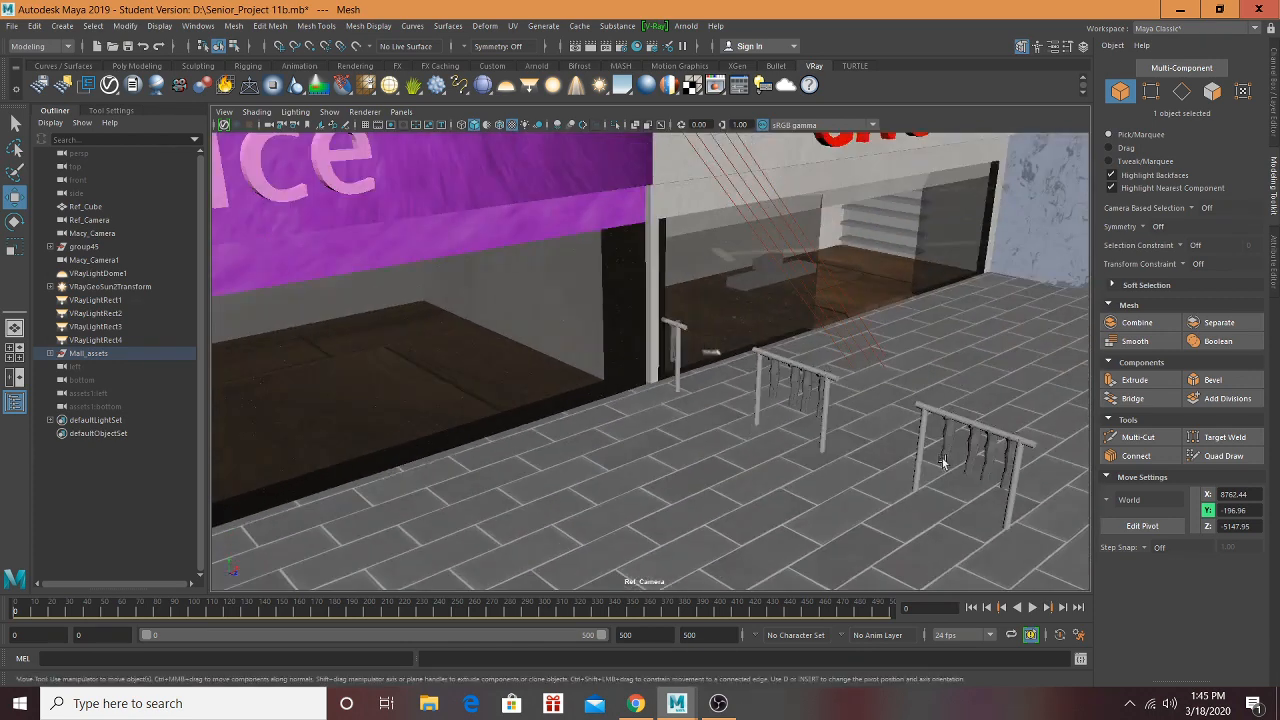
scroll(942, 462, up, 3)
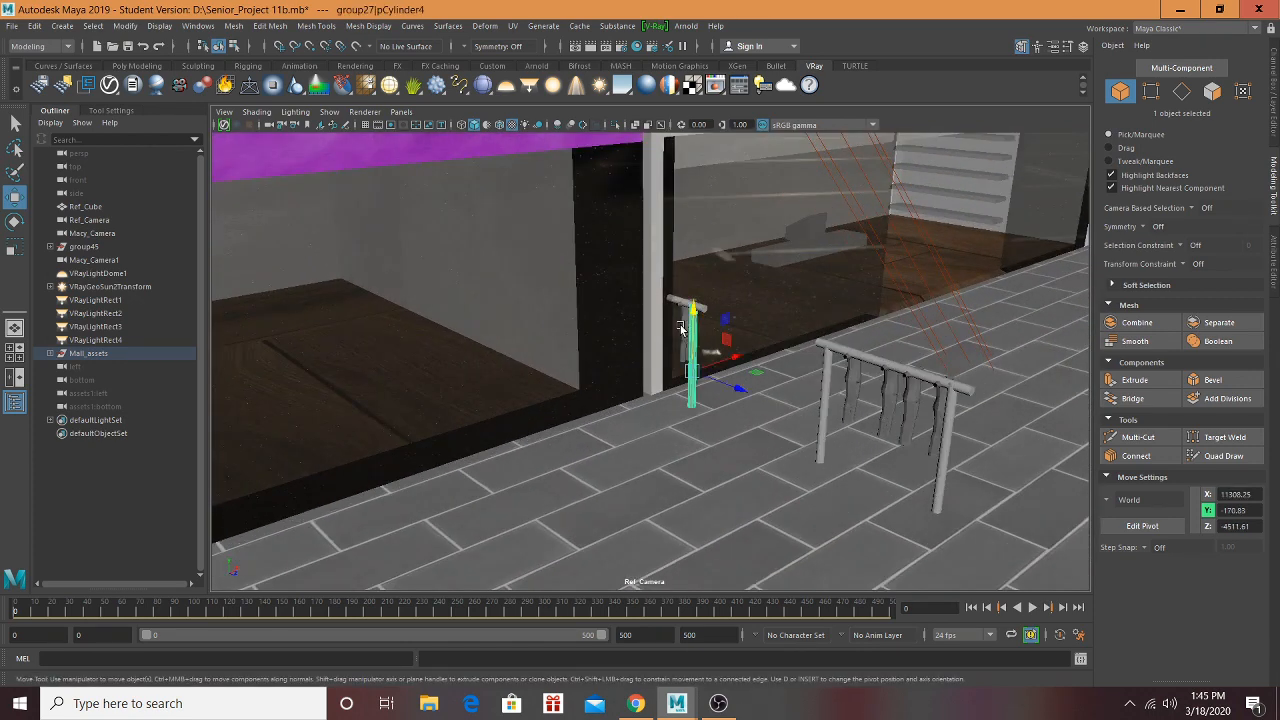
scroll(680, 350, up, 2)
scroll(680, 355, down, 6)
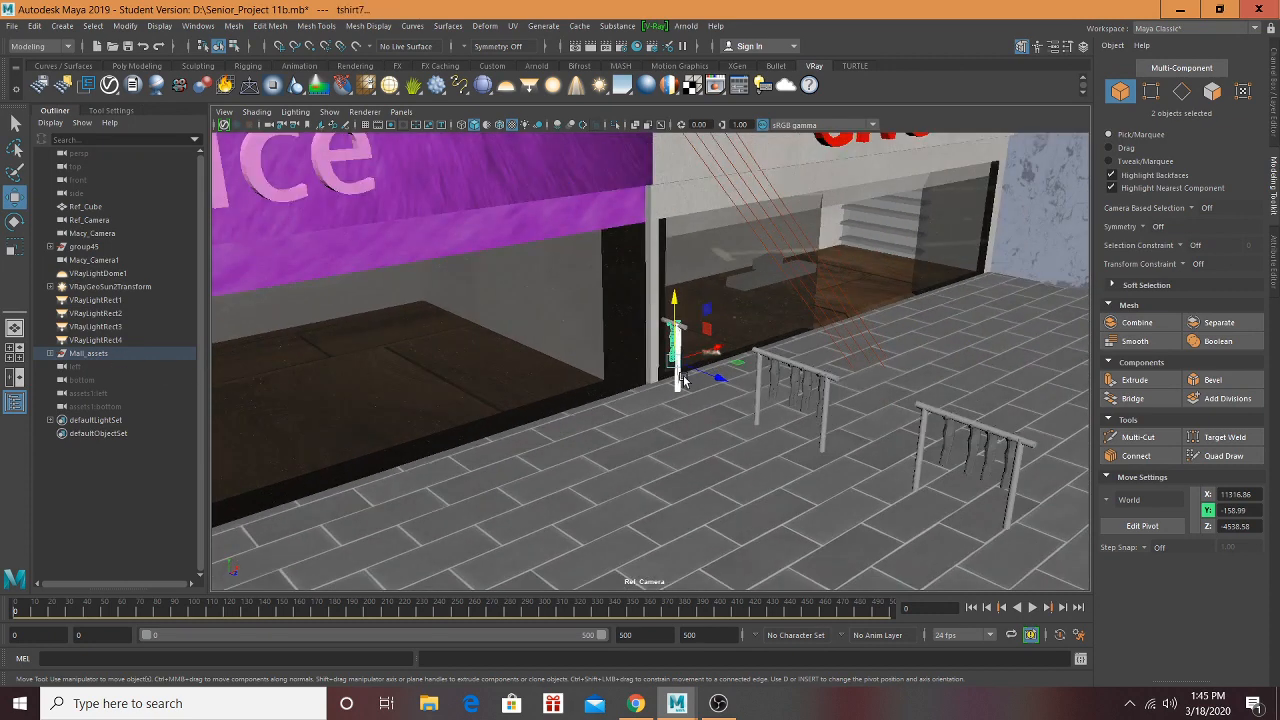
drag(704, 379, 745, 388)
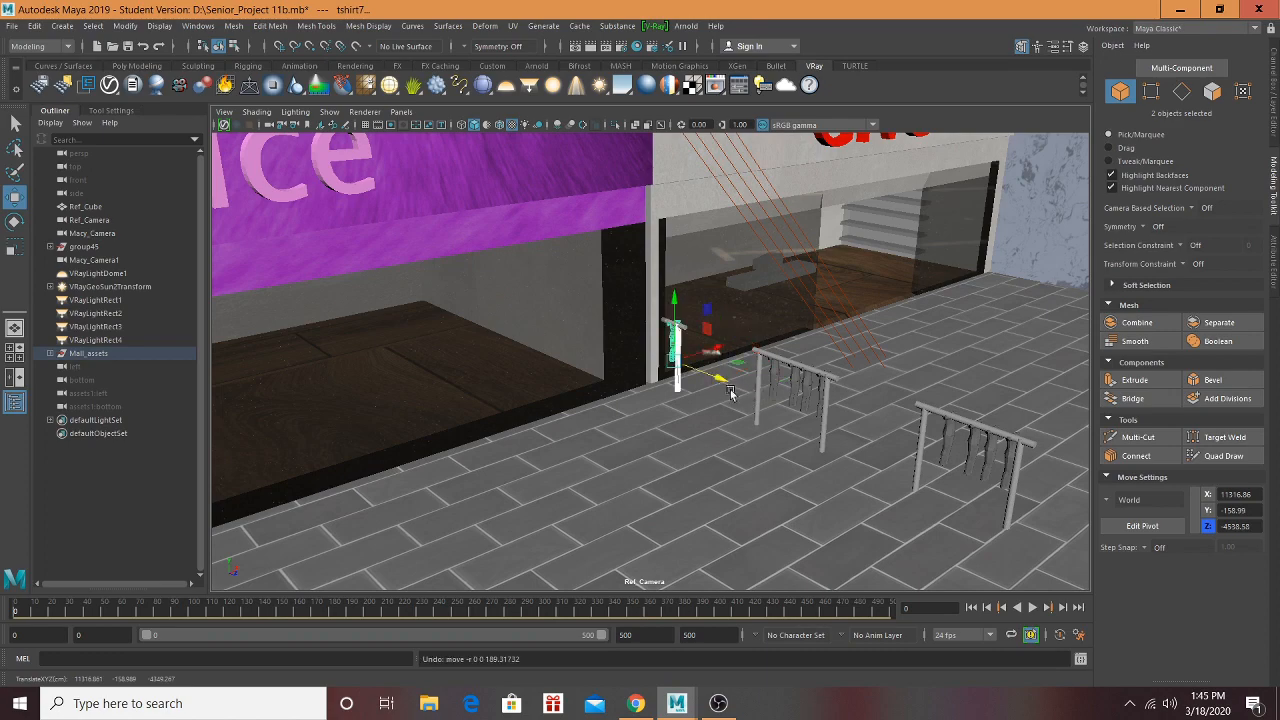
Step: Add the rack's three remaining shirts and its other post to the selection
scroll(710, 395, up, 6)
scroll(708, 397, down, 4)
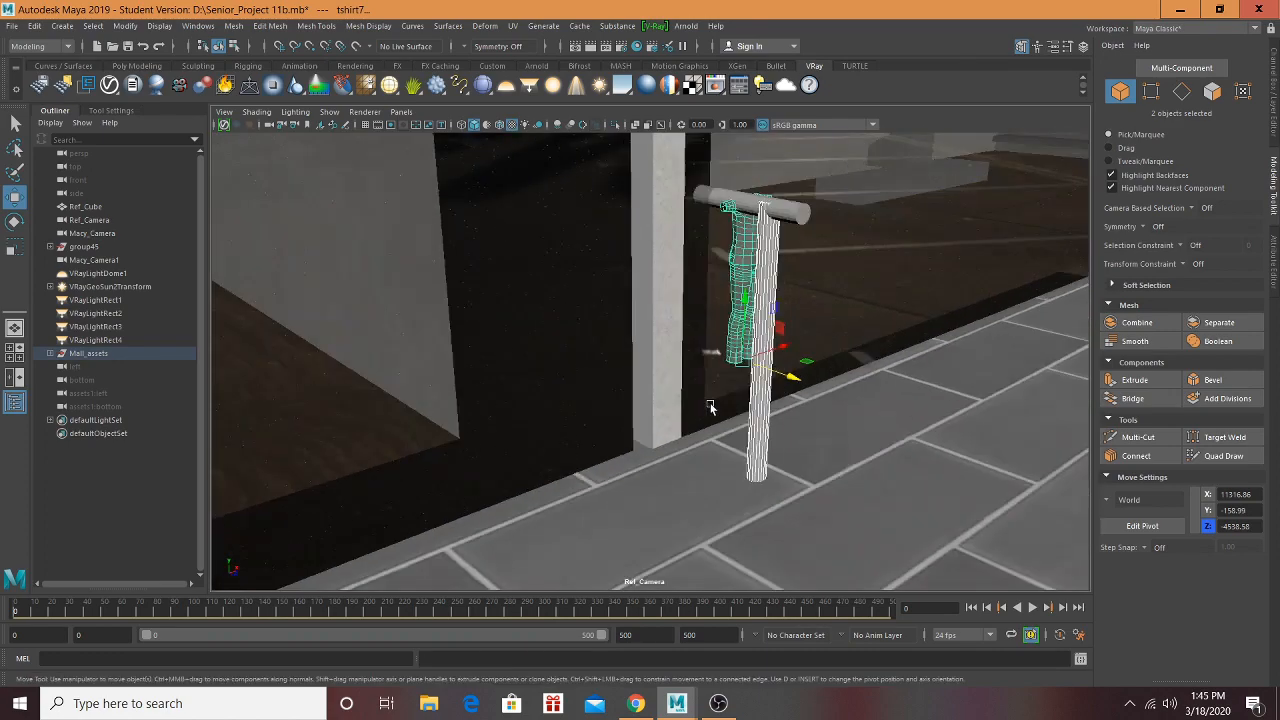
alt+drag(709, 407, 431, 194)
scroll(467, 189, down, 1)
shift+click(494, 186)
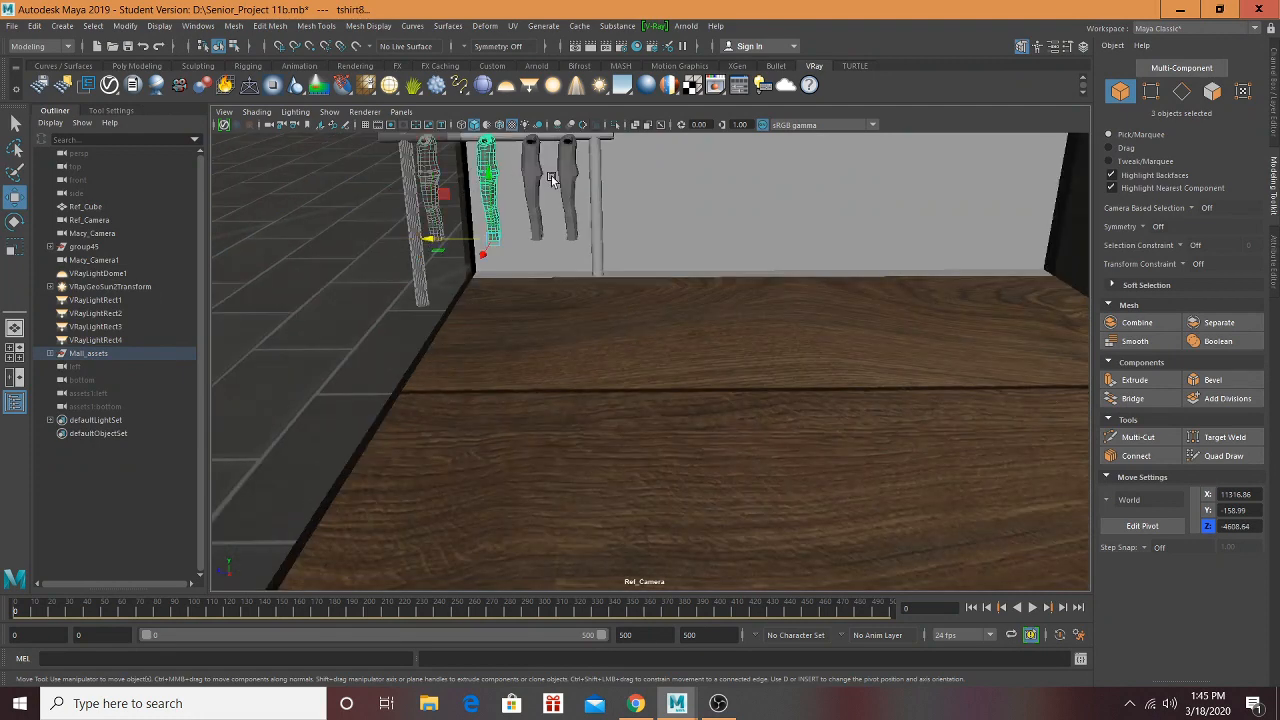
shift+click(539, 179)
shift+click(569, 177)
shift+click(598, 185)
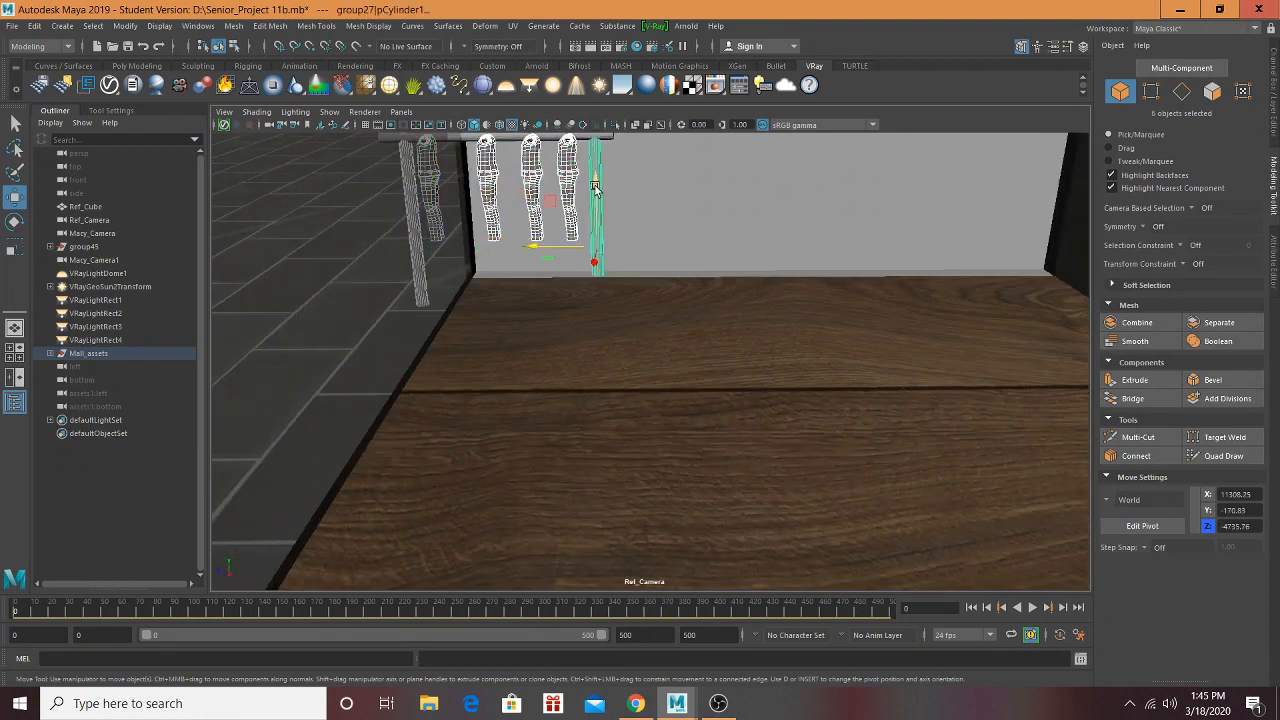
Step: Add the rack's top bar, both feet and the connecting base bar to the selection
alt+drag(598, 190, 611, 289)
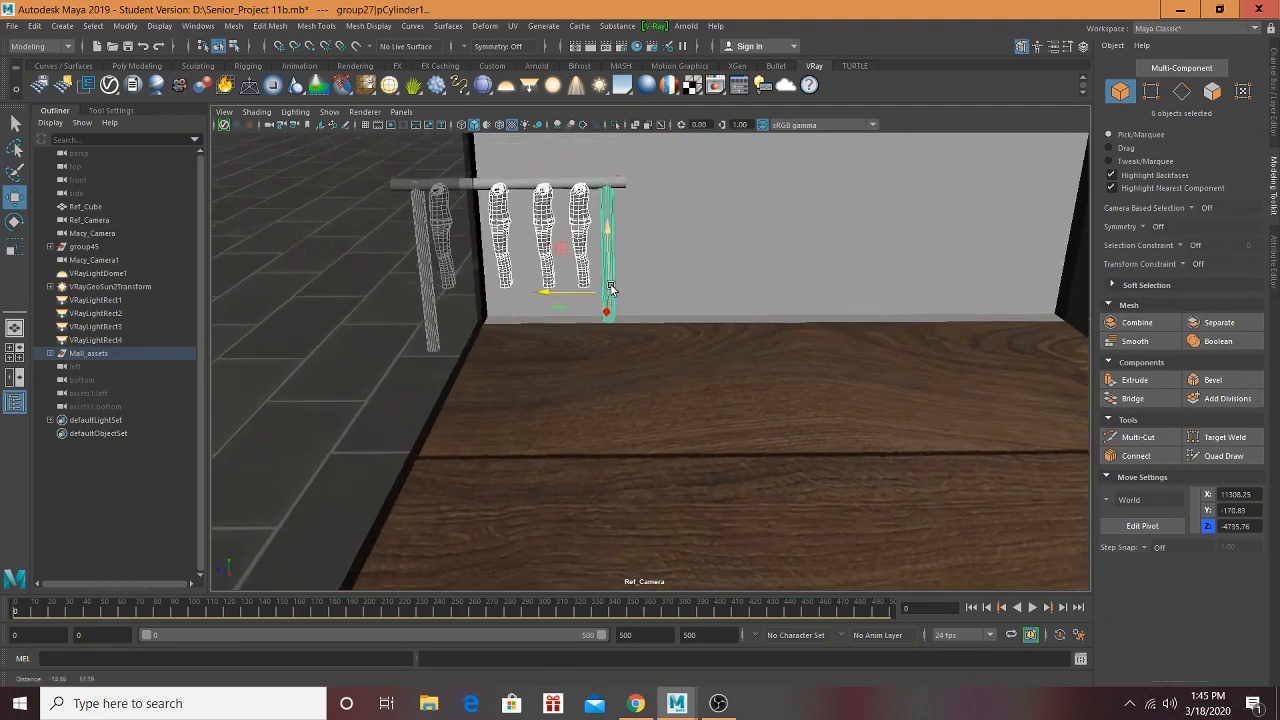
shift+click(500, 208)
shift+click(528, 190)
alt+drag(528, 190, 522, 350)
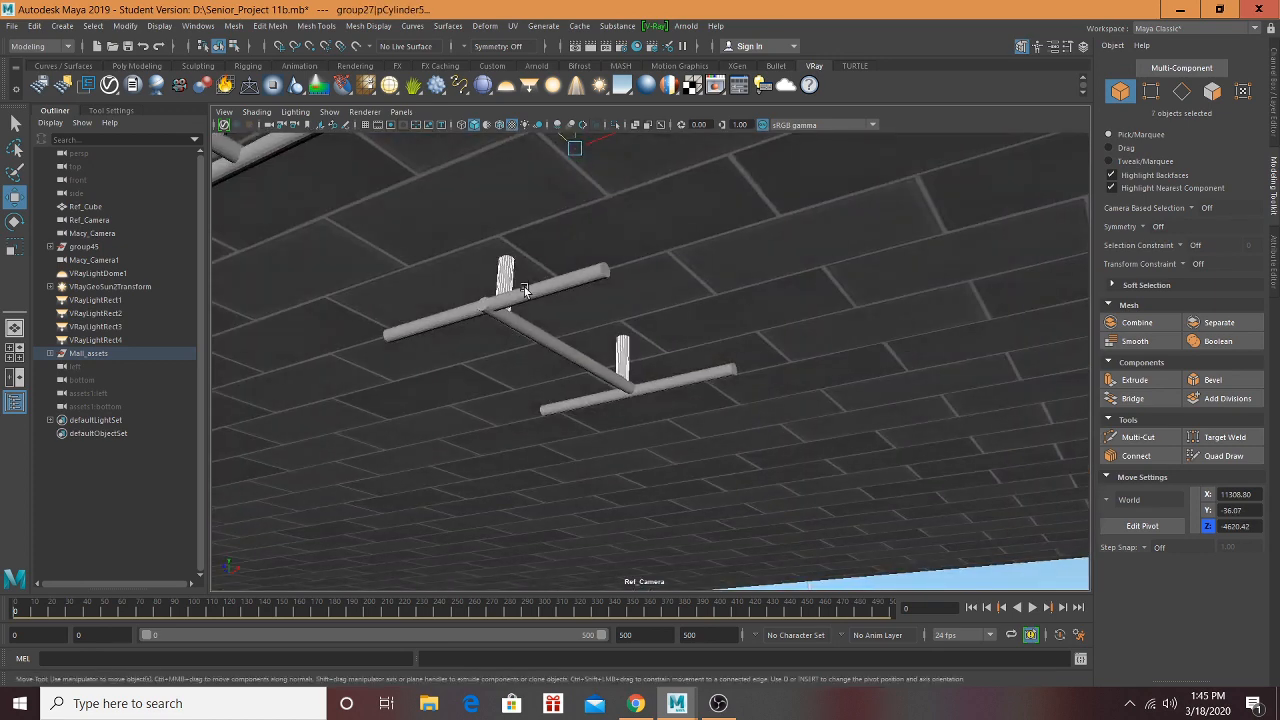
shift+click(530, 331)
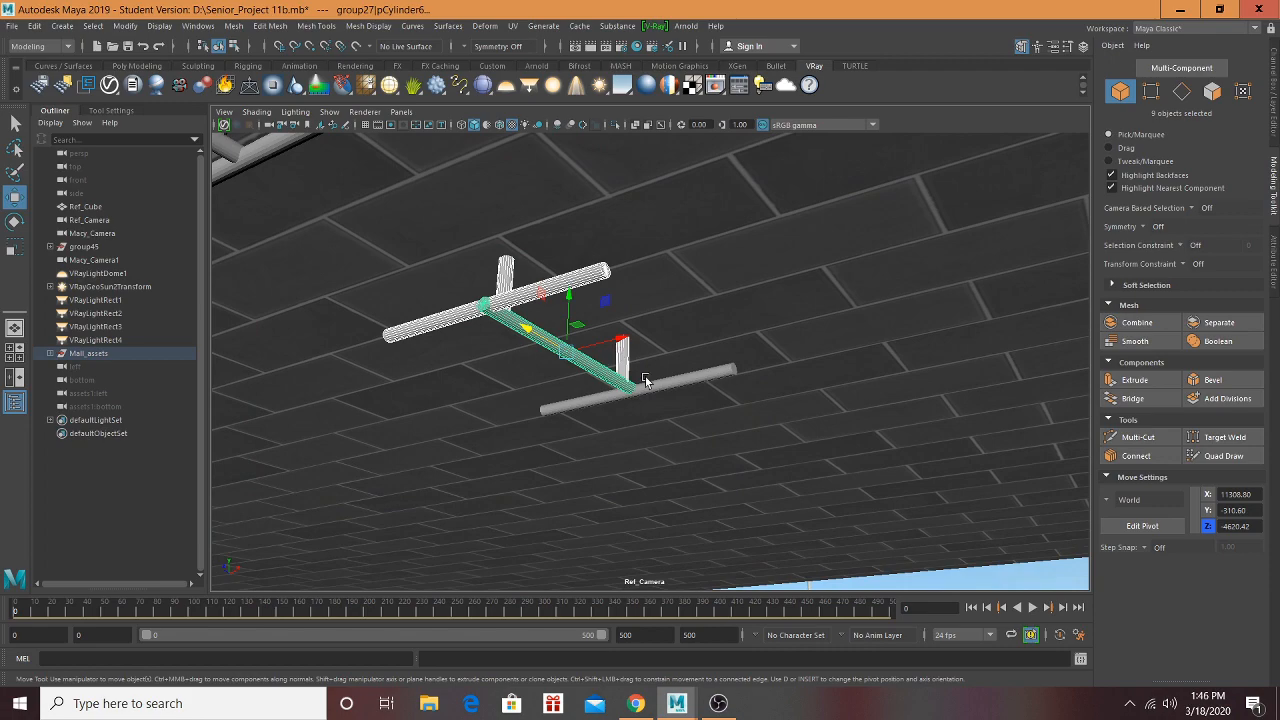
shift+click(645, 380)
Step: Raise the complete clothing rack to about Y -206.24 and move it deep into the Justice store at about X 10779.96, Z -5468.81
alt+drag(645, 380, 610, 418)
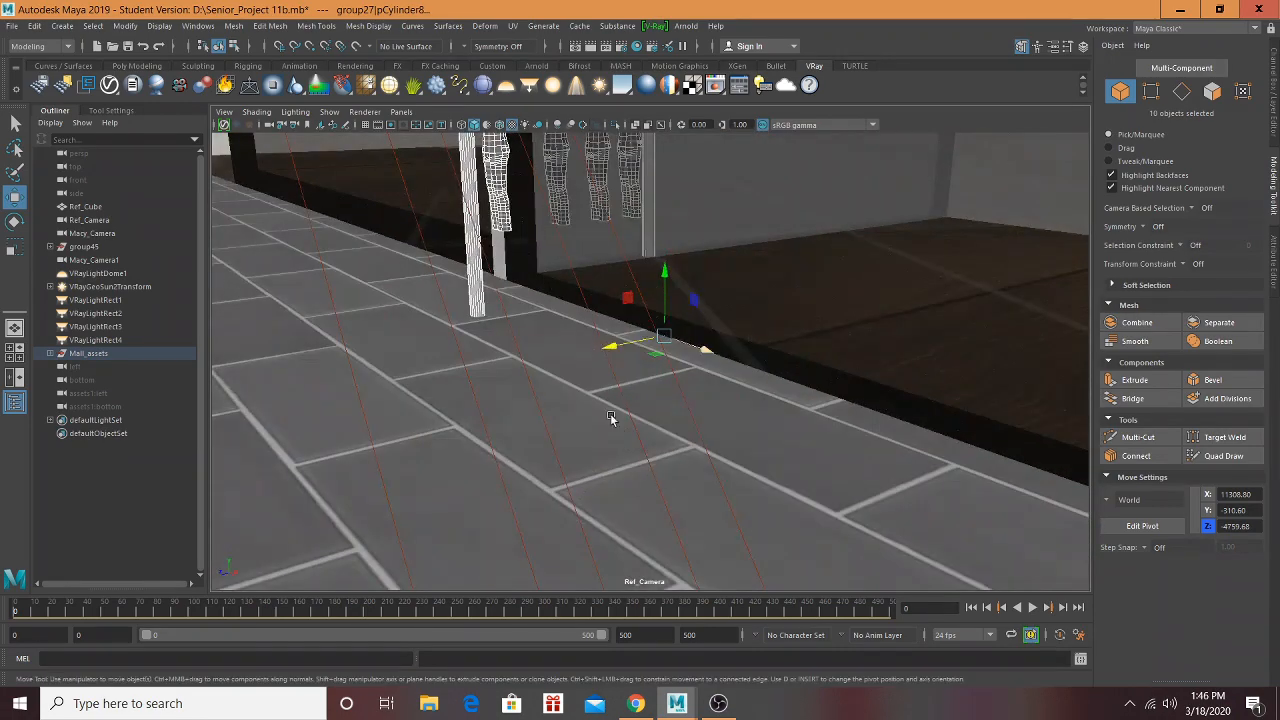
alt+drag(613, 347, 334, 351)
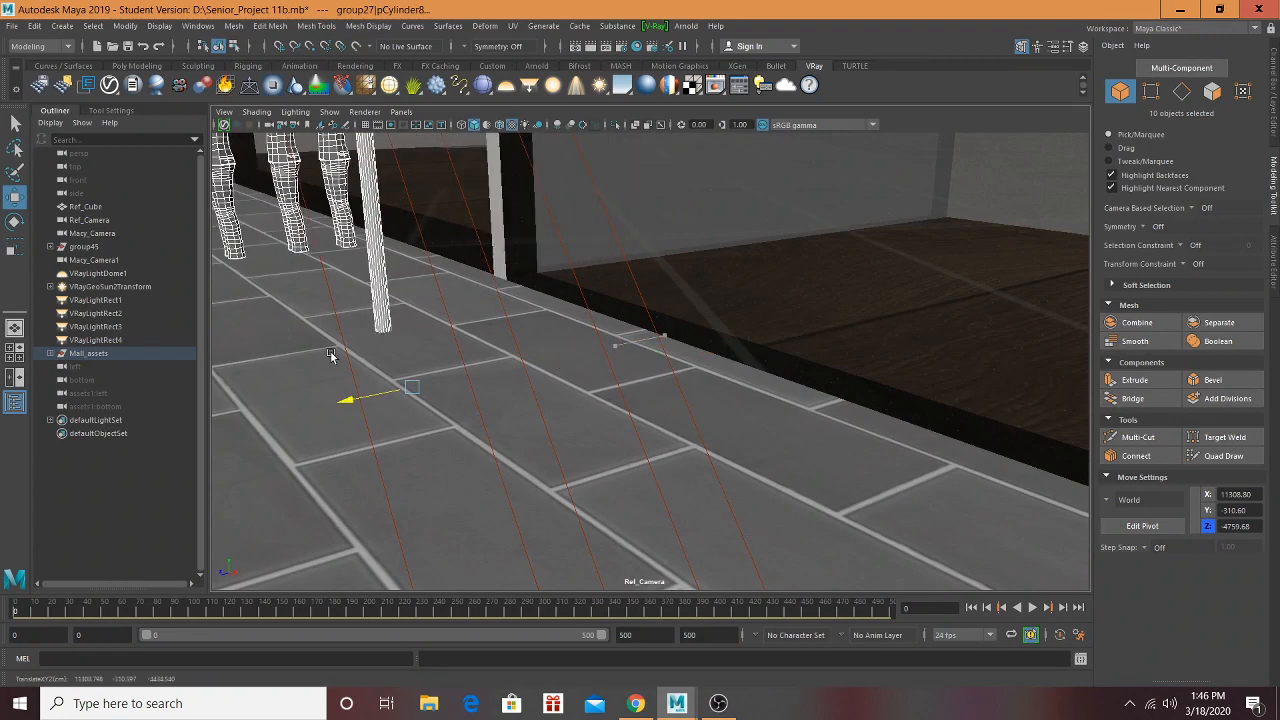
alt+right_drag(374, 357, 475, 360)
alt+drag(475, 360, 682, 306)
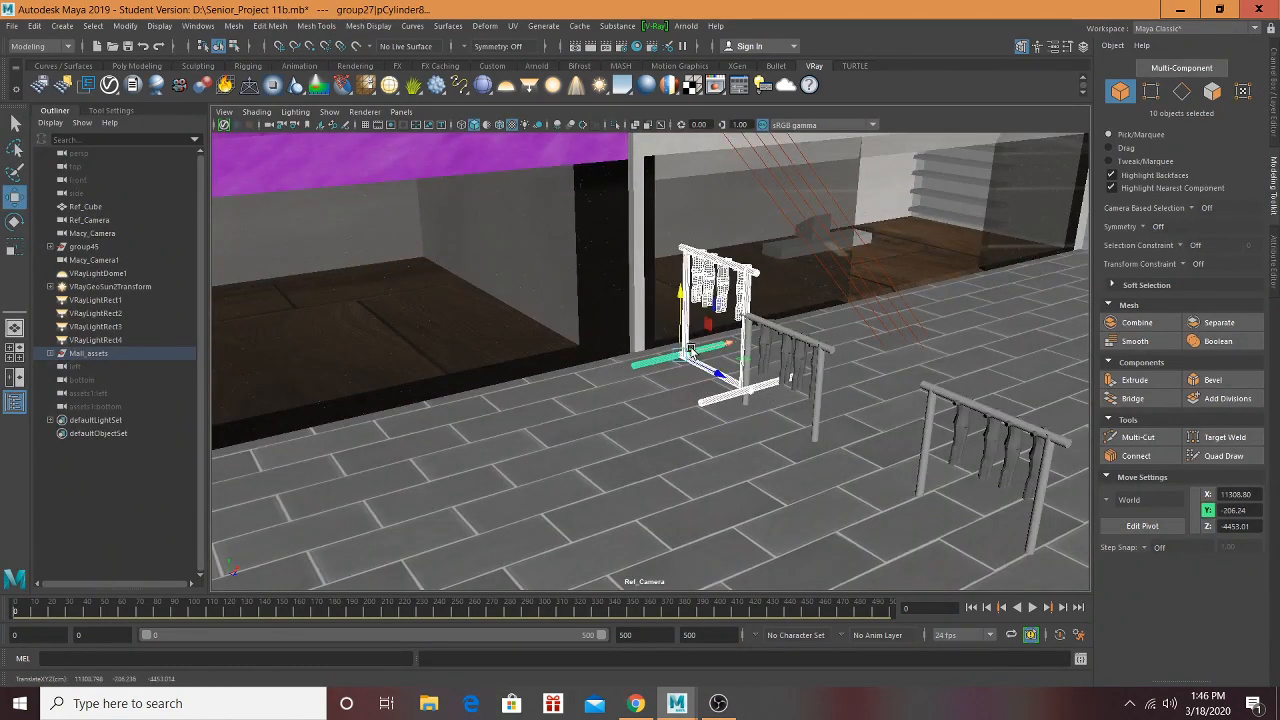
drag(721, 345, 557, 373)
drag(508, 424, 333, 322)
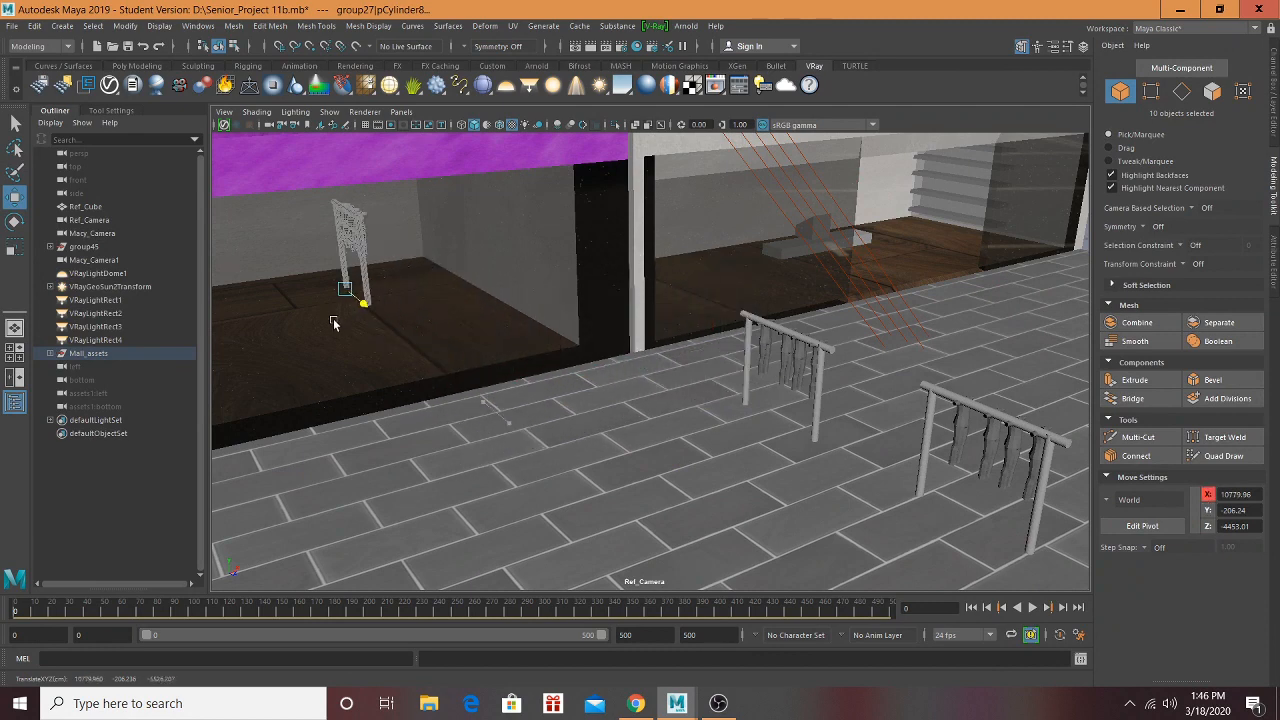
Step: Raise the rack's base above the wooden floor to Y -190.09 and shift it toward Justice's front window at X 10845.17, Z -4979.03
scroll(370, 352, up, 10)
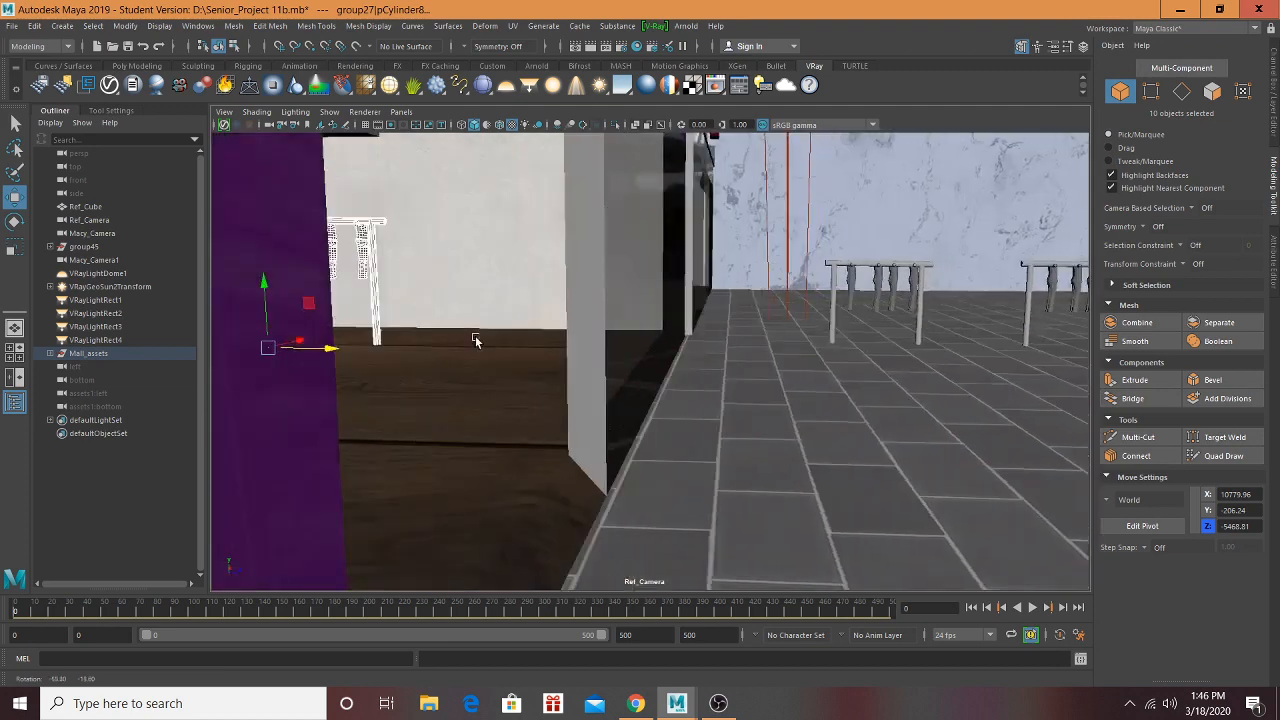
scroll(396, 368, down, 5)
scroll(392, 337, up, 2)
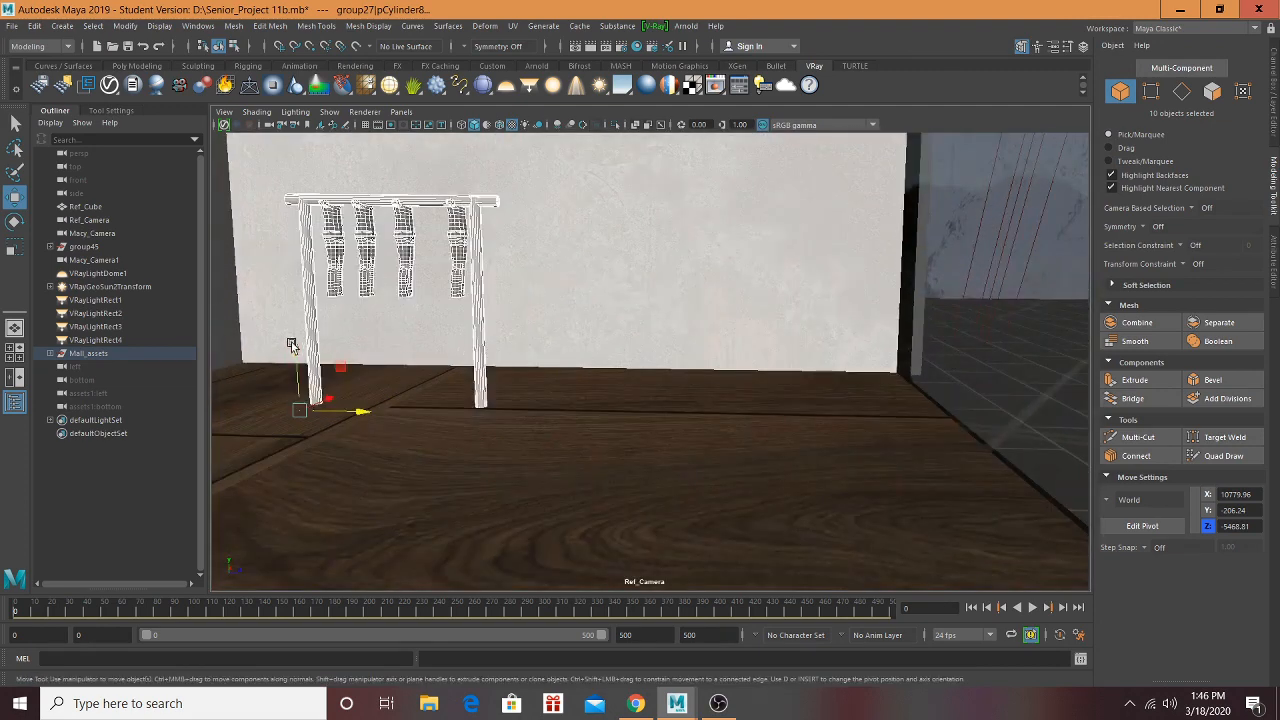
mouse_move(290, 345)
middle_down()
mouse_move(287, 297)
mouse_move(290, 333)
middle_up()
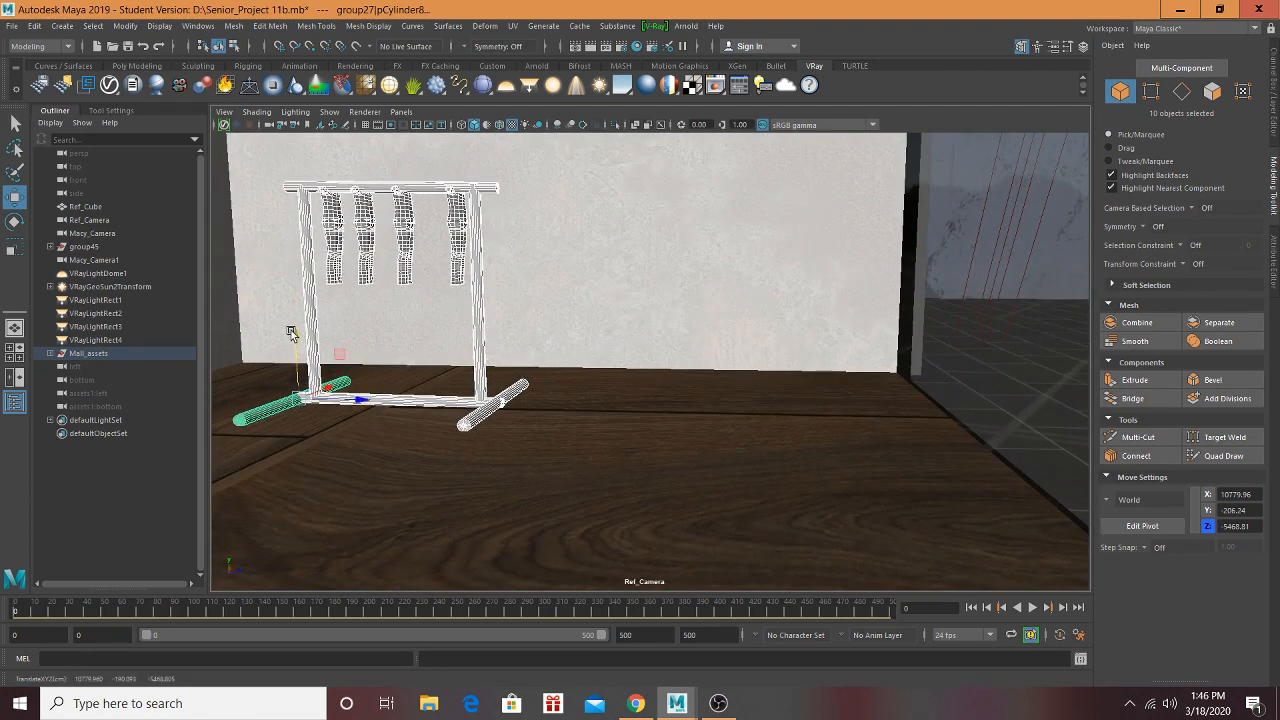
middle_drag(348, 403, 672, 382)
alt+drag(672, 382, 590, 418)
Step: Add the second clothing rack's top bar, one post and three shirts on the walkway to the selection
scroll(916, 361, up, 8)
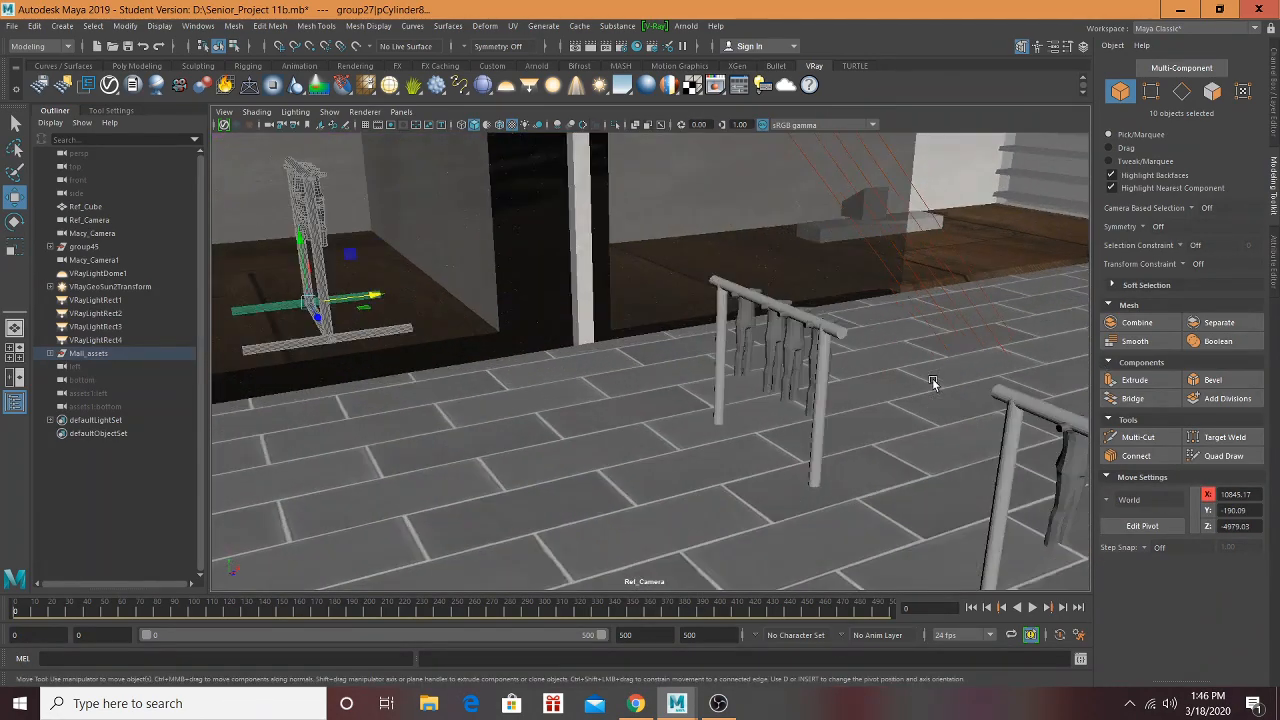
scroll(907, 326, down, 3)
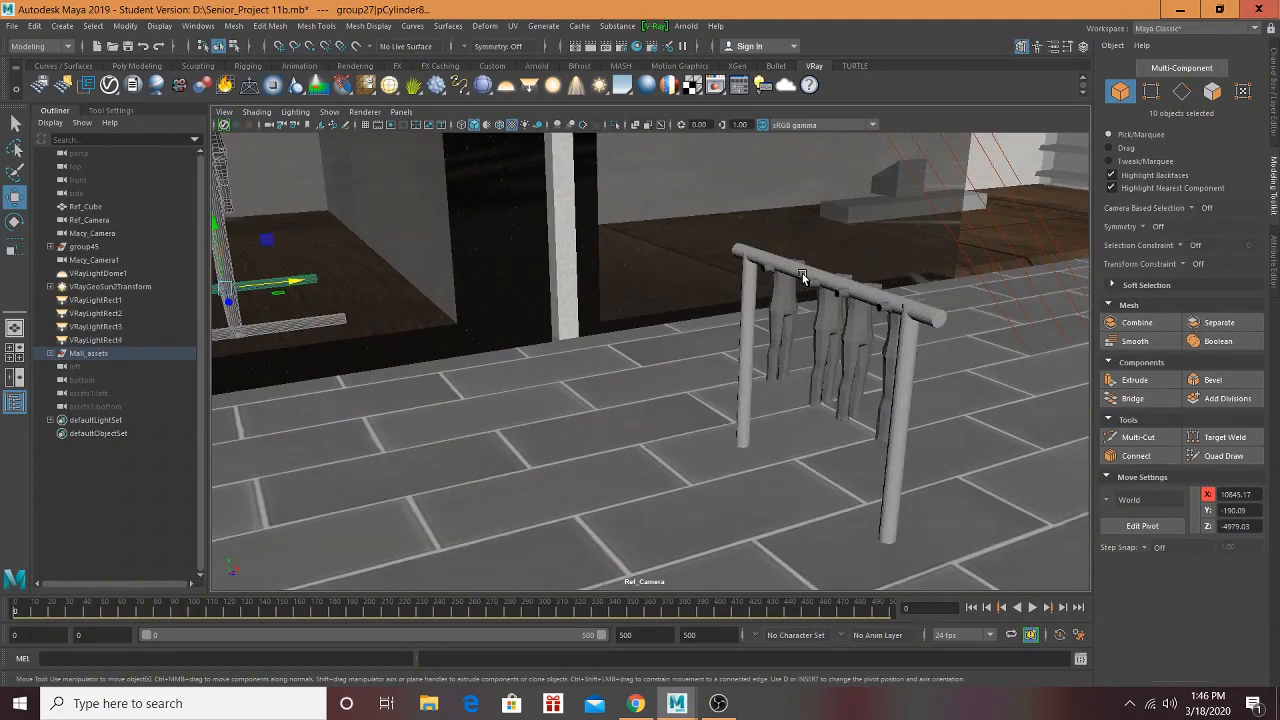
click(802, 273)
shift+click(740, 312)
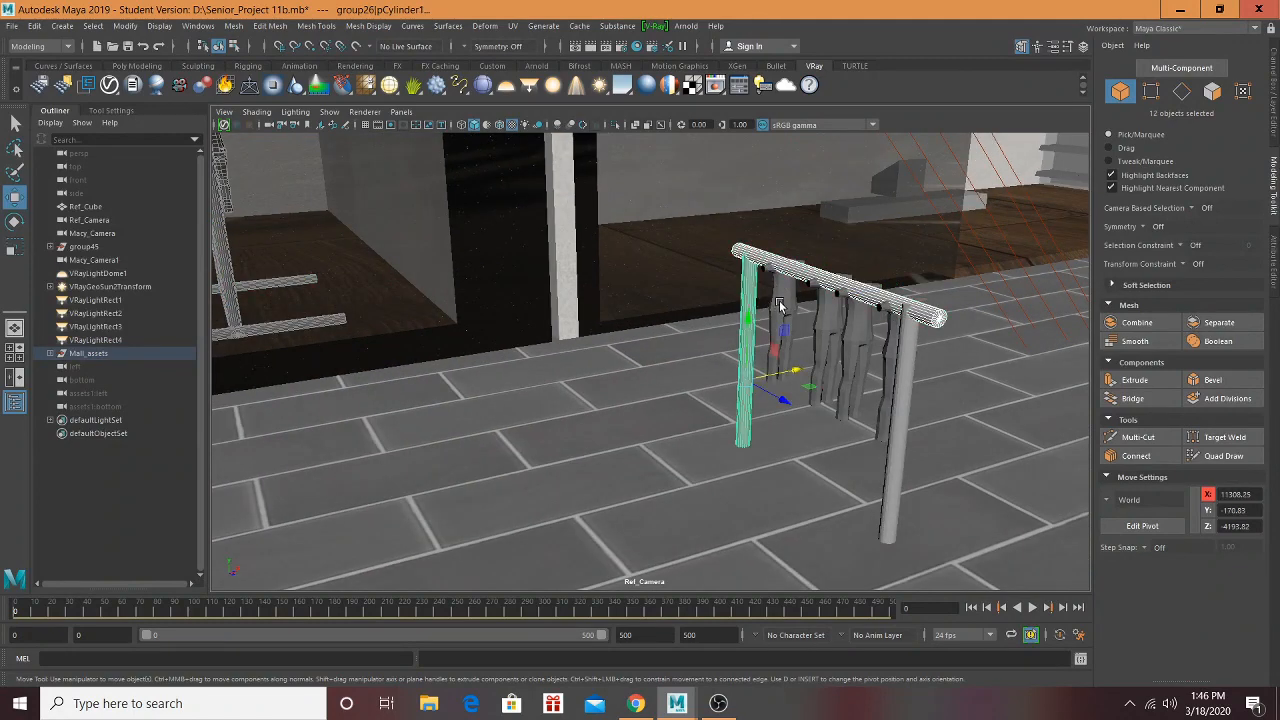
shift+click(779, 302)
shift+click(835, 318)
shift+click(857, 334)
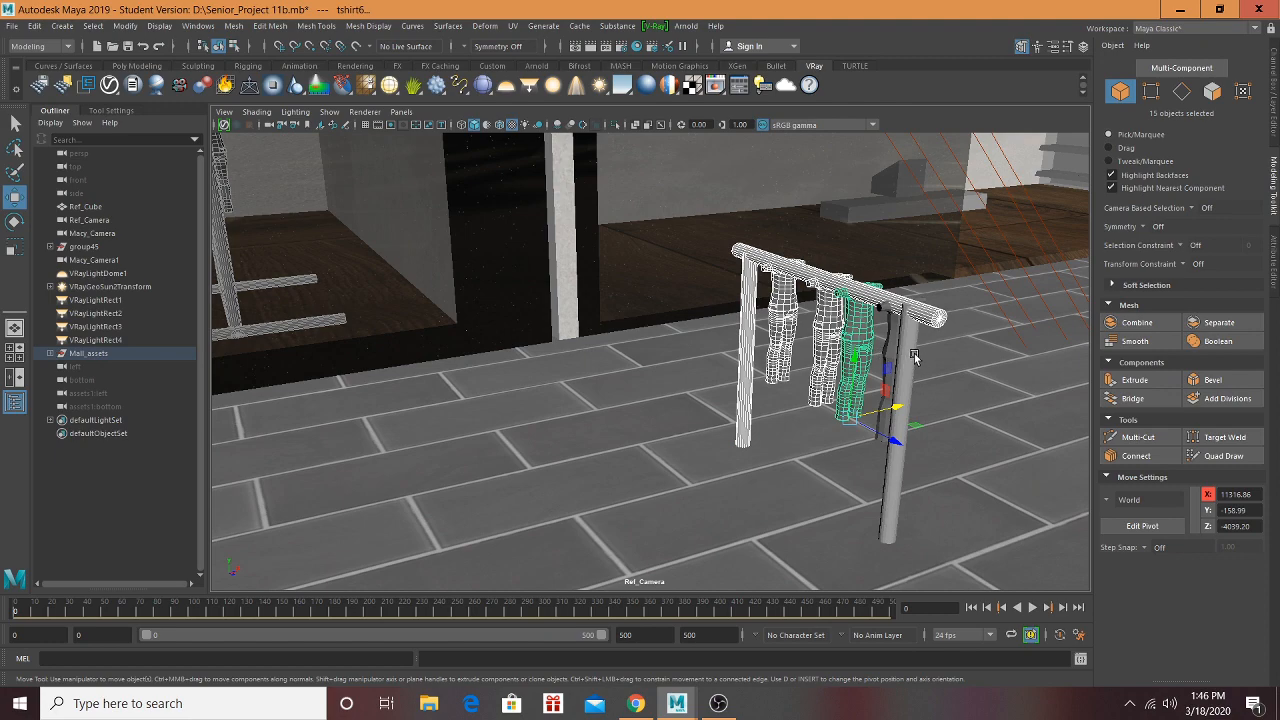
Step: Add the second rack's fourth shirt, other post, connecting base bar and both feet to the selection
scroll(923, 385, up, 3)
alt+drag(923, 385, 769, 349)
scroll(806, 283, up, 2)
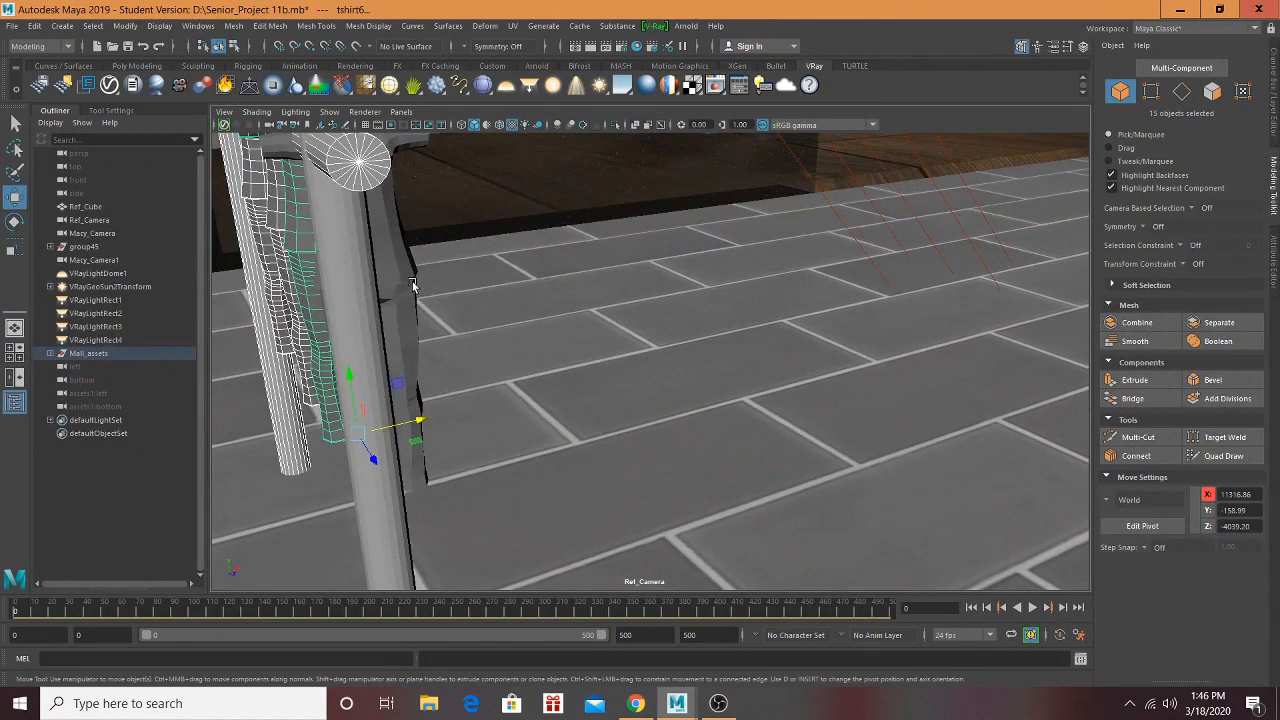
shift+click(413, 285)
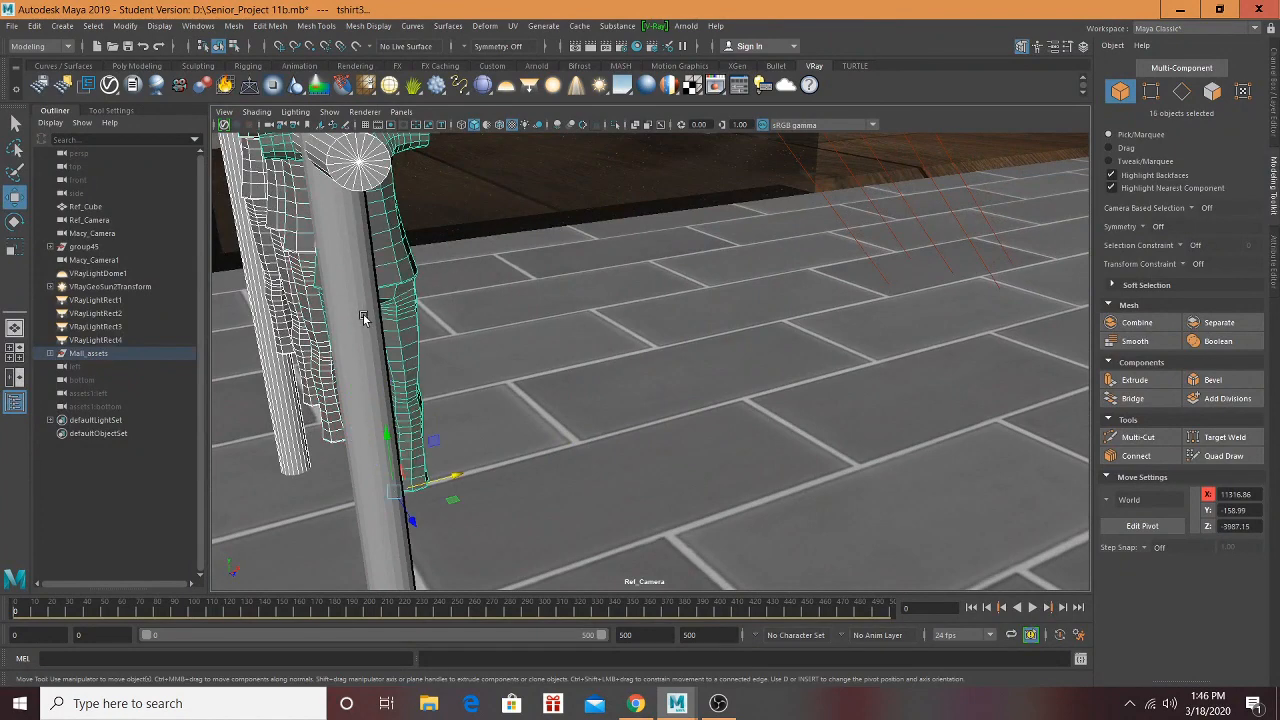
alt+drag(503, 338, 730, 262)
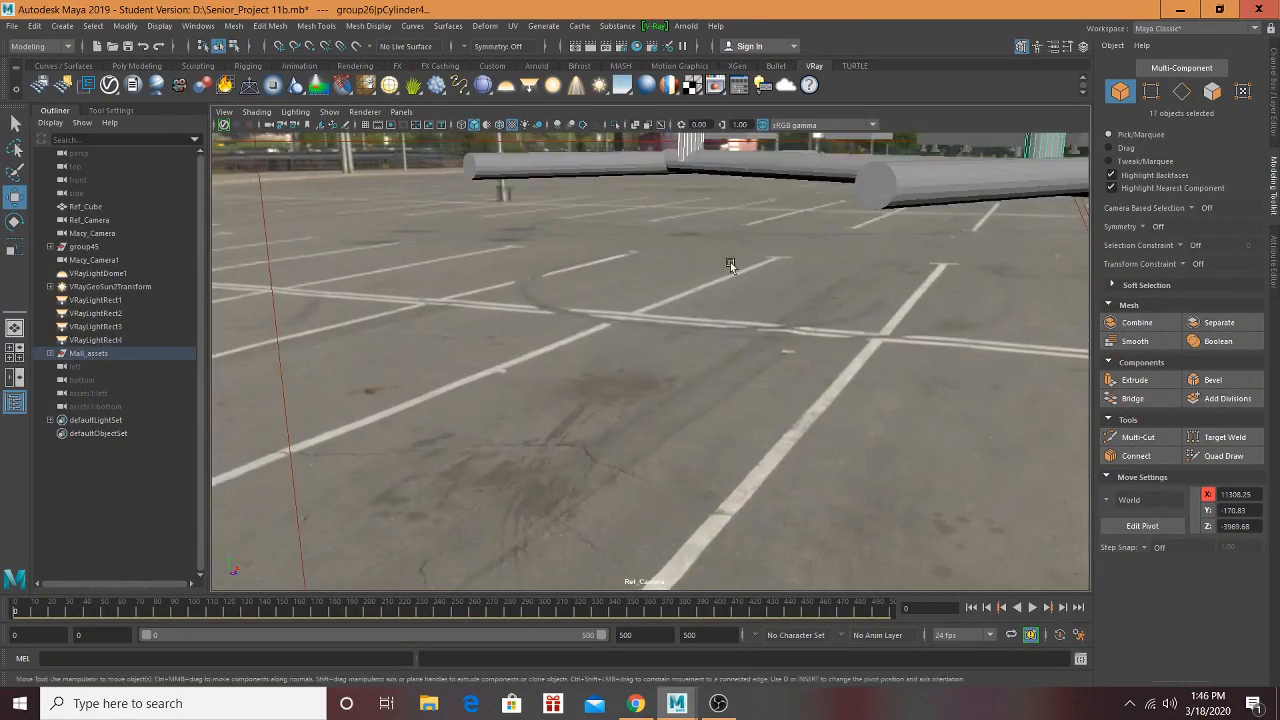
shift+click(648, 166)
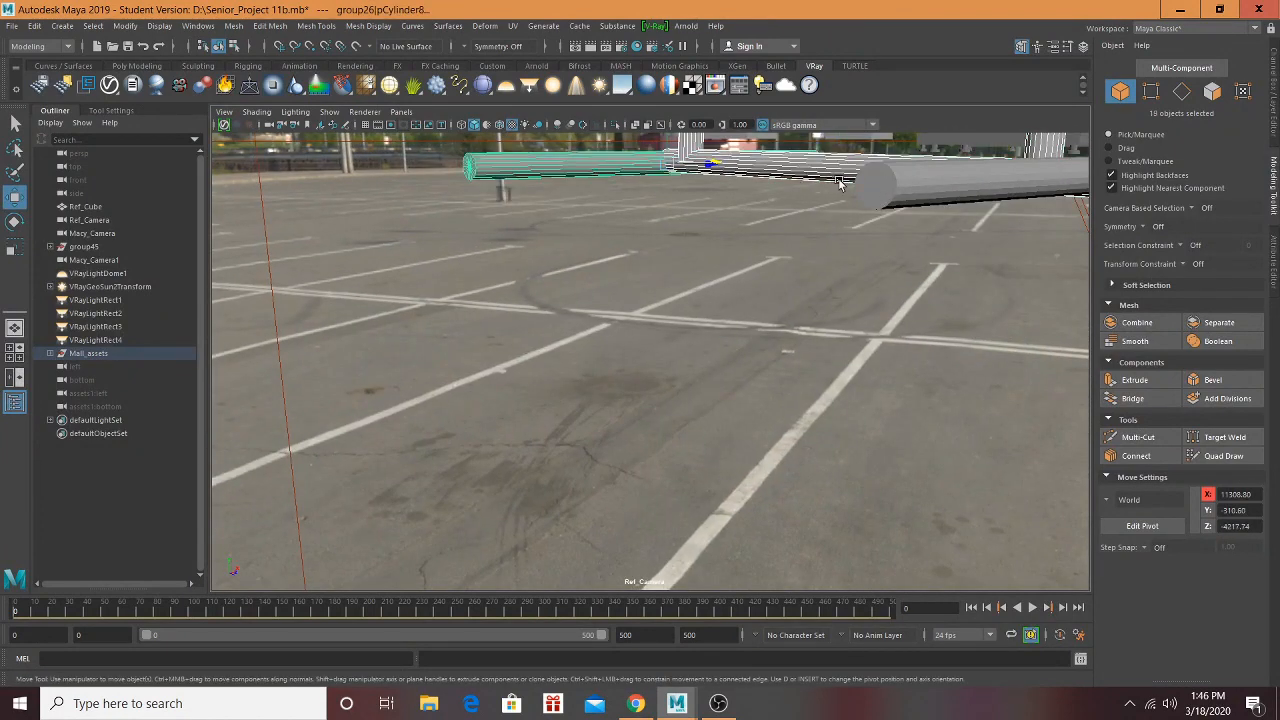
shift+click(918, 191)
key(f)
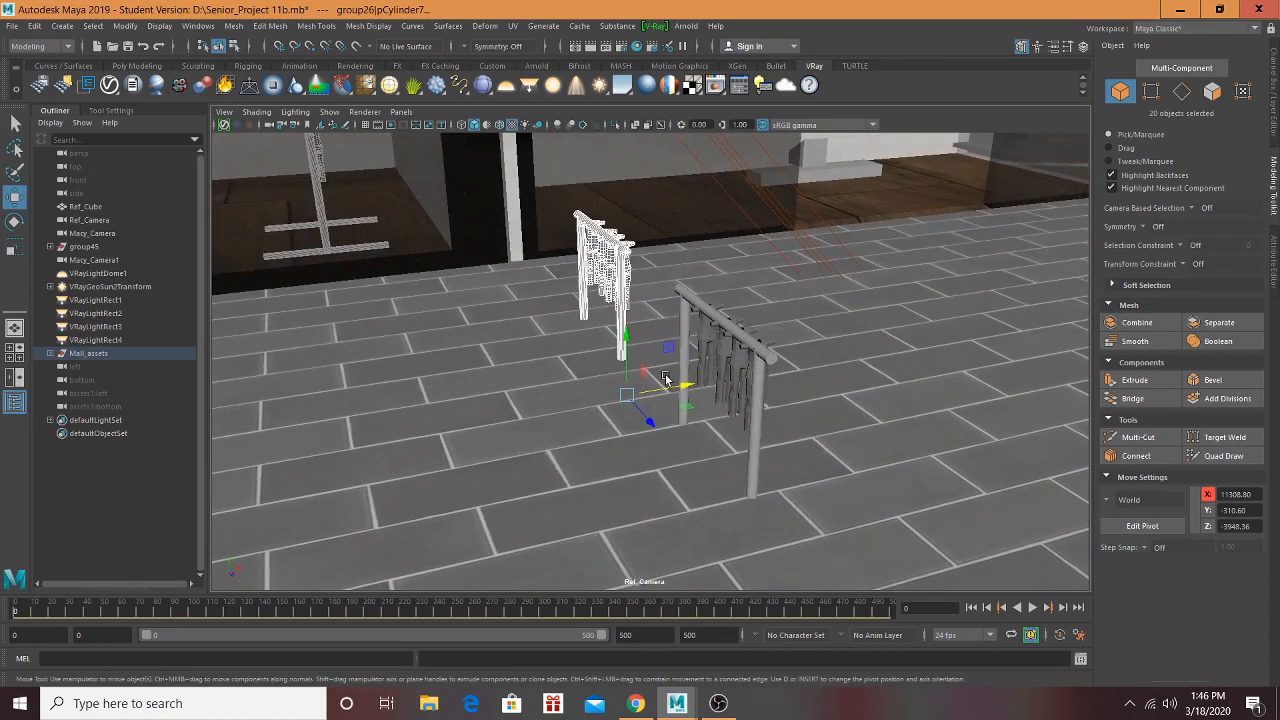
Step: Remove all parts of the rack already standing inside the Justice store from the selection
alt+drag(682, 390, 580, 345)
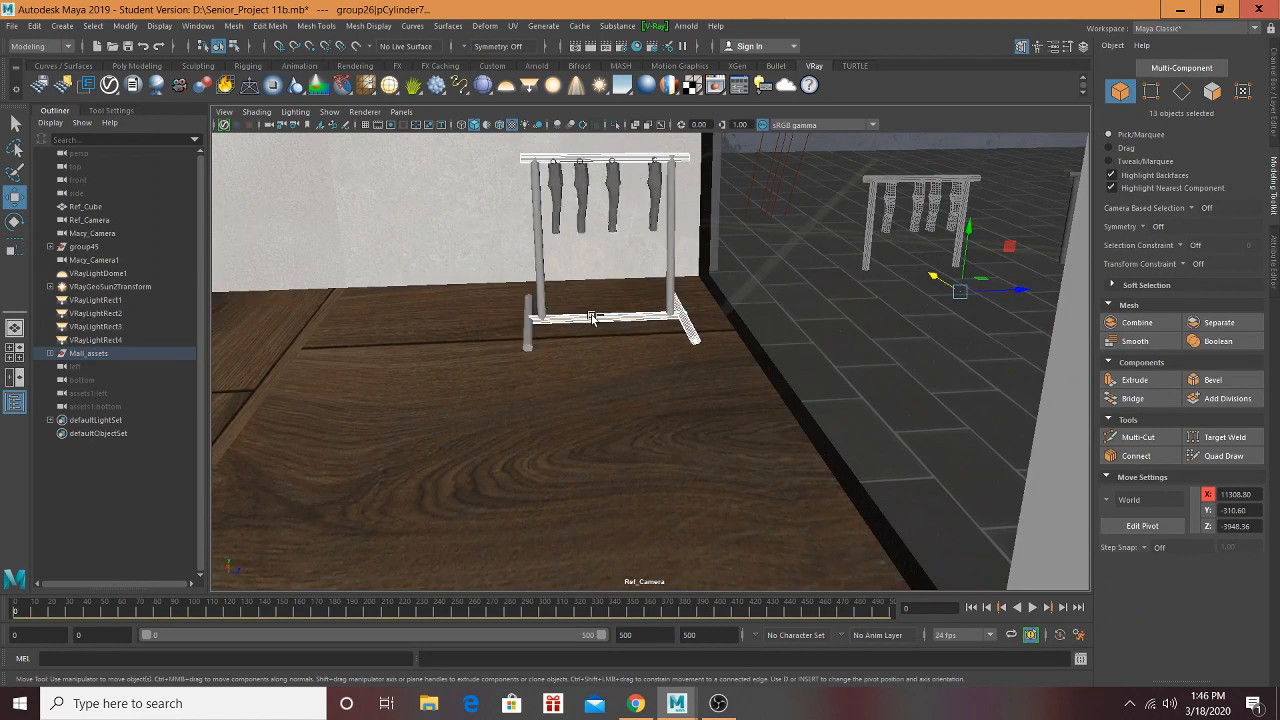
shift+click(642, 155)
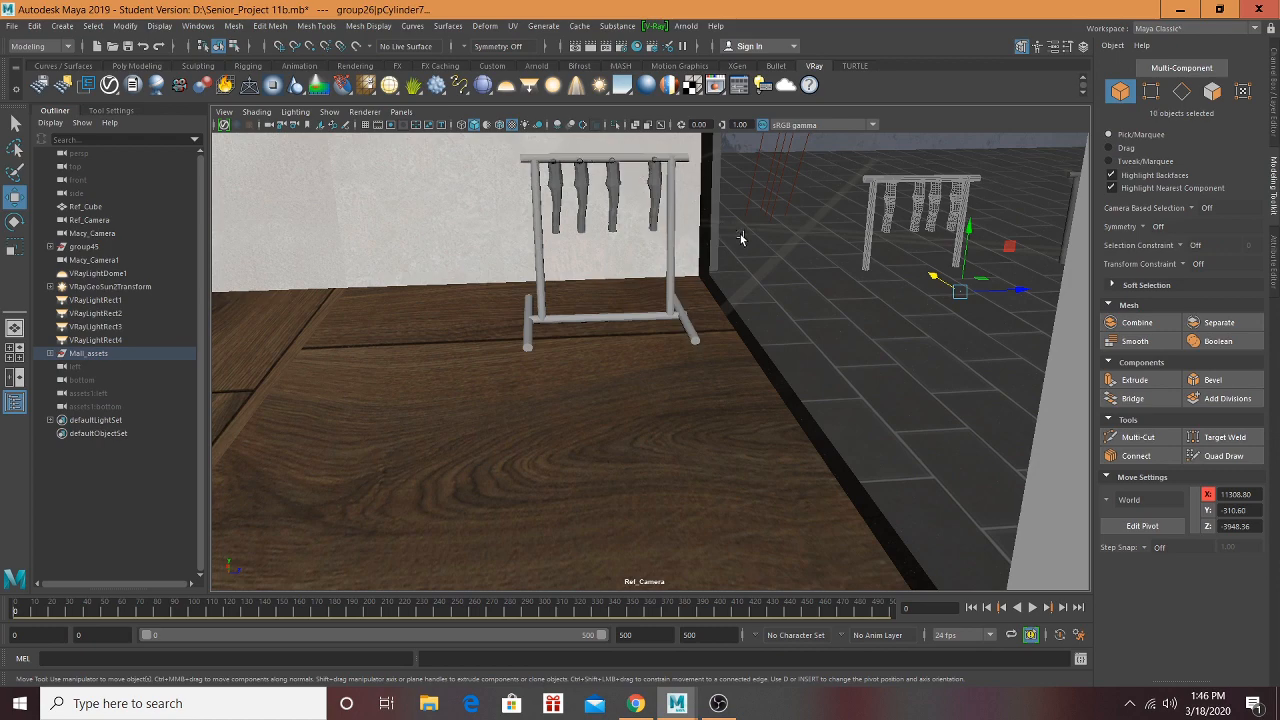
alt+drag(642, 155, 480, 537)
Step: Move the second rack into the Justice store beside the first, at about X 10394.02, Y -175.35, Z -4682.32
alt+drag(466, 382, 1048, 425)
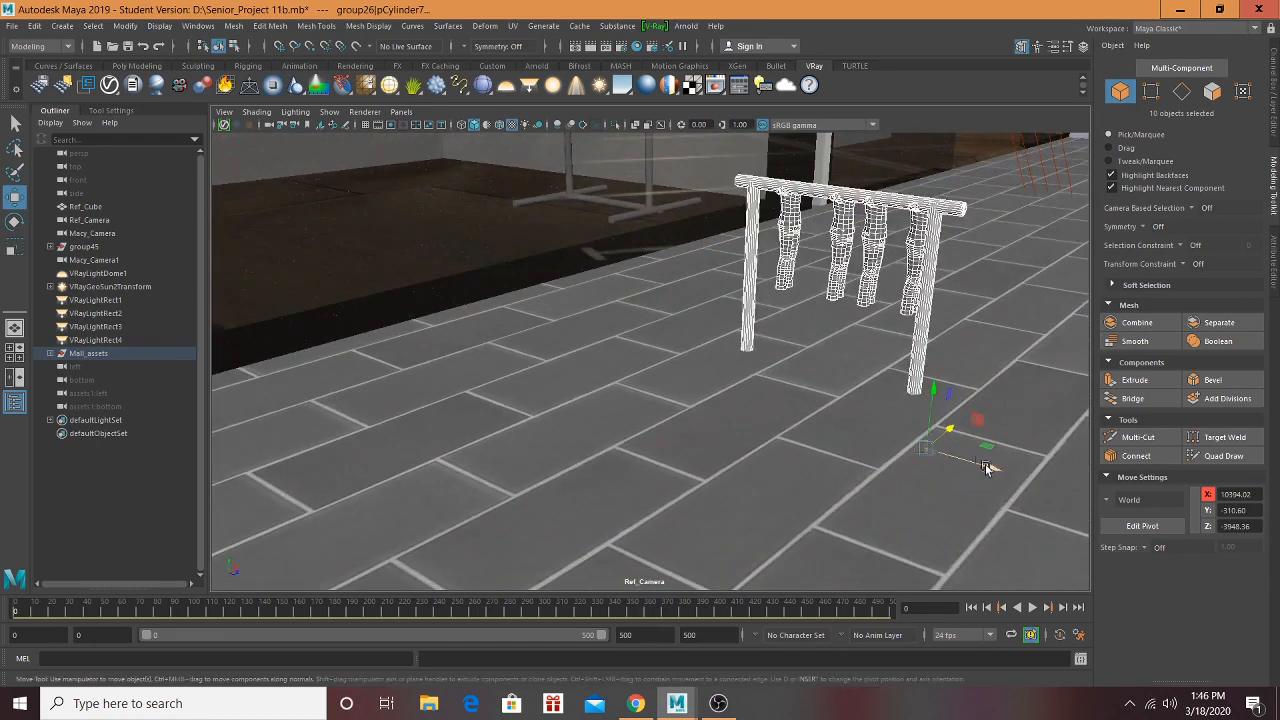
drag(985, 464, 528, 237)
scroll(600, 260, up, 5)
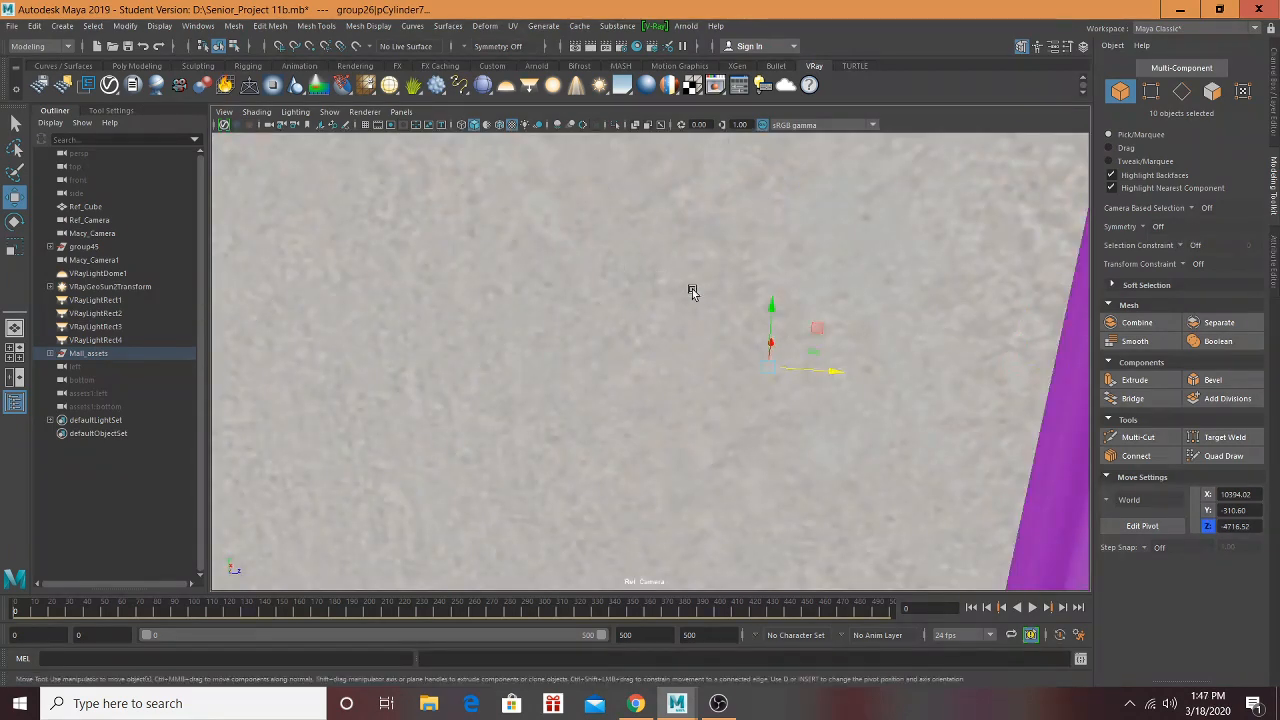
scroll(680, 295, down, 5)
drag(605, 326, 604, 250)
drag(663, 324, 586, 338)
scroll(654, 346, down, 4)
scroll(860, 346, up, 3)
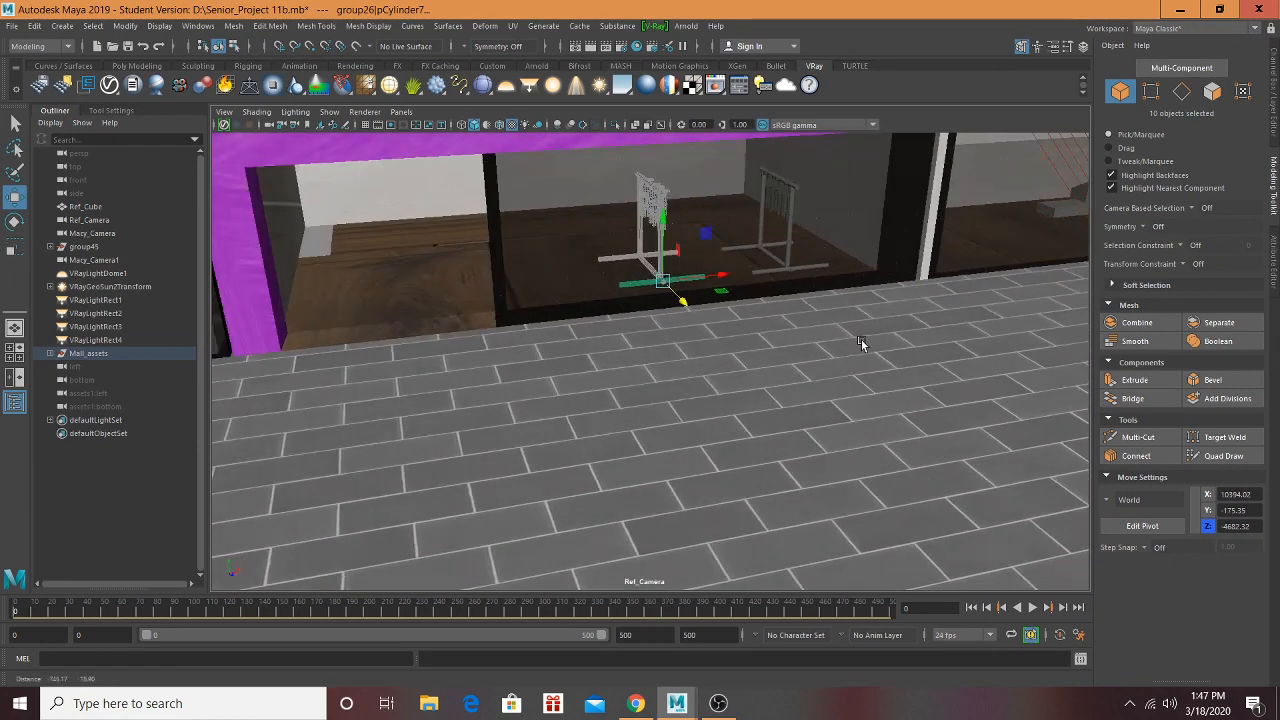
Step: Select the untextured floor face in the back corner of the Justice store in face mode
alt+drag(857, 346, 963, 366)
scroll(538, 333, up, 5)
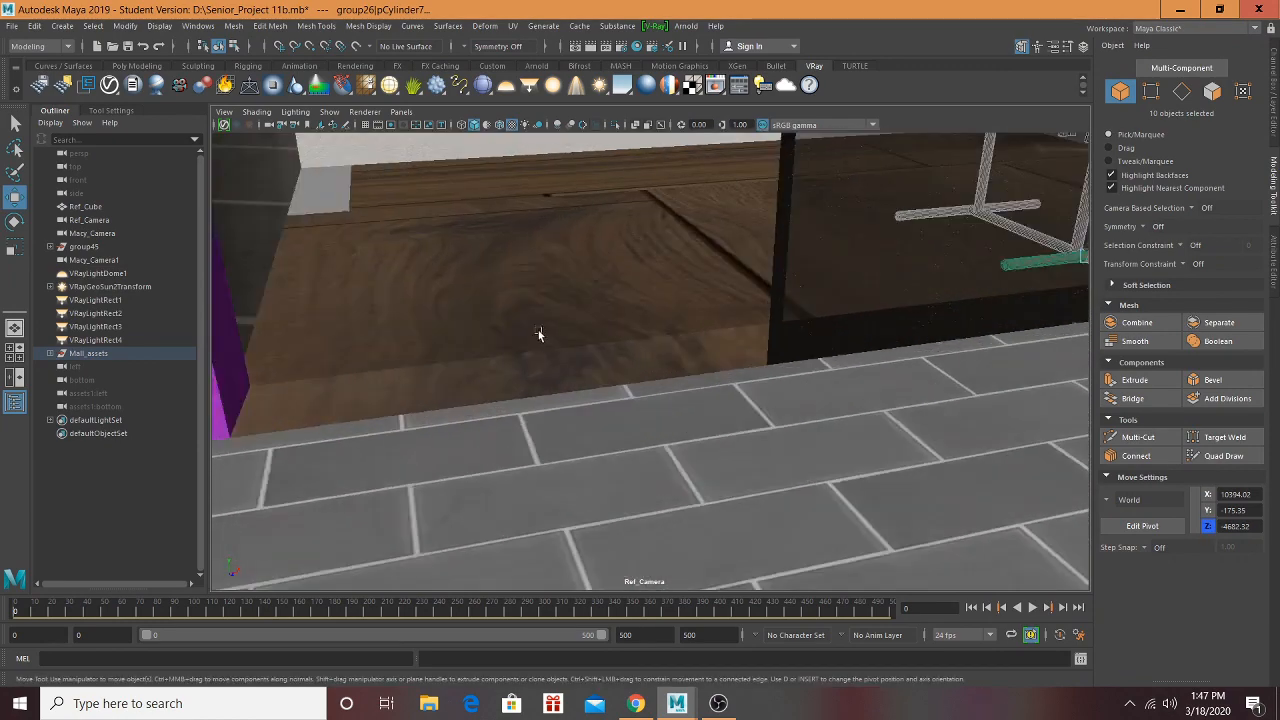
alt+drag(538, 333, 396, 272)
click(346, 240)
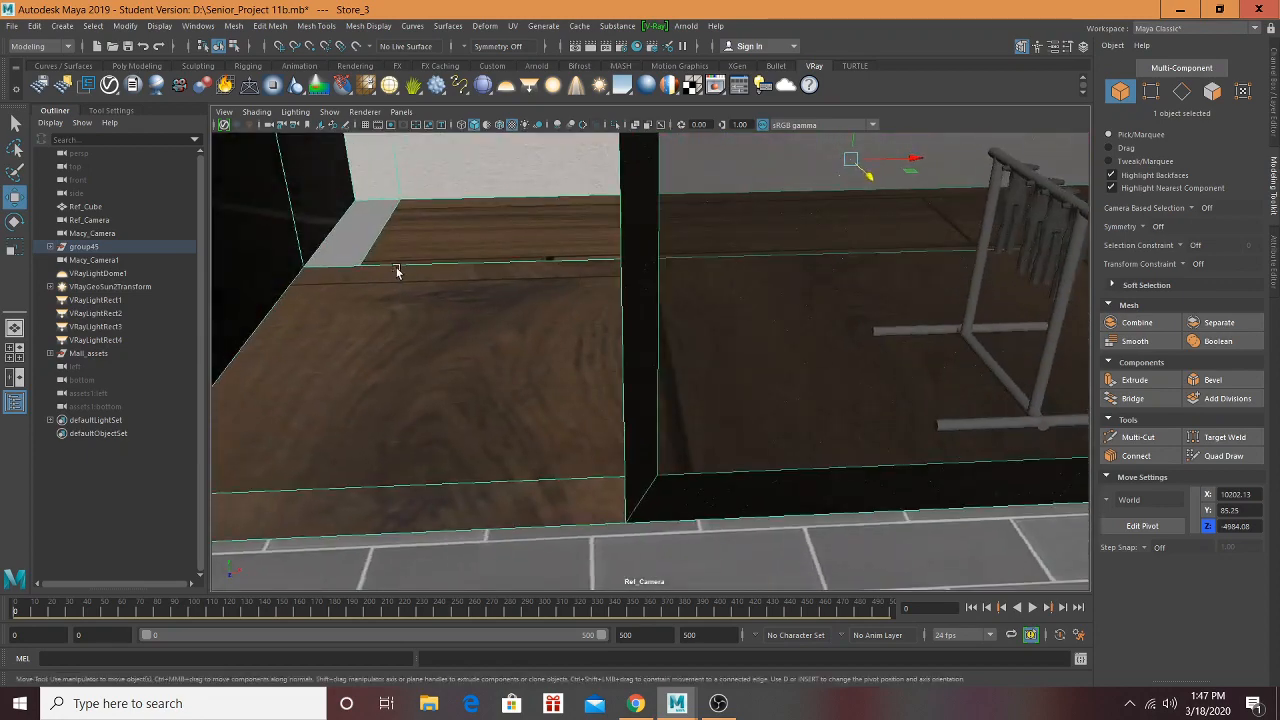
click(1212, 91)
click(348, 216)
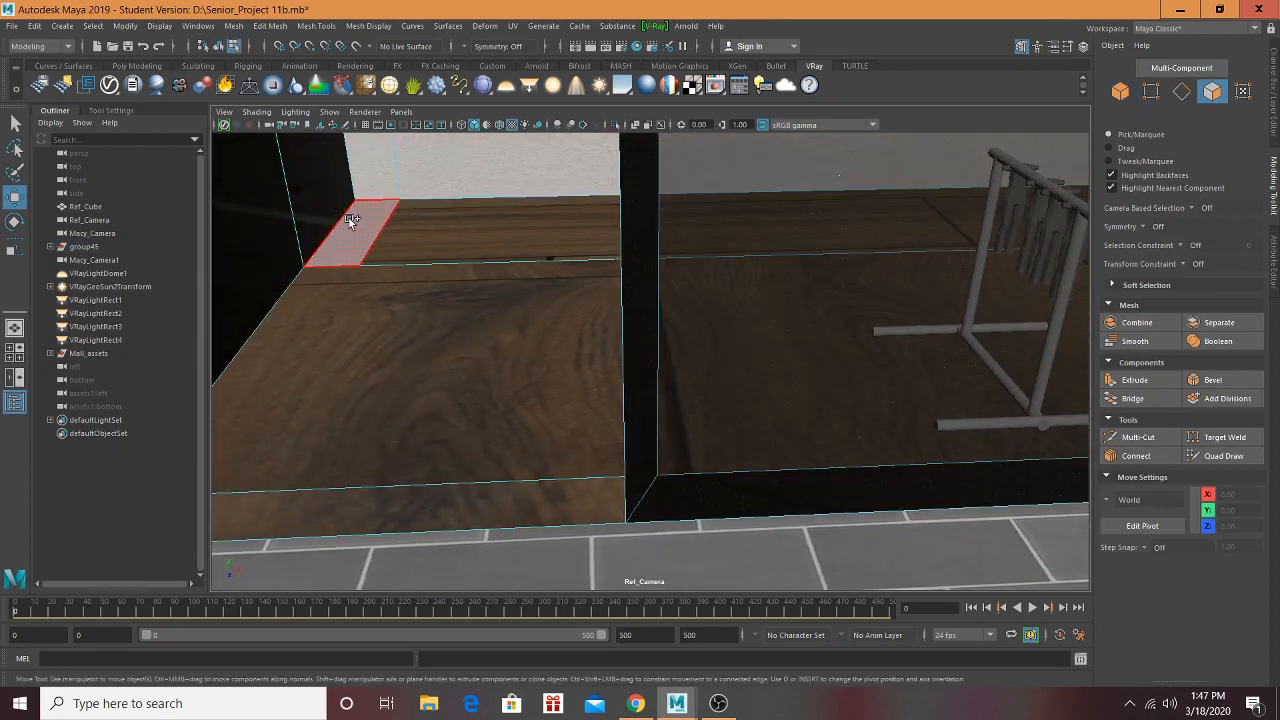
Step: Assign the brown wood VRayMtl43 material to the selected floor face using Hypershade
click(648, 48)
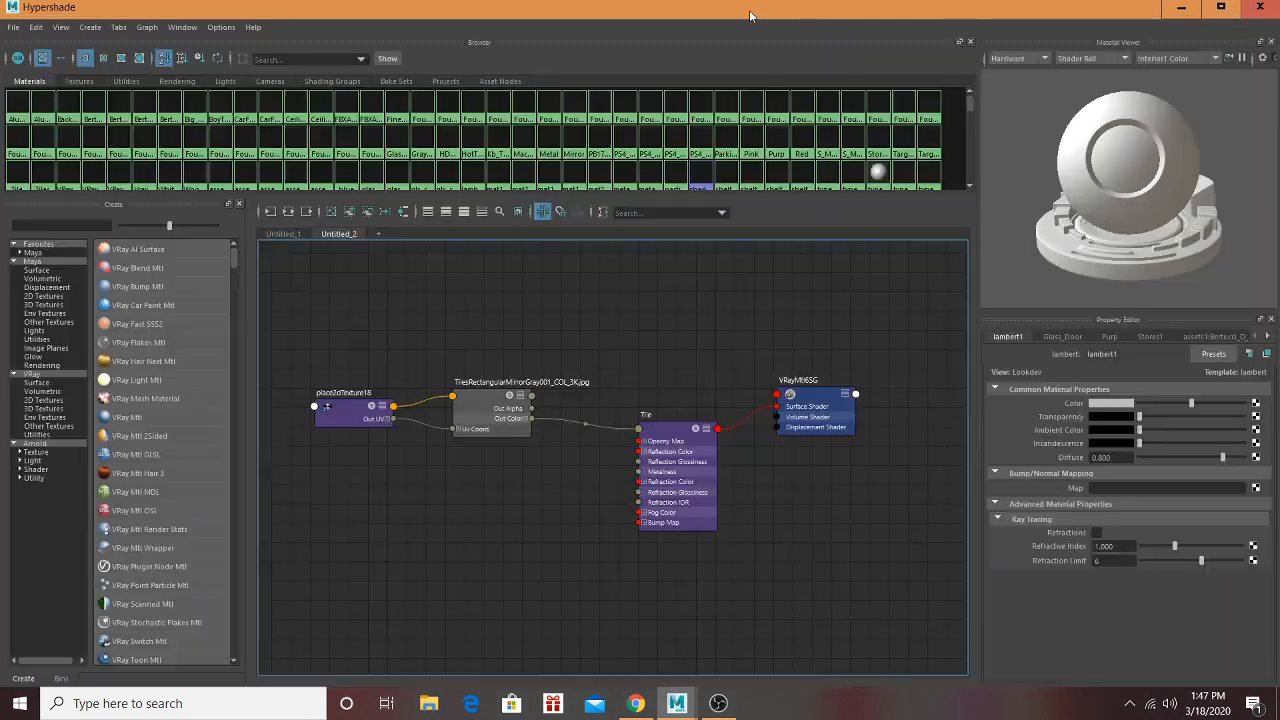
drag(749, 10, 788, 25)
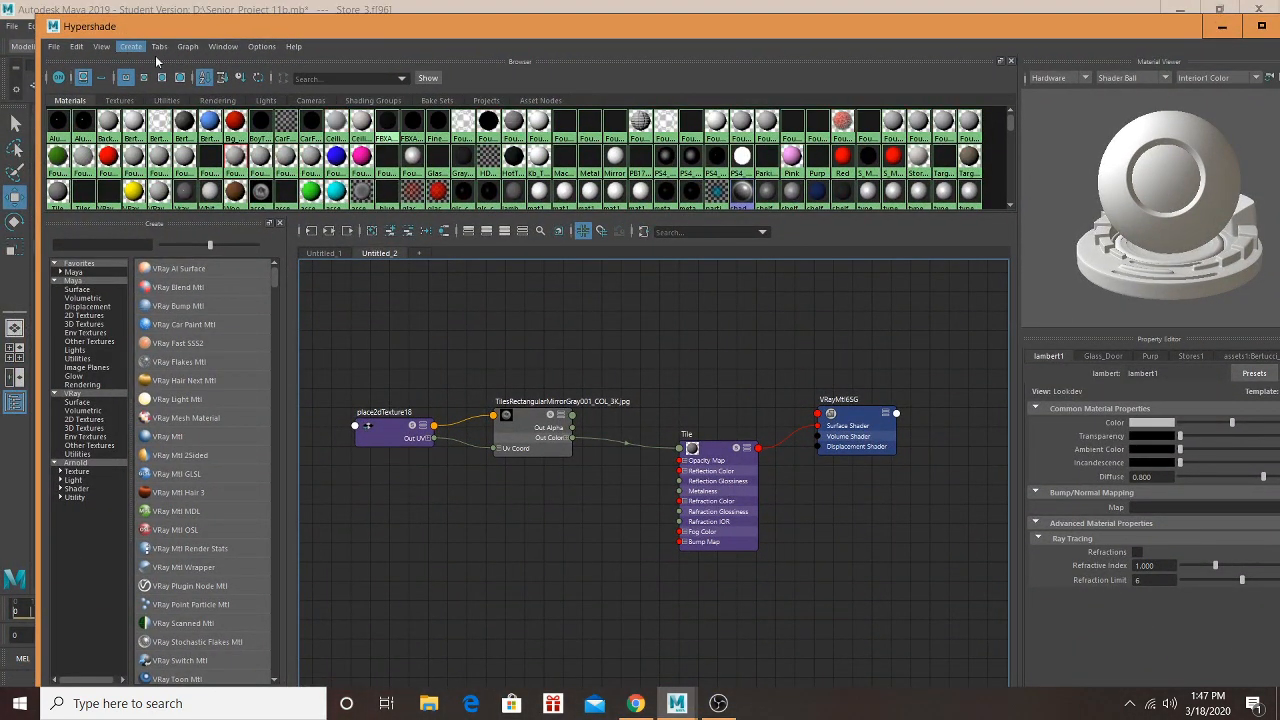
scroll(255, 155, down, 1)
scroll(248, 157, down, 1)
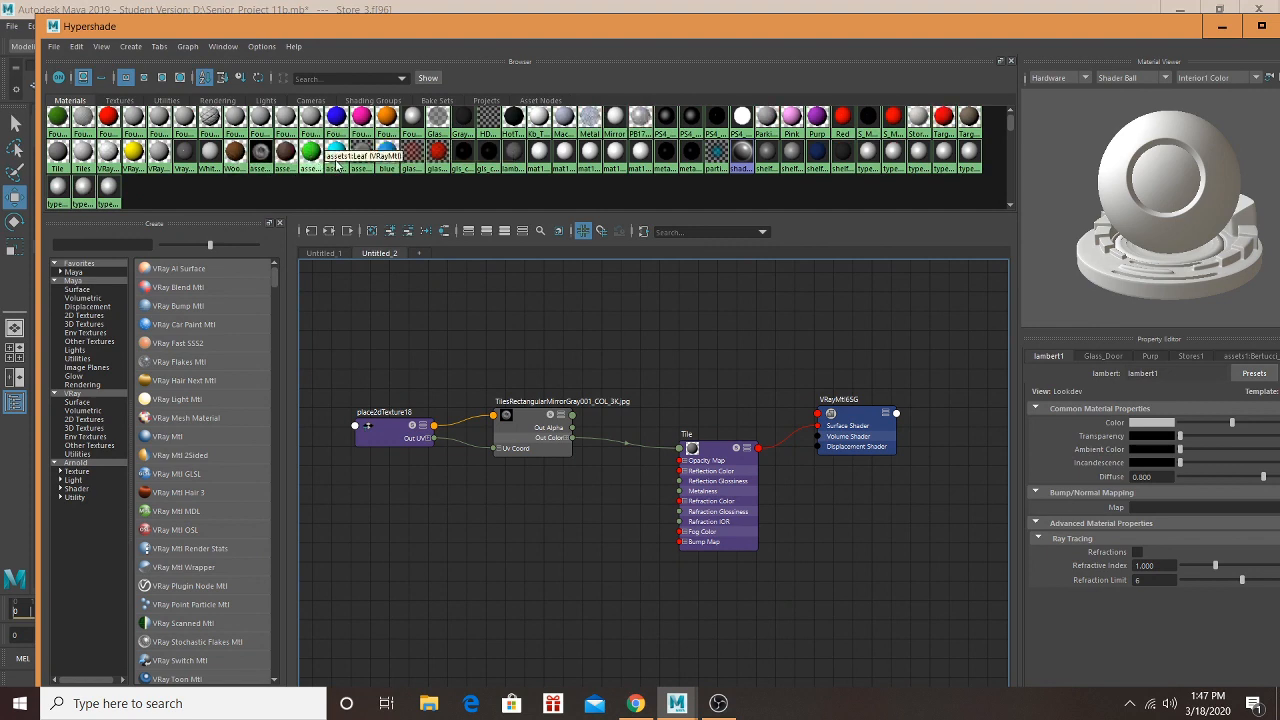
right_click(284, 152)
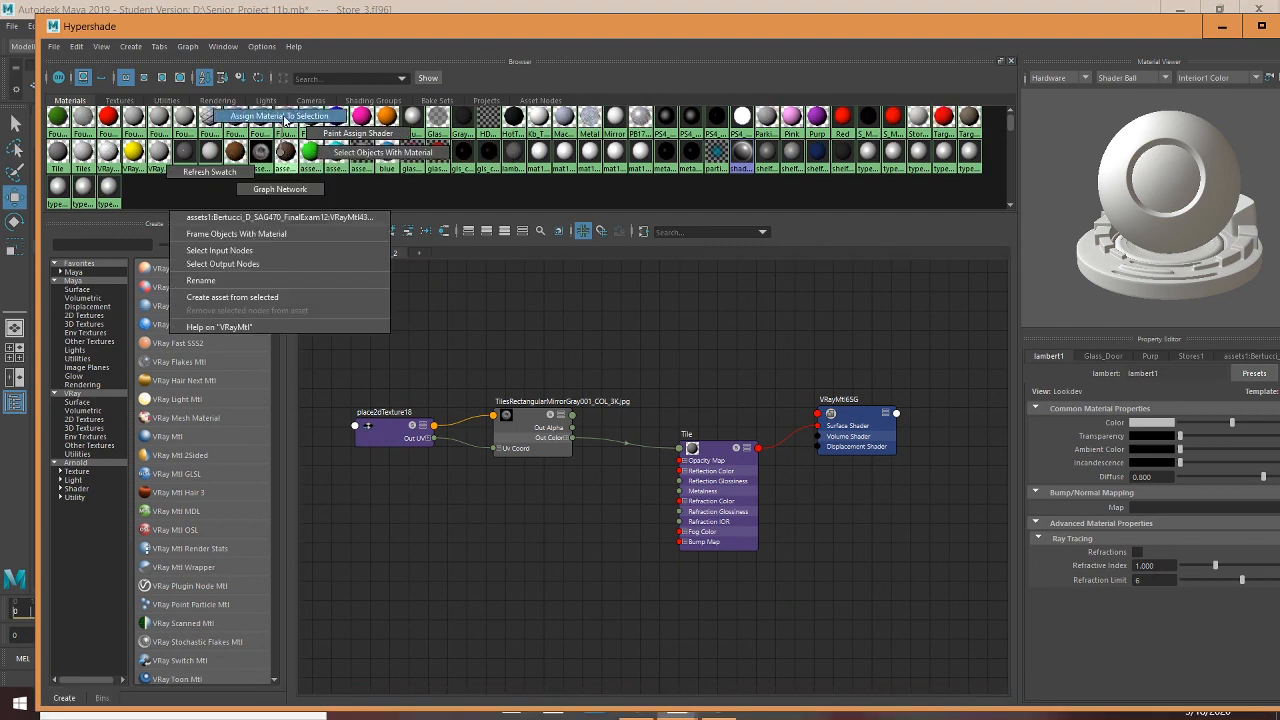
click(284, 120)
click(1238, 29)
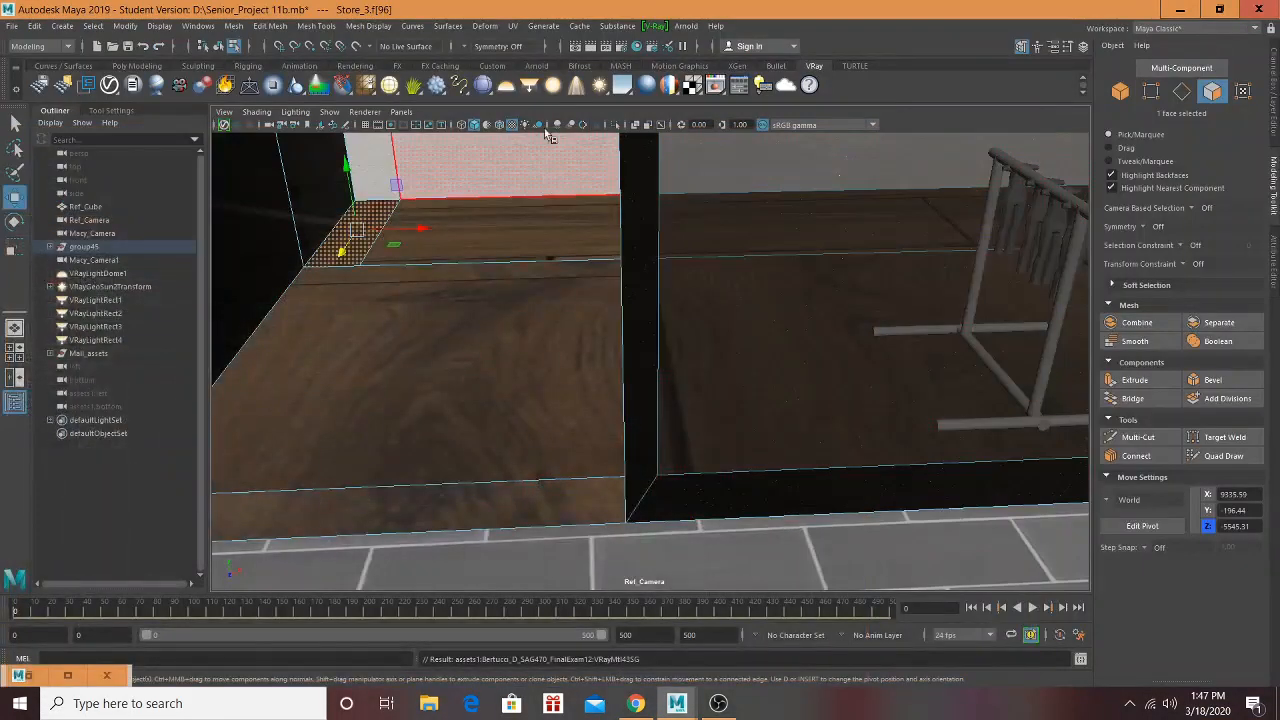
Step: Apply automatic UV mapping to the corner floor face and select the adjoining wooden floor face
click(512, 26)
click(545, 103)
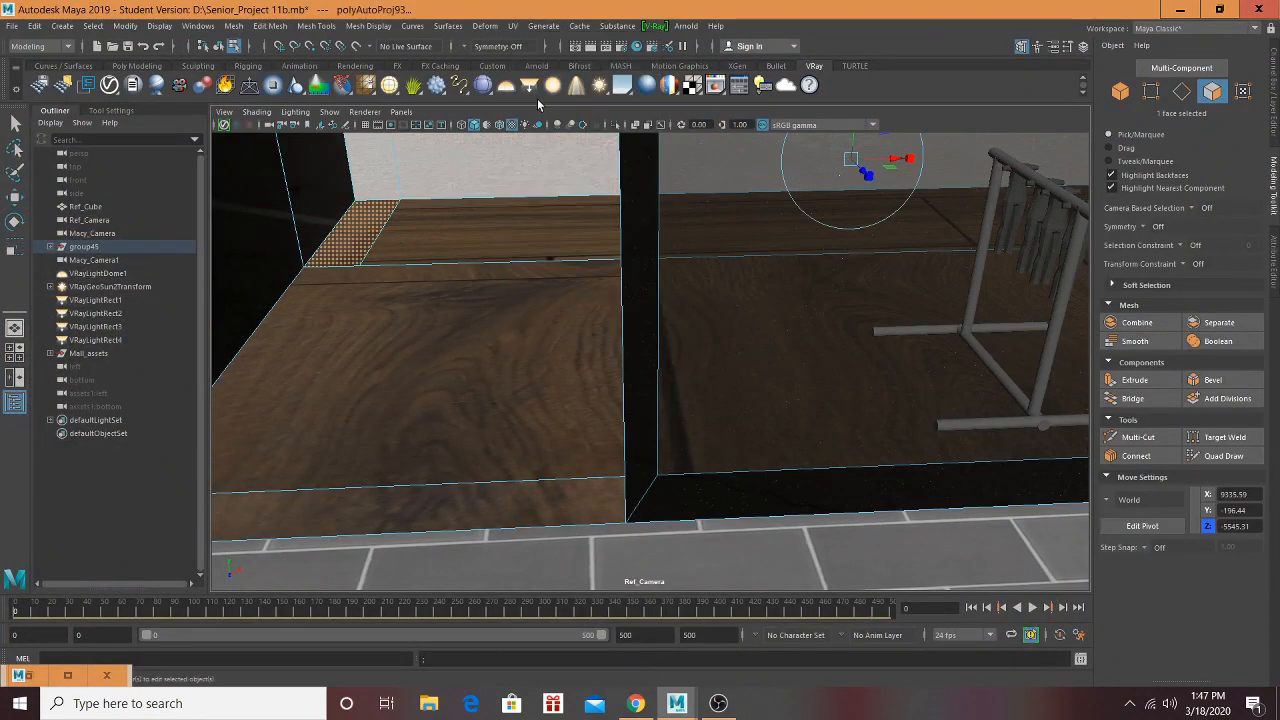
scroll(423, 242, up, 3)
alt+middle_drag(423, 242, 634, 360)
click(580, 309)
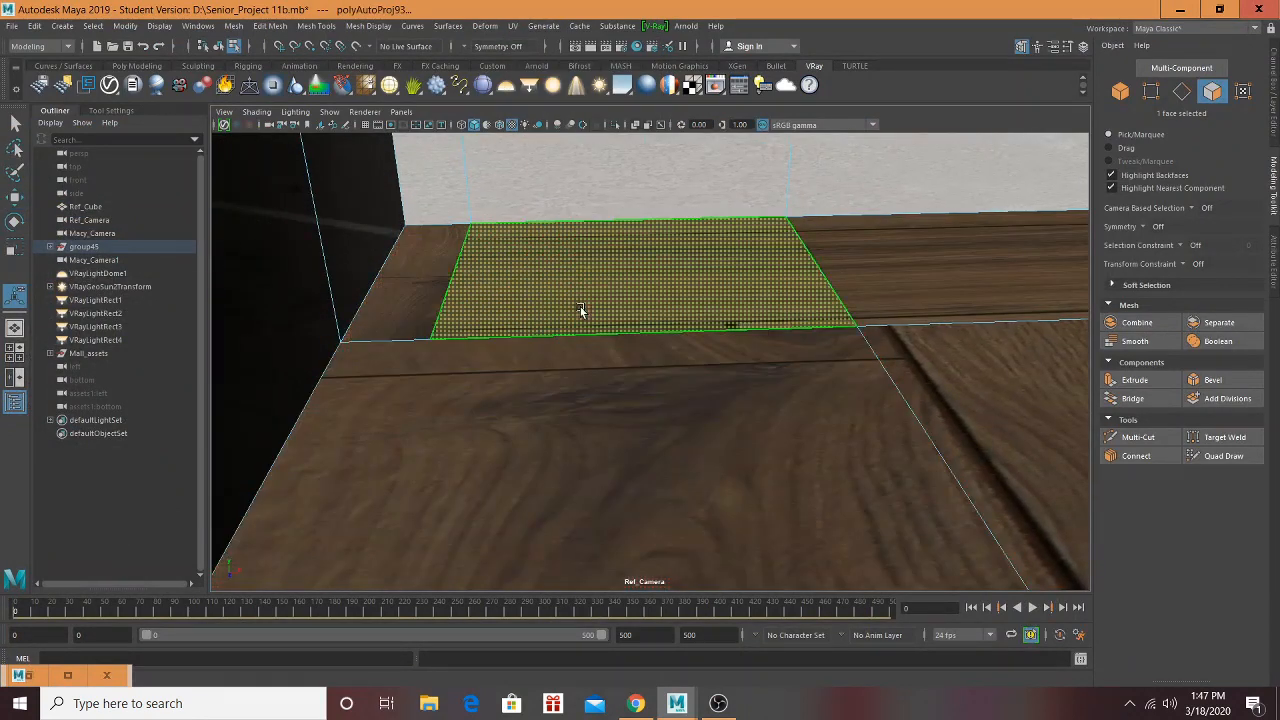
Step: Return to object selection and select the top bar and both posts of the remaining rack on the walkway
scroll(606, 303, down, 8)
alt+drag(986, 295, 643, 277)
alt+middle_drag(643, 277, 561, 308)
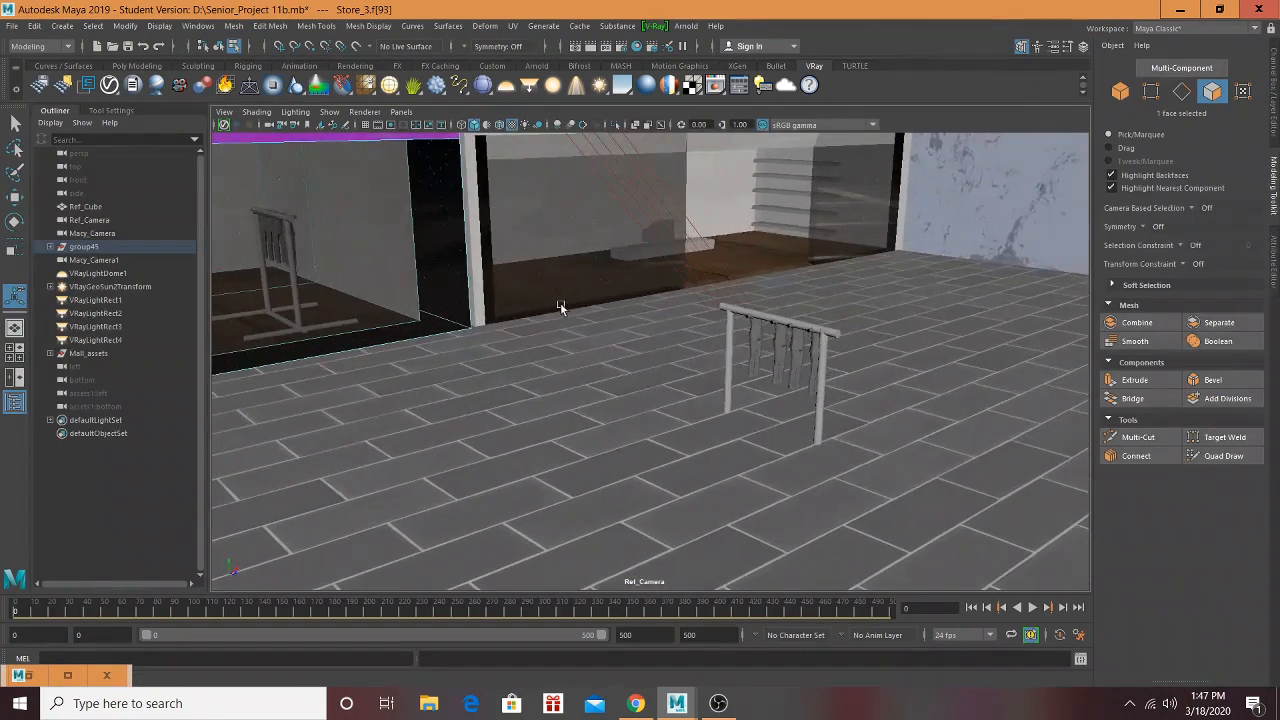
click(1120, 91)
scroll(854, 277, up, 3)
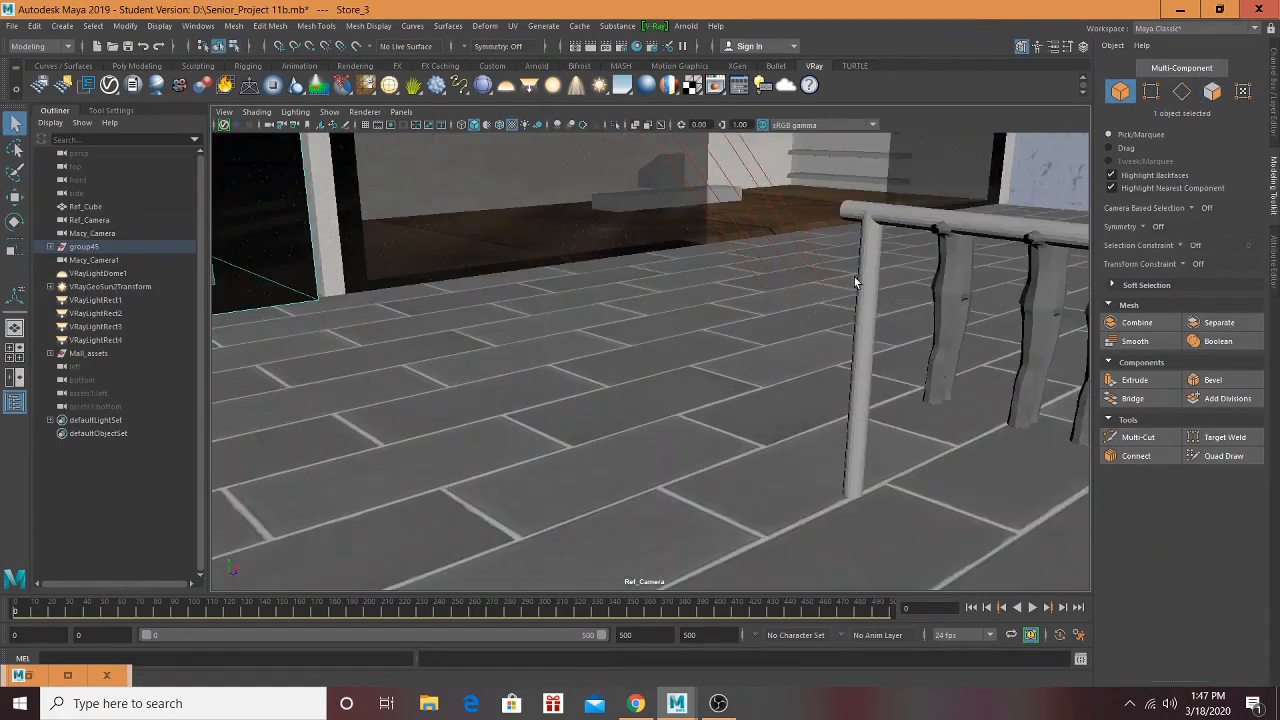
click(901, 221)
scroll(900, 223, down, 4)
alt+middle_drag(855, 335, 812, 250)
scroll(812, 249, up, 4)
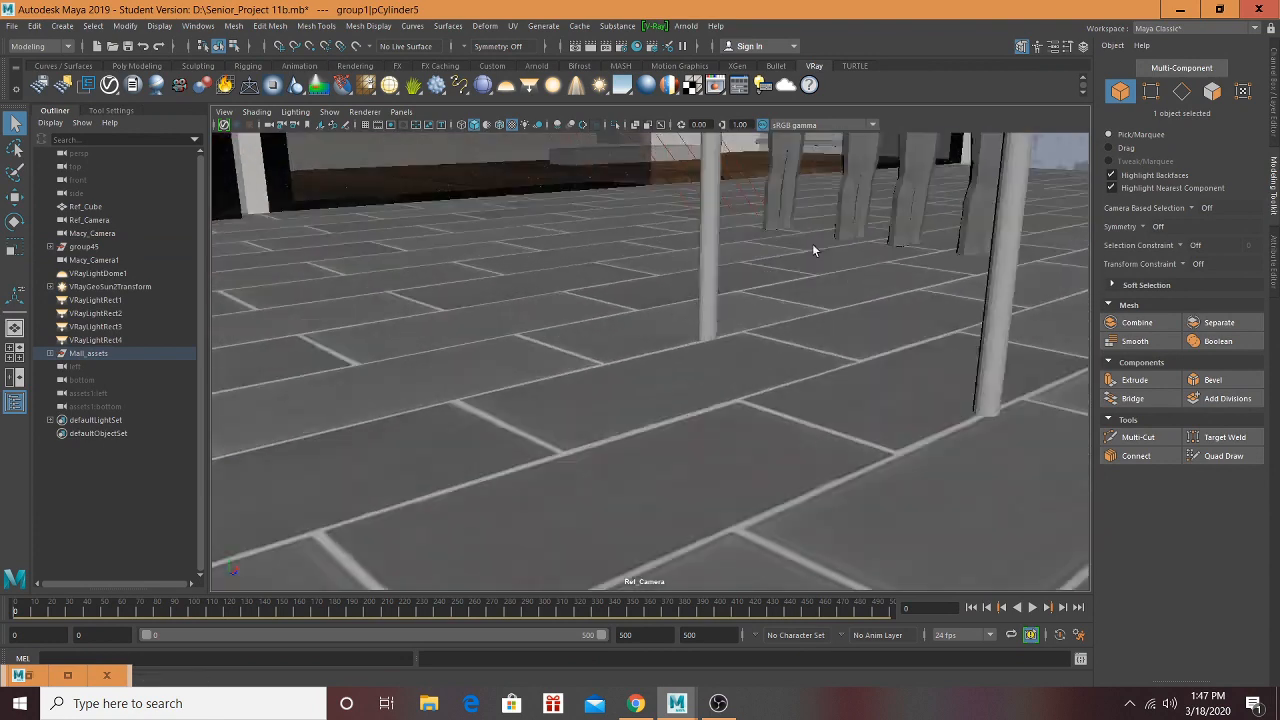
shift+click(1002, 245)
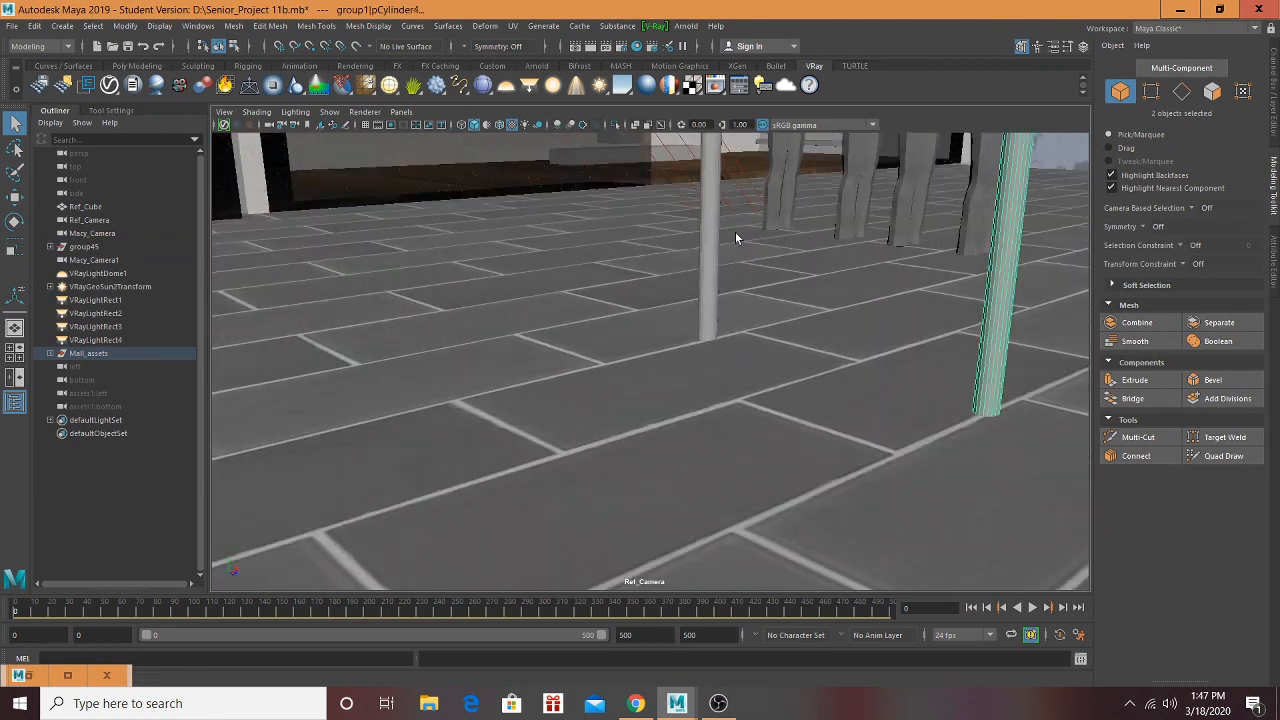
shift+click(709, 235)
Step: Add the third rack's four hanging shirts to the selection
shift+click(784, 190)
shift+click(850, 196)
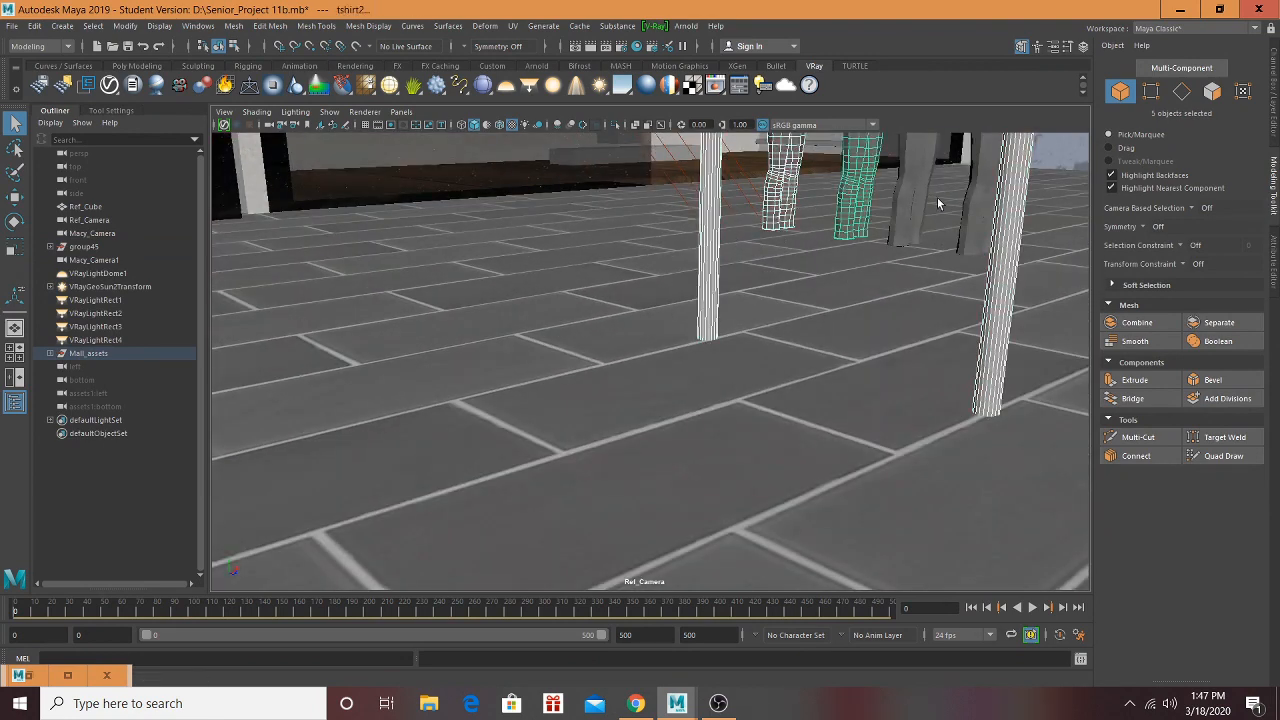
shift+click(915, 205)
shift+click(975, 212)
scroll(975, 212, down, 5)
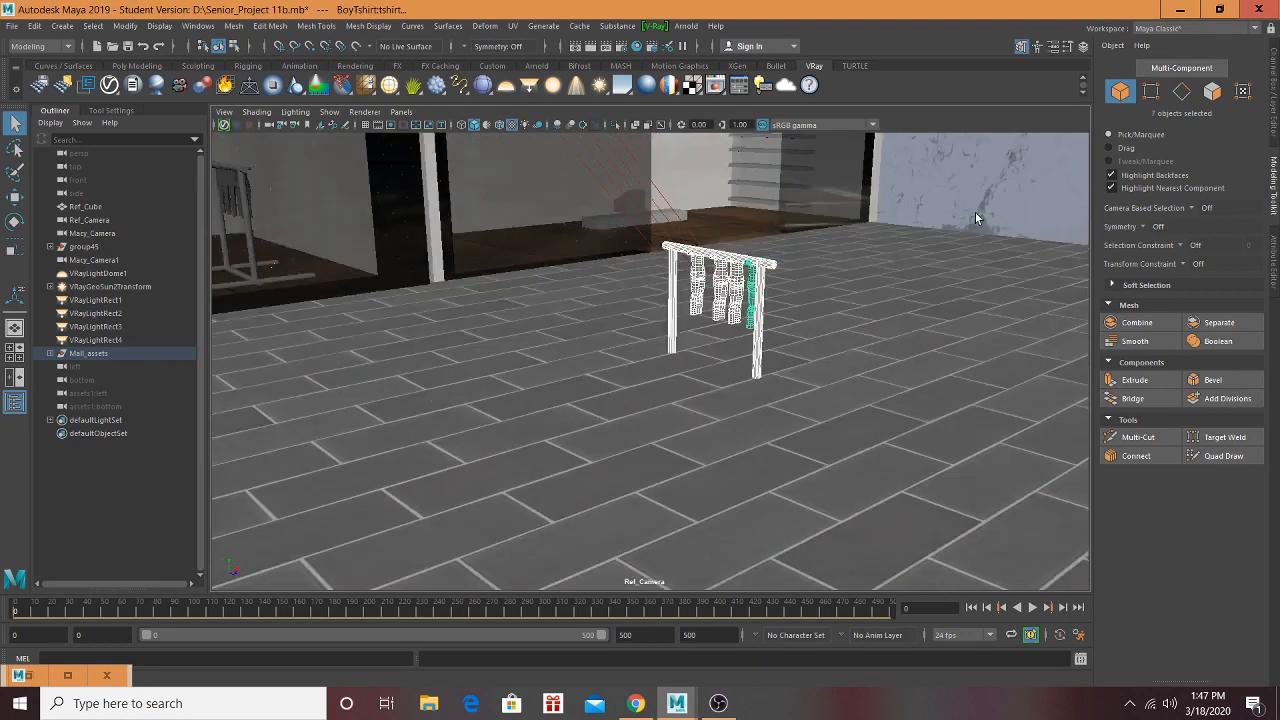
Step: Add the third rack's connecting base bar and both feet below the floor to the selection
scroll(872, 249, up, 2)
alt+drag(872, 249, 828, 204)
shift+click(789, 212)
shift+click(634, 199)
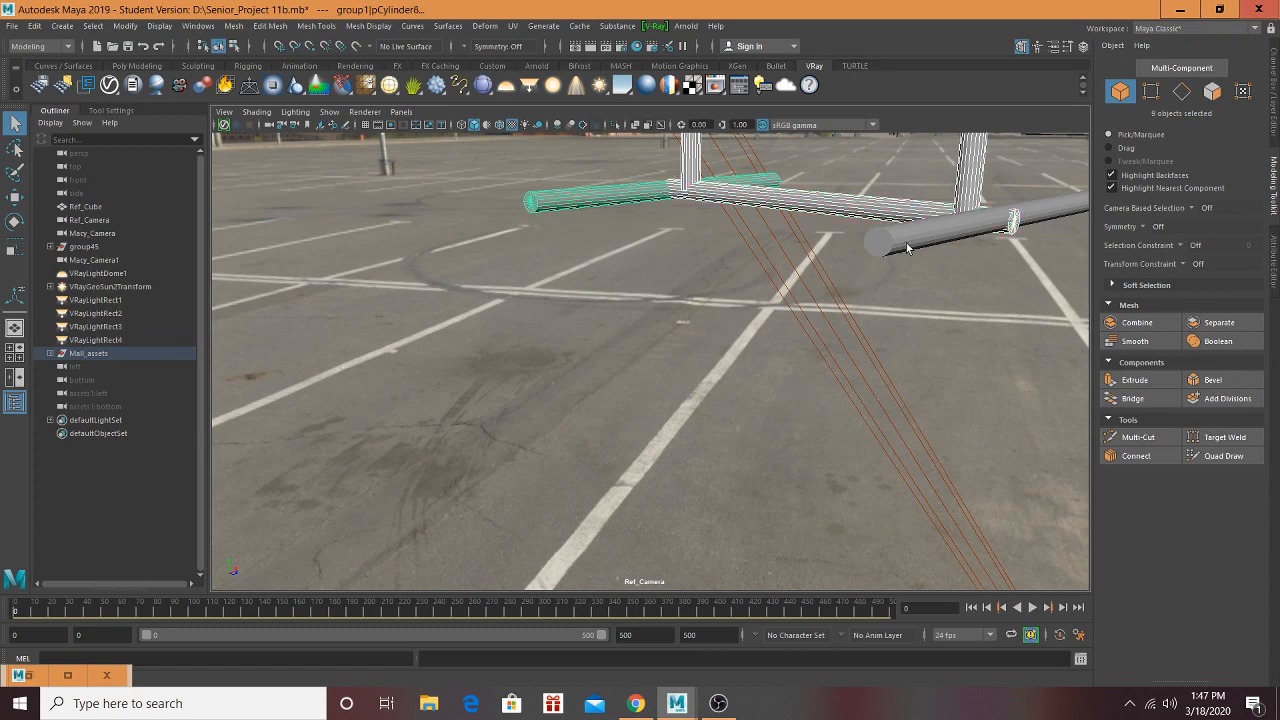
shift+click(920, 245)
Step: Raise the selected third clothing rack above the walkway floor to about Y -85 and move it toward the Justice store to about X 10584
scroll(908, 262, down, 8)
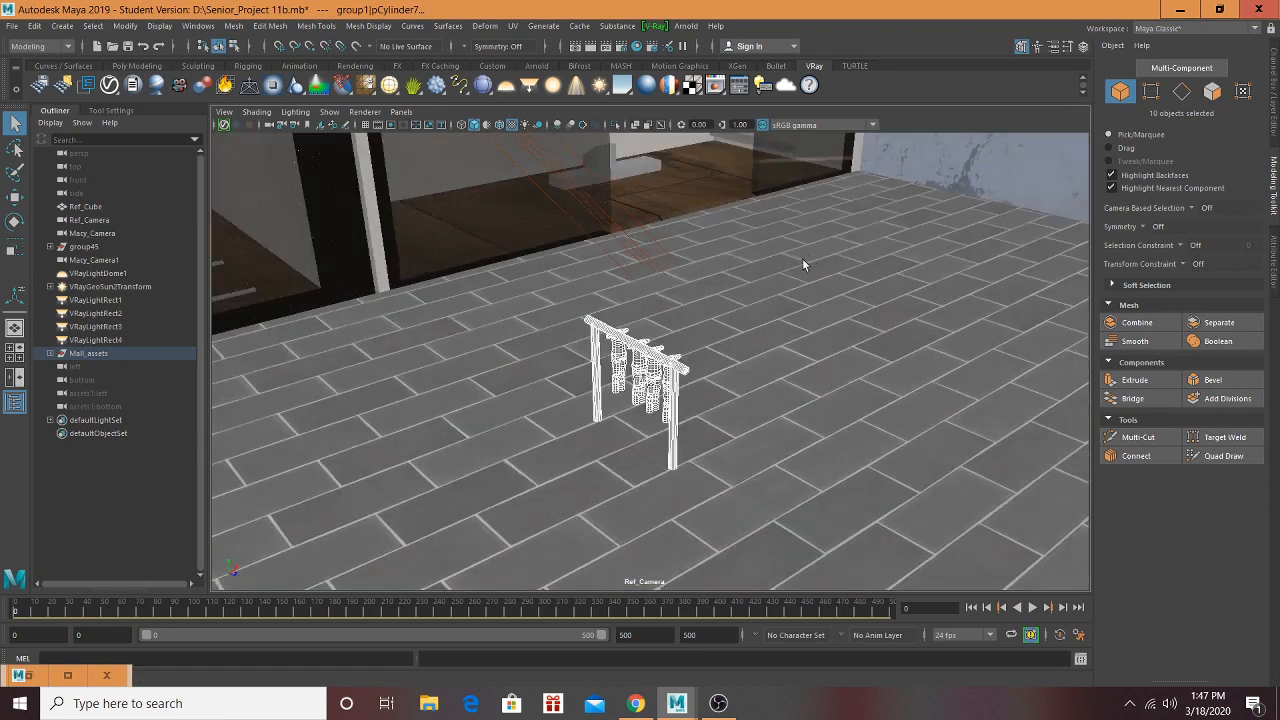
scroll(815, 262, up, 2)
key(w)
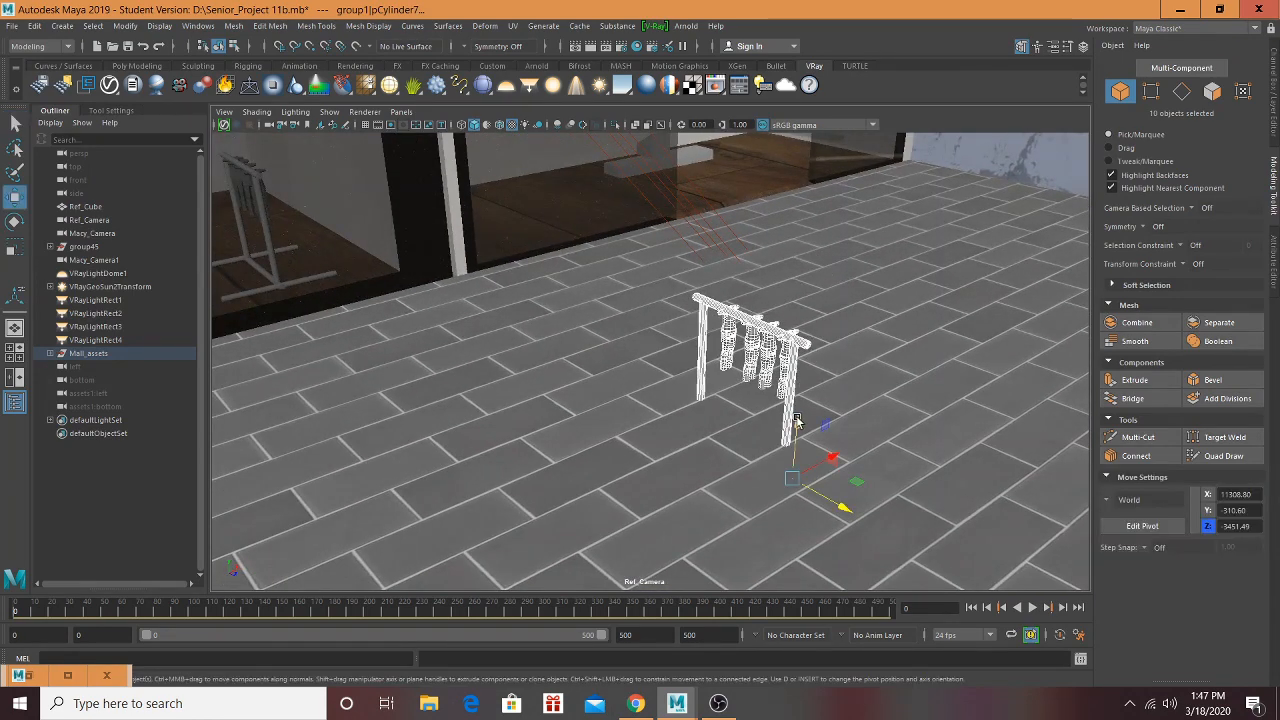
drag(797, 415, 803, 307)
drag(823, 362, 430, 533)
alt+middle_drag(588, 361, 800, 325)
scroll(842, 316, down, 3)
scroll(842, 318, down, 4)
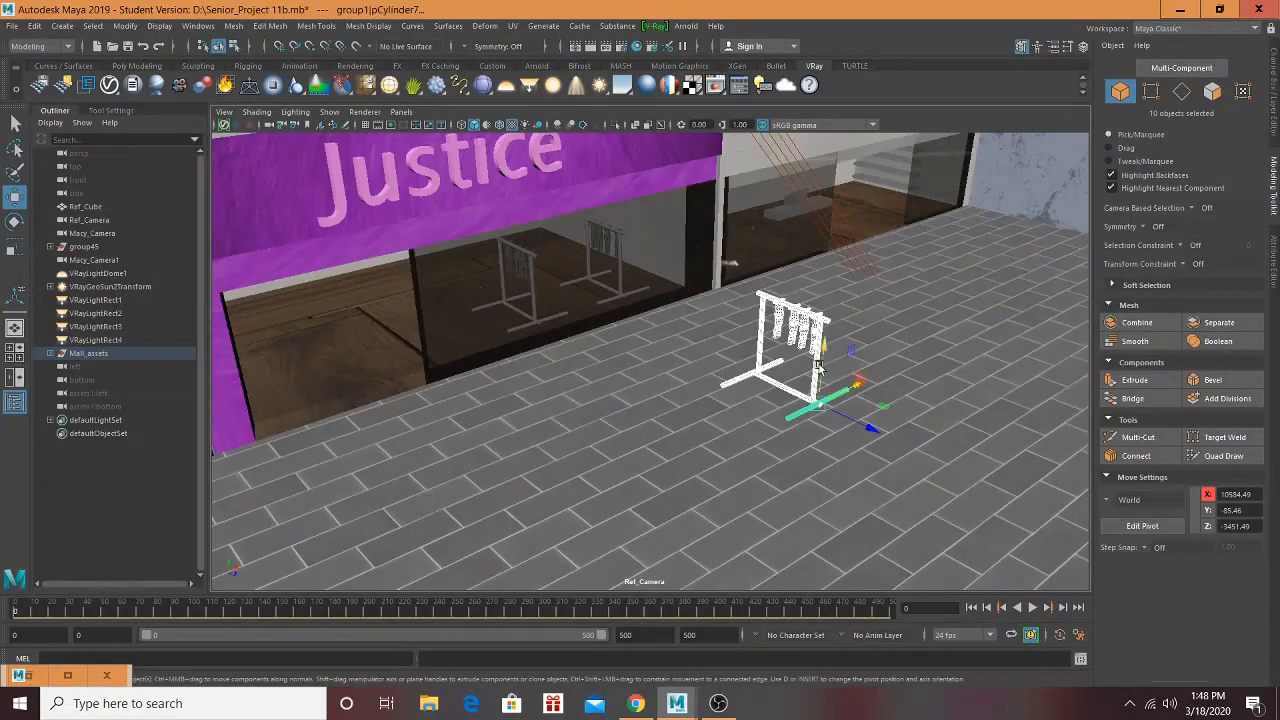
Step: Bring the third rack through the Justice storefront to about X 9913, Z -4615 and lower it to about Y -171
scroll(899, 424, up, 4)
drag(920, 411, 645, 518)
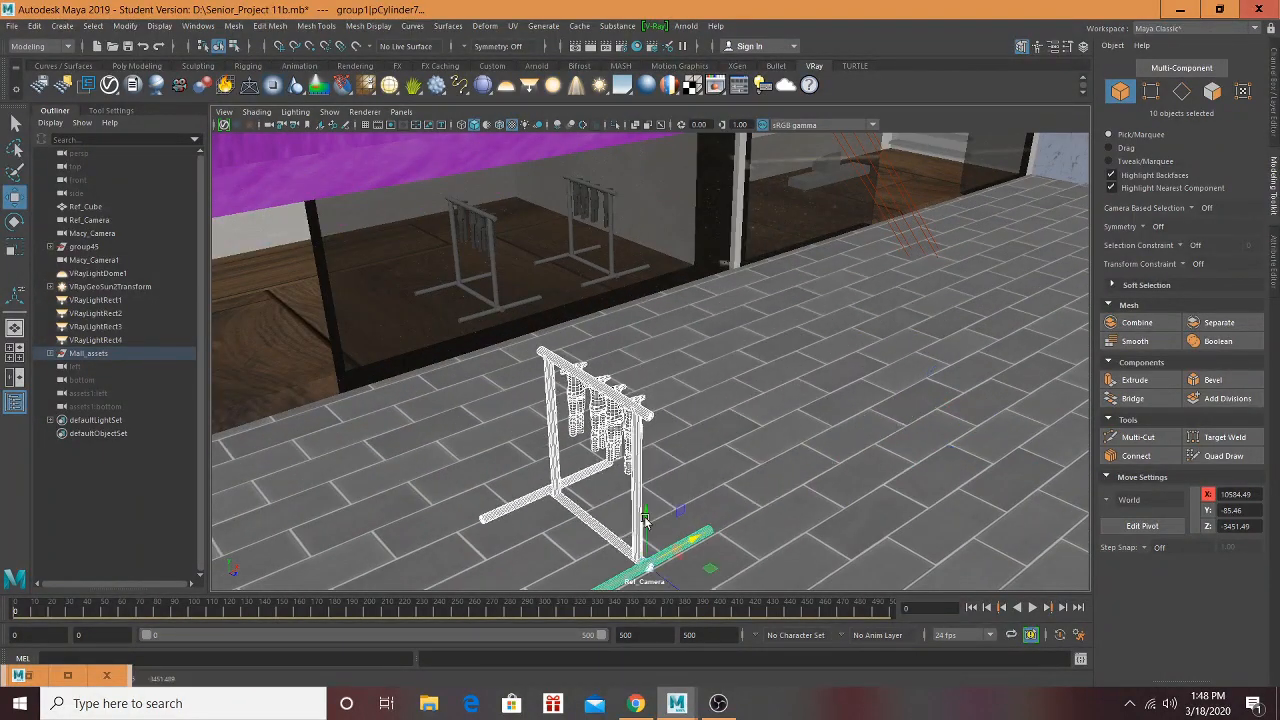
alt+middle_drag(685, 497, 683, 469)
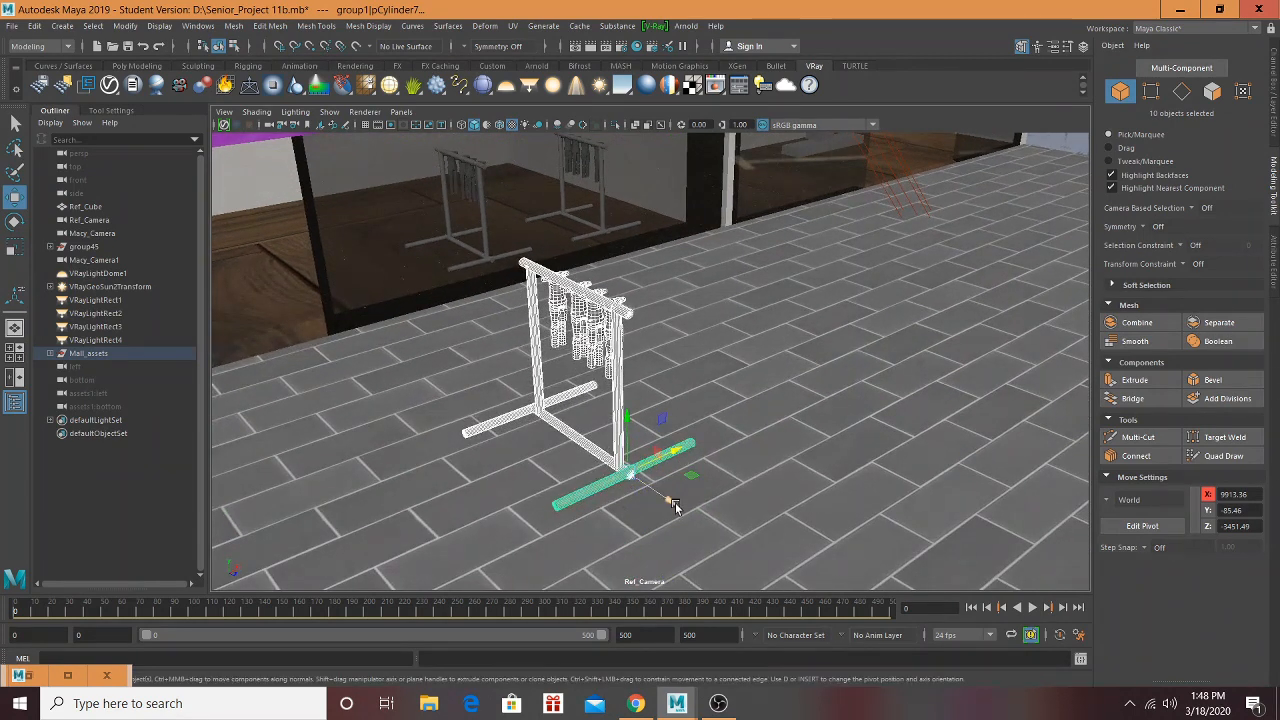
drag(675, 507, 335, 252)
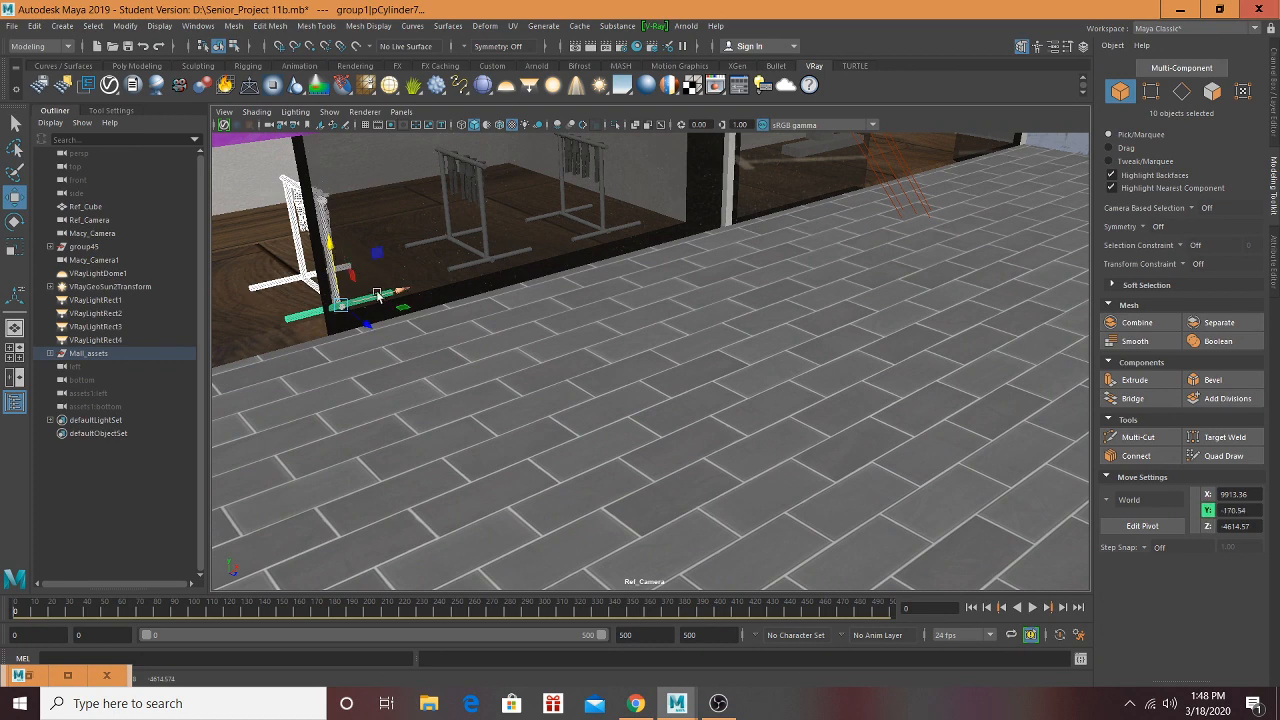
Step: Position the third rack deeper inside Justice, behind the open doorway, on the wooden floor at about X 9413, Y -192, Z -5349
drag(382, 293, 405, 267)
alt+middle_drag(405, 267, 880, 390)
scroll(727, 370, up, 2)
drag(787, 349, 527, 316)
drag(468, 380, 466, 290)
drag(473, 244, 491, 256)
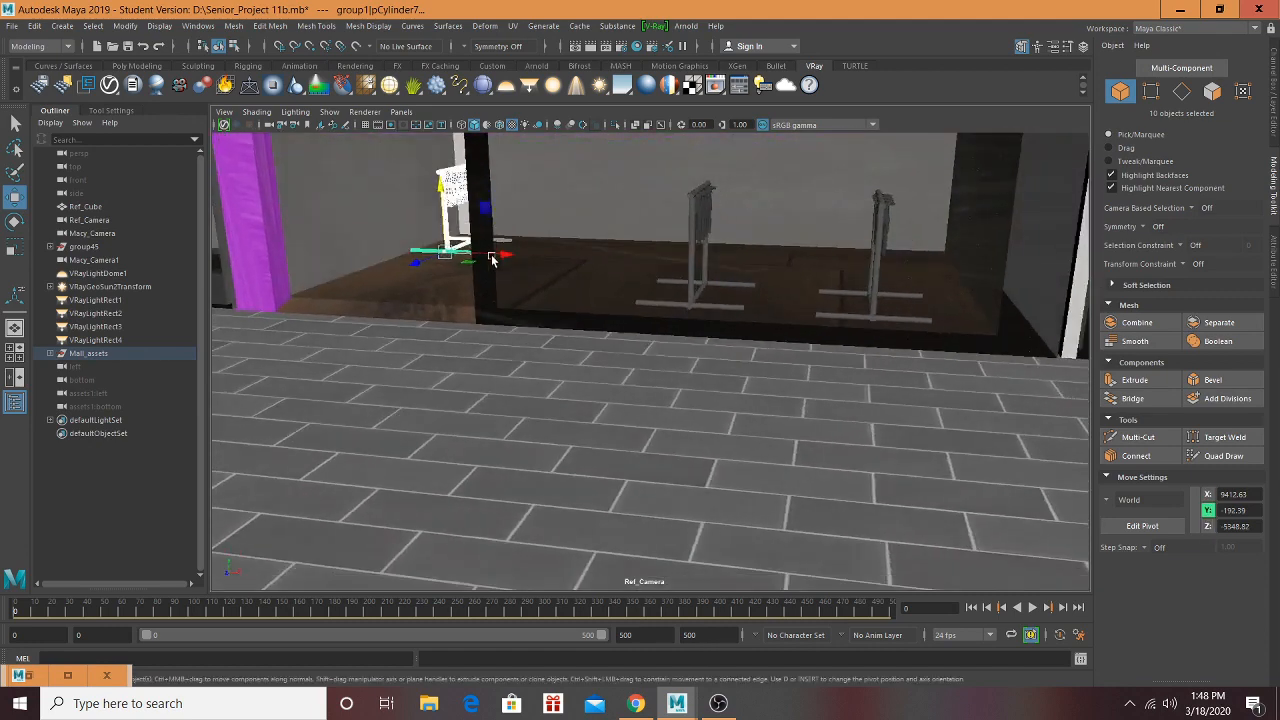
Step: Select the arcade cabinet beneath the mall floor, move it out in front of the stores and raise it onto the walkway at about Y -239
alt+middle_drag(491, 256, 686, 294)
scroll(684, 298, up, 4)
alt+middle_drag(650, 362, 650, 305)
alt+drag(650, 305, 685, 247)
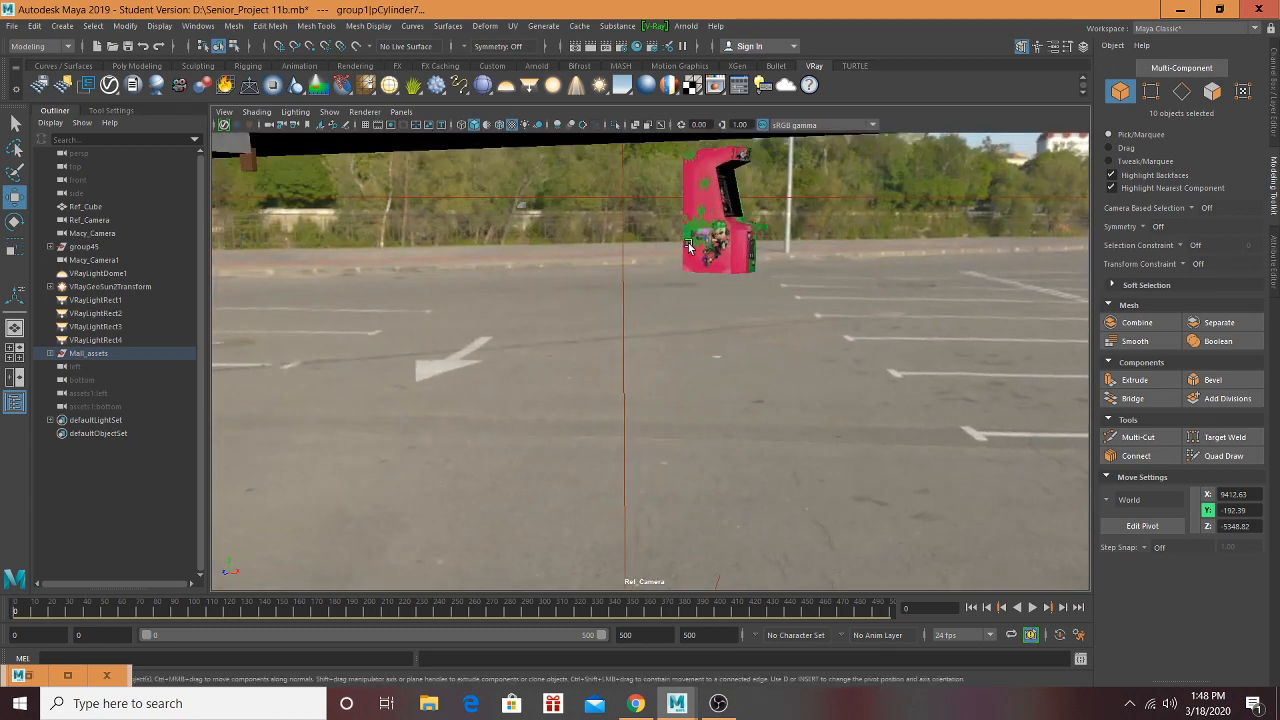
click(688, 247)
alt+drag(854, 254, 797, 270)
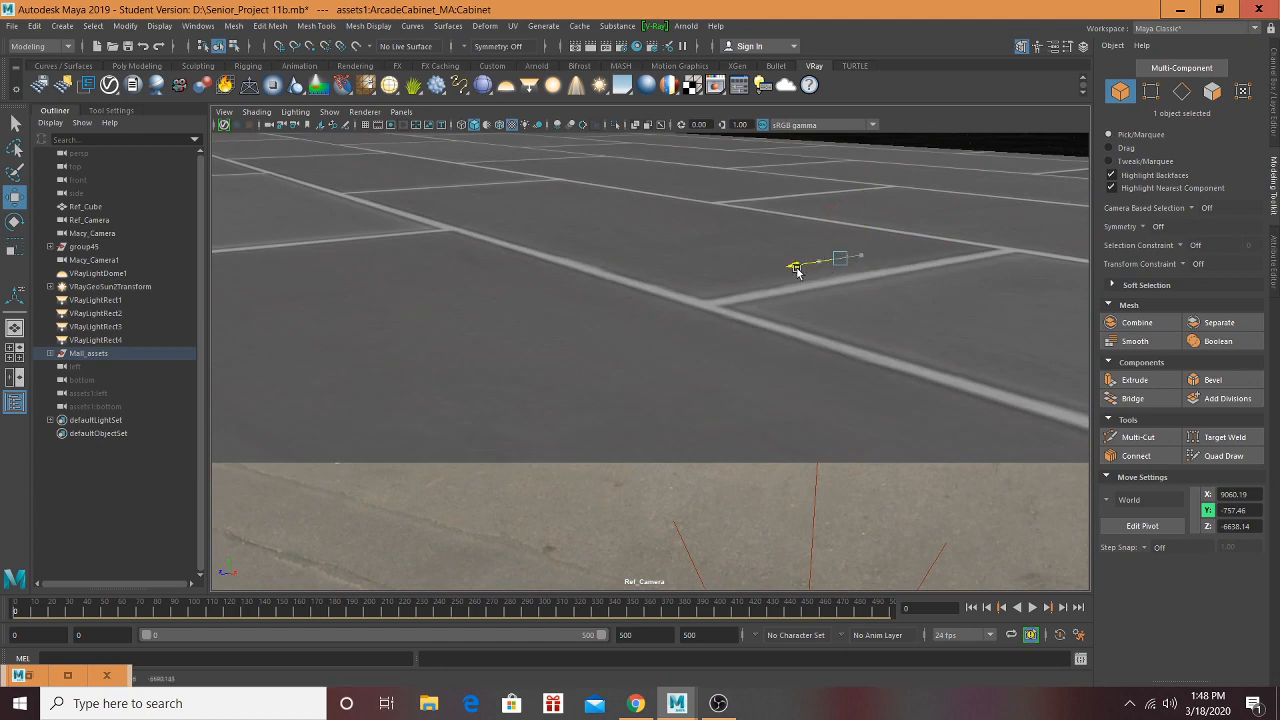
alt+drag(587, 324, 611, 329)
scroll(548, 281, down, 5)
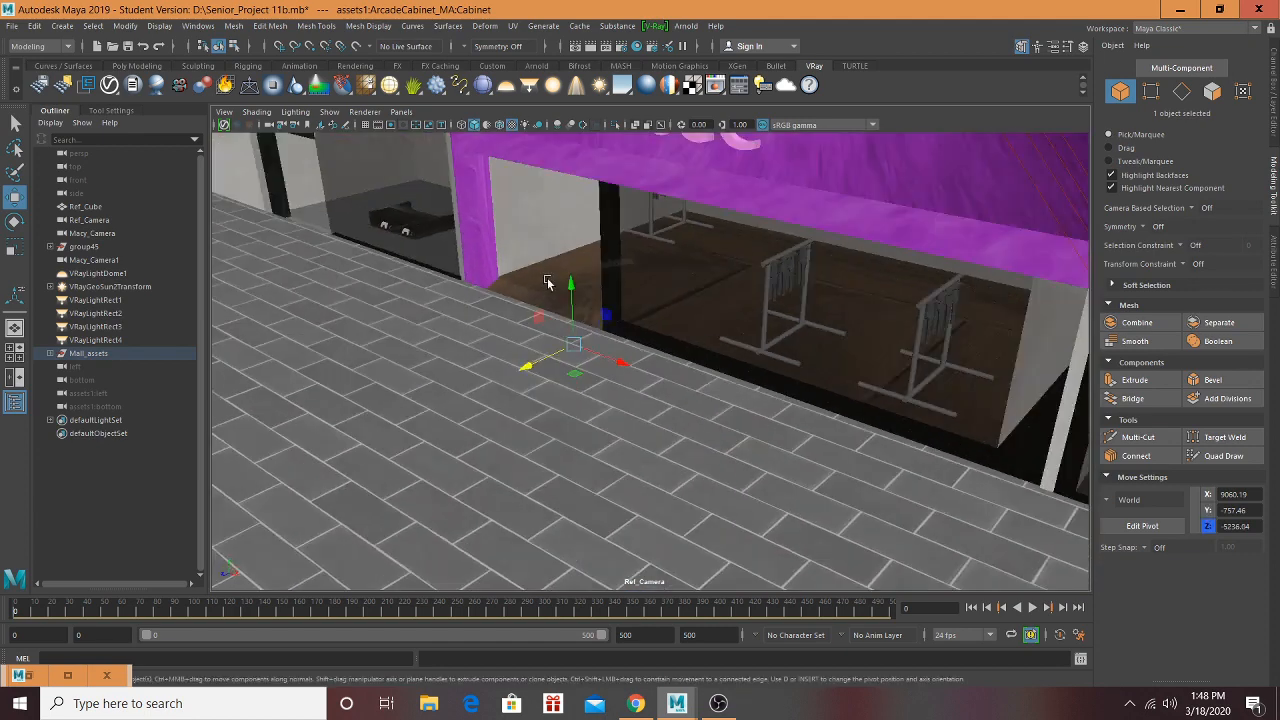
alt+middle_drag(585, 275, 641, 188)
drag(603, 289, 475, 218)
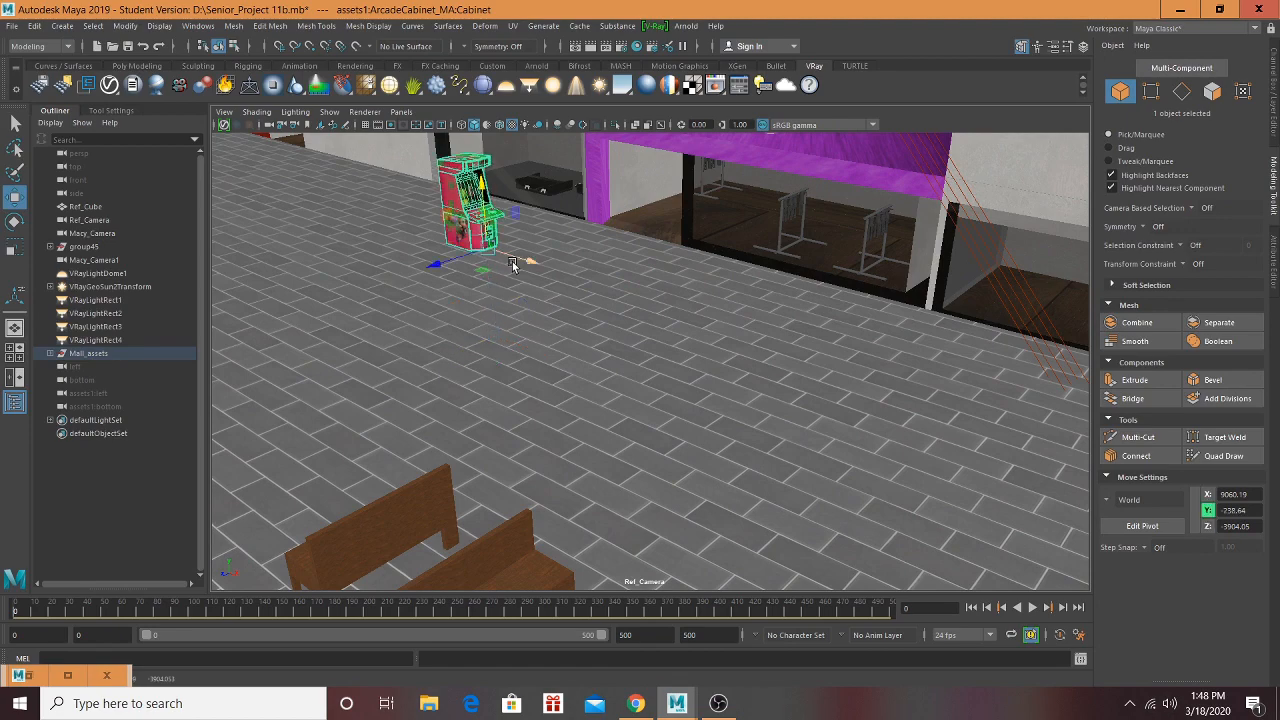
Step: Move the arcade cabinet along the walkway to the front of GNC, at about X 10933, Z -3625
drag(512, 263, 804, 370)
alt+drag(804, 370, 702, 412)
drag(755, 317, 790, 327)
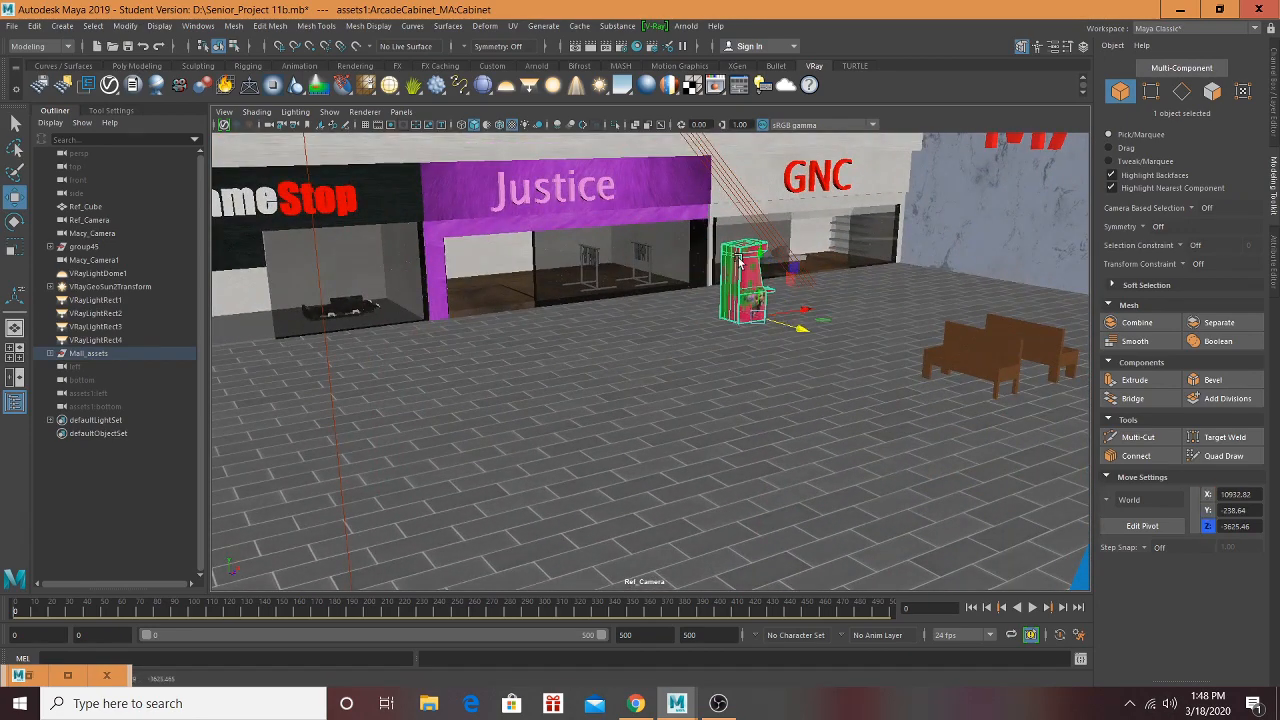
drag(758, 254, 587, 364)
Step: Select the four slanted wooden beams and their four posts around the glass storefront and scale them down together to roughly 57 percent
shift+click(499, 313)
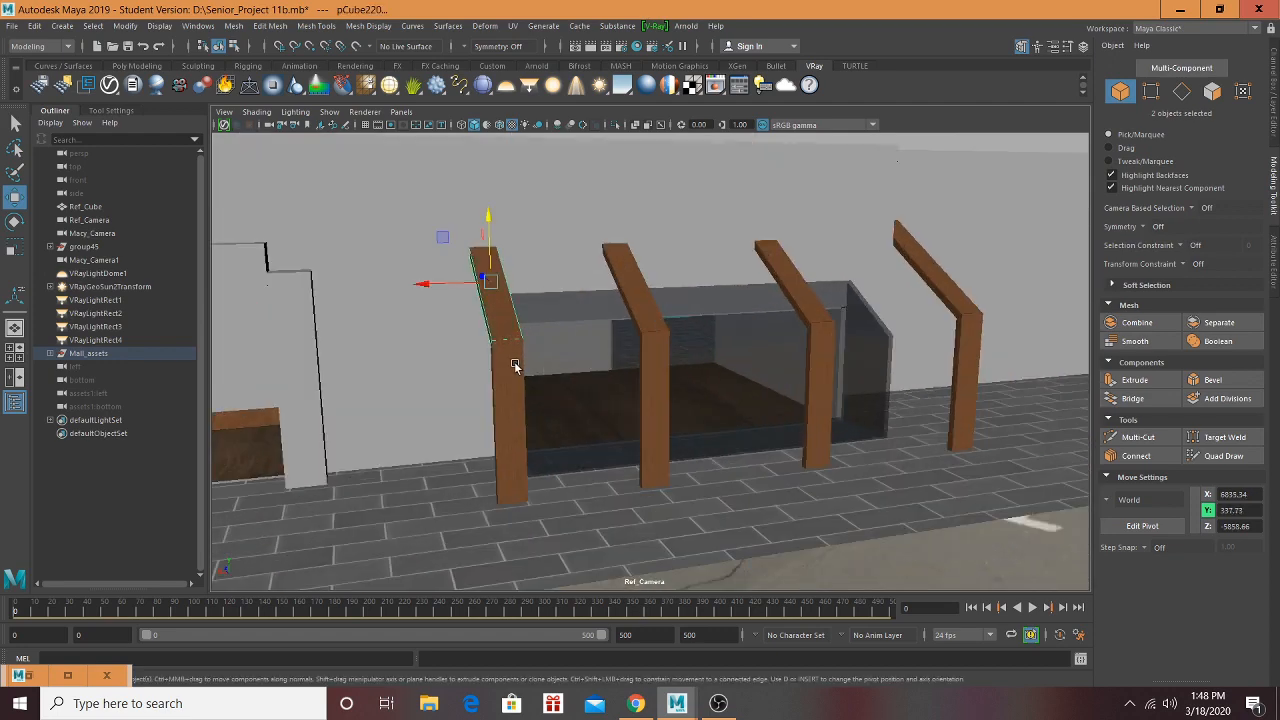
shift+click(514, 364)
shift+click(632, 298)
shift+click(658, 368)
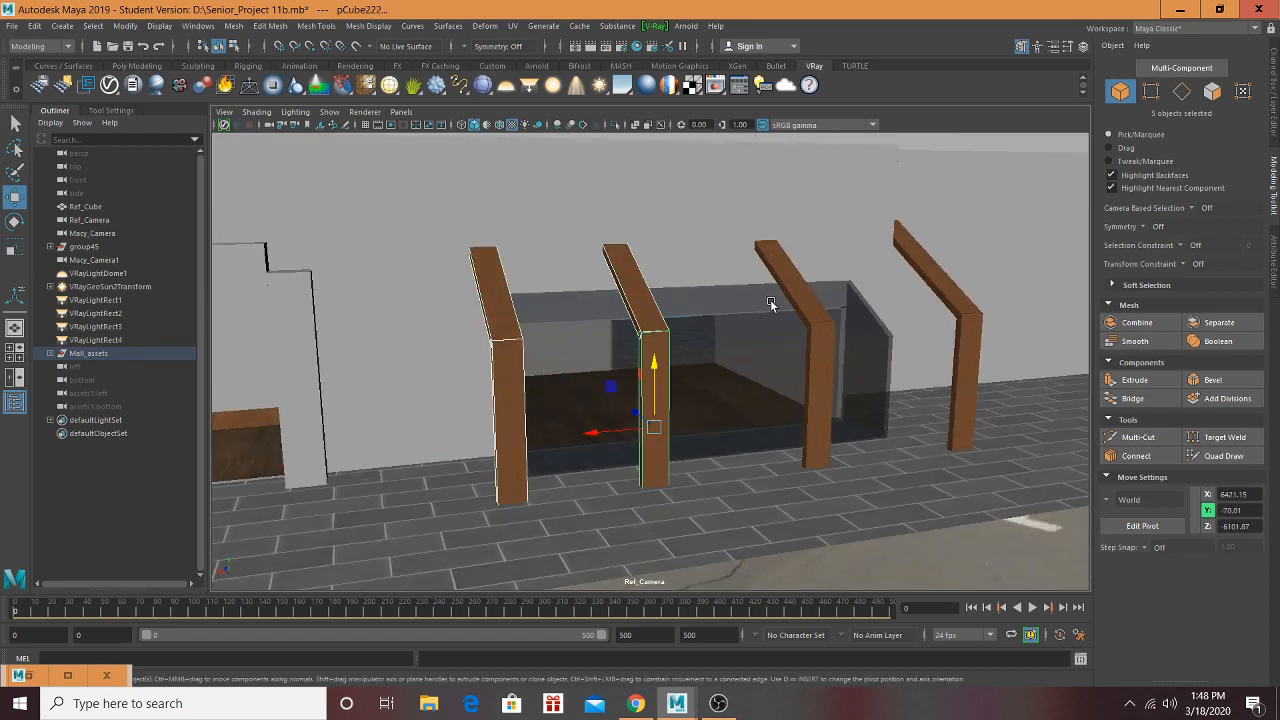
shift+click(795, 290)
shift+click(820, 363)
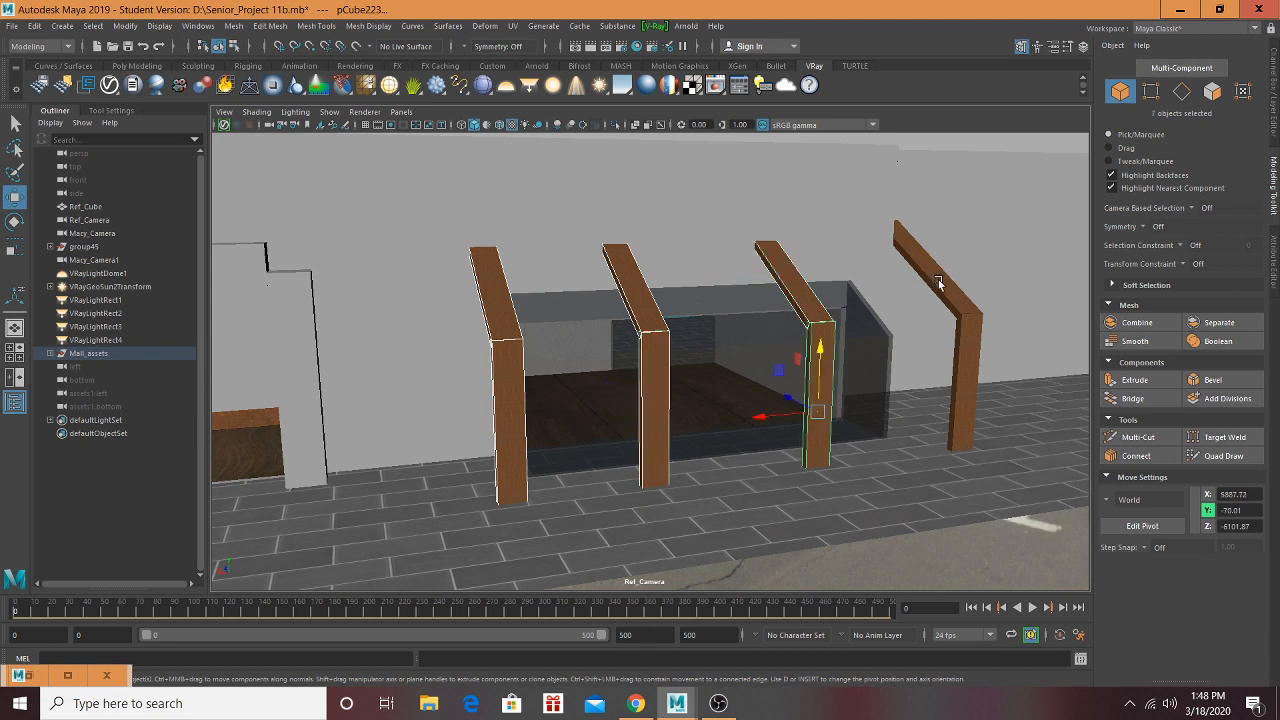
shift+click(938, 283)
shift+click(960, 338)
key(r)
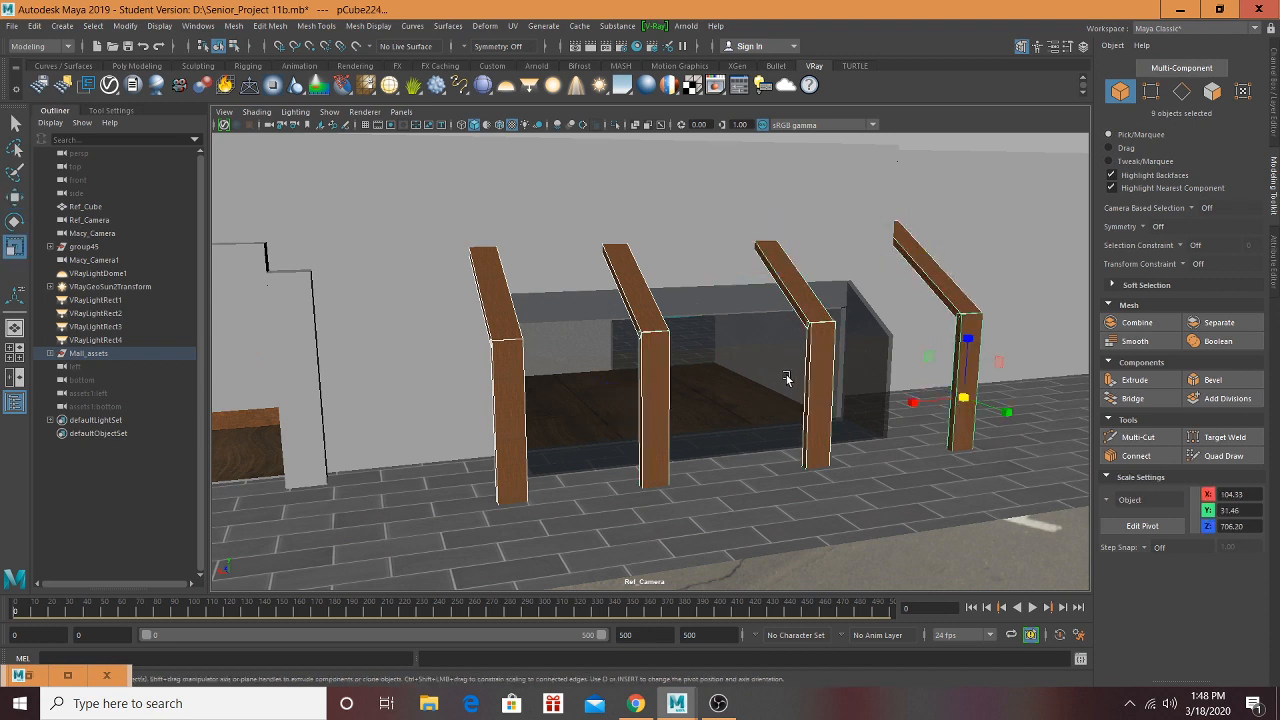
drag(960, 397, 923, 403)
Step: Lower the first slanted beam onto the sloped glass near the storefront's end, at about Y 211, Z -5855
alt+drag(630, 345, 709, 354)
scroll(709, 354, up, 5)
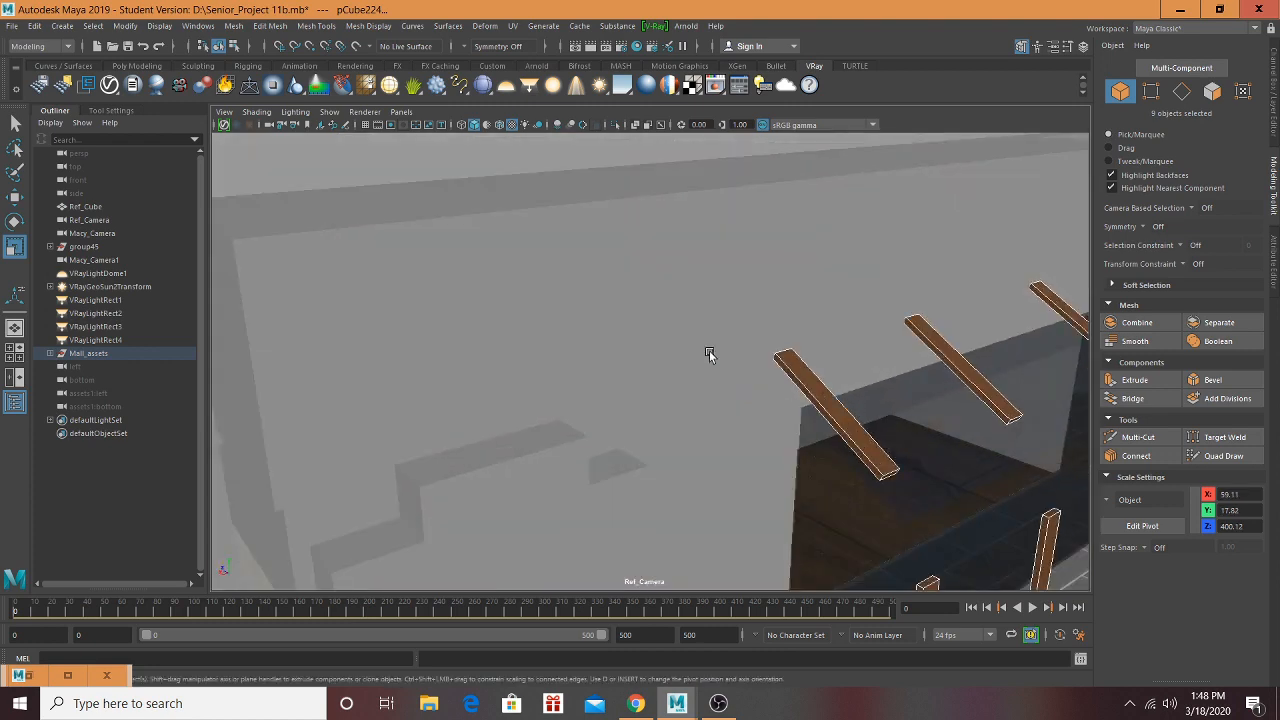
alt+middle_drag(709, 354, 587, 280)
scroll(587, 280, down, 3)
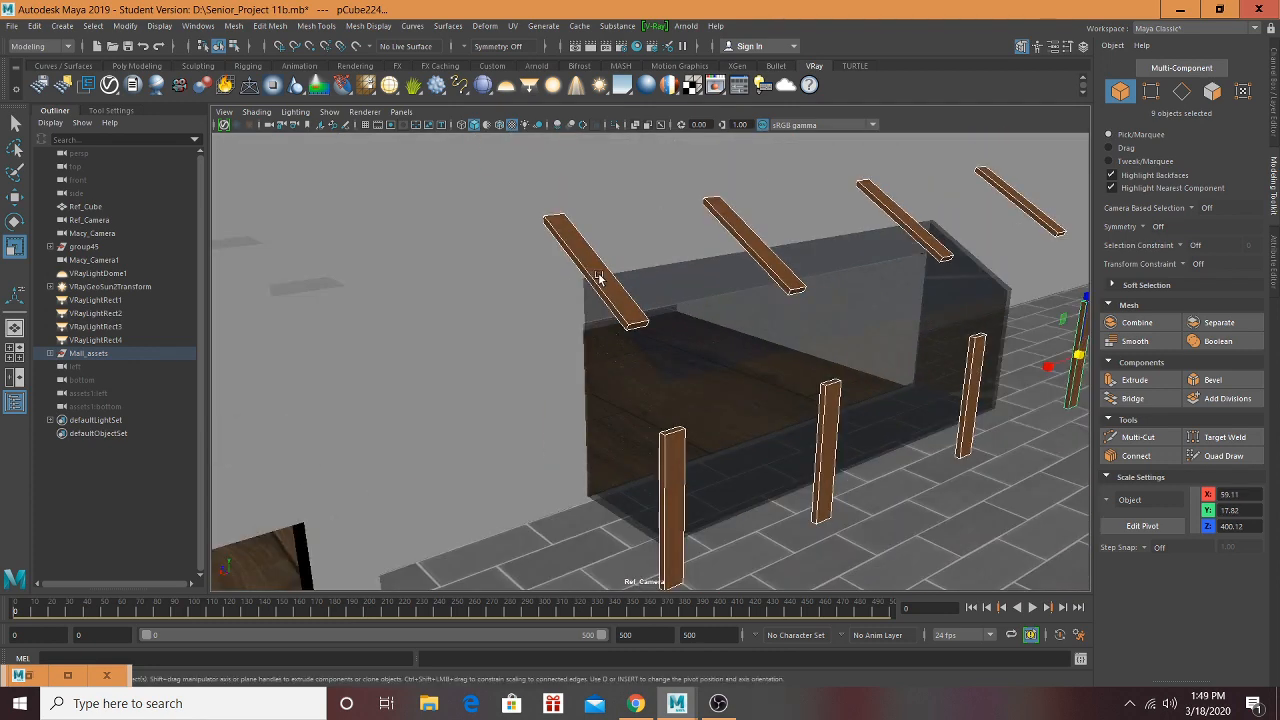
click(597, 278)
key(w)
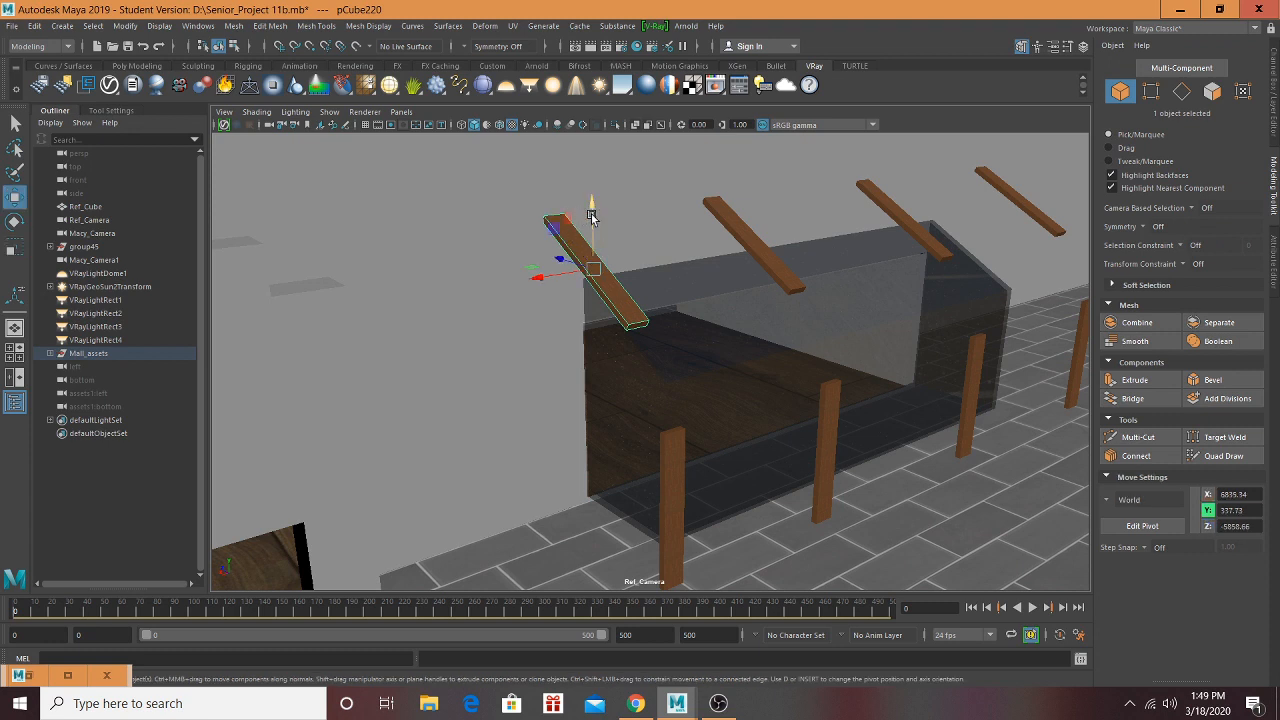
drag(591, 215, 633, 282)
drag(576, 237, 572, 224)
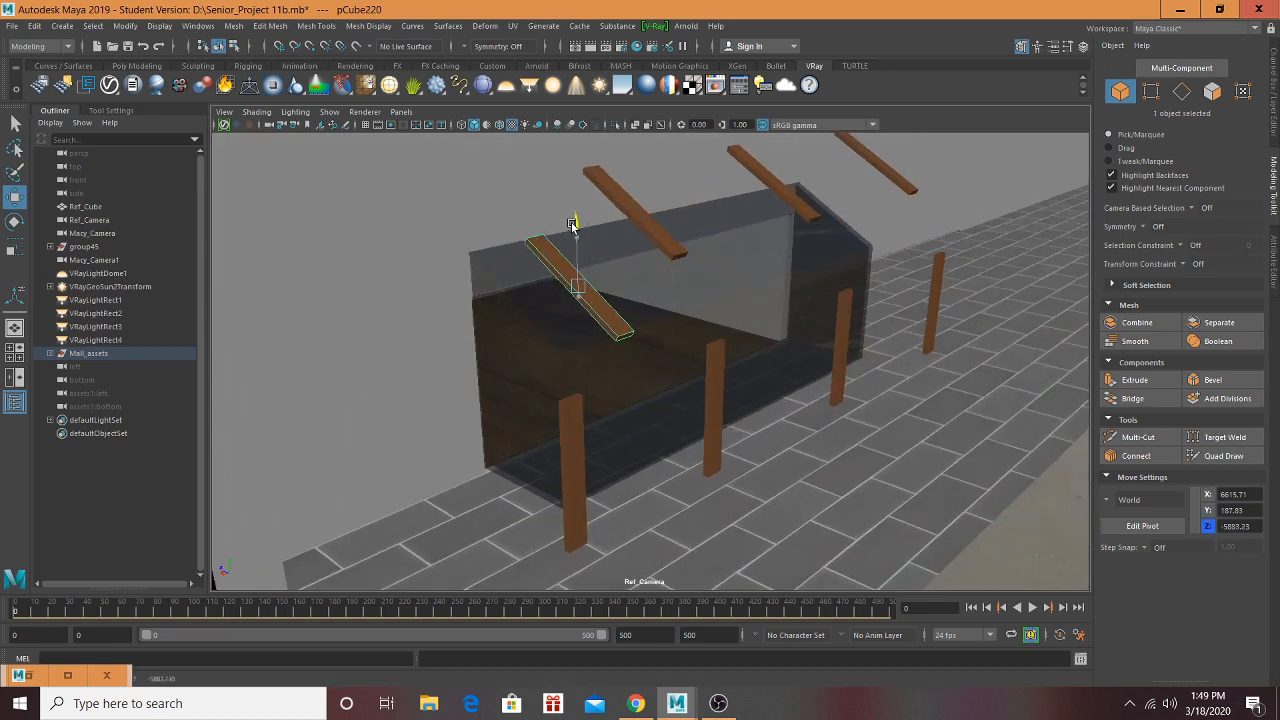
drag(547, 279, 494, 314)
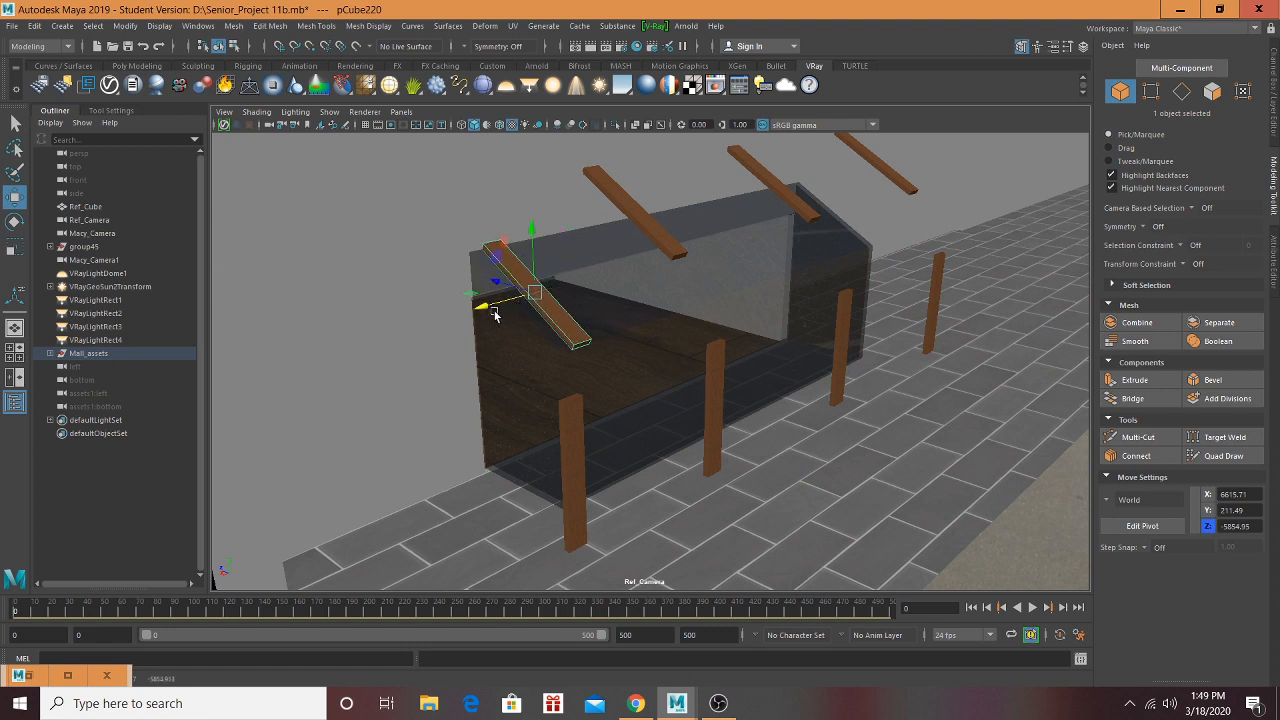
Step: Move the first post against the glass front and align it with its slanted beam's lower end, at about X 6711, Y -26, Z -5992
click(573, 427)
drag(538, 498, 557, 381)
alt+middle_drag(557, 381, 643, 364)
scroll(598, 388, up, 5)
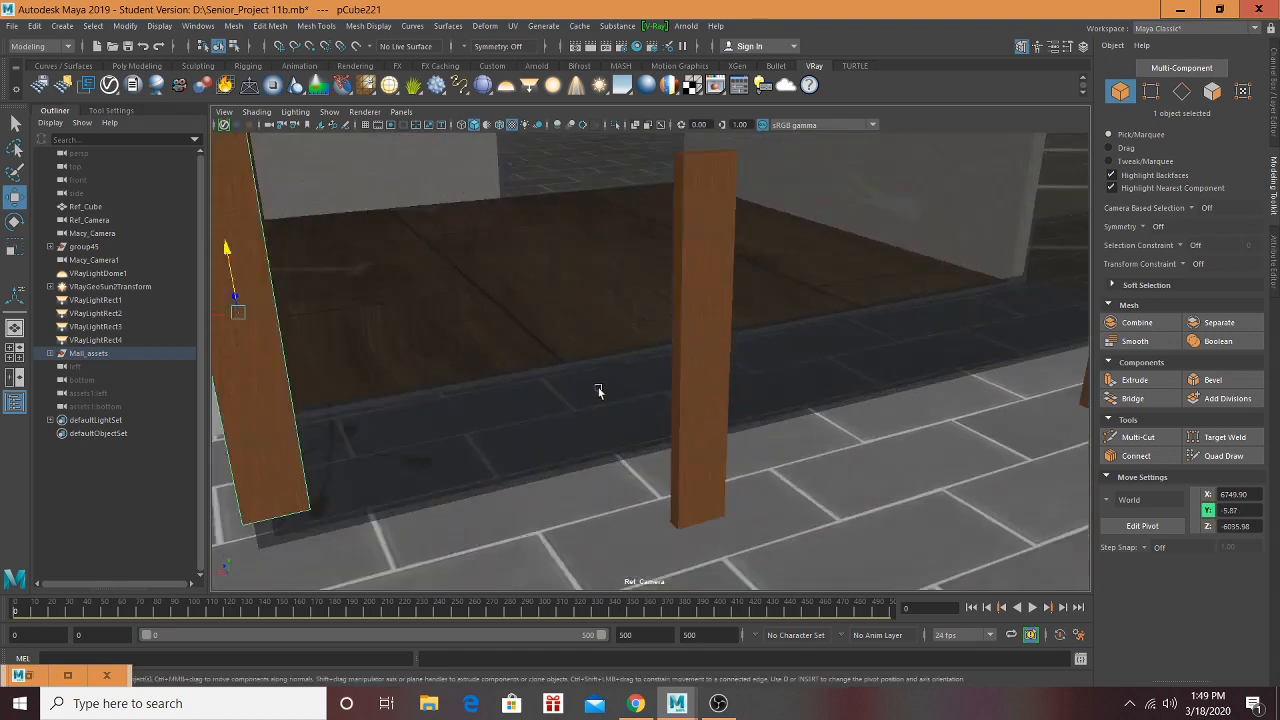
key(f)
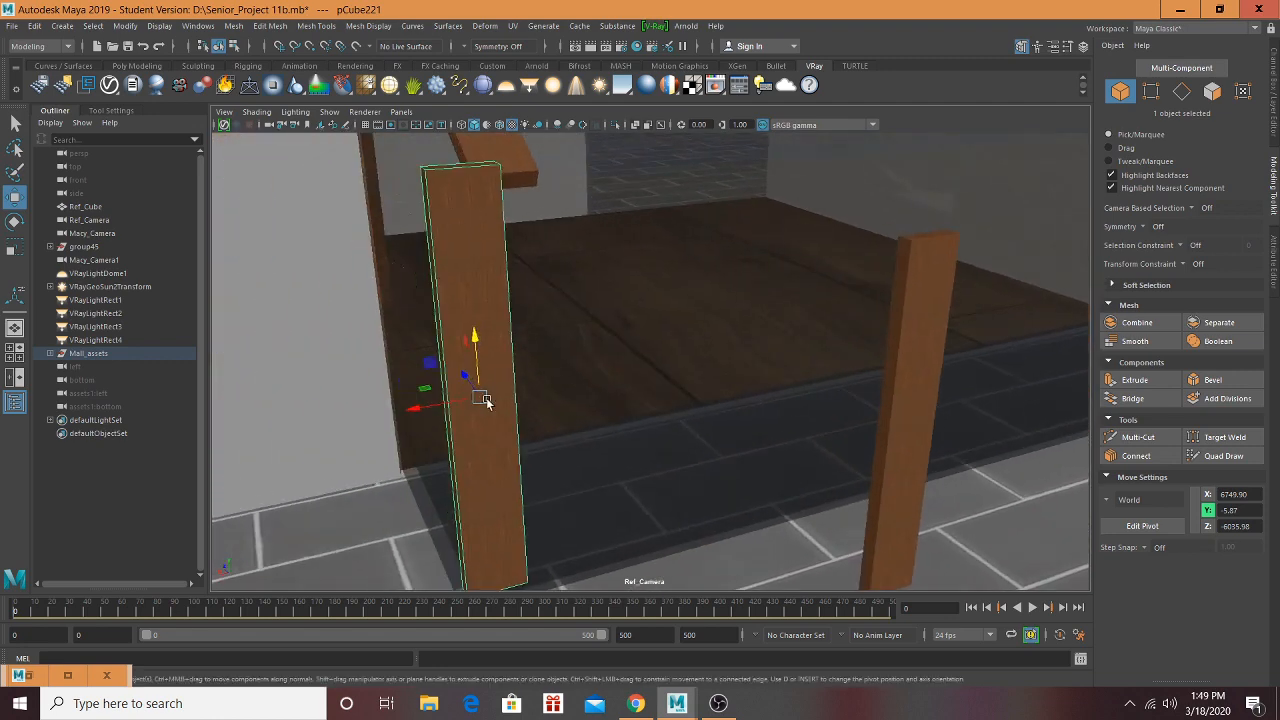
drag(423, 398, 537, 374)
alt+drag(537, 374, 779, 377)
drag(840, 416, 800, 394)
alt+drag(894, 377, 885, 381)
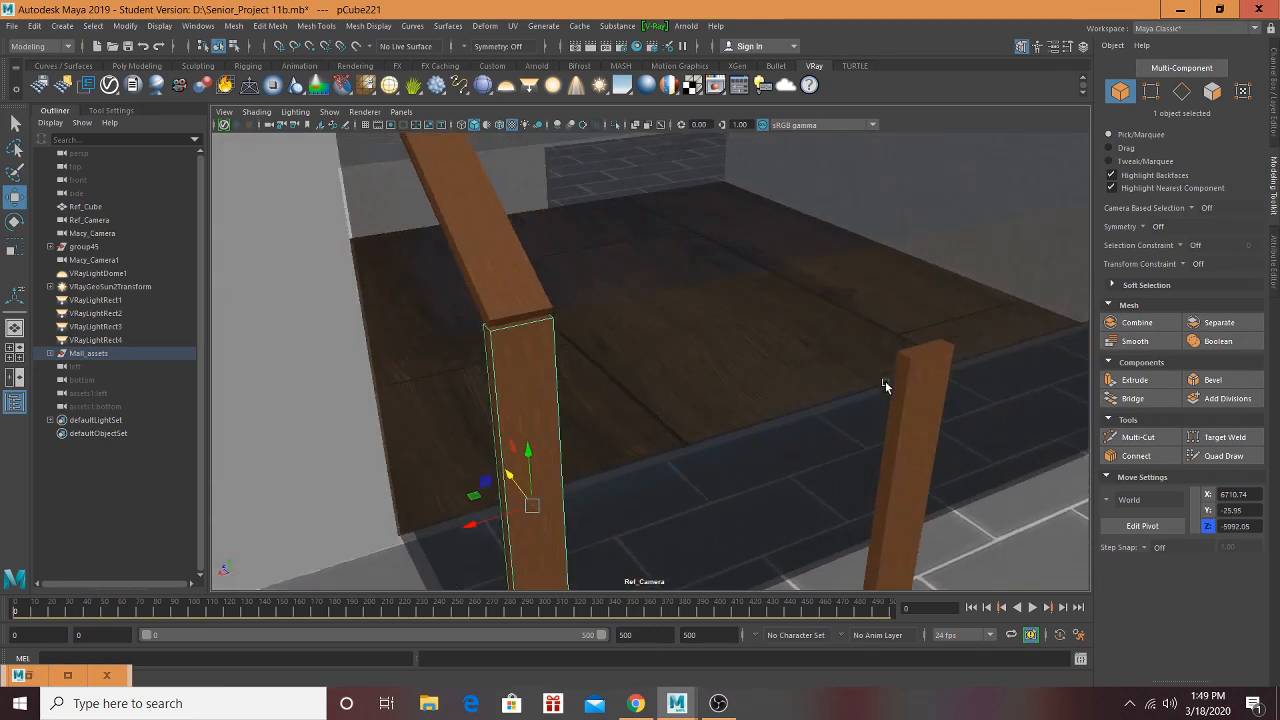
click(541, 316)
alt+drag(541, 316, 546, 274)
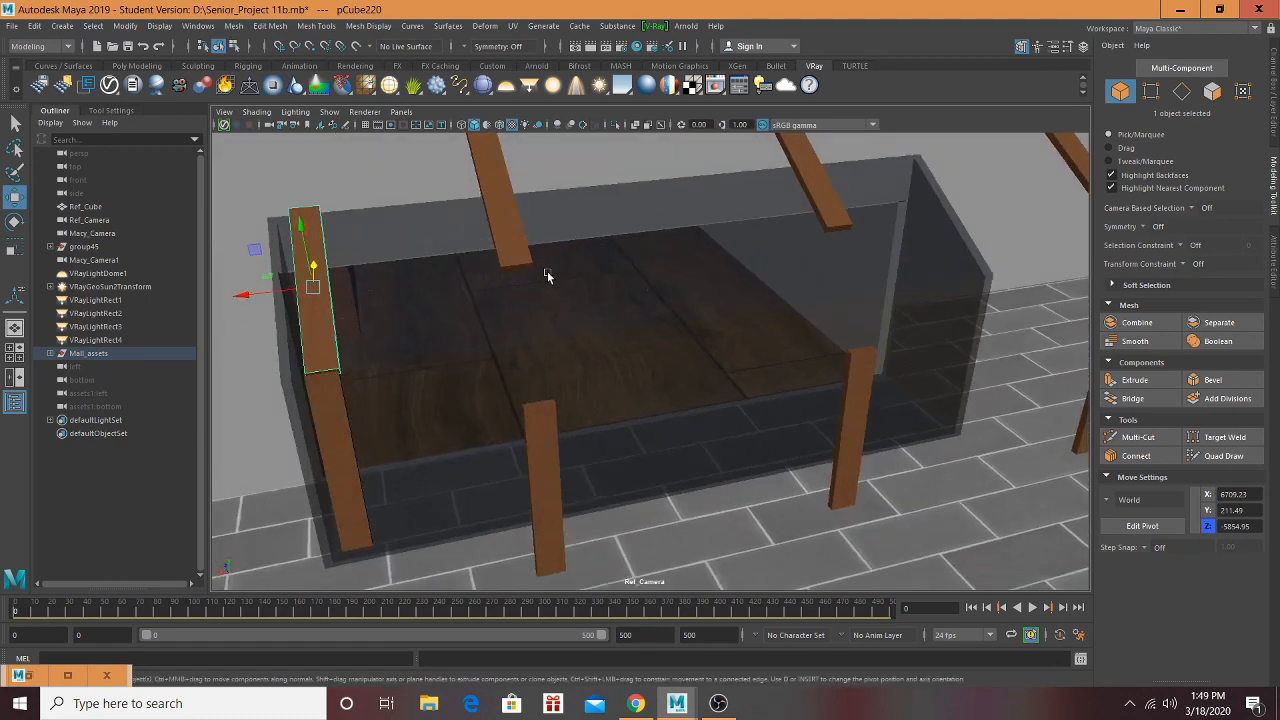
Step: Lower the second slanted beam onto the glass and fit its post beneath it at about X 6421, Y -31, Z -5999
click(527, 260)
drag(498, 164, 478, 247)
click(550, 435)
alt+drag(550, 435, 652, 458)
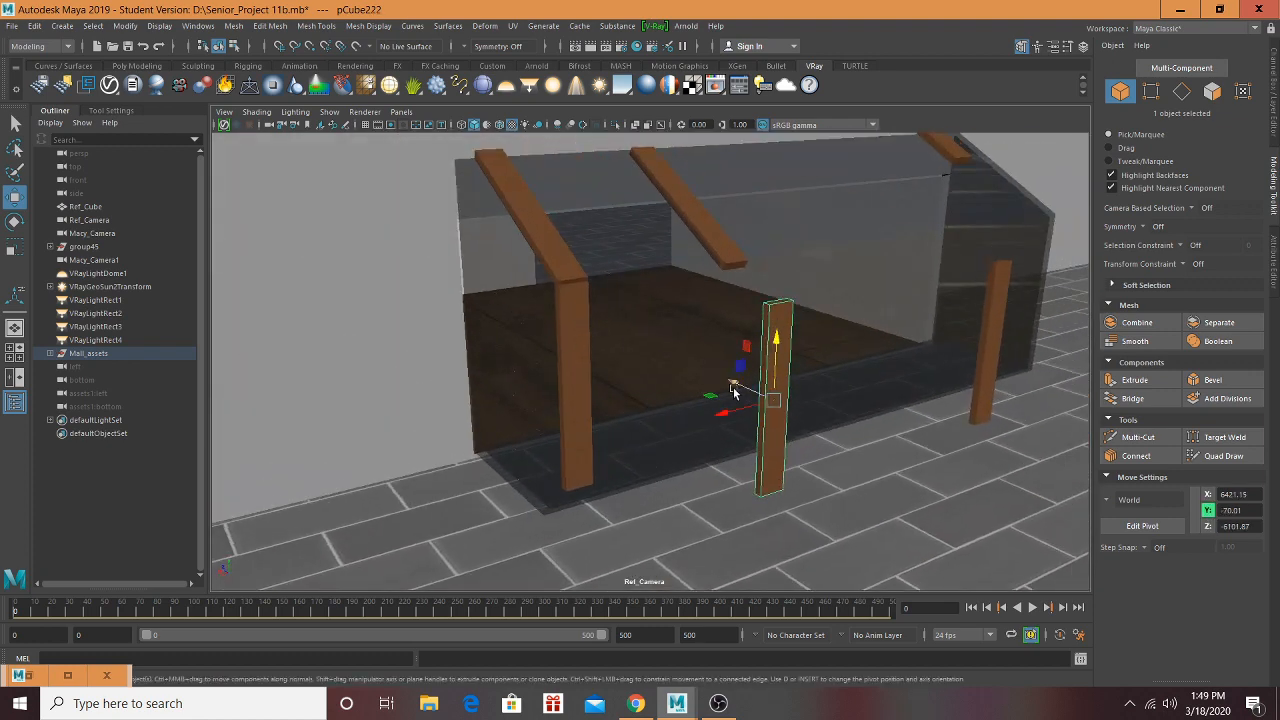
drag(733, 392, 694, 371)
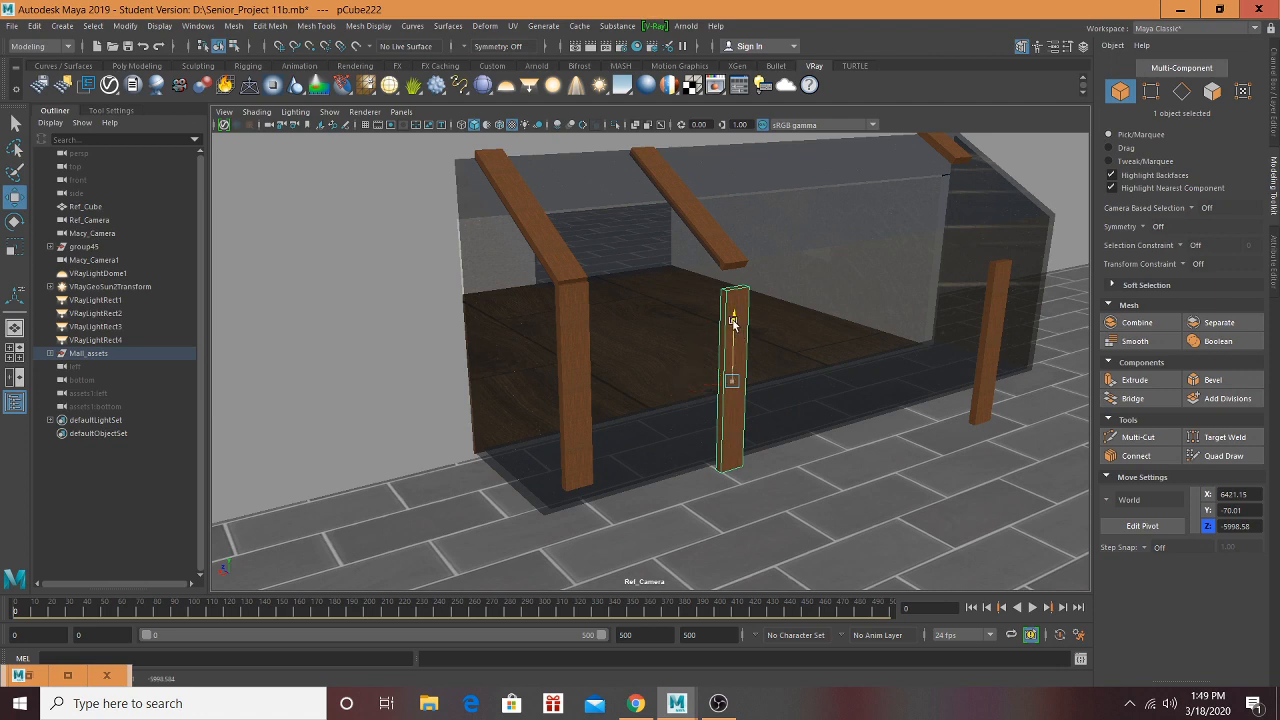
drag(733, 322, 733, 304)
scroll(764, 322, up, 3)
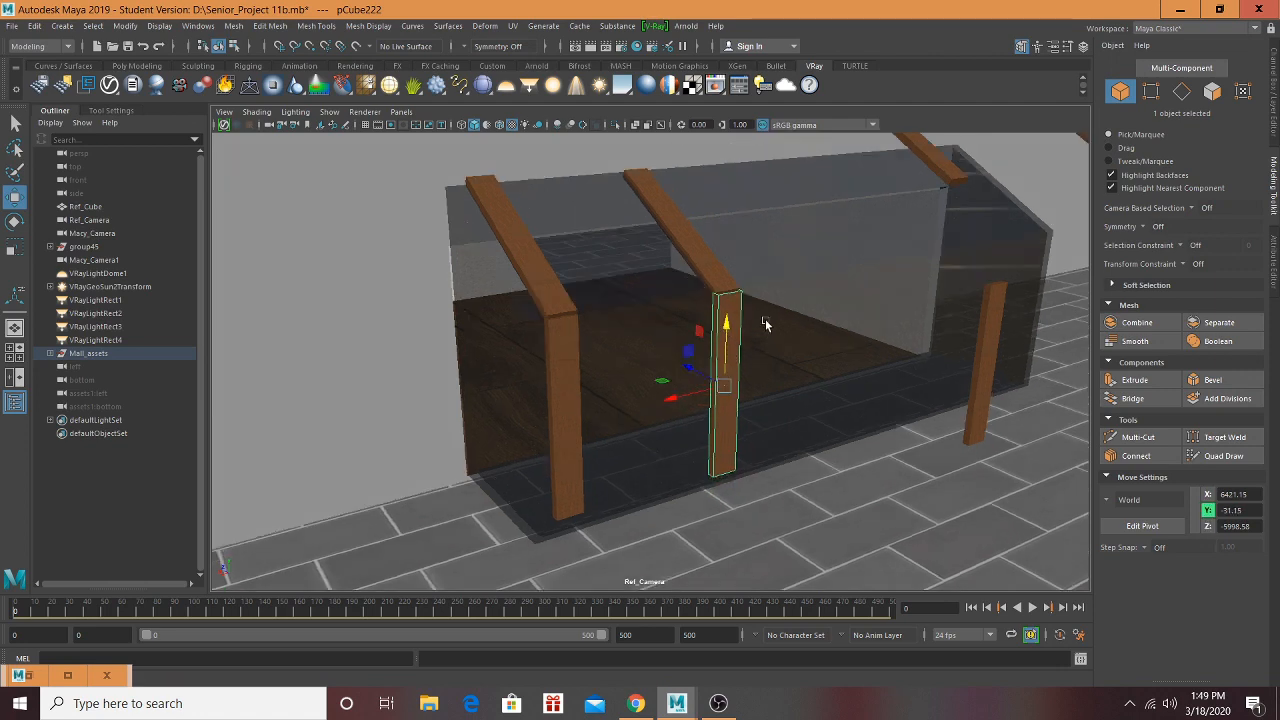
scroll(755, 322, up, 2)
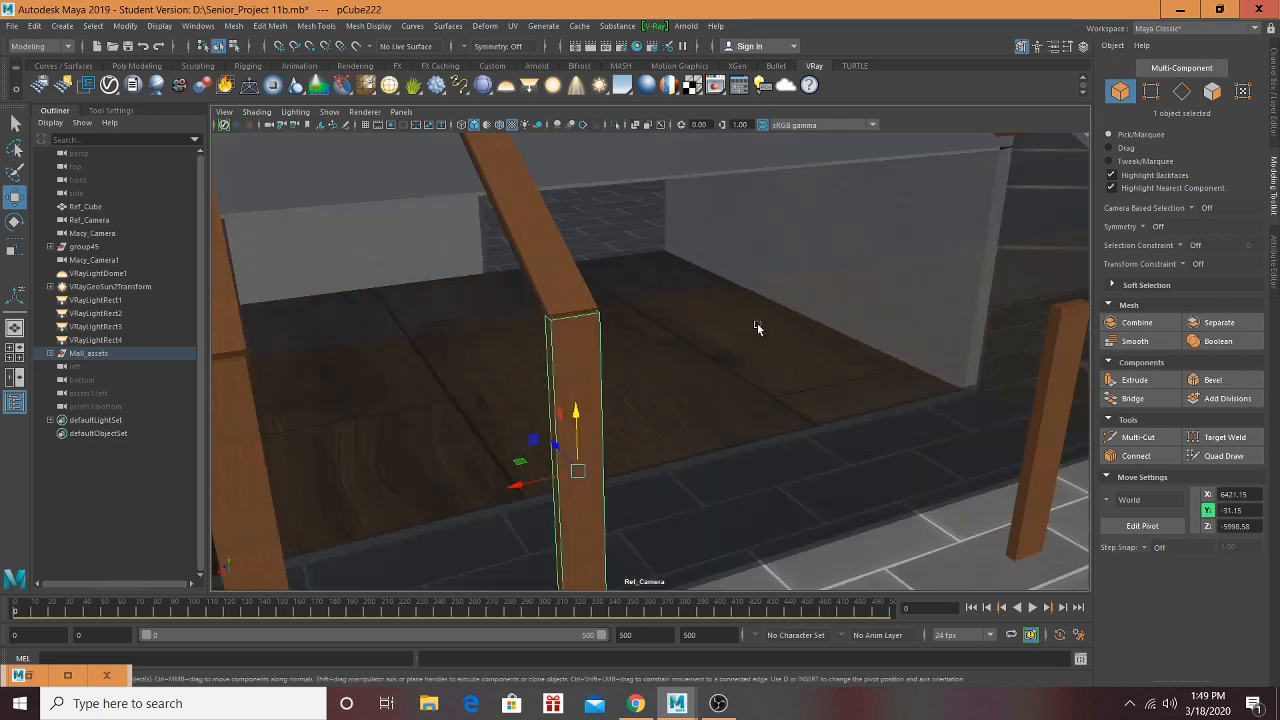
scroll(757, 323, down, 4)
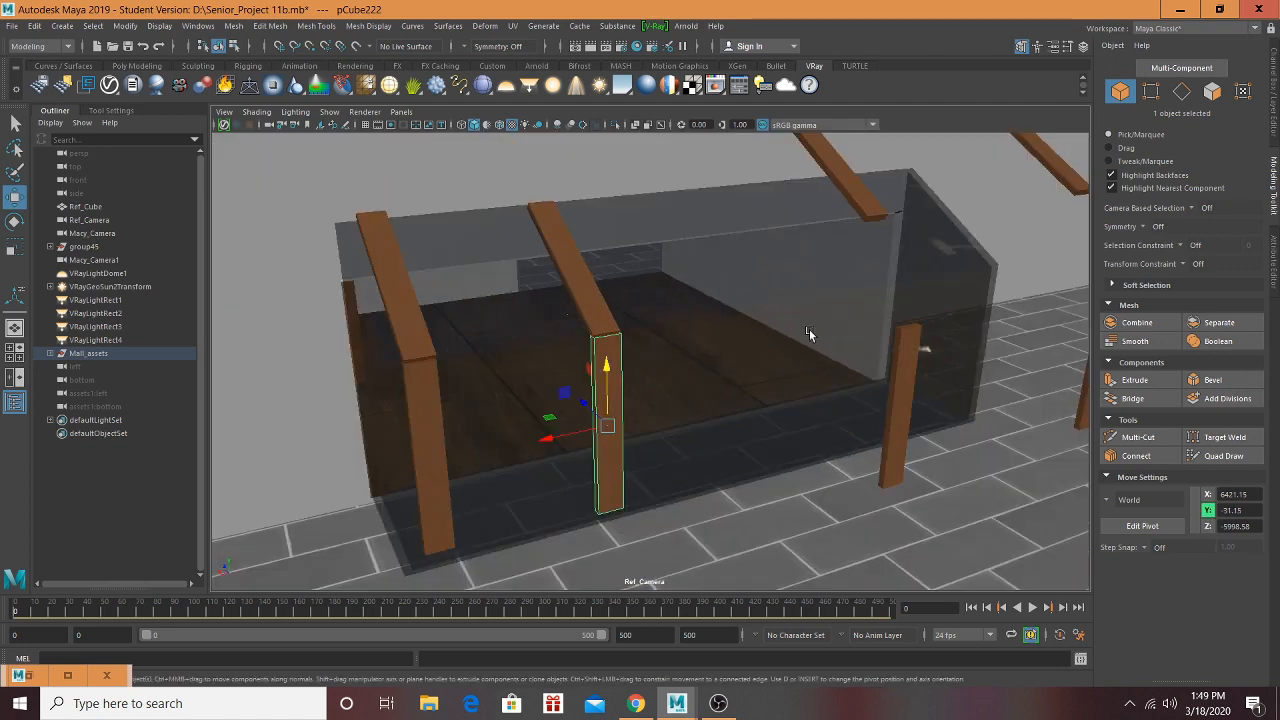
Step: Place the third slanted beam on the glass at about X 6111, Y 204 and fit its post beneath at about X 6110, Y -34, Z -5987
click(864, 217)
drag(789, 171, 686, 252)
click(911, 344)
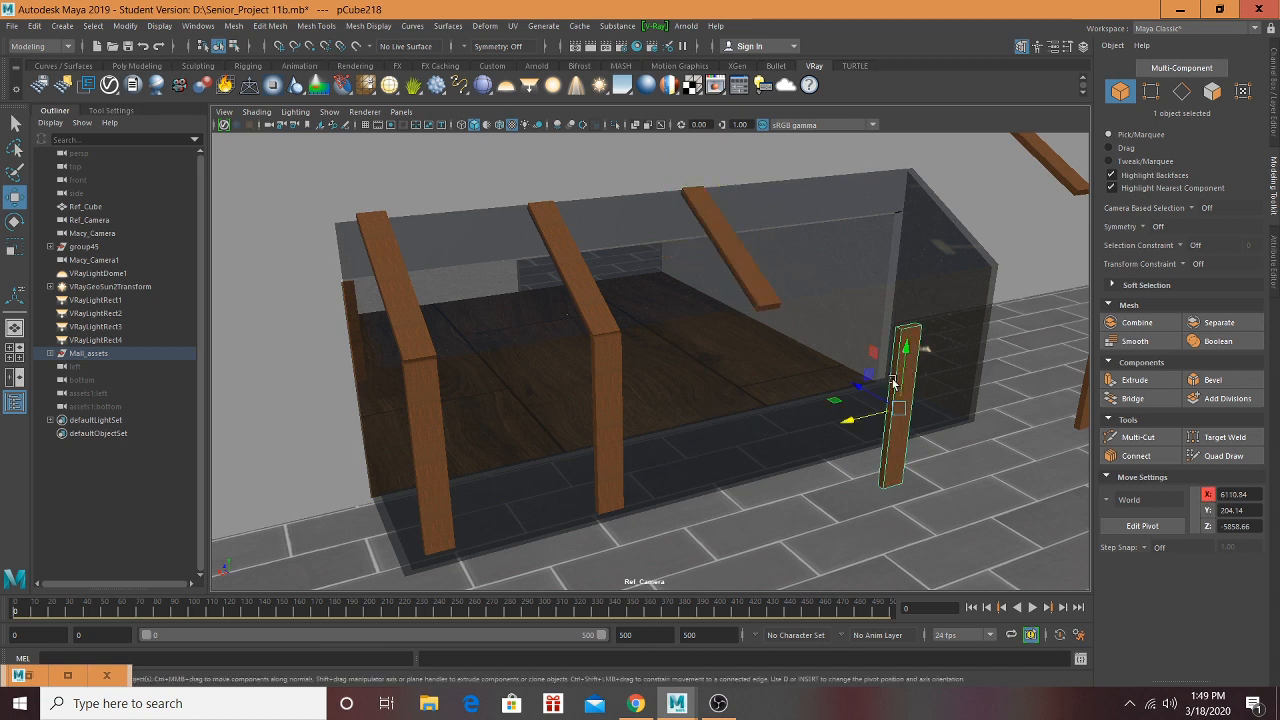
drag(862, 419, 774, 339)
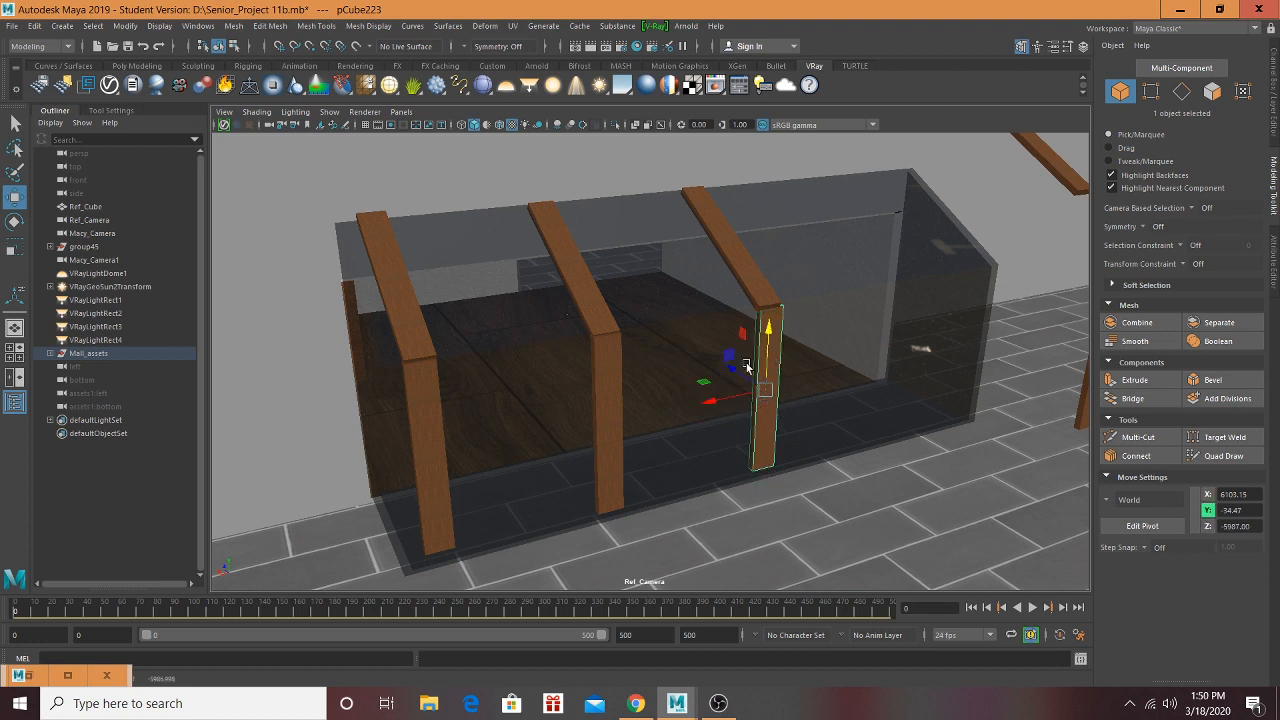
drag(719, 408, 714, 406)
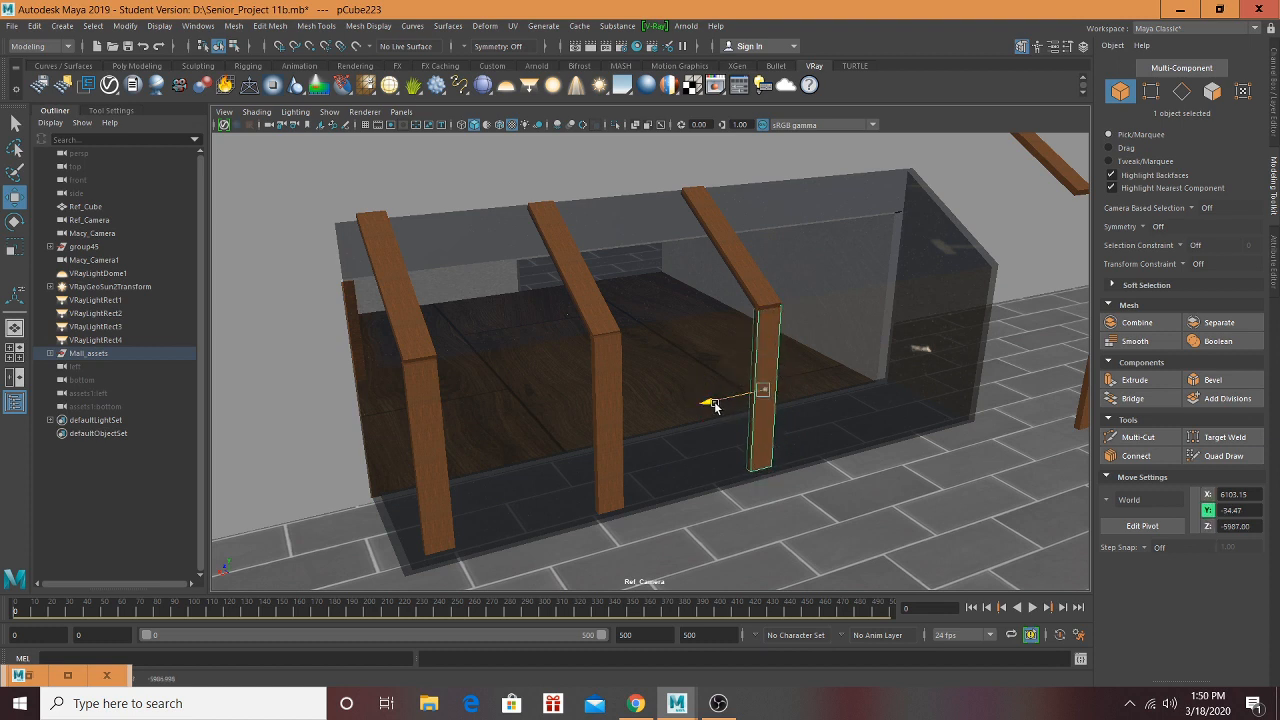
alt+drag(881, 359, 878, 365)
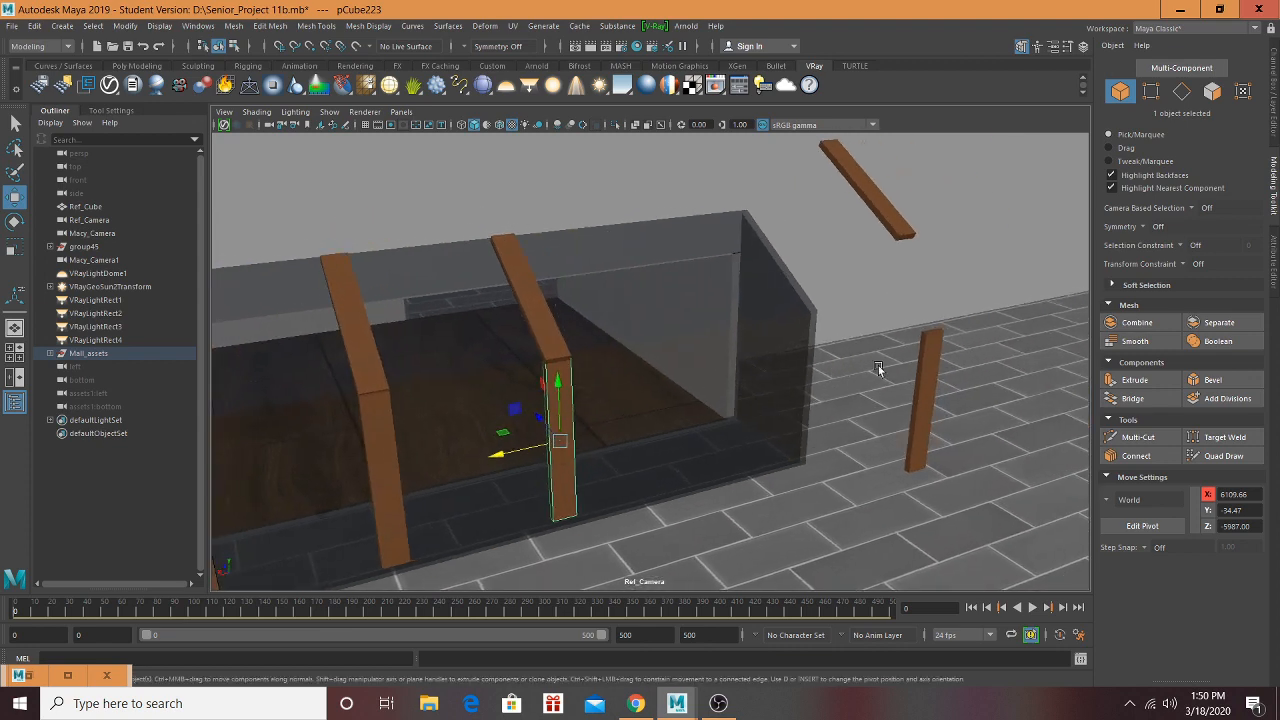
Step: Move the fourth slanted beam onto the sloped glass near the storefront's far end, at about X 5728, Y 199
click(928, 370)
click(884, 212)
drag(817, 192, 660, 263)
drag(711, 174, 718, 241)
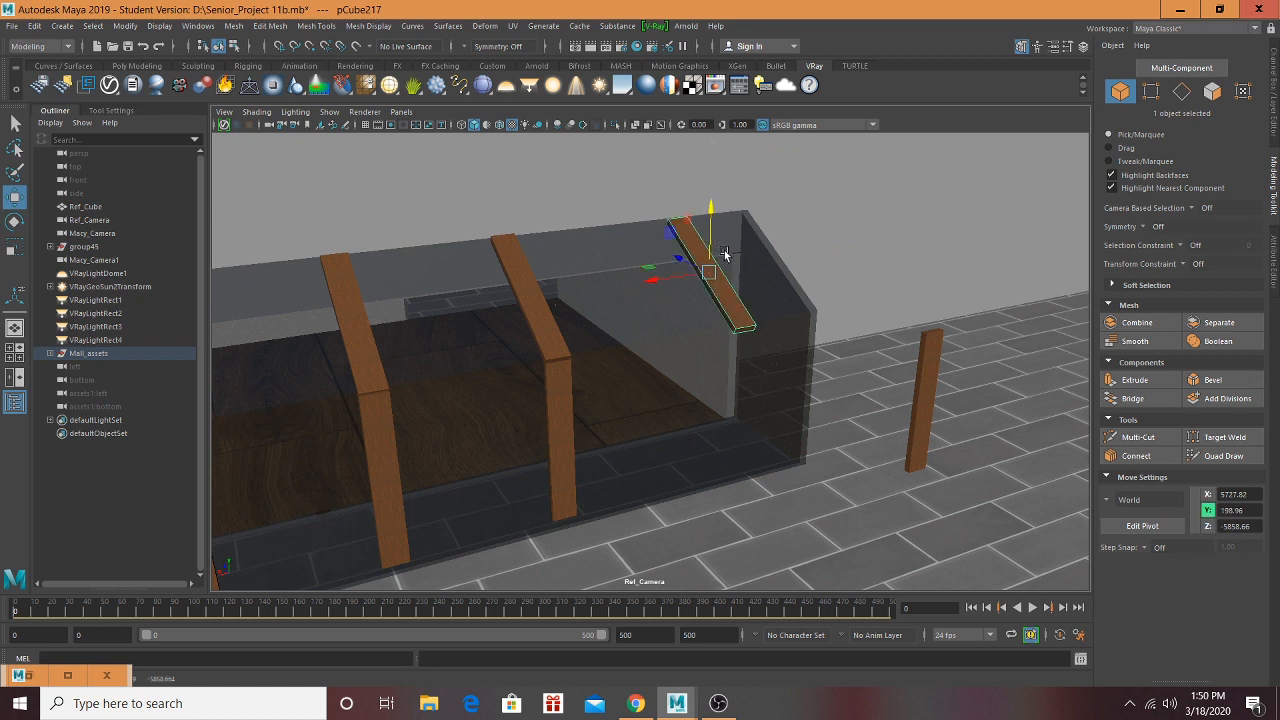
Step: Move the fourth post against the glass front beneath the fourth slanted beam, at about X 5717, Y -70, Z -5986
click(928, 400)
drag(868, 421, 705, 421)
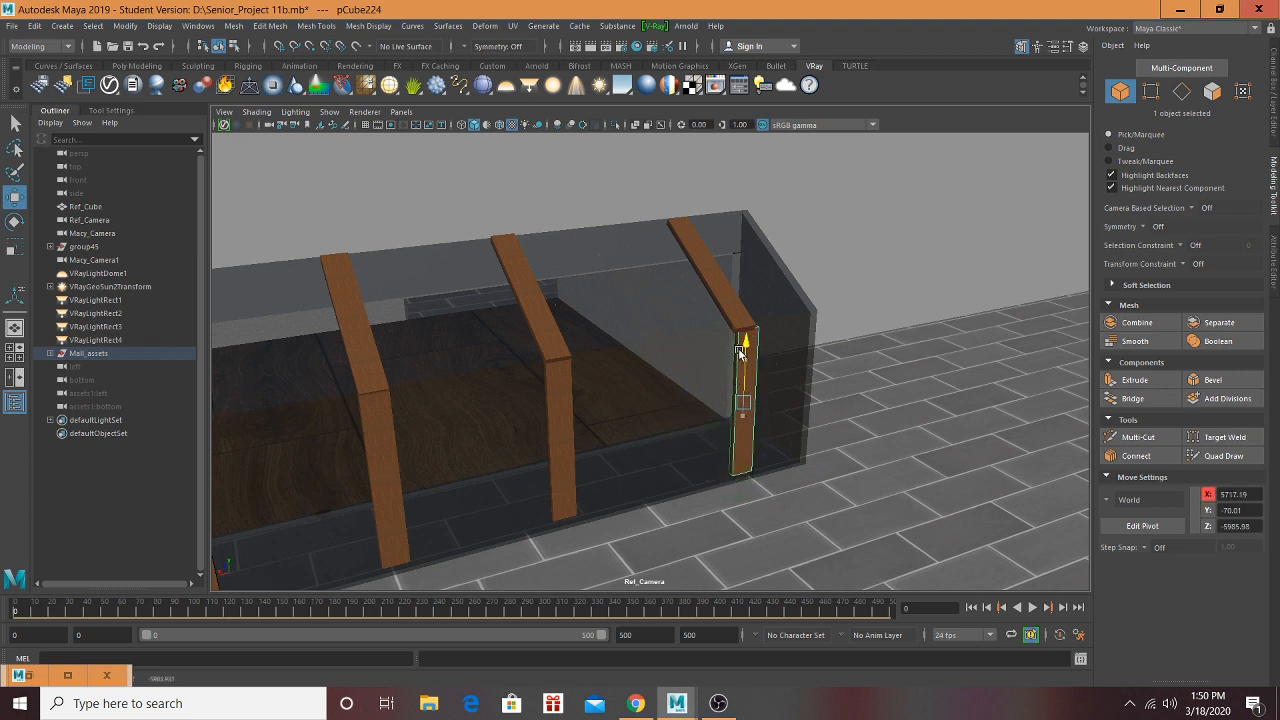
drag(693, 418, 661, 388)
Step: Try to raise the table and two chairs from beneath the floor into the glass storefront's first bay
scroll(713, 417, down, 5)
shift+click(503, 221)
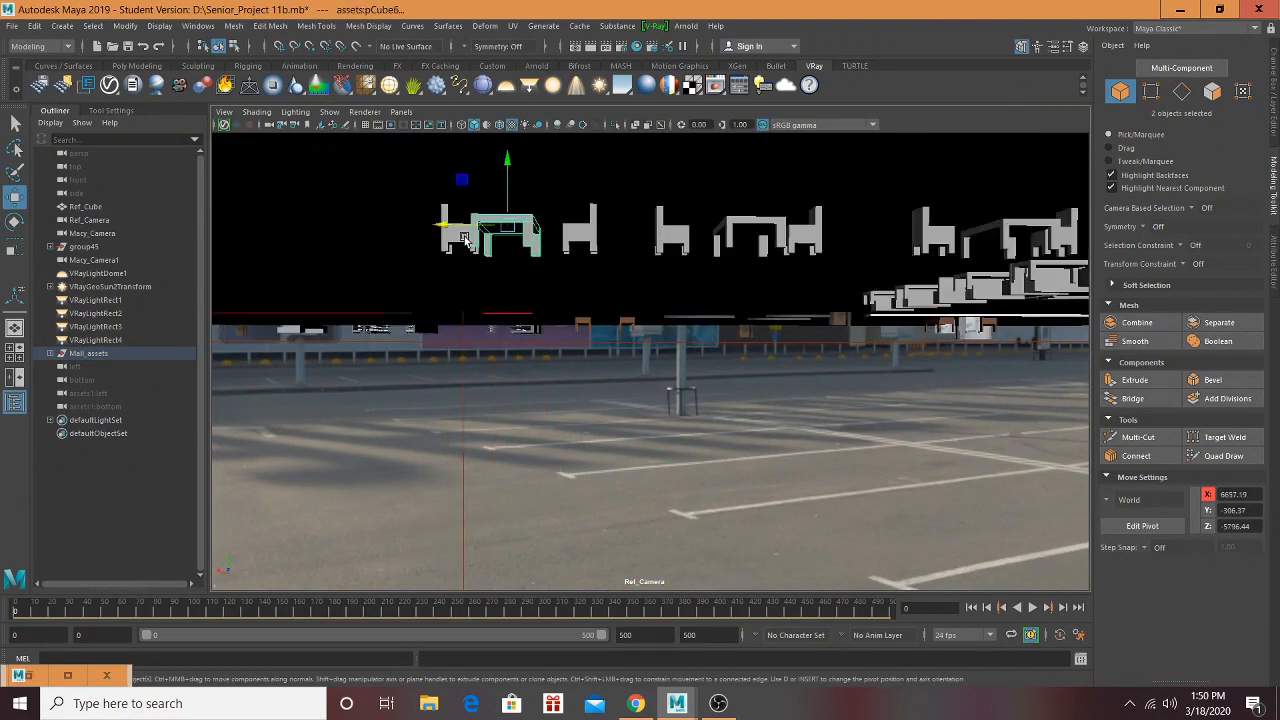
shift+click(464, 240)
shift+click(663, 234)
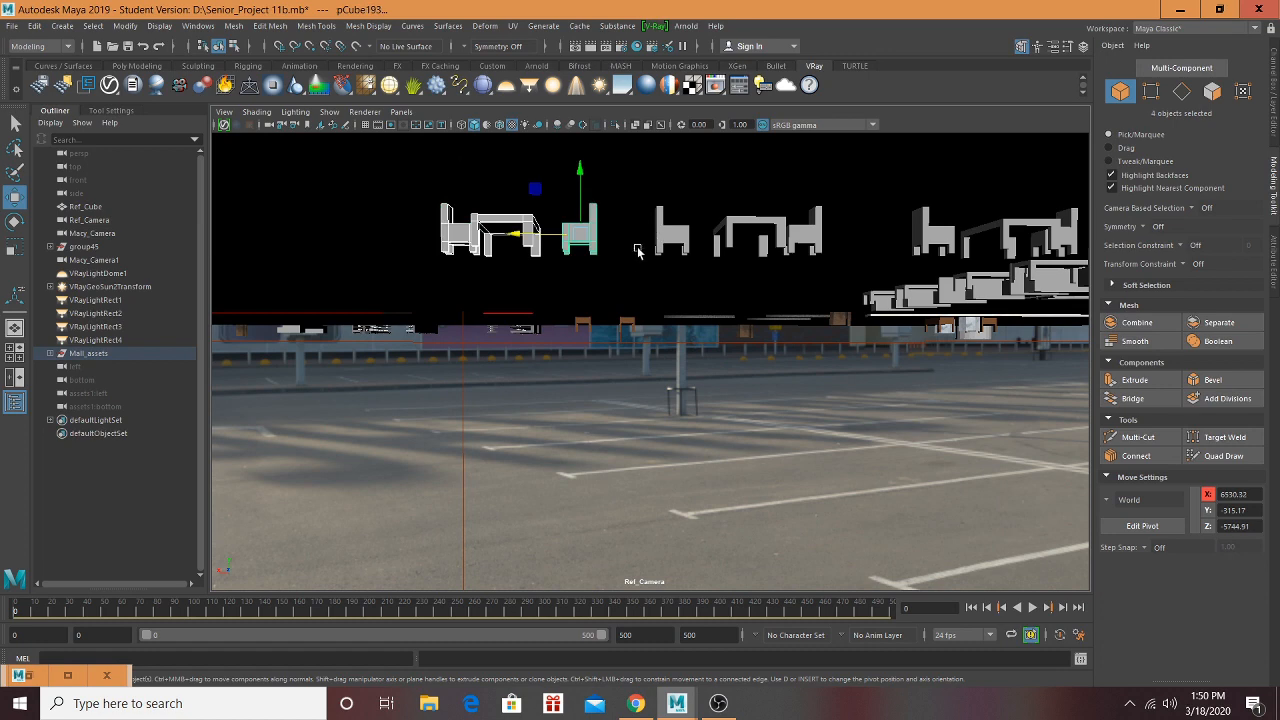
key(f)
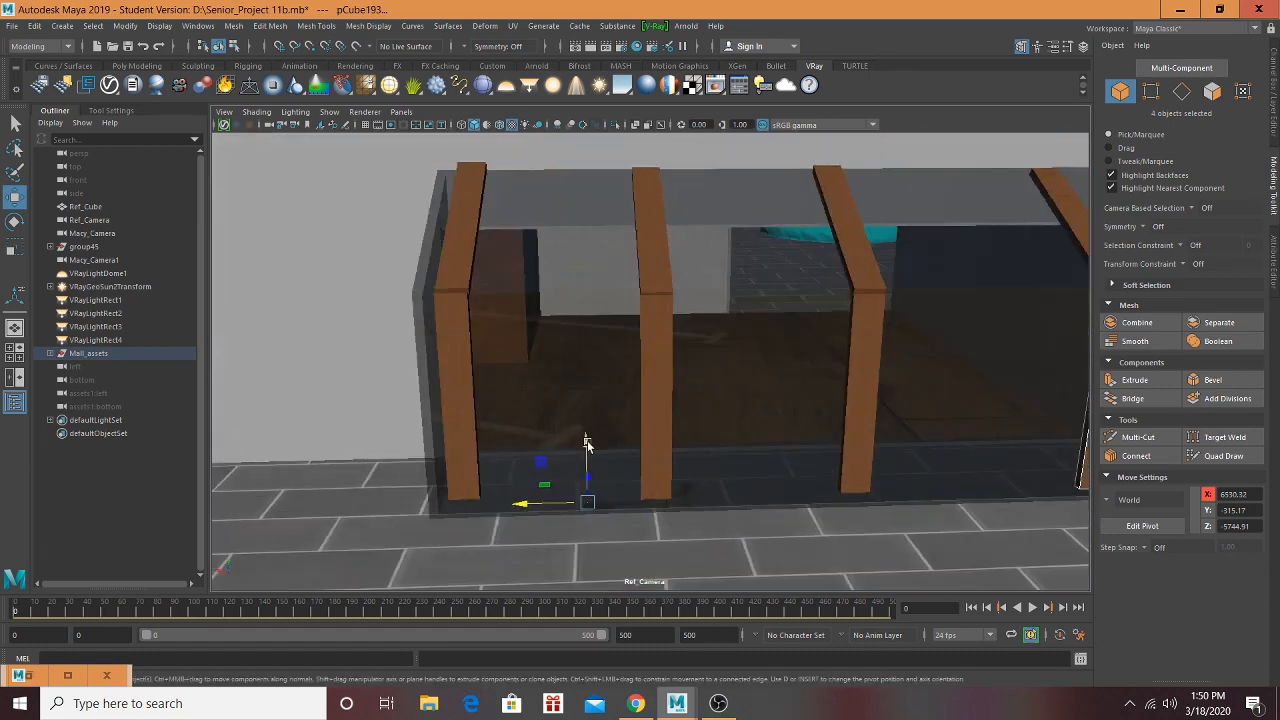
drag(587, 443, 557, 412)
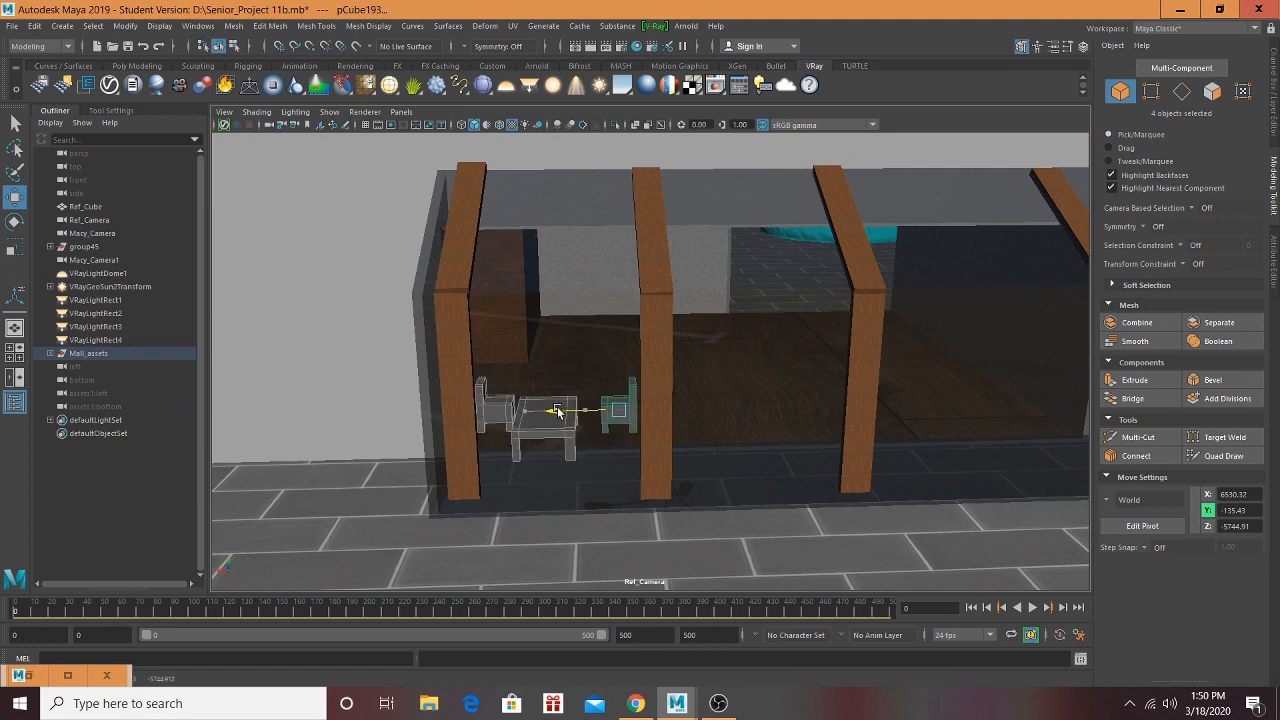
scroll(895, 404, down, 5)
scroll(845, 396, up, 2)
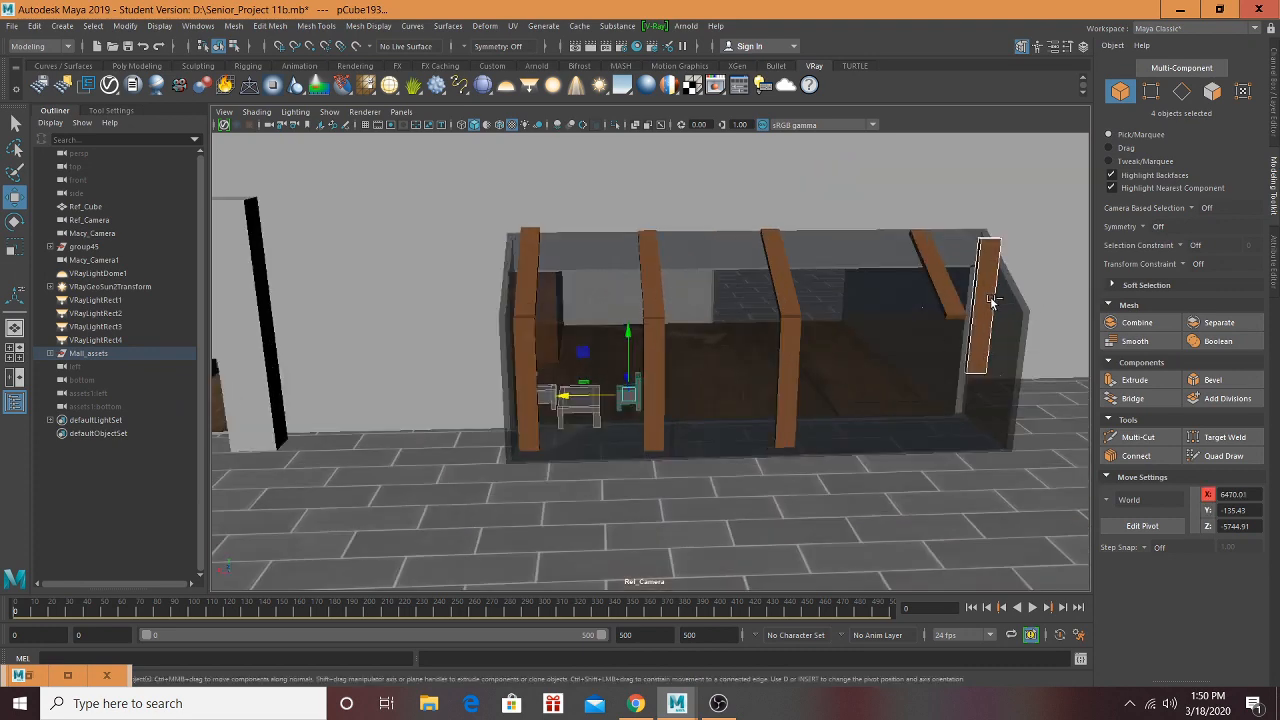
key(ctrl+z)
key(ctrl+z)
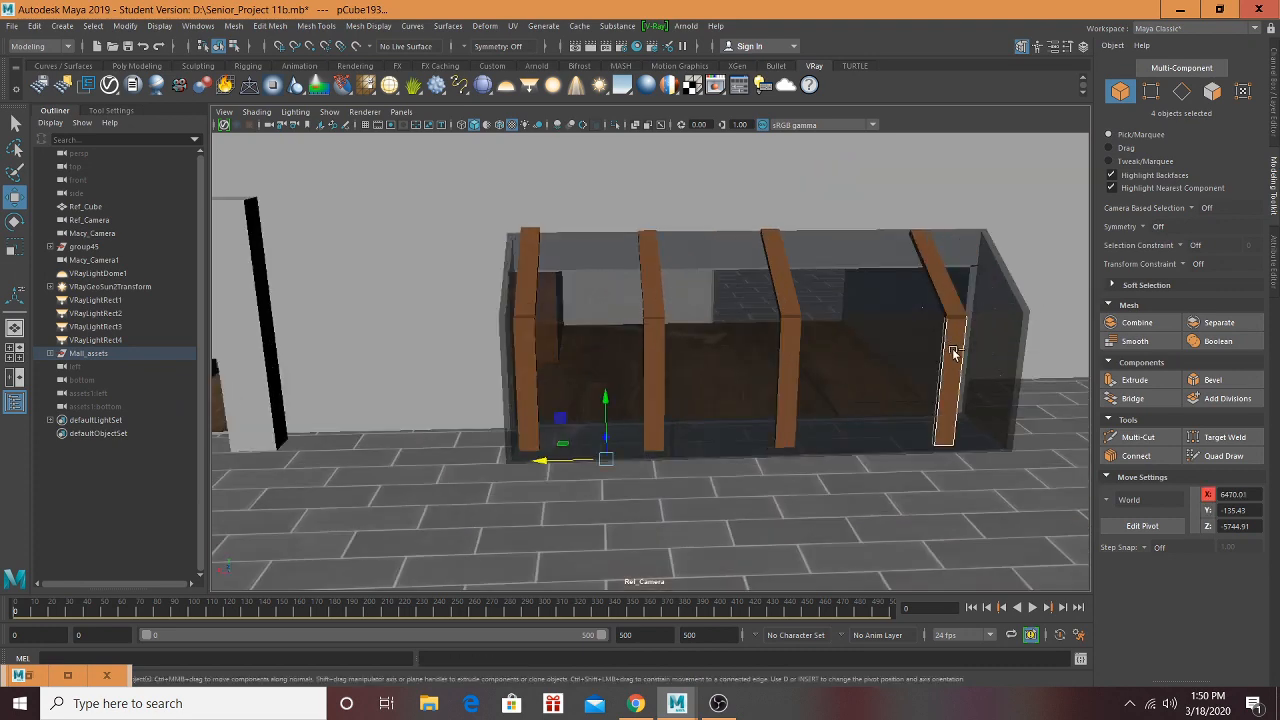
Step: Raise only the table and its two chairs onto the storefront floor, with the last-selected chair at about X 6469, Y -183, Z -5745
alt+middle_drag(678, 530, 715, 350)
scroll(715, 350, up, 3)
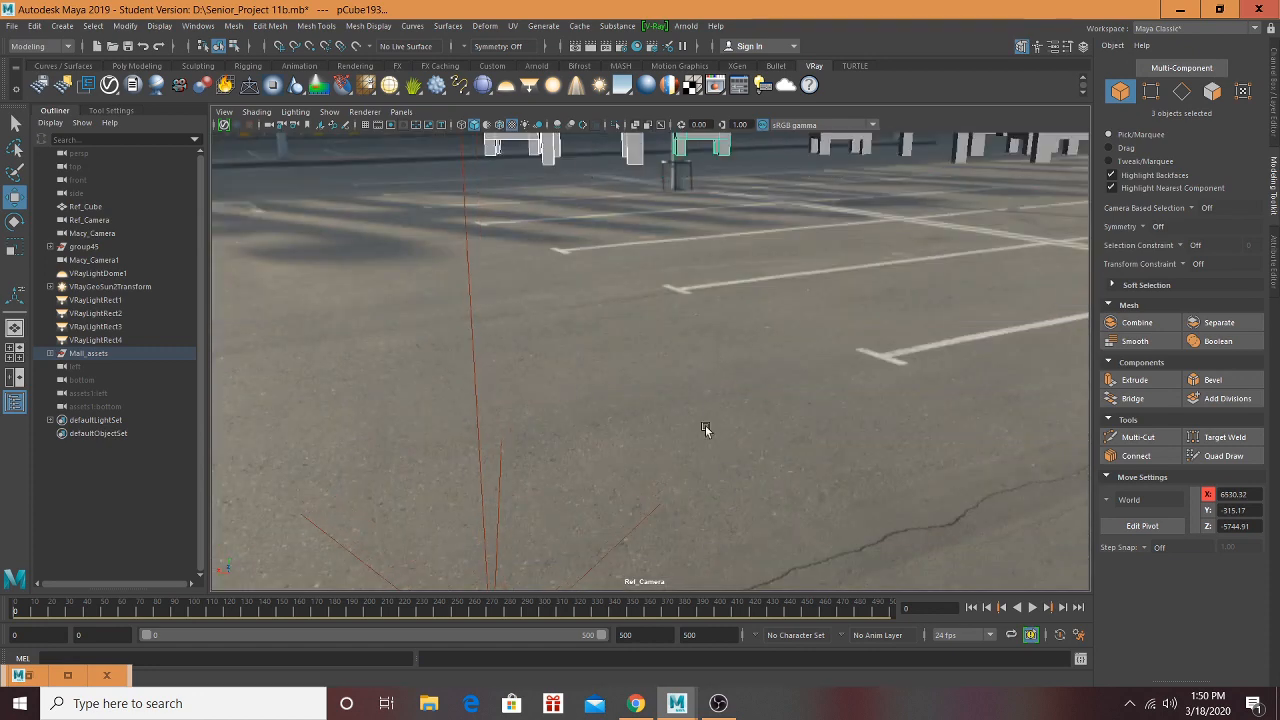
alt+middle_drag(705, 425, 675, 428)
alt+drag(675, 428, 699, 415)
alt+middle_drag(695, 422, 602, 500)
alt+drag(682, 325, 550, 347)
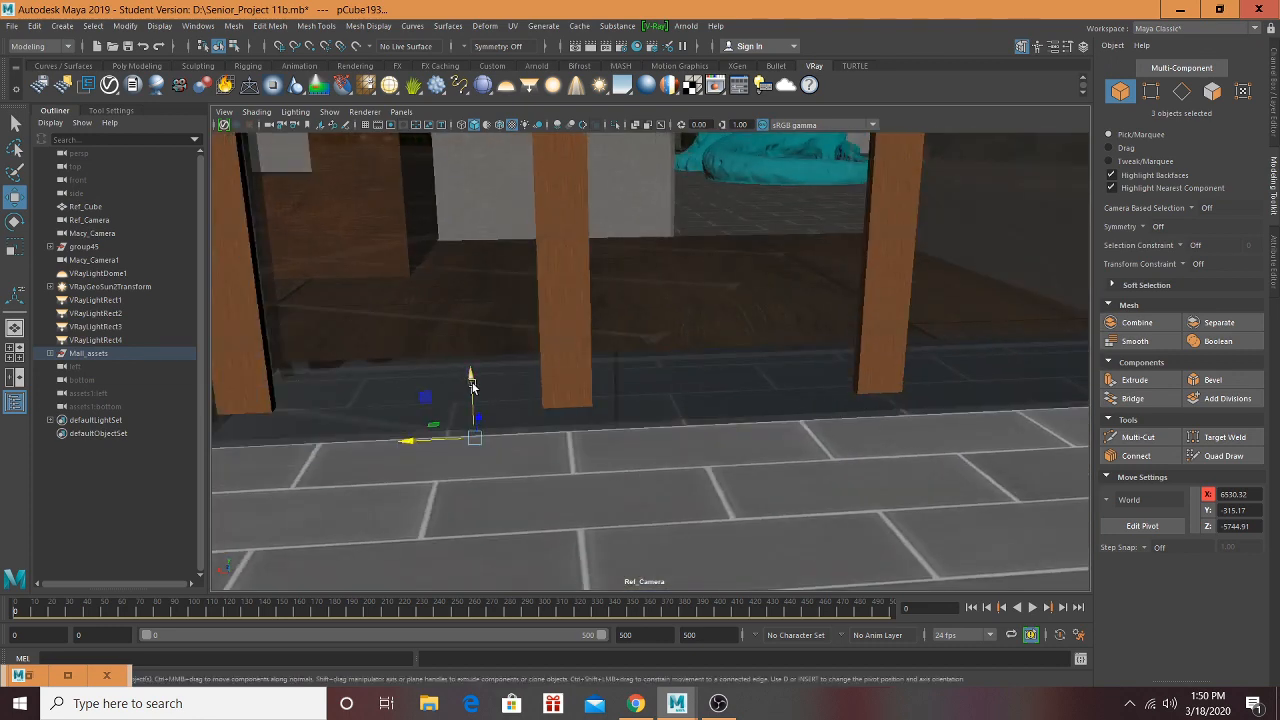
drag(472, 386, 466, 279)
alt+drag(380, 302, 638, 384)
drag(700, 328, 817, 590)
scroll(655, 359, up, 5)
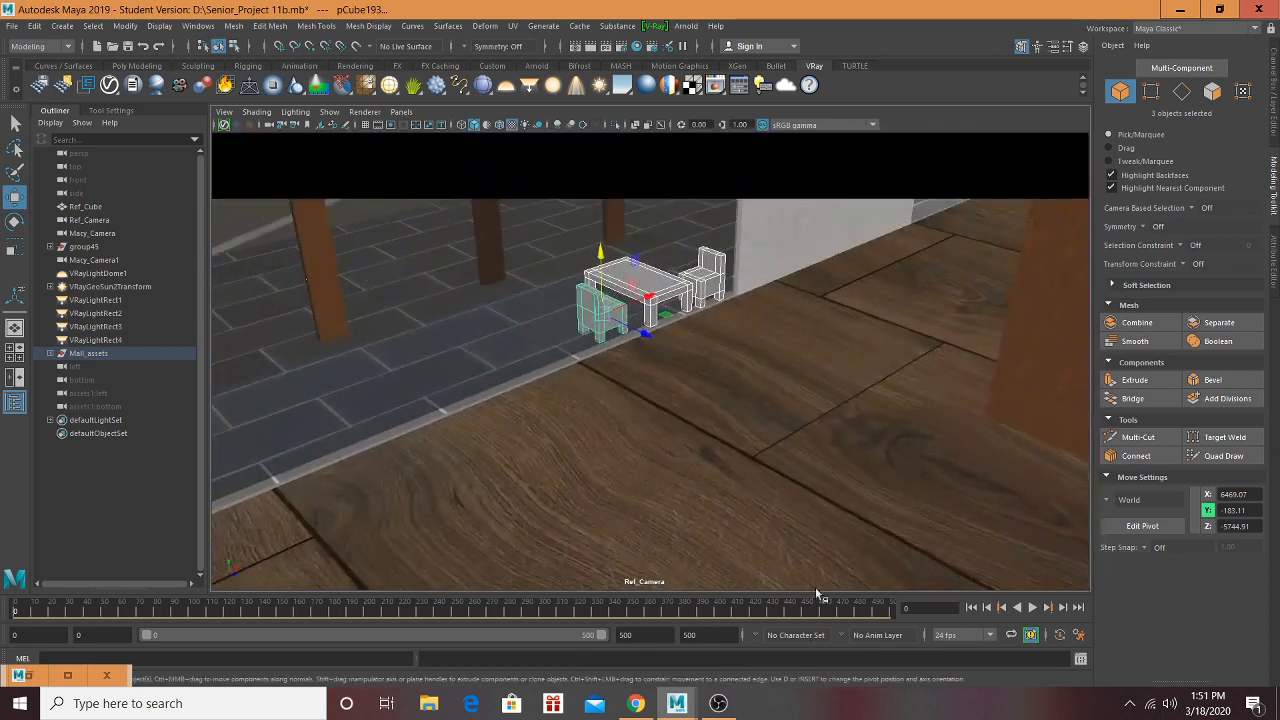
Step: Duplicate the table and two chairs, place the copy along the window with its lead chair at about X 6035, Z -5796, and save the scene
alt+drag(683, 397, 645, 382)
drag(711, 339, 467, 352)
key(ctrl+d)
key(ctrl+s)
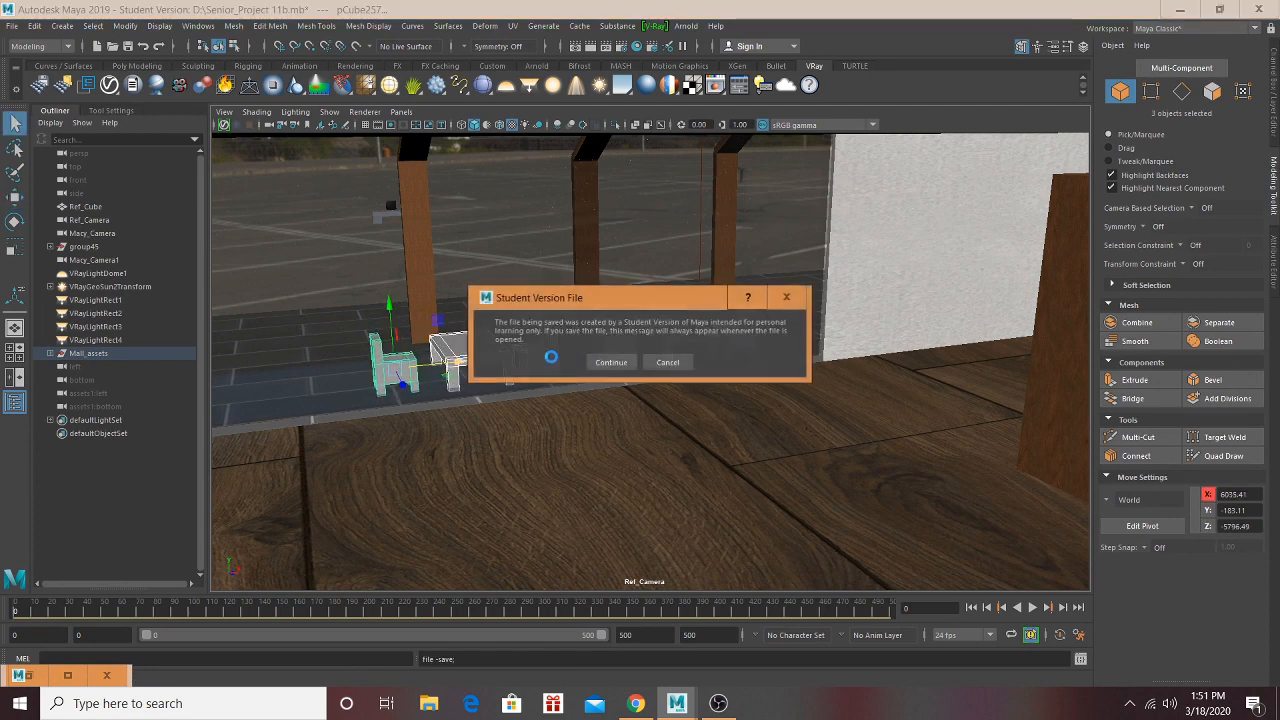
click(603, 362)
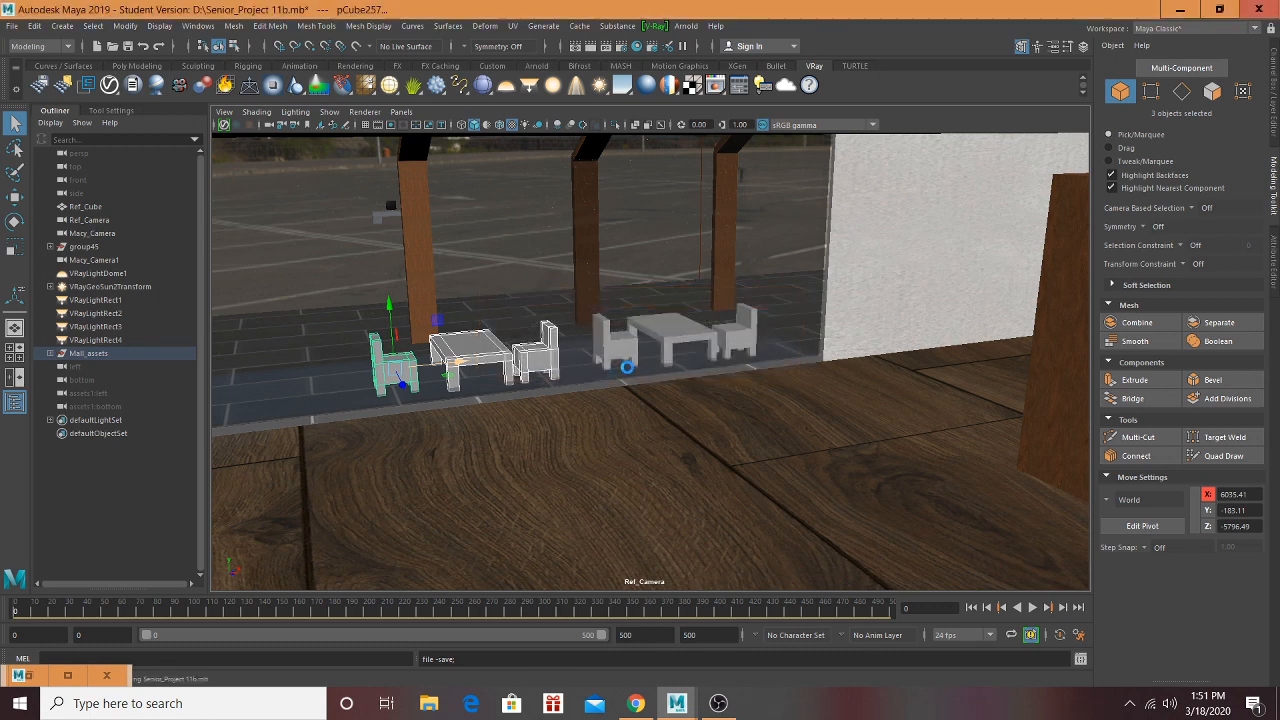
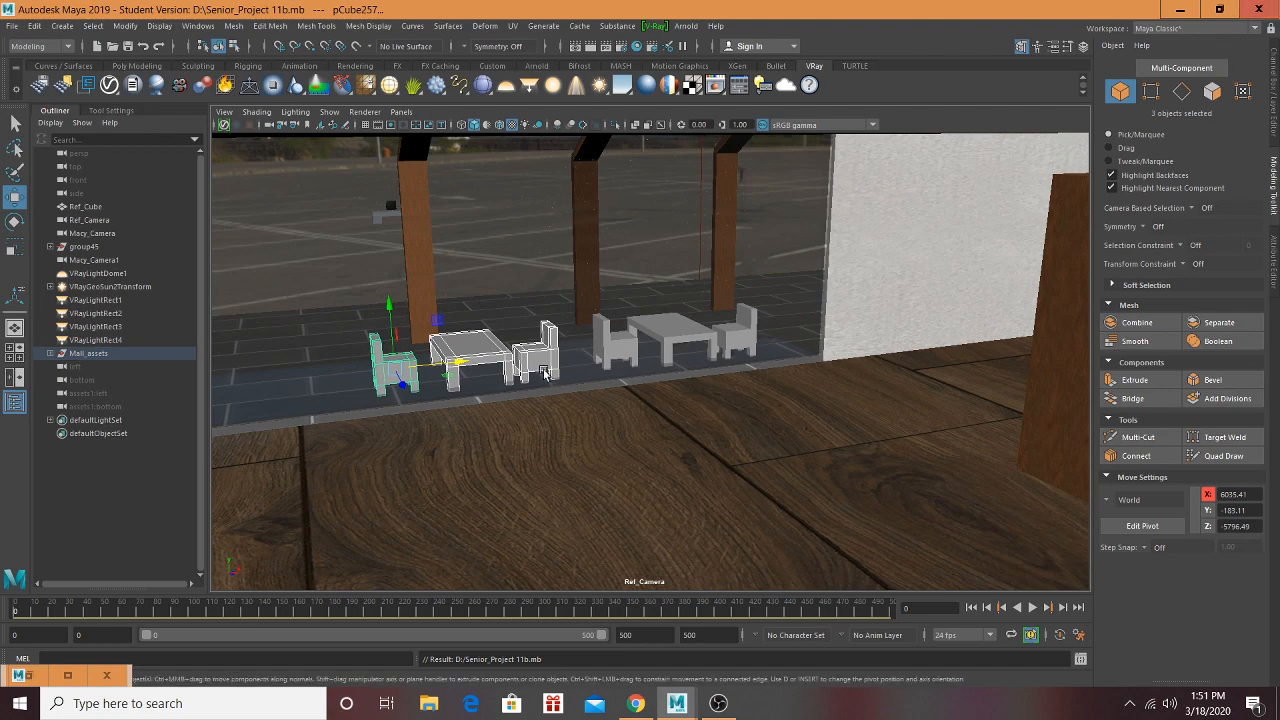
Step: Duplicate the second table and chair set and place the copy further along the window near the far-end post
alt+drag(422, 360, 714, 423)
scroll(716, 421, up, 3)
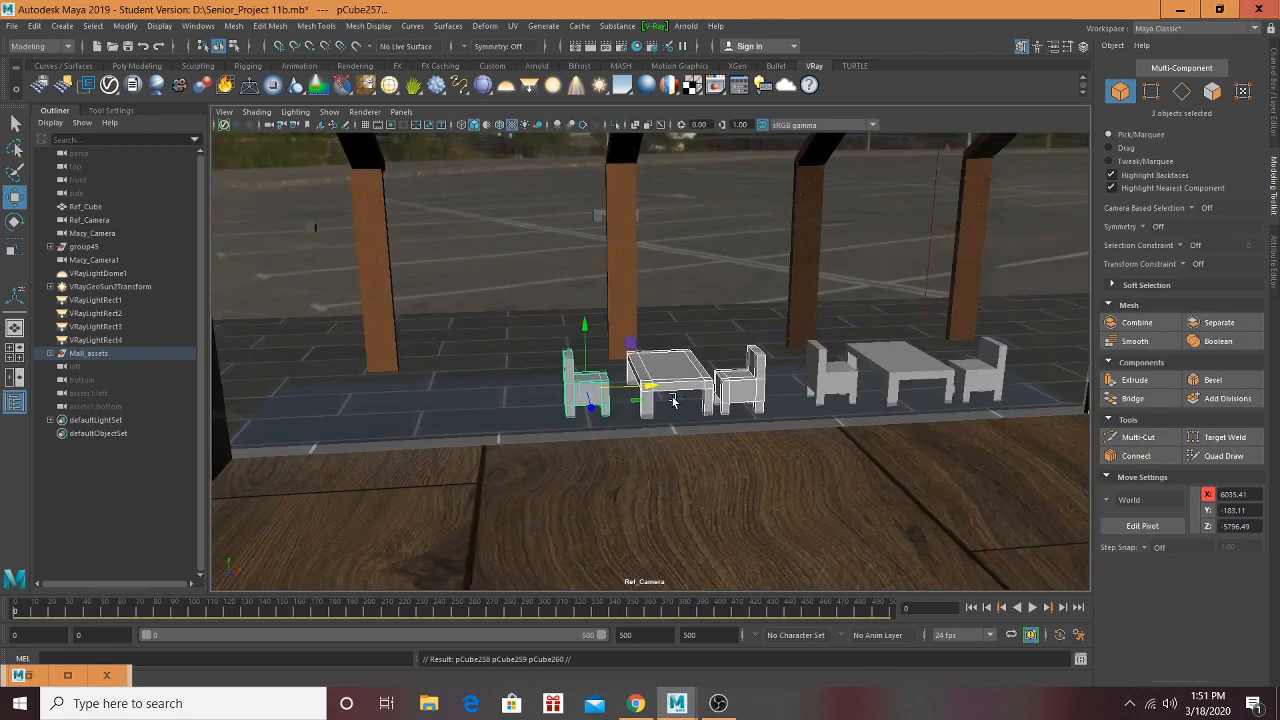
drag(651, 385, 418, 373)
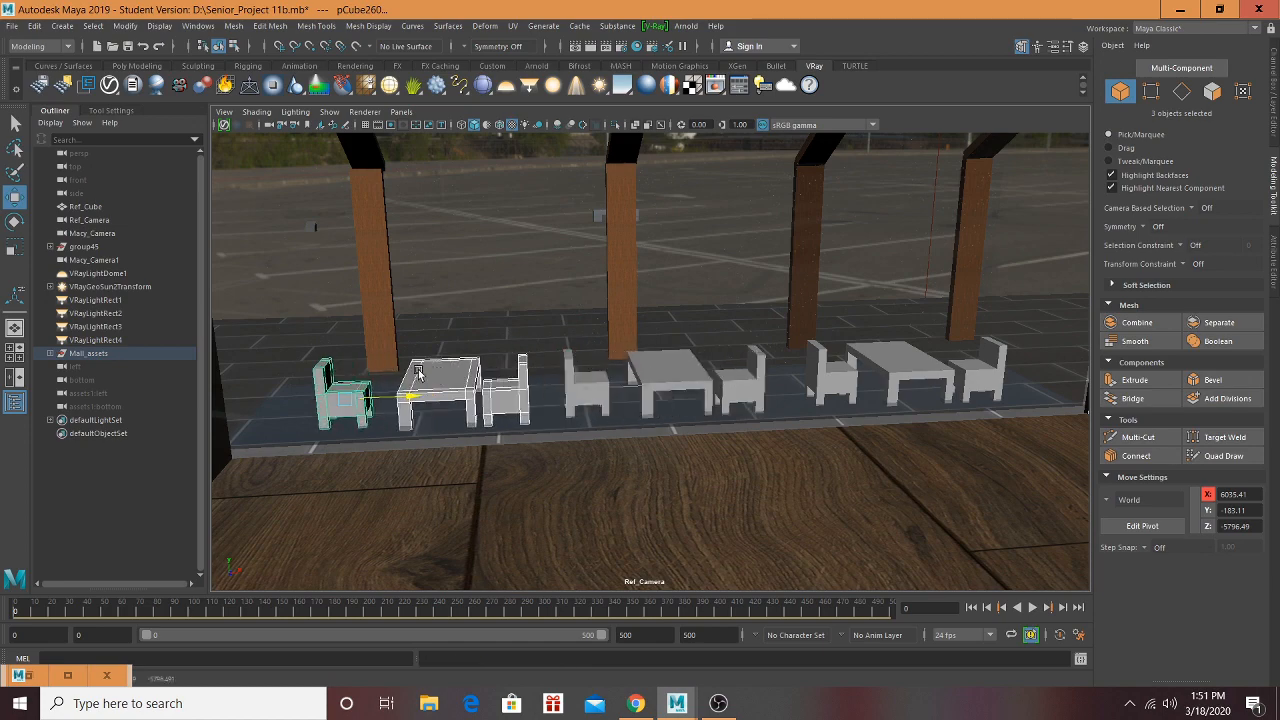
Step: Delete the leftover tables and chairs beneath the mall floor
alt+drag(662, 425, 501, 340)
shift+click(415, 250)
shift+click(572, 243)
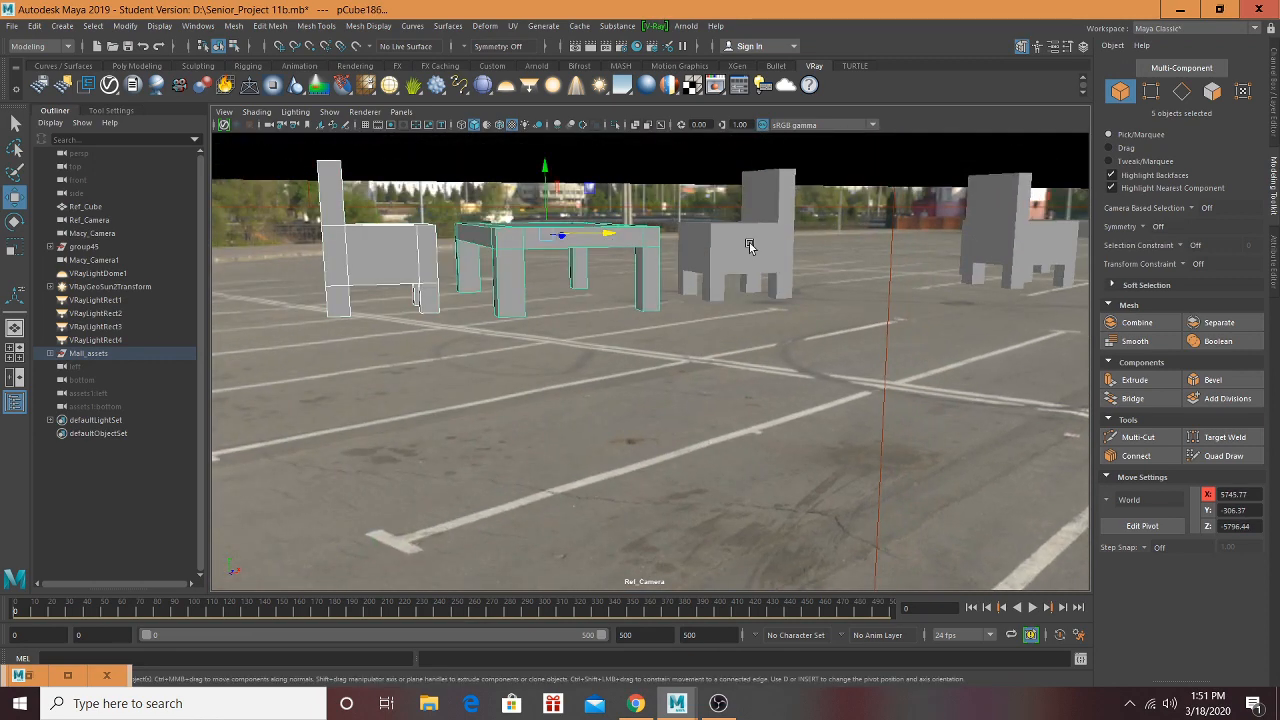
shift+click(749, 242)
mouse_move(749, 242)
alt+mouse_down()
mouse_move(595, 313)
mouse_move(762, 253)
alt+mouse_up()
shift+click(762, 251)
shift+click(917, 261)
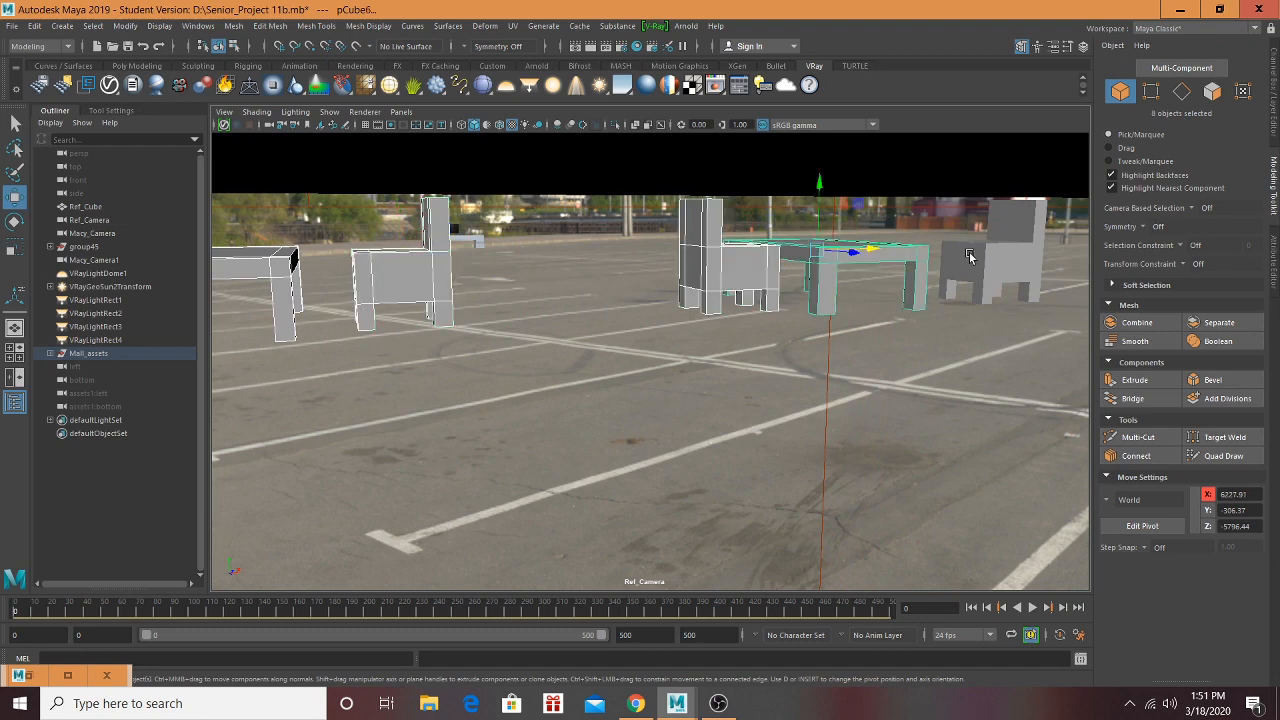
key(Delete)
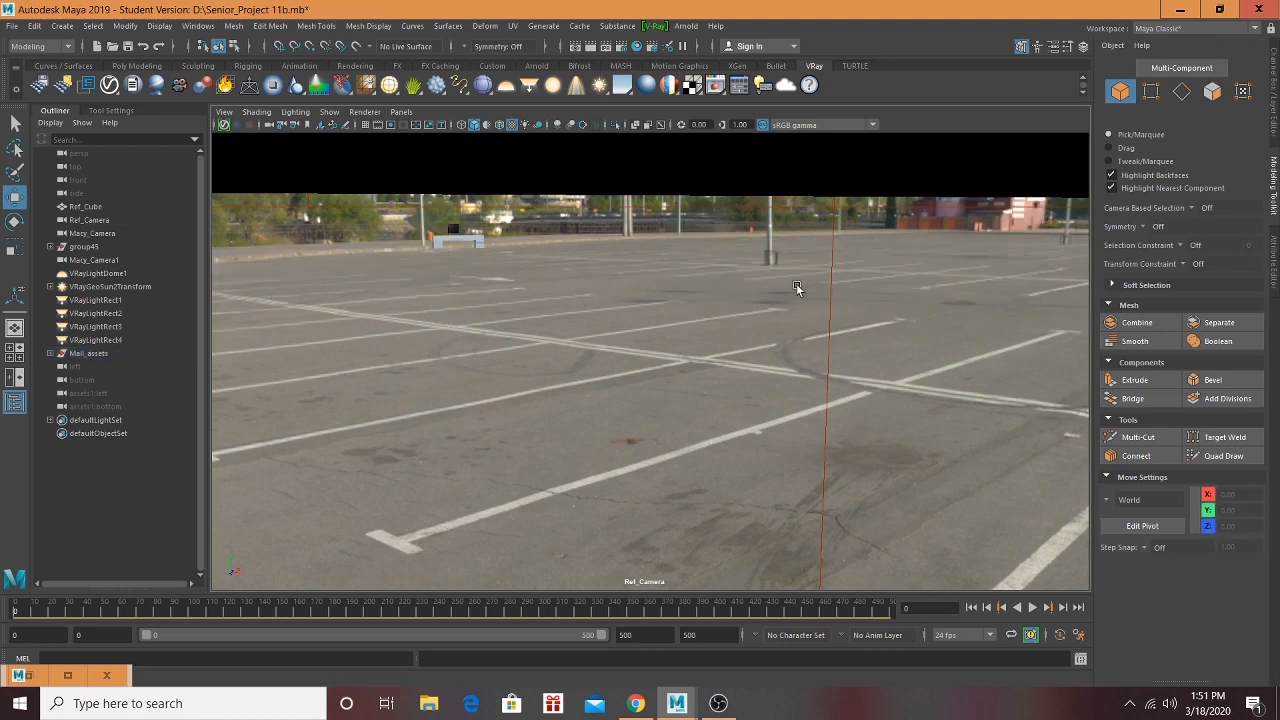
Step: Raise the grey bench-shaped object beneath the mall floor to about Y -127
alt+drag(796, 288, 985, 236)
click(886, 313)
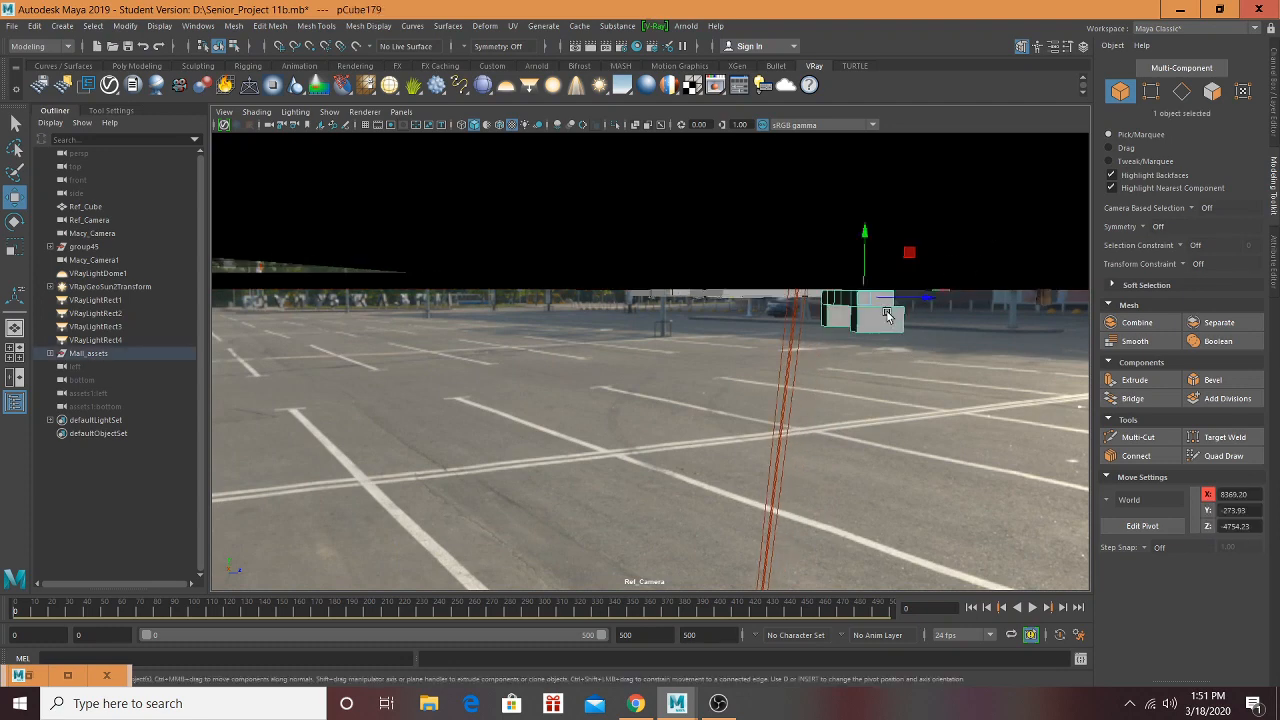
key(f)
scroll(802, 320, down, 4)
alt+drag(798, 347, 690, 312)
drag(661, 262, 664, 105)
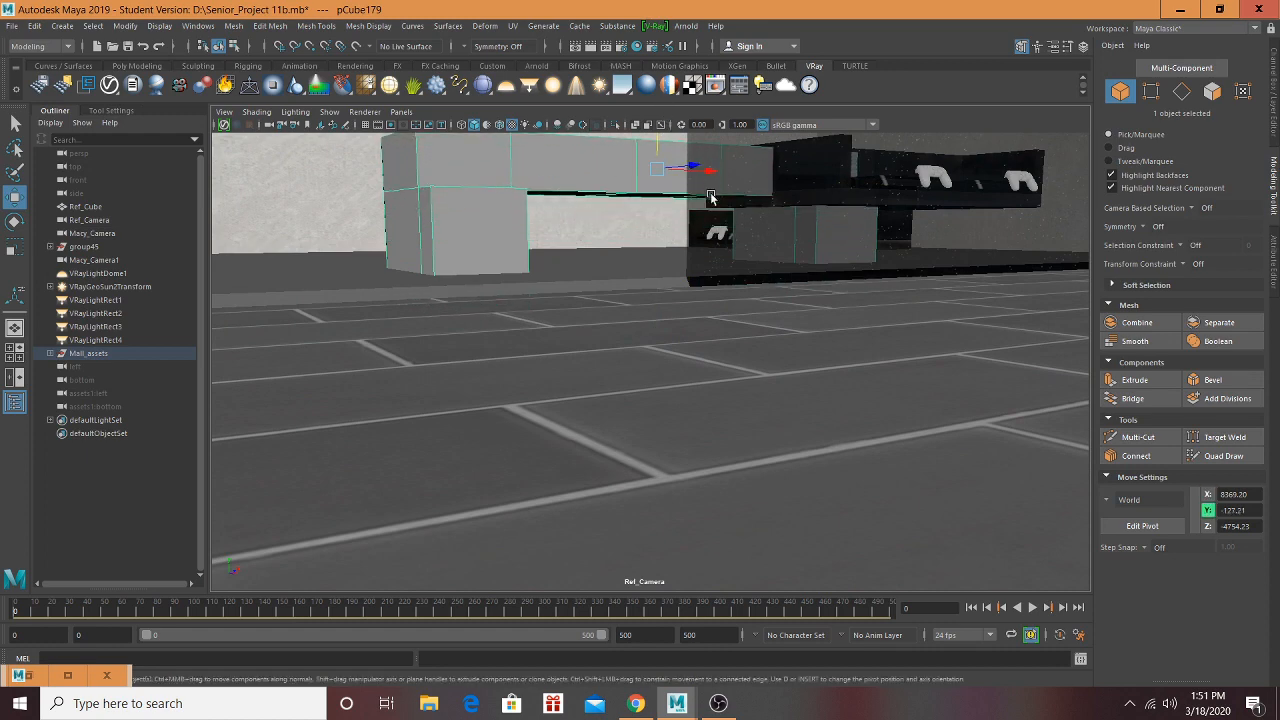
Step: Move the grey bench-shaped object across the mall to about X 7450, Y -130, Z -5348
alt+middle_drag(711, 200, 737, 443)
scroll(733, 450, down, 2)
drag(740, 420, 216, 414)
alt+middle_drag(216, 414, 1010, 346)
alt+drag(755, 400, 912, 365)
drag(960, 322, 1033, 487)
scroll(1000, 416, down, 3)
drag(972, 396, 565, 345)
Step: Look over the objects stored beneath the mall floor to locate the shelving
alt+drag(580, 352, 767, 429)
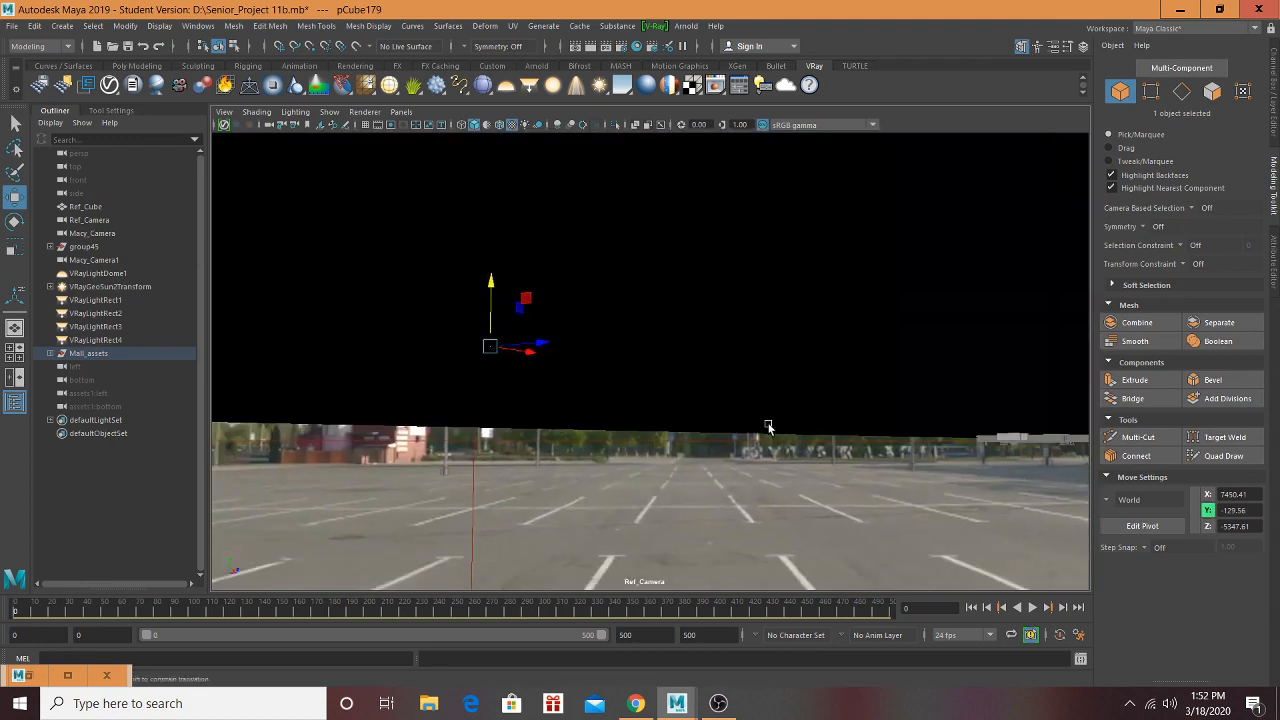
alt+middle_drag(767, 429, 326, 175)
alt+drag(326, 175, 370, 248)
alt+middle_drag(894, 367, 121, 301)
alt+drag(390, 430, 498, 527)
alt+middle_drag(498, 527, 345, 558)
alt+right_drag(345, 558, 766, 446)
alt+middle_drag(766, 446, 291, 506)
alt+right_drag(291, 506, 786, 434)
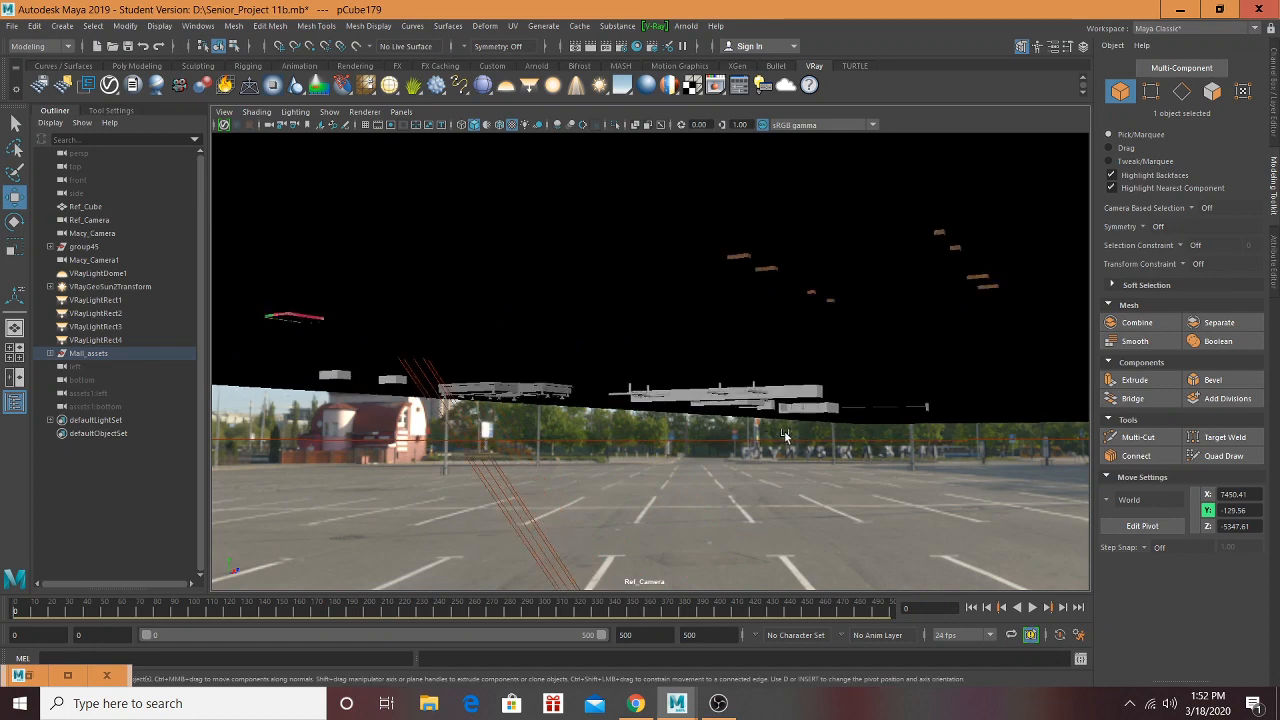
alt+drag(786, 434, 731, 440)
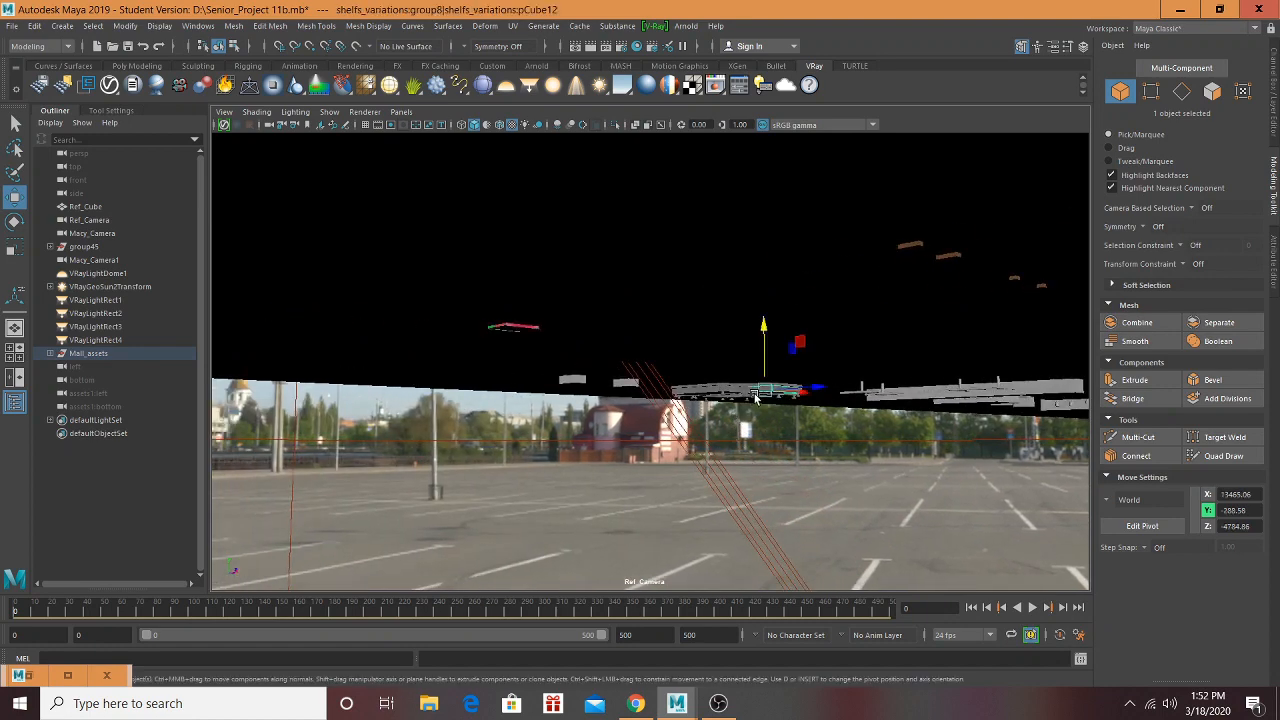
Step: Frame the shelving unit and select its whole group, shelfs_variations:group4, inside Mall_assets
key(f)
key(f)
key(f)
alt+drag(610, 446, 536, 287)
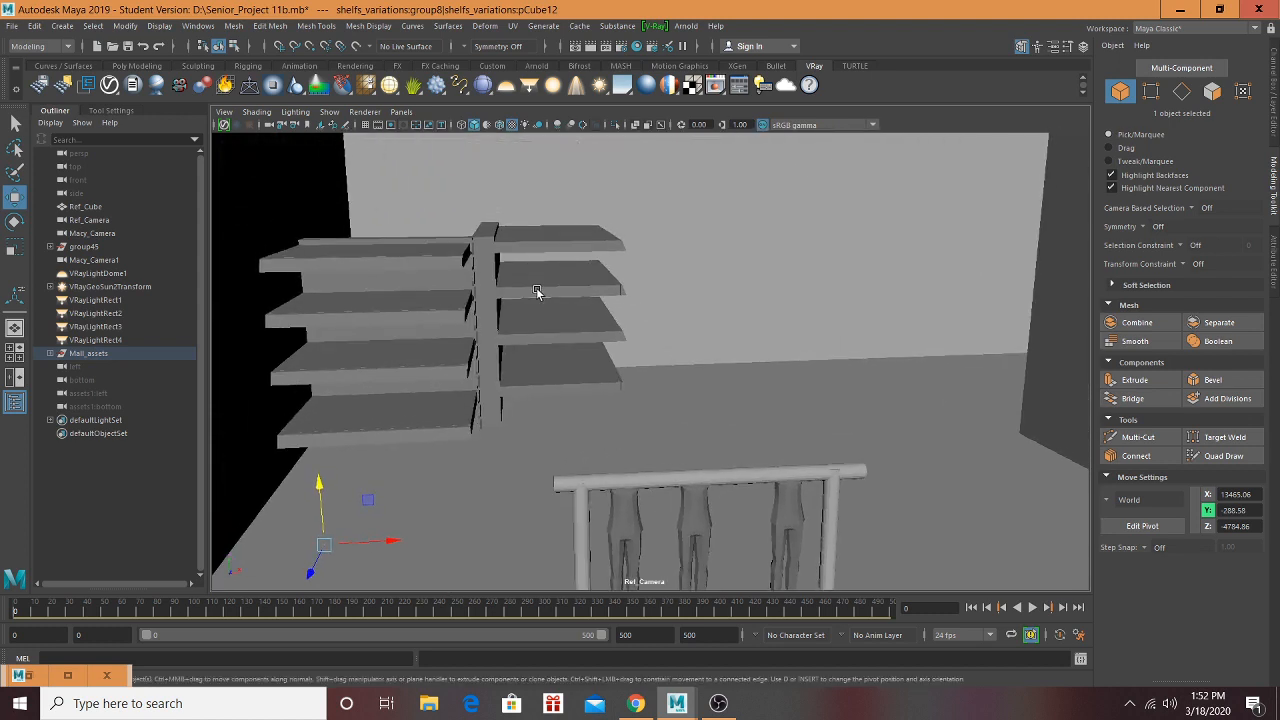
click(1214, 91)
click(1121, 91)
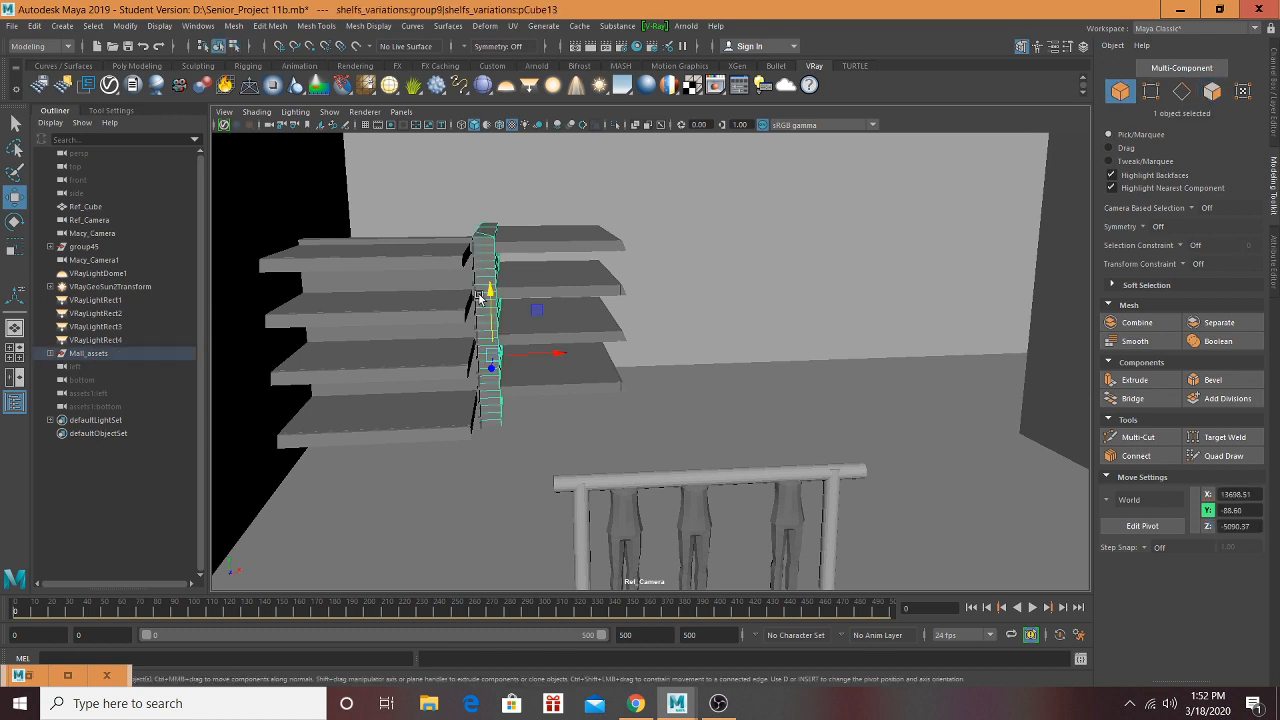
scroll(478, 296, down, 4)
alt+drag(478, 296, 522, 310)
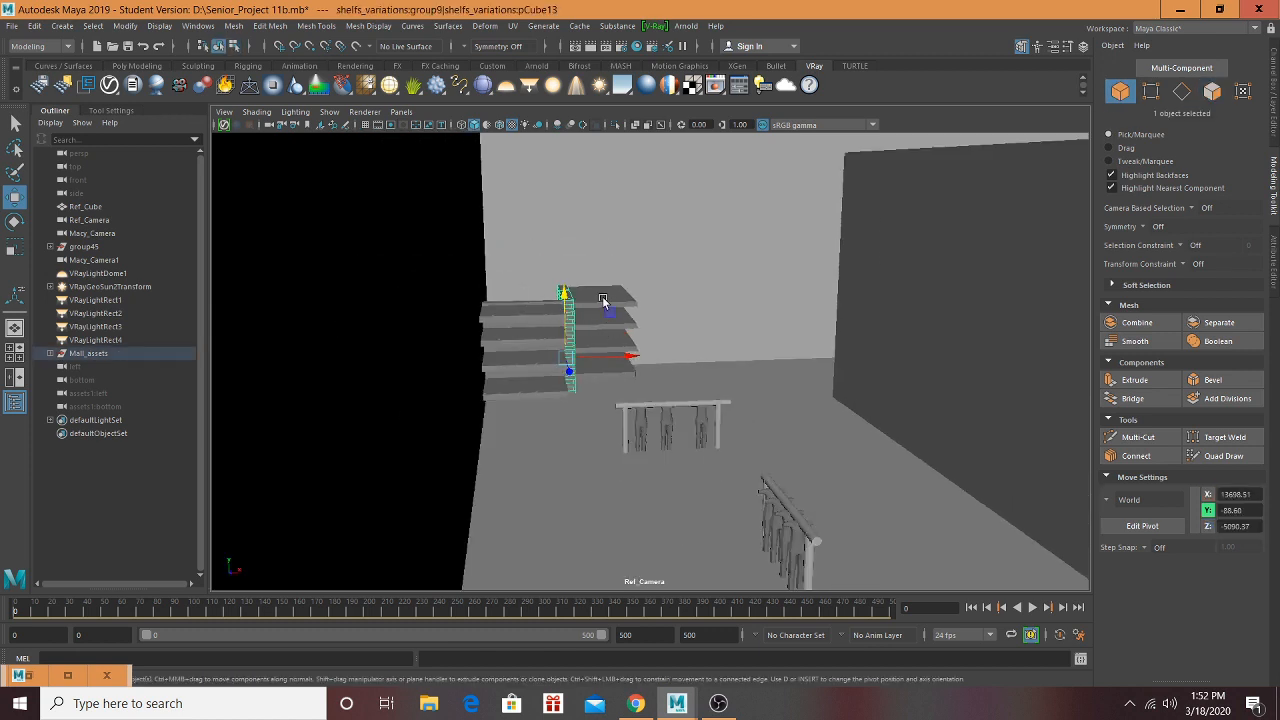
click(50, 353)
scroll(70, 355, down, 5)
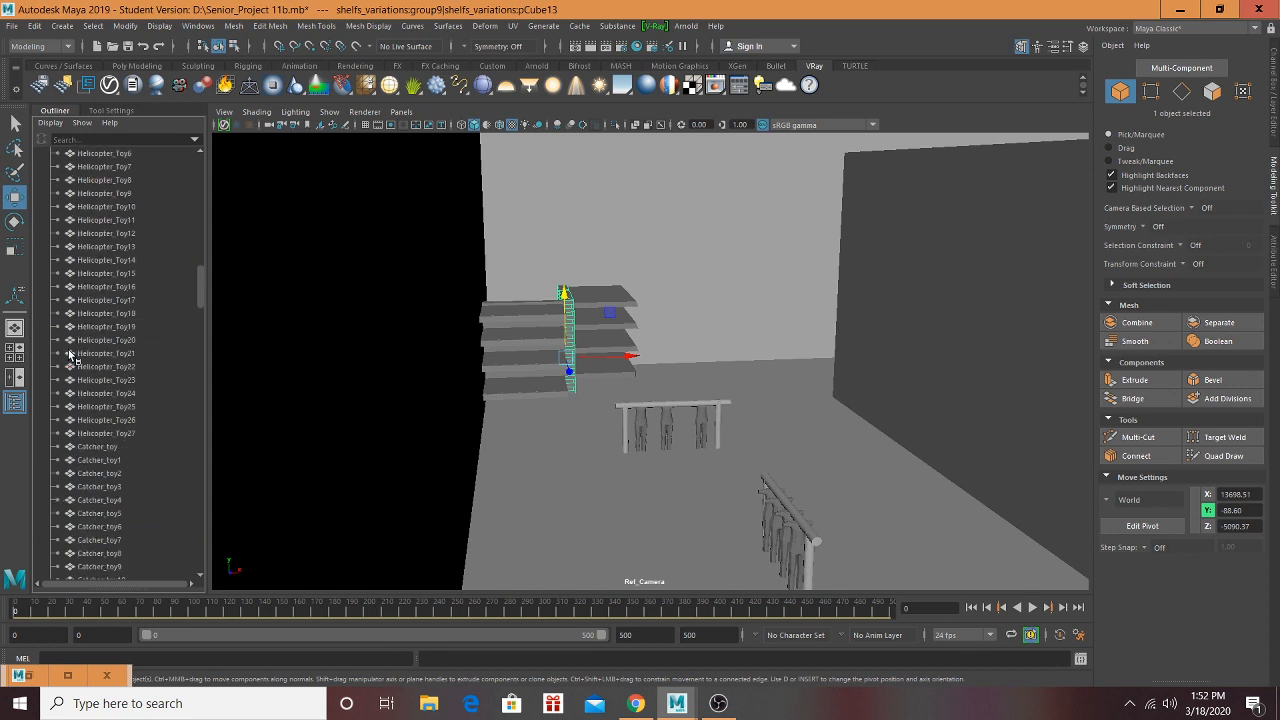
scroll(110, 345, up, 5)
click(110, 333)
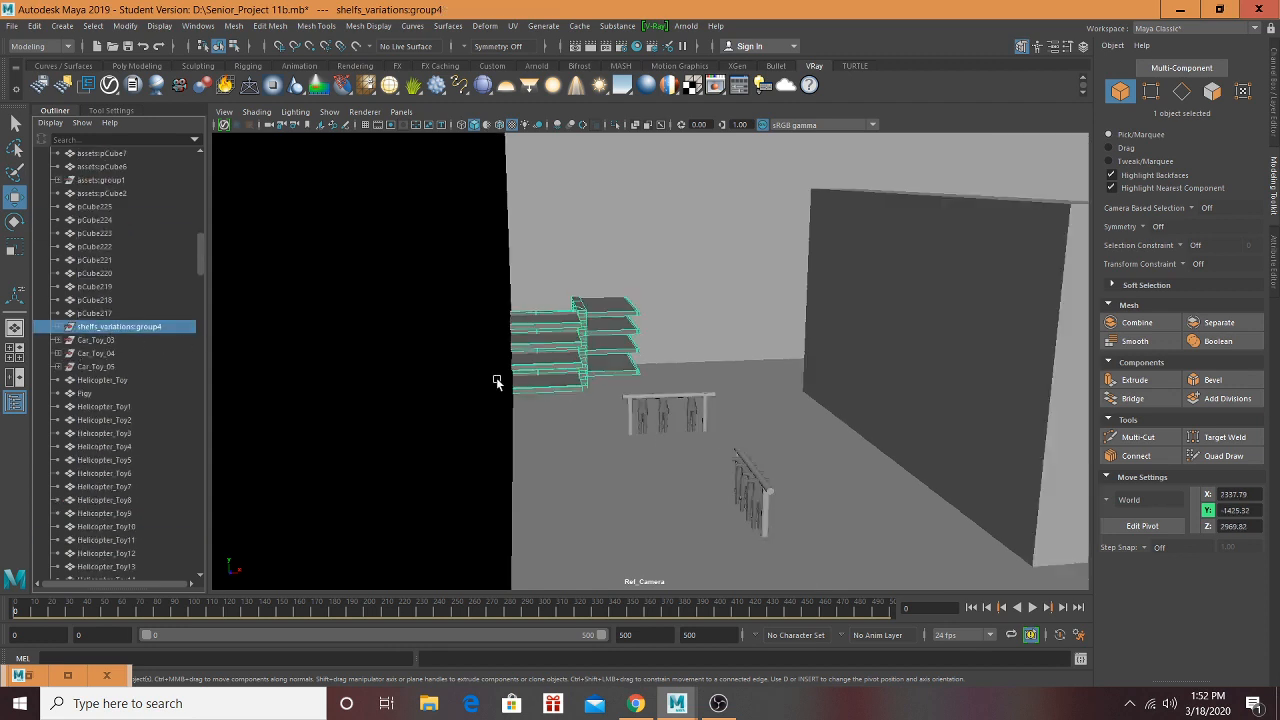
Step: Move the shelving group shelfs_variations:group4 along the X axis to about X -12304
key(f)
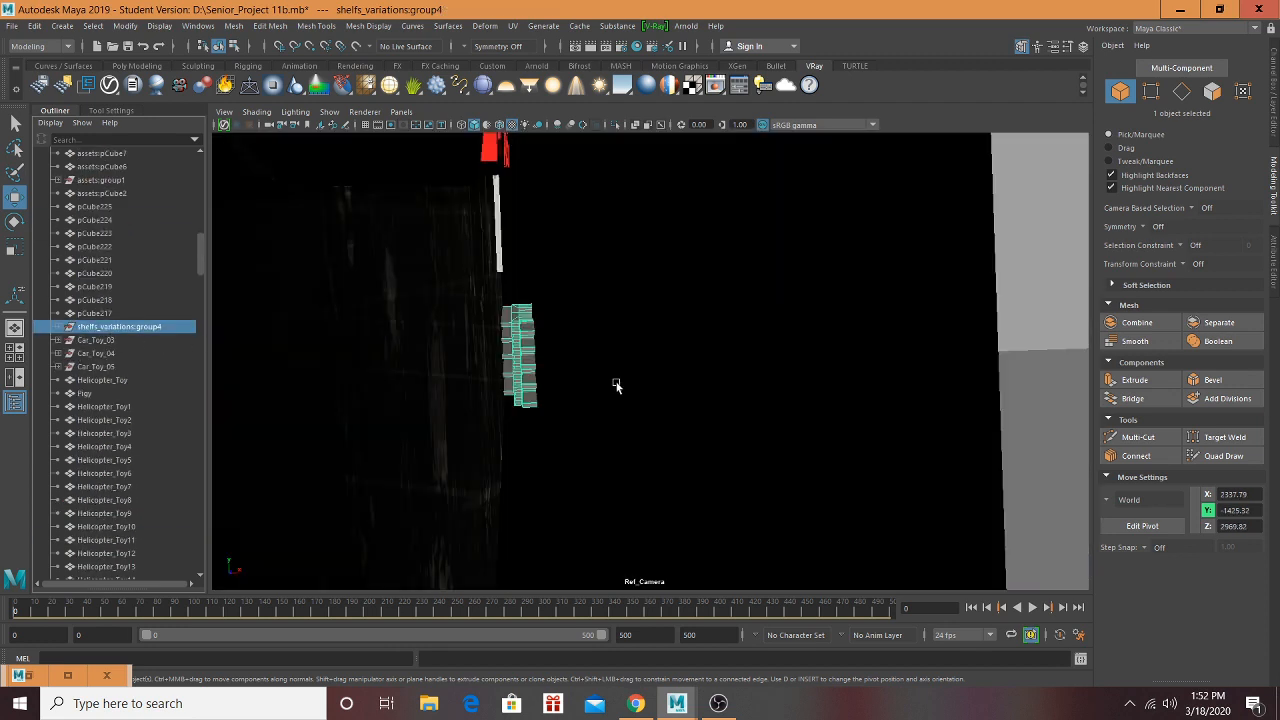
alt+drag(533, 355, 627, 398)
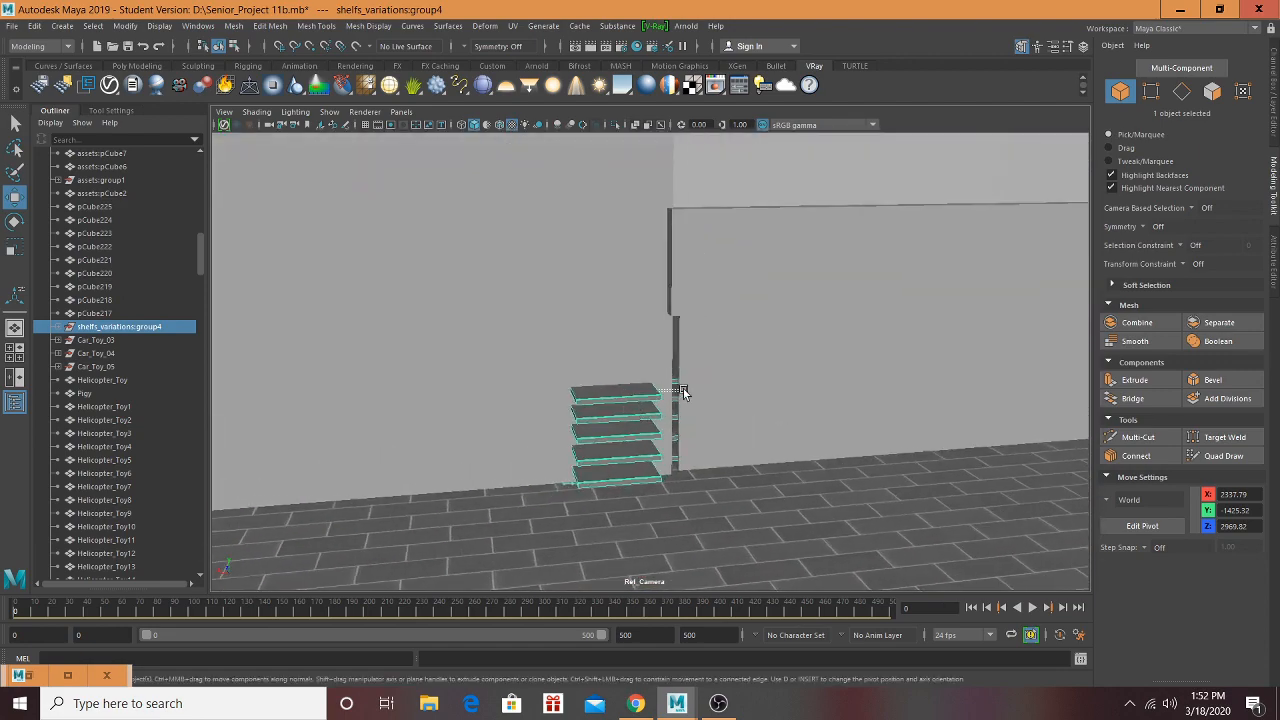
click(134, 327)
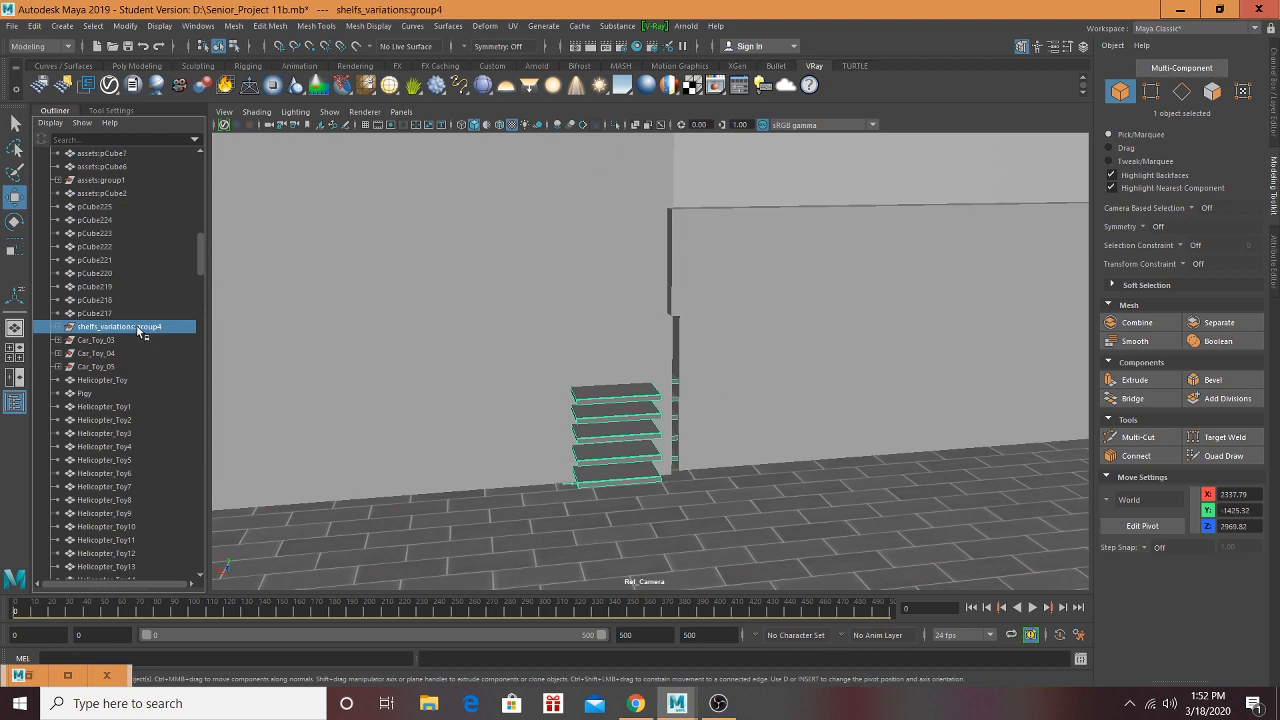
alt+drag(706, 433, 671, 424)
scroll(620, 470, up, 6)
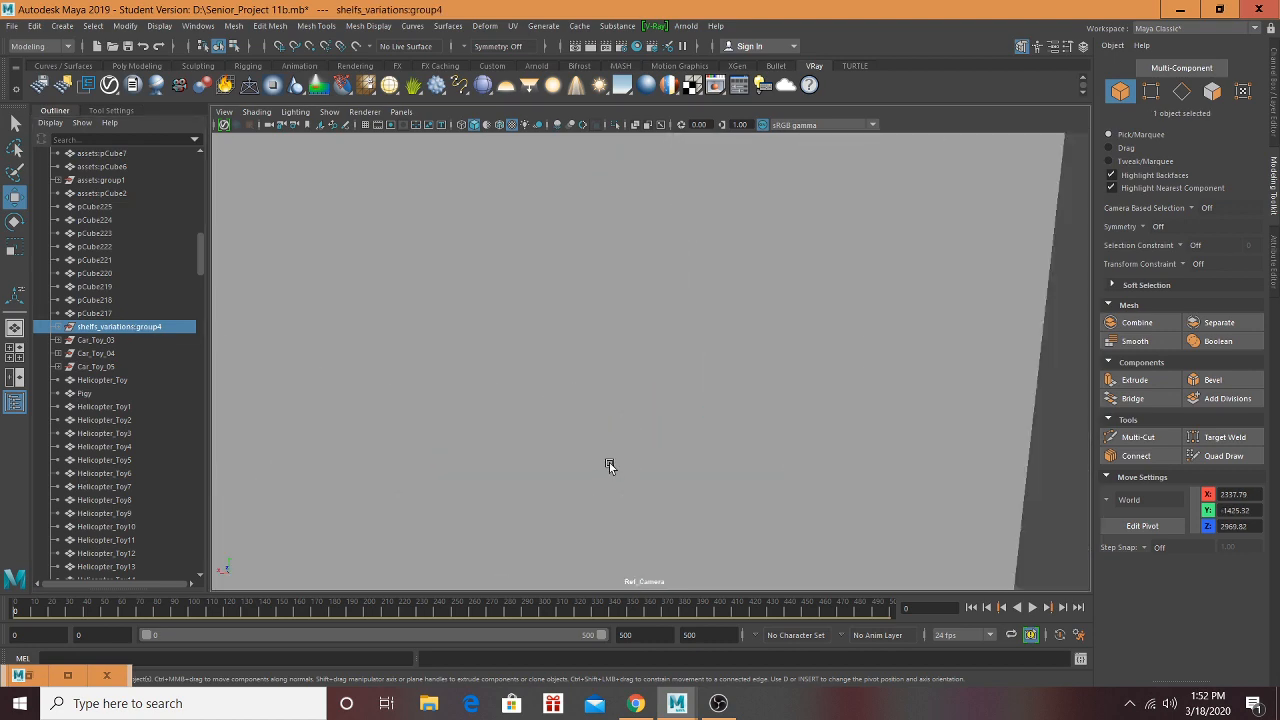
alt+drag(609, 462, 1215, 402)
scroll(645, 460, down, 3)
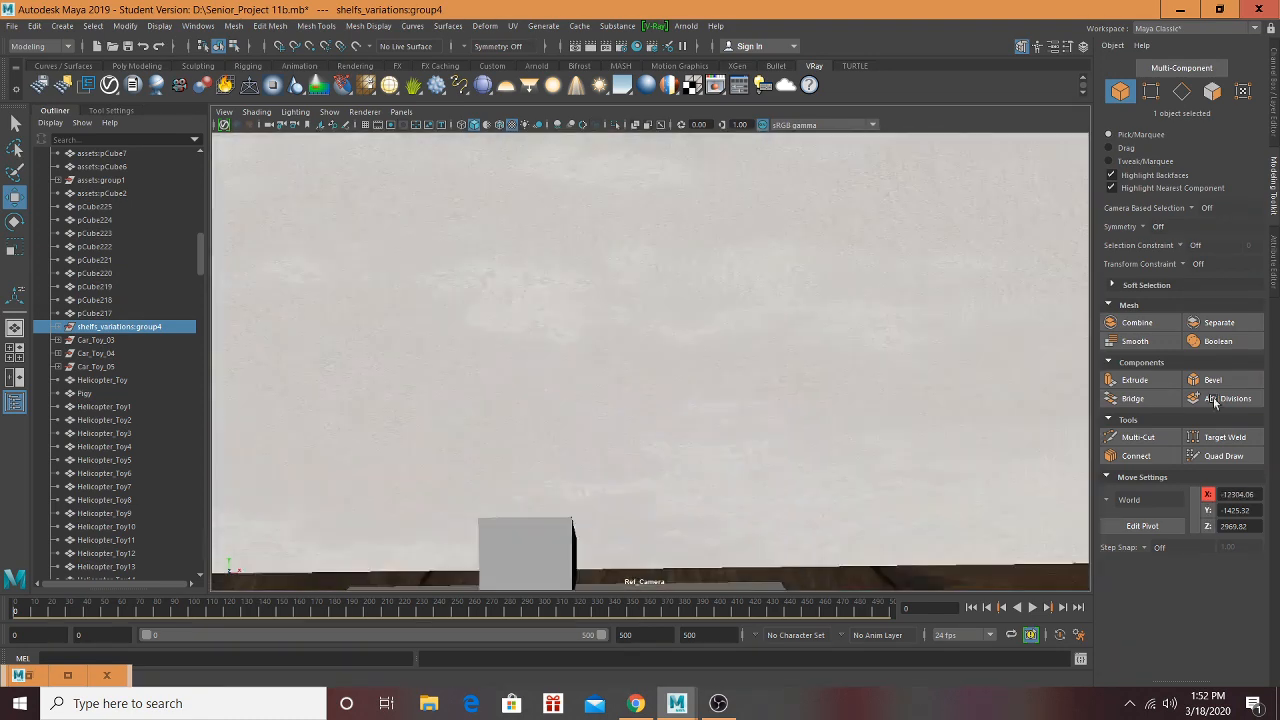
Step: Examine the store interiors and the mall's outer wall to locate the moved shelving group
scroll(522, 397, down, 5)
alt+middle_drag(522, 397, 1268, 345)
scroll(522, 381, down, 3)
alt+middle_drag(522, 381, 497, 394)
scroll(520, 400, up, 5)
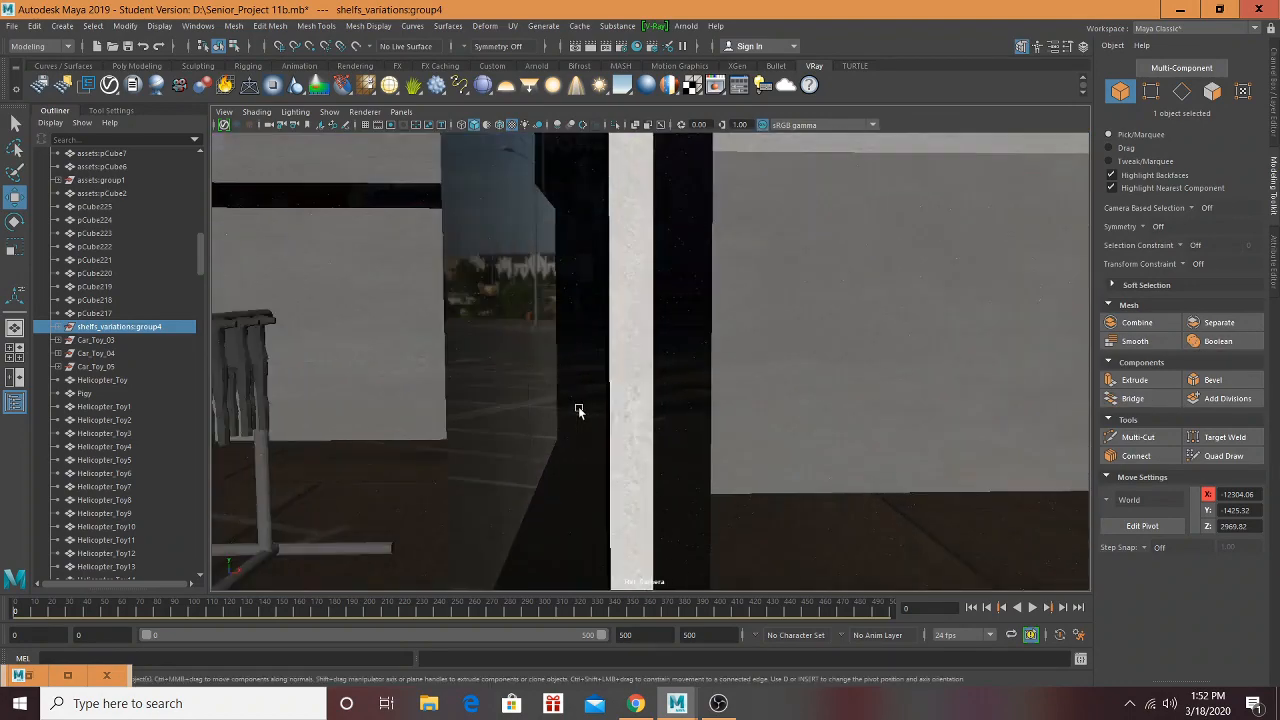
scroll(578, 410, down, 5)
alt+drag(580, 412, 407, 418)
alt+right_drag(679, 372, 804, 355)
alt+drag(804, 356, 1028, 352)
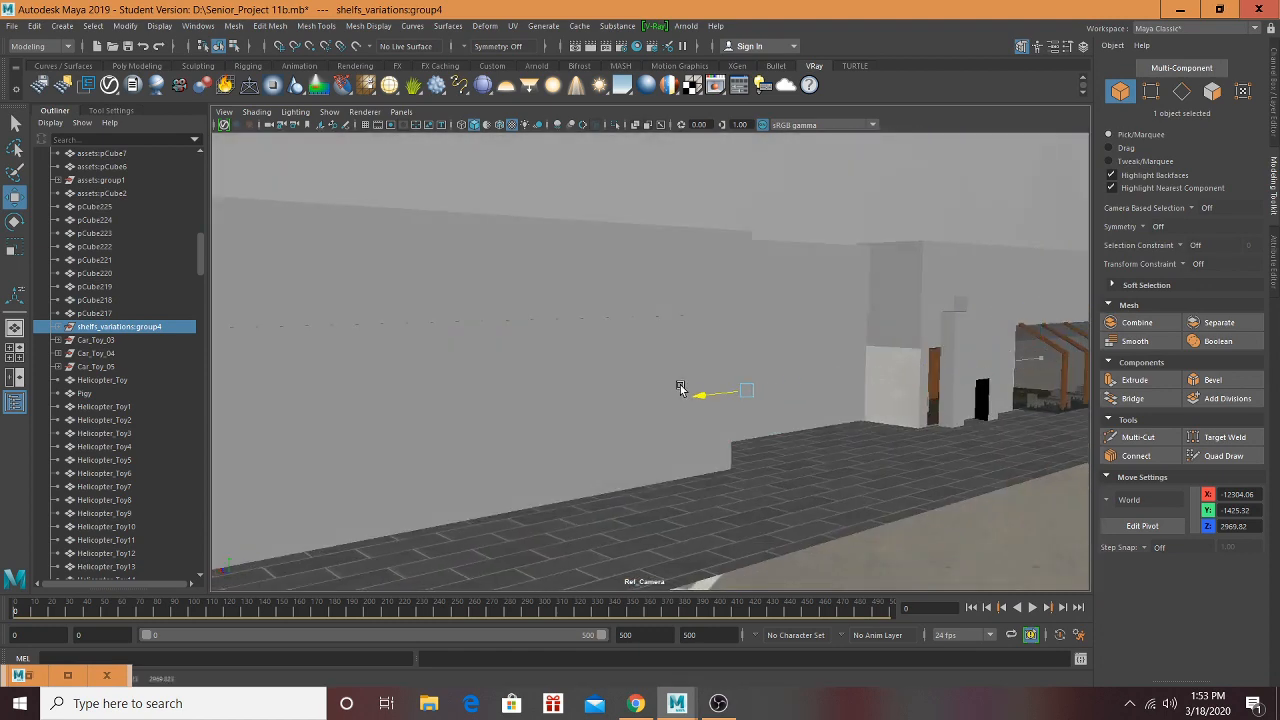
Step: Try to move the shelving group shelfs_variations:group4 into the mall corridor, to about X 6111, Y 367, Z -887, and frame it
scroll(748, 406, up, 4)
drag(688, 380, 462, 364)
scroll(627, 458, up, 6)
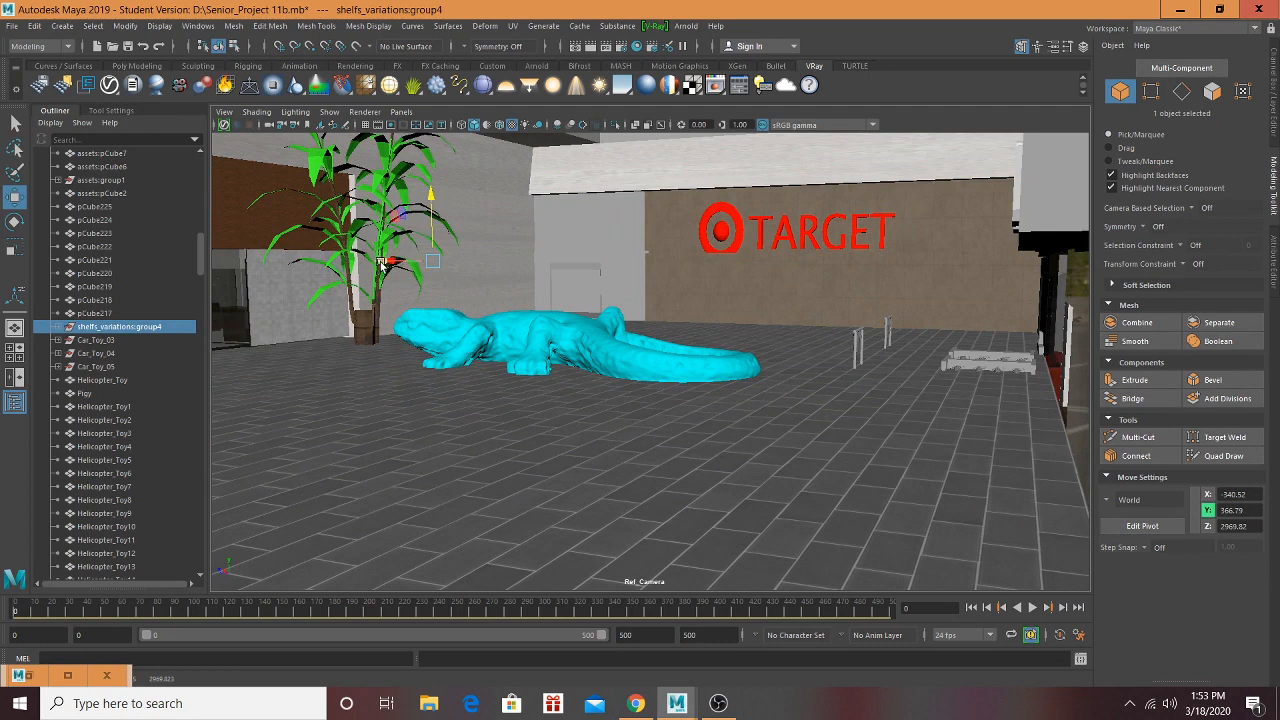
alt+drag(635, 278, 727, 296)
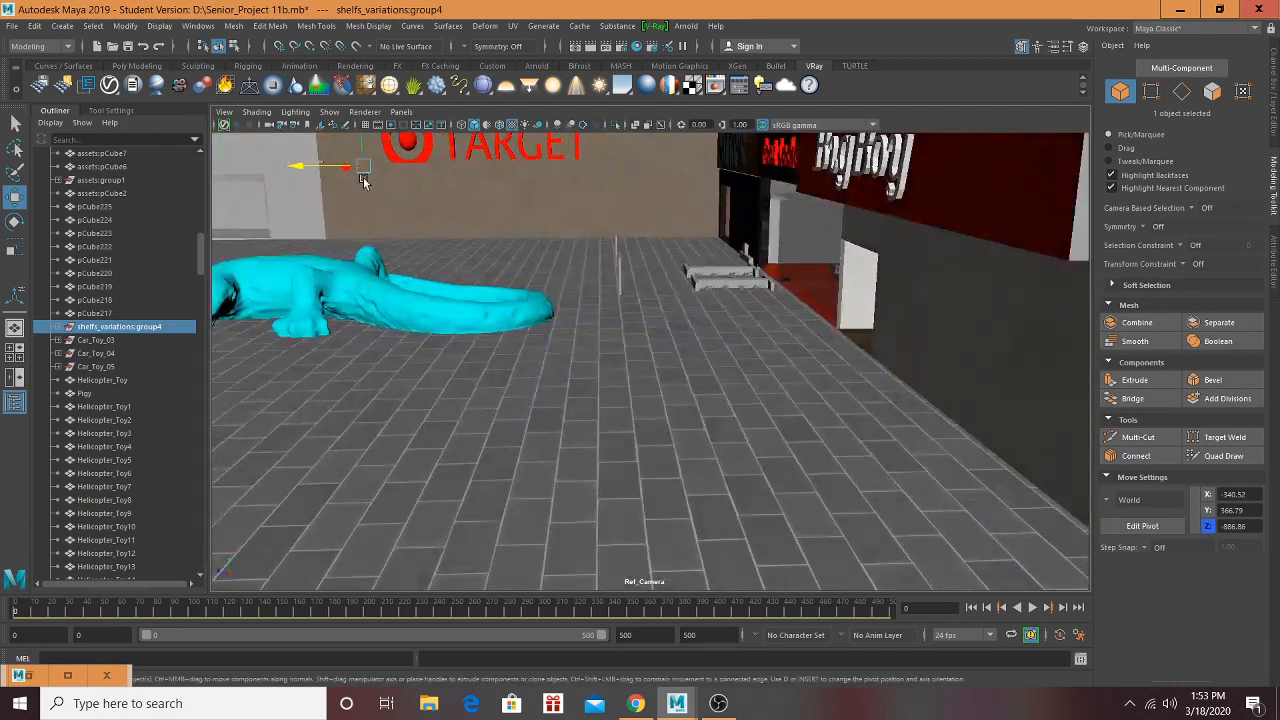
mouse_move(620, 300)
alt+mouse_down()
mouse_move(644, 316)
mouse_move(633, 282)
alt+mouse_up()
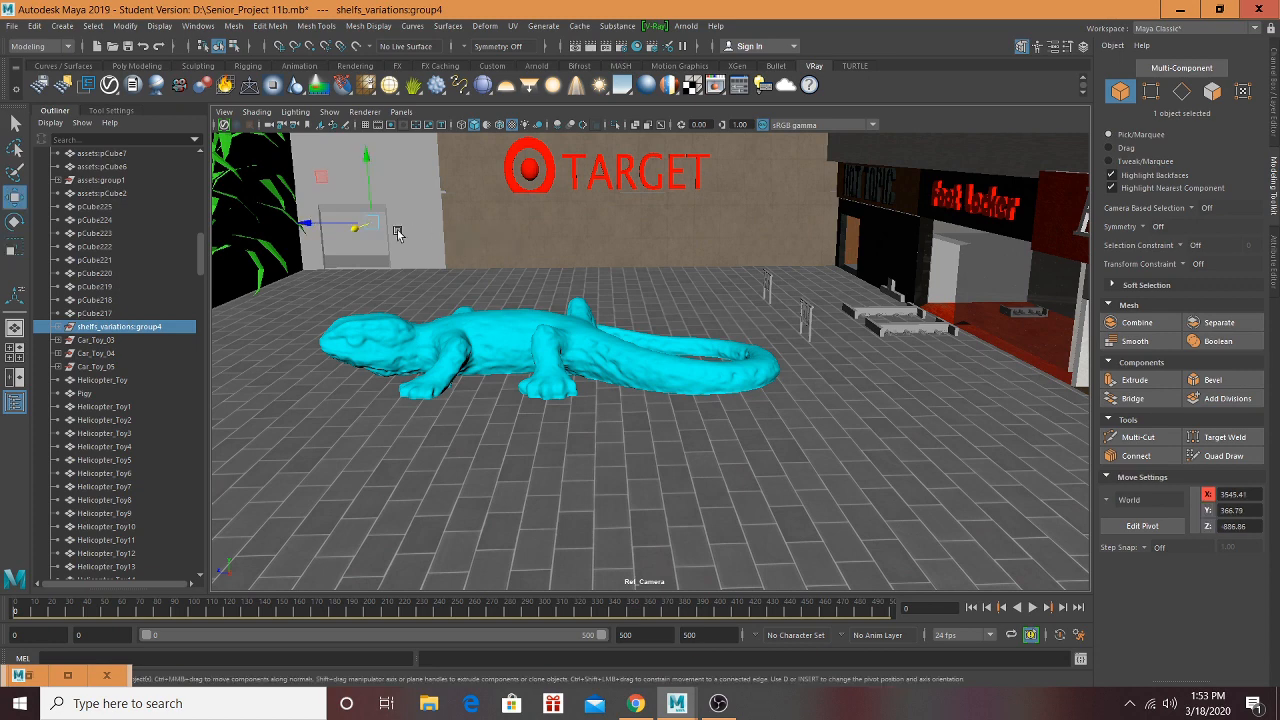
alt+middle_drag(320, 361, 944, 318)
scroll(580, 297, up, 3)
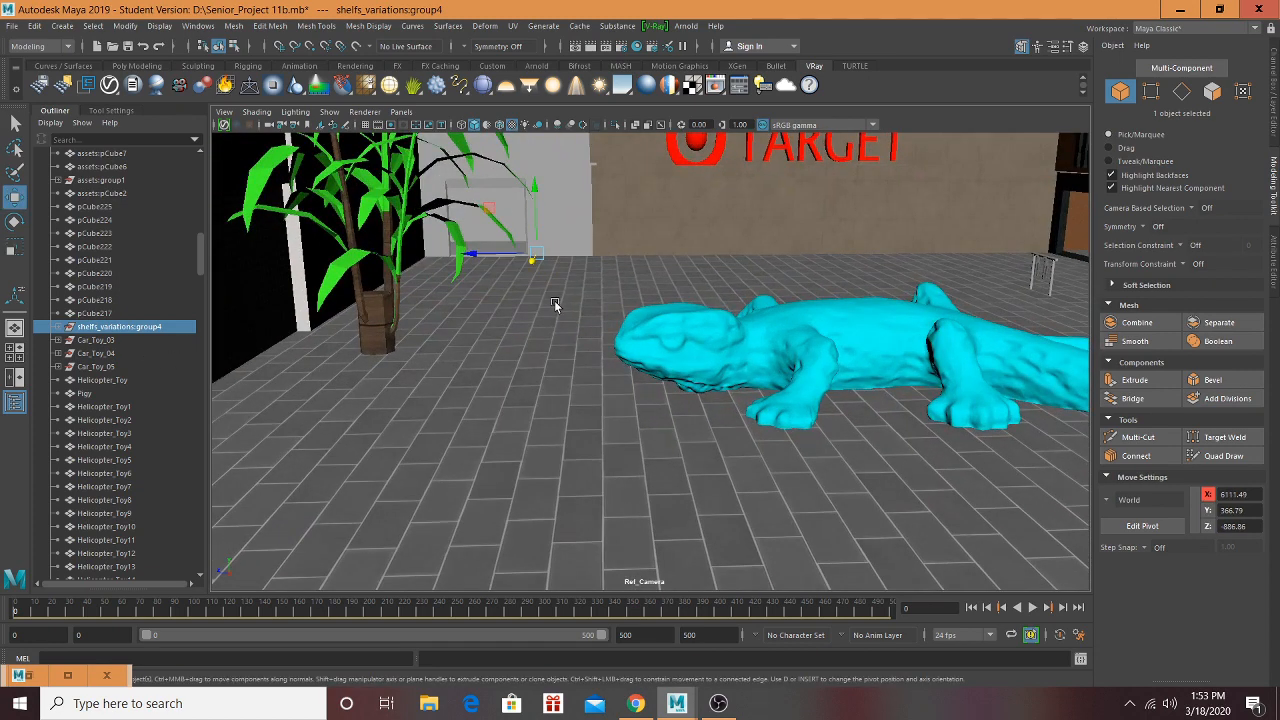
key(f)
scroll(567, 373, up, 4)
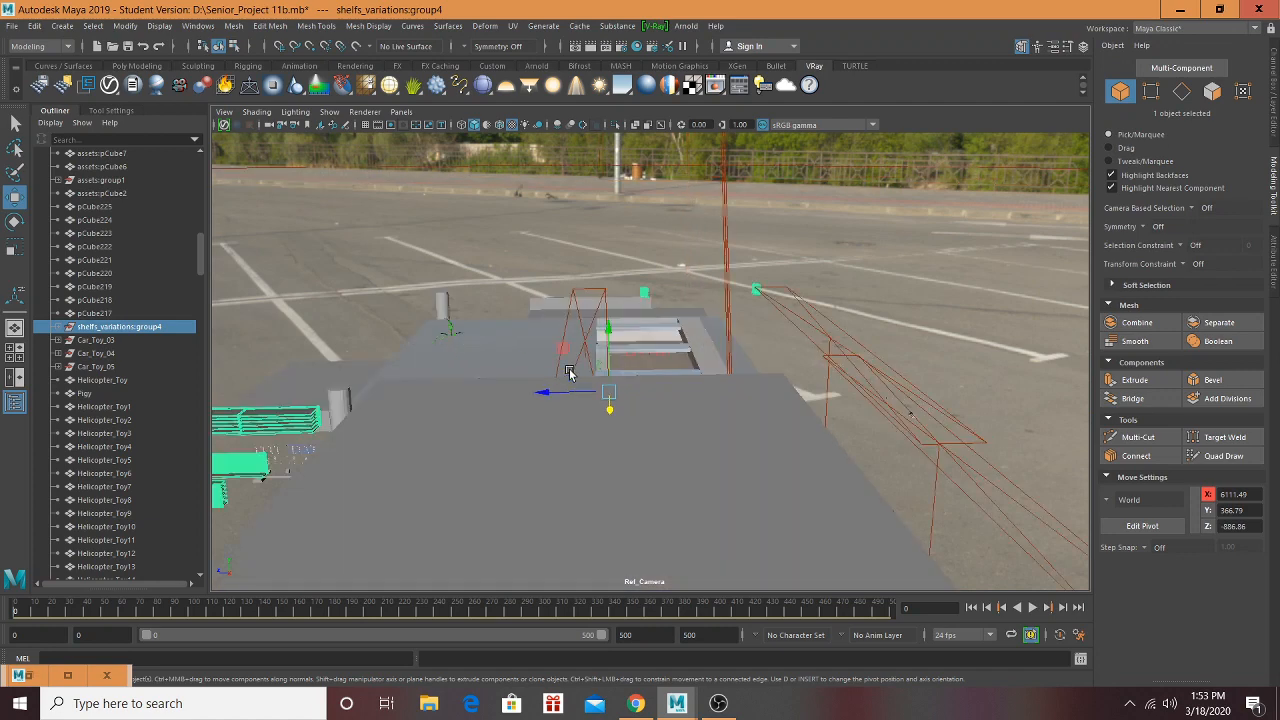
Step: Undo the recent moves and selection of the shelving group
scroll(567, 373, down, 2)
key(ctrl+z)
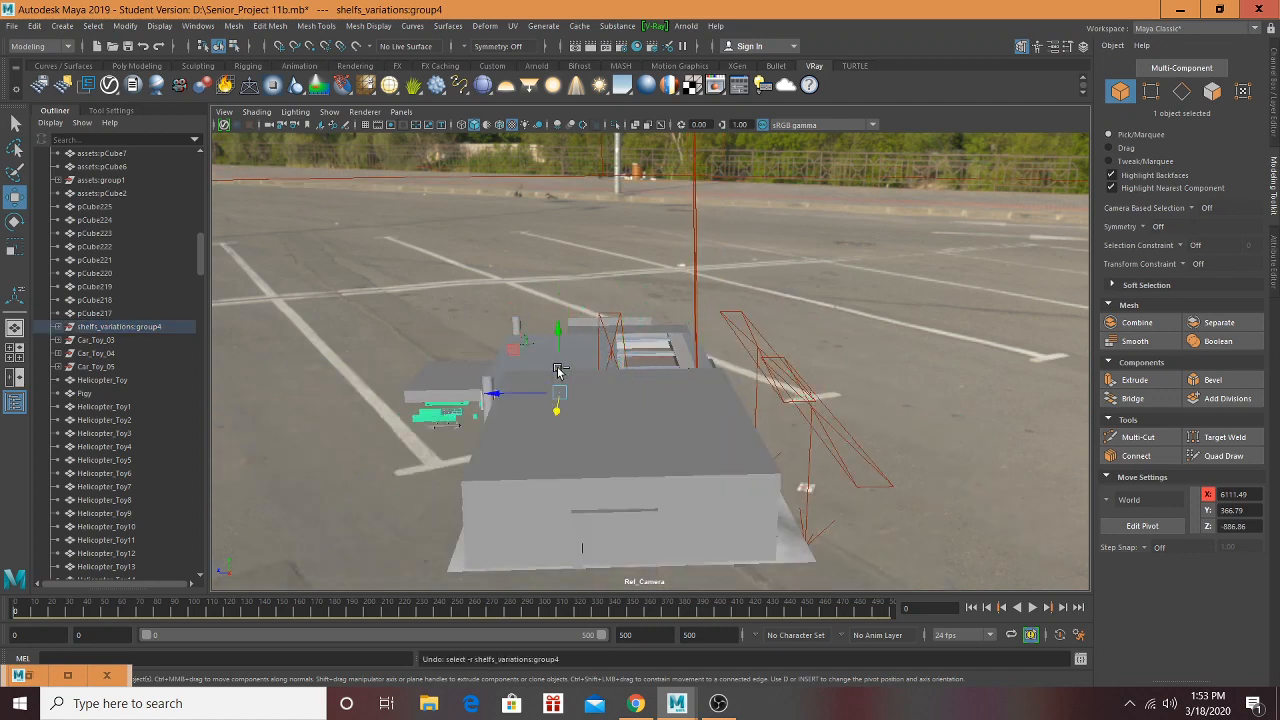
key(ctrl+z)
key(ctrl+z)
key(ctrl+z)
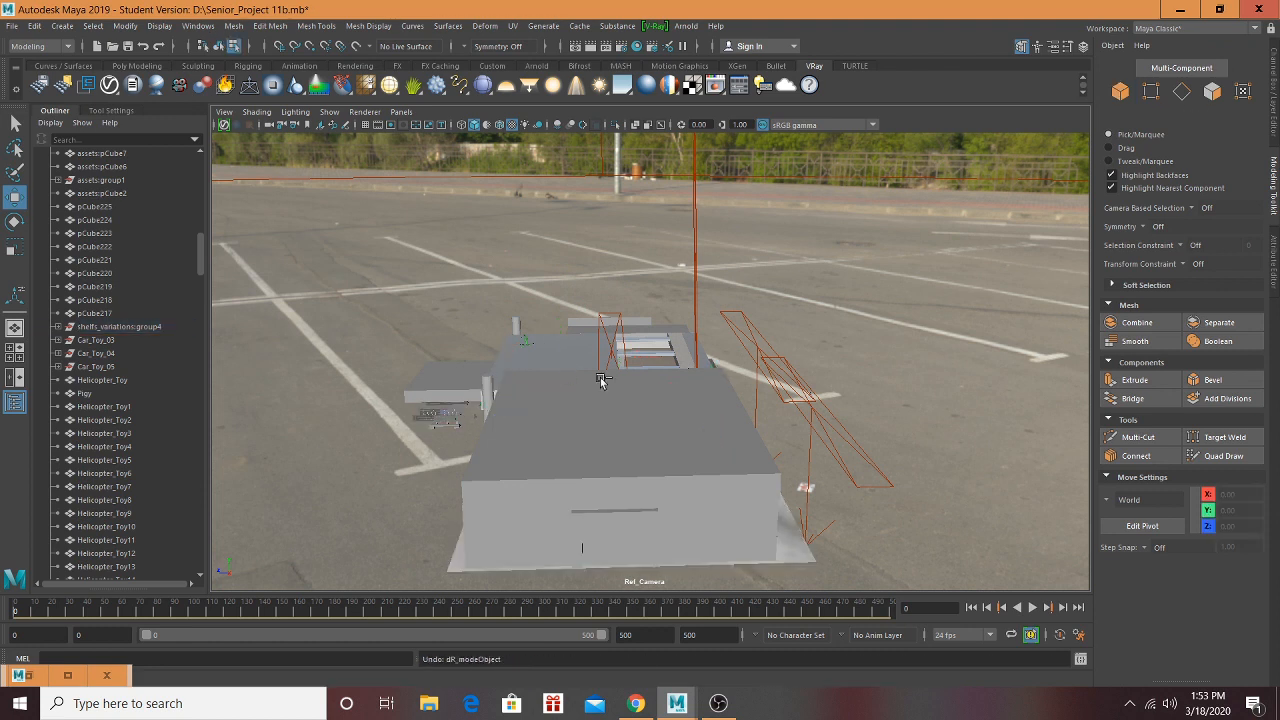
Step: Expand the shelving group shelfs_variations:group4 and select its subgroup shelfs_variations:group15
click(121, 328)
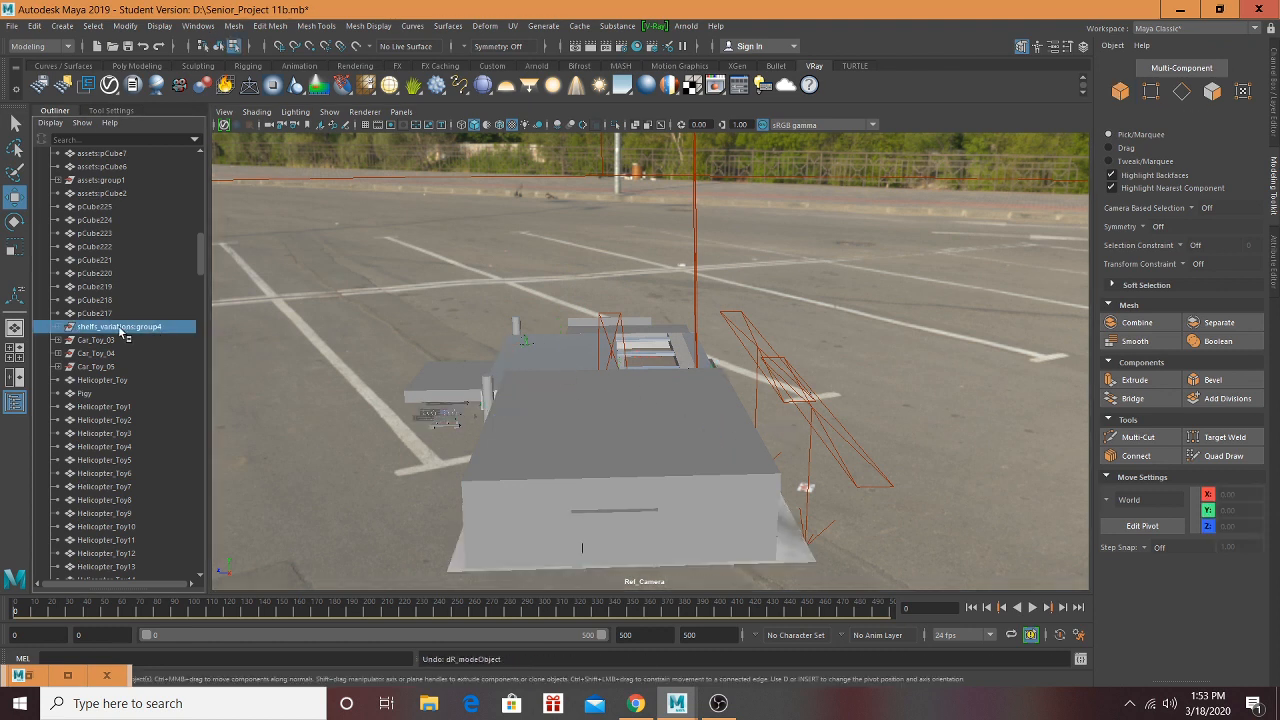
click(59, 327)
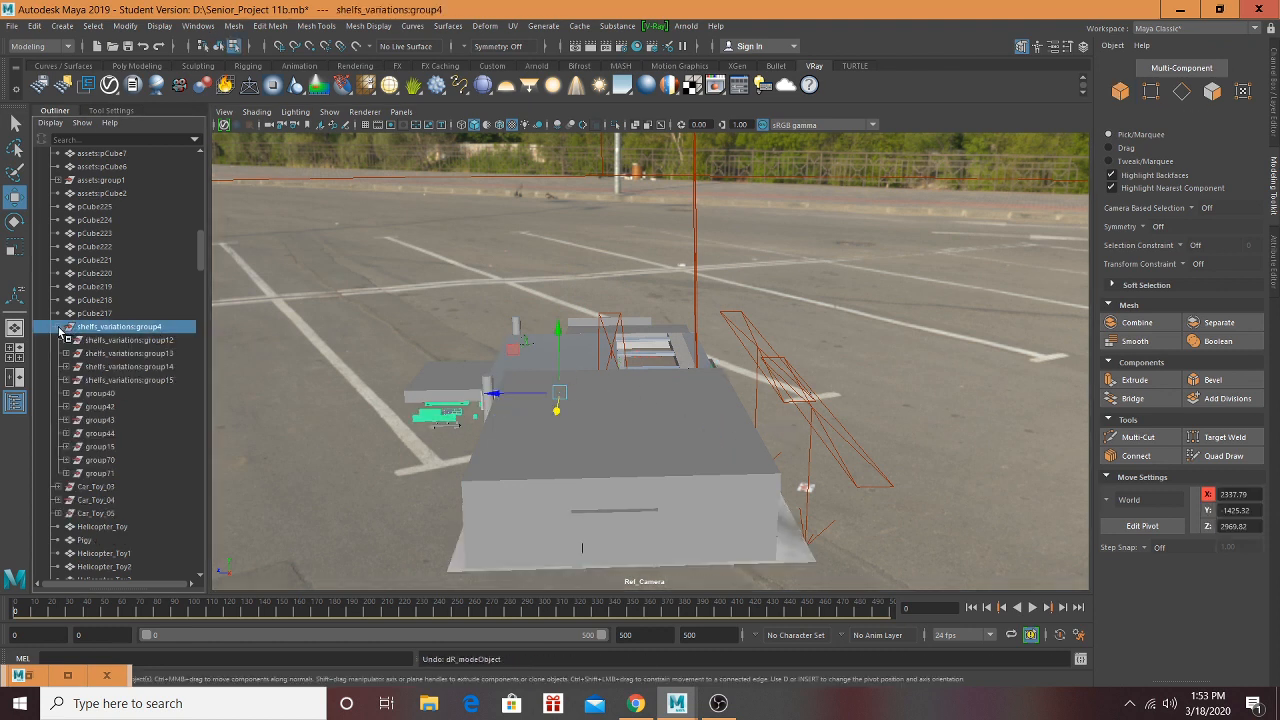
click(146, 354)
scroll(672, 482, up, 8)
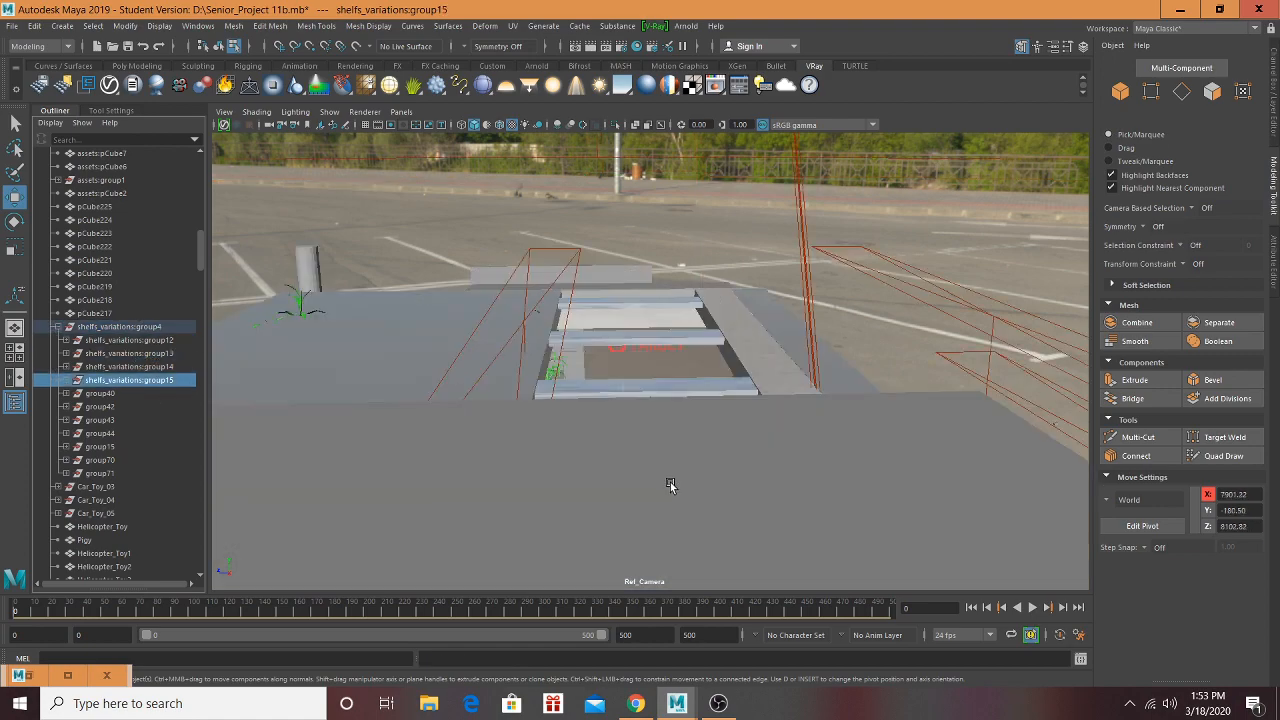
Step: Examine the mall corridor, the Justice and GNC storefronts and the area behind the walls for misplaced objects
alt+drag(688, 503, 887, 496)
alt+middle_drag(887, 496, 550, 283)
alt+drag(550, 283, 473, 283)
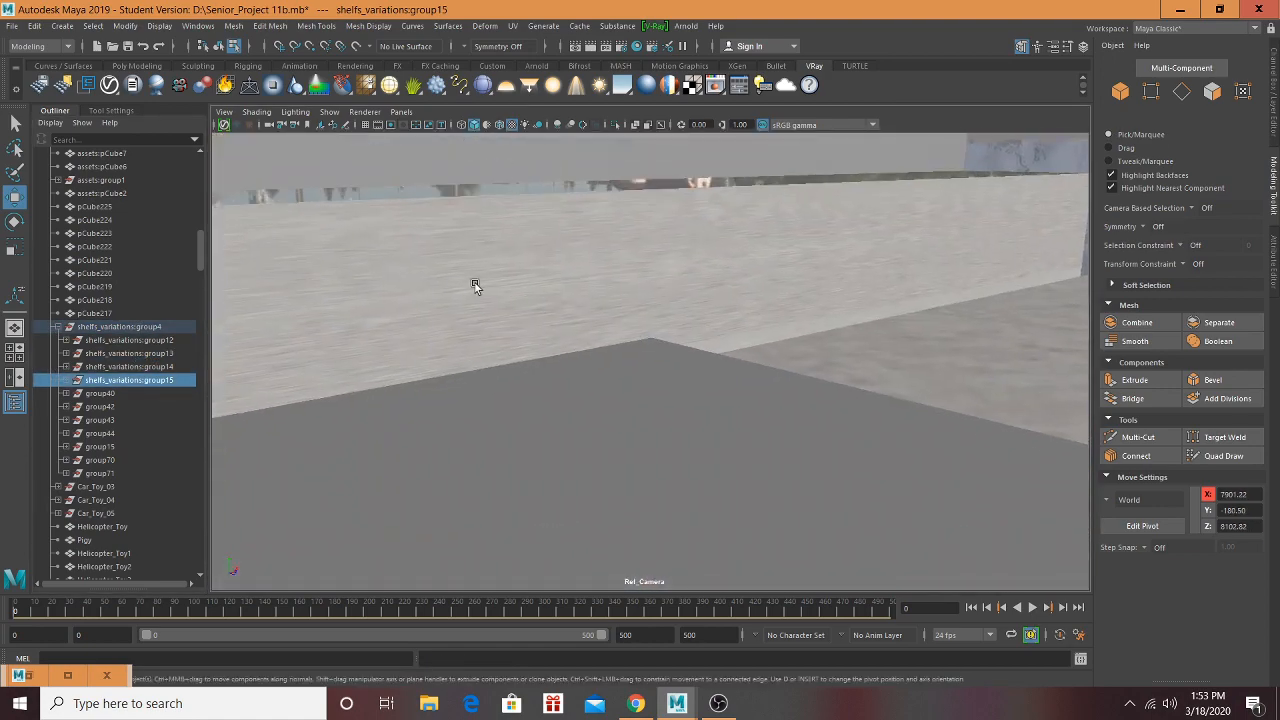
scroll(487, 336, down, 8)
alt+middle_drag(487, 336, 541, 349)
scroll(548, 350, up, 8)
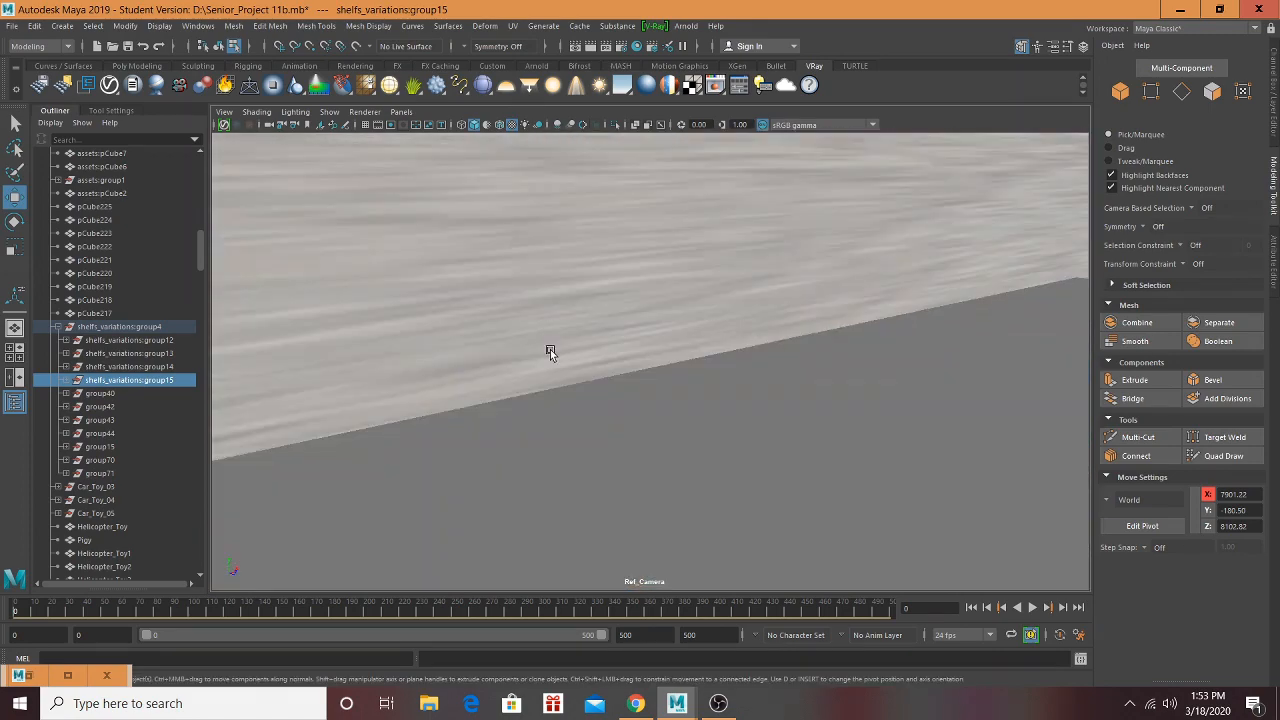
alt+drag(550, 349, 98, 551)
scroll(636, 432, down, 8)
alt+drag(636, 432, 480, 428)
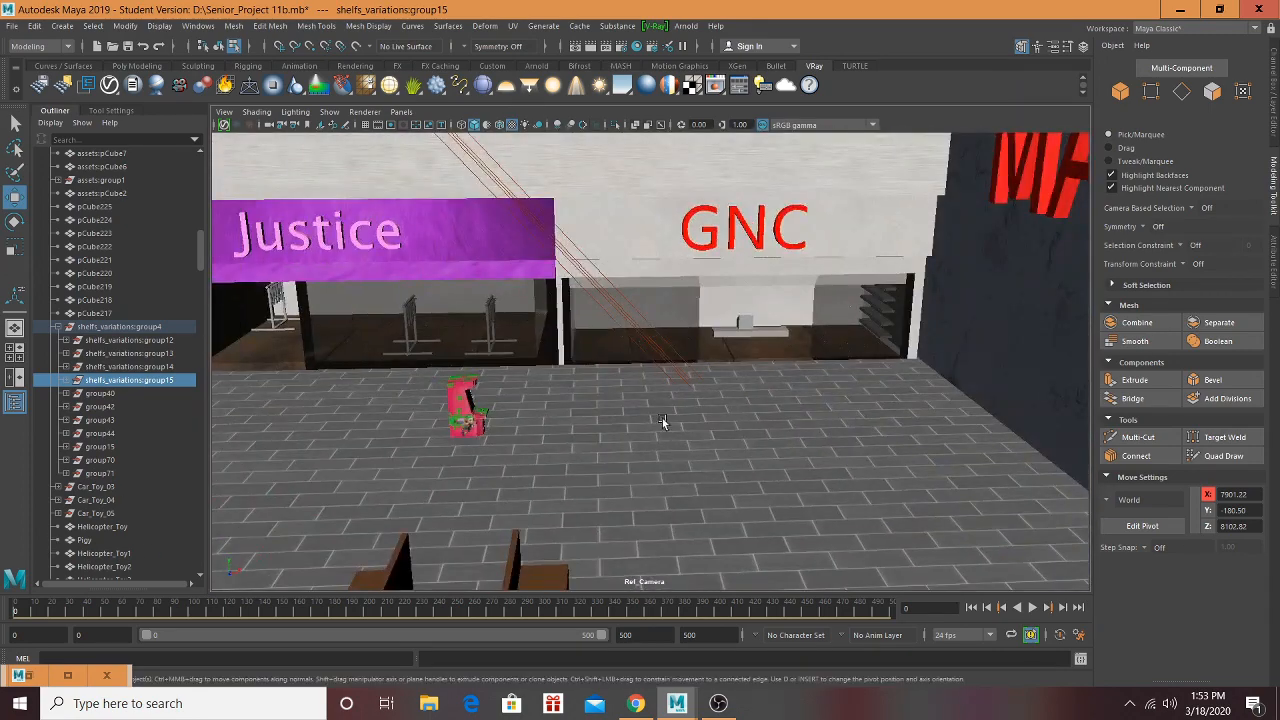
scroll(664, 417, down, 2)
alt+drag(370, 441, 688, 426)
scroll(688, 426, up, 8)
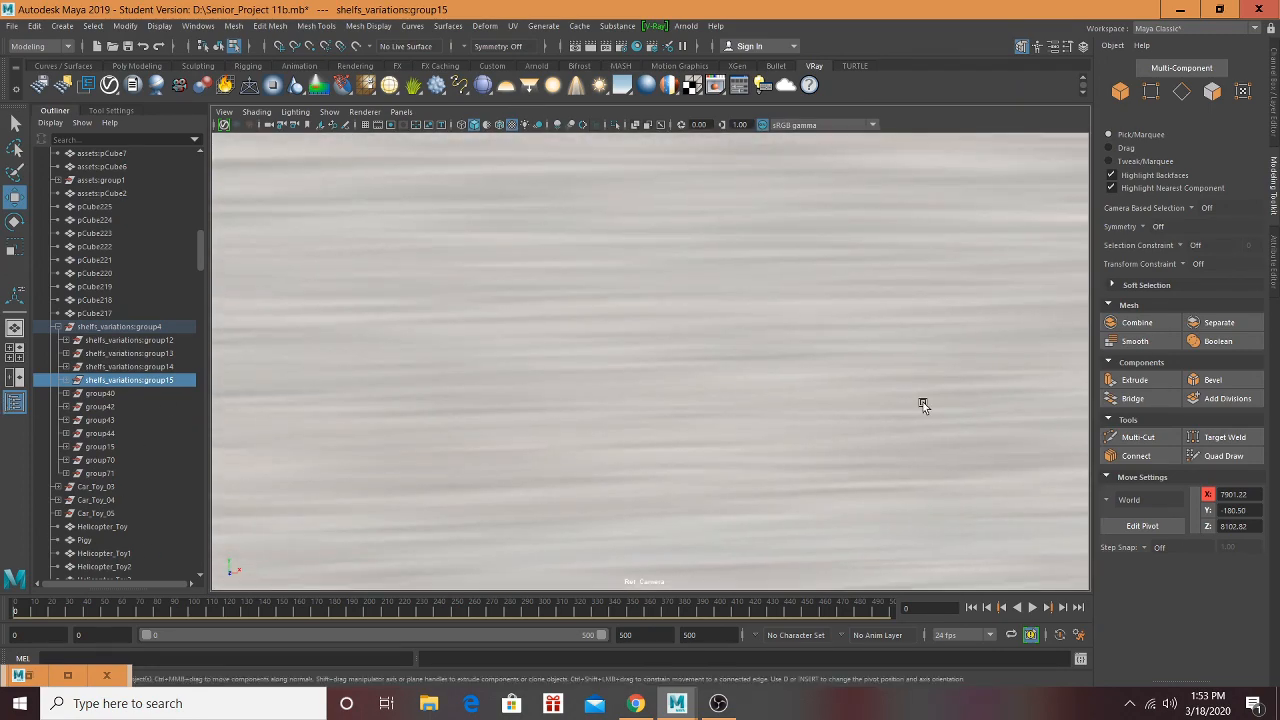
scroll(900, 402, down, 8)
scroll(832, 393, up, 8)
alt+drag(832, 393, 75, 367)
alt+drag(645, 372, 712, 340)
click(670, 347)
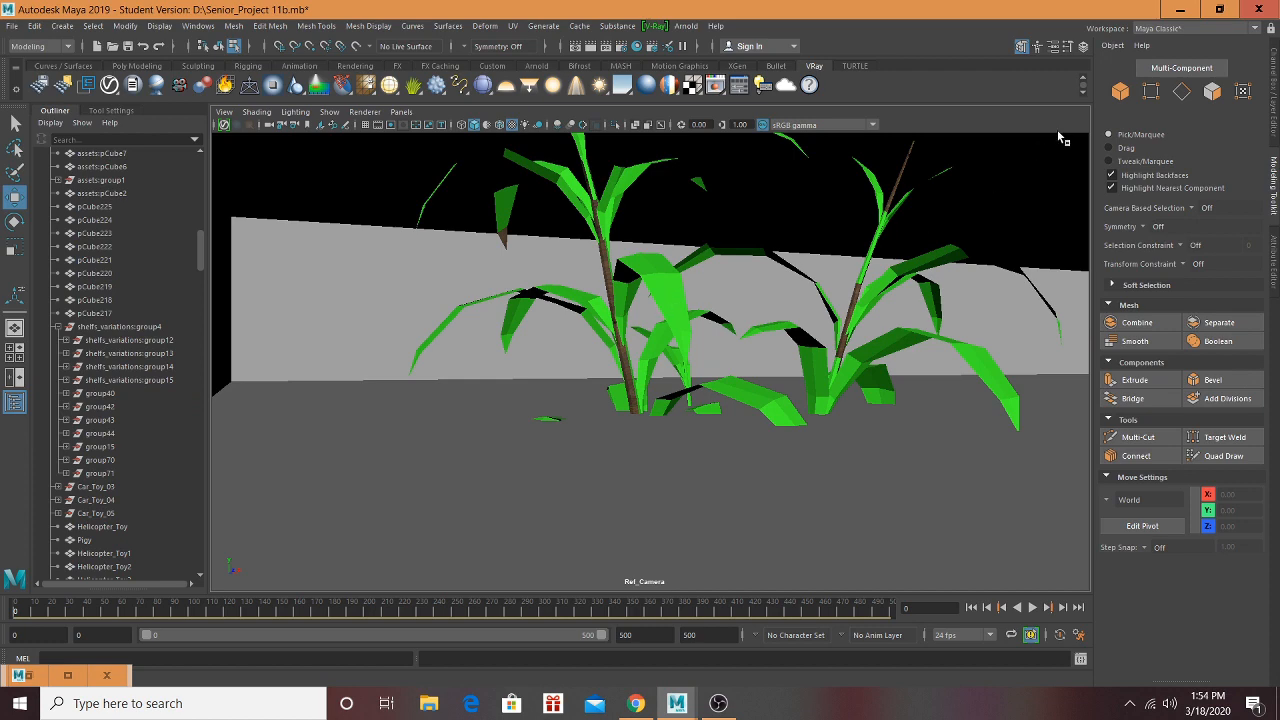
Step: Select the yucca plant assets1:Yucca2 behind the store wall and frame it down to its pot
click(677, 301)
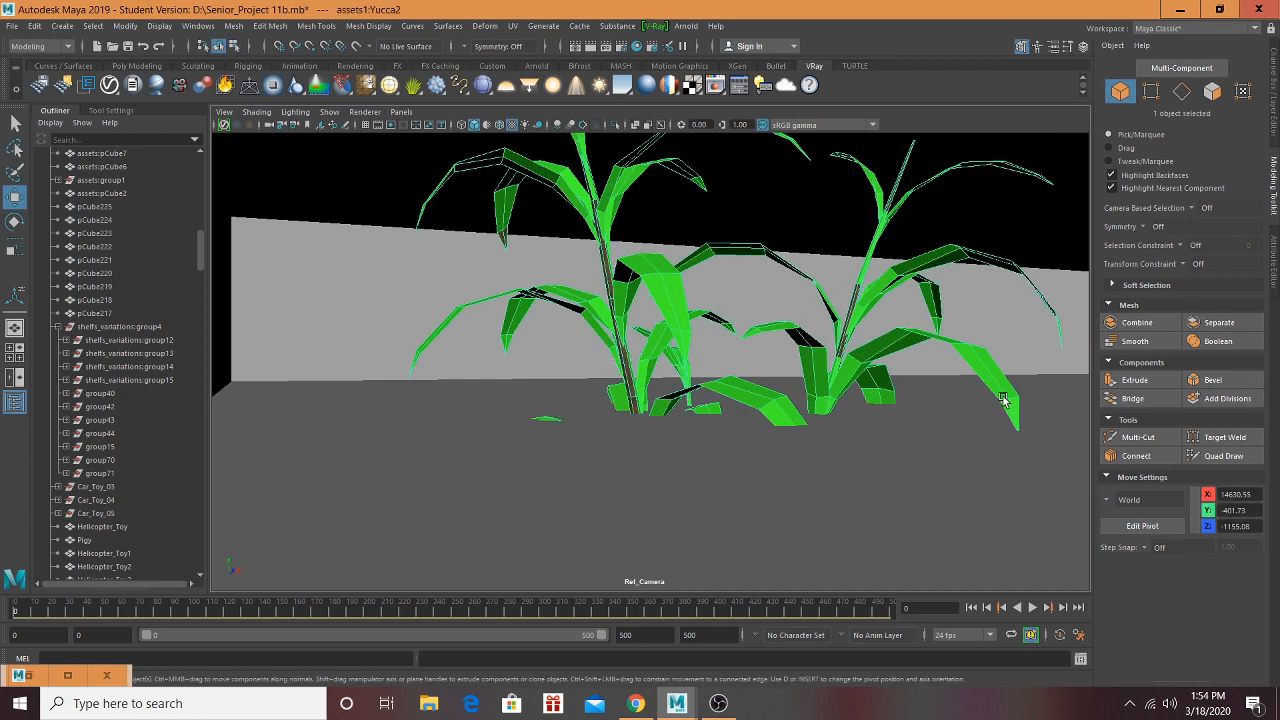
key(f)
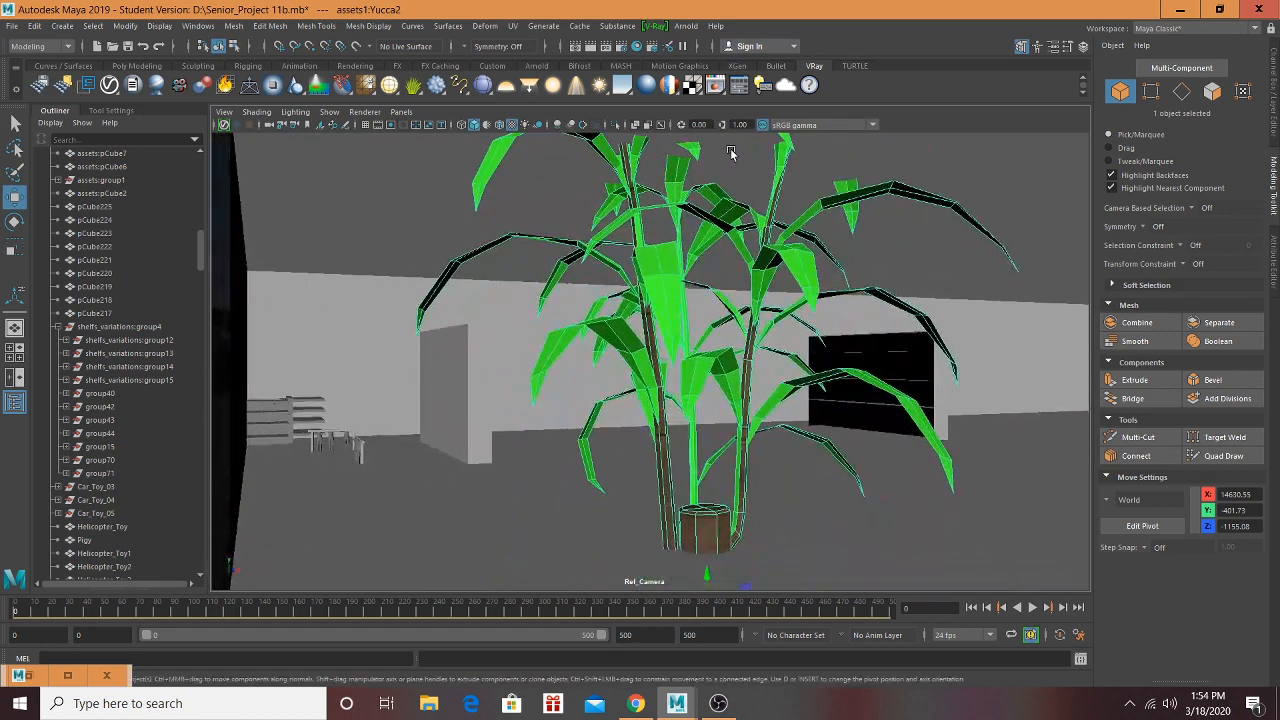
alt+right_drag(731, 152, 725, 143)
alt+middle_drag(719, 429, 742, 367)
alt+drag(768, 419, 763, 447)
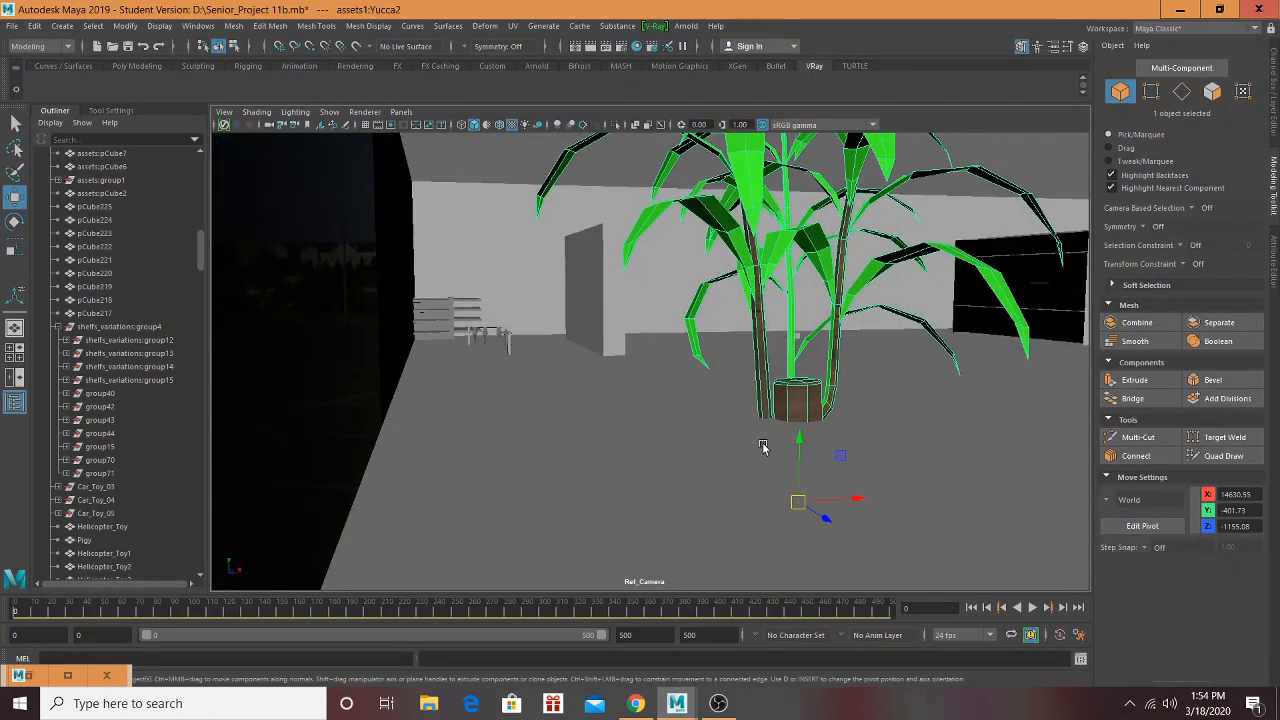
Step: Move the yucca plant along the X axis into the corridor in front of Macy's, to about X 11470
drag(858, 503, 165, 430)
alt+middle_drag(521, 399, 1231, 420)
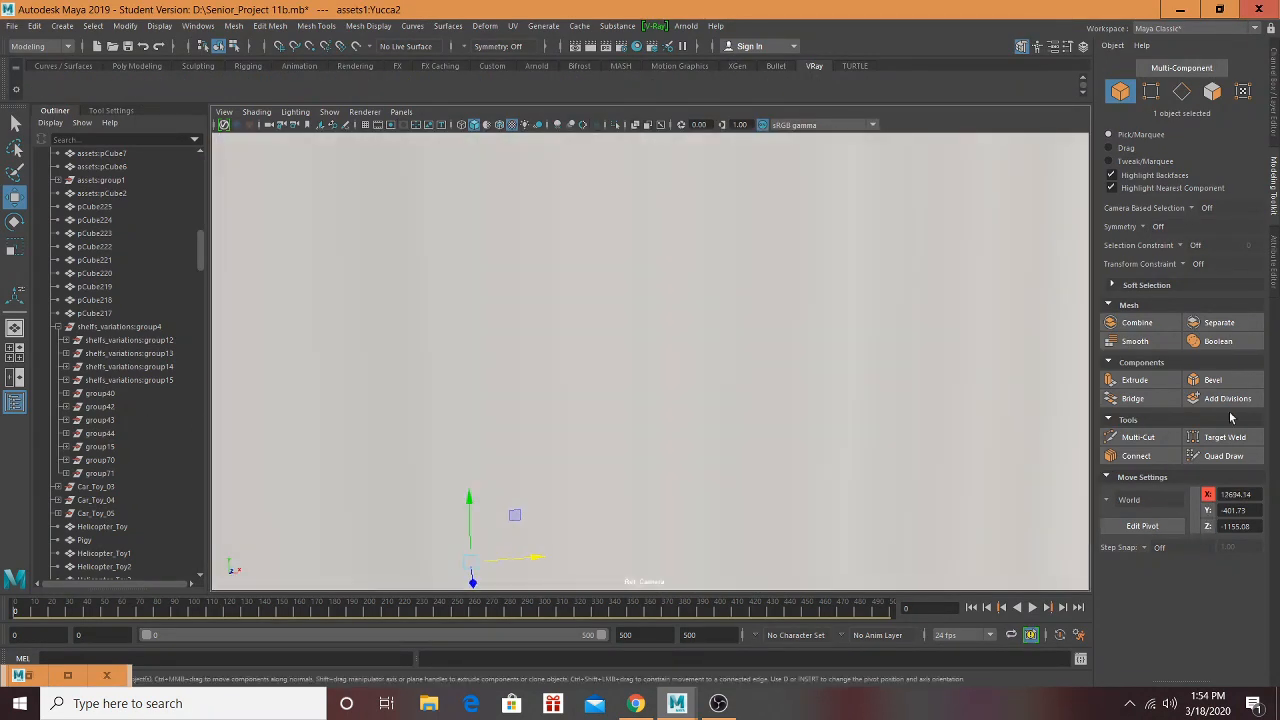
alt+middle_drag(672, 474, 1201, 398)
alt+right_drag(825, 429, 757, 429)
alt+drag(757, 429, 945, 475)
key(f)
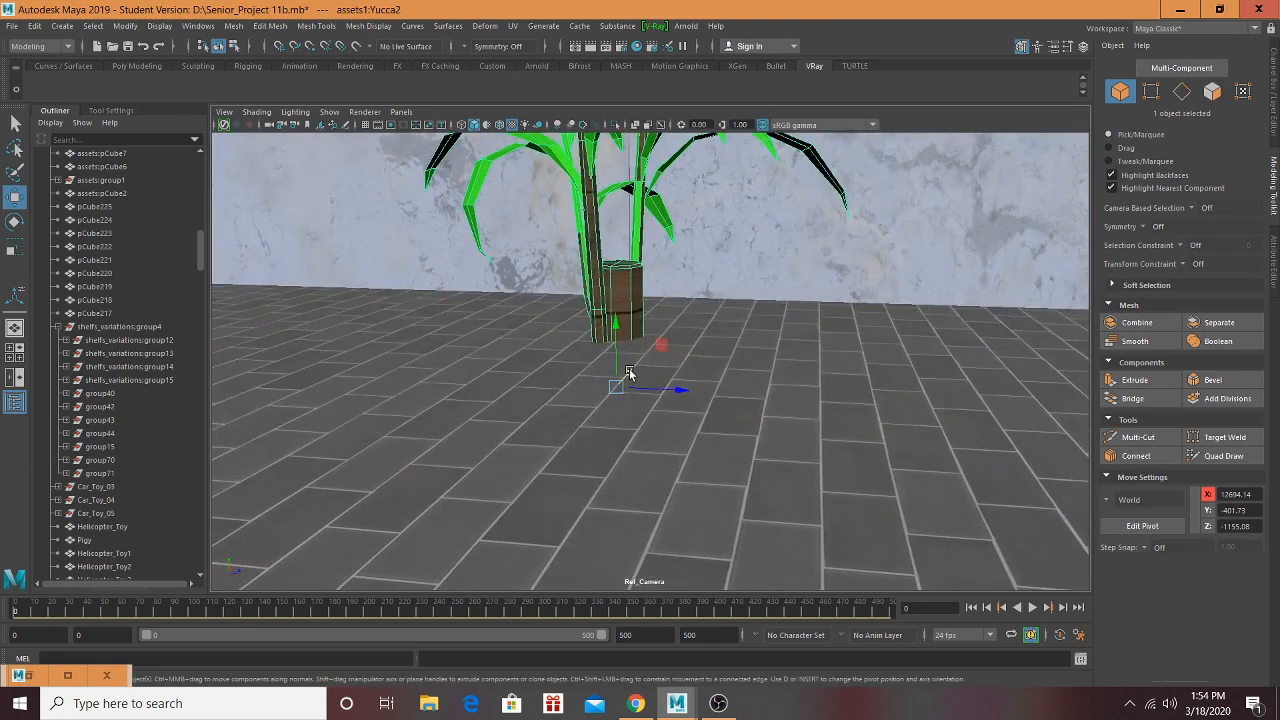
drag(630, 373, 457, 455)
alt+right_drag(476, 577, 471, 503)
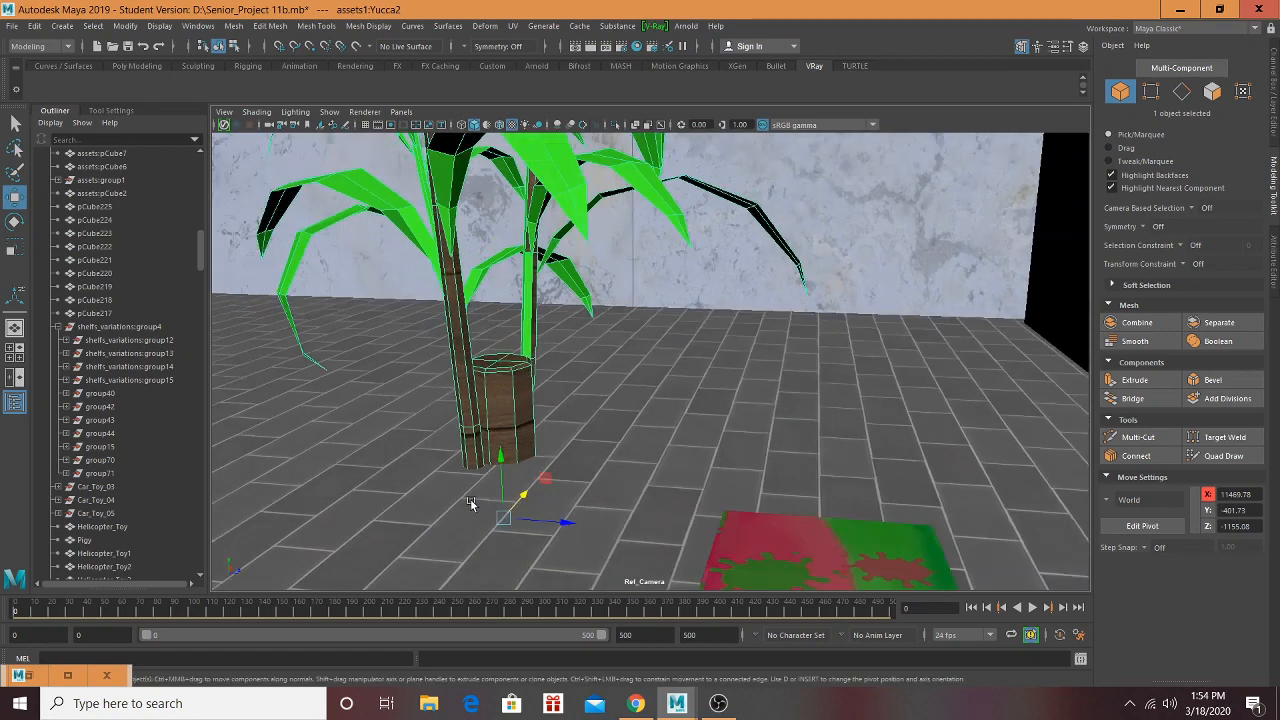
Step: Move the yucca plant along the Z axis to about Z -4112, beside the arcade cabinet near the GNC storefront
scroll(471, 503, down, 10)
alt+middle_drag(511, 482, 722, 523)
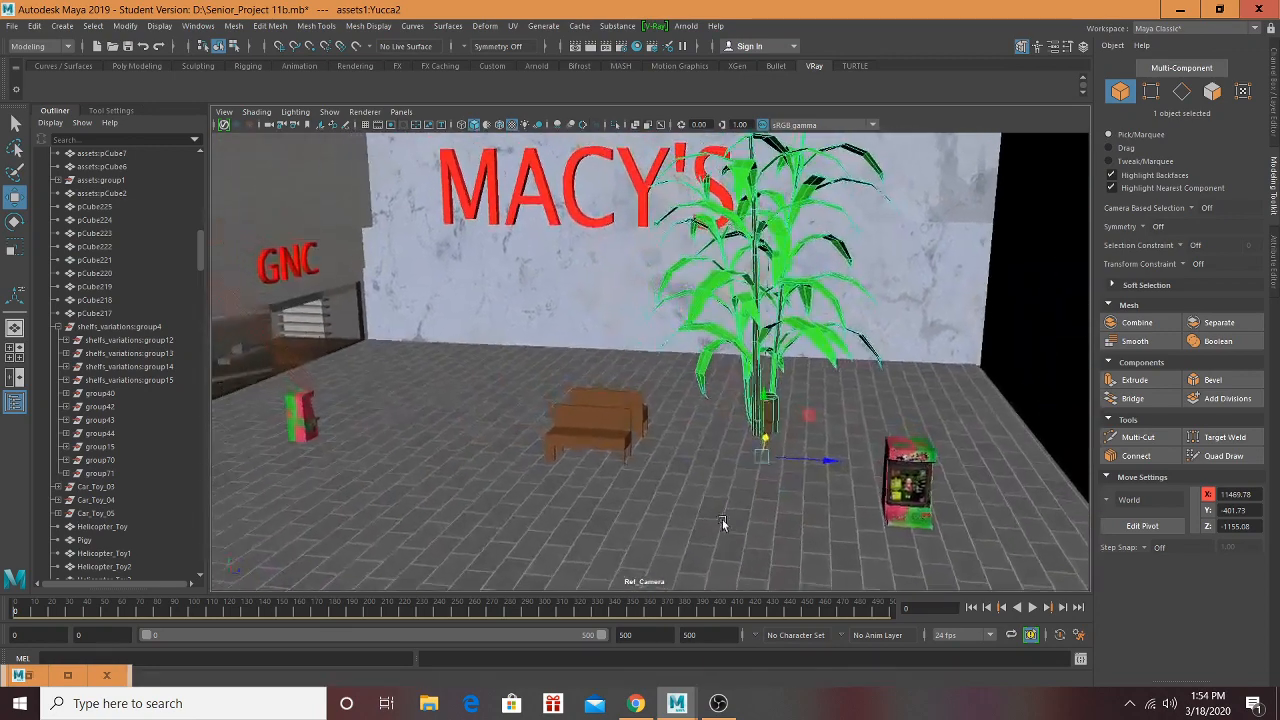
scroll(717, 483, down, 5)
drag(797, 434, 444, 393)
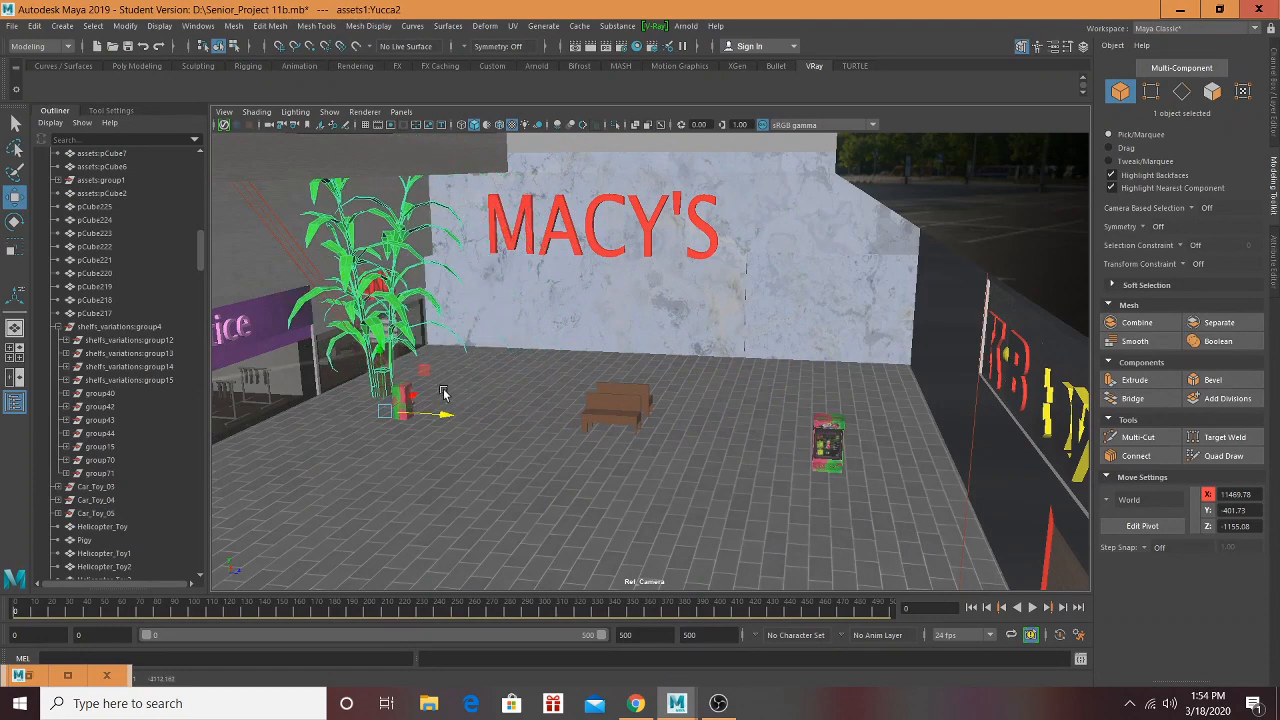
Step: Move the arcade cabinet assets1:Cabinet next to the other cabinet near GNC, to about X 10304 and Z -3668
click(829, 426)
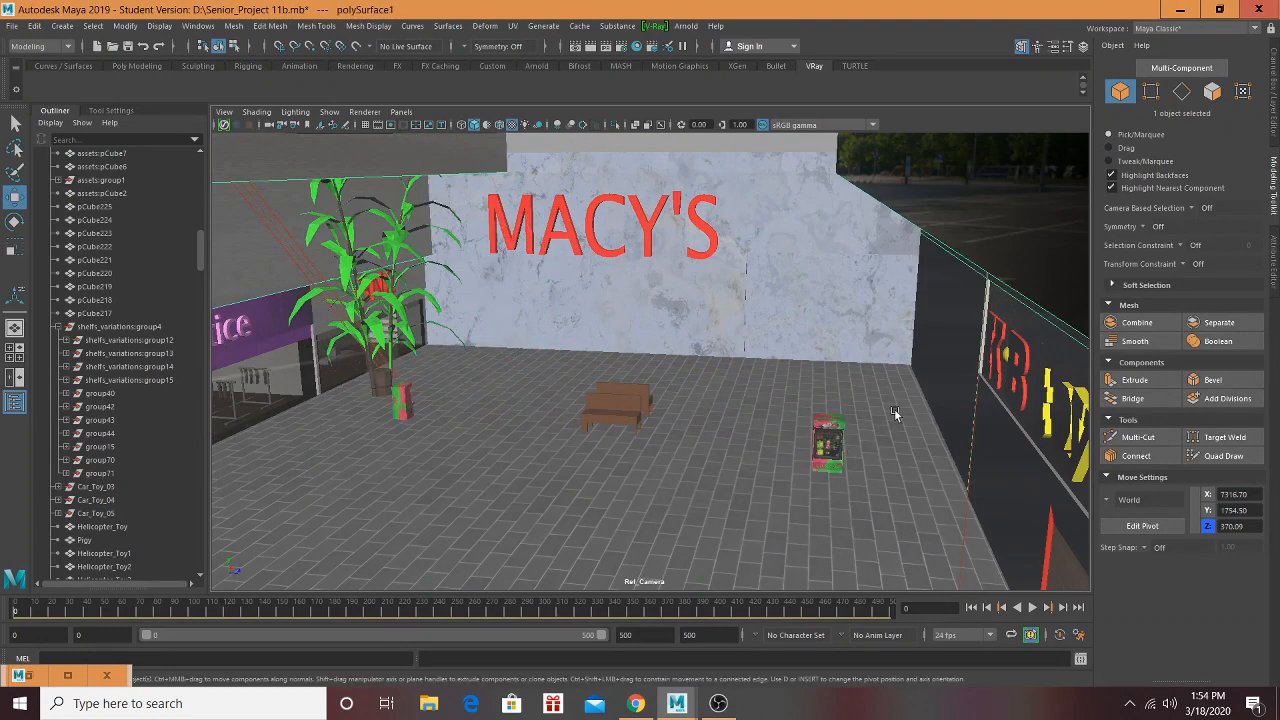
scroll(744, 524, up, 5)
alt+middle_drag(650, 470, 430, 262)
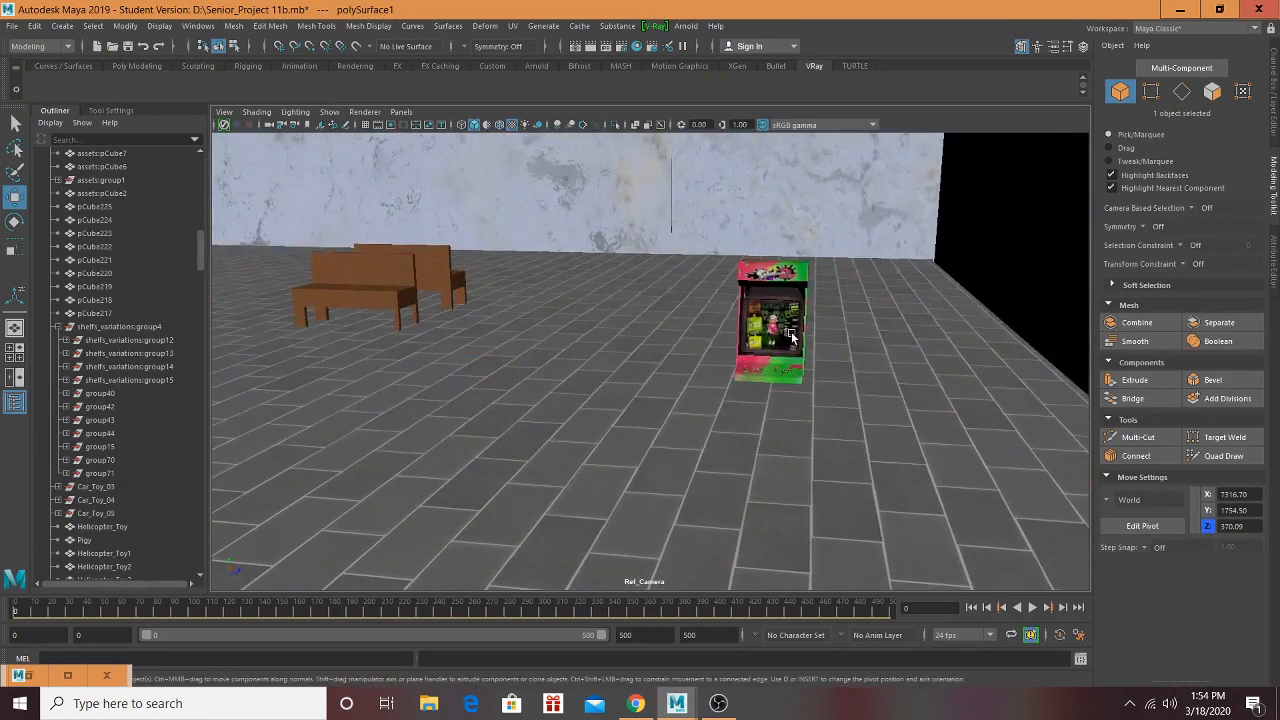
click(791, 336)
drag(817, 443, 225, 404)
alt+middle_drag(270, 377, 1032, 443)
drag(887, 487, 486, 431)
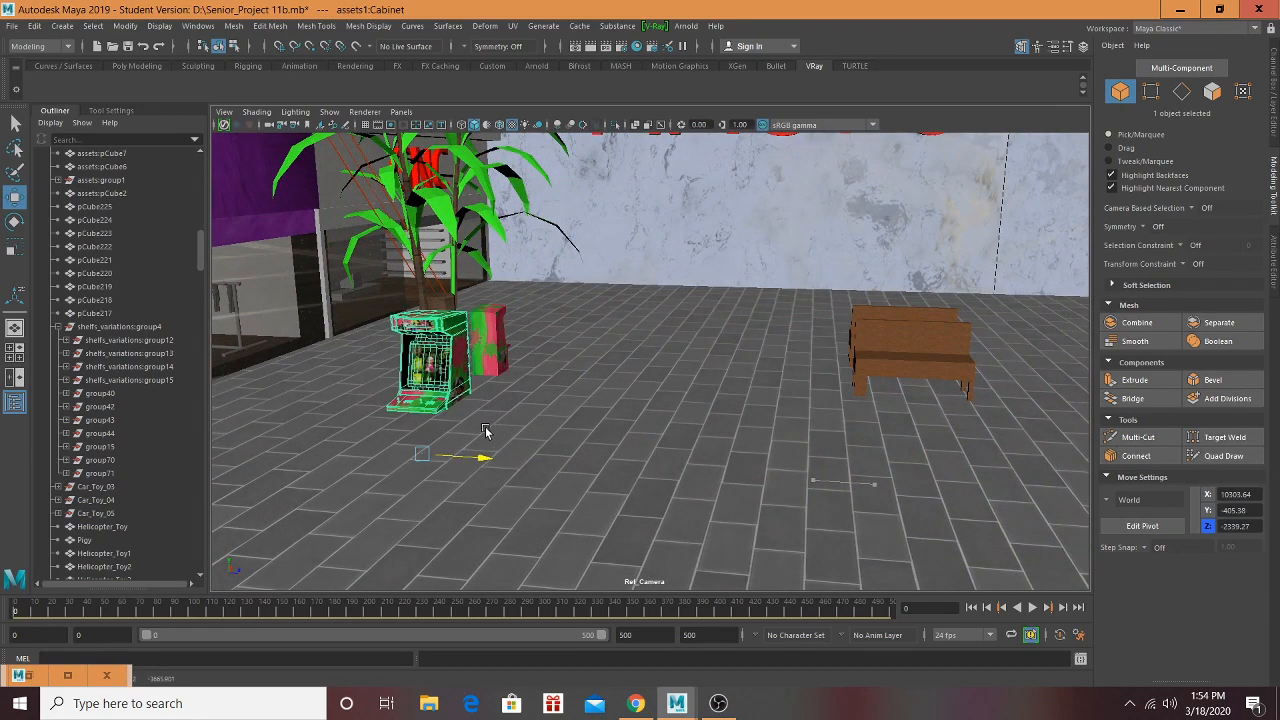
Step: Delete the arcade cabinet assets1:Cabinet standing beside the other cabinet
alt+drag(610, 431, 457, 435)
scroll(737, 446, up, 10)
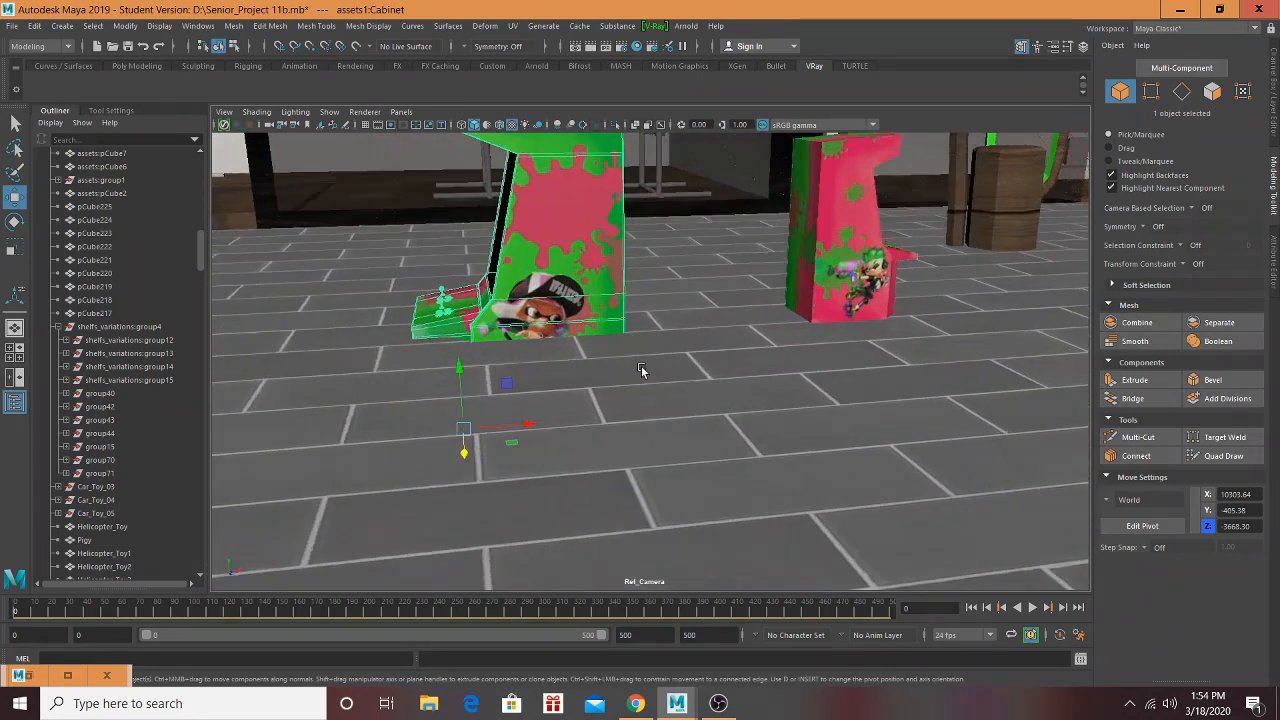
key(Delete)
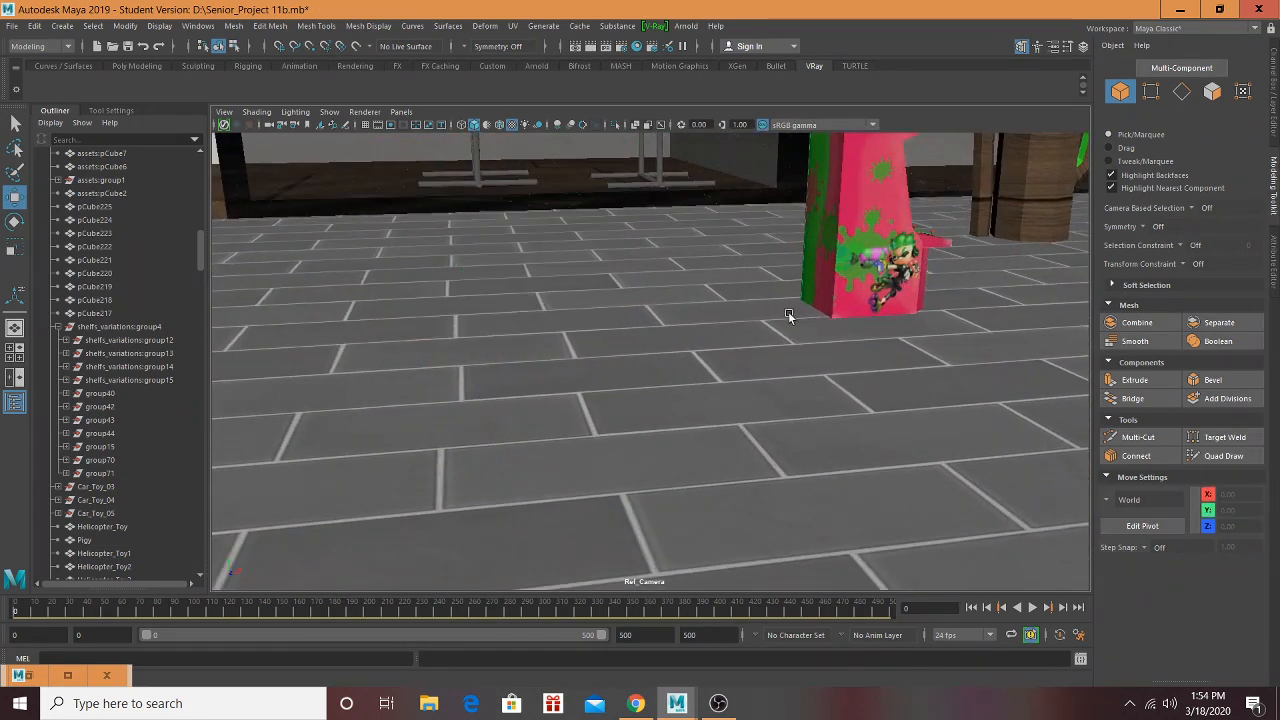
Step: Duplicate the remaining arcade cabinet and place the copy back to back with the original
click(886, 266)
key(ctrl+d)
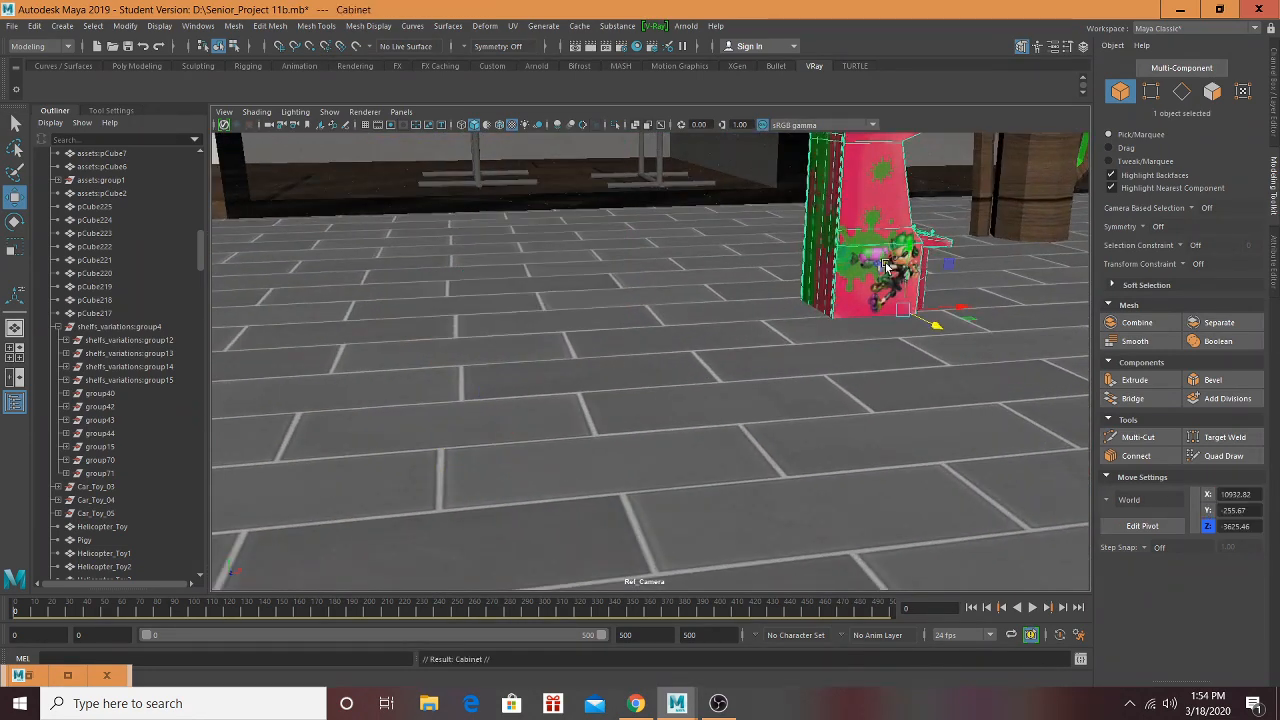
drag(969, 320, 221, 320)
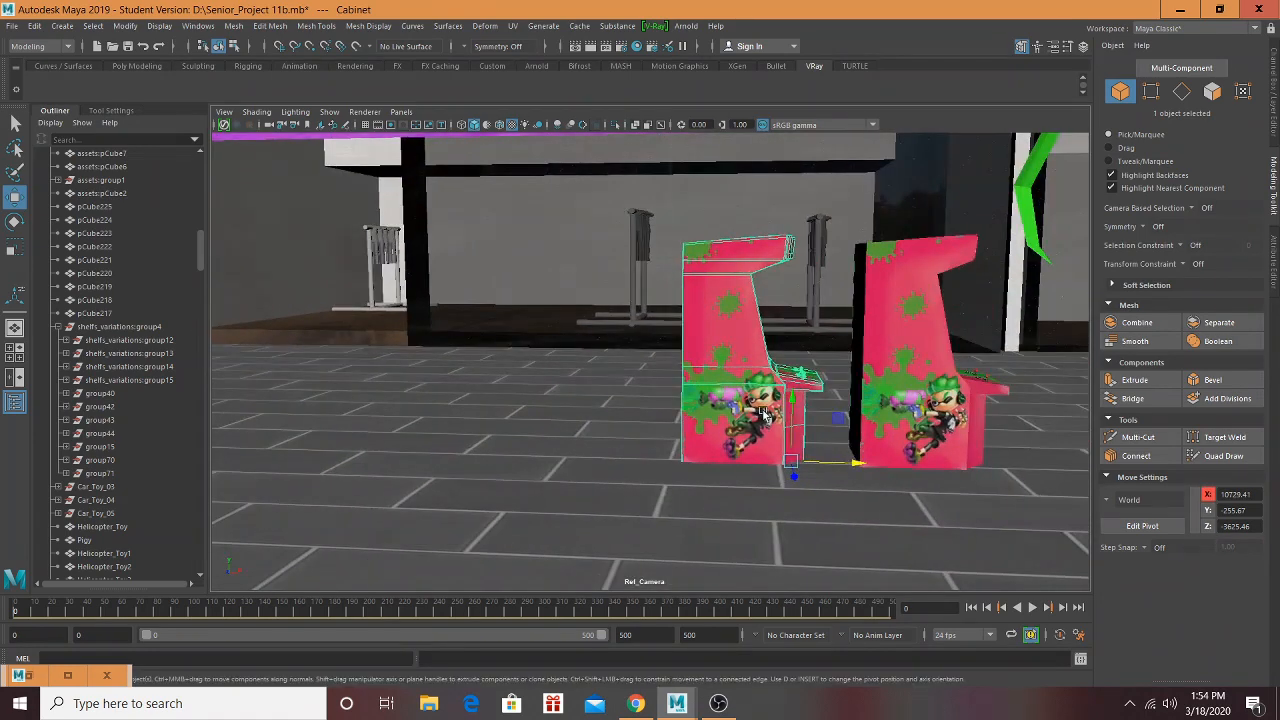
drag(763, 478, 817, 462)
drag(795, 460, 778, 330)
alt+middle_drag(760, 356, 776, 447)
scroll(776, 448, down, 2)
scroll(766, 449, up, 1)
Step: Scale down the yucca plant in front of GNC and raise it to about Y -229 so its pot rests on the floor
click(728, 490)
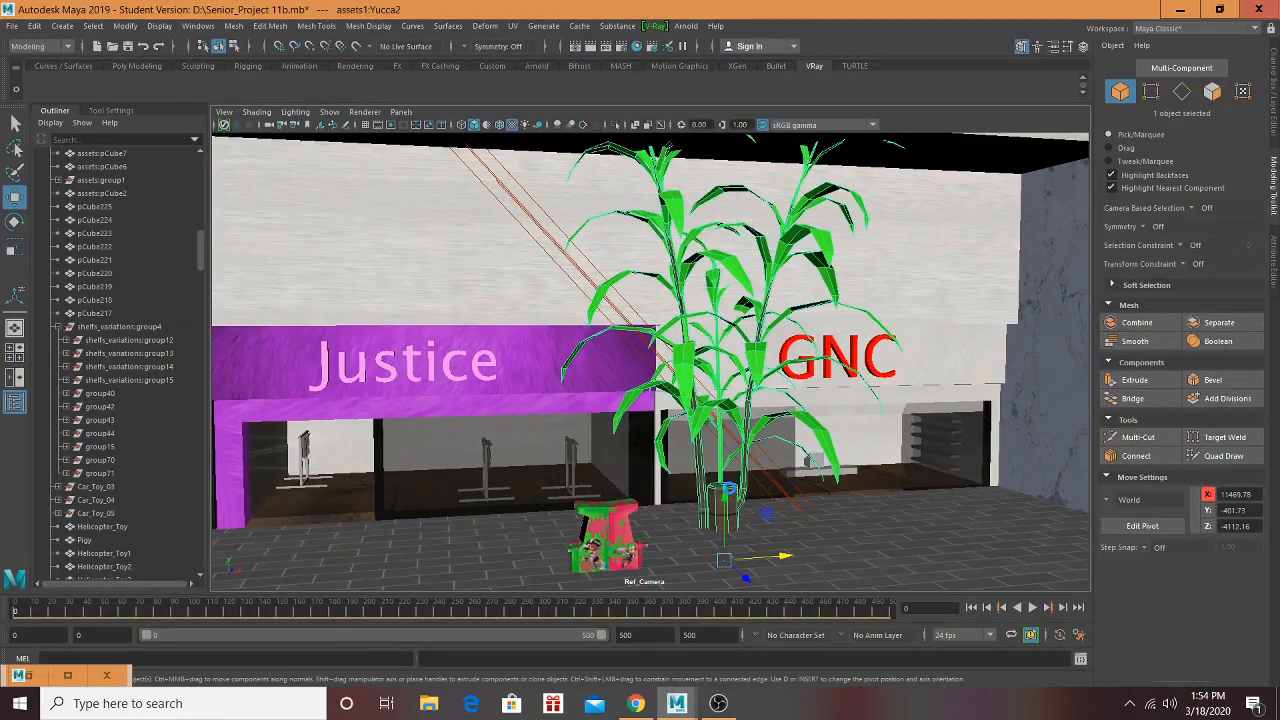
key(r)
drag(726, 560, 682, 561)
key(w)
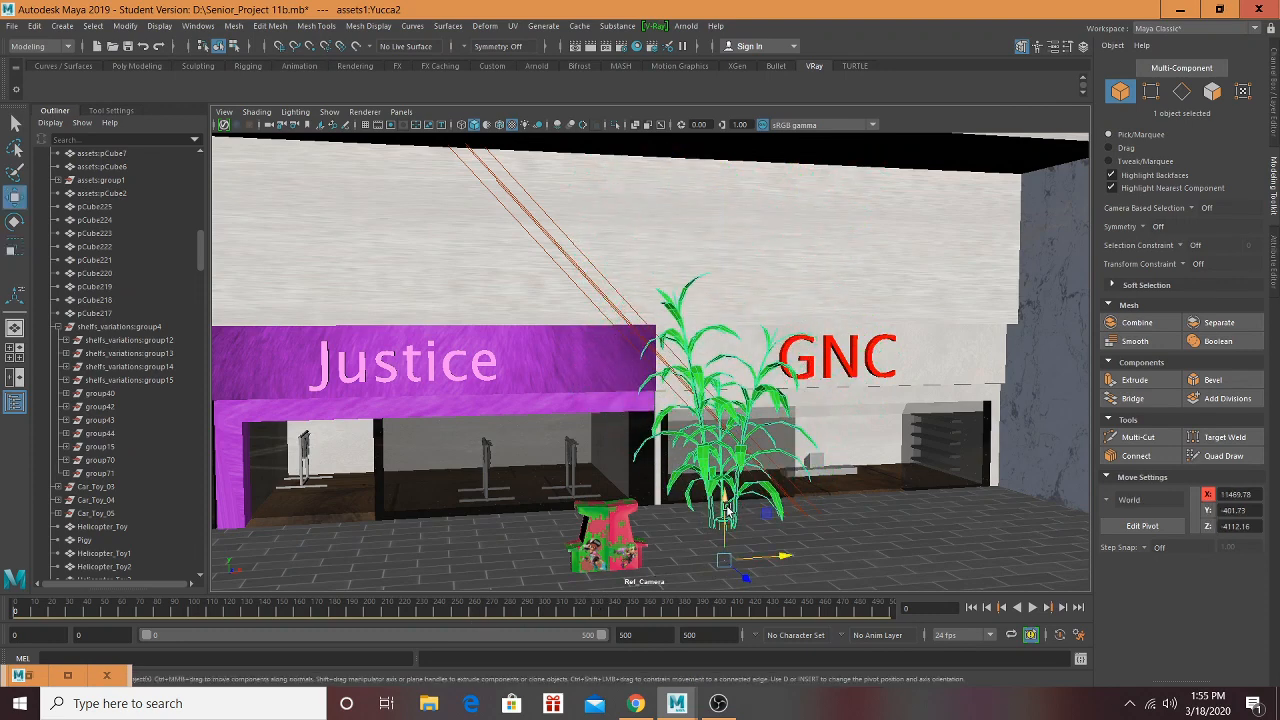
drag(726, 500, 731, 461)
alt+drag(677, 502, 845, 500)
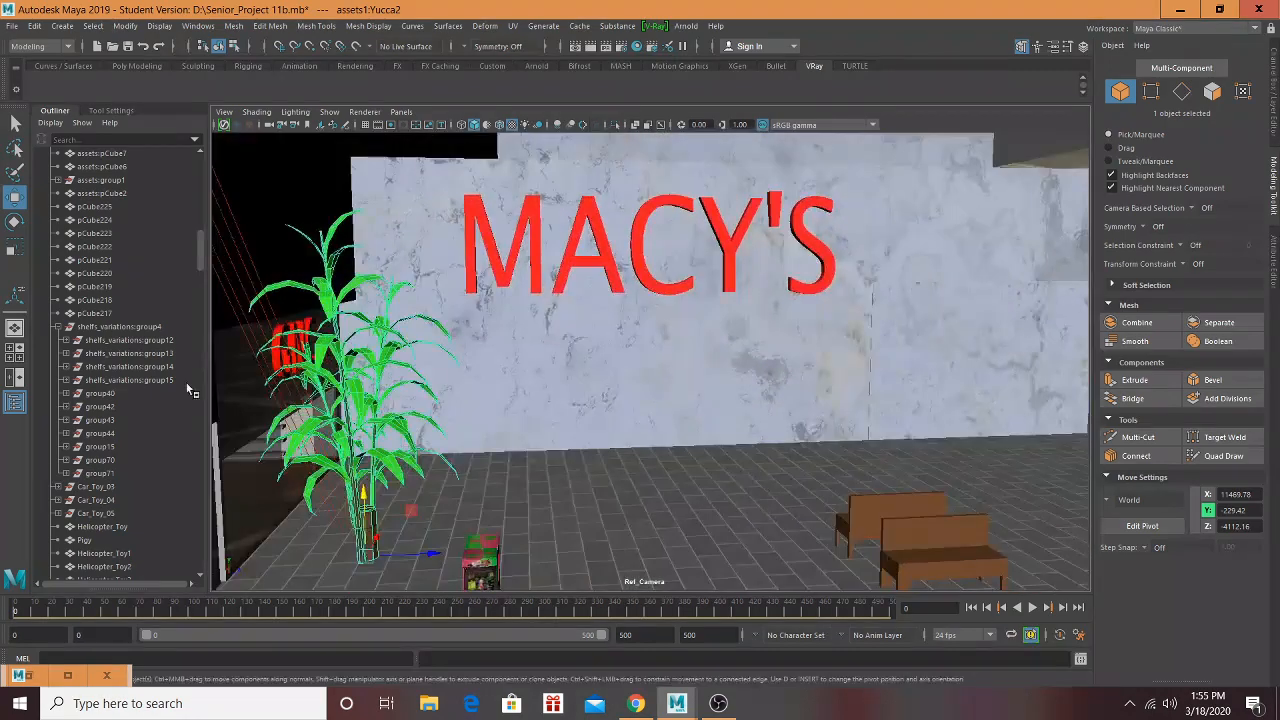
Step: Delete the surplus yucca plants assets1:Yucca1, assets1:Yucca and the remaining yucca_mayall one from the Mall_assets group, keeping assets1:Yucca2
scroll(114, 416, down, 20)
scroll(114, 417, down, 5)
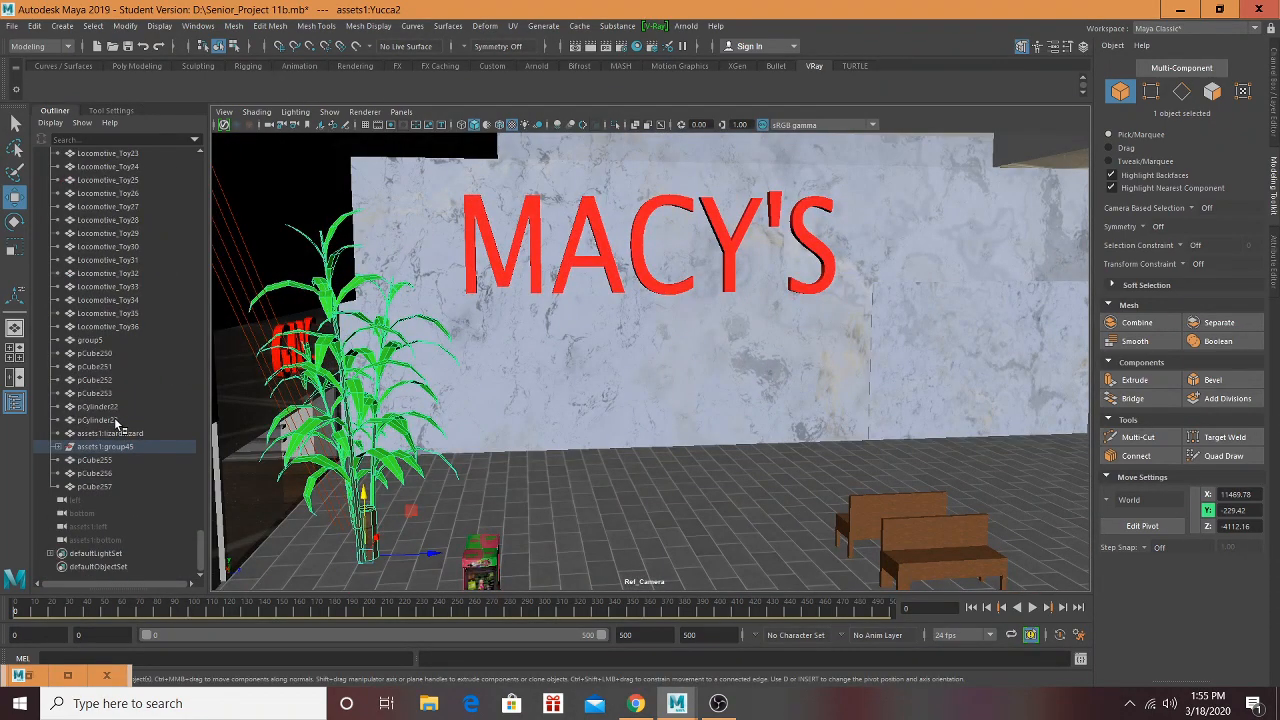
click(58, 447)
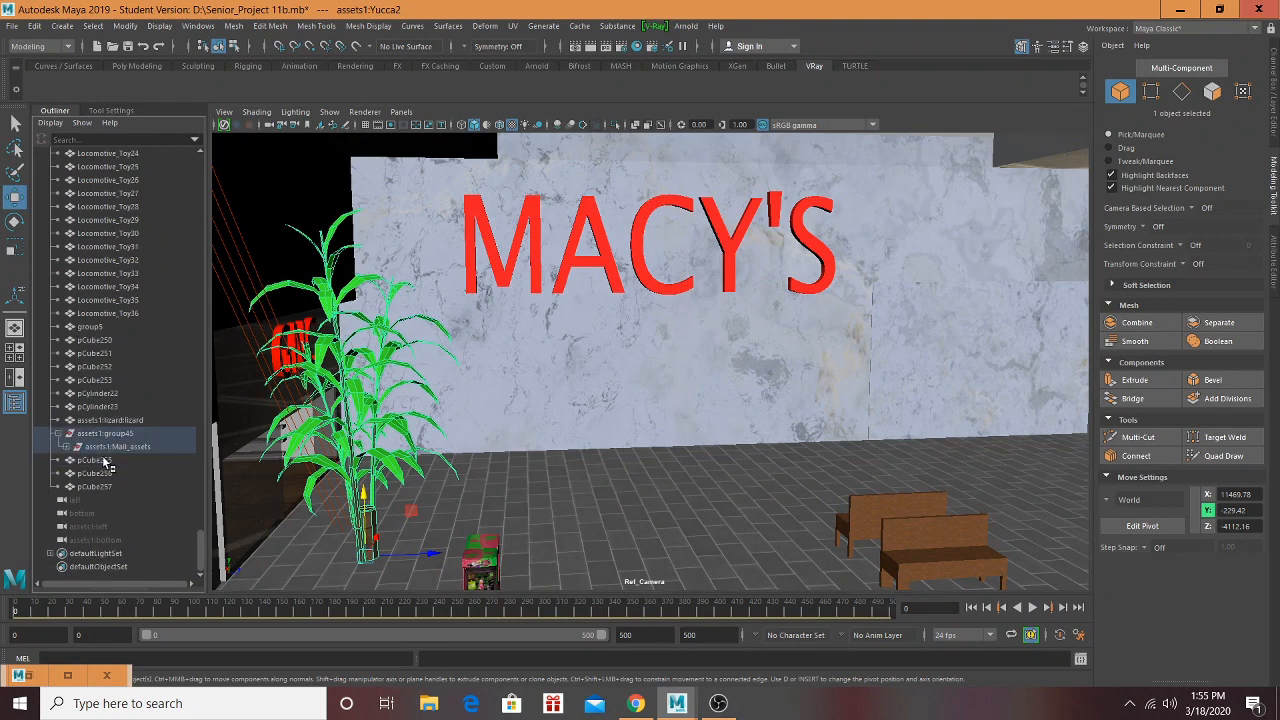
click(68, 448)
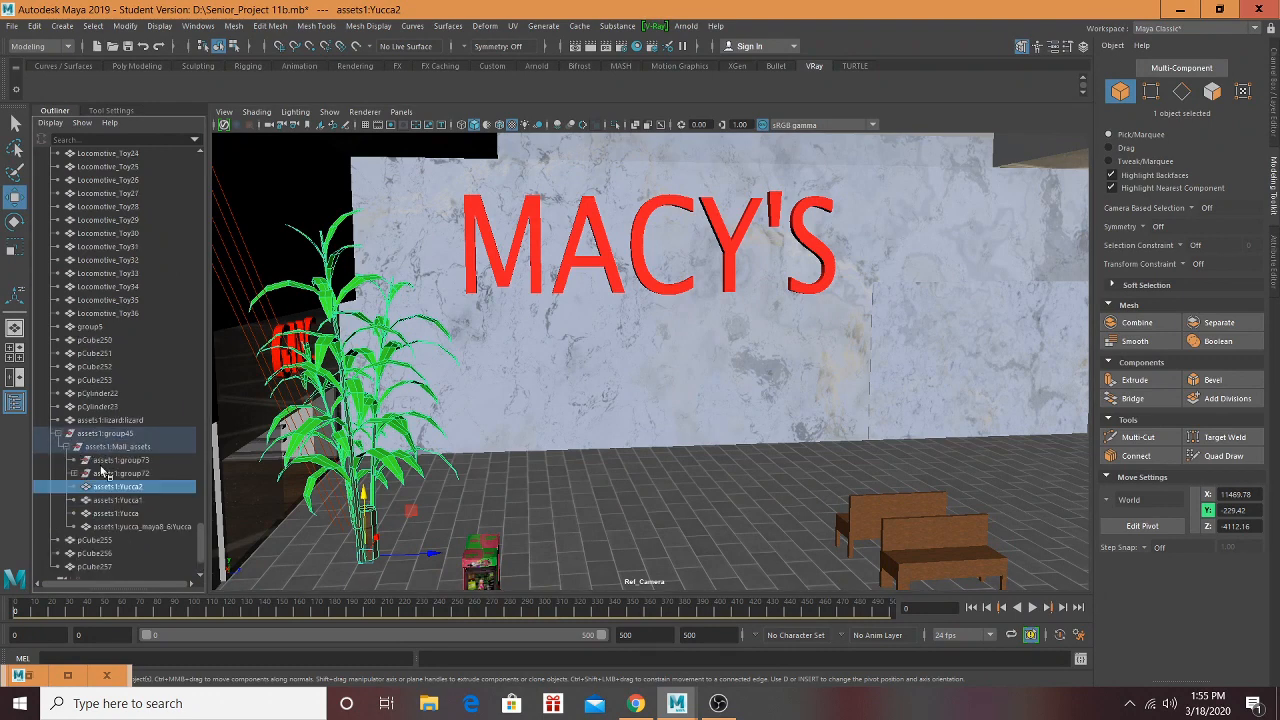
click(136, 501)
ctrl+click(136, 513)
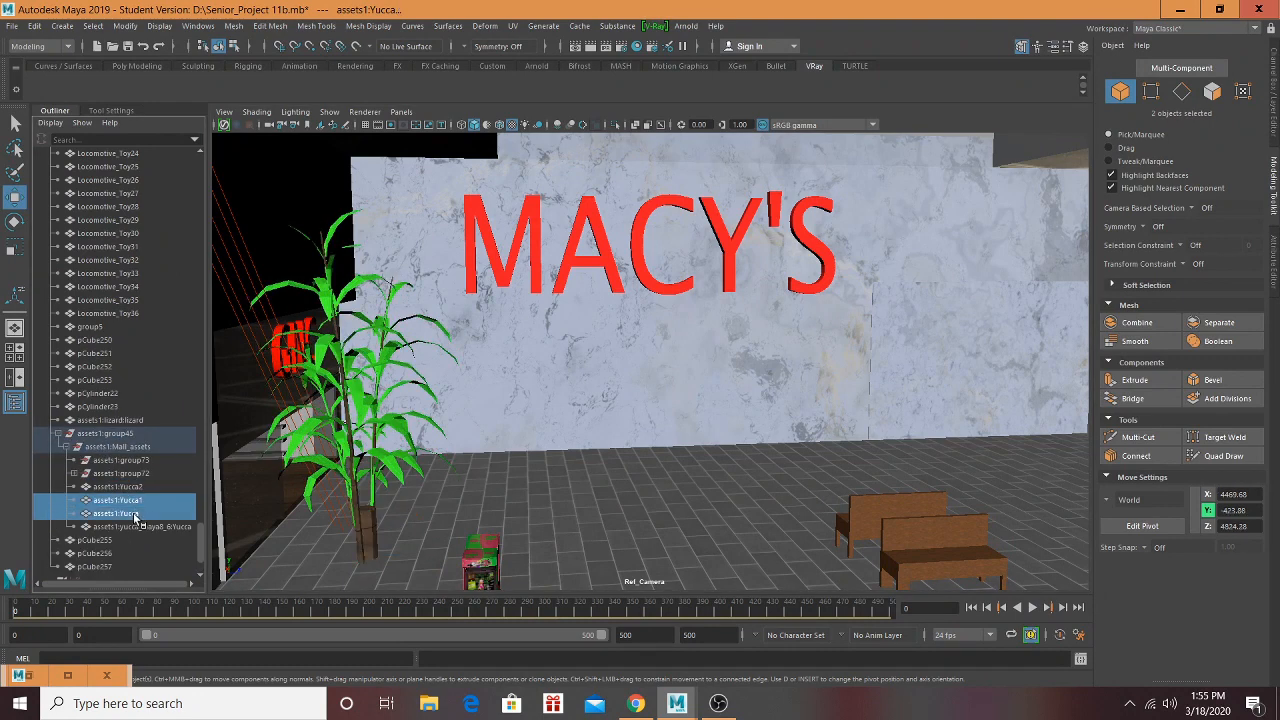
ctrl+click(160, 526)
key(Delete)
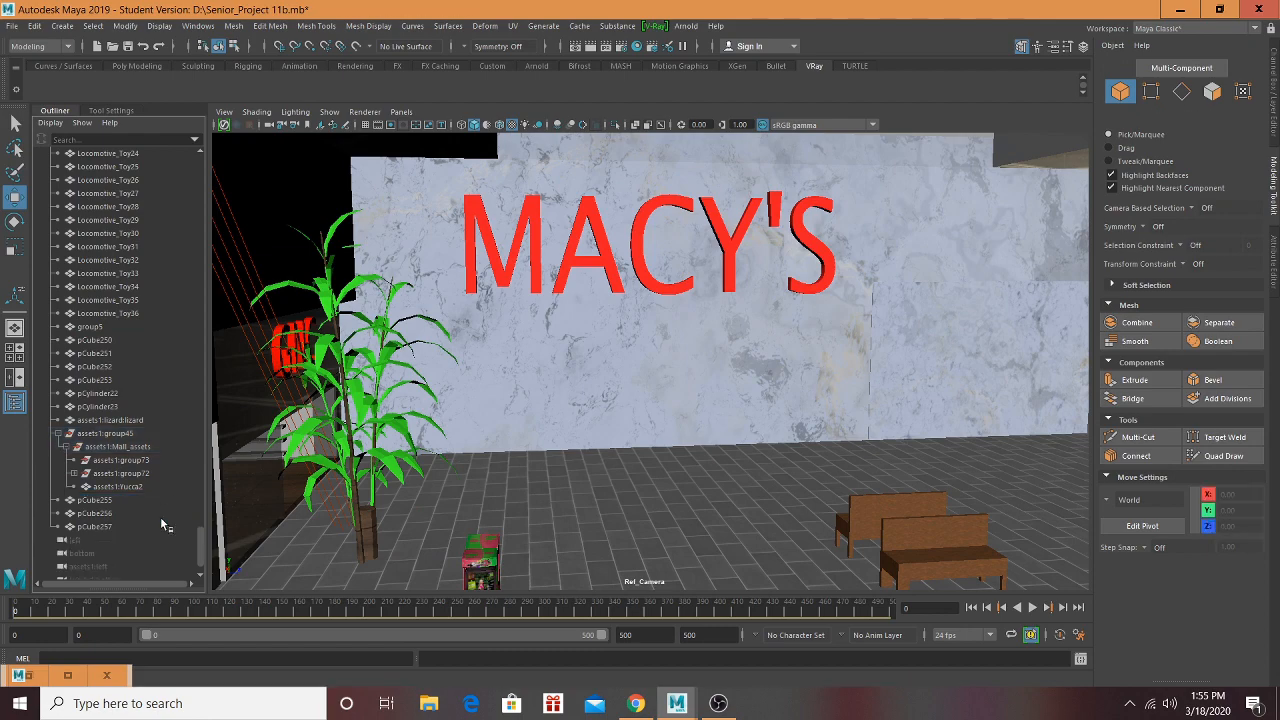
Step: Duplicate the yucca plant beside Justice and move the copy along the X axis to in front of BigBoy
alt+drag(606, 479, 380, 488)
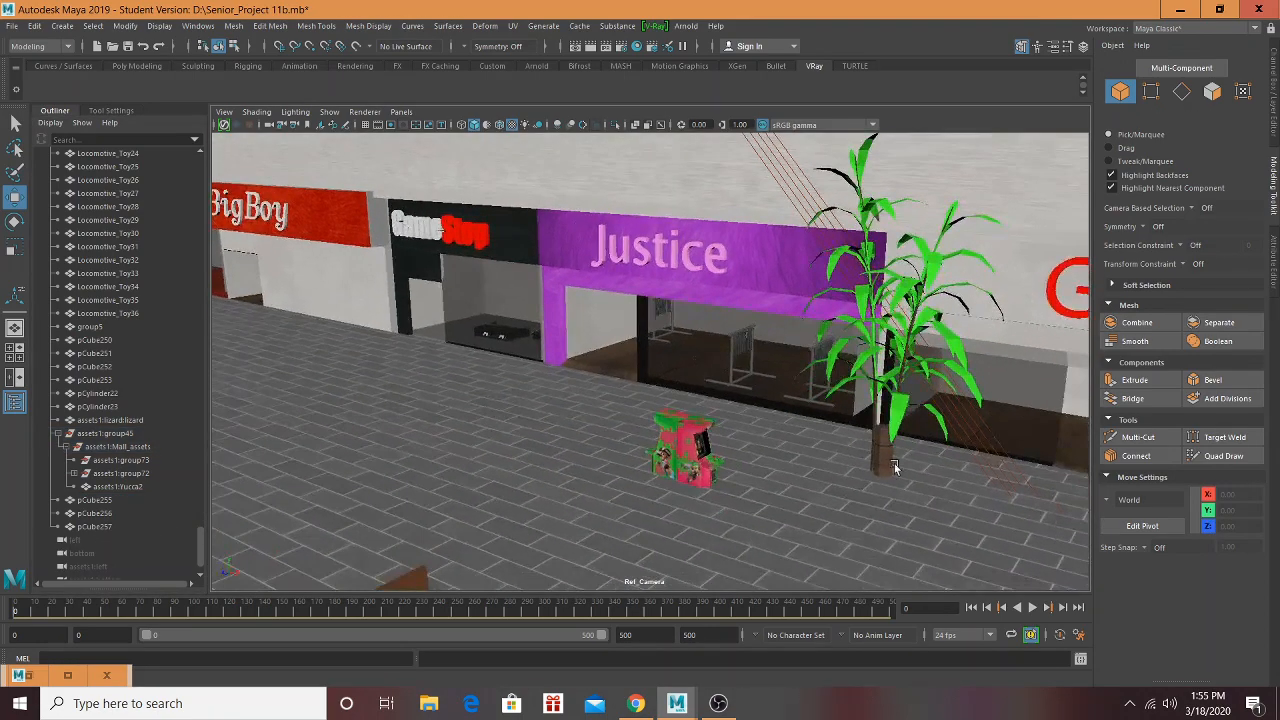
click(888, 466)
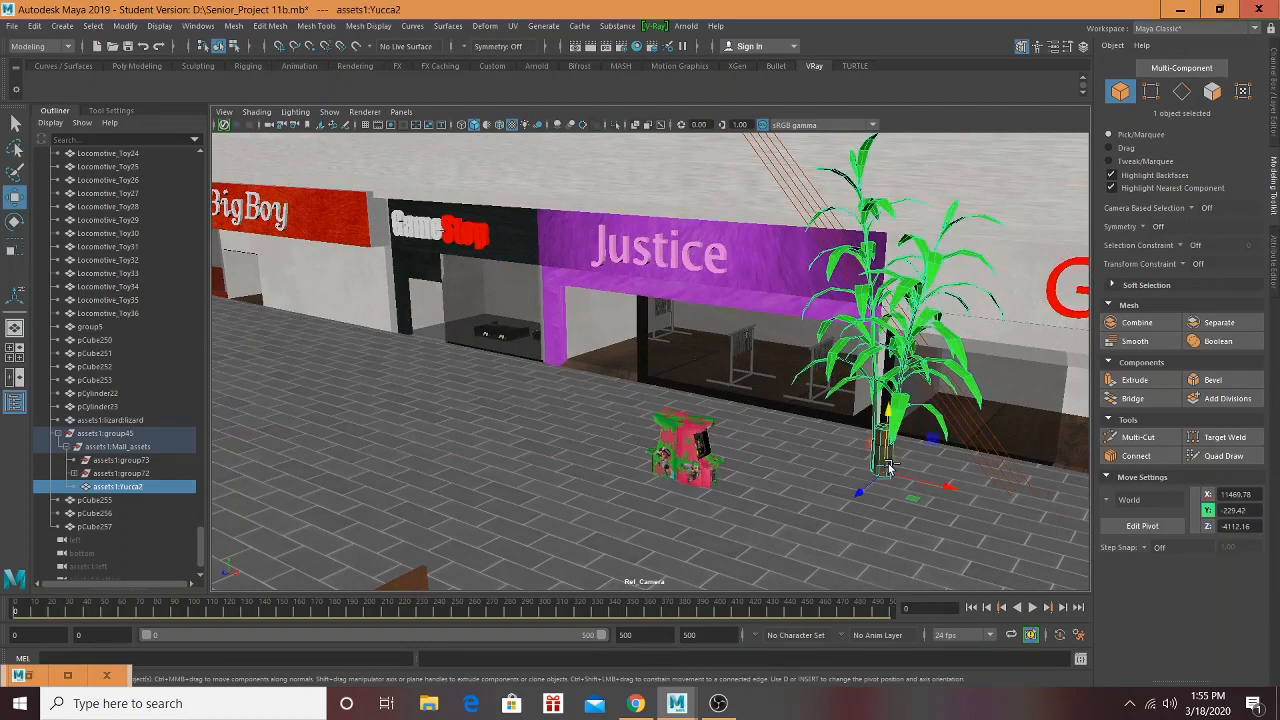
key(ctrl+d)
key(w)
drag(887, 470, 300, 335)
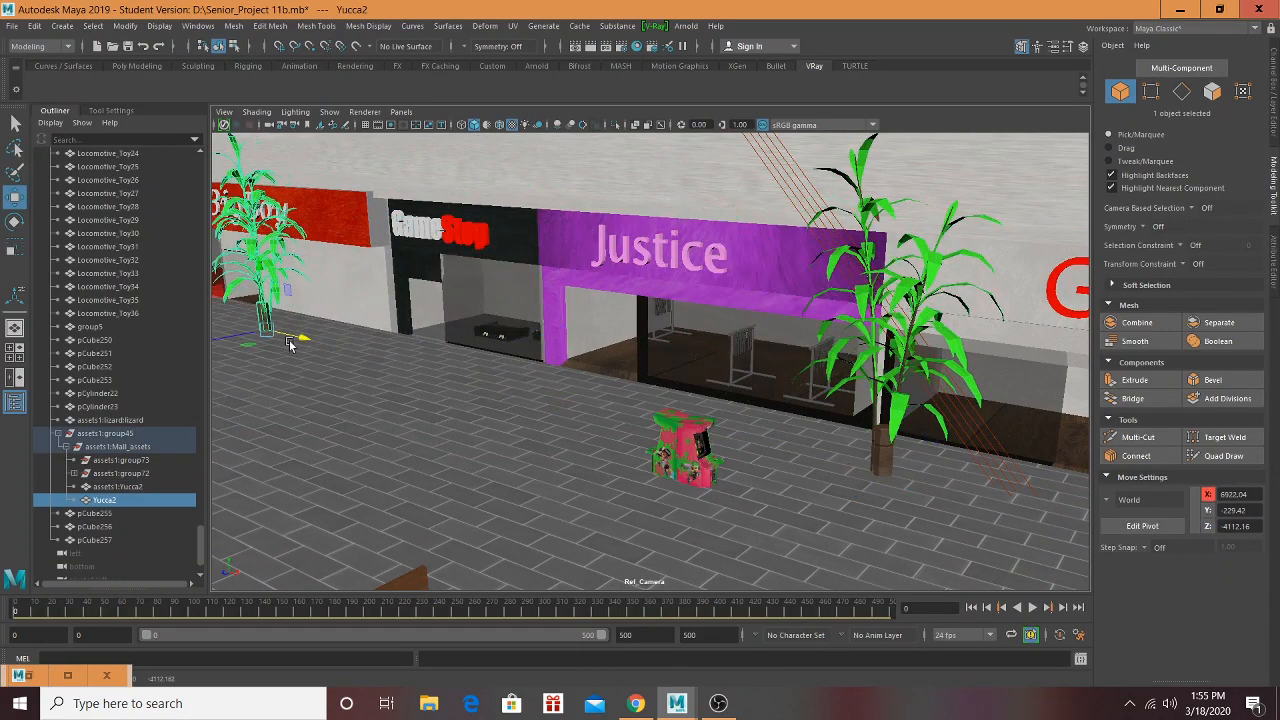
Step: Move the copied yucca farther down the corridor to about X 3125, near Foot Locker, and save the scene
key(f)
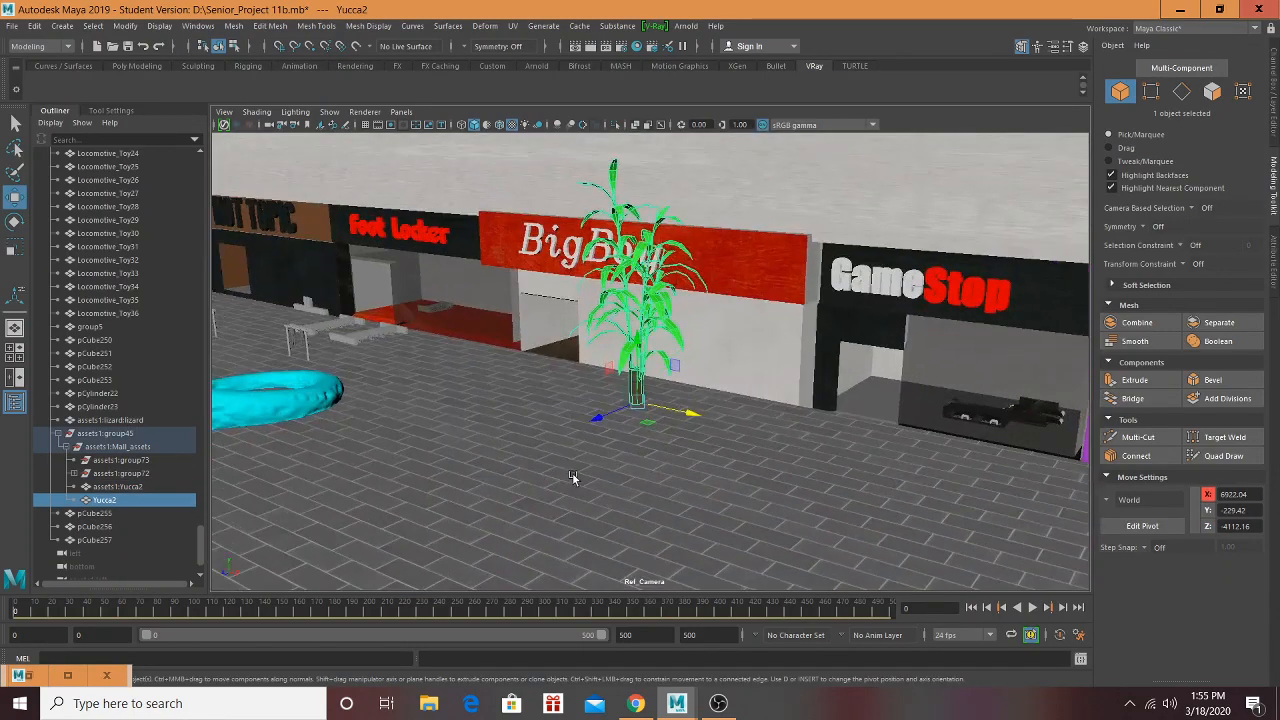
alt+drag(572, 473, 604, 470)
drag(829, 465, 540, 420)
key(ctrl+s)
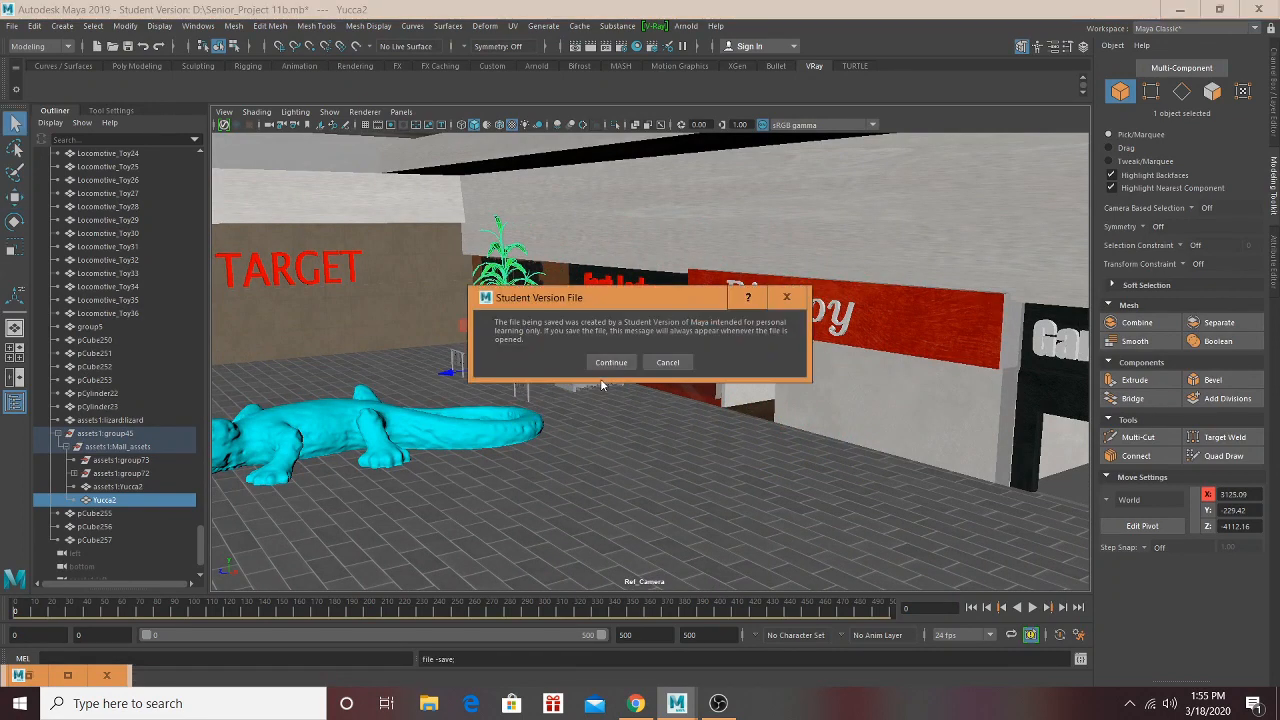
click(608, 362)
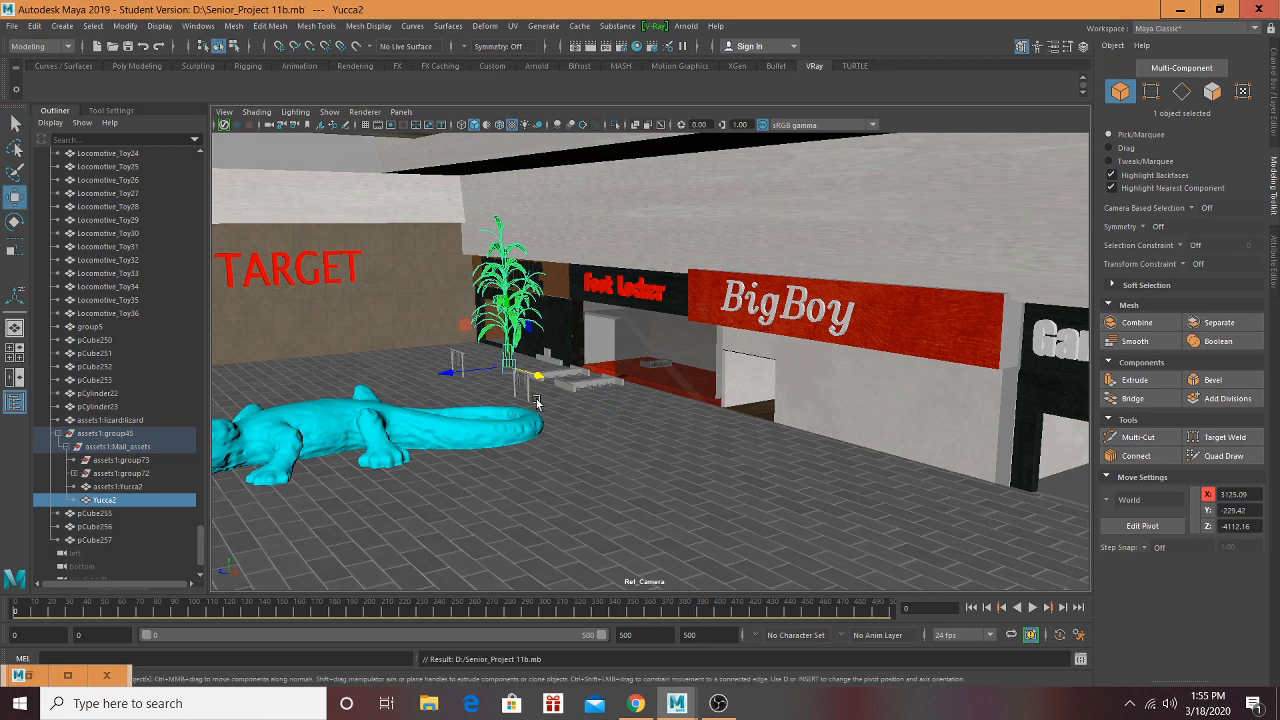
Step: Duplicate the yucca near Foot Locker and move the copy across the corridor toward Zales, to about Z -336
alt+drag(545, 395, 617, 356)
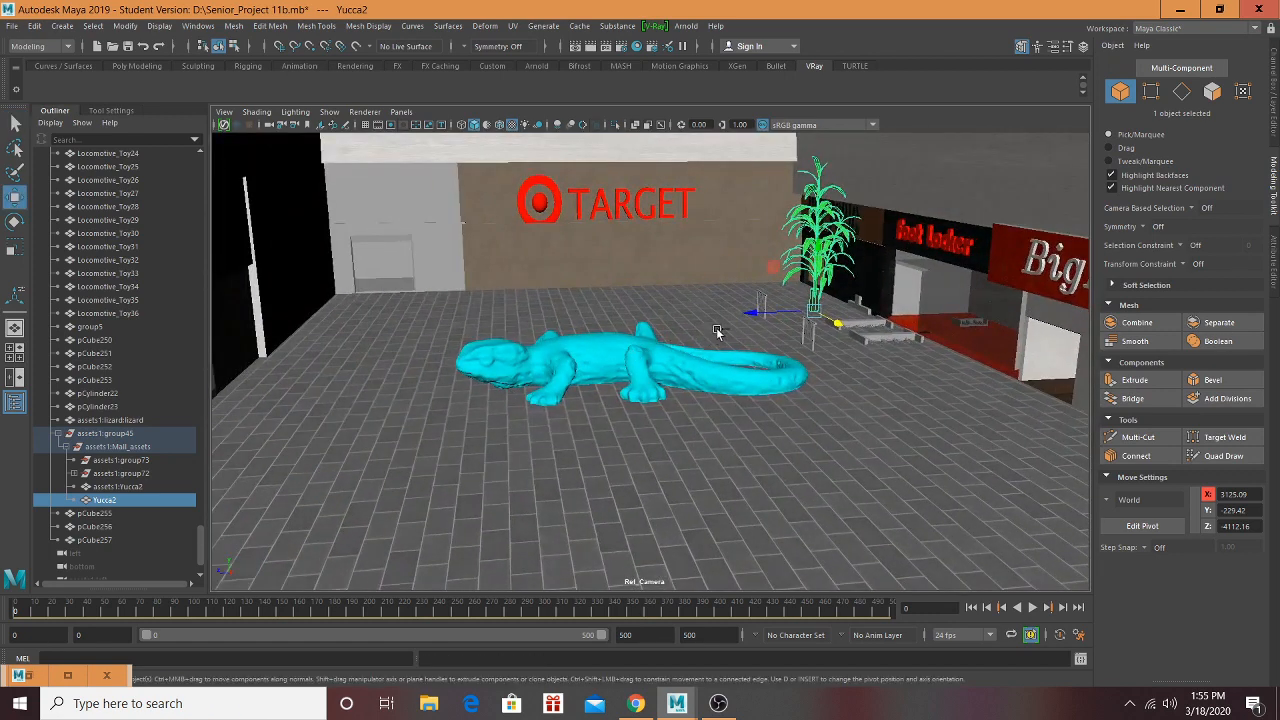
key(ctrl+d)
drag(765, 314, 236, 330)
scroll(596, 419, down, 3)
alt+middle_drag(596, 419, 485, 301)
scroll(485, 301, up, 1)
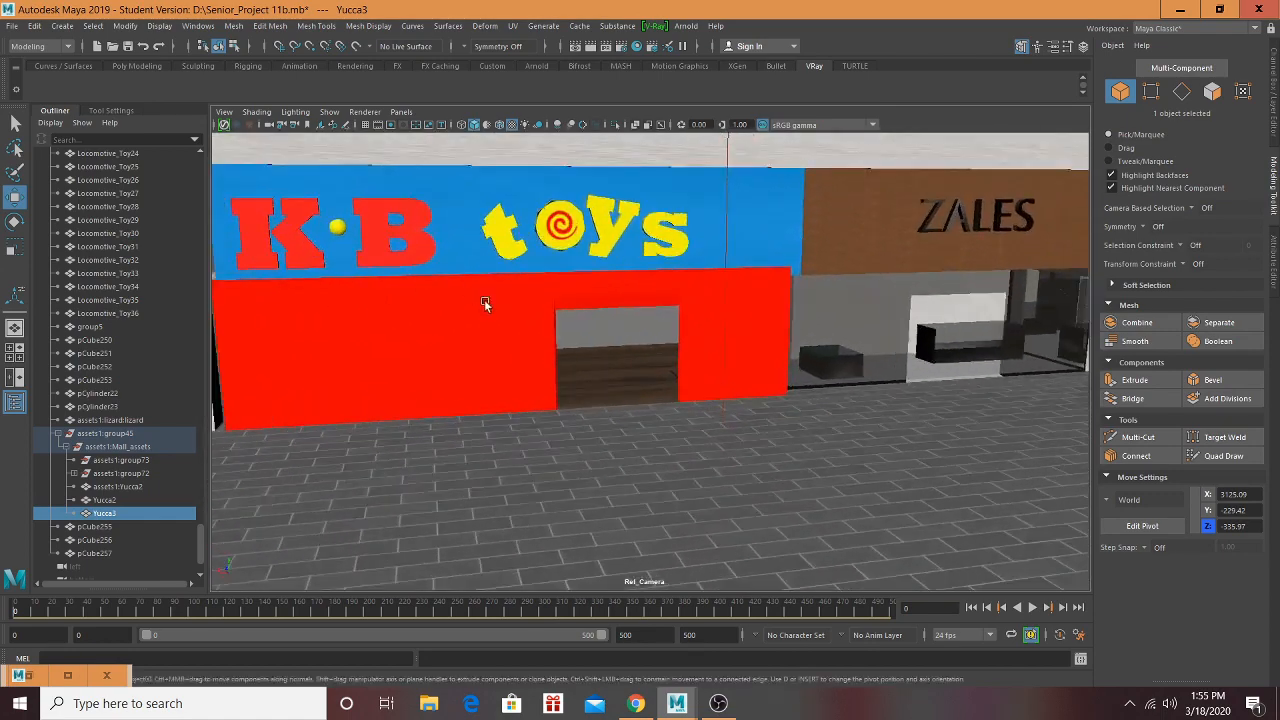
scroll(642, 374, down, 1)
alt+drag(642, 374, 725, 380)
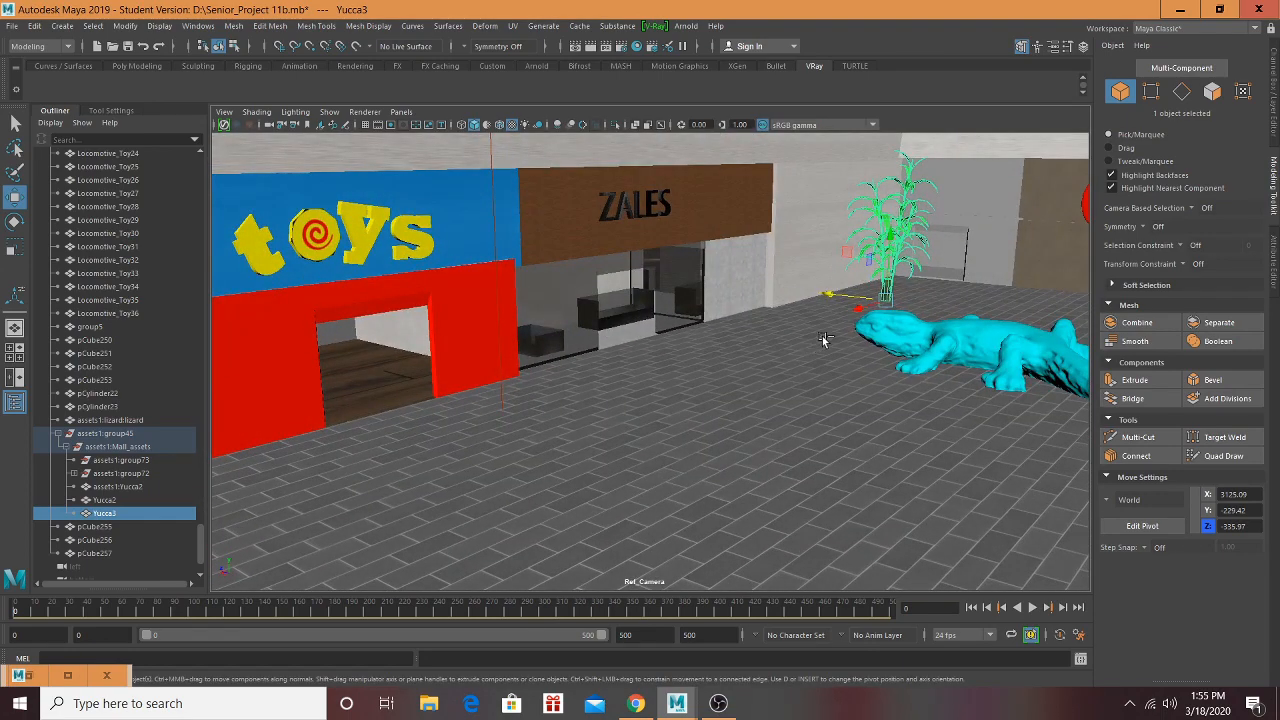
Step: Try to save the scene, acknowledging the notice about unknown nodes
key(ctrl+s)
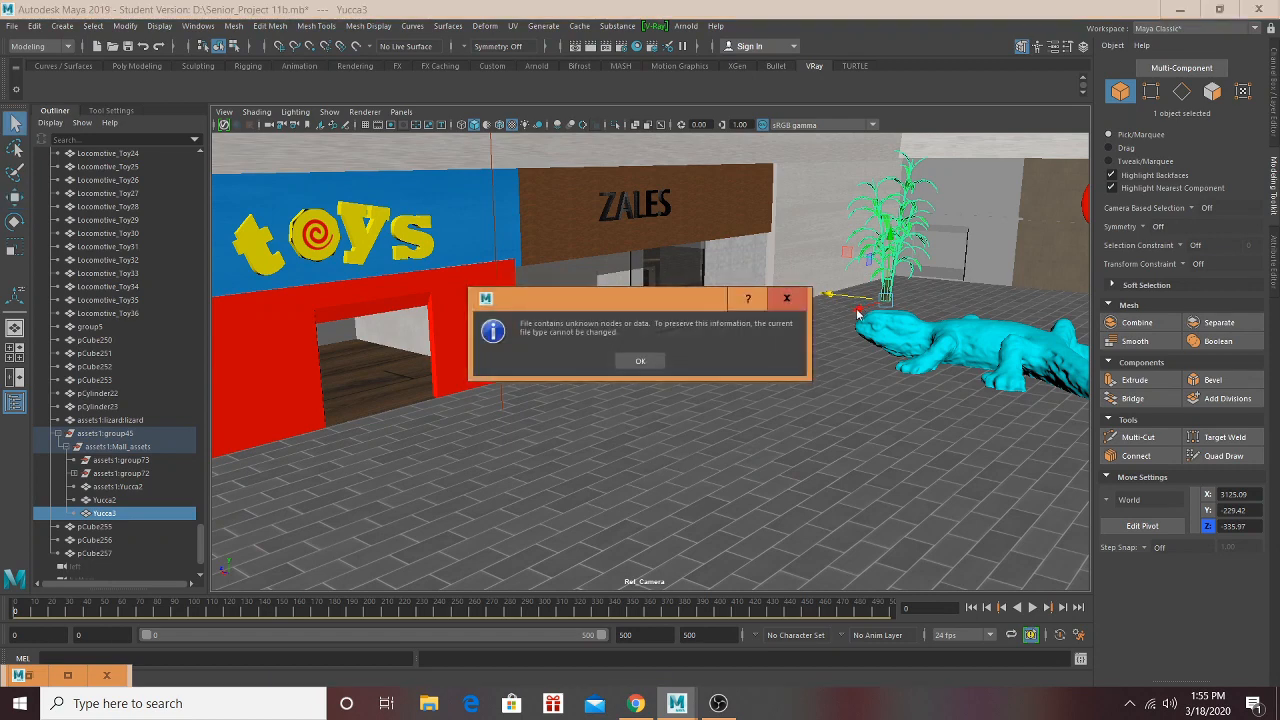
click(630, 363)
click(641, 360)
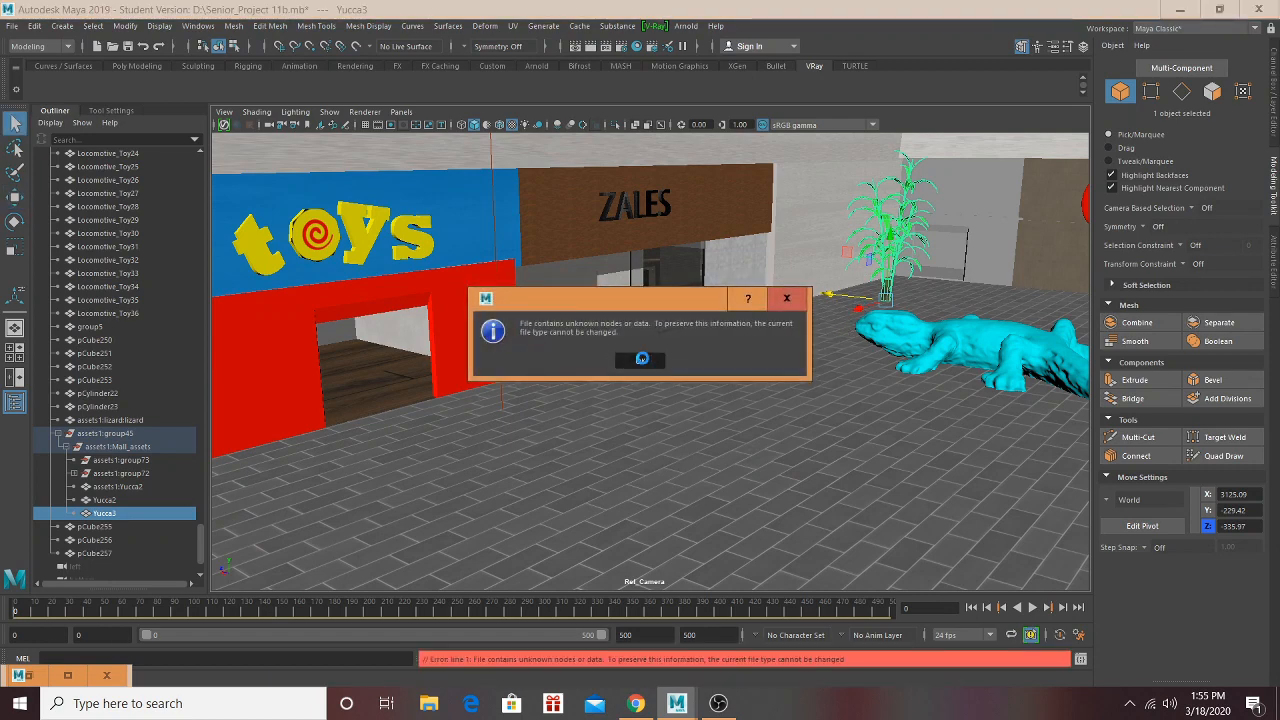
click(640, 359)
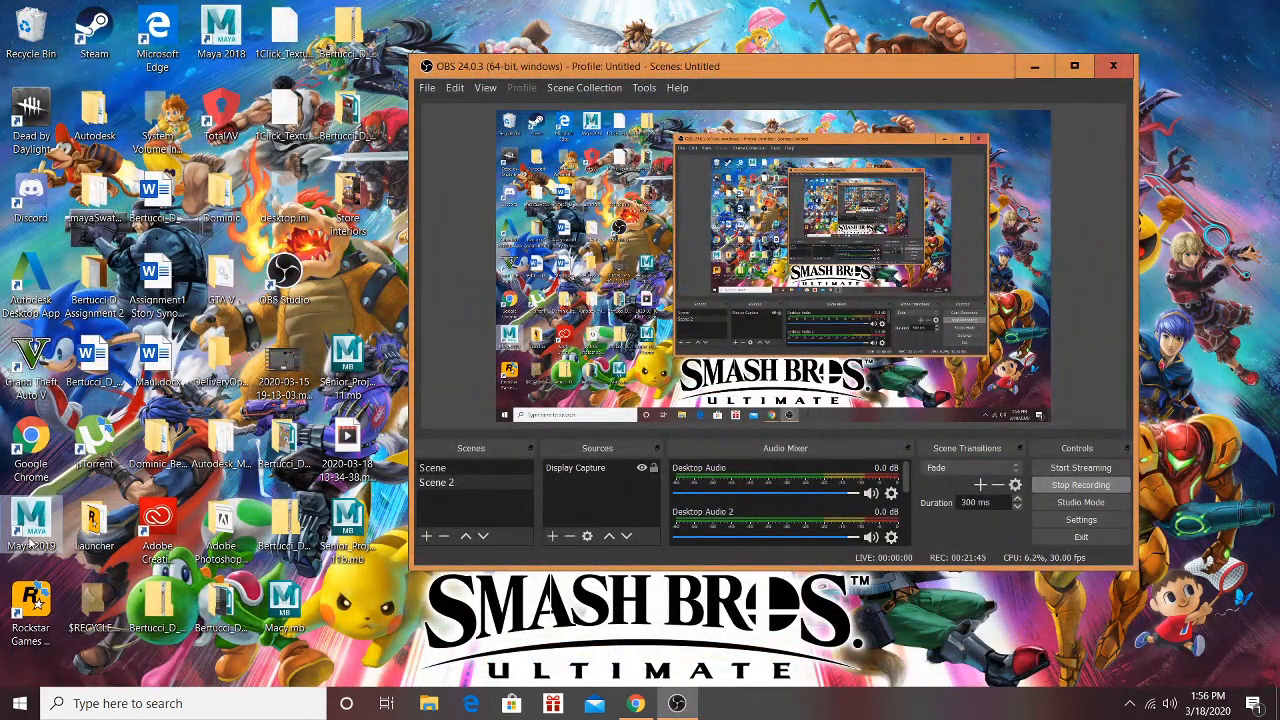
Step: Relaunch Maya 2019 and open Senior_Project 11b.mb from the D drive, discarding the untitled scene and accepting the student version notice
double_click(31, 530)
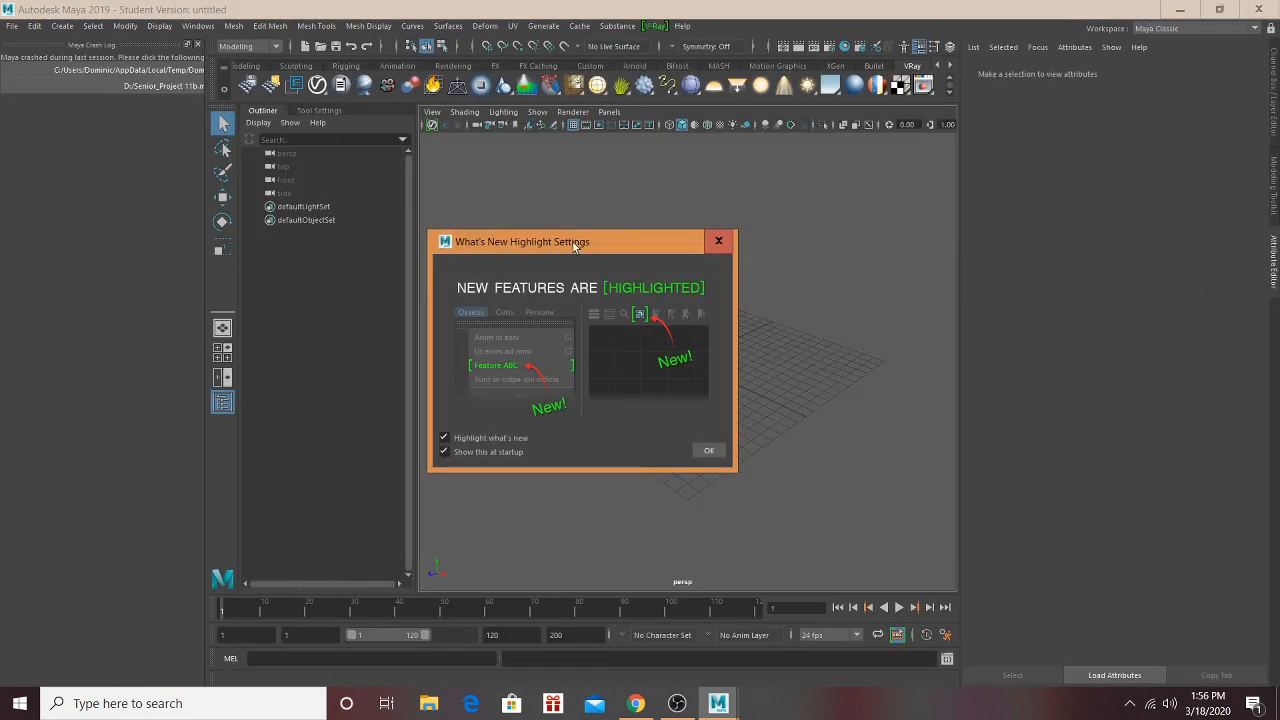
click(718, 241)
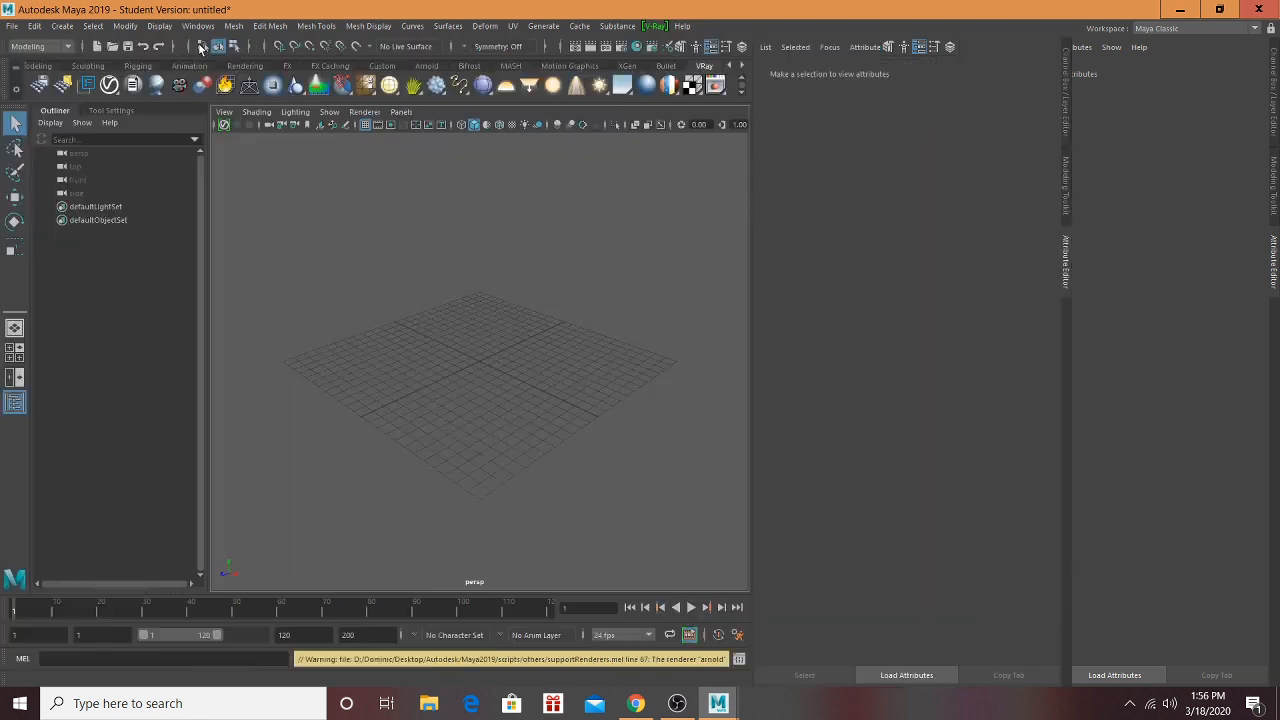
click(12, 26)
click(35, 64)
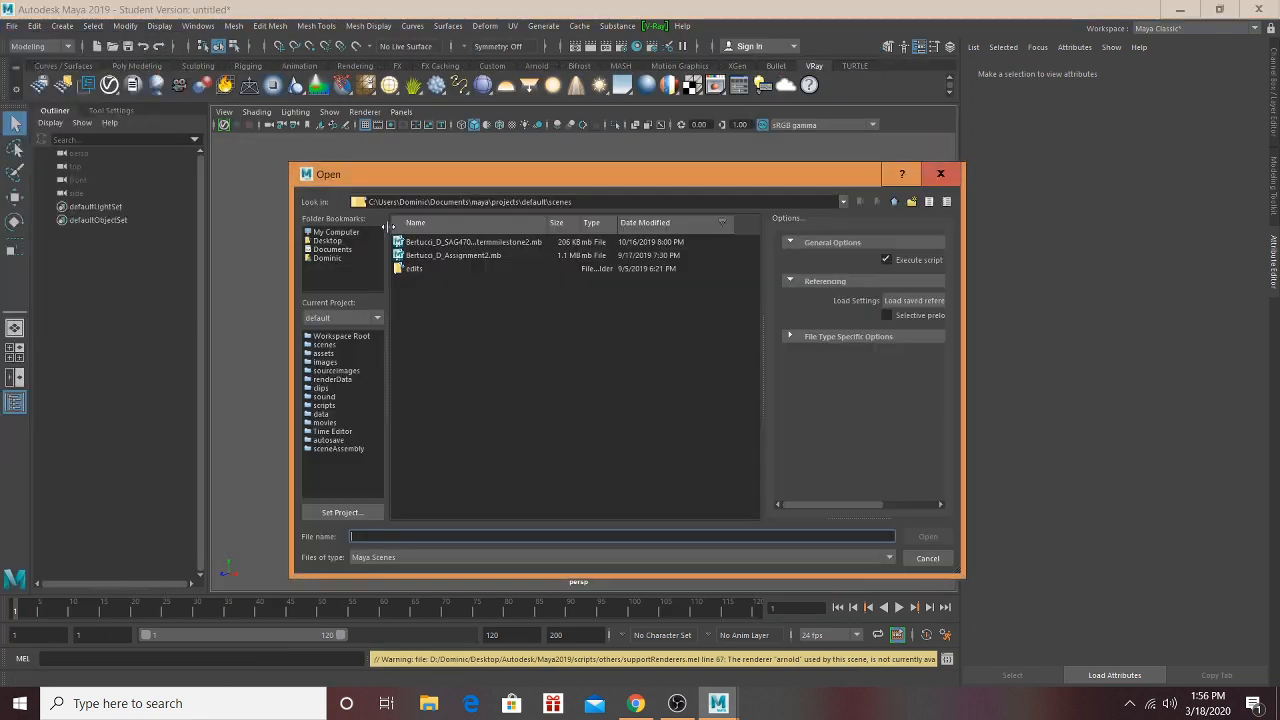
click(338, 236)
click(405, 244)
double_click(405, 244)
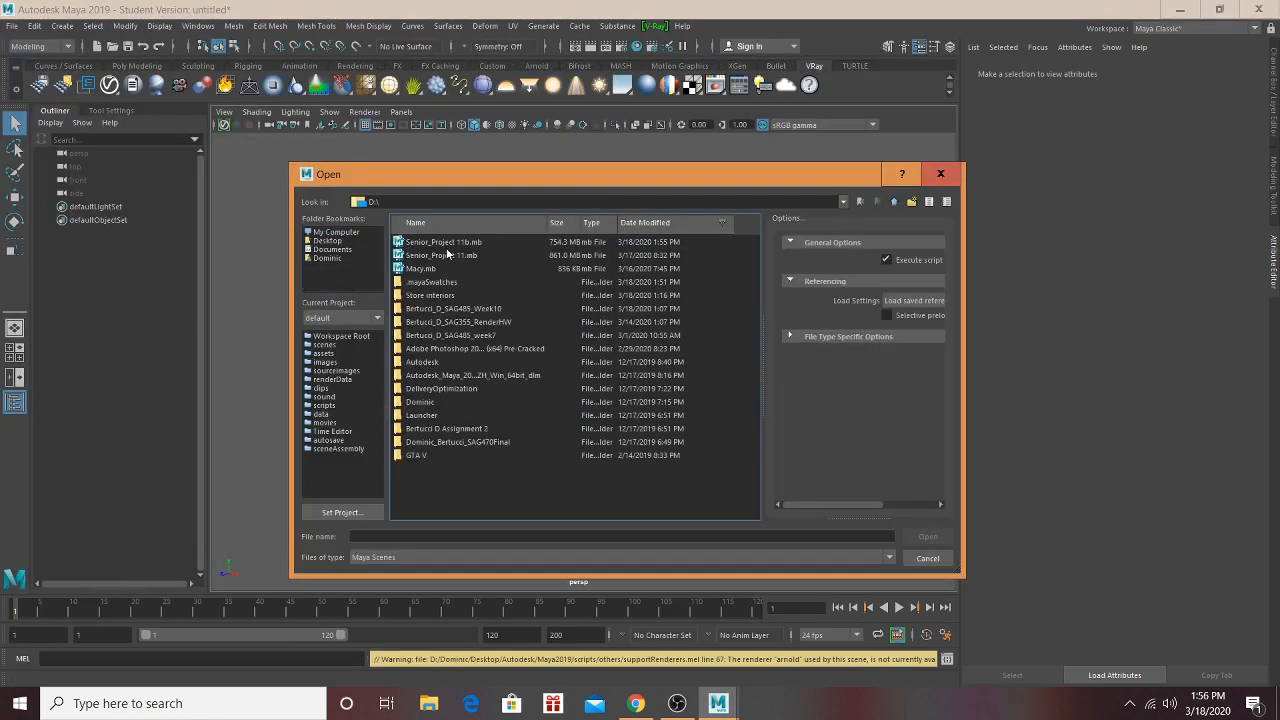
click(444, 242)
click(928, 537)
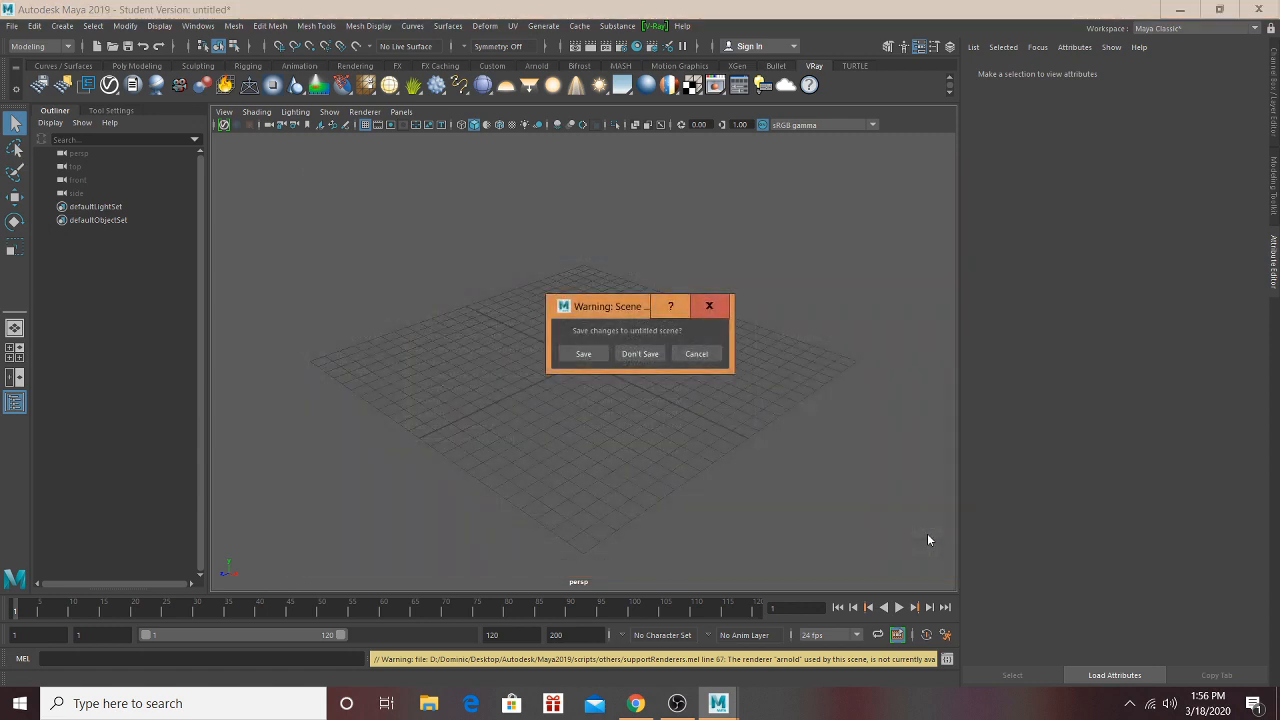
click(641, 354)
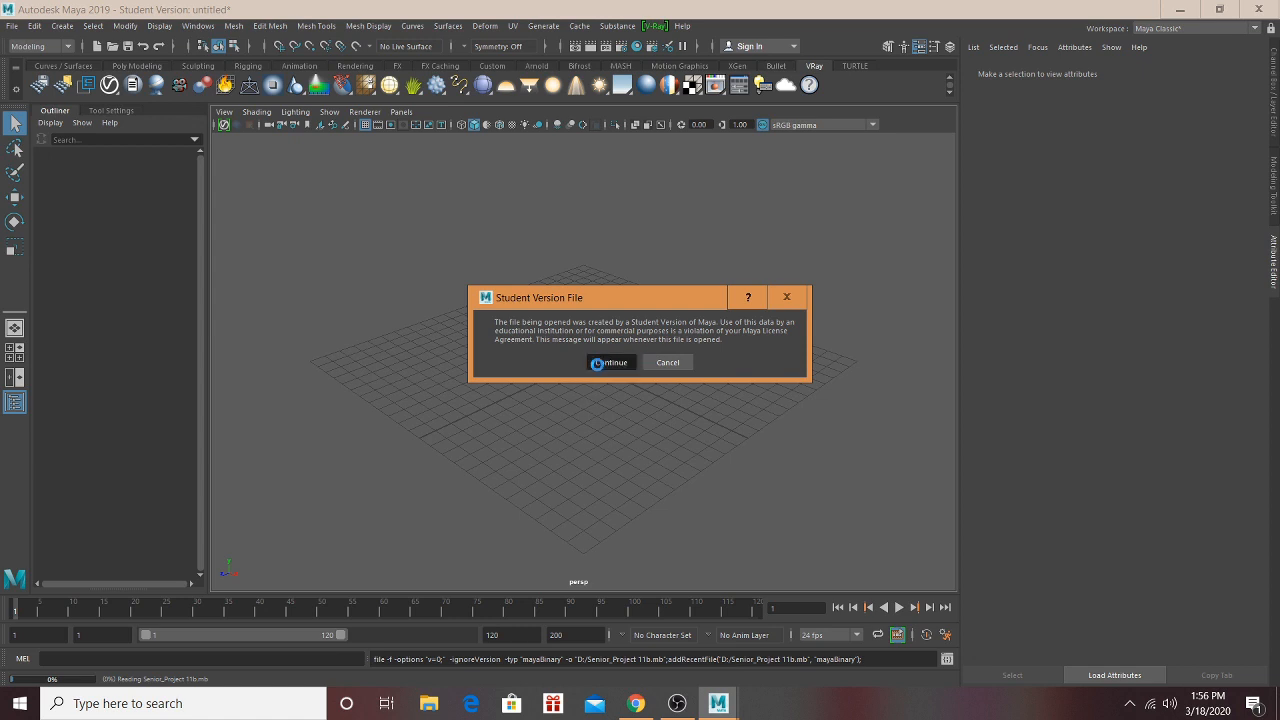
click(602, 363)
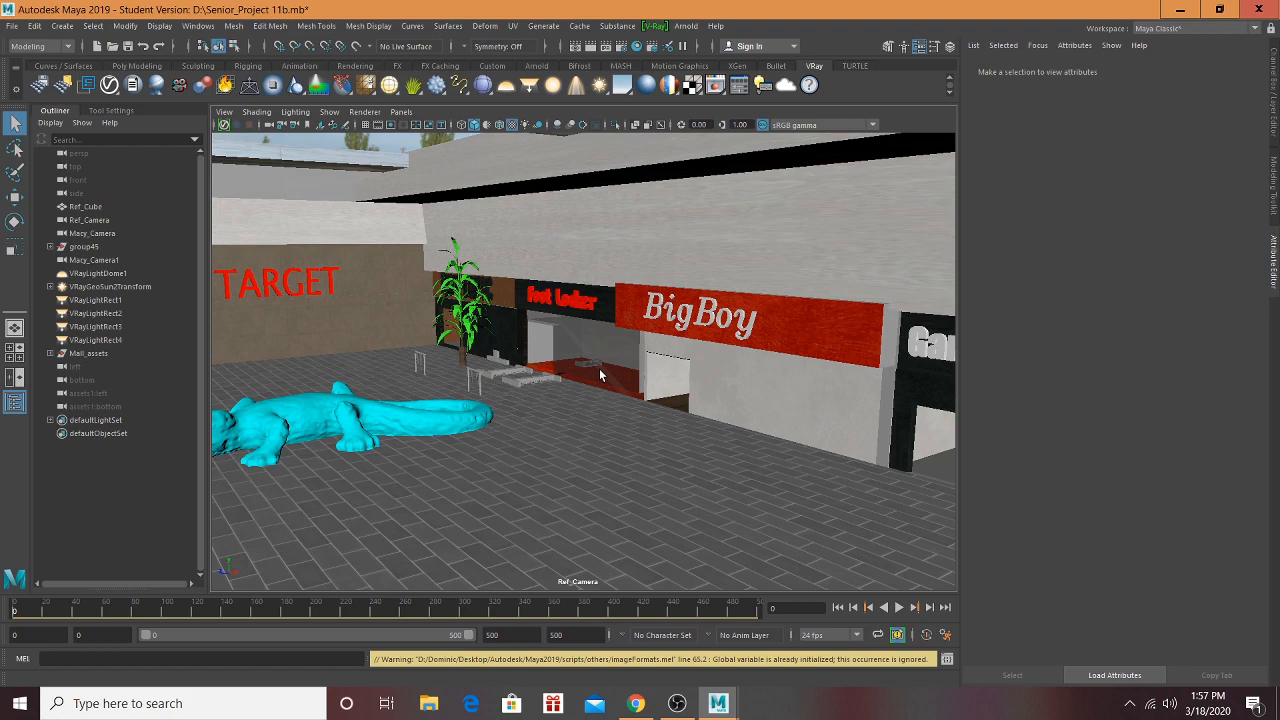
Step: Duplicate the yucca plant near Foot Locker and move the copy across the corridor to the Zales side, past the lizard's head
alt+drag(398, 263, 718, 315)
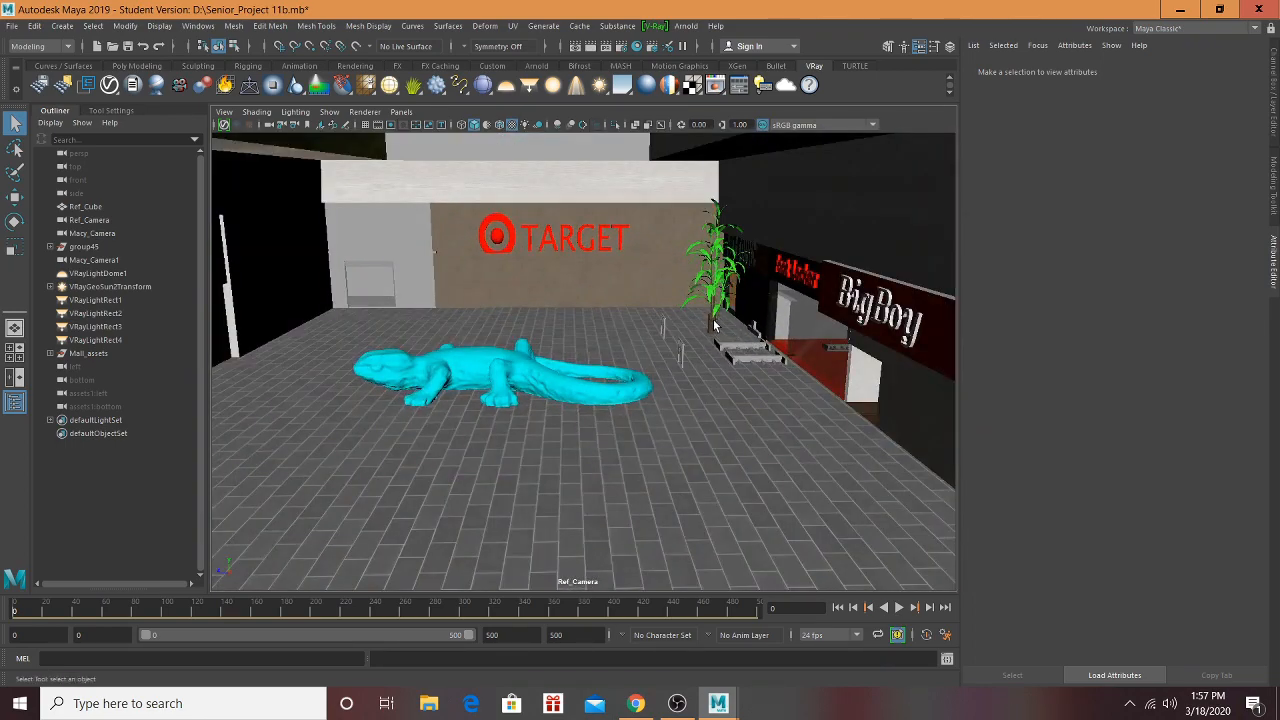
click(714, 324)
key(ctrl+d)
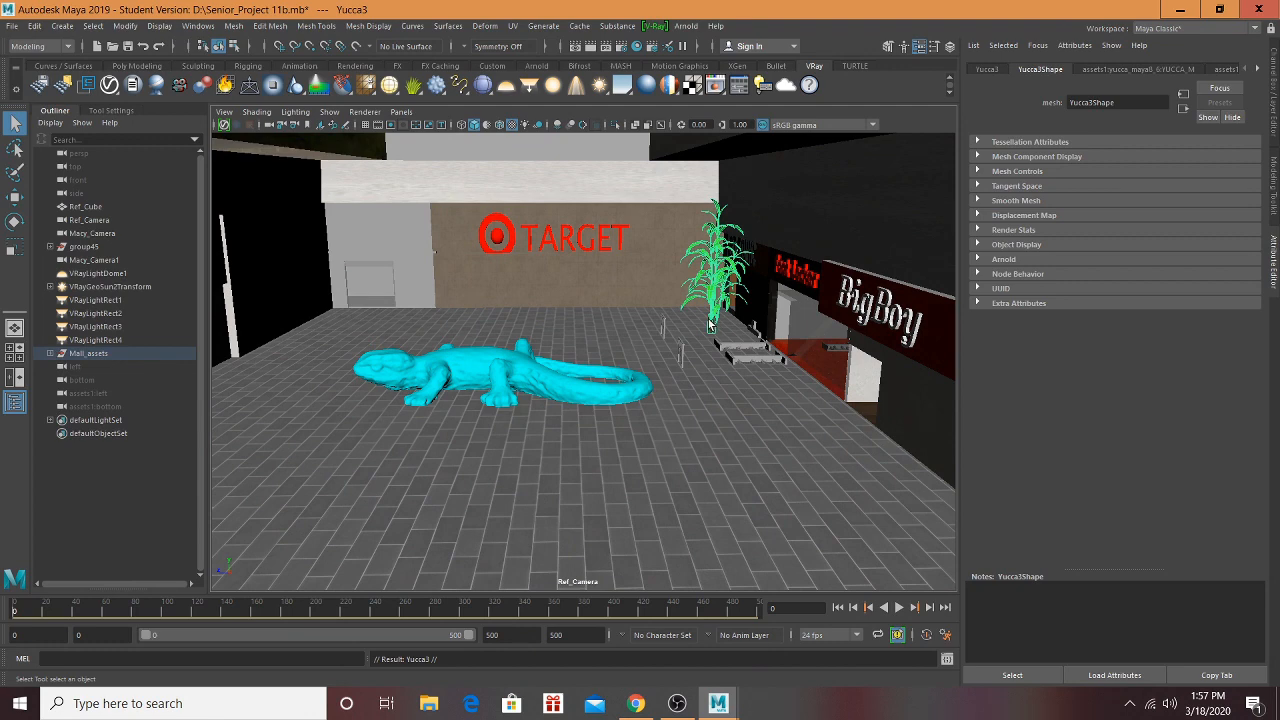
key(w)
drag(649, 333, 222, 328)
Step: Duplicate the yucca plant standing on the Zales side of the corridor
key(ctrl+d)
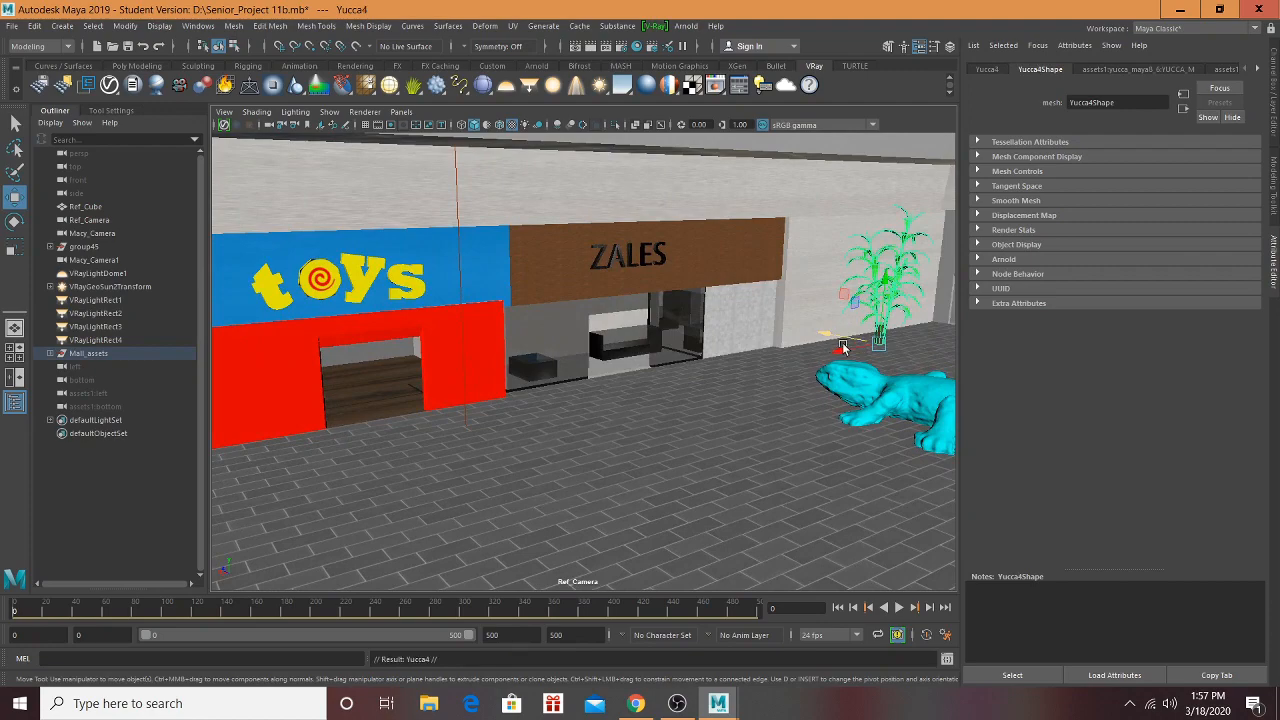
Step: Move the yucca plant across the mall floor from beside Zales to the corner between Target and the neighbouring storefronts
drag(844, 349, 31, 412)
alt+middle_drag(461, 370, 1163, 216)
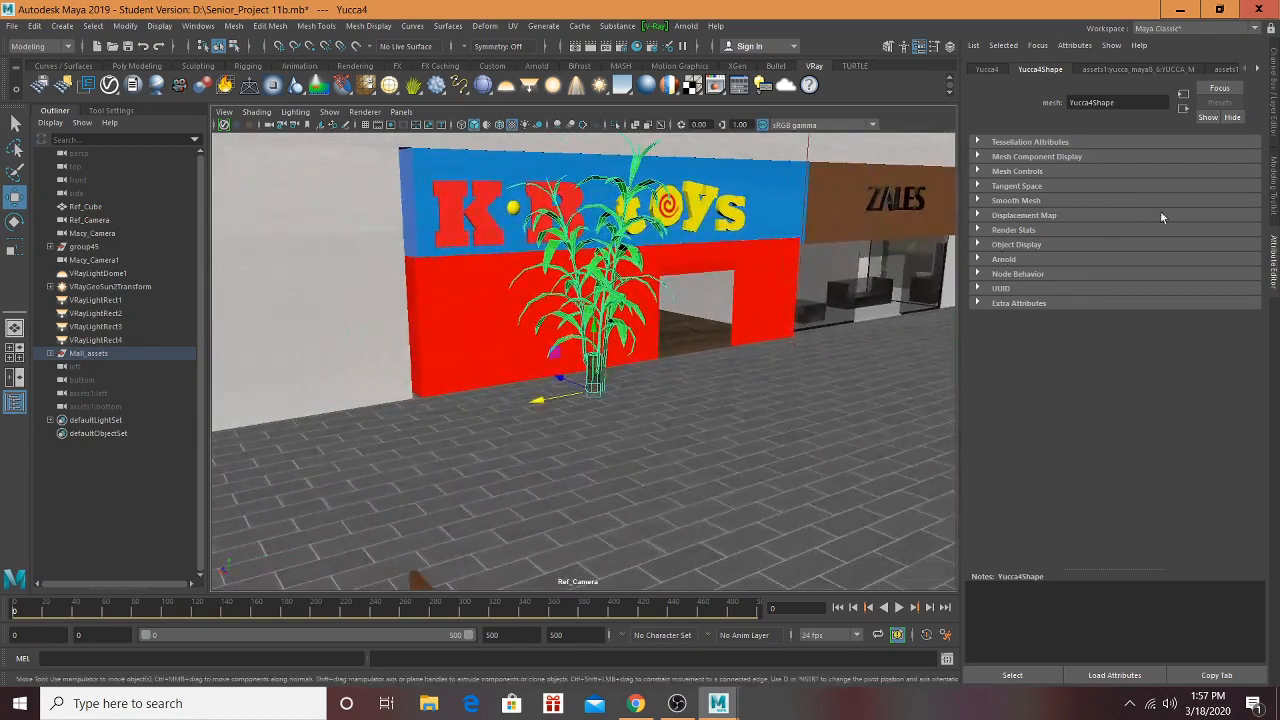
drag(538, 401, 628, 524)
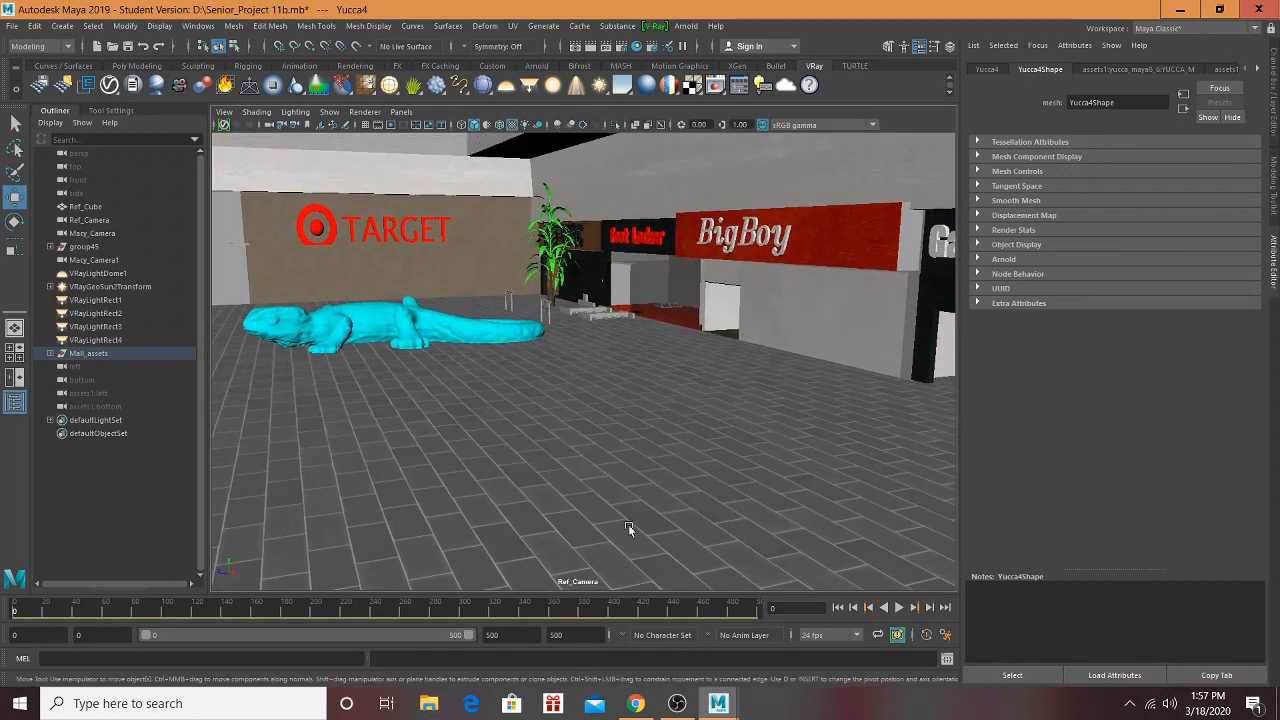
Step: Save the scene and accept the student version notice
key(q)
key(ctrl+s)
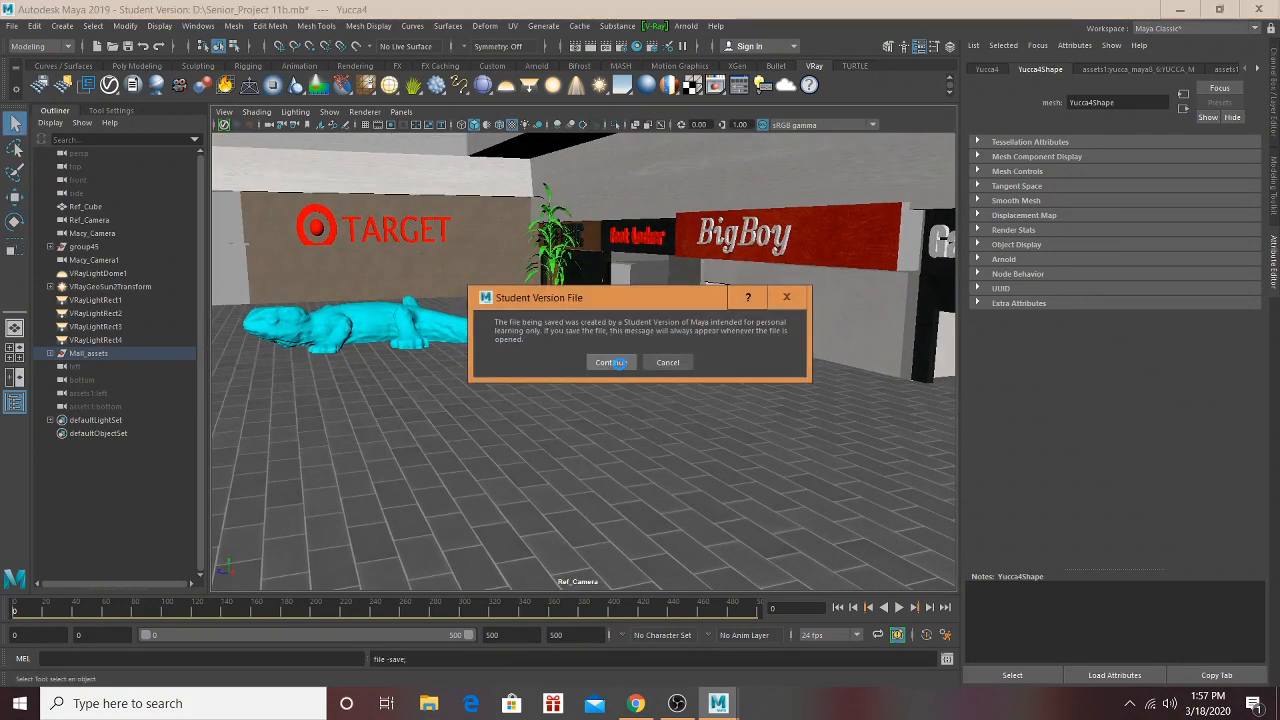
click(612, 362)
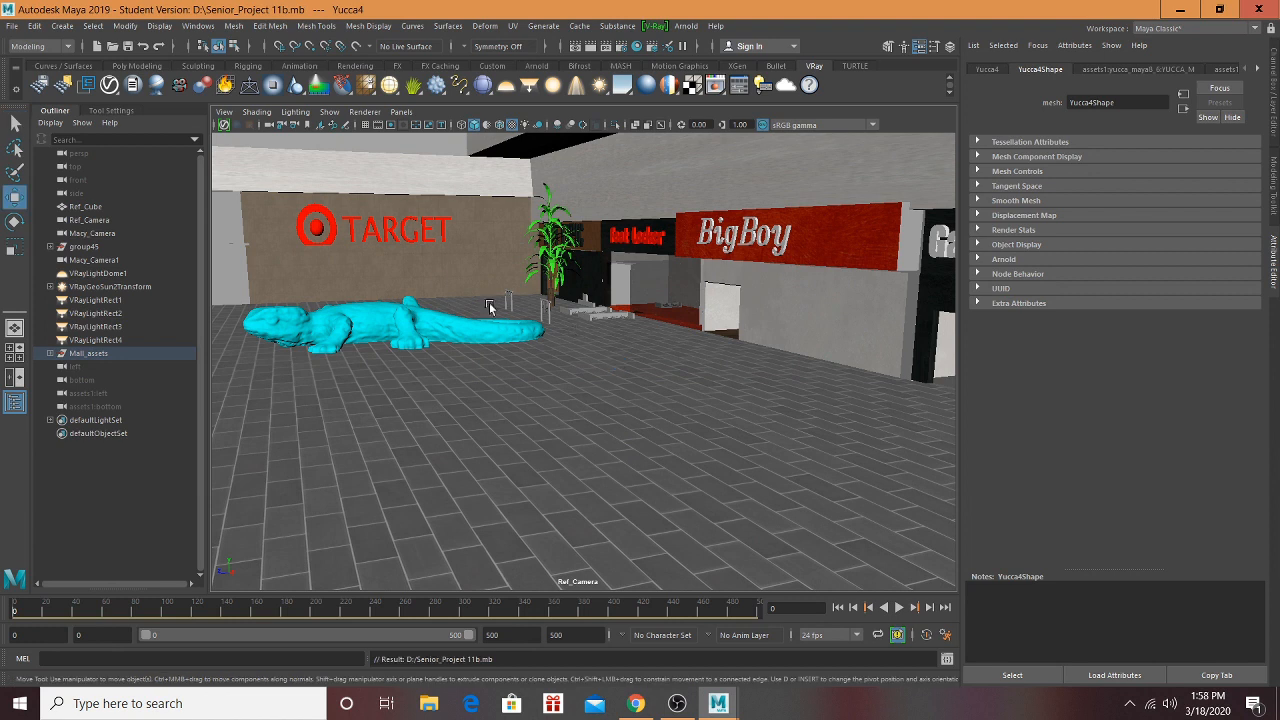
Step: Nudge the bullseye logo of the Target sign slightly outward from the wall
key(w)
click(350, 232)
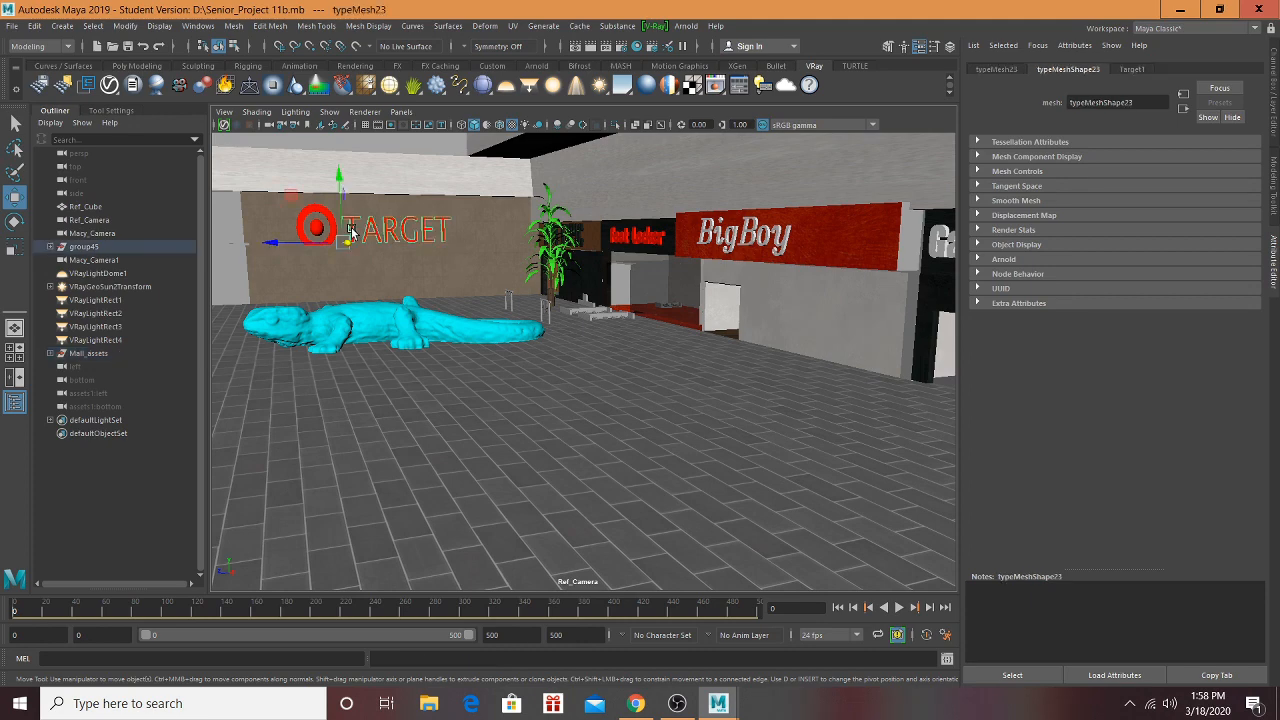
key(f)
alt+drag(492, 381, 673, 376)
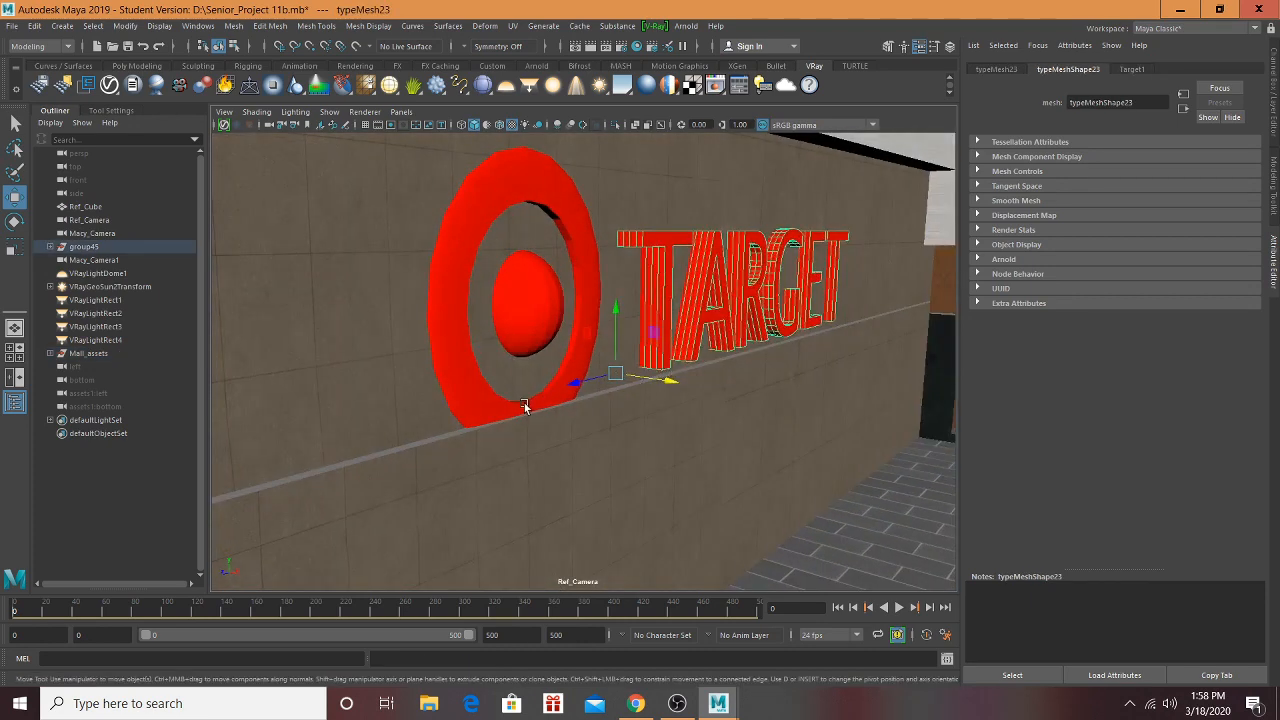
click(528, 325)
drag(569, 311, 595, 323)
alt+drag(696, 346, 632, 348)
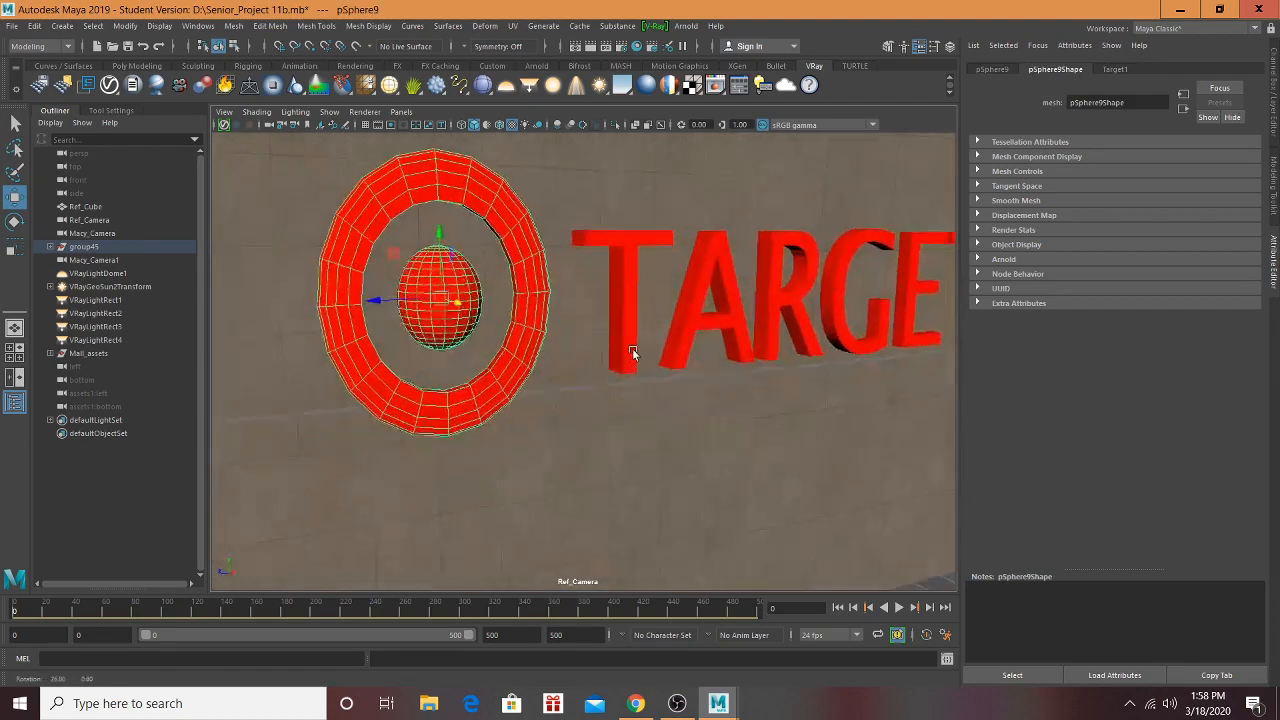
Step: Move the two grey blocks protruding through the black storefront wall sideways toward the store's opening
scroll(732, 379, down, 10)
alt+drag(715, 373, 588, 354)
scroll(570, 400, up, 7)
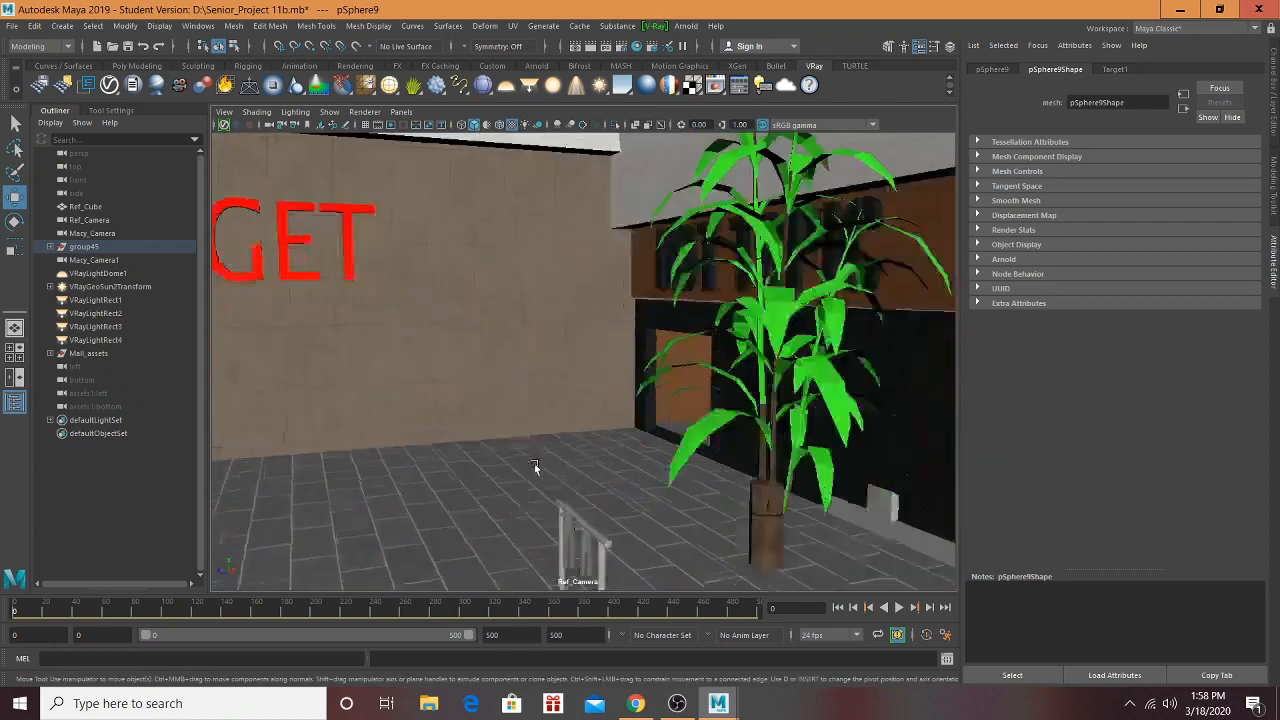
alt+drag(534, 463, 736, 418)
scroll(778, 452, up, 4)
scroll(788, 420, up, 6)
scroll(784, 402, down, 4)
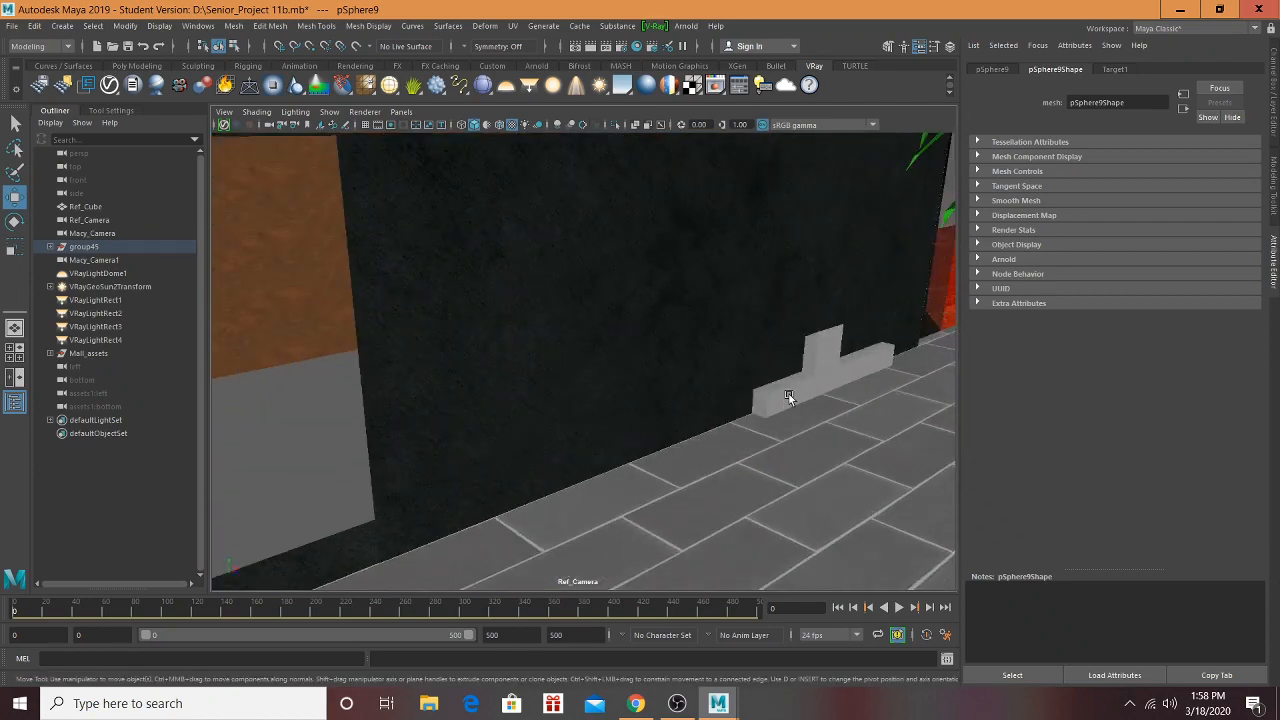
click(789, 394)
shift+click(832, 344)
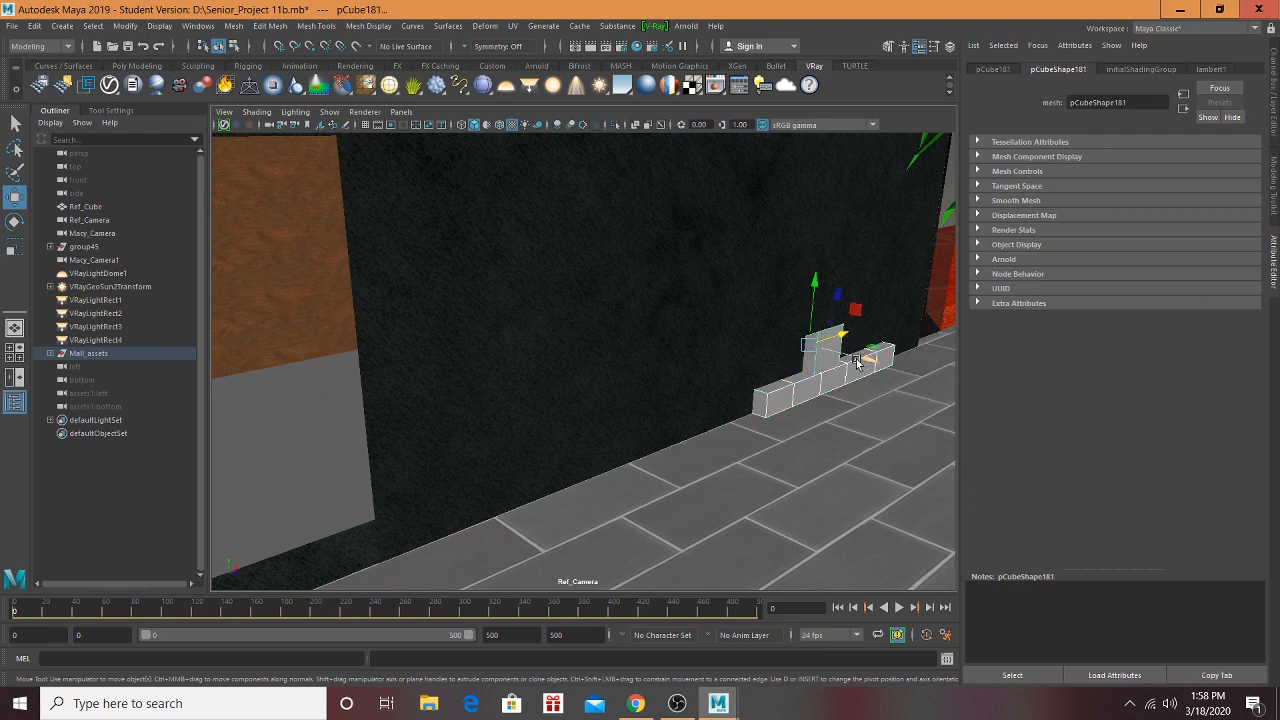
drag(858, 360, 655, 338)
Step: Reposition the two grey blocks inside the store and adjust their height above the floor
alt+middle_drag(477, 337, 1023, 371)
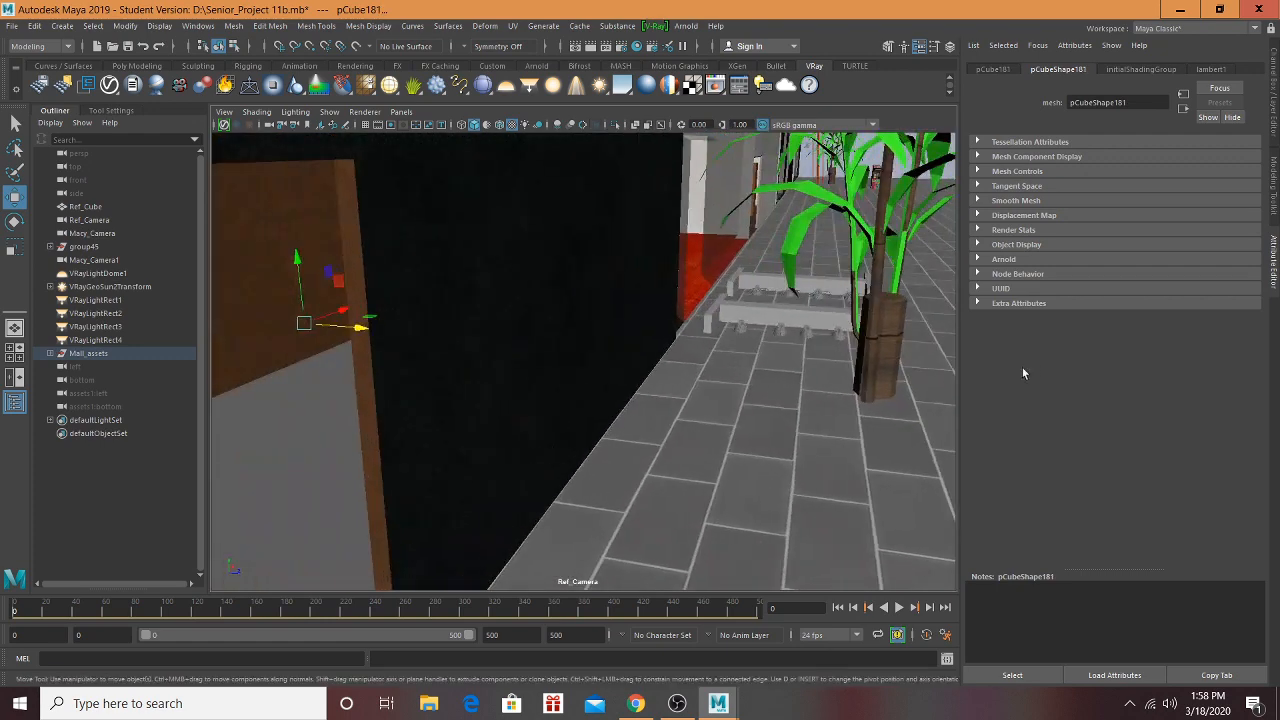
alt+middle_drag(410, 358, 640, 310)
drag(435, 288, 408, 362)
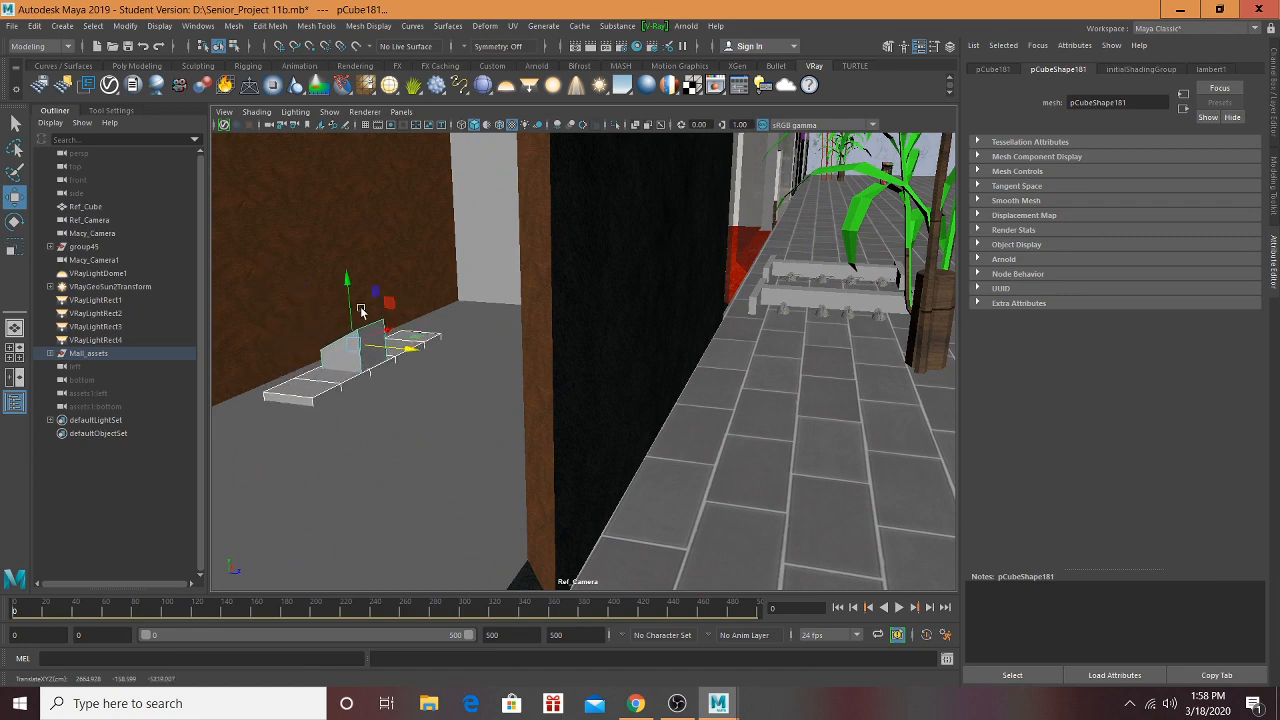
drag(351, 305, 346, 255)
Step: Select the upper and lower faces of the orange interior side wall of the black store
alt+drag(484, 315, 488, 443)
click(578, 392)
scroll(578, 392, down, 3)
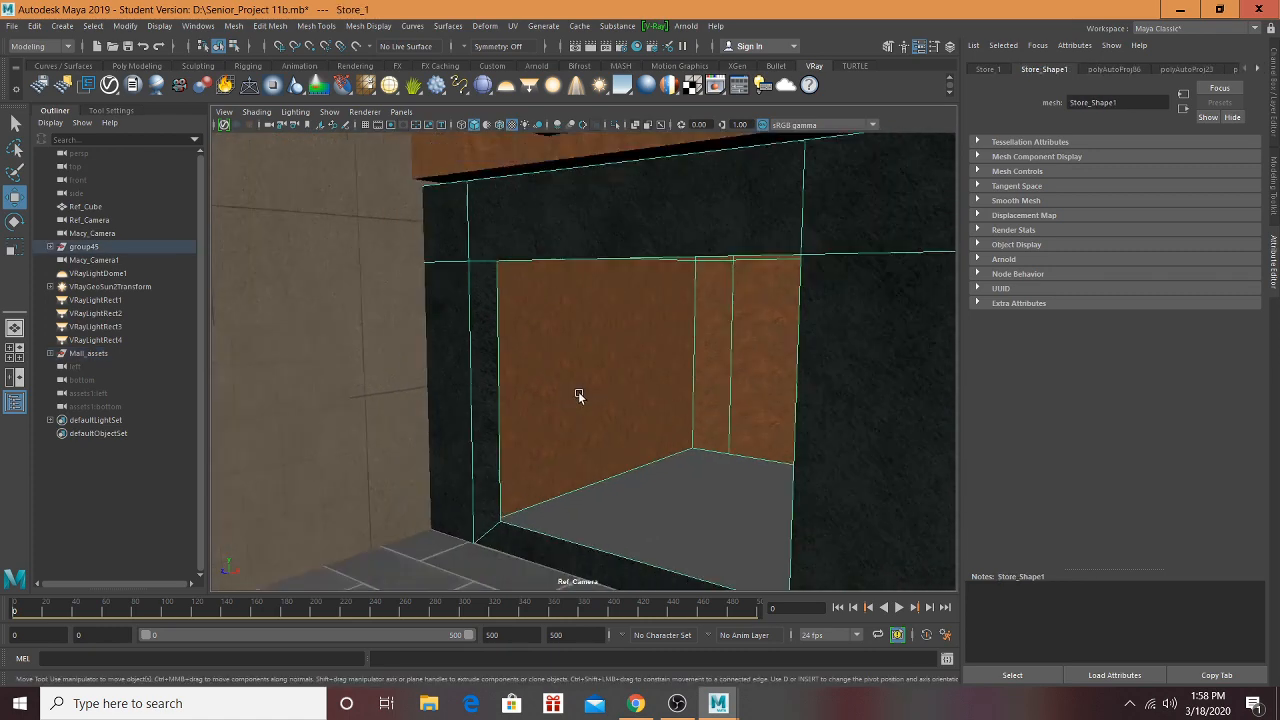
scroll(578, 392, up, 4)
alt+drag(674, 423, 483, 461)
click(1274, 184)
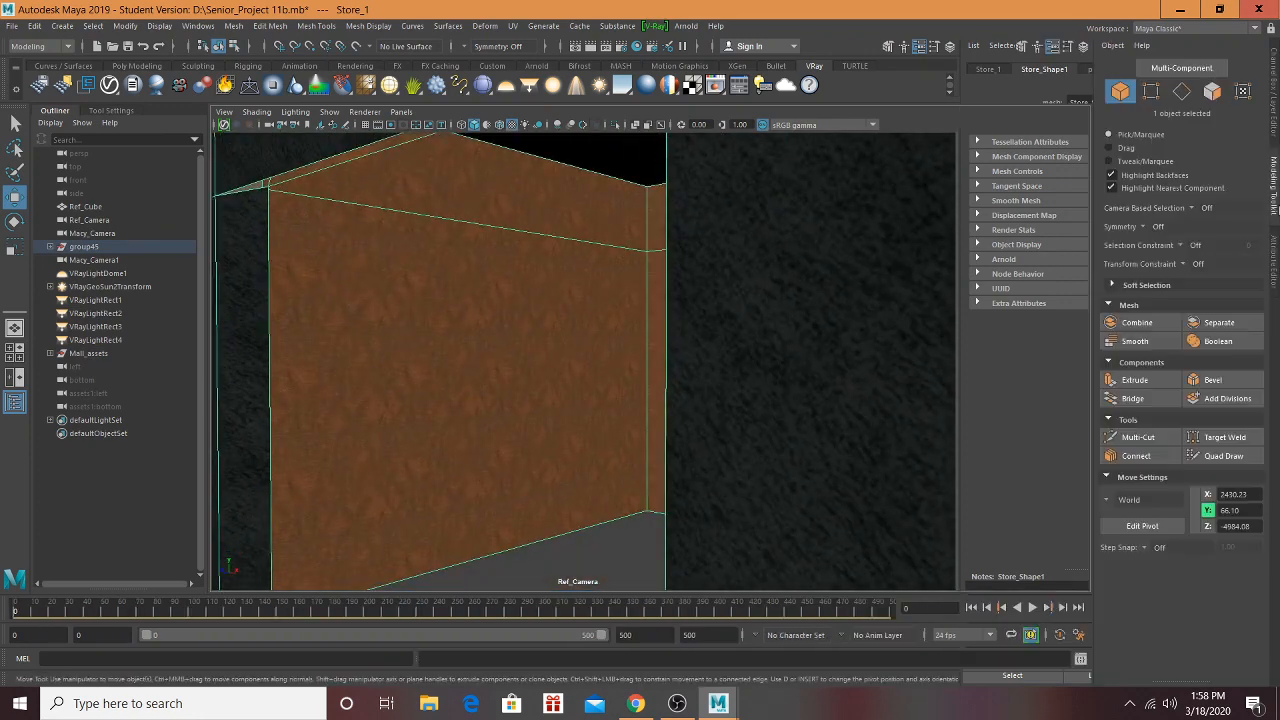
click(1217, 93)
click(600, 206)
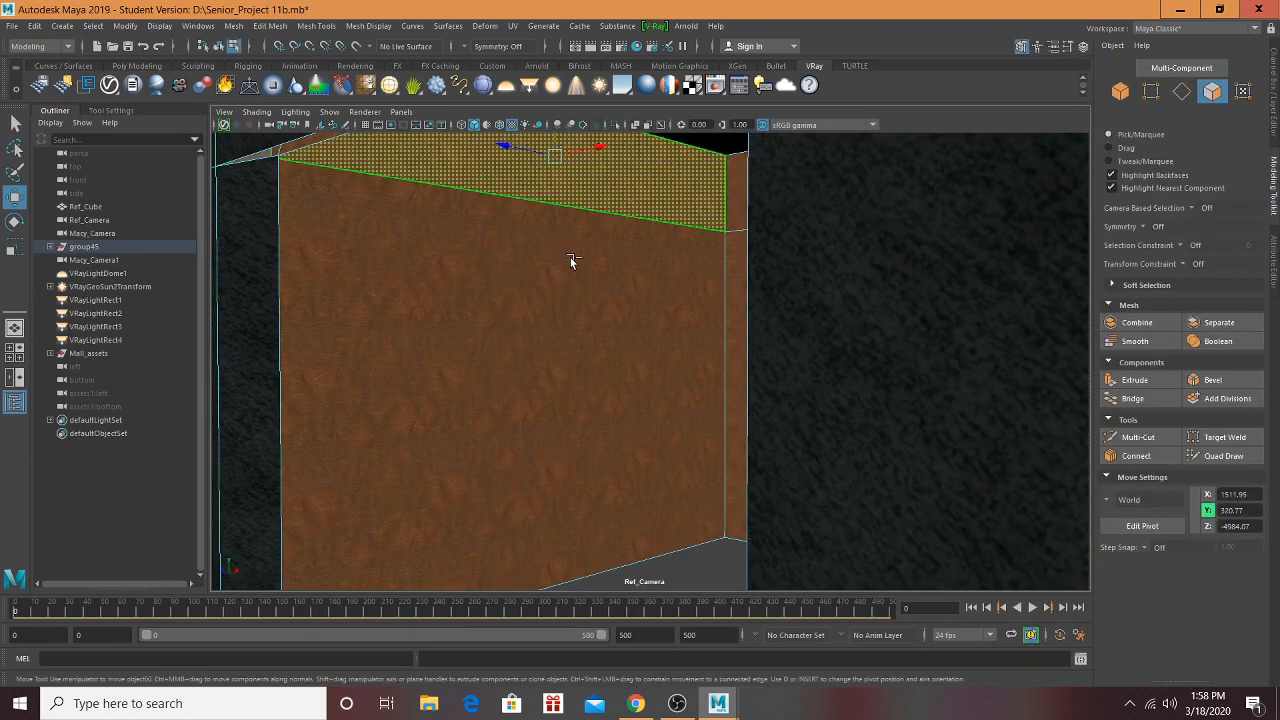
shift+click(571, 263)
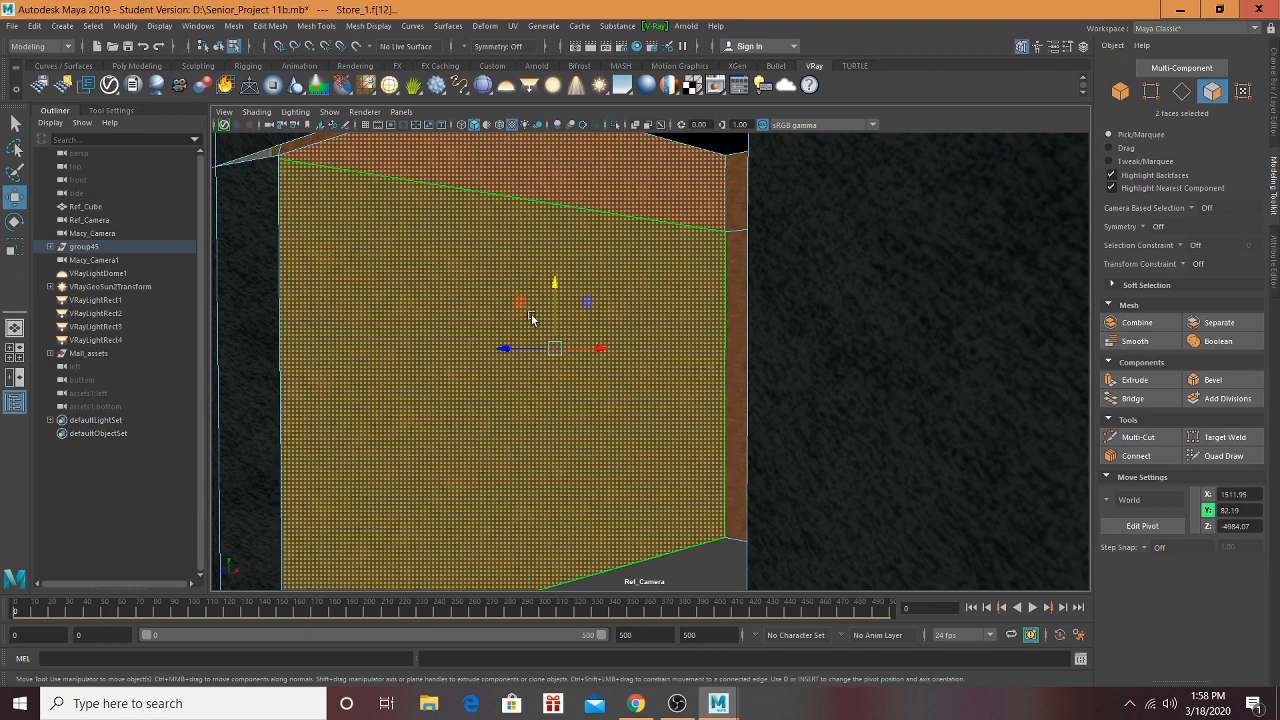
Step: Assign a new VRay Mtl material to the two selected wall faces
click(517, 28)
click(517, 28)
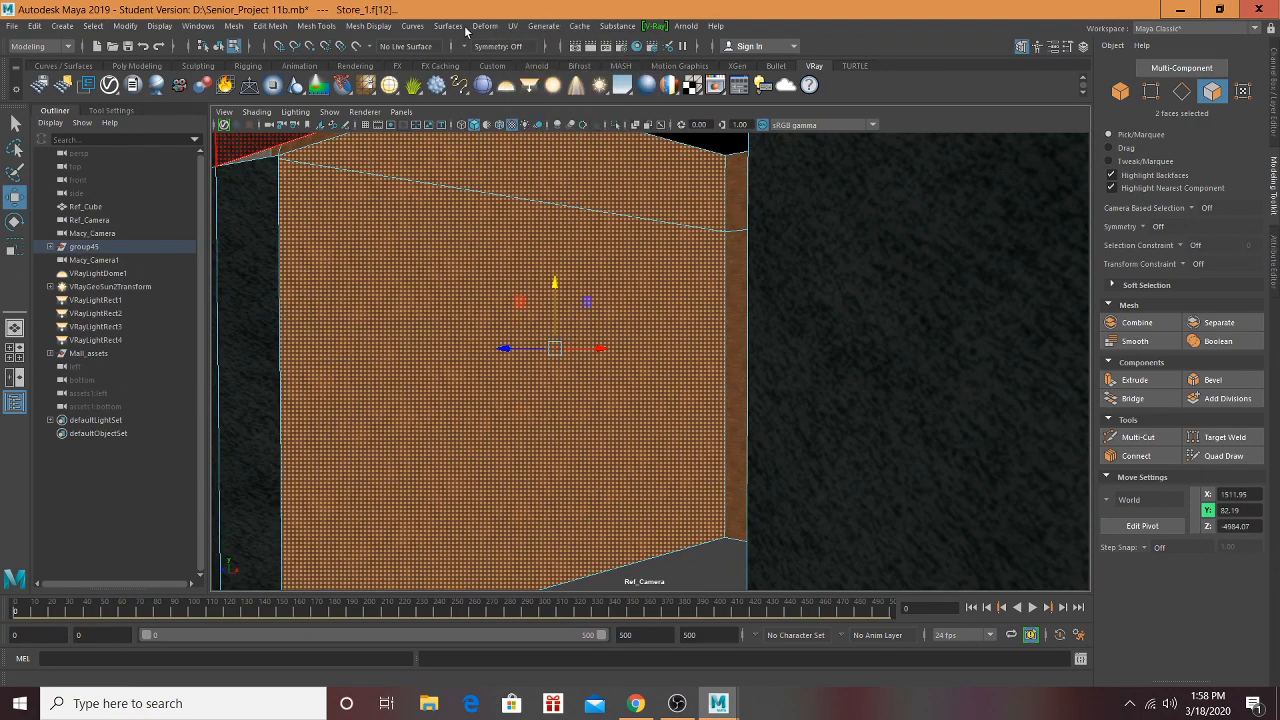
click(640, 48)
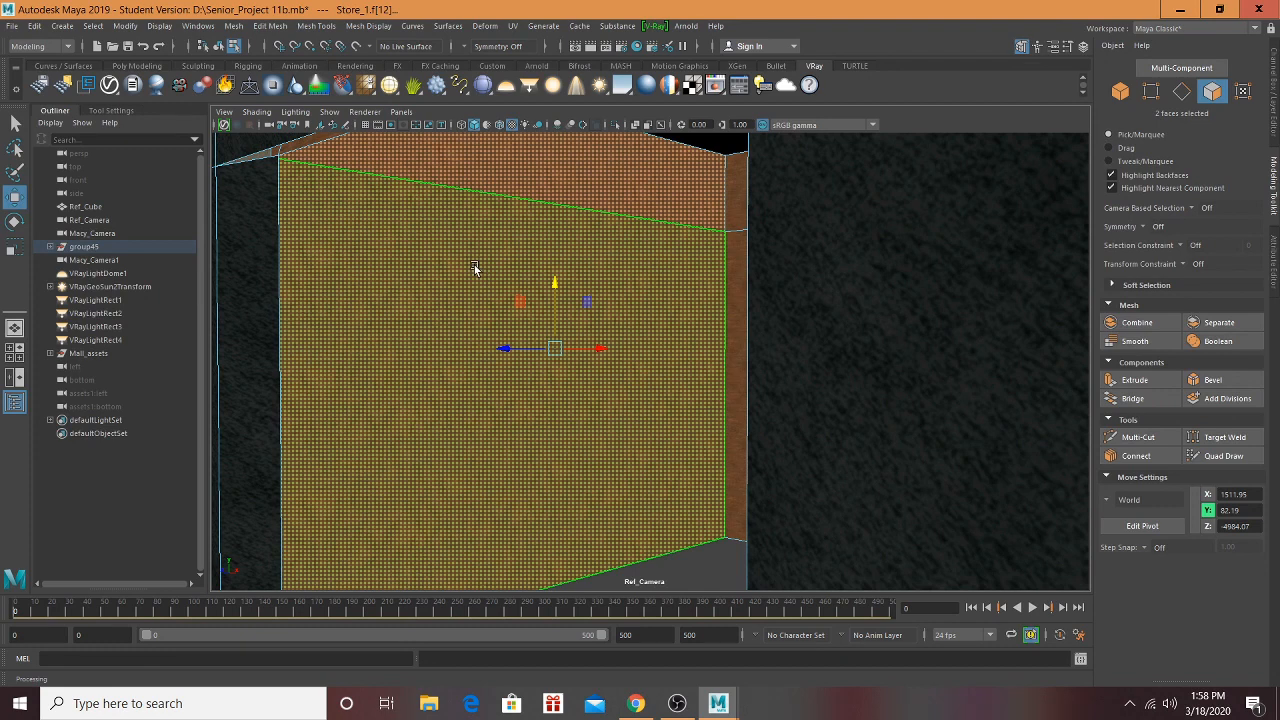
right_drag(475, 268, 482, 592)
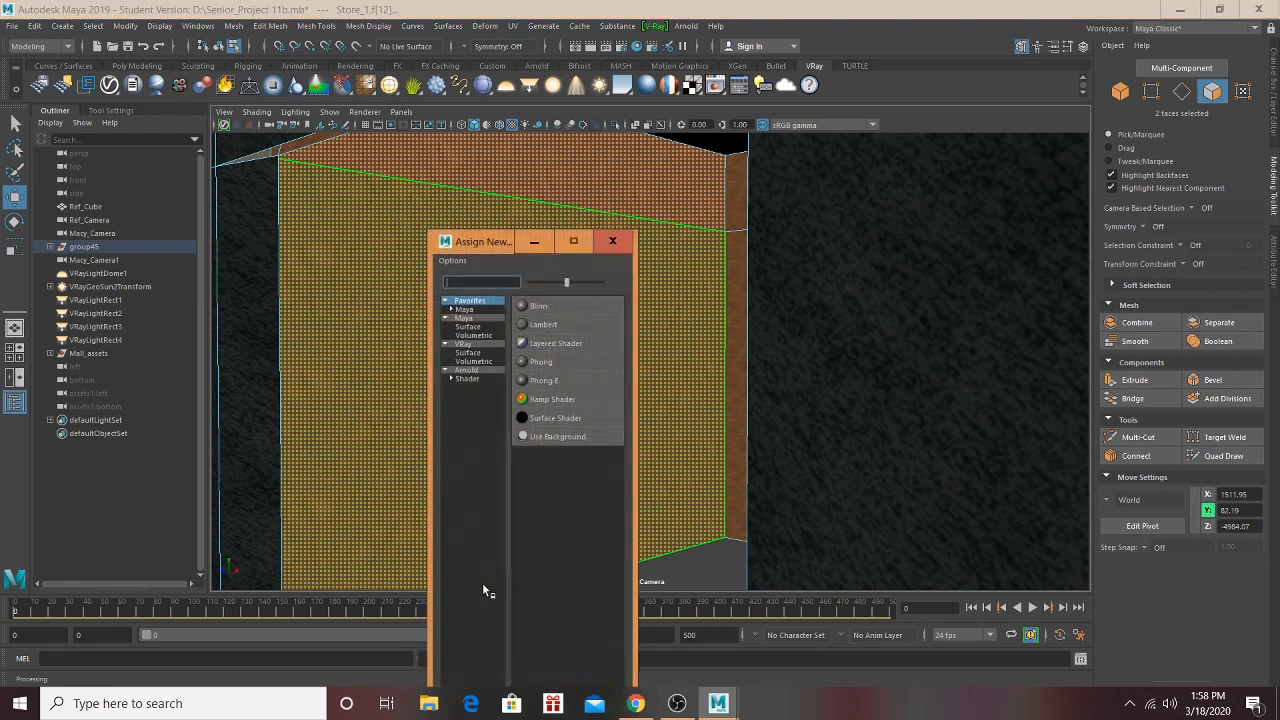
click(468, 353)
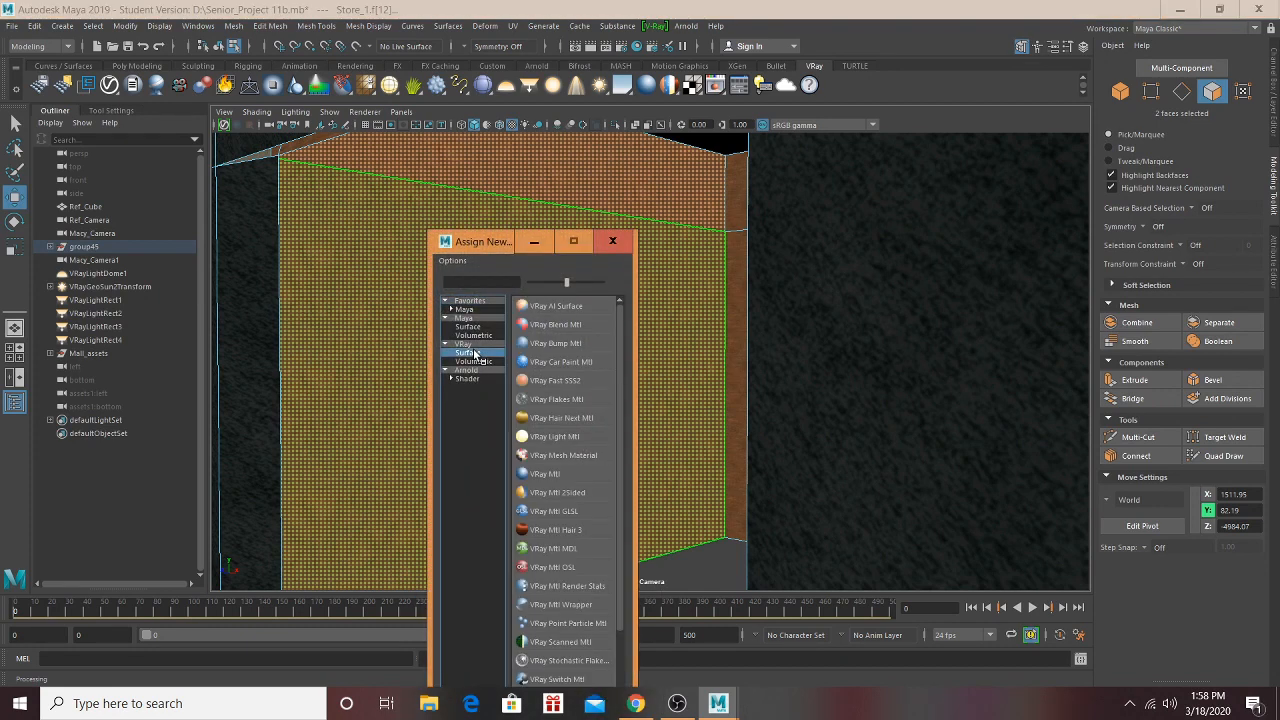
click(545, 476)
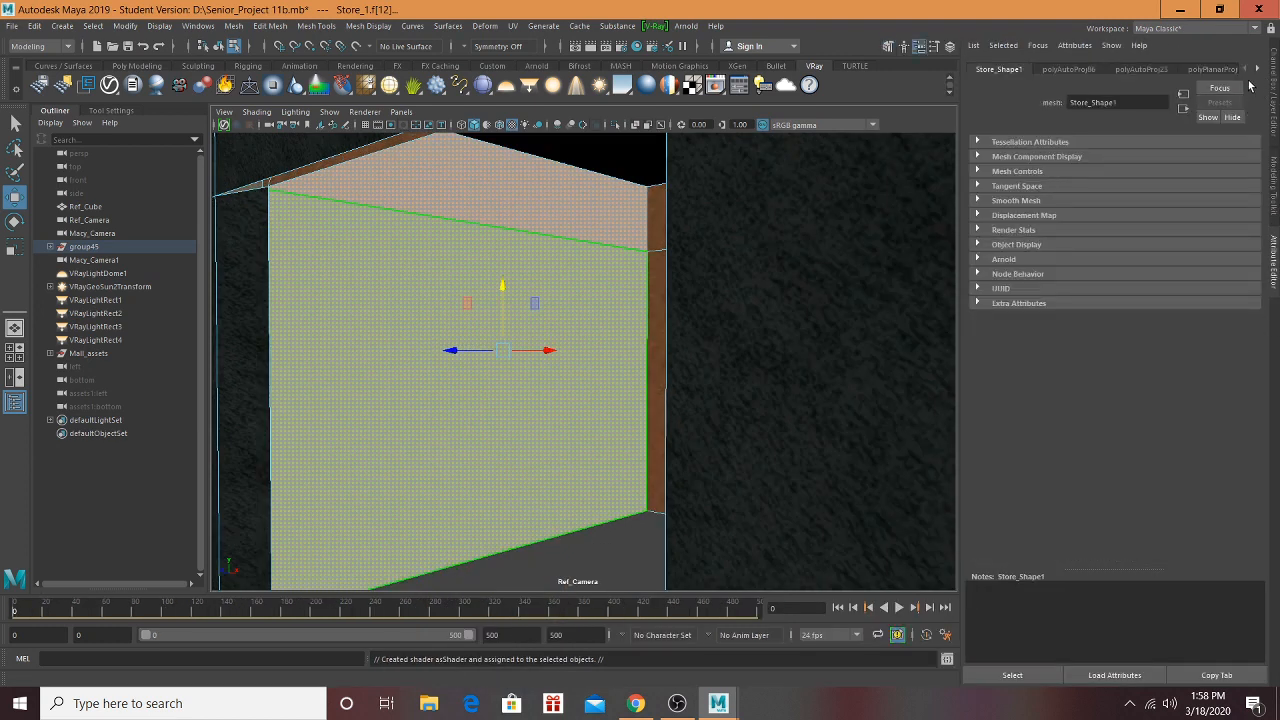
Step: Open the attributes of the wall's new VRay material and rename it Hot_Topic_side
click(1257, 70)
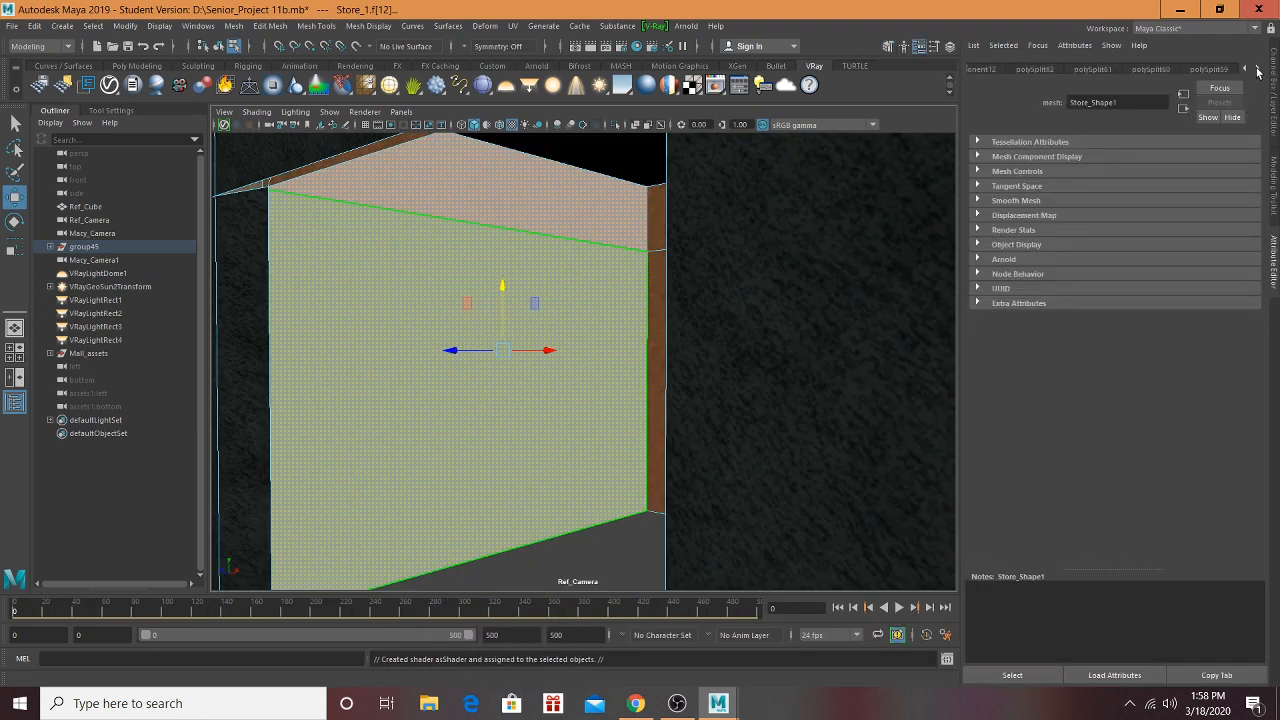
click(1257, 70)
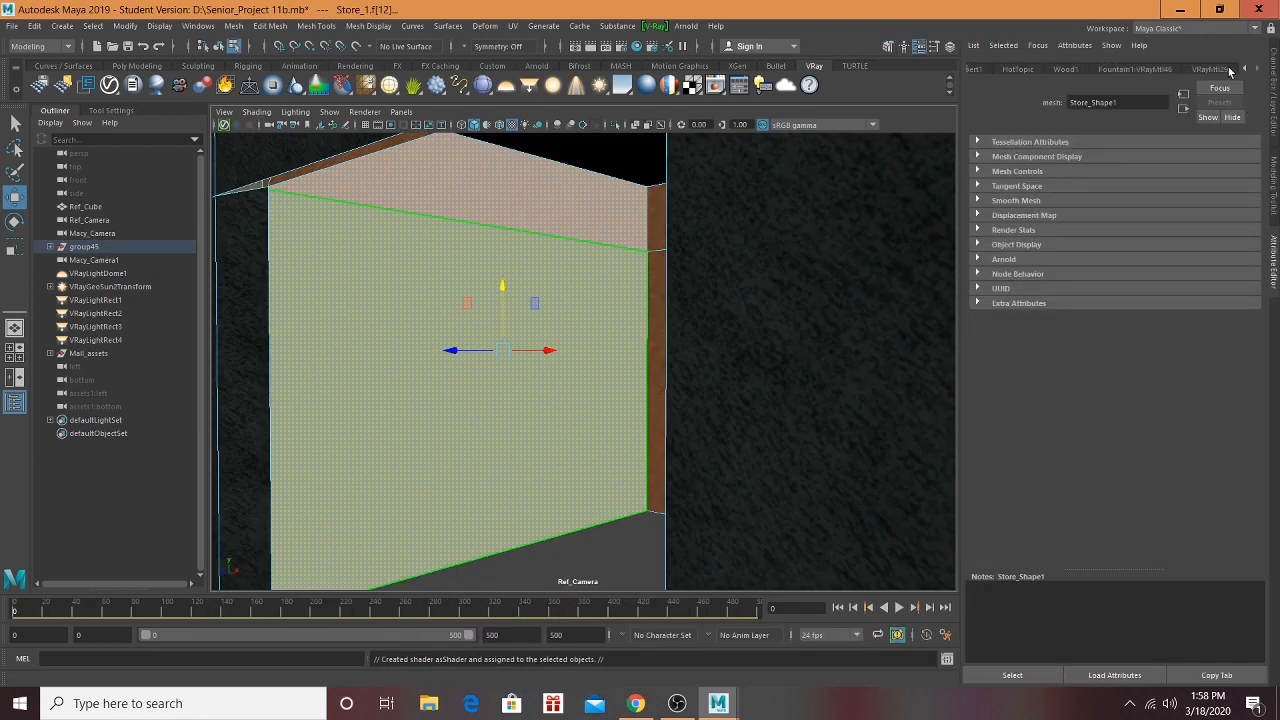
click(1213, 68)
drag(1106, 103, 1096, 103)
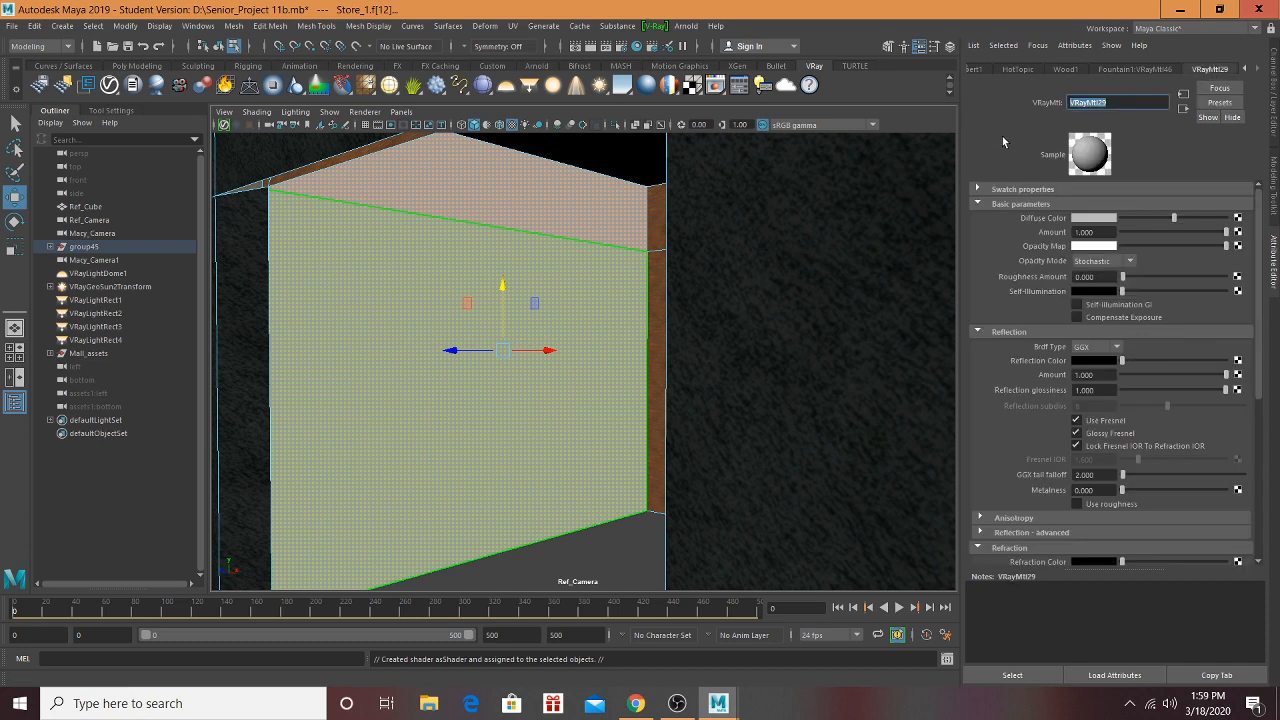
text(Hot_Topic_side)
Step: Create a File texture node for the Diffuse Color of Hot_Topic_side, with the two side wall faces reselected
click(1237, 218)
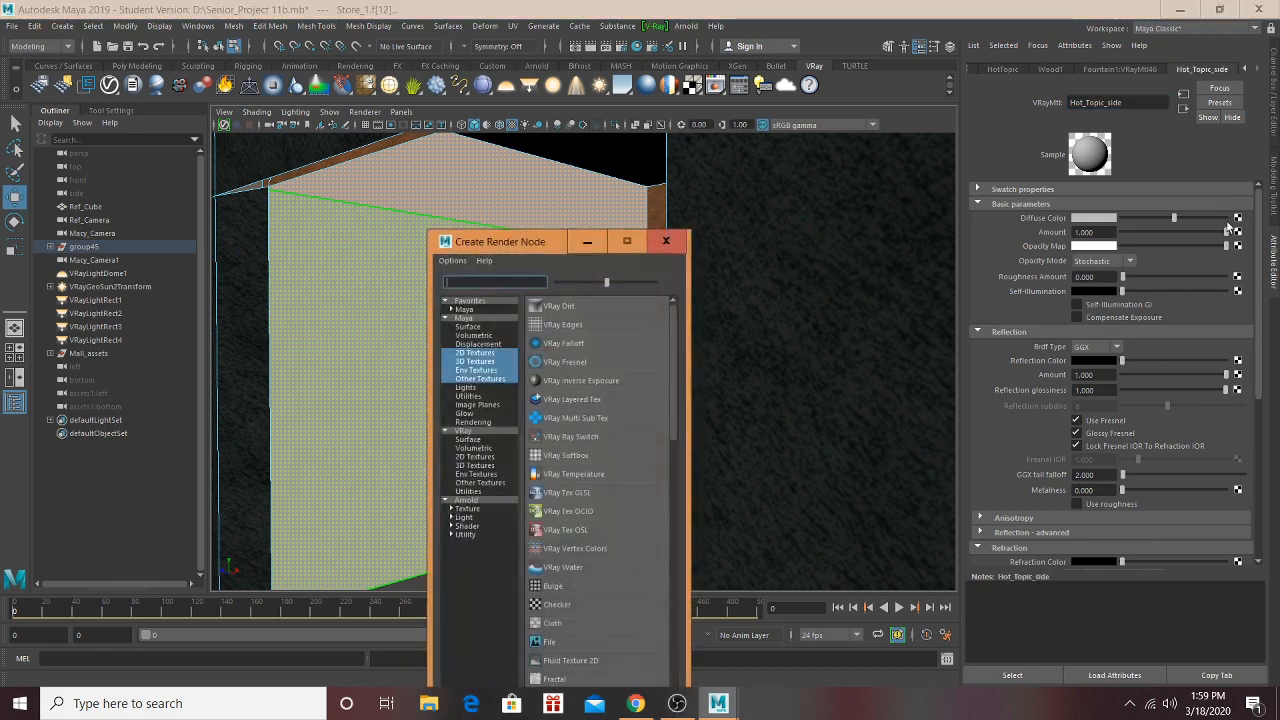
click(549, 646)
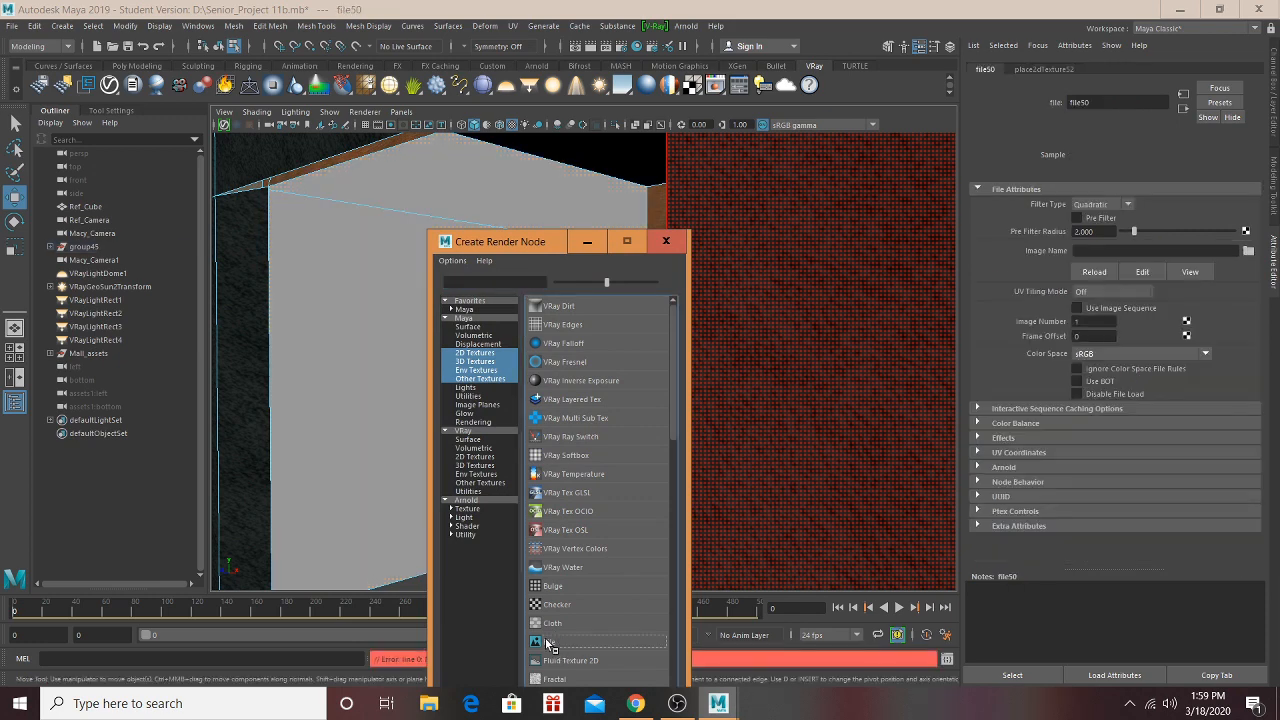
click(871, 338)
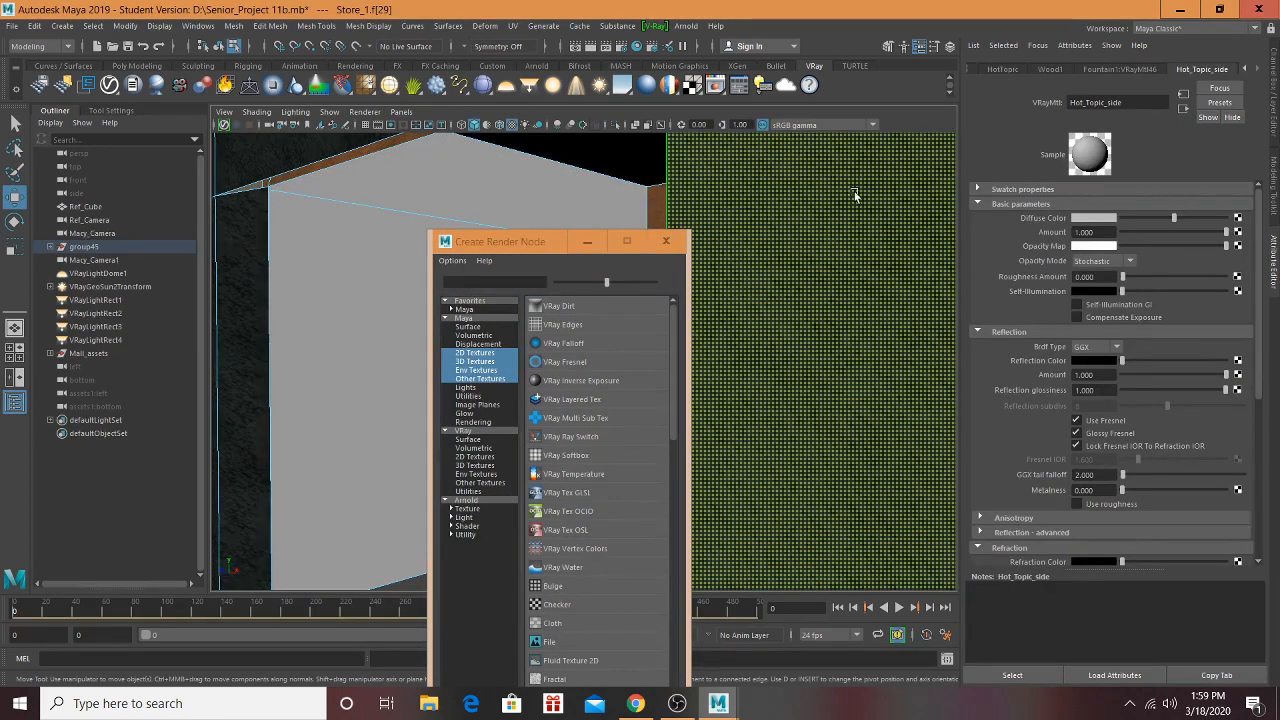
click(440, 195)
click(371, 275)
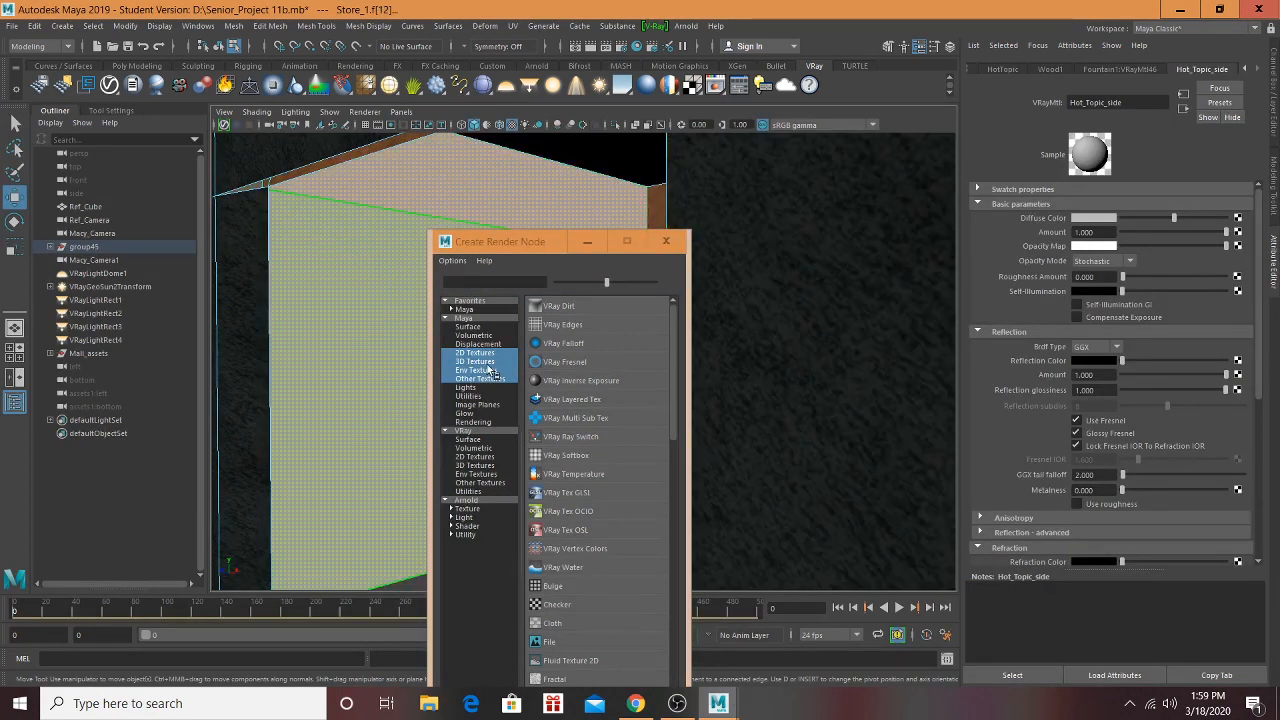
click(549, 642)
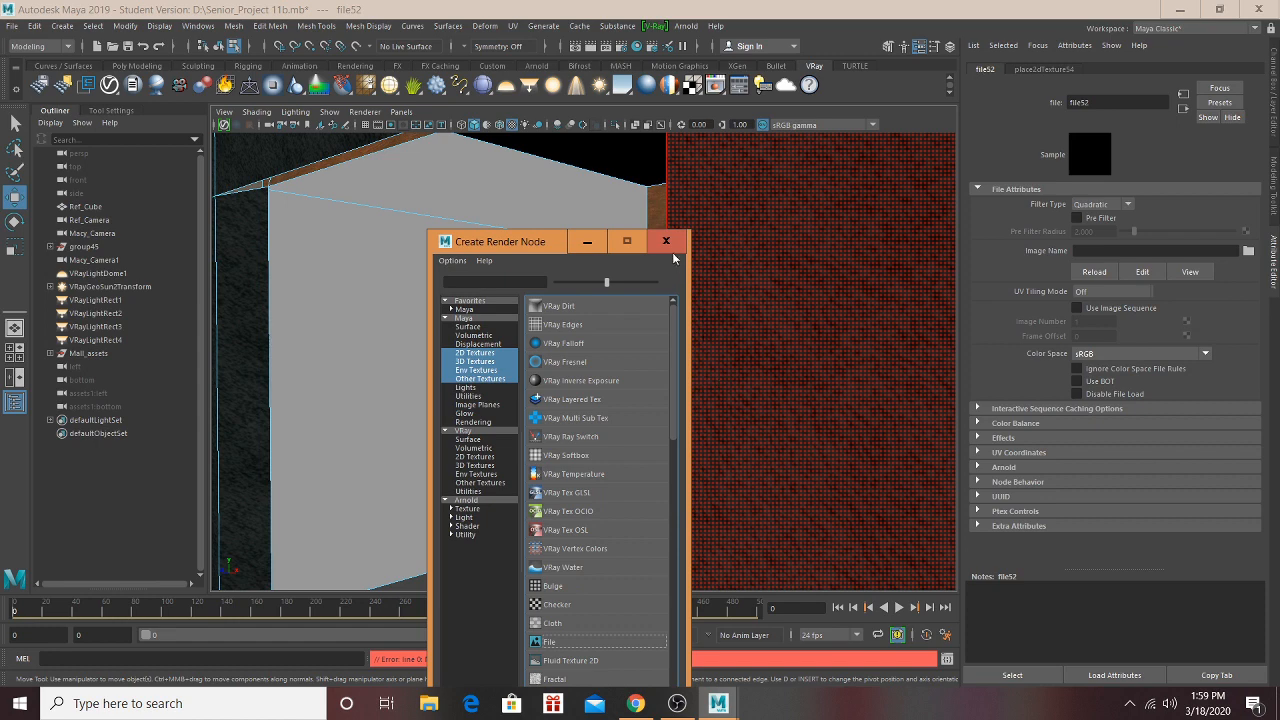
Step: Browse for the file texture's image in the Store interiors folder on drive D
click(1248, 251)
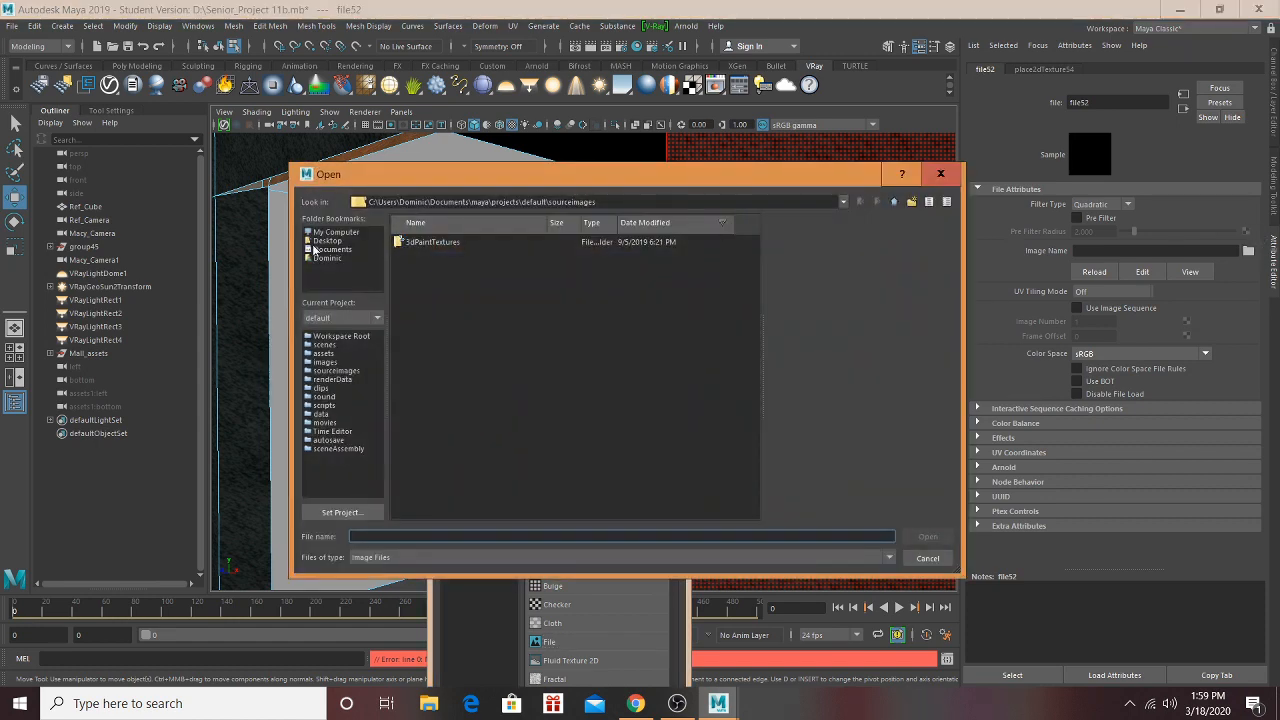
double_click(414, 243)
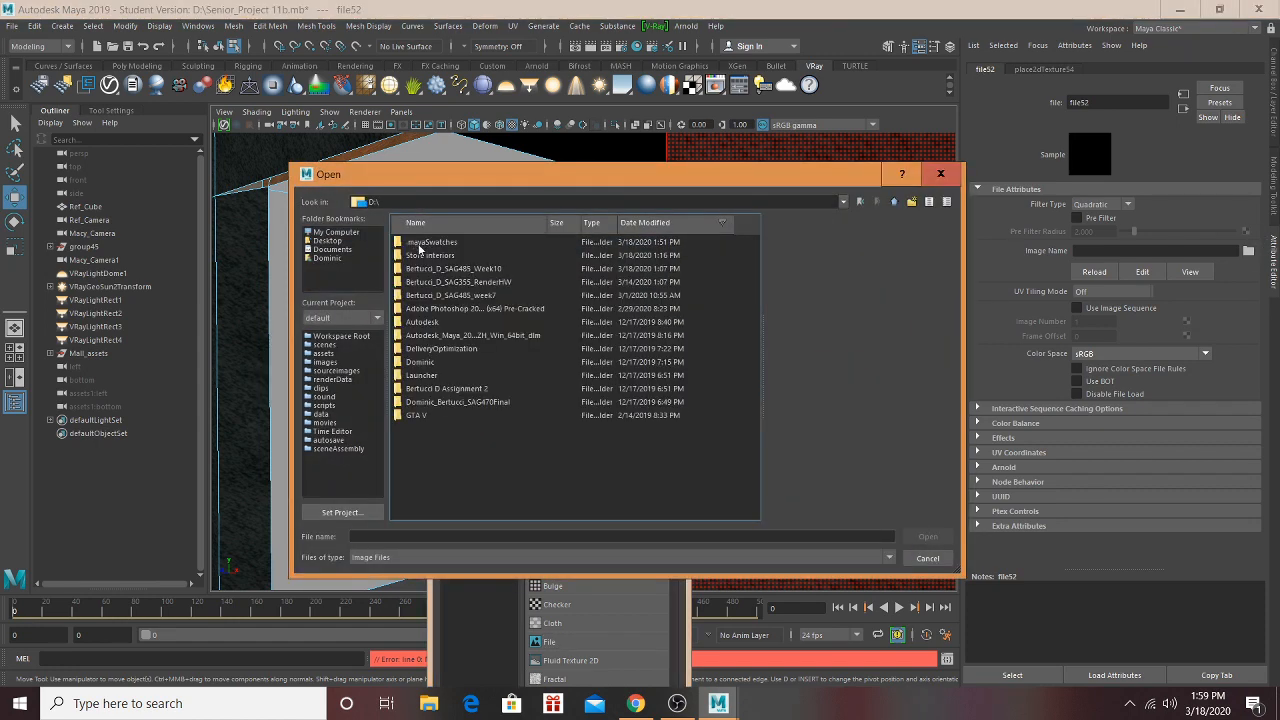
double_click(452, 257)
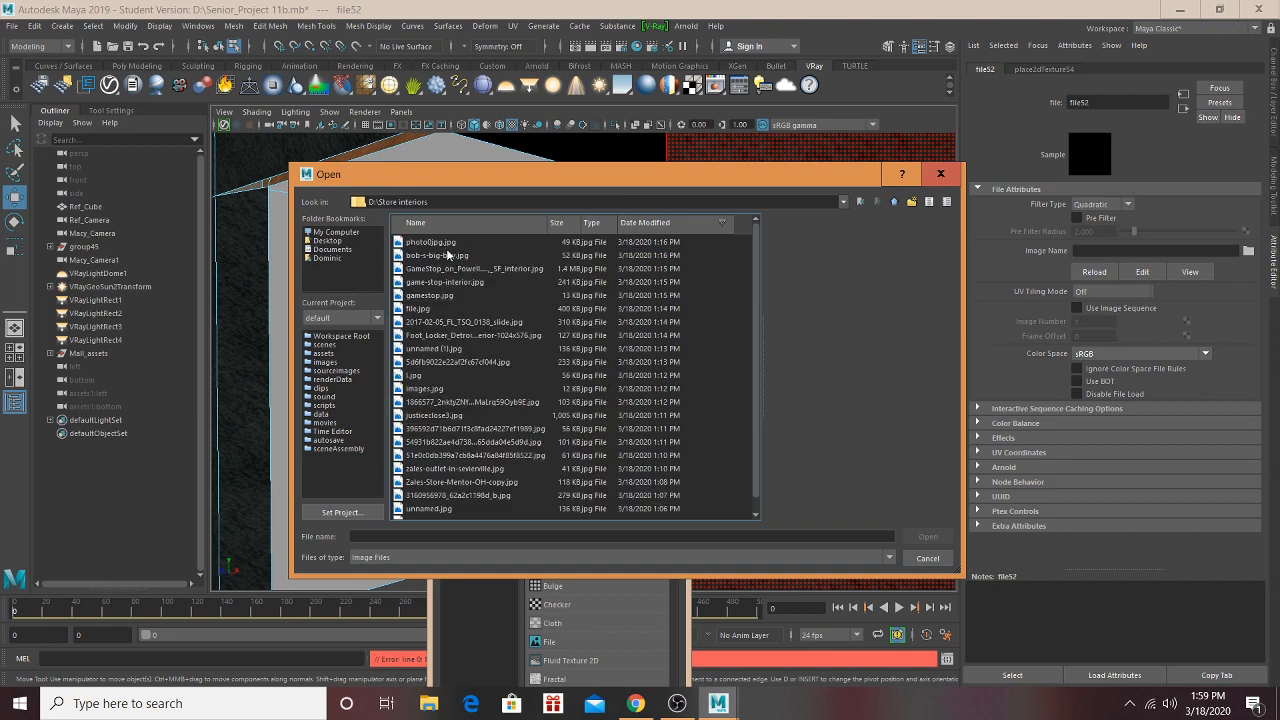
Step: Preview the store interior photos, load unnamed (1).jpg into the file texture, and close the render node window
click(447, 243)
click(449, 256)
click(452, 269)
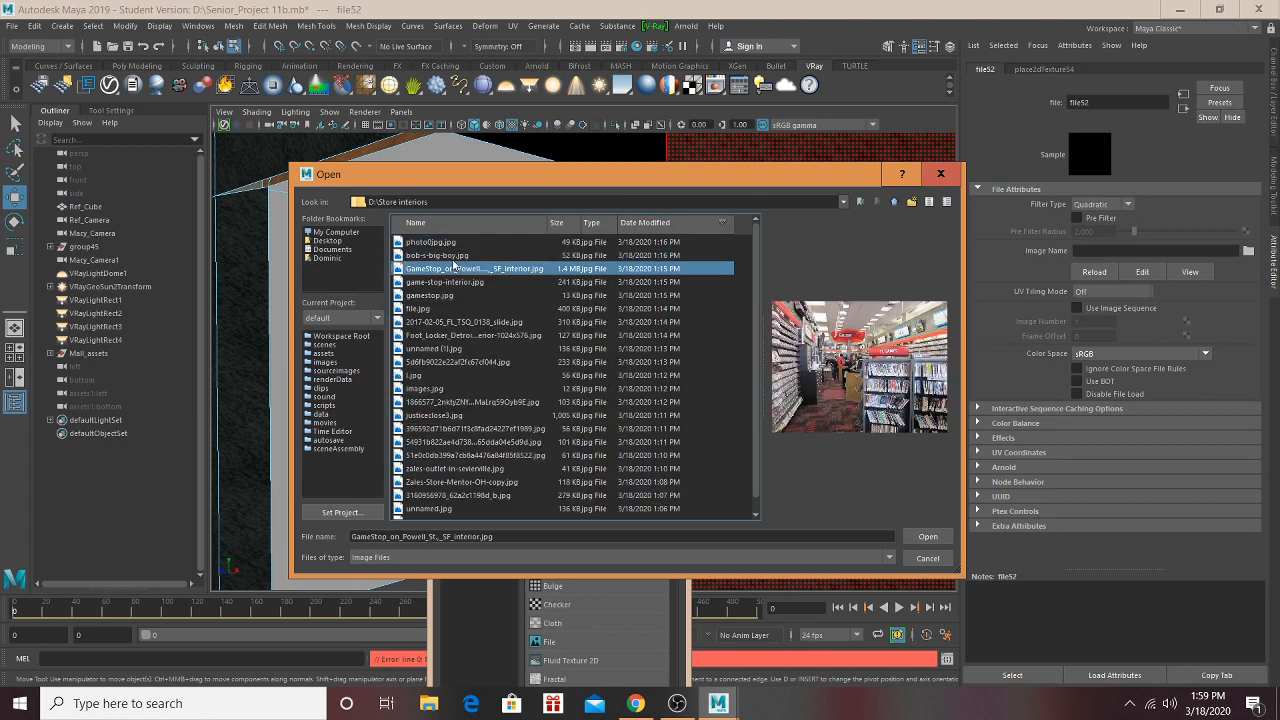
click(455, 283)
click(453, 296)
click(449, 309)
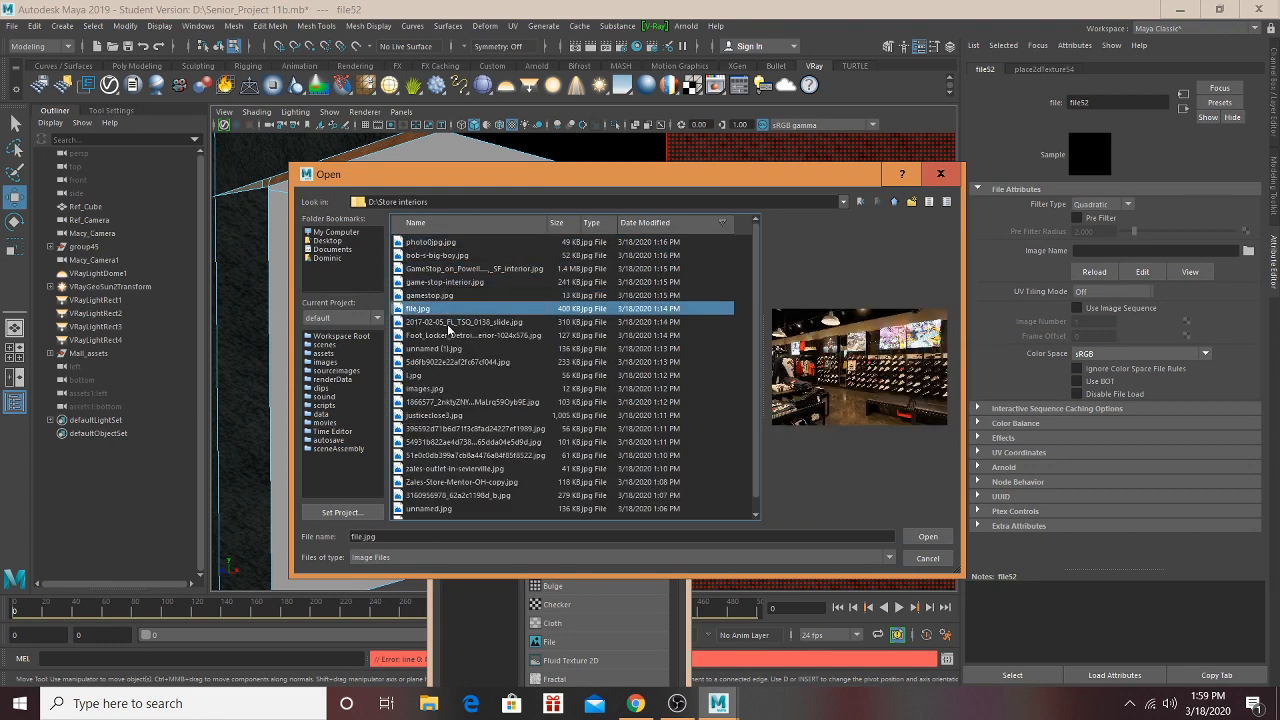
click(450, 322)
click(448, 350)
click(452, 365)
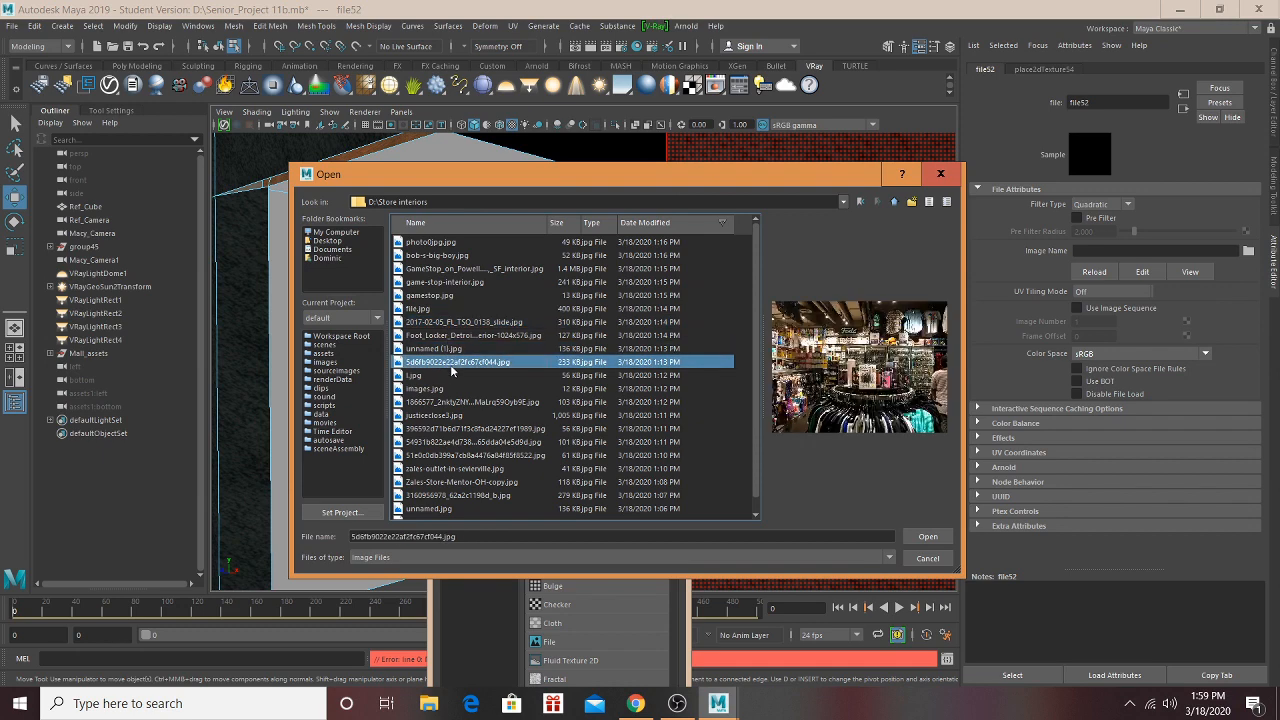
click(462, 350)
click(928, 537)
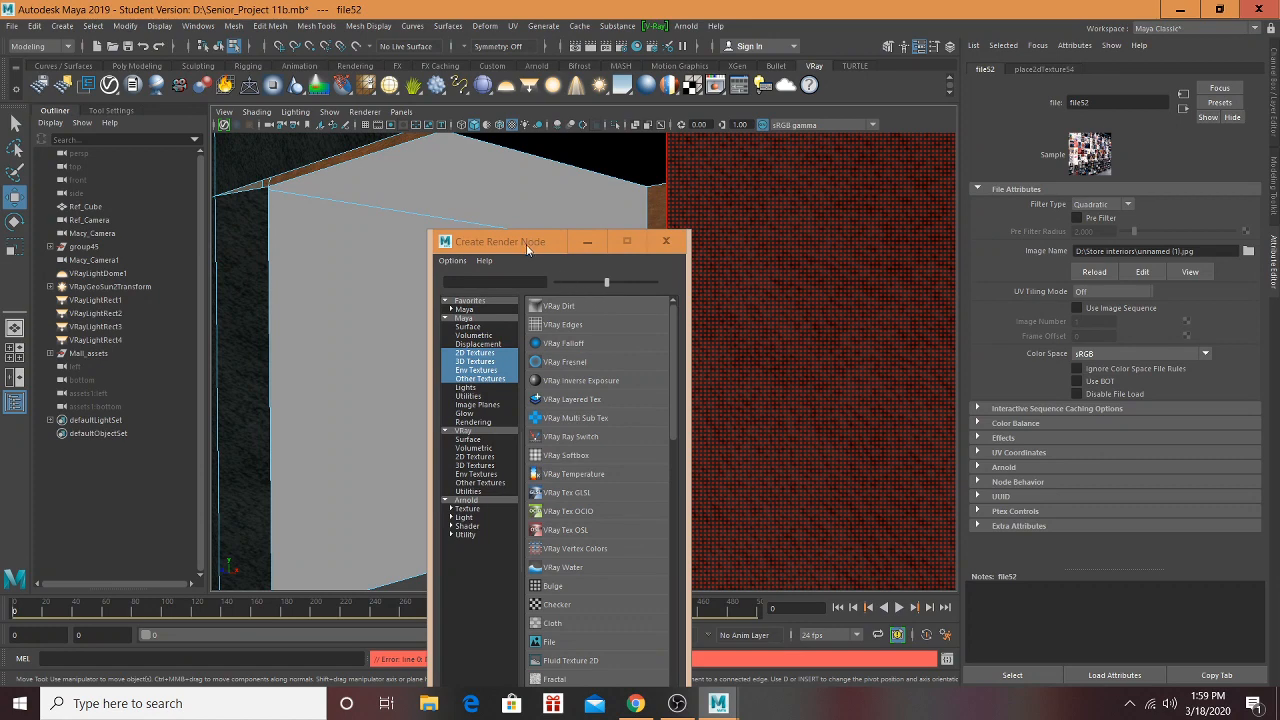
drag(528, 249, 592, 217)
click(729, 210)
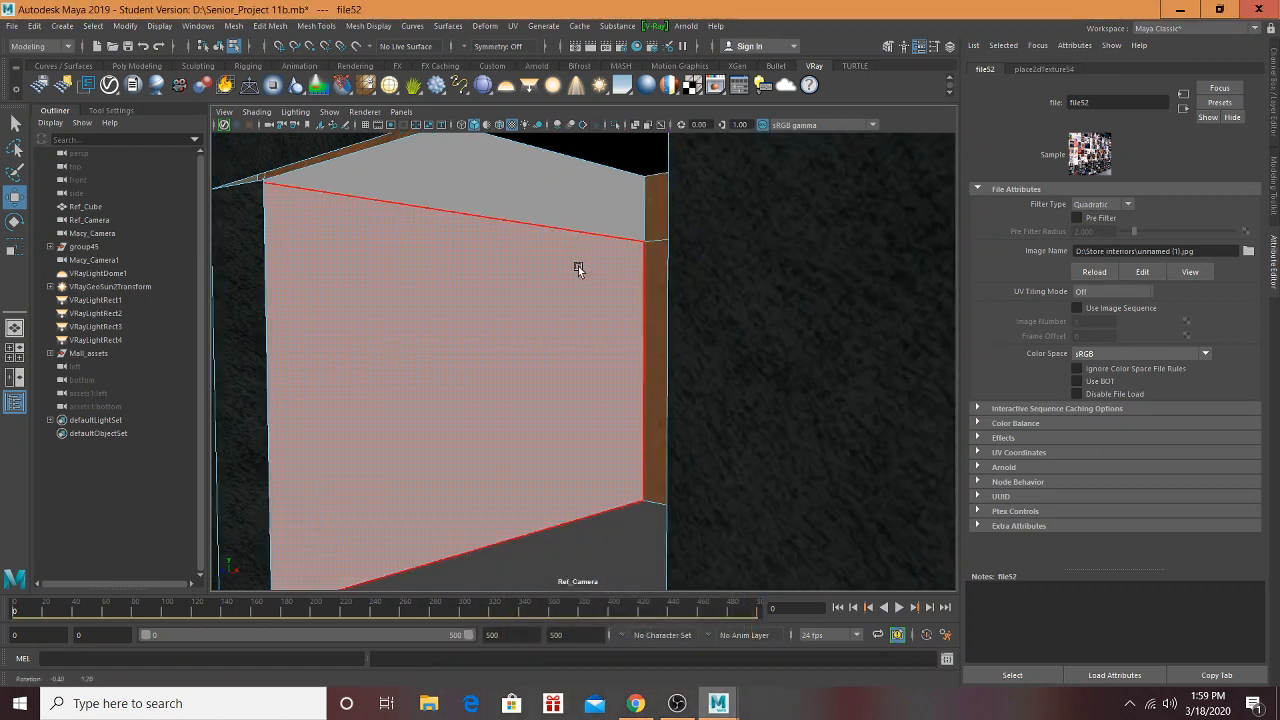
Step: Create a new File texture for the Diffuse Color of Hot_Topic_side and load unnamed (1).jpg into it
click(471, 282)
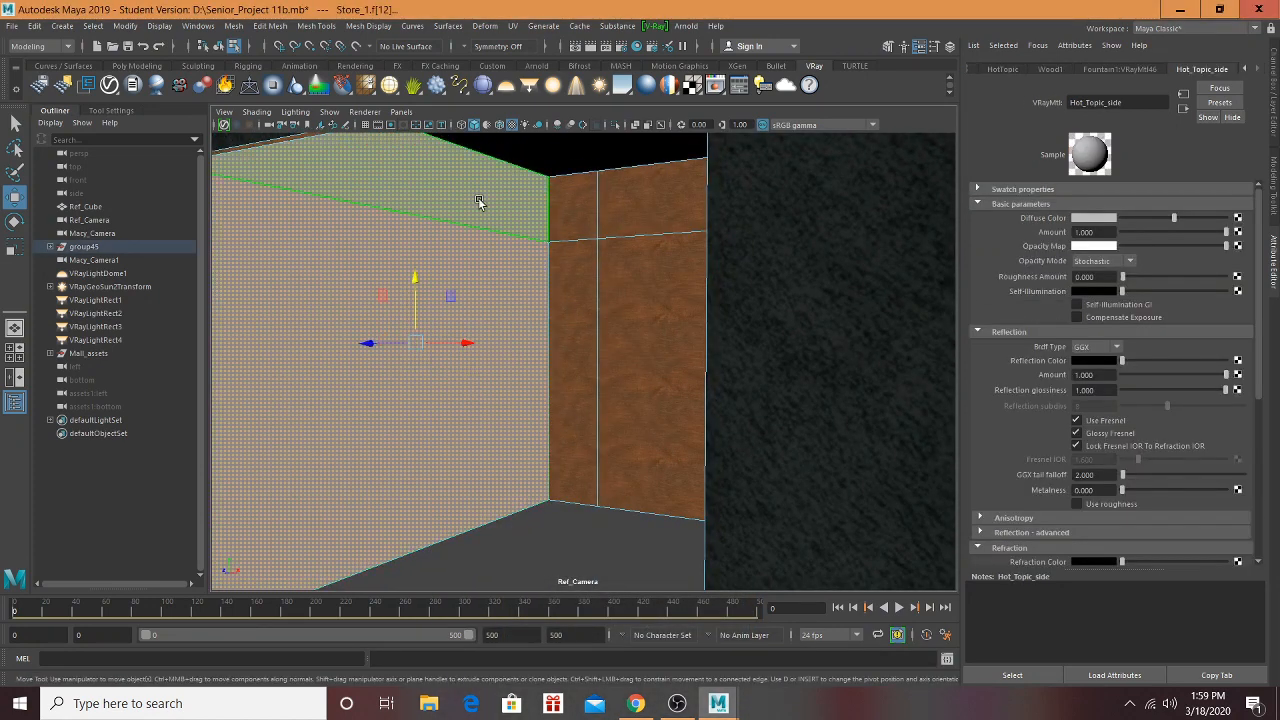
click(1238, 218)
click(617, 613)
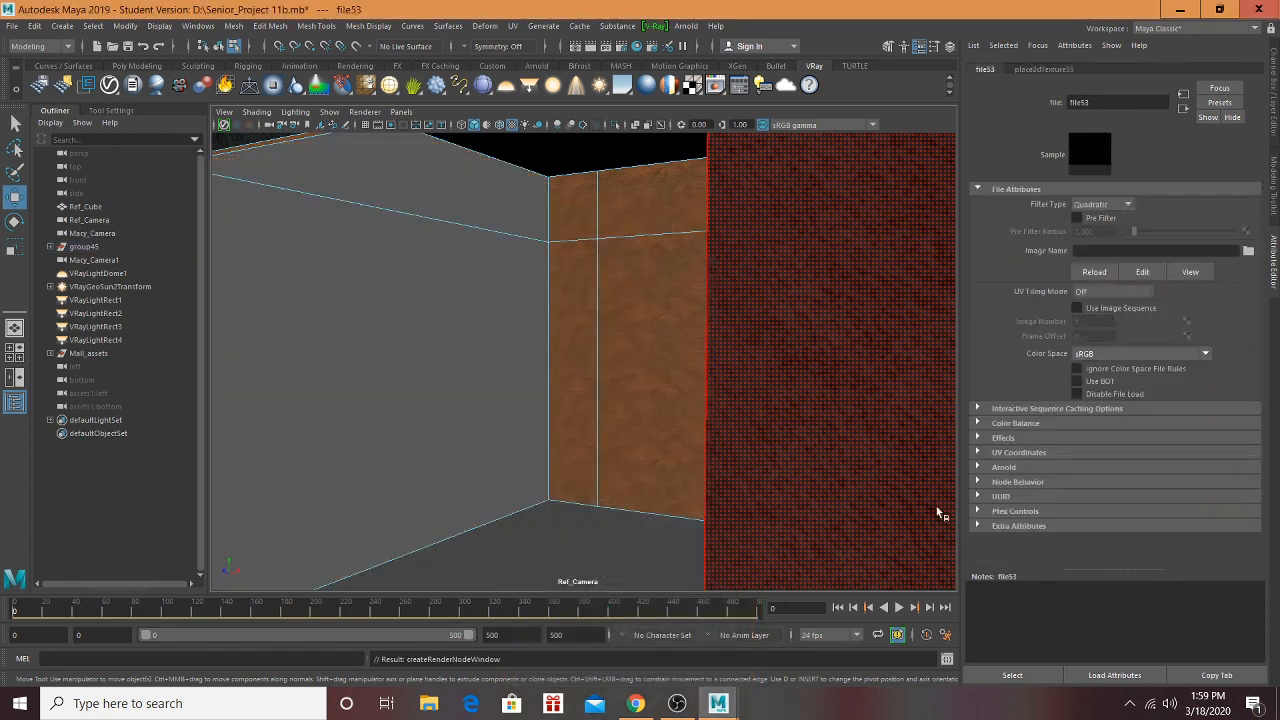
click(1248, 251)
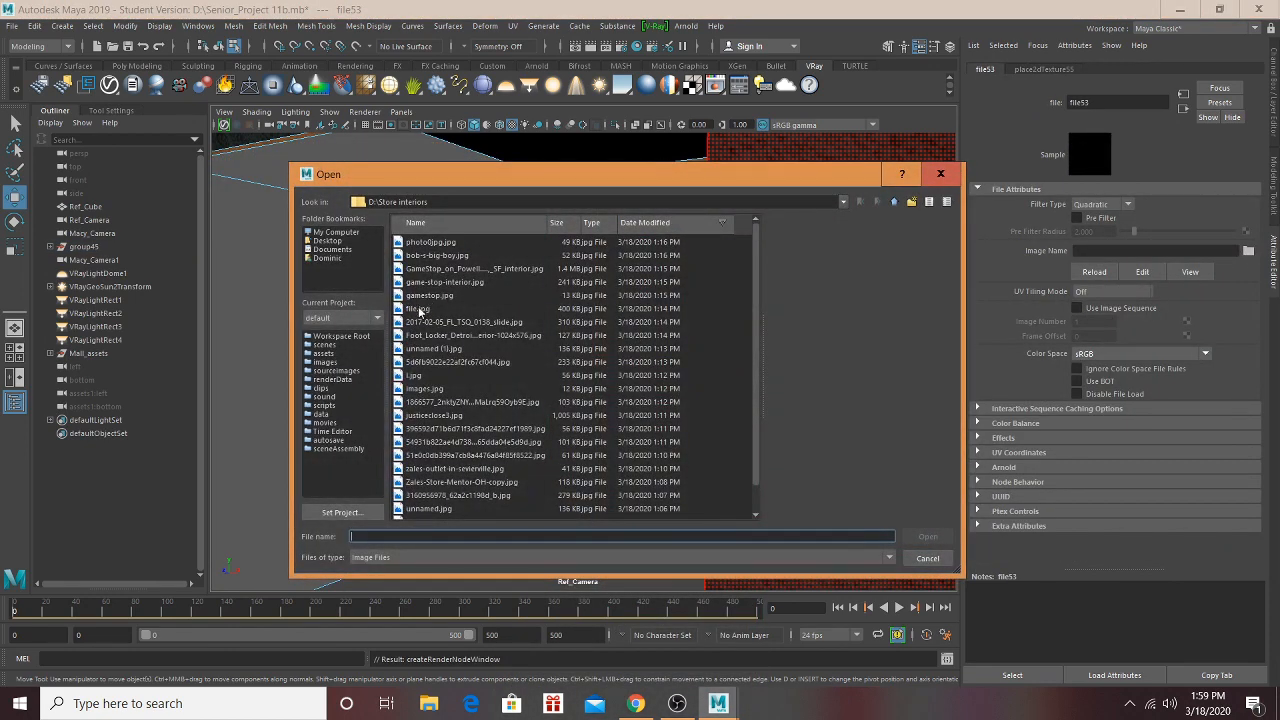
click(418, 309)
click(423, 377)
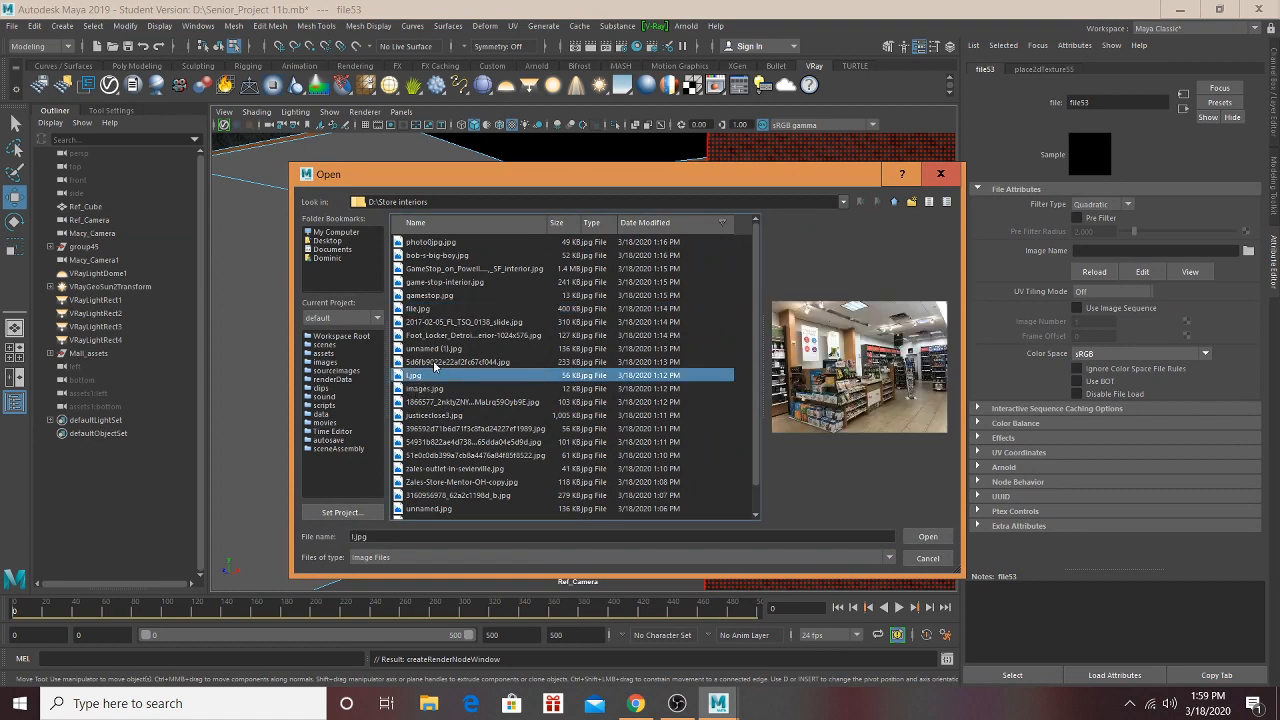
click(437, 362)
click(440, 350)
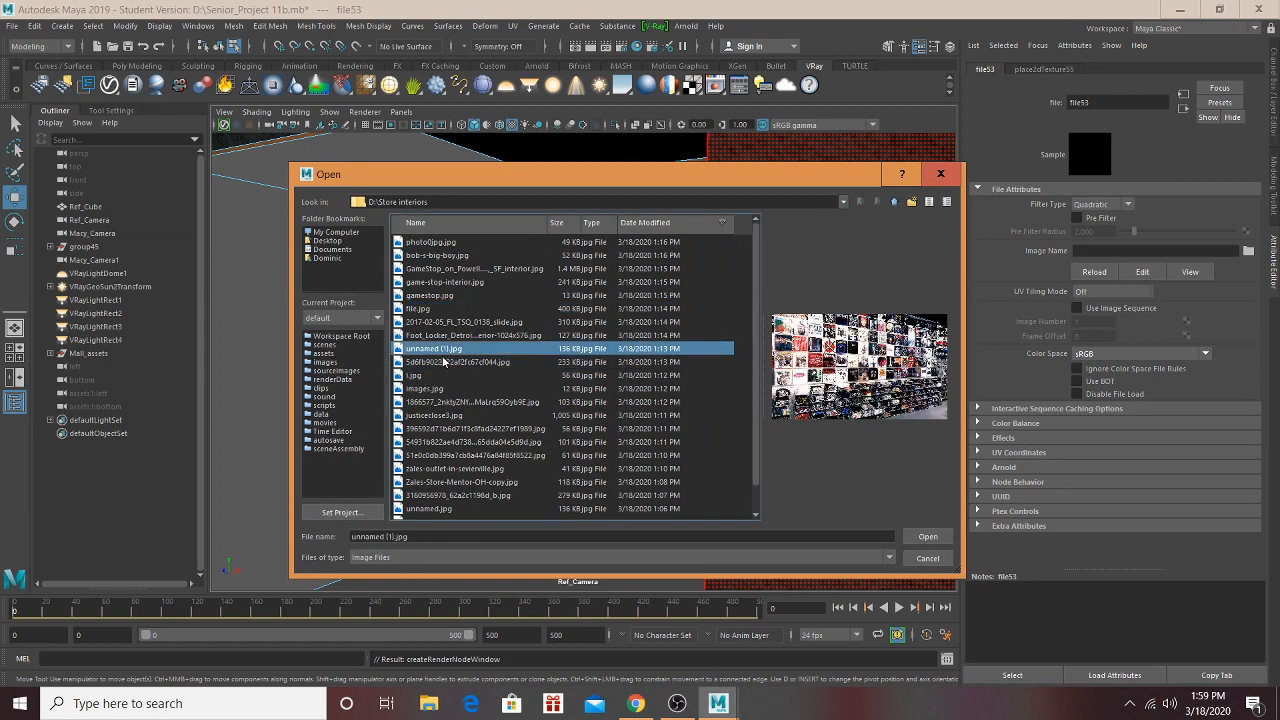
click(918, 537)
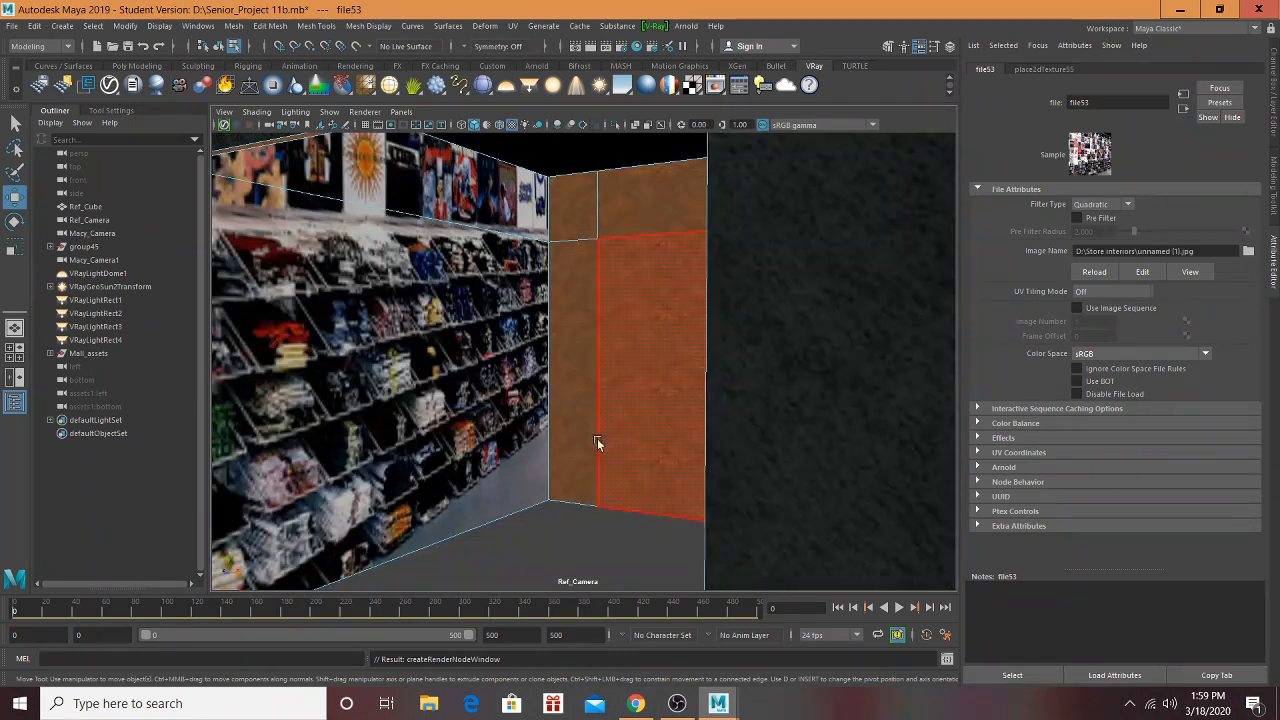
Step: Apply an Automatic UV projection to the two textured side wall faces of the Hot Topic store
alt+drag(597, 438, 674, 361)
click(516, 242)
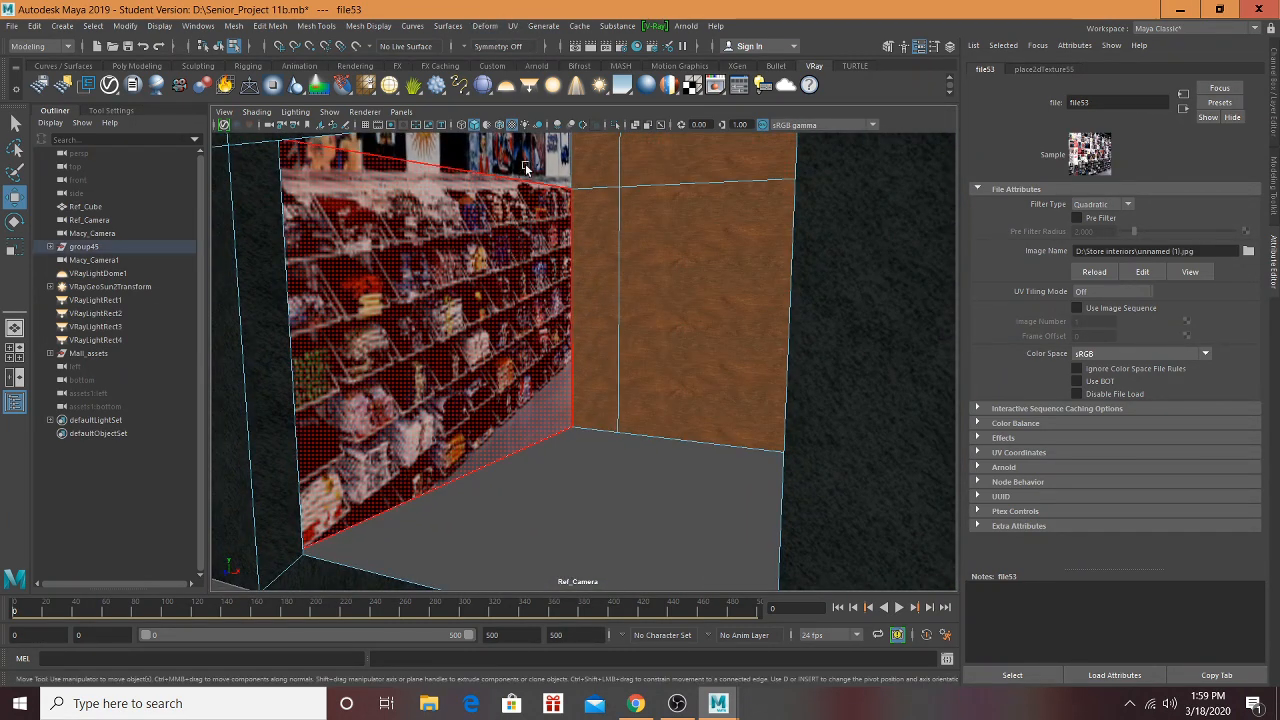
click(512, 26)
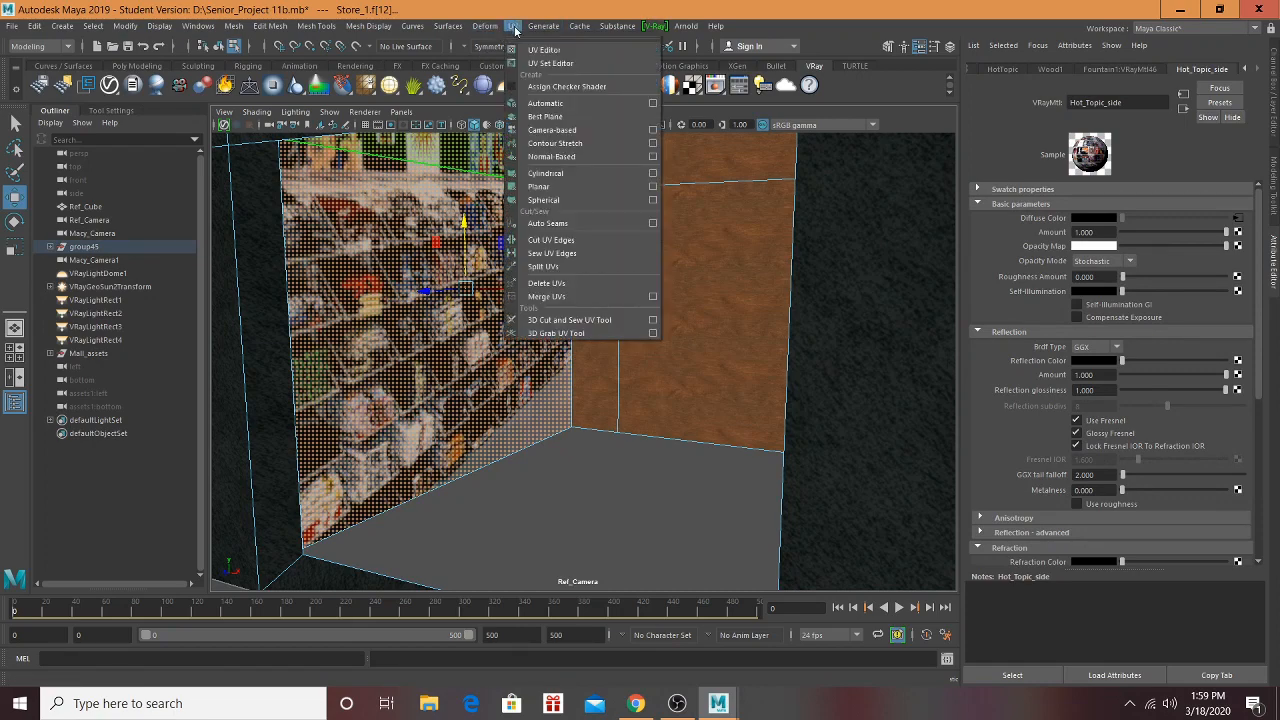
click(545, 103)
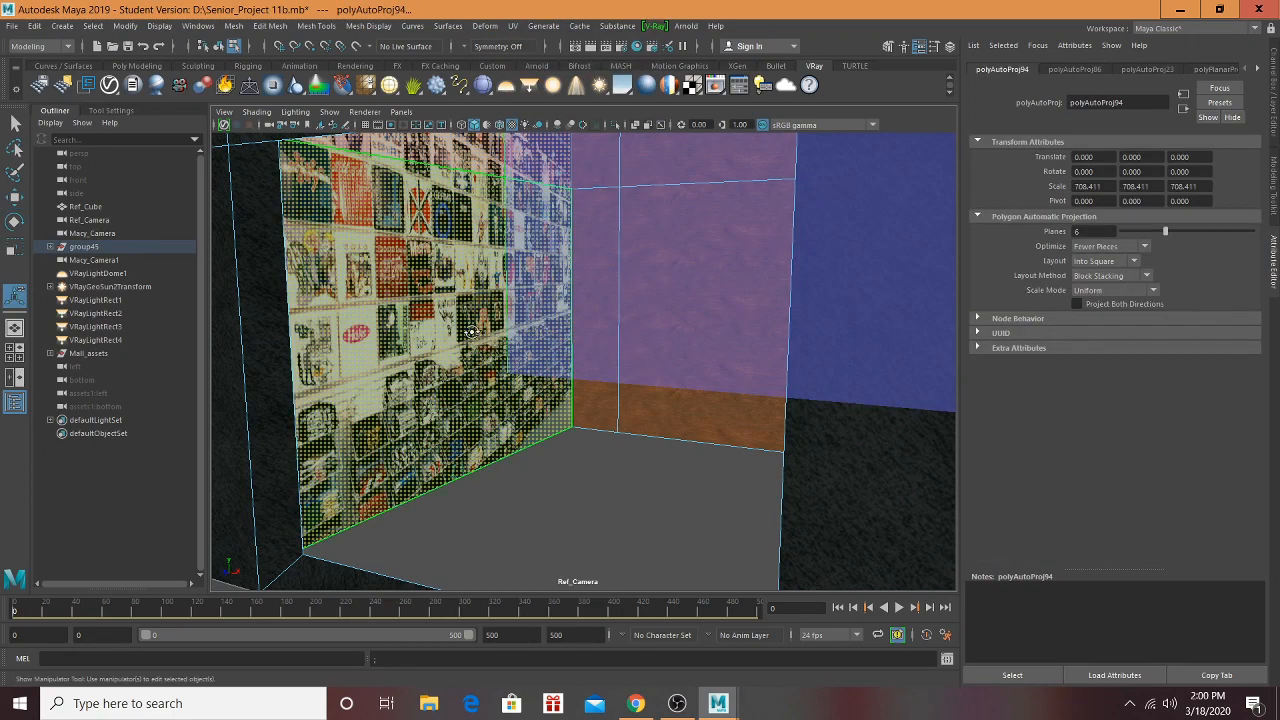
alt+drag(472, 332, 510, 355)
scroll(525, 368, down, 6)
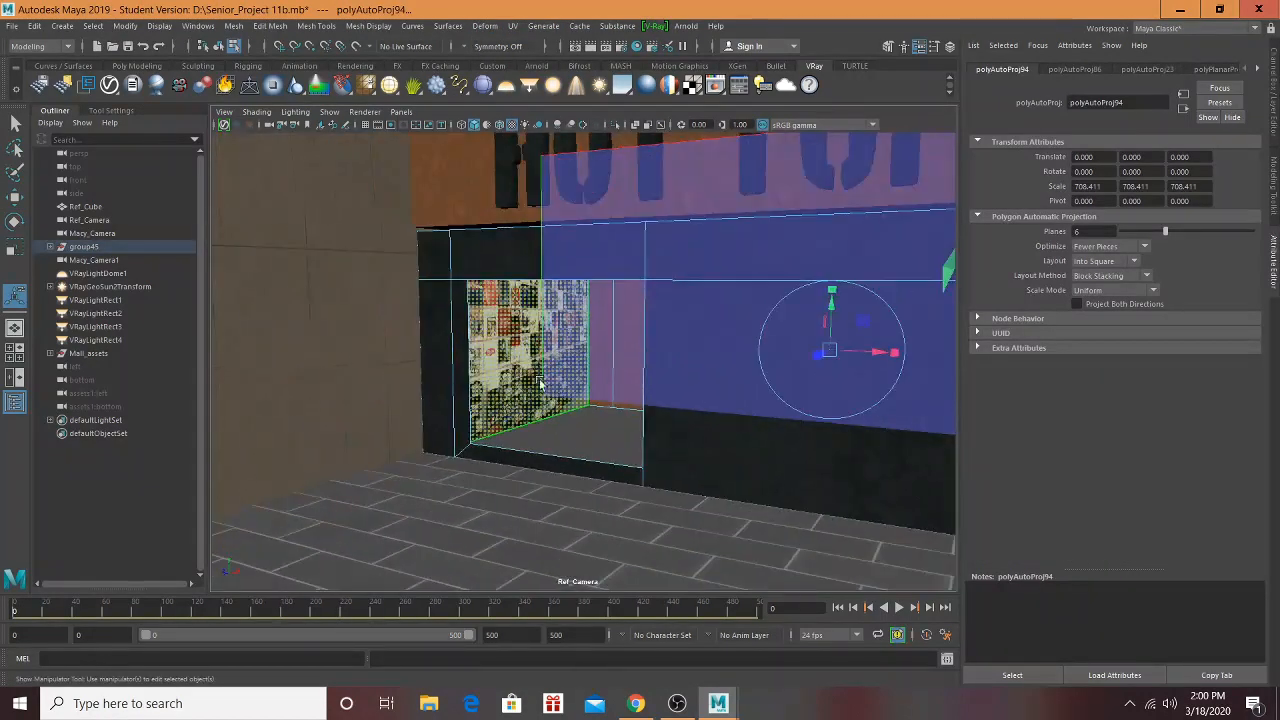
Step: Leave face editing of the store mesh by returning to object selection mode
alt+drag(737, 400, 903, 468)
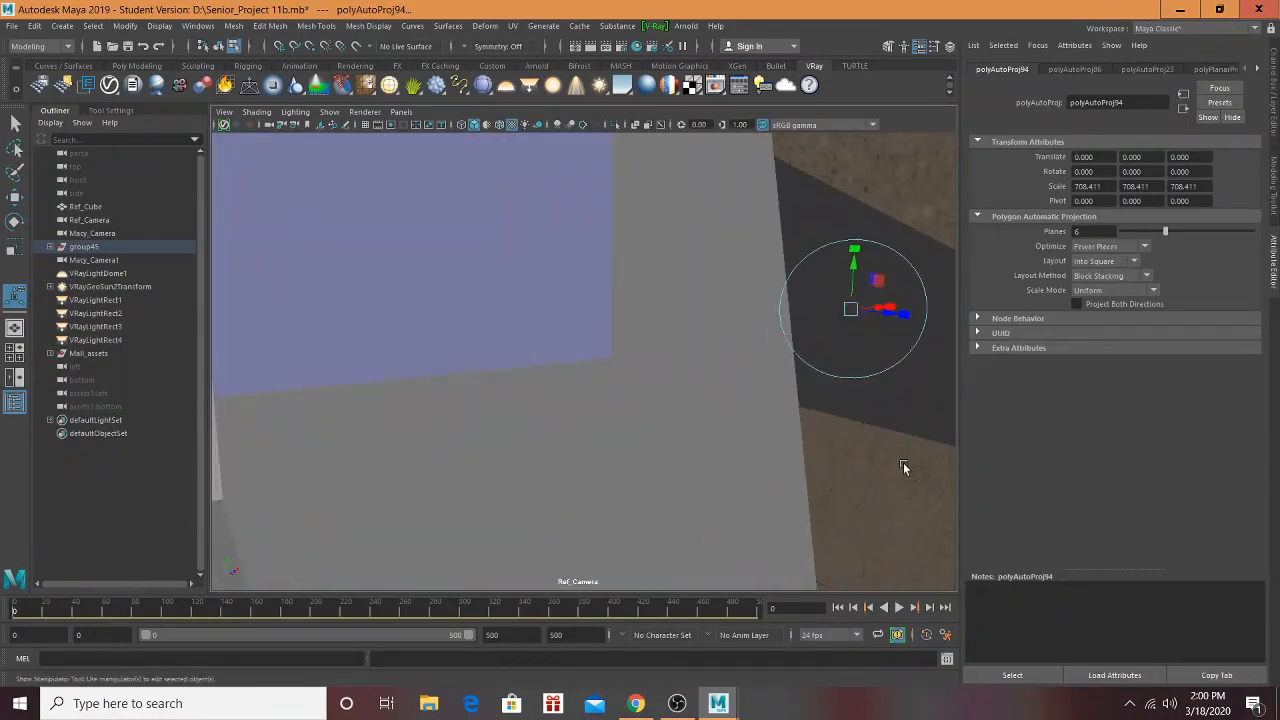
scroll(824, 439, up, 3)
alt+drag(748, 435, 717, 437)
scroll(614, 436, down, 3)
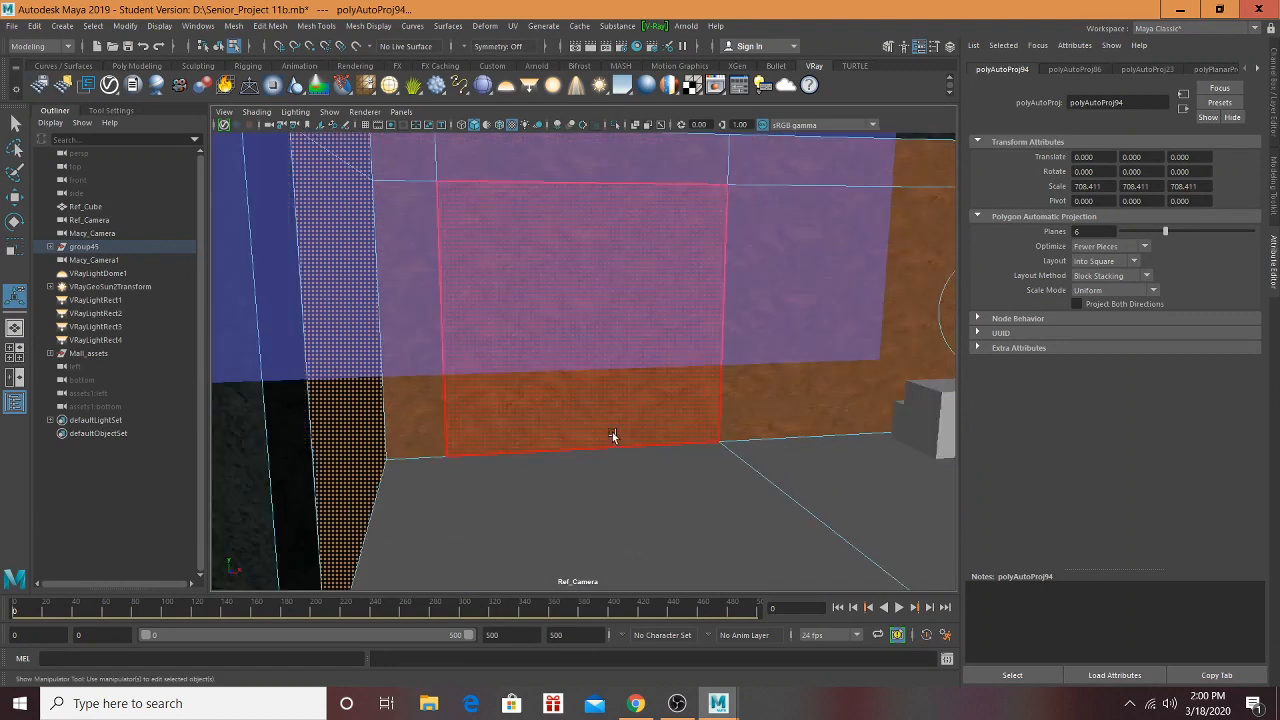
click(410, 415)
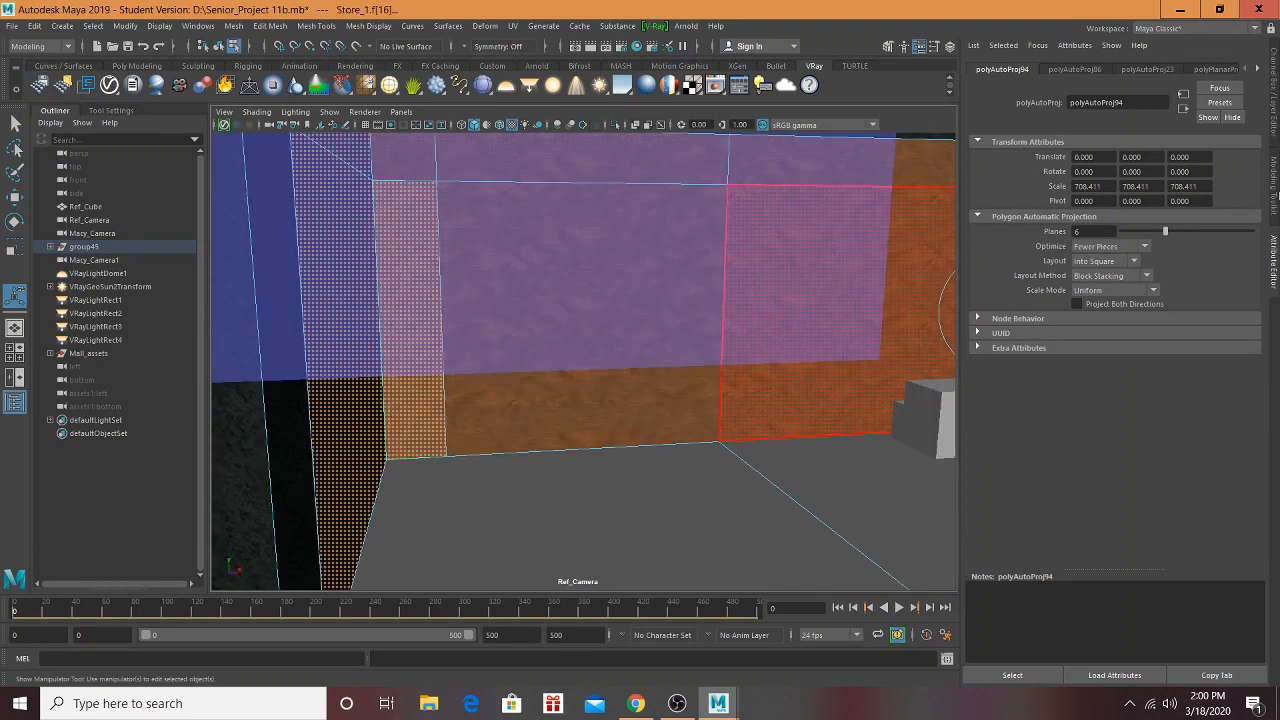
click(1275, 194)
click(1119, 93)
scroll(768, 416, down, 3)
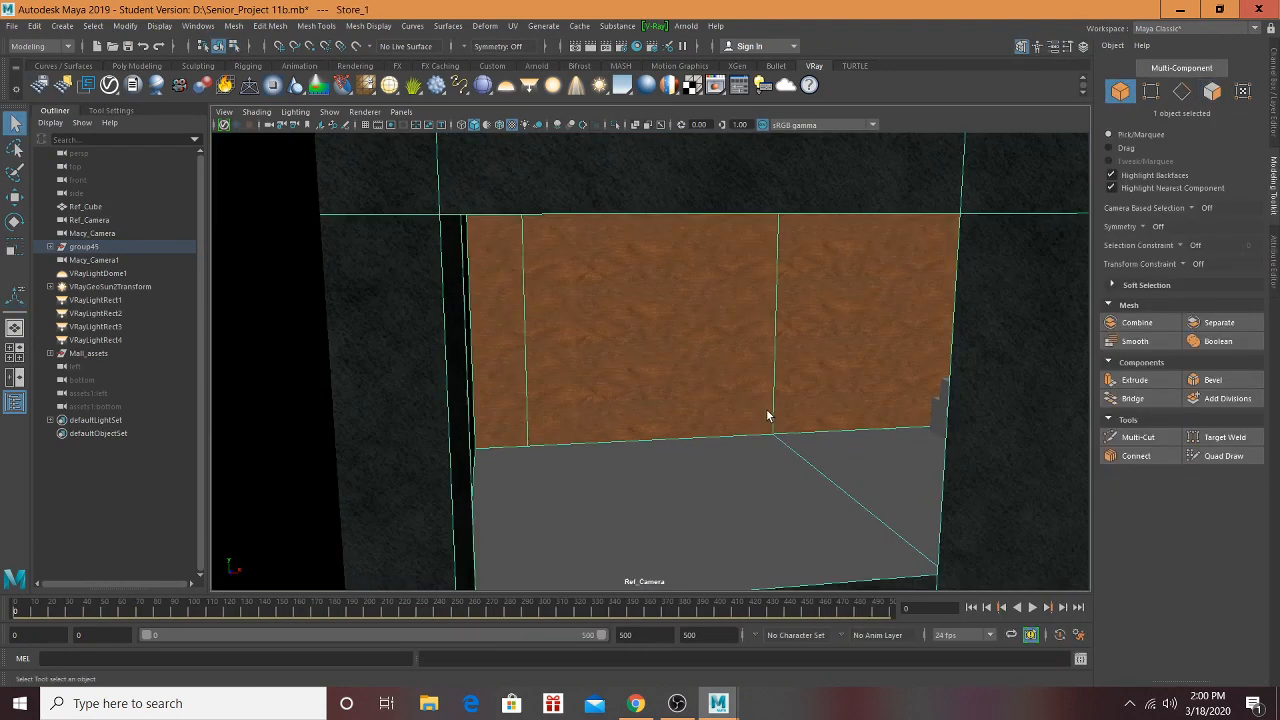
Step: Render a V-Ray test of the Hot Topic storefront to check the side wall texture, closing the frame buffer at the end
scroll(697, 406, down, 5)
alt+drag(697, 406, 734, 331)
scroll(604, 366, up, 3)
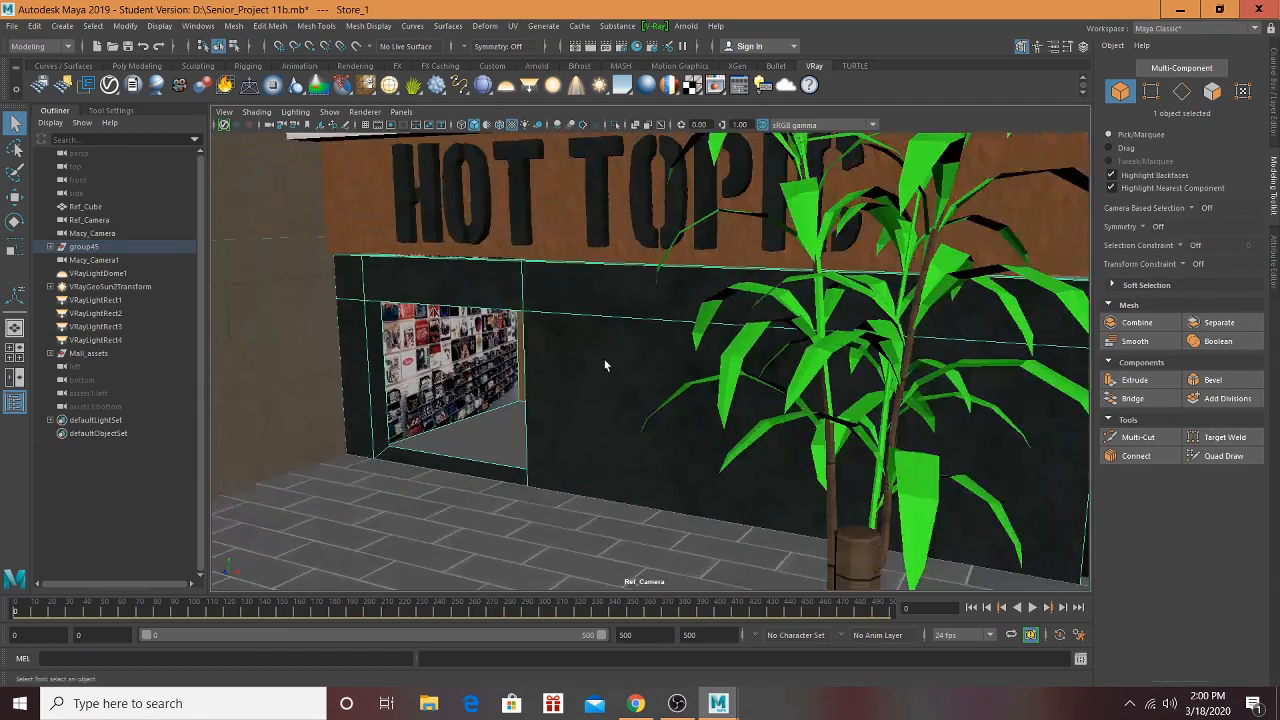
scroll(761, 356, down, 4)
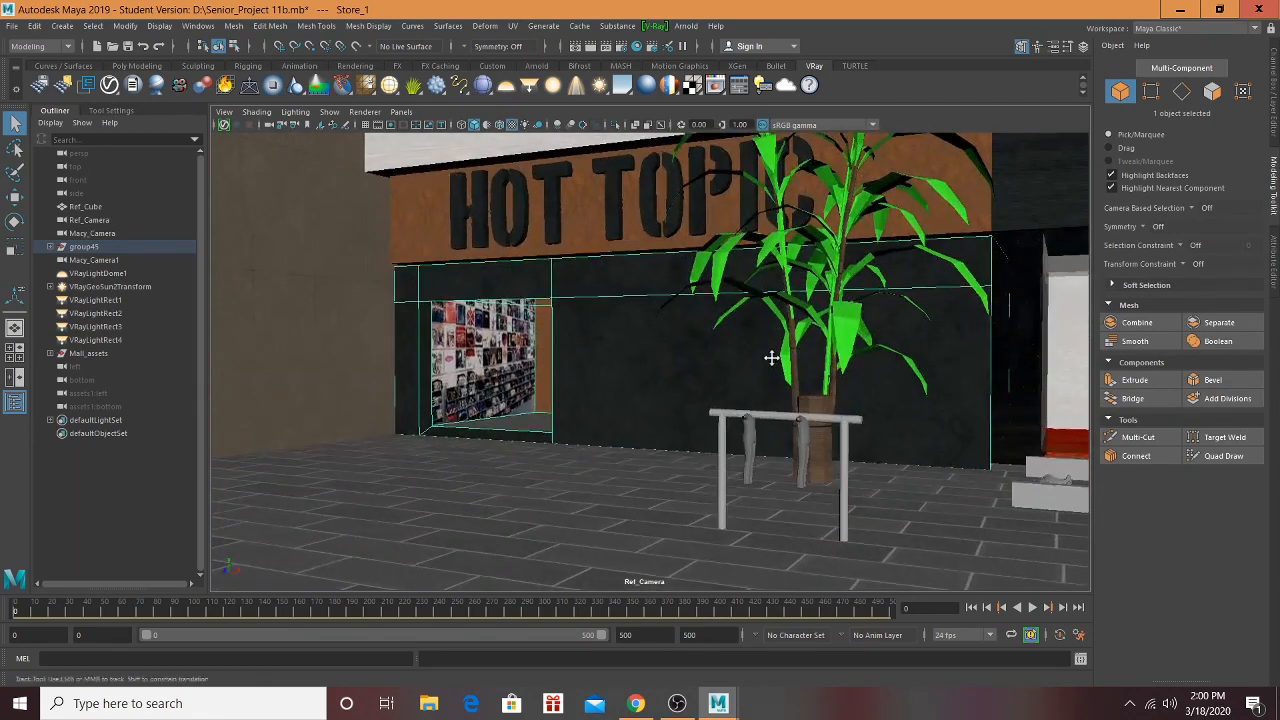
scroll(774, 357, up, 2)
click(594, 47)
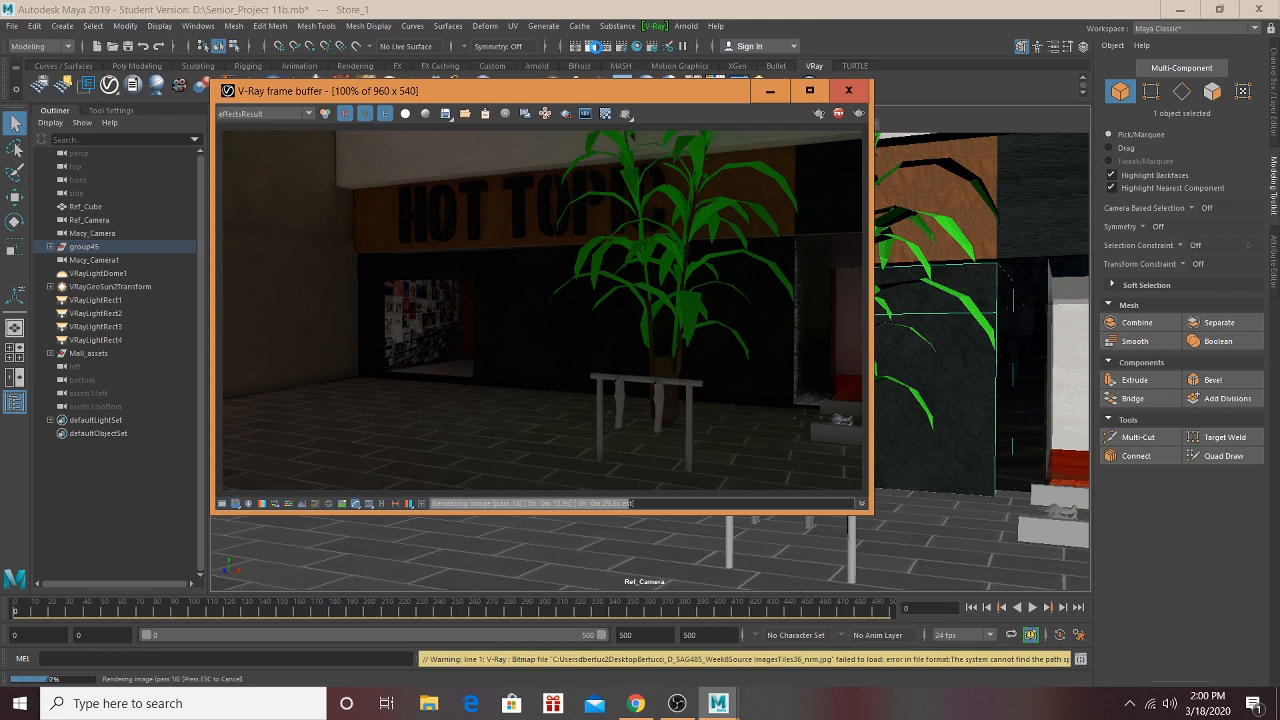
click(848, 90)
Step: Move the two-piece grey counter inside Hot Topic to X 2477.14, Y -57.68, Z -5148.22
scroll(507, 383, up, 6)
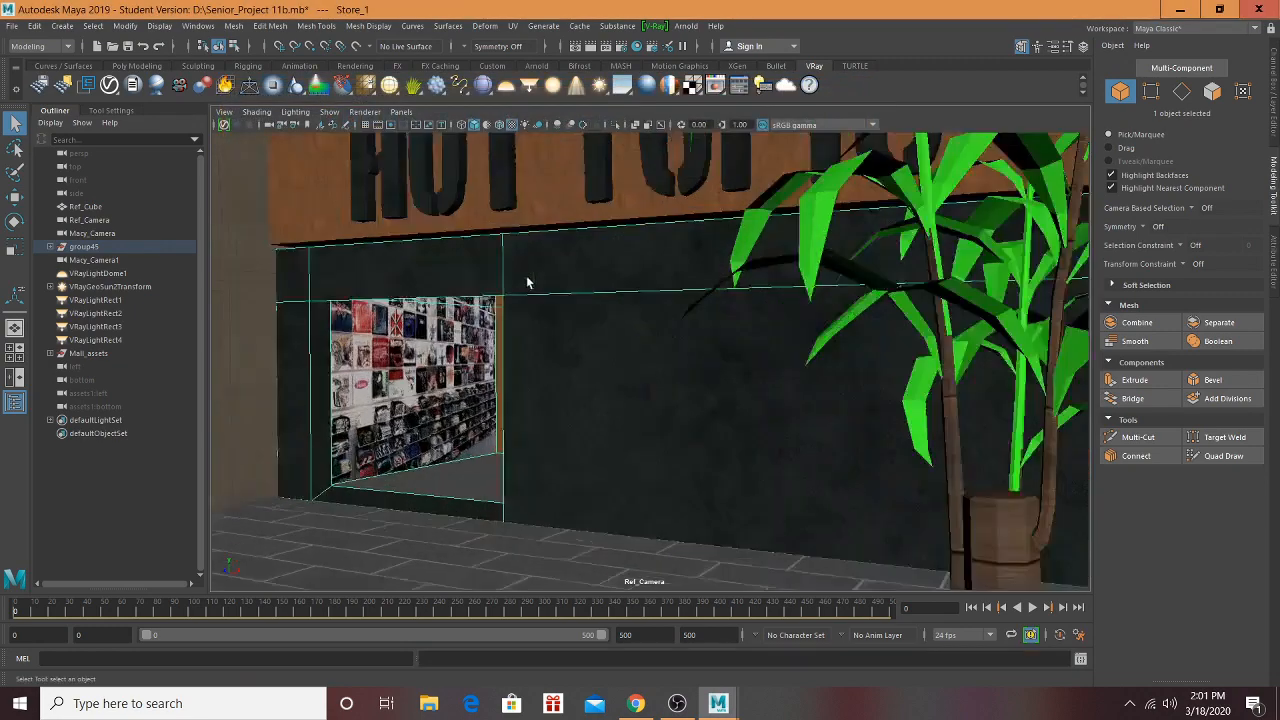
alt+drag(507, 383, 607, 386)
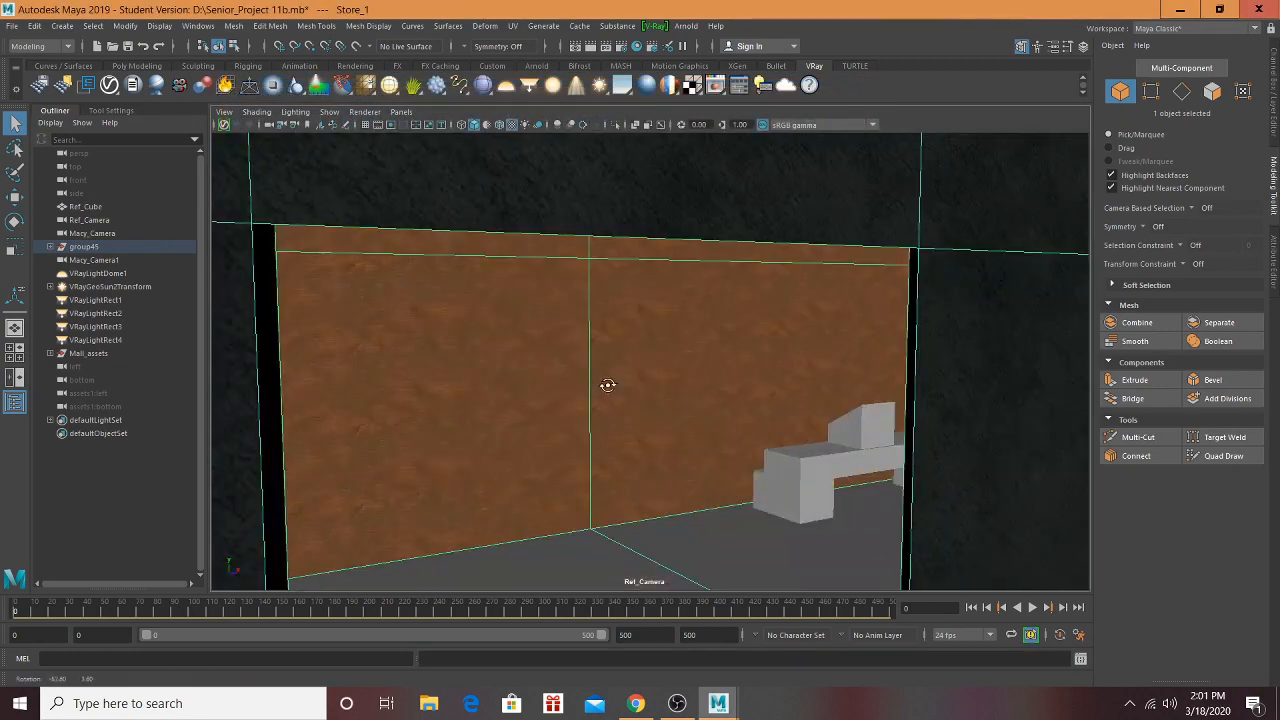
scroll(719, 410, up, 4)
scroll(718, 410, down, 3)
alt+drag(724, 403, 624, 330)
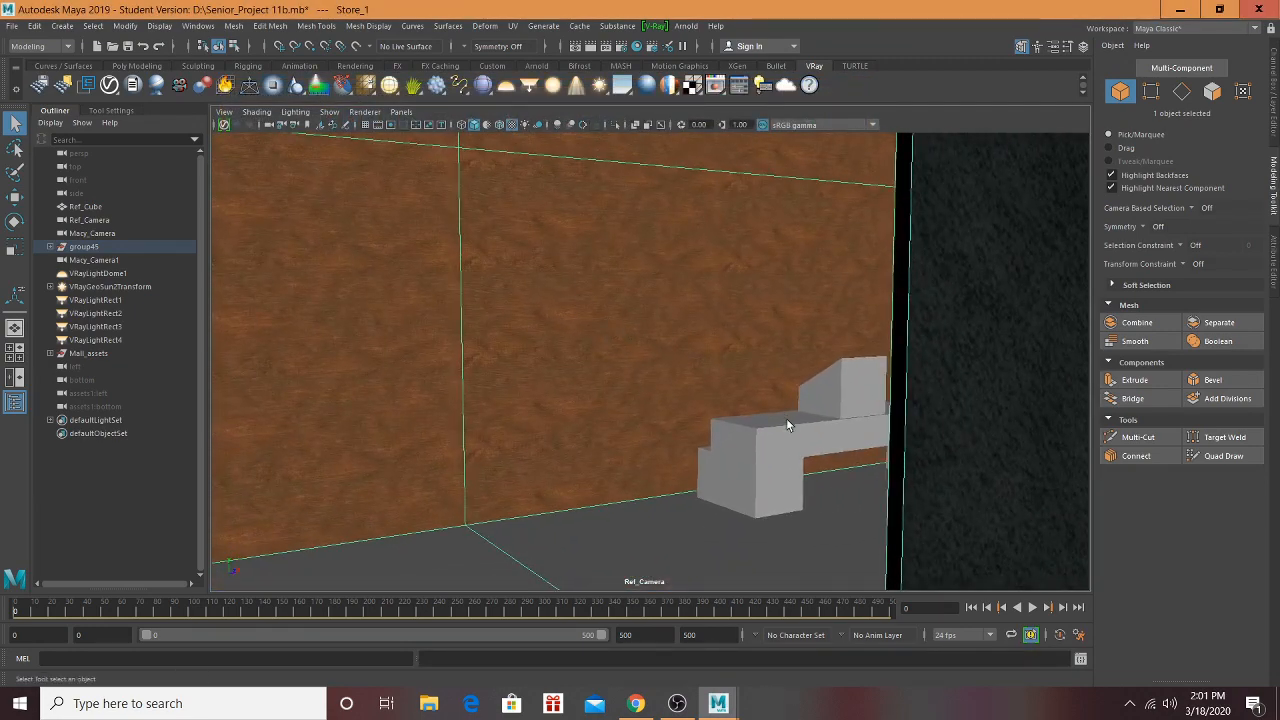
alt+drag(786, 425, 752, 385)
click(773, 387)
key(w)
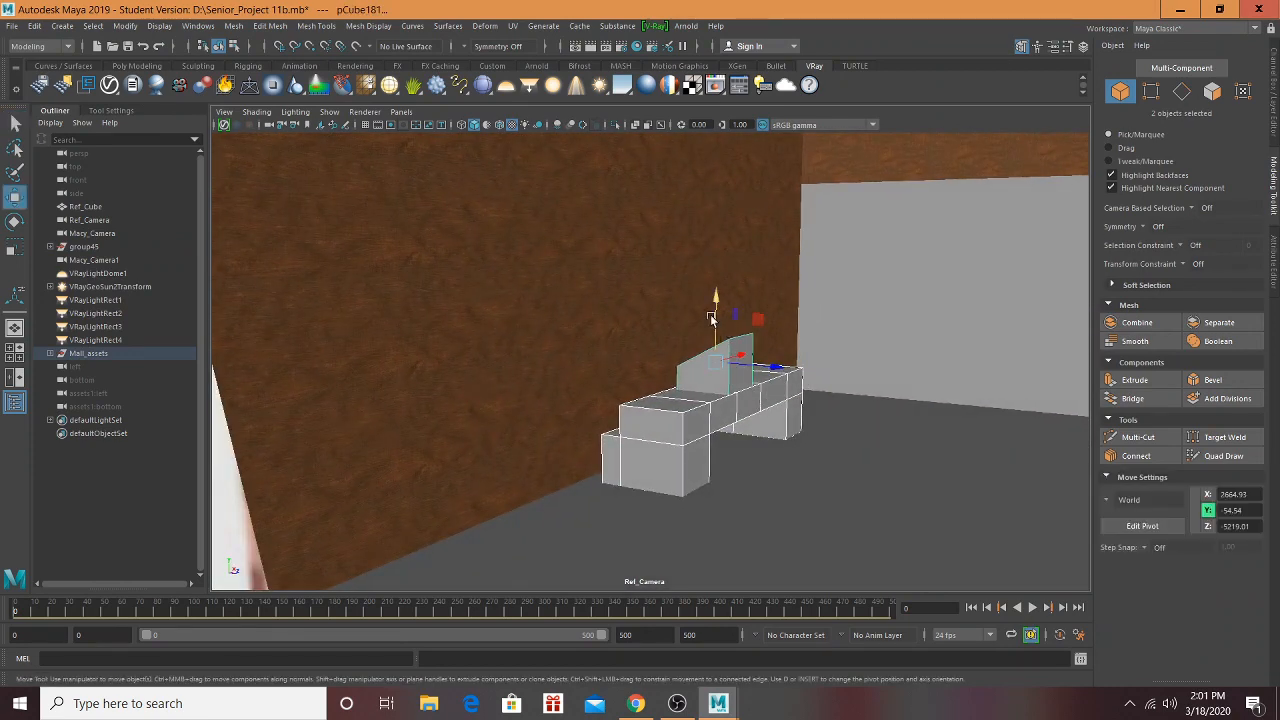
mouse_move(715, 310)
mouse_down()
mouse_move(716, 290)
mouse_move(720, 313)
mouse_up()
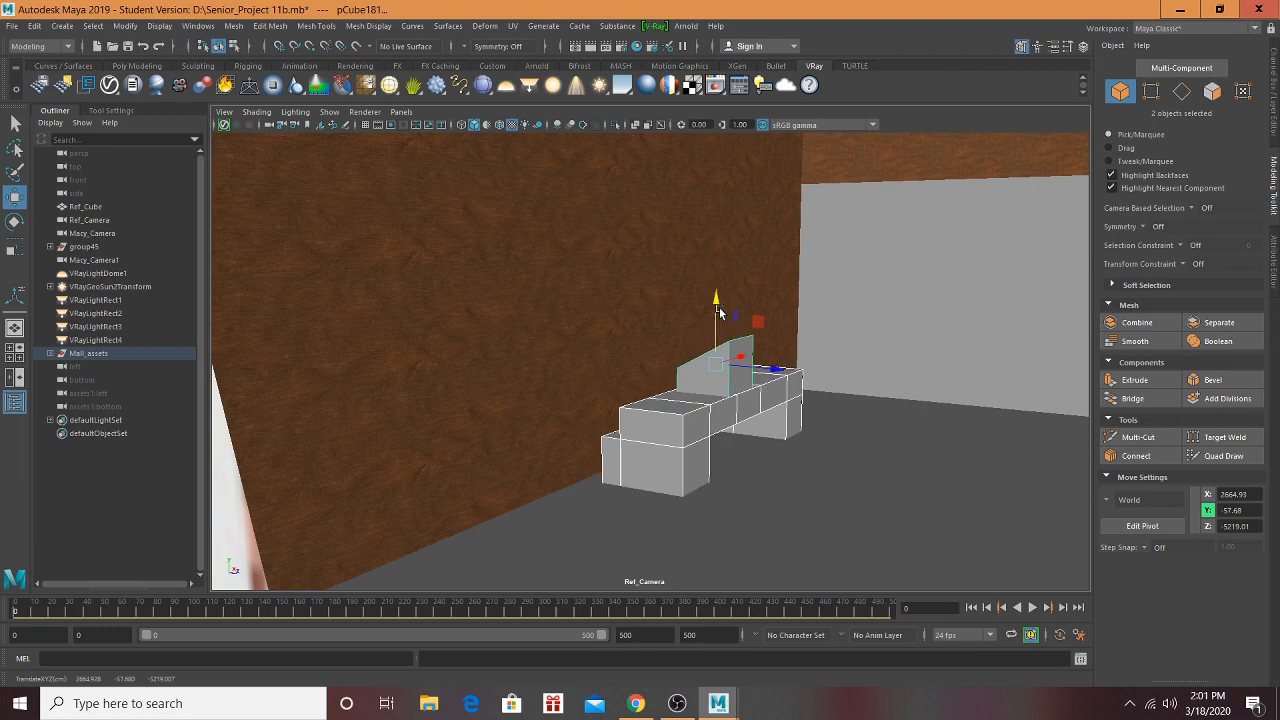
drag(760, 372, 439, 412)
alt+middle_drag(439, 412, 425, 412)
Step: Add the four sneaker pieces along the outer side of the shoe rack farther from Hot Topic to the selection
alt+drag(900, 408, 800, 416)
alt+middle_drag(948, 440, 786, 396)
scroll(786, 396, up, 2)
scroll(786, 396, up, 2)
alt+drag(771, 443, 777, 437)
alt+middle_drag(777, 437, 747, 343)
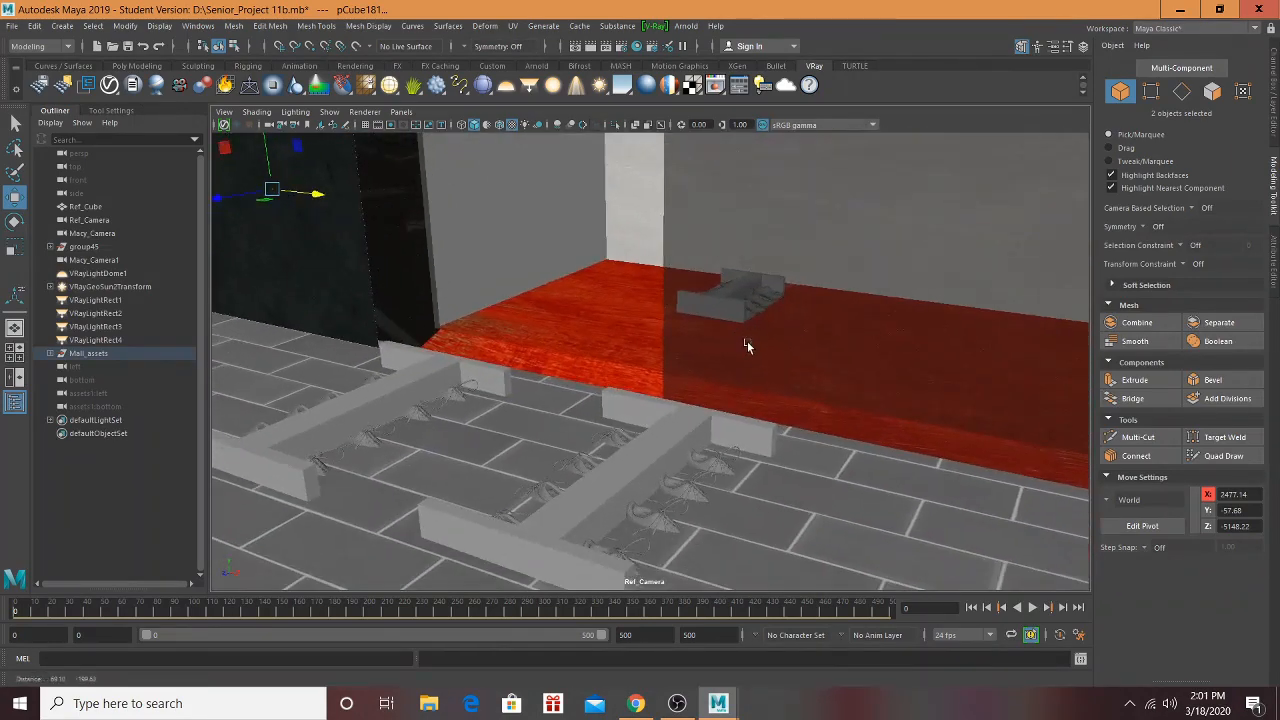
click(719, 452)
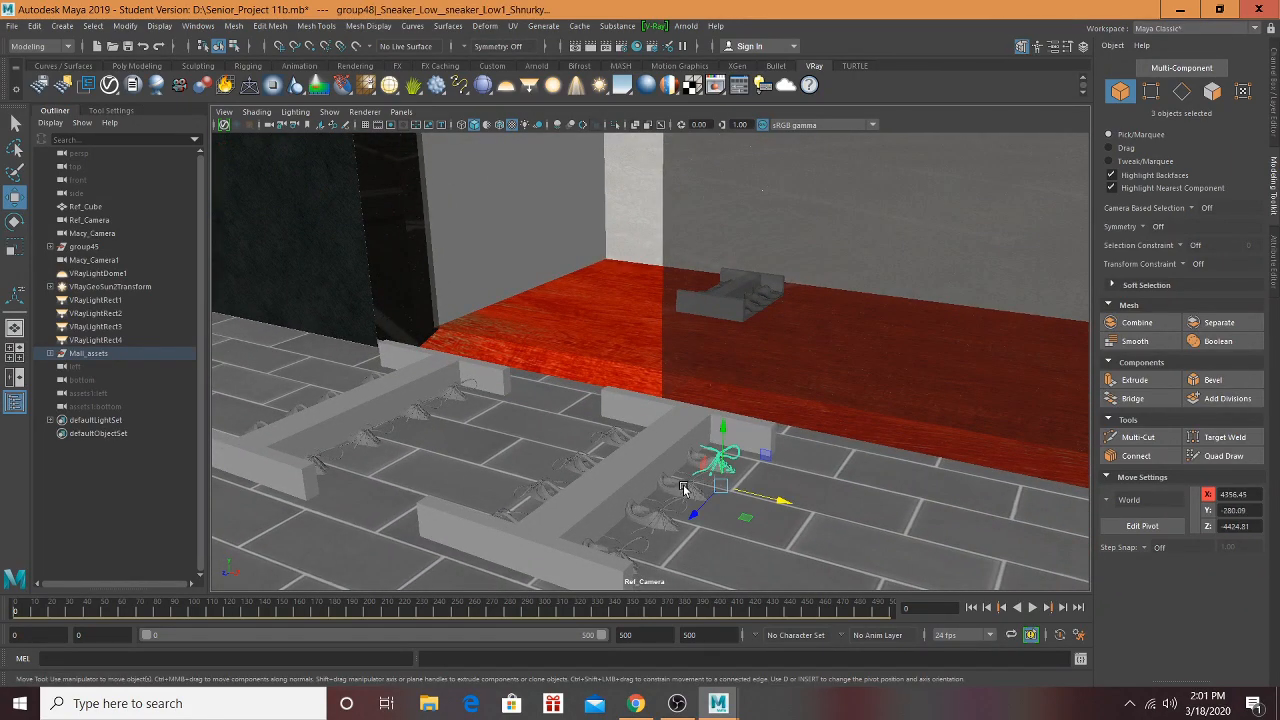
click(645, 518)
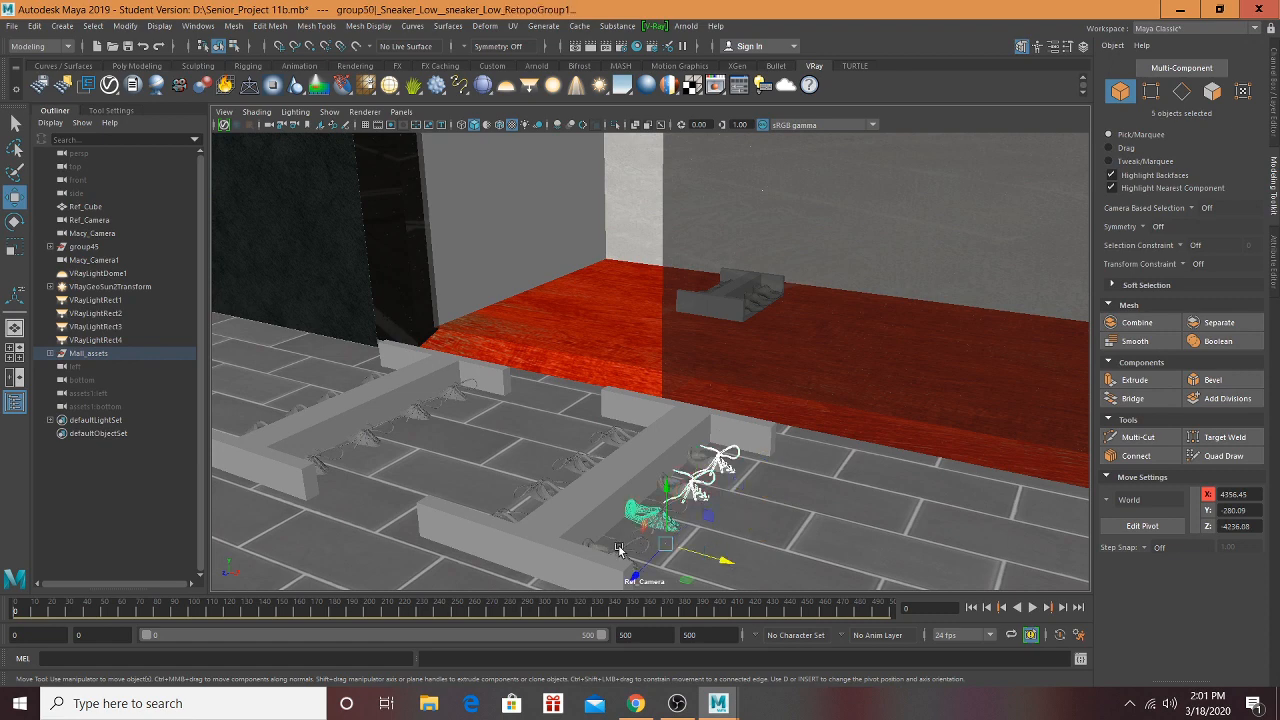
shift+click(618, 548)
alt+drag(618, 548, 769, 520)
alt+middle_drag(769, 520, 698, 483)
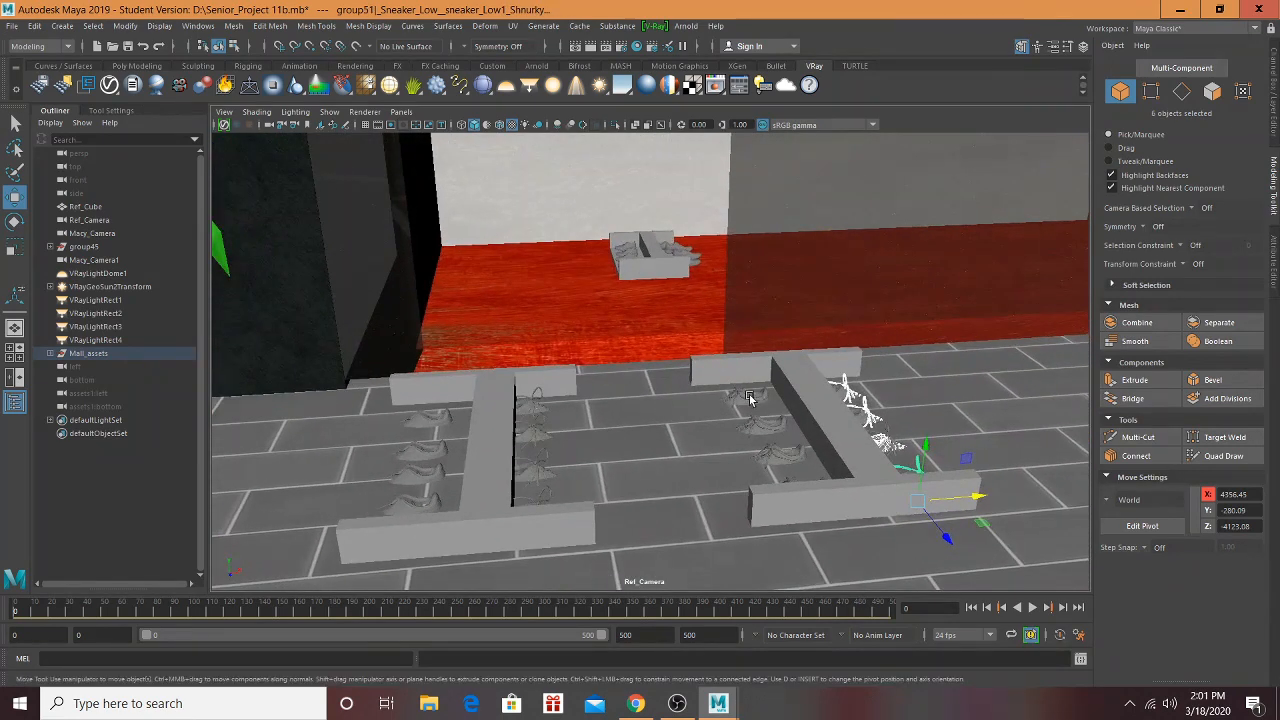
Step: Add the remaining sneaker pieces on both sides of the farther floor shoe rack to the selection and delete them all
shift+click(750, 397)
shift+click(782, 456)
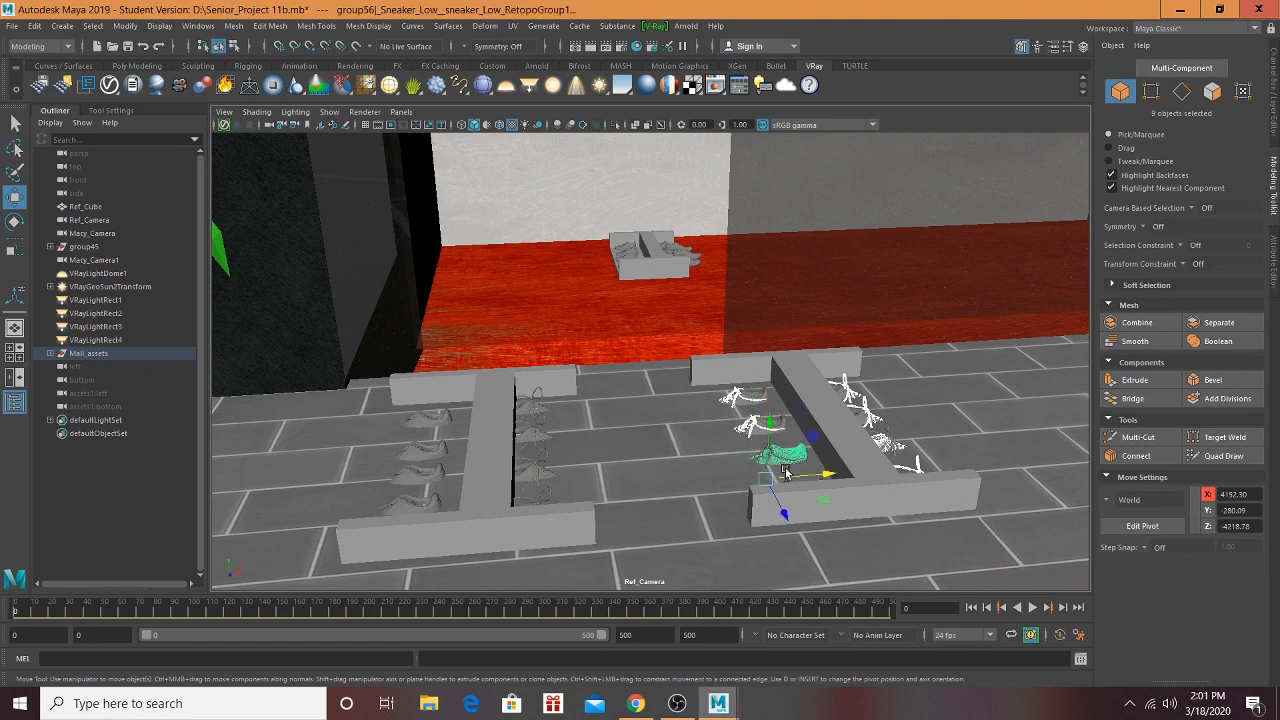
alt+drag(782, 456, 834, 333)
shift+click(832, 441)
key(ctrl+z)
scroll(789, 369, up, 4)
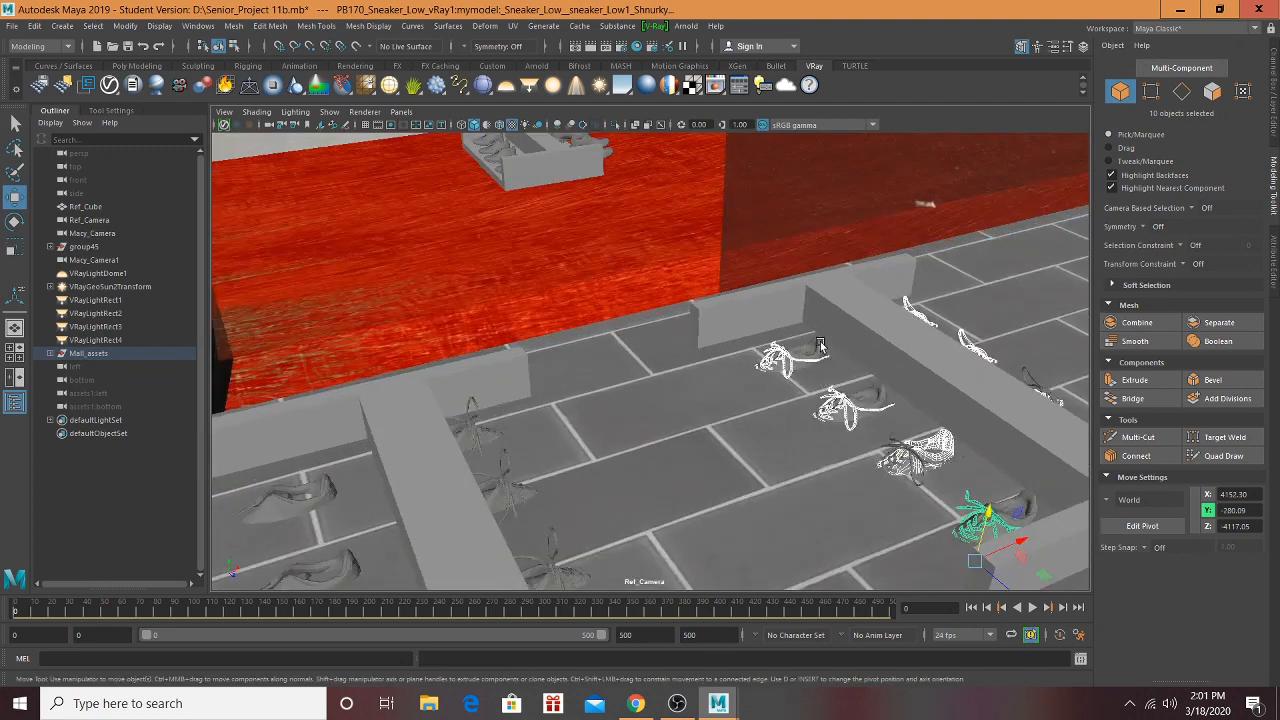
shift+click(818, 350)
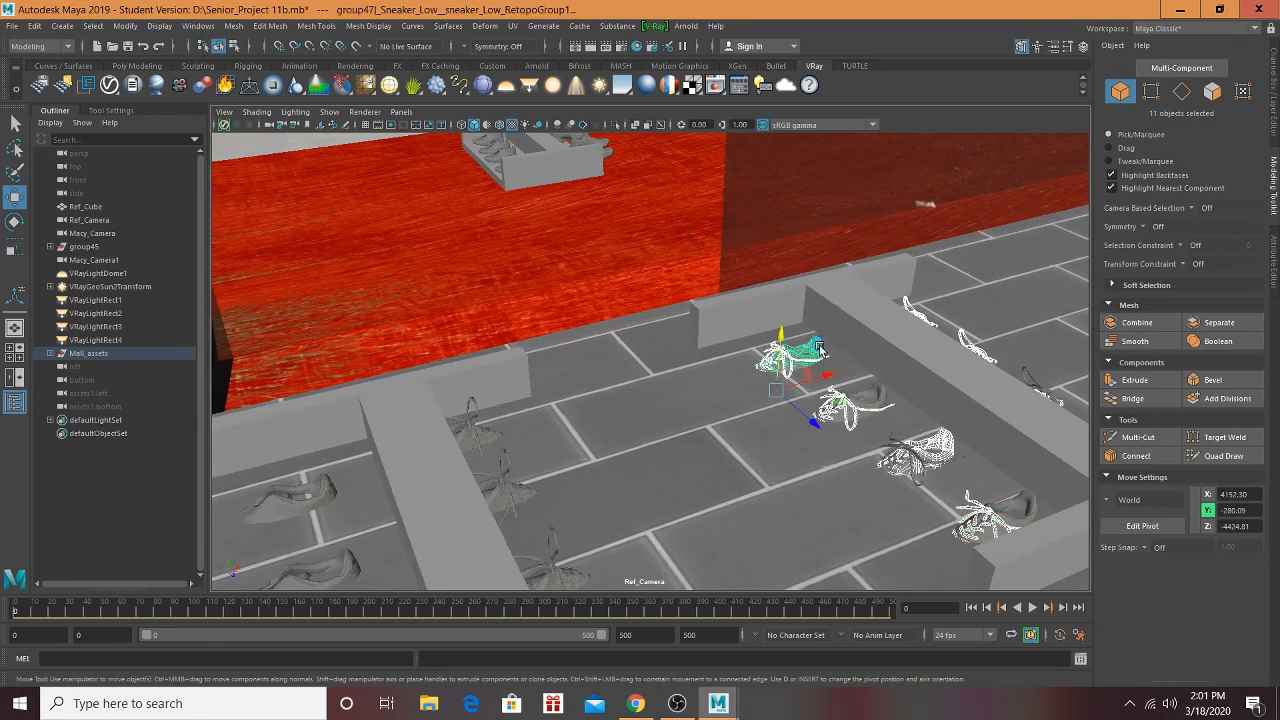
shift+click(879, 392)
alt+middle_drag(997, 411, 897, 351)
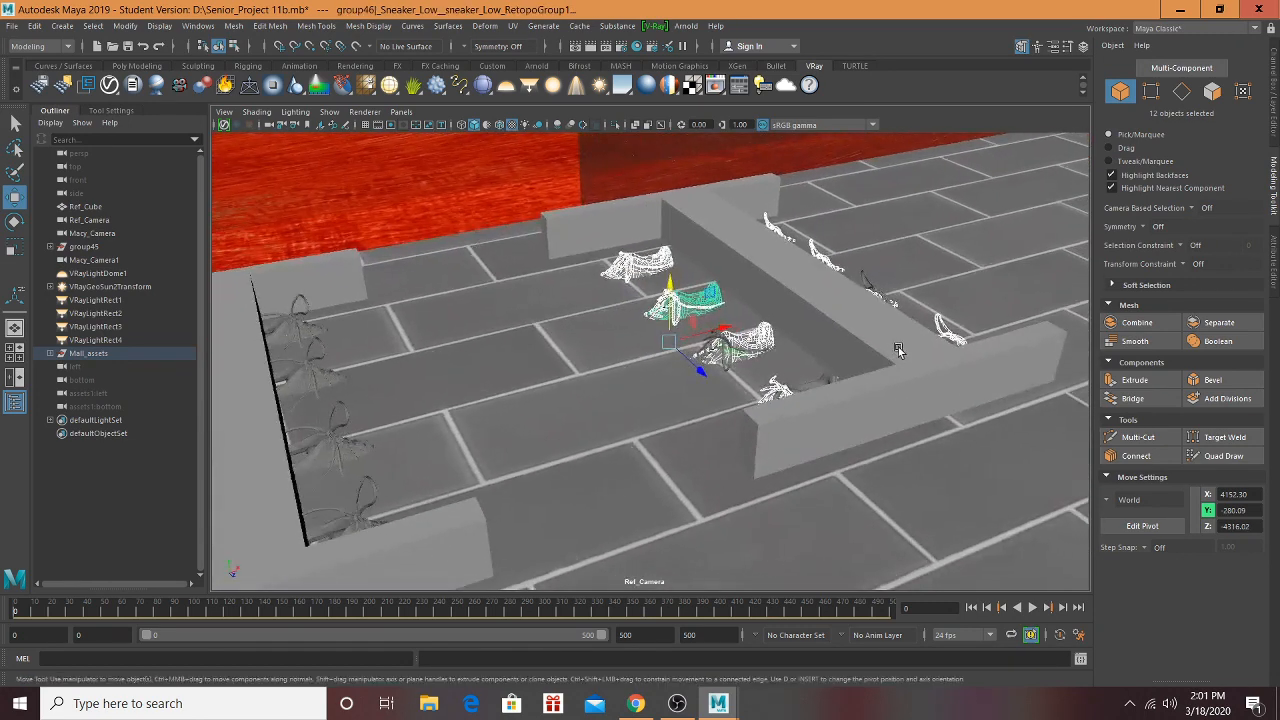
alt+drag(914, 355, 867, 376)
shift+click(749, 342)
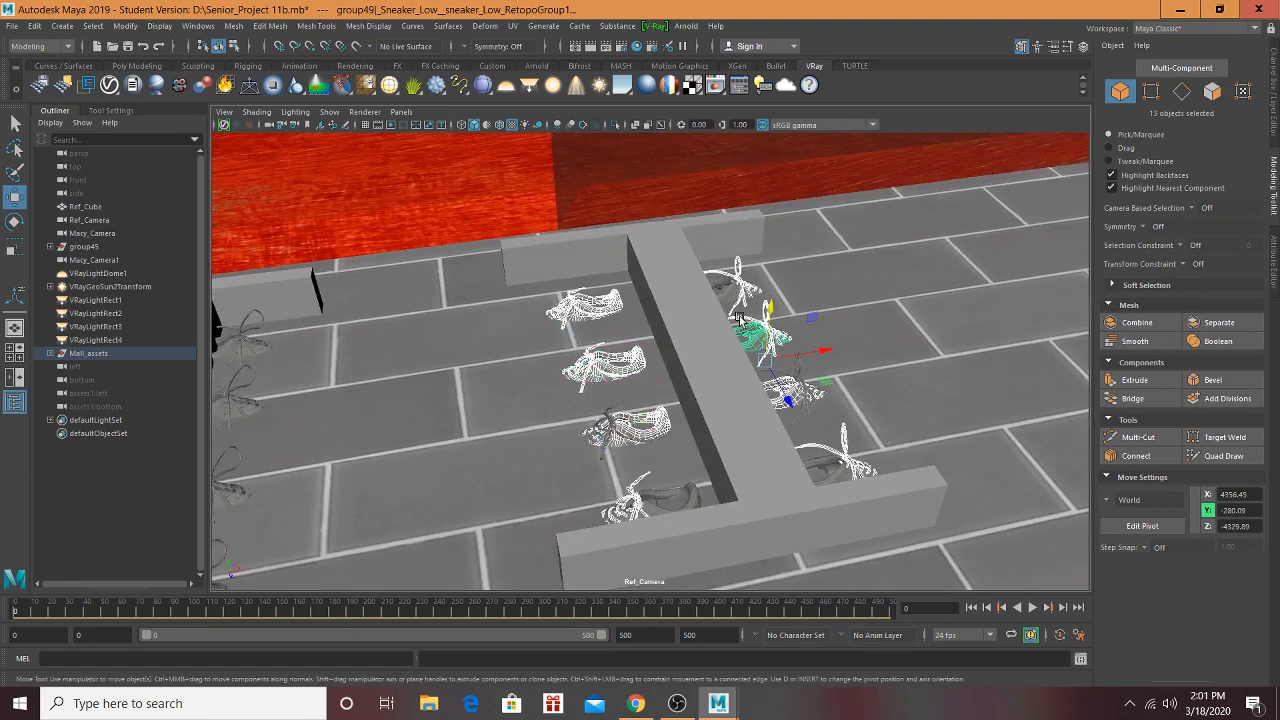
shift+click(733, 295)
alt+drag(733, 295, 672, 341)
scroll(729, 363, down, 3)
shift+click(543, 451)
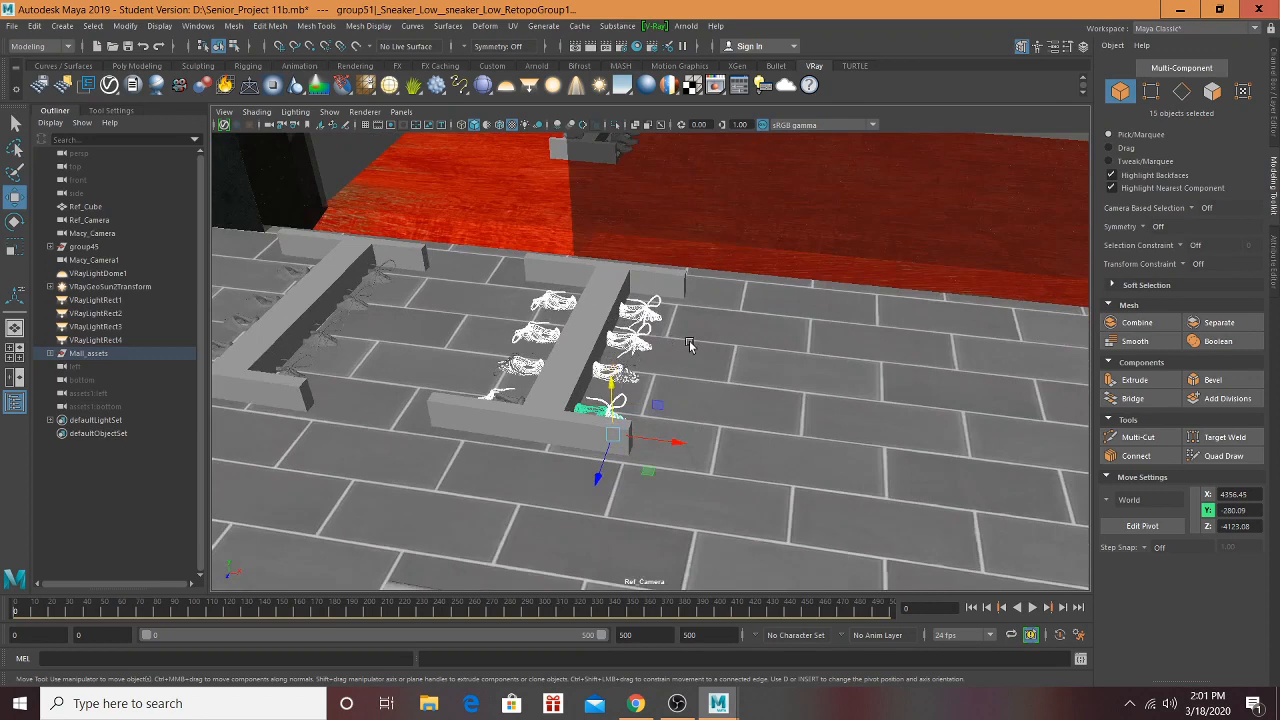
key(Delete)
Step: Delete the three leftover sneaker pieces around that floor rack and the rack itself
alt+right_drag(521, 348, 623, 382)
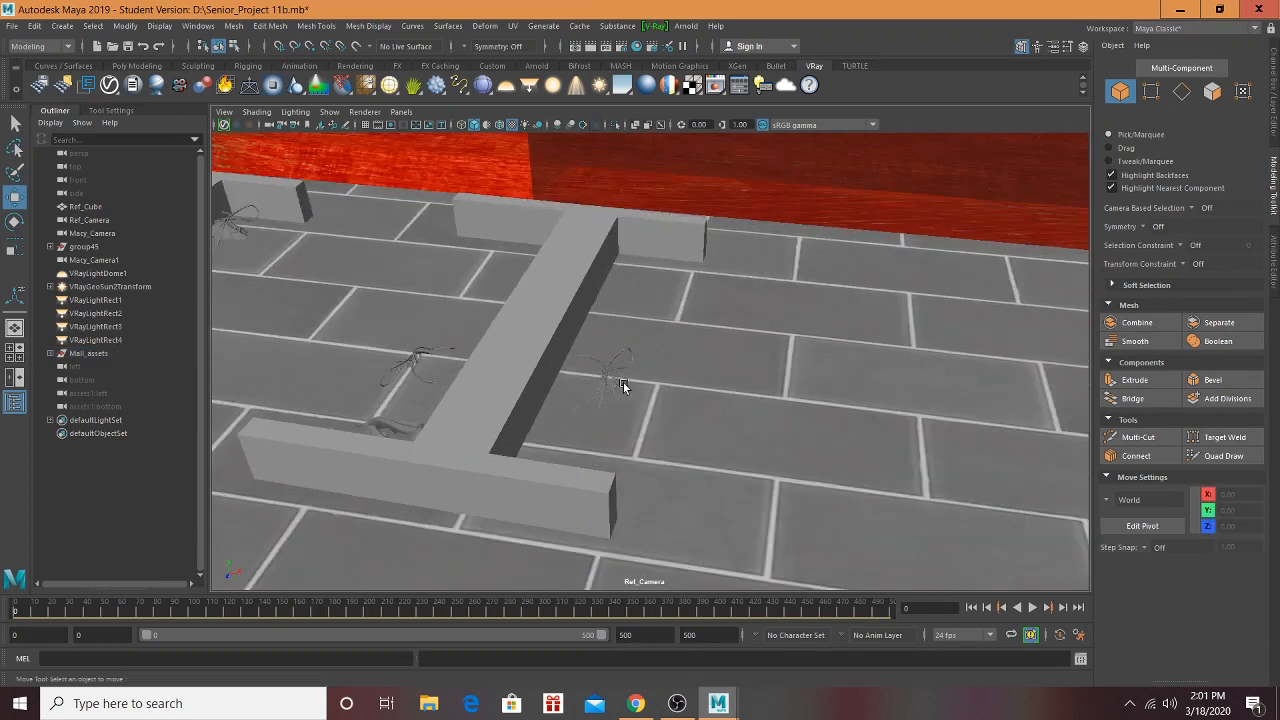
click(608, 373)
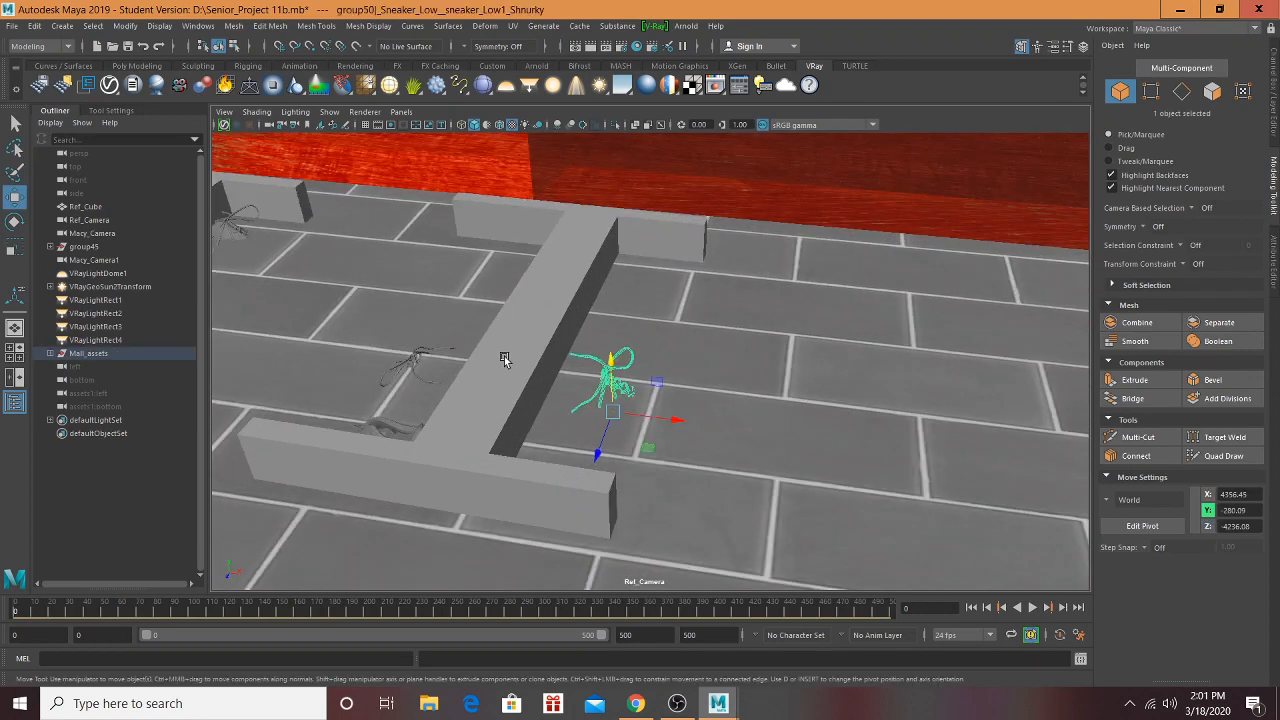
shift+click(403, 368)
shift+click(372, 427)
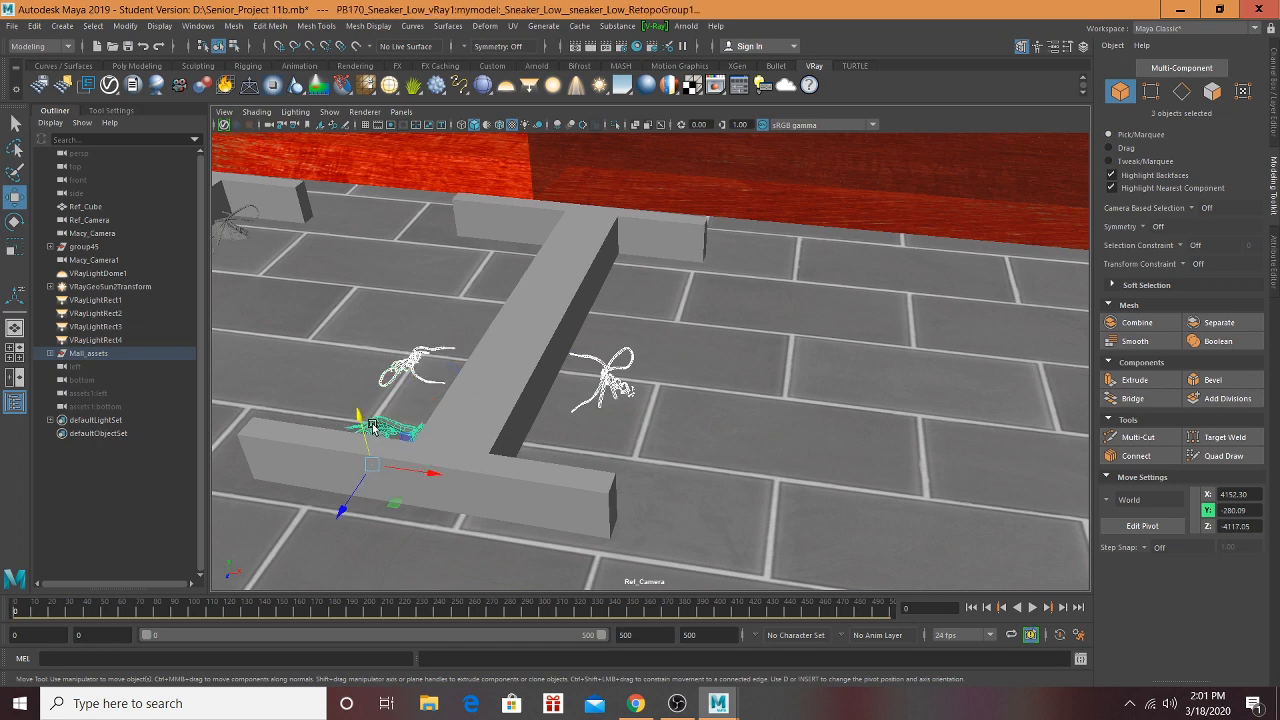
key(ctrl+h)
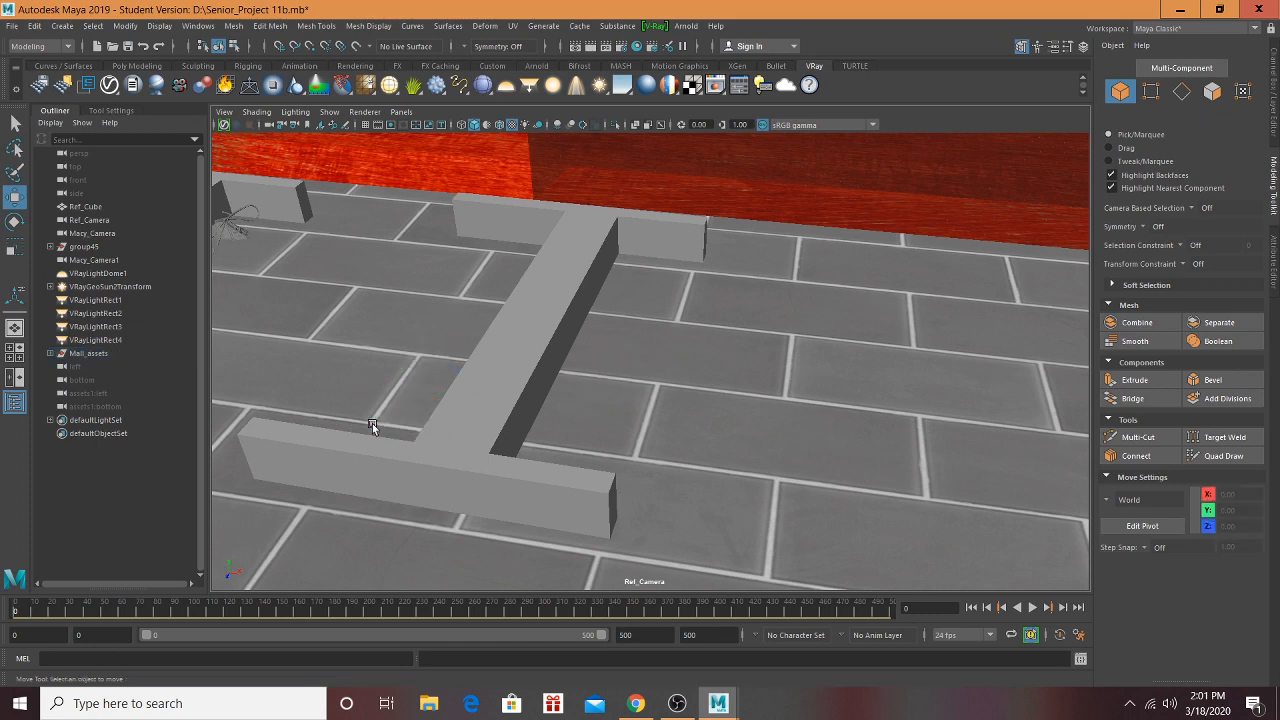
click(472, 389)
key(Delete)
Step: Delete four sneaker pieces on each side of the other floor shoe rack outside the store
scroll(440, 393, down, 5)
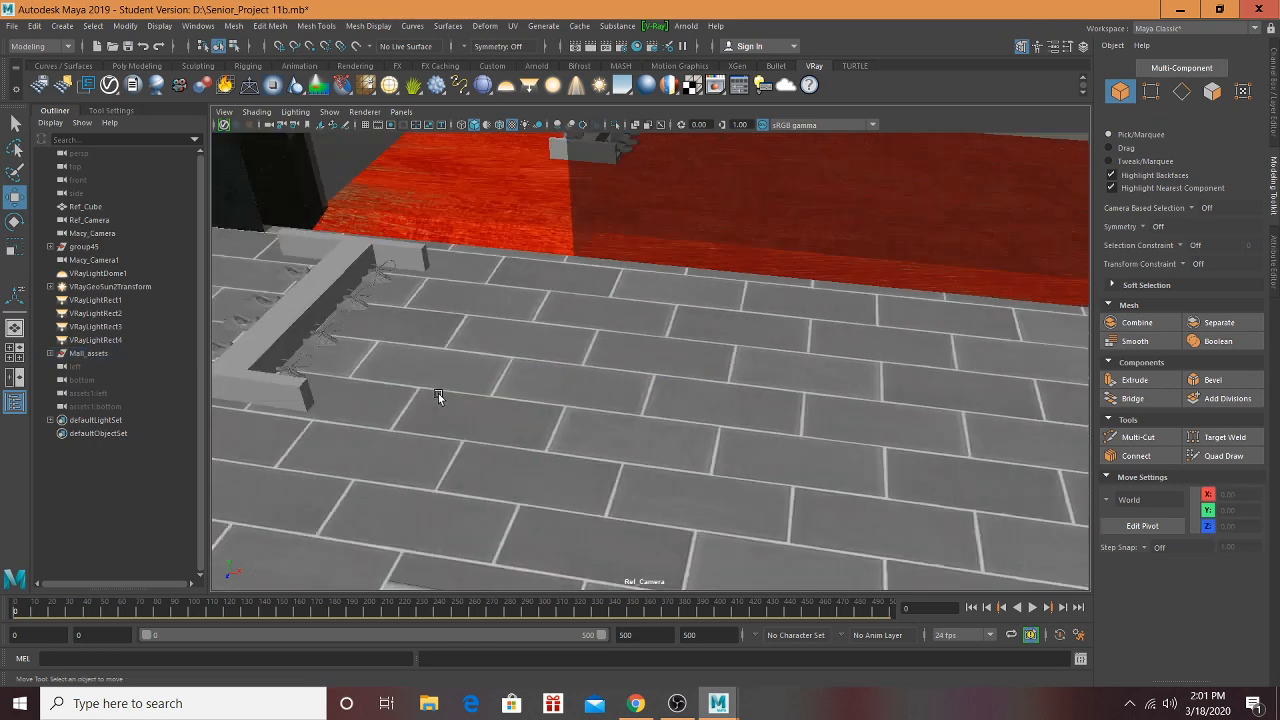
alt+middle_drag(438, 393, 834, 406)
scroll(576, 330, up, 7)
click(708, 212)
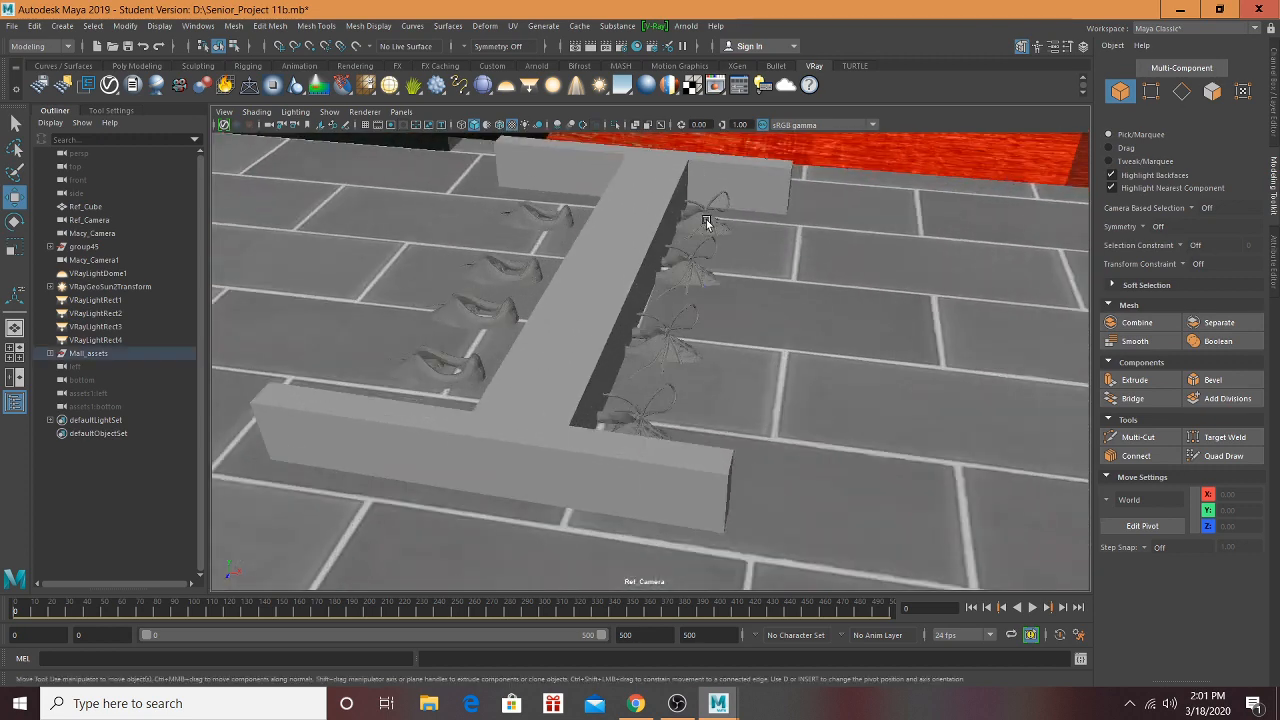
shift+click(667, 278)
shift+click(643, 344)
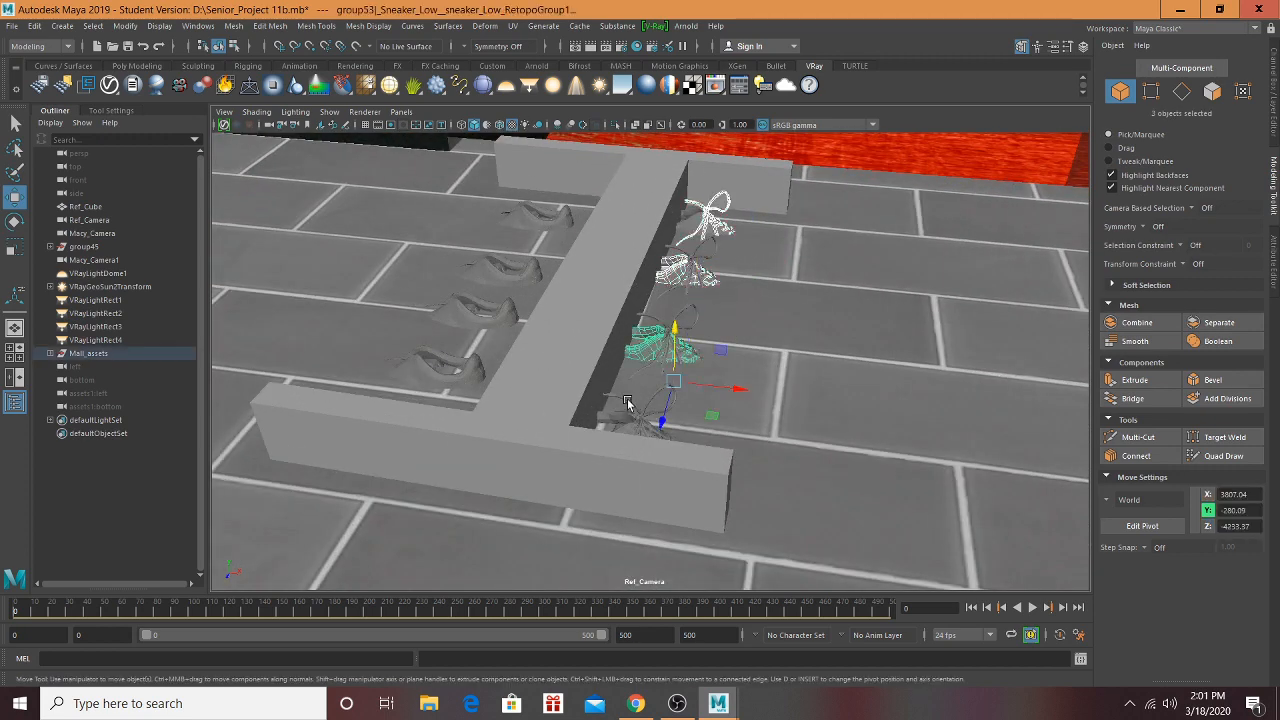
shift+click(628, 422)
shift+click(432, 380)
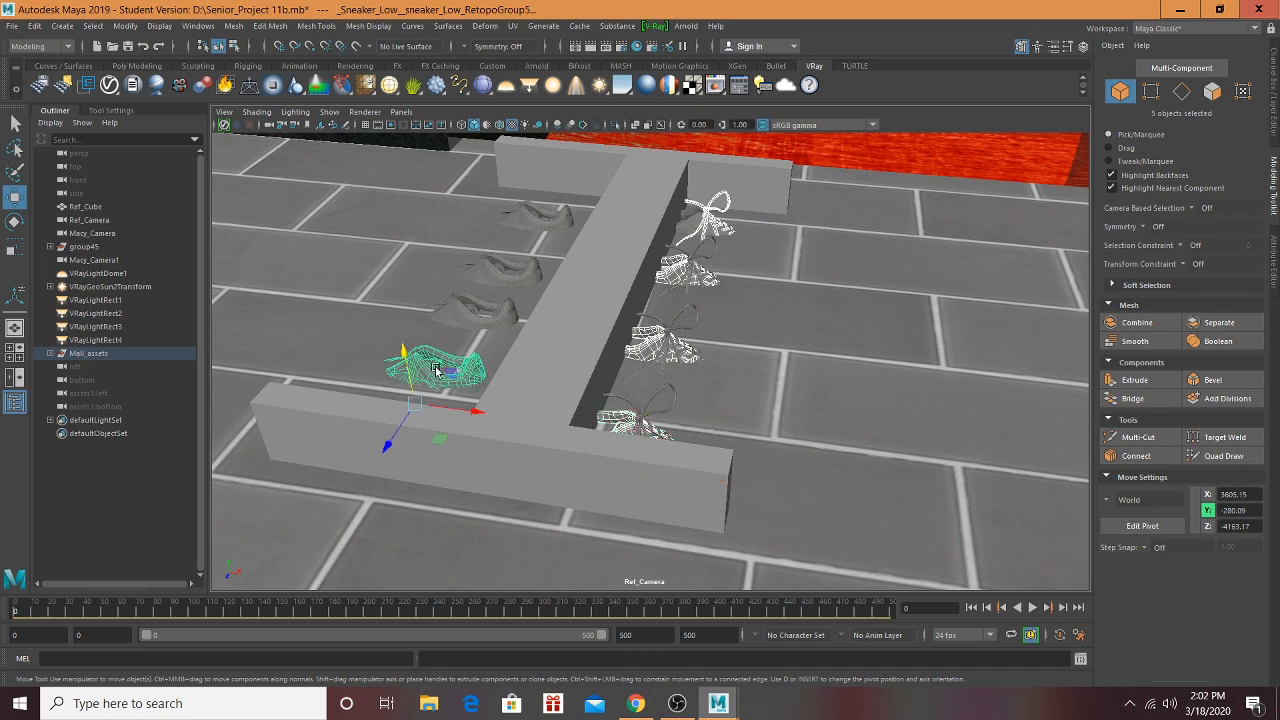
shift+click(472, 320)
shift+click(513, 265)
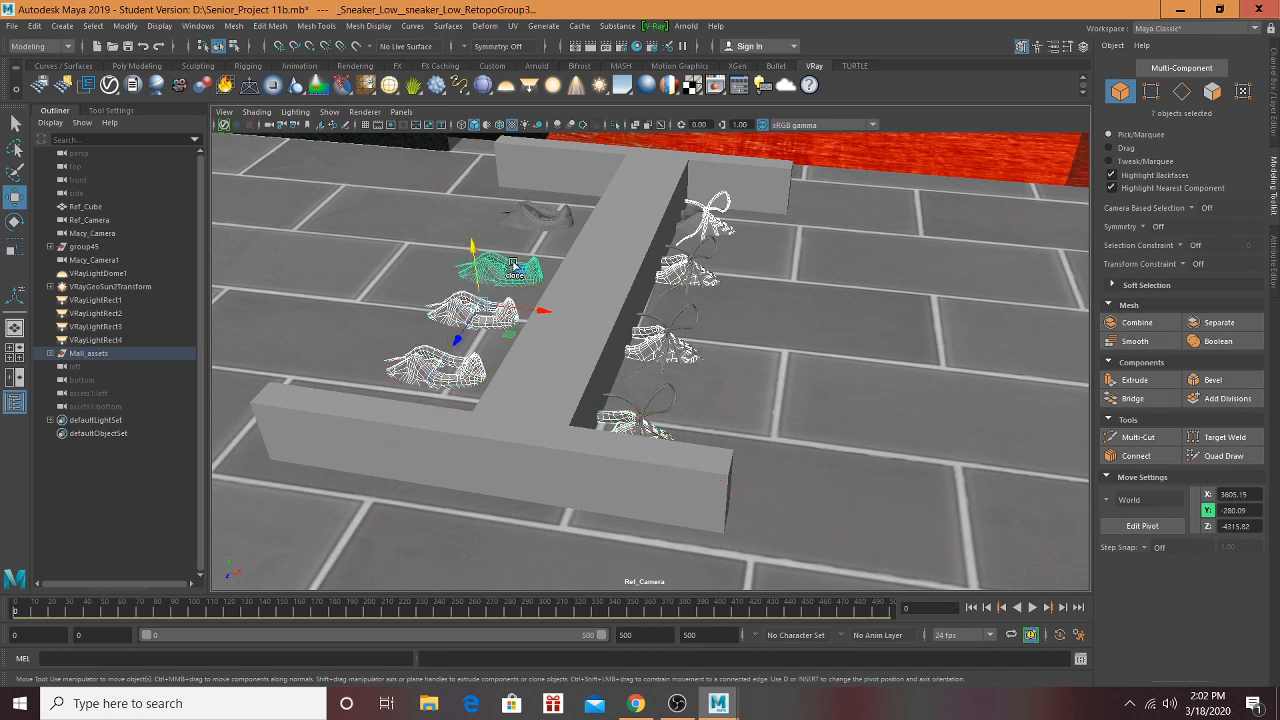
shift+click(545, 221)
key(Delete)
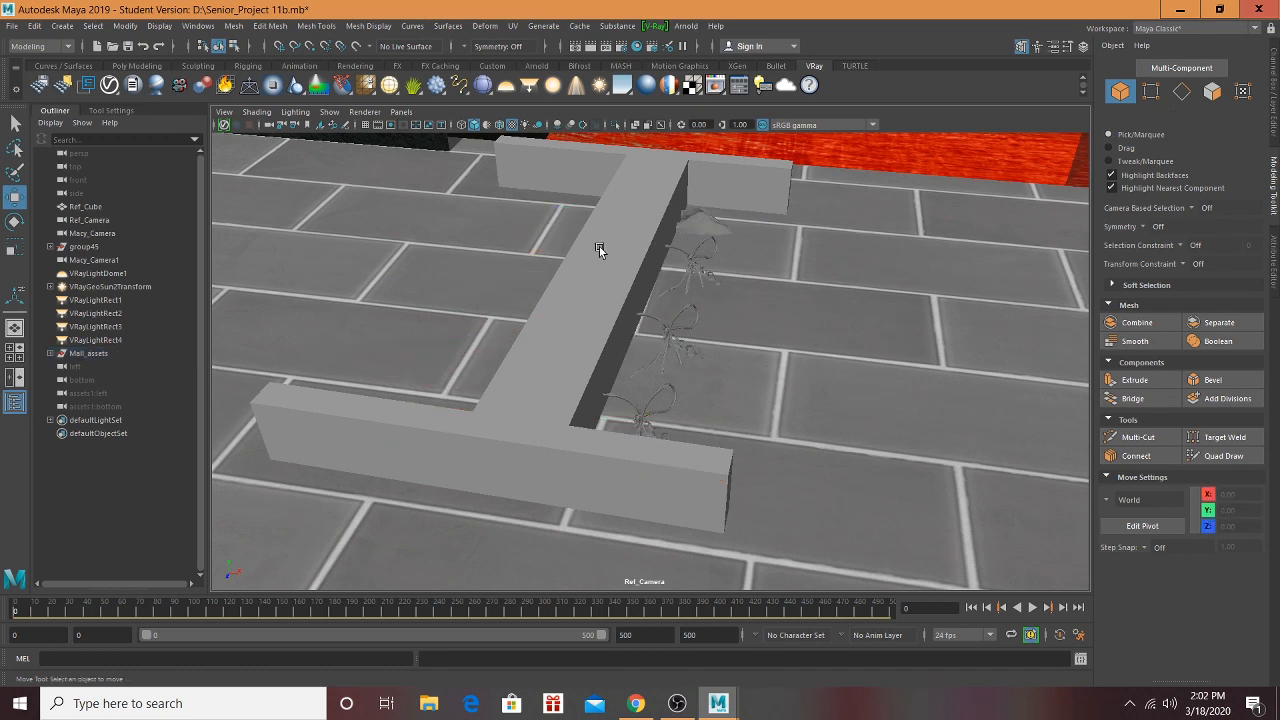
Step: Delete the second floor rack and the four sneaker pieces left behind on the tiles
click(599, 250)
key(Delete)
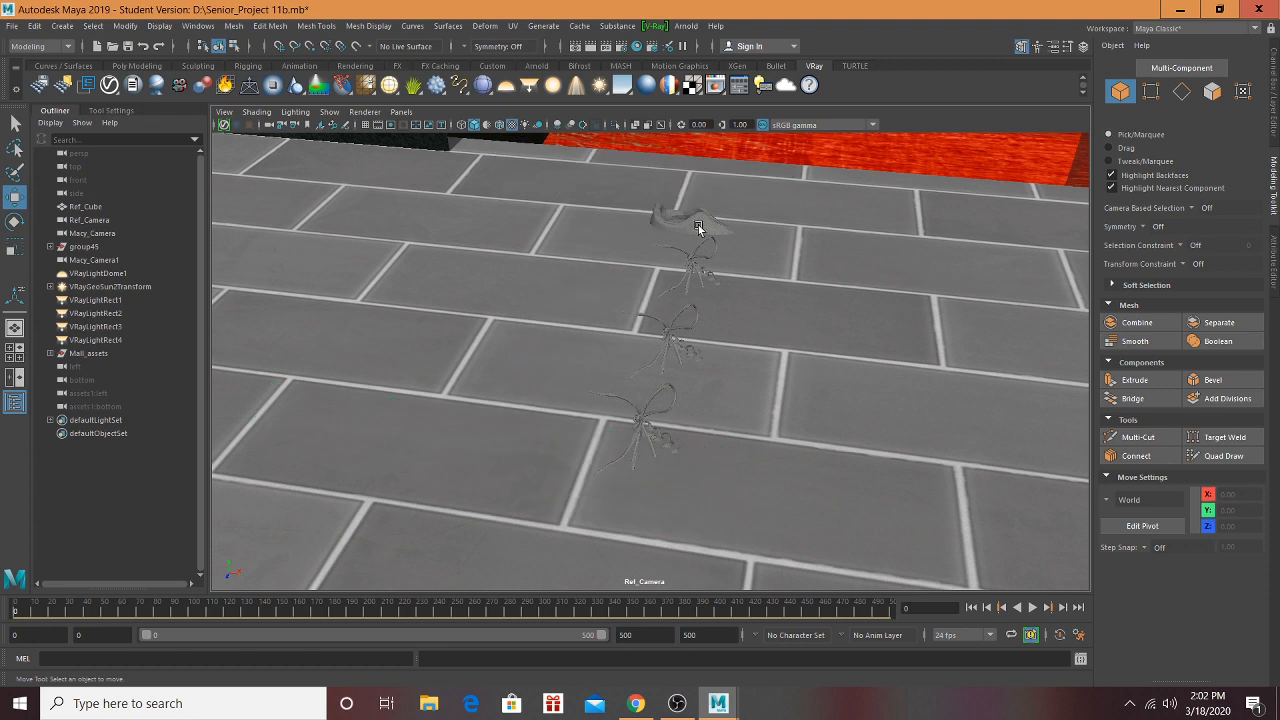
click(698, 228)
shift+click(692, 262)
shift+click(668, 336)
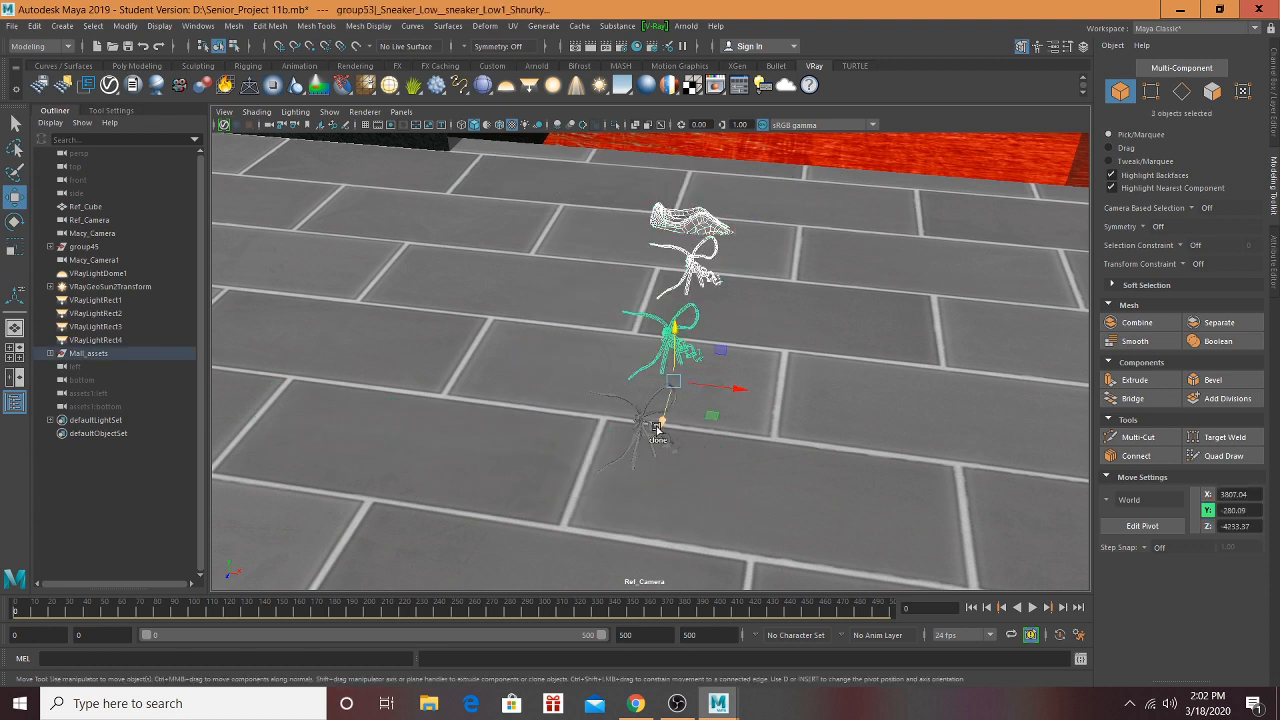
shift+click(640, 430)
key(Delete)
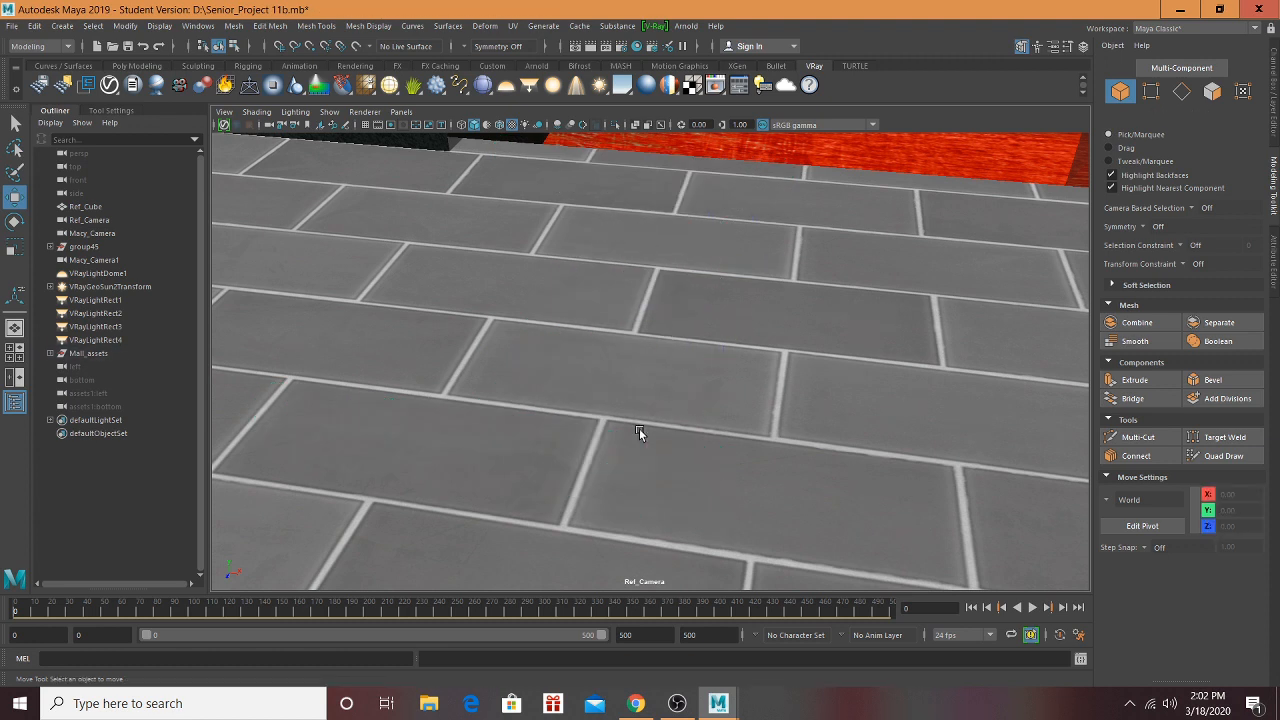
Step: Save the mall scene under its current file name
alt+drag(640, 430, 706, 265)
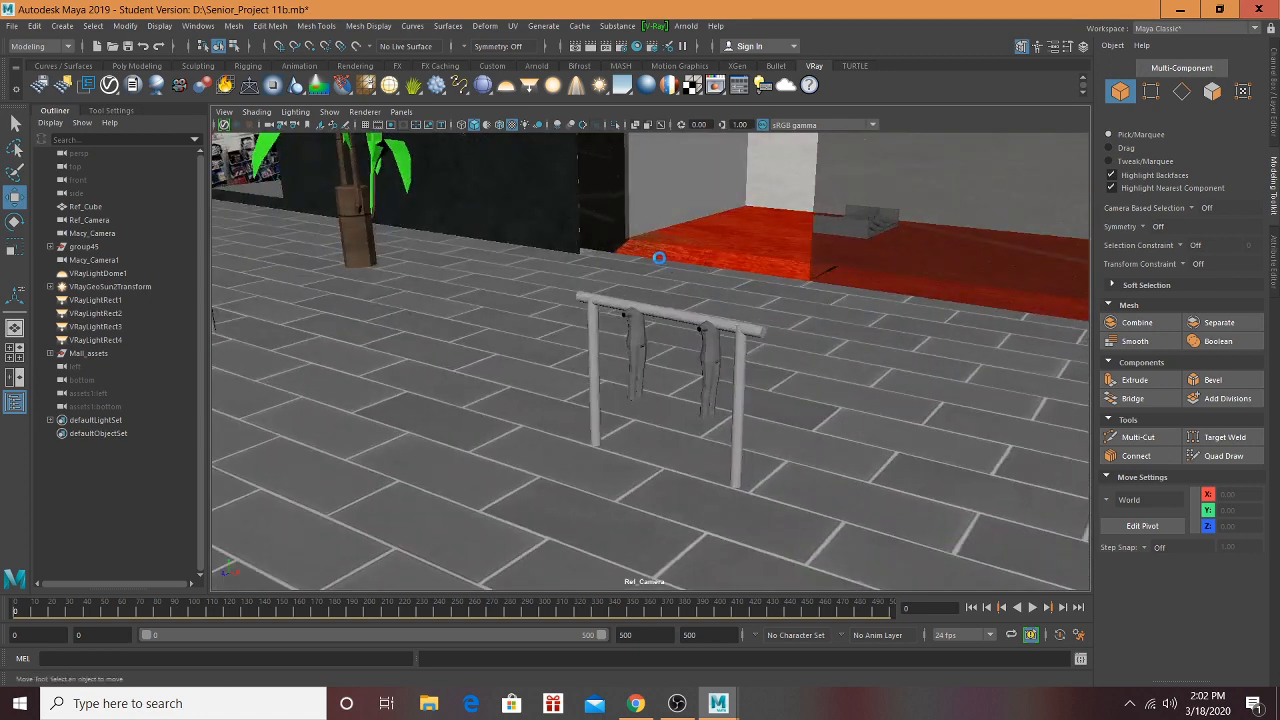
key(ctrl+s)
click(610, 362)
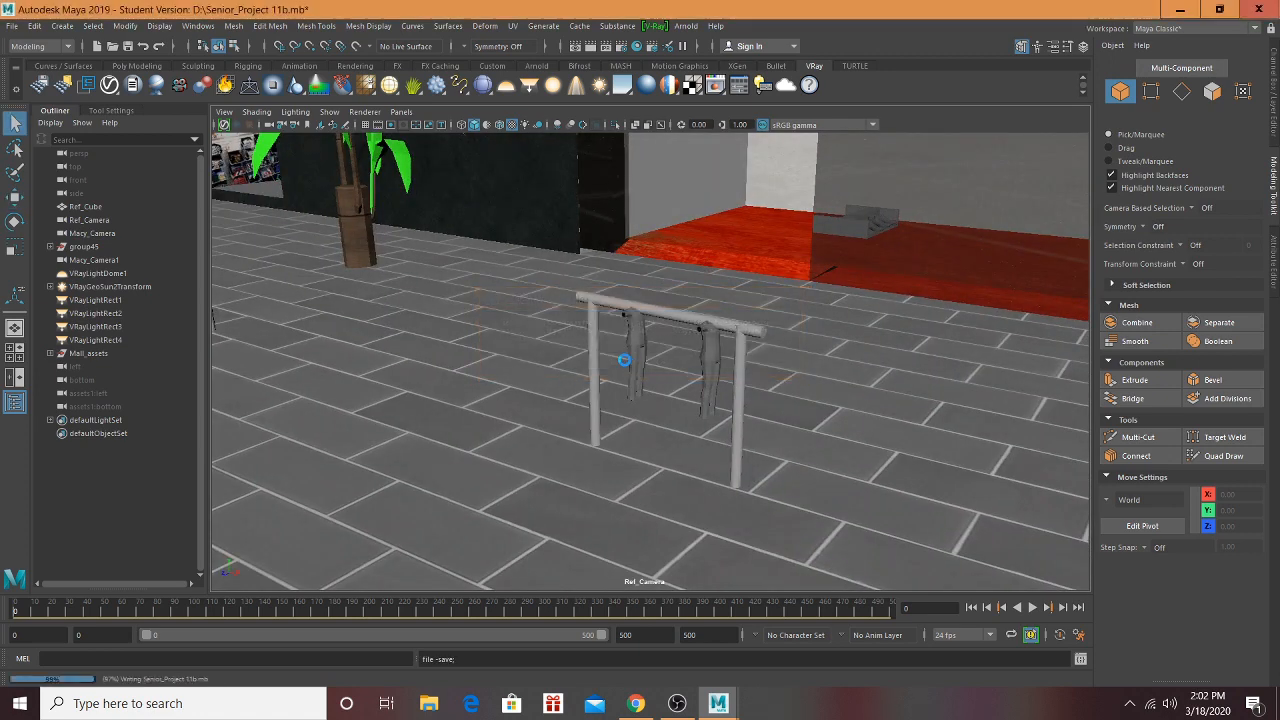
key(w)
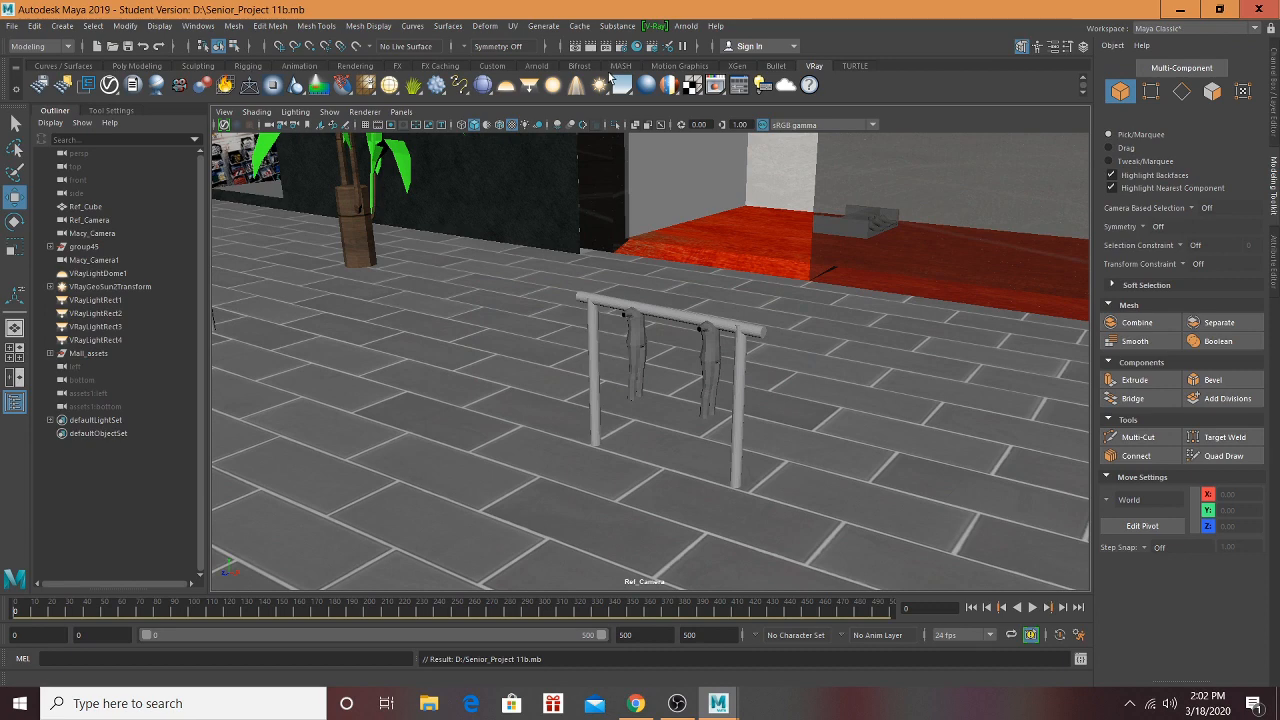
Step: Move the sneaker second from the end of the rack inside the red-floored store to X 4150.52, Y -179.36, Z -5095.98
scroll(623, 362, up, 10)
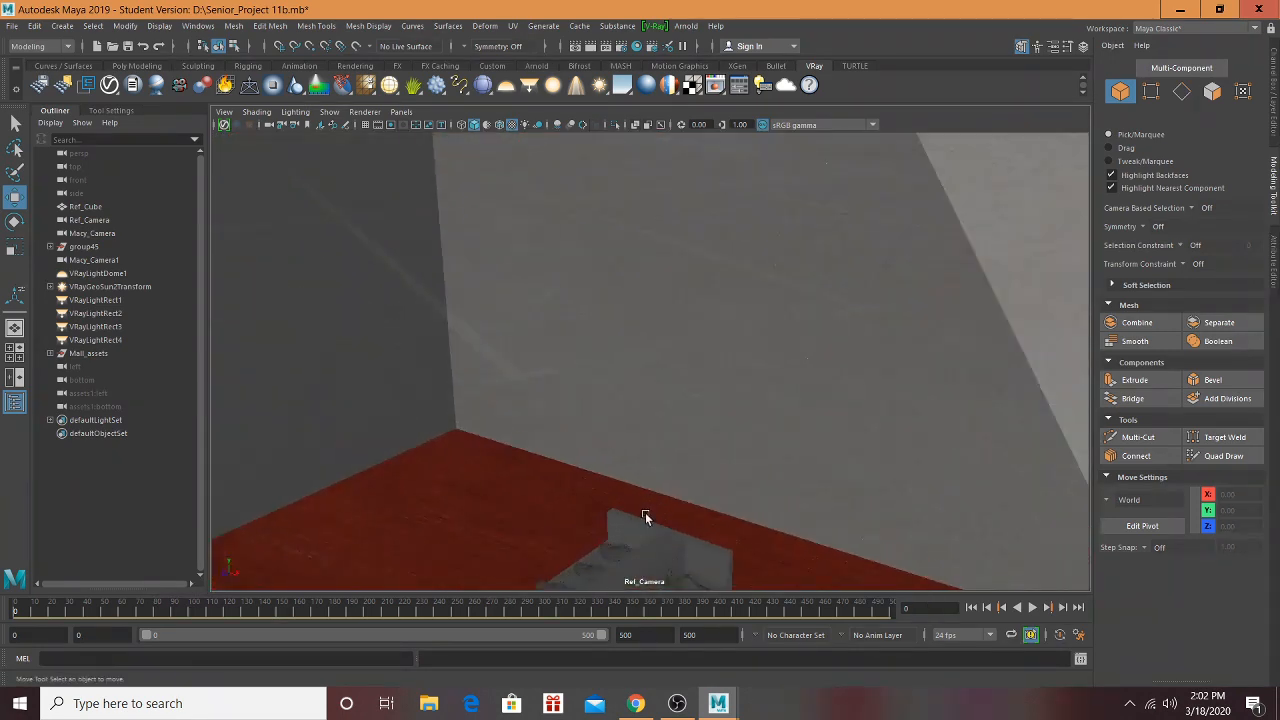
alt+drag(645, 514, 642, 376)
click(634, 380)
drag(587, 416, 622, 405)
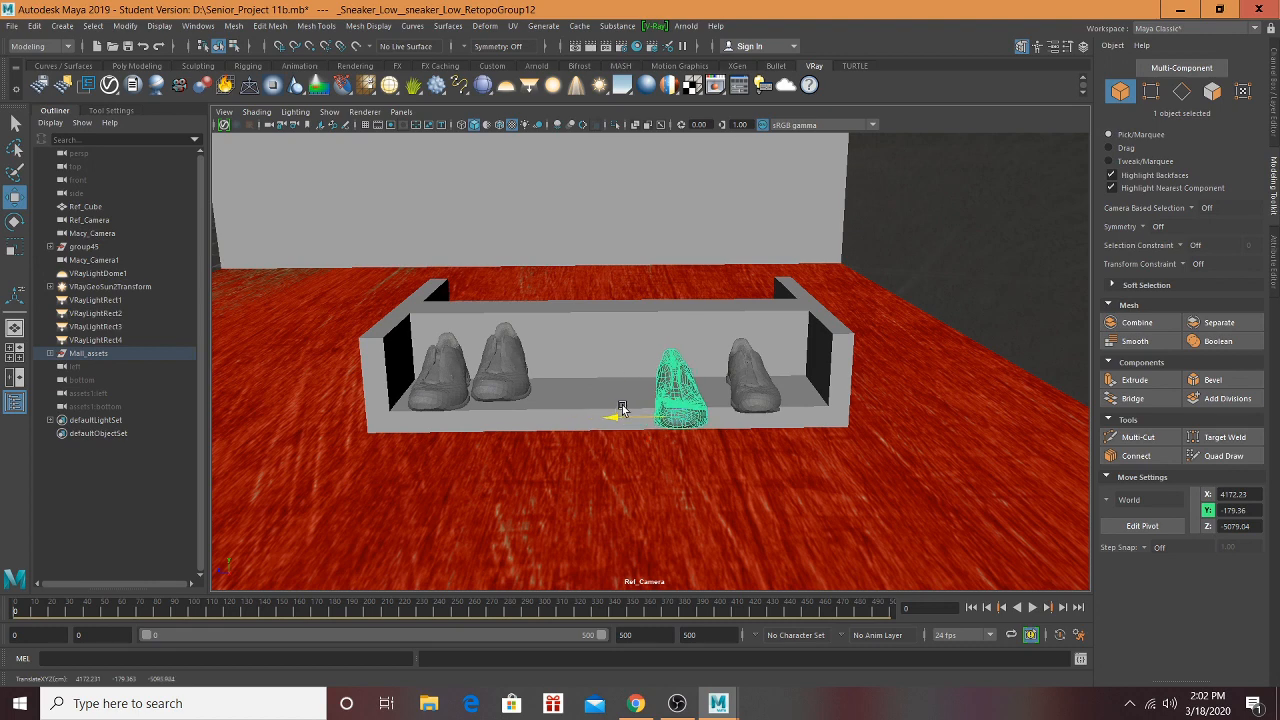
alt+drag(690, 429, 565, 415)
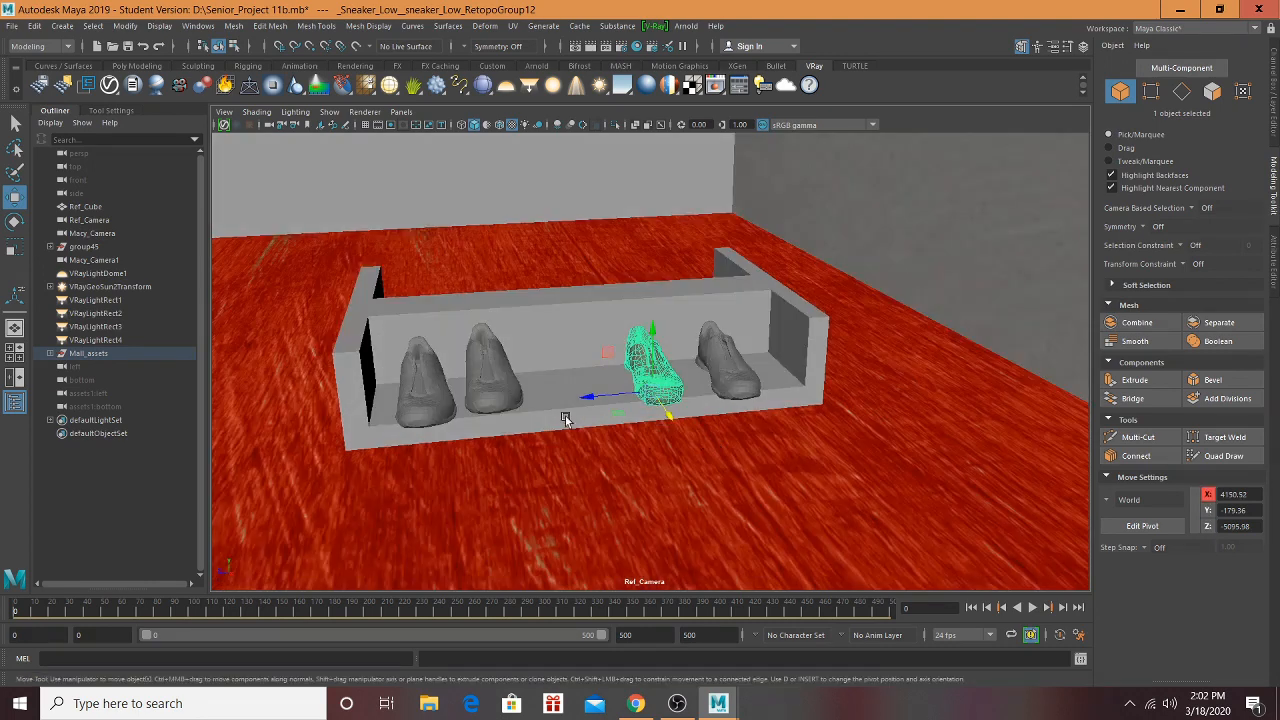
Step: Move the sneaker at the rack's opposite end to X 4149.78, Y -183.72, Z -5018.87
drag(484, 386, 598, 430)
click(420, 380)
drag(420, 365, 420, 393)
drag(390, 441, 655, 437)
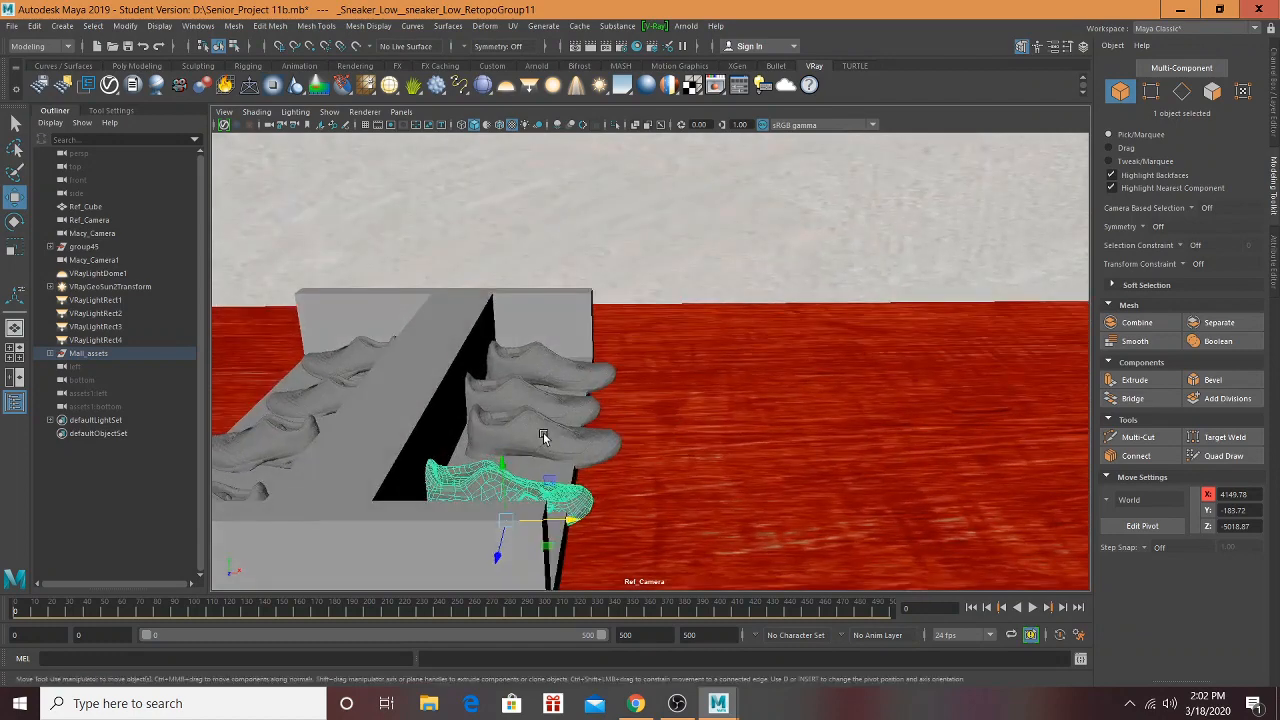
Step: Select the sneakers on both sides of the store's shoe rack together with the rack
shift+click(535, 404)
shift+click(516, 356)
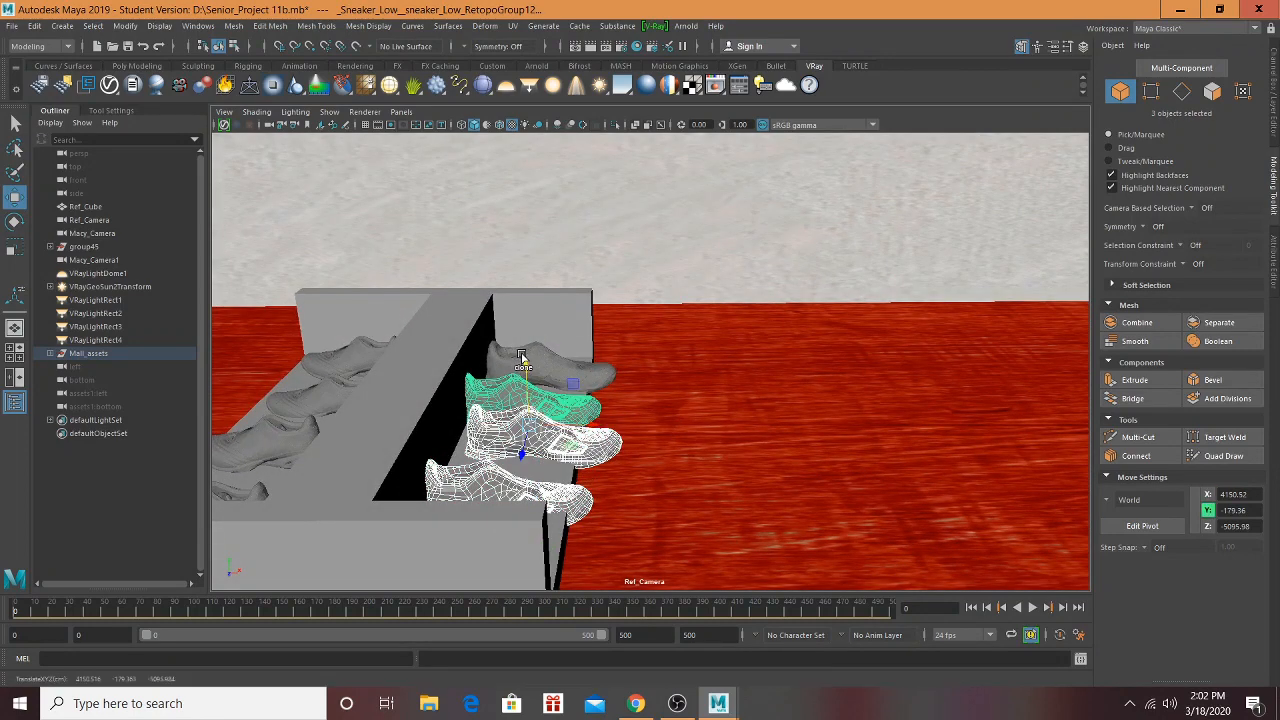
shift+click(520, 345)
alt+drag(520, 345, 561, 477)
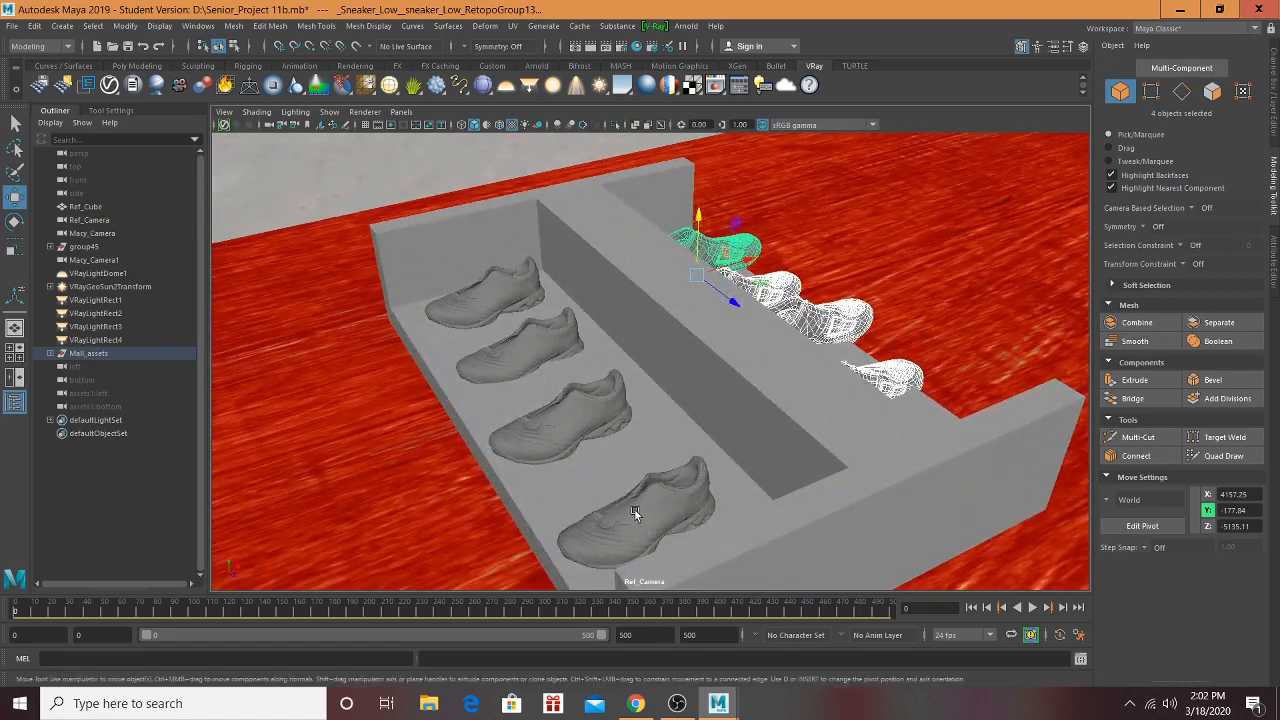
shift+click(636, 513)
shift+click(557, 434)
shift+click(508, 340)
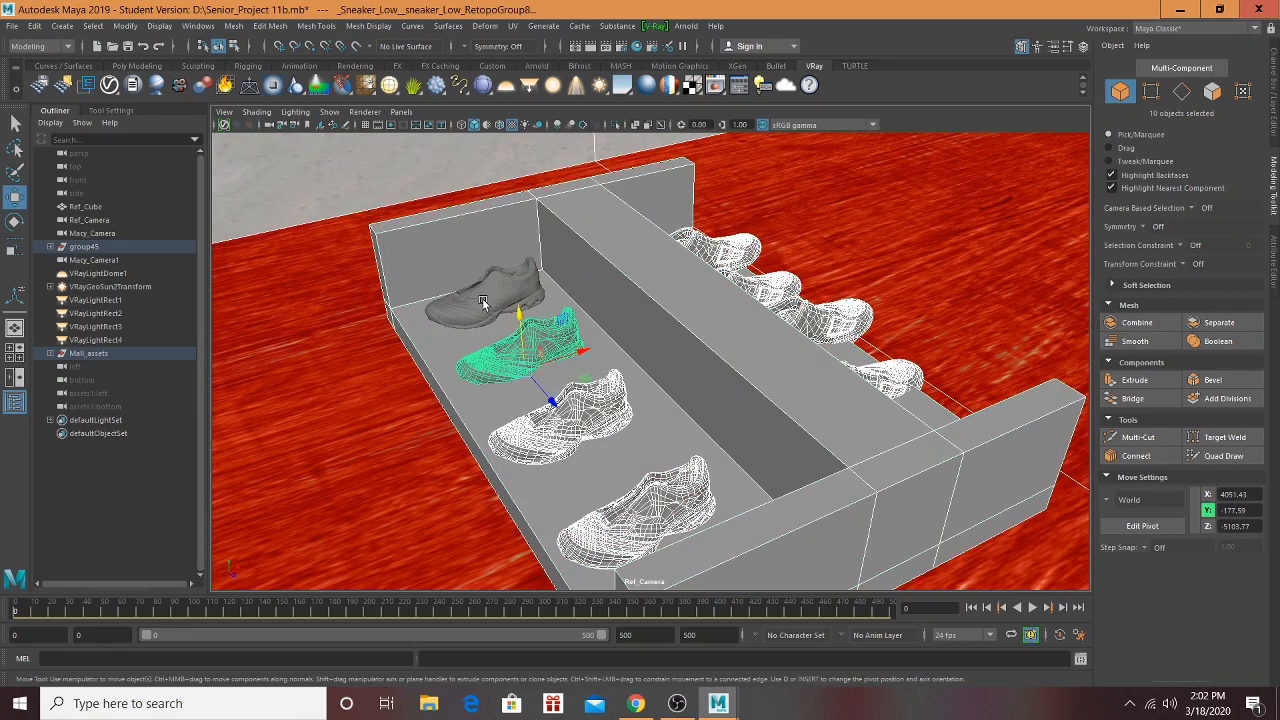
shift+click(488, 300)
alt+drag(870, 445, 725, 410)
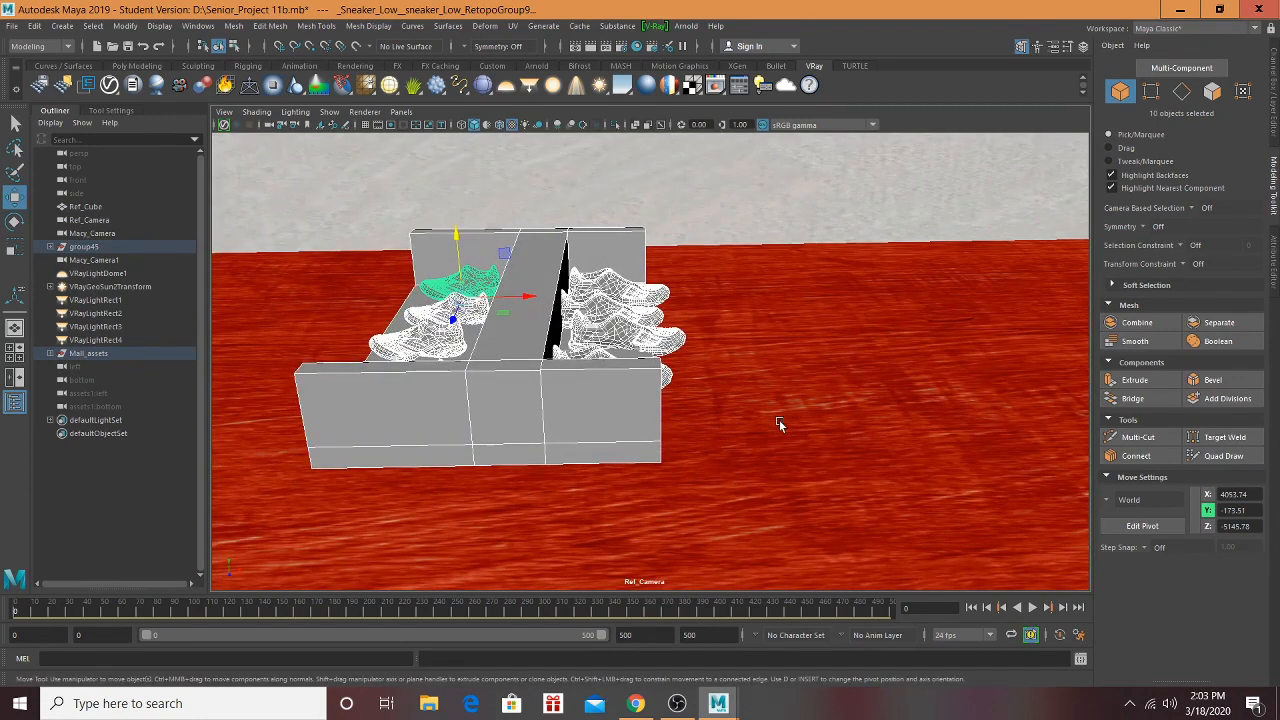
Step: Try to save the scene and dismiss the error dialogs
key(q)
key(ctrl+s)
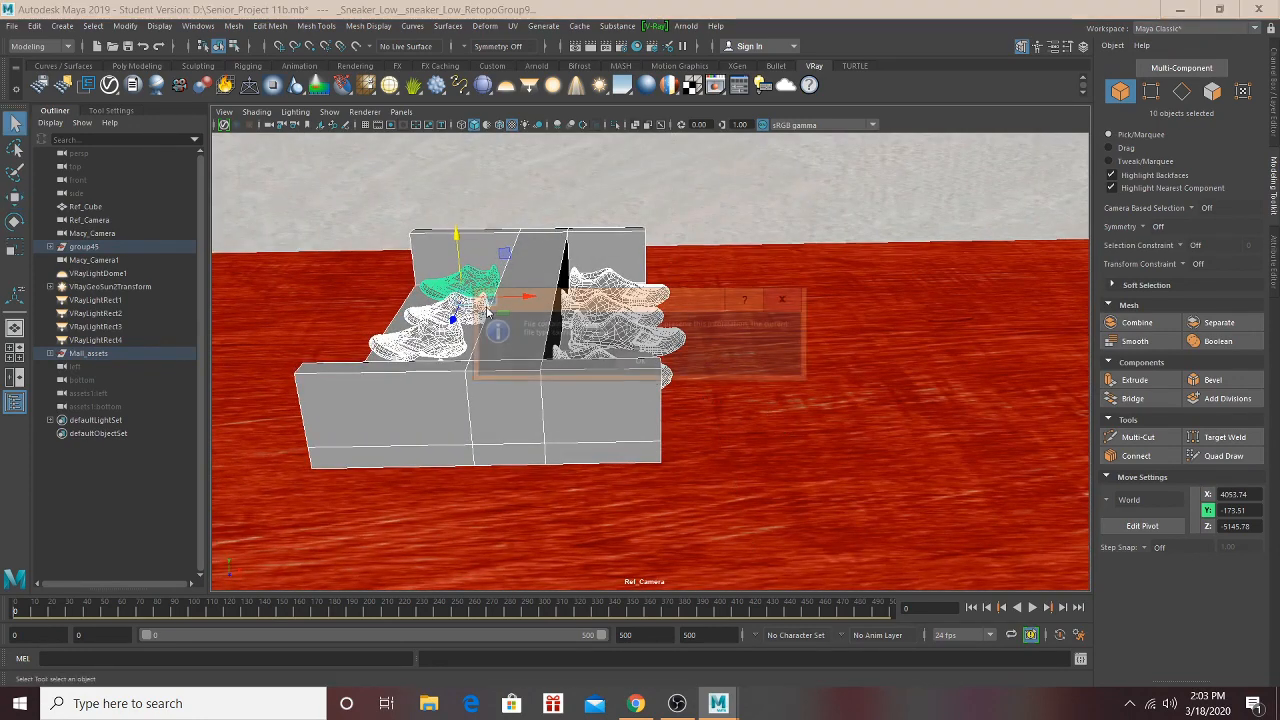
click(645, 362)
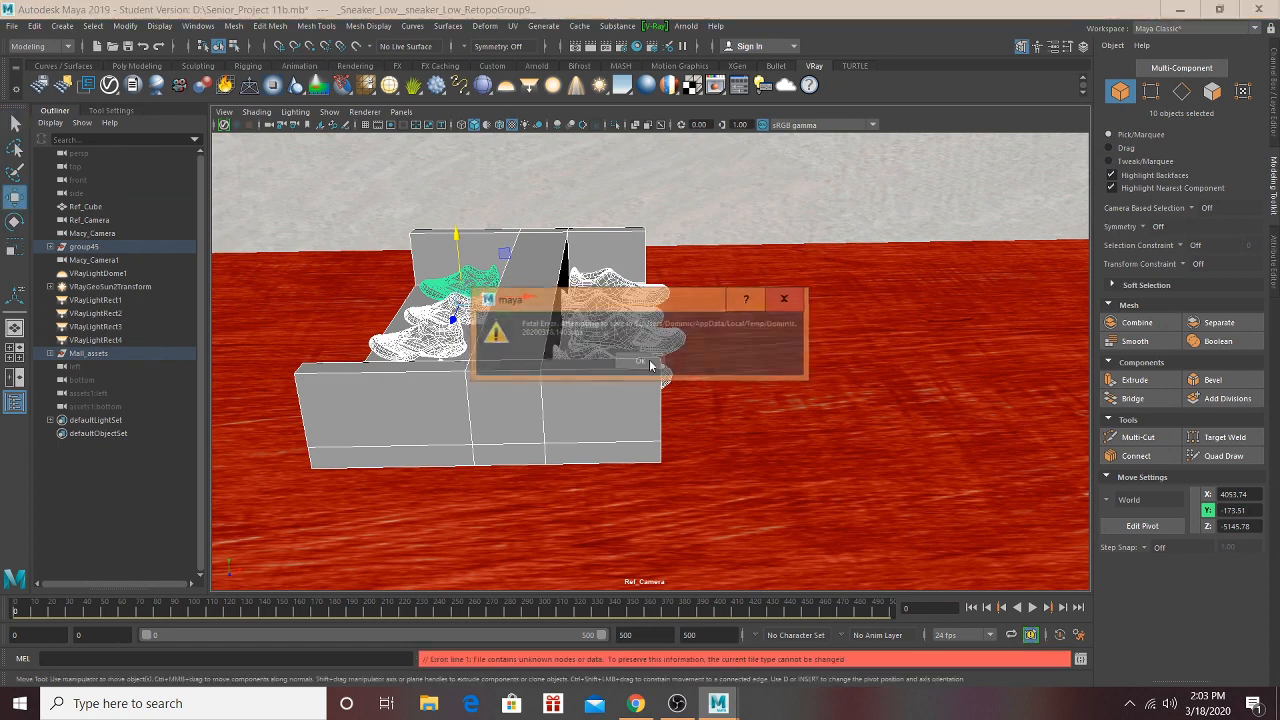
click(648, 362)
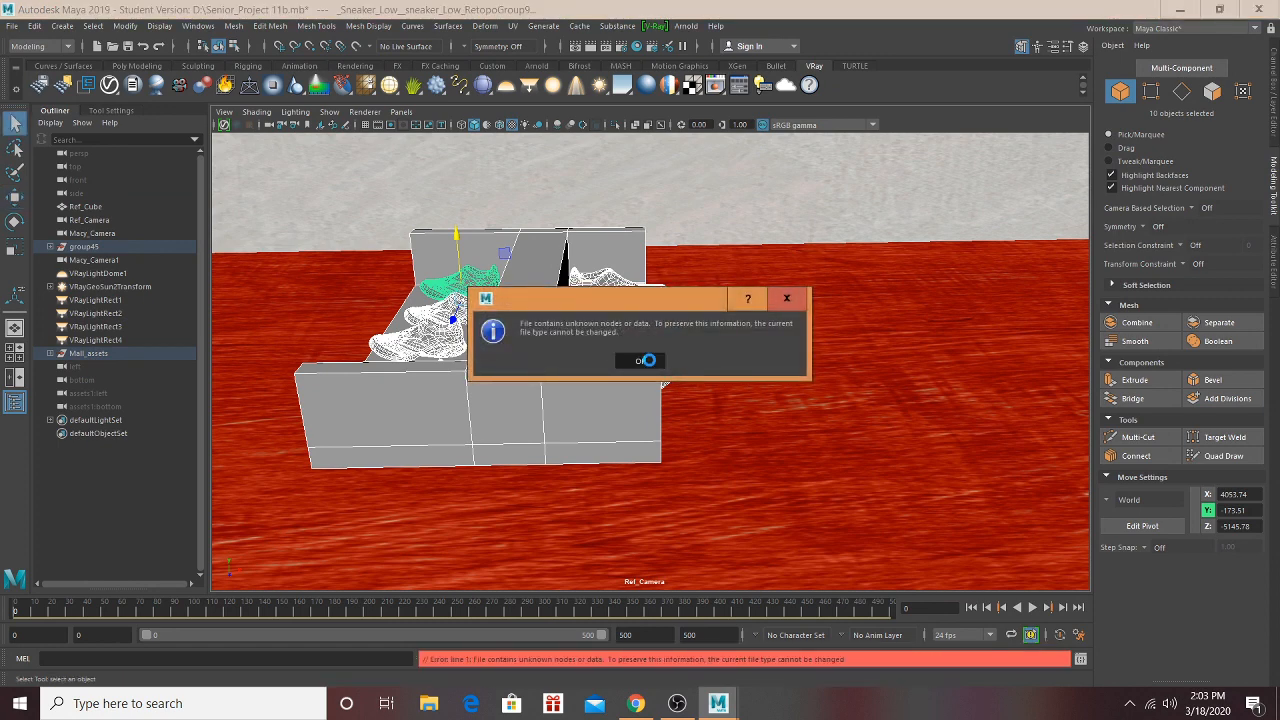
click(647, 360)
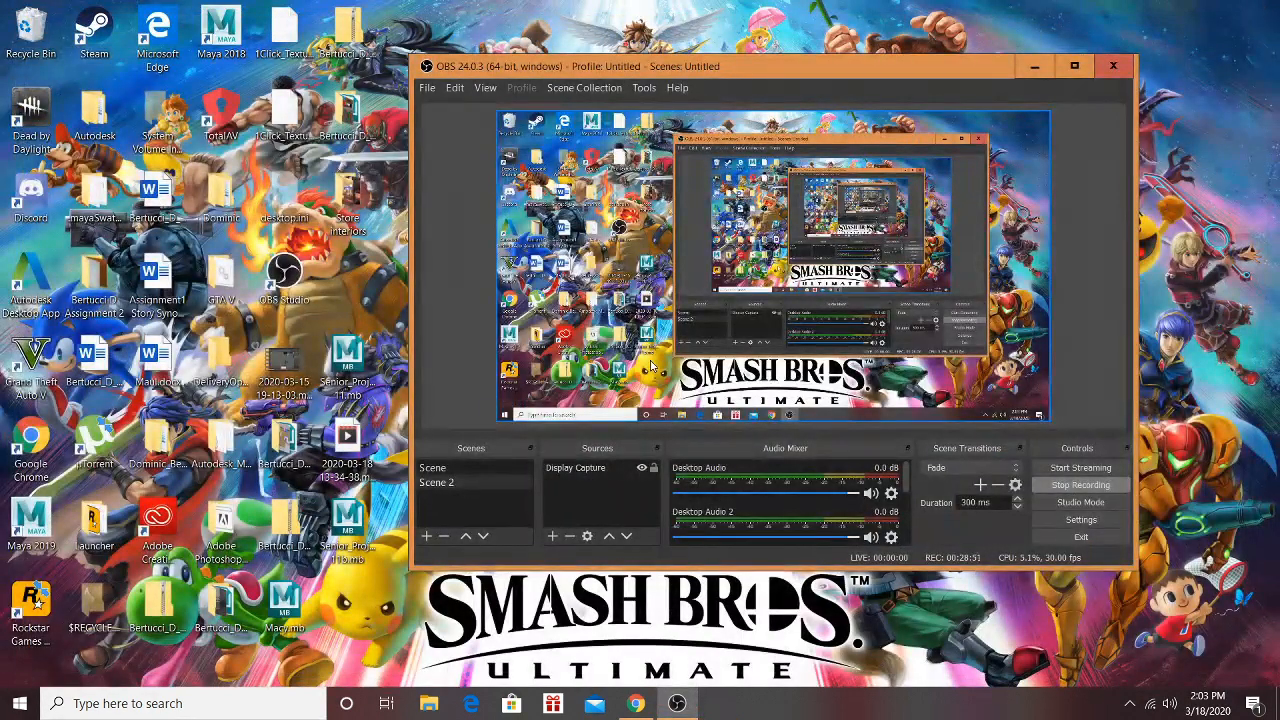
Step: Relaunch Maya 2019 from the desktop
click(30, 520)
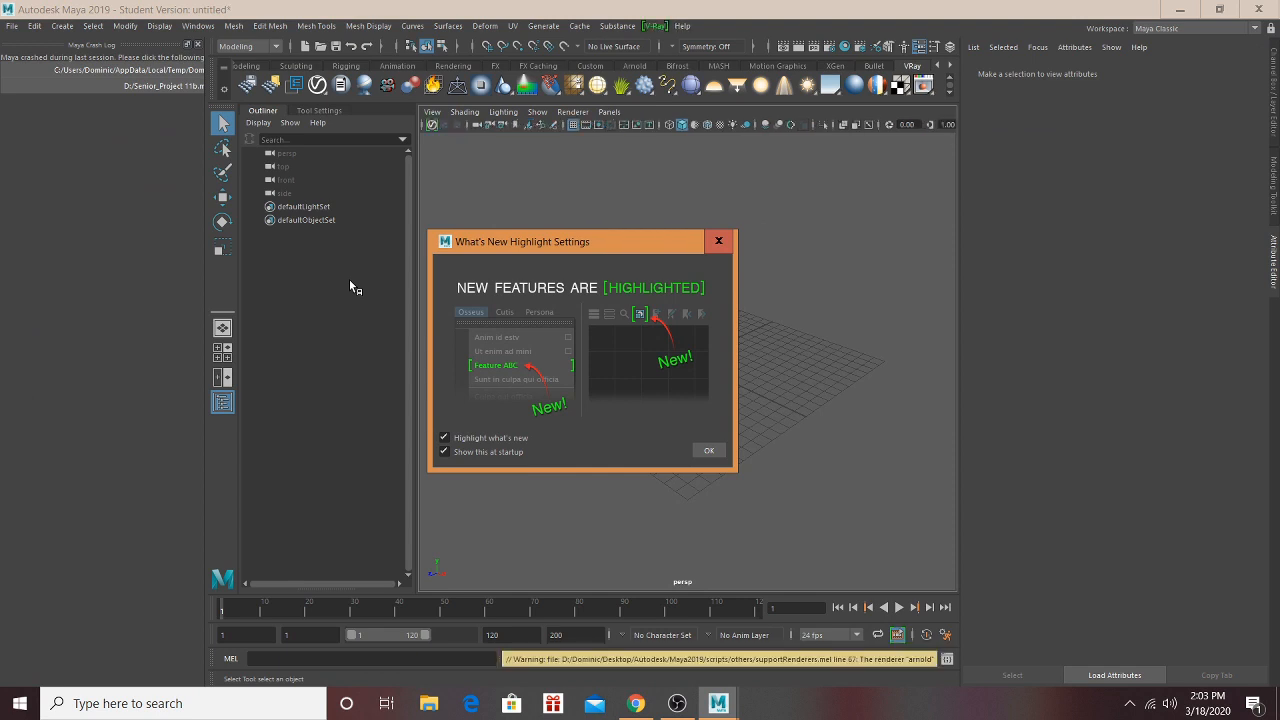
Step: Dismiss the startup dialog and open the scene Senior_Project 11b.mb from drive D, accepting the student version notice
click(708, 450)
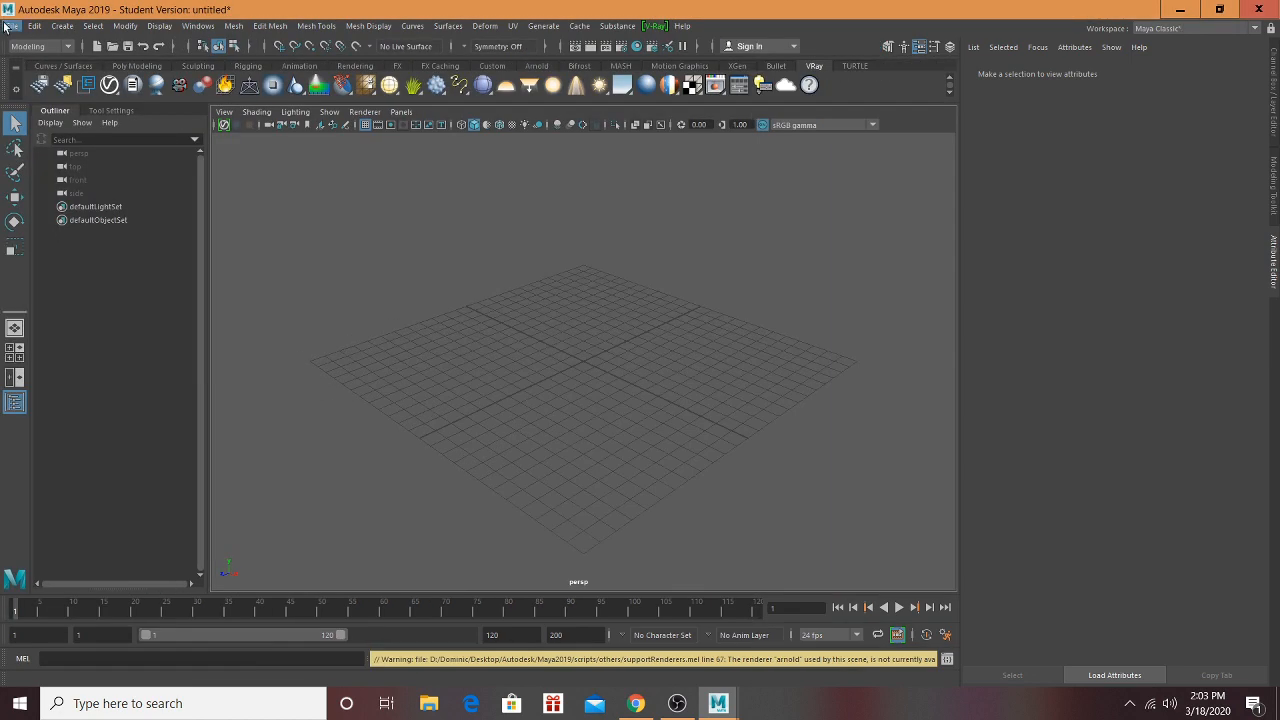
click(12, 26)
click(40, 64)
click(336, 232)
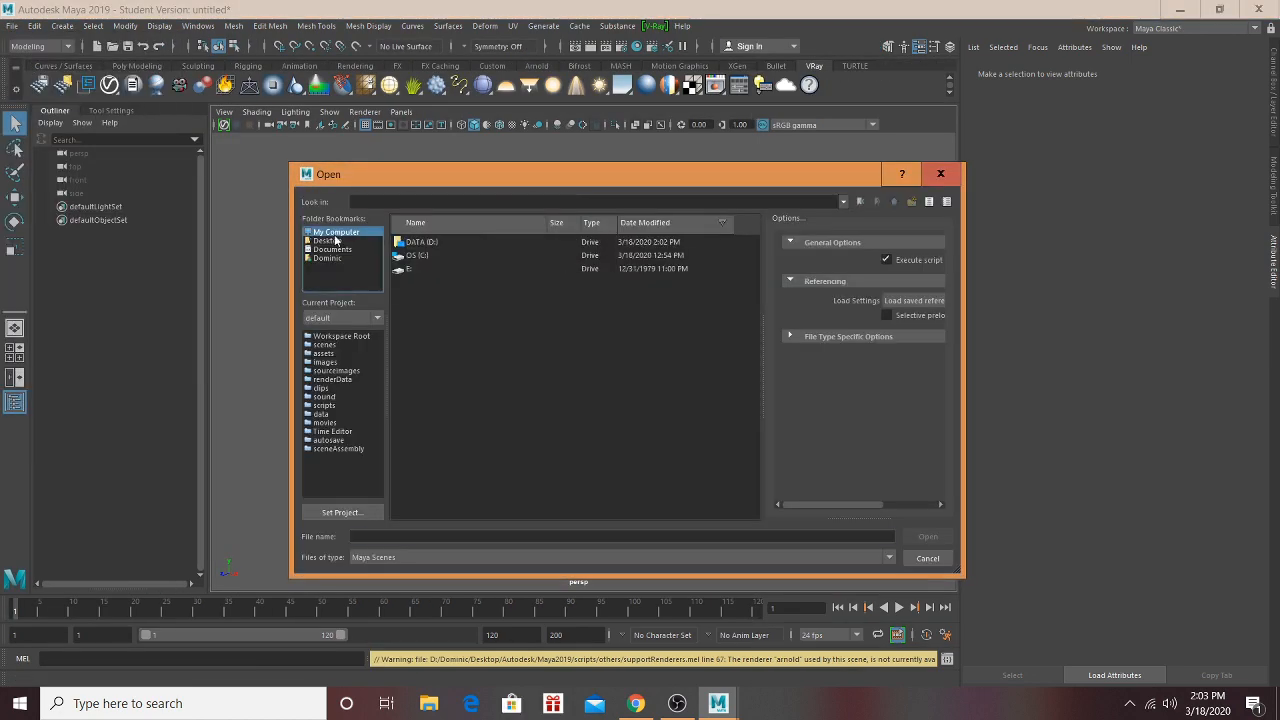
double_click(419, 246)
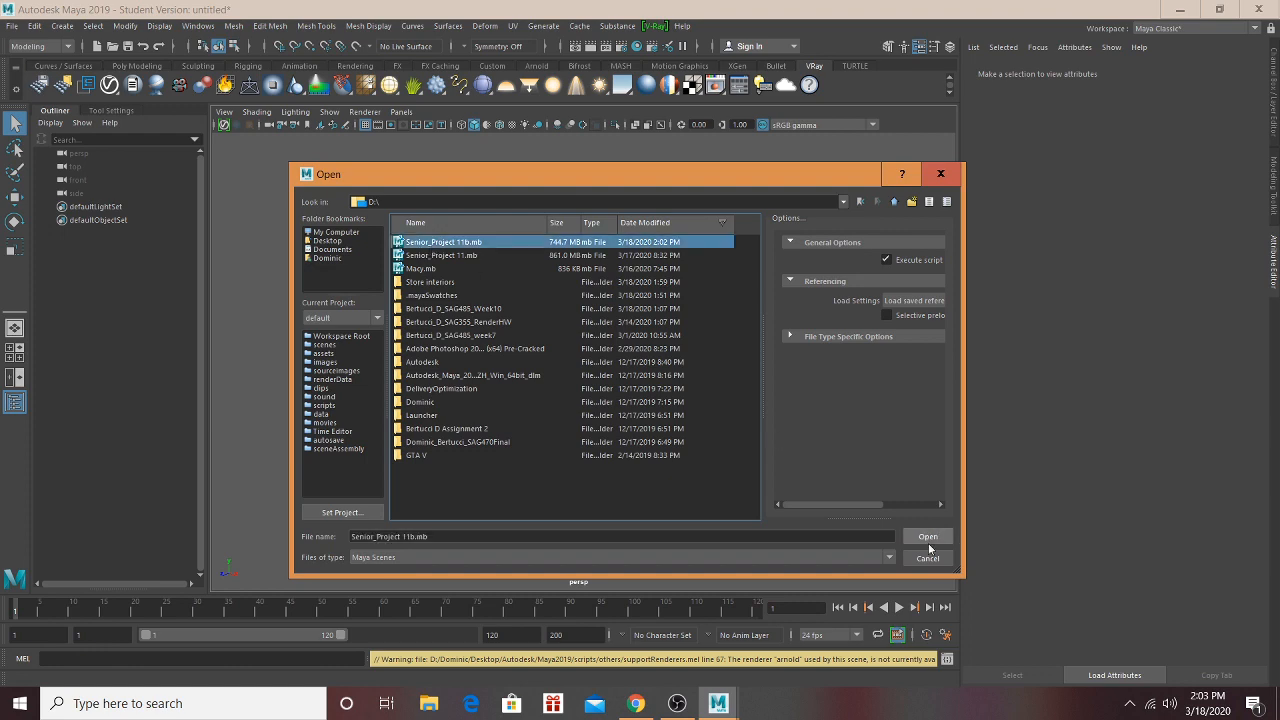
click(928, 543)
click(630, 352)
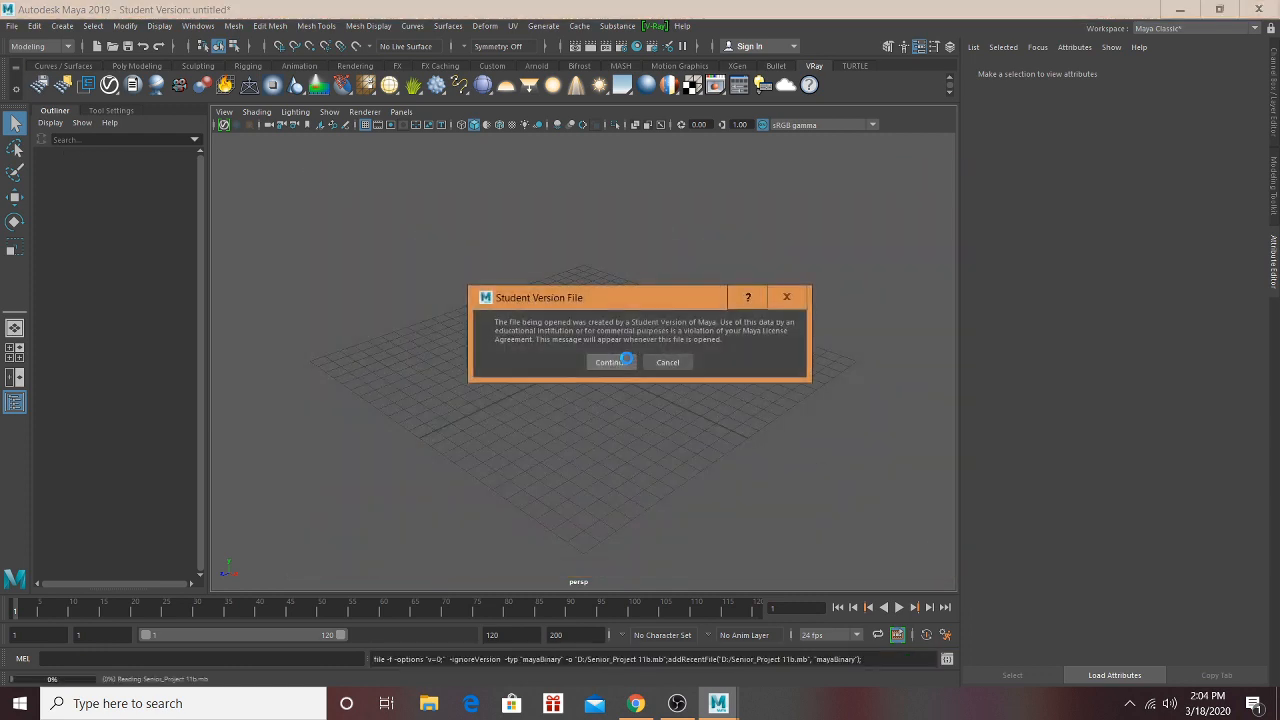
click(612, 362)
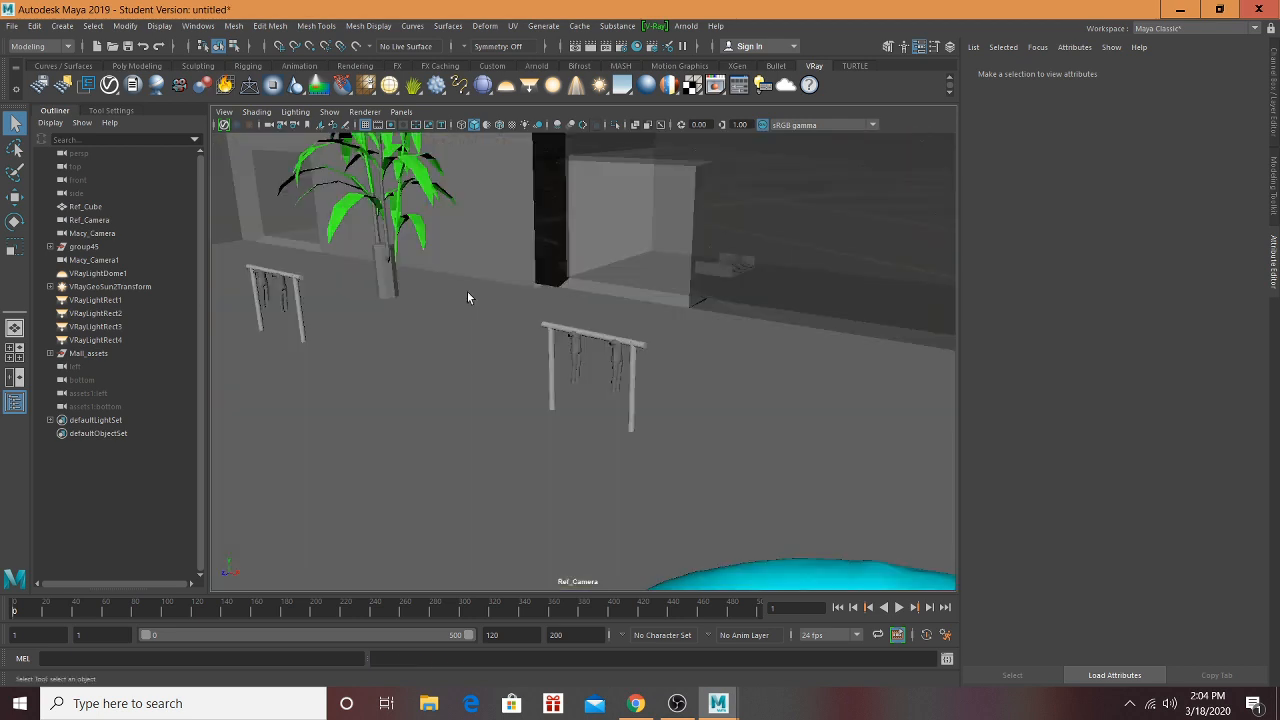
Step: Examine the Foot Locker storefront, its surroundings and the shoe rack inside
scroll(694, 396, down, 3)
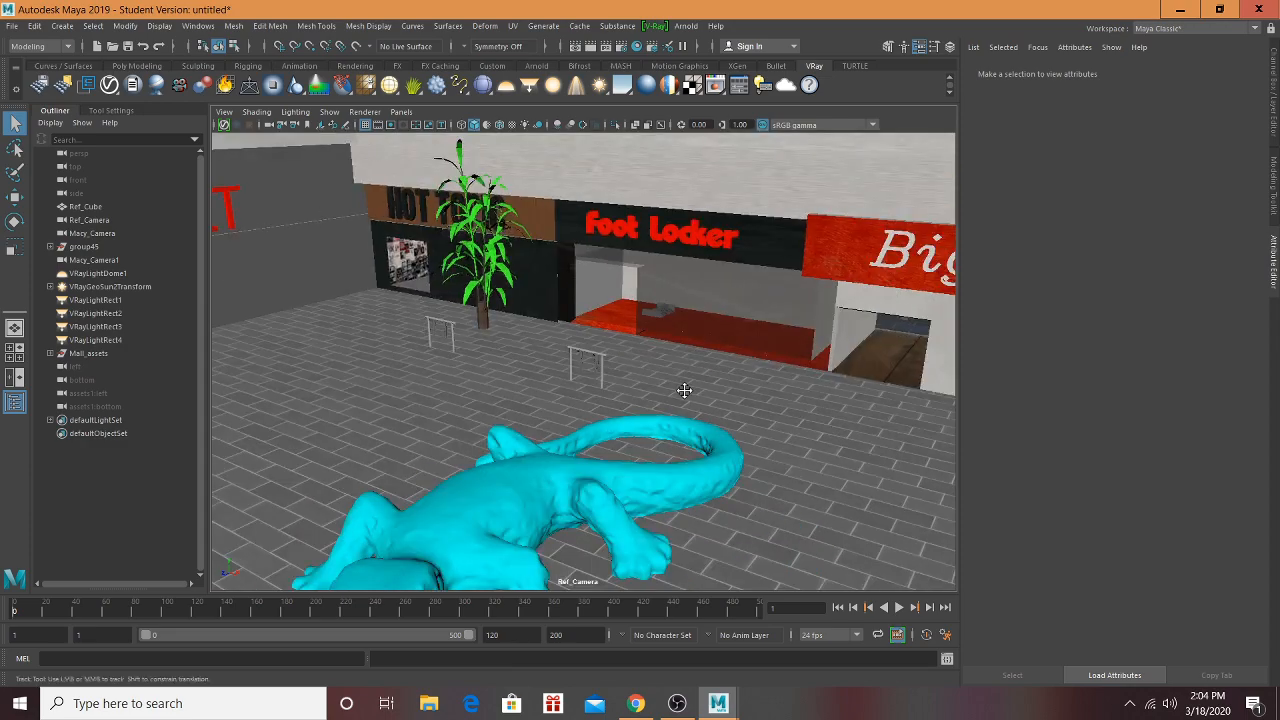
alt+middle_drag(683, 391, 643, 384)
scroll(637, 381, up, 4)
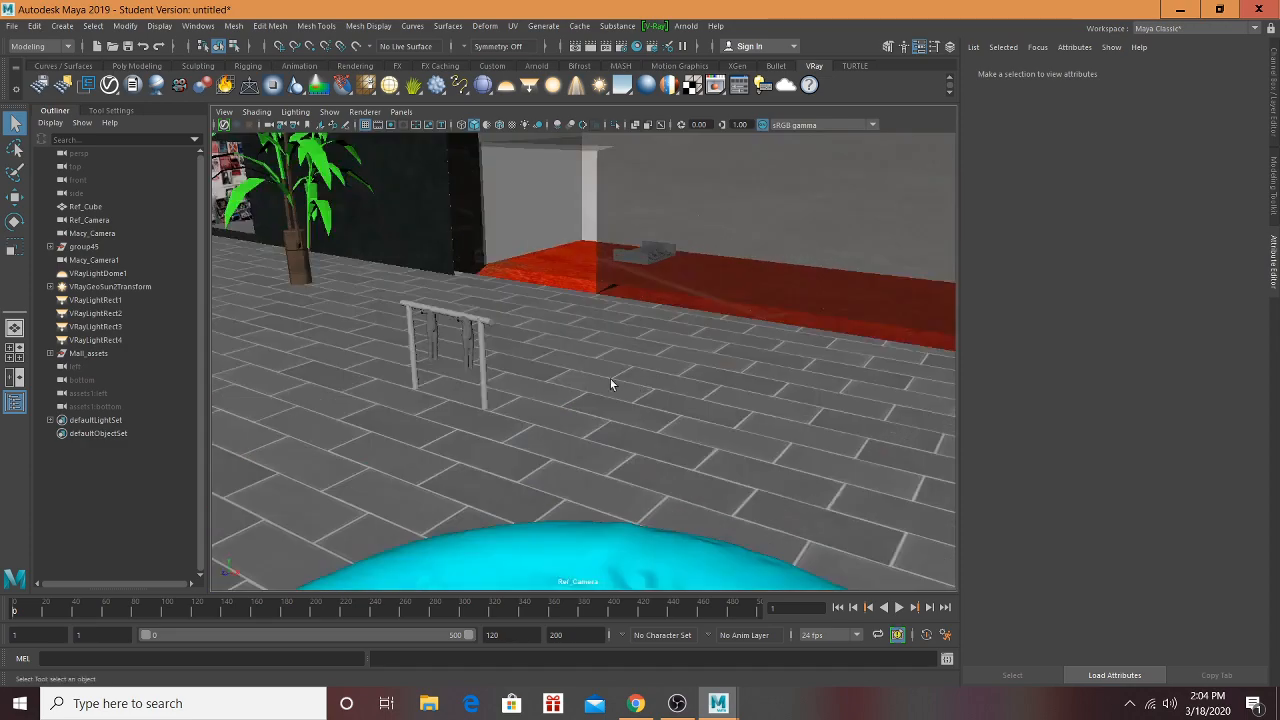
alt+middle_drag(563, 397, 609, 463)
alt+drag(582, 430, 568, 405)
scroll(572, 407, up, 4)
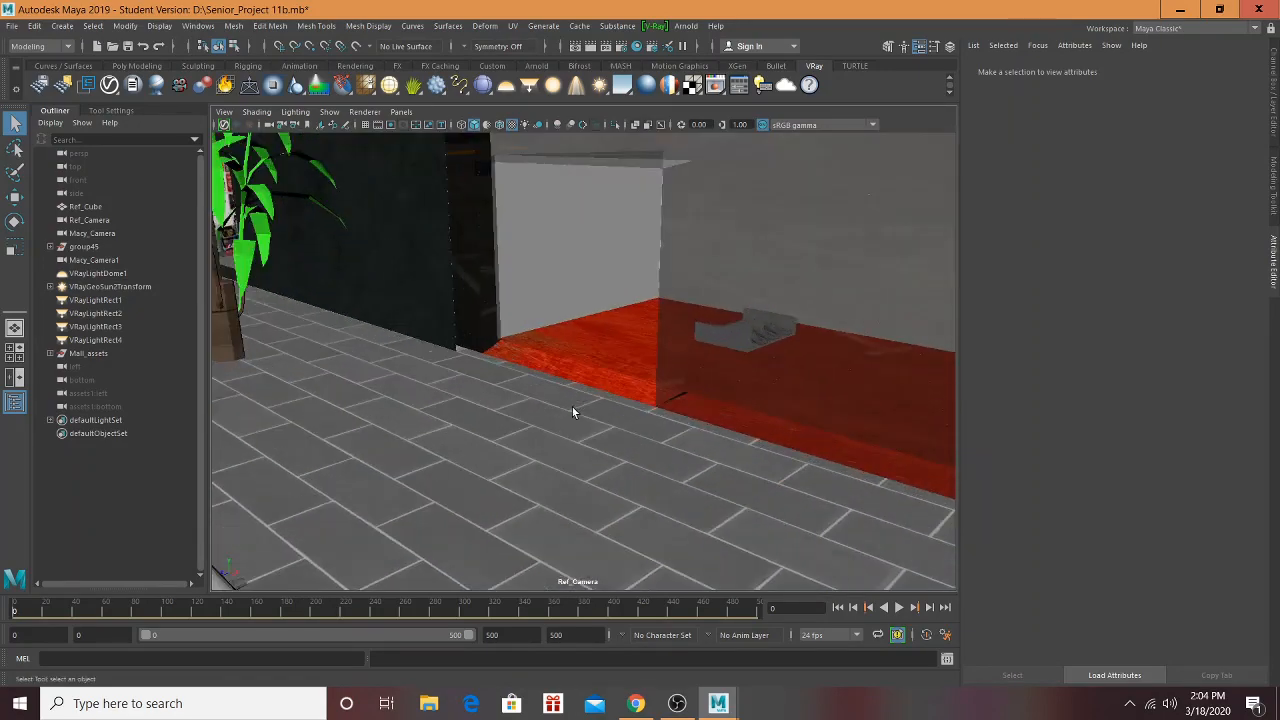
alt+middle_drag(572, 409, 580, 474)
scroll(586, 437, down, 4)
alt+middle_drag(629, 437, 783, 432)
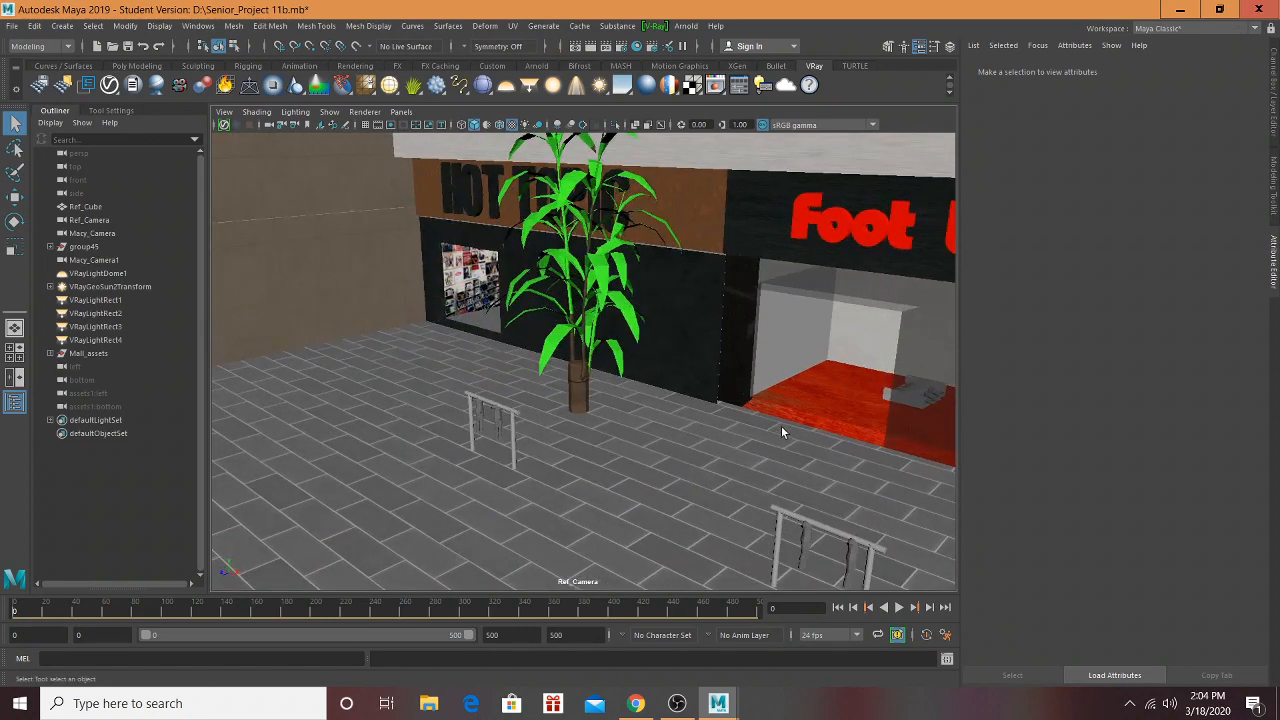
scroll(747, 419, up, 5)
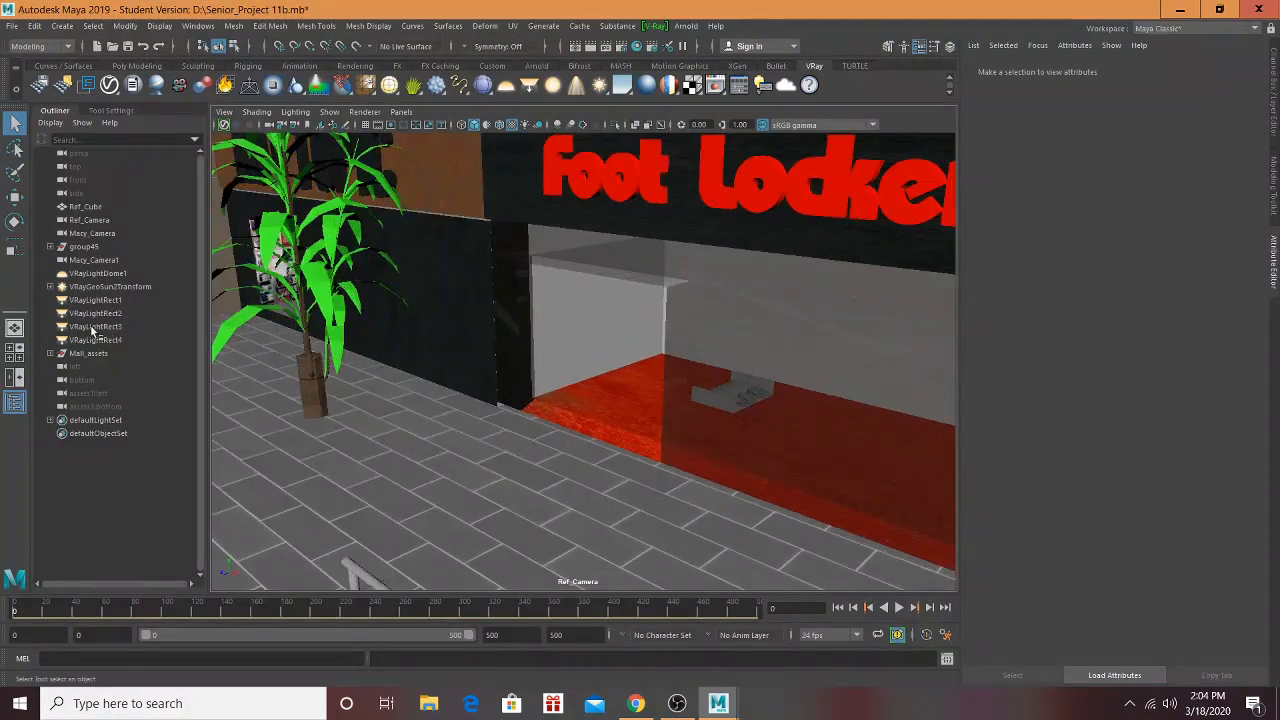
Step: Group the four V-Ray rectangle lights, the V-Ray sun and the dome light, and expand the group
click(93, 340)
drag(93, 340, 112, 278)
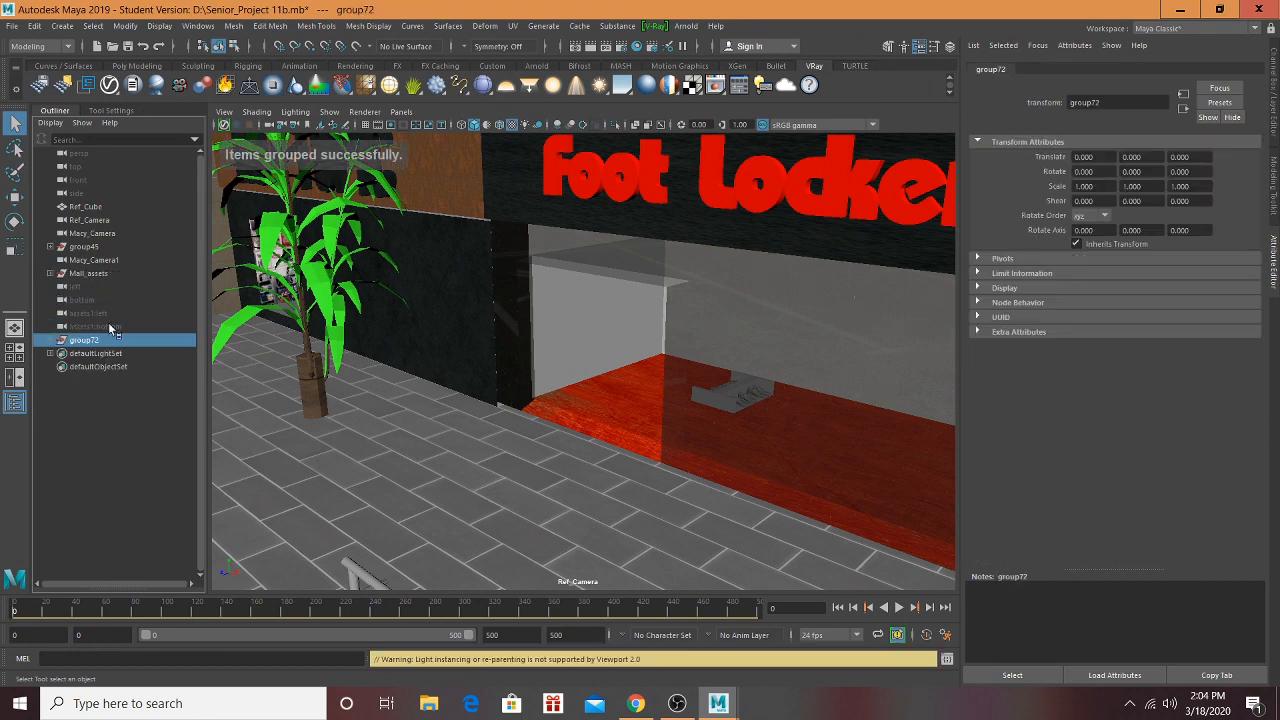
click(50, 340)
Step: Add Ref_Cube, Ref_Camera and Macy_Camera to the selection
ctrl+click(88, 207)
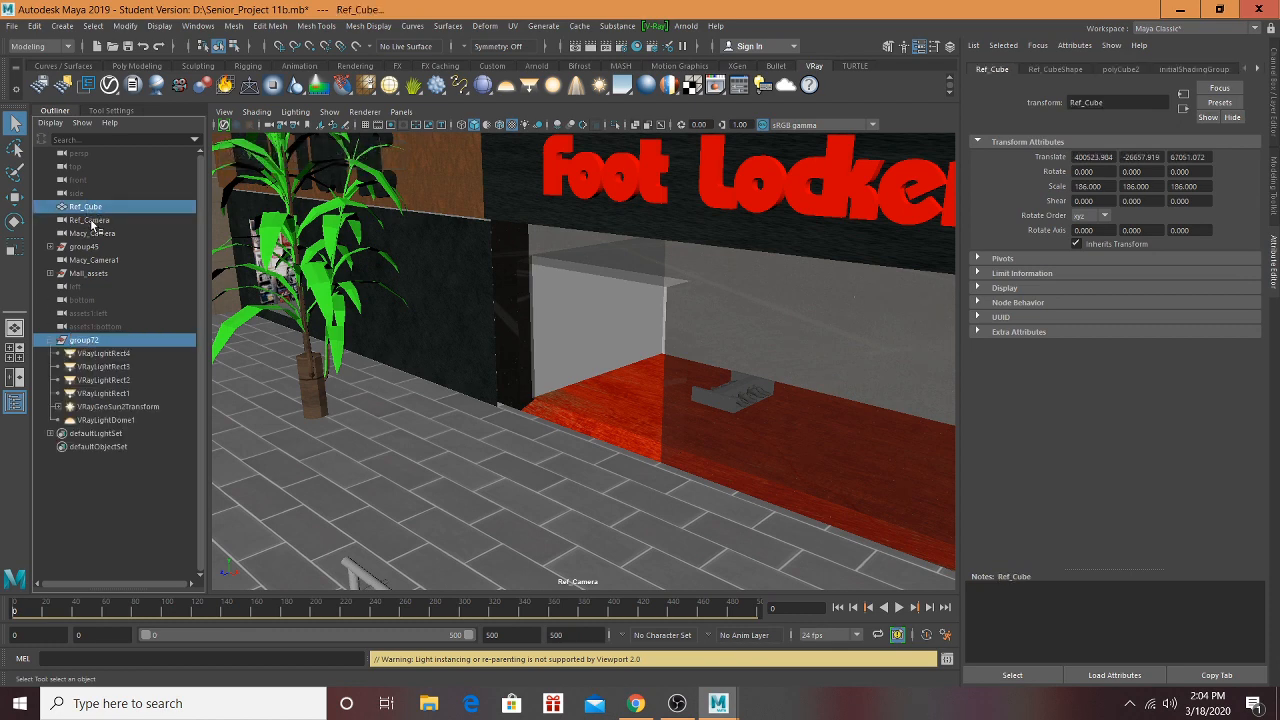
ctrl+click(90, 220)
ctrl+click(94, 233)
Step: Try to parent Ref_Cube, both cameras and the light group under VRayLightDome1, and undo the parenting
middle_drag(94, 218, 98, 328)
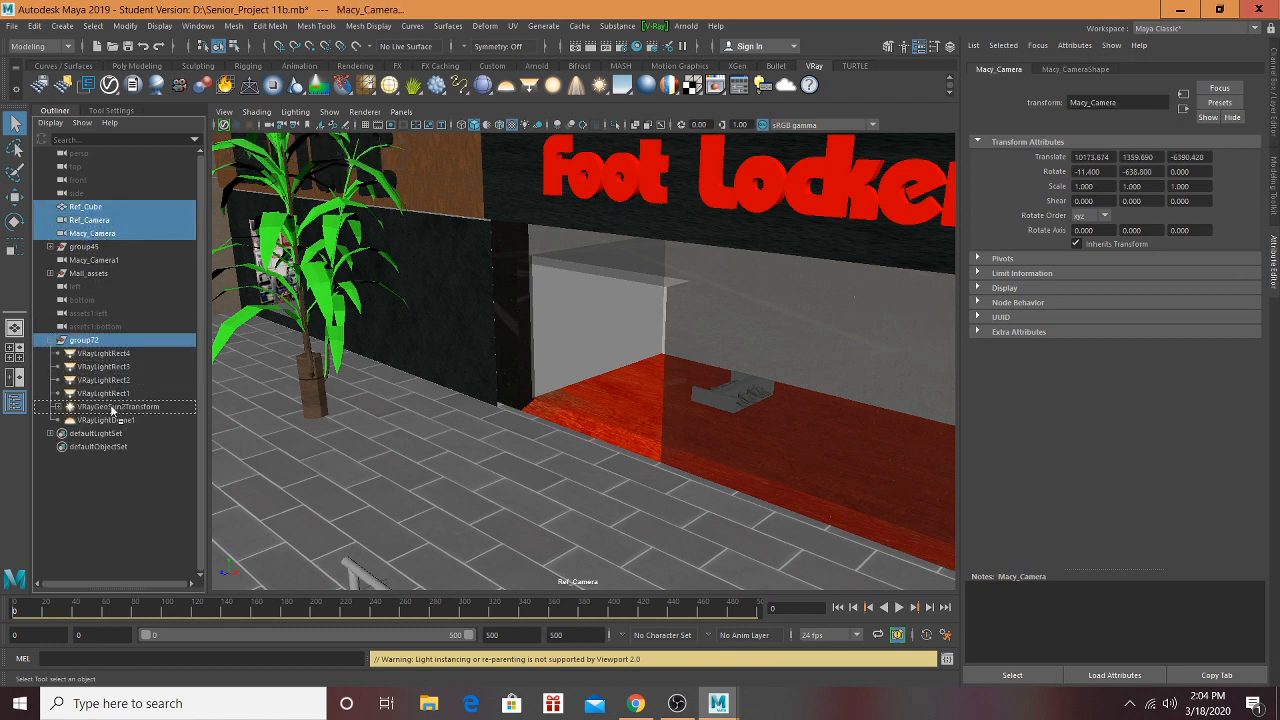
middle_drag(113, 427, 114, 424)
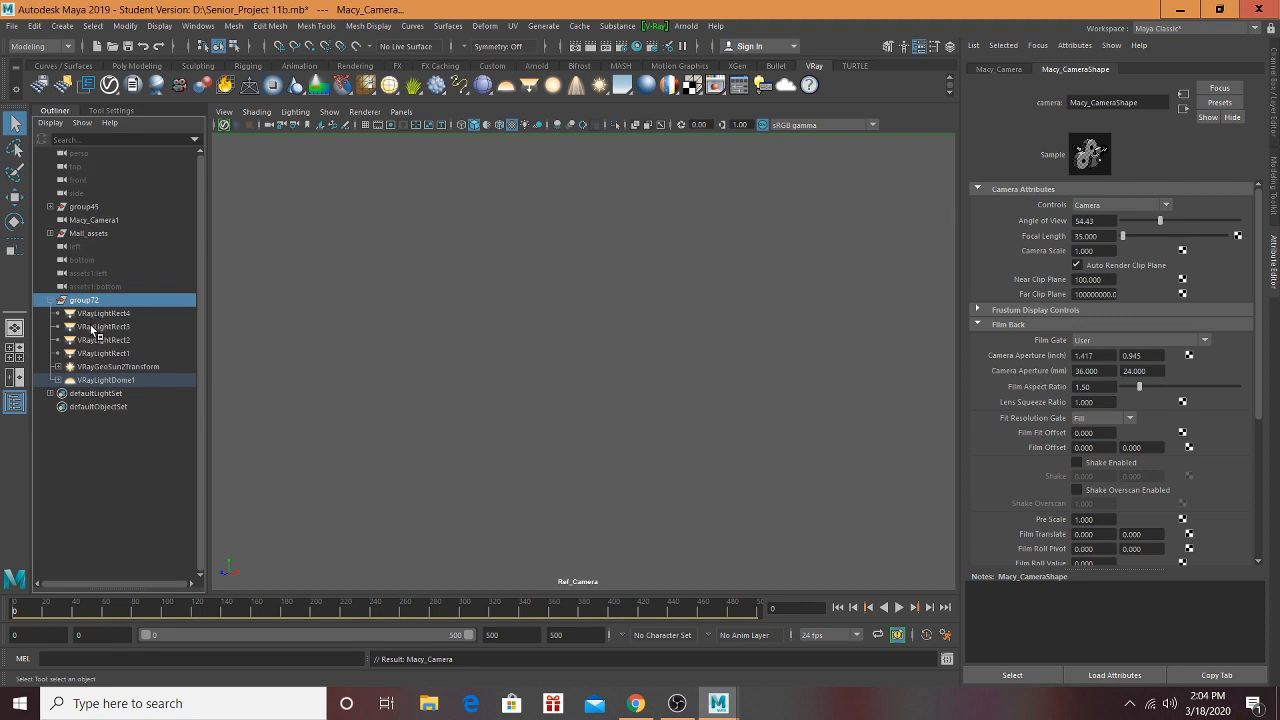
alt+right_drag(666, 411, 598, 407)
scroll(600, 401, up, 5)
scroll(612, 383, down, 2)
alt+middle_drag(610, 385, 575, 429)
scroll(575, 429, up, 3)
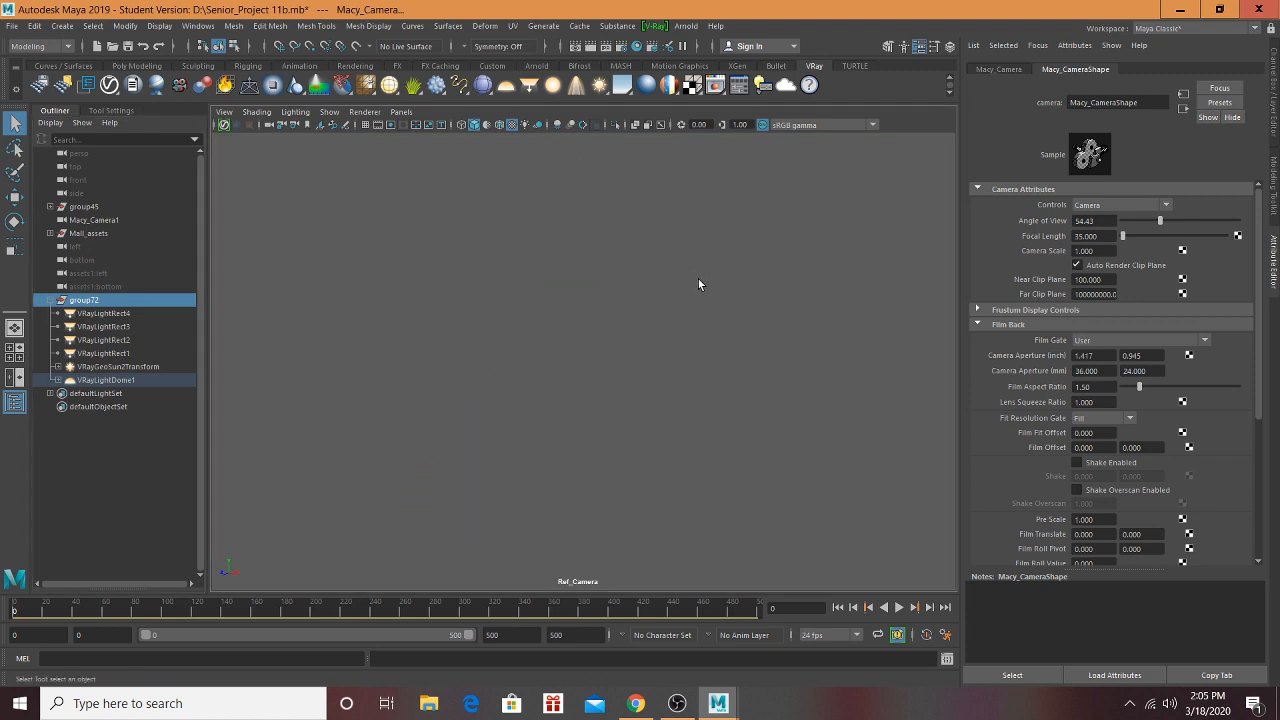
key(ctrl+z)
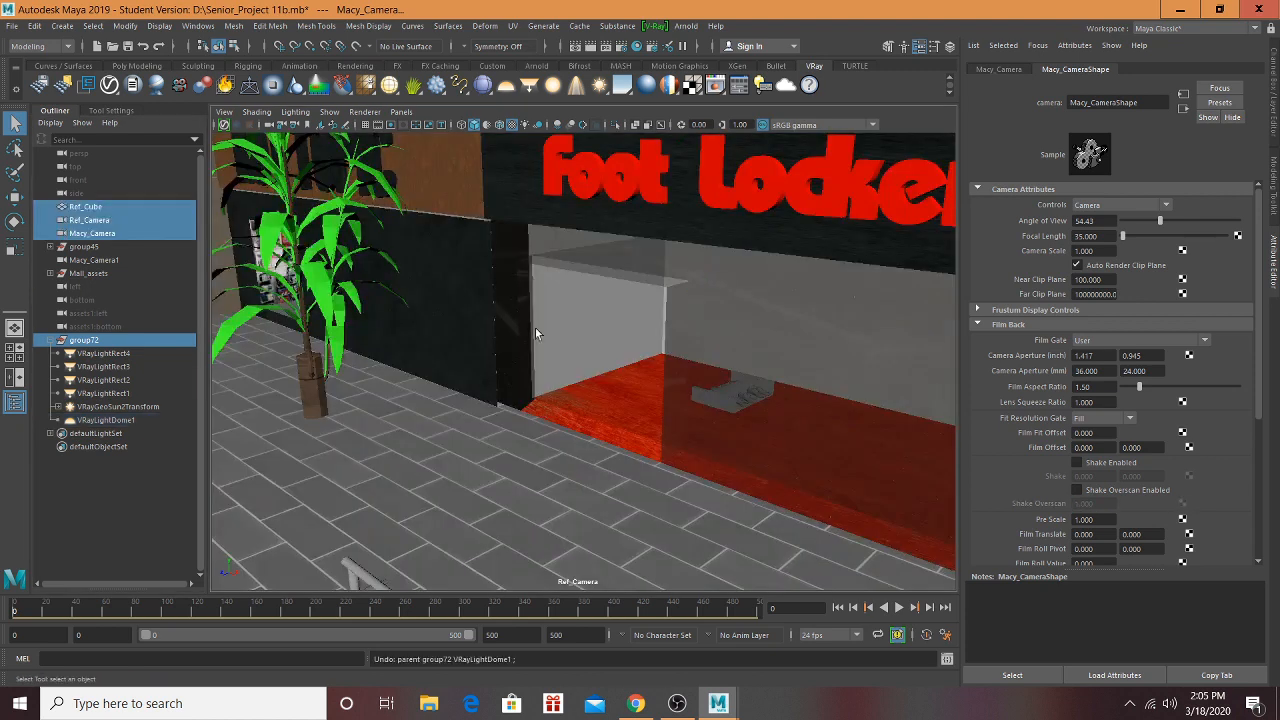
Step: Parent Ref_Camera and Macy_Camera to the light group, keeping Ref_Cube at the top level of the hierarchy
middle_drag(85, 236, 100, 341)
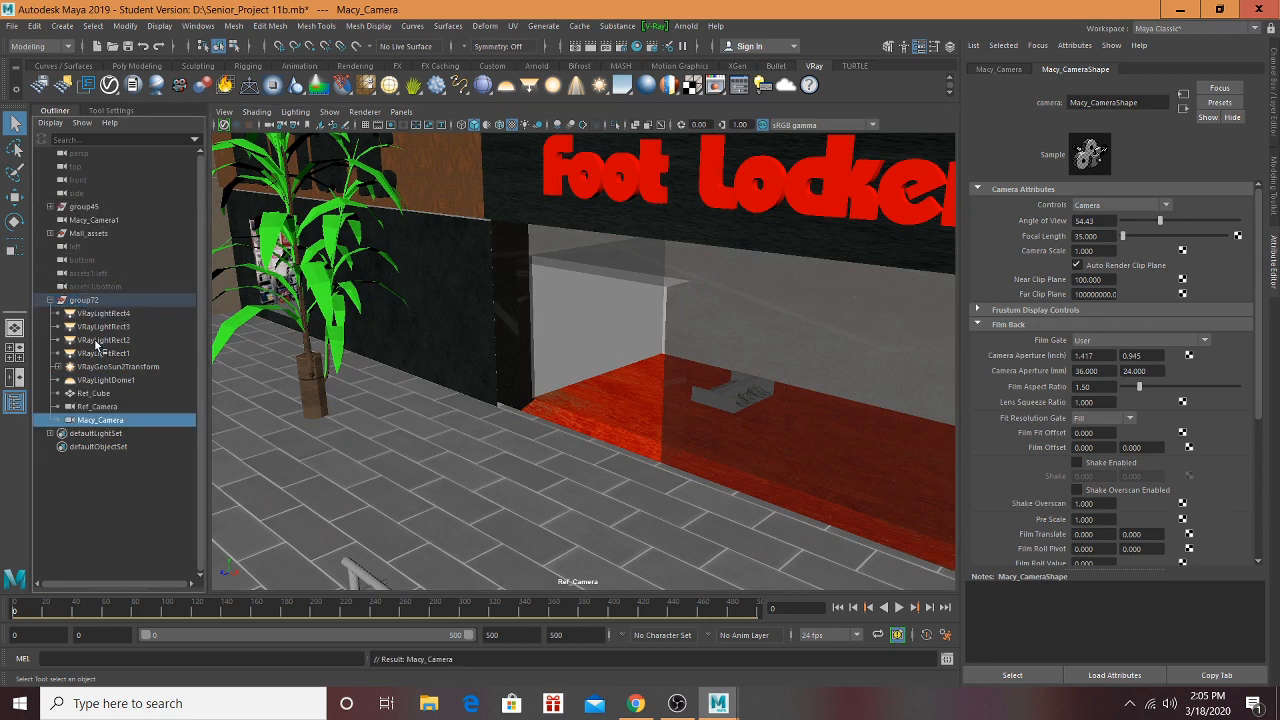
click(95, 393)
middle_drag(96, 204, 97, 206)
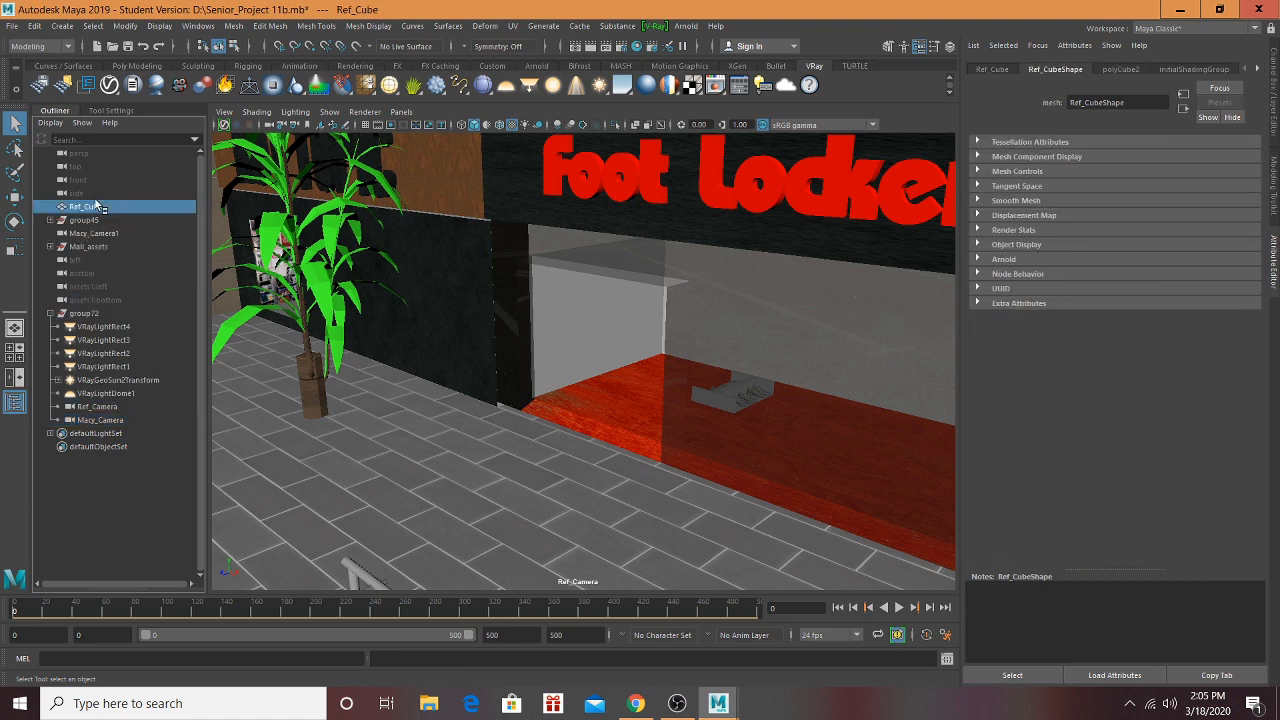
Step: Rename the group of lights and cameras to Lights_Camera and select Macy_Camera inside it
double_click(85, 313)
text(L)
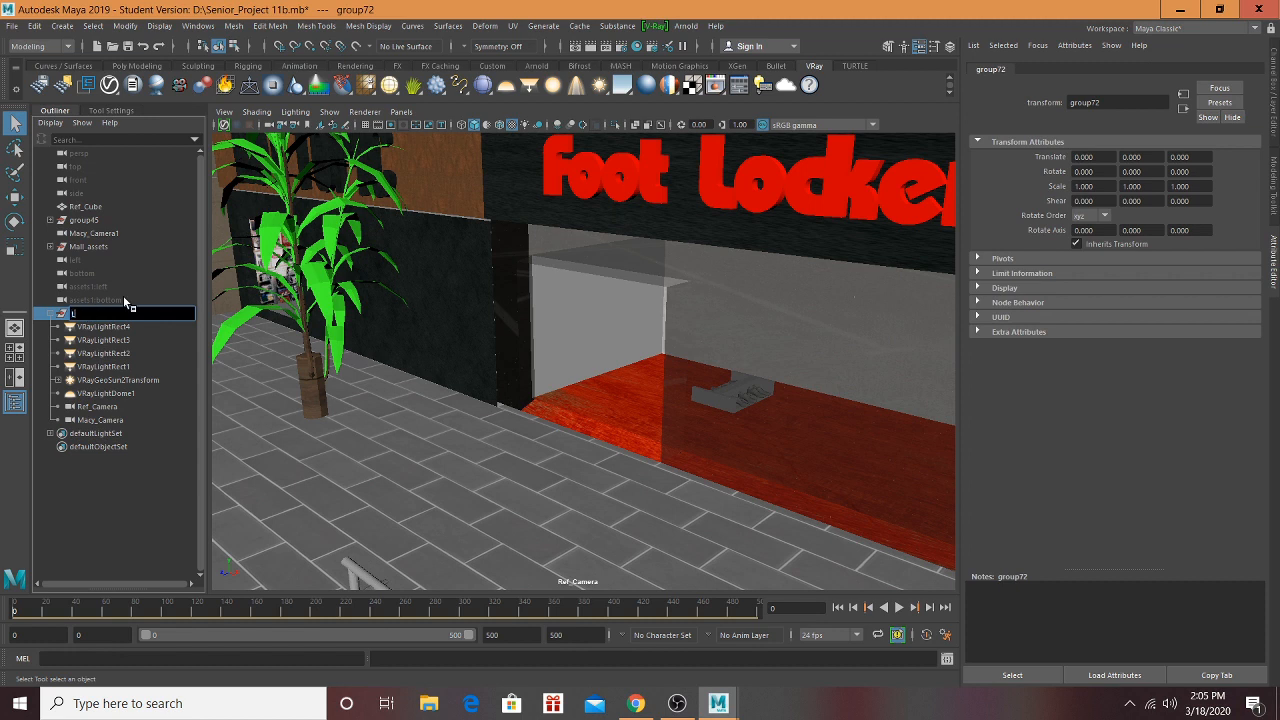
text(ights_Camera)
click(103, 328)
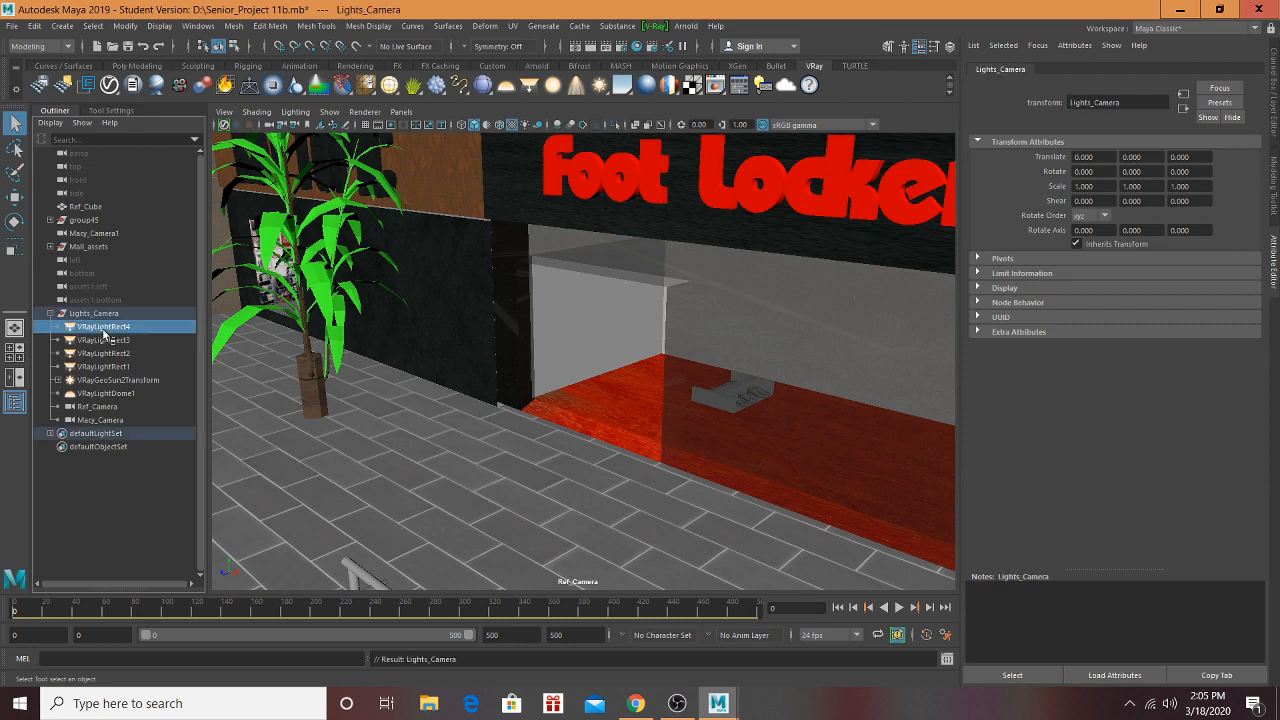
click(108, 421)
Step: Save the scene and accept the student version notice
scroll(733, 380, up, 5)
alt+middle_drag(733, 380, 510, 361)
scroll(520, 367, down, 2)
key(ctrl+s)
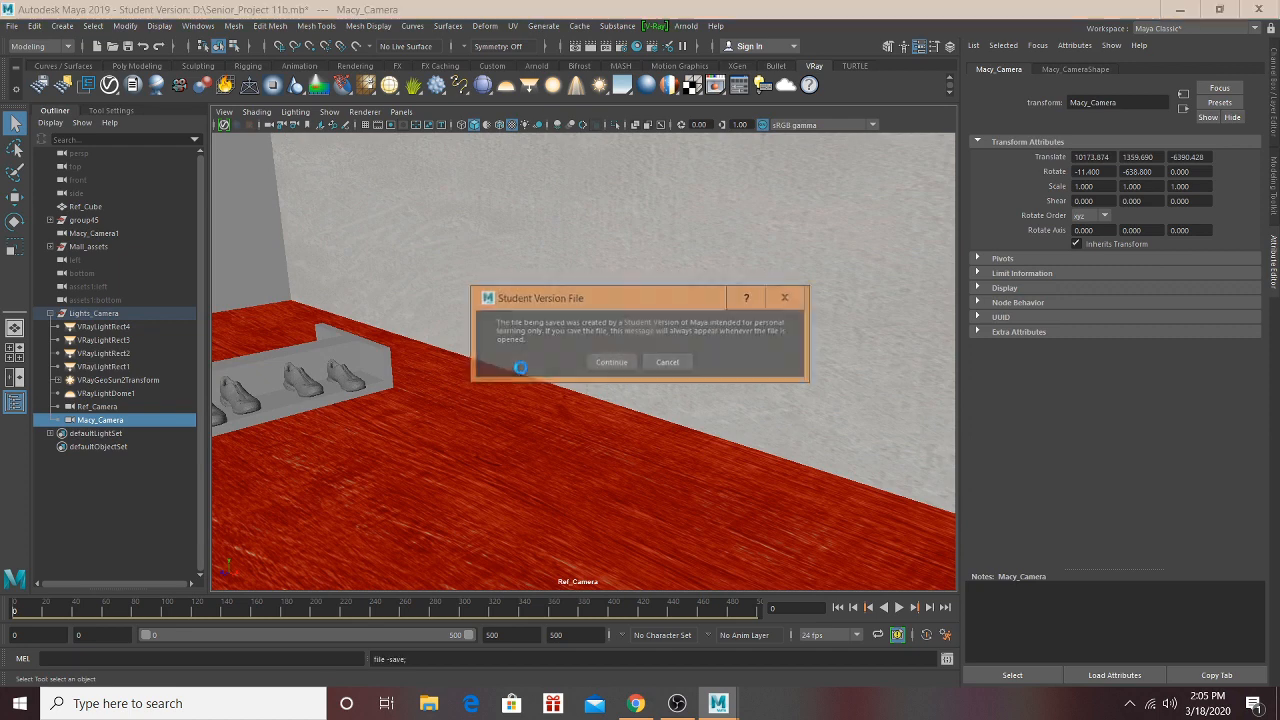
click(612, 363)
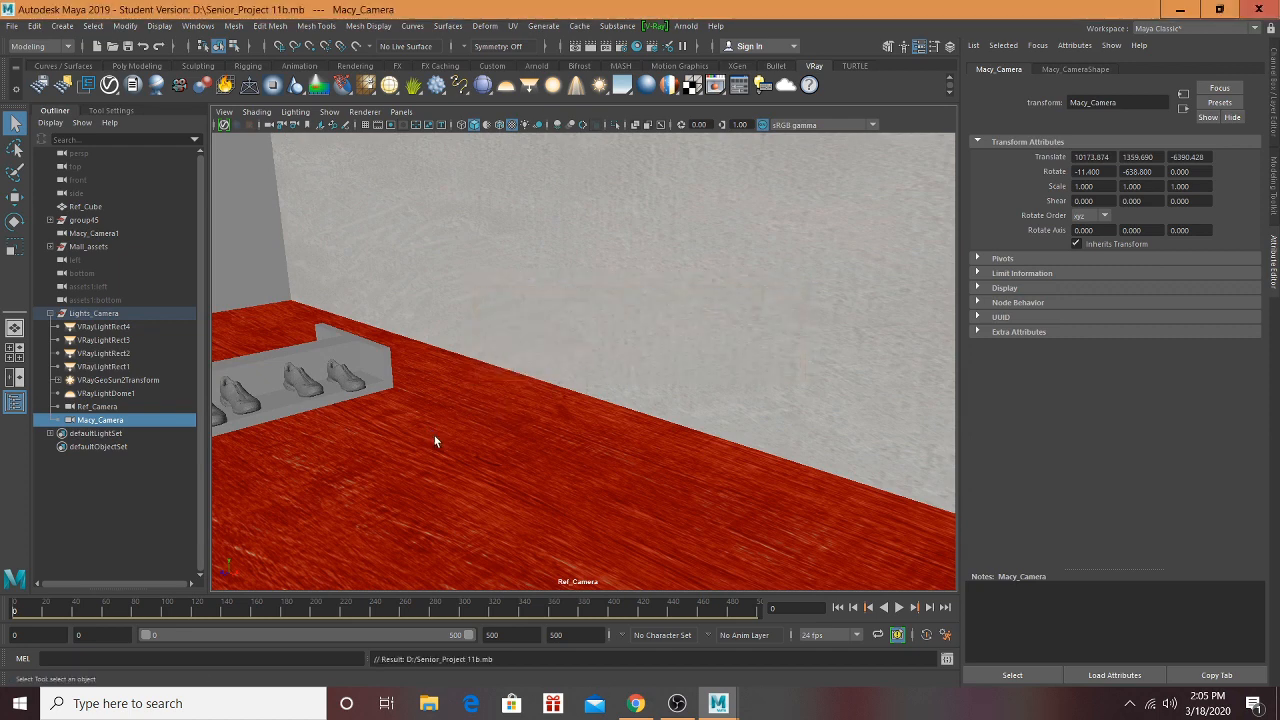
Step: Inspect the shoe rack and the sneakers on both of its sides inside Foot Locker
scroll(423, 430, down, 3)
scroll(422, 430, up, 3)
alt+drag(442, 430, 493, 430)
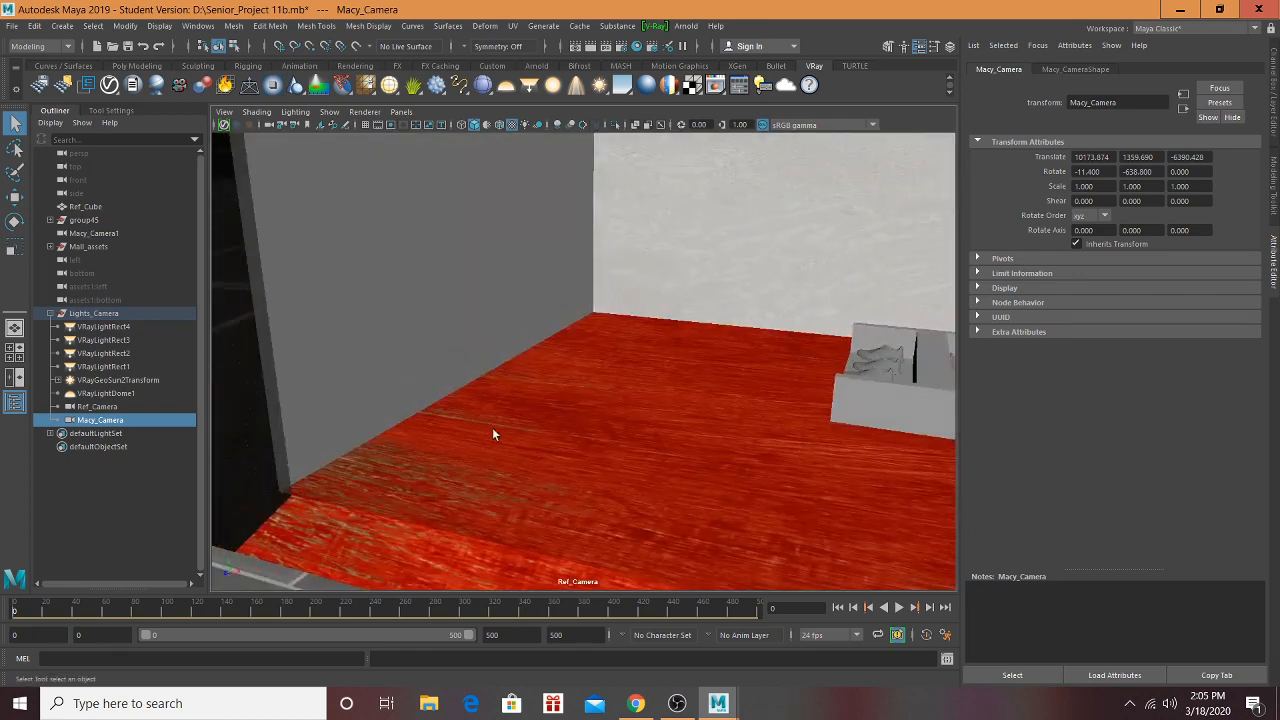
alt+middle_drag(493, 430, 609, 447)
alt+drag(609, 447, 636, 442)
alt+middle_drag(695, 441, 572, 460)
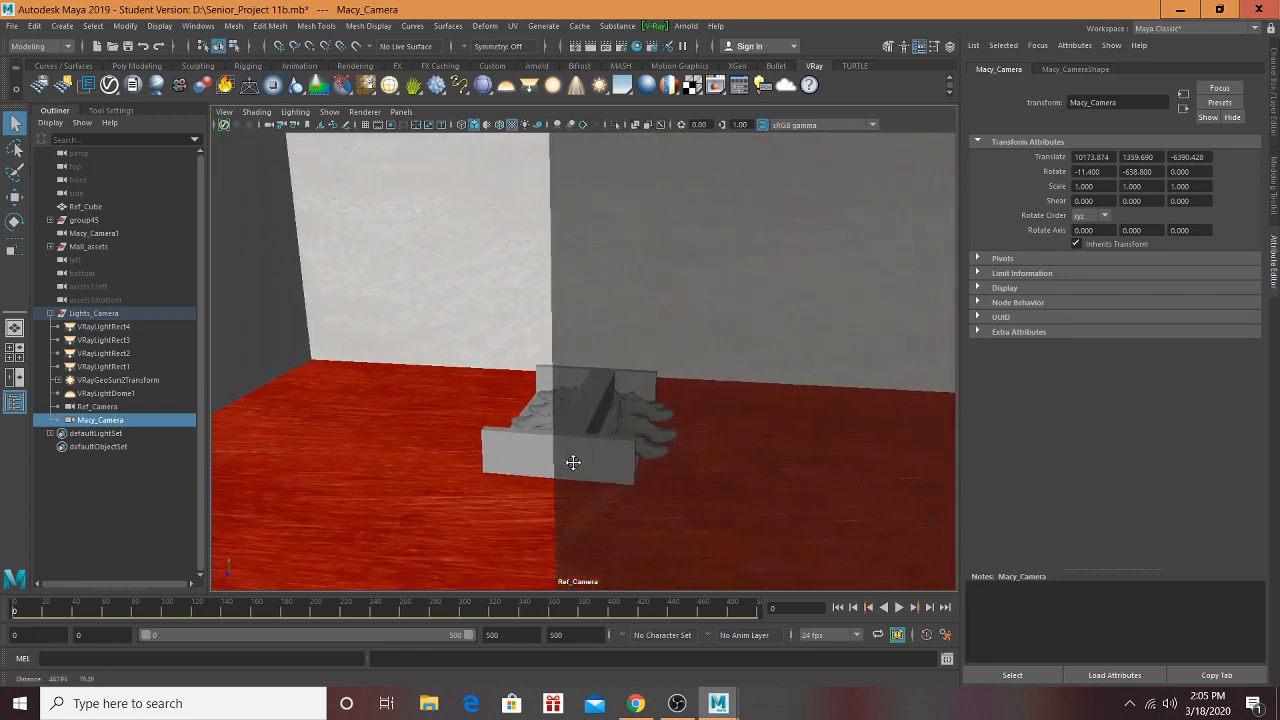
scroll(572, 460, up, 3)
scroll(574, 459, down, 3)
scroll(584, 453, up, 3)
Step: Lower the second sneaker from the back wall slightly on the rack's side where the shoes overhang
click(744, 505)
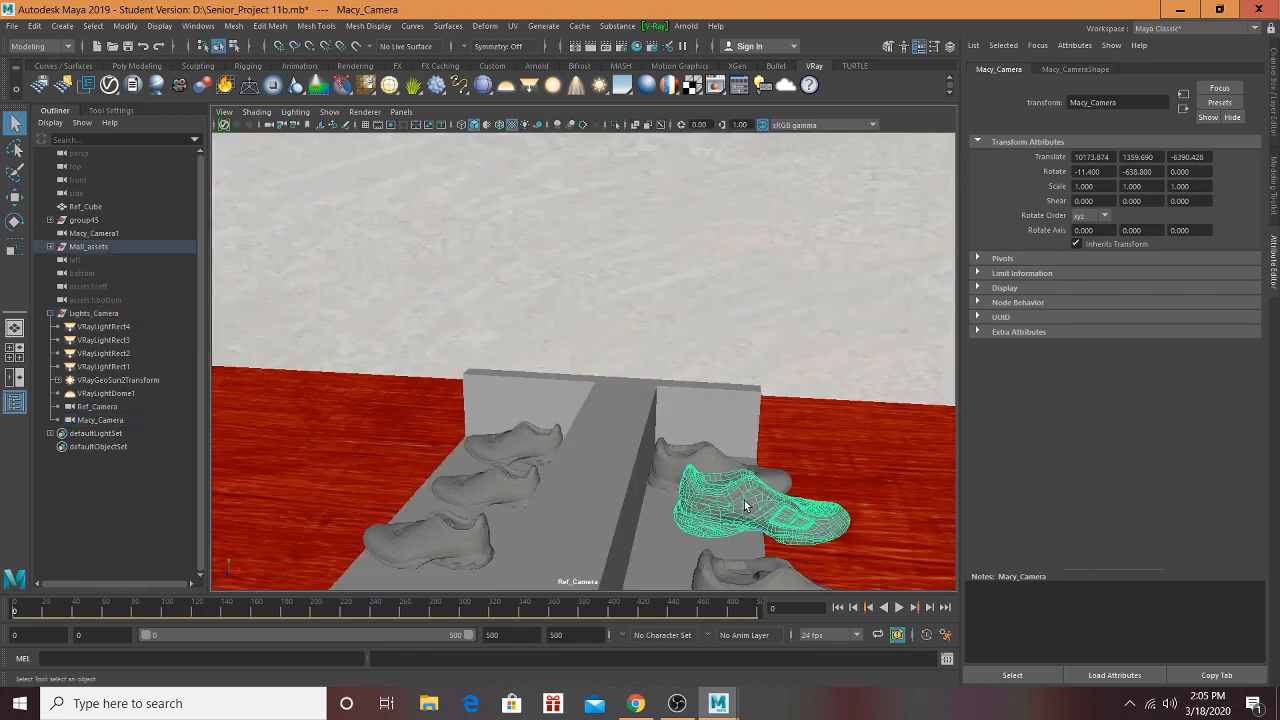
alt+drag(746, 505, 721, 503)
alt+middle_drag(666, 490, 820, 477)
alt+drag(820, 477, 789, 484)
shift+click(713, 452)
click(675, 467)
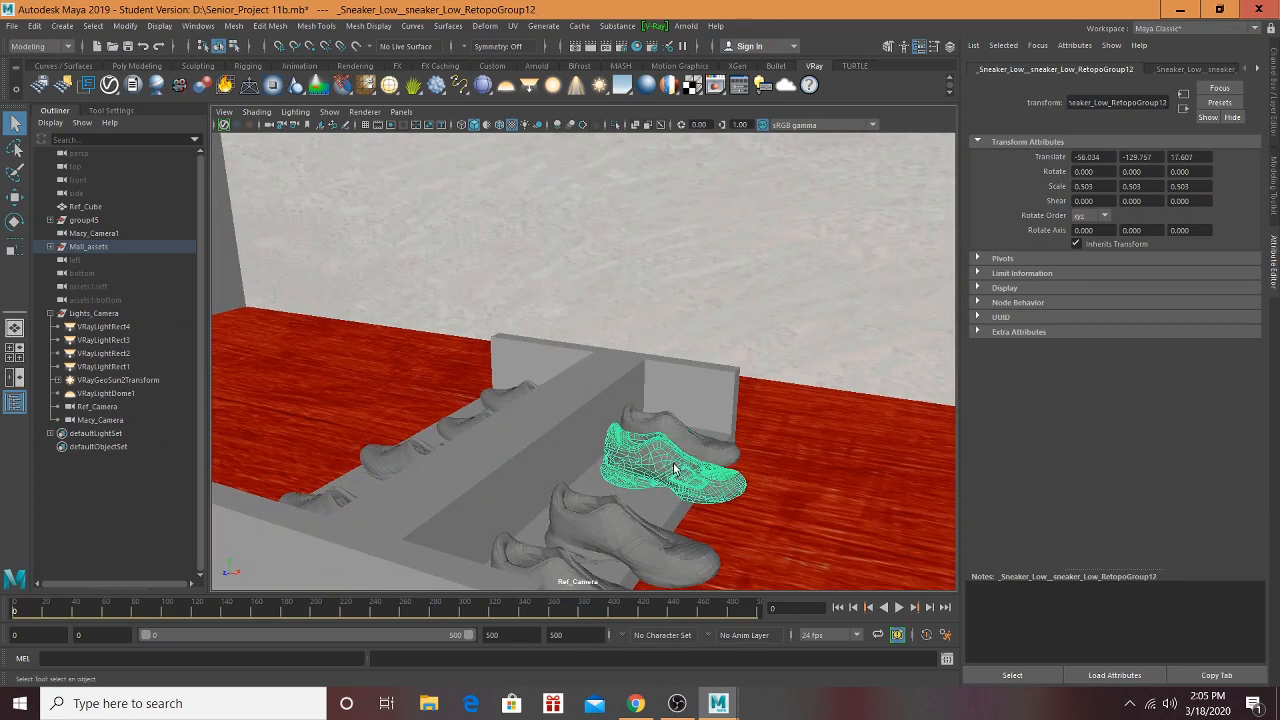
key(w)
mouse_move(672, 436)
mouse_down()
mouse_move(675, 463)
mouse_move(676, 451)
mouse_up()
Step: Move the overhanging sneaker nearest the storefront to X -54.483, Y -114.712, Z 17.039
drag(717, 516, 652, 563)
alt+drag(729, 562, 721, 490)
click(686, 348)
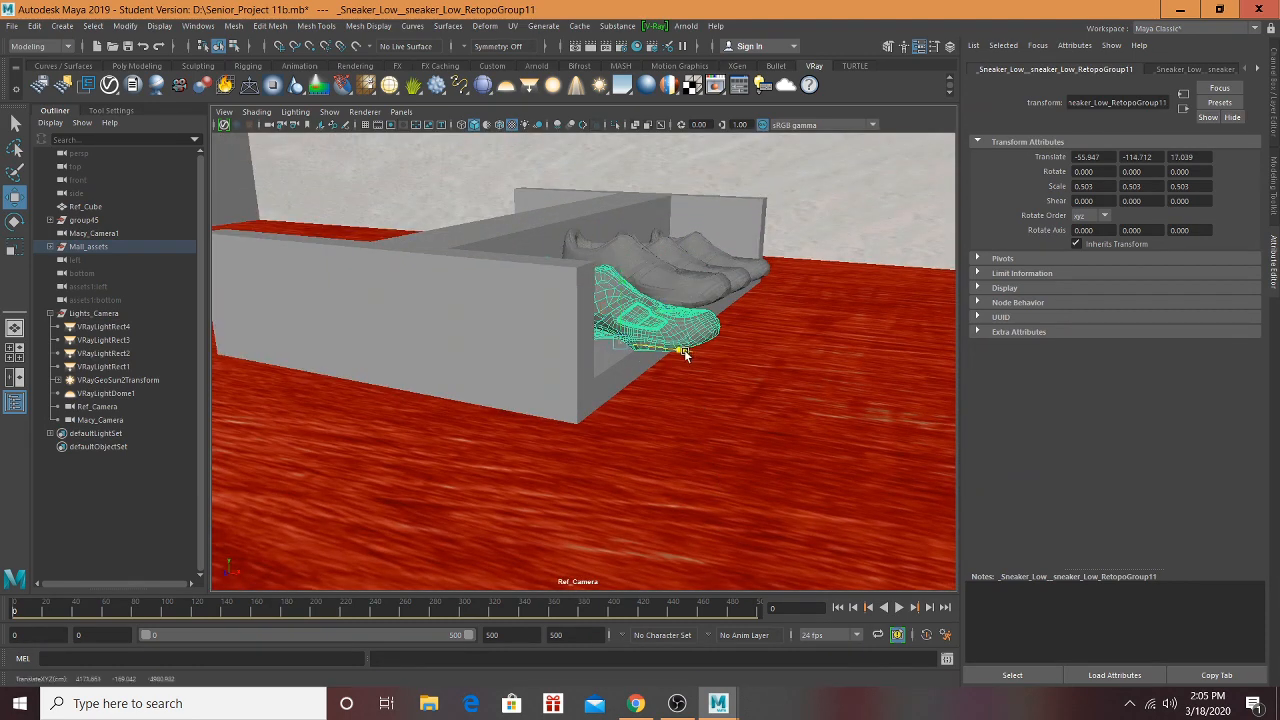
alt+drag(684, 349, 761, 338)
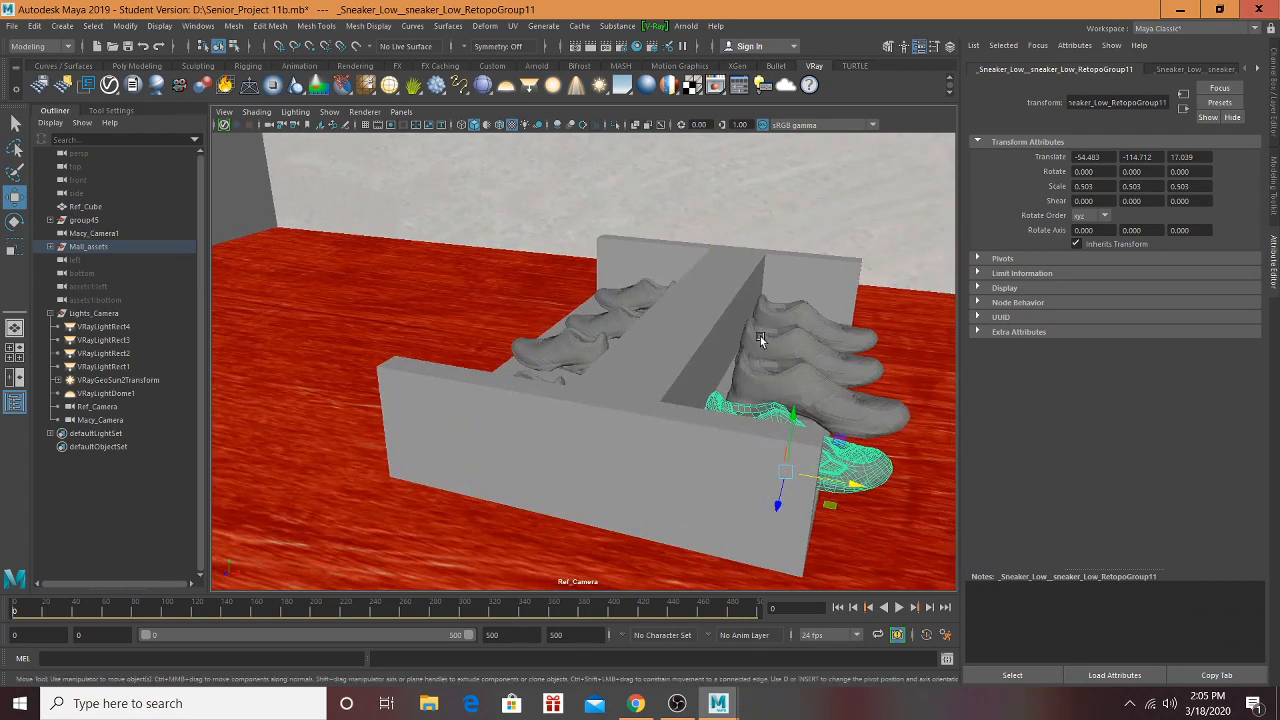
Step: Select the sneakers on both sides of the Foot Locker shoe rack together with the rack itself
shift+click(816, 362)
shift+click(840, 339)
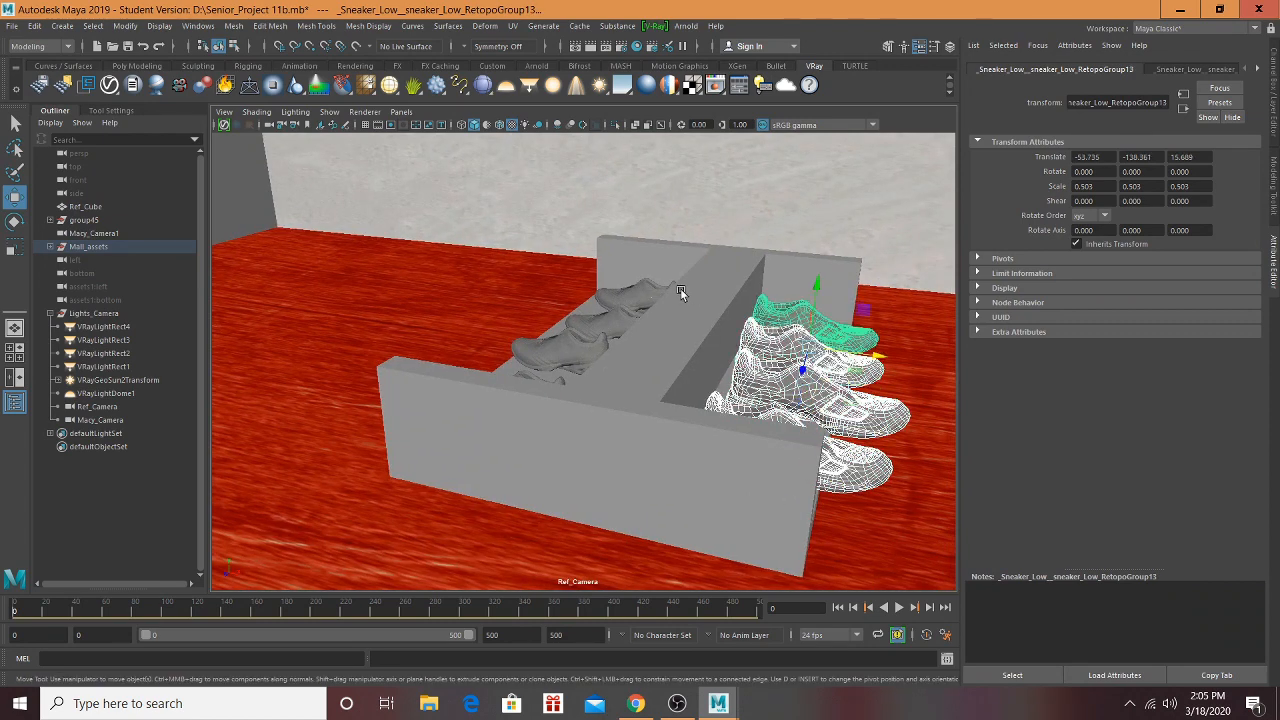
shift+click(605, 295)
shift+click(599, 318)
shift+click(540, 363)
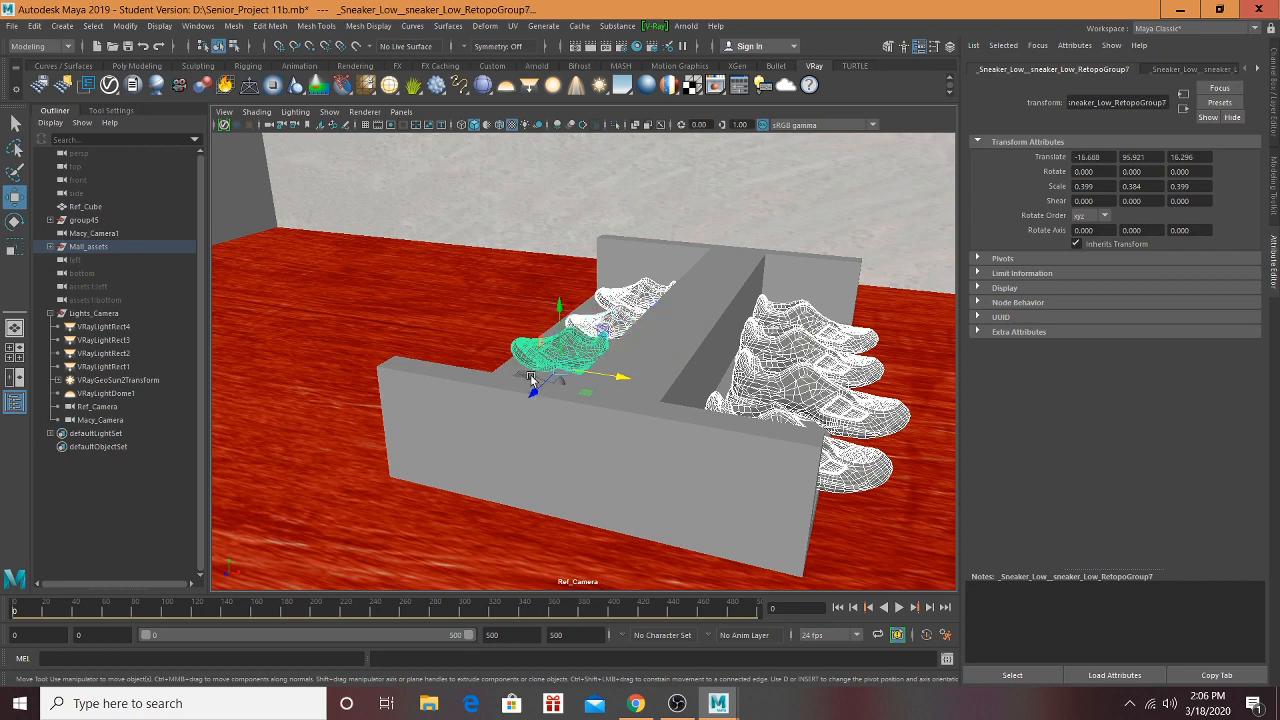
alt+drag(573, 389, 684, 381)
alt+middle_drag(684, 381, 615, 313)
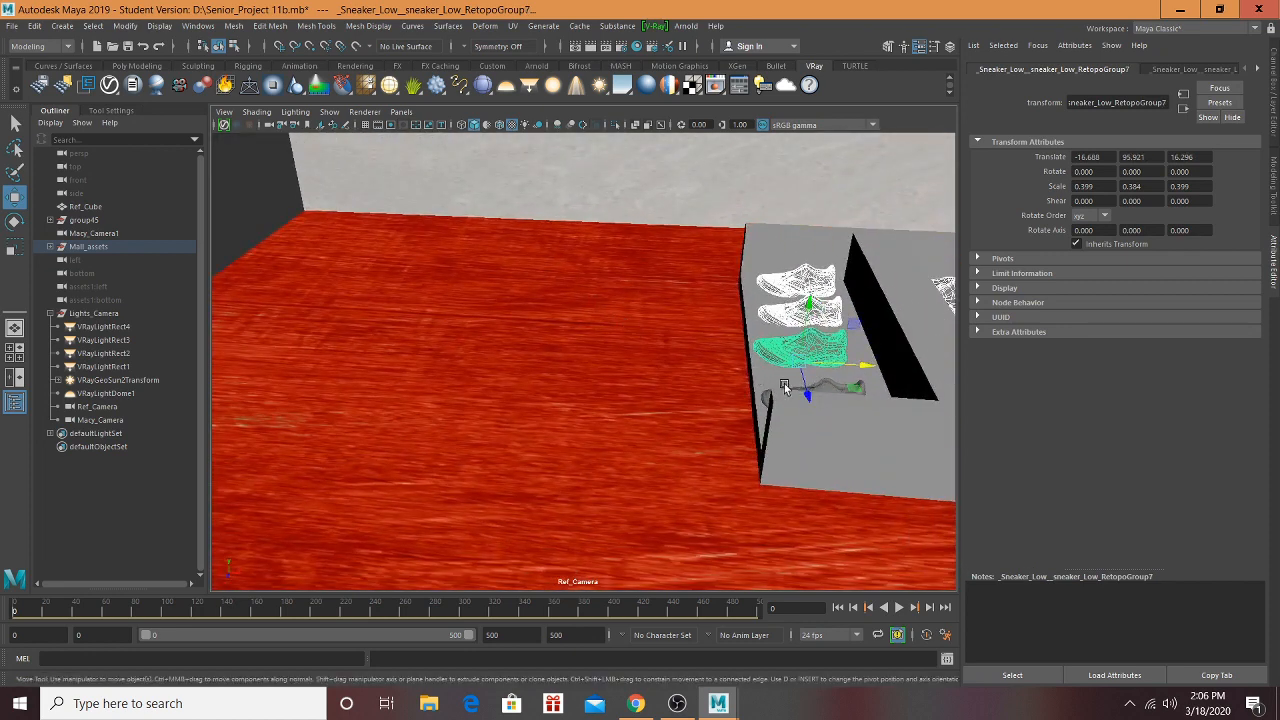
shift+click(764, 391)
shift+click(906, 329)
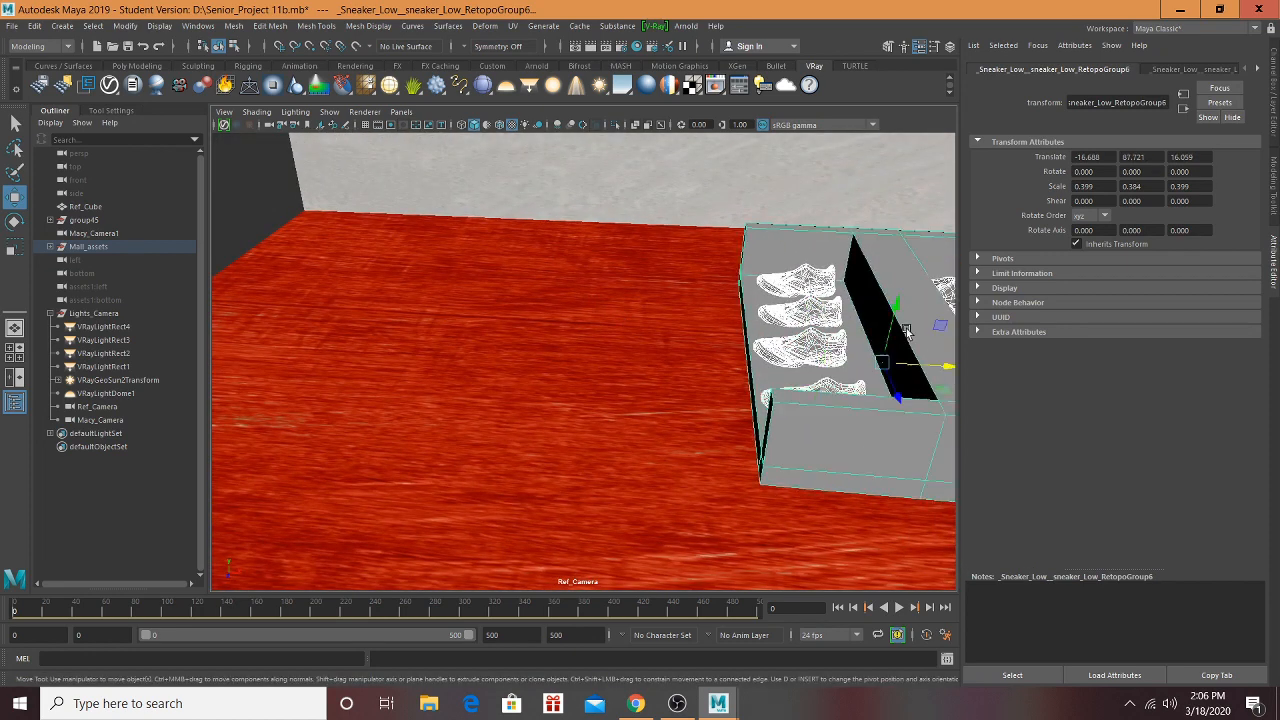
Step: Duplicate the rack with its sneakers and move the copy across the Foot Locker floor, placing the rack at X 11513.809, Z -13483.620
scroll(884, 351, down, 4)
alt+drag(884, 349, 814, 351)
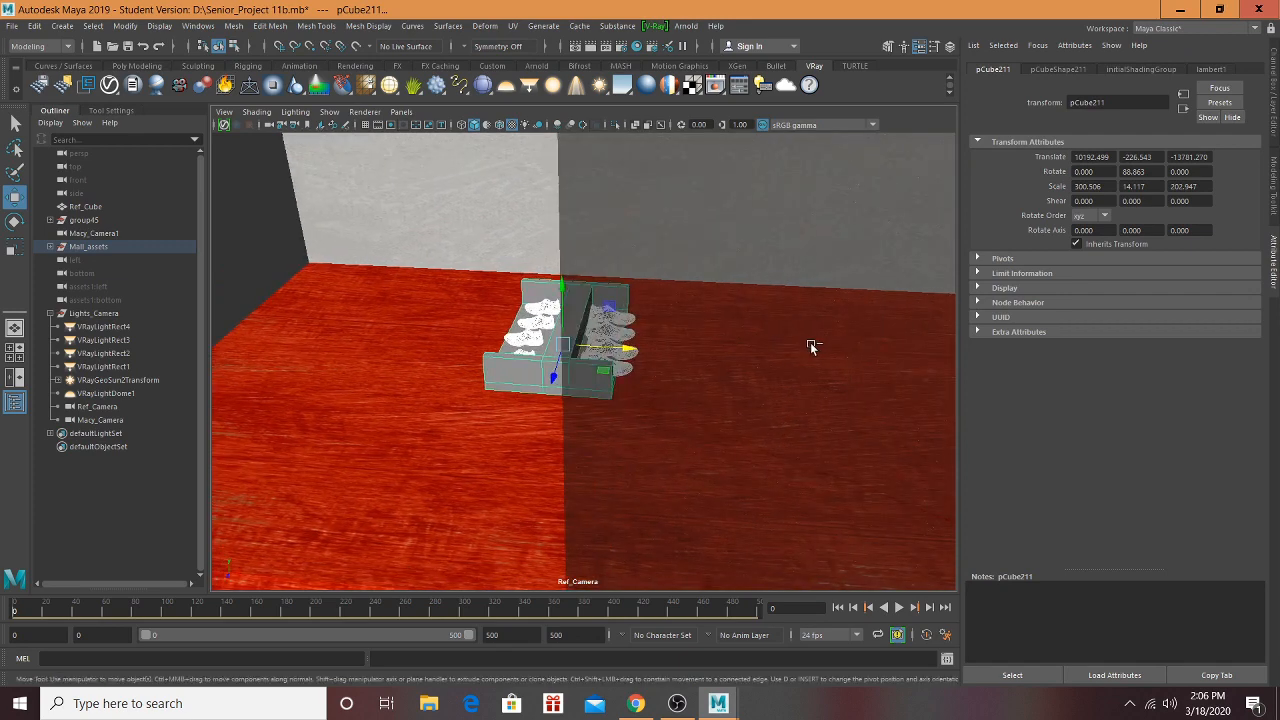
key(ctrl+d)
drag(628, 348, 955, 366)
alt+middle_drag(691, 336, 551, 314)
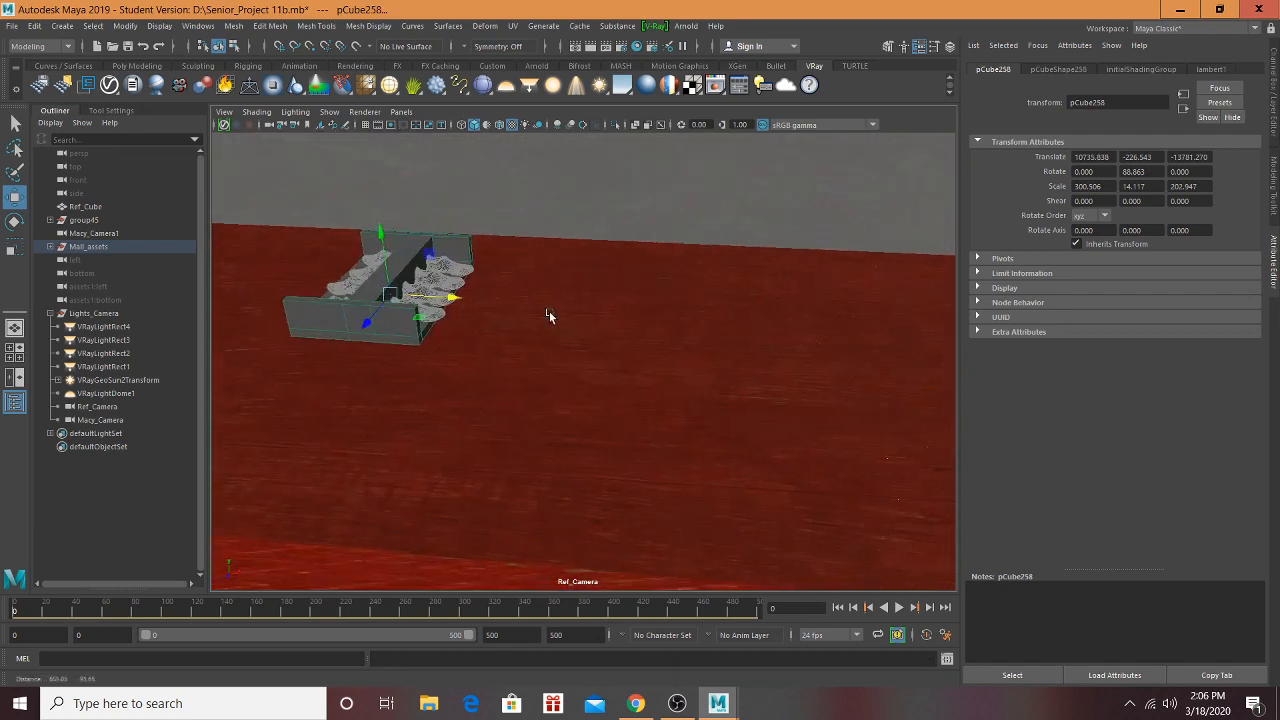
scroll(553, 316, down, 6)
alt+drag(560, 323, 588, 323)
drag(668, 337, 834, 404)
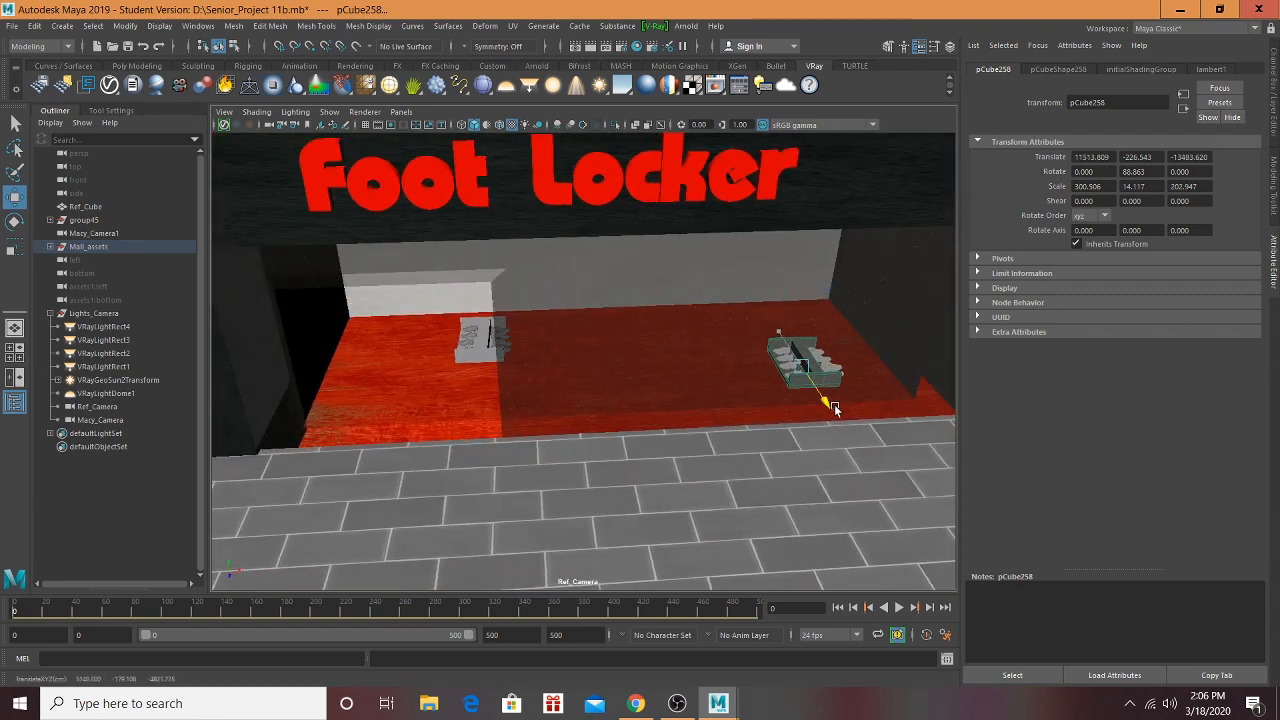
Step: Save the scene in its current file, continuing past the student-version notice
key(ctrl+s)
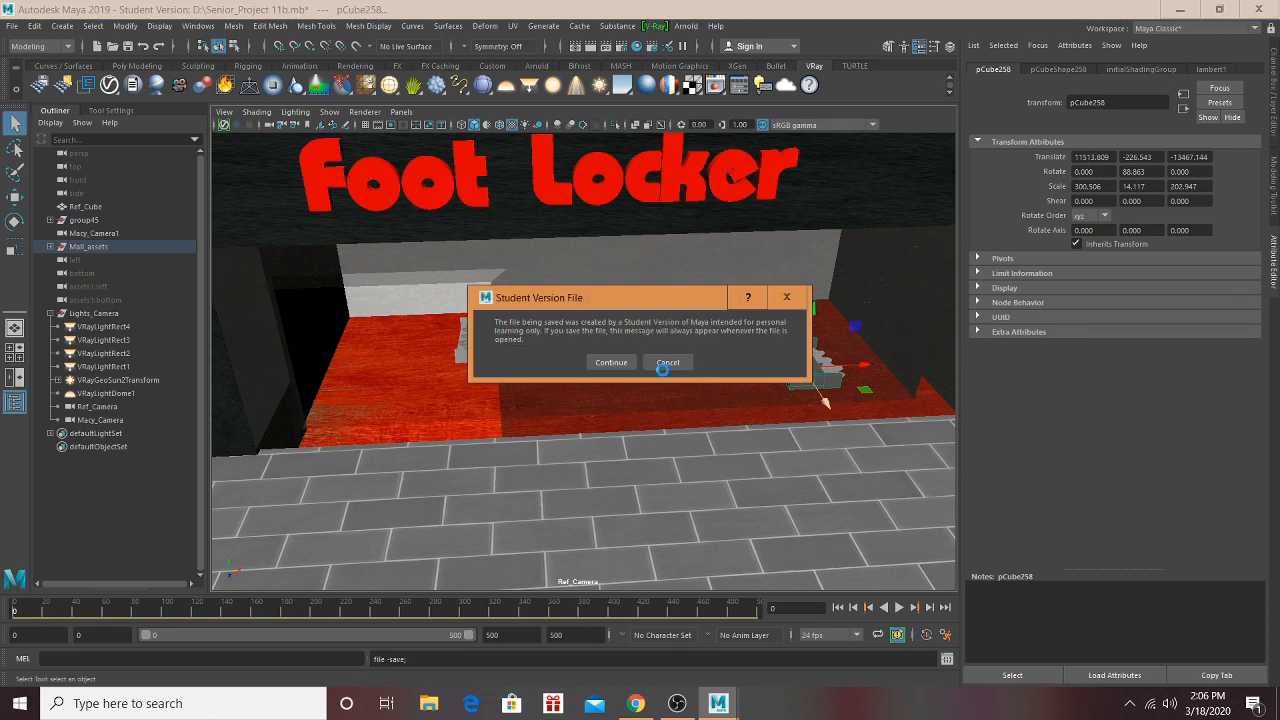
click(612, 360)
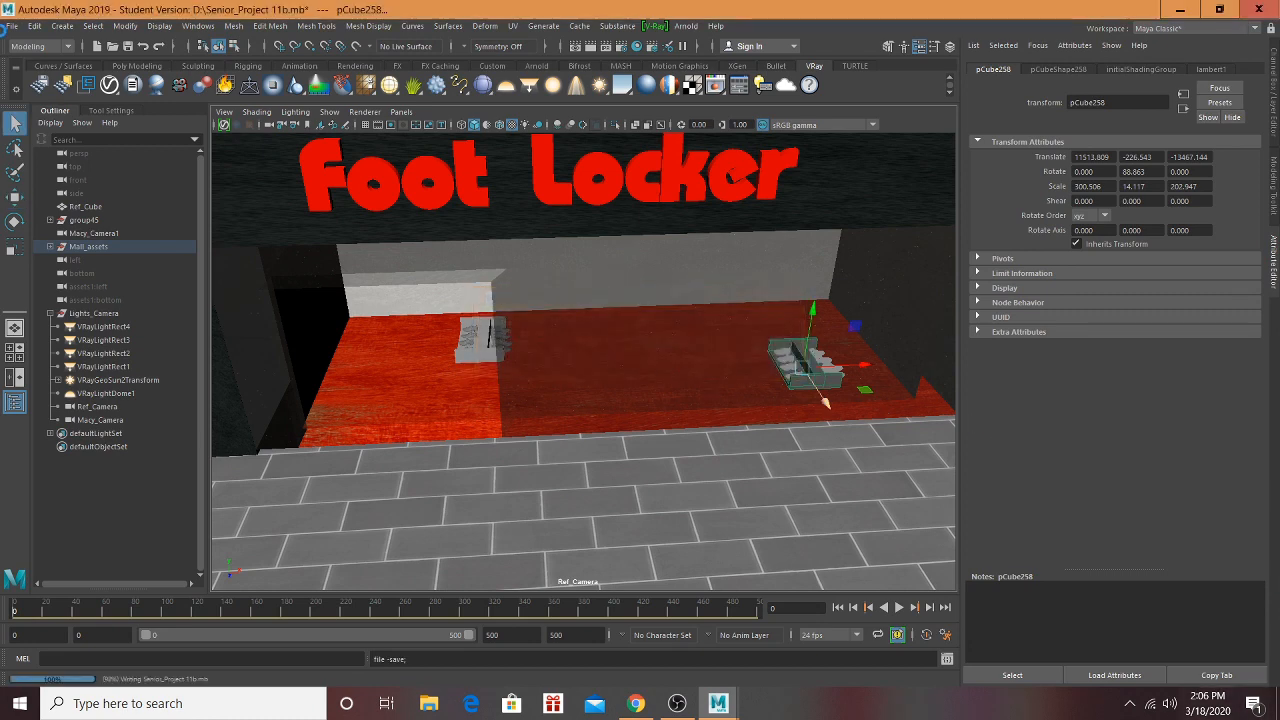
click(38, 27)
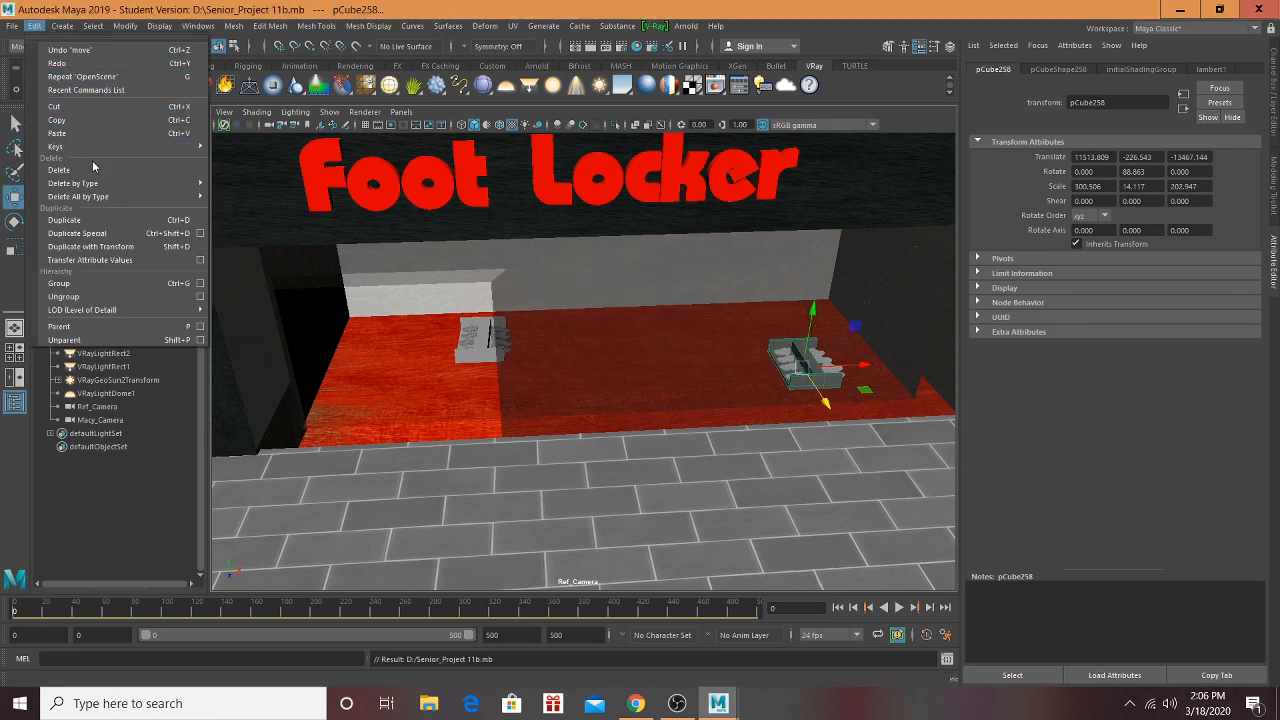
mouse_move(88, 183)
click(237, 197)
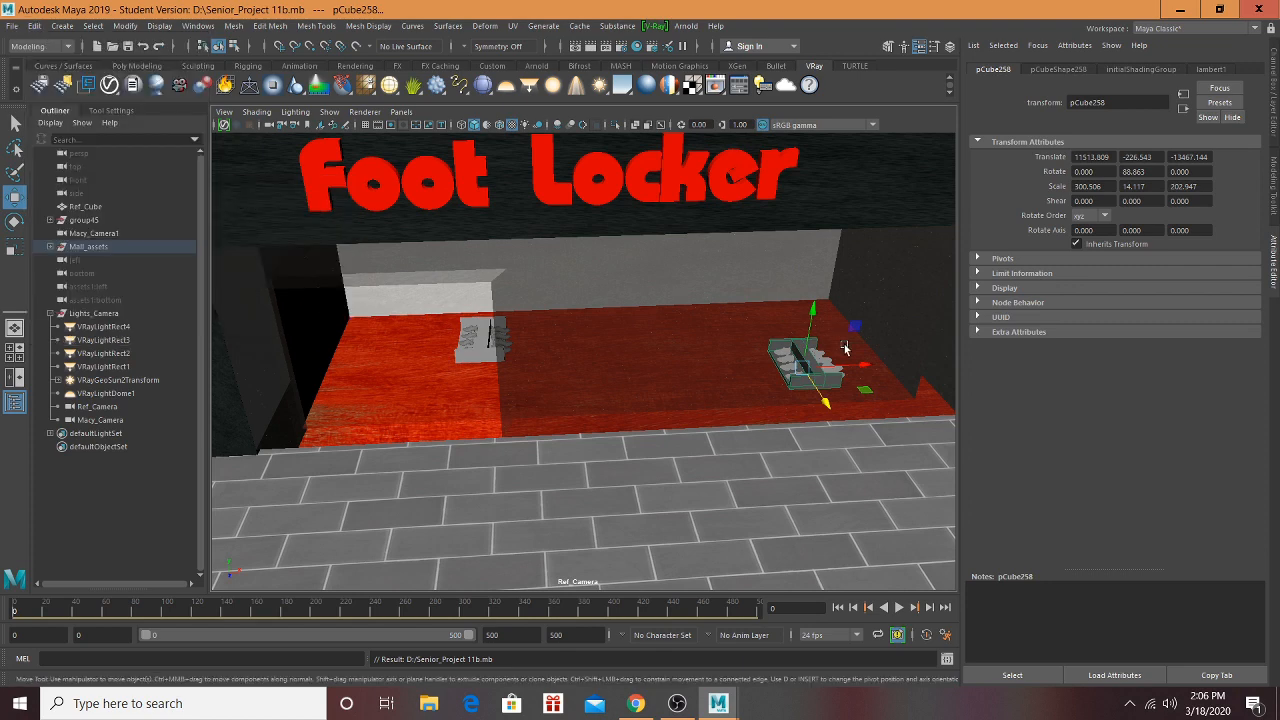
Step: Duplicate the selected shoe rack with its sneakers and move the copy along the Foot Locker floor to X 10894.984
drag(860, 366, 712, 368)
scroll(675, 315, up, 5)
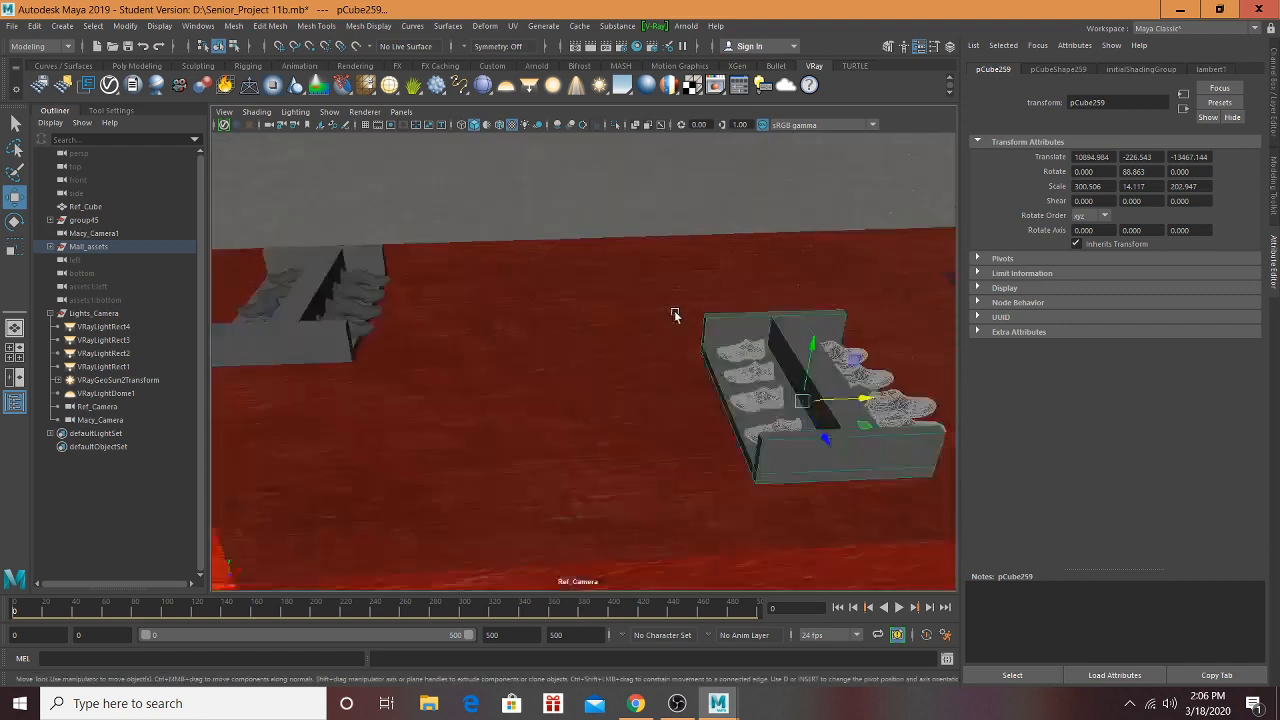
Step: Select the sneakers on both sides of the original shoe rack, leaving out the overhanging one nearest the storefront
scroll(675, 315, down, 6)
scroll(702, 311, up, 3)
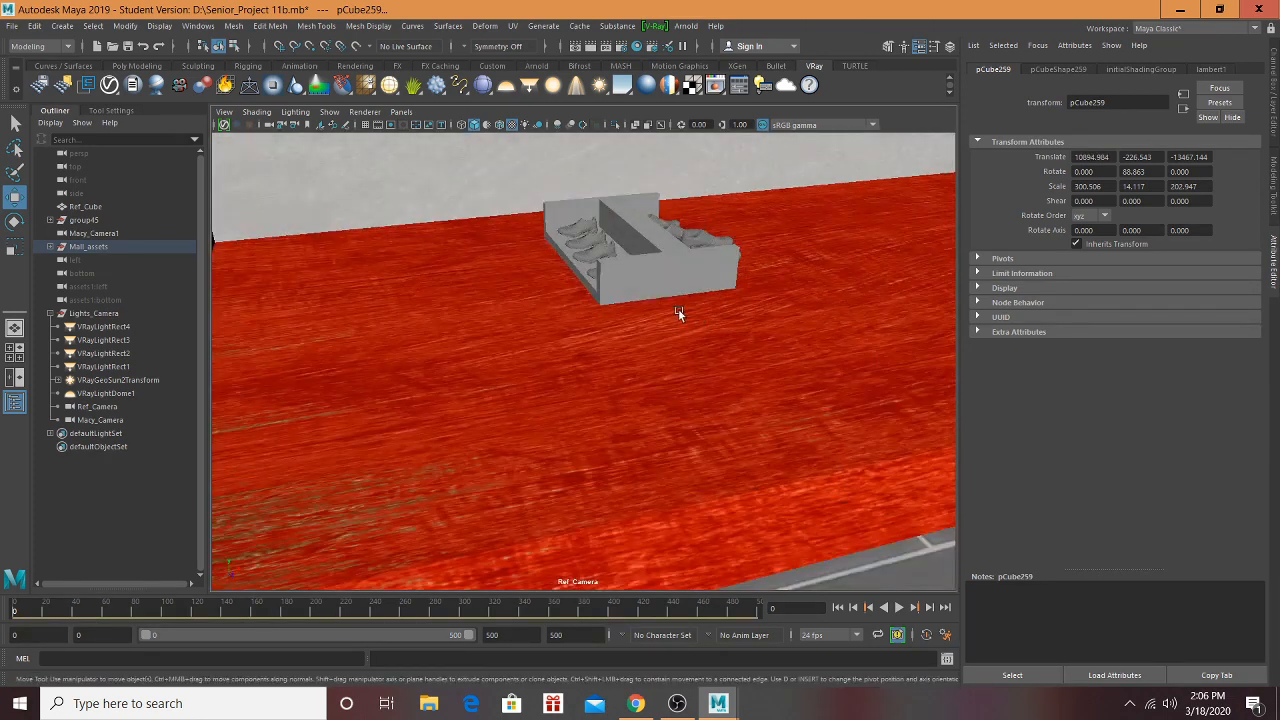
scroll(668, 333, up, 5)
scroll(625, 348, down, 2)
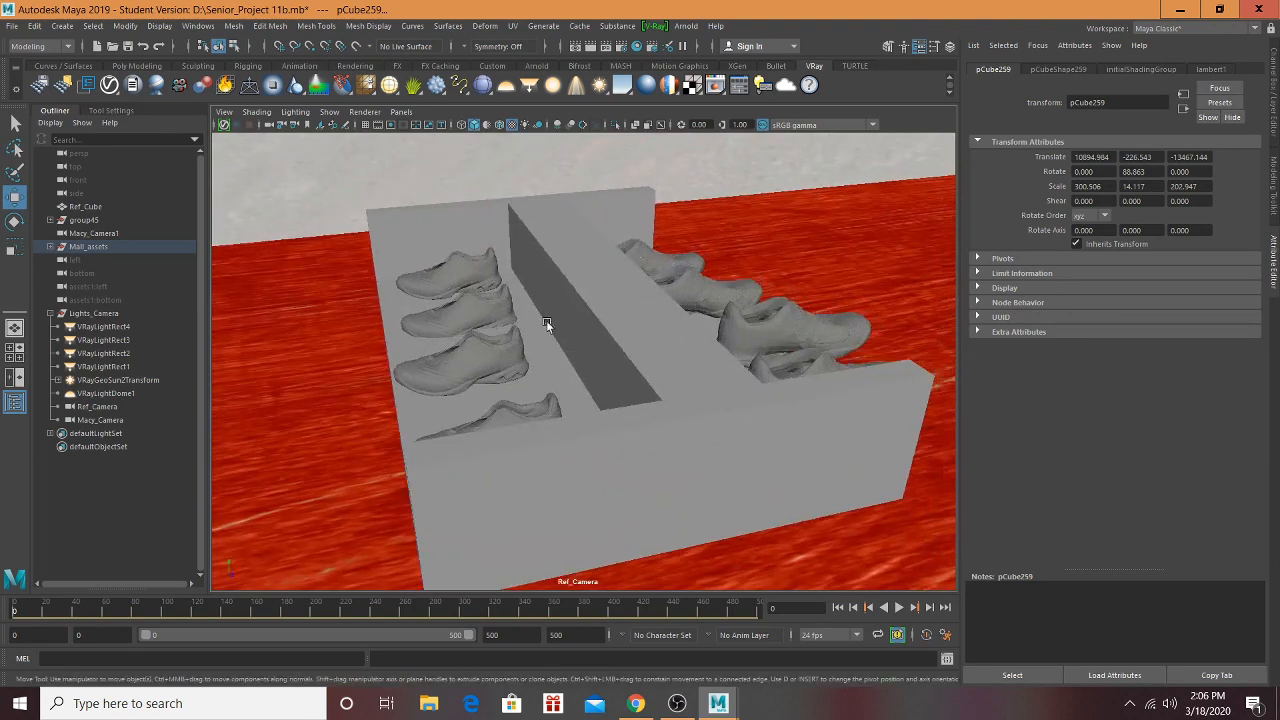
click(798, 321)
shift+click(718, 287)
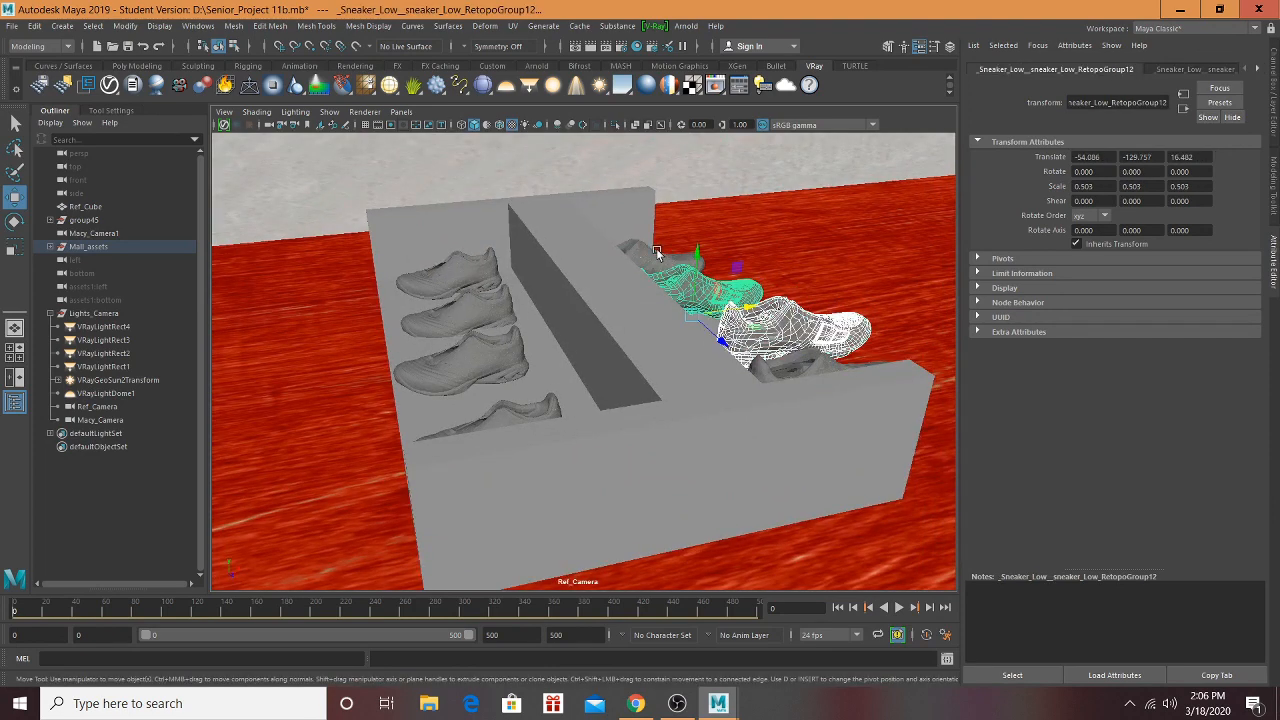
shift+click(655, 255)
shift+click(447, 264)
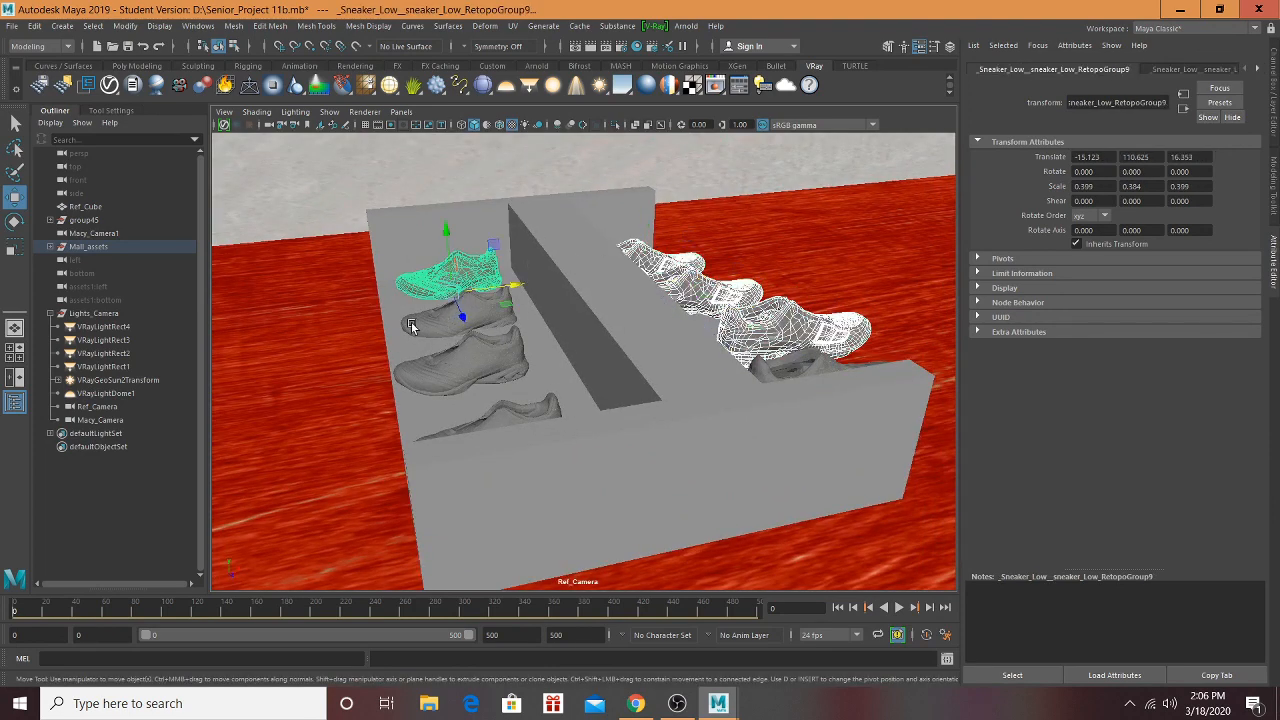
shift+click(413, 327)
shift+click(444, 392)
shift+click(515, 413)
Step: Add the overhanging sneaker nearest the storefront and the original shoe rack itself to the selection
alt+drag(515, 413, 672, 440)
scroll(595, 406, down, 6)
key(ctrl+z)
scroll(751, 363, up, 10)
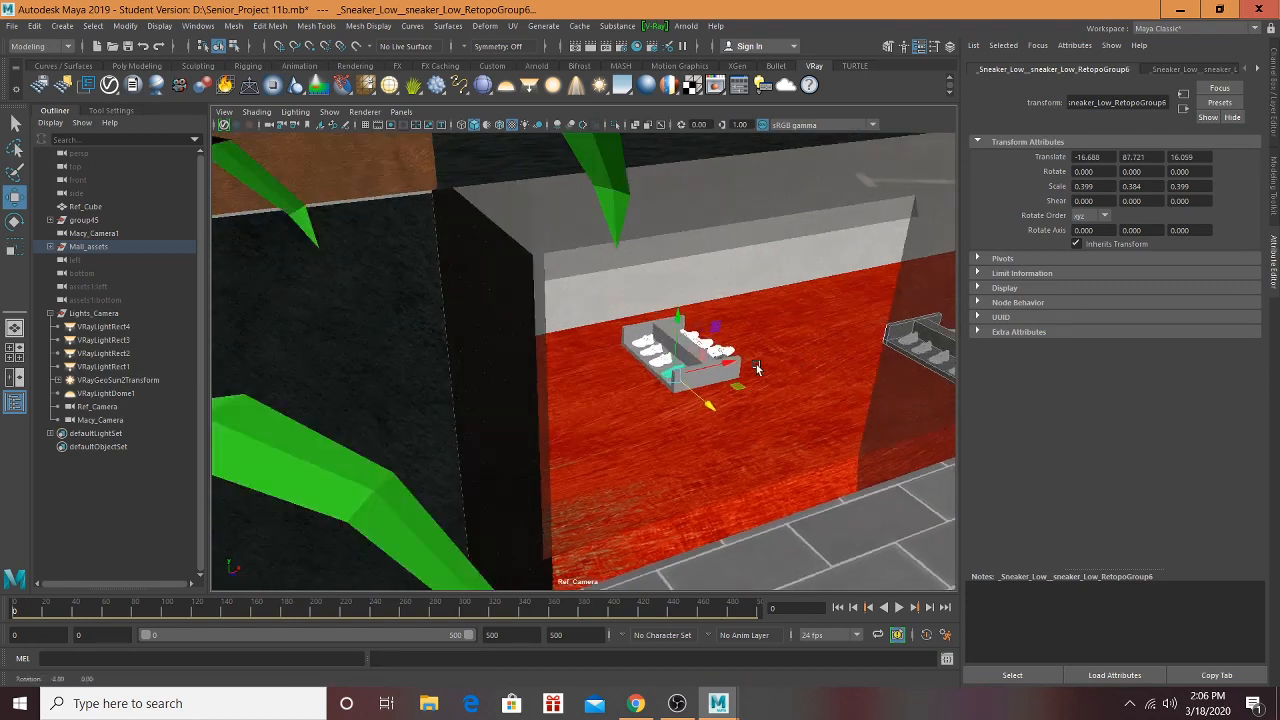
alt+drag(781, 352, 653, 366)
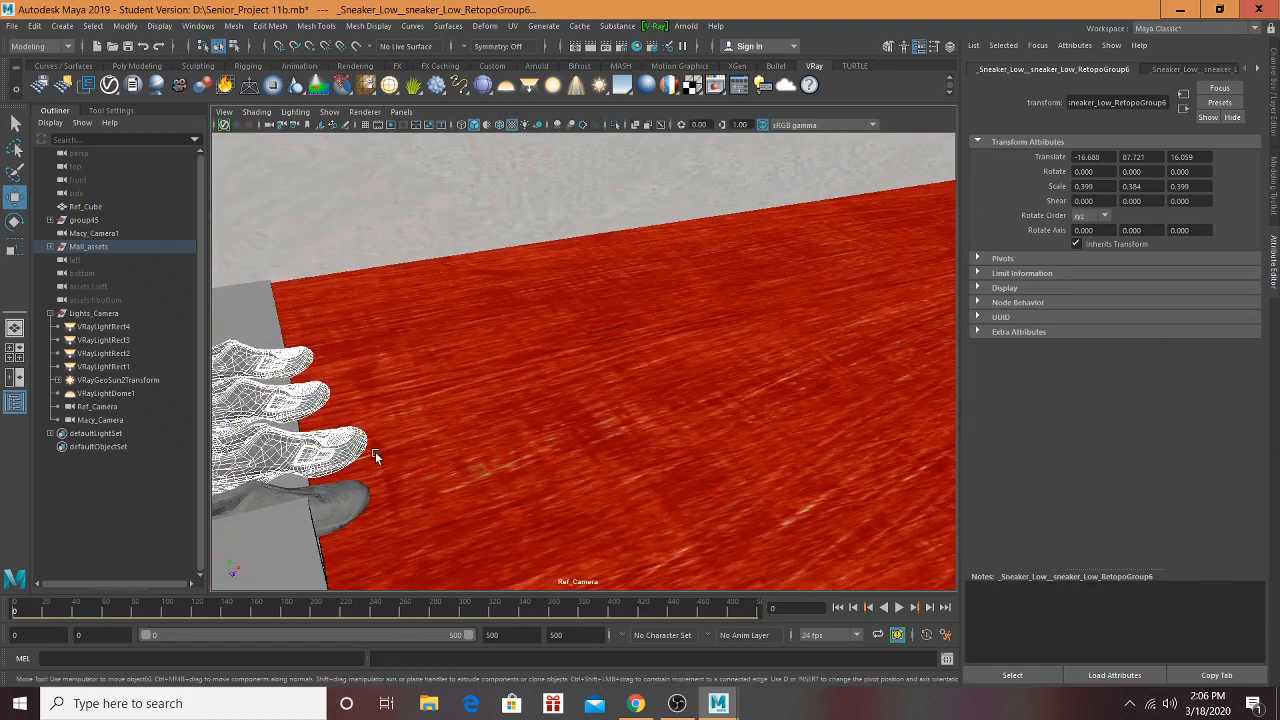
click(350, 488)
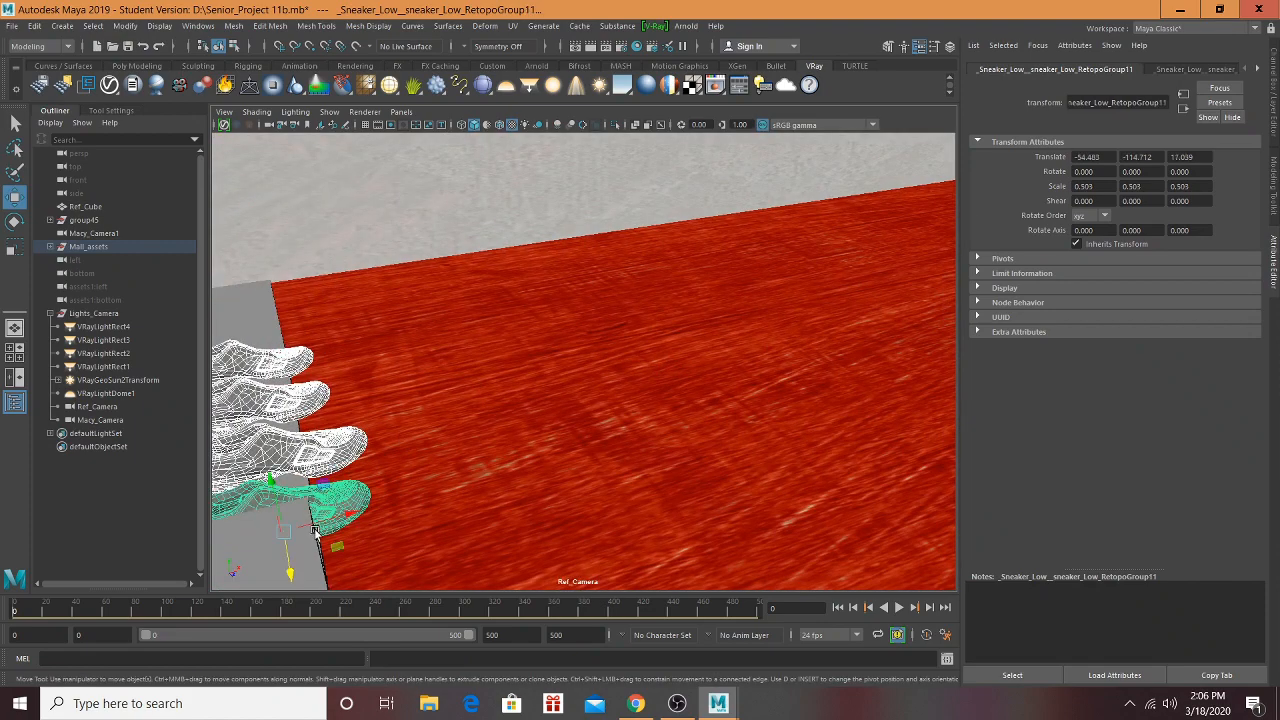
click(244, 546)
alt+drag(380, 485, 718, 420)
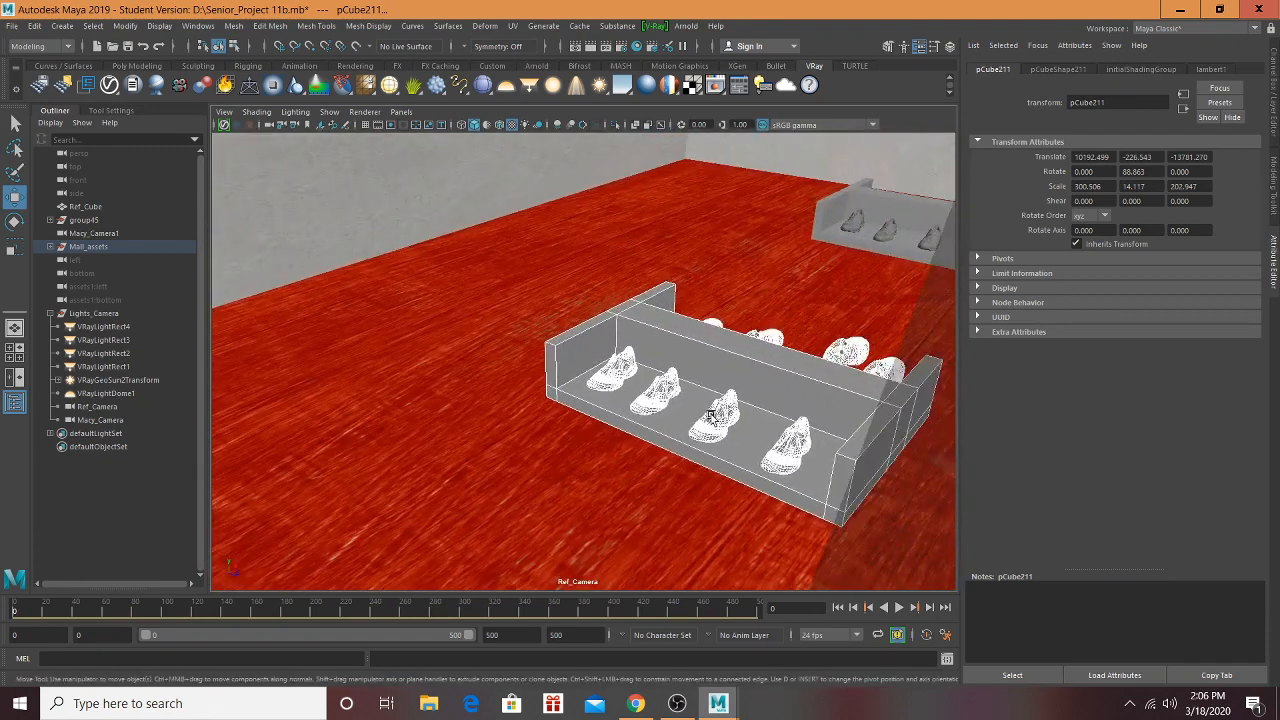
shift+click(712, 415)
shift+click(798, 455)
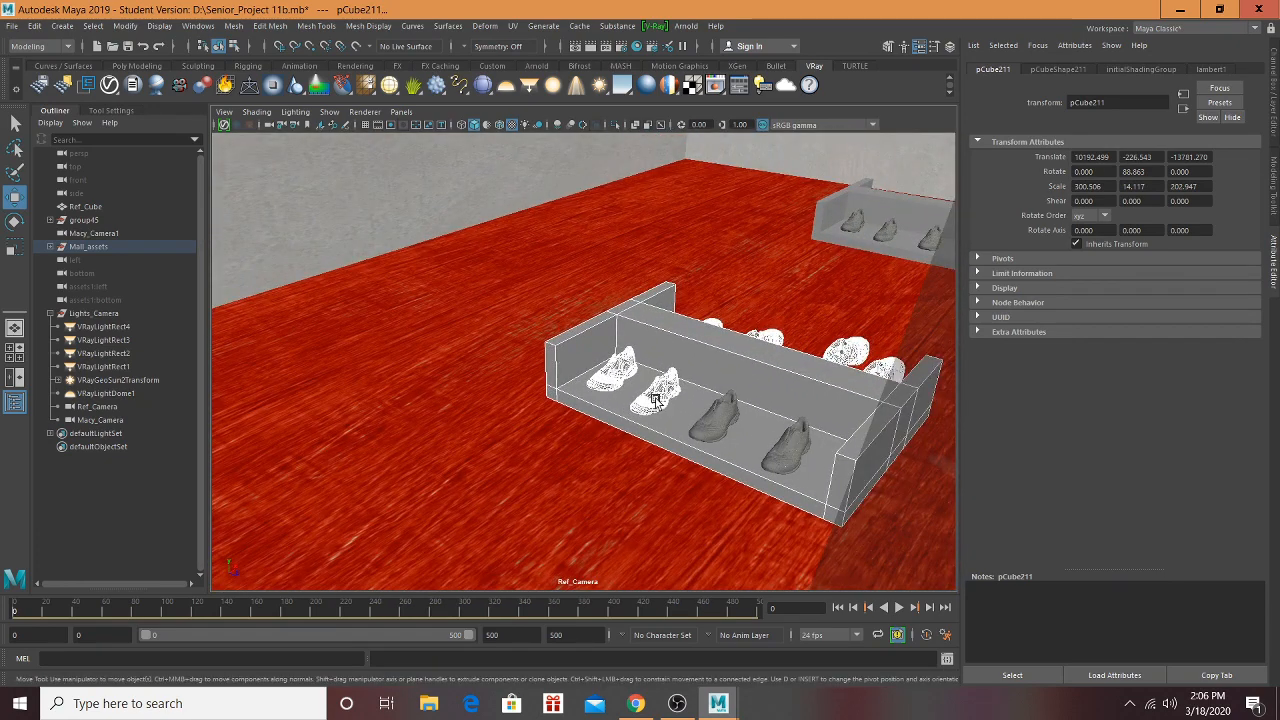
shift+click(658, 398)
shift+click(612, 376)
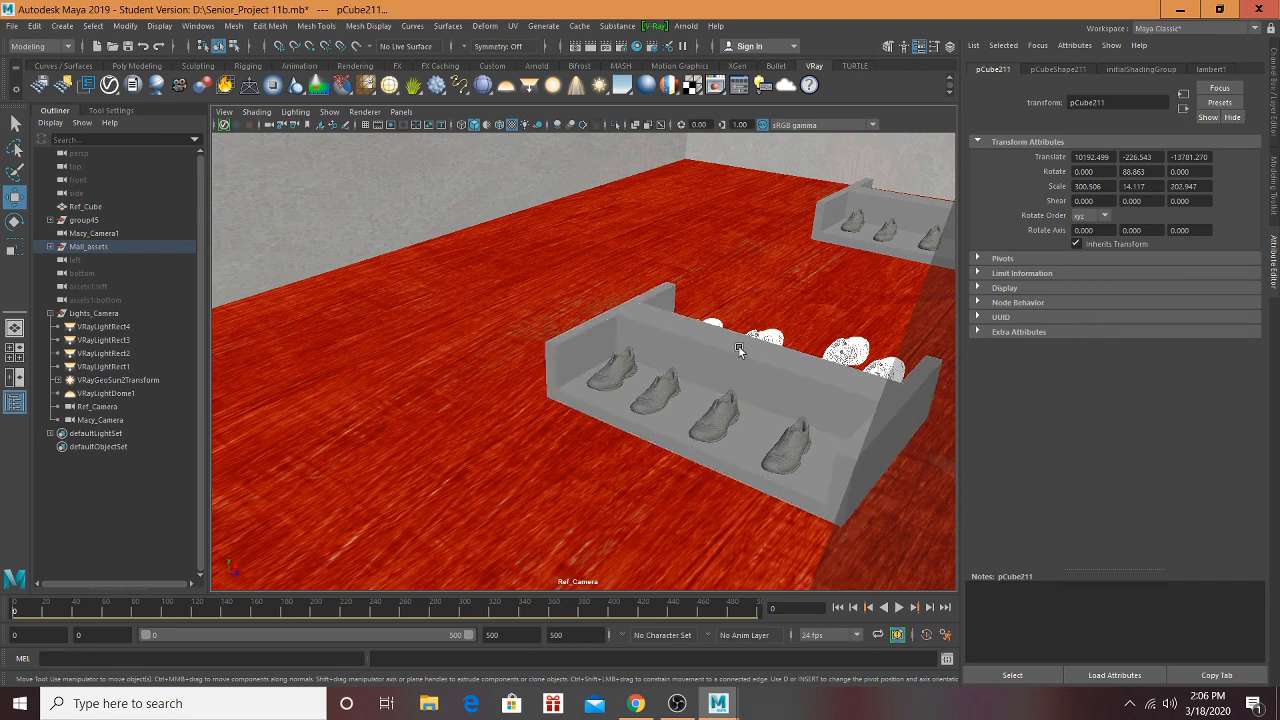
alt+drag(649, 420, 765, 423)
shift+click(829, 532)
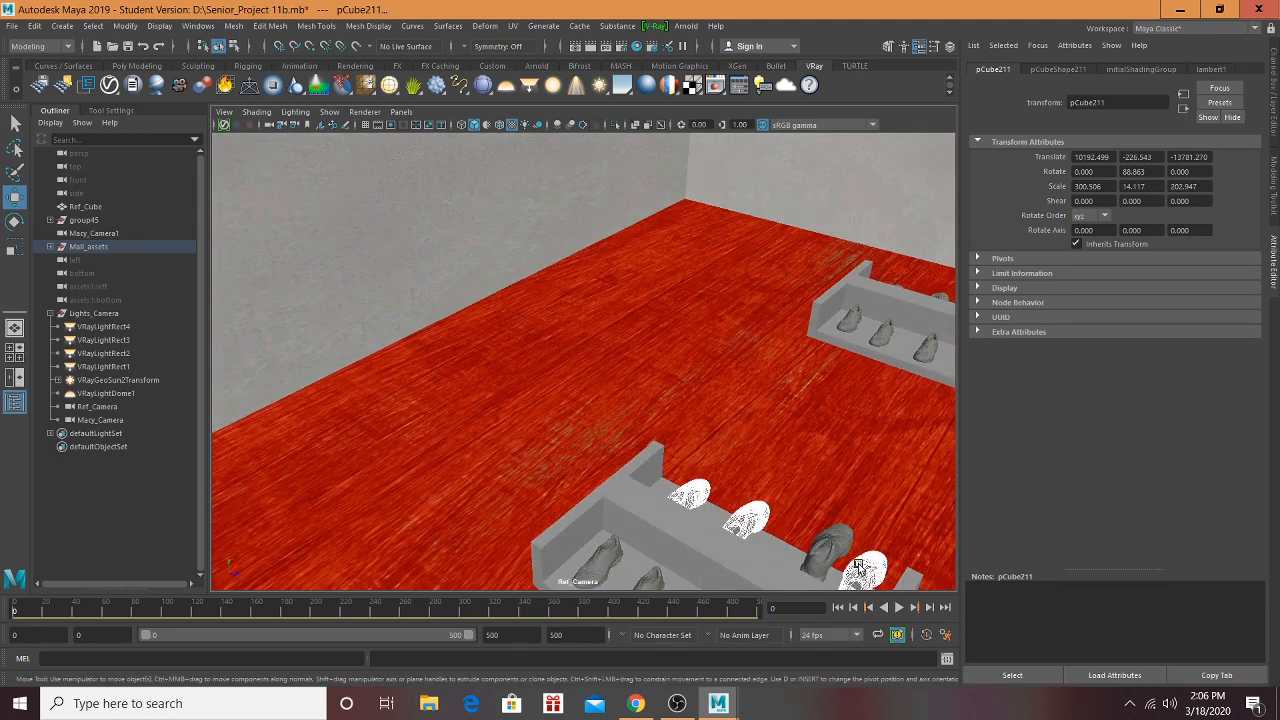
shift+click(860, 568)
shift+click(745, 518)
shift+click(690, 494)
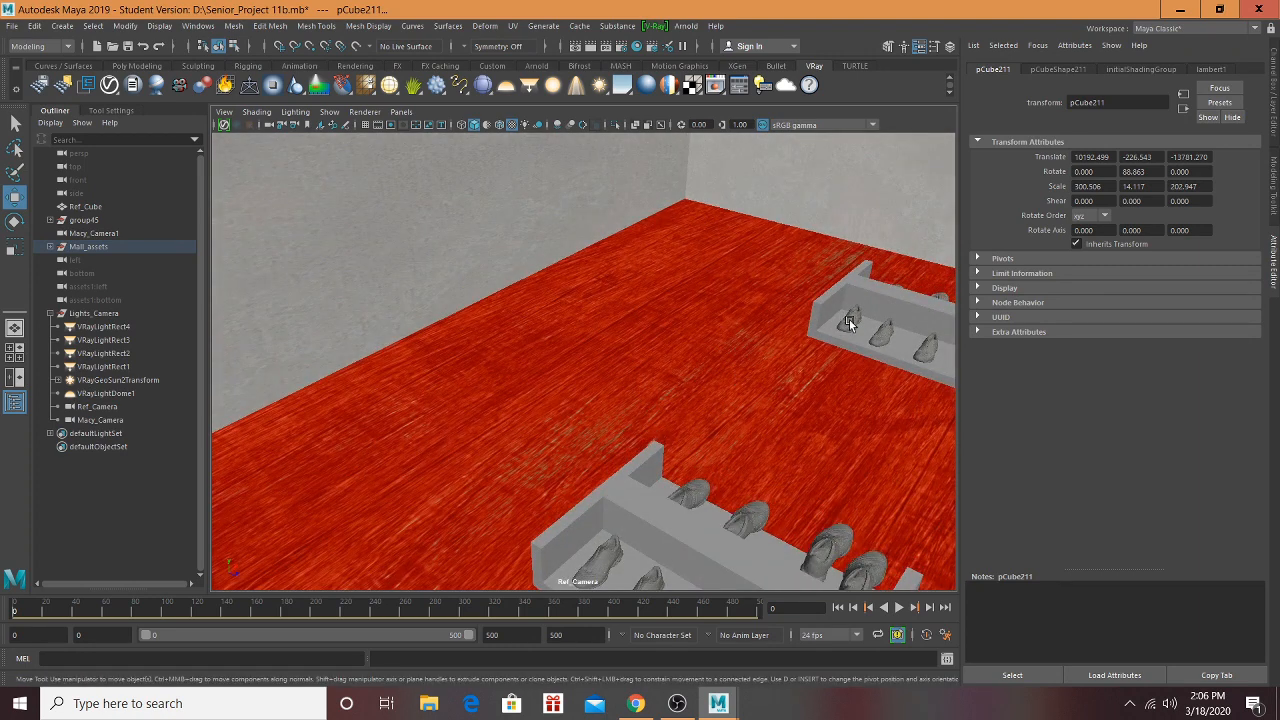
Step: Move the original shoe rack with its sneakers toward the other two racks, placing the rack at X 10516.482, Z -13464.537
alt+drag(849, 319, 826, 319)
scroll(537, 289, down, 6)
alt+middle_drag(600, 244, 691, 146)
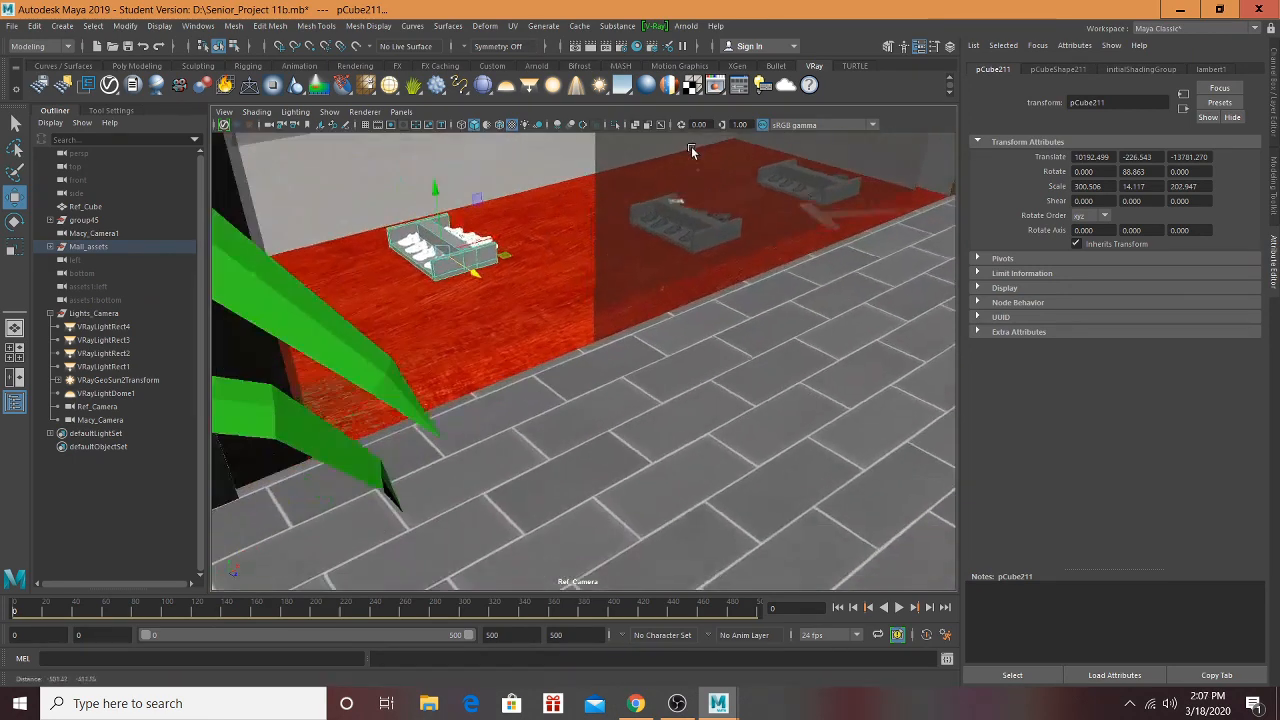
drag(481, 279, 618, 250)
alt+drag(725, 255, 754, 345)
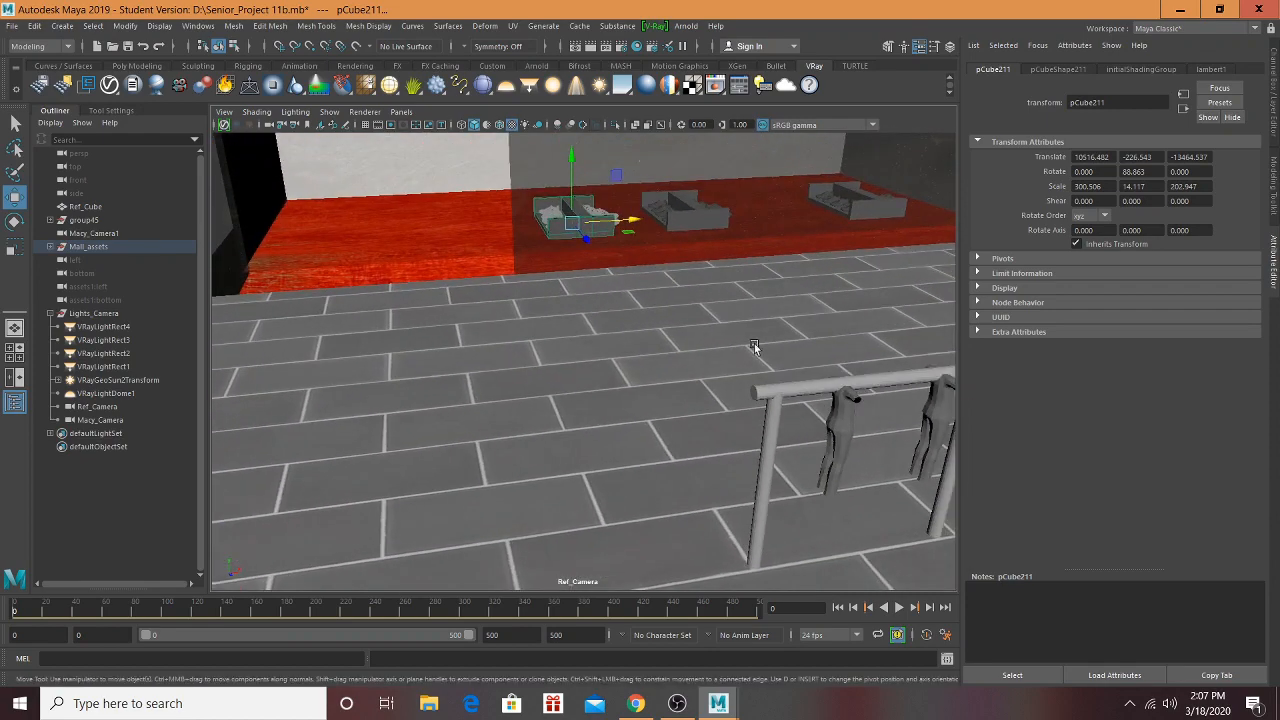
Step: Select both hanging shirts, the top bar and the two upright posts of the clothing rack outside the Foot Locker
scroll(724, 311, down, 5)
scroll(736, 353, up, 3)
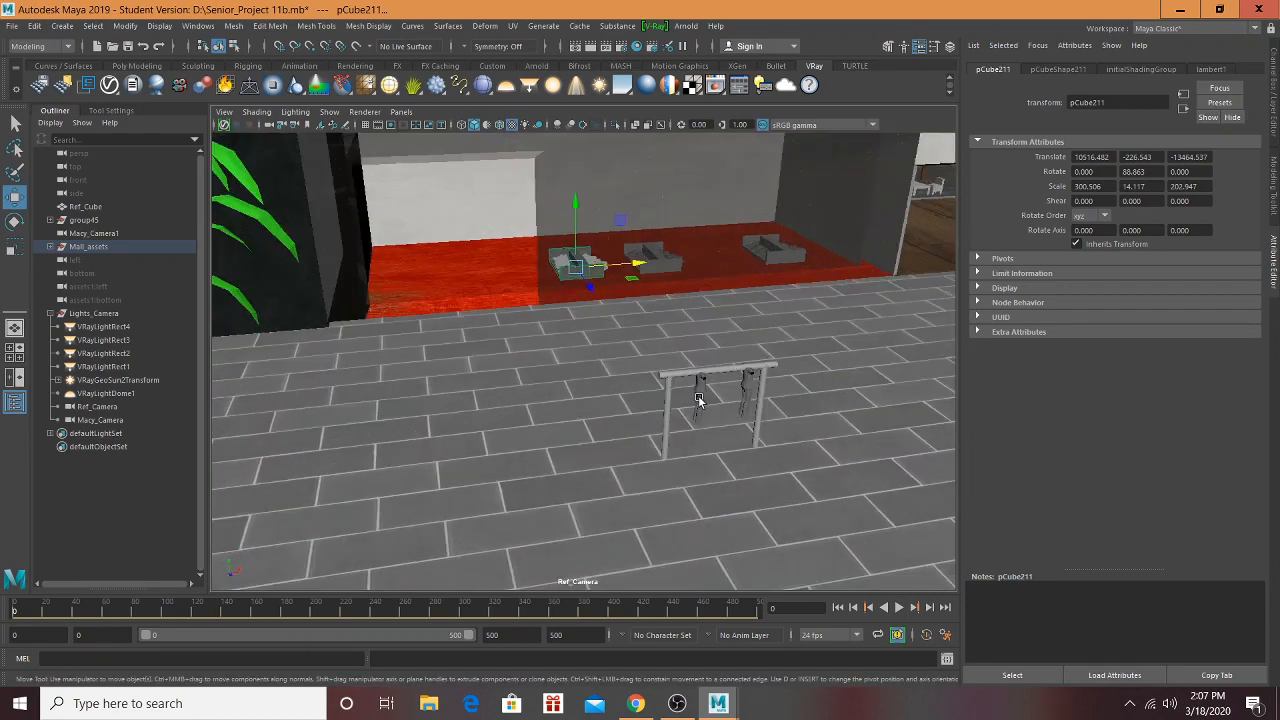
click(698, 400)
drag(749, 403, 763, 399)
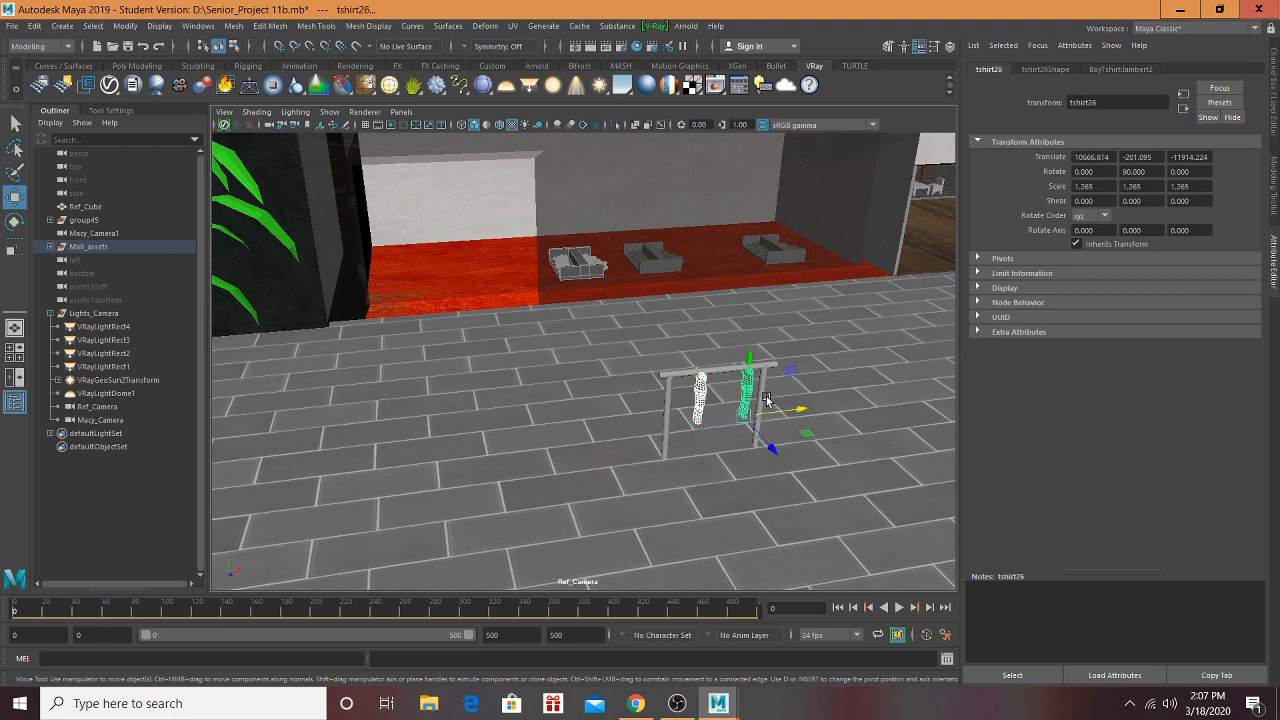
scroll(752, 380, up, 3)
scroll(740, 363, down, 5)
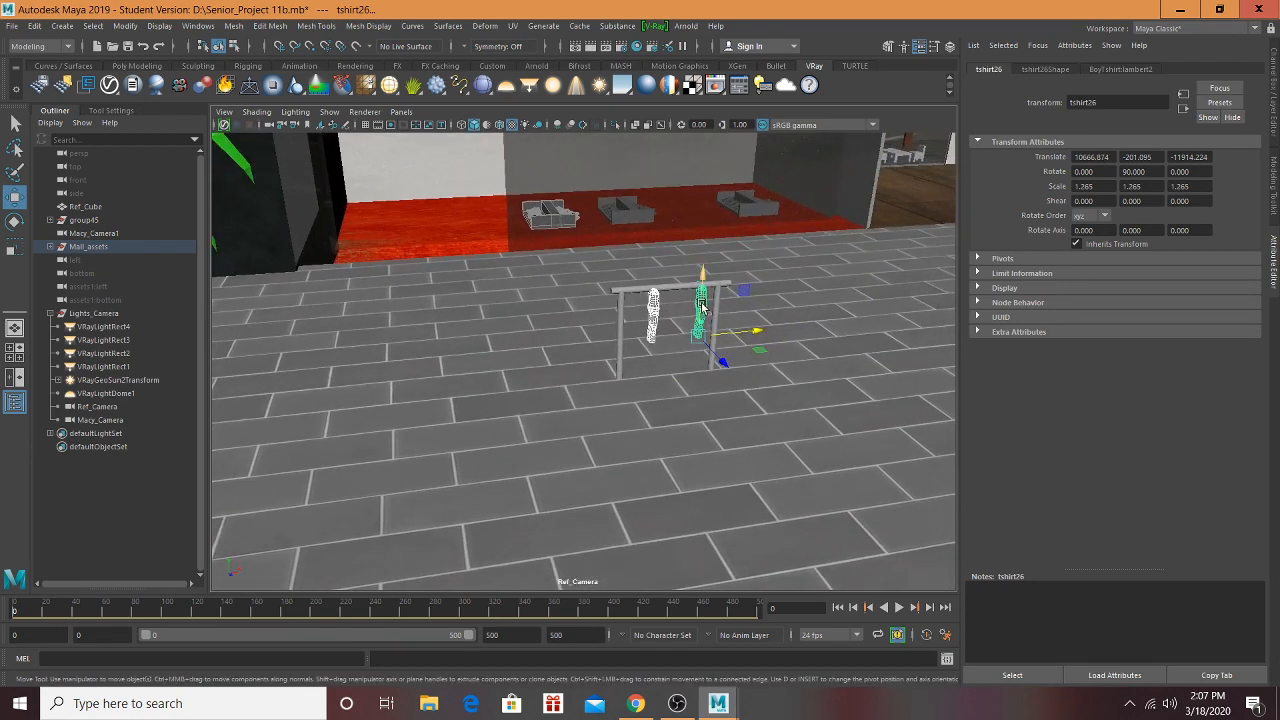
click(672, 290)
click(622, 340)
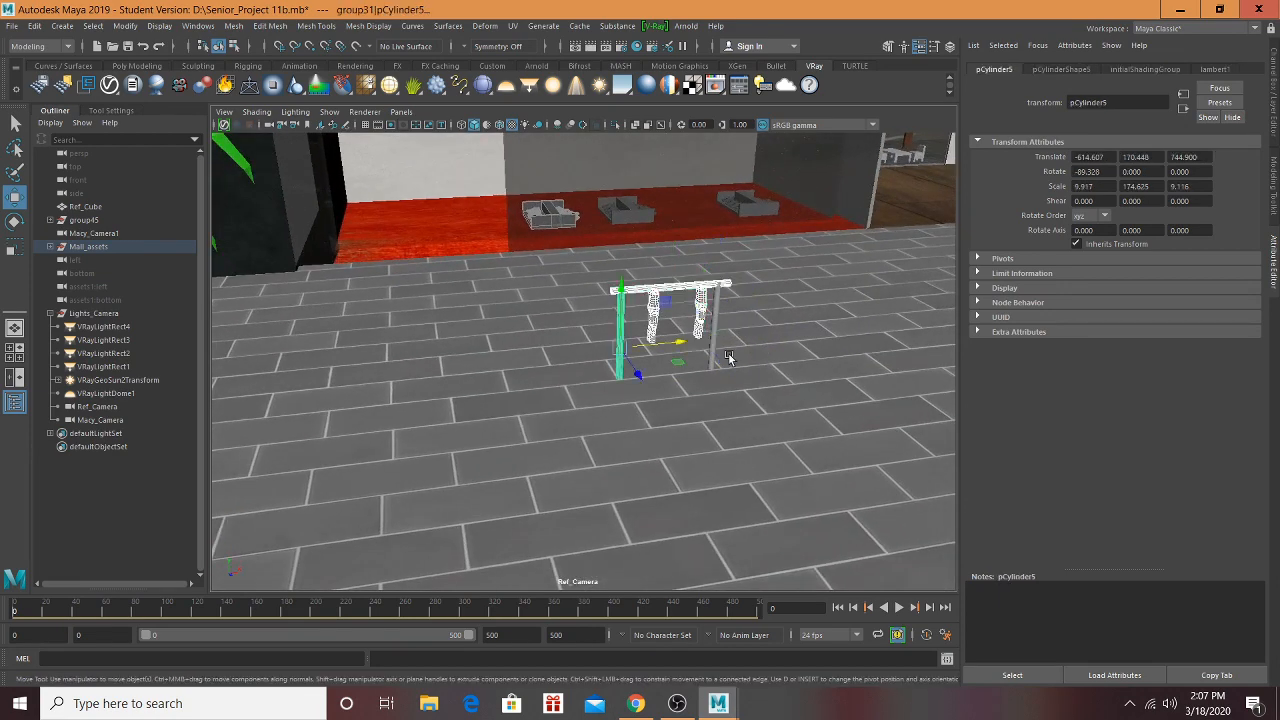
click(710, 345)
Step: Add the bars at the base of the clothing rack to the selection
scroll(643, 362, up, 5)
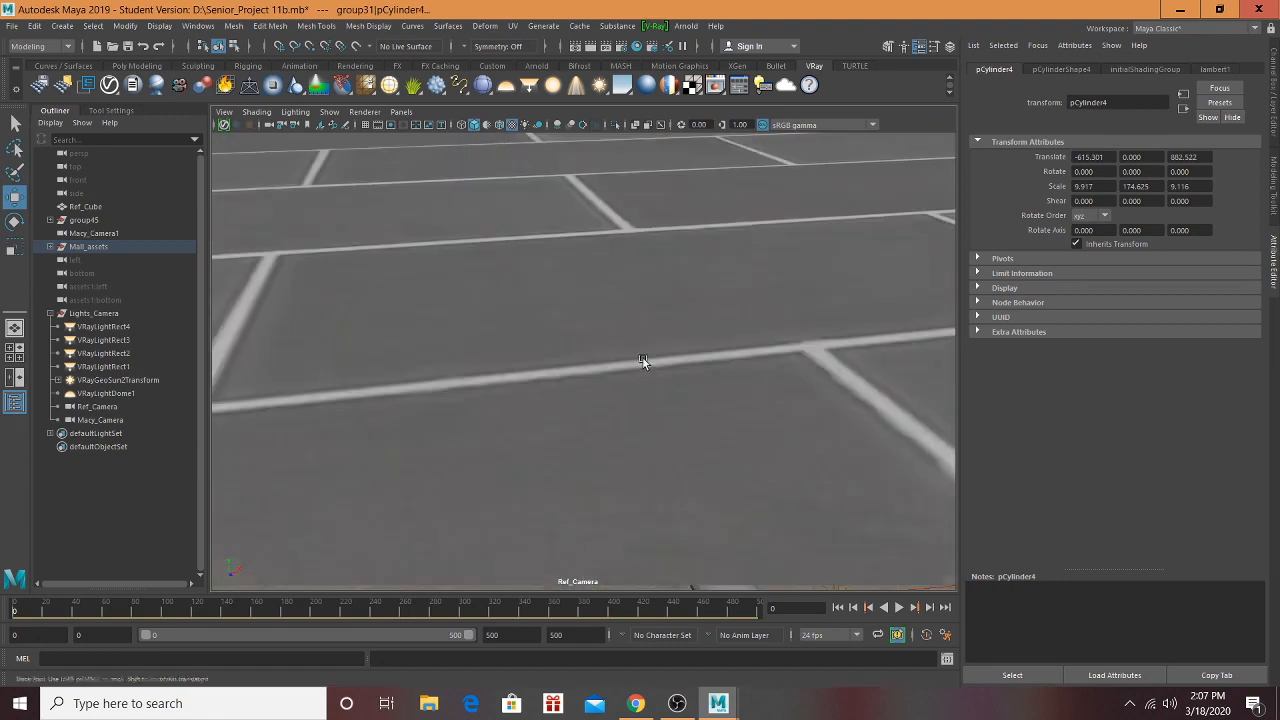
scroll(600, 340, down, 3)
alt+drag(632, 336, 654, 320)
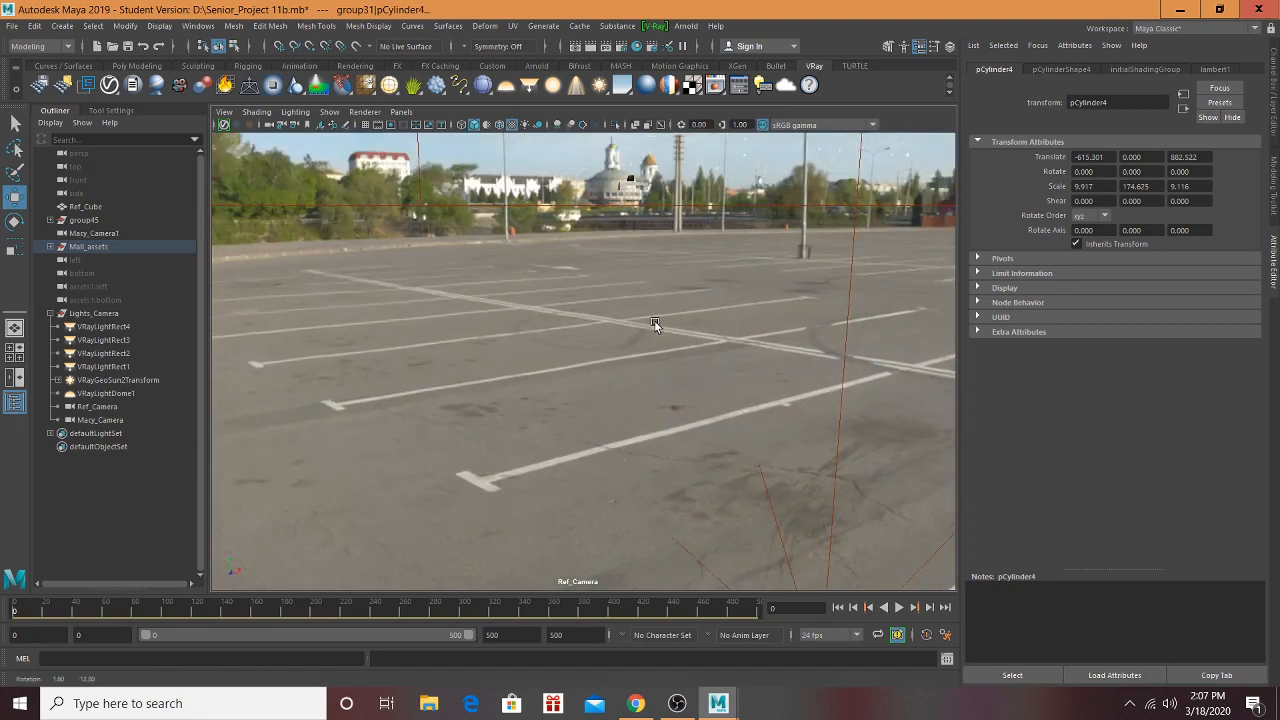
alt+middle_drag(654, 320, 658, 441)
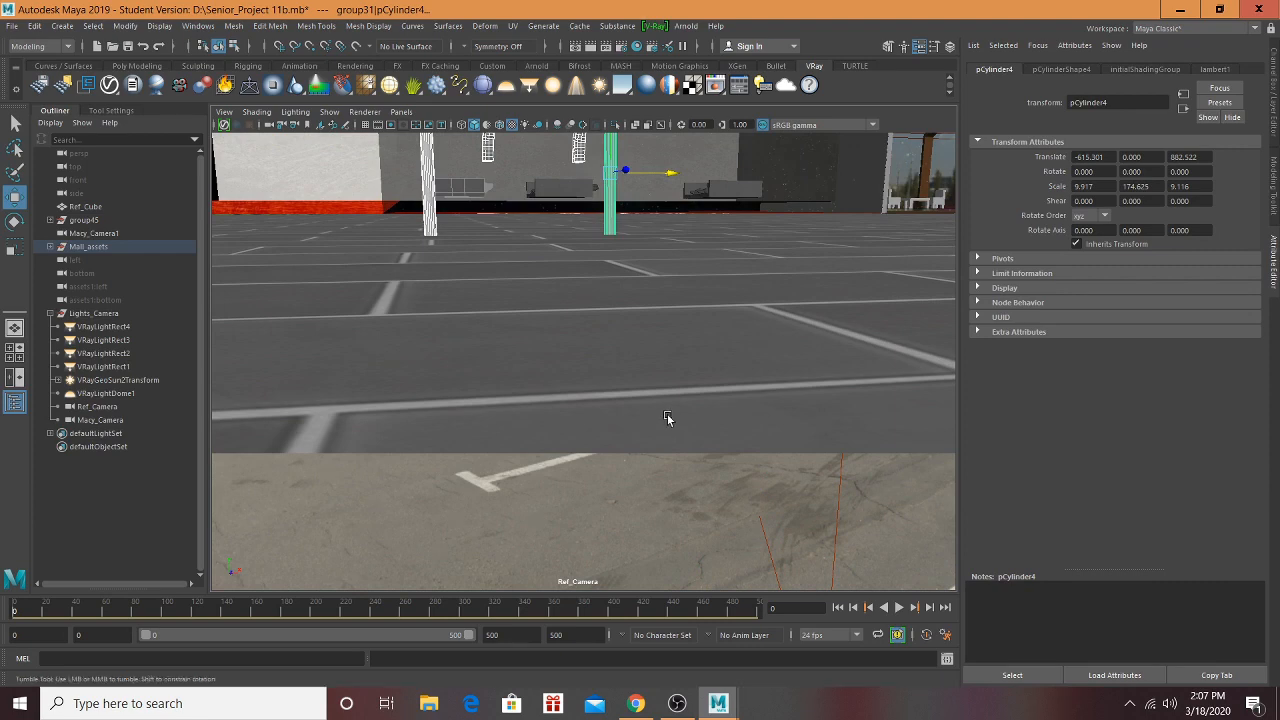
alt+drag(667, 413, 673, 406)
click(730, 218)
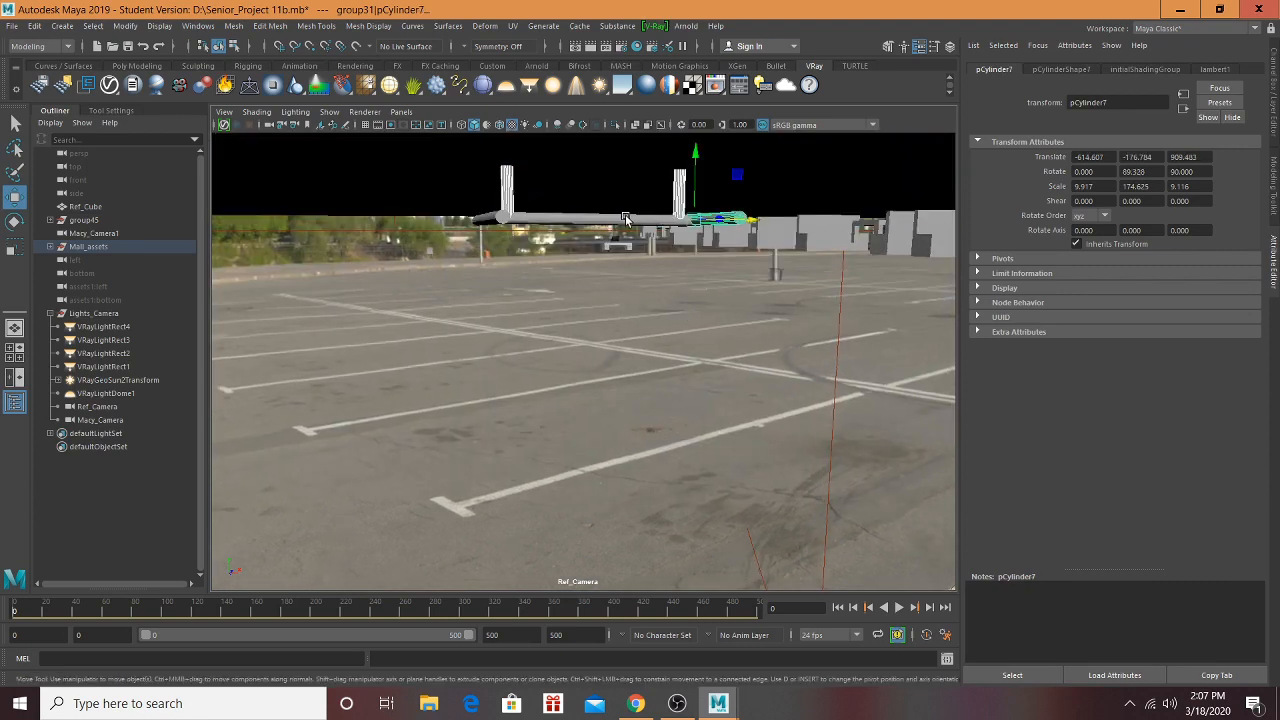
click(518, 222)
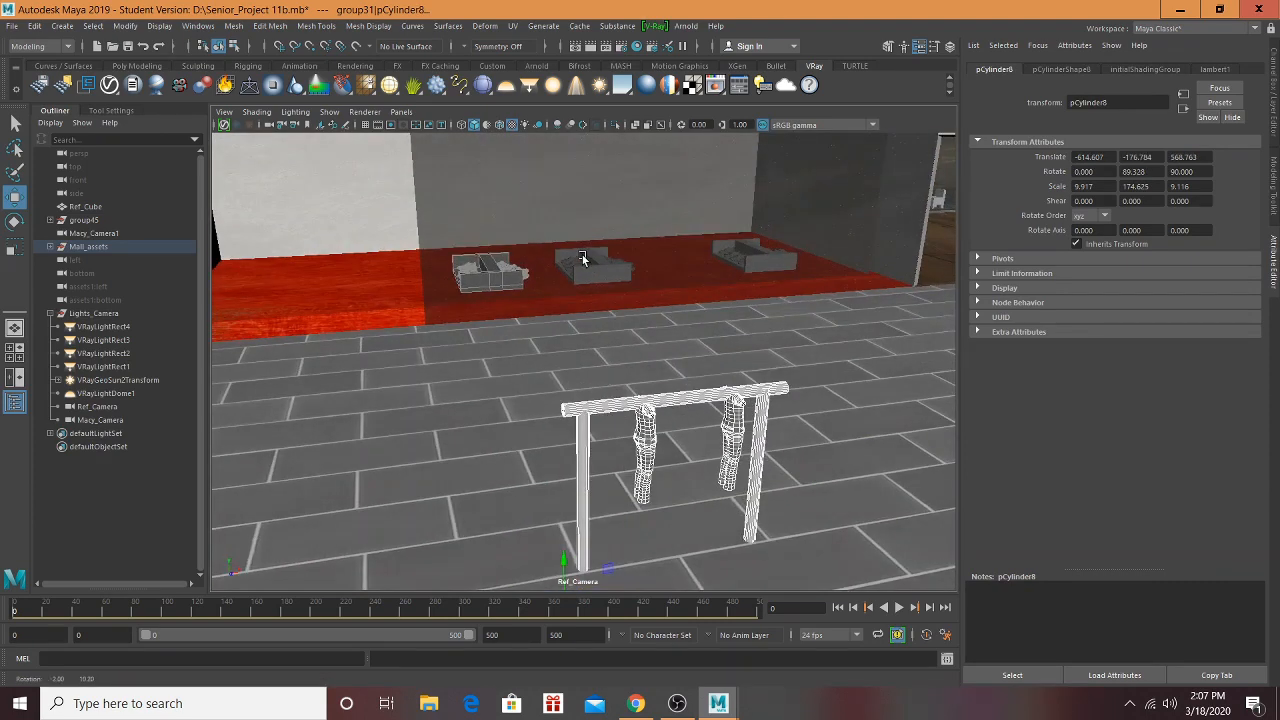
Step: Try raising the selected clothing rack above the tiled floor, and undo that move
drag(565, 570, 565, 480)
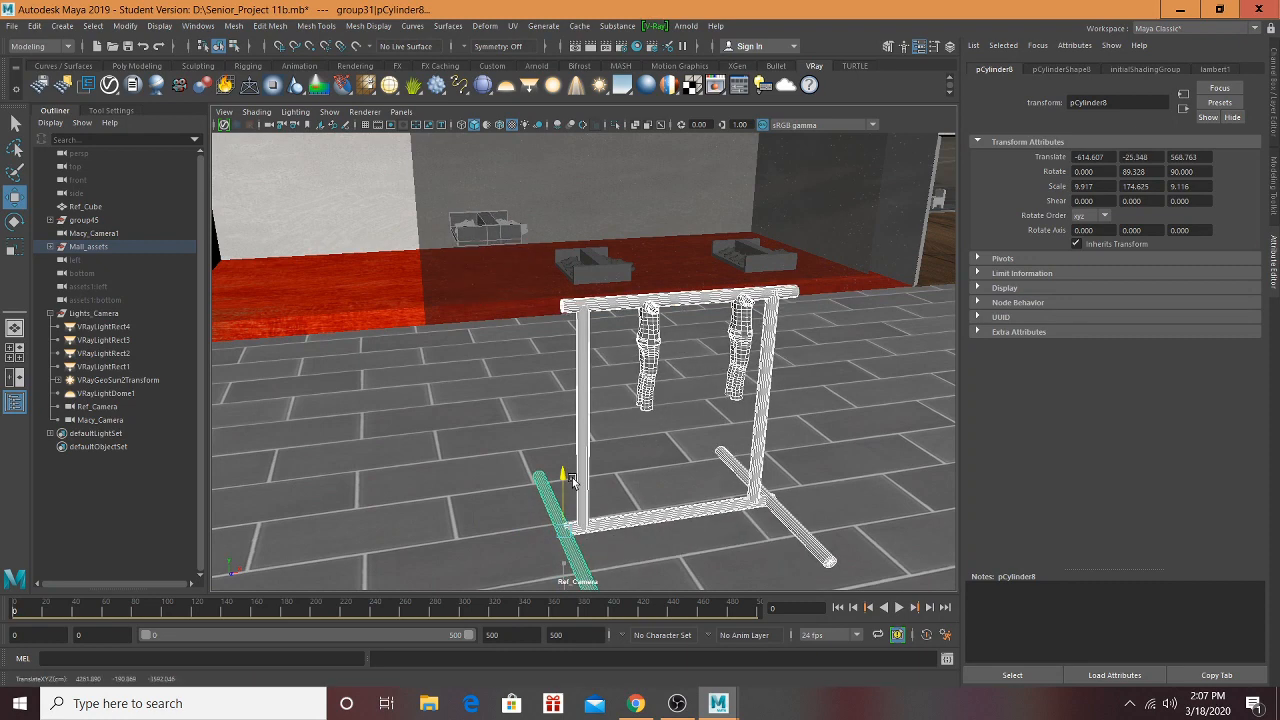
key(ctrl+z)
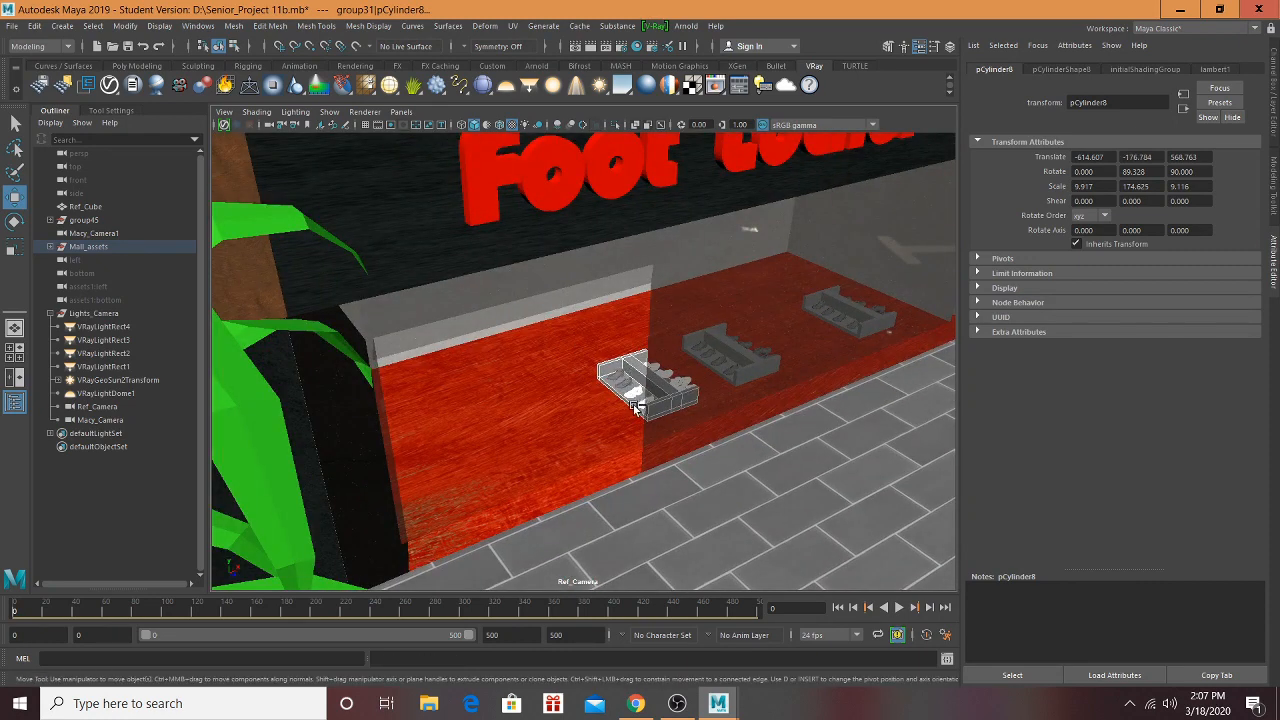
Step: Remove the original shoe rack and its sneakers from the selection, keeping only the clothing rack parts selected
scroll(609, 361, up, 5)
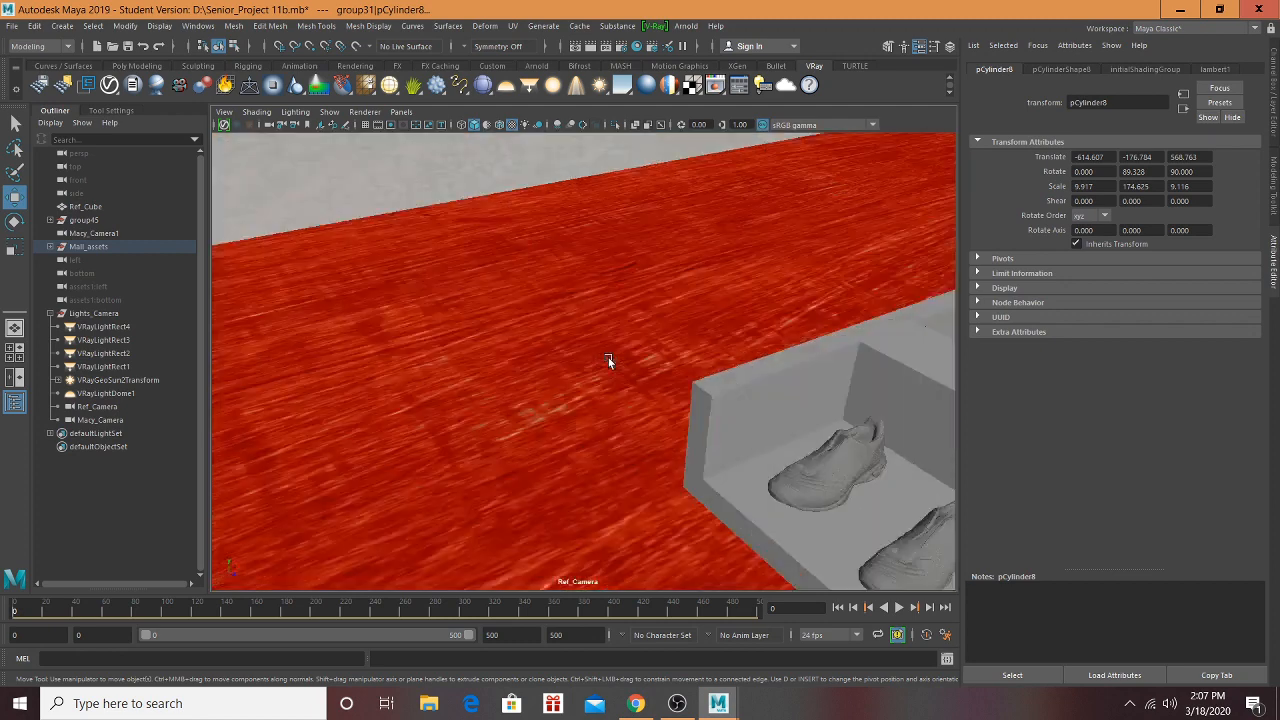
alt+middle_drag(608, 357, 573, 359)
shift+click(651, 413)
shift+click(735, 475)
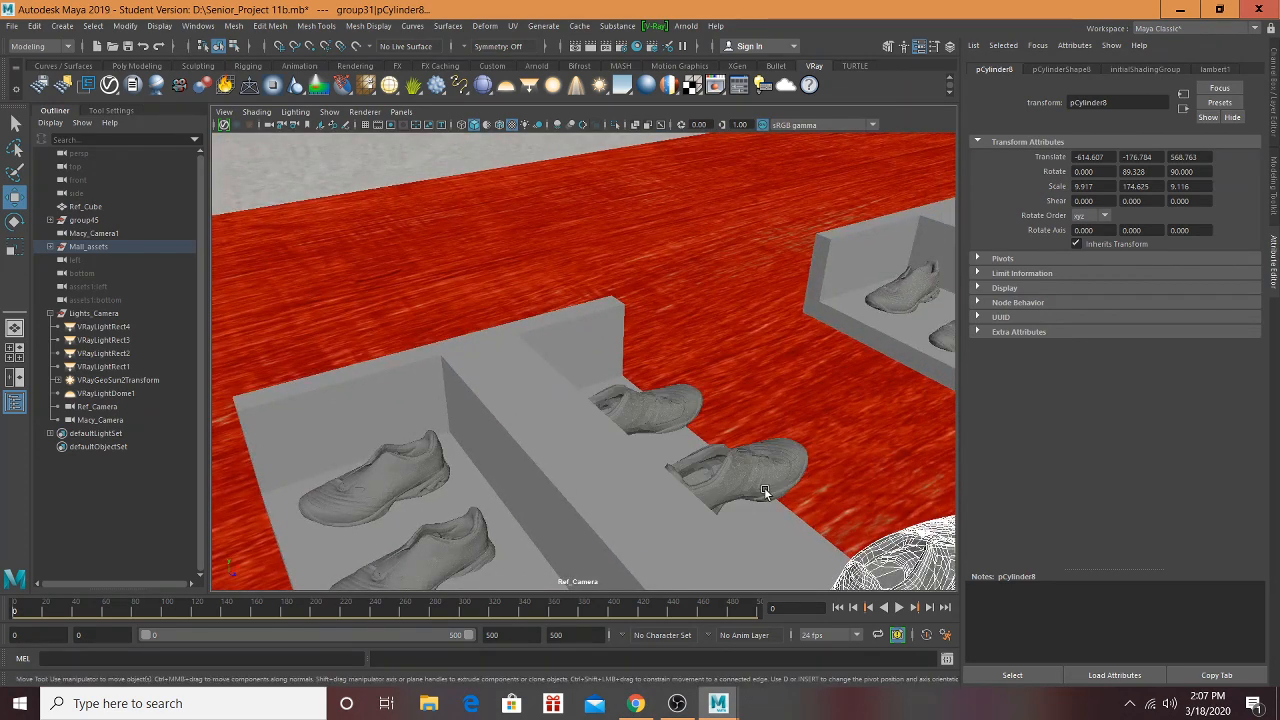
alt+middle_drag(765, 490, 692, 370)
shift+click(793, 407)
shift+click(829, 457)
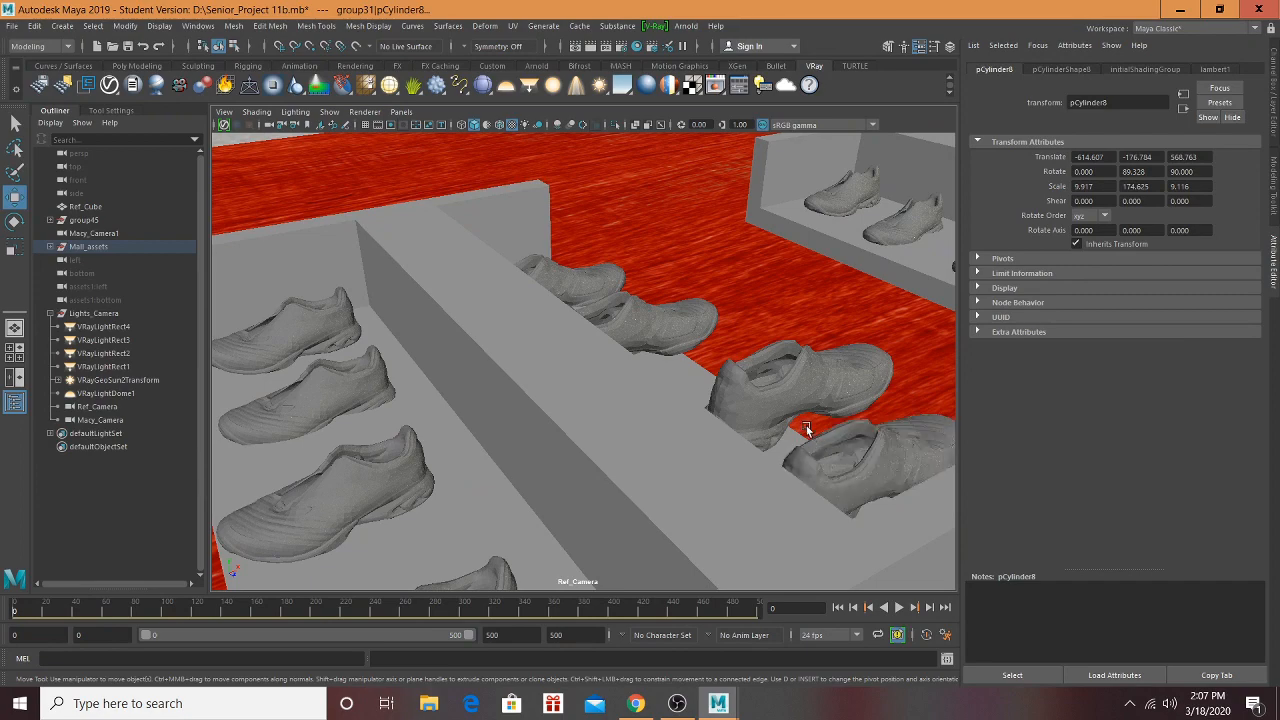
Step: Raise the clothing rack with its shirts and move it into the Foot Locker, placing its active base bar at X 1464.548, Y -36.986
scroll(800, 425, down, 8)
alt+middle_drag(777, 413, 717, 306)
scroll(735, 335, down, 3)
alt+drag(749, 357, 738, 361)
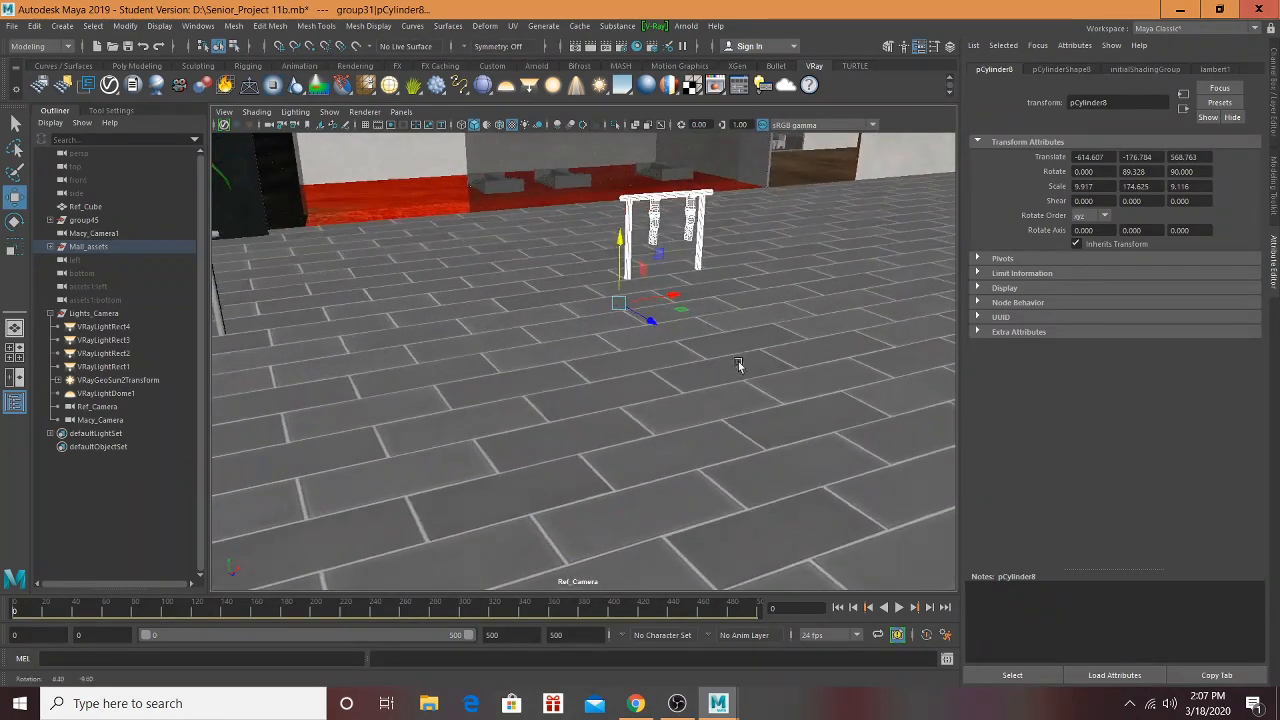
drag(620, 245, 620, 208)
alt+drag(551, 248, 558, 269)
drag(686, 525, 371, 297)
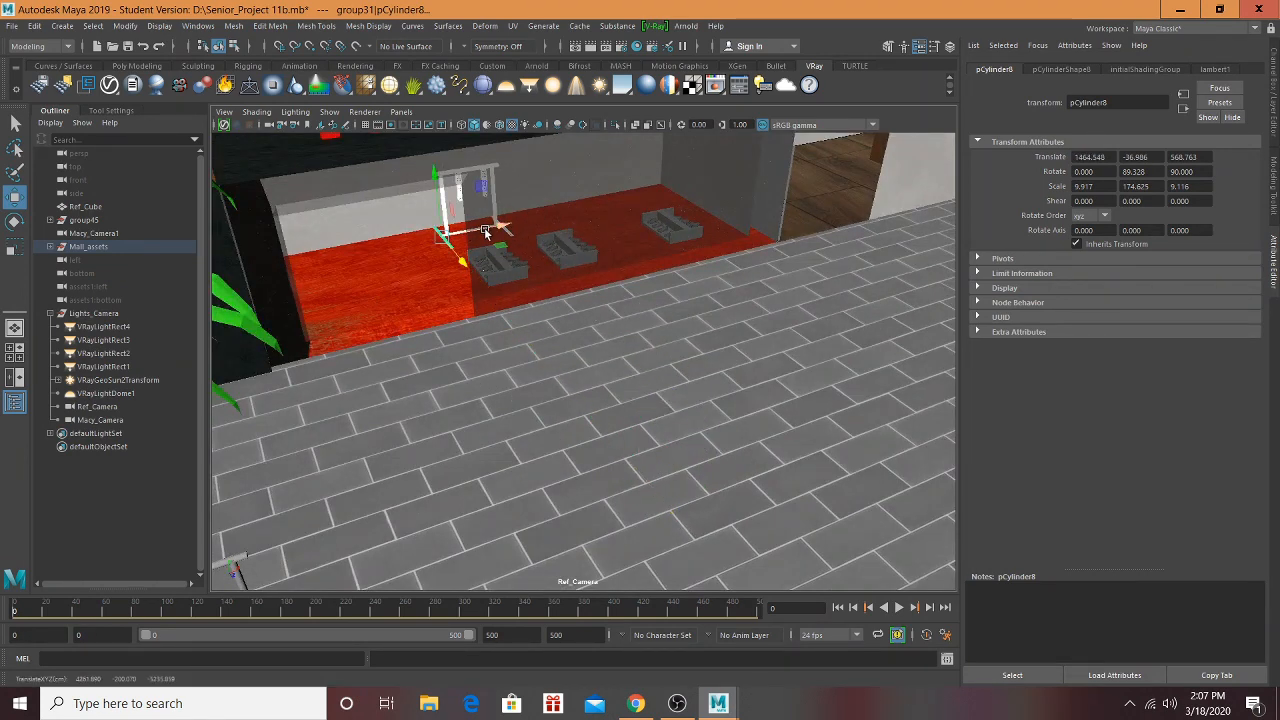
Step: Slide the clothing rack through Foot Locker until its active base bar is at Z -171.752, and try scaling it down before undoing the scaling
drag(484, 229, 381, 285)
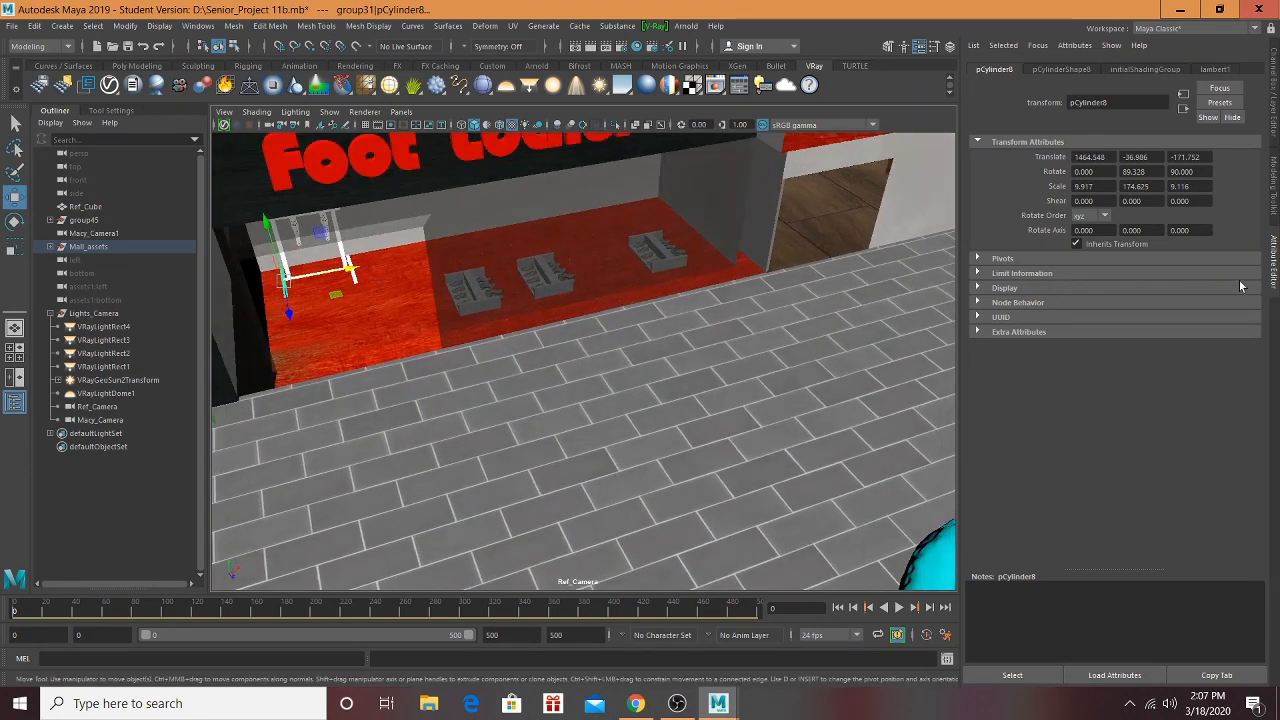
key(f)
alt+drag(787, 375, 1278, 477)
key(r)
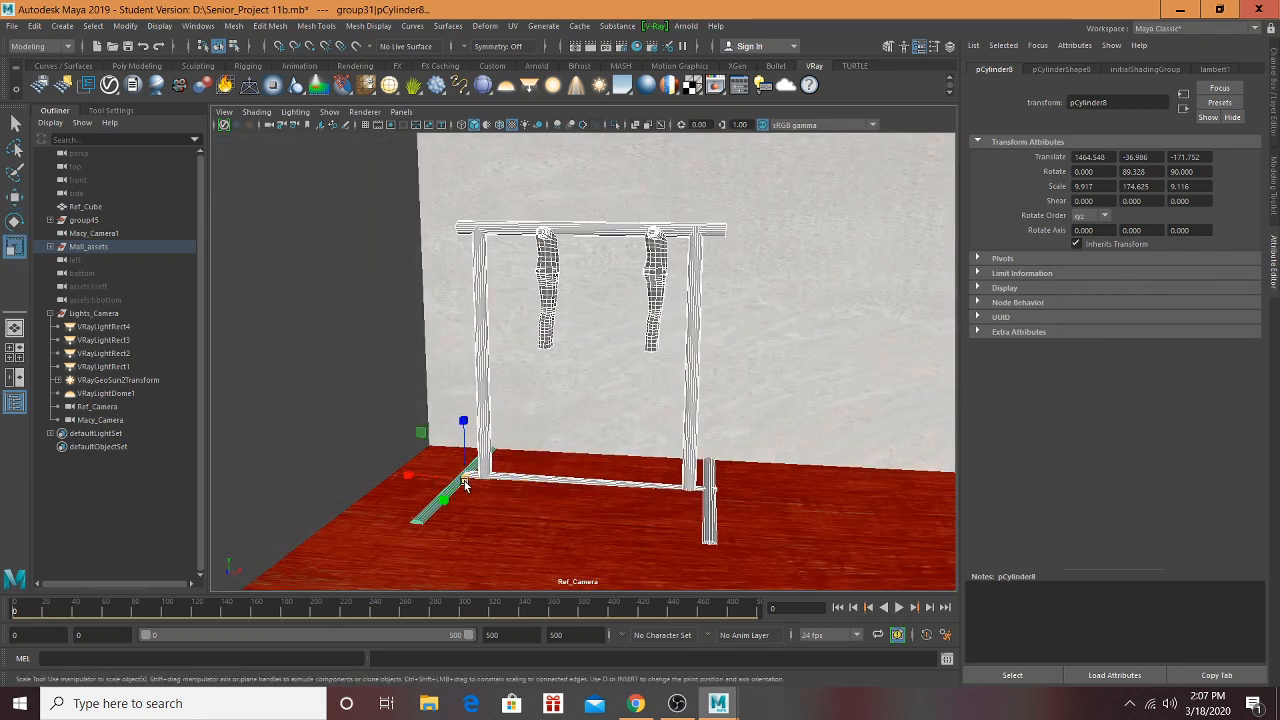
drag(465, 484, 414, 503)
key(ctrl+z)
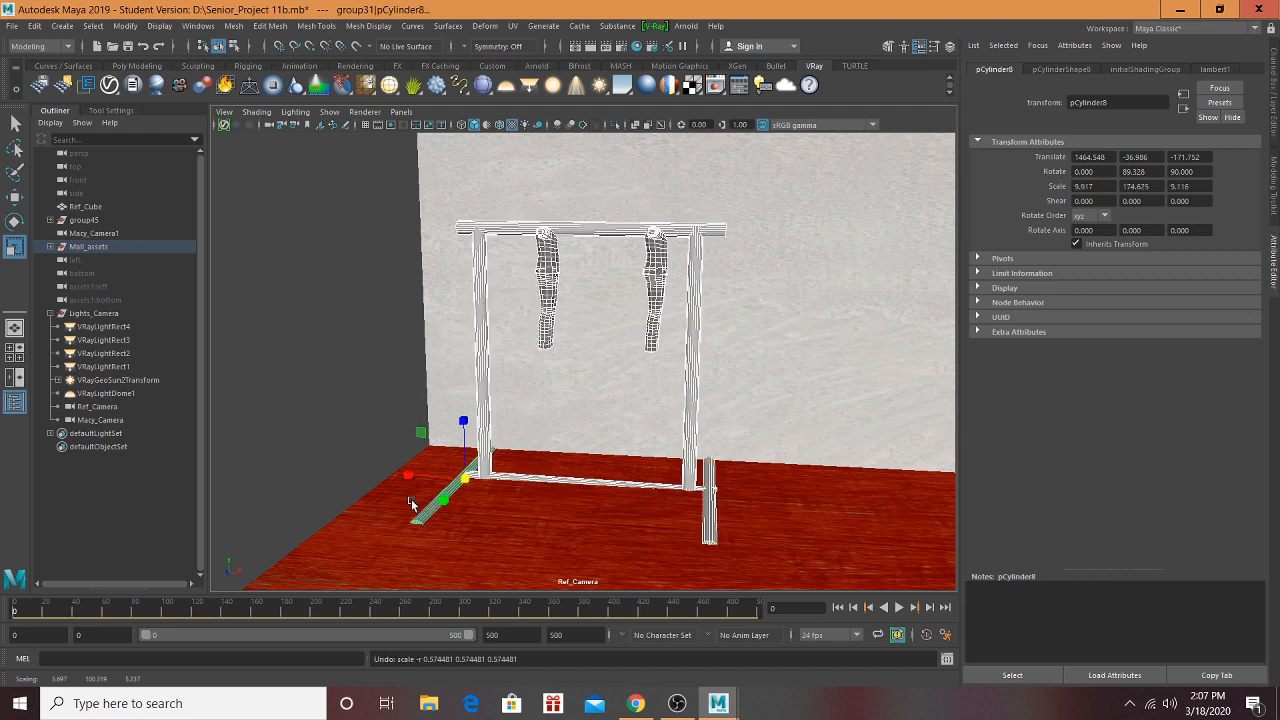
Step: Group the selected clothing rack parts and shirts, and locate the new group inside the Mall_assets hierarchy
key(ctrl+g)
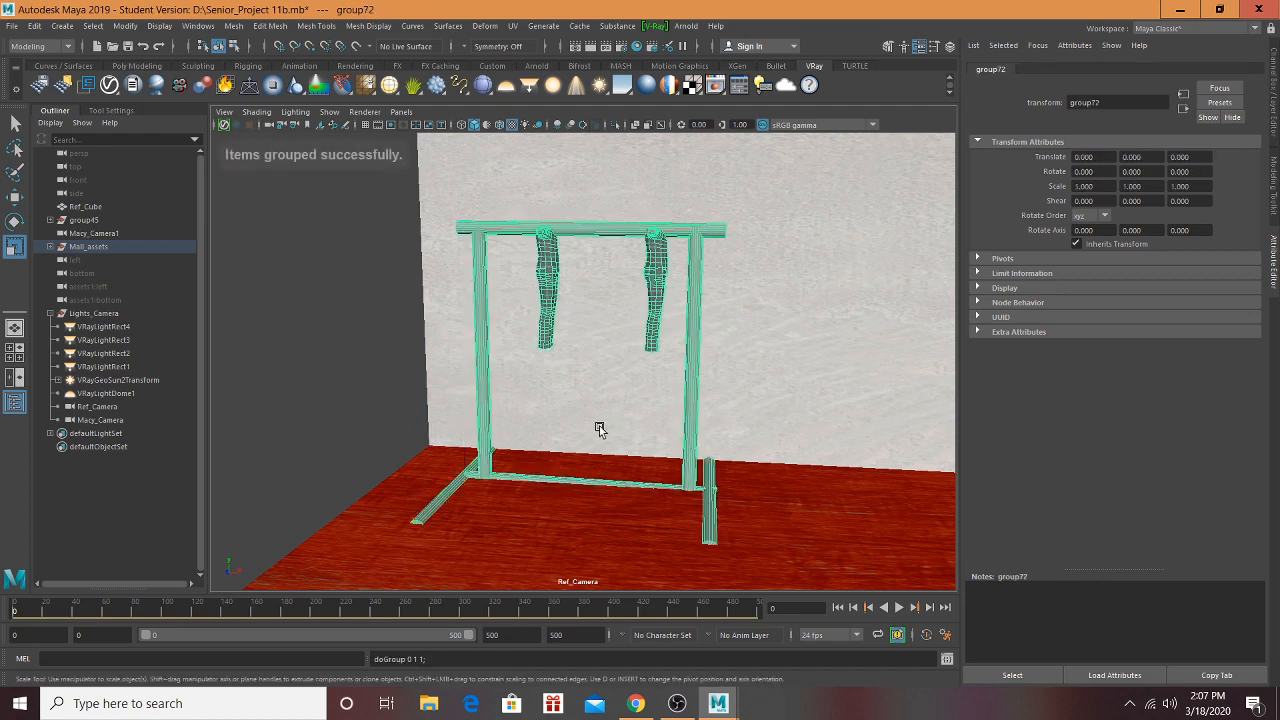
scroll(535, 415, down, 6)
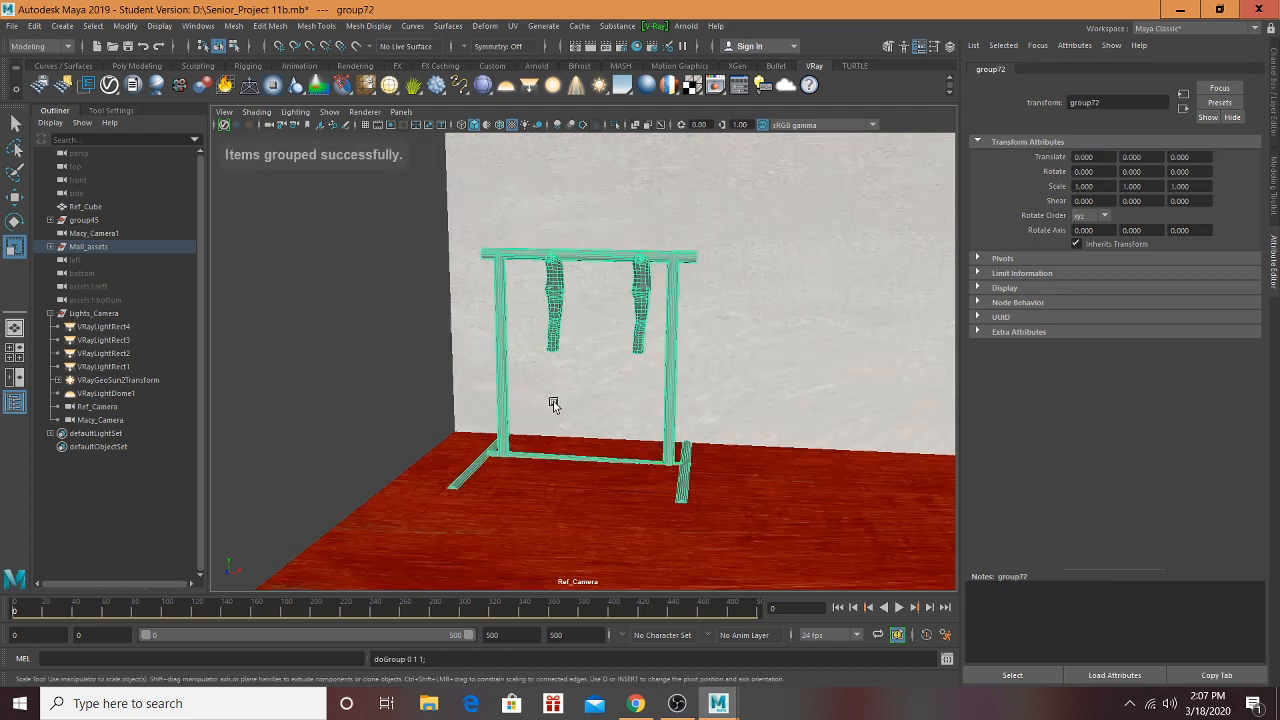
scroll(592, 409, up, 2)
mouse_move(592, 409)
alt+middle_down()
mouse_move(611, 303)
mouse_move(648, 243)
mouse_move(583, 409)
alt+middle_up()
scroll(582, 410, up, 4)
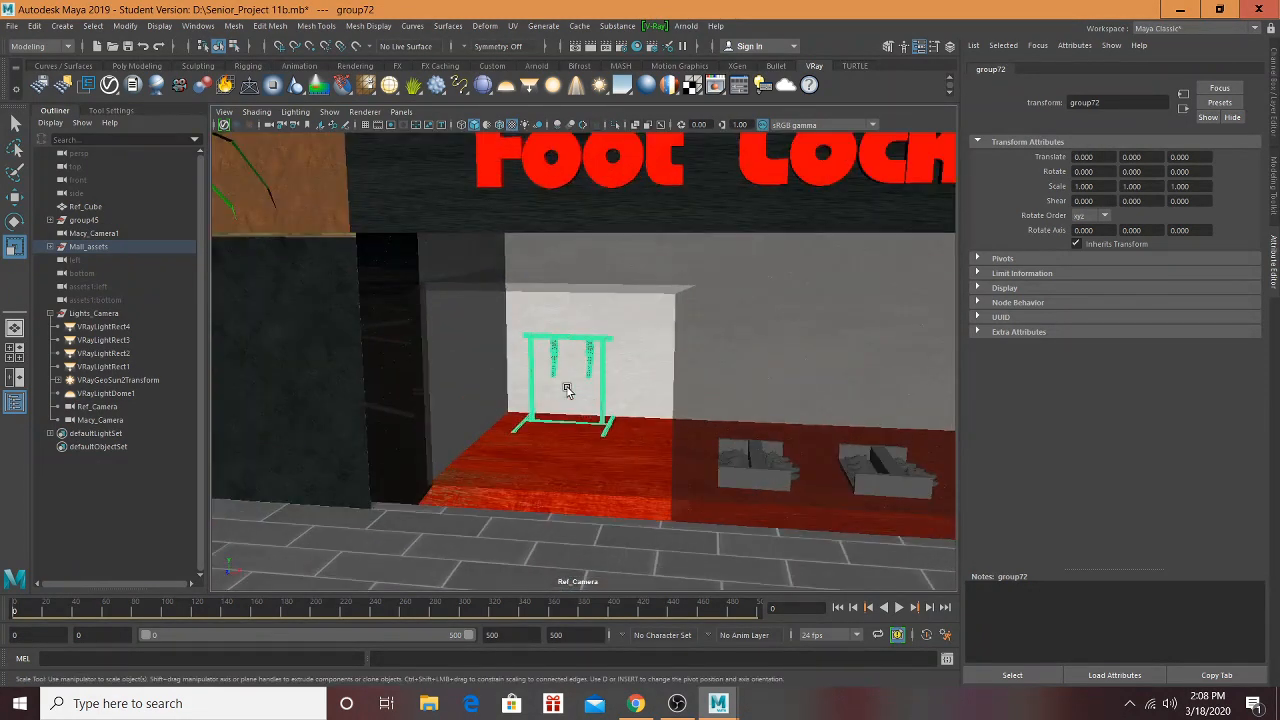
scroll(572, 392, up, 2)
key(w)
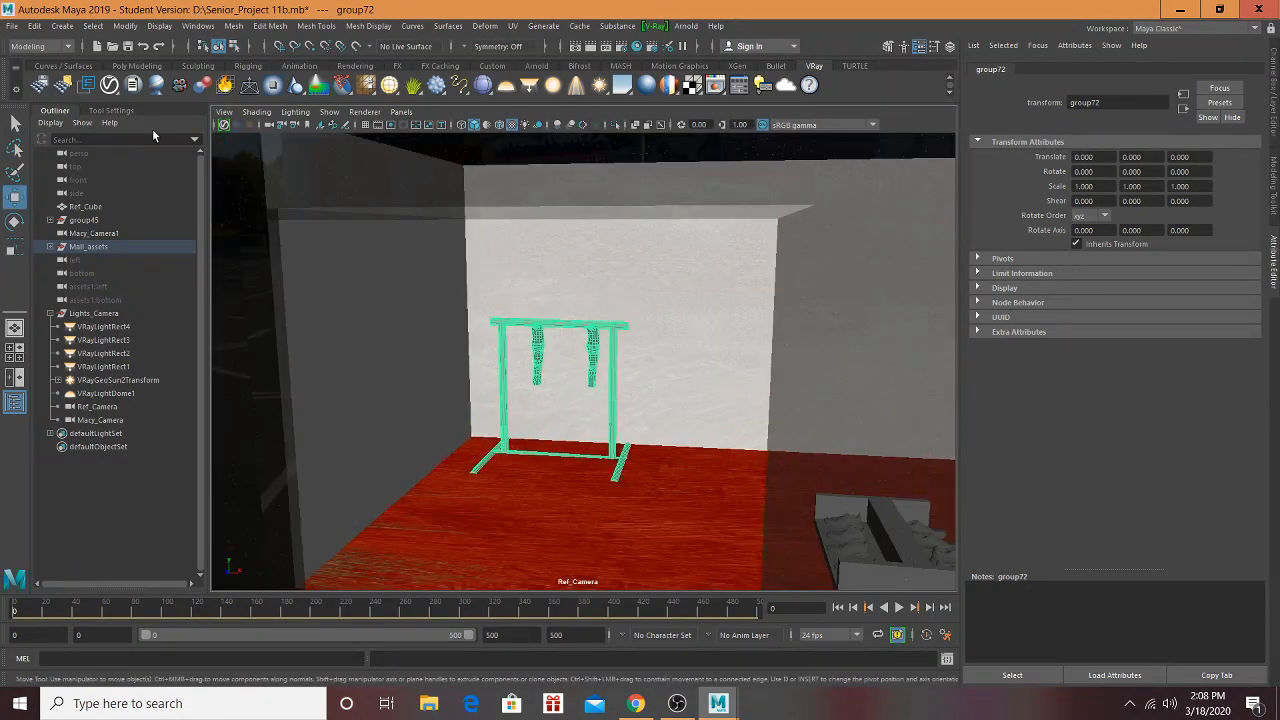
click(50, 246)
scroll(102, 361, down, 3)
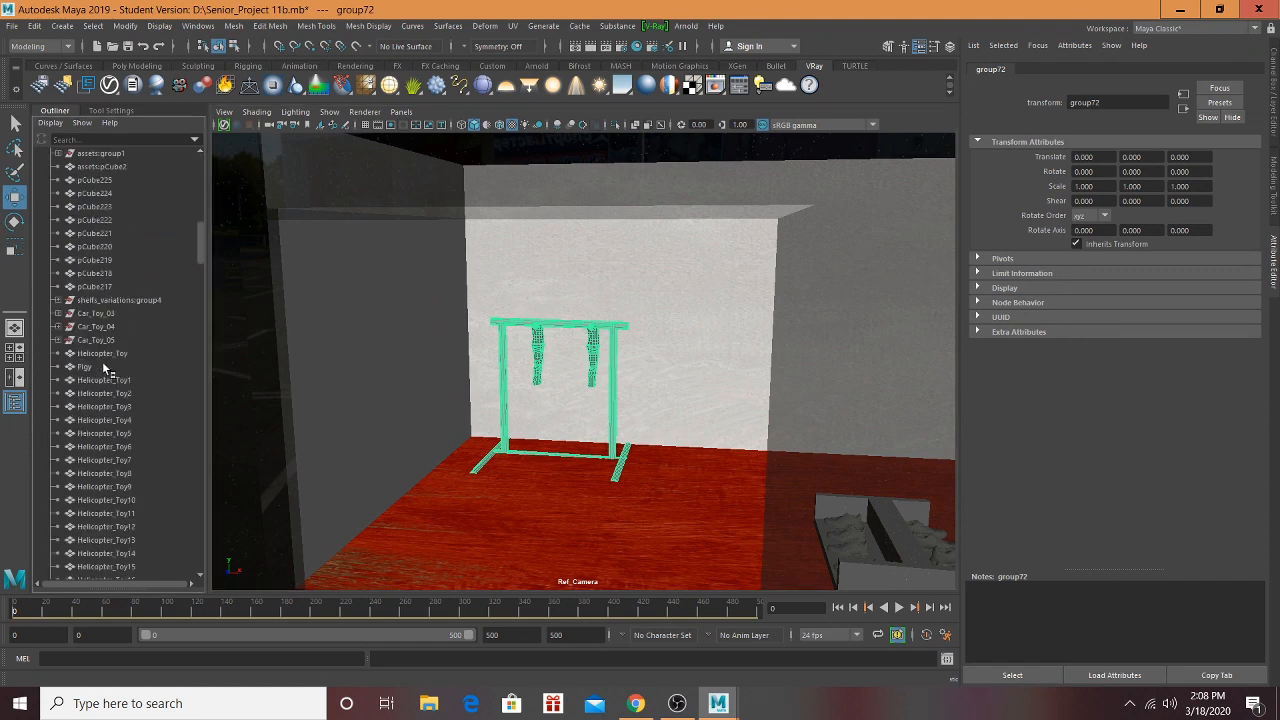
scroll(102, 363, down, 15)
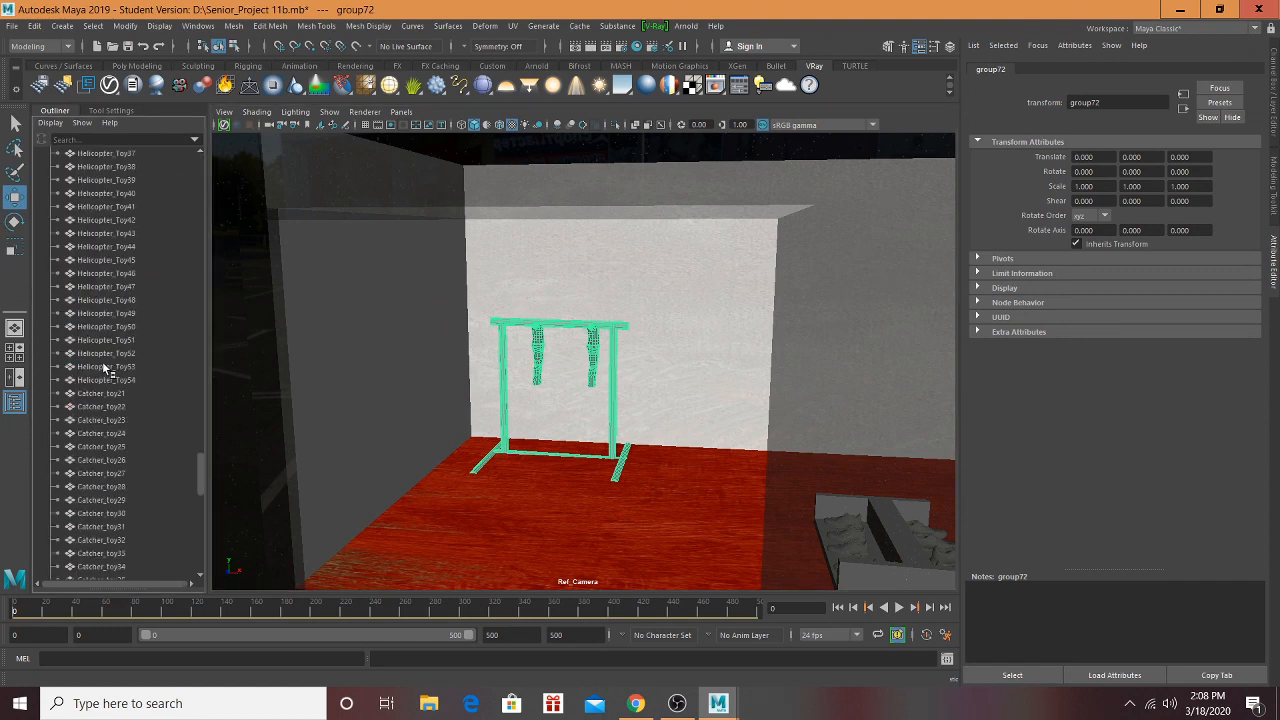
scroll(103, 365, down, 10)
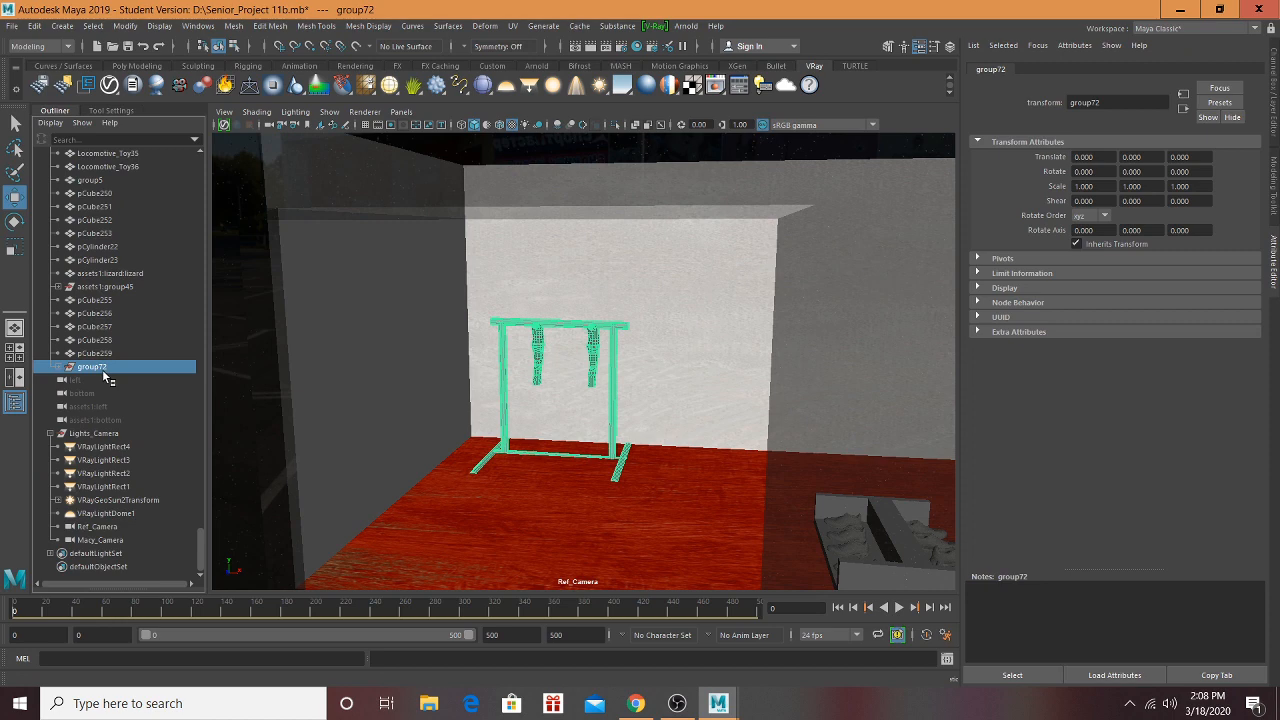
Step: Undo the grouping of the clothing rack and its last move inside Foot Locker
scroll(543, 387, down, 10)
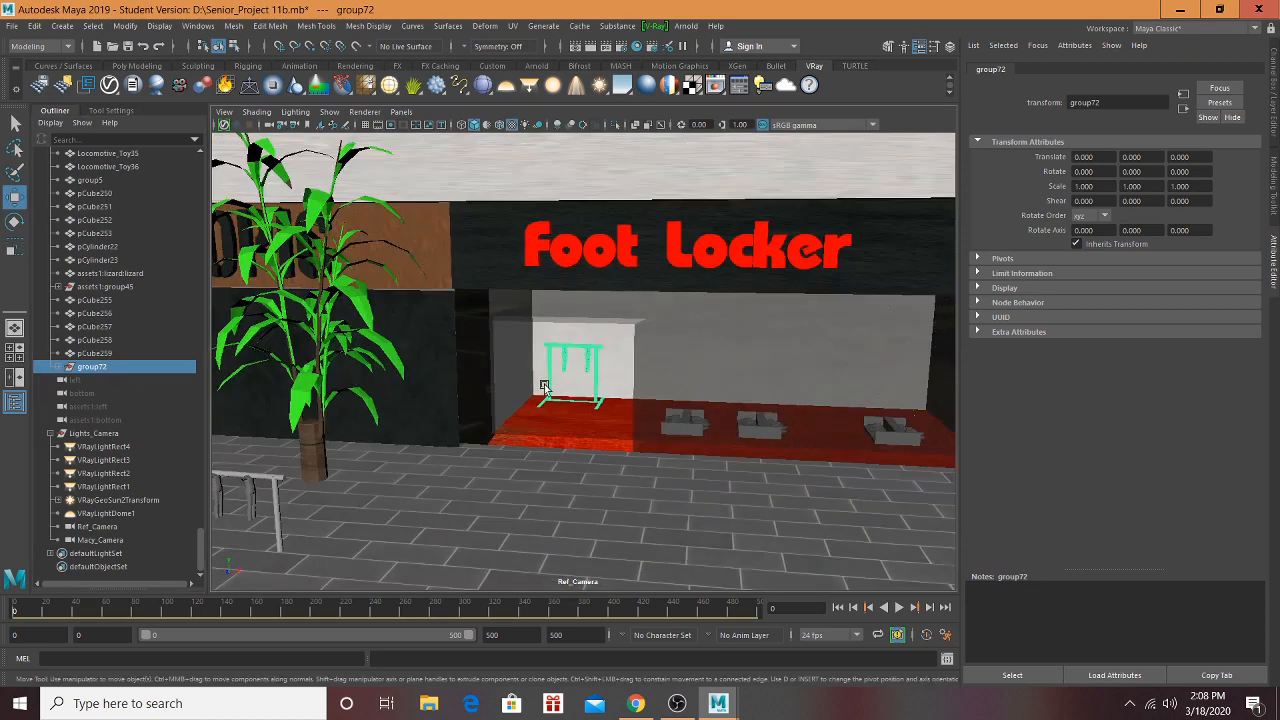
scroll(543, 387, up, 10)
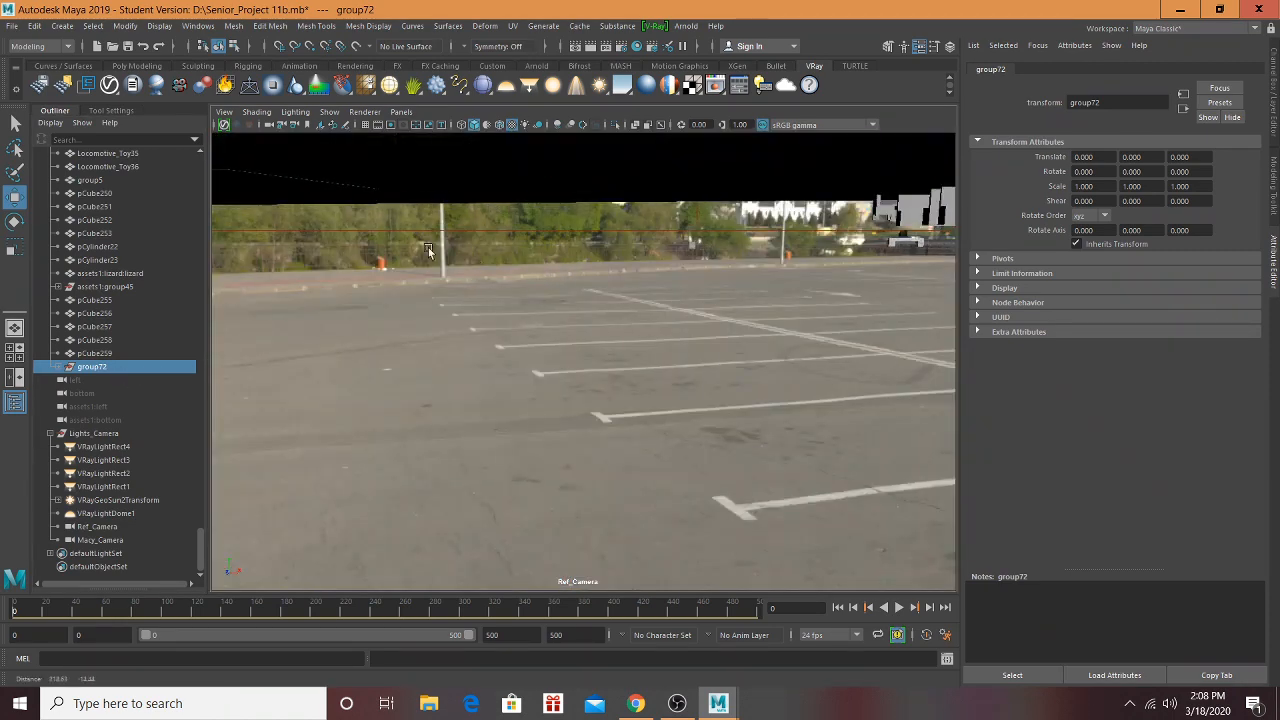
scroll(428, 250, down, 10)
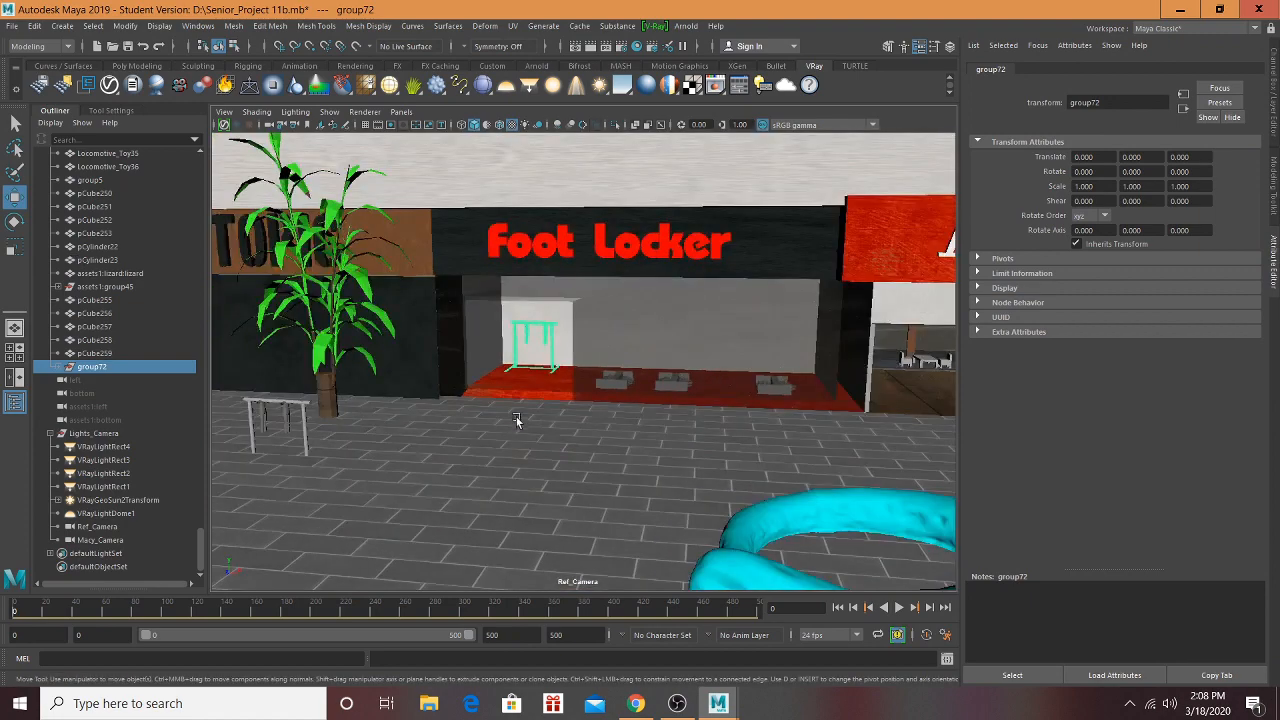
scroll(517, 421, down, 5)
mouse_move(520, 420)
alt+mouse_down()
mouse_move(533, 419)
mouse_move(471, 424)
mouse_move(521, 429)
alt+mouse_up()
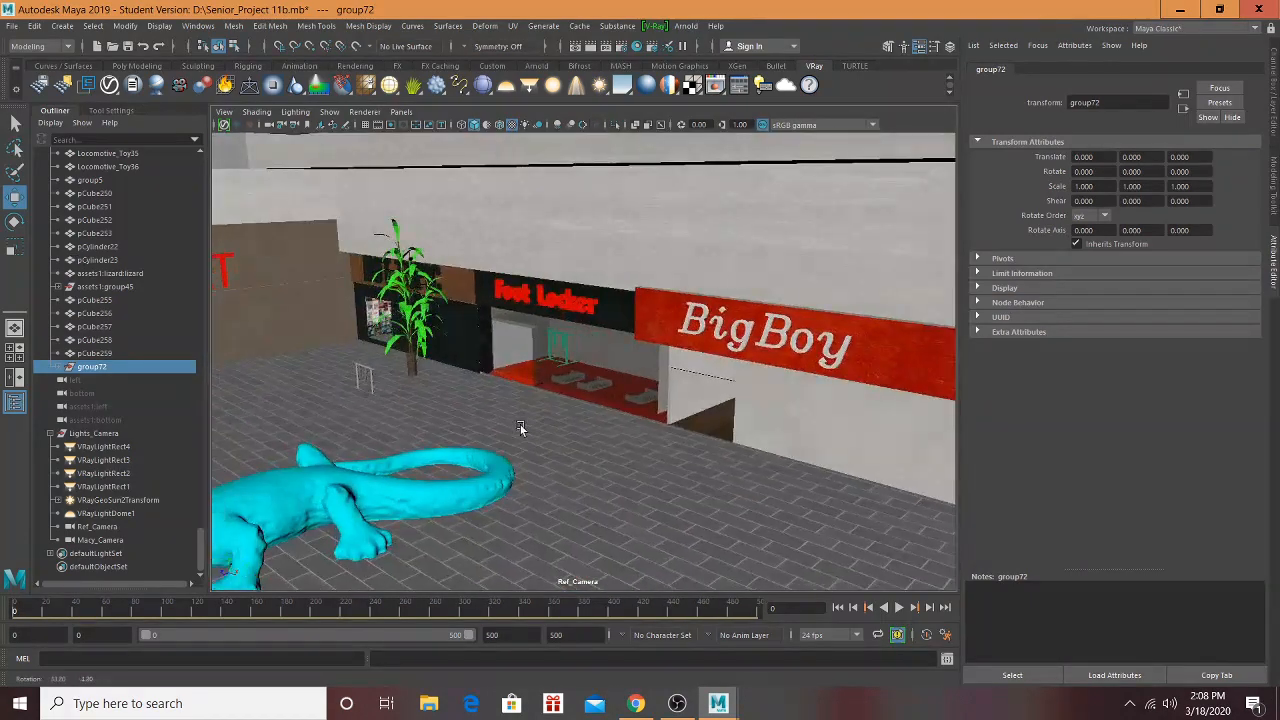
scroll(520, 428, up, 5)
key(r)
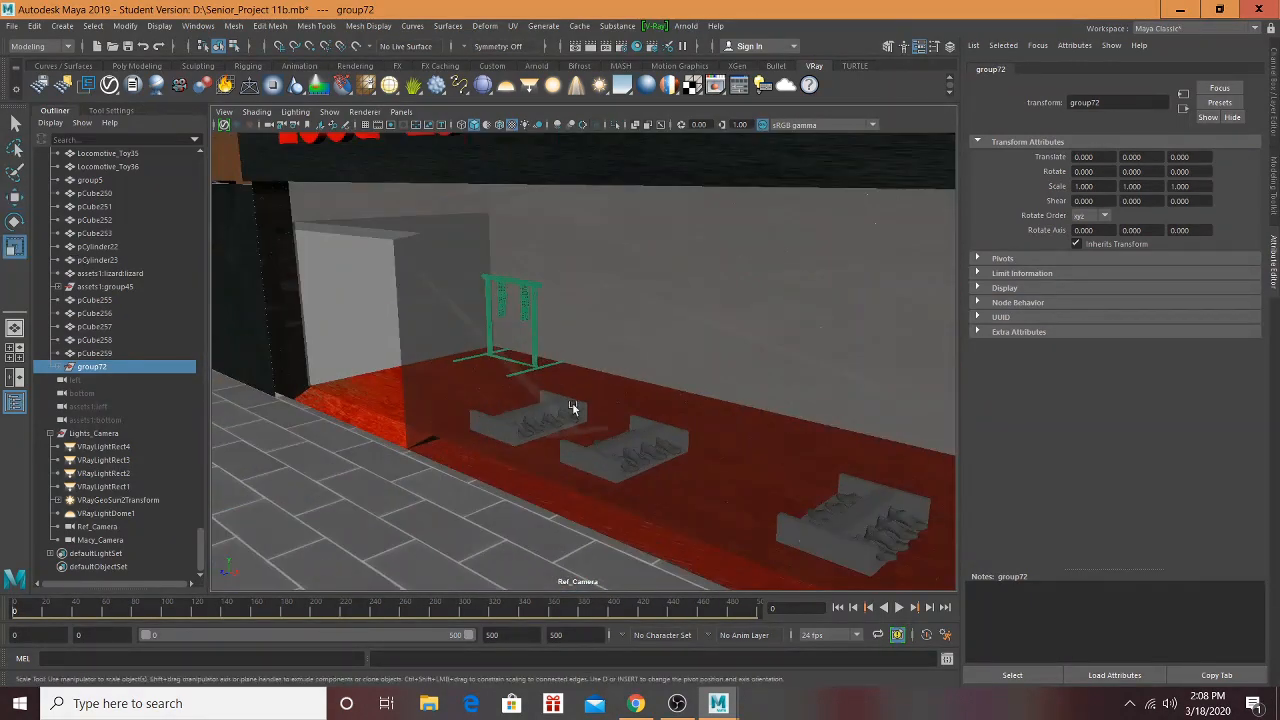
click(15, 221)
key(ctrl+z)
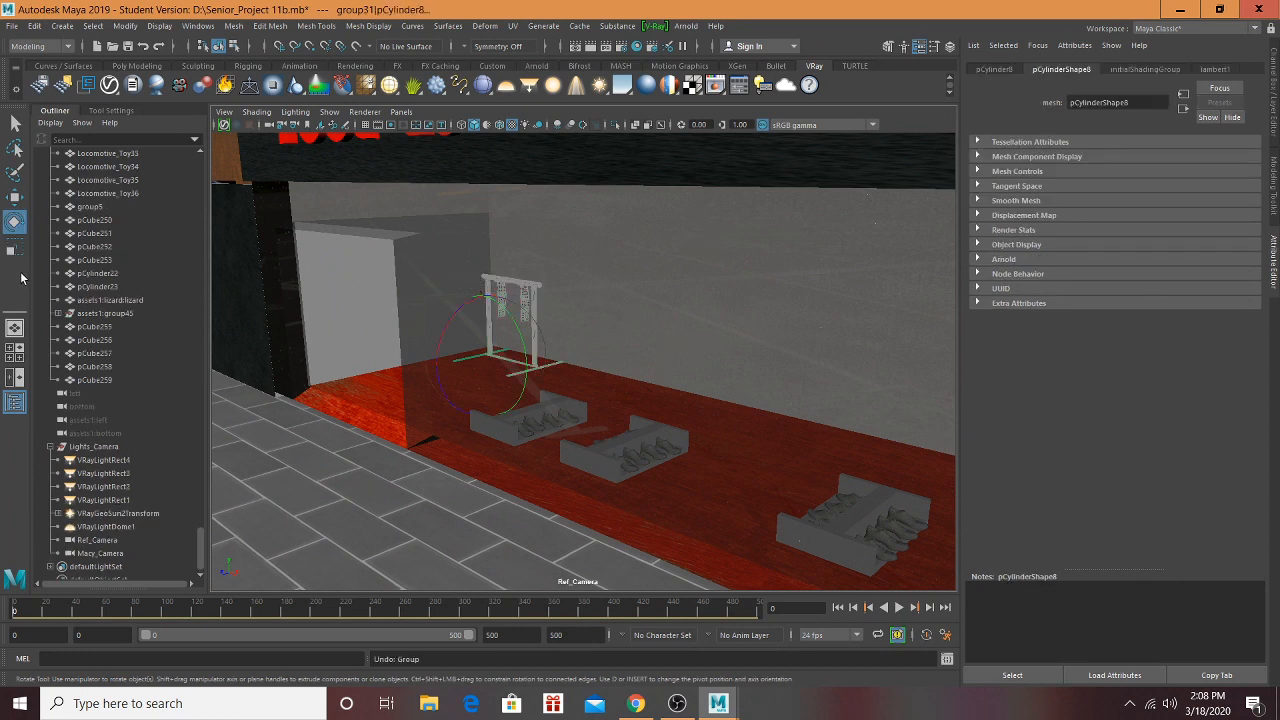
key(ctrl+z)
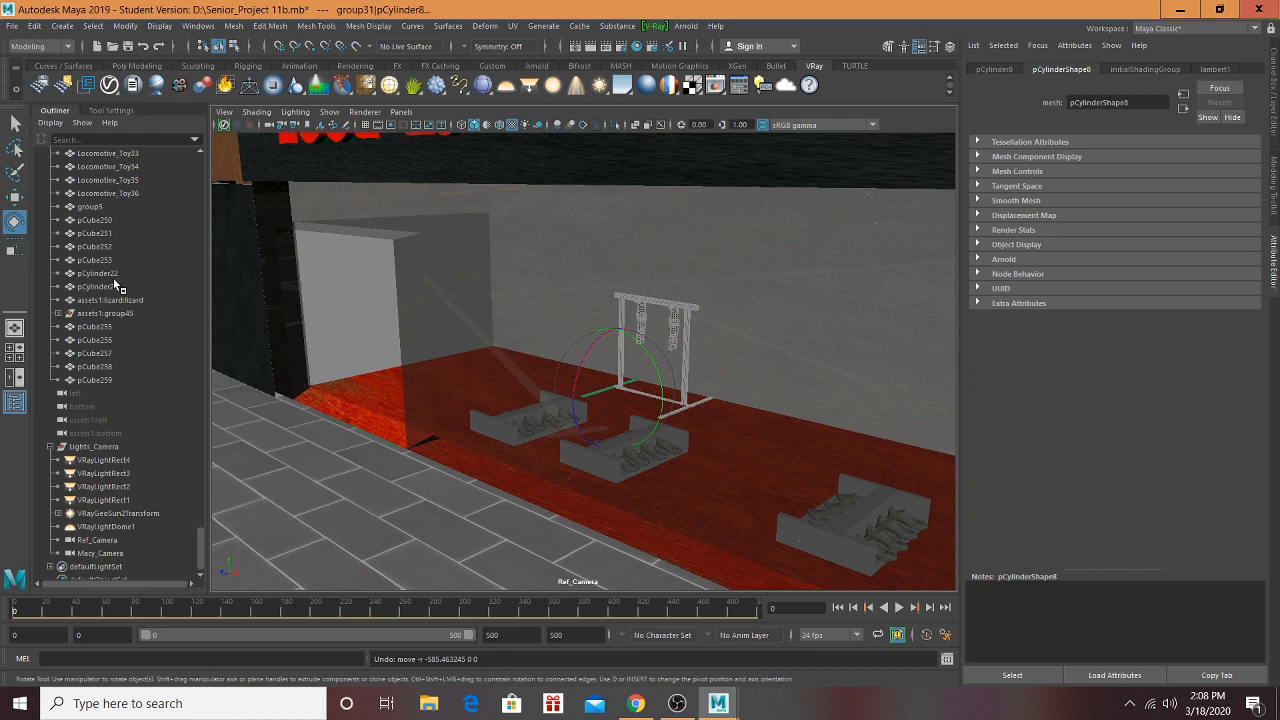
Step: Move the clothing rack with its shirts over to the side wall near Foot Locker's back corner
key(w)
drag(685, 404, 420, 378)
alt+right_drag(420, 378, 494, 450)
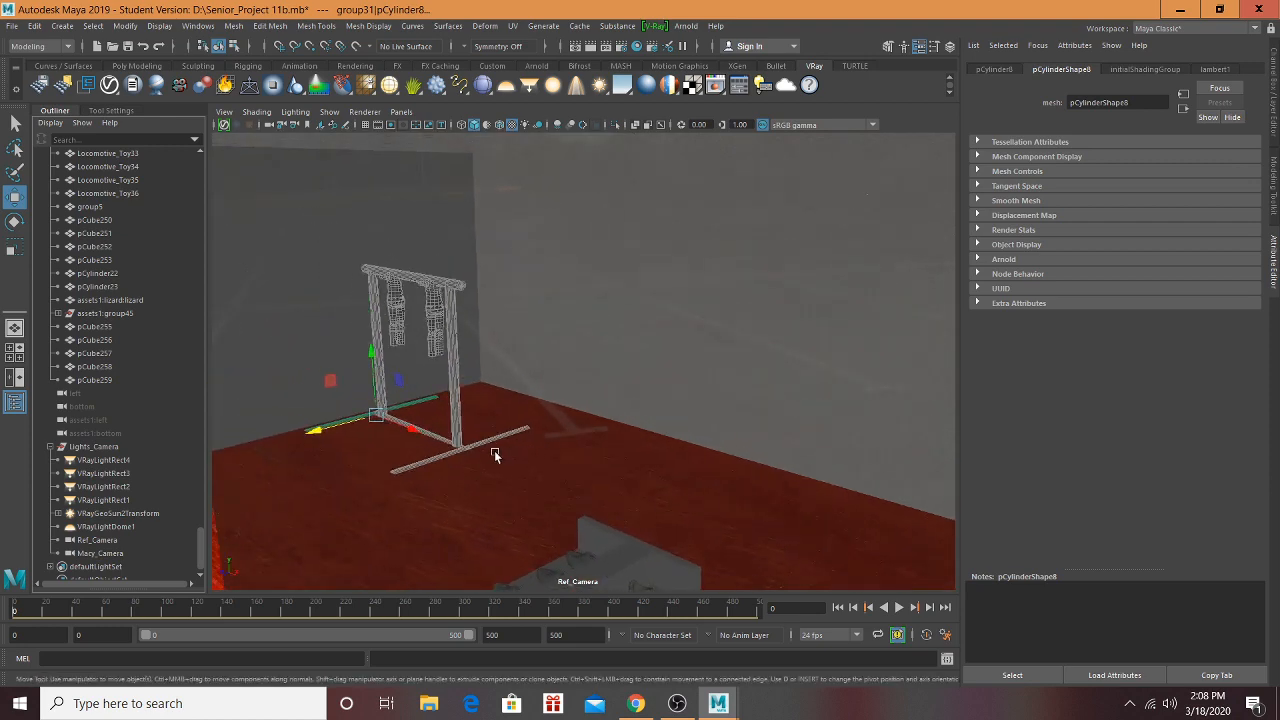
key(e)
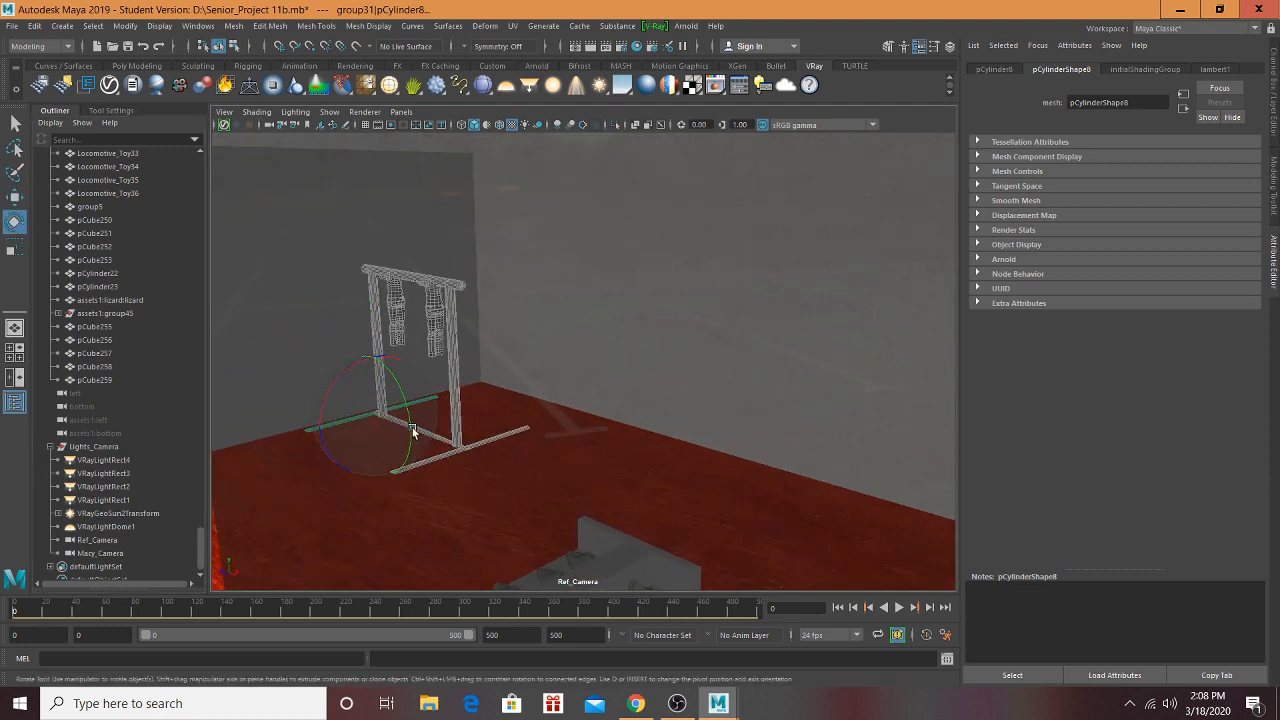
alt+drag(414, 429, 463, 427)
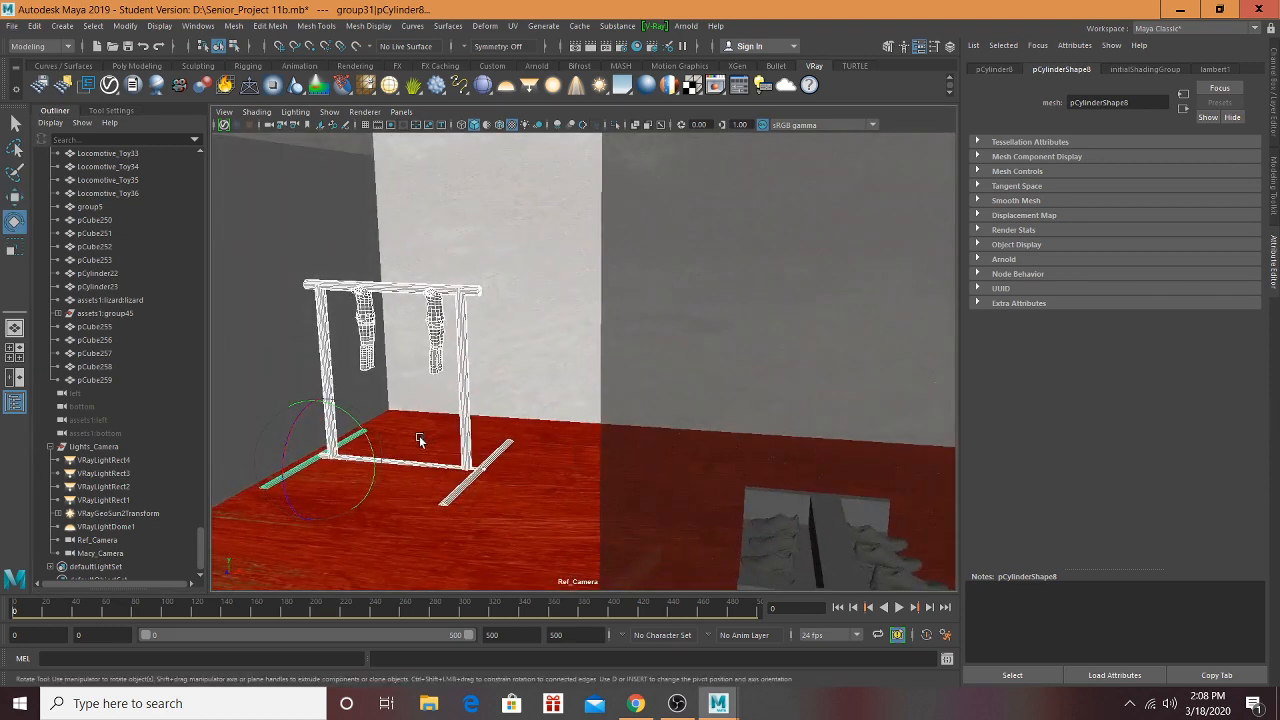
Step: Shift the clothing rack toward the back wall, and try rotating its parts before undoing the rotation
key(w)
mouse_move(318, 400)
mouse_down()
mouse_move(351, 428)
mouse_move(400, 430)
mouse_move(322, 421)
mouse_up()
key(e)
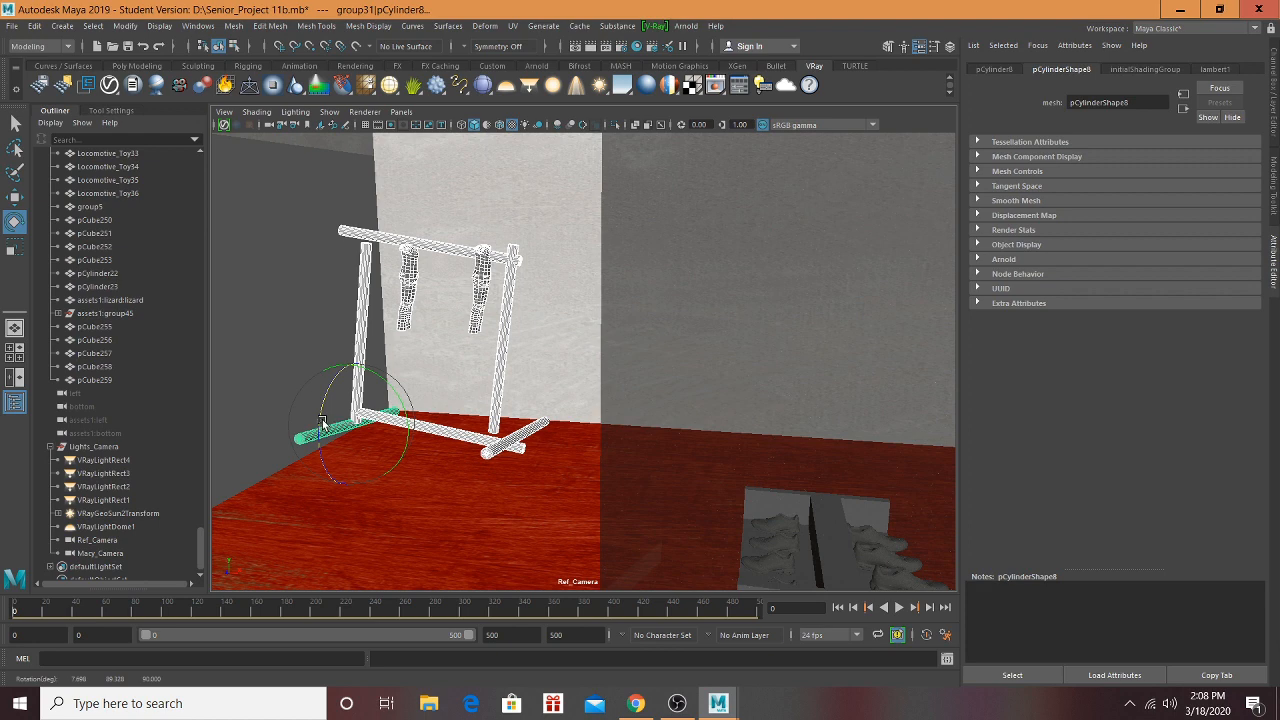
key(ctrl+z)
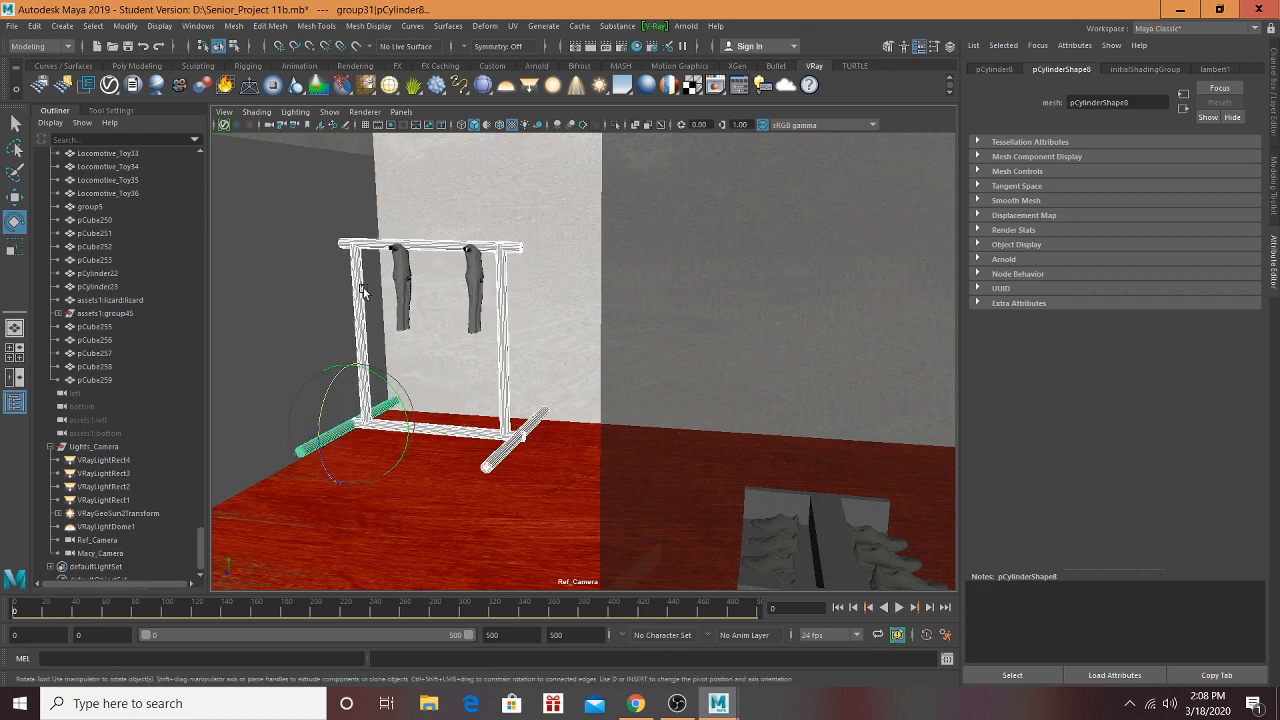
Step: Select group31, which holds the clothing rack frame, and move it to Z -12207.141
scroll(129, 343, up, 15)
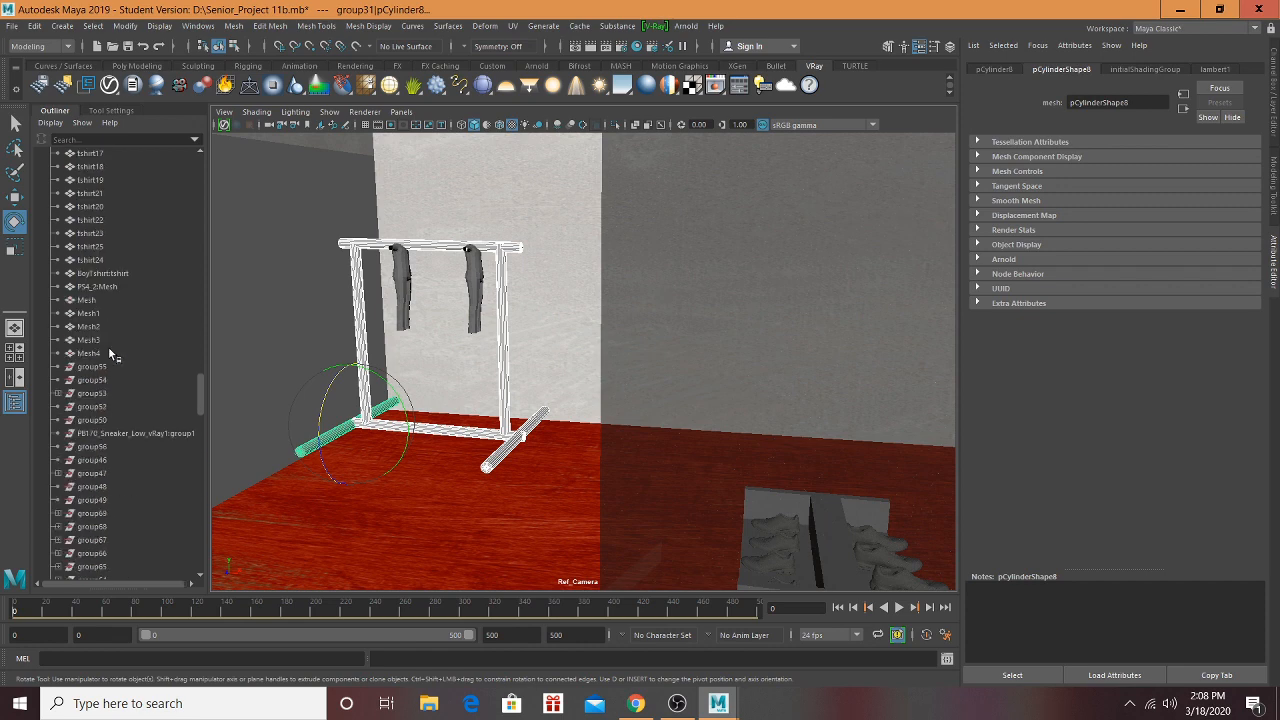
scroll(113, 367, up, 10)
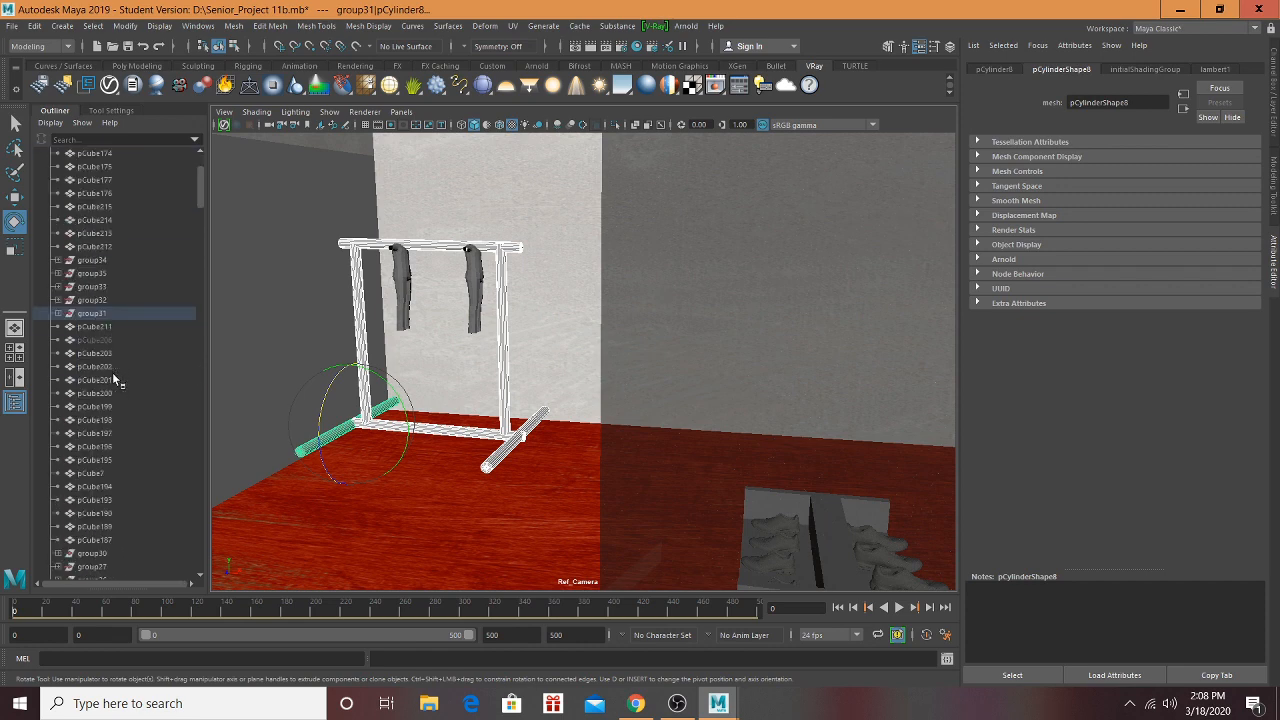
click(92, 314)
key(w)
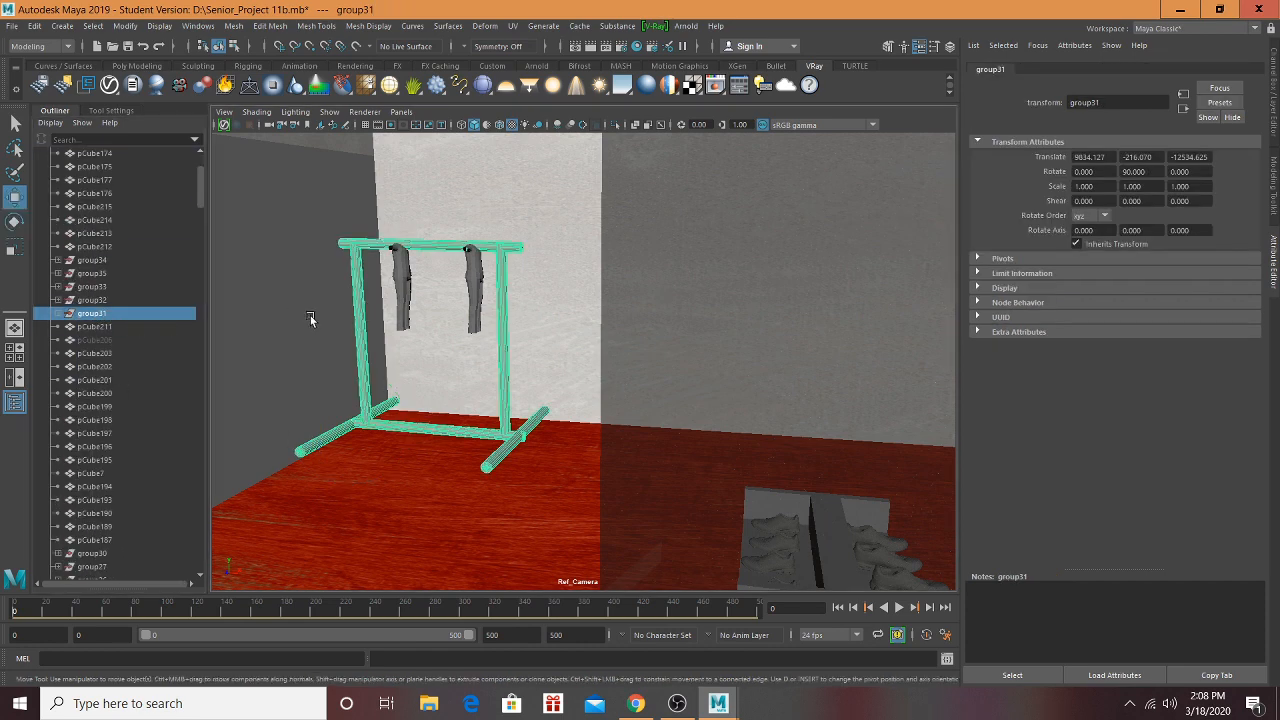
scroll(427, 330, down, 8)
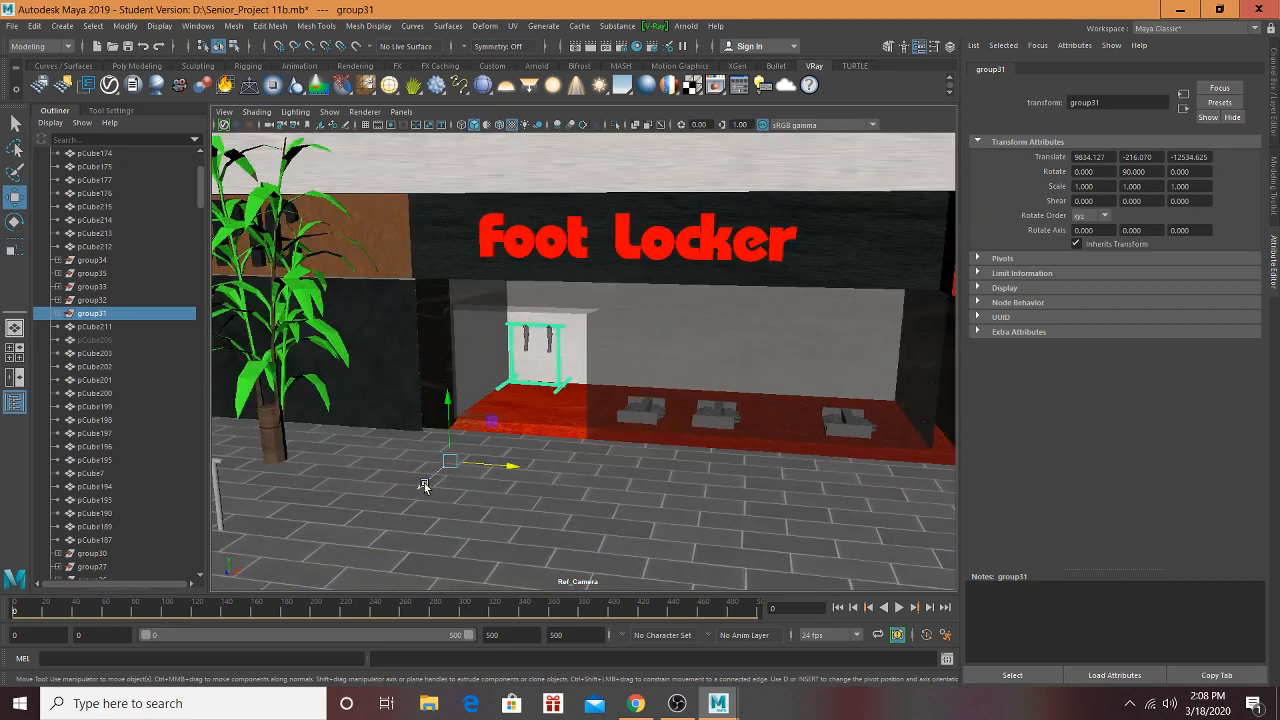
drag(424, 486, 168, 560)
Step: Scale the clothing rack frame uniformly to 0.816
key(r)
scroll(395, 550, up, 5)
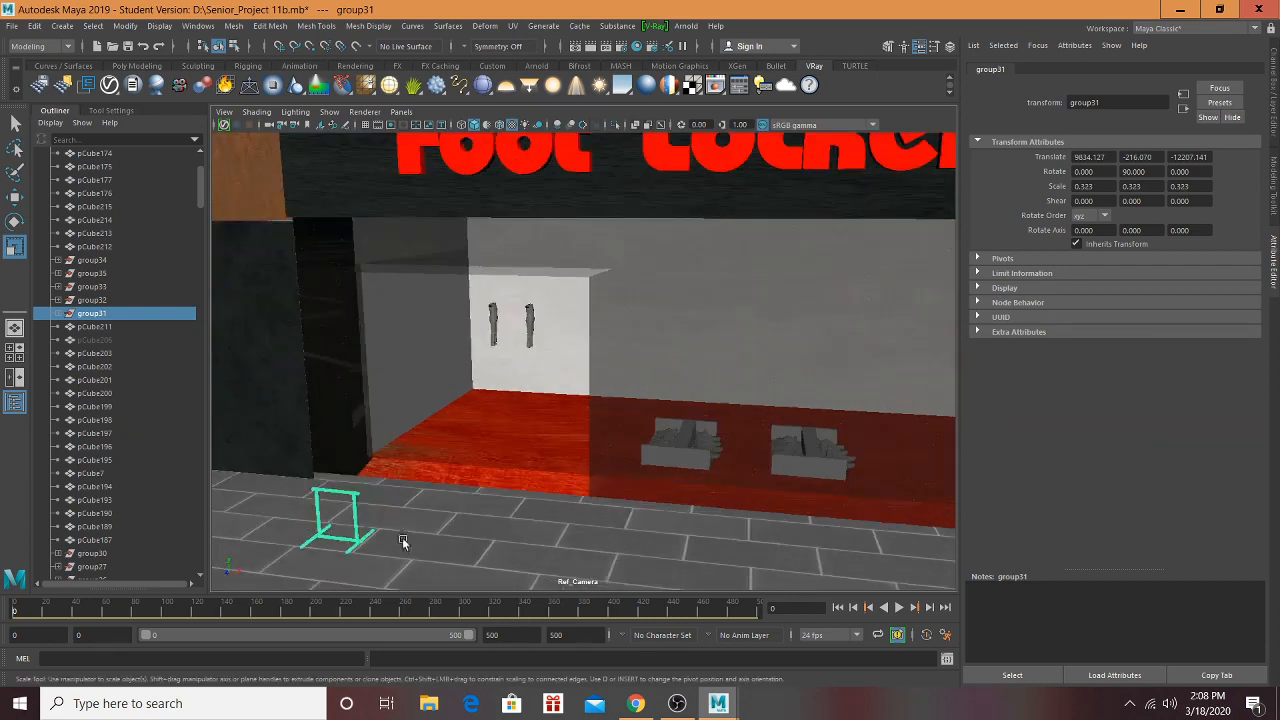
scroll(403, 543, down, 5)
drag(417, 494, 597, 487)
Step: Rotate the rack frame to 180° in Y and move it inside Foot Locker to X 10729.998, Y -274.641, Z -13955.301
key(e)
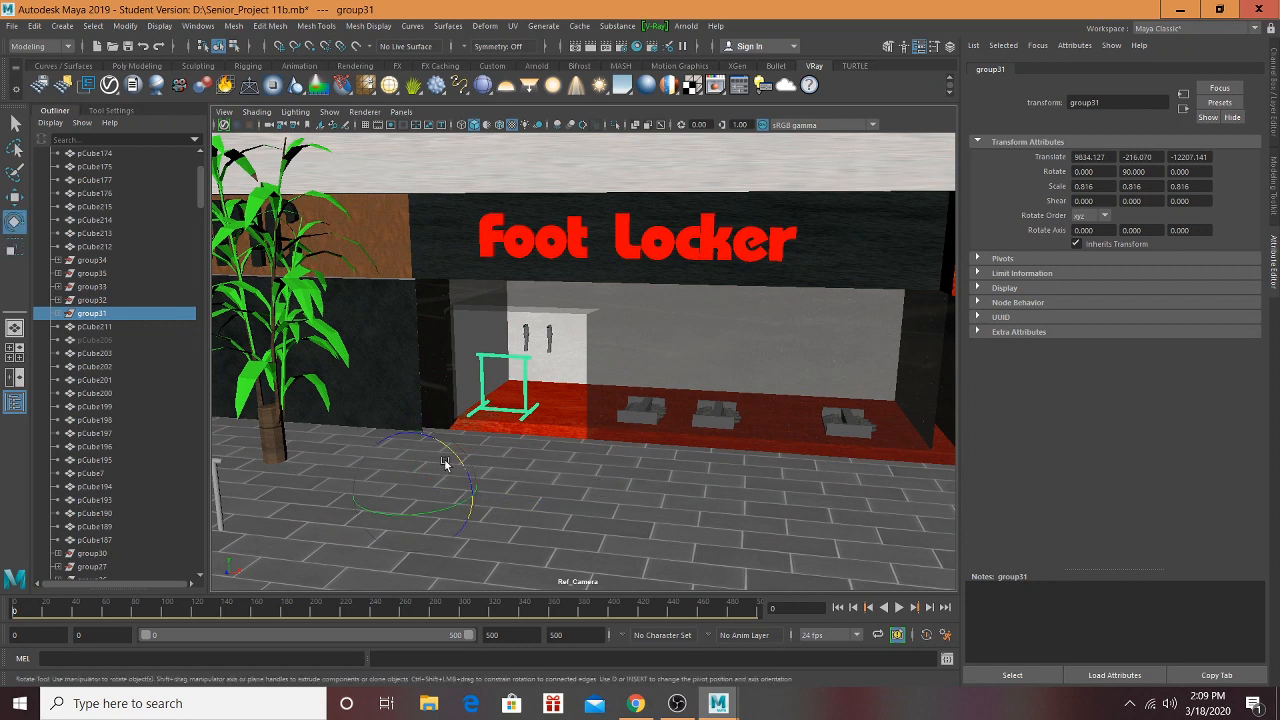
drag(397, 515, 764, 496)
key(w)
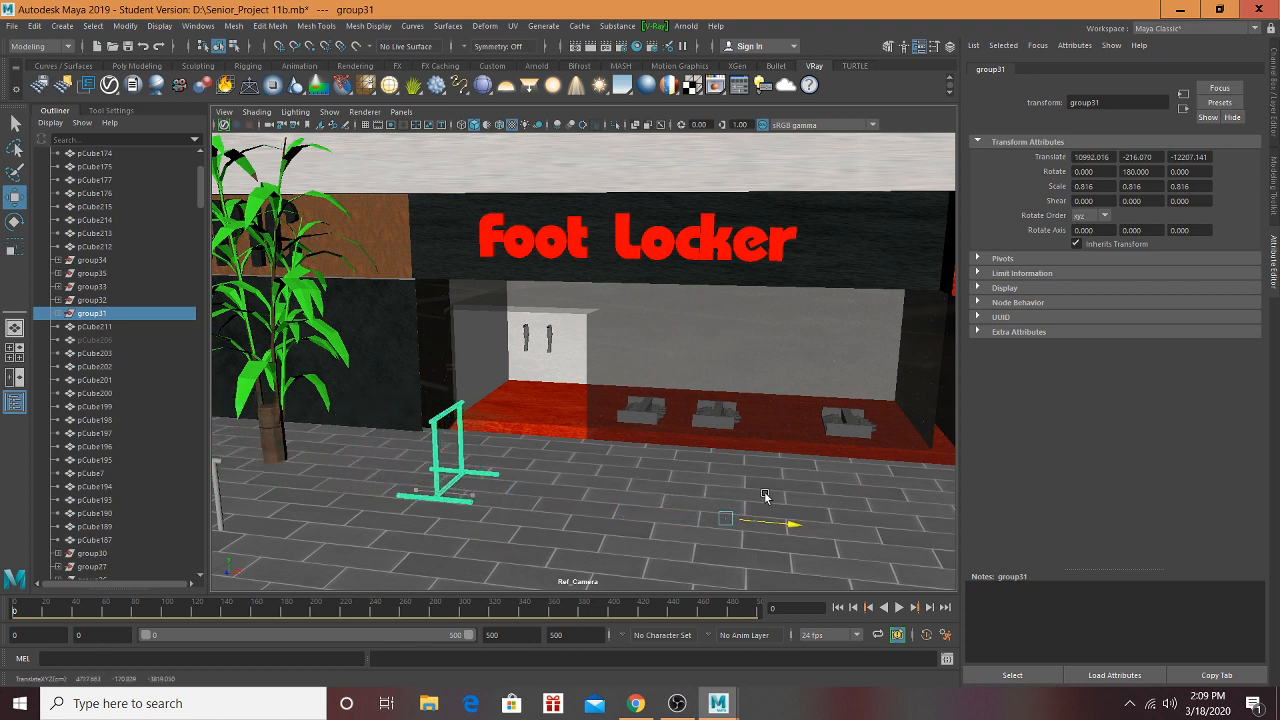
drag(729, 553, 757, 414)
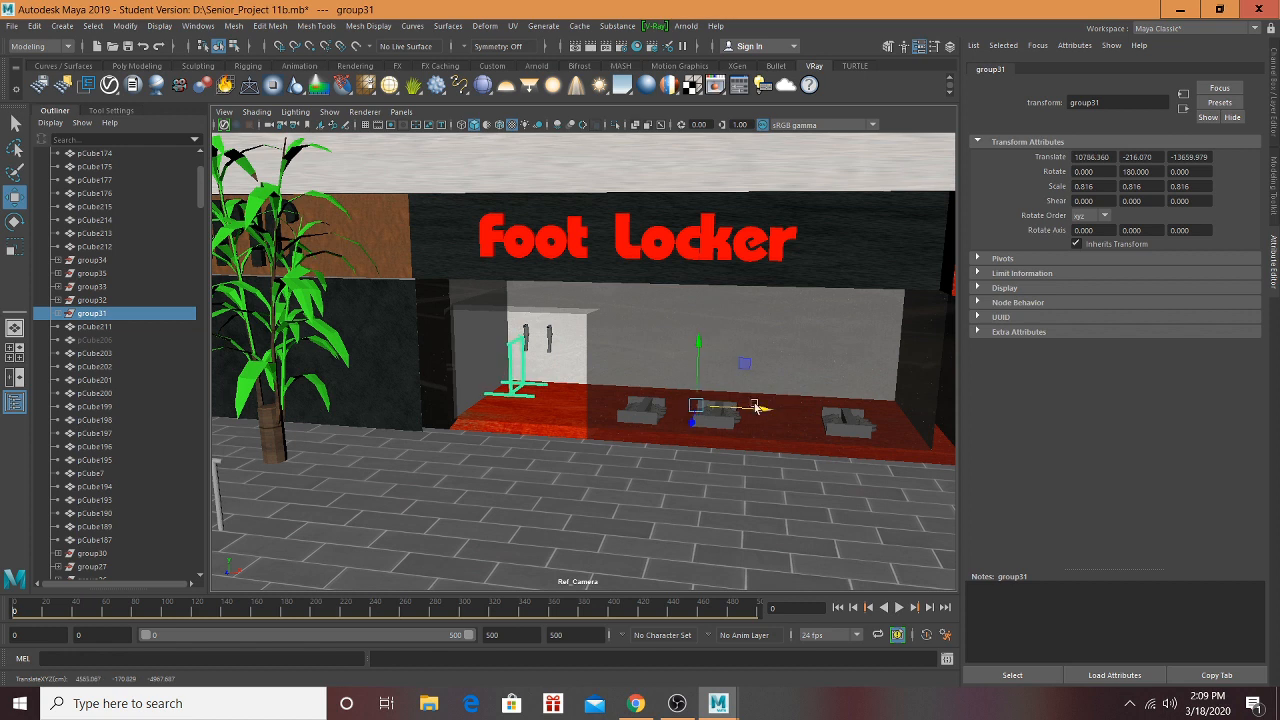
drag(698, 358, 698, 368)
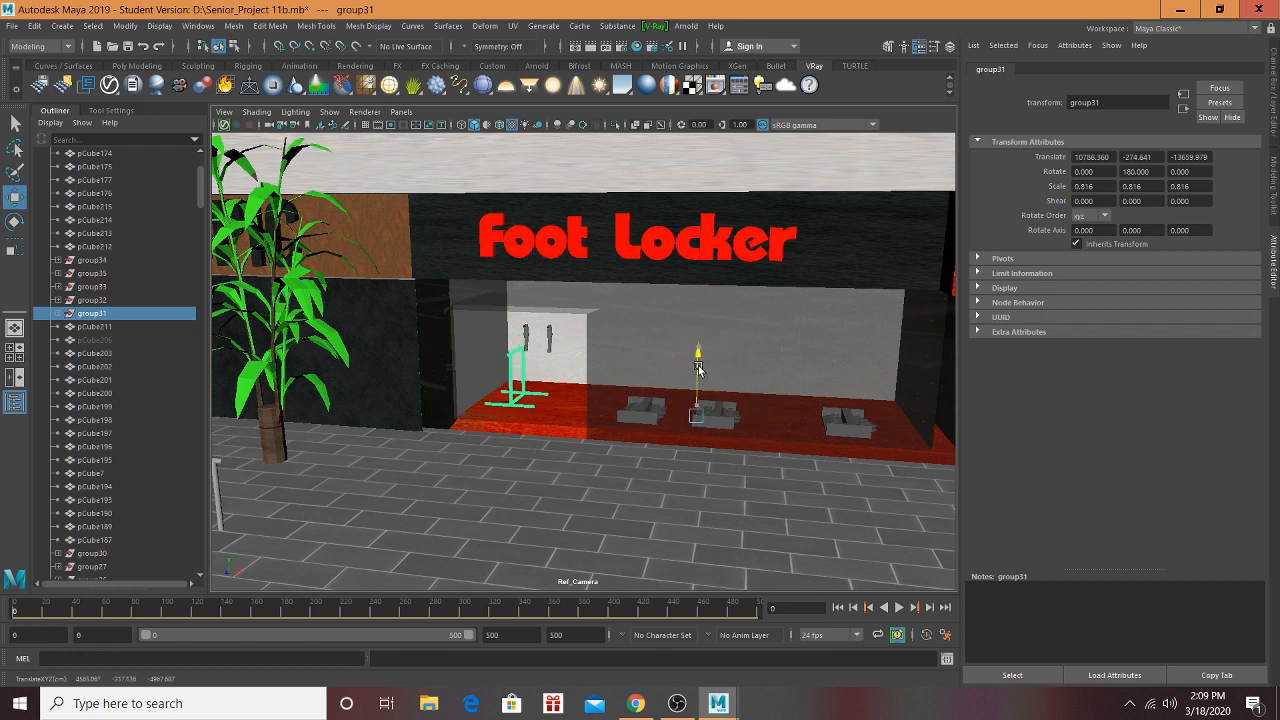
drag(688, 440, 735, 407)
Step: Move the tshirt26 garment under the Foot Locker clothing rack's bar to X 9689.514, Y -113.999, Z -14043.447
scroll(540, 366, up, 8)
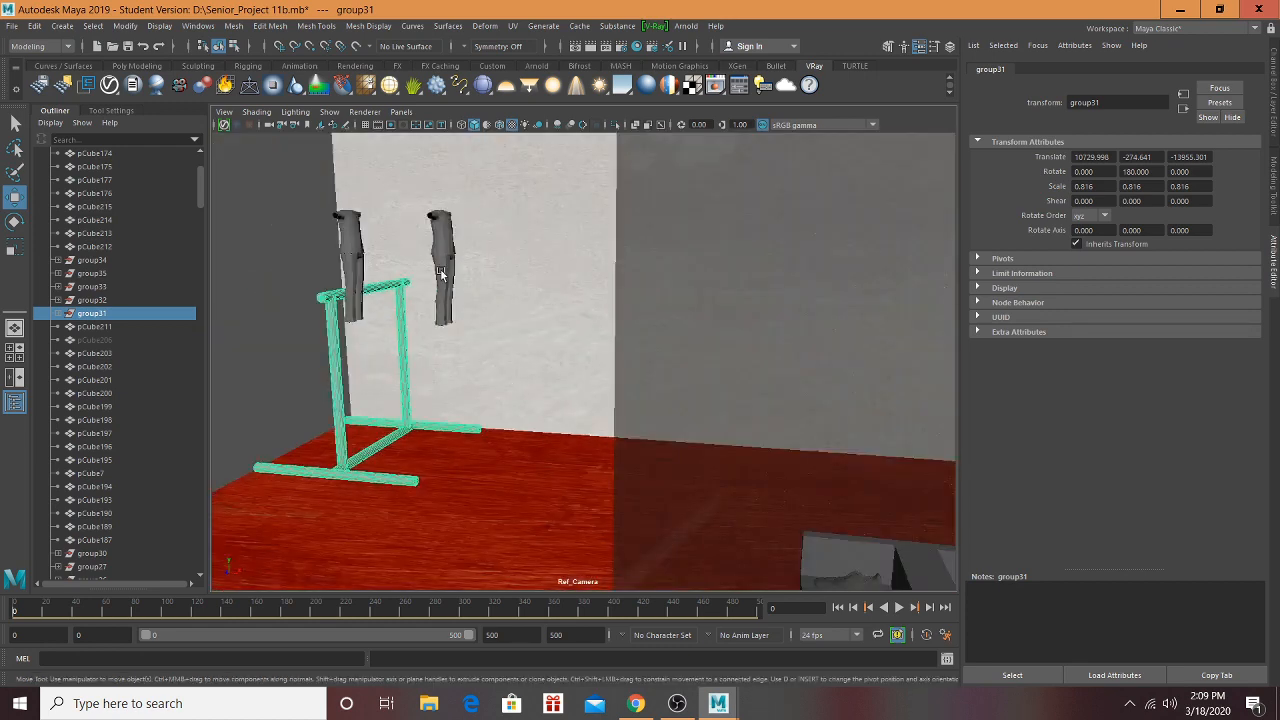
click(441, 272)
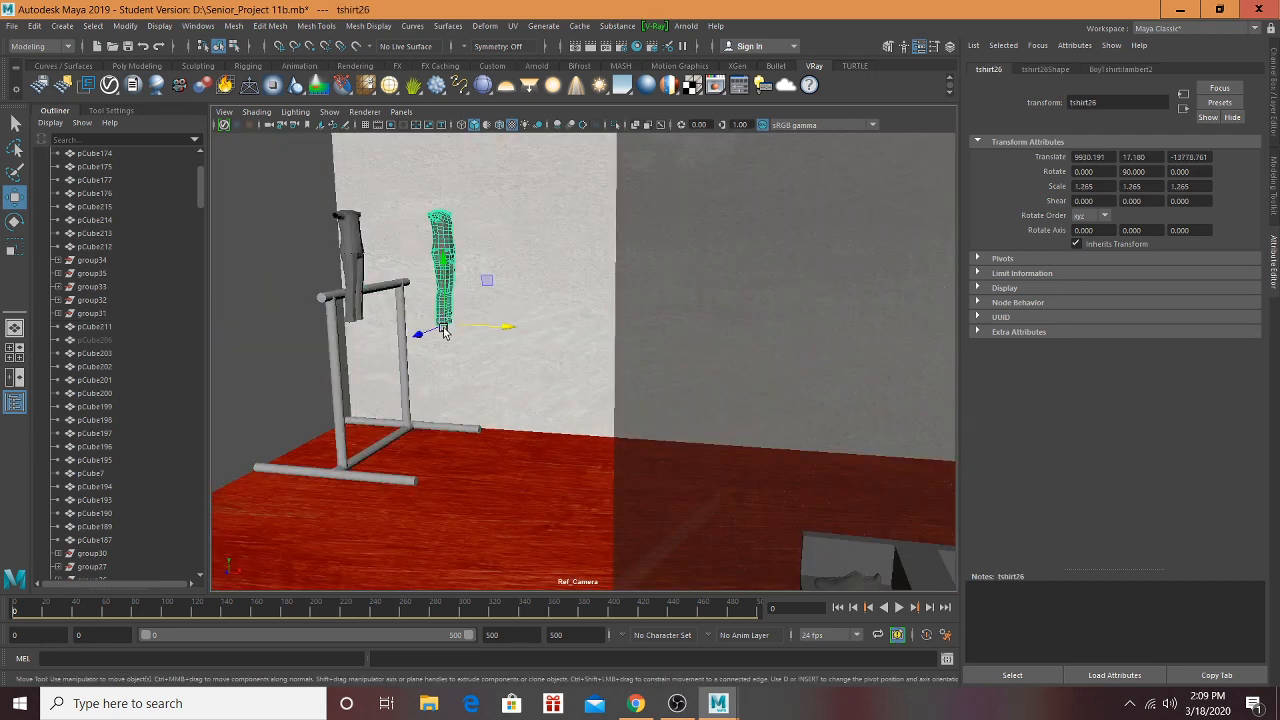
alt+drag(445, 334, 368, 337)
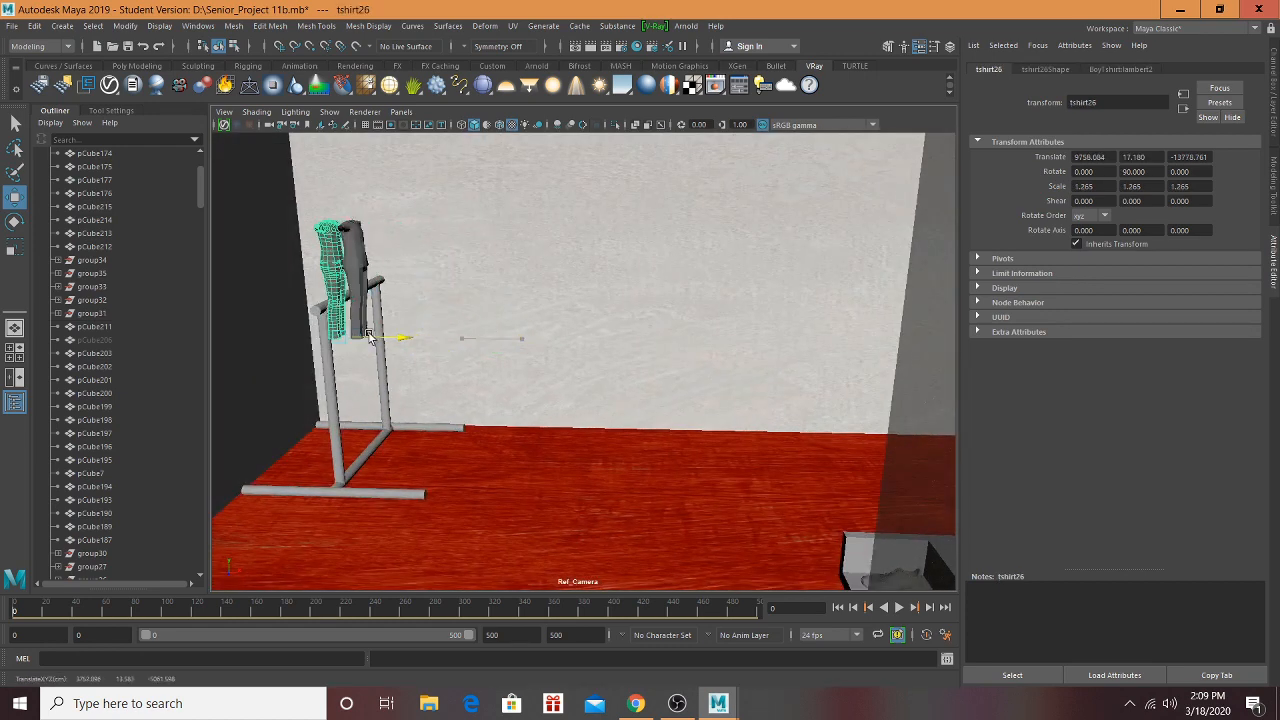
drag(337, 277, 343, 385)
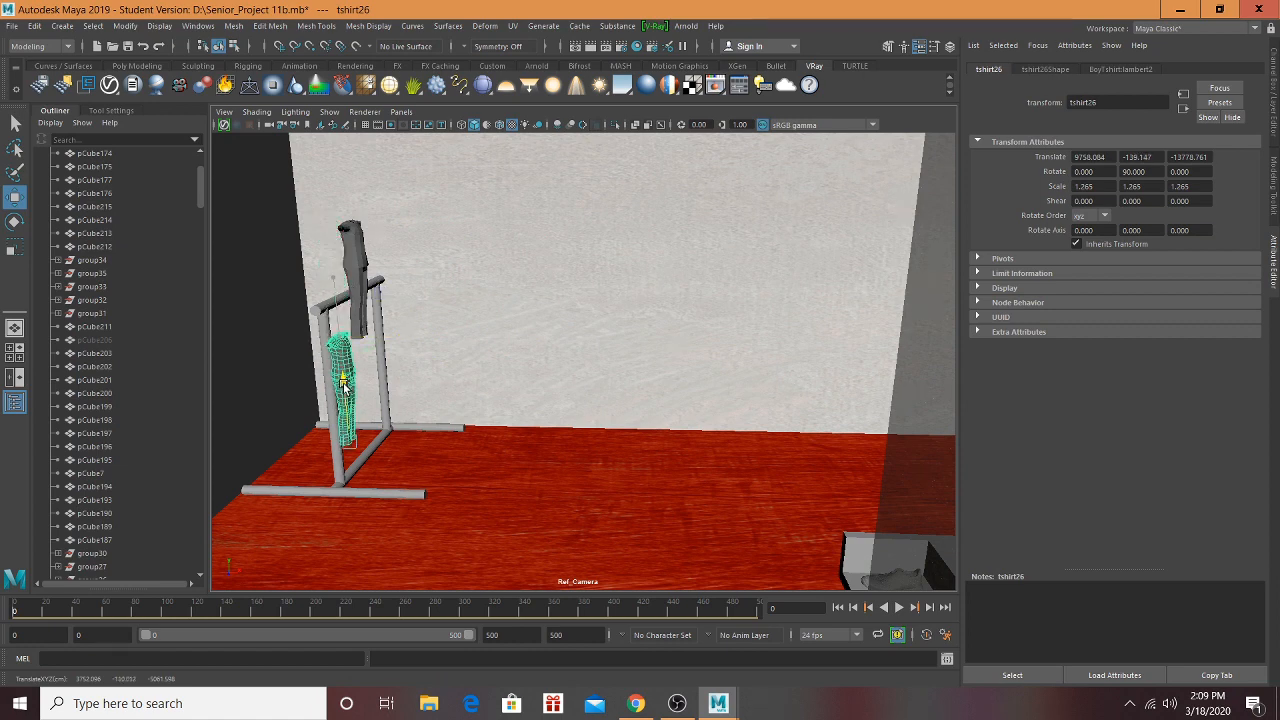
drag(322, 467, 595, 333)
scroll(385, 376, up, 3)
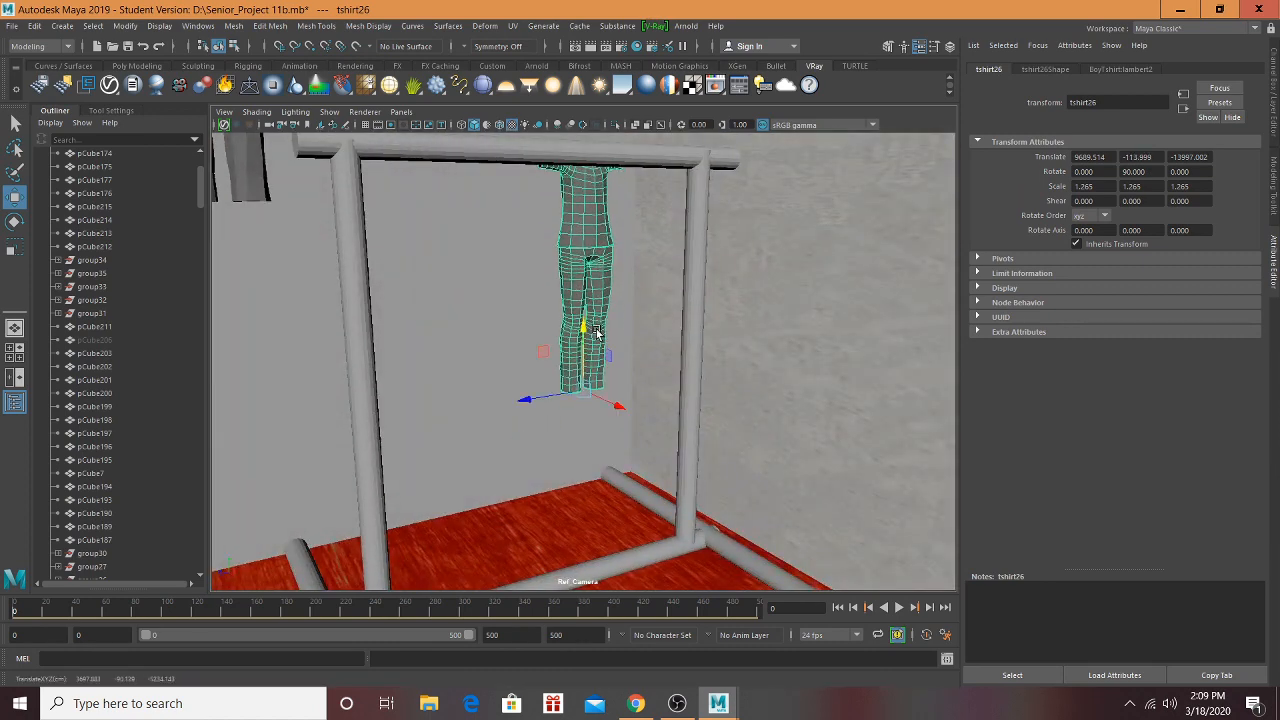
drag(558, 397, 618, 390)
scroll(445, 374, down, 6)
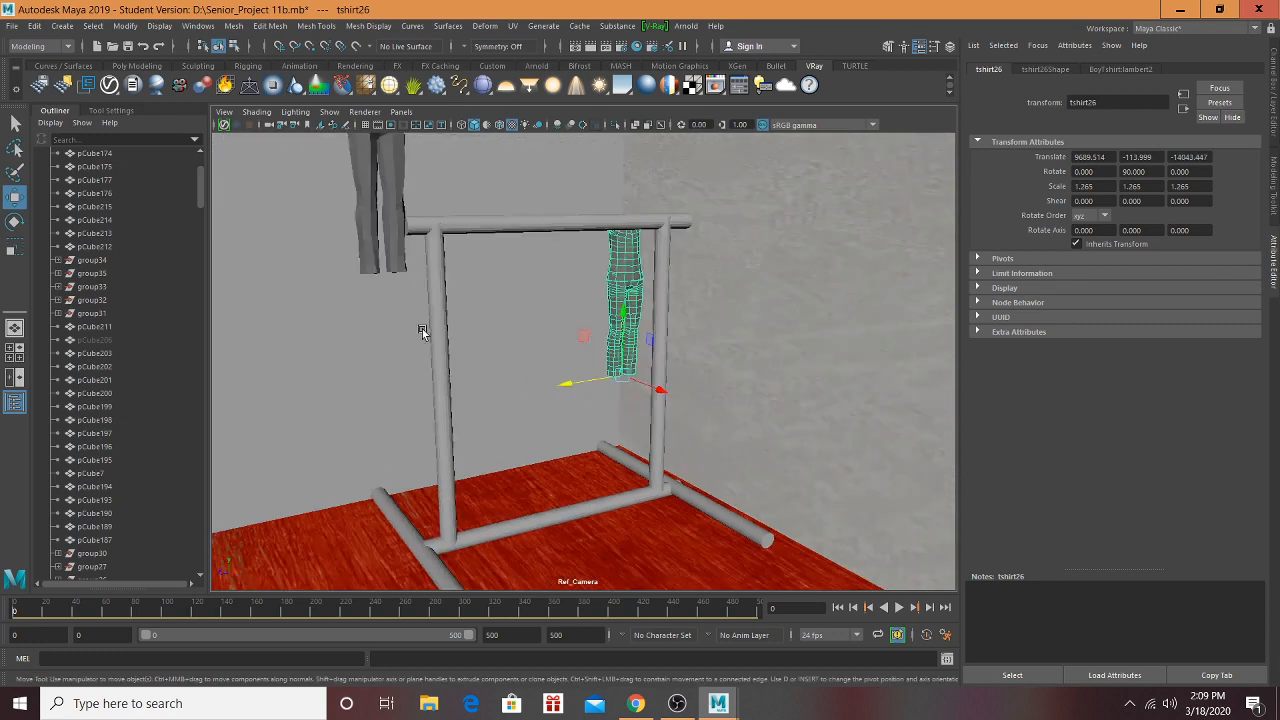
Step: Hang the tshirt27 garment on the same rack by moving it to X 9696.580, Y -114.422, Z -13901.071
click(457, 208)
drag(466, 250, 463, 365)
drag(413, 430, 543, 398)
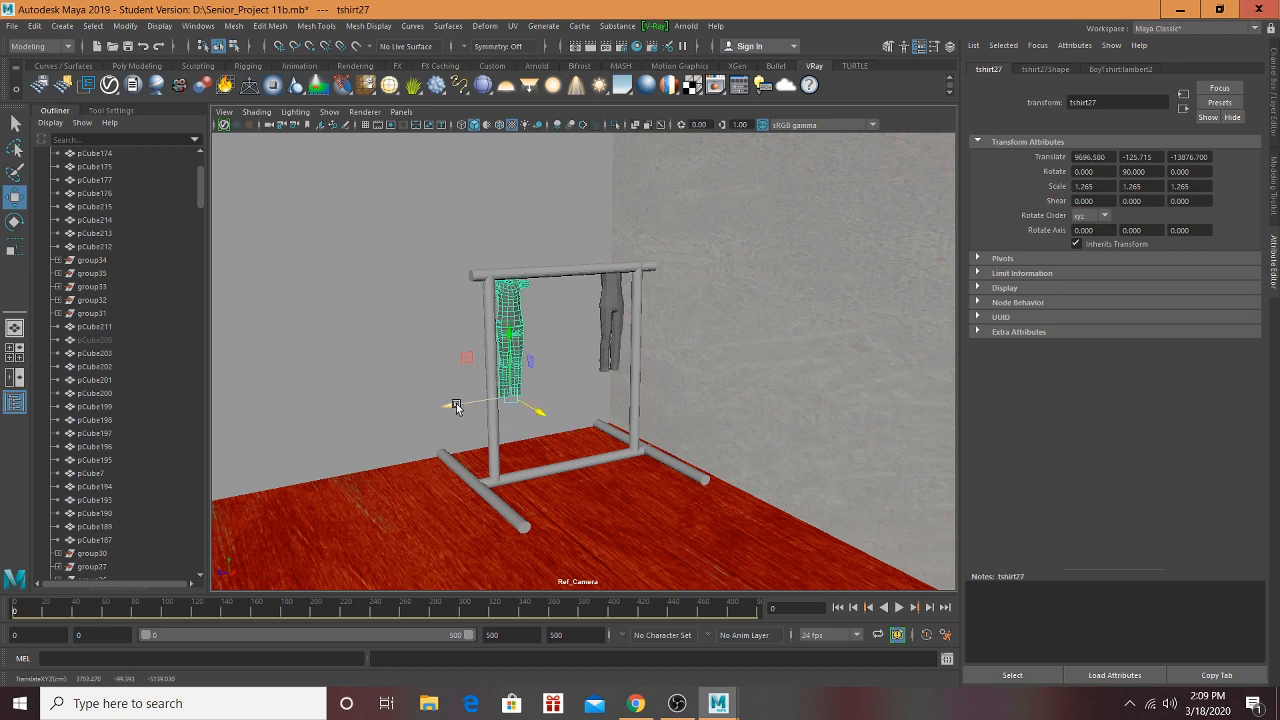
drag(455, 406, 472, 400)
drag(527, 360, 528, 348)
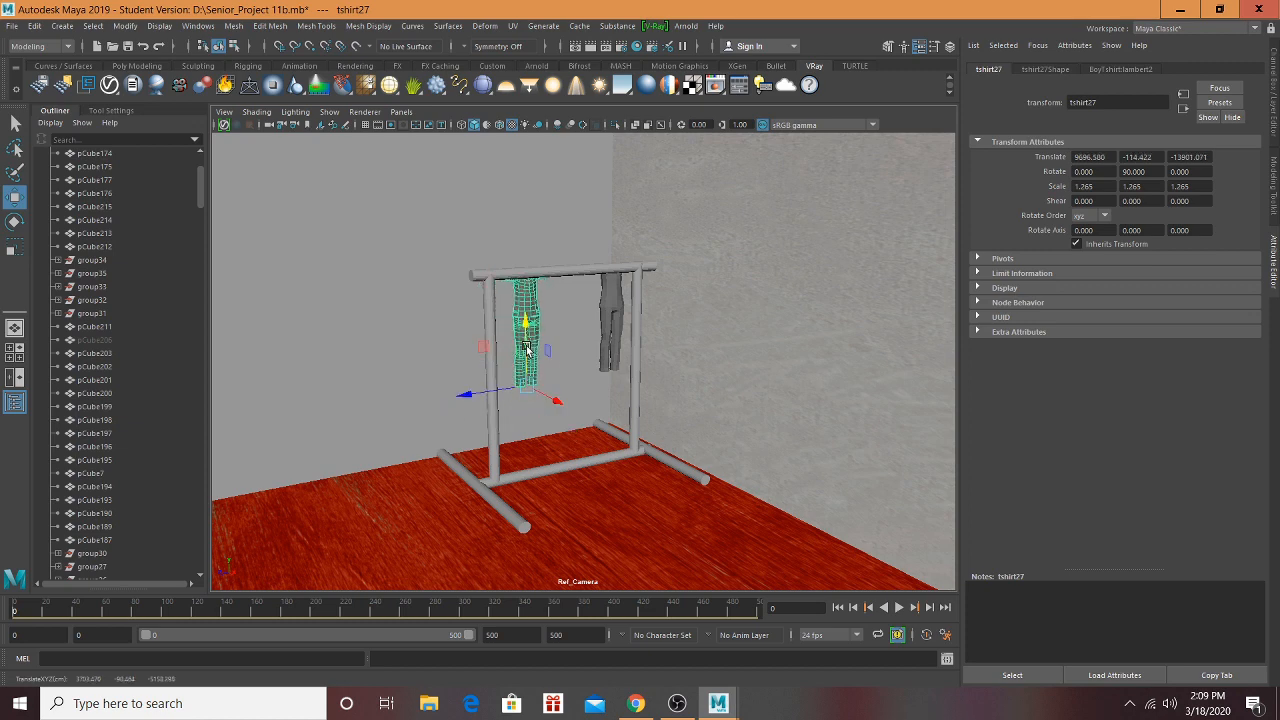
Step: Select group32, the second clothing rack frame outside the store, and raise it to Y -14.324
alt+drag(467, 382, 503, 401)
scroll(510, 400, down, 5)
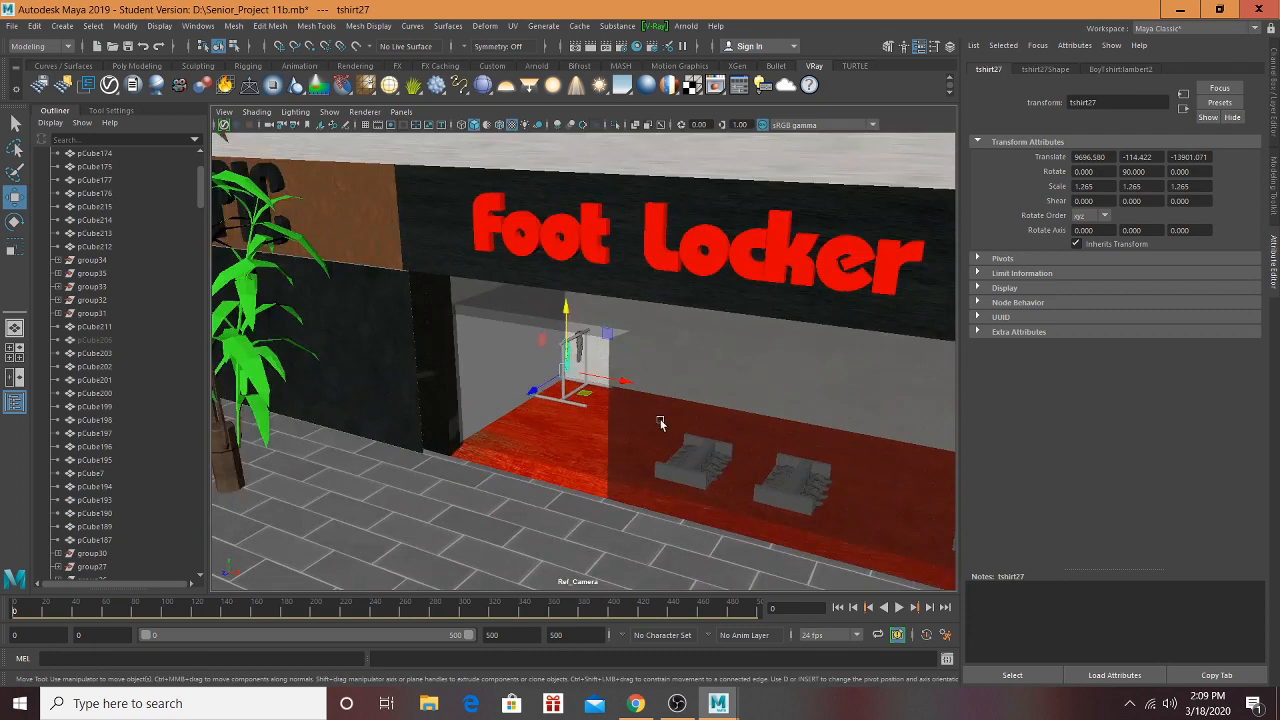
scroll(660, 424, down, 5)
alt+middle_drag(660, 424, 611, 384)
scroll(611, 384, up, 6)
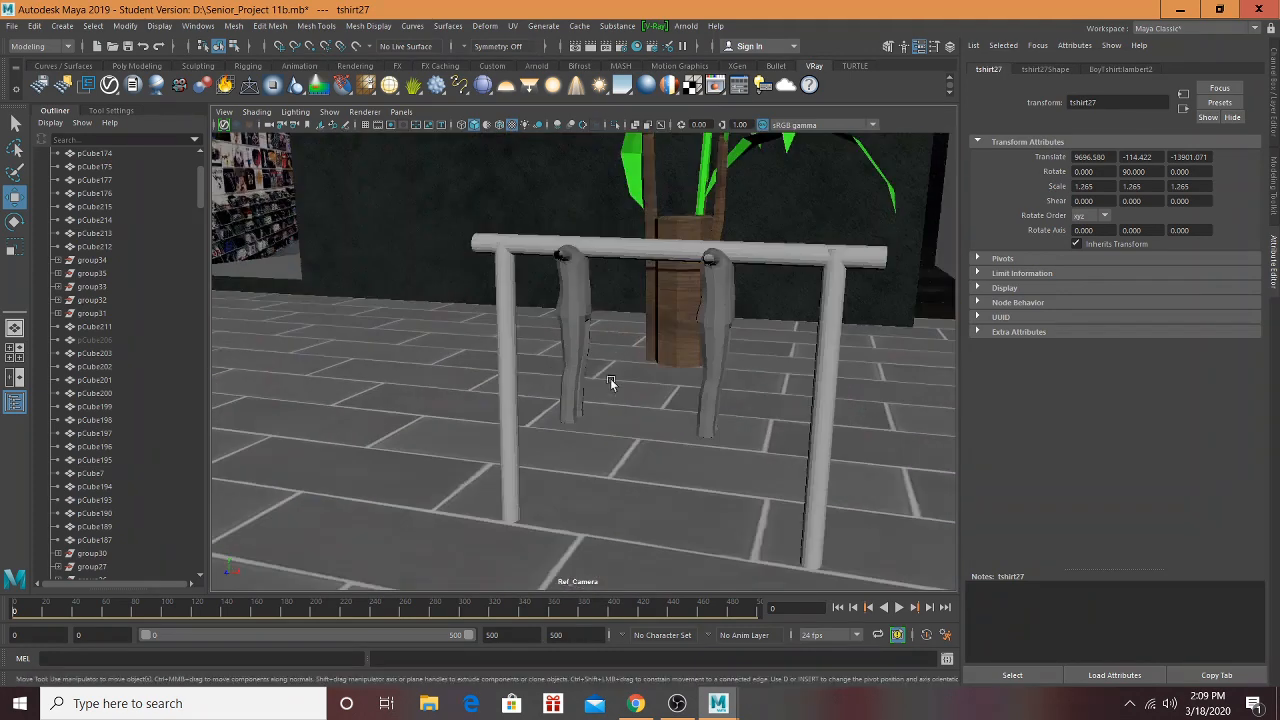
scroll(738, 312, down, 4)
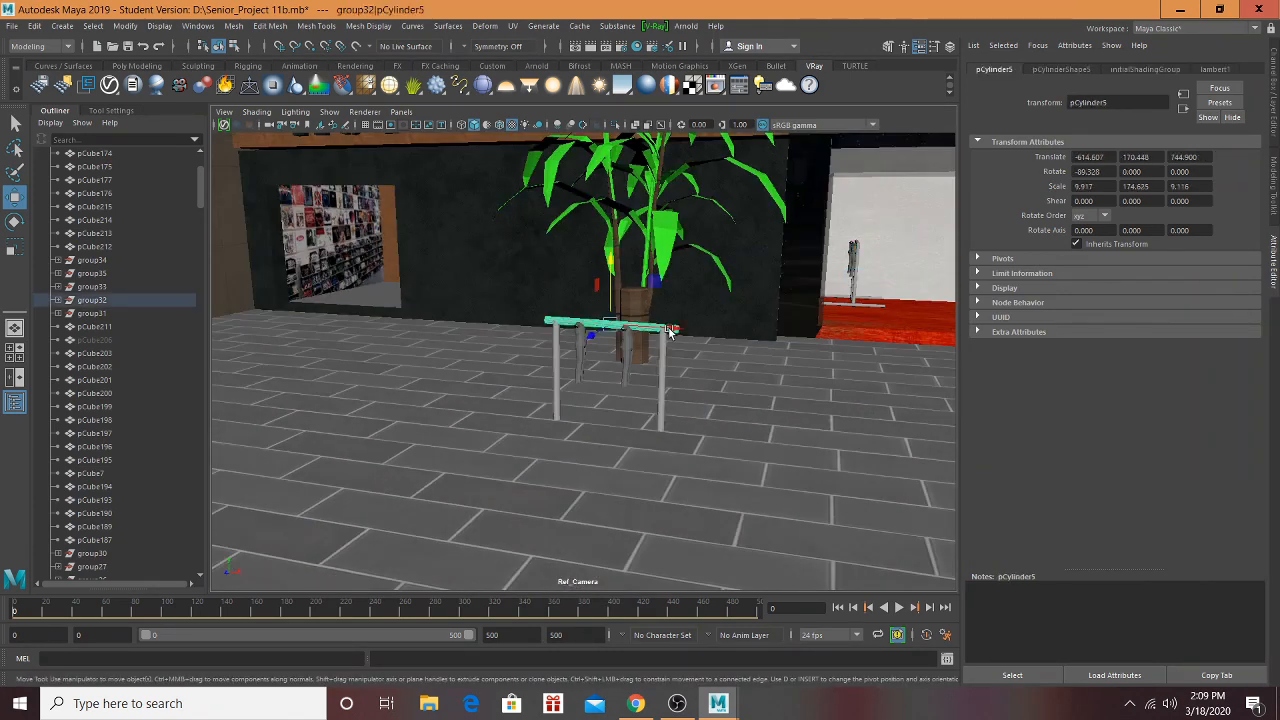
click(88, 300)
alt+middle_drag(697, 360, 275, 276)
drag(260, 265, 256, 198)
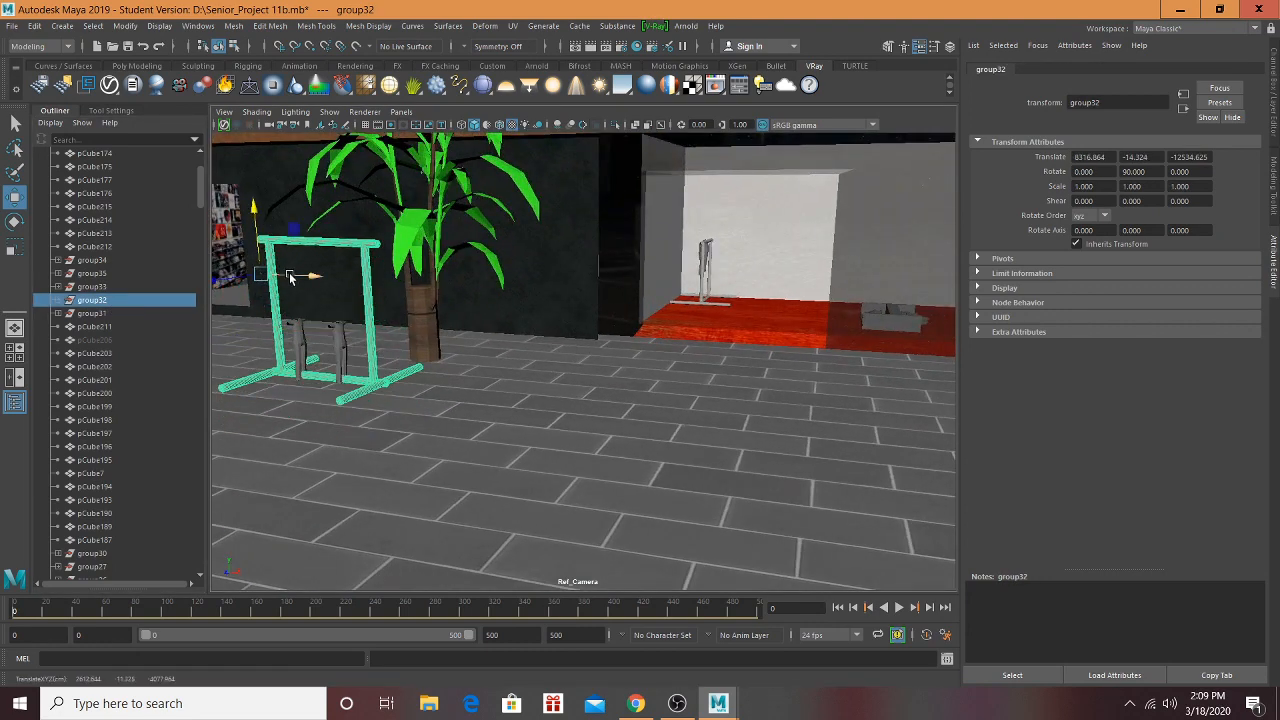
Step: Scale group32 uniformly to 0.523 and move it into Foot Locker at X 9374.555, Y -143.419, Z -13760.497
drag(315, 279, 447, 285)
key(r)
key(w)
drag(494, 248, 491, 298)
drag(466, 342, 651, 285)
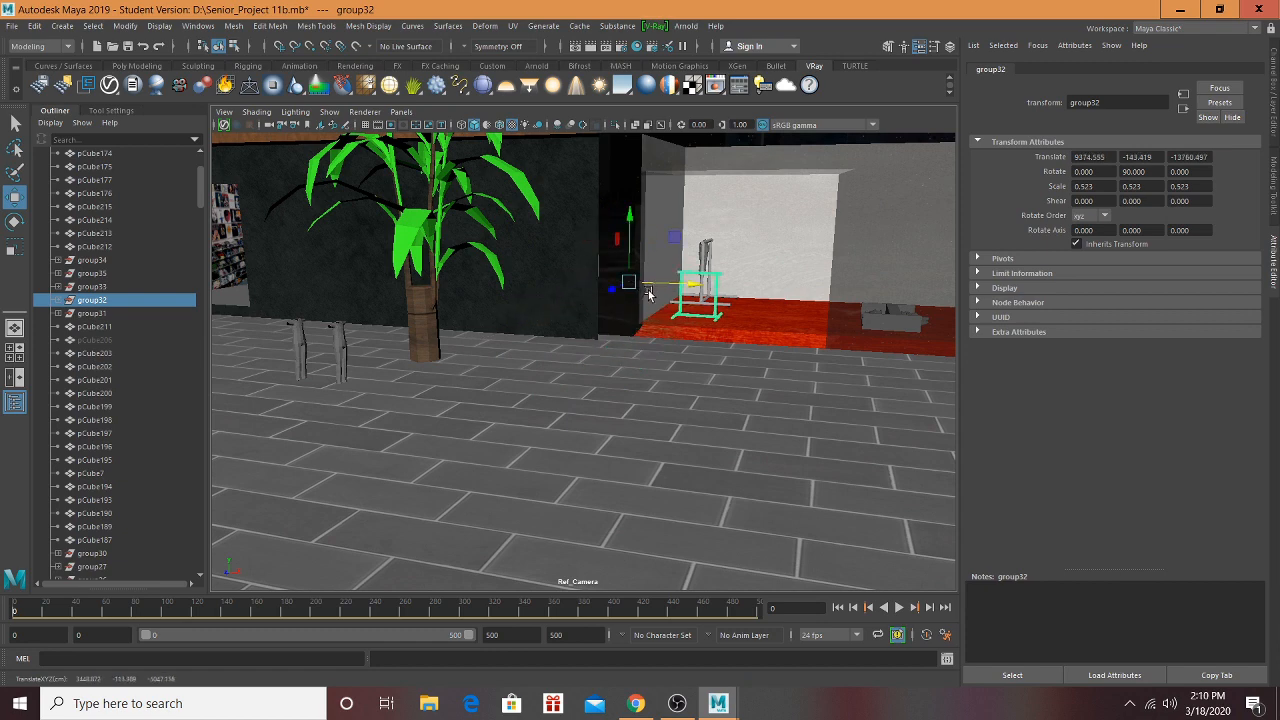
Step: Rotate group32 to 180° in Y and move it to Z -13115.377
scroll(675, 298, up, 3)
alt+middle_drag(659, 299, 466, 391)
scroll(467, 390, up, 2)
key(e)
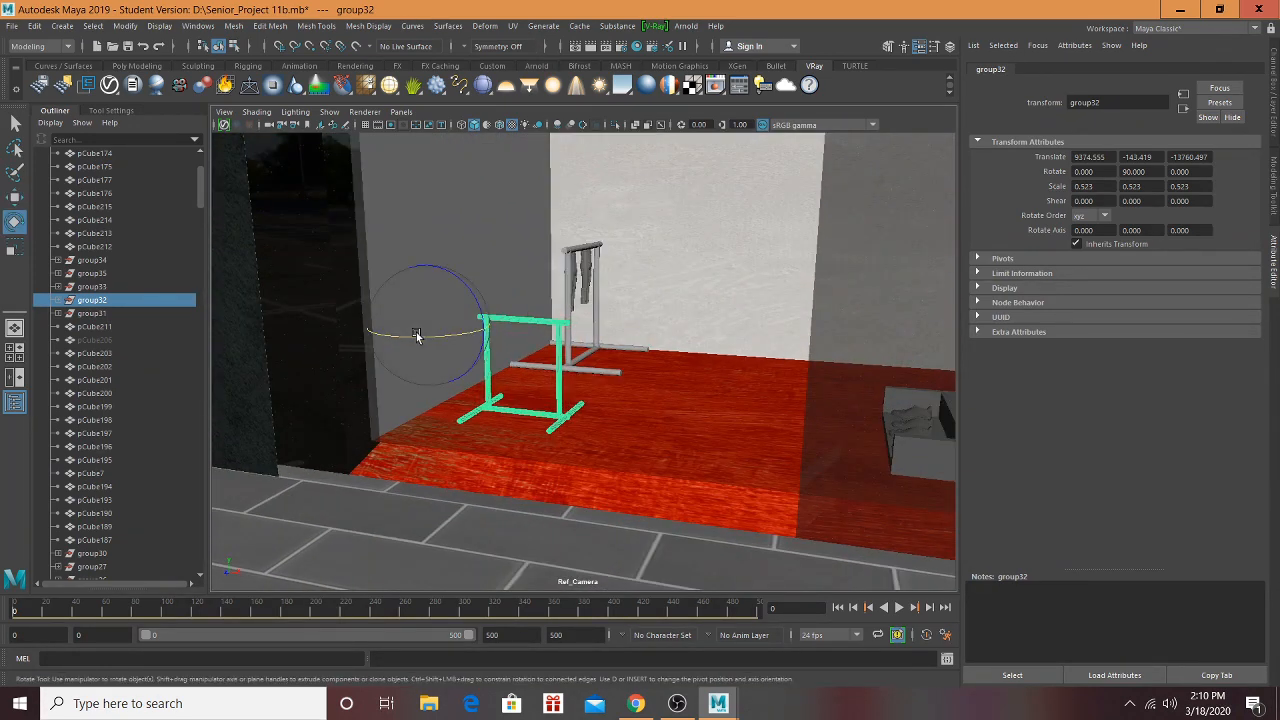
drag(406, 340, 480, 352)
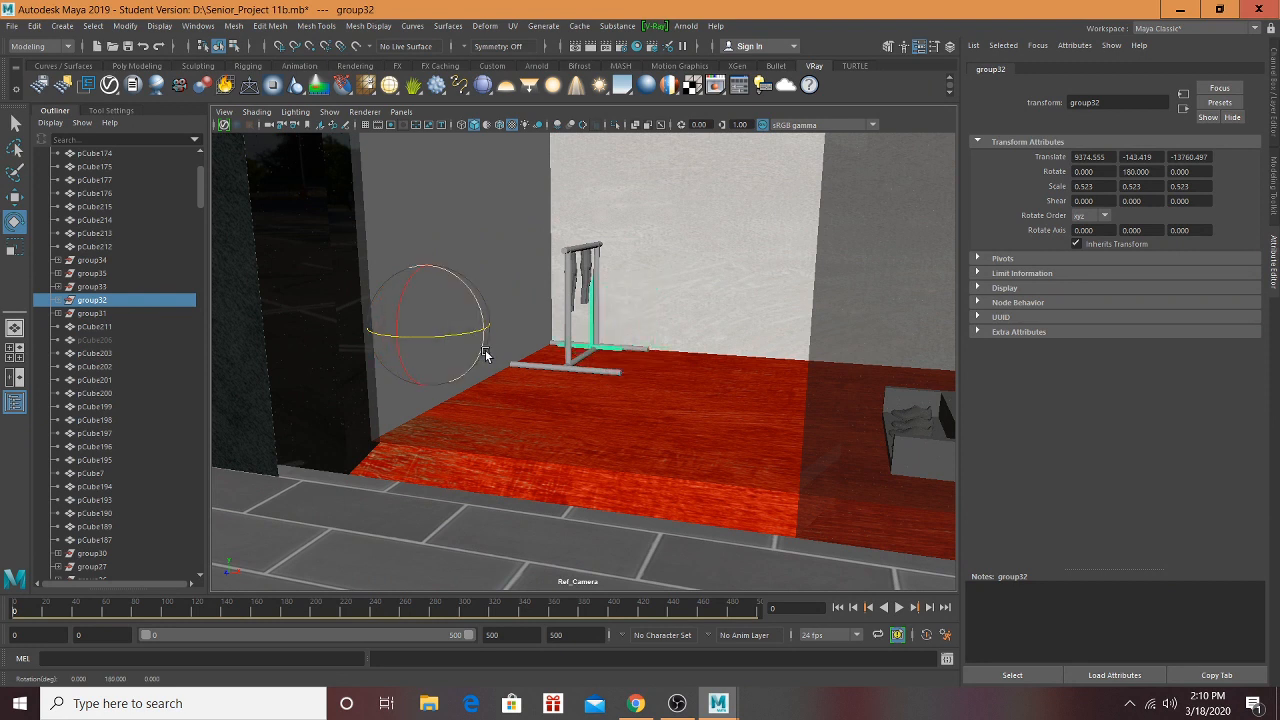
key(w)
drag(399, 340, 248, 437)
Step: Scale group32 uniformly to 0.896 and move it to X 9489.035, Y -80.116, Z -12823.660
key(r)
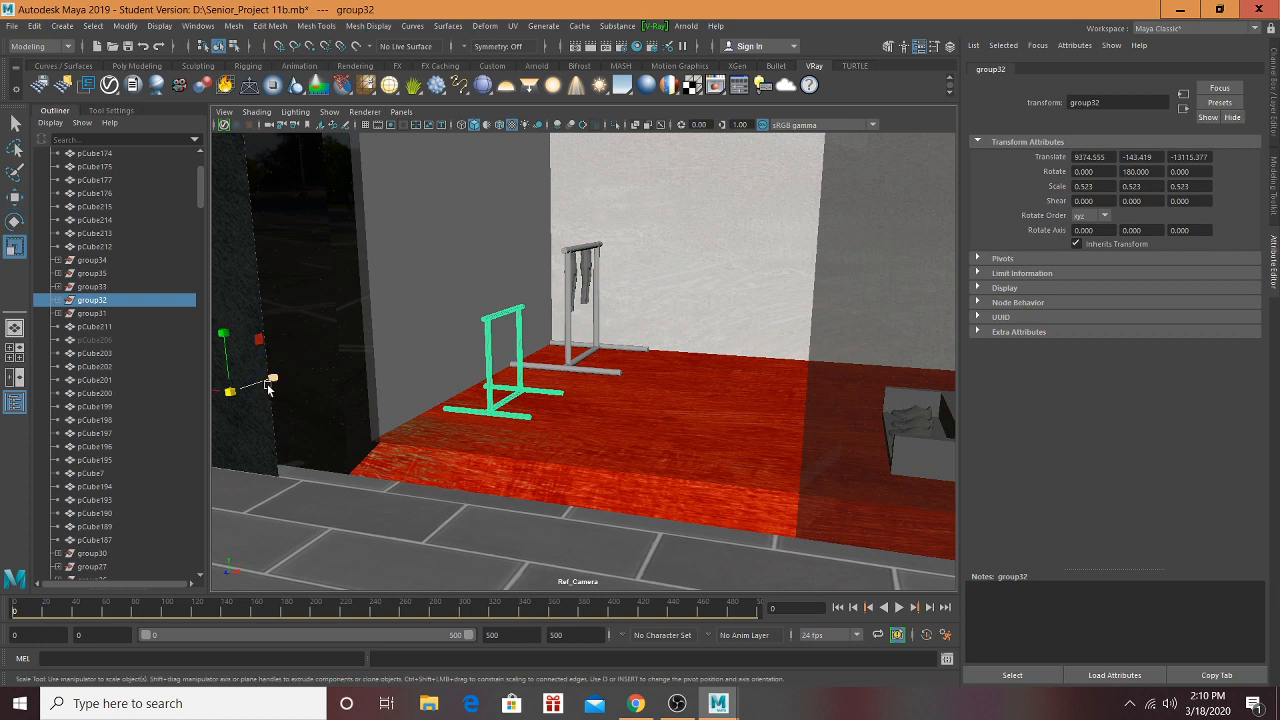
drag(232, 393, 463, 398)
key(w)
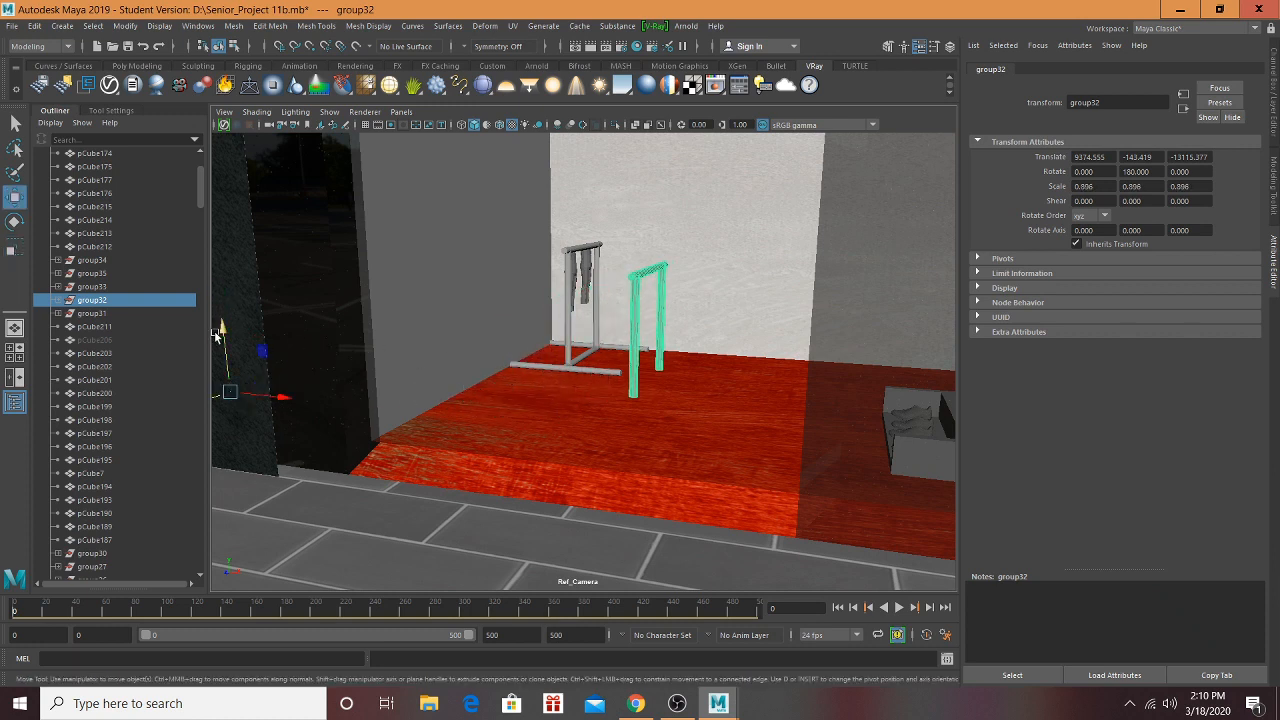
drag(218, 335, 234, 291)
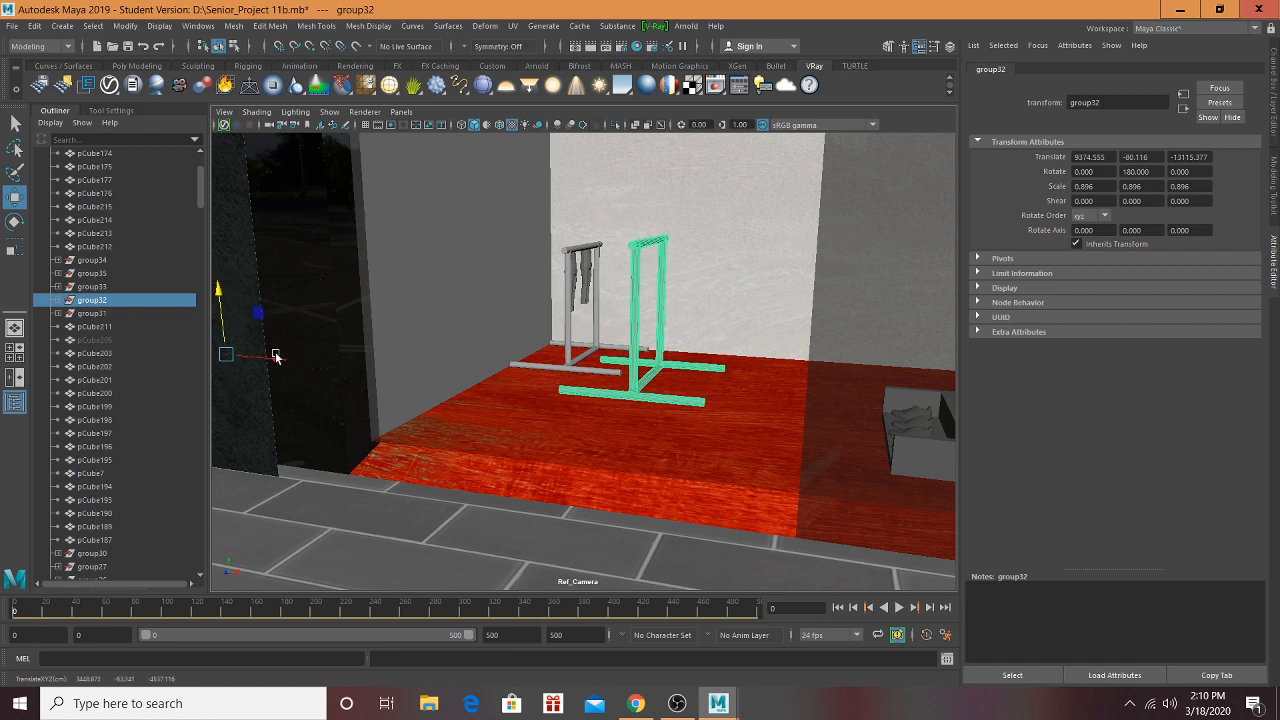
drag(276, 357, 337, 364)
drag(232, 378, 82, 482)
scroll(398, 400, down, 3)
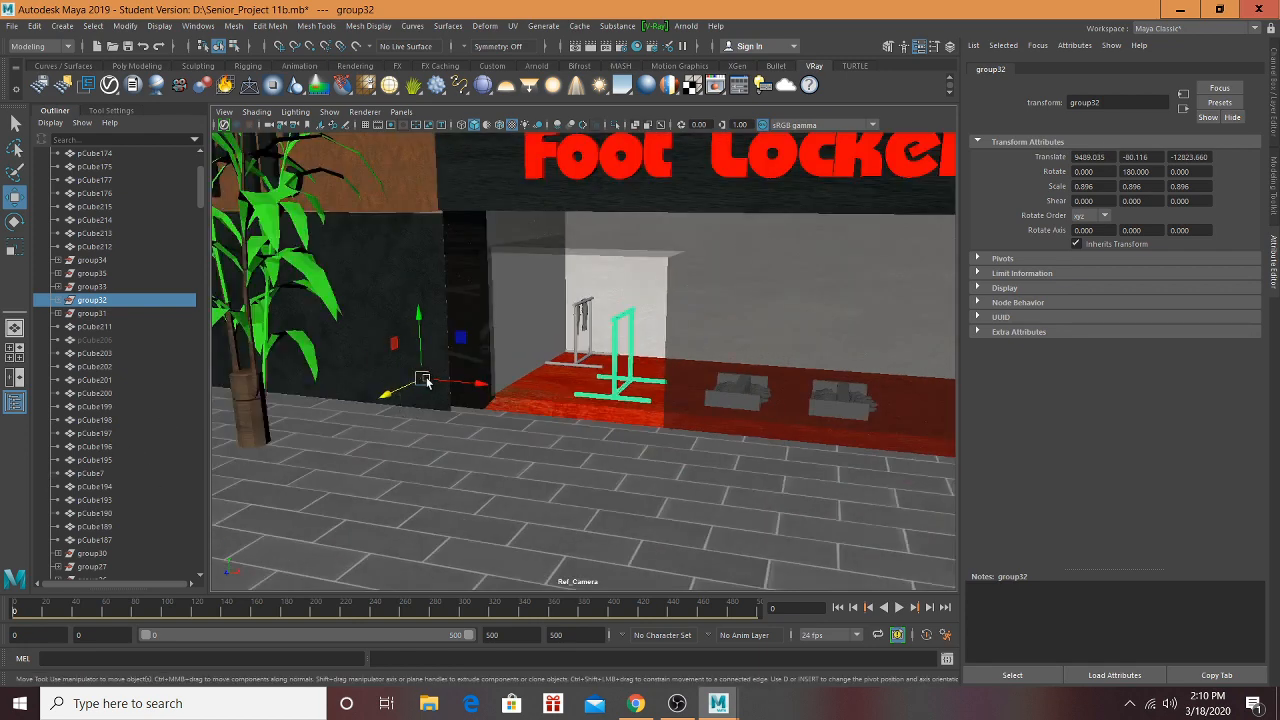
Step: Reduce group32 to a uniform scale of 0.753 and move it to X 9305.176
key(r)
drag(421, 379, 381, 378)
key(w)
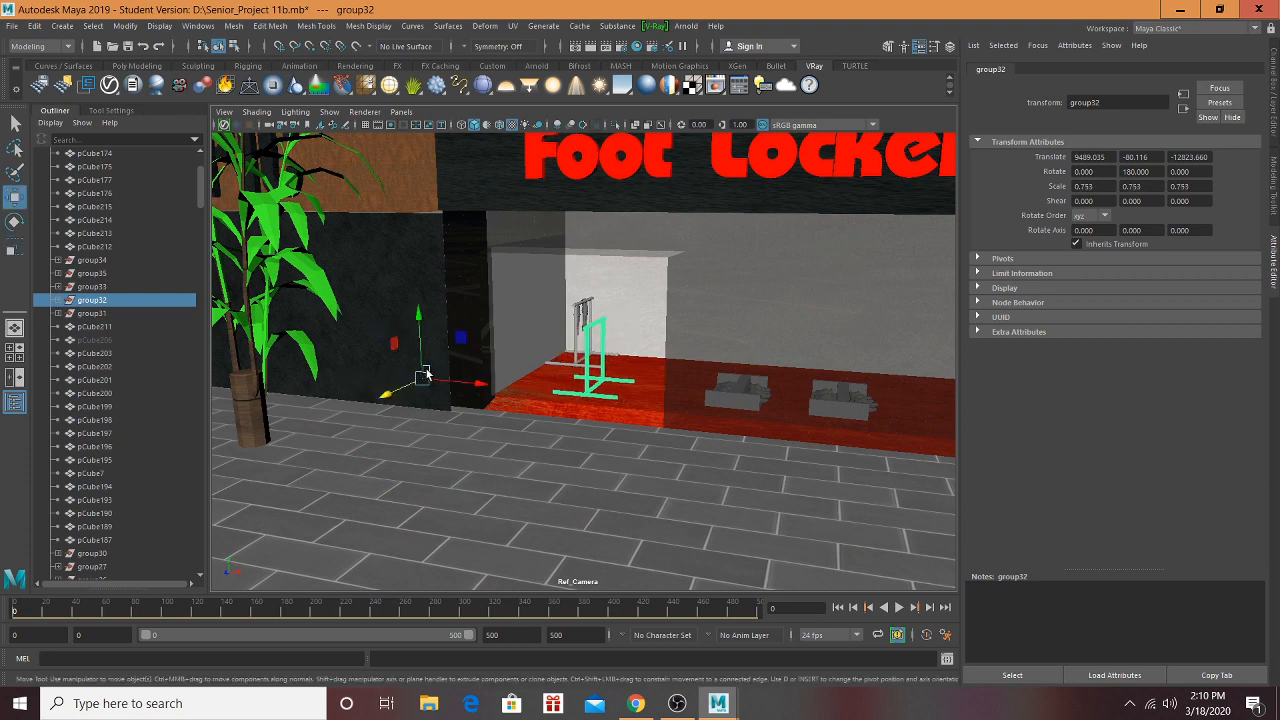
drag(474, 390, 427, 380)
scroll(427, 380, down, 3)
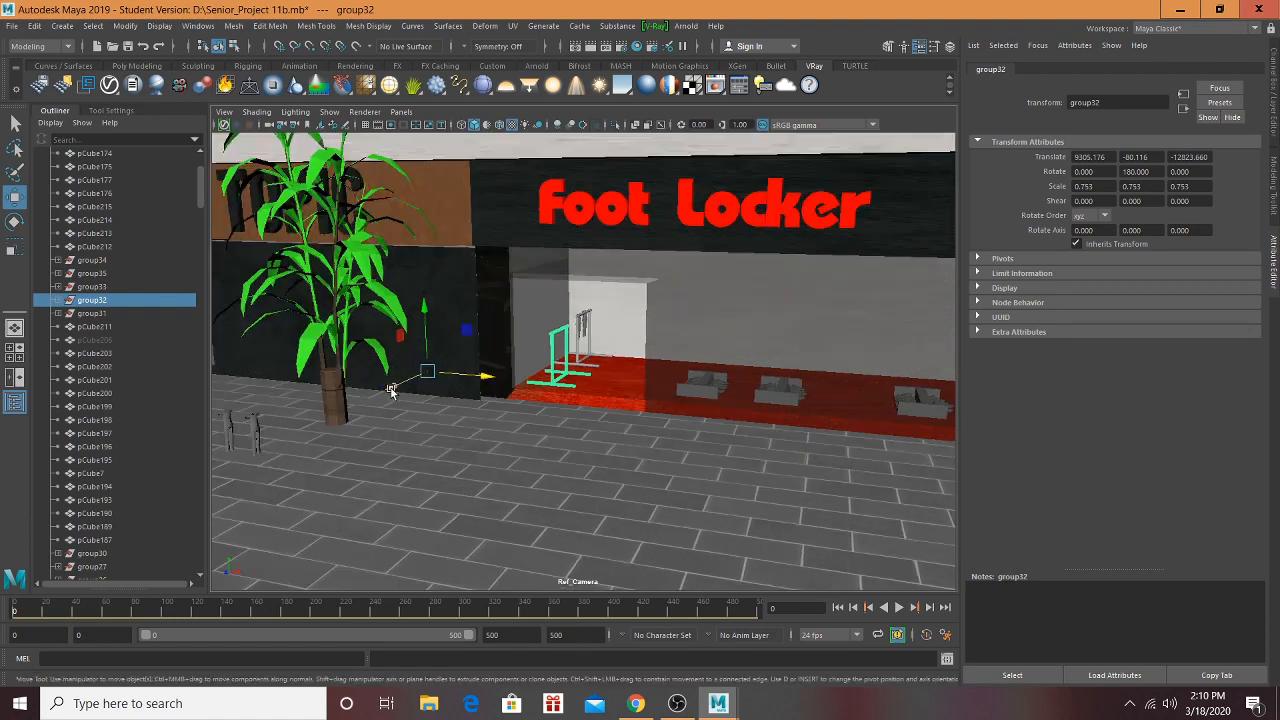
Step: Select the tshirt24 and tshirt25 garments left outside and move them together into Foot Locker, with tshirt25 at X 9692.201, Z -13784.392
alt+middle_drag(393, 394, 449, 380)
scroll(449, 380, up, 5)
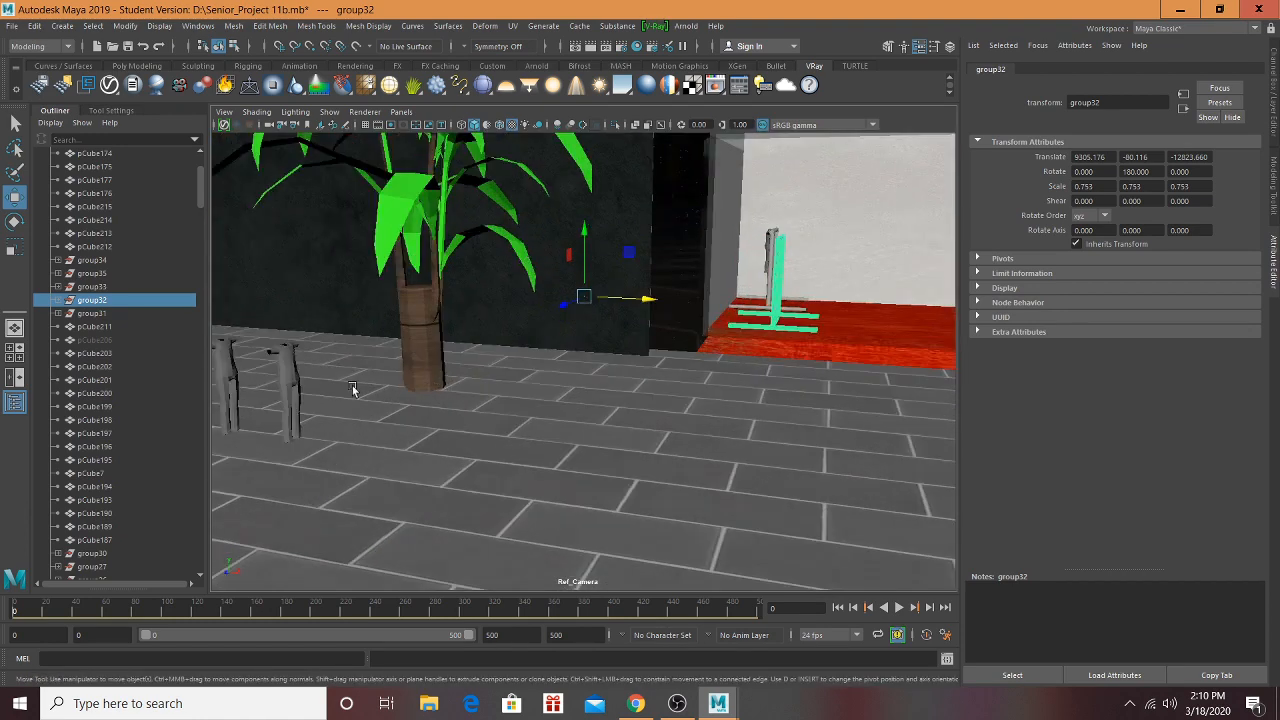
click(279, 376)
shift+click(229, 372)
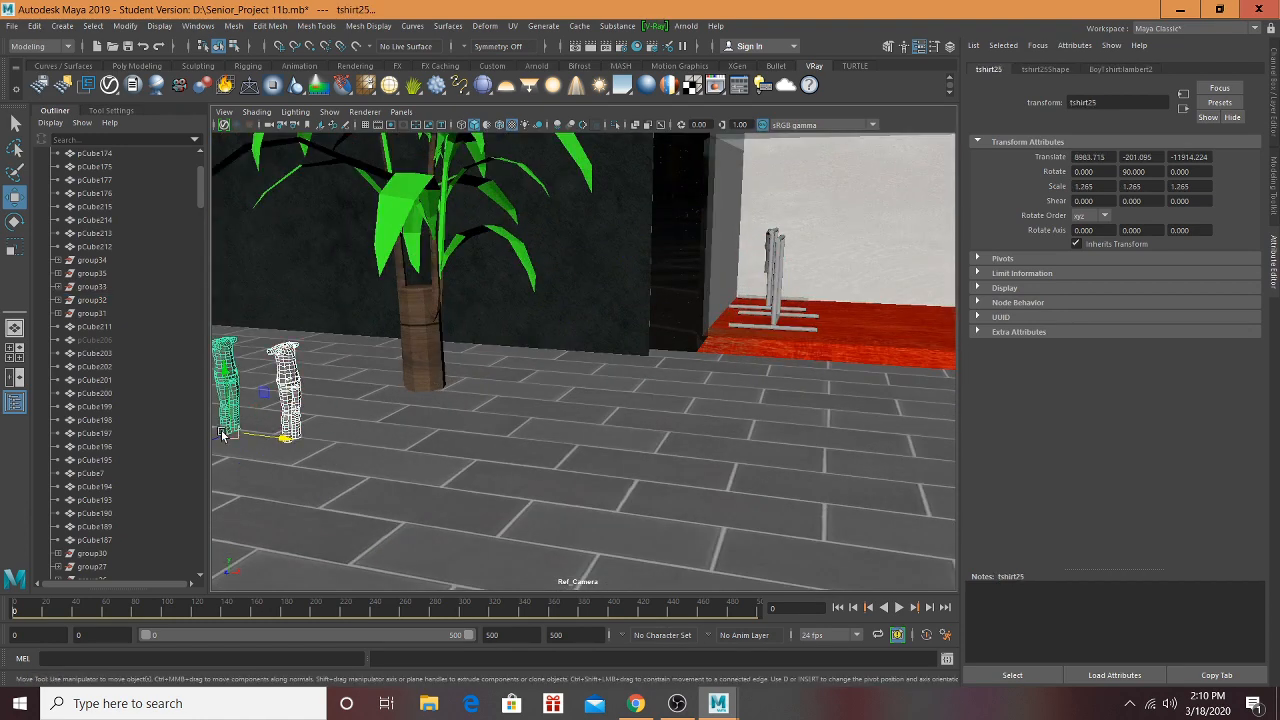
drag(223, 434, 806, 306)
Step: Hang the tshirt24 garment on the second rack, raising it to Y -118.535 and aligning it under the bar
scroll(803, 331, up, 6)
alt+drag(767, 344, 191, 356)
scroll(528, 402, up, 2)
click(558, 256)
alt+middle_drag(546, 340, 851, 369)
drag(684, 433, 637, 440)
drag(703, 378, 709, 290)
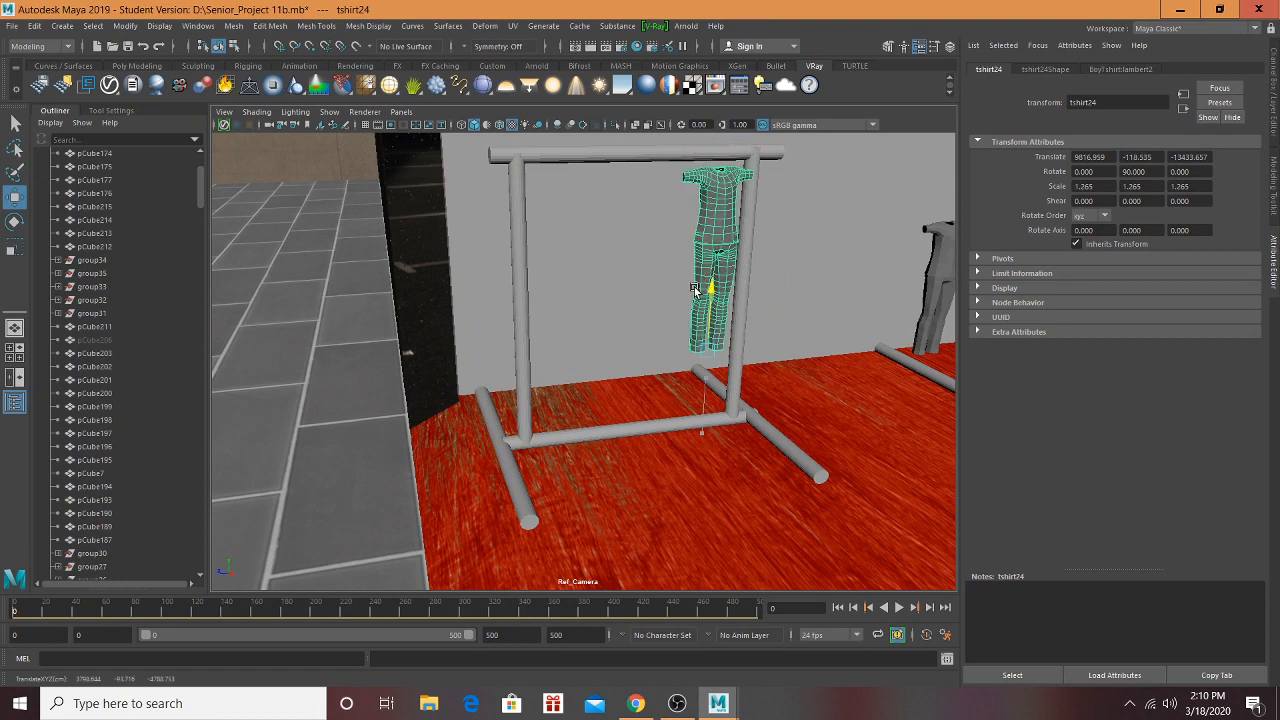
alt+drag(726, 335, 780, 378)
drag(745, 336, 771, 357)
Step: Hang the tshirt25 garment on the second rack at X 9774.697, Y -112.891, Z -13401.028
click(903, 262)
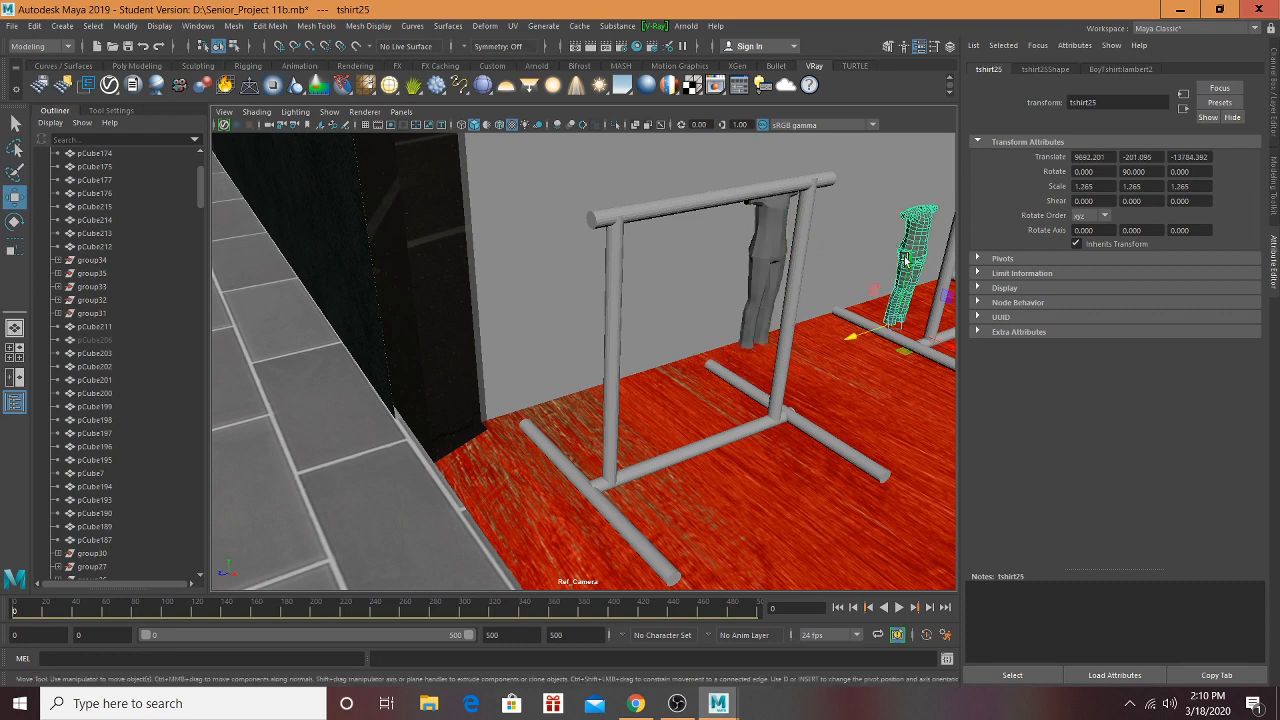
drag(850, 333, 853, 302)
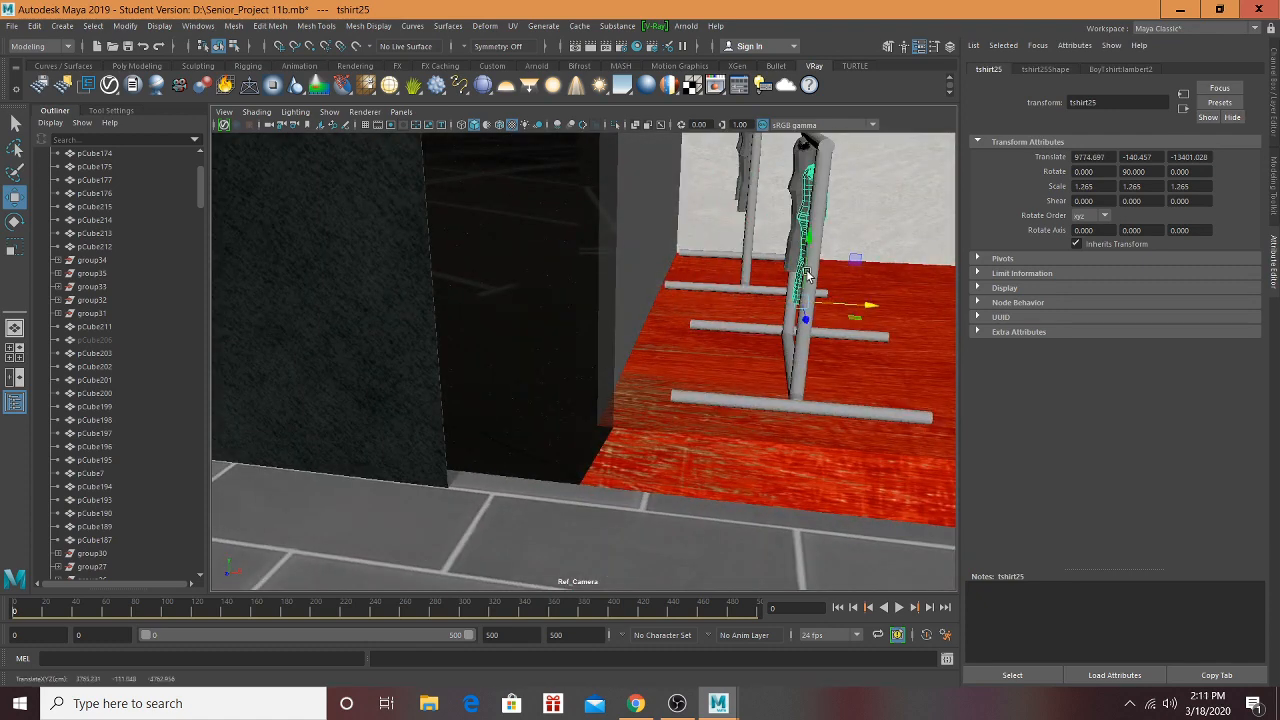
drag(808, 240, 811, 214)
Step: Select the benches and tables in the row of seating together, including pCube196, pCube197, pCube199, pCube200, pCube202 and pCube203
scroll(828, 316, down, 5)
alt+middle_drag(814, 325, 557, 300)
scroll(706, 343, down, 4)
alt+middle_drag(706, 343, 216, 298)
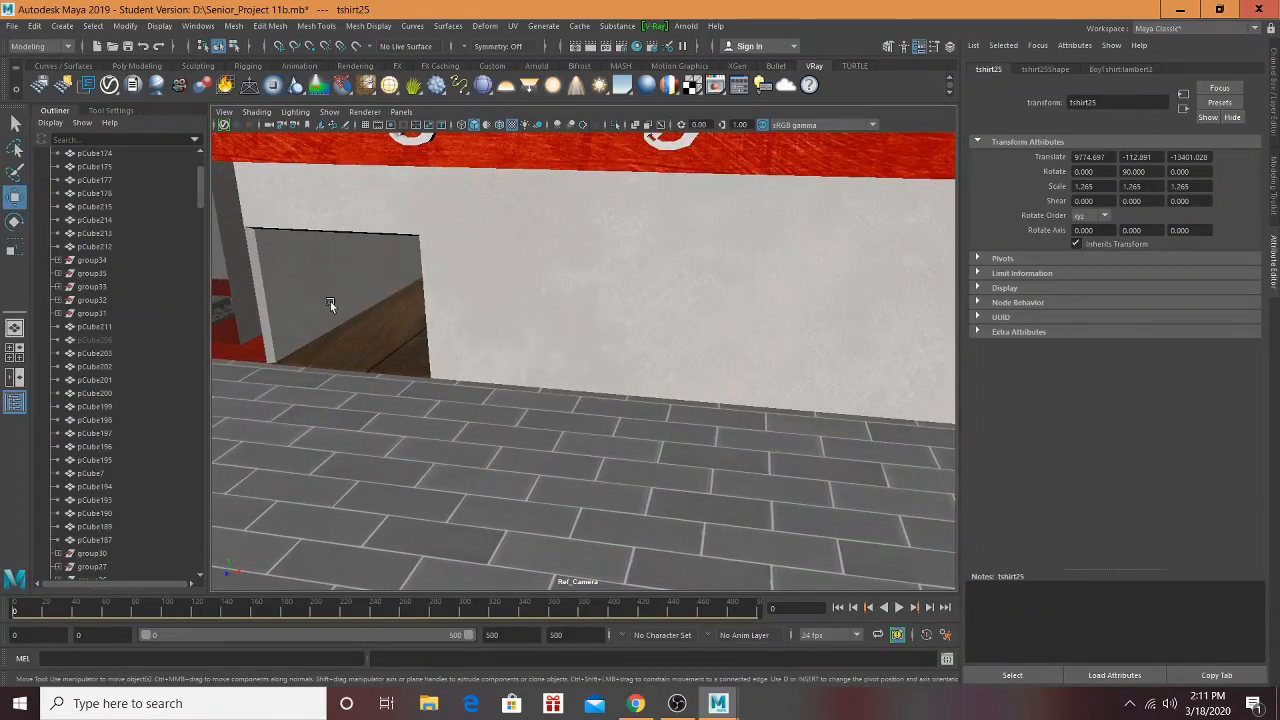
alt+drag(330, 301, 620, 372)
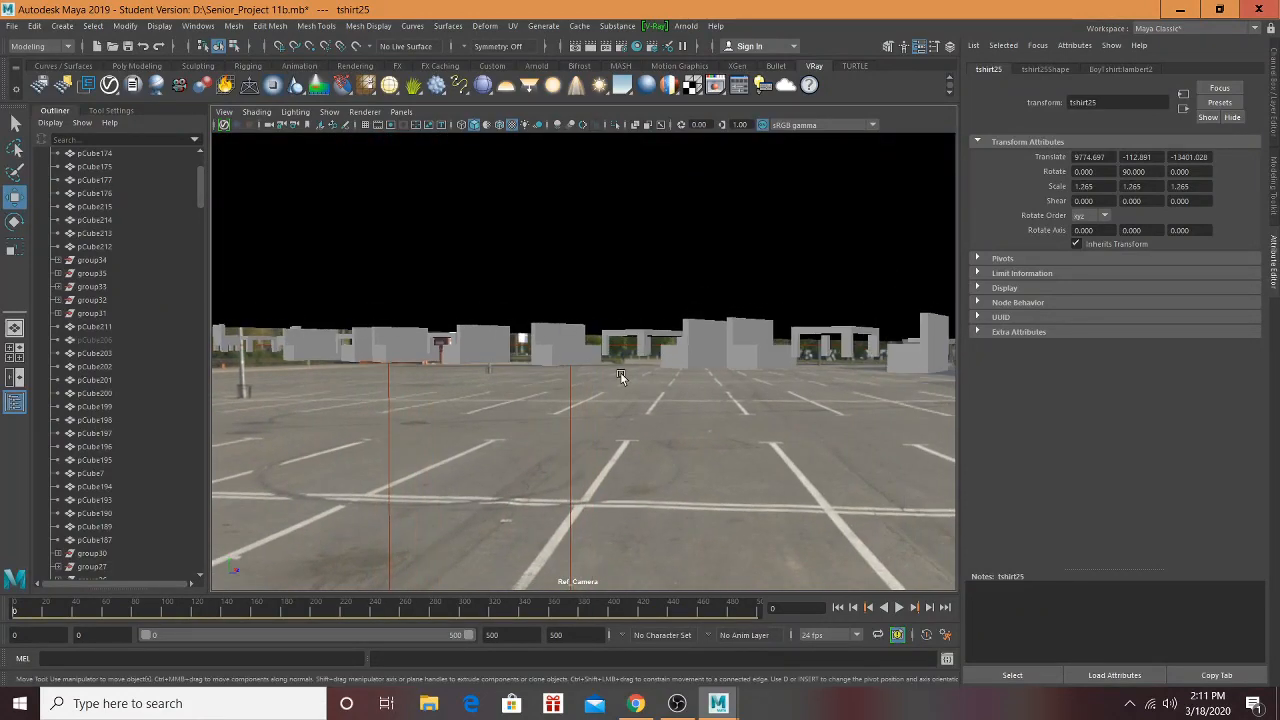
click(922, 348)
shift+click(818, 340)
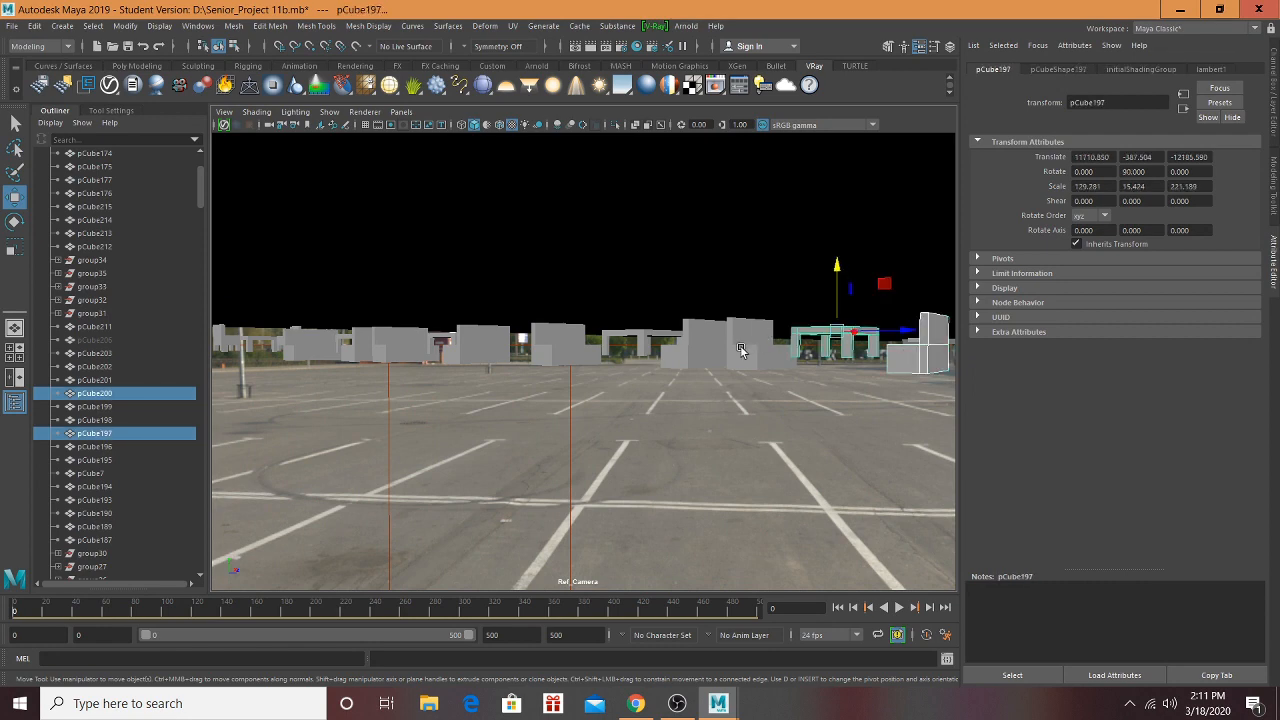
shift+click(745, 348)
shift+click(688, 345)
shift+click(619, 343)
shift+click(557, 344)
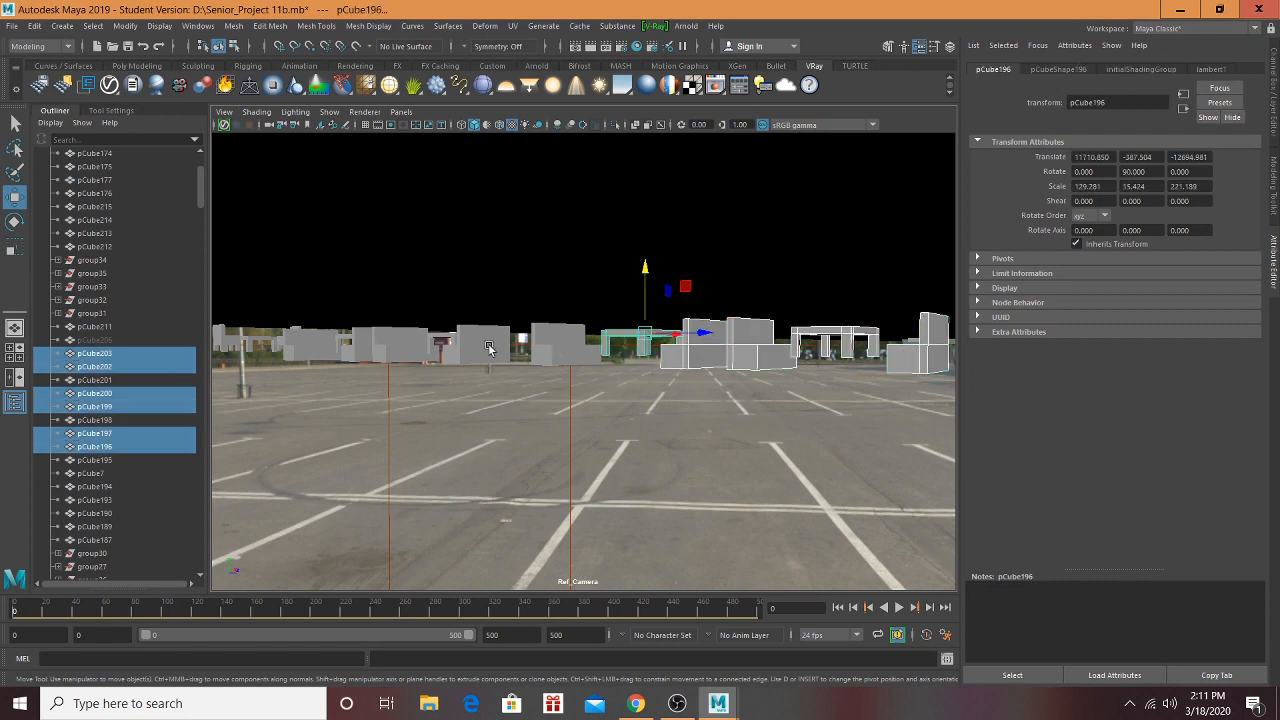
shift+click(480, 346)
Step: Add pCube195, pCube201, pCube194 and assets:pCube7 to the selection and scale all pieces down uniformly, bringing assets:pCube7 to 41.906, 32.134, 125.810
alt+drag(471, 371, 528, 370)
alt+right_drag(528, 370, 567, 422)
alt+drag(567, 418, 634, 369)
shift+click(590, 365)
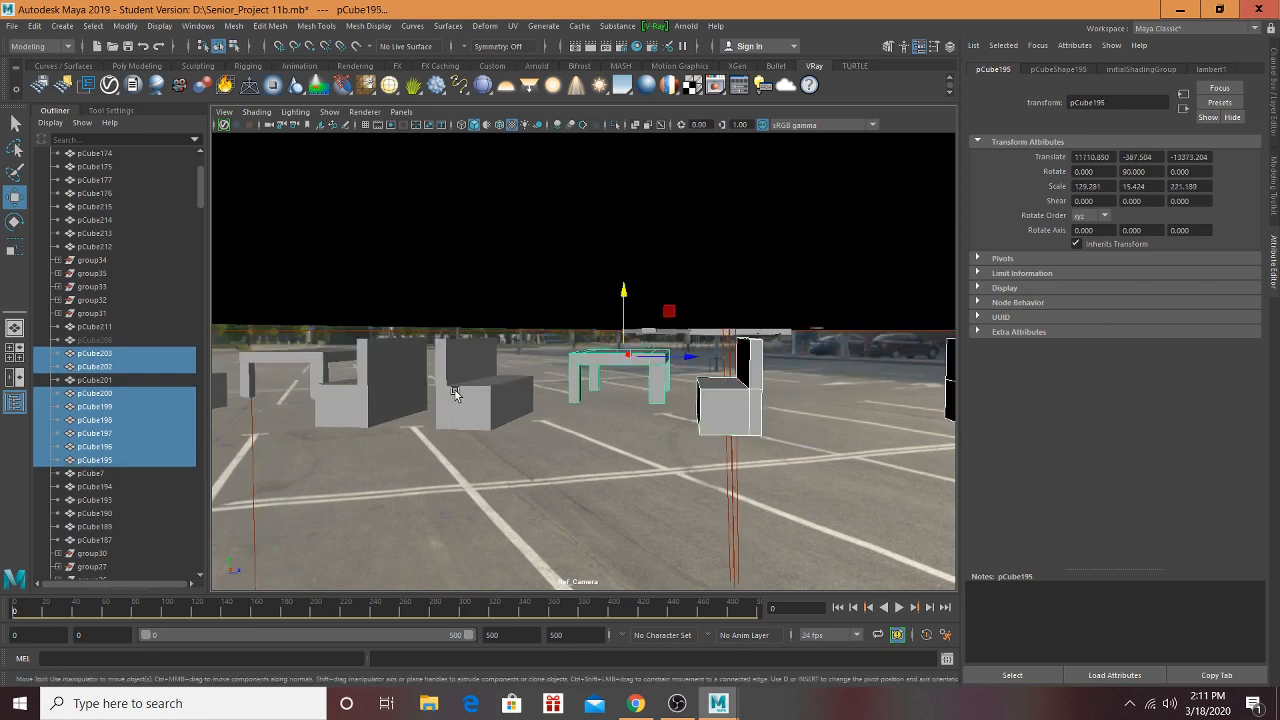
shift+click(455, 390)
alt+drag(455, 390, 781, 388)
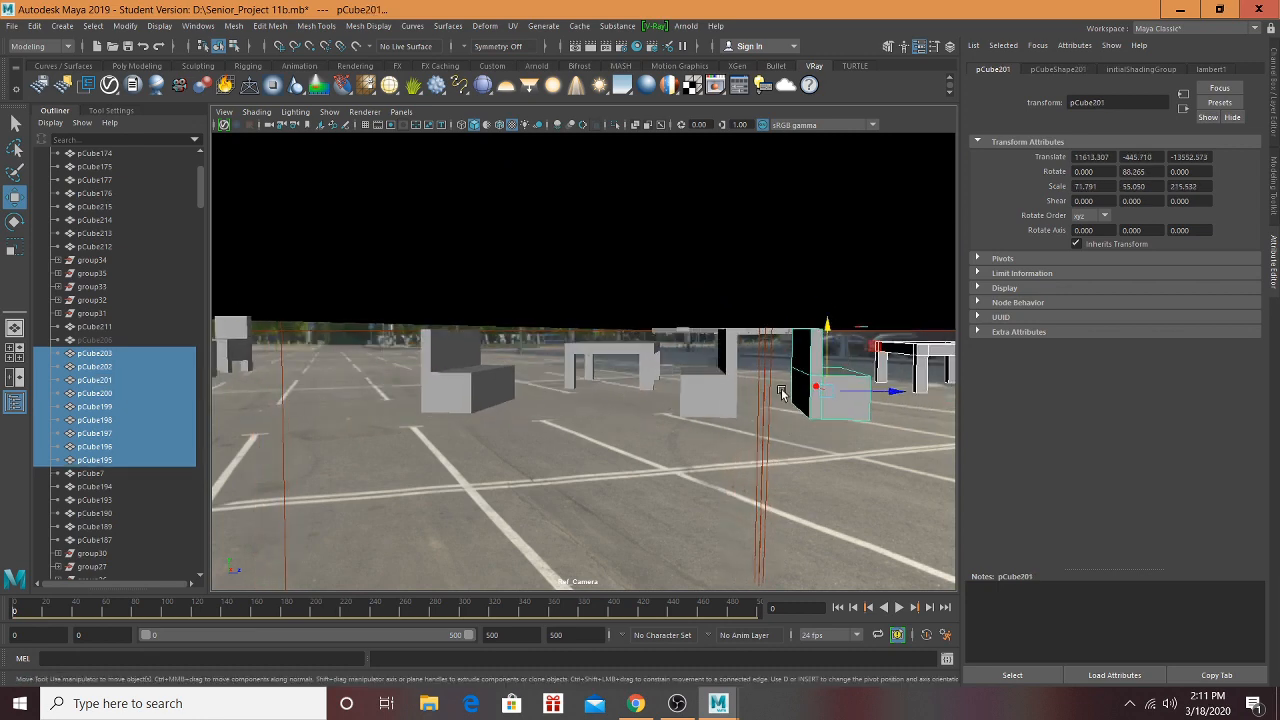
shift+click(682, 385)
shift+click(606, 355)
shift+click(477, 381)
mouse_move(477, 381)
alt+mouse_down()
mouse_move(716, 386)
mouse_move(493, 390)
alt+mouse_up()
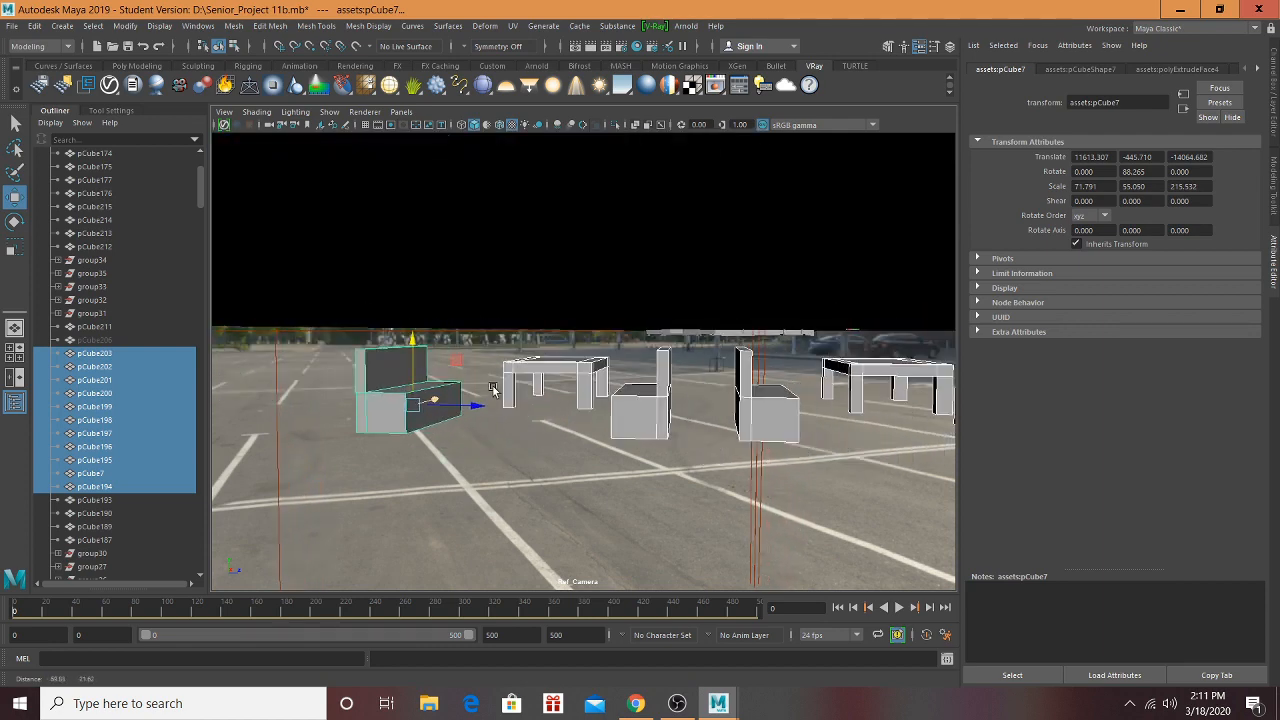
key(r)
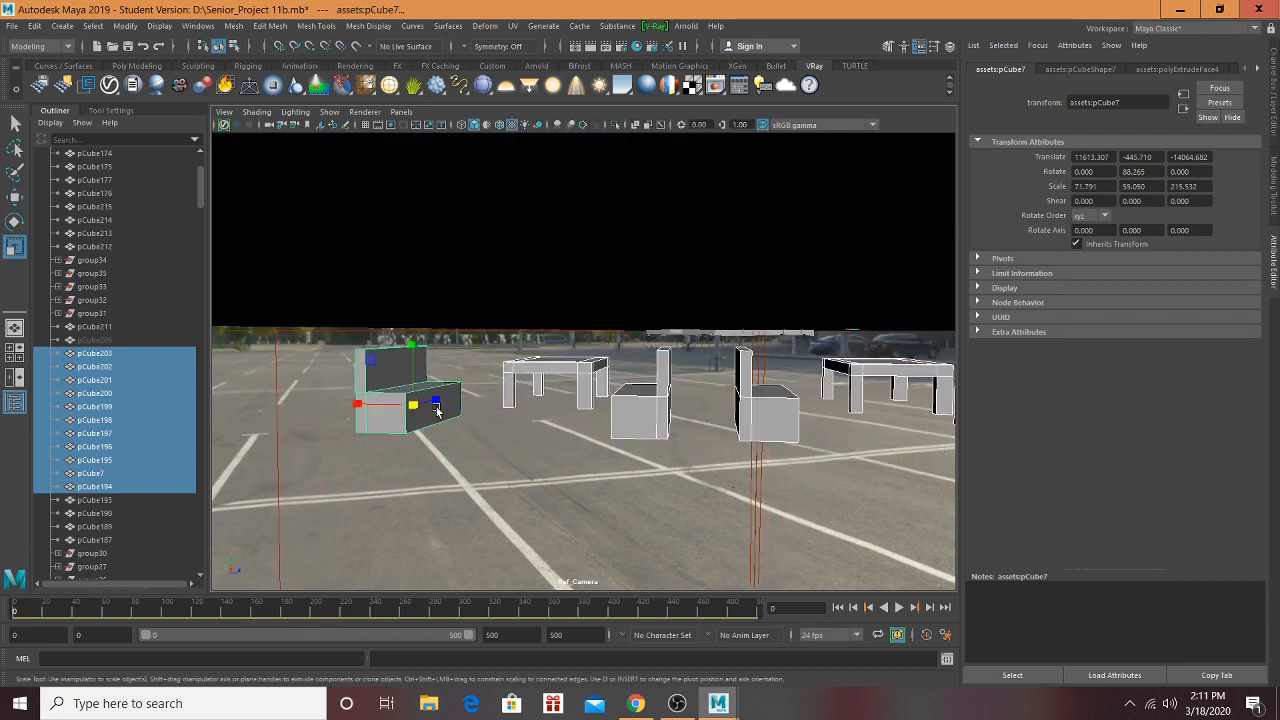
drag(410, 403, 371, 404)
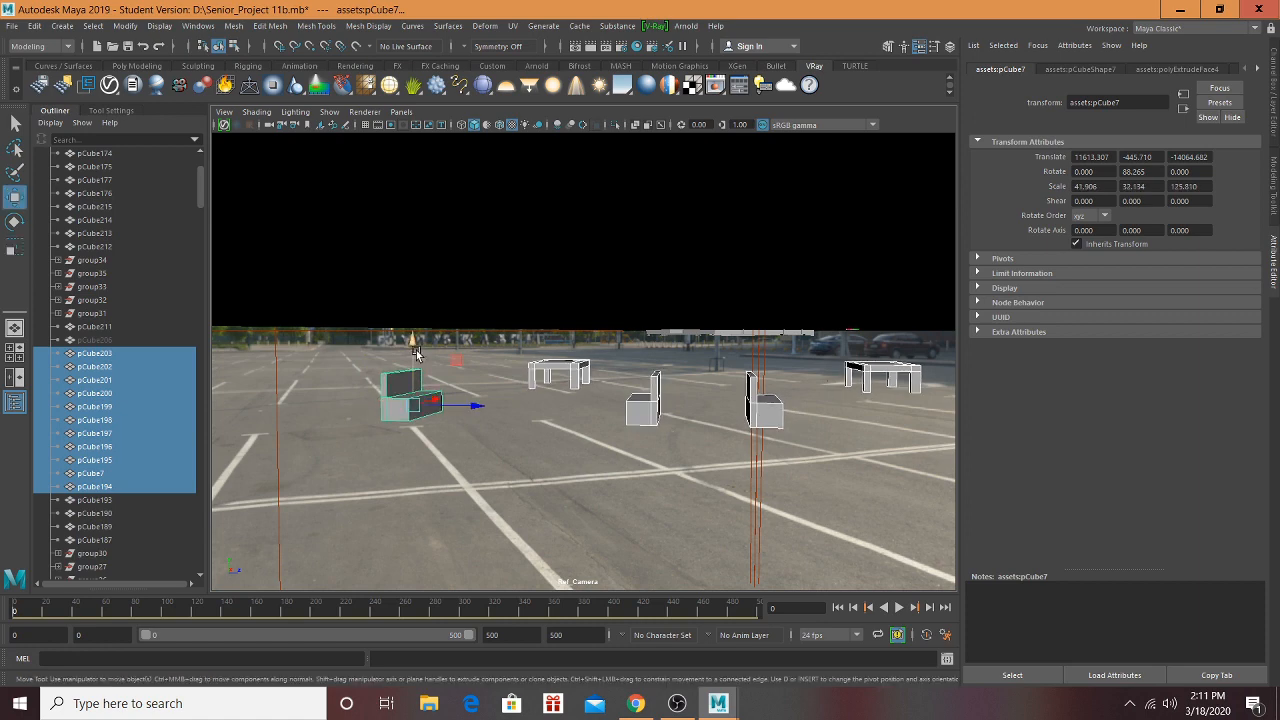
Step: Raise the selected benches and tables and move them into the wood-floored store, bringing assets:pCube7 to X 12209.902, Y -152.702
drag(413, 346, 434, 137)
alt+drag(519, 301, 422, 320)
alt+middle_drag(422, 320, 573, 316)
scroll(575, 319, down, 3)
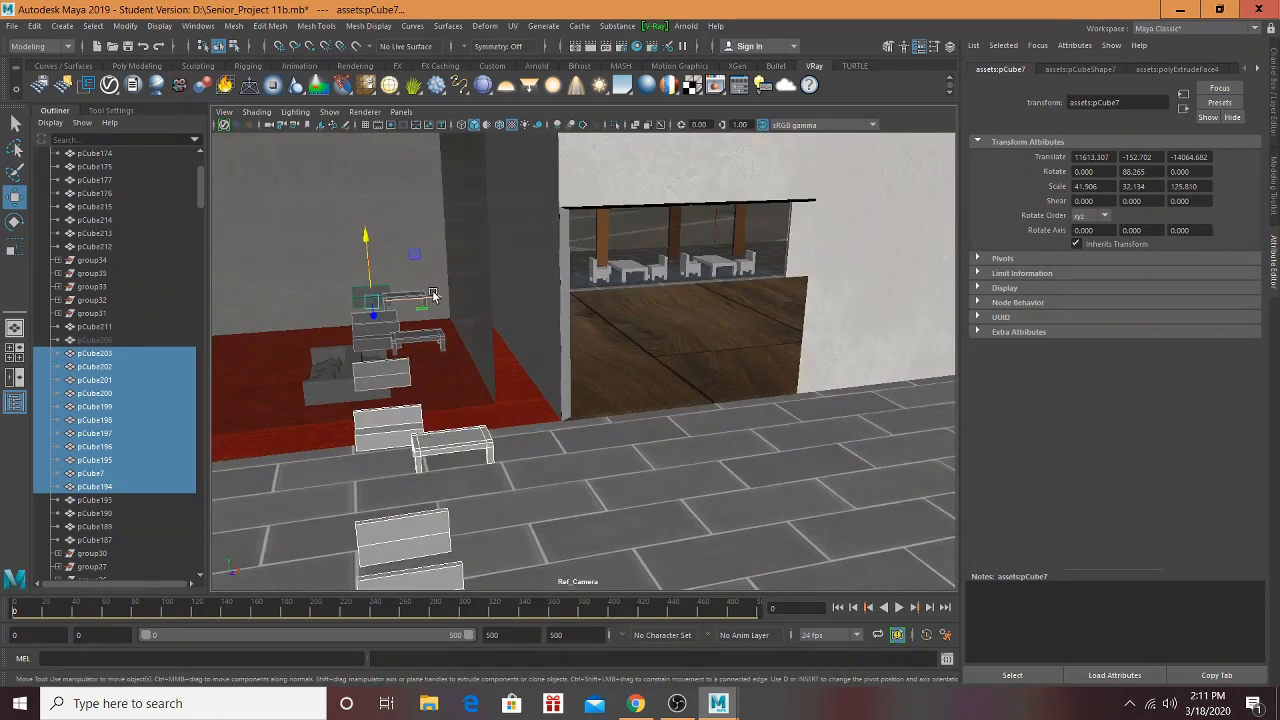
drag(435, 298, 603, 291)
alt+drag(664, 350, 619, 348)
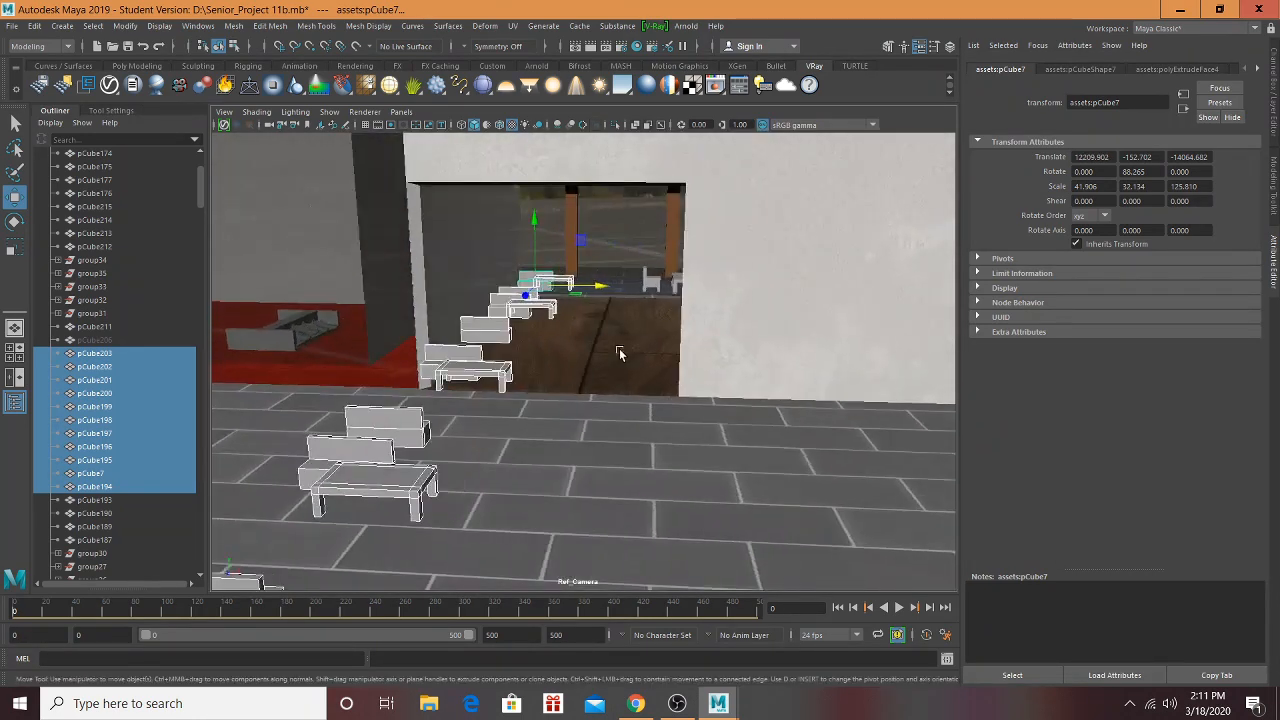
scroll(554, 355, up, 5)
alt+middle_drag(554, 355, 561, 485)
scroll(558, 478, up, 2)
alt+drag(547, 440, 589, 388)
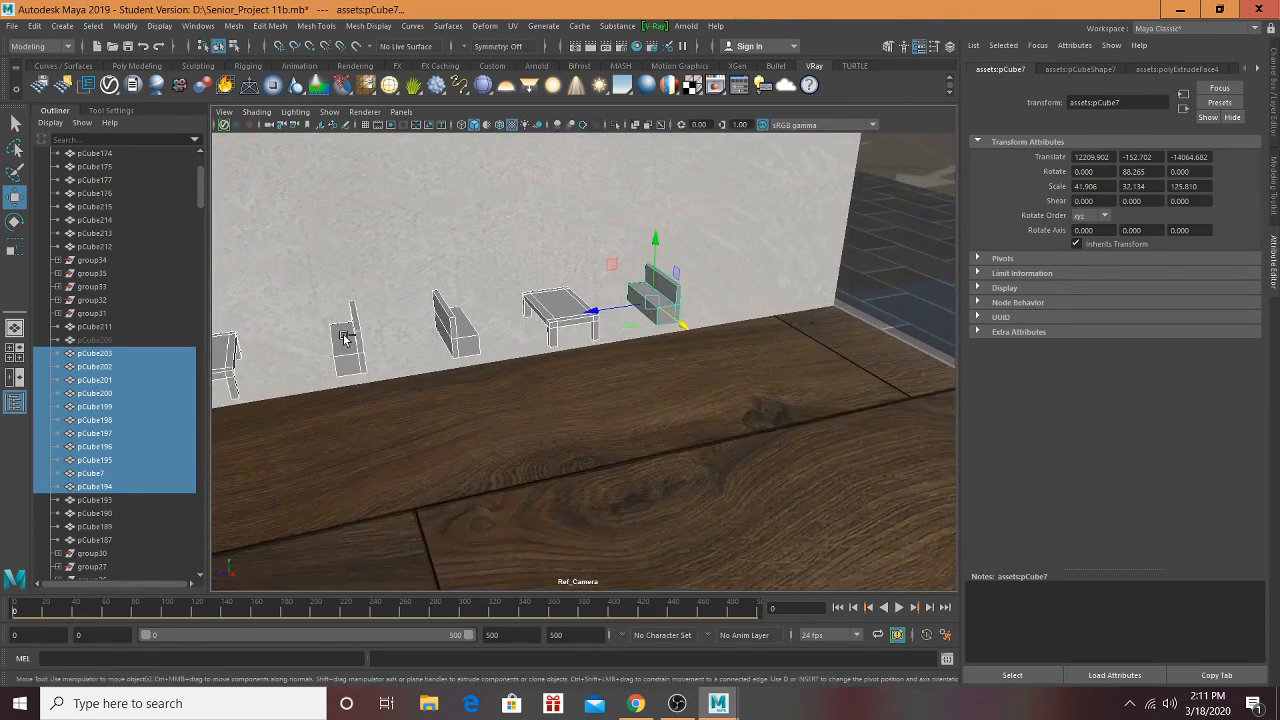
Step: Lower pCube7, pCube194 and assets:pCube7 toward the wooden floor and shift them along the wall, placing assets:pCube7 at Y -260.987, Z -14438.157
click(466, 335)
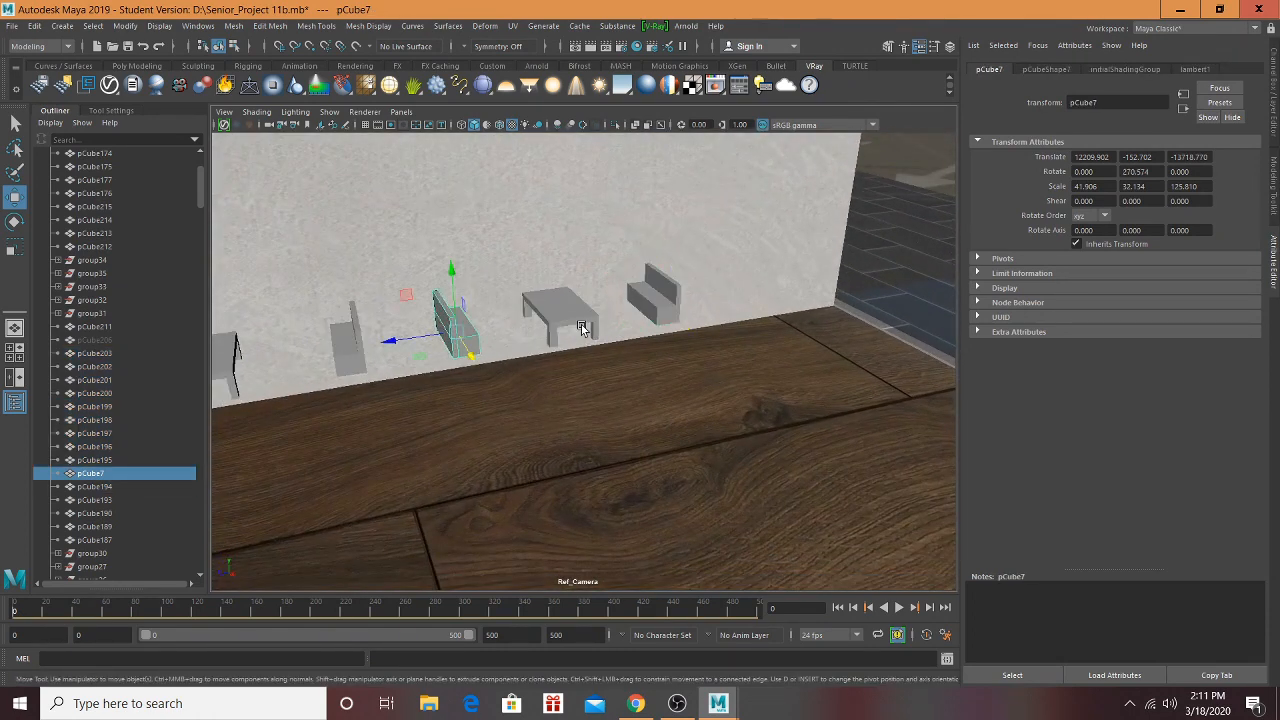
shift+click(581, 324)
shift+click(663, 304)
mouse_move(658, 315)
mouse_down()
mouse_move(658, 333)
mouse_move(658, 322)
mouse_up()
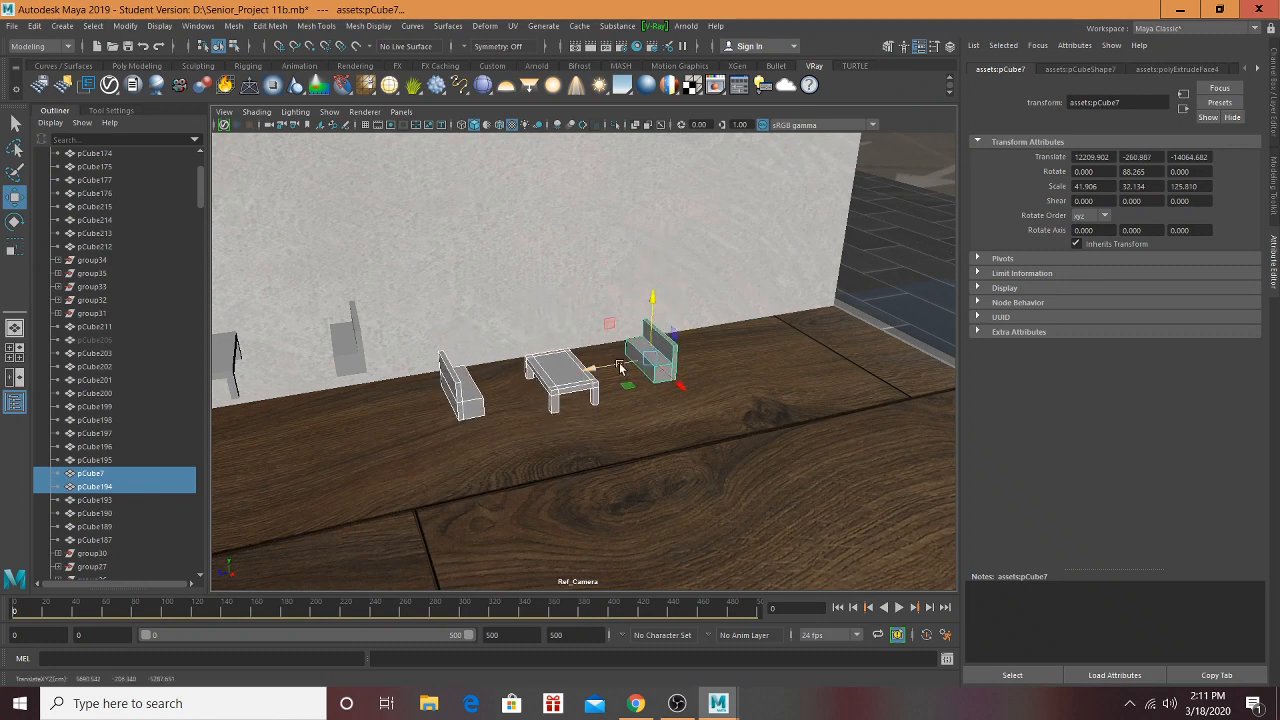
drag(619, 364, 760, 332)
alt+middle_drag(846, 369, 646, 363)
scroll(677, 329, up, 6)
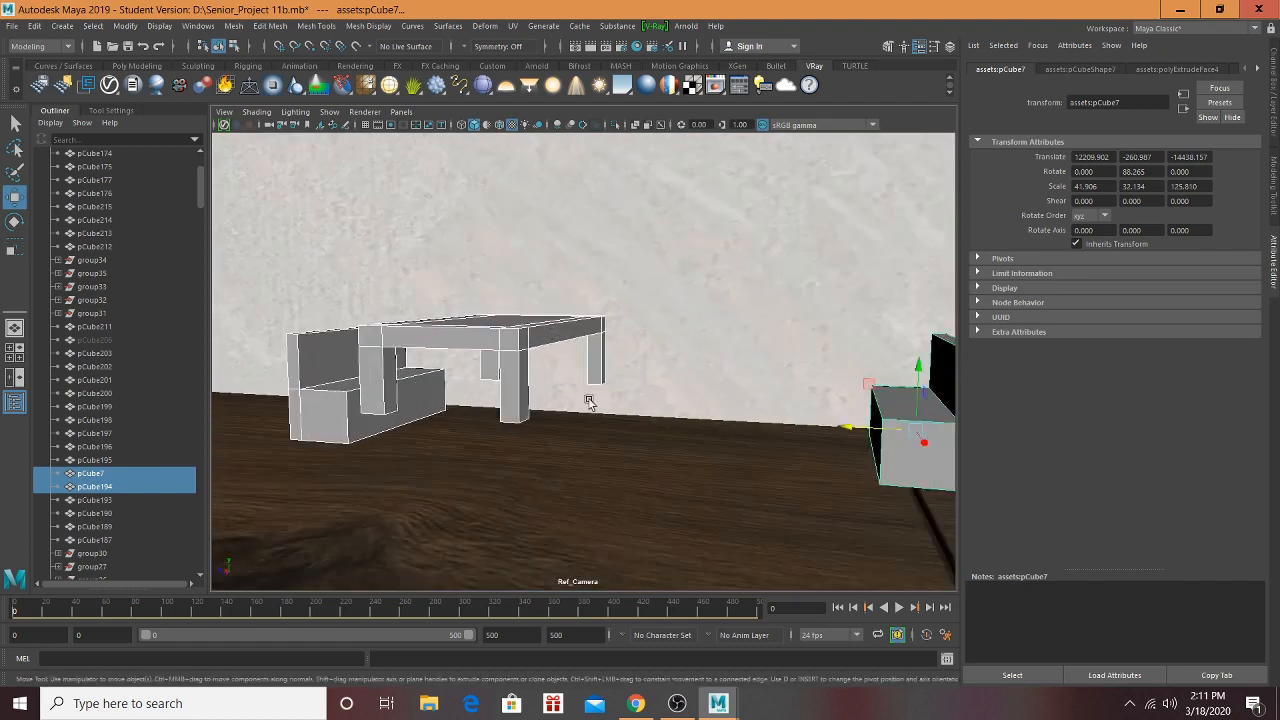
Step: Move only the table pCube194 between its two benches at X 12244.873, Y -248.589, Z -14342.431
click(920, 441)
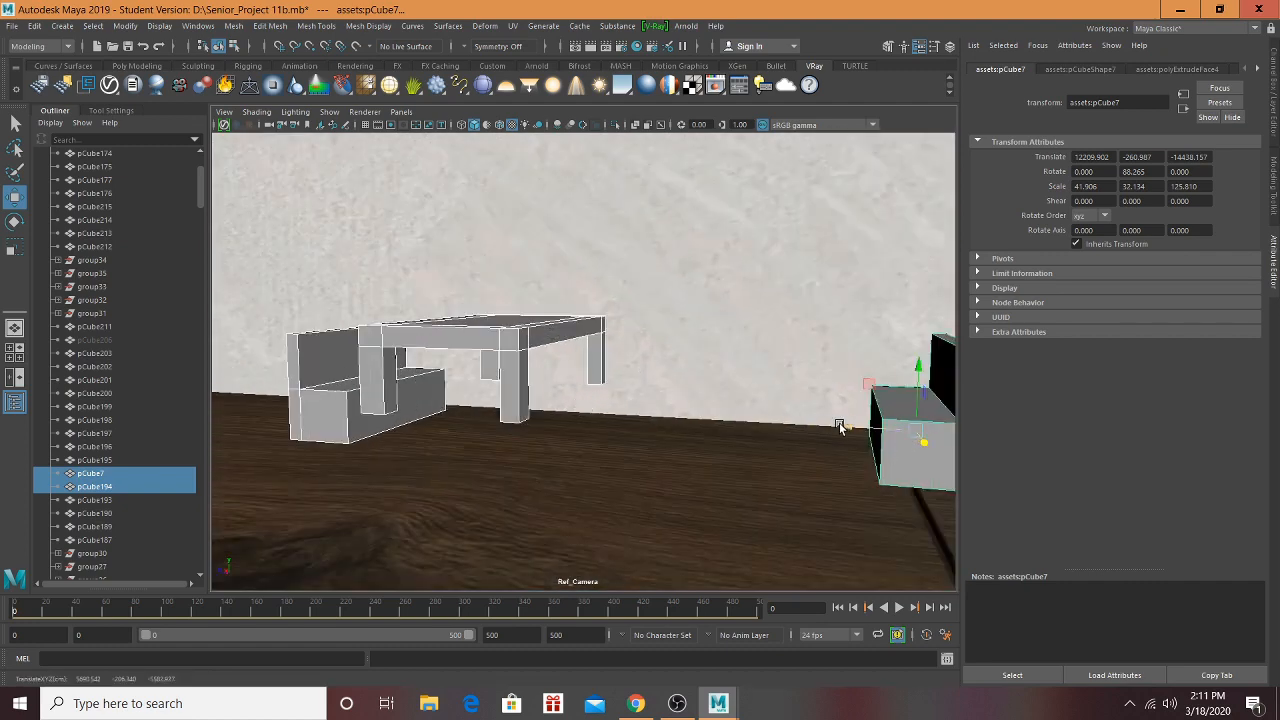
shift+click(449, 353)
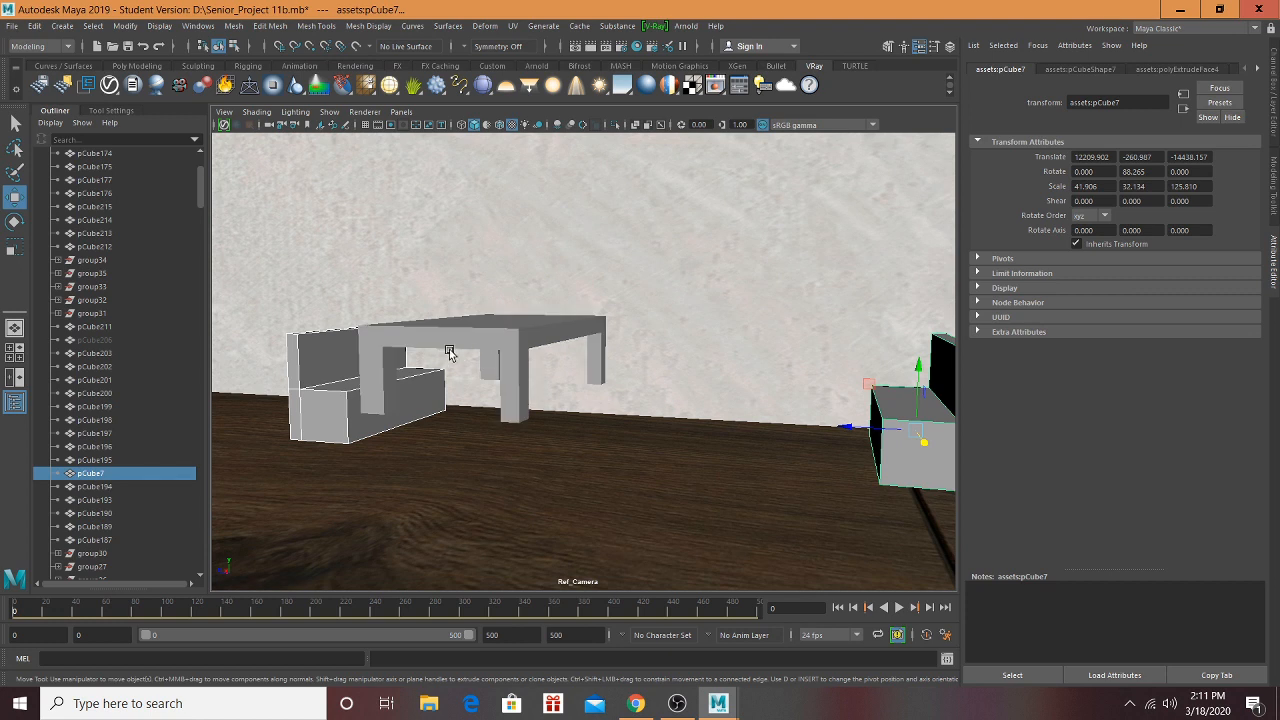
click(449, 353)
drag(445, 340, 668, 360)
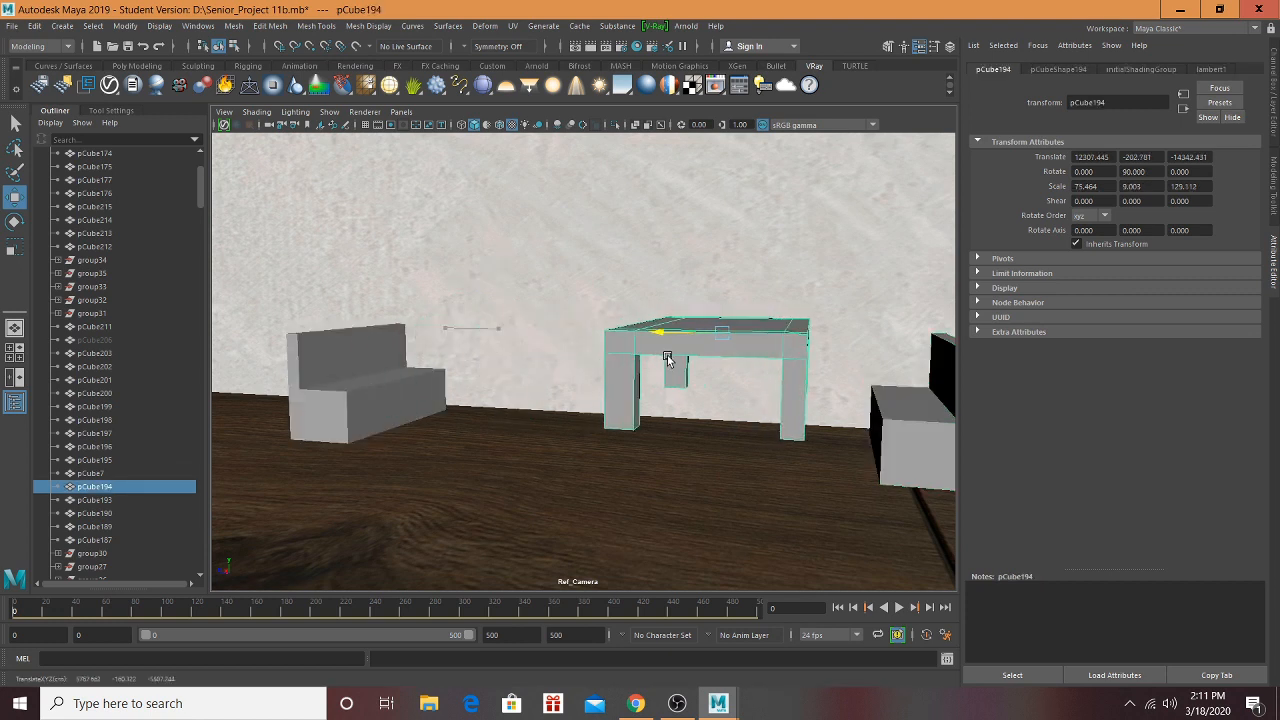
drag(722, 285, 829, 434)
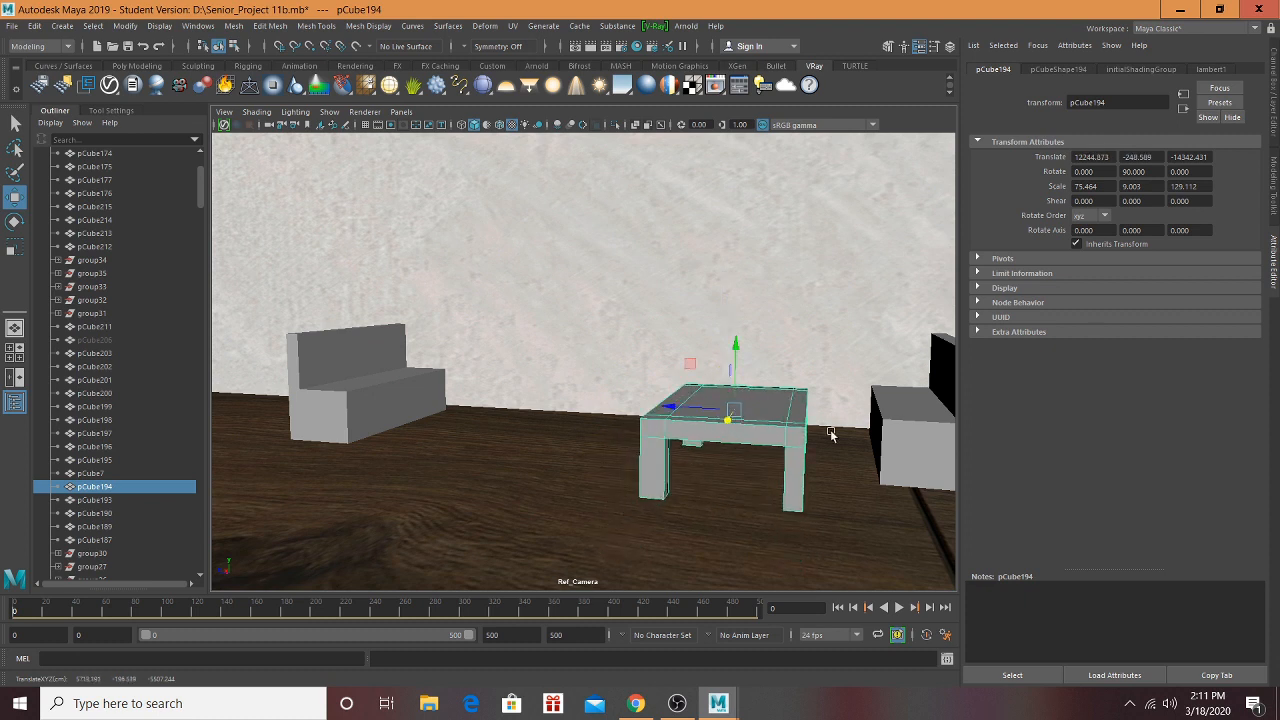
Step: Position the table's benches, with assets:pCube7 at Y -271.504, Z -14422.740 and pCube7 at Y -271.935, Z -14266.137
click(902, 448)
drag(921, 437, 744, 421)
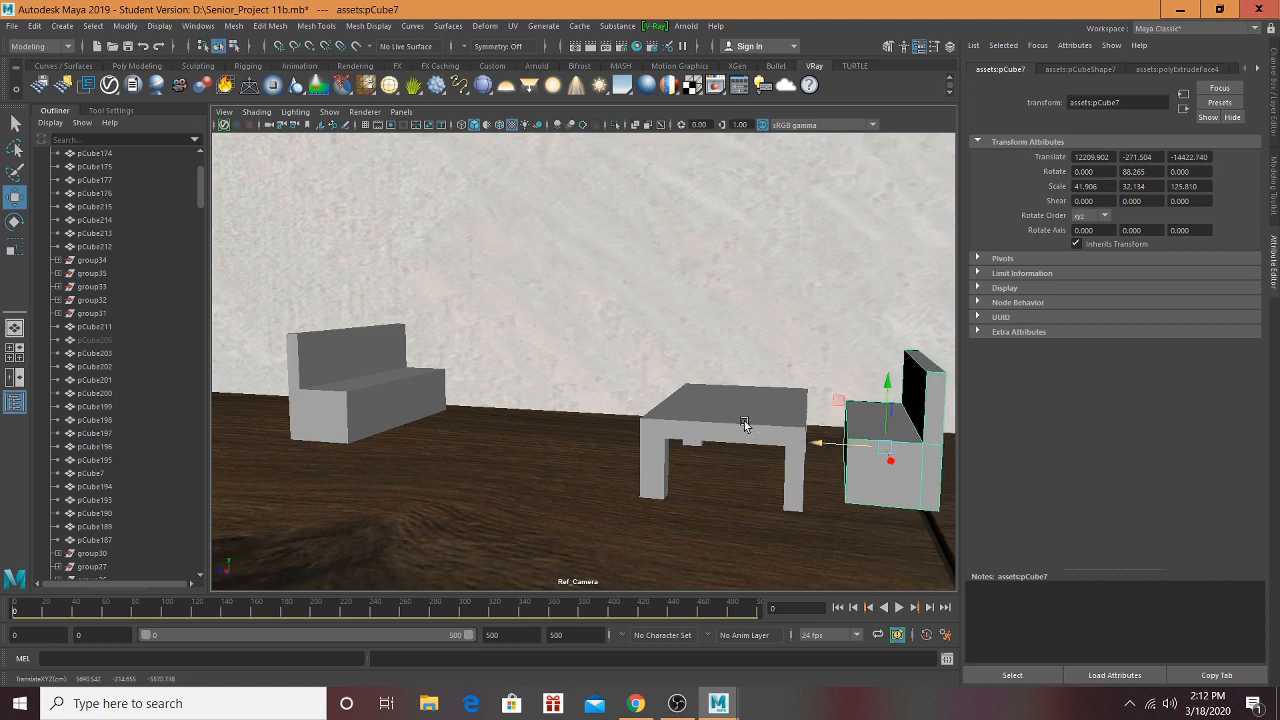
click(386, 381)
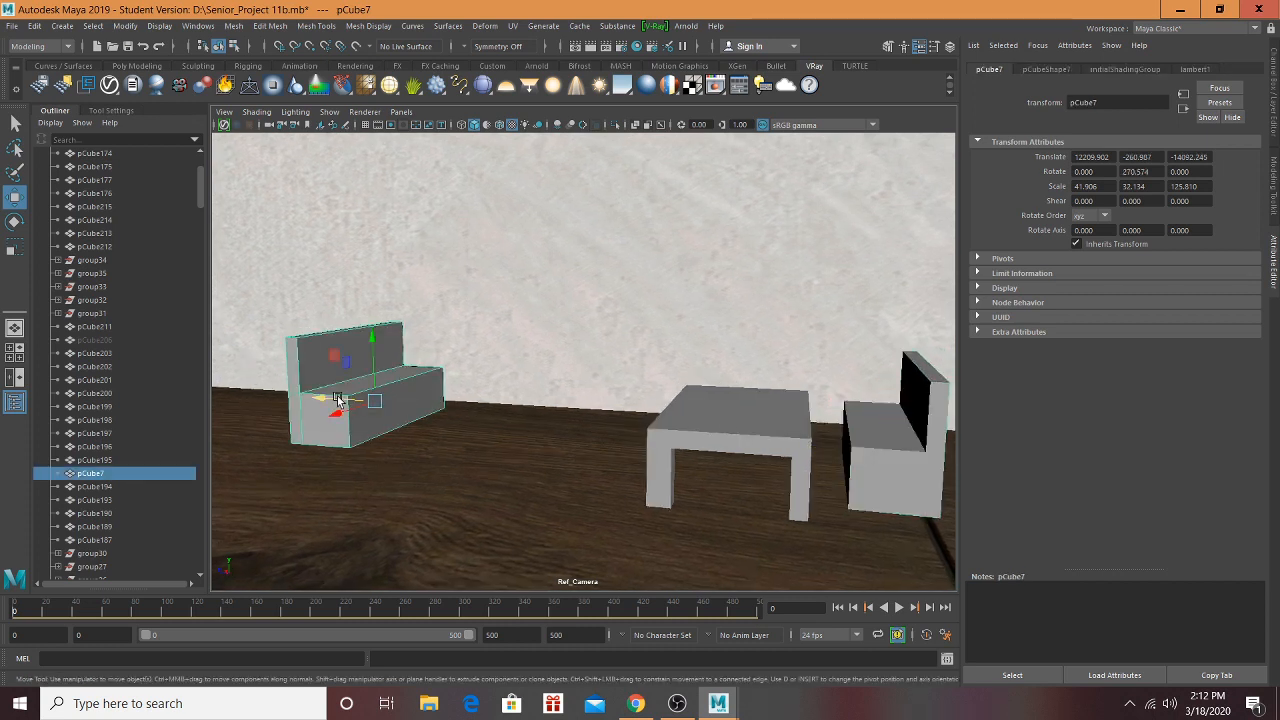
drag(342, 398, 572, 412)
drag(612, 360, 606, 371)
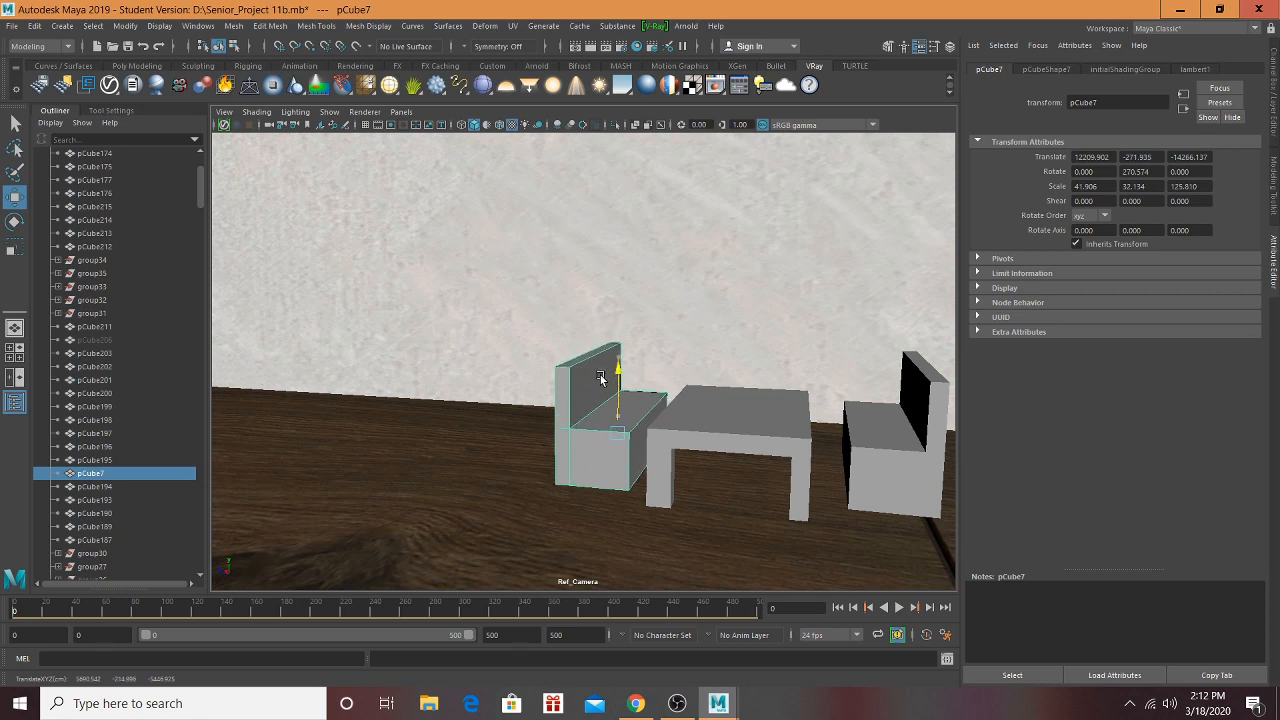
Step: Save the scene and return to the Move tool with pCube7 still selected
key(q)
key(ctrl+s)
click(608, 364)
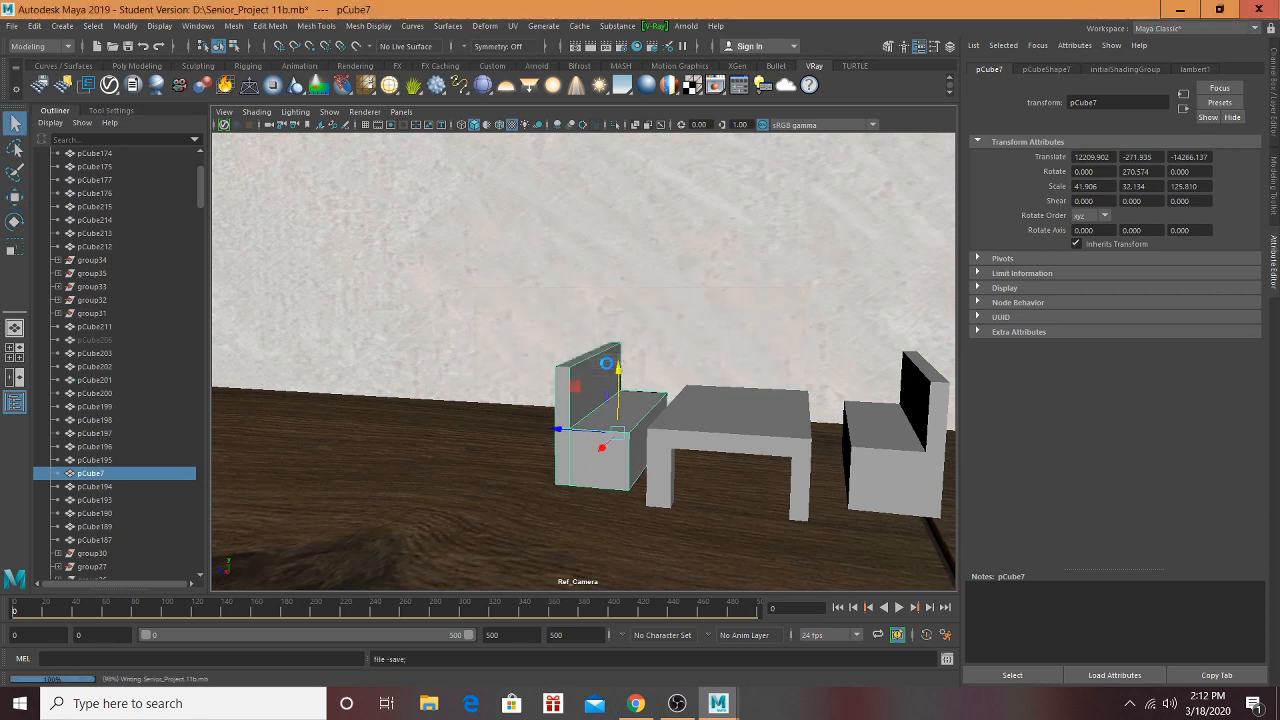
key(w)
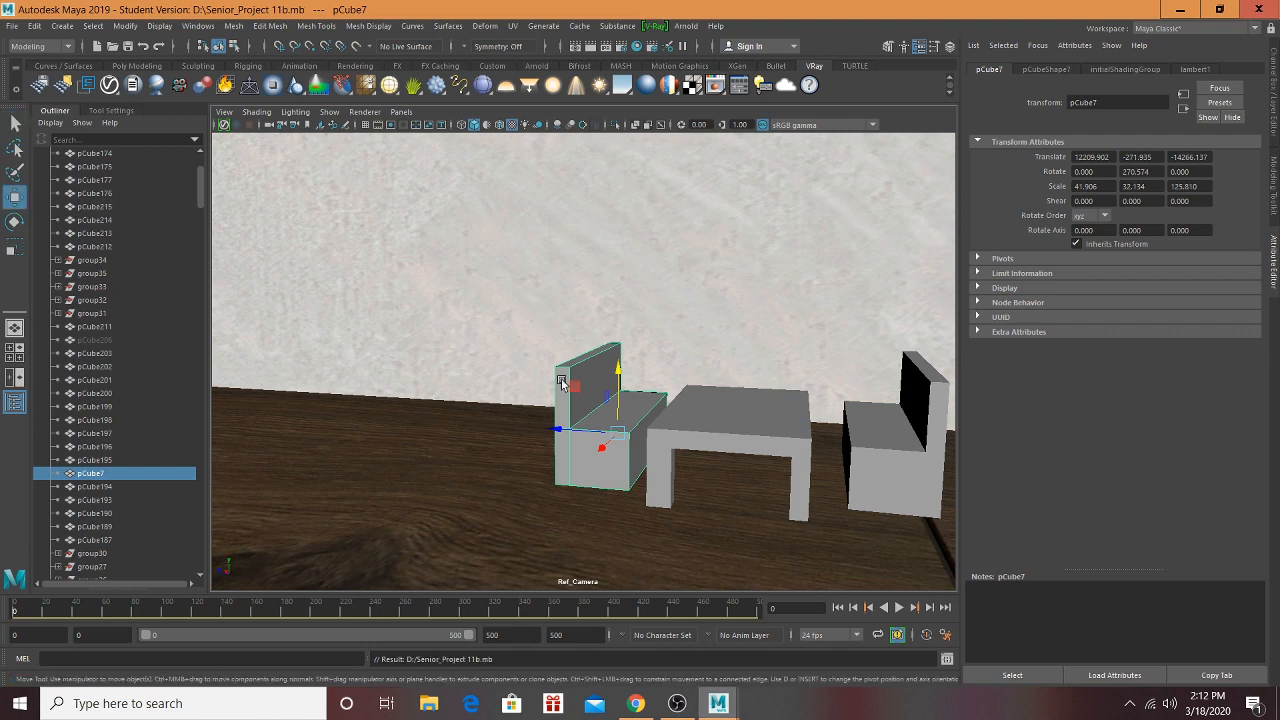
Step: Duplicate the floor-level set of pCube7, pCube194 and assets:pCube7, and move the copies along the wall
scroll(576, 465, down, 5)
click(665, 400)
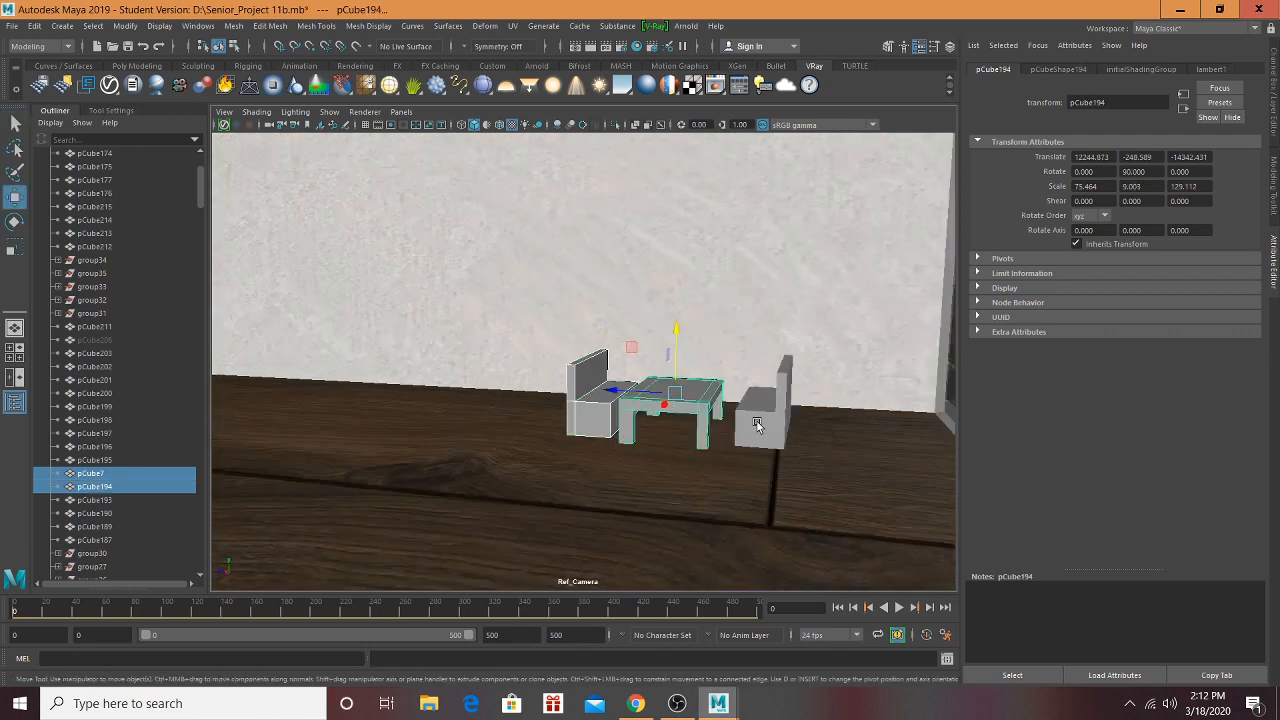
shift+click(758, 422)
key(ctrl+d)
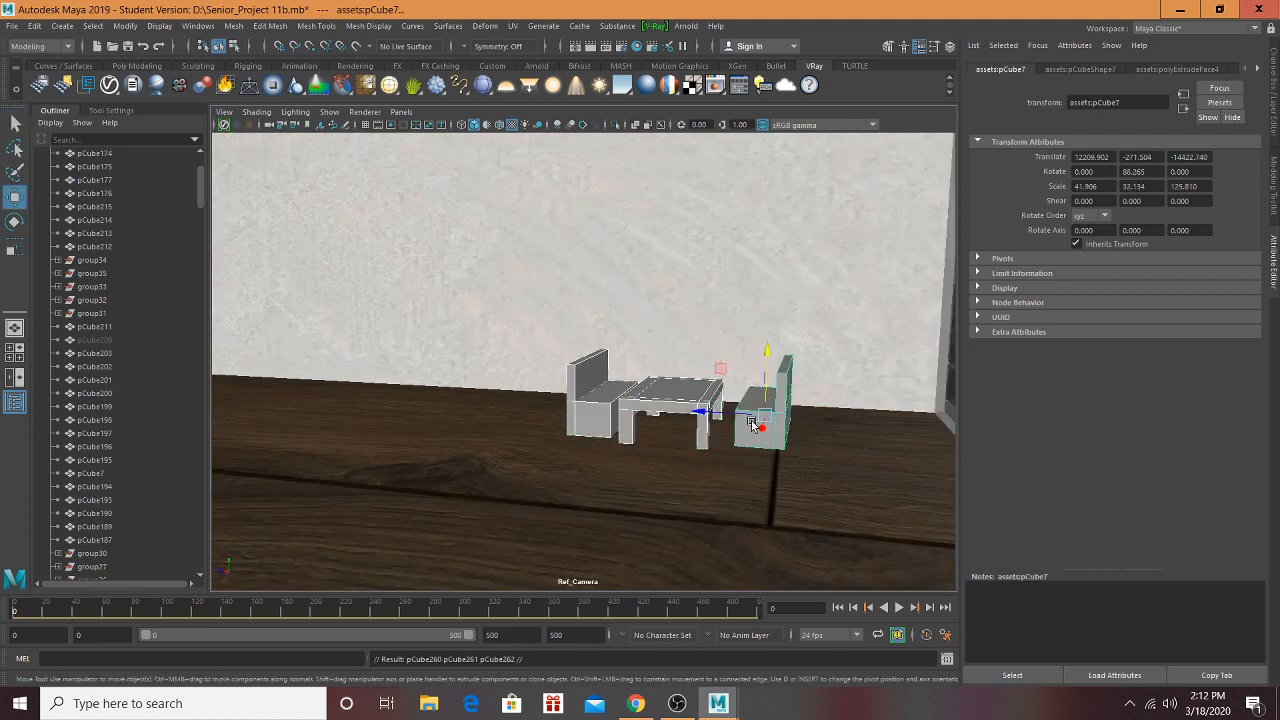
drag(752, 422, 851, 423)
Step: Try deleting the floating table and its two benches, pCube201, pCube198 and pCube195, near the store entrance
click(629, 278)
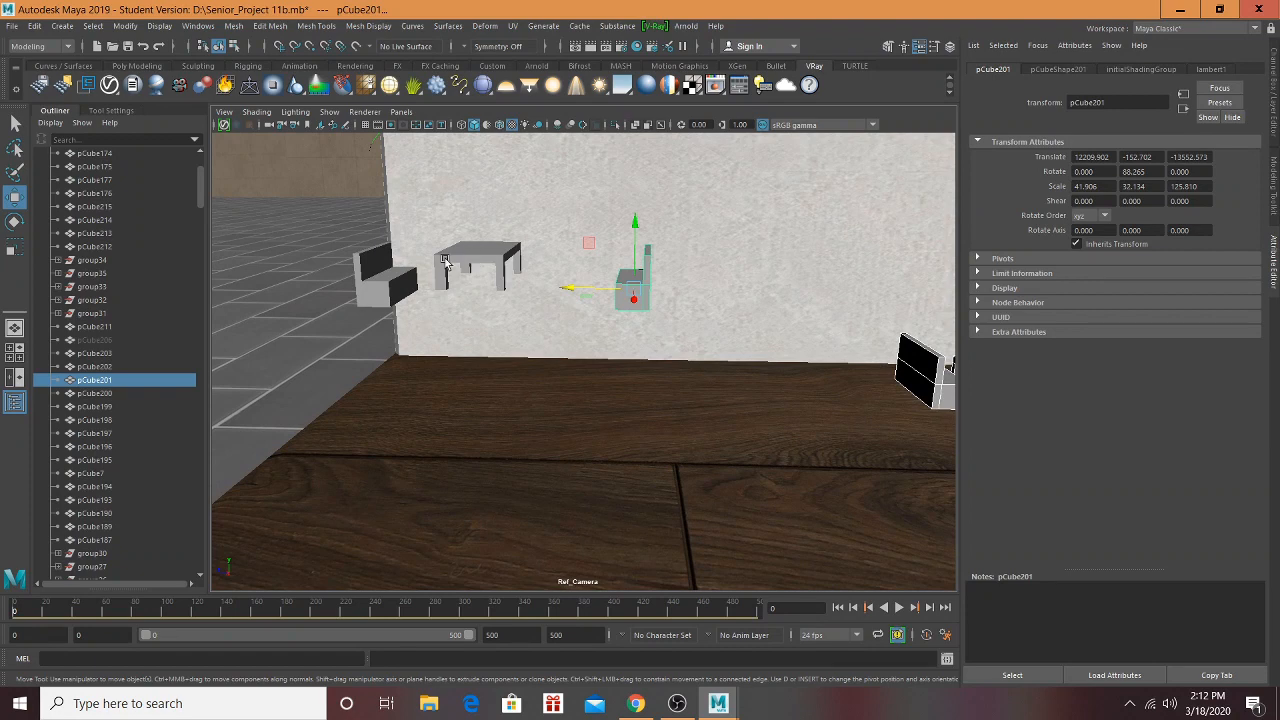
shift+click(503, 272)
shift+click(363, 283)
key(Delete)
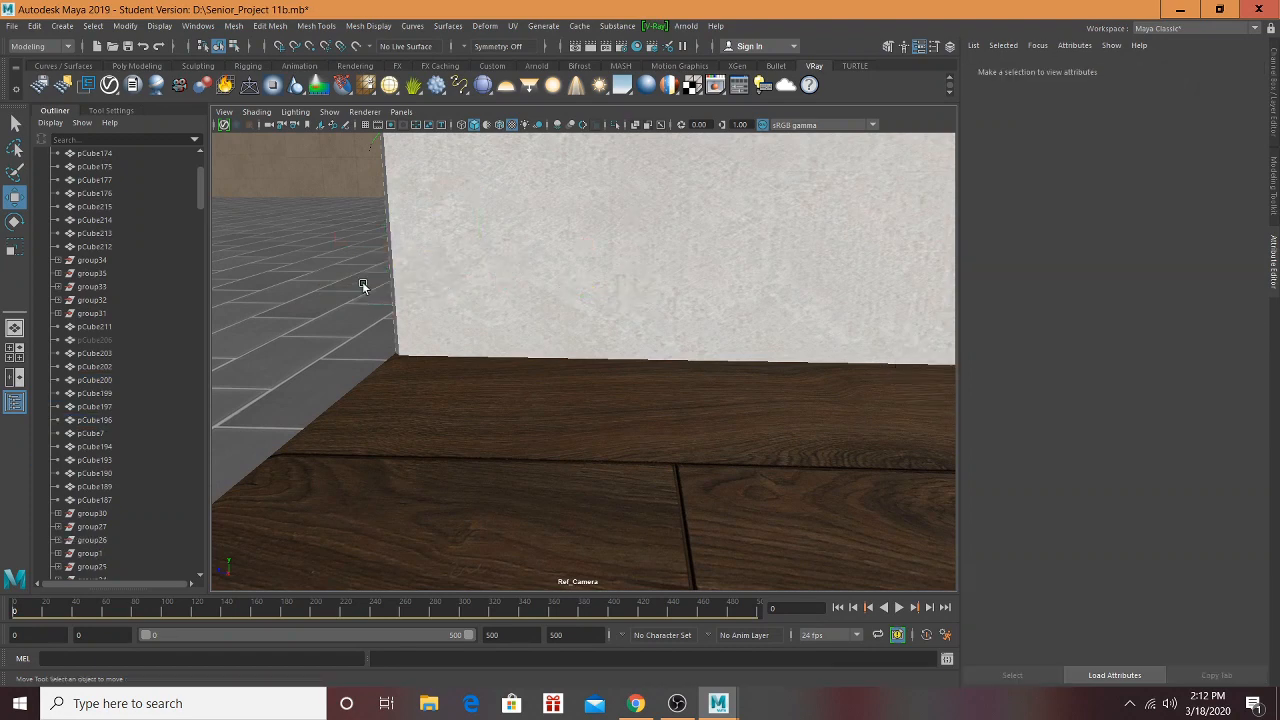
Step: Try duplicating the floor-level table and benches again and moving the copies along the wall
alt+middle_drag(795, 386, 276, 385)
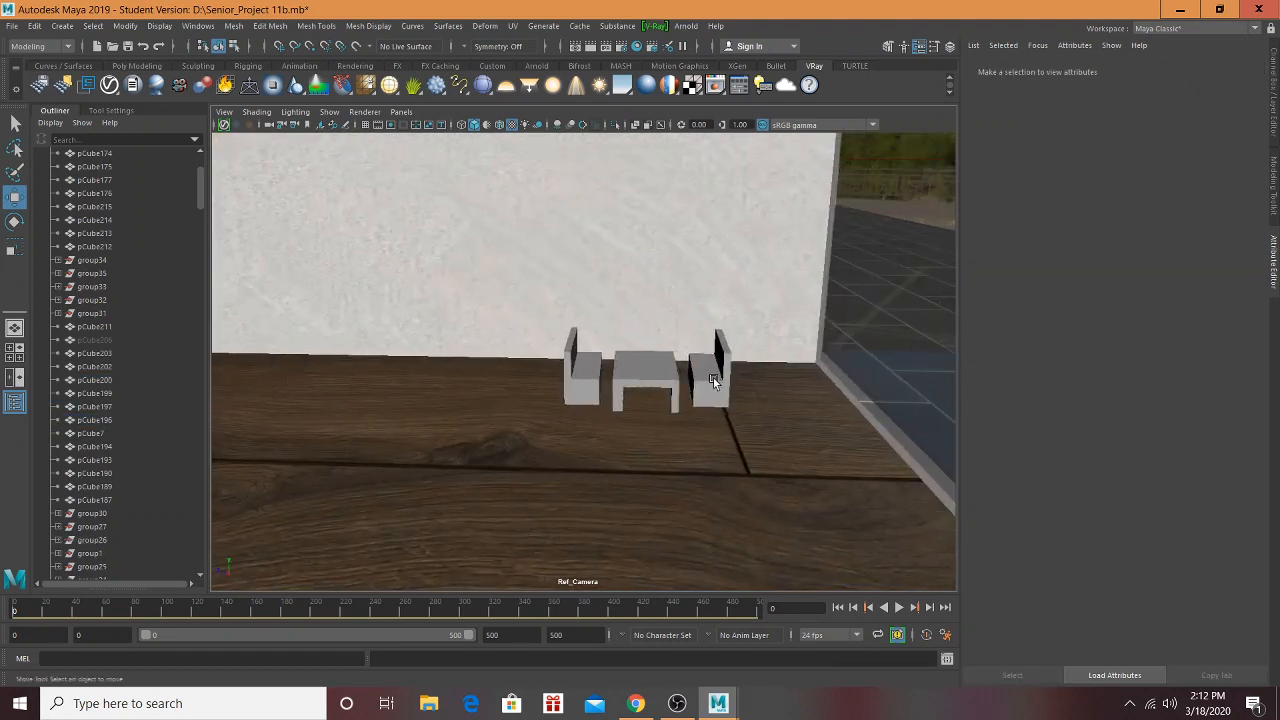
click(715, 382)
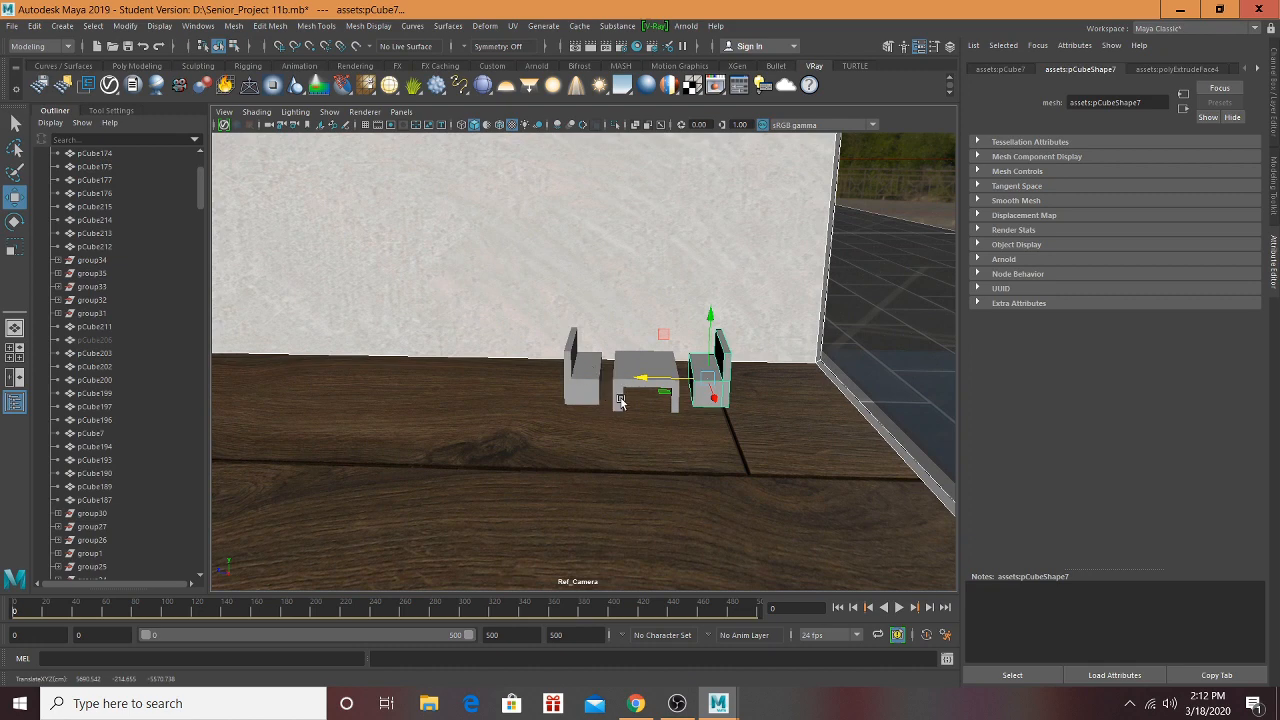
shift+click(618, 395)
shift+click(590, 393)
key(ctrl+d)
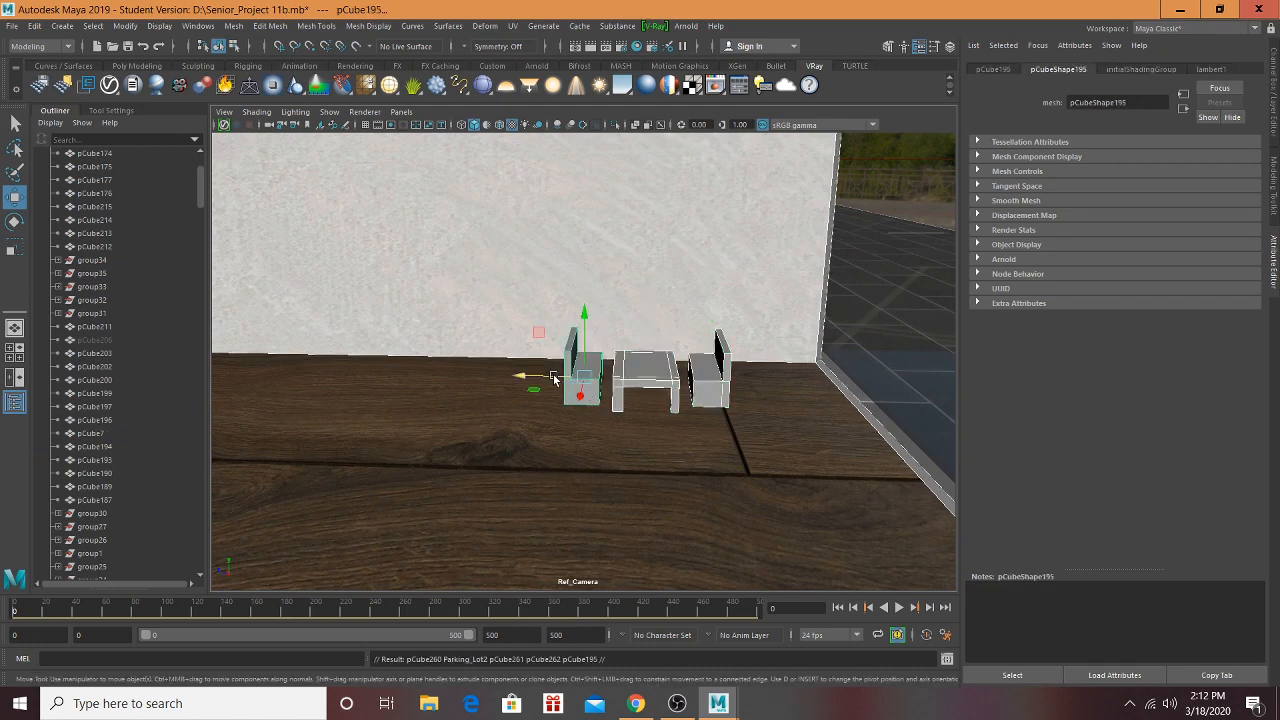
drag(553, 378, 393, 366)
Step: Undo the last duplication and move, along with the deletion of the floating table and benches
key(ctrl+z)
key(ctrl+z)
key(ctrl+z)
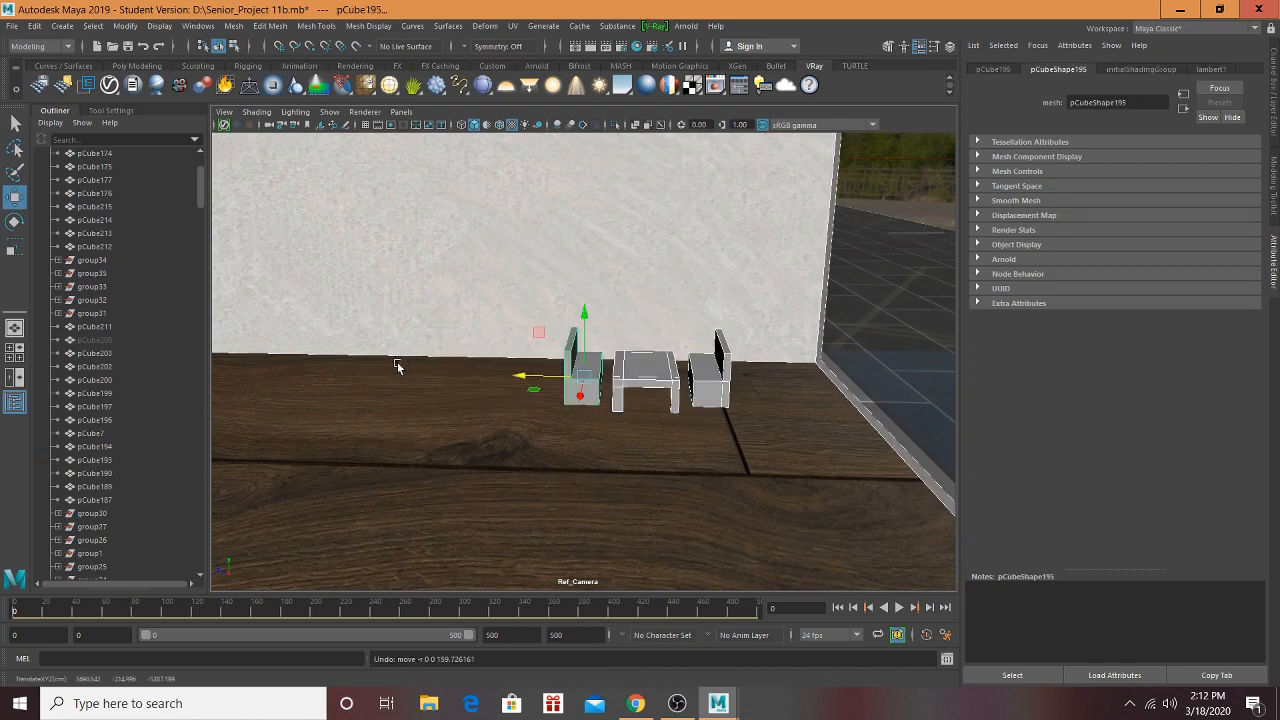
key(ctrl+z)
key(ctrl+z)
key(shift+z)
key(shift+z)
key(shift+z)
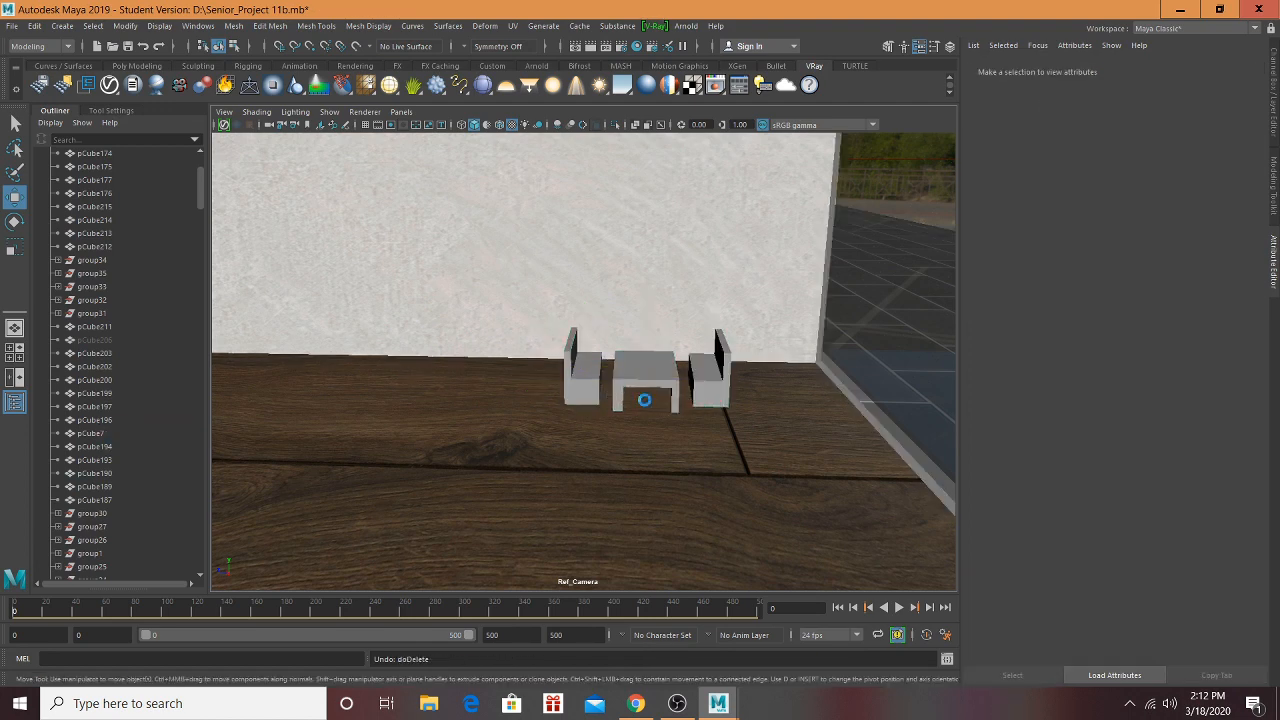
Step: Remove the floating pieces pCube201, pCube195 and pCube198 from the selection, keeping only the duplicated bench-and-table set selected
scroll(650, 370, up, 3)
alt+middle_drag(590, 385, 836, 385)
alt+drag(836, 385, 771, 400)
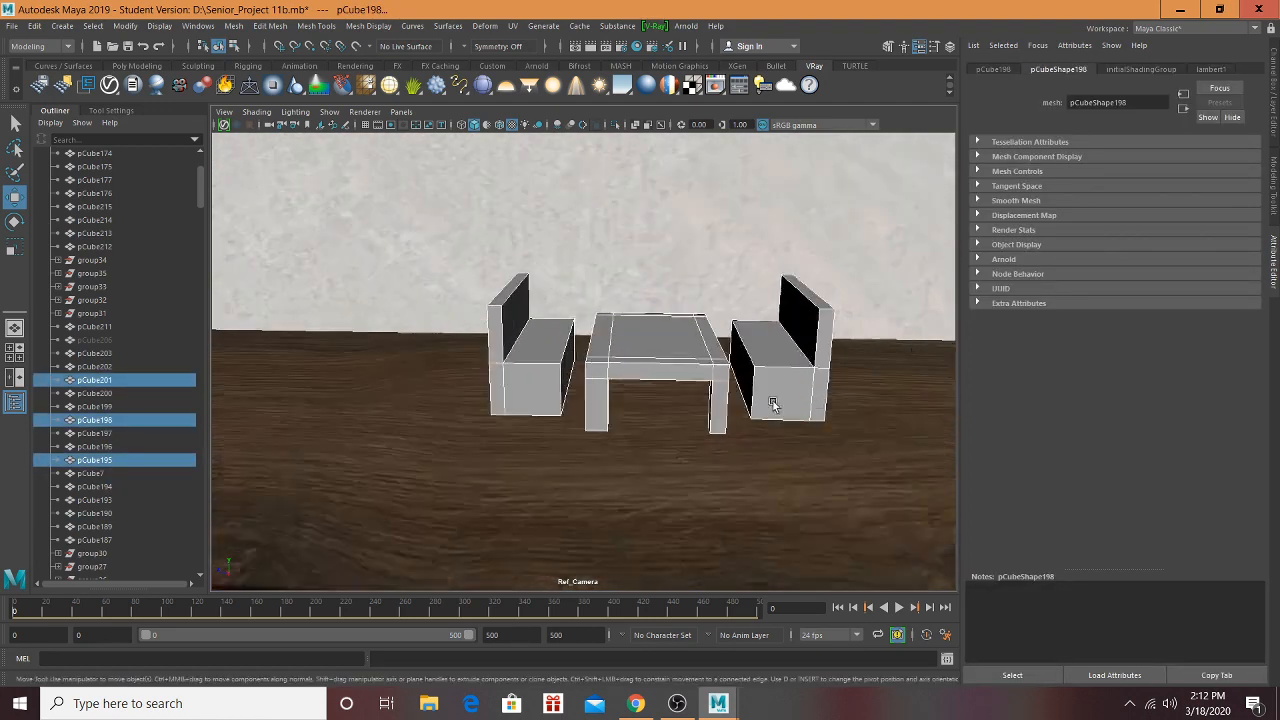
scroll(700, 405, down, 5)
alt+drag(634, 409, 551, 277)
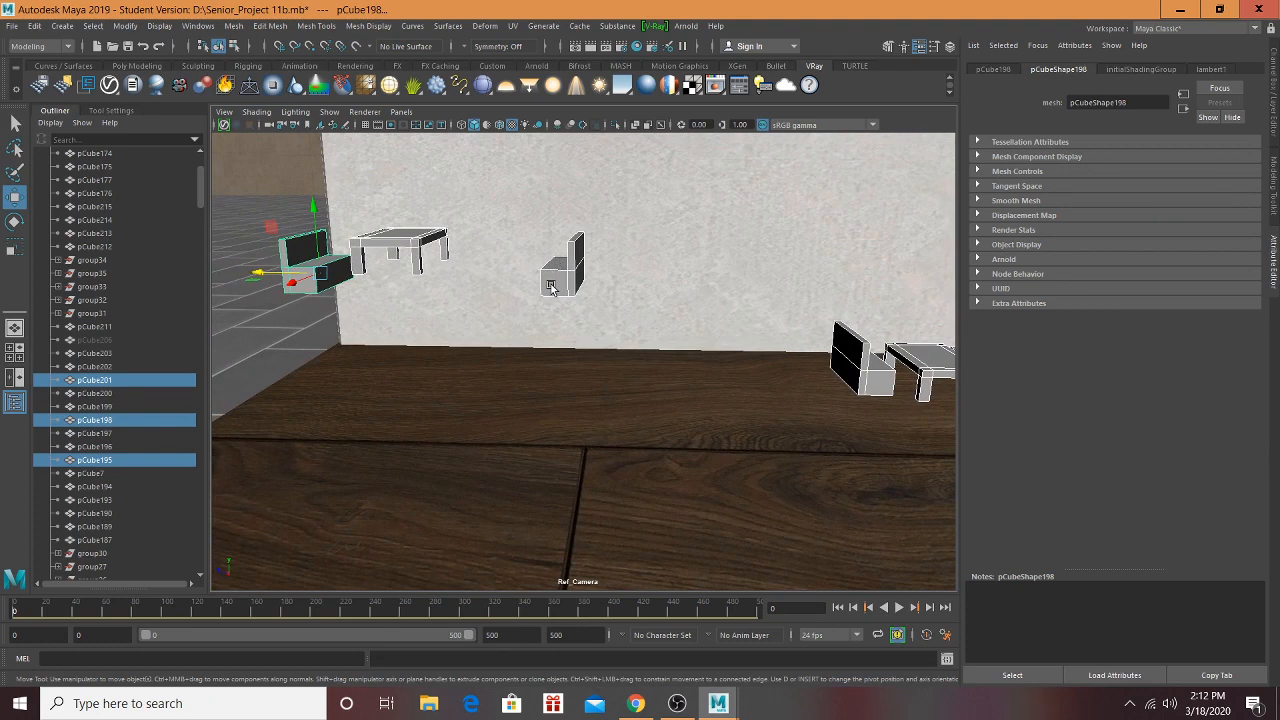
ctrl+click(555, 272)
ctrl+click(401, 258)
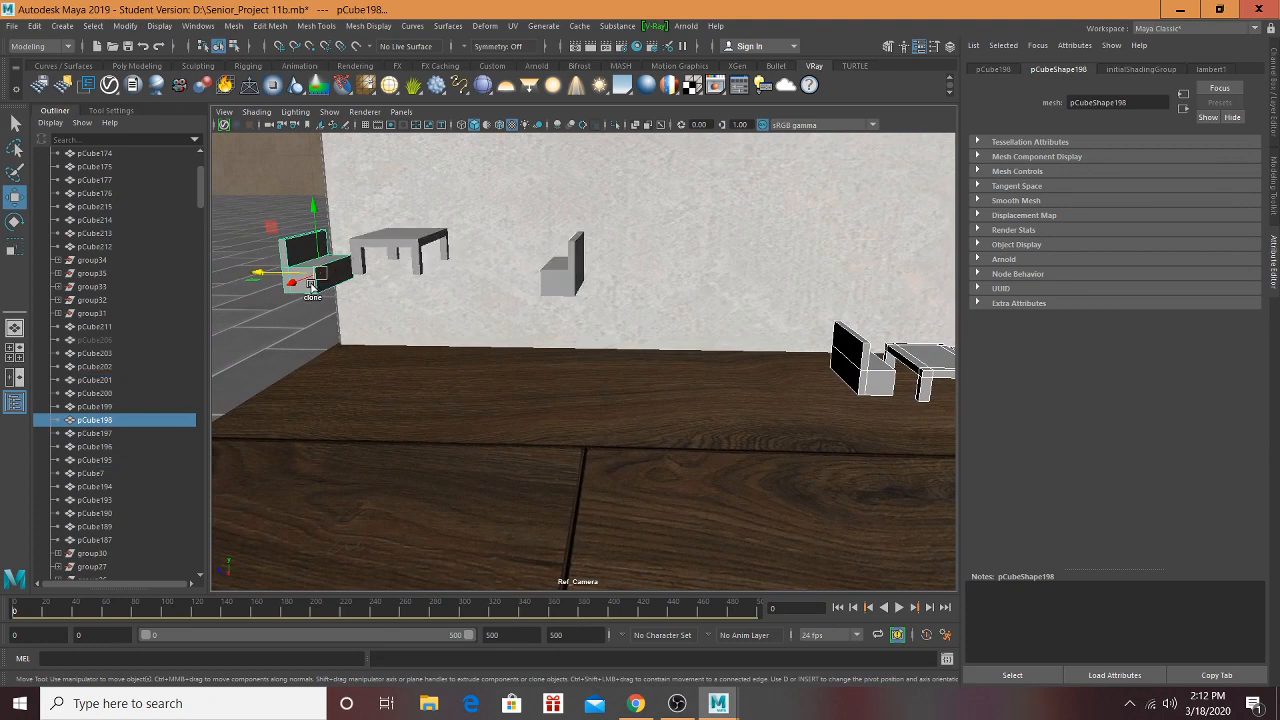
shift+drag(326, 283, 410, 245)
alt+drag(698, 317, 517, 309)
Step: Try to save the scene and dismiss the notice about unknown nodes
key(ctrl+s)
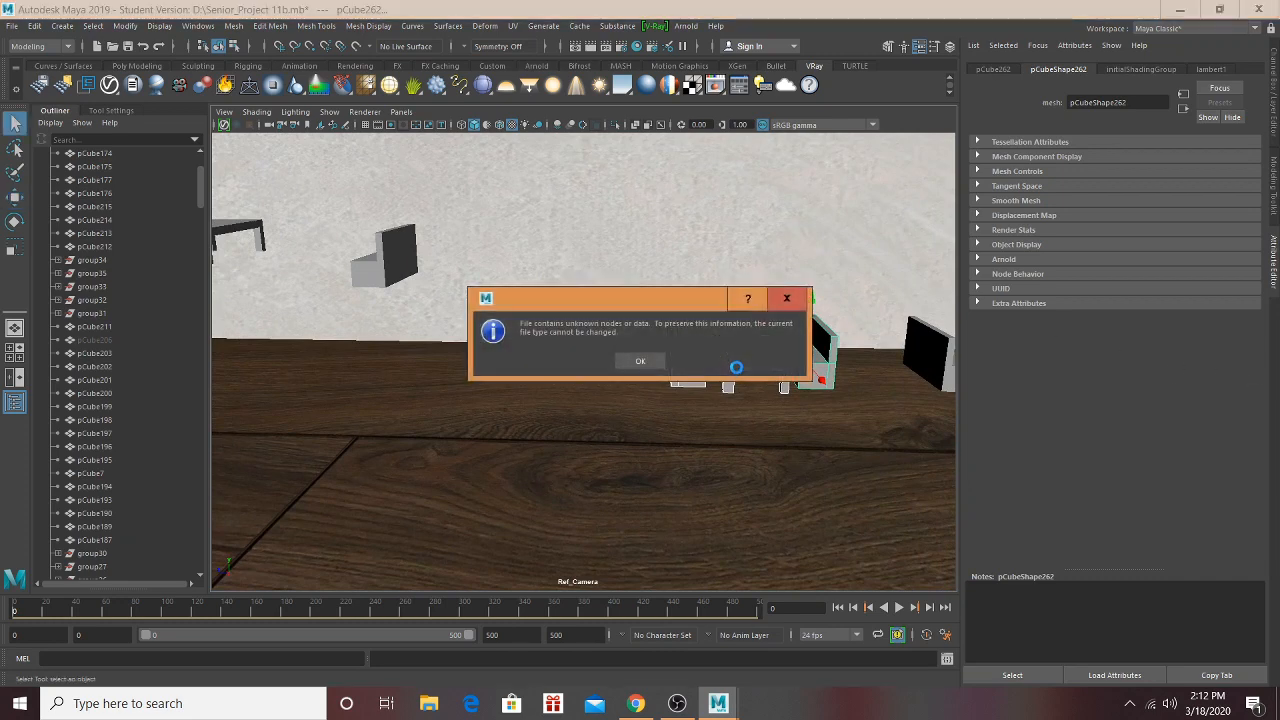
click(795, 301)
click(781, 301)
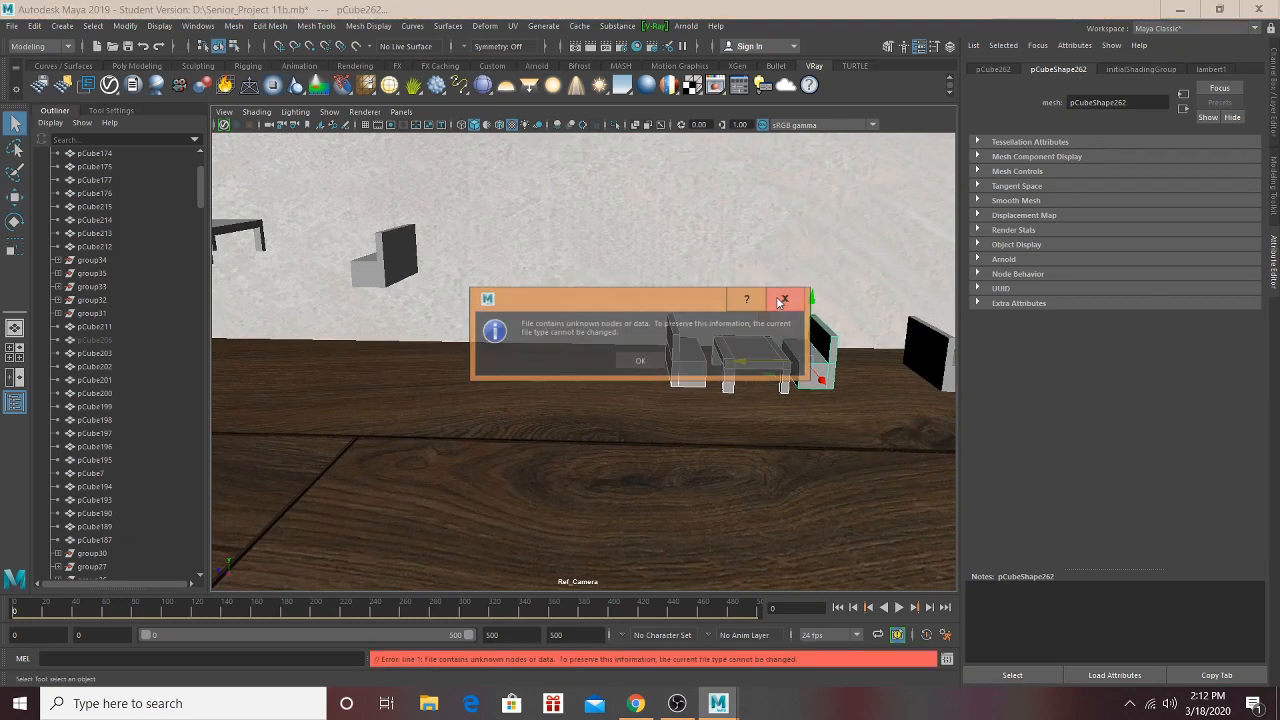
click(781, 301)
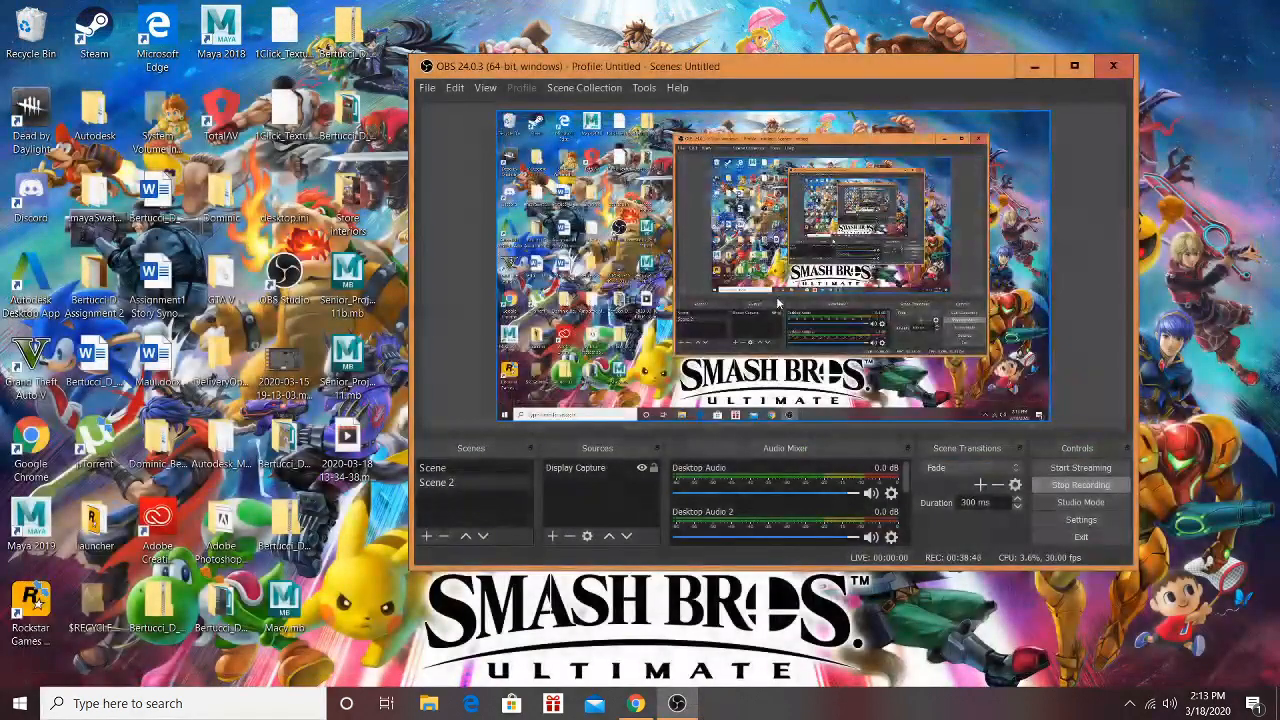
Step: Relaunch Maya 2019, dismiss the new-features notice and open Senior_Project 11b.mb from the D drive without saving the untitled scene
double_click(30, 520)
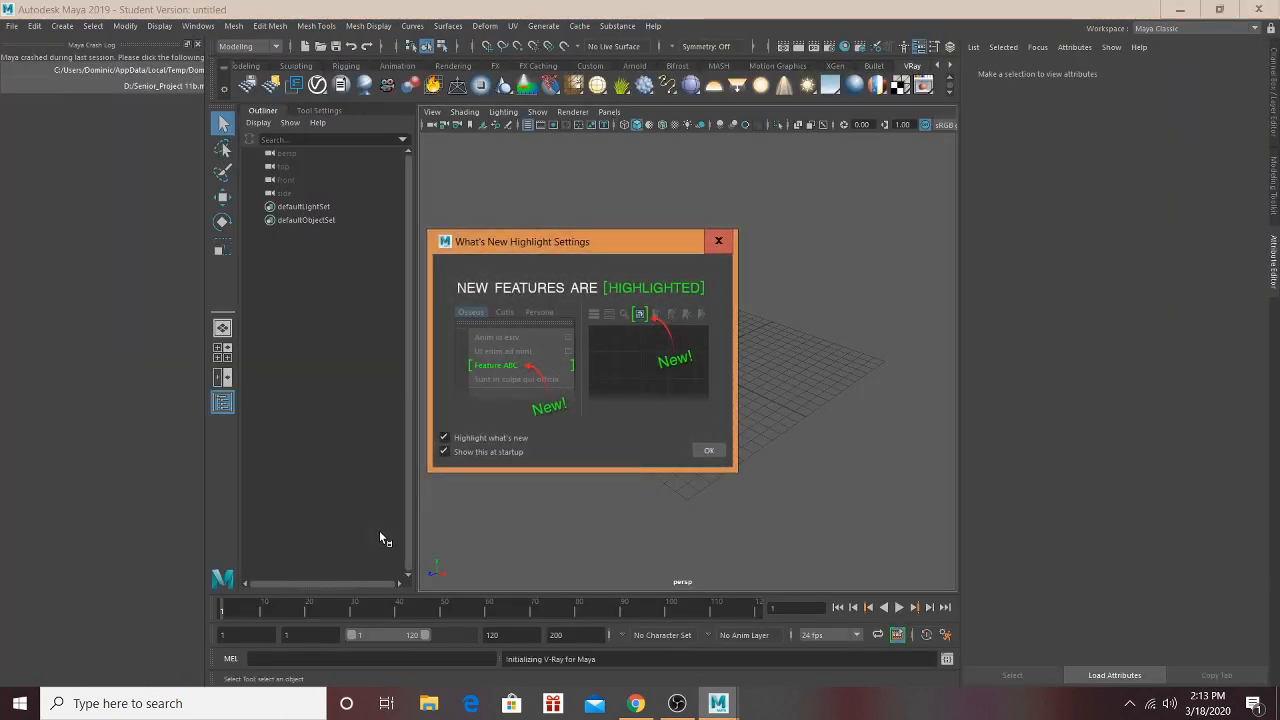
click(708, 451)
click(12, 26)
click(50, 65)
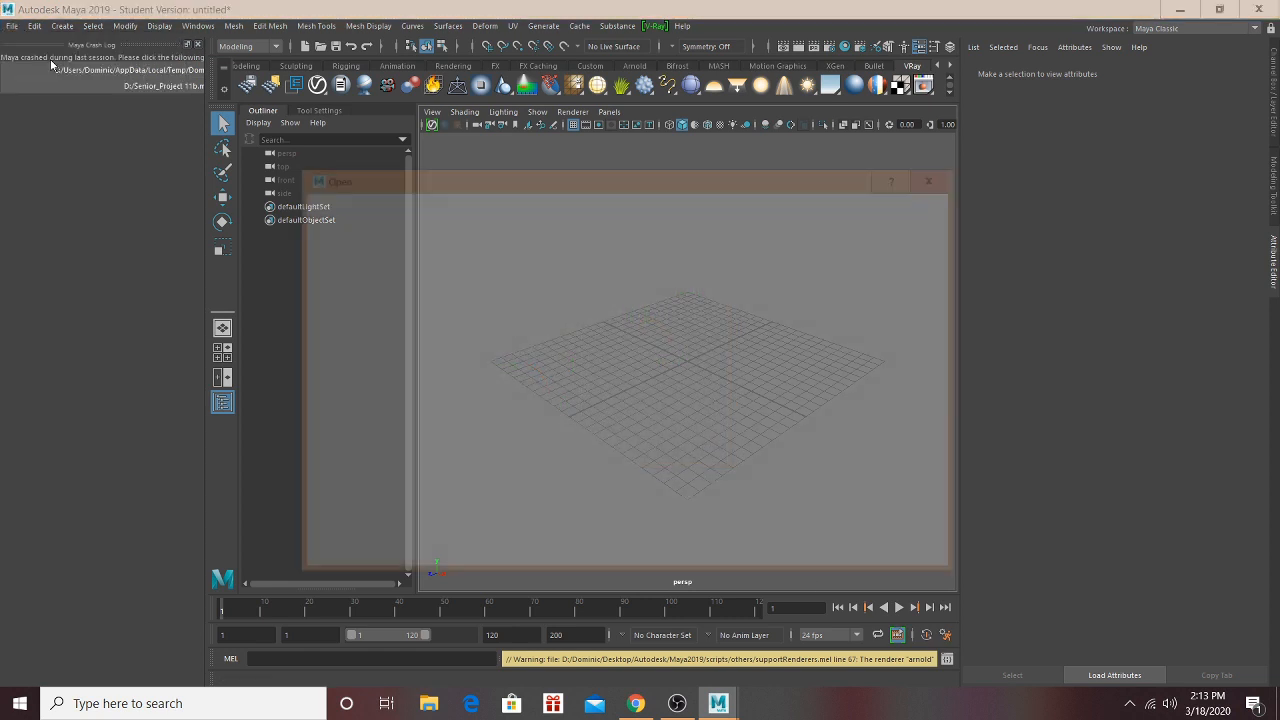
click(340, 232)
double_click(443, 240)
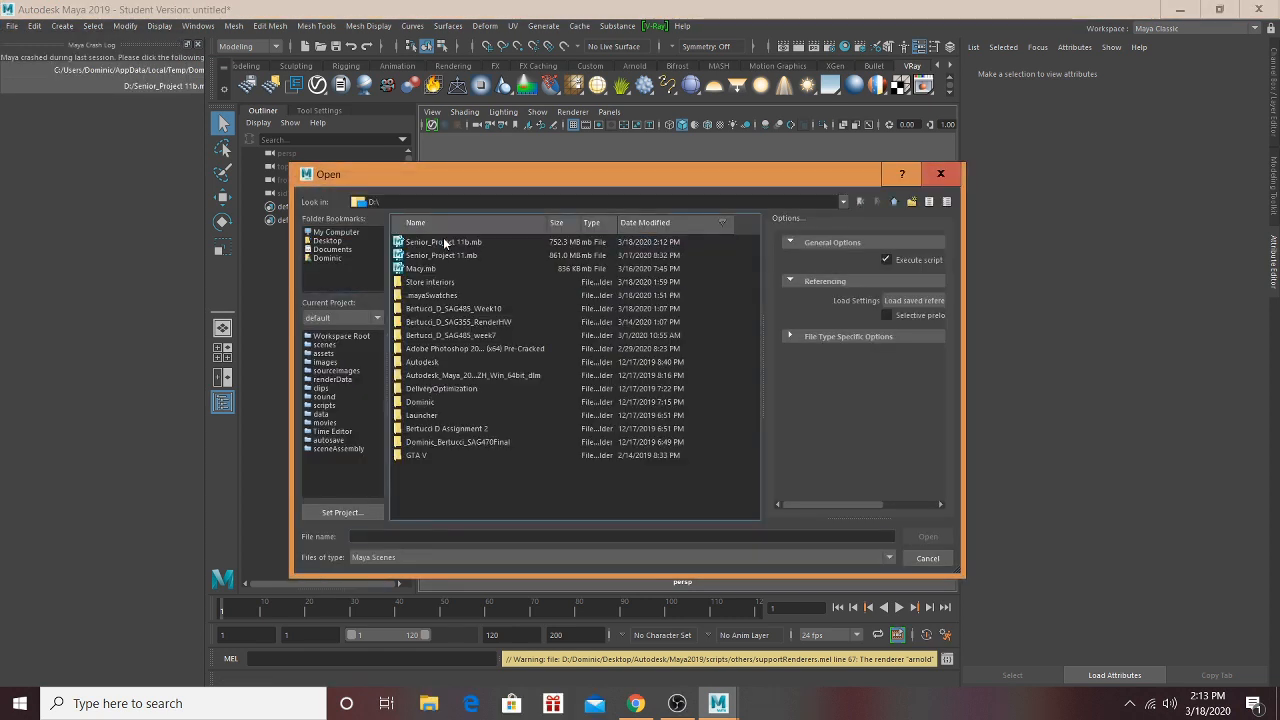
click(443, 241)
click(944, 538)
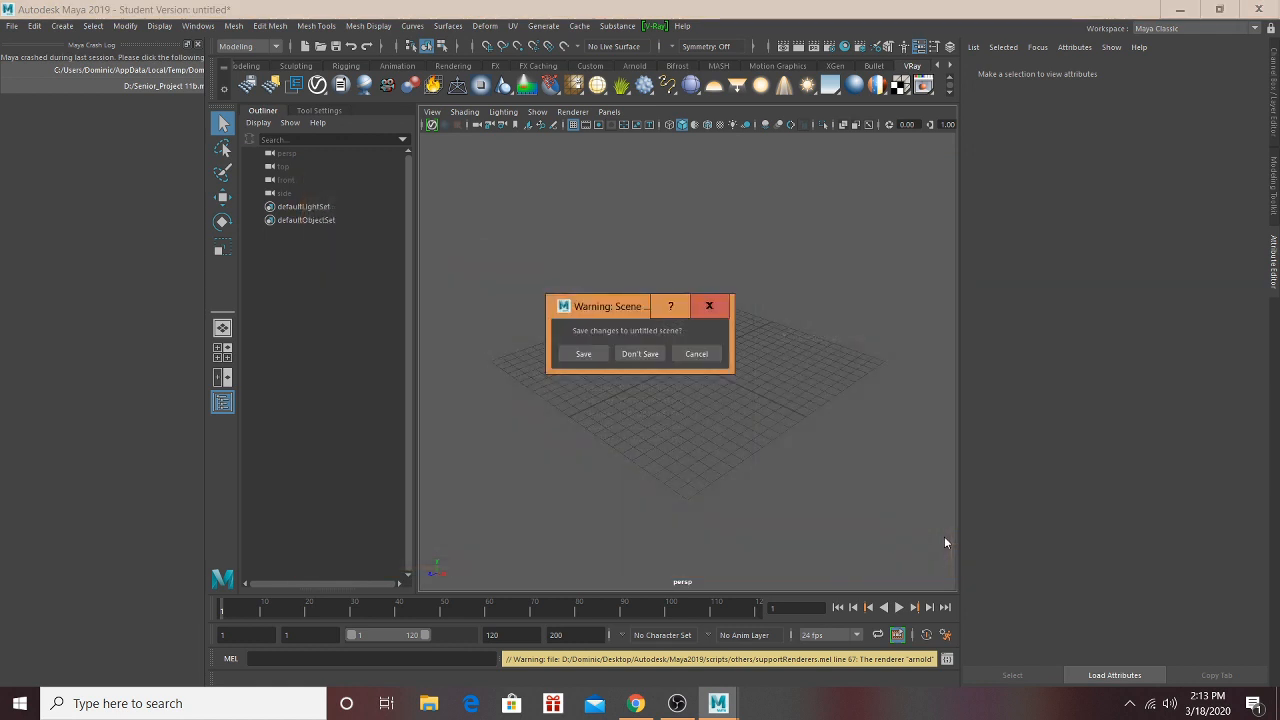
click(629, 356)
click(610, 362)
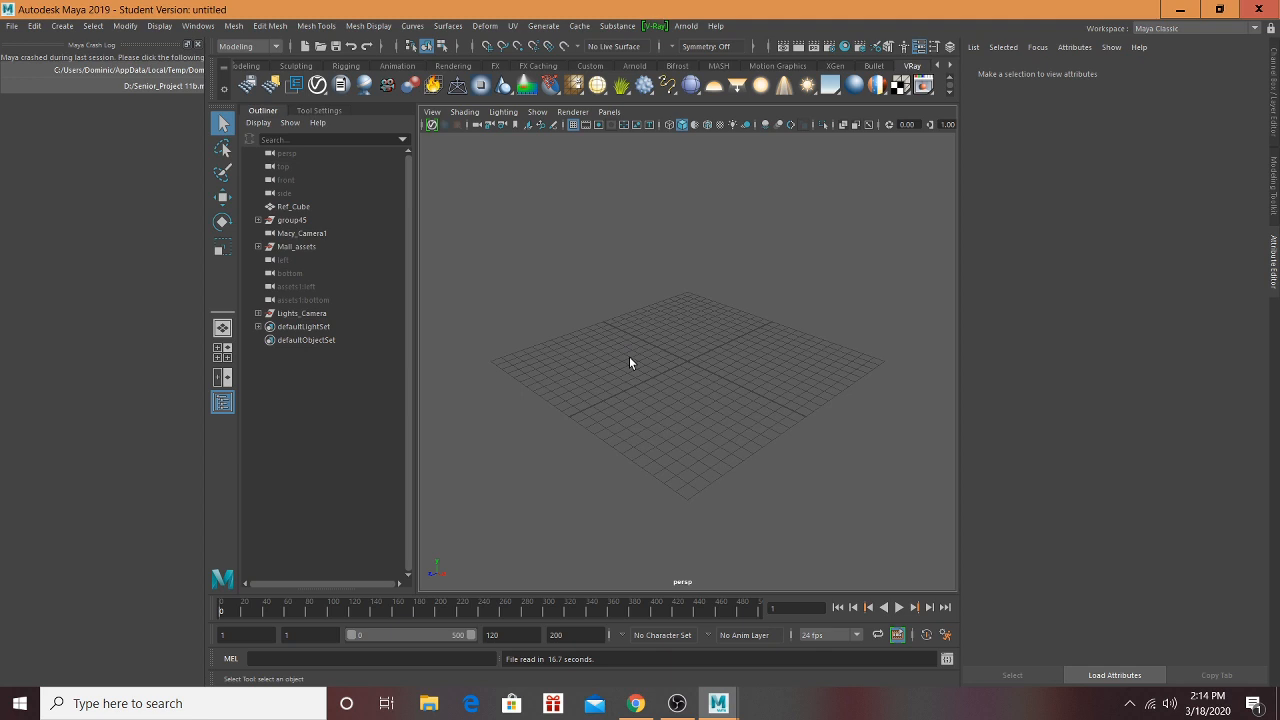
Step: Close the Maya Crash Log panel and bring the bench-and-table sets into view
click(197, 46)
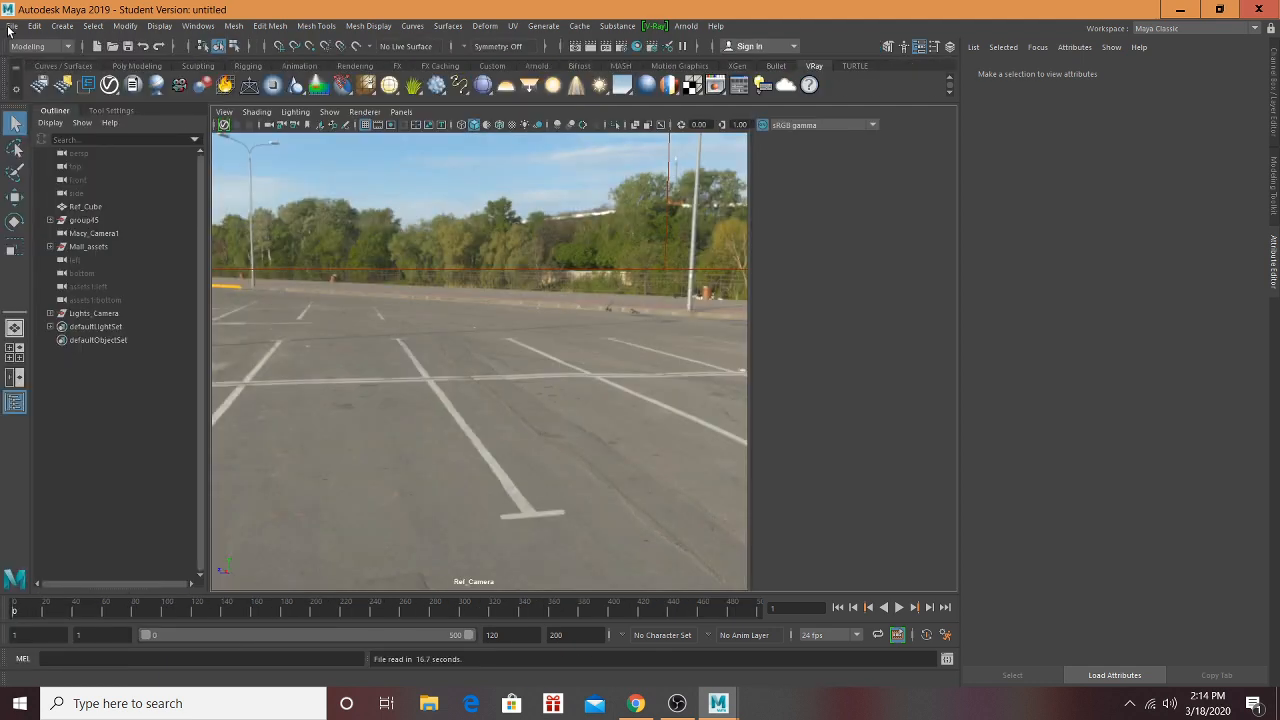
click(11, 26)
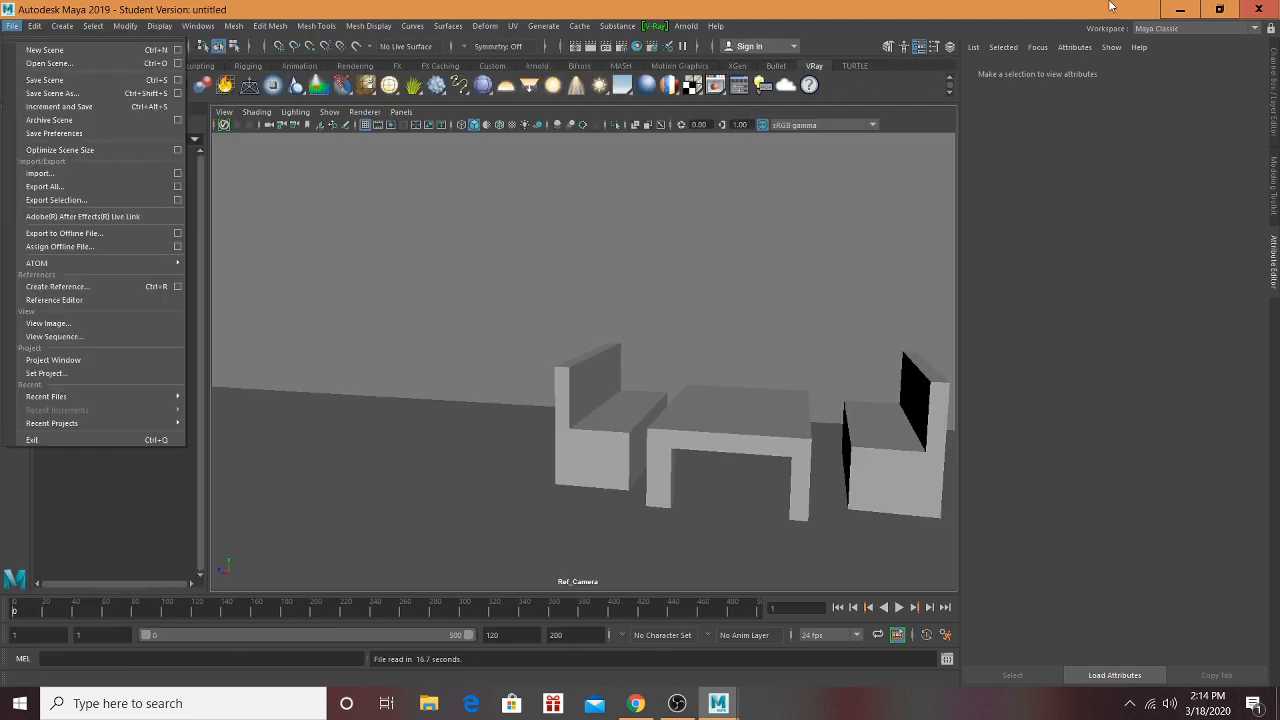
click(687, 420)
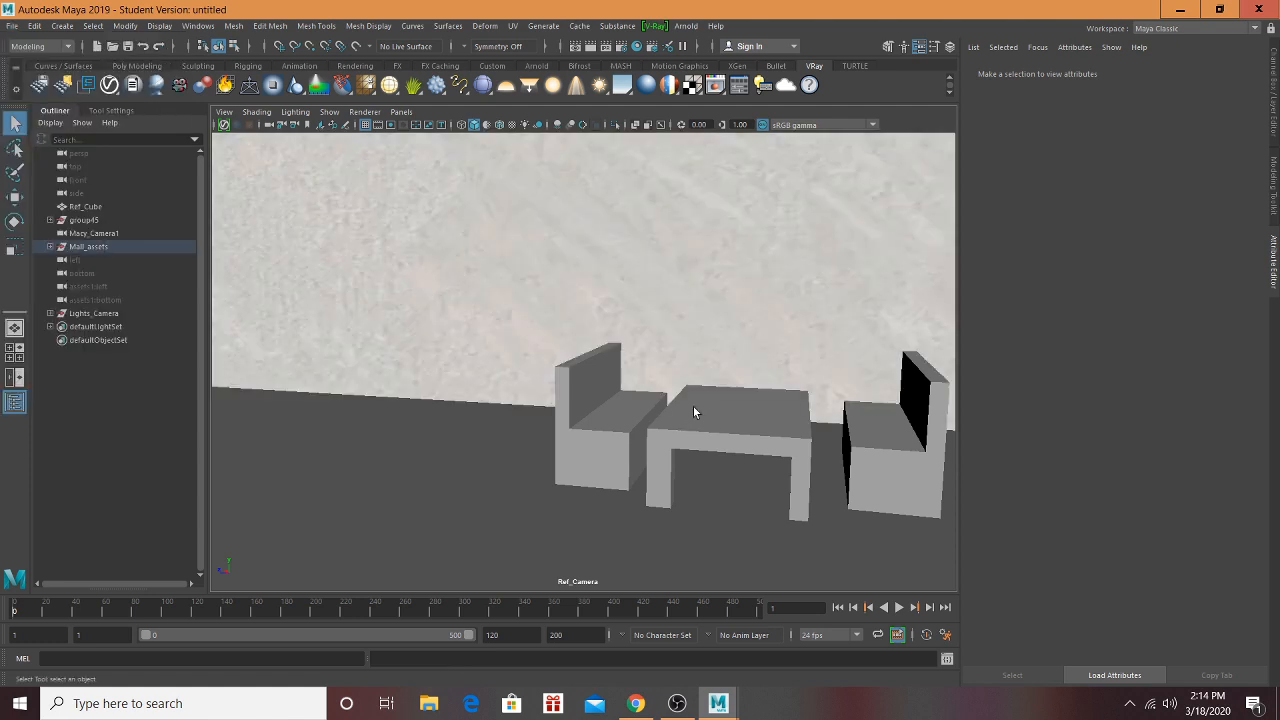
click(690, 404)
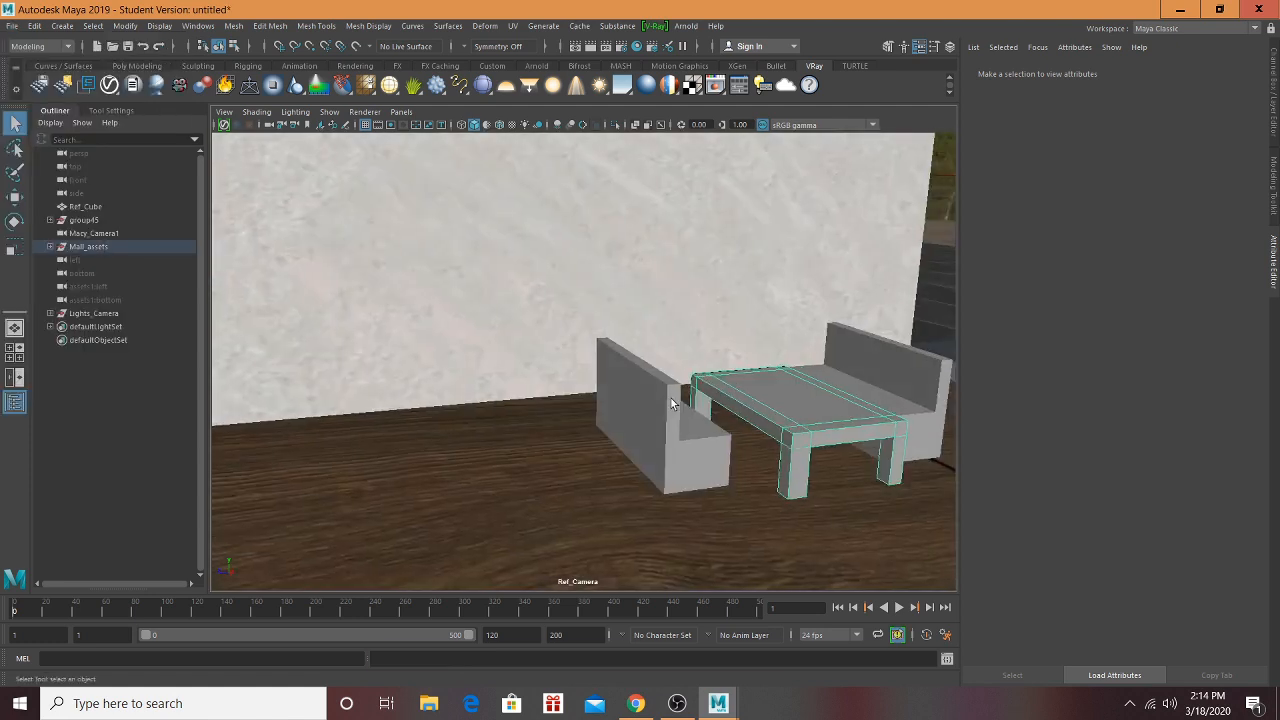
scroll(613, 383, down, 2)
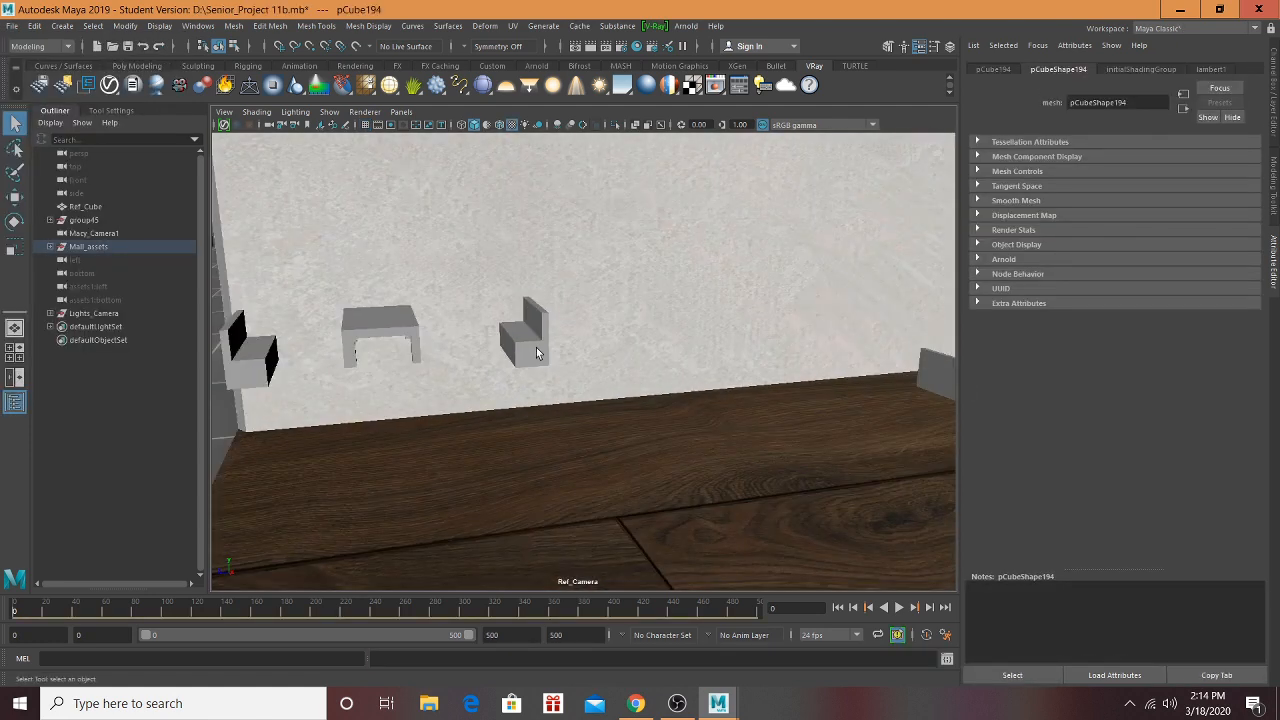
Step: Select the floating bench and table pCube195 by the wall and move them down beside the set on the wood floor
click(536, 348)
click(378, 335)
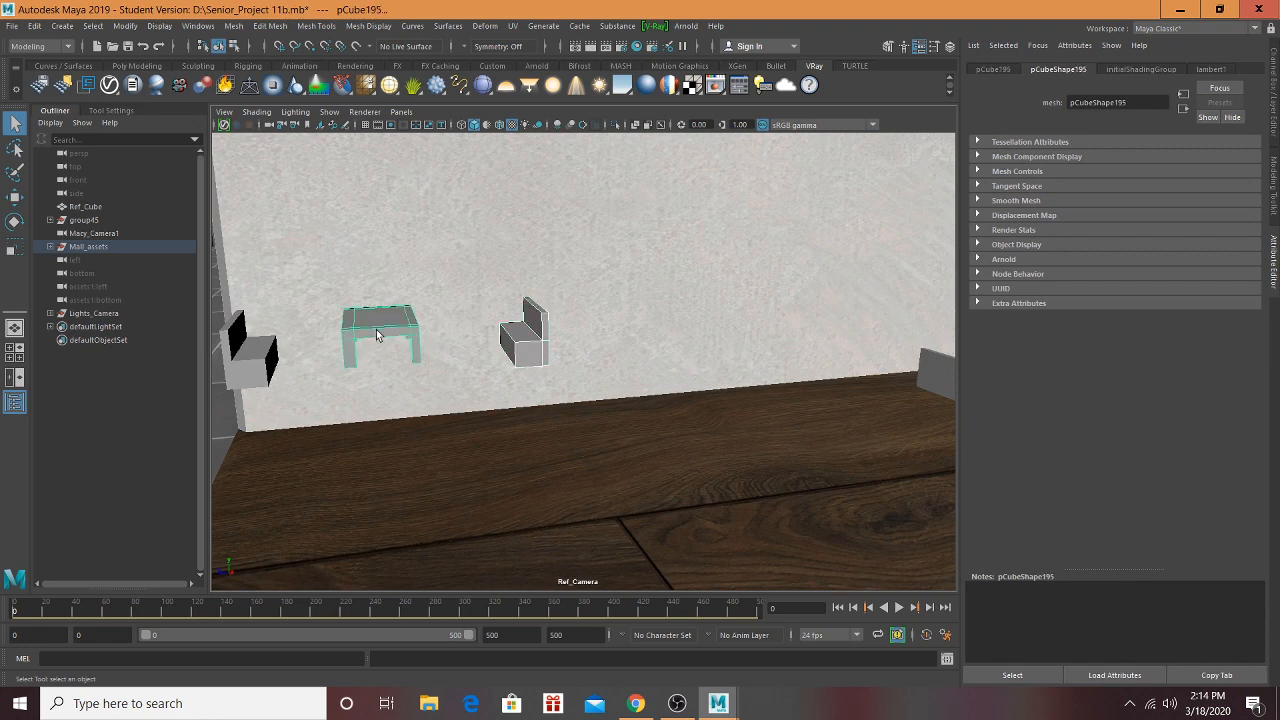
key(w)
drag(306, 329, 787, 335)
drag(820, 237, 789, 364)
Step: Move table pCube195 on its own closer to its bench and adjust its depth to line up with the row
scroll(840, 395, down, 4)
drag(615, 372, 660, 388)
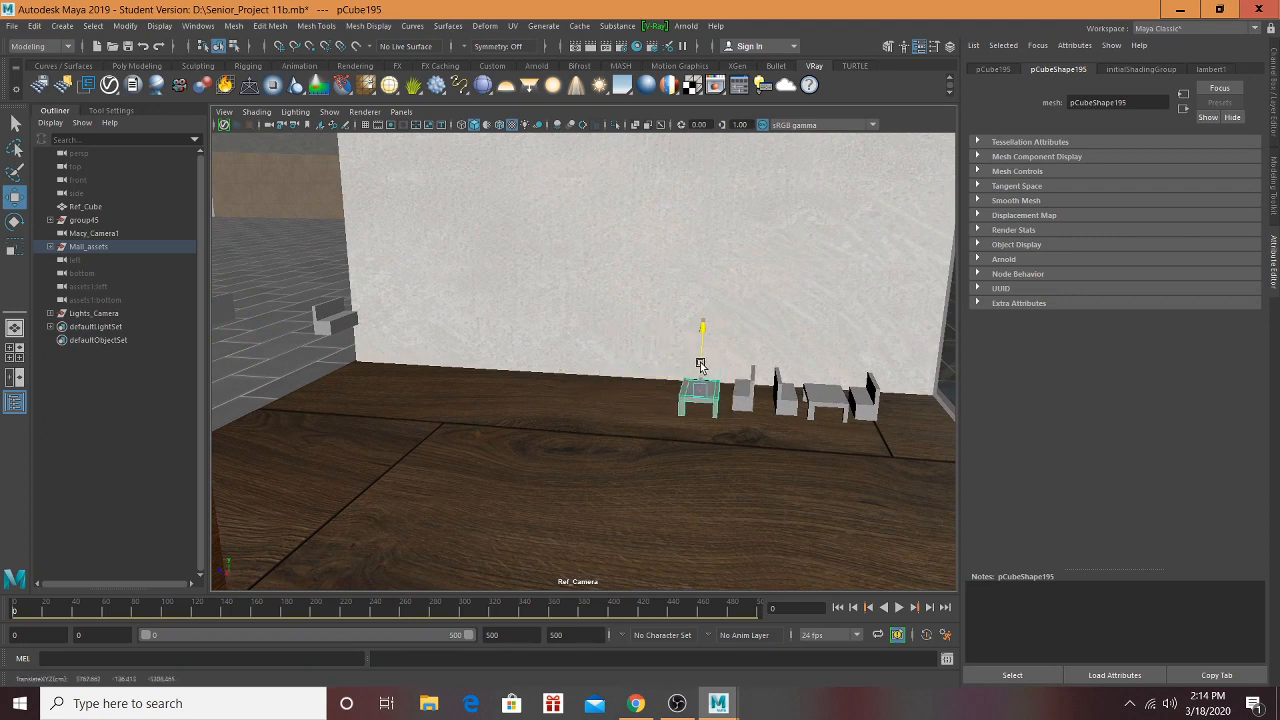
scroll(705, 411, up, 5)
alt+middle_drag(705, 411, 622, 401)
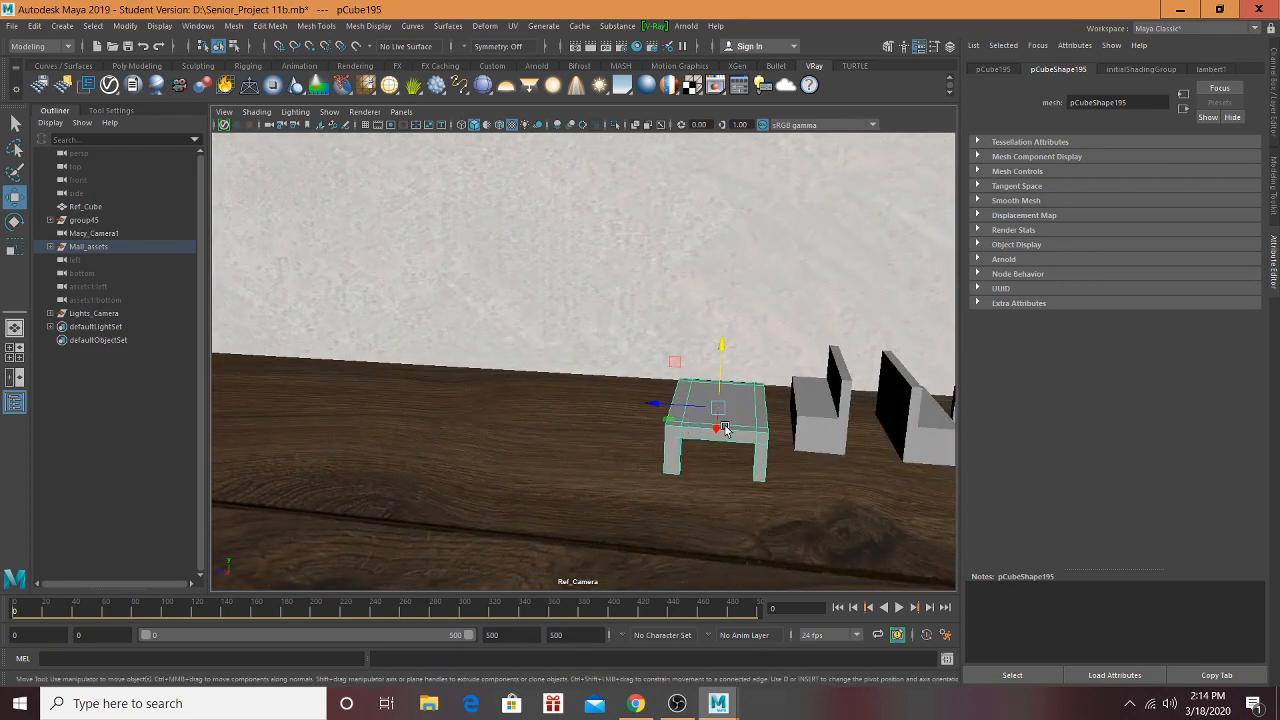
drag(721, 426, 725, 402)
Step: Move floating bench pCube198 along the wall to the open side of table pCube195 and lower it onto the wood floor
alt+middle_drag(730, 402, 1240, 425)
scroll(497, 343, down, 3)
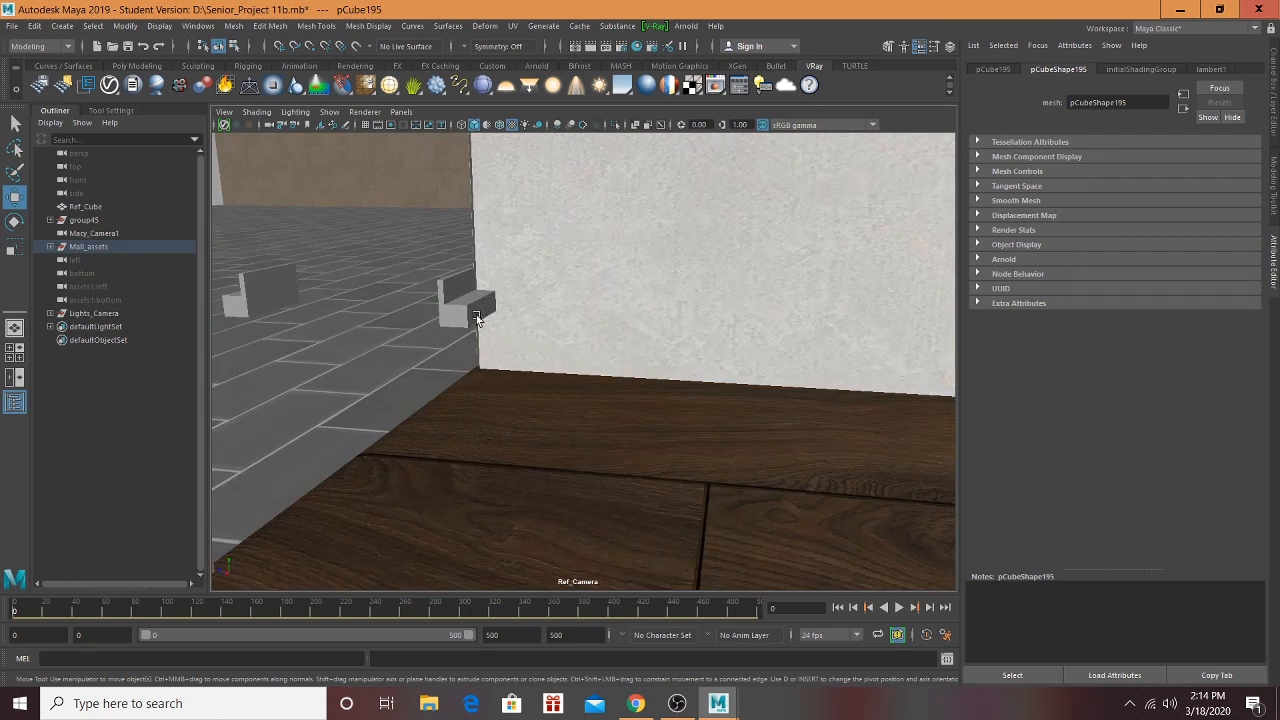
drag(431, 307, 877, 385)
alt+middle_drag(877, 385, 523, 418)
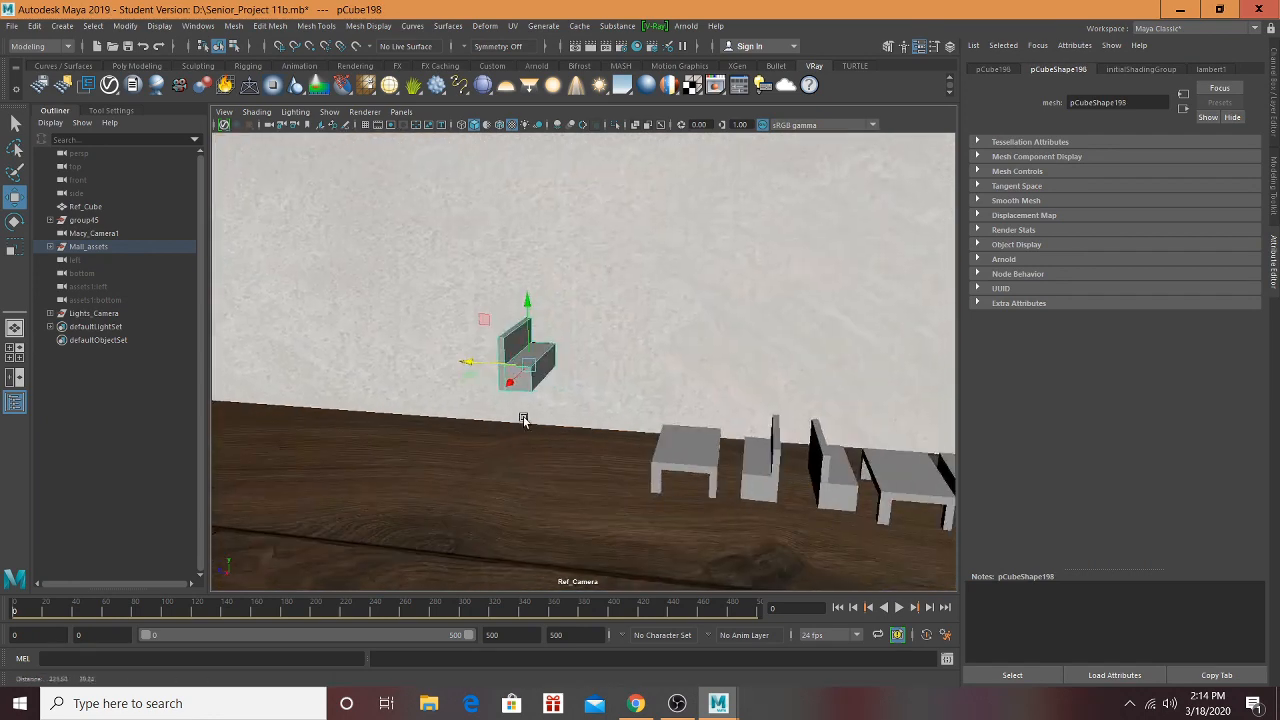
drag(481, 357, 557, 387)
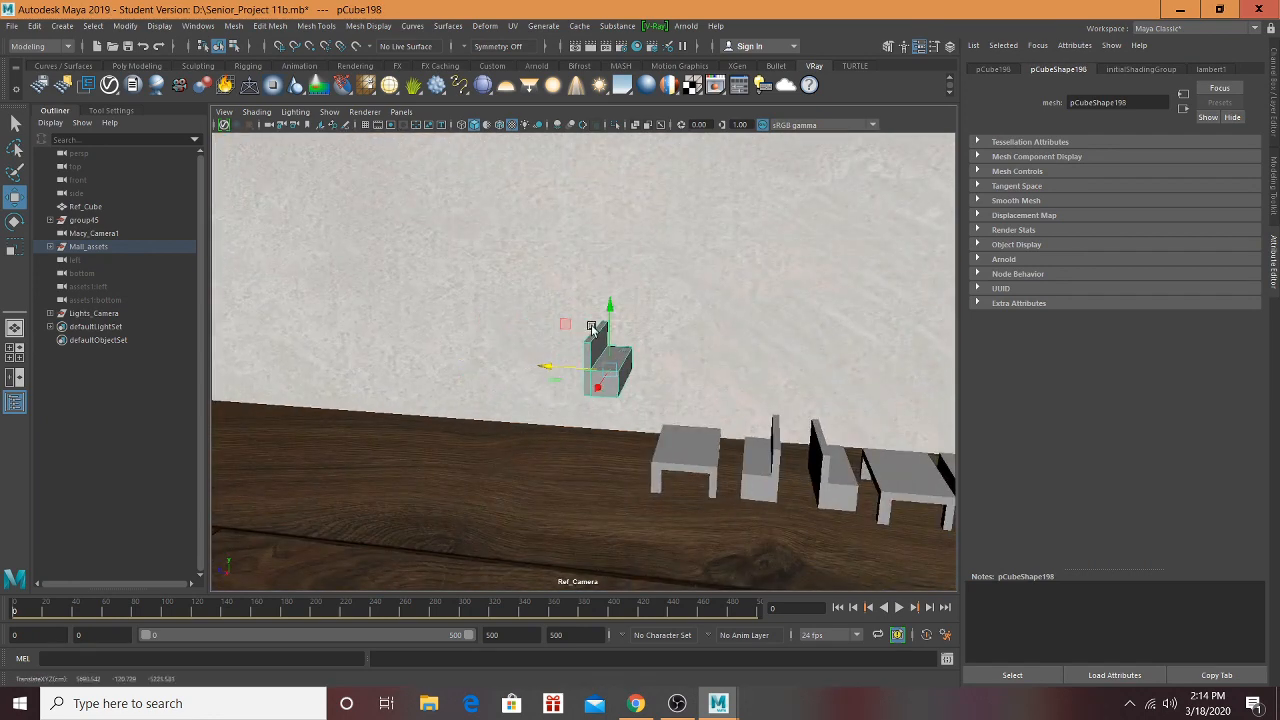
drag(608, 322, 610, 400)
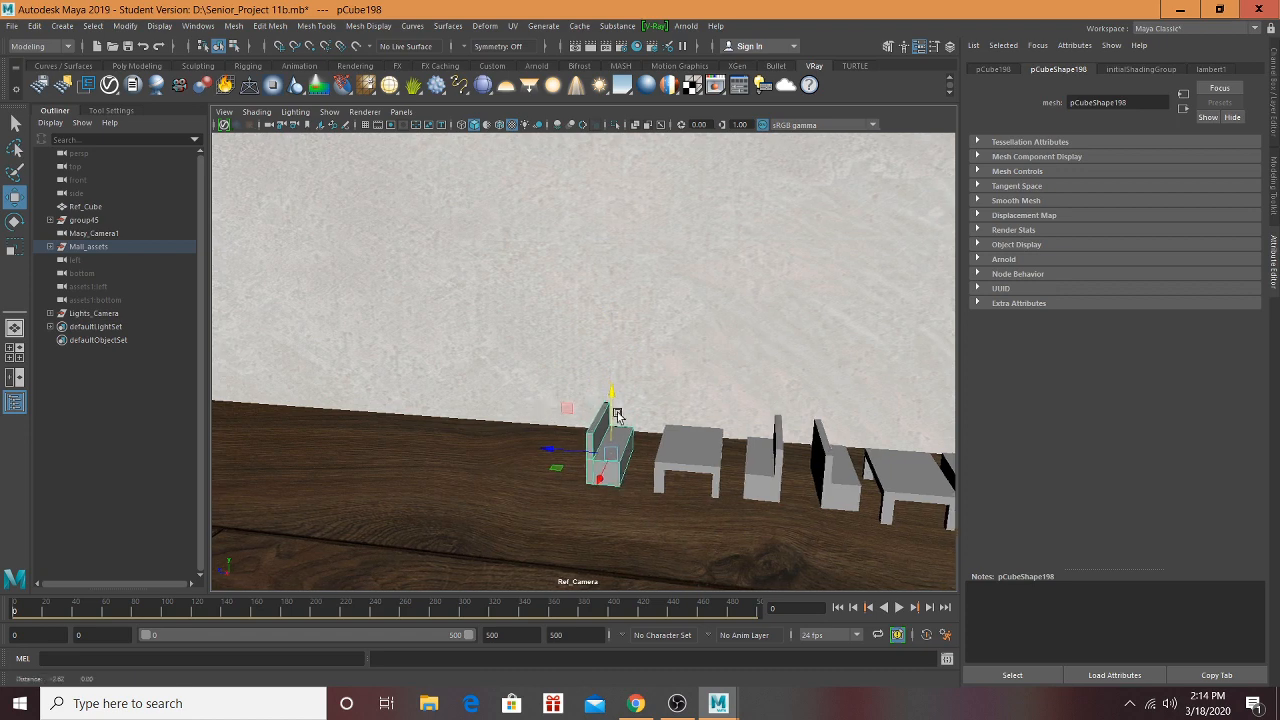
Step: Select bench pCube202, table pCube196 and bench pCube199 outside the store, then move them inside and lower them onto the wood floor
alt+drag(606, 402, 486, 430)
click(444, 318)
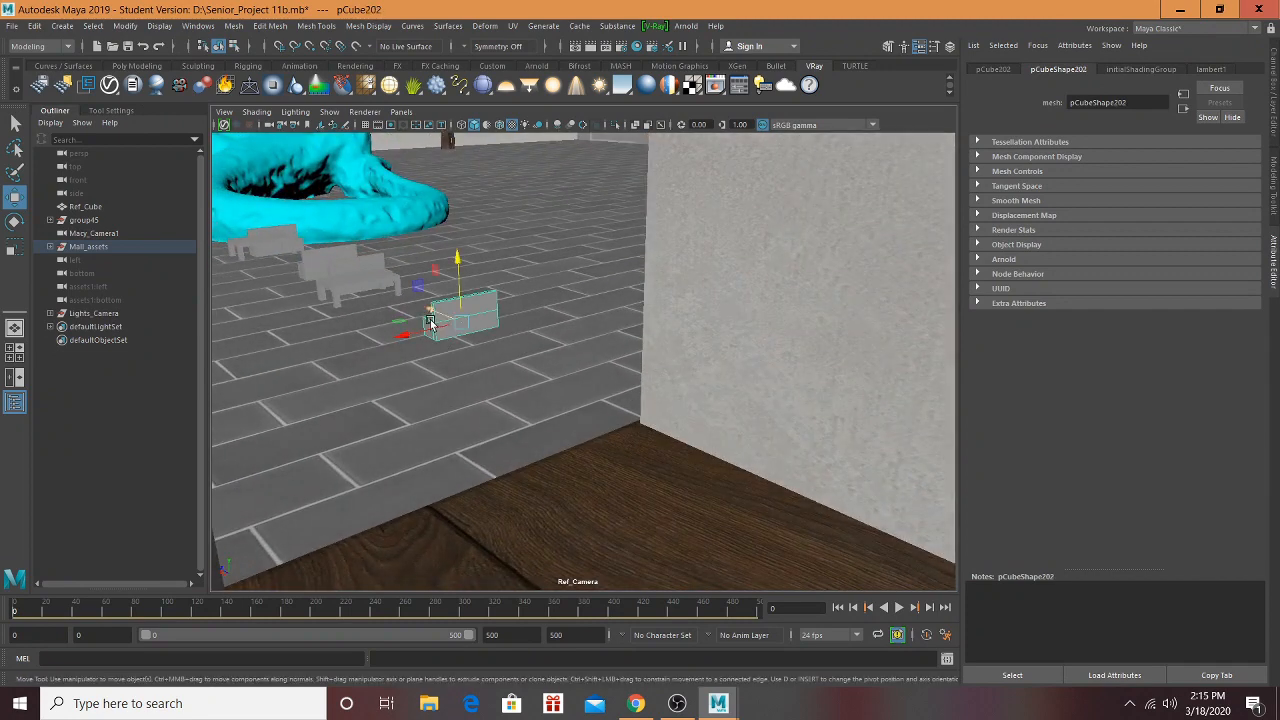
alt+drag(365, 302, 522, 302)
scroll(427, 384, down, 2)
shift+click(454, 386)
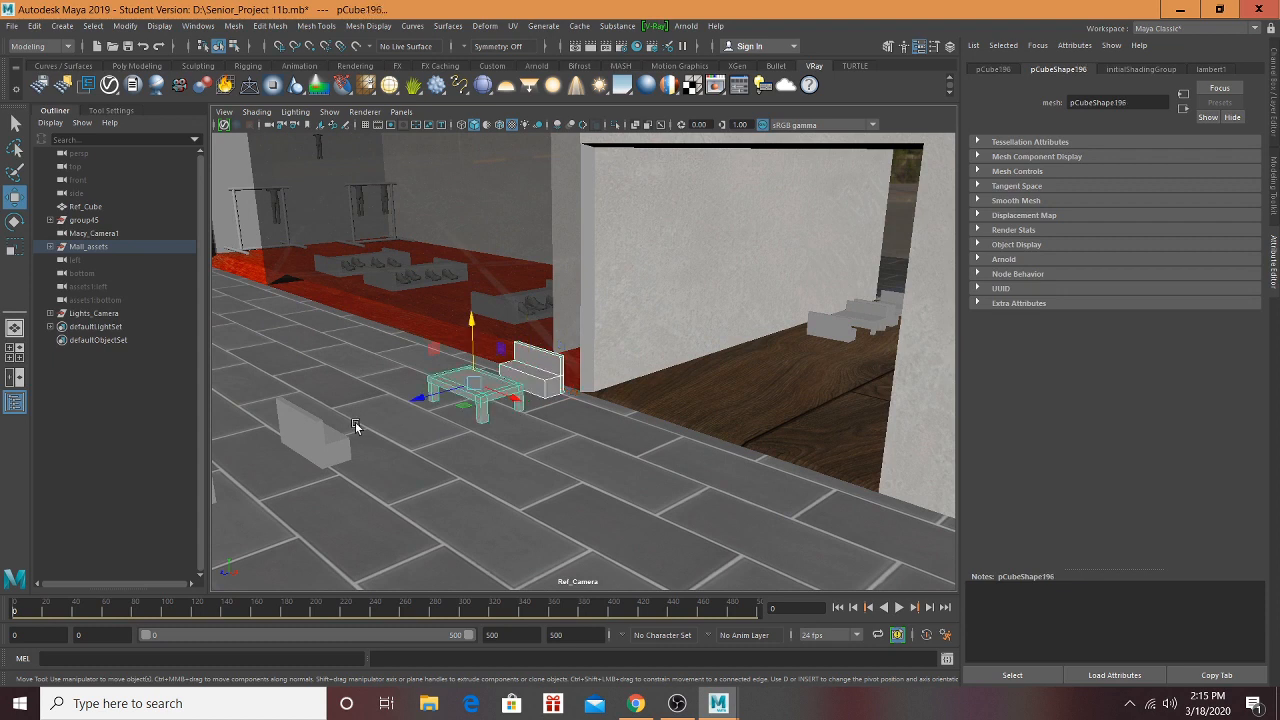
shift+click(337, 436)
drag(337, 436, 706, 340)
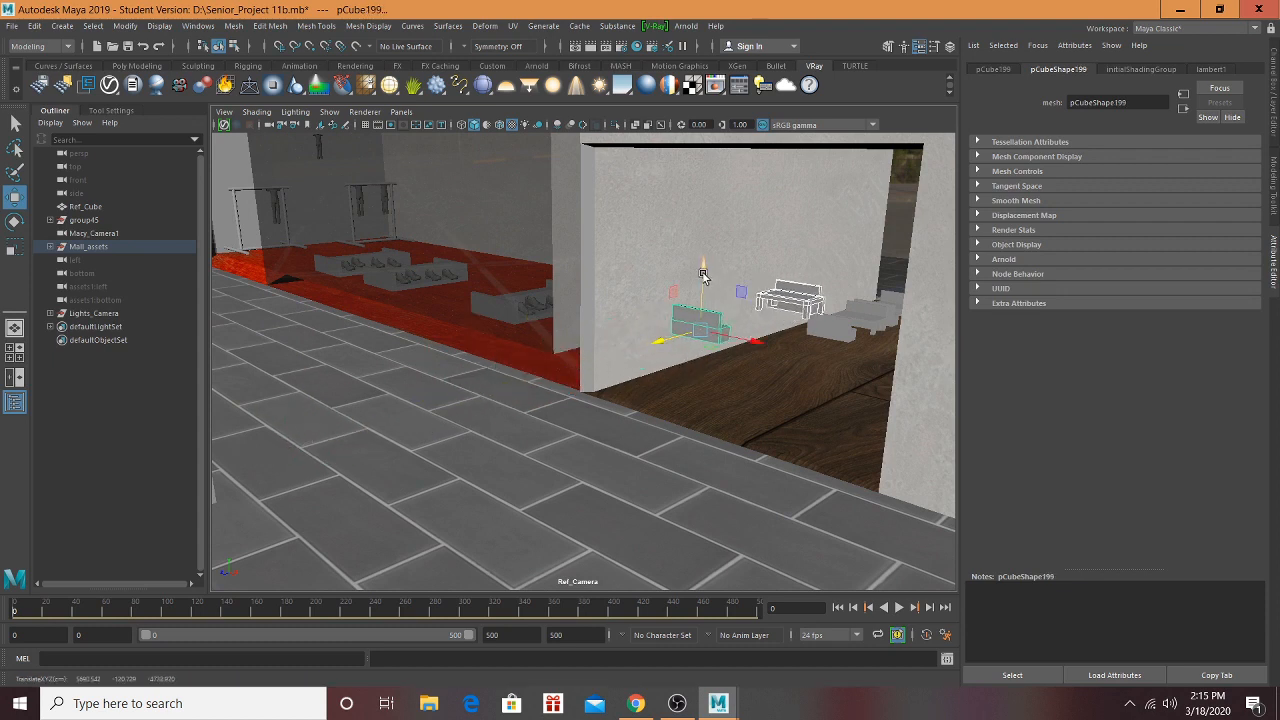
drag(703, 275, 705, 328)
Step: Move bench pCube202 along the wall so it stands back to back with the nearest bench of the finished set
scroll(731, 354, up, 5)
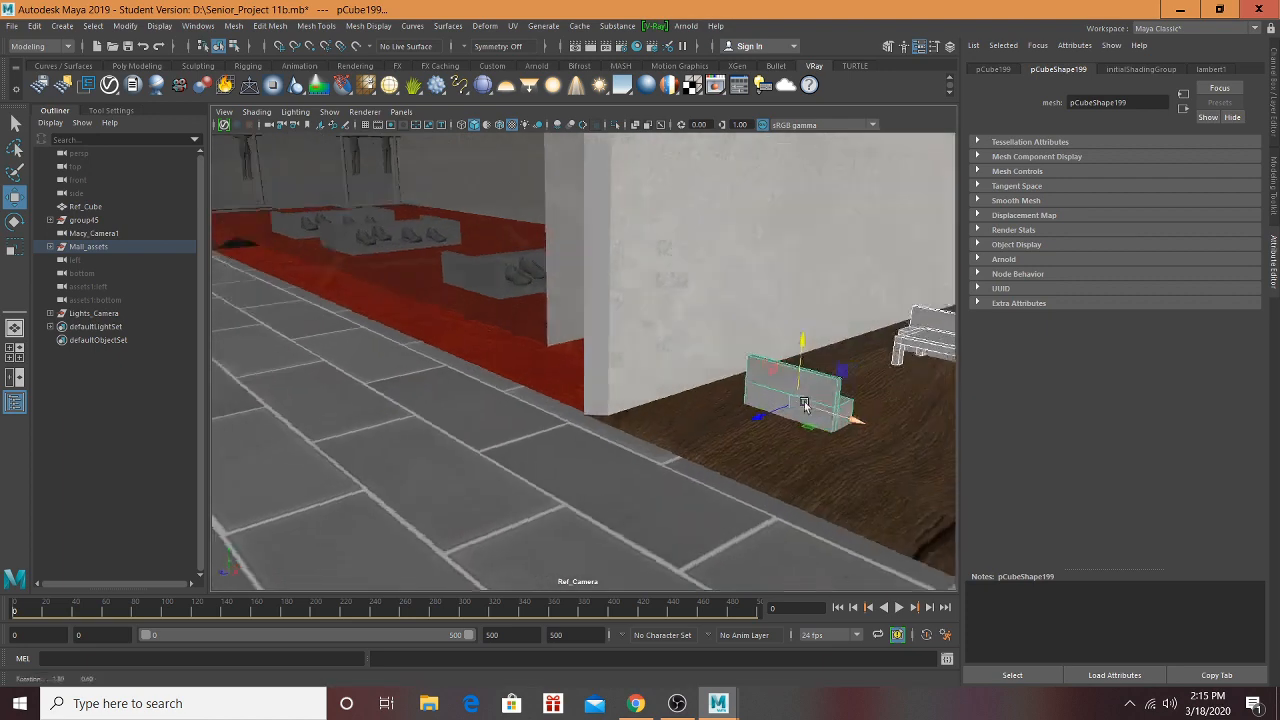
alt+drag(808, 403, 709, 400)
scroll(718, 400, down, 5)
alt+drag(789, 400, 588, 351)
scroll(600, 358, up, 4)
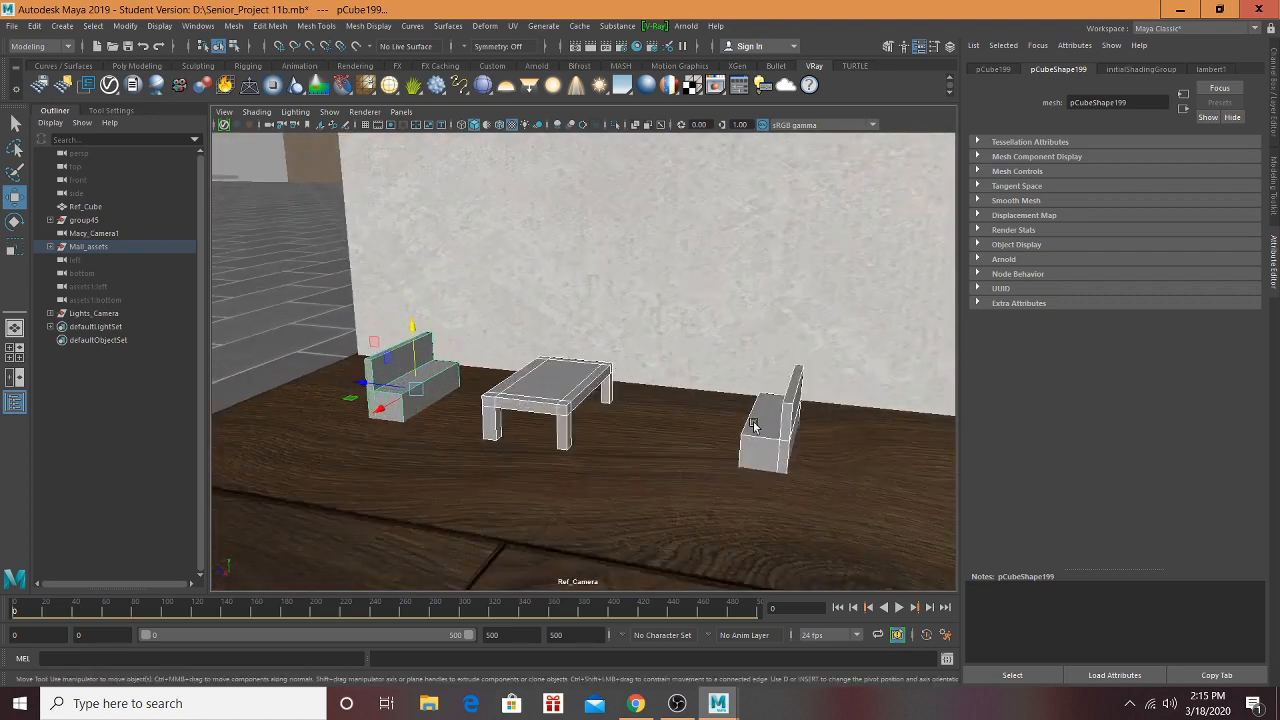
click(782, 426)
drag(779, 389, 775, 382)
drag(718, 415, 884, 439)
alt+middle_drag(693, 448, 632, 432)
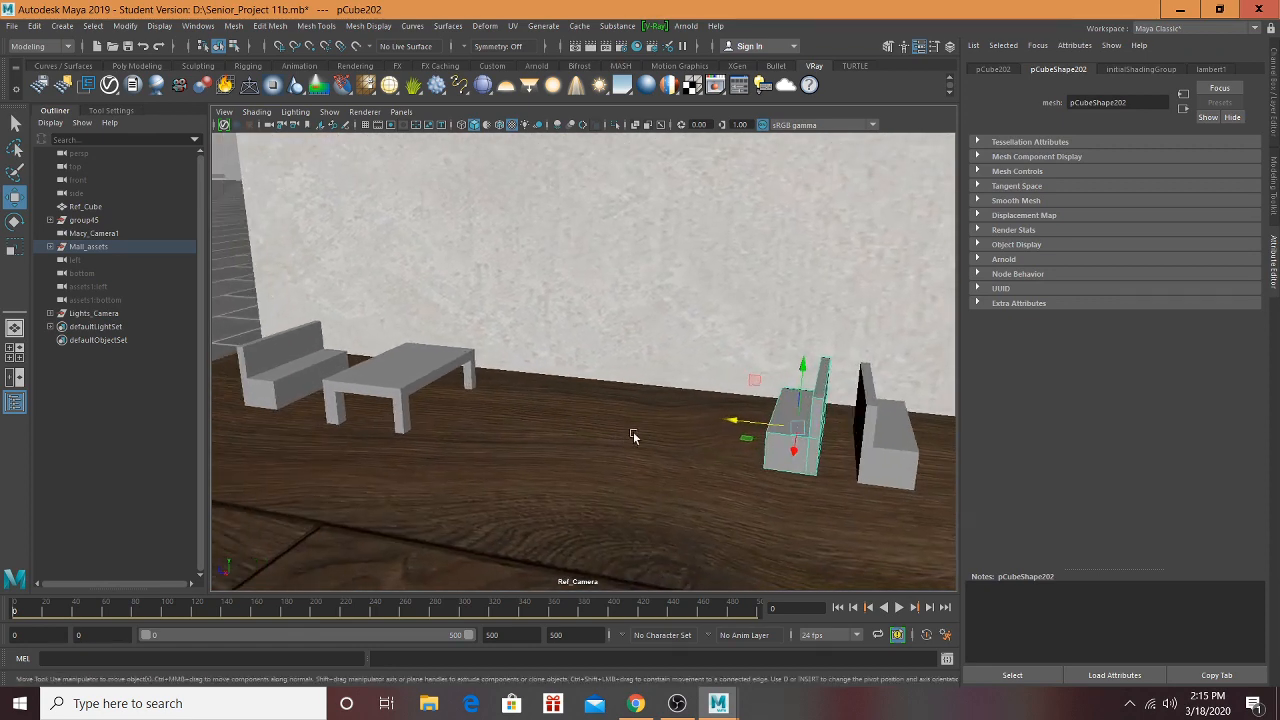
drag(736, 423, 708, 424)
Step: Move table pCube196 up to bench pCube202 and bring bench pCube199 to the table's other side
click(383, 371)
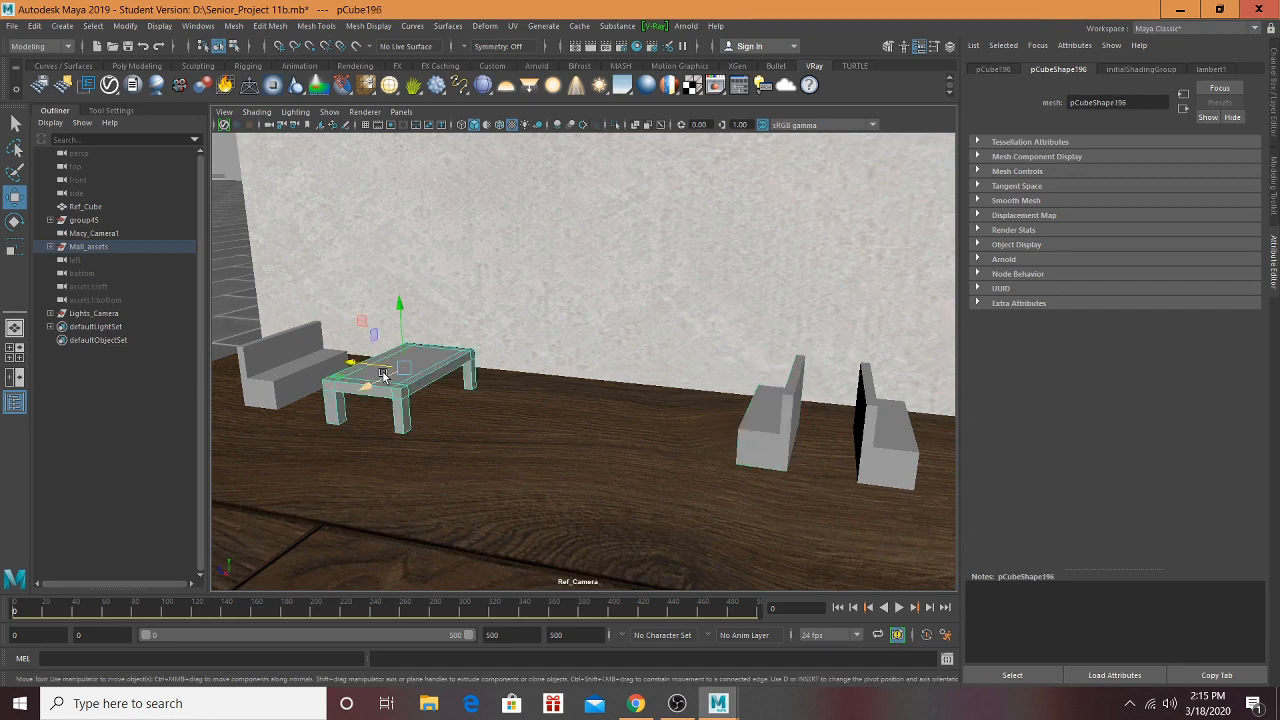
drag(362, 367, 668, 406)
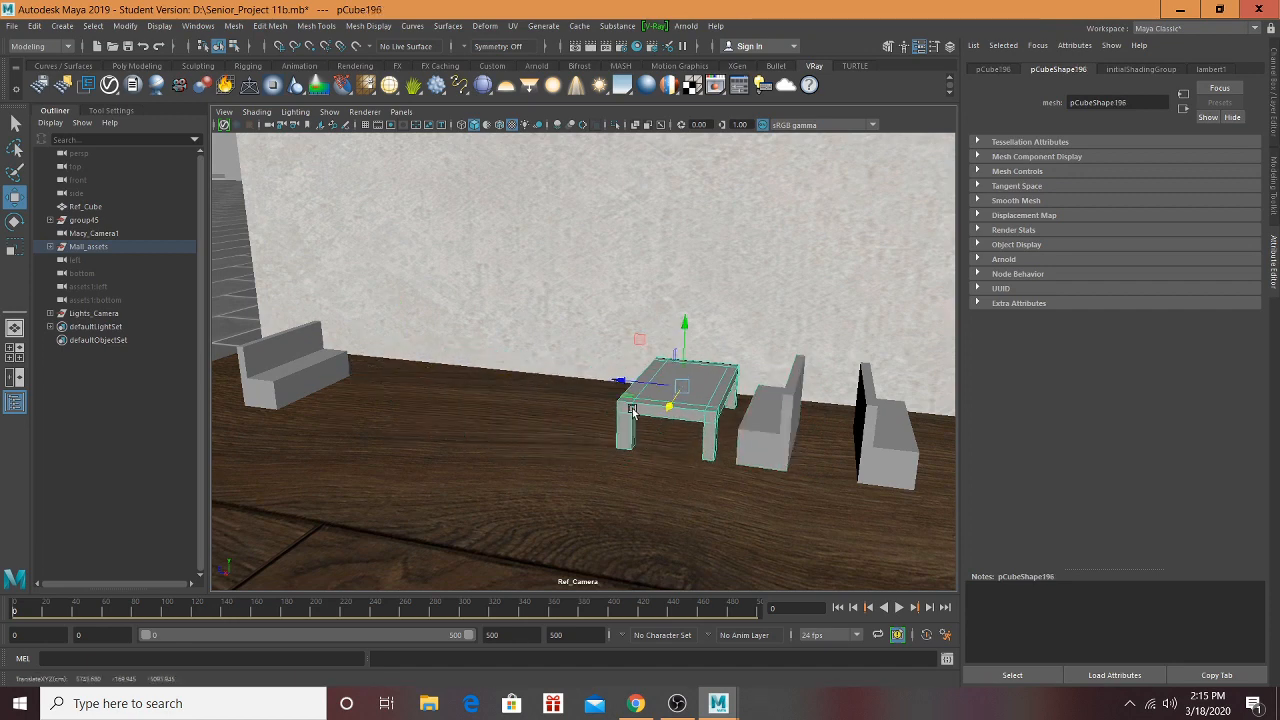
click(308, 377)
drag(268, 371, 669, 422)
drag(792, 379, 845, 389)
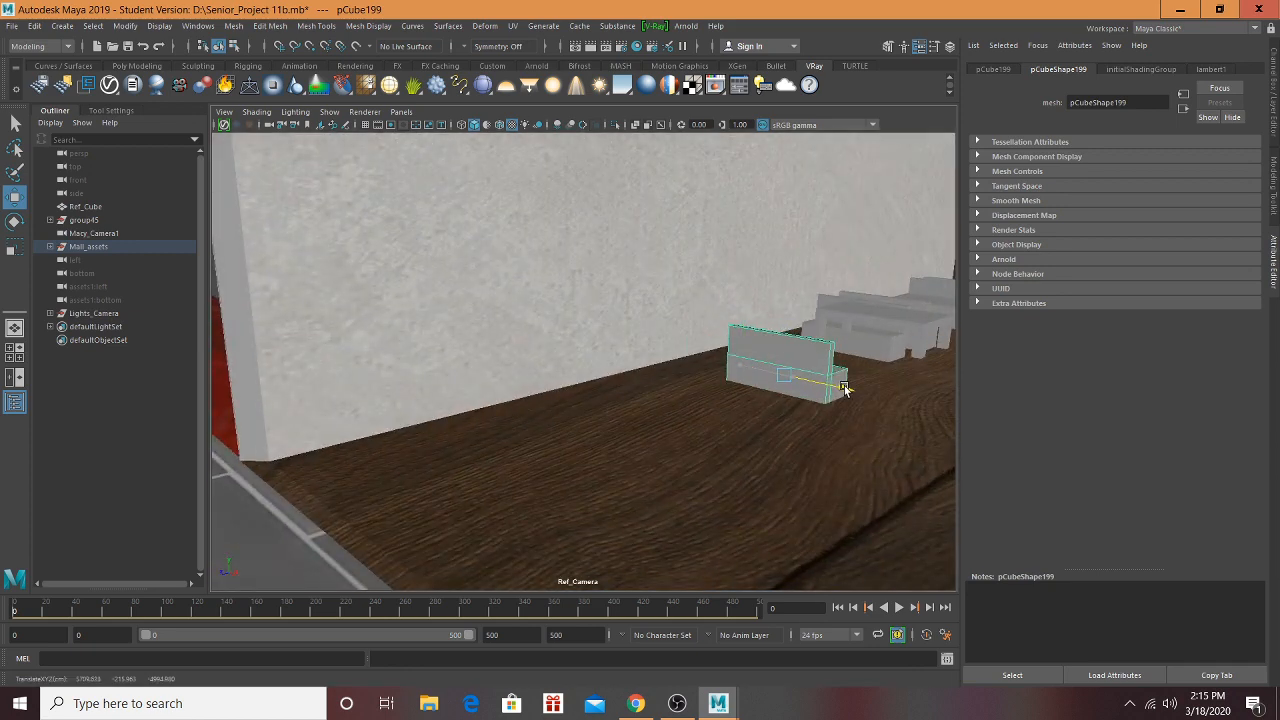
drag(787, 339, 800, 371)
Step: Fine-tune the position of table pCube196 and move bench pCube199 close against its open side
scroll(788, 345, down, 5)
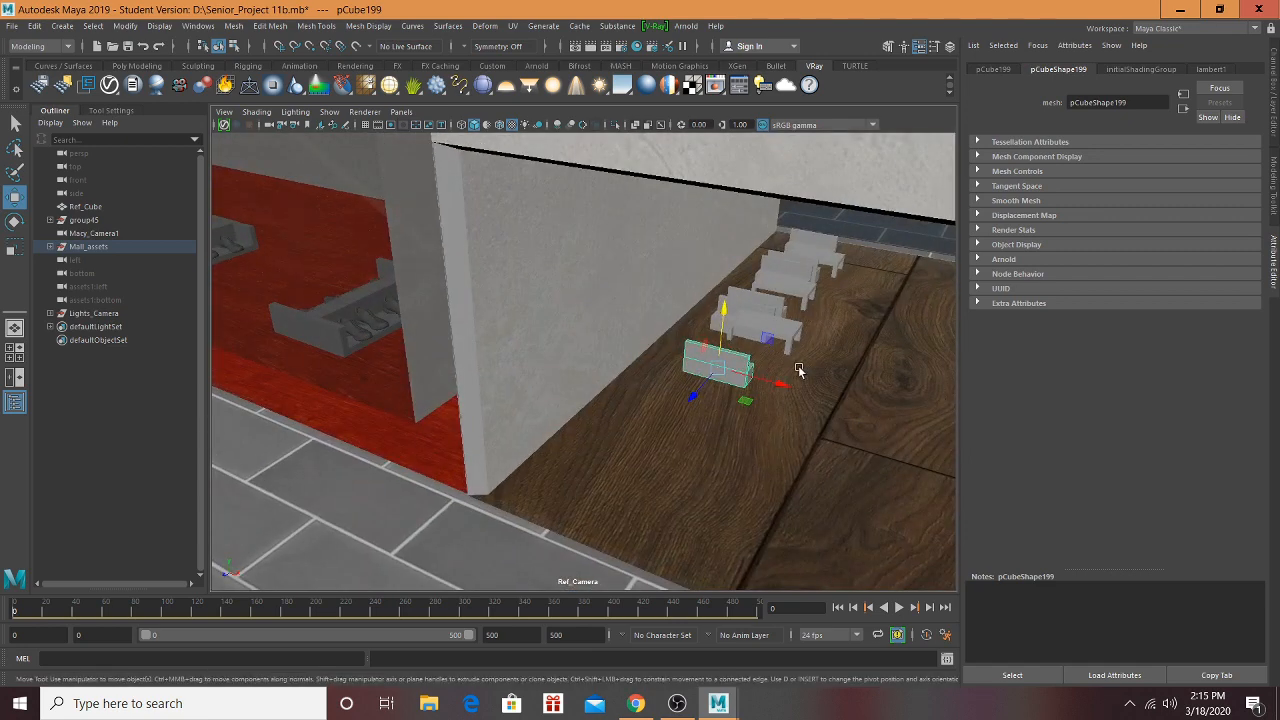
scroll(798, 370, up, 5)
scroll(797, 370, down, 5)
click(684, 345)
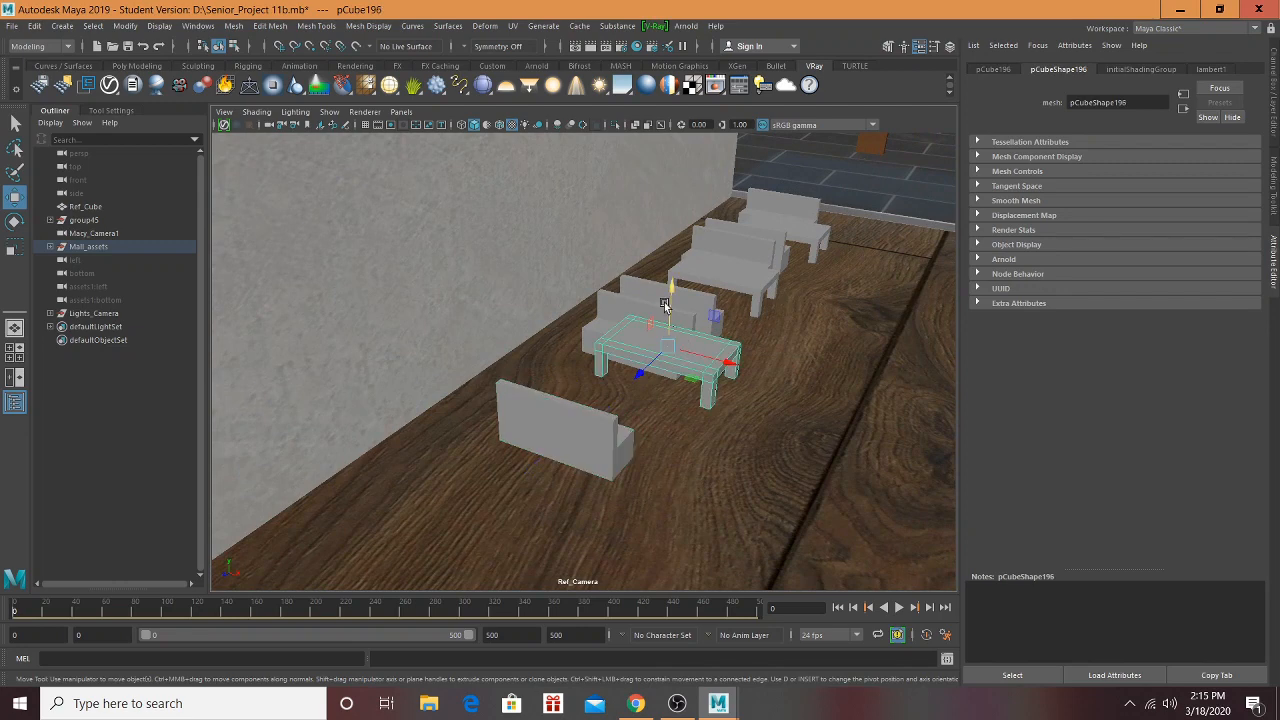
drag(671, 314, 561, 377)
click(479, 389)
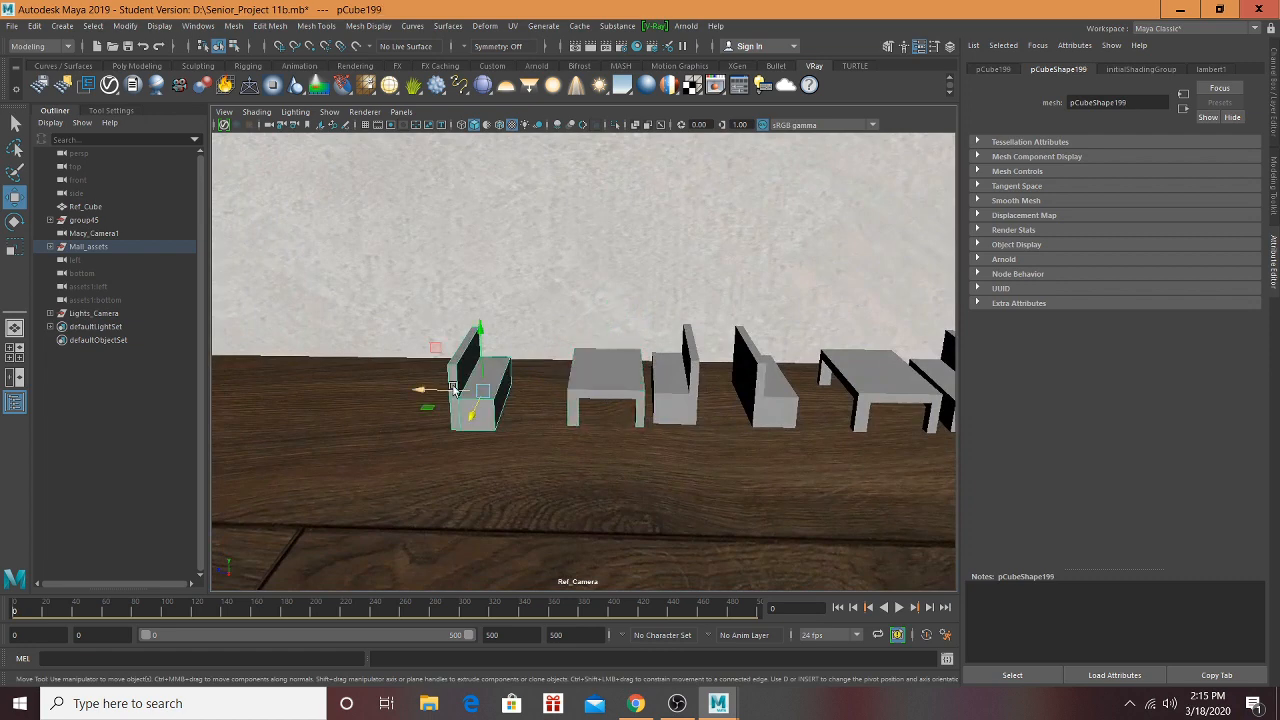
drag(453, 390, 504, 392)
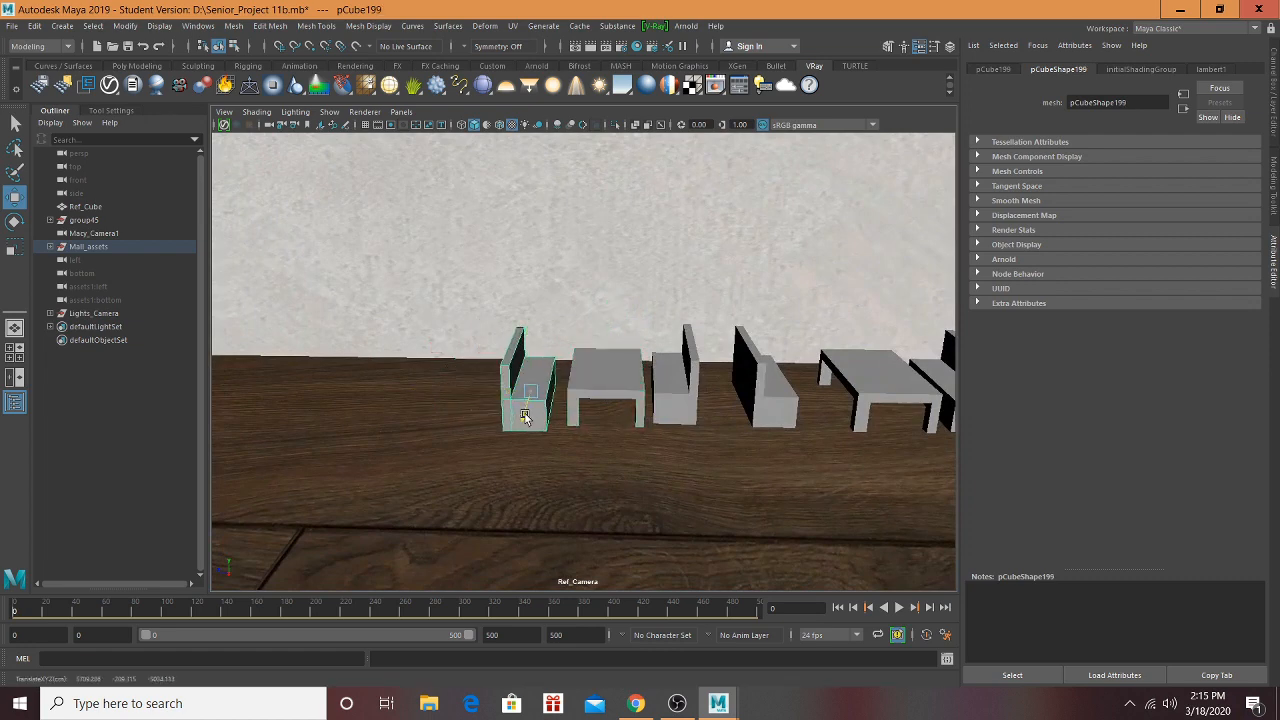
Step: Switch to Chrome and open turbosquid.com in a new tab
click(635, 703)
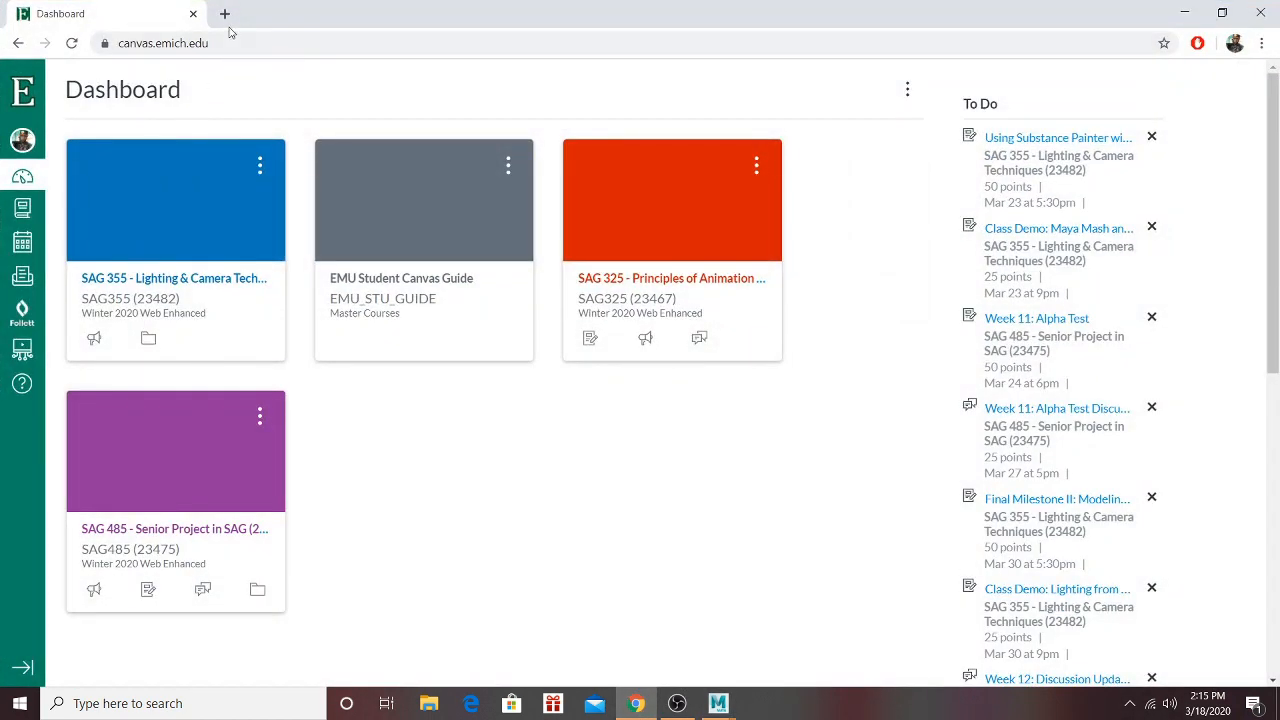
click(225, 14)
text(twitch.tv)
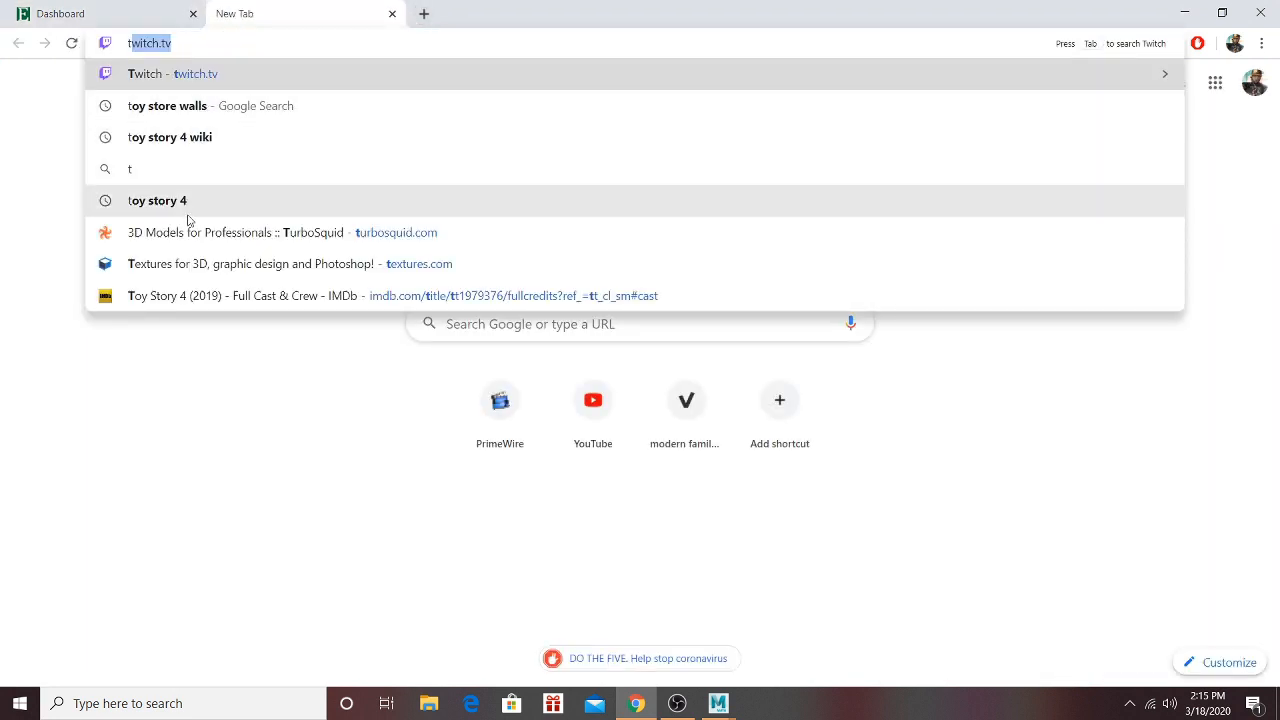
key(Return)
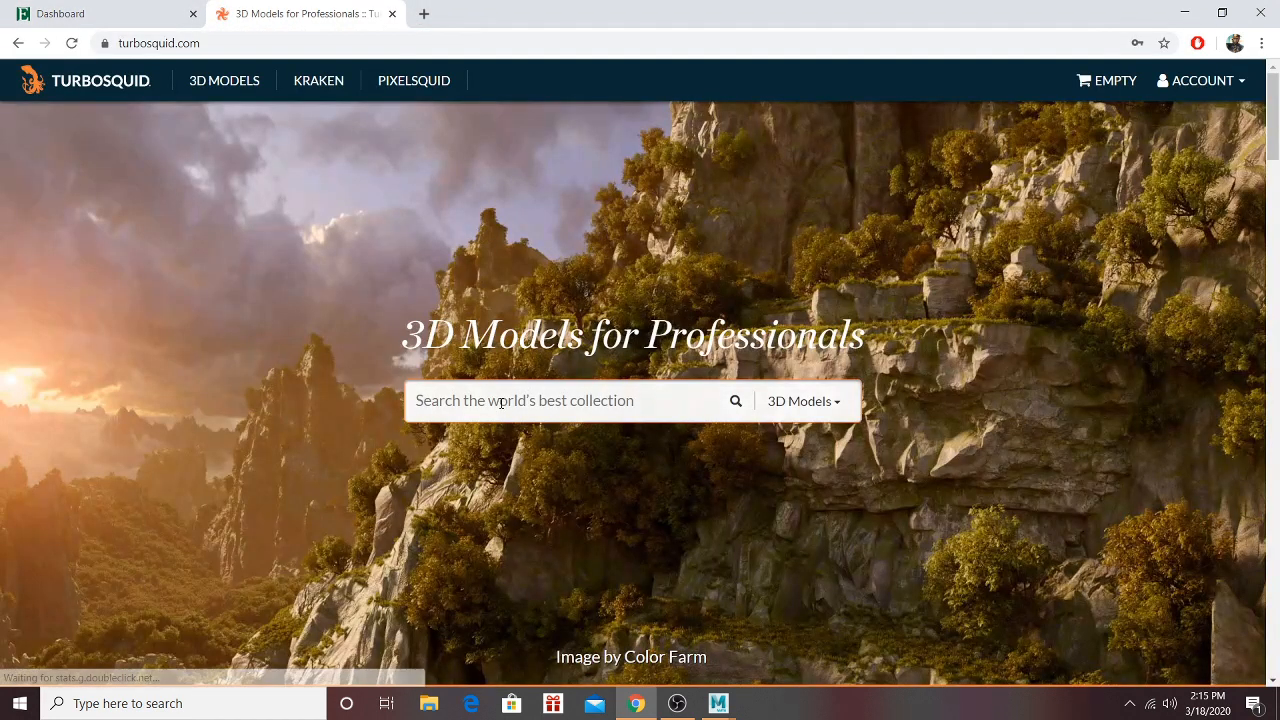
Step: Search TurboSquid for "crane machine" and look through the resulting 3D models
click(501, 402)
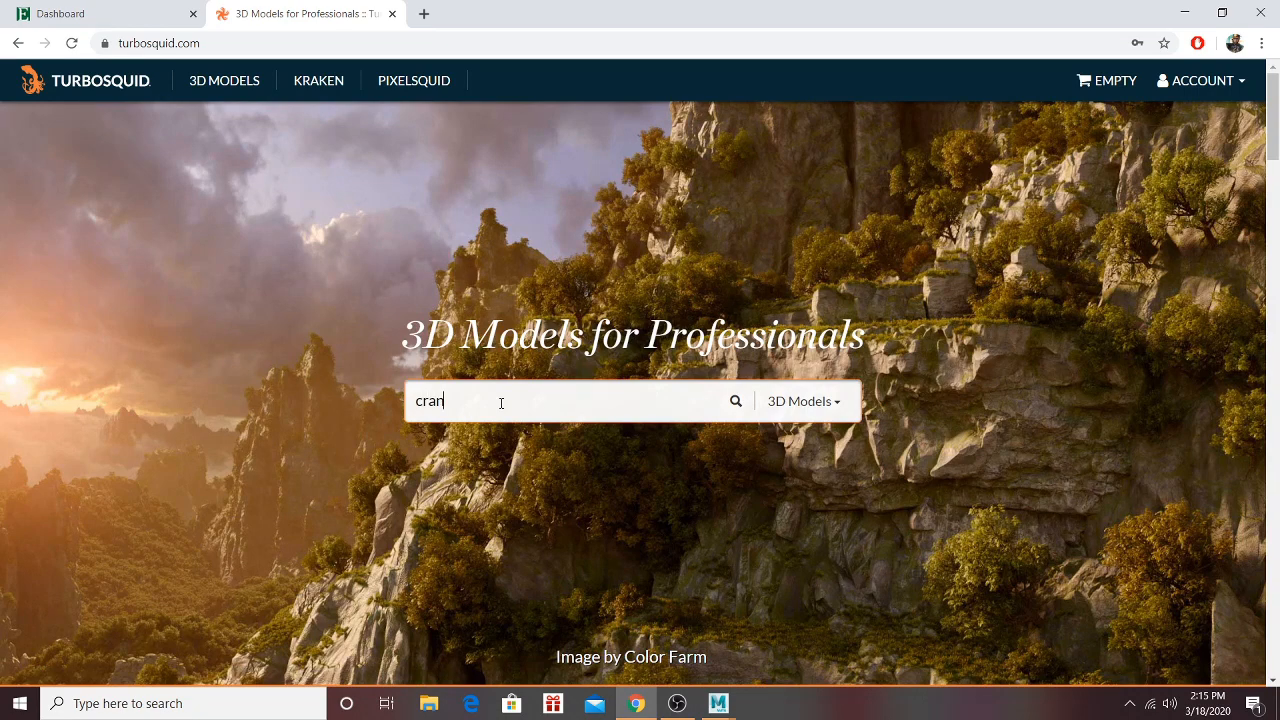
text(crane machine)
key(Return)
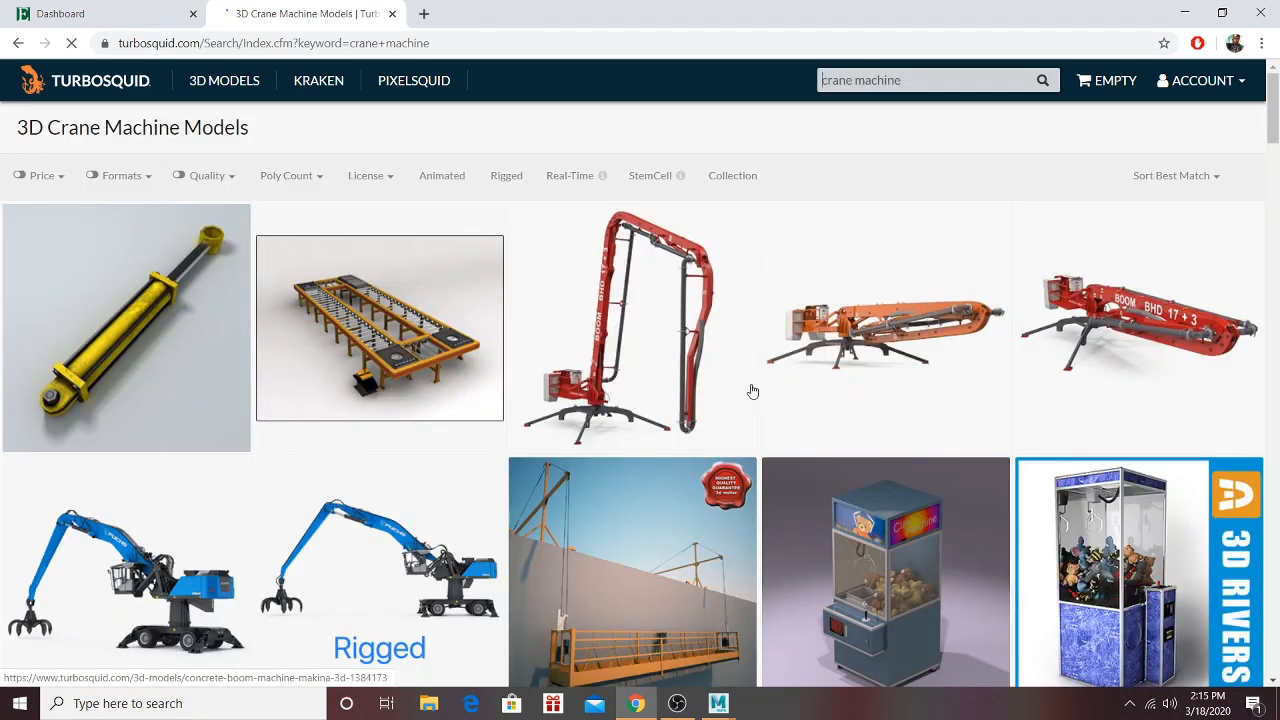
scroll(725, 389, down, 3)
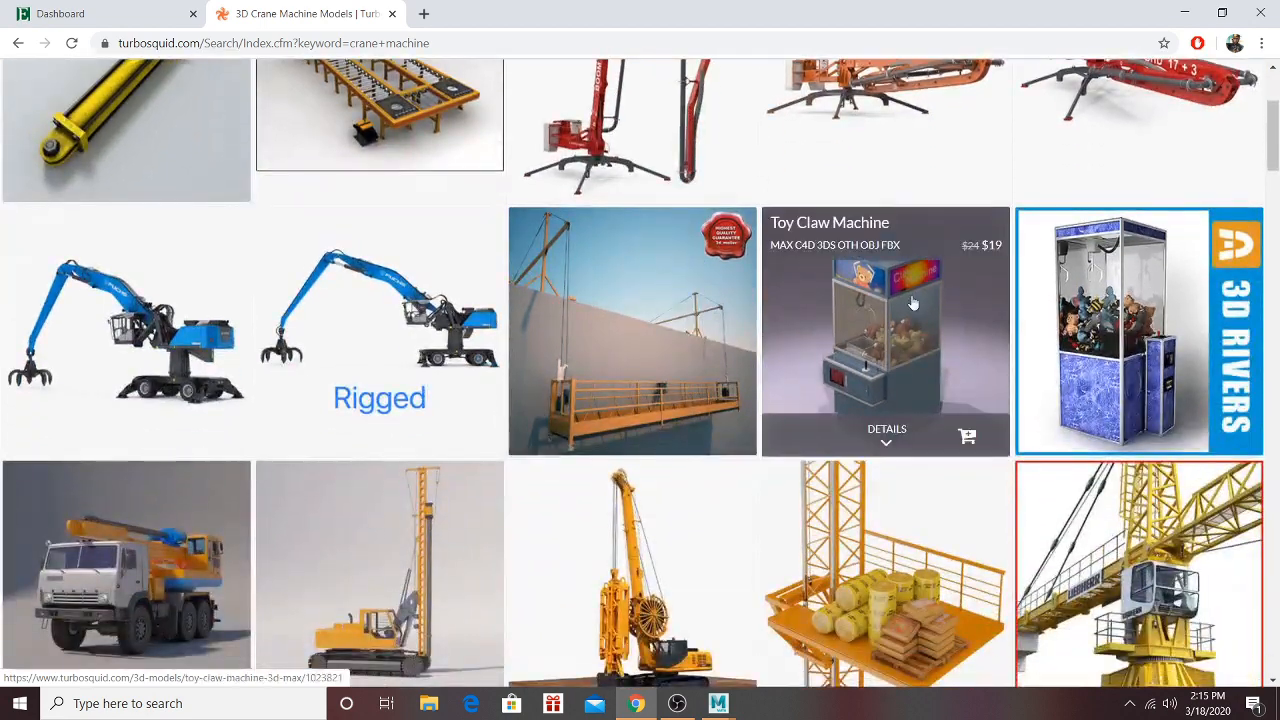
scroll(543, 250, down, 2)
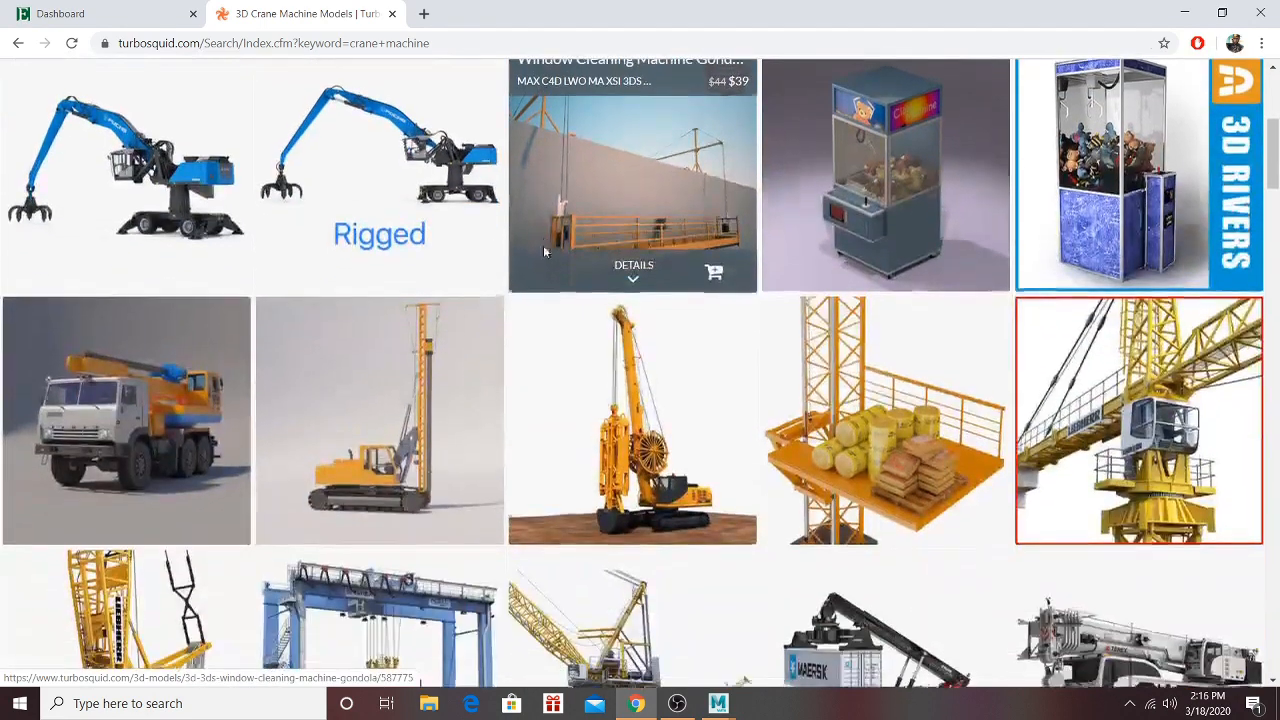
Step: Filter the TurboSquid crane machine results to show only free models
scroll(543, 250, up, 5)
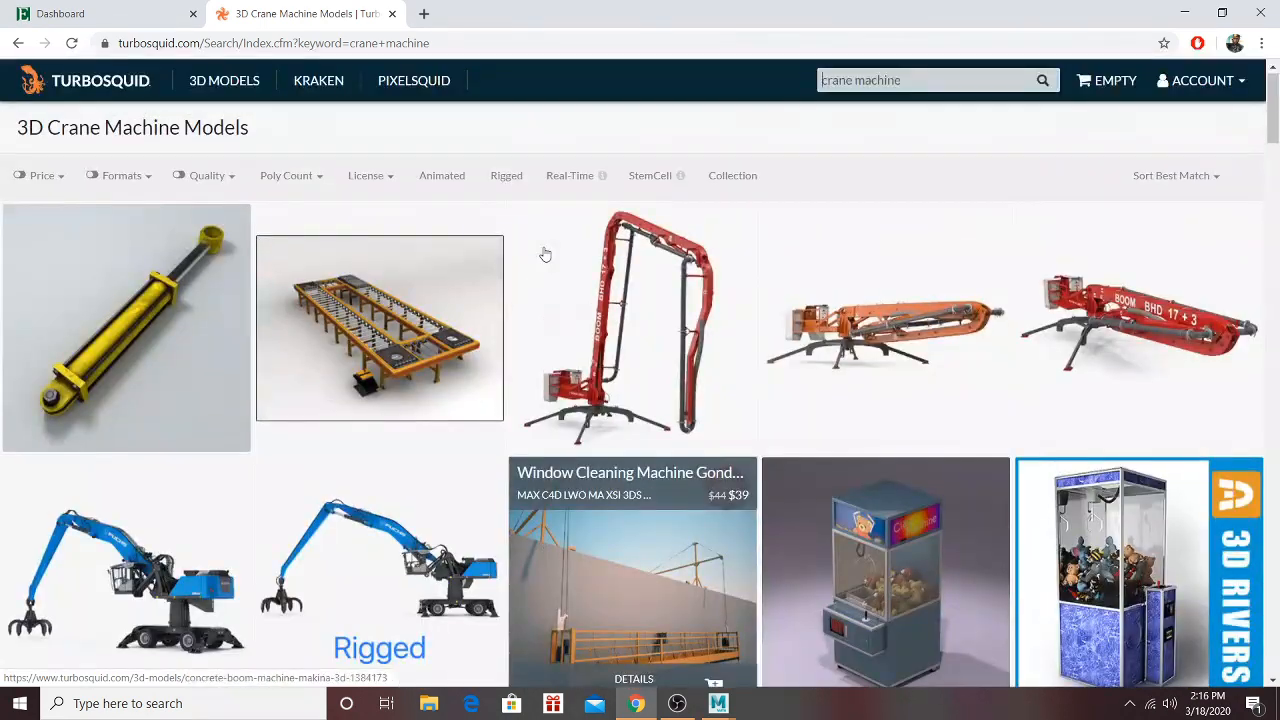
click(118, 178)
click(200, 176)
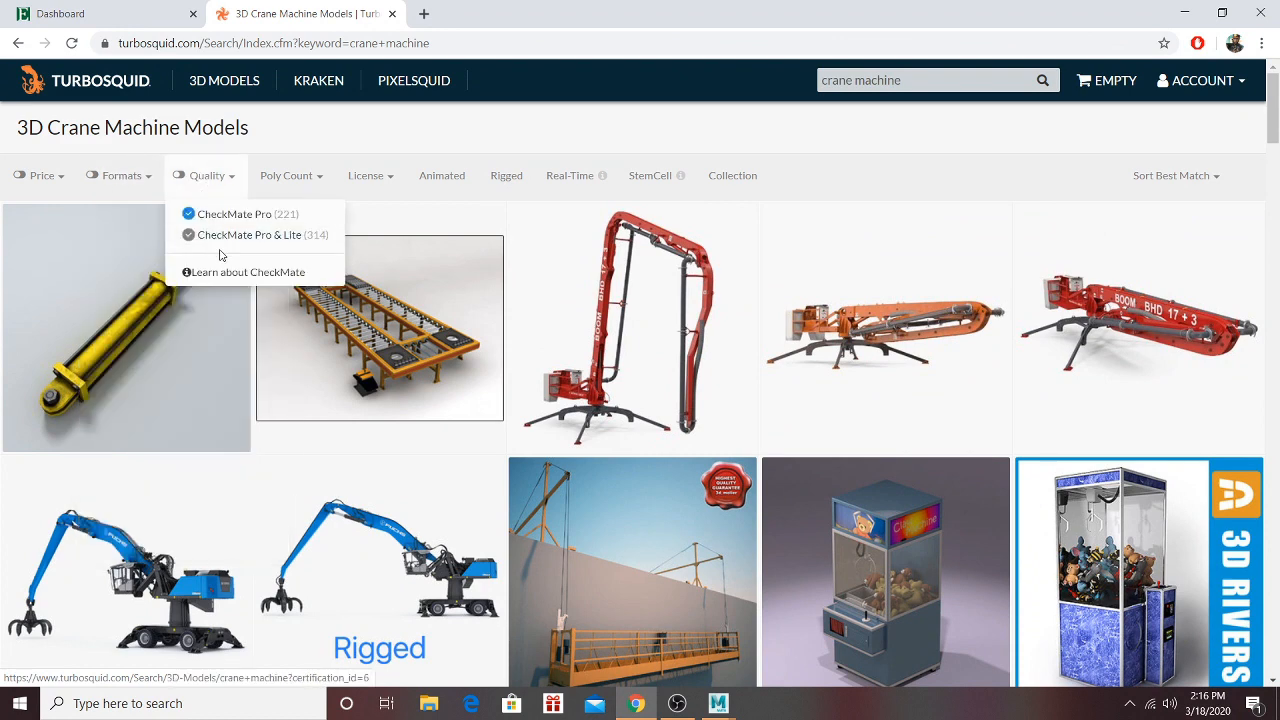
click(302, 176)
click(62, 176)
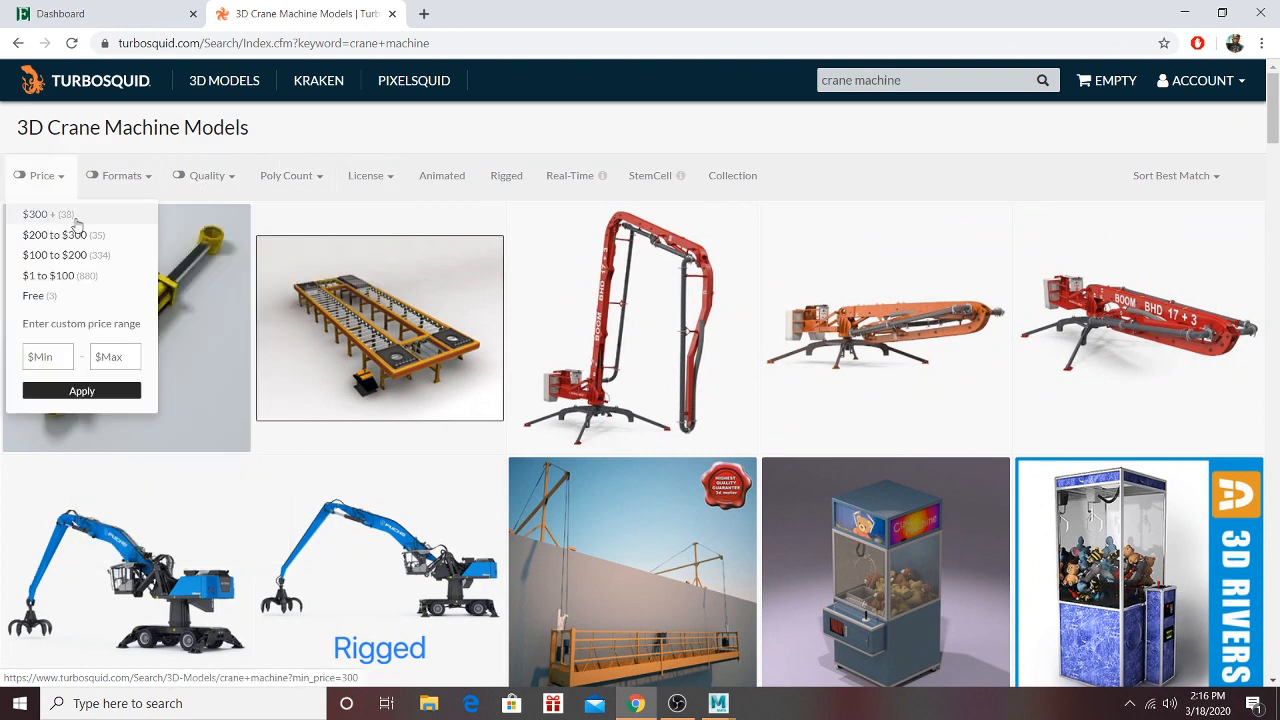
click(60, 292)
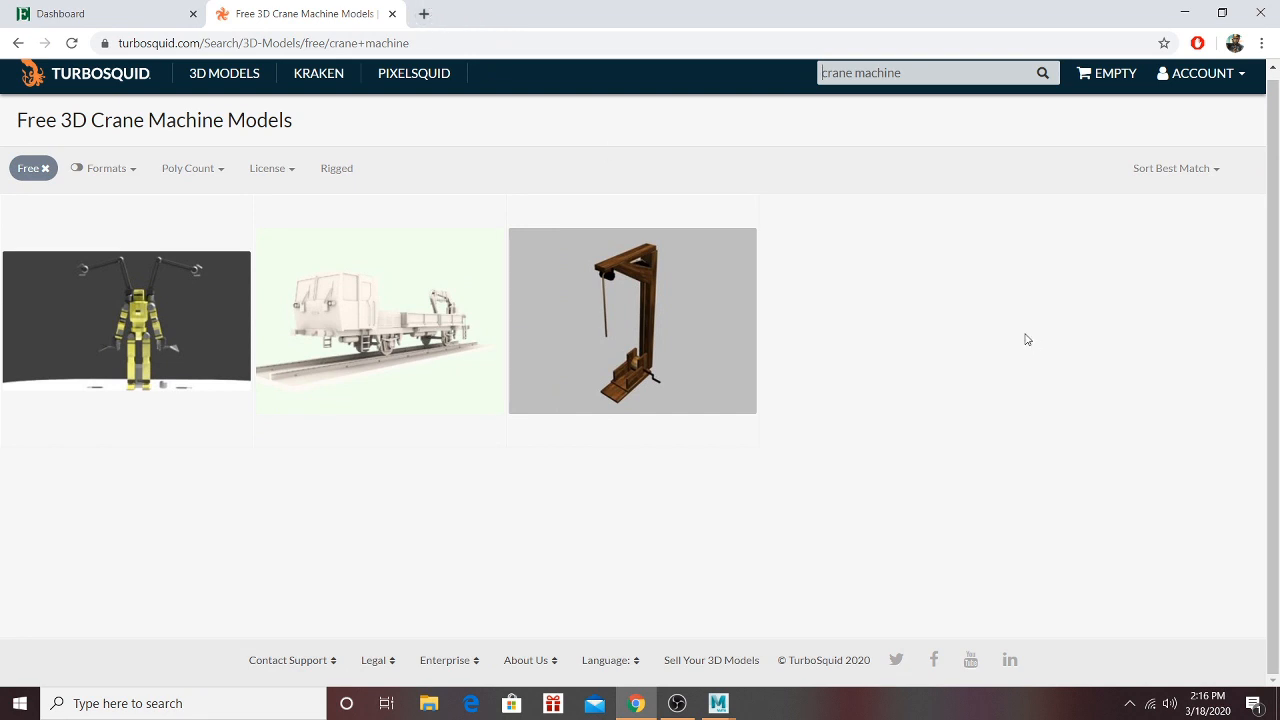
Step: Find CGTrader through a Google search in a new tab and open its website
click(423, 13)
text(cg)
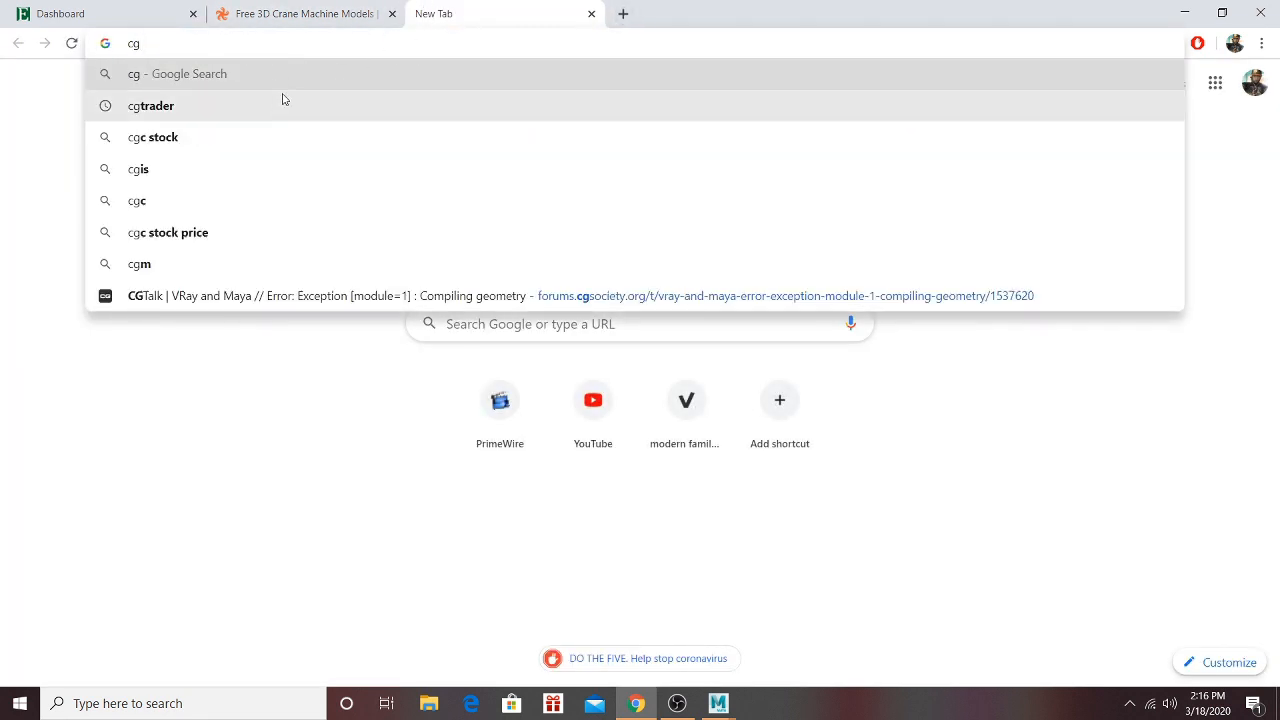
click(283, 103)
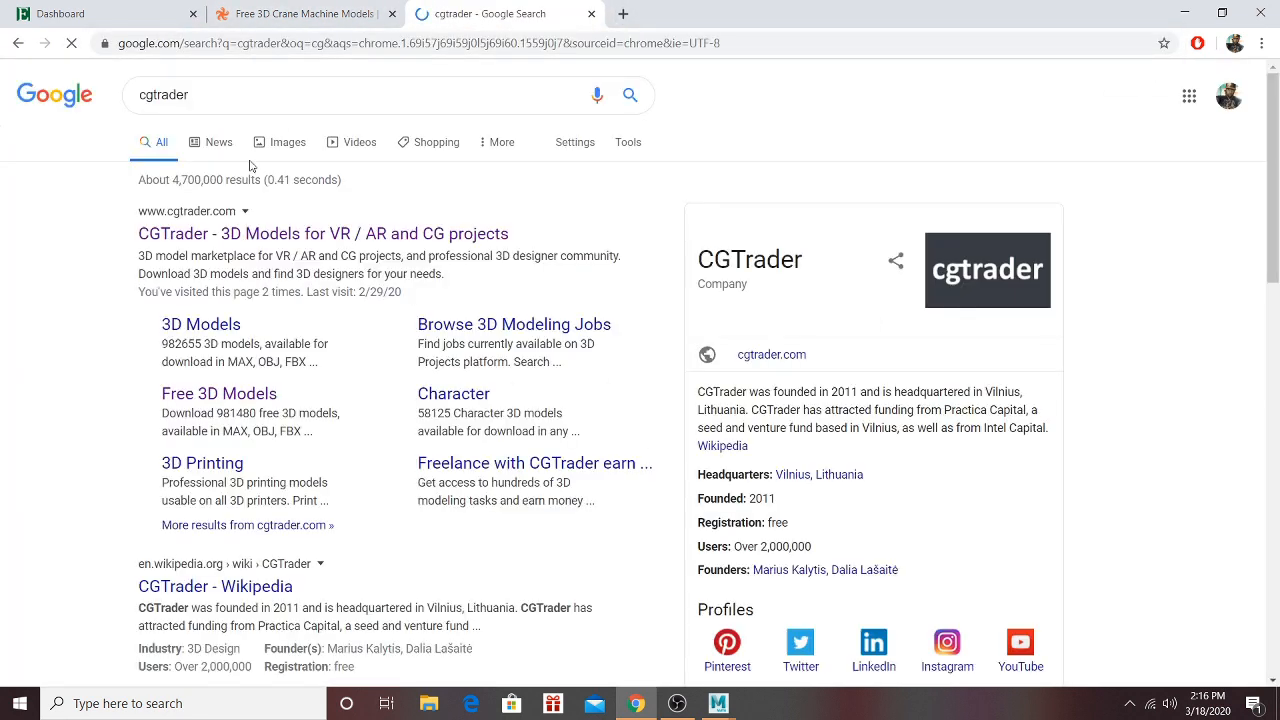
click(242, 234)
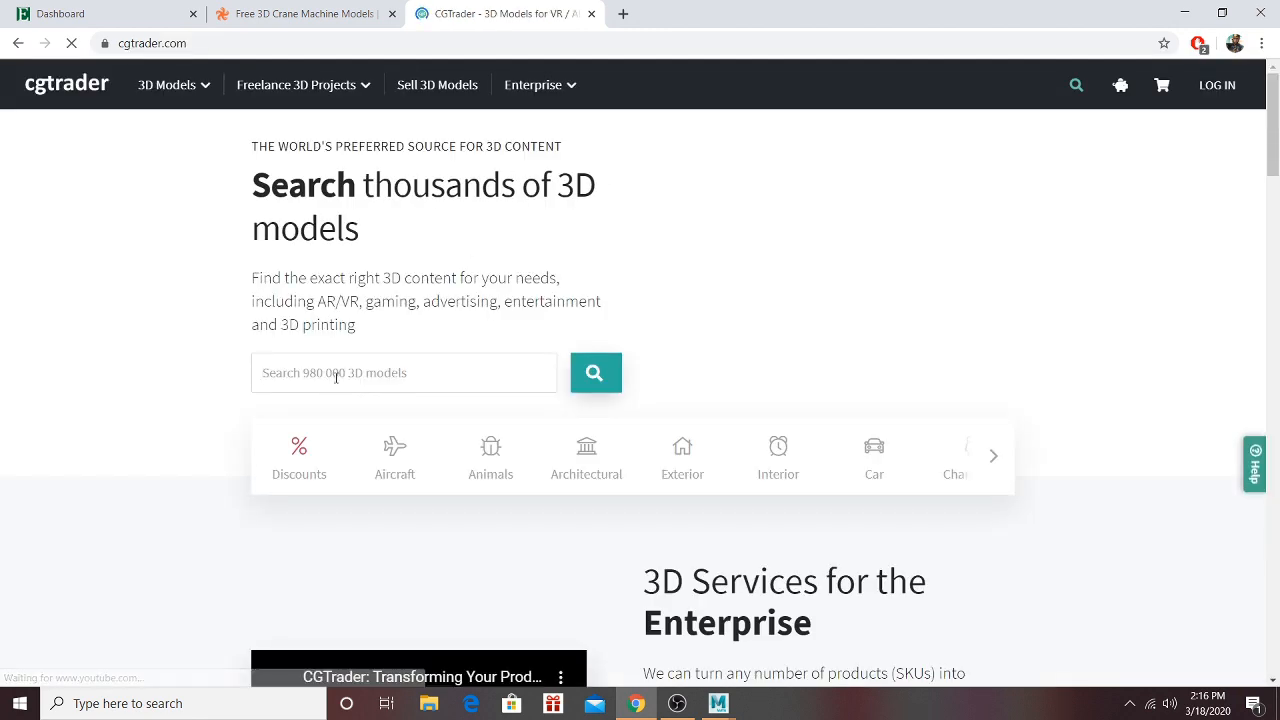
Step: Search CGTrader for "crane machine" and look through the resulting 3D models
text(cran)
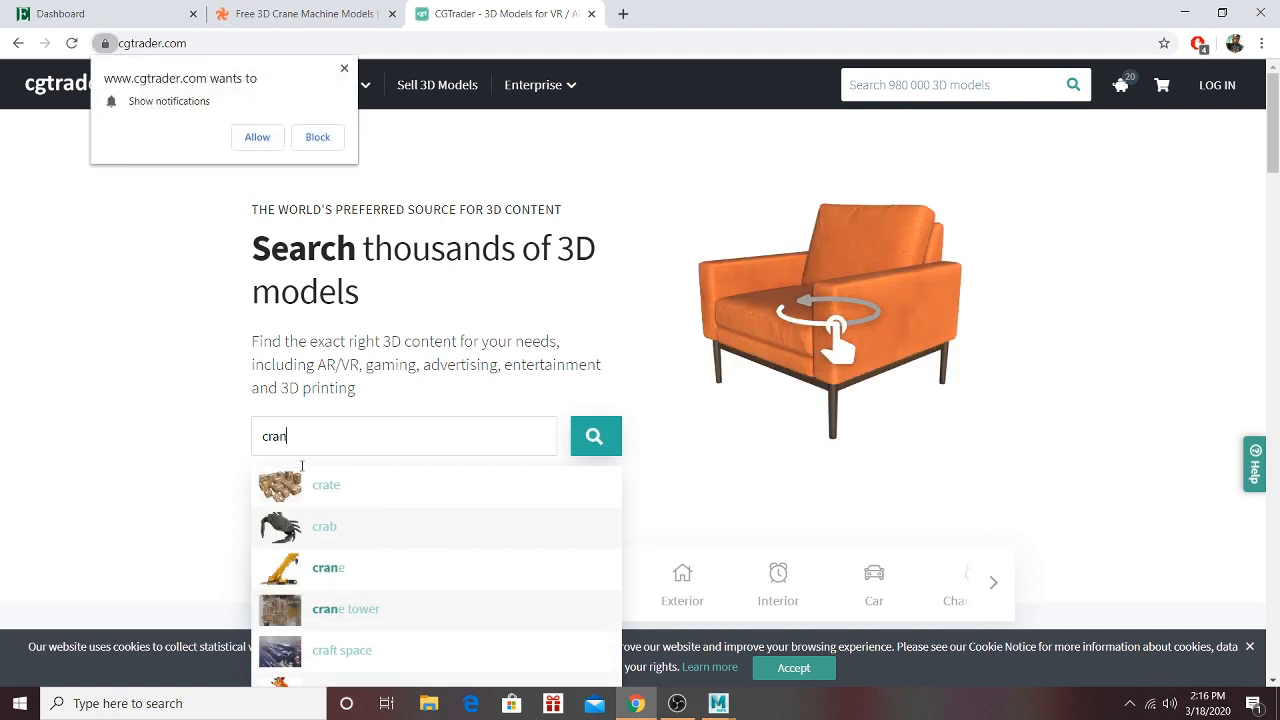
text(e machine)
key(Return)
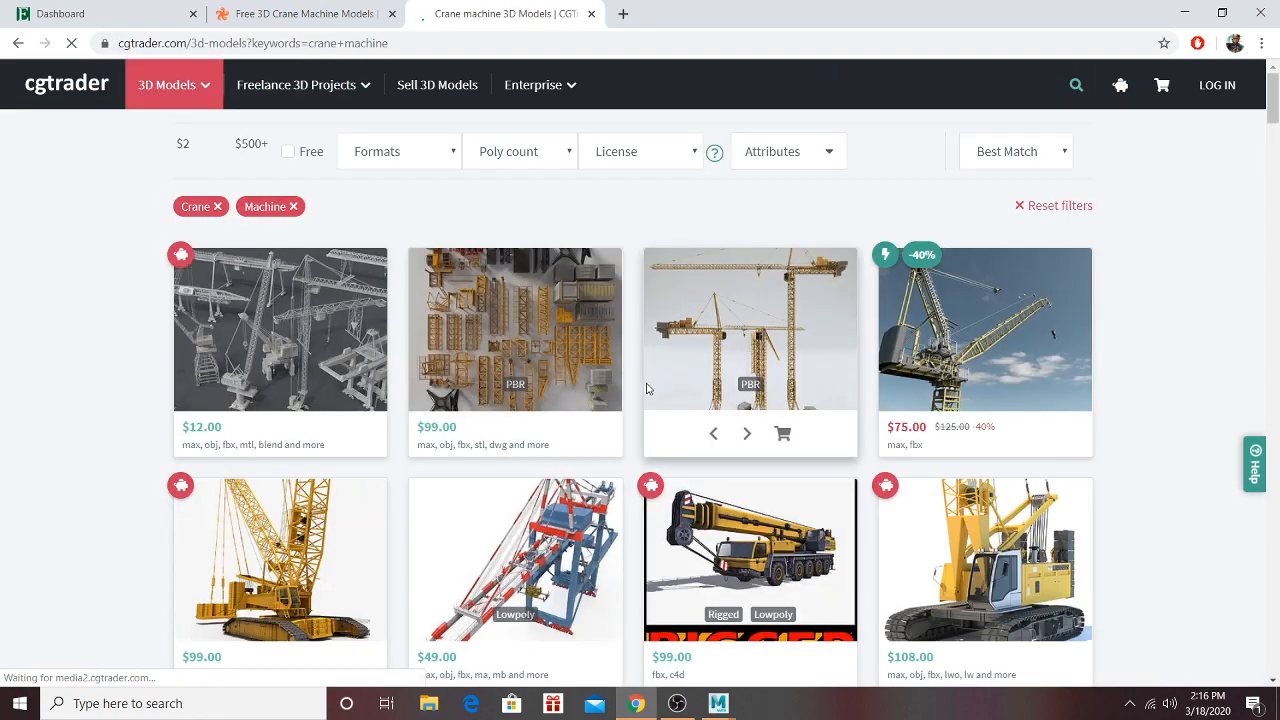
scroll(163, 251, down, 6)
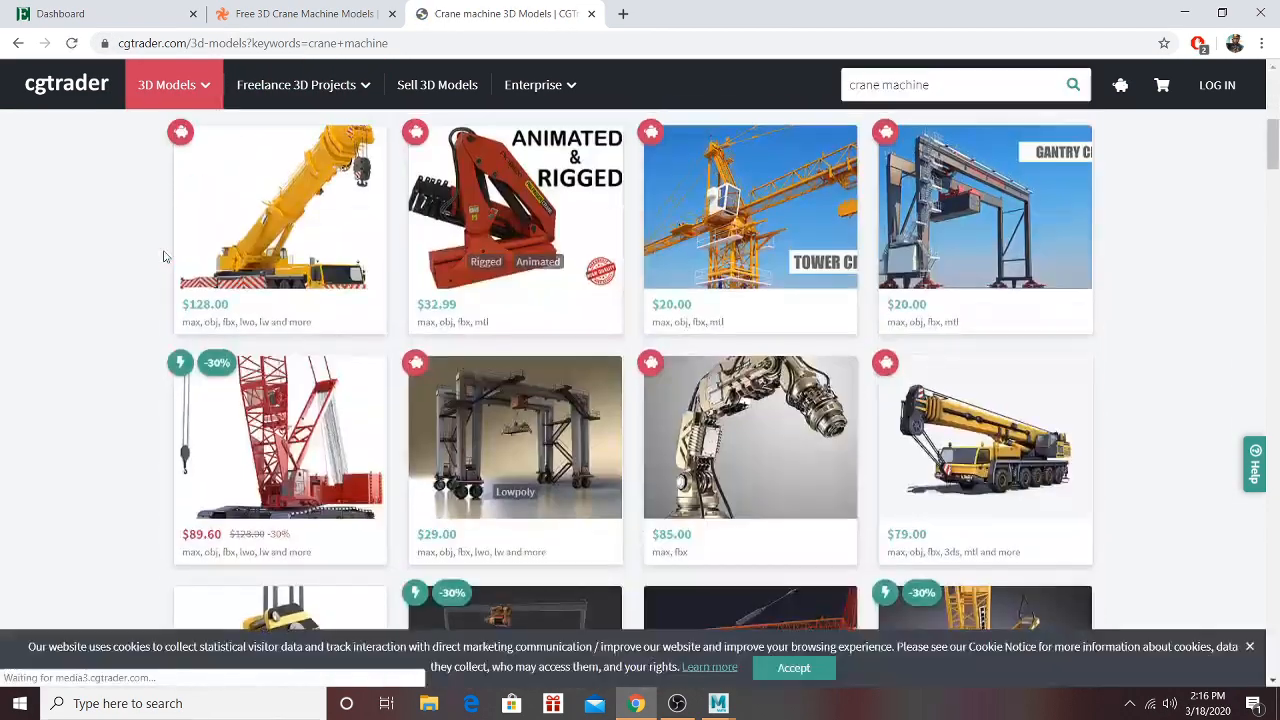
scroll(165, 257, down, 10)
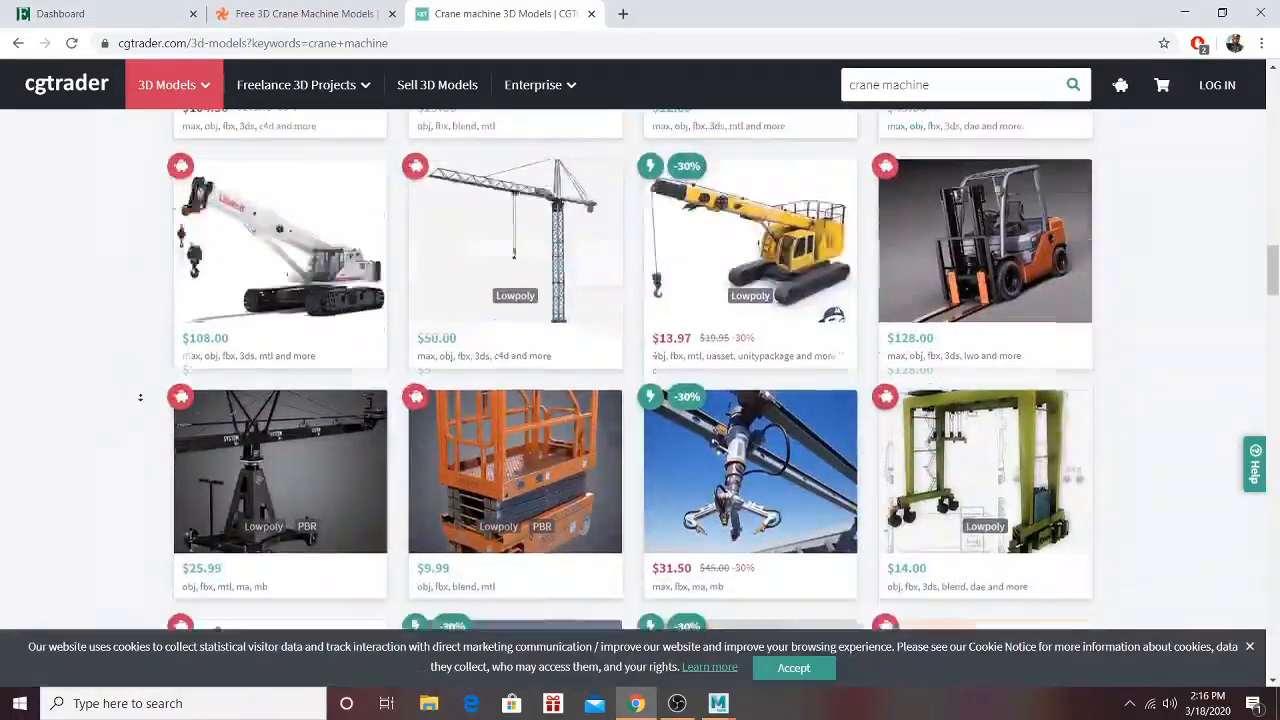
scroll(140, 397, down, 10)
scroll(857, 75, up, 3)
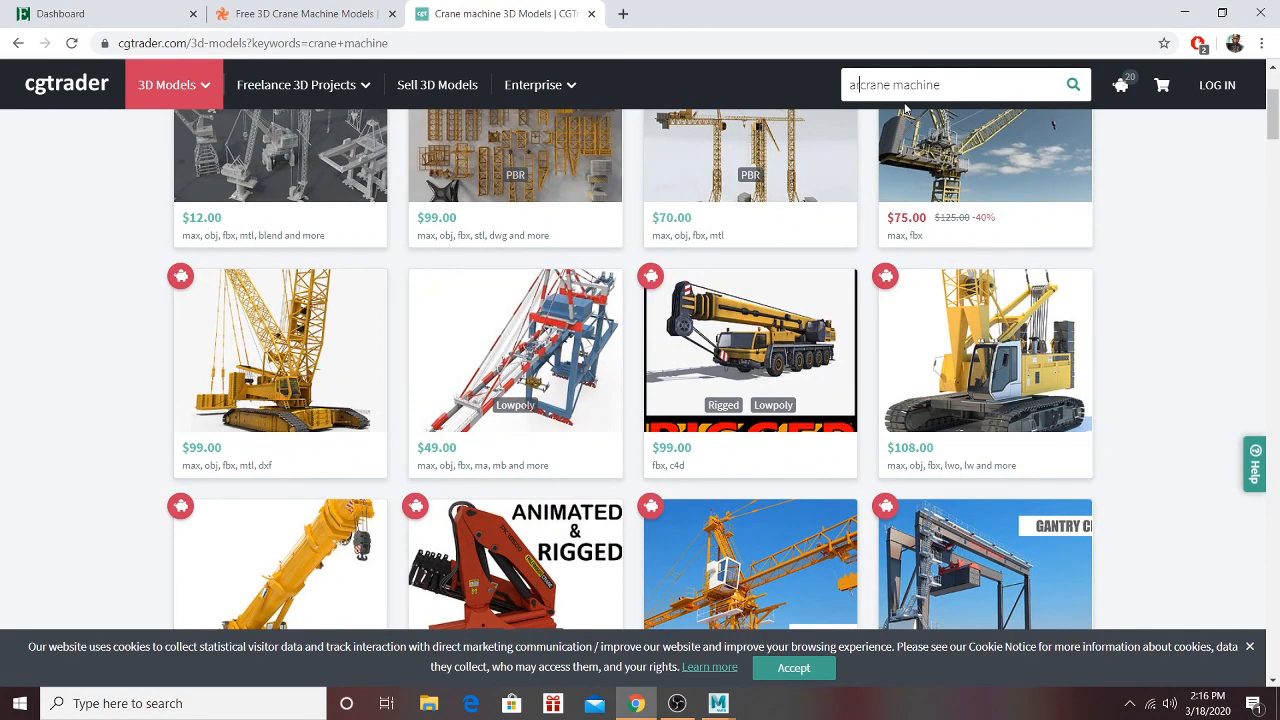
Step: Search CGTrader for "arcade crane machine" and limit the results to free models
key(Return)
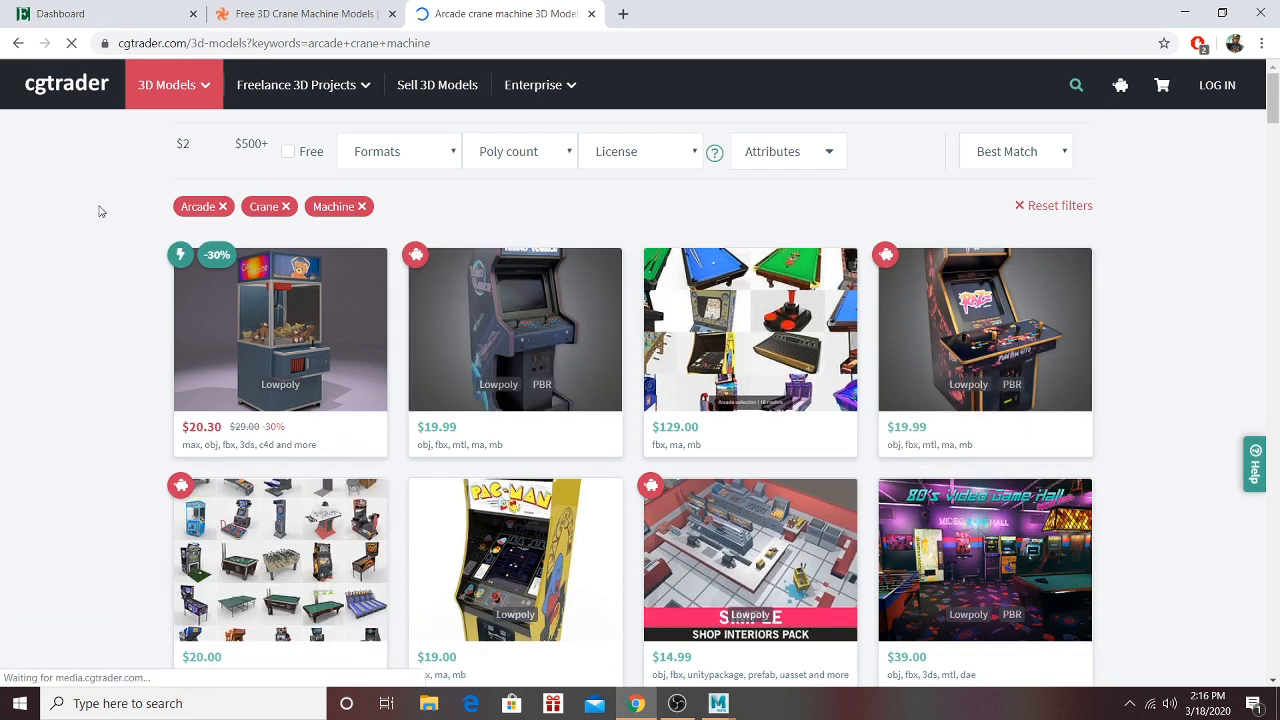
click(292, 153)
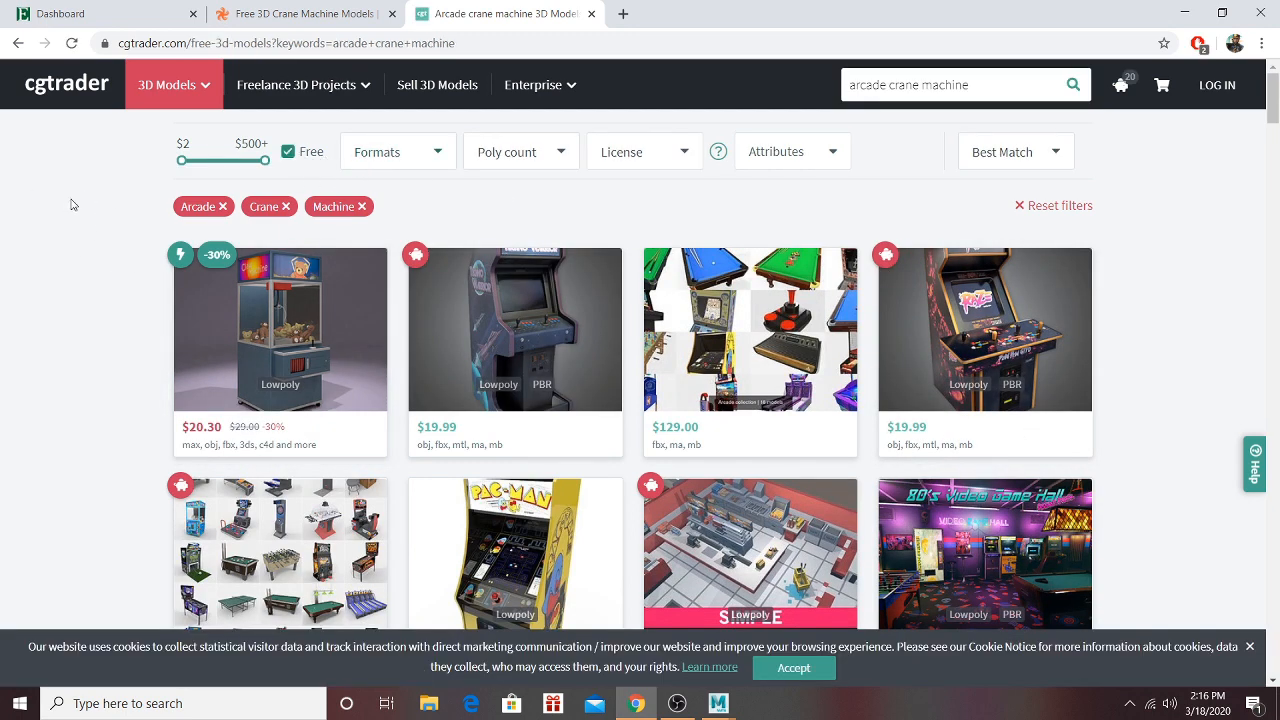
scroll(80, 203, down, 4)
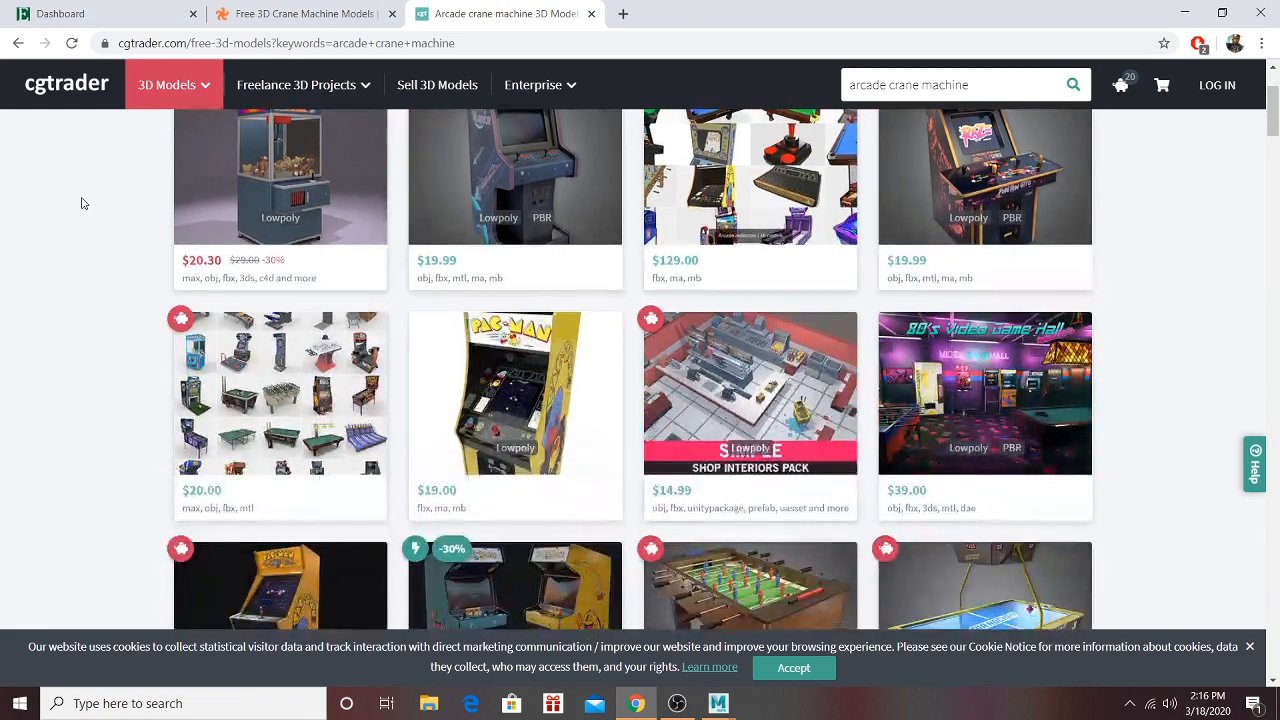
scroll(83, 203, down, 5)
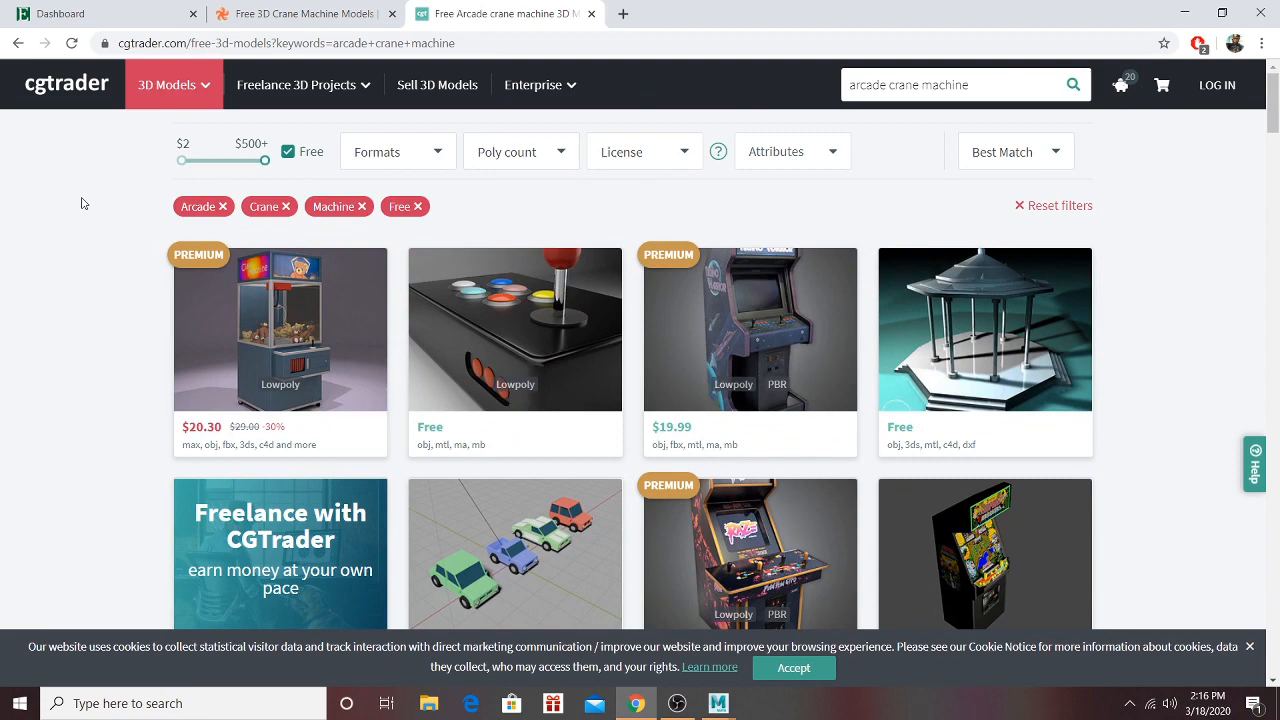
Step: Look through the free arcade crane machine results for a suitable claw machine model
scroll(83, 203, down, 4)
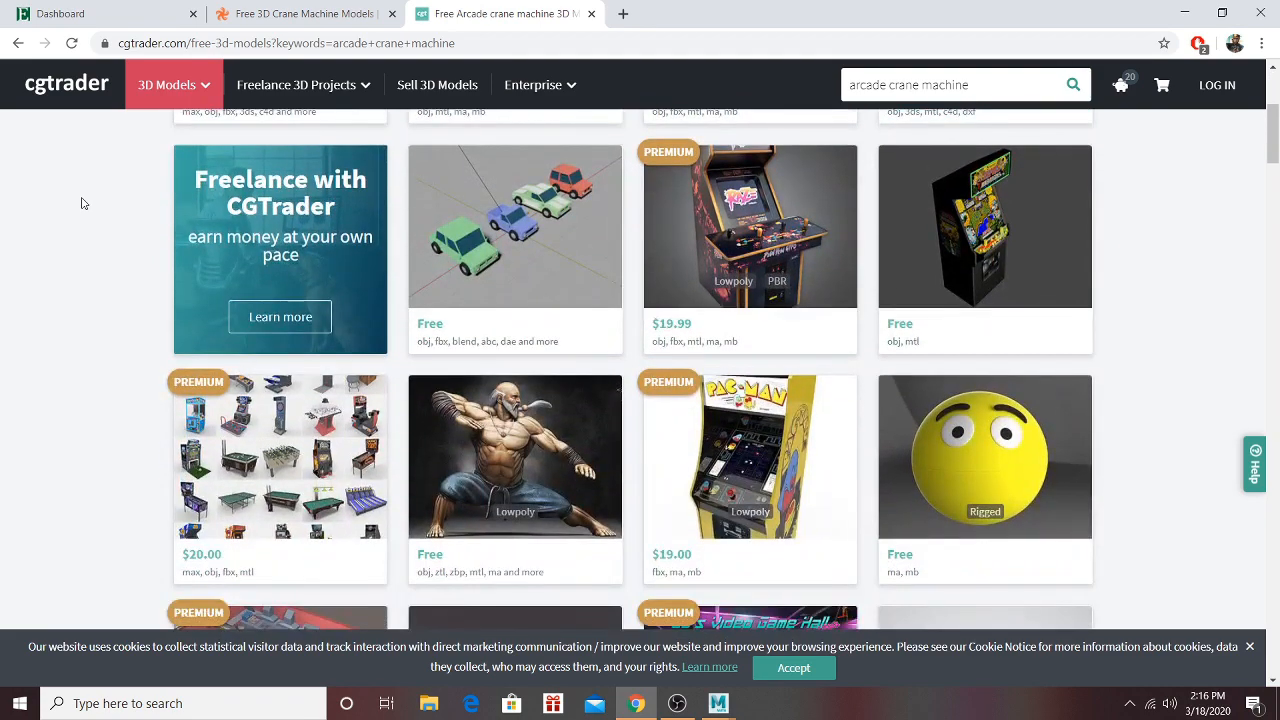
scroll(150, 204, down, 4)
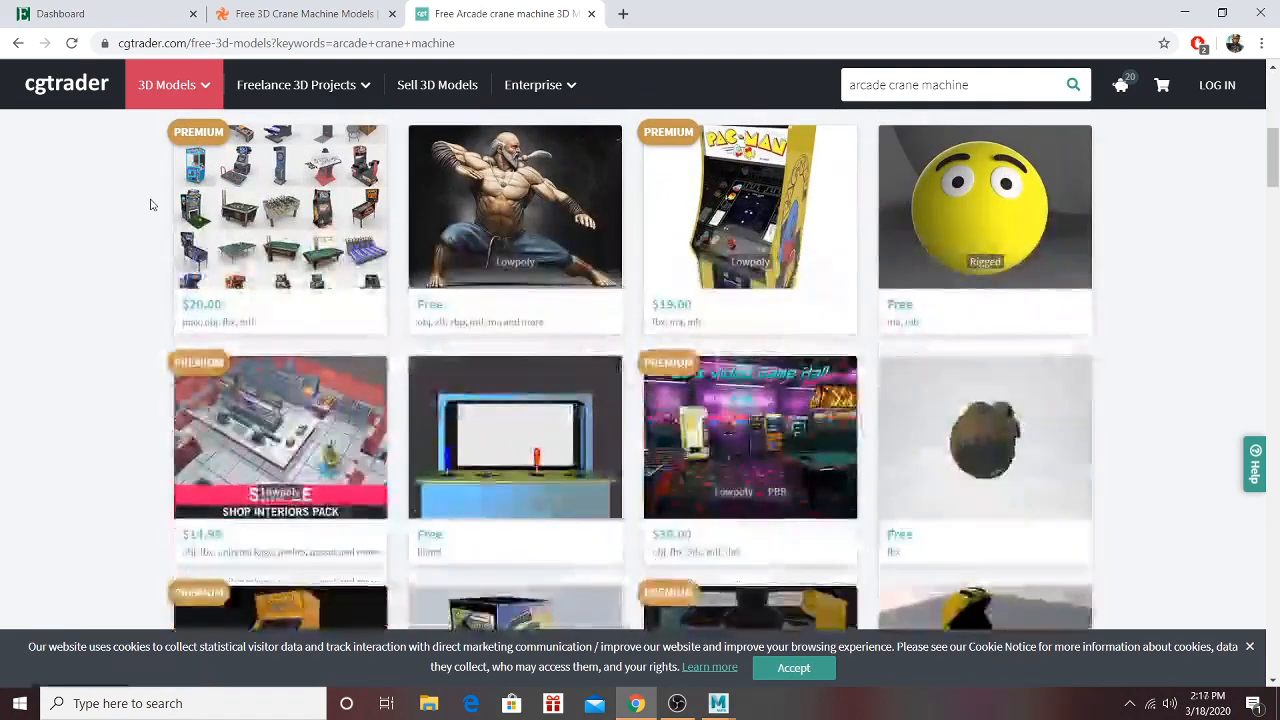
scroll(150, 204, down, 1)
scroll(150, 204, down, 6)
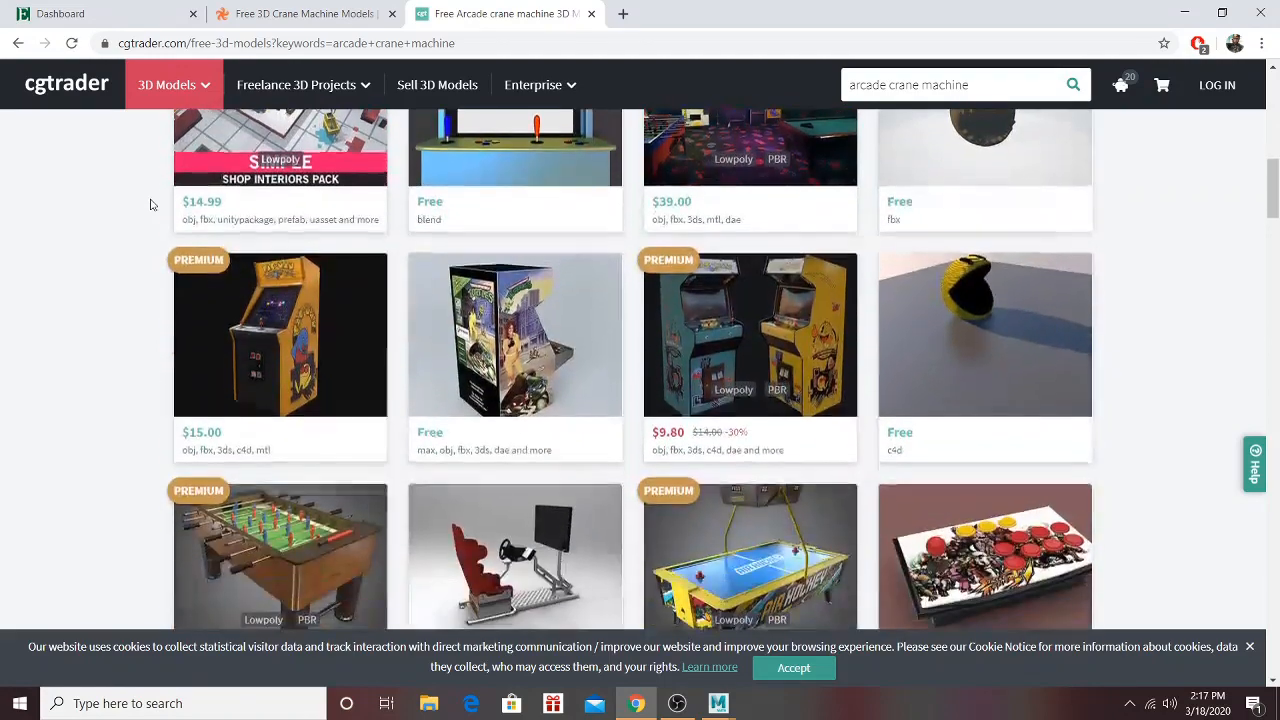
scroll(150, 204, down, 3)
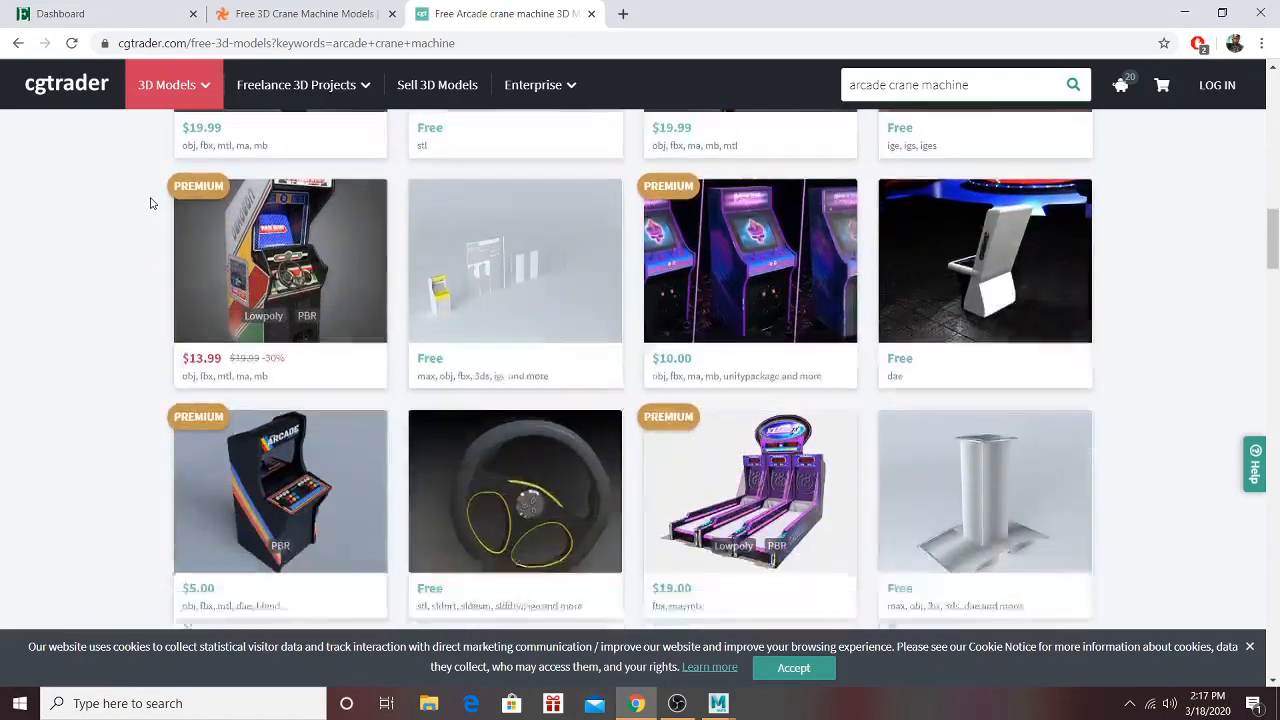
scroll(150, 204, down, 5)
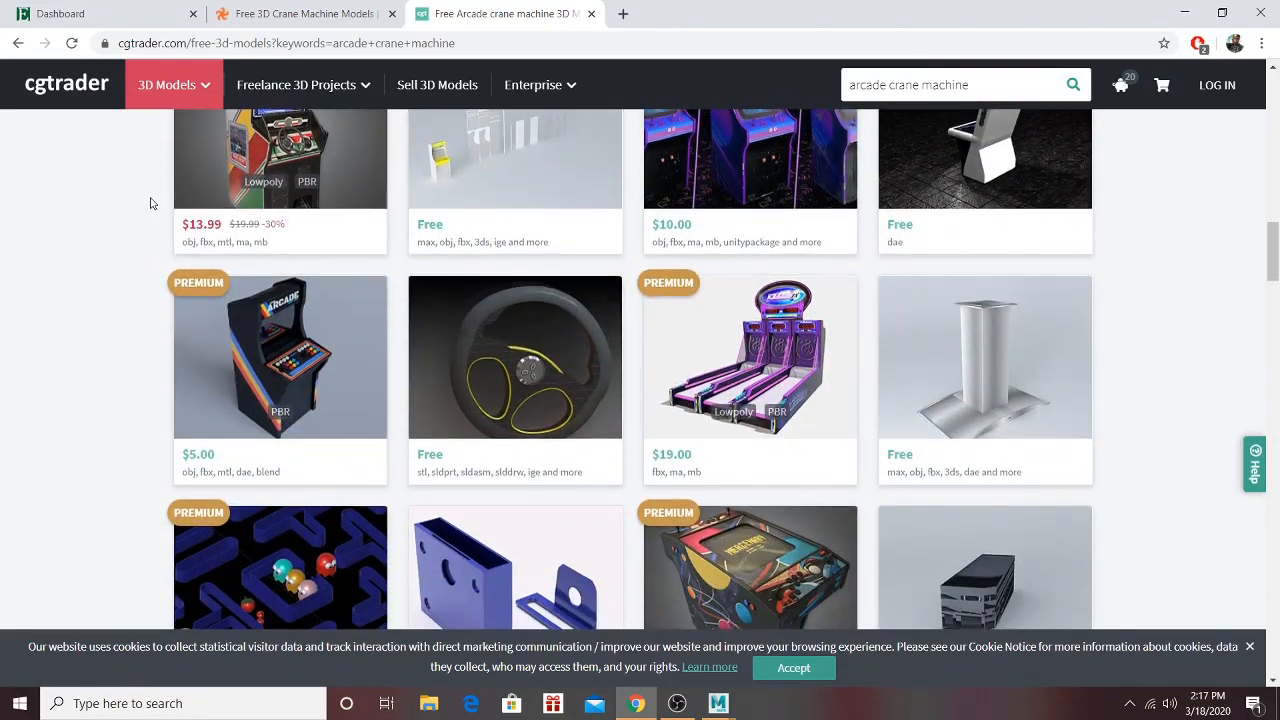
scroll(150, 204, down, 8)
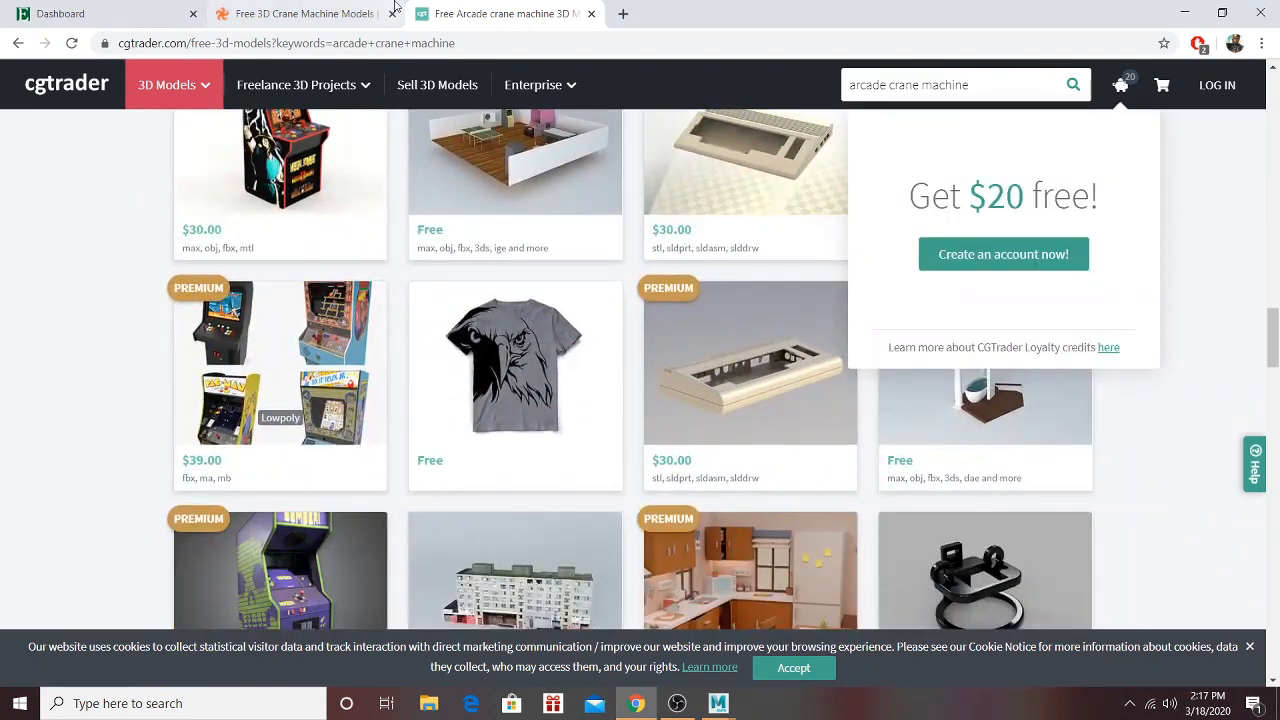
Step: Return to the TurboSquid tab and search for "claw machine" instead
click(345, 14)
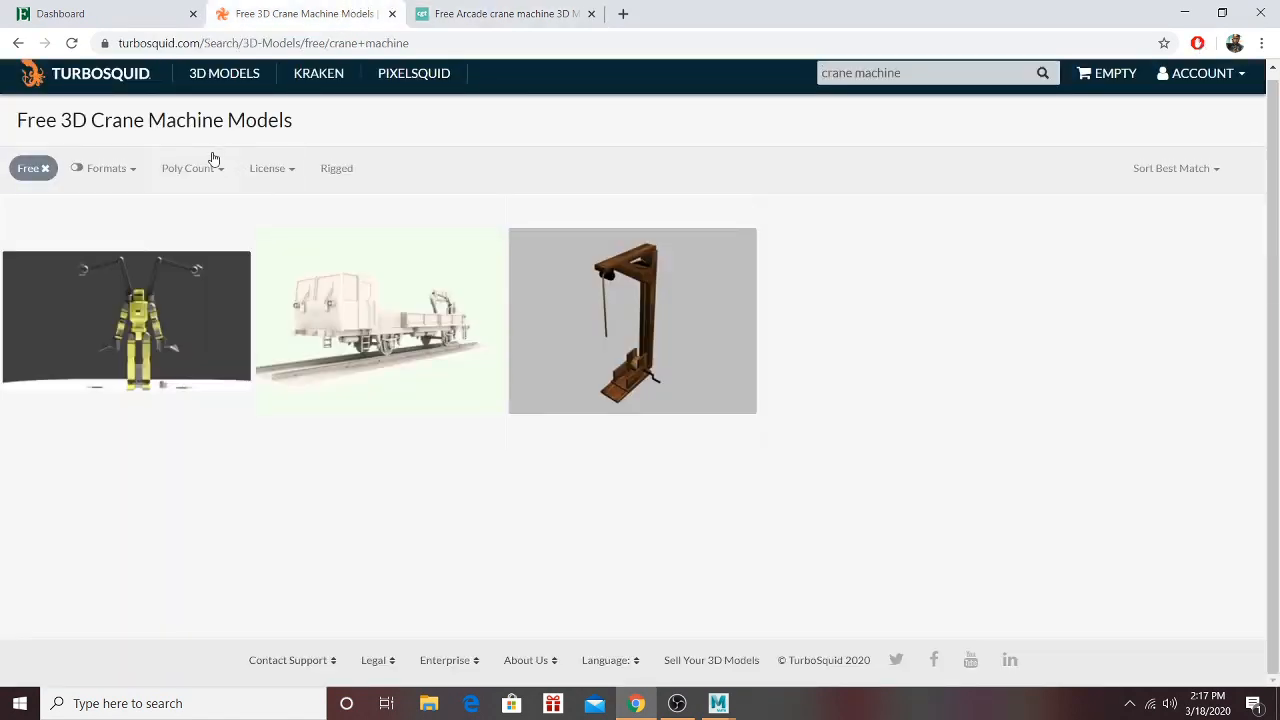
drag(852, 72, 823, 76)
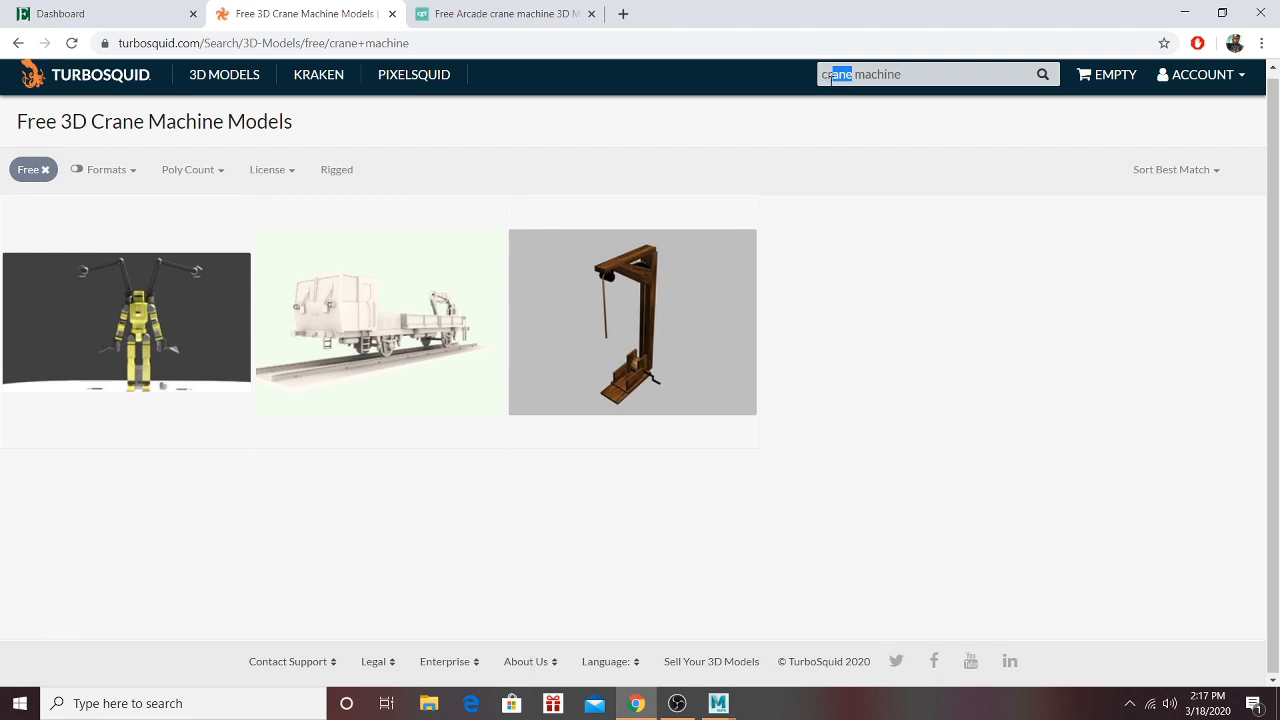
text(claw)
key(Return)
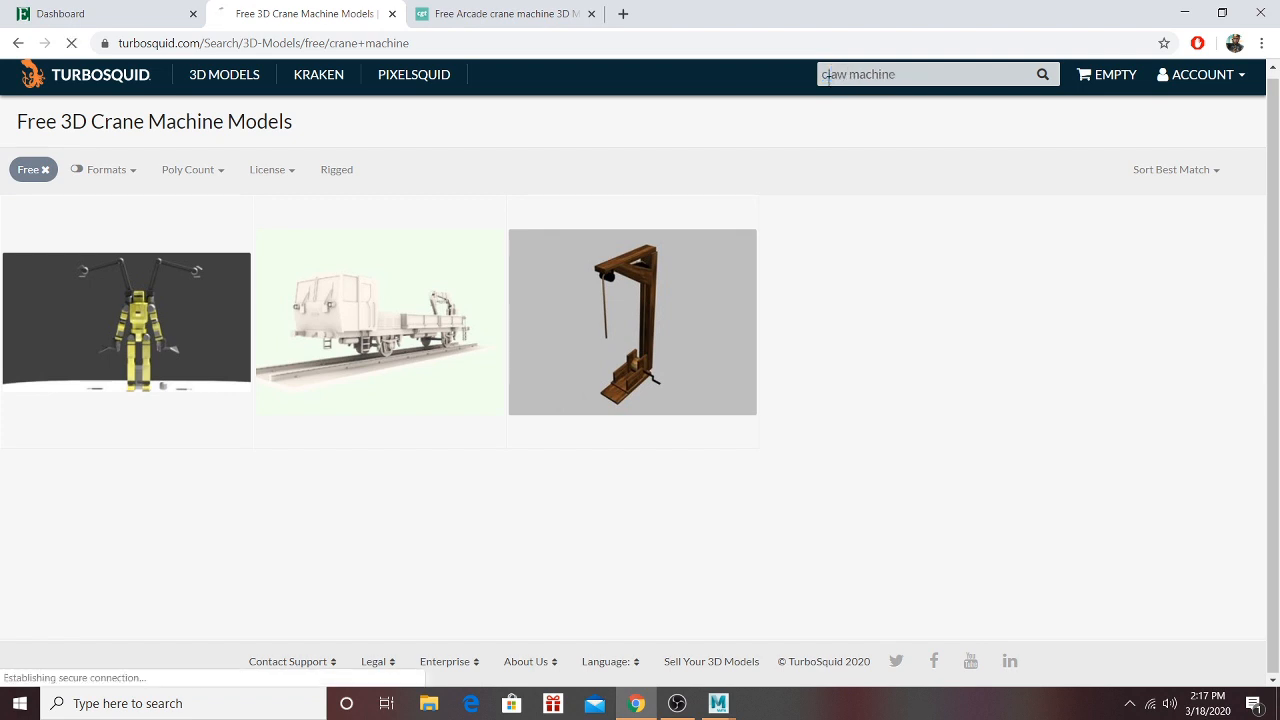
click(42, 177)
right_click(40, 177)
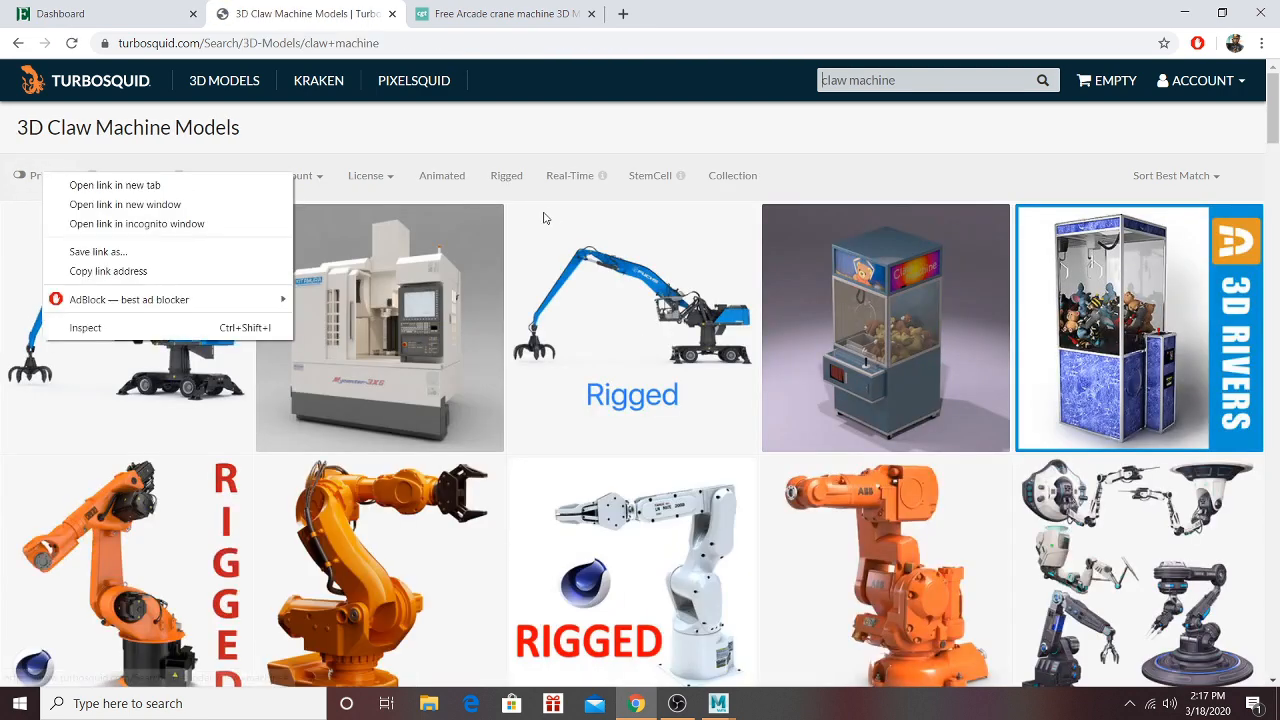
click(665, 129)
Step: Examine TurboSquid's claw machine models and check the price filter options for free ones
mouse_move(962, 328)
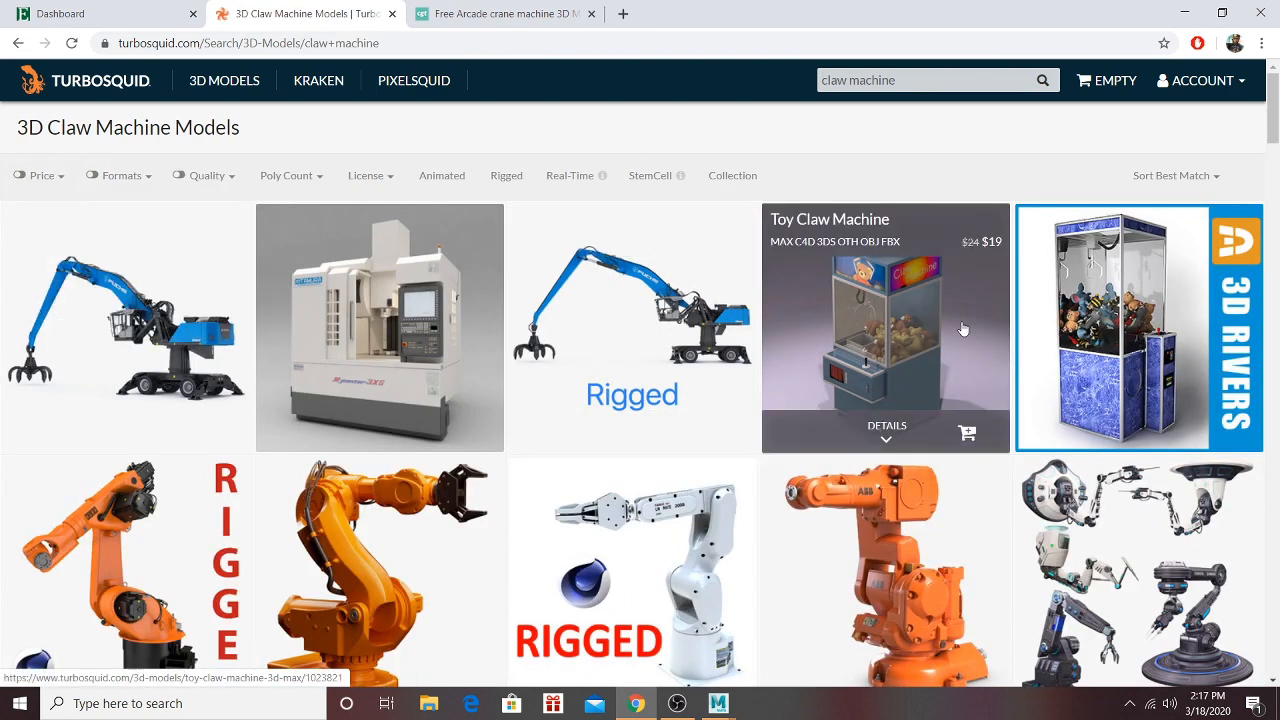
scroll(962, 328, down, 2)
scroll(820, 202, down, 8)
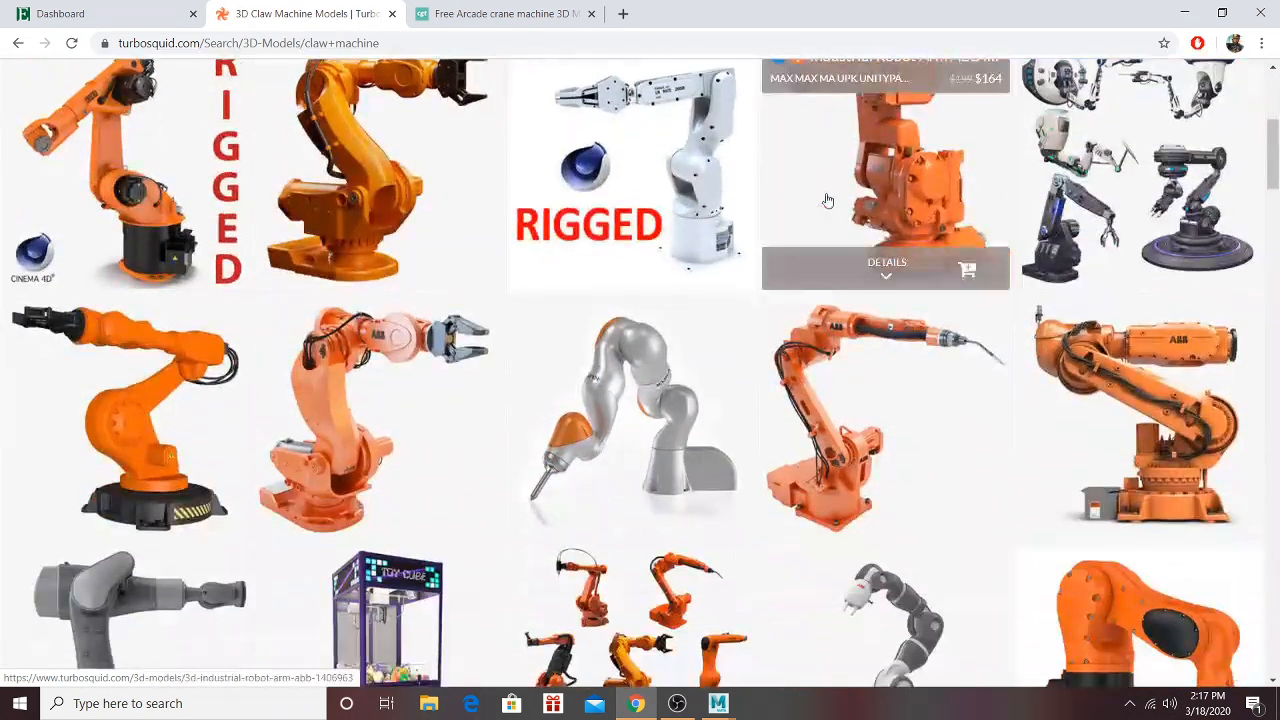
scroll(450, 348, up, 3)
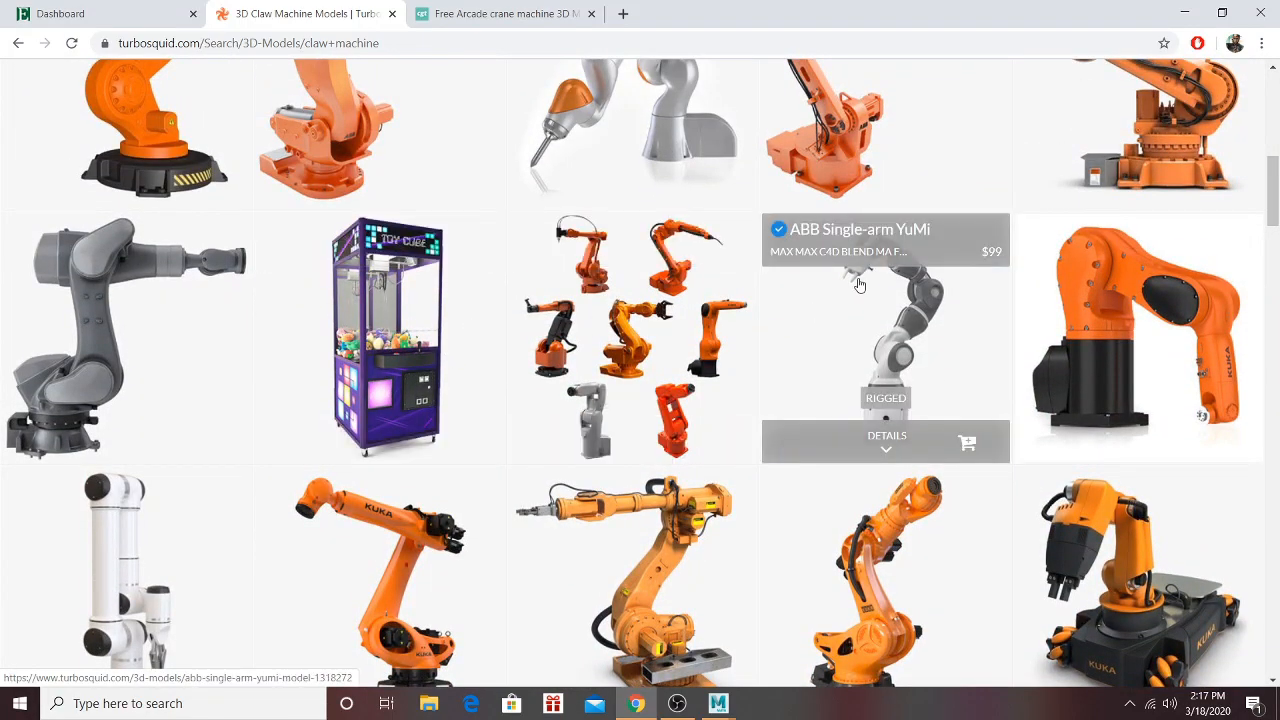
scroll(857, 277, down, 15)
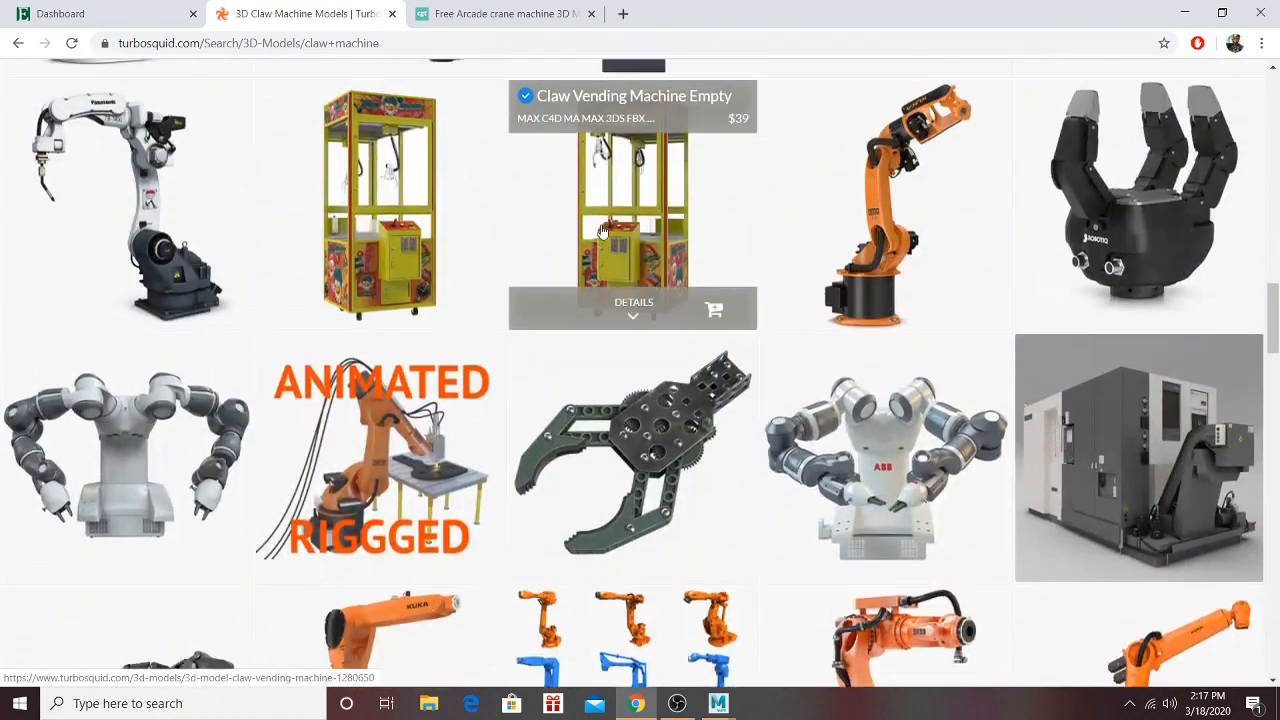
scroll(381, 228, up, 1)
scroll(370, 232, up, 15)
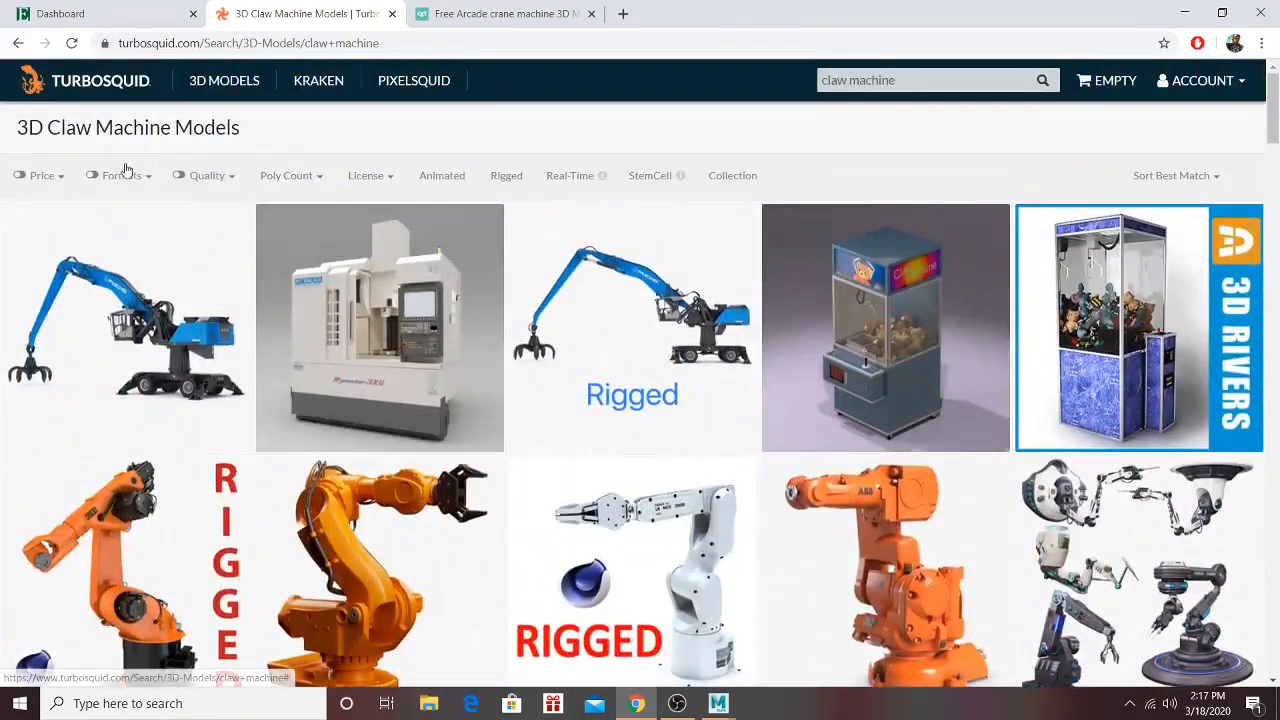
click(38, 175)
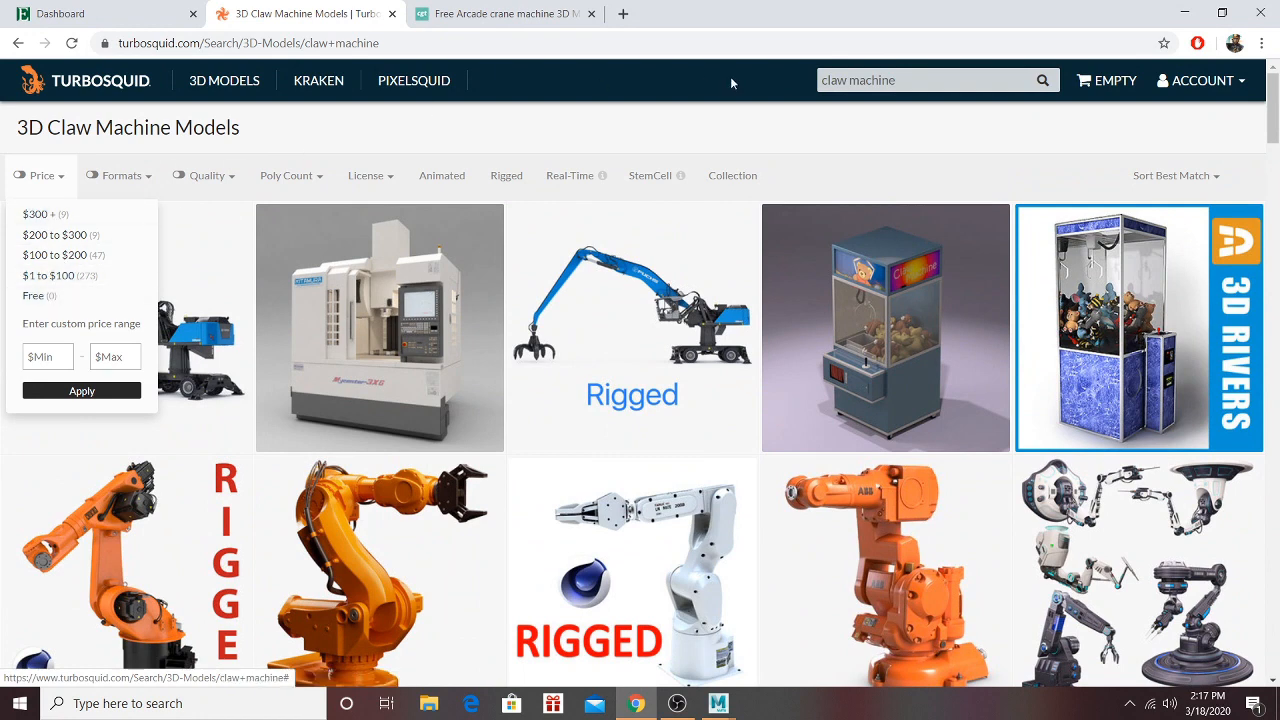
Step: Return to the CGTrader tab and search for "arcade claw machine"
click(527, 10)
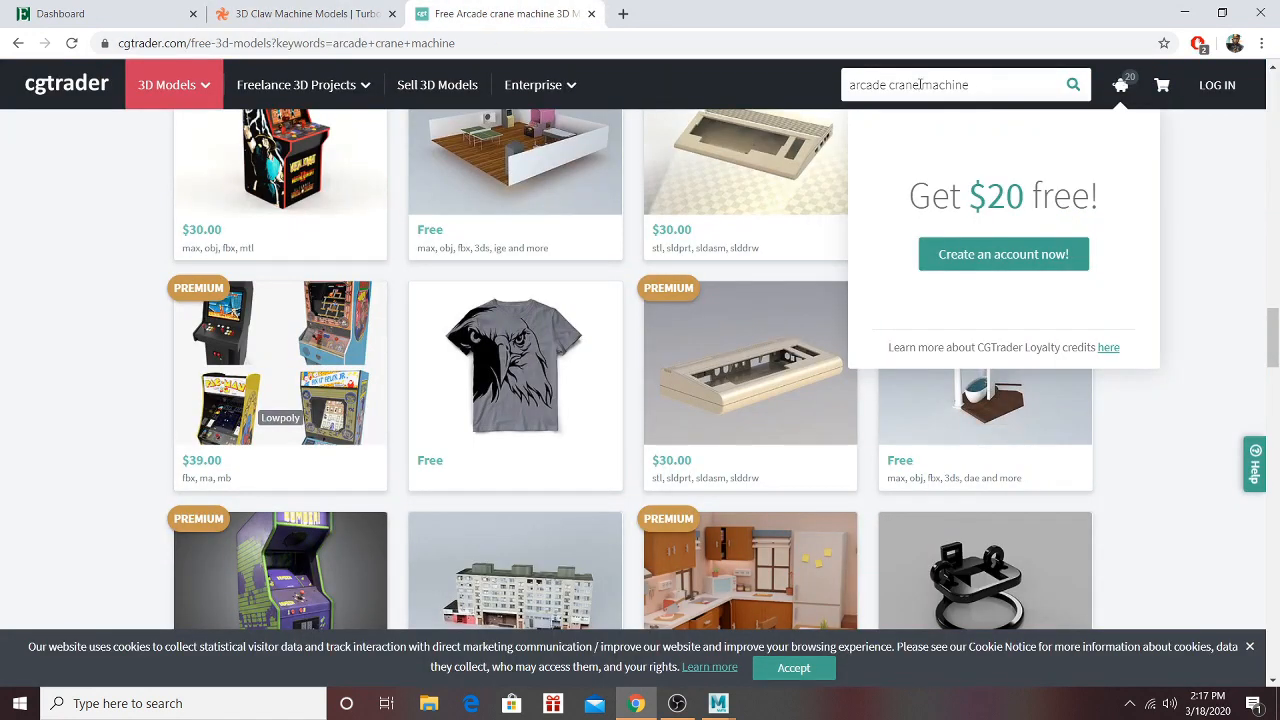
drag(920, 87, 900, 90)
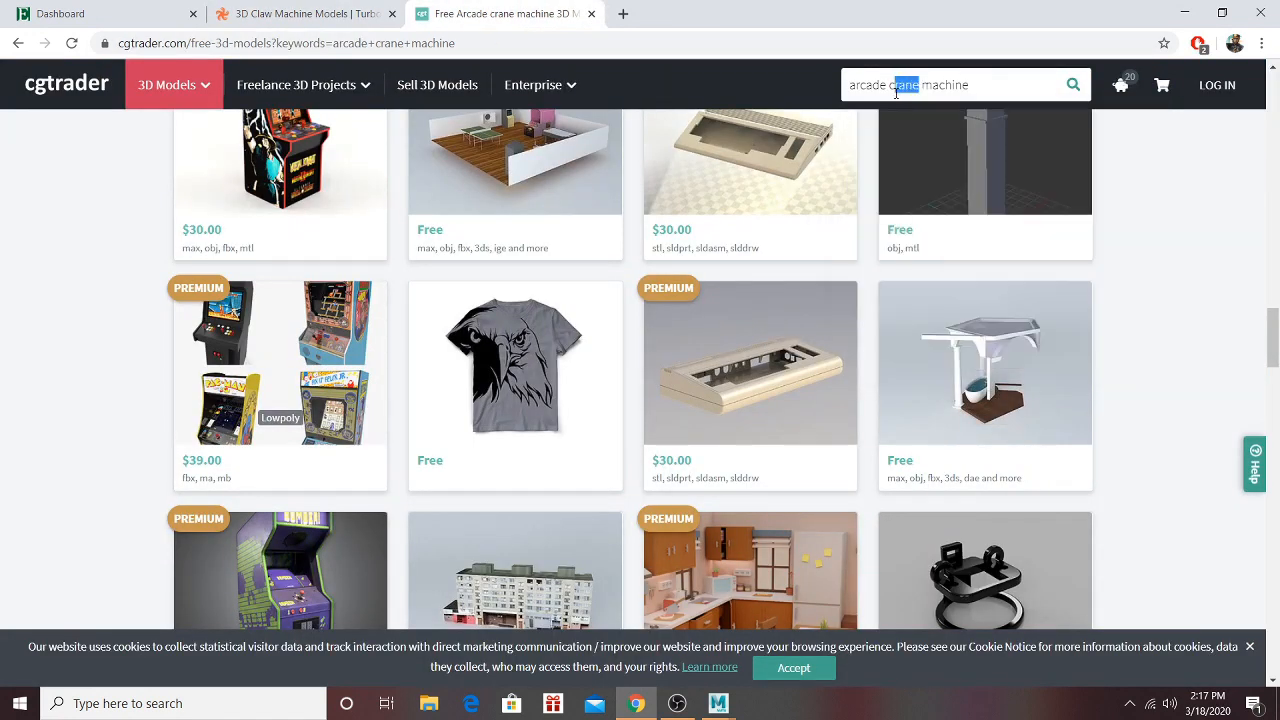
text(law)
key(Return)
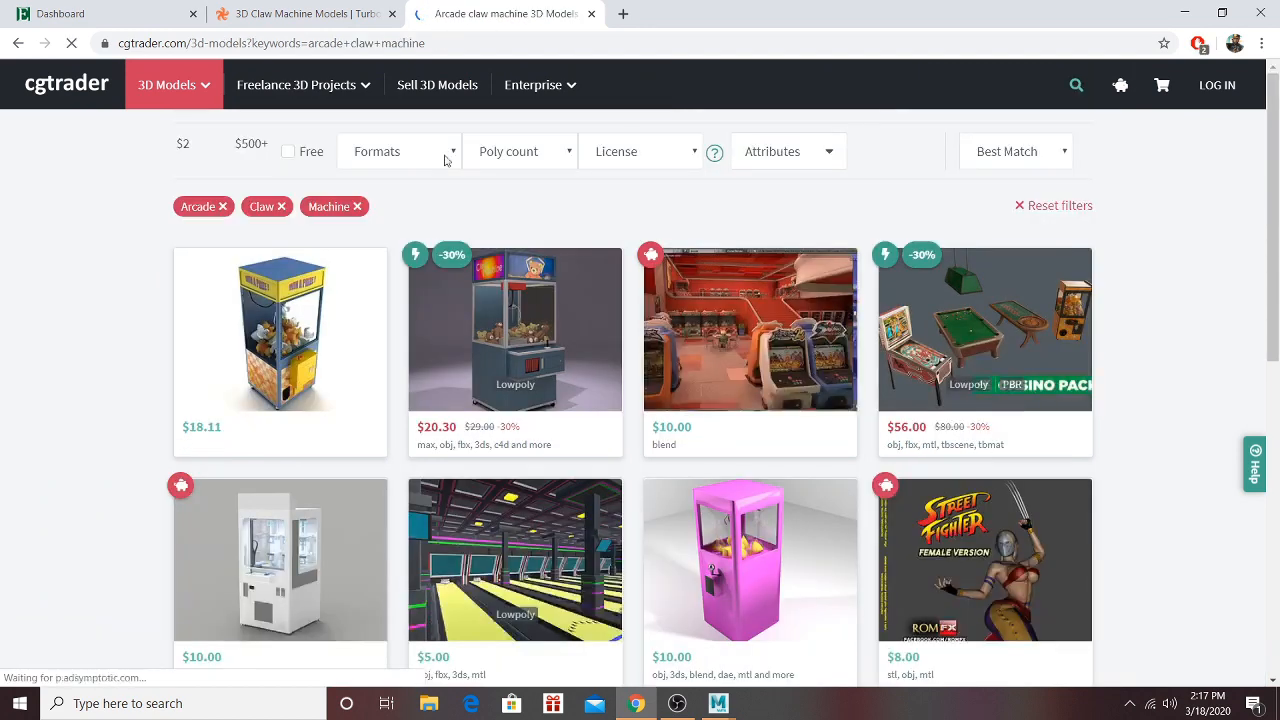
Step: Limit the arcade claw machine results to free models and look through them
click(302, 159)
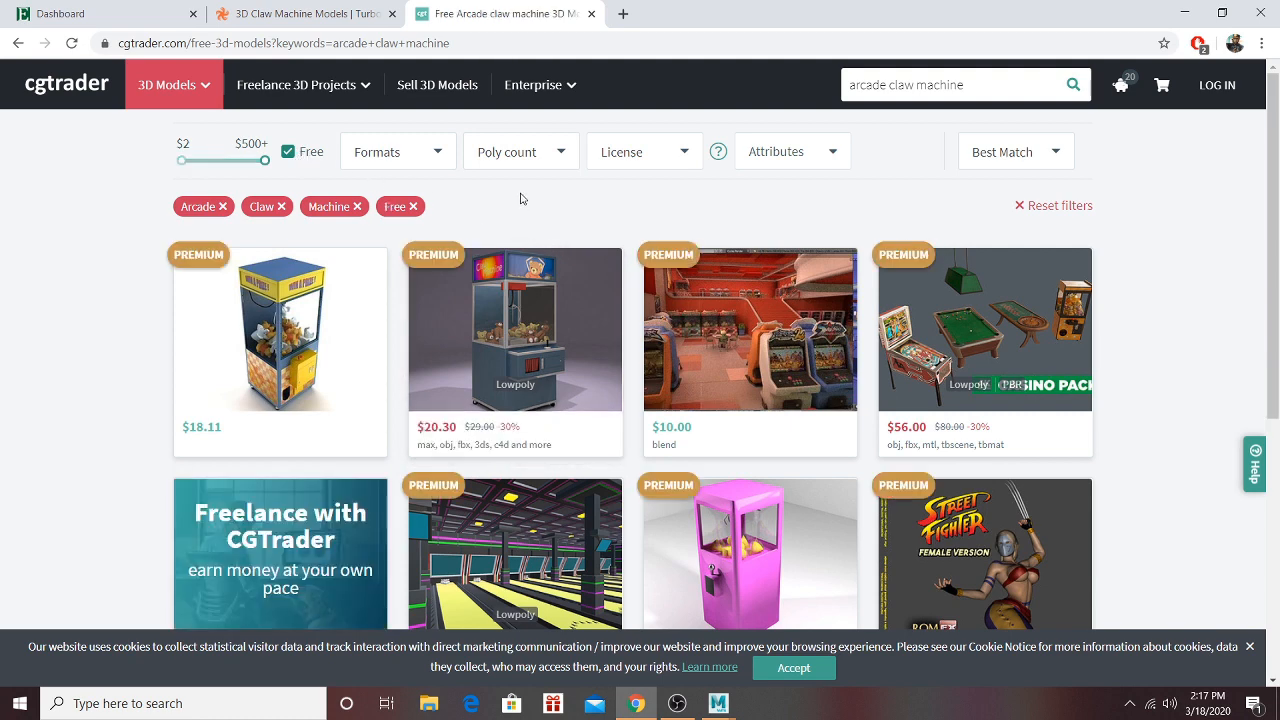
scroll(519, 197, down, 3)
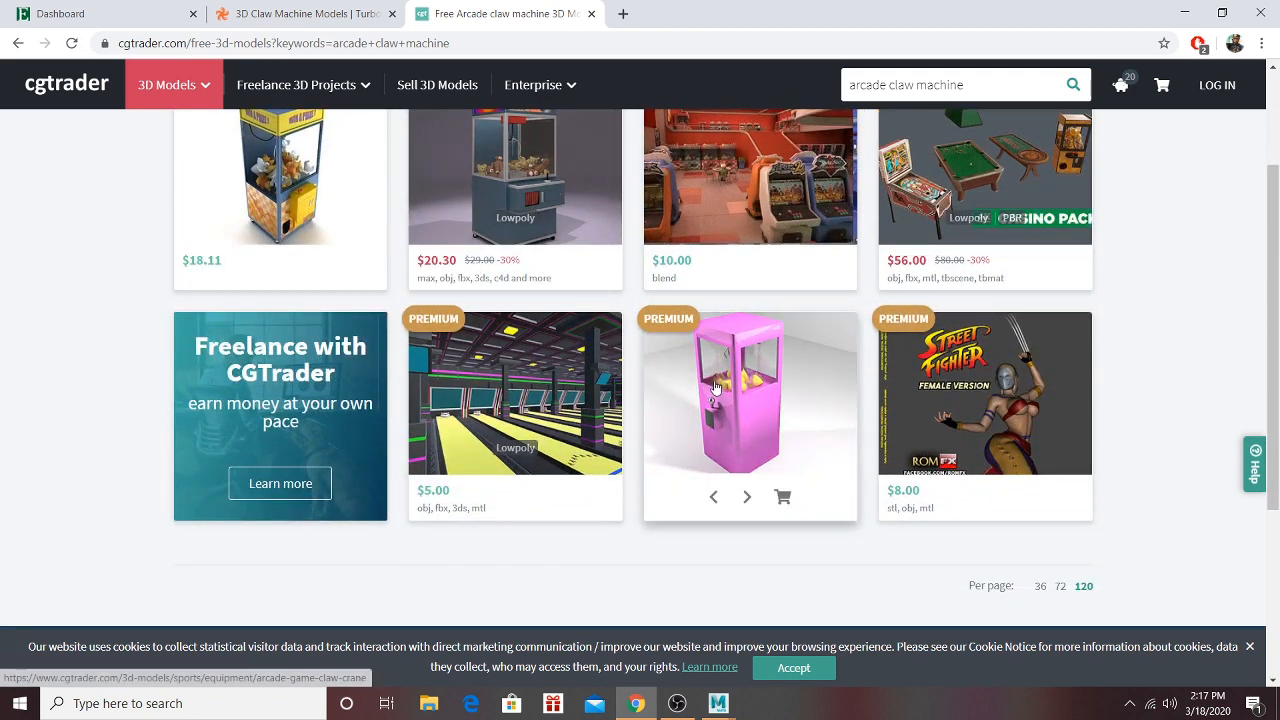
scroll(1150, 430, down, 3)
scroll(1169, 430, up, 5)
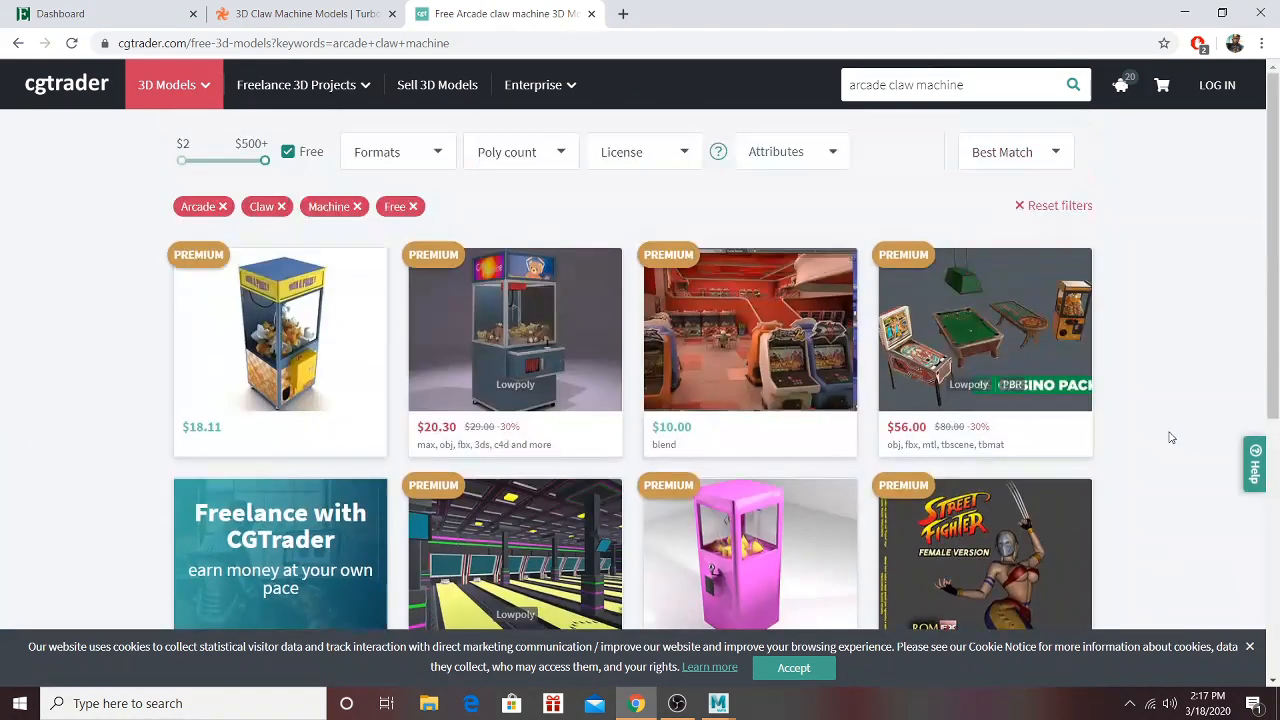
mouse_move(296, 84)
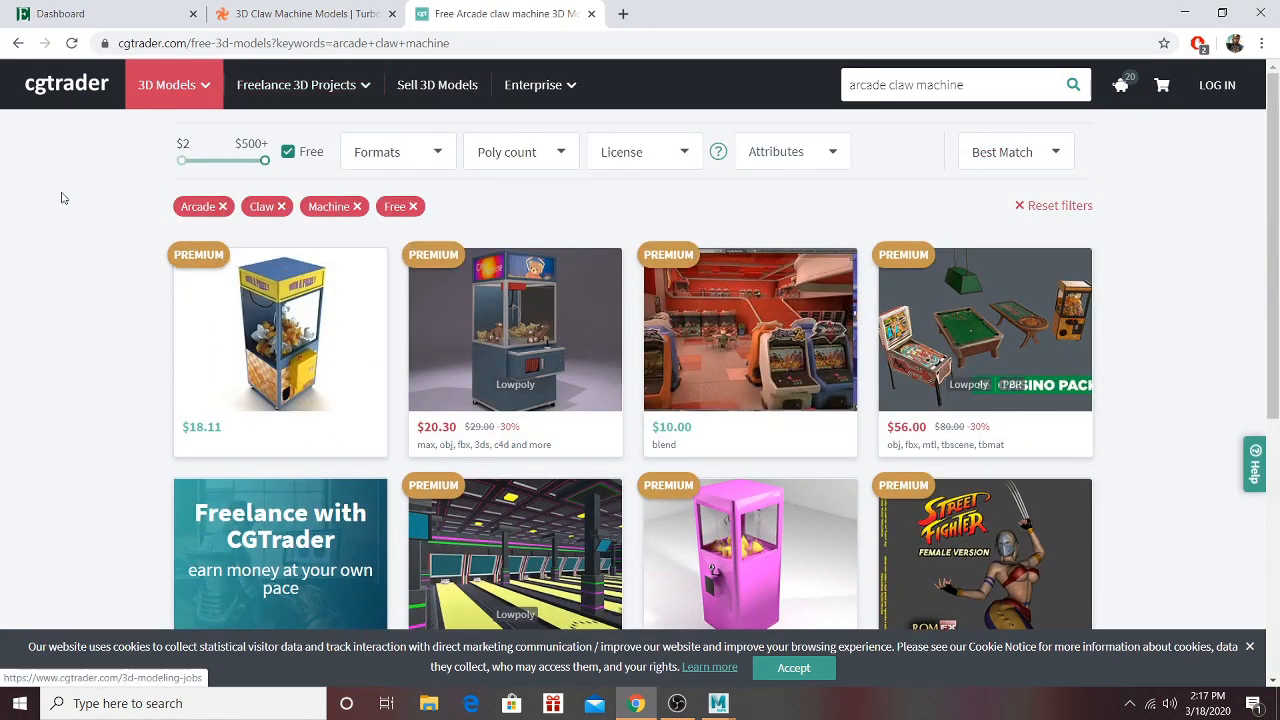
mouse_move(197, 378)
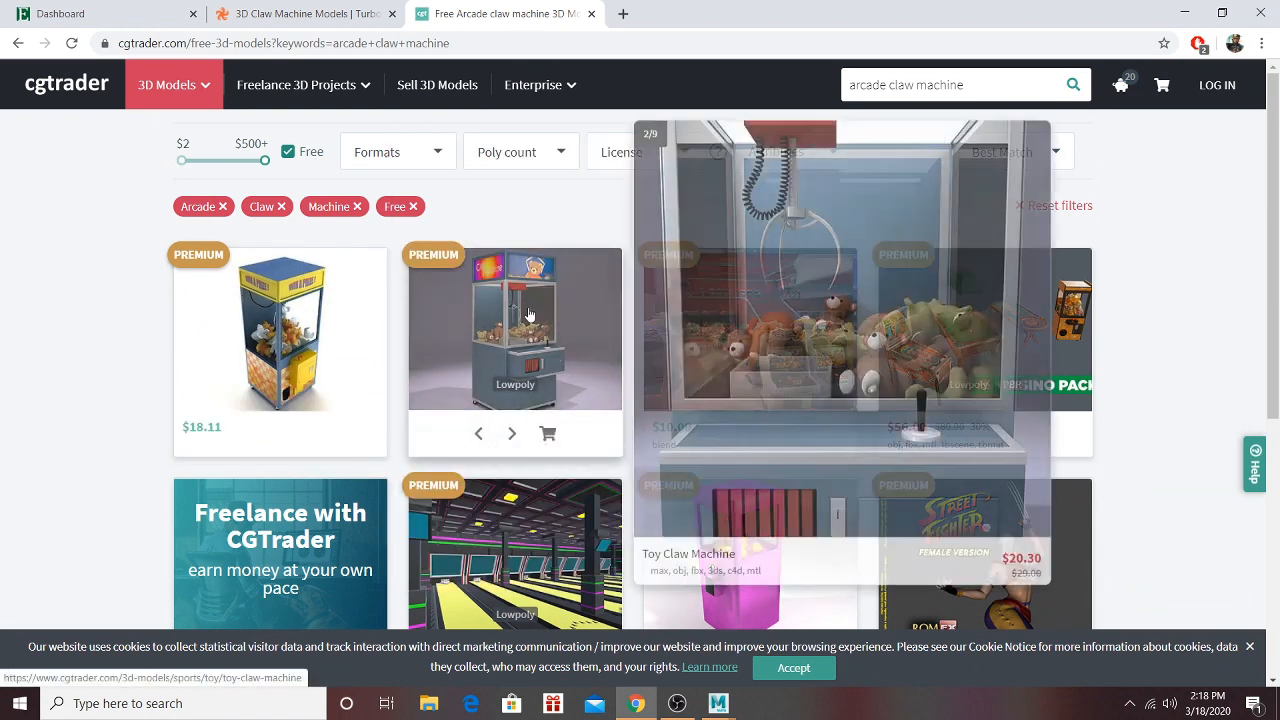
Step: Open the Toy Claw Machine model page and examine all of its preview images
click(530, 315)
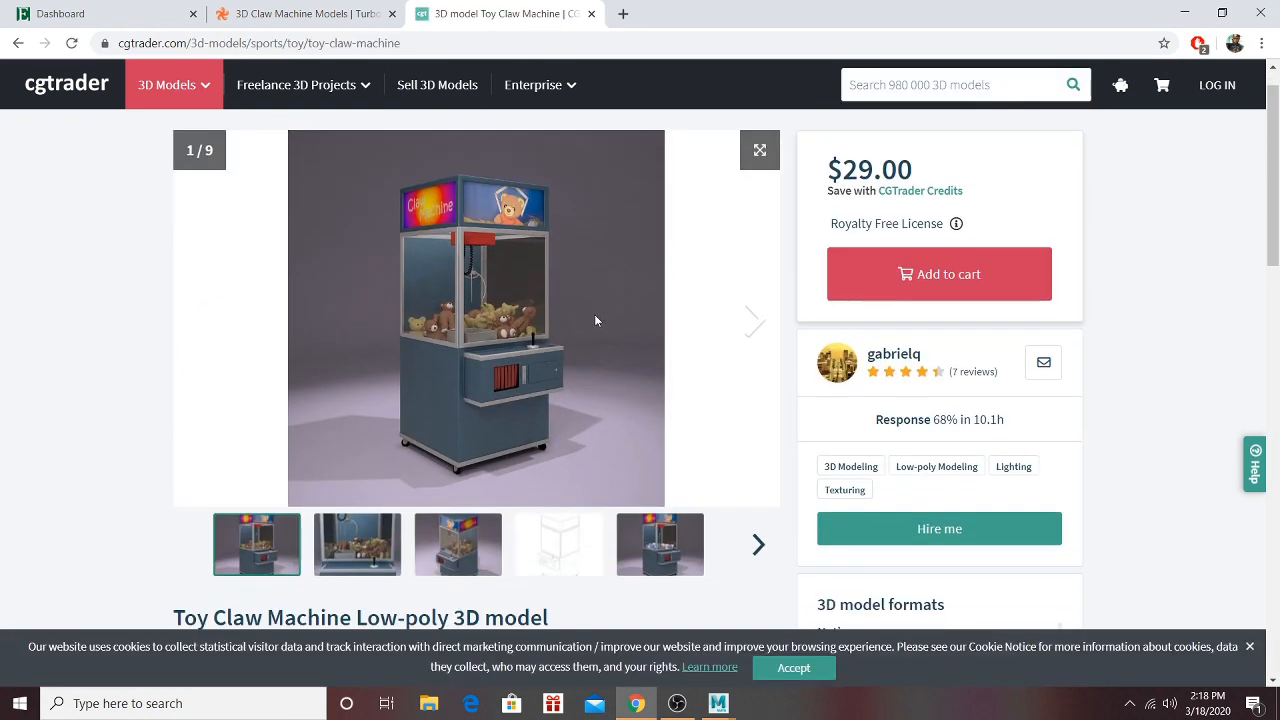
scroll(700, 290, down, 1)
click(757, 284)
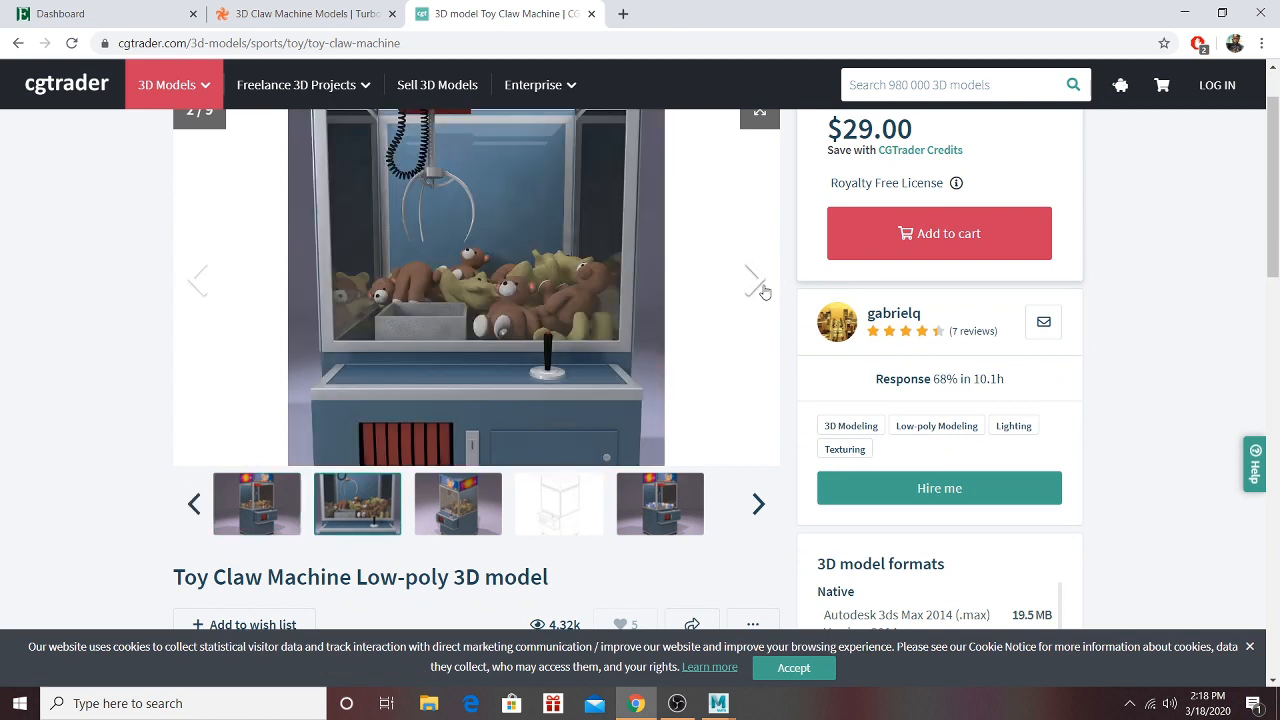
click(757, 284)
click(756, 283)
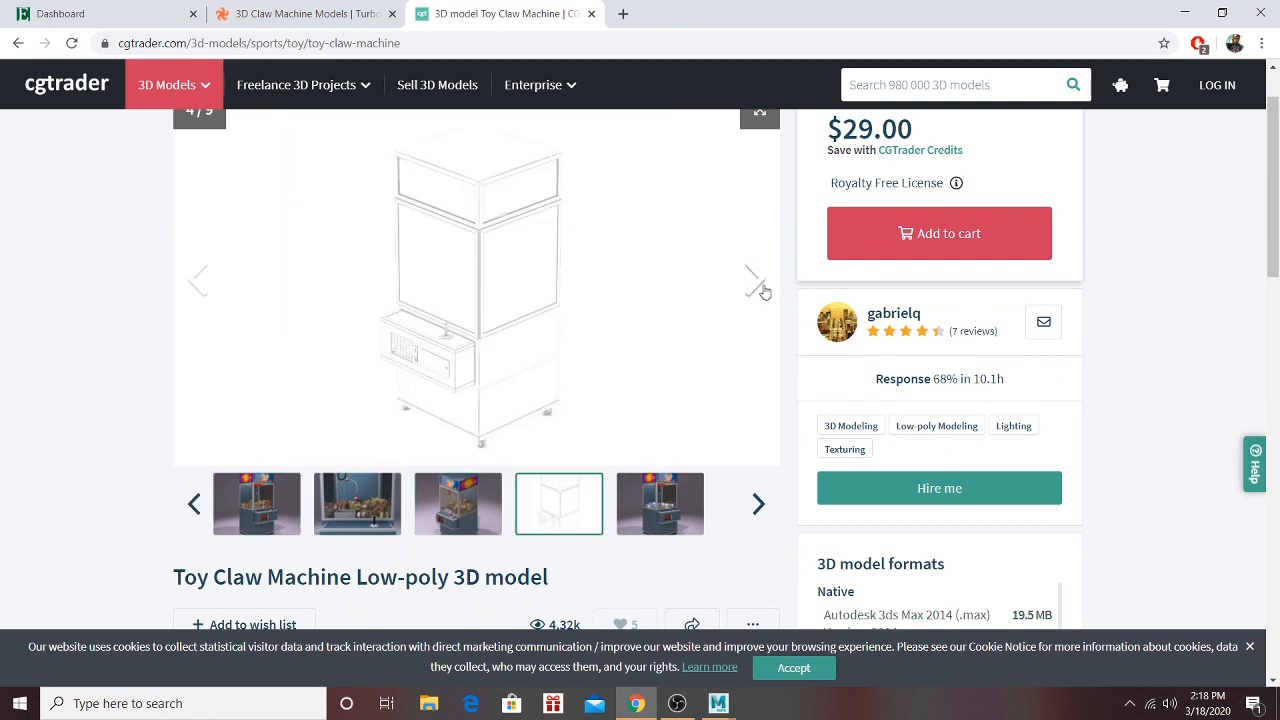
click(758, 285)
click(758, 285)
click(758, 285)
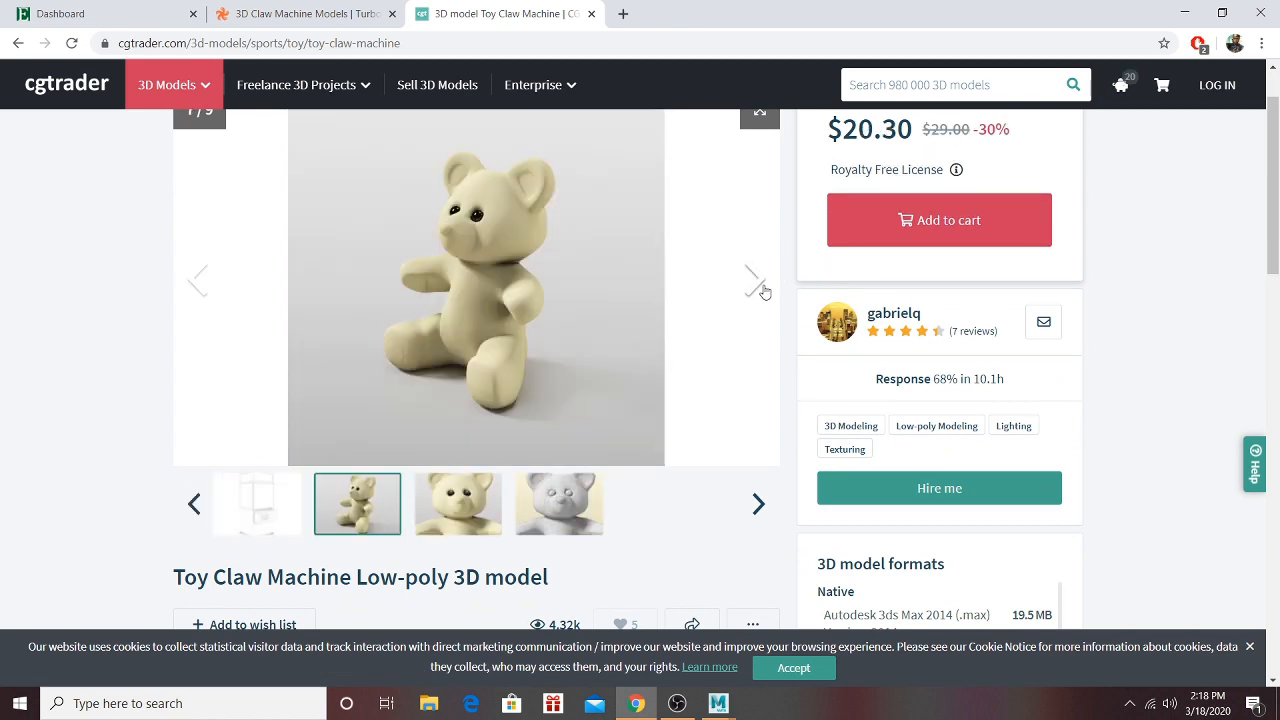
click(762, 289)
click(762, 289)
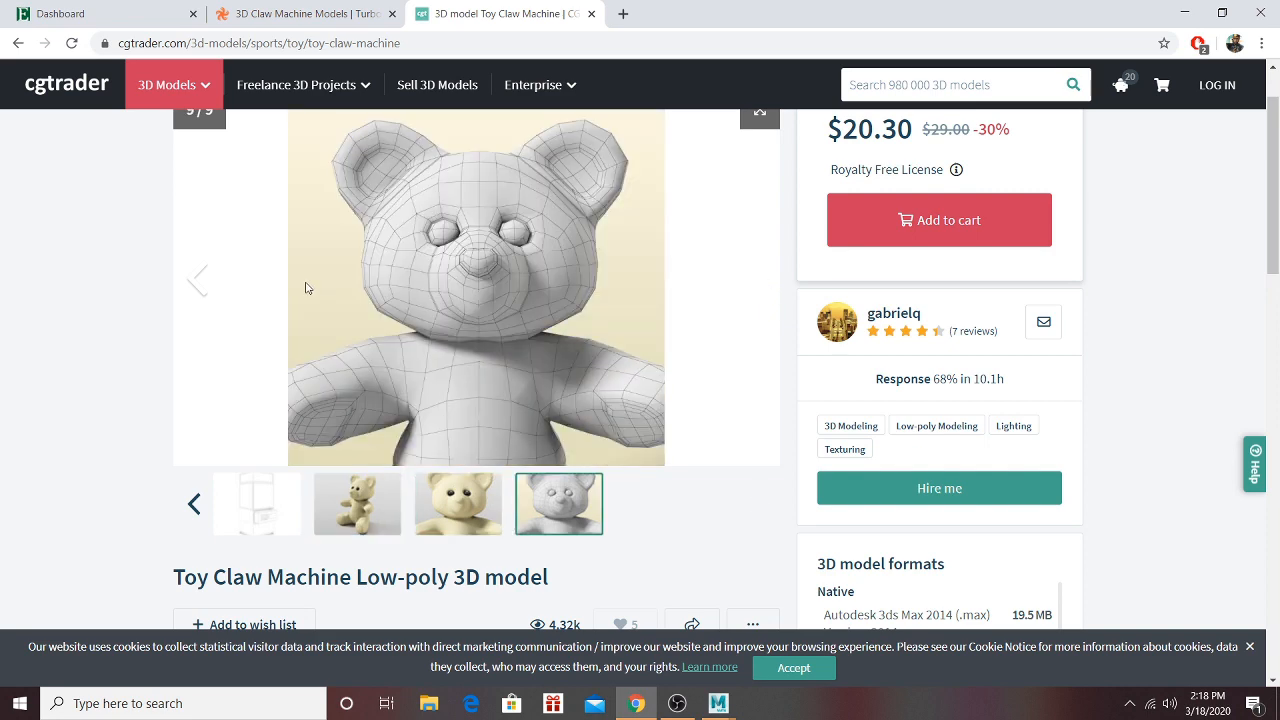
click(205, 285)
click(205, 285)
click(205, 285)
click(205, 285)
click(205, 285)
click(205, 285)
click(205, 285)
click(205, 285)
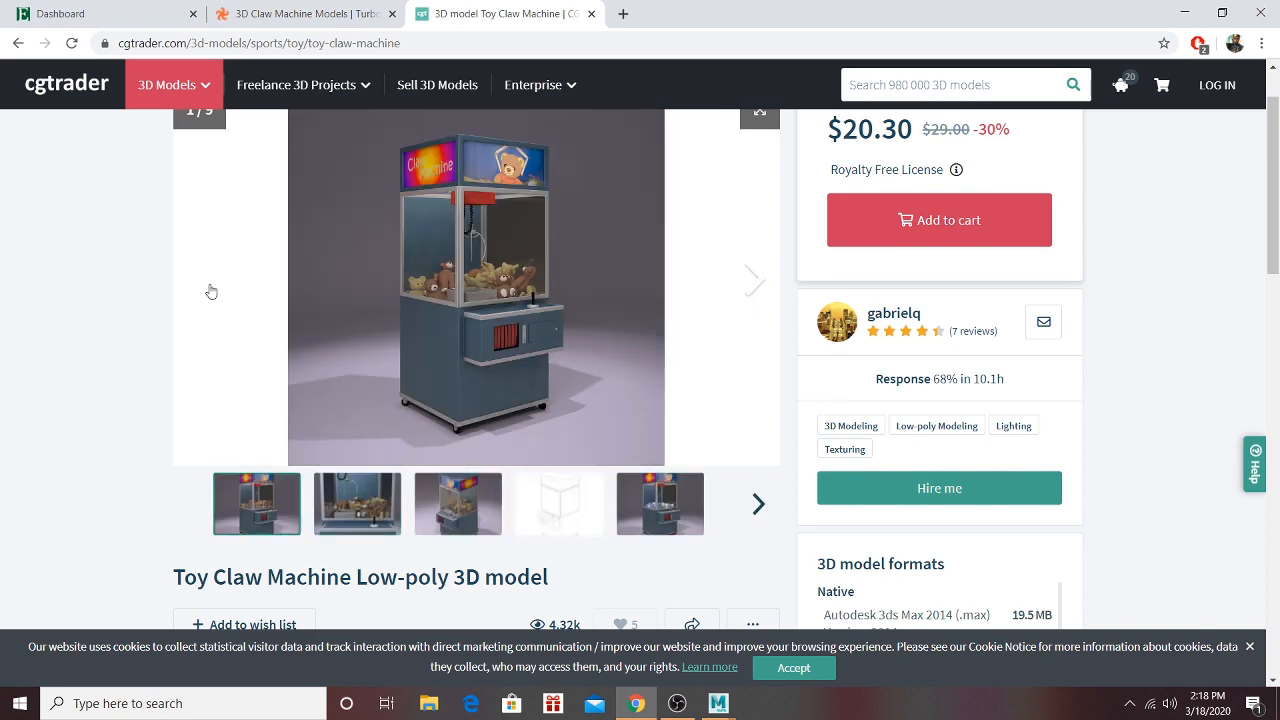
Step: Close the CGTrader tab and search TurboSquid for "arcade games"
click(591, 14)
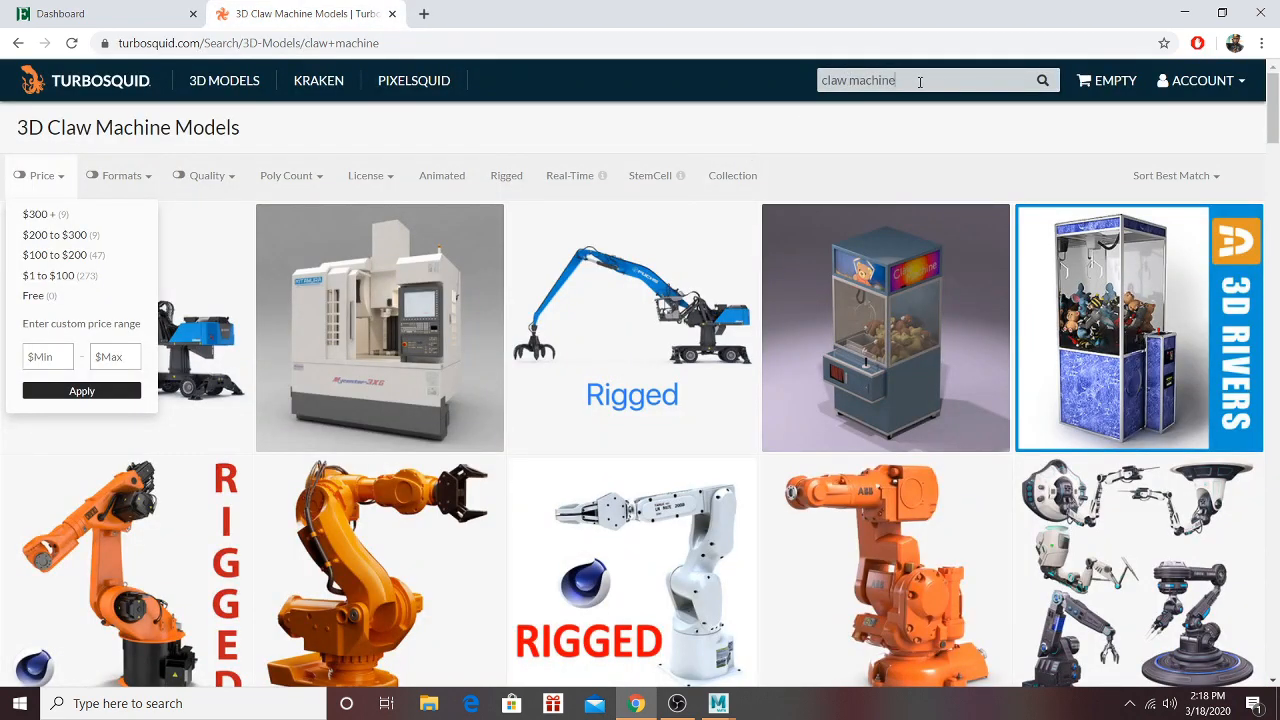
text(a)
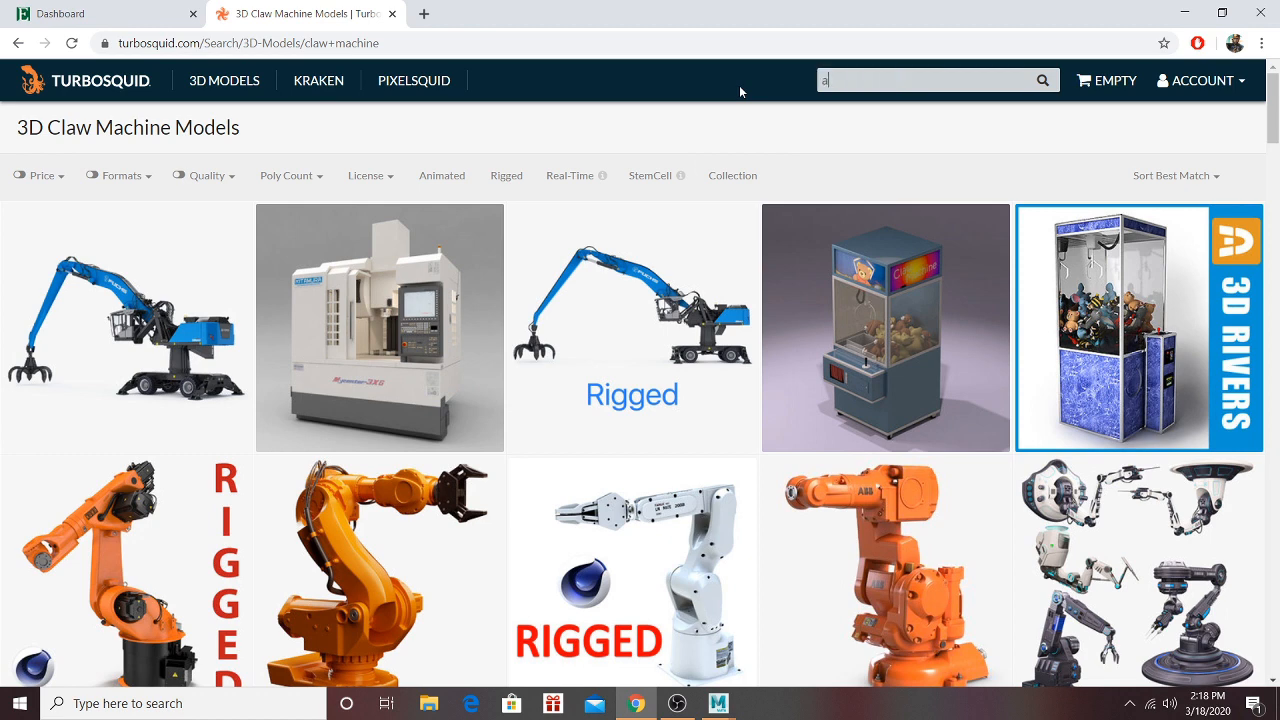
text(rcade games)
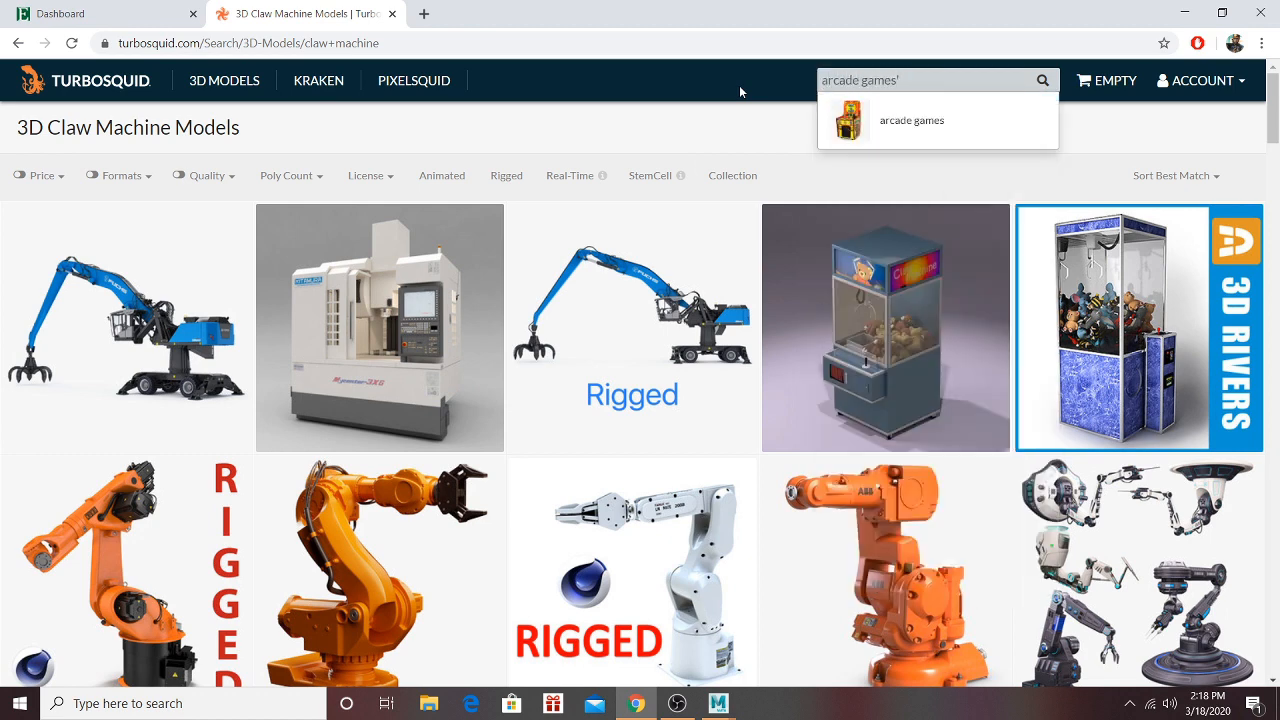
key(Return)
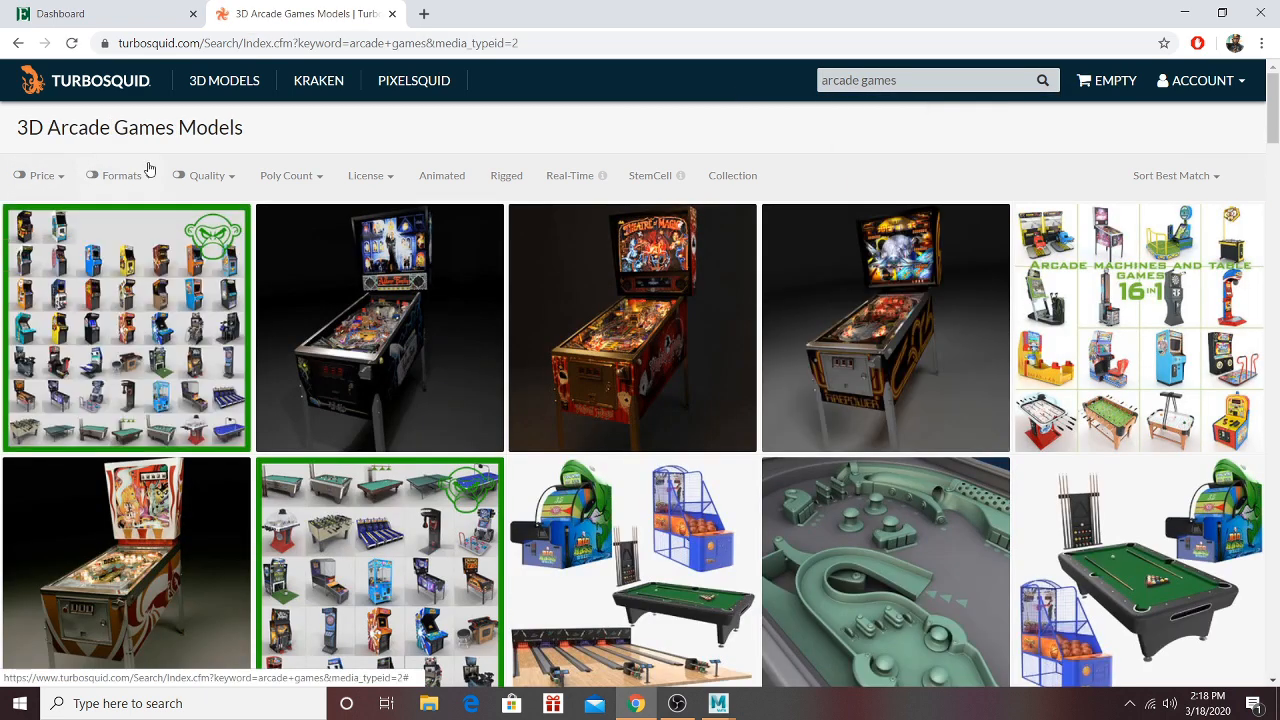
Step: Filter the arcade games results to free models and examine the available arcade machines
mouse_move(198, 180)
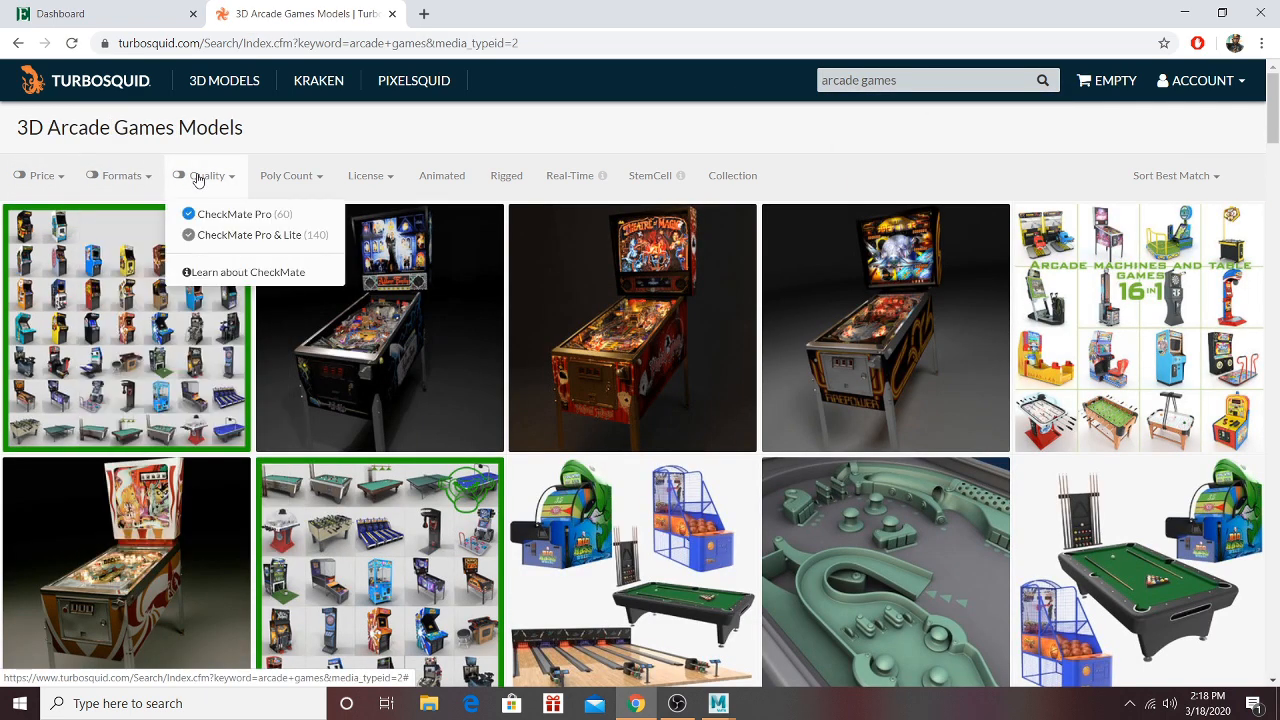
mouse_move(45, 197)
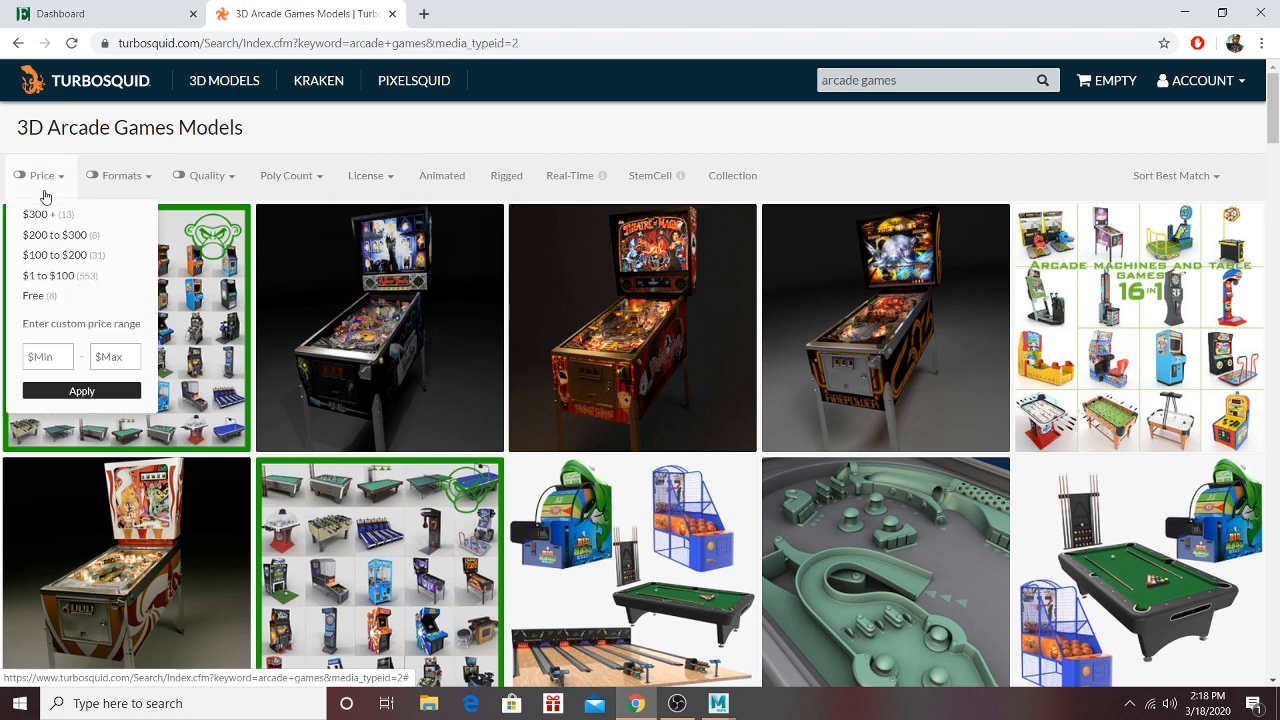
click(76, 297)
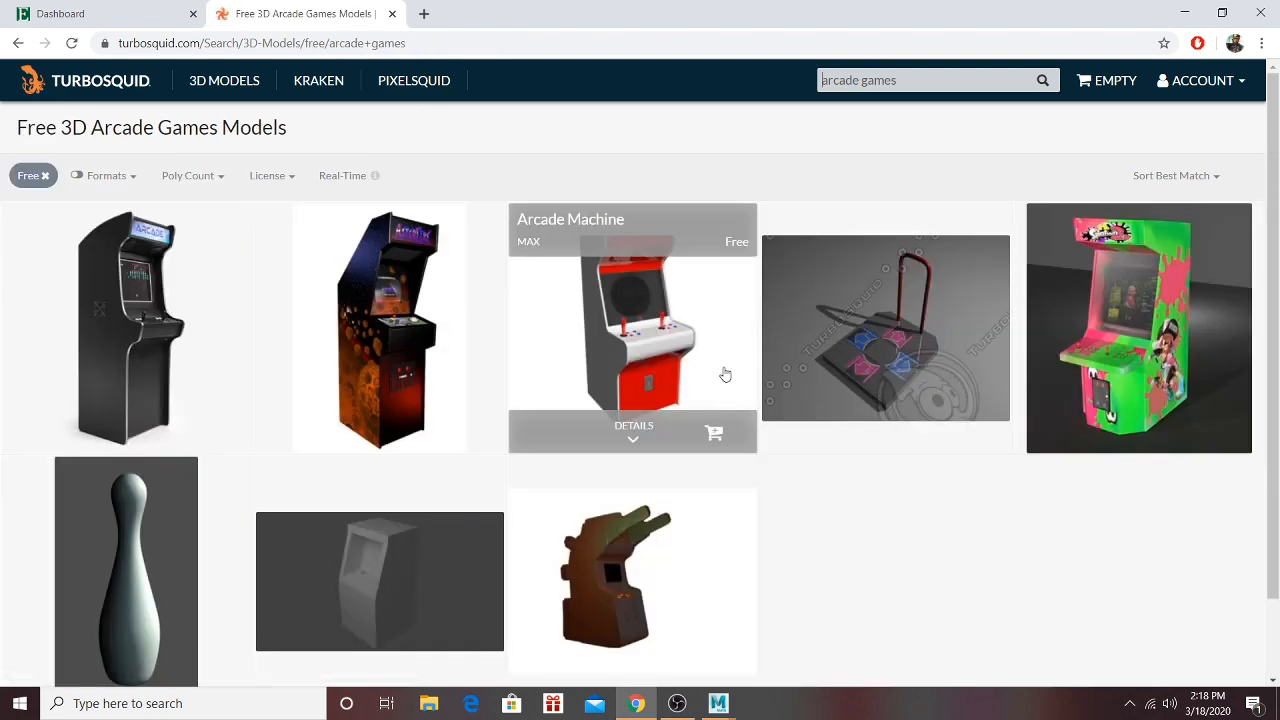
mouse_move(1118, 270)
scroll(1118, 270, down, 1)
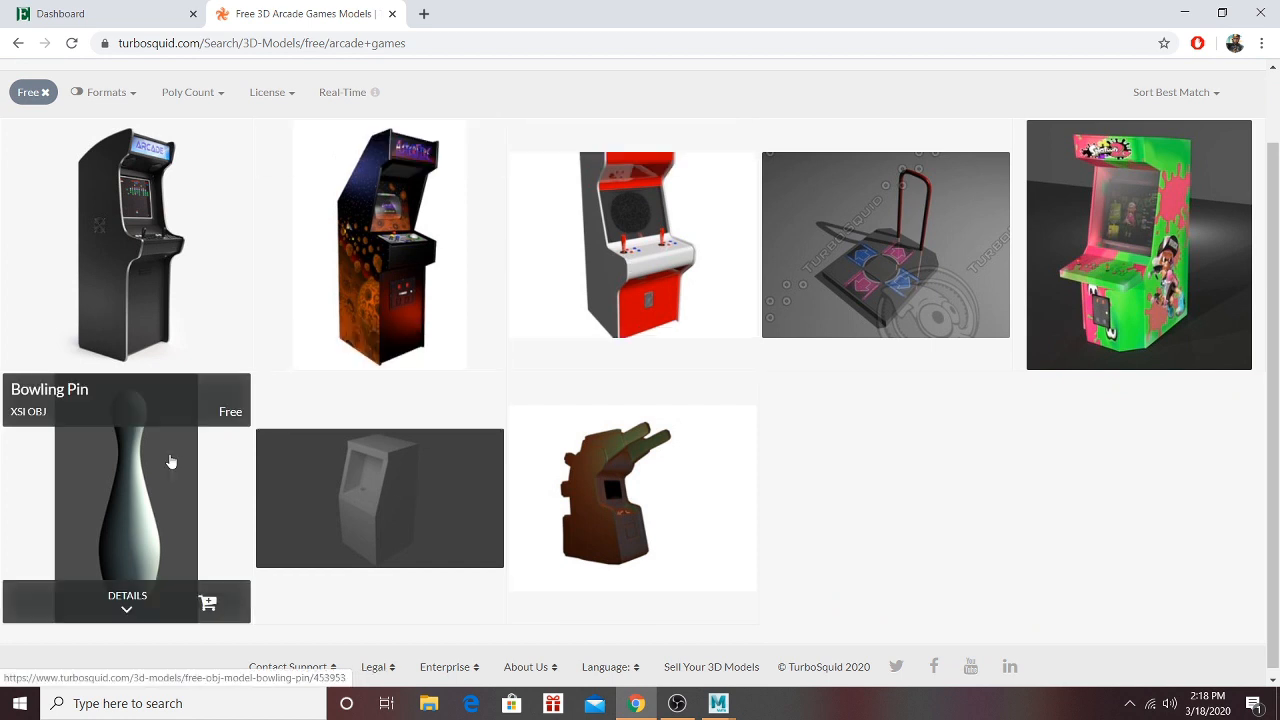
mouse_move(686, 525)
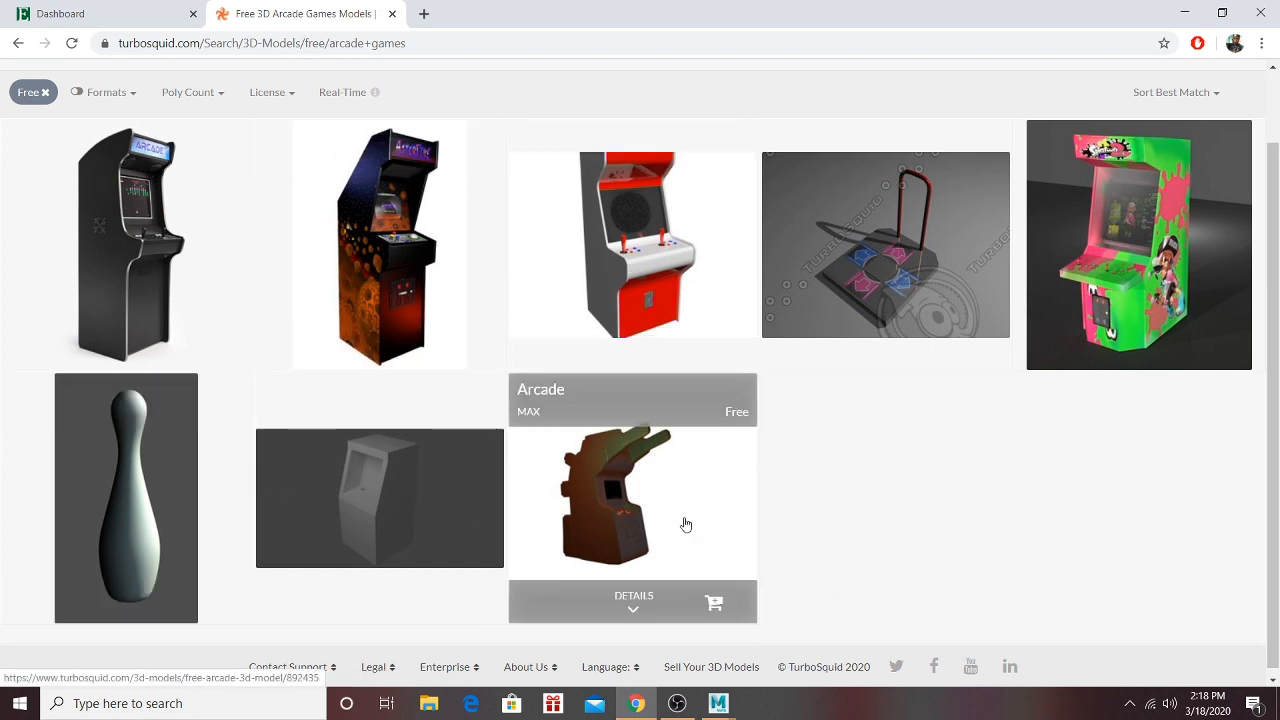
Step: Close the TurboSquid tab and switch back to the mall scene in Maya
click(393, 14)
click(650, 705)
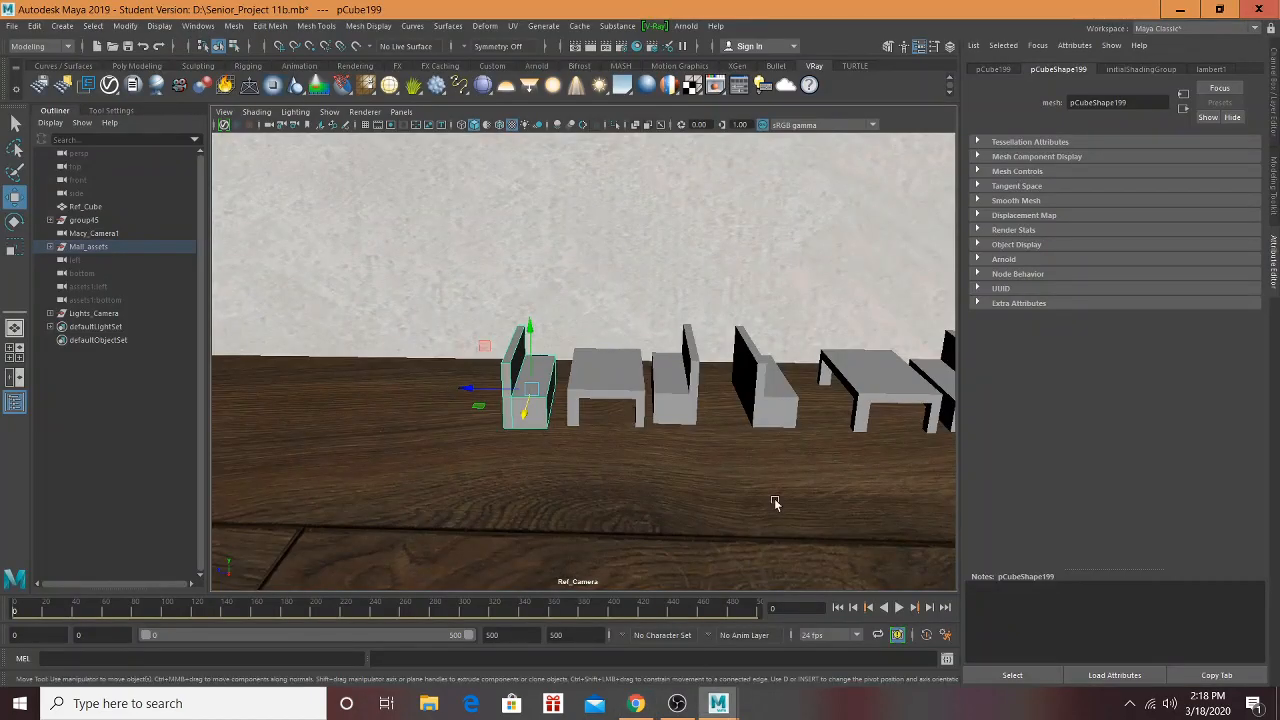
scroll(572, 414, down, 5)
alt+drag(572, 414, 512, 345)
Step: Try deleting Store_2, the shell of the Foot Locker store, and undo the deletion
click(712, 330)
alt+middle_drag(512, 344, 840, 323)
scroll(840, 323, down, 4)
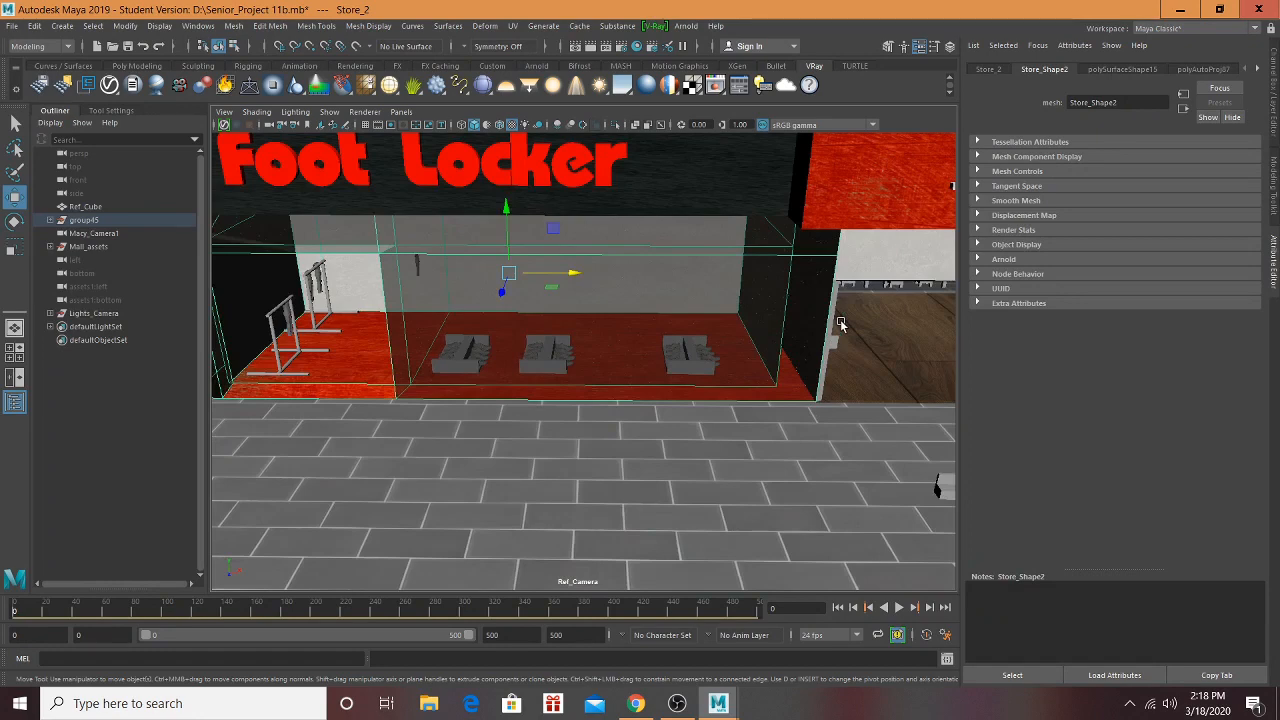
key(Delete)
key(ctrl+z)
Step: Clear the selection and inspect the shoe shelves and open floor inside the Foot Locker store
alt+drag(586, 349, 727, 304)
click(800, 300)
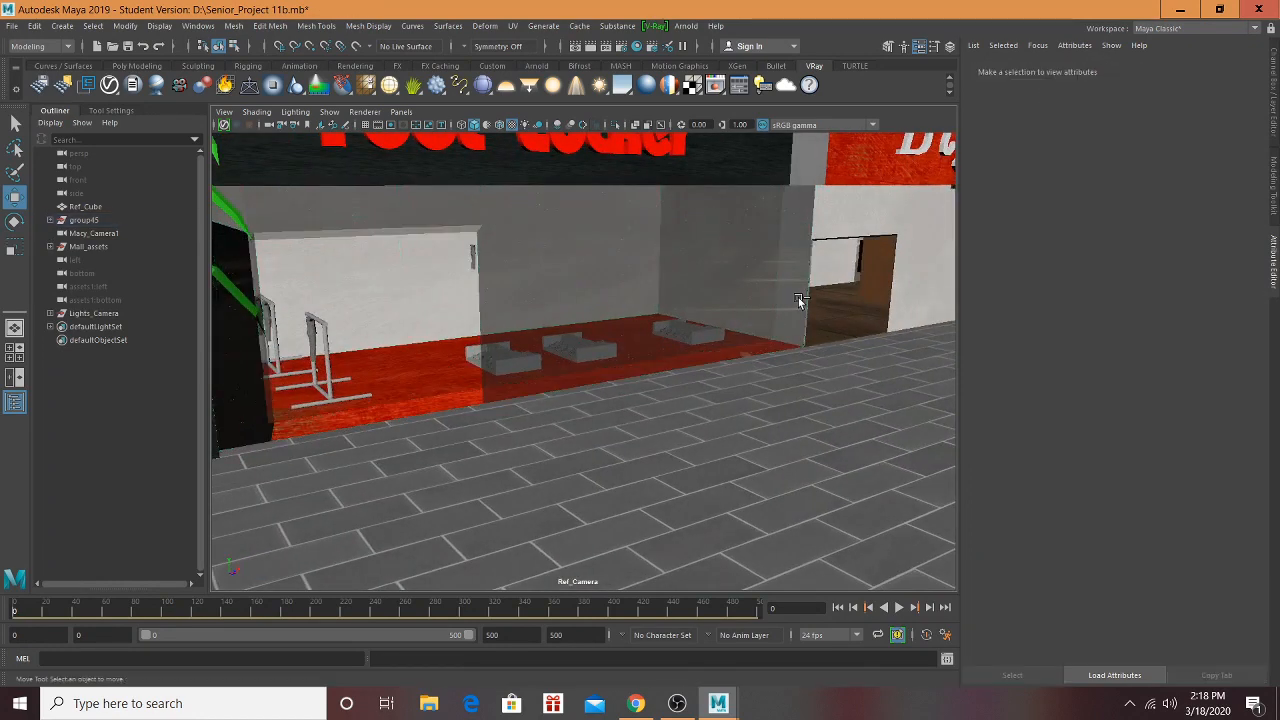
scroll(580, 330, up, 5)
alt+drag(593, 330, 644, 331)
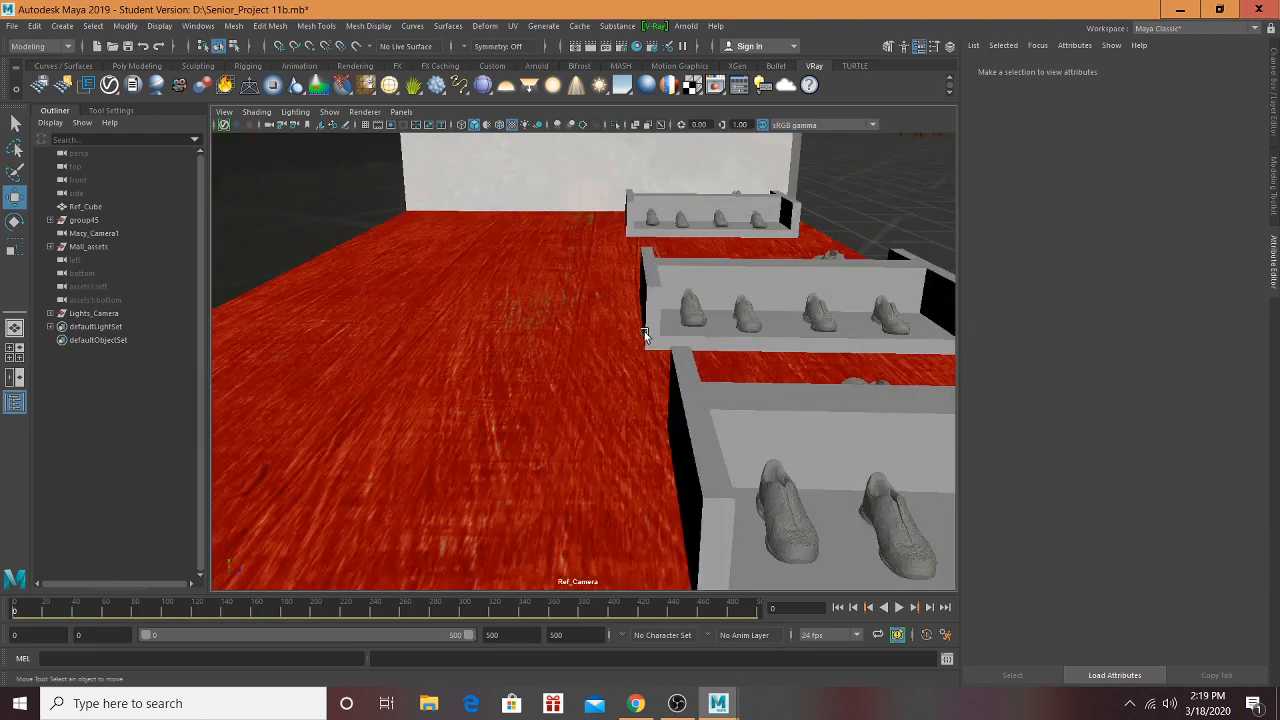
Step: Switch to face selection mode for editing the walls and floor of the shoe store interior
alt+middle_drag(644, 331, 617, 433)
alt+drag(618, 436, 747, 222)
click(717, 217)
click(747, 221)
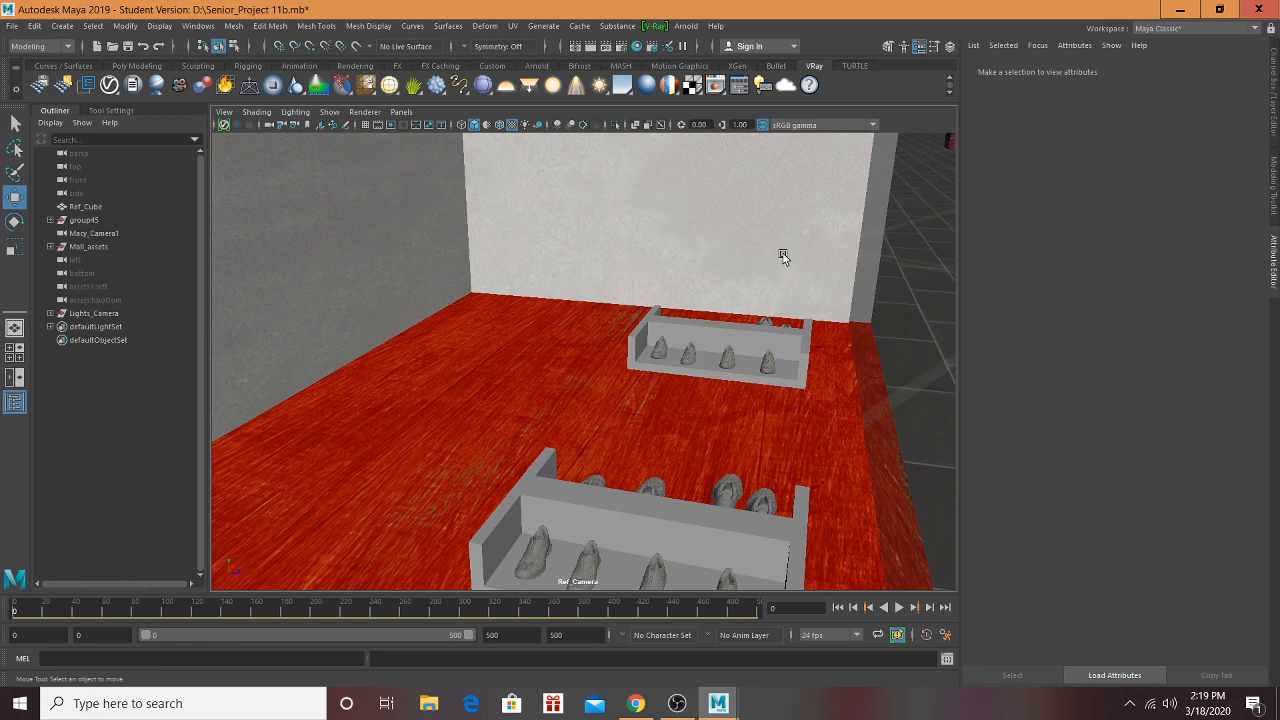
click(783, 257)
click(888, 355)
click(1274, 156)
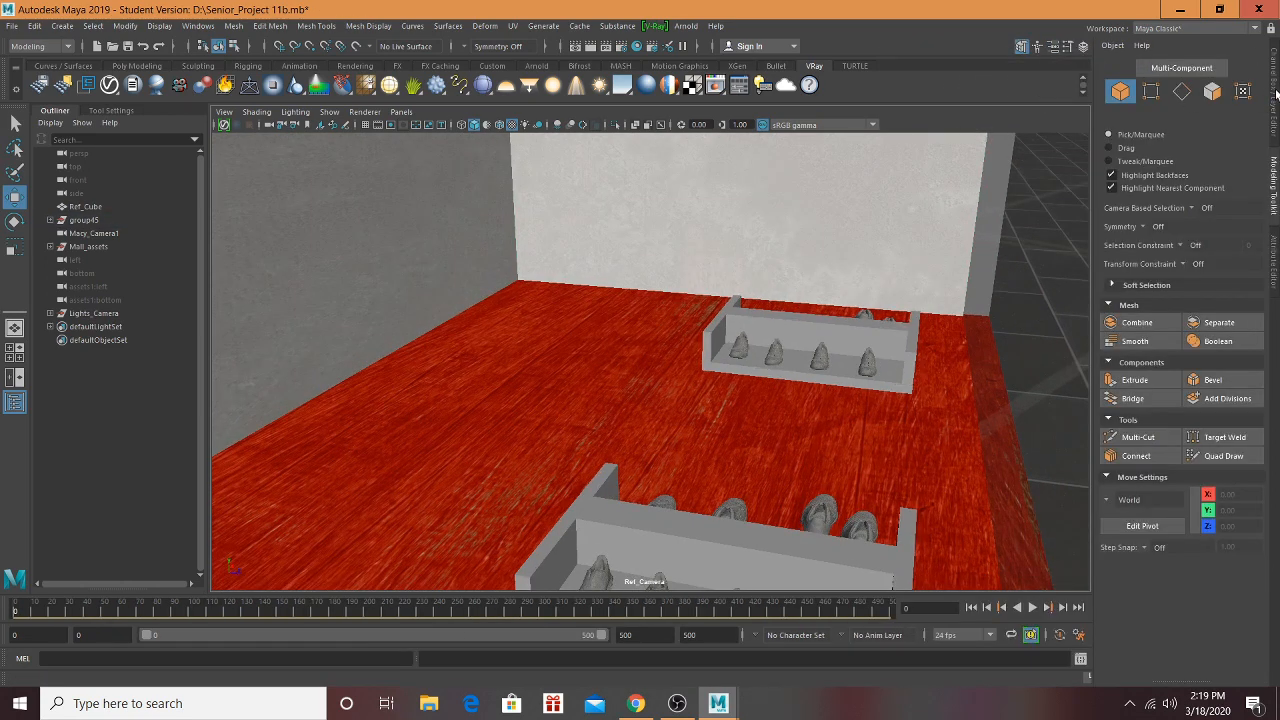
click(1274, 92)
click(1274, 170)
click(1275, 258)
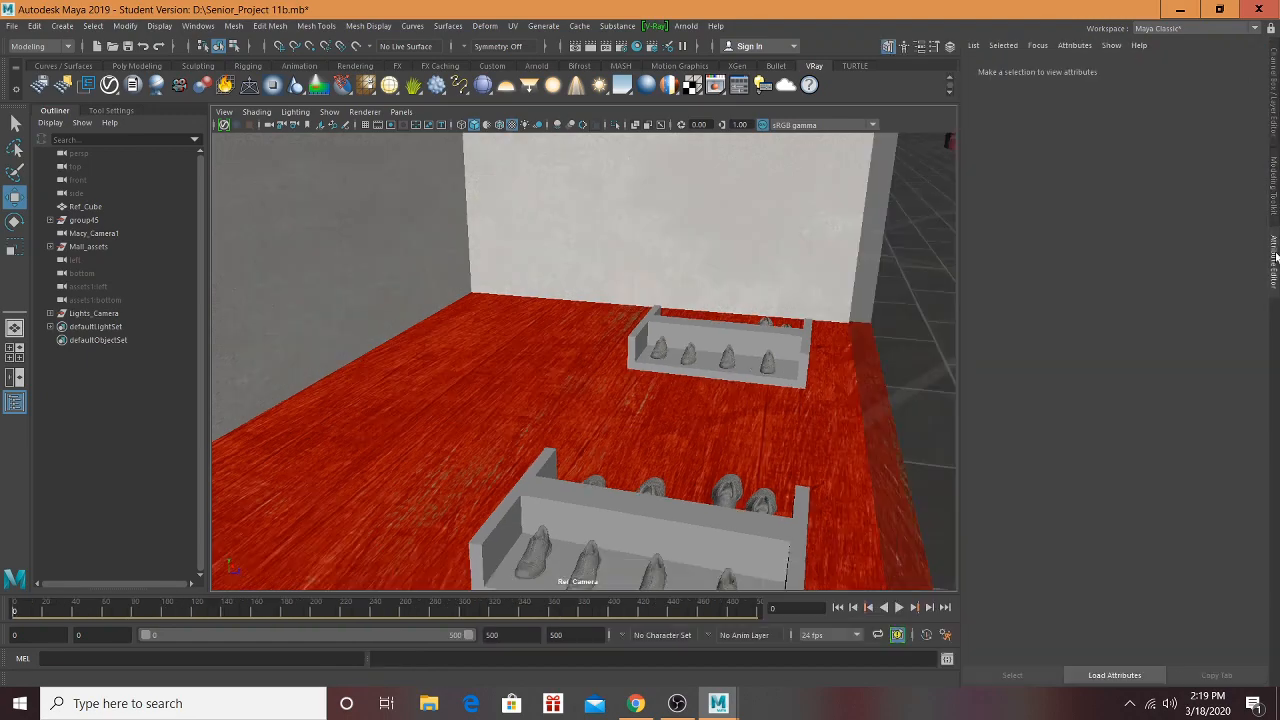
click(1275, 183)
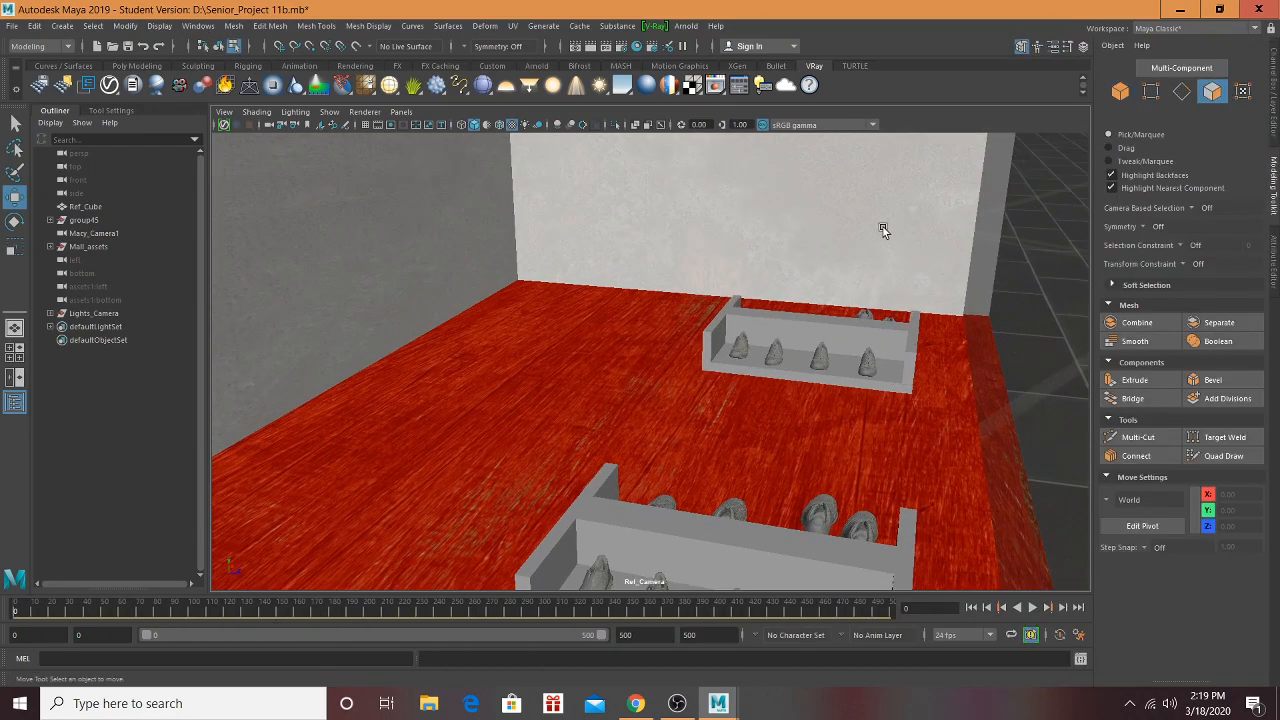
Step: Delete the end wall, floor and long side wall faces of the store mesh
click(852, 236)
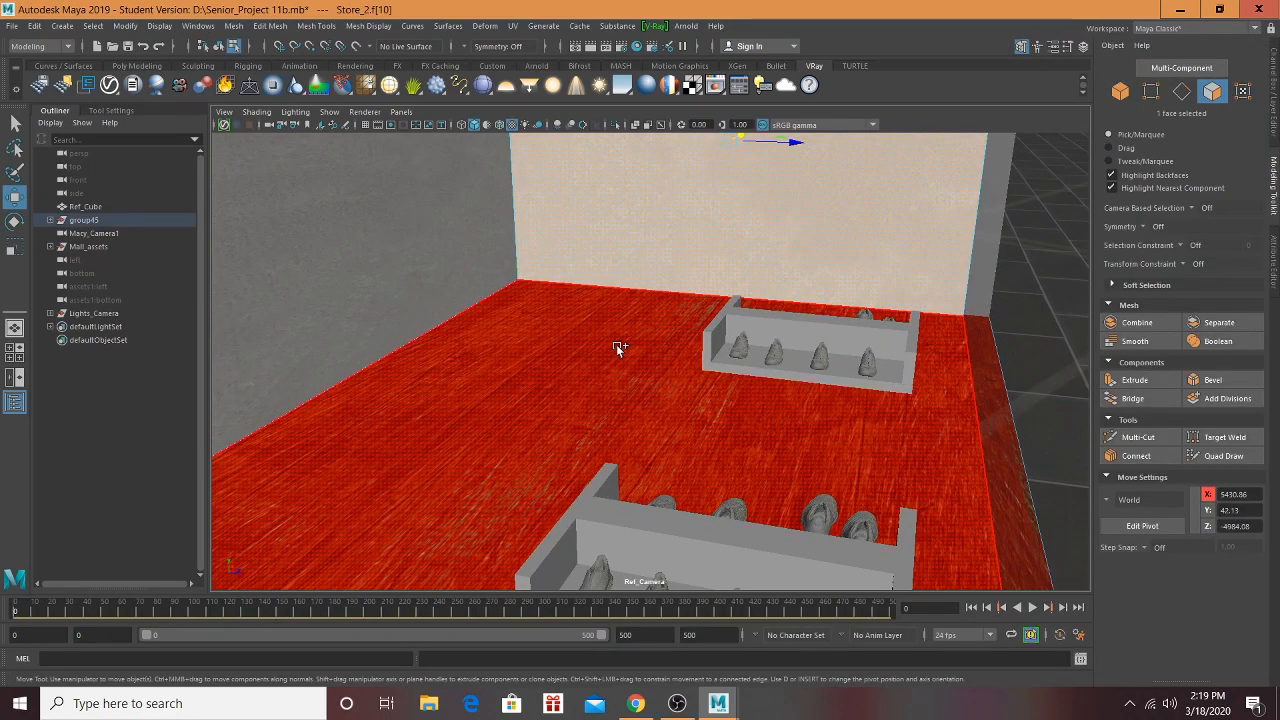
shift+click(620, 348)
shift+click(452, 268)
key(Delete)
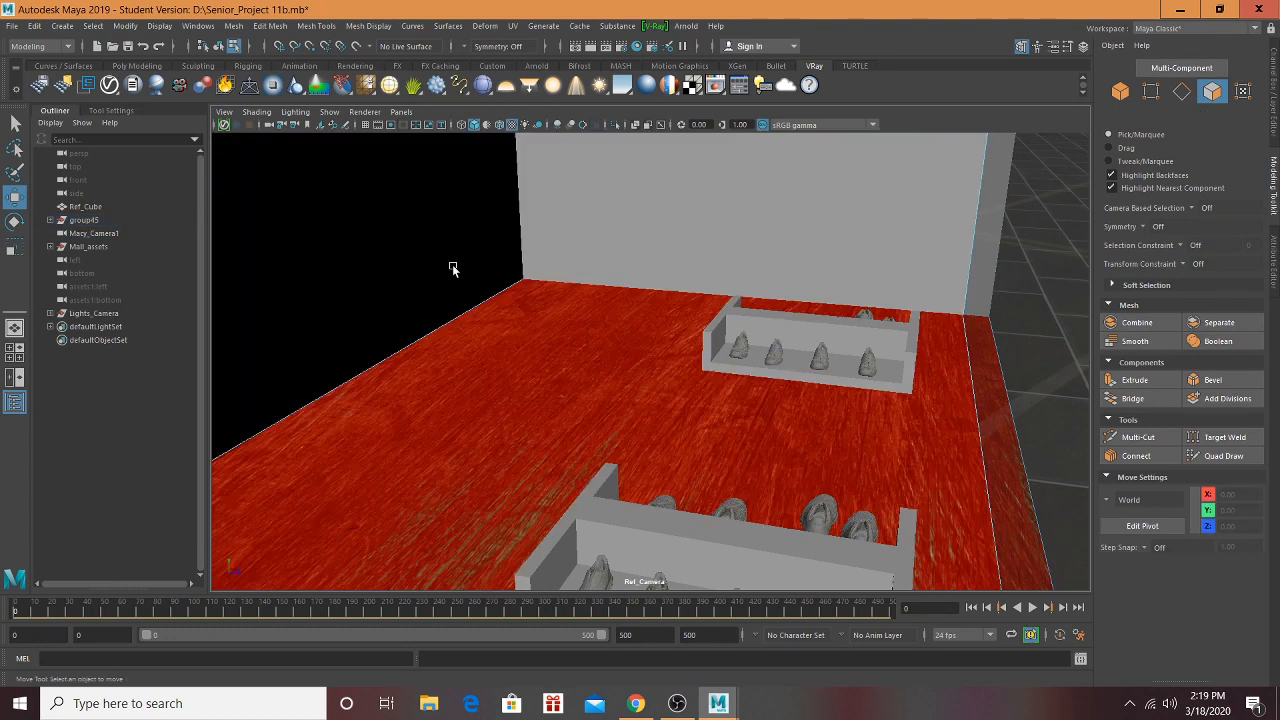
Step: Delete two more faces of the store mesh around its far end and open side
alt+drag(500, 250, 550, 280)
click(555, 333)
shift+click(568, 220)
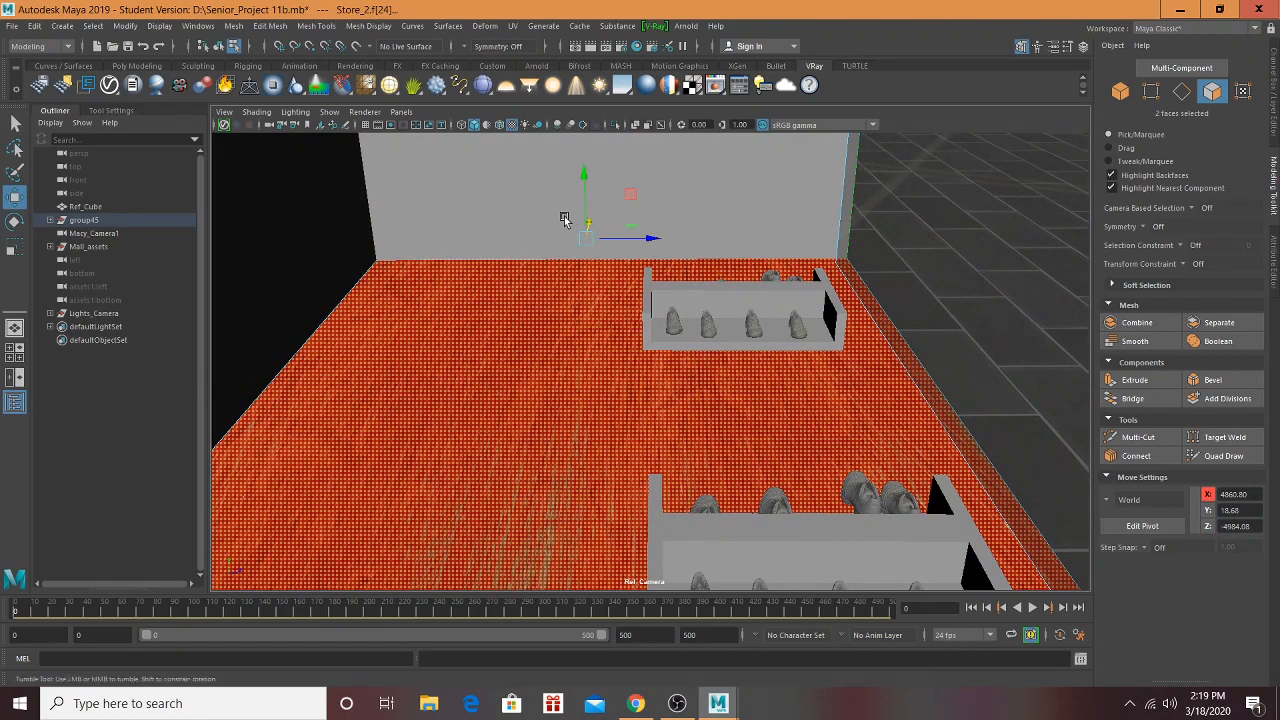
alt+drag(564, 219, 544, 219)
shift+click(573, 370)
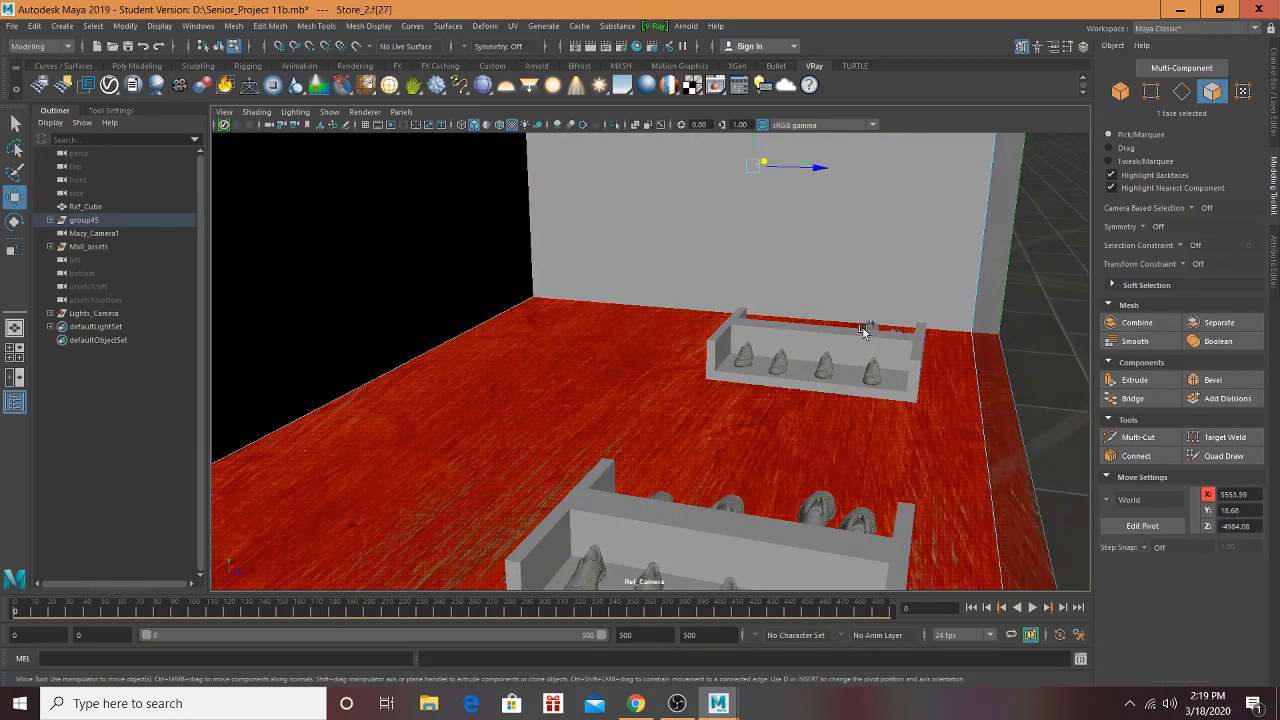
alt+drag(862, 331, 907, 338)
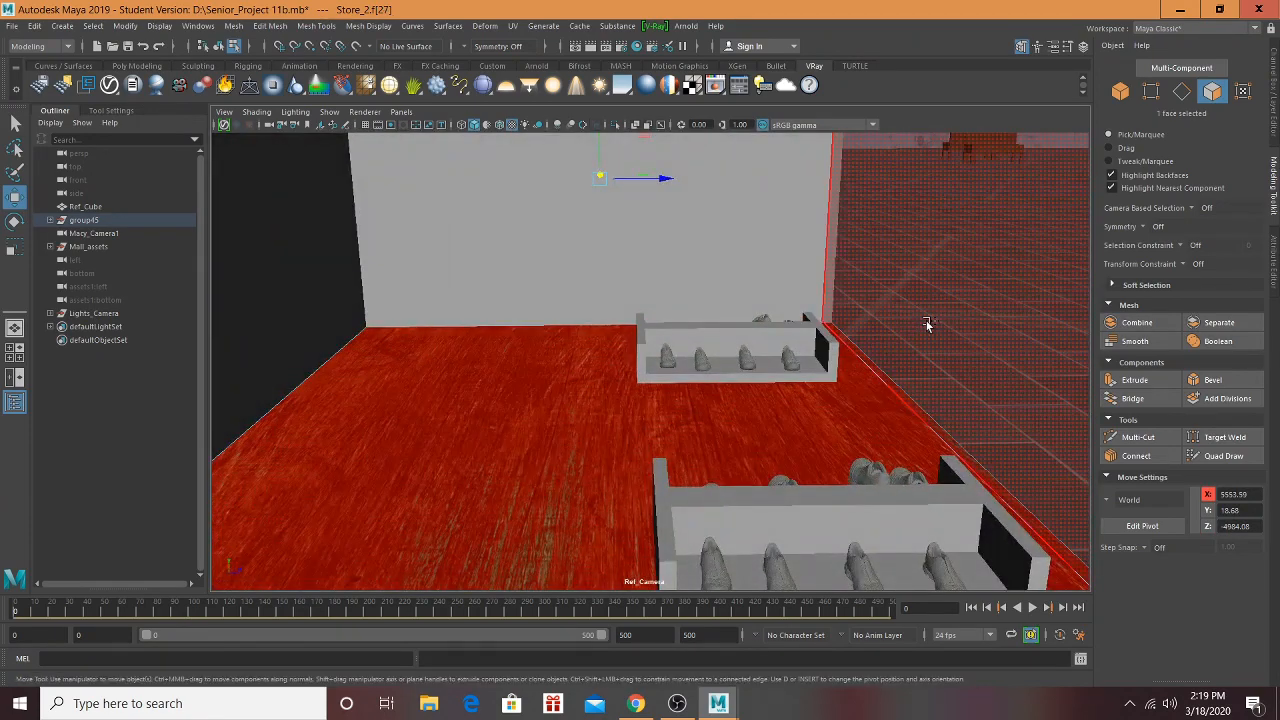
shift+click(927, 323)
key(Delete)
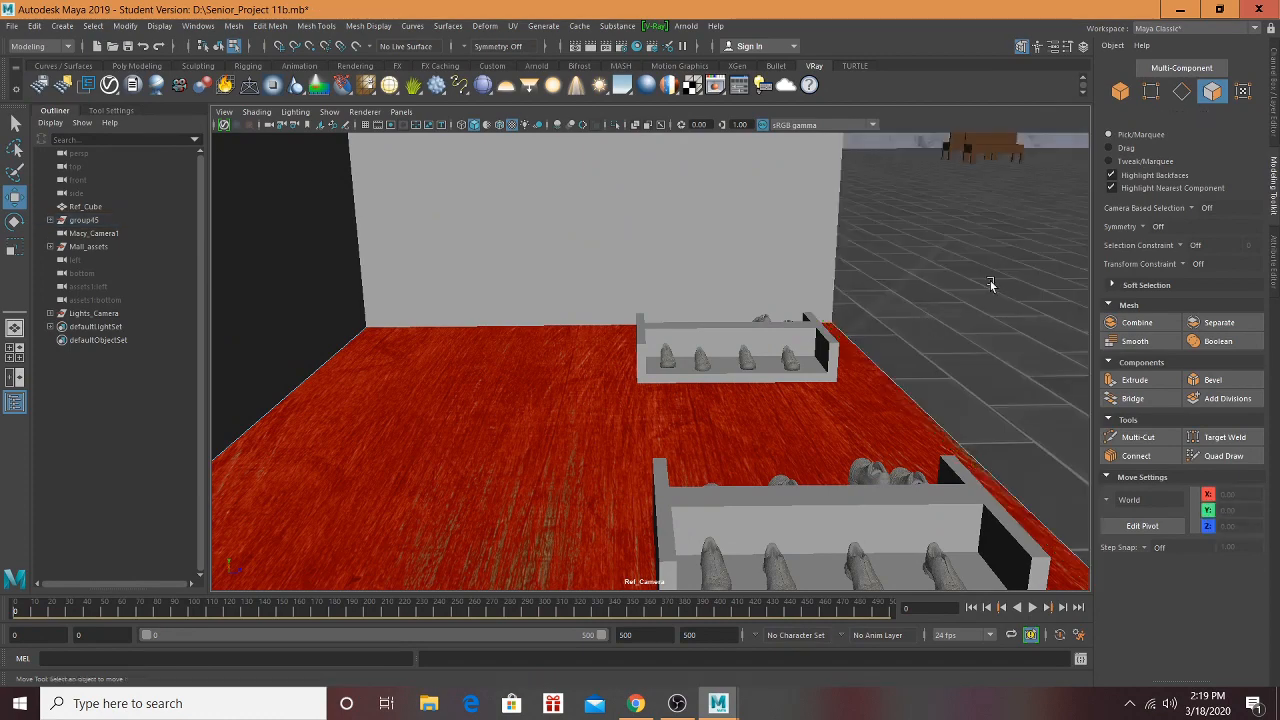
Step: Undo the face deletions on the store mesh, bringing back its walls and floor
alt+drag(991, 280, 798, 314)
scroll(800, 314, down, 5)
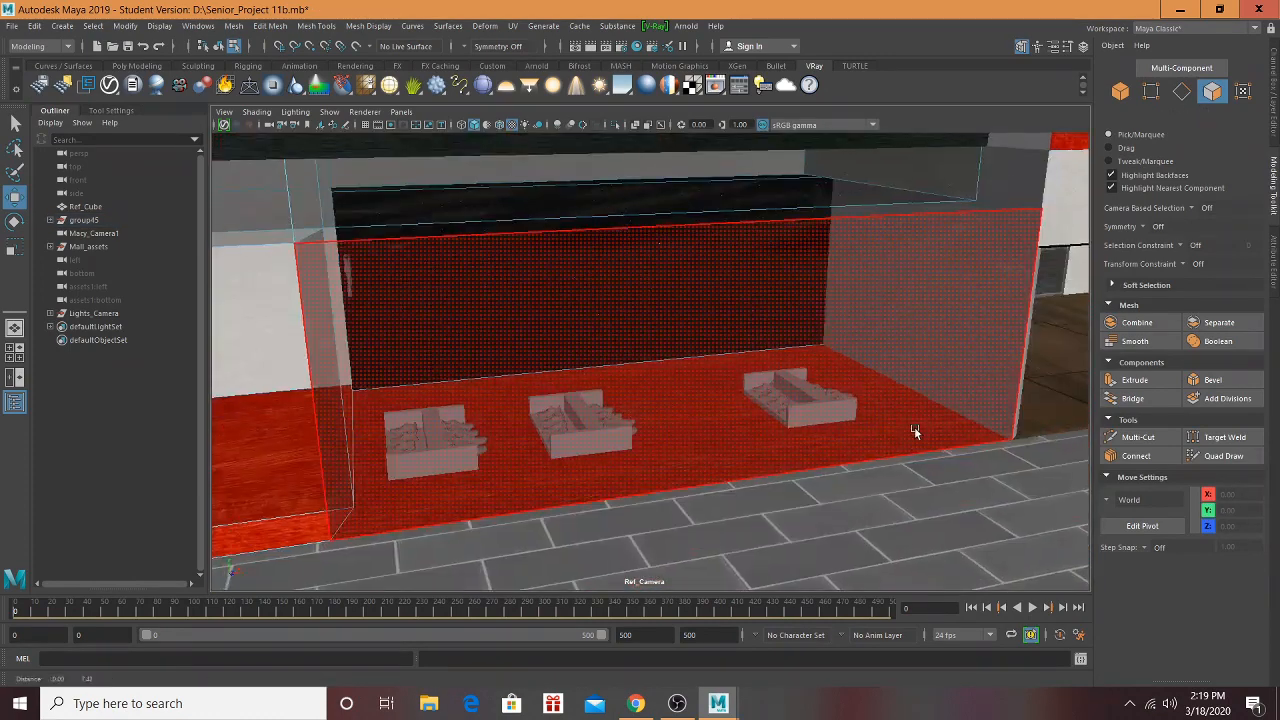
alt+drag(914, 429, 880, 357)
alt+right_drag(585, 377, 654, 417)
key(ctrl+z)
key(ctrl+z)
key(ctrl+z)
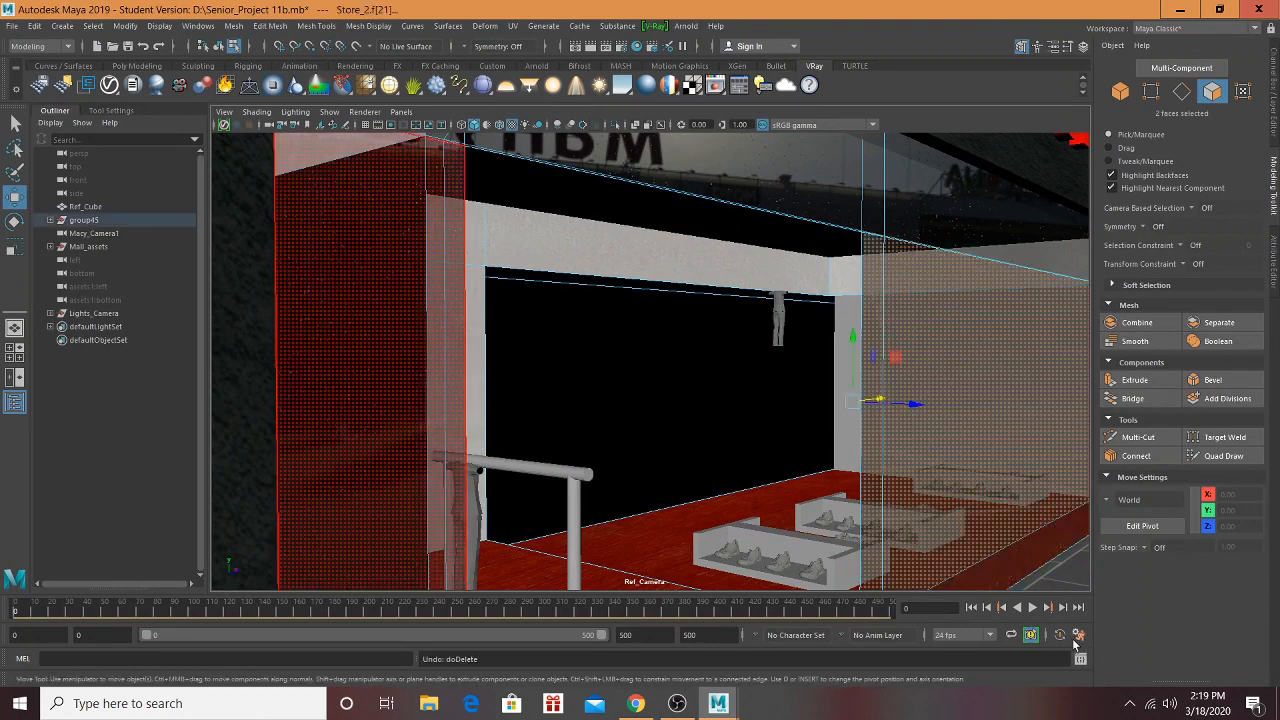
key(ctrl+z)
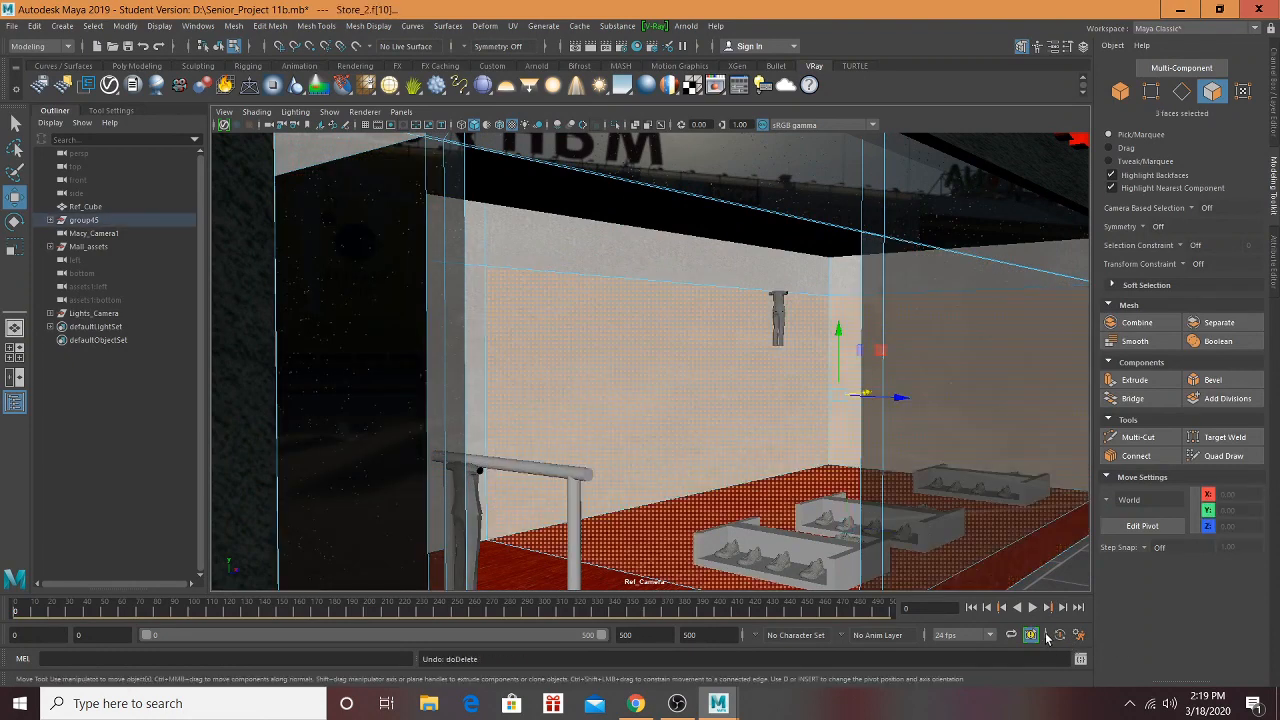
Step: Try deleting only the store's floor and end wall faces, with the long wall excluded from the selection
ctrl+click(658, 409)
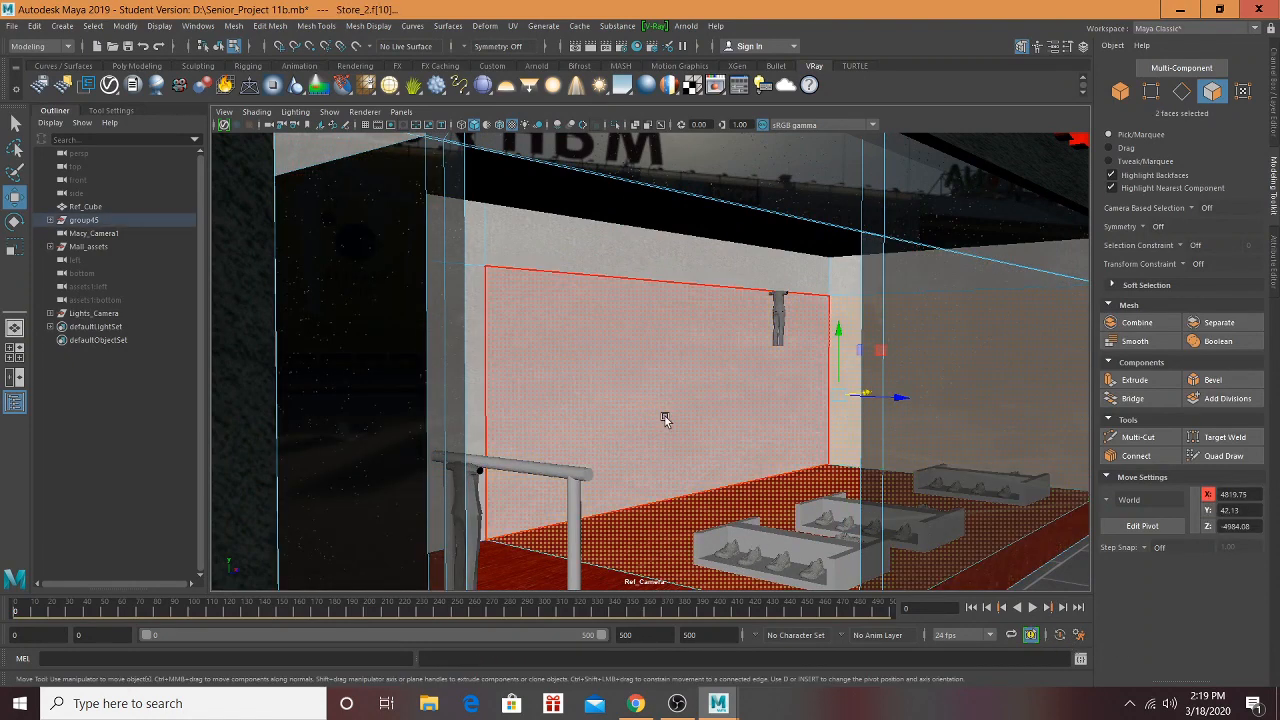
alt+drag(963, 512, 994, 537)
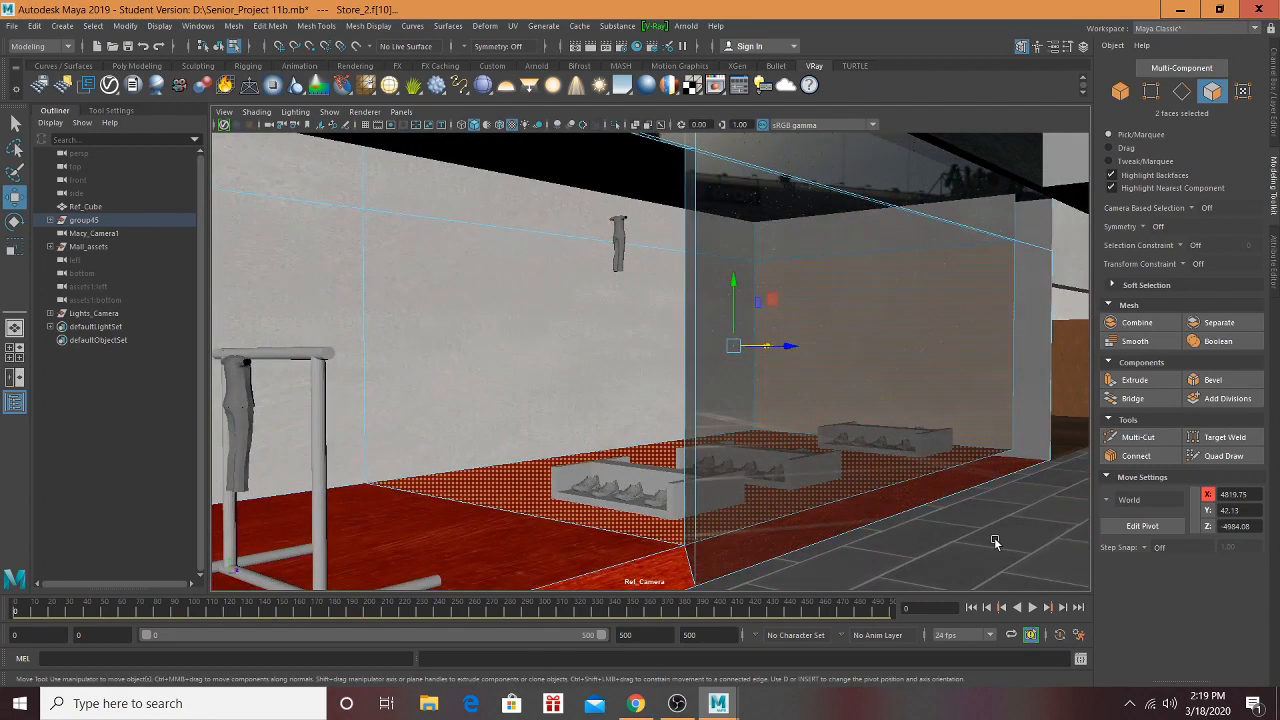
key(Delete)
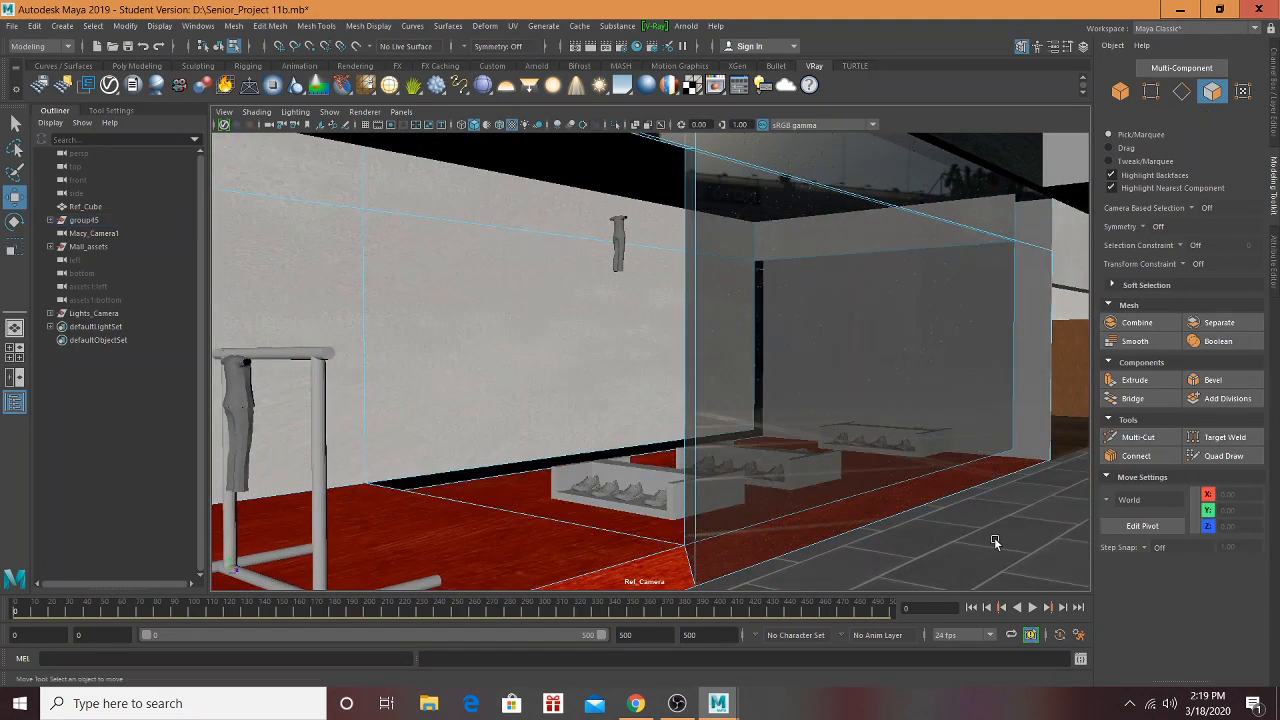
alt+drag(919, 530, 748, 426)
key(ctrl+z)
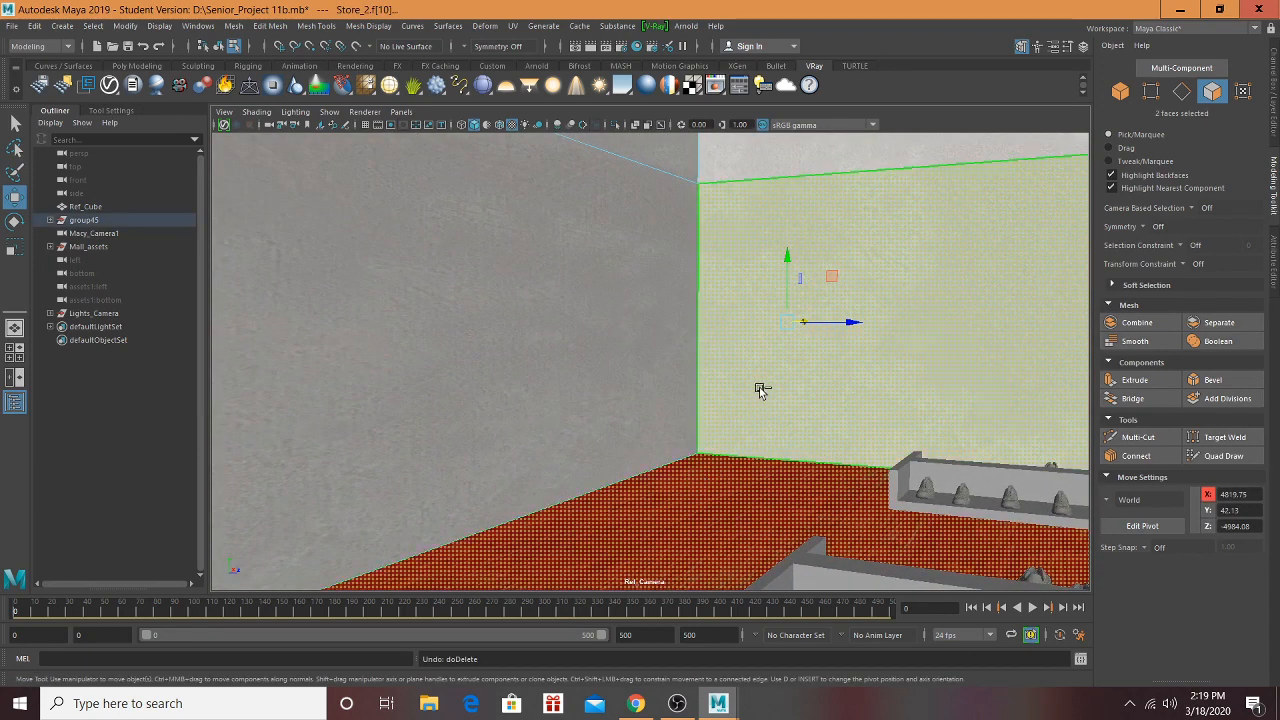
Step: Reduce the selection to the floor face and examine the store's walls from inside and from the storefront
ctrl+click(759, 387)
scroll(760, 390, down, 3)
alt+middle_drag(797, 405, 644, 329)
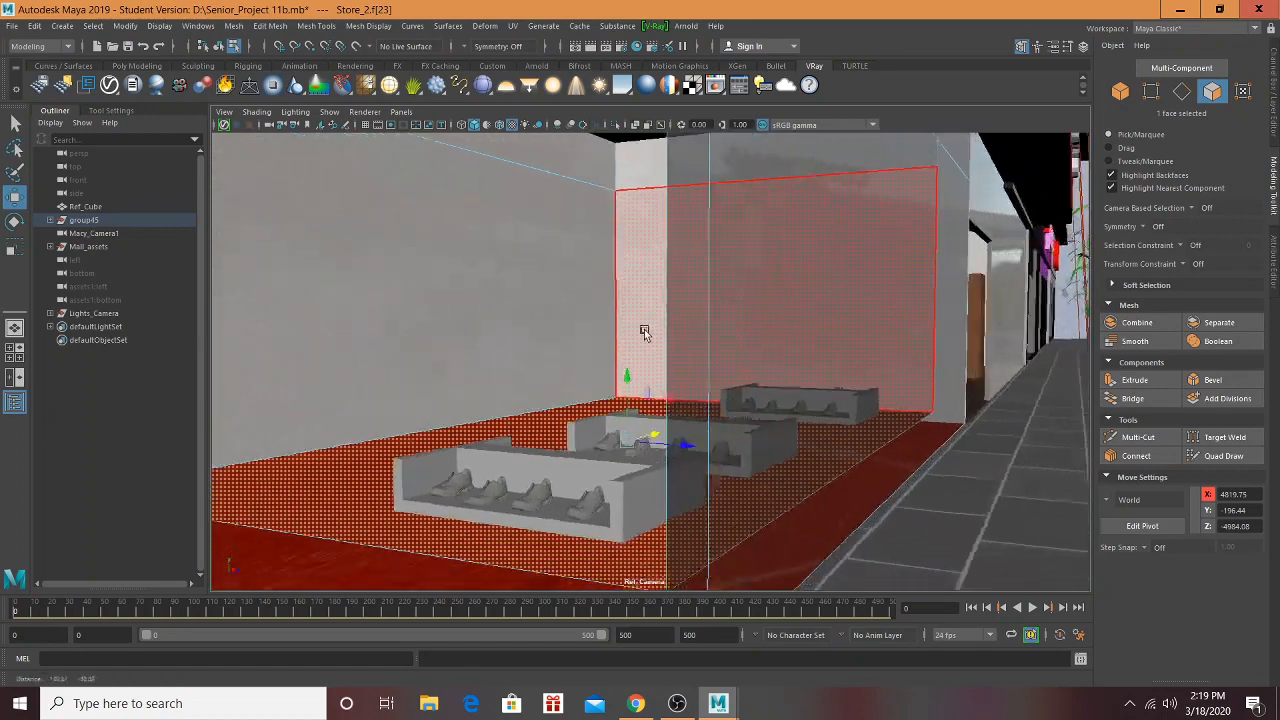
alt+drag(644, 332, 541, 330)
alt+drag(680, 327, 635, 421)
alt+right_drag(635, 421, 703, 420)
scroll(702, 420, down, 10)
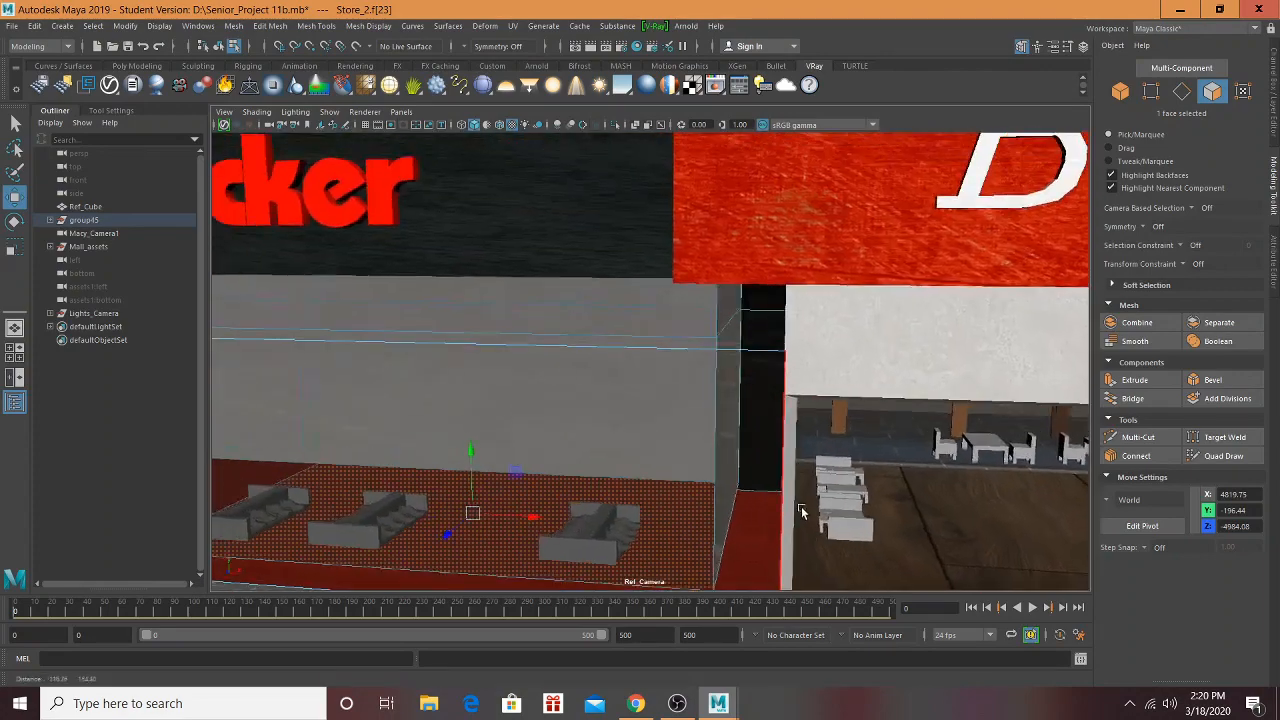
alt+drag(801, 512, 508, 338)
key(f)
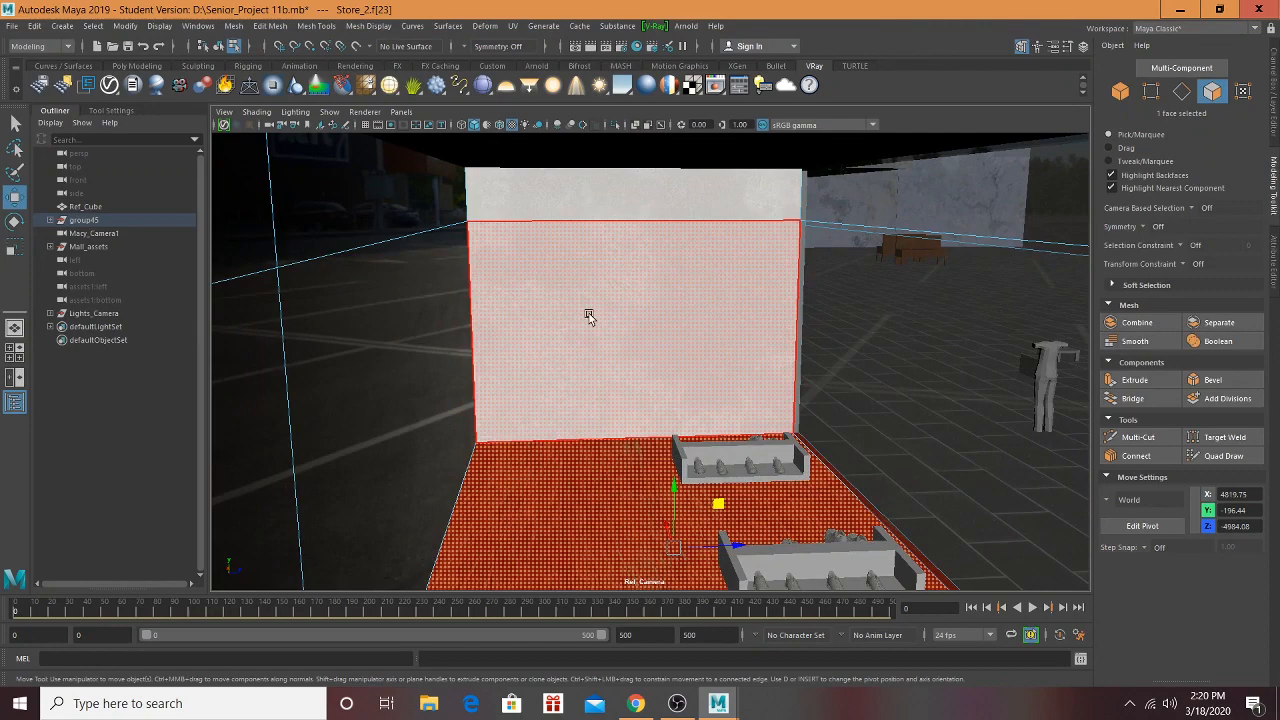
alt+drag(589, 316, 1067, 115)
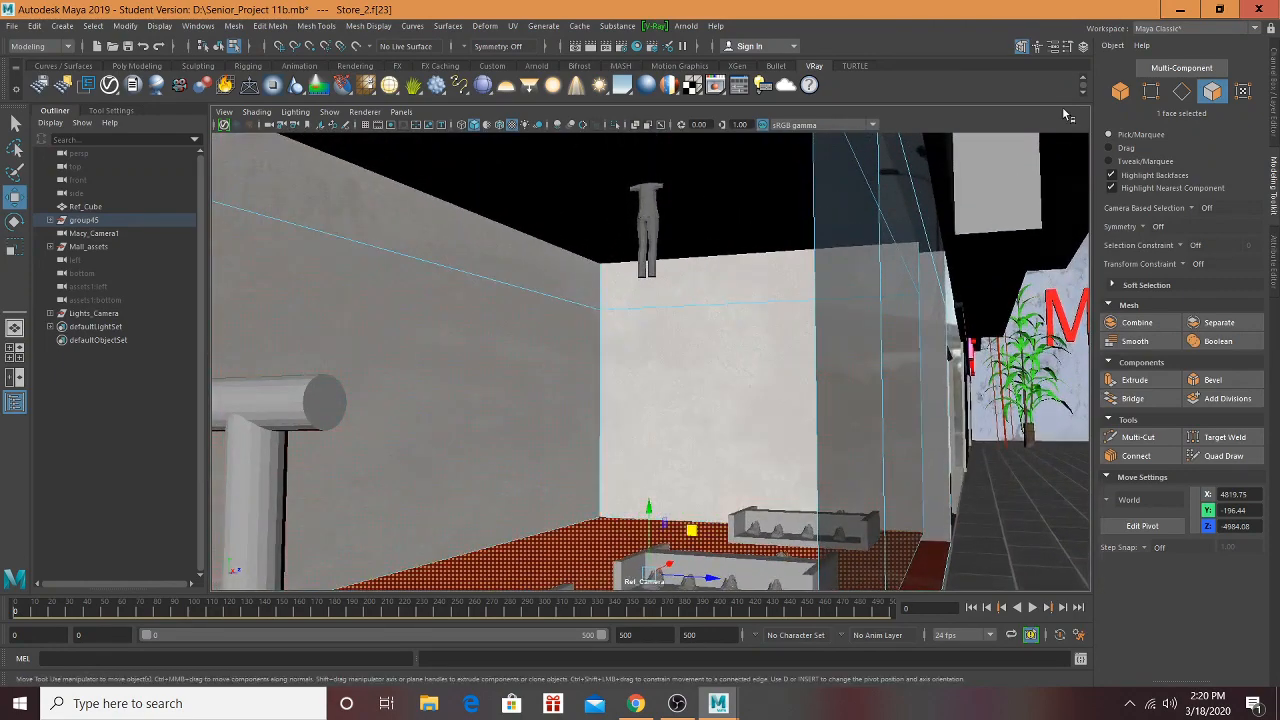
Step: In object mode, move the clothing item floating near the ceiling to the front clothes rack, at about X 3777, Y -53
click(1121, 93)
click(660, 228)
click(648, 218)
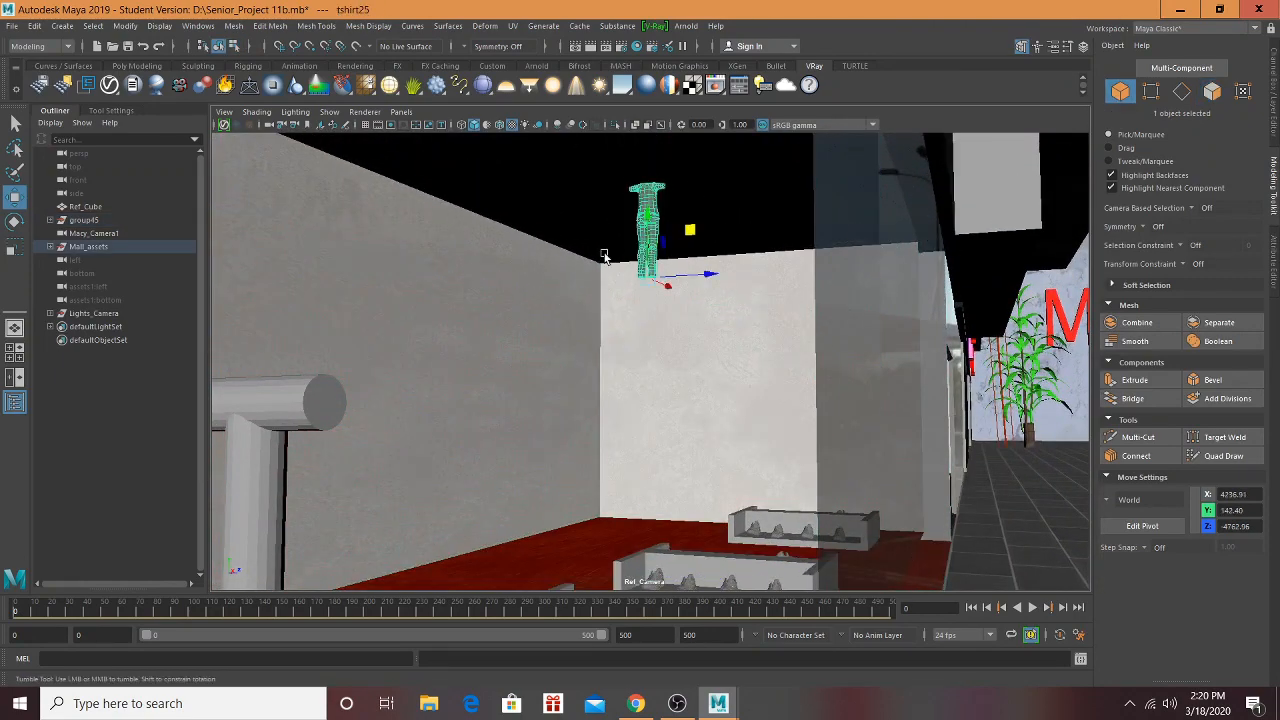
alt+drag(603, 257, 477, 291)
alt+middle_drag(477, 291, 1183, 162)
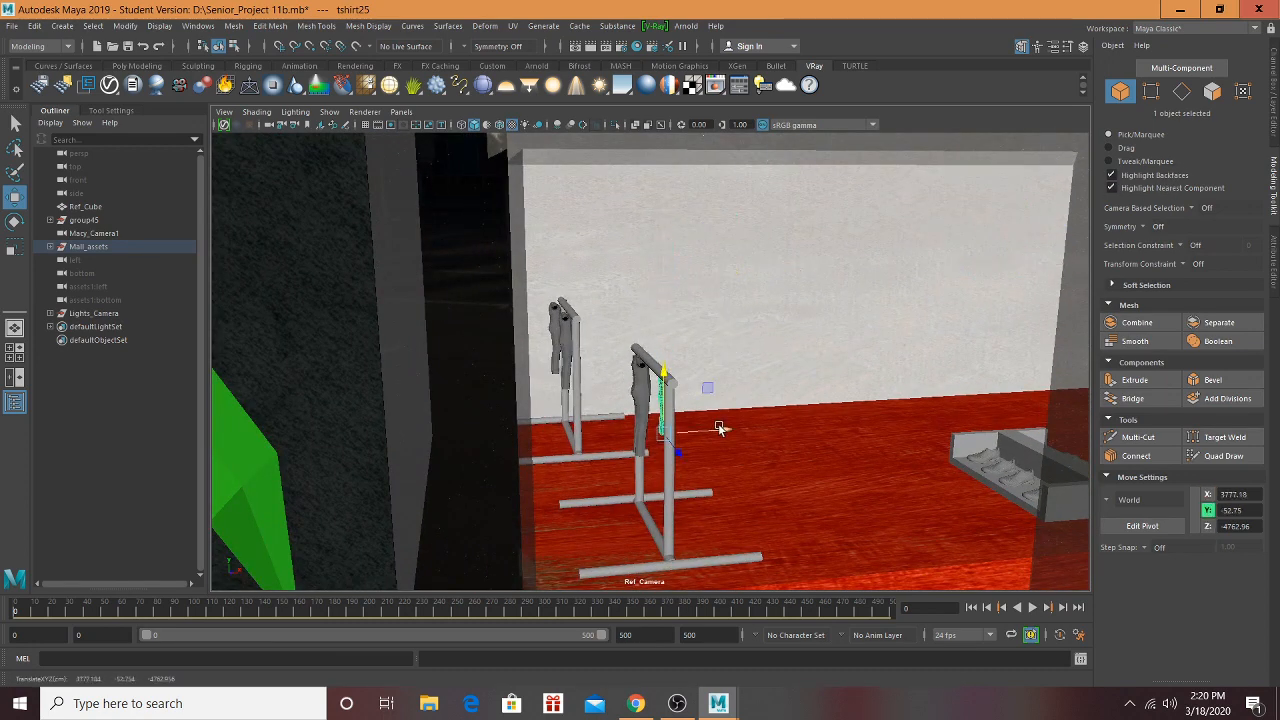
Step: Scale the clothing item up to about 1.22 and hang it below the rack's bar at about Y -87.92
alt+drag(706, 436, 677, 381)
key(r)
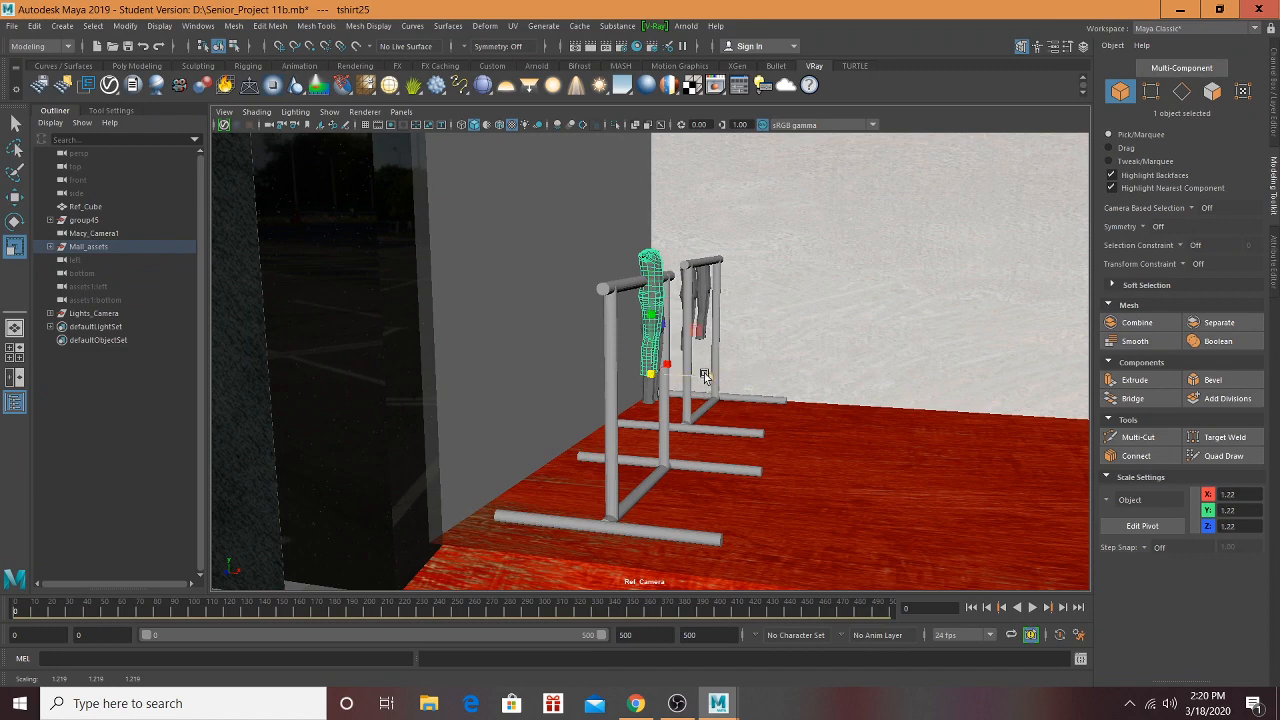
drag(656, 300, 633, 355)
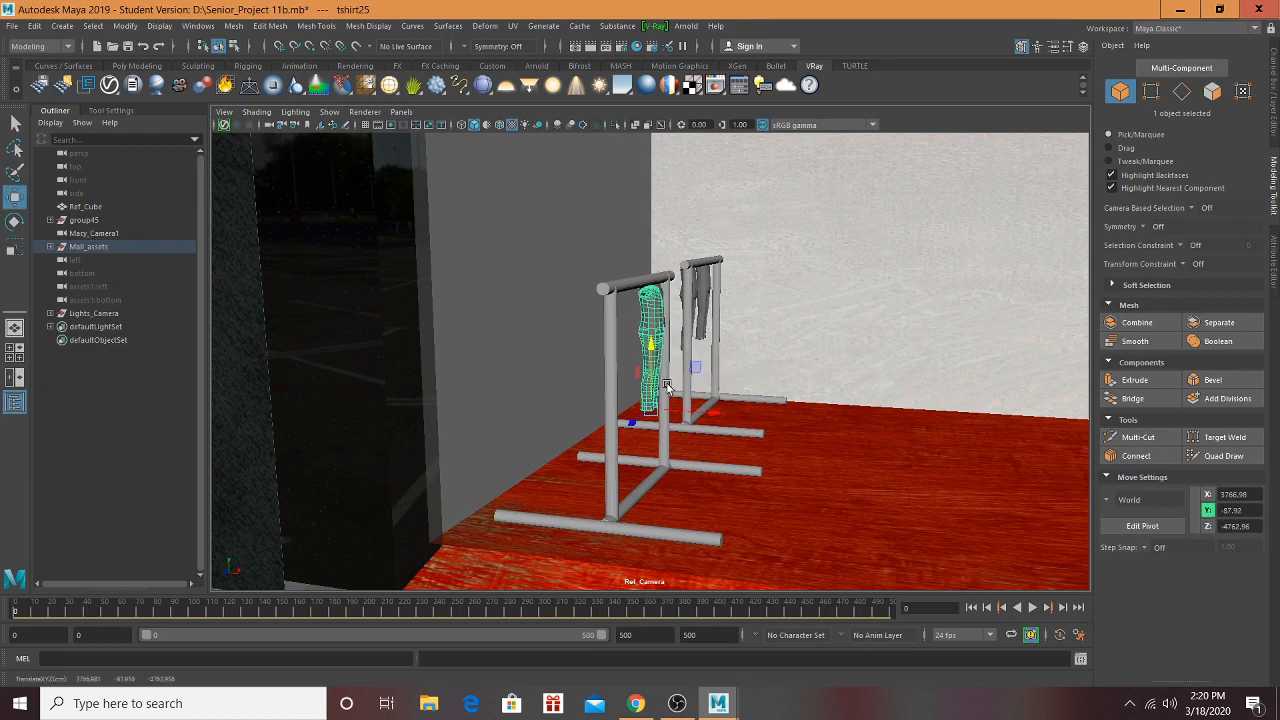
alt+drag(676, 406, 628, 420)
alt+right_drag(628, 420, 848, 410)
Step: Return to face selection mode and select the store's lower end wall face, taking the floor face out of the selection
alt+drag(848, 409, 919, 412)
alt+right_drag(917, 289, 975, 294)
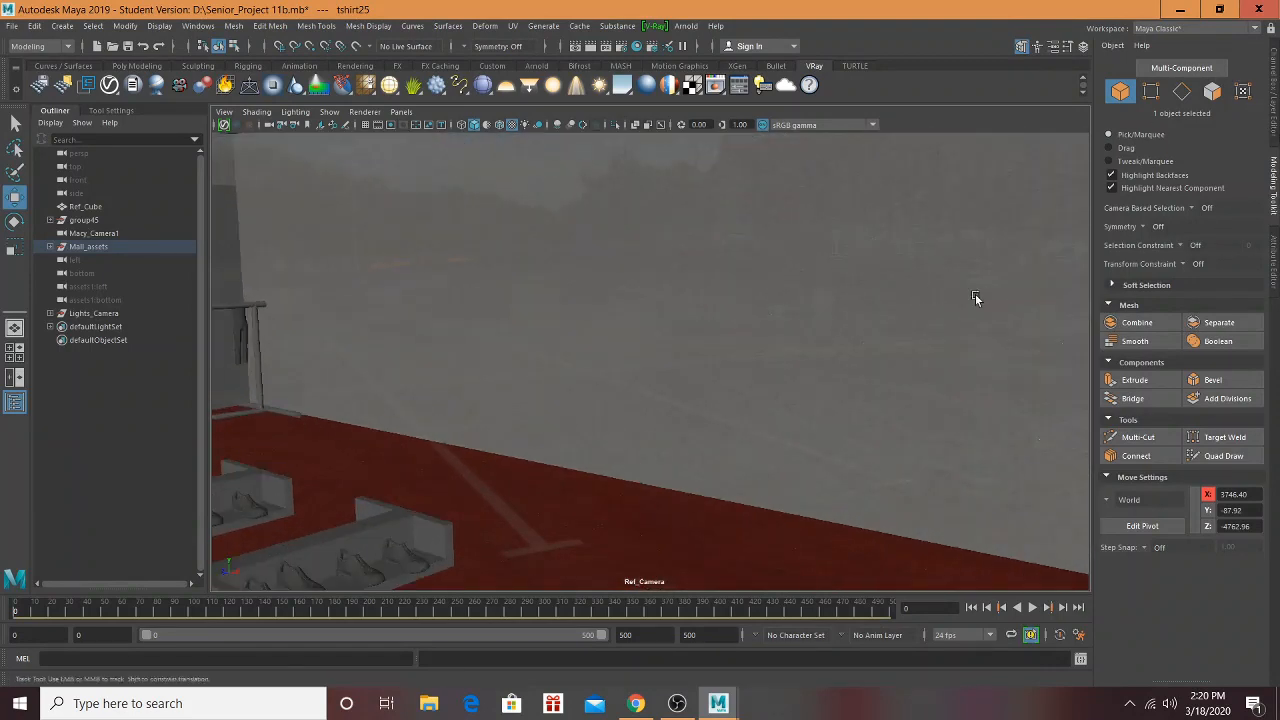
alt+drag(975, 294, 631, 362)
alt+right_drag(631, 362, 713, 362)
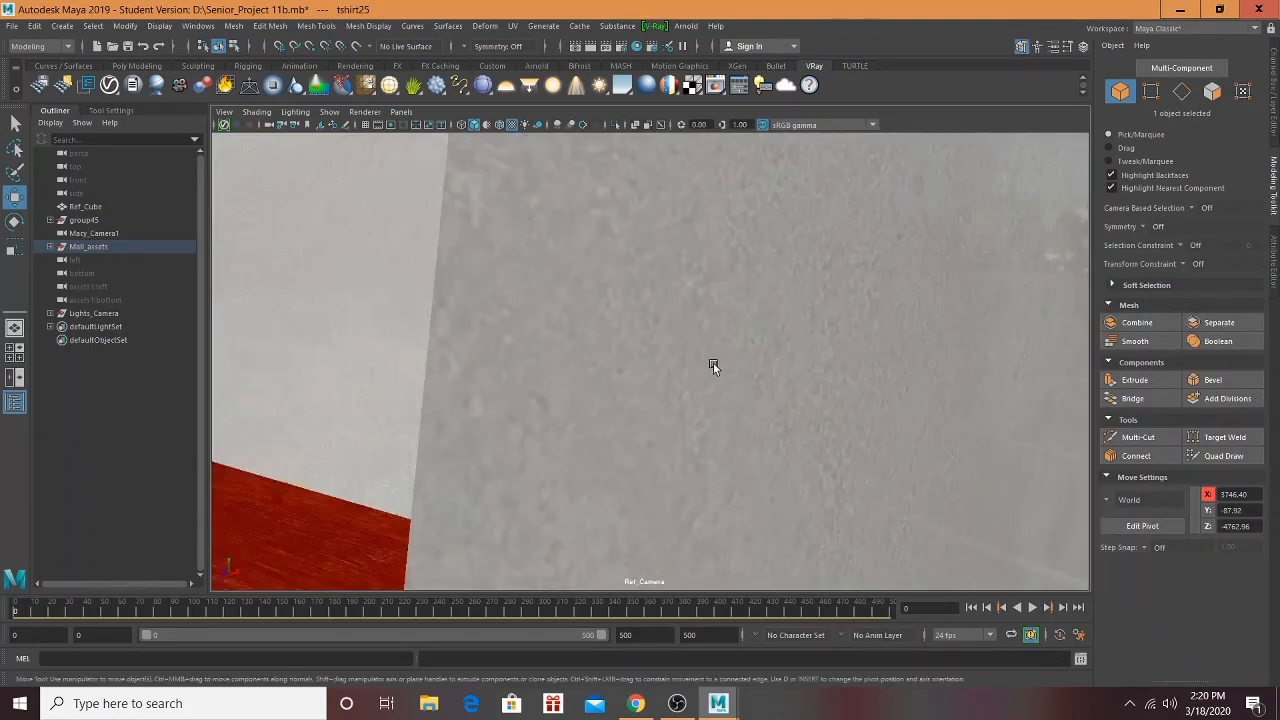
click(1212, 91)
click(820, 361)
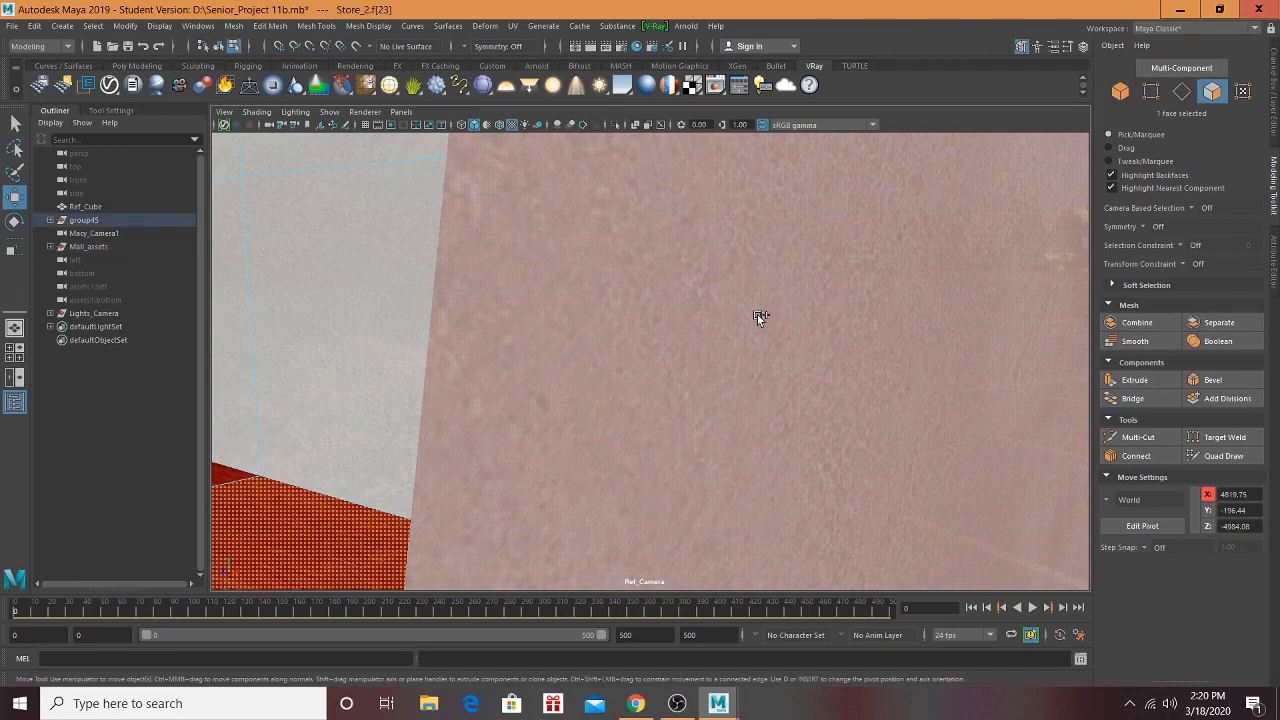
shift+click(757, 314)
alt+drag(683, 331, 838, 357)
alt+right_drag(838, 357, 771, 374)
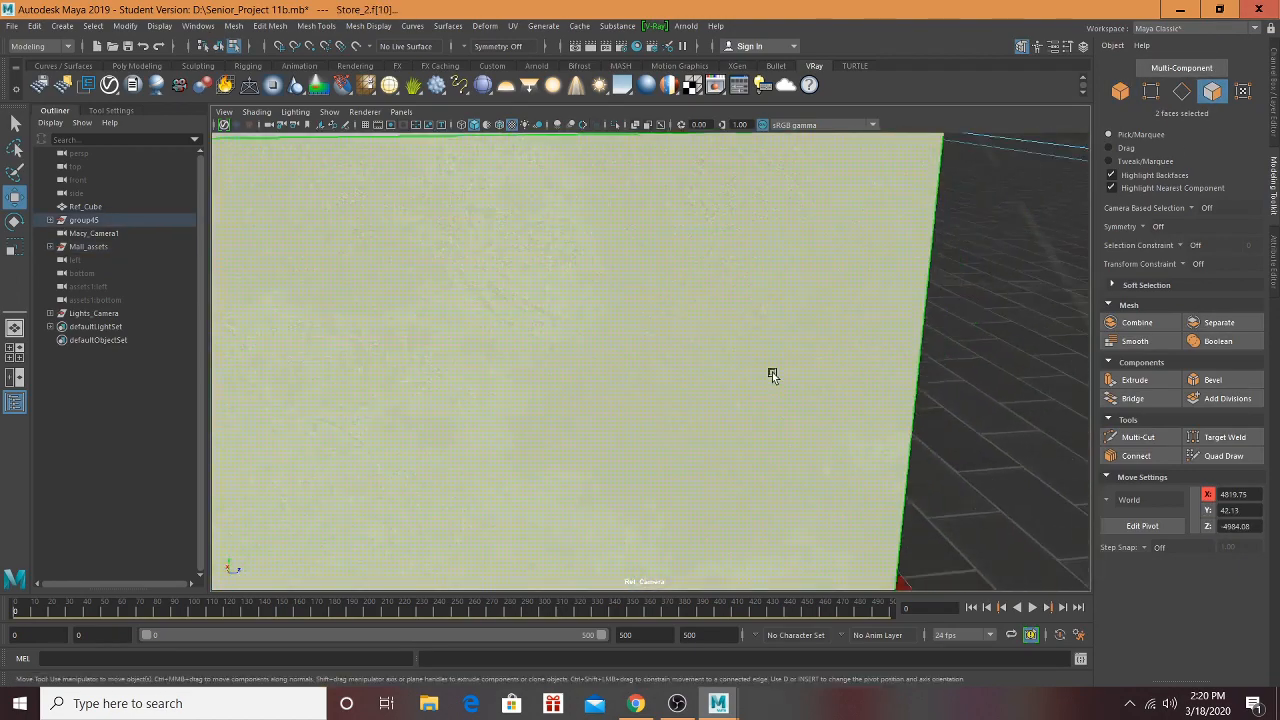
alt+middle_drag(771, 374, 870, 162)
ctrl+click(621, 513)
alt+drag(740, 431, 533, 415)
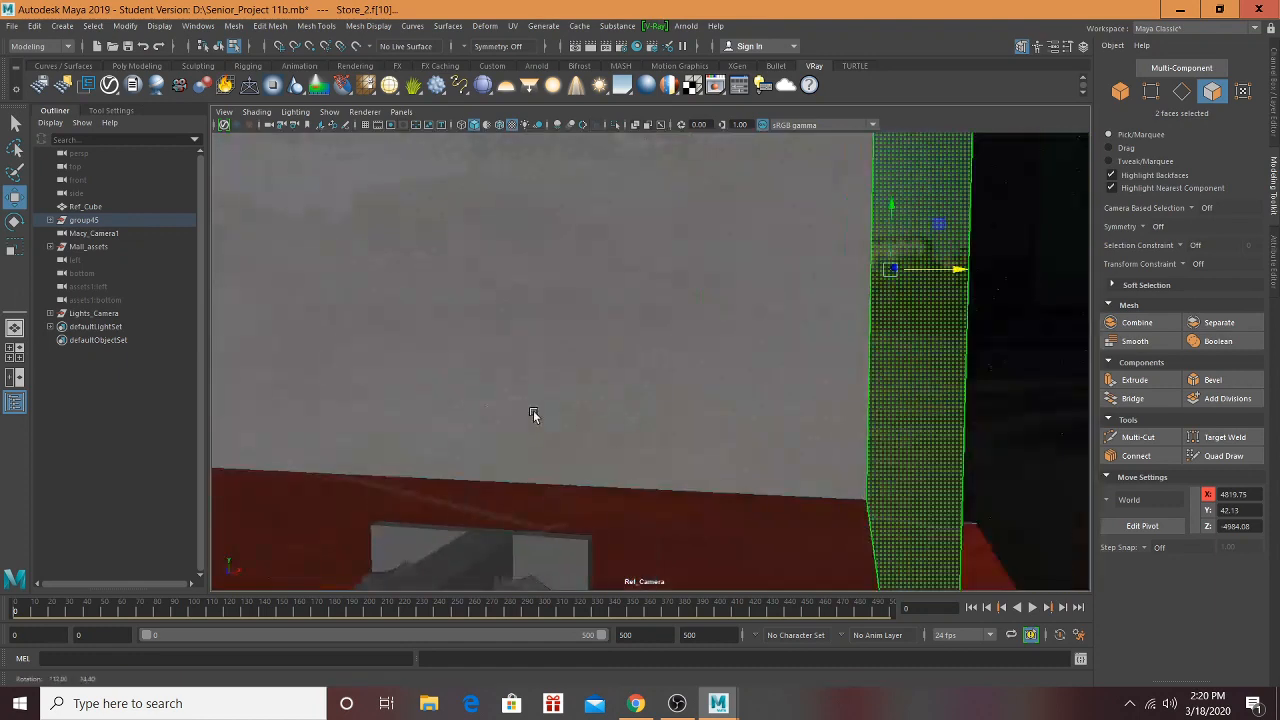
Step: Try moving the lower end wall face outward by about 117.65 units along X
scroll(693, 422, down, 4)
drag(826, 321, 977, 343)
alt+drag(660, 350, 698, 358)
drag(684, 288, 672, 250)
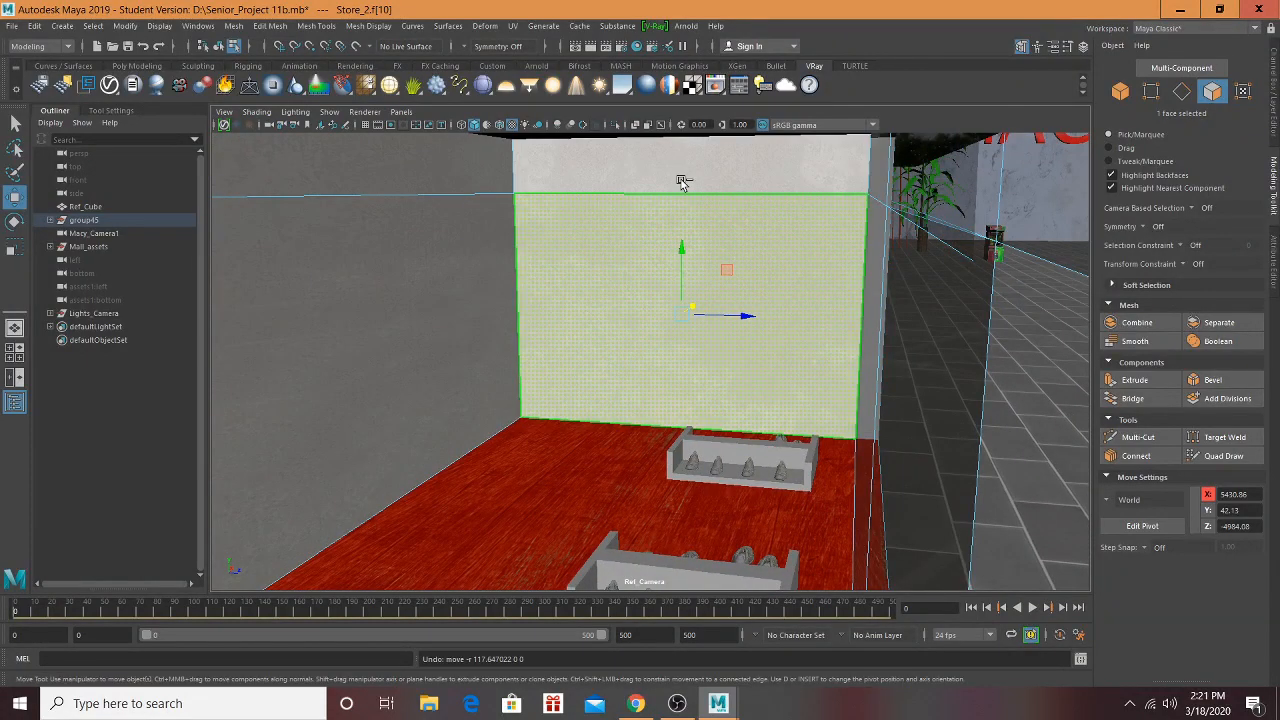
Step: Add the upper end wall face to the selection and move both faces outward along X to about 5540.73
alt+drag(720, 320, 610, 318)
drag(810, 297, 871, 297)
alt+drag(665, 347, 591, 327)
scroll(694, 389, up, 5)
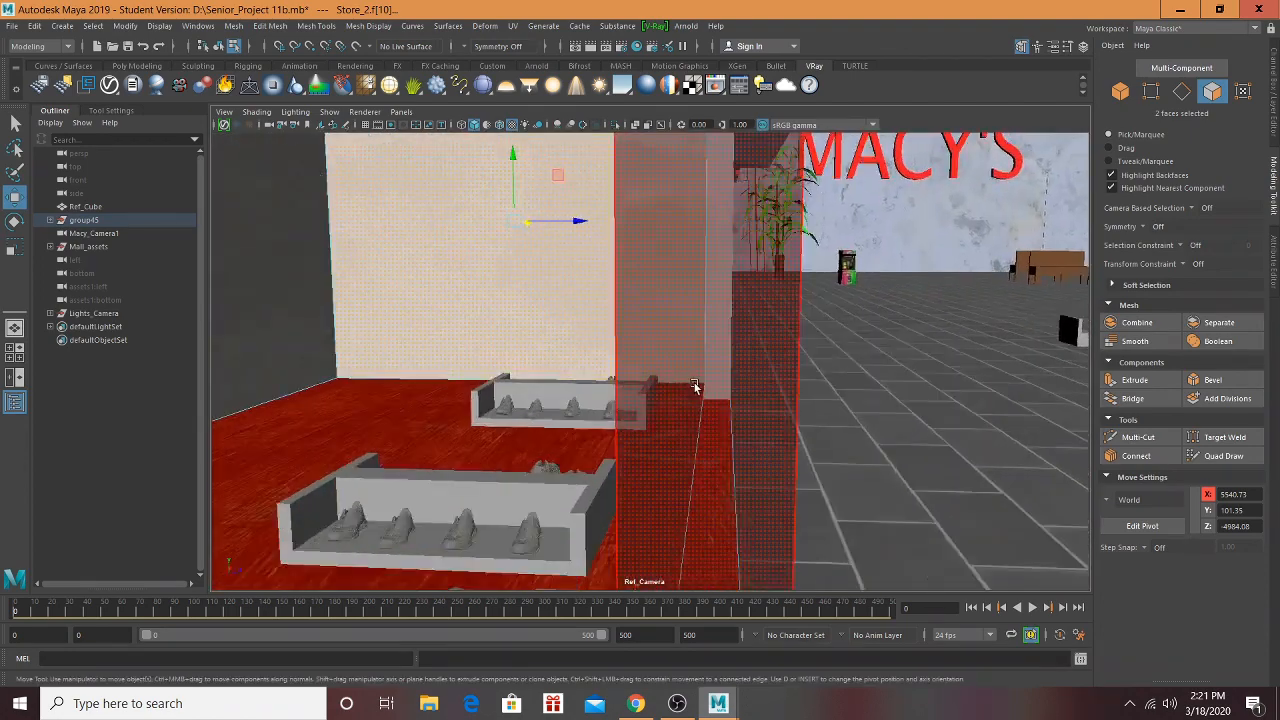
Step: Clear the face selection and inspect the moved end wall along the floor edge and from outside the Foot Locker storefront
alt+middle_drag(694, 389, 710, 165)
alt+drag(710, 166, 703, 316)
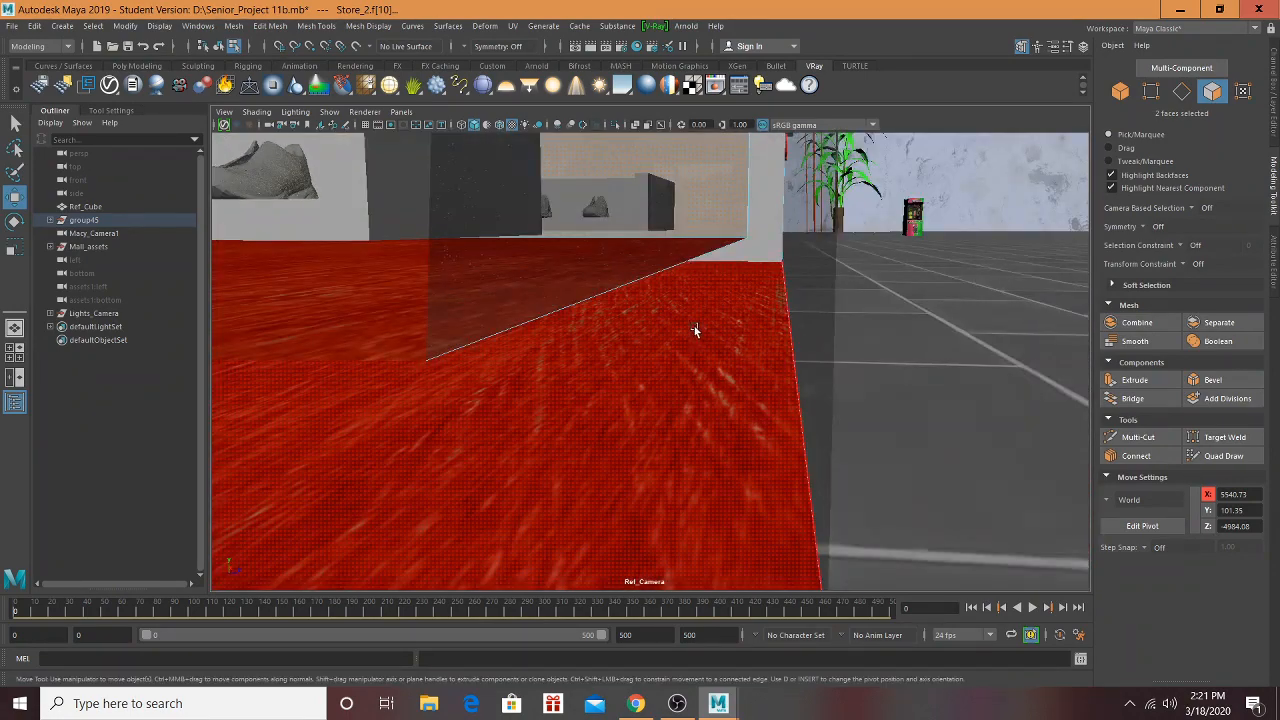
alt+middle_drag(695, 329, 714, 301)
click(688, 299)
alt+drag(688, 299, 660, 450)
click(958, 454)
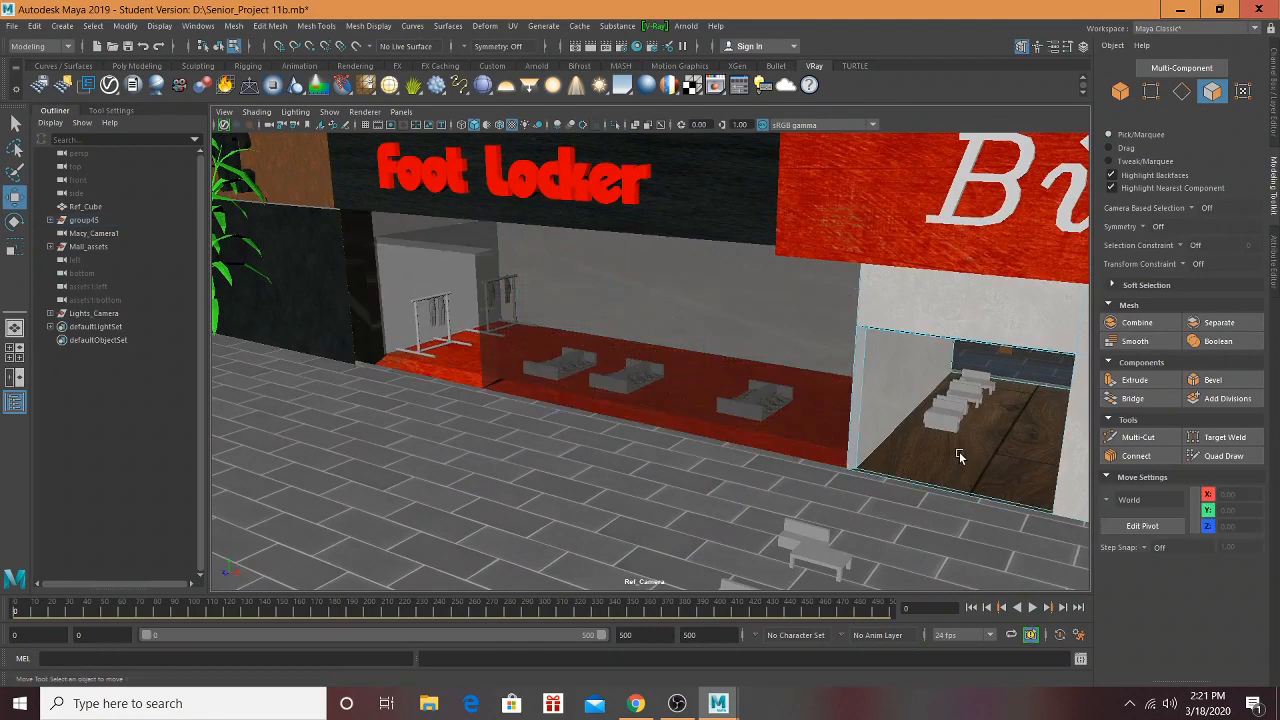
alt+drag(860, 471, 891, 474)
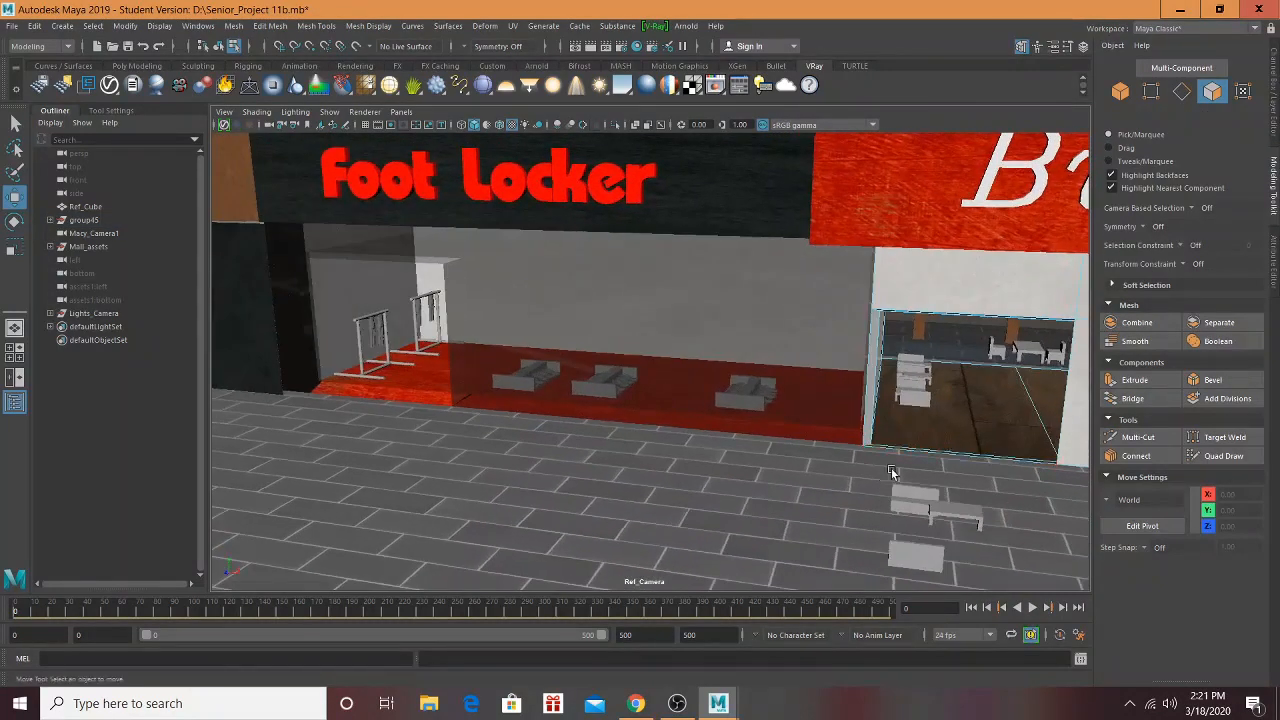
Step: In object selection mode, delete the two benches and the table on the walkway outside BigBoy, excluding the building from the selection
alt+middle_drag(893, 474, 450, 358)
scroll(600, 372, down, 2)
alt+drag(606, 374, 711, 378)
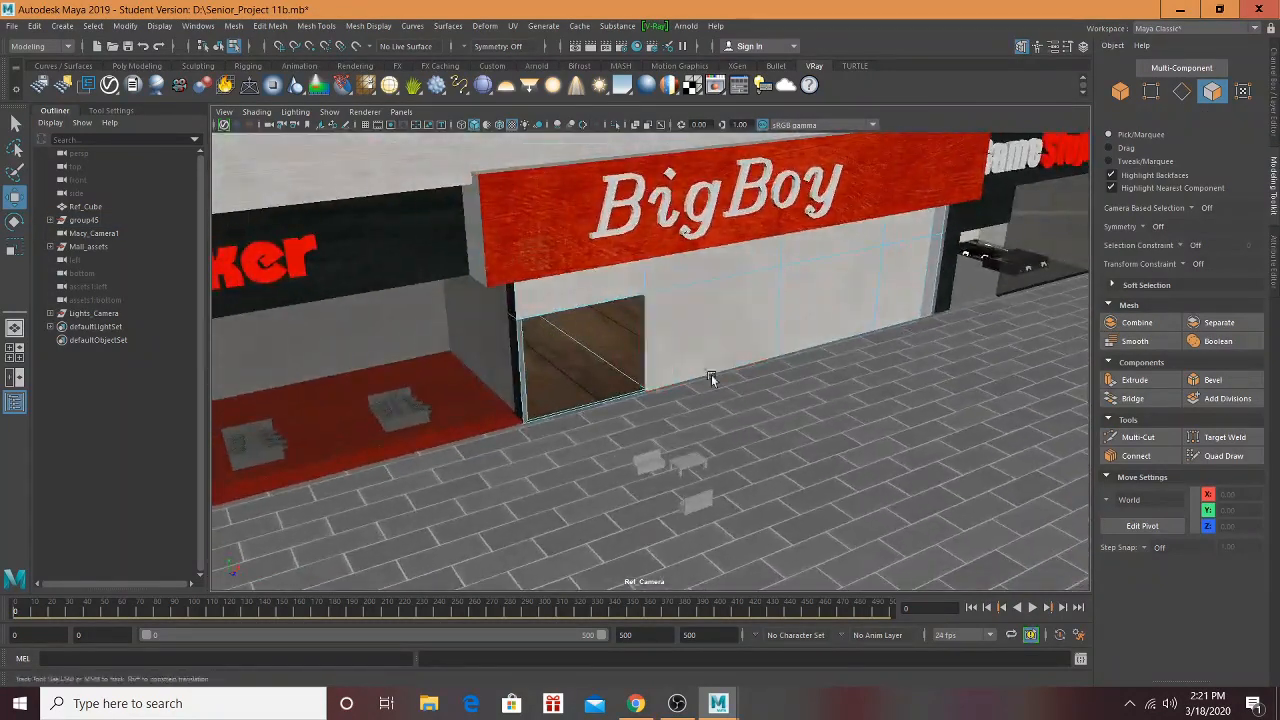
alt+middle_drag(711, 378, 694, 364)
scroll(694, 365, up, 8)
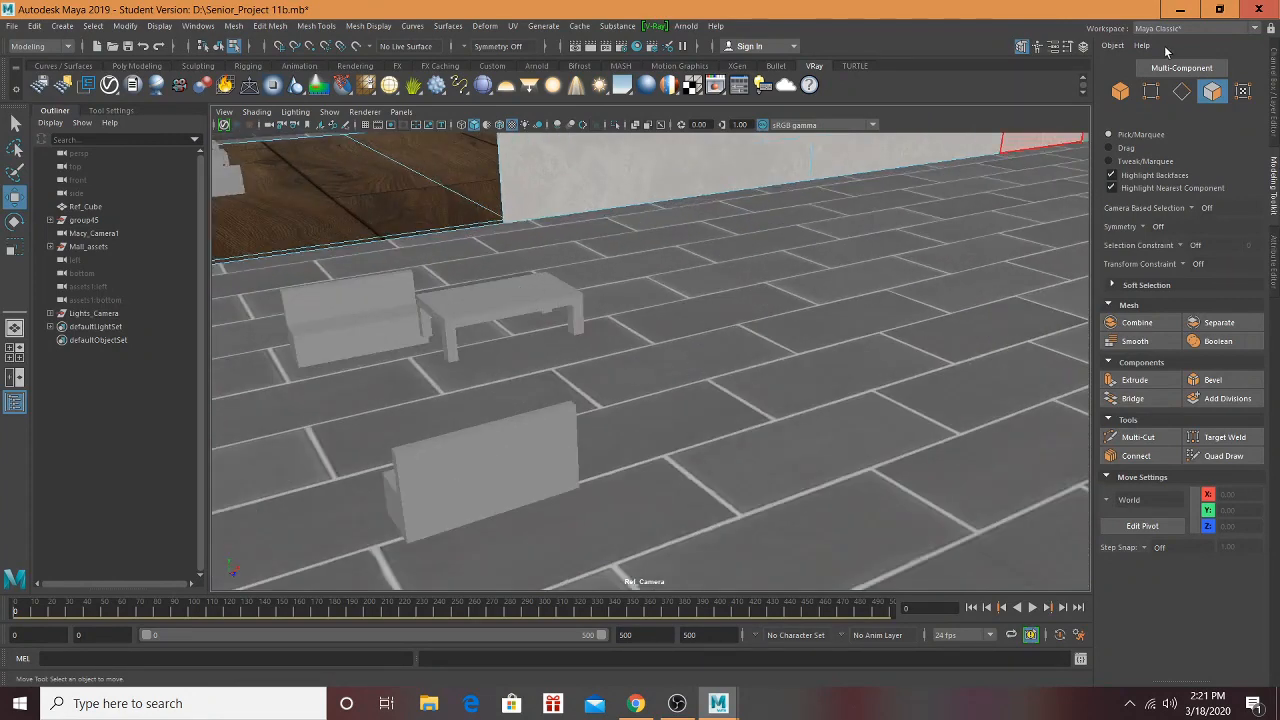
click(1120, 91)
click(420, 322)
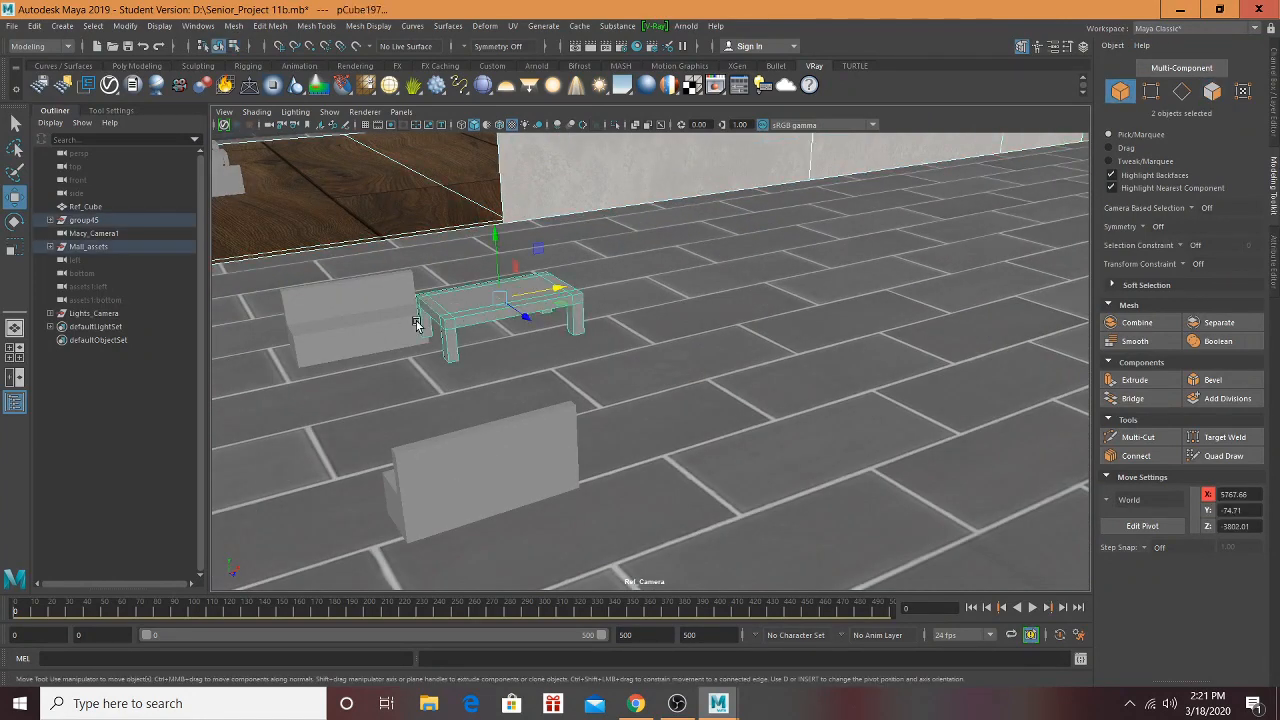
click(350, 331)
shift+click(454, 463)
key(Delete)
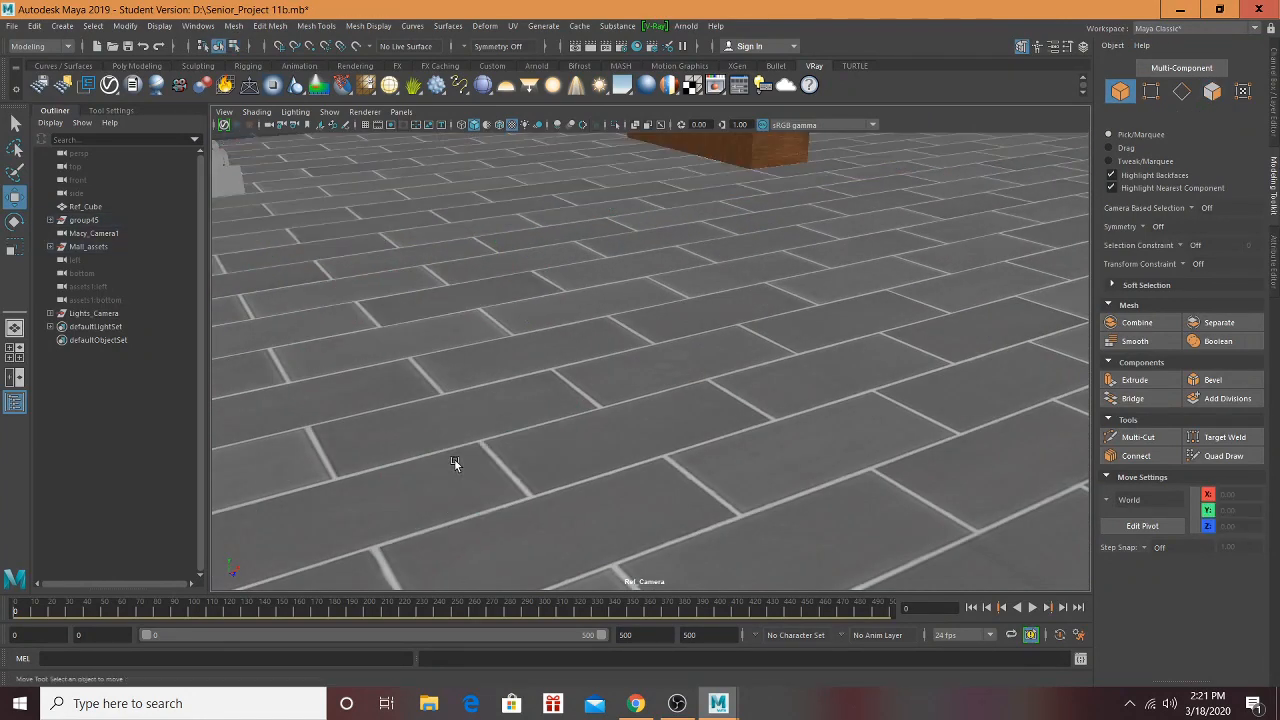
key(ctrl+z)
shift+click(612, 158)
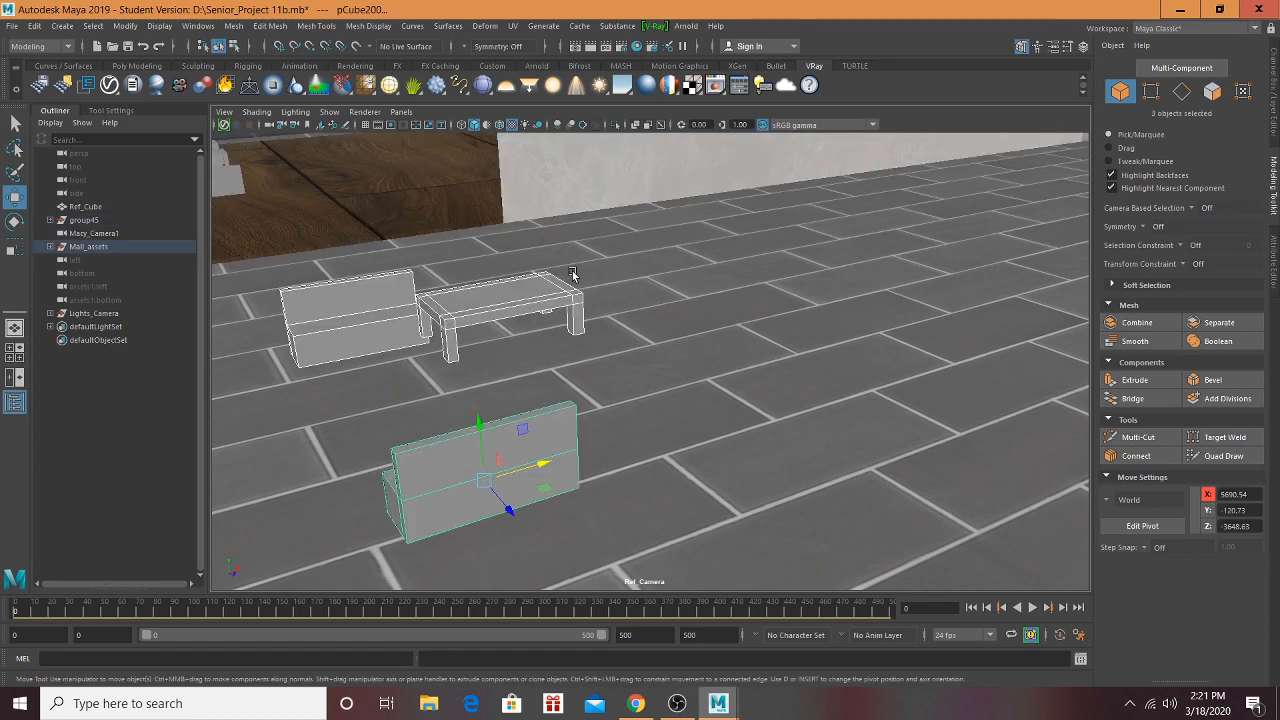
key(Delete)
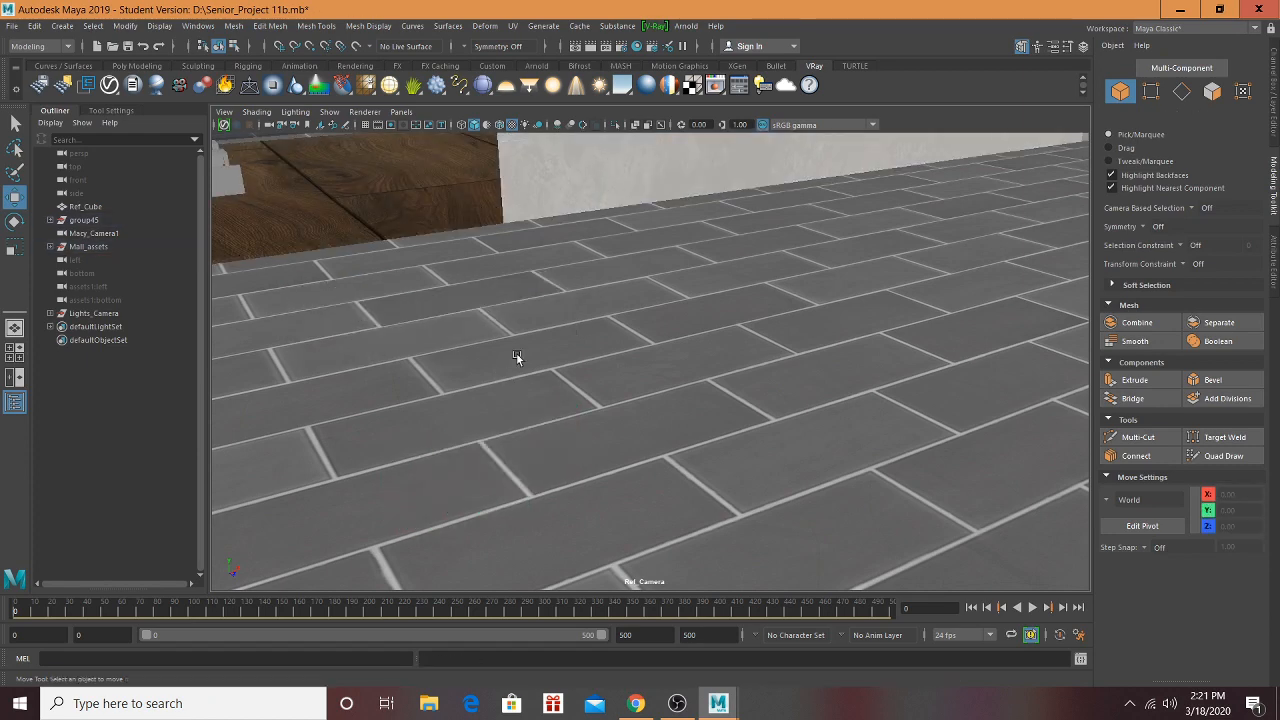
Step: Select the arcade cabinet standing on the walkway near the plant and save the scene, accepting the student version notice
alt+drag(516, 353, 593, 356)
alt+middle_drag(593, 356, 209, 443)
scroll(816, 411, down, 6)
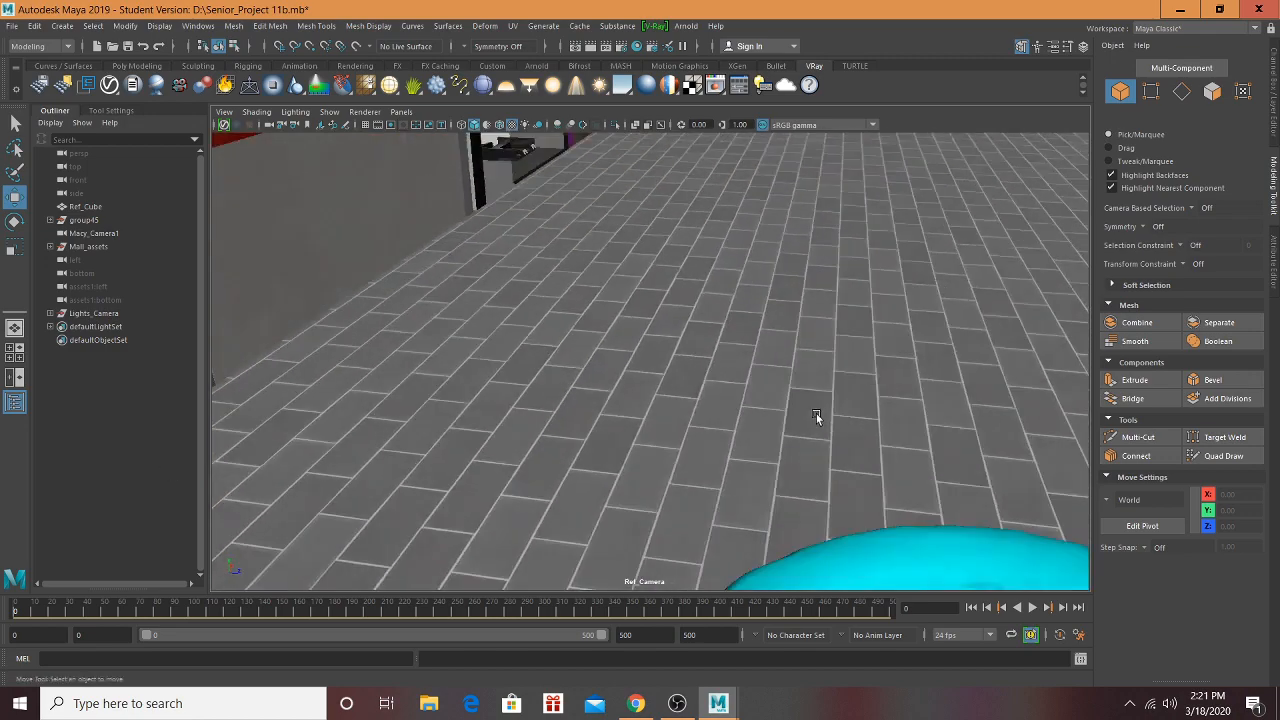
scroll(814, 401, up, 3)
alt+middle_drag(785, 372, 759, 567)
scroll(751, 367, up, 6)
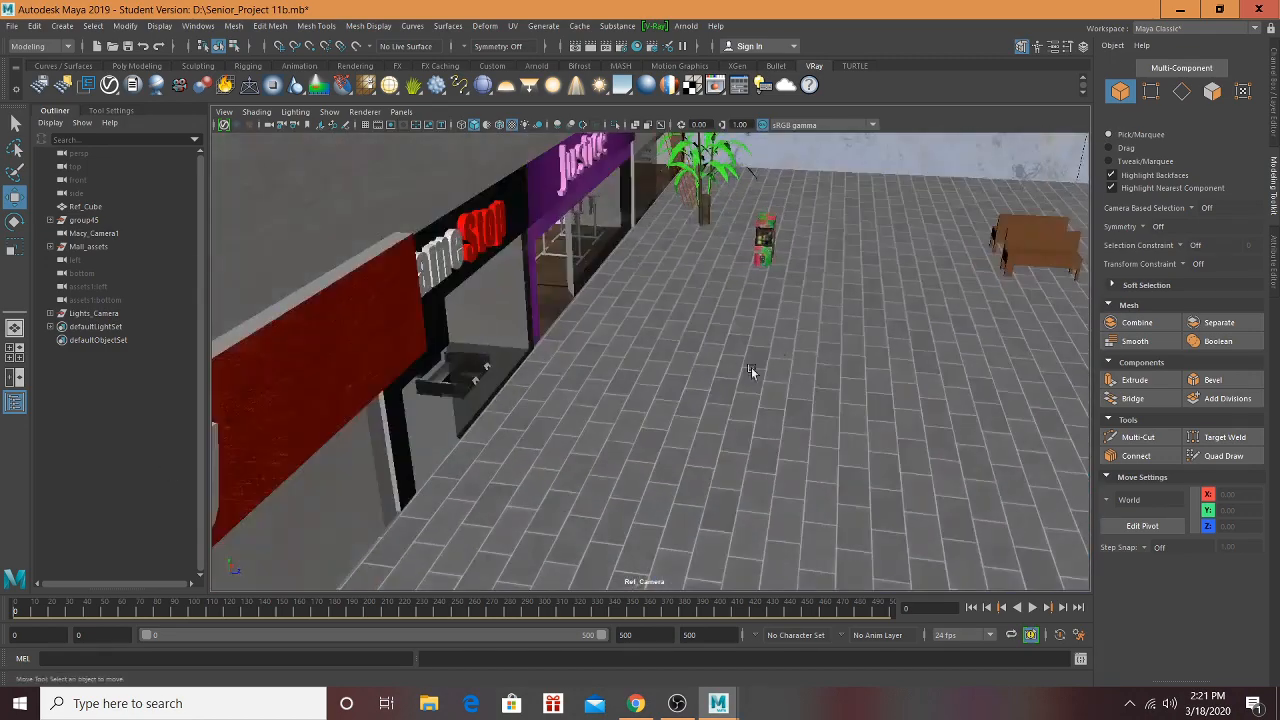
click(786, 230)
alt+drag(786, 230, 743, 251)
key(ctrl+s)
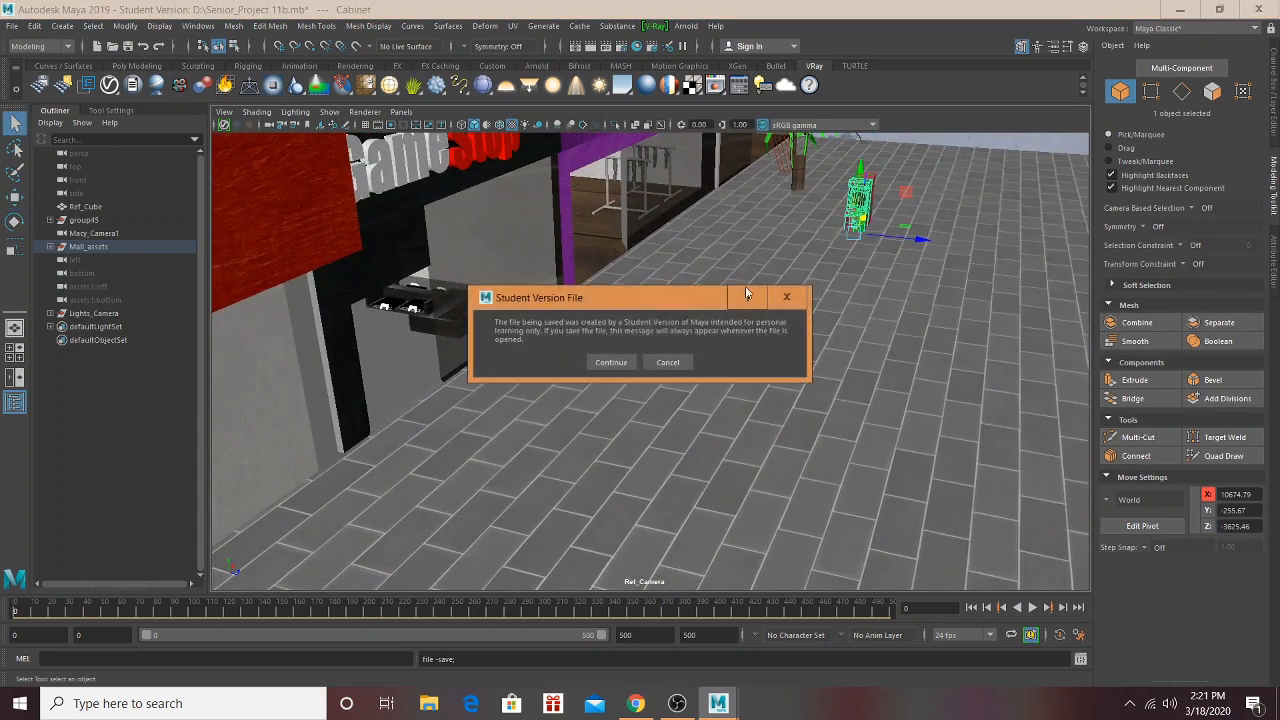
click(612, 362)
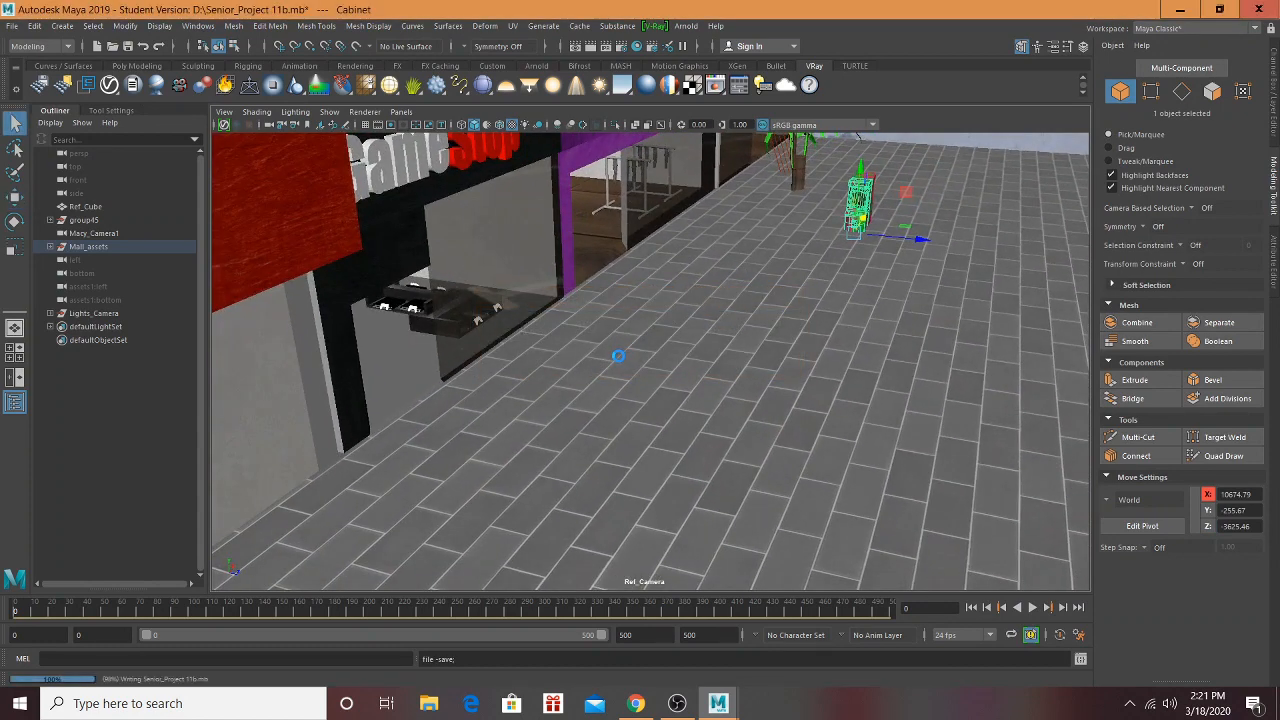
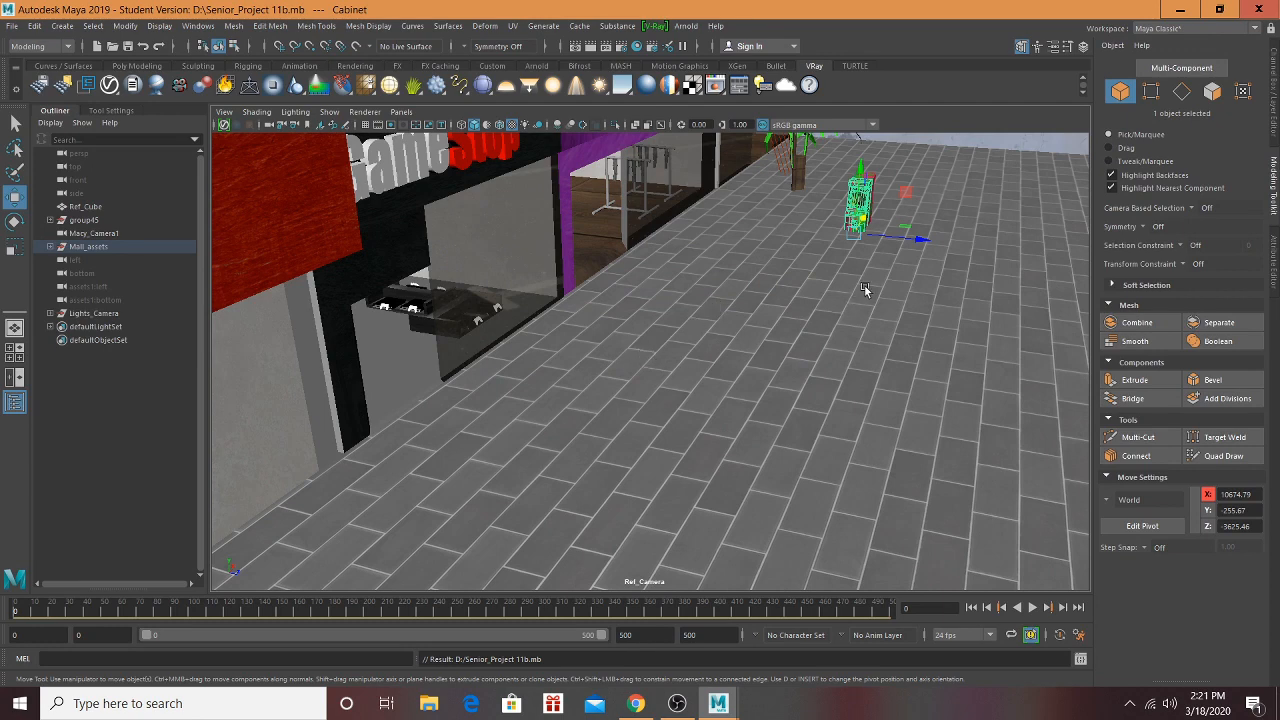
Step: Duplicate the arcade cabinet and move the copy inside the BigBoy entrance, to about X 5659.02 and Z -4799.03
key(ctrl+d)
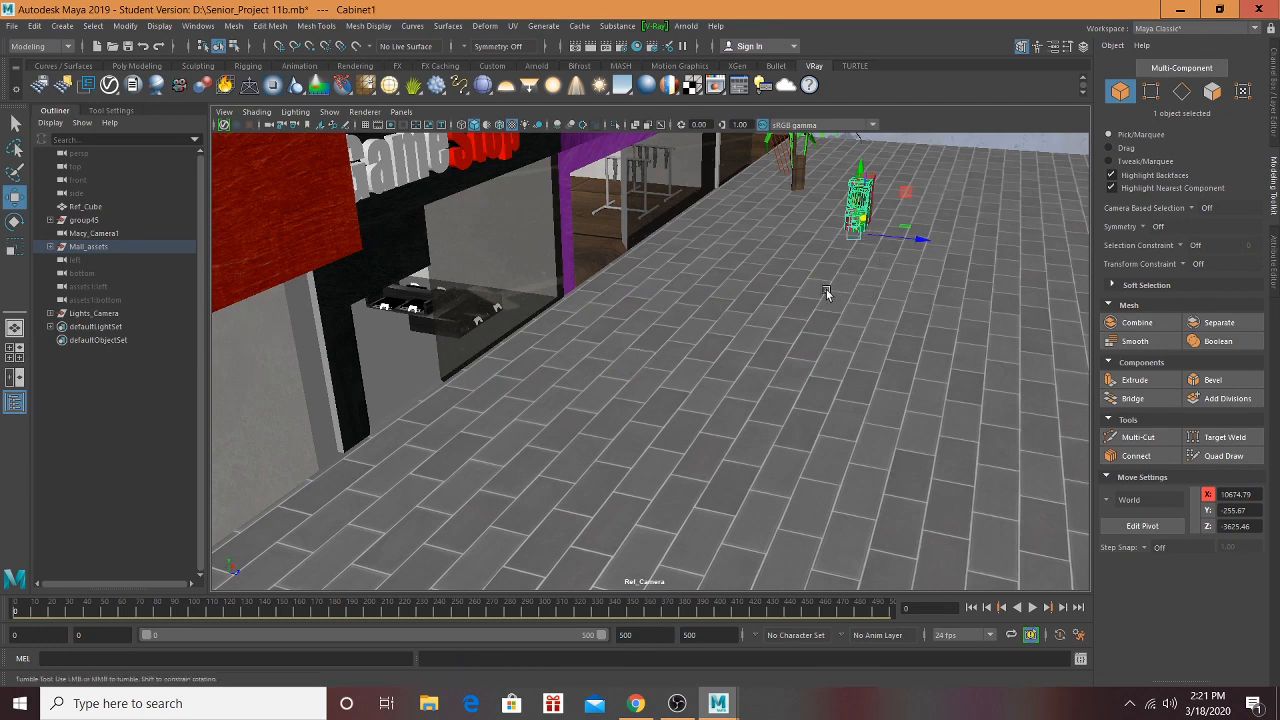
alt+drag(826, 291, 719, 317)
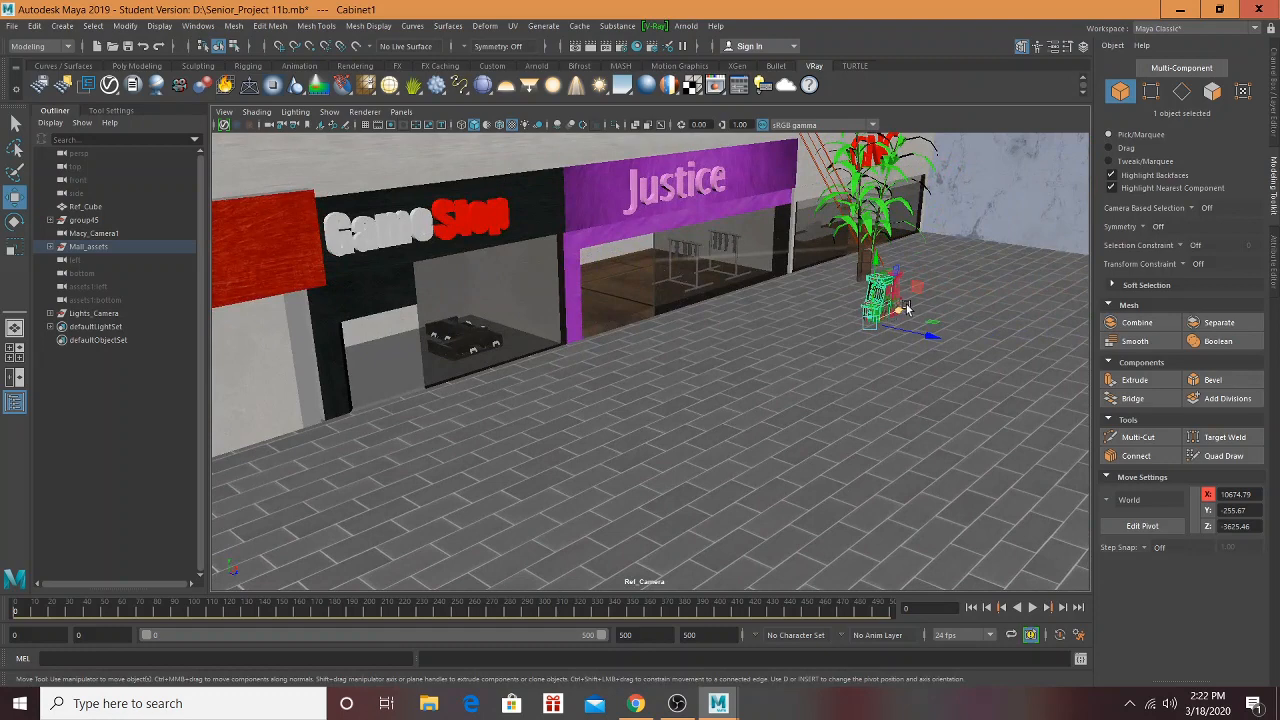
drag(900, 309, 412, 417)
alt+middle_drag(412, 417, 1055, 119)
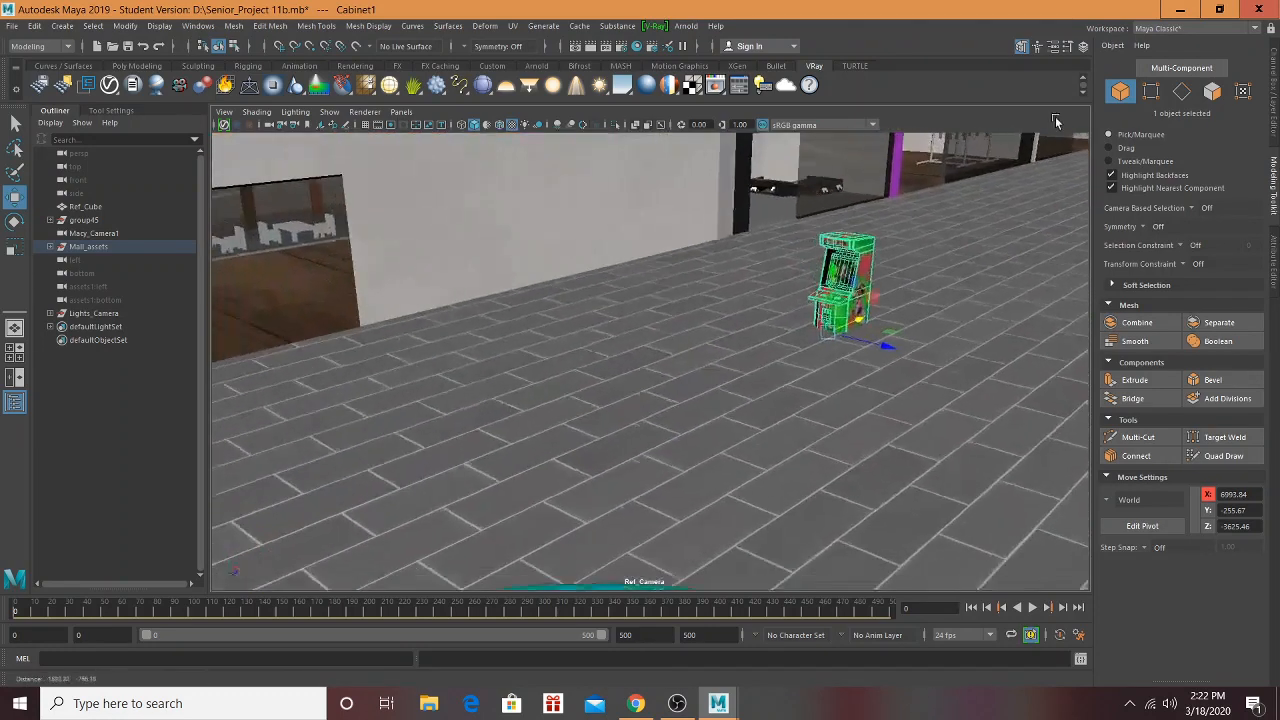
scroll(905, 290, down, 3)
drag(858, 313, 502, 437)
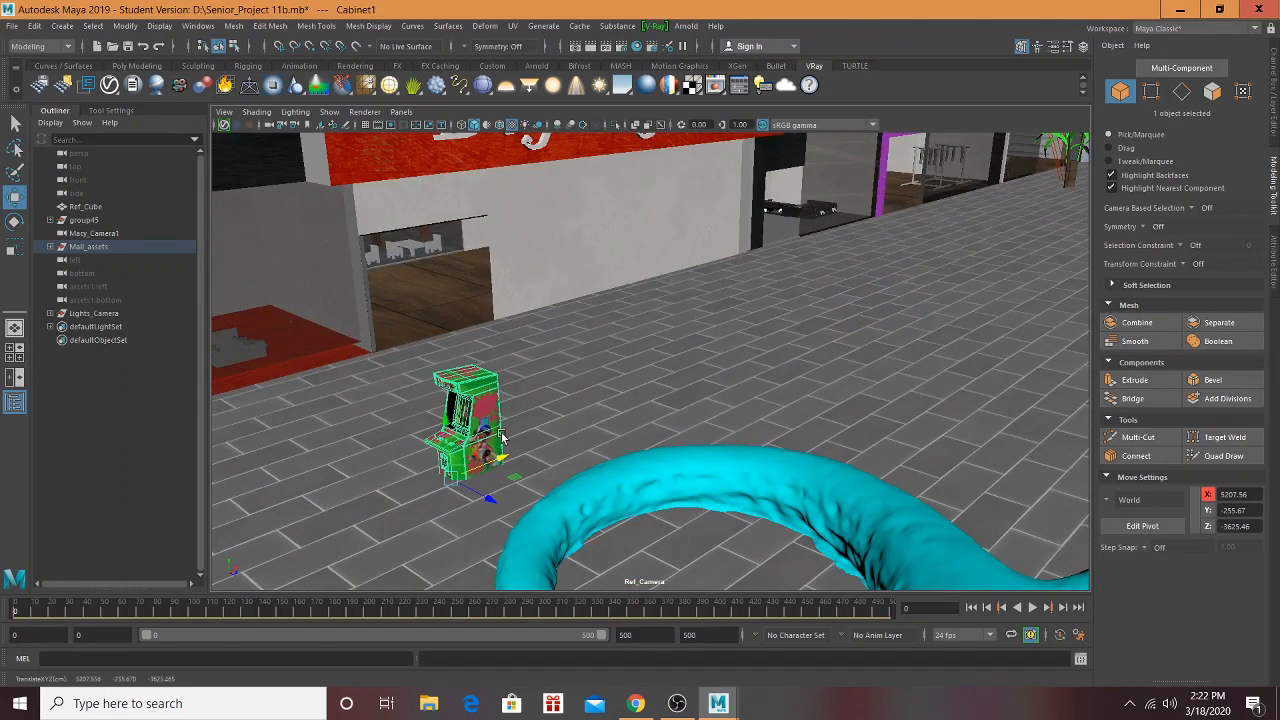
drag(481, 498, 401, 353)
key(f)
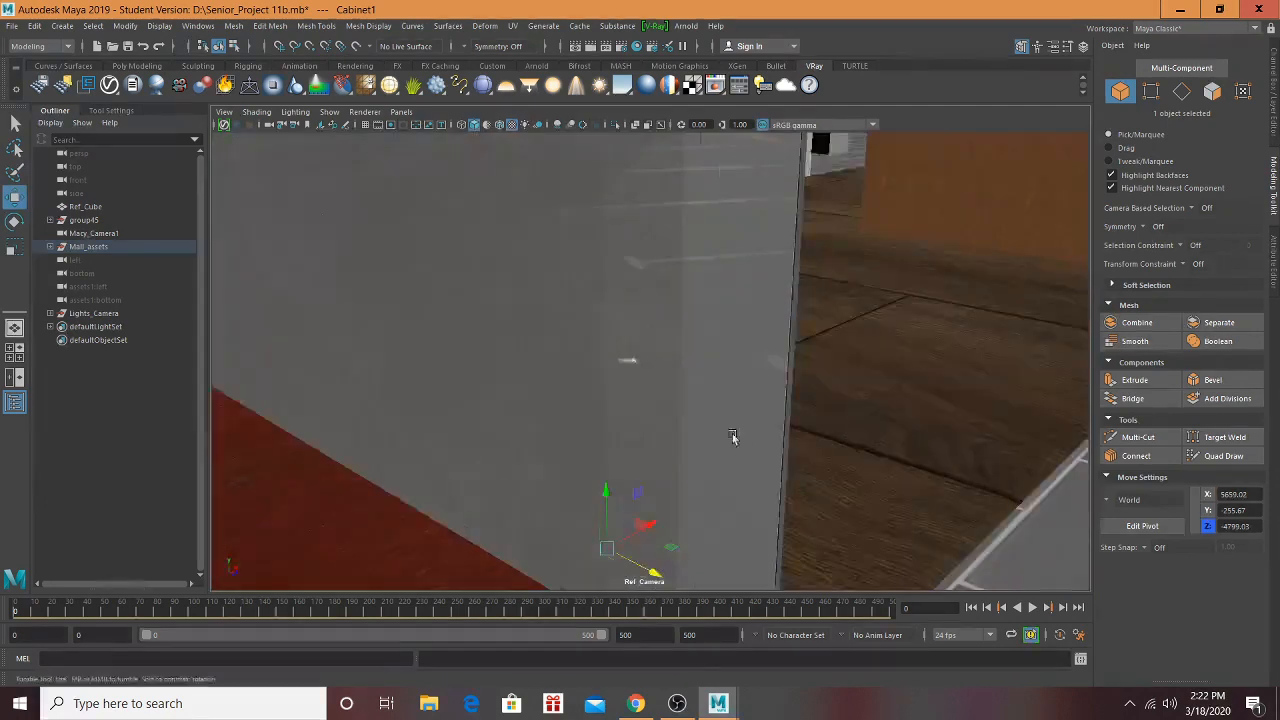
alt+drag(734, 440, 634, 432)
scroll(634, 432, down, 3)
scroll(634, 432, down, 2)
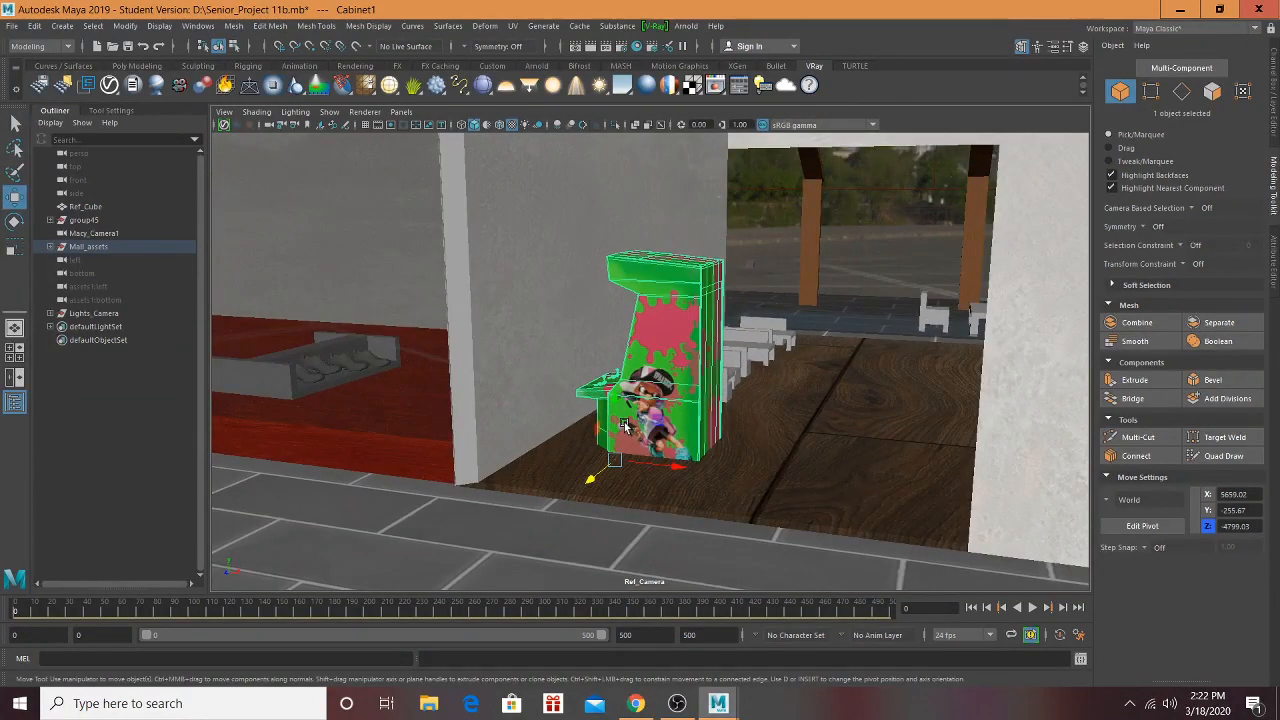
Step: Rotate the copied cabinet half a turn about Y and shift it along X to about 5716.63
key(e)
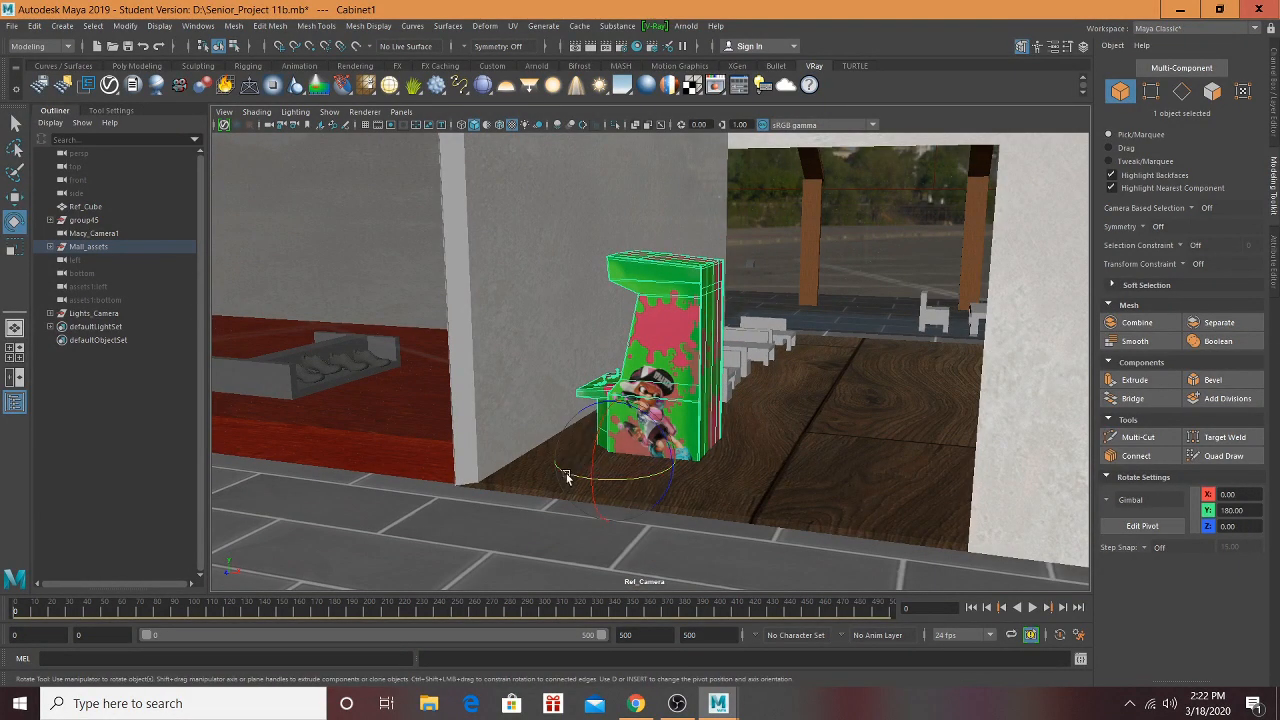
drag(565, 477, 729, 490)
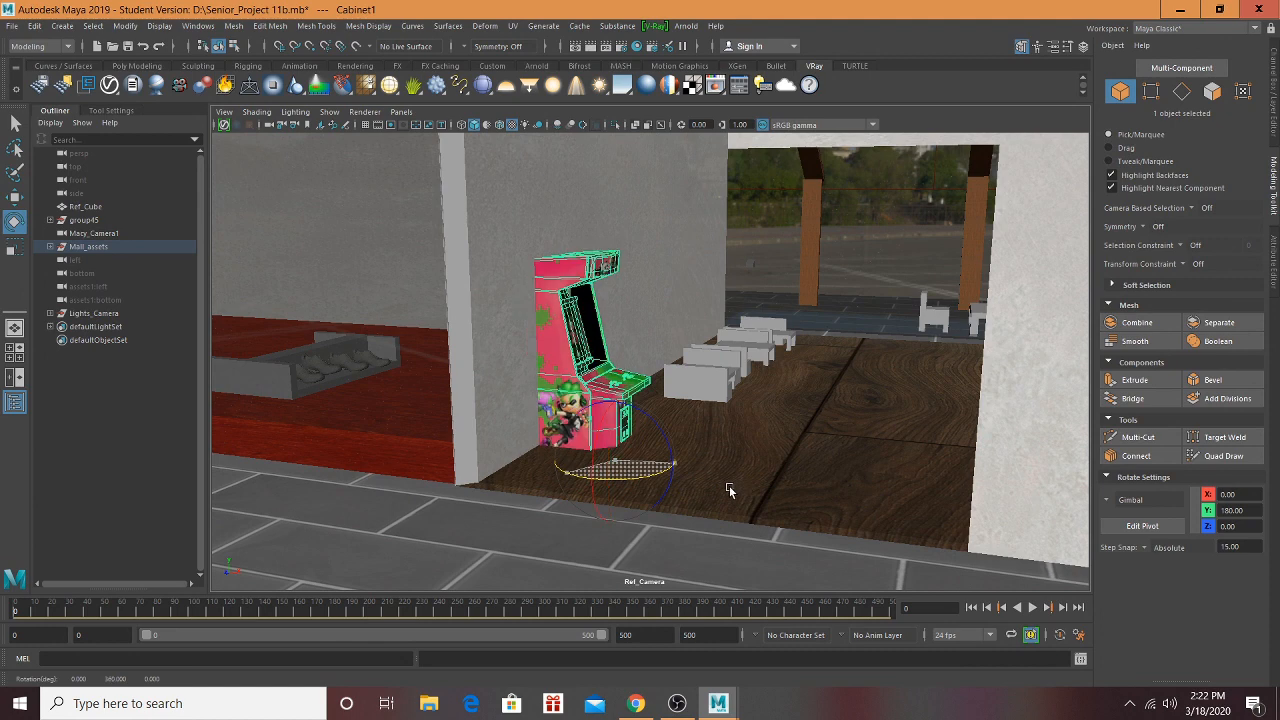
key(w)
drag(641, 470, 684, 472)
scroll(690, 470, down, 5)
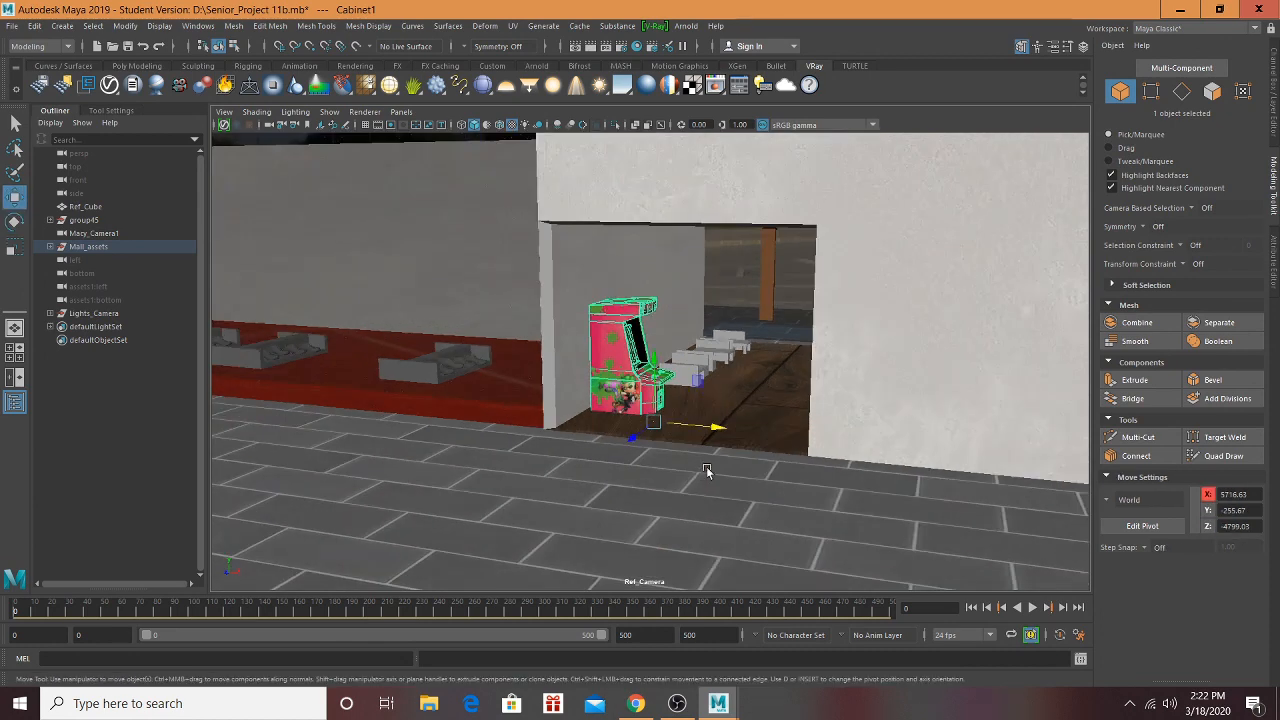
Step: Raise the copied cabinet onto the store floor at about Y -227 and move it along Z to about -4718.07
scroll(667, 376, up, 3)
scroll(667, 376, up, 2)
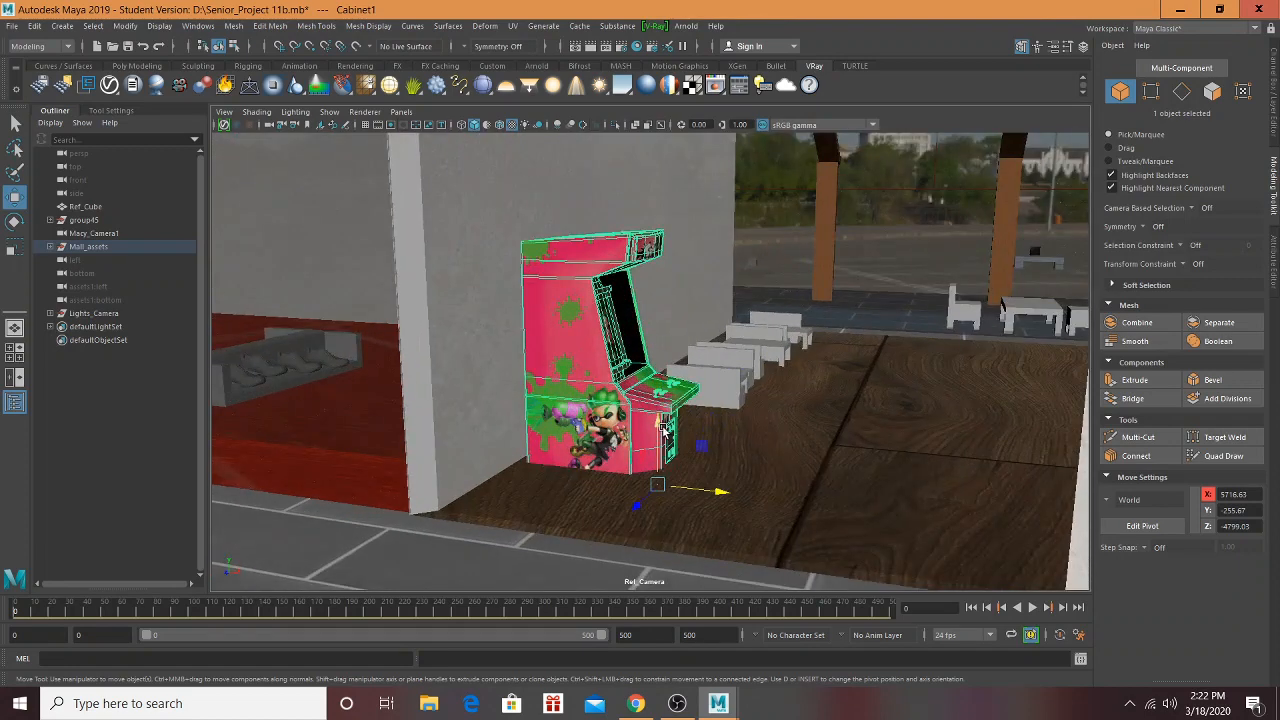
drag(662, 428, 660, 400)
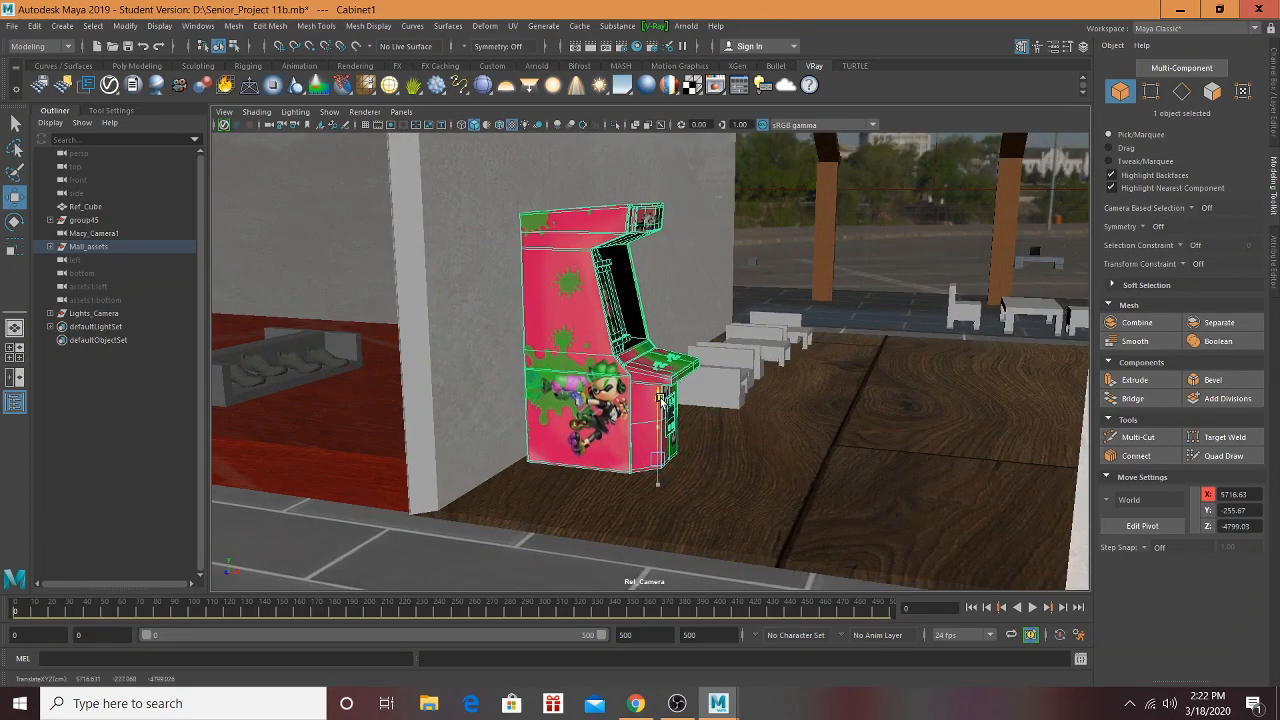
drag(641, 477, 606, 504)
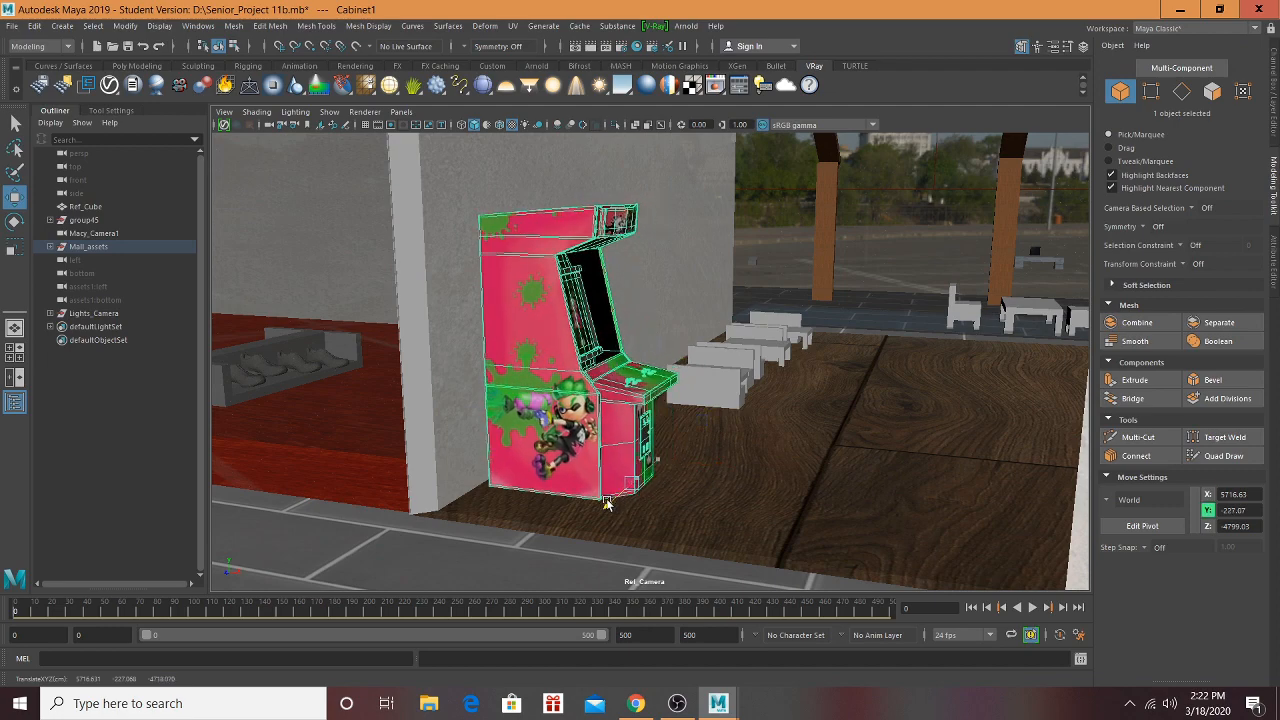
Step: Examine the GameStop and Justice interiors and the floor area of the store beyond Justice
scroll(689, 471, down, 8)
alt+middle_drag(946, 395, 362, 366)
scroll(572, 401, up, 6)
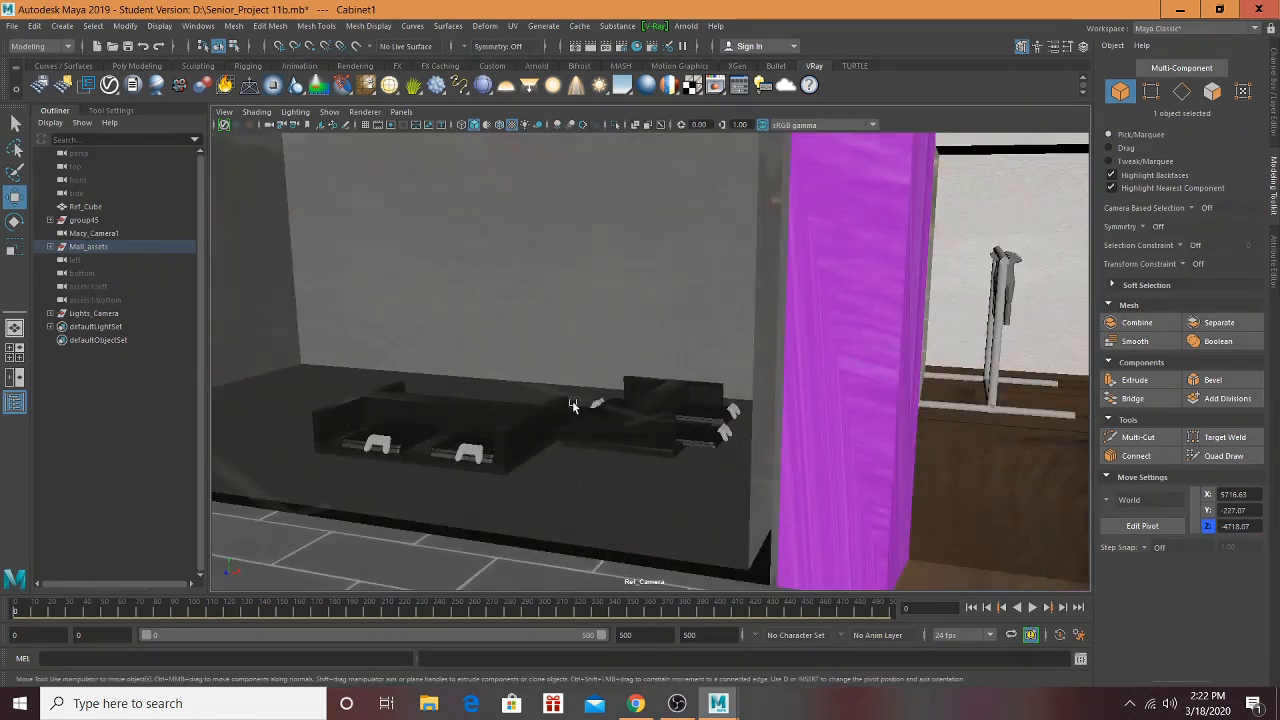
alt+drag(572, 401, 663, 429)
scroll(808, 430, down, 5)
alt+middle_drag(812, 431, 426, 366)
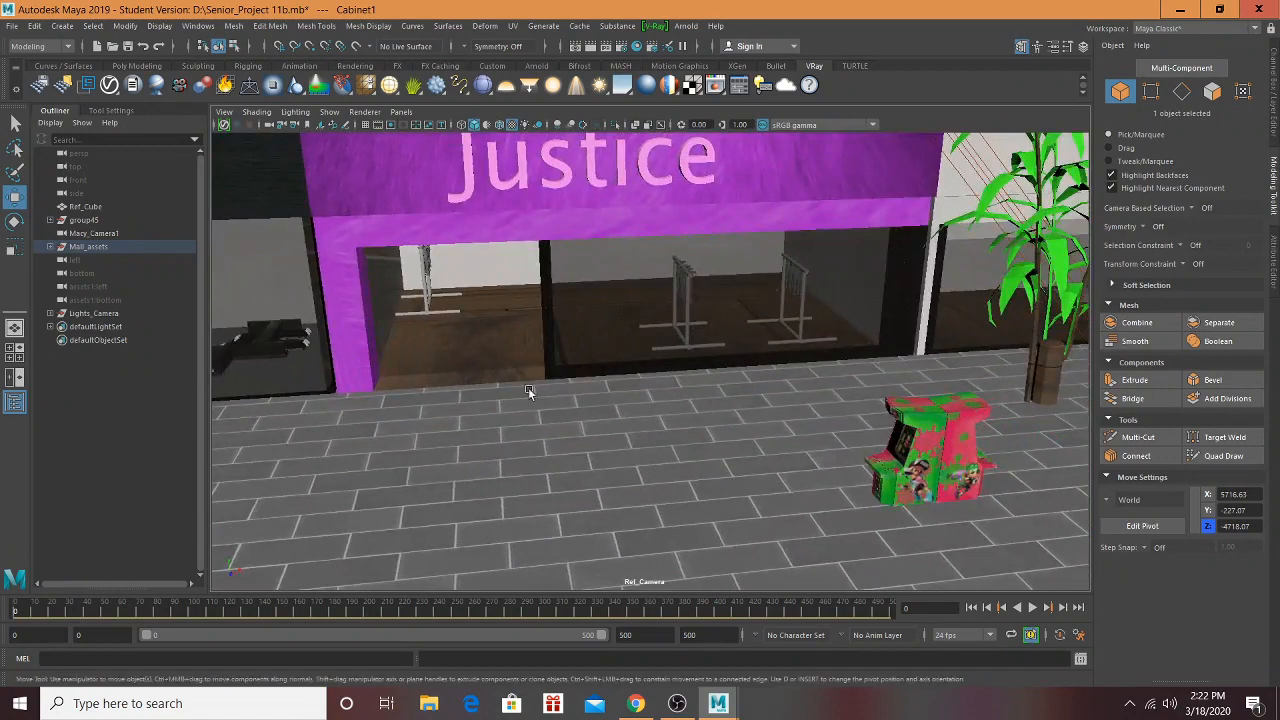
alt+middle_drag(697, 403, 4, 424)
alt+middle_drag(311, 406, 517, 380)
scroll(592, 363, up, 4)
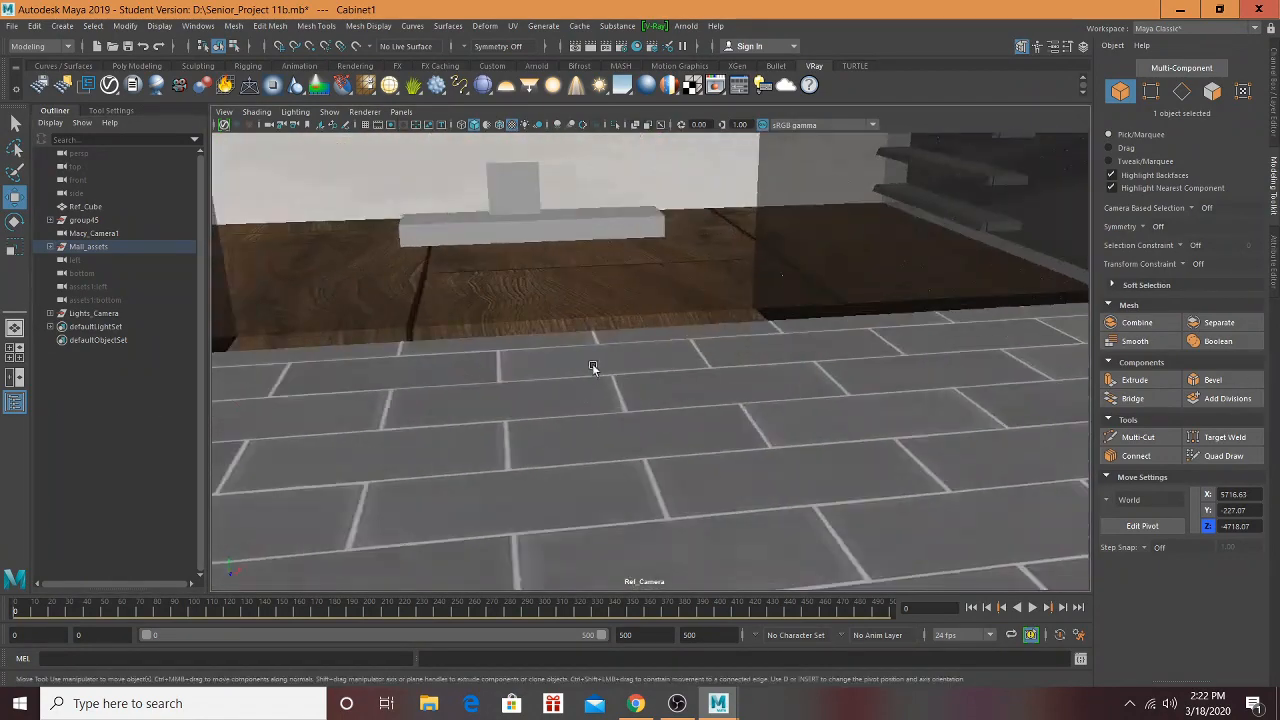
Step: Select the low bench and its upright block in the store beyond Justice, raise them, and scale them down together
alt+drag(530, 281, 457, 251)
click(448, 182)
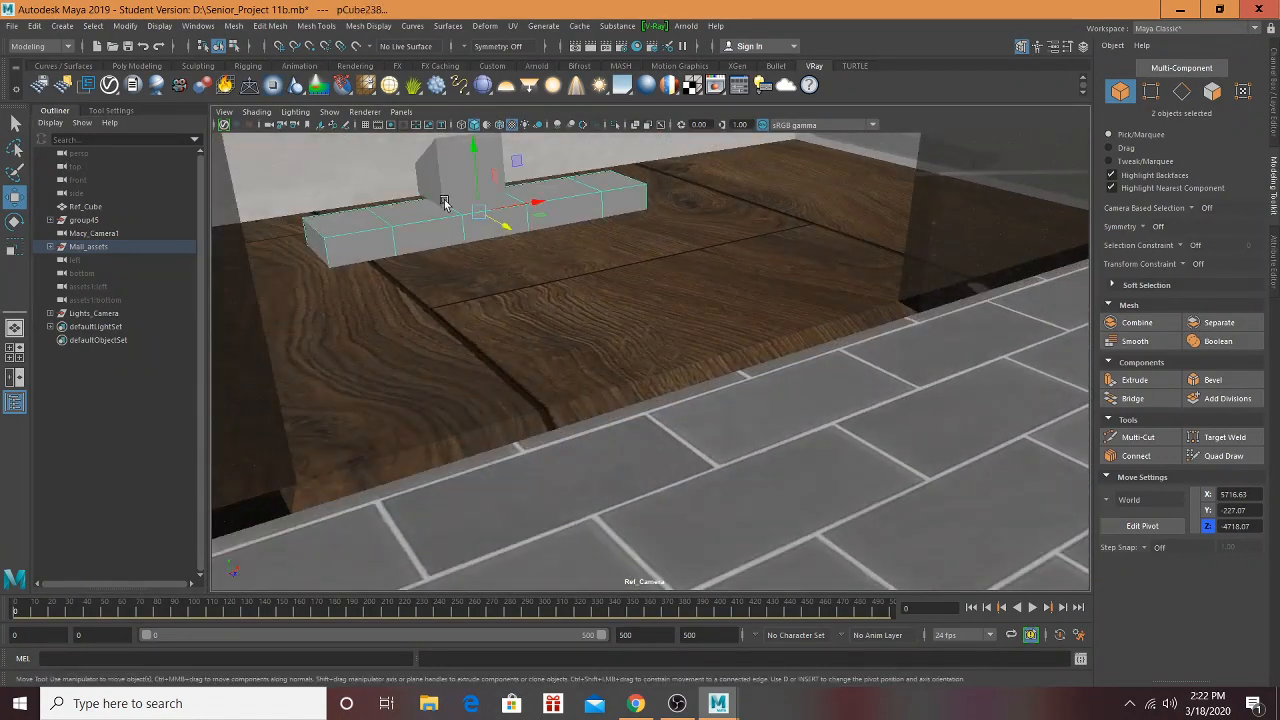
drag(458, 155, 447, 90)
alt+drag(500, 200, 540, 207)
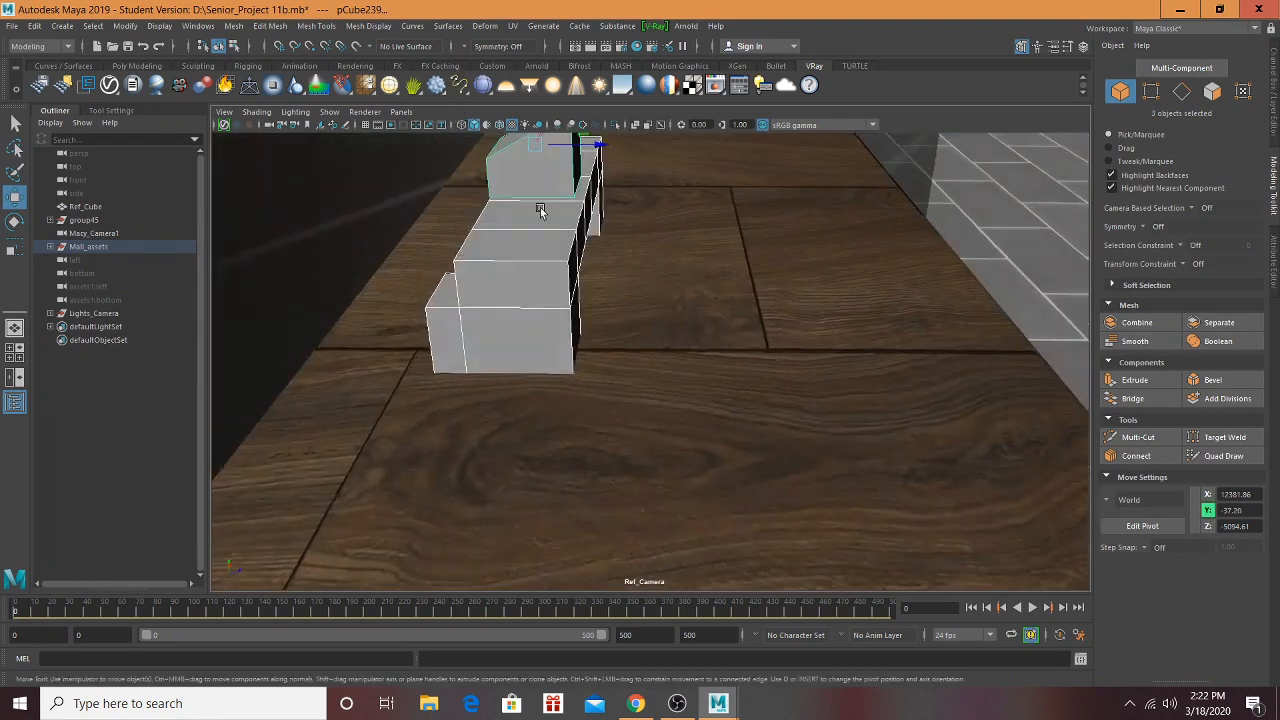
key(r)
drag(544, 138, 512, 159)
key(w)
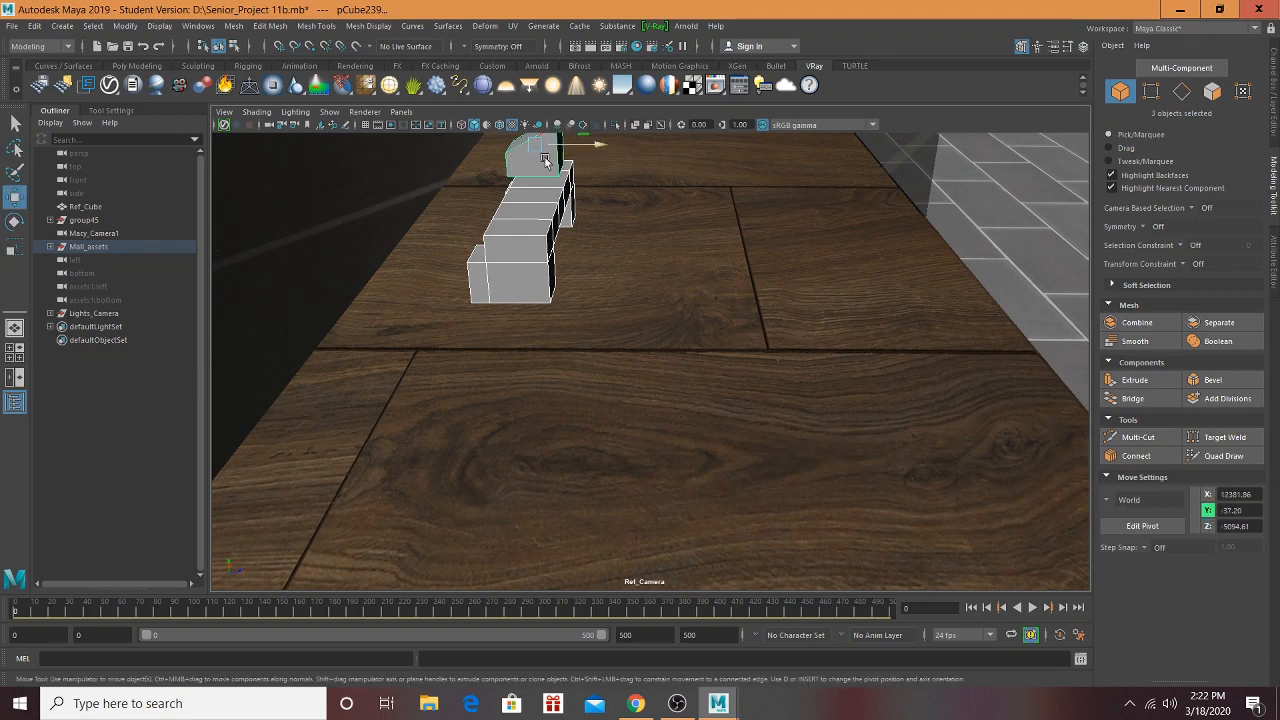
Step: Lower the scaled bench pieces onto the wooden floor and move them along Z toward the store's back wall
scroll(545, 160, up, 4)
scroll(491, 199, down, 4)
alt+middle_drag(526, 260, 531, 402)
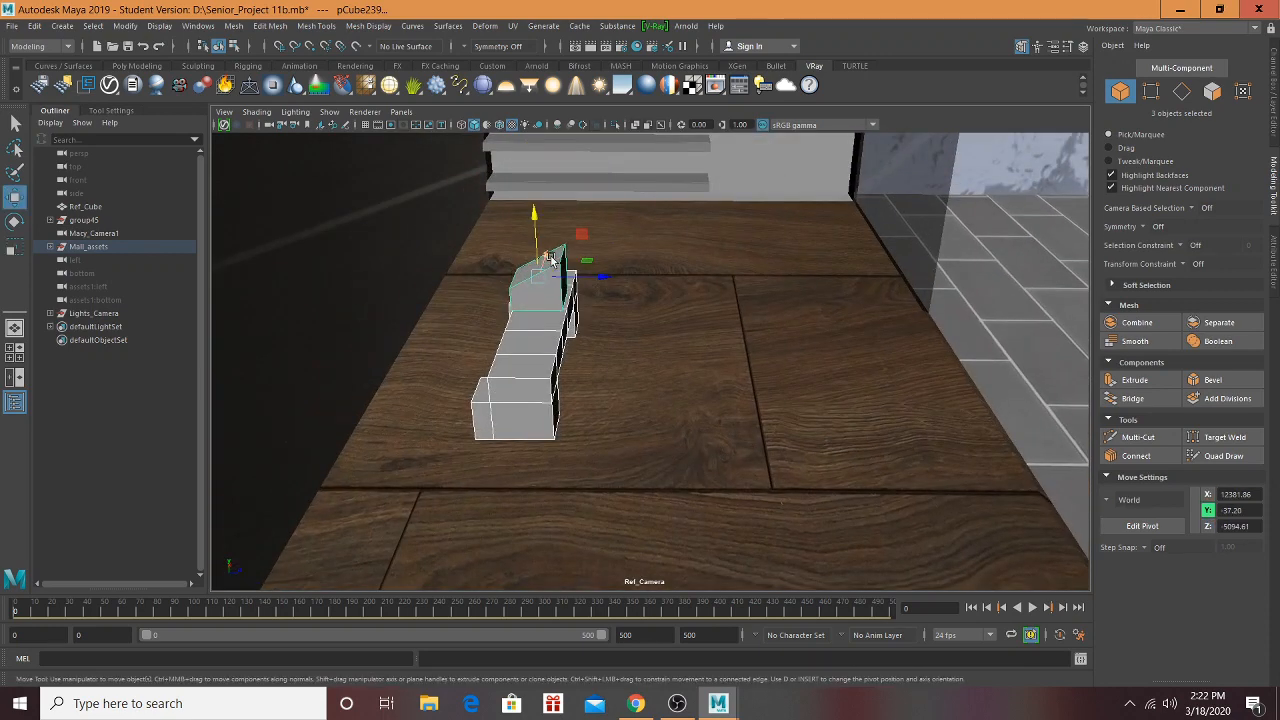
drag(536, 213, 529, 255)
drag(603, 311, 525, 331)
shift+click(520, 383)
alt+drag(656, 290, 631, 280)
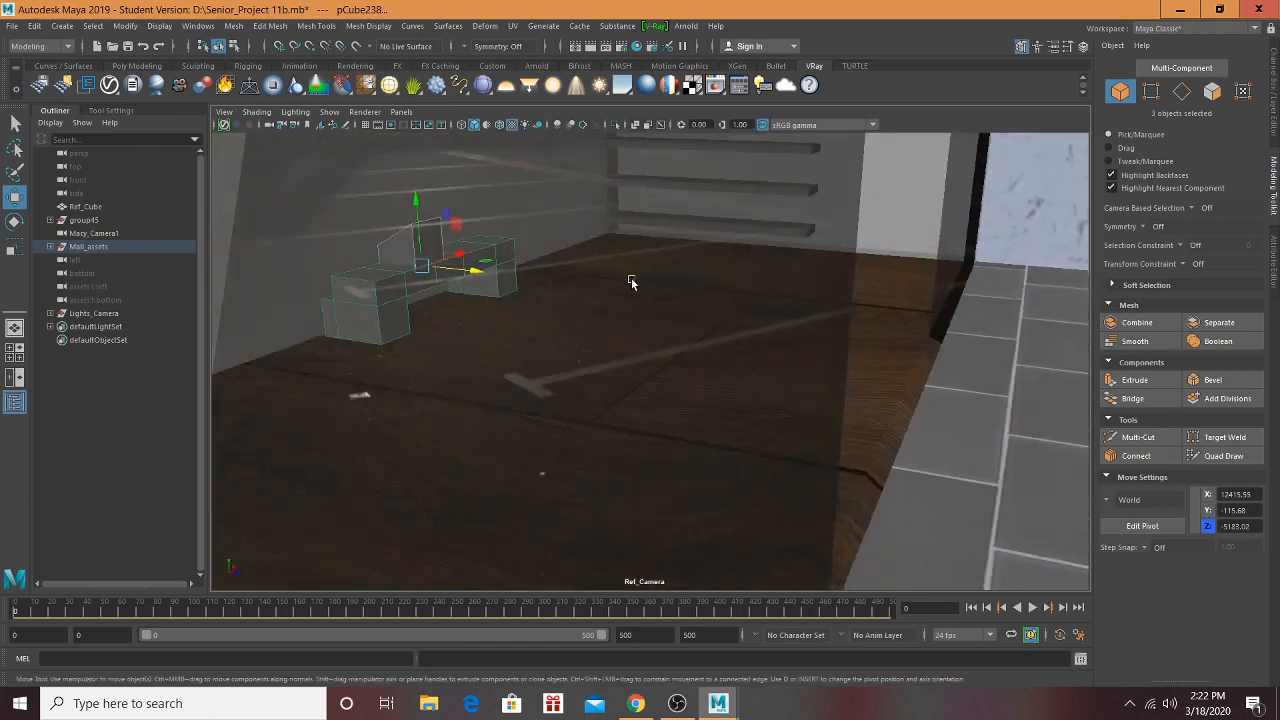
Step: Try moving the five-shelf set on the end wall about 415.75 units in negative X, to about 12850.56
alt+right_drag(631, 280, 797, 260)
click(832, 244)
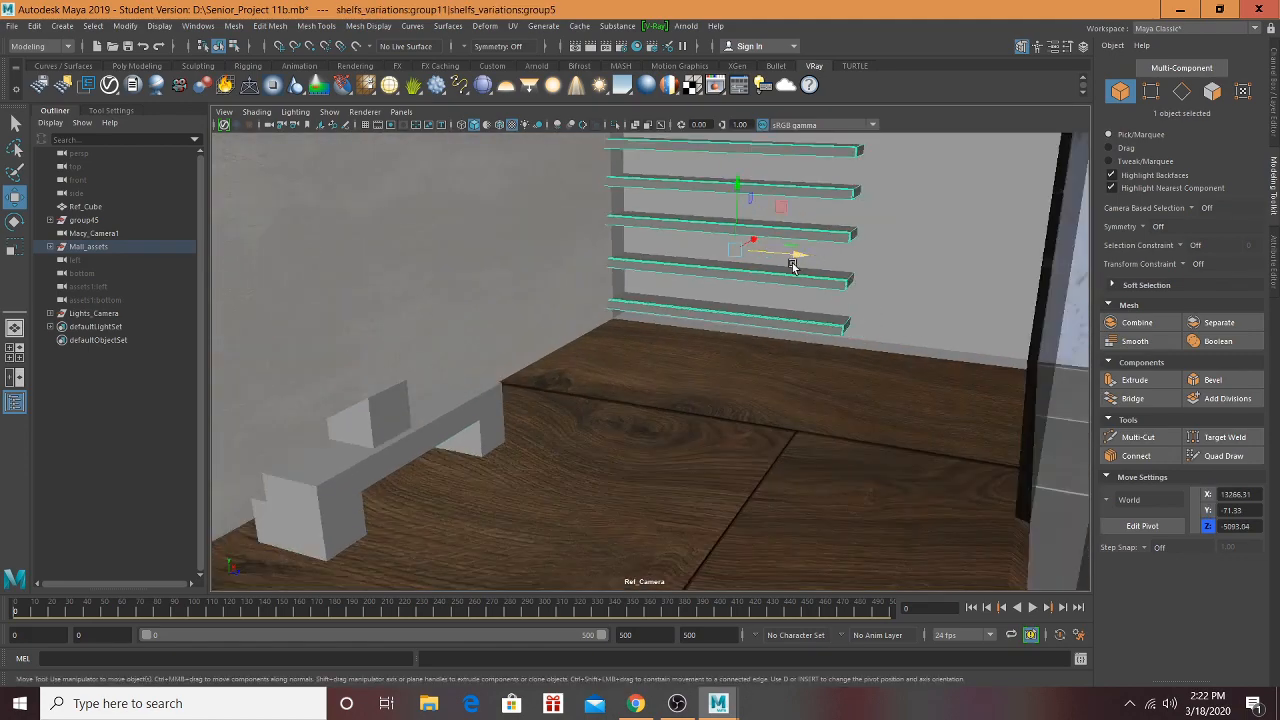
scroll(787, 277, up, 3)
scroll(787, 277, down, 5)
alt+drag(843, 300, 731, 328)
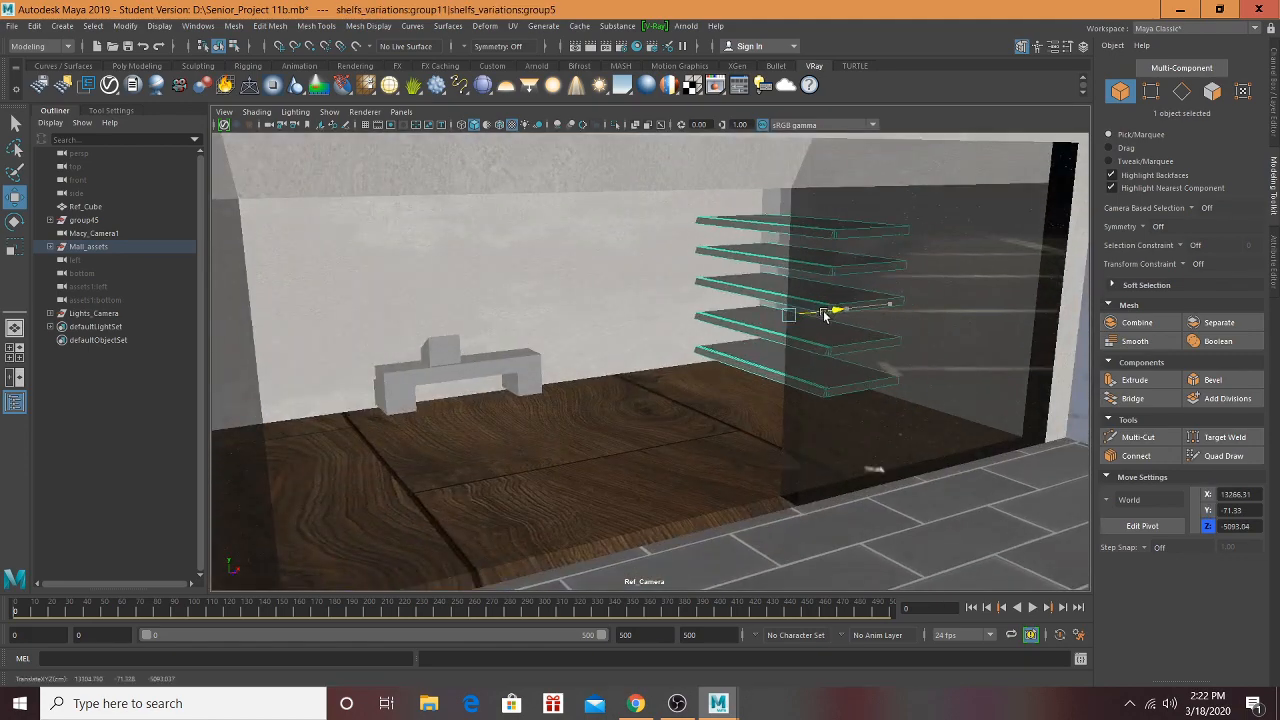
alt+drag(679, 360, 760, 360)
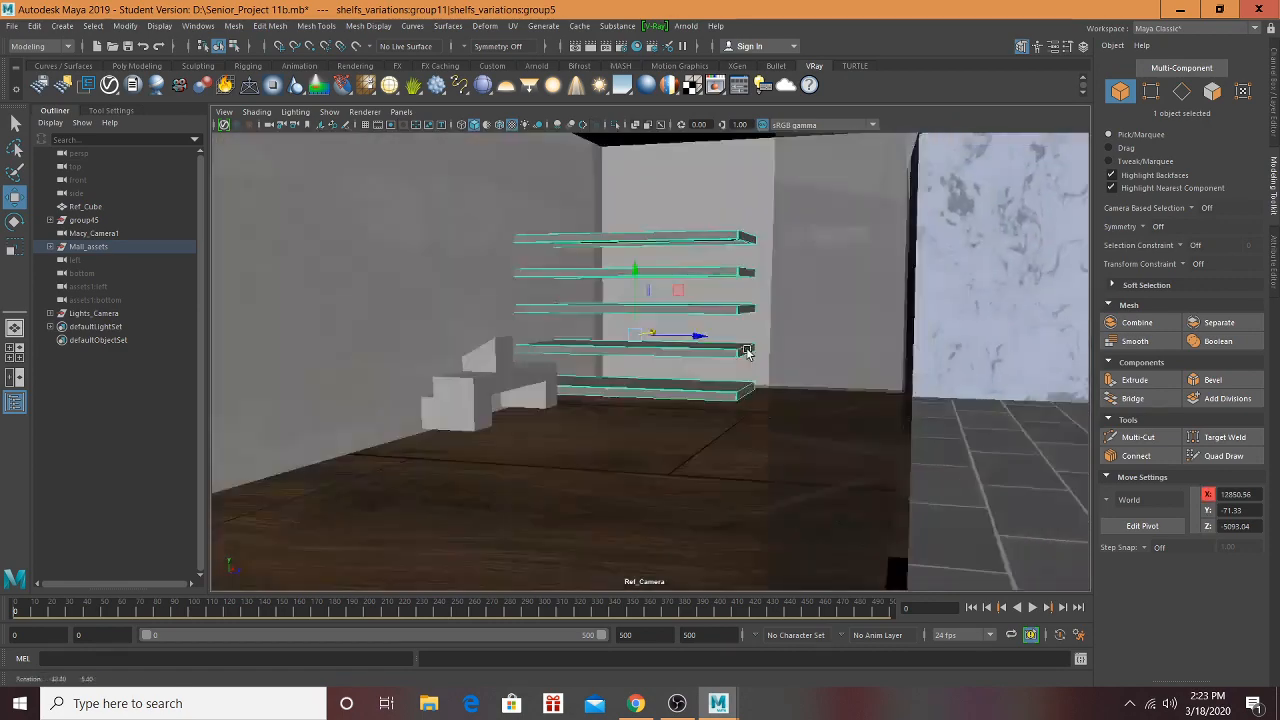
scroll(875, 360, up, 5)
alt+drag(875, 360, 607, 352)
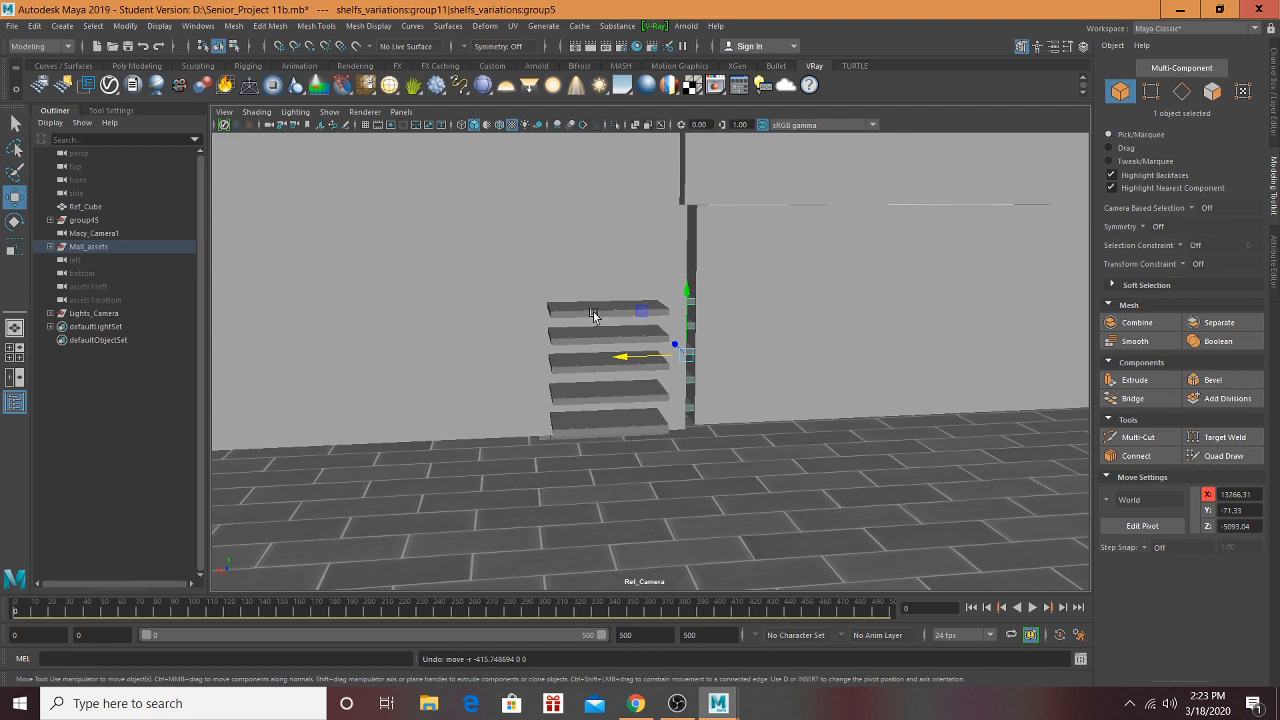
Step: Select the double-sided shelf unit, group42 inside shelfs_variations:group4 of Mall_assets, and hide it
scroll(600, 349, up, 6)
alt+drag(617, 357, 686, 403)
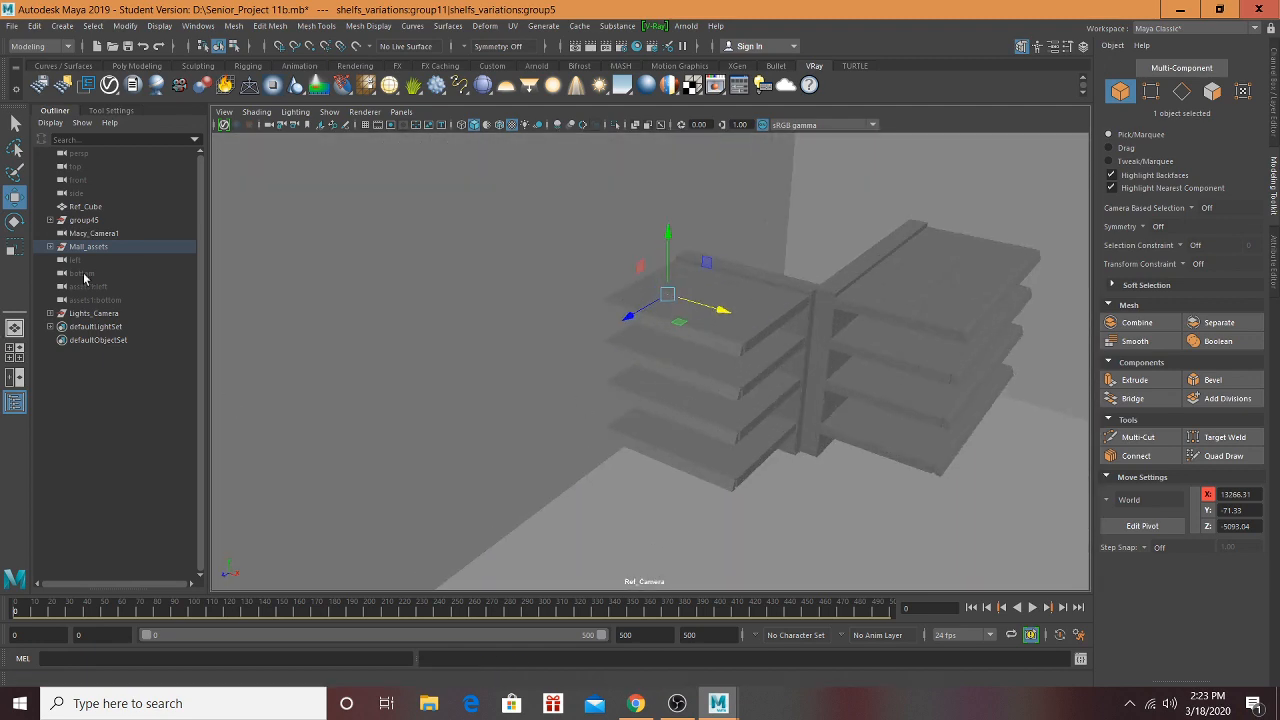
click(51, 249)
scroll(117, 325, down, 8)
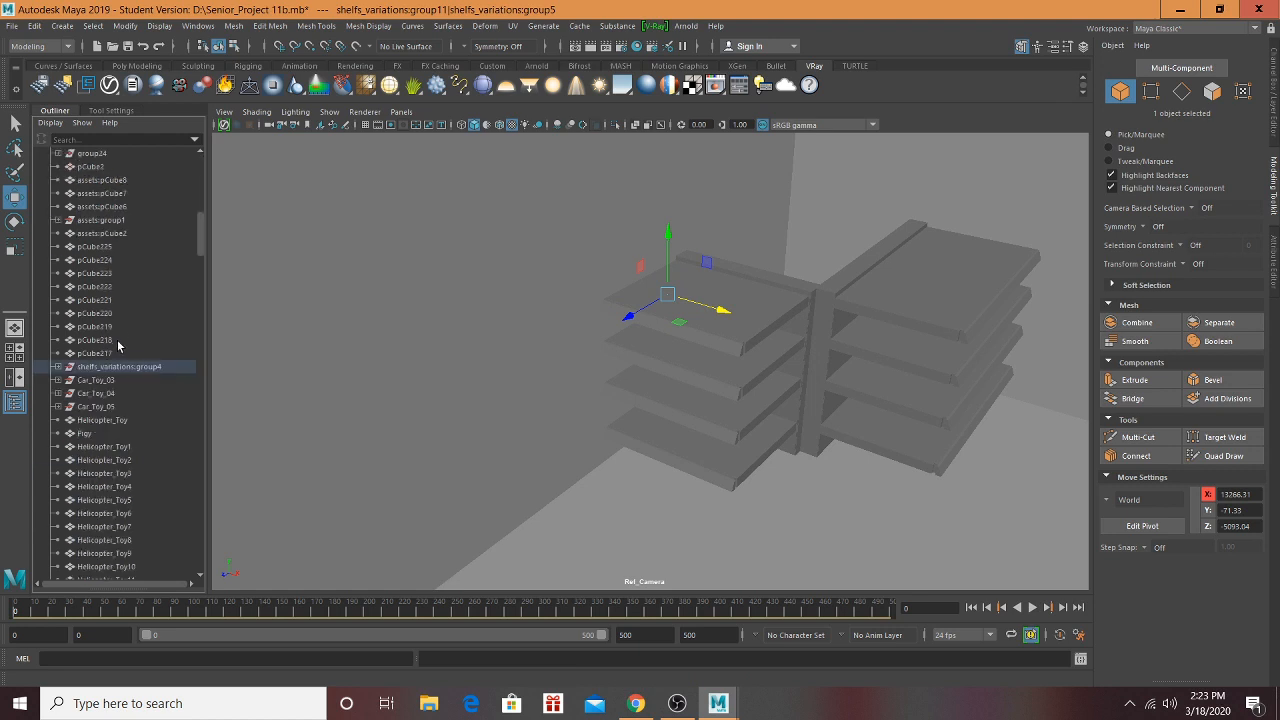
click(58, 367)
scroll(110, 352, down, 5)
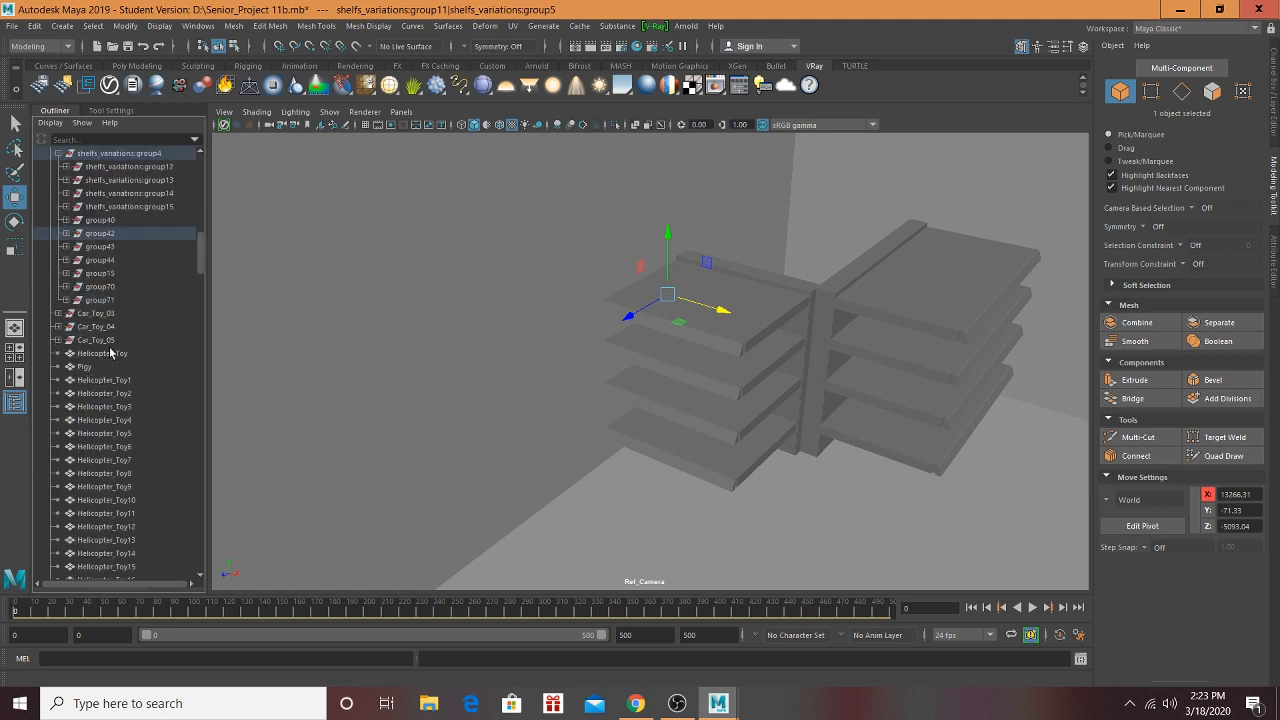
click(100, 233)
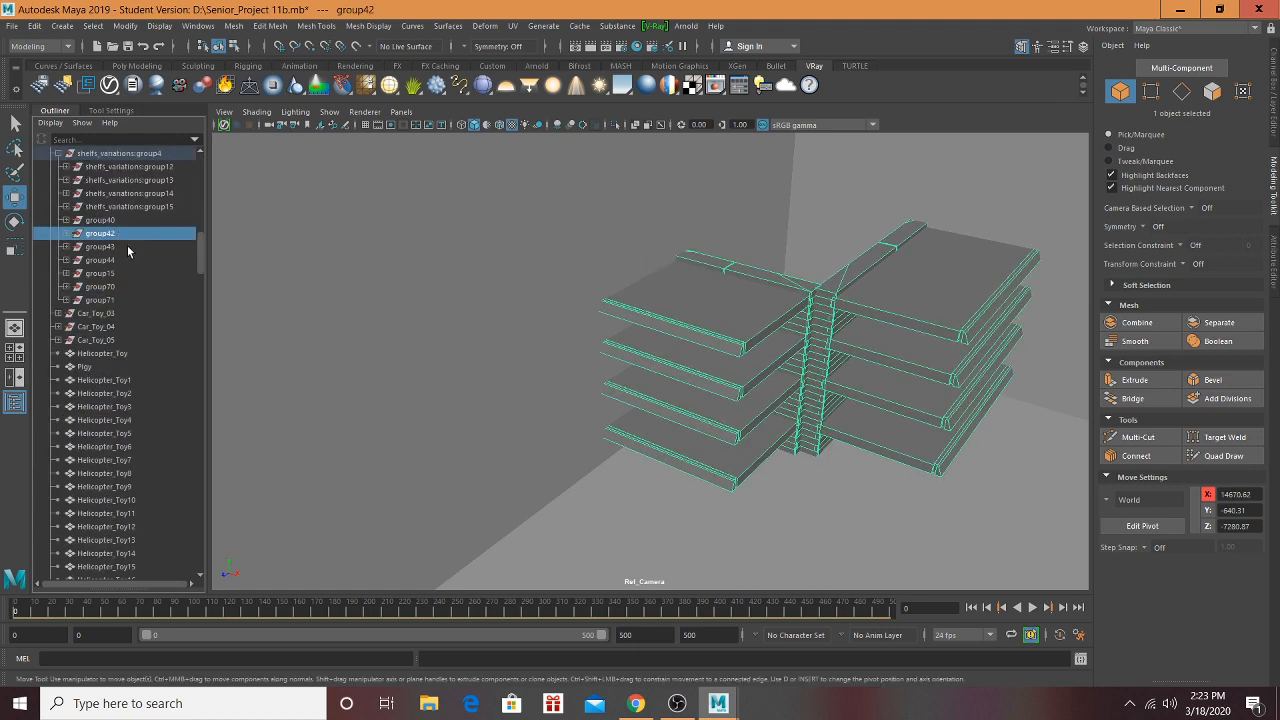
key(ctrl+h)
Step: Add two hanging garments, the top bar and both uprights of the back clothing rack to the selection
alt+drag(480, 300, 697, 352)
shift+click(697, 352)
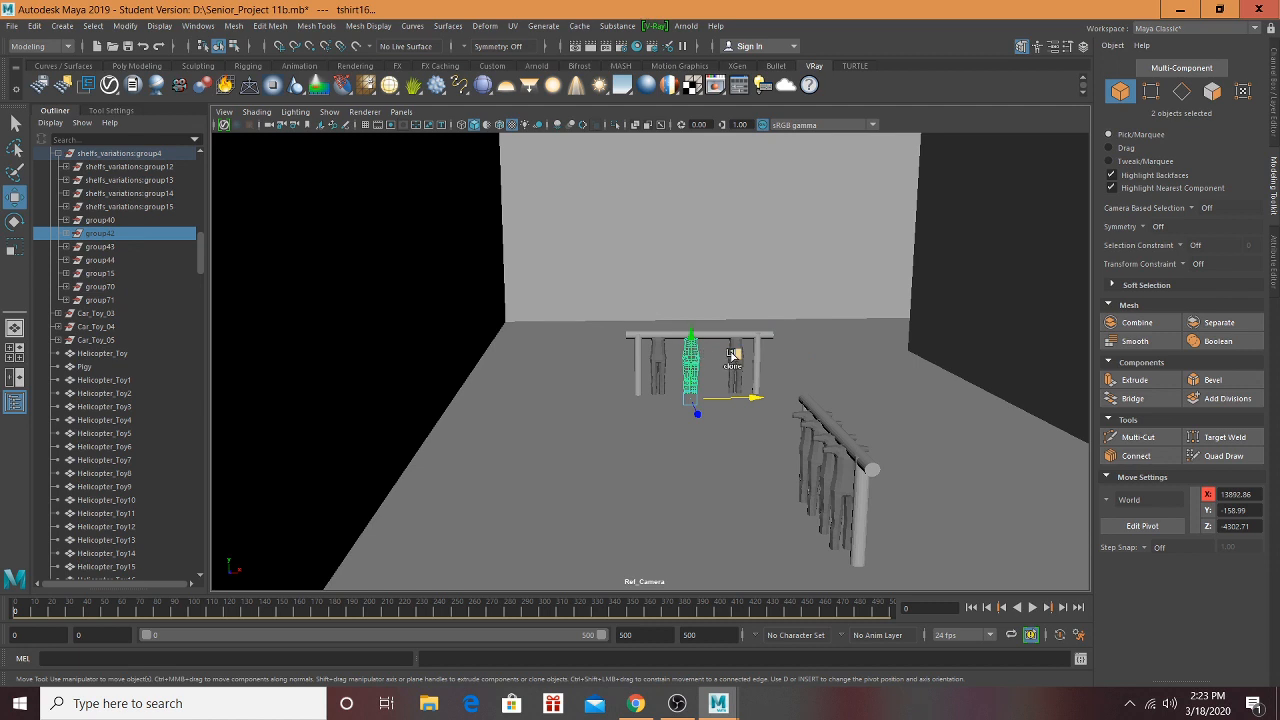
shift+click(737, 385)
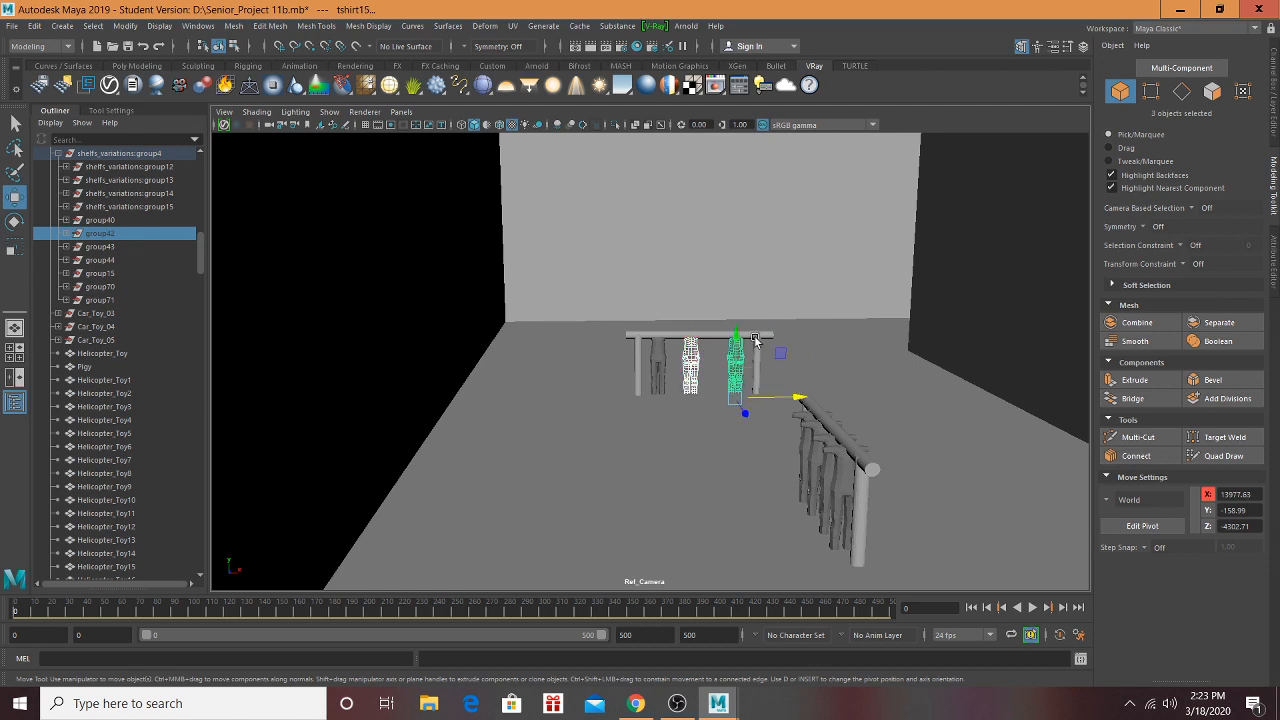
shift+click(756, 341)
shift+click(639, 366)
shift+click(757, 370)
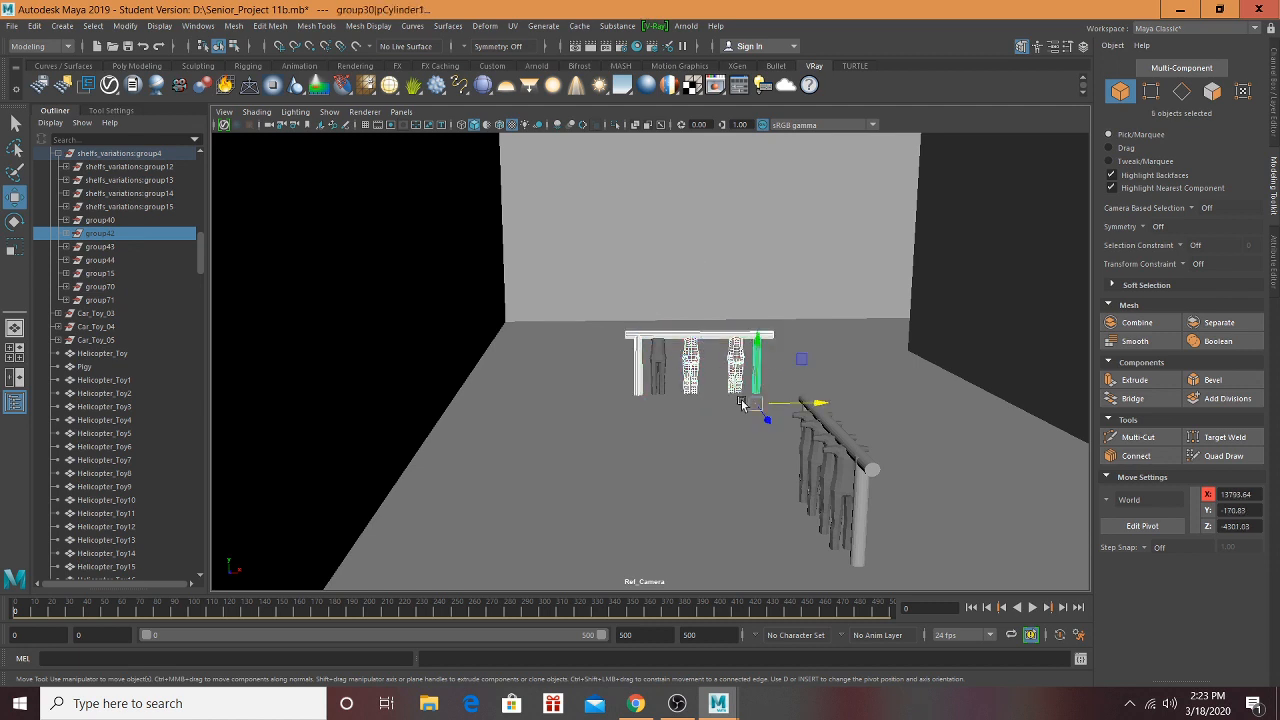
Step: Extend the selection with the back clothing rack's base bars and its remaining hanging garment
alt+drag(747, 404, 827, 282)
shift+click(648, 208)
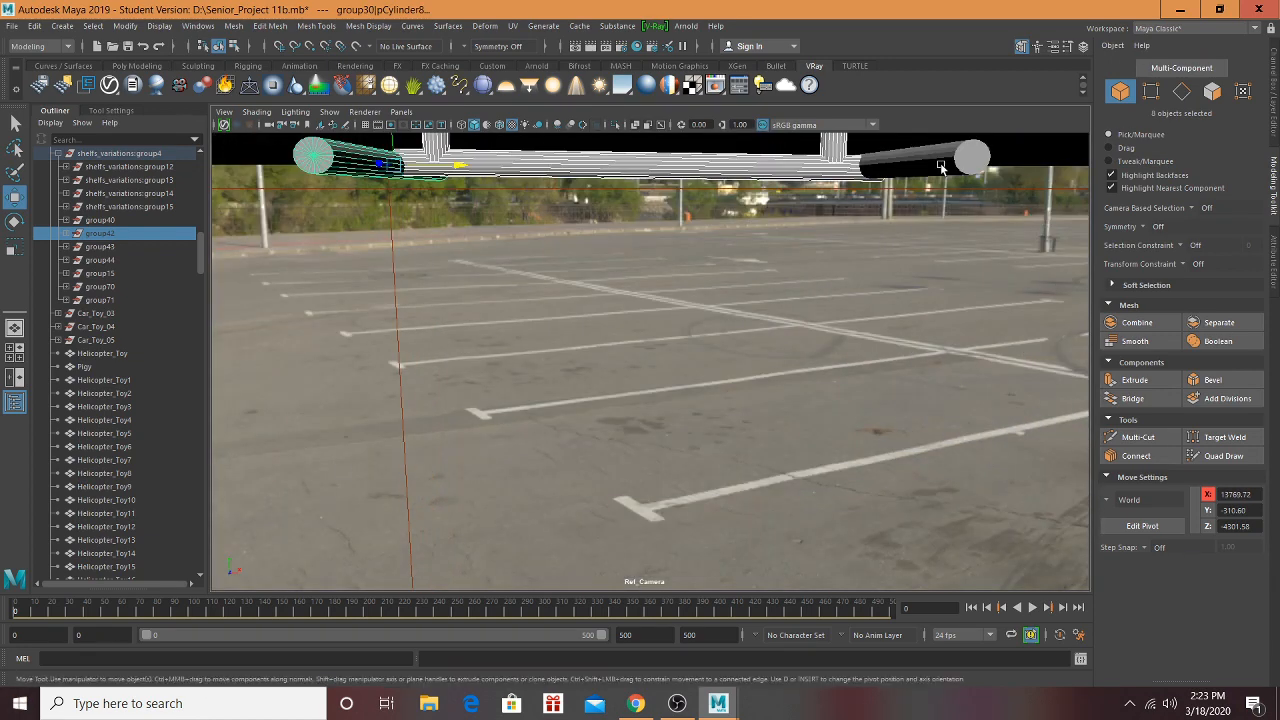
shift+click(940, 166)
alt+drag(938, 168, 757, 155)
alt+middle_drag(755, 155, 770, 358)
alt+right_drag(770, 358, 725, 362)
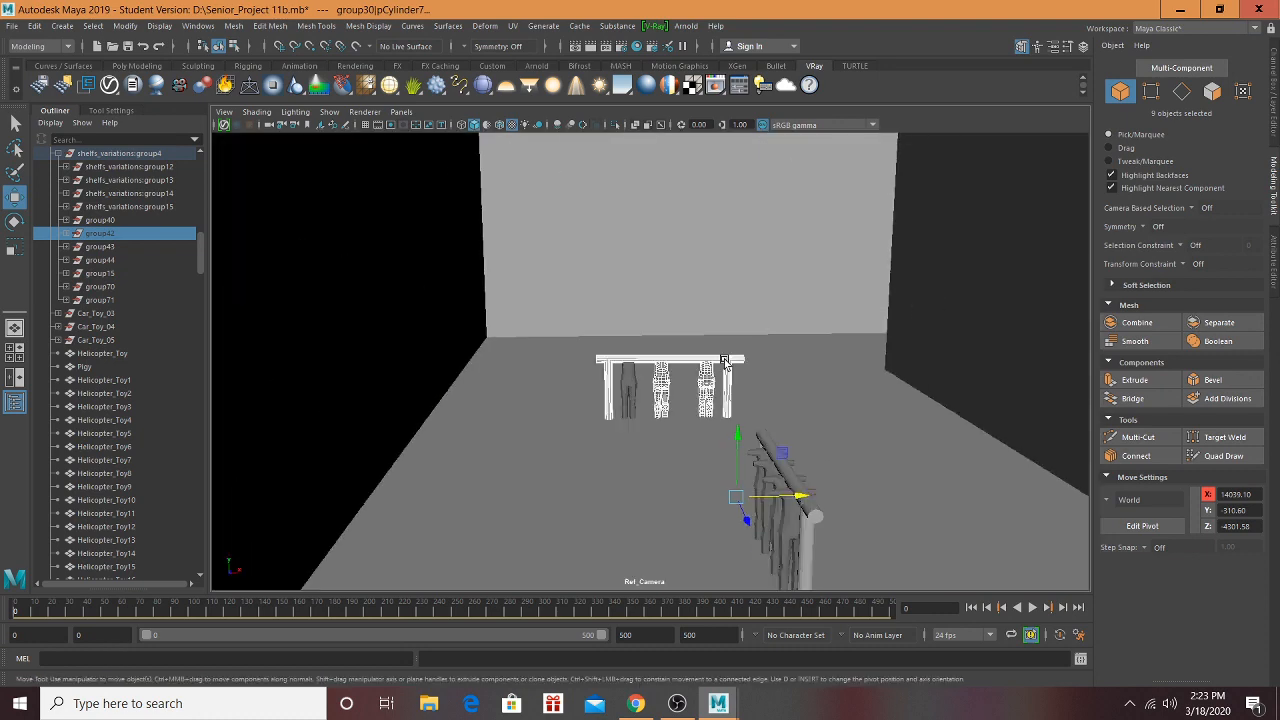
shift+click(629, 391)
Step: Move the selected clothing rack into the Justice store by the open entrance, bringing its last-selected garment to about X 9366.46, Z -5140.61
drag(689, 430, 600, 360)
scroll(672, 395, up, 3)
drag(750, 398, 520, 350)
scroll(575, 376, up, 3)
alt+middle_drag(575, 376, 623, 371)
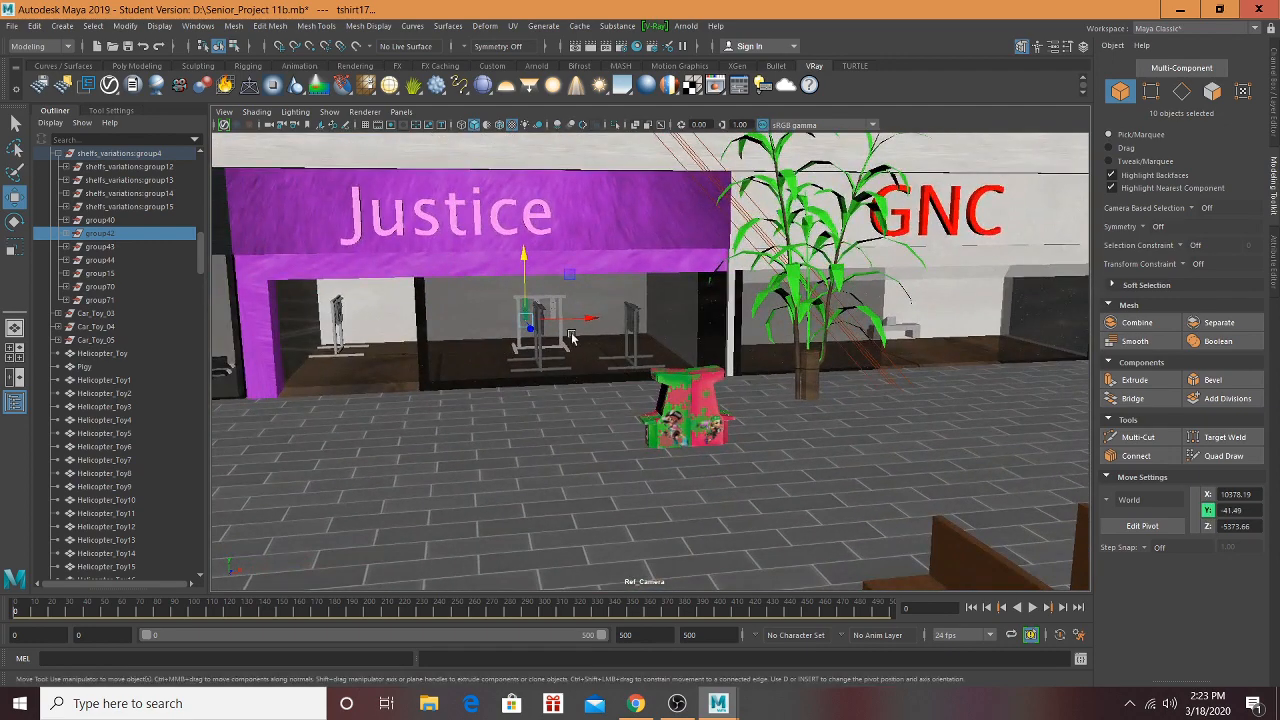
drag(580, 323, 671, 355)
scroll(314, 347, up, 5)
scroll(750, 387, up, 5)
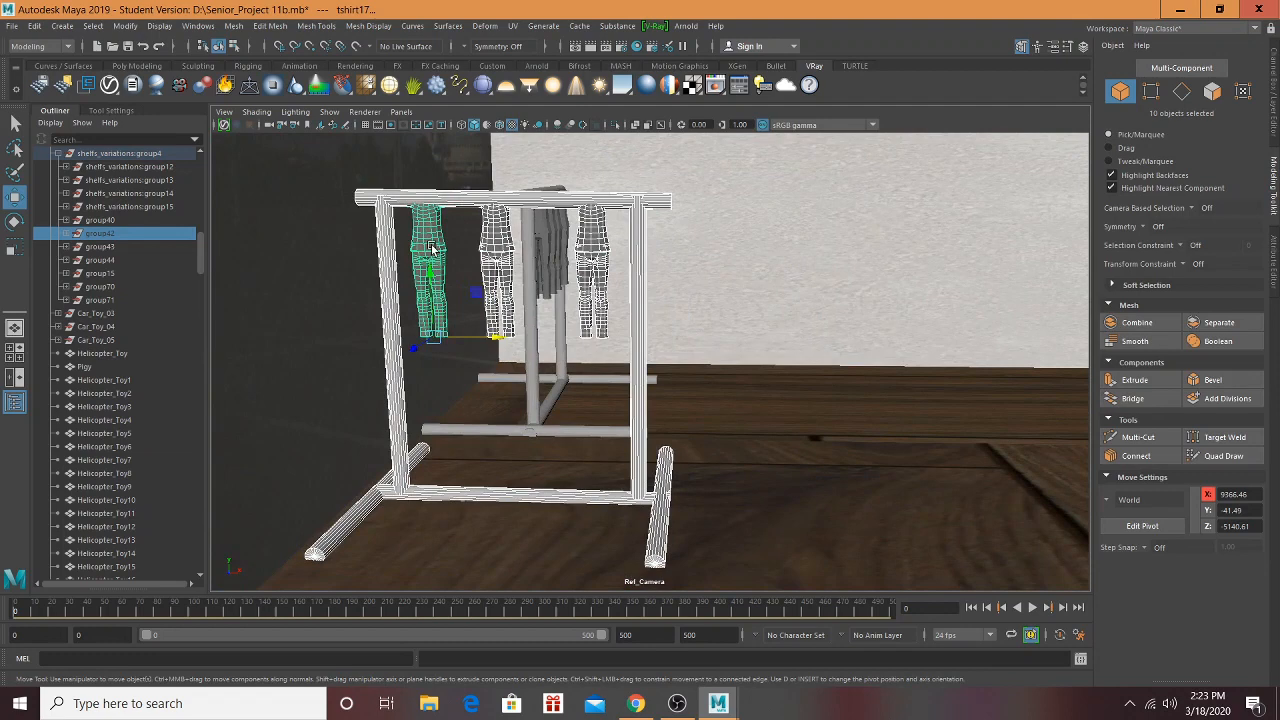
Step: Deselect the rack's three garments and try scaling the frame pieces down uniformly by about 0.70
shift+click(432, 248)
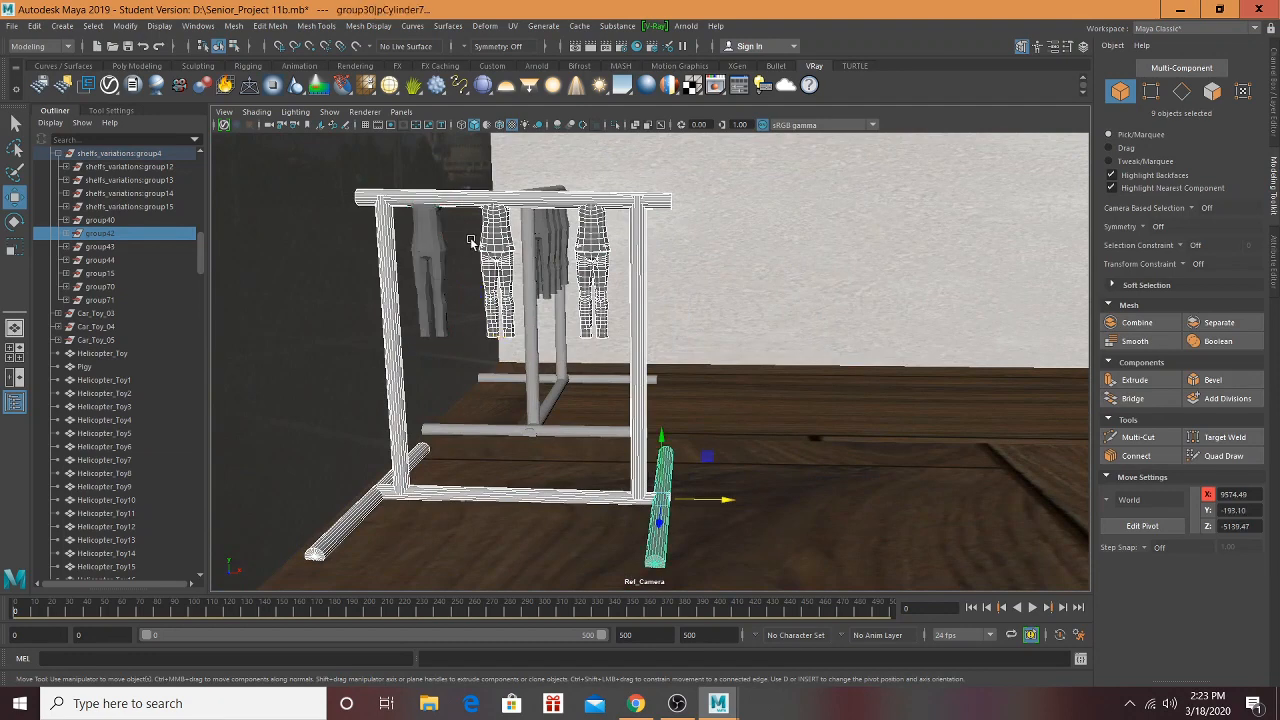
shift+click(503, 243)
shift+click(601, 248)
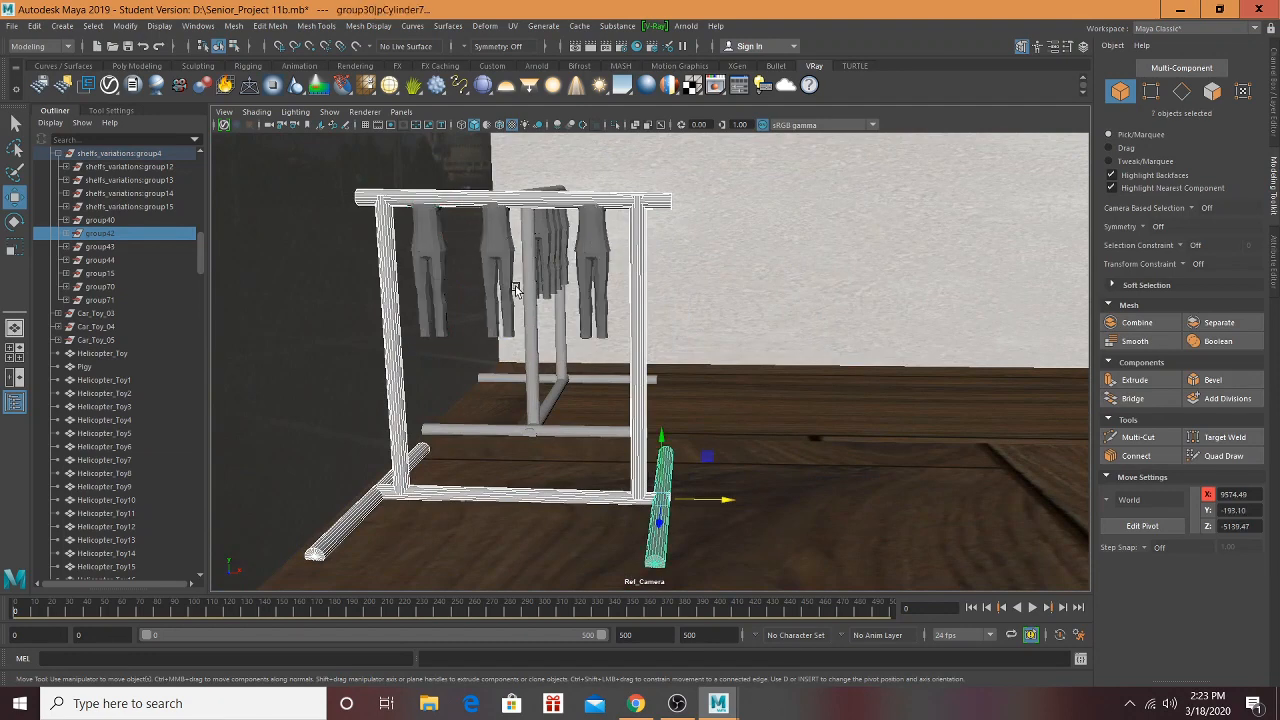
key(r)
drag(662, 508, 617, 510)
key(ctrl+z)
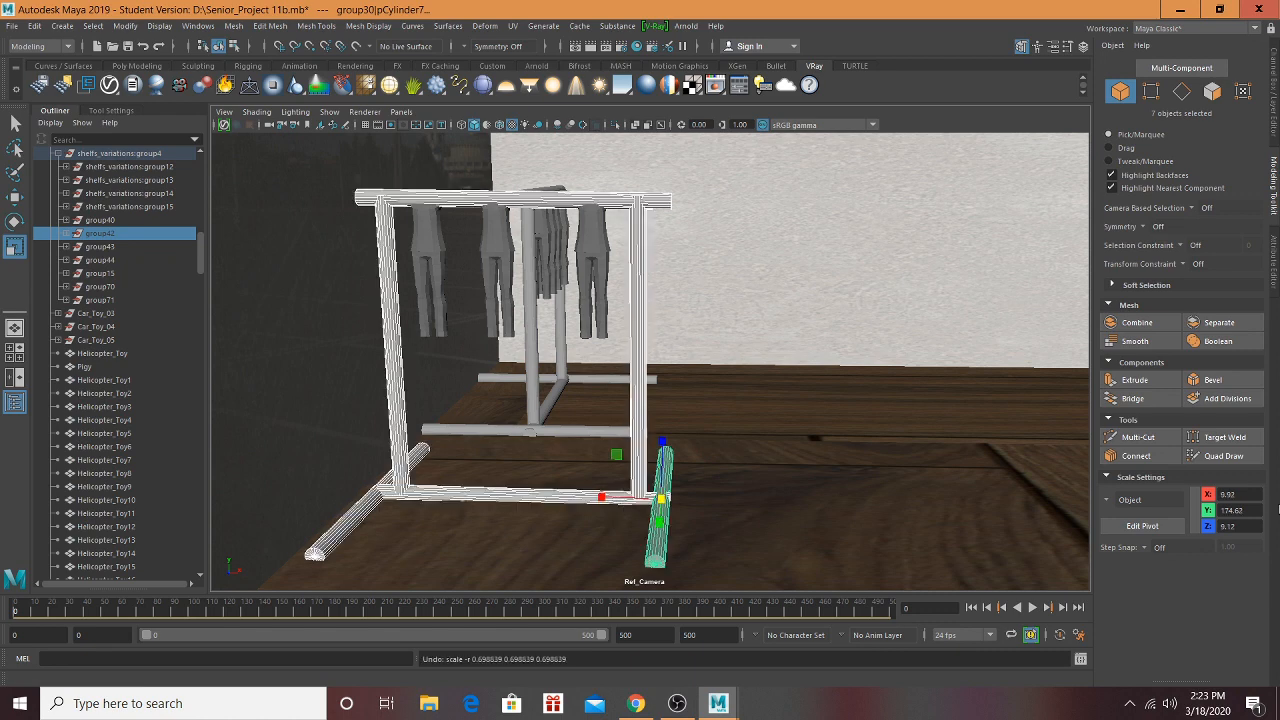
Step: Select group42 alone and scale it uniformly to 0.50
click(100, 234)
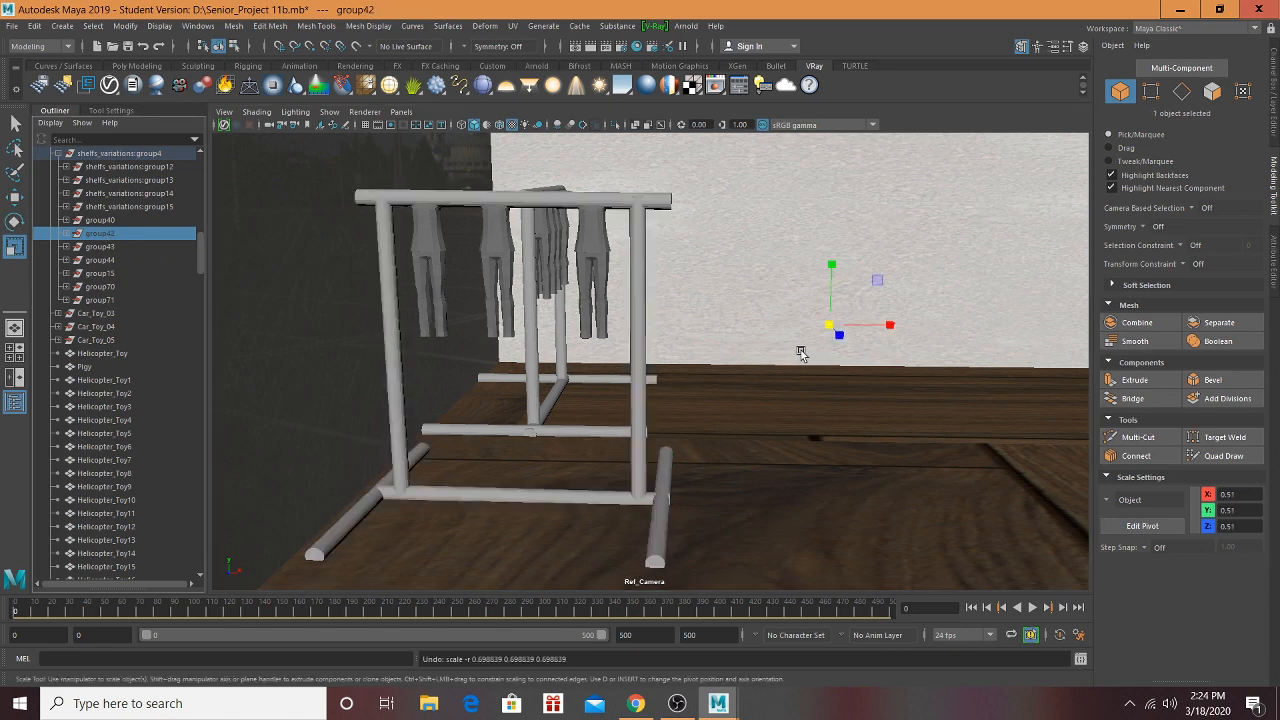
drag(828, 326, 815, 332)
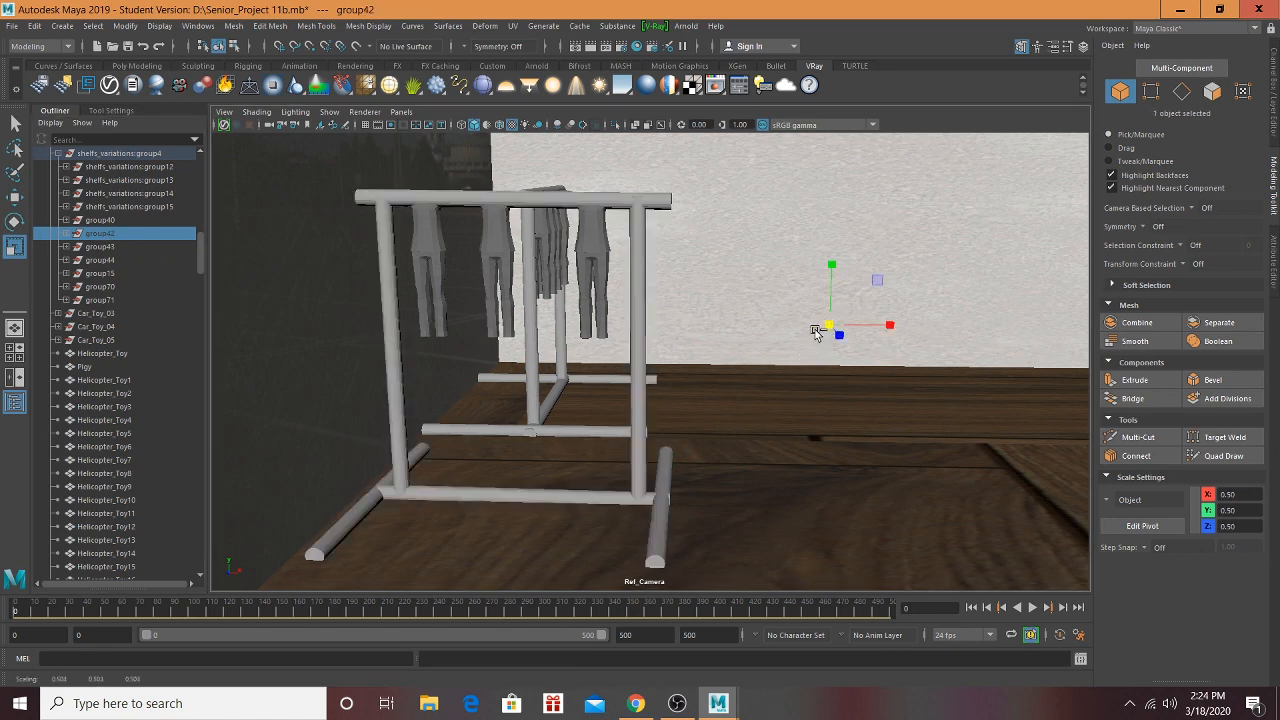
Step: Find the rack frame's parent group in the scene hierarchy and select the whole group30
click(634, 362)
scroll(128, 305, down, 15)
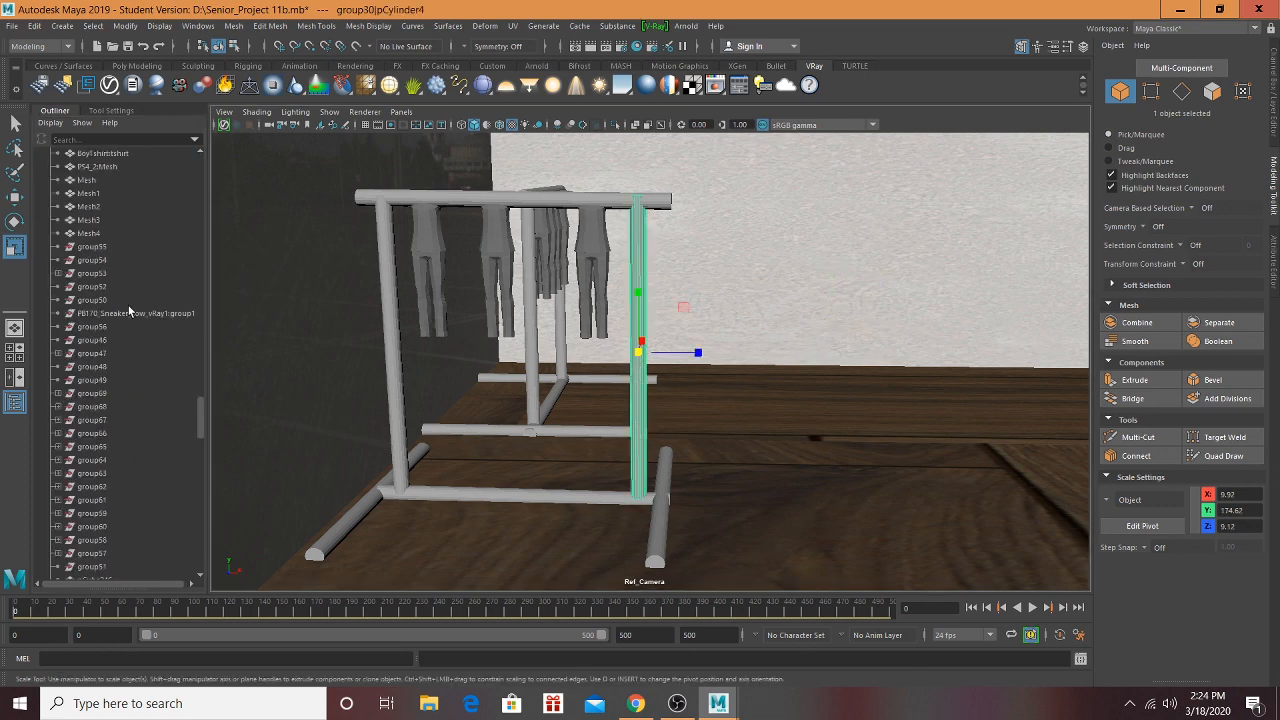
scroll(128, 305, down, 3)
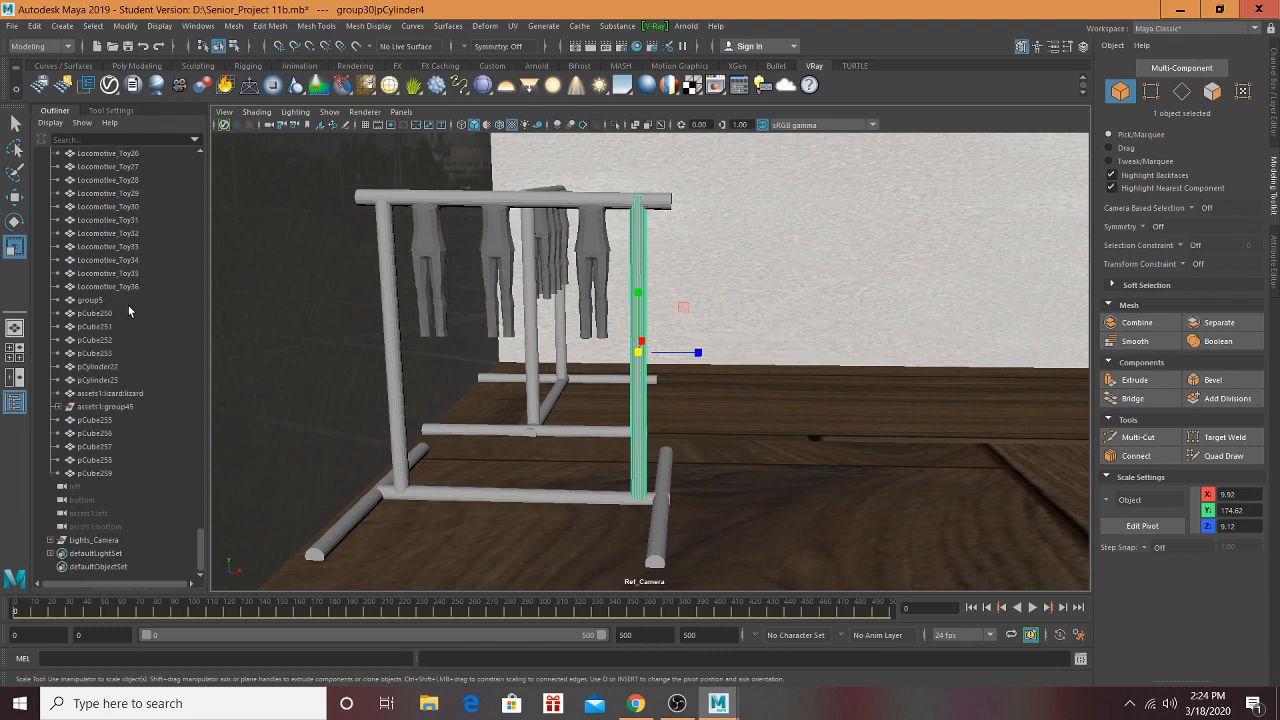
scroll(128, 305, up, 15)
scroll(135, 330, up, 10)
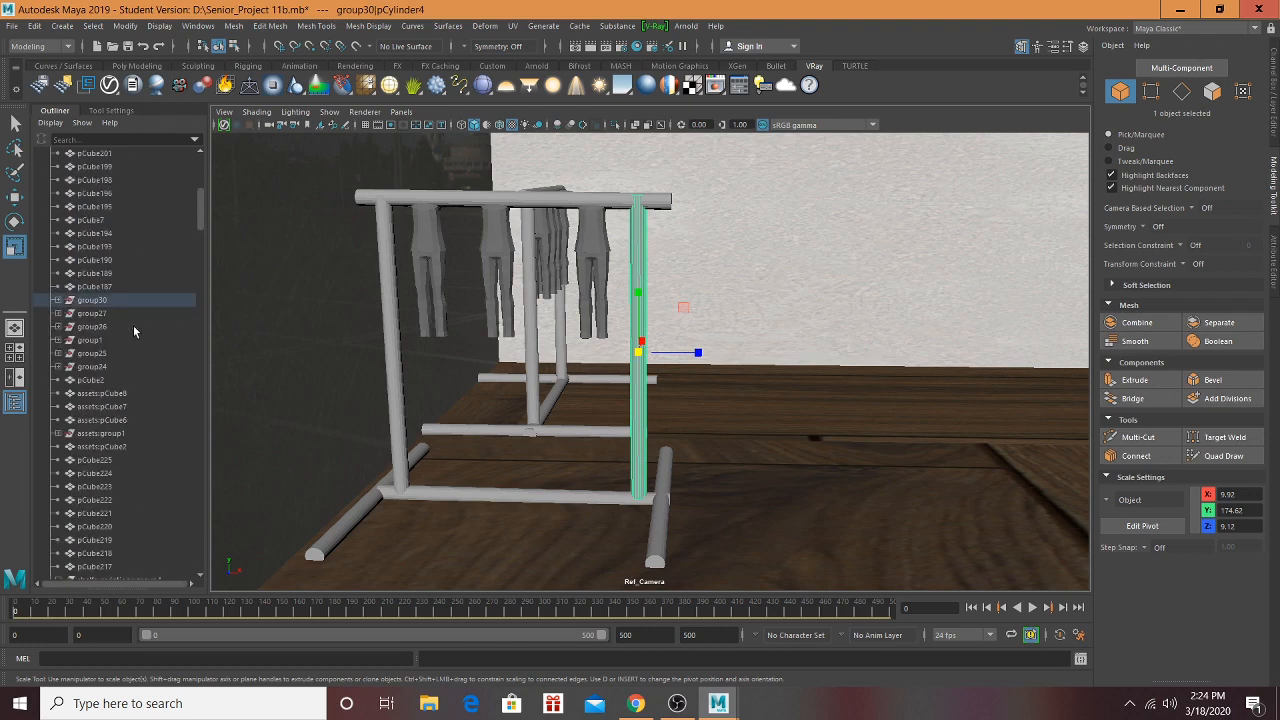
click(119, 314)
double_click(91, 316)
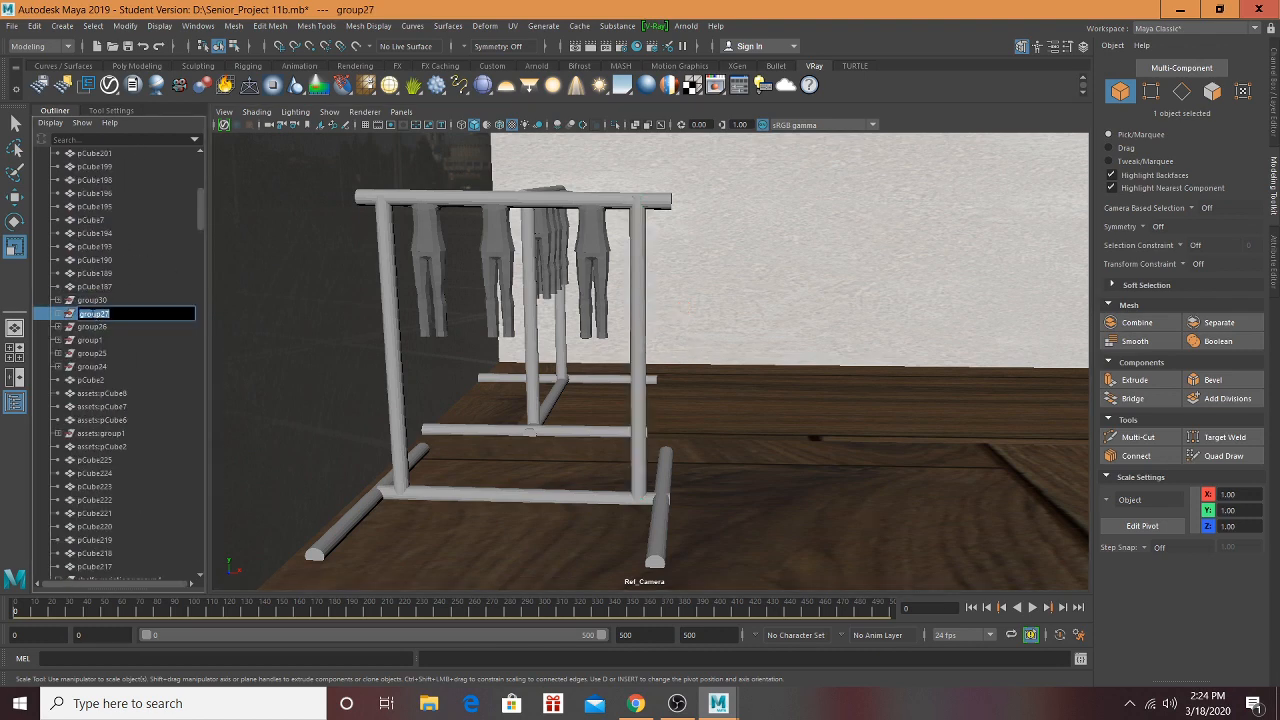
click(95, 330)
click(92, 300)
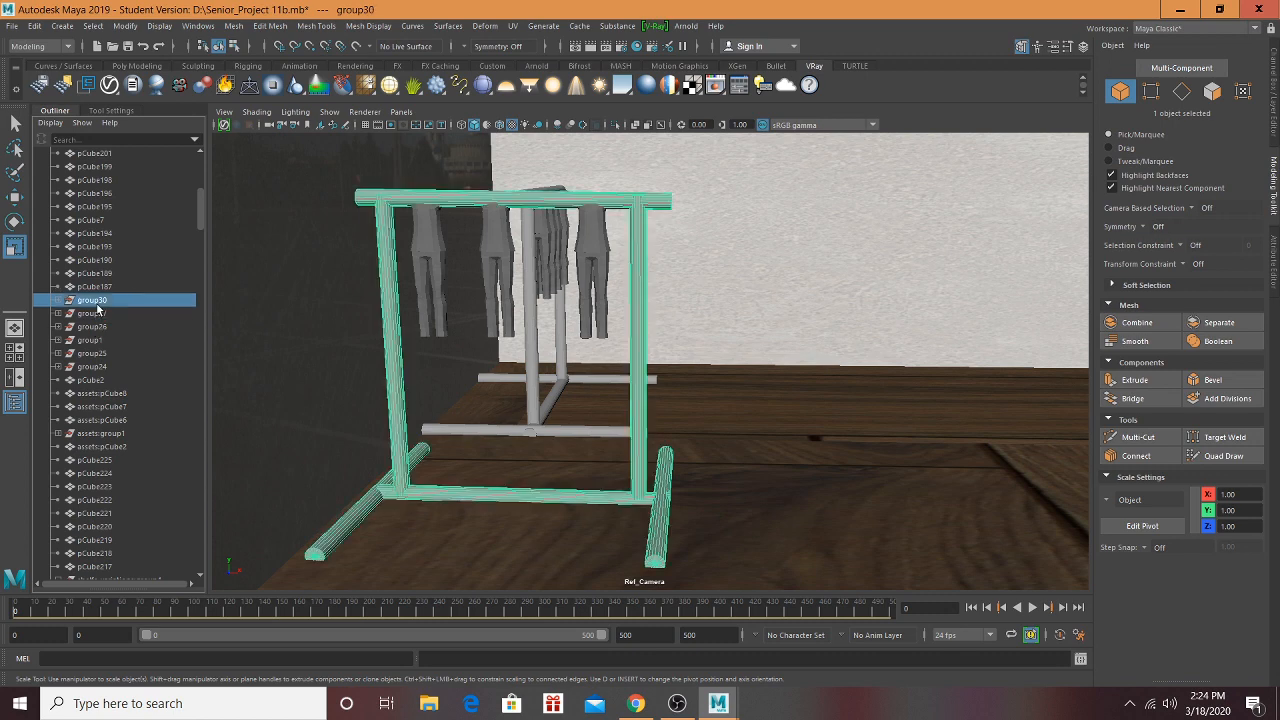
Step: Move the pivot of group30 from outside GNC to the Justice store interior, at about 10590.29, -507.24, -7154.10
scroll(621, 366, down, 8)
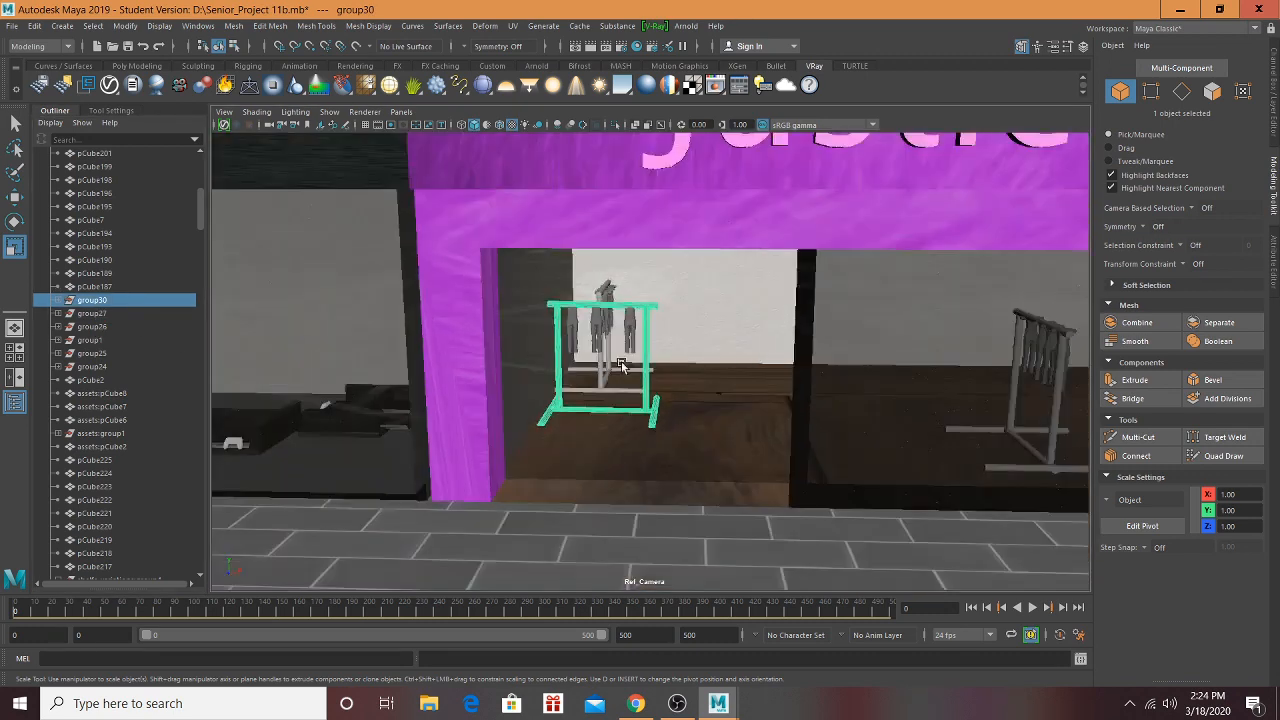
scroll(621, 366, up, 5)
scroll(699, 377, up, 3)
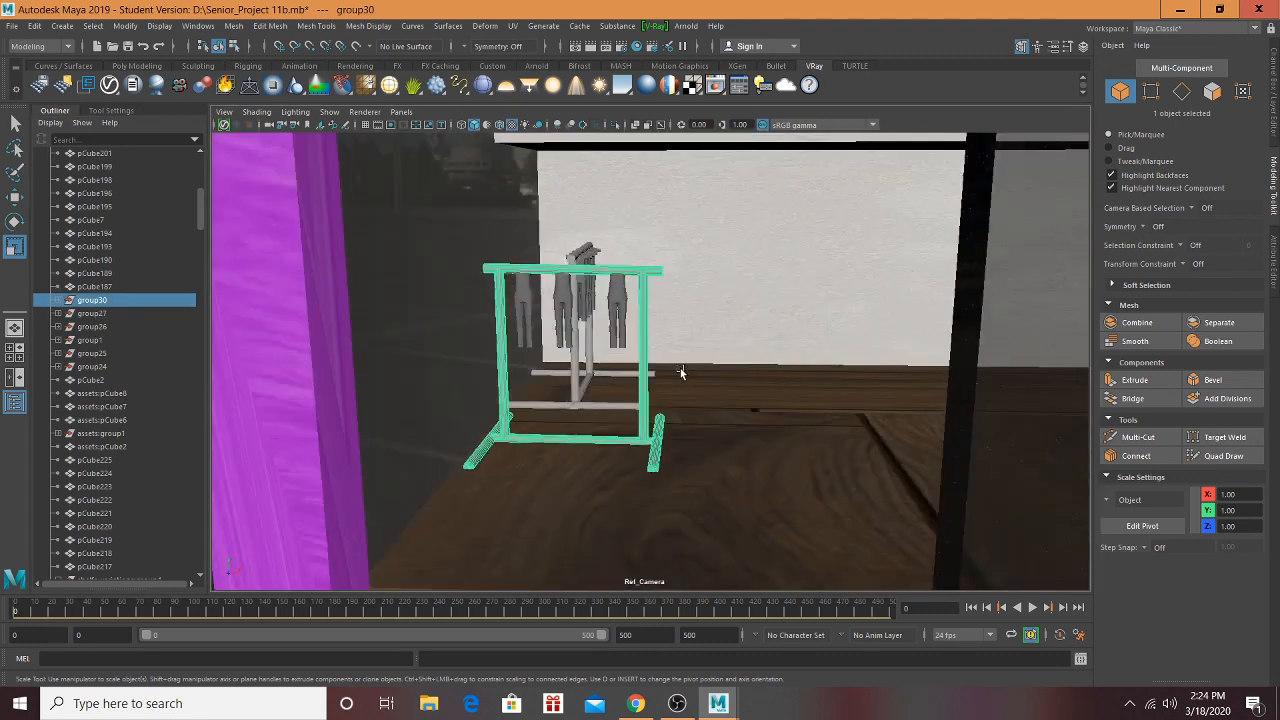
key(w)
scroll(631, 369, down, 6)
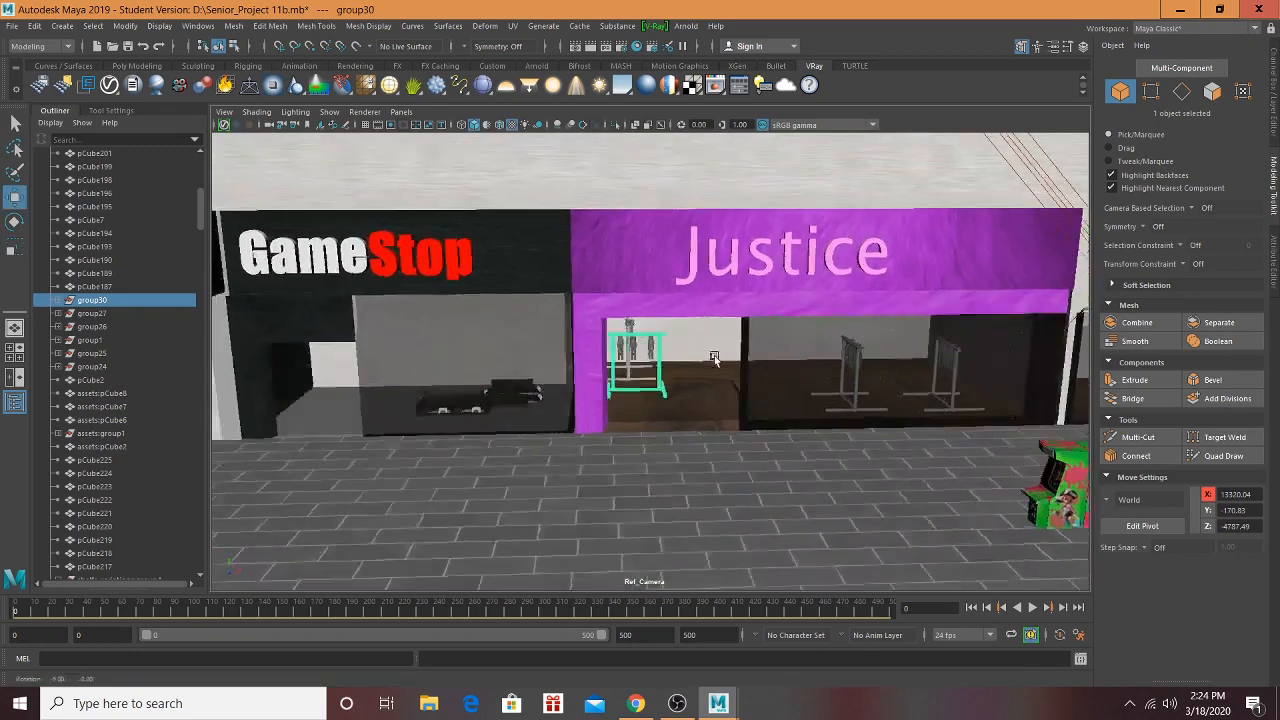
alt+drag(714, 357, 766, 347)
alt+middle_drag(766, 347, 207, 372)
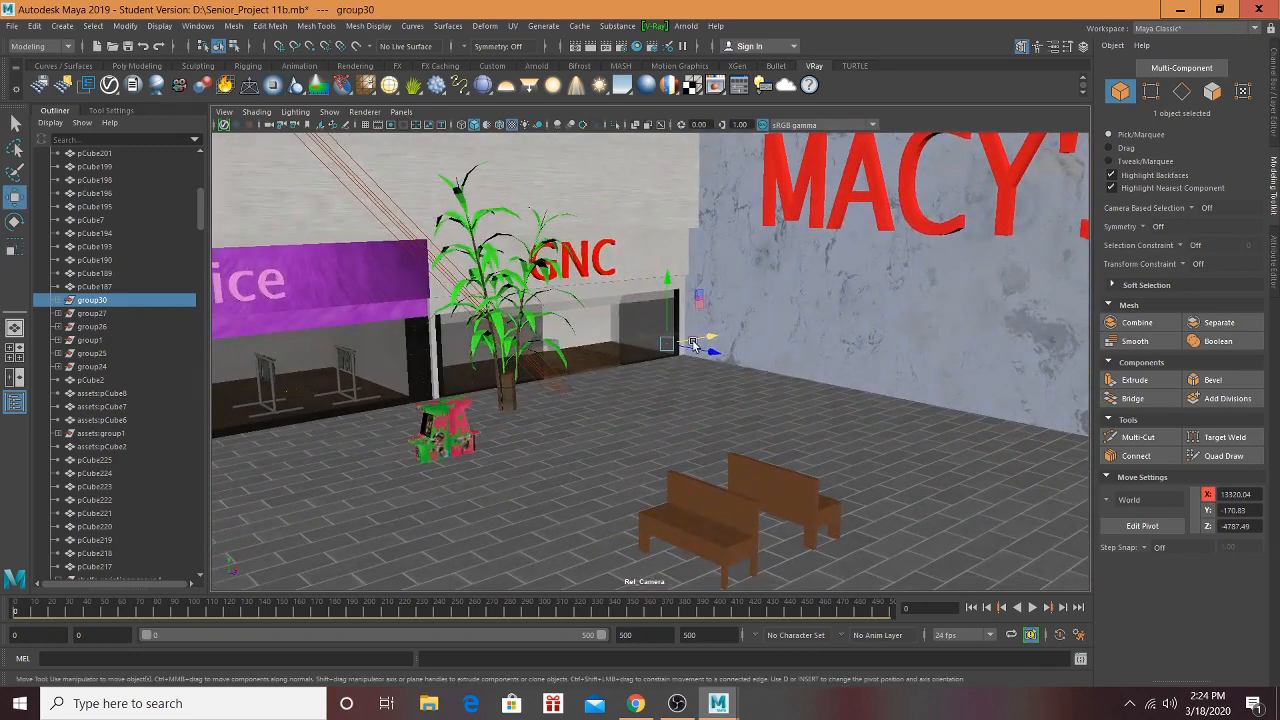
scroll(642, 342, down, 3)
alt+middle_drag(567, 331, 718, 262)
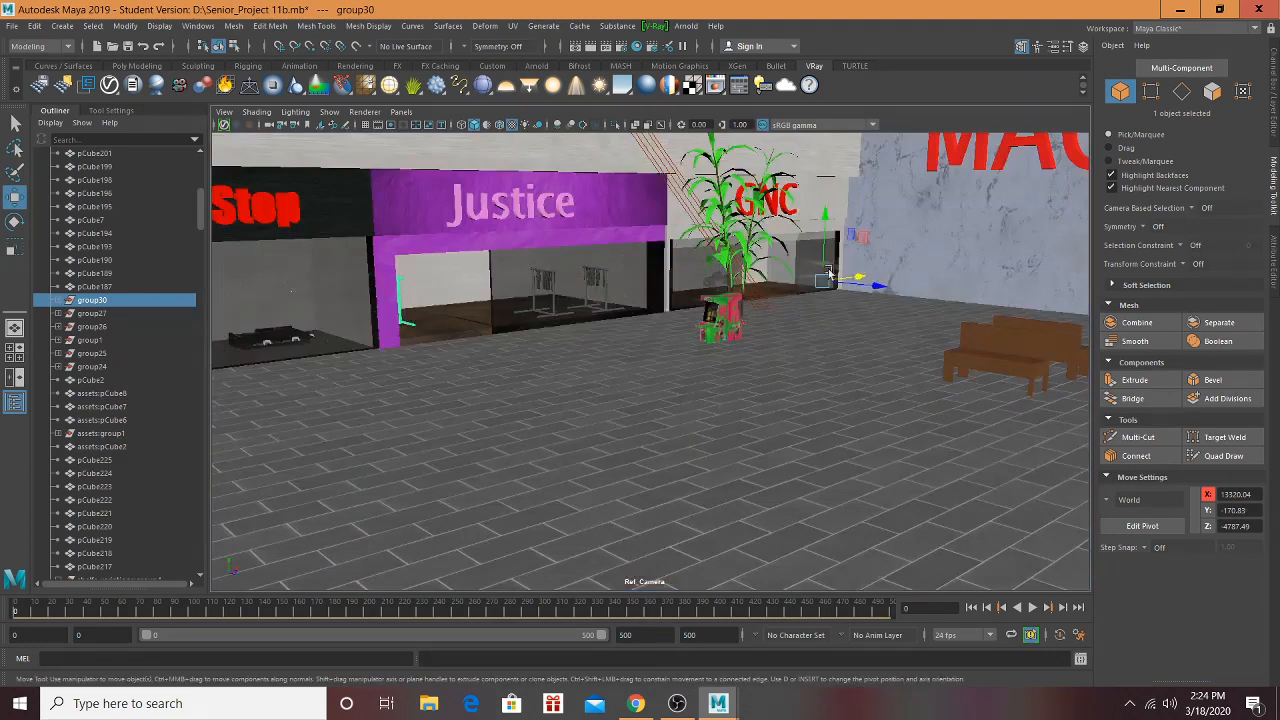
key(d)
drag(820, 286, 431, 386)
key(d)
scroll(390, 324, up, 5)
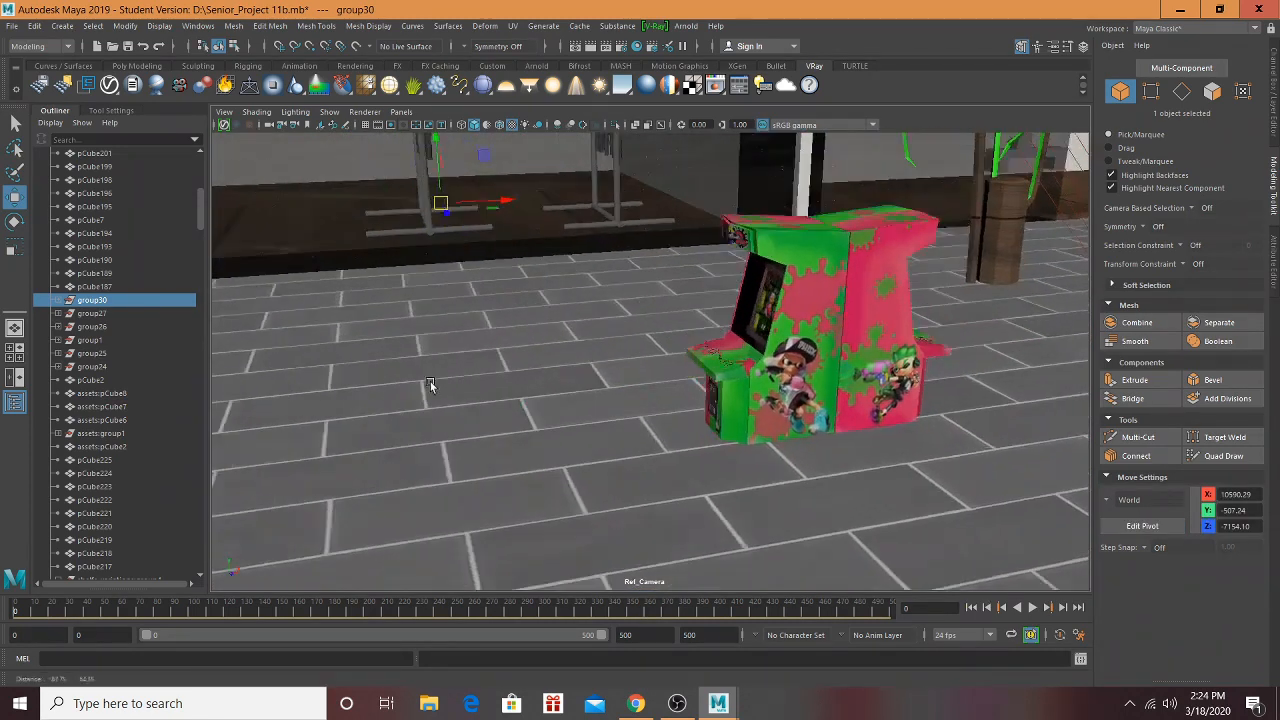
alt+middle_drag(431, 386, 894, 500)
scroll(573, 323, up, 3)
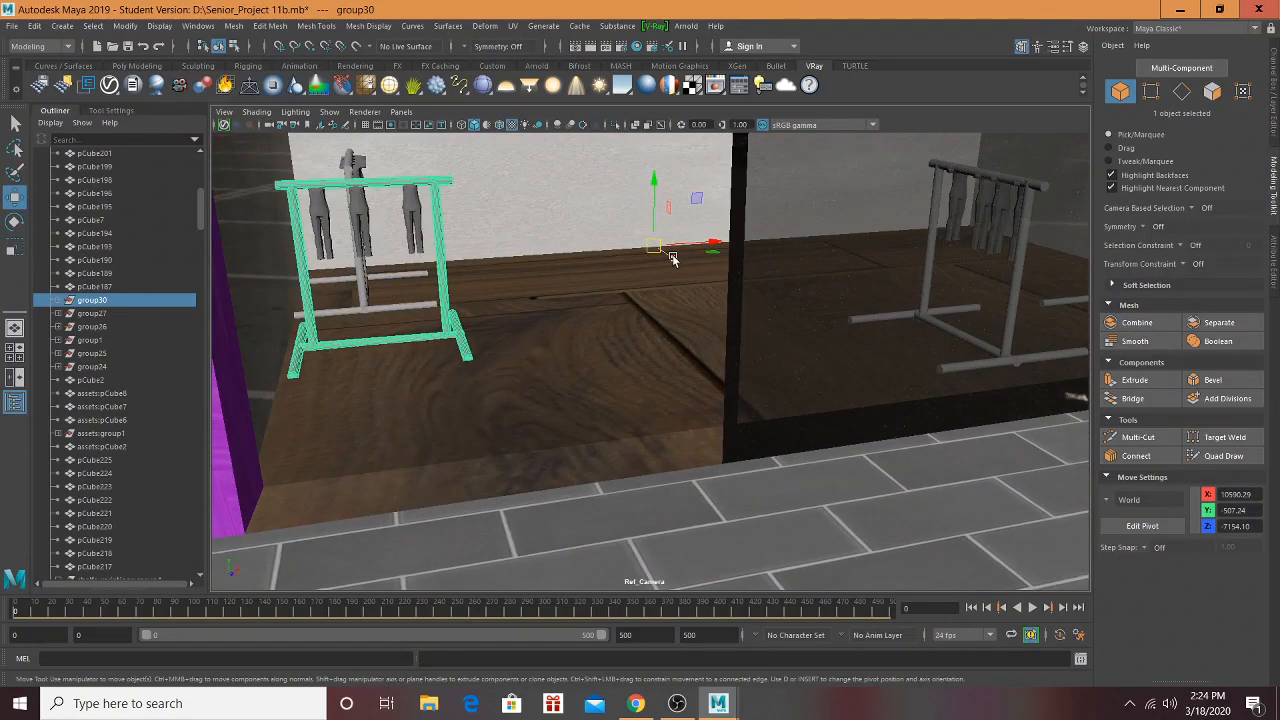
Step: Scale the group30 rack frame down uniformly and reposition it on Justice's wooden floor, with its pivot at about 10419.54, -442.88, -6669.27
key(r)
drag(652, 247, 577, 269)
key(w)
drag(656, 212, 675, 258)
scroll(373, 259, up, 3)
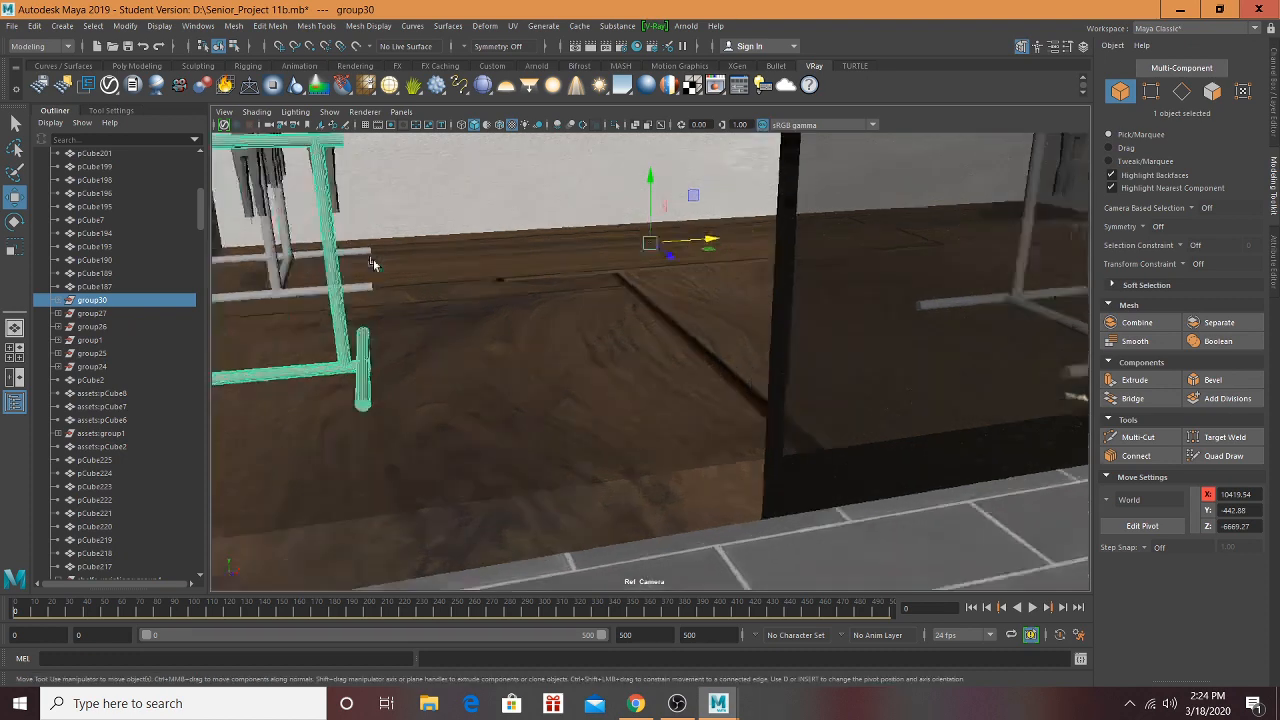
scroll(540, 300, up, 2)
Step: Select the three garments without group30 and align them under the scaled rack's top bar, at about X 9493.51, Y -55.82, Z -4920.90
click(306, 218)
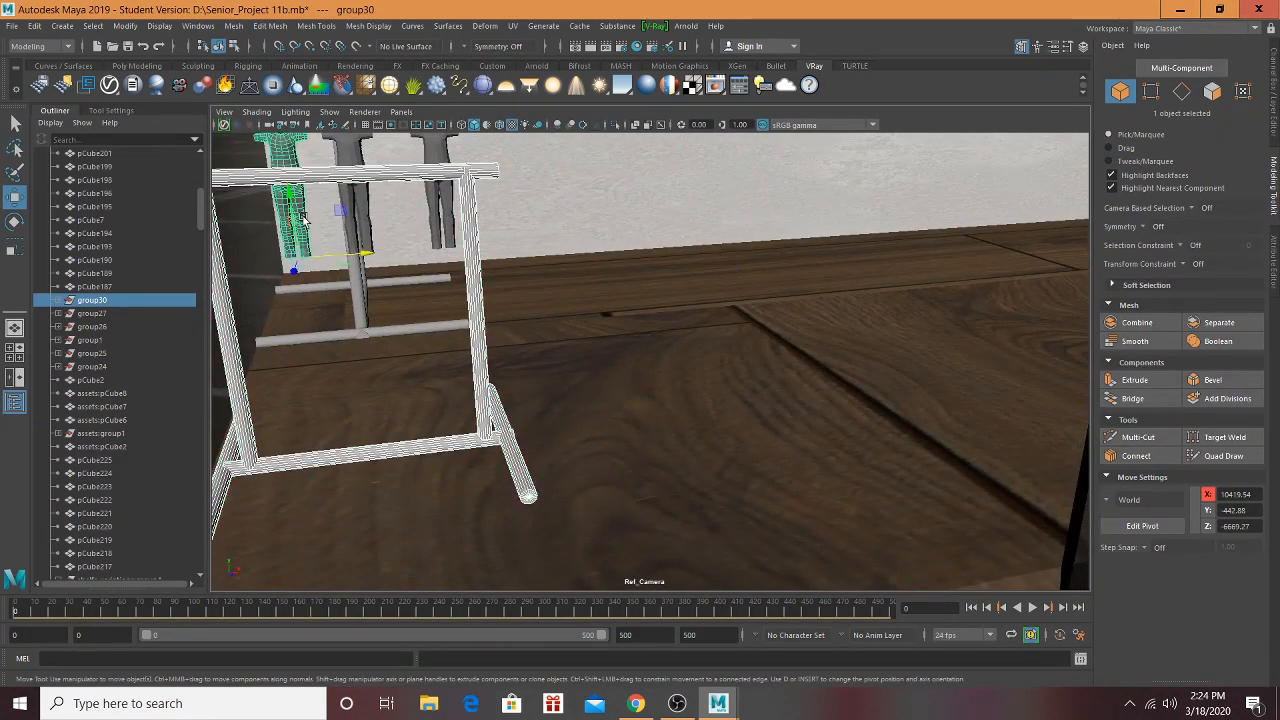
middle_drag(369, 224, 419, 223)
shift+click(437, 220)
alt+drag(437, 220, 487, 243)
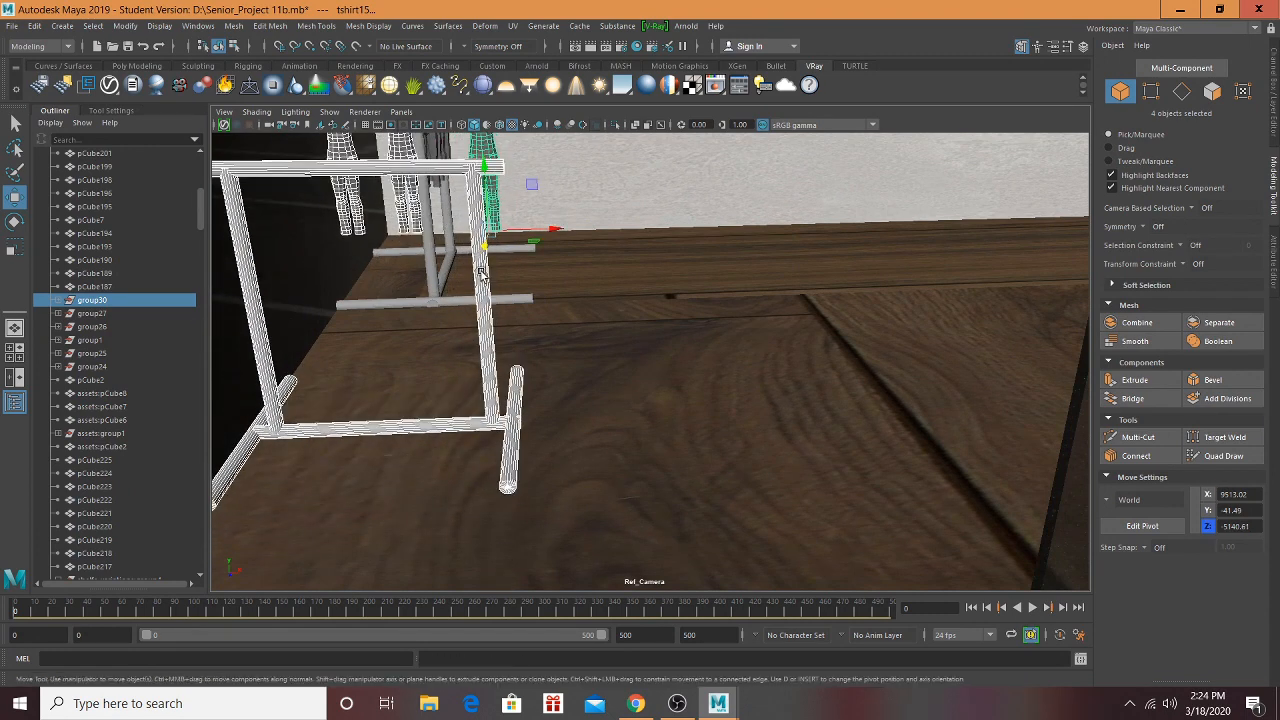
ctrl+click(145, 299)
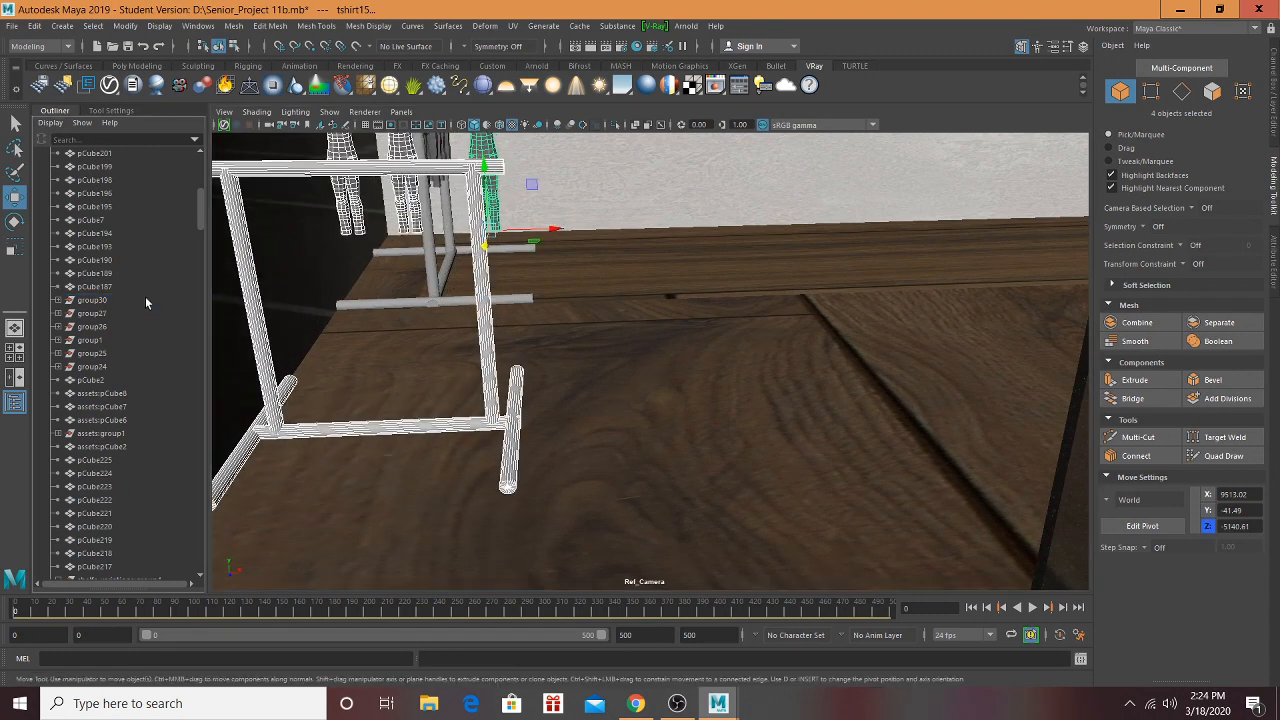
drag(485, 250, 408, 305)
drag(466, 241, 490, 318)
drag(604, 297, 627, 298)
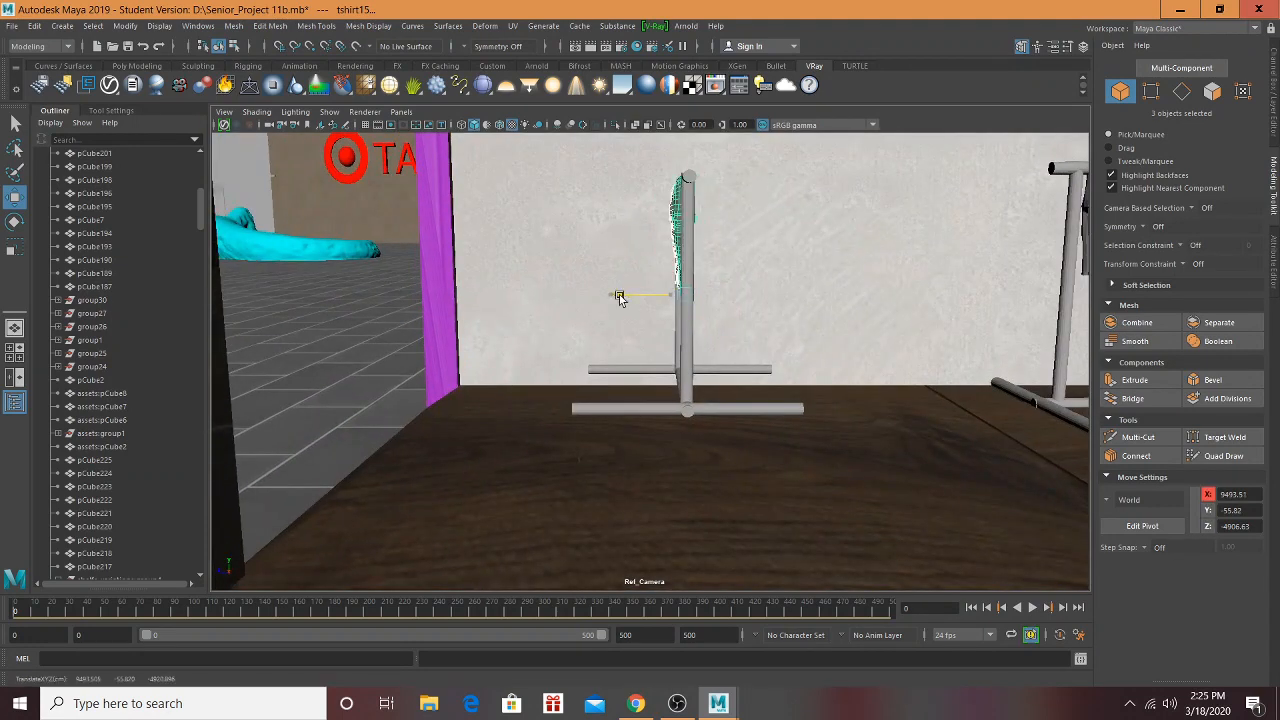
scroll(663, 310, down, 15)
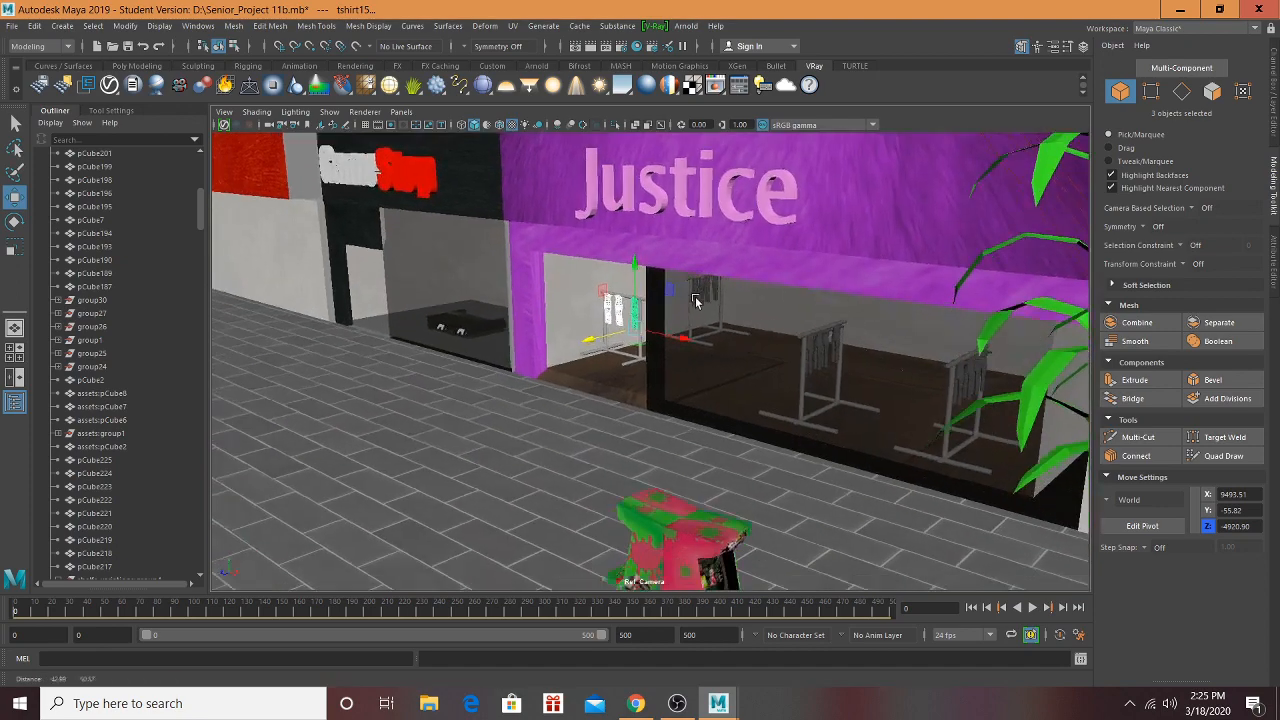
scroll(697, 302, down, 8)
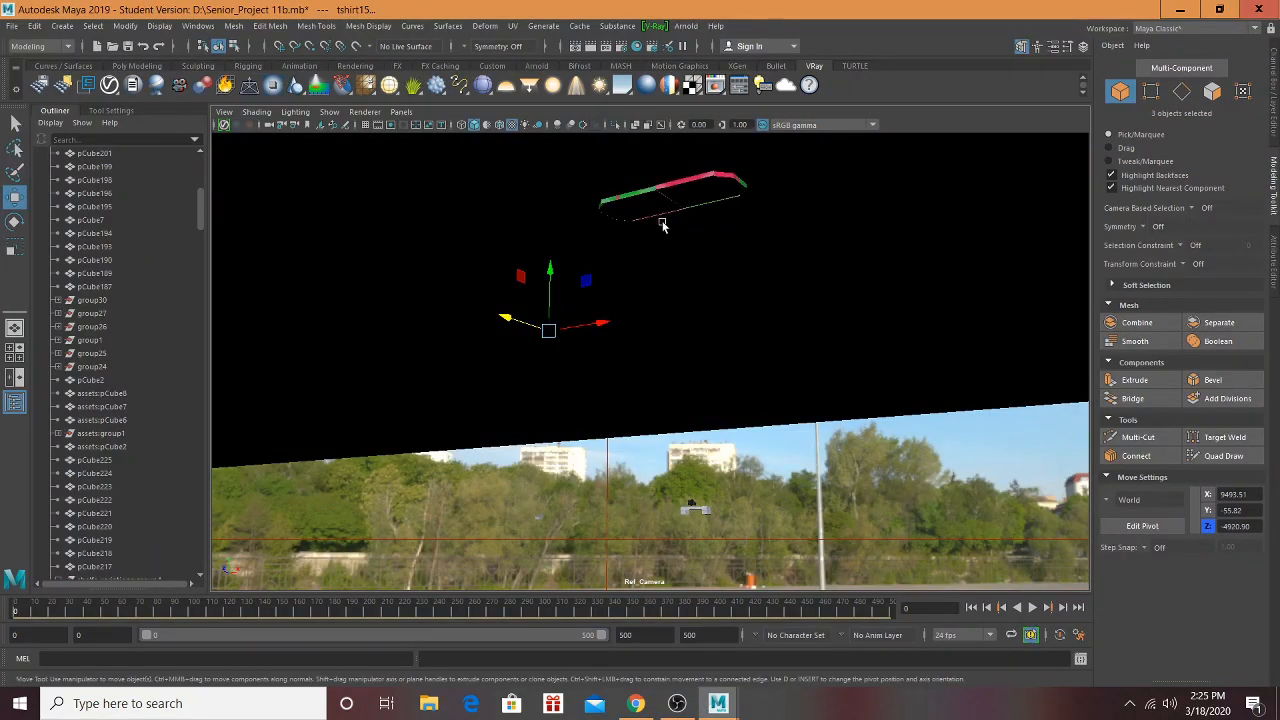
Step: Select the arcade cabinet outside Justice, undo its trial raise together with the garments, and remove the three garments from the selection
scroll(665, 225, up, 20)
alt+middle_drag(757, 252, 603, 186)
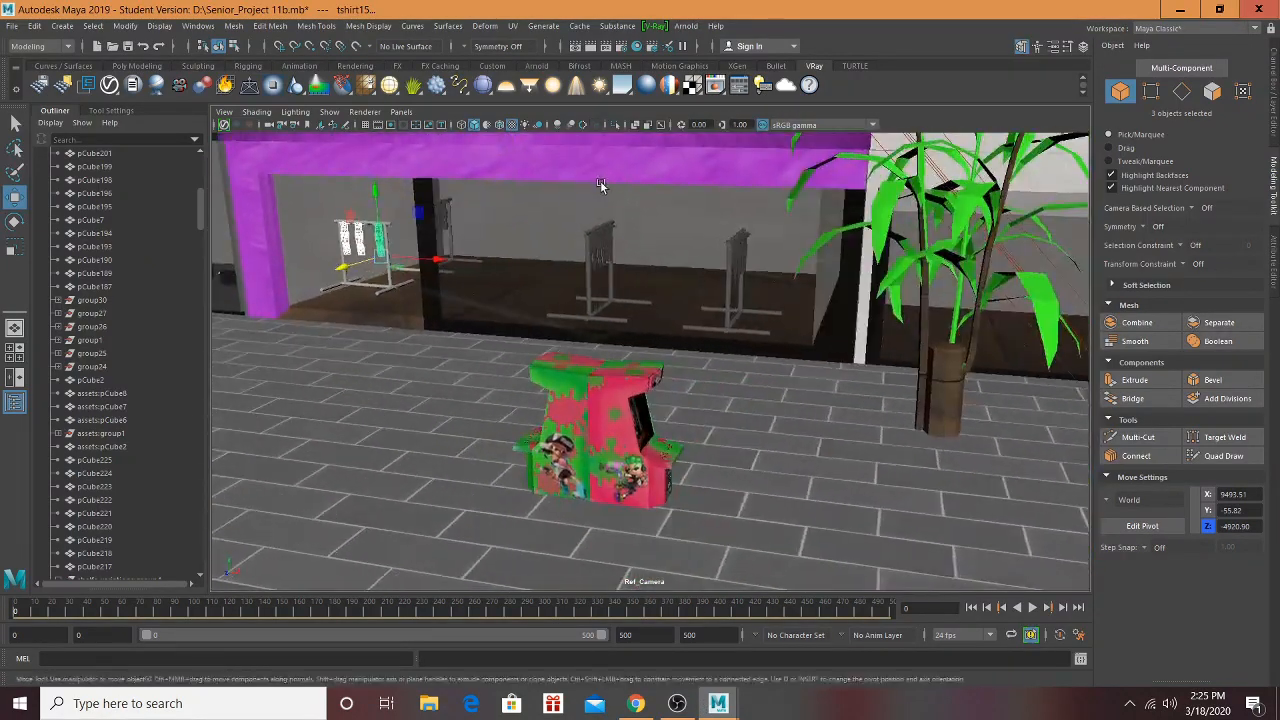
scroll(620, 190, up, 4)
alt+middle_drag(645, 268, 705, 197)
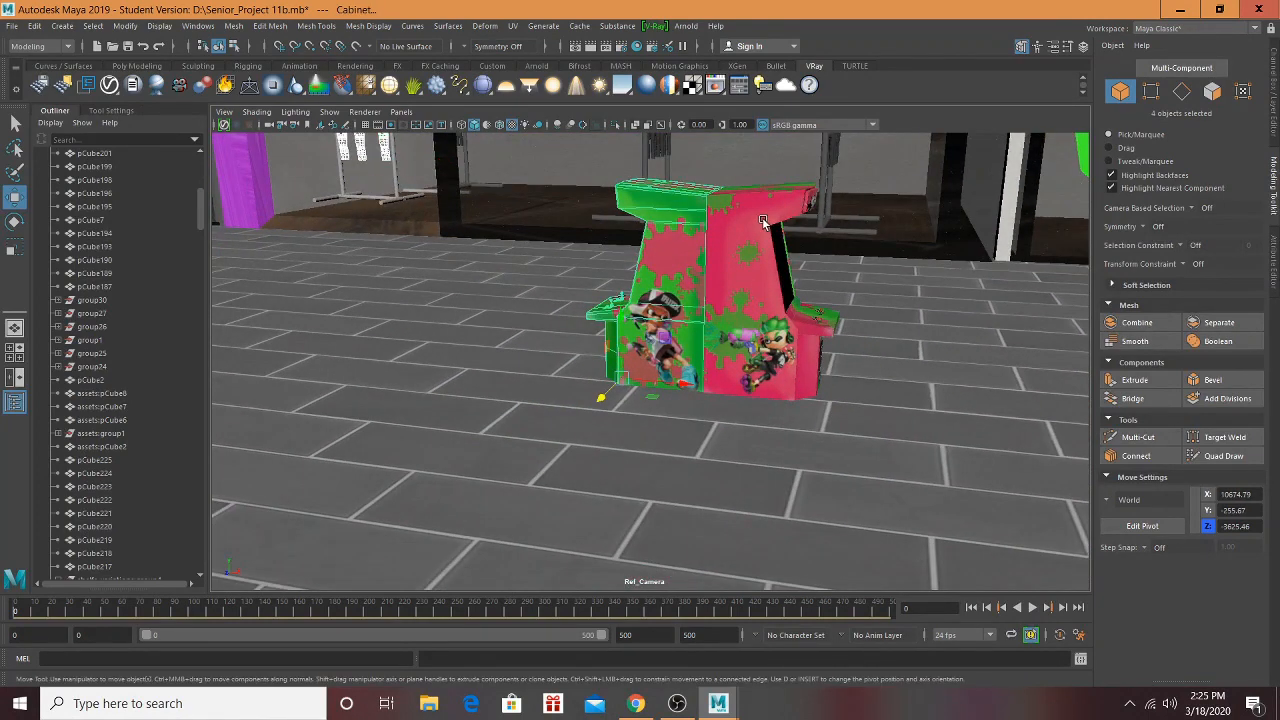
click(664, 282)
middle_drag(812, 335, 812, 322)
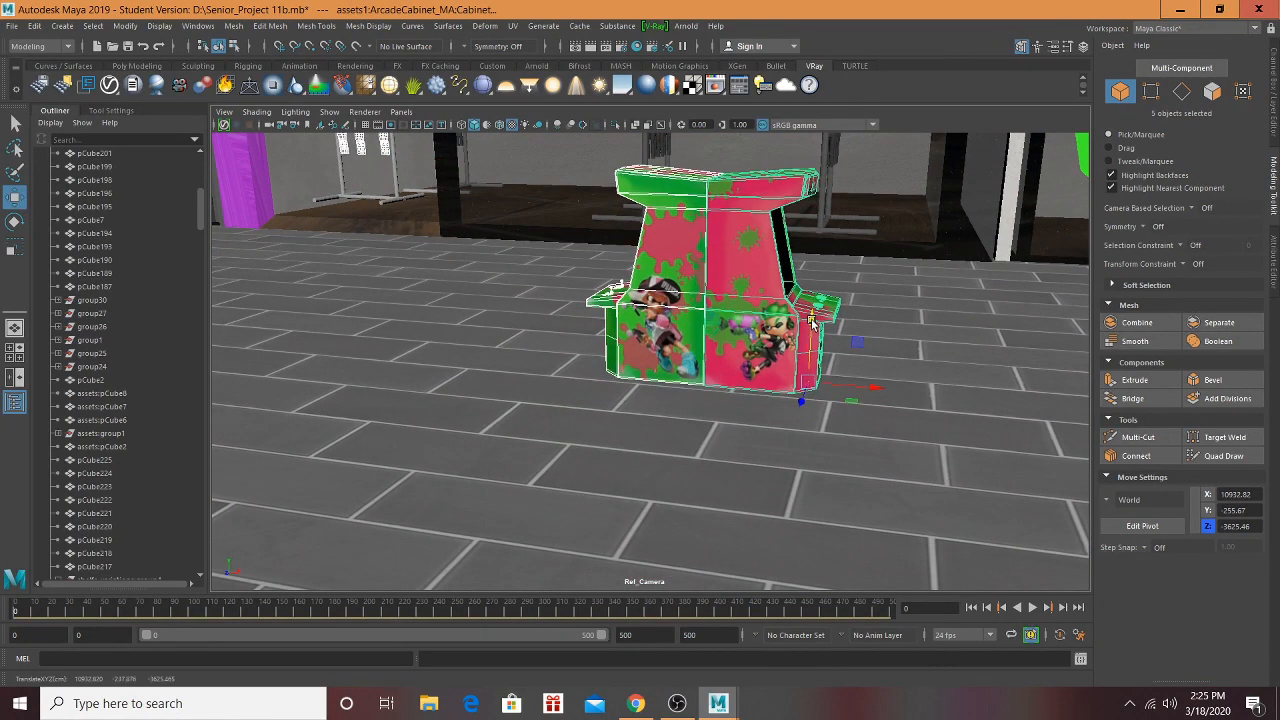
key(ctrl+z)
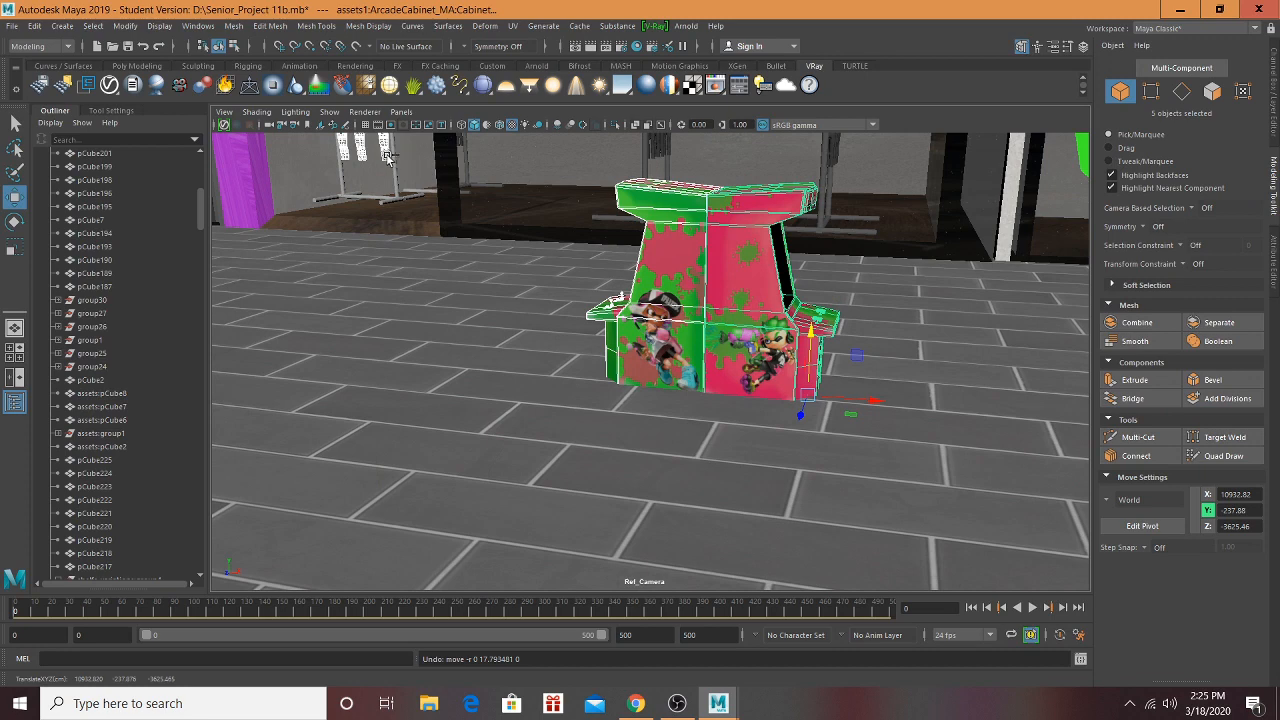
shift+click(387, 156)
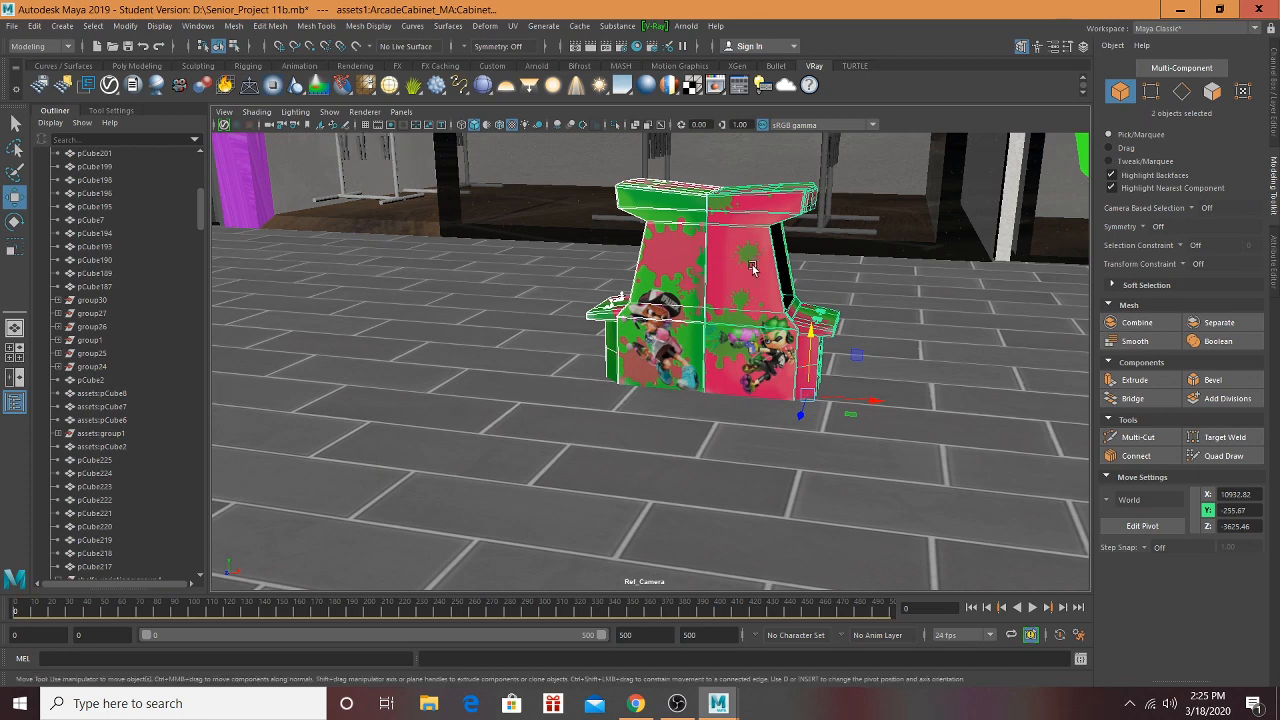
Step: Raise the arcade cabinet alone so that its base rests on the tiled floor, at about Y -247.52
middle_drag(812, 335, 810, 322)
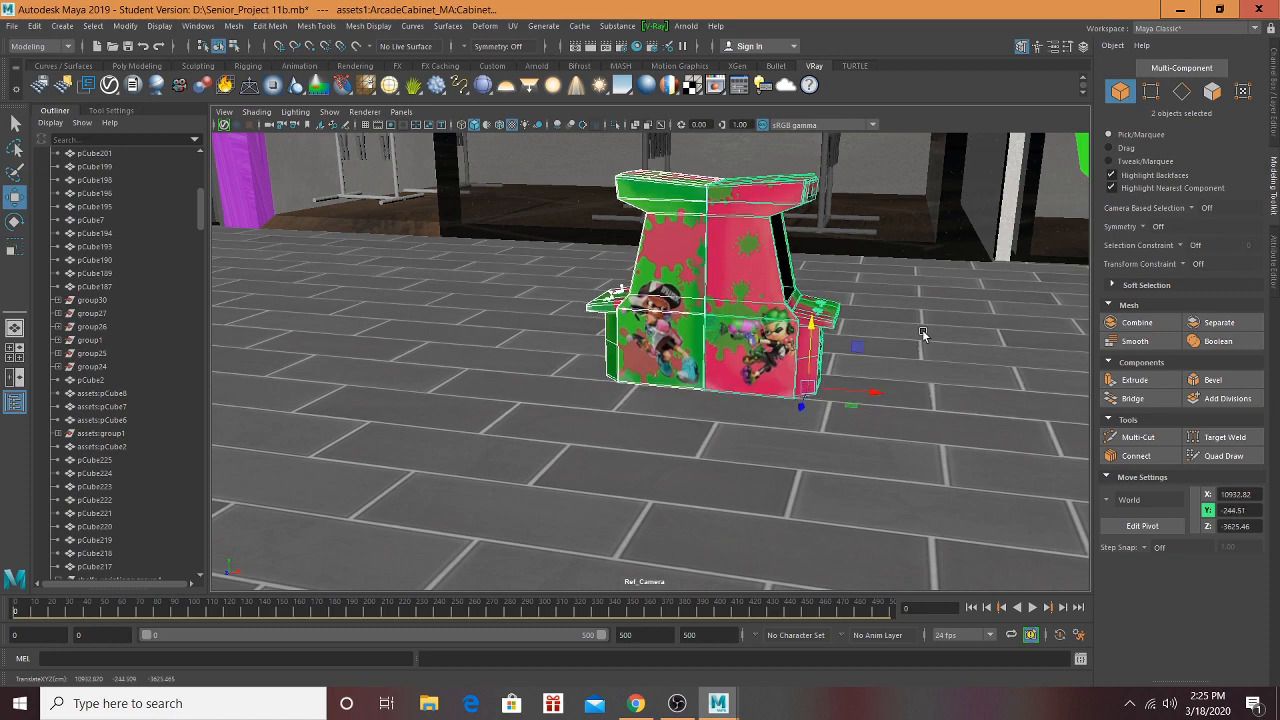
alt+drag(923, 333, 709, 430)
scroll(805, 387, up, 4)
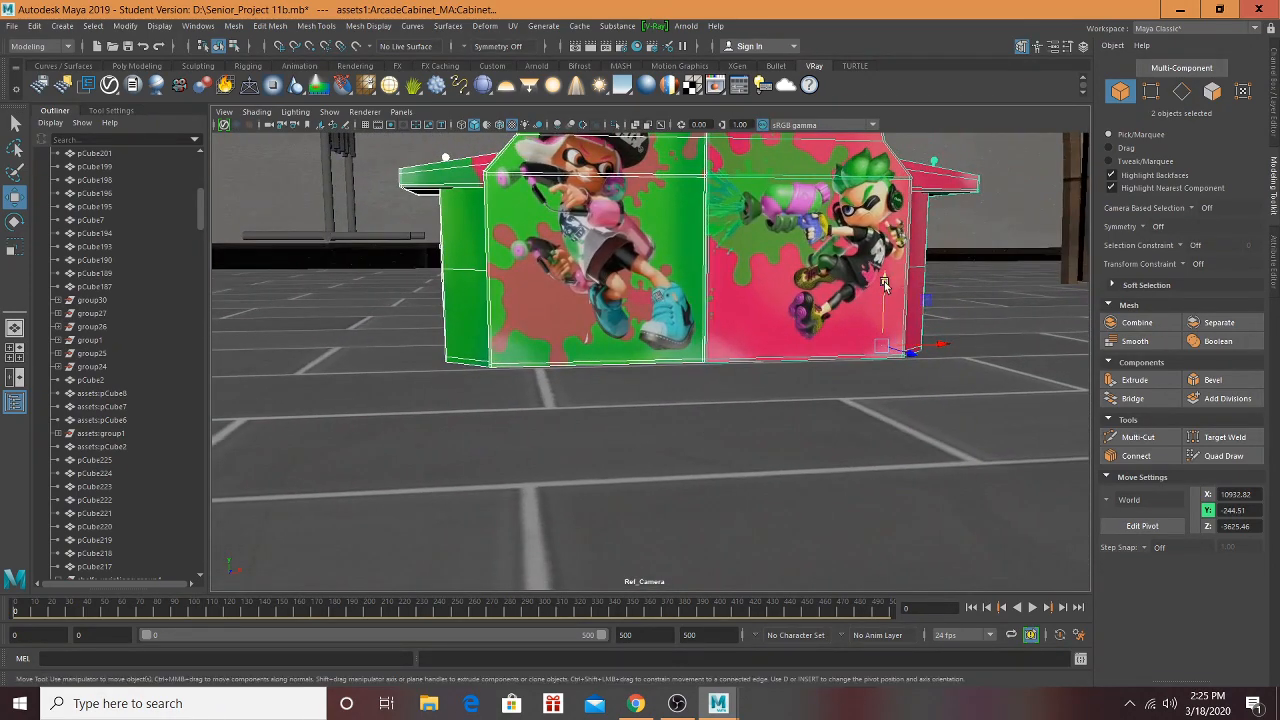
drag(884, 285, 844, 319)
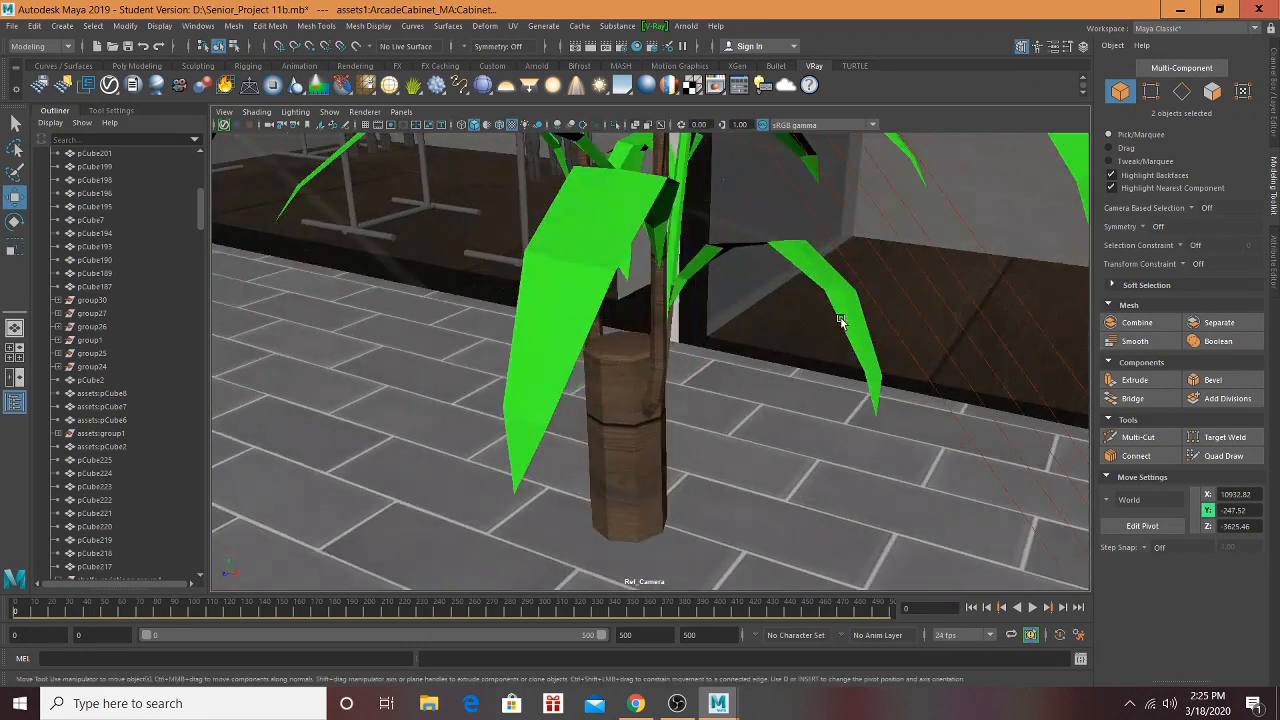
Step: Select the counter and the box on top of it in GNC and lower both to the wooden floor, at about Y -111.01
scroll(844, 308, down, 3)
scroll(844, 308, up, 1)
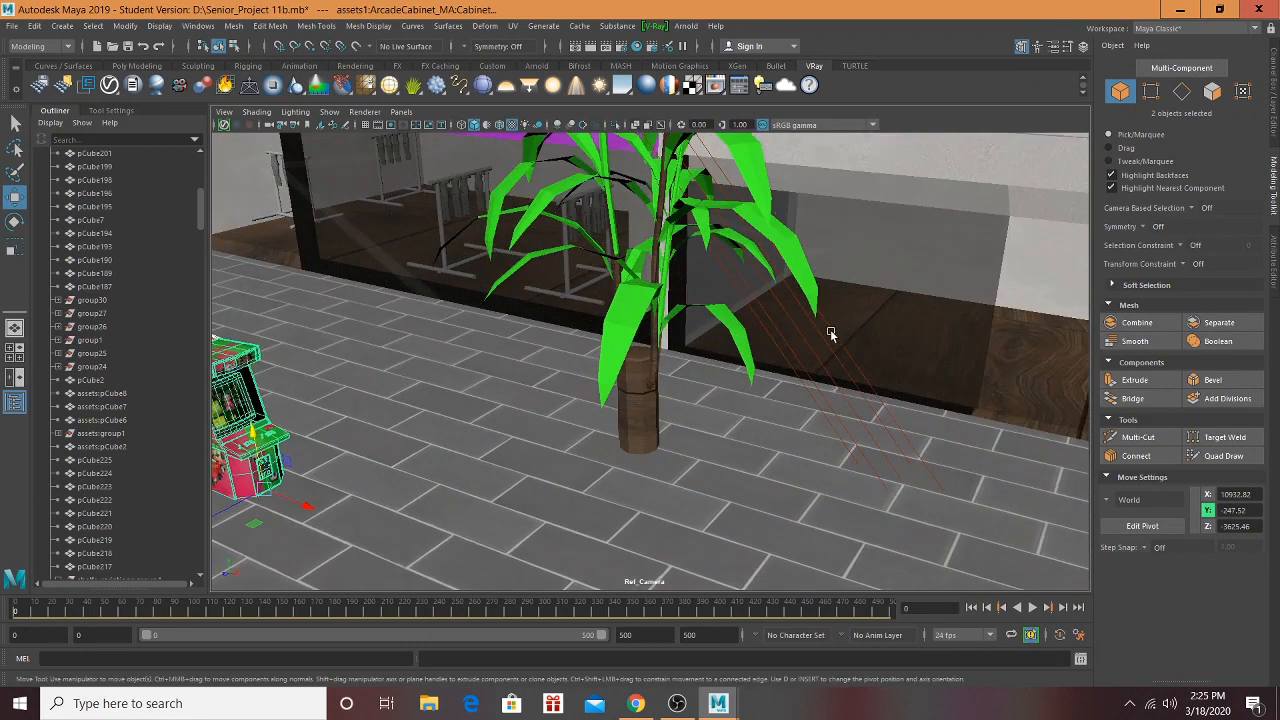
scroll(601, 268, up, 5)
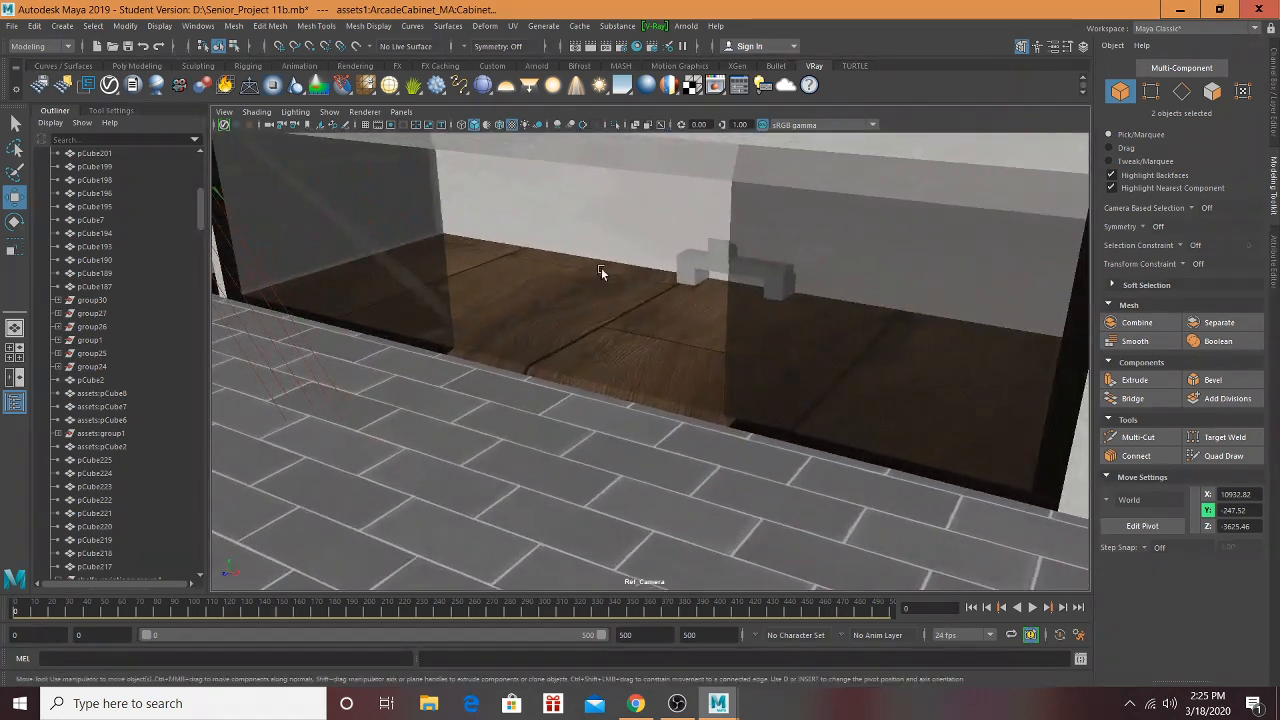
scroll(601, 268, up, 3)
alt+drag(731, 269, 829, 239)
alt+middle_drag(829, 239, 762, 299)
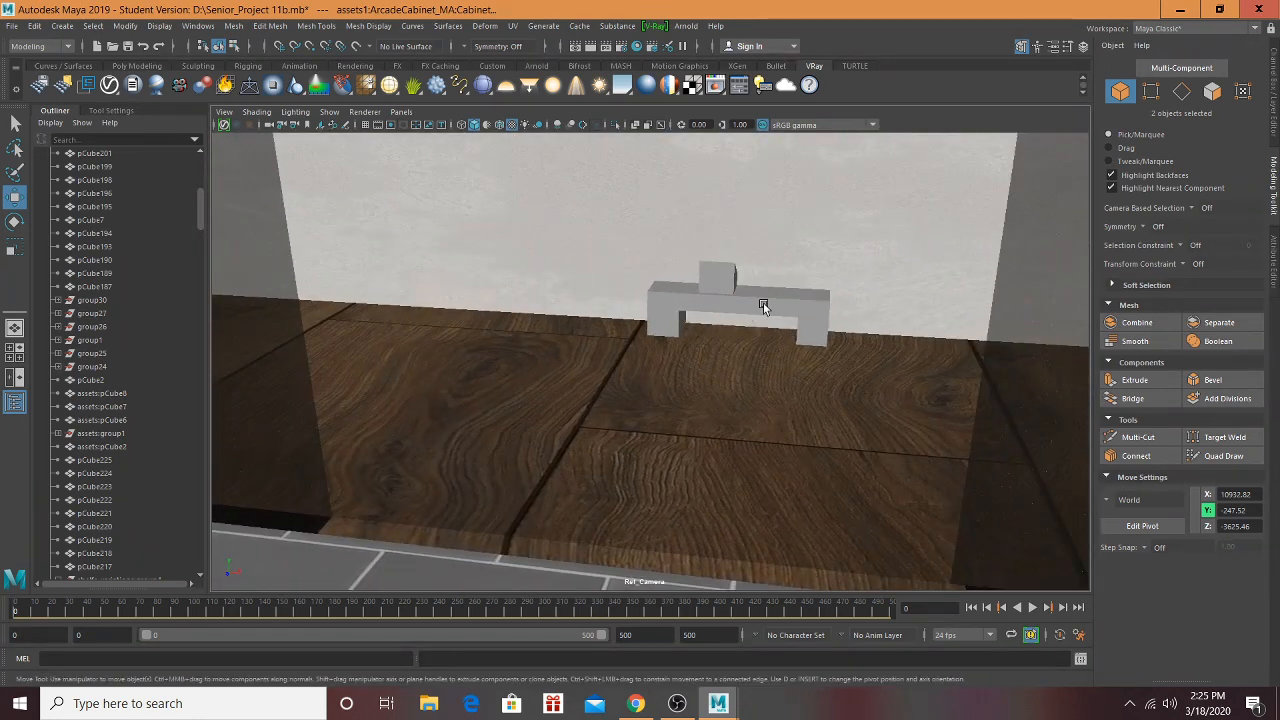
scroll(597, 303, down, 5)
click(574, 420)
scroll(686, 343, up, 5)
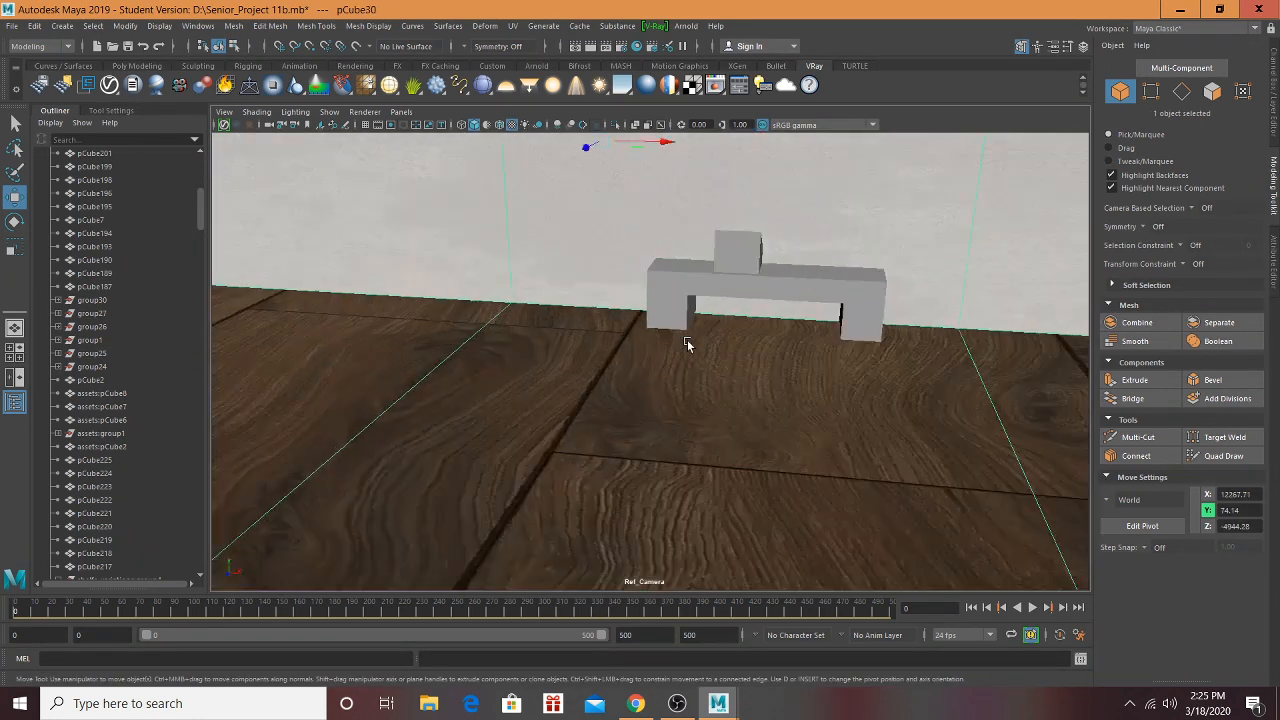
click(756, 256)
shift+click(754, 208)
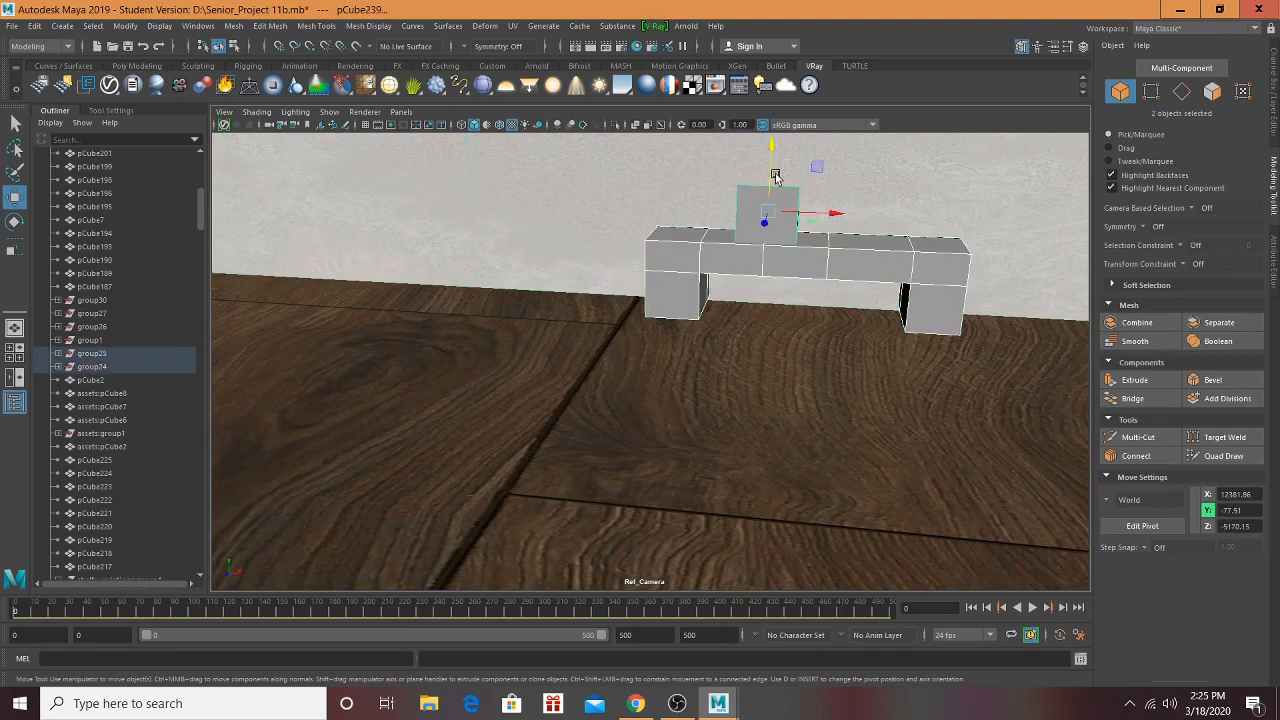
drag(770, 177, 531, 191)
Step: Add the four garments hanging on the clothing rack beyond GNC's side wall to the selected counter and box
scroll(758, 233, down, 8)
scroll(587, 229, up, 2)
alt+middle_drag(738, 234, 657, 125)
scroll(640, 202, up, 2)
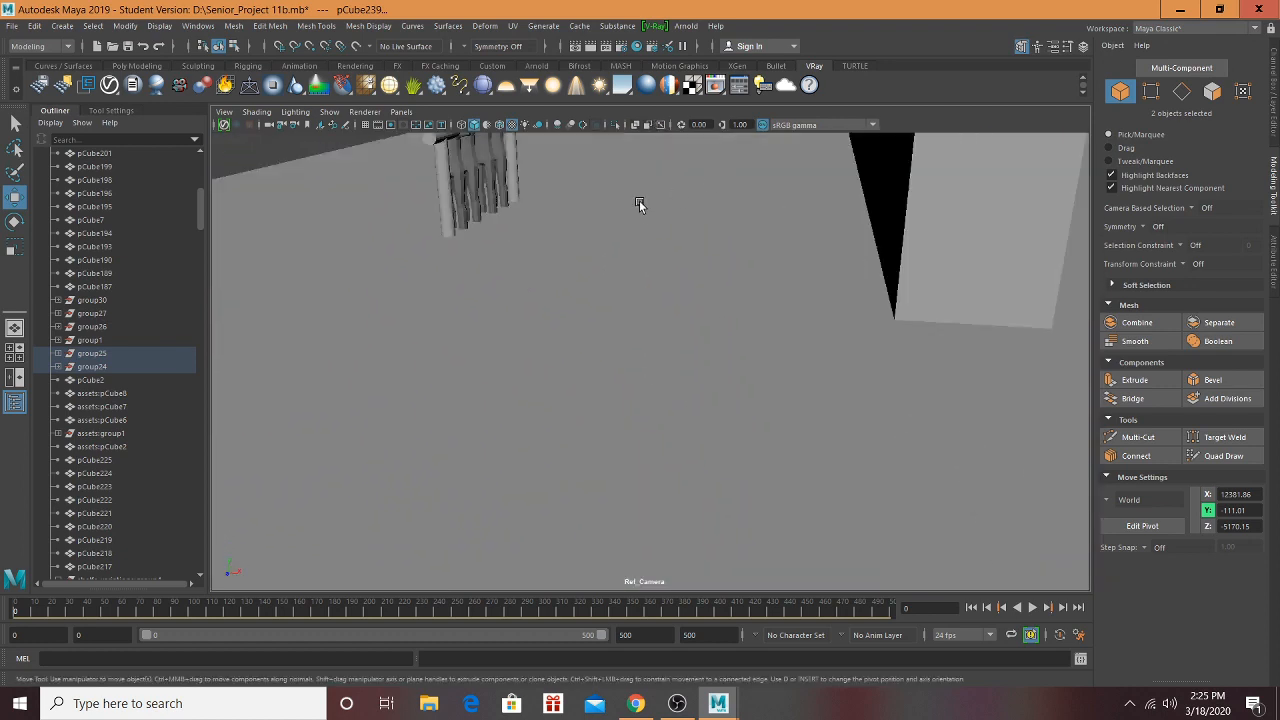
alt+middle_drag(640, 202, 690, 281)
scroll(571, 295, up, 5)
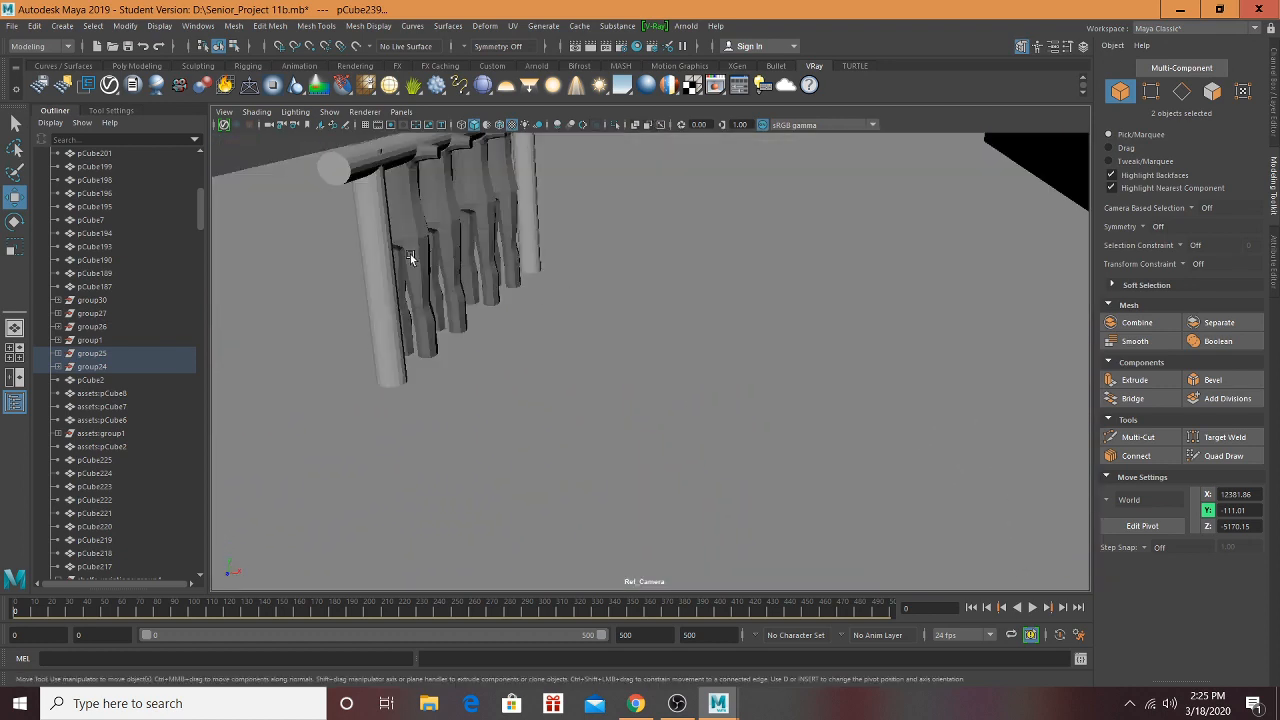
click(414, 231)
shift+click(460, 197)
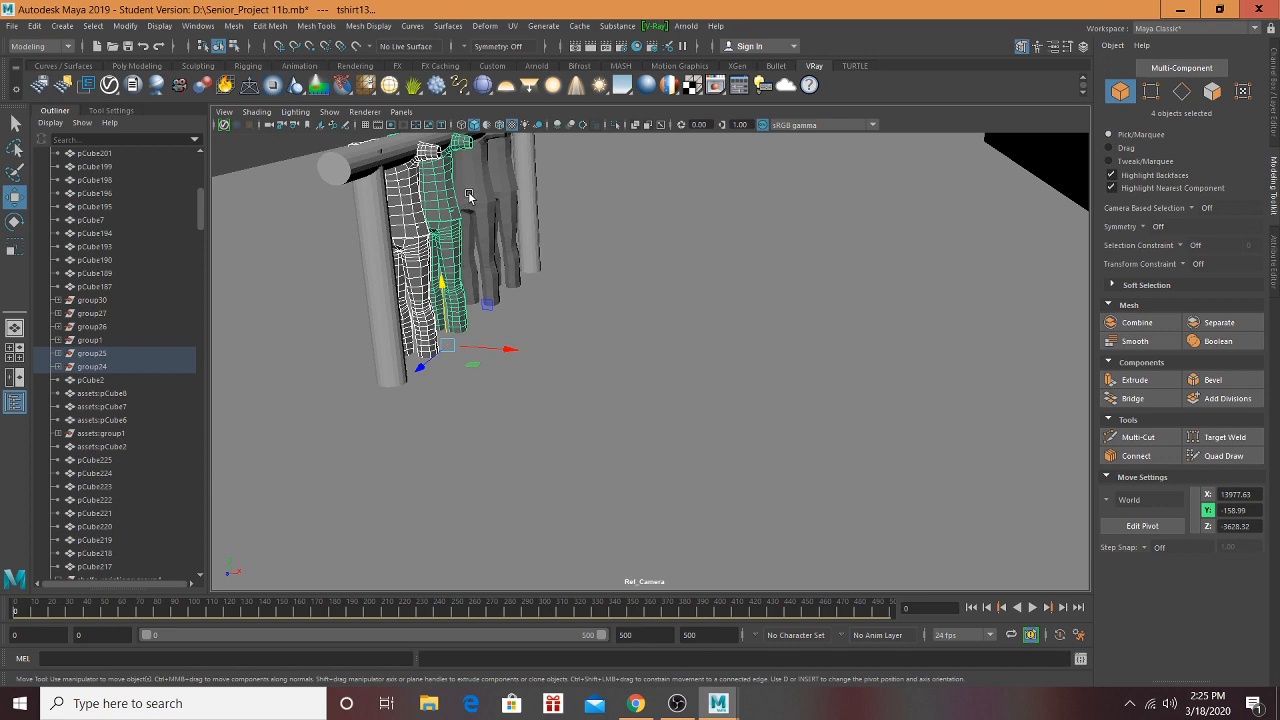
shift+click(470, 195)
shift+click(506, 182)
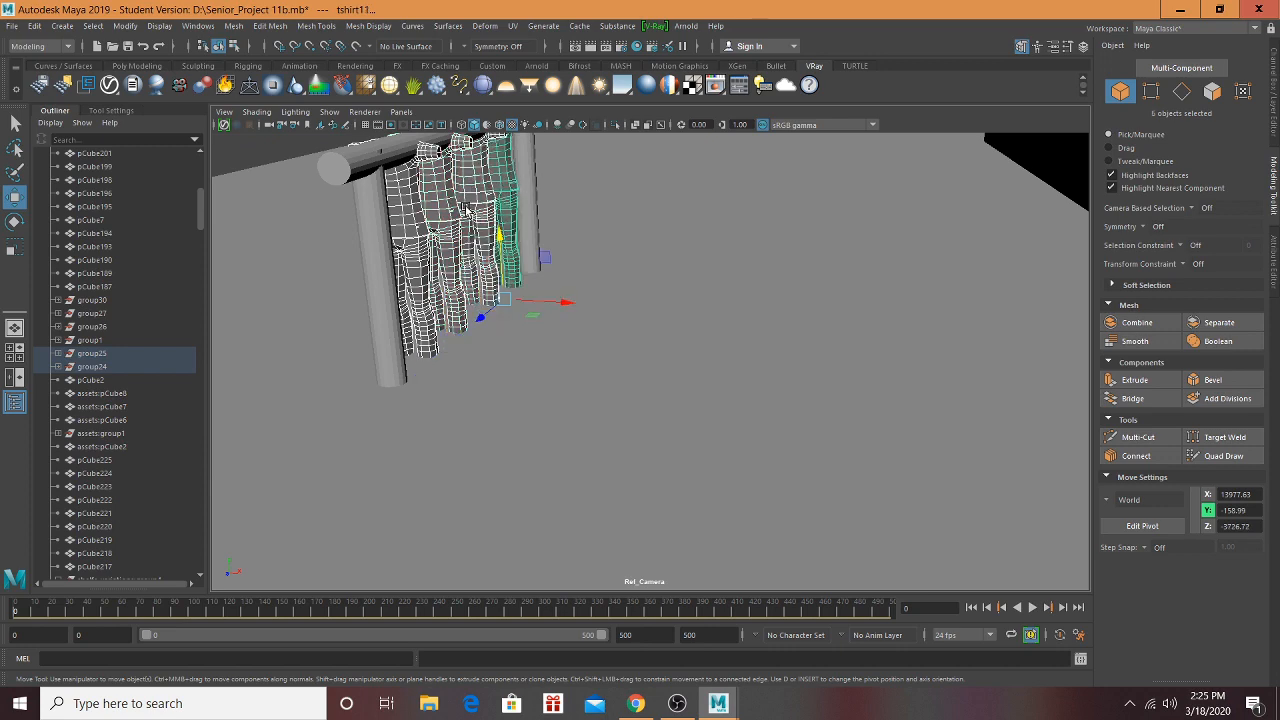
Step: Add the clothing rack's top bar and both upright posts to the selection of garments, counter and box
scroll(450, 220, down, 10)
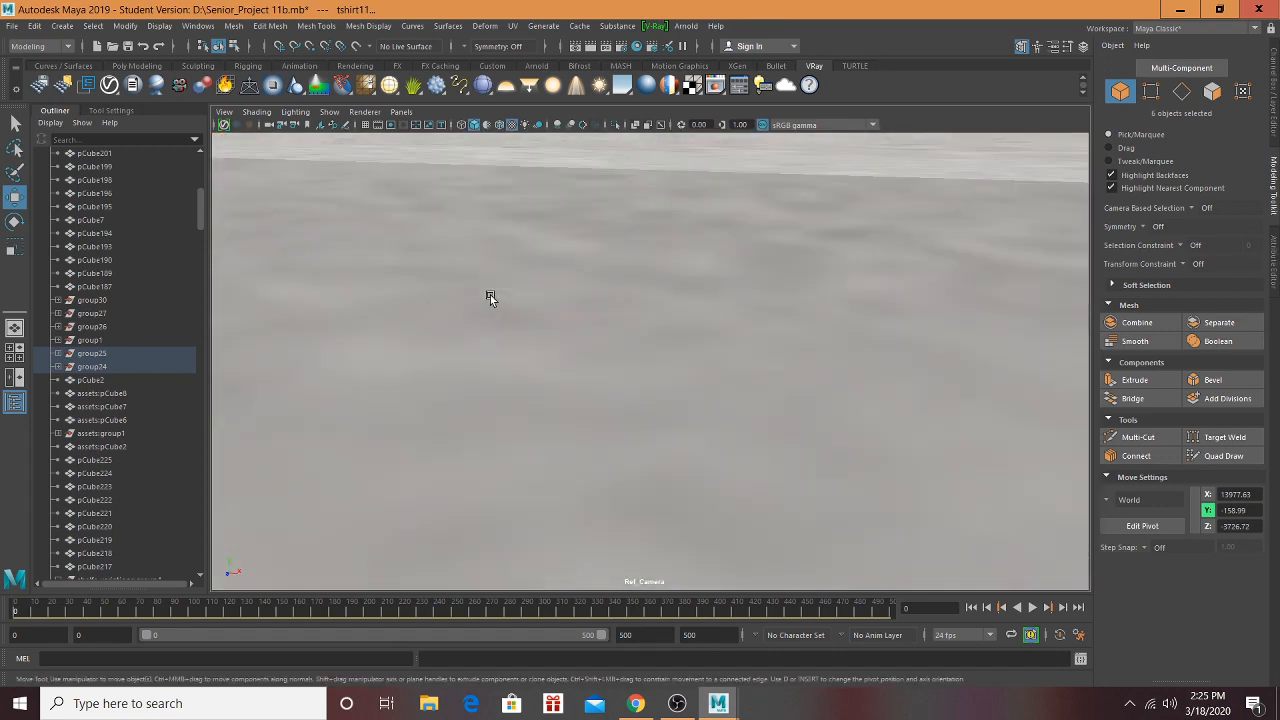
alt+drag(490, 295, 326, 322)
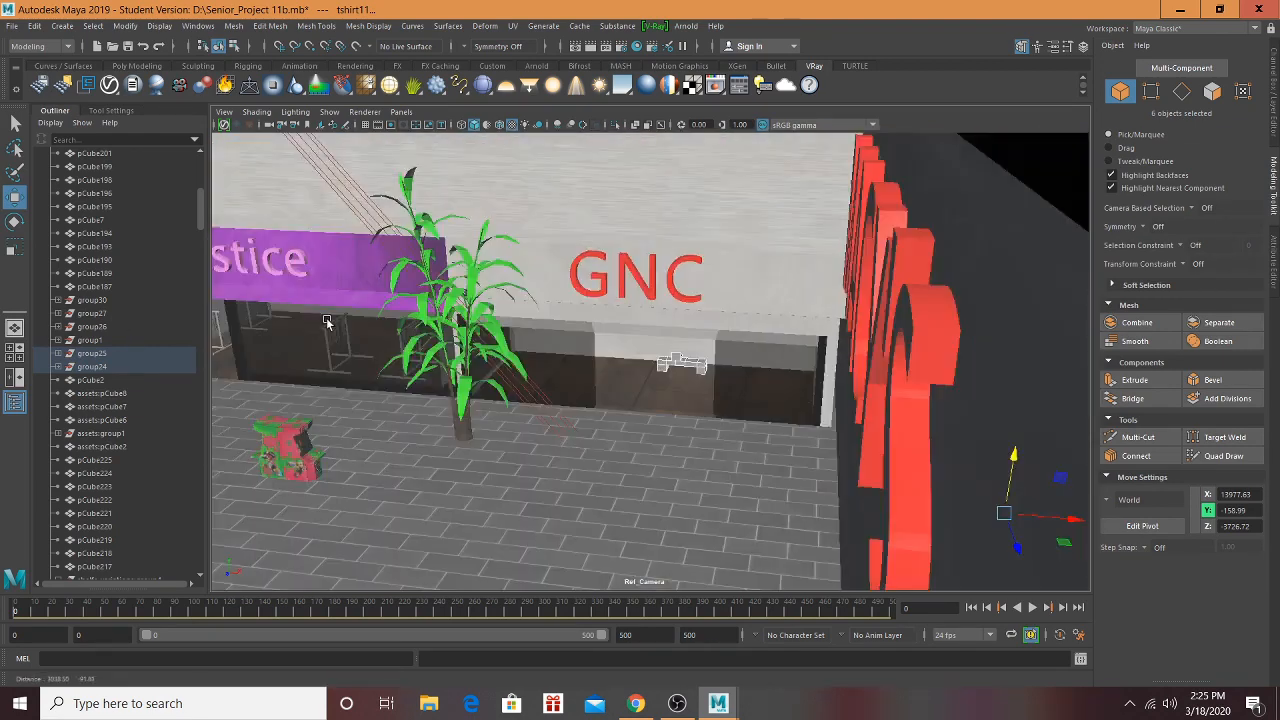
alt+middle_drag(326, 322, 235, 322)
scroll(752, 343, up, 4)
alt+middle_drag(754, 345, 709, 251)
scroll(540, 287, up, 3)
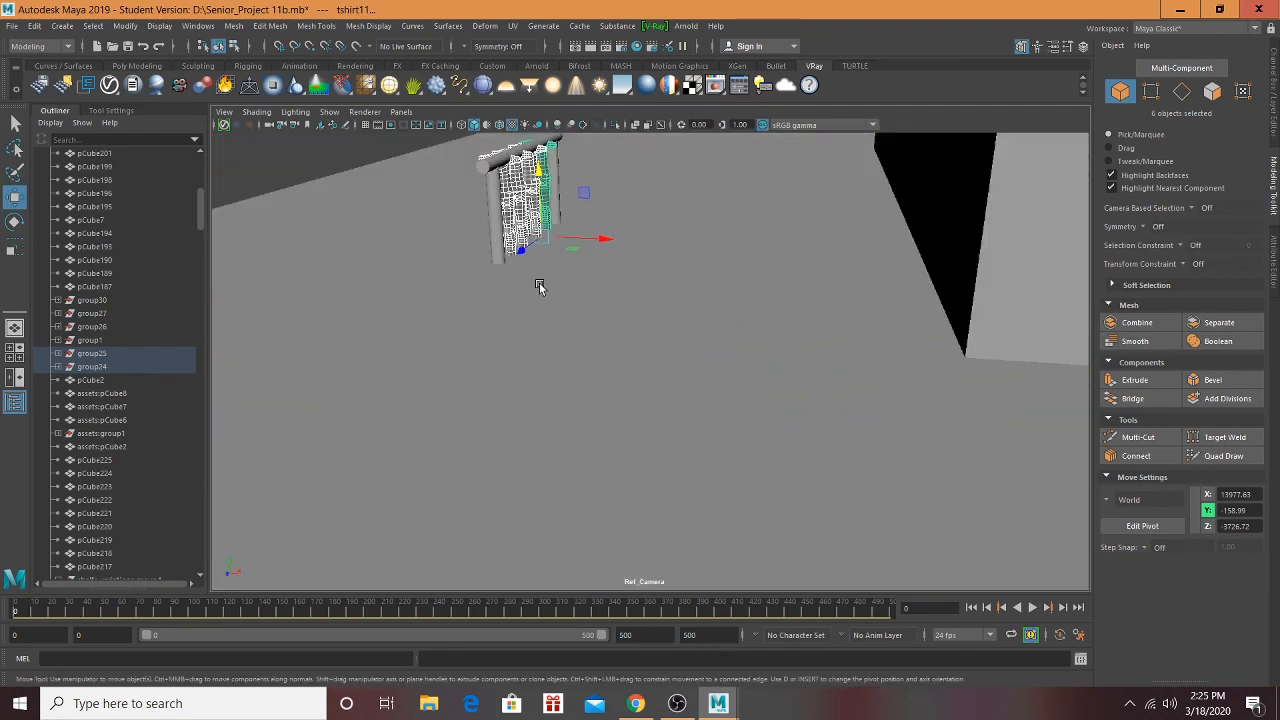
scroll(540, 287, up, 3)
alt+middle_drag(589, 313, 616, 379)
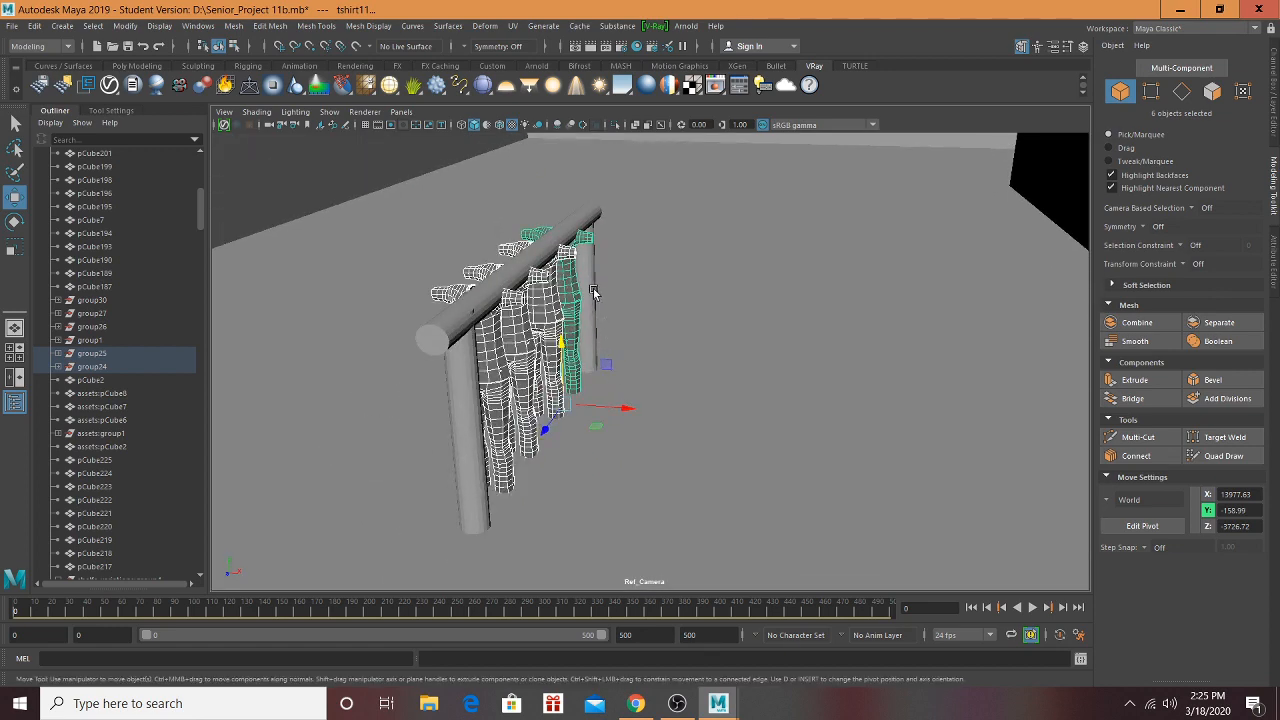
shift+click(594, 291)
shift+click(519, 277)
shift+click(463, 387)
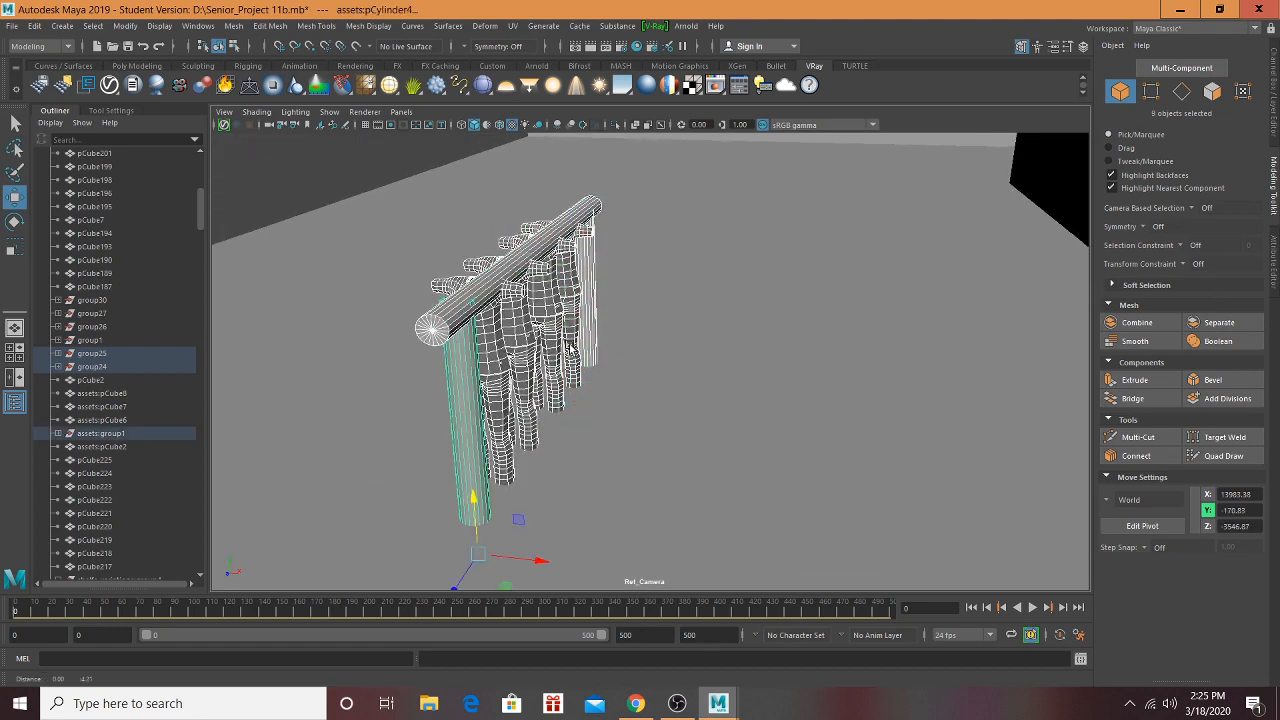
Step: Add the three base bars of the clothing rack to the selection to complete the rack
scroll(595, 255, down, 5)
alt+drag(596, 257, 512, 185)
shift+click(479, 197)
shift+click(490, 195)
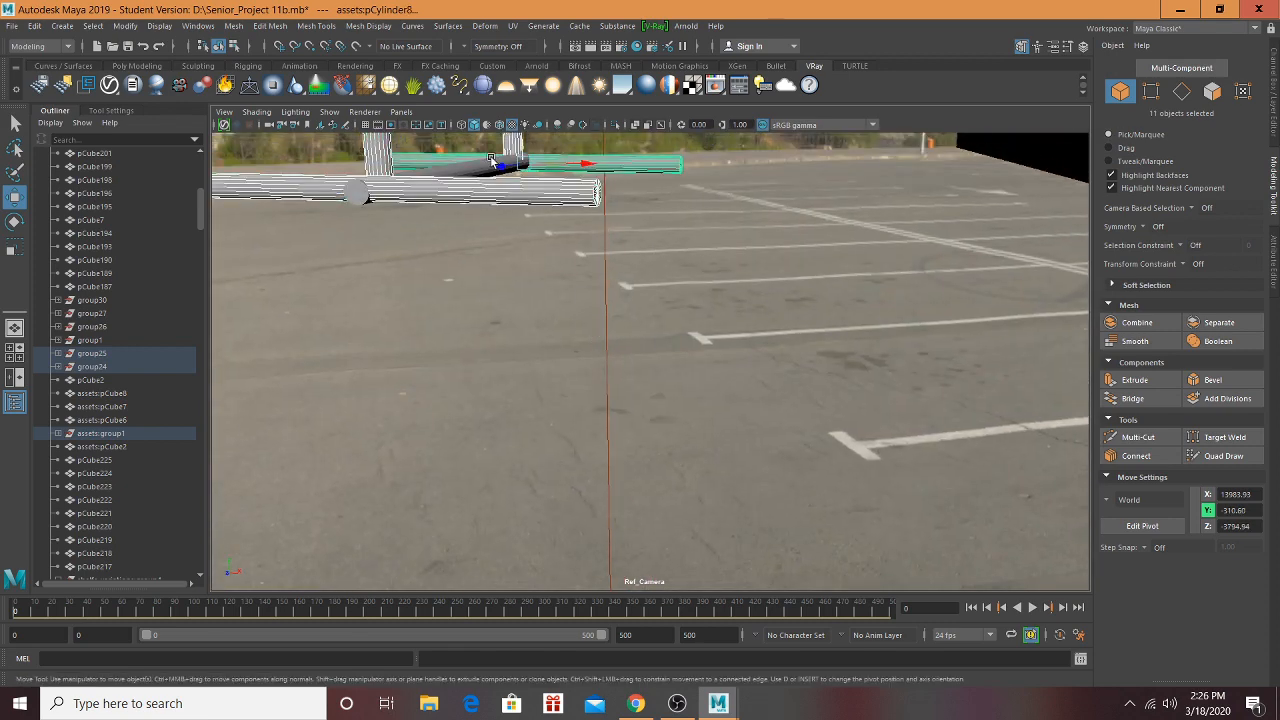
shift+click(501, 192)
key(f)
alt+drag(501, 192, 802, 319)
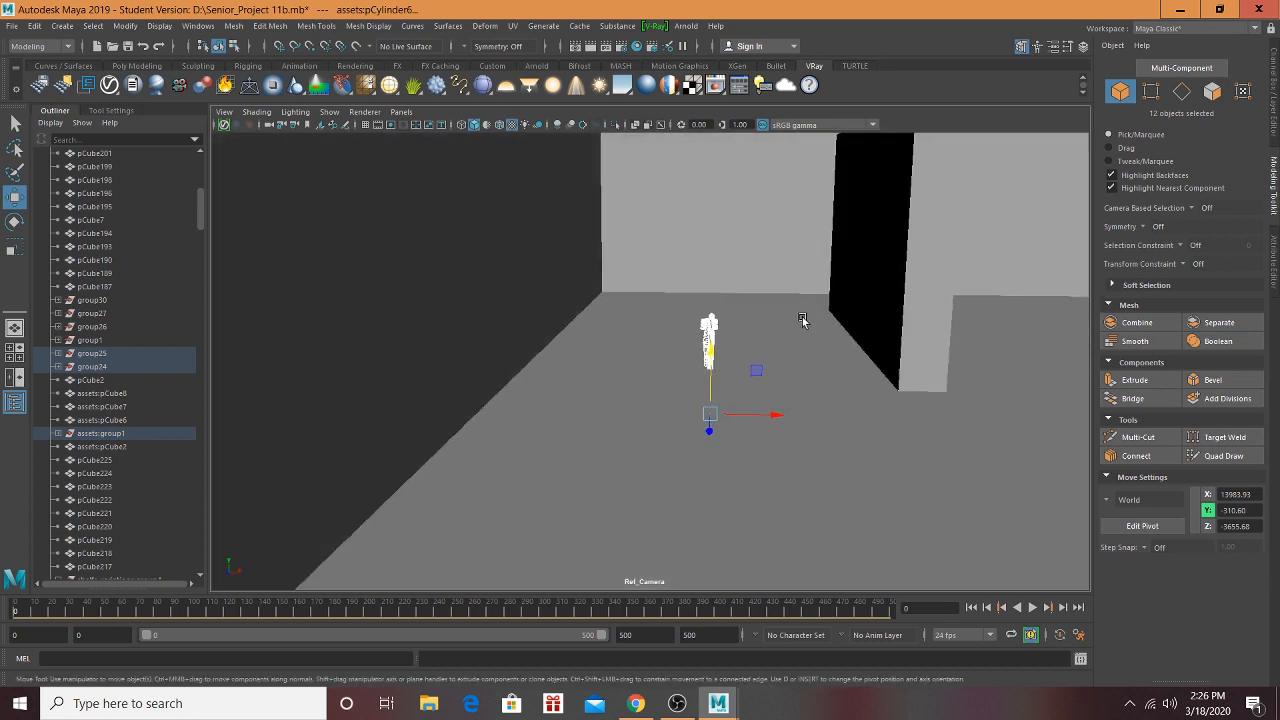
Step: Move the selected rack, garments, counter and box along X past Justice and GameStop until the rack is near BigBoy, at about X 5870.89
drag(781, 410, 686, 408)
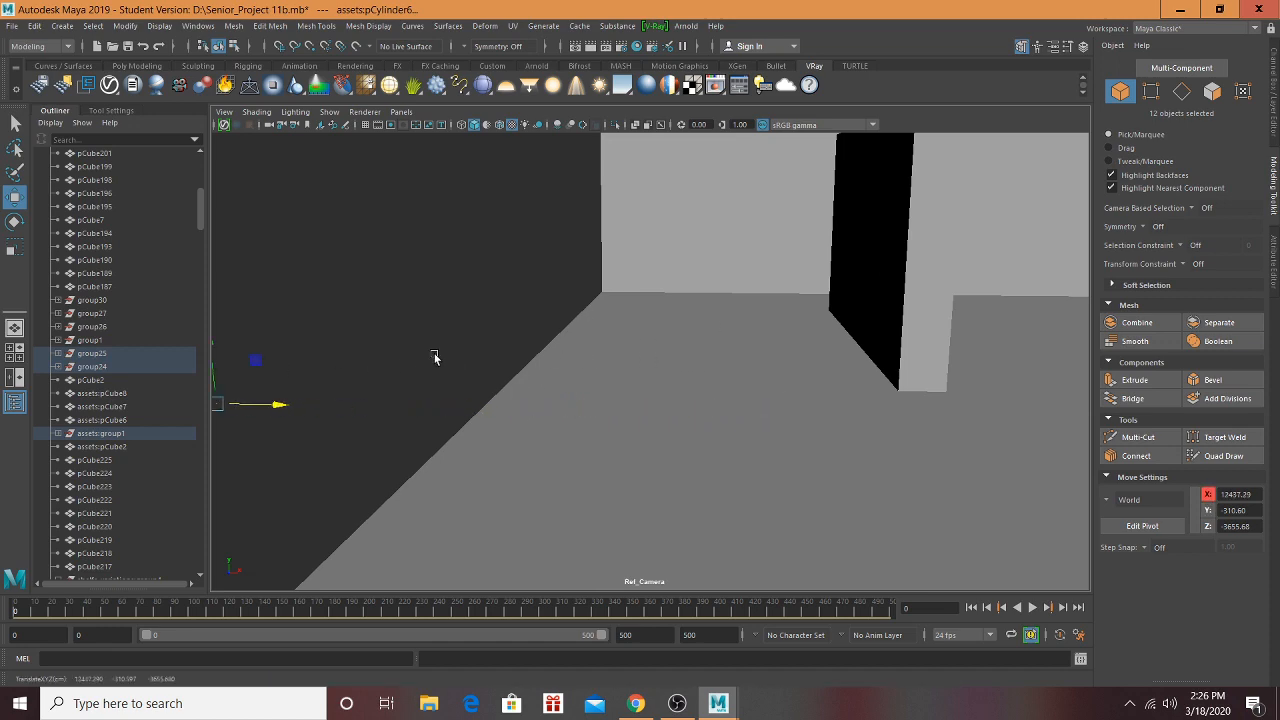
key(f)
drag(751, 400, 220, 357)
key(f)
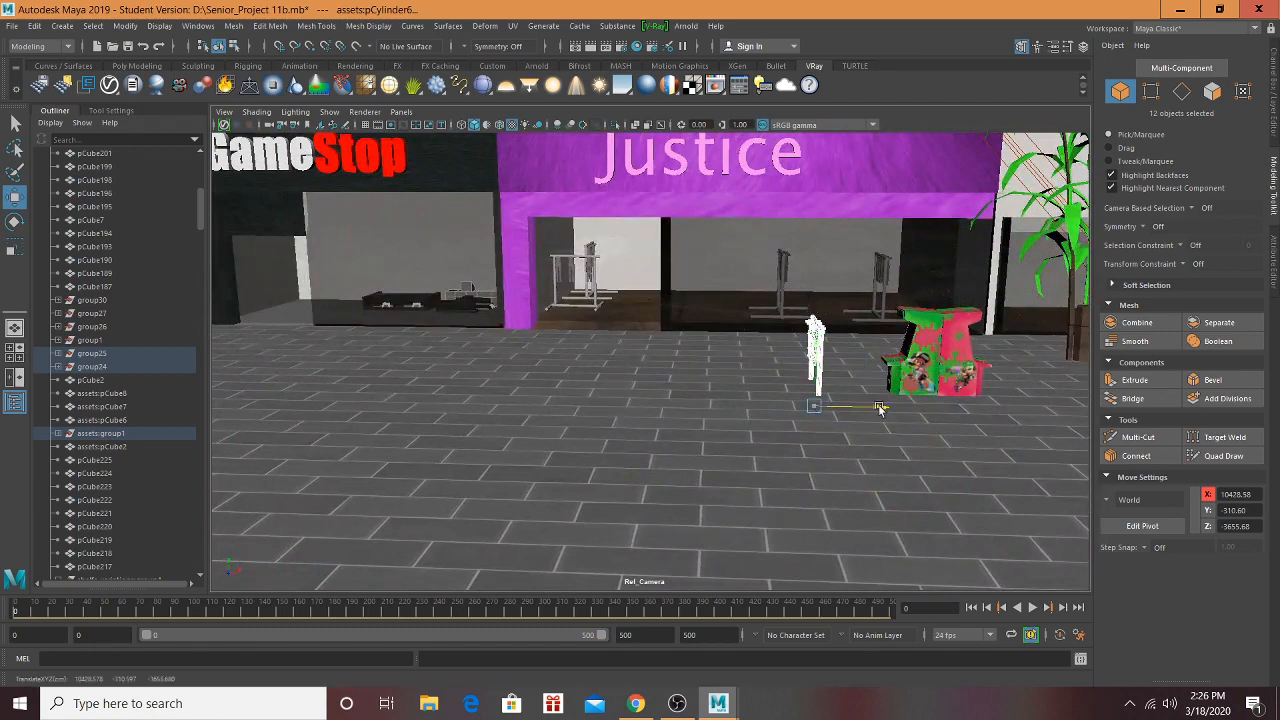
drag(866, 398, 356, 358)
key(f)
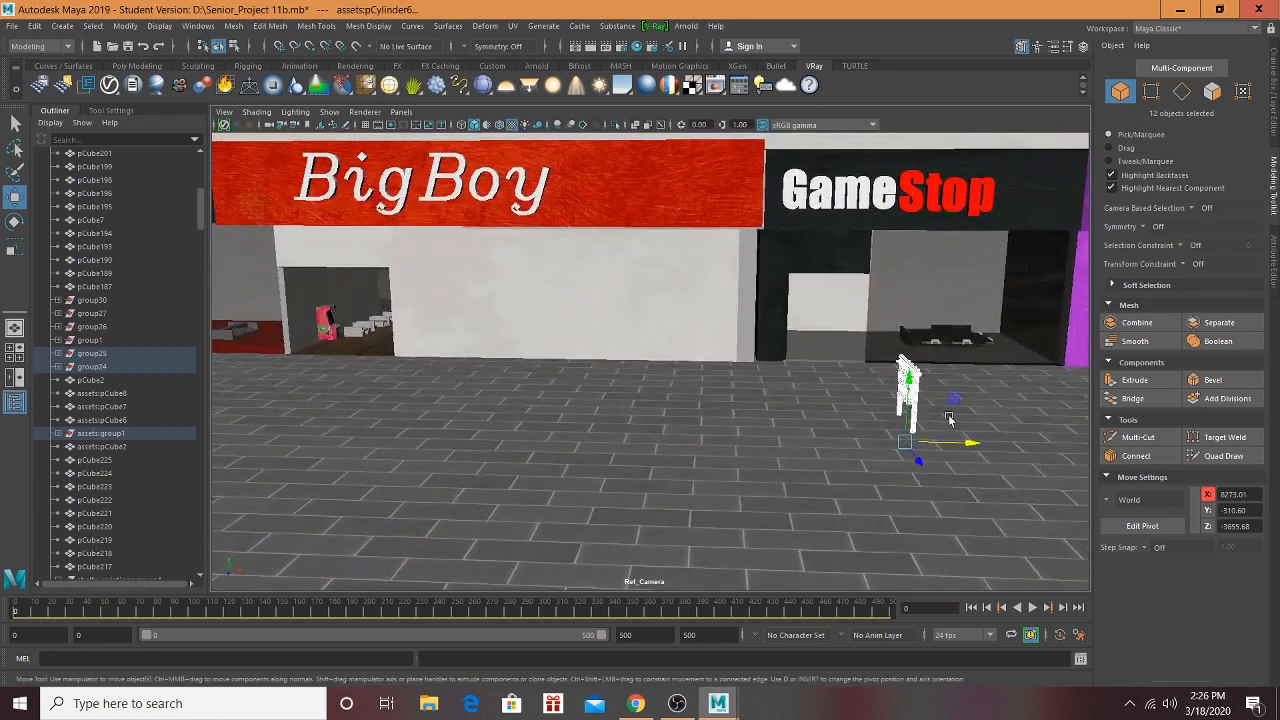
drag(968, 446, 309, 432)
key(f)
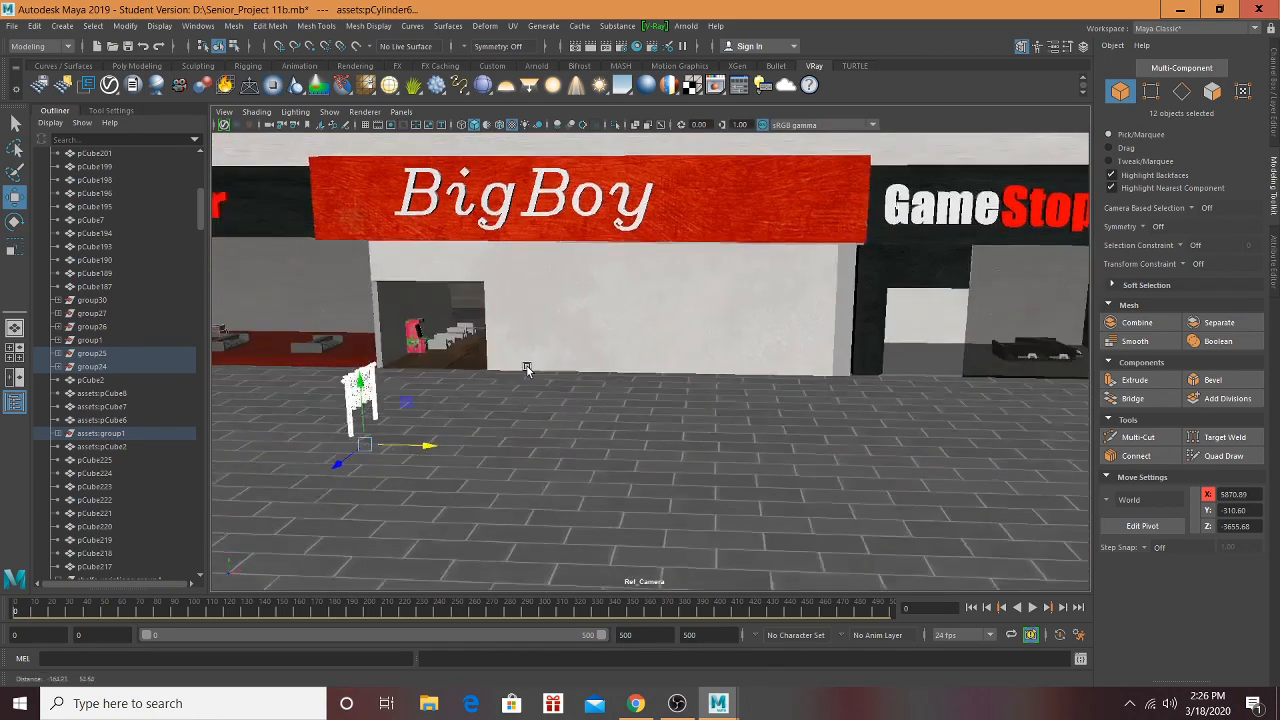
Step: Move the selected furniture further along X past Foot Locker to Hot Topic, at about X 3433.49
alt+middle_drag(800, 367, 892, 370)
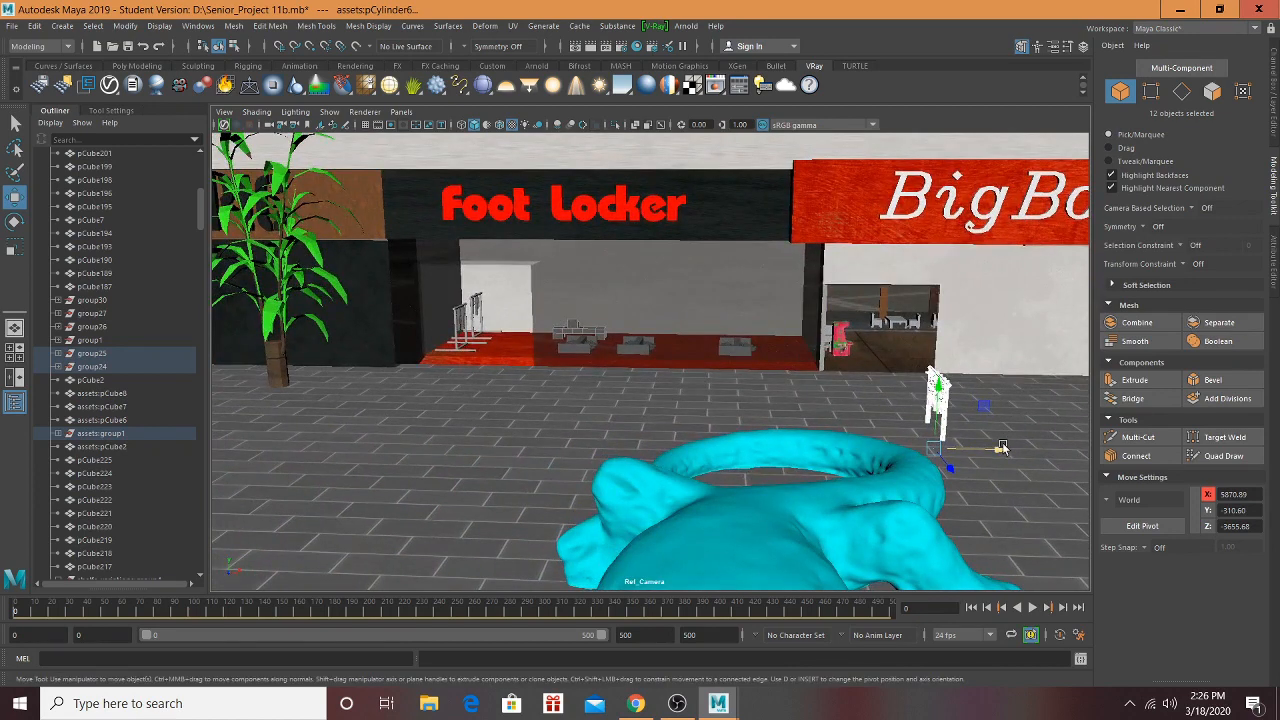
drag(1002, 448, 974, 453)
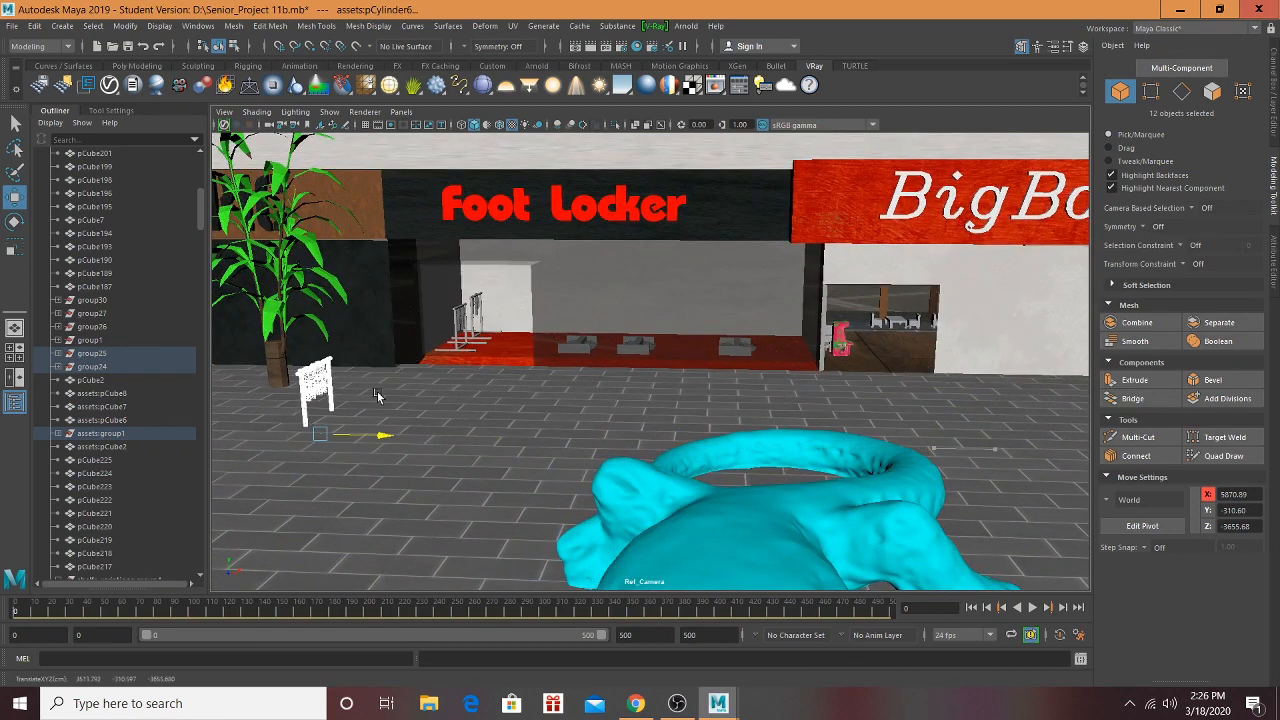
middle_drag(376, 396, 230, 400)
key(f)
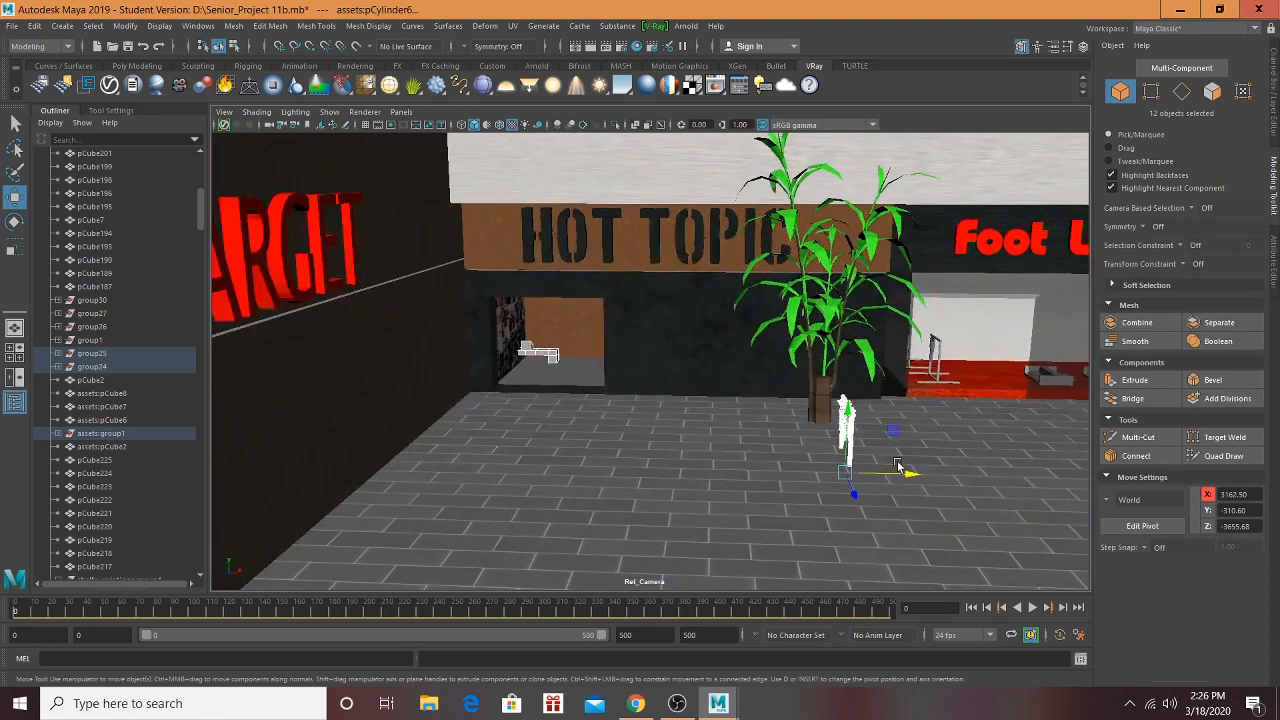
drag(898, 466, 972, 474)
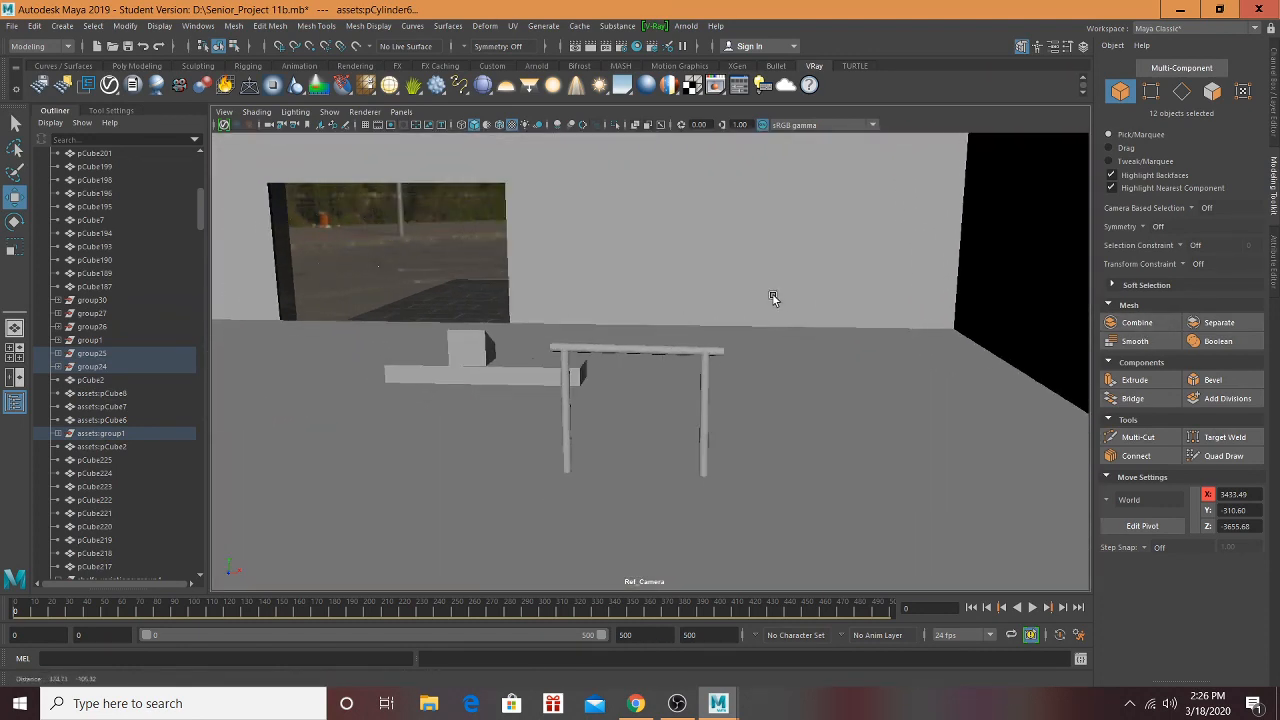
Step: Move the selected counter, box and rack within Hot Topic along X to about 2296.54 and lower them to about Y -117.45
alt+middle_drag(773, 298, 825, 257)
alt+right_drag(825, 257, 895, 310)
alt+middle_drag(895, 310, 590, 427)
ctrl+click(722, 349)
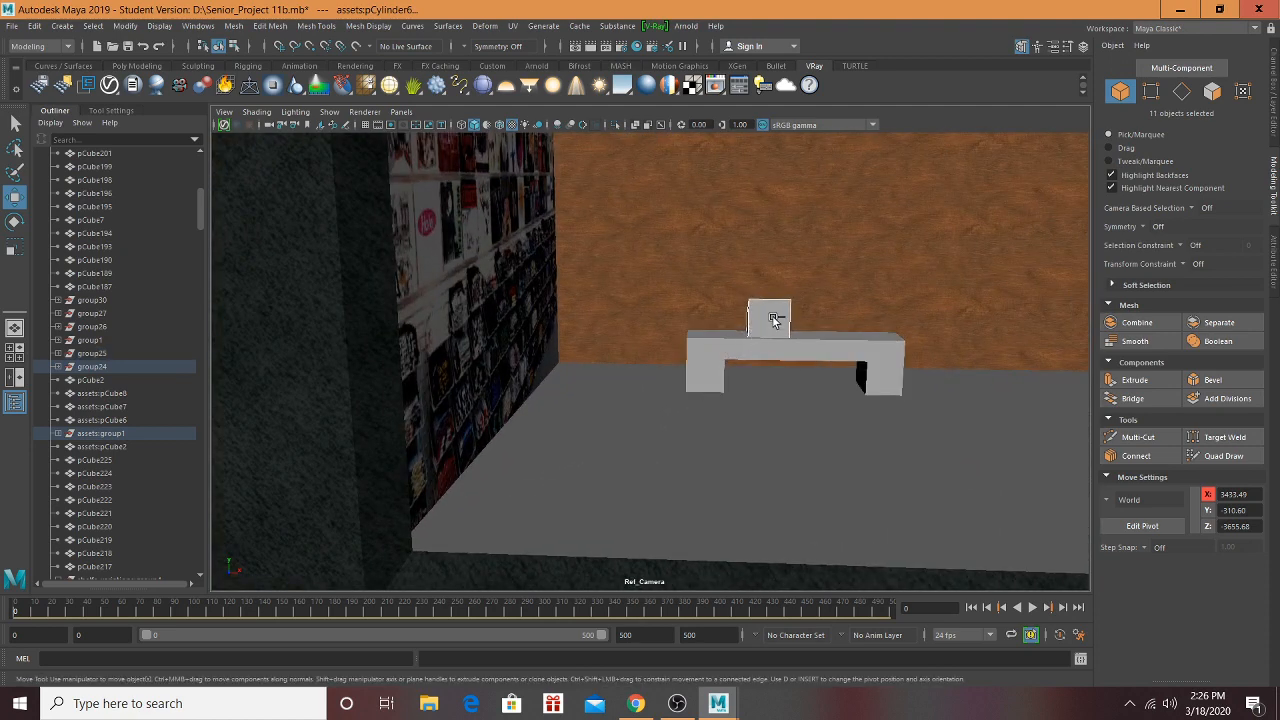
scroll(773, 316, down, 4)
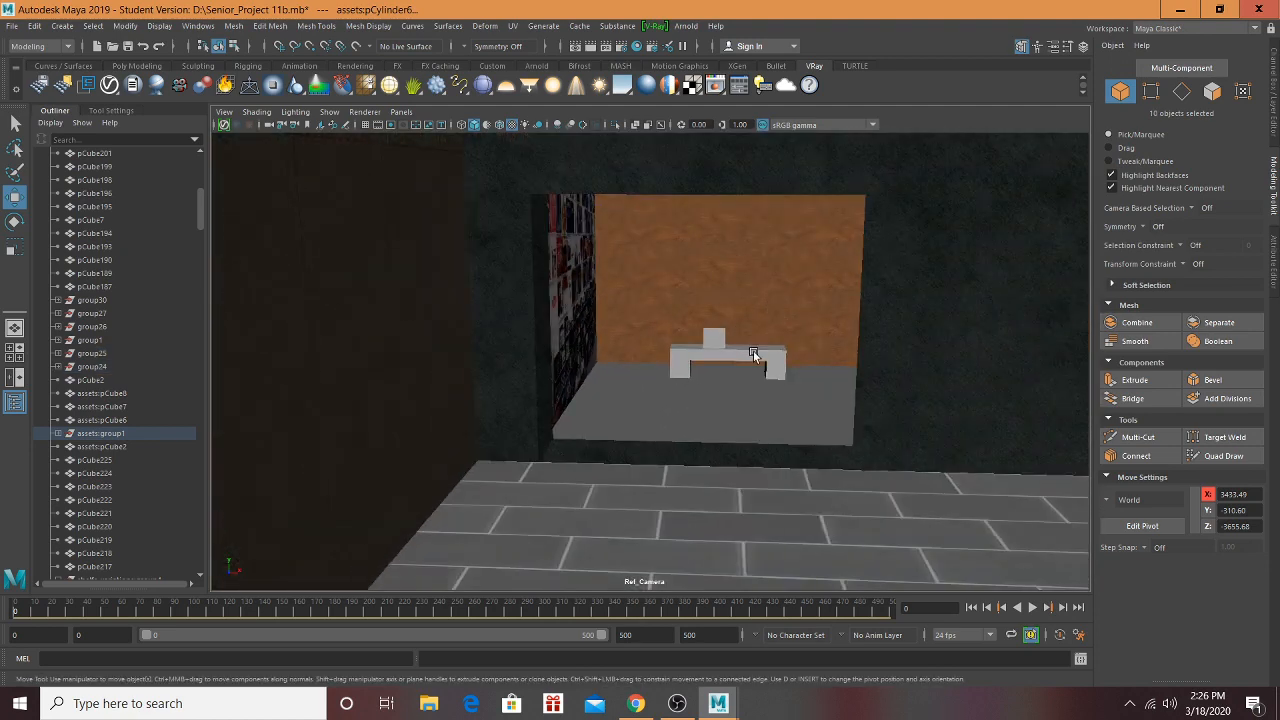
shift+click(753, 350)
key(f)
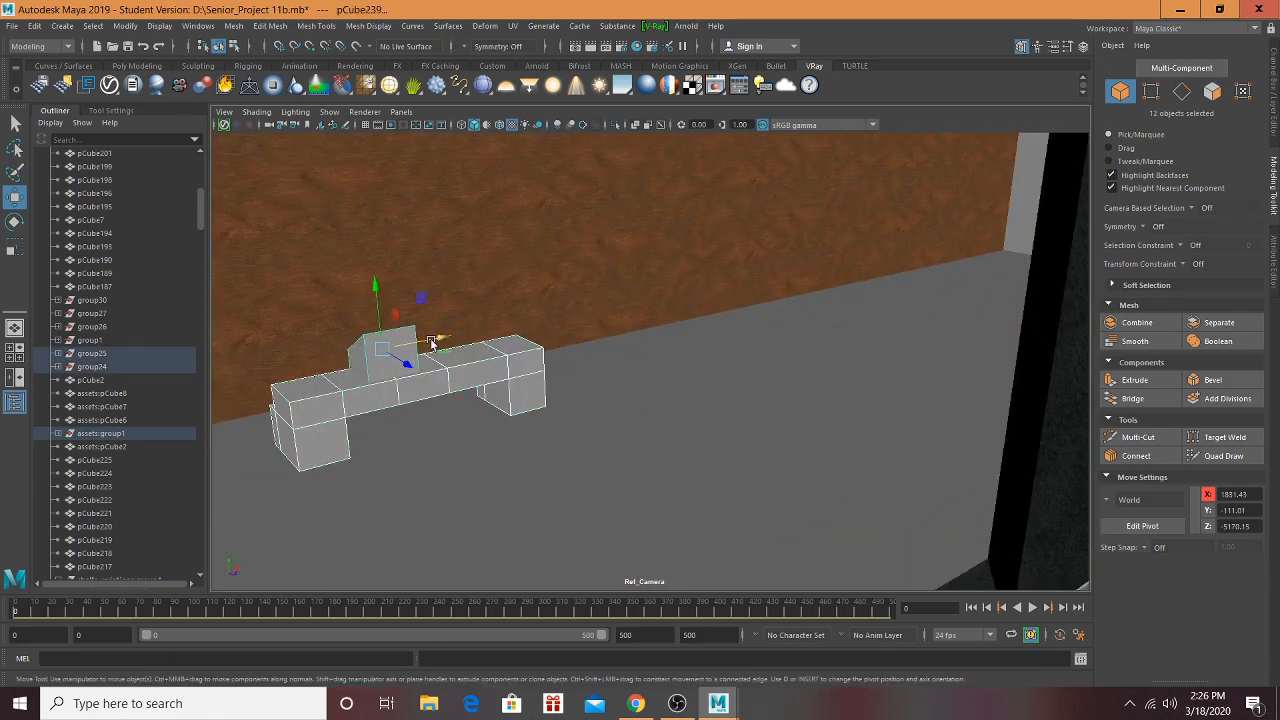
drag(432, 342, 710, 263)
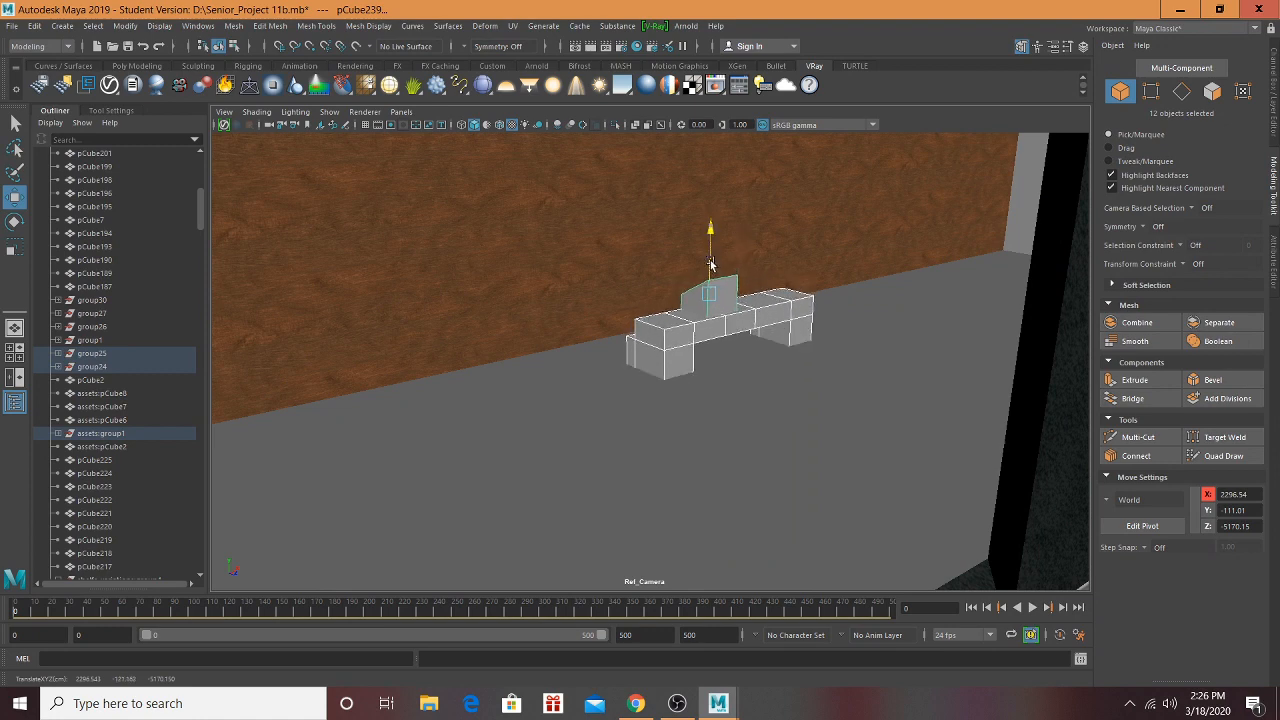
Step: Remove the counter and box from the selection, keeping only the clothing rack and its garments selected
alt+middle_drag(864, 272, 210, 273)
scroll(700, 270, down, 3)
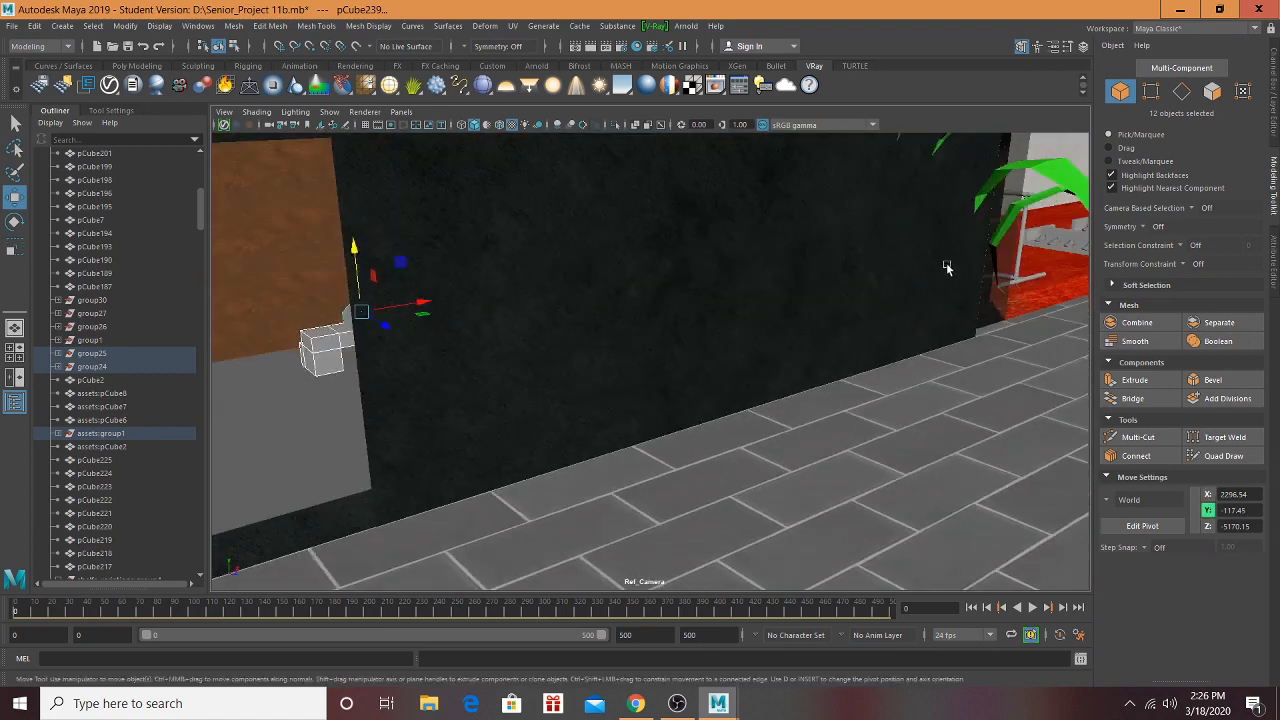
alt+middle_drag(949, 266, 480, 272)
scroll(850, 274, down, 3)
alt+middle_drag(1008, 283, 812, 285)
scroll(928, 287, up, 3)
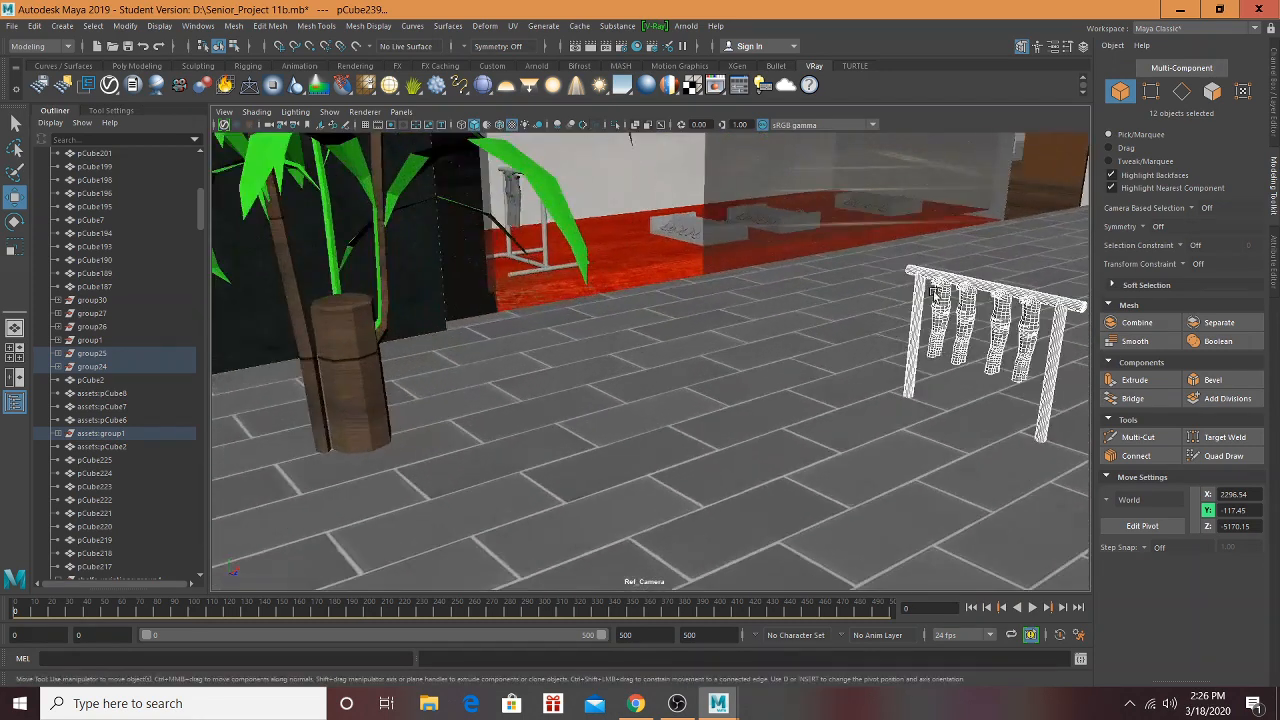
scroll(925, 287, down, 1)
alt+middle_drag(312, 298, 1207, 167)
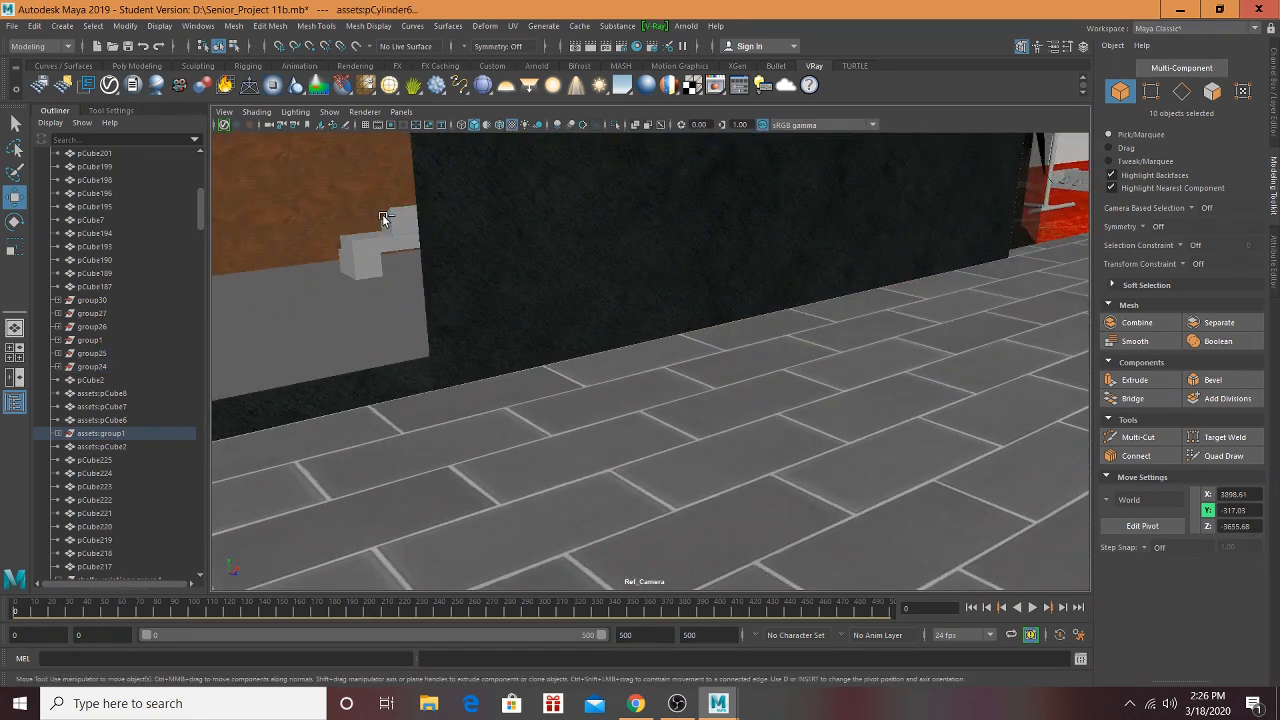
Step: Move the selected rack and garments into the Hot Topic store, to about X 1632.85 and Z -5023
scroll(720, 277, down, 4)
alt+drag(757, 260, 1084, 344)
scroll(906, 312, down, 1)
drag(995, 365, 310, 369)
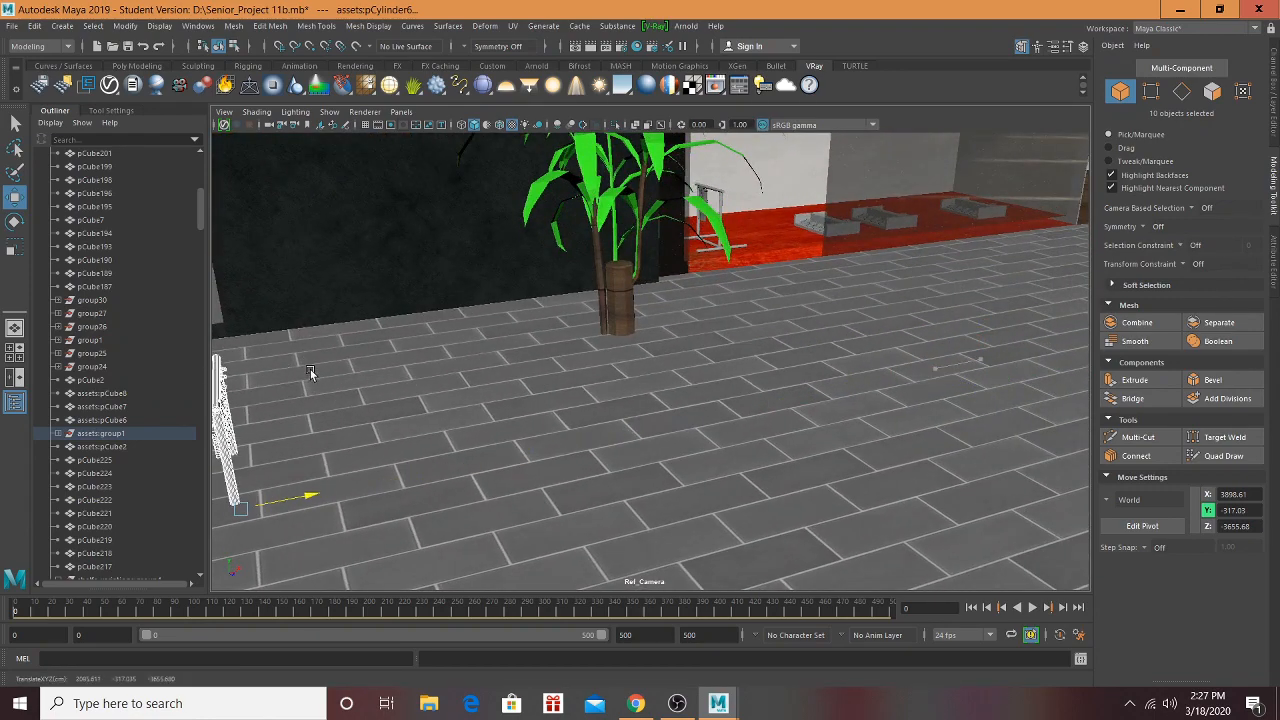
key(f)
scroll(828, 259, down, 5)
alt+drag(689, 282, 586, 206)
scroll(541, 361, up, 1)
scroll(586, 206, up, 6)
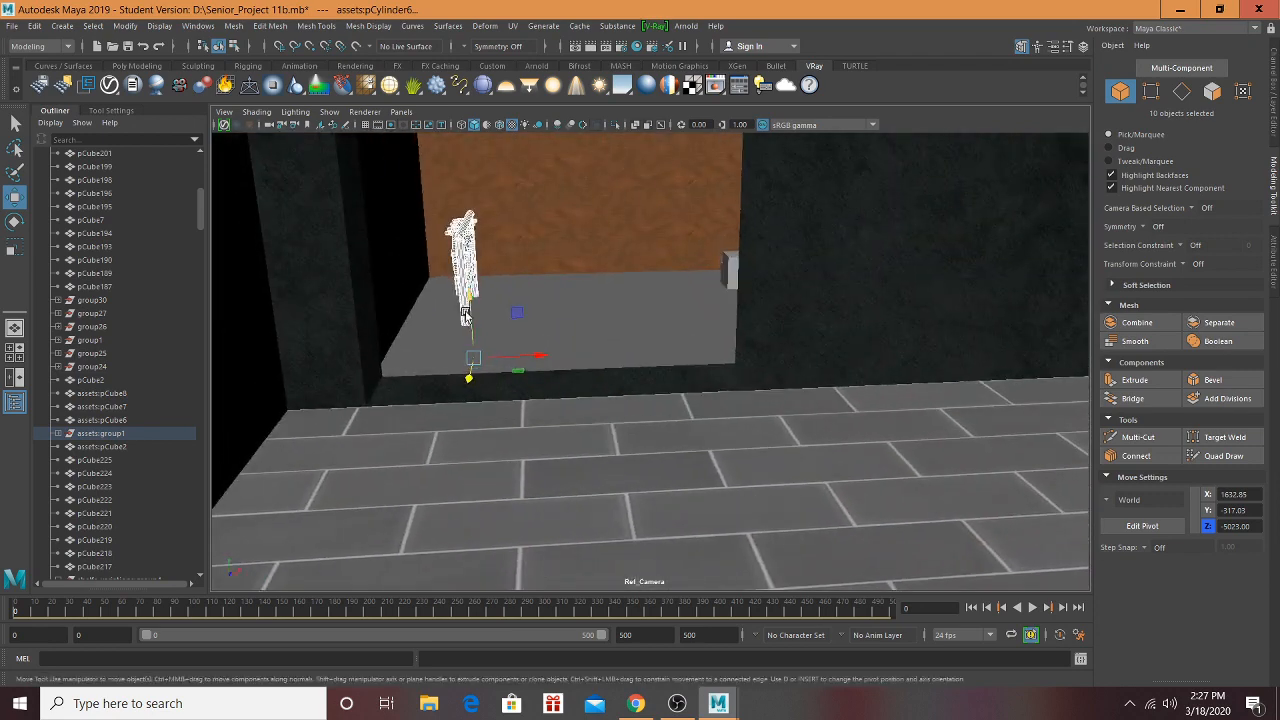
Step: Raise the rack and garments onto the store floor at about Y -207.98 and shift them along X to about 2098.33
alt+drag(465, 318, 690, 454)
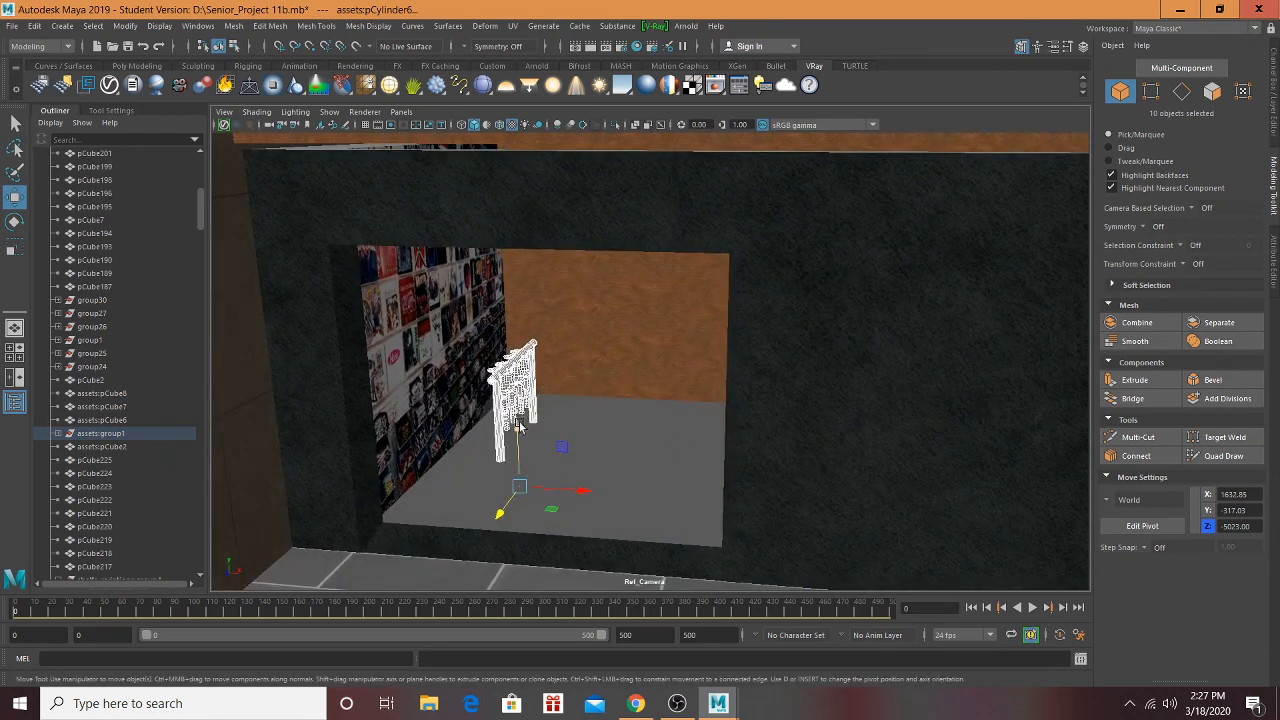
drag(519, 428, 527, 372)
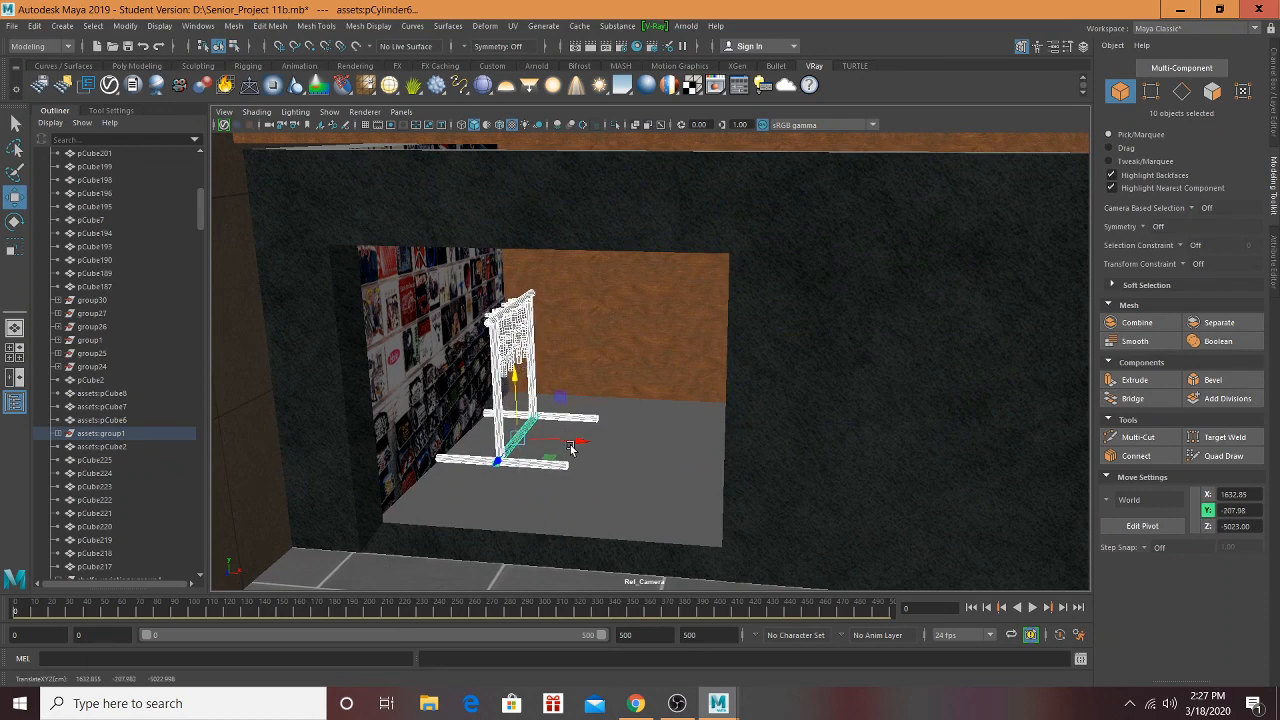
drag(580, 443, 812, 462)
alt+drag(666, 441, 785, 438)
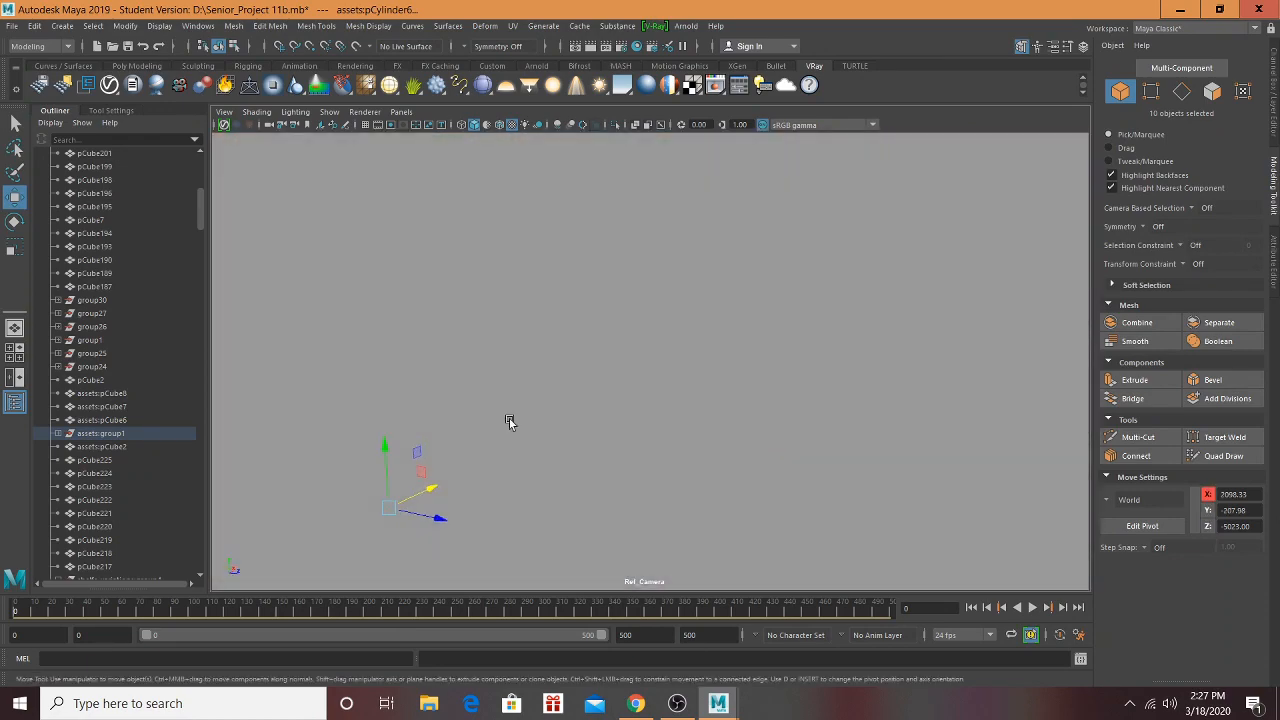
Step: Reposition the rack and garments in front of the Hot Topic counter, at about X 2005.05 and Z -4836.90
scroll(512, 420, up, 5)
alt+middle_drag(517, 424, 803, 169)
scroll(803, 169, down, 1)
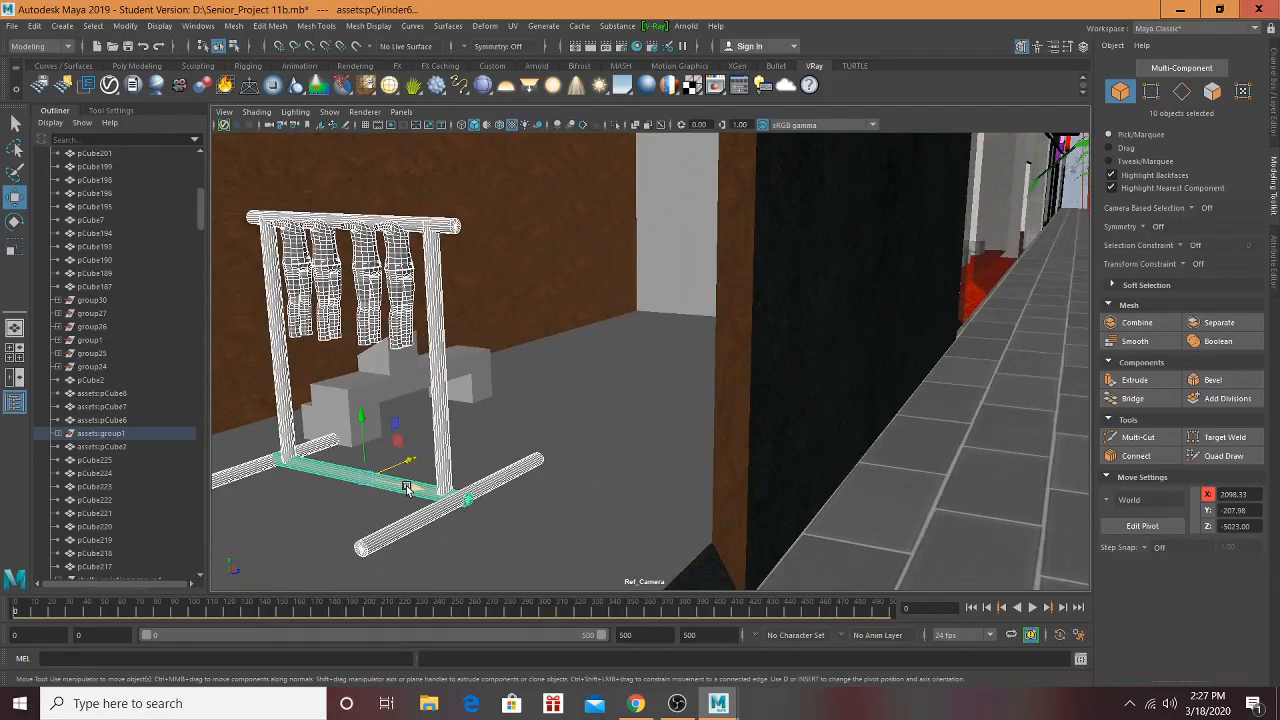
drag(406, 487, 453, 490)
alt+drag(548, 452, 466, 446)
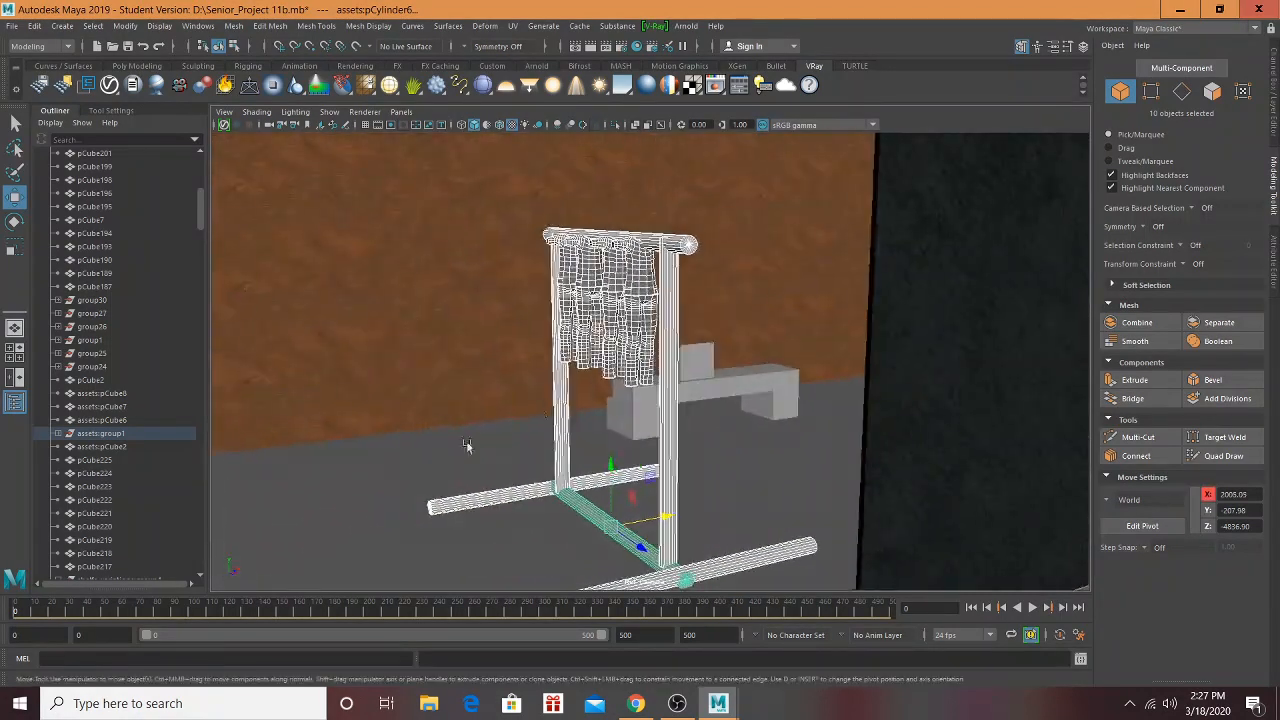
Step: Deselect the four garments and select the whole clothing rack as the group assets:group1
shift+click(619, 294)
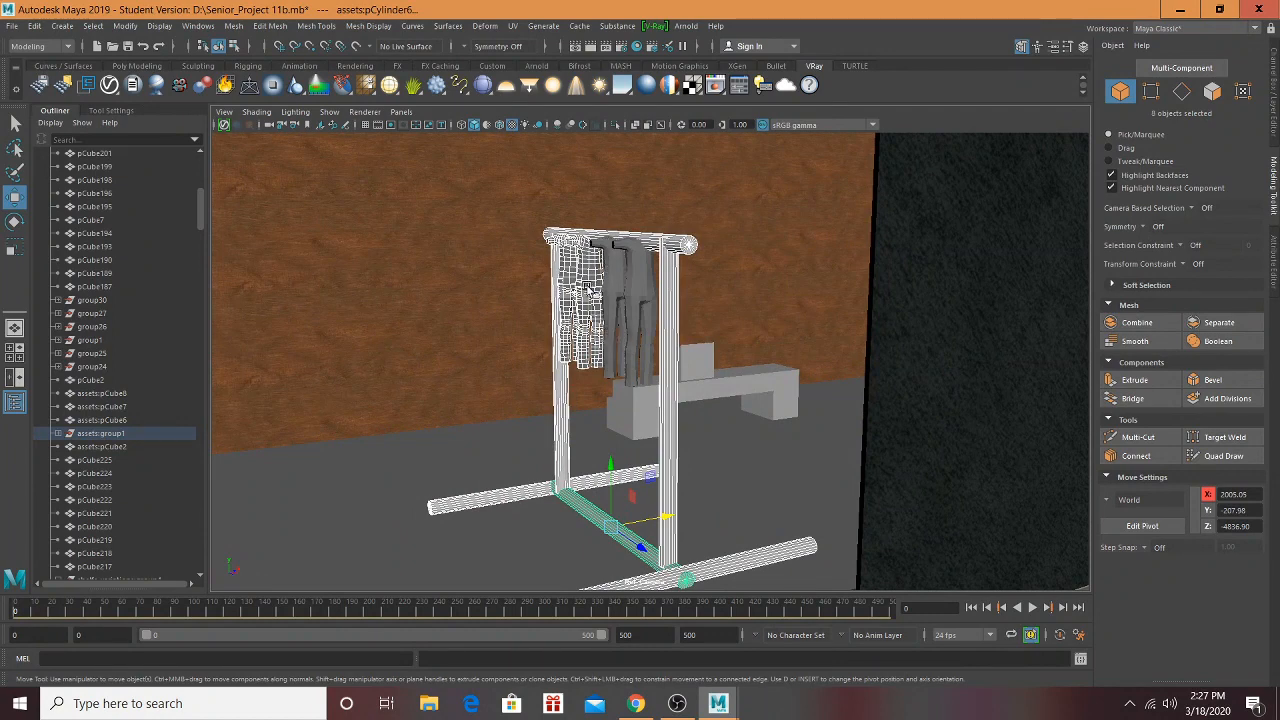
click(59, 434)
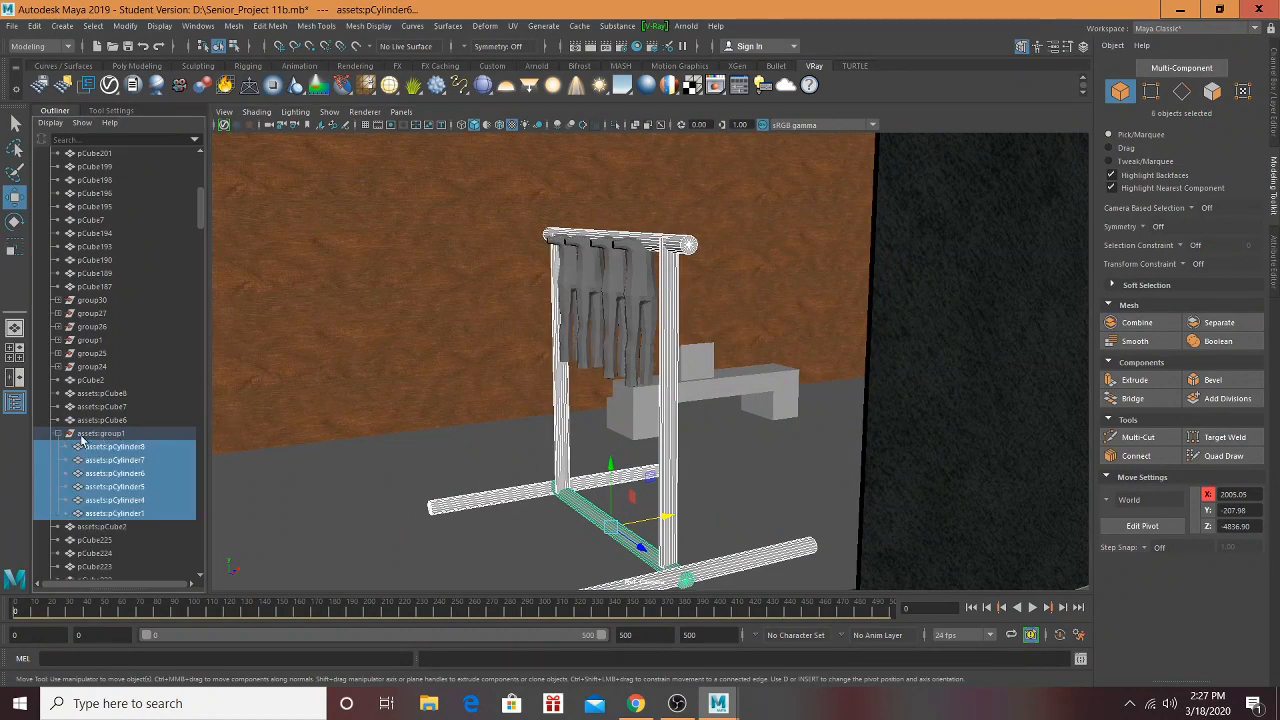
click(58, 434)
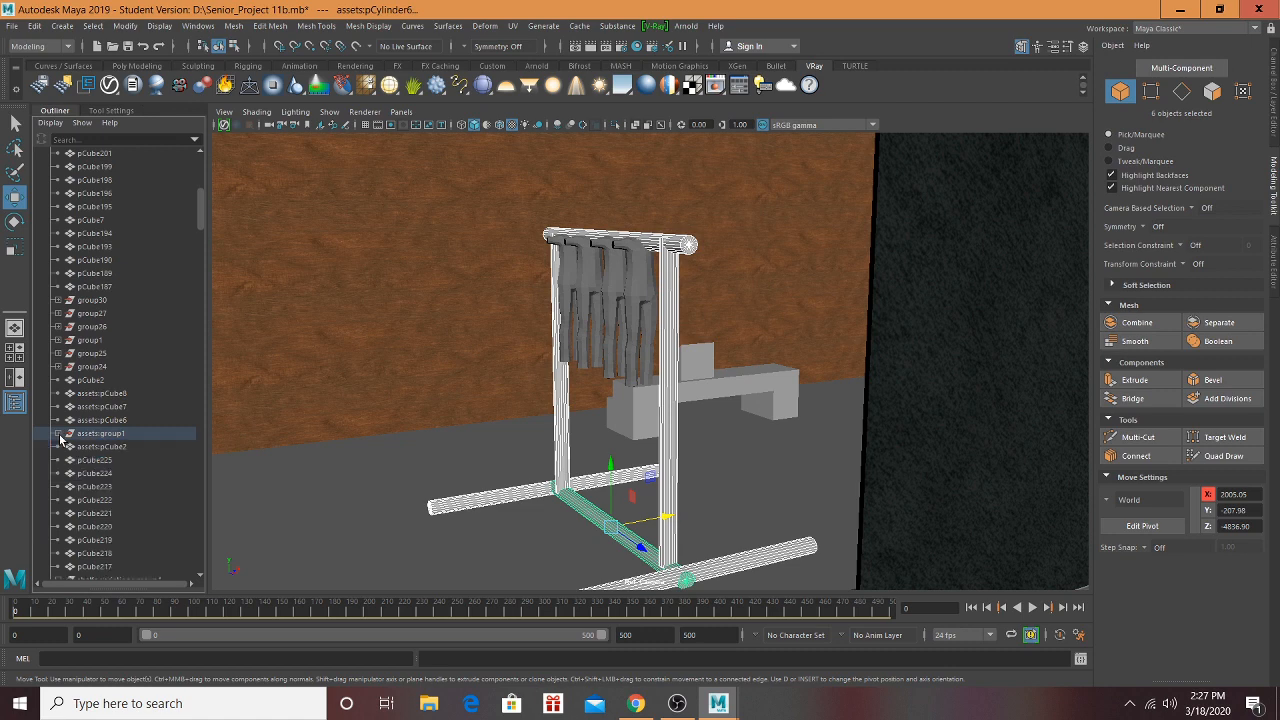
click(92, 436)
Step: Move the rack group's distant pivot toward the rack, to about X 4086.18, Y -1269.26, Z -9183.68
key(r)
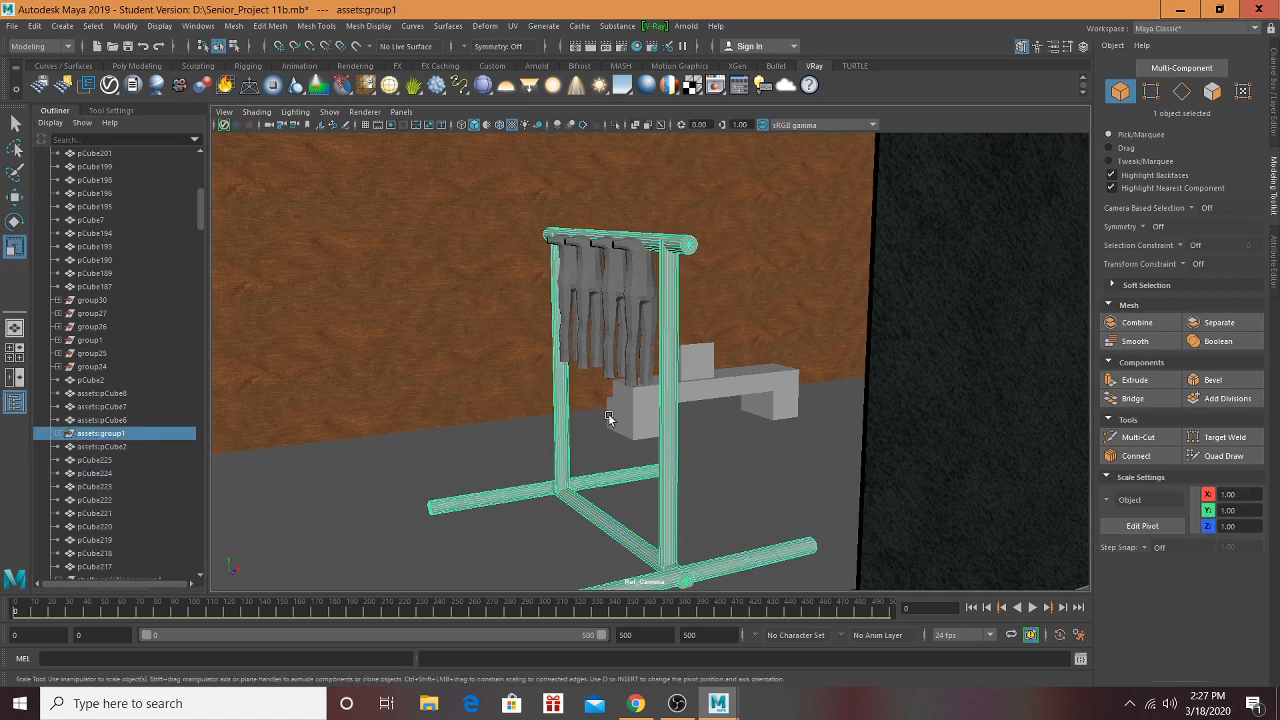
scroll(612, 410, down, 5)
alt+middle_drag(1040, 328, 910, 373)
alt+drag(910, 374, 942, 370)
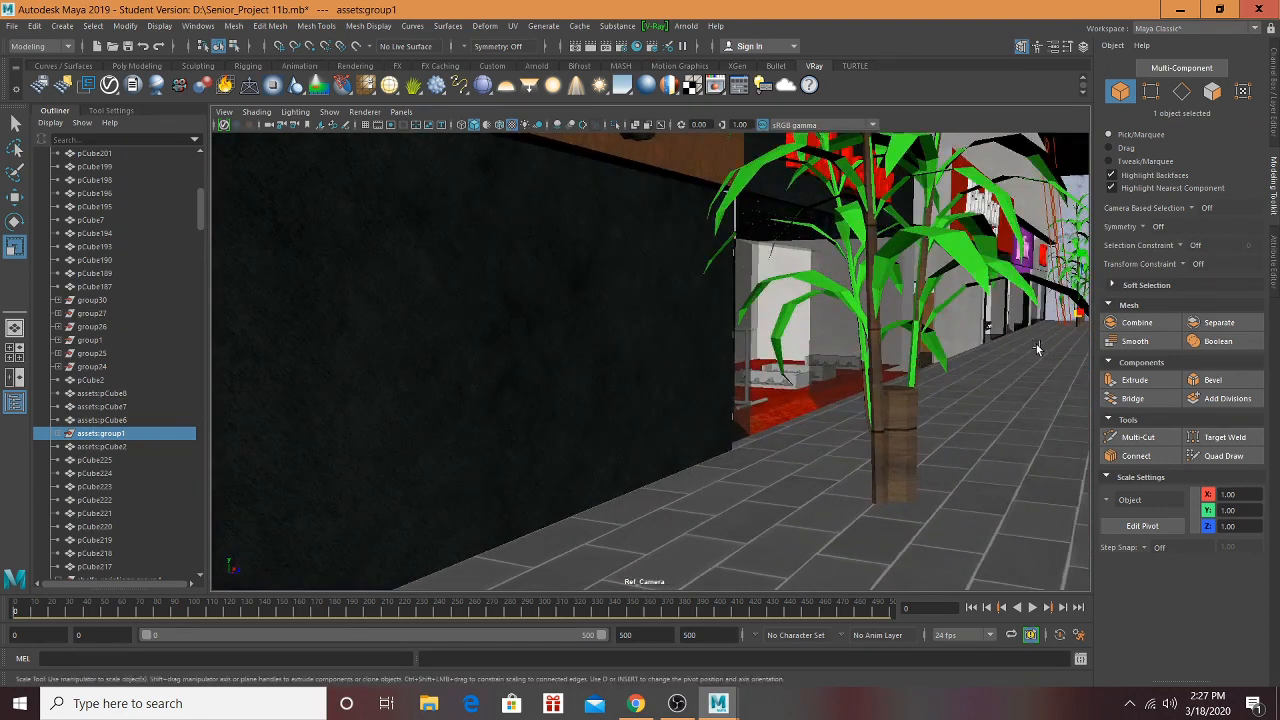
alt+drag(1037, 348, 1029, 359)
key(d)
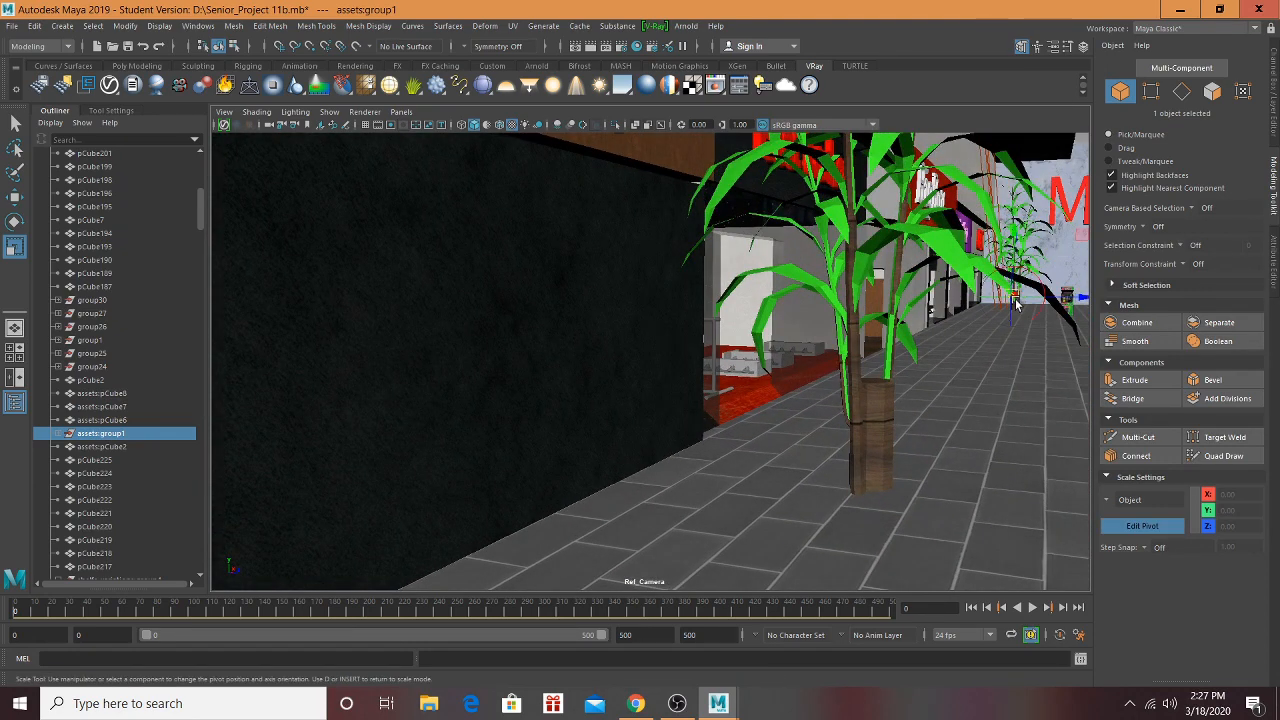
alt+middle_drag(285, 443, 740, 312)
alt+drag(525, 430, 459, 420)
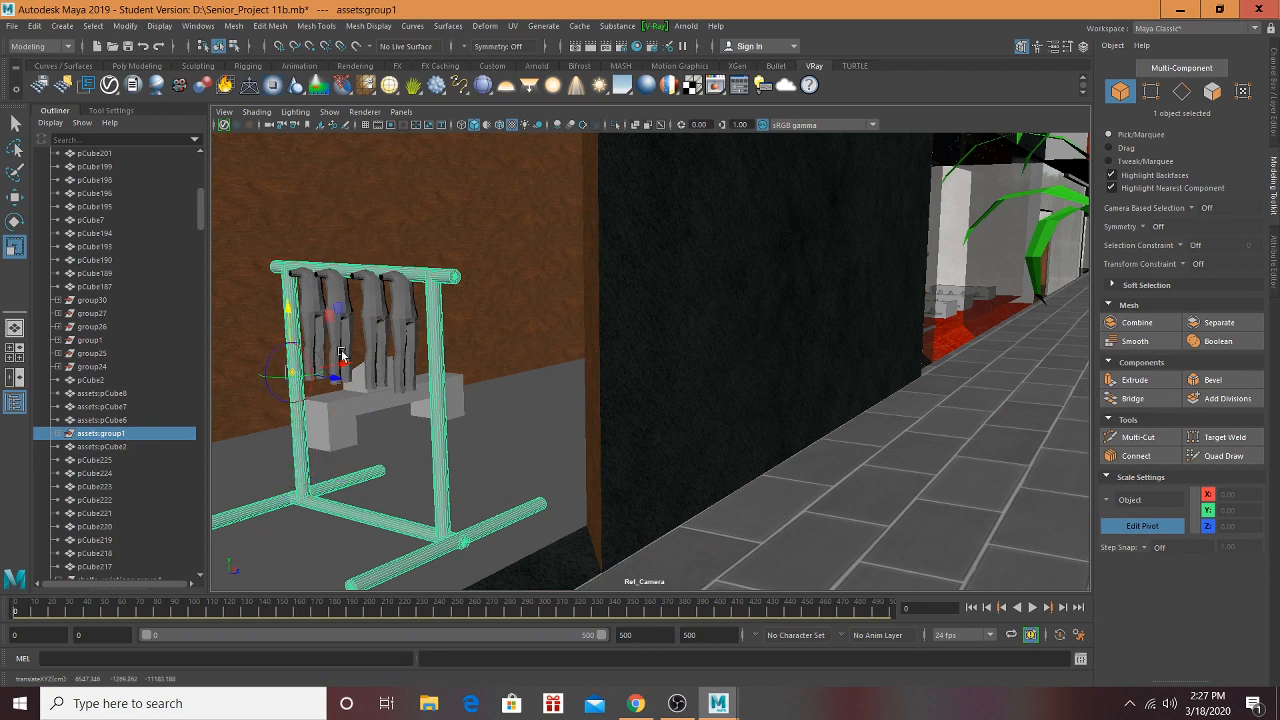
drag(487, 410, 503, 413)
alt+drag(503, 413, 474, 422)
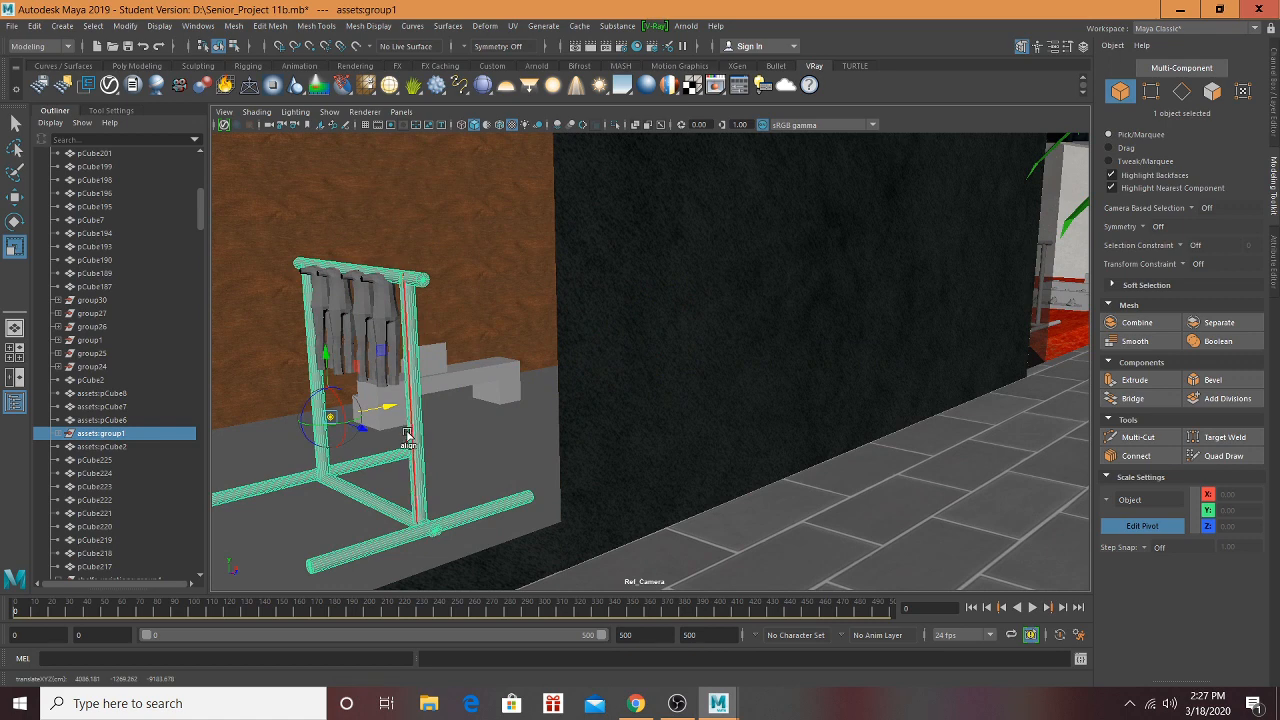
key(d)
drag(337, 414, 700, 387)
Step: Move the rack group to about X 3656.39, Z -8777.27 and scale it uniformly to 0.81
key(w)
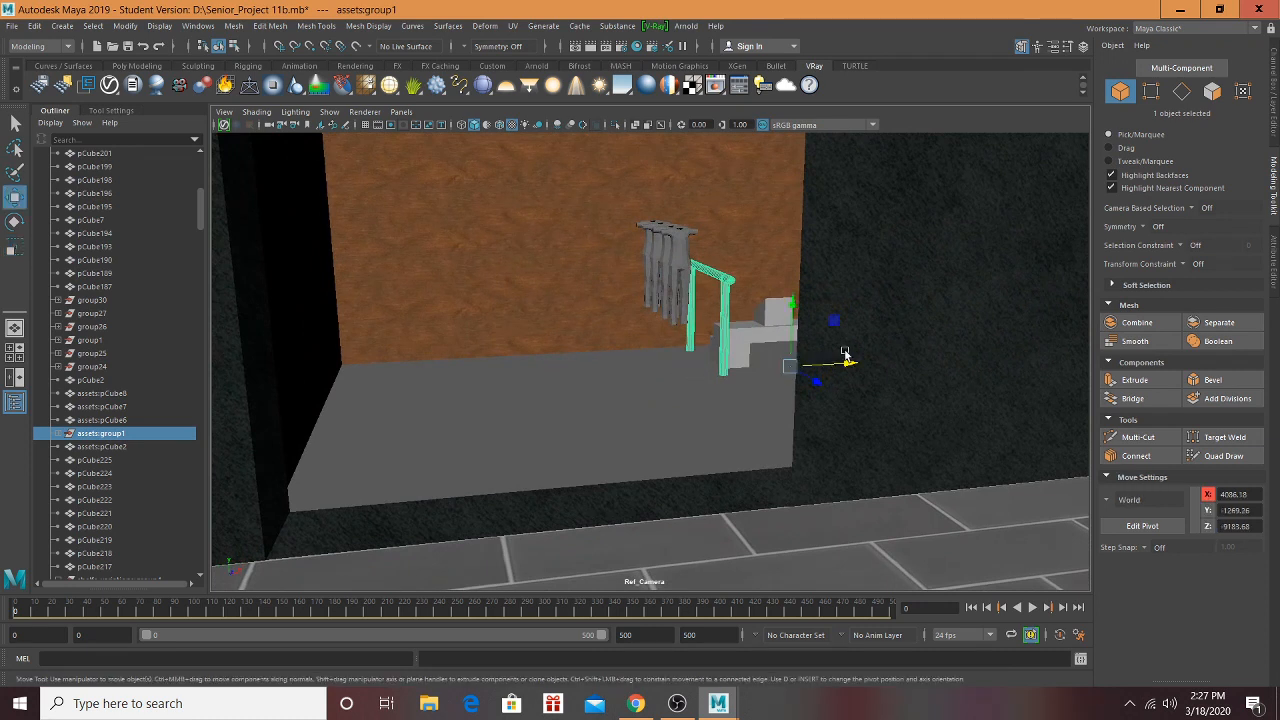
drag(853, 372, 773, 414)
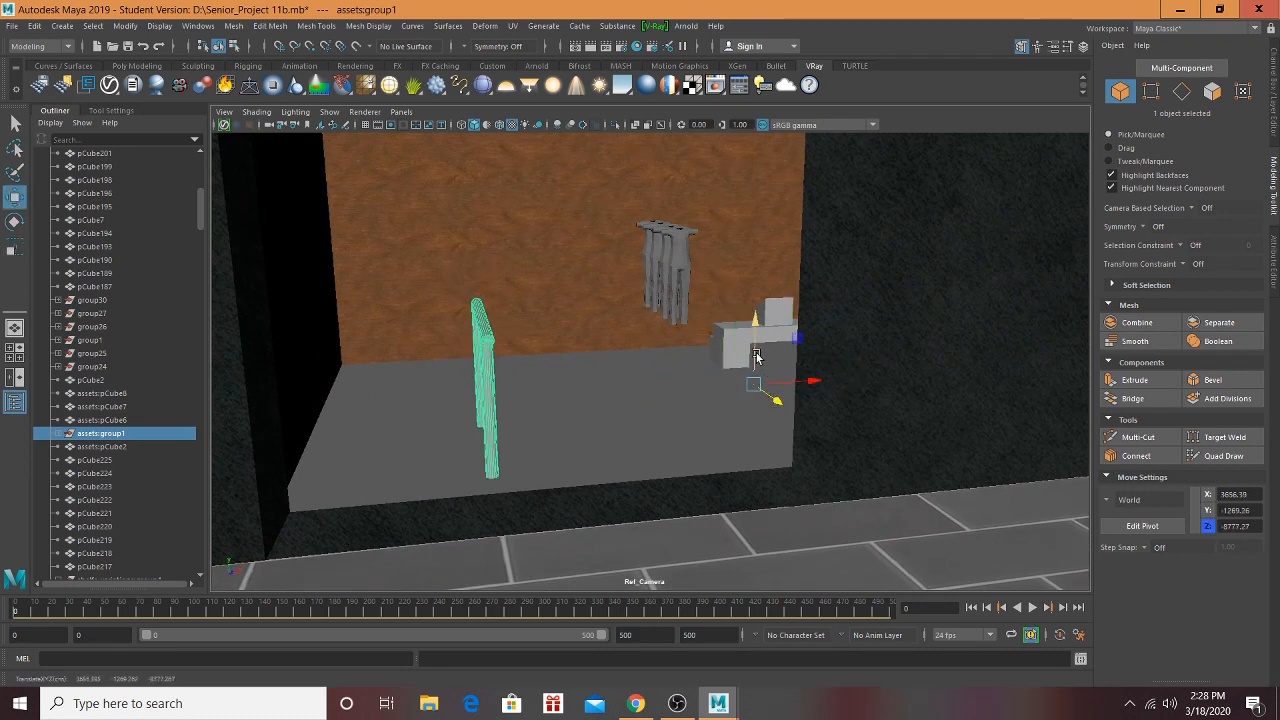
drag(757, 356, 678, 377)
key(r)
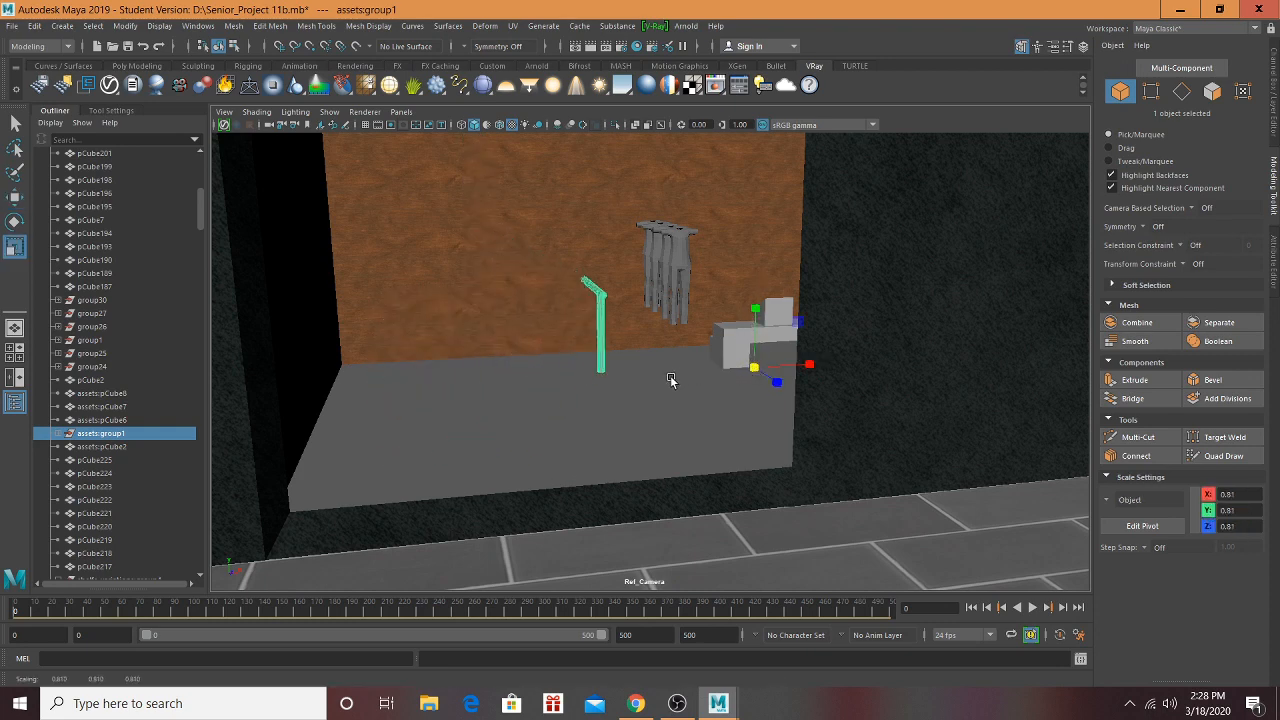
Step: Shift the scaled rack group to about X 3525.31, Y -982.88, Z -8383.41 so its base rises above the floor
key(w)
drag(773, 365, 658, 365)
drag(919, 385, 870, 392)
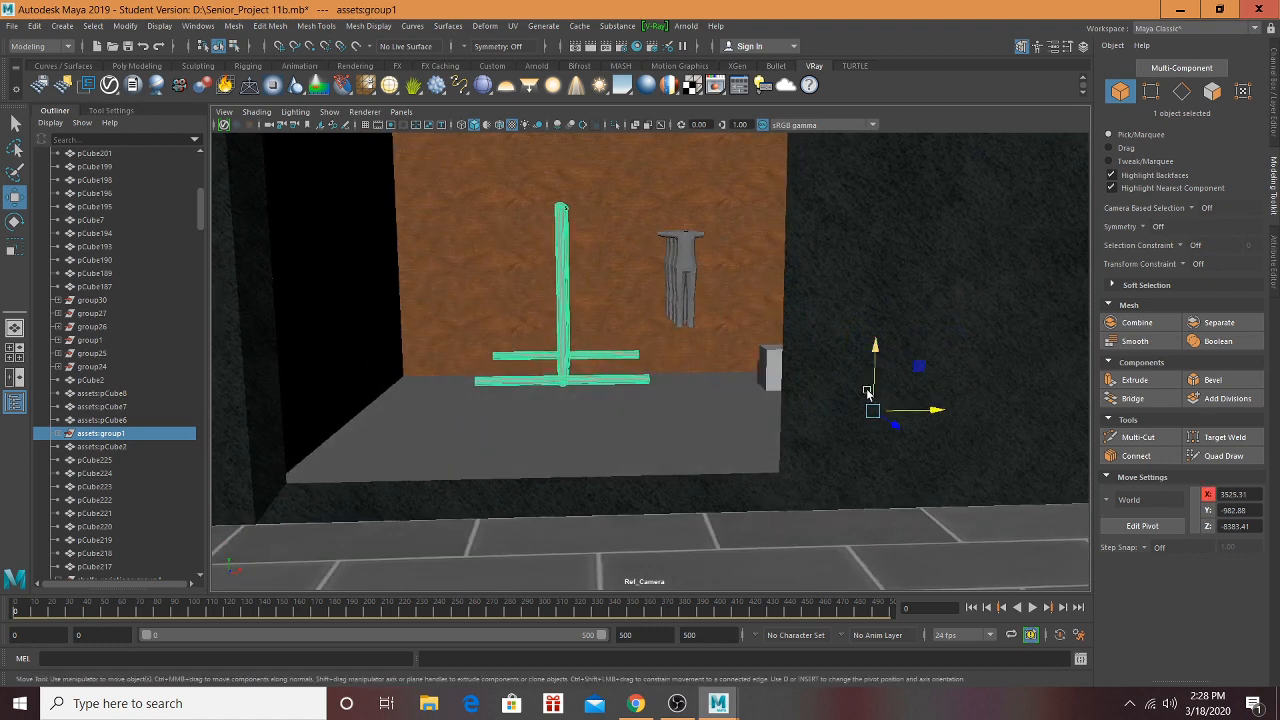
Step: Rotate the rack group 90 degrees about Y and move it to about X 1849.82, Y -45.34, Z -4712.43
key(e)
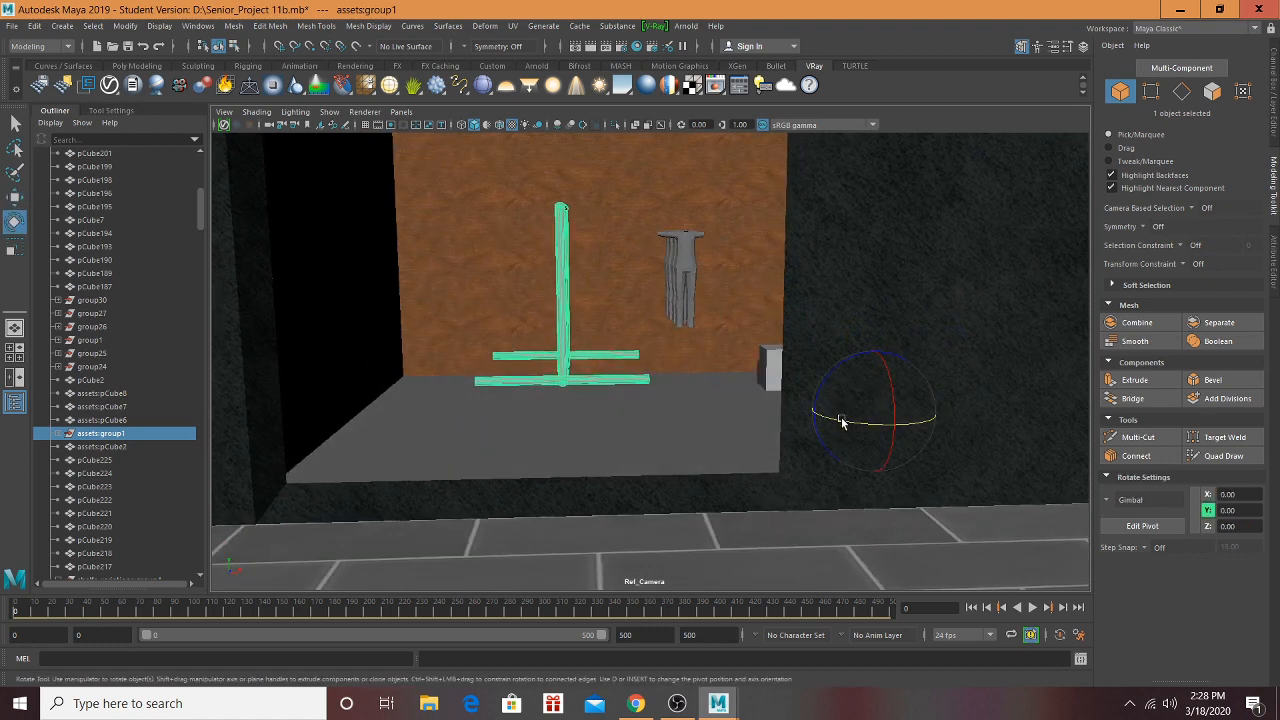
drag(841, 424, 875, 431)
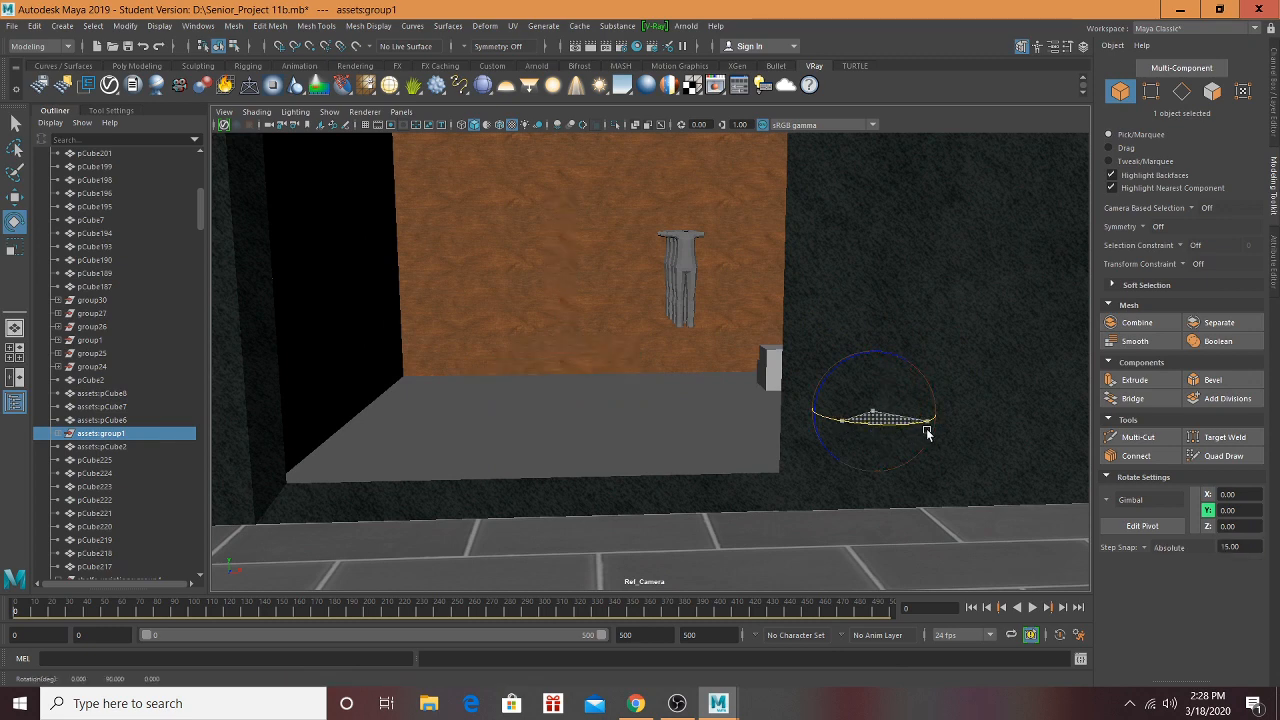
key(w)
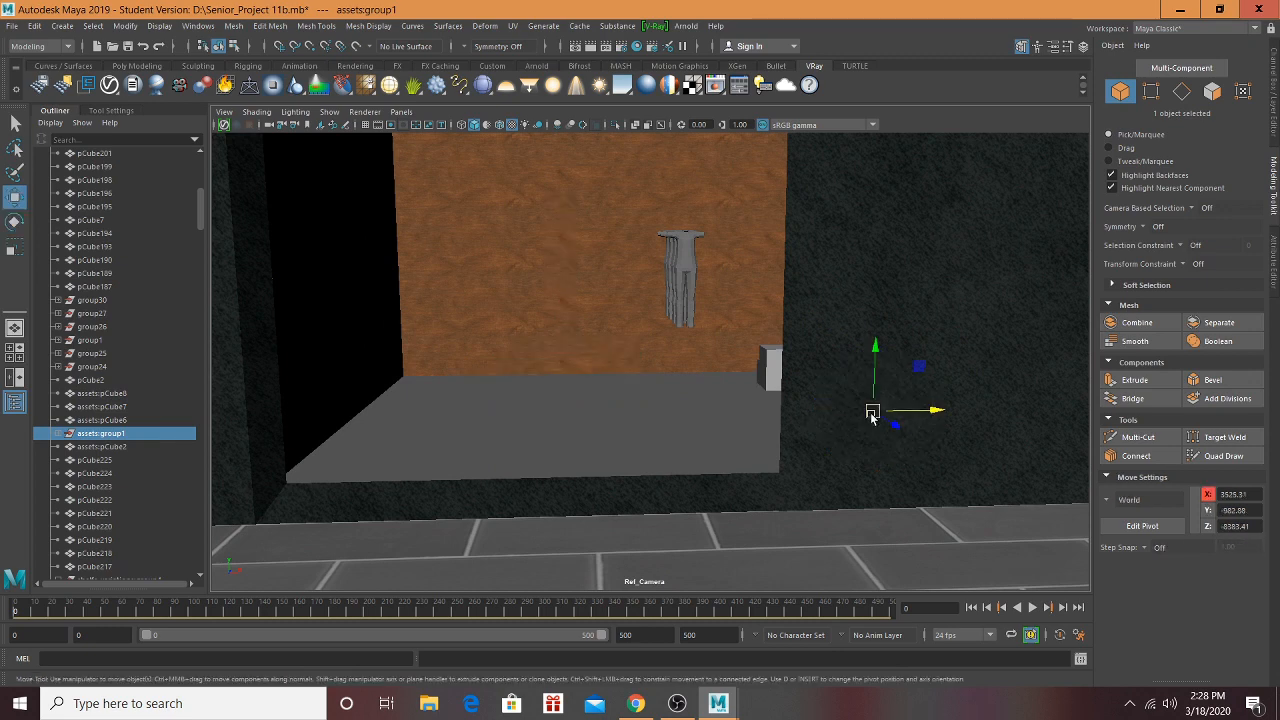
drag(896, 427, 923, 441)
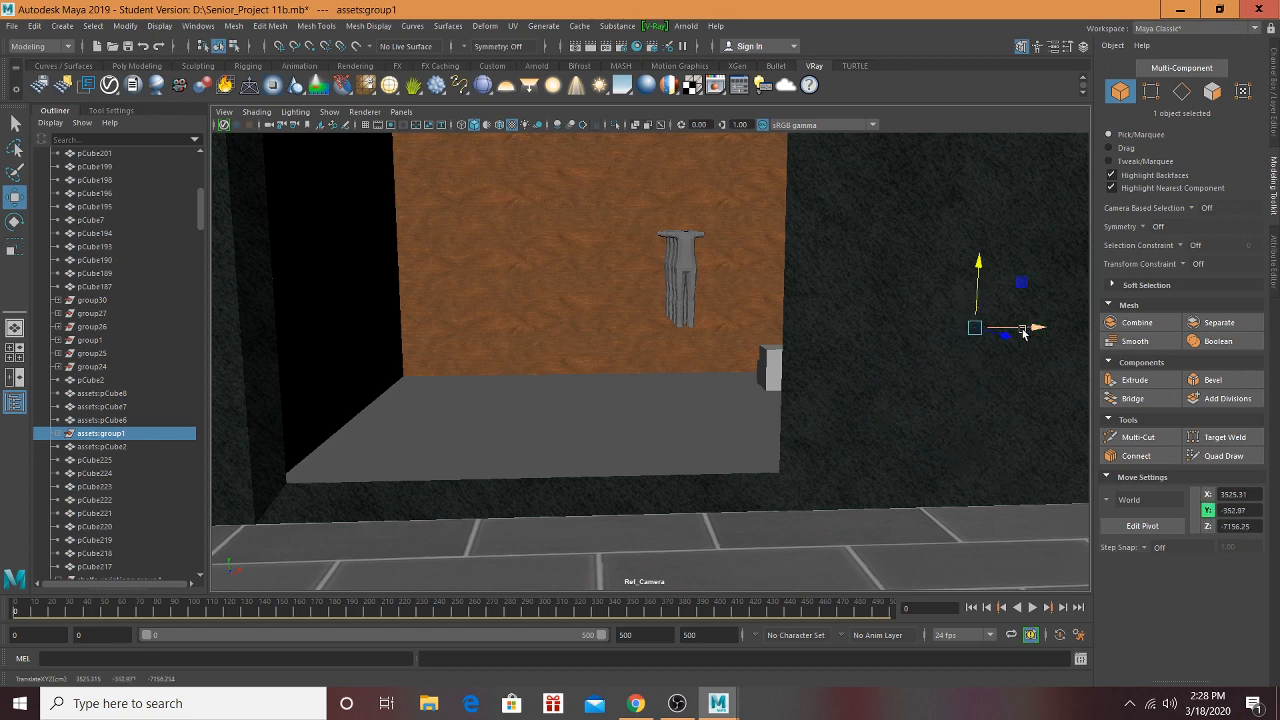
drag(742, 339, 660, 328)
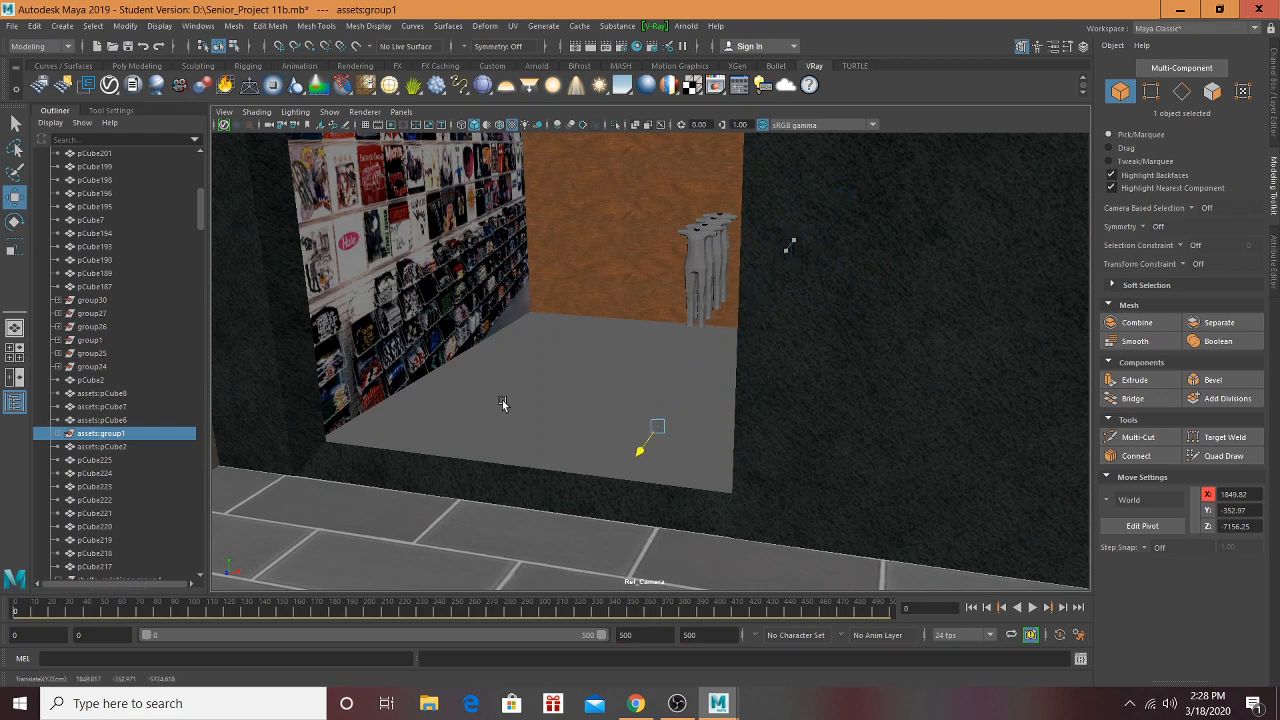
drag(575, 423, 445, 367)
Step: Scale the rack group uniformly up to 2.28 and locate it in the scene
scroll(540, 378, down, 4)
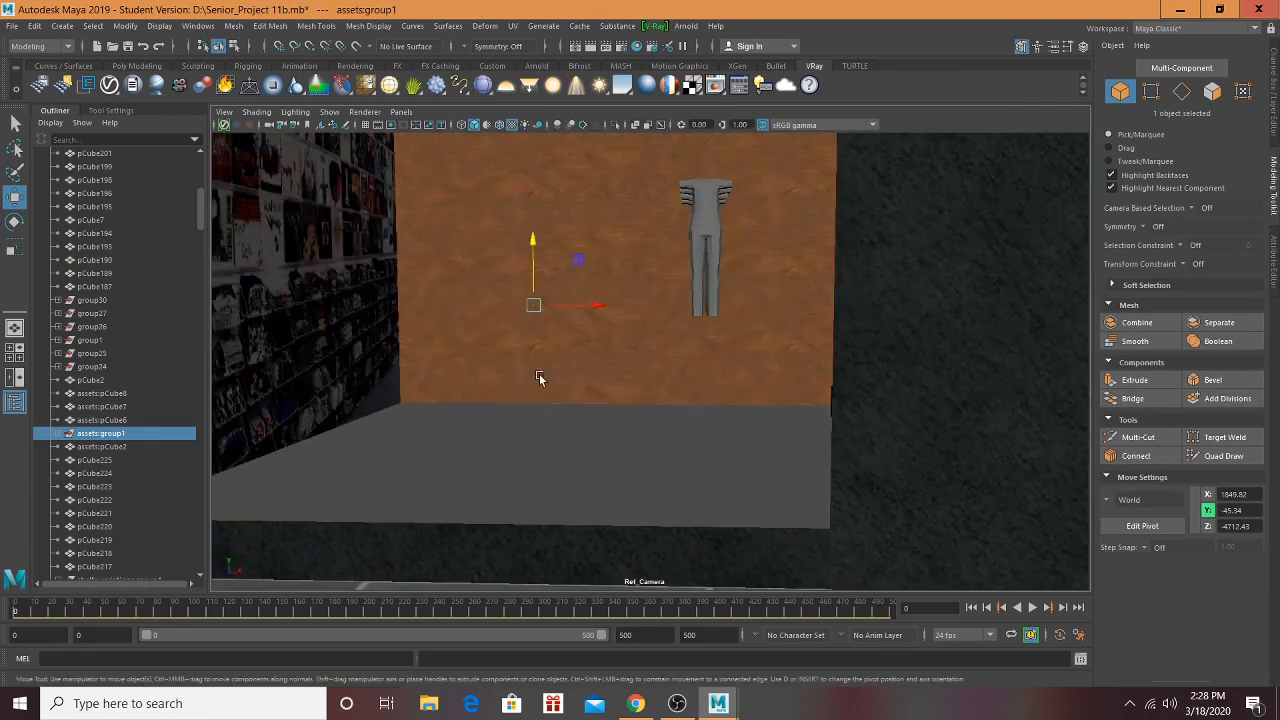
key(r)
click(534, 307)
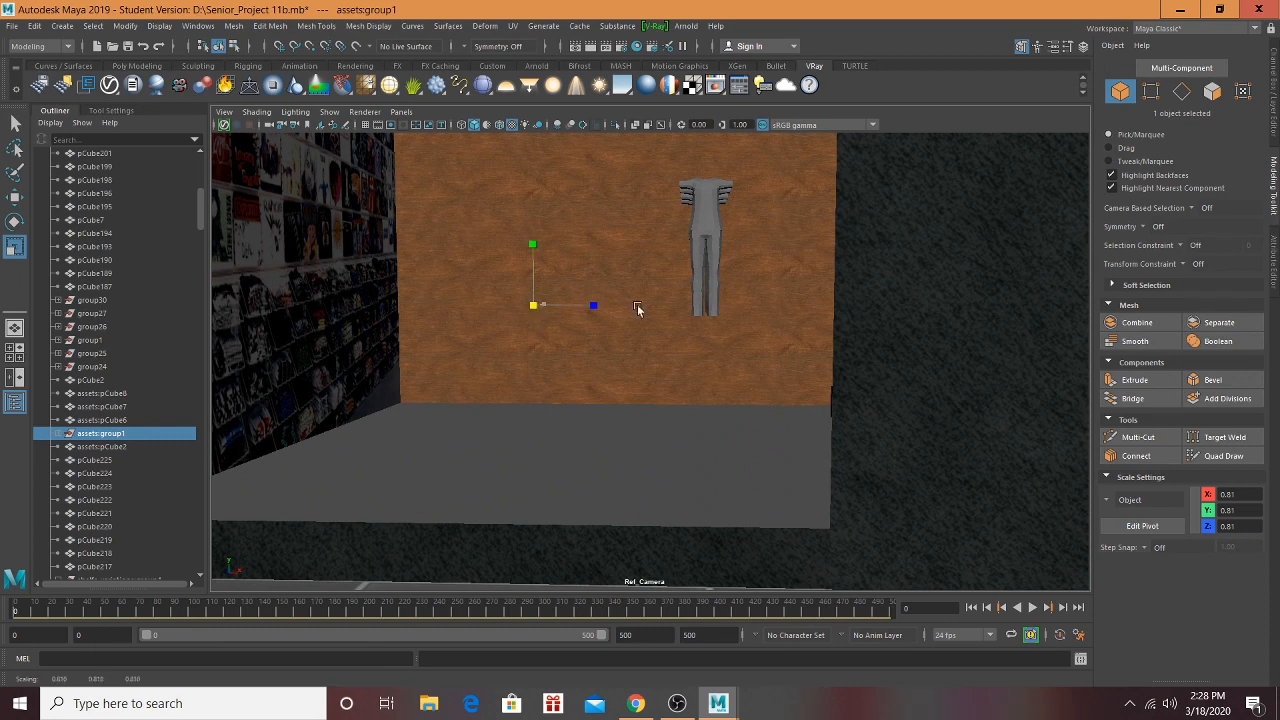
scroll(609, 357, down, 5)
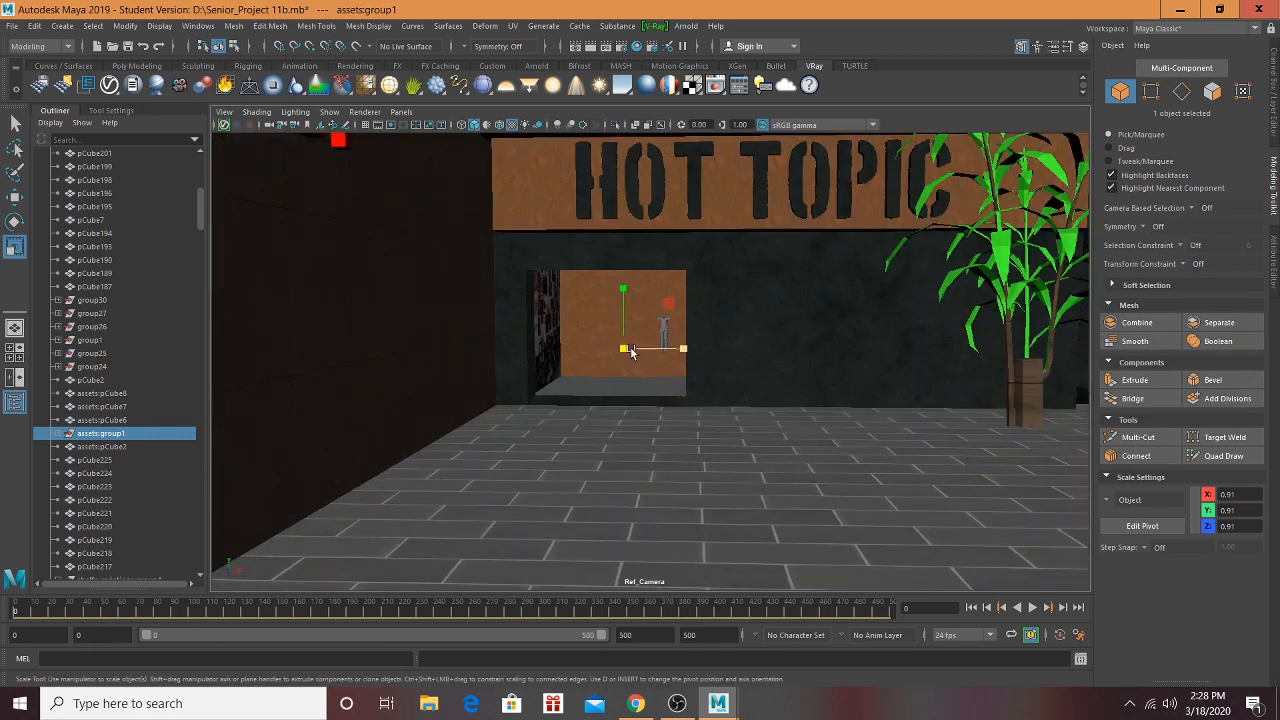
drag(630, 351, 908, 344)
drag(624, 352, 471, 423)
click(133, 433)
key(f)
scroll(720, 410, down, 5)
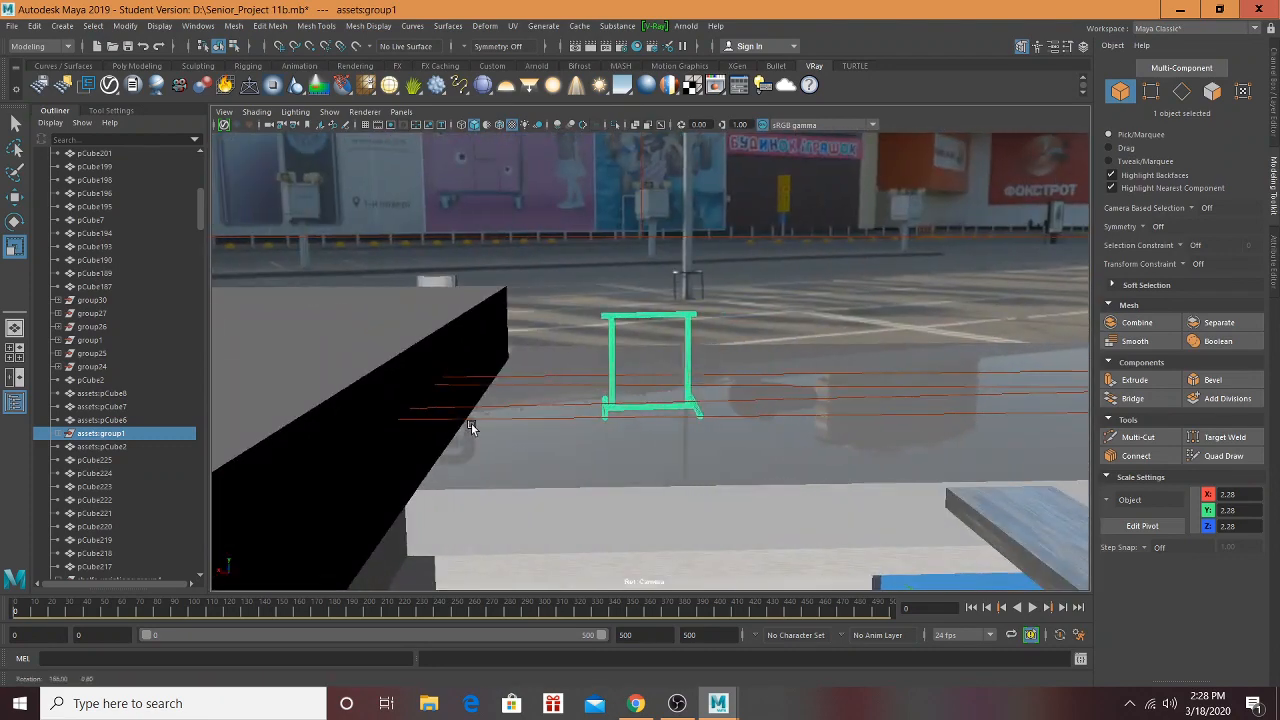
Step: Reposition the rack group's pivot from its distant location onto the rack itself
scroll(840, 427, down, 5)
alt+drag(837, 425, 963, 447)
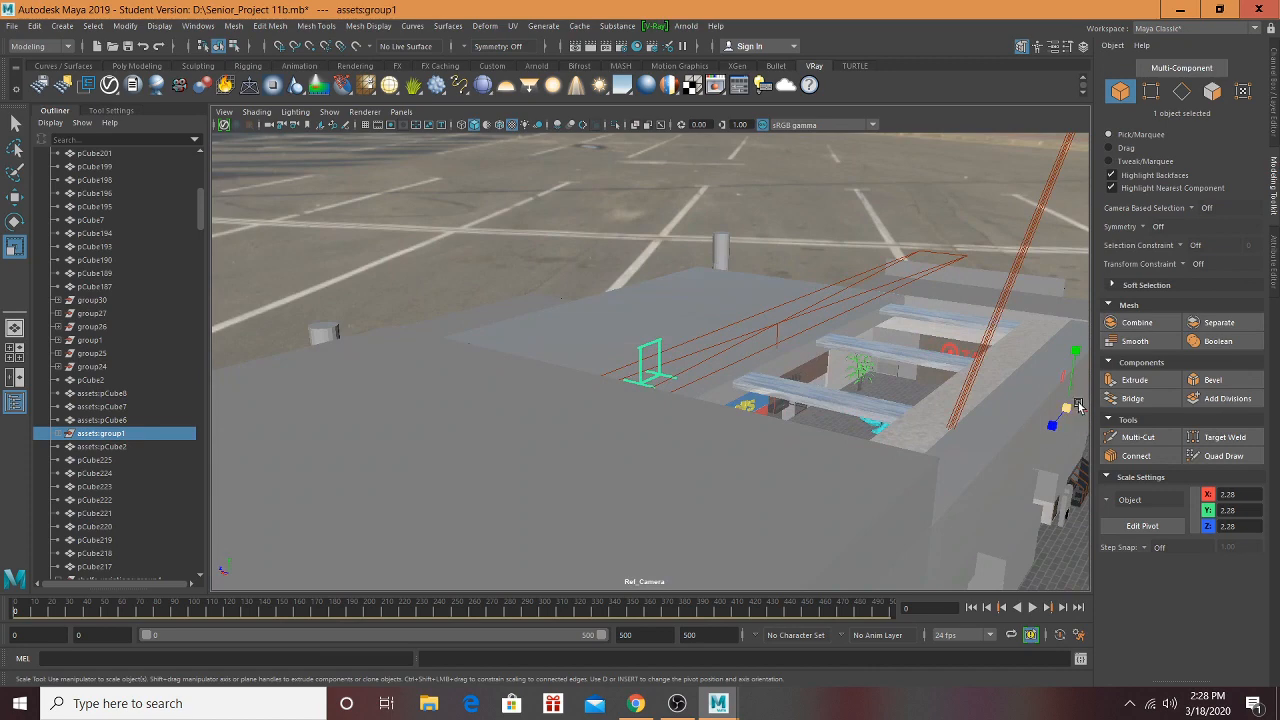
key(d)
drag(1066, 408, 643, 370)
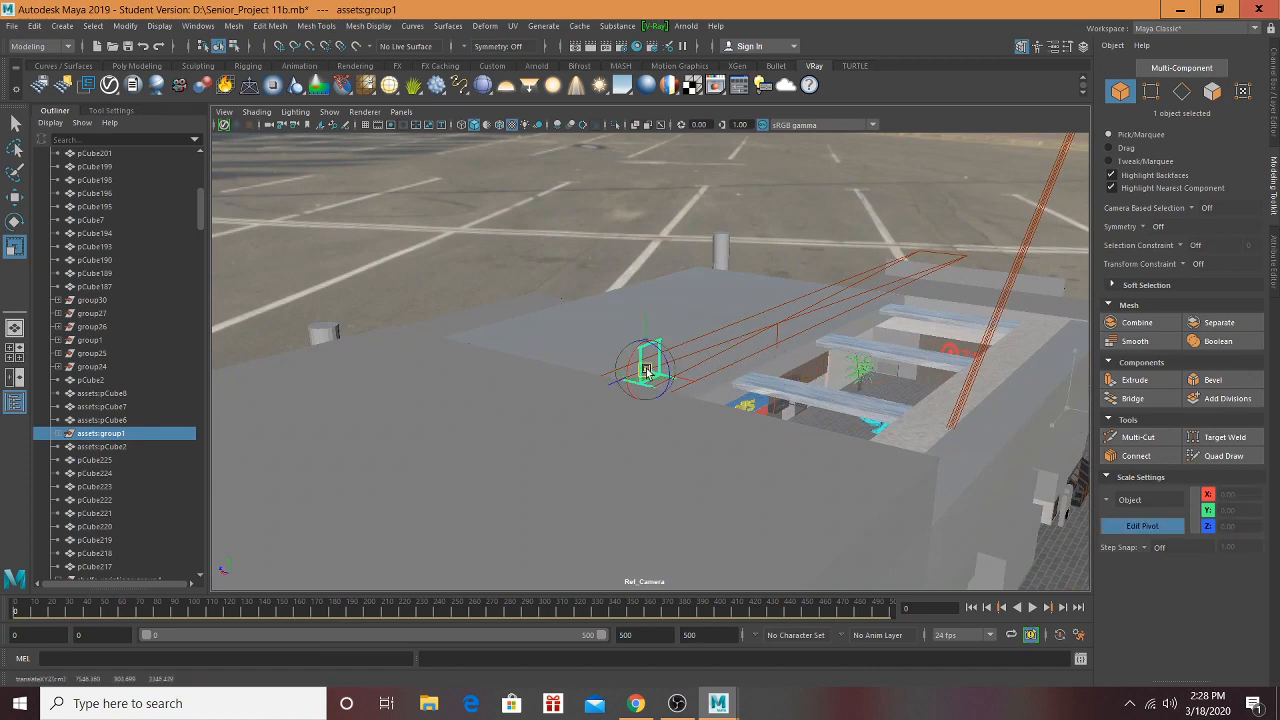
key(d)
alt+drag(618, 418, 357, 276)
key(d)
key(d)
Step: Move the rack group in front of Hot Topic, to about X 2166.84, Y -200.80, Z -4318.30
key(w)
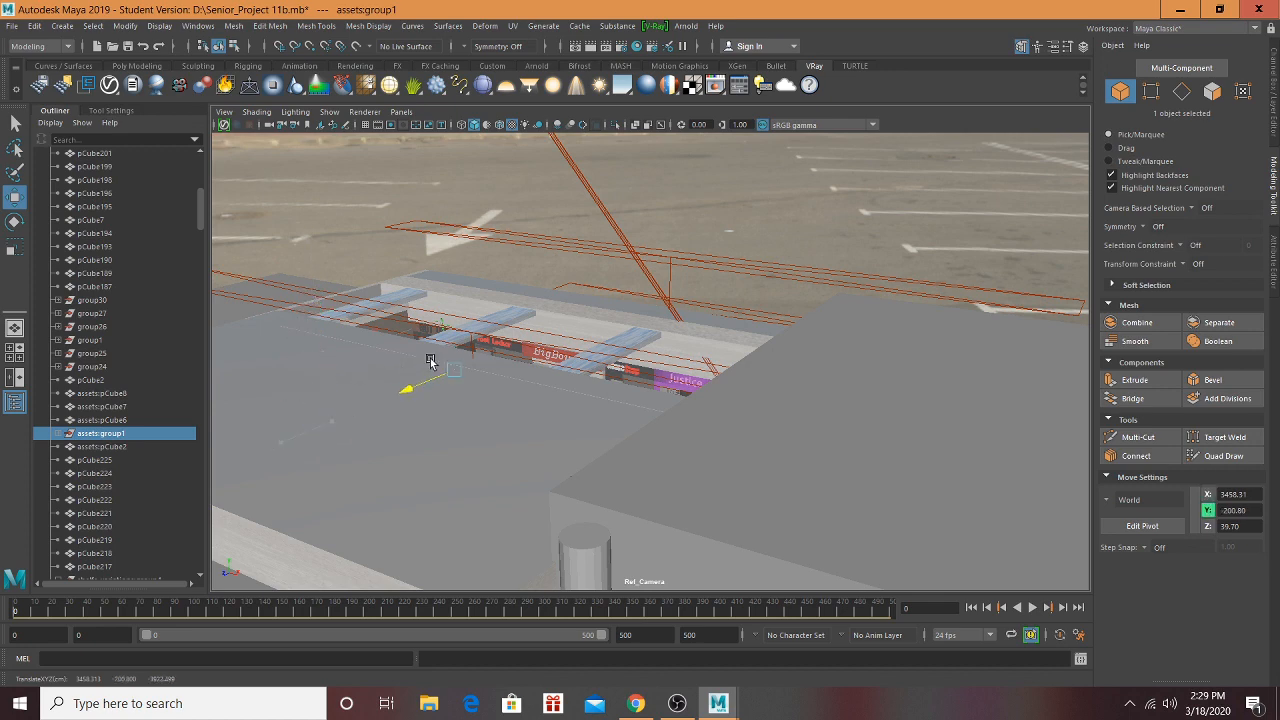
key(f)
scroll(561, 389, down, 3)
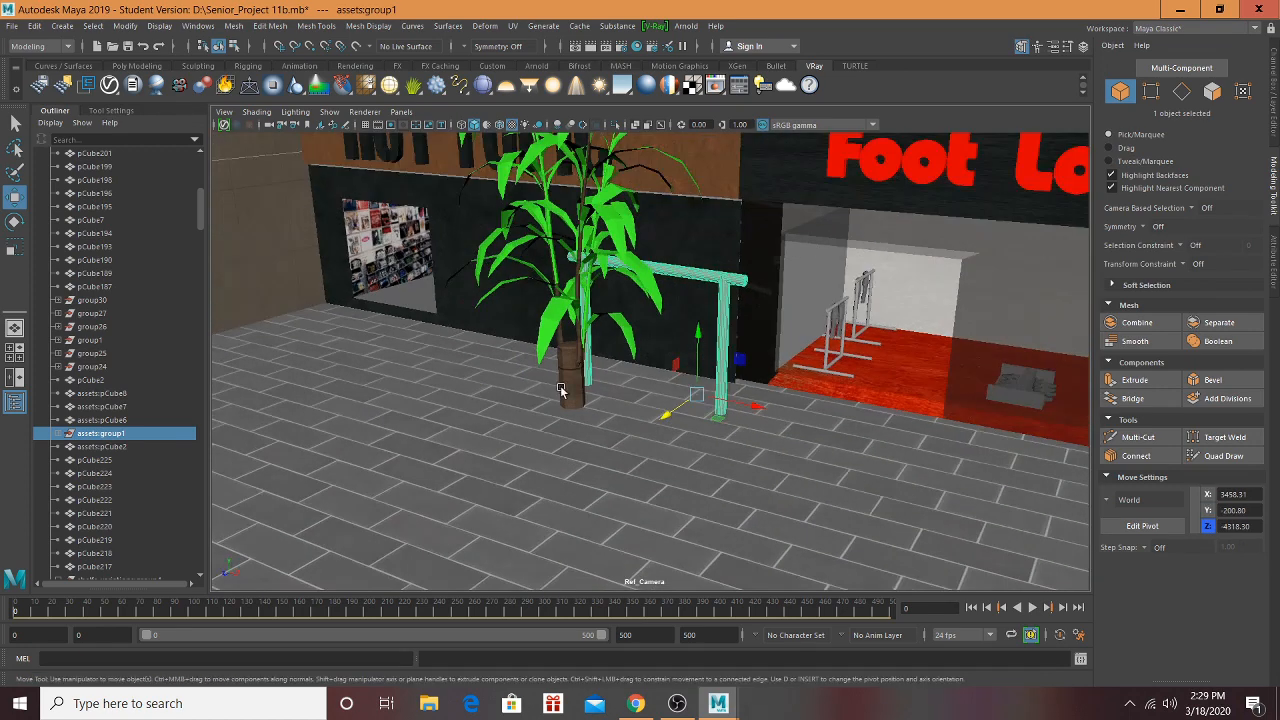
alt+drag(465, 409, 556, 396)
drag(730, 390, 420, 386)
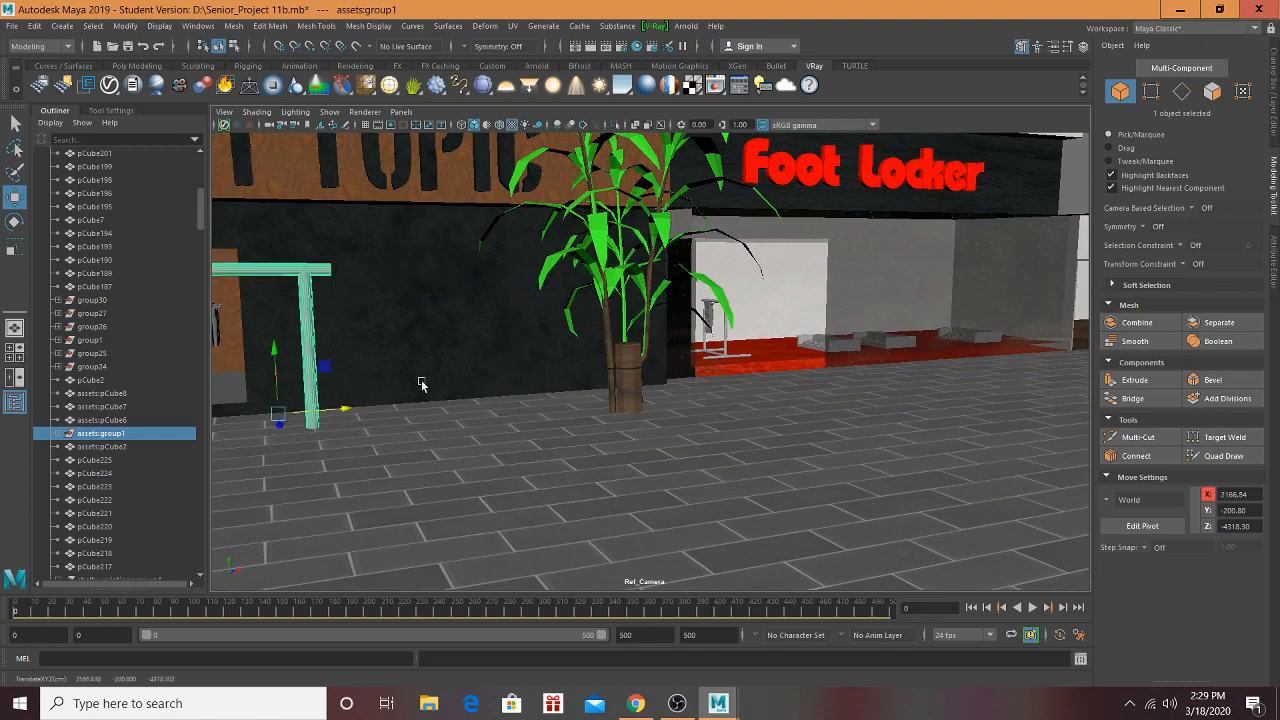
Step: Scale the rack group uniformly to 0.44 and move it inside Hot Topic to about X 1689.22, Y -168.74, Z -5281.91
alt+middle_drag(420, 386, 673, 386)
key(r)
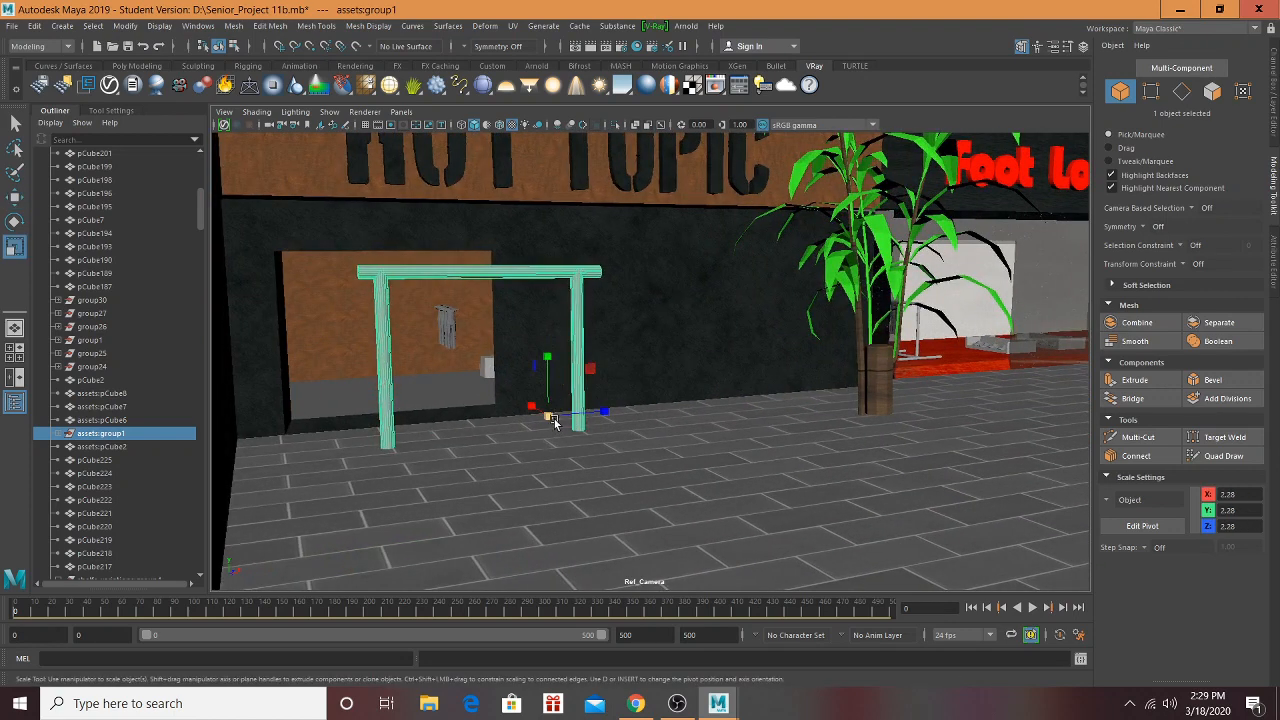
drag(551, 417, 351, 479)
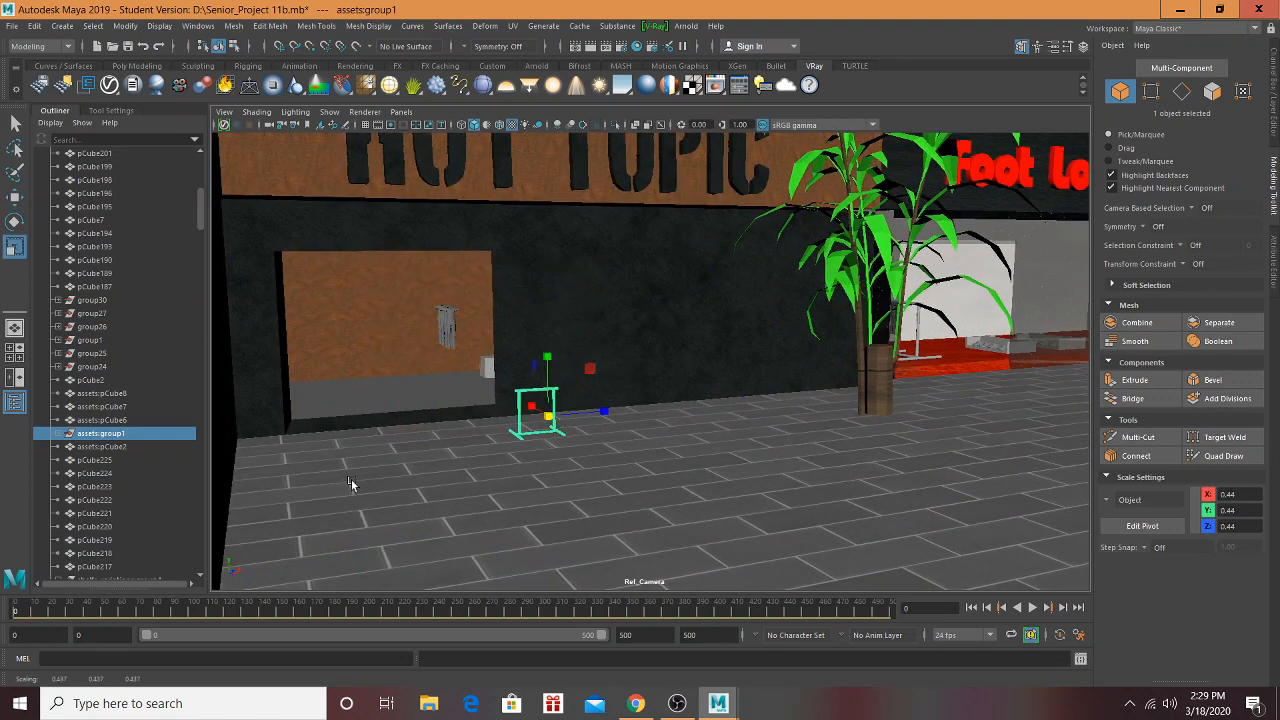
key(w)
drag(571, 429, 423, 377)
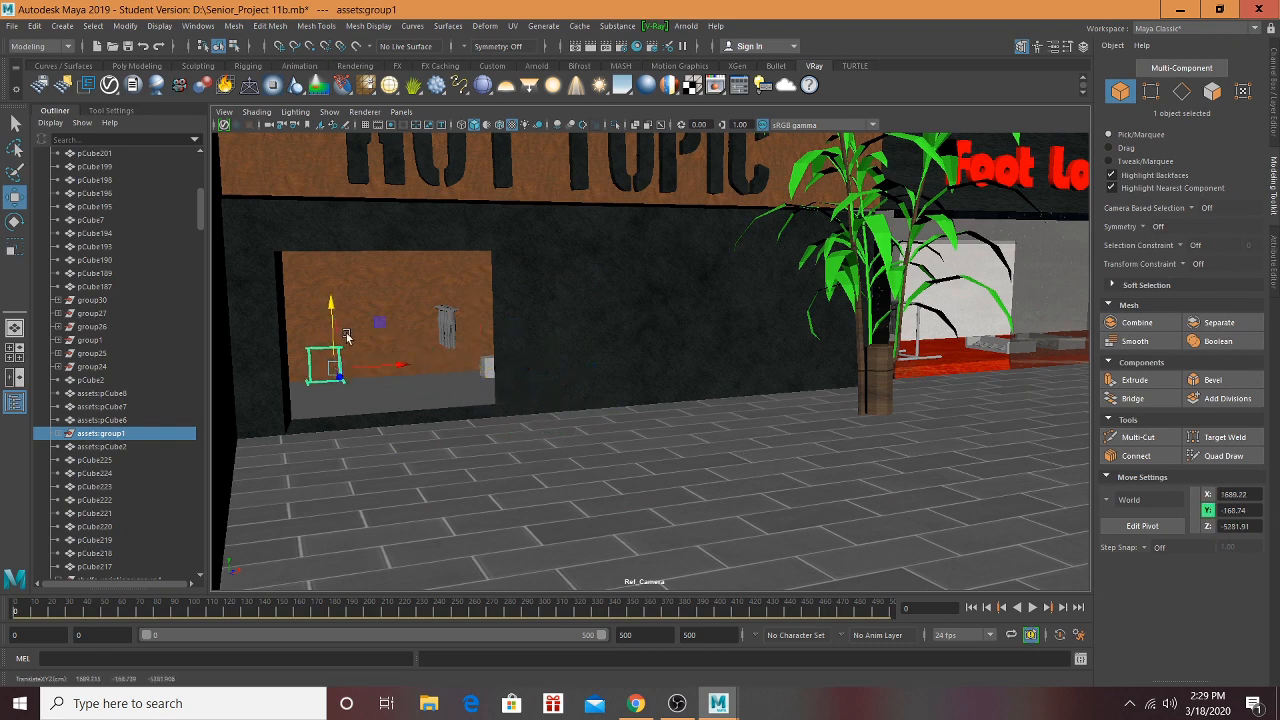
scroll(347, 337, up, 5)
alt+middle_drag(329, 351, 518, 368)
scroll(771, 387, up, 4)
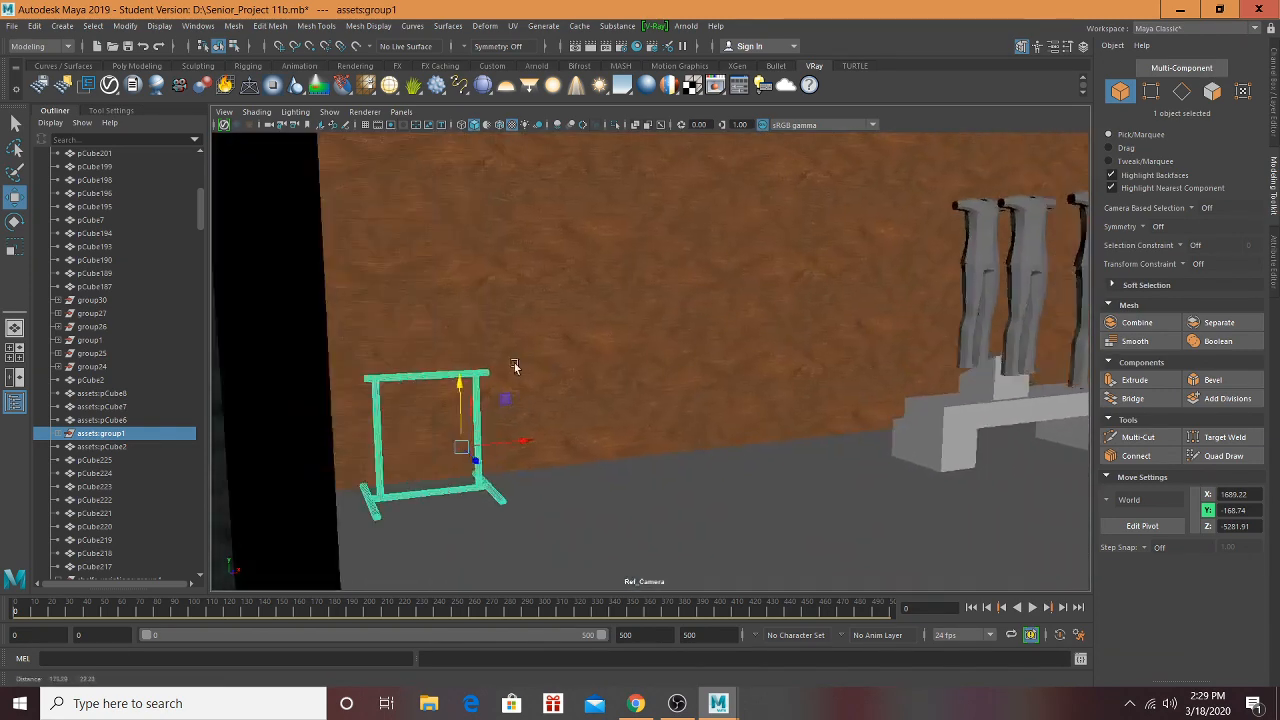
alt+drag(518, 368, 490, 365)
Step: Move the frontmost garment beside the counter over to the clothing rack and lower it to hang from the bar
click(916, 264)
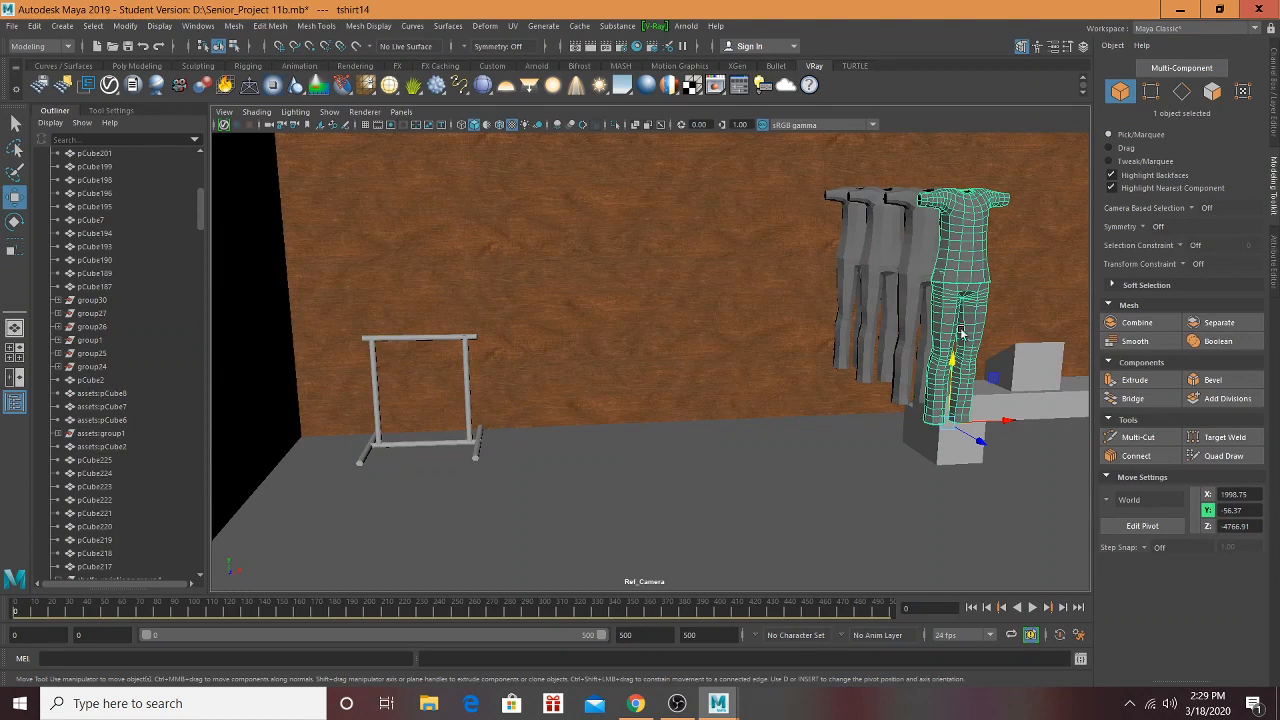
drag(997, 424, 450, 414)
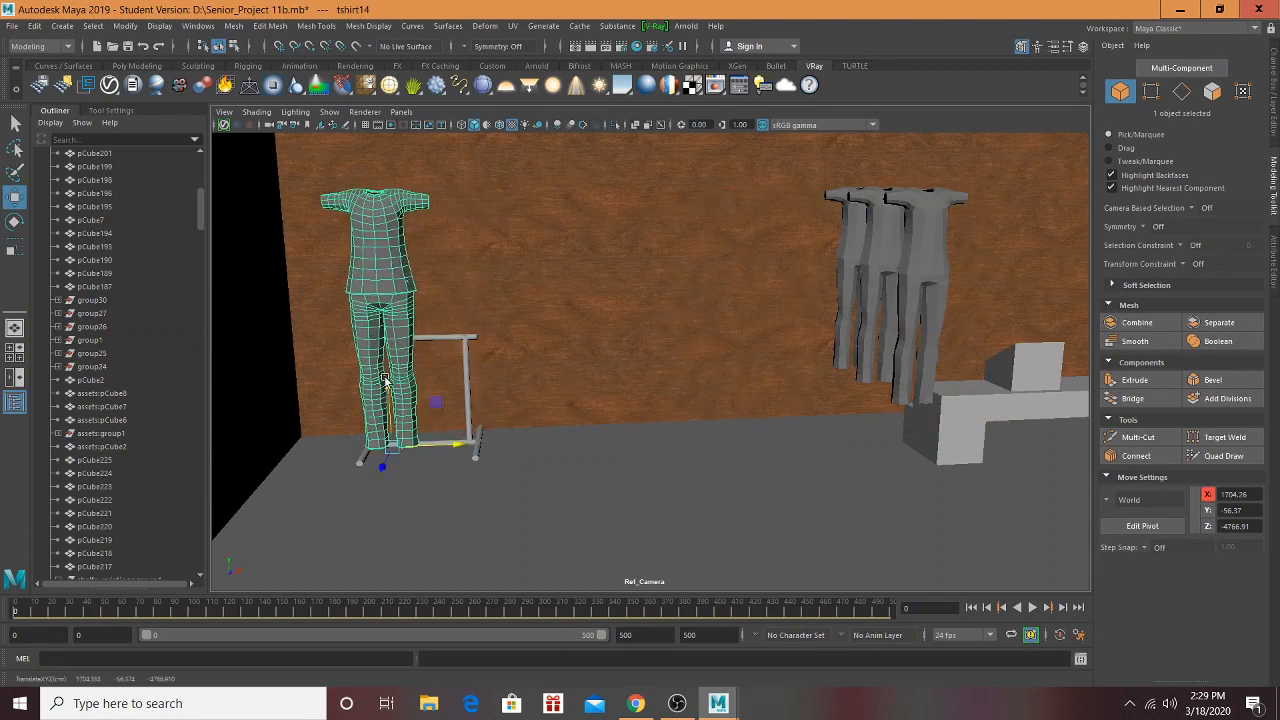
drag(385, 383, 390, 545)
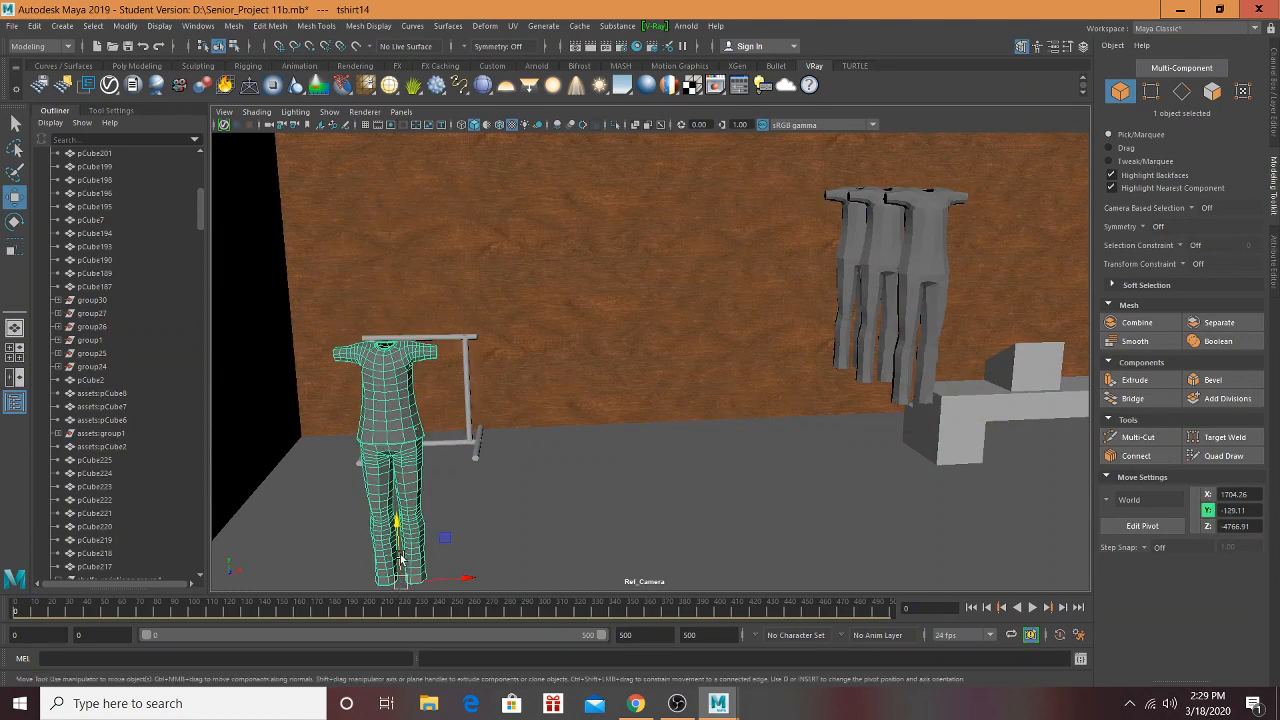
scroll(412, 466, down, 3)
alt+middle_drag(423, 443, 426, 414)
drag(459, 527, 519, 422)
Step: Hang the next garment on the same rack at about X 1627.07, Y -216.17, Z -5295.16
click(853, 276)
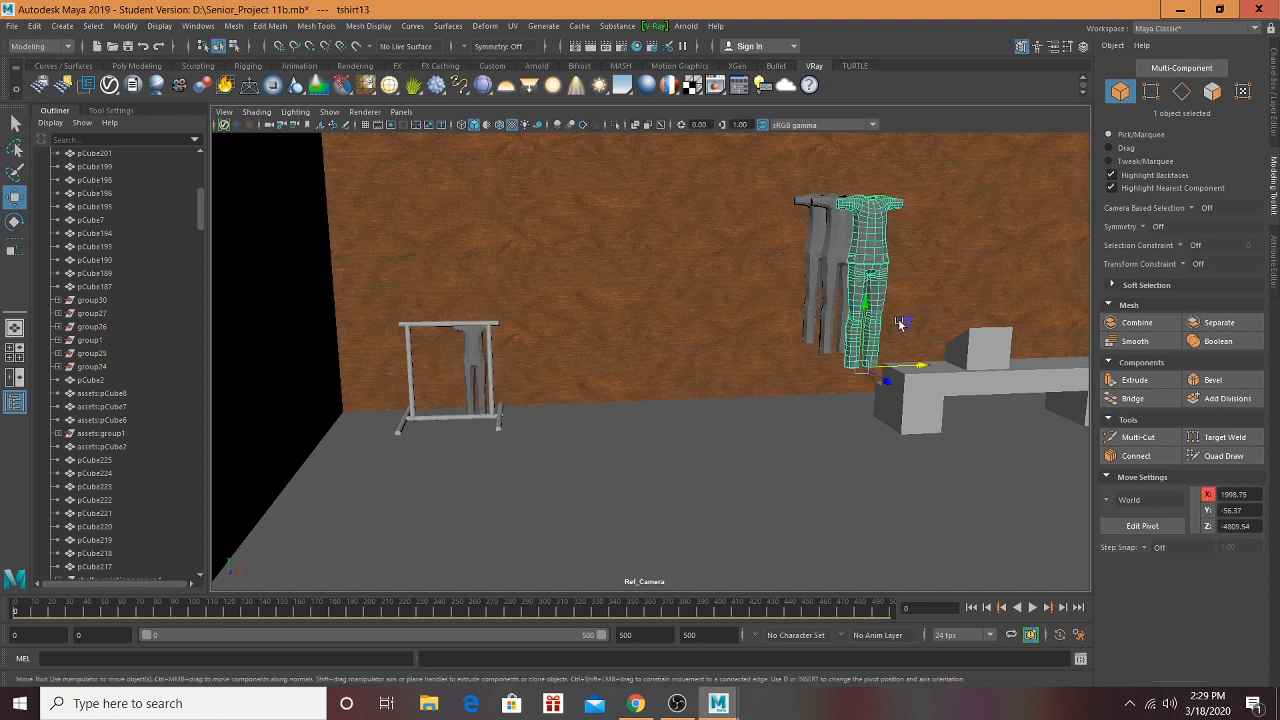
click(905, 368)
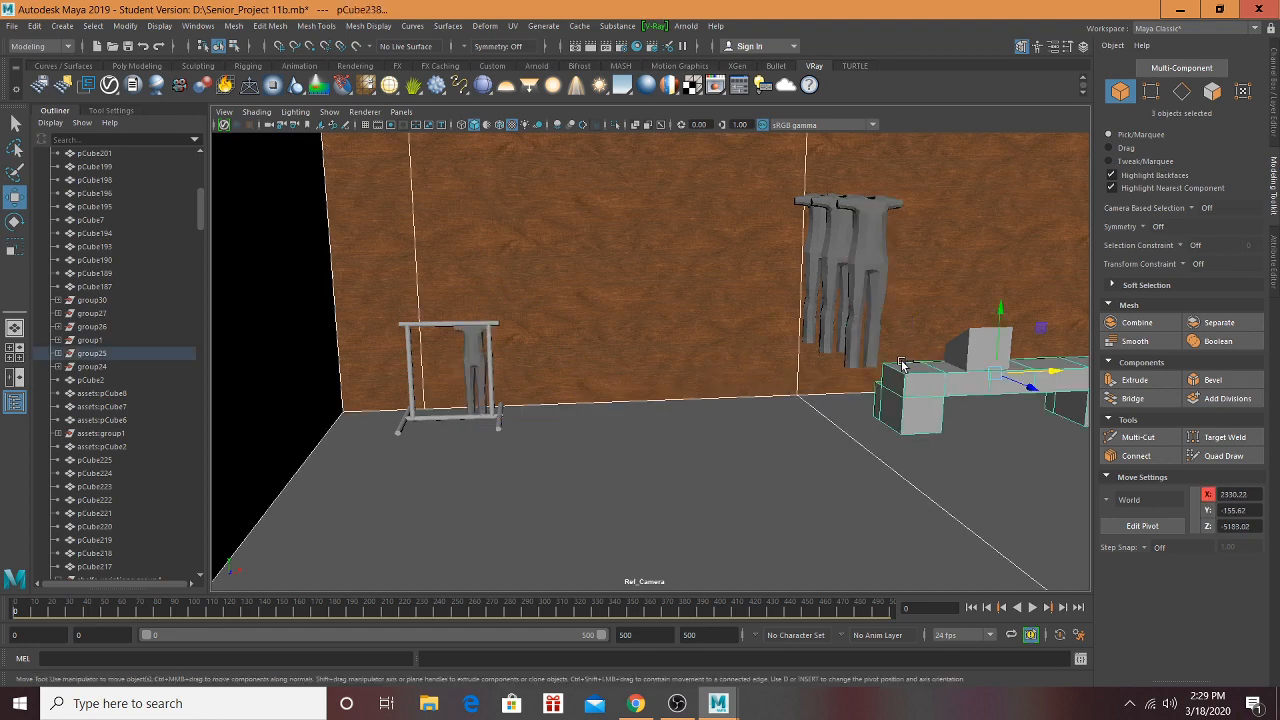
key(ctrl+z)
drag(902, 365, 458, 380)
drag(409, 330, 428, 358)
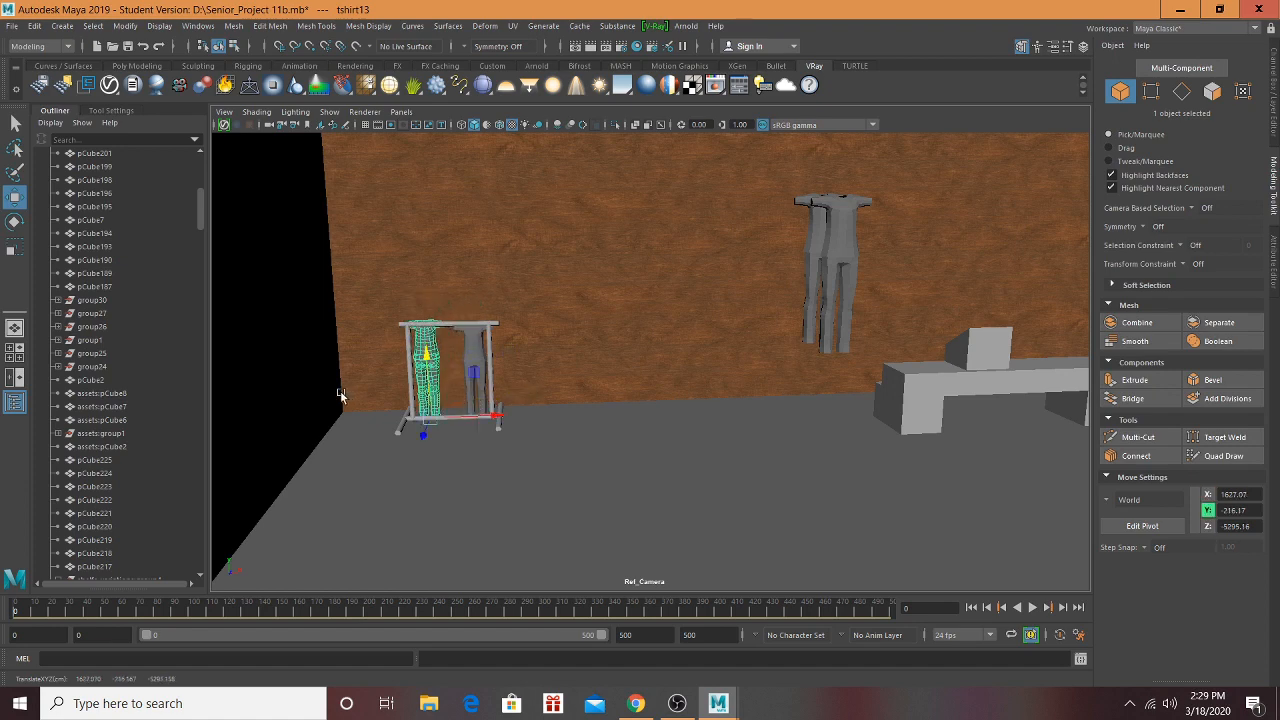
Step: Select the counter and box in the neighbouring grey room and move them along X to about 965.23
alt+right_drag(340, 395, 620, 331)
alt+middle_drag(620, 331, 540, 357)
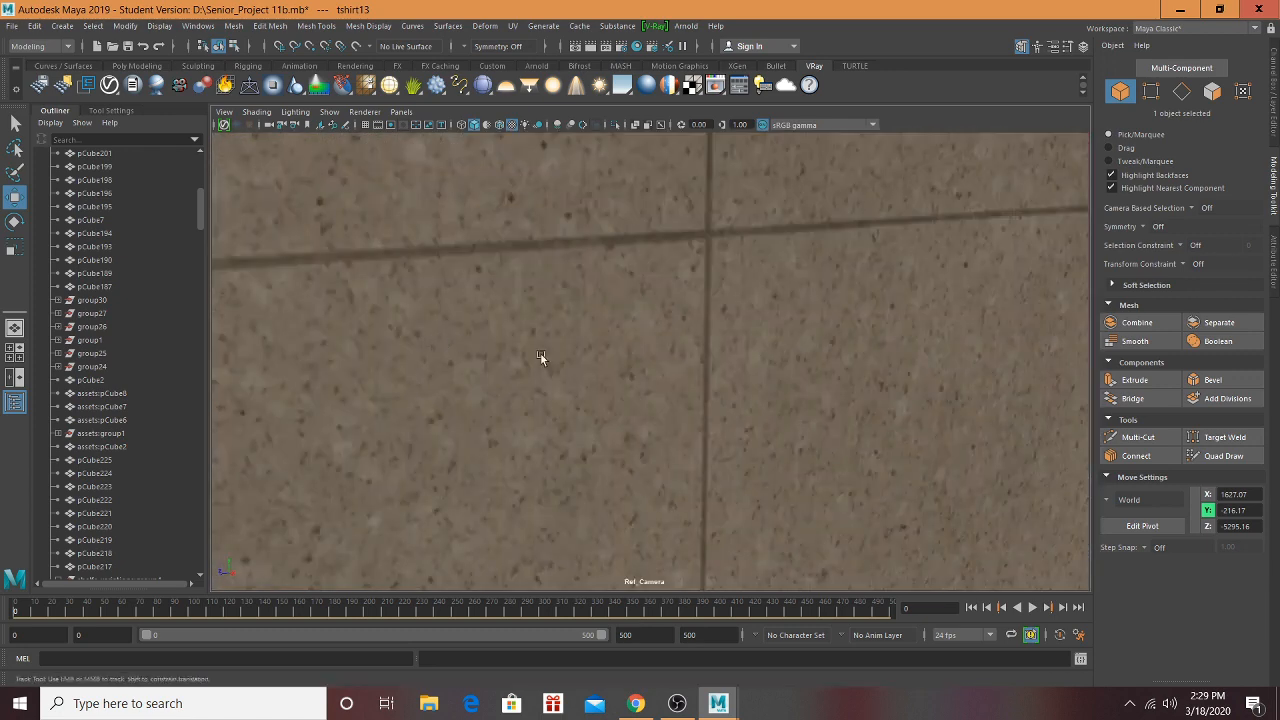
alt+drag(540, 357, 720, 391)
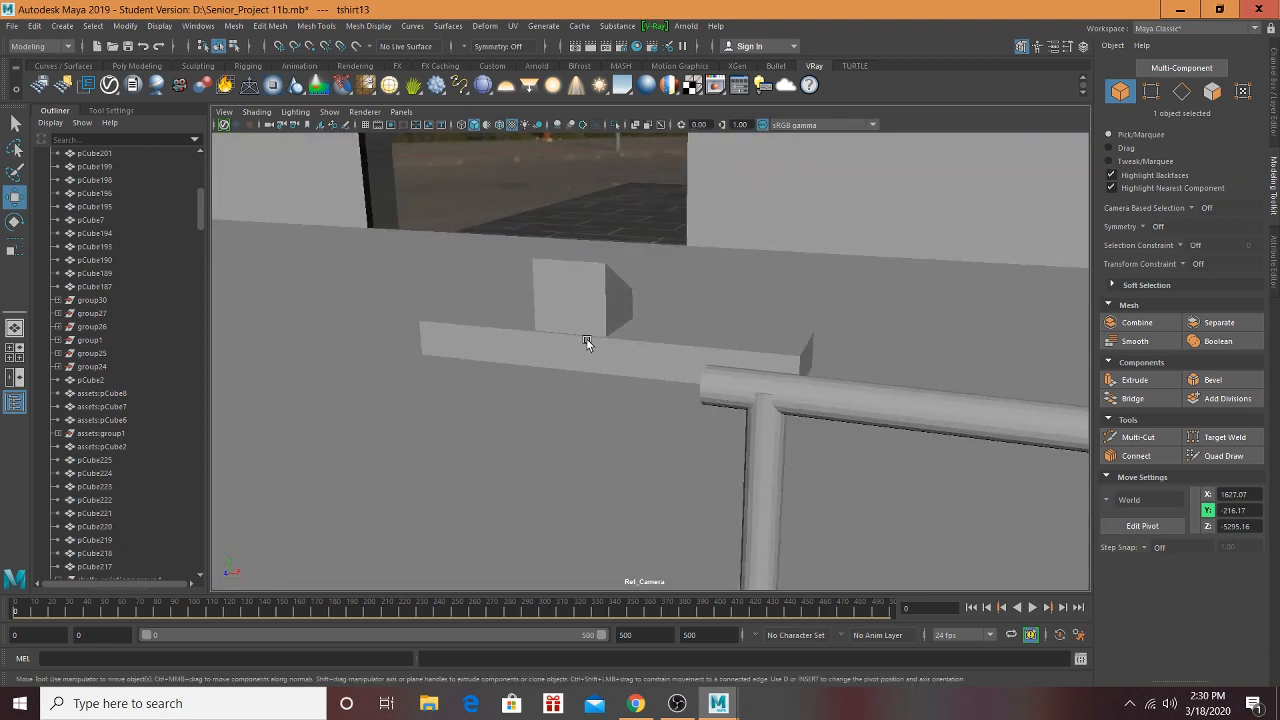
click(586, 341)
shift+click(586, 294)
key(f)
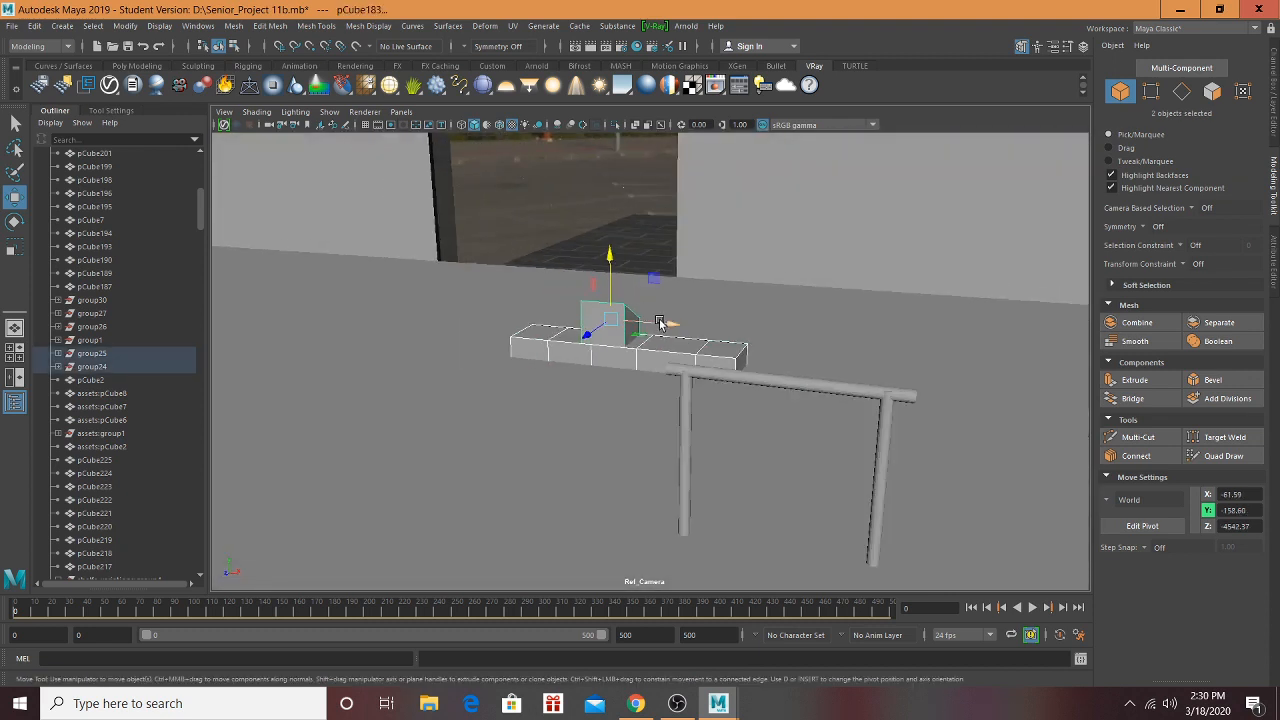
drag(659, 322, 1205, 343)
scroll(911, 351, down, 4)
alt+drag(911, 351, 478, 306)
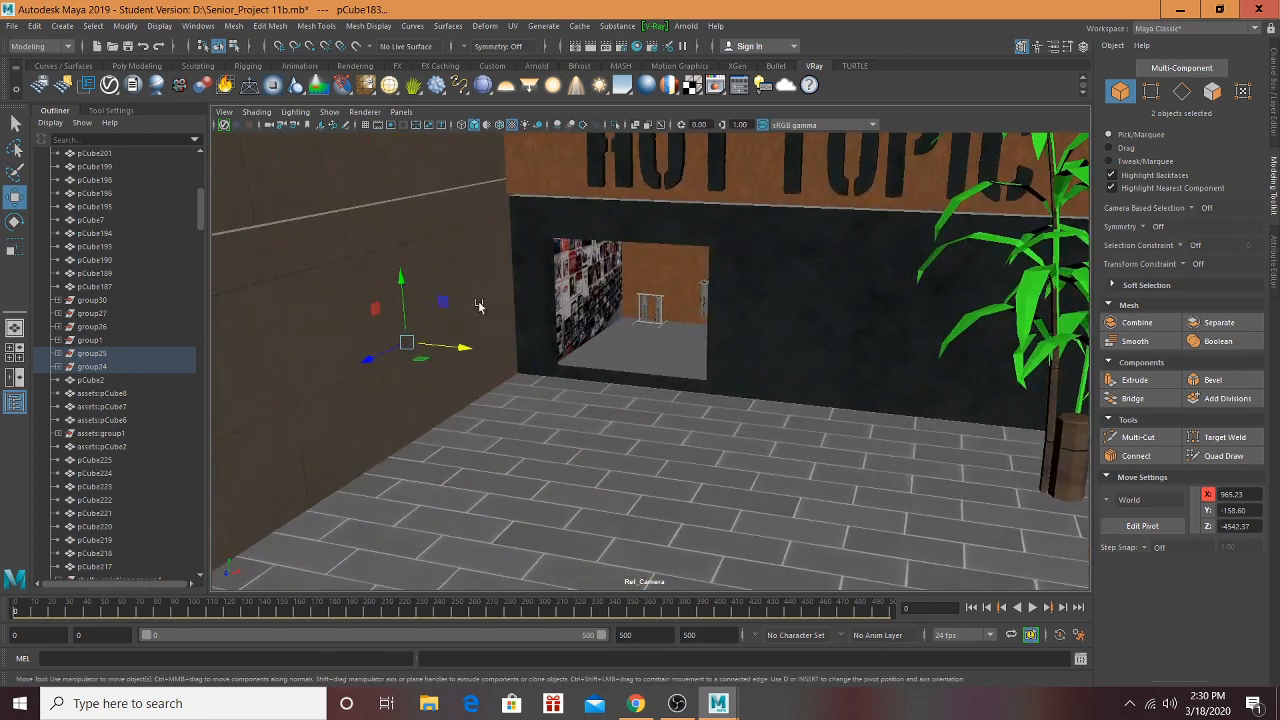
Step: Slide the counter and box along the storefronts past GameStop to about X 11227.29
drag(466, 353, 383, 336)
drag(255, 332, 889, 429)
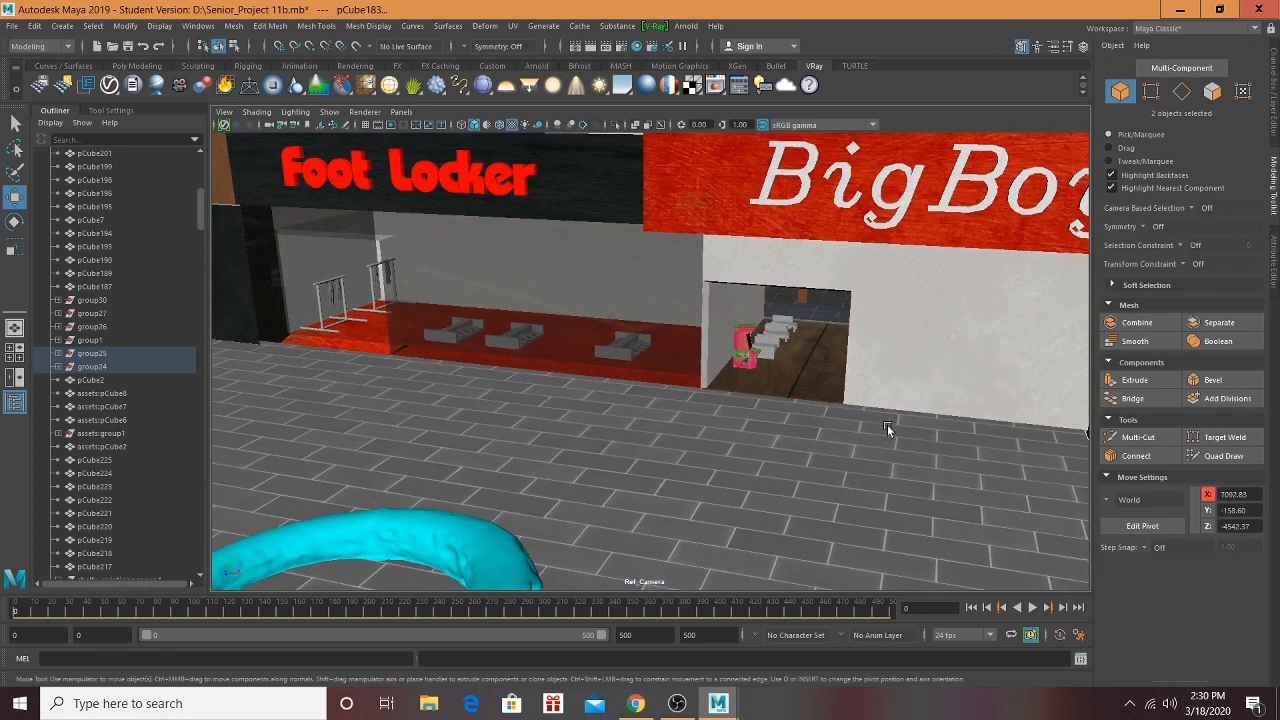
alt+middle_drag(889, 429, 404, 427)
drag(380, 437, 1014, 528)
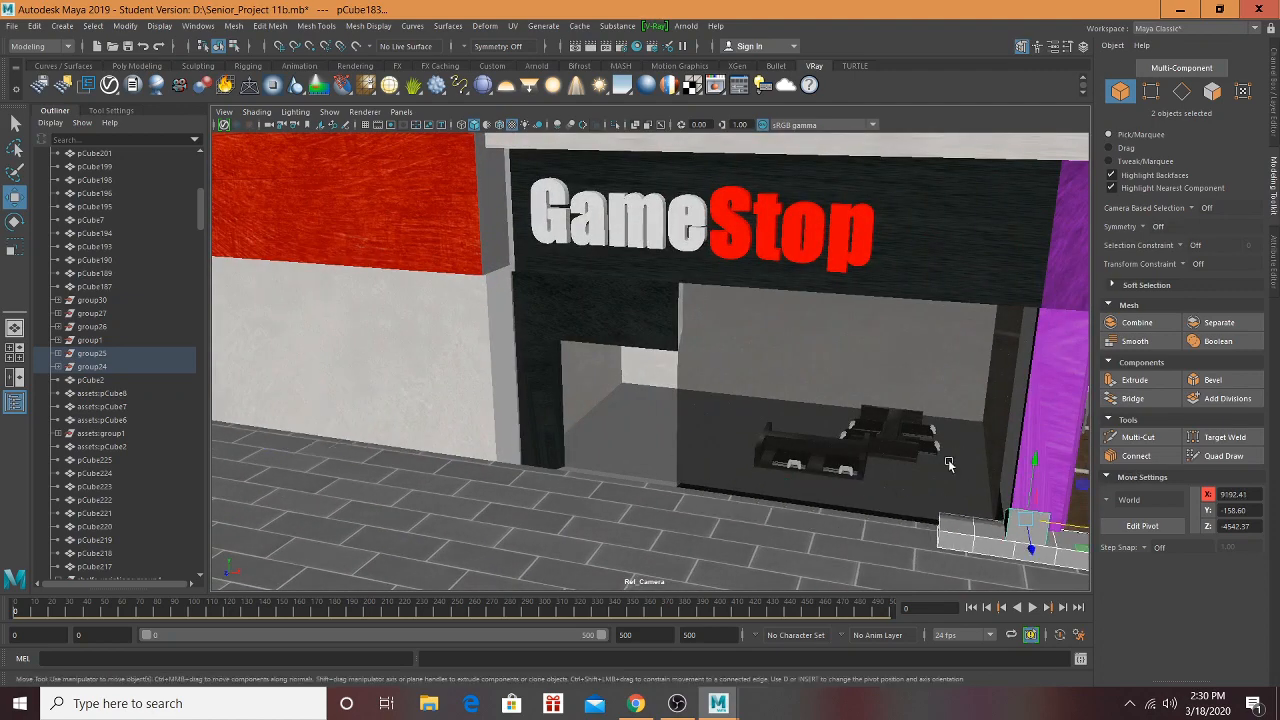
alt+middle_drag(1014, 528, 490, 371)
mouse_move(431, 366)
alt+mouse_down()
mouse_move(400, 343)
mouse_move(440, 375)
alt+mouse_up()
drag(519, 371, 1176, 386)
alt+middle_drag(1176, 386, 630, 356)
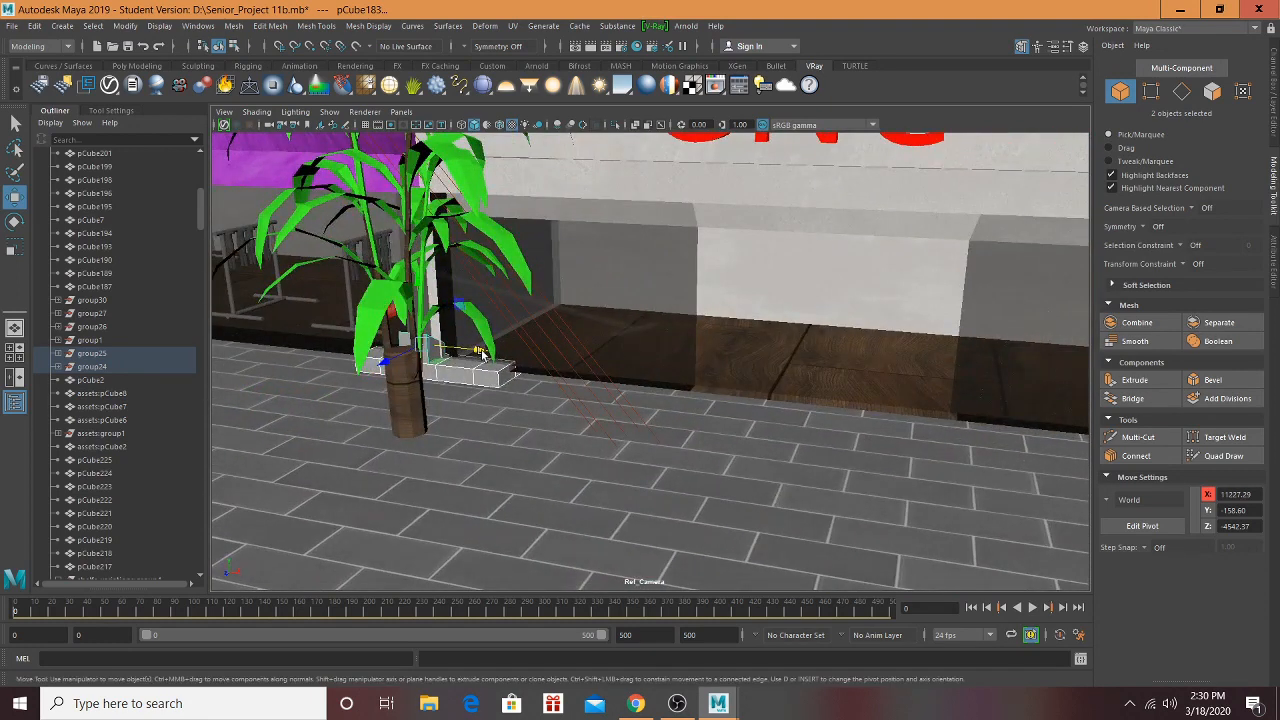
Step: Place the counter and box inside the GNC store at about X 12255.67, Y -42.36, Z -5096.65
drag(480, 352, 857, 370)
drag(766, 398, 667, 361)
scroll(864, 346, up, 5)
scroll(863, 344, down, 2)
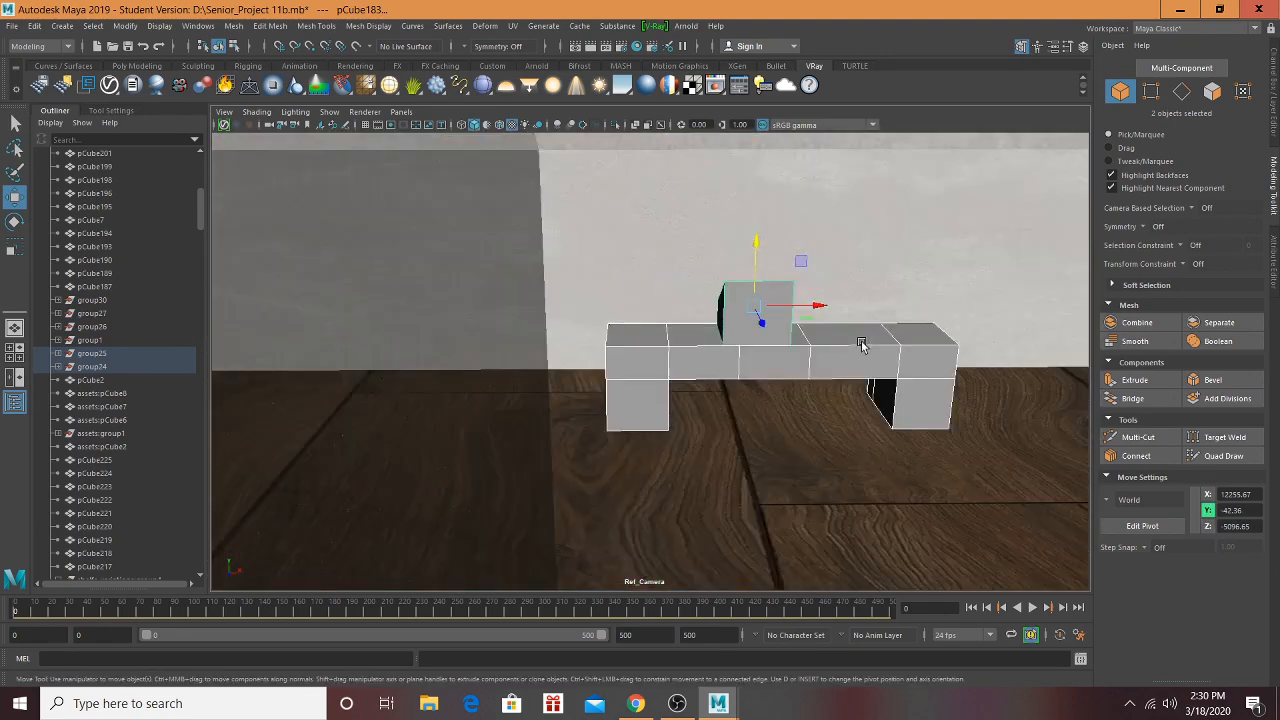
Step: Scale the GNC counter and box down uniformly, and seat the box on the counter at about Y -74.39, Z -5121.16
key(r)
drag(753, 308, 729, 312)
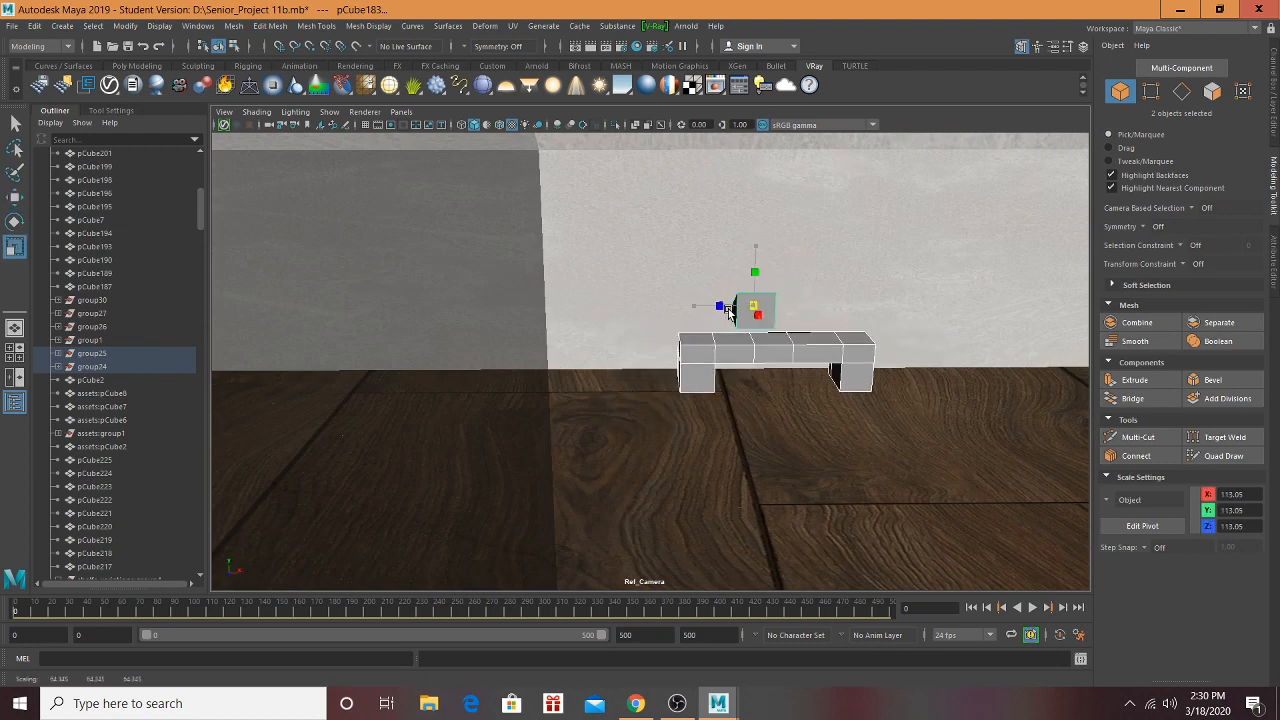
key(w)
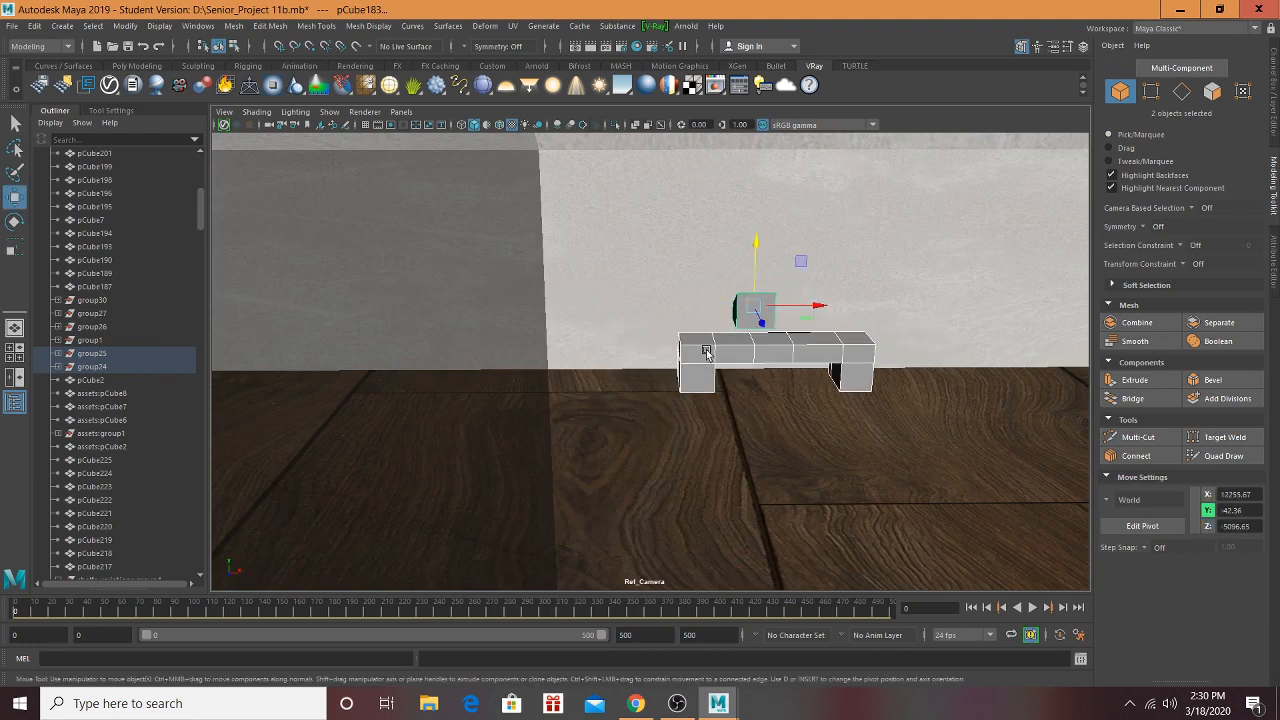
click(706, 352)
click(736, 312)
drag(752, 266, 752, 282)
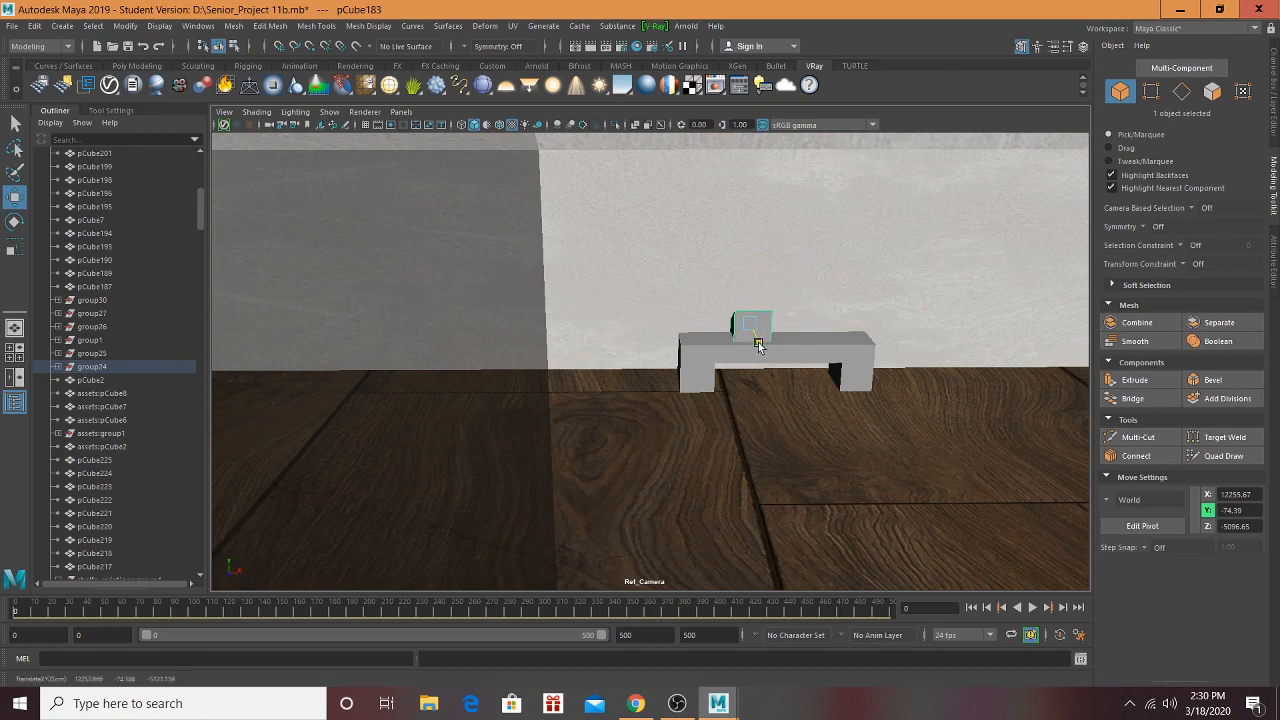
scroll(758, 345, down, 5)
scroll(713, 360, up, 2)
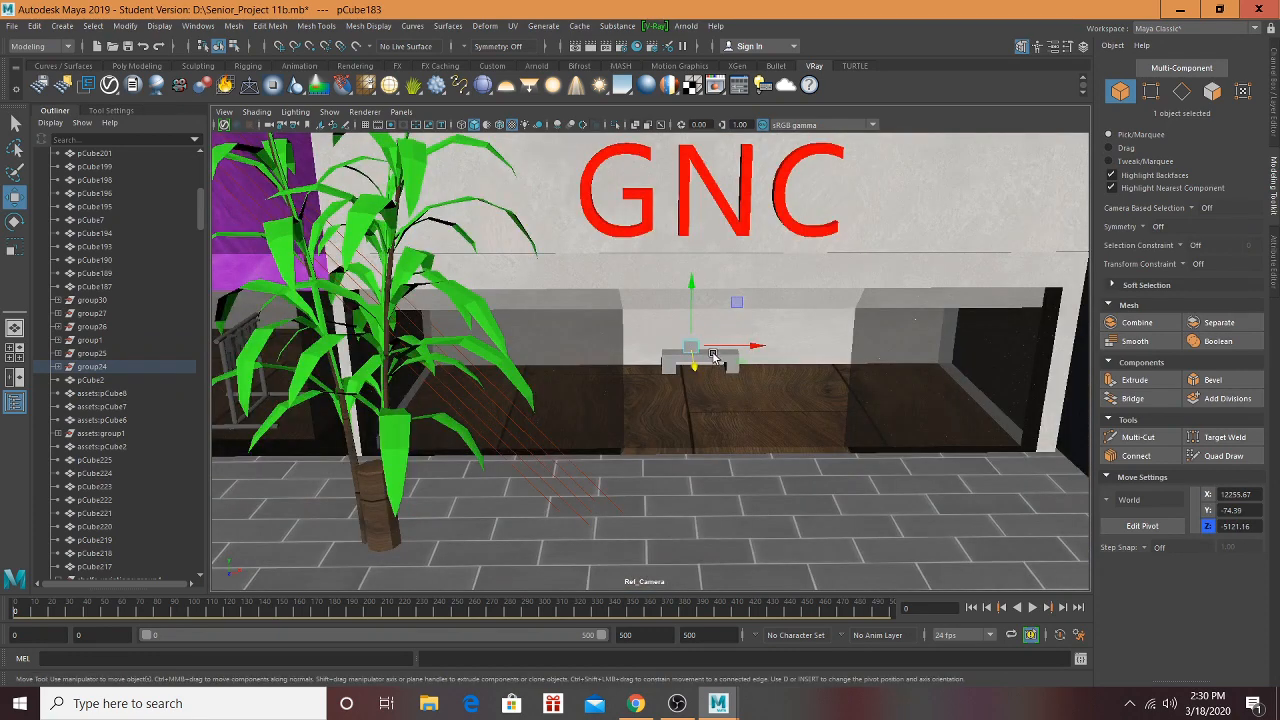
Step: Delete all the garments hanging on the nearer rack in the grey room
alt+drag(713, 357, 531, 329)
alt+right_drag(531, 329, 968, 558)
click(521, 322)
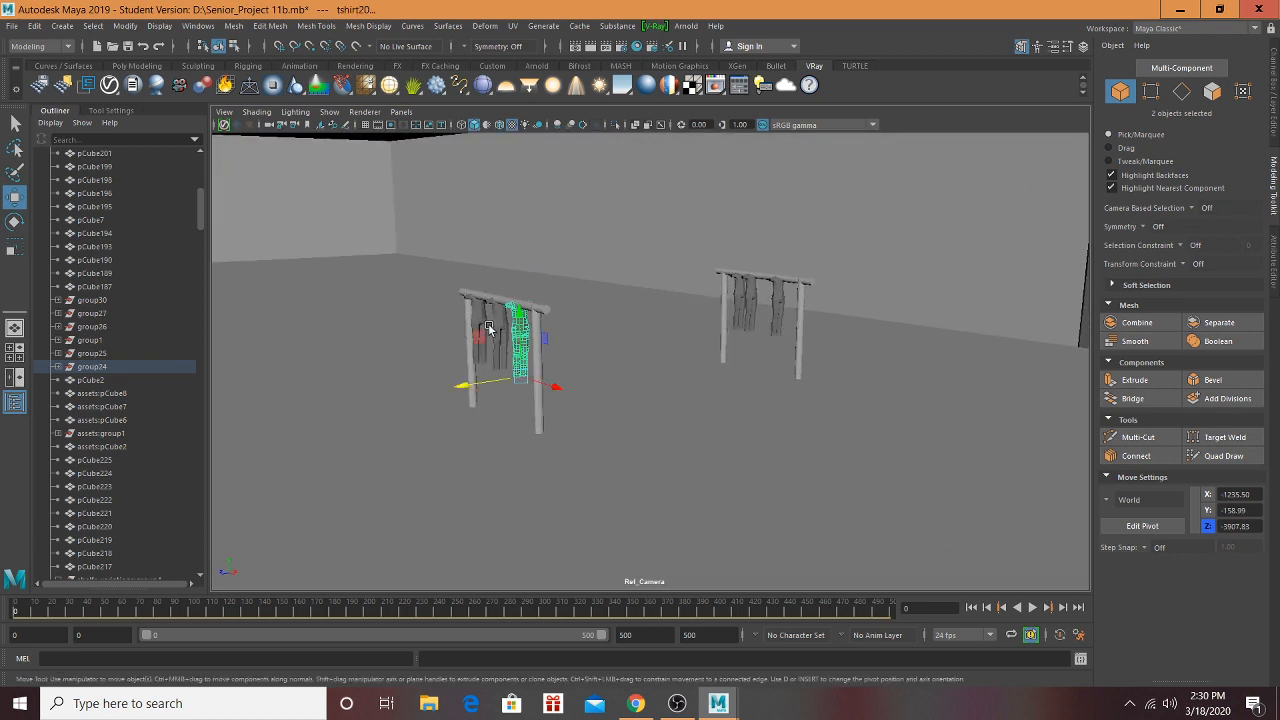
shift+click(483, 308)
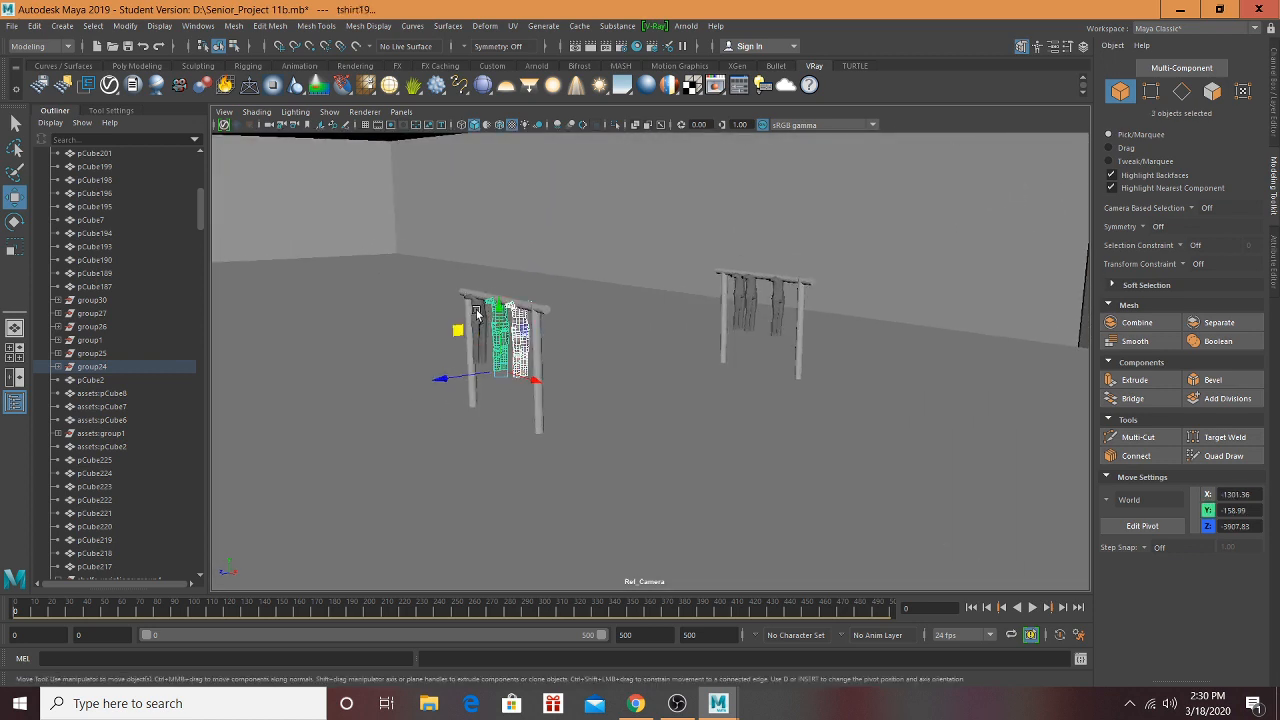
shift+click(478, 314)
key(Delete)
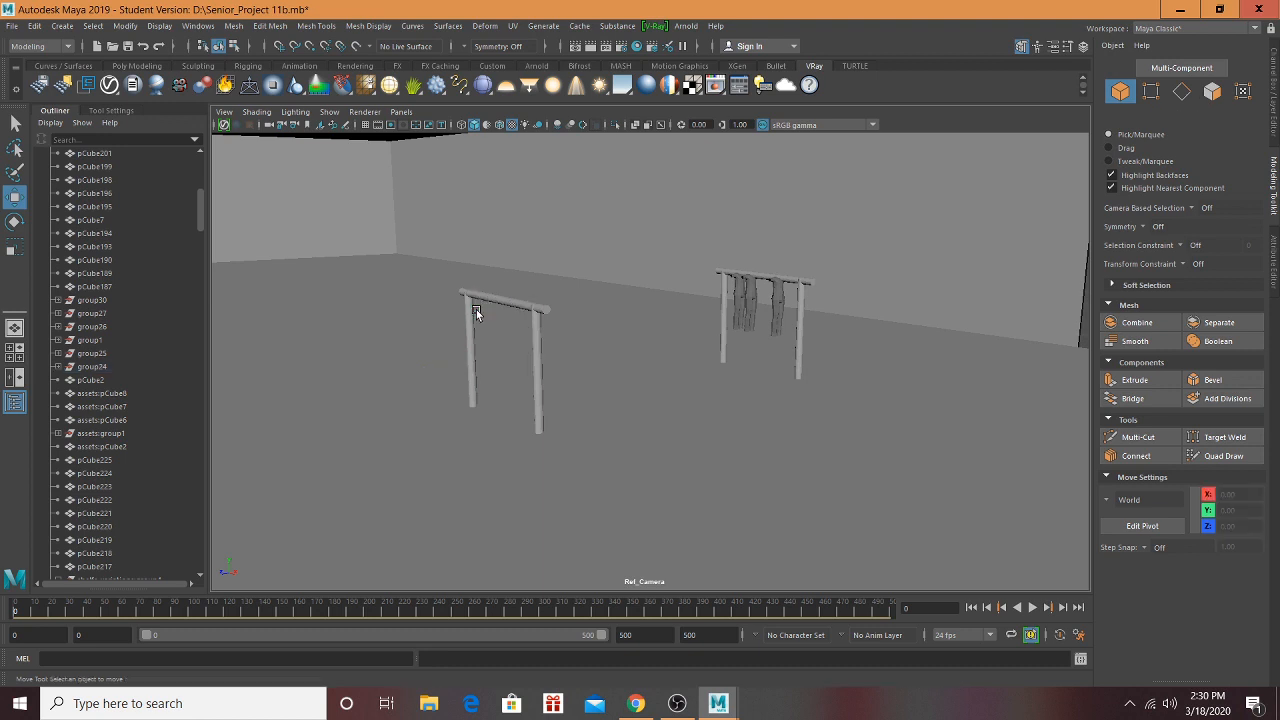
Step: Delete all the garments hanging on the farther rack in the grey room
click(779, 302)
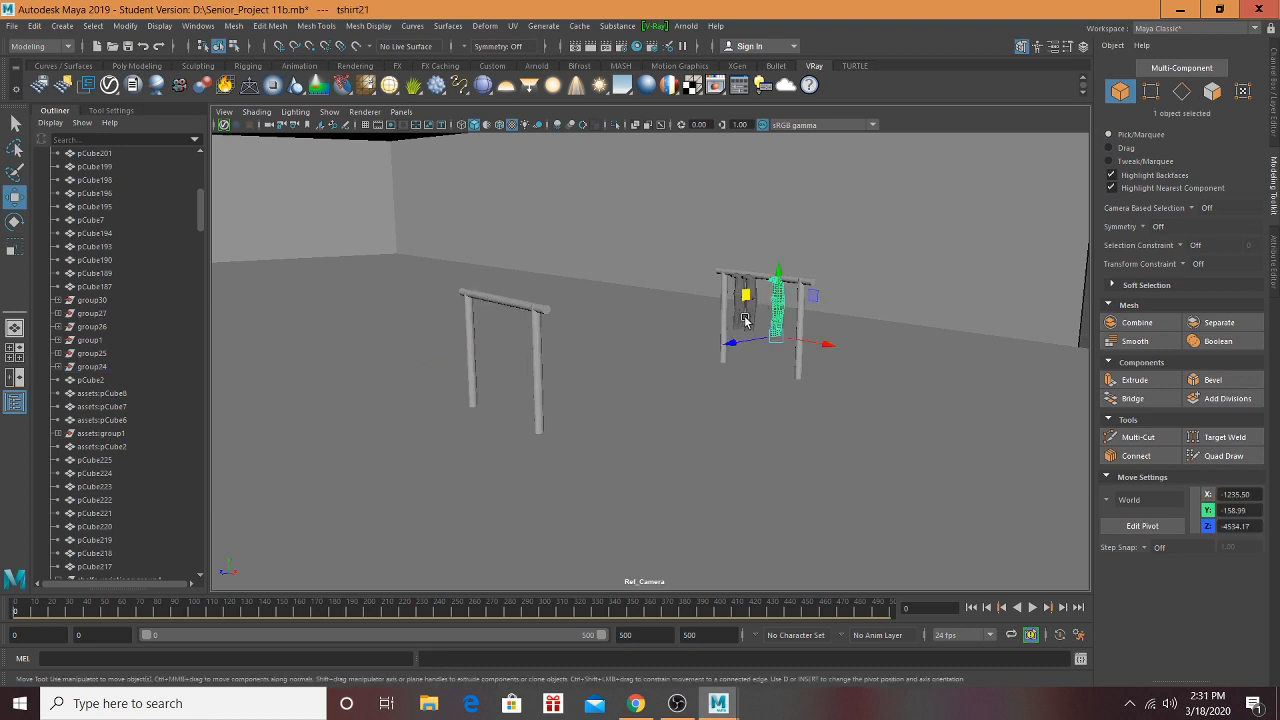
shift+click(745, 320)
shift+drag(742, 322, 735, 321)
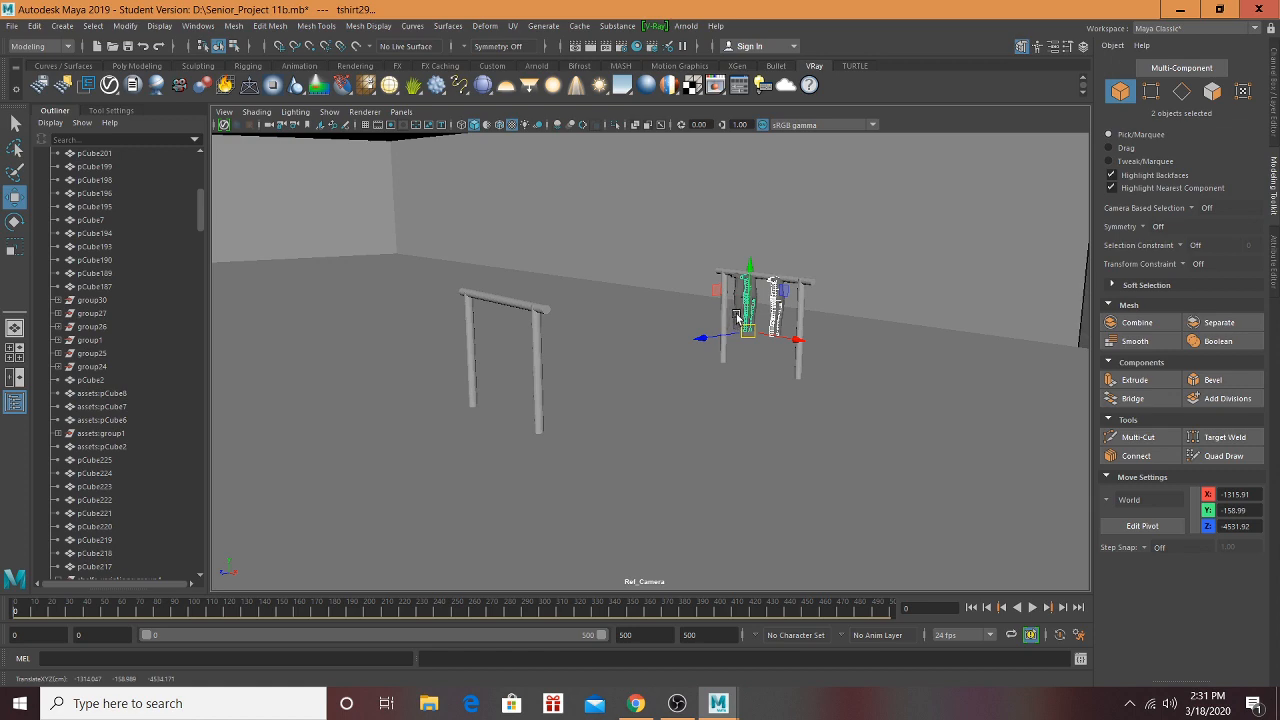
scroll(737, 318, up, 2)
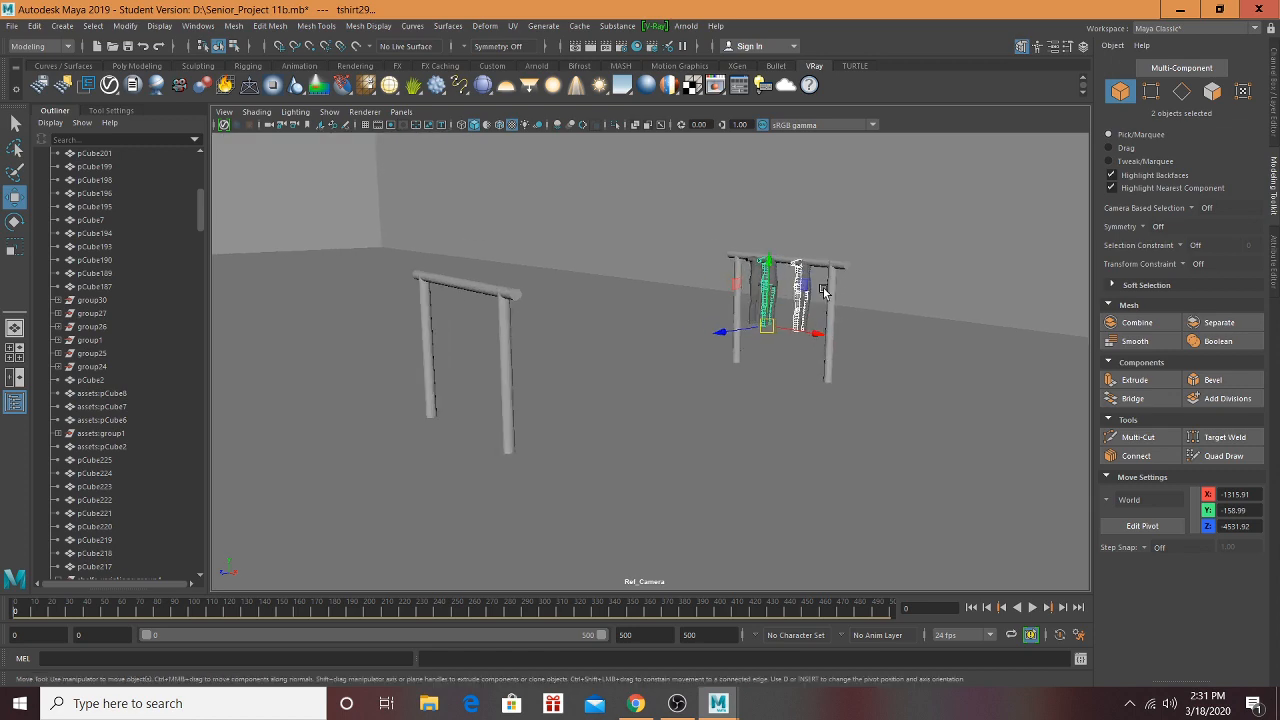
scroll(822, 290, up, 10)
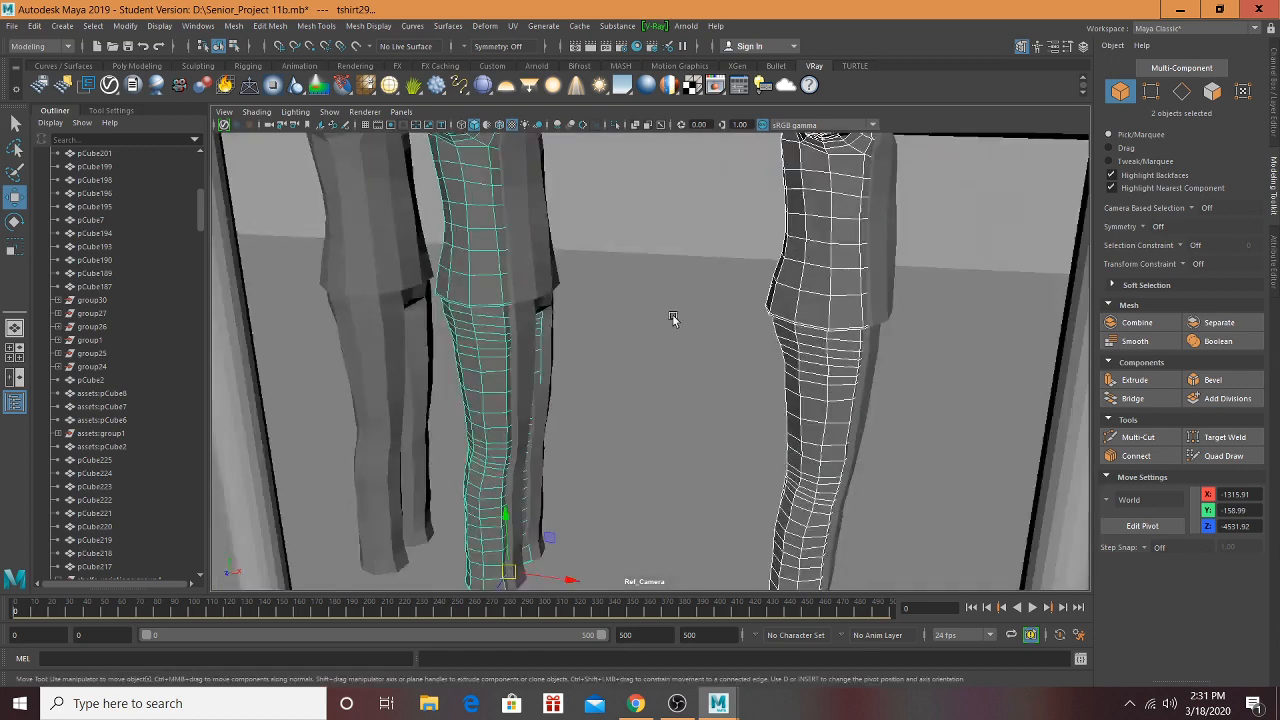
scroll(672, 318, down, 10)
click(737, 306)
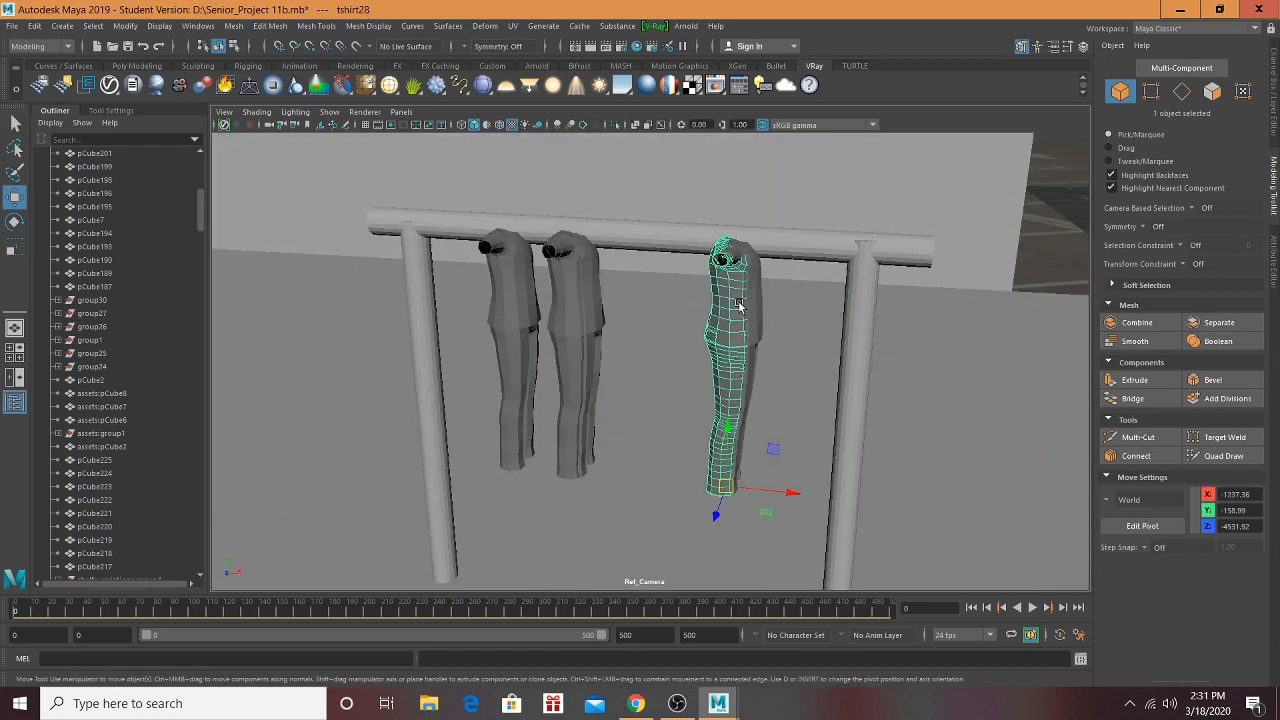
click(594, 310)
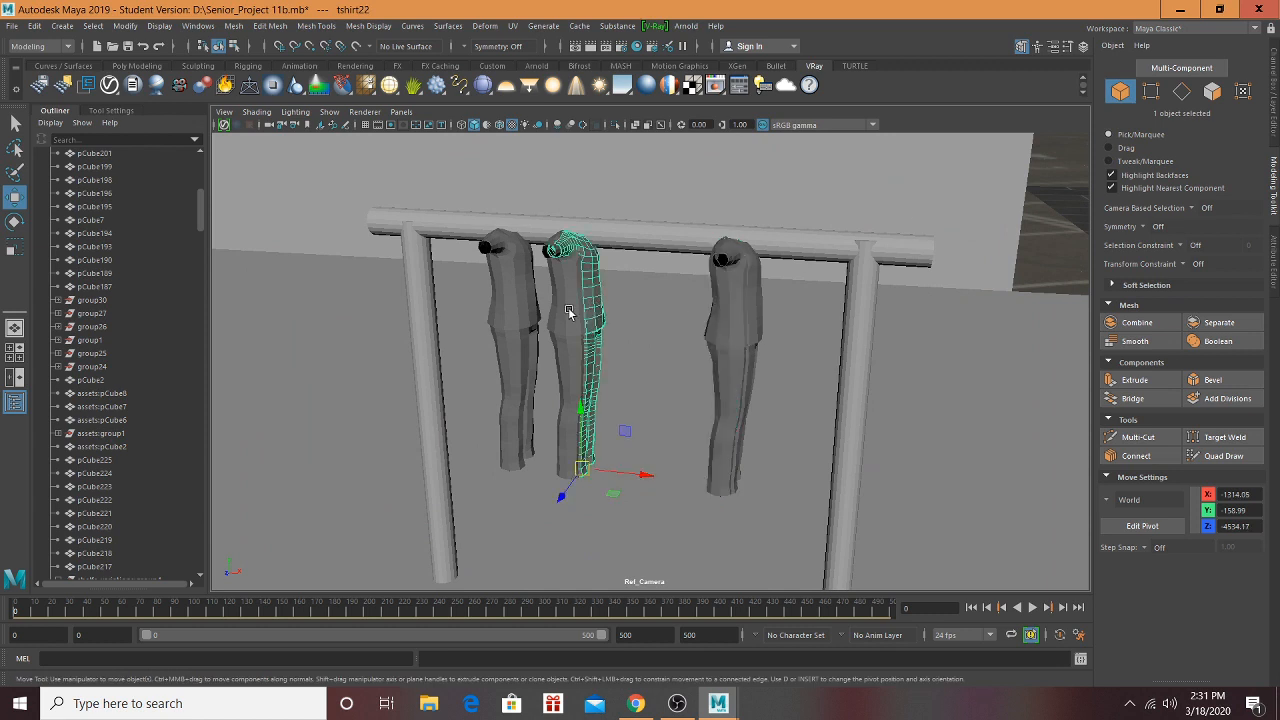
shift+click(541, 314)
shift+click(514, 315)
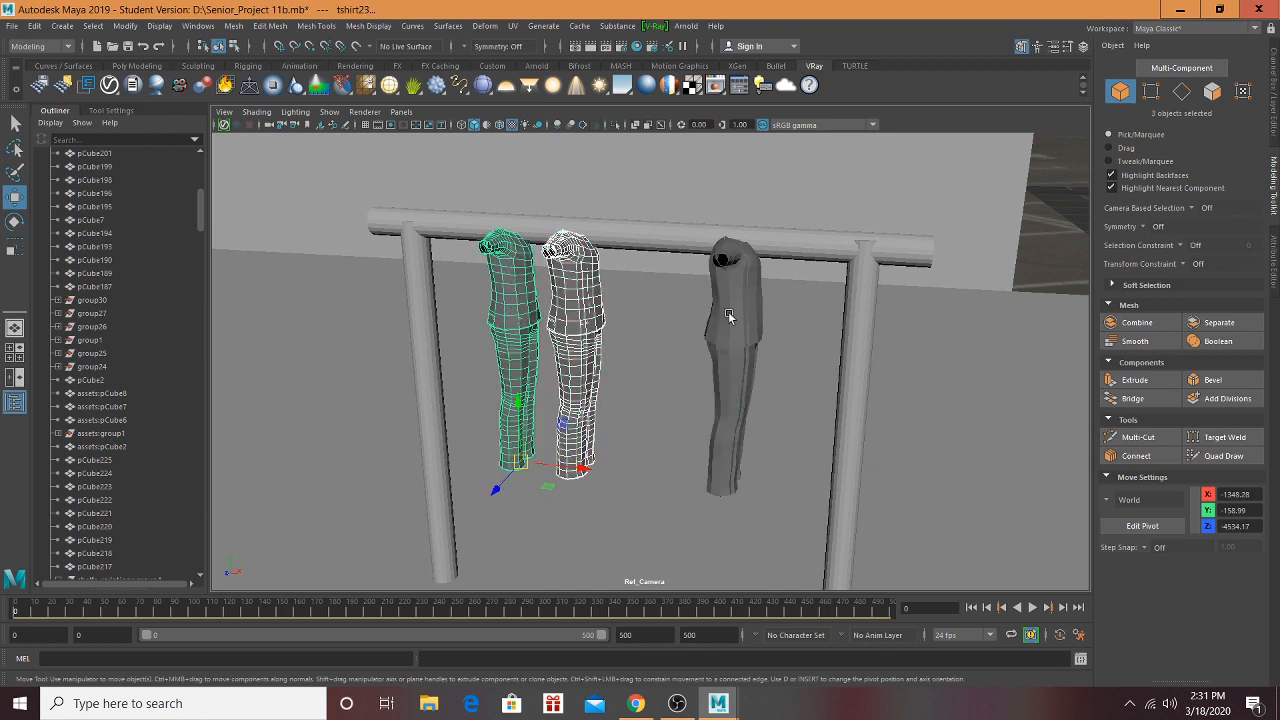
shift+click(728, 311)
shift+click(753, 306)
shift+click(737, 289)
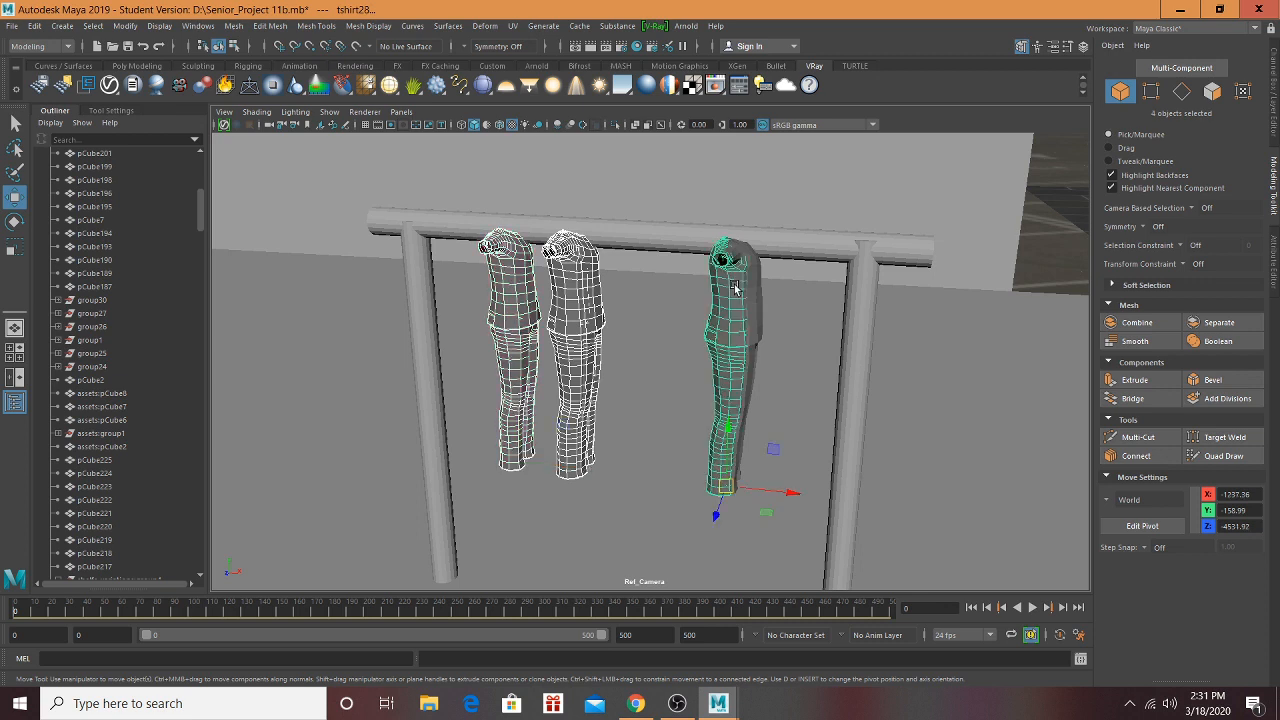
key(Delete)
click(735, 287)
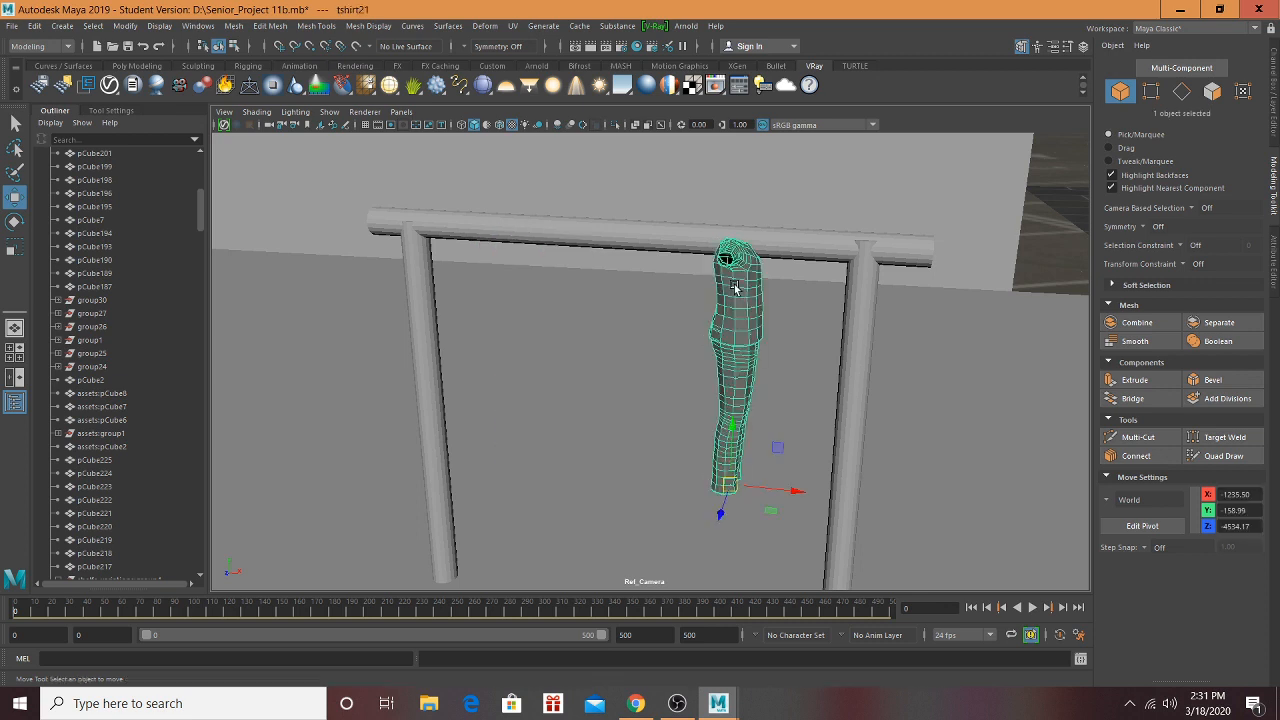
key(Delete)
Step: Select all seven cylinder pieces of the emptied rack in the grey room, including the lower crossbar and feet
scroll(895, 363, down, 5)
alt+middle_drag(895, 363, 1, 303)
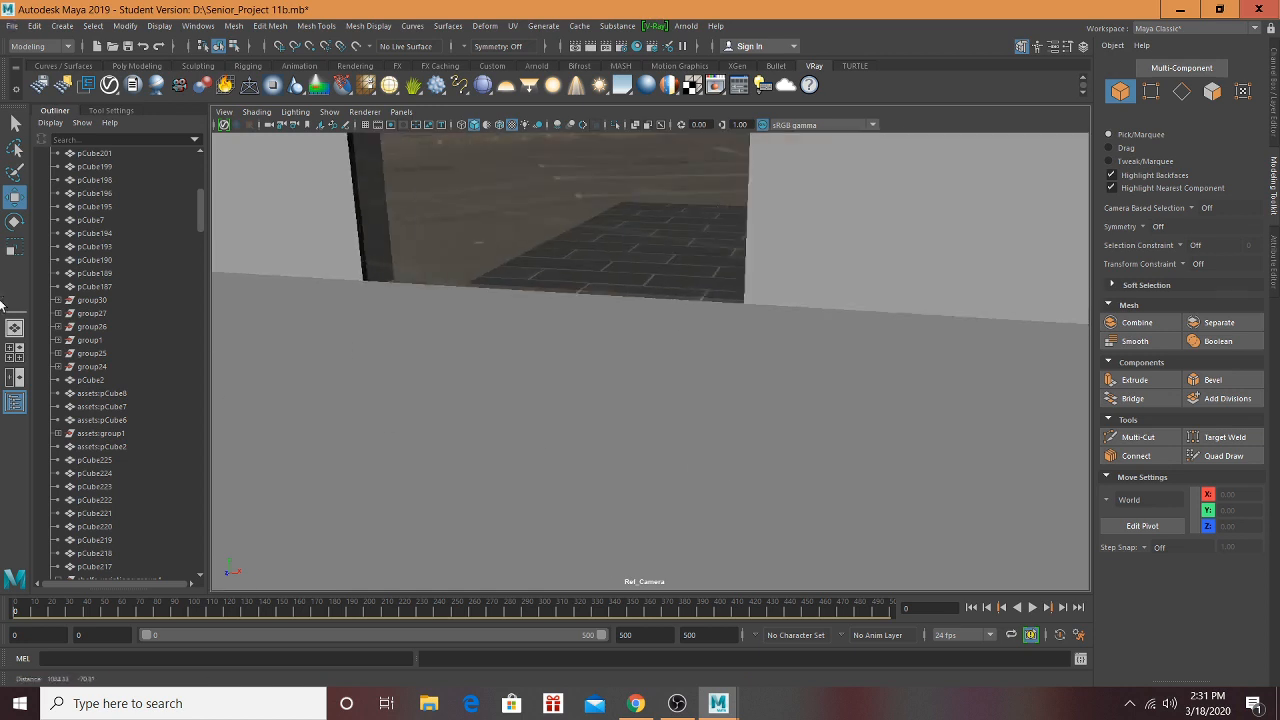
scroll(689, 346, down, 3)
alt+middle_drag(689, 346, 254, 291)
scroll(514, 306, down, 3)
alt+middle_drag(514, 306, 763, 232)
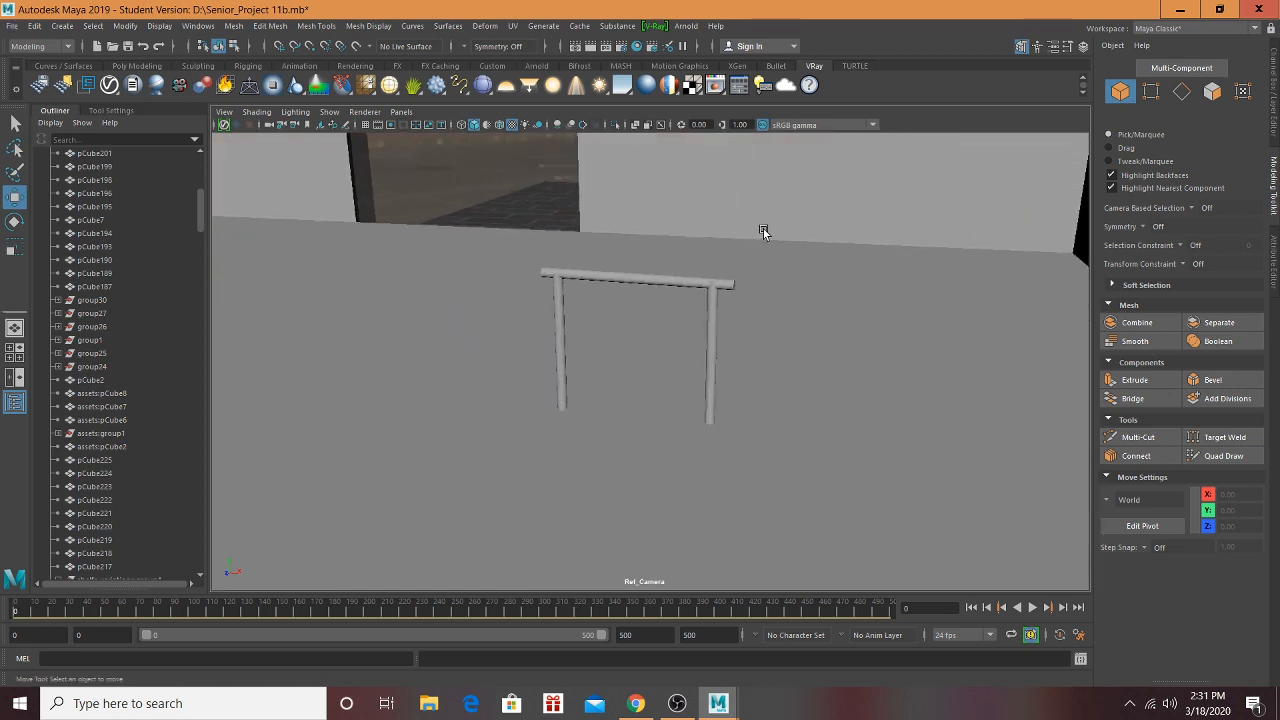
scroll(766, 240, up, 4)
click(796, 252)
shift+click(631, 174)
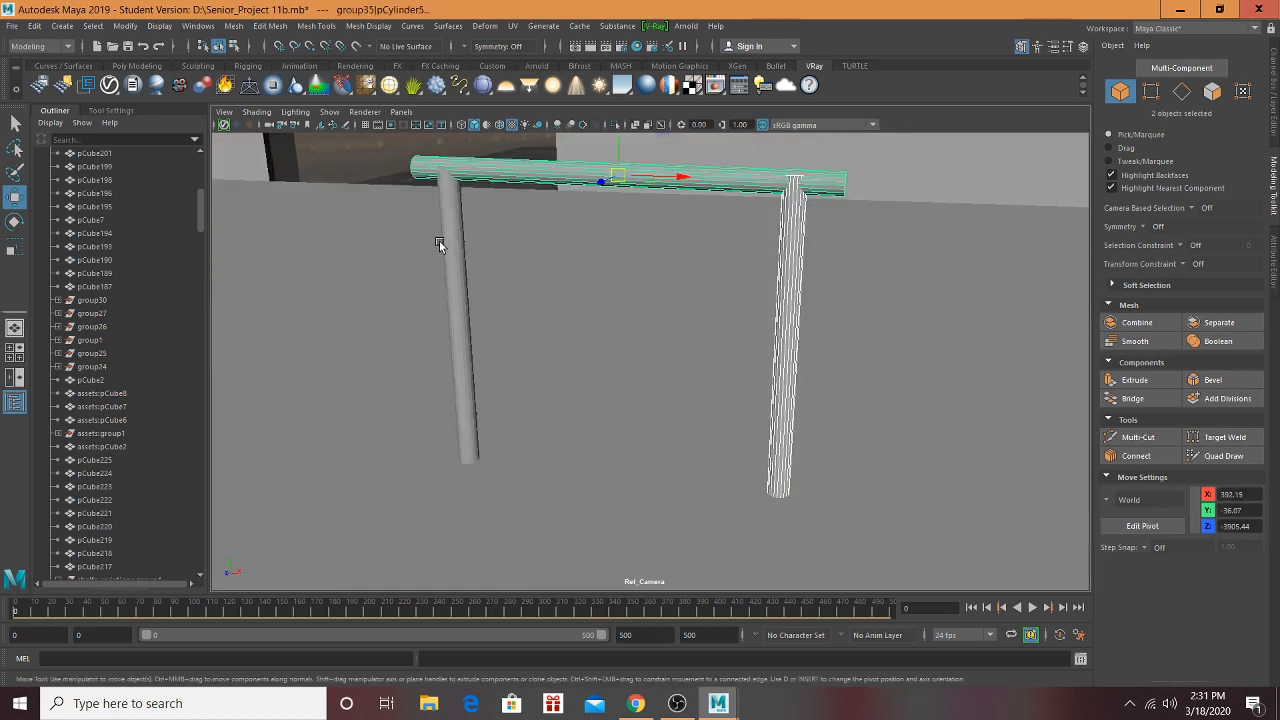
shift+click(466, 266)
alt+drag(466, 266, 764, 236)
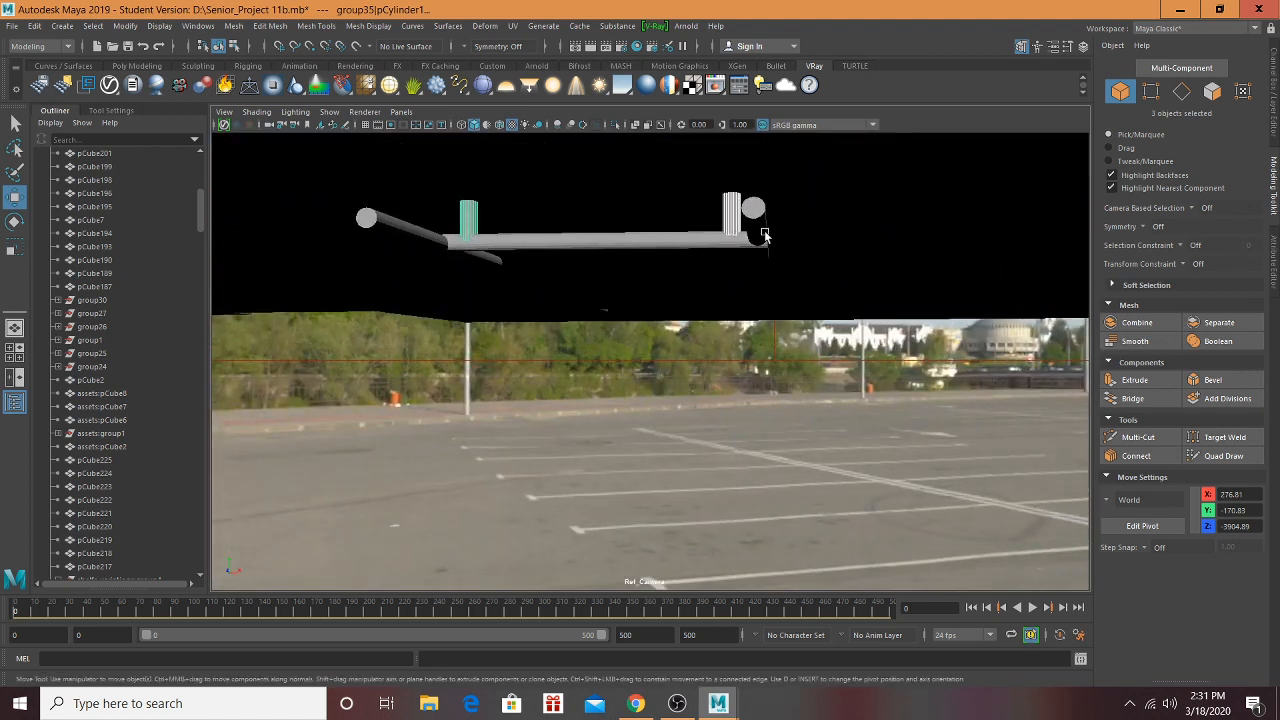
shift+click(575, 241)
shift+click(529, 245)
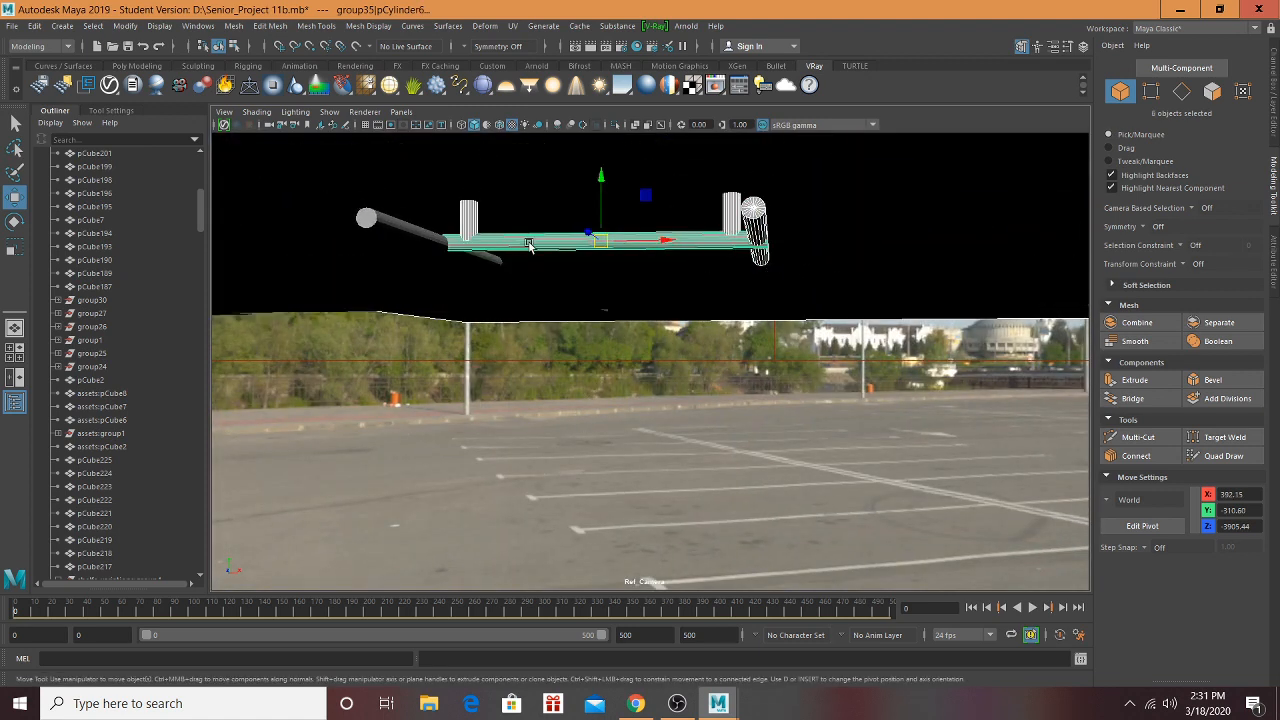
shift+click(384, 226)
Step: Move the selected rack pieces out of the grey room into the tiled walkway facing the orange-walled store
alt+drag(498, 277, 514, 295)
scroll(575, 276, down, 5)
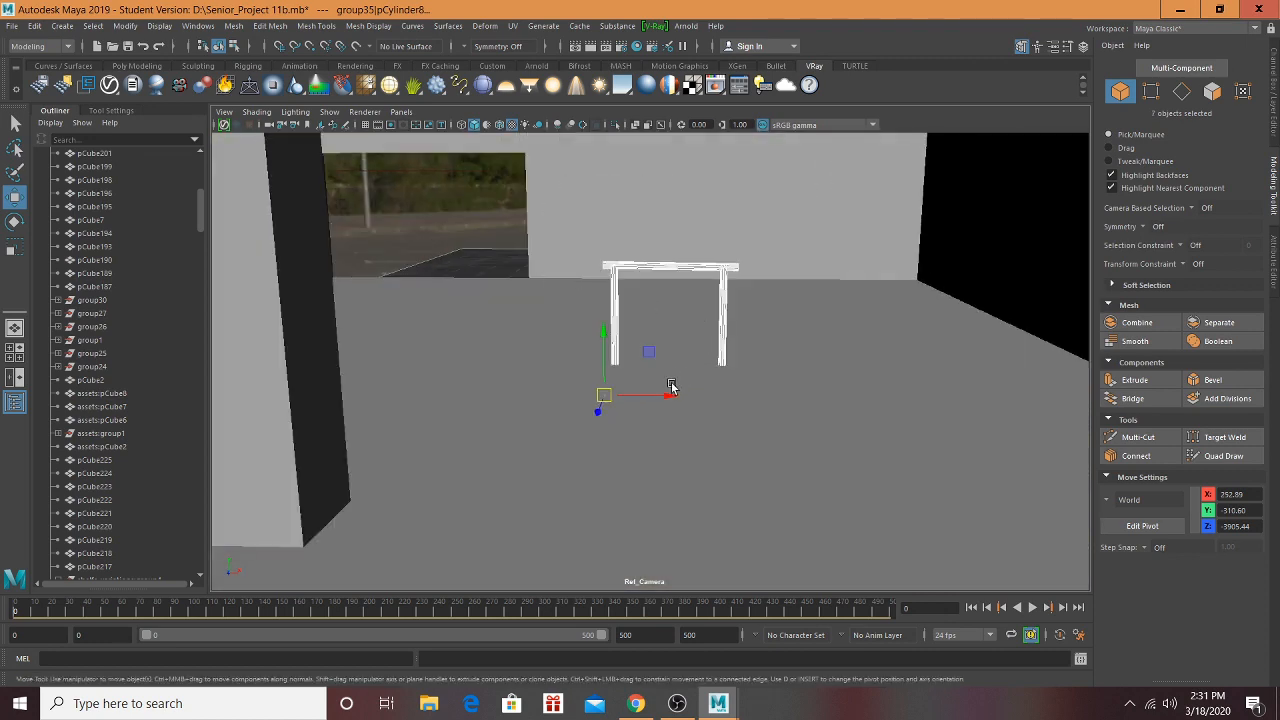
drag(670, 388, 818, 396)
key(ctrl+z)
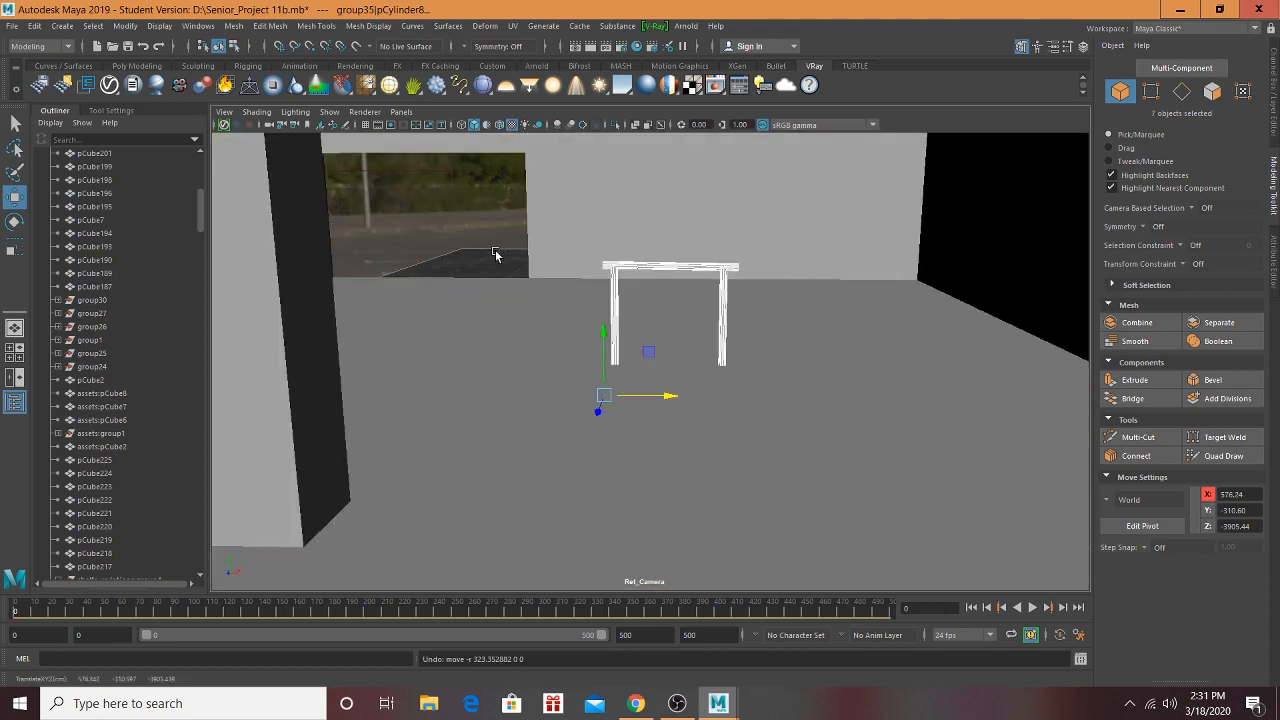
alt+drag(620, 517, 1120, 433)
alt+middle_drag(710, 370, 368, 377)
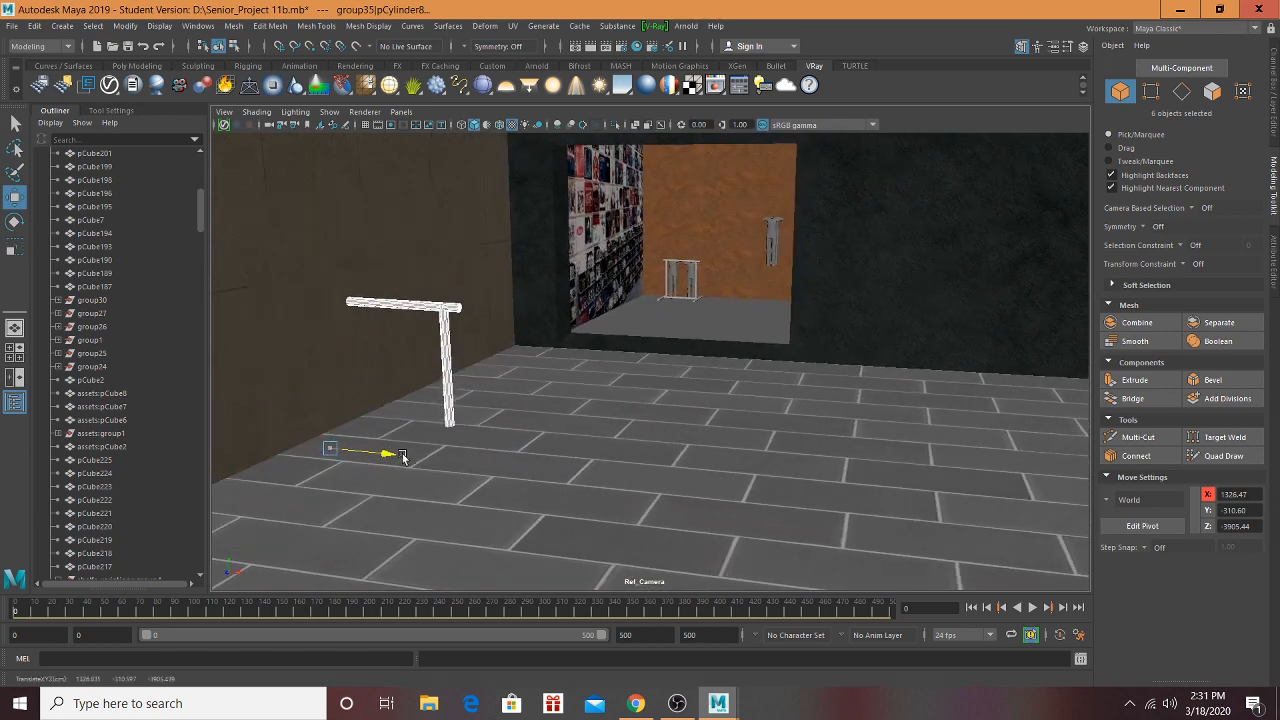
drag(396, 432, 659, 459)
drag(576, 412, 541, 416)
Step: Select the whole rack group, group35, and scale it down uniformly to about 0.59
key(r)
key(ctrl+z)
scroll(100, 425, up, 8)
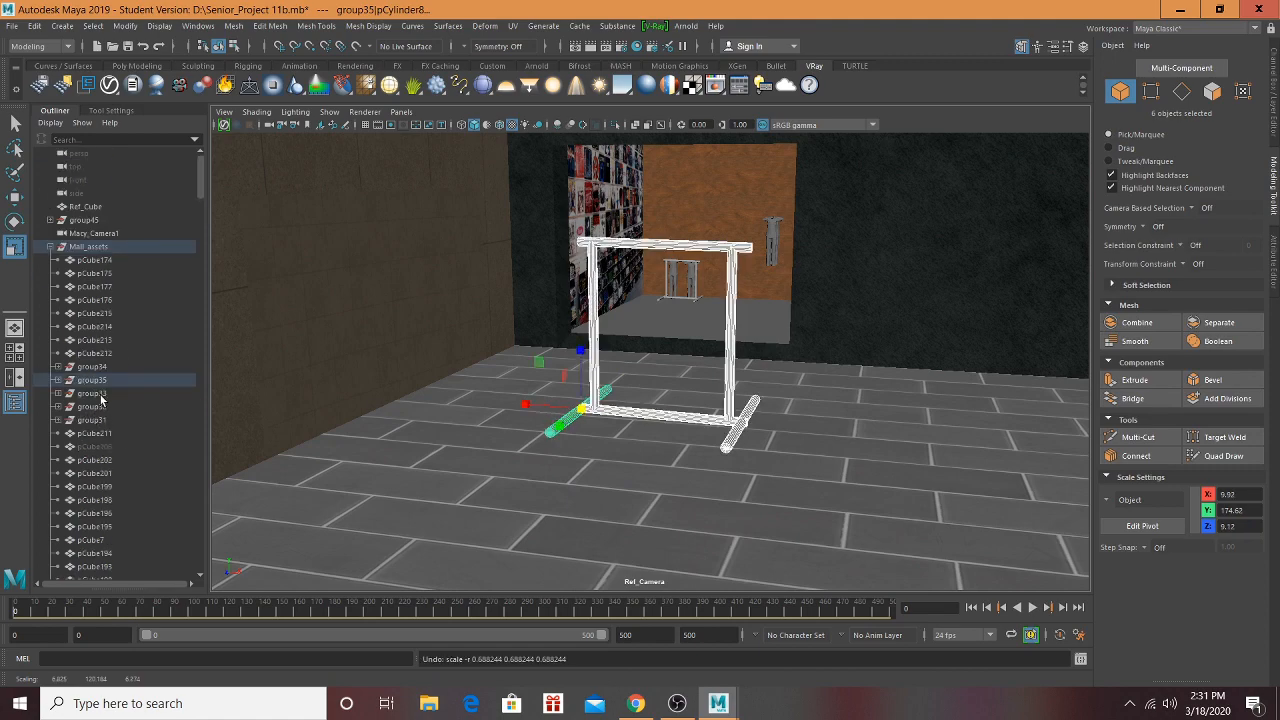
click(95, 381)
alt+drag(550, 407, 503, 390)
drag(276, 250, 96, 280)
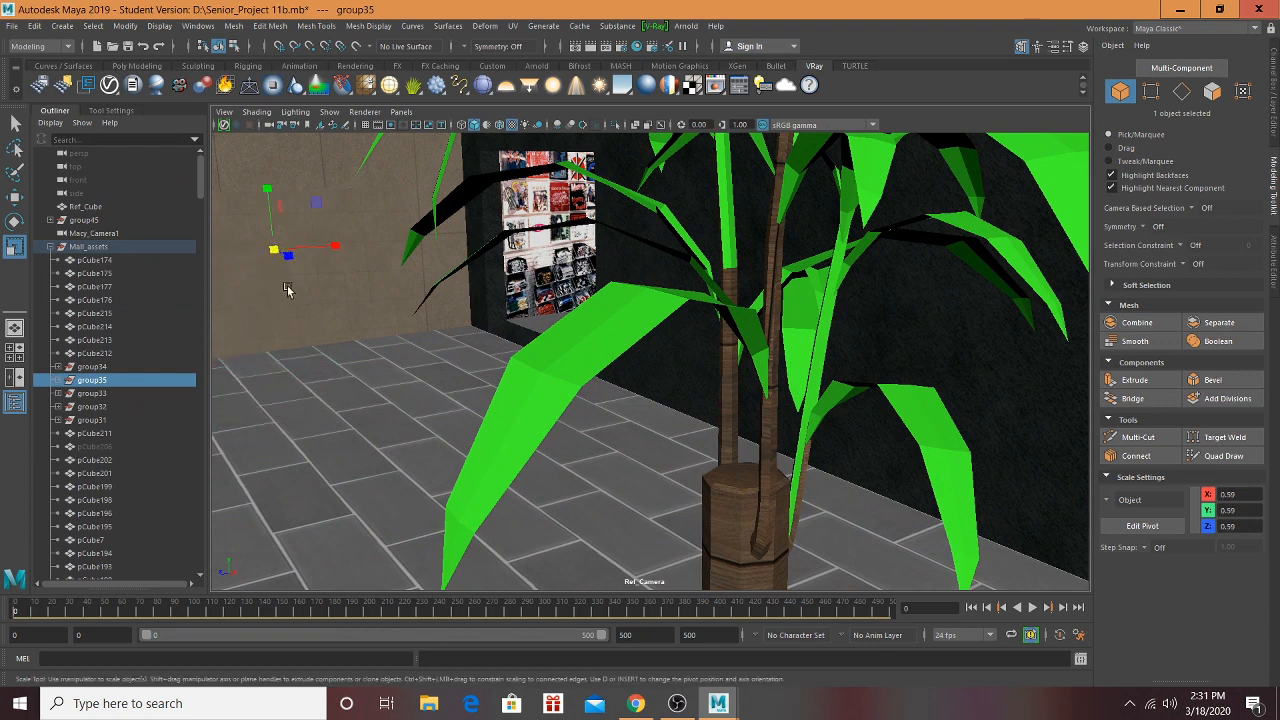
Step: Place the rack group inside the orange-walled store beside the smaller rack, at about X 668.84, Y -170.83, Z -5422.14
key(w)
drag(283, 256, 589, 290)
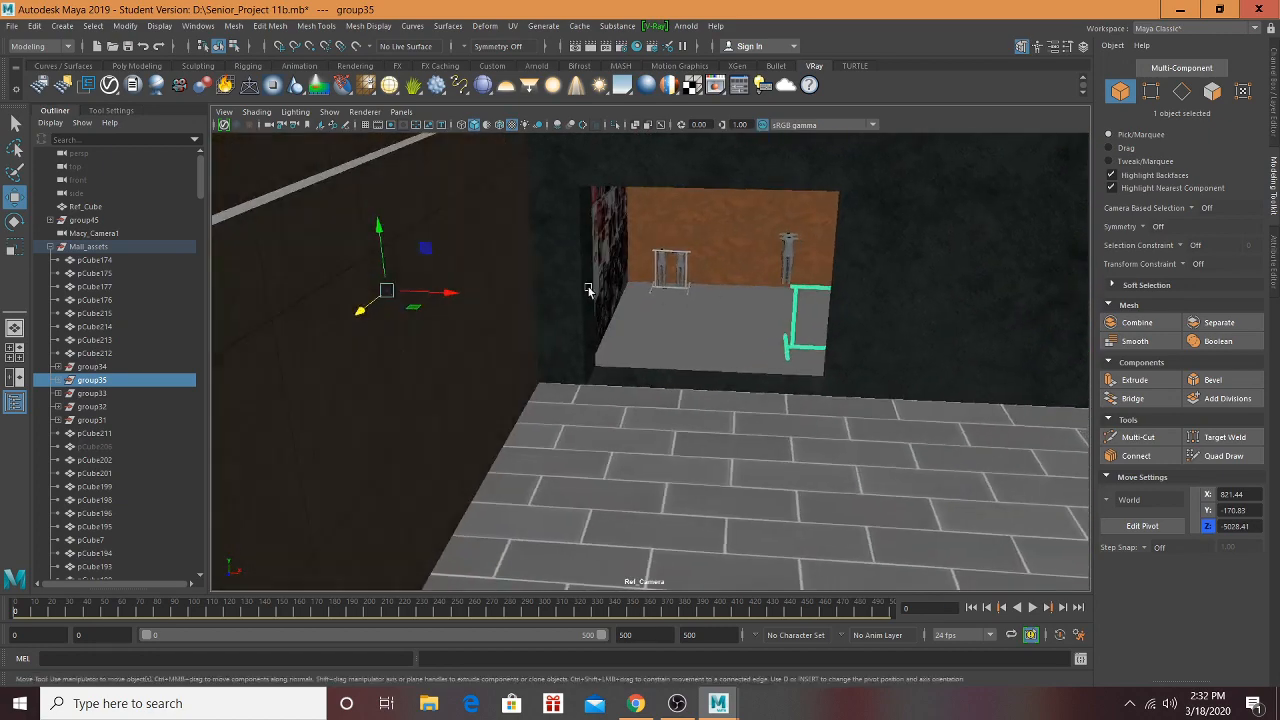
drag(355, 311, 391, 293)
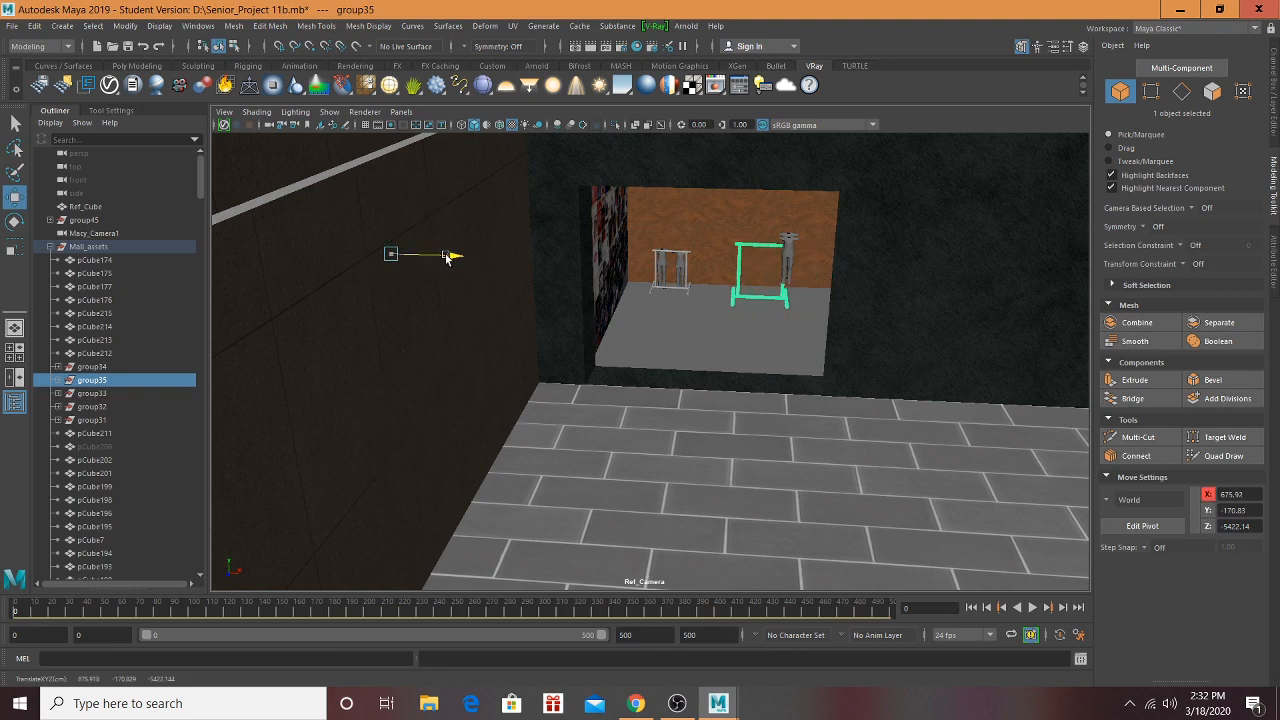
alt+right_drag(521, 275, 783, 286)
alt+middle_drag(783, 286, 646, 446)
alt+right_drag(646, 446, 696, 397)
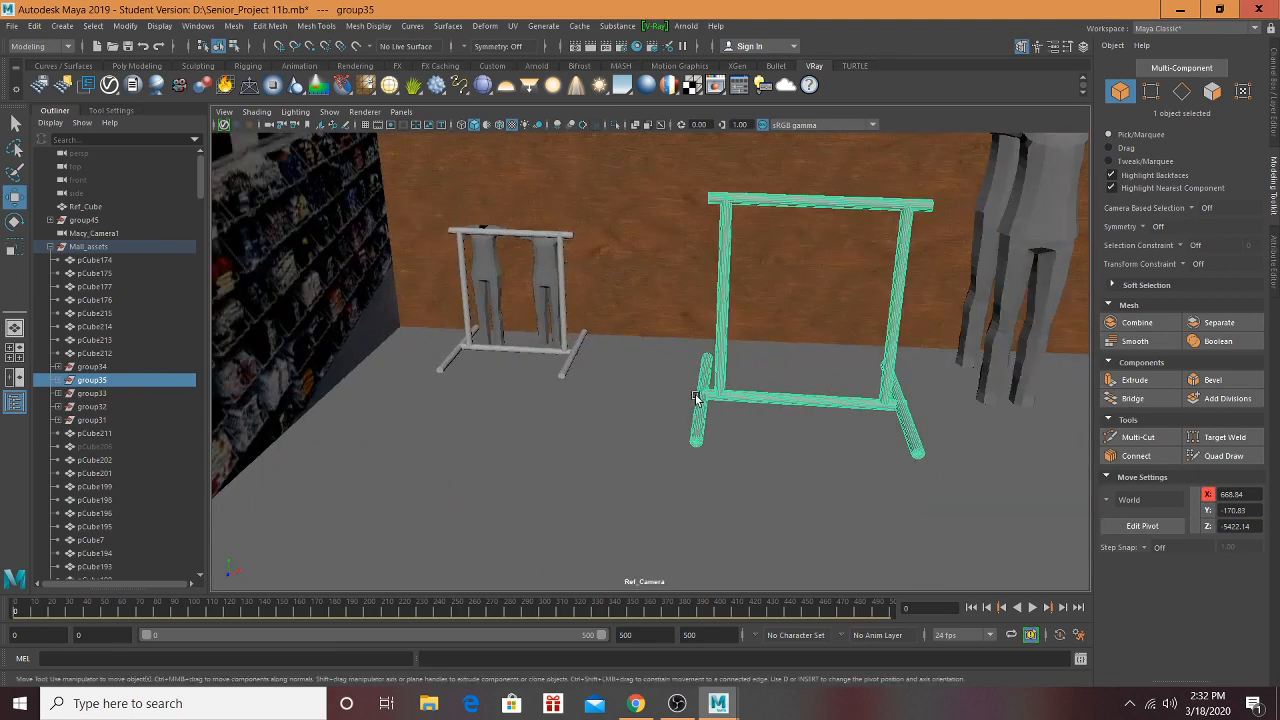
Step: Hang the nearer loose garment, tshirt12, at one end of the larger rack at about X 1885.69, Y -148.67
alt+drag(688, 390, 934, 274)
click(937, 268)
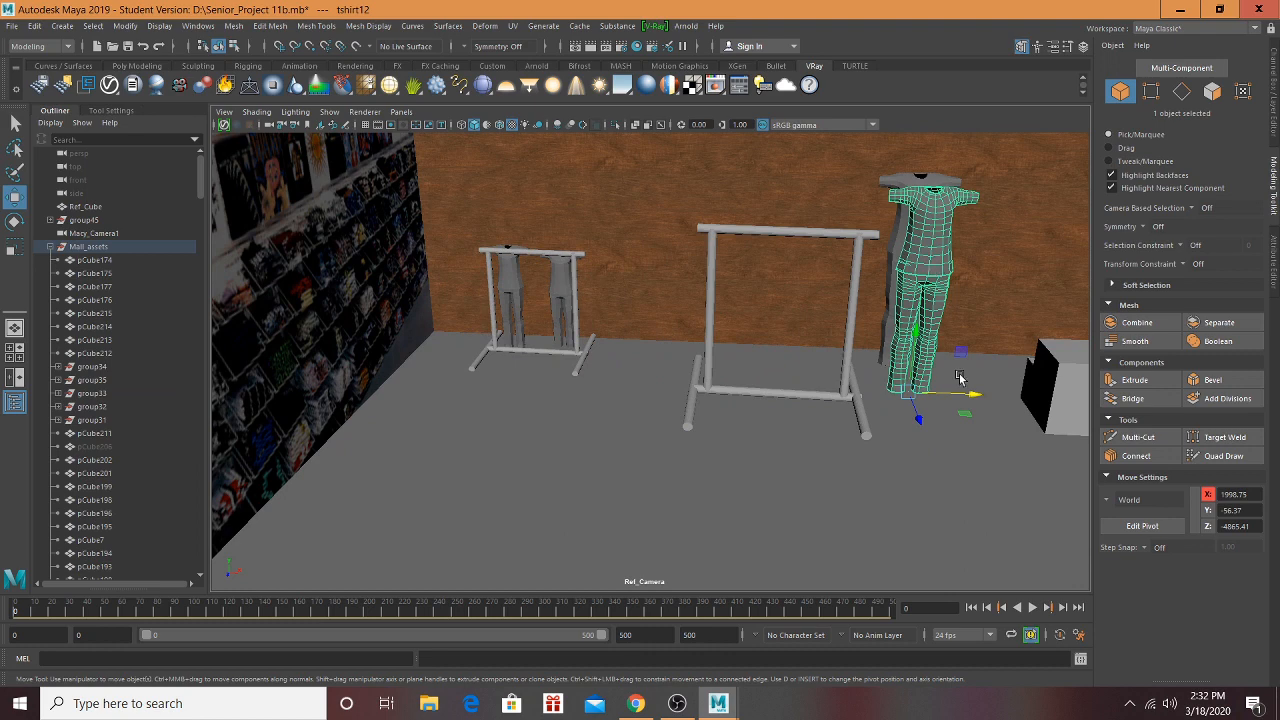
drag(959, 377, 745, 278)
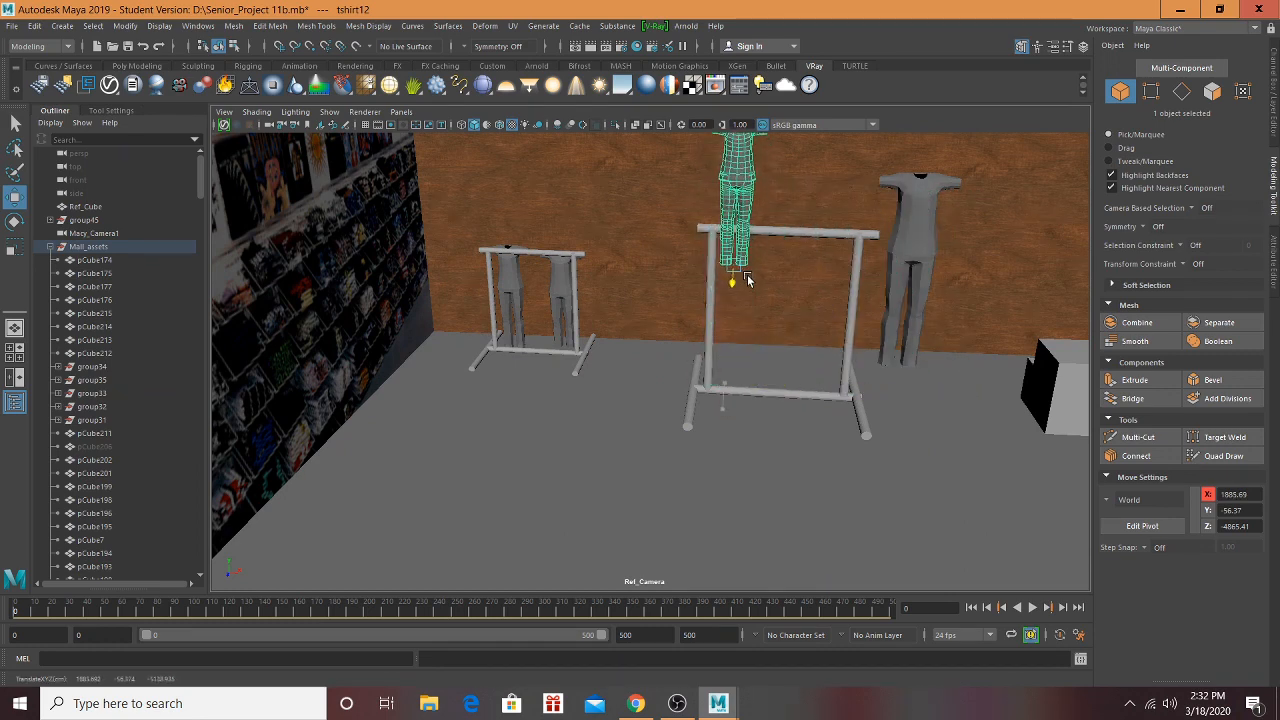
drag(735, 225, 740, 325)
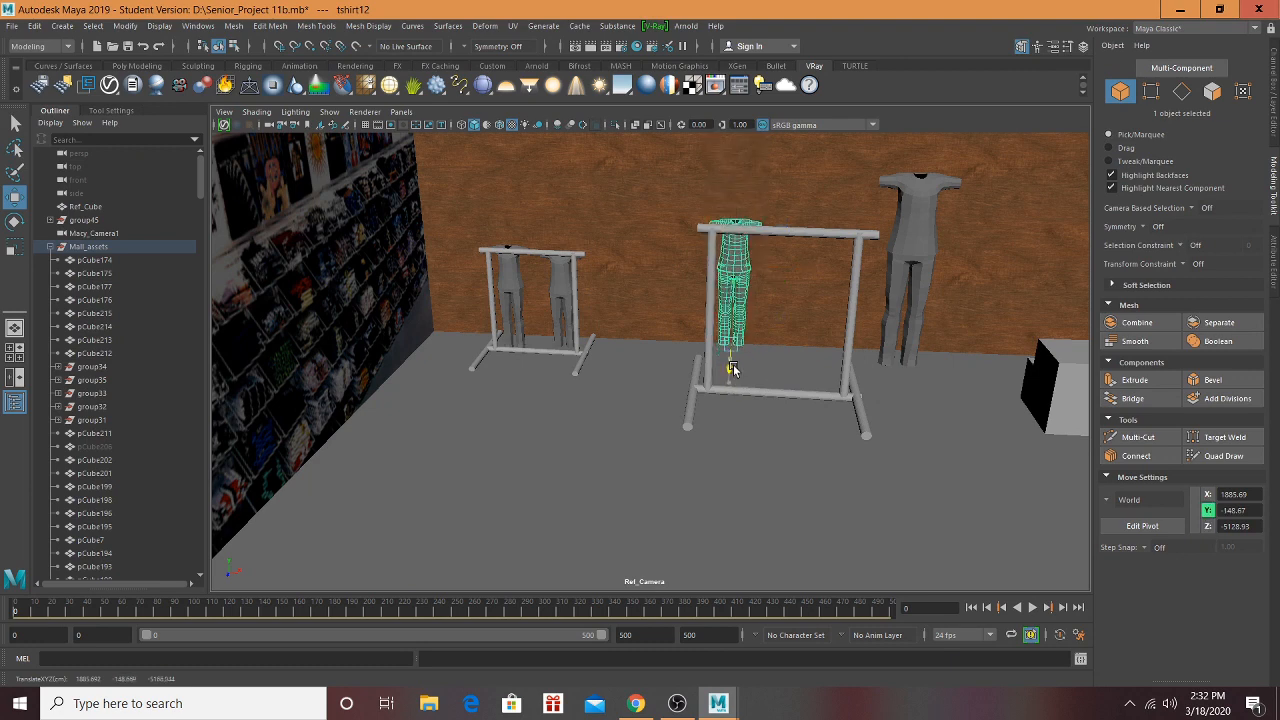
Step: Hang the remaining loose garment, tshirt11, at the larger rack's other end at about X 1957.47, Y -154.69, Z -5136.43
click(911, 253)
drag(909, 394, 843, 326)
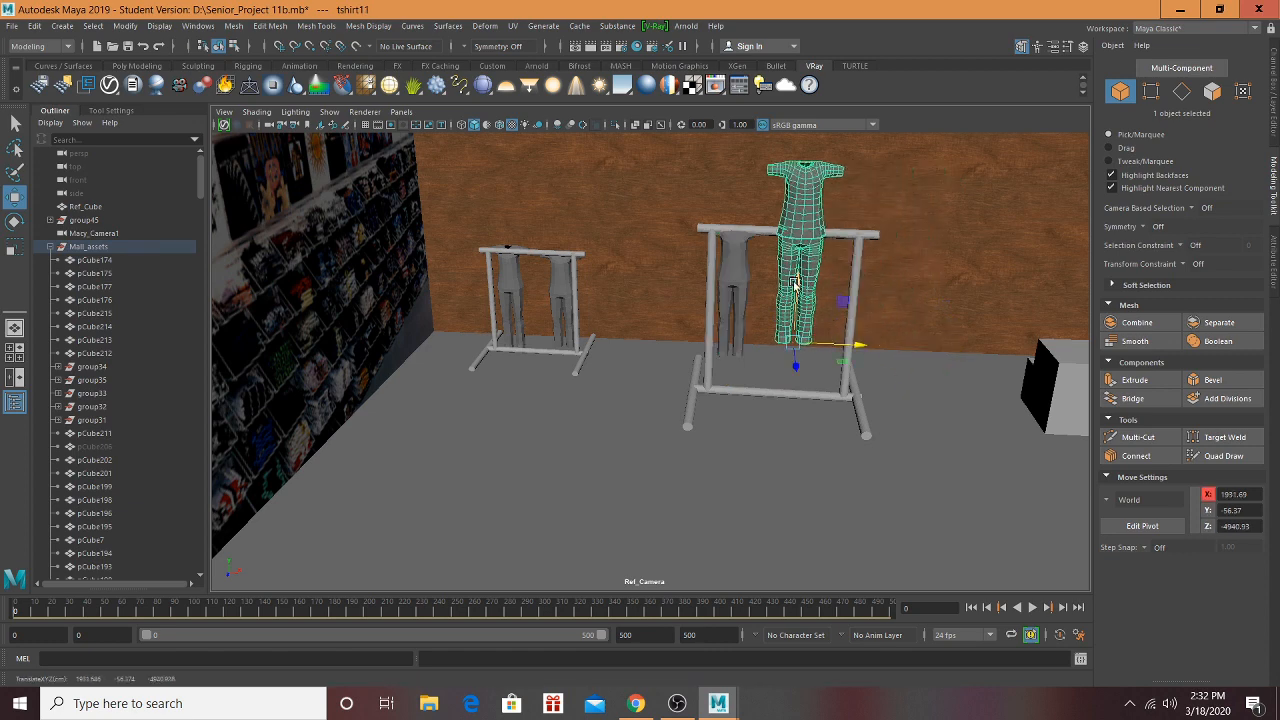
drag(798, 285, 795, 355)
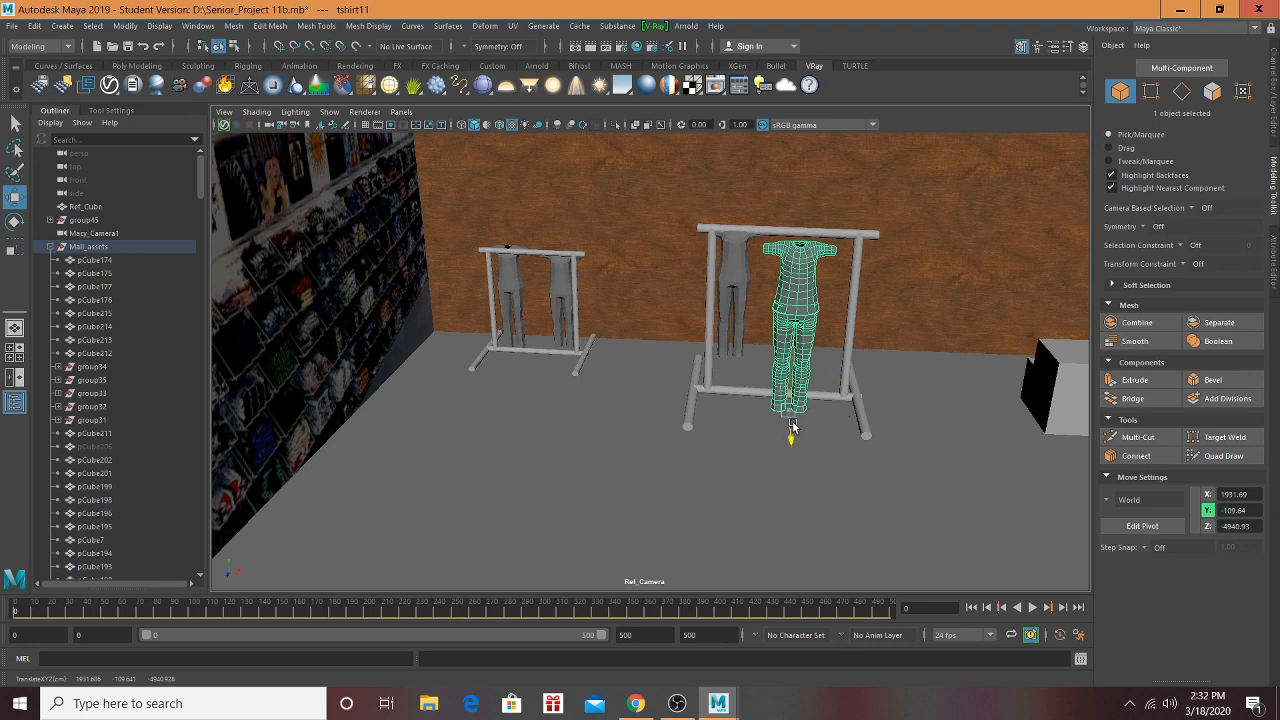
drag(790, 428, 791, 305)
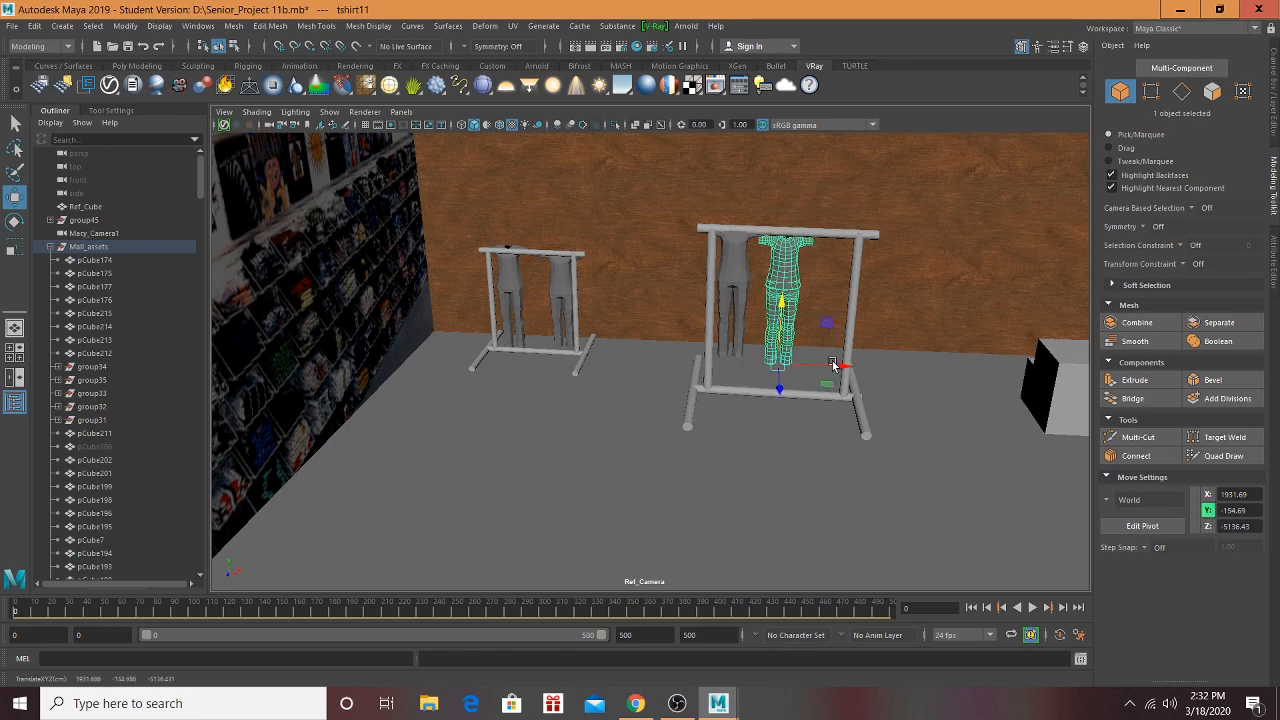
drag(834, 366, 857, 363)
Step: Select all parts of the larger rack with both hanging garments and lower them together toward the store floor
scroll(789, 337, down, 5)
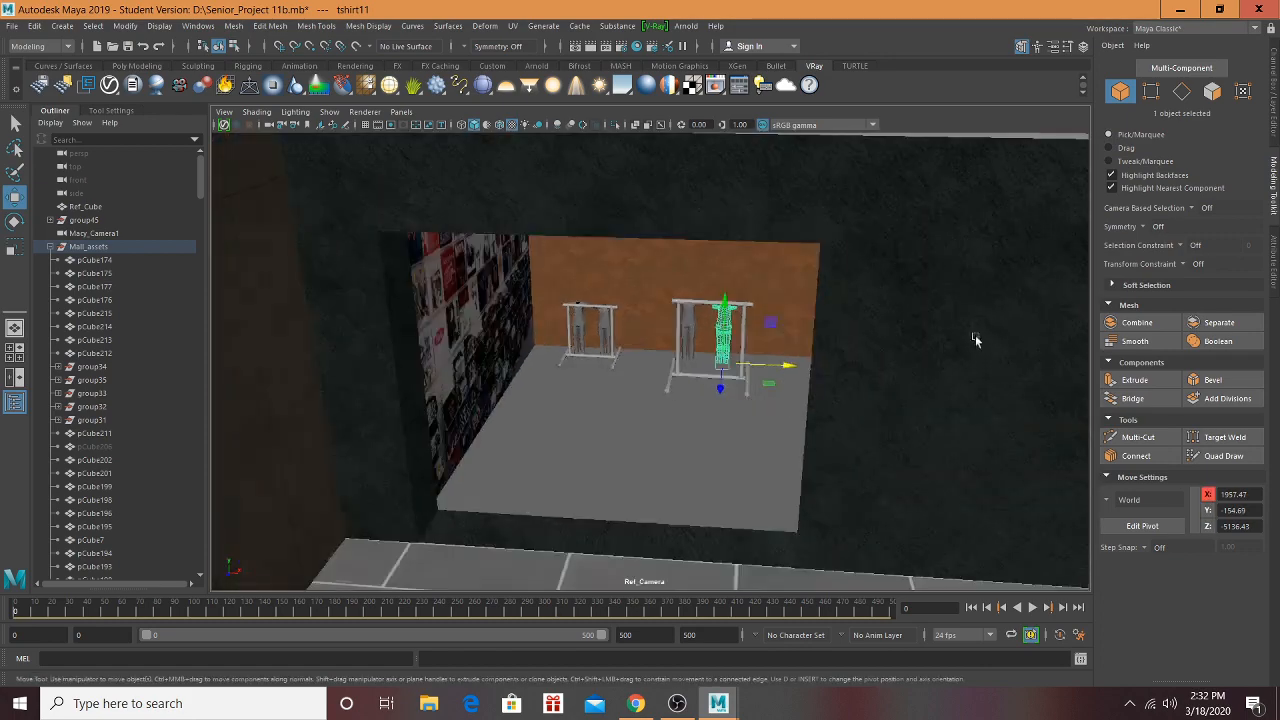
alt+drag(975, 341, 938, 326)
alt+drag(848, 335, 731, 391)
scroll(817, 380, up, 7)
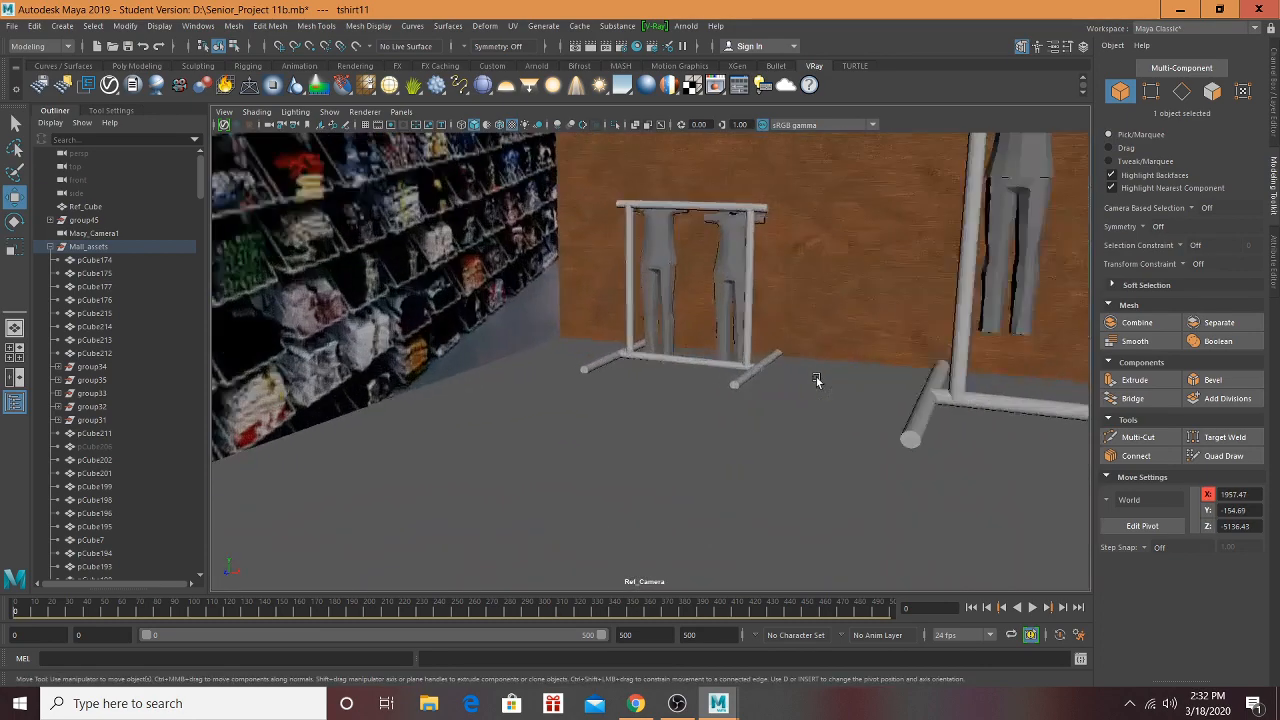
alt+middle_drag(810, 380, 717, 268)
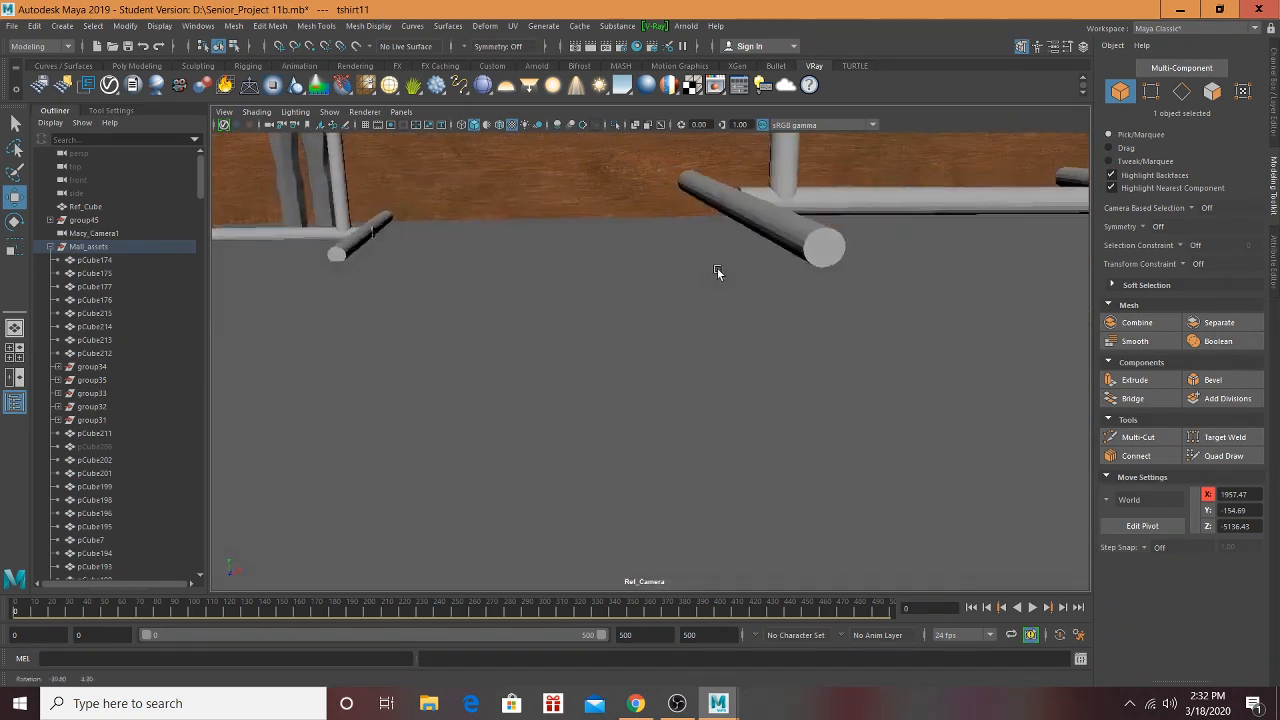
scroll(733, 271, down, 6)
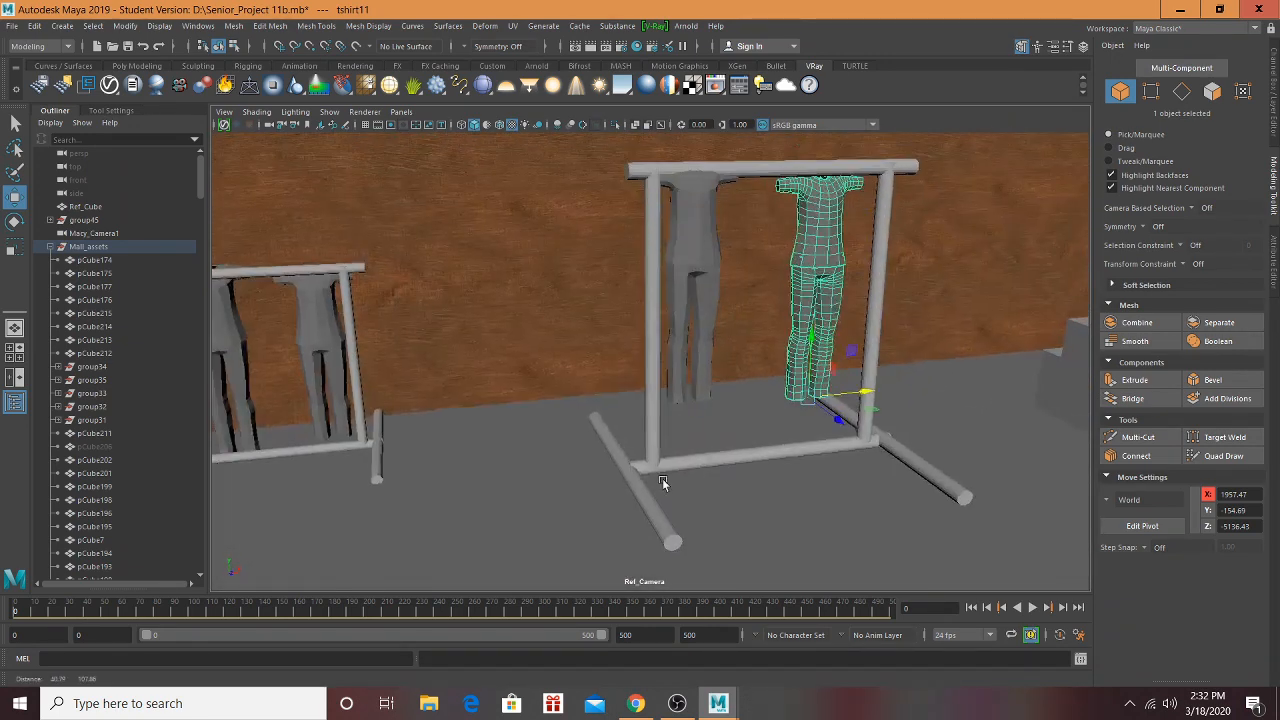
alt+drag(662, 478, 646, 454)
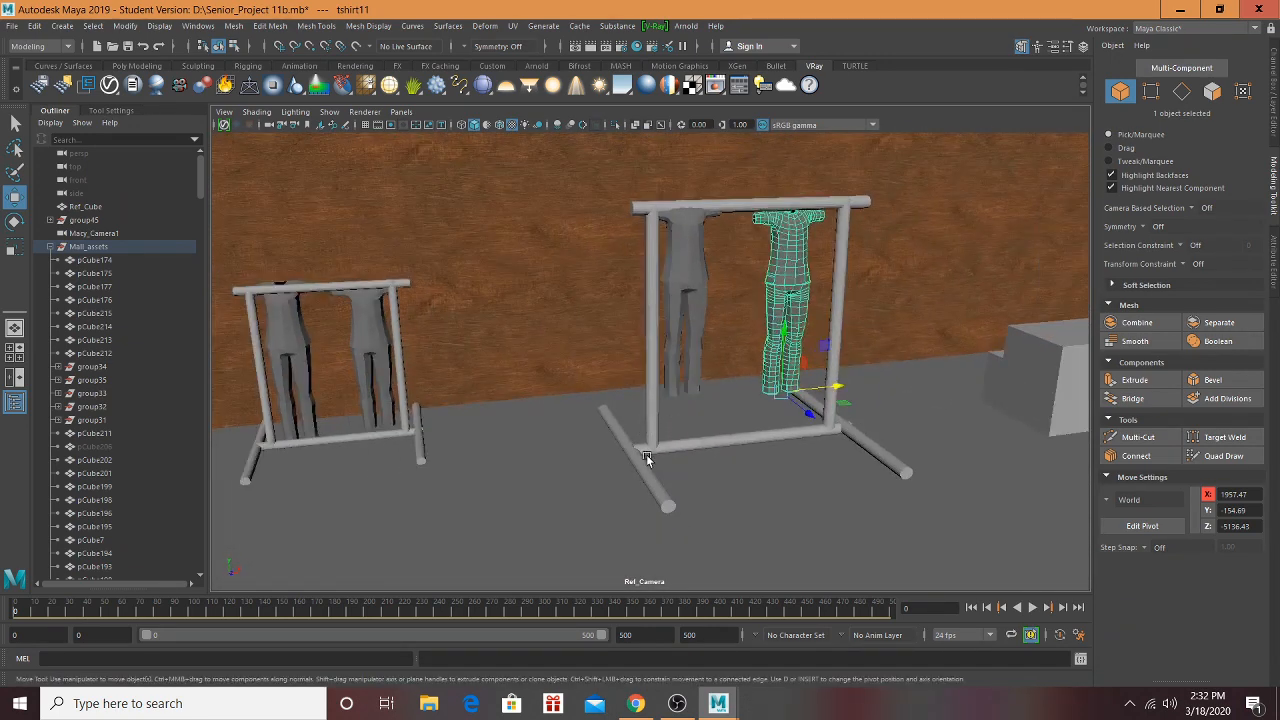
shift+click(642, 462)
shift+click(727, 443)
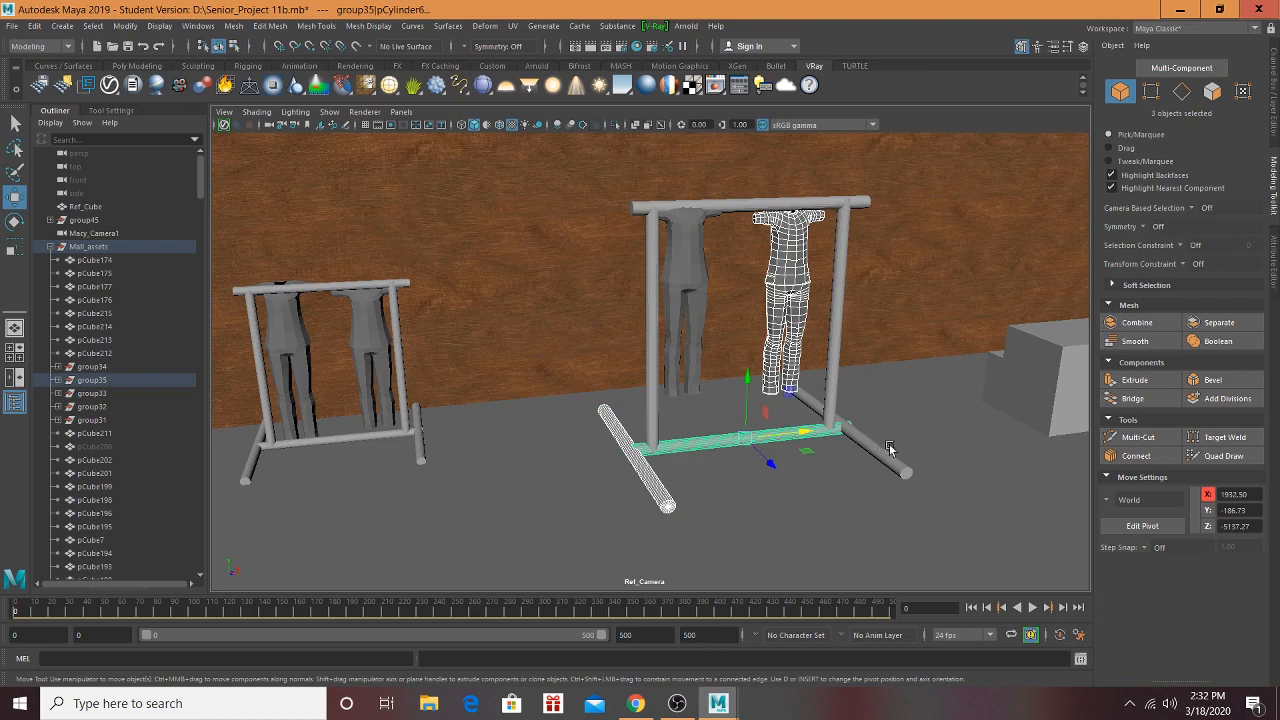
shift+click(858, 414)
shift+click(836, 340)
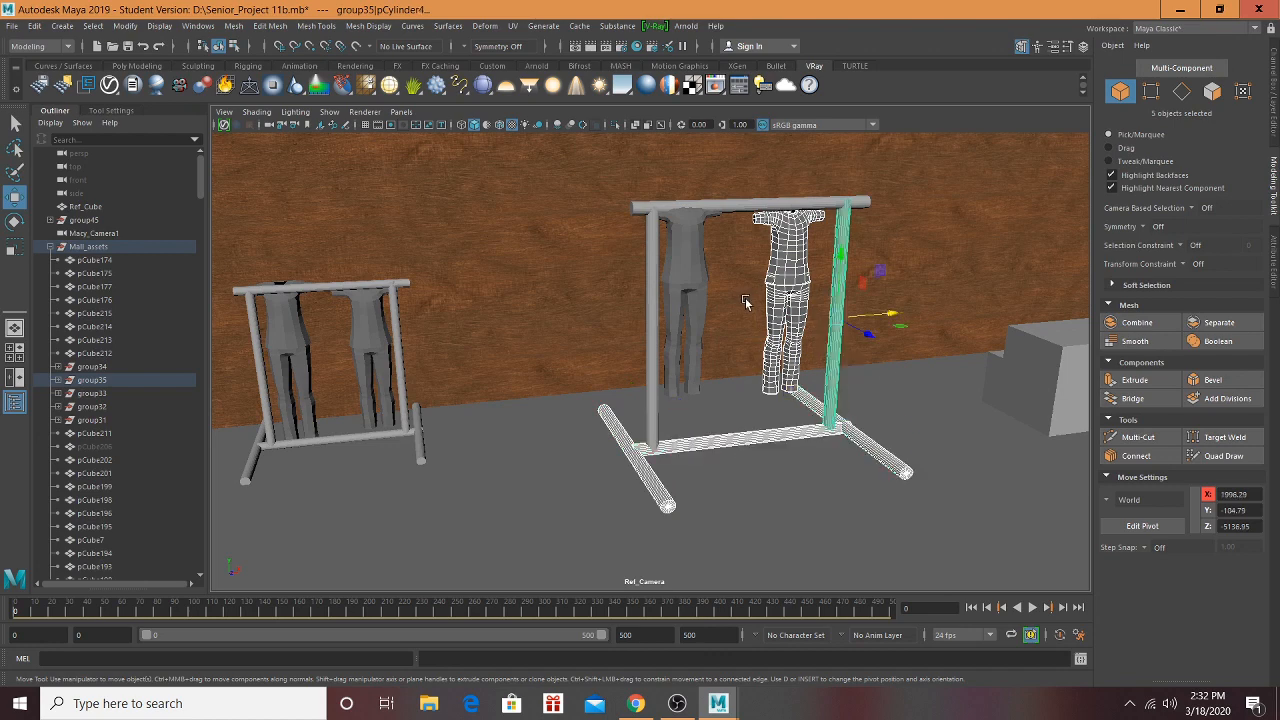
shift+click(651, 284)
shift+click(715, 204)
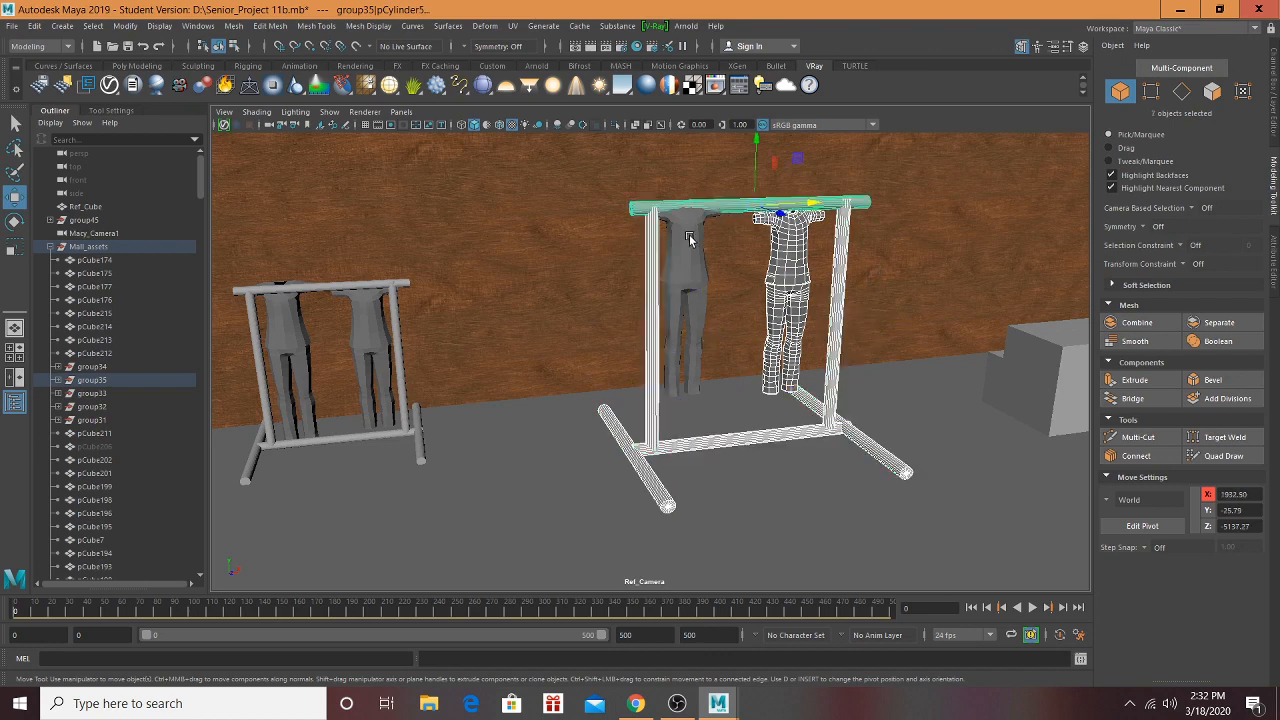
shift+click(689, 238)
drag(682, 335, 690, 430)
Step: Move the grey bench, pCube179, into the store with the game controllers at about X 8432.87, Z -5230.83
scroll(824, 428, down, 5)
scroll(838, 422, down, 3)
alt+drag(852, 416, 530, 466)
click(551, 460)
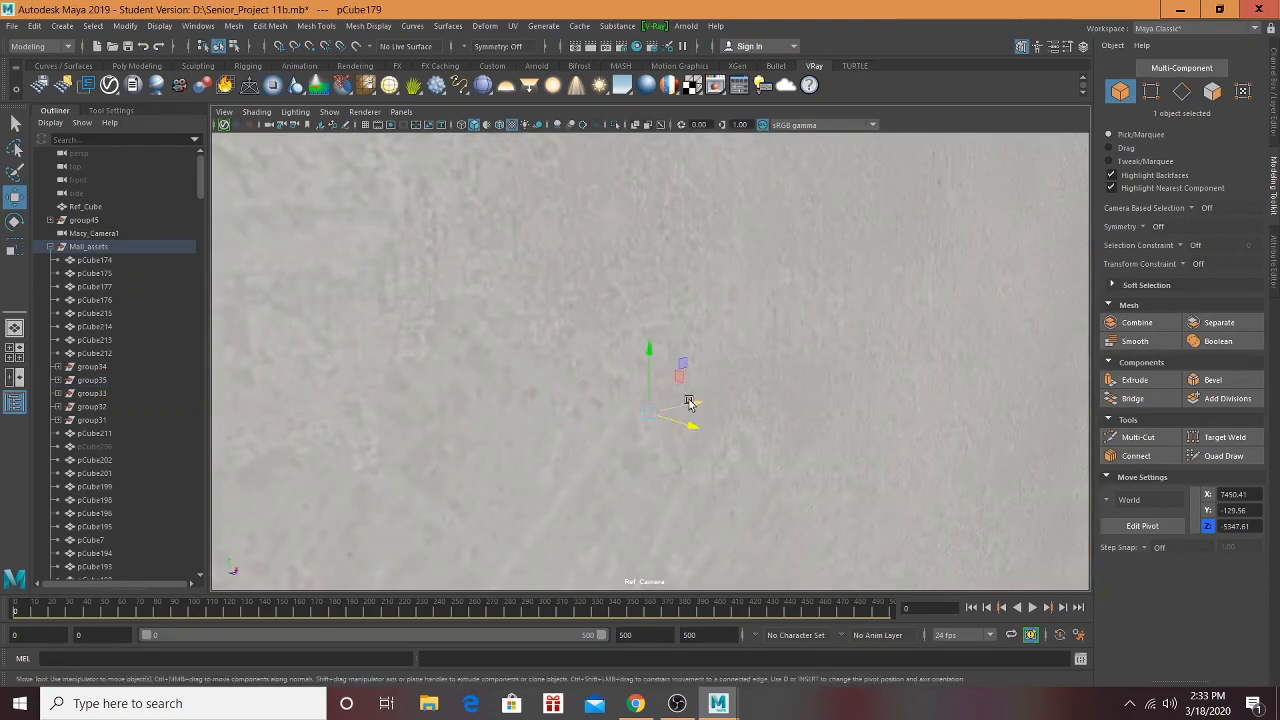
drag(970, 333, 1012, 332)
alt+drag(572, 407, 631, 438)
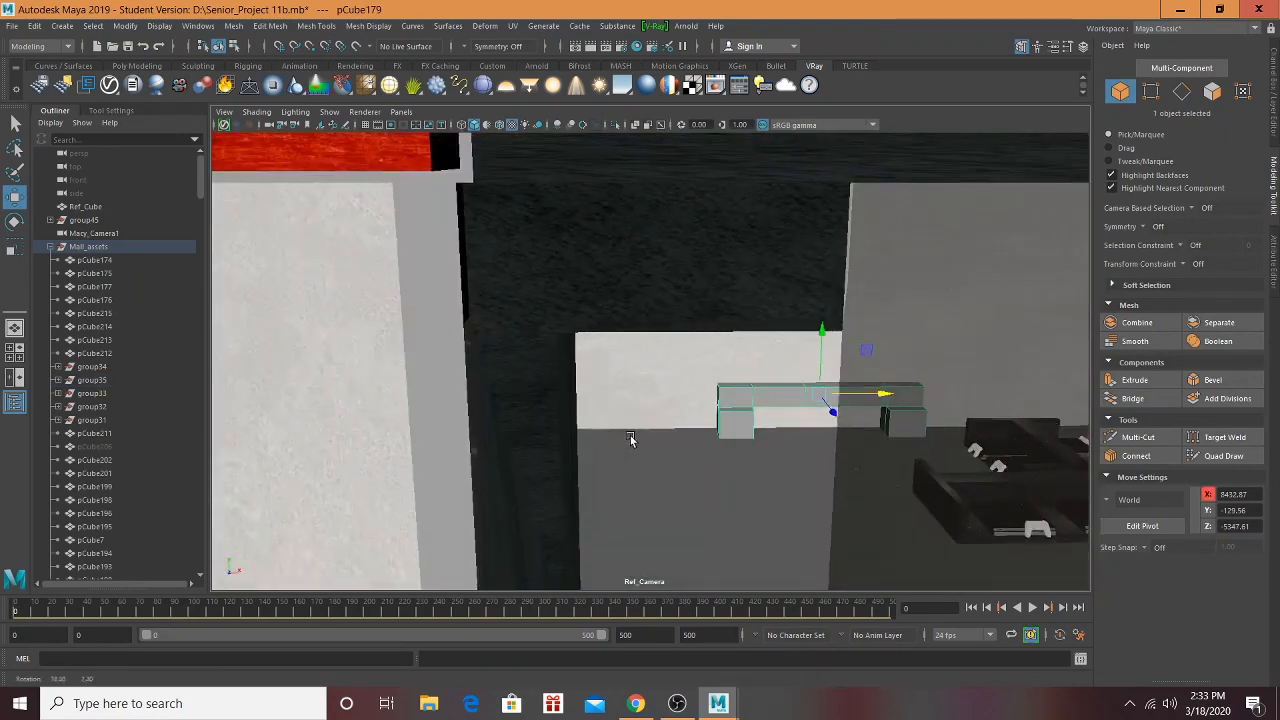
drag(825, 410, 604, 391)
scroll(862, 428, up, 4)
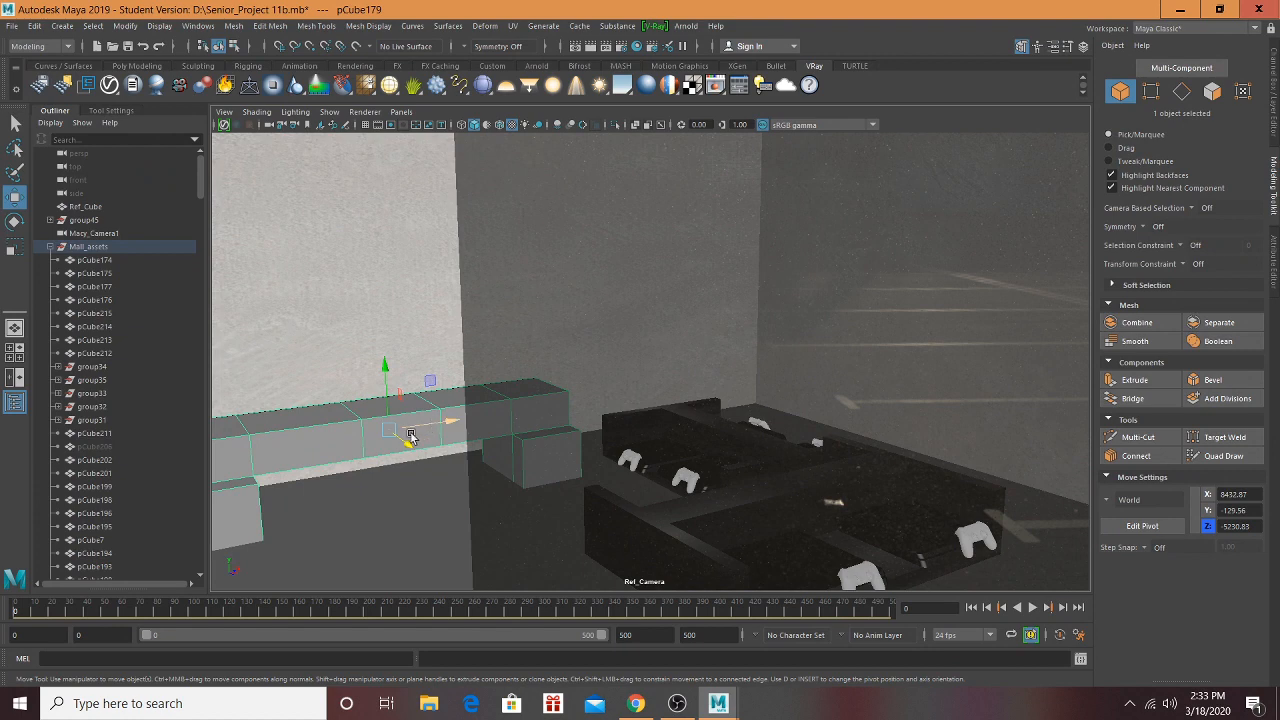
Step: Rotate the grey bench about its vertical axis and scale it down uniformly to a Z scale of about 319.33
key(e)
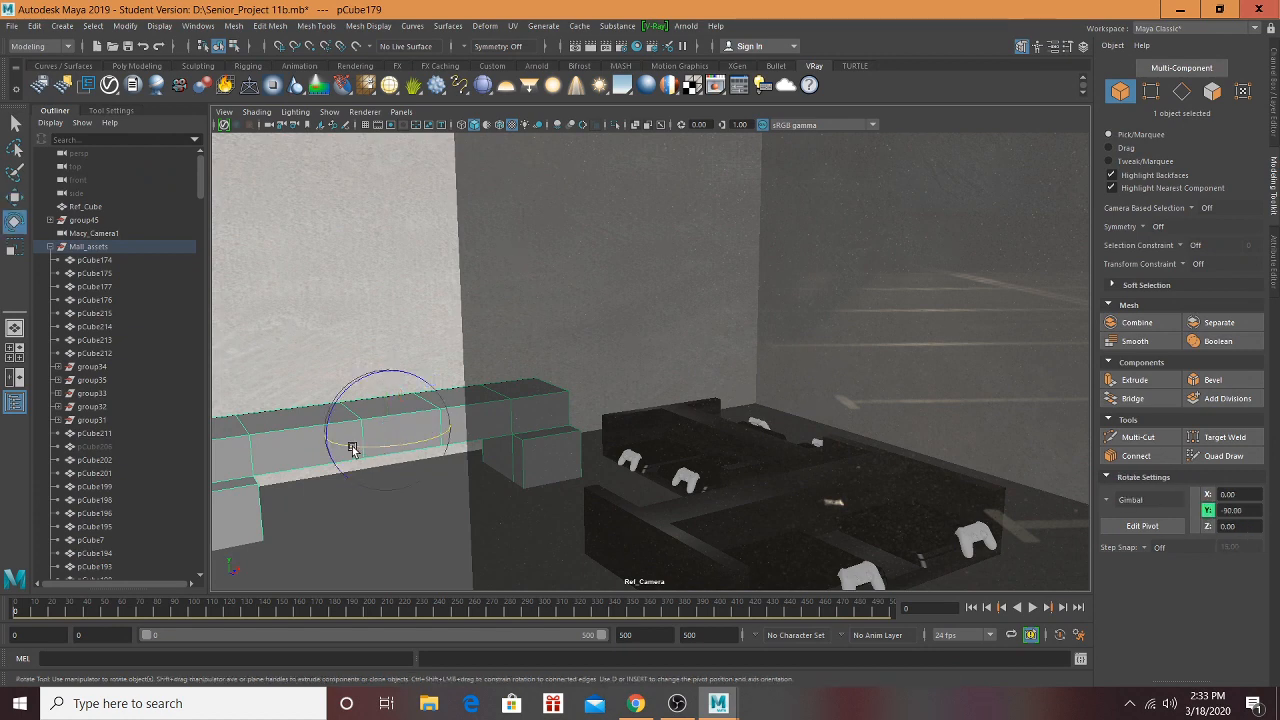
drag(352, 449, 529, 446)
key(r)
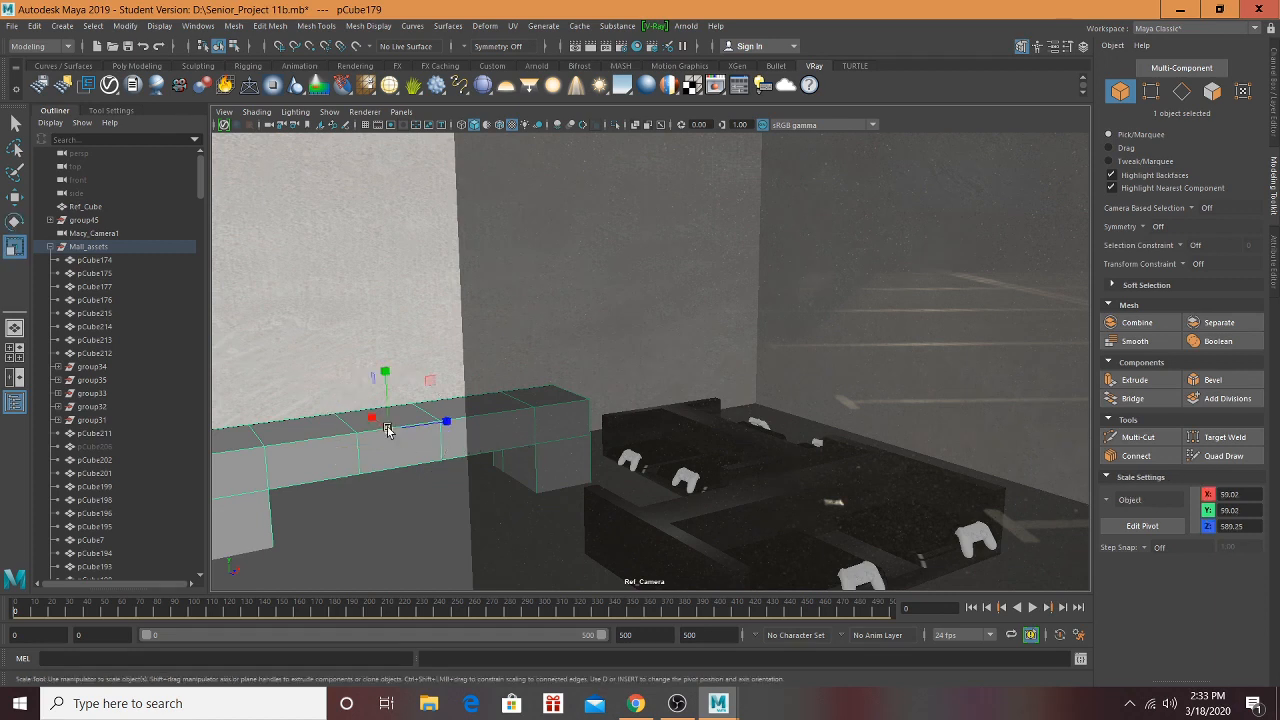
drag(388, 429, 290, 451)
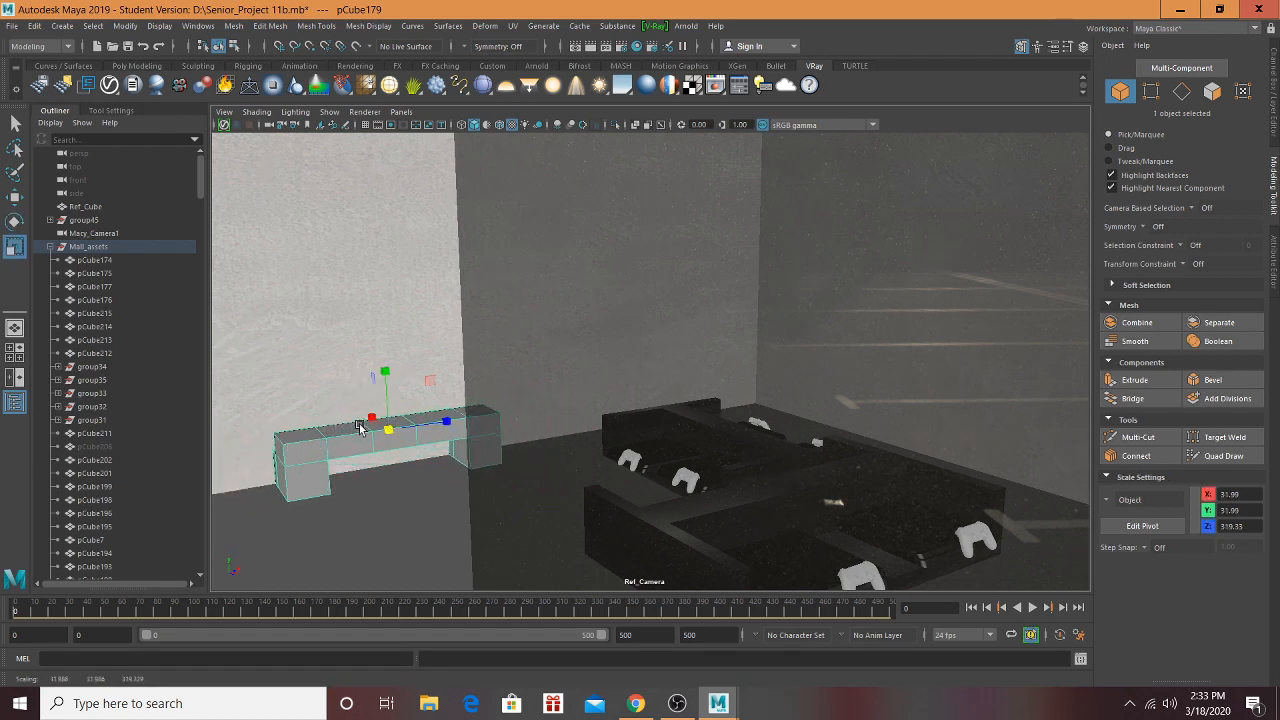
Step: Lower the grey bench to the store floor at about Y -149.38
key(w)
drag(385, 380, 383, 421)
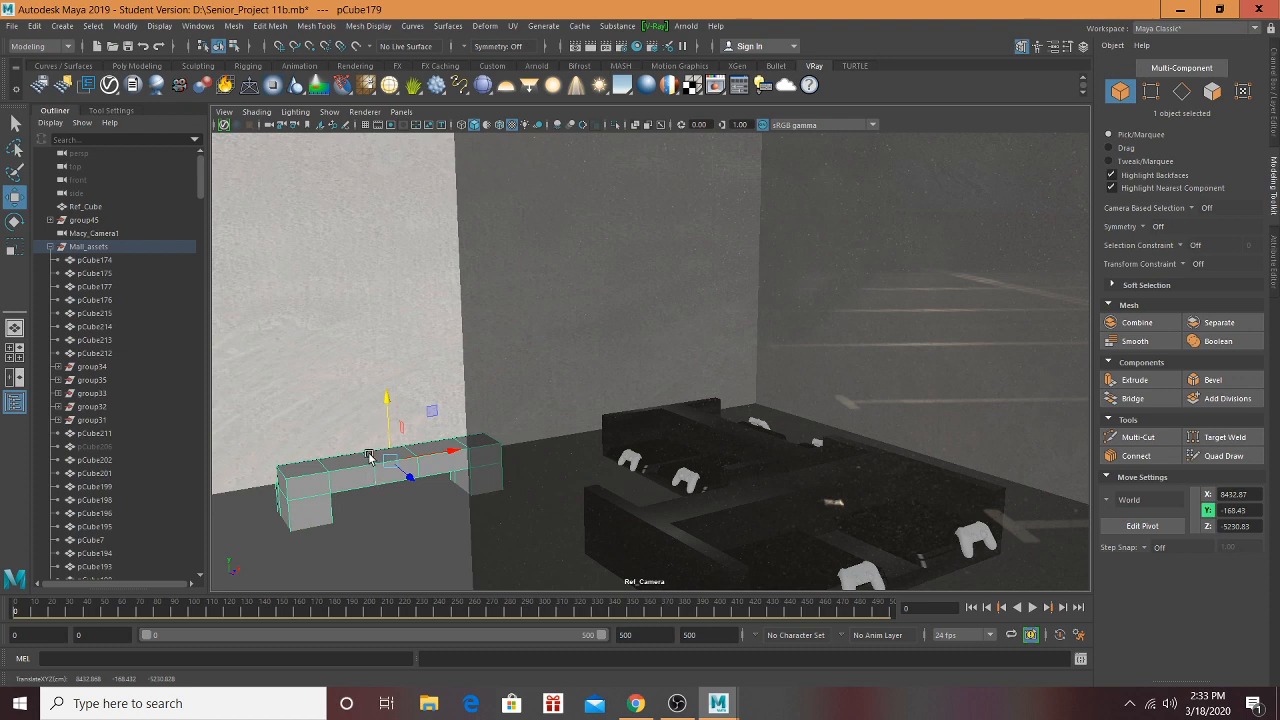
drag(387, 406, 385, 390)
alt+drag(480, 377, 1142, 276)
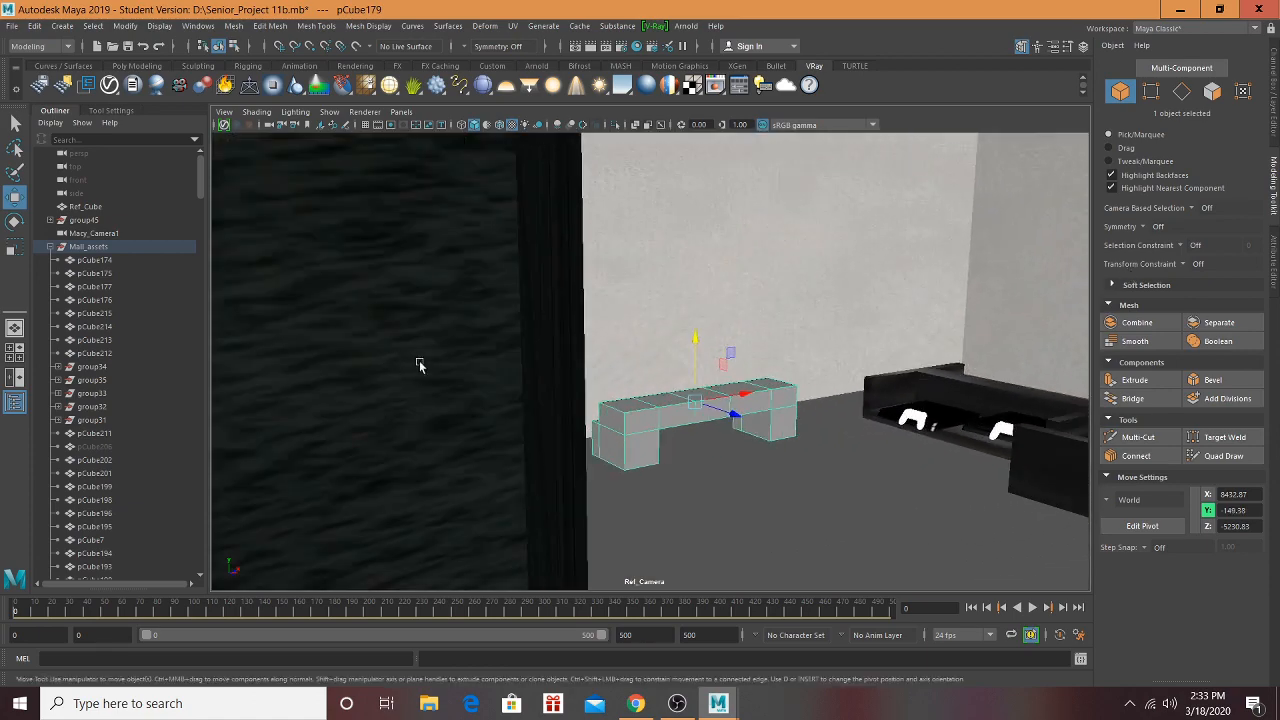
Step: Select the trash can and both wooden benches below the floor and raise them together to about Y 96.13
alt+drag(420, 363, 661, 304)
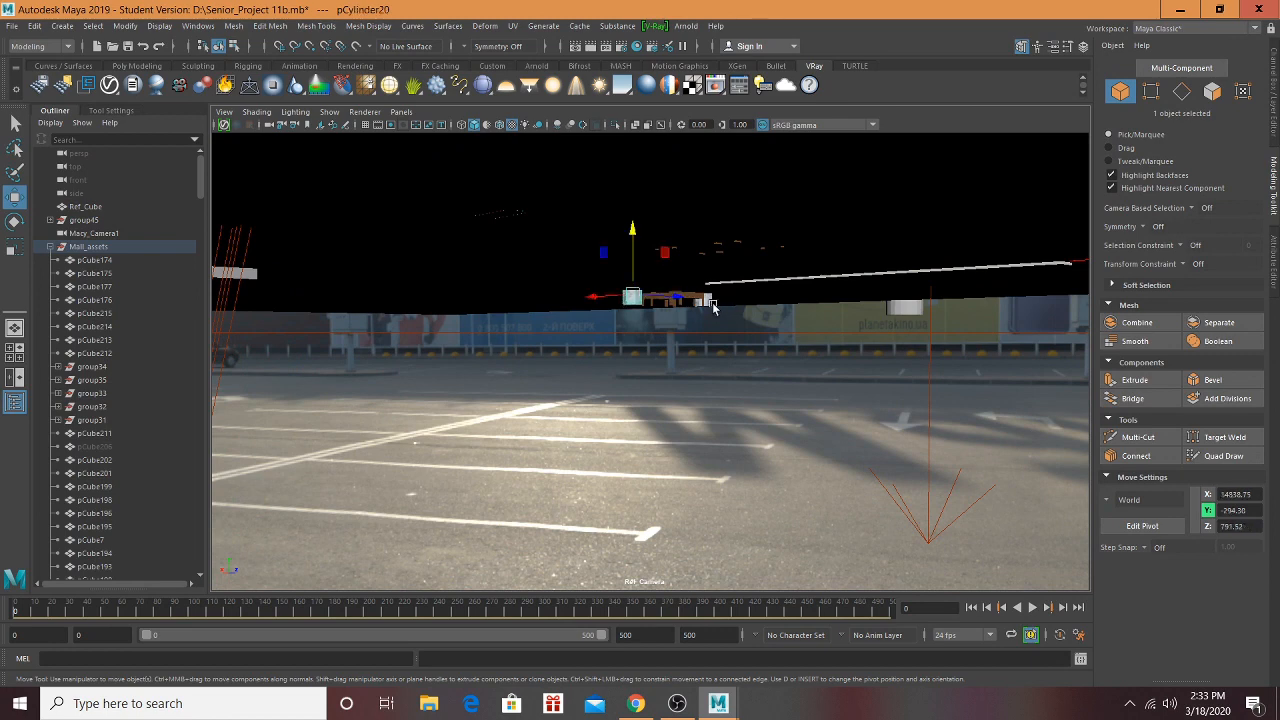
key(f)
alt+drag(712, 308, 434, 381)
click(434, 381)
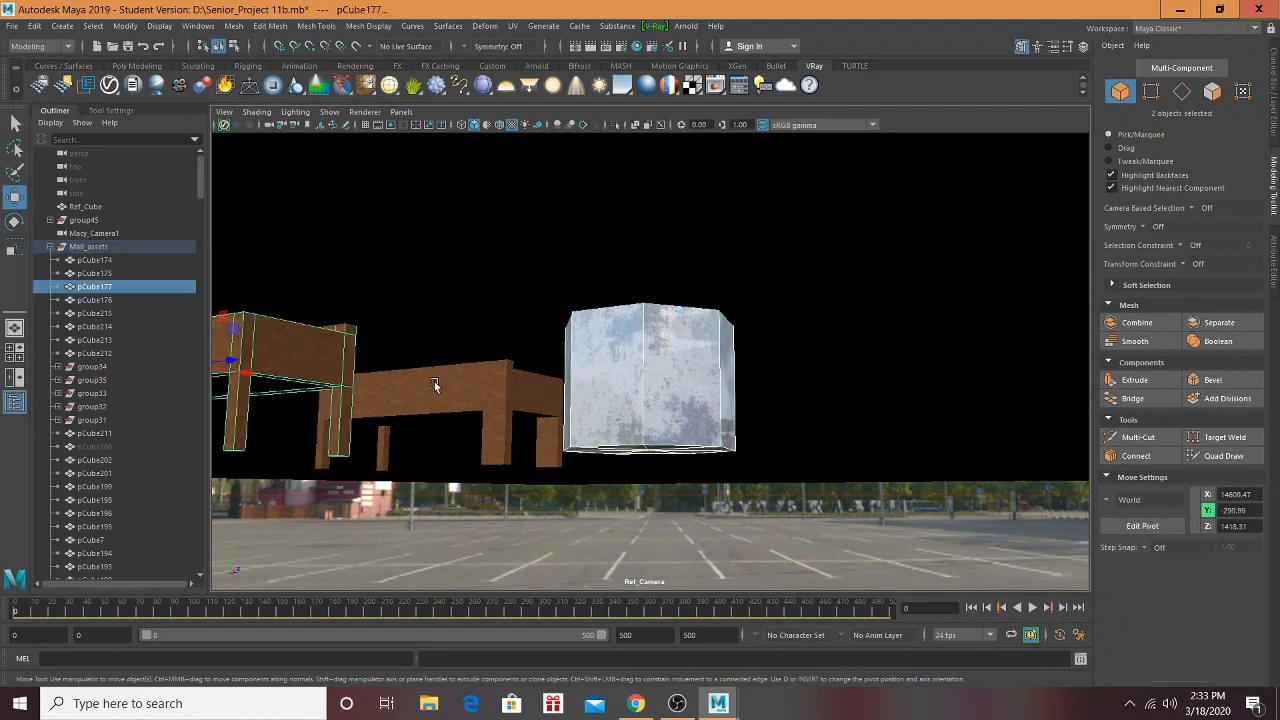
shift+click(360, 430)
key(ctrl+1)
alt+drag(349, 436, 861, 350)
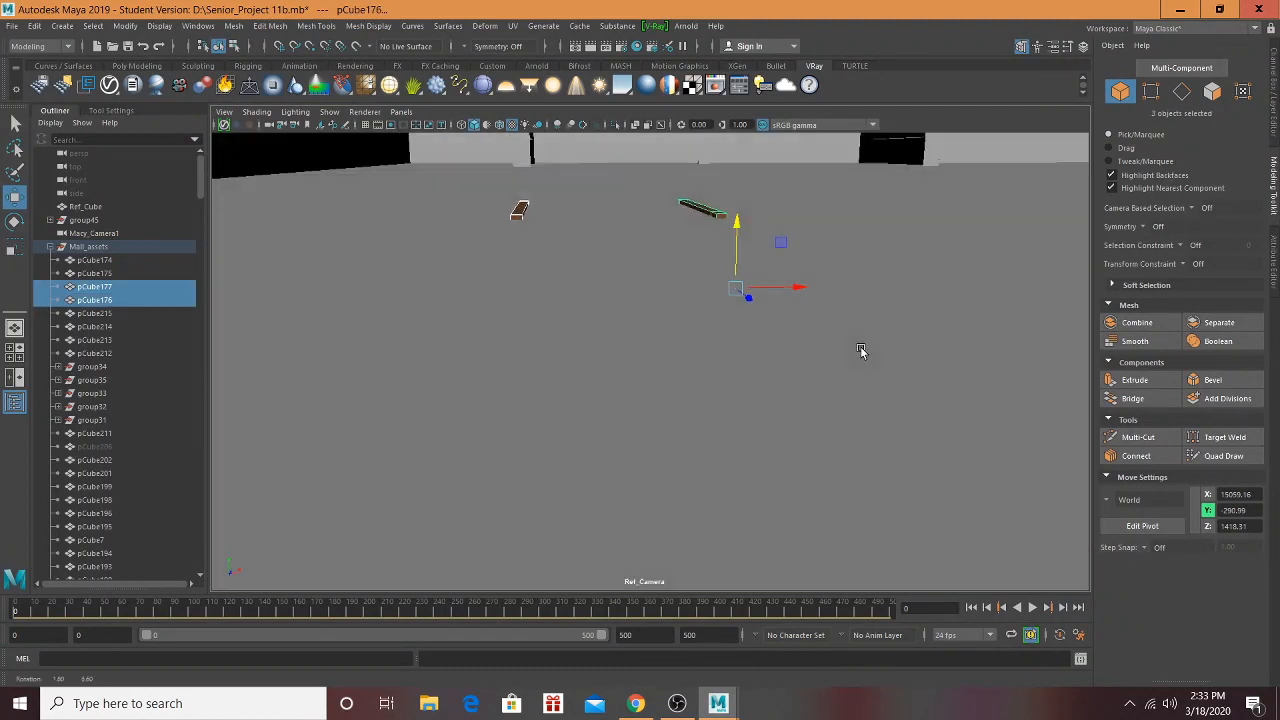
drag(740, 217, 743, 132)
scroll(688, 277, down, 4)
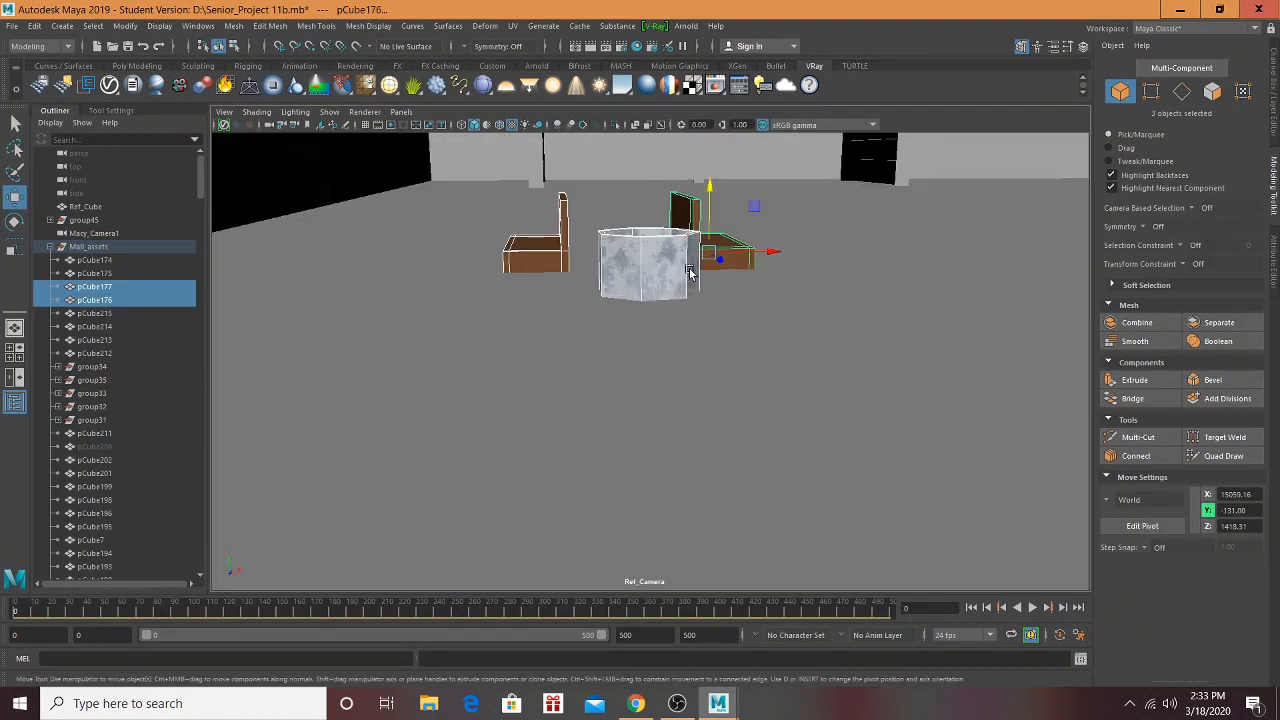
scroll(684, 313, up, 5)
scroll(686, 309, down, 4)
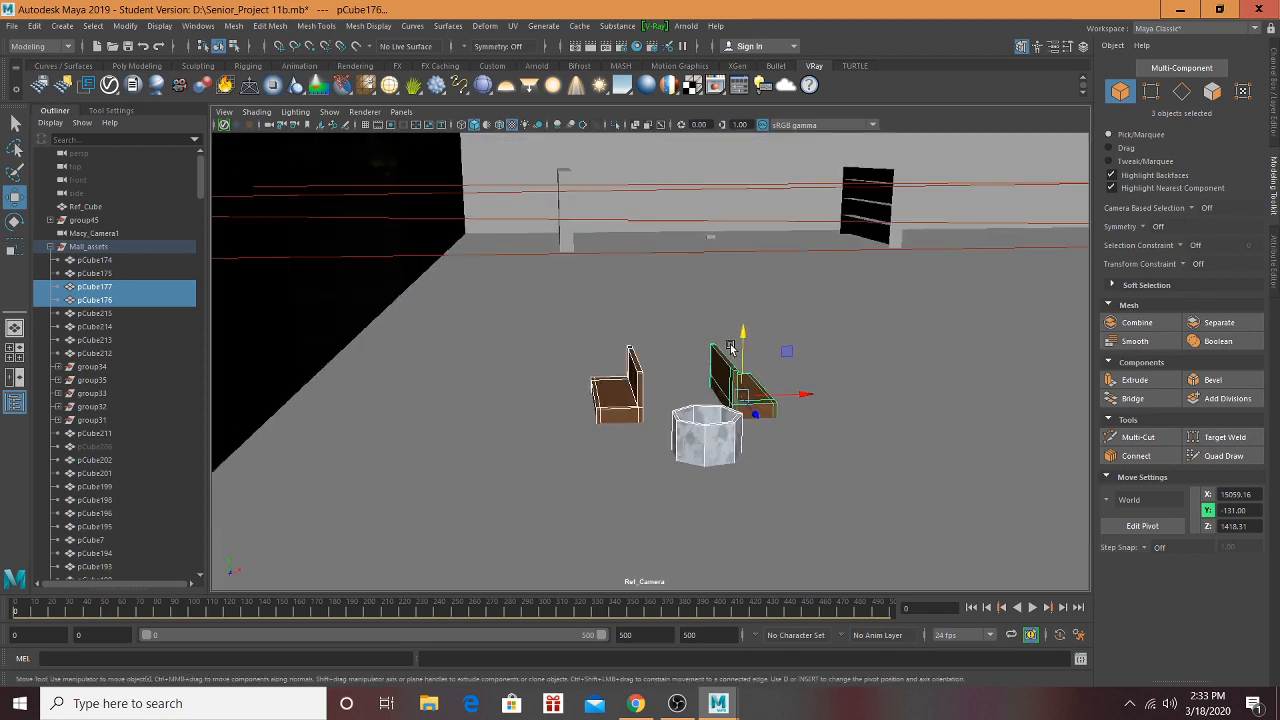
drag(744, 332, 764, 278)
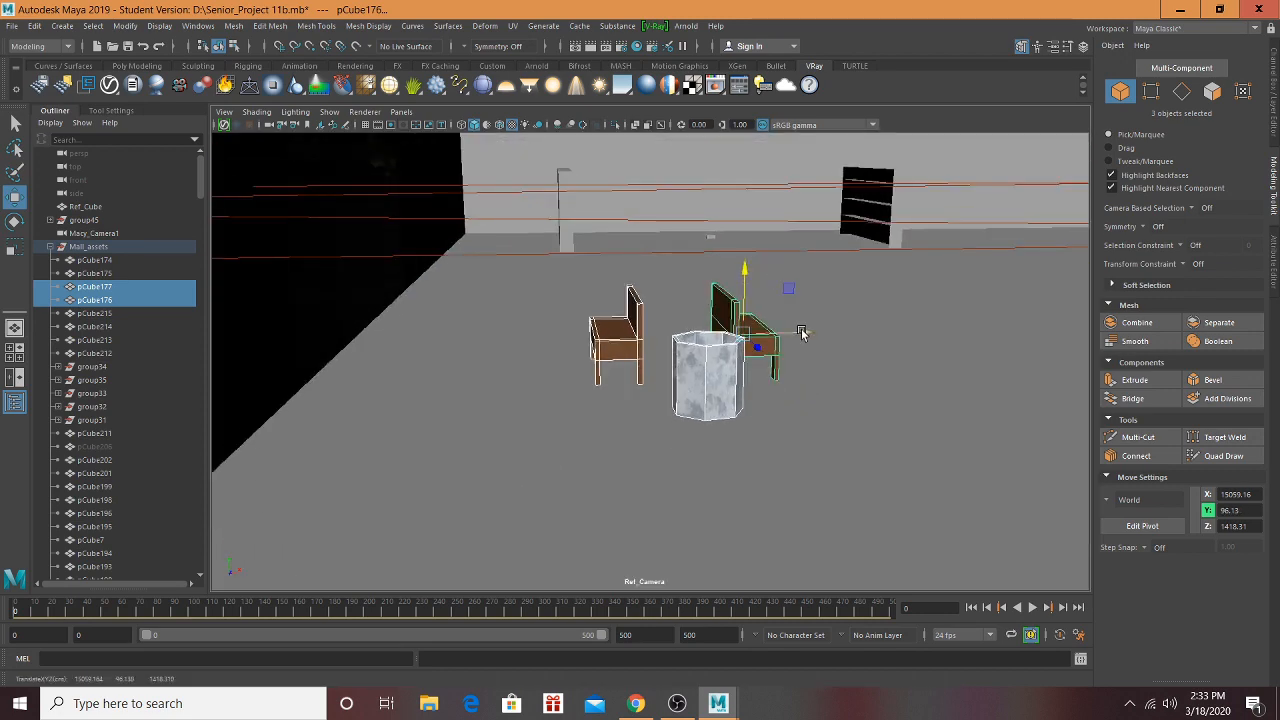
Step: Move the wooden benches and trash can to the tiled mall walkway at about X 11577.42, Z -1410.73
drag(802, 333, 316, 341)
alt+middle_drag(302, 348, 966, 364)
scroll(934, 369, down, 3)
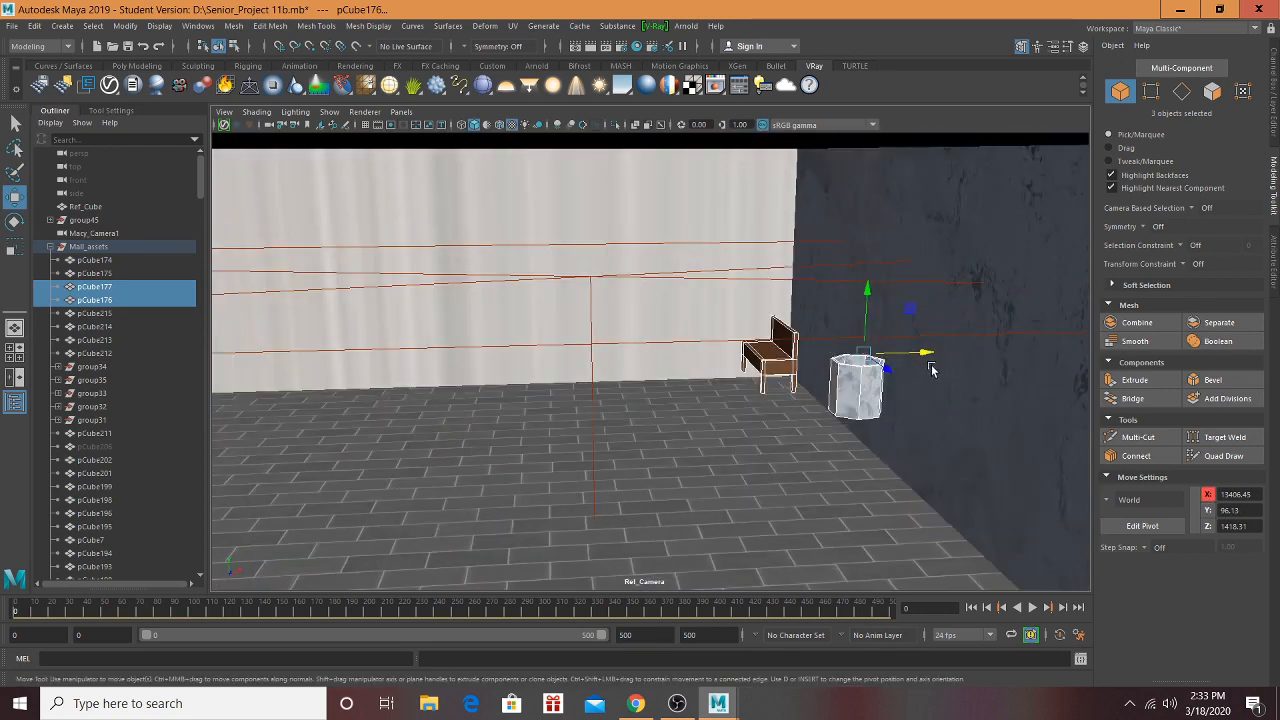
drag(922, 354, 520, 349)
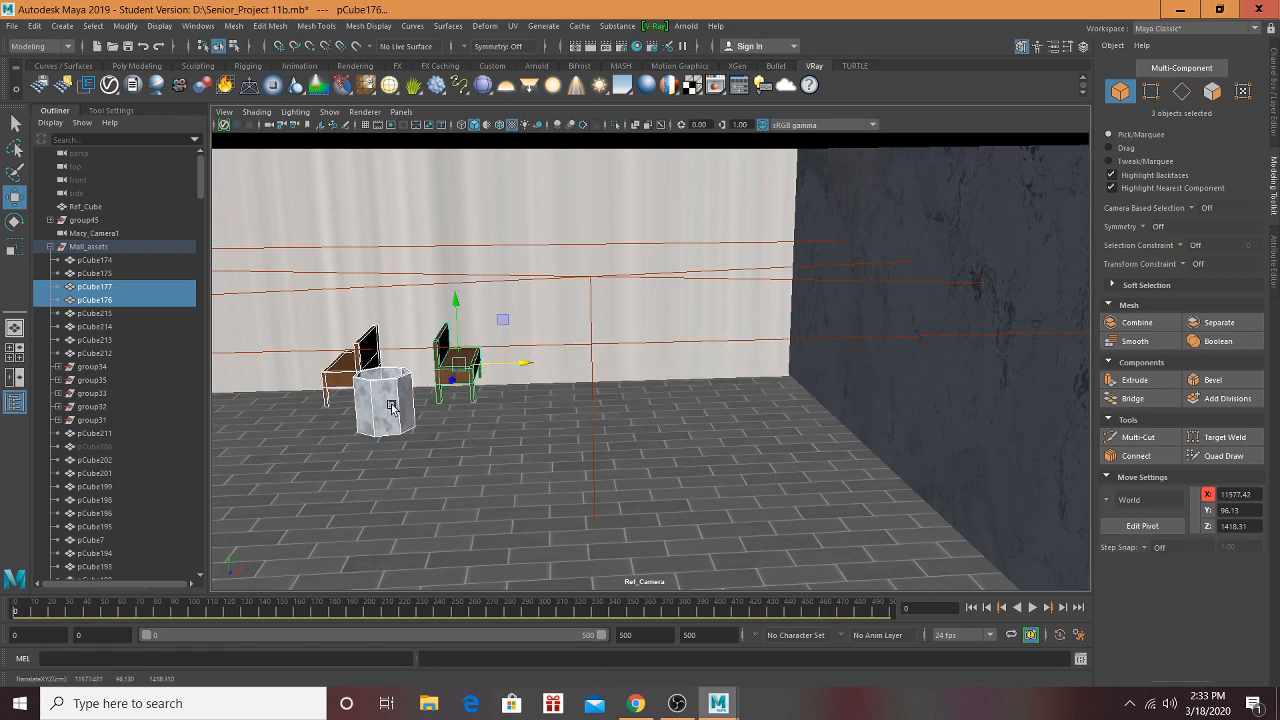
drag(454, 381, 508, 289)
Step: Shift the wooden benches and trash can to the open floor near the cyan lizard, at about X 8793.14, Z -2193.49
scroll(594, 380, up, 3)
alt+middle_drag(594, 380, 639, 417)
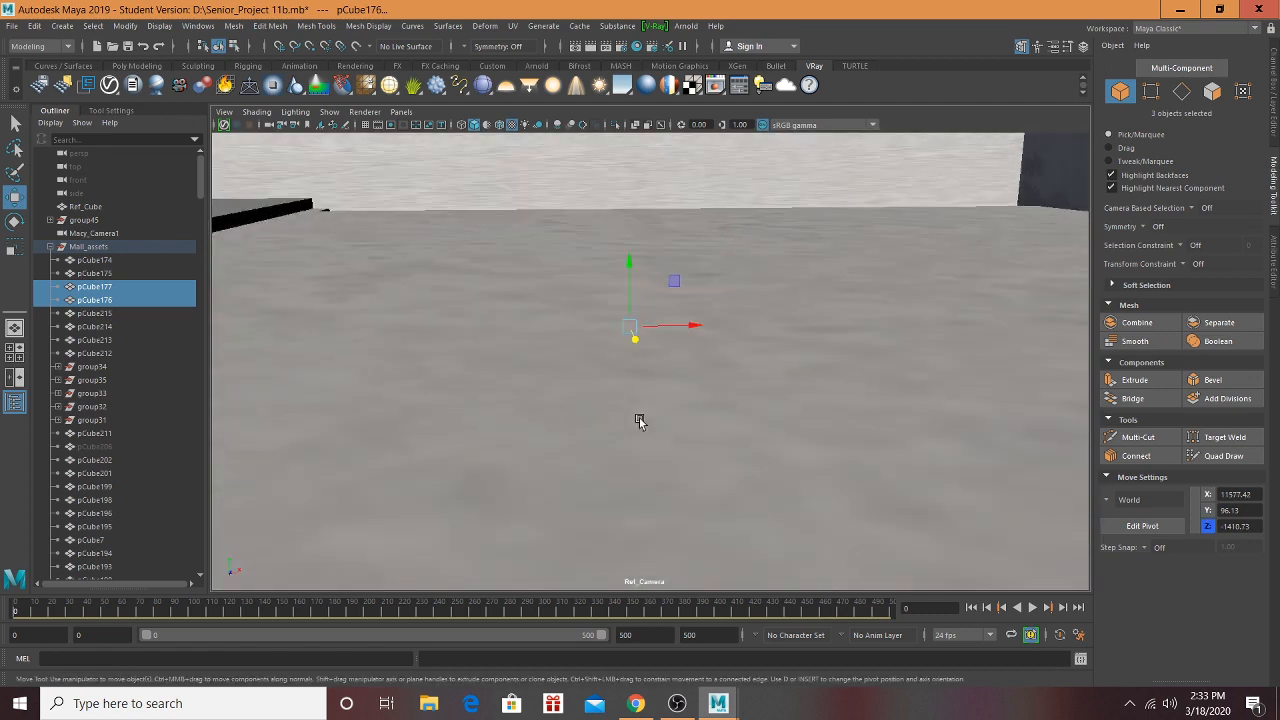
scroll(652, 406, up, 4)
scroll(636, 410, up, 3)
scroll(635, 404, down, 2)
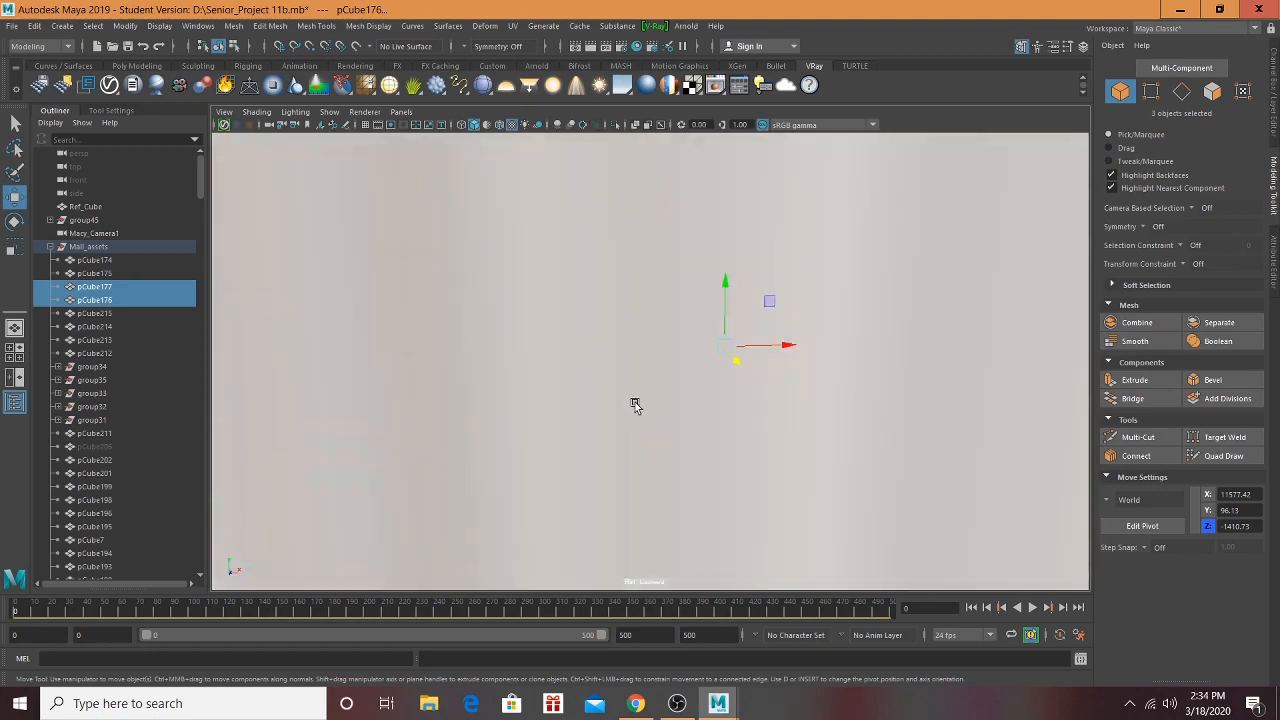
scroll(635, 404, up, 3)
alt+drag(635, 408, 597, 415)
drag(901, 382, 190, 265)
alt+middle_drag(930, 318, 1279, 400)
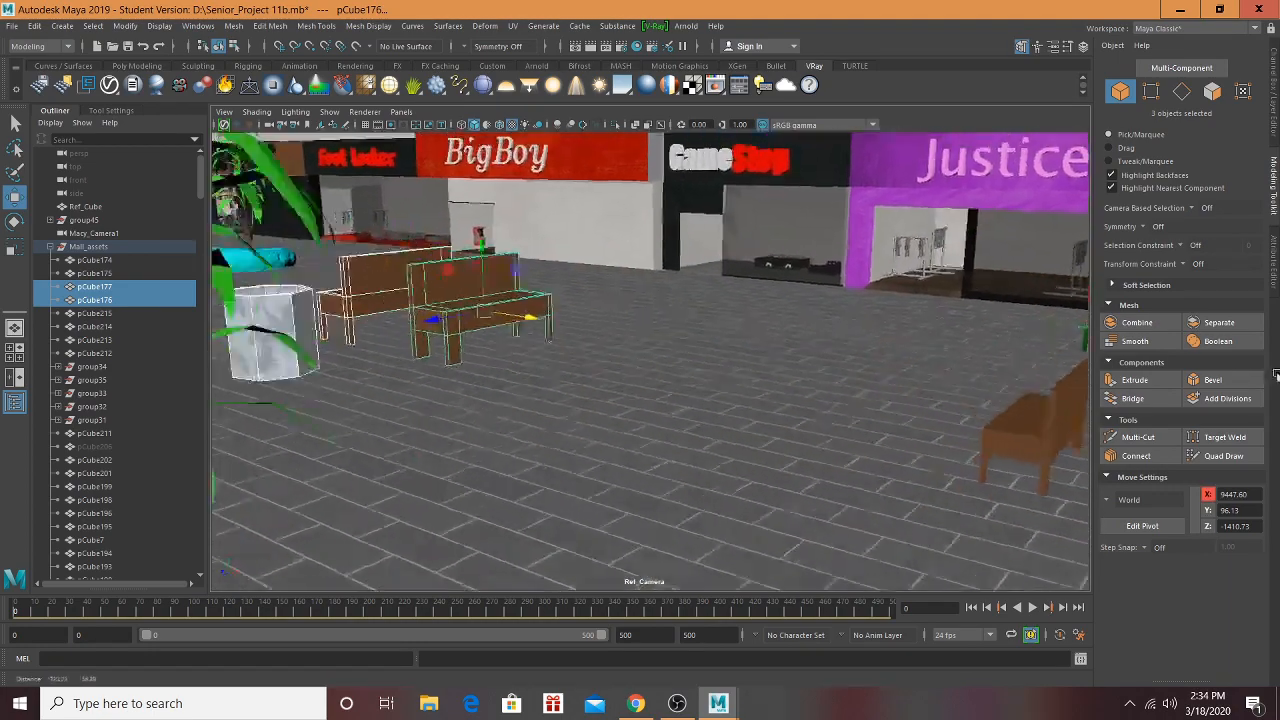
alt+drag(443, 386, 374, 397)
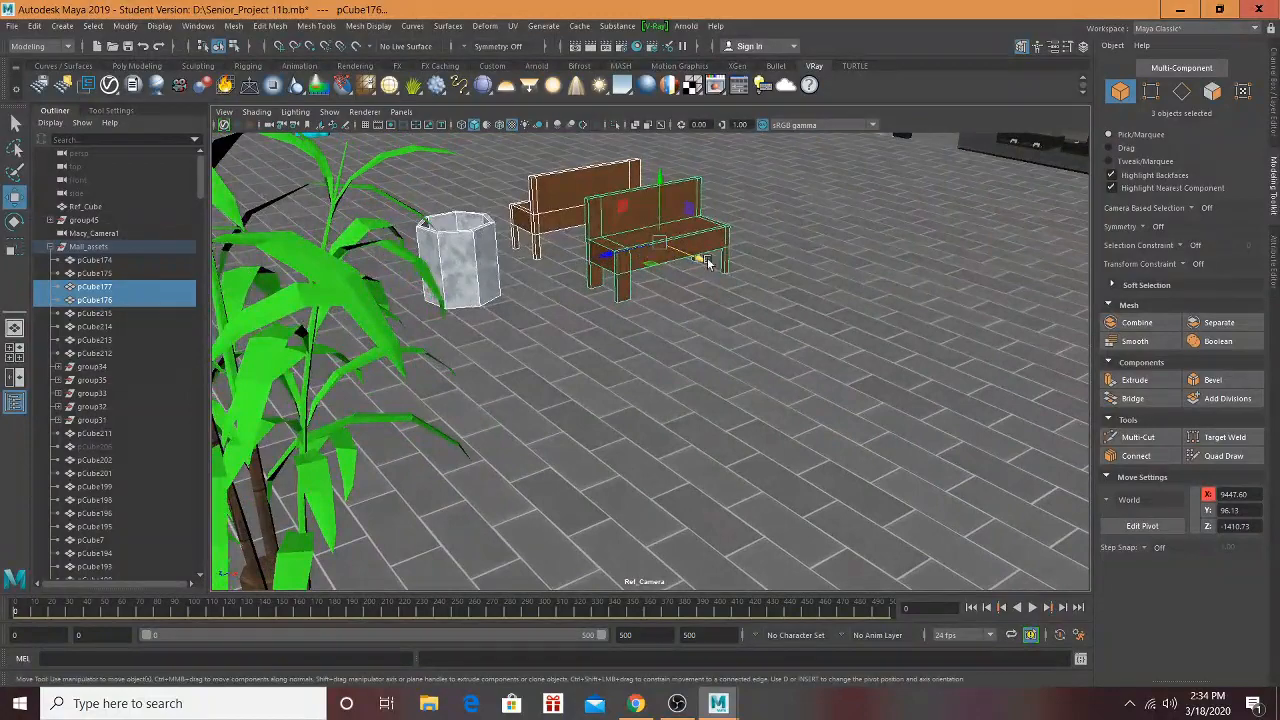
drag(706, 261, 582, 215)
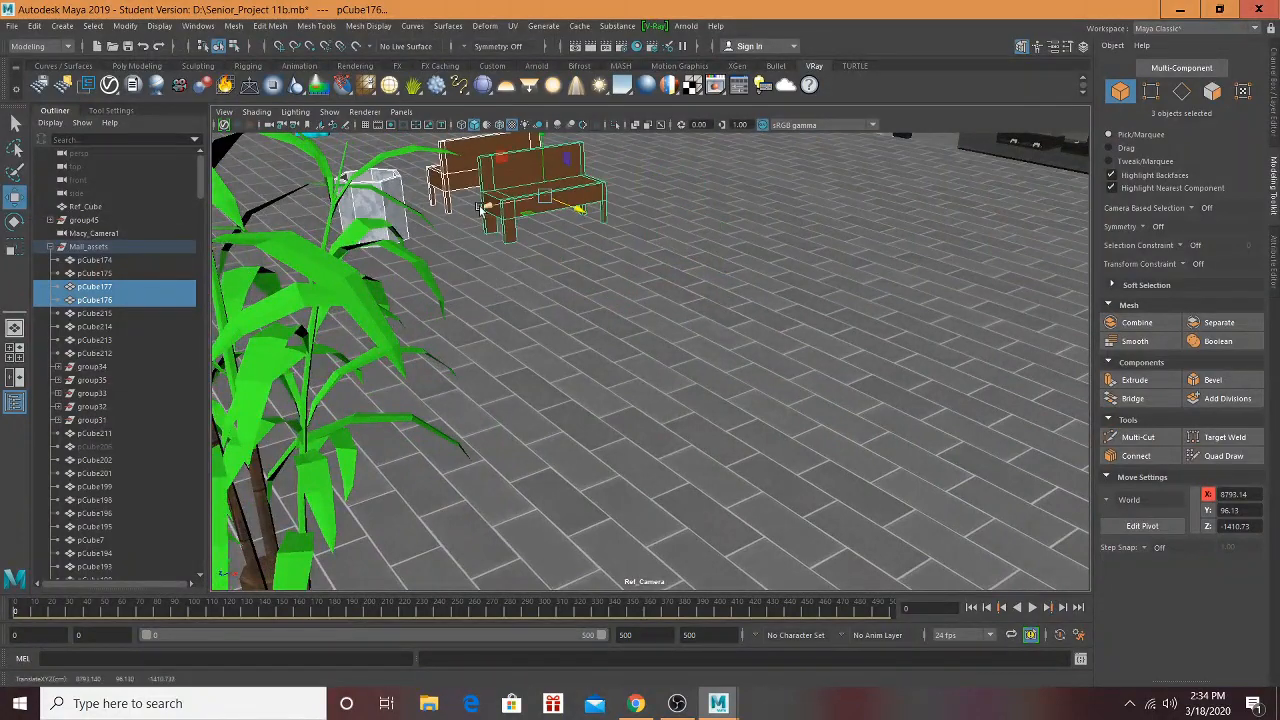
drag(497, 208, 668, 184)
Step: Lower the wooden benches and trash can together to the tiled floor at about Y -115.70
alt+drag(748, 215, 606, 178)
alt+middle_drag(640, 262, 326, 286)
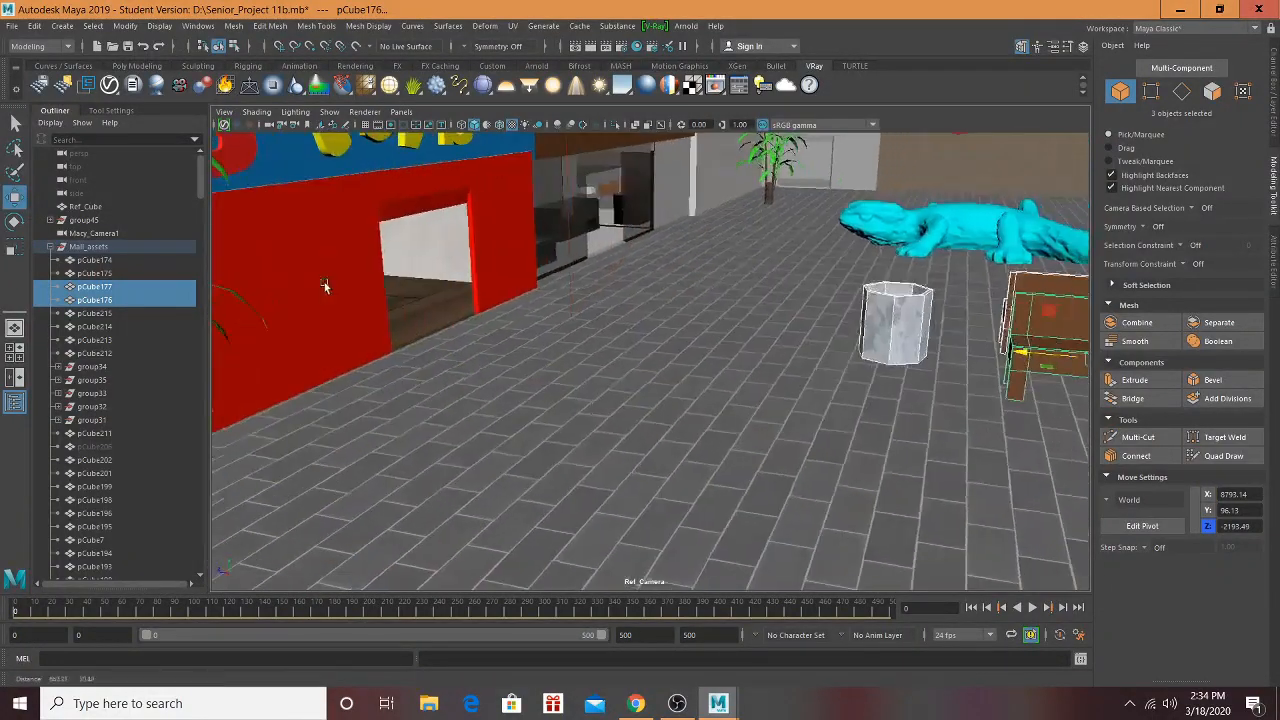
scroll(326, 286, down, 3)
alt+middle_drag(834, 314, 549, 288)
drag(650, 278, 666, 357)
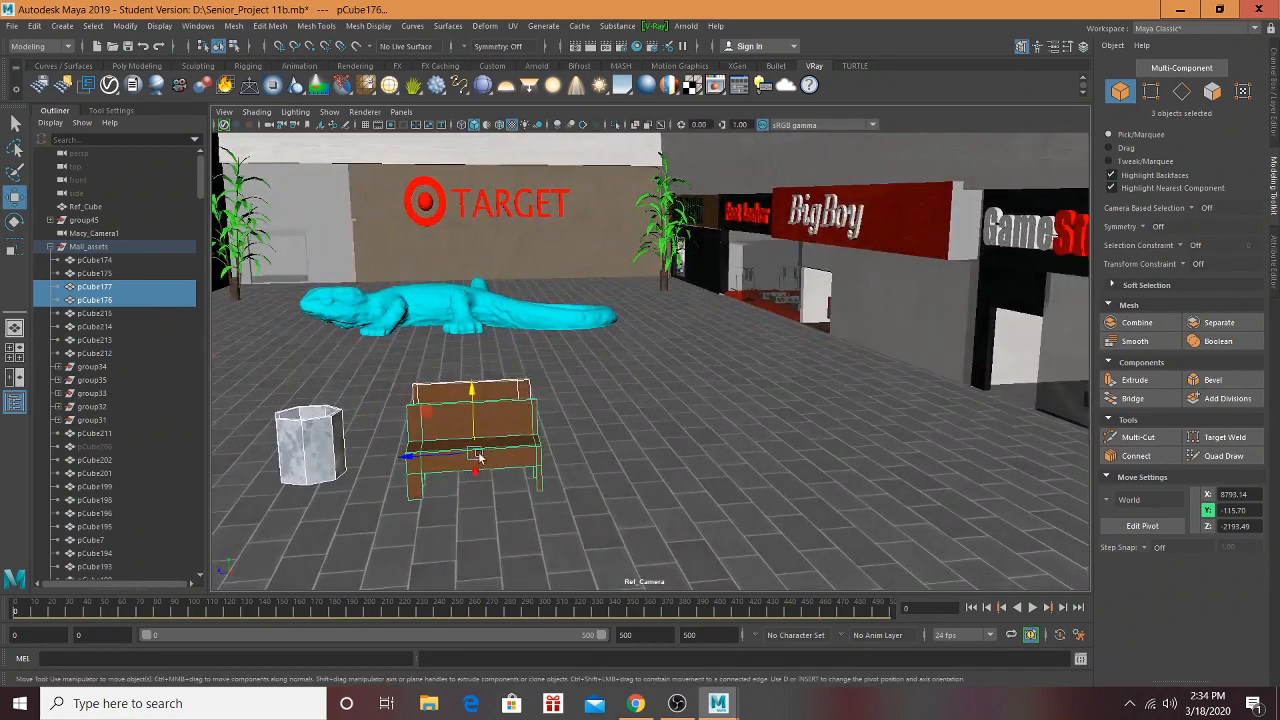
Step: Remove the trash can from the selection and lower only the two wooden benches to about Y -135.41
alt+drag(479, 457, 505, 450)
alt+middle_drag(505, 450, 1166, 280)
scroll(853, 336, up, 3)
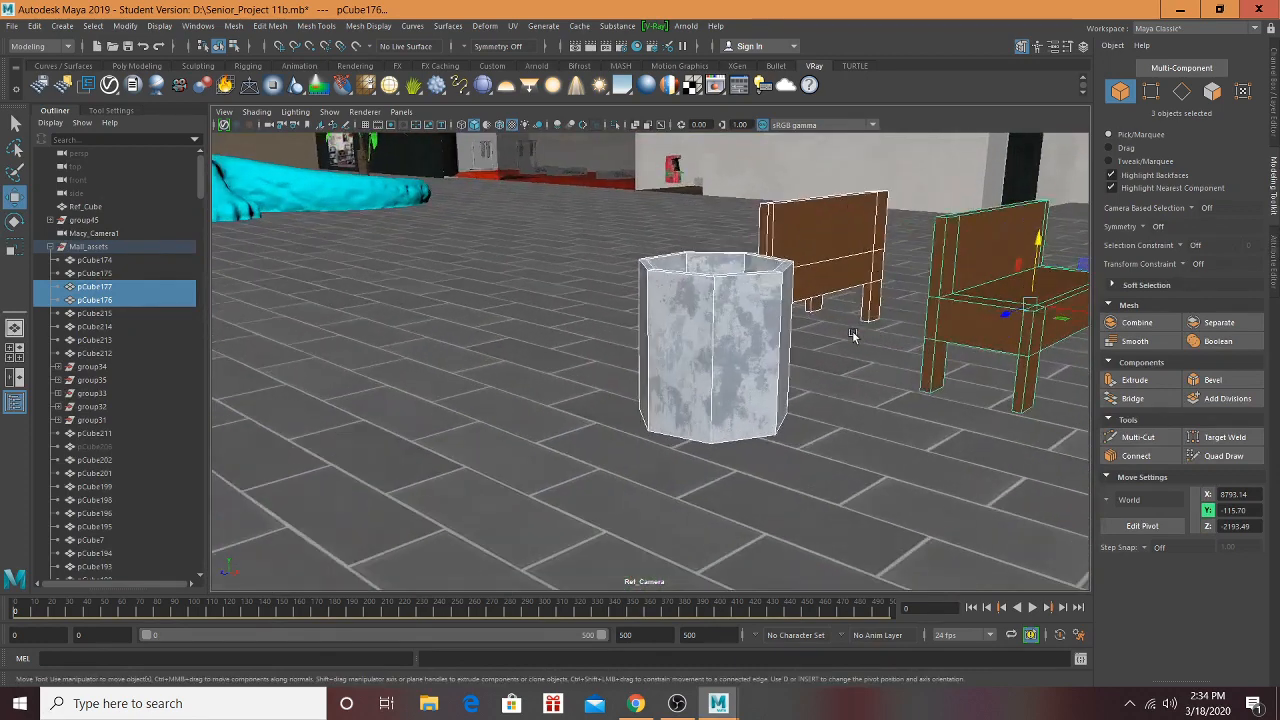
alt+middle_drag(853, 336, 523, 354)
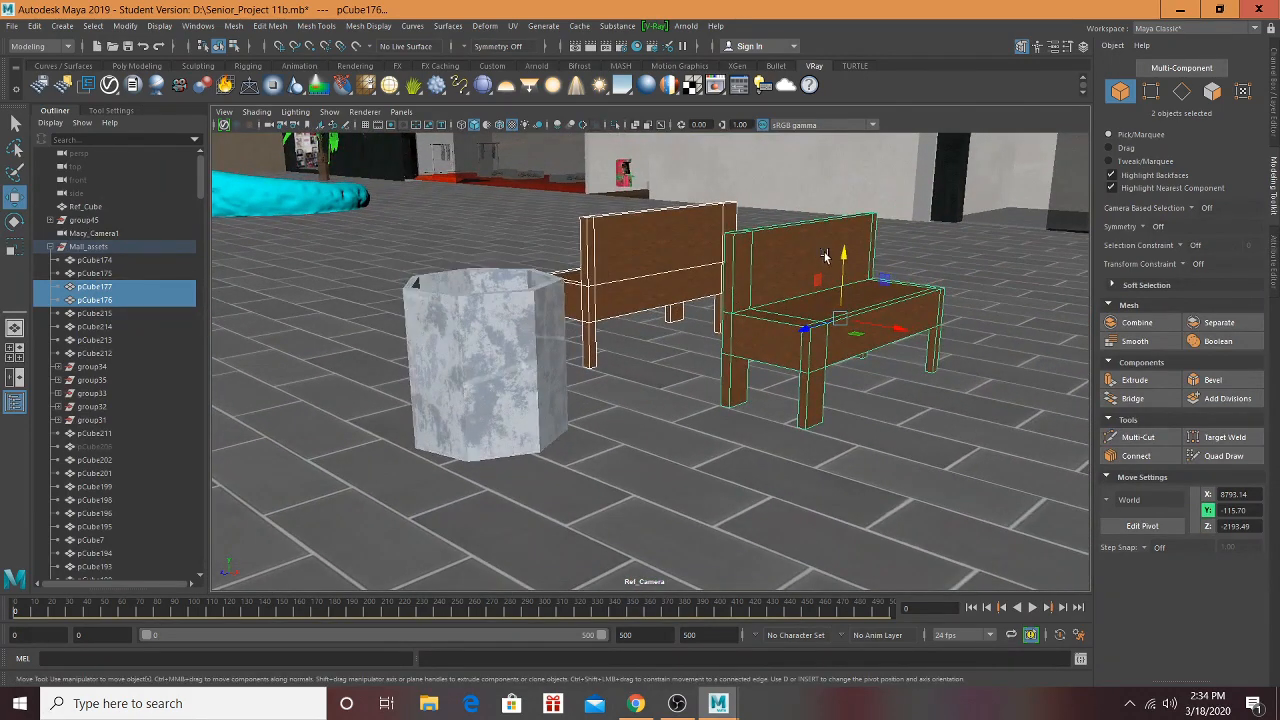
mouse_move(843, 262)
mouse_down()
mouse_move(838, 283)
mouse_move(838, 267)
mouse_up()
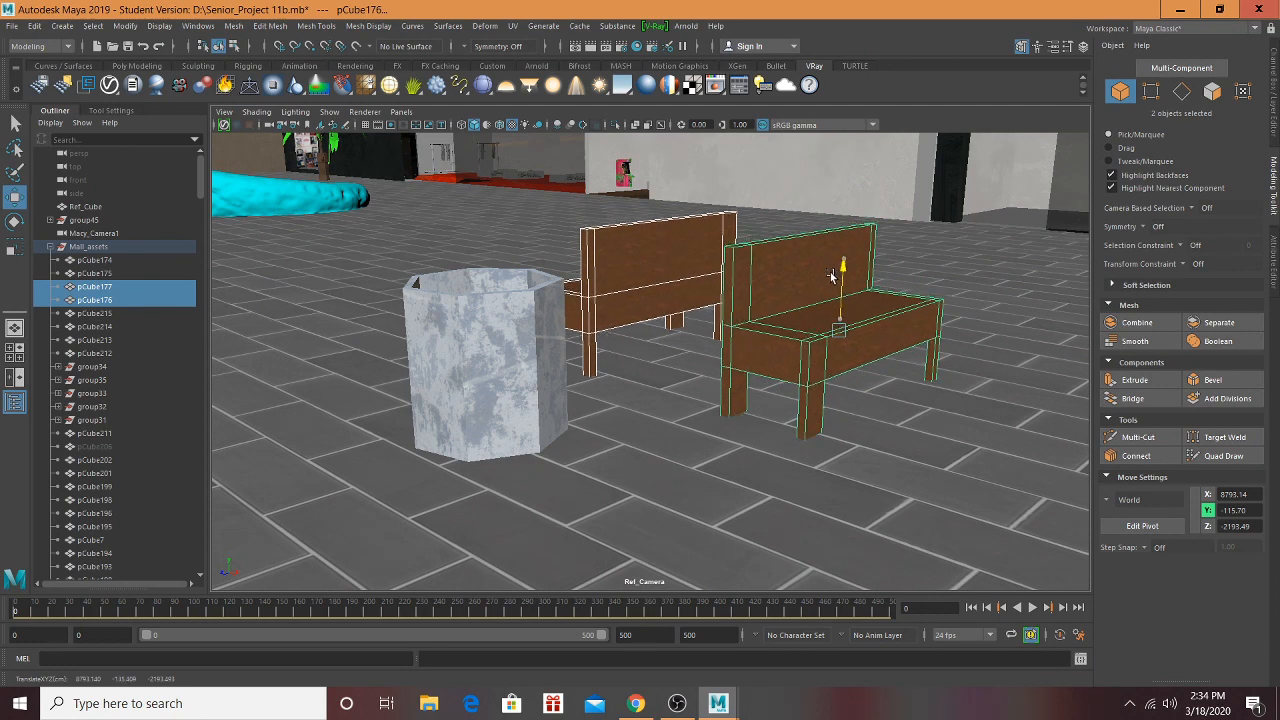
scroll(845, 292, down, 5)
scroll(860, 298, down, 5)
alt+middle_drag(937, 317, 853, 289)
alt+drag(853, 289, 859, 221)
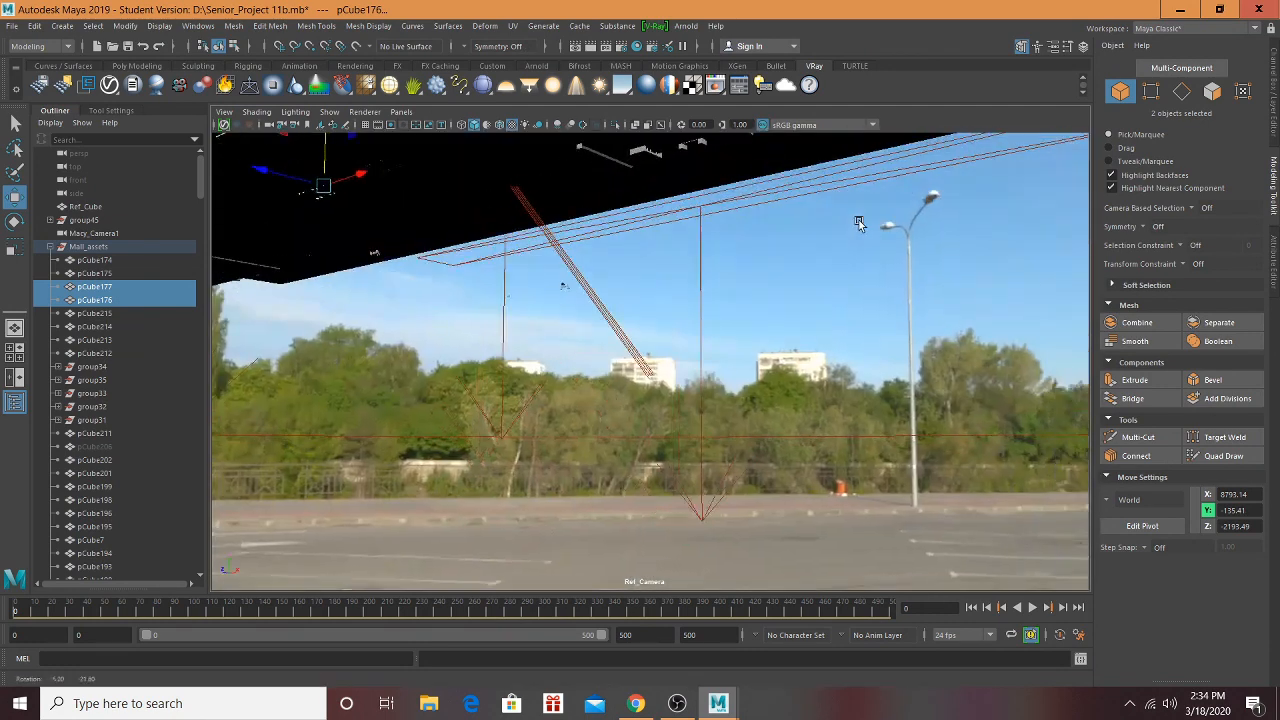
Step: Delete the unused grey objects at both ends of the row of spare assets outside the mall
alt+middle_drag(859, 221, 865, 377)
scroll(600, 350, up, 5)
alt+middle_drag(698, 358, 969, 398)
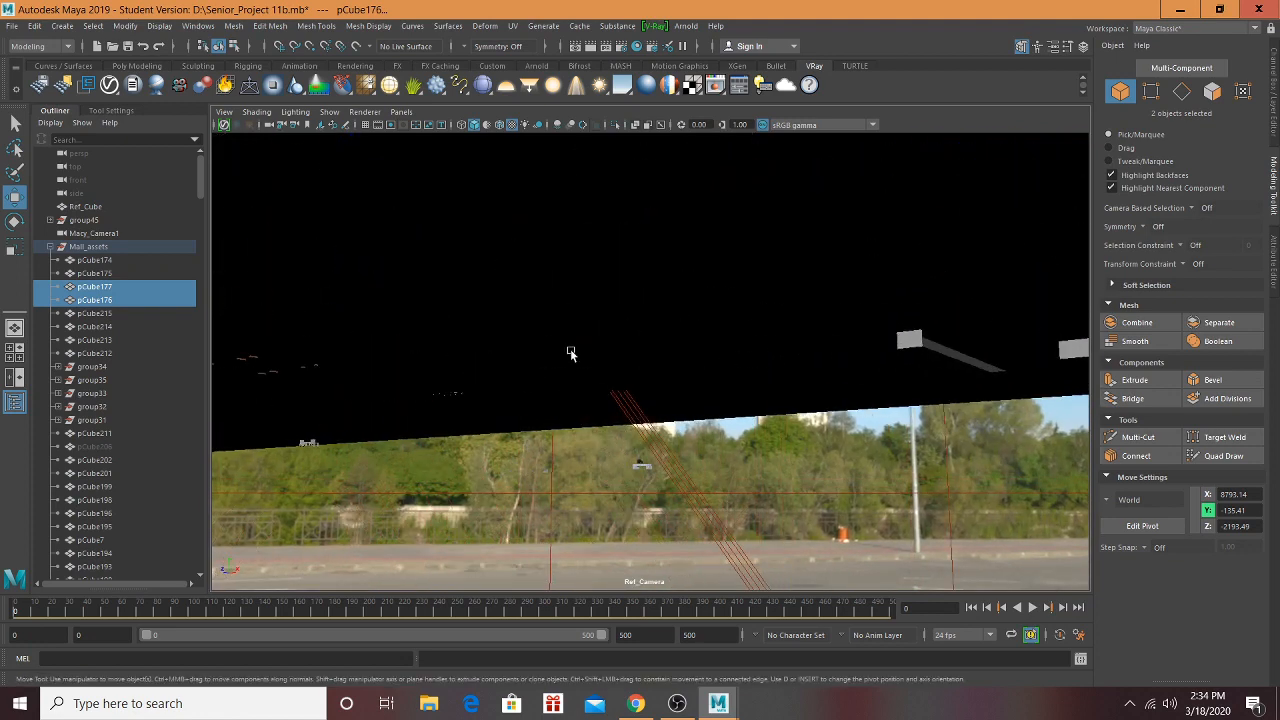
click(917, 341)
mouse_move(917, 341)
alt+mouse_down()
mouse_move(968, 360)
mouse_move(930, 362)
alt+mouse_up()
alt+middle_drag(930, 362, 540, 341)
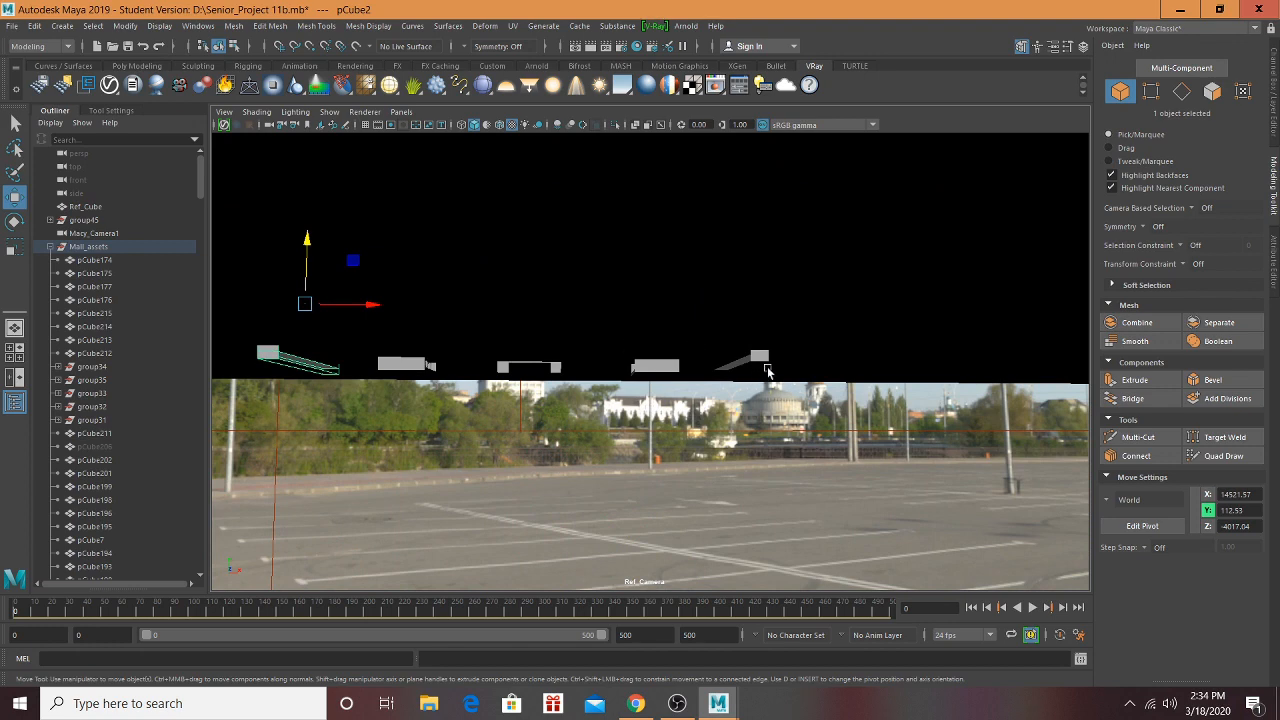
key(Delete)
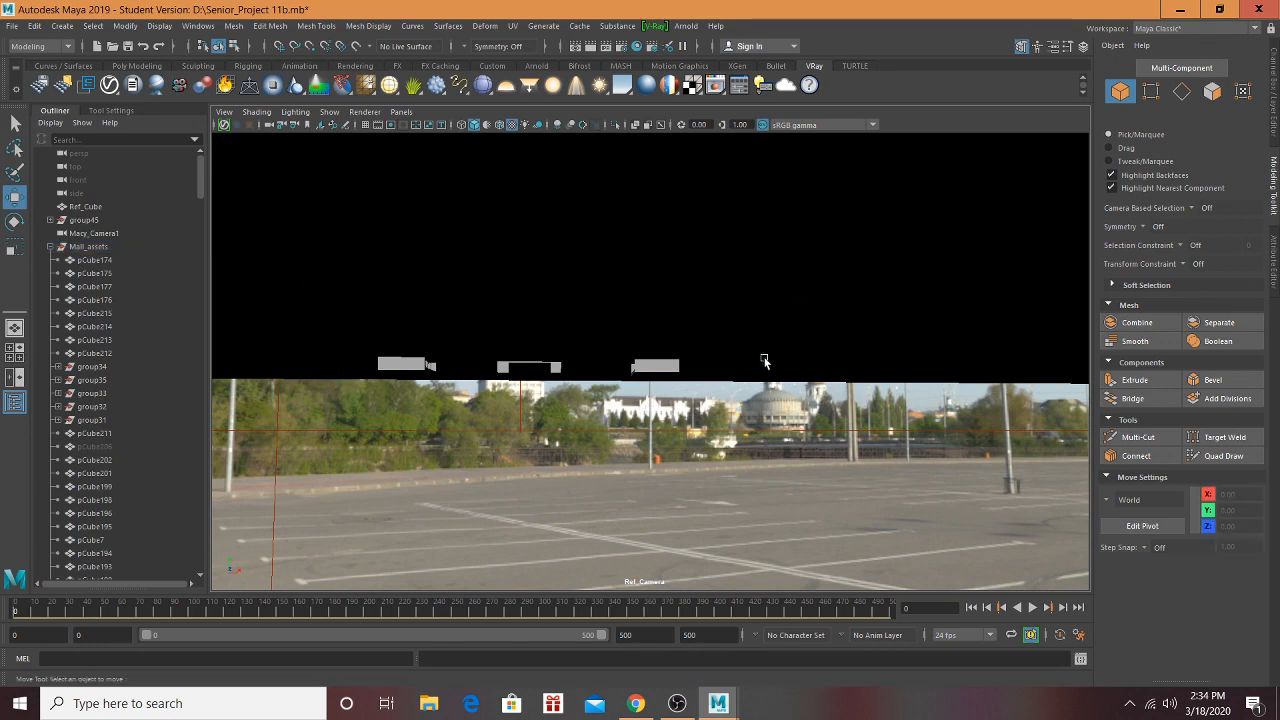
Step: Raise the spare trash can outside the mall to about Y 369.65 and move it to X 12516.63, Z 323.07
alt+drag(635, 433, 732, 288)
click(748, 229)
key(f)
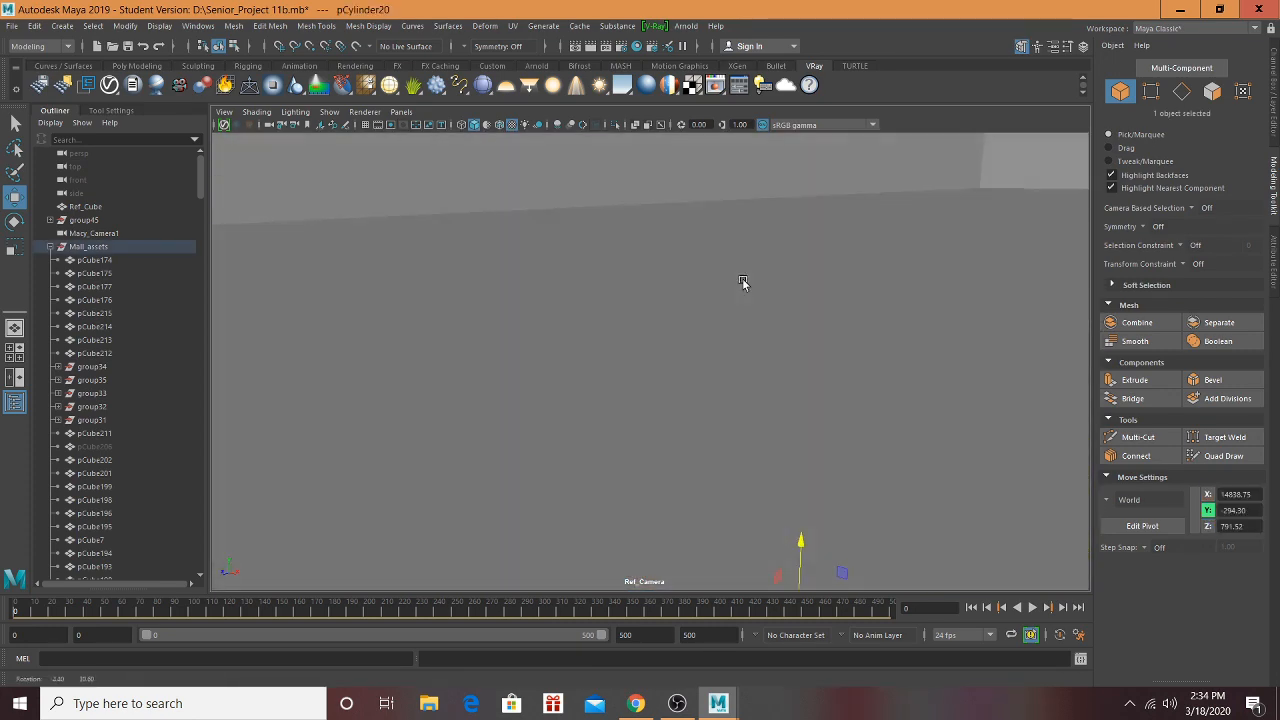
drag(810, 481, 816, 296)
drag(871, 357, 789, 371)
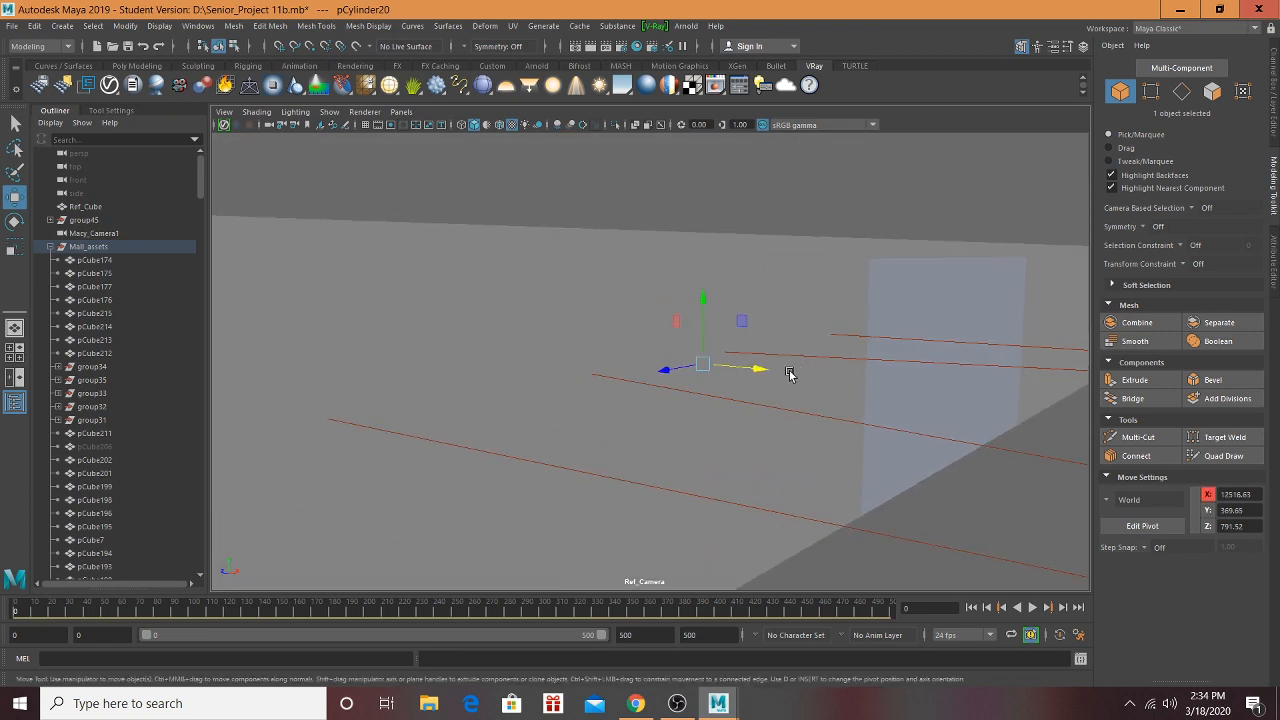
scroll(675, 377, up, 6)
scroll(669, 372, down, 2)
drag(951, 381, 1079, 335)
Step: Move the trash can over the tiled walkway beside the plain wall, at about Z -571.50
alt+drag(668, 307, 640, 324)
alt+drag(521, 308, 431, 308)
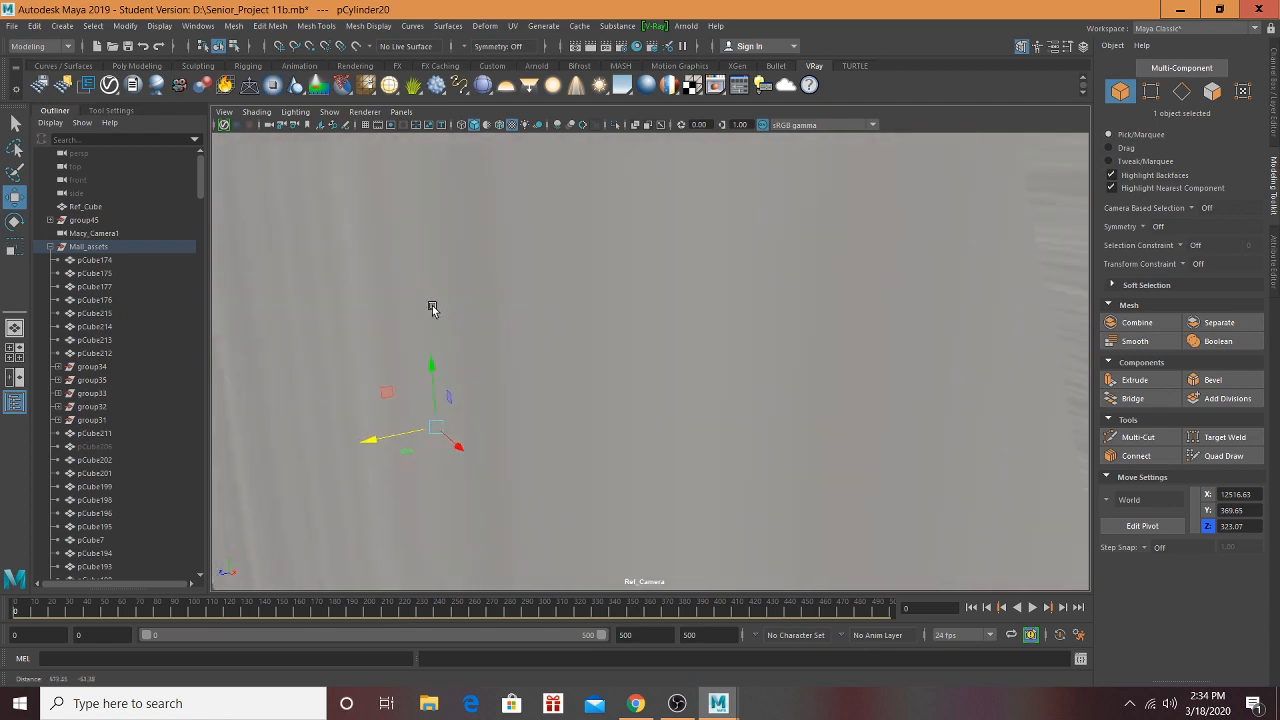
scroll(440, 335, up, 2)
mouse_move(456, 341)
alt+middle_down()
mouse_move(410, 345)
mouse_move(448, 337)
alt+middle_up()
scroll(396, 356, up, 3)
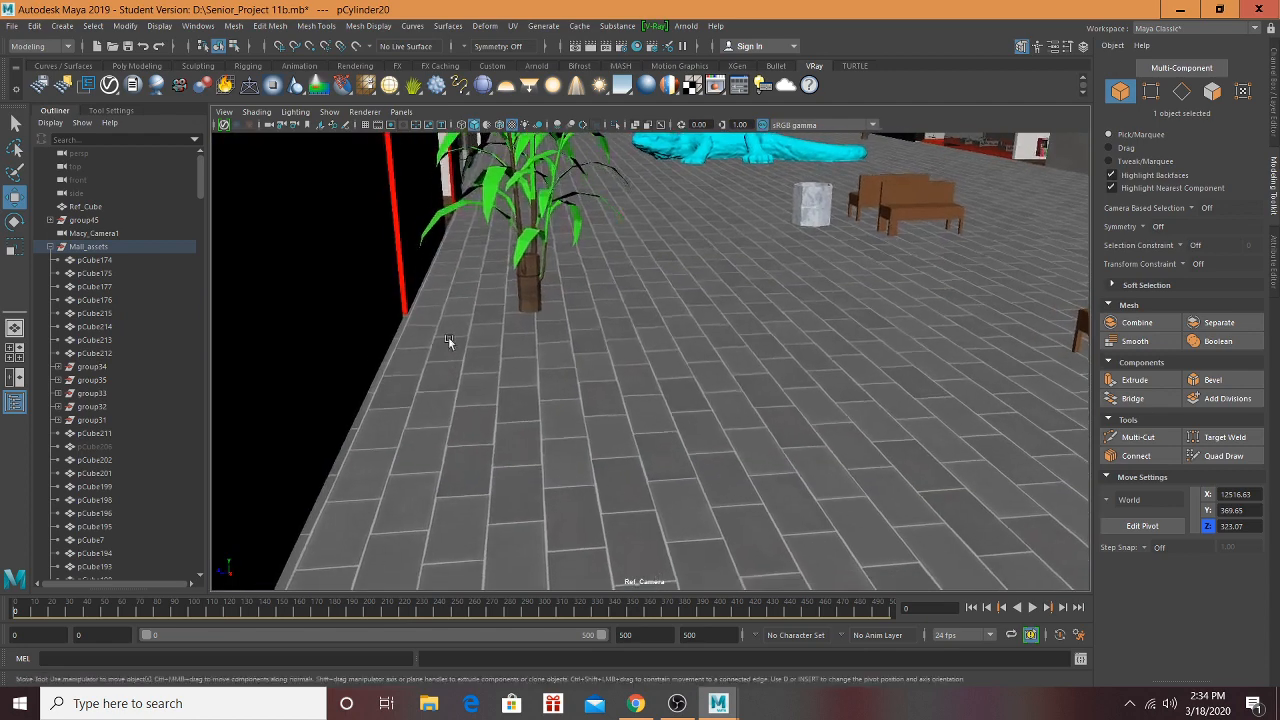
scroll(448, 340, down, 2)
alt+drag(444, 382, 388, 380)
alt+middle_drag(388, 380, 652, 351)
alt+drag(652, 351, 432, 278)
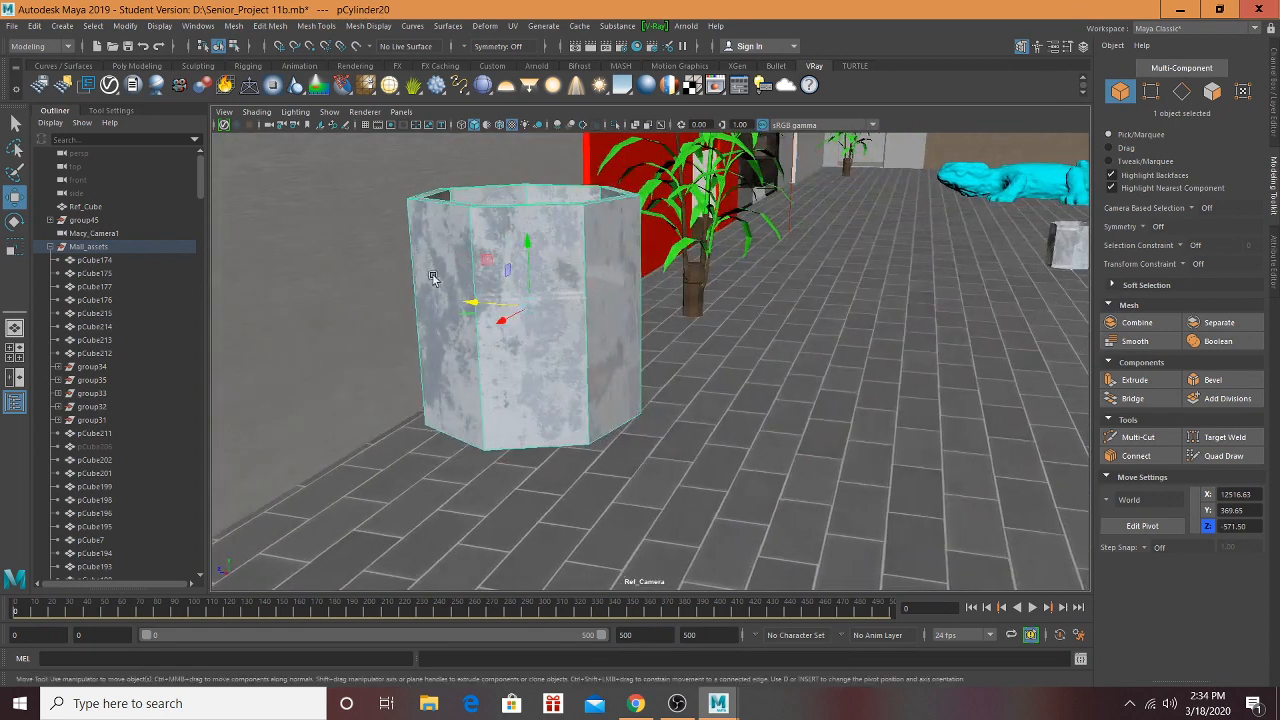
Step: Move the trash can along the walkway toward the wooden benches, at about X 10309.47, Z -2396.23
drag(503, 314, 878, 192)
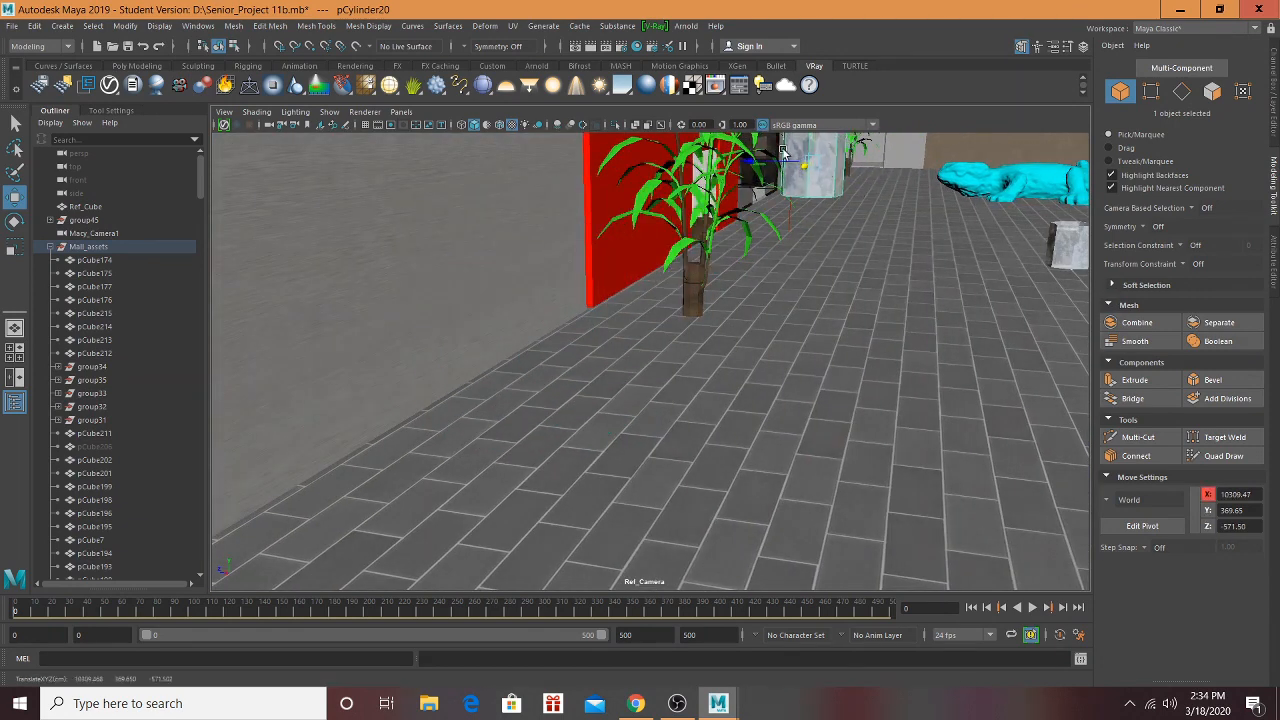
drag(753, 160, 1063, 182)
alt+drag(981, 196, 890, 270)
alt+middle_drag(984, 191, 342, 458)
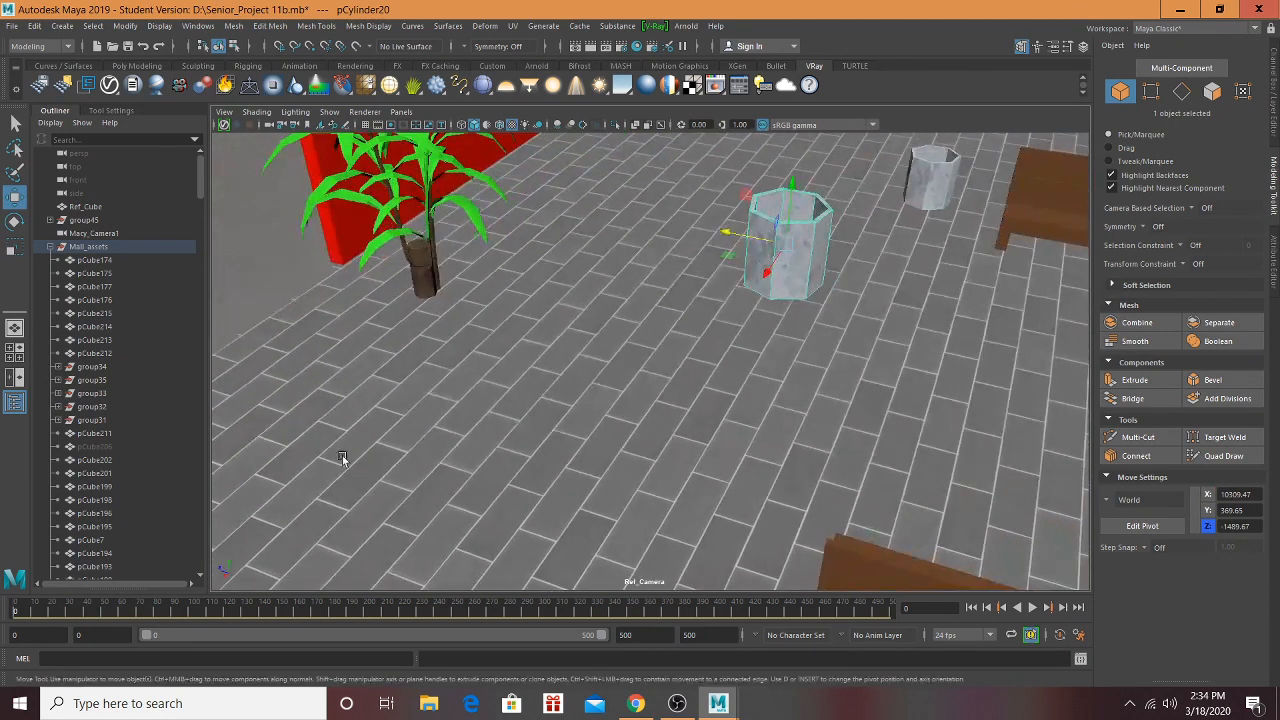
drag(740, 237, 1155, 320)
alt+middle_drag(866, 299, 185, 276)
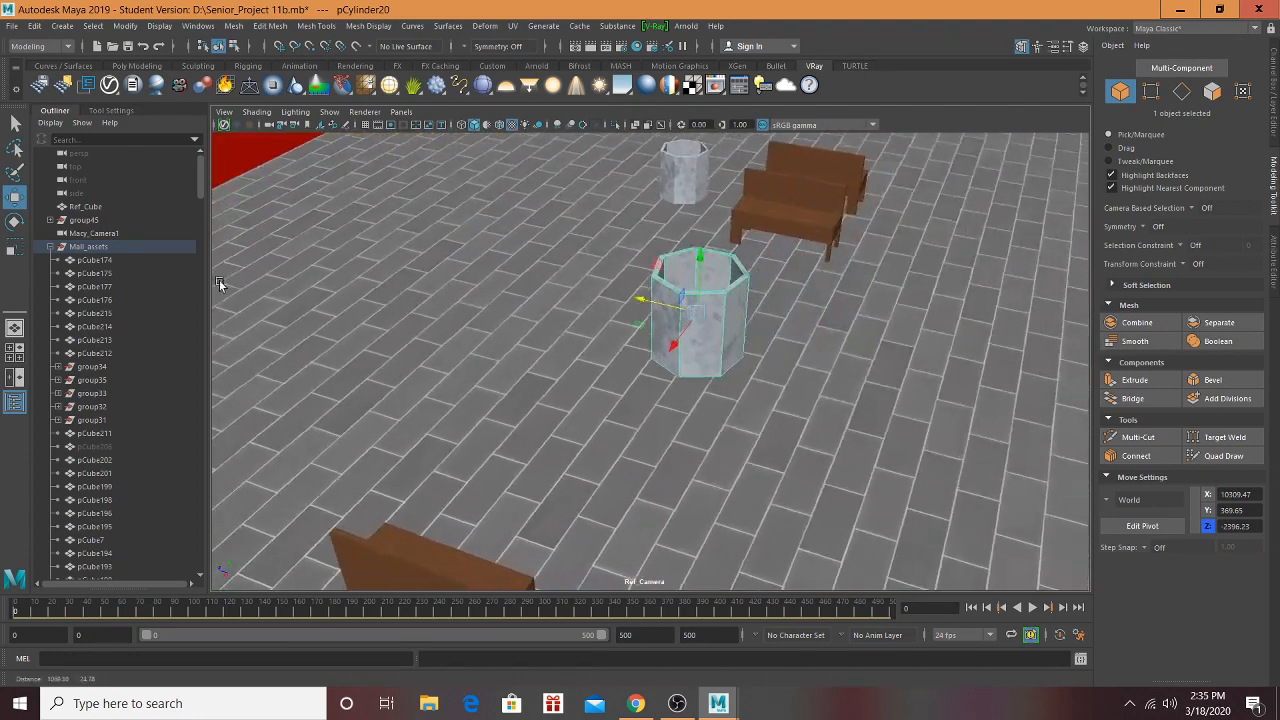
Step: Position the trash can at the free end of the wooden benches, at about X 8733.45, Y -93.94, Z -2630.13
drag(655, 342, 843, 195)
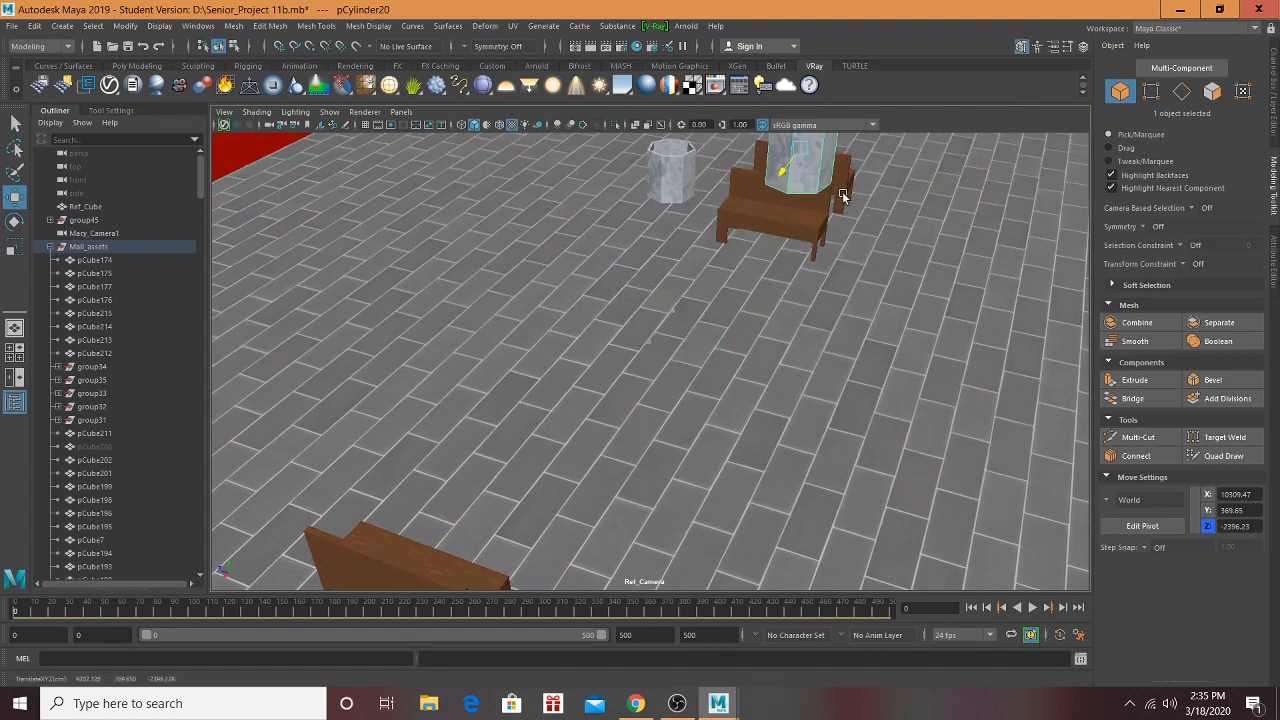
drag(778, 143, 856, 220)
scroll(872, 238, up, 3)
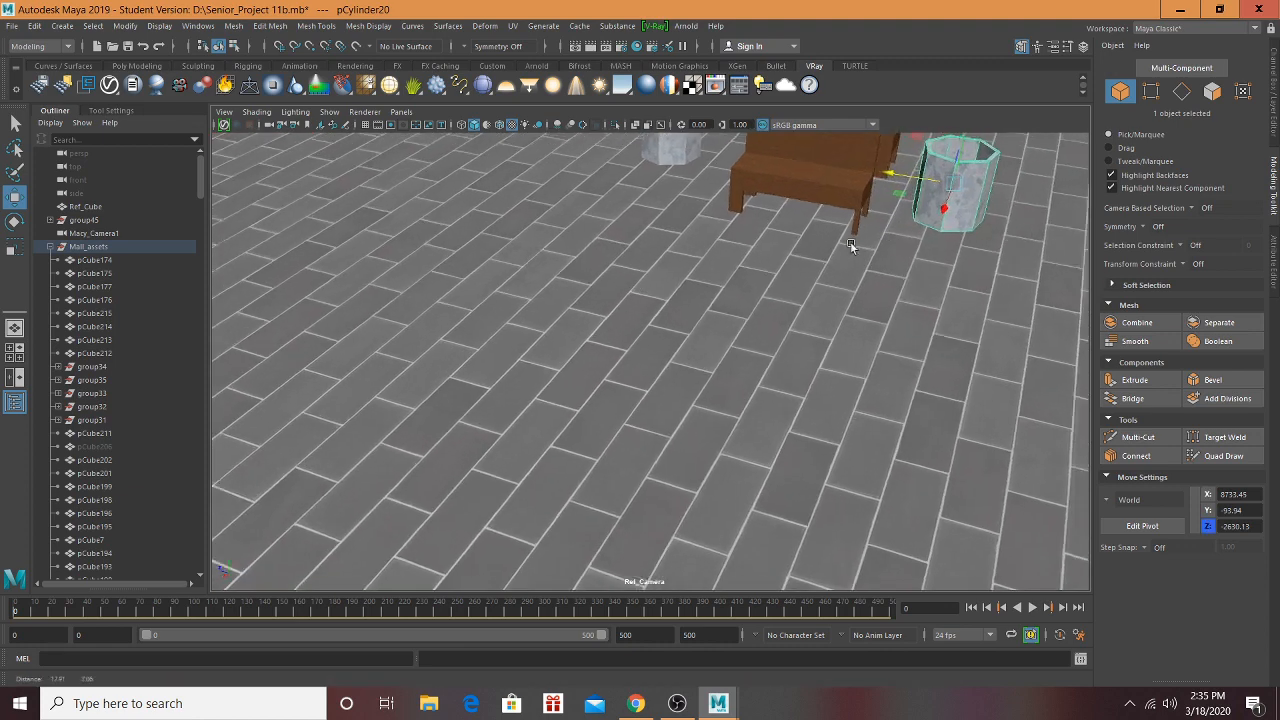
Step: Set the trash can on the tiles beside the benches at about X 8633.86, Y -137.91, and save the scene
alt+middle_drag(850, 241, 662, 308)
scroll(764, 230, up, 2)
drag(774, 188, 770, 202)
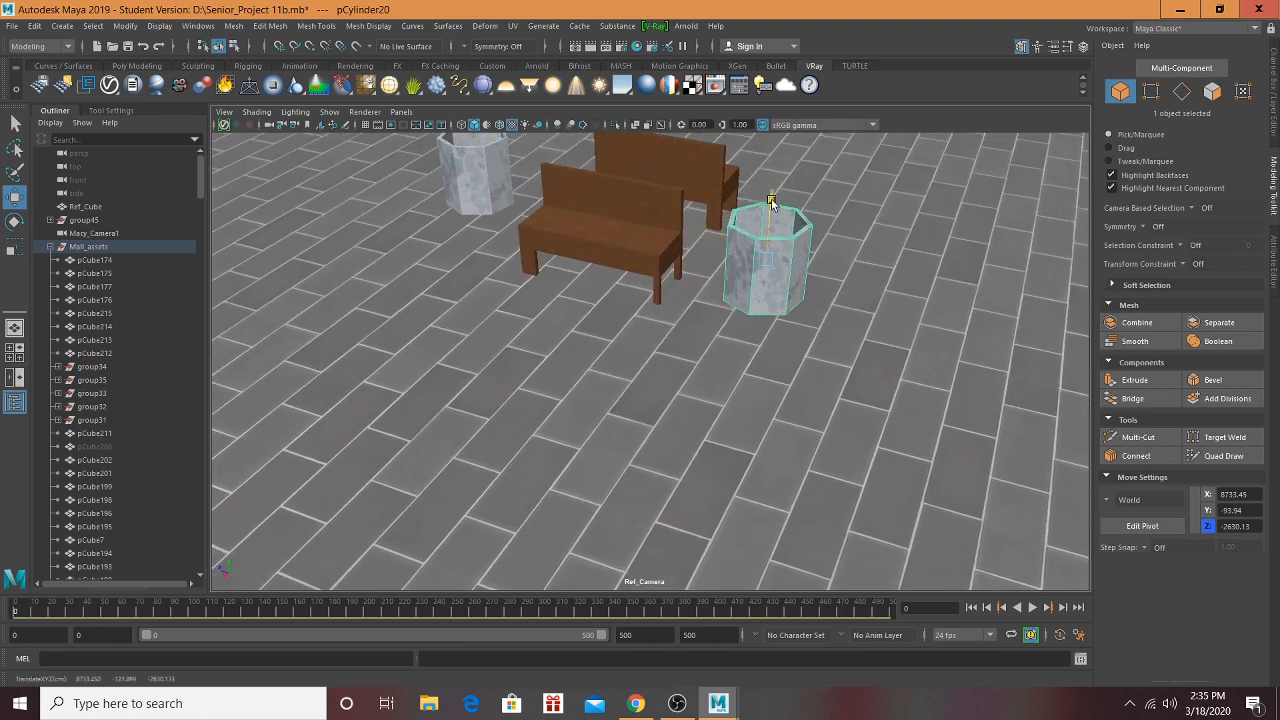
drag(745, 292, 812, 247)
key(ctrl+s)
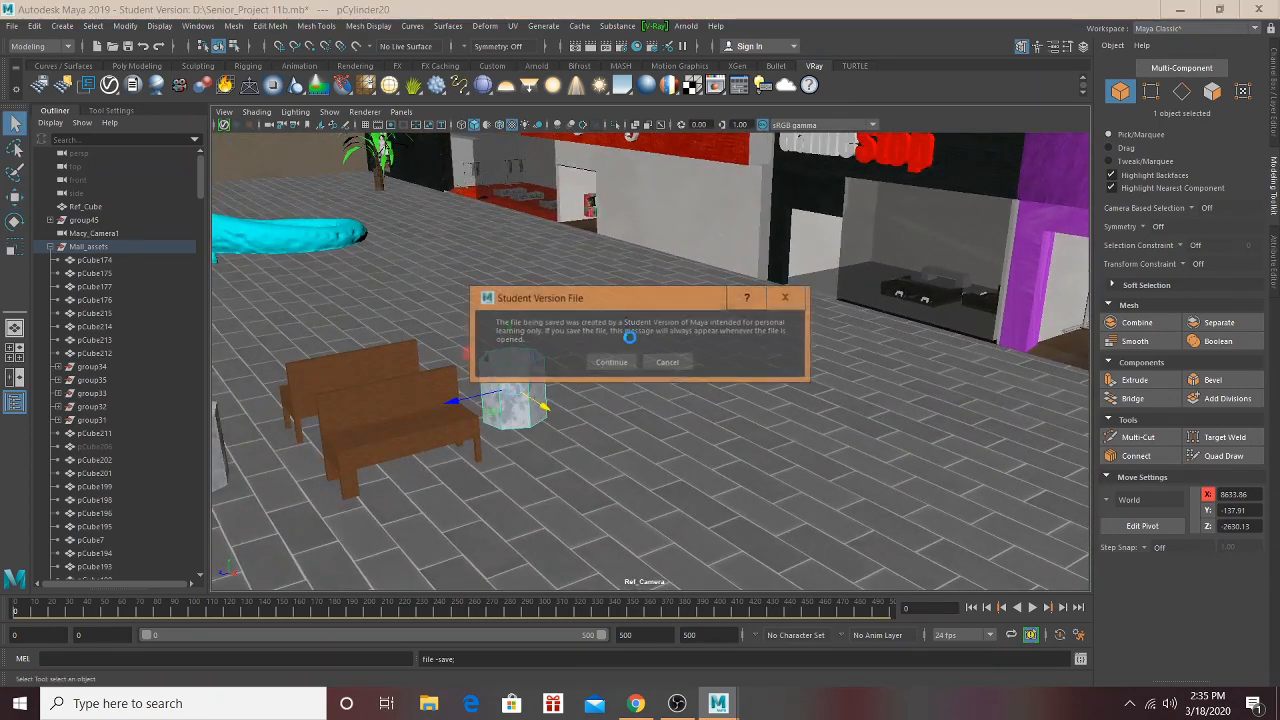
click(608, 358)
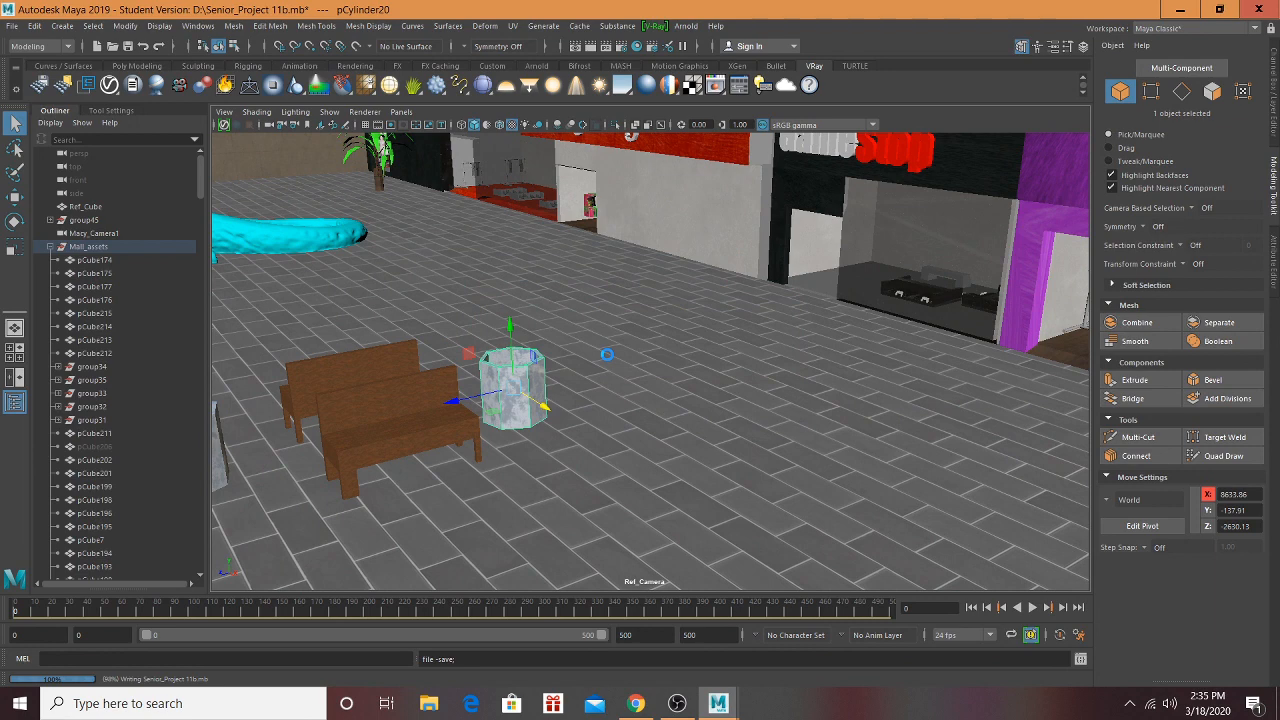
Step: Add the spare grey counter and its register block to the selection and raise them to about Y 74.74
alt+drag(306, 375, 341, 376)
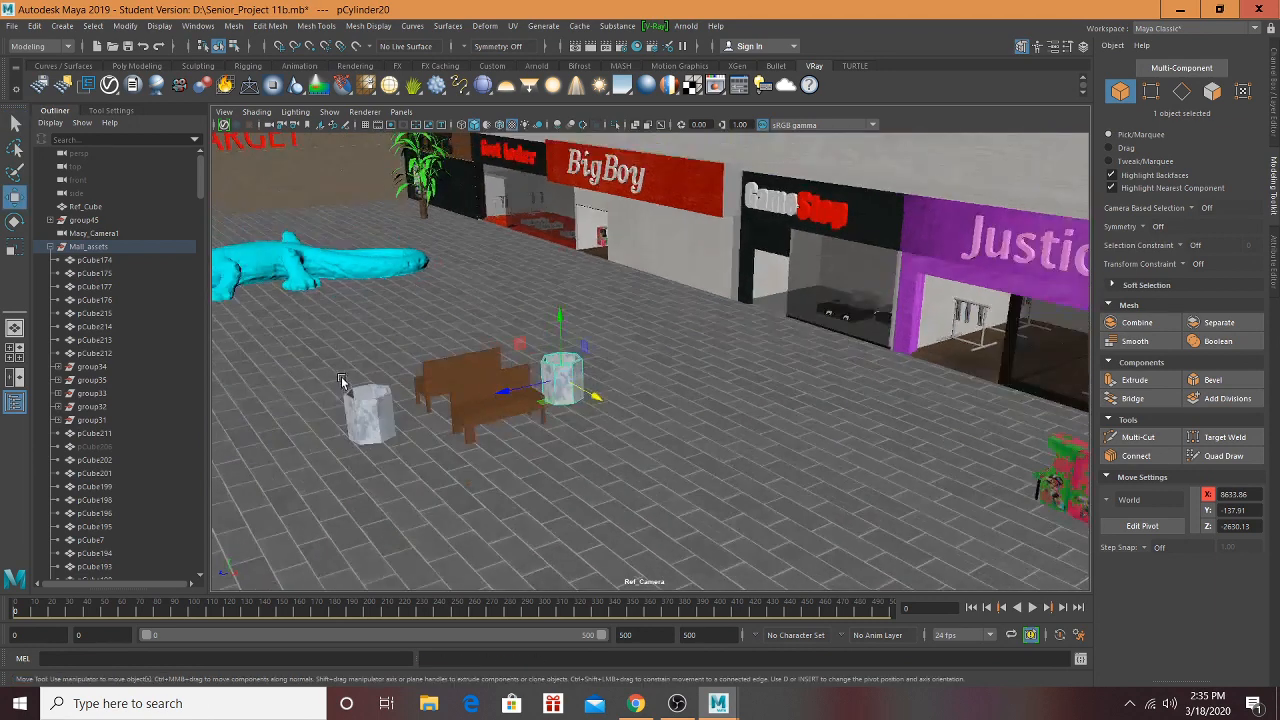
scroll(341, 376, down, 3)
alt+drag(514, 431, 626, 396)
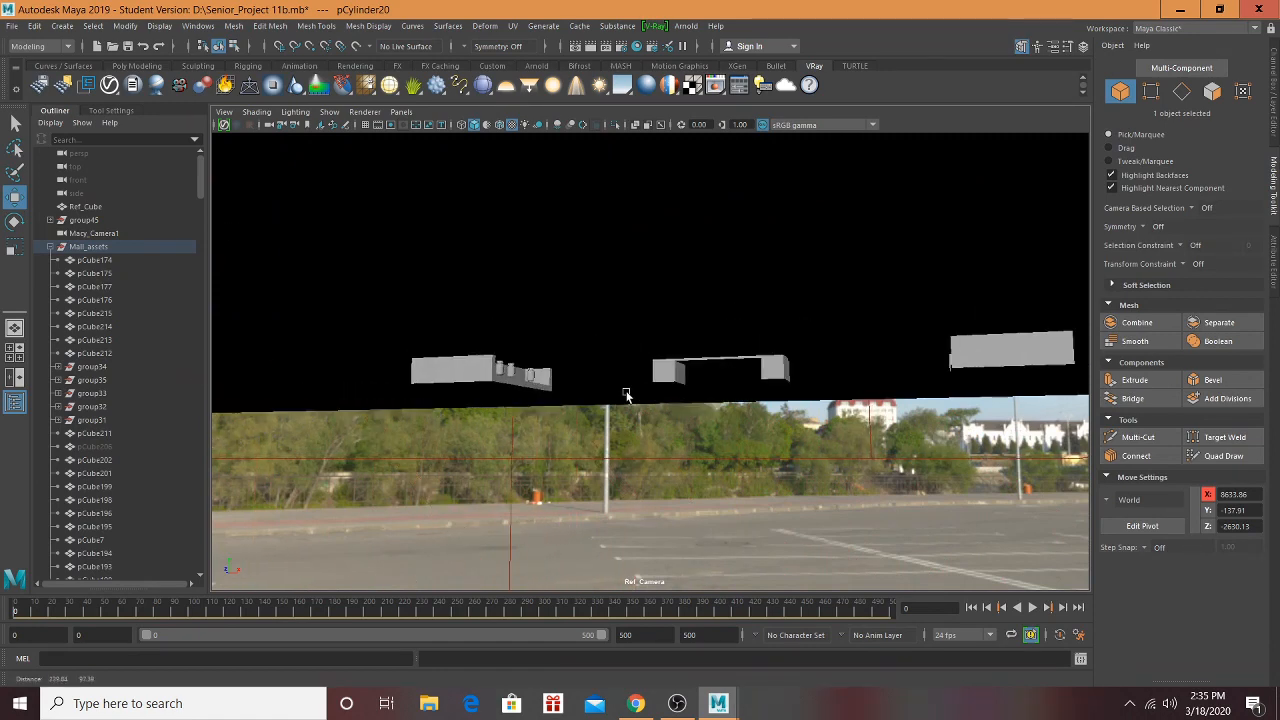
alt+middle_drag(626, 396, 440, 409)
scroll(468, 423, up, 6)
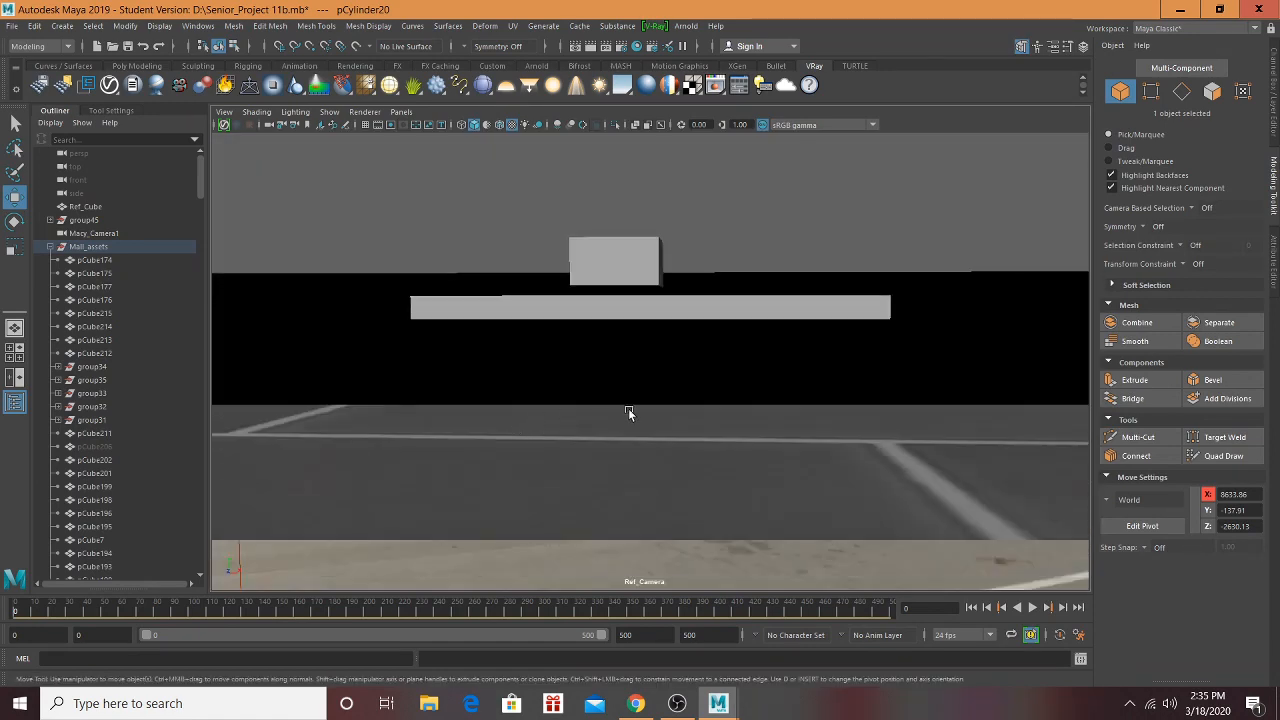
mouse_move(628, 412)
alt+mouse_down()
mouse_move(644, 434)
mouse_move(641, 414)
alt+mouse_up()
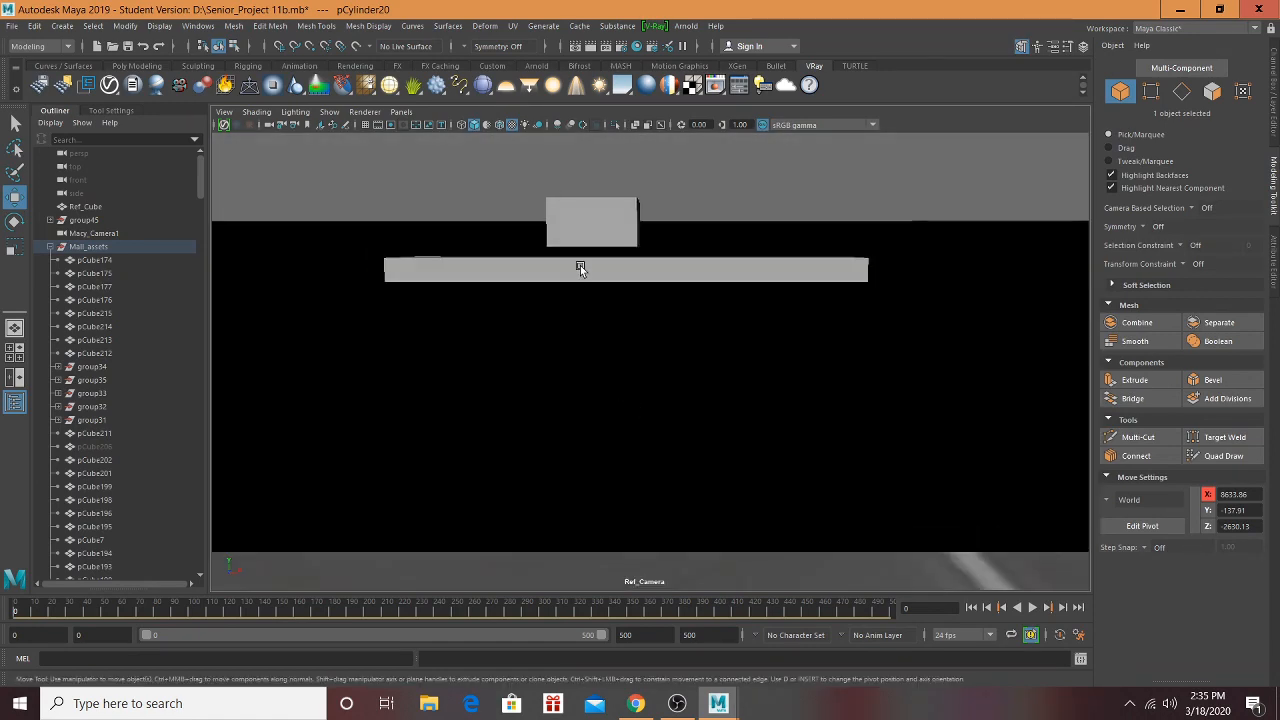
shift+click(580, 265)
shift+click(596, 221)
scroll(526, 260, down, 4)
alt+middle_drag(526, 262, 615, 418)
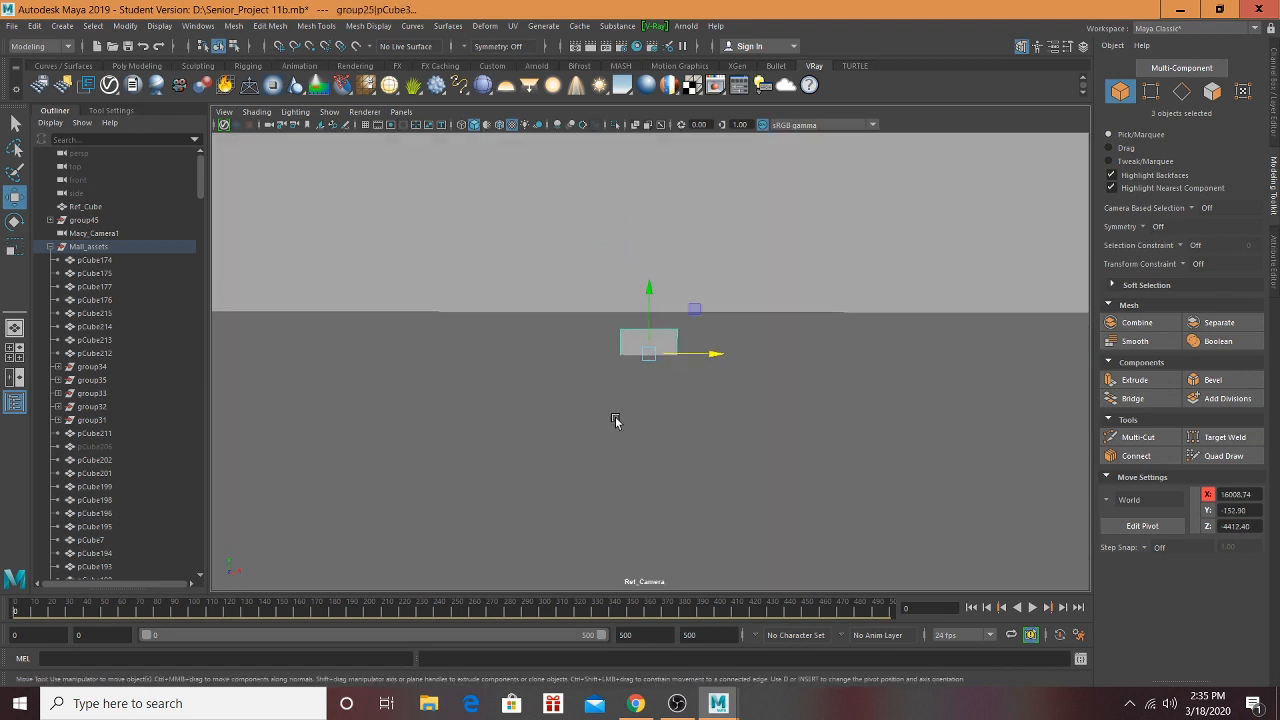
scroll(630, 396, down, 2)
scroll(654, 306, down, 2)
drag(652, 297, 653, 272)
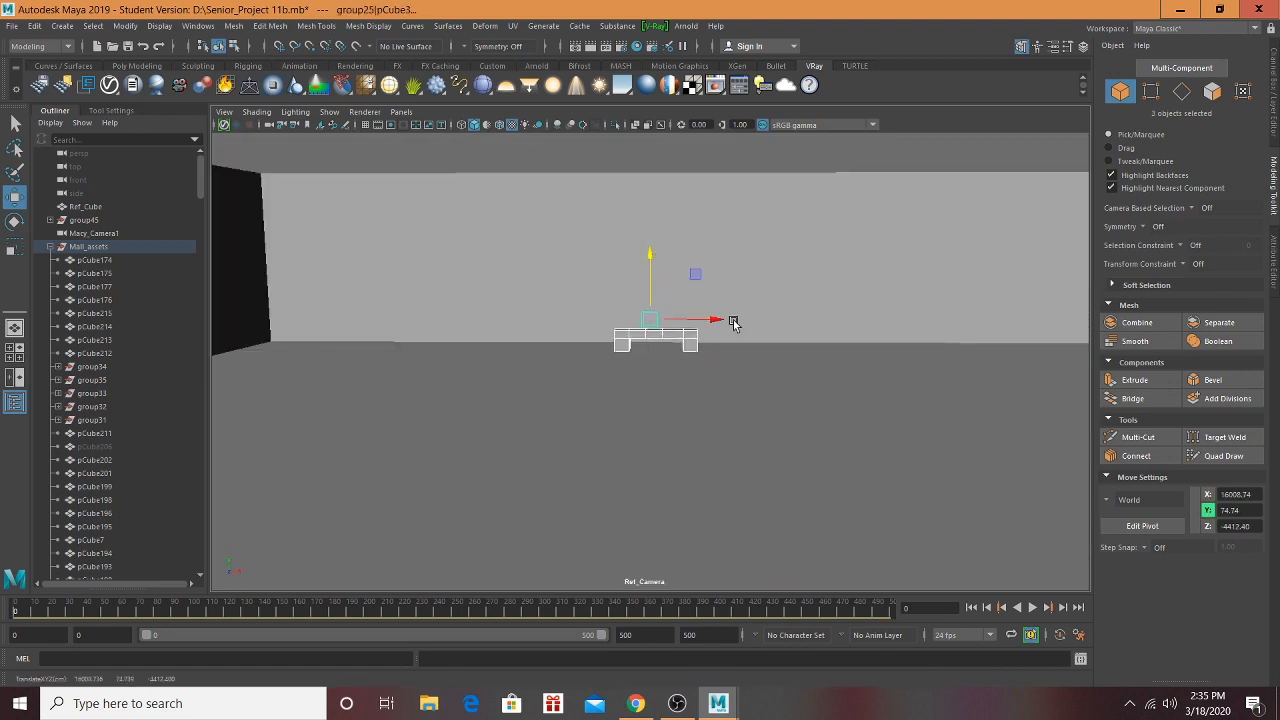
Step: Move the counter and register along X from outside the mall to the GameStop storefront
drag(378, 319, 282, 320)
alt+drag(631, 340, 714, 396)
drag(966, 371, 687, 352)
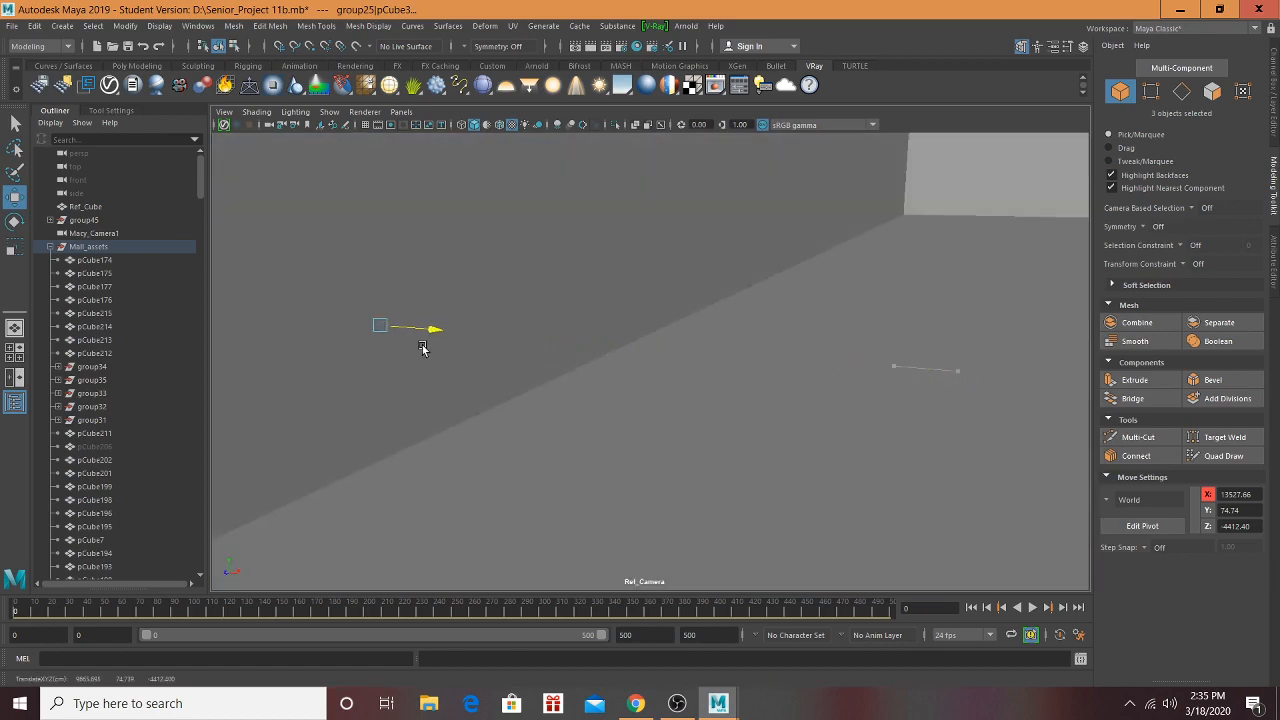
alt+drag(477, 340, 789, 394)
drag(777, 268, 395, 305)
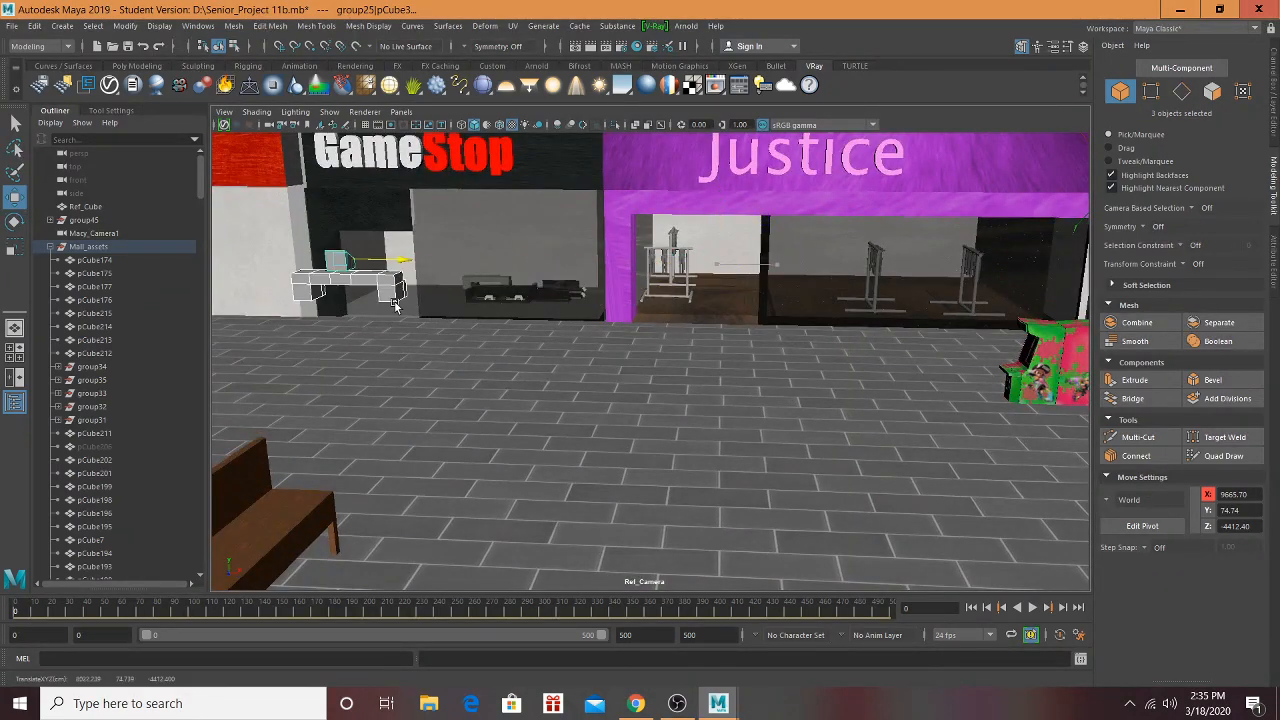
Step: Place the counter and register inside the Justice store at about X 10239.82, Y -33.21, Z -5594.32
alt+middle_drag(535, 310, 1276, 376)
alt+middle_drag(690, 367, 212, 390)
drag(467, 313, 909, 291)
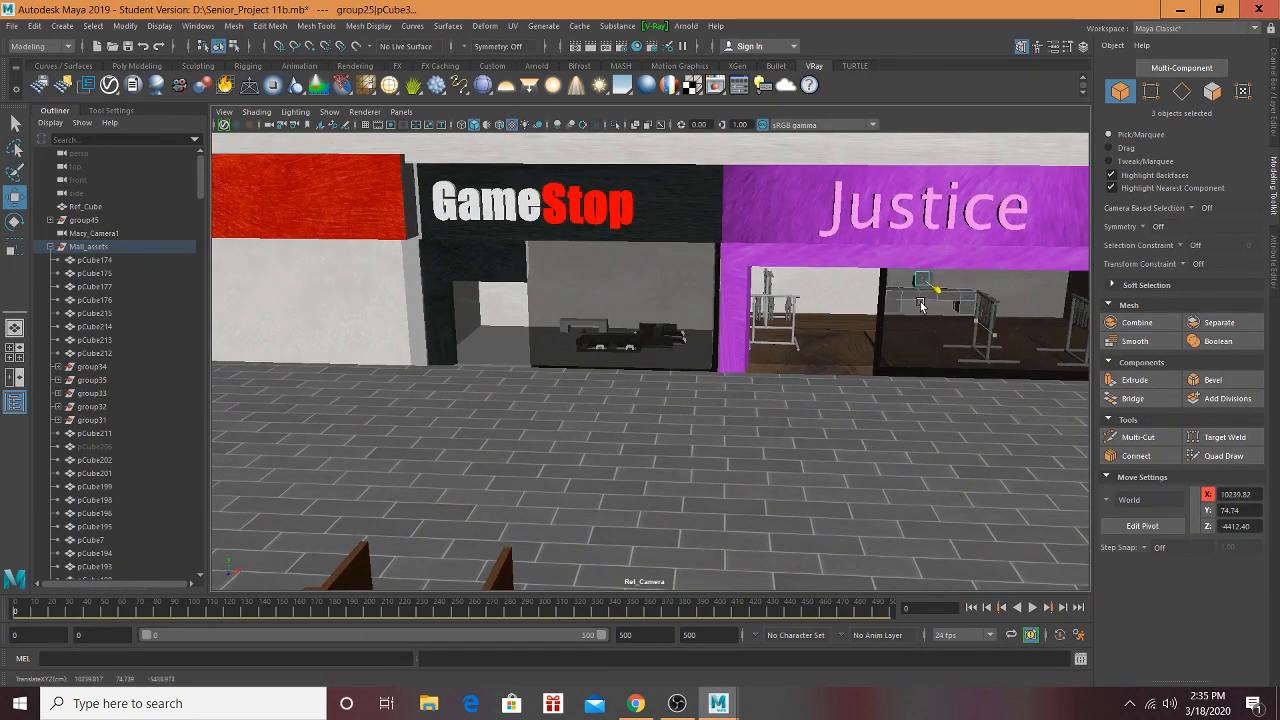
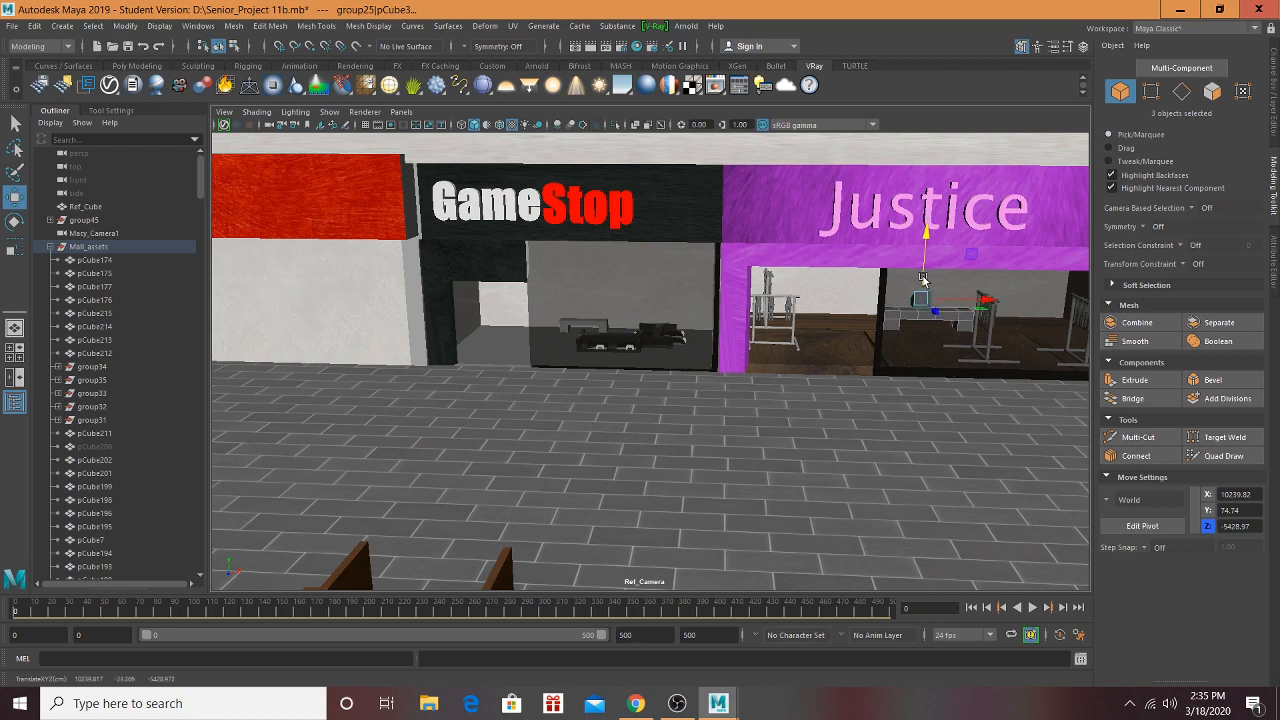
scroll(920, 302, up, 5)
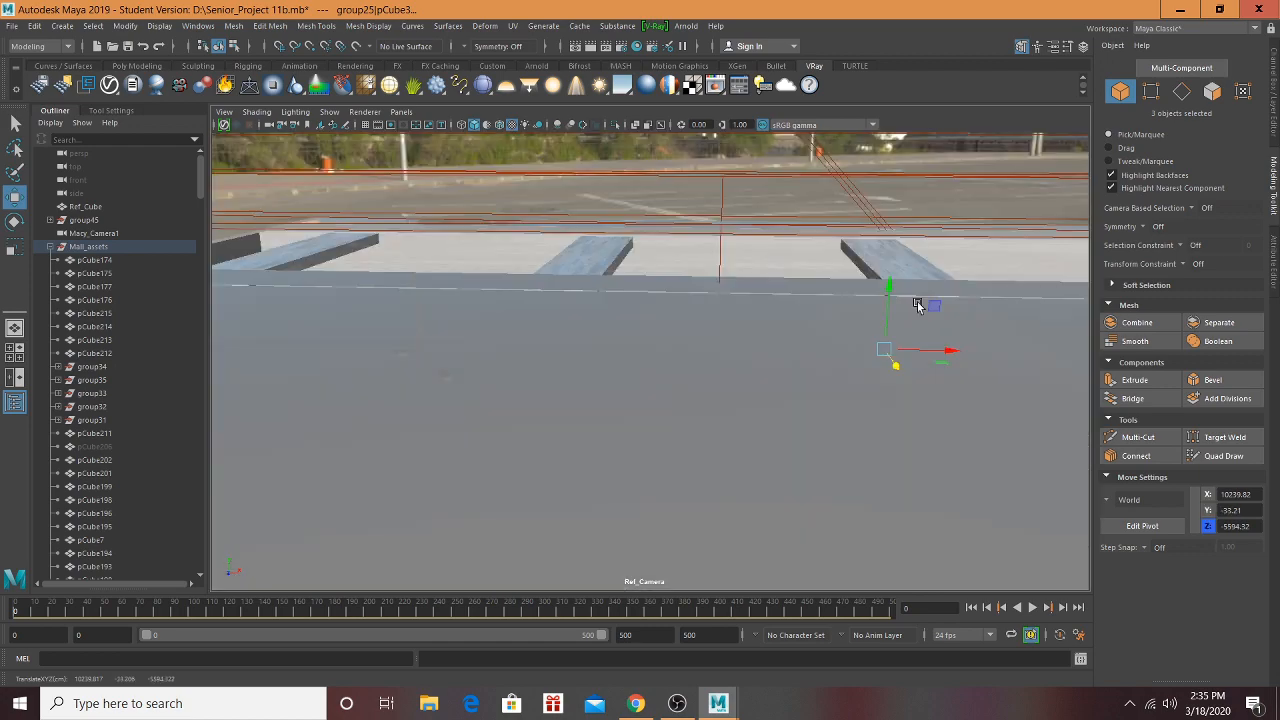
Step: Push the counter and register toward the Justice store's wall and scale them uniformly to about 71.29
scroll(888, 340, down, 5)
alt+middle_drag(915, 360, 568, 355)
scroll(860, 397, up, 5)
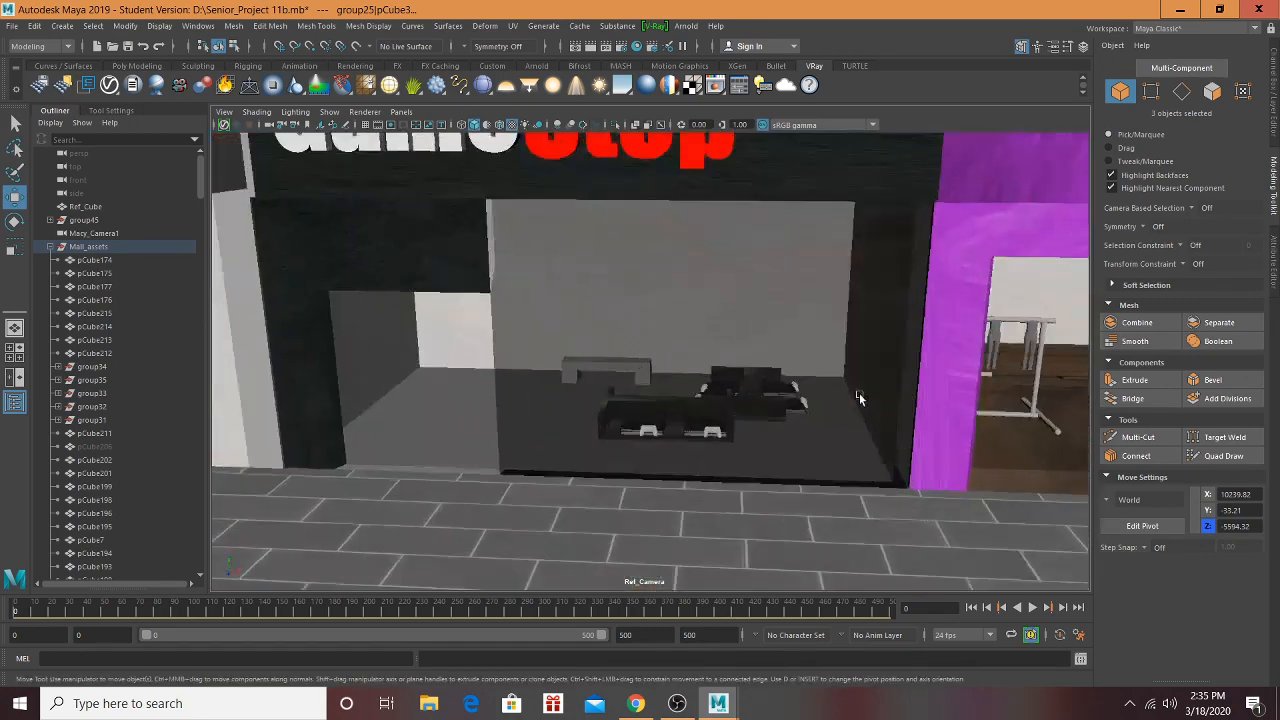
alt+middle_drag(1021, 380, 156, 372)
scroll(871, 349, up, 4)
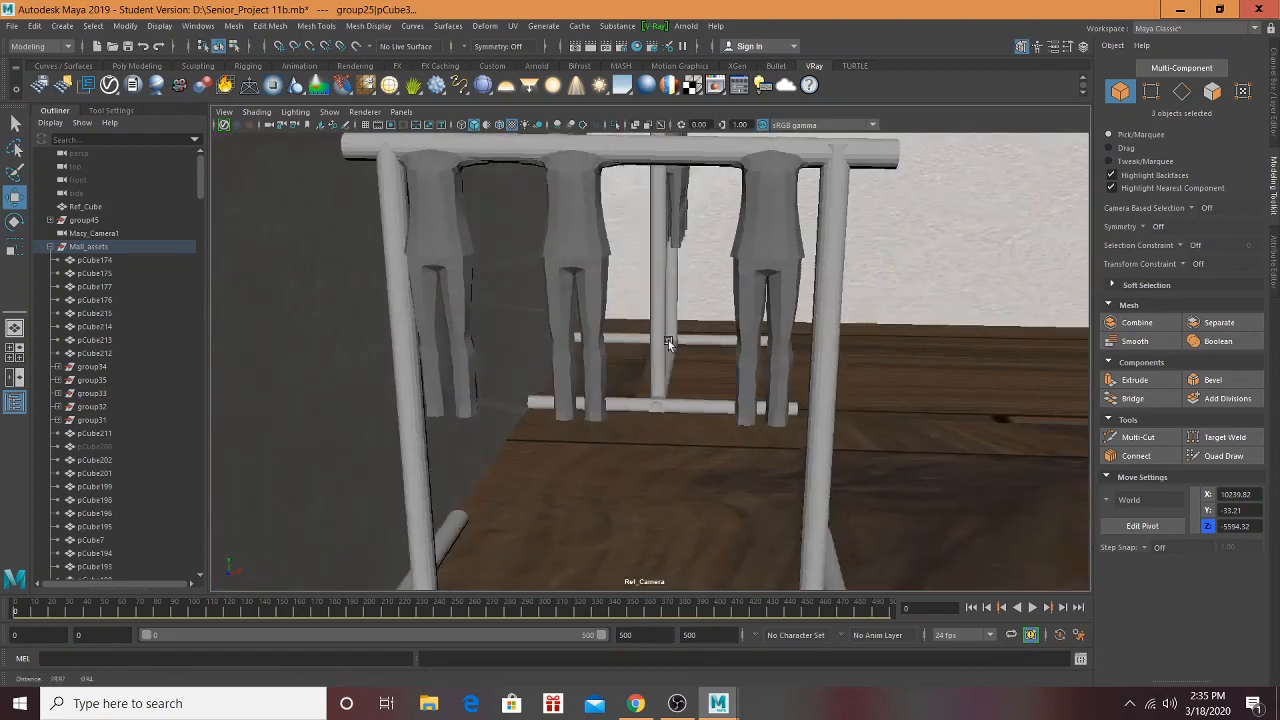
alt+middle_drag(671, 343, 400, 366)
alt+middle_drag(780, 351, 205, 388)
alt+drag(751, 363, 895, 350)
key(f)
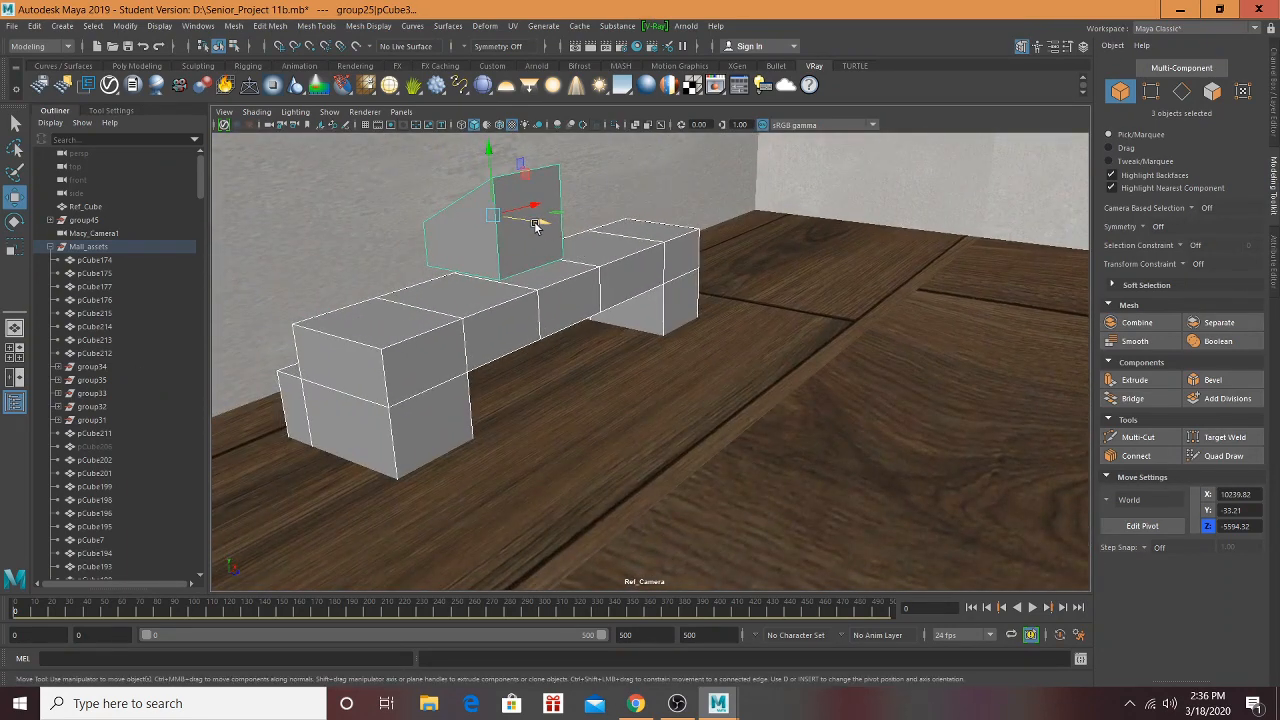
drag(535, 225, 474, 215)
key(r)
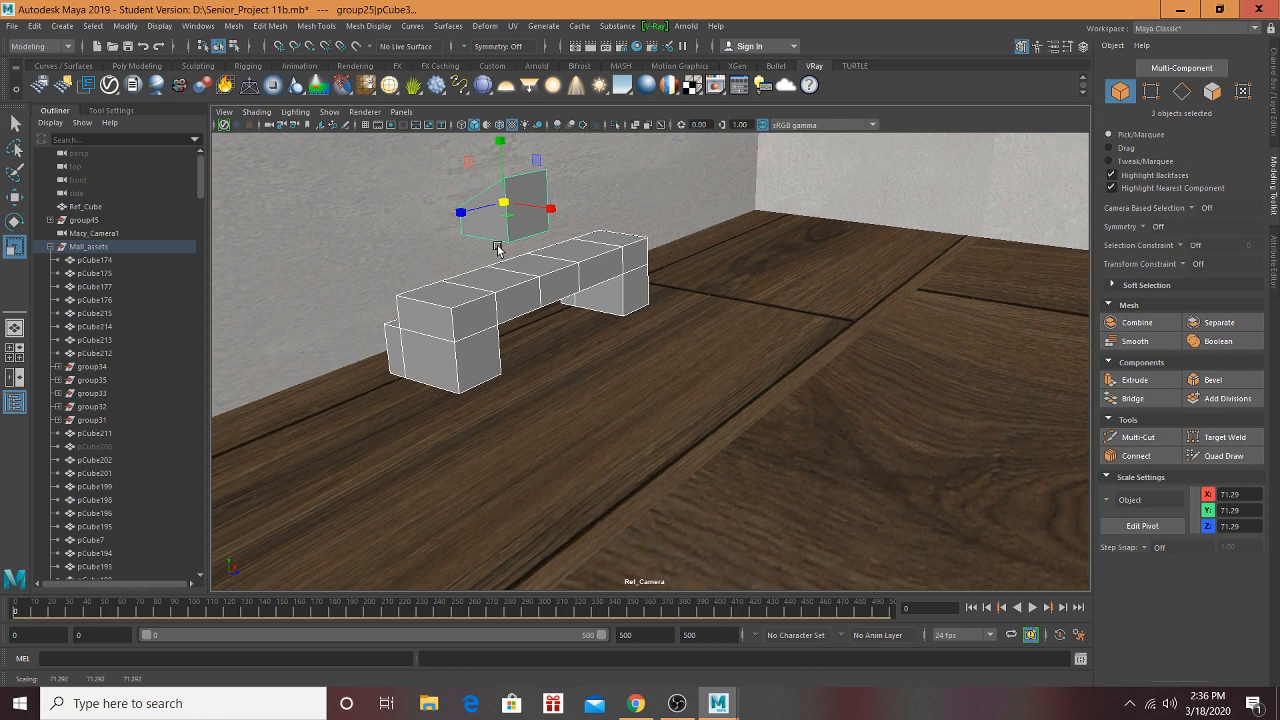
key(w)
Step: Lower the counter onto the Justice store's wooden floor and rest the register block on it at about Y -90.51
click(528, 273)
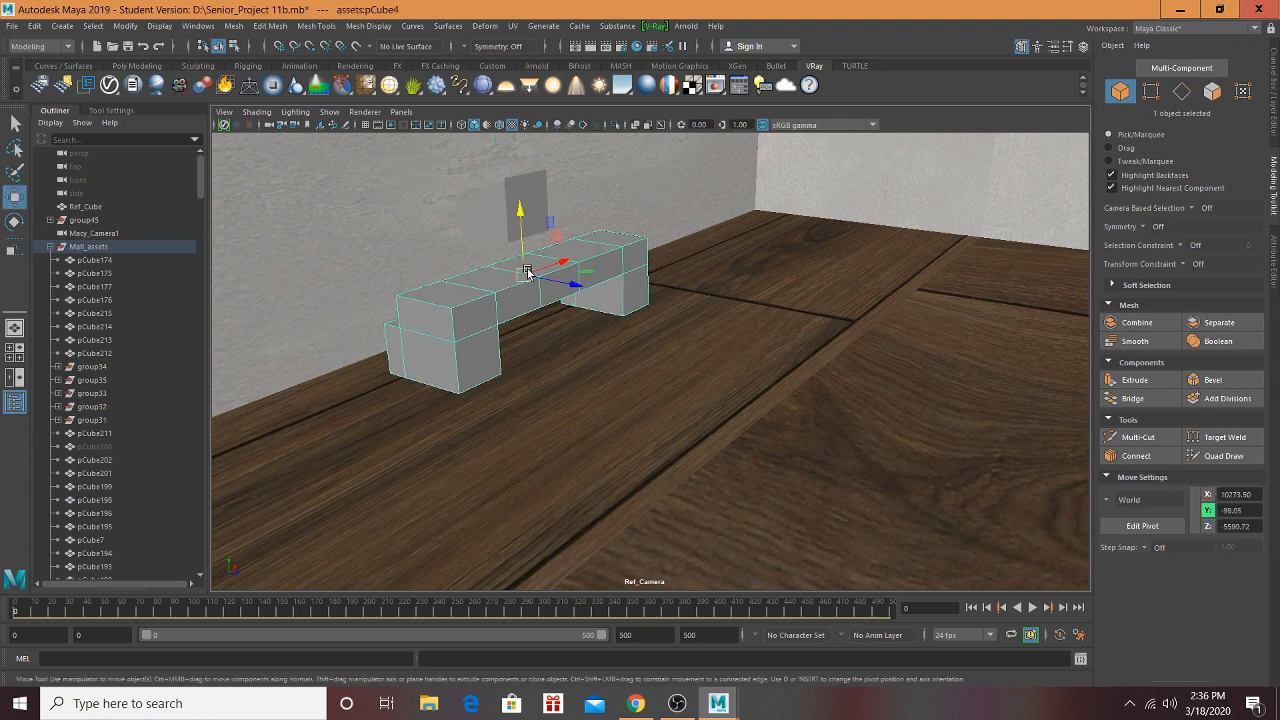
drag(520, 232, 519, 268)
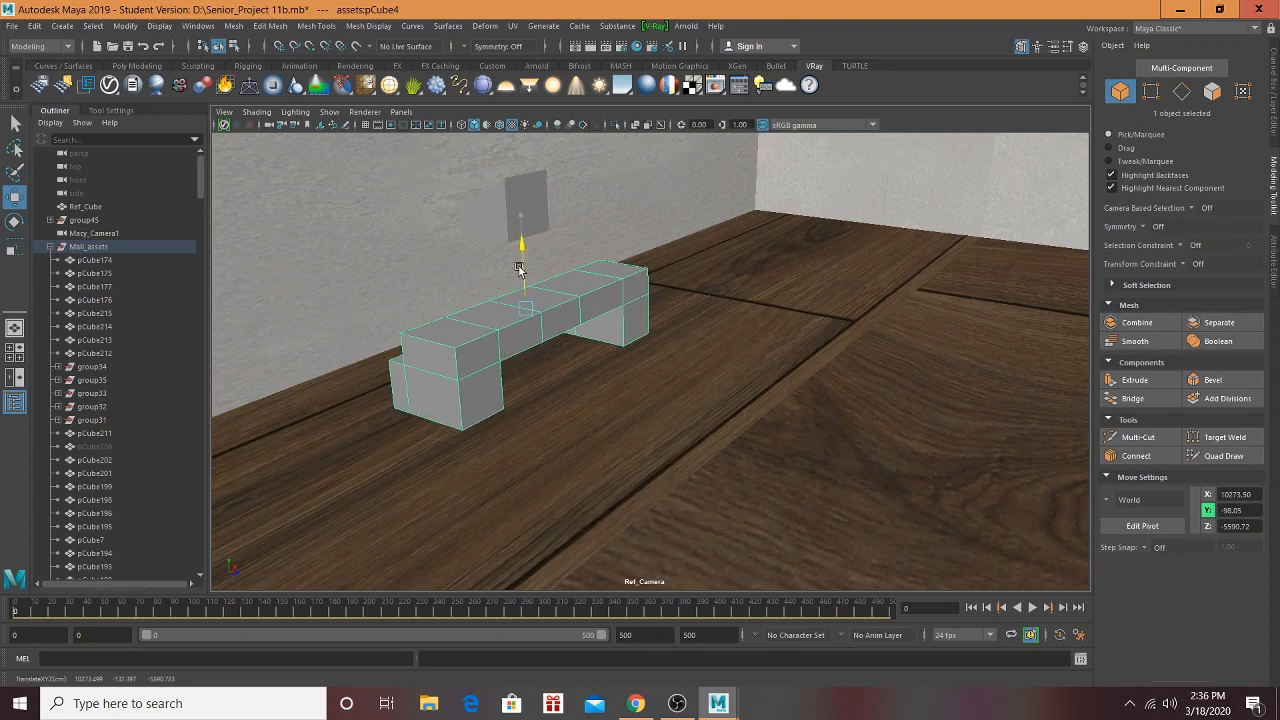
click(495, 208)
drag(503, 190, 502, 235)
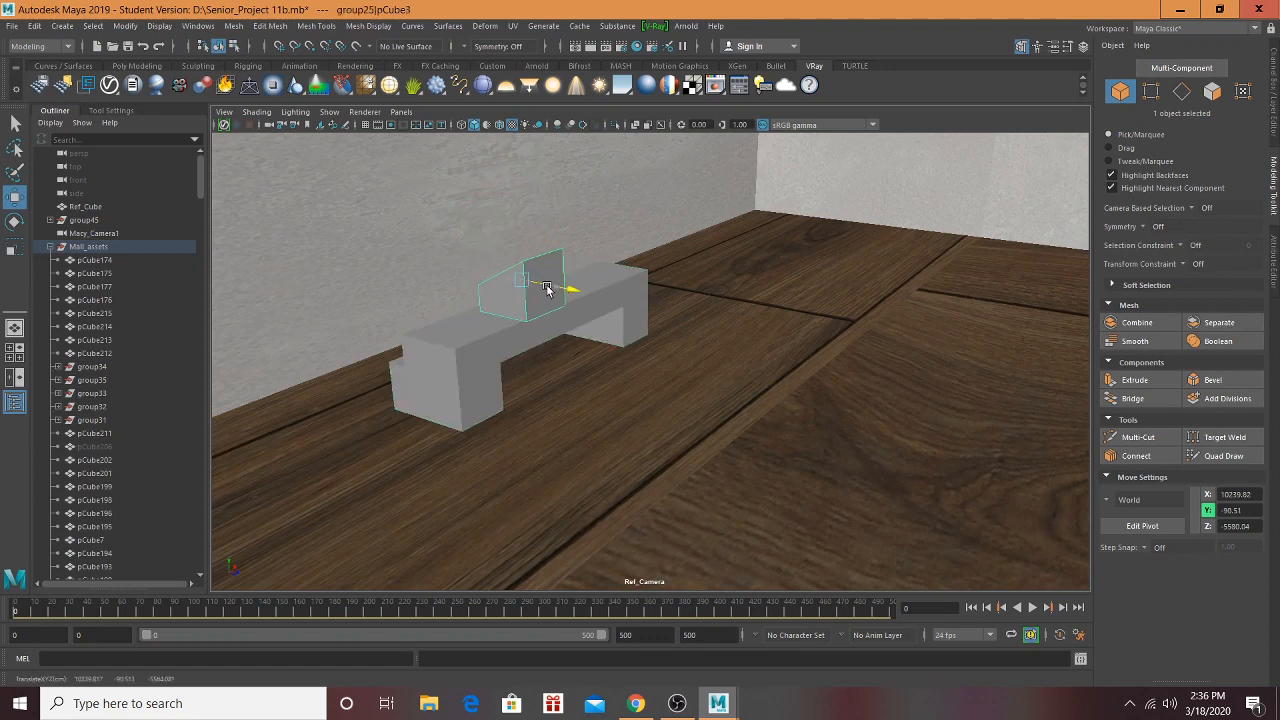
alt+drag(640, 281, 692, 376)
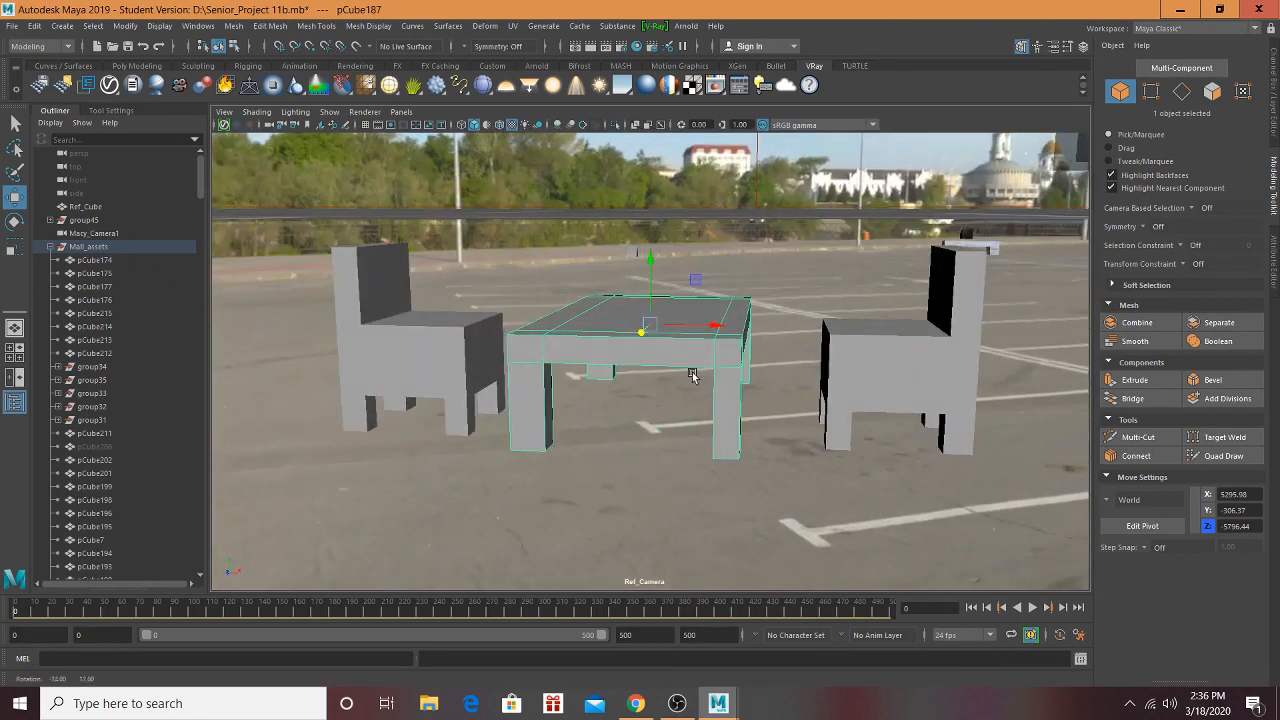
Step: Delete the grey table together with the two grey chairs beside it in the parking lot
shift+click(867, 385)
shift+click(461, 348)
key(Delete)
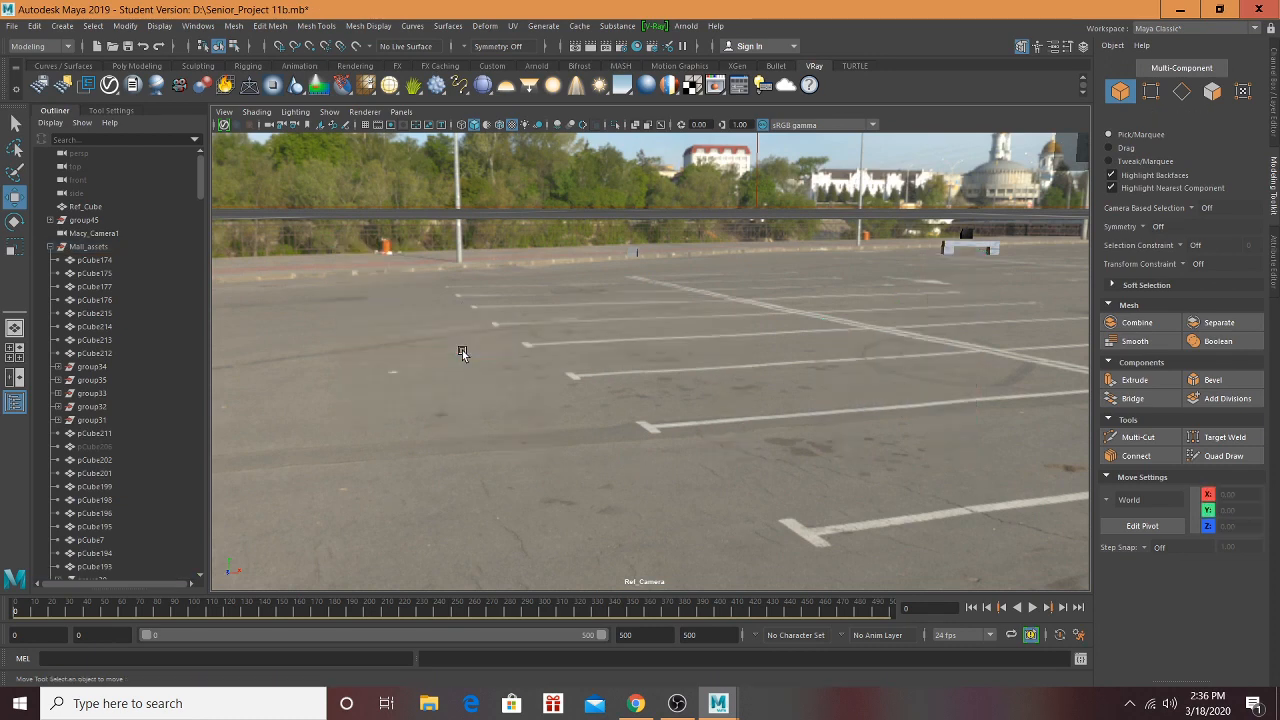
Step: Select the marble counter and black register in the parking lot and move them along Z to about -433.38
alt+drag(832, 296, 987, 270)
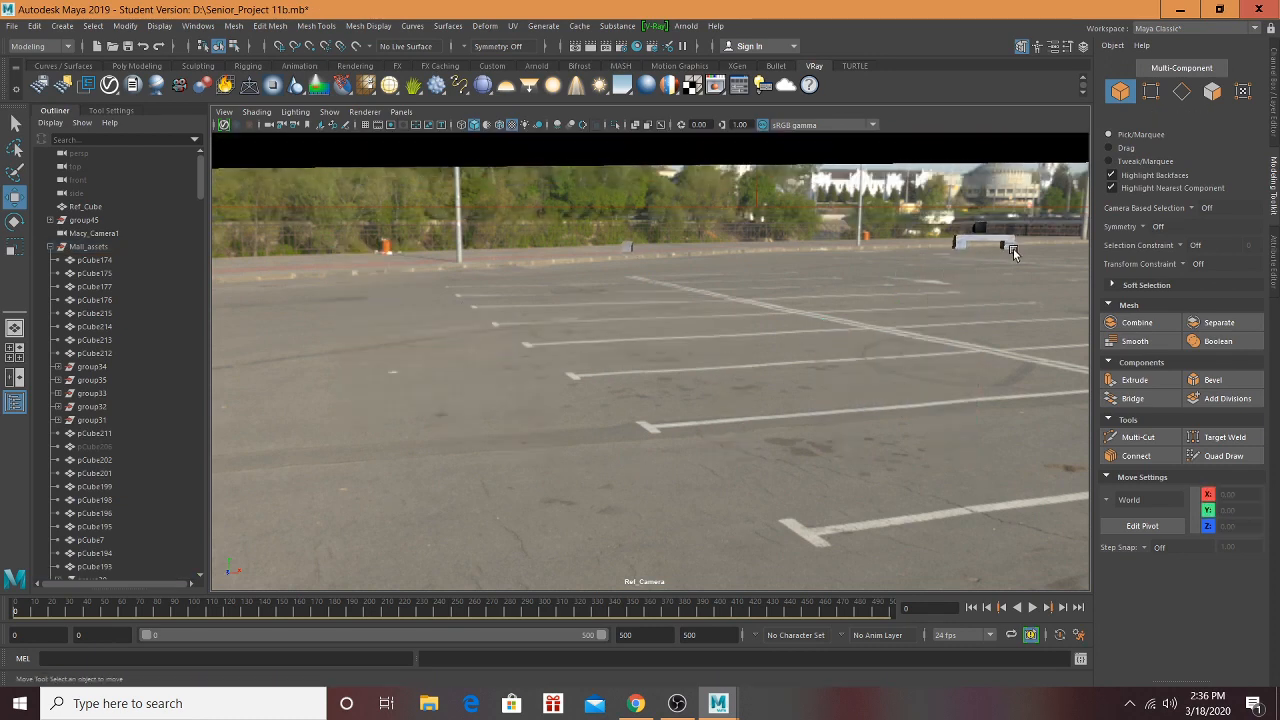
click(1005, 237)
key(f)
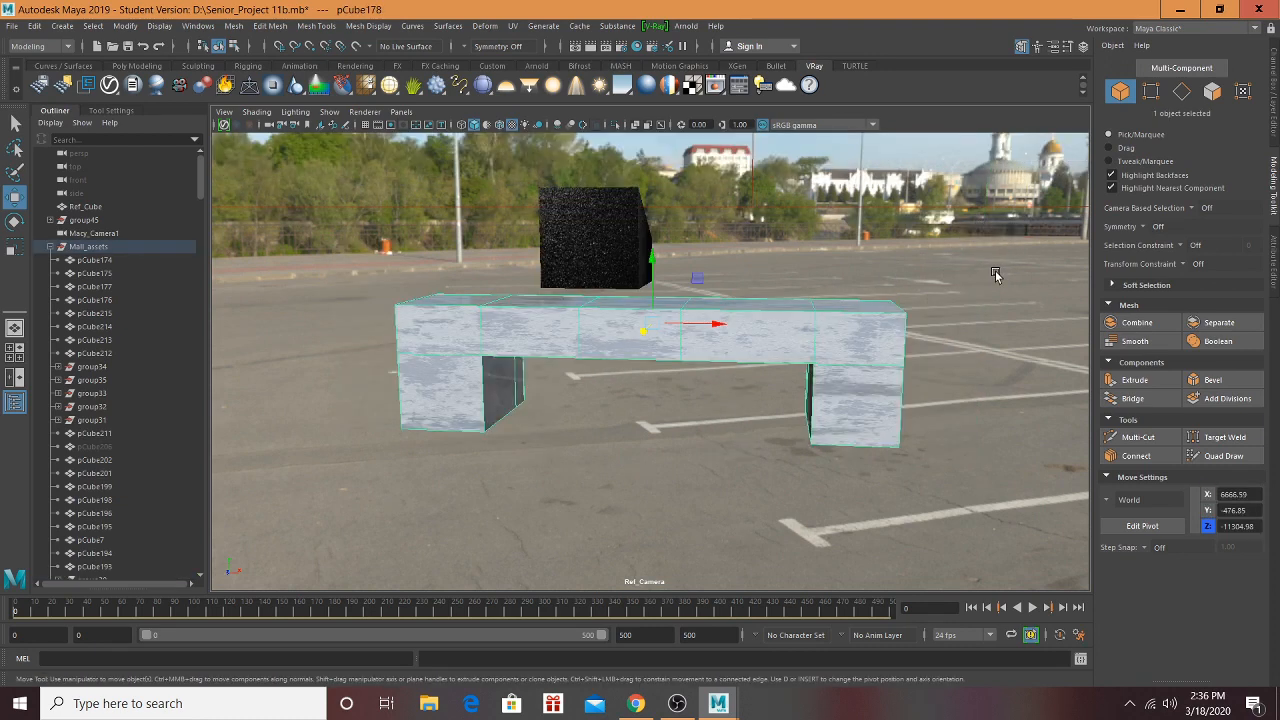
alt+drag(708, 345, 502, 335)
click(628, 232)
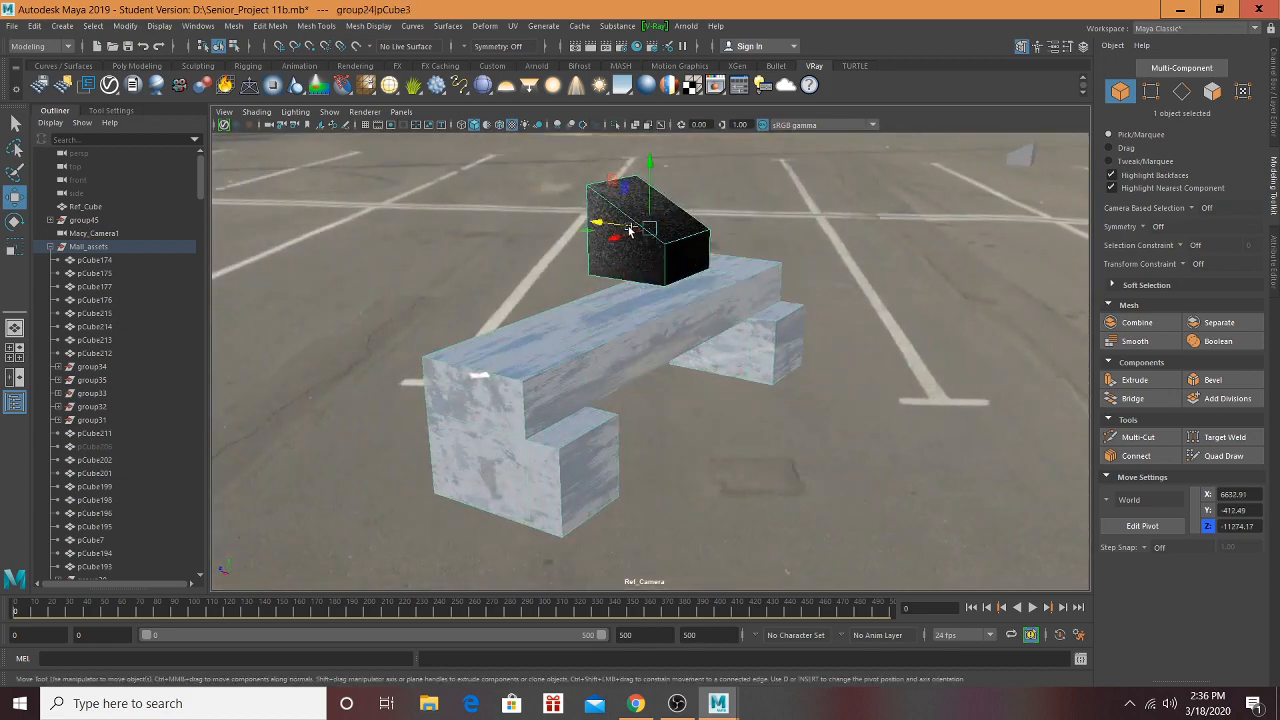
scroll(634, 251, down, 6)
alt+drag(634, 251, 613, 303)
drag(514, 368, 1000, 238)
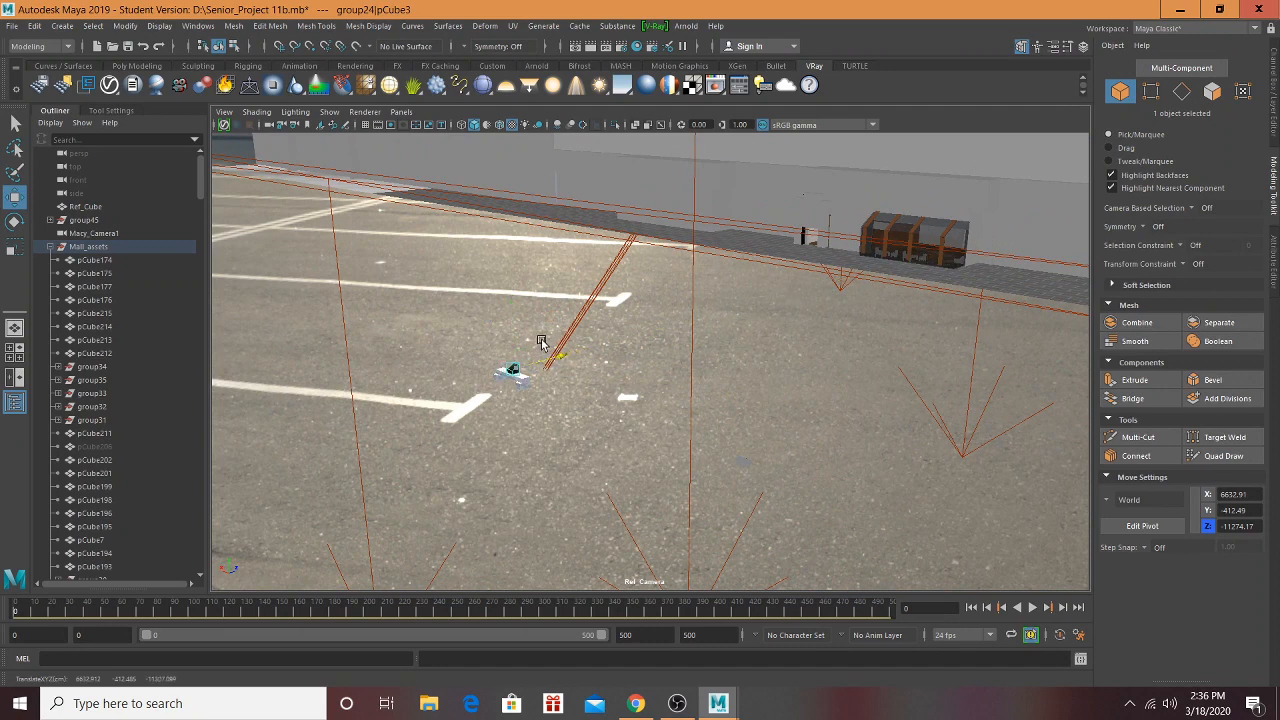
drag(540, 343, 481, 373)
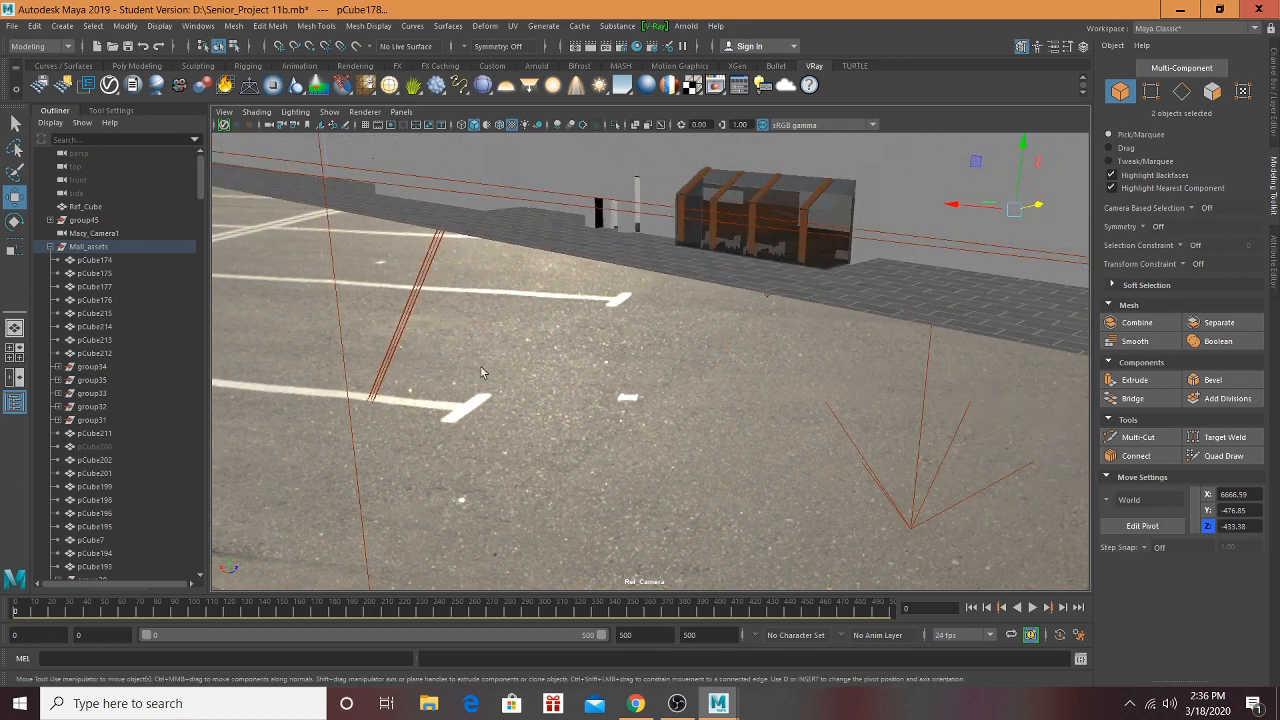
Step: Raise the counter and register above the mall walkway to about Y -36.10 and move them along Z to about -2797.65
alt+drag(737, 371, 331, 457)
key(f)
scroll(613, 426, up, 5)
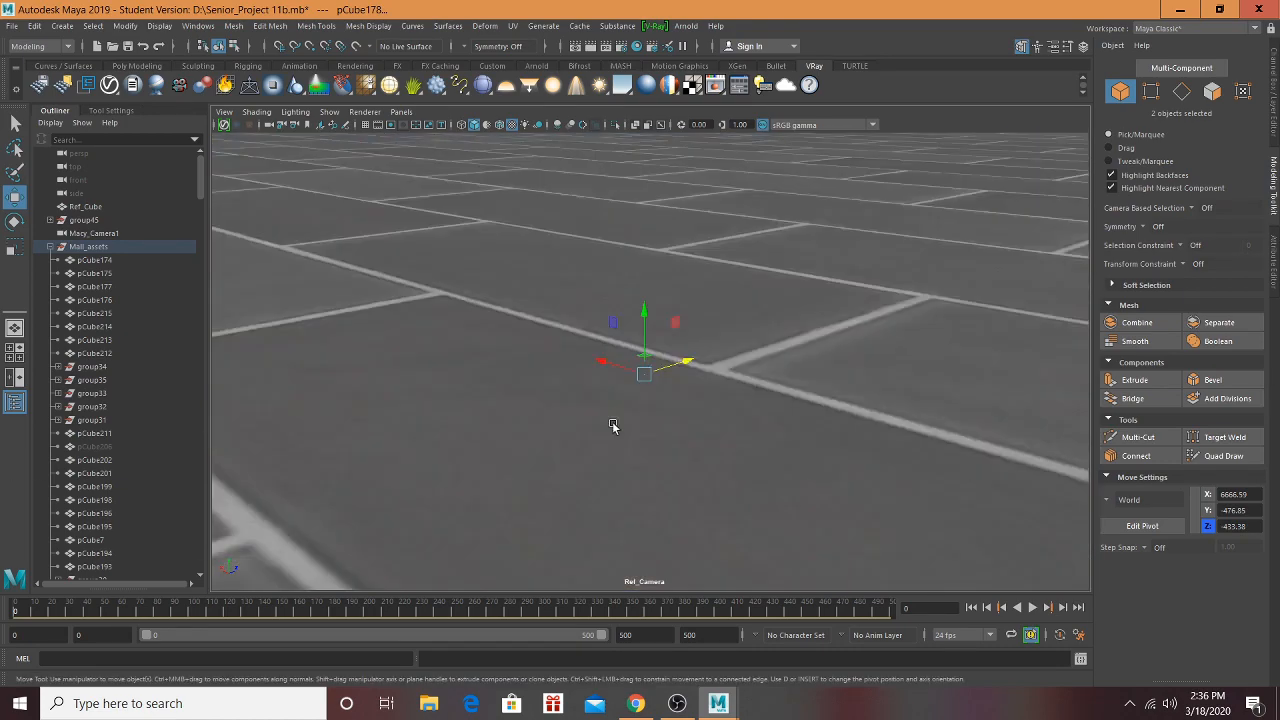
scroll(613, 426, down, 5)
alt+drag(632, 383, 606, 362)
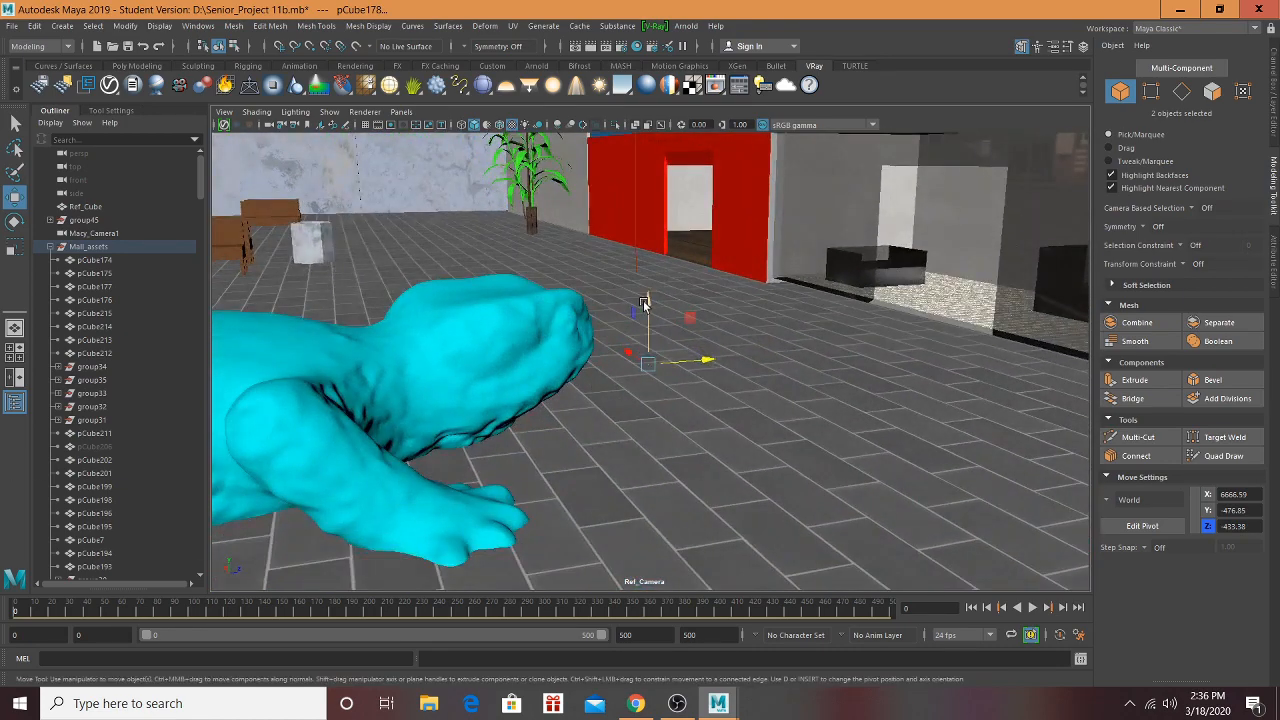
drag(643, 303, 648, 262)
alt+drag(648, 193, 879, 404)
alt+middle_drag(235, 549, 509, 496)
drag(459, 468, 1063, 306)
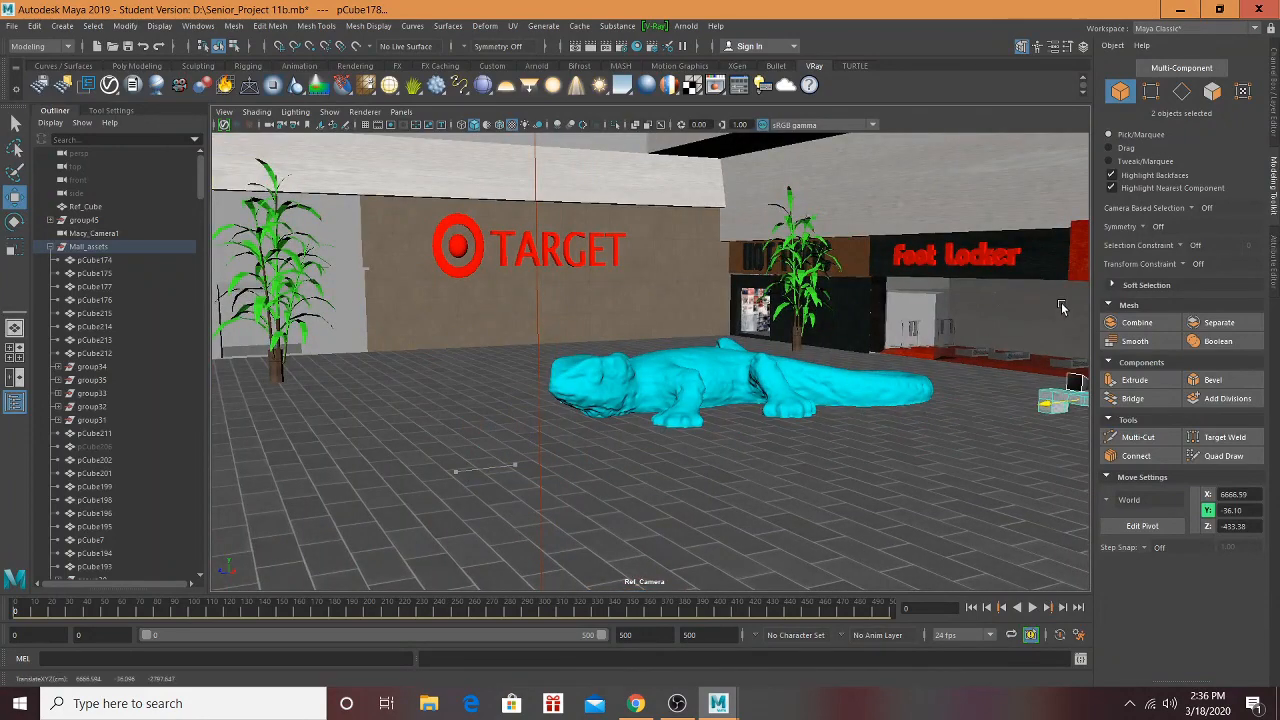
Step: Place the counter and register inside the Foot Locker store near its wall, at about X 4715.45, Y -147.30, Z -5261.16
alt+drag(770, 430, 1020, 378)
alt+middle_drag(645, 430, 688, 489)
alt+drag(688, 489, 787, 412)
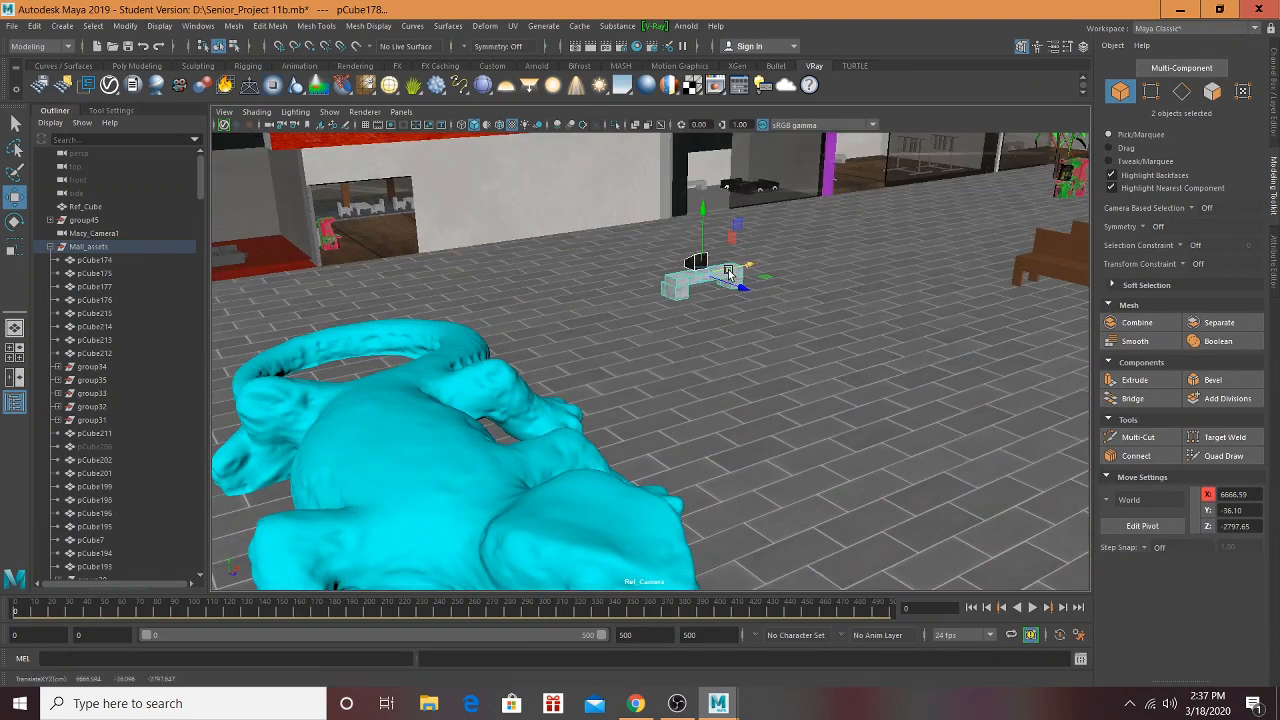
key(f)
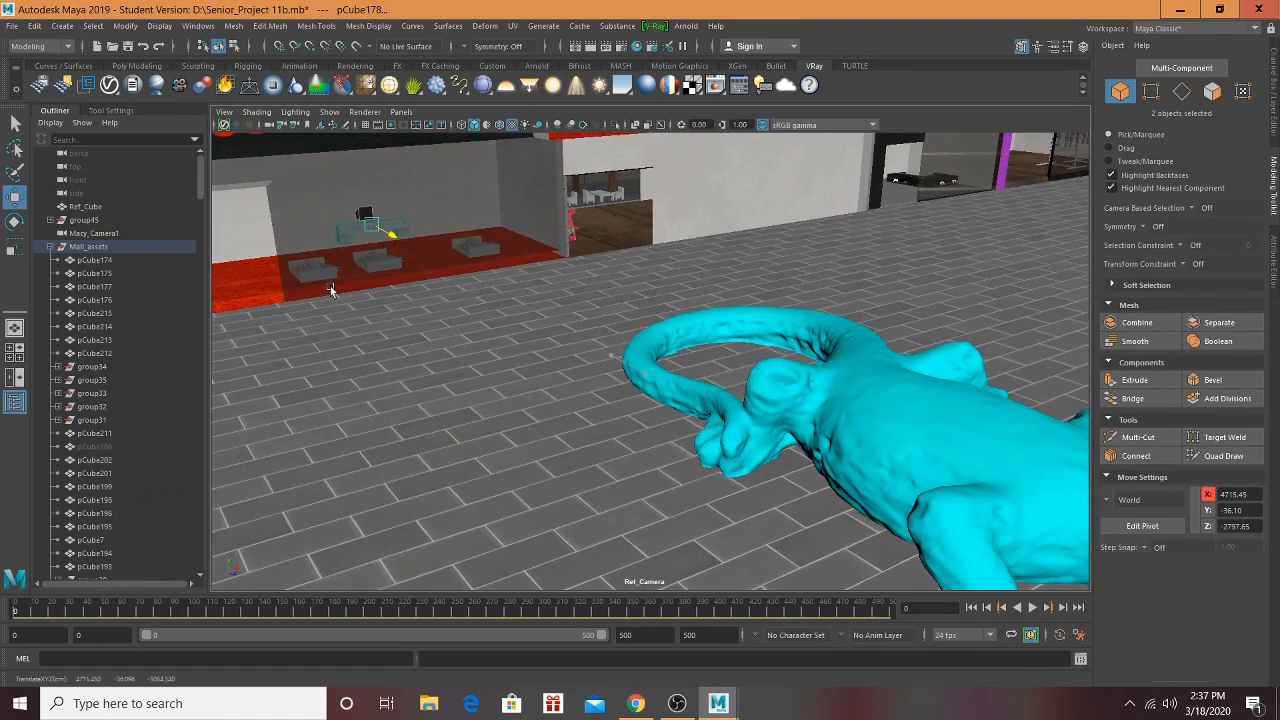
key(w)
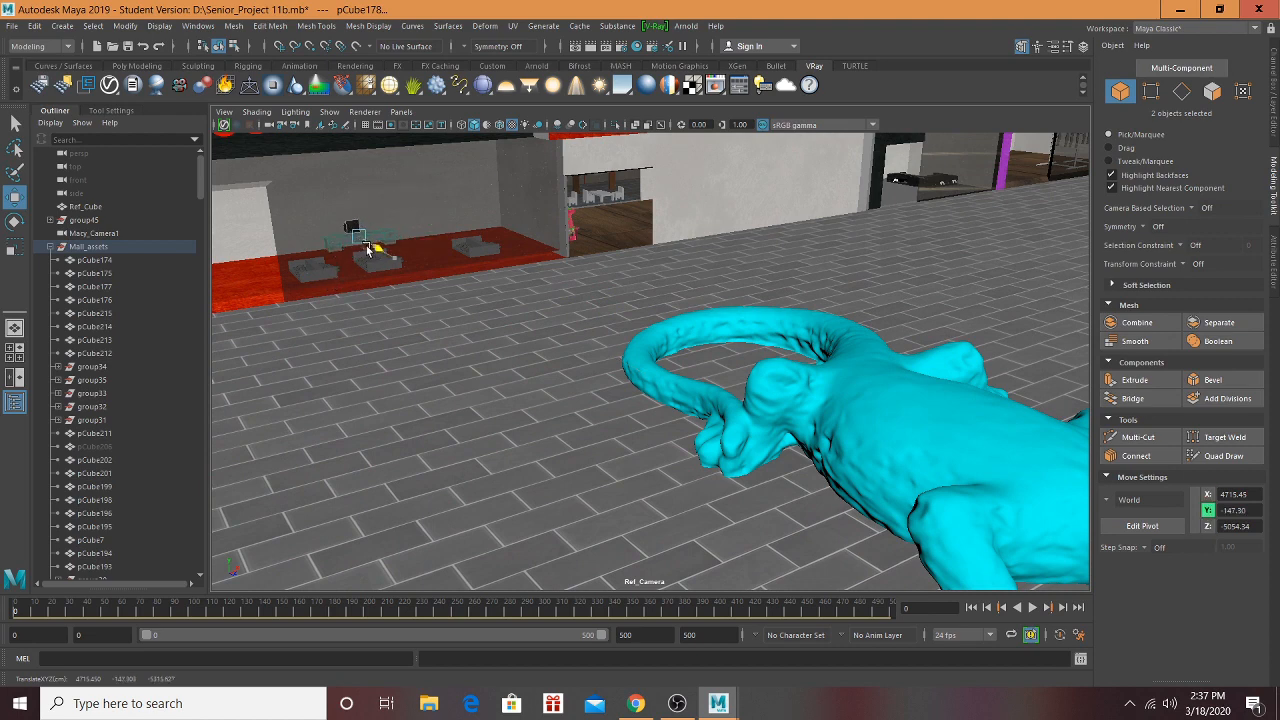
key(f)
alt+drag(367, 246, 737, 388)
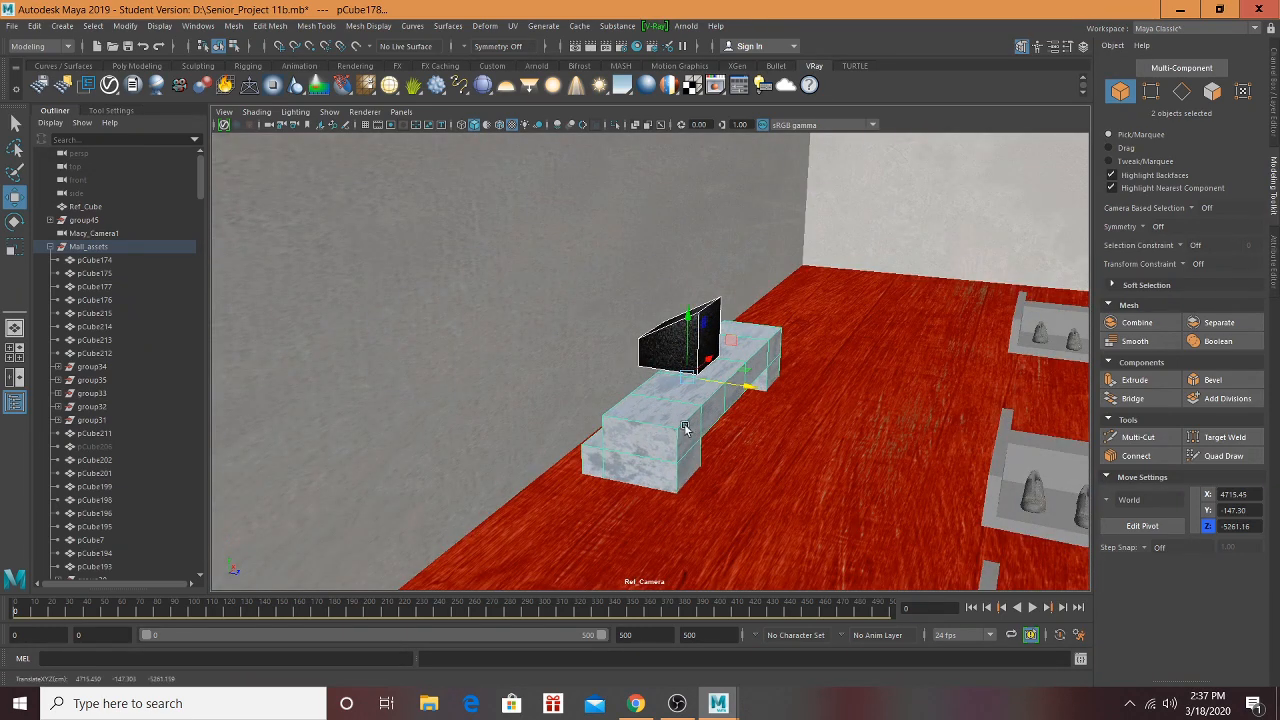
Step: Raise the counter and register slightly so the counter stands on the red wooden floor, and clear the selection
alt+drag(685, 428, 678, 365)
drag(682, 262, 683, 241)
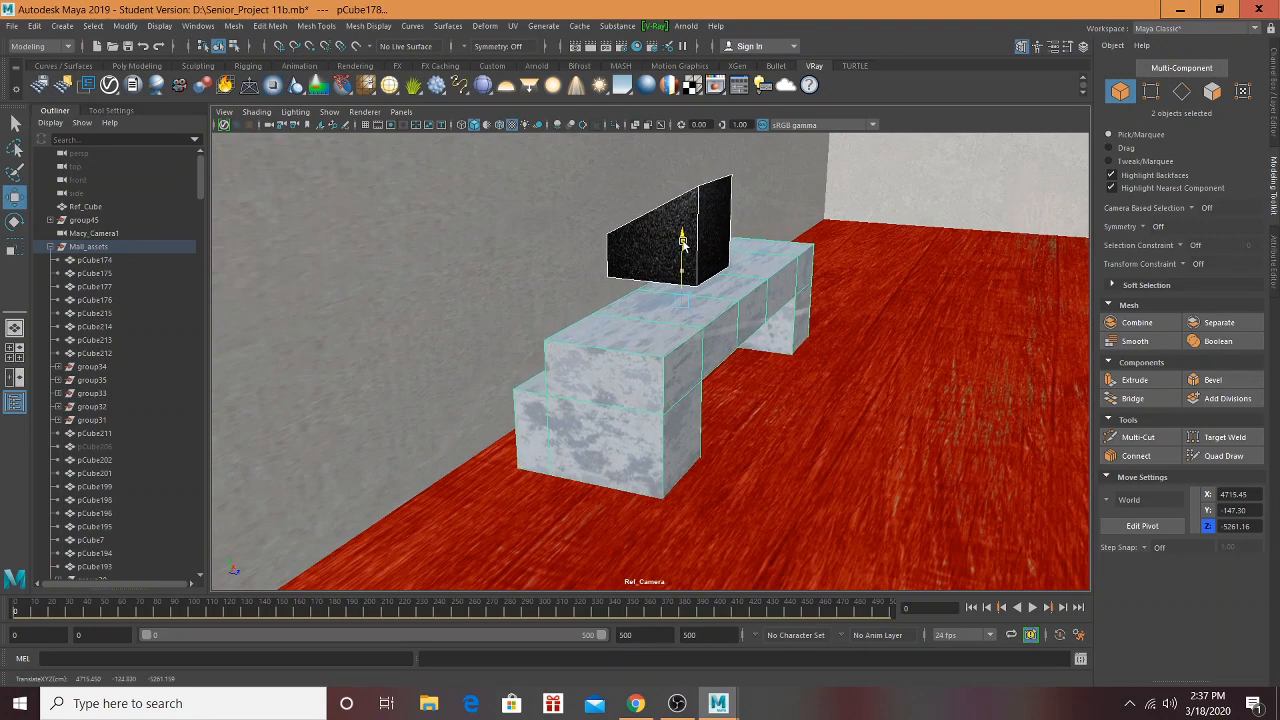
shift+click(636, 313)
shift+click(635, 265)
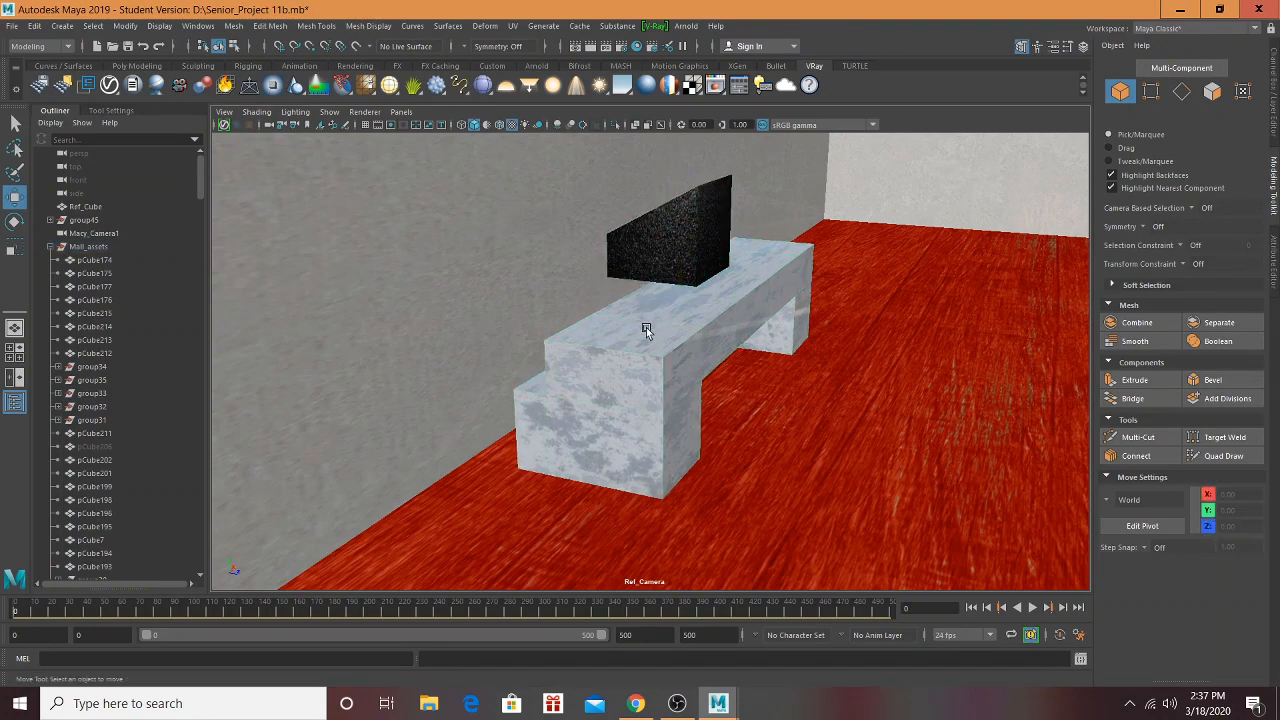
Step: Rest the register block on the Foot Locker countertop at about Y -72.59 and shift it along Z to about -5240.29
click(669, 257)
drag(669, 202, 669, 222)
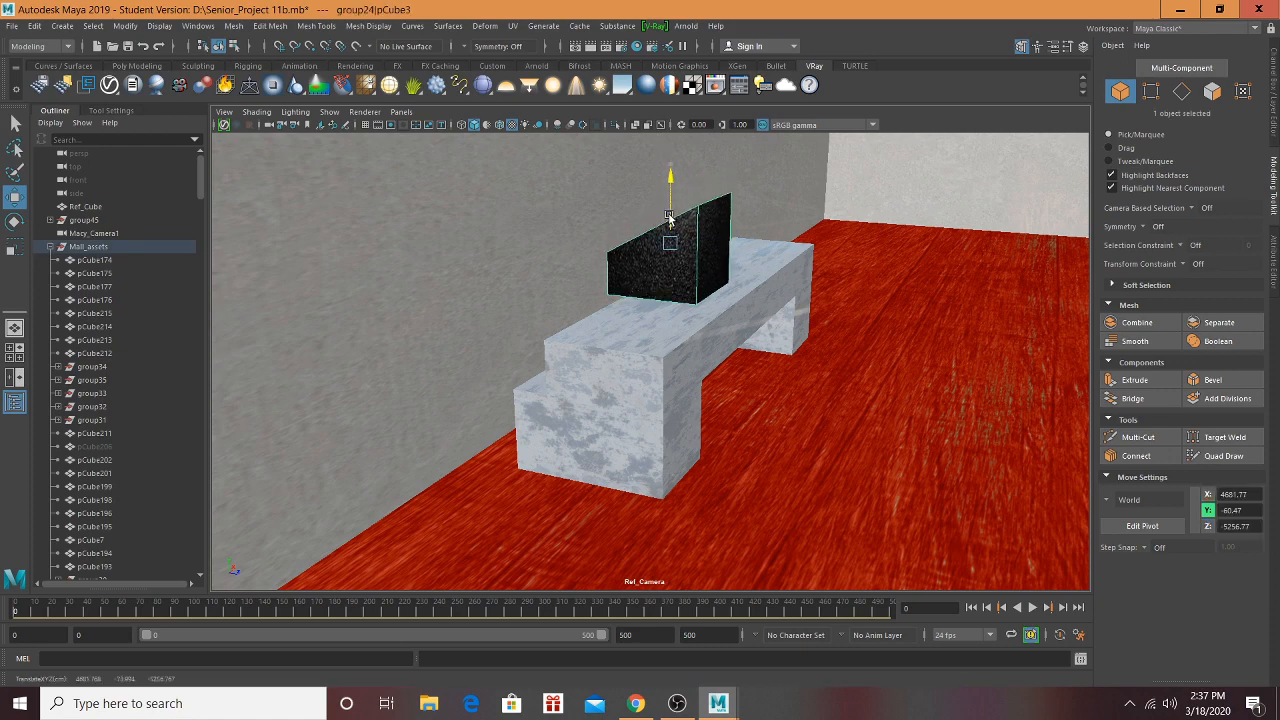
drag(722, 254, 736, 253)
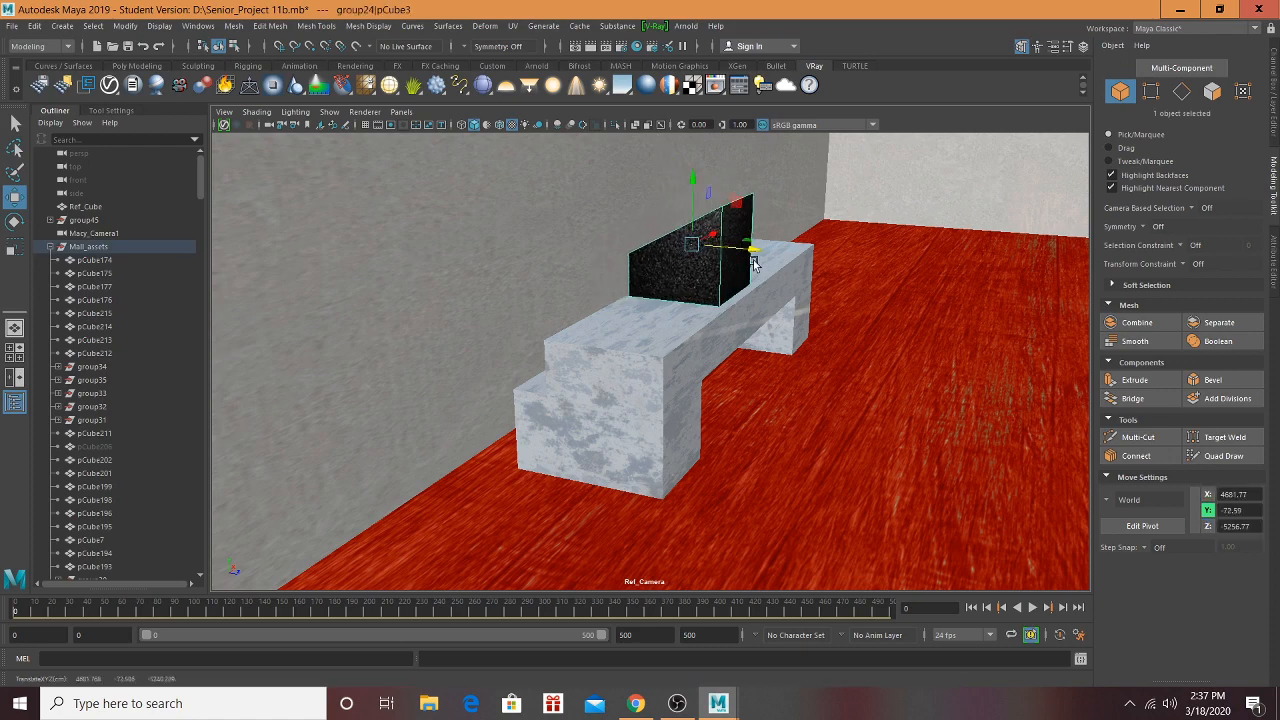
alt+drag(755, 340, 658, 340)
scroll(655, 350, down, 6)
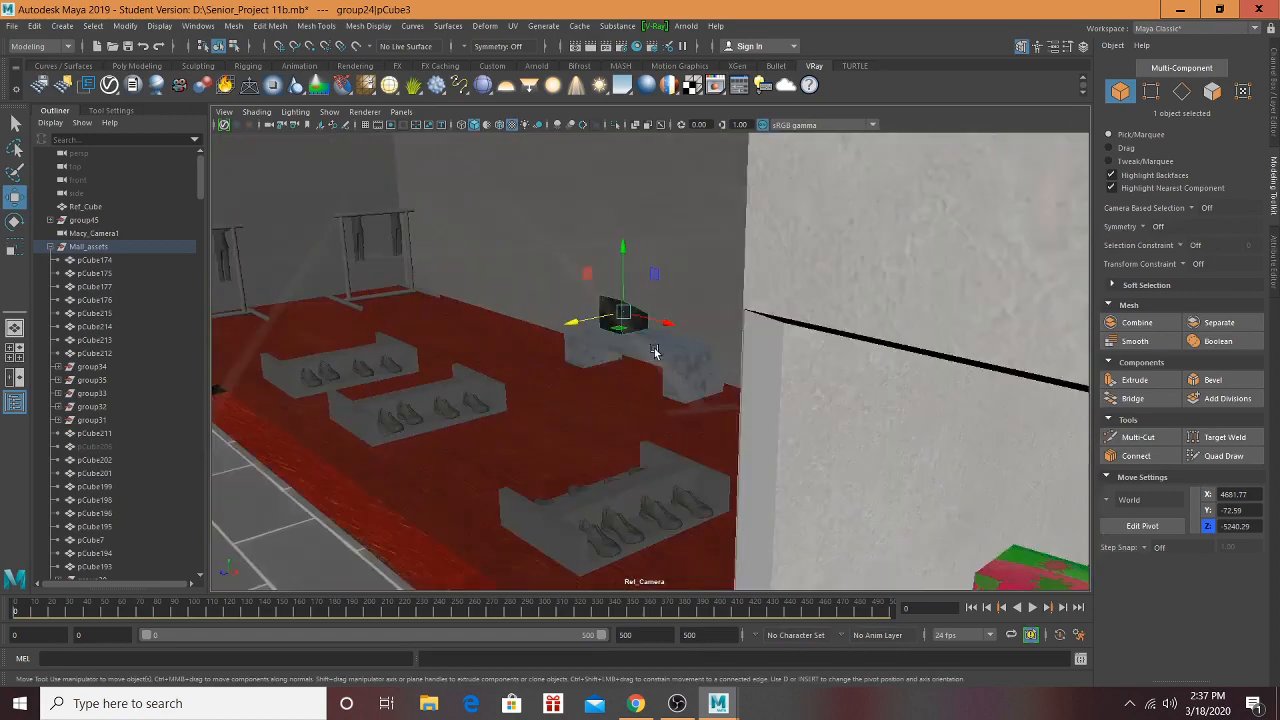
Step: Lower the trash can near the Hot Topic plant to about Y -155.19 and move it along Z to about -2962.77
scroll(630, 362, down, 8)
alt+middle_drag(614, 368, 1031, 397)
scroll(805, 369, down, 3)
scroll(805, 370, up, 3)
scroll(700, 394, up, 5)
alt+drag(700, 394, 633, 327)
drag(629, 274, 633, 300)
alt+drag(612, 357, 544, 357)
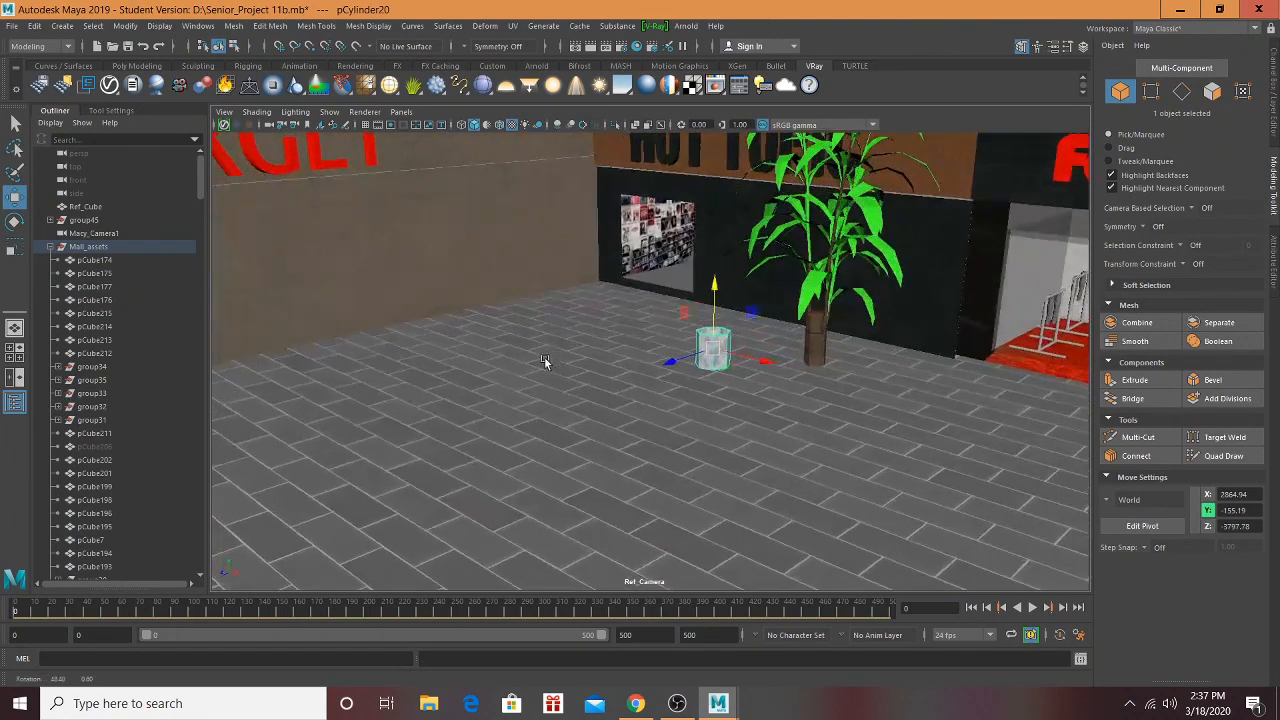
drag(676, 364, 501, 458)
alt+right_drag(522, 461, 430, 410)
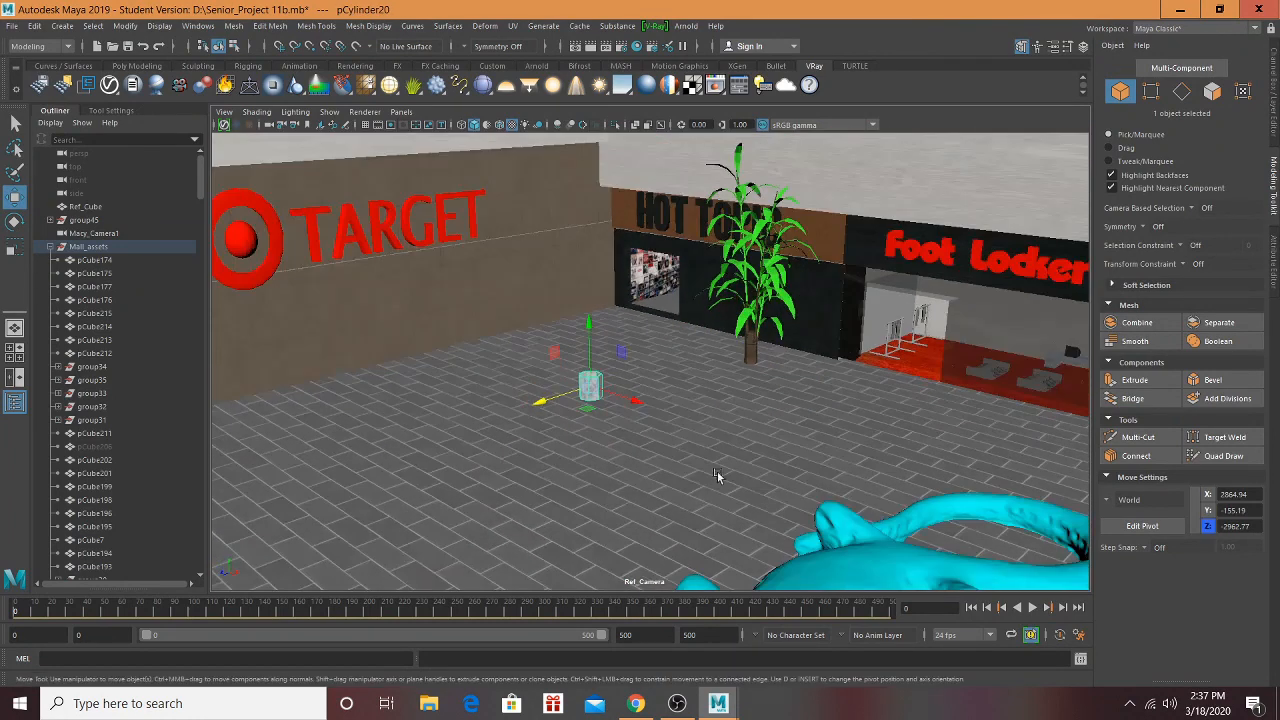
Step: Select the two wooden benches standing outside the mall over the parking lot
alt+right_drag(717, 471, 318, 225)
alt+right_drag(694, 397, 450, 290)
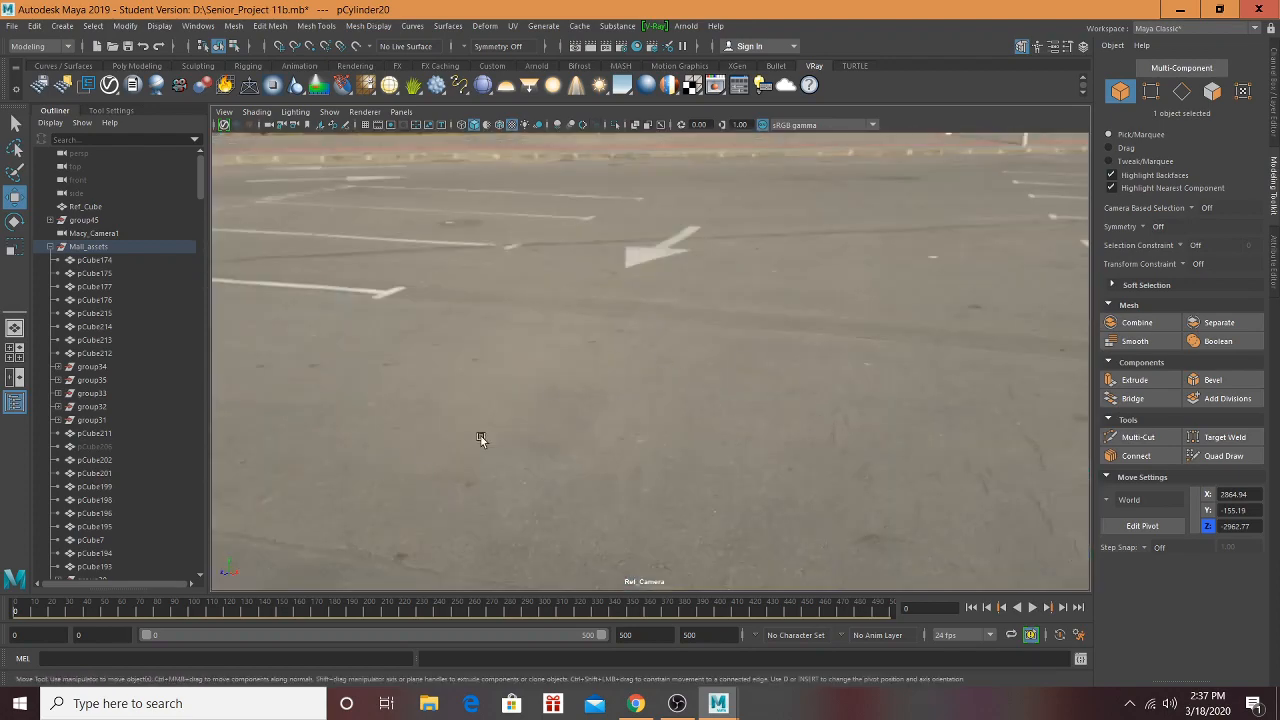
alt+right_drag(481, 436, 109, 509)
alt+drag(655, 363, 463, 346)
click(677, 383)
key(f)
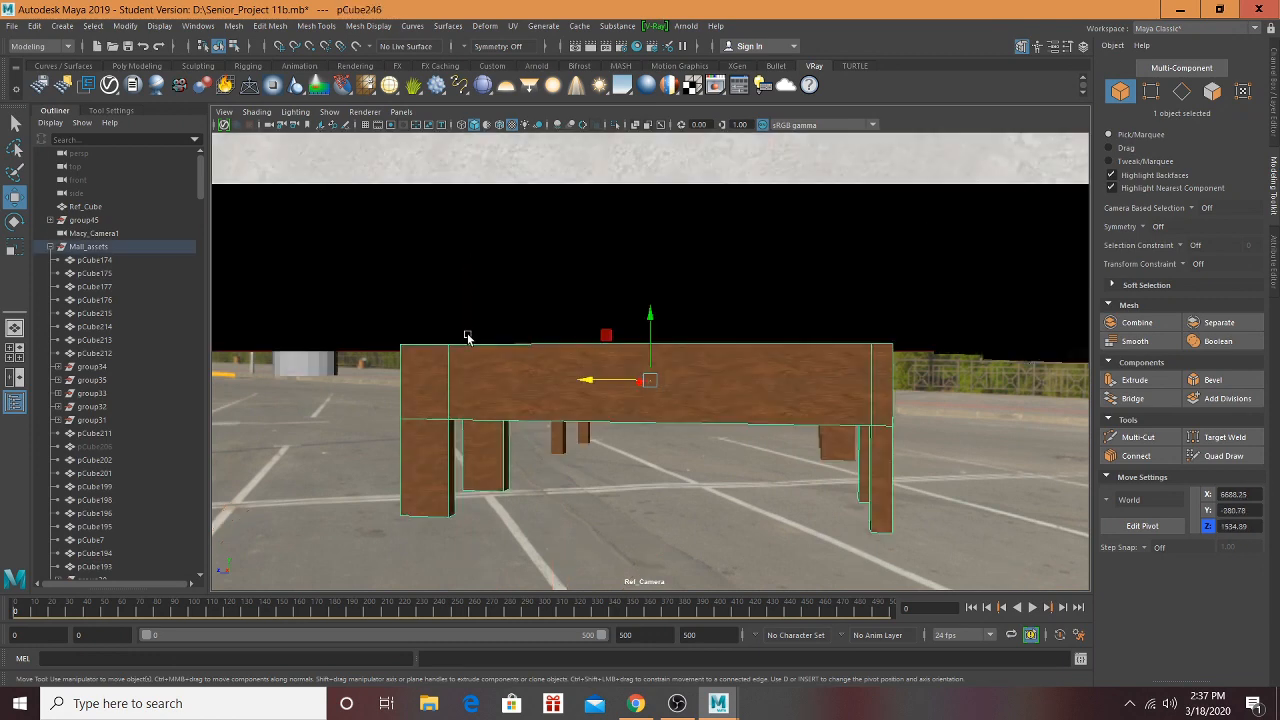
alt+drag(573, 468, 685, 461)
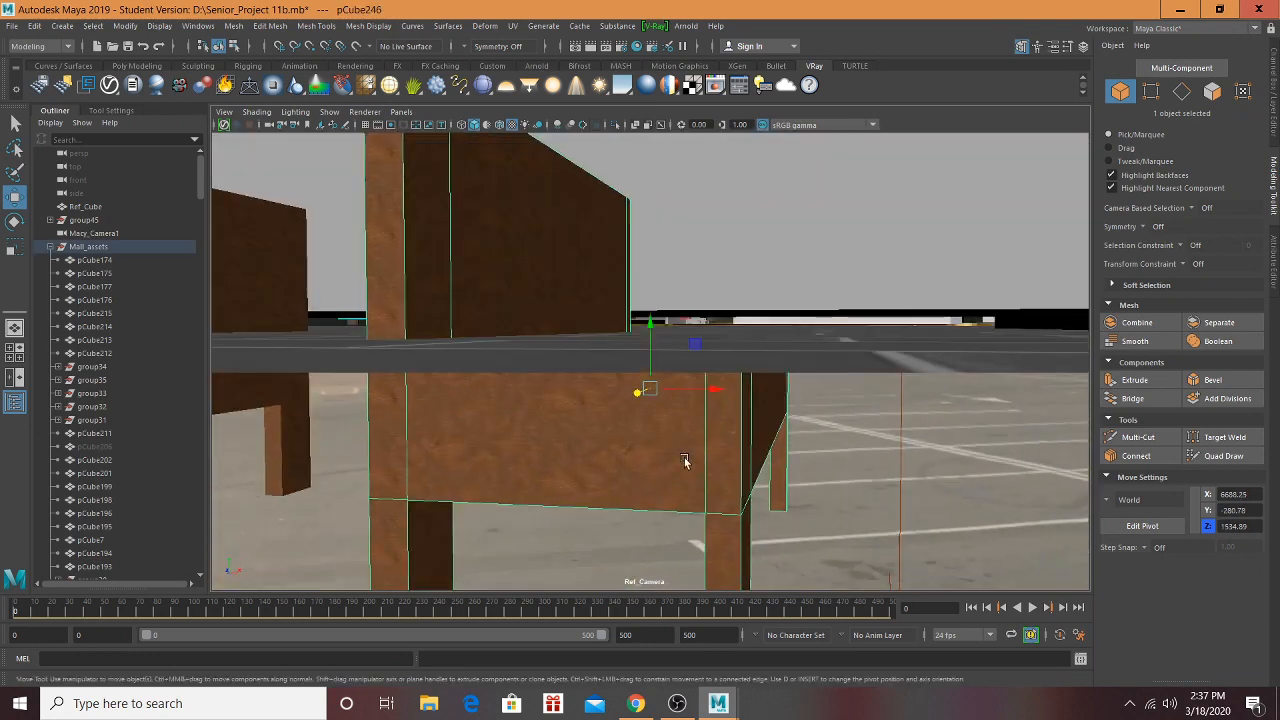
alt+drag(592, 467, 594, 377)
shift+click(452, 335)
Step: Move the two selected benches along Z onto the mall walkway, to about Z -537.94
scroll(546, 373, down, 4)
alt+drag(674, 366, 963, 338)
scroll(960, 342, down, 2)
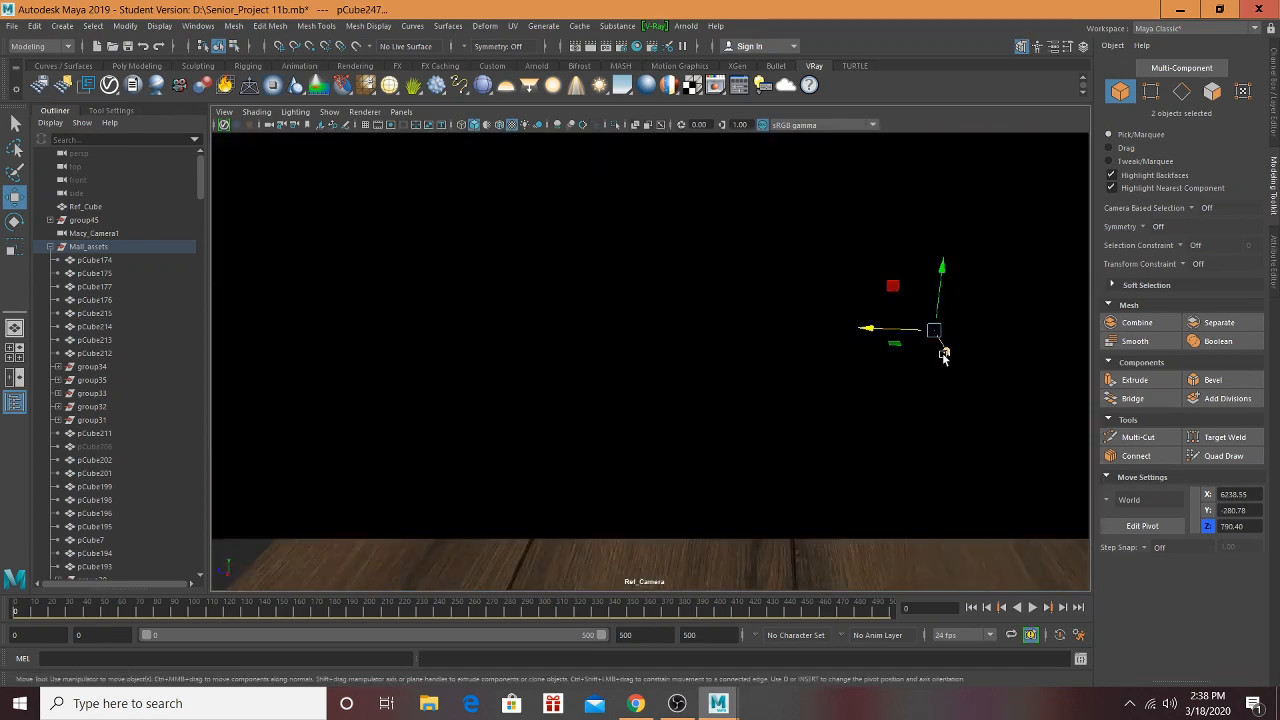
alt+middle_drag(946, 353, 505, 430)
drag(418, 418, 927, 408)
alt+middle_drag(663, 397, 656, 397)
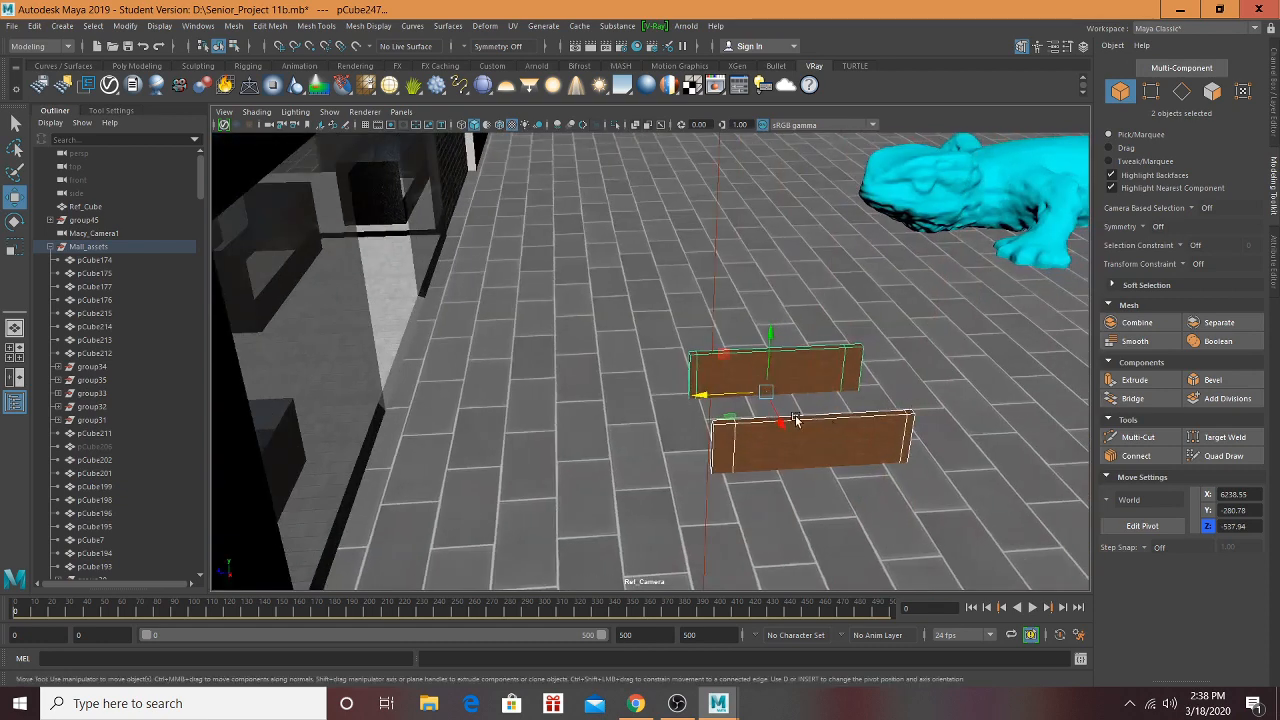
Step: Move the two benches across the walkway next to the trash can, at about X 2813.89, Z -2568.11
drag(784, 424, 657, 161)
alt+middle_drag(660, 300, 624, 448)
scroll(624, 430, up, 2)
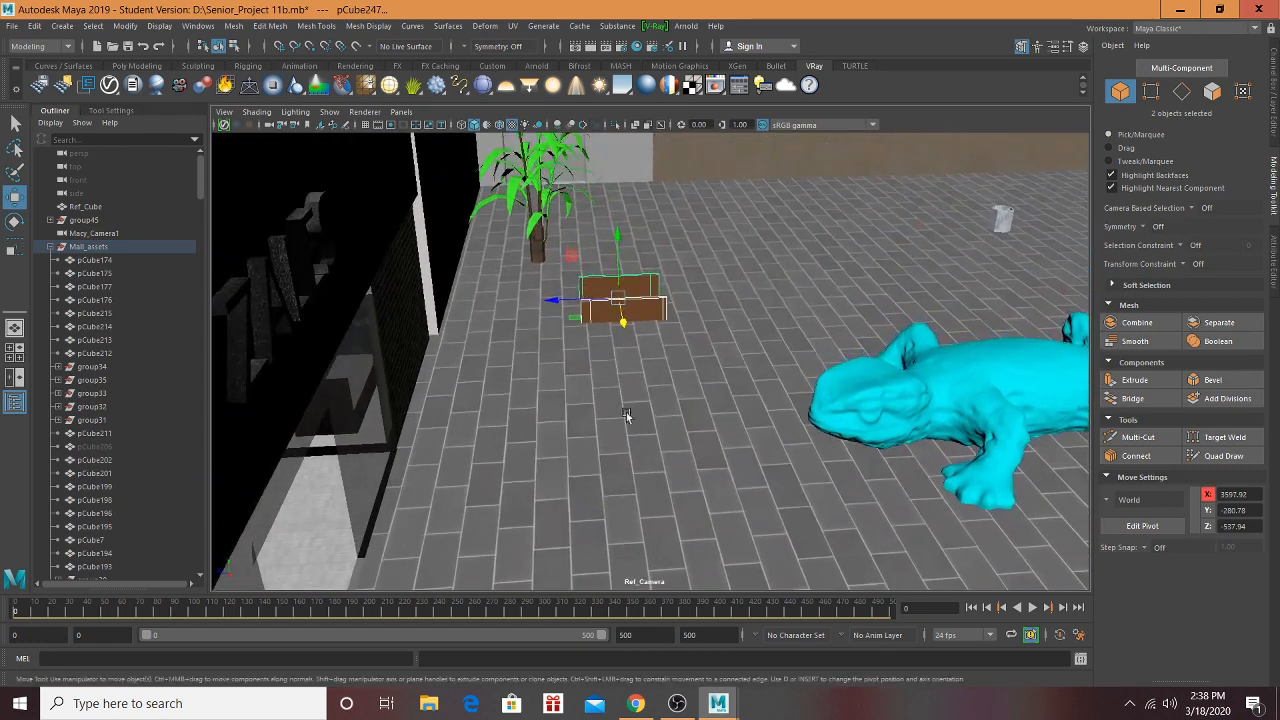
drag(573, 302, 900, 230)
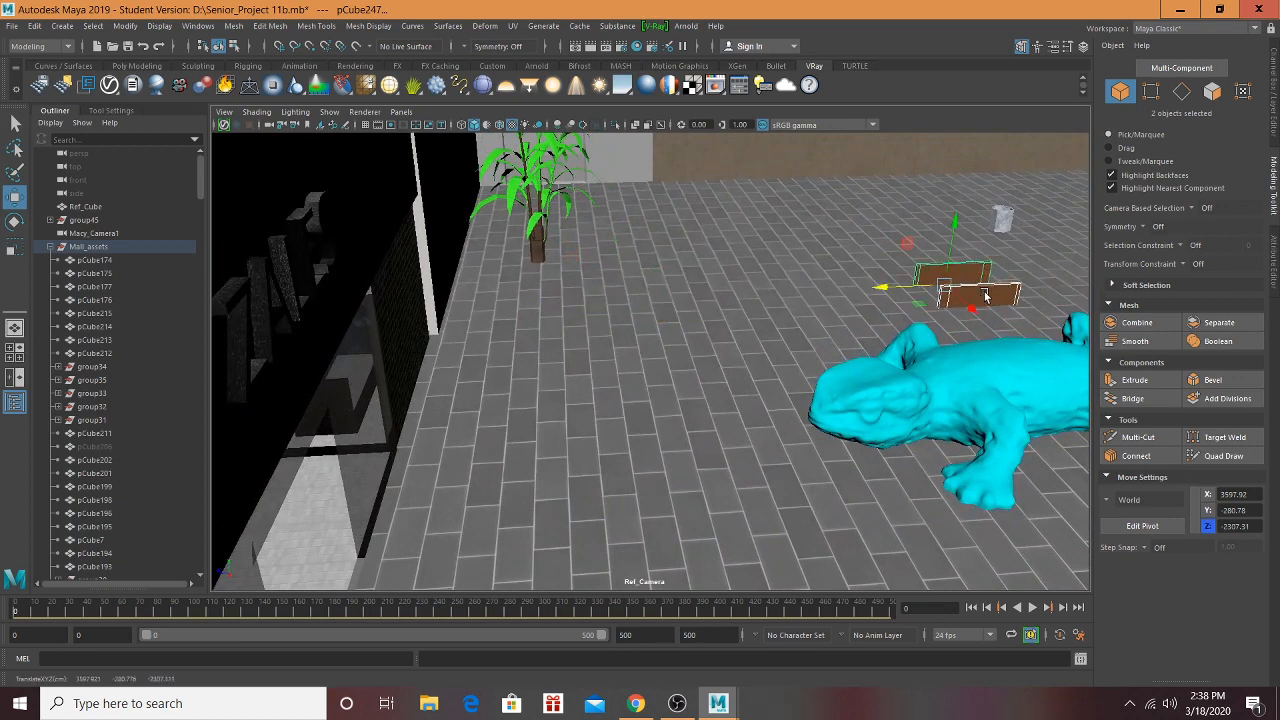
drag(958, 287, 903, 241)
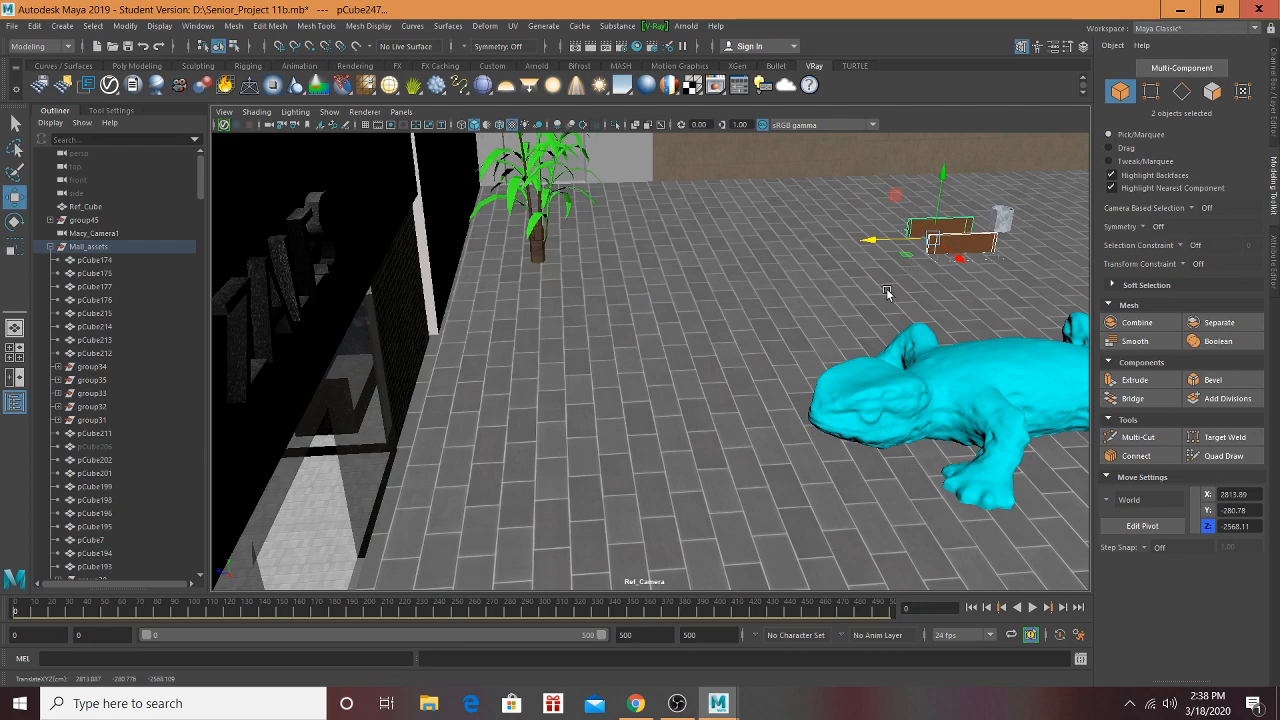
Step: Raise the two benches onto the tiled floor at about Y -132.98 and align them with the trash can at about X 2632.29
key(f)
alt+drag(751, 366, 655, 401)
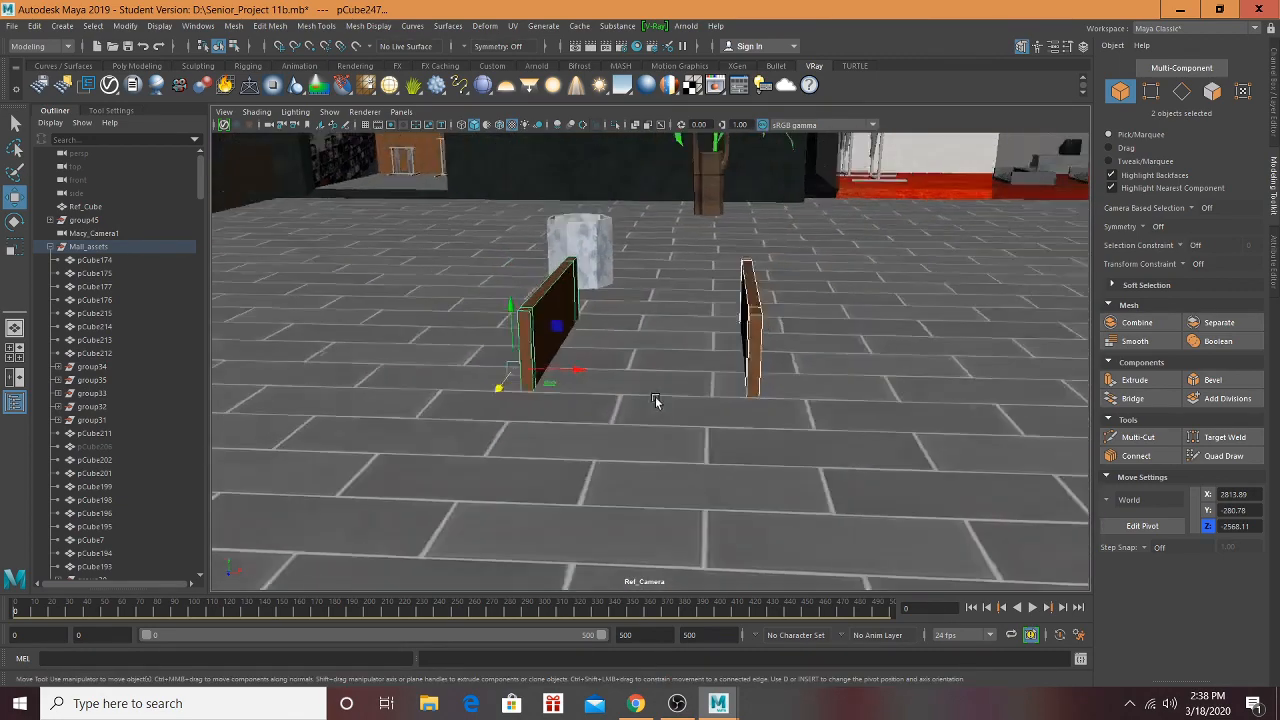
scroll(655, 401, down, 2)
alt+middle_drag(655, 401, 672, 489)
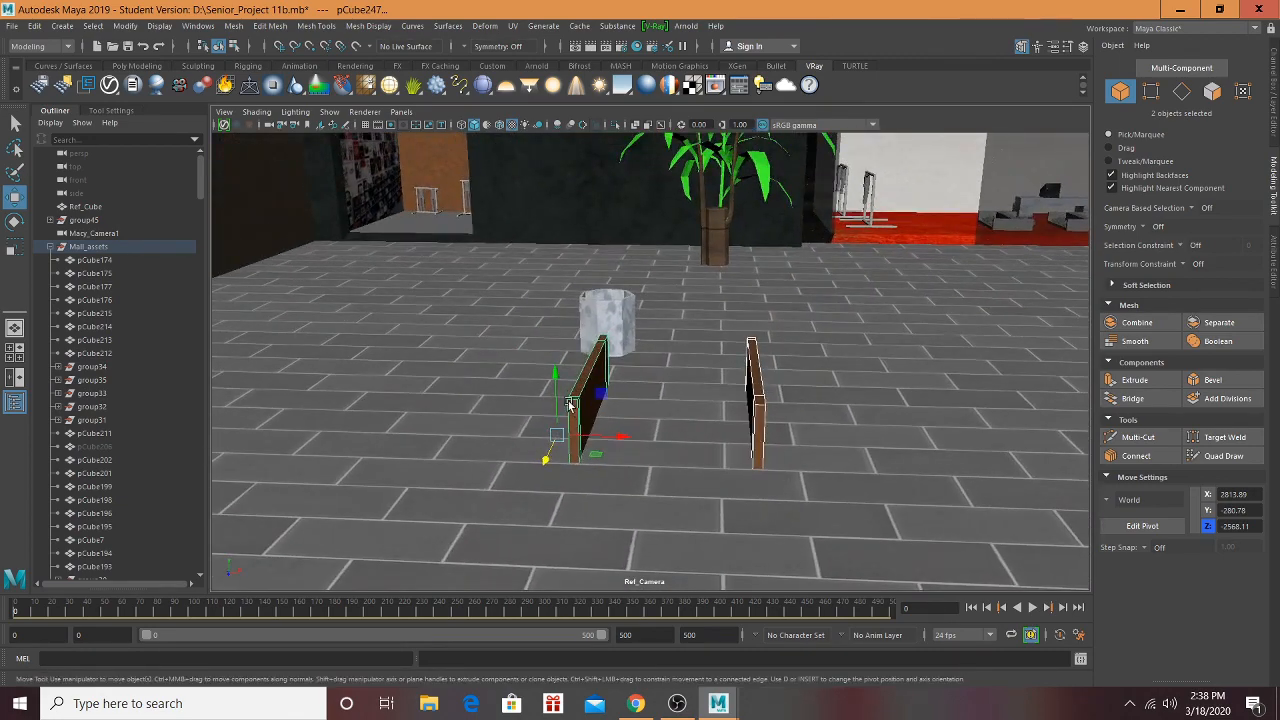
drag(570, 404, 563, 313)
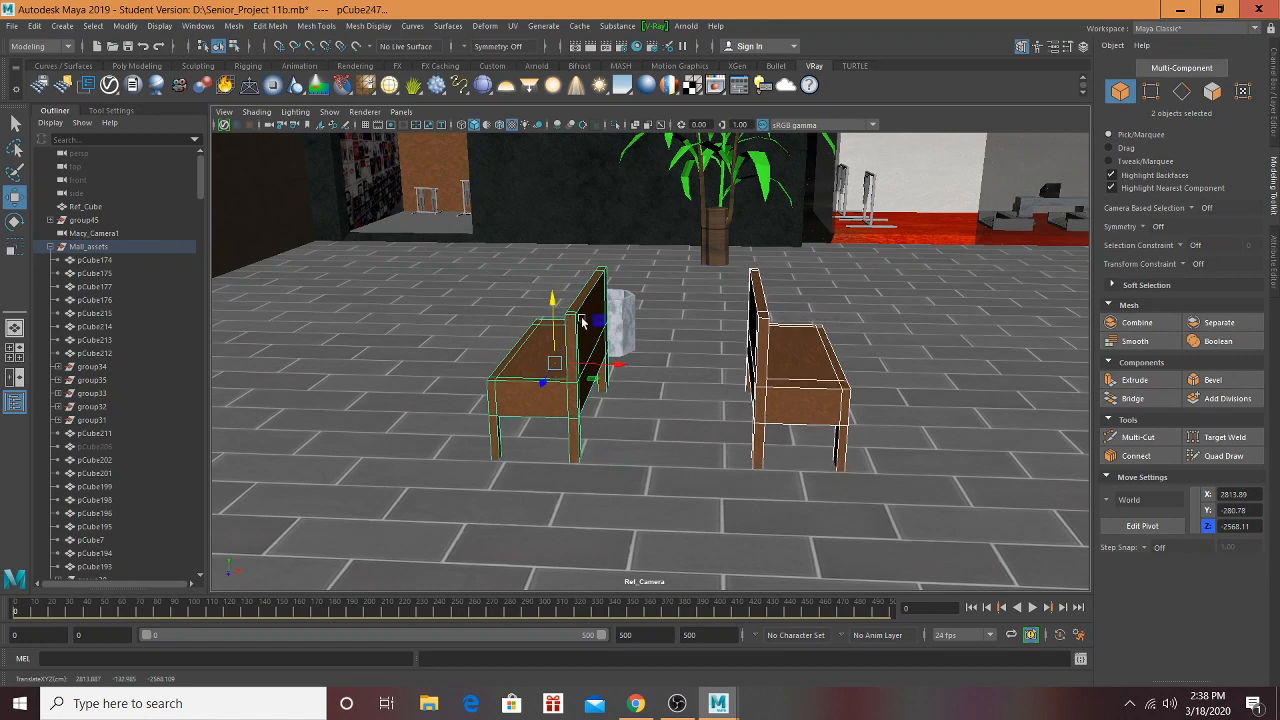
drag(628, 366, 535, 355)
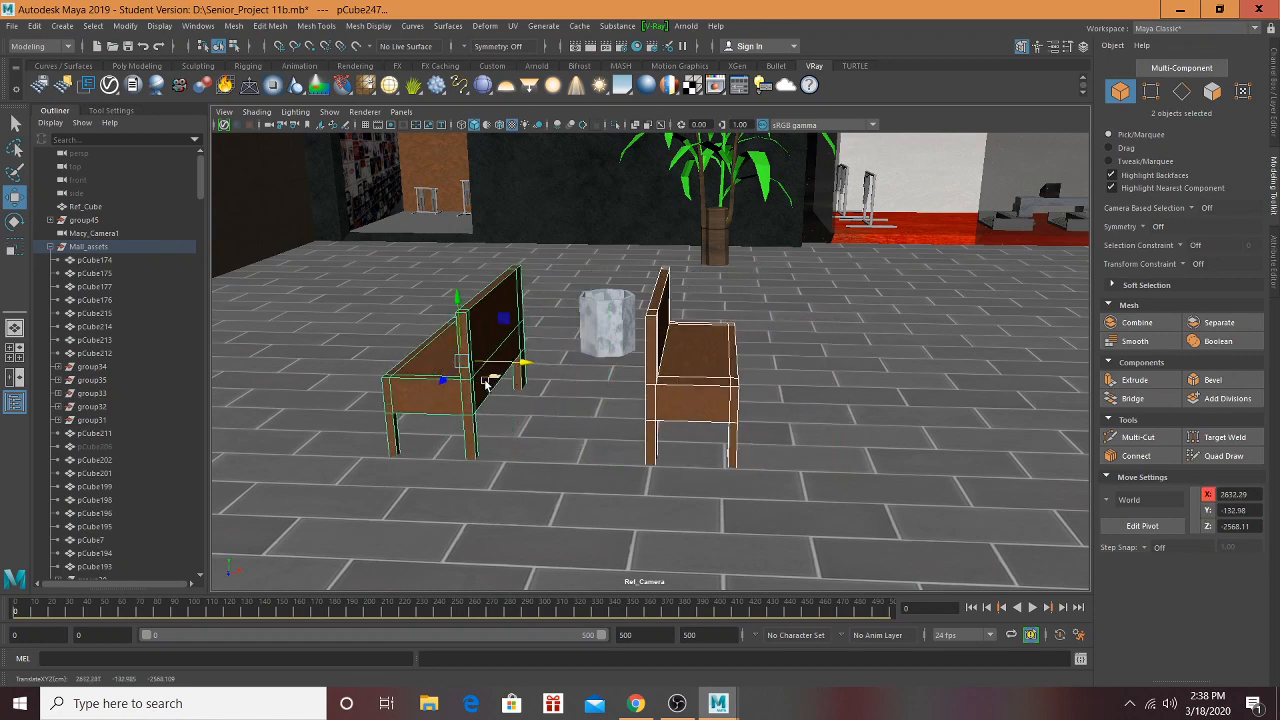
drag(447, 382, 463, 363)
Step: Lower the trash can slightly and move one bench to about X 2957.21, closing the gap so the benches stand back to back
alt+drag(692, 308, 857, 333)
click(845, 359)
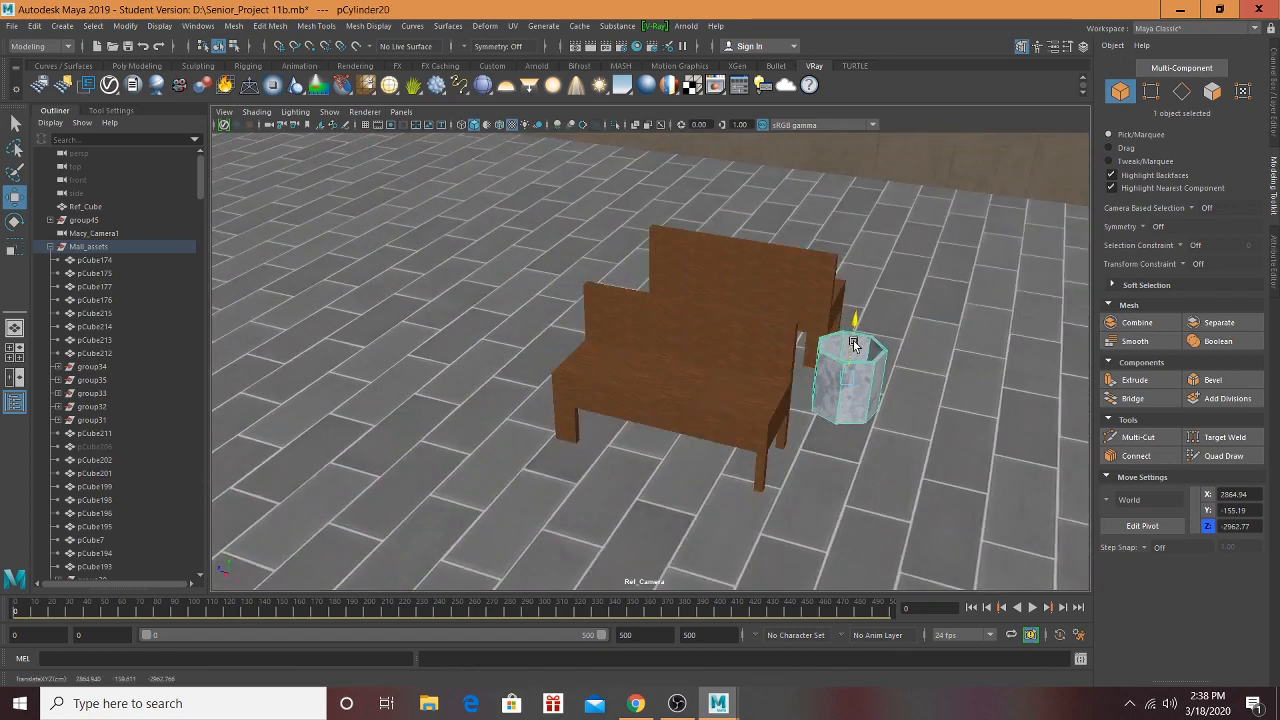
alt+drag(803, 370, 740, 368)
click(866, 337)
click(597, 397)
drag(568, 386, 632, 385)
alt+drag(632, 385, 819, 393)
alt+right_drag(819, 393, 574, 512)
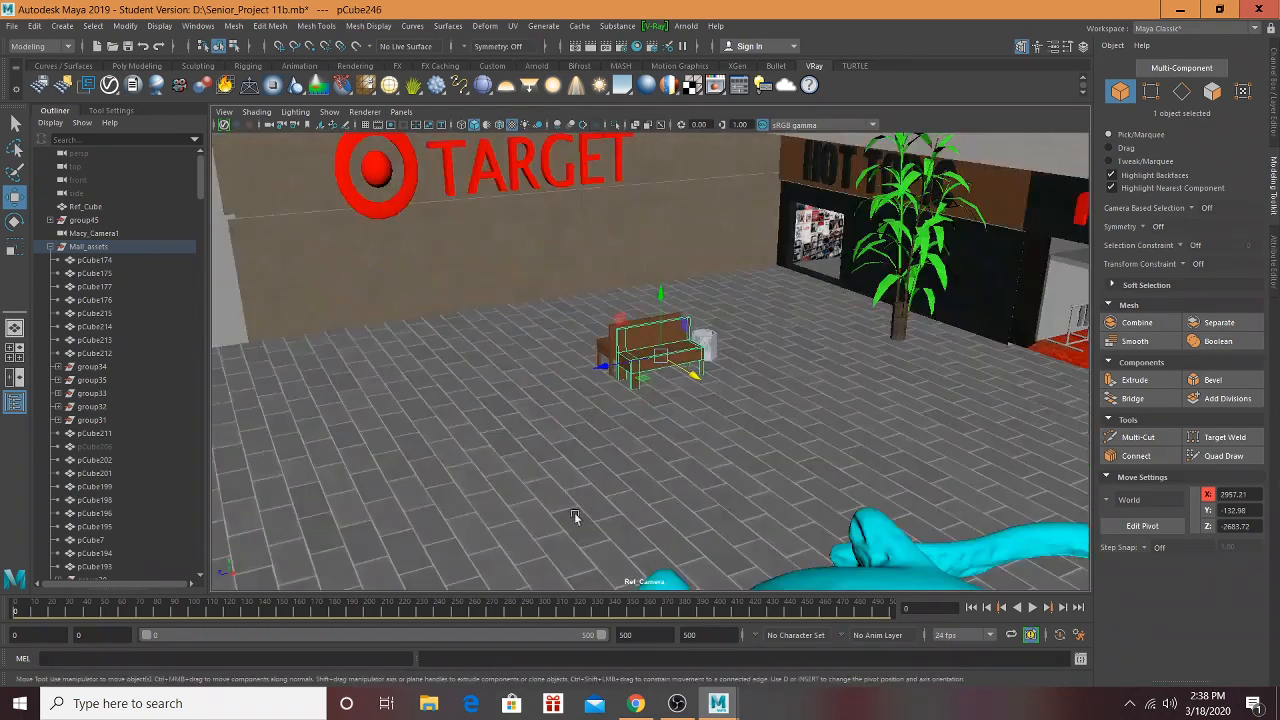
alt+middle_drag(574, 512, 771, 356)
alt+middle_drag(690, 404, 1023, 239)
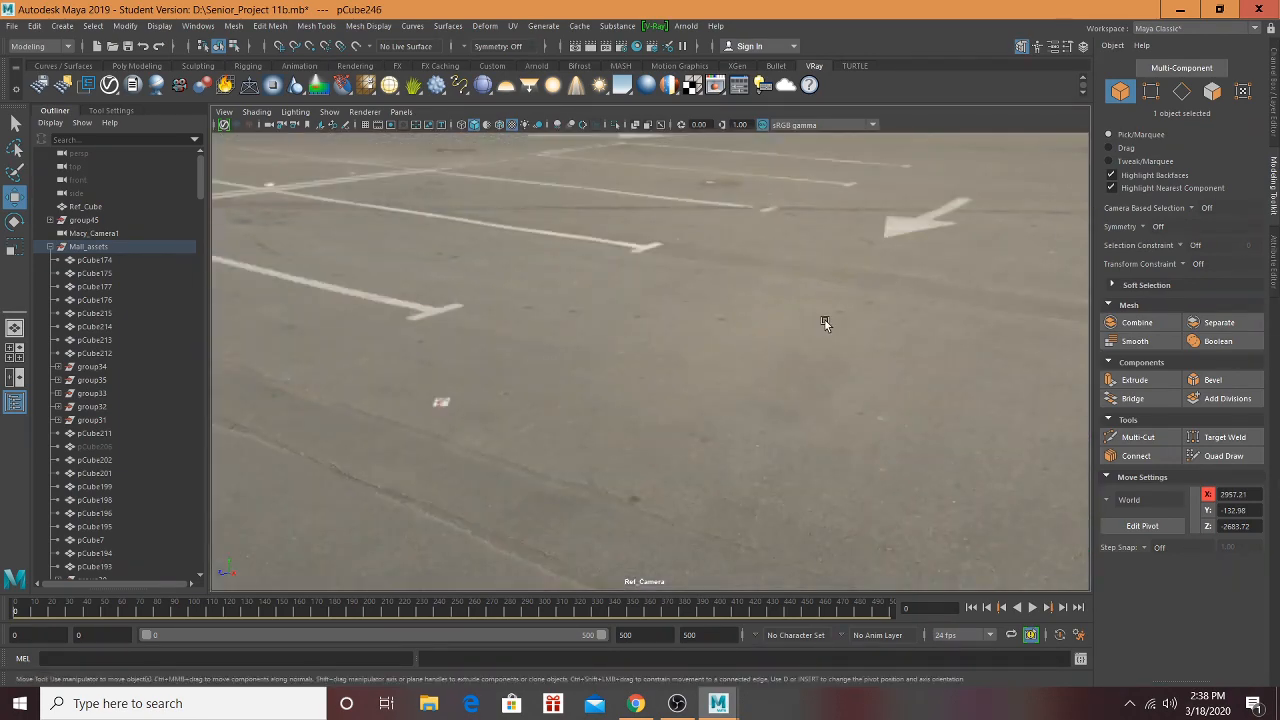
Step: Delete the shelf unit shelfs_variations:group12 floating outside beneath the mall
alt+drag(825, 322, 817, 270)
alt+middle_drag(817, 270, 960, 530)
alt+middle_drag(817, 337, 742, 456)
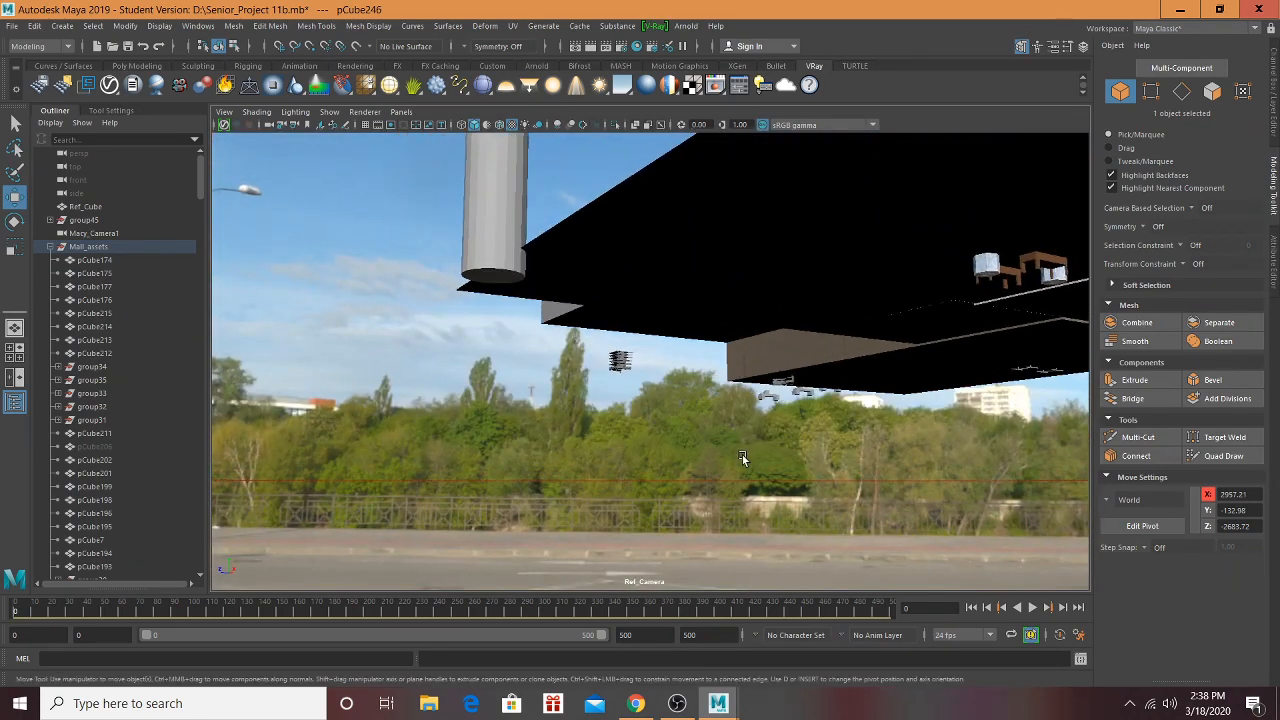
scroll(624, 370, up, 6)
click(591, 368)
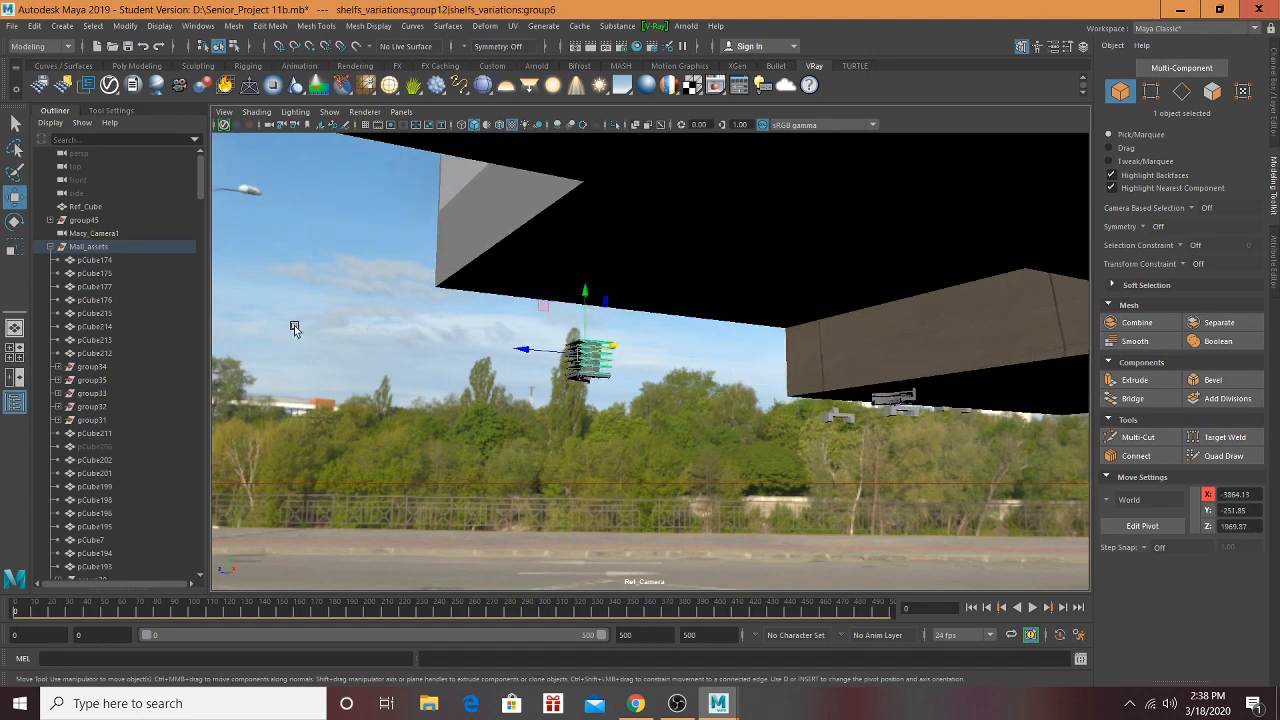
scroll(105, 273, down, 5)
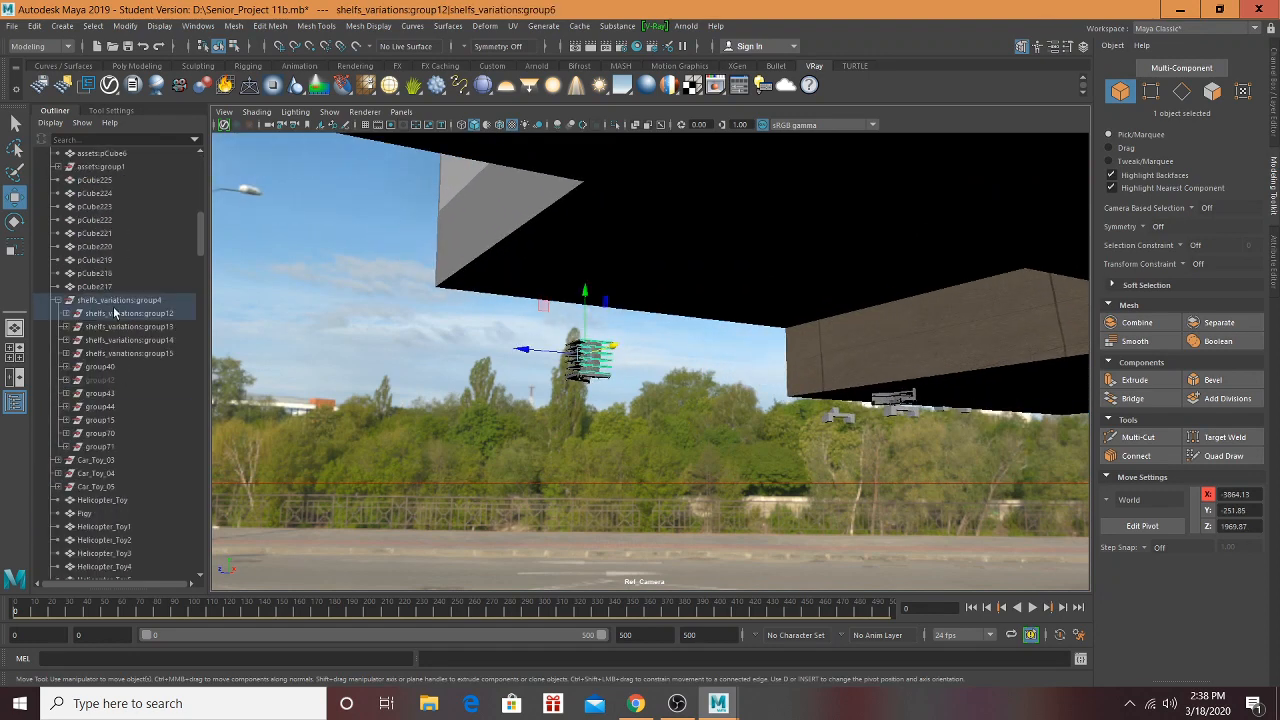
click(115, 313)
key(Delete)
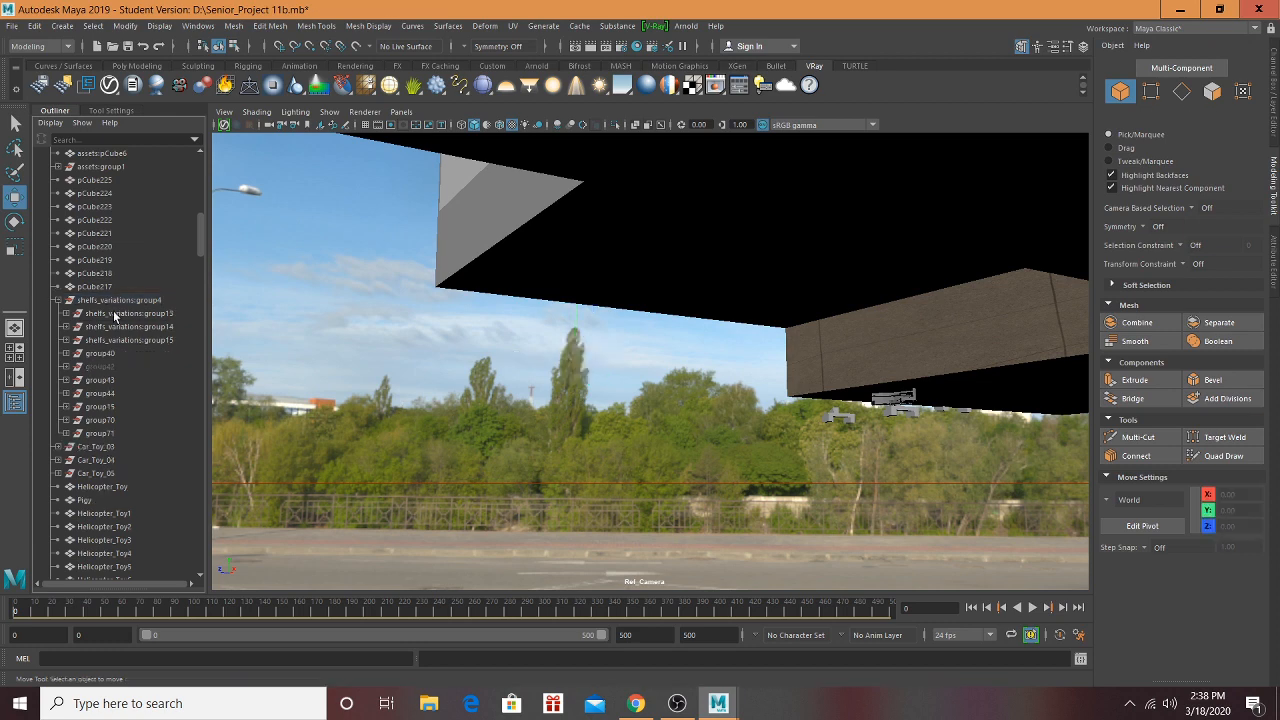
Step: Delete the unused outside counter nearest the open parking area together with the register on top of it
alt+drag(626, 415, 827, 430)
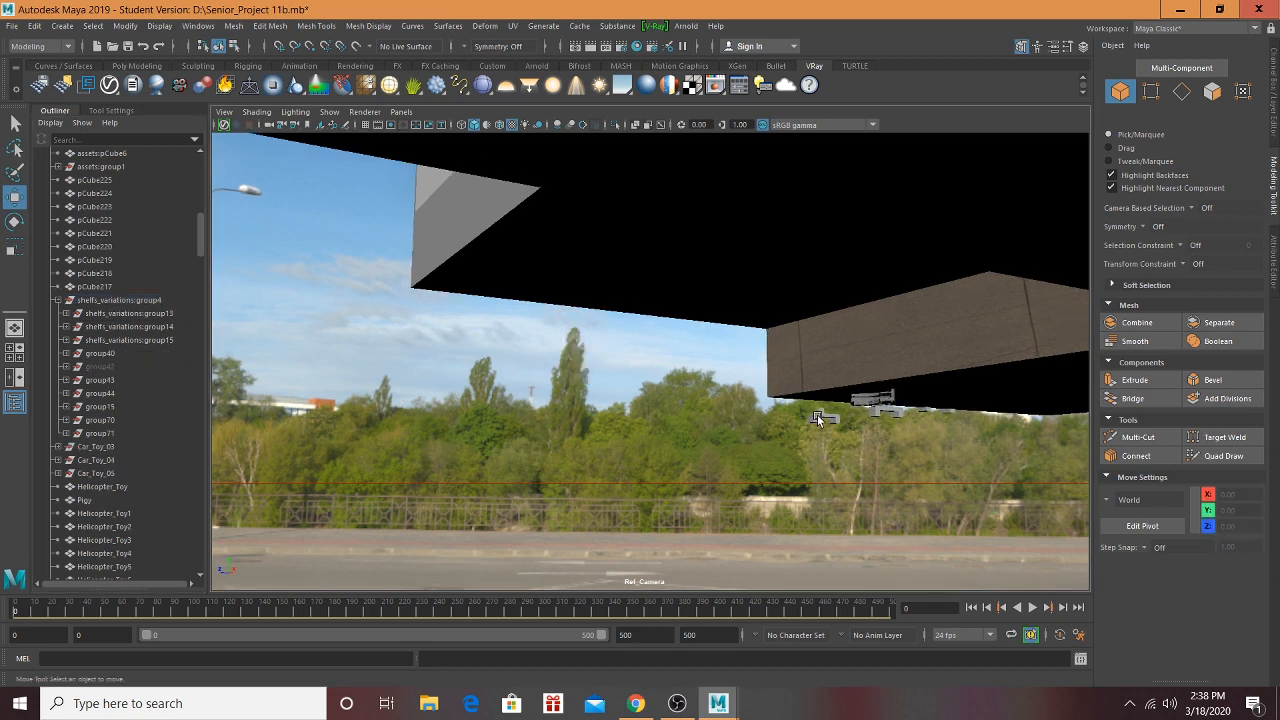
click(817, 415)
key(f)
scroll(670, 460, up, 4)
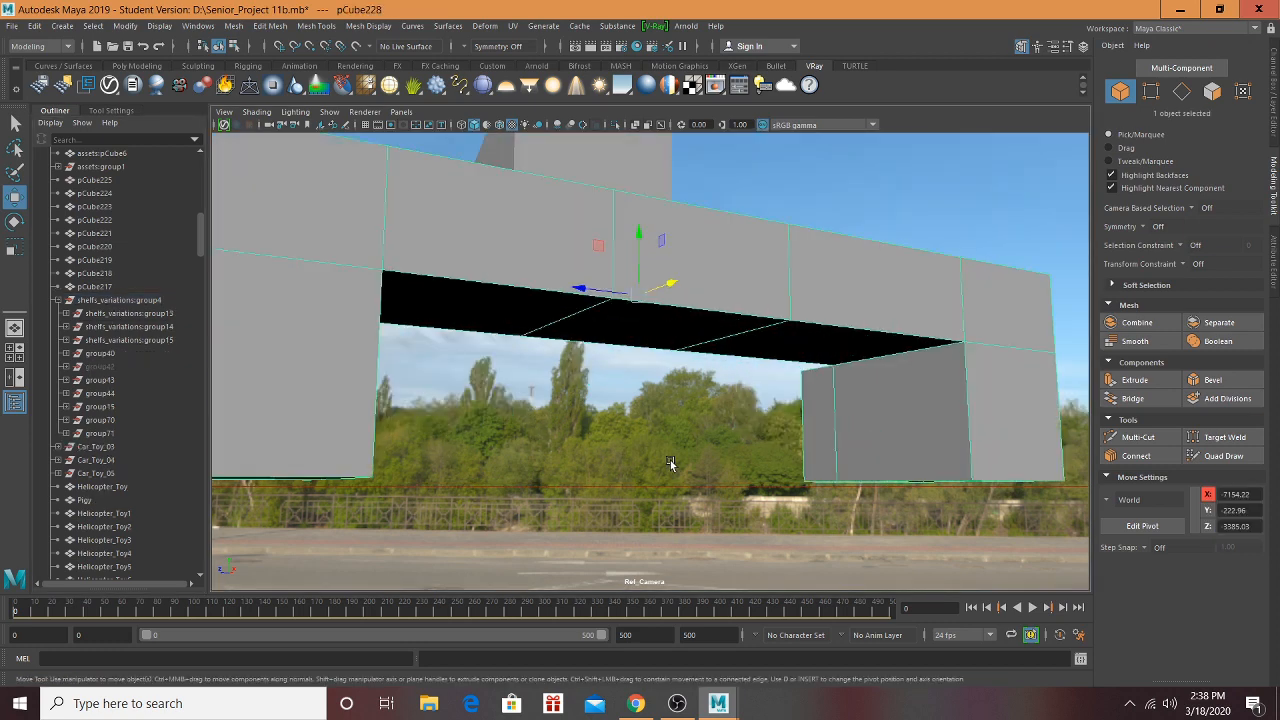
alt+drag(670, 460, 866, 477)
scroll(866, 477, down, 6)
scroll(804, 446, up, 3)
alt+drag(804, 446, 857, 414)
scroll(600, 366, down, 5)
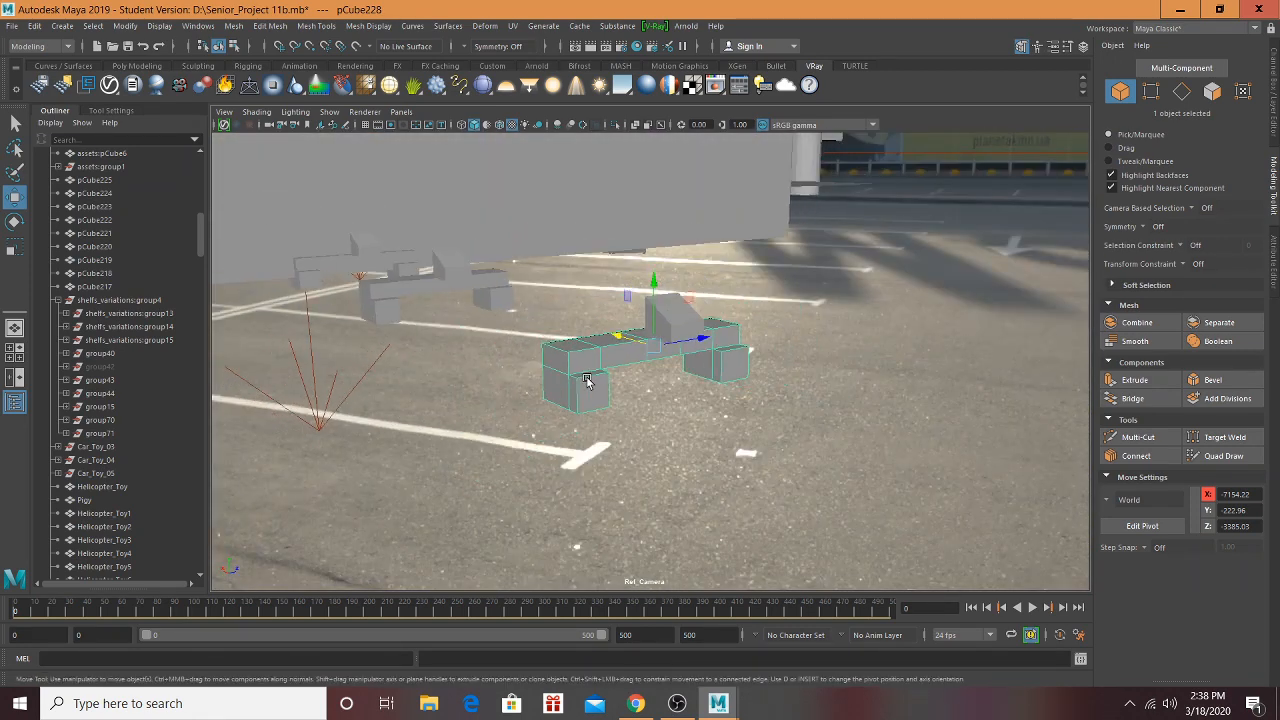
alt+middle_drag(592, 402, 621, 494)
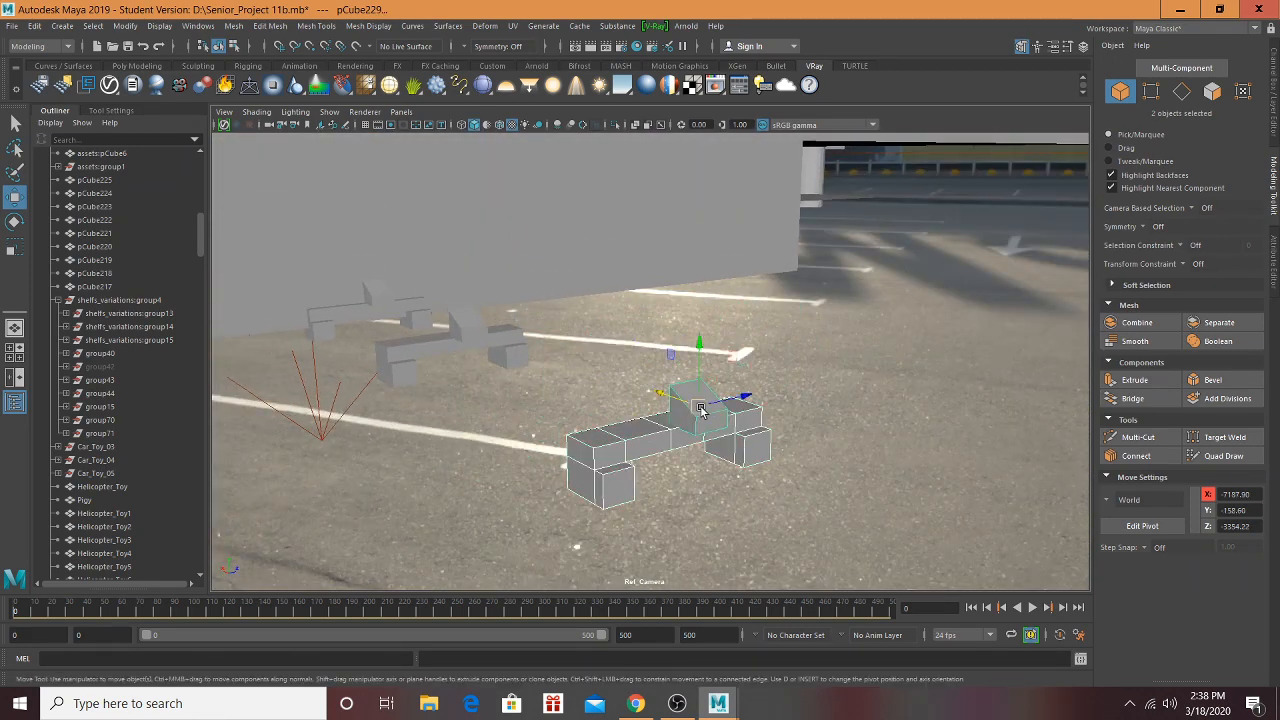
key(Delete)
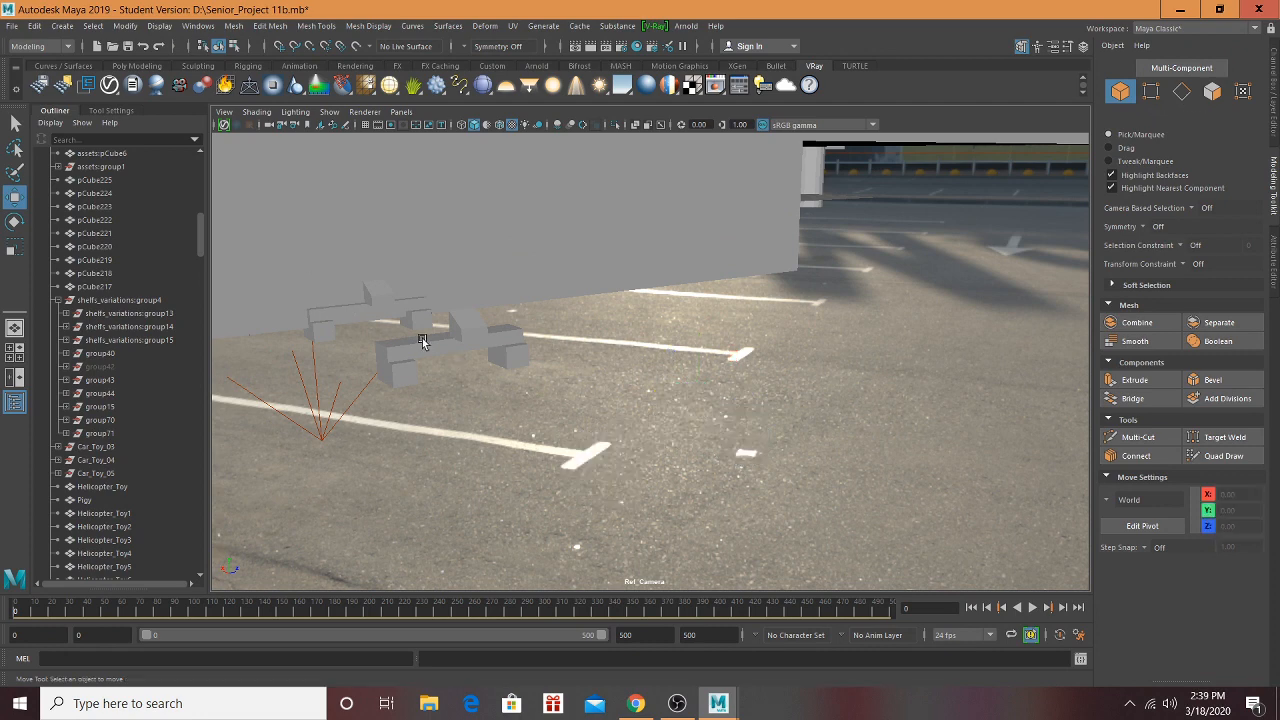
Step: Delete the remaining two outside counters and their registers beside the grey wall
click(465, 330)
click(472, 322)
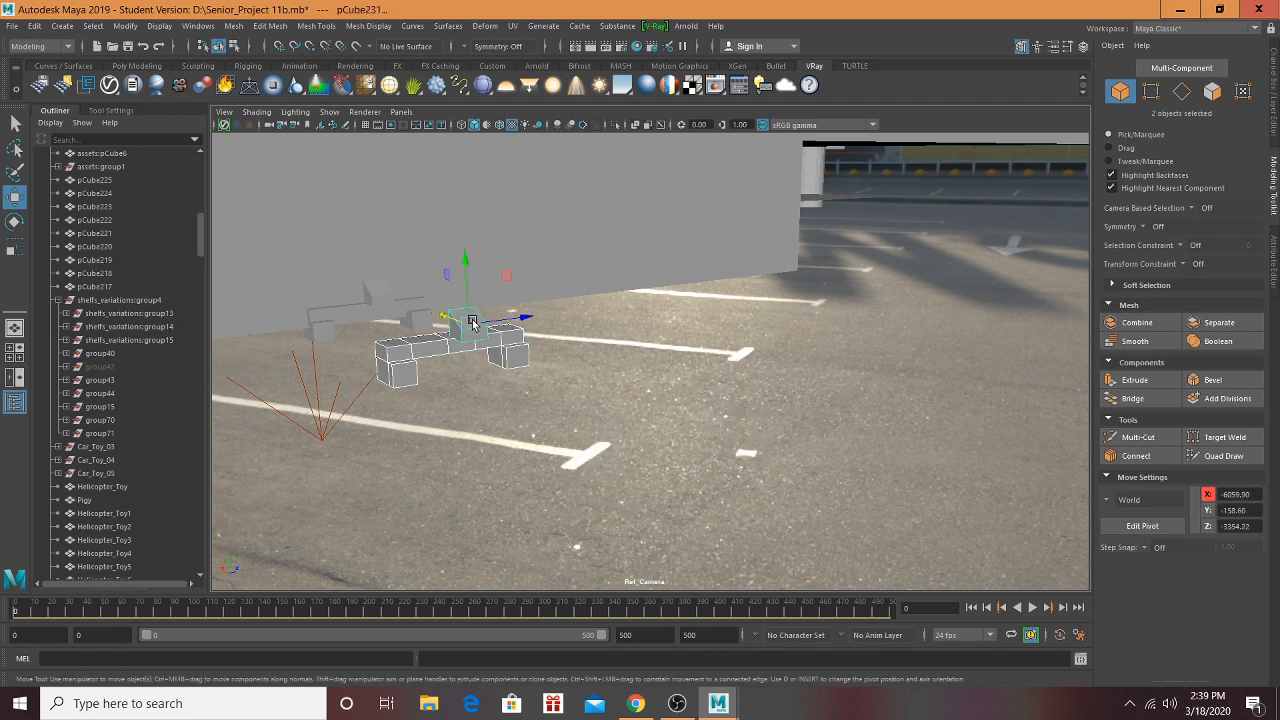
key(Delete)
click(338, 311)
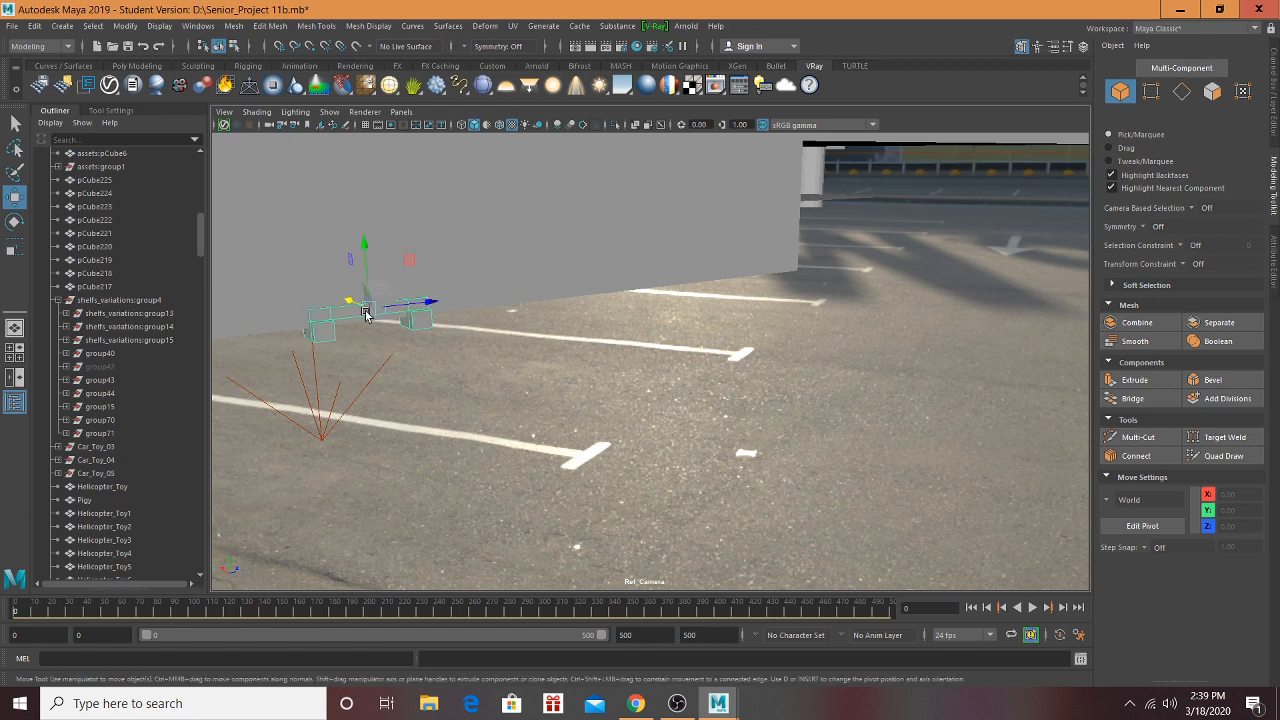
key(Delete)
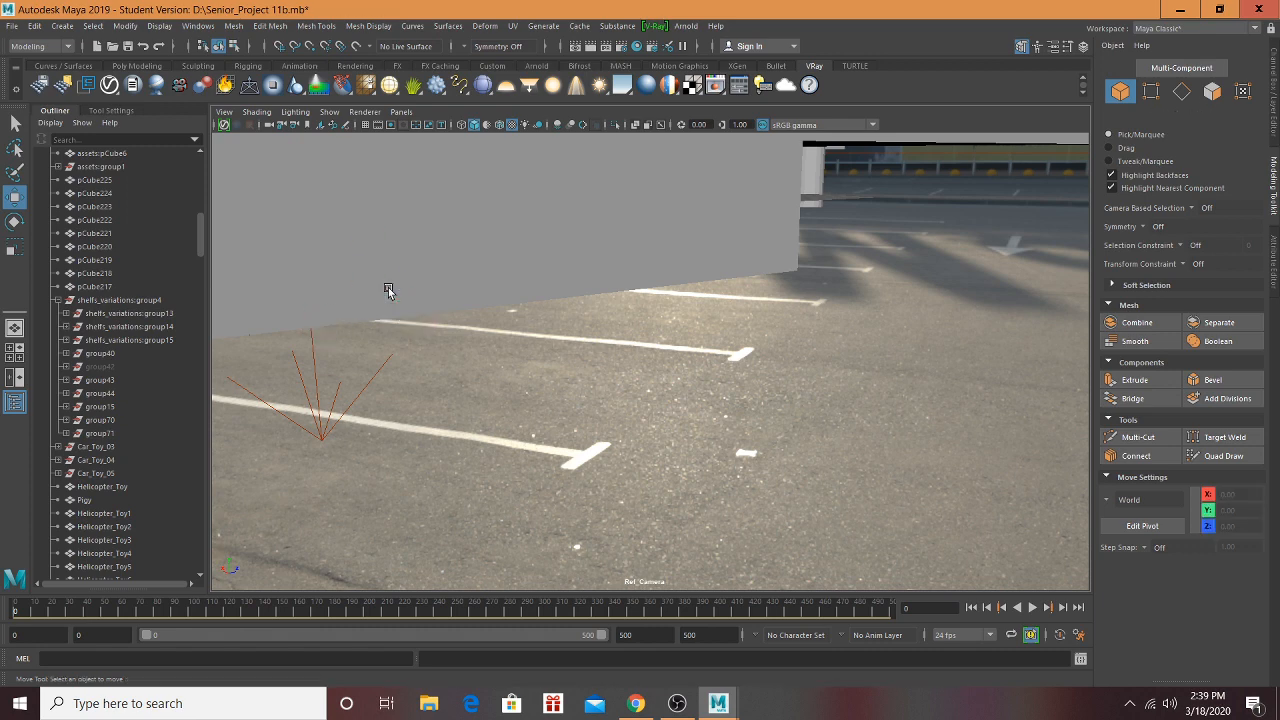
Step: Delete the shelf group shelfs_variations:group13 located beneath the mall
alt+drag(388, 290, 655, 371)
click(724, 393)
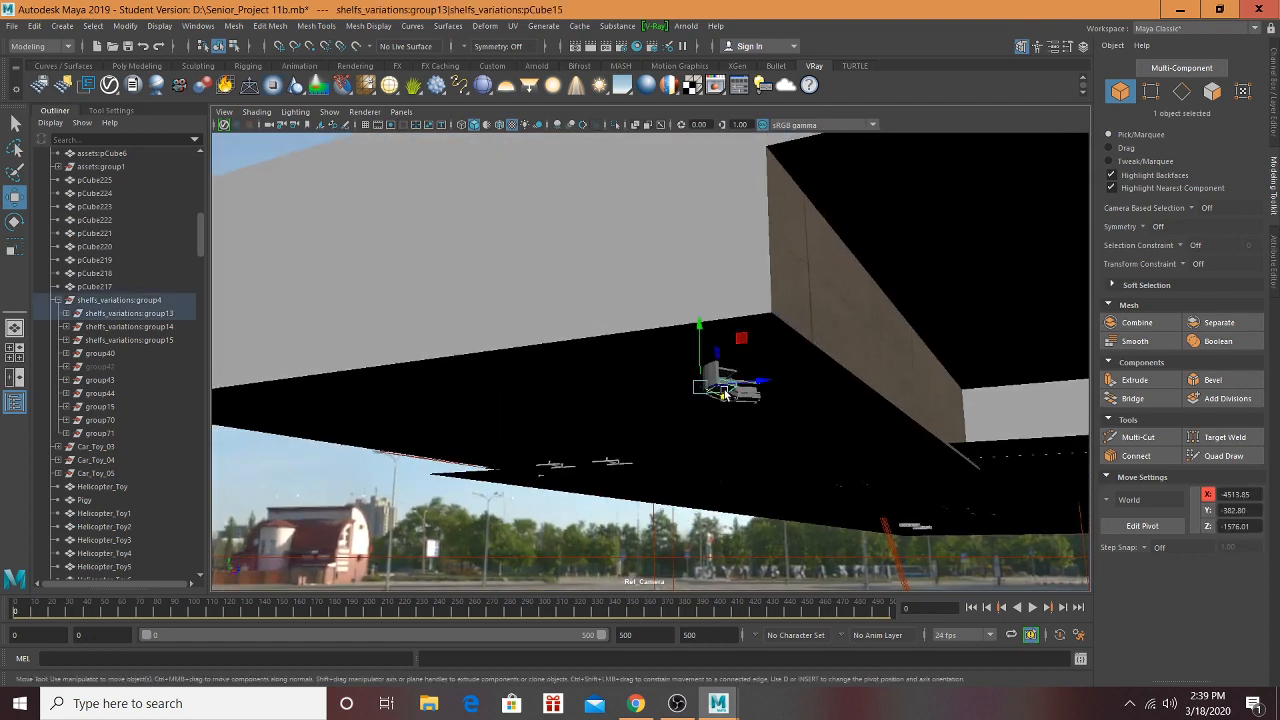
click(128, 314)
key(Delete)
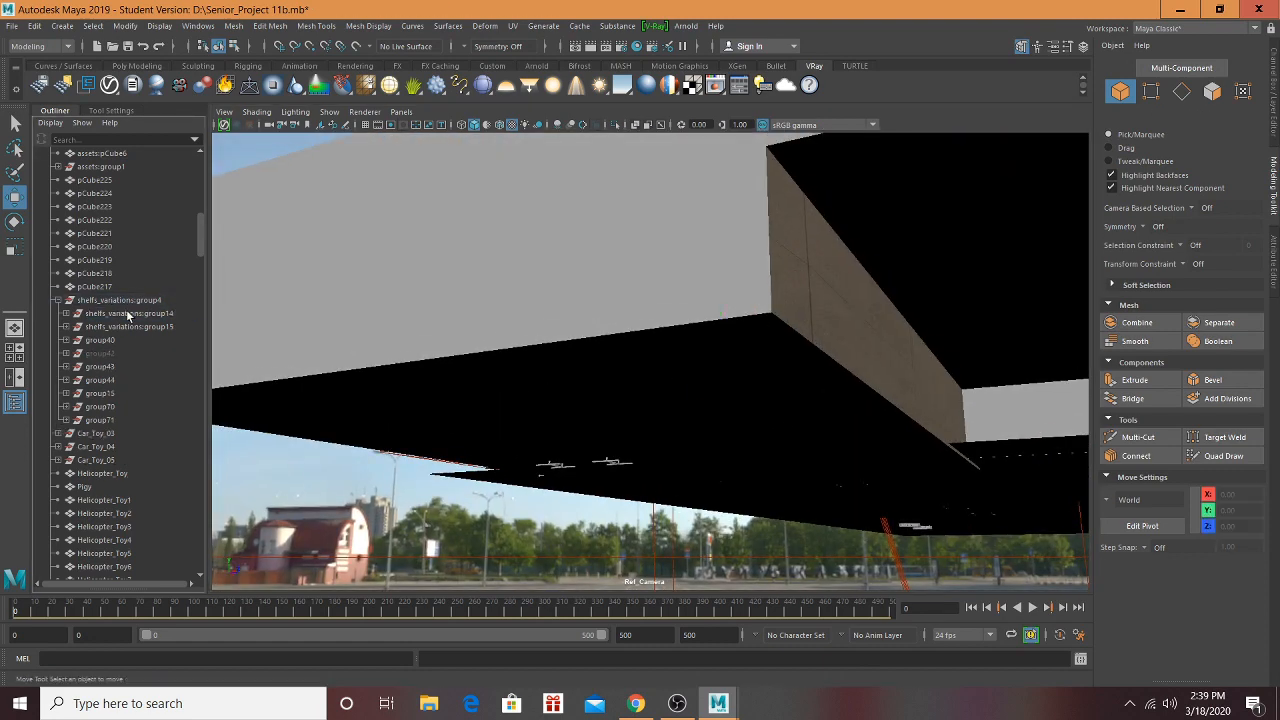
Step: Select all six cylinders of the group33 clothing rack, including its posts and top rail, and hide them
click(556, 466)
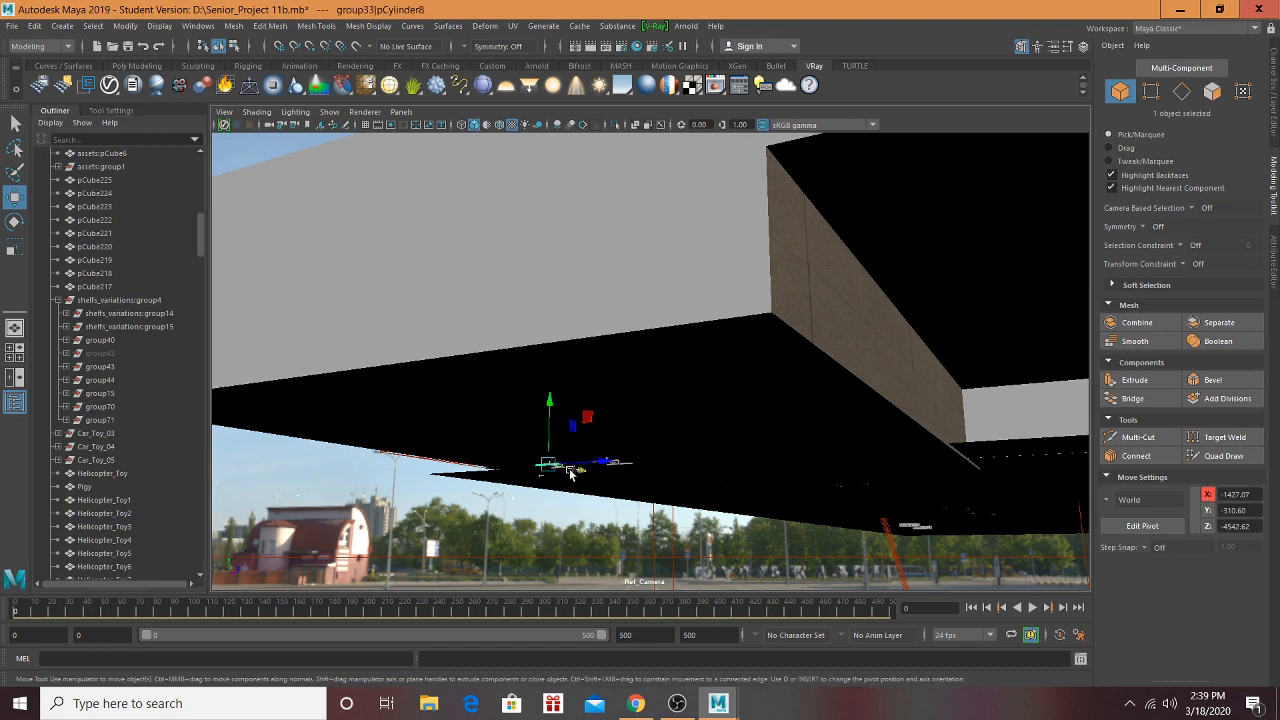
key(f)
scroll(572, 477, up, 1)
scroll(622, 479, down, 1)
alt+drag(834, 429, 802, 430)
shift+click(897, 361)
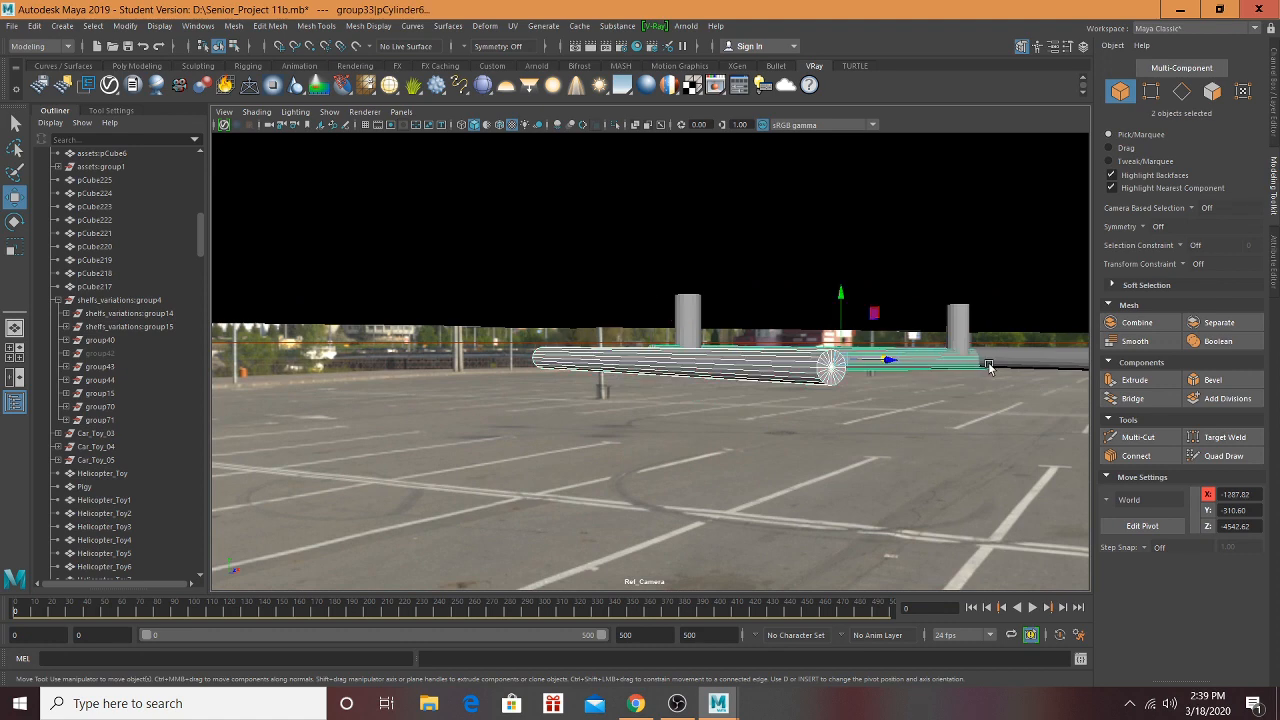
shift+click(988, 368)
shift+click(956, 328)
shift+click(694, 325)
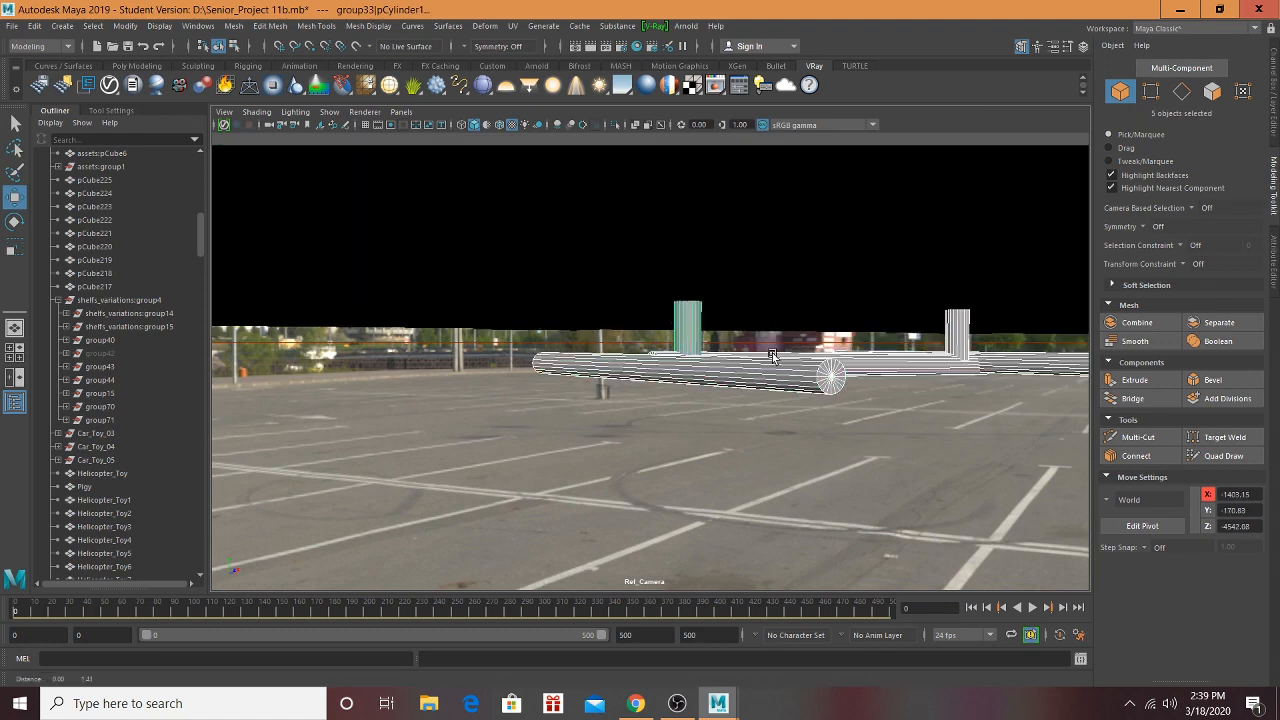
key(f)
shift+click(757, 193)
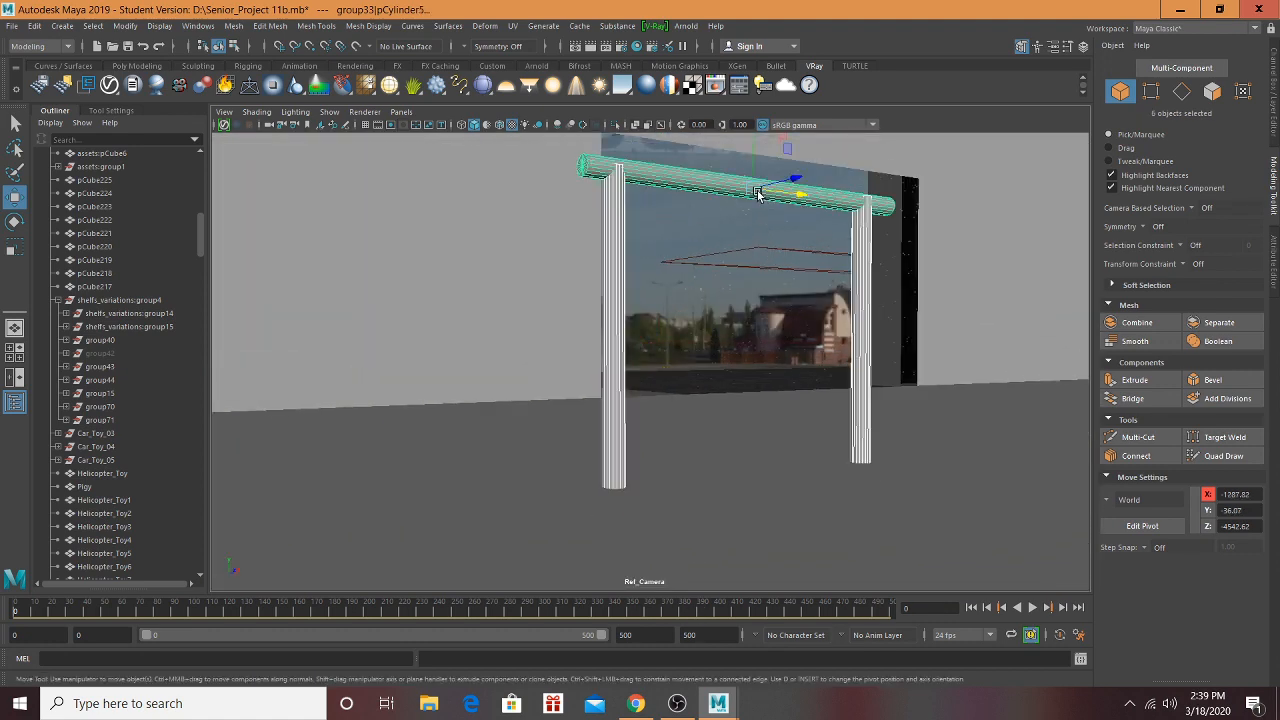
key(ctrl+h)
Step: Select the top rail, posts and base cylinders of the group34 clothing rack
alt+drag(757, 193, 831, 306)
click(1020, 296)
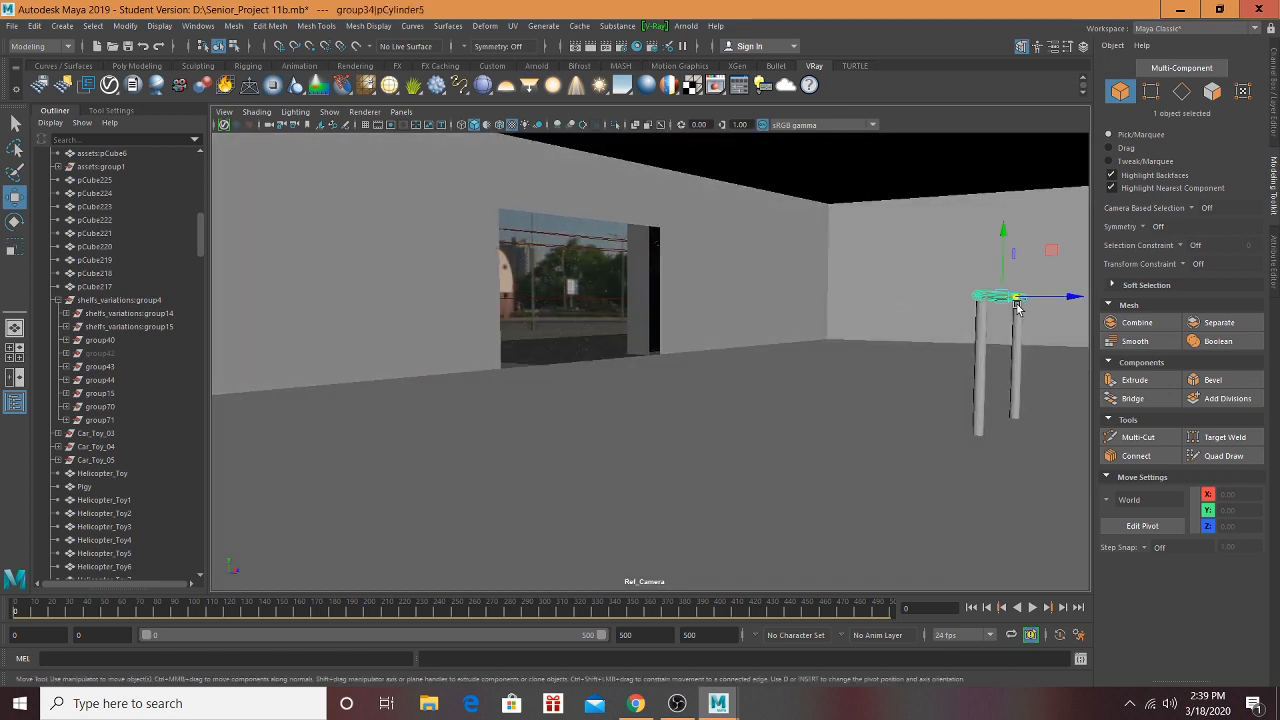
shift+click(985, 347)
alt+drag(985, 347, 850, 258)
scroll(850, 310, up, 5)
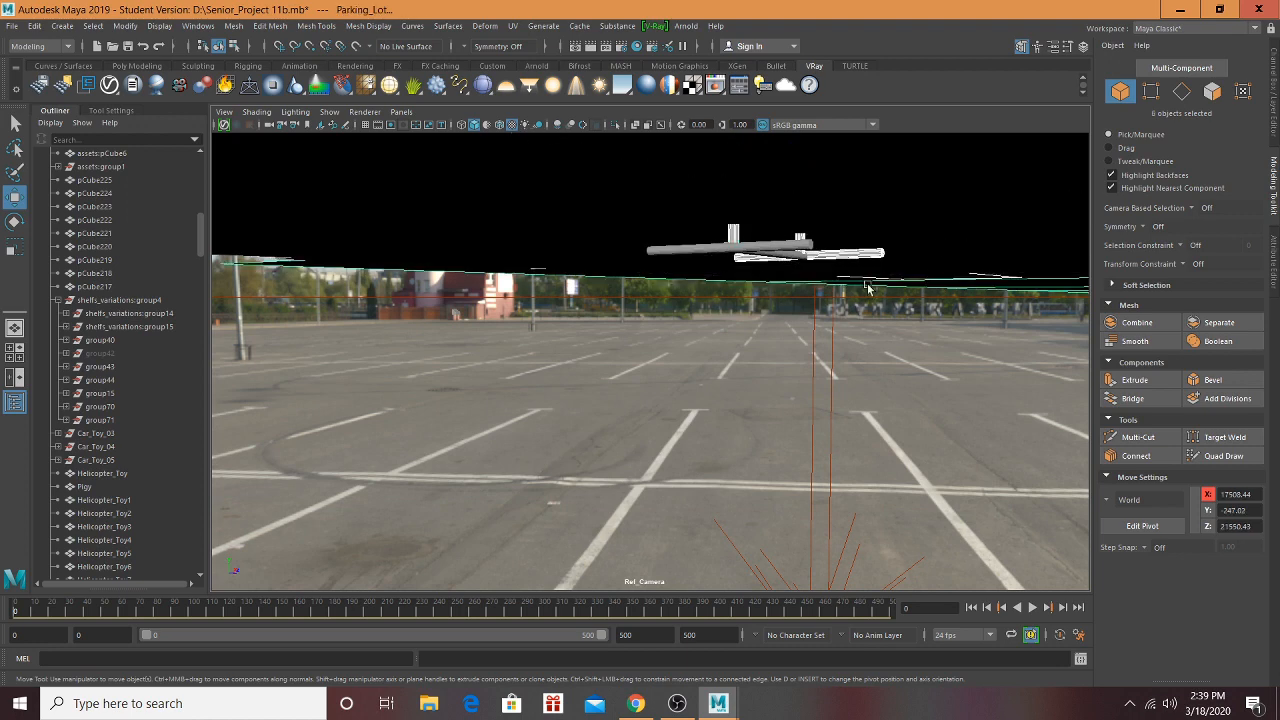
Step: Try deleting the selected rack parts with one more base cylinder added, and undo the deletion and that added selection
shift+click(843, 248)
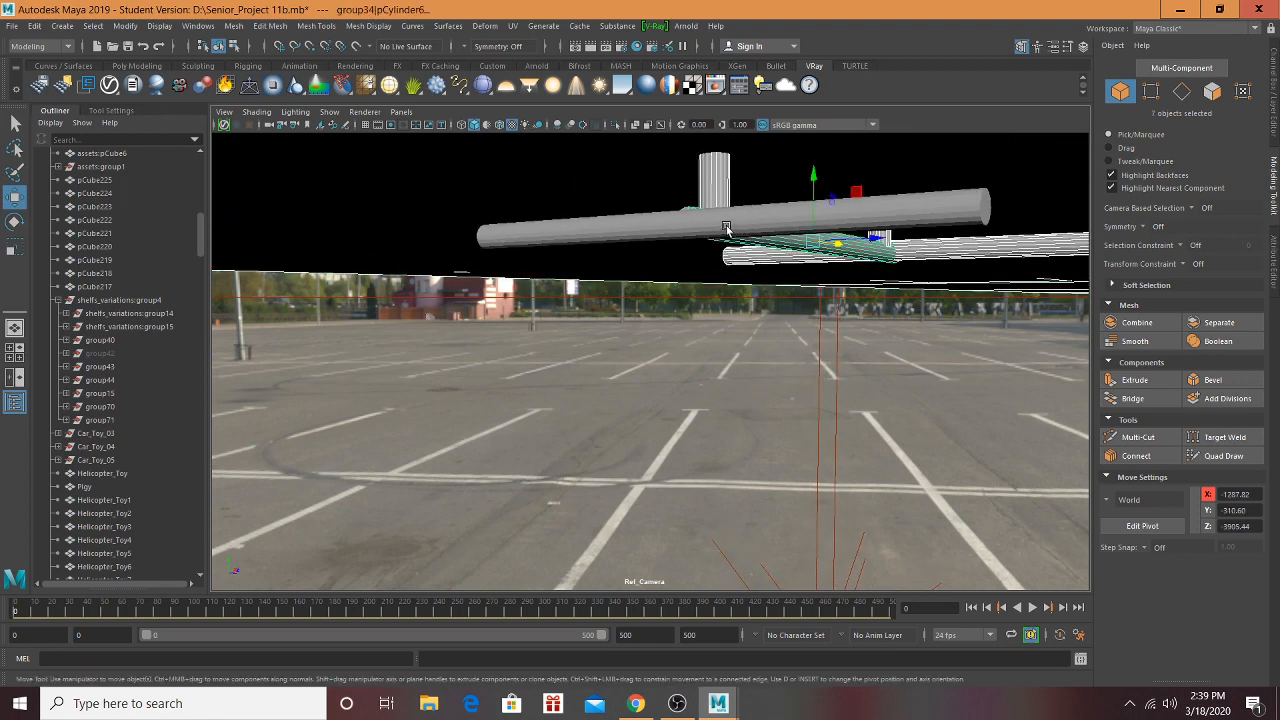
key(Delete)
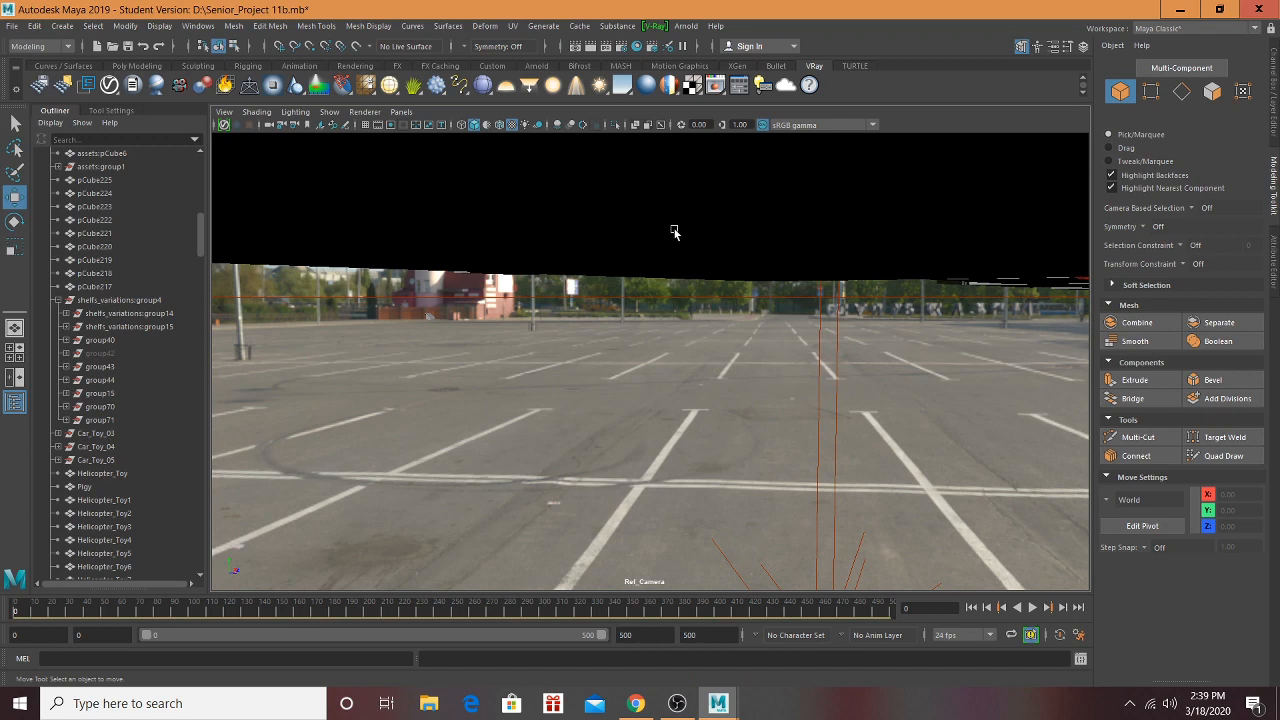
alt+drag(675, 232, 580, 316)
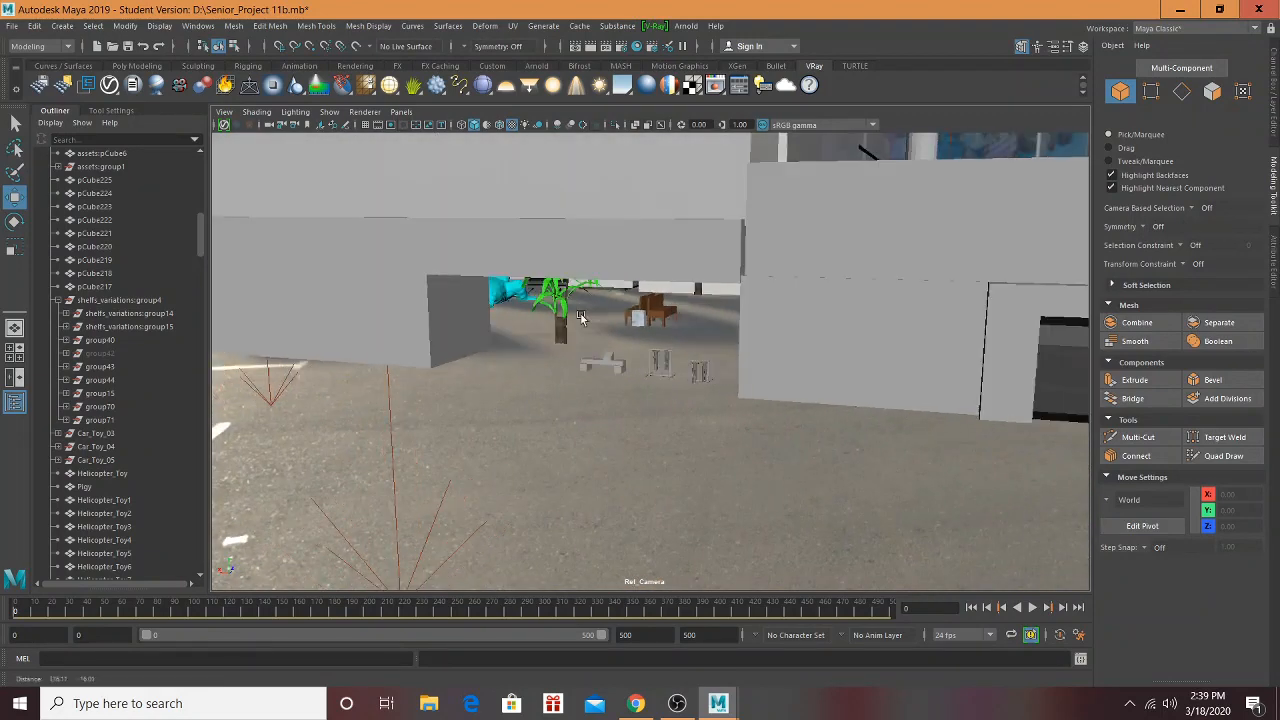
key(ctrl+z)
key(ctrl+z)
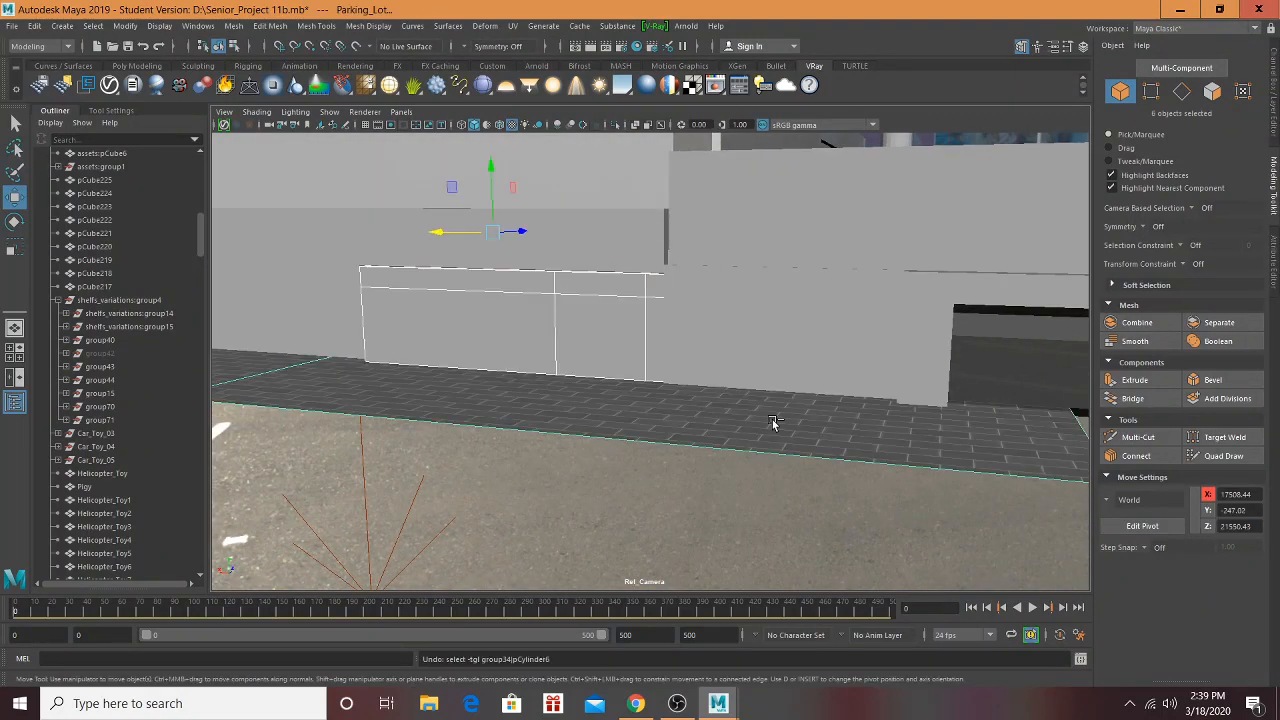
Step: Deselect the brick pavement and the building wall, keeping only the group34 rack cylinders selected
shift+click(768, 421)
shift+click(629, 338)
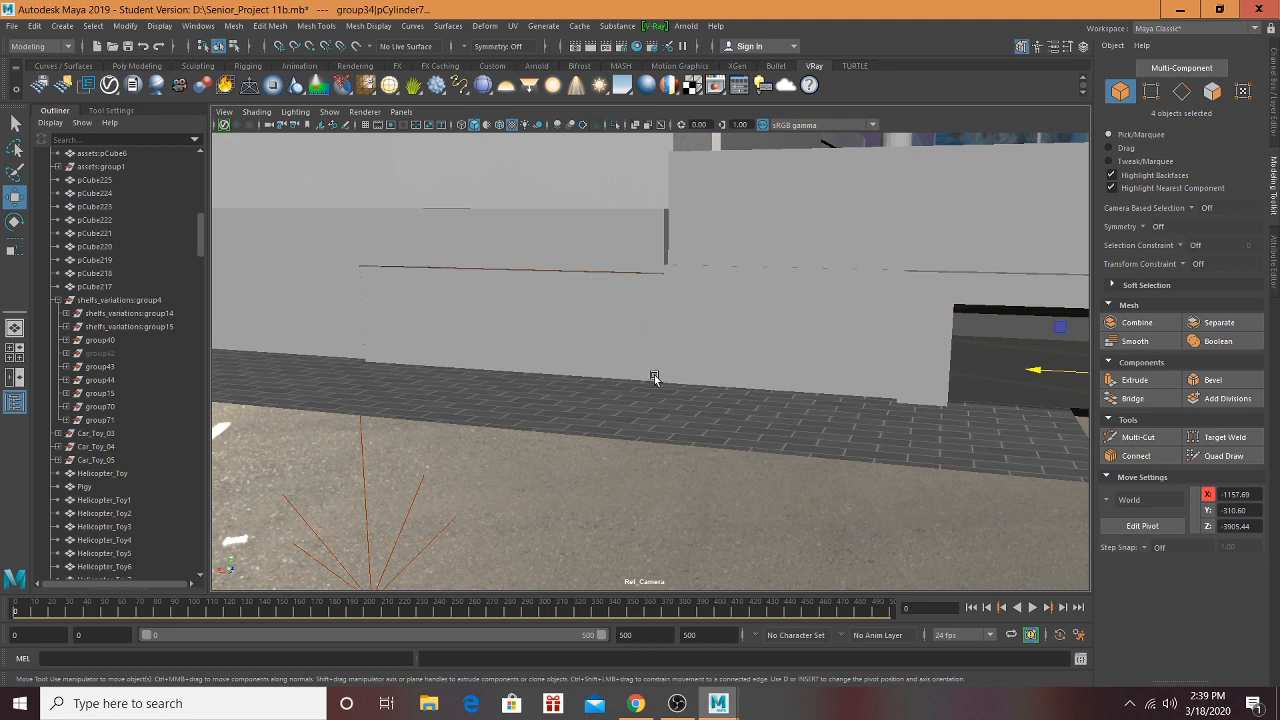
Step: Delete the stray cylinder pieces left beneath the mall floor
alt+drag(651, 374, 496, 330)
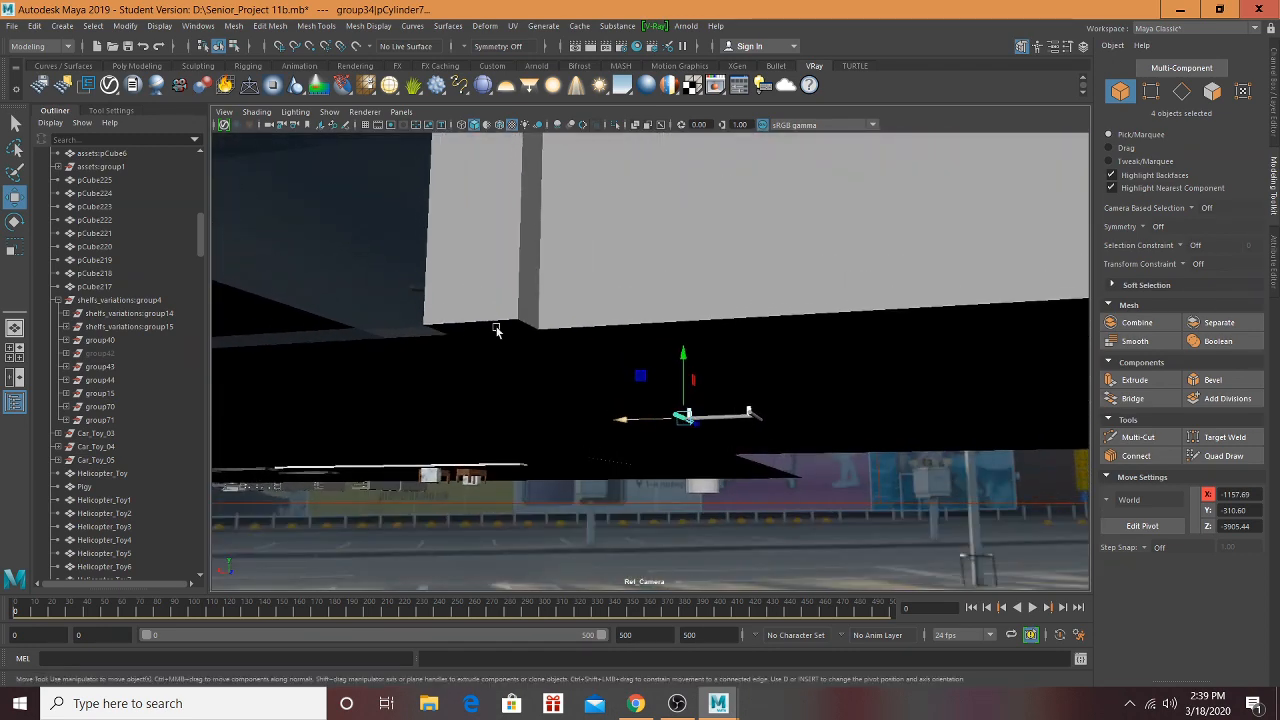
click(555, 371)
click(726, 418)
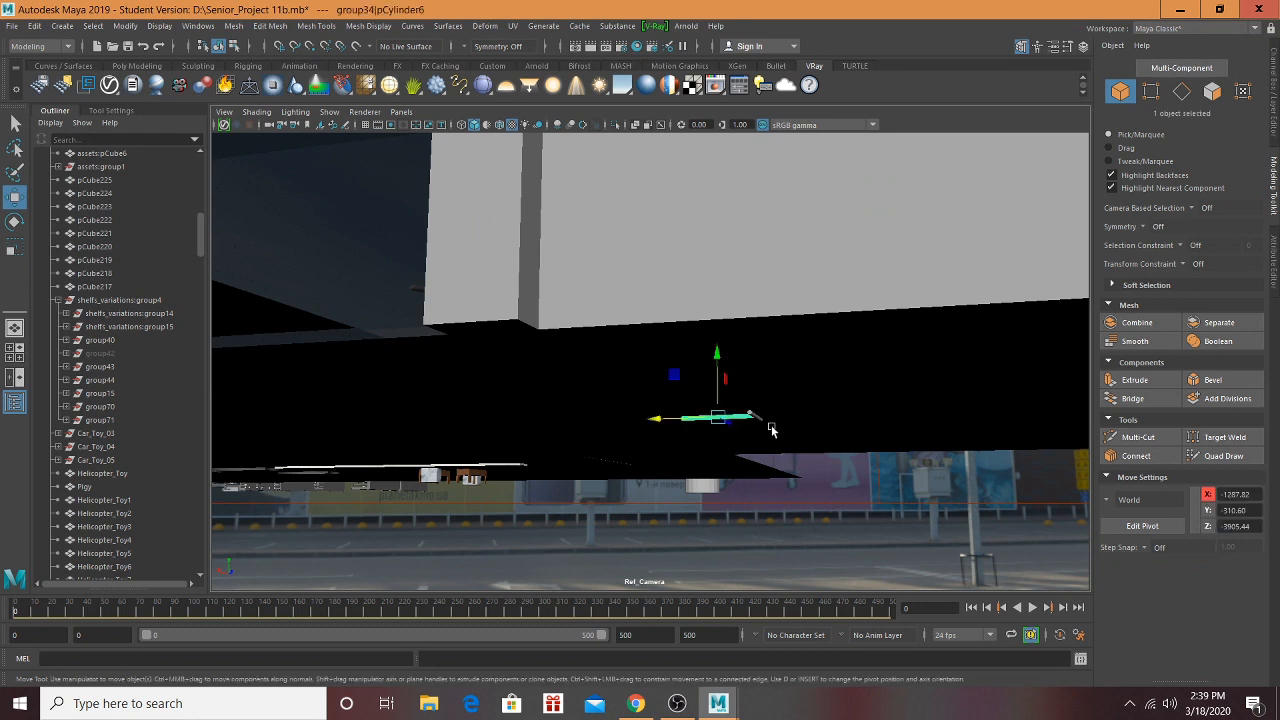
click(760, 443)
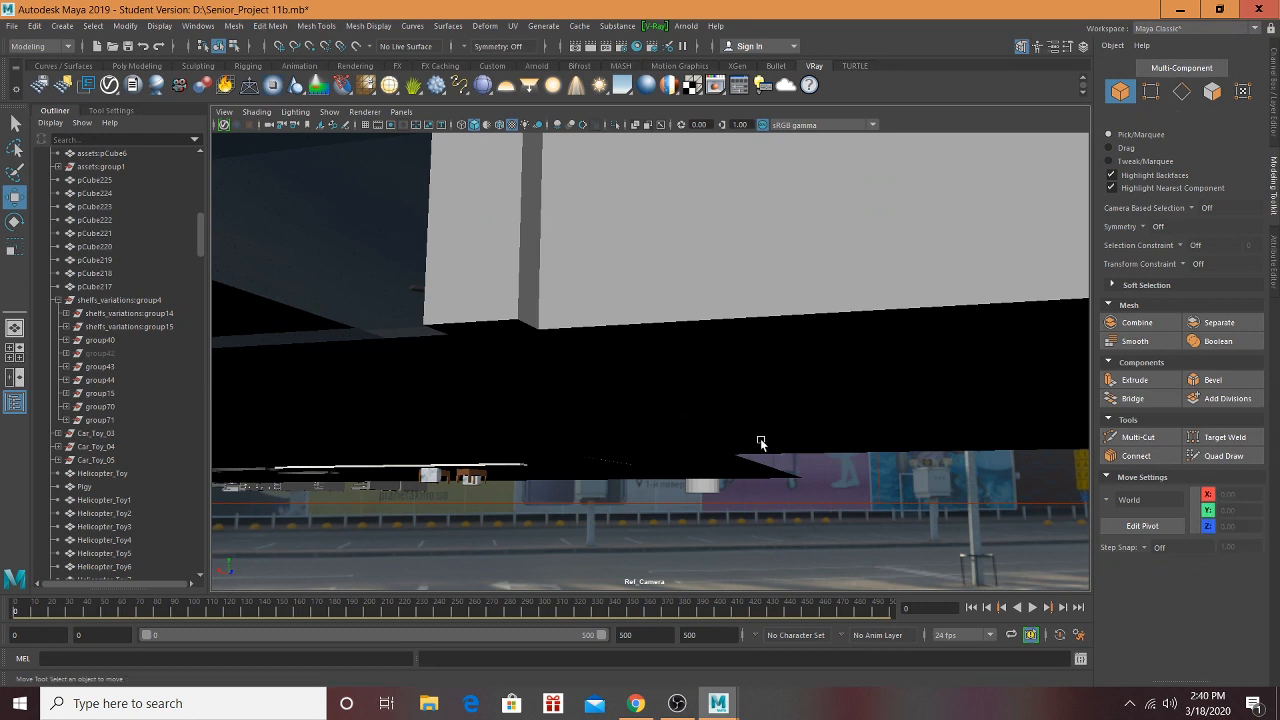
Step: Select both wooden benches and the two octagonal marble bins on either side of them
alt+drag(373, 513, 640, 500)
click(716, 493)
key(f)
shift+click(639, 459)
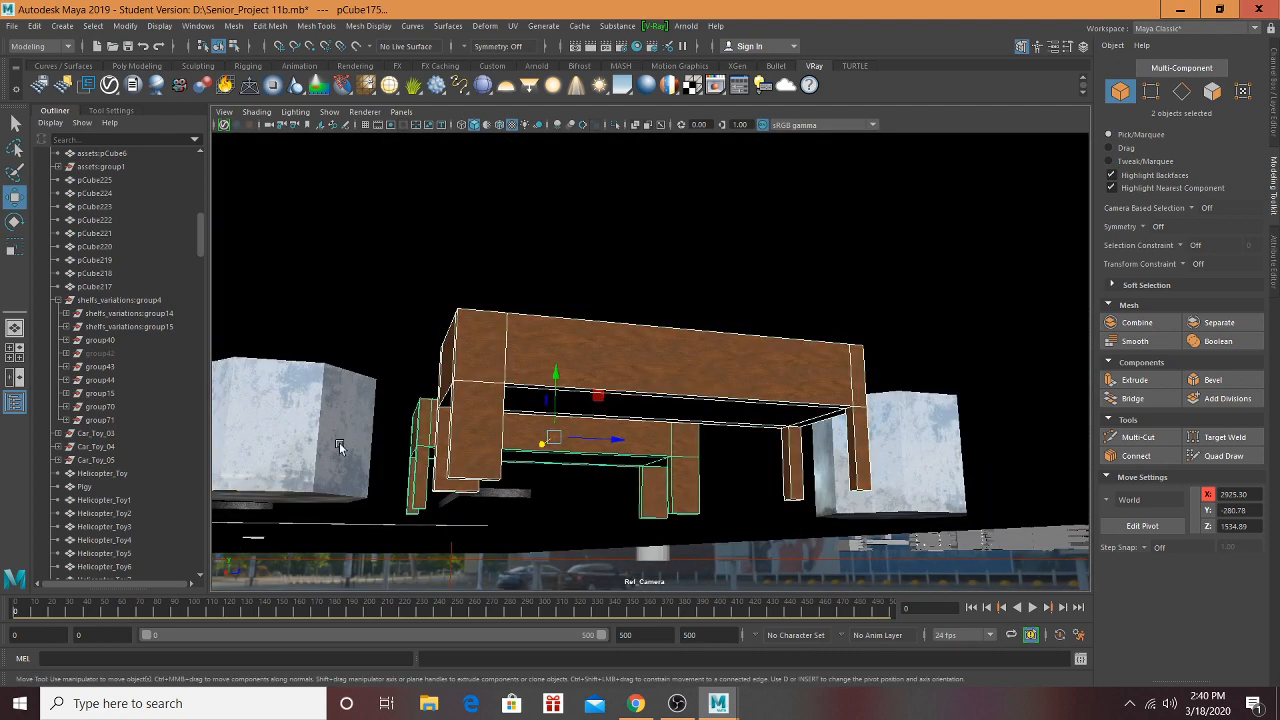
shift+click(337, 443)
shift+click(936, 456)
Step: Move the bench-and-bin set along Z to about -1783, near the other benches by the Target wall
alt+drag(936, 456, 786, 437)
alt+right_drag(960, 414, 901, 406)
alt+drag(901, 406, 852, 409)
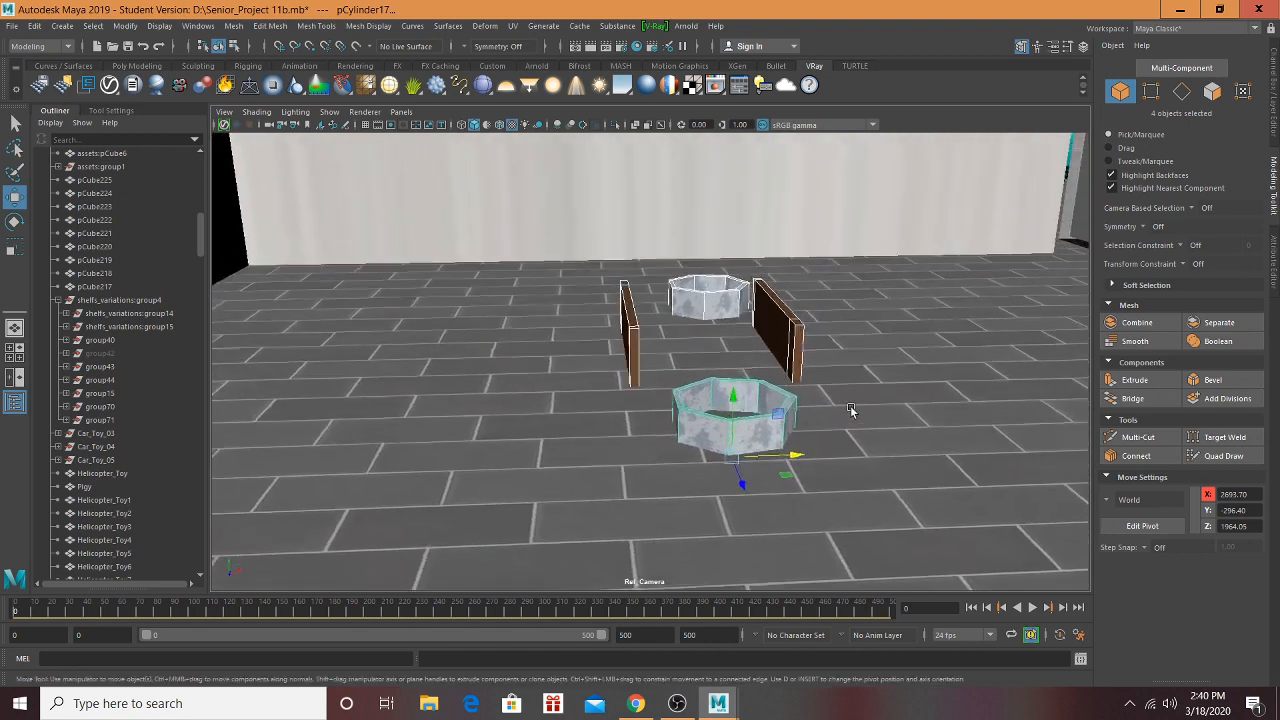
alt+right_drag(852, 409, 837, 391)
alt+drag(837, 391, 966, 378)
alt+middle_drag(877, 402, 446, 390)
alt+right_drag(446, 390, 486, 372)
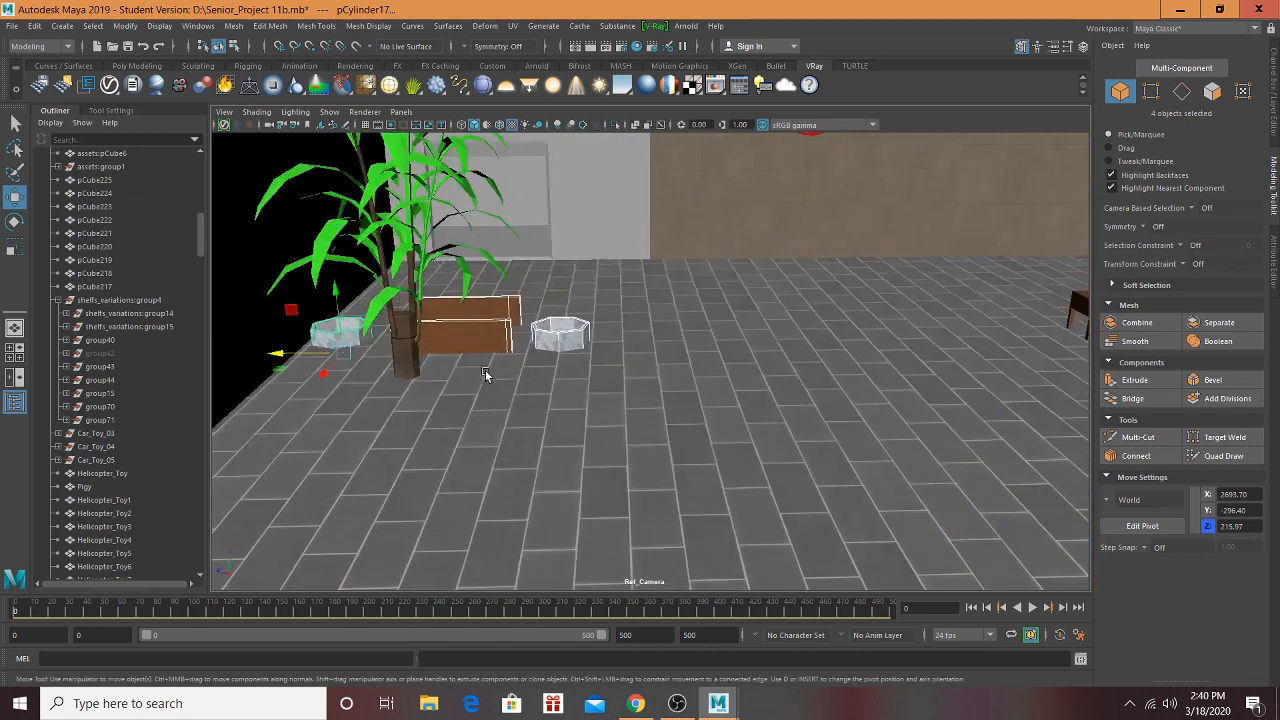
drag(295, 356, 731, 429)
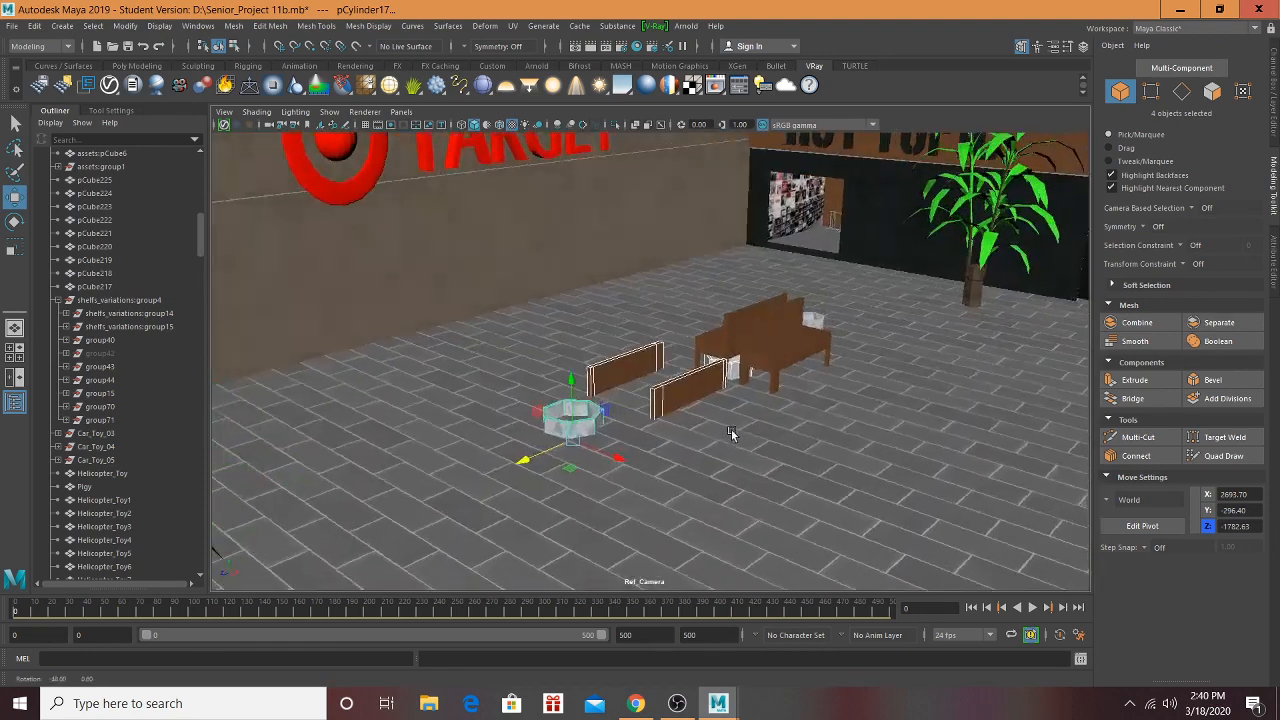
Step: Move the bench-and-bin set along X to about 6174, just past the large lizard
alt+right_drag(731, 429, 451, 409)
scroll(425, 401, up, 5)
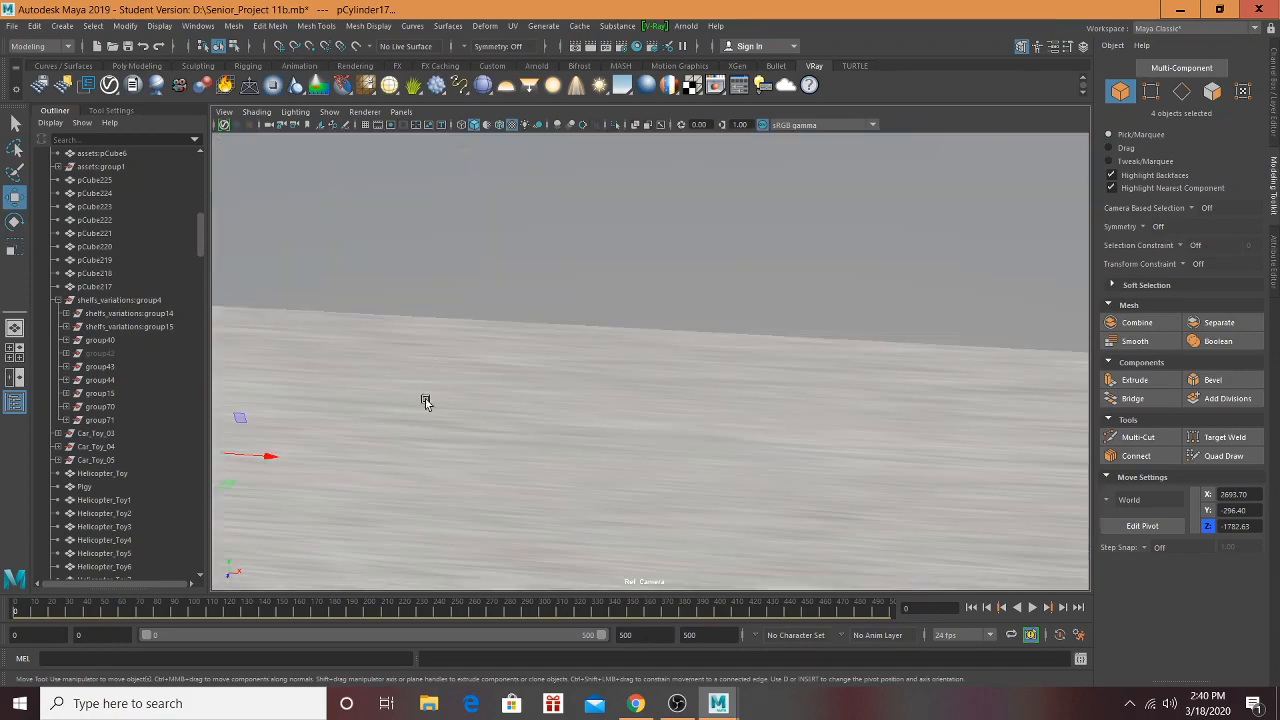
scroll(275, 443, down, 5)
mouse_move(430, 455)
alt+mouse_down()
mouse_move(389, 453)
mouse_move(420, 440)
alt+mouse_up()
drag(341, 370, 736, 451)
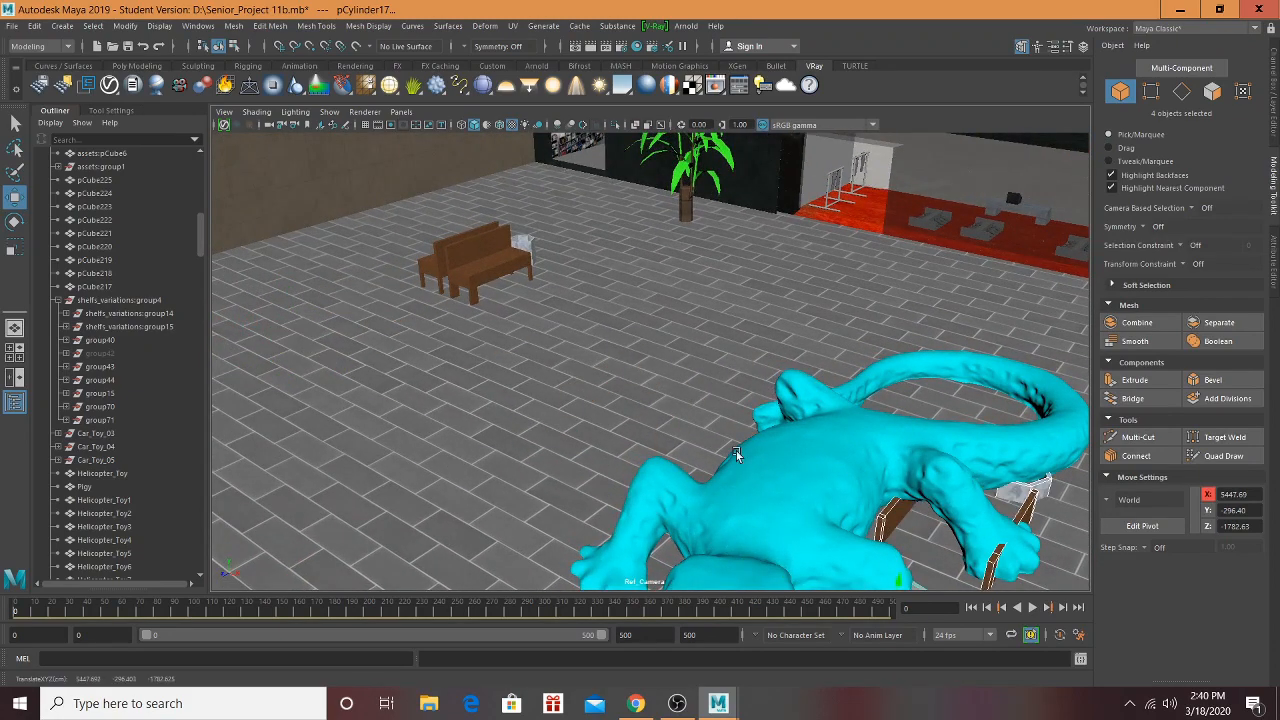
key(f)
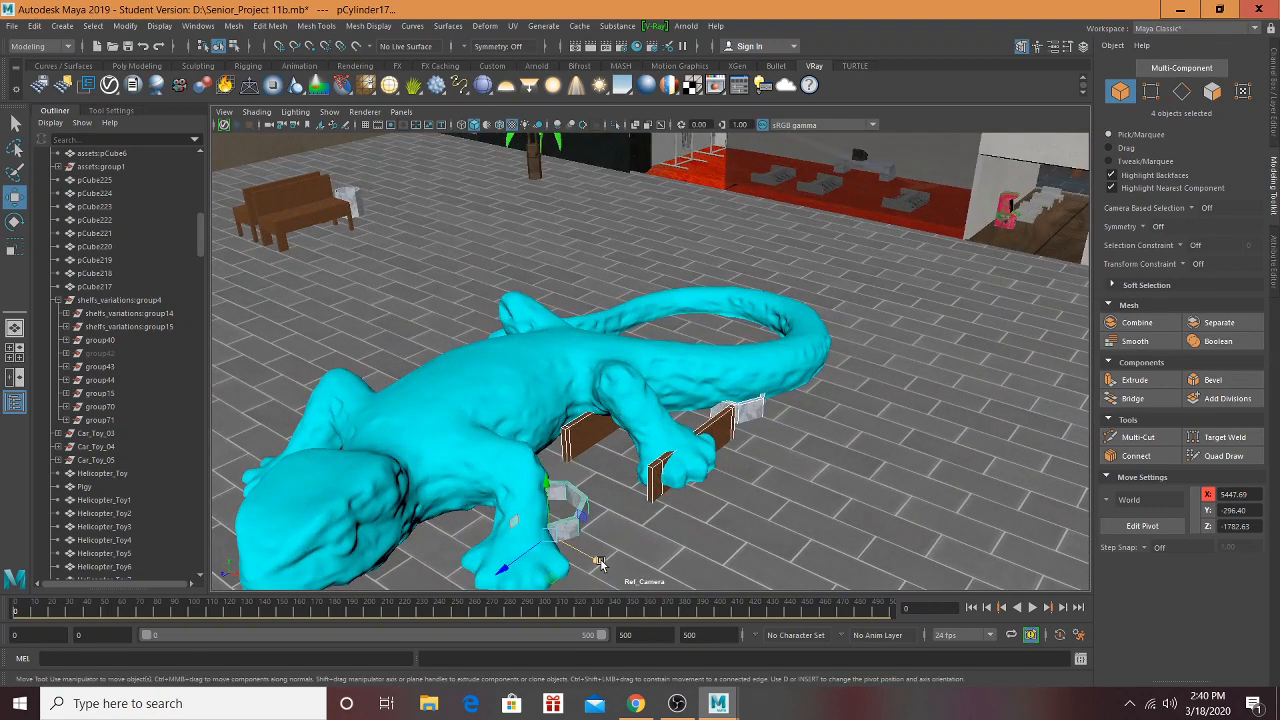
drag(600, 563, 850, 679)
alt+middle_drag(911, 447, 828, 362)
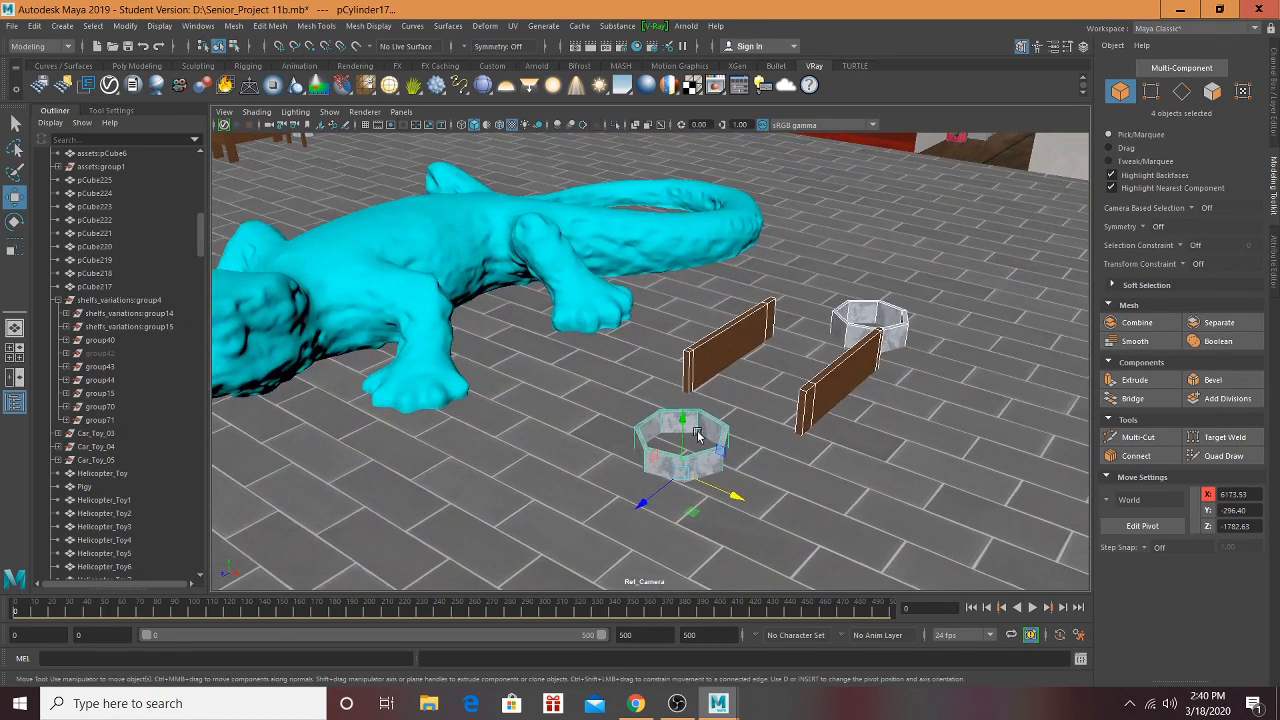
Step: Raise the bench-and-bin set onto the floor at Y about -146 and shift it along X to about 6525
drag(683, 420, 679, 358)
alt+drag(945, 470, 854, 421)
alt+middle_drag(854, 421, 931, 485)
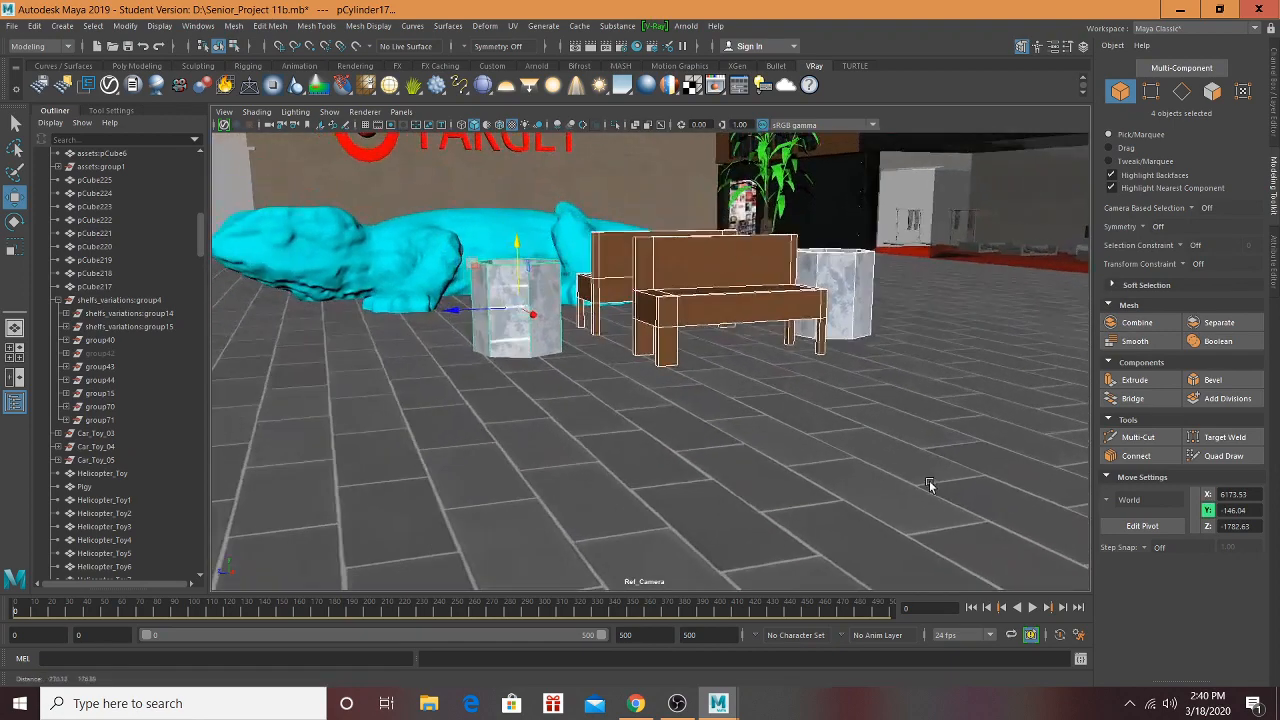
drag(535, 317, 612, 325)
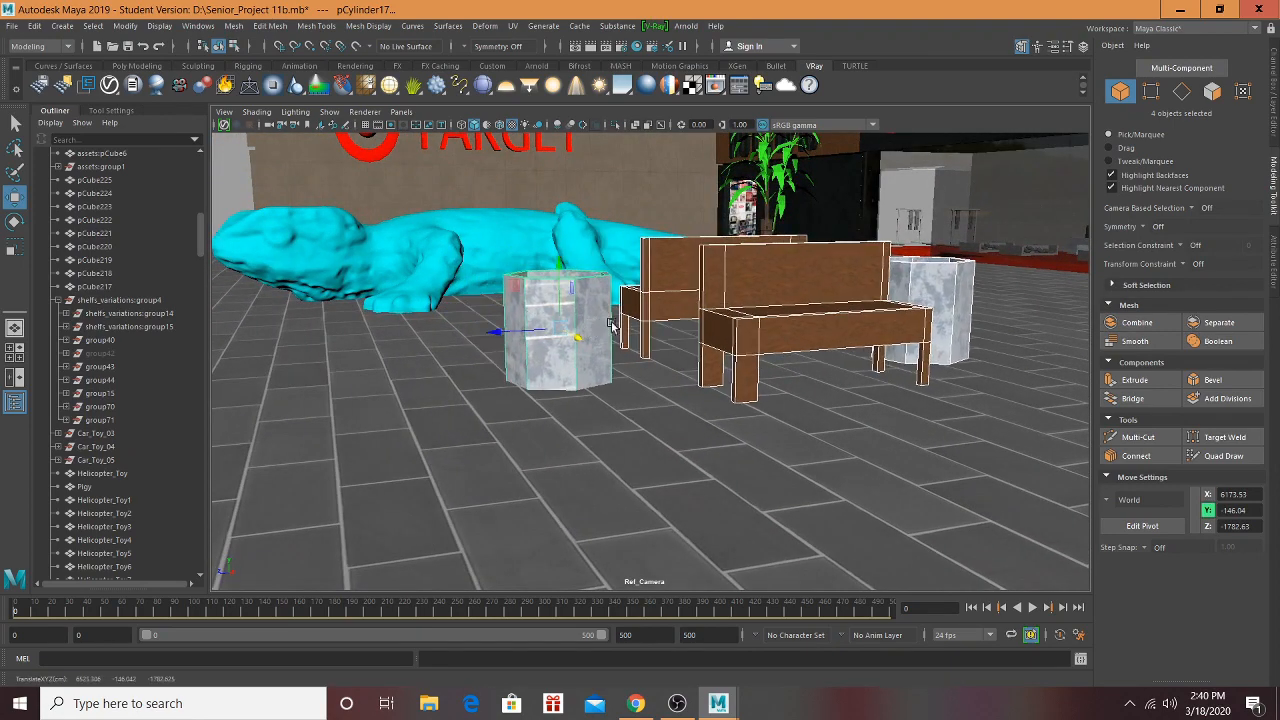
Step: Remove the two bins from the selection and lower the two benches to Y about -132
shift+click(925, 290)
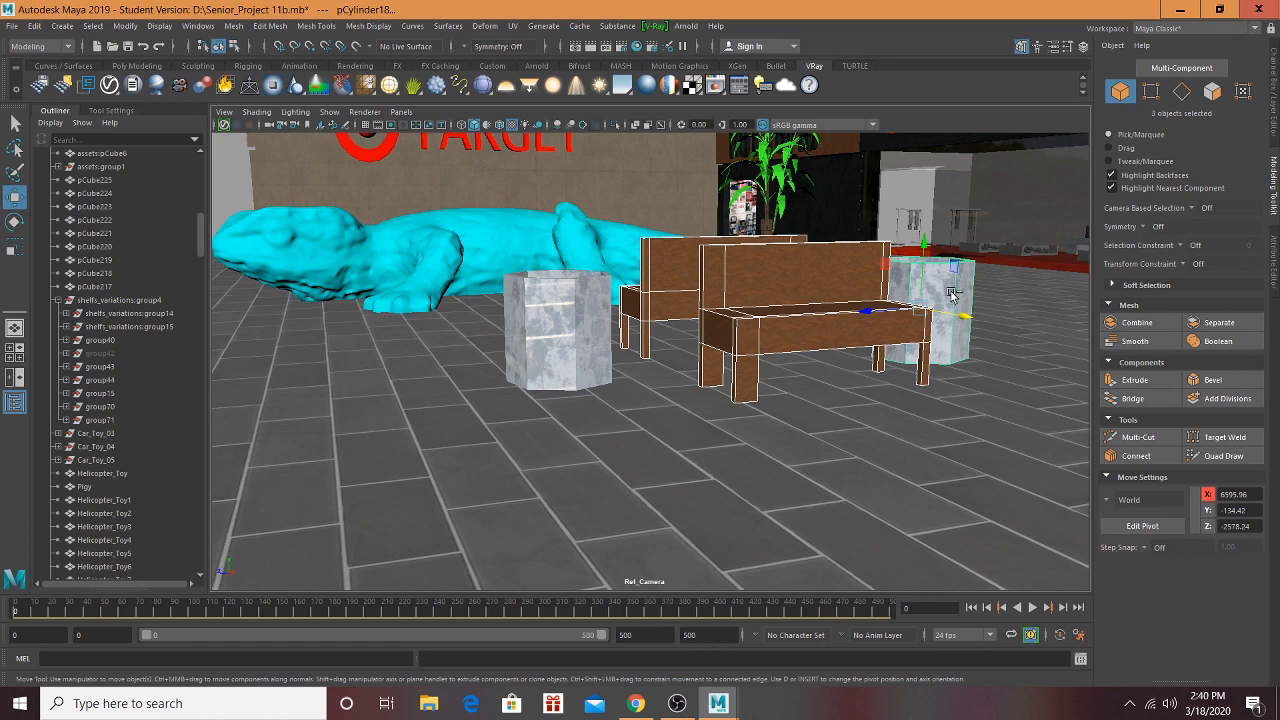
shift+click(951, 293)
alt+drag(951, 293, 866, 326)
alt+middle_drag(580, 408, 676, 402)
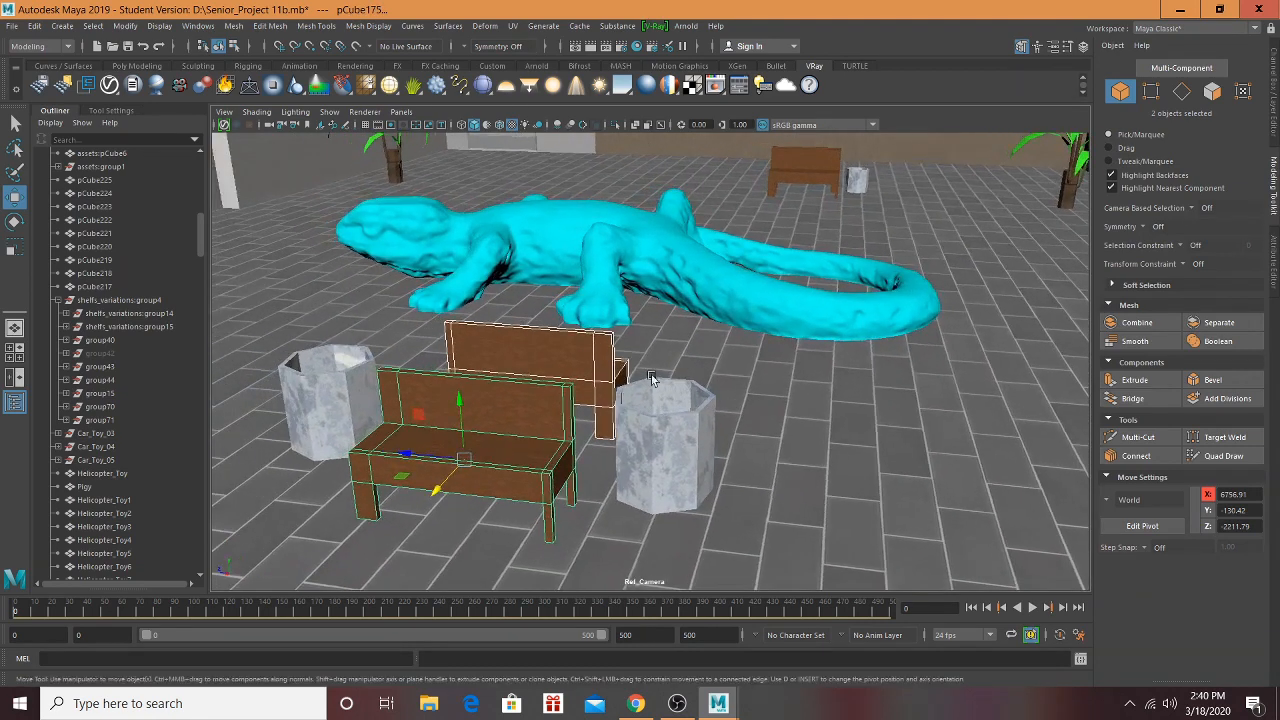
alt+drag(507, 373, 608, 406)
alt+drag(655, 405, 743, 400)
Step: Lower the marble bin beside the benches near the Target wall to Y about -181
alt+middle_drag(743, 400, 848, 581)
alt+right_drag(848, 581, 552, 368)
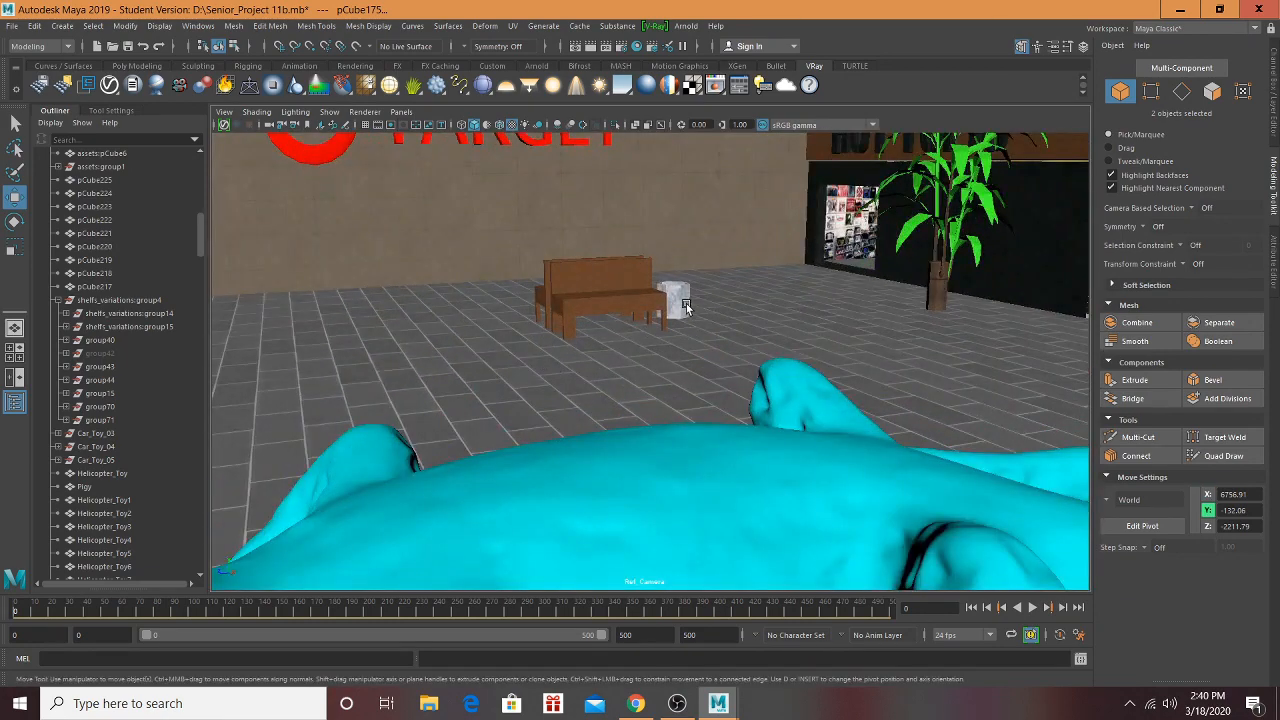
drag(671, 251, 671, 247)
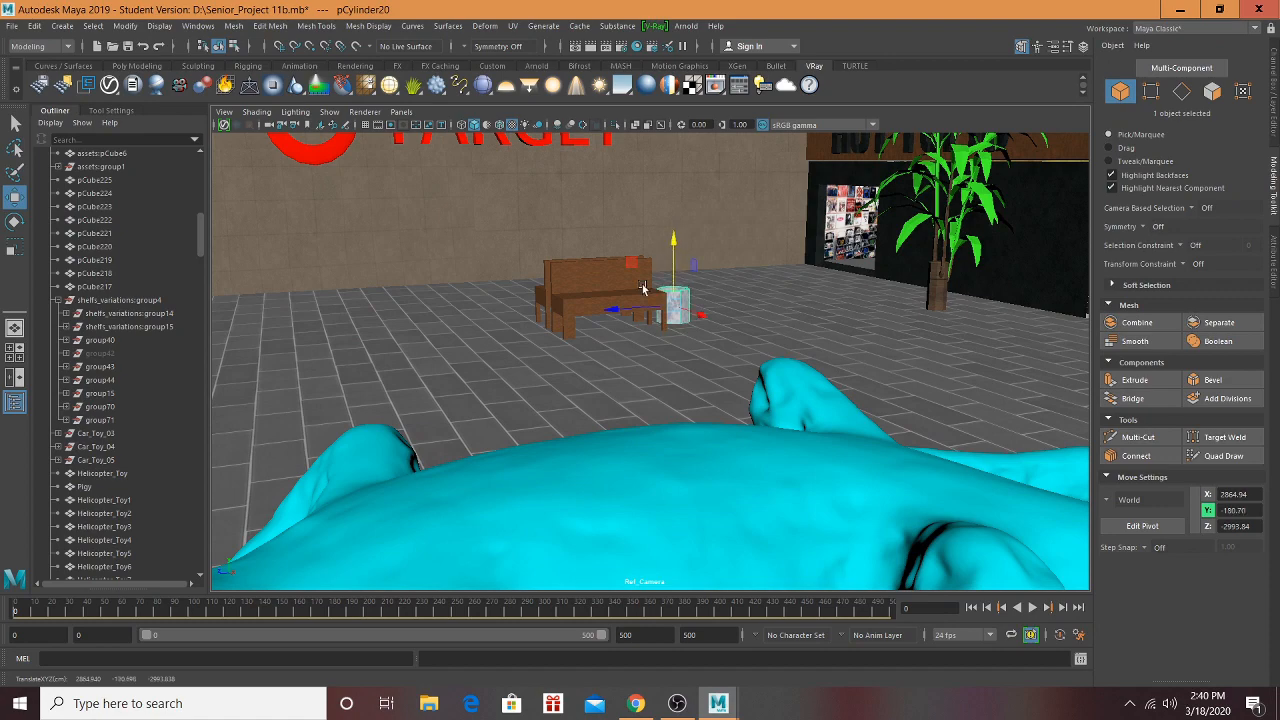
alt+right_drag(643, 289, 810, 209)
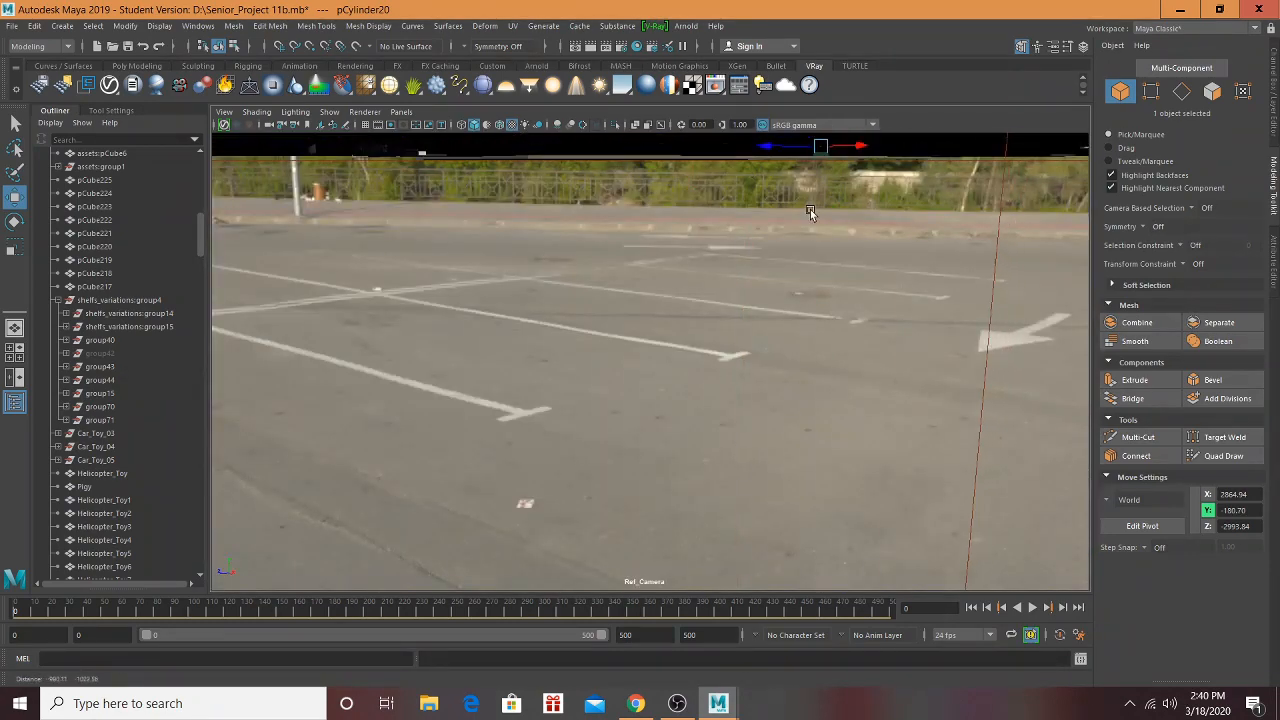
alt+drag(810, 209, 743, 262)
click(748, 212)
alt+middle_drag(743, 262, 673, 428)
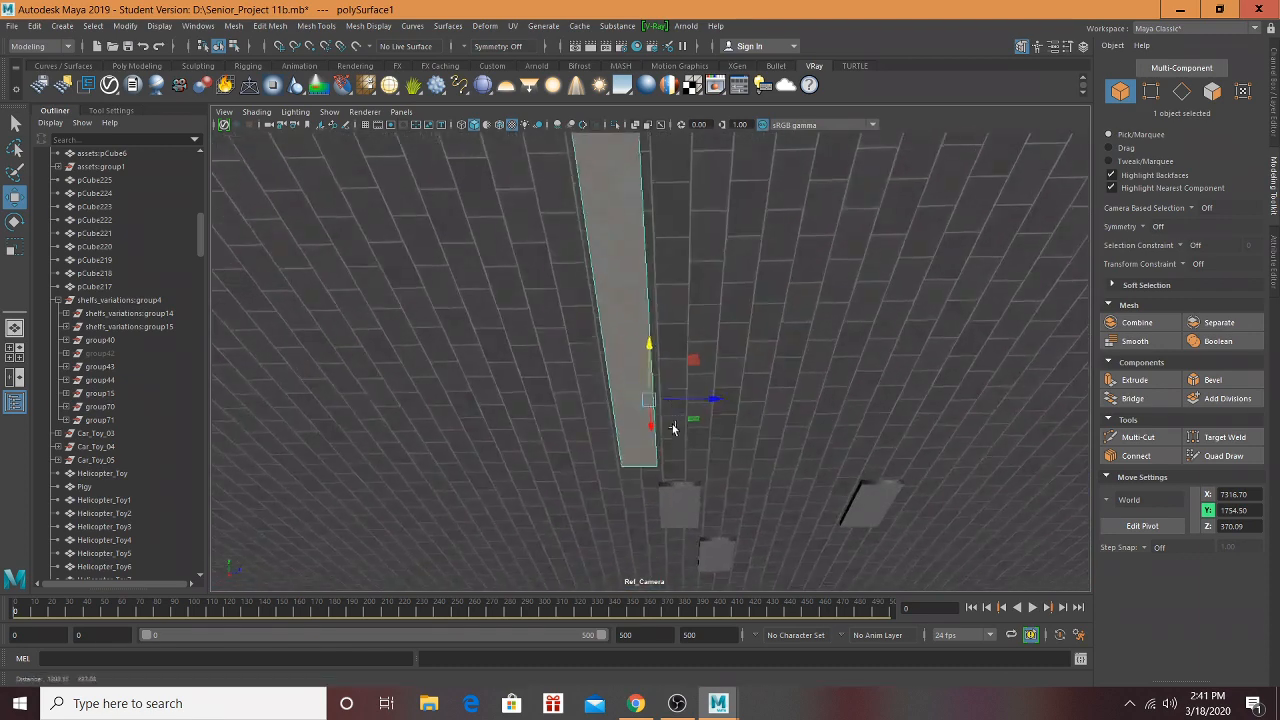
scroll(673, 420, up, 4)
alt+drag(673, 408, 628, 404)
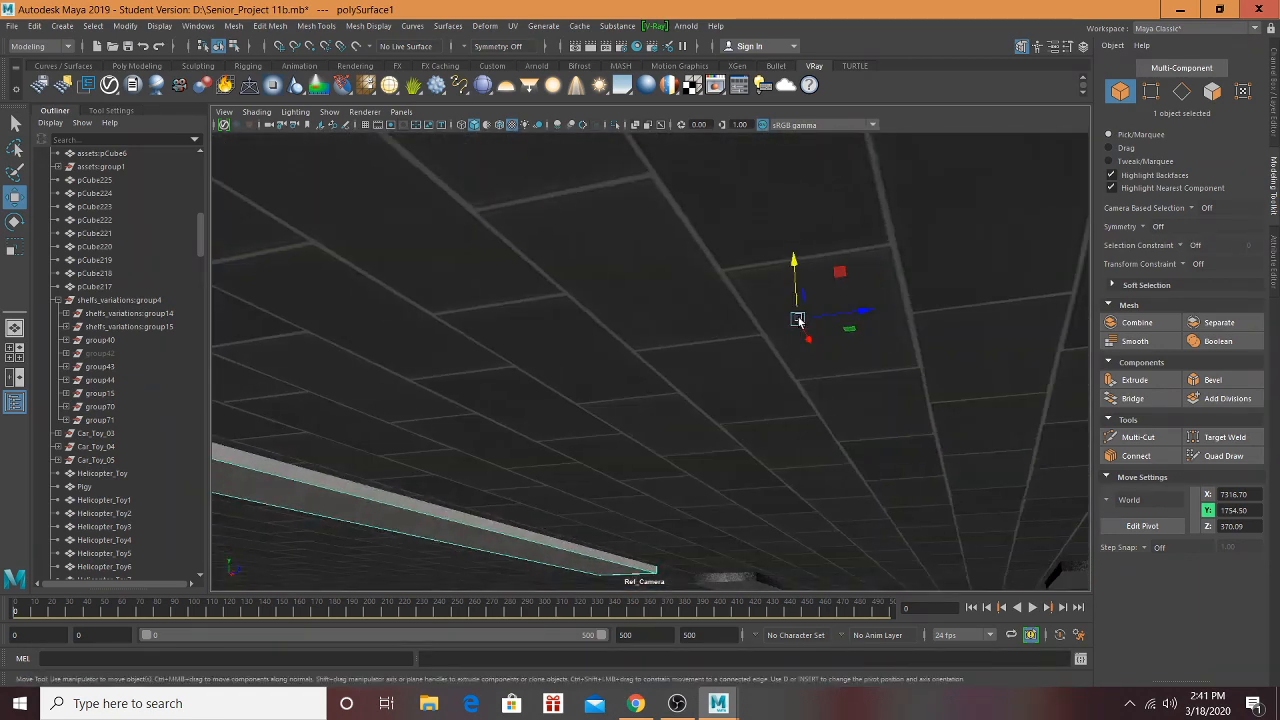
drag(795, 285, 674, 298)
key(ctrl+z)
Step: Raise the slabs protruding beneath the floor to Y about -82 and save the scene
click(603, 290)
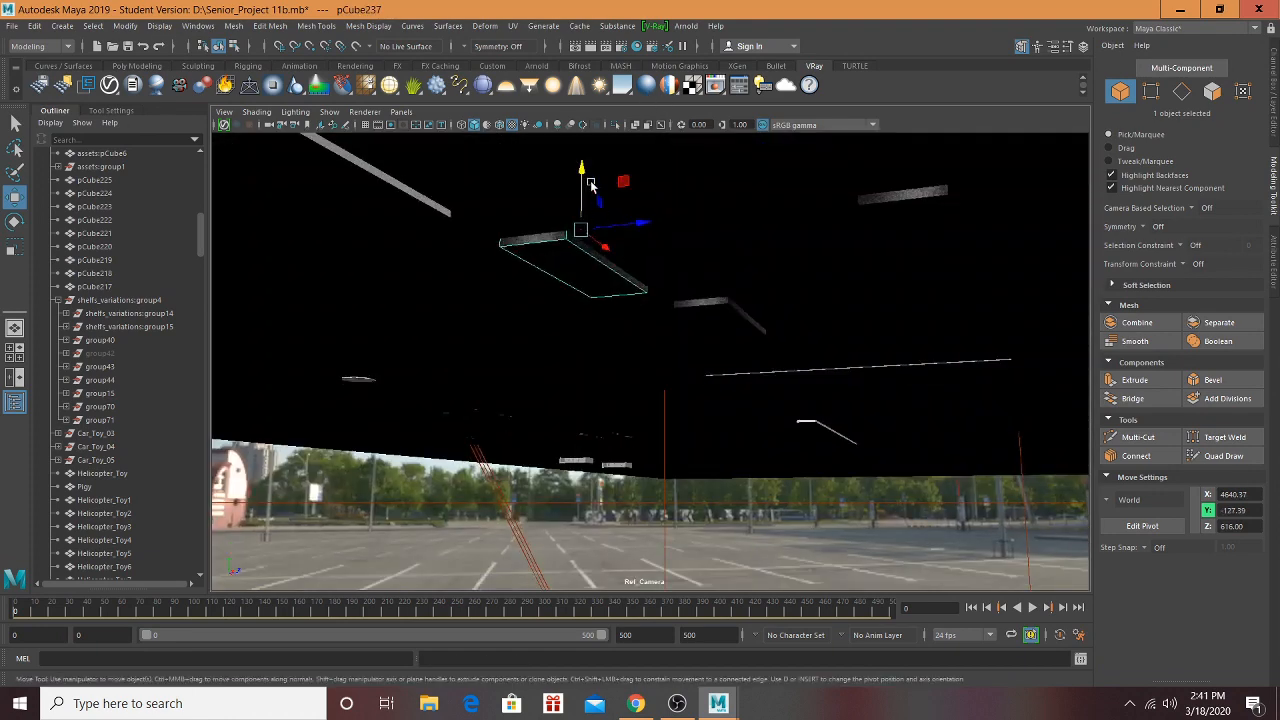
drag(585, 190, 584, 188)
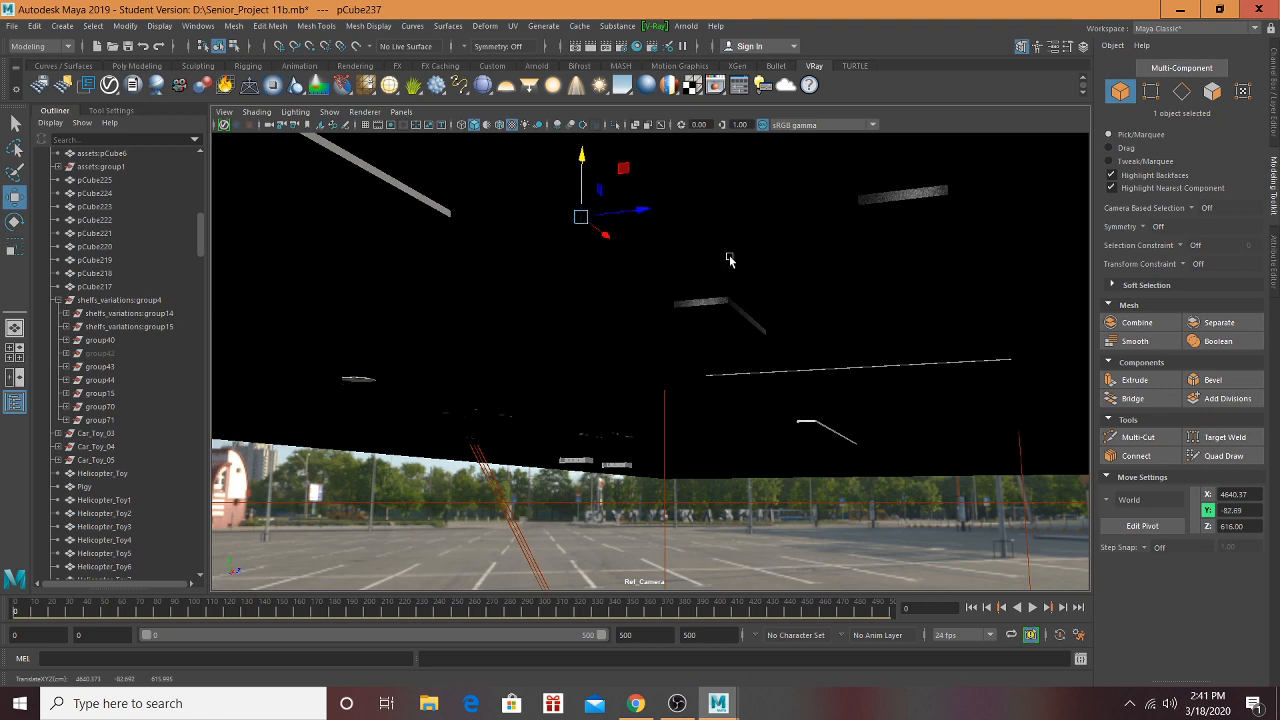
alt+drag(729, 260, 688, 303)
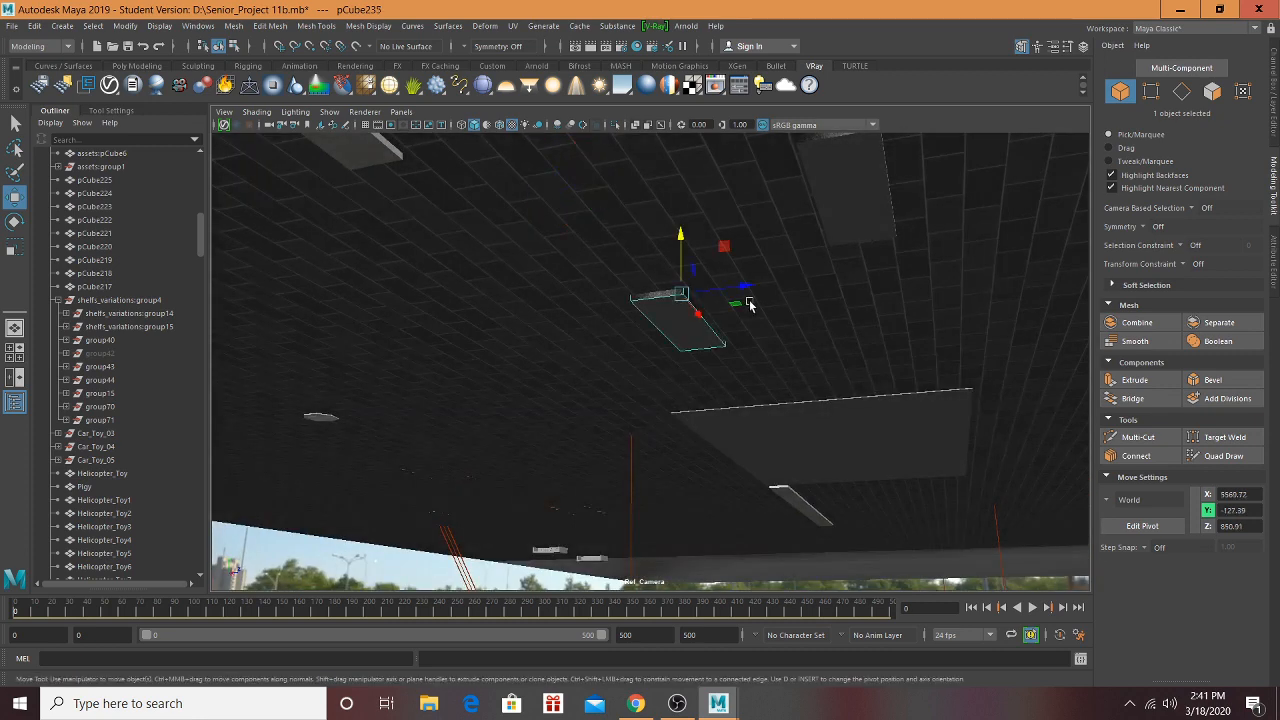
alt+drag(896, 210, 843, 131)
click(843, 147)
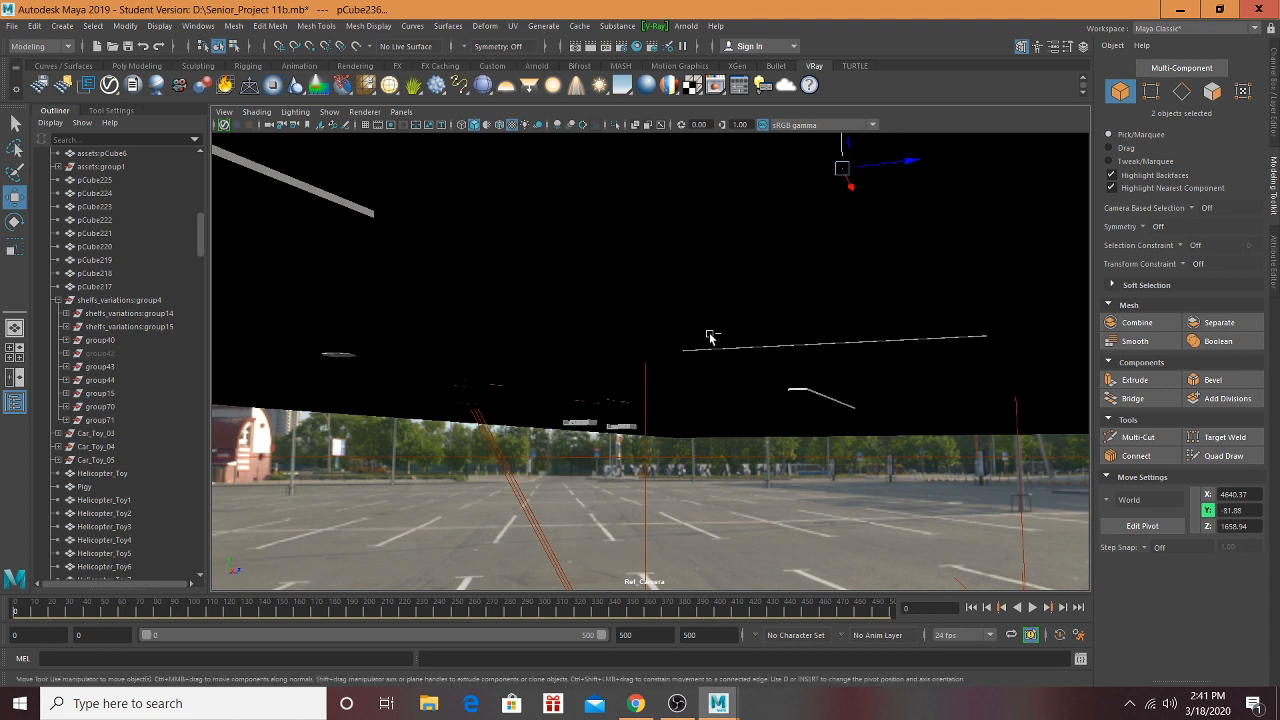
key(ctrl+s)
click(634, 361)
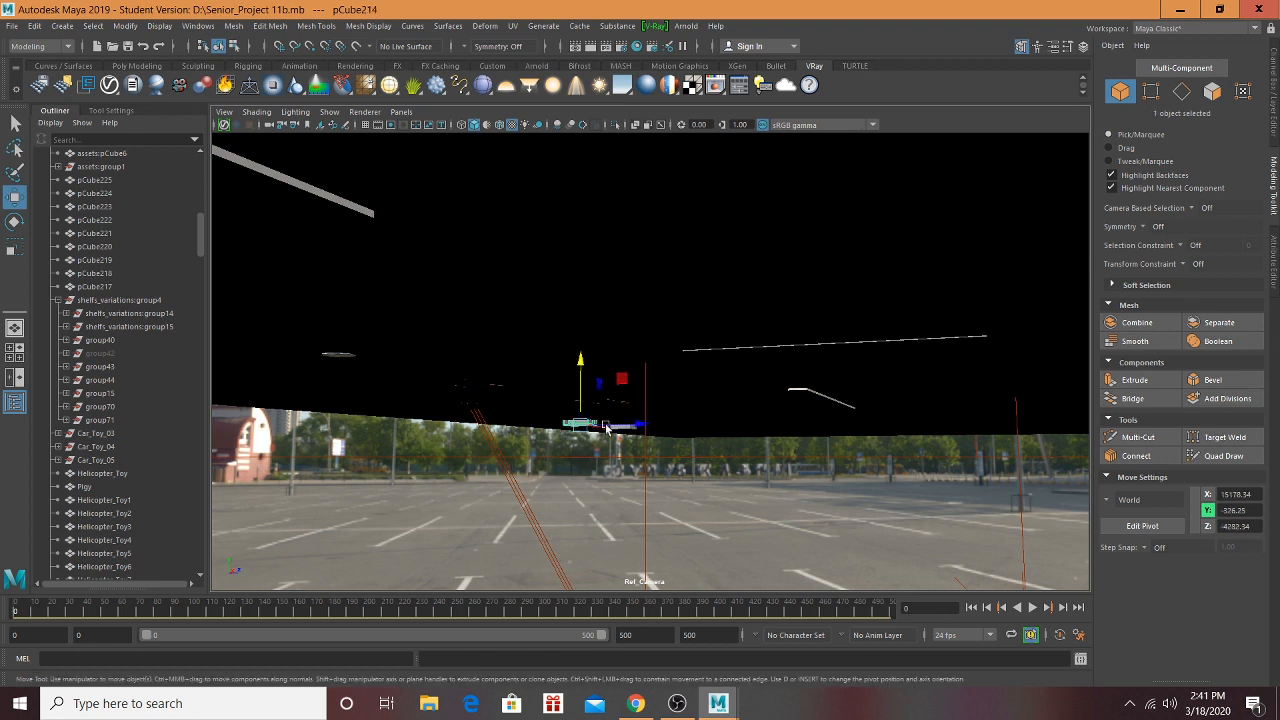
alt+drag(633, 436, 637, 463)
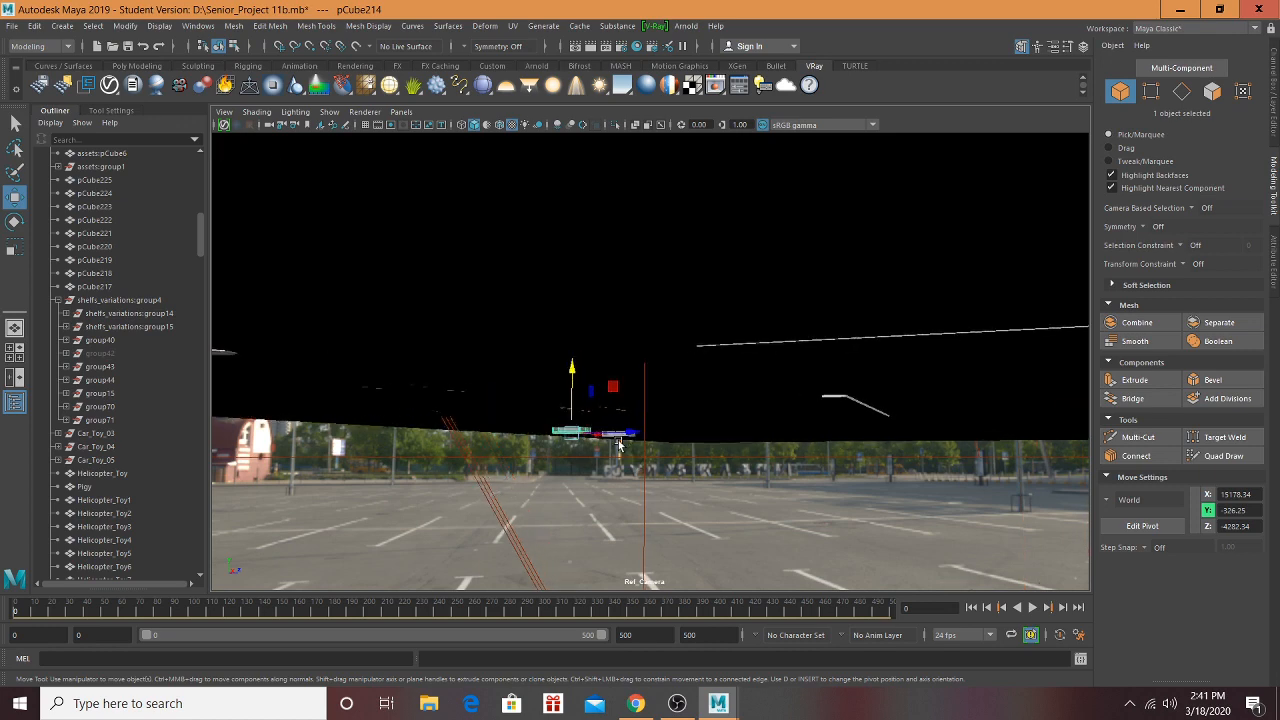
alt+drag(563, 444, 595, 440)
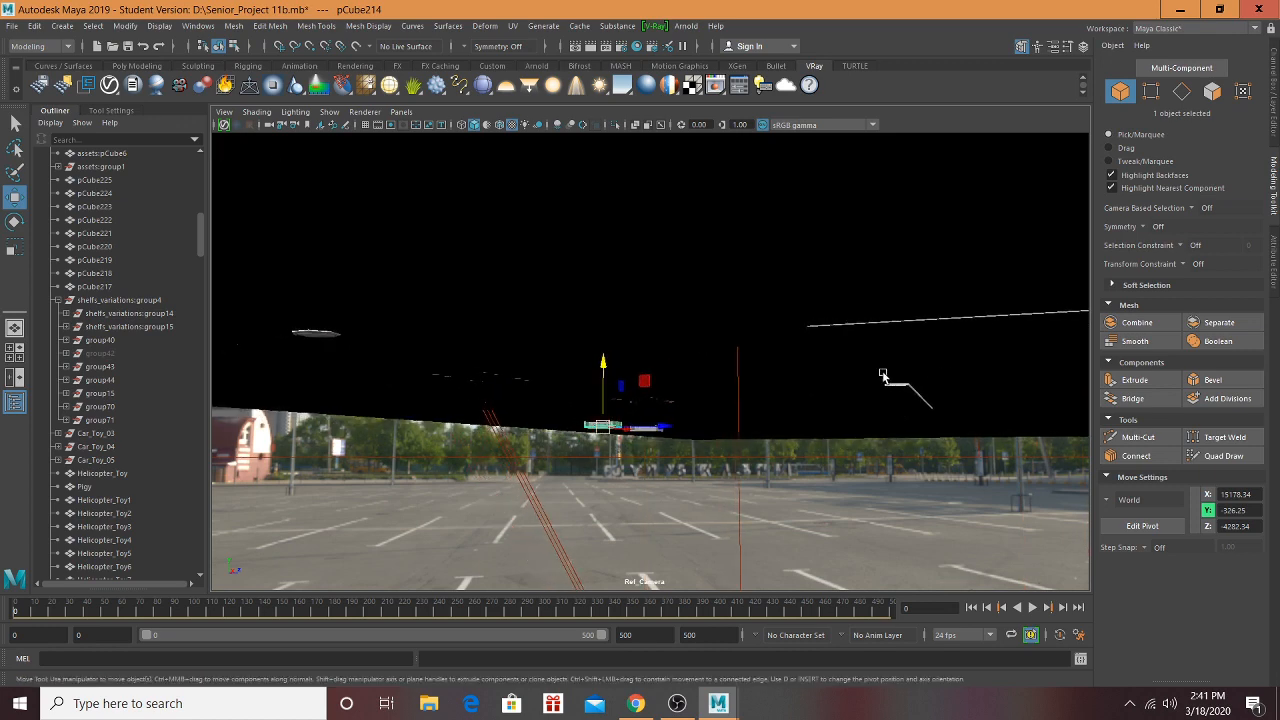
key(super)
click(895, 505)
Step: Raise the marble bin that sinks through the floor near the lizard to Y about -135
alt+middle_drag(465, 427, 749, 348)
click(394, 312)
alt+middle_drag(483, 325, 636, 508)
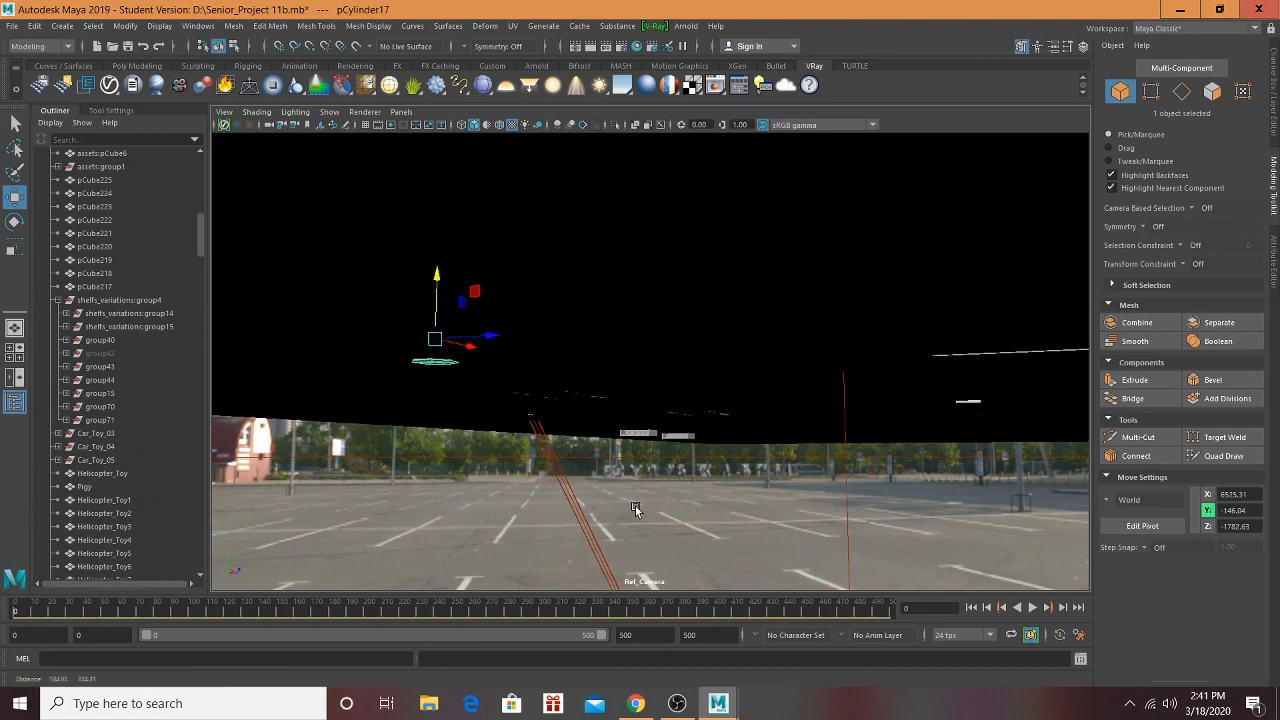
alt+drag(636, 510, 489, 148)
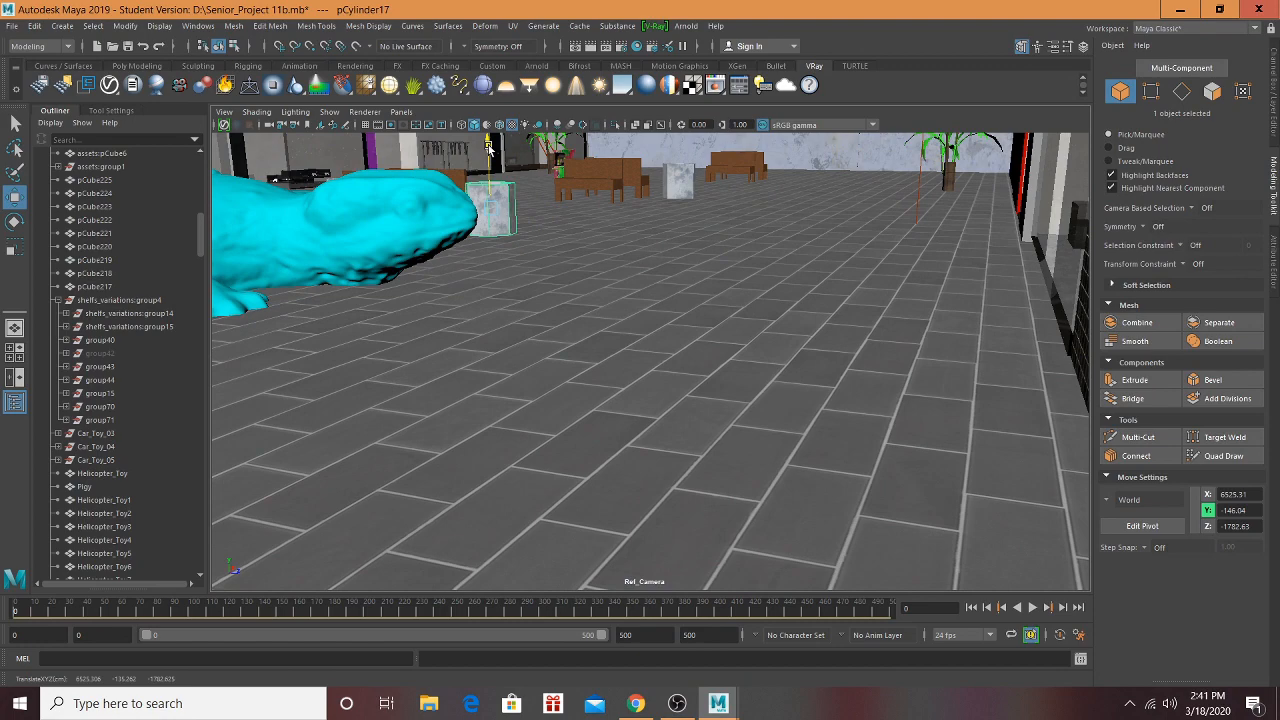
Step: Move the single bin beside the middle benches along X to about 11052, next to the farther pair of benches
alt+drag(697, 212, 646, 302)
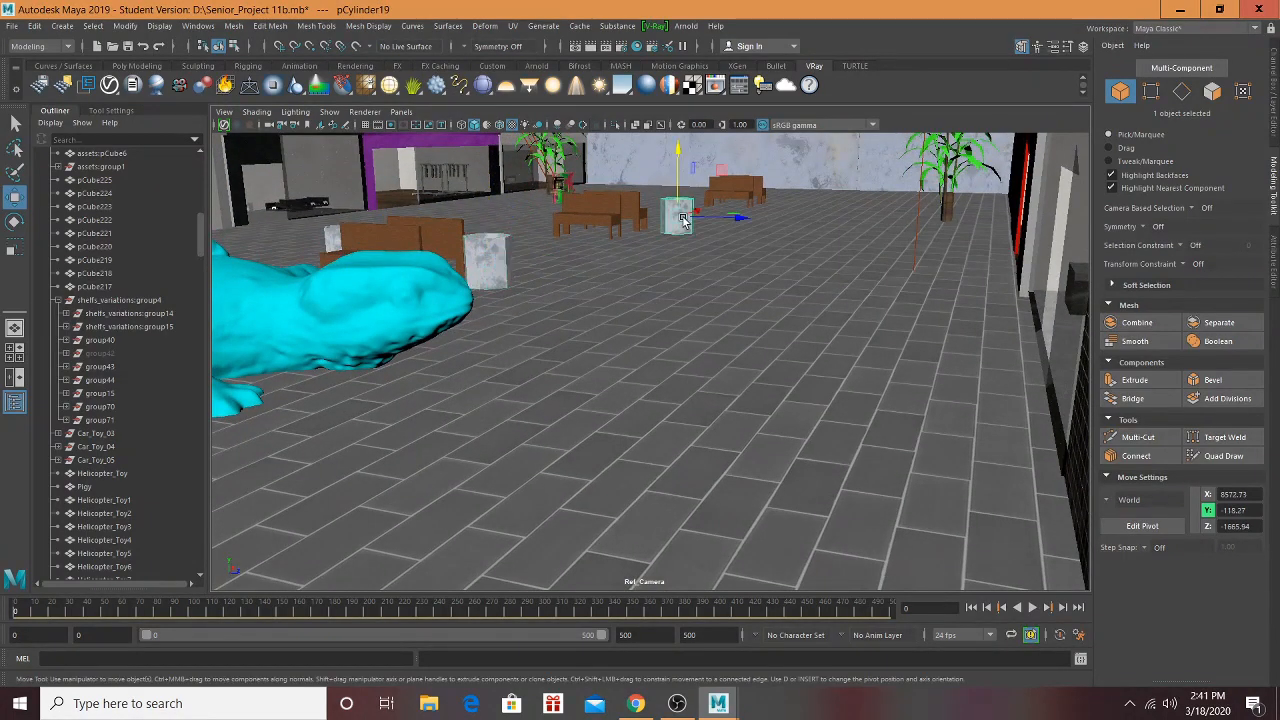
key(f)
scroll(666, 224, up, 3)
alt+drag(669, 251, 539, 264)
scroll(539, 264, down, 5)
scroll(811, 326, down, 3)
alt+middle_drag(811, 326, 761, 470)
alt+drag(768, 386, 752, 434)
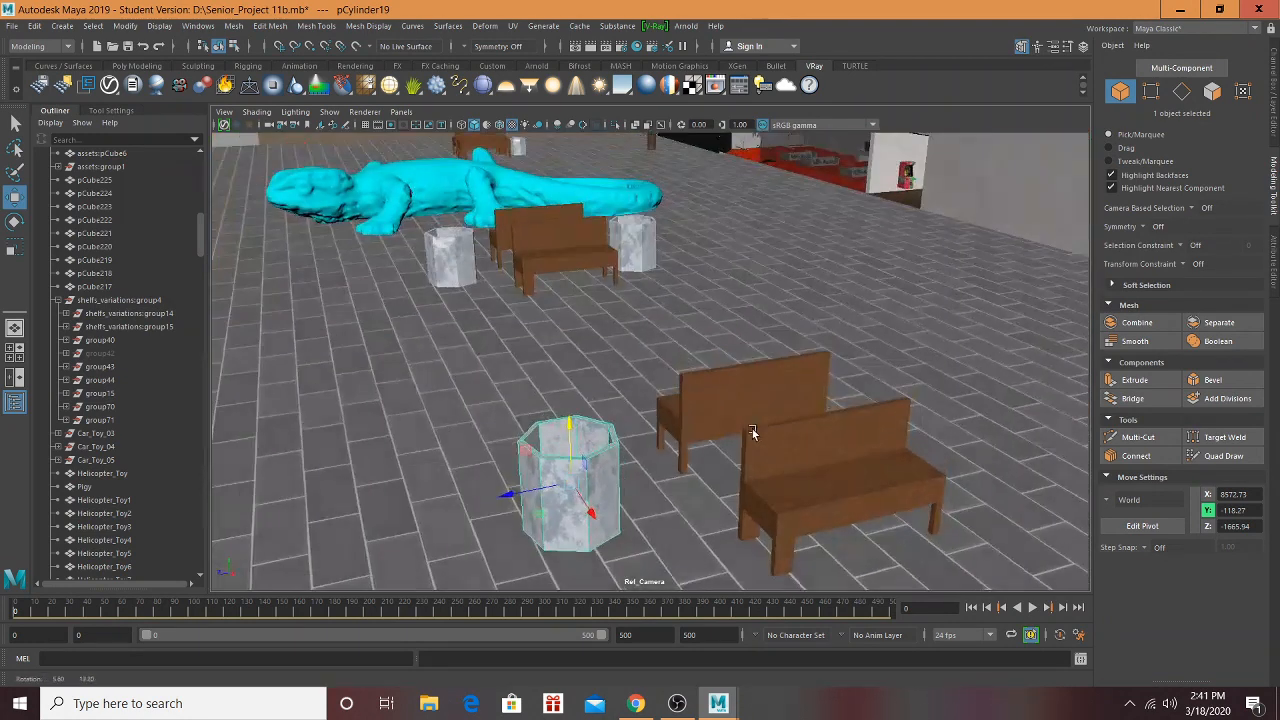
scroll(763, 376, down, 3)
drag(614, 470, 344, 115)
drag(377, 184, 617, 335)
alt+middle_drag(627, 323, 586, 280)
scroll(723, 317, down, 4)
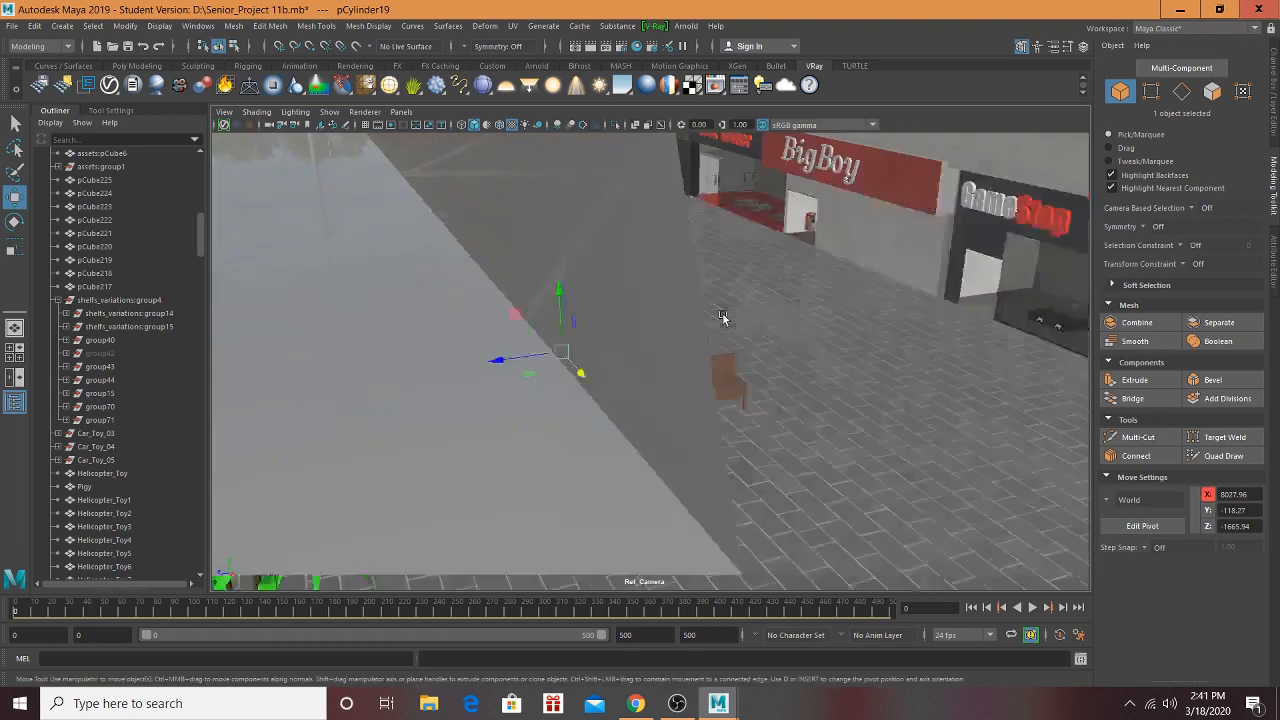
alt+middle_drag(740, 297, 629, 176)
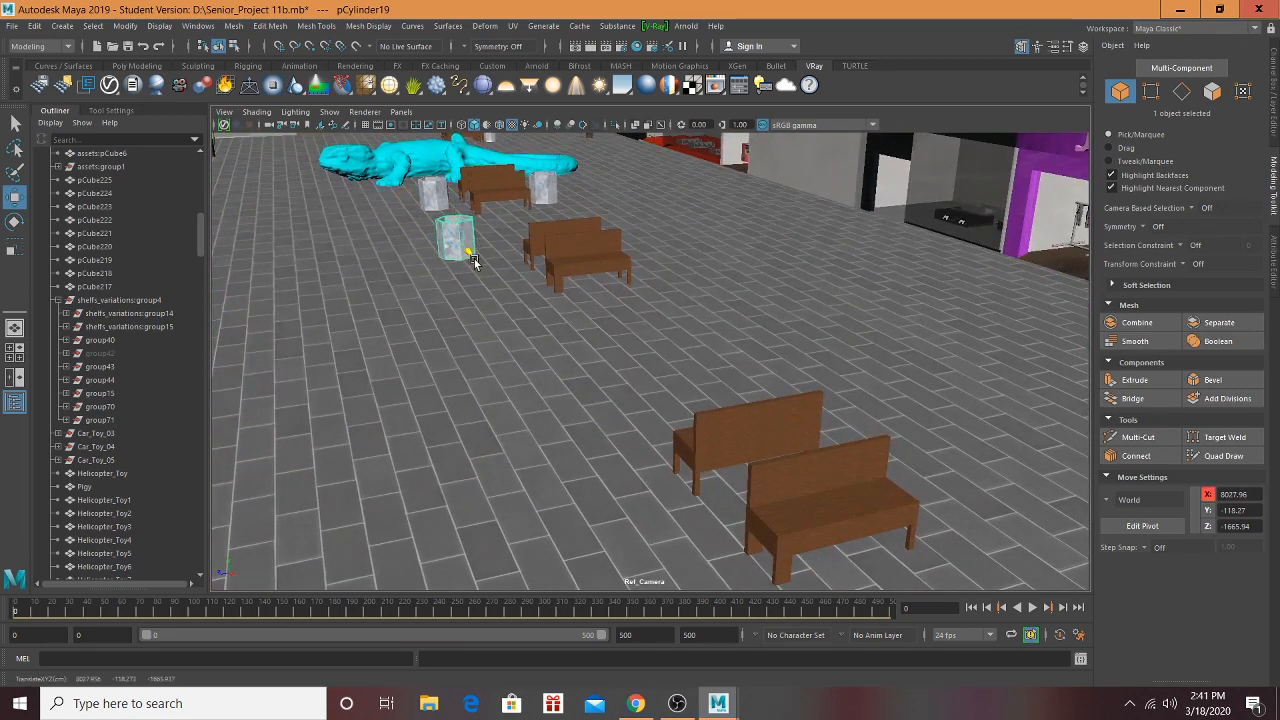
drag(472, 250, 791, 533)
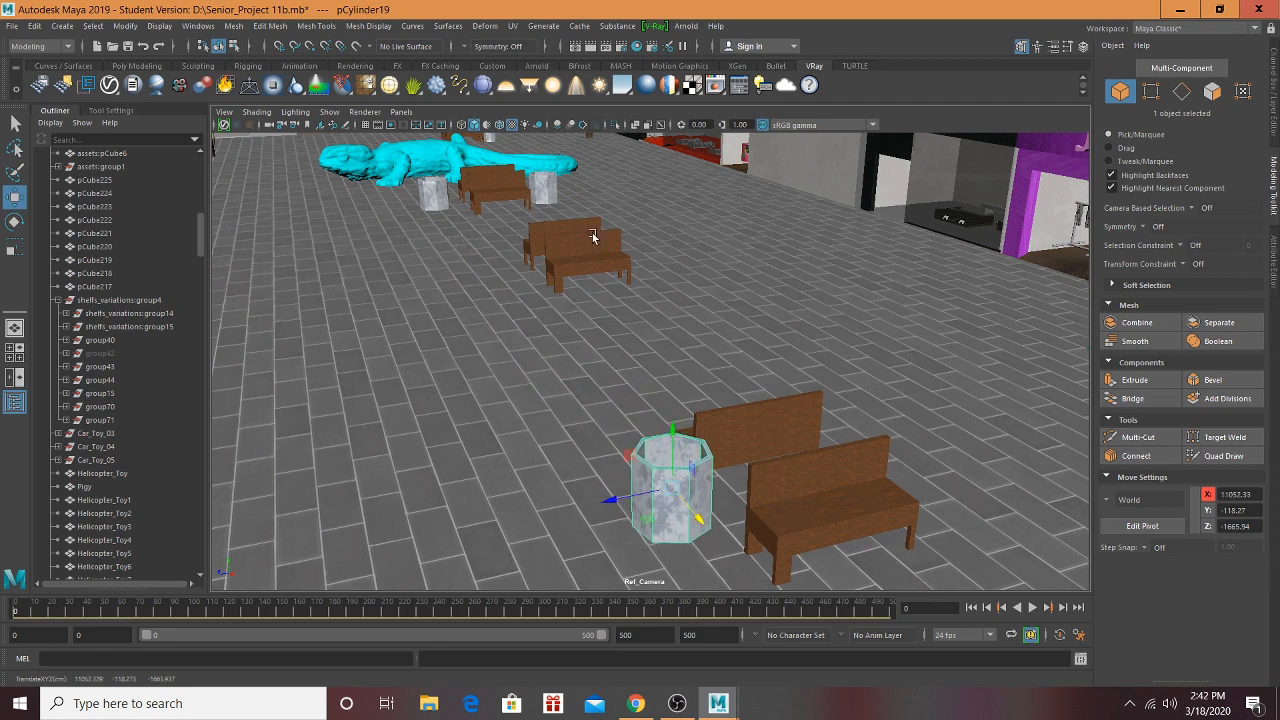
Step: Move the small marble bin near the Target wall along X to about 7736, toward the nearer benches
alt+middle_drag(594, 237, 631, 402)
click(509, 214)
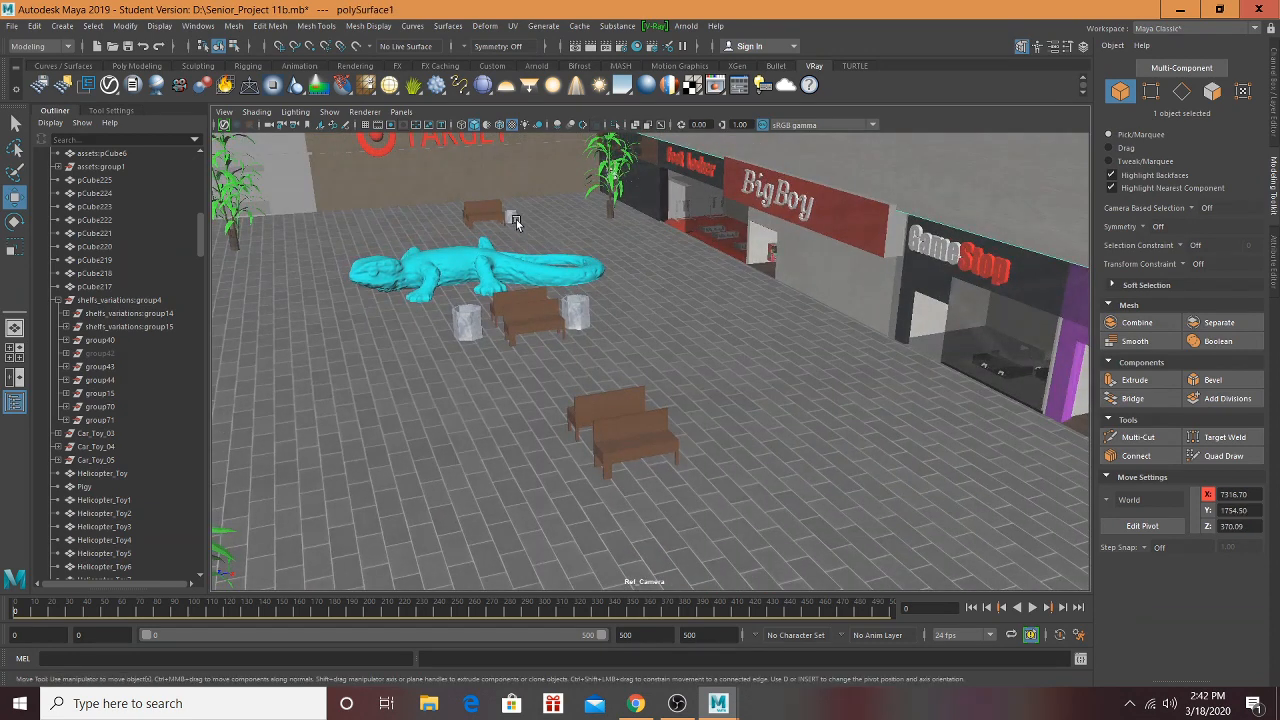
scroll(513, 216, up, 3)
scroll(445, 152, up, 2)
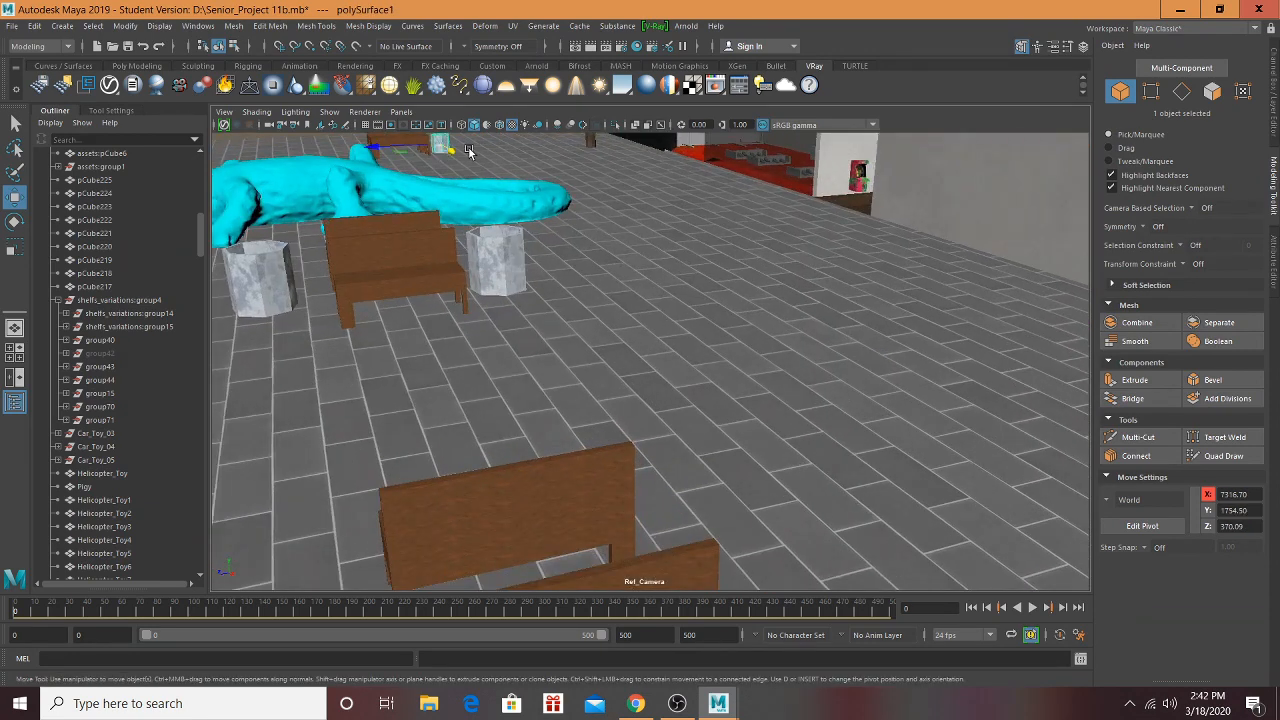
scroll(468, 150, down, 2)
scroll(470, 175, down, 2)
click(630, 299)
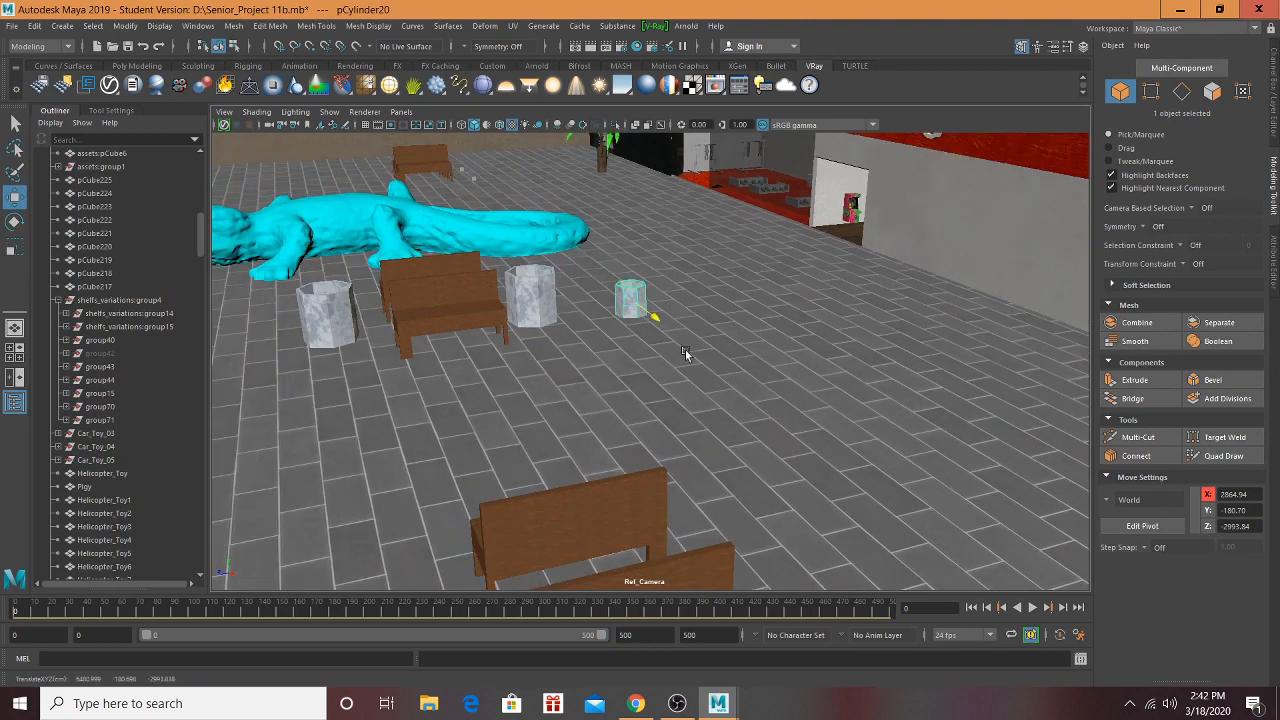
drag(685, 353, 795, 442)
scroll(762, 370, down, 2)
alt+middle_drag(763, 370, 723, 250)
scroll(716, 301, down, 2)
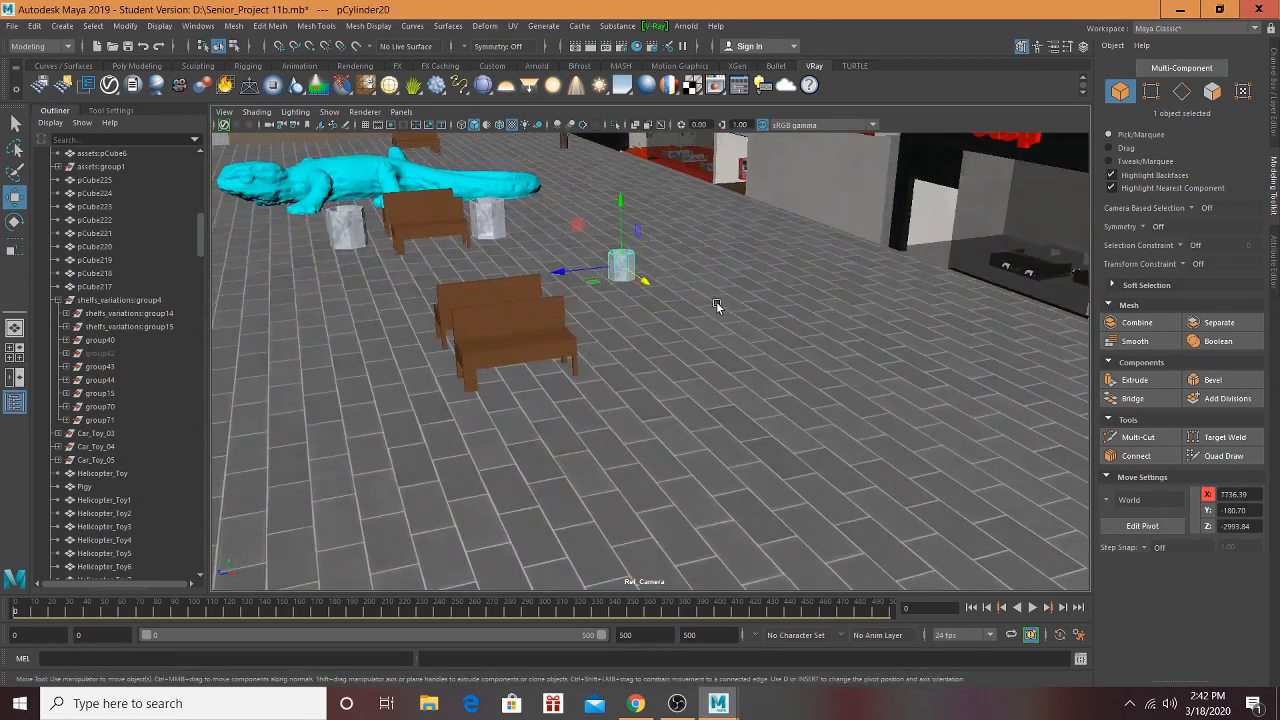
Step: Move the two marble bins beside the lizard to the bench by the Target wall, at X about 2436 and Z about -3125
alt+drag(750, 378, 520, 505)
alt+middle_drag(590, 415, 753, 552)
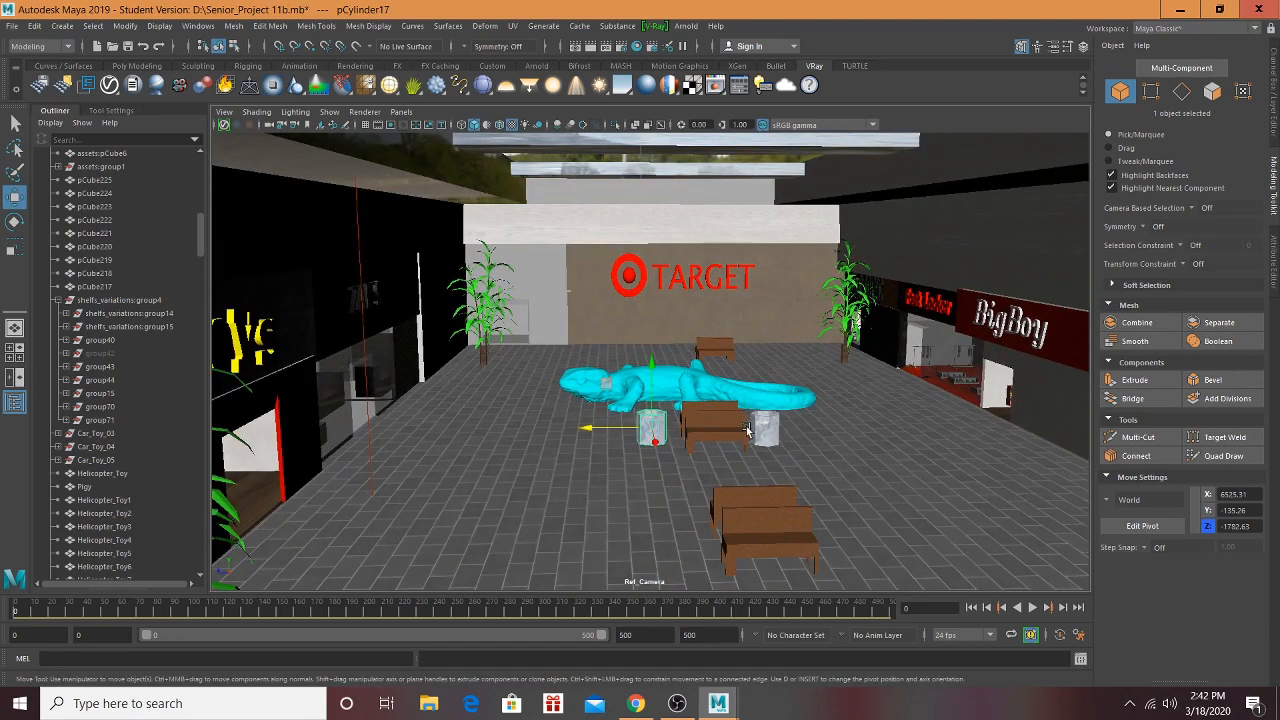
drag(755, 440, 705, 358)
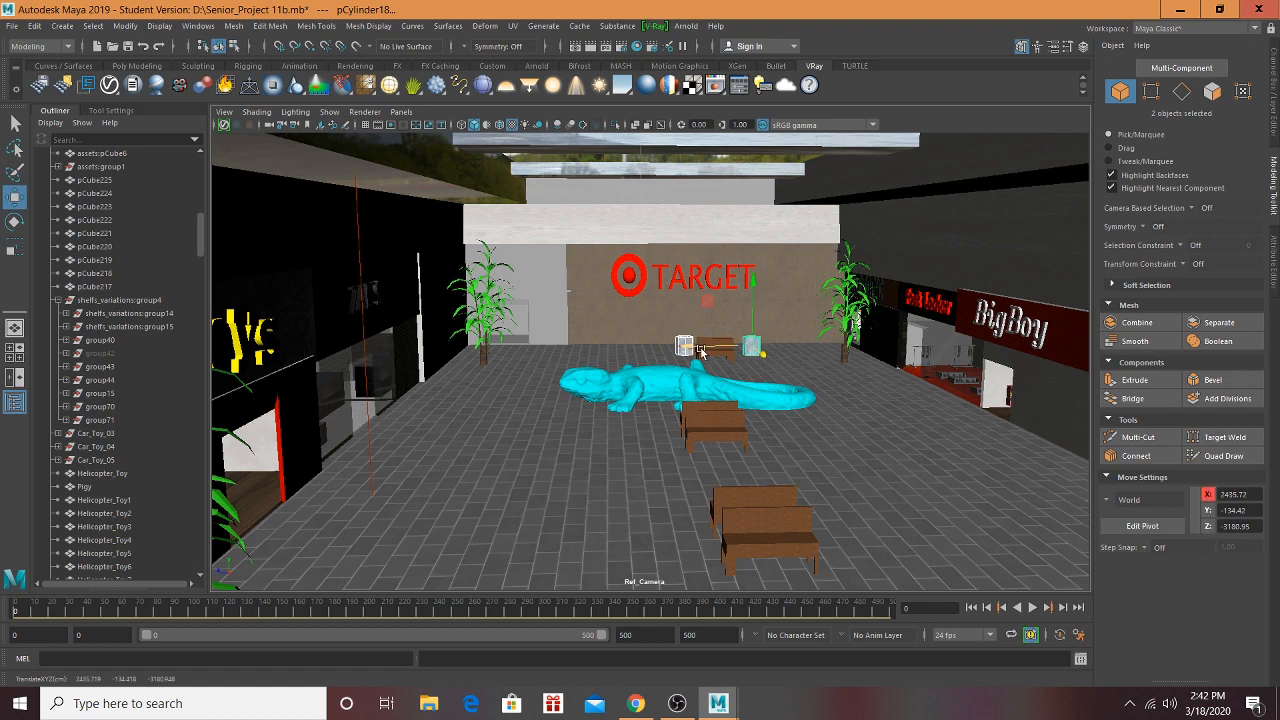
scroll(693, 349, down, 2)
alt+middle_drag(693, 349, 650, 290)
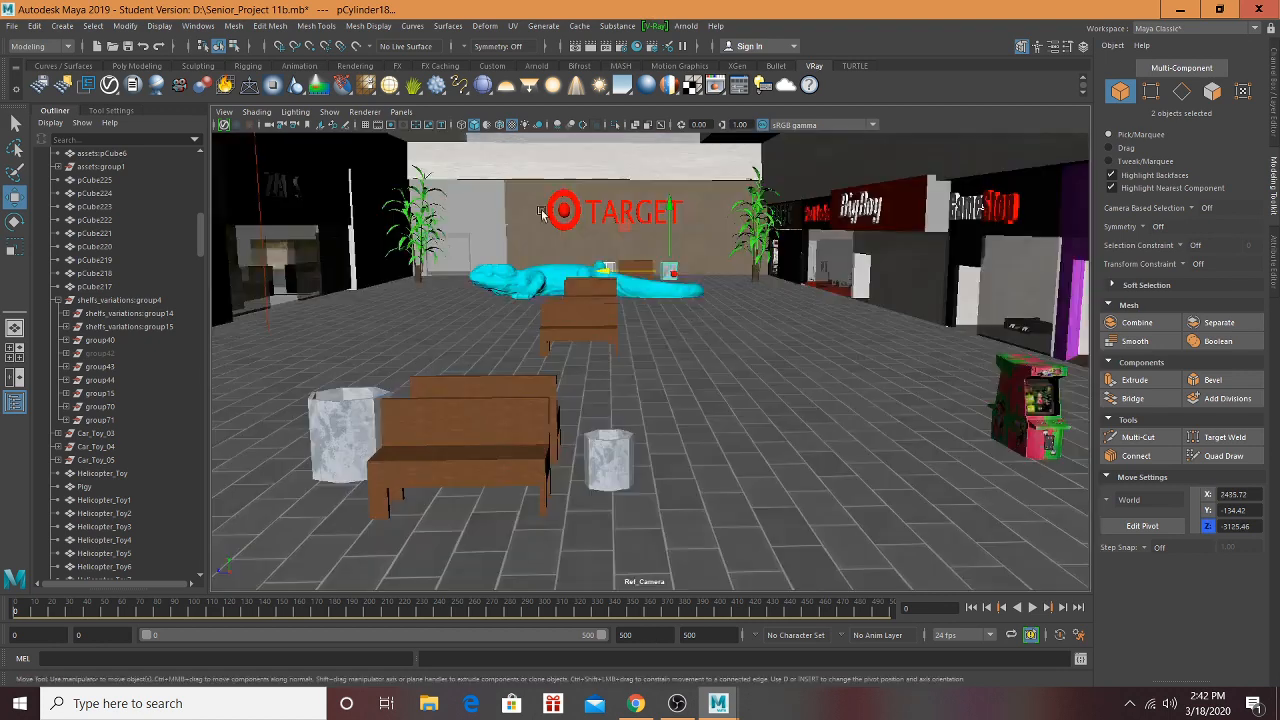
Step: Inspect the underside of the mall floor for objects protruding or lying beneath it
scroll(652, 391, up, 3)
alt+middle_drag(652, 391, 661, 135)
alt+drag(661, 135, 592, 256)
scroll(592, 252, up, 8)
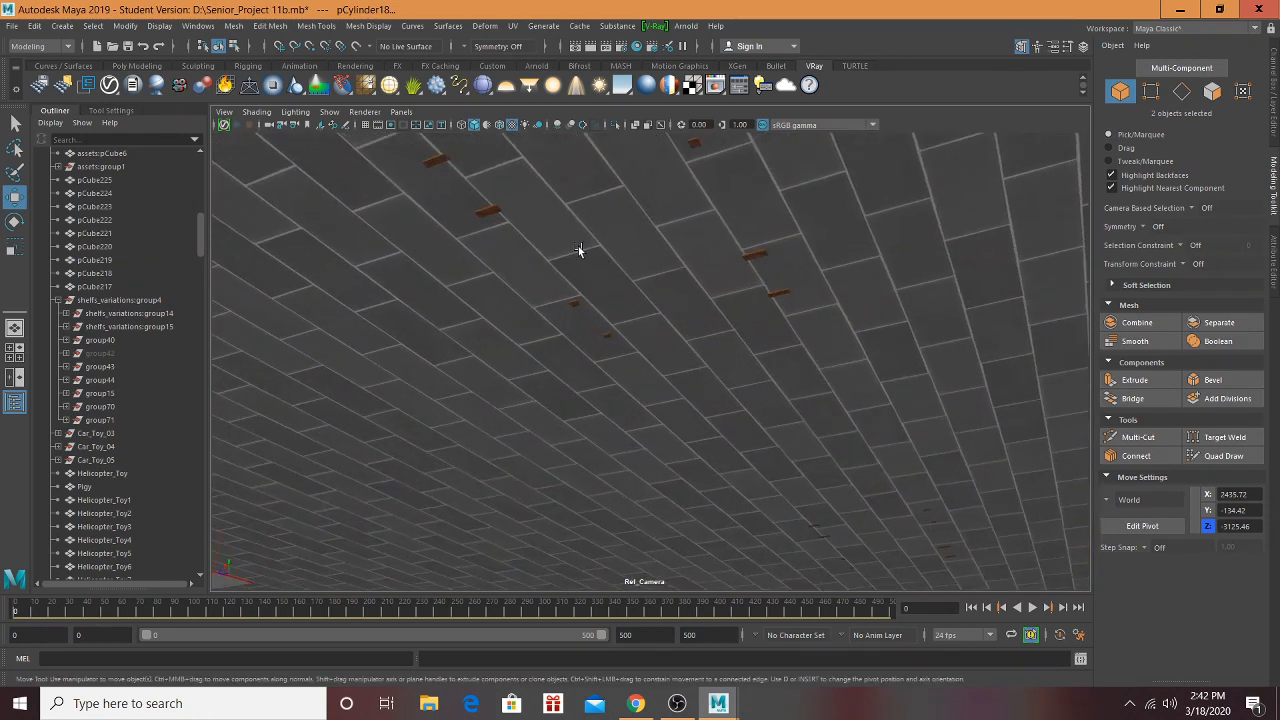
alt+middle_drag(578, 246, 674, 200)
alt+middle_drag(580, 290, 740, 215)
alt+middle_drag(422, 370, 944, 169)
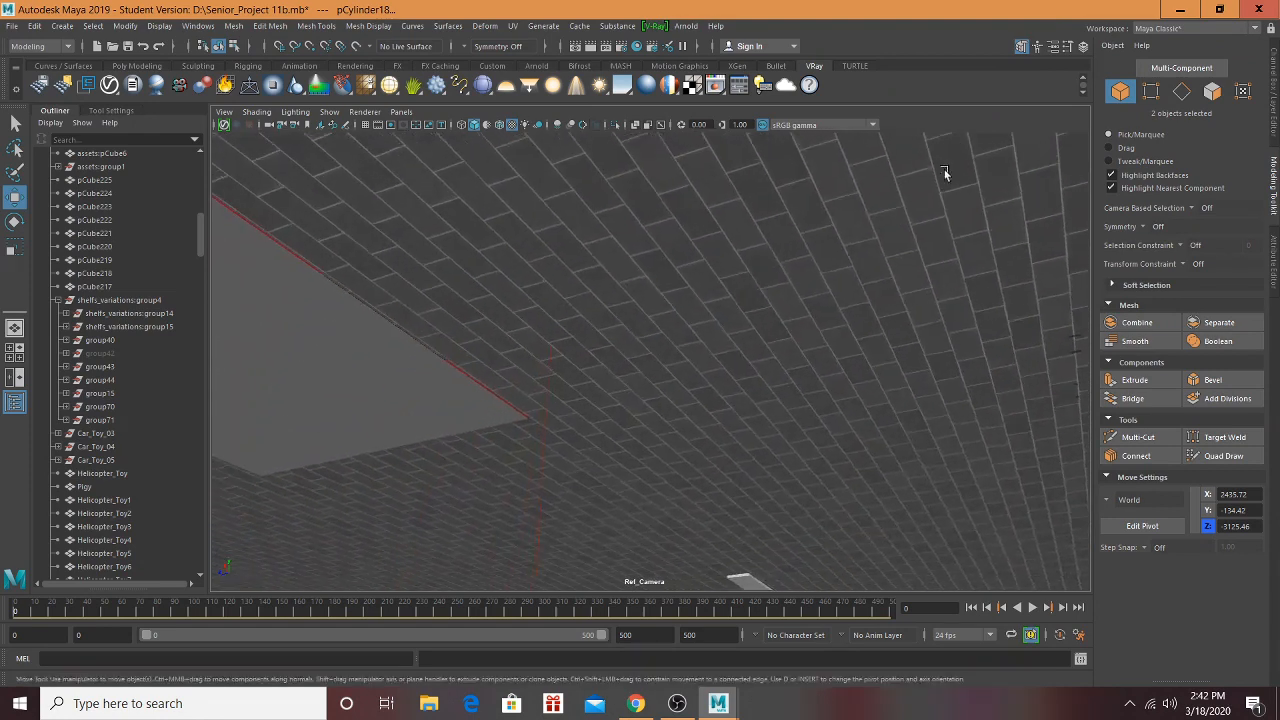
mouse_move(734, 415)
alt+middle_down()
mouse_move(921, 101)
mouse_move(912, 92)
alt+middle_up()
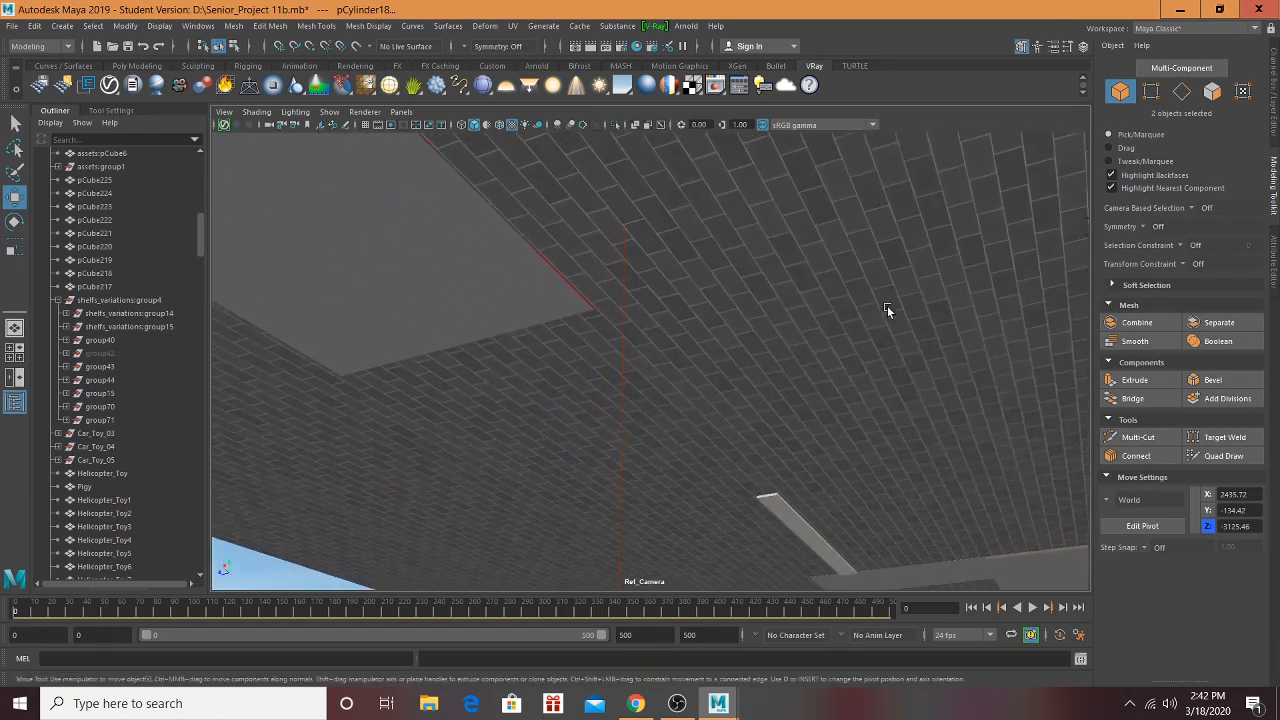
alt+middle_drag(887, 305, 376, 248)
alt+drag(943, 373, 803, 354)
Step: Frame the bottle shelf lying beneath the floor and select the bottle groups group62 through group66
click(803, 355)
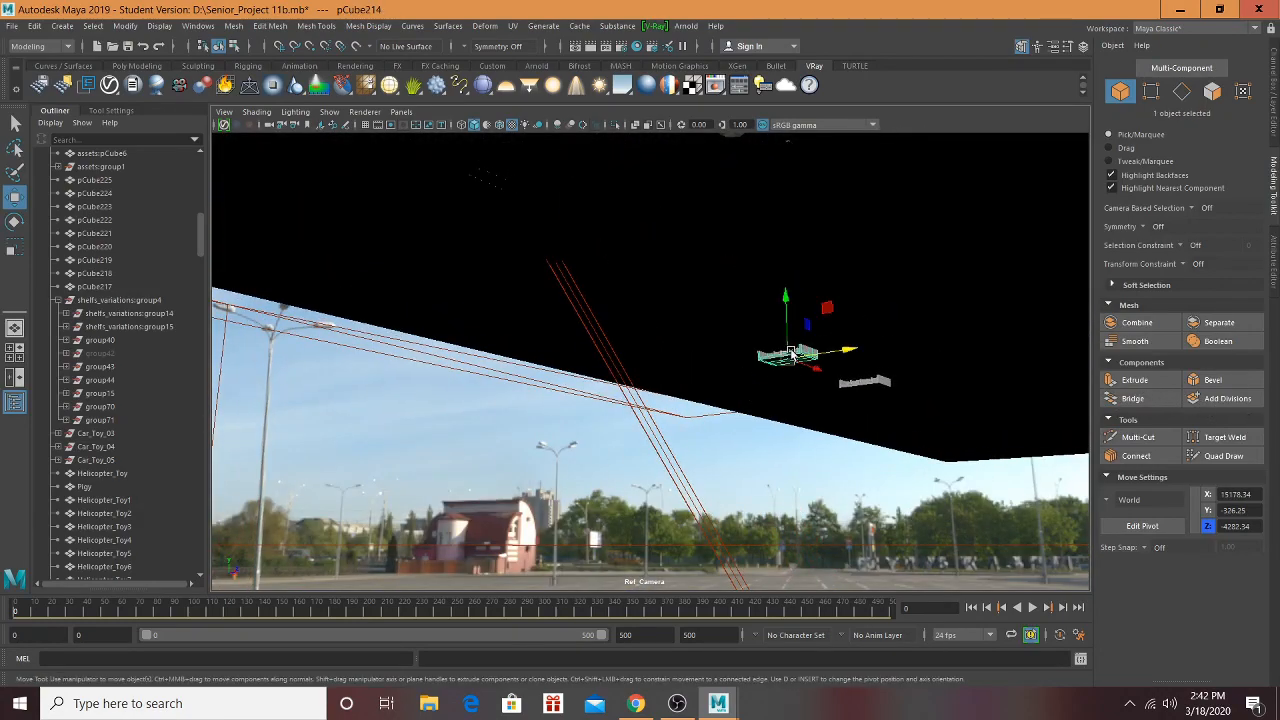
key(f)
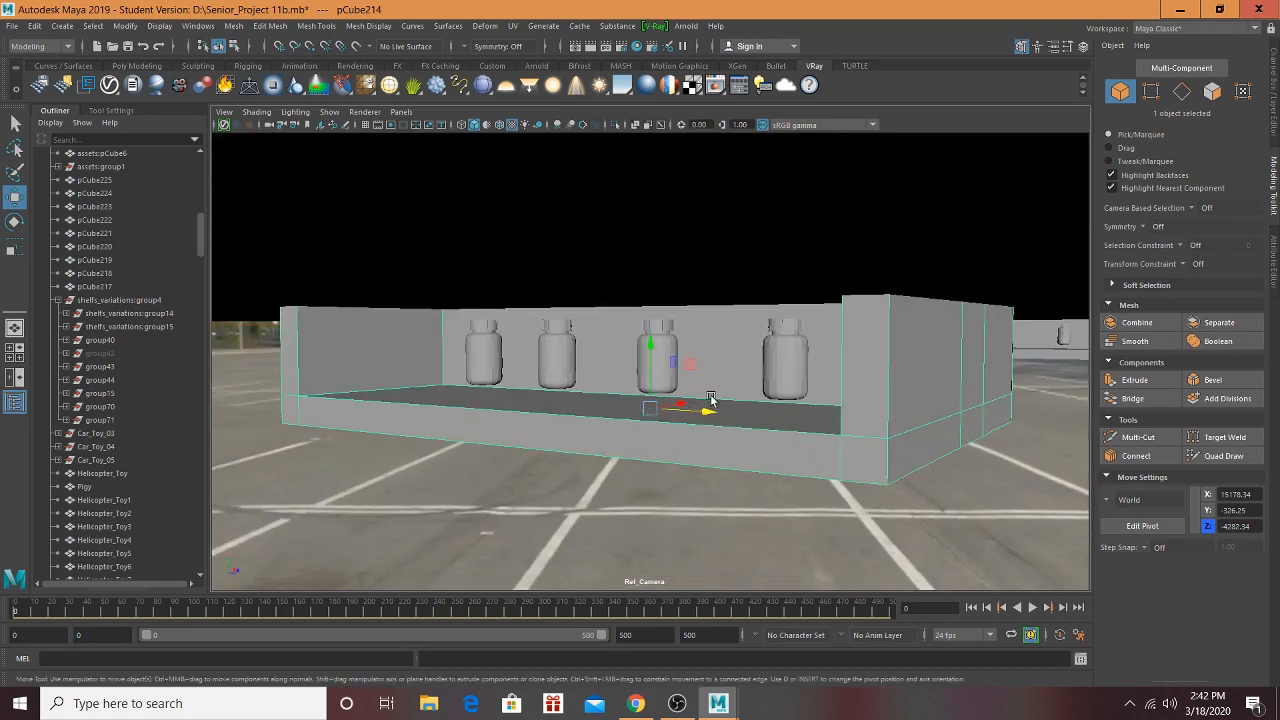
click(782, 363)
scroll(101, 411, down, 10)
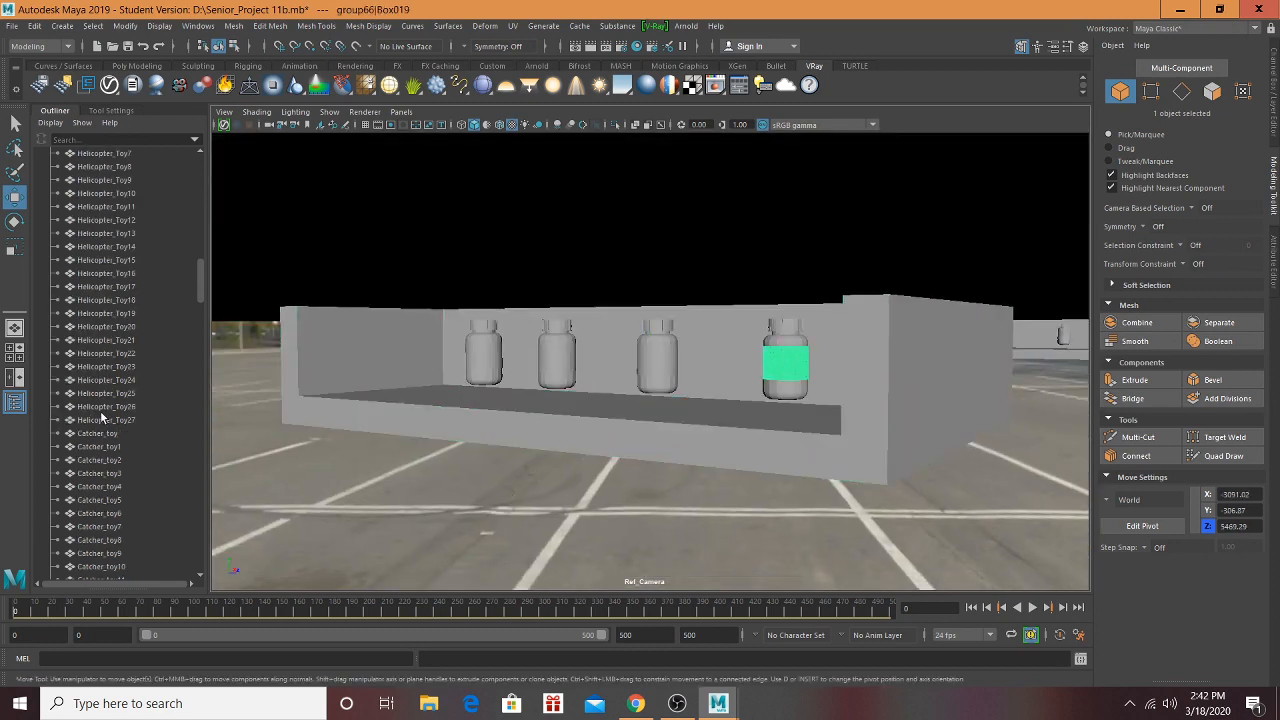
scroll(101, 411, down, 10)
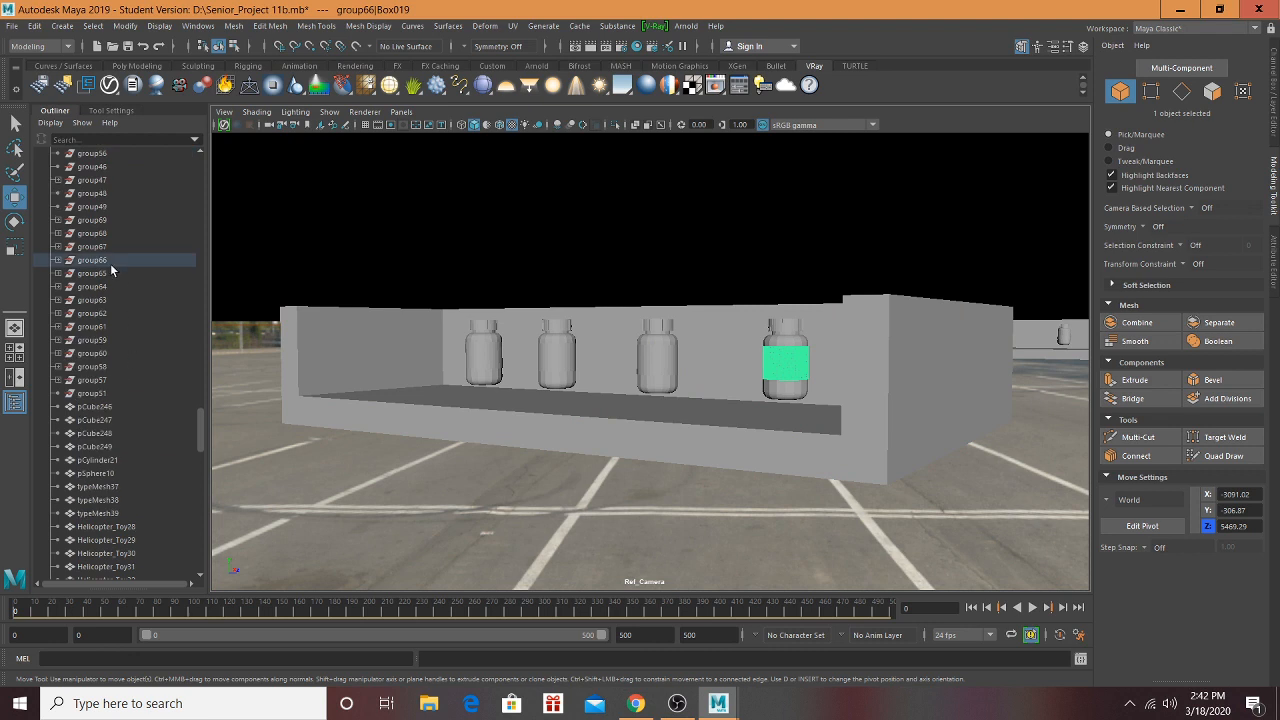
click(110, 262)
shift+click(93, 277)
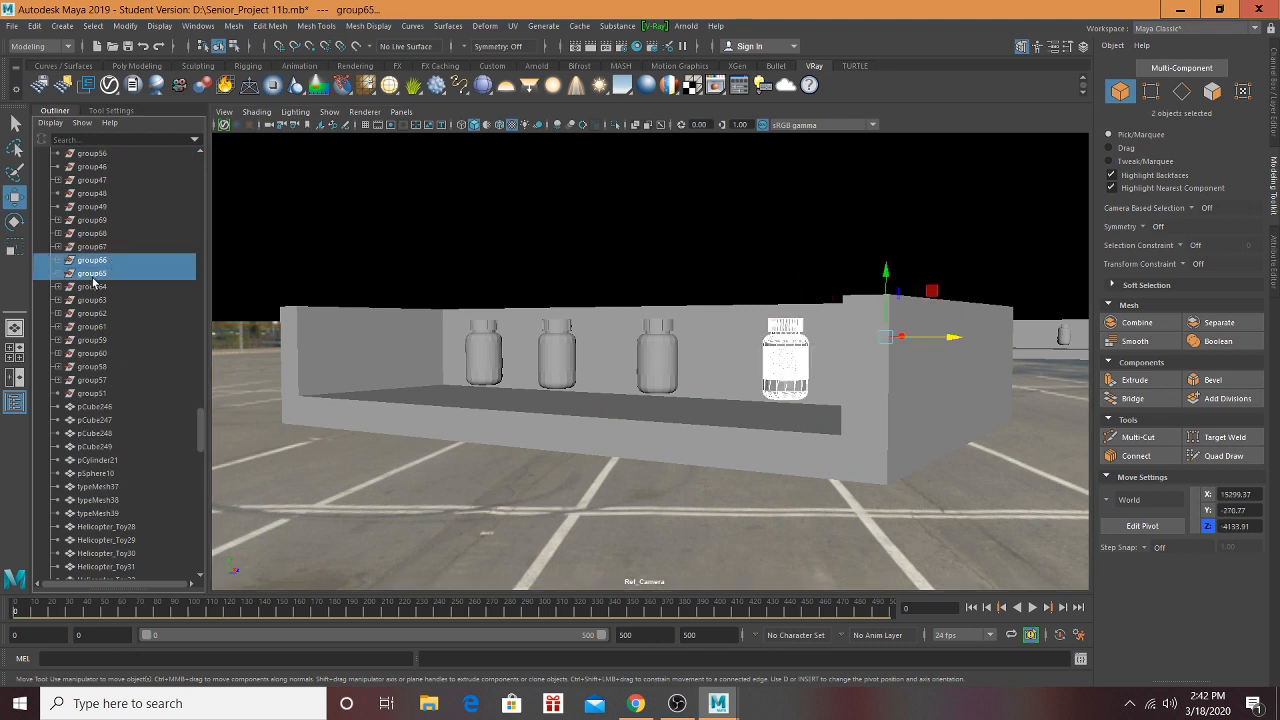
ctrl+click(93, 287)
ctrl+click(97, 313)
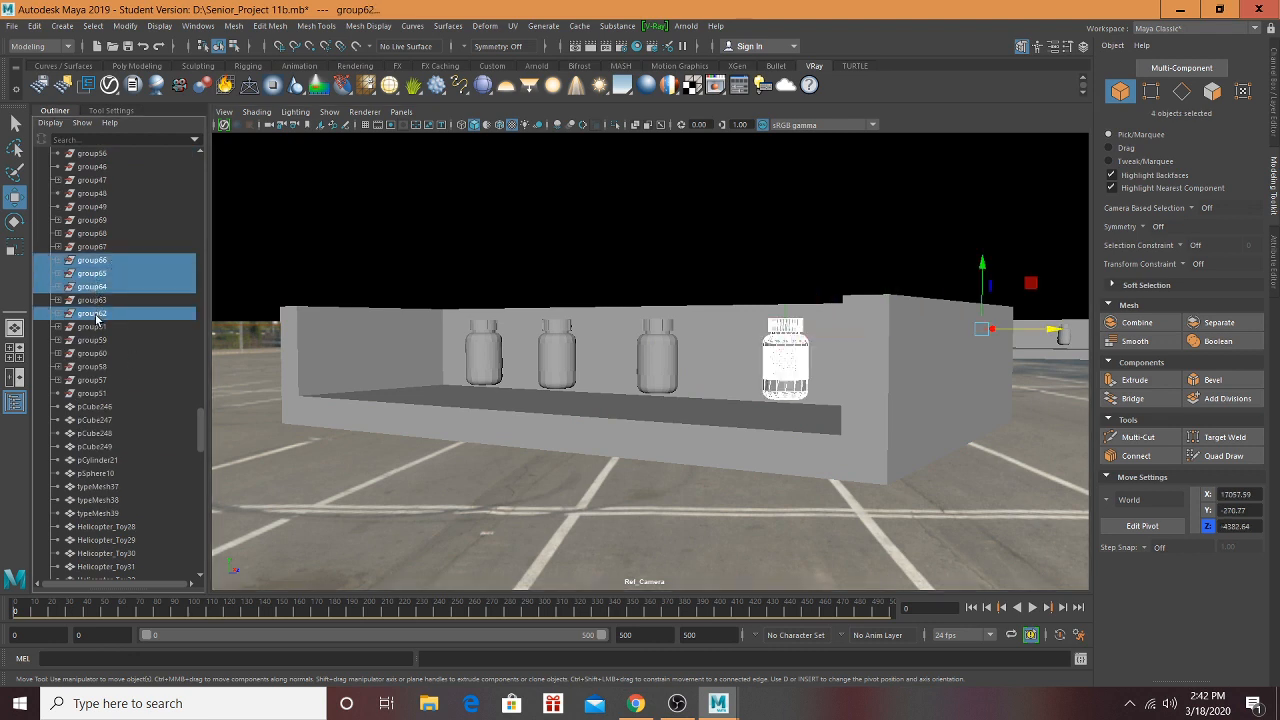
ctrl+click(94, 302)
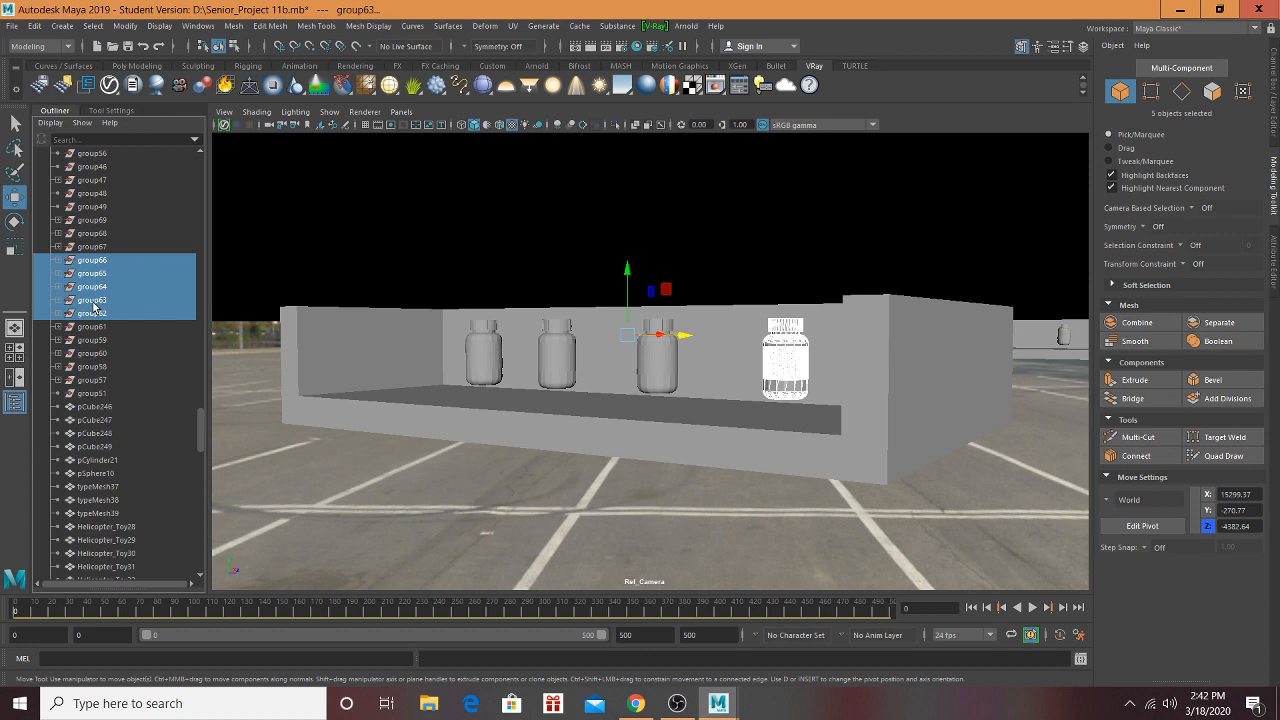
Step: Add the remaining bottles on the shelf, group67, group68 and group69, to the selection
shift+click(650, 360)
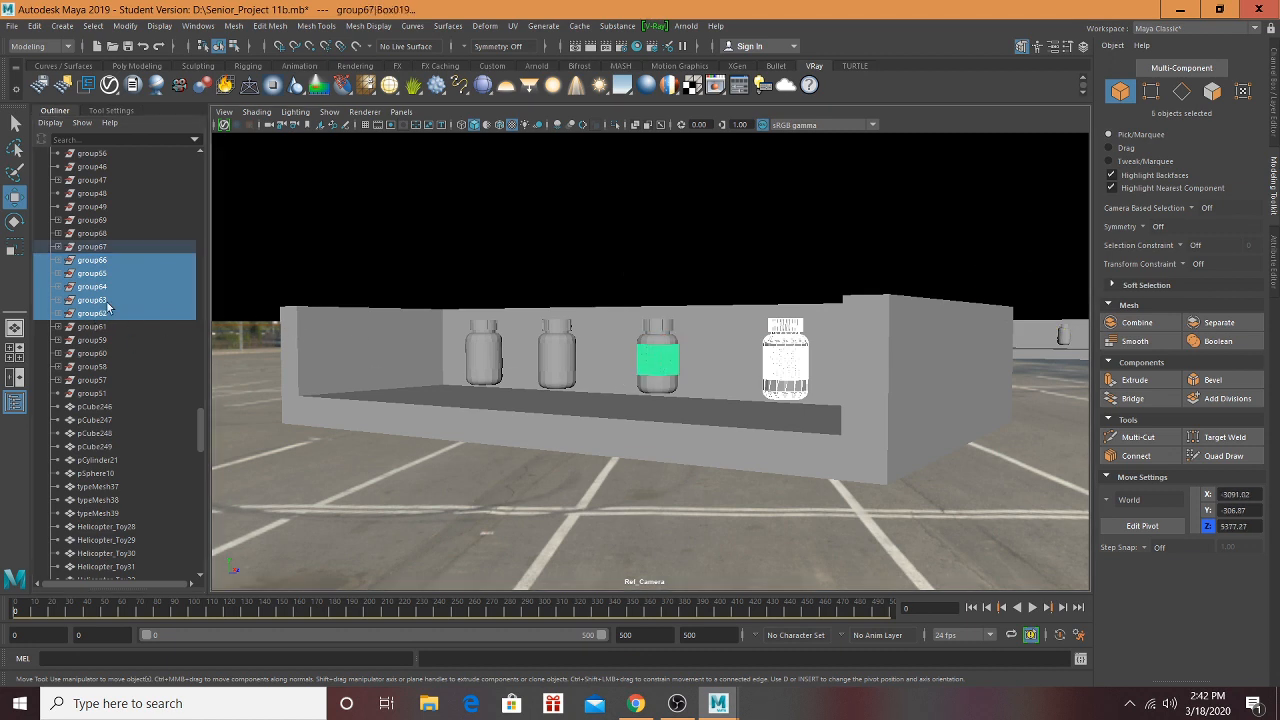
ctrl+click(91, 249)
ctrl+click(94, 234)
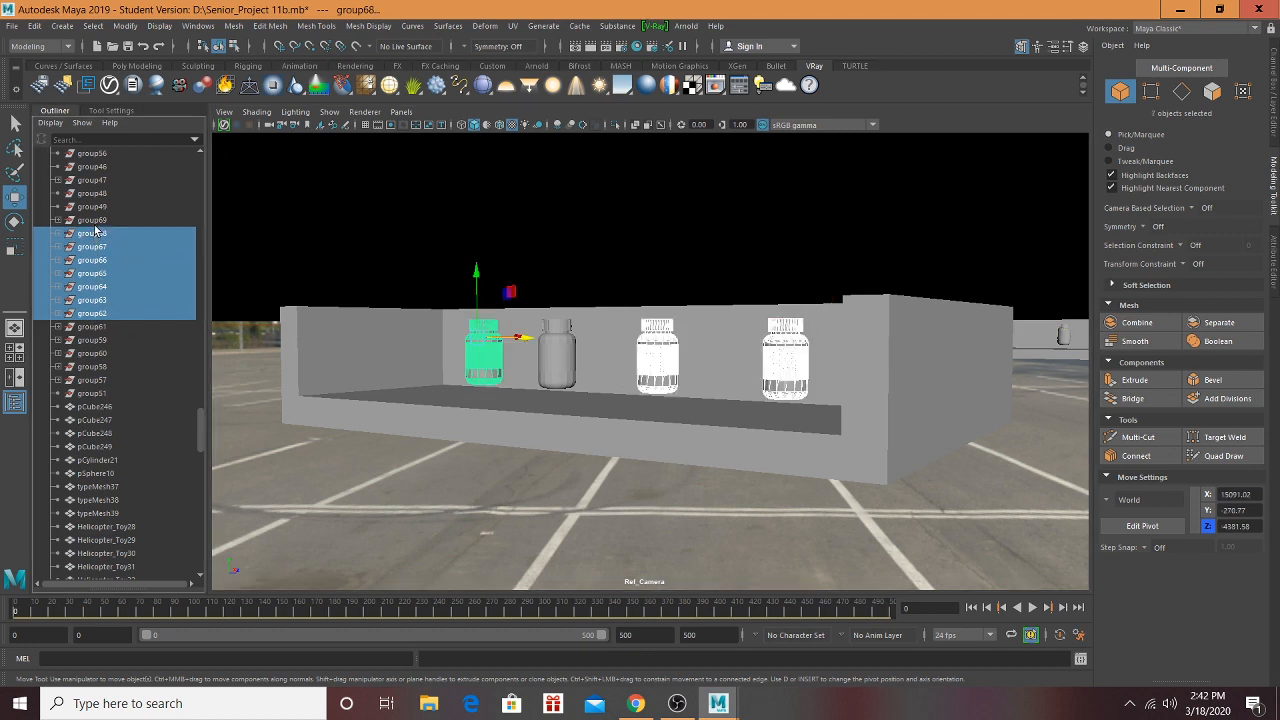
ctrl+click(95, 221)
ctrl+click(97, 207)
ctrl+click(100, 194)
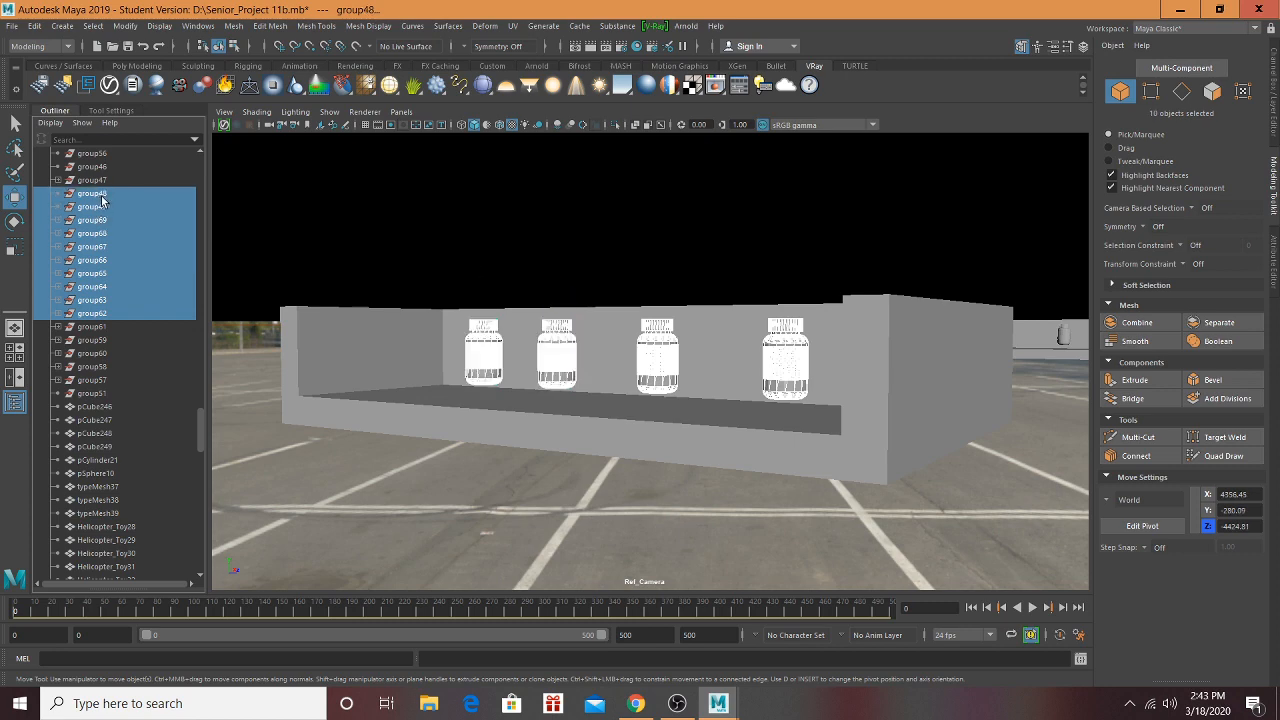
ctrl+click(98, 180)
ctrl+click(96, 167)
alt+drag(566, 310, 622, 403)
key(ctrl+z)
key(ctrl+z)
key(ctrl+z)
key(ctrl+z)
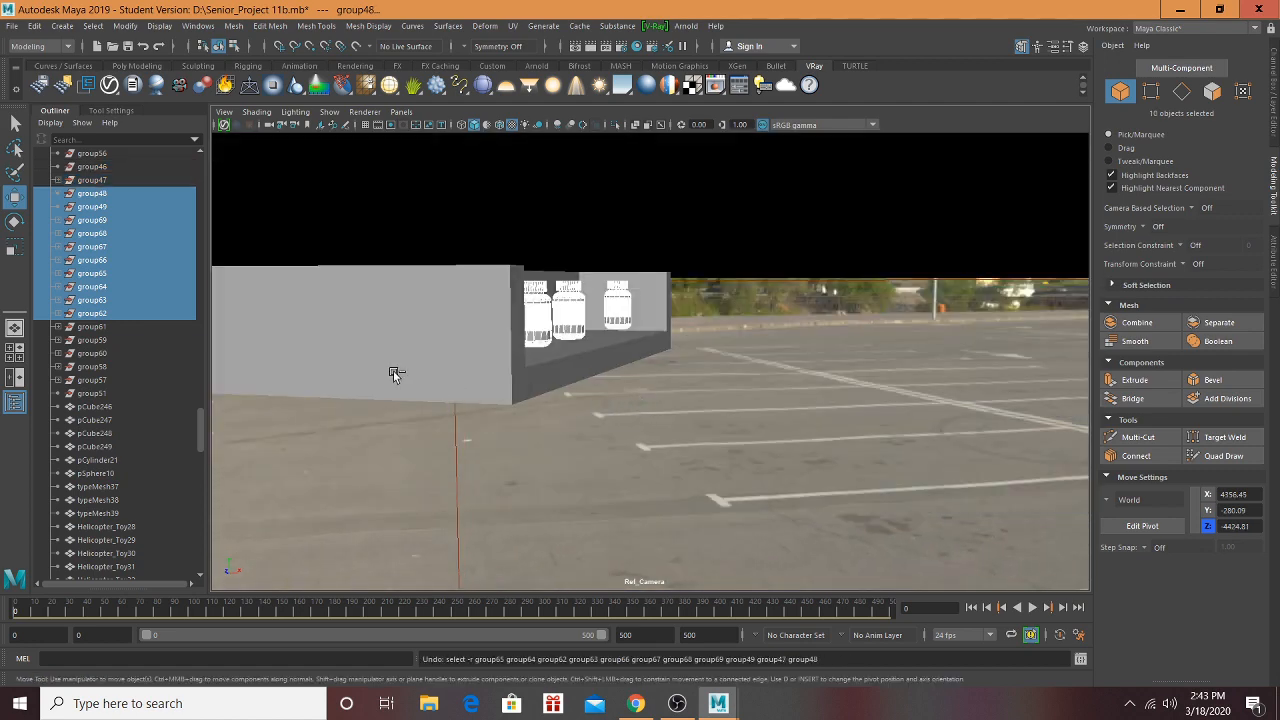
Step: Add the shelf to the selected bottles and move them into the GNC store at X about 12961, Y -197 and Z -4986
alt+drag(393, 373, 869, 146)
shift+click(862, 399)
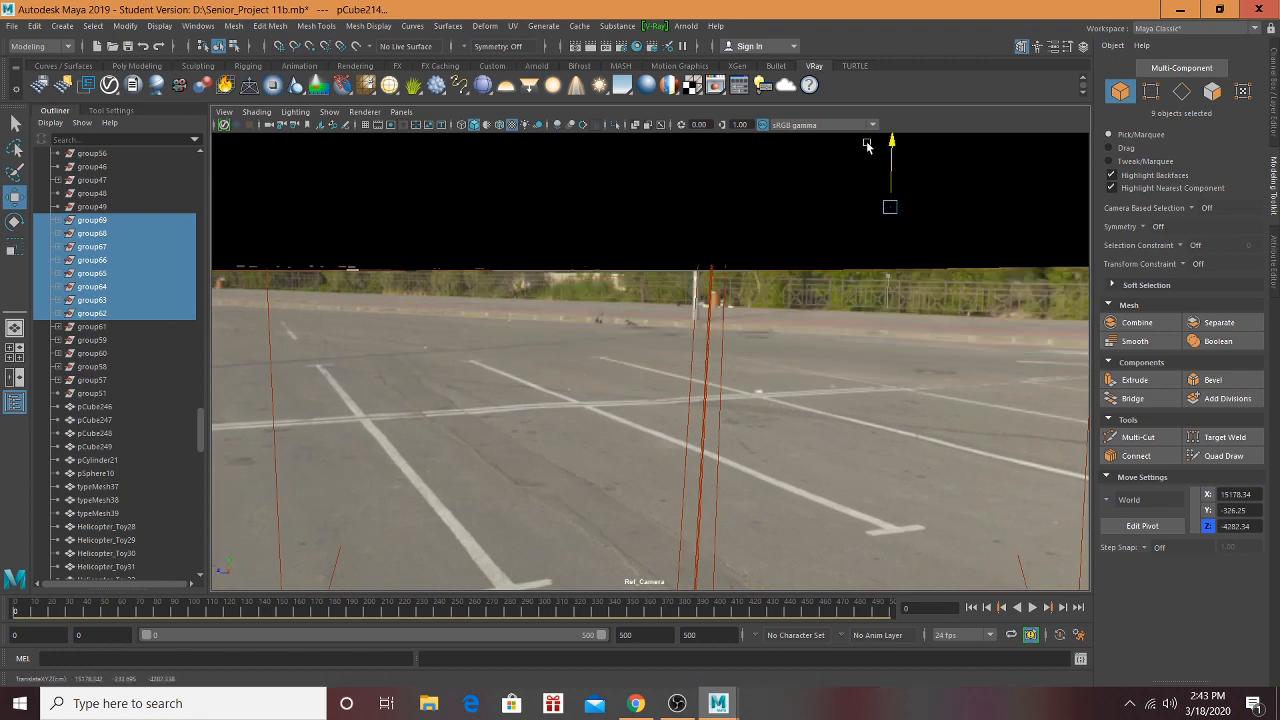
alt+drag(817, 206, 592, 289)
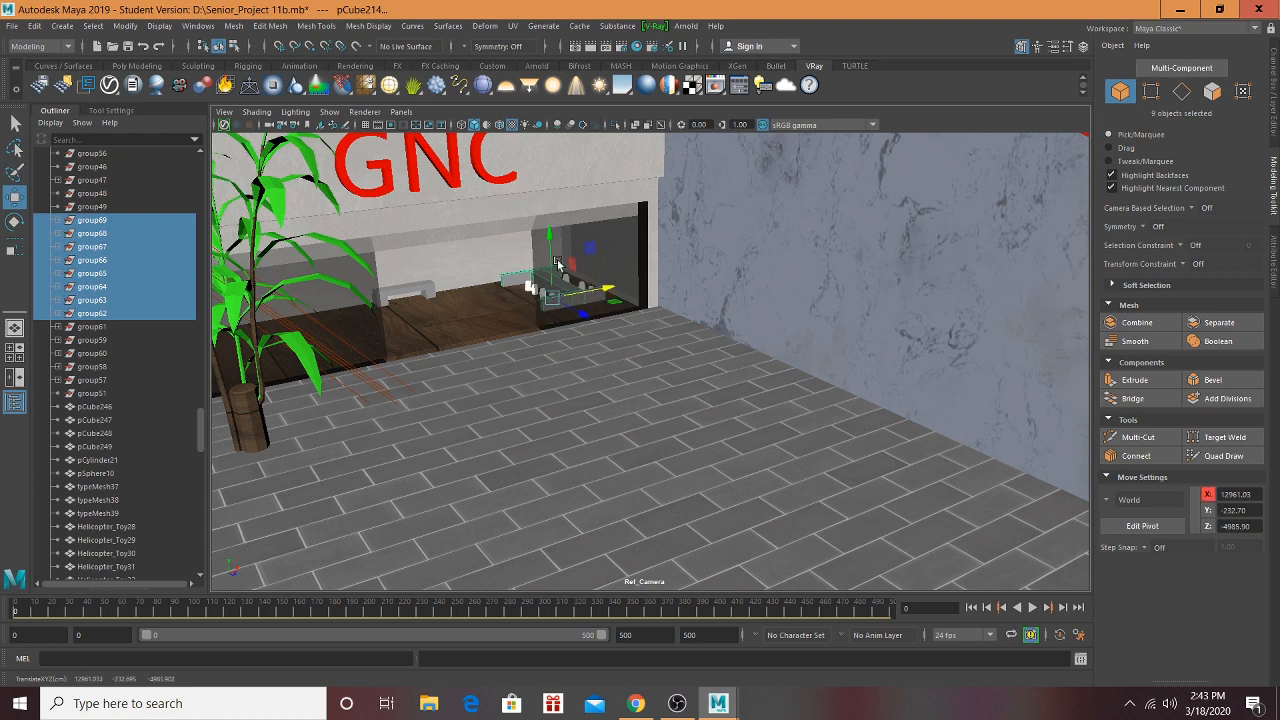
drag(546, 254, 546, 247)
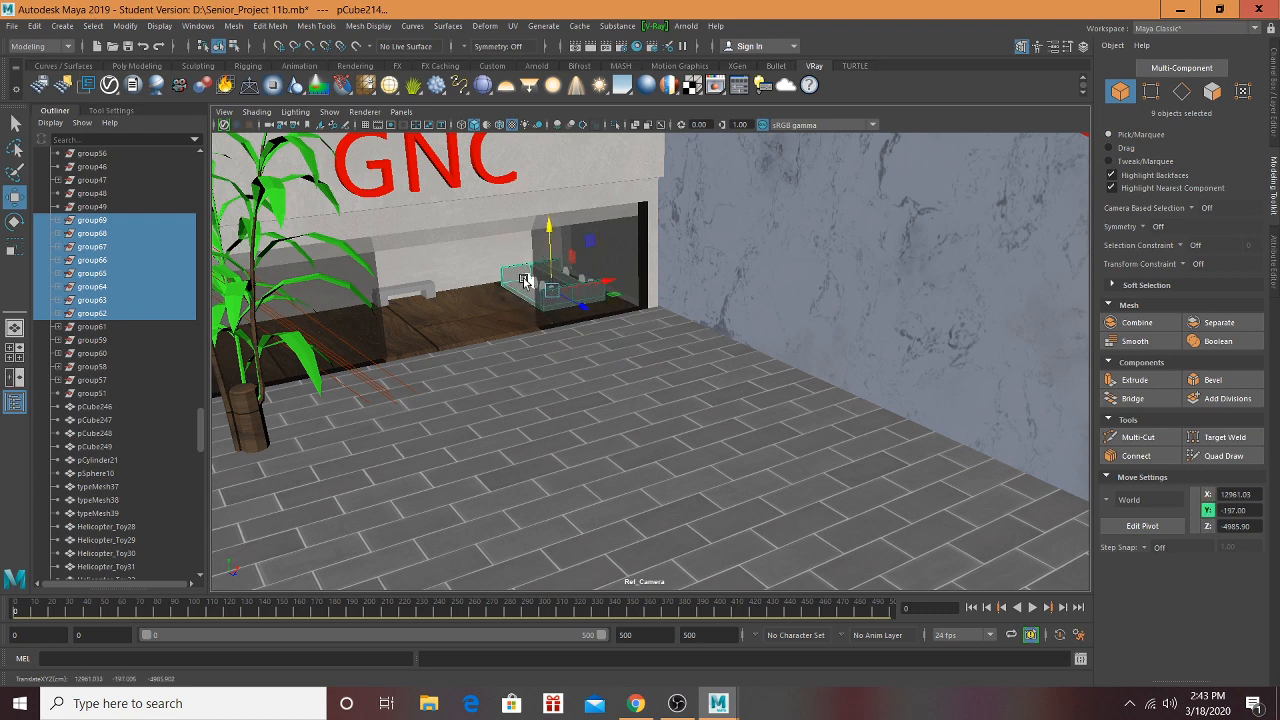
Step: Shift the shelf and its bottles inside the GNC store to X about 12930 and Z about -4933
scroll(527, 290, up, 5)
alt+middle_drag(529, 303, 831, 483)
alt+drag(831, 483, 591, 389)
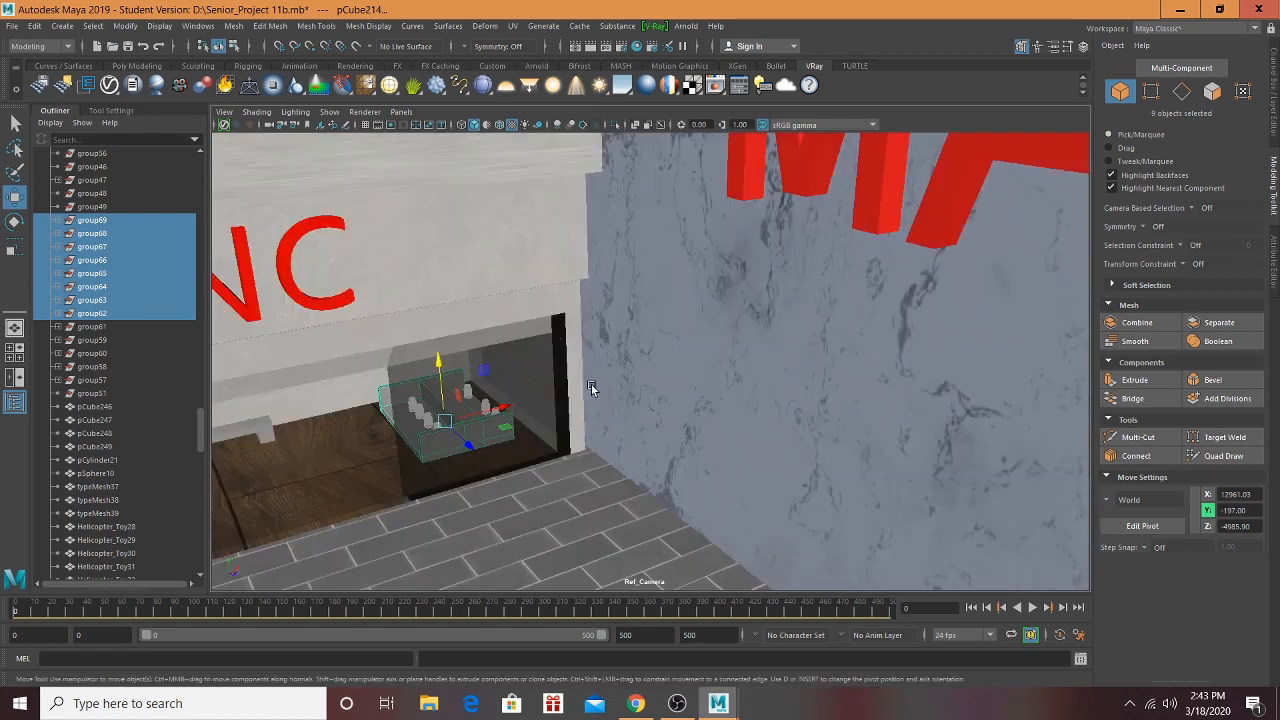
scroll(411, 440, up, 6)
alt+middle_drag(411, 441, 968, 332)
scroll(968, 332, down, 3)
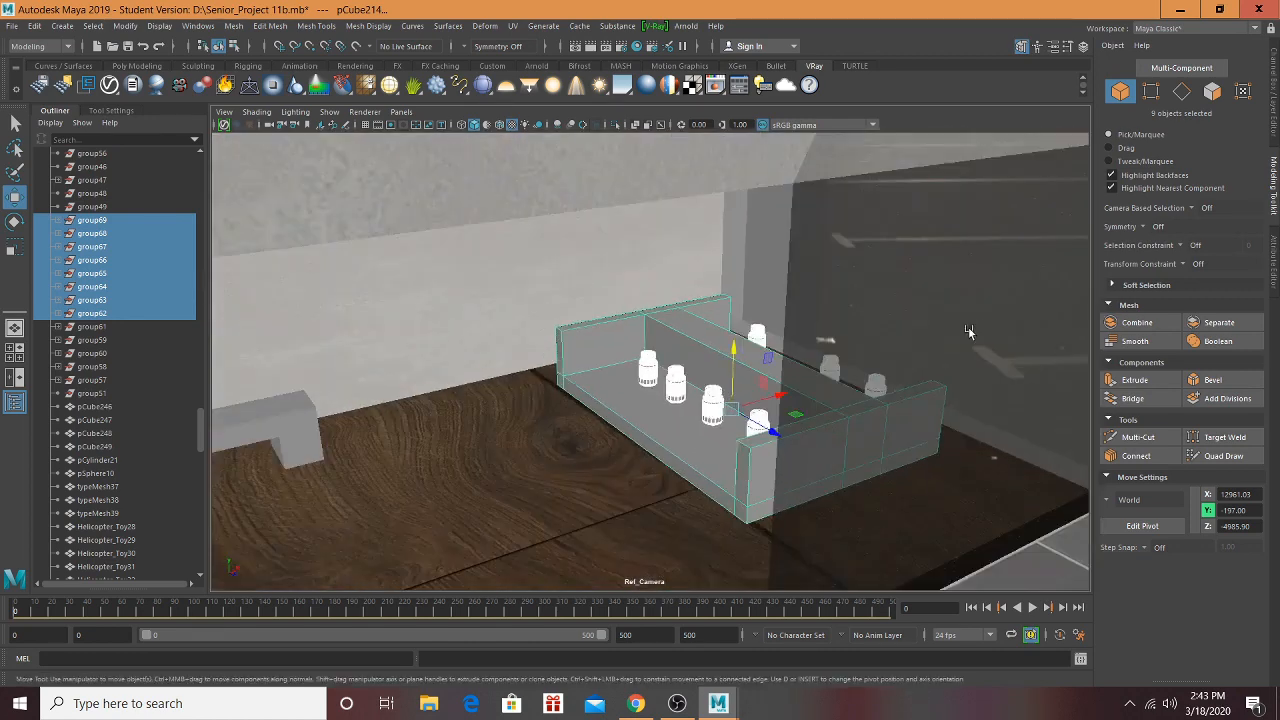
drag(765, 396, 779, 450)
alt+drag(930, 432, 832, 404)
alt+middle_drag(997, 365, 600, 289)
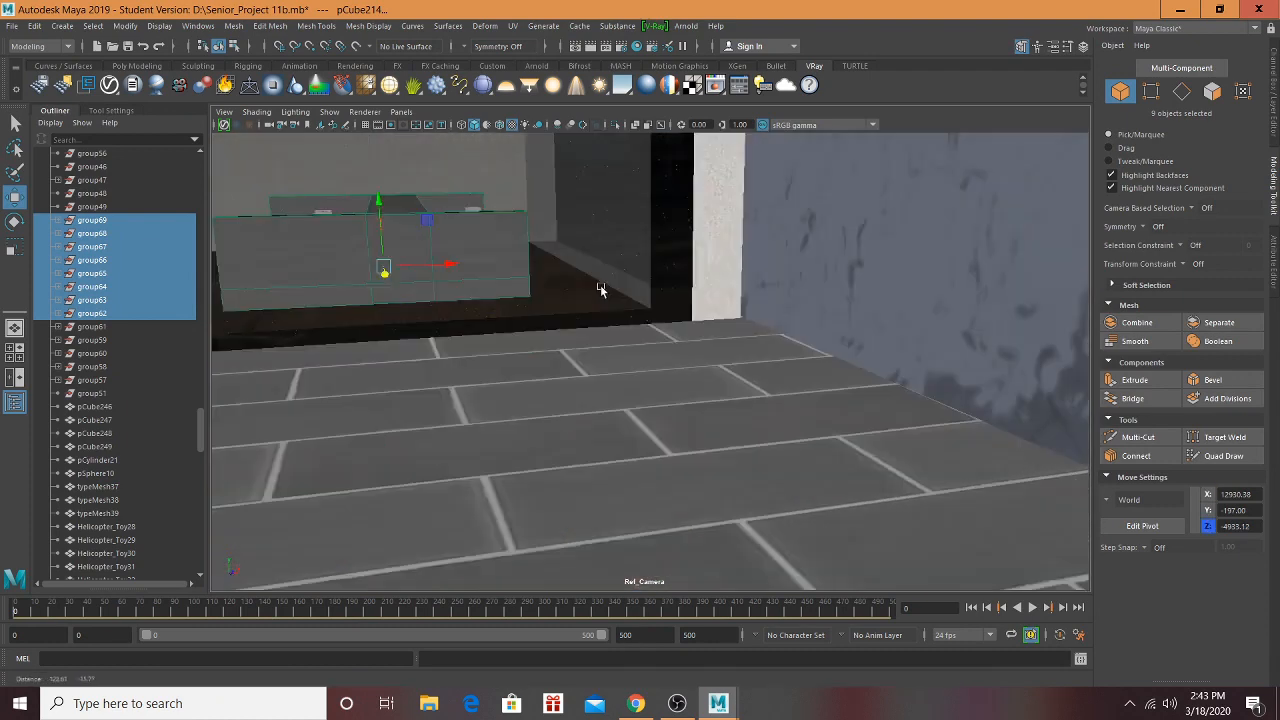
Step: Examine the selected bottle that stands apart from the GNC shelf and its surroundings
scroll(813, 360, down, 6)
alt+middle_drag(813, 360, 277, 437)
alt+middle_drag(798, 428, 848, 554)
scroll(689, 406, up, 5)
alt+middle_drag(692, 408, 748, 526)
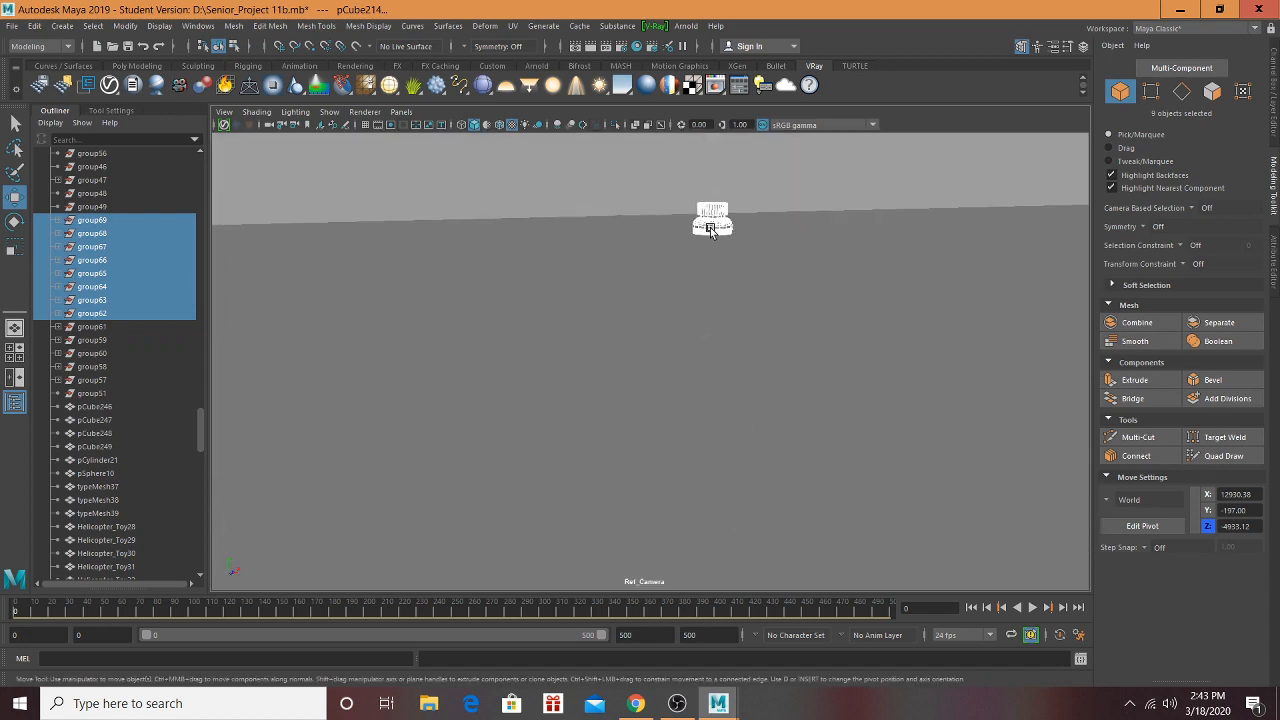
alt+drag(707, 224, 441, 293)
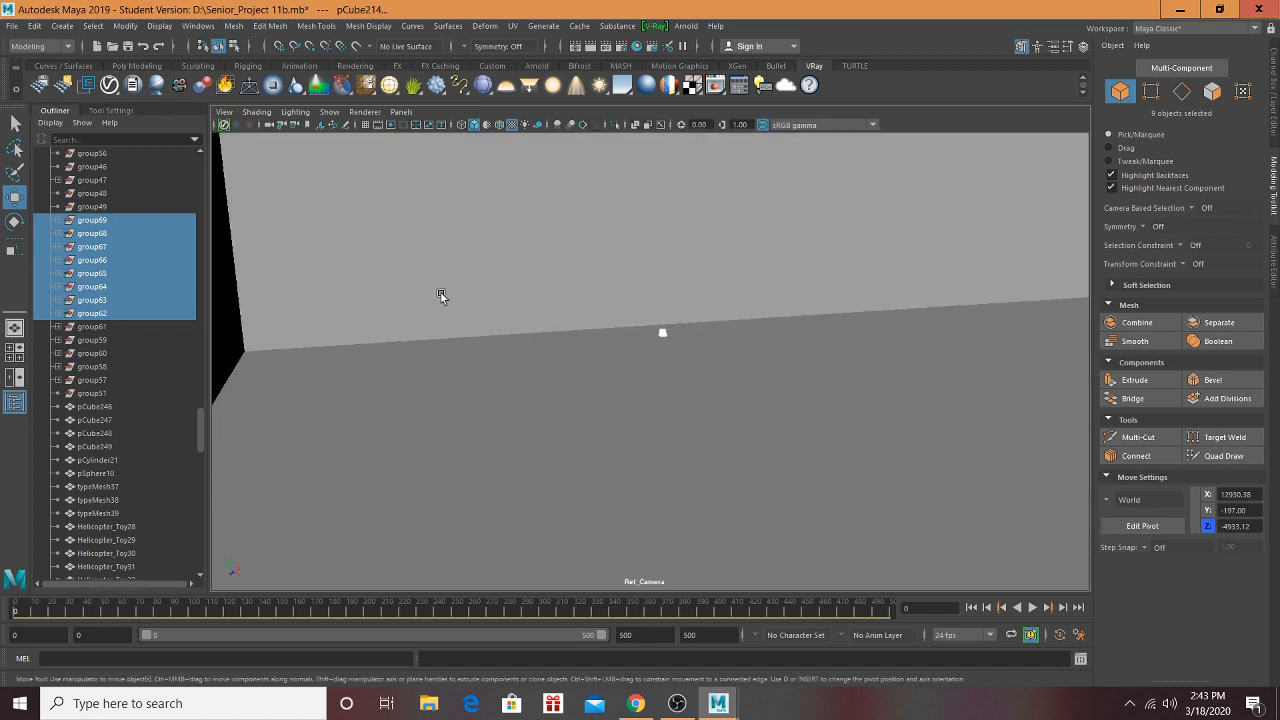
key(f)
scroll(698, 465, up, 5)
alt+drag(698, 465, 648, 451)
scroll(768, 478, down, 2)
scroll(768, 478, up, 1)
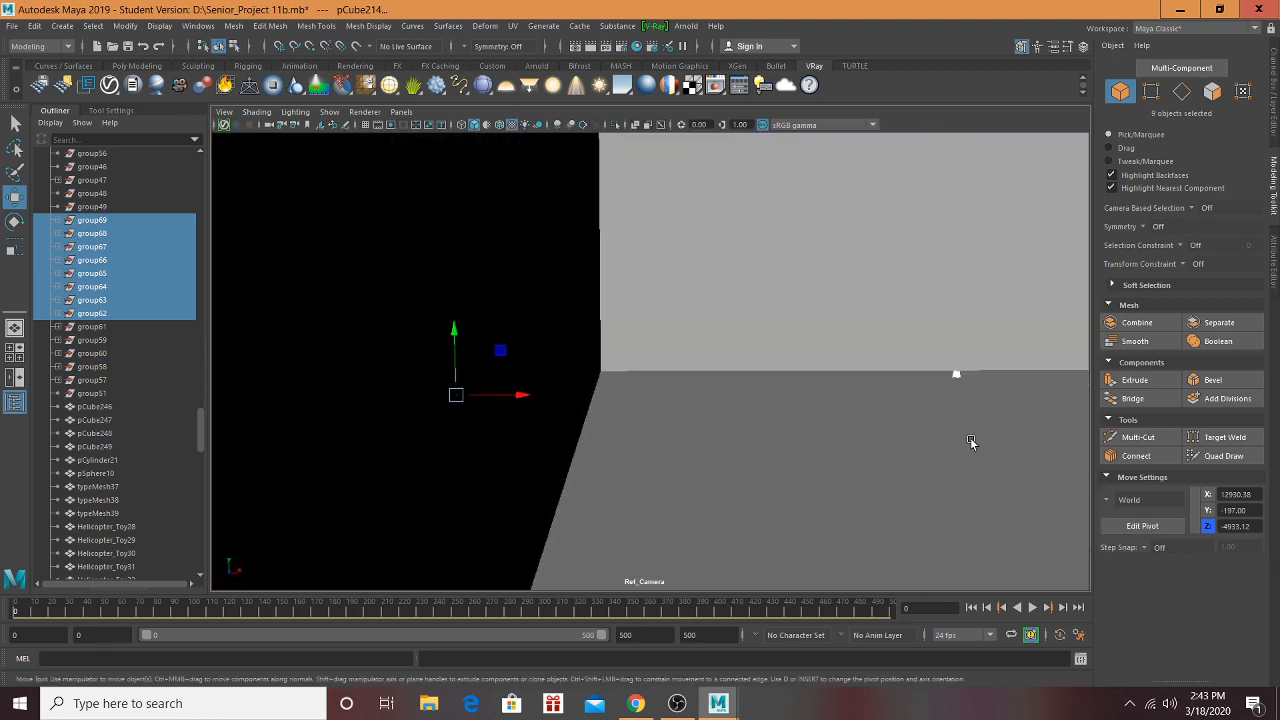
Step: Deselect the bottle groups group63 through group69 and make the stray bottle, group62, the active object
ctrl+click(142, 313)
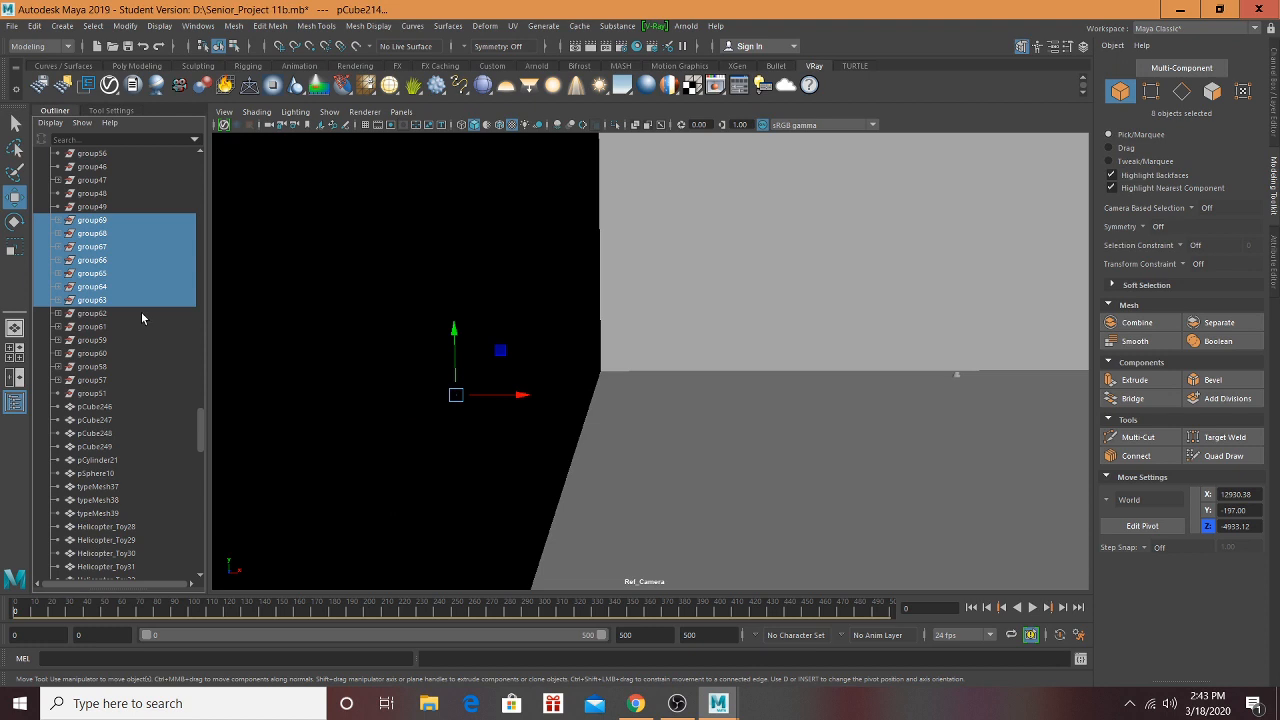
ctrl+click(138, 313)
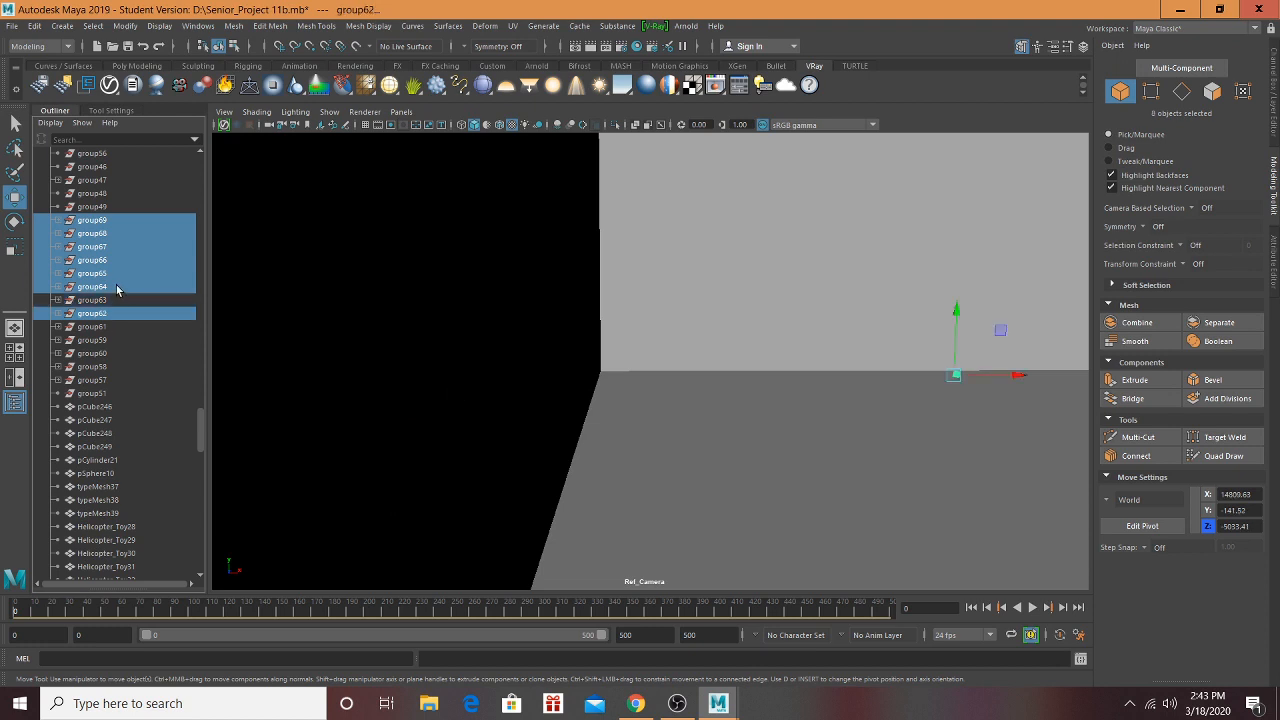
ctrl+click(117, 287)
ctrl+click(116, 273)
ctrl+click(115, 260)
ctrl+click(114, 246)
ctrl+click(112, 233)
ctrl+click(111, 220)
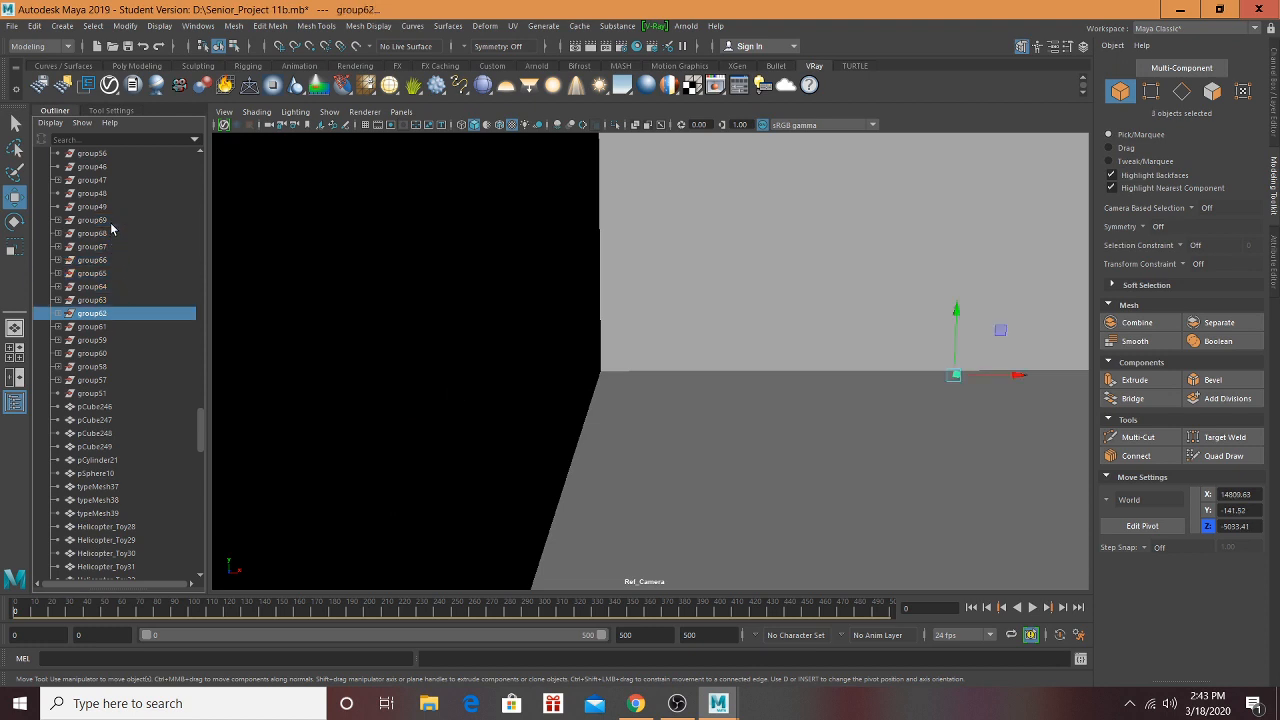
Step: Try to move the stray bottle group62 along X to about 13199, near the other bottles in the GNC store
drag(1018, 375, 826, 412)
key(ctrl+z)
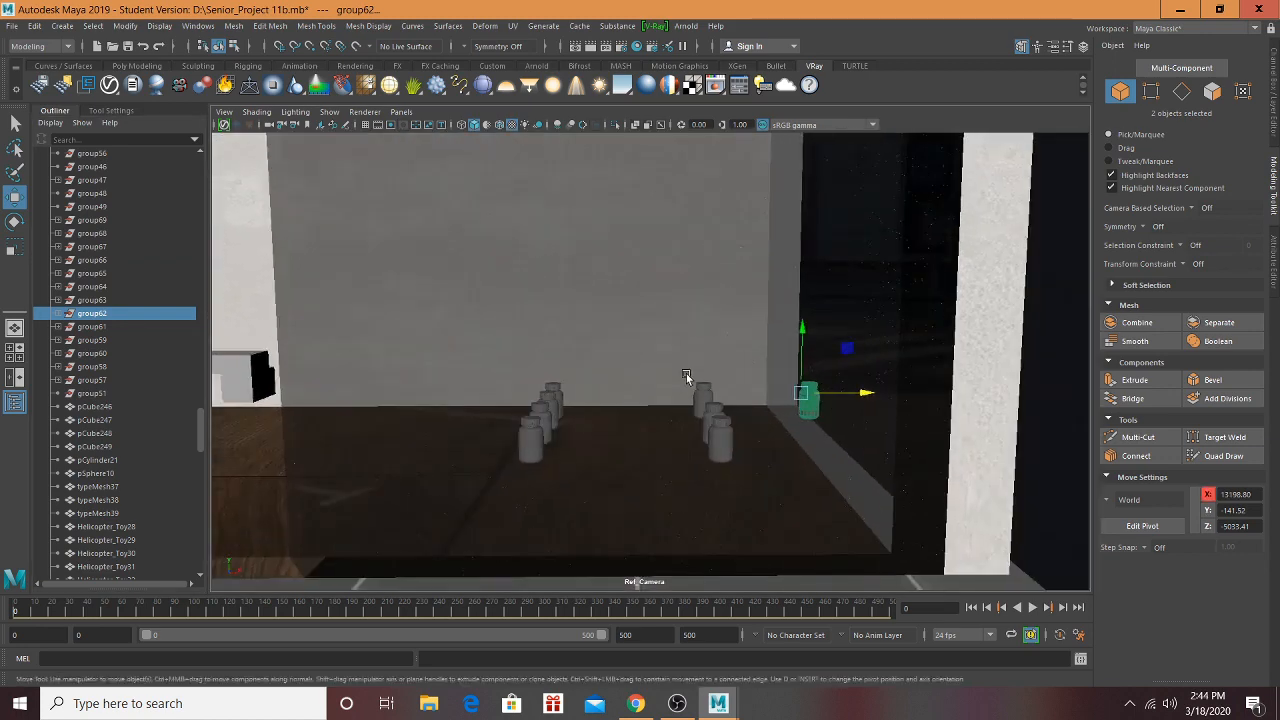
scroll(720, 388, down, 2)
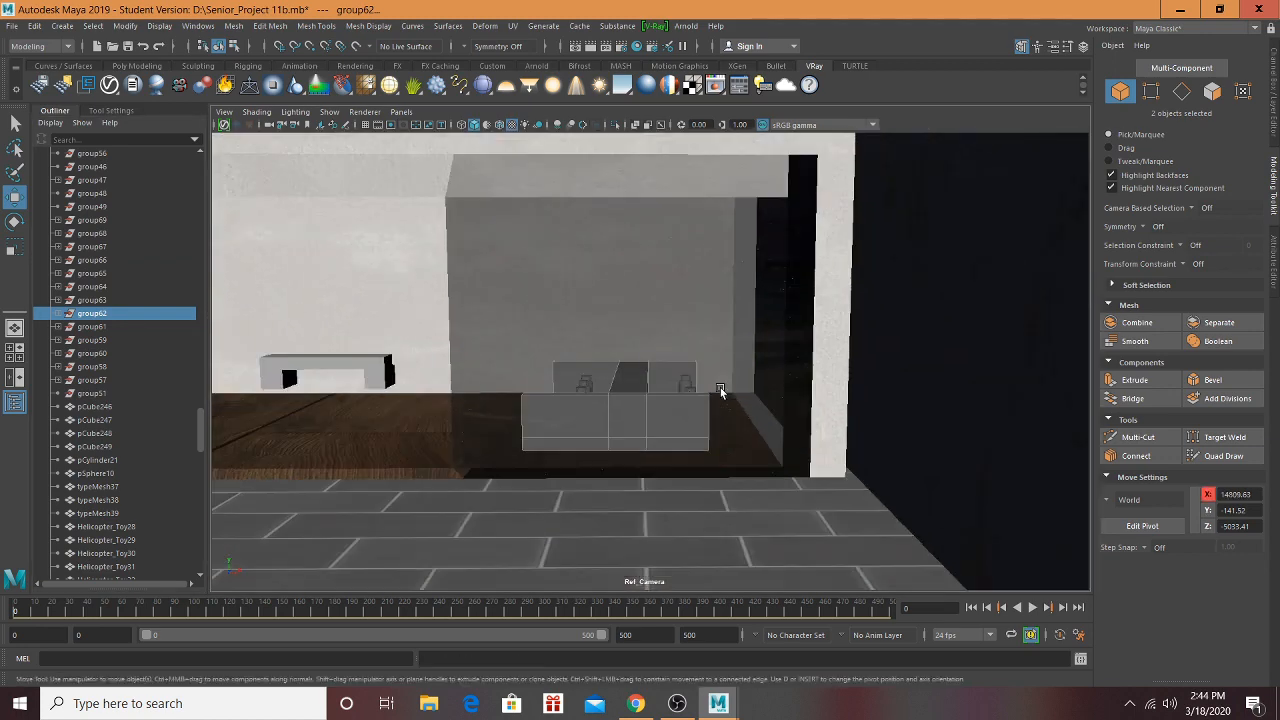
Step: Move the stray bottle group62 along X to about 13032, beside the other bottles on the GNC shelf
alt+drag(720, 388, 802, 401)
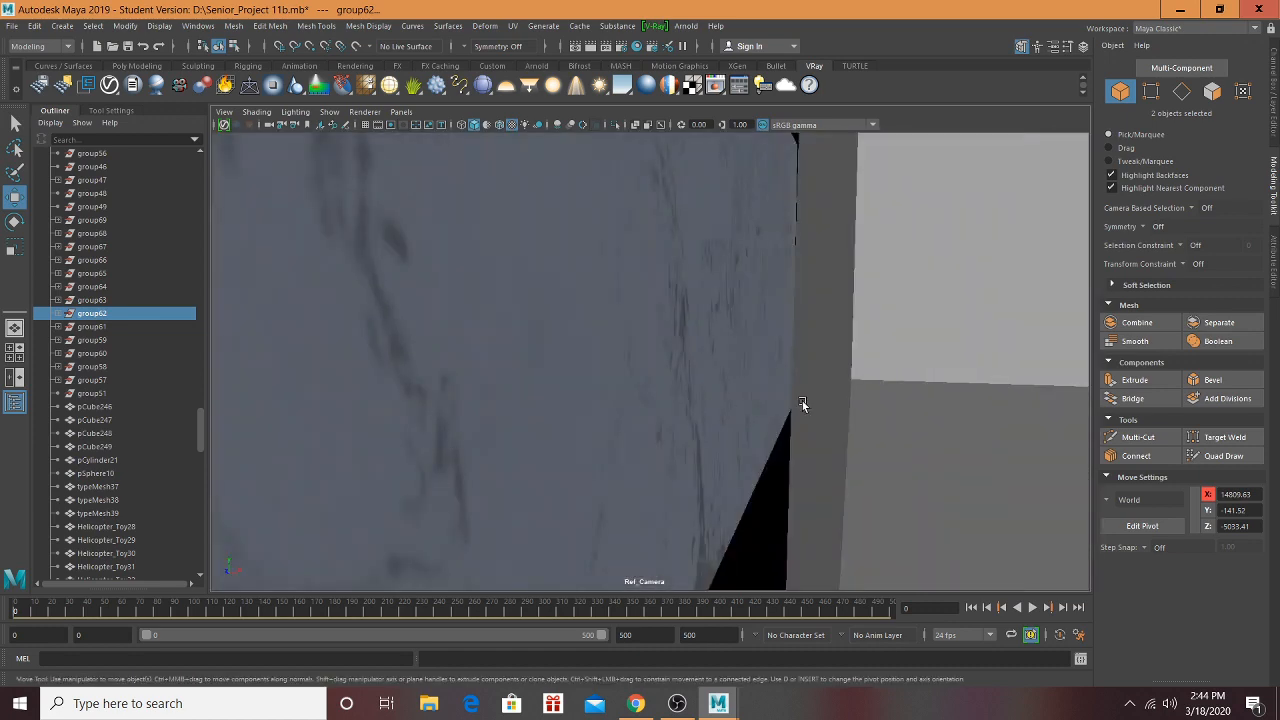
alt+middle_drag(802, 401, 1001, 418)
scroll(840, 440, down, 3)
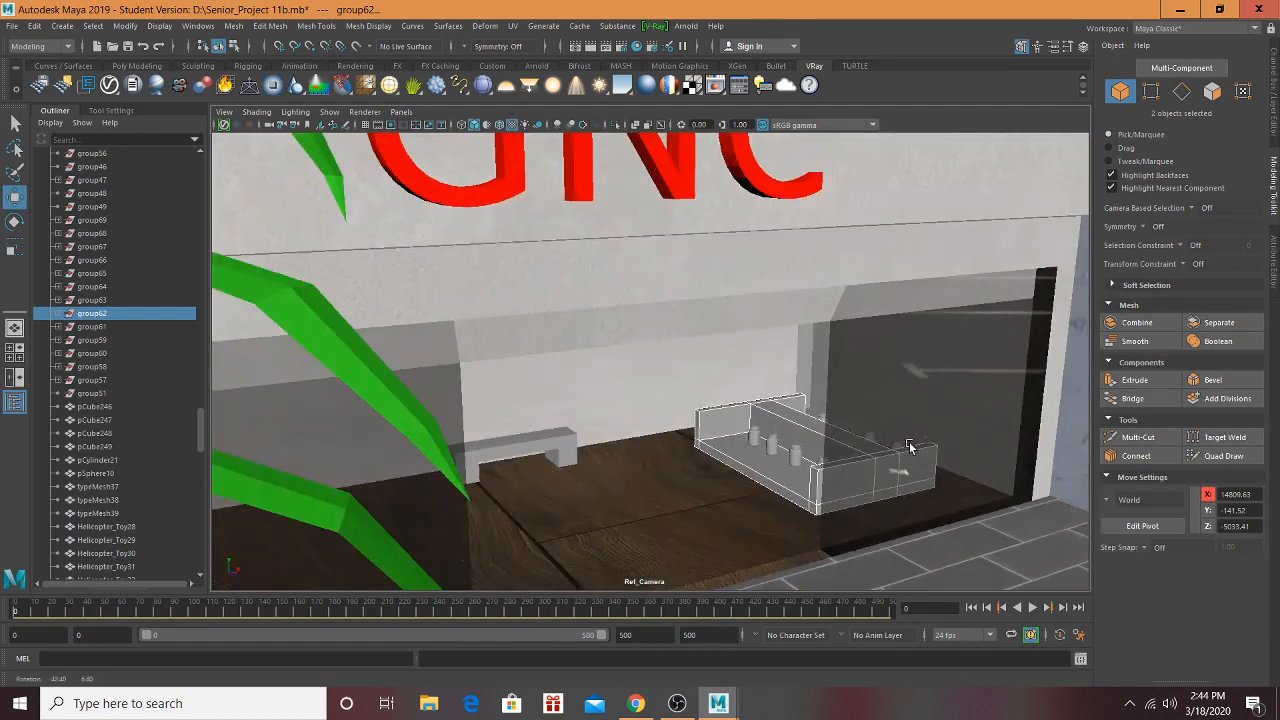
click(782, 469)
key(f)
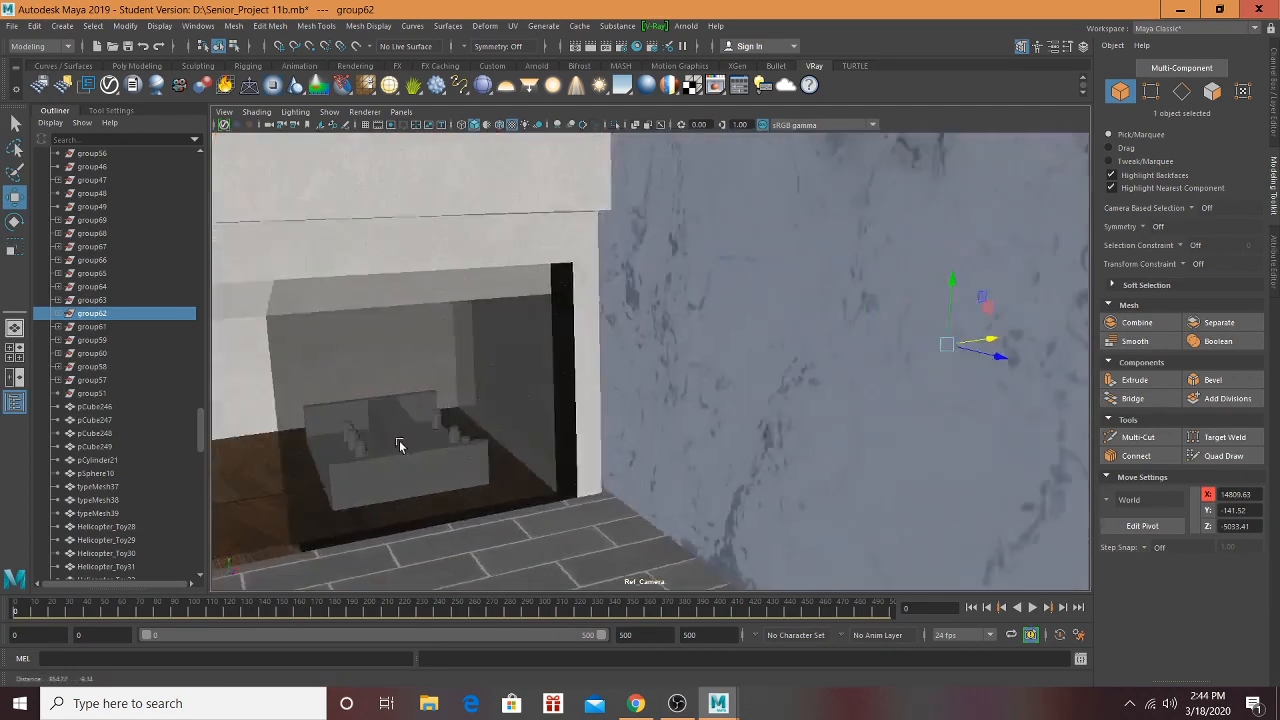
drag(797, 362, 631, 381)
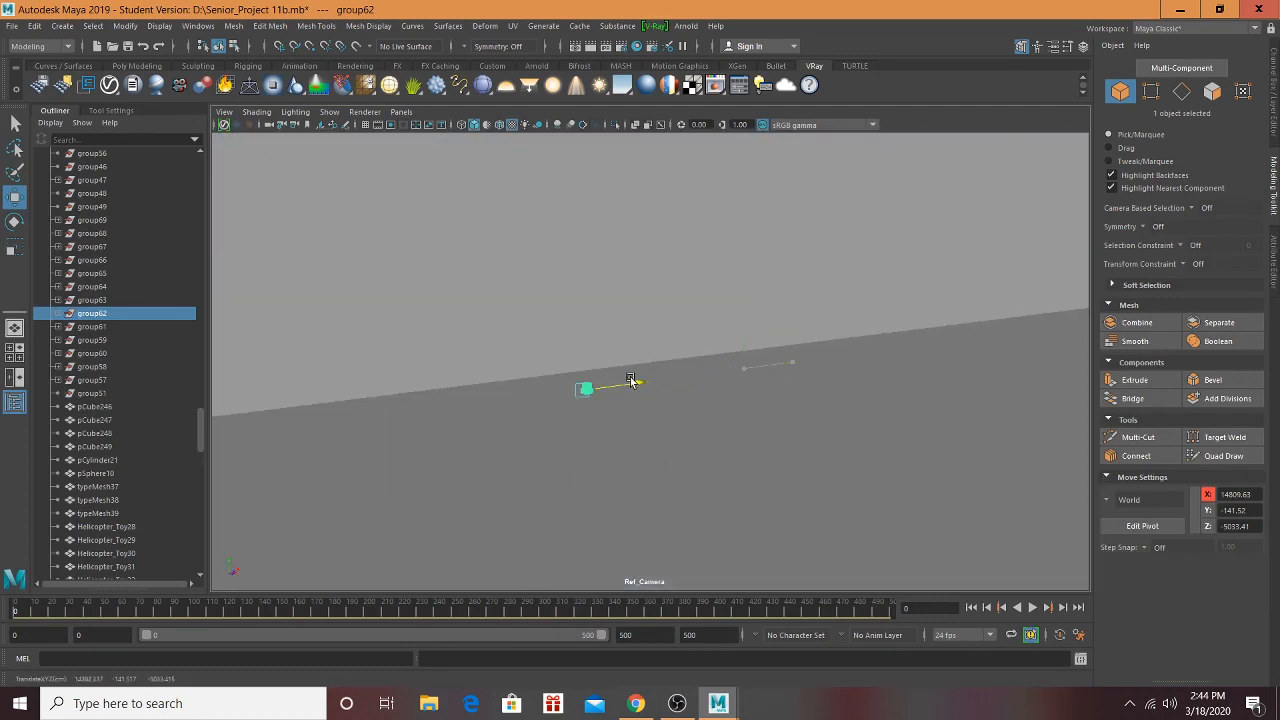
alt+middle_drag(315, 418, 1193, 343)
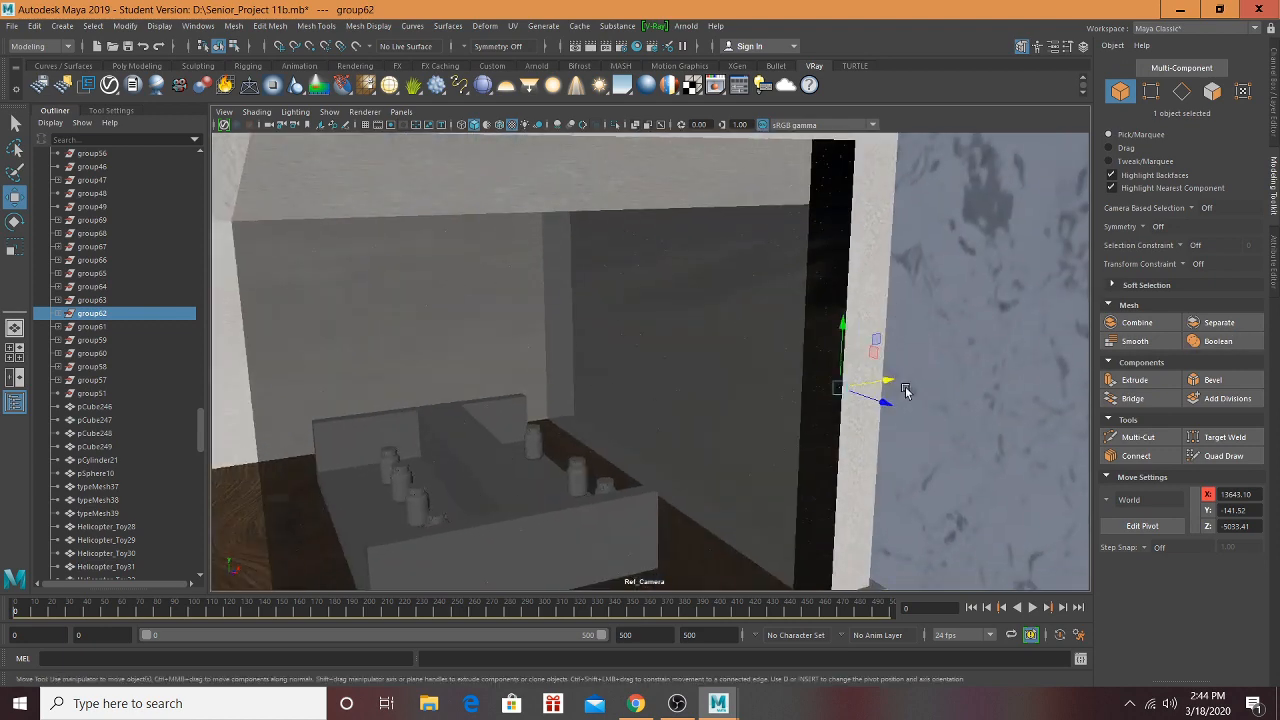
drag(905, 391, 785, 395)
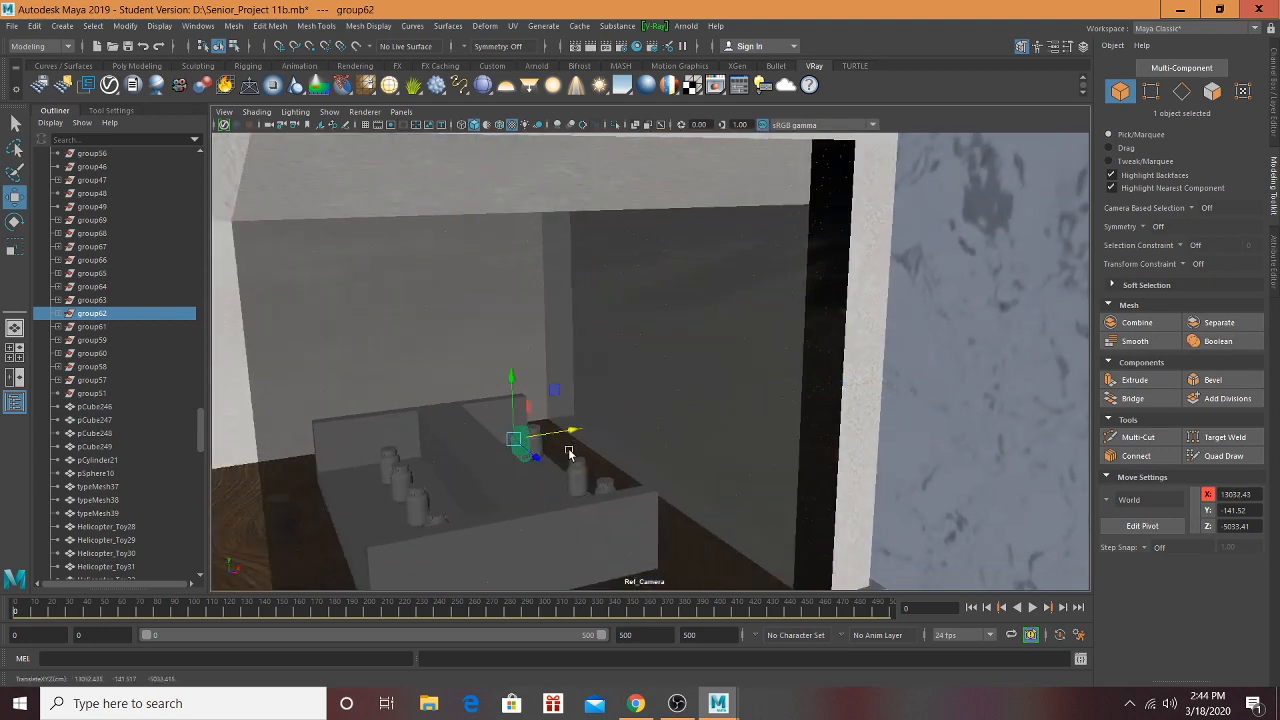
Step: Slide bottle group62 along Z away from the neighbouring bottle, toward the shelf's end wall
alt+right_drag(568, 453, 548, 459)
key(f)
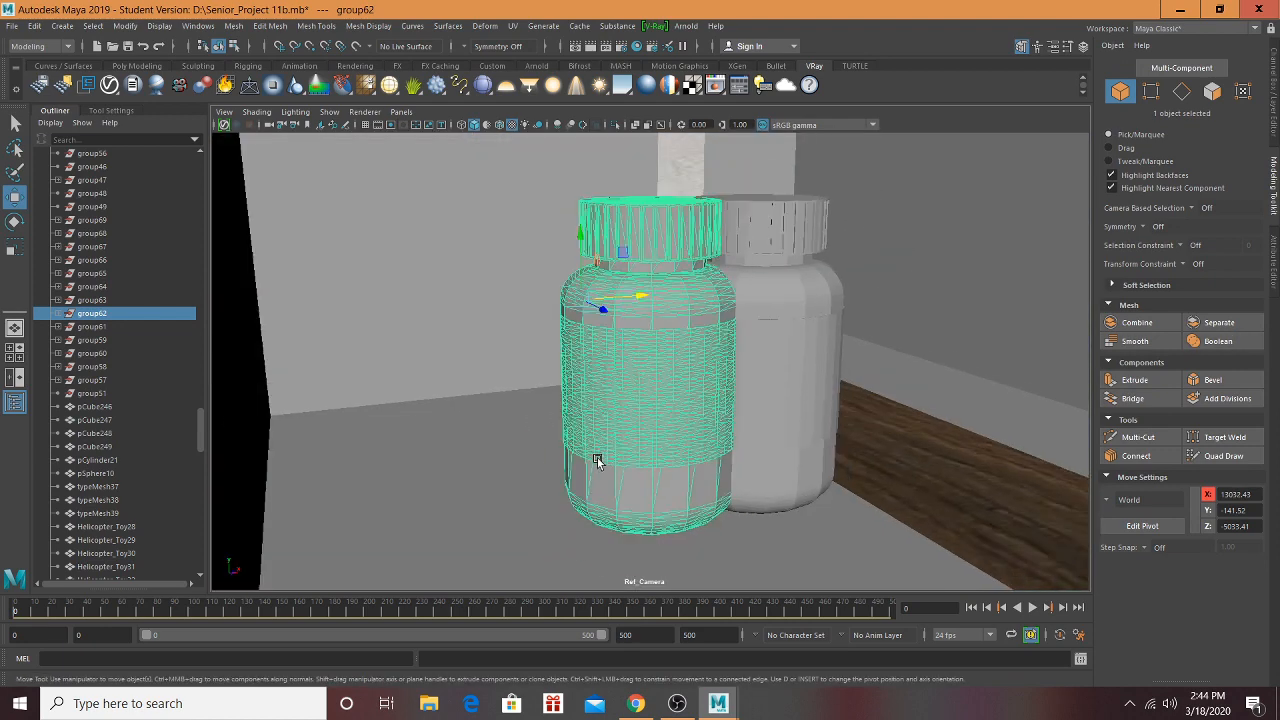
alt+drag(597, 463, 455, 455)
scroll(465, 452, down, 3)
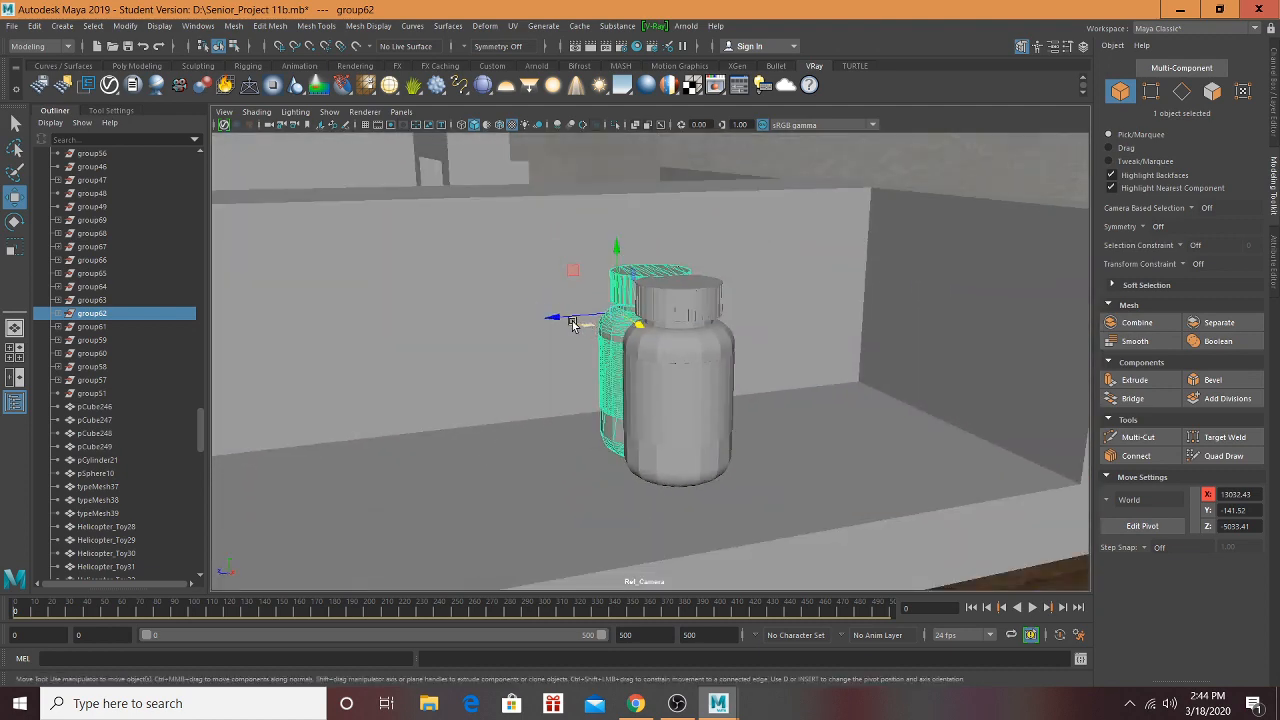
drag(573, 323, 730, 318)
Step: Select the label, body and cap of the neighbouring bottle, group63
click(676, 355)
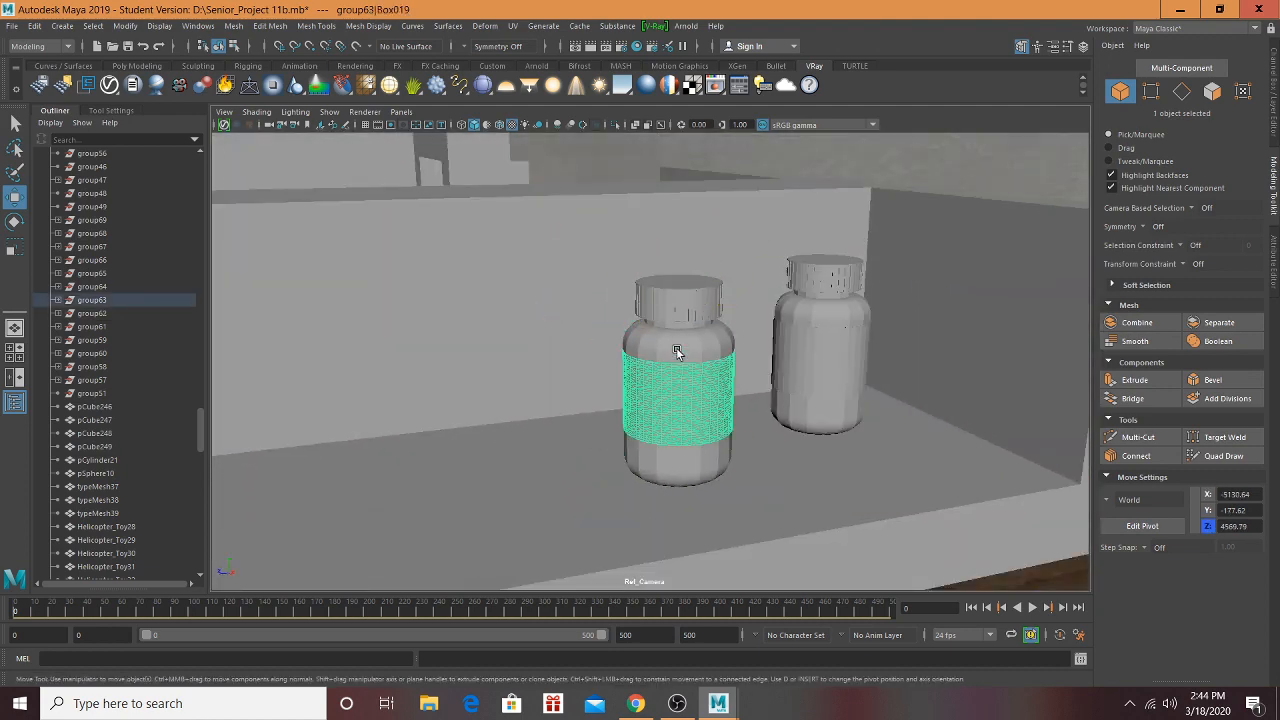
shift+click(675, 332)
shift+click(676, 309)
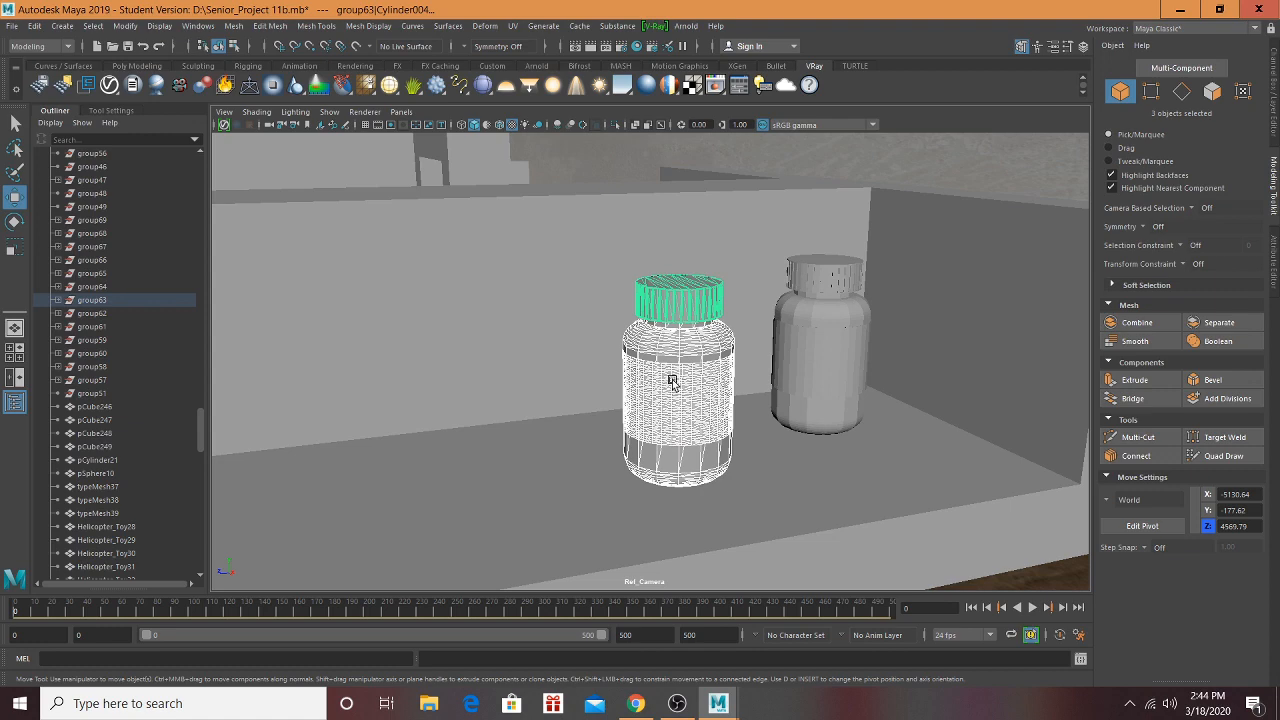
Step: Add the second bottle shelf, pCube215, which lies beneath the mall floor, to the selection
alt+drag(692, 386, 906, 394)
scroll(850, 402, down, 6)
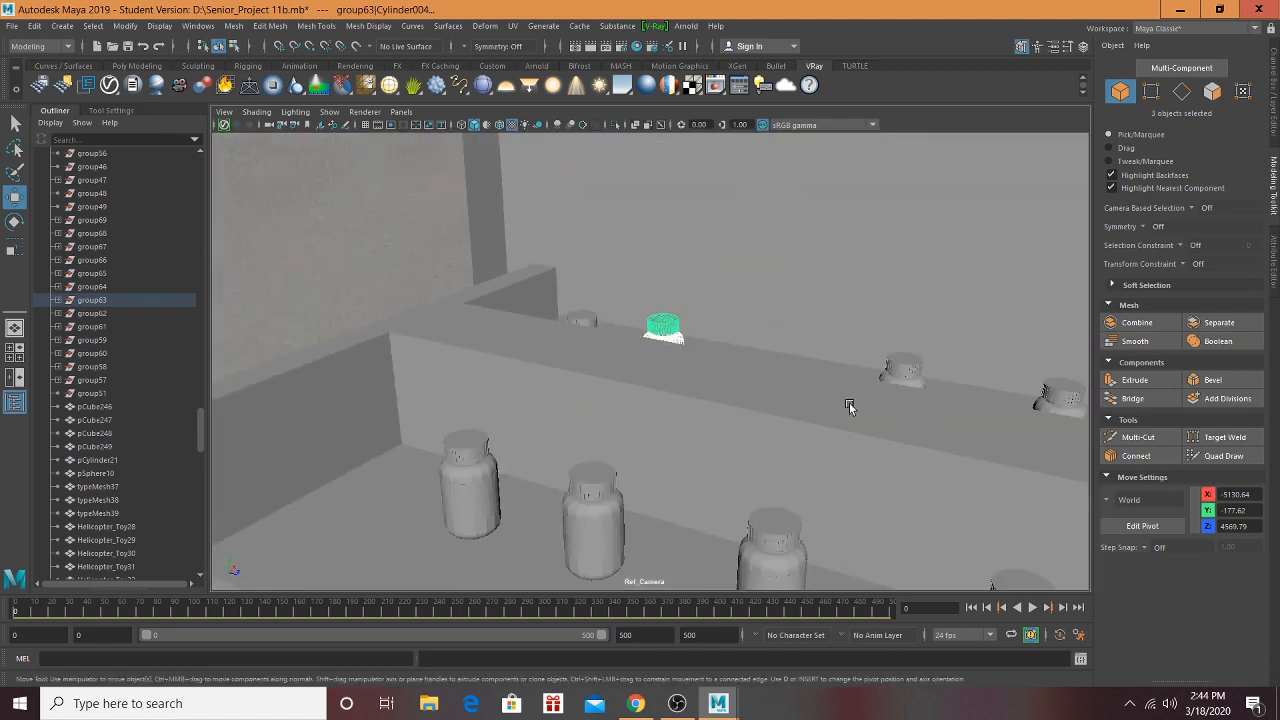
scroll(886, 406, down, 8)
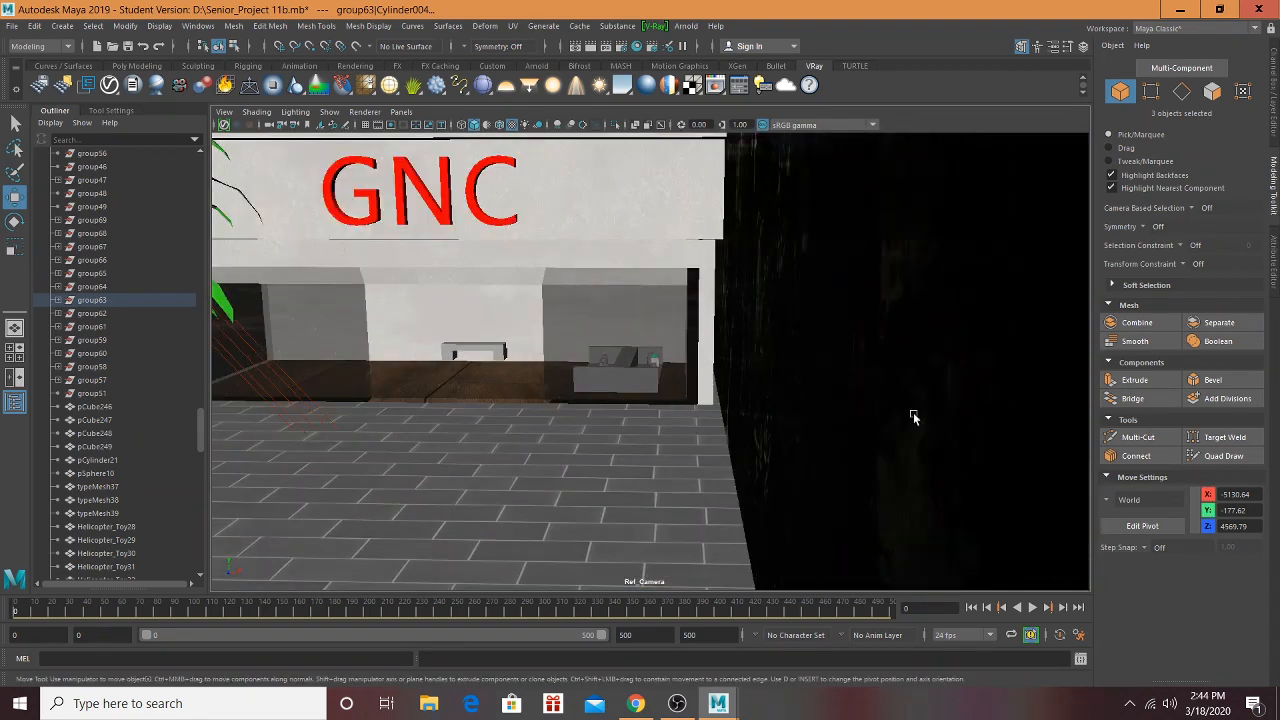
alt+right_drag(834, 420, 350, 355)
alt+right_drag(722, 411, 425, 252)
alt+right_drag(490, 281, 440, 256)
alt+right_drag(685, 412, 490, 285)
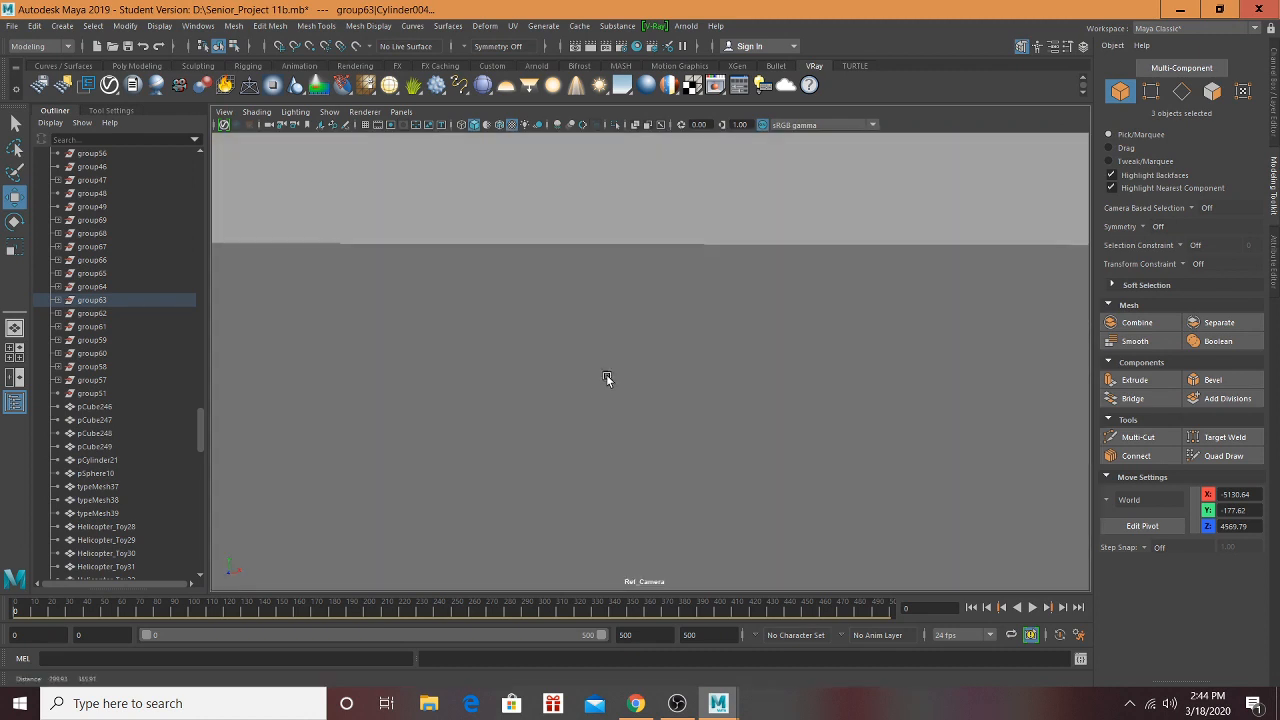
mouse_move(606, 374)
alt+right_down()
mouse_move(503, 330)
mouse_move(608, 434)
alt+right_up()
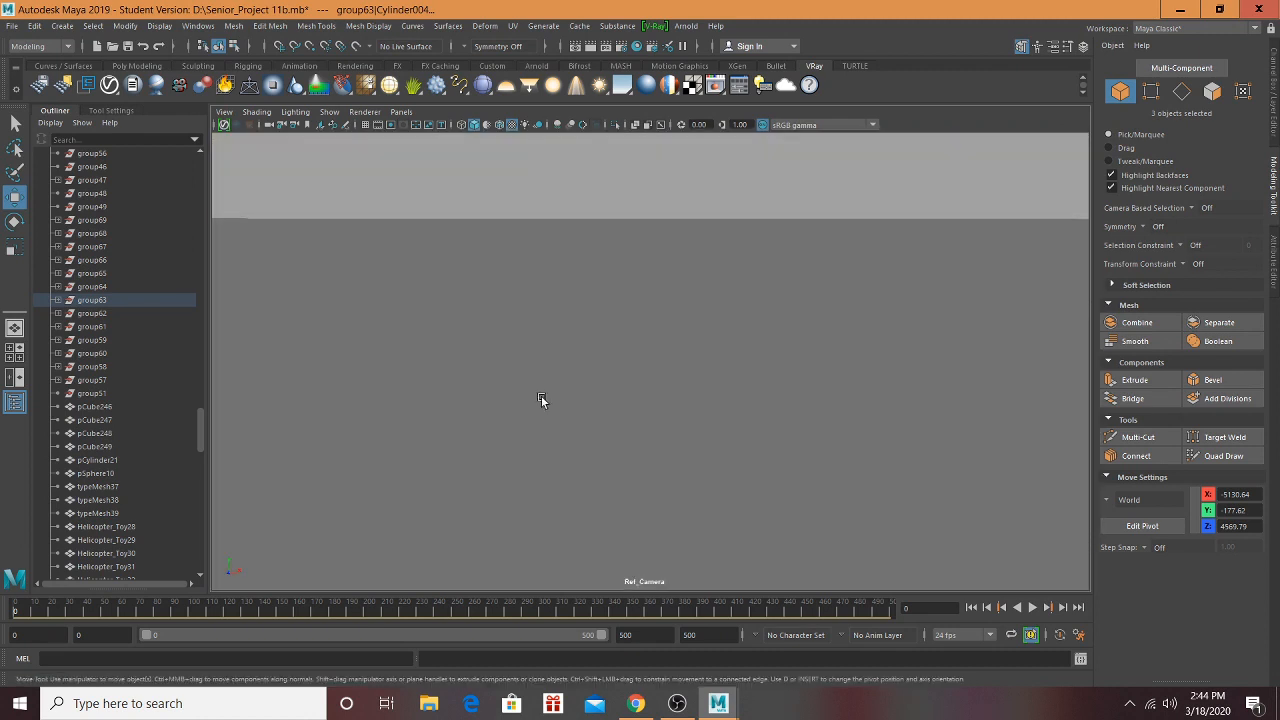
alt+drag(544, 403, 765, 417)
shift+click(759, 417)
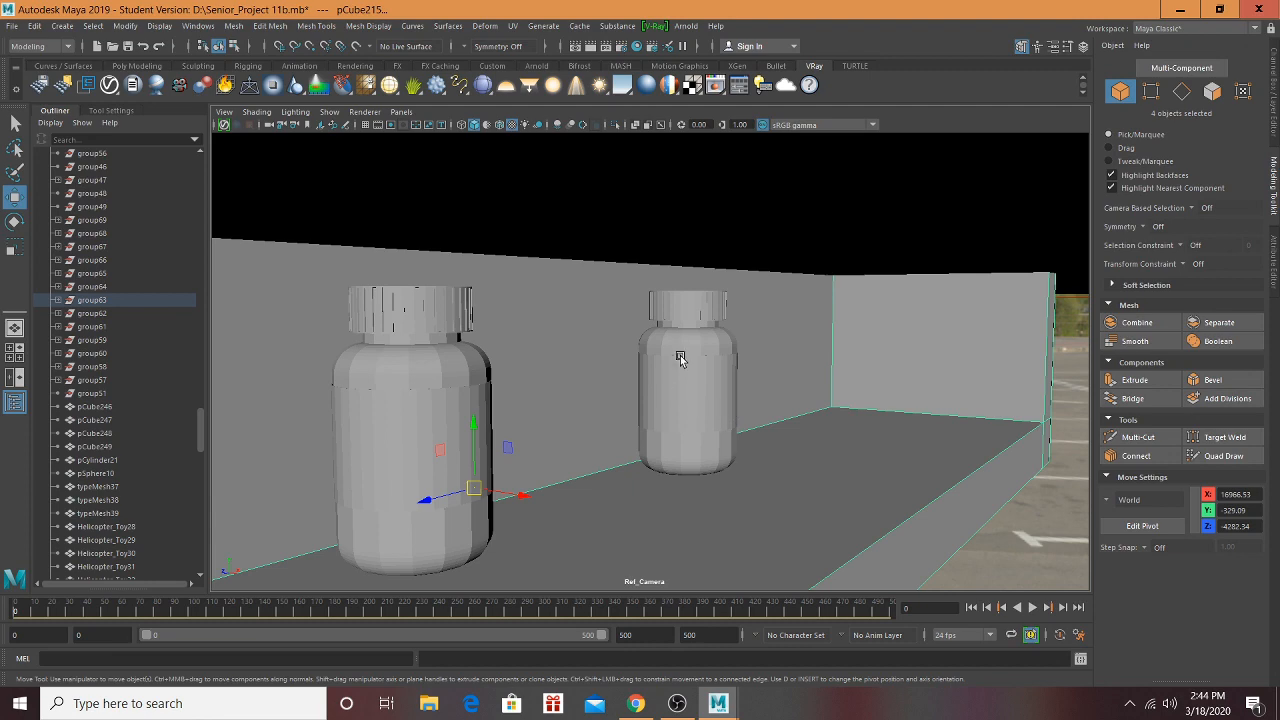
Step: Add the bottle group61 and the cap and body of bottle group60 on that shelf to the selection
shift+click(680, 358)
shift+click(680, 340)
shift+click(684, 312)
shift+click(410, 328)
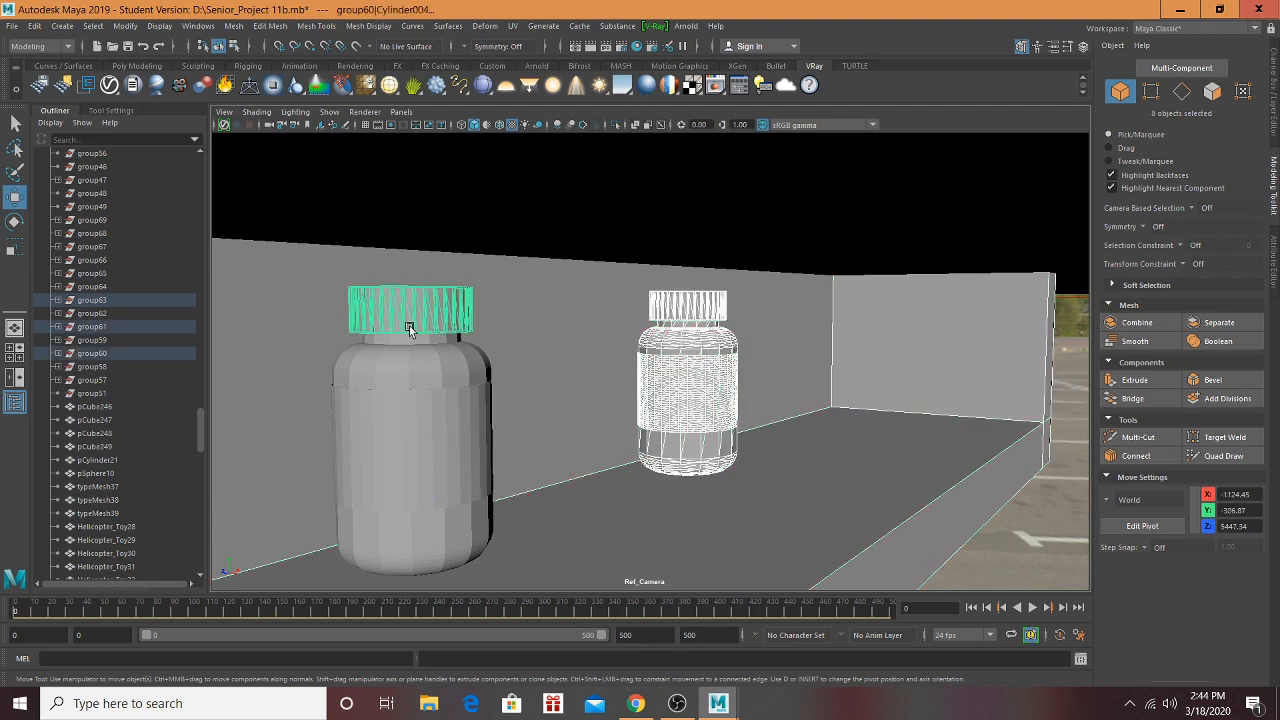
shift+click(395, 362)
Step: Add the bottles group57, group58 and group59 on the shelf's other side to the selection
alt+right_drag(466, 391, 549, 396)
alt+drag(740, 428, 653, 295)
middle_drag(851, 313, 876, 320)
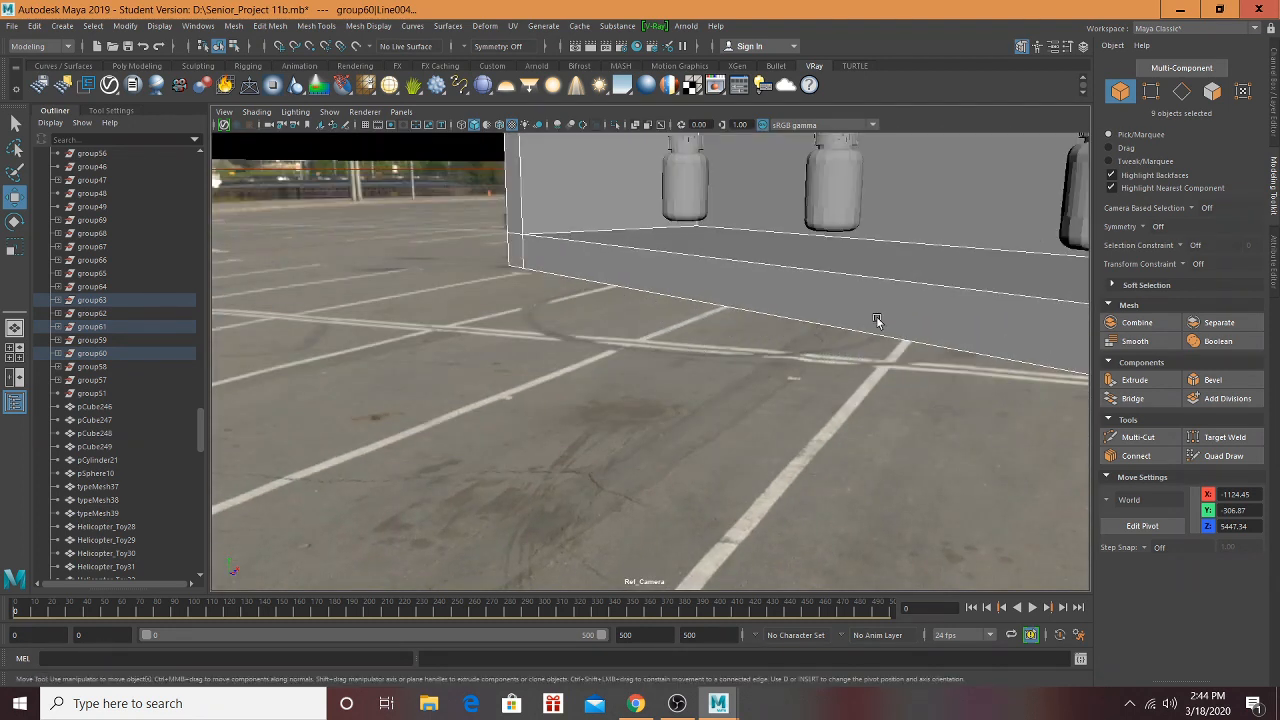
shift+click(822, 197)
shift+click(685, 163)
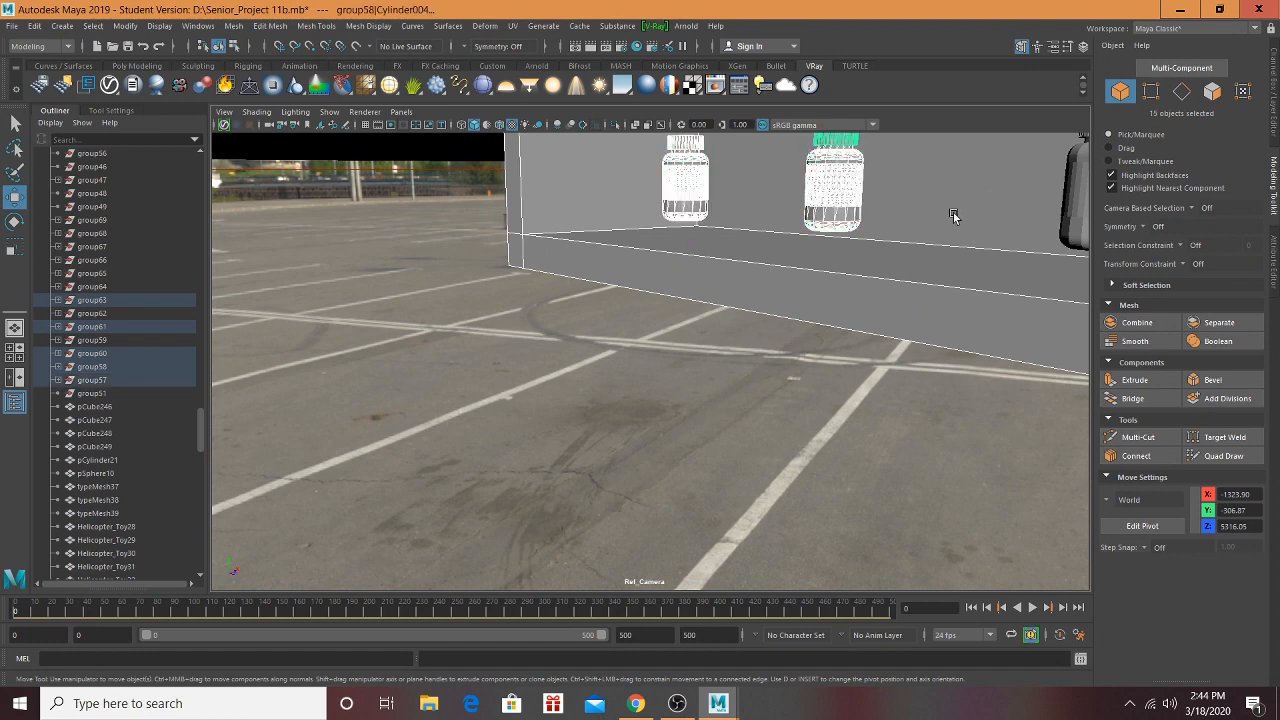
middle_drag(953, 216, 867, 214)
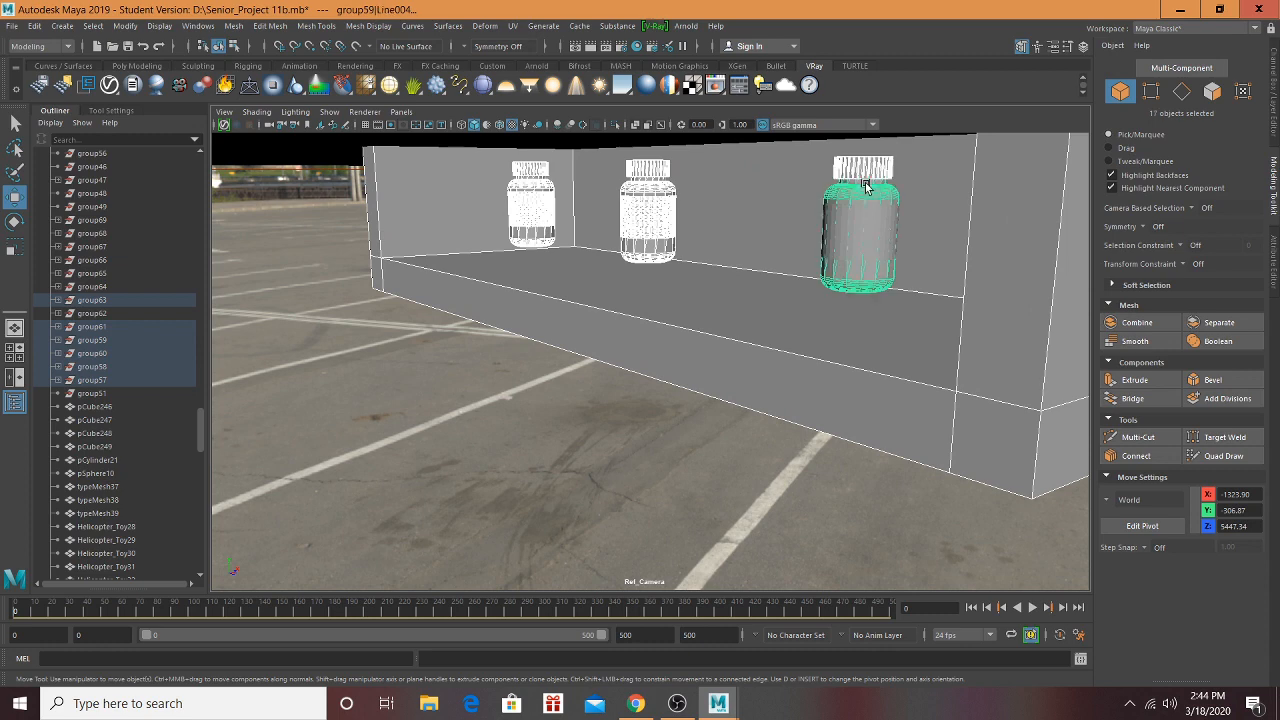
Step: Examine where the selected shelf and bottles lie beneath the floor relative to the GNC store and the Macy's wall
alt+drag(861, 192, 601, 391)
scroll(595, 391, up, 2)
scroll(591, 392, down, 5)
scroll(592, 391, up, 5)
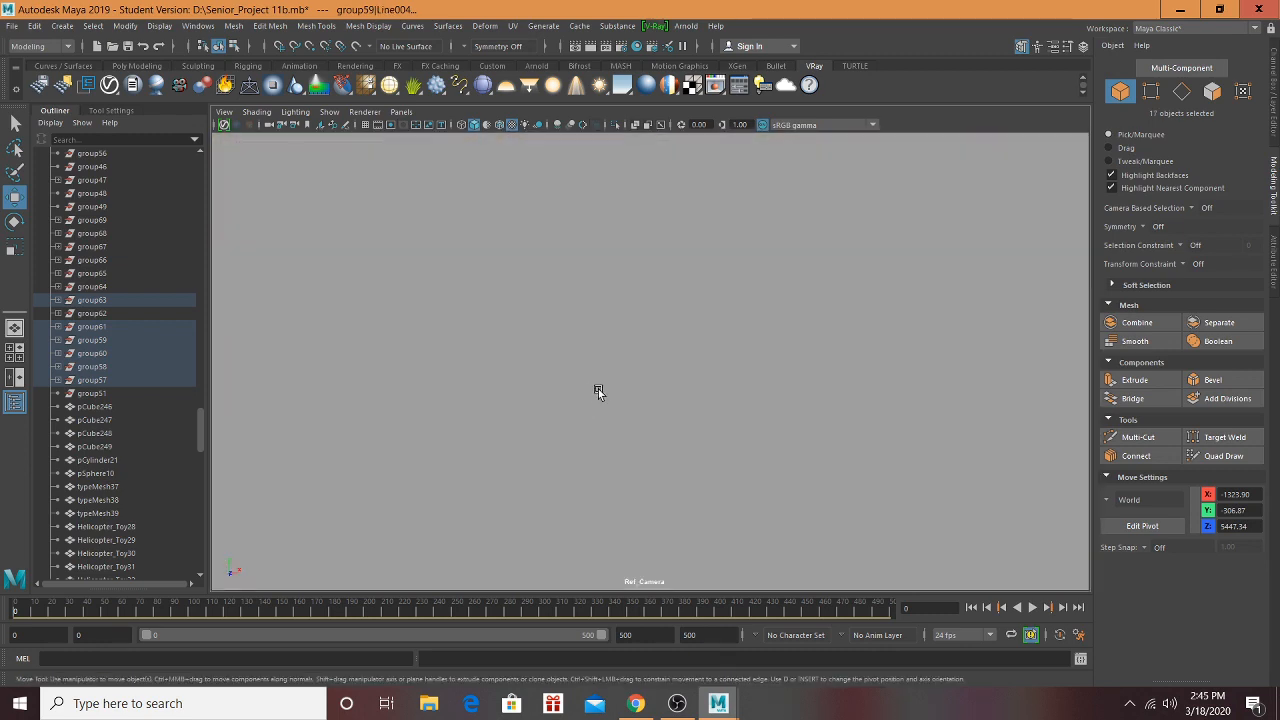
scroll(626, 376, up, 3)
scroll(626, 376, down, 5)
scroll(631, 376, up, 4)
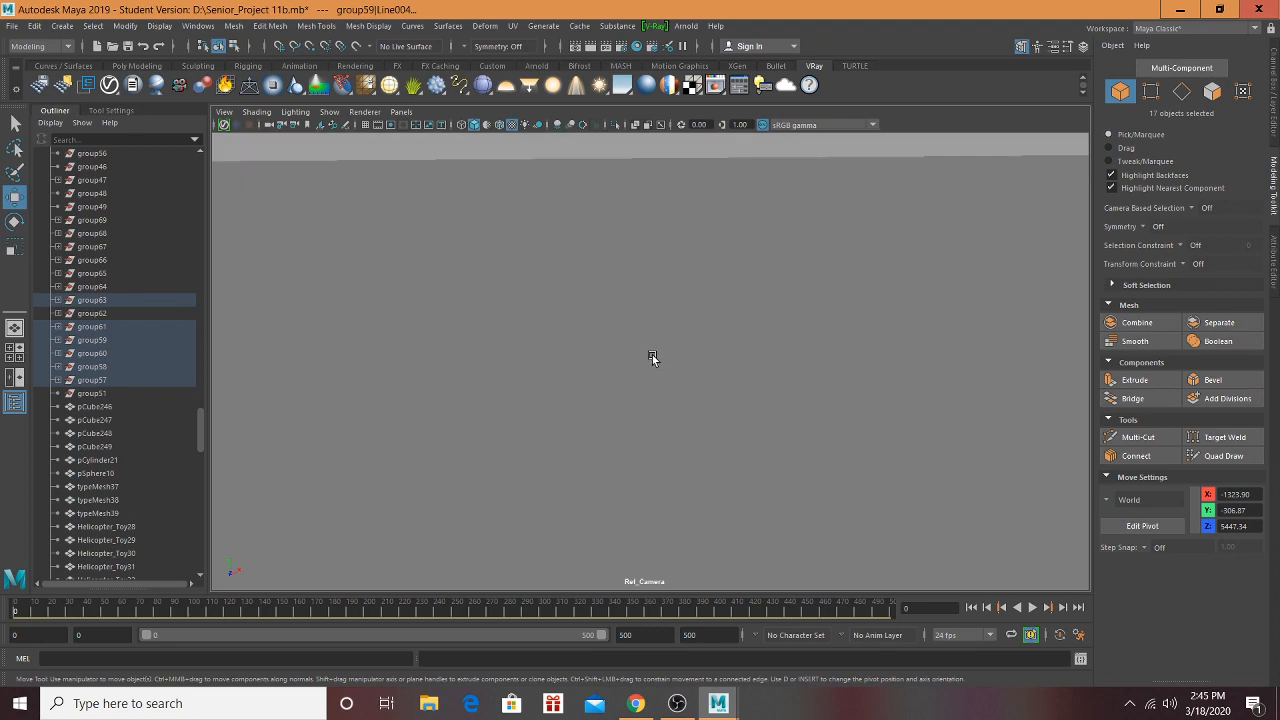
scroll(646, 372, down, 1)
scroll(646, 372, down, 2)
alt+drag(642, 411, 497, 366)
scroll(647, 337, up, 5)
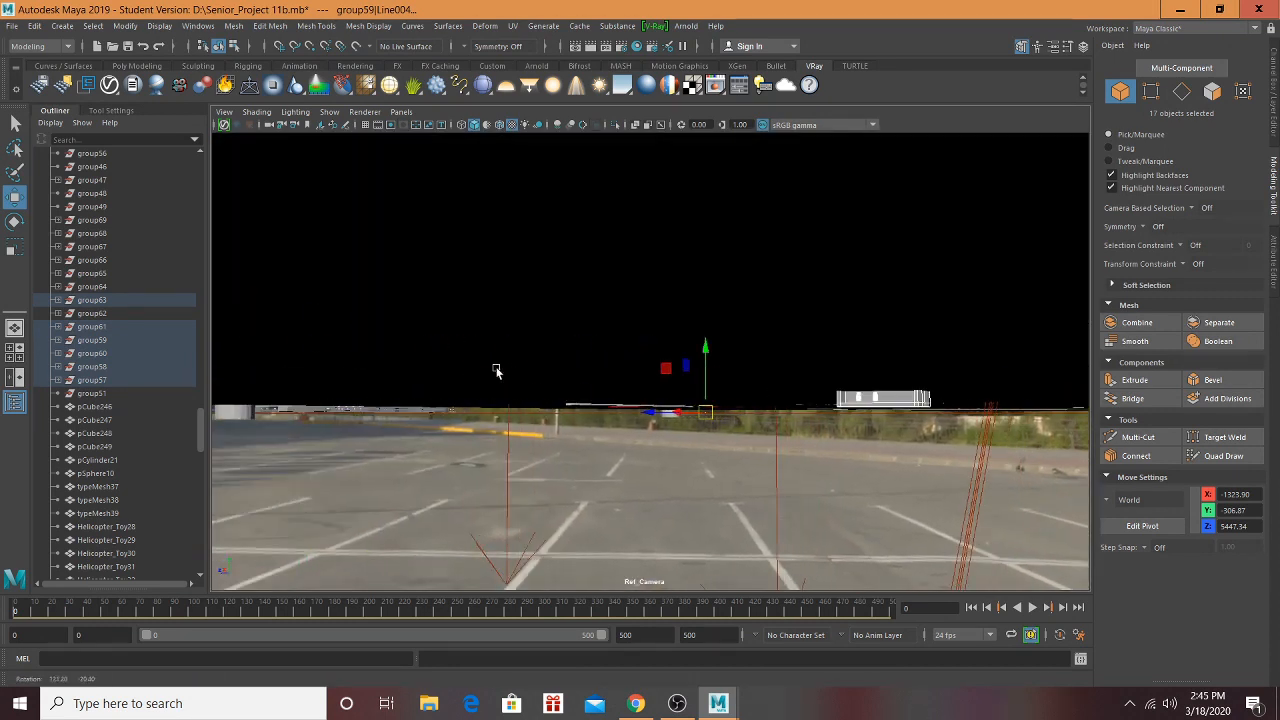
scroll(886, 452, up, 3)
alt+middle_drag(829, 443, 506, 463)
scroll(740, 432, down, 2)
scroll(631, 457, down, 3)
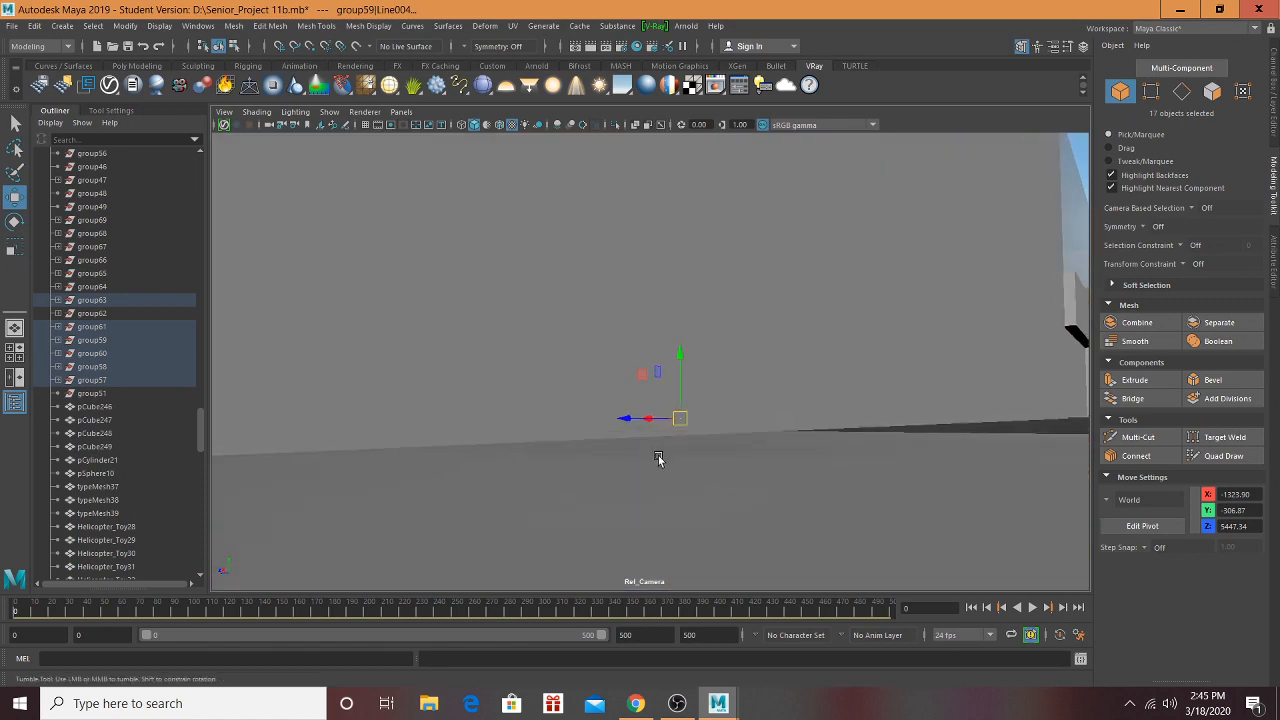
alt+drag(658, 458, 919, 463)
scroll(674, 486, down, 3)
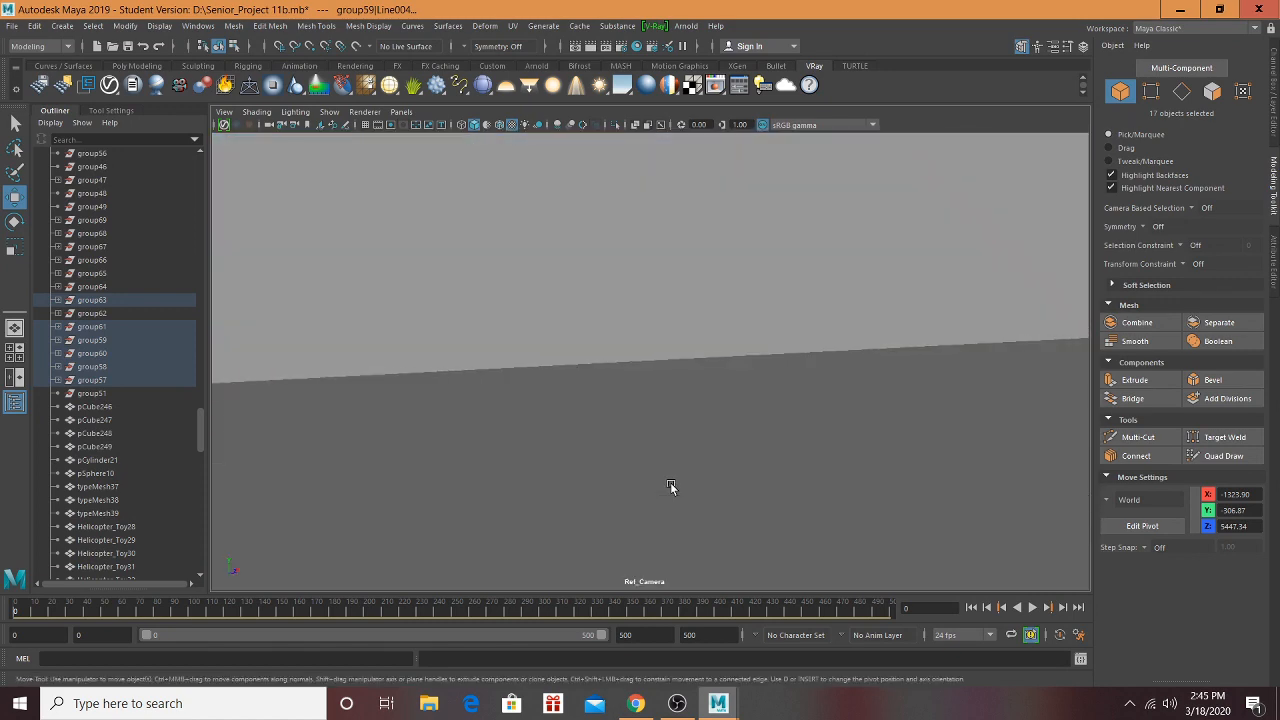
scroll(669, 482, down, 4)
alt+drag(671, 479, 661, 463)
scroll(661, 466, down, 6)
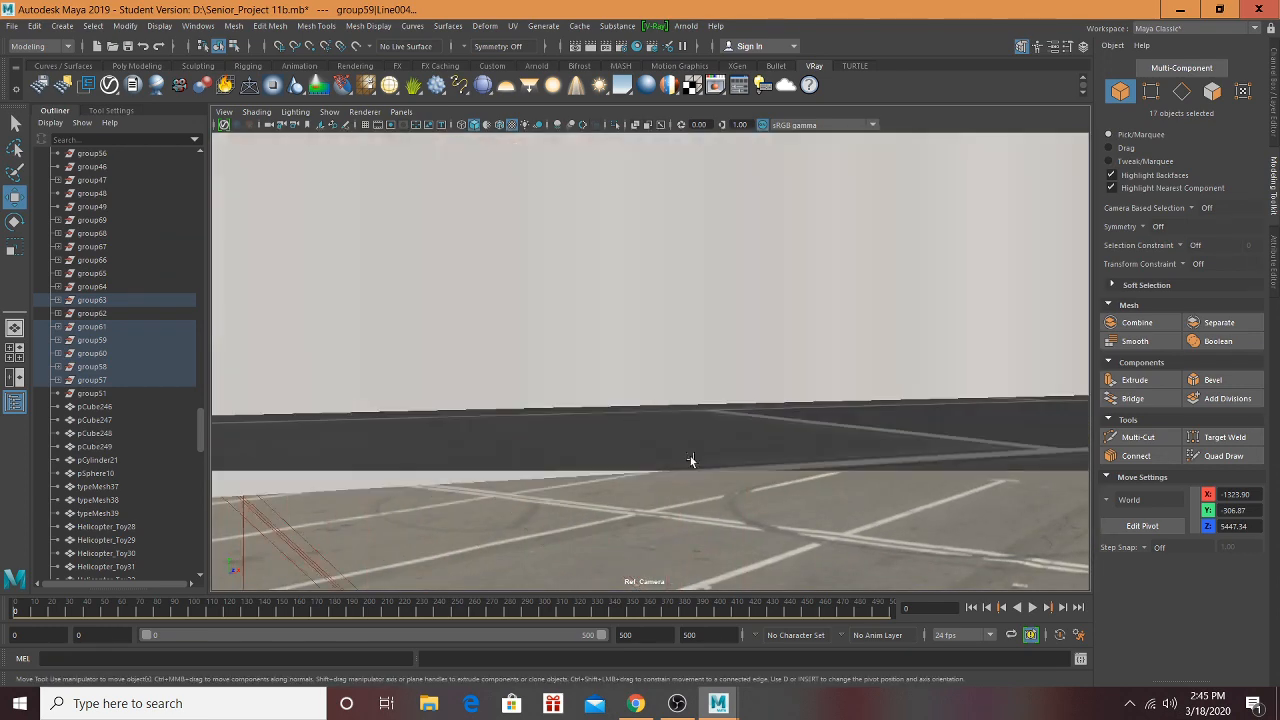
scroll(700, 468, down, 4)
alt+drag(660, 457, 742, 475)
scroll(716, 470, down, 6)
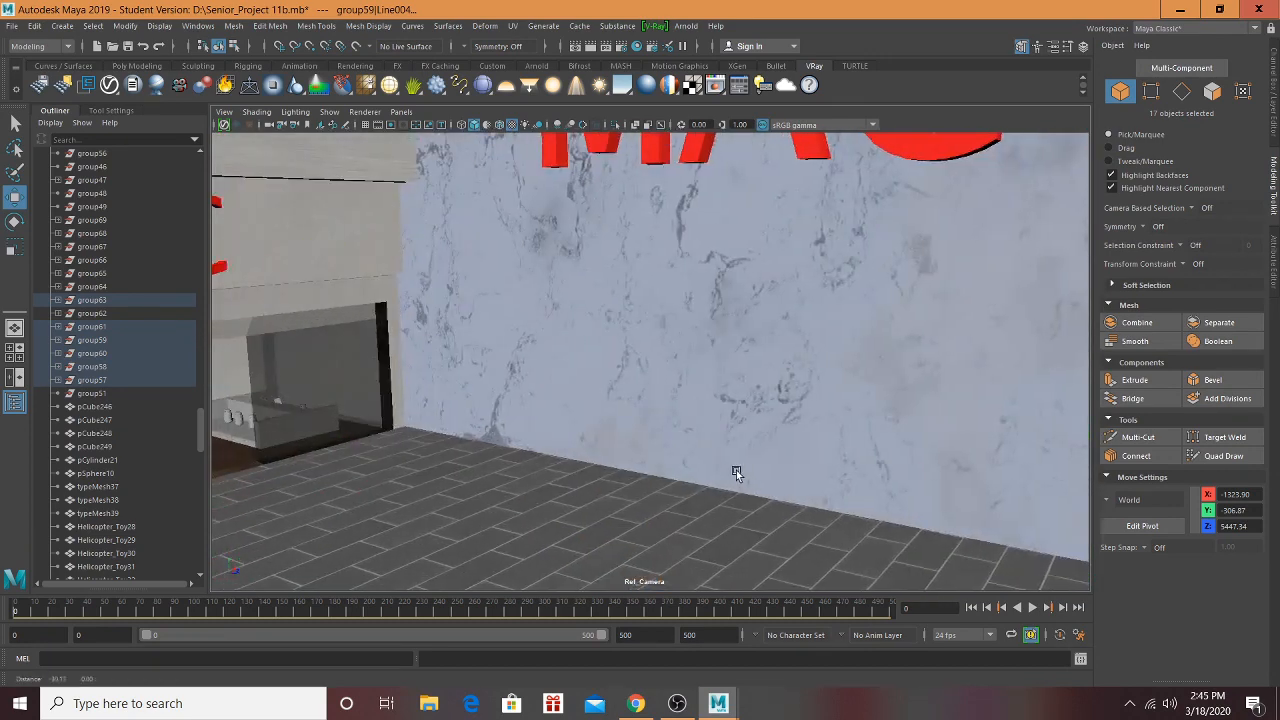
scroll(647, 397, down, 6)
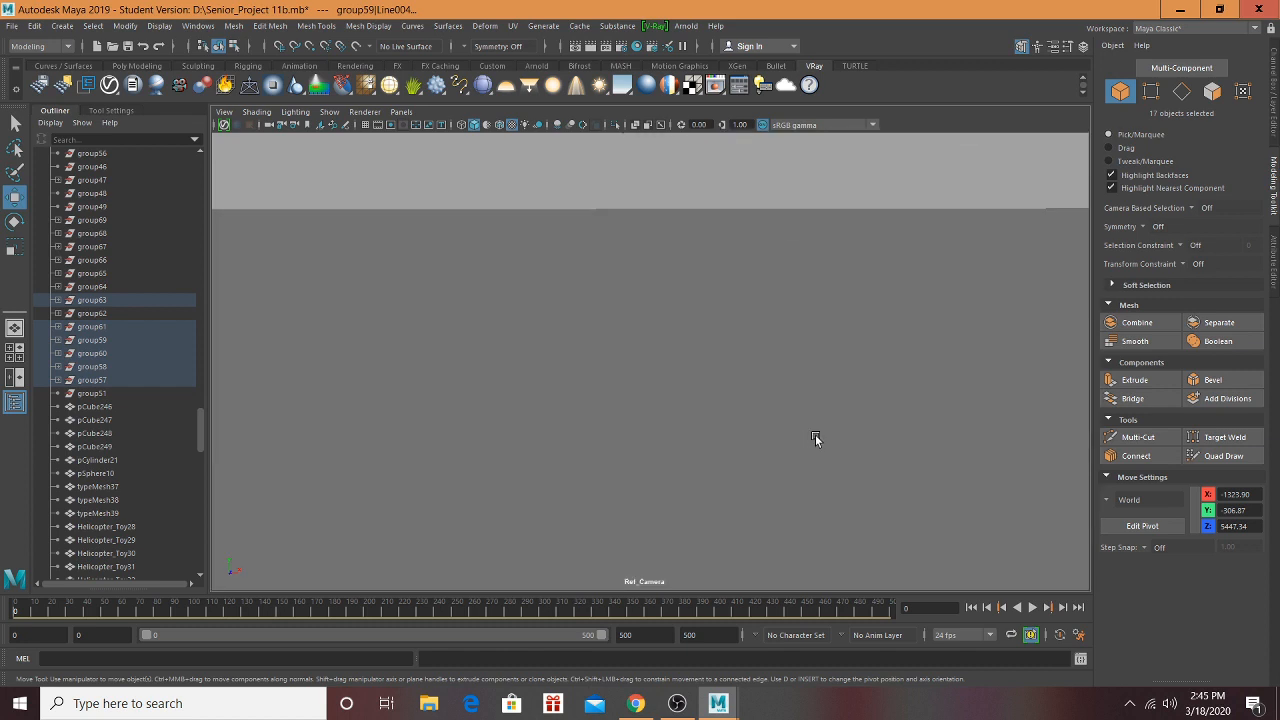
Step: Relocate the selection's pivot onto the shelf and raise the shelf and its bottles to Y about 1437
alt+drag(366, 438, 529, 465)
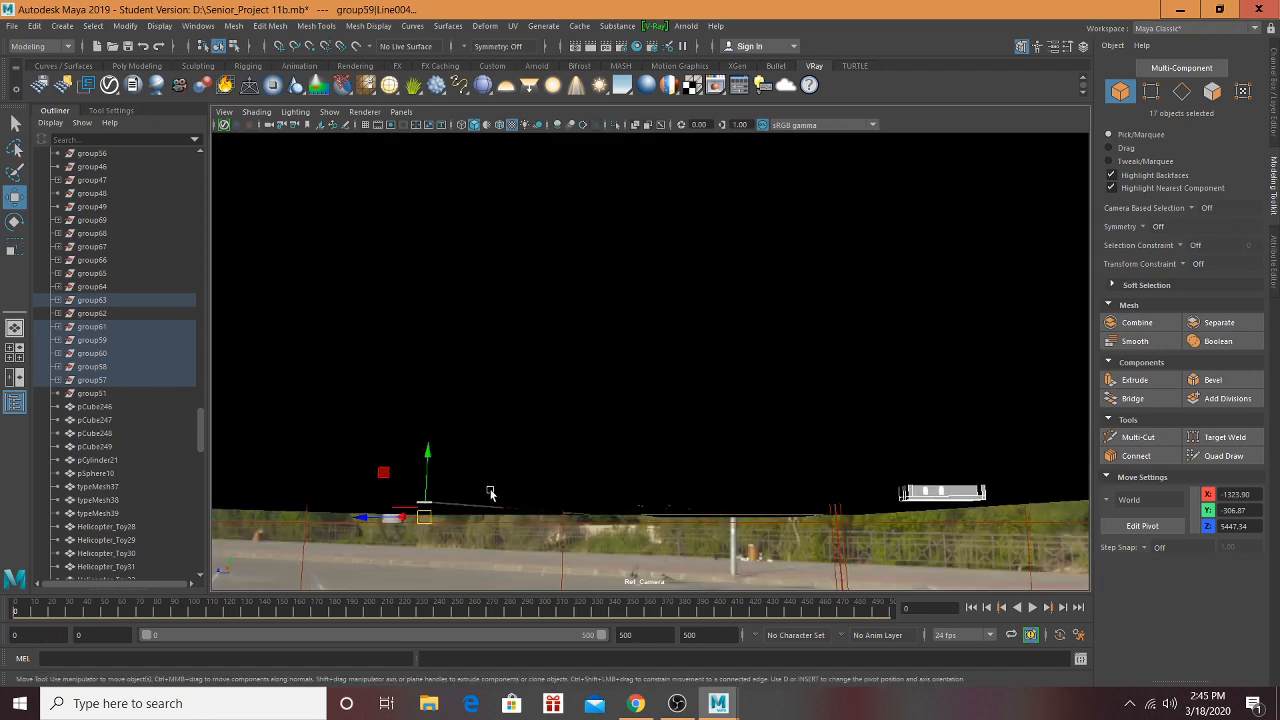
key(d)
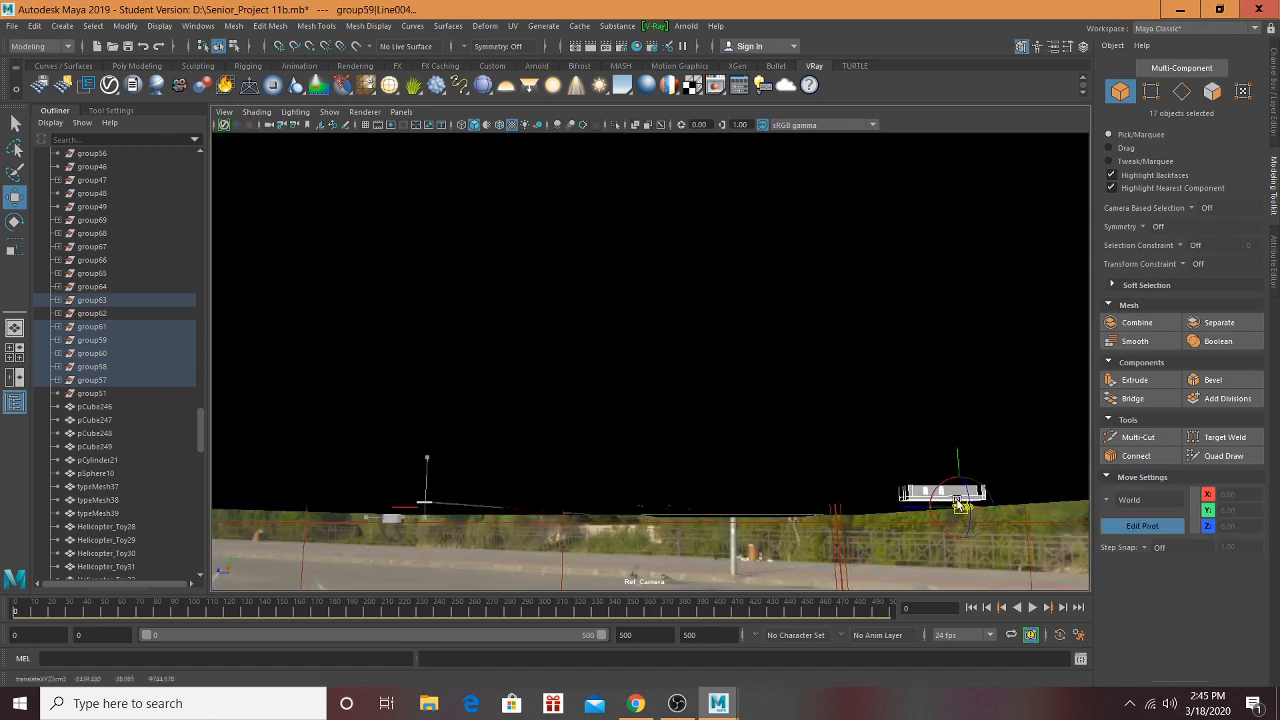
key(d)
drag(951, 456, 953, 429)
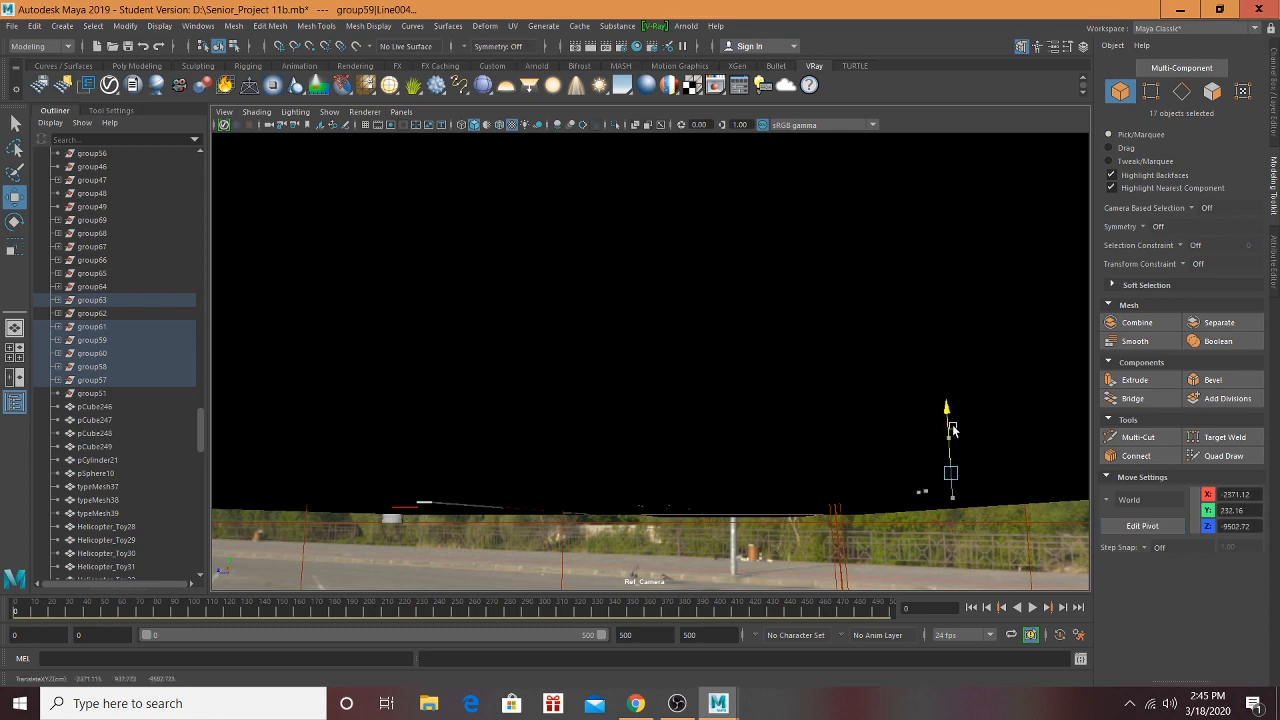
Step: Reset the pivot above the mall roof and shift the selected shelf and bottles to X about 9569, Y about 797 and Z about -13454
alt+drag(844, 410, 909, 433)
alt+middle_drag(909, 433, 507, 414)
alt+drag(507, 414, 599, 337)
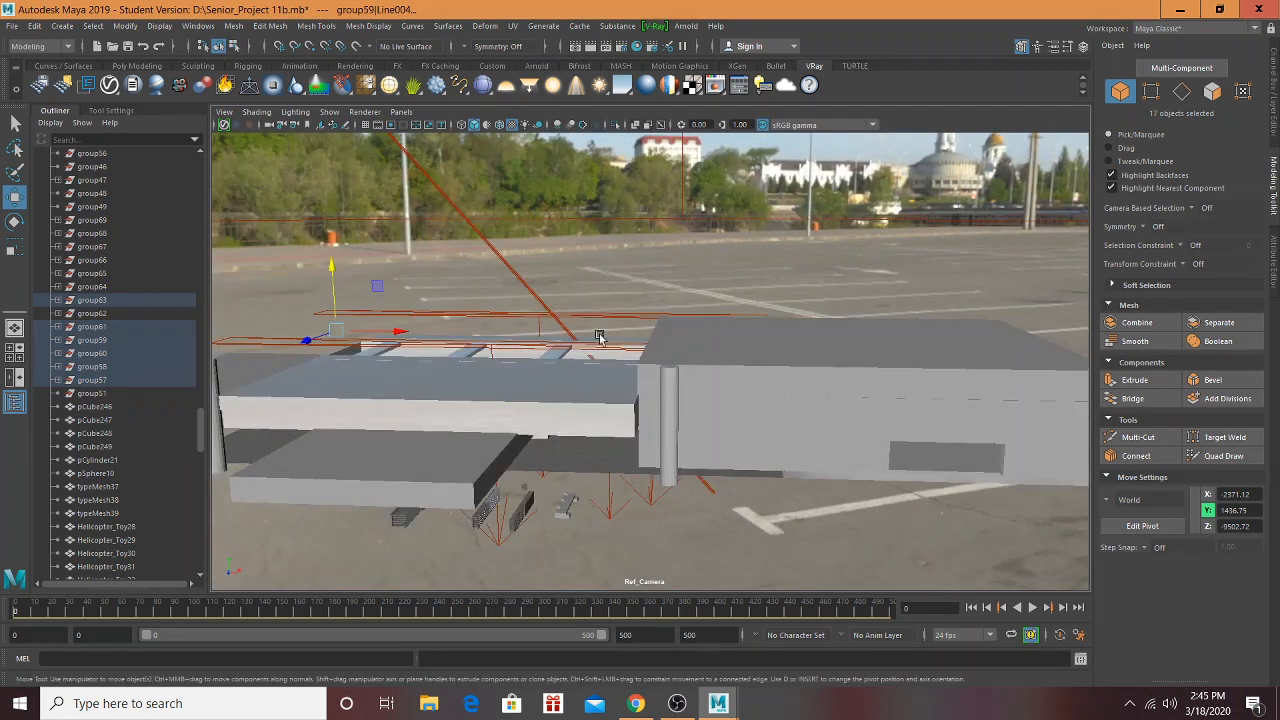
key(d)
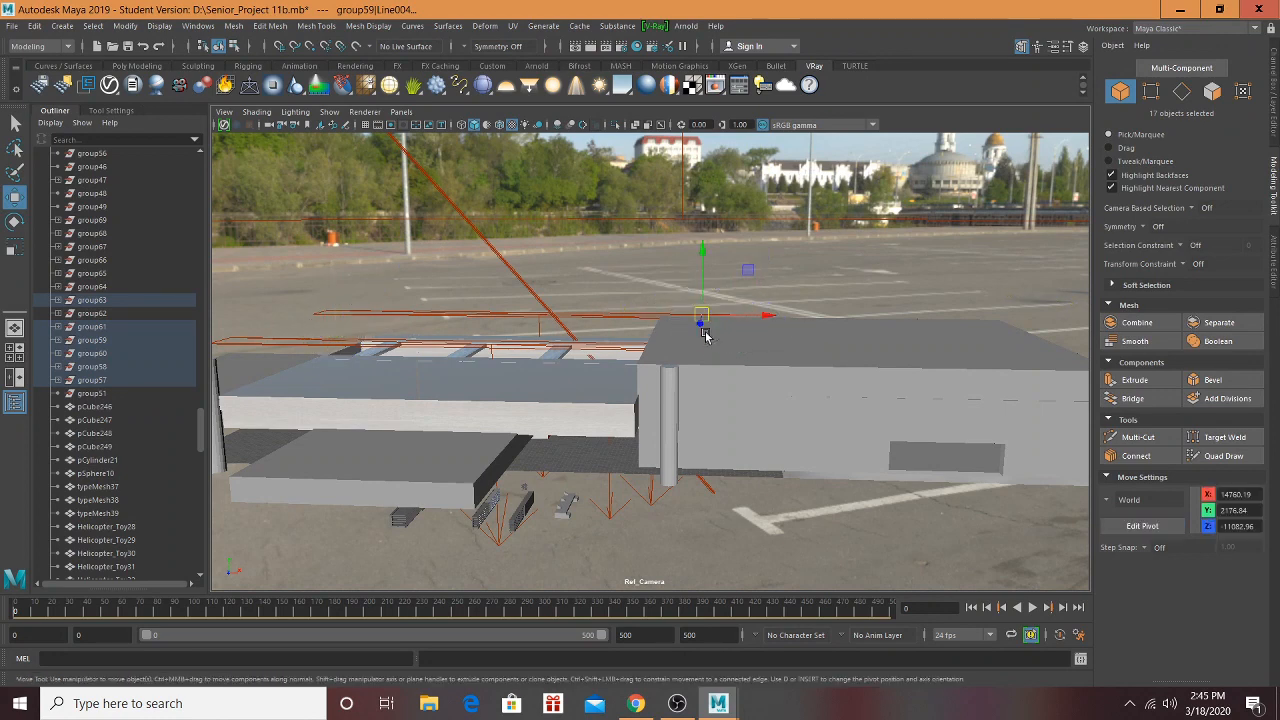
alt+right_drag(704, 316, 827, 270)
drag(810, 281, 250, 230)
alt+drag(405, 295, 505, 281)
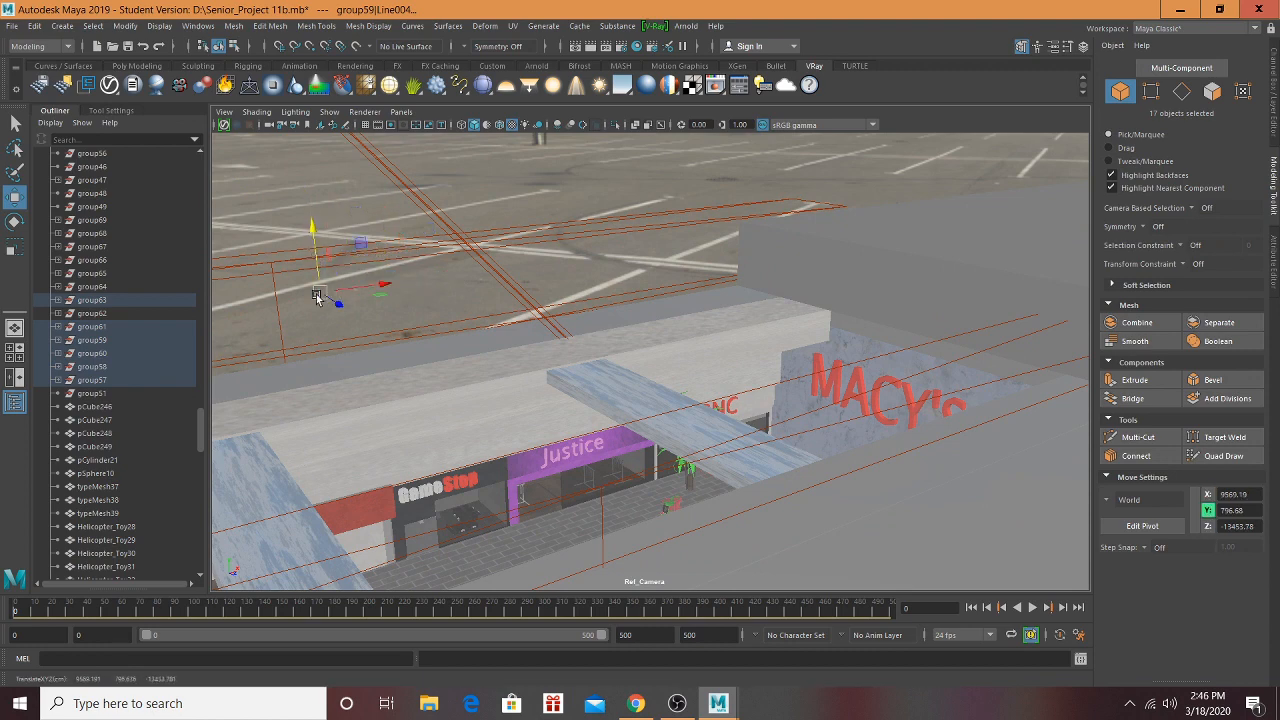
Step: Relocate the pivot of the selected shelf and bottles to the GNC storefront, at X about 15918, Y about -299 and Z about -8471
scroll(712, 334, up, 10)
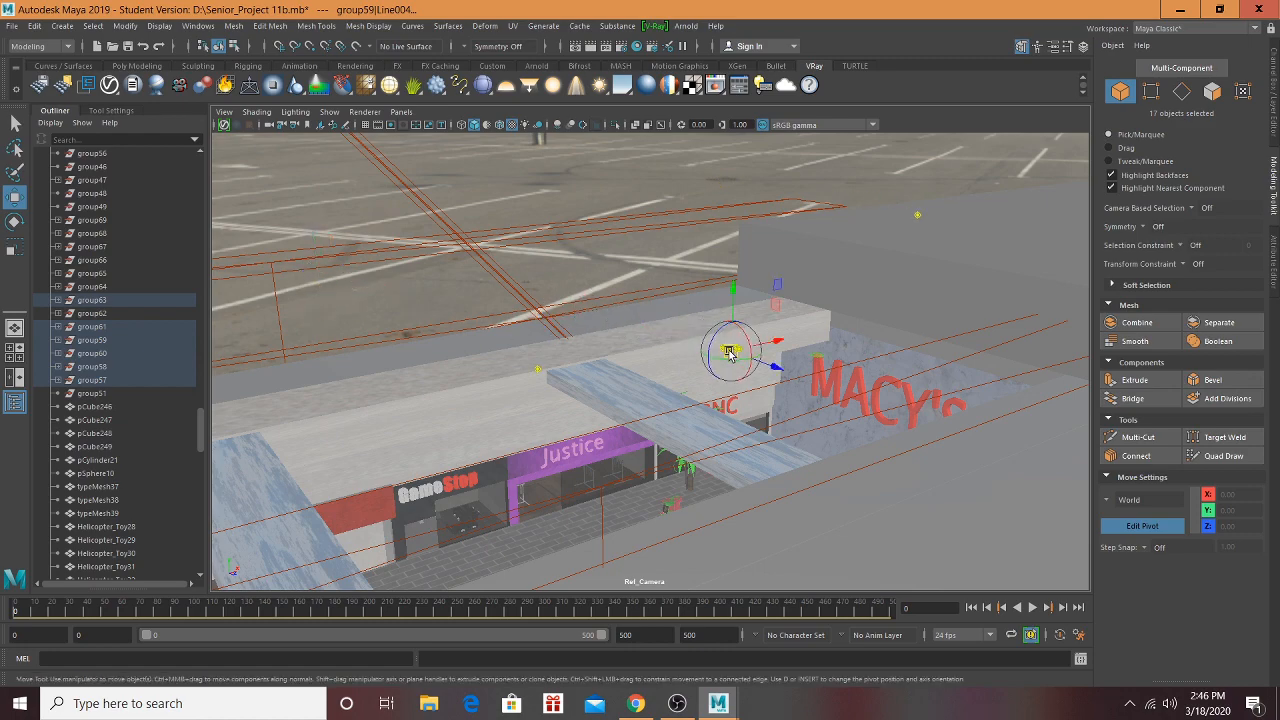
alt+middle_drag(763, 397, 743, 449)
scroll(743, 449, up, 5)
scroll(707, 383, down, 3)
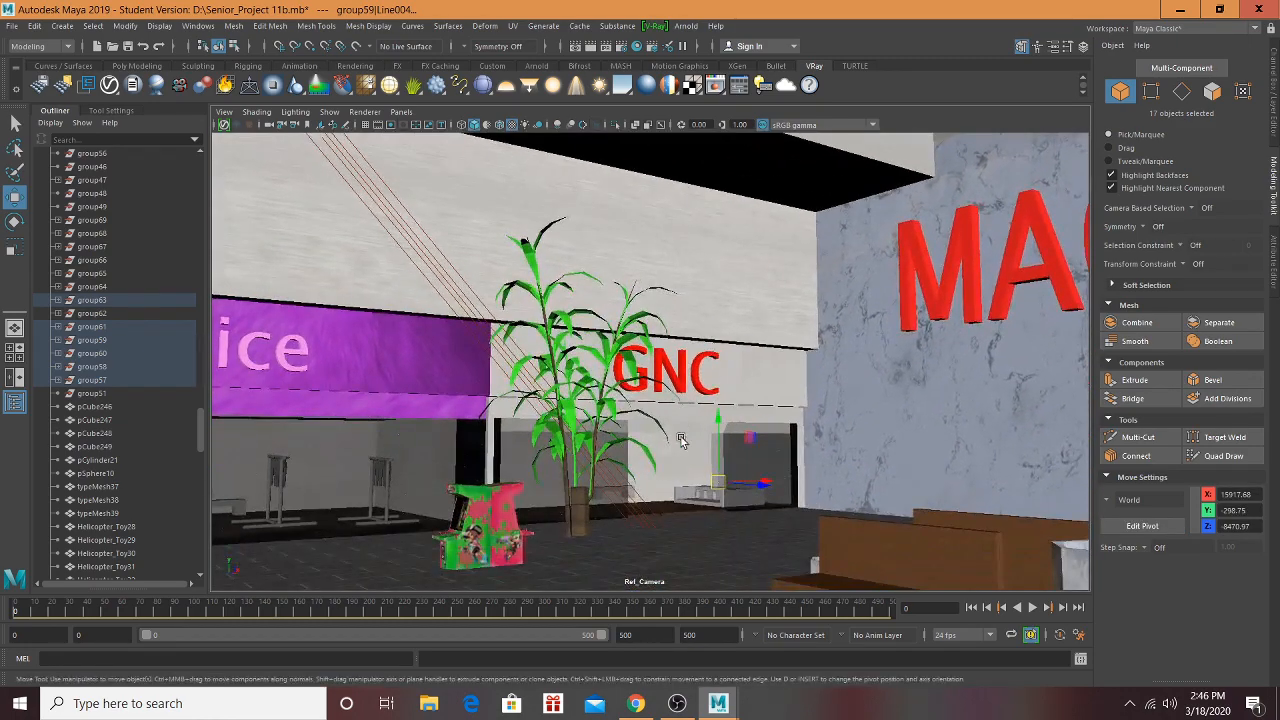
alt+drag(707, 383, 553, 513)
scroll(1017, 348, up, 3)
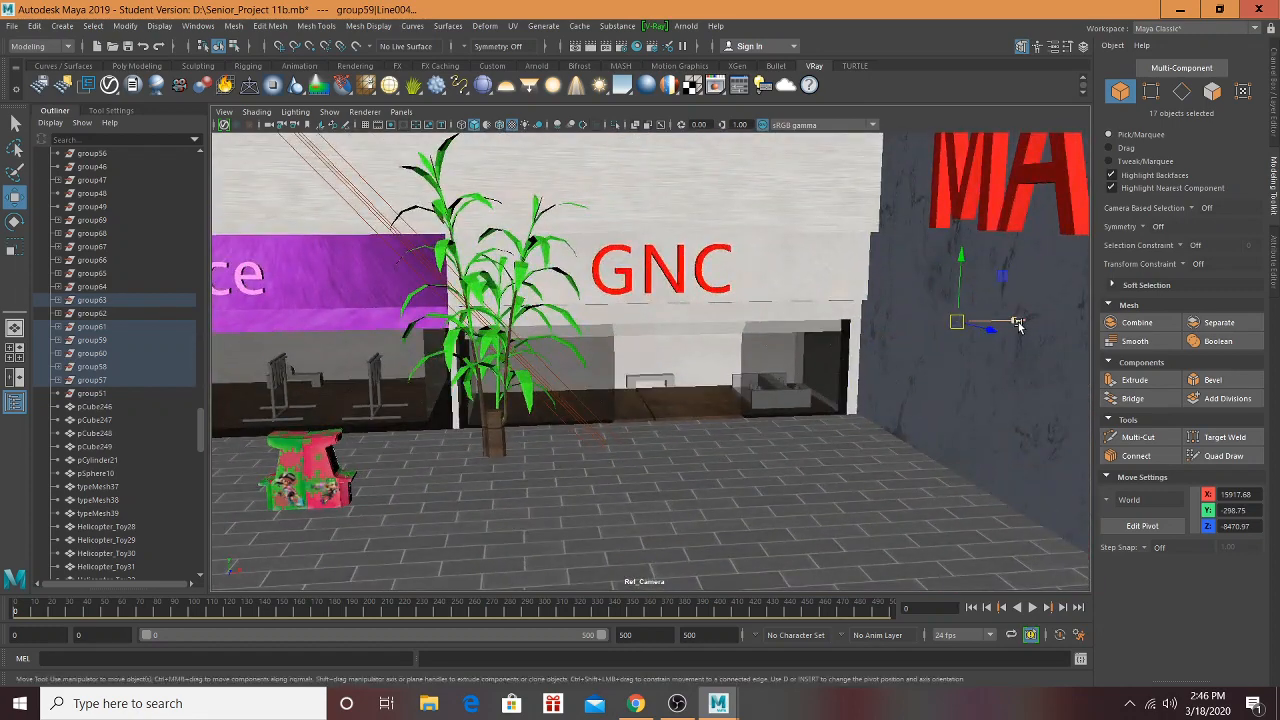
Step: Shift the selected shelf and bottles toward the GNC store, to X about 17052 and Z about -6084
drag(1017, 325, 853, 347)
alt+drag(723, 352, 943, 384)
scroll(700, 380, down, 3)
scroll(943, 388, down, 2)
alt+drag(686, 409, 558, 370)
scroll(677, 454, up, 3)
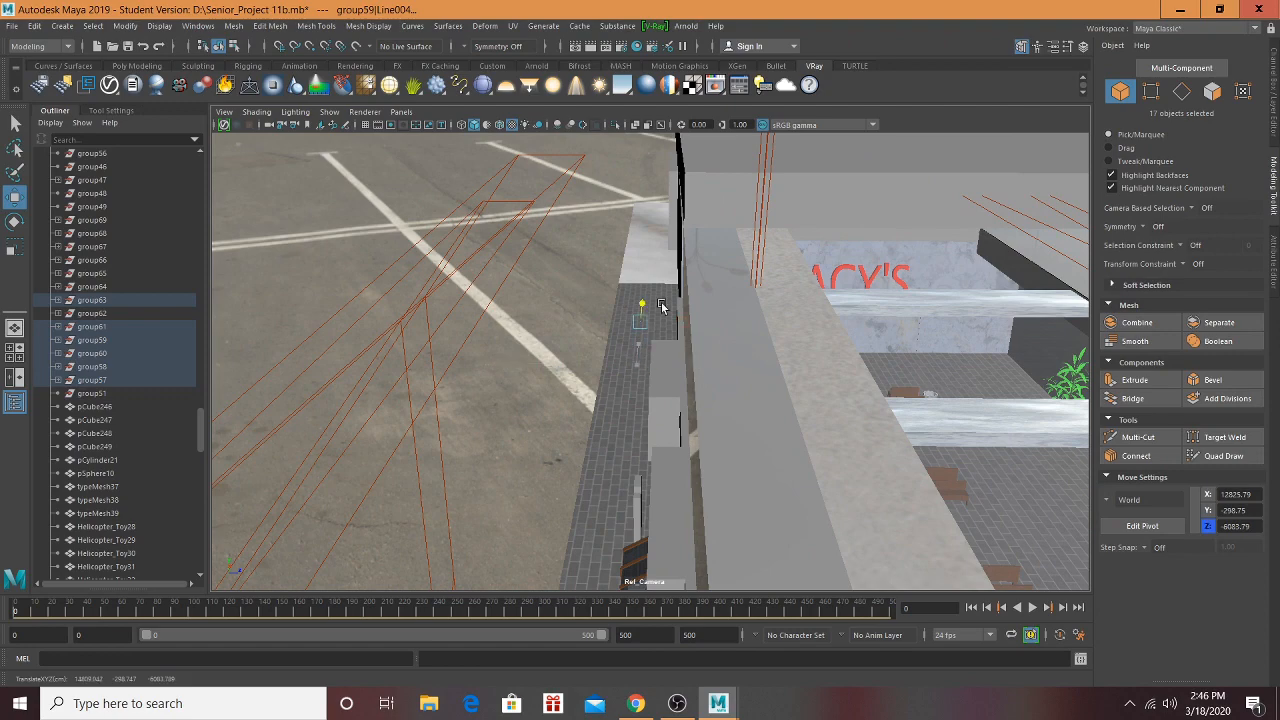
alt+drag(830, 350, 868, 497)
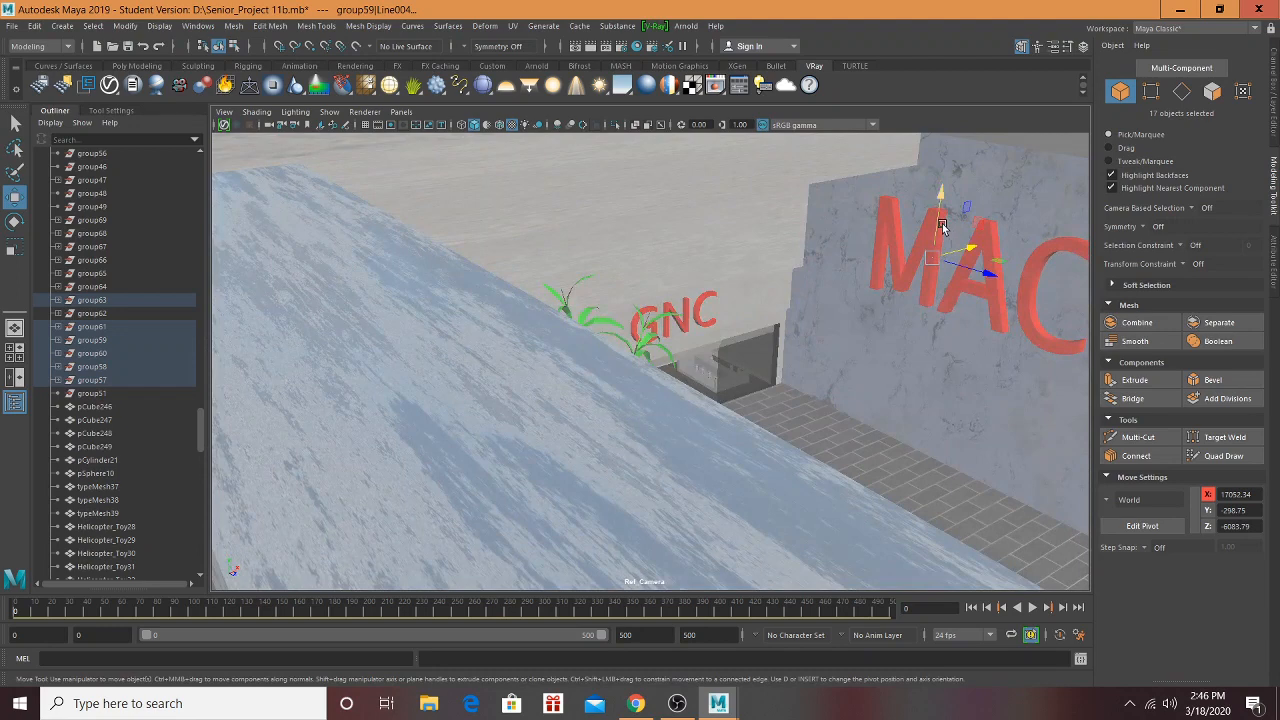
Step: Raise the shelf and bottles to Y about 74 and place them inside the GNC store at X about 15795, Z about -6753
drag(941, 227, 908, 234)
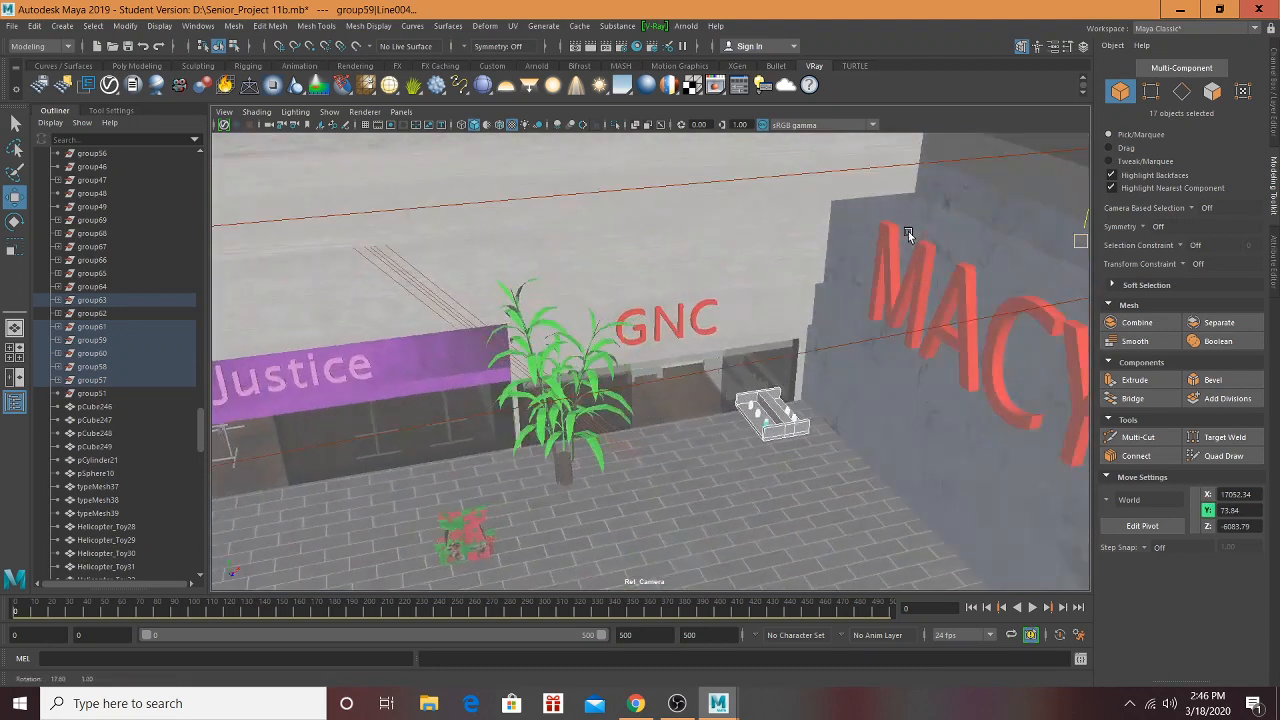
alt+drag(1050, 240, 1021, 243)
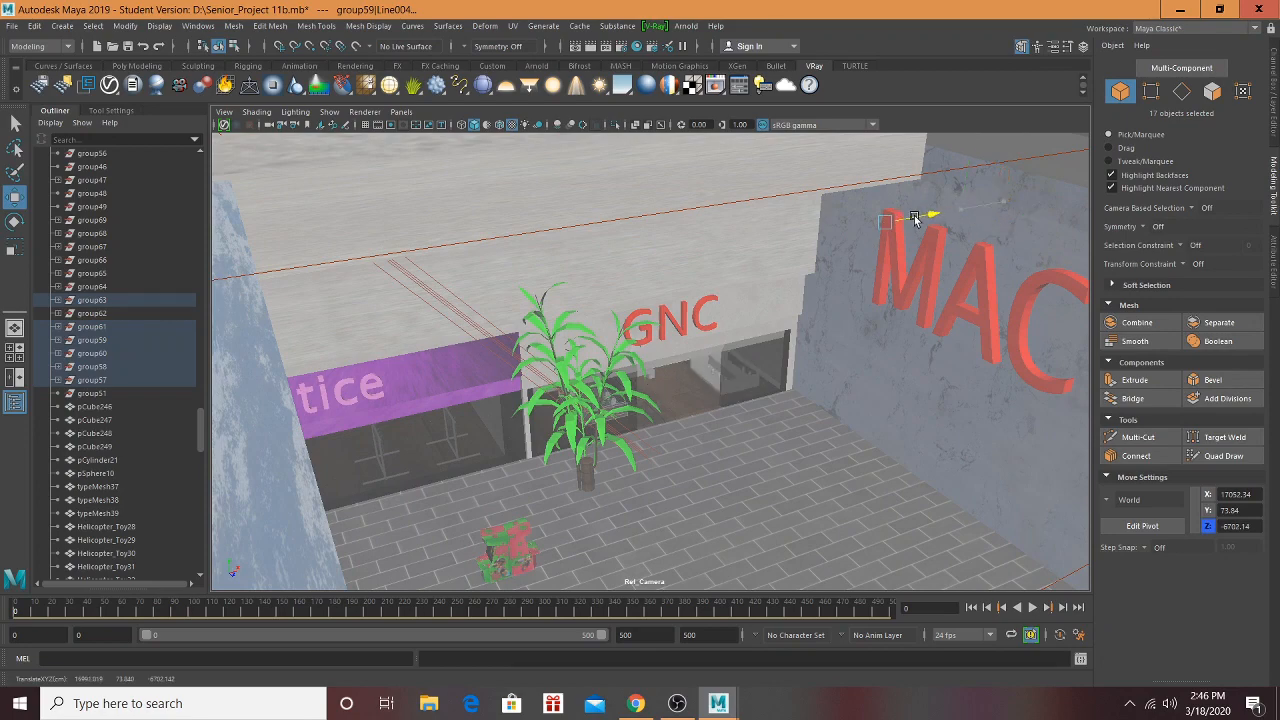
drag(910, 241, 904, 239)
alt+drag(668, 347, 521, 416)
scroll(600, 390, up, 10)
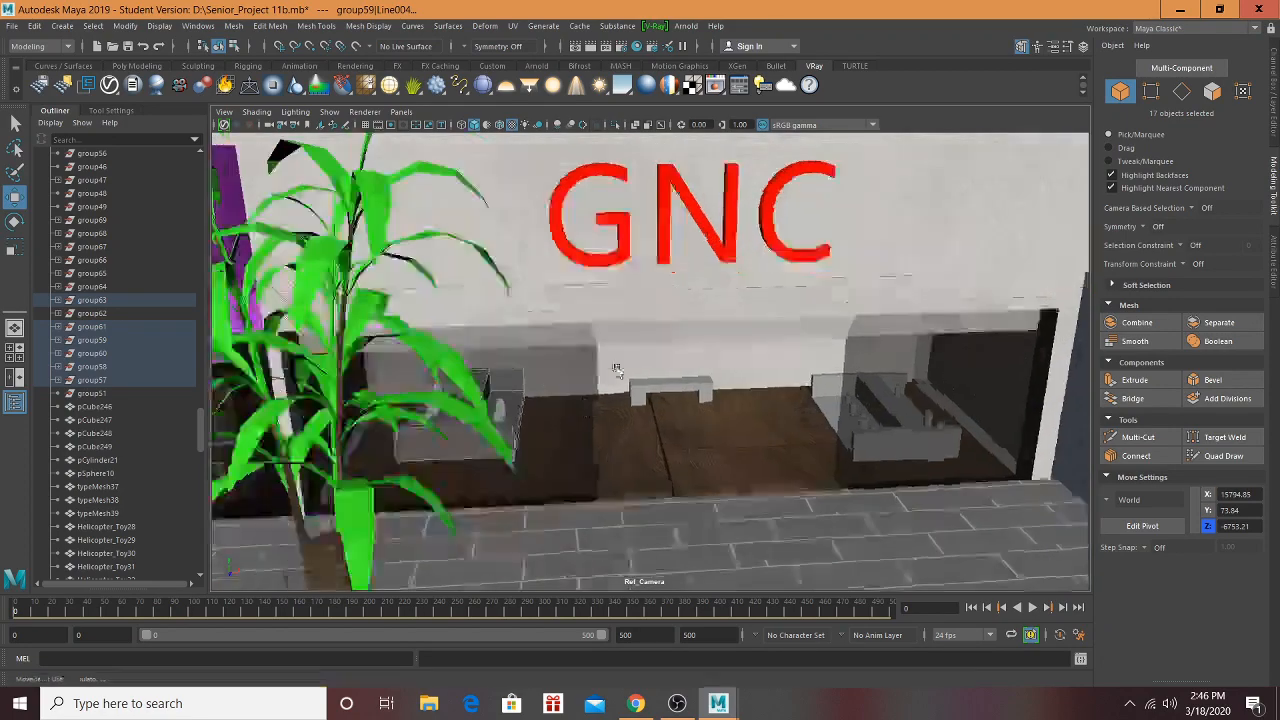
alt+drag(658, 368, 391, 324)
Step: Lower the shelf and its bottles onto the GNC store floor, to Y about 8.3
scroll(614, 360, down, 10)
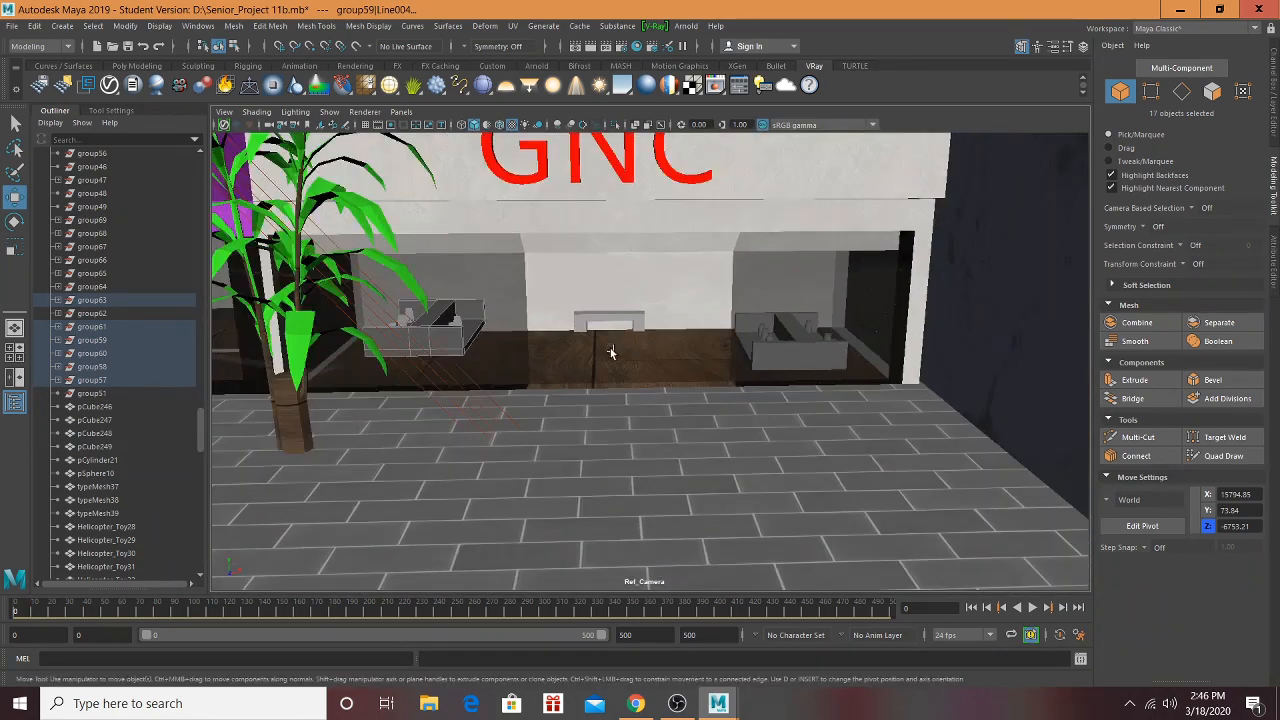
scroll(620, 348, down, 5)
alt+drag(700, 360, 789, 379)
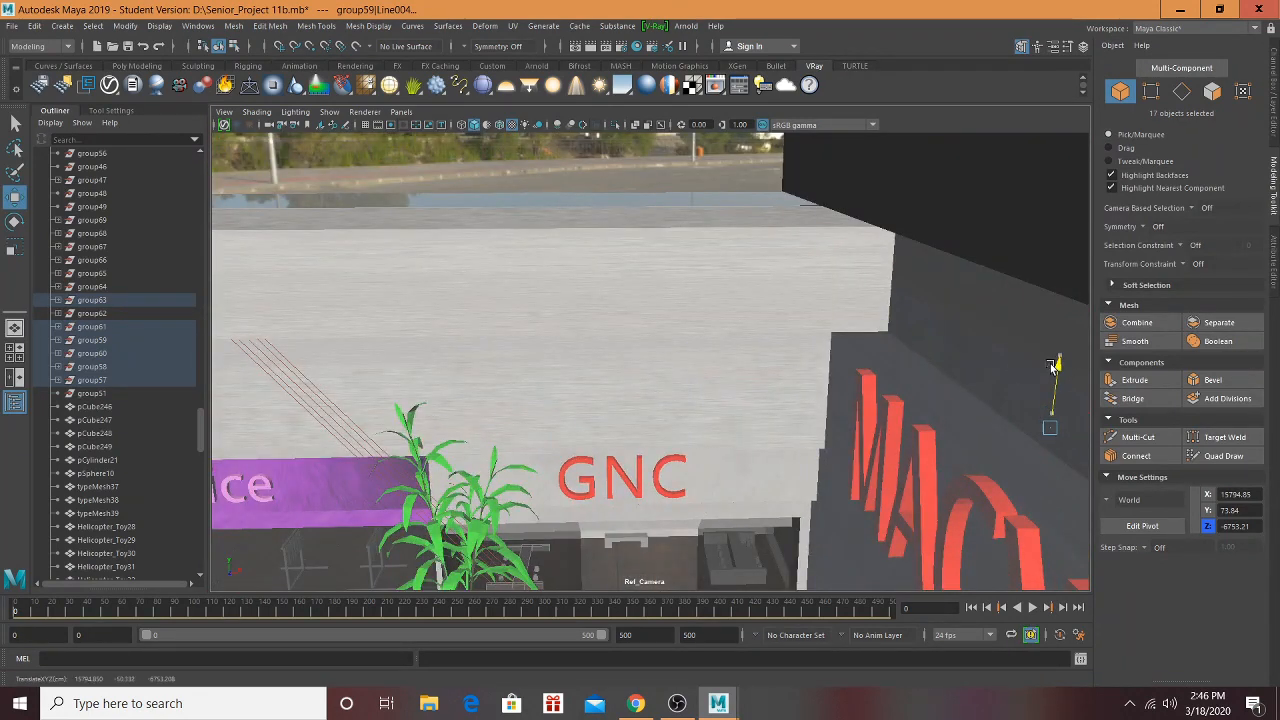
alt+drag(667, 423, 706, 260)
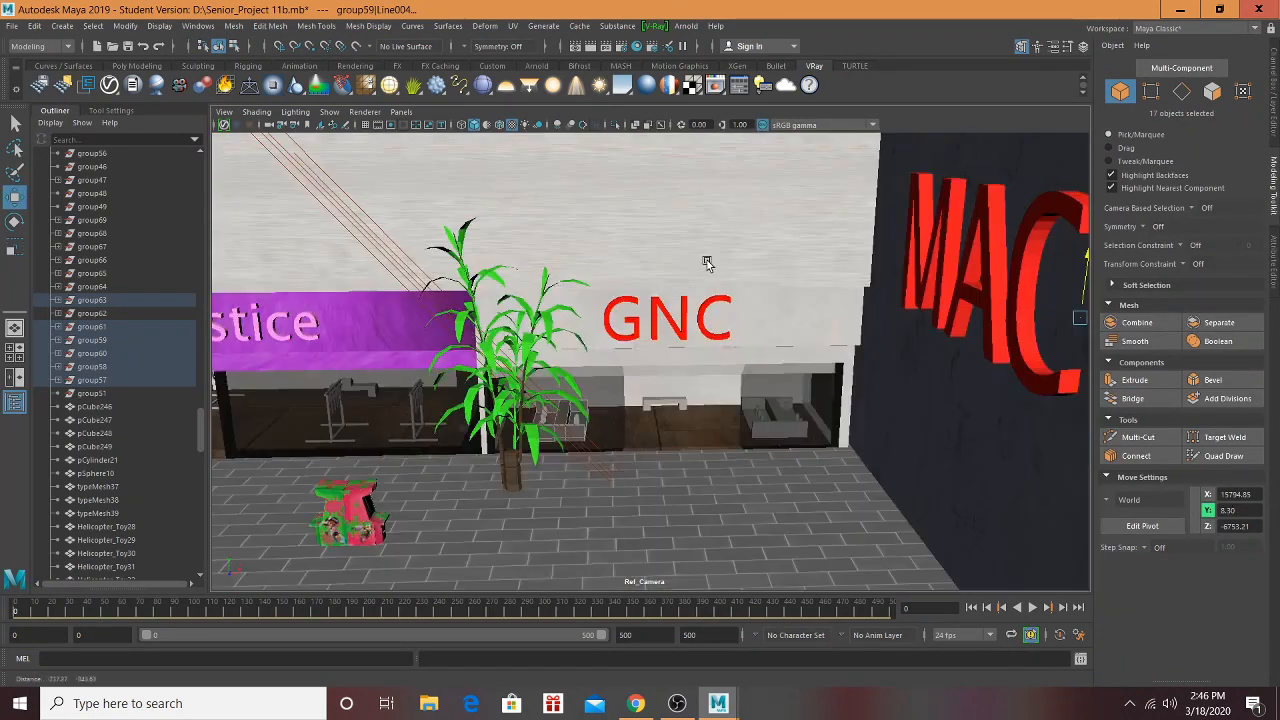
scroll(650, 330, up, 8)
scroll(606, 401, up, 10)
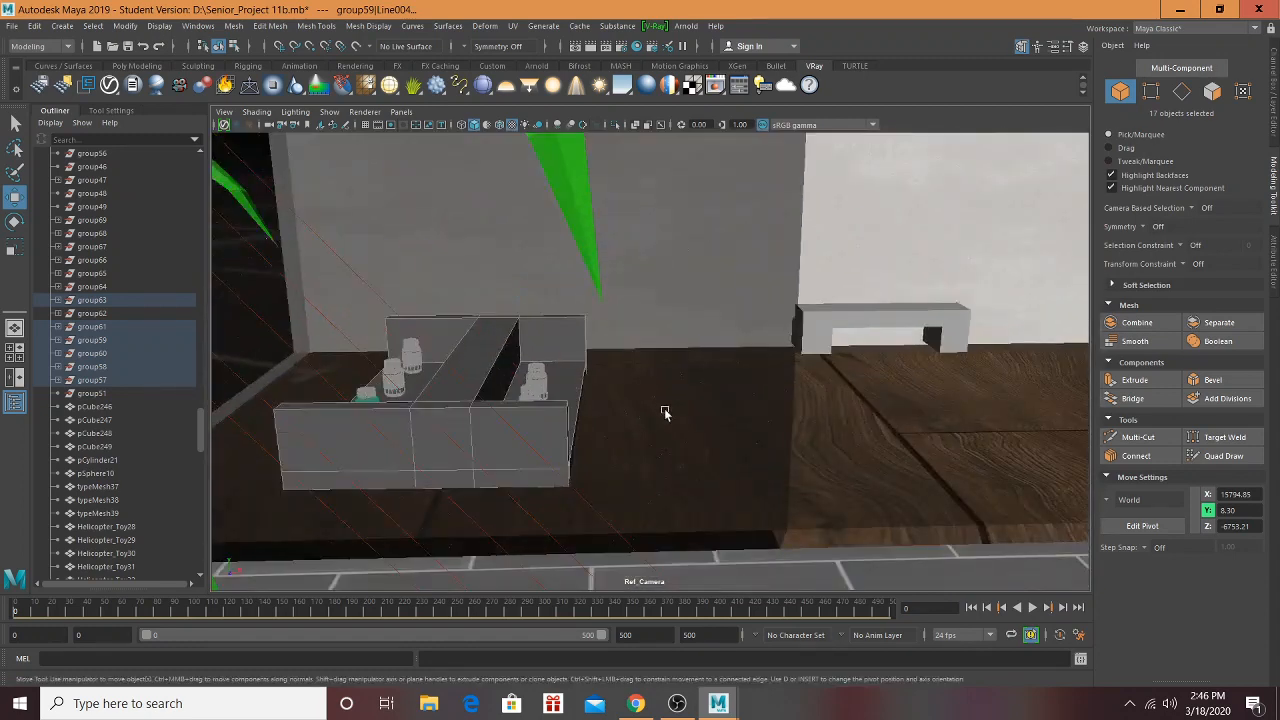
alt+drag(907, 422, 907, 358)
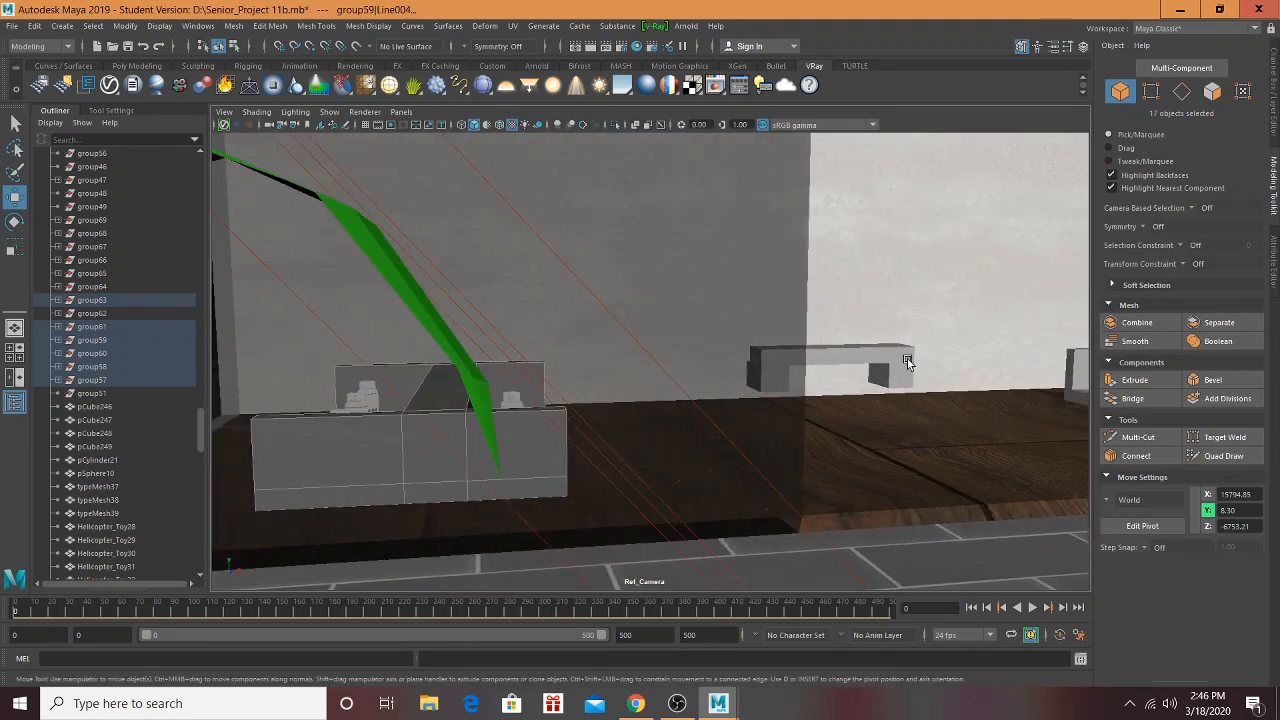
Step: Adjust the low table pCube184 at the back of the GNC store to Y about -156 and save the scene
click(906, 358)
drag(830, 303, 986, 386)
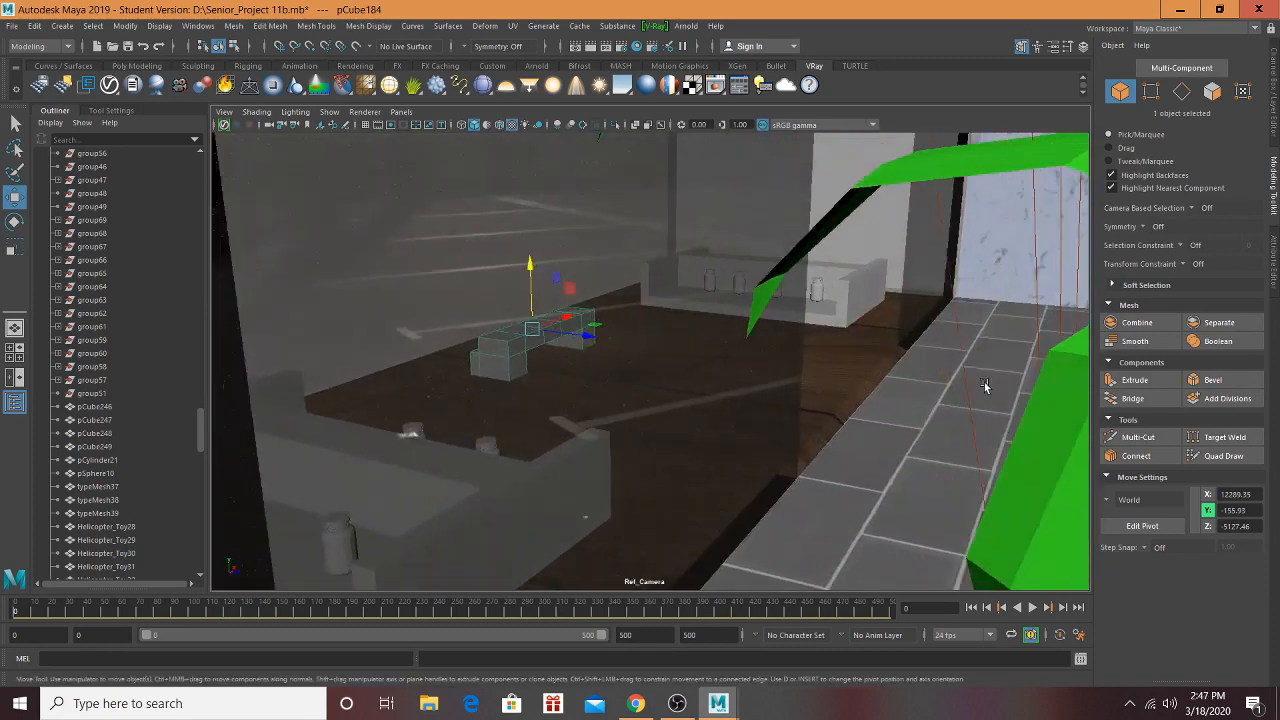
alt+middle_drag(1008, 440, 357, 200)
scroll(858, 512, down, 10)
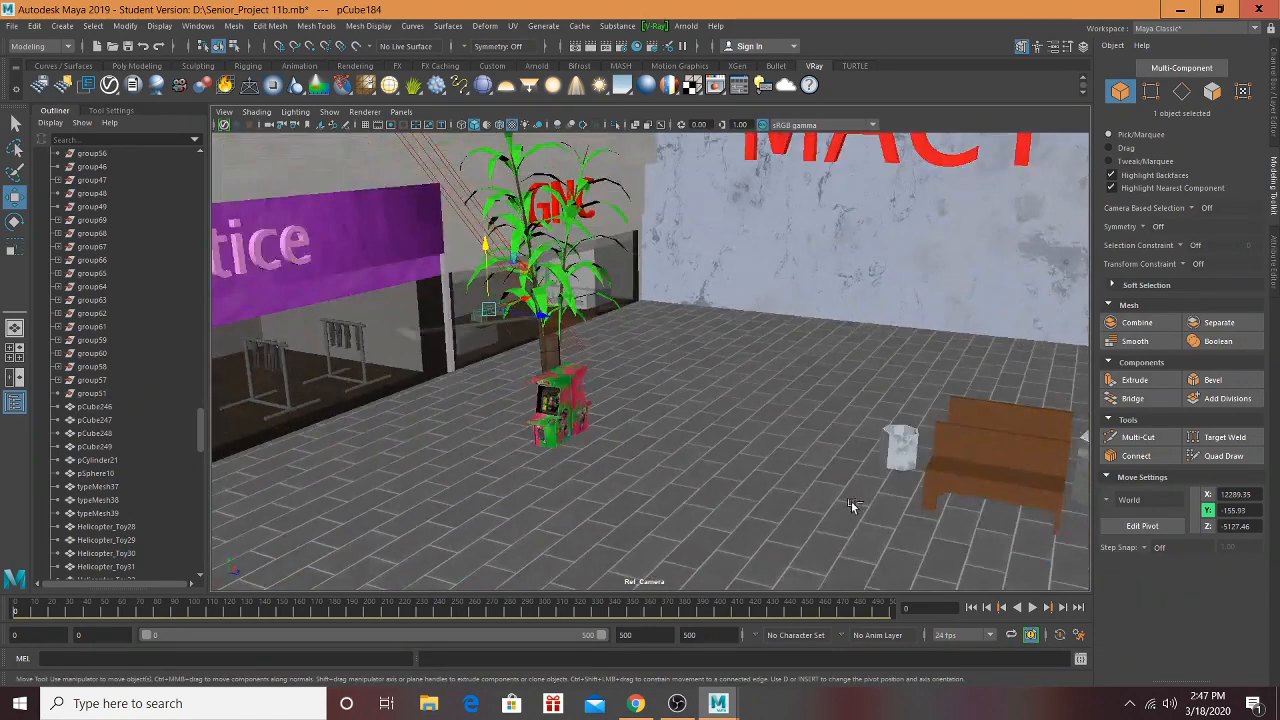
key(ctrl+s)
click(608, 362)
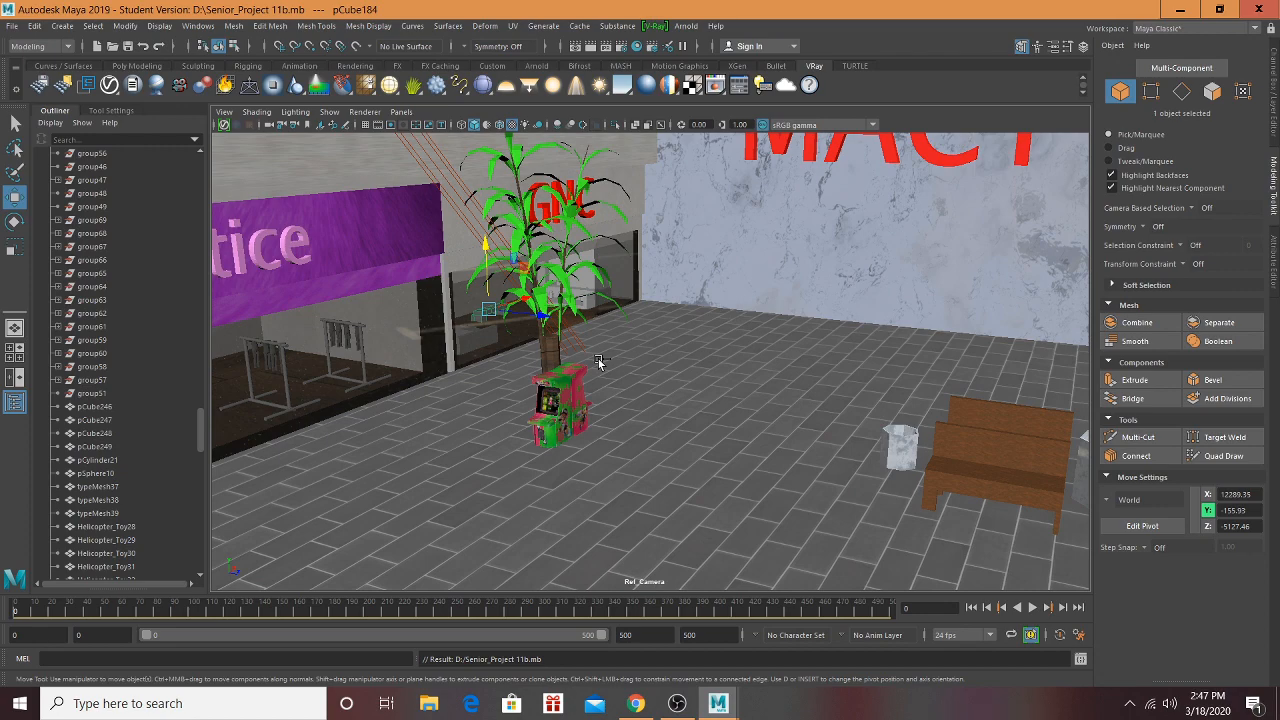
Step: Select the leftover Box019 parts of group60 and group59 beneath the floor and hide them
alt+drag(598, 359, 571, 251)
alt+middle_drag(571, 251, 60, 233)
mouse_move(608, 370)
alt+middle_down()
mouse_move(531, 383)
mouse_move(600, 390)
alt+middle_up()
scroll(577, 370, up, 2)
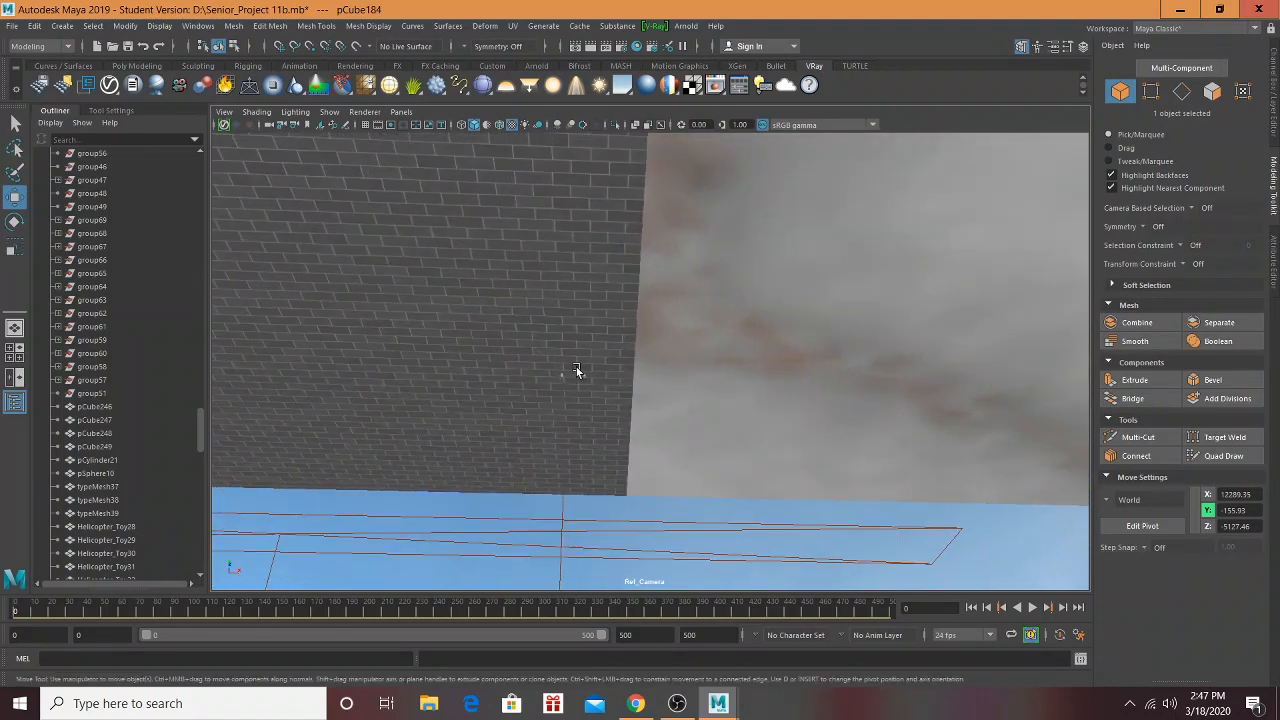
key(f)
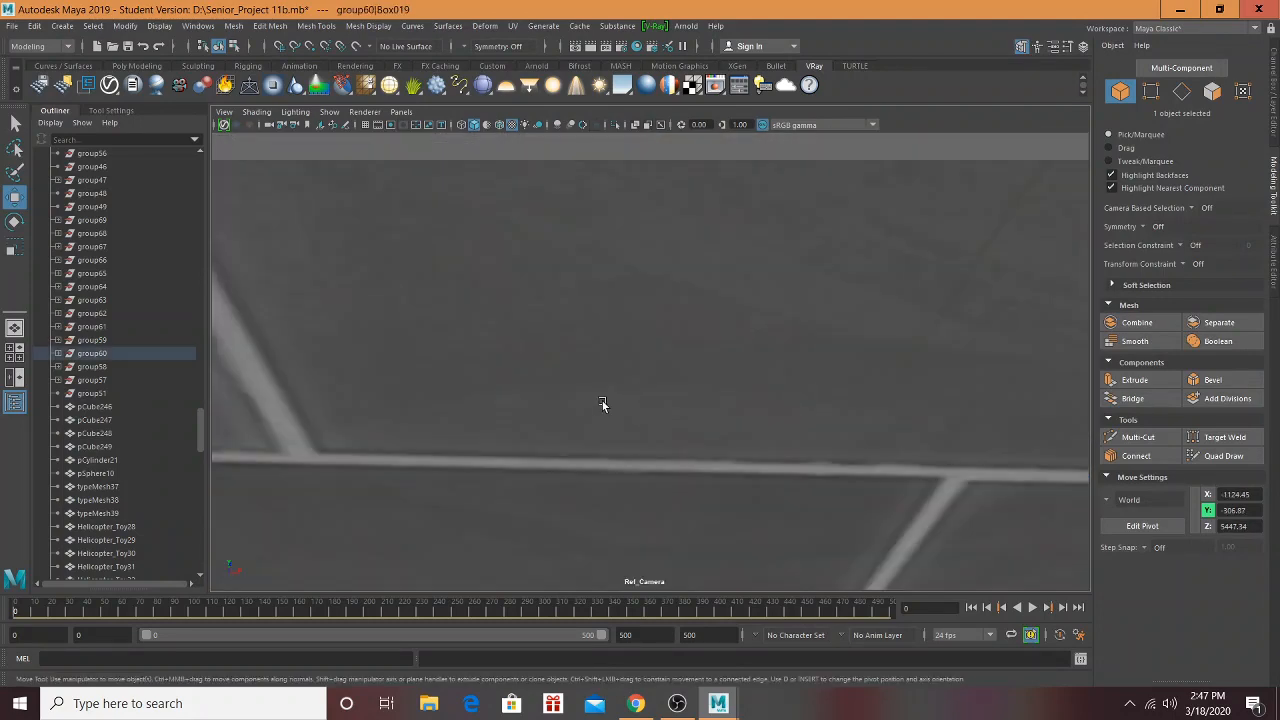
scroll(595, 406, down, 3)
alt+drag(619, 418, 529, 461)
shift+click(298, 337)
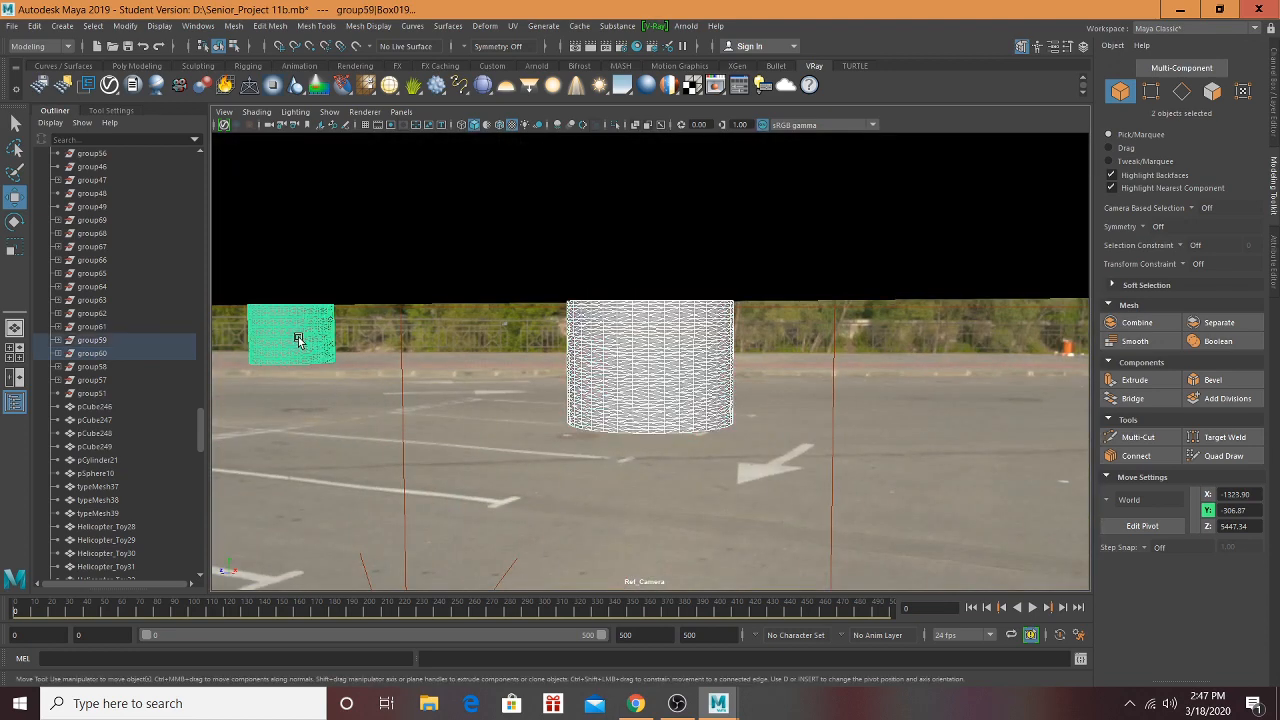
scroll(490, 333, down, 8)
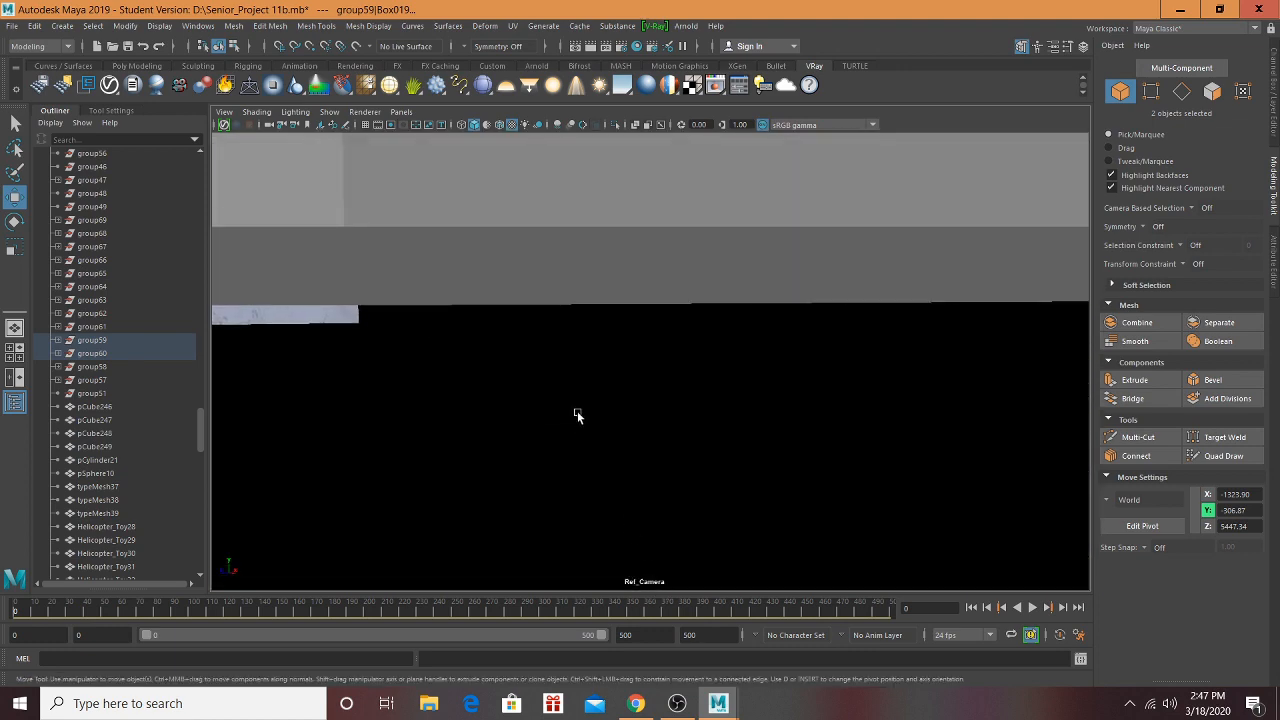
scroll(576, 413, down, 3)
alt+middle_drag(574, 430, 561, 154)
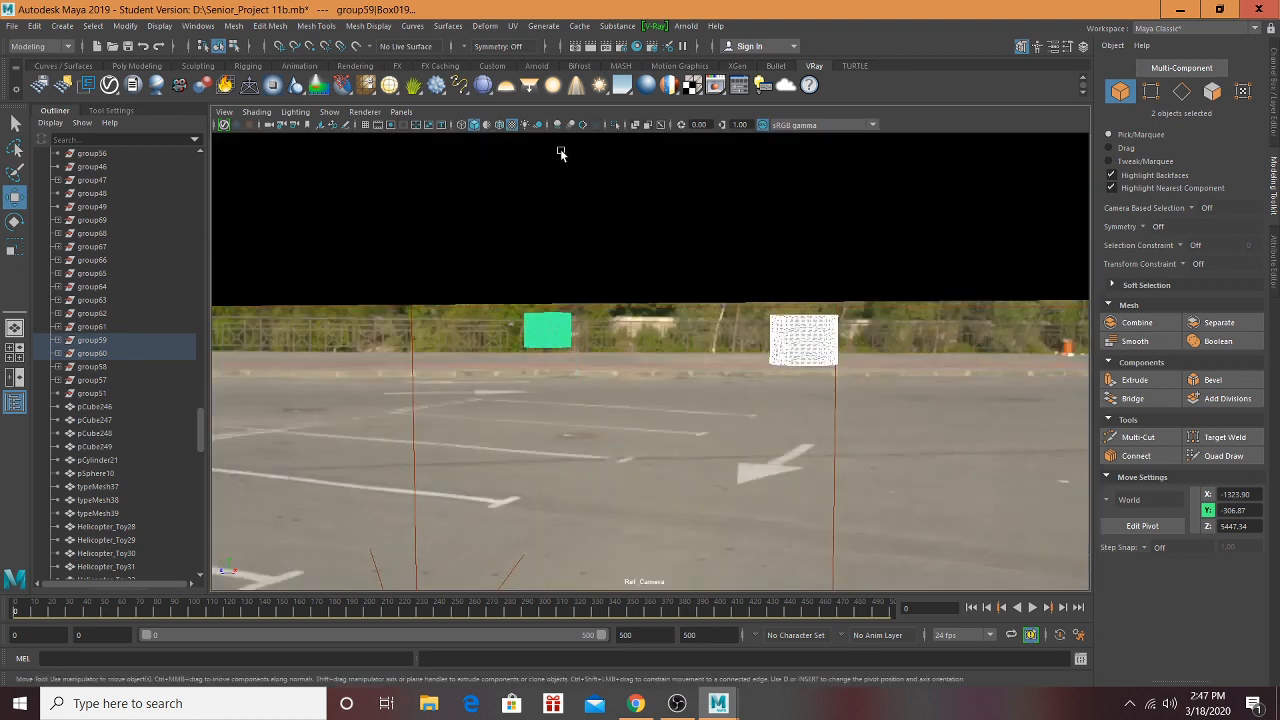
key(ctrl+h)
Step: Move the pillar pCylinder22 over the mall to X about 3358 and Z about -534
alt+drag(676, 344, 588, 410)
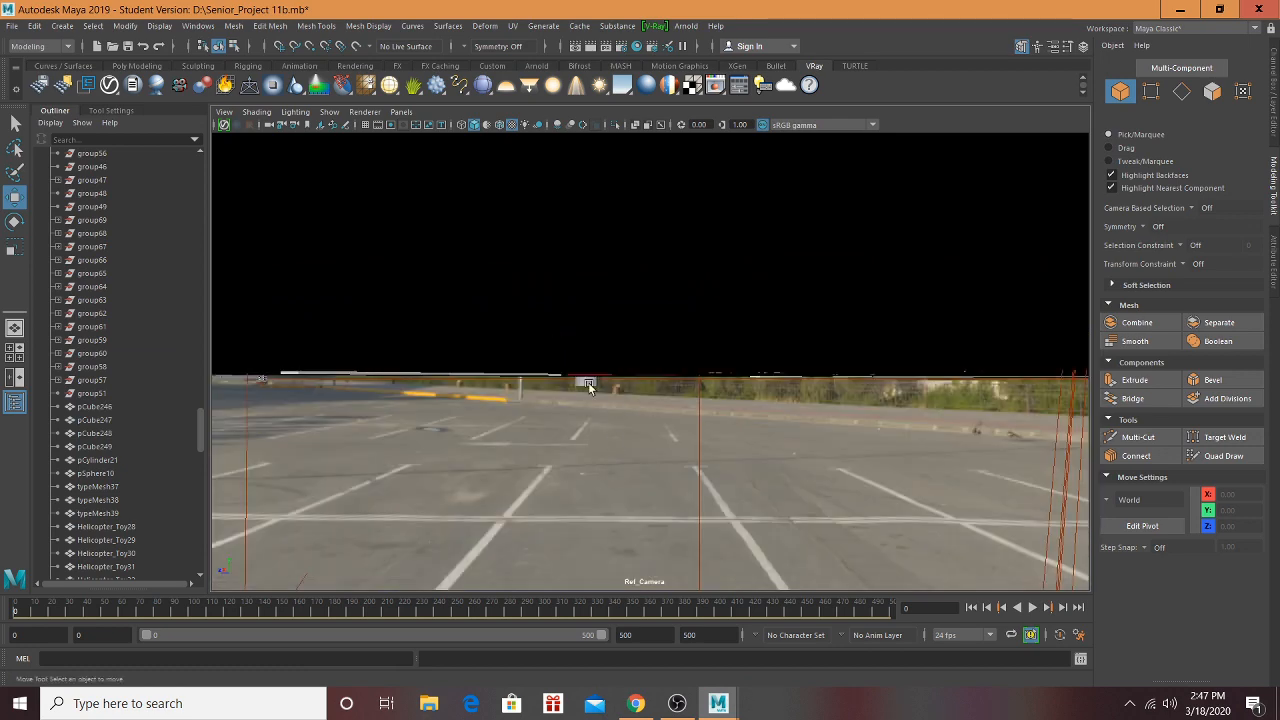
click(588, 384)
key(f)
mouse_move(591, 380)
alt+mouse_down()
mouse_move(677, 391)
mouse_move(640, 386)
mouse_move(641, 426)
mouse_move(654, 429)
mouse_move(687, 324)
alt+mouse_up()
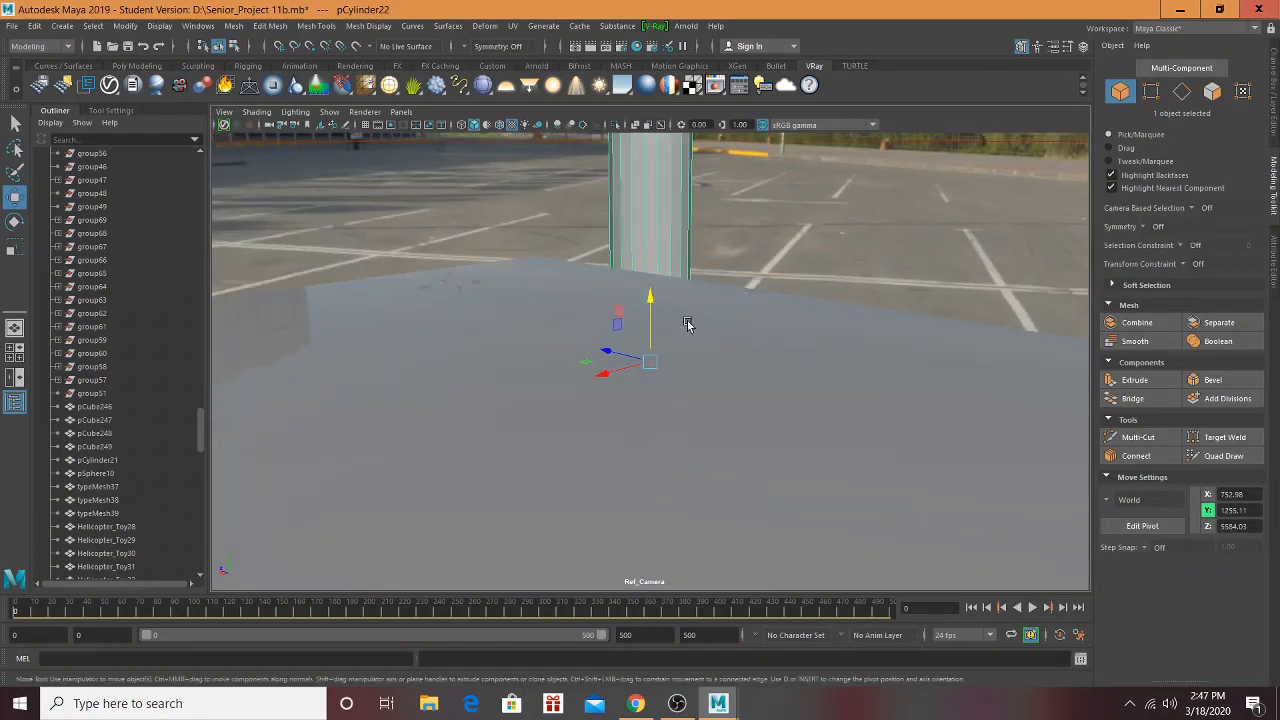
alt+drag(600, 373, 446, 380)
drag(751, 332, 585, 283)
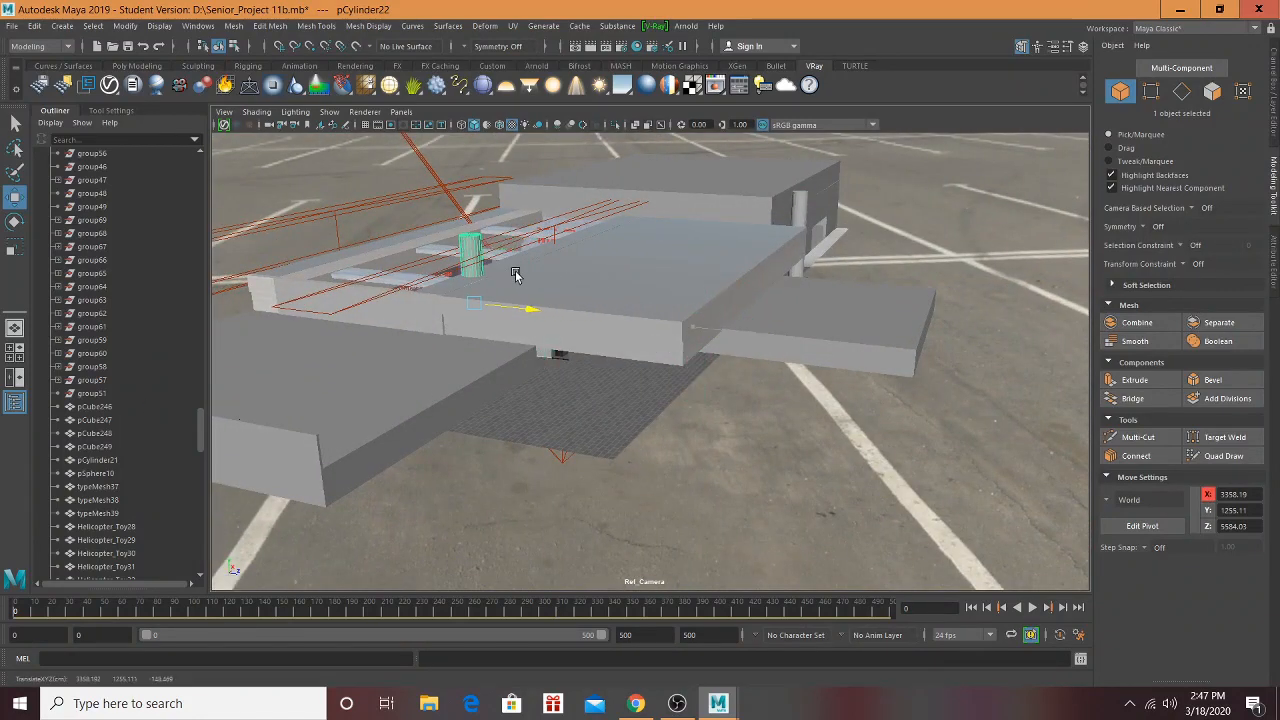
key(f)
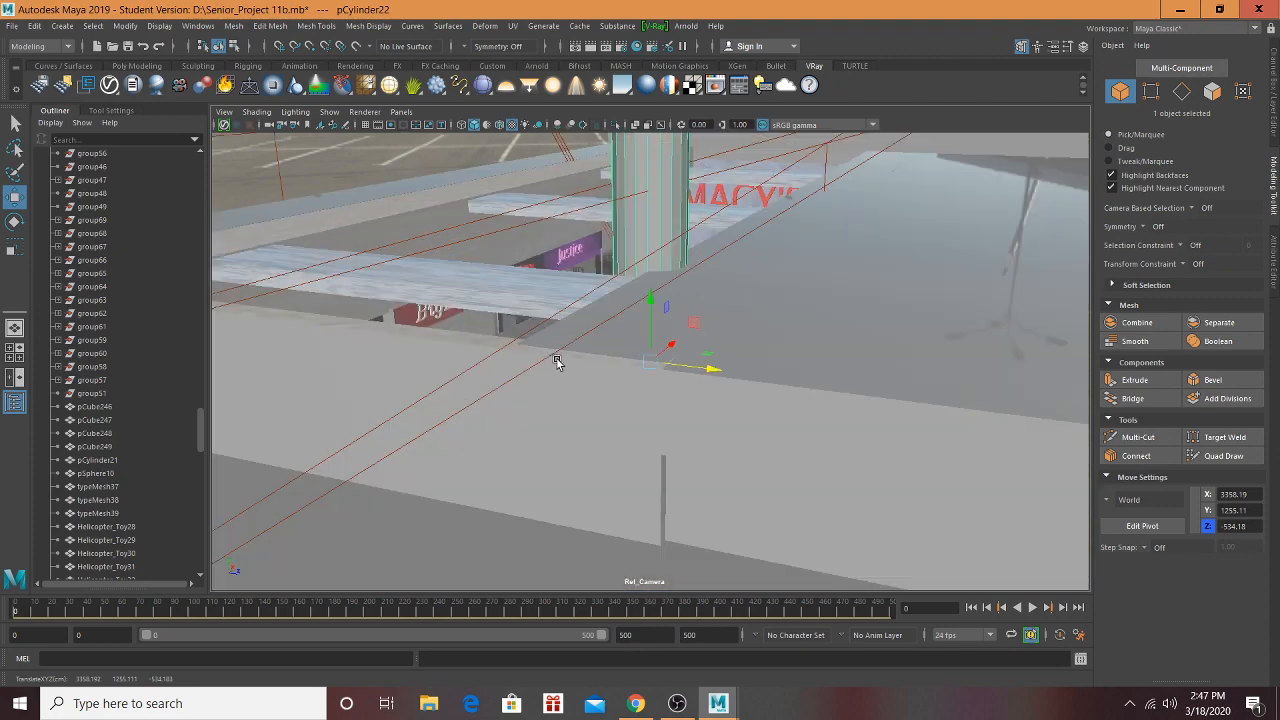
Step: Scale the pillar pCylinder22 down to about 179 in X and Z and about 1175 in Y
alt+drag(557, 362, 819, 350)
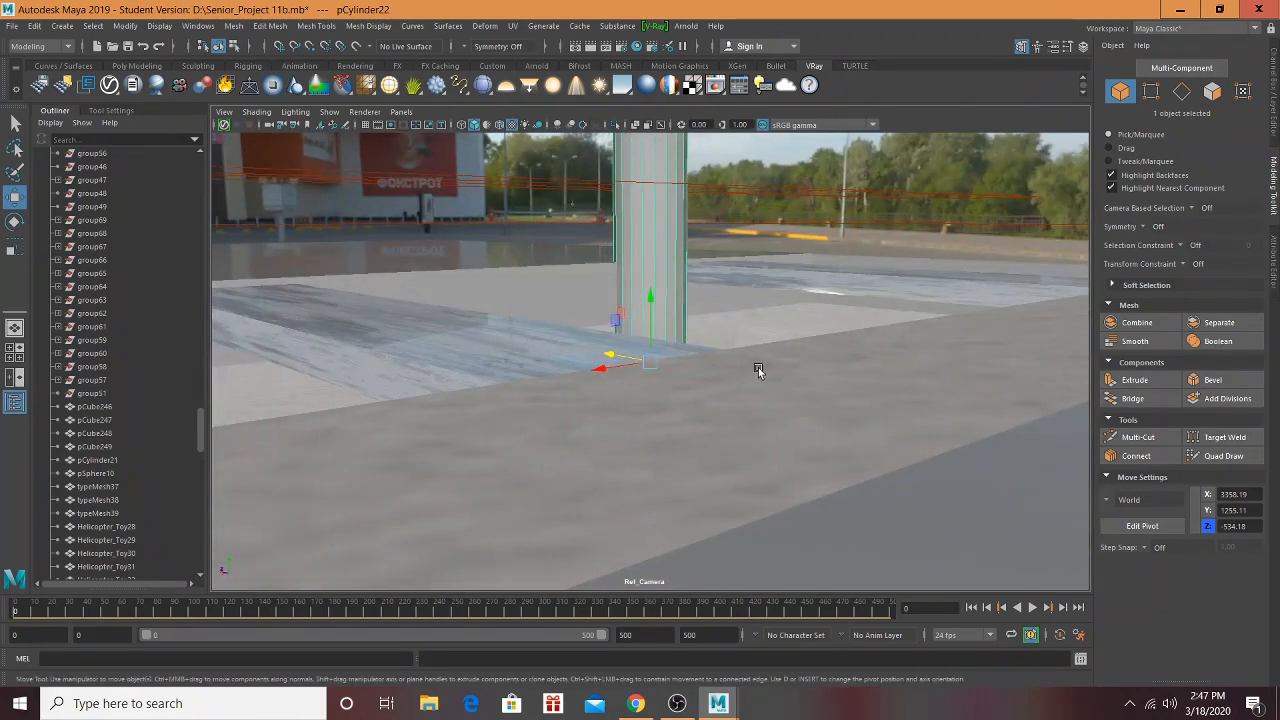
key(r)
drag(651, 363, 514, 377)
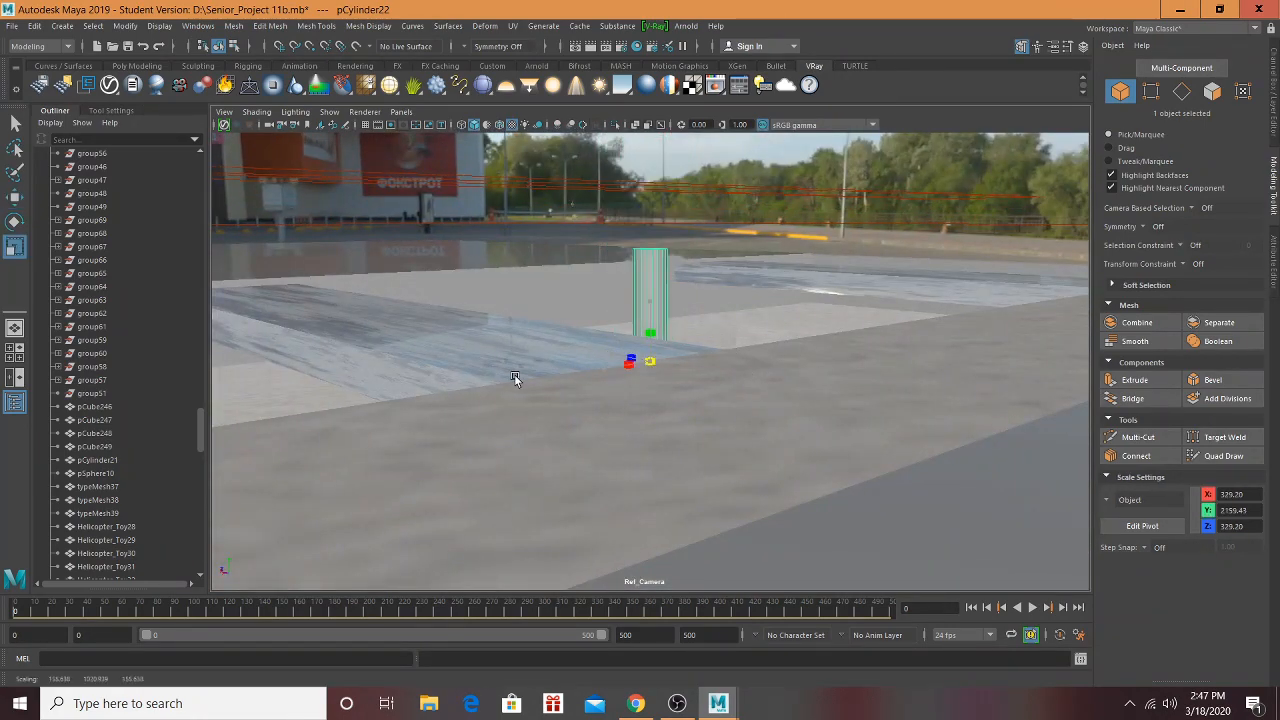
alt+drag(562, 423, 760, 425)
drag(670, 237, 870, 235)
Step: Lower the pillar into the mall beside the plant near Target, at X about 2106, Y about 620 and Z about -265
key(w)
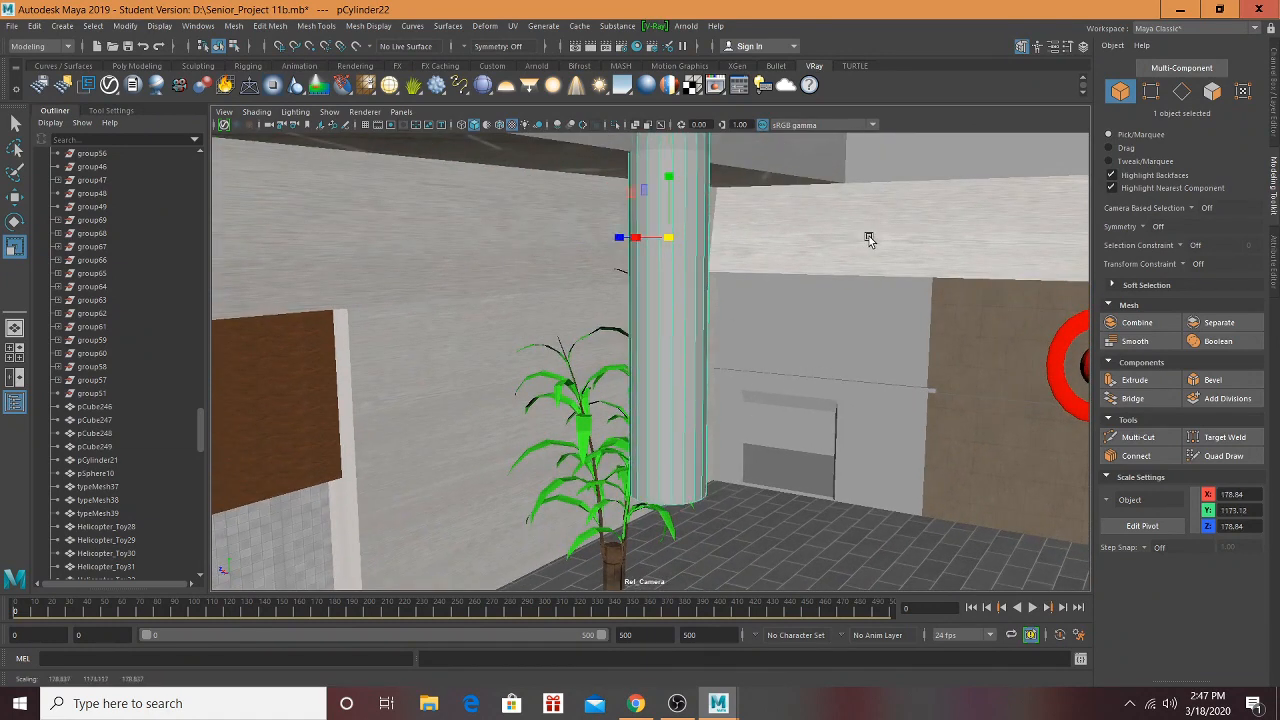
drag(670, 191, 661, 321)
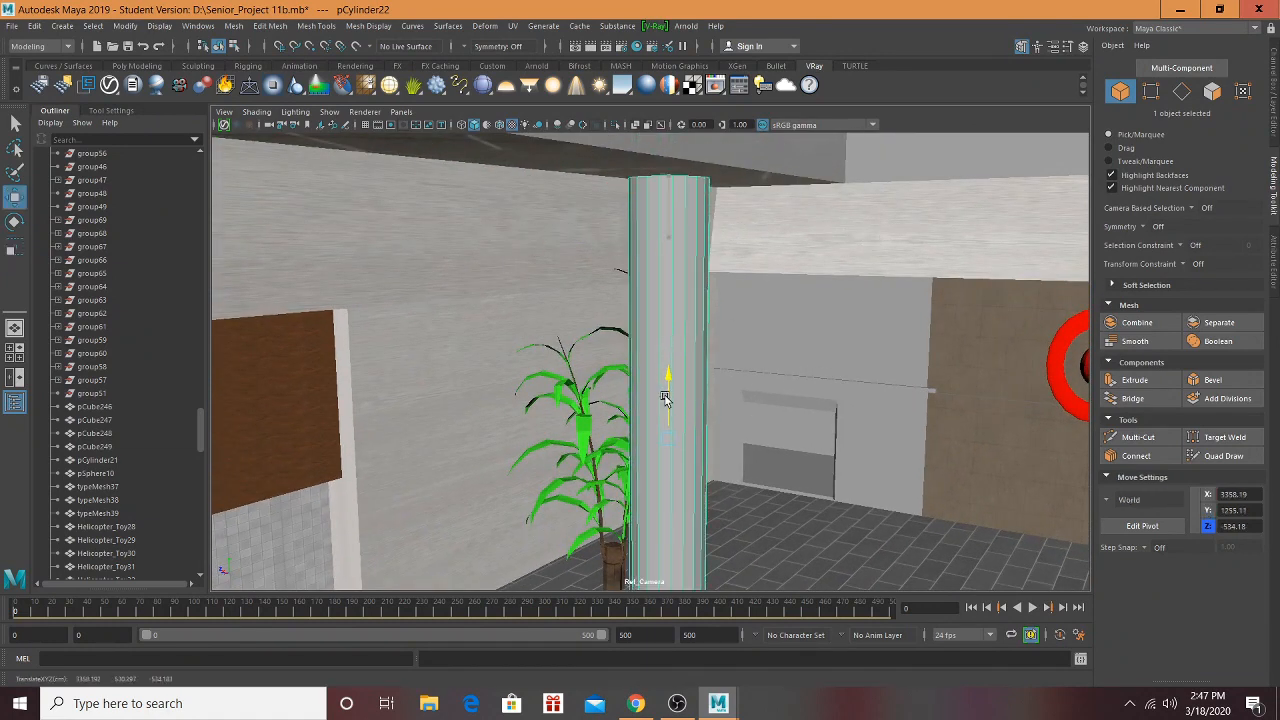
drag(629, 441, 732, 364)
alt+drag(718, 376, 655, 353)
alt+right_drag(680, 345, 785, 335)
alt+middle_drag(732, 438, 649, 640)
alt+middle_drag(733, 27, 566, 329)
scroll(642, 300, down, 3)
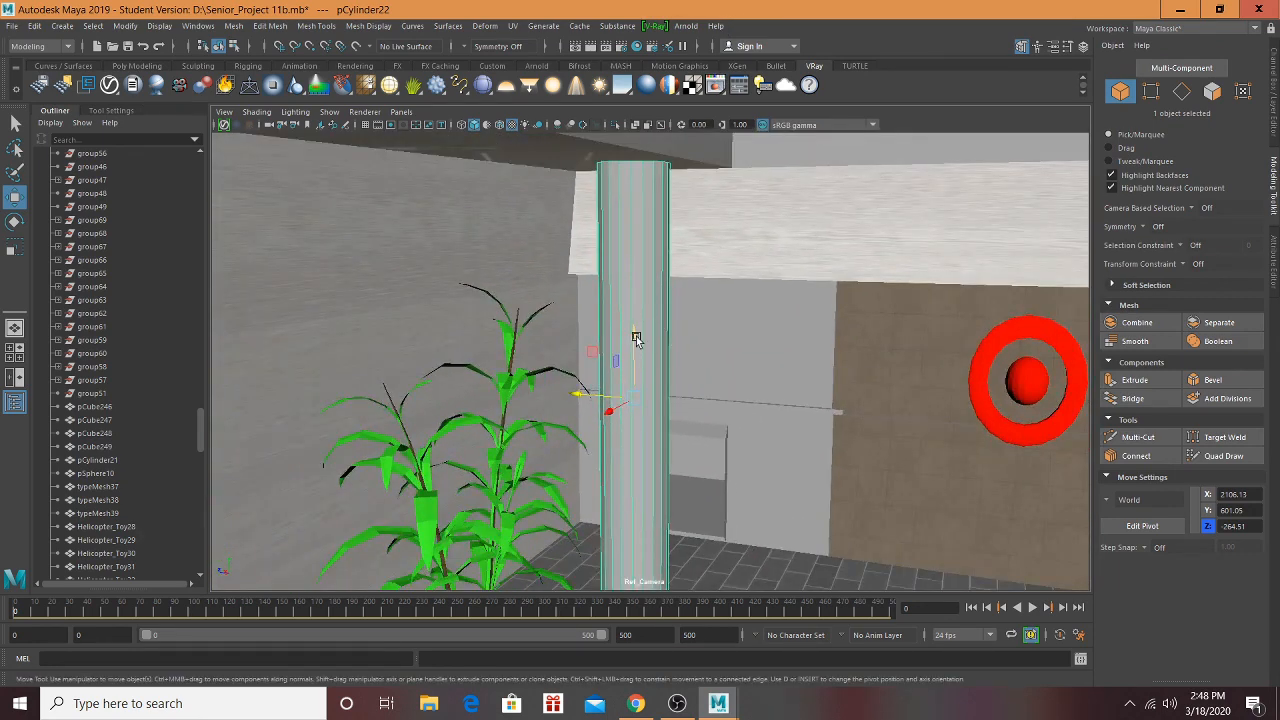
drag(636, 338, 637, 332)
mouse_move(684, 338)
alt+middle_down()
mouse_move(743, 136)
mouse_move(689, 357)
alt+middle_up()
scroll(689, 357, down, 5)
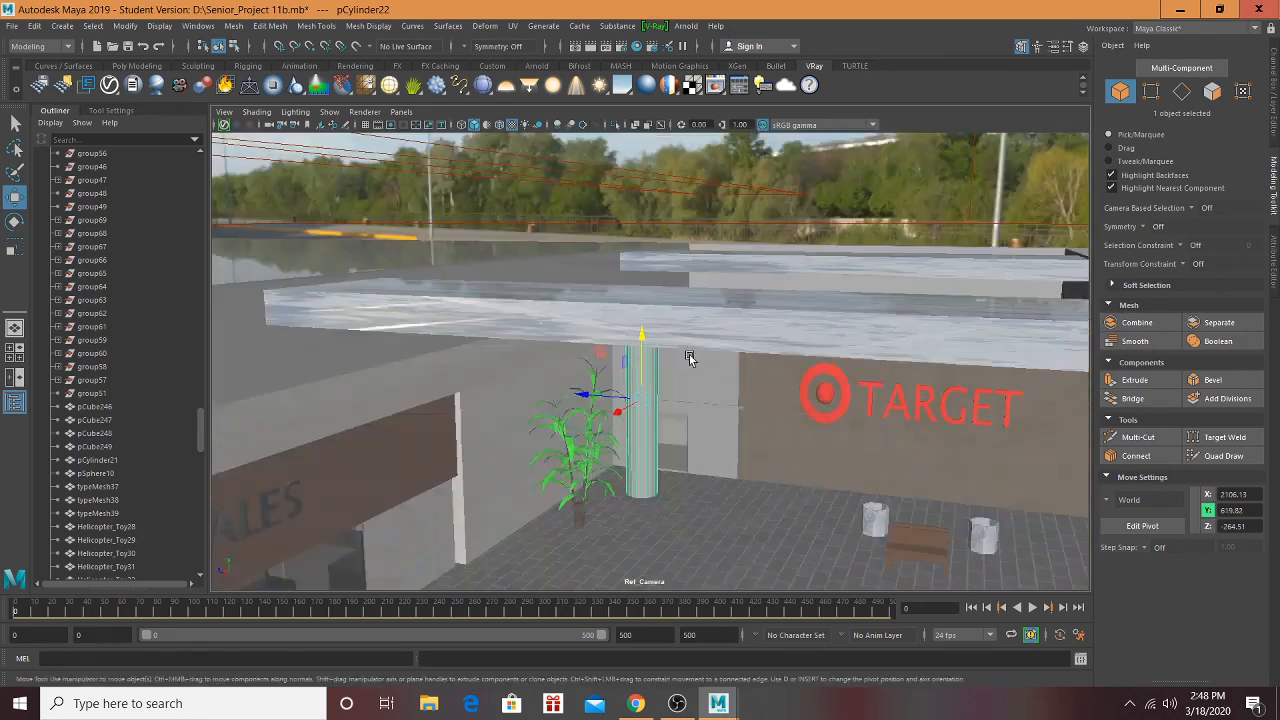
scroll(692, 356, down, 5)
Step: Select the second pillar pCylinder23 and move it over the mall's roof opening, to X about 11956 and Z about -864
alt+drag(757, 365, 511, 368)
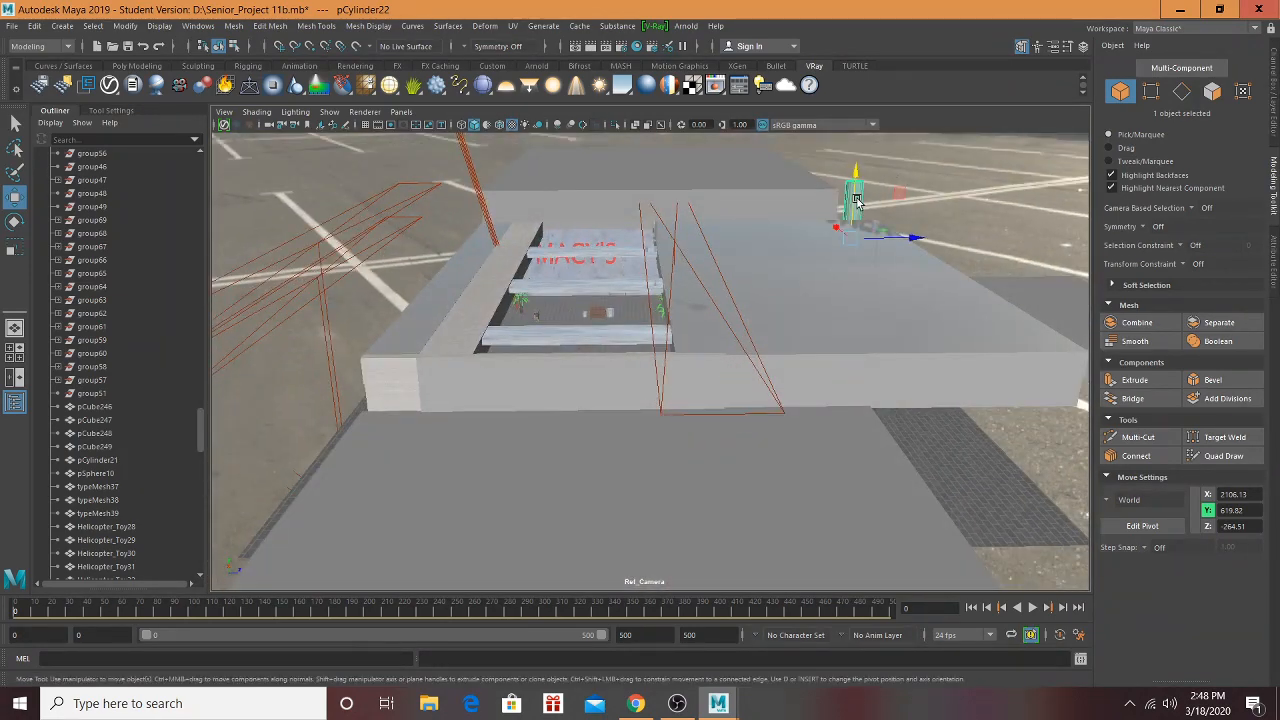
drag(887, 243, 515, 250)
drag(307, 294, 368, 316)
Step: Scale the pillar pCylinder23 to about 196 in X and Z and about 1286 in Y
key(r)
key(f)
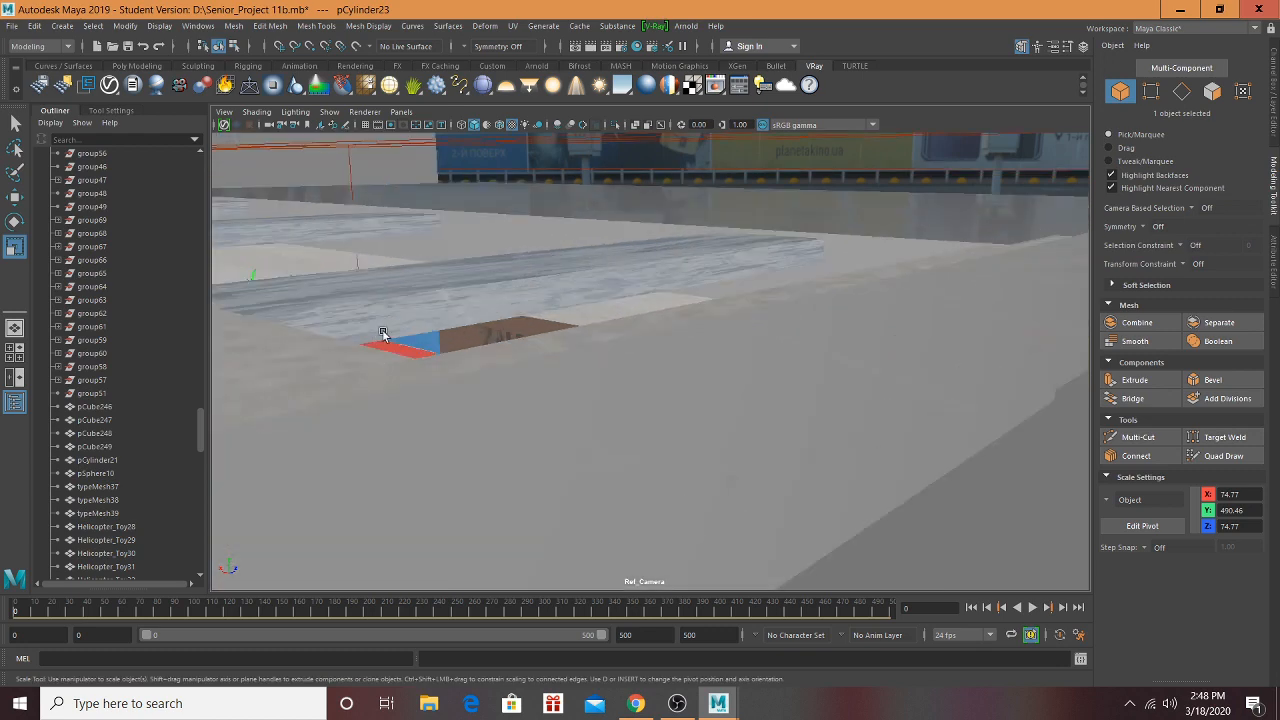
scroll(602, 367, down, 8)
alt+drag(645, 368, 714, 380)
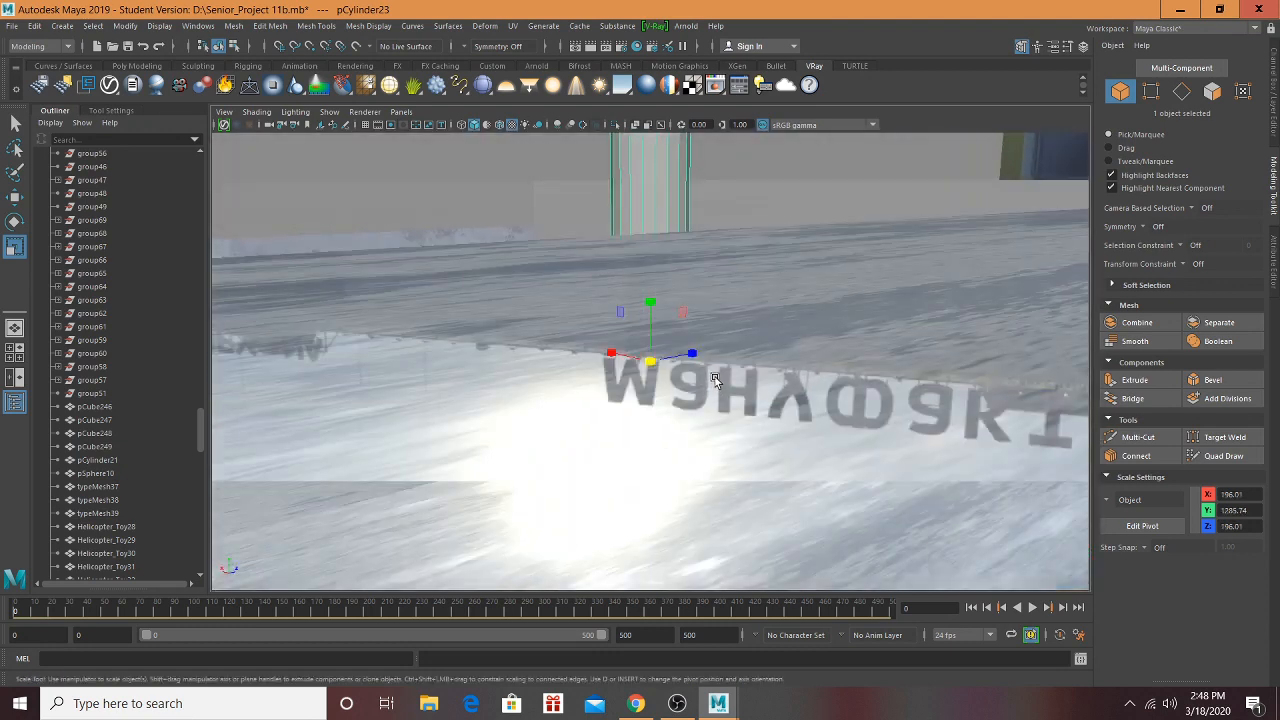
key(w)
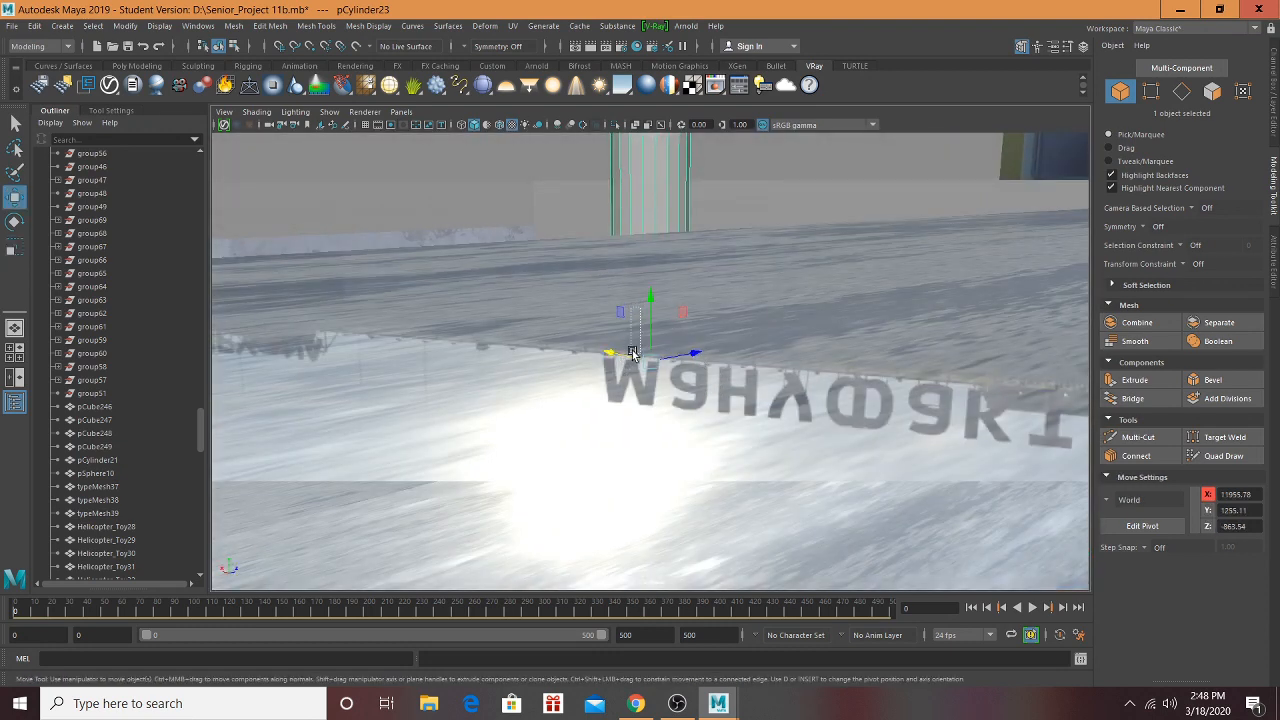
Step: Lower the pillar pCylinder23 through the roof opening into the mall hallway, to Y about 562
drag(649, 304, 636, 380)
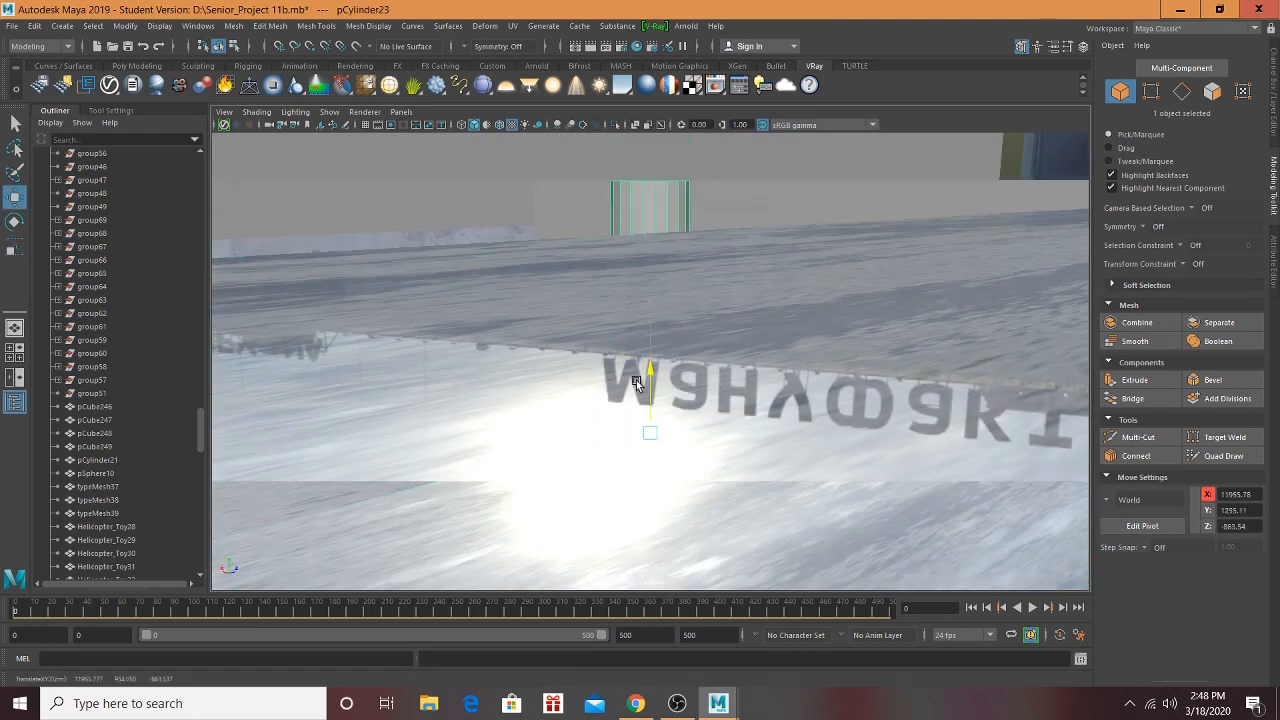
drag(620, 474, 620, 475)
key(f)
alt+middle_drag(783, 163, 700, 179)
alt+drag(690, 325, 706, 294)
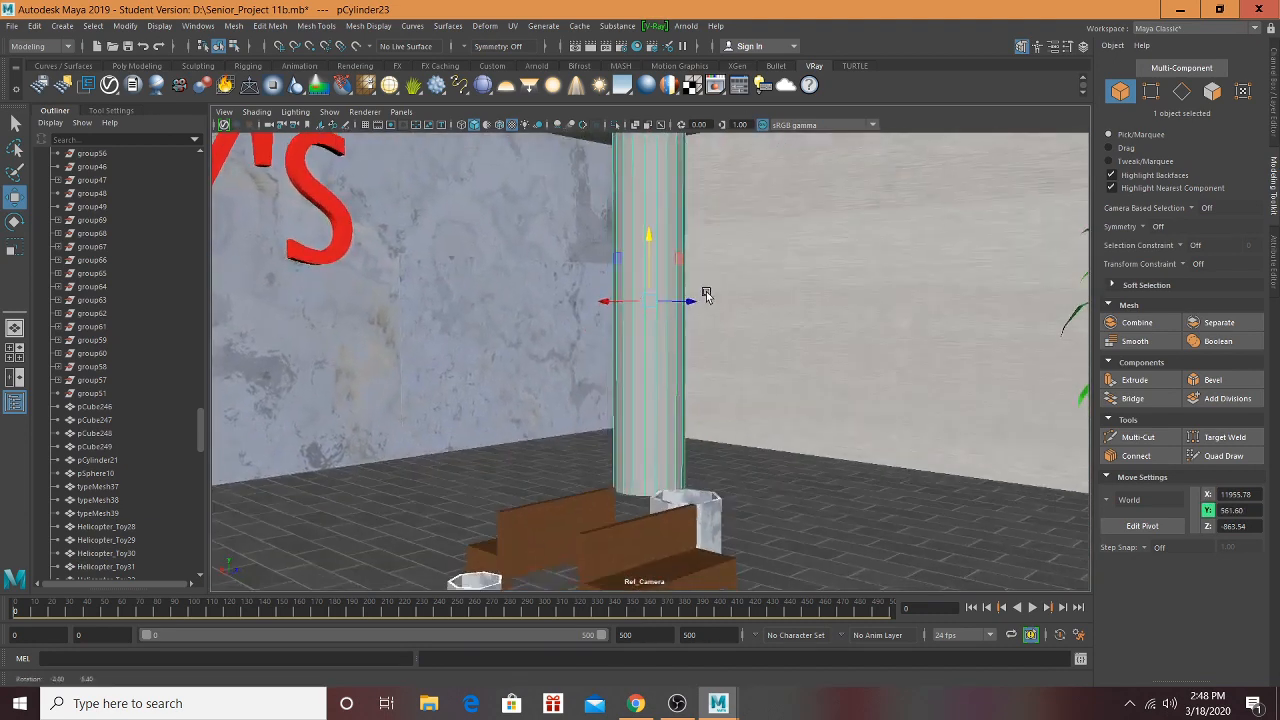
mouse_move(692, 361)
alt+middle_down()
mouse_move(694, 432)
mouse_move(675, 371)
alt+middle_up()
Step: Move the pillar pCylinder23 toward the light wall beside K·B toys, to X about 12314 and Z about -258
drag(658, 375, 788, 388)
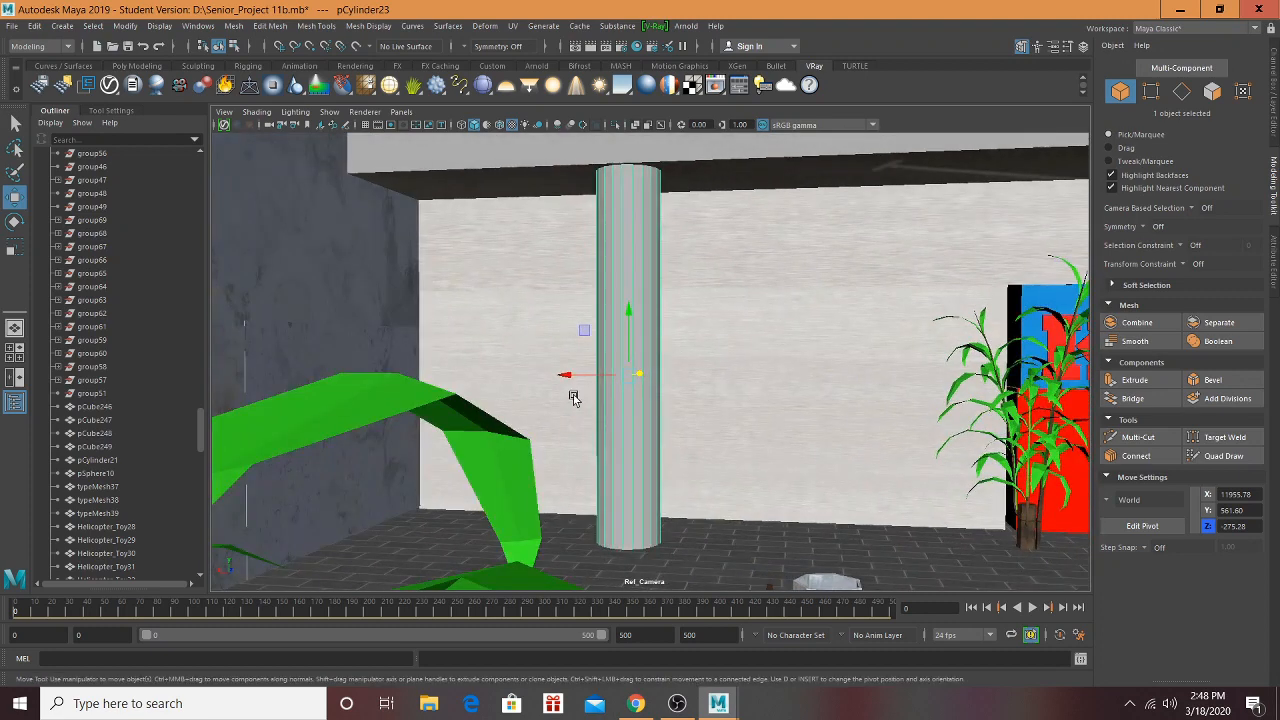
mouse_move(573, 378)
mouse_down()
mouse_move(505, 374)
mouse_move(580, 368)
mouse_up()
alt+drag(684, 380, 743, 400)
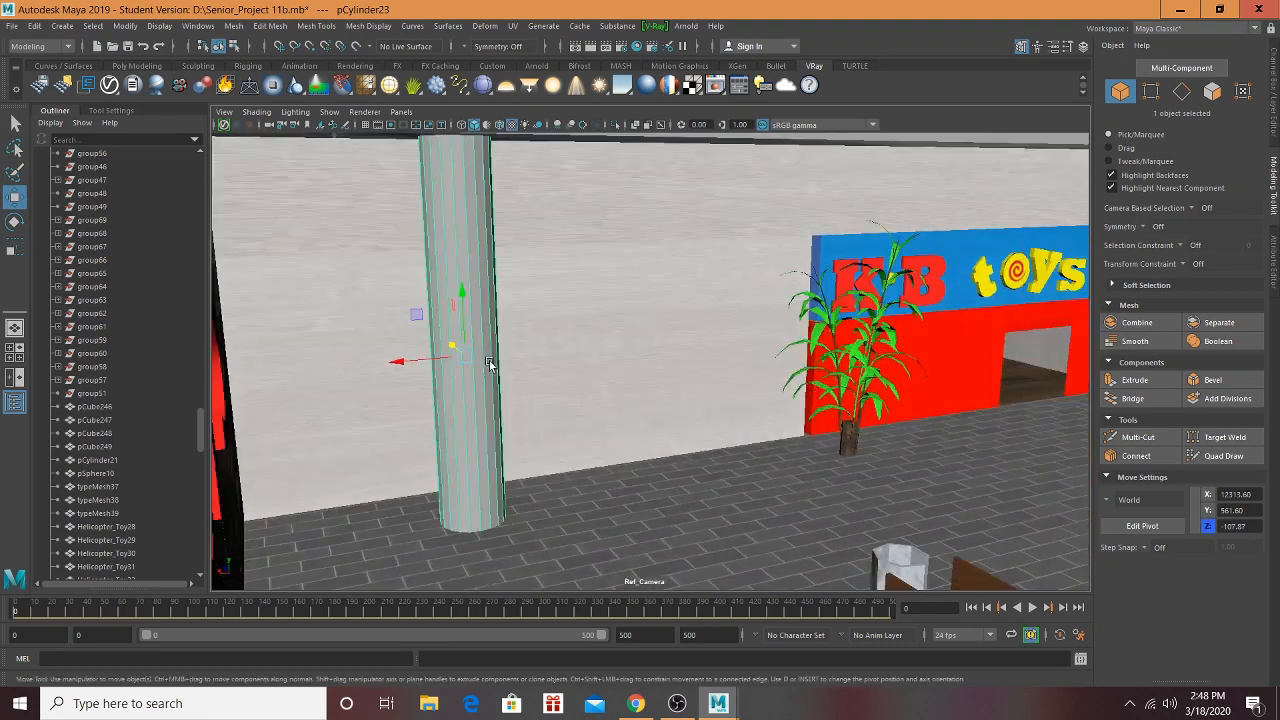
drag(453, 348, 622, 253)
Step: Select the wedge block pCube243 on the parking lot bench and move it into the mall, to Z about -3701
scroll(648, 262, up, 5)
scroll(690, 263, down, 3)
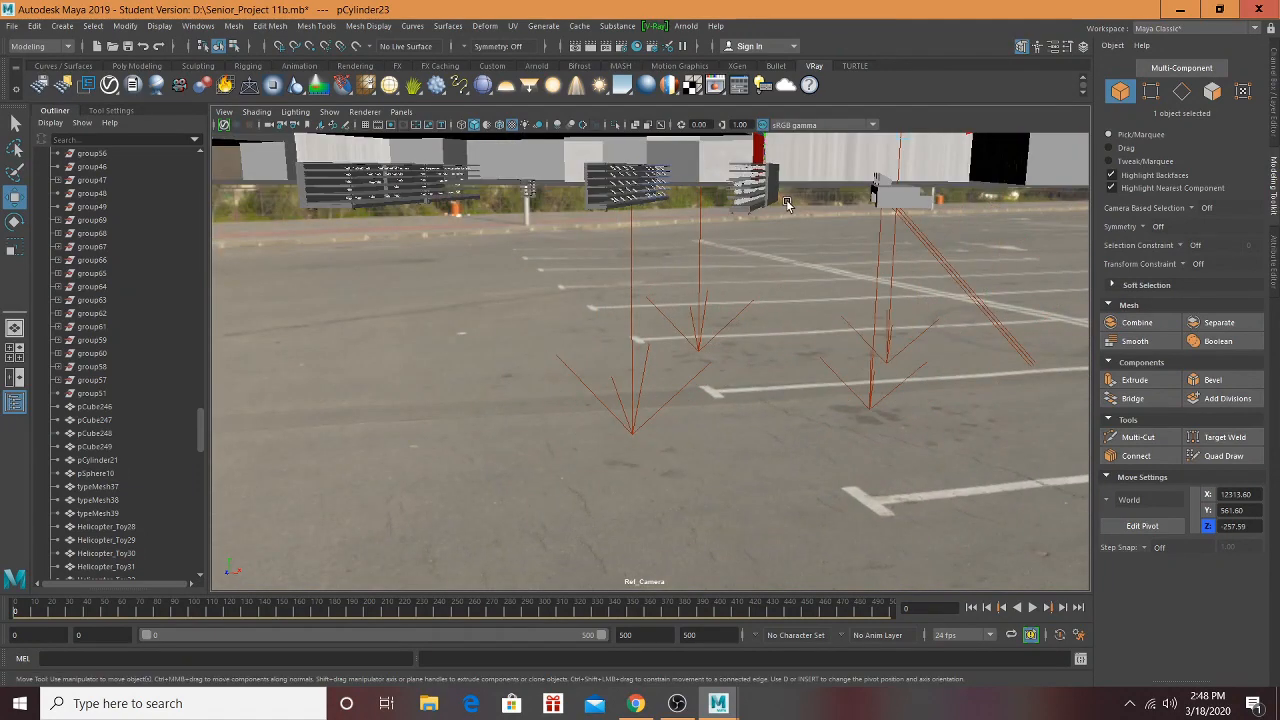
alt+middle_drag(788, 204, 654, 223)
scroll(590, 353, up, 2)
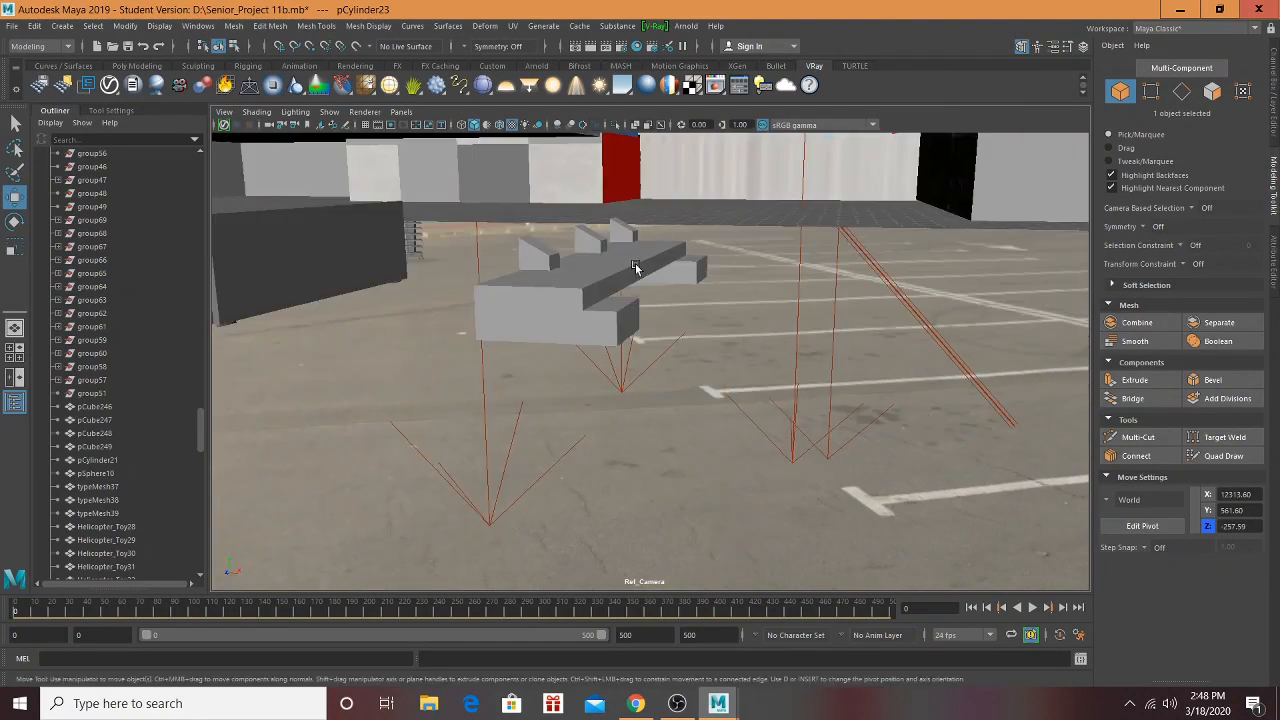
alt+drag(633, 285, 516, 397)
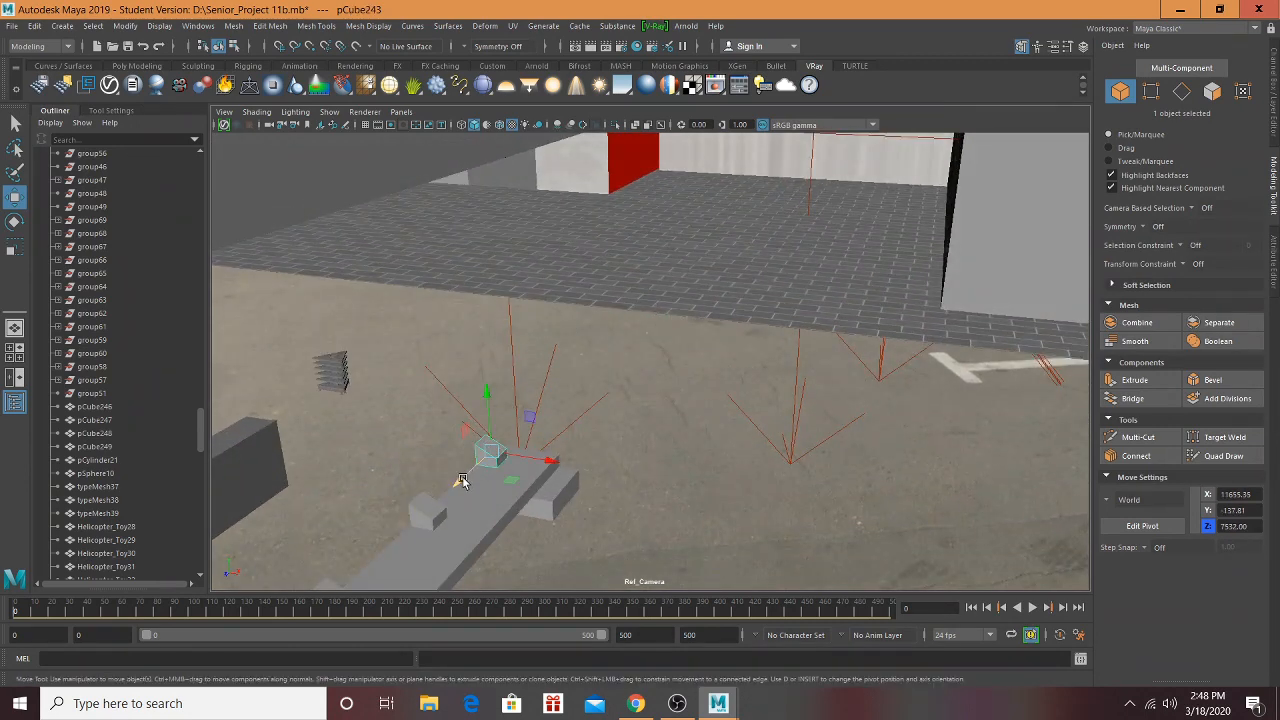
drag(462, 481, 531, 412)
key(f)
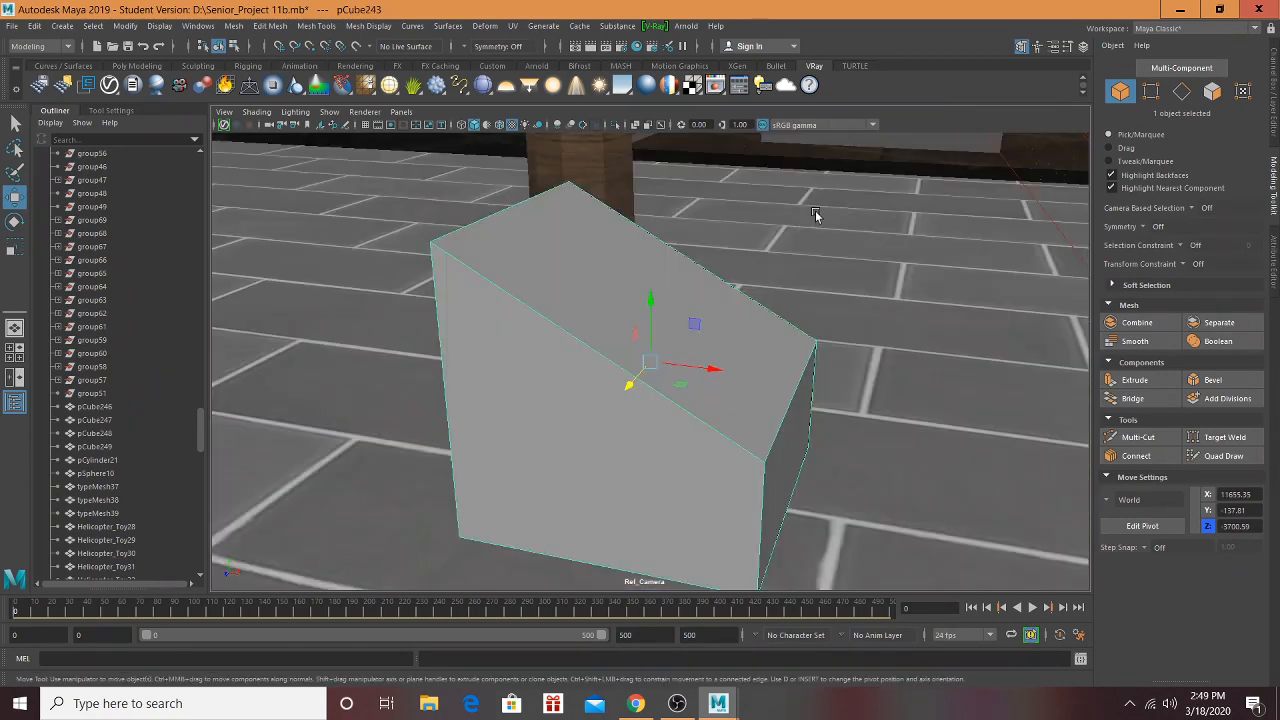
Step: Move the wedge block pCube243 over the bench inside the store, to X about 12258 and Z about -5154
drag(628, 386, 957, 134)
alt+middle_drag(885, 270, 745, 530)
alt+right_drag(745, 530, 845, 287)
alt+drag(845, 287, 717, 219)
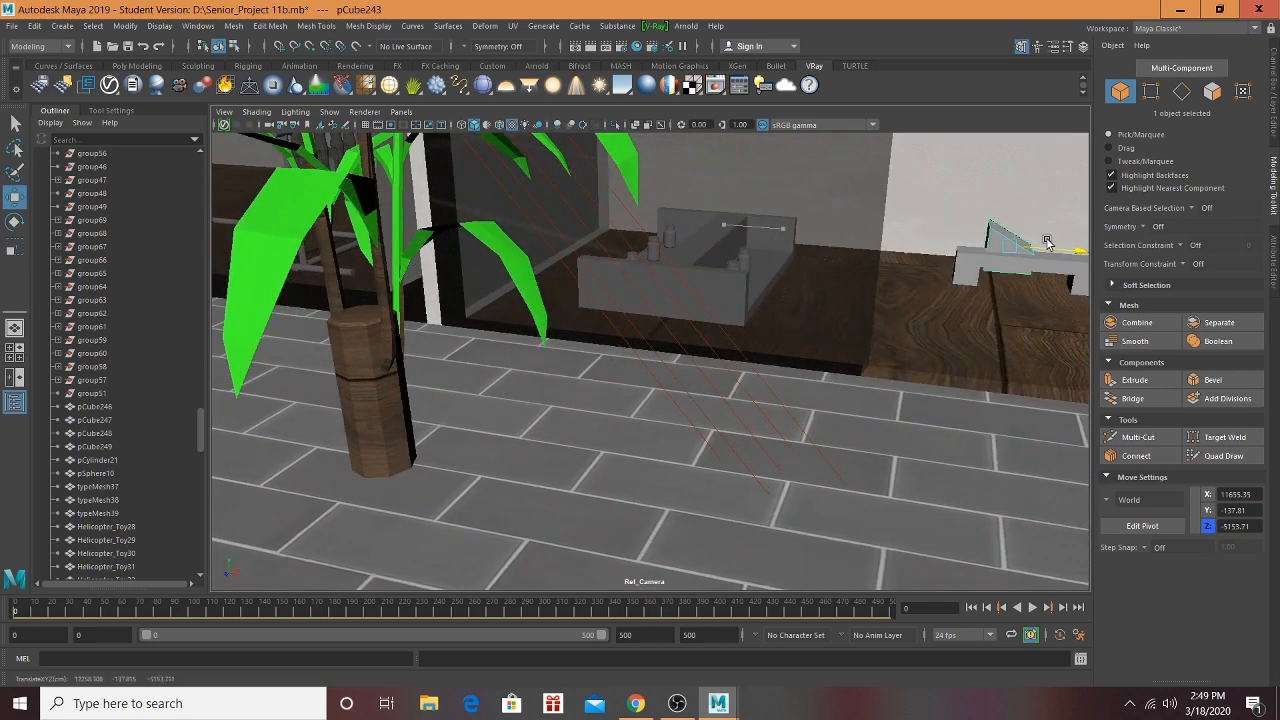
key(f)
alt+right_drag(797, 289, 692, 333)
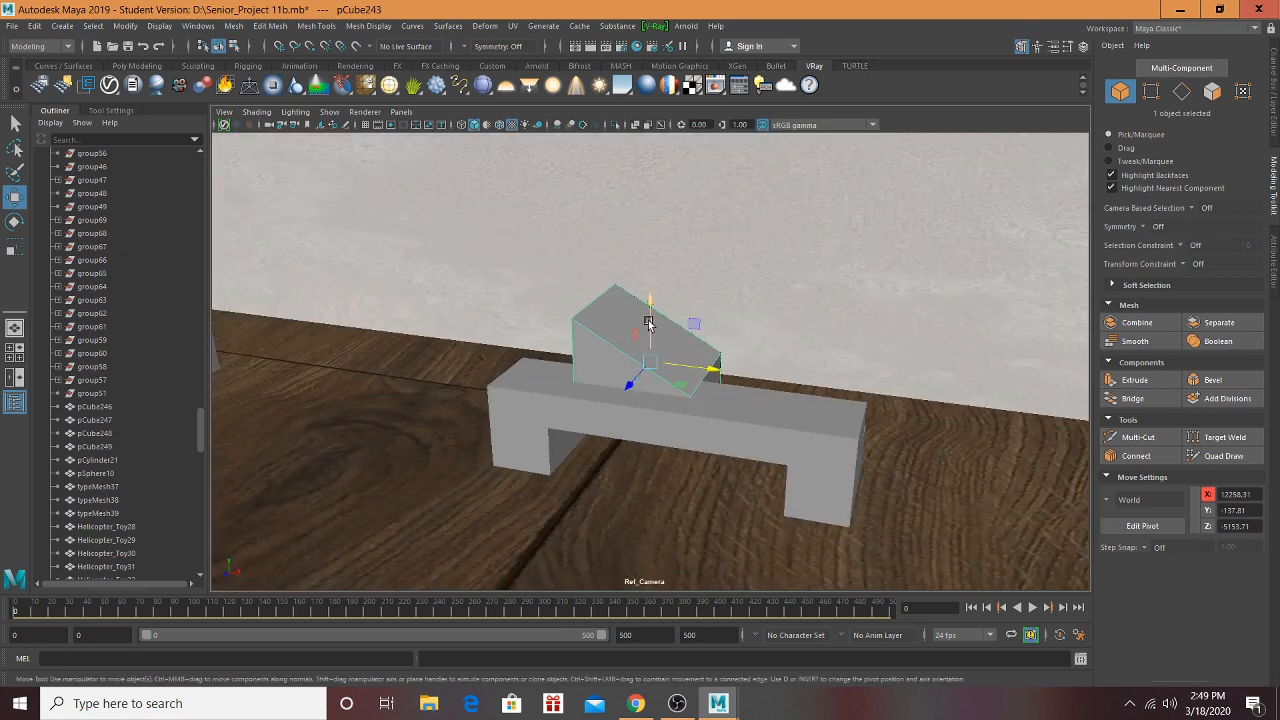
Step: Shift the wedge block to Z about -5129, rotate it to 270 in Y, and raise it onto the bench
drag(648, 322, 618, 387)
key(e)
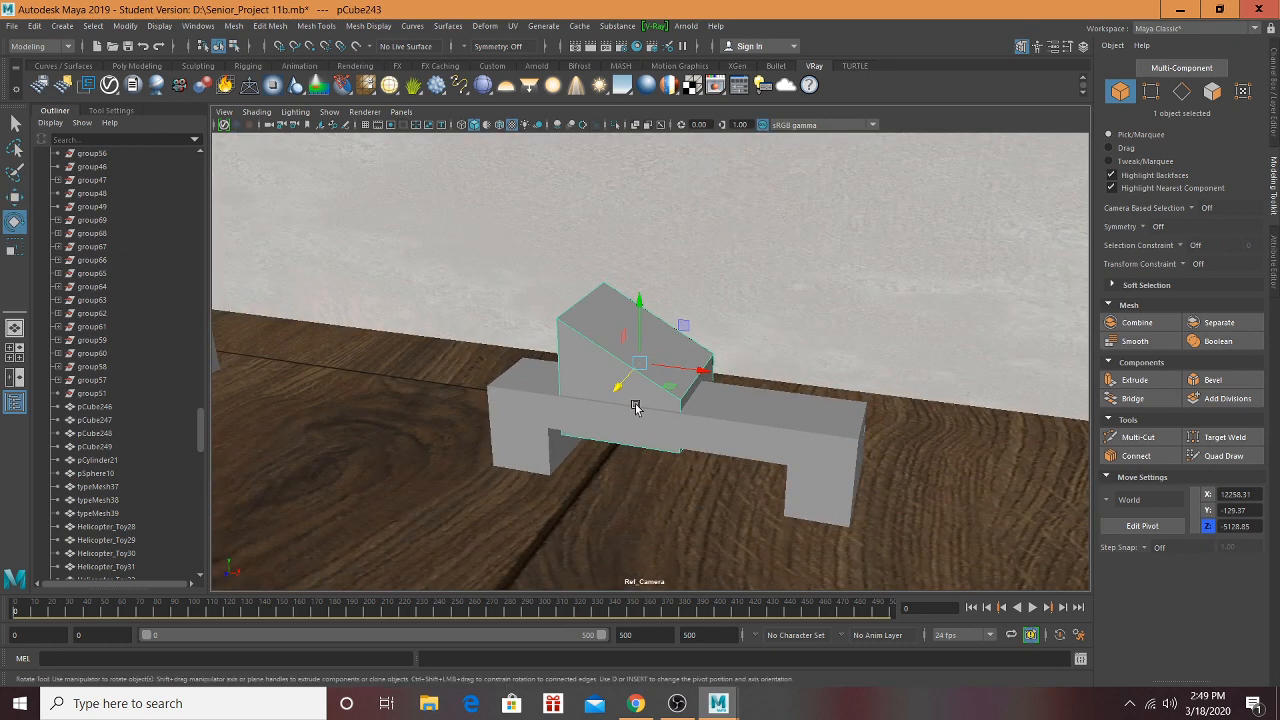
drag(598, 381, 676, 398)
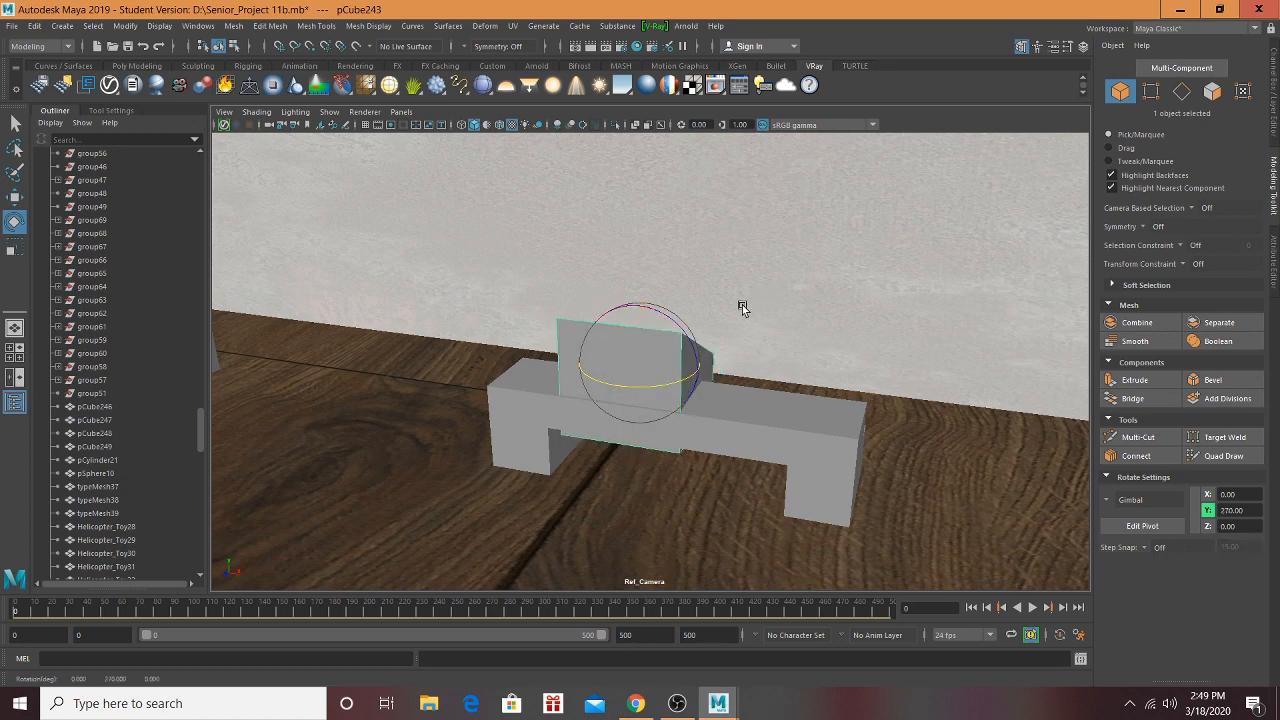
key(w)
drag(640, 312, 640, 303)
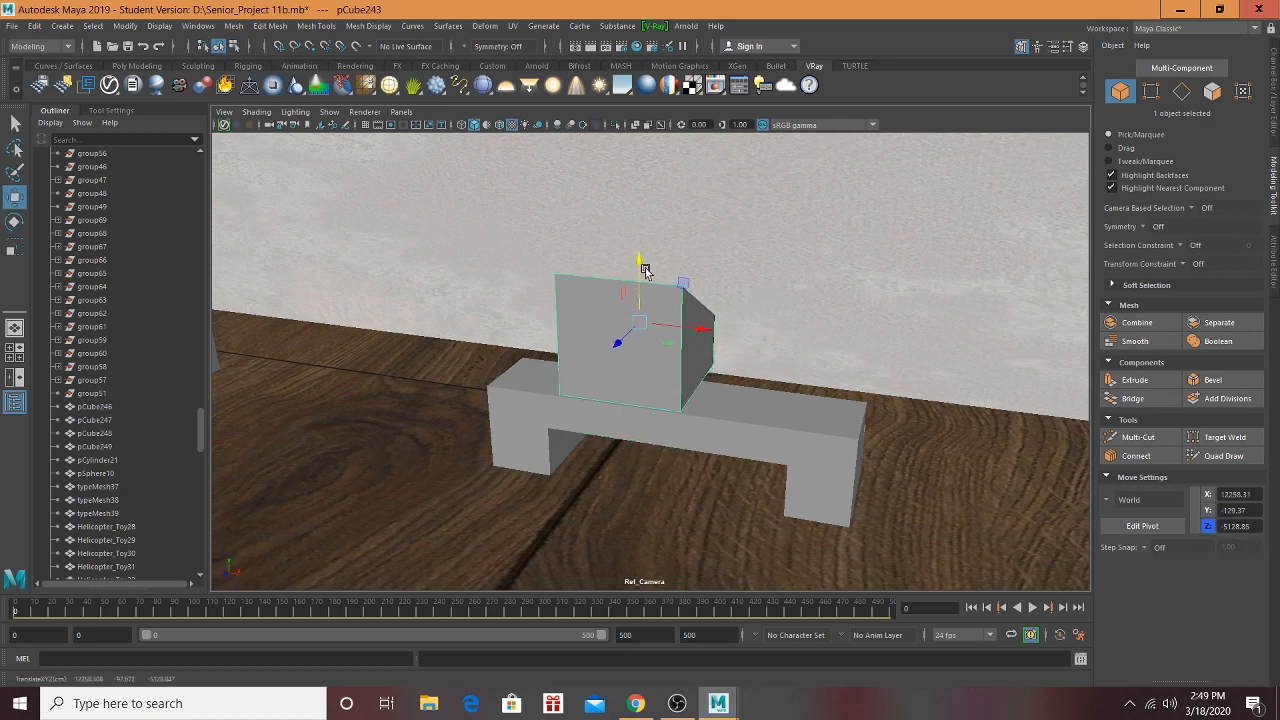
Step: Scale the wedge block down and seat it on the bench at Y about -122 and Z about -5104
key(r)
drag(641, 331, 546, 333)
key(w)
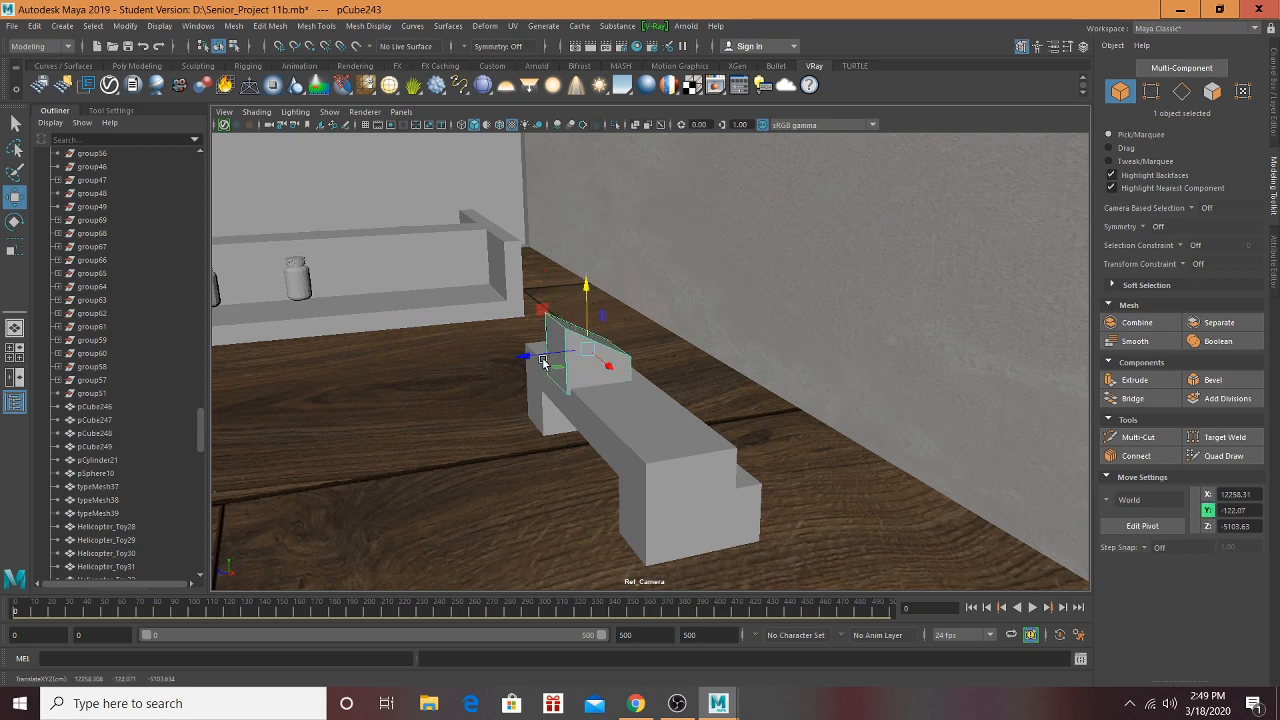
Step: Delete the four leftover bench and wedge block pieces standing in the parking lot
key(f)
alt+drag(460, 337, 766, 385)
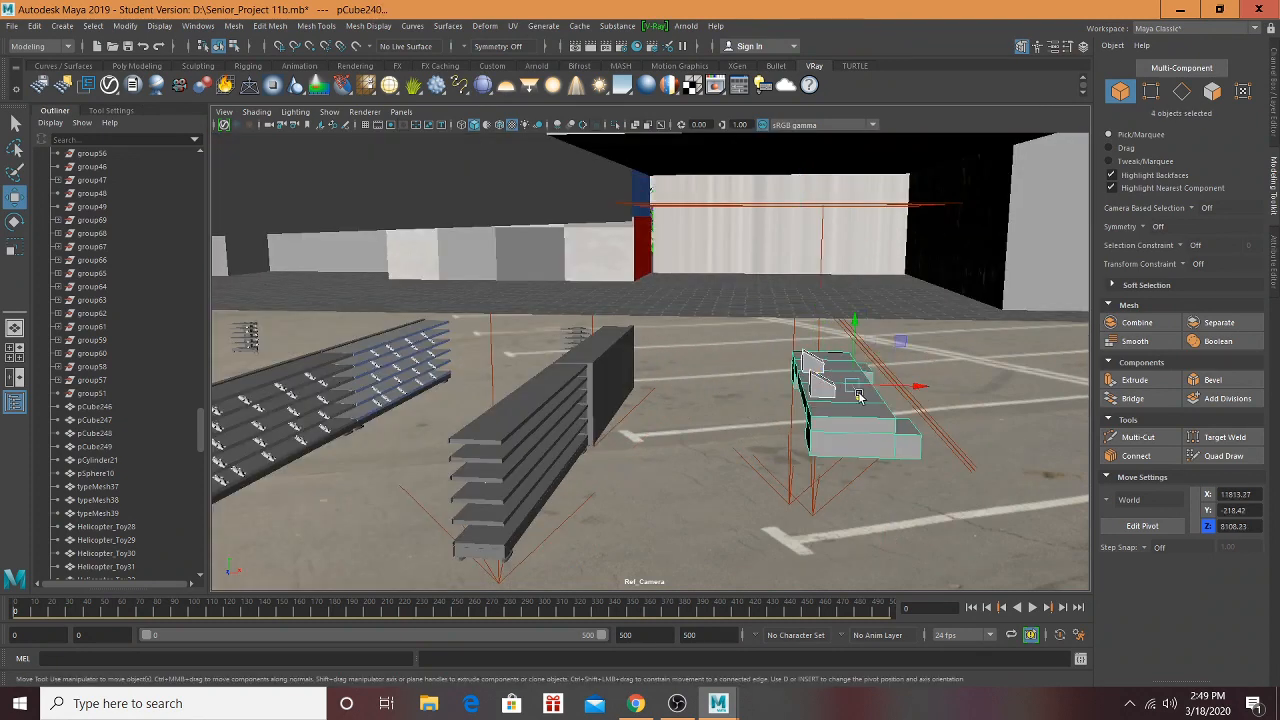
key(Delete)
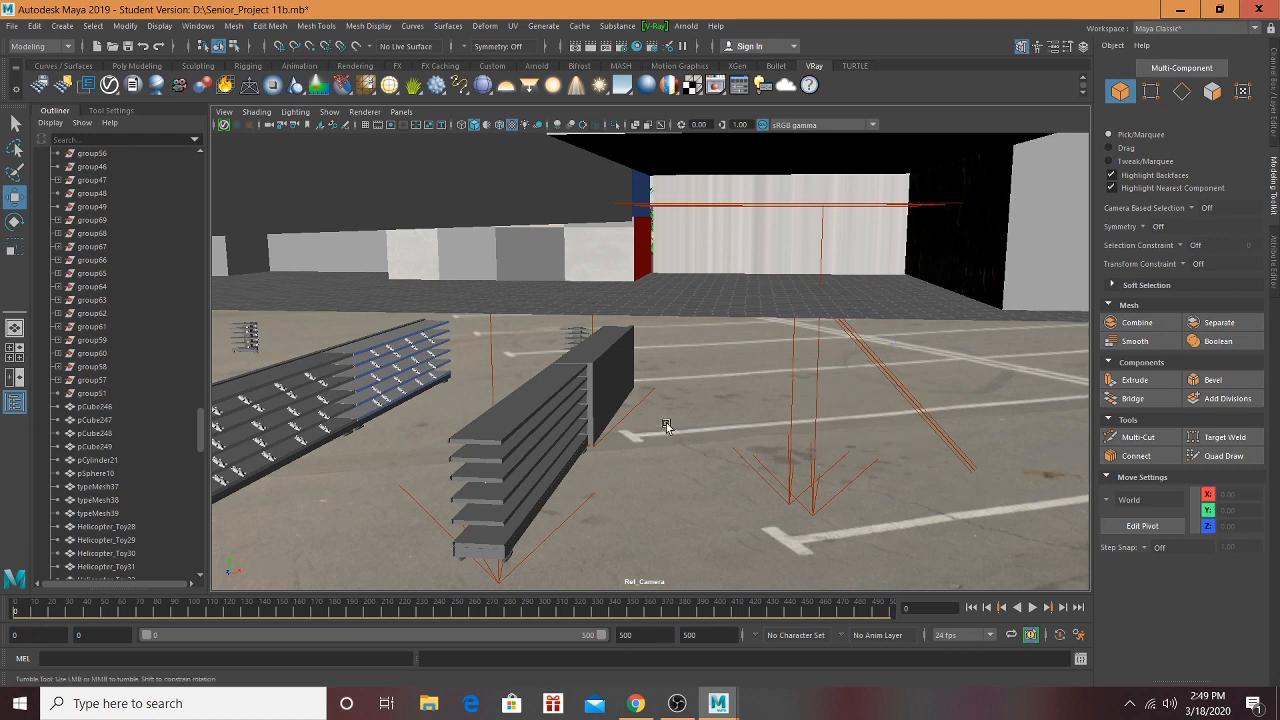
Step: Examine the K·B toys and Zales storefronts and the store entrance from the mall hallway
alt+drag(666, 426, 810, 408)
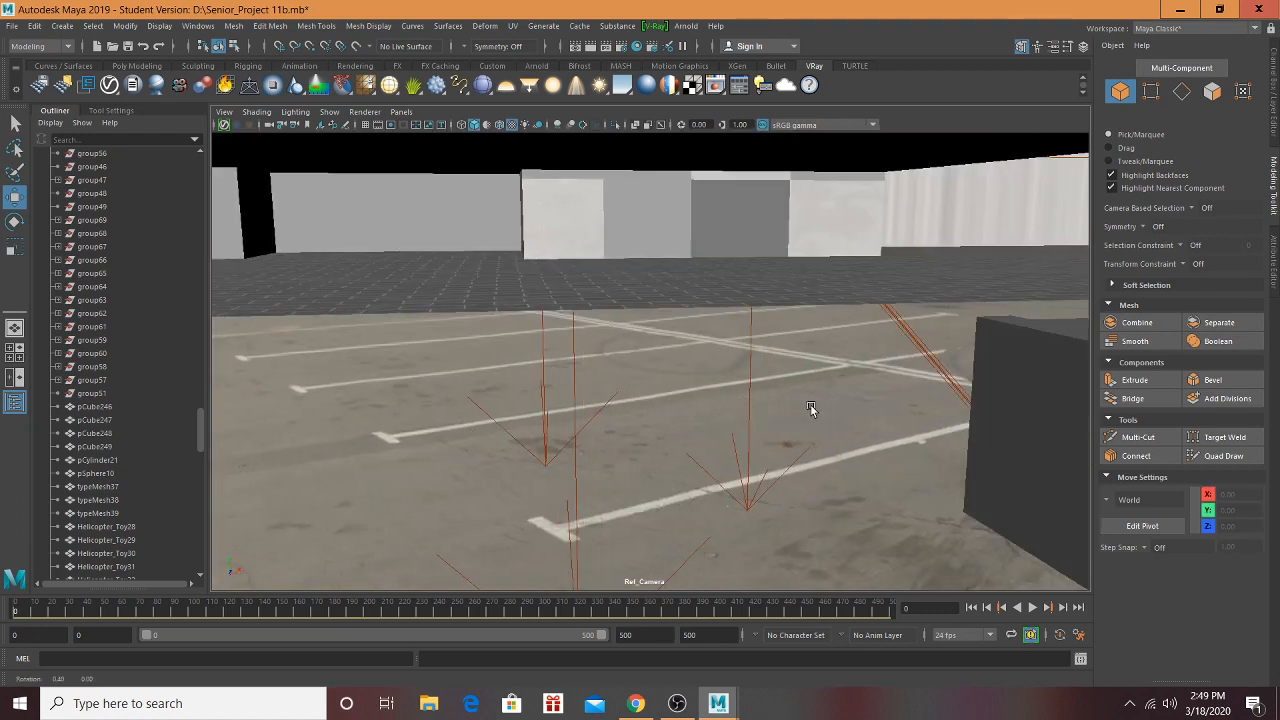
alt+right_drag(810, 408, 503, 423)
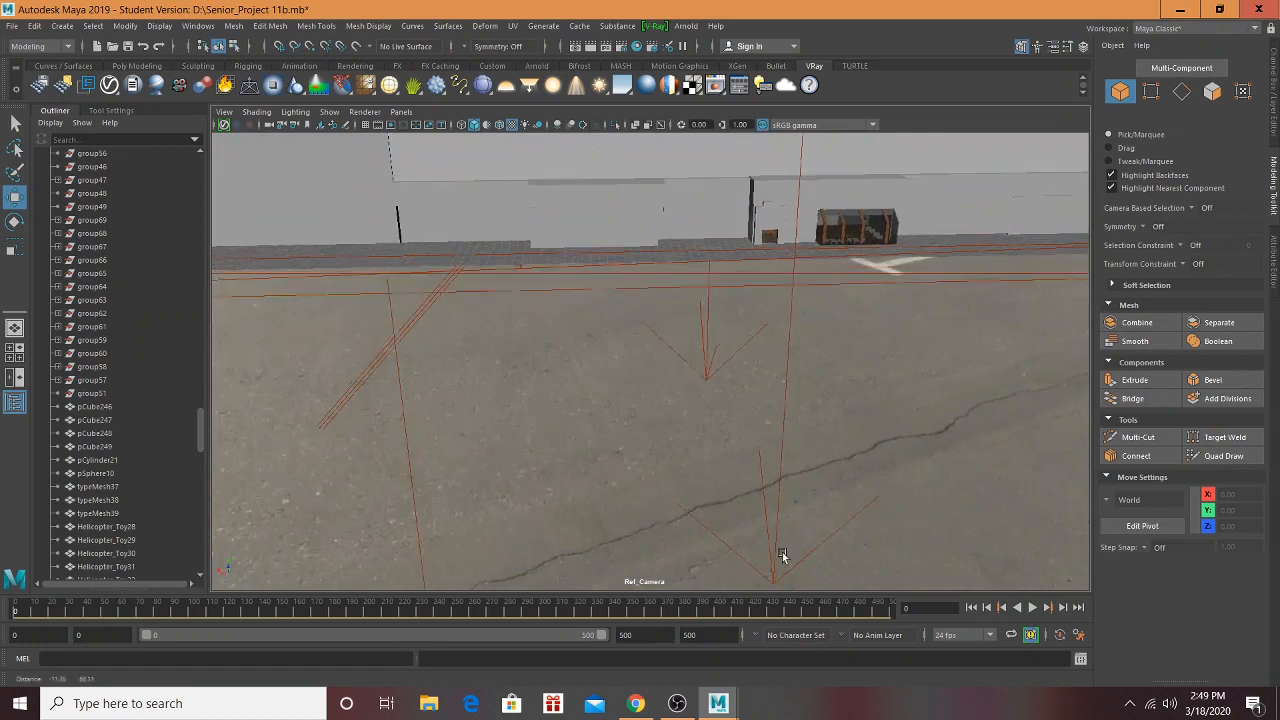
alt+right_drag(783, 557, 555, 398)
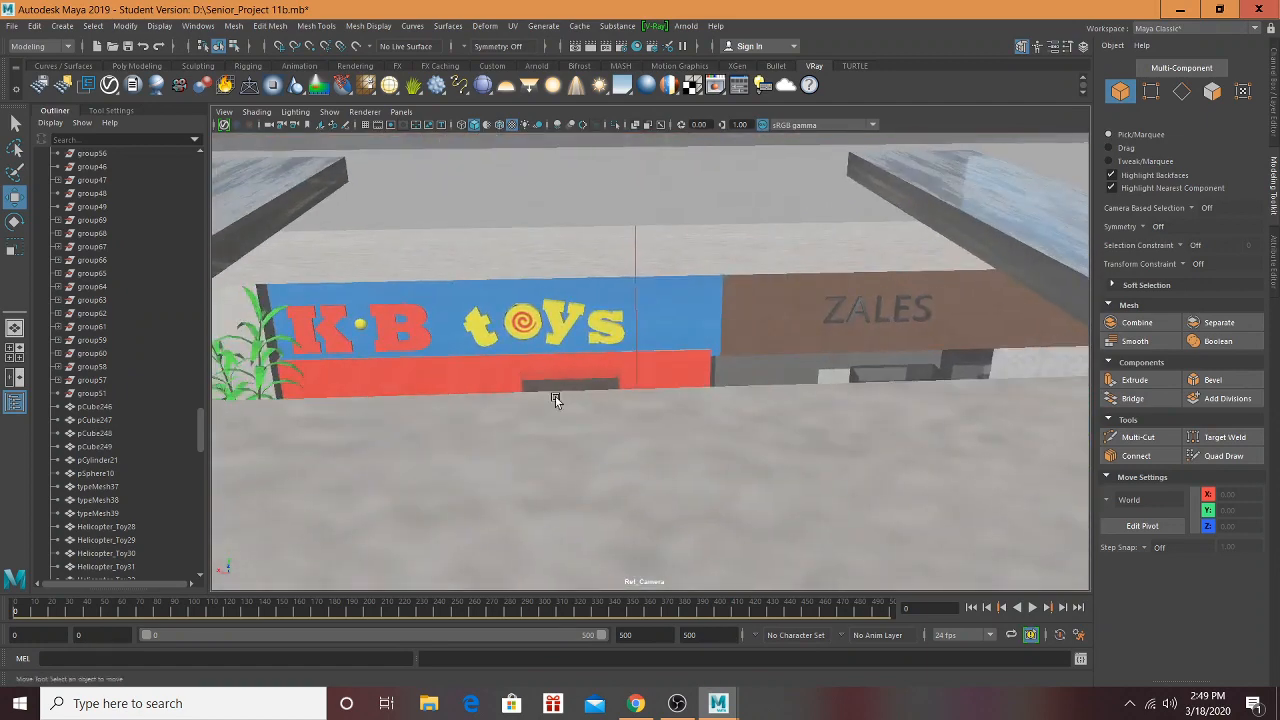
scroll(557, 380, up, 3)
click(529, 386)
scroll(516, 398, up, 3)
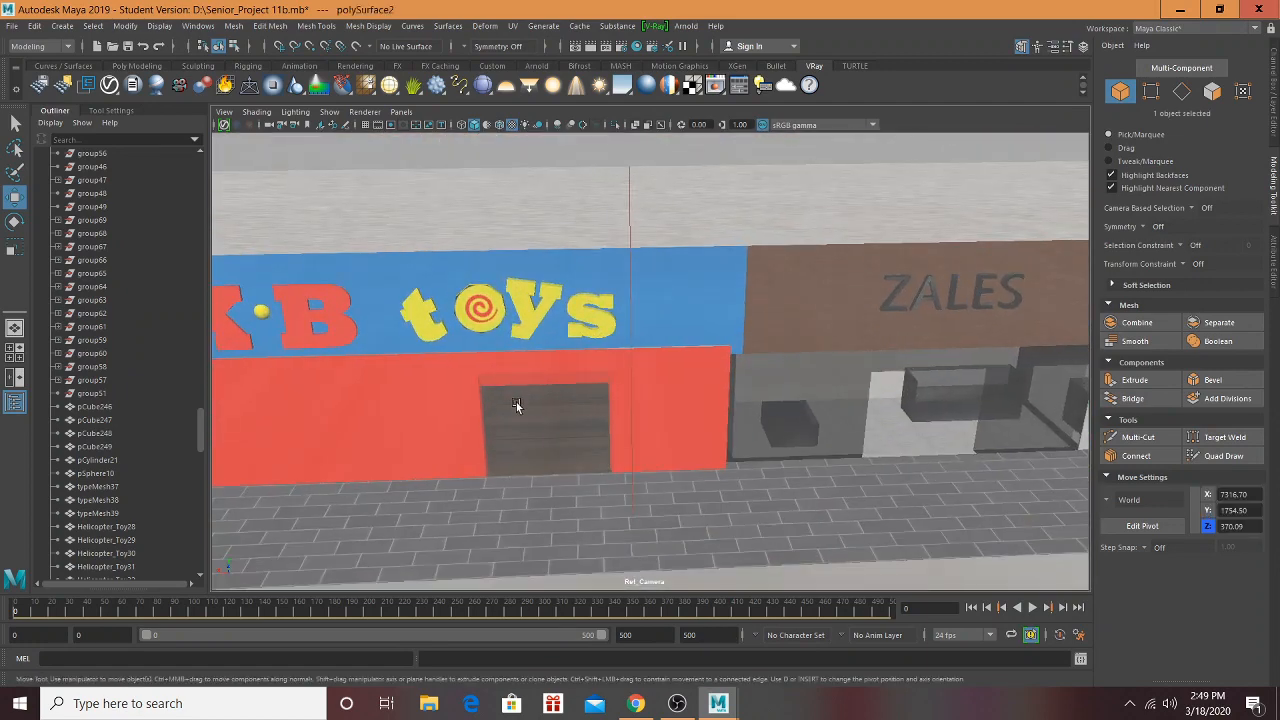
alt+right_drag(517, 406, 722, 449)
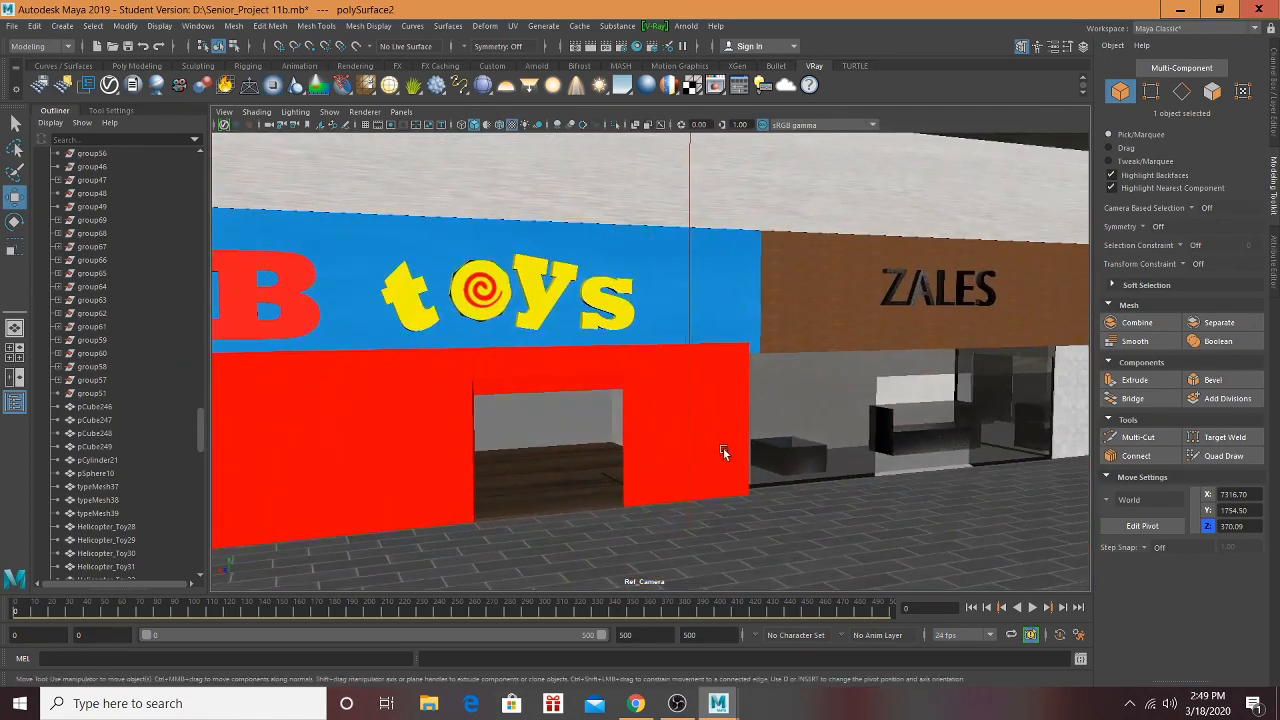
alt+middle_drag(723, 449, 1249, 261)
alt+middle_drag(755, 479, 696, 469)
alt+drag(696, 469, 670, 462)
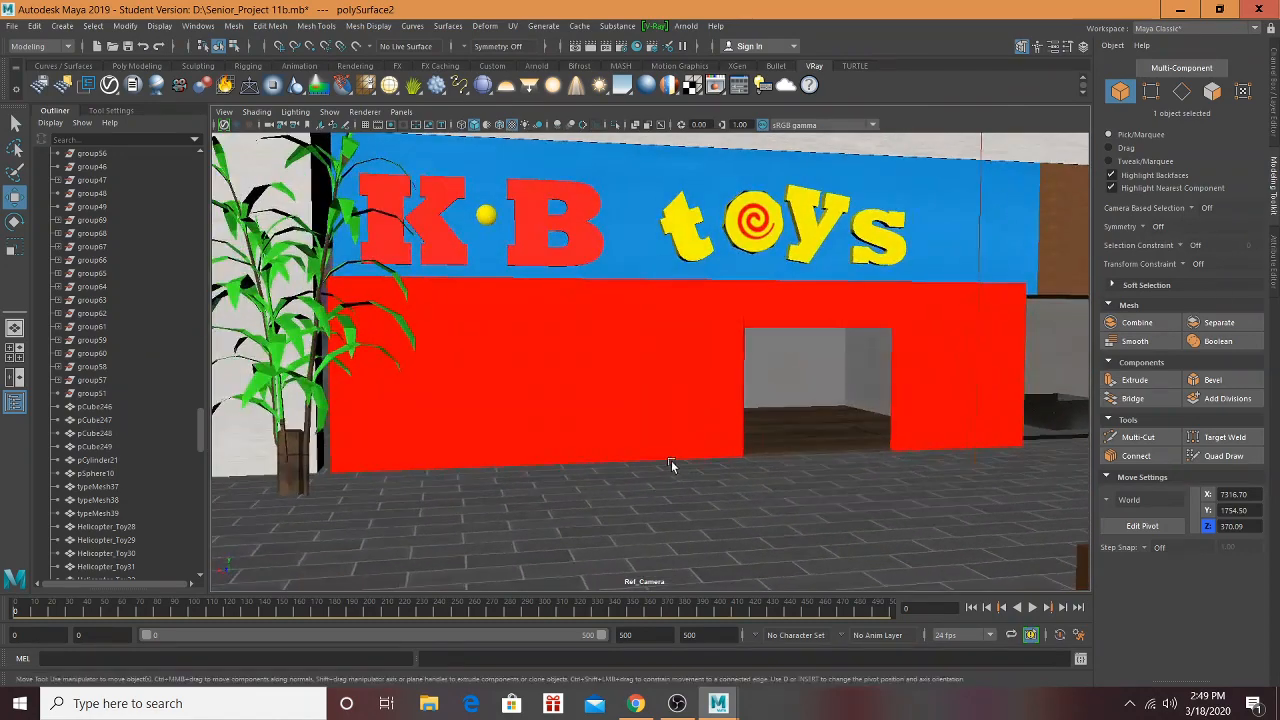
alt+middle_drag(671, 462, 328, 540)
mouse_move(734, 468)
alt+middle_down()
mouse_move(425, 468)
mouse_move(589, 461)
alt+middle_up()
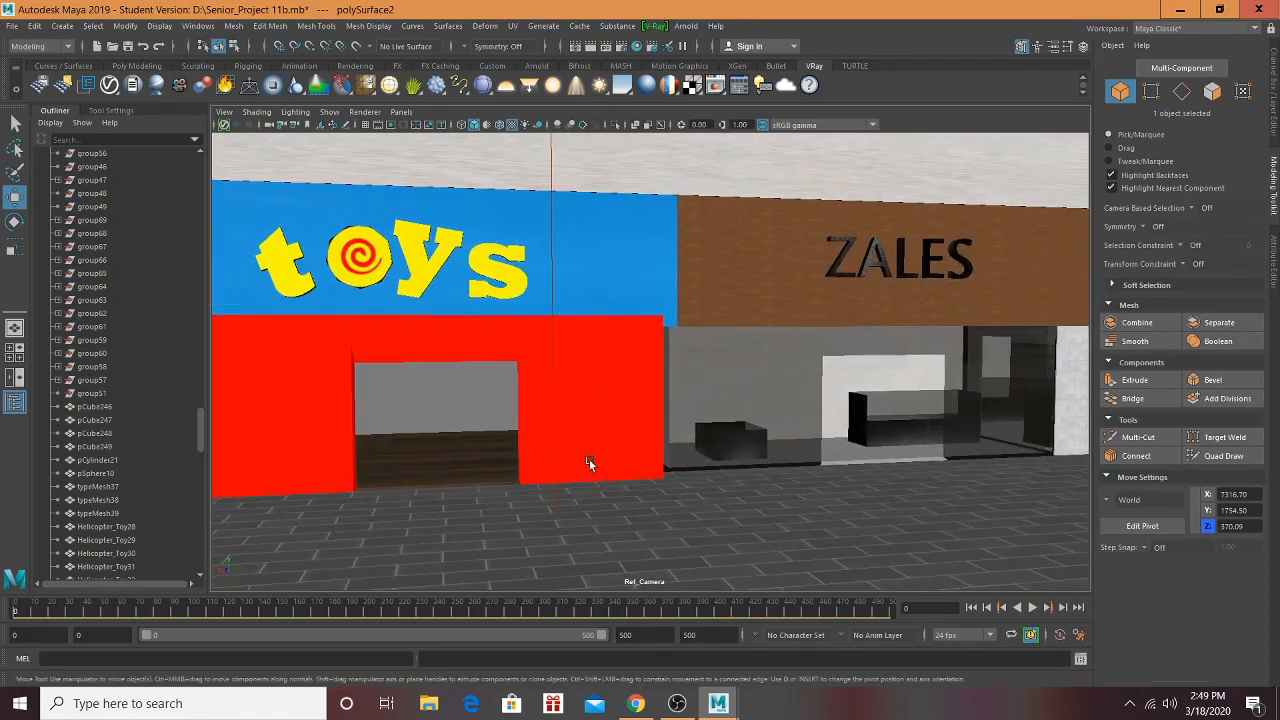
alt+middle_drag(333, 460, 555, 453)
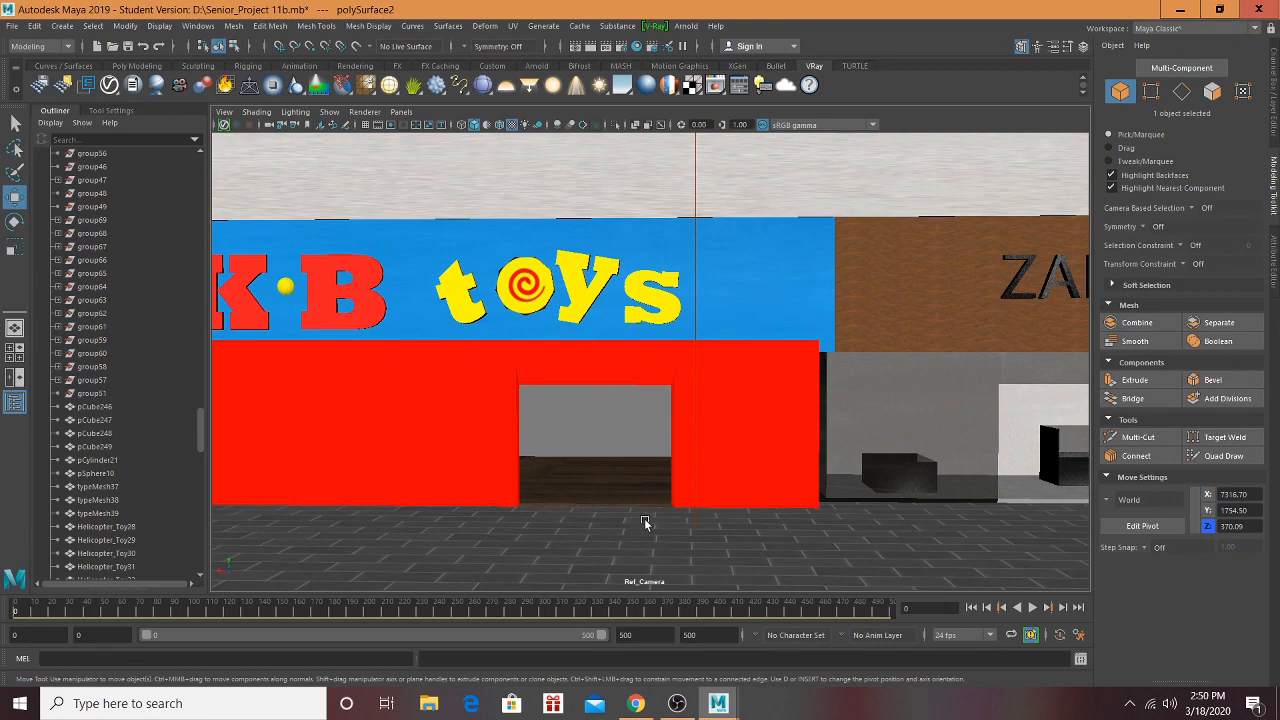
alt+drag(646, 462, 703, 471)
alt+drag(510, 465, 797, 454)
Step: Select the shelf boards group5, the base piece and the back panel of the toy shelf unit outside the mall
scroll(506, 467, down, 5)
scroll(503, 469, down, 4)
scroll(607, 446, up, 4)
alt+drag(607, 446, 674, 484)
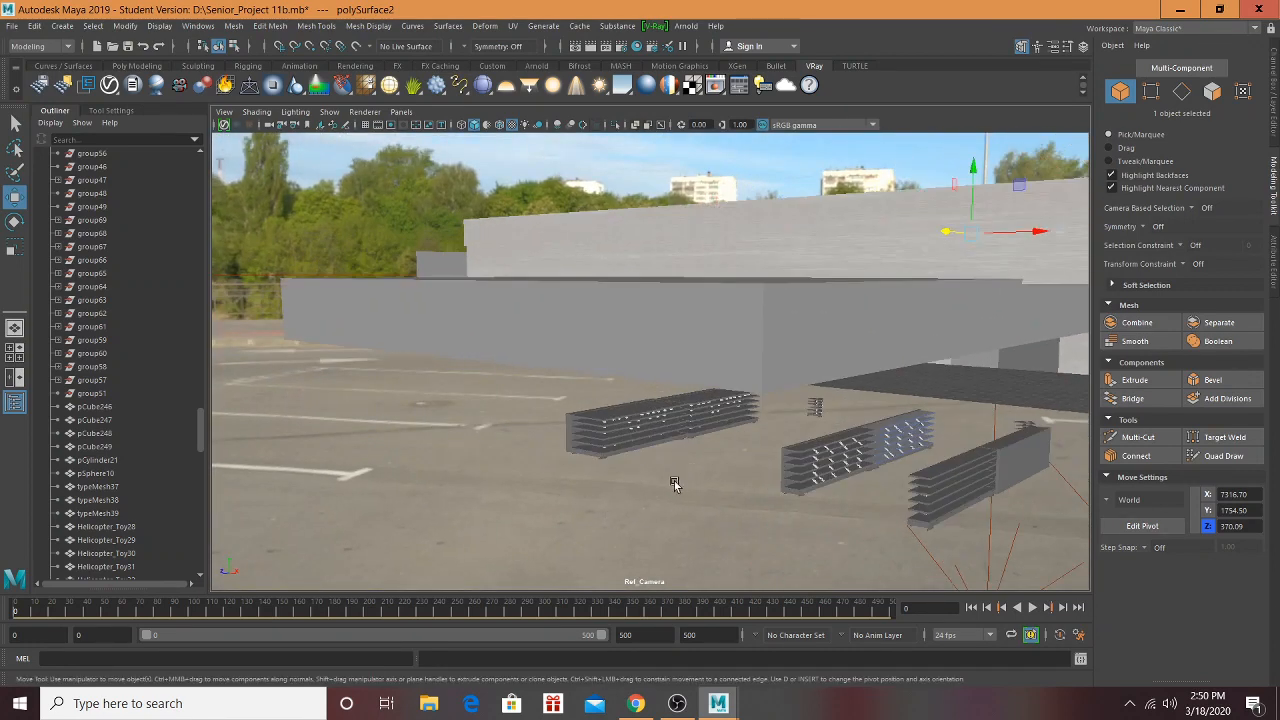
key(f)
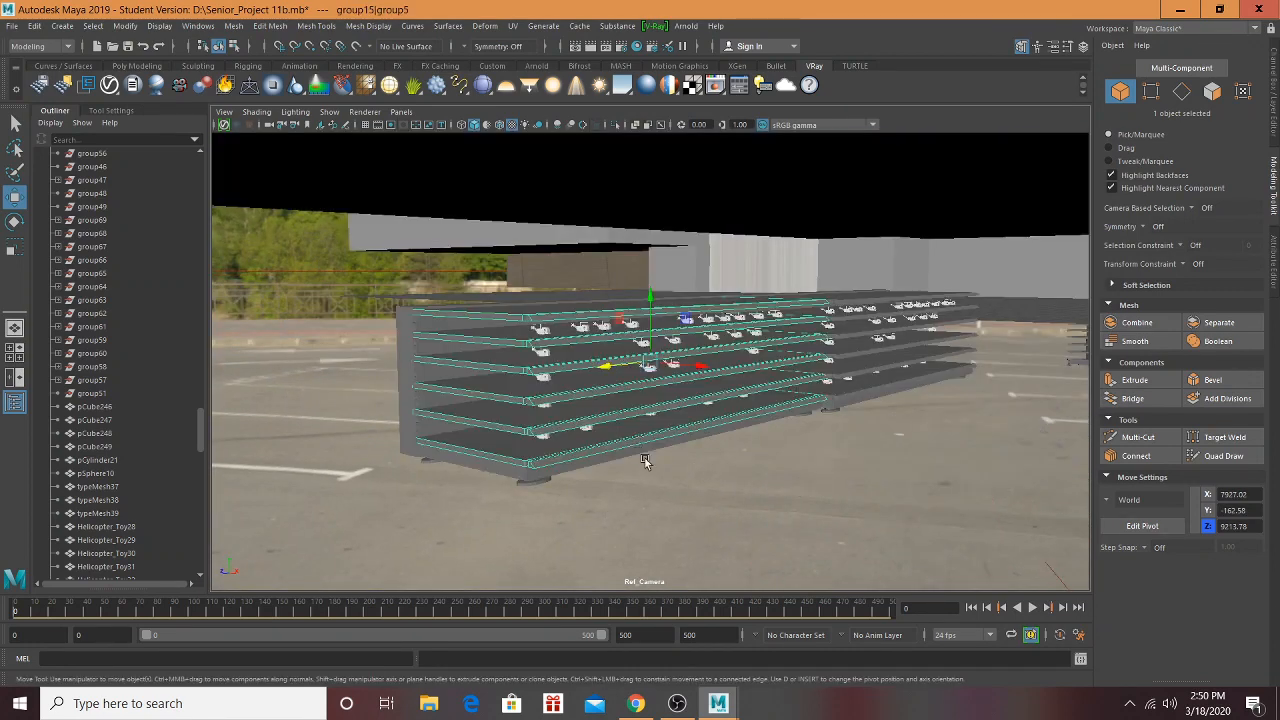
alt+drag(671, 473, 822, 485)
shift+click(779, 481)
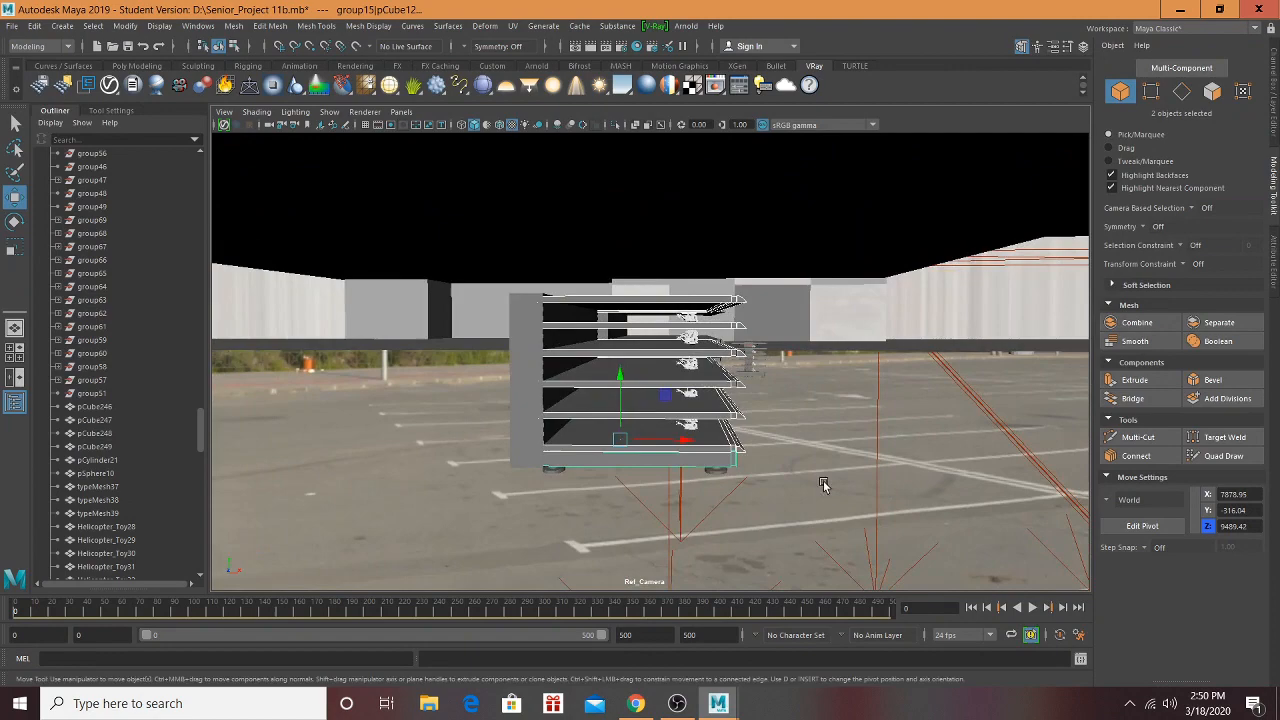
shift+click(516, 405)
alt+drag(697, 416, 1024, 385)
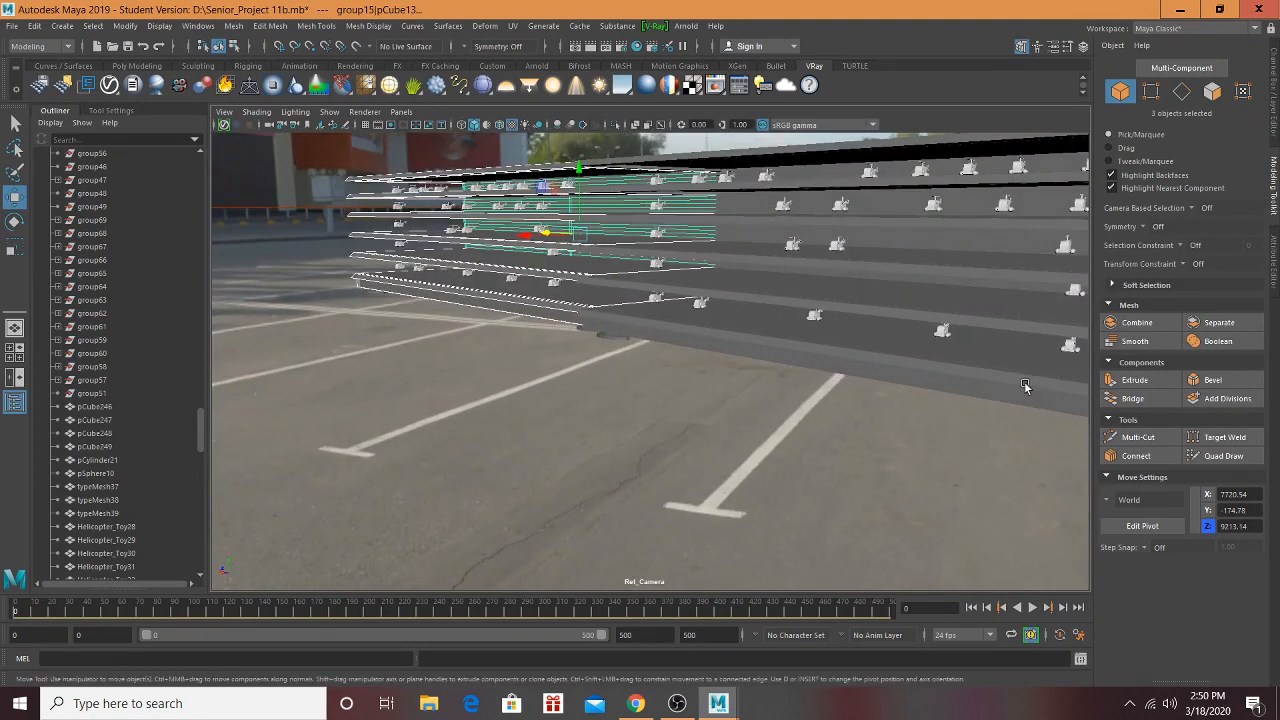
Step: Locate the toy shelf's parent group group15 under shelfs_variations:group4 and select it together with group44
scroll(93, 350, up, 15)
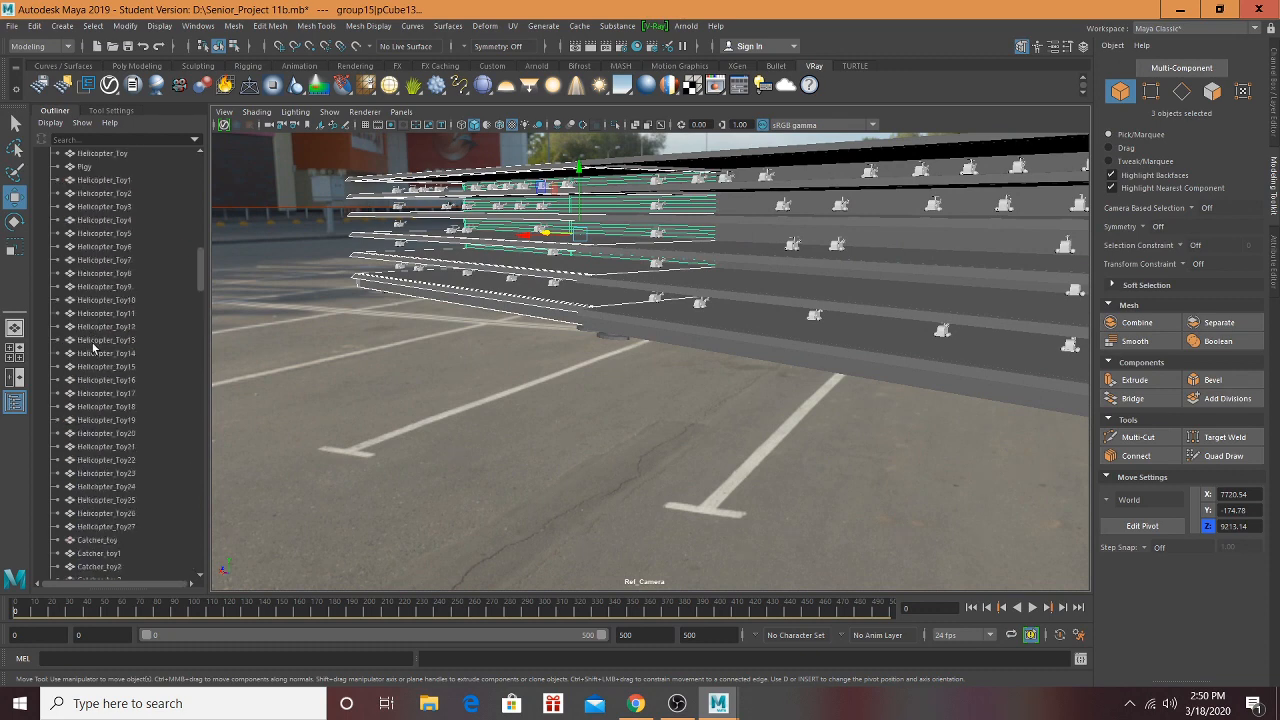
scroll(104, 408, down, 3)
scroll(118, 418, down, 3)
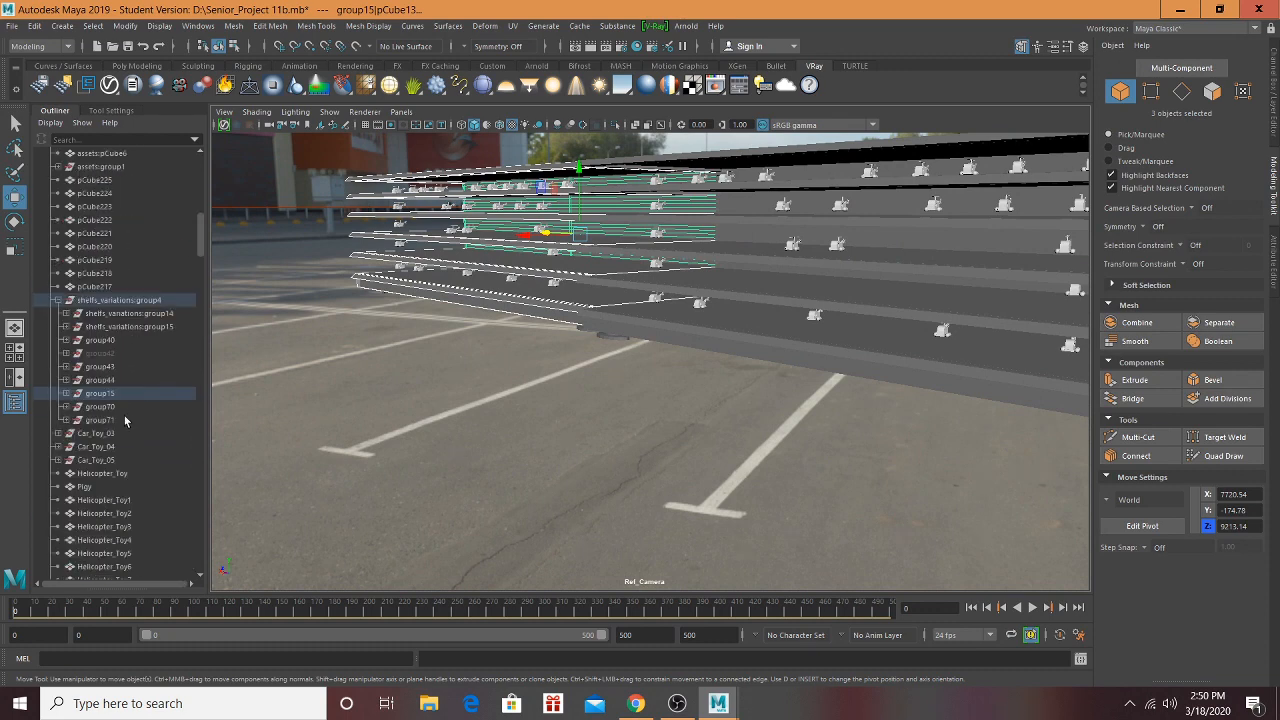
click(119, 395)
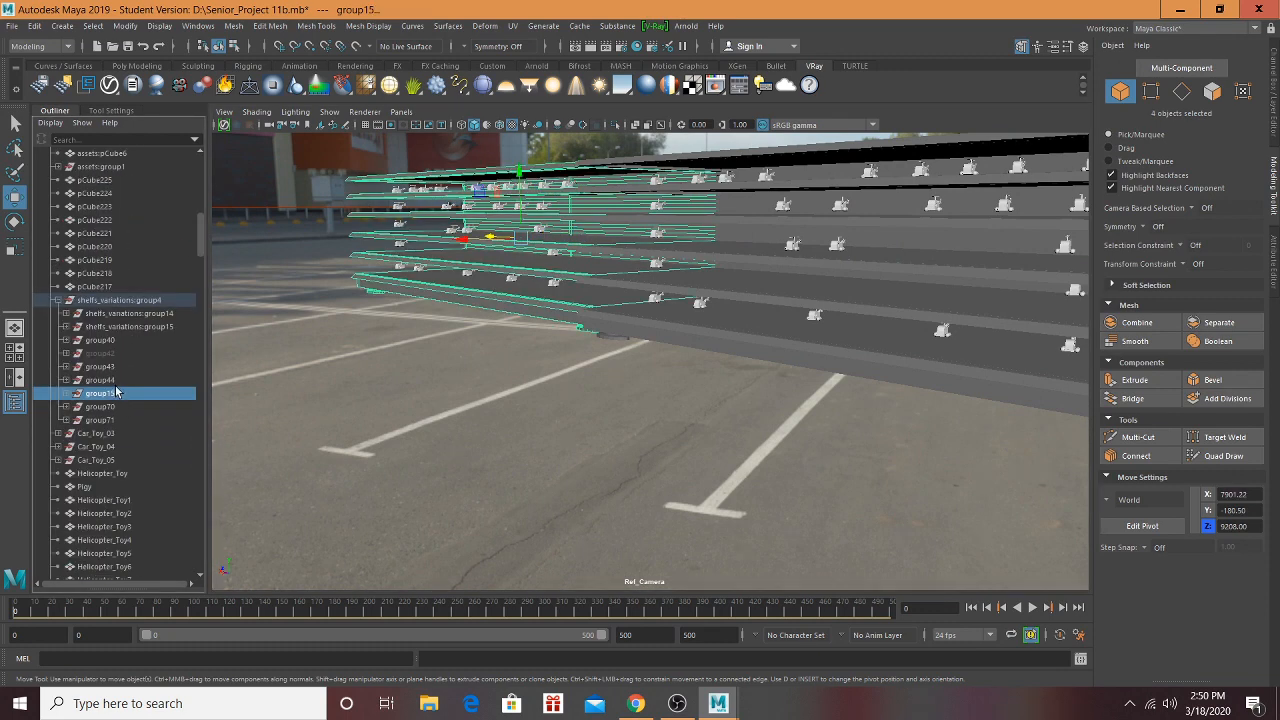
shift+click(100, 380)
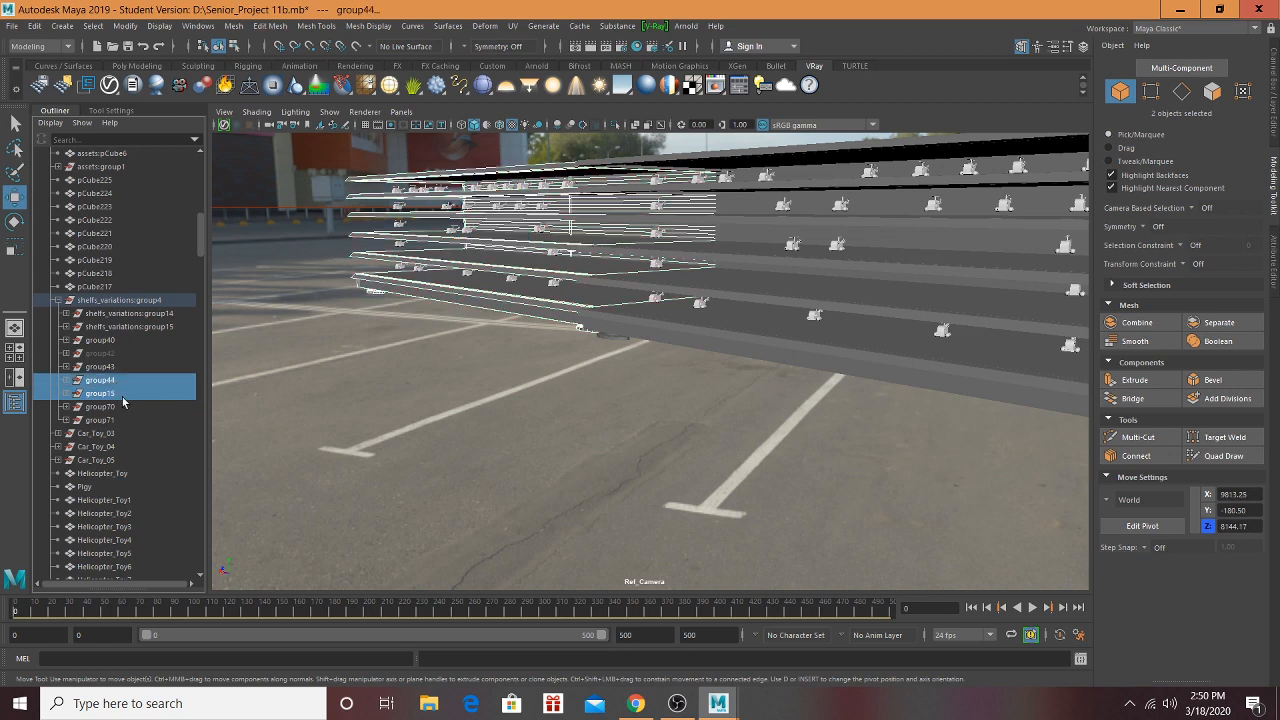
ctrl+click(121, 396)
ctrl+click(122, 395)
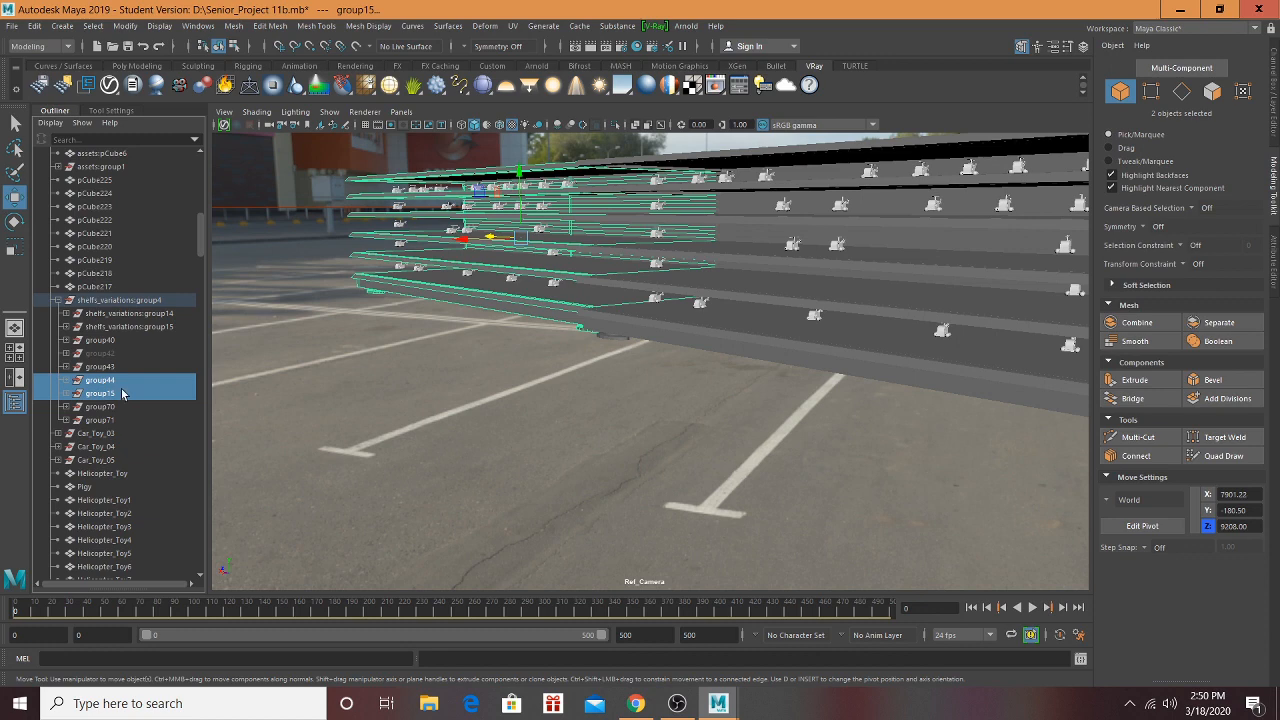
Step: Select the shelf groups from group15 up through shelfs_variations:group15 and move them along Z to about 7159.78
alt+drag(470, 410, 216, 401)
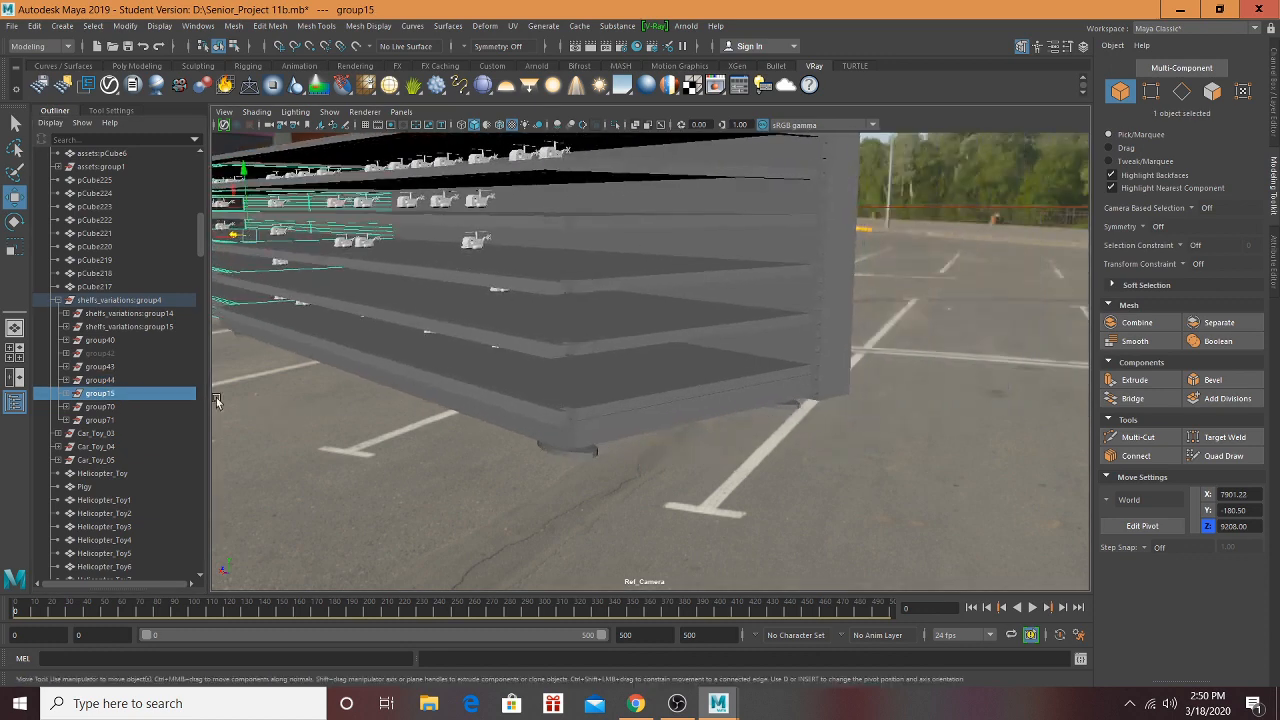
shift+click(634, 411)
shift+click(166, 328)
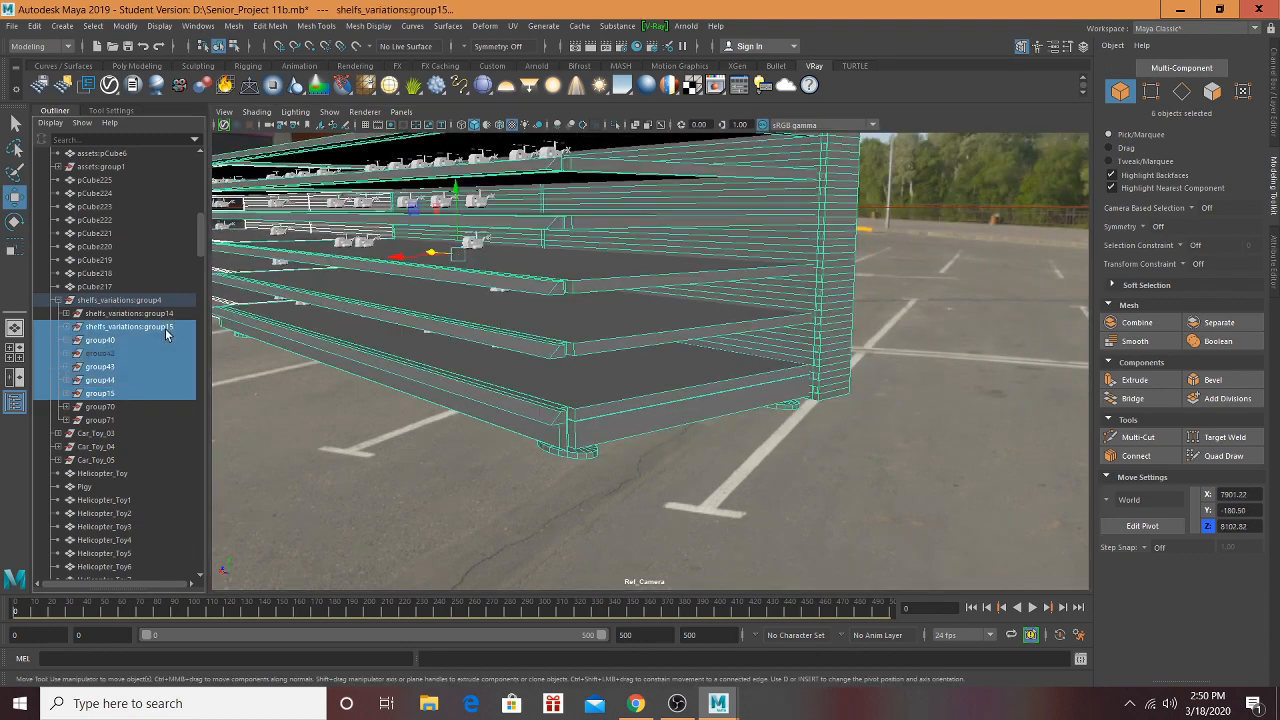
alt+drag(420, 332, 429, 346)
scroll(438, 346, down, 6)
scroll(531, 353, up, 4)
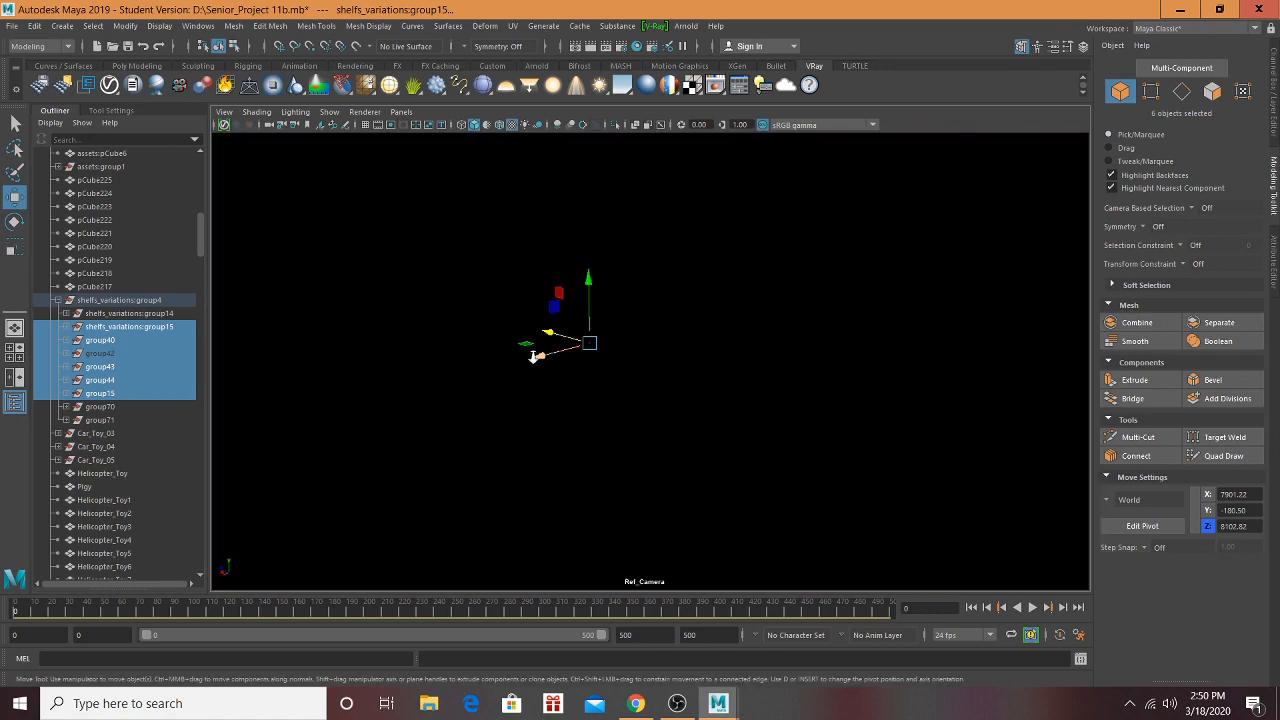
scroll(729, 371, up, 10)
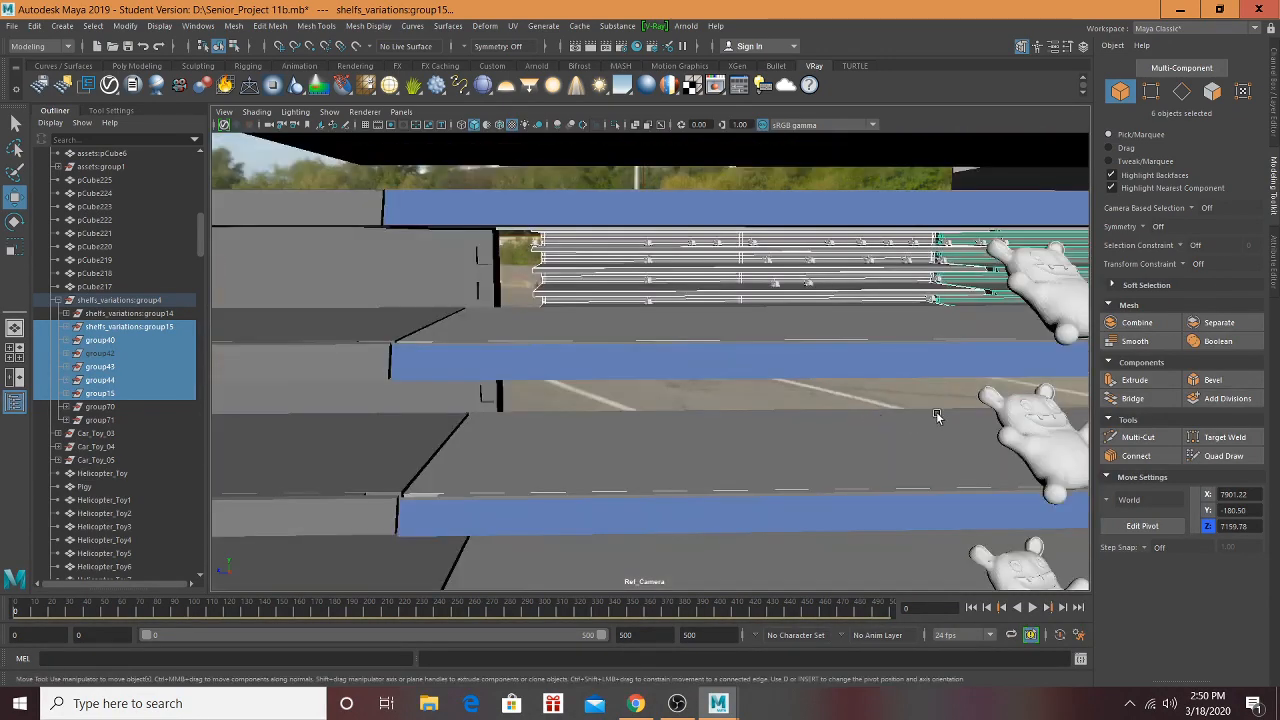
alt+drag(937, 416, 527, 392)
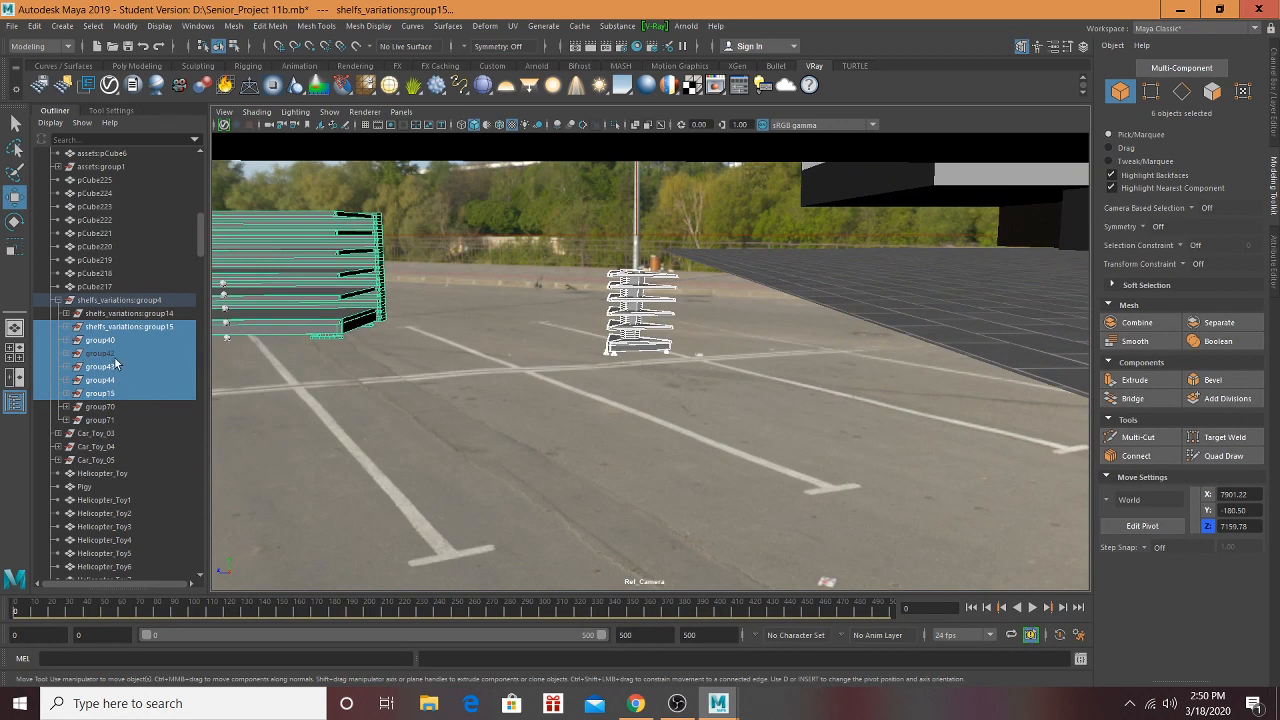
Step: Delete group40, the small separate shelf unit standing in the parking lot
ctrl+click(113, 341)
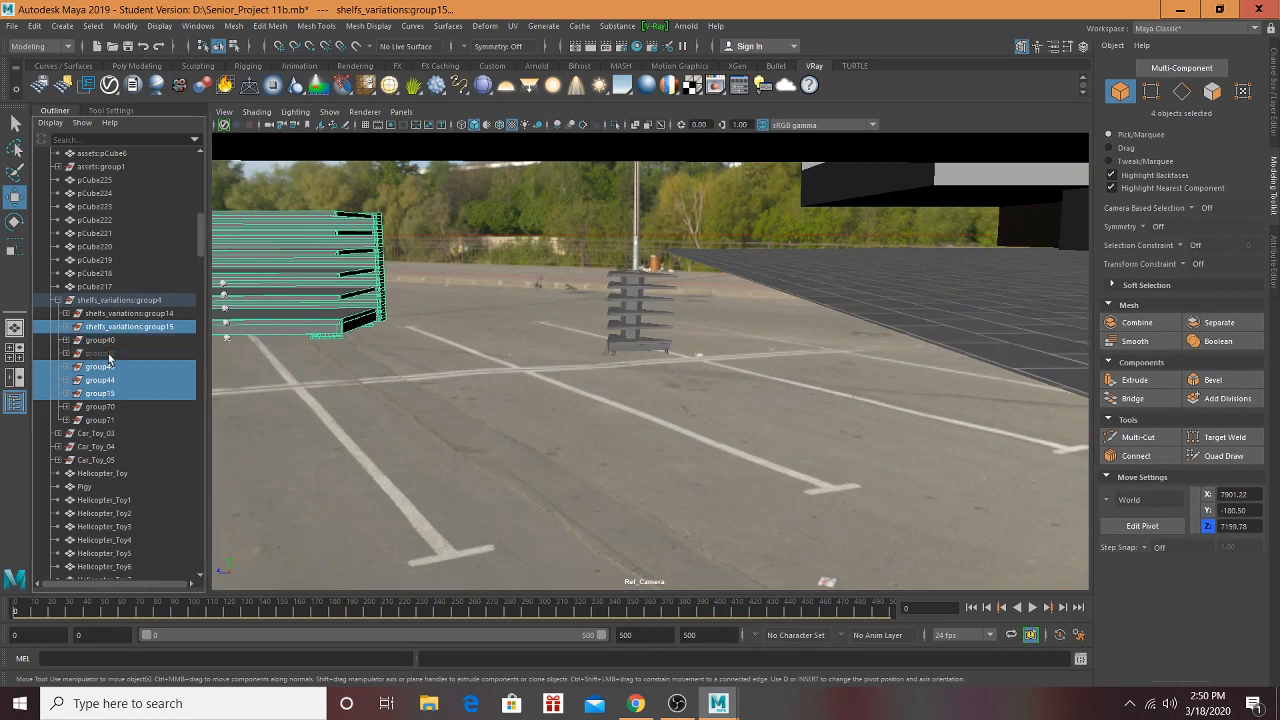
ctrl+click(113, 341)
click(124, 341)
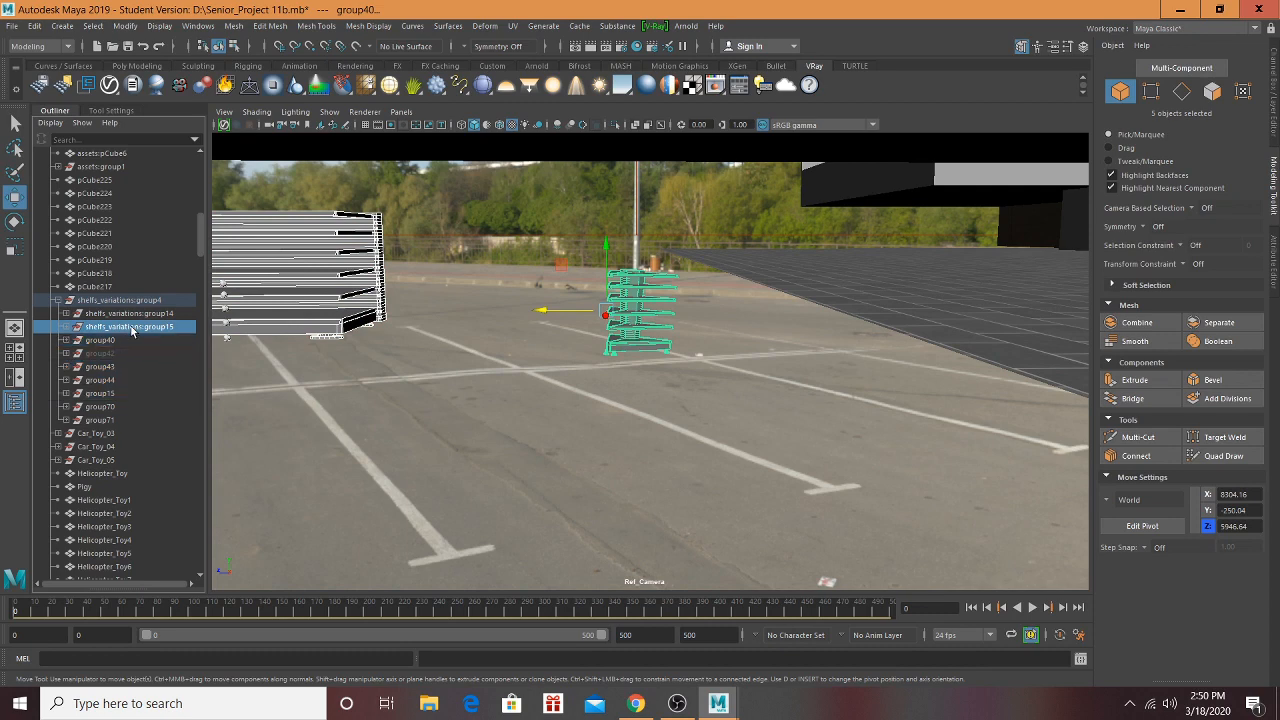
key(Delete)
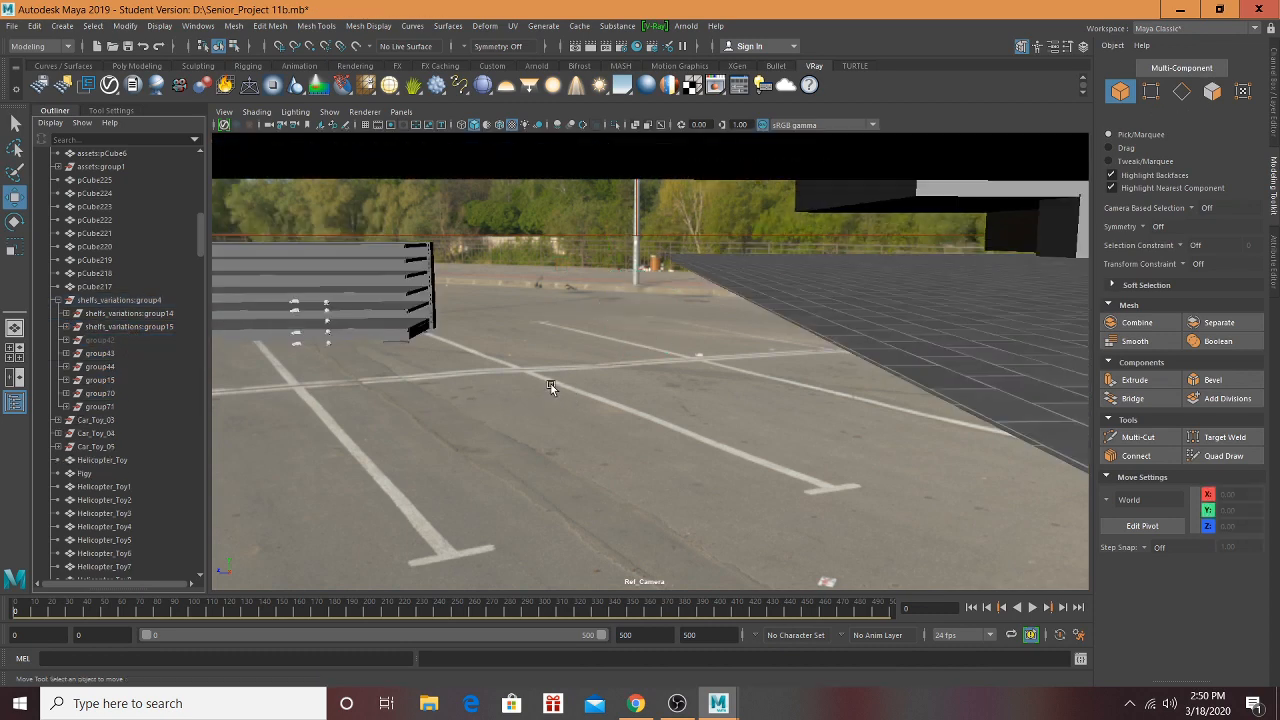
Step: Pick the long empty shelf's boards, base piece and back panel, and select their parent group shelfs_variations:group15
click(597, 453)
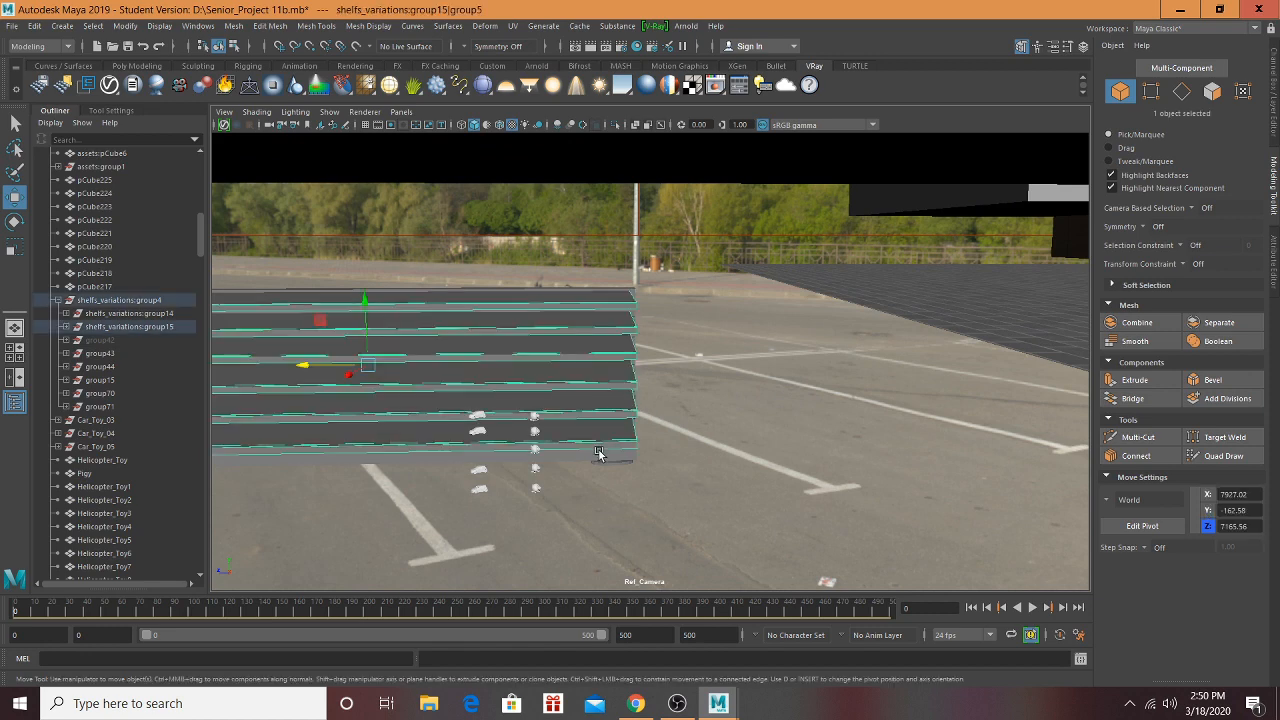
alt+drag(668, 460, 611, 452)
shift+click(471, 412)
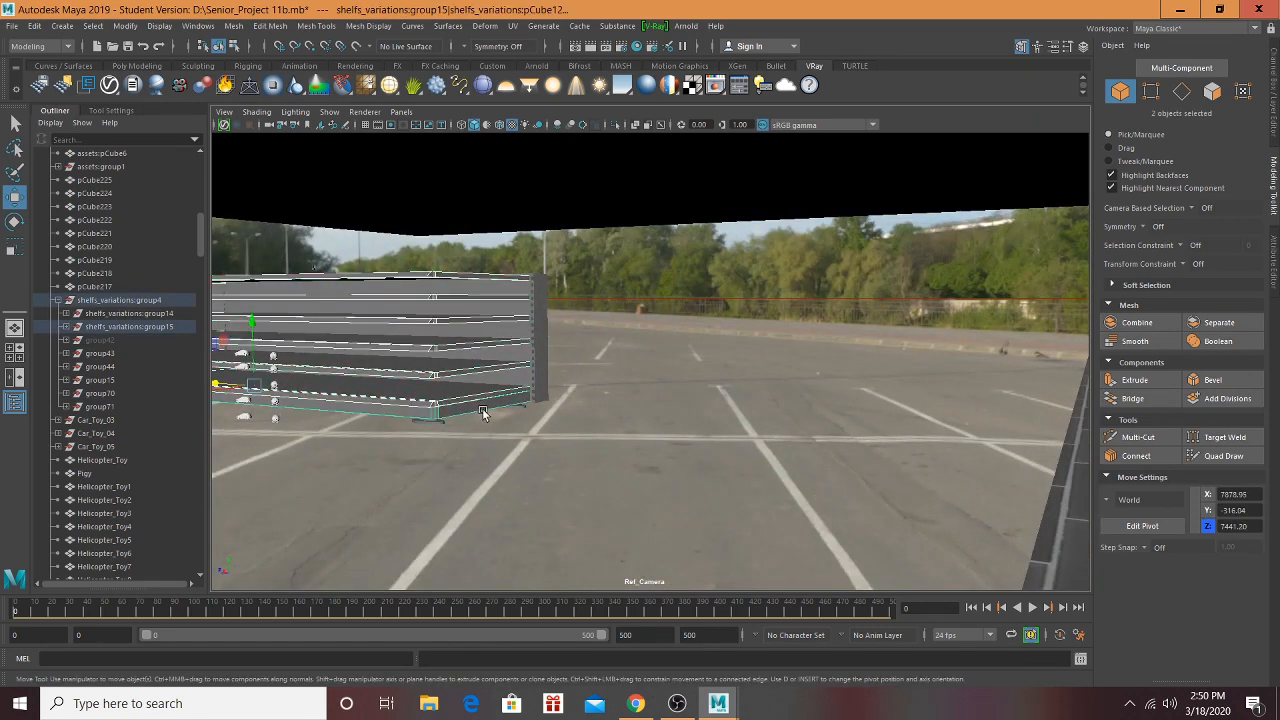
alt+middle_drag(548, 412, 610, 450)
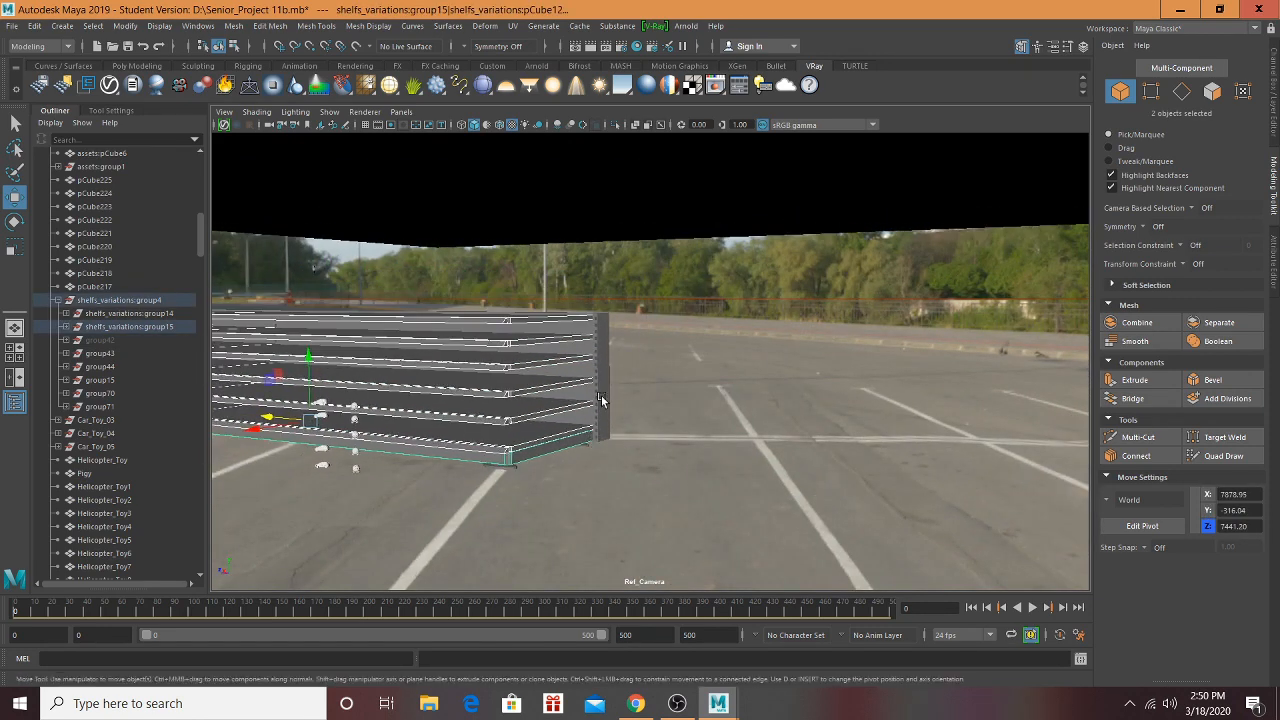
shift+click(601, 400)
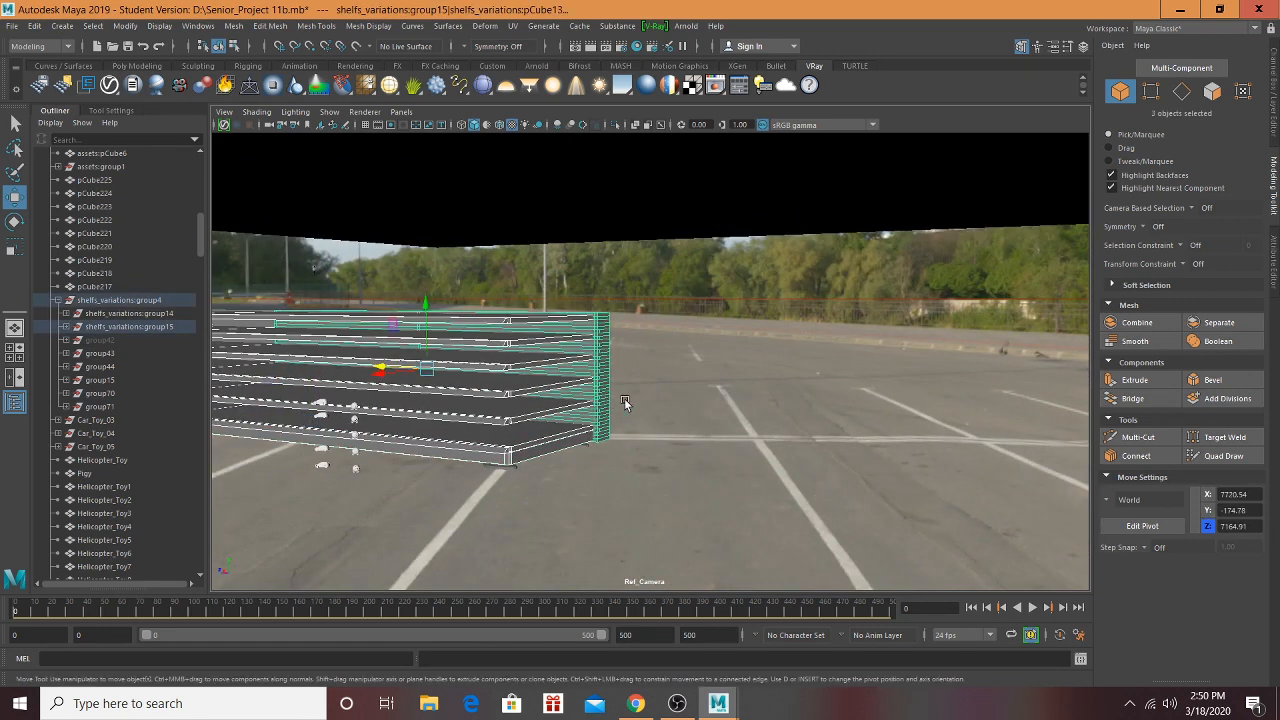
alt+drag(601, 400, 690, 410)
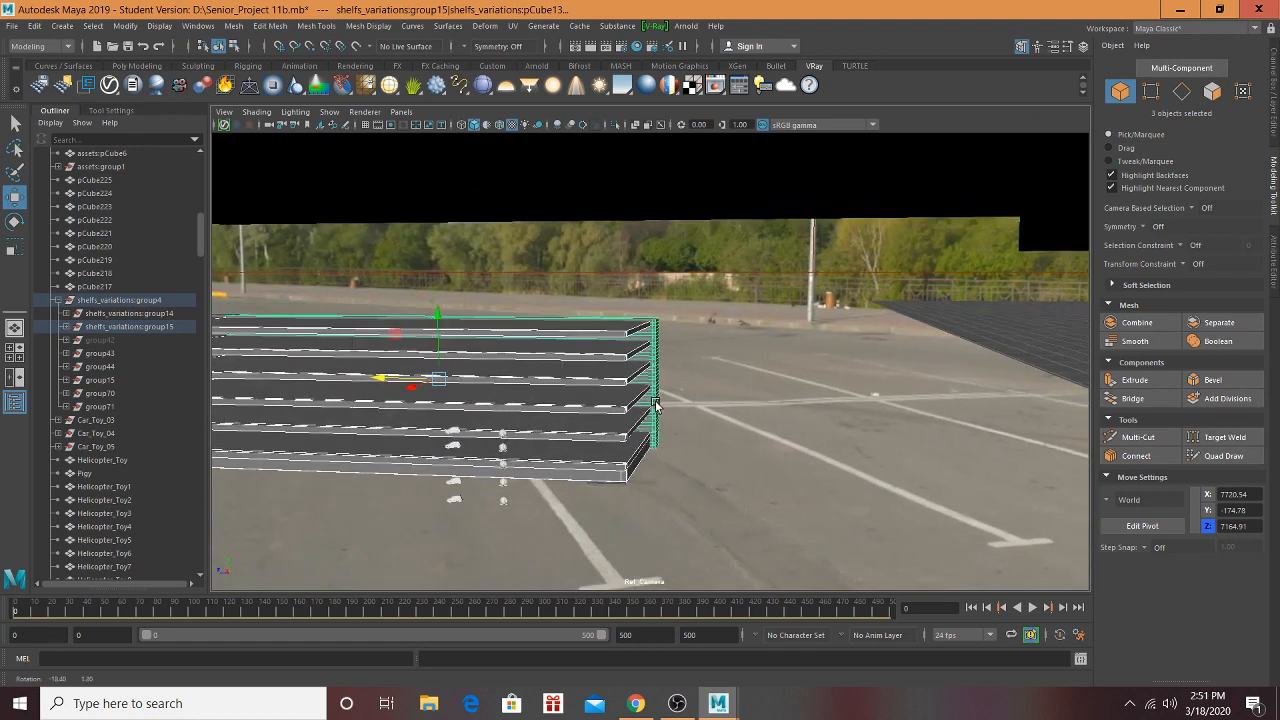
click(151, 330)
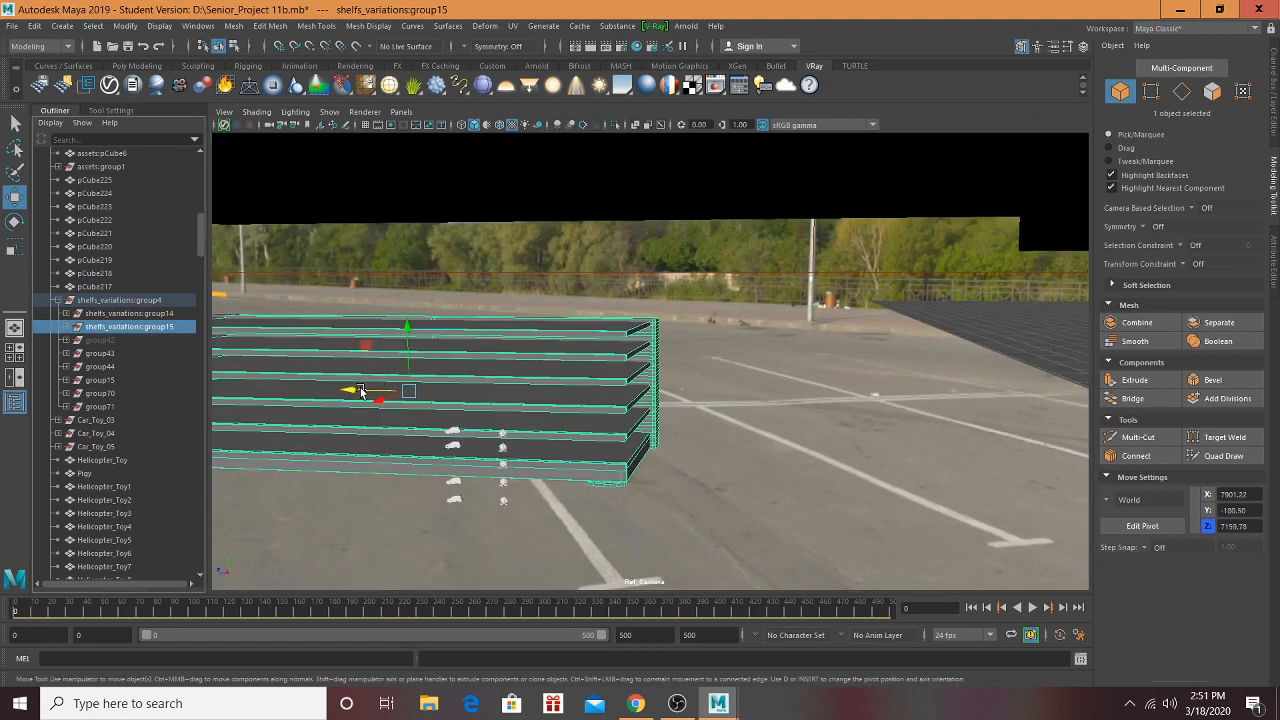
Step: Move shelfs_variations:group15 into the K·B toys store, to about X 7348.64, Y -59.58, Z 1157
alt+drag(361, 391, 652, 422)
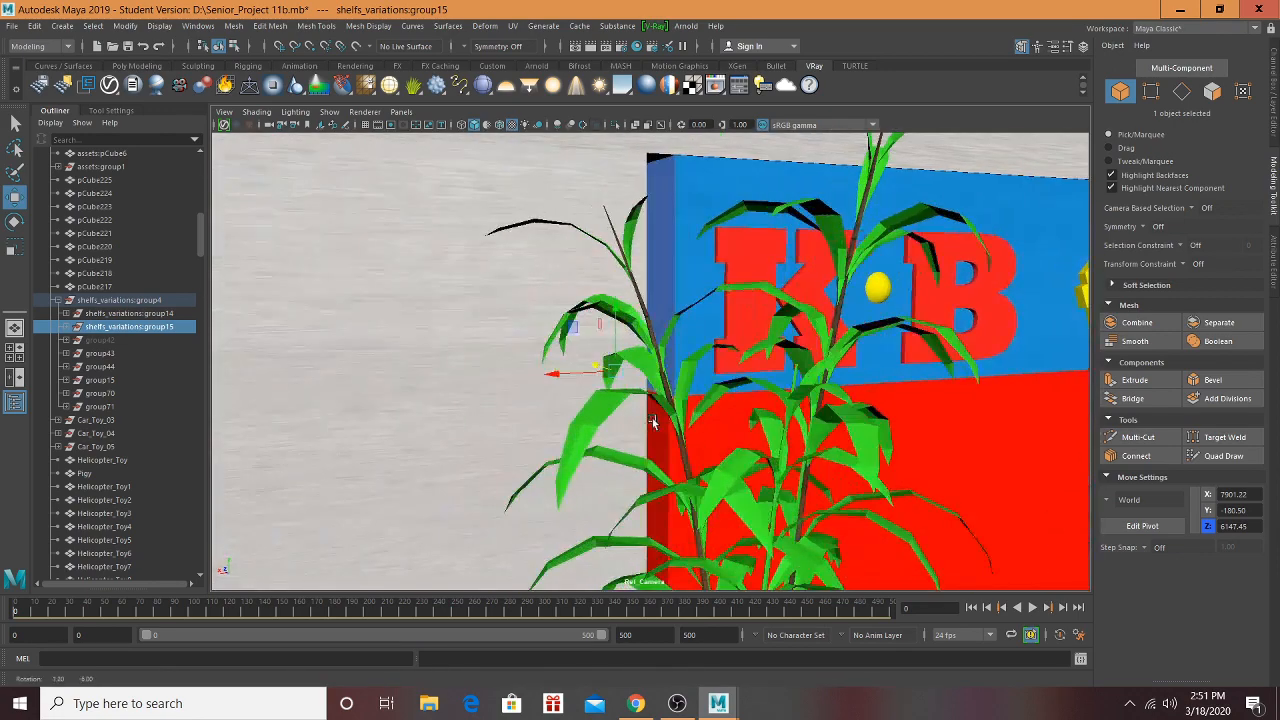
drag(594, 369, 841, 421)
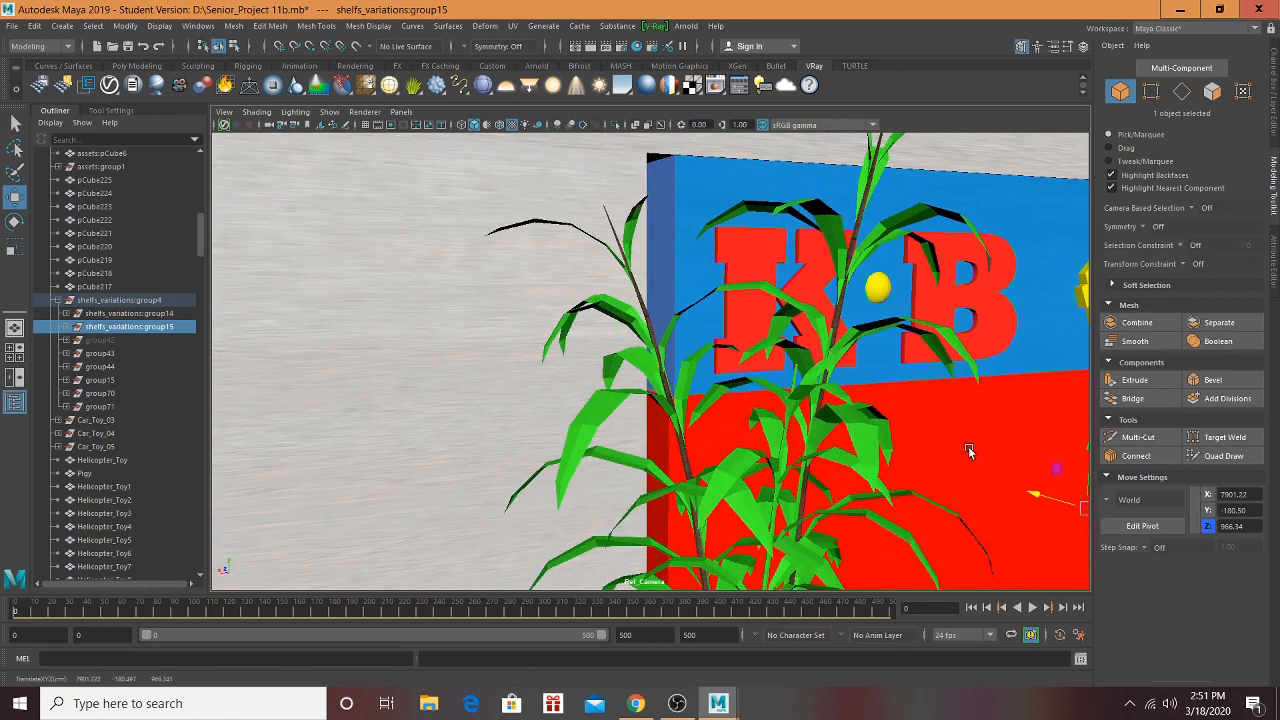
alt+drag(967, 448, 849, 376)
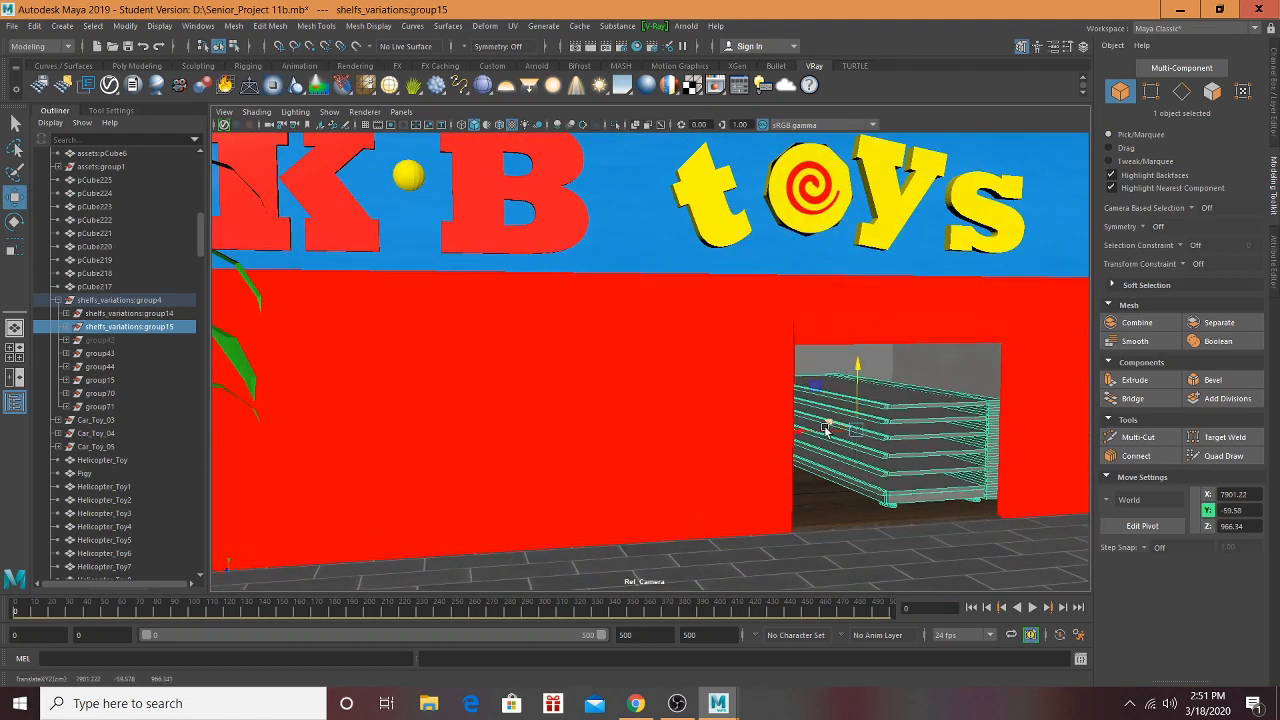
drag(811, 434, 926, 409)
Step: Frame the relocated shelf unit and examine its placement against the walls inside the K·B toys store
key(f)
alt+drag(711, 438, 884, 443)
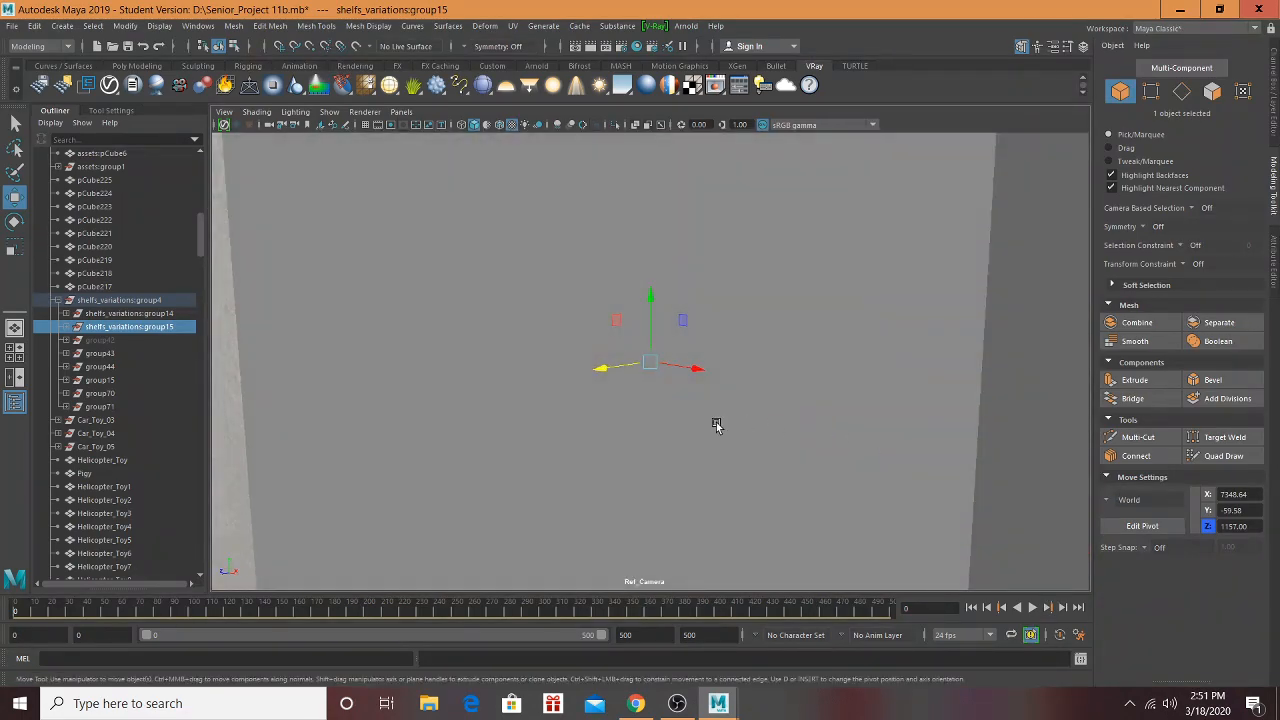
scroll(716, 428, up, 3)
mouse_move(686, 431)
alt+mouse_down()
mouse_move(663, 422)
mouse_move(689, 426)
alt+mouse_up()
alt+middle_drag(689, 427, 679, 614)
scroll(636, 263, up, 3)
alt+middle_drag(636, 263, 659, 564)
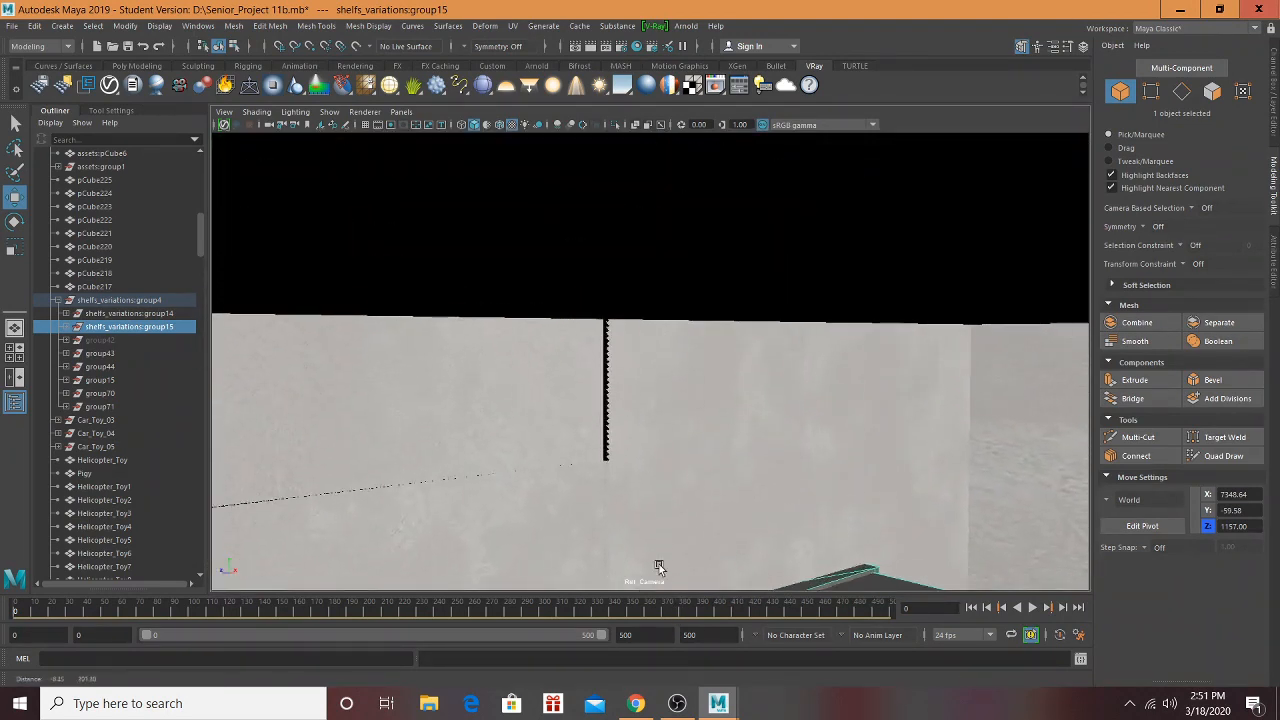
scroll(595, 418, up, 4)
alt+drag(564, 405, 646, 424)
alt+middle_drag(646, 424, 607, 582)
Step: Delete the two overlapping dark faces f[138] and f[137] of the building mesh pCube254
alt+drag(607, 582, 870, 394)
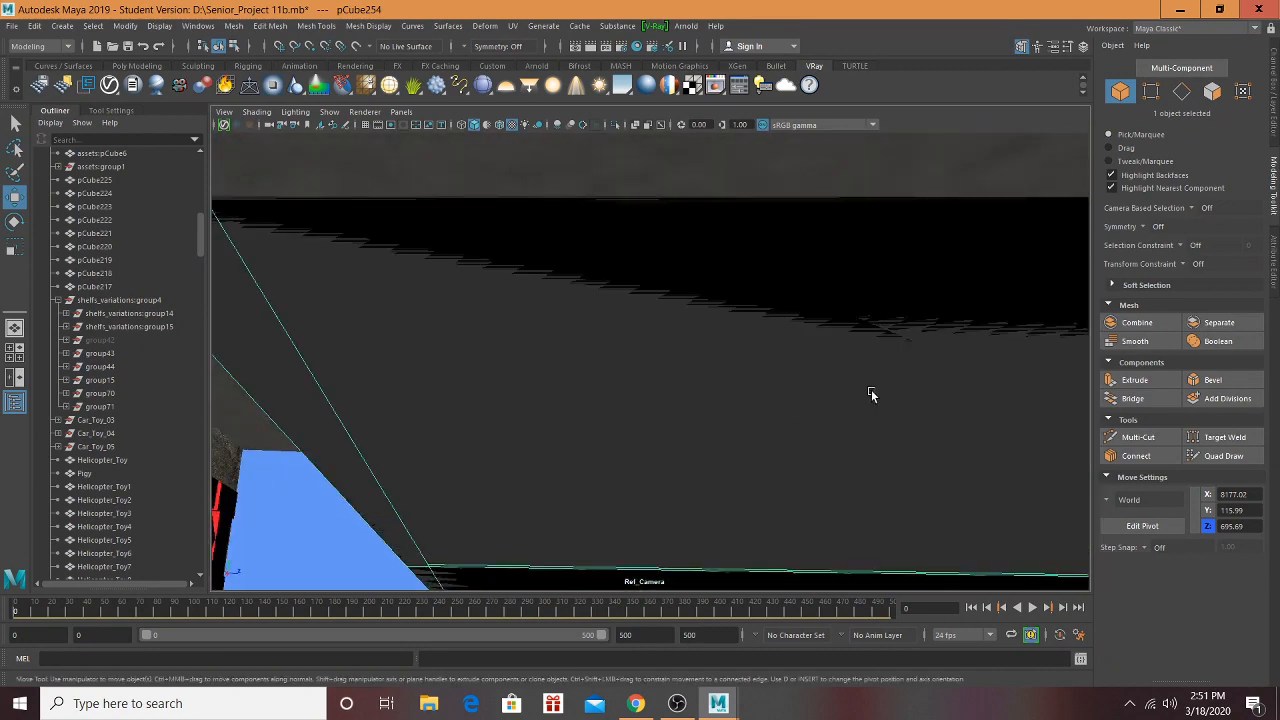
click(1212, 93)
click(723, 408)
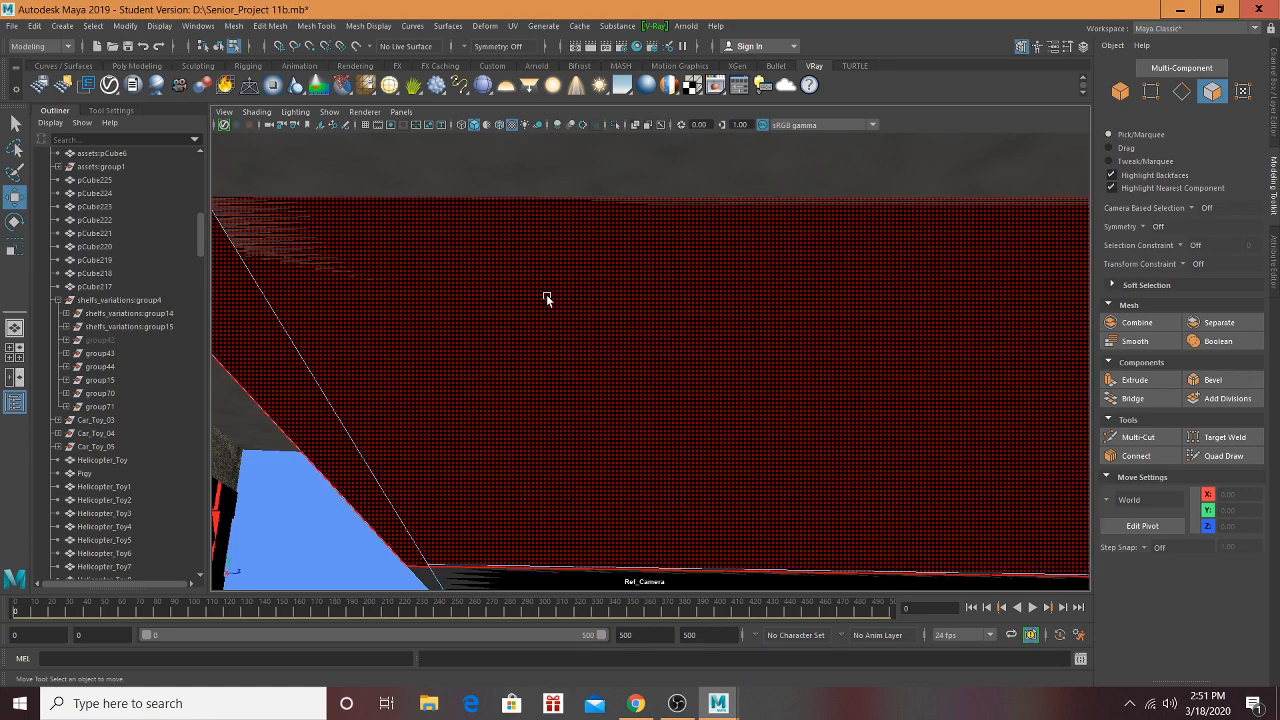
click(546, 297)
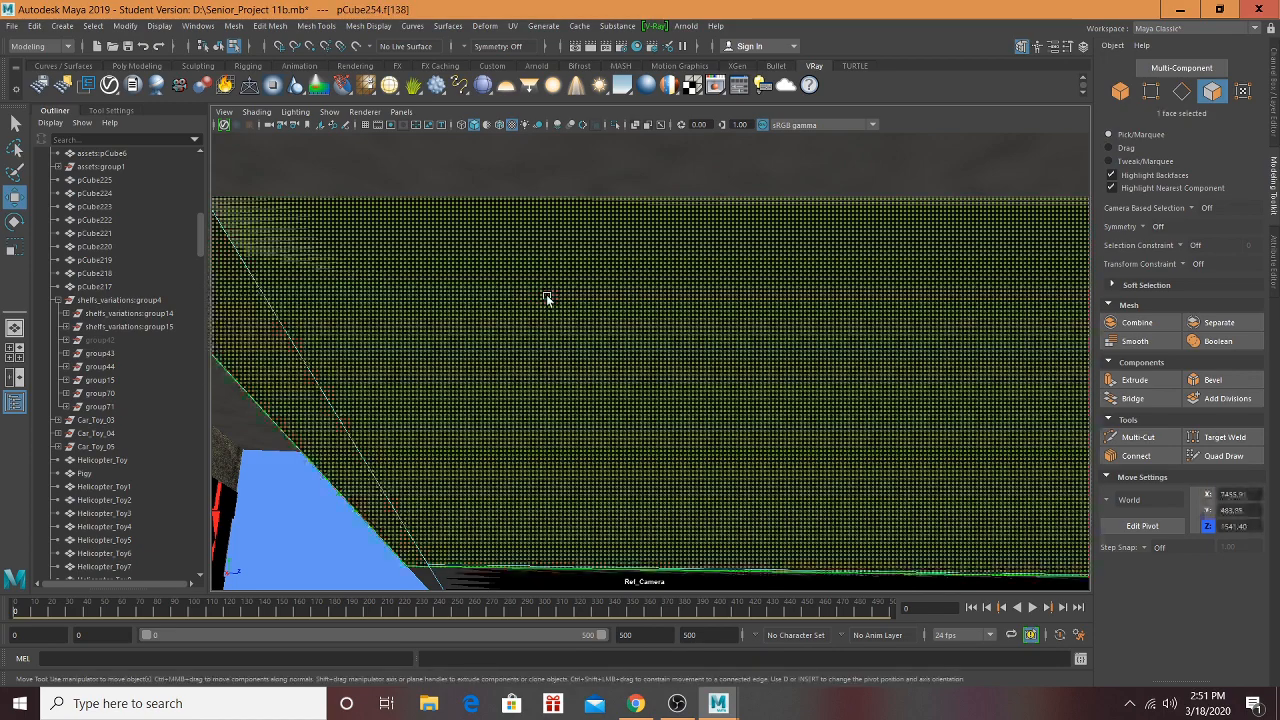
key(Delete)
click(542, 306)
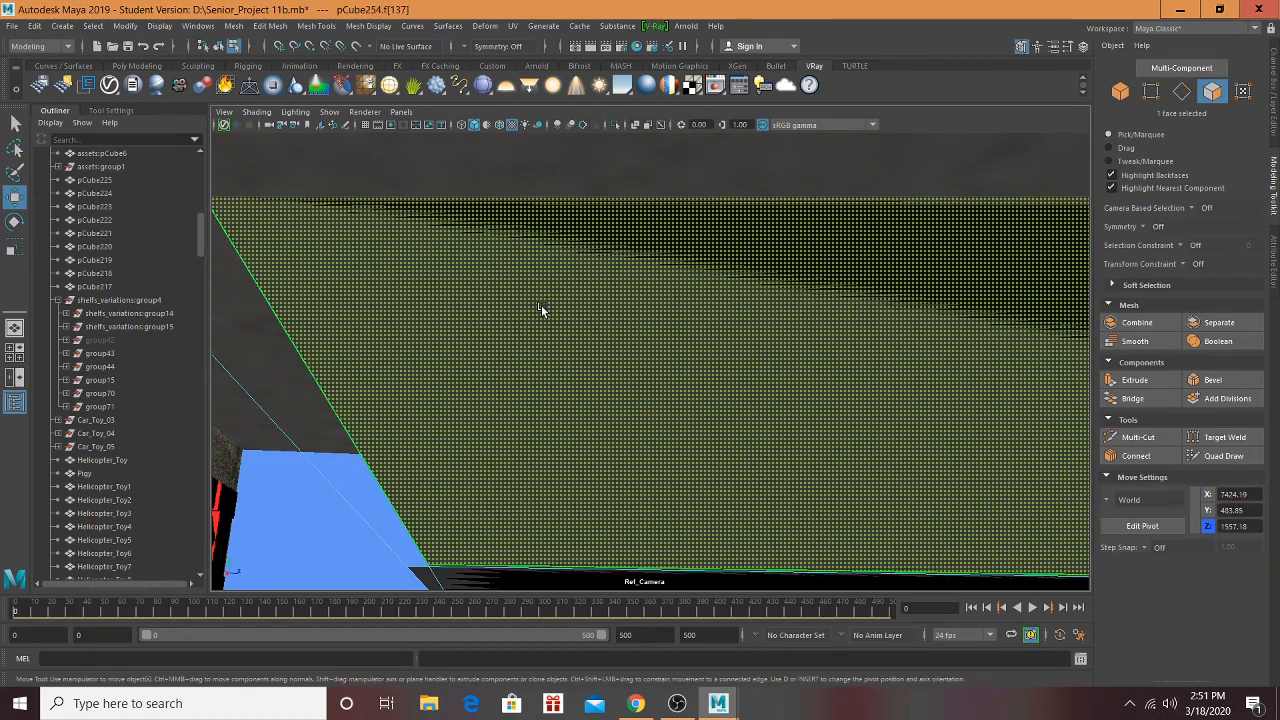
key(Delete)
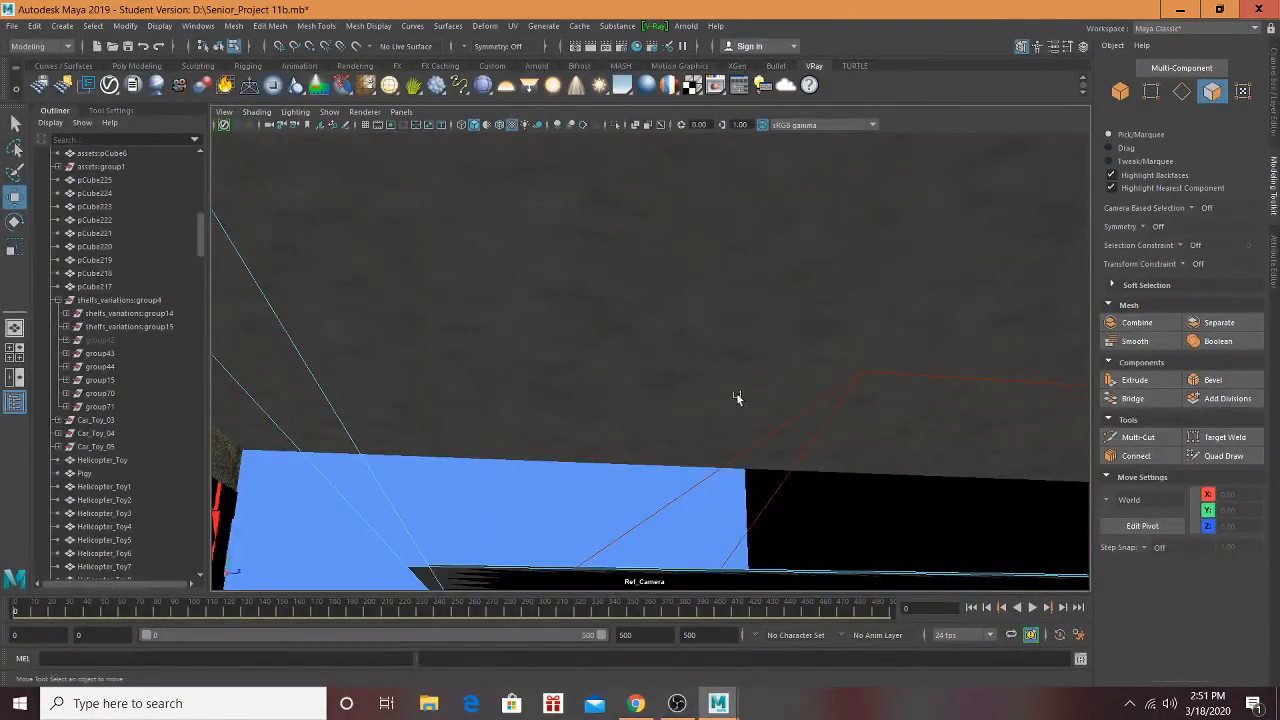
Step: Examine the wall faces of pCube254 around the store, framing the narrow strip face and the large face f[142]
alt+drag(727, 416, 718, 414)
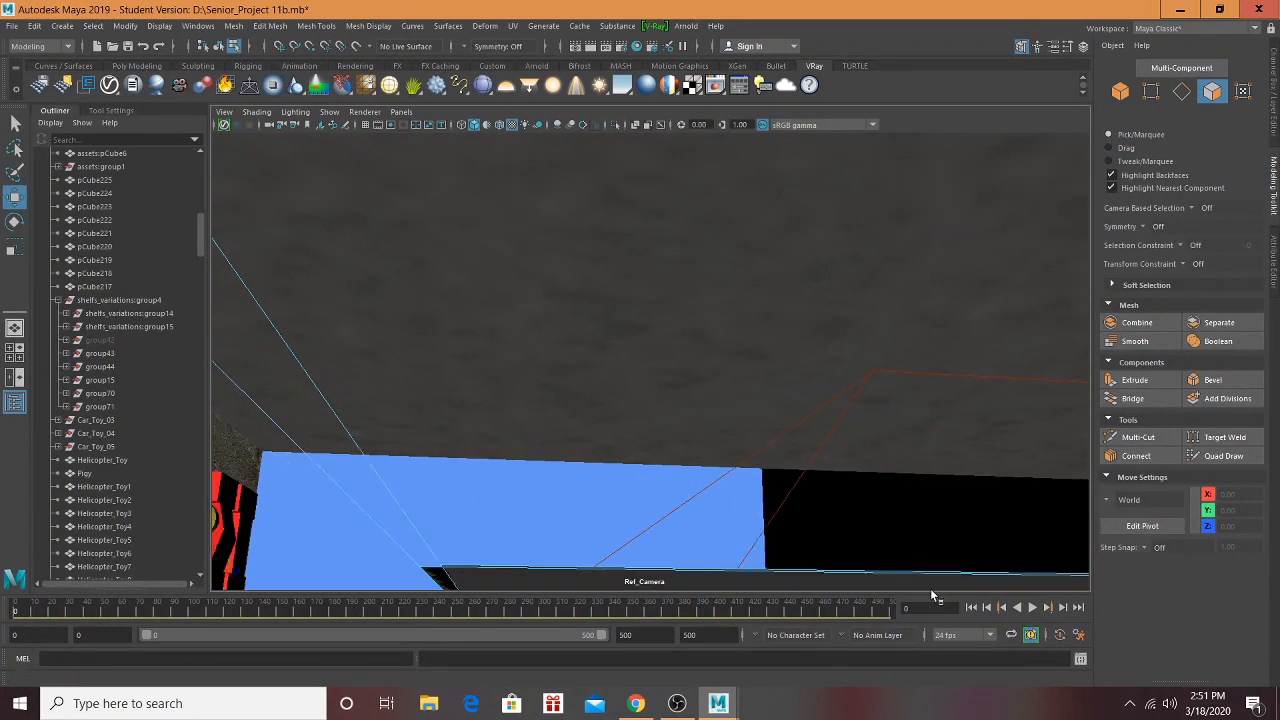
alt+drag(692, 479, 634, 318)
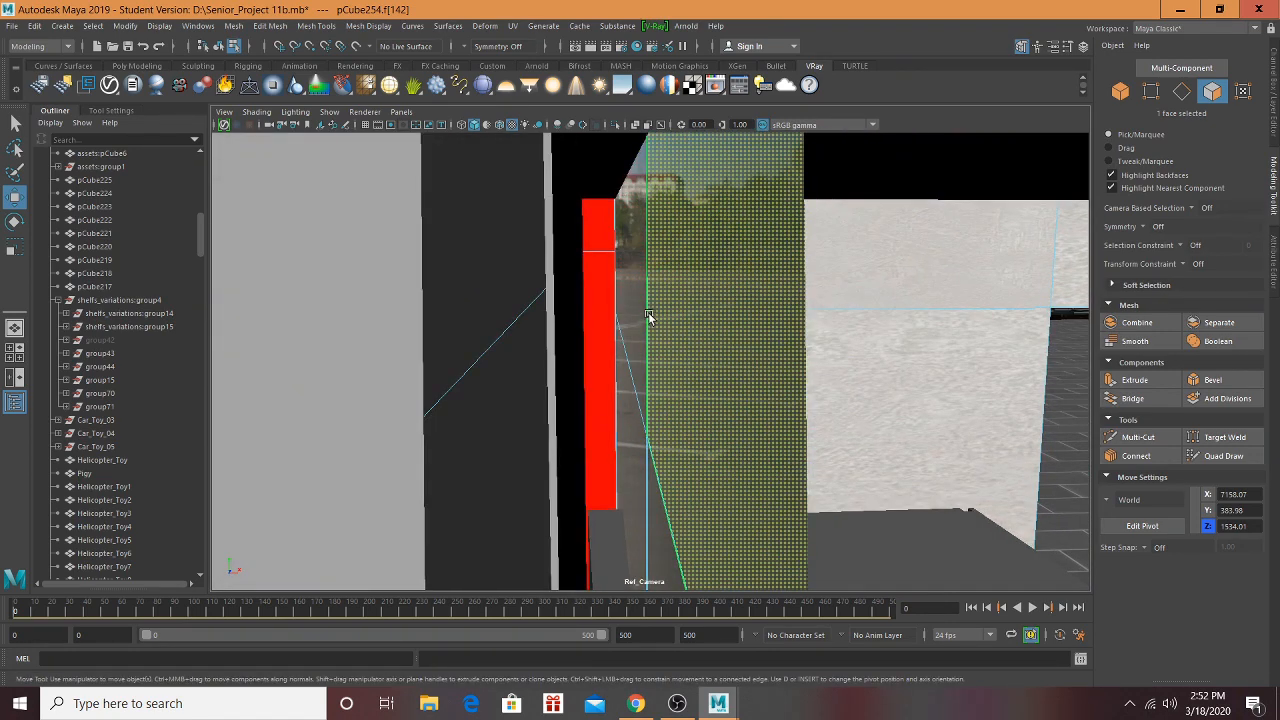
click(647, 316)
key(f)
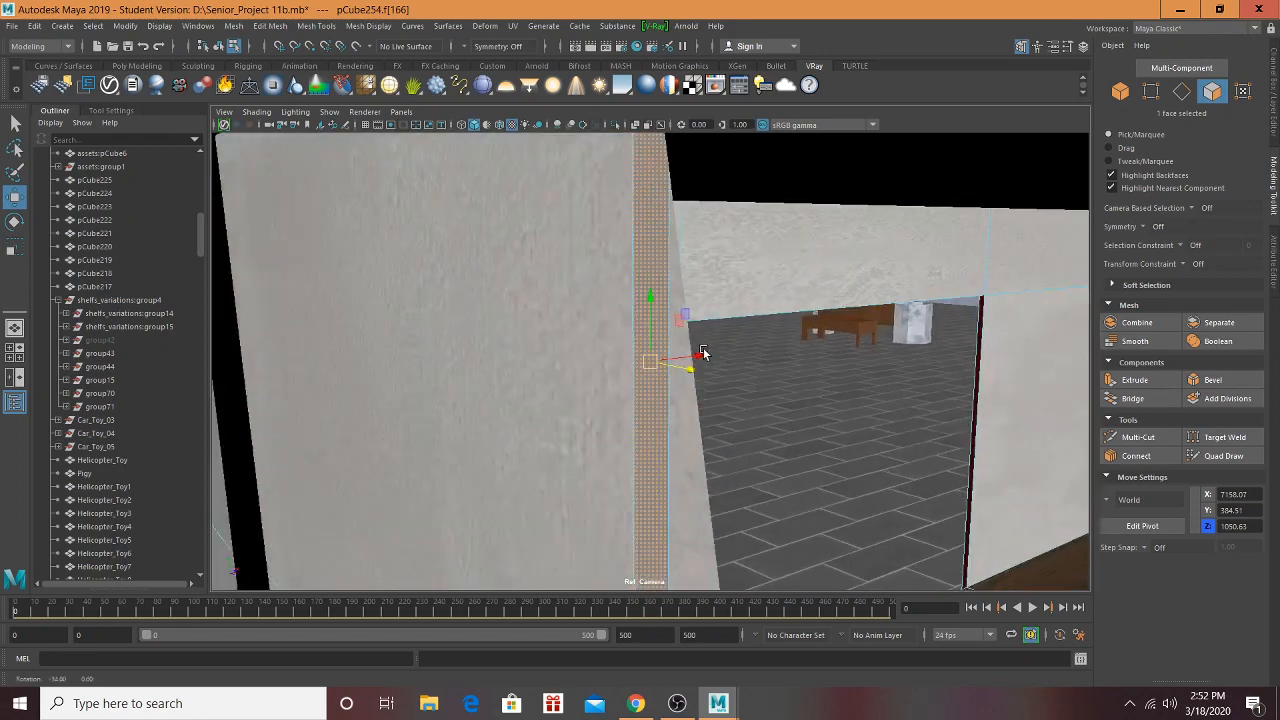
alt+drag(703, 352, 569, 331)
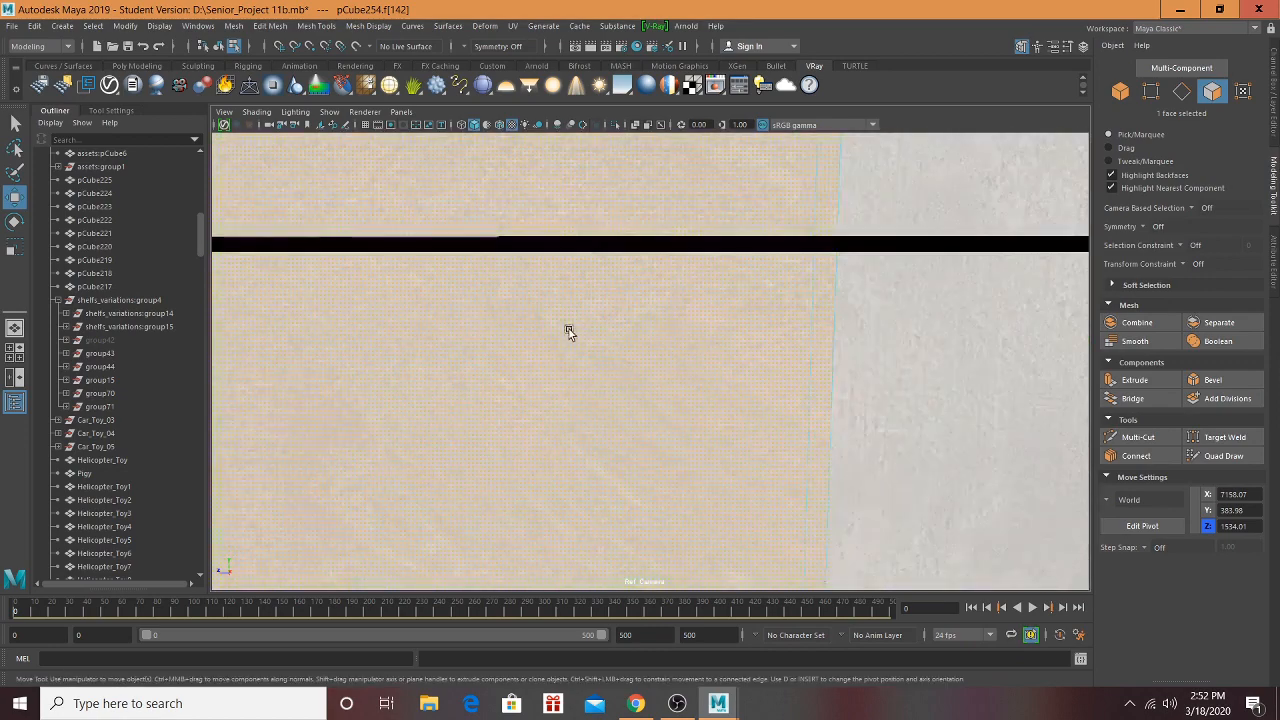
alt+drag(653, 360, 608, 287)
alt+middle_drag(609, 287, 635, 280)
alt+drag(630, 282, 706, 298)
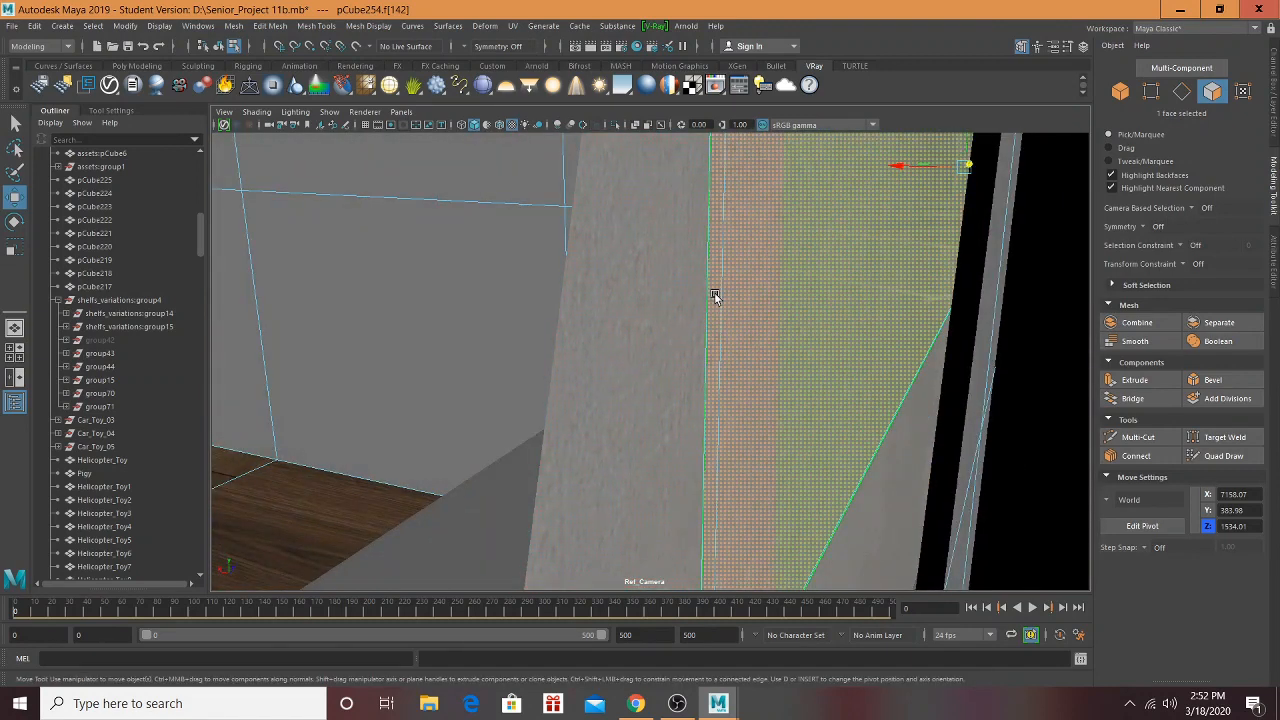
Step: Select wall face f[40] of pCube254, and replace that selection with the adjoining large face f[142]
click(632, 340)
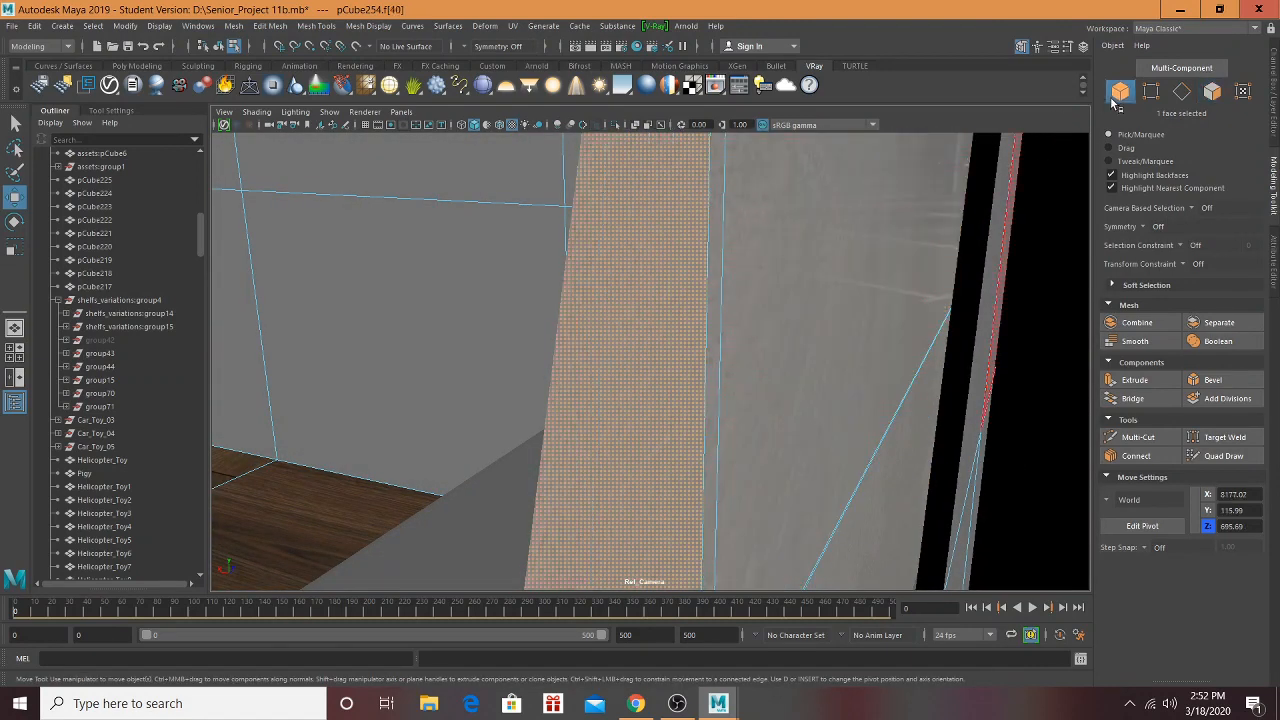
click(1212, 92)
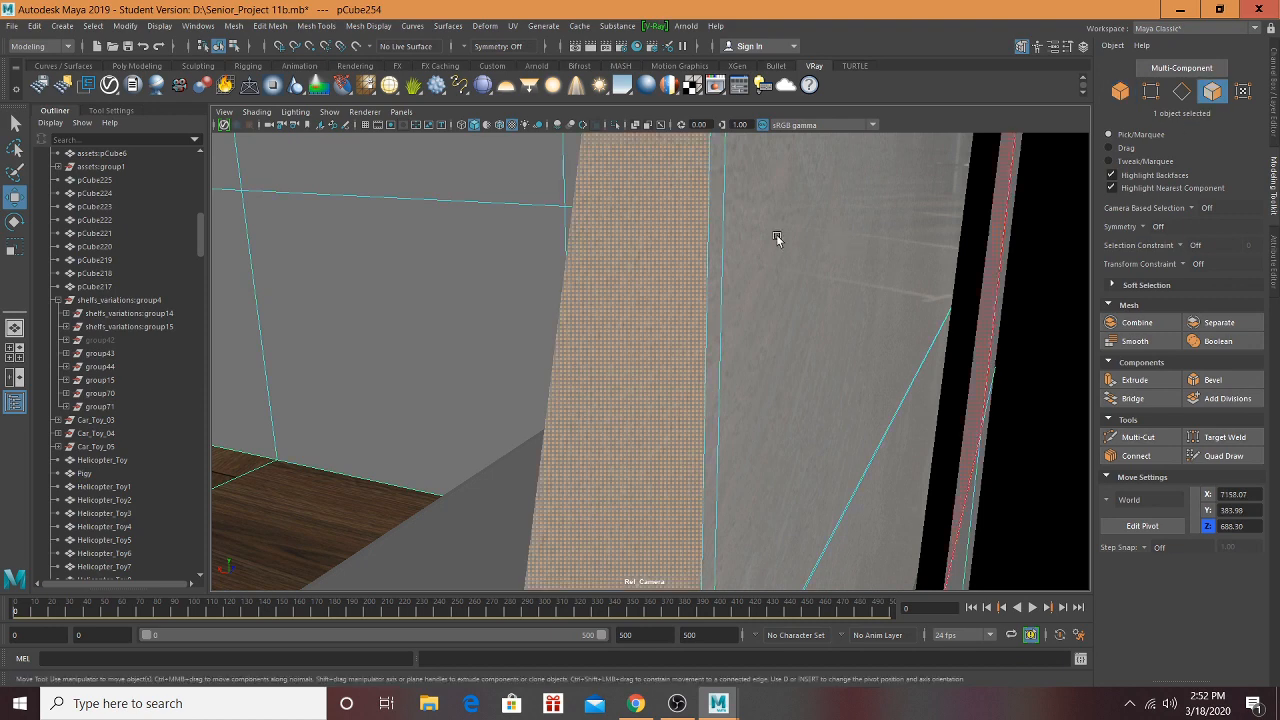
shift+click(693, 252)
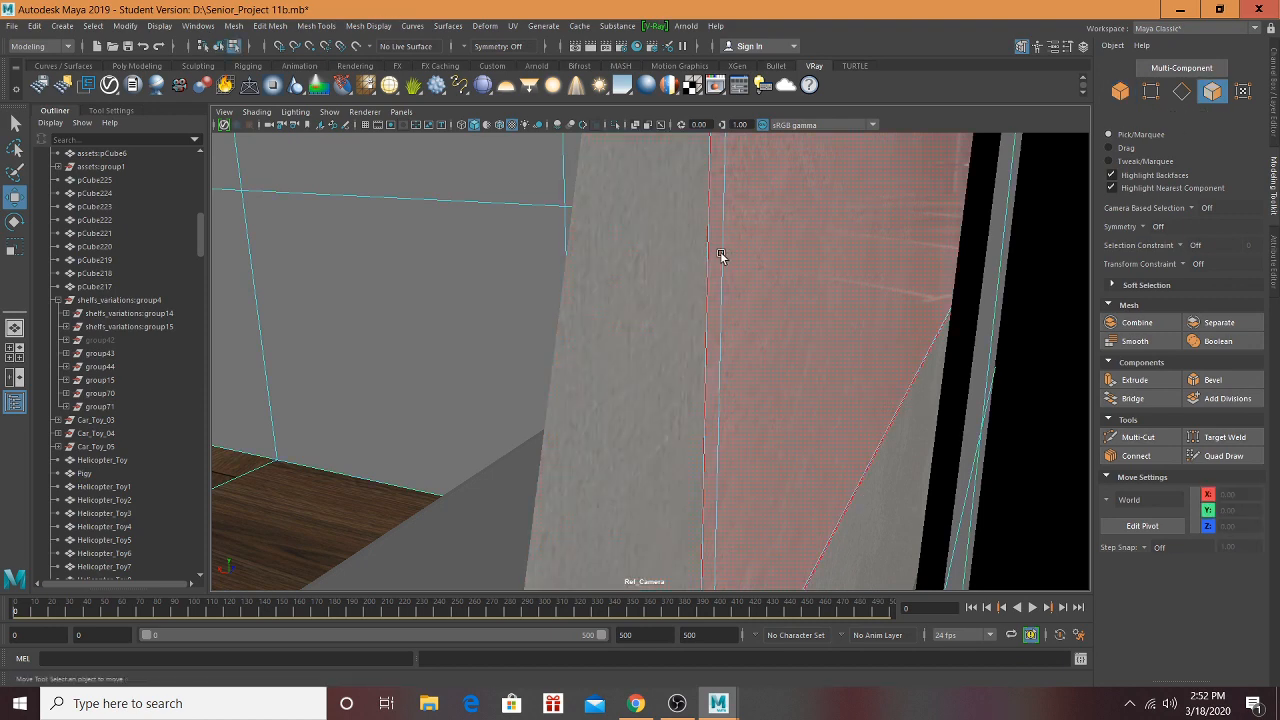
click(716, 256)
alt+drag(734, 257, 1031, 258)
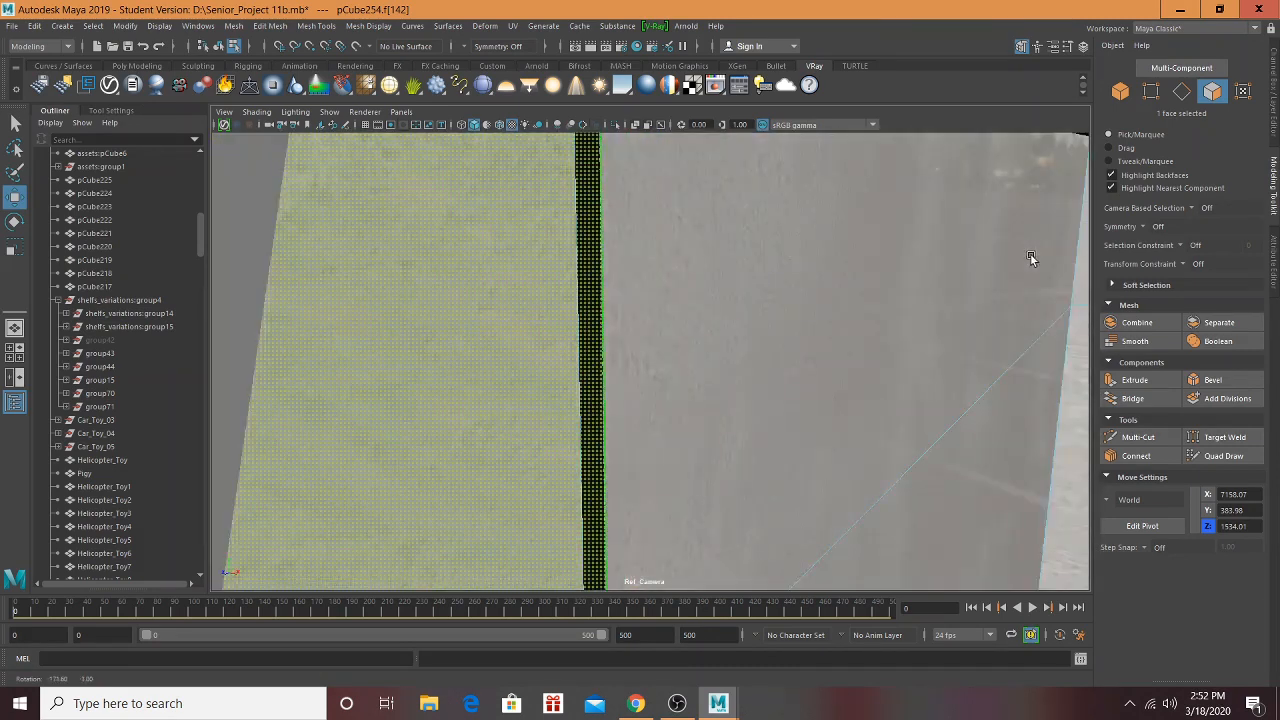
Step: Try removing the large wall face f[142] of pCube254 and inspect the walls around the opening
click(883, 515)
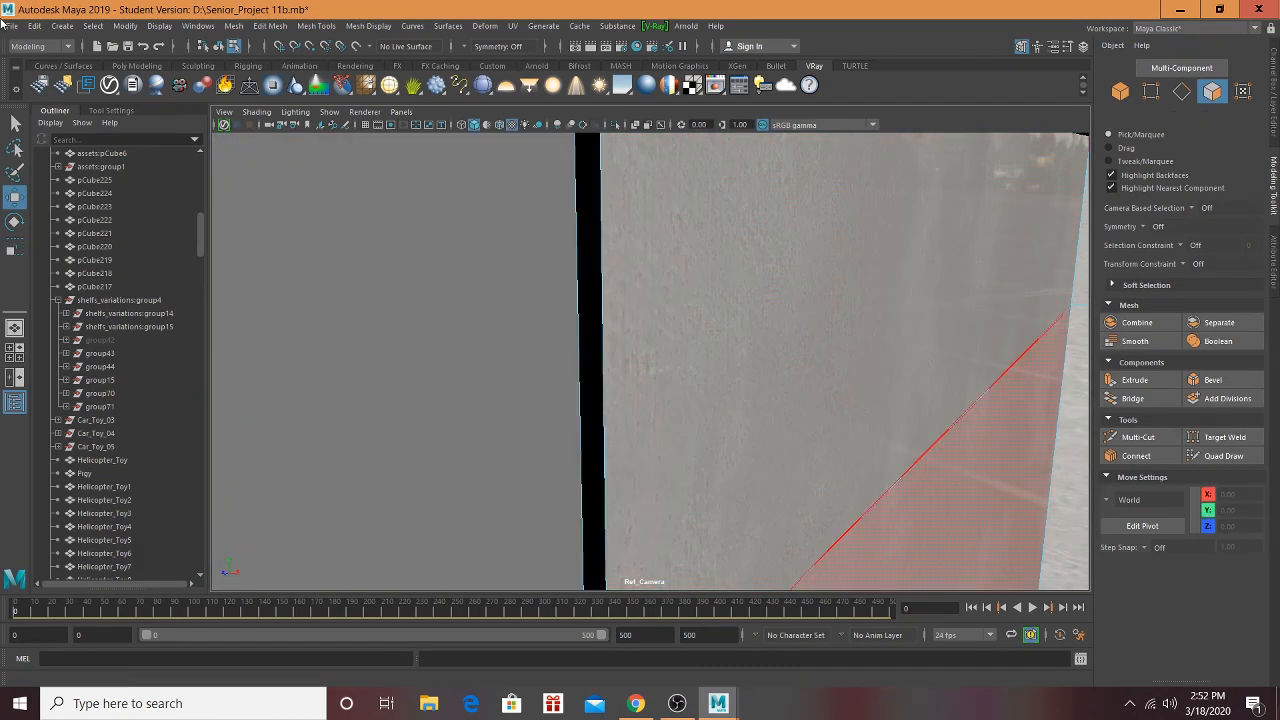
alt+middle_drag(723, 221, 622, 376)
alt+drag(622, 376, 995, 392)
click(917, 369)
alt+right_drag(995, 392, 1032, 378)
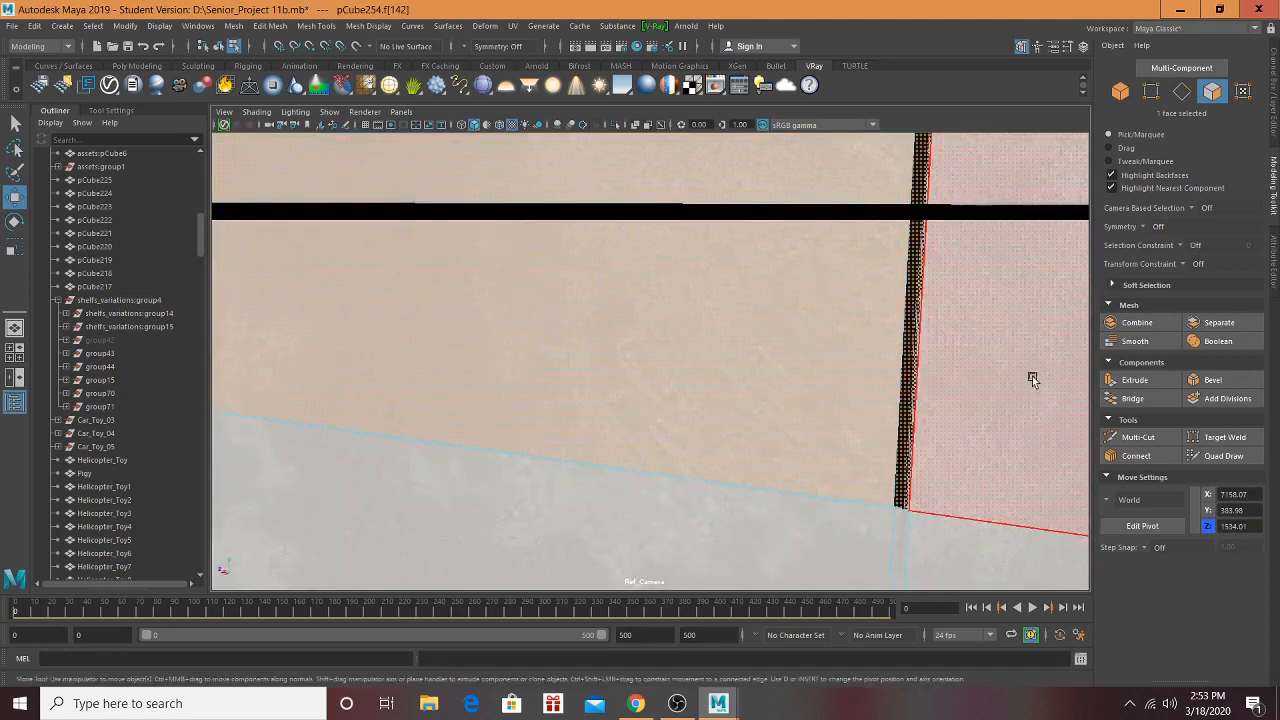
Step: Examine wall faces f[40] and f[142] of pCube254 at their shared corner and from the storefront
alt+middle_drag(1033, 372, 823, 281)
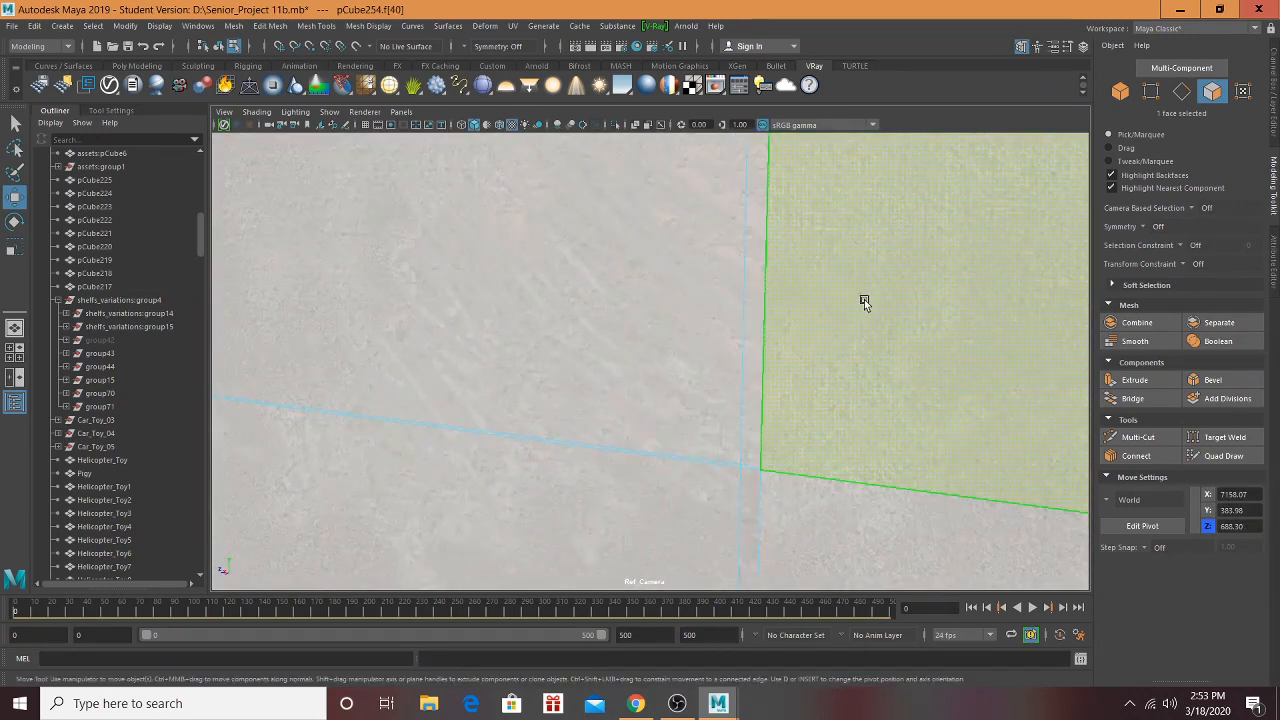
click(864, 299)
alt+drag(864, 299, 800, 297)
scroll(792, 297, up, 3)
alt+middle_drag(790, 297, 714, 307)
alt+drag(714, 307, 975, 323)
alt+middle_drag(975, 323, 465, 203)
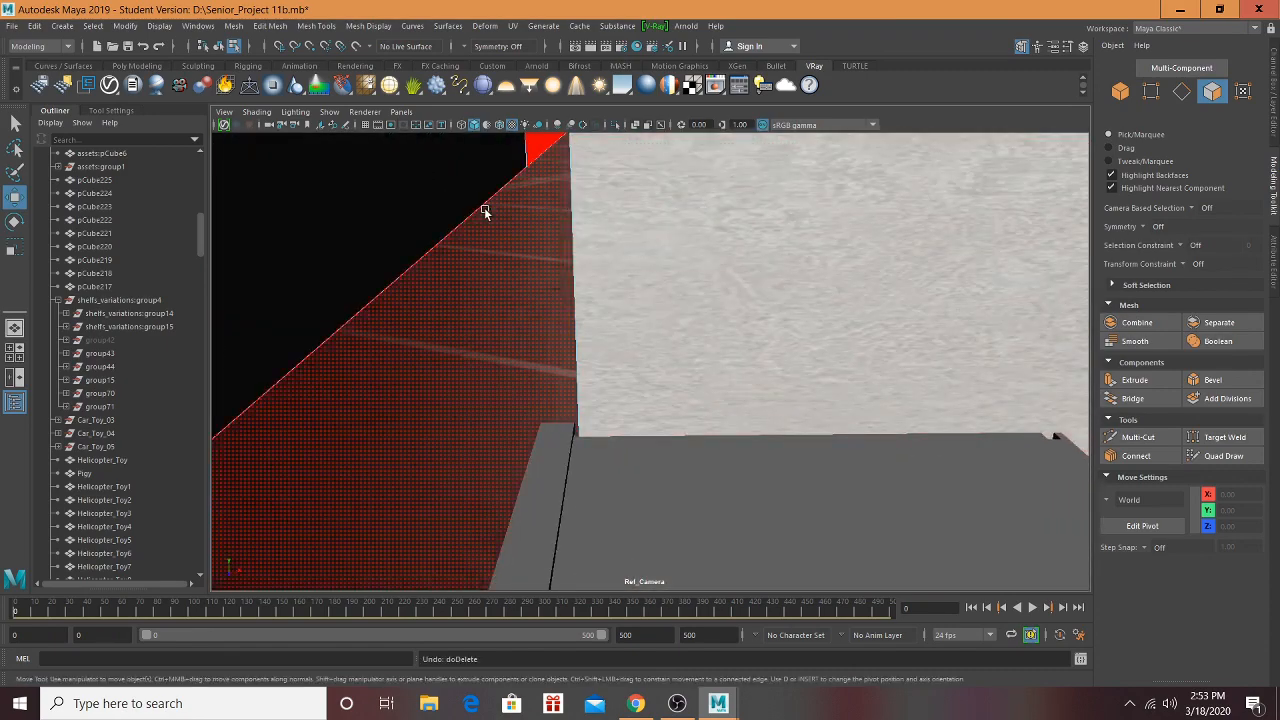
click(735, 285)
alt+drag(760, 293, 736, 527)
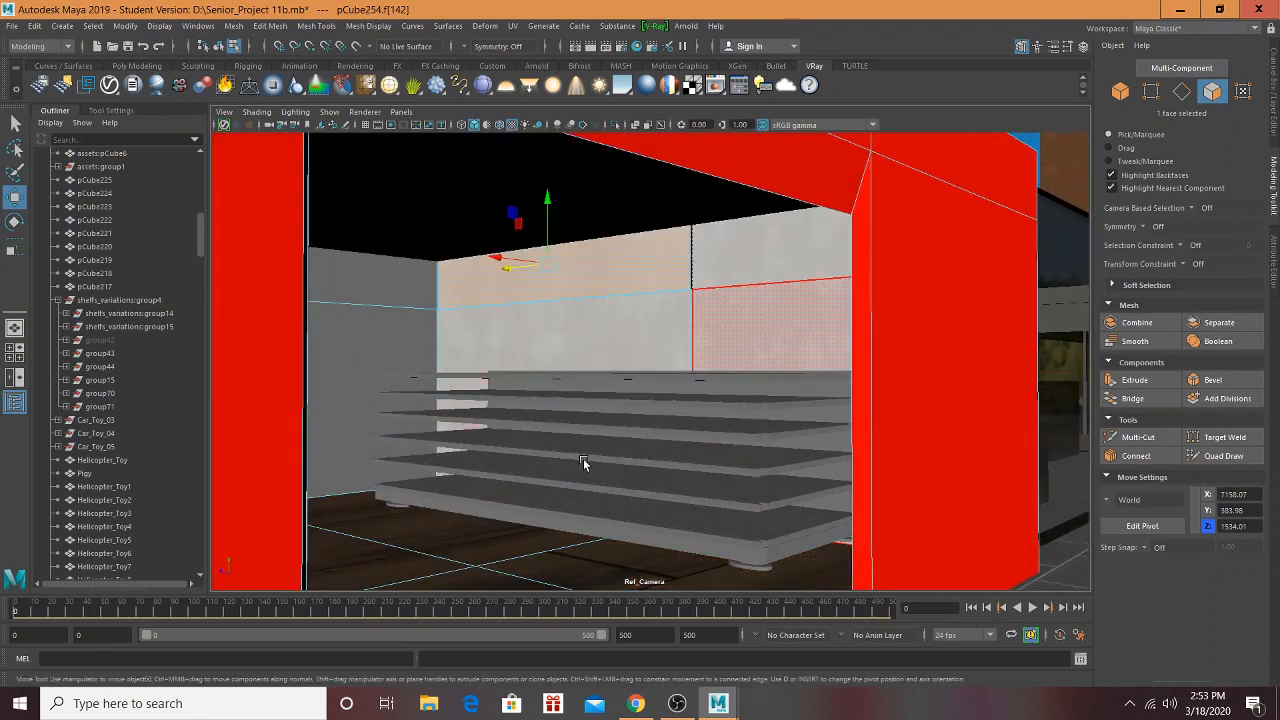
Step: Select the shelf unit shelfs_variations:group15 and look around the store and out to the shelves in the parking lot
click(145, 327)
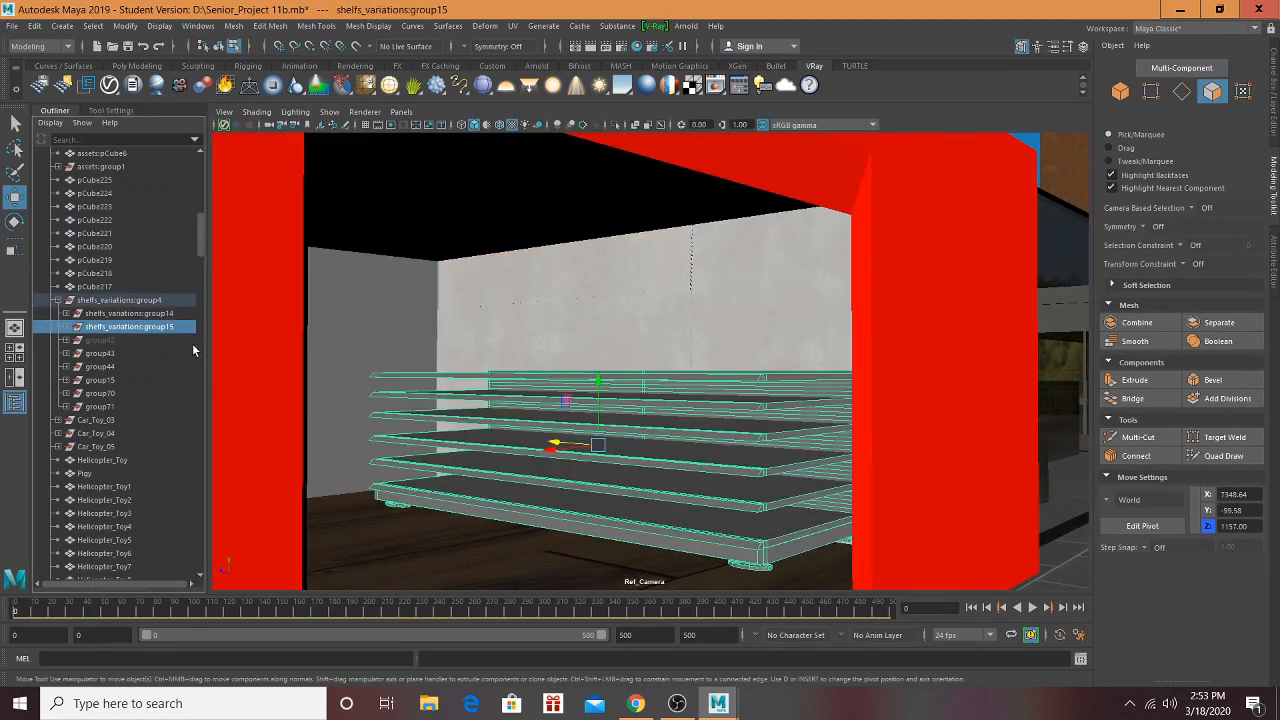
alt+drag(600, 468, 702, 372)
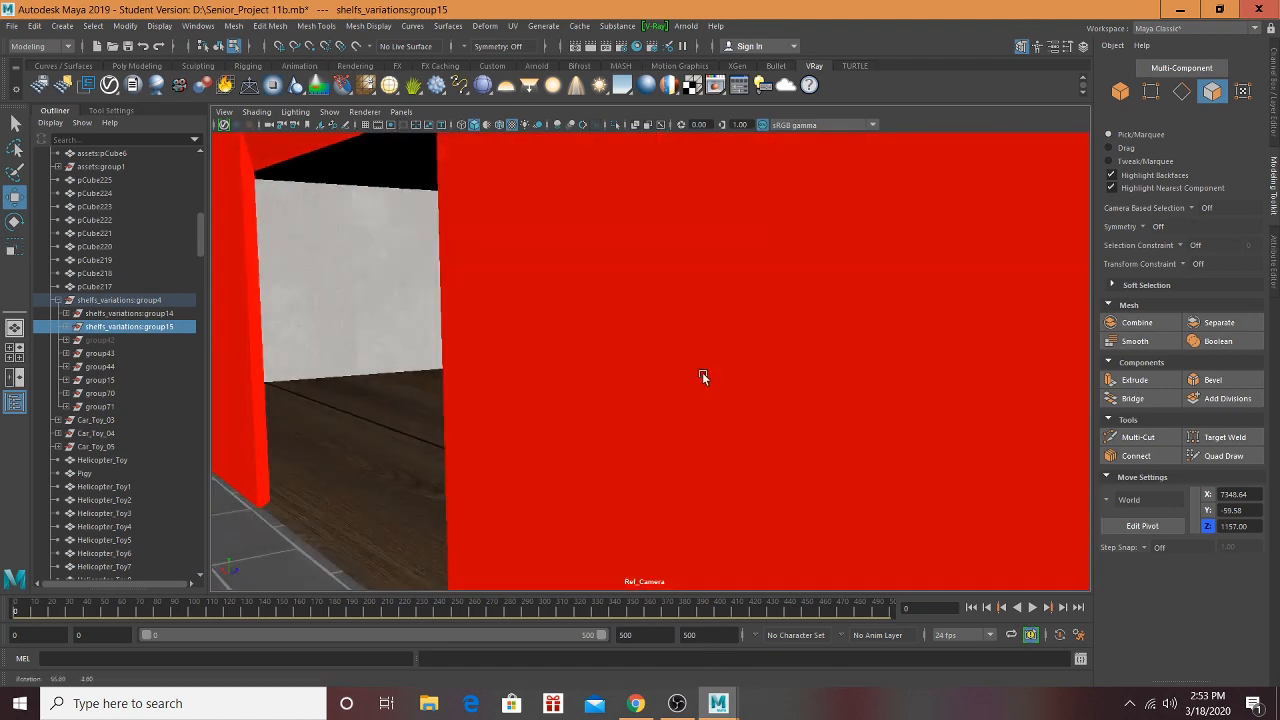
alt+middle_drag(702, 372, 752, 375)
alt+drag(752, 378, 709, 371)
alt+right_drag(709, 371, 751, 374)
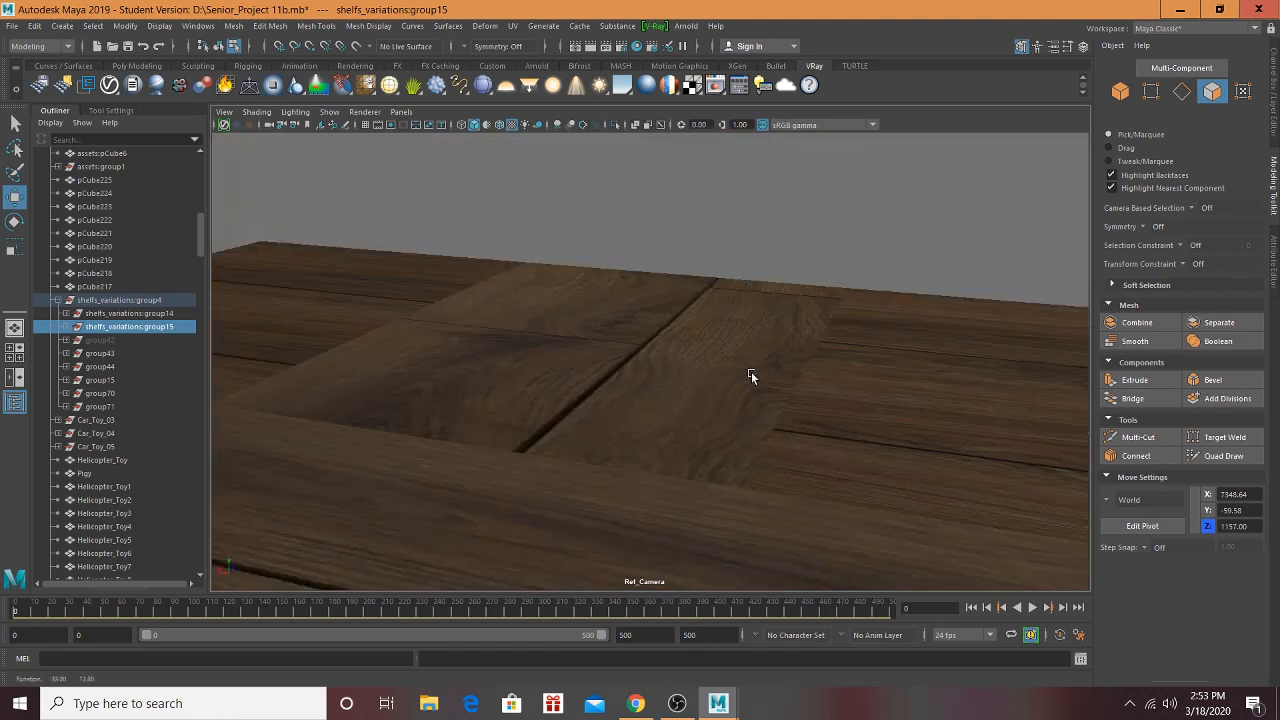
alt+drag(640, 494, 950, 199)
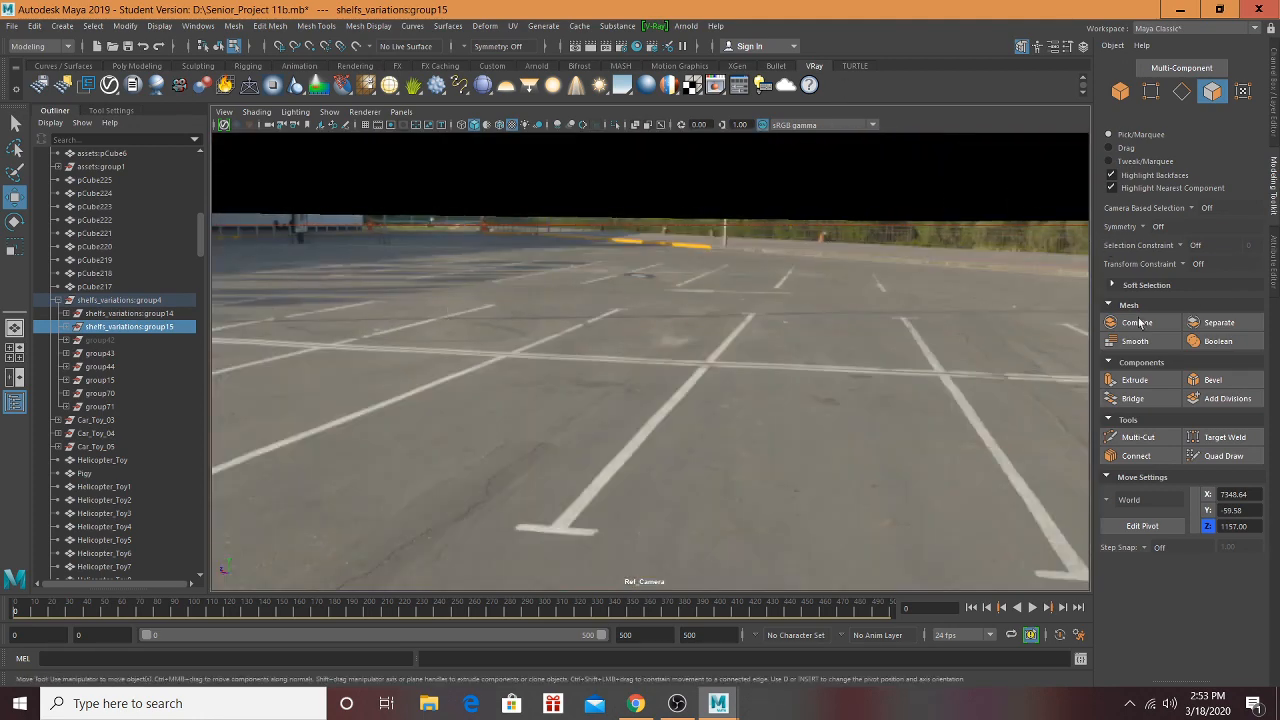
alt+drag(900, 340, 798, 367)
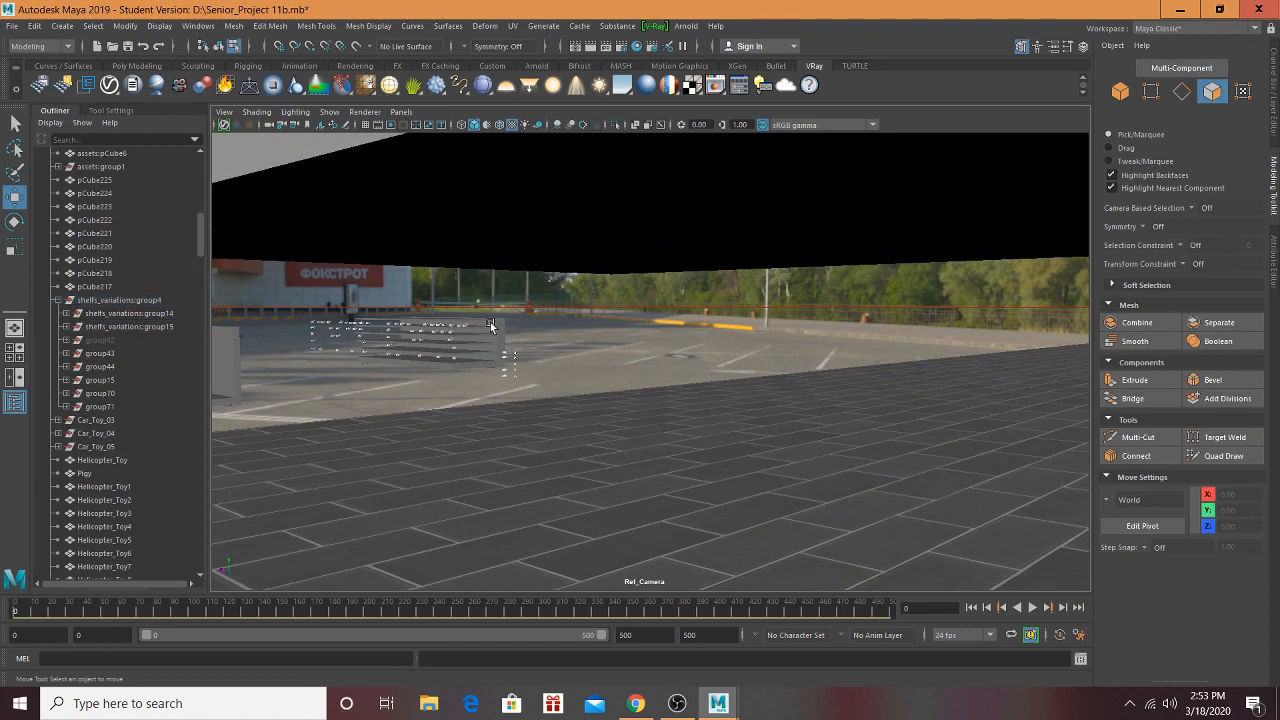
Step: Select the whole parking-lot shelf unit group15 instead of only its subgroup group16
scroll(131, 350, down, 3)
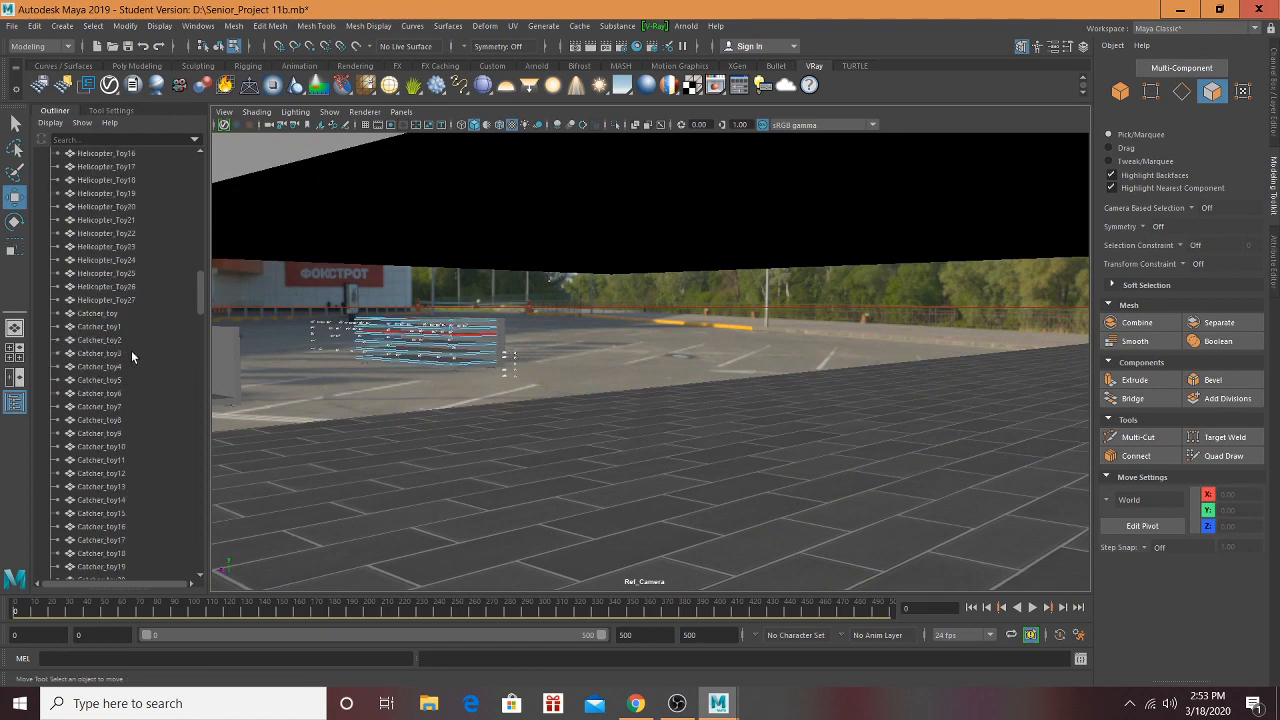
scroll(136, 344, up, 10)
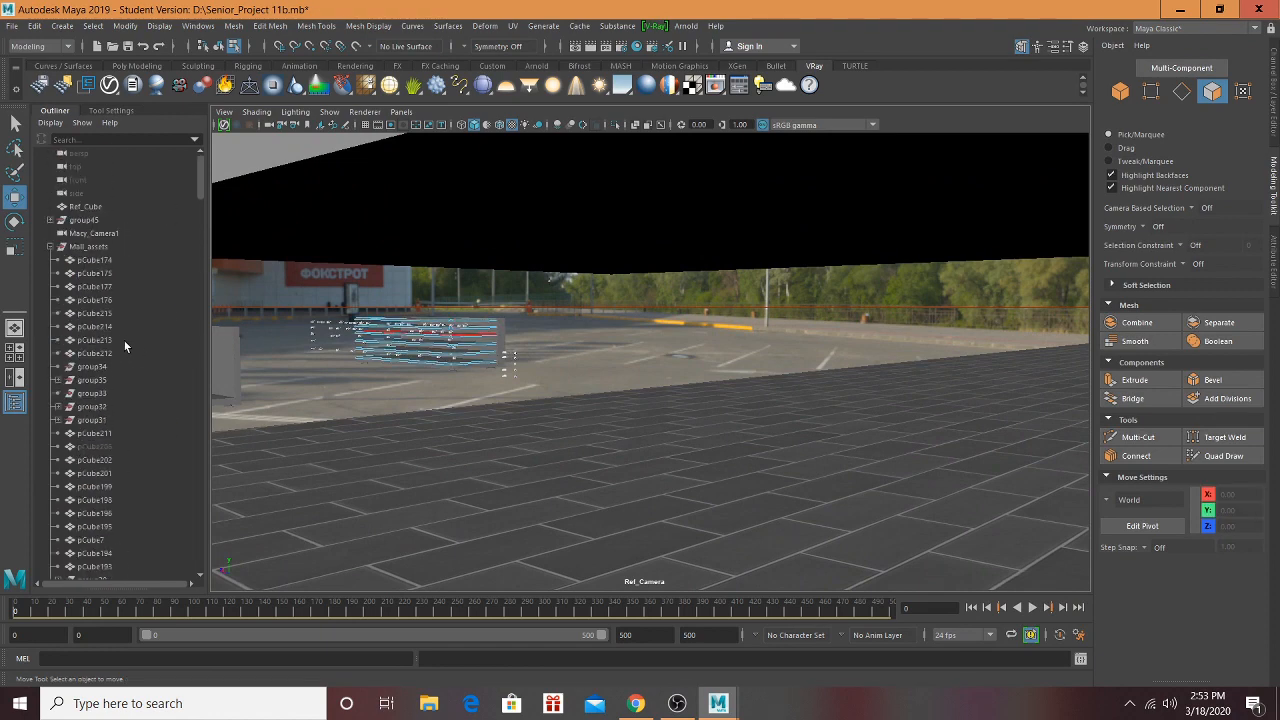
scroll(123, 339, down, 15)
scroll(123, 338, up, 8)
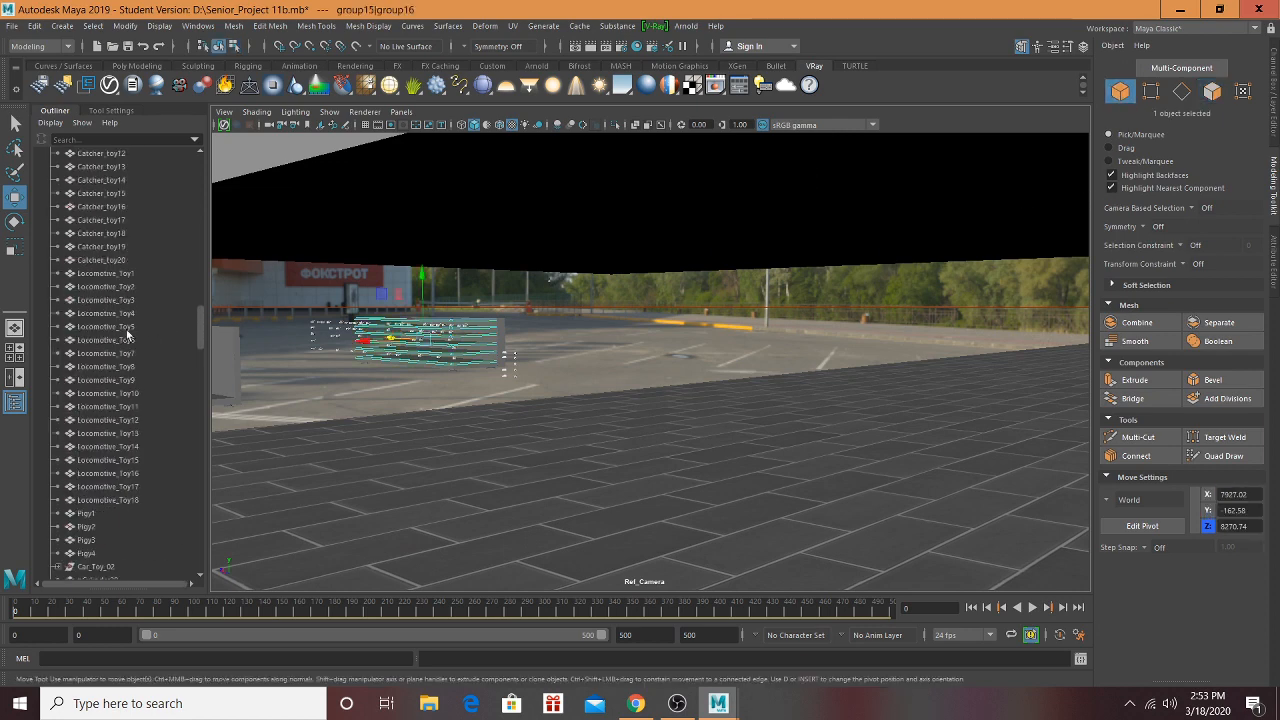
scroll(127, 335, up, 8)
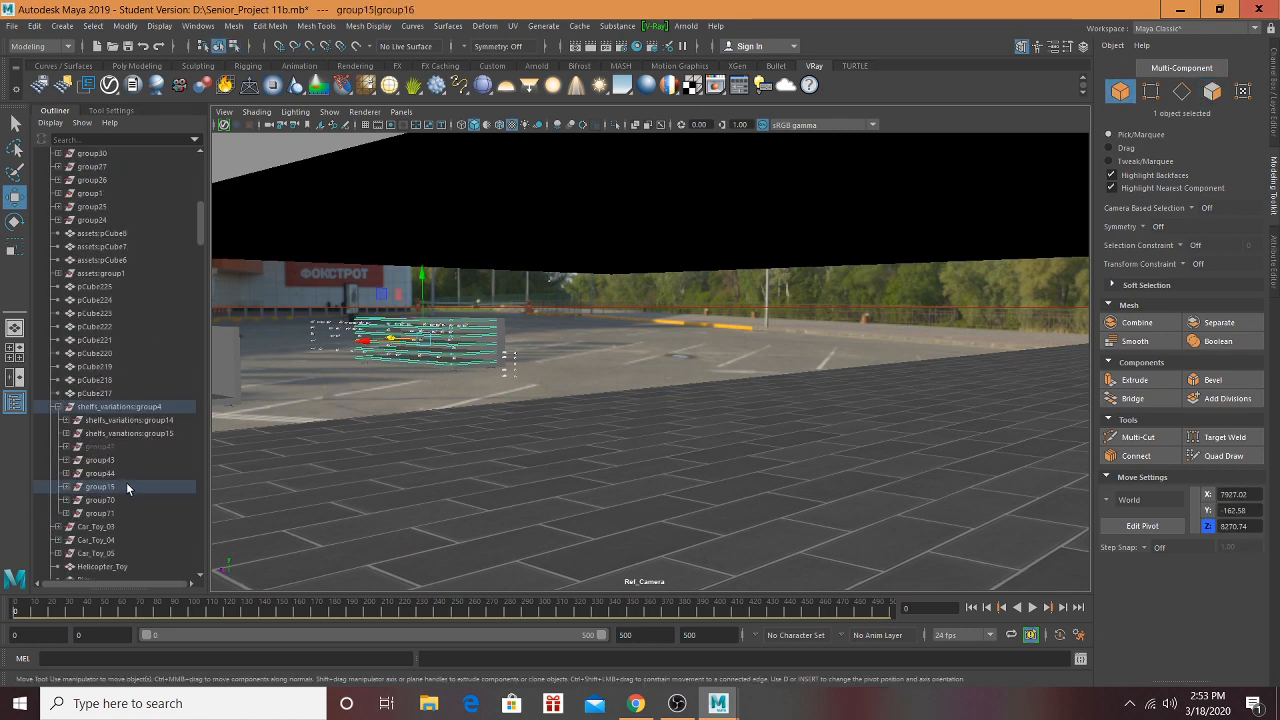
click(126, 486)
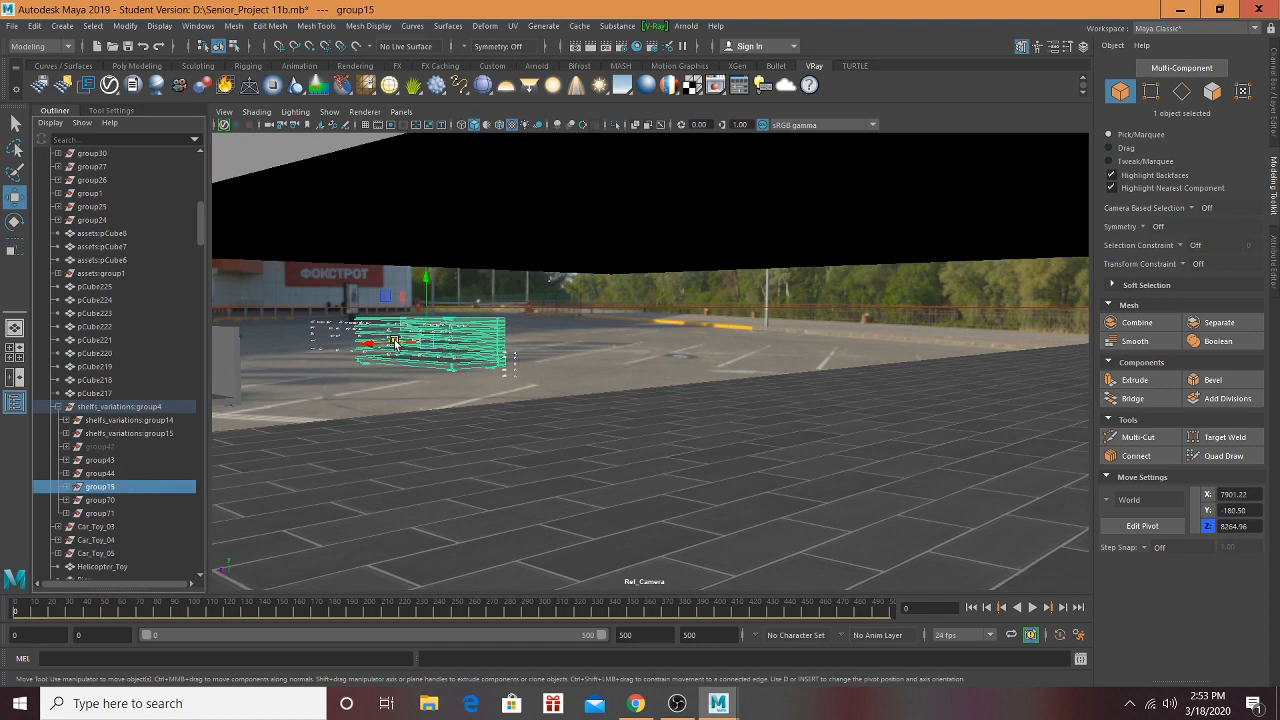
Step: Move the group15 shelf unit into the K·B toys store, to about X 8590 and Z 1123
drag(395, 342, 1018, 455)
alt+drag(946, 415, 838, 358)
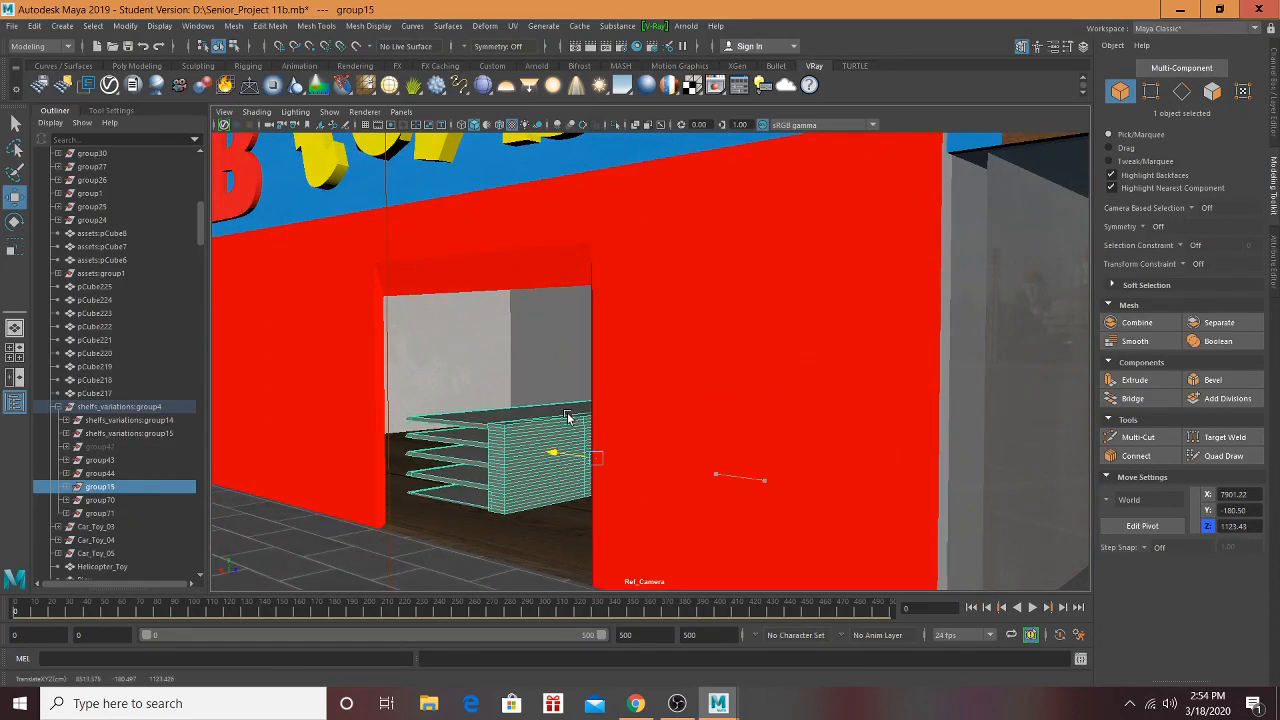
drag(560, 413, 562, 414)
Step: Rotate the group15 shelf unit to 180° about the Y axis, snapping in 15° increments
alt+drag(536, 488, 670, 243)
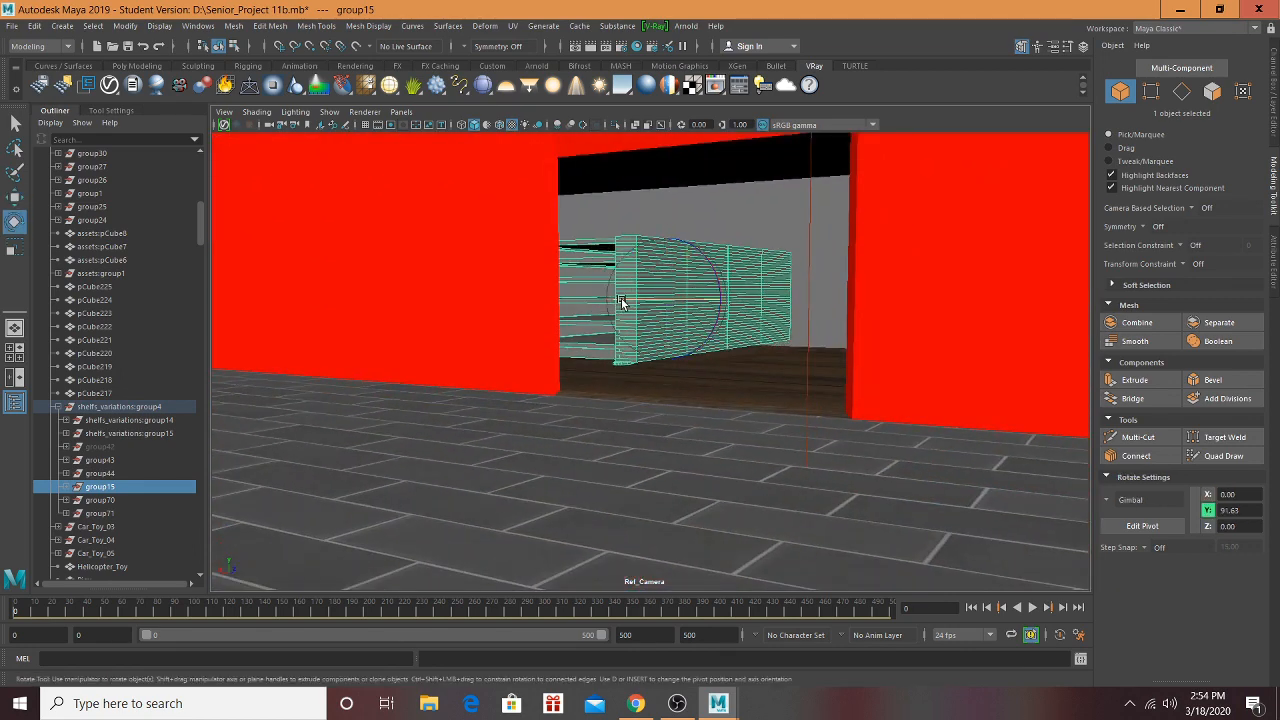
drag(621, 302, 790, 317)
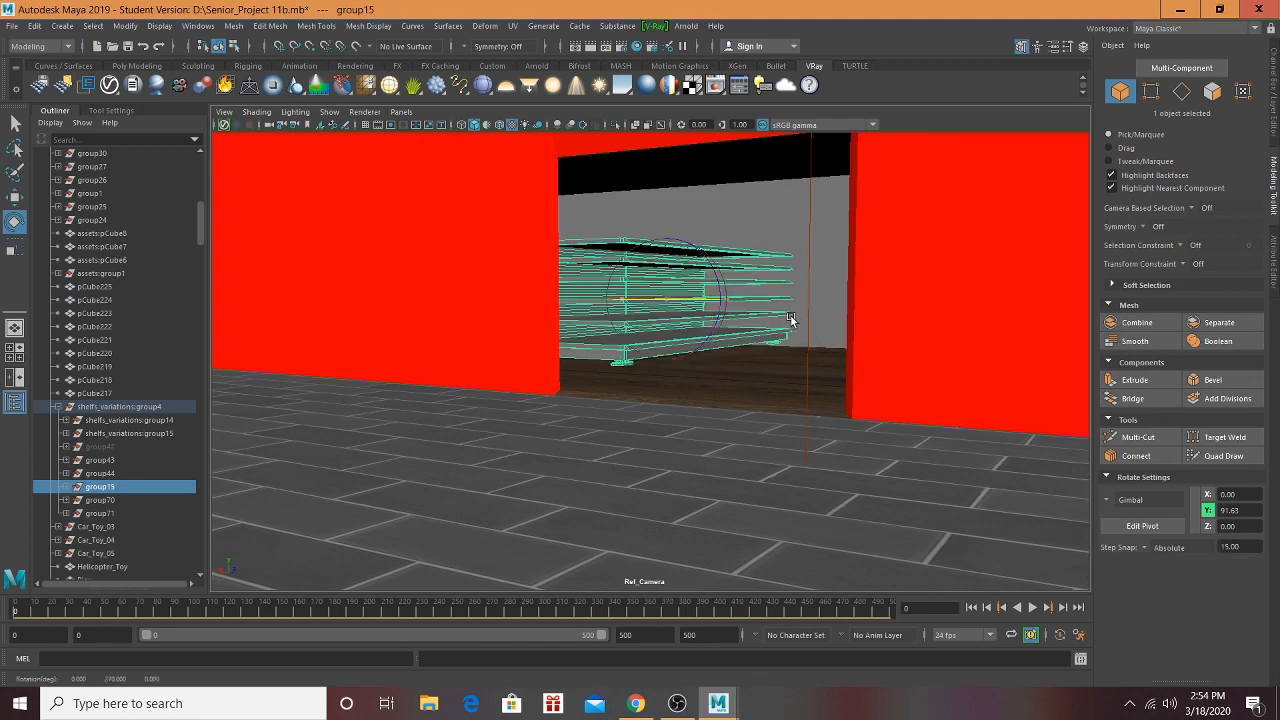
drag(790, 317, 734, 354)
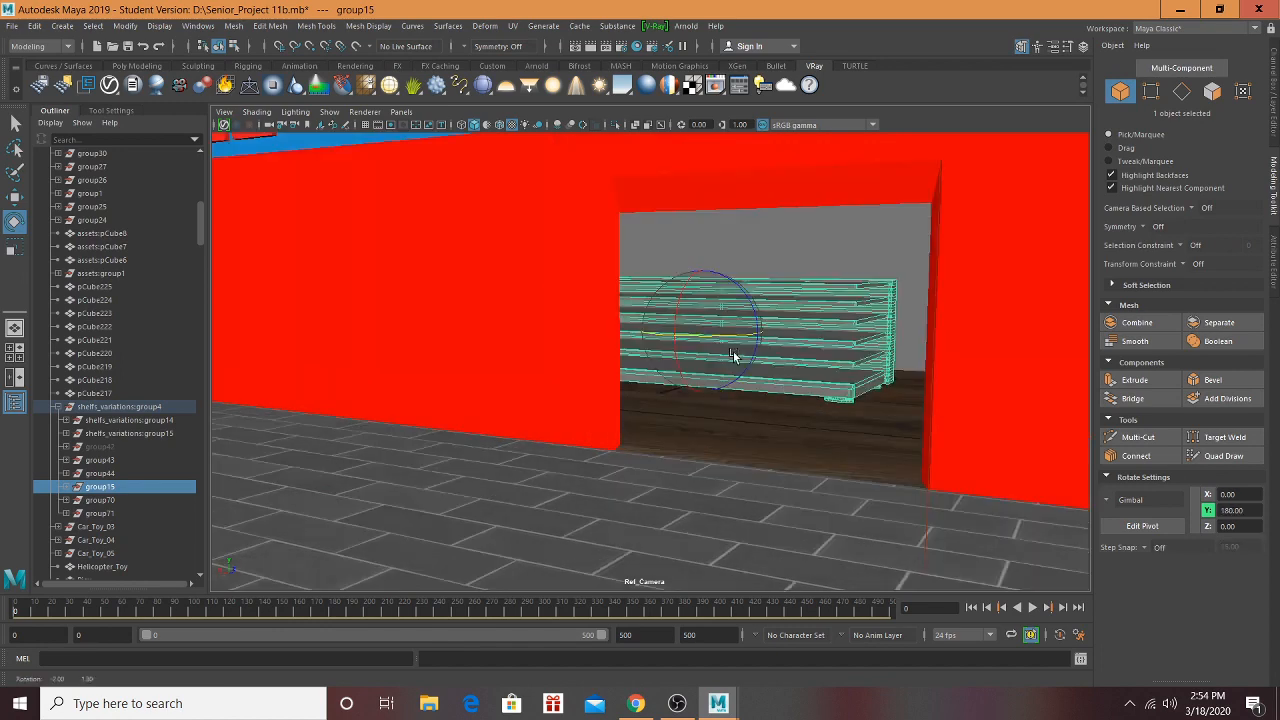
Step: Raise the group15 shelf unit to about Y -37 and push it back inside the store to about Z 1703
alt+middle_drag(734, 354, 687, 285)
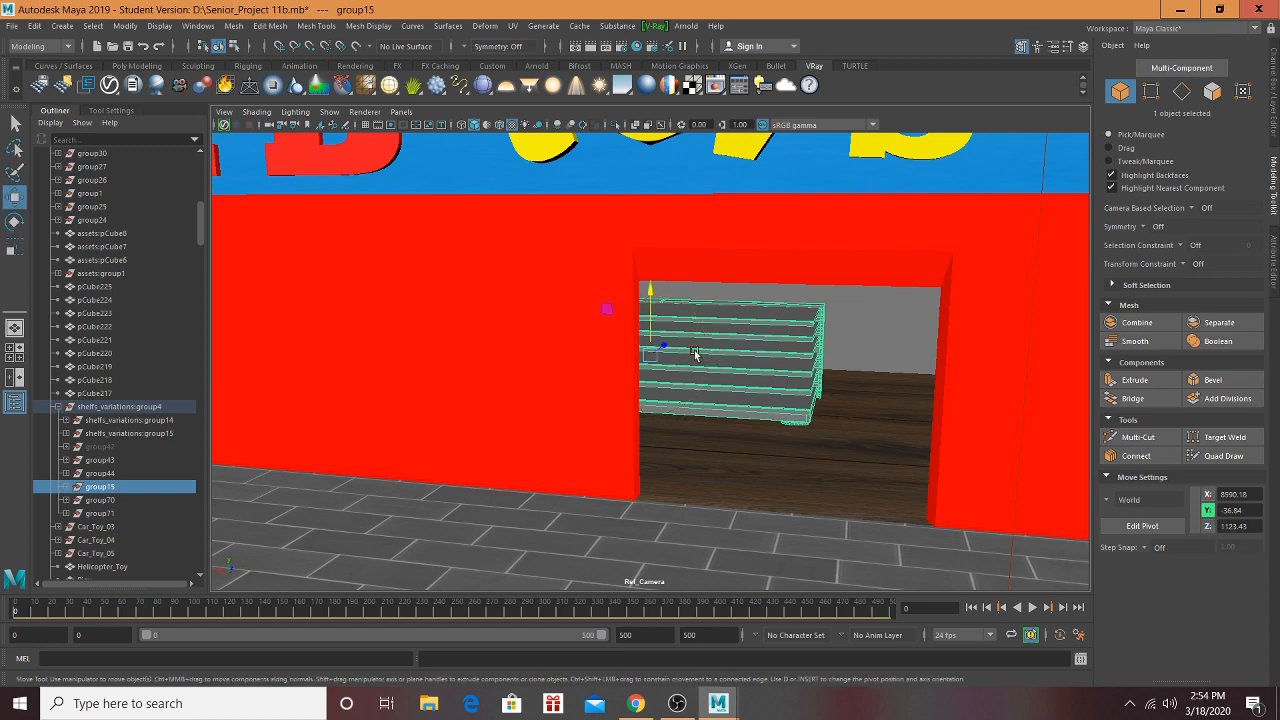
drag(661, 344, 693, 326)
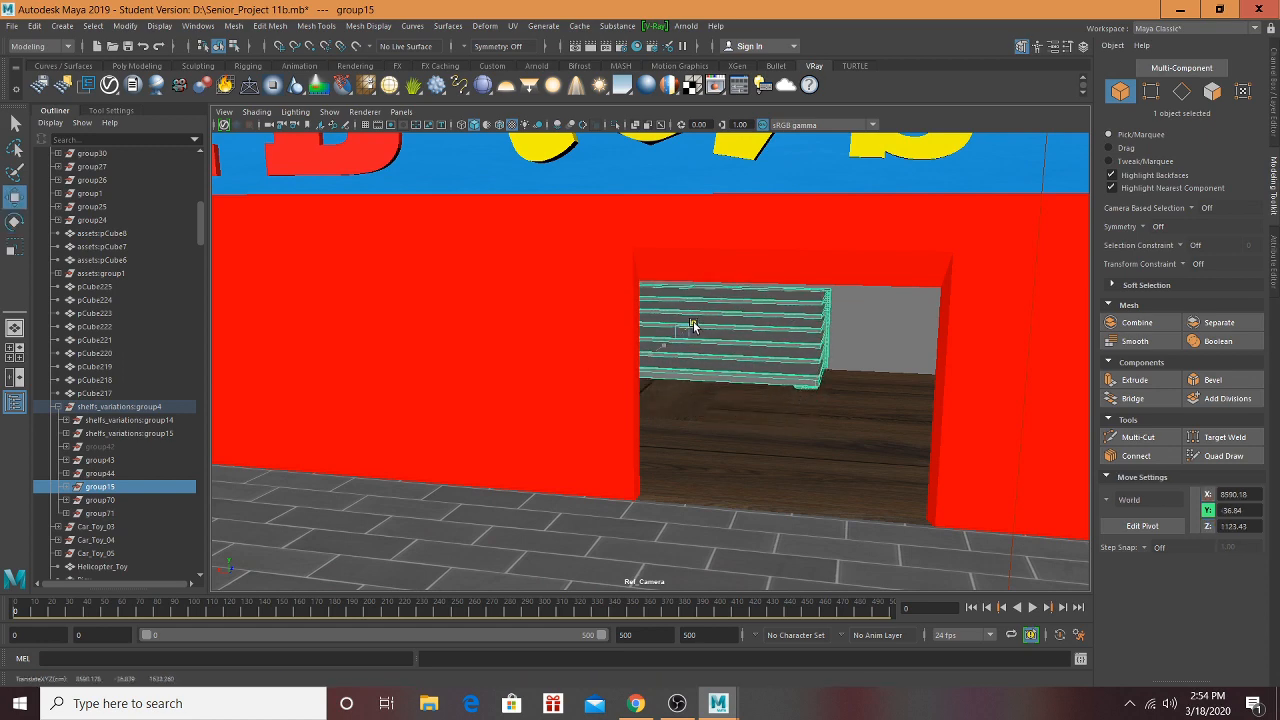
key(f)
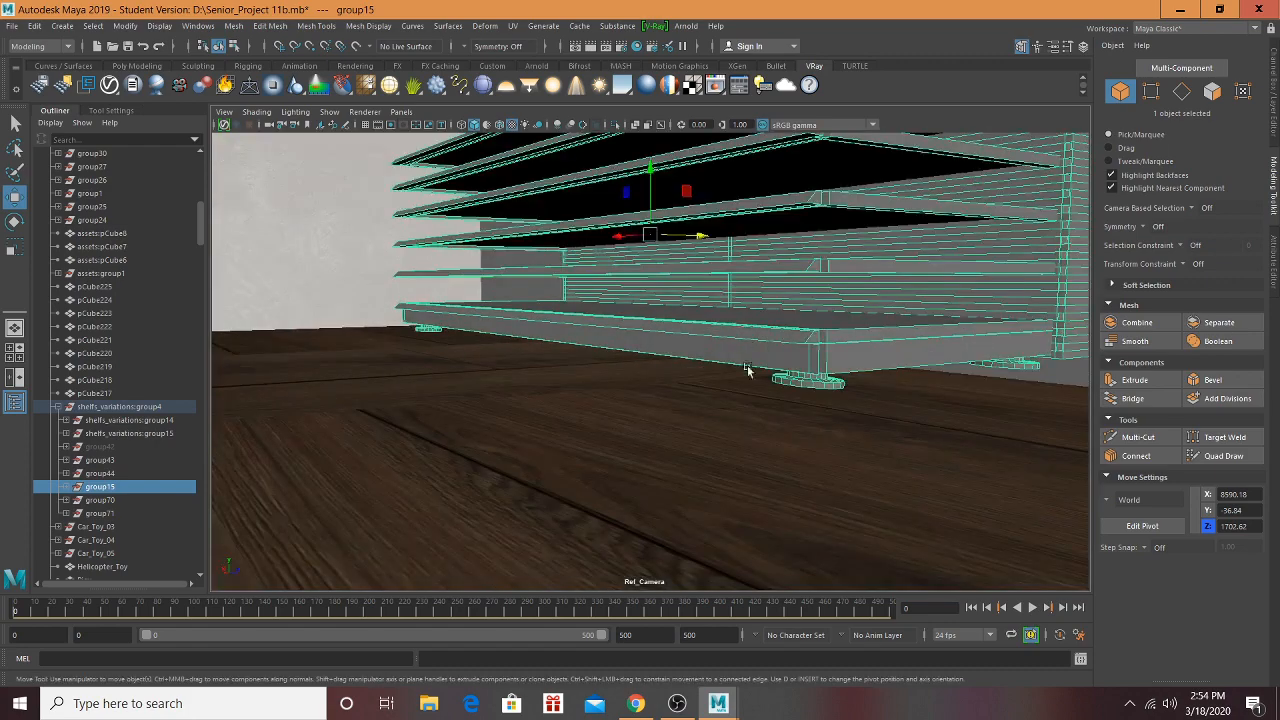
alt+drag(746, 370, 676, 355)
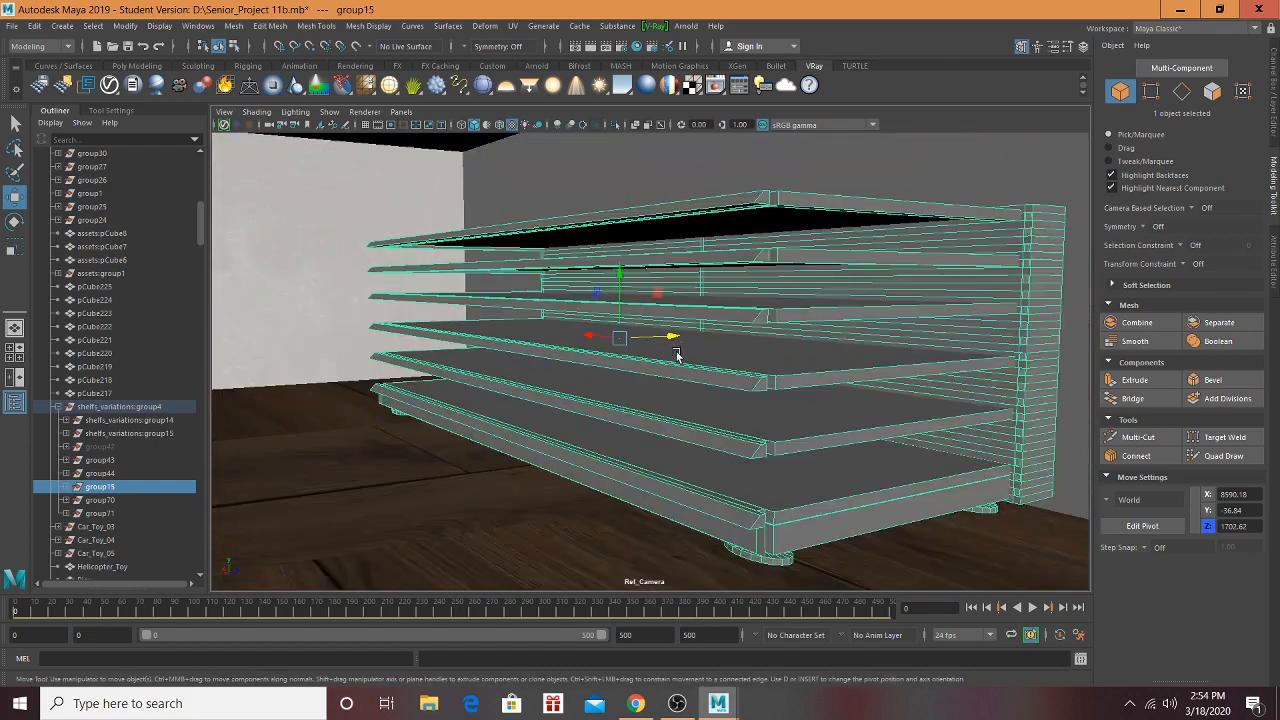
Step: Lower group15 toward the floor and place it near the store wall at about X 8468, Y -70, Z 1764
drag(621, 274, 620, 310)
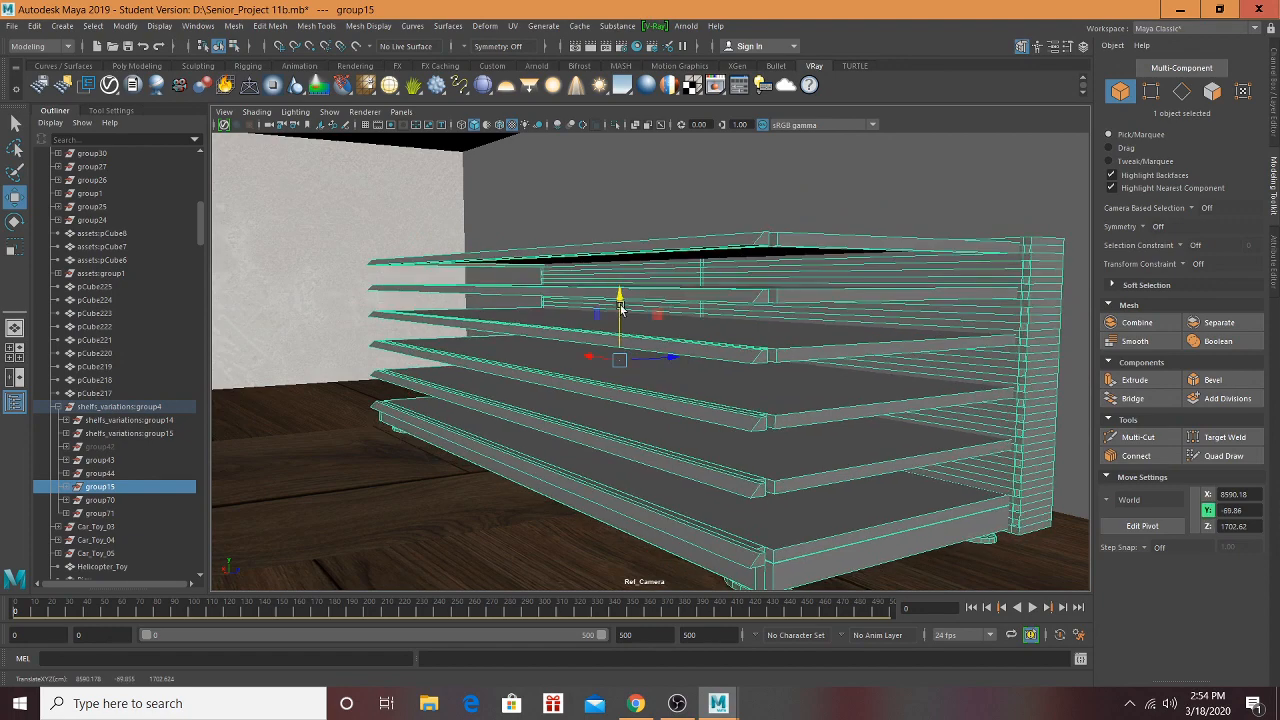
drag(656, 356, 799, 362)
scroll(851, 358, down, 7)
scroll(892, 361, down, 2)
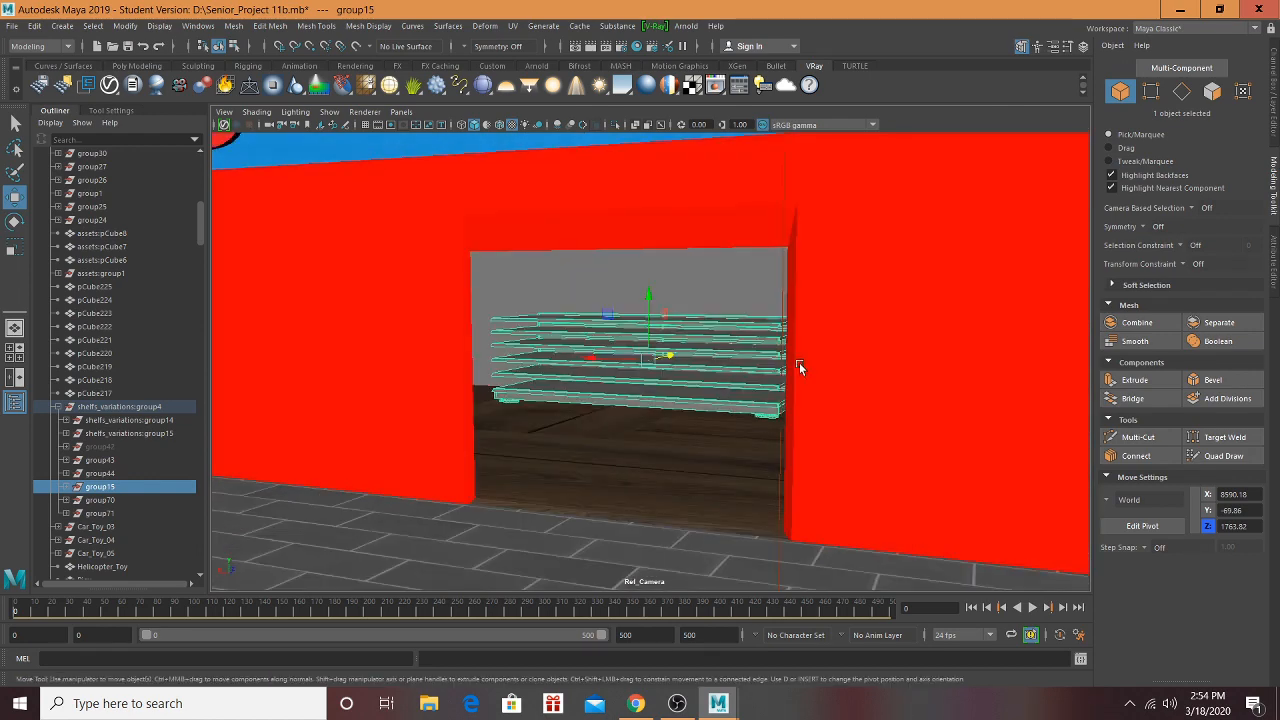
drag(596, 357, 631, 356)
Step: Delete the entire group43 shelf unit standing in the parking lot
alt+drag(631, 356, 748, 365)
scroll(902, 389, down, 6)
alt+drag(902, 389, 634, 361)
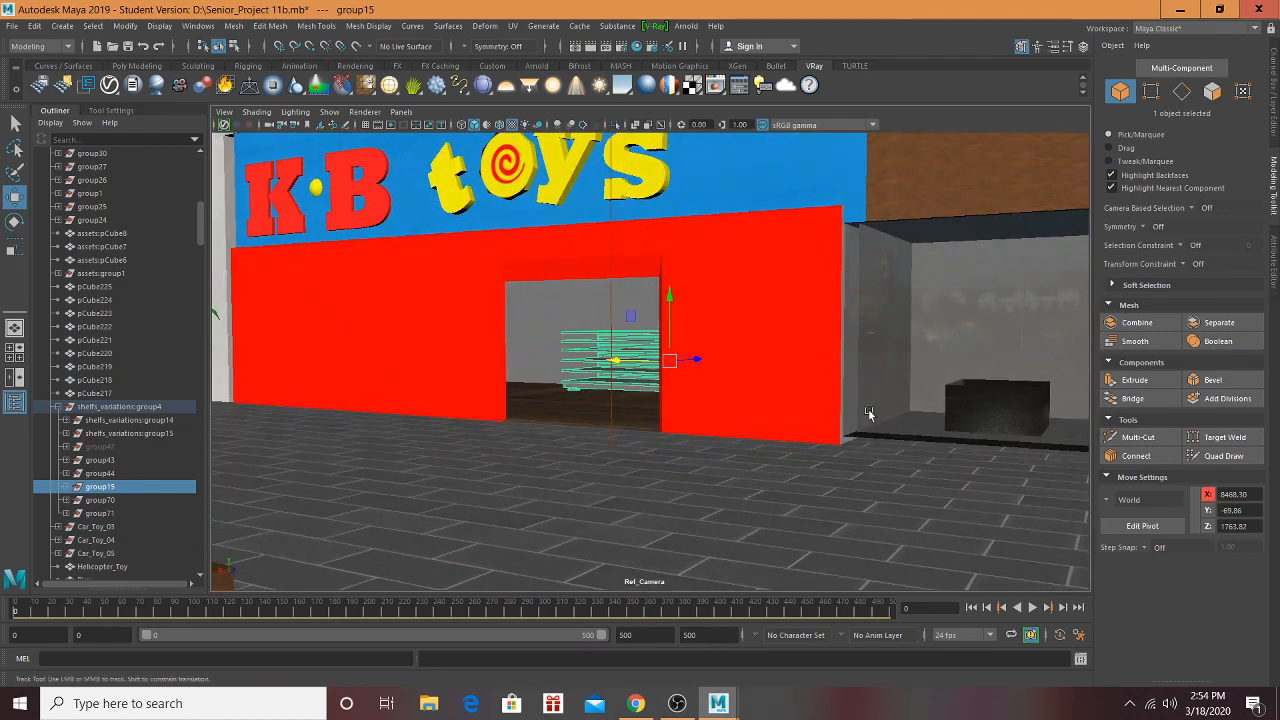
alt+middle_drag(465, 363, 943, 417)
scroll(882, 404, up, 5)
scroll(882, 404, up, 3)
mouse_move(882, 404)
alt+mouse_down()
mouse_move(723, 404)
mouse_move(962, 397)
mouse_move(714, 401)
mouse_move(677, 320)
mouse_move(485, 270)
mouse_move(914, 486)
mouse_move(568, 334)
mouse_move(665, 446)
mouse_move(699, 430)
mouse_move(926, 486)
alt+mouse_up()
click(614, 333)
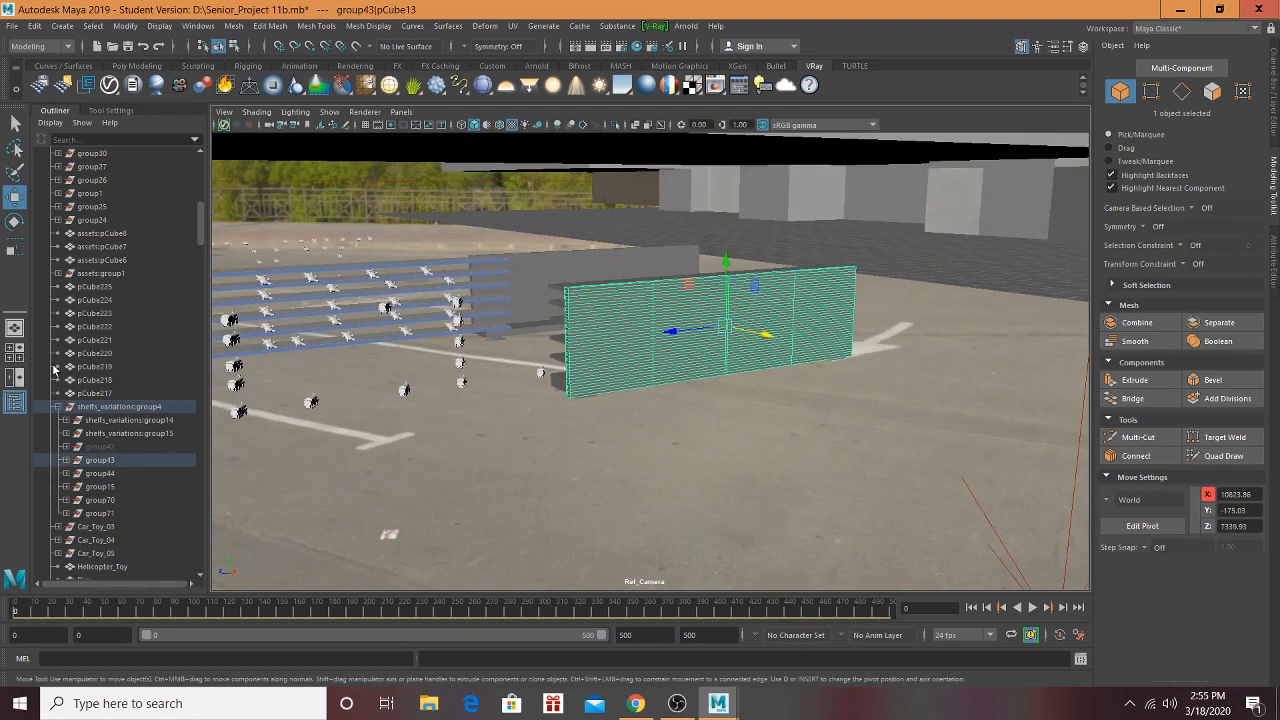
click(113, 460)
alt+drag(662, 441, 714, 447)
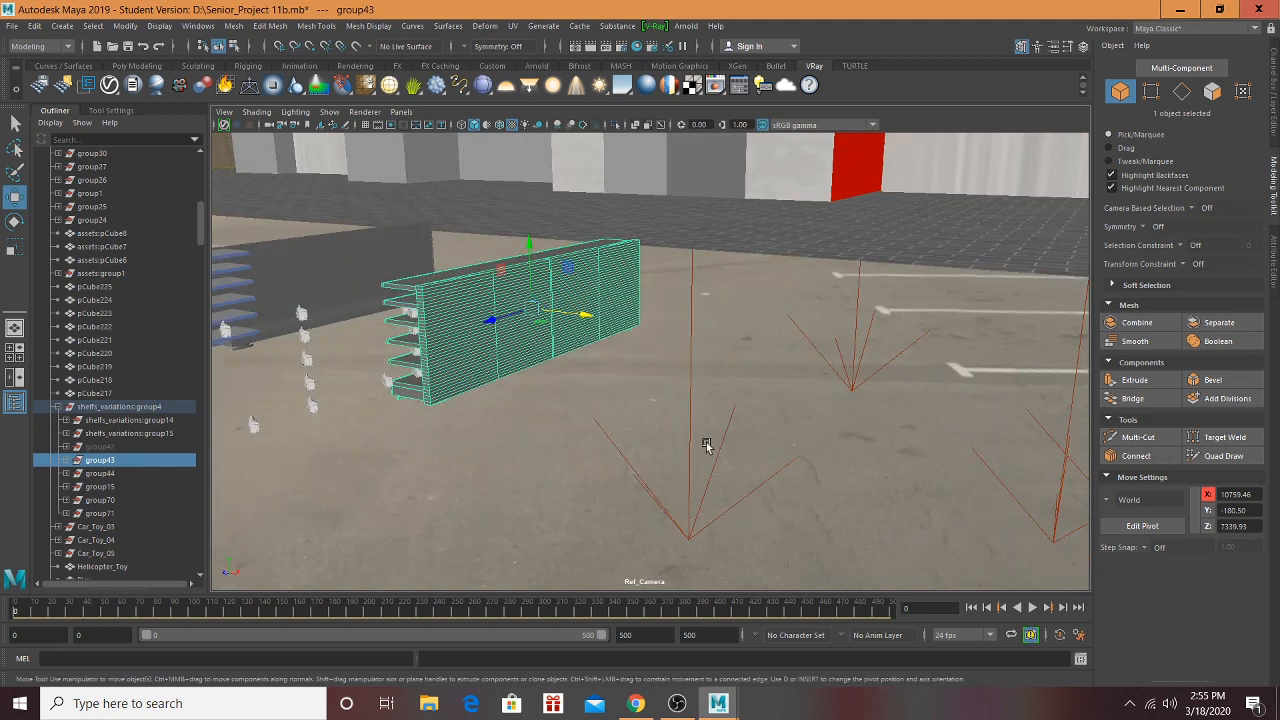
key(Delete)
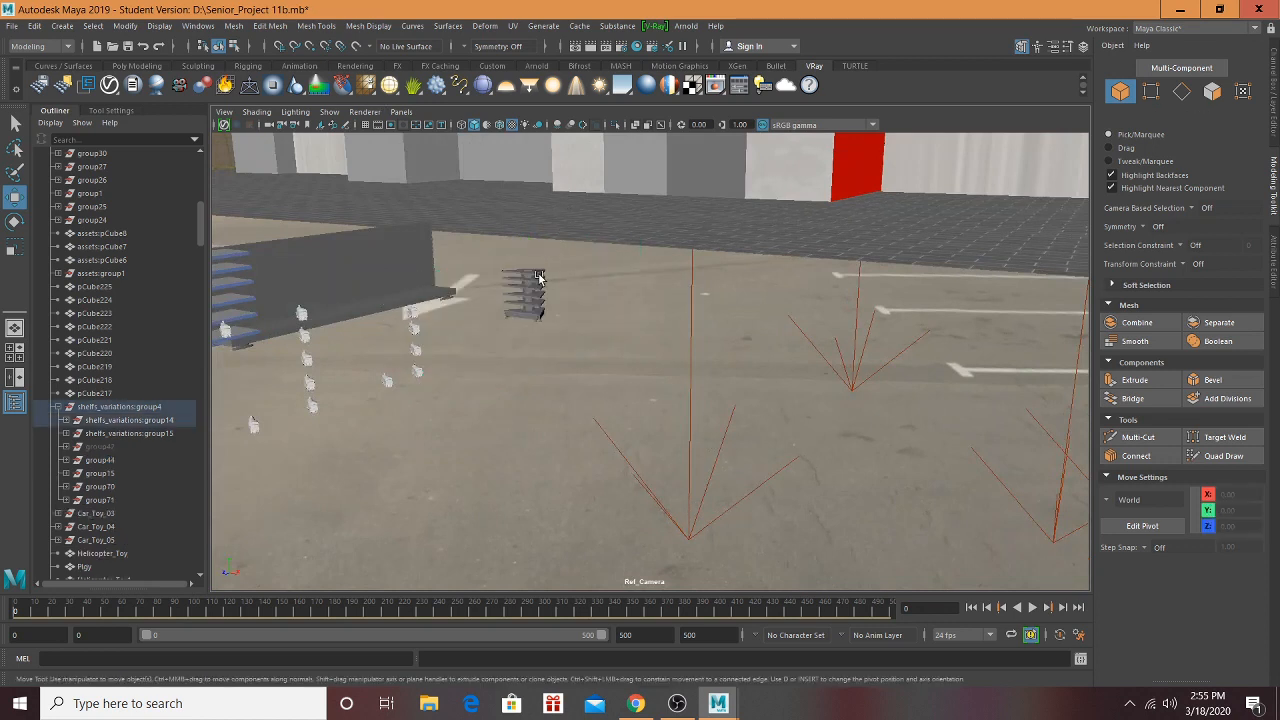
Step: Delete the small leftover shelf unit shelfs_variations:group14 from the parking lot
click(537, 280)
click(529, 277)
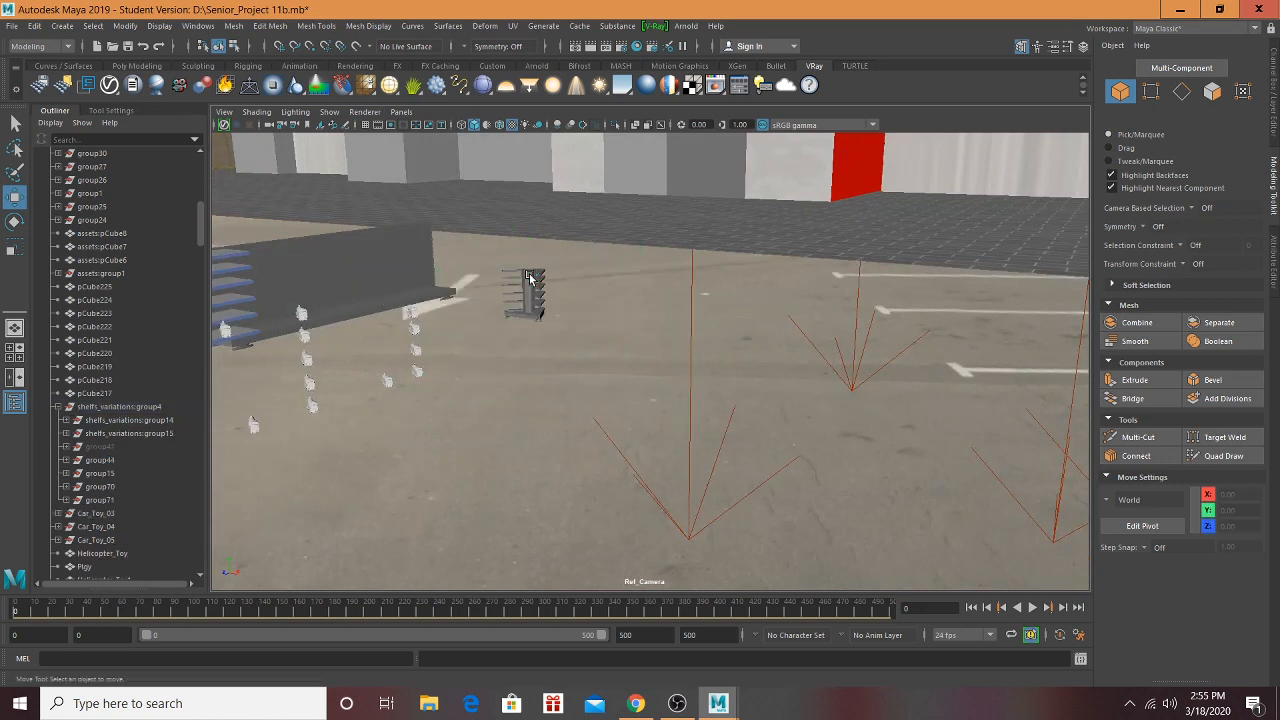
click(529, 277)
click(137, 421)
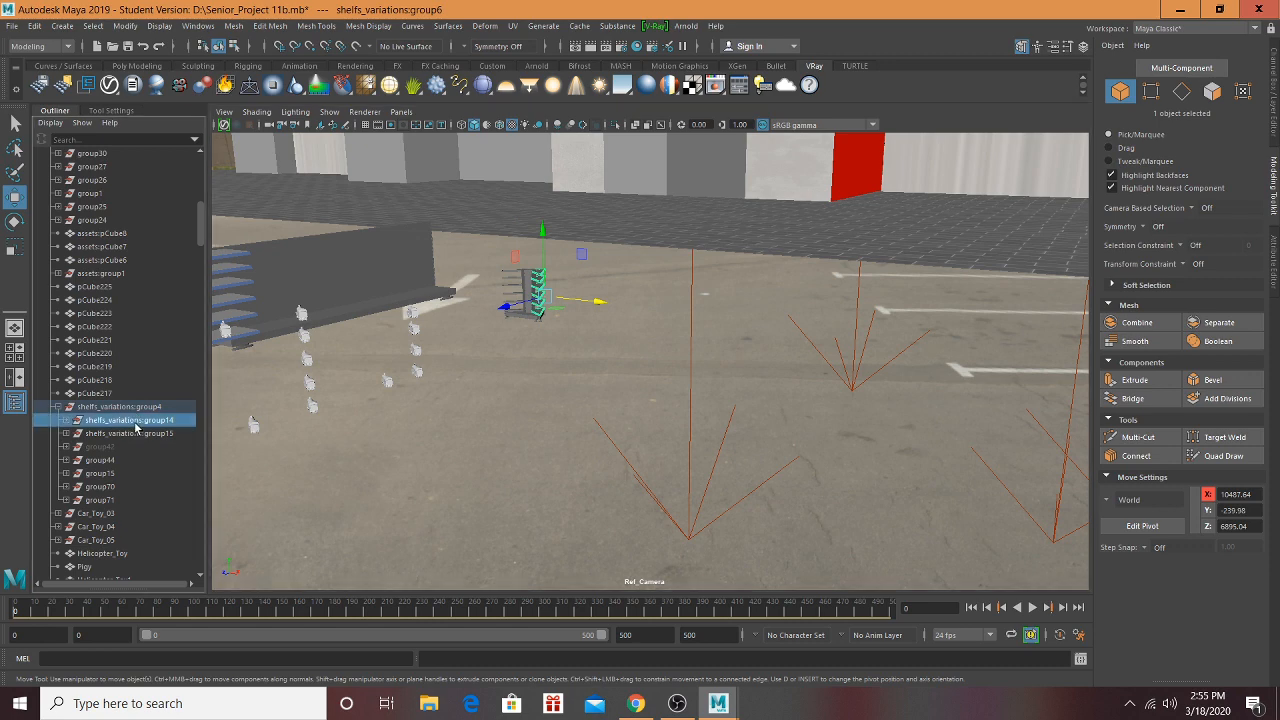
key(Delete)
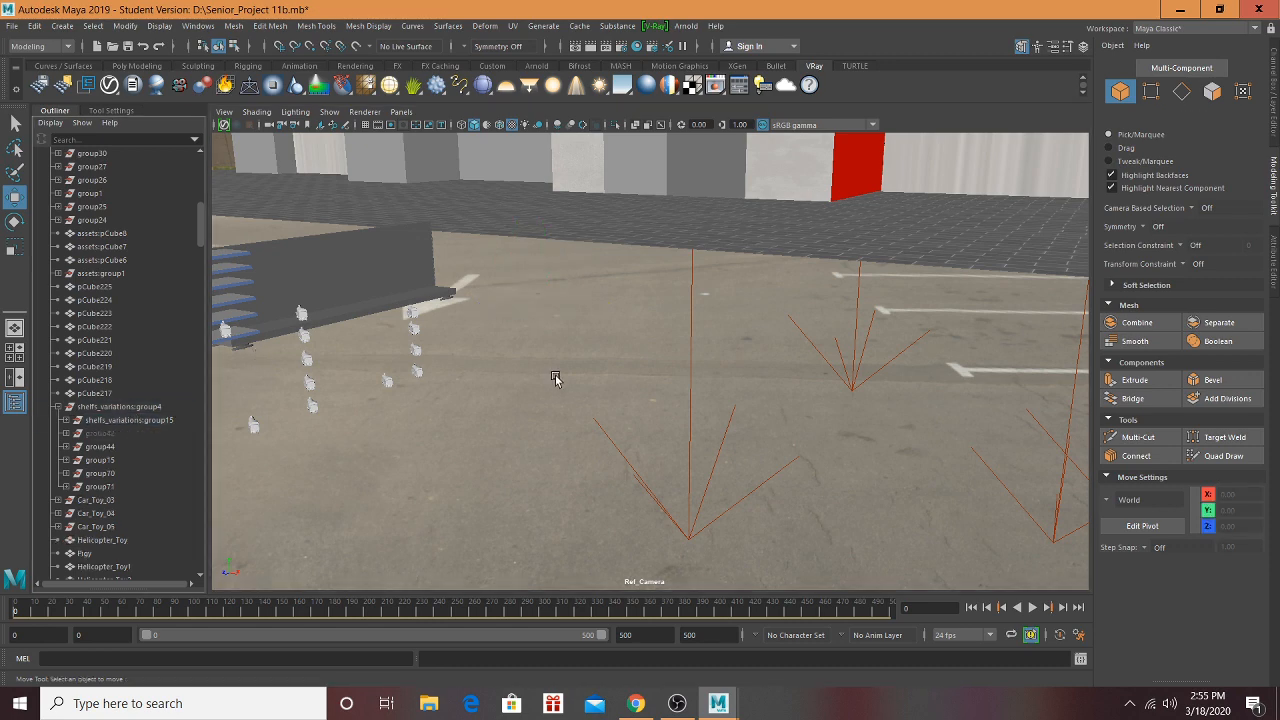
Step: Delete the entire group71 shelf unit from the parking lot
alt+drag(557, 378, 460, 379)
alt+middle_drag(460, 379, 1100, 375)
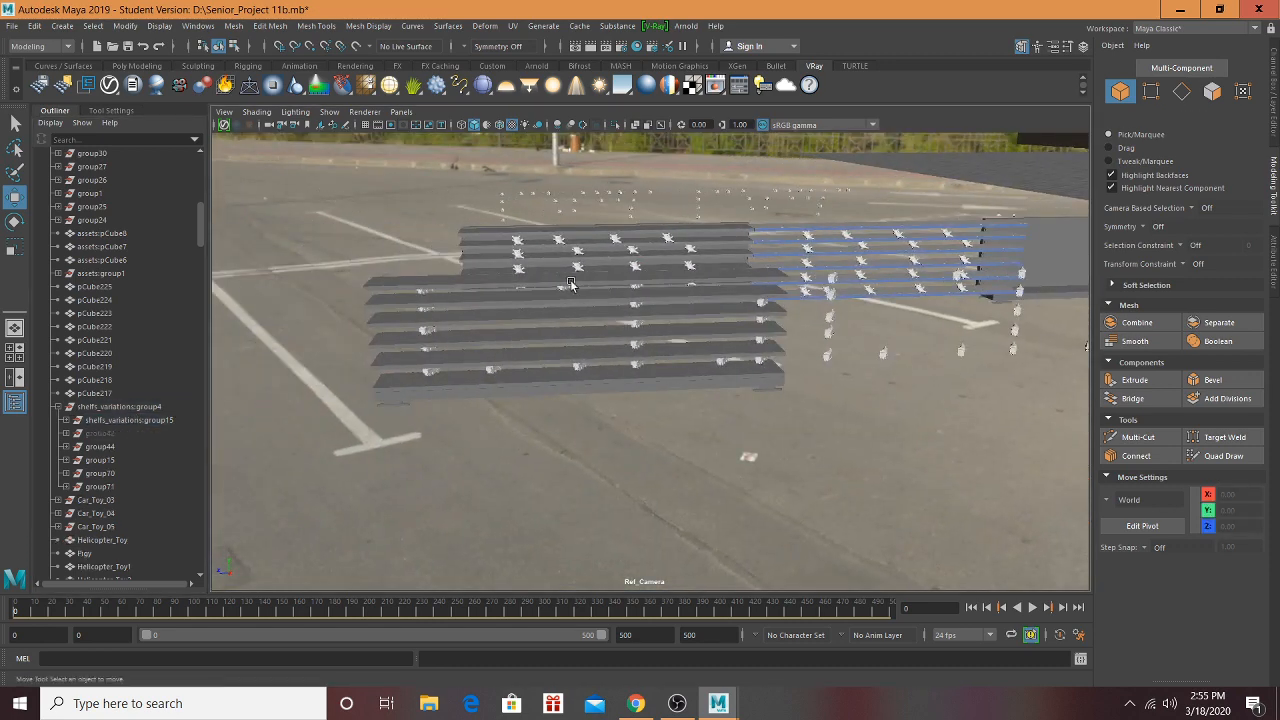
click(506, 292)
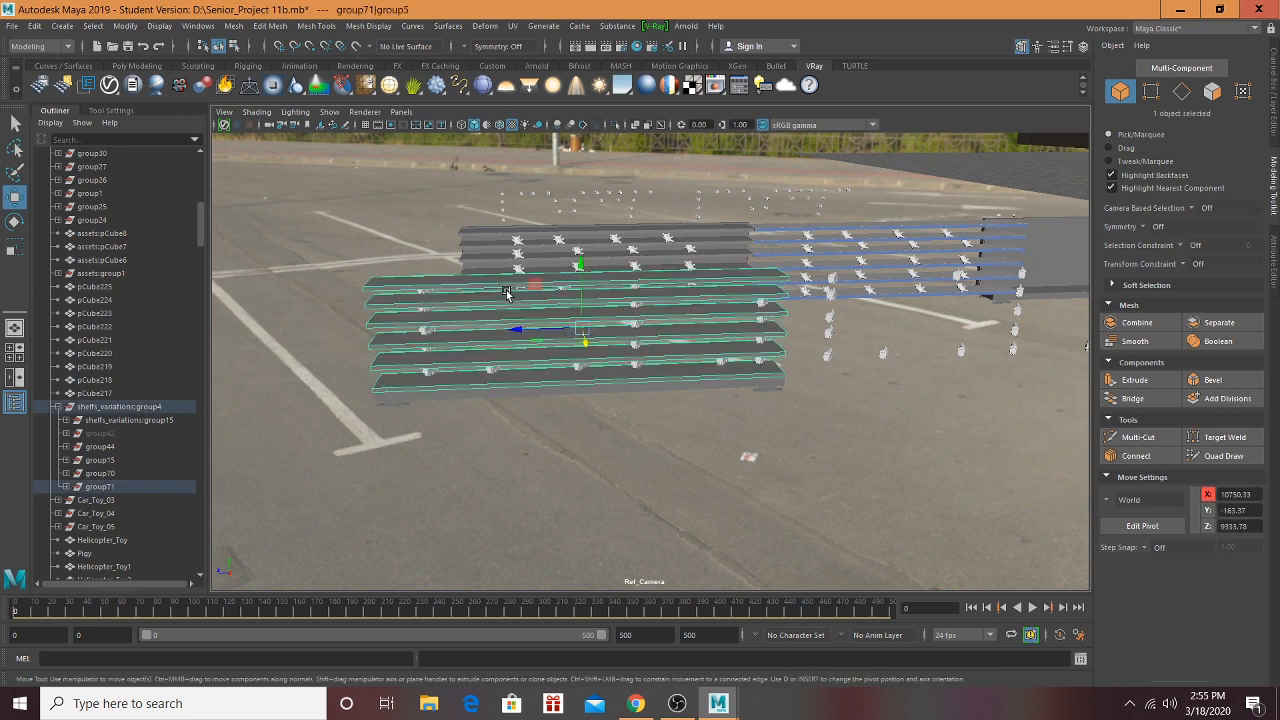
click(100, 487)
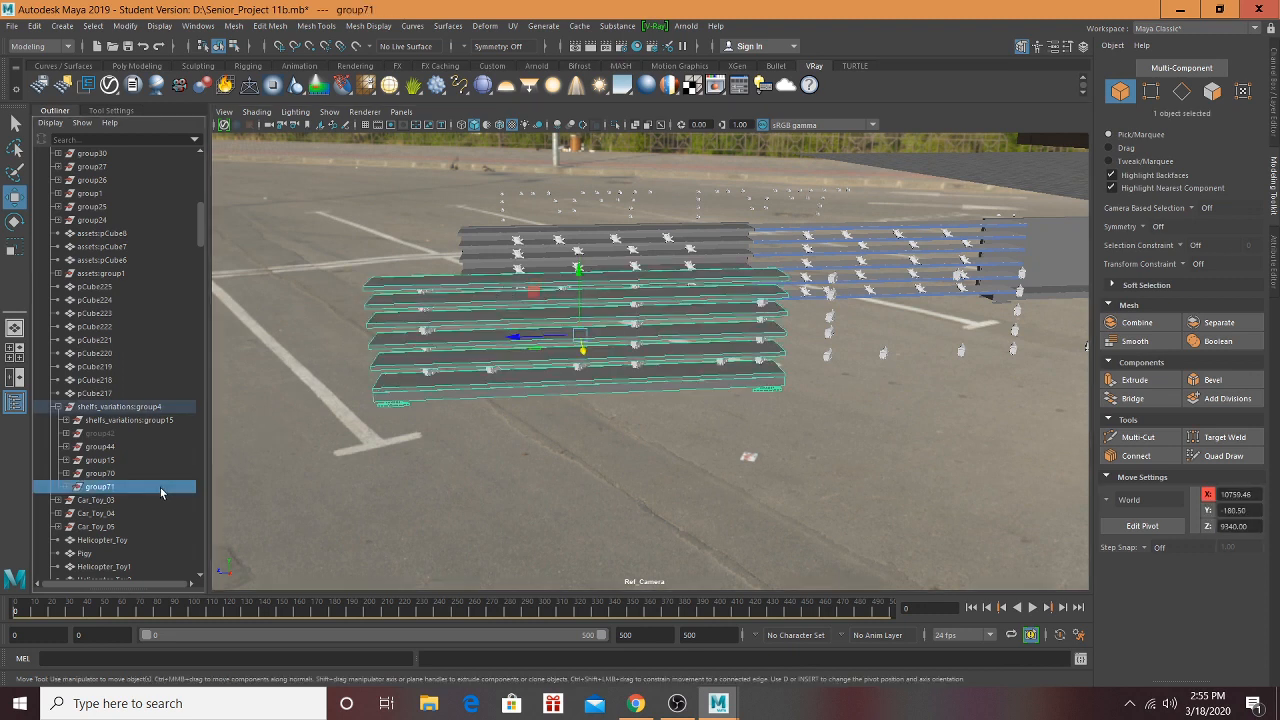
key(Delete)
Step: Delete the back panel and the base board of the group44 shelf unit in the parking lot
alt+drag(815, 286, 777, 275)
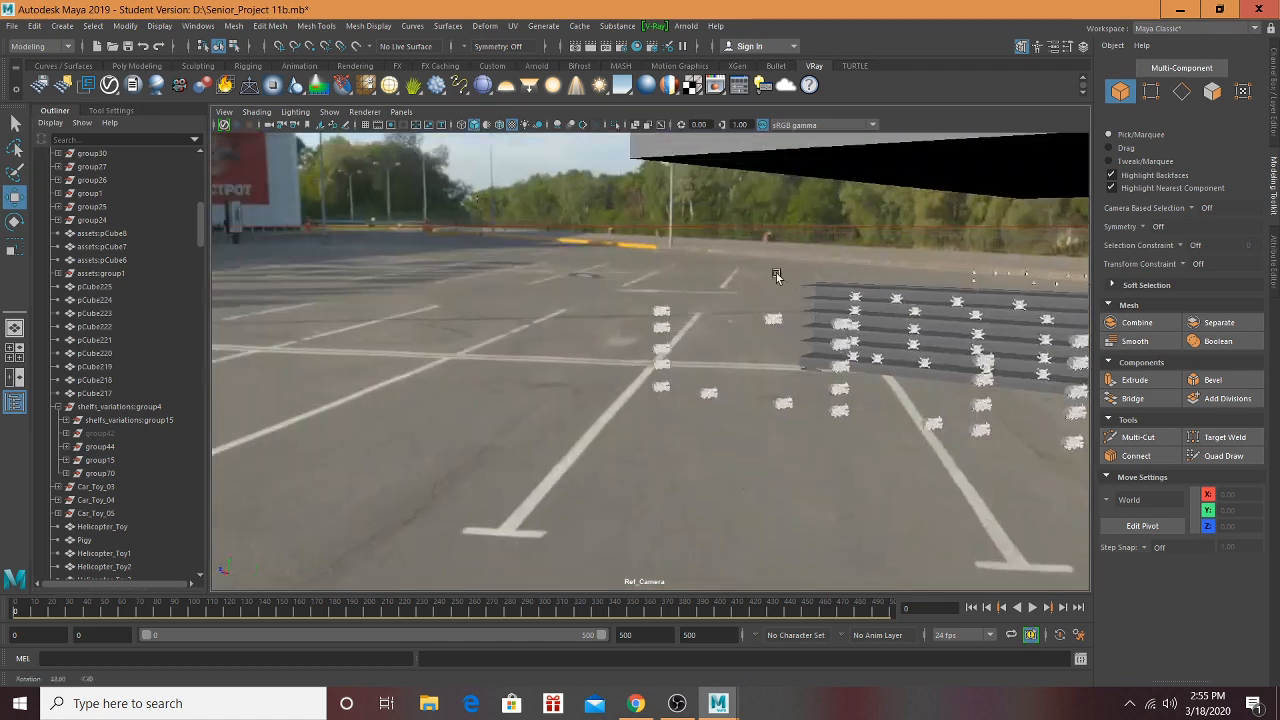
alt+drag(862, 311, 600, 337)
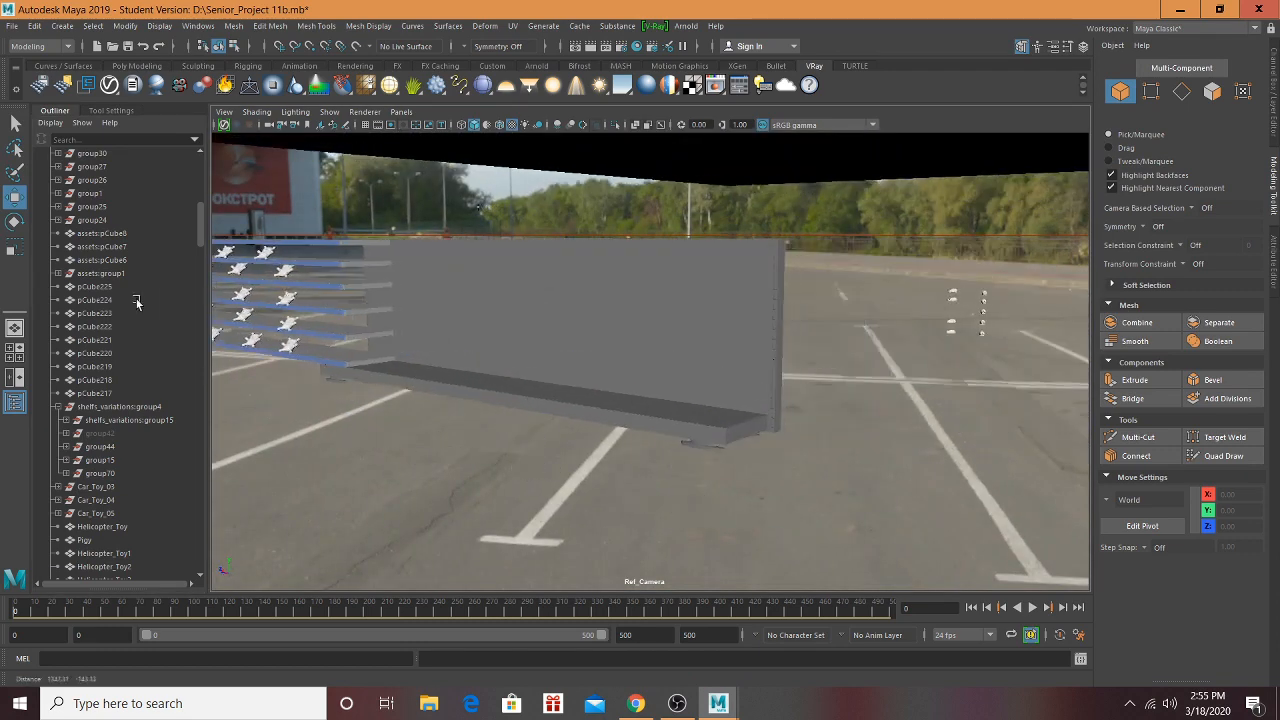
click(600, 337)
shift+click(637, 406)
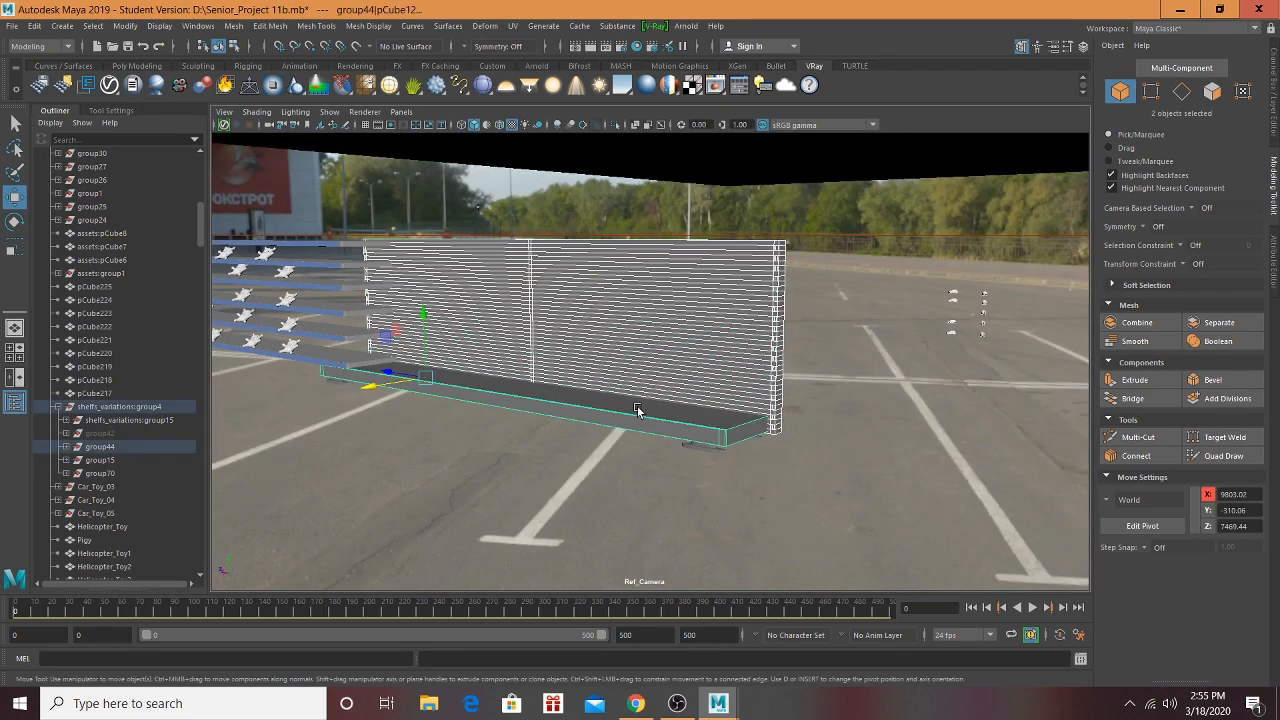
key(Delete)
Step: Delete the stack of shelf boards left behind next to the group70 shelf unit
alt+drag(235, 251, 610, 284)
alt+middle_drag(610, 284, 543, 474)
scroll(527, 425, up, 3)
alt+drag(527, 422, 452, 330)
alt+middle_drag(452, 330, 513, 422)
click(519, 470)
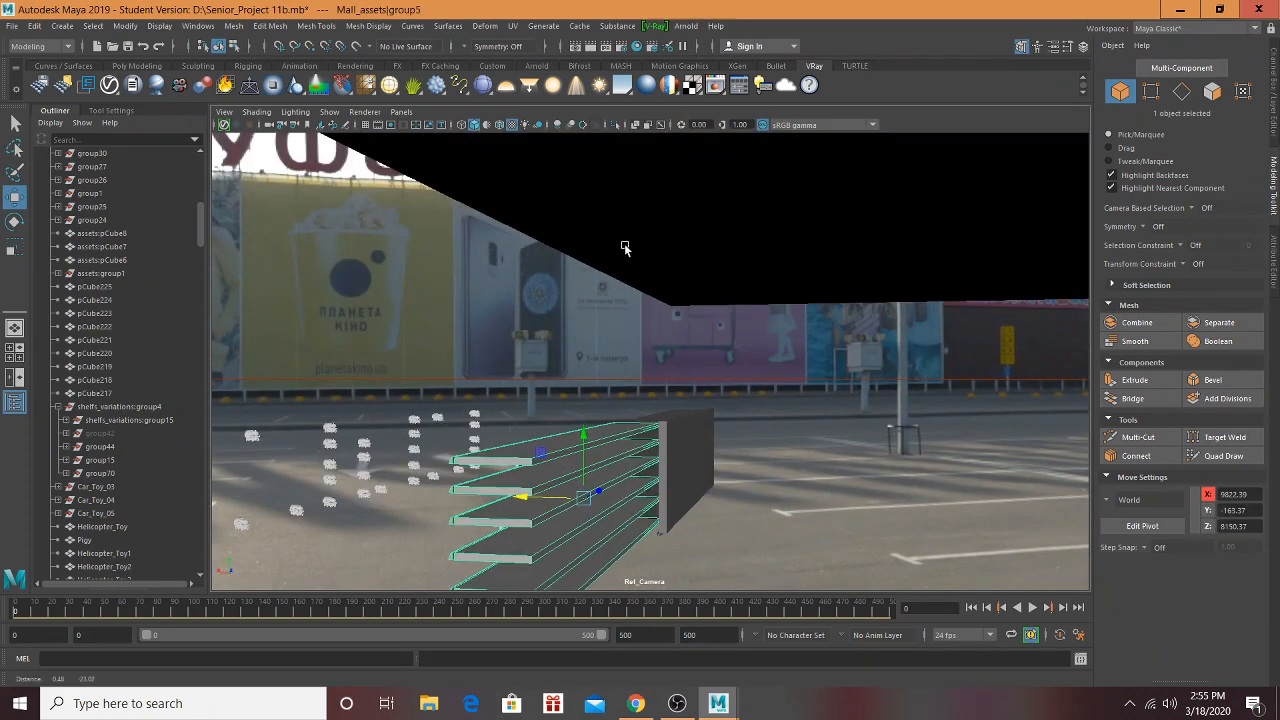
alt+drag(623, 246, 597, 188)
key(Delete)
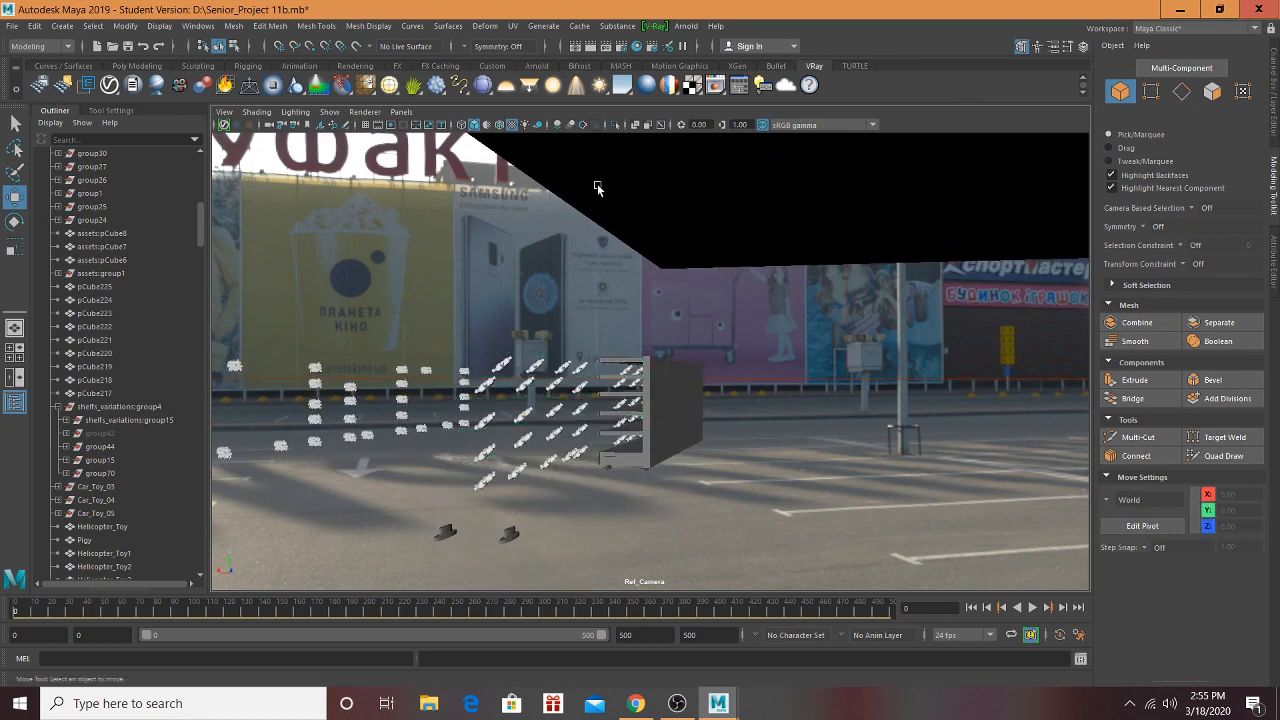
Step: Delete the two small cylinder feet left over from the group44 shelf unit
click(503, 534)
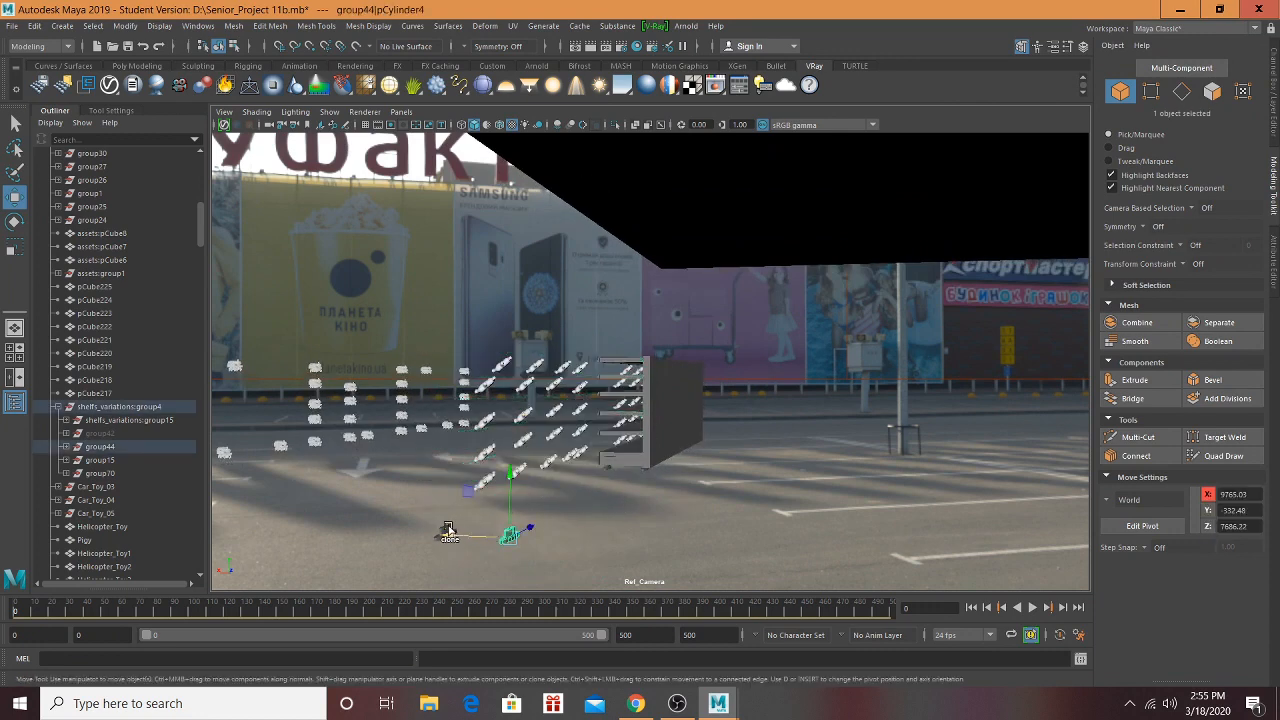
alt+drag(440, 546, 557, 434)
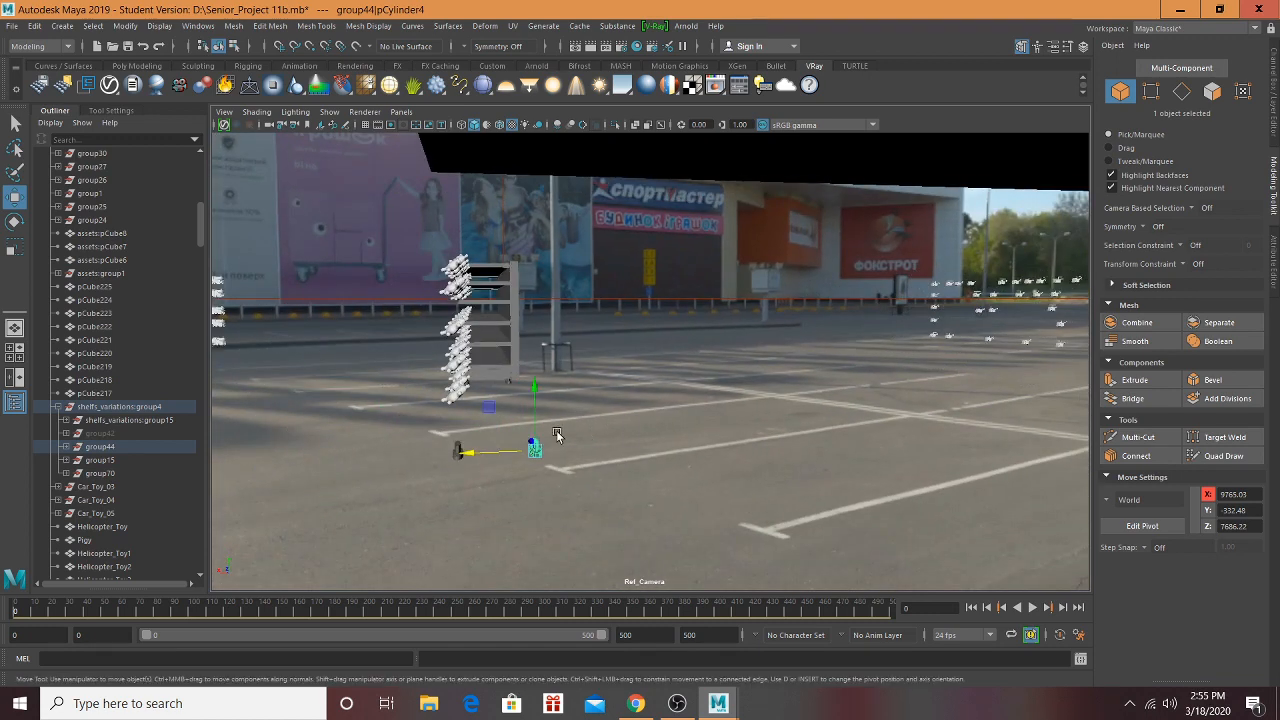
shift+click(457, 447)
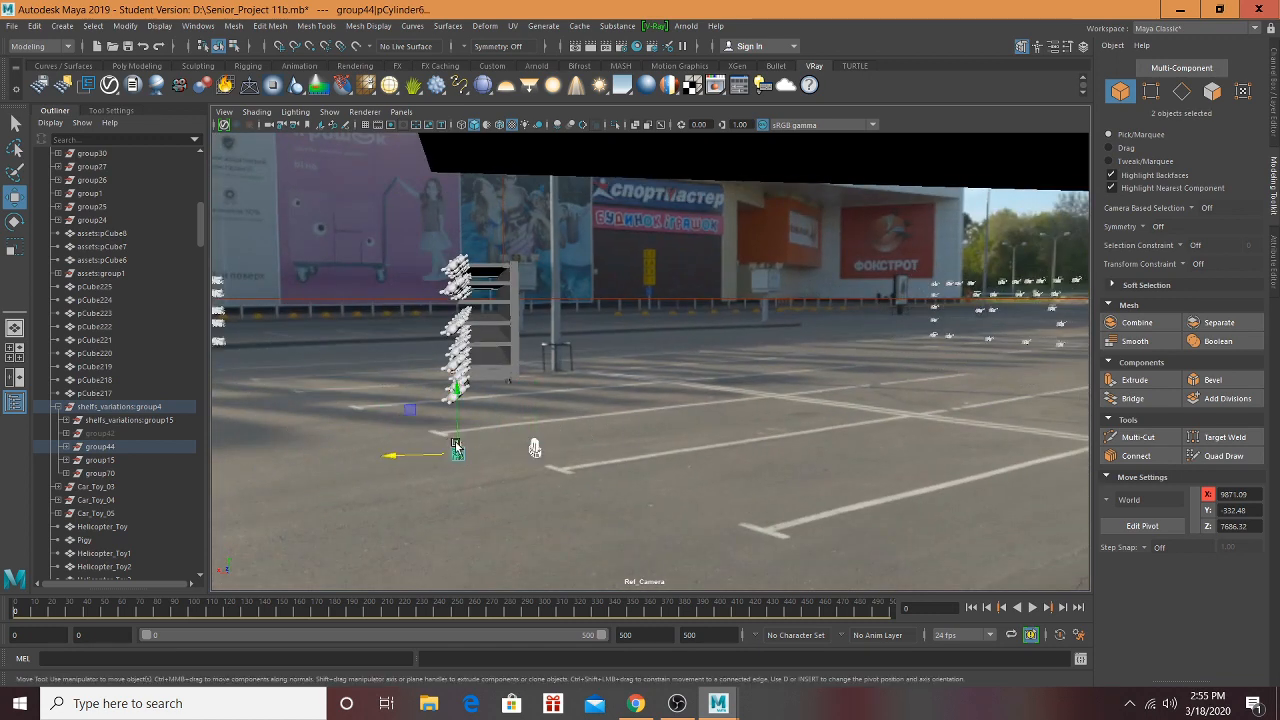
click(535, 448)
Step: Delete the group70 shelf unit, including its back panel, shelf boards and remaining parts
click(511, 373)
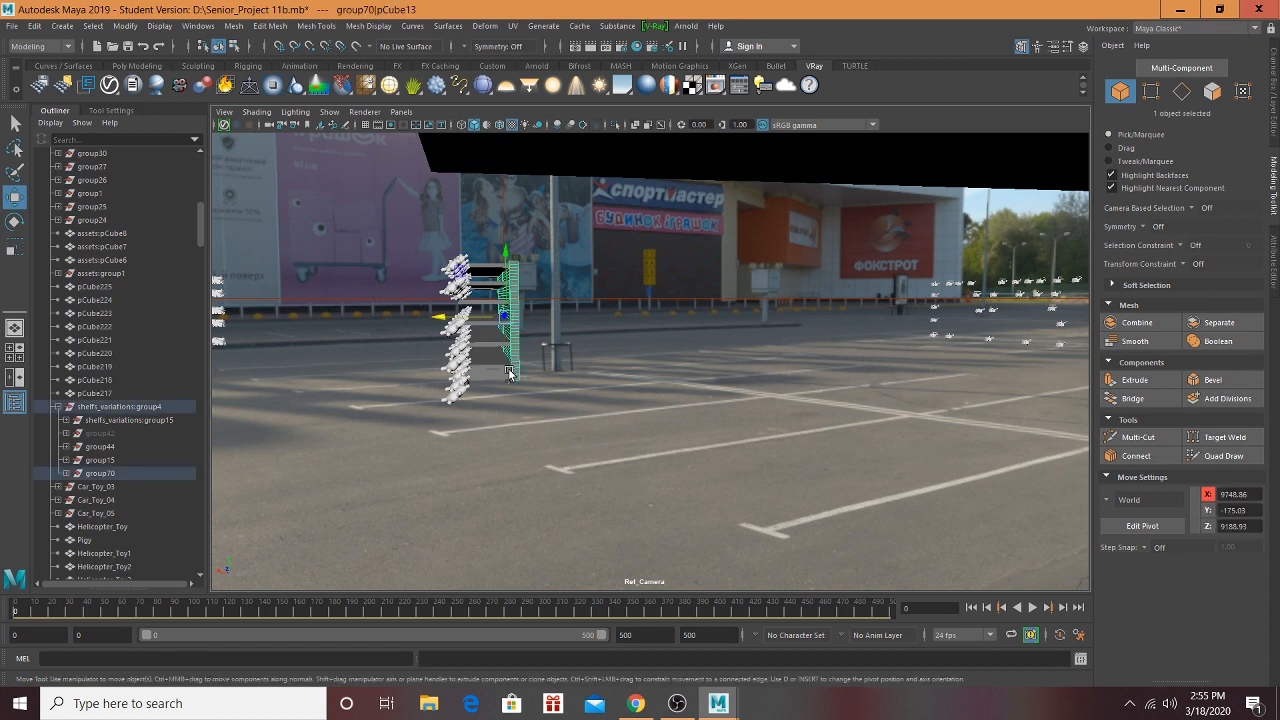
click(508, 373)
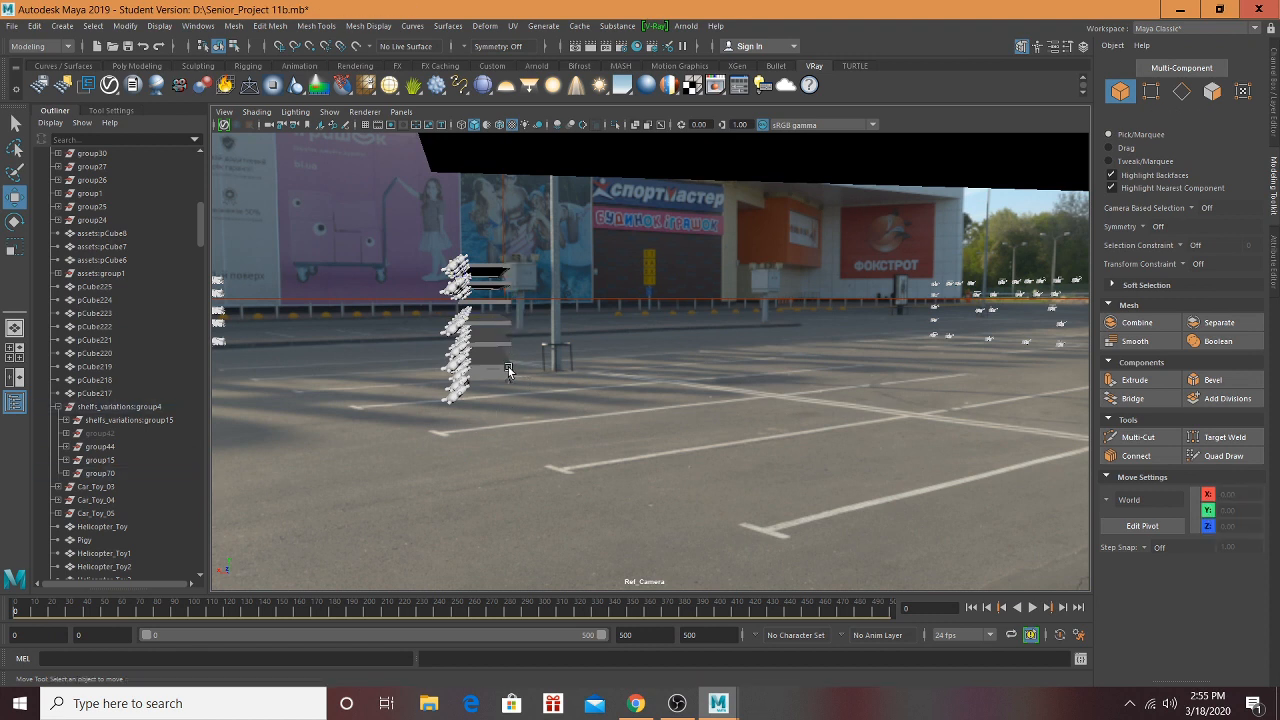
click(508, 371)
click(133, 474)
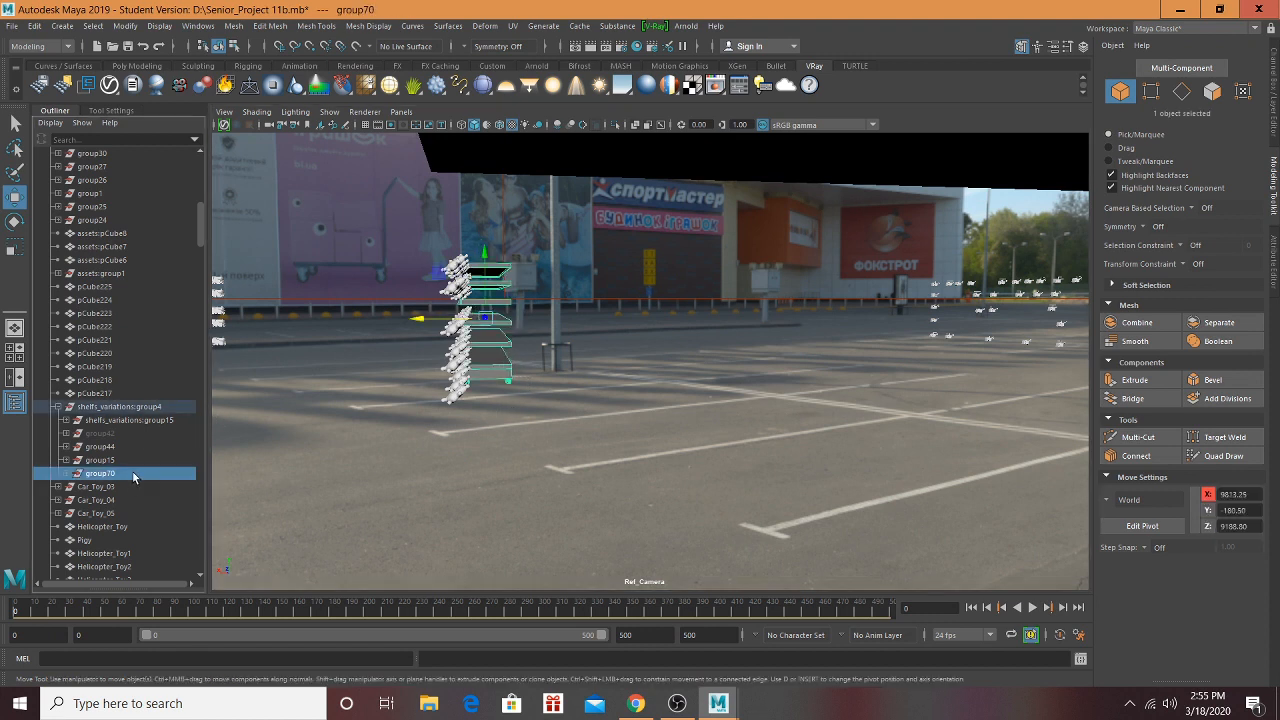
key(Delete)
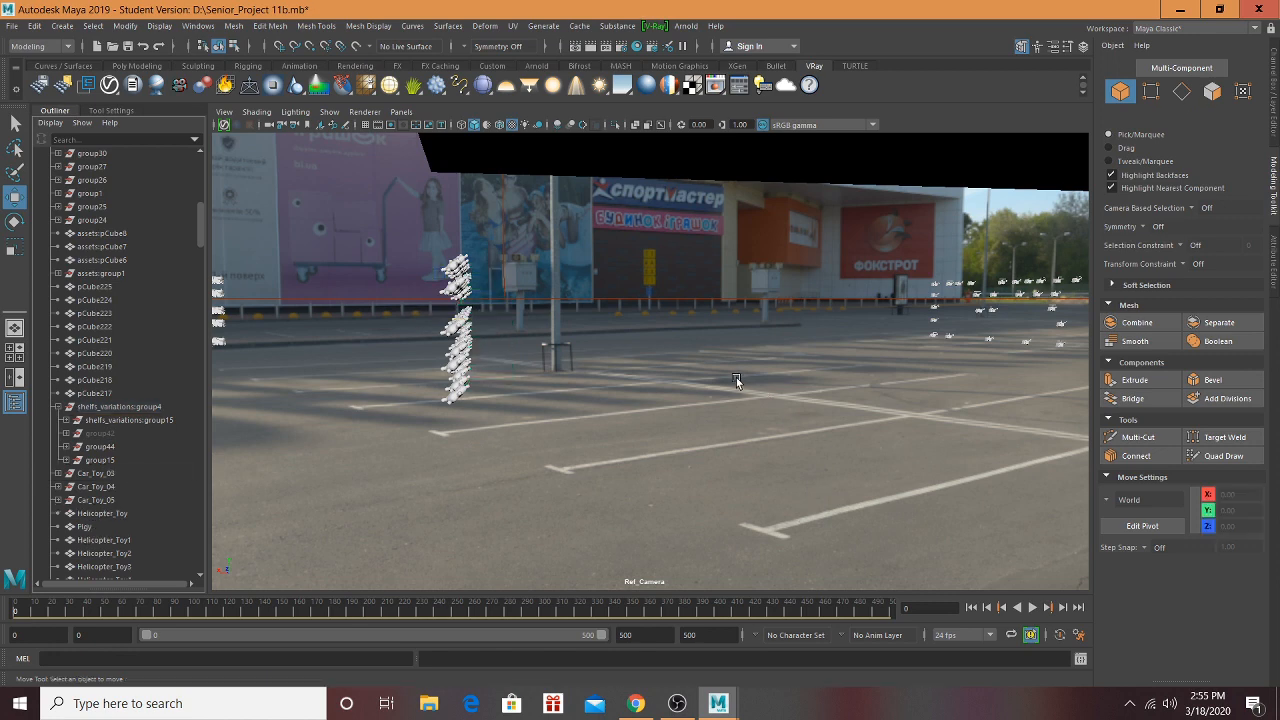
Step: Save the scene as a Student Version file
alt+drag(736, 377, 794, 390)
alt+middle_drag(811, 396, 530, 461)
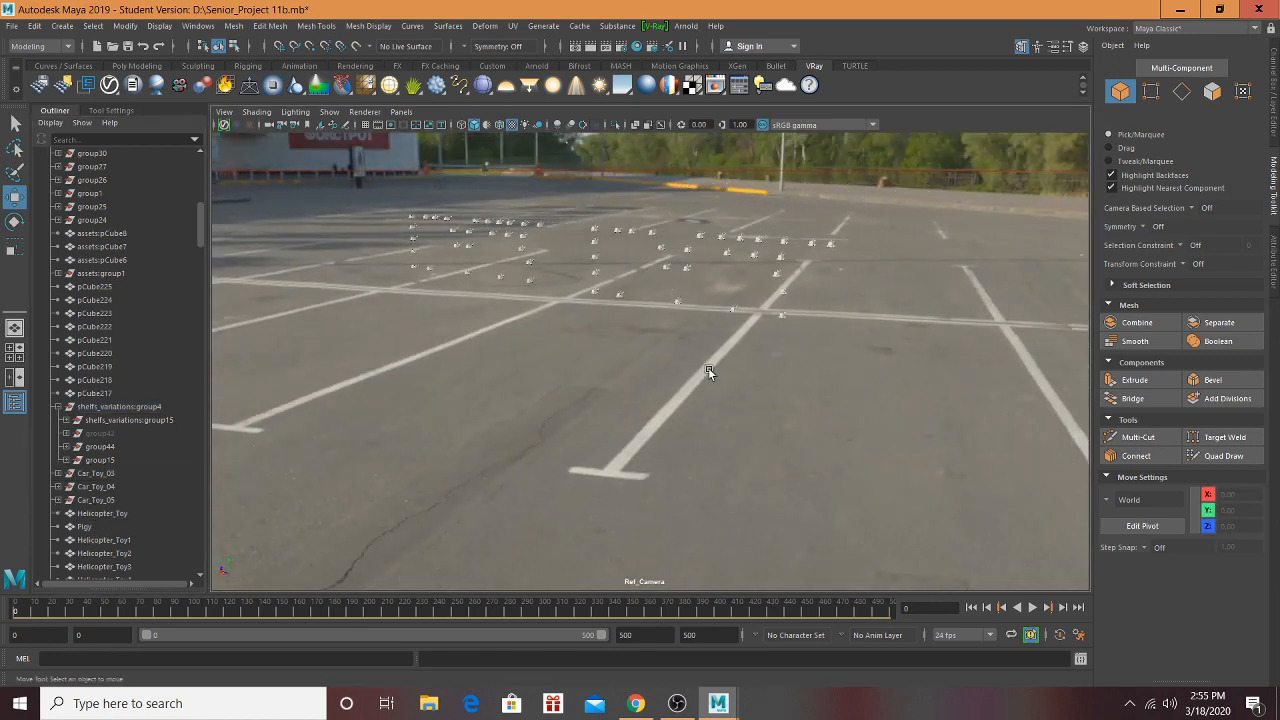
key(q)
key(ctrl+s)
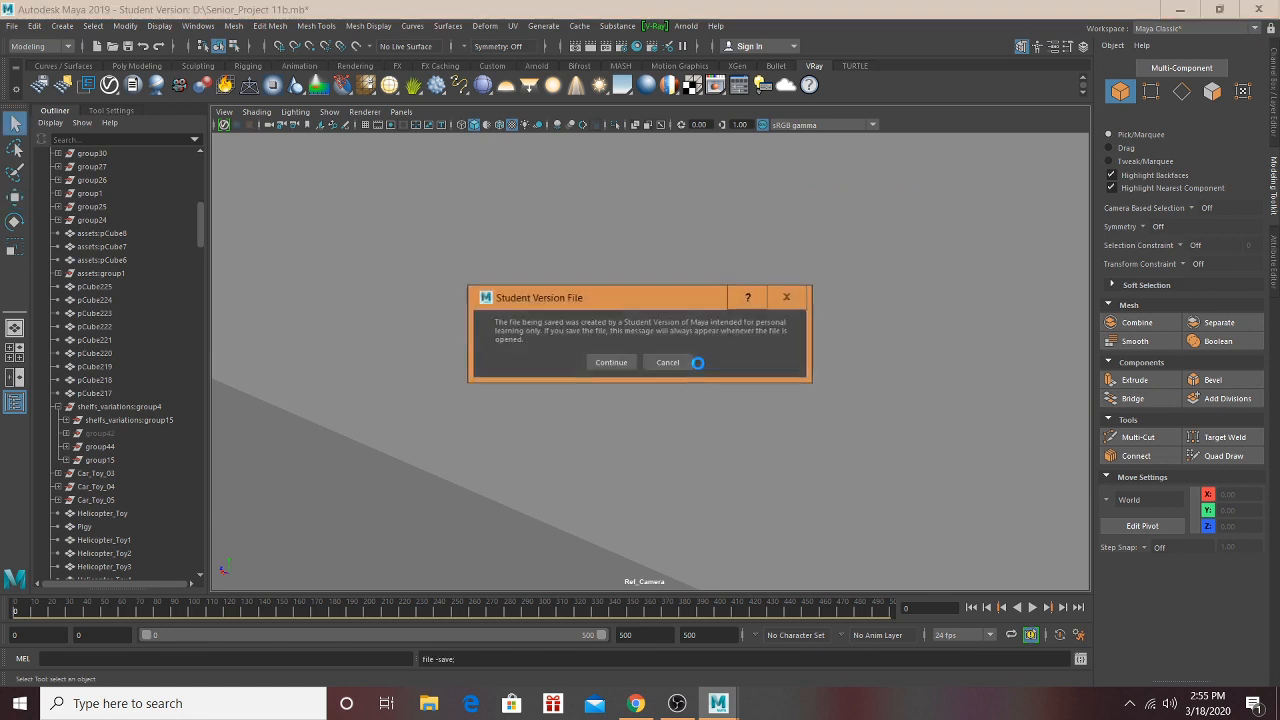
click(609, 363)
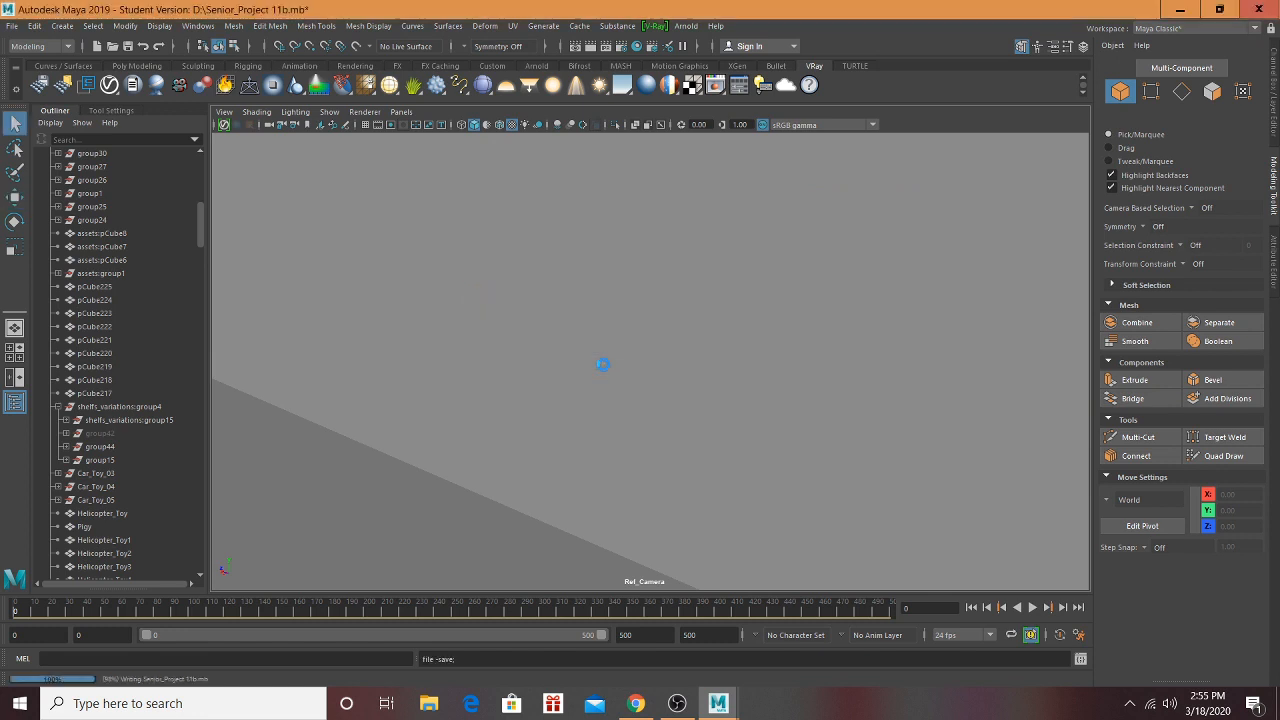
Step: Move the rectangular light VRayLightRect1 over the mall corridor to about Y 864, Z -5354
key(w)
alt+right_drag(603, 364, 758, 400)
click(766, 403)
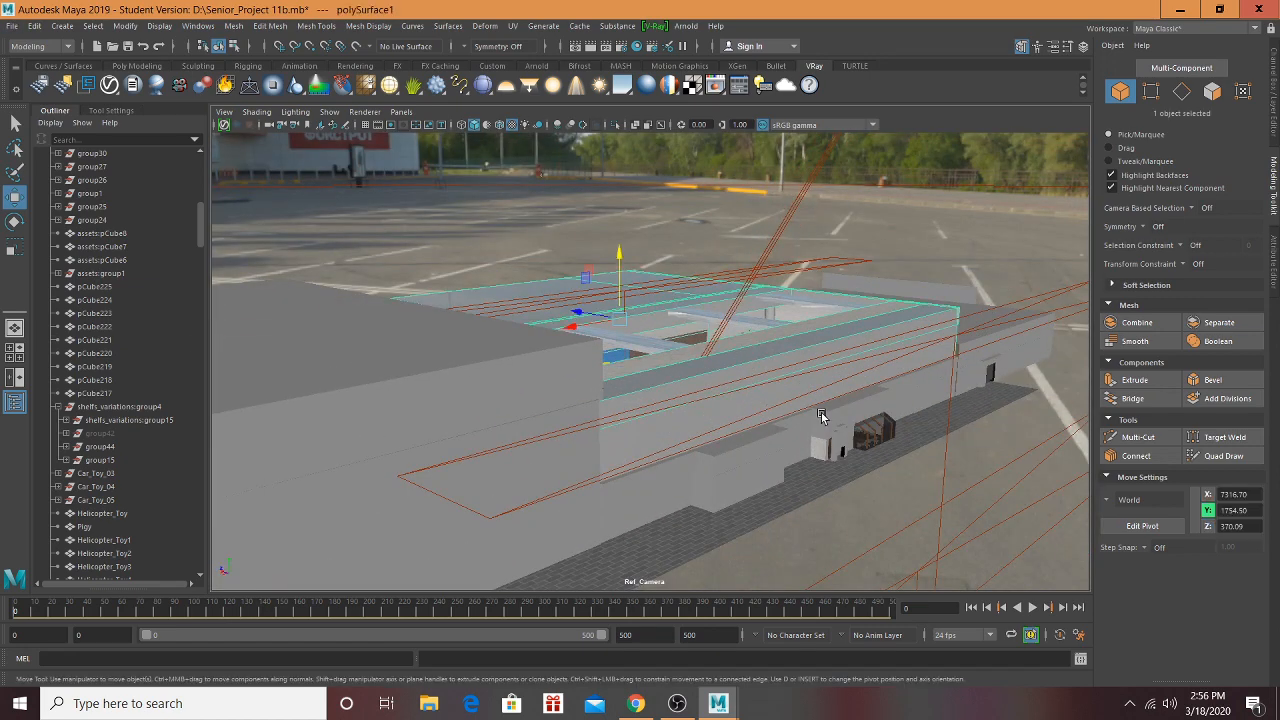
click(947, 422)
alt+drag(921, 422, 1023, 437)
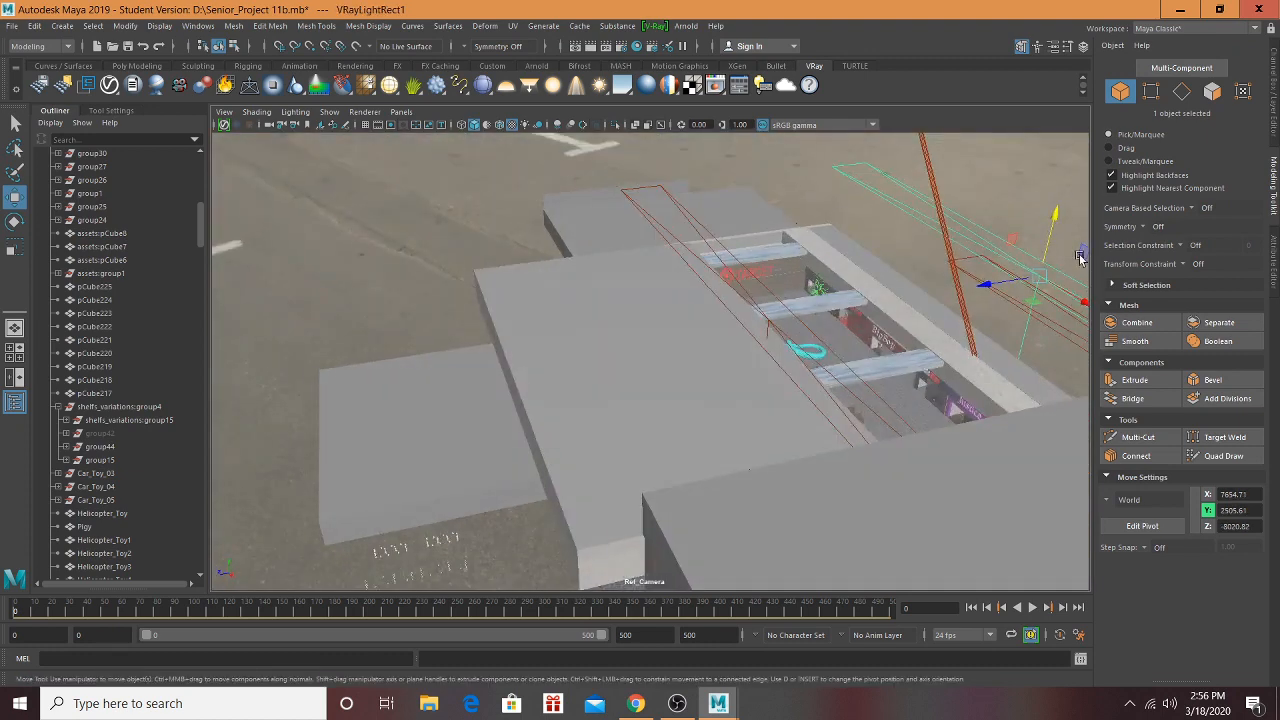
drag(985, 289, 878, 360)
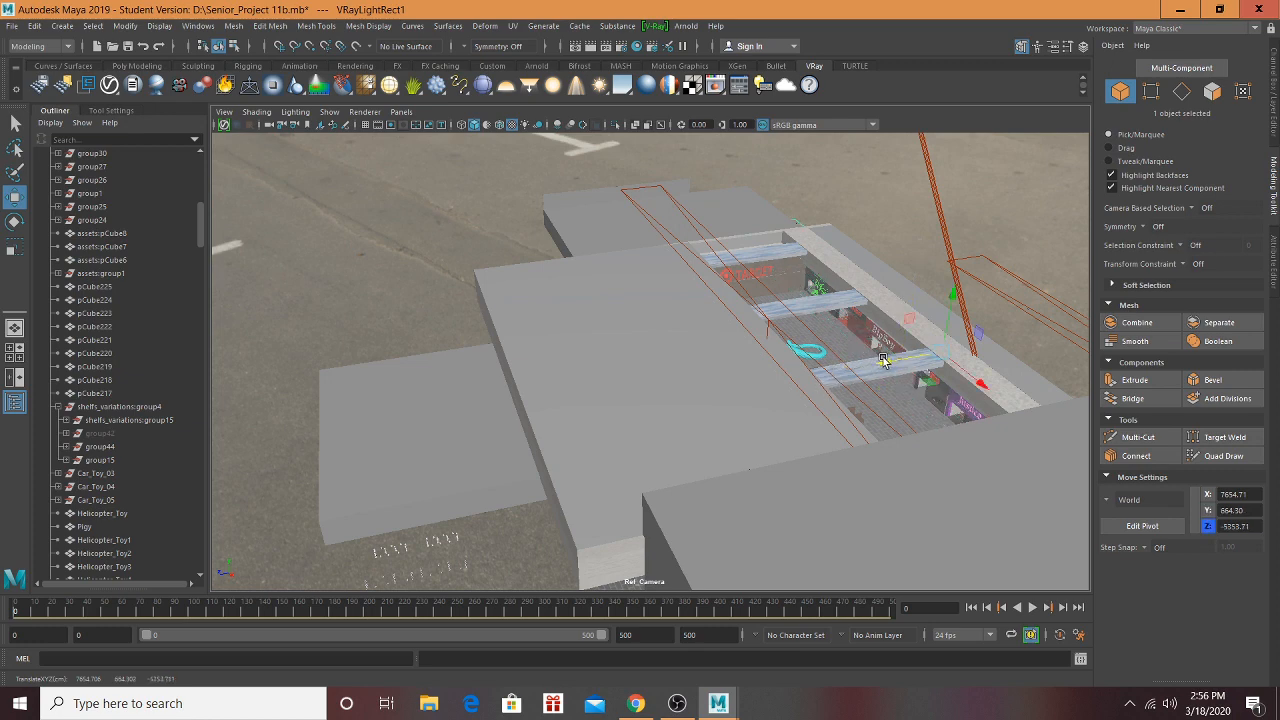
Step: Raise VRayLightRect1 above the BigBoy and GameStop storefronts to about Y 1436, Z -4049
scroll(874, 365, up, 10)
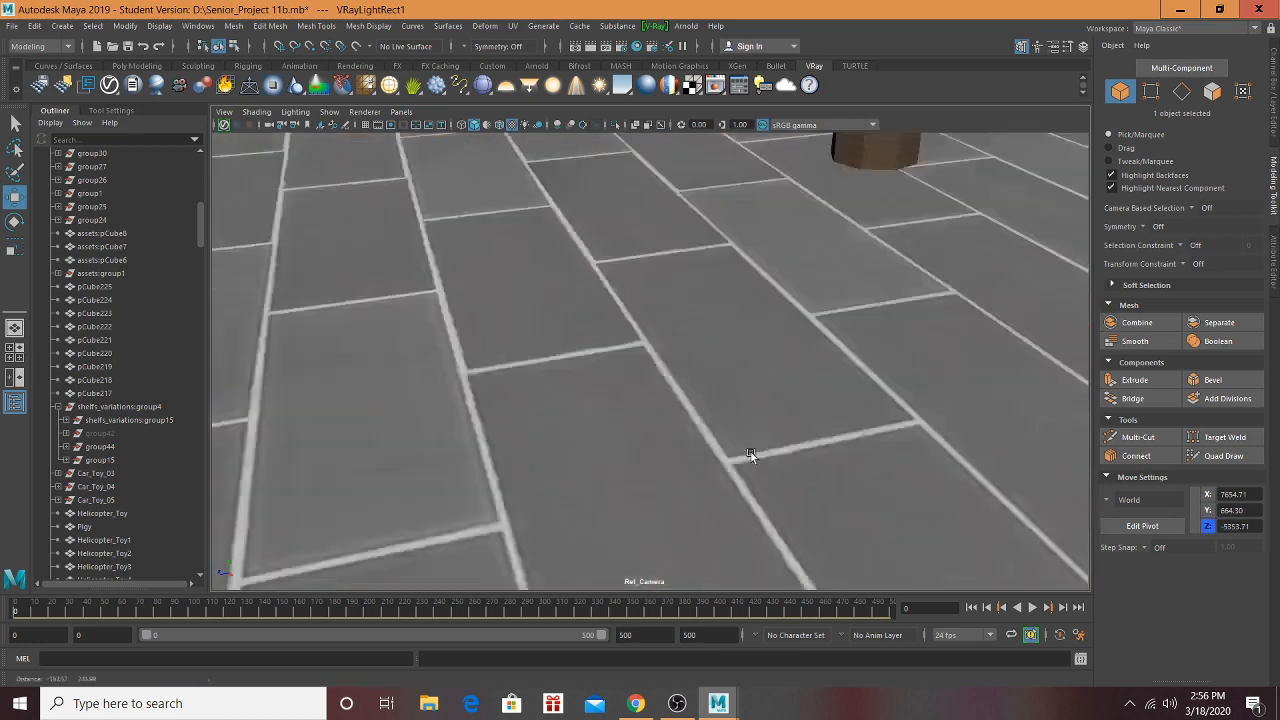
alt+drag(861, 457, 923, 405)
alt+middle_drag(923, 405, 837, 506)
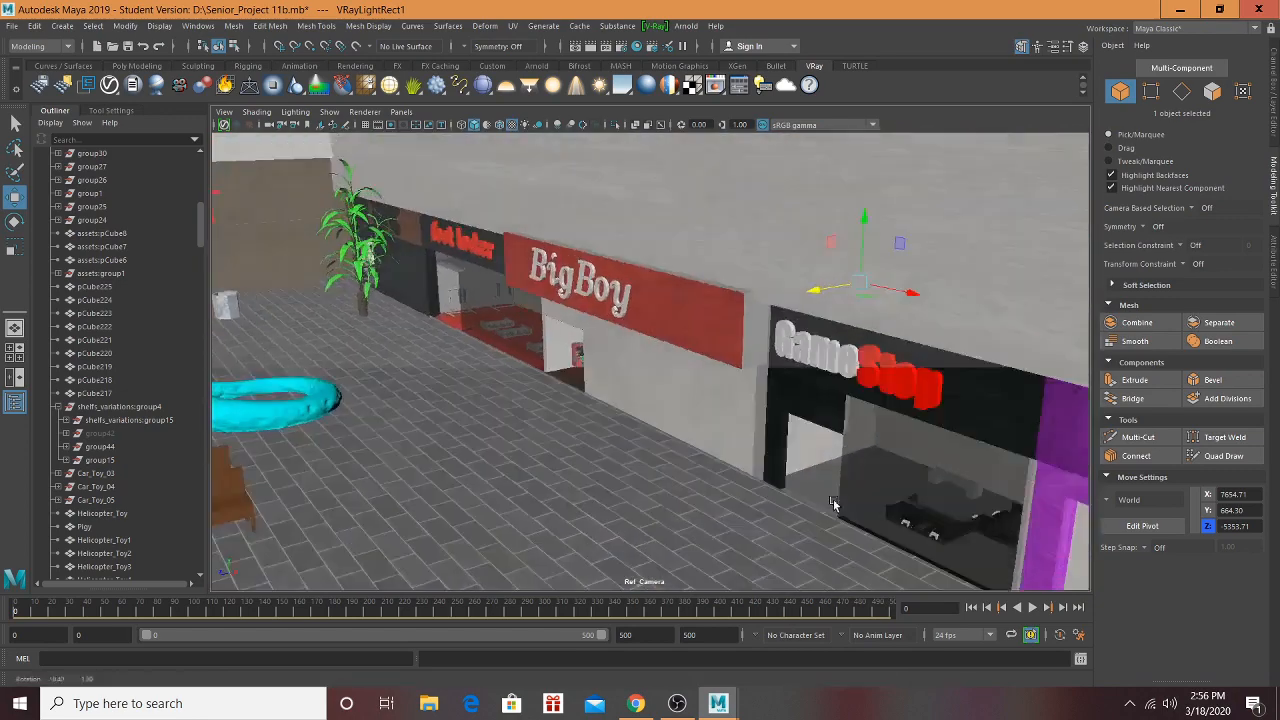
alt+drag(837, 506, 810, 497)
drag(779, 278, 574, 127)
alt+drag(583, 175, 729, 356)
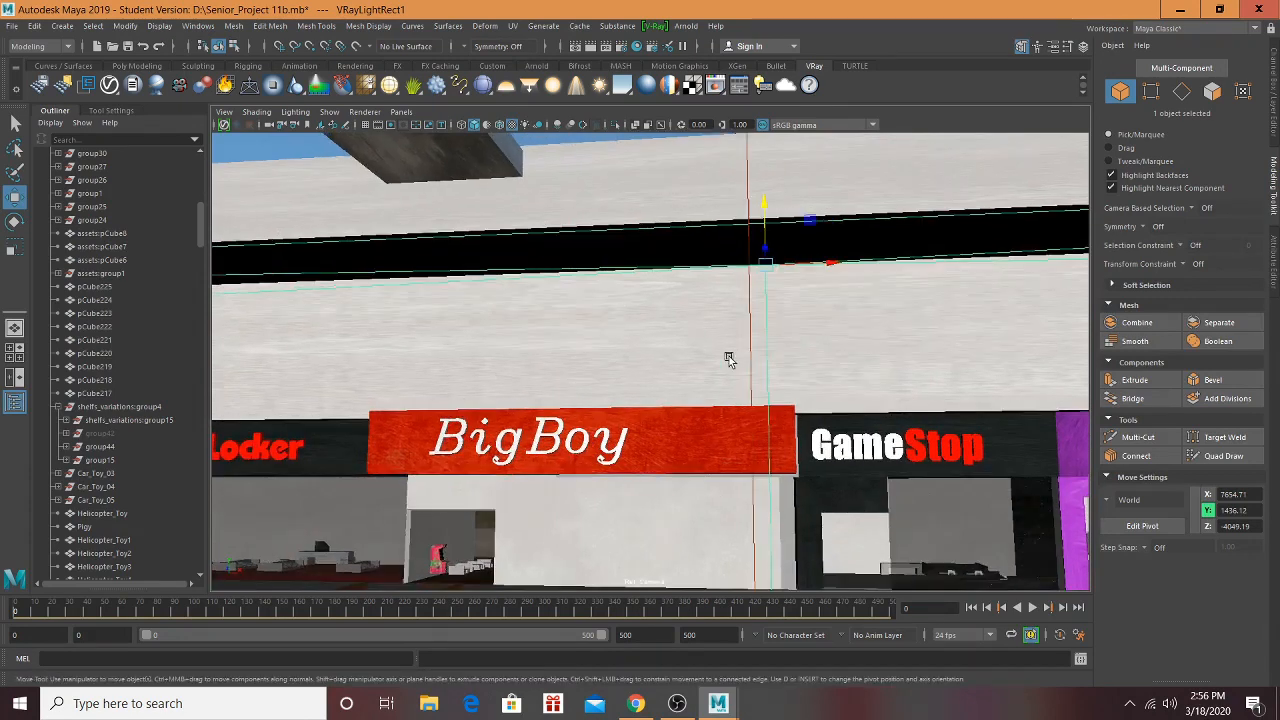
Step: Reveal VRayLightRect1 inside the Lights_Camera group and show its shape attributes
scroll(116, 443, down, 15)
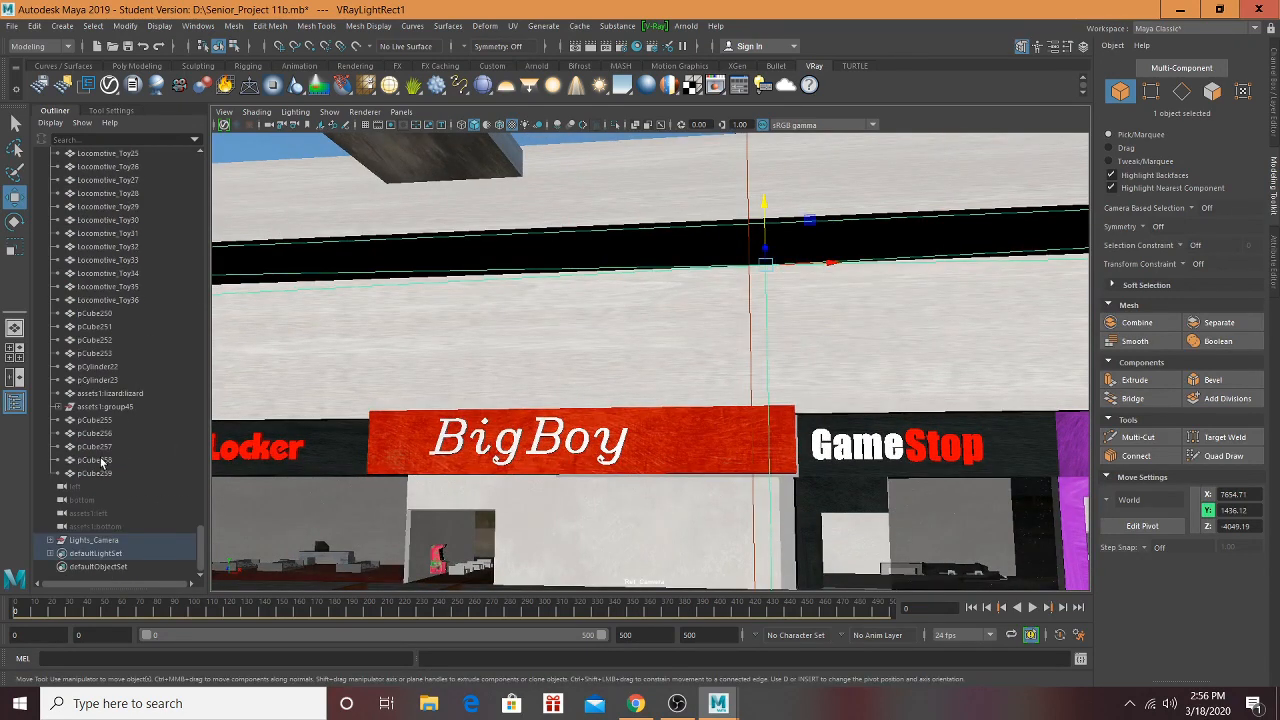
click(50, 540)
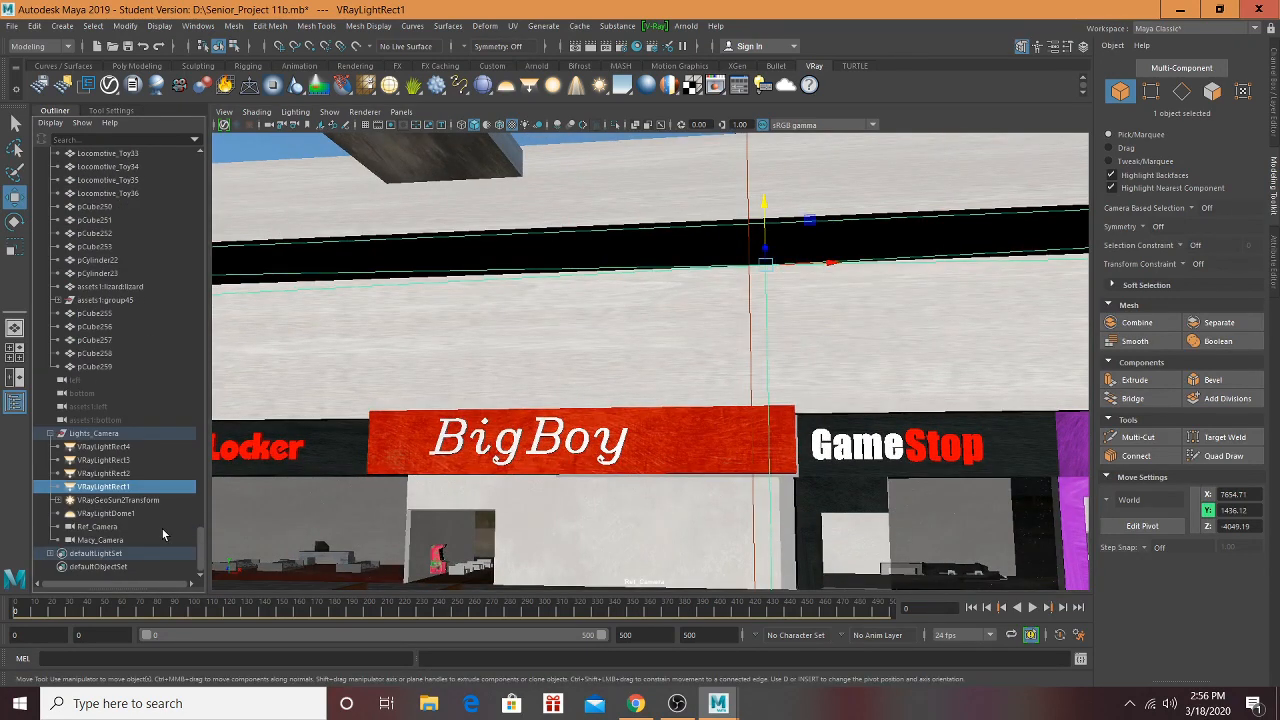
alt+drag(846, 382, 805, 370)
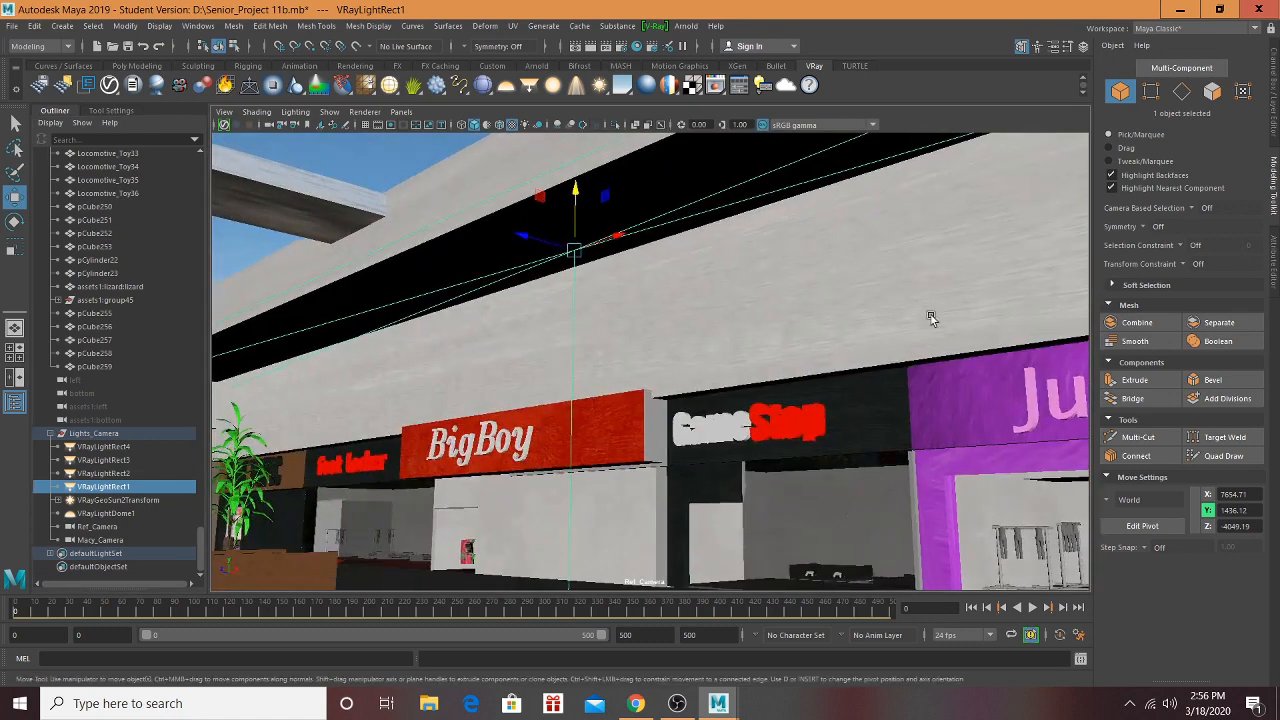
click(1275, 250)
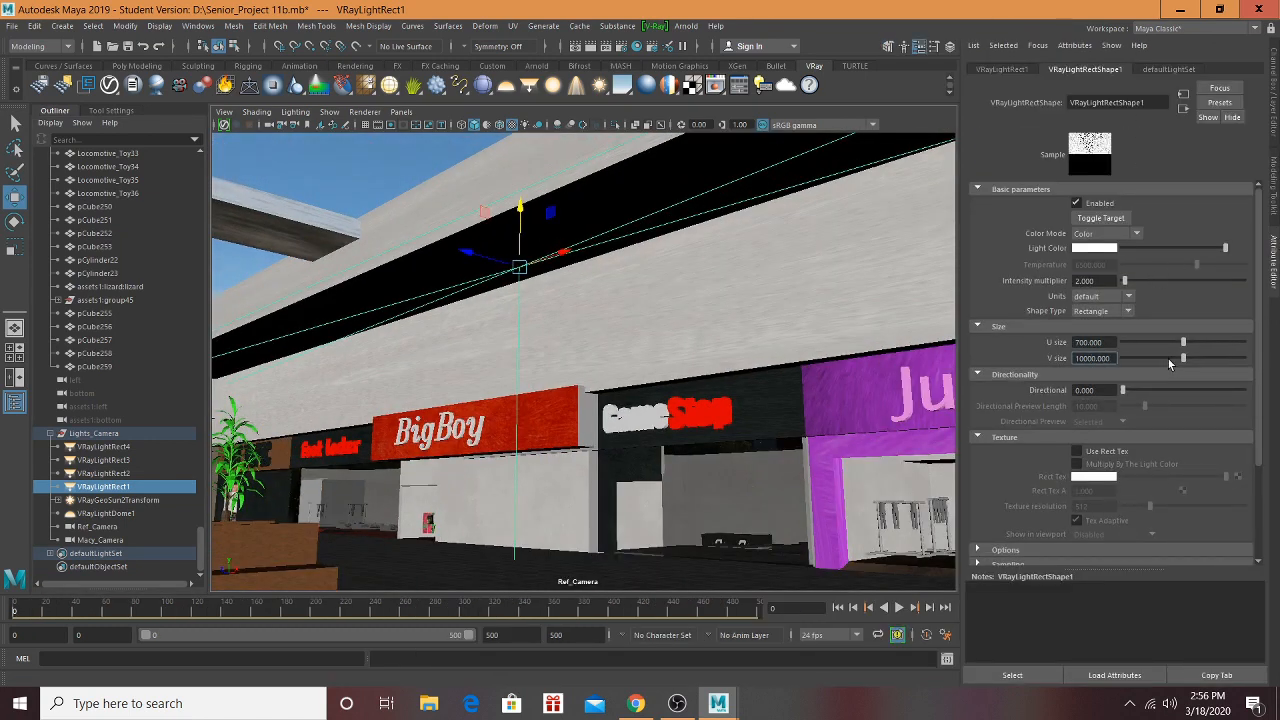
Step: Set the V size of VRayLightRect1 to 1000
key(BackSpace)
key(Return)
alt+drag(746, 320, 760, 356)
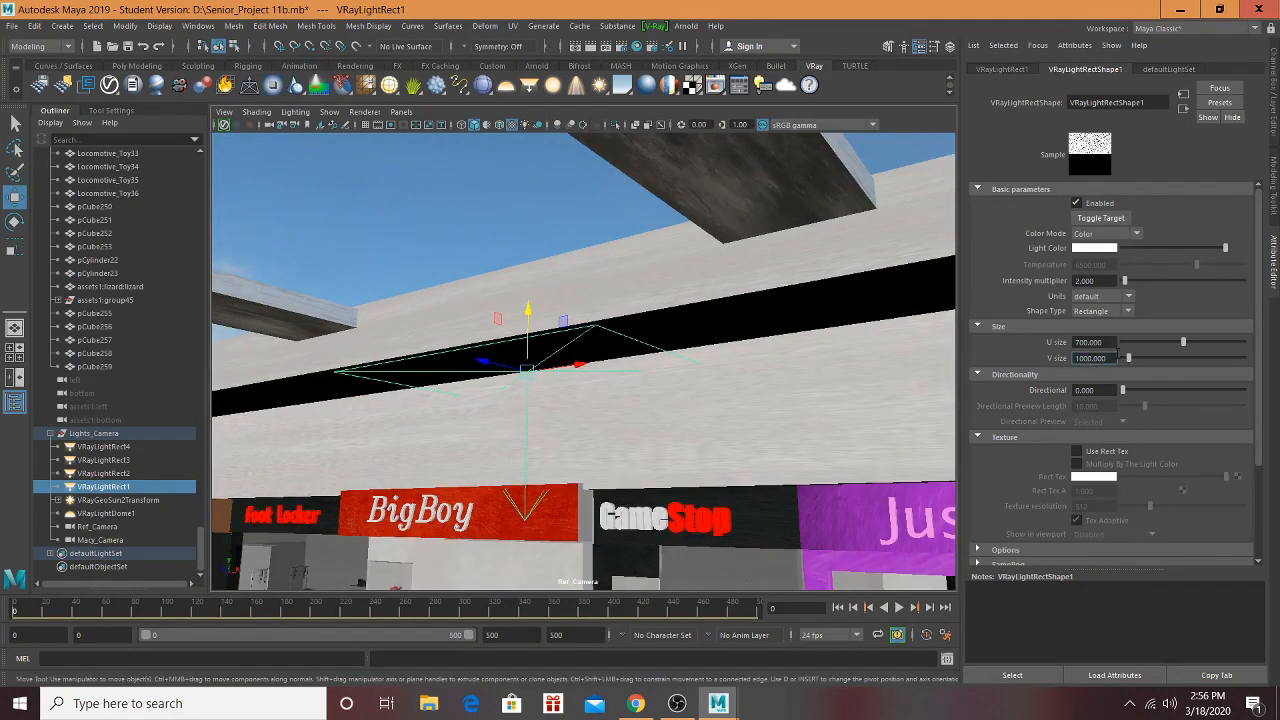
key(Return)
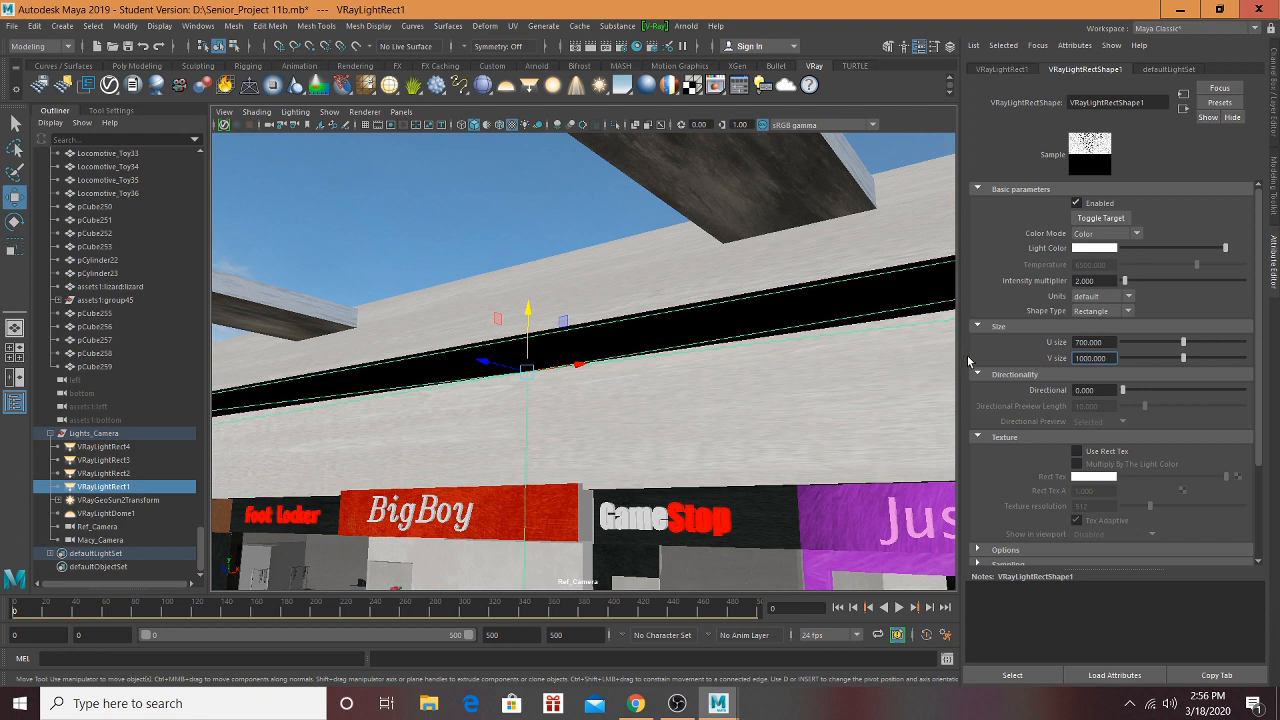
key(Return)
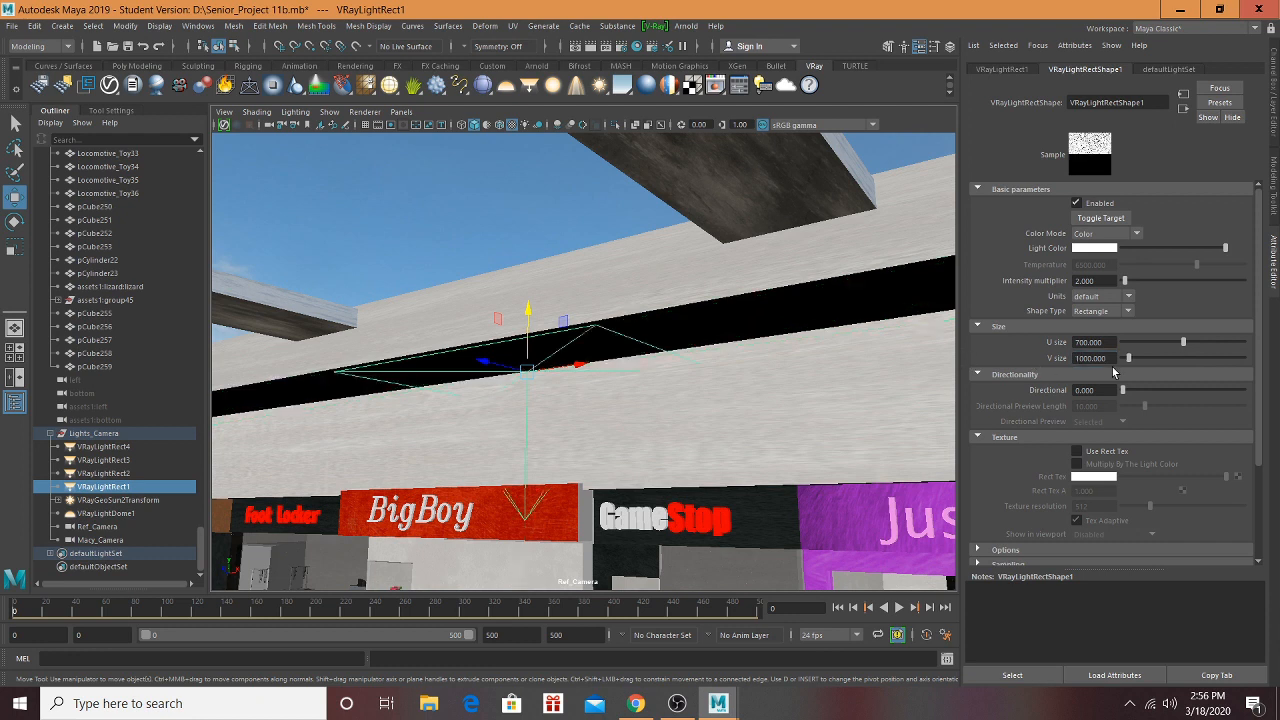
Step: Set the V size of VRayLightRect1 to about 5556 and shift the light along Z above the storefronts
drag(1130, 362, 1169, 357)
alt+drag(748, 372, 709, 363)
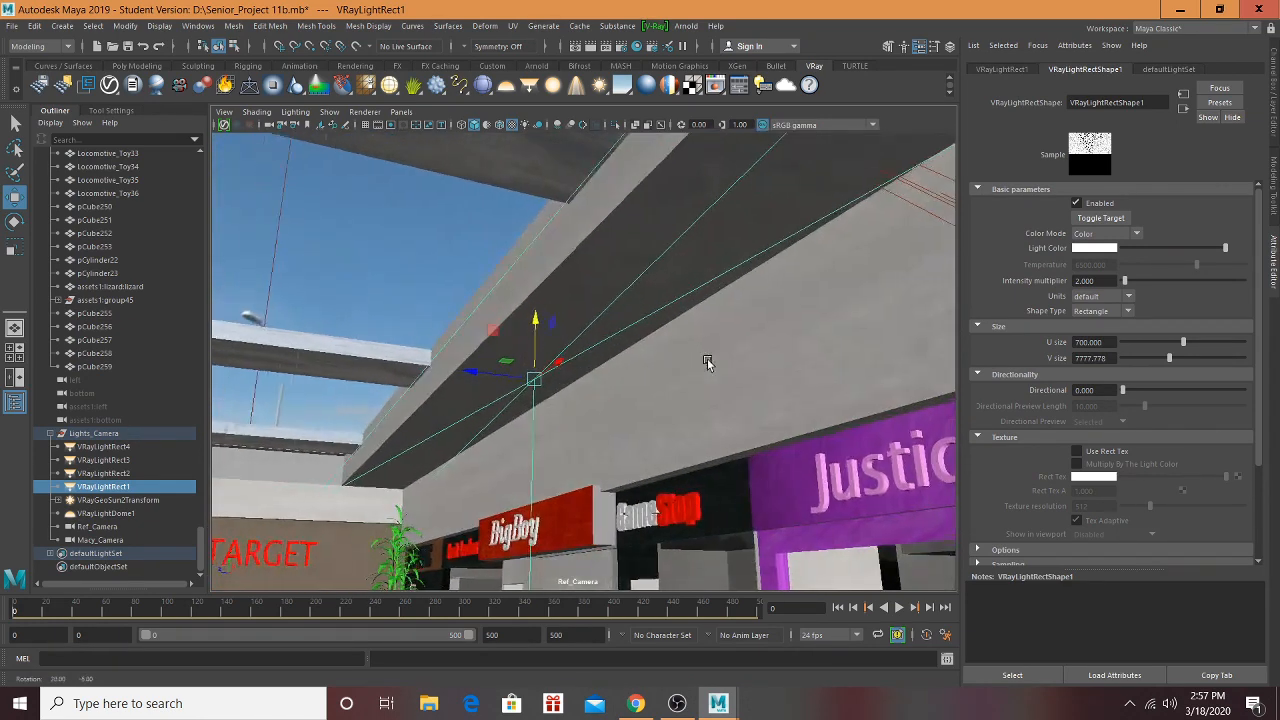
drag(478, 374, 549, 391)
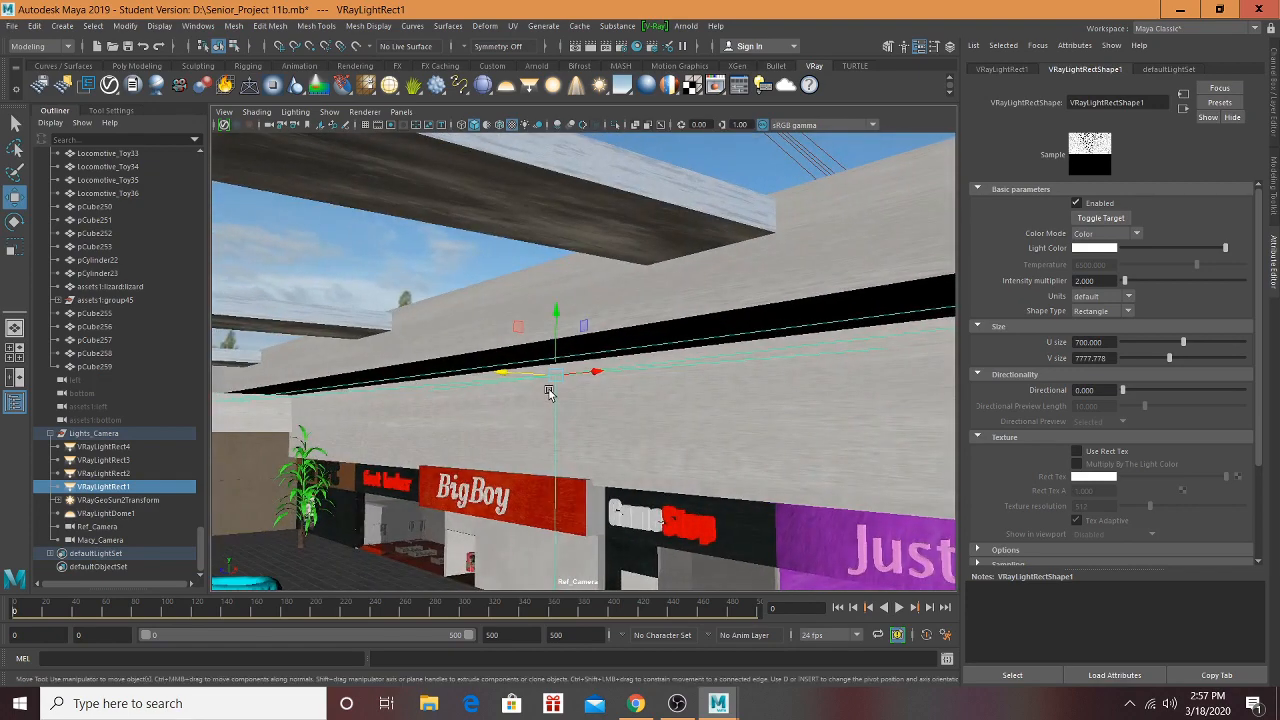
alt+middle_drag(549, 391, 463, 253)
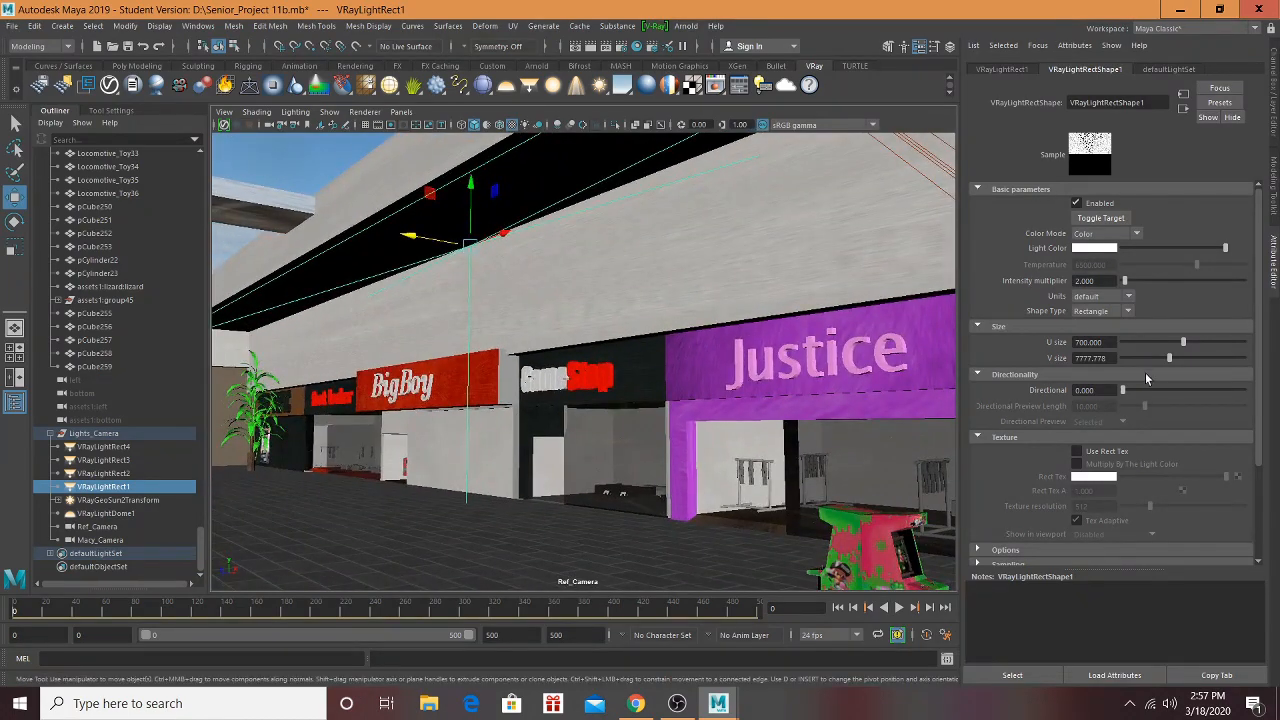
mouse_move(1172, 358)
mouse_down()
mouse_move(1133, 358)
mouse_move(1156, 362)
mouse_up()
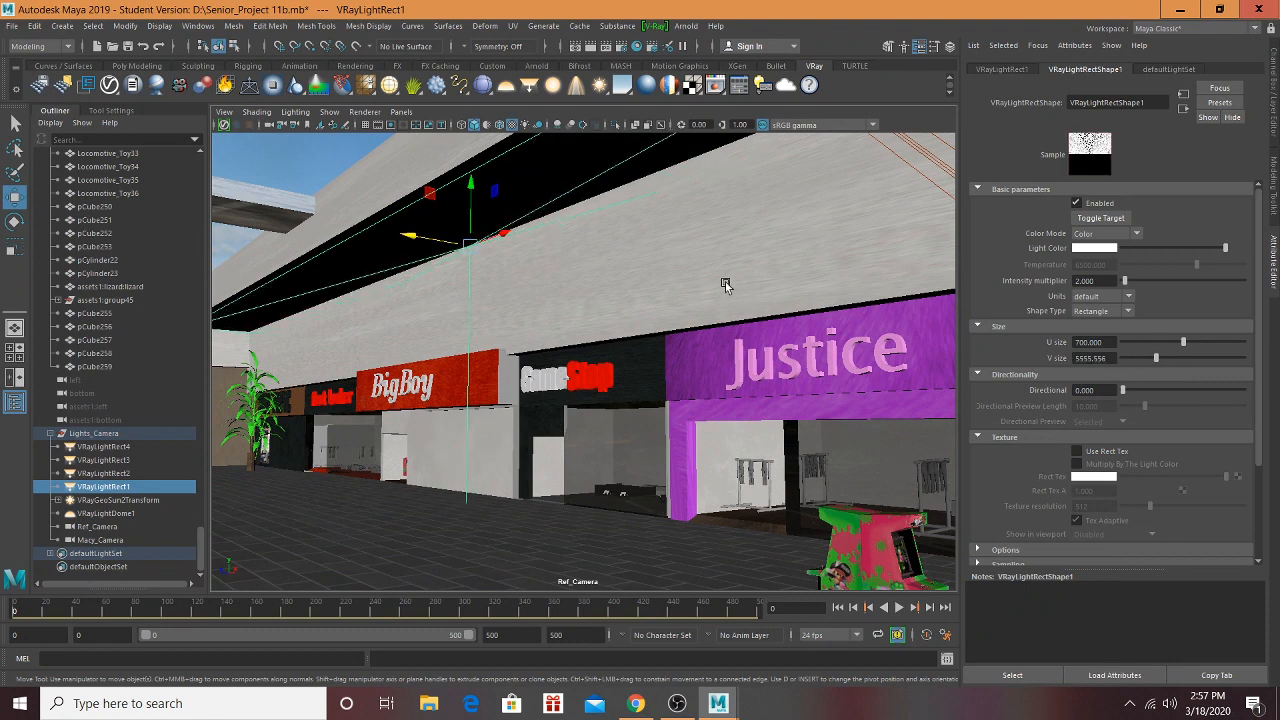
Step: Shift VRayLightRect1 along Z to about -4738 and set its U size to about 311
alt+drag(726, 285, 598, 273)
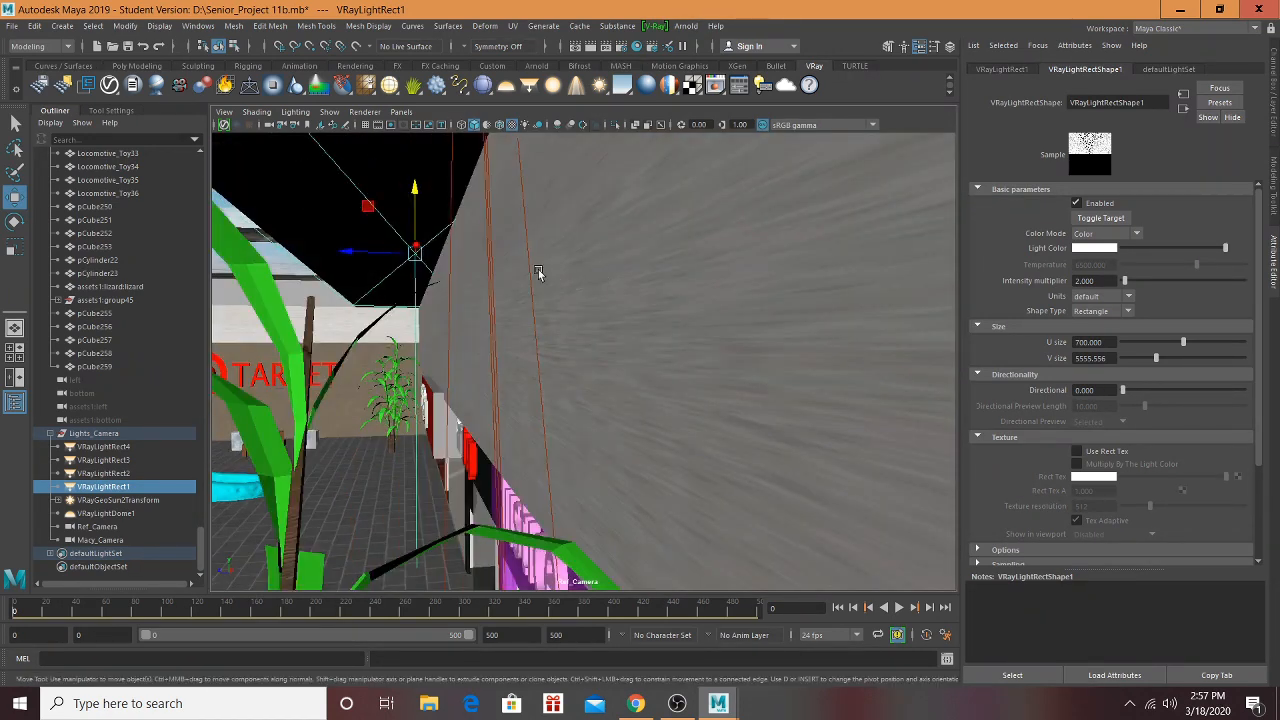
drag(372, 253, 341, 251)
drag(1178, 342, 1150, 346)
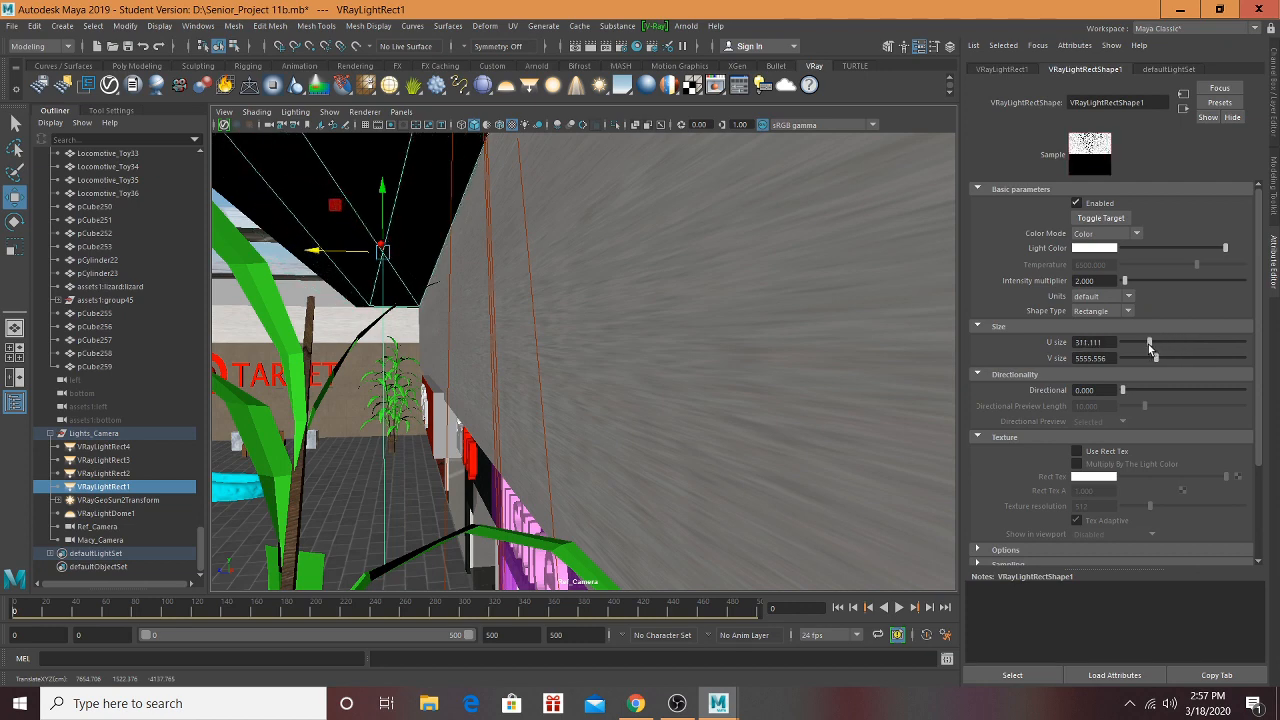
Step: Select VRayLightRect3 and move it along Z to about 576, toward the wall behind the corner column
alt+drag(790, 275, 702, 249)
drag(361, 238, 700, 384)
scroll(746, 388, down, 5)
alt+middle_drag(789, 383, 765, 280)
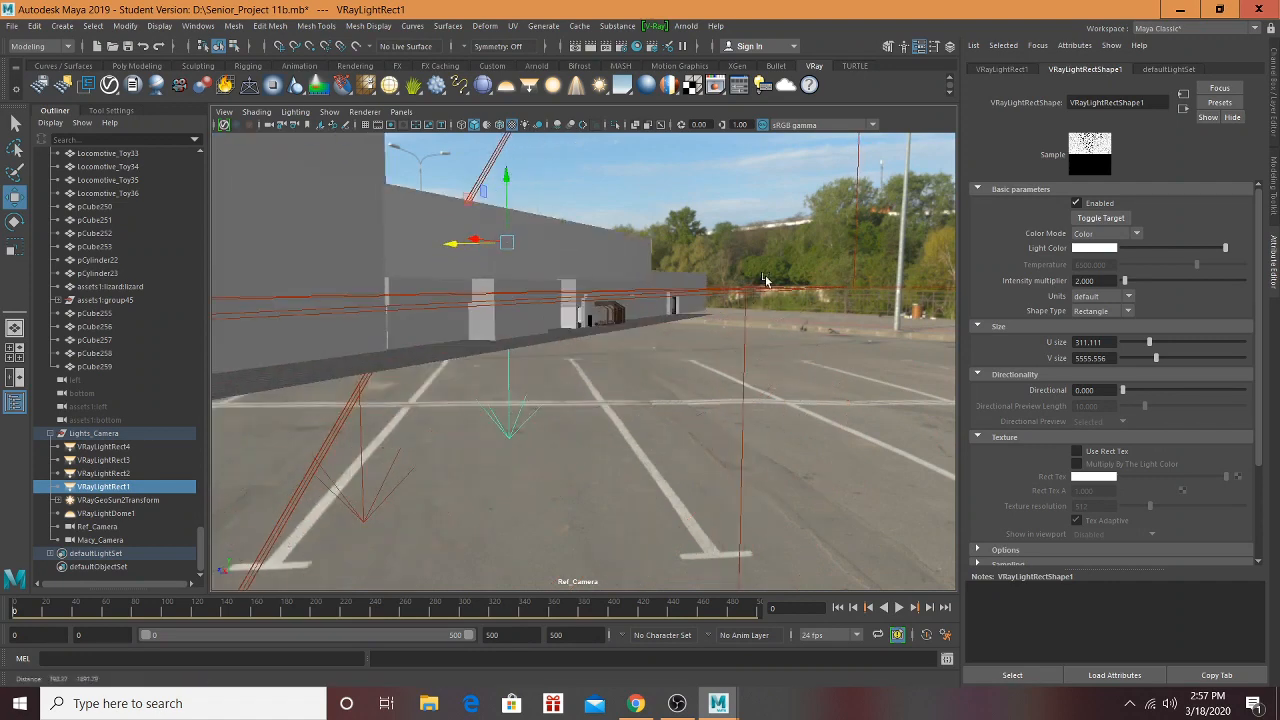
alt+drag(686, 351, 627, 358)
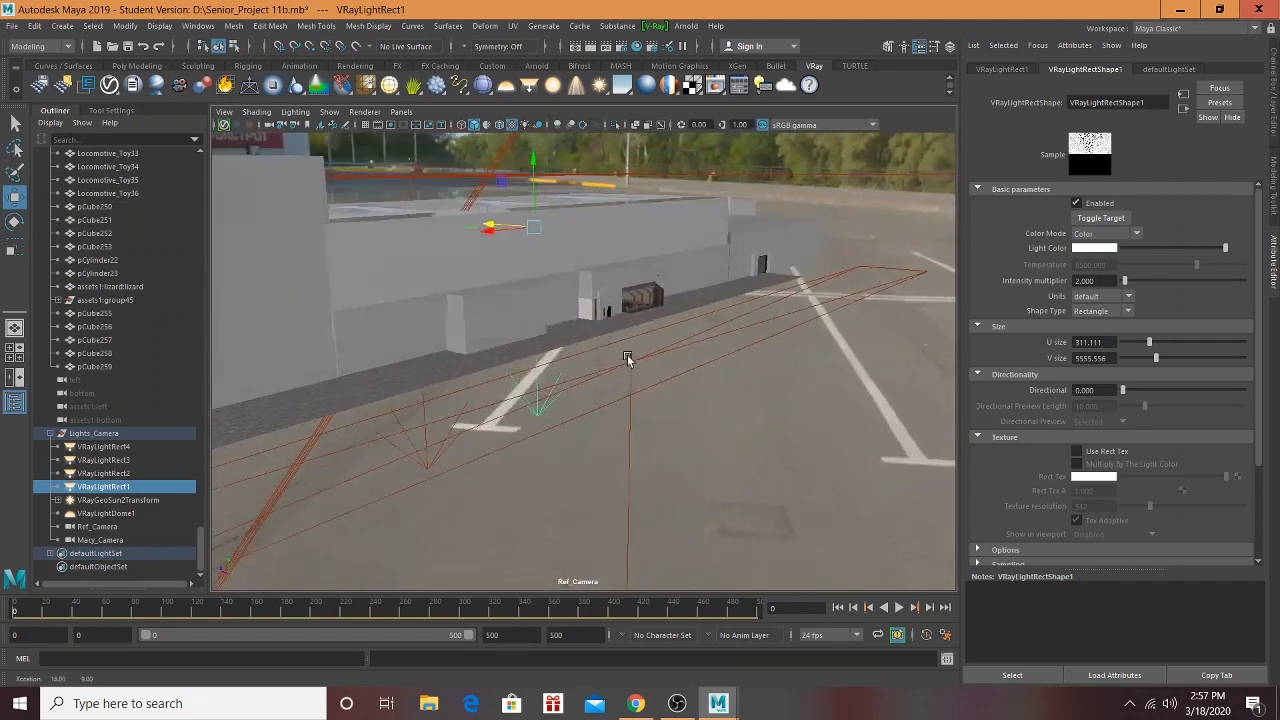
click(684, 366)
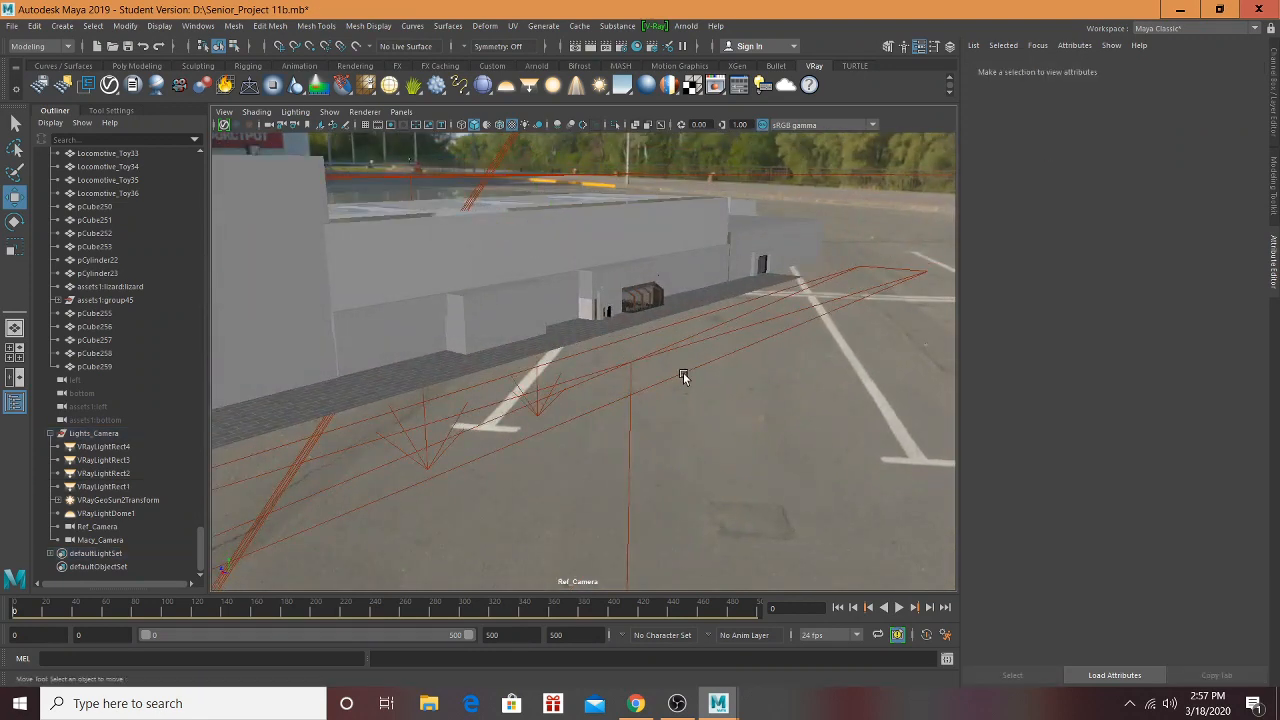
click(683, 372)
drag(598, 354, 491, 220)
alt+middle_drag(491, 220, 811, 357)
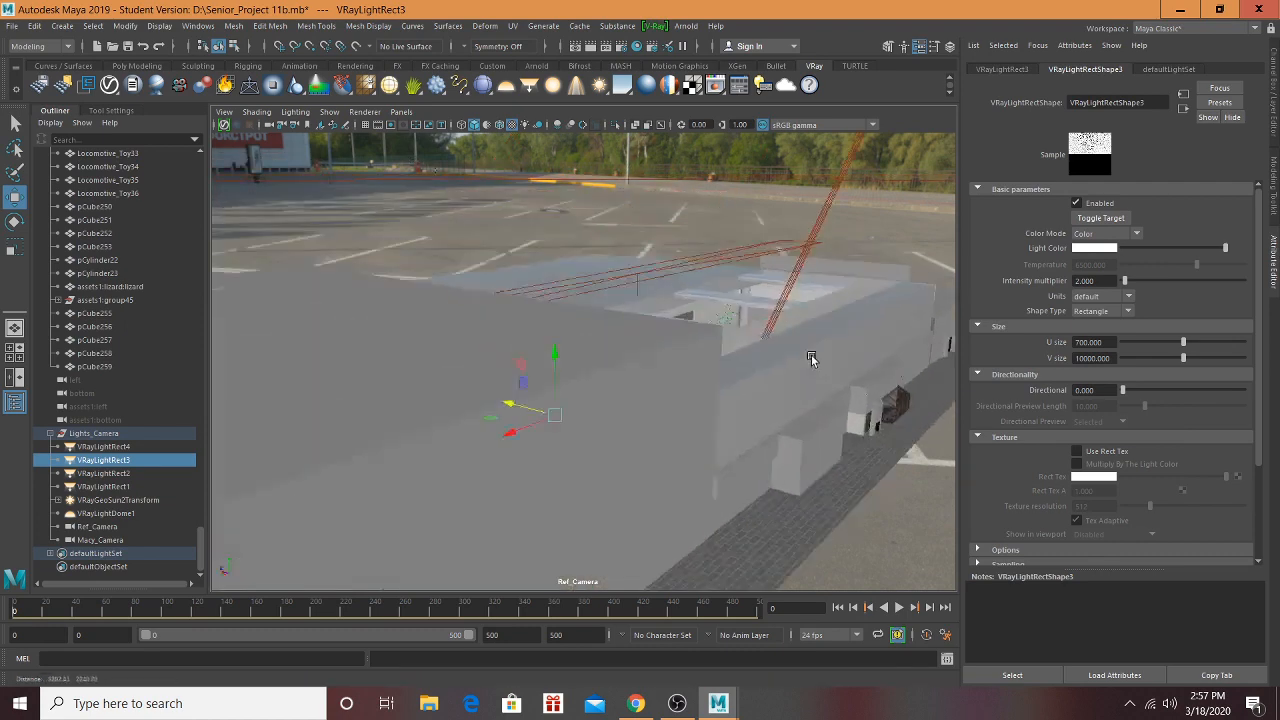
scroll(766, 426, up, 4)
alt+middle_drag(783, 429, 605, 168)
scroll(567, 234, up, 4)
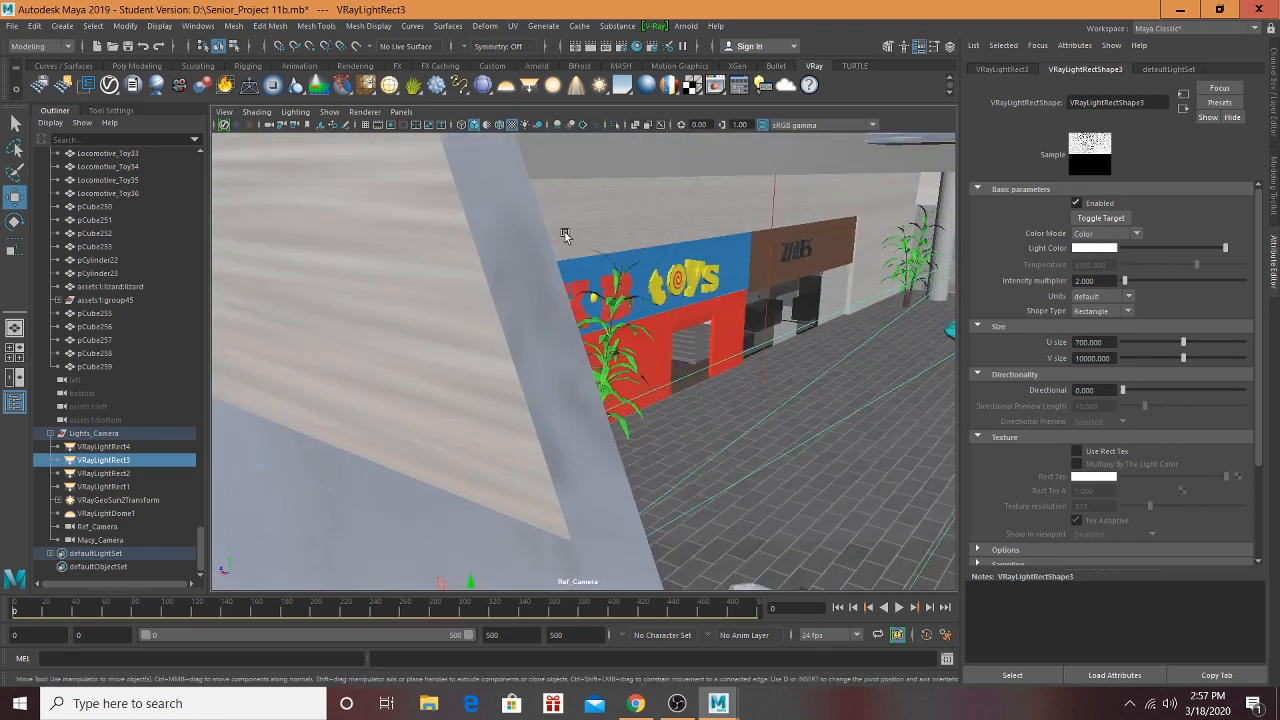
alt+middle_drag(771, 341, 651, 186)
scroll(652, 187, up, 2)
alt+drag(689, 323, 563, 368)
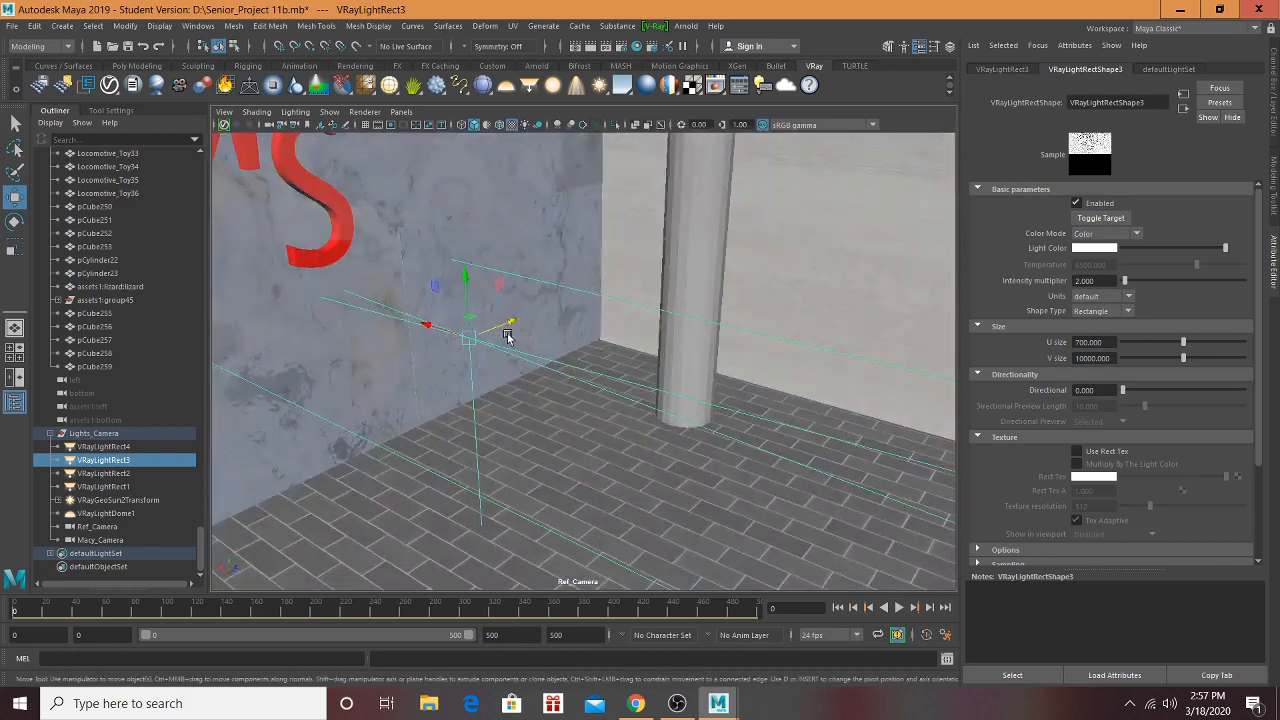
drag(508, 328, 807, 233)
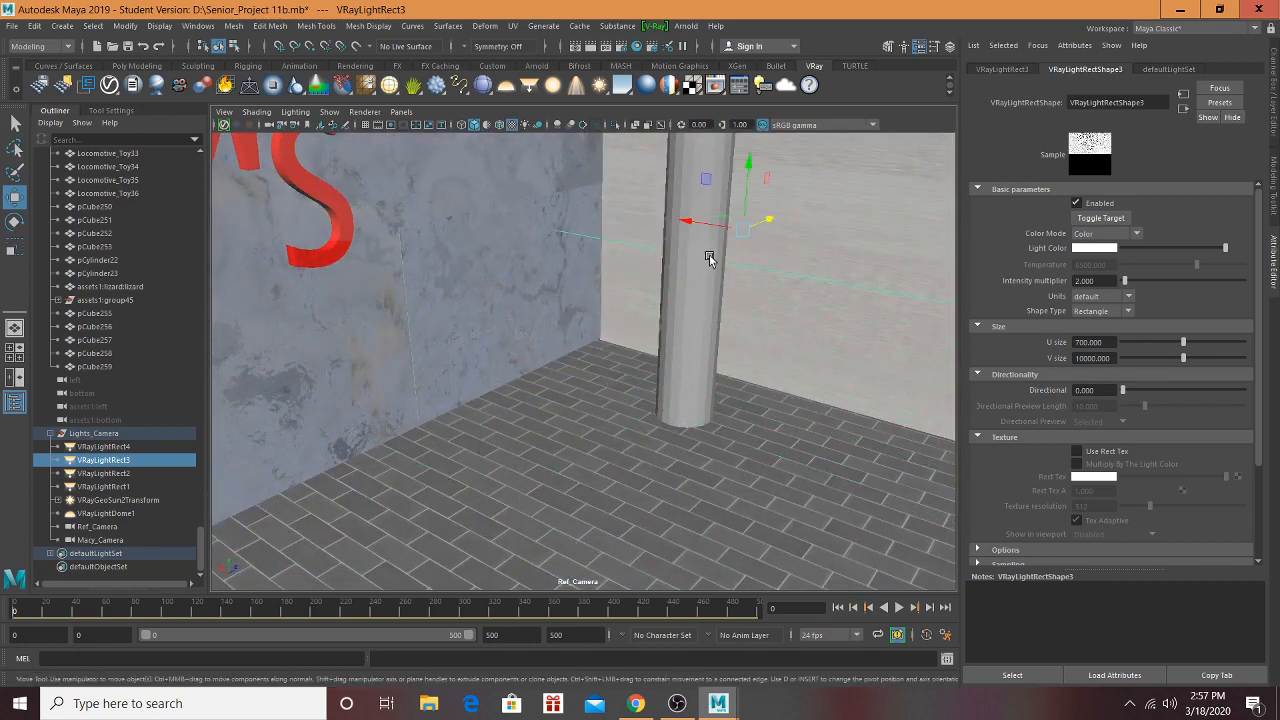
Step: Raise VRayLightRect3 up the wall toward the ceiling, to about Y 1445
scroll(793, 290, up, 3)
scroll(790, 288, down, 4)
alt+middle_drag(783, 277, 583, 231)
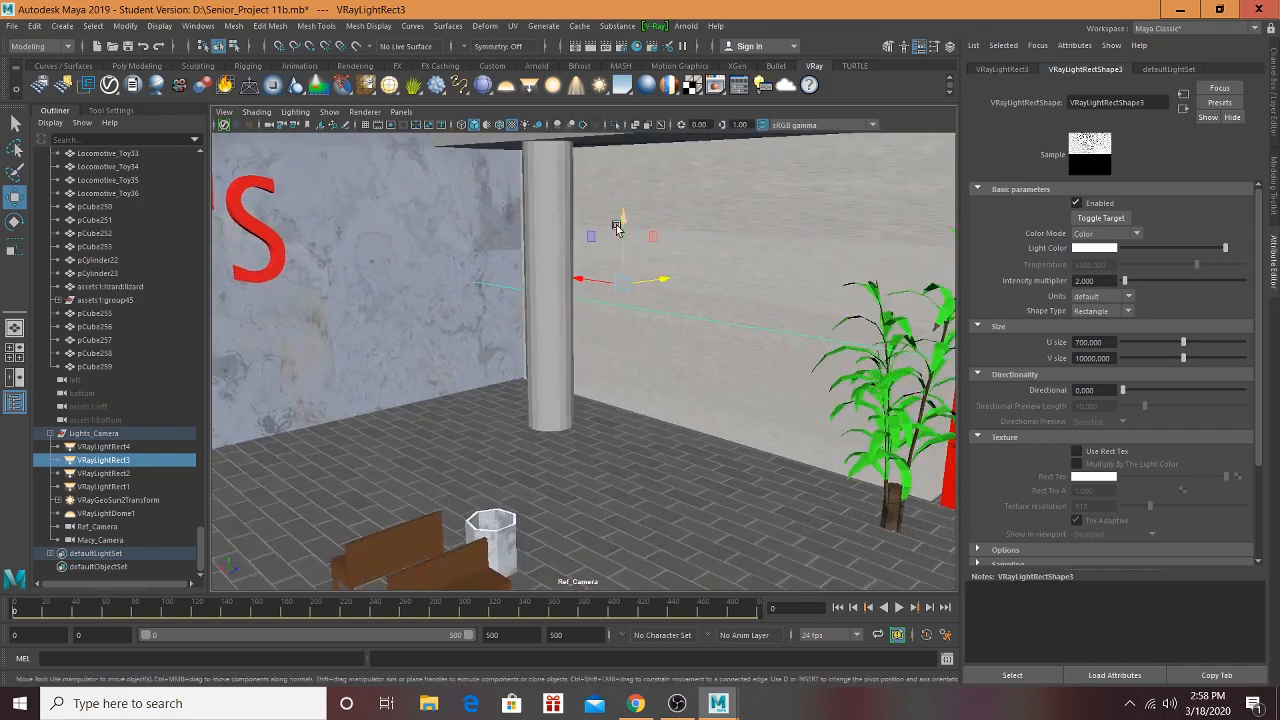
drag(627, 221, 636, 178)
drag(641, 76, 638, 96)
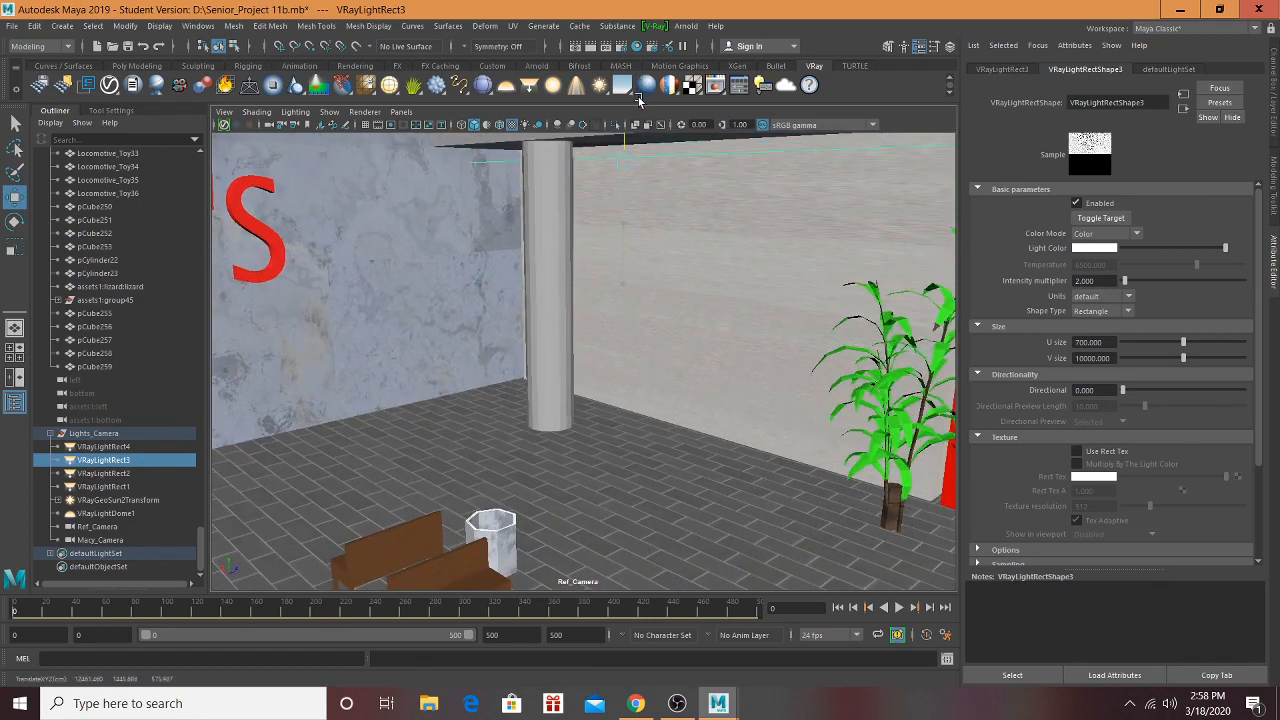
Step: Move VRayLightRect3 to the ceiling beam above the corner column, at about X 13044, Y 1600, Z 81
alt+drag(660, 142, 830, 169)
scroll(842, 230, up, 1)
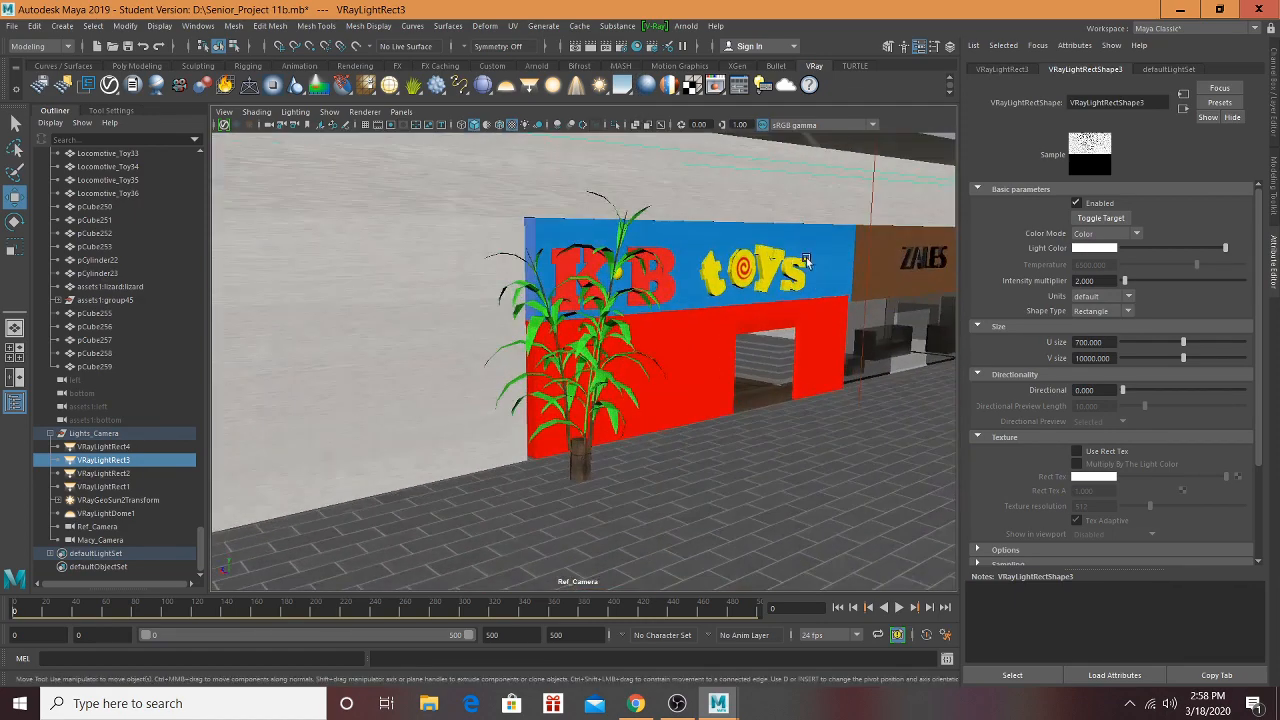
alt+middle_drag(862, 312, 938, 370)
alt+drag(938, 374, 818, 358)
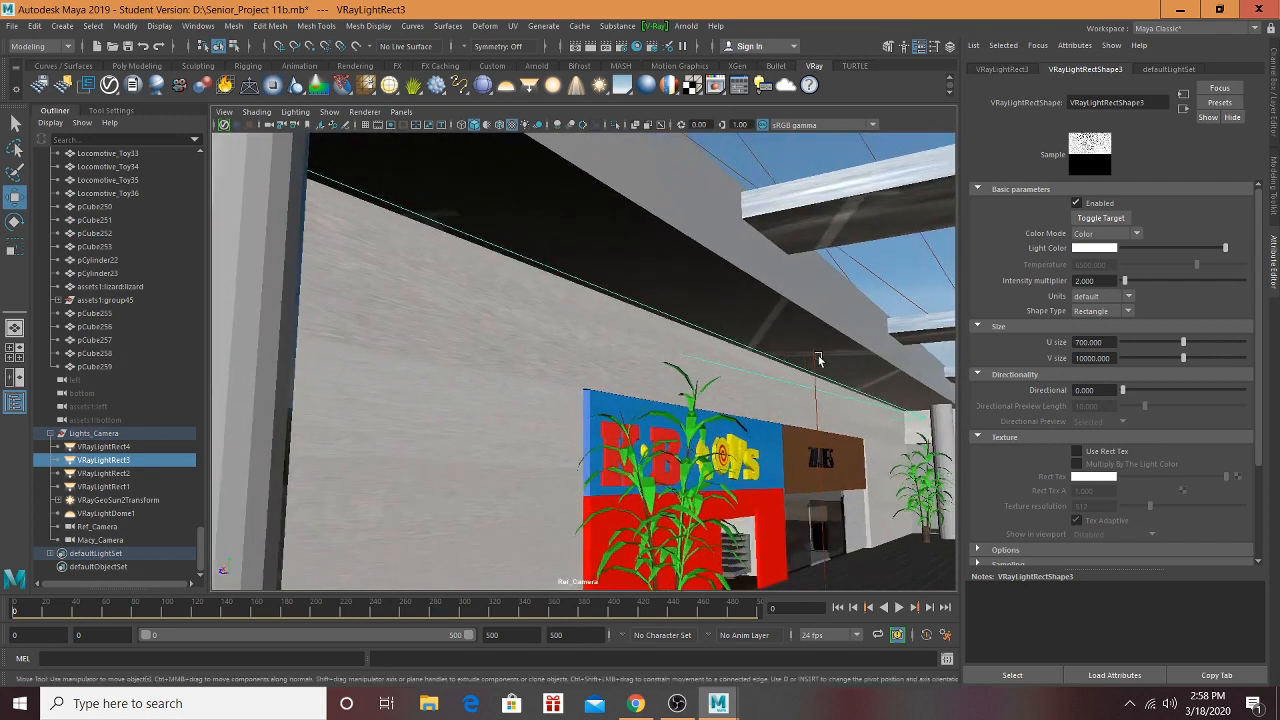
alt+drag(797, 368, 920, 343)
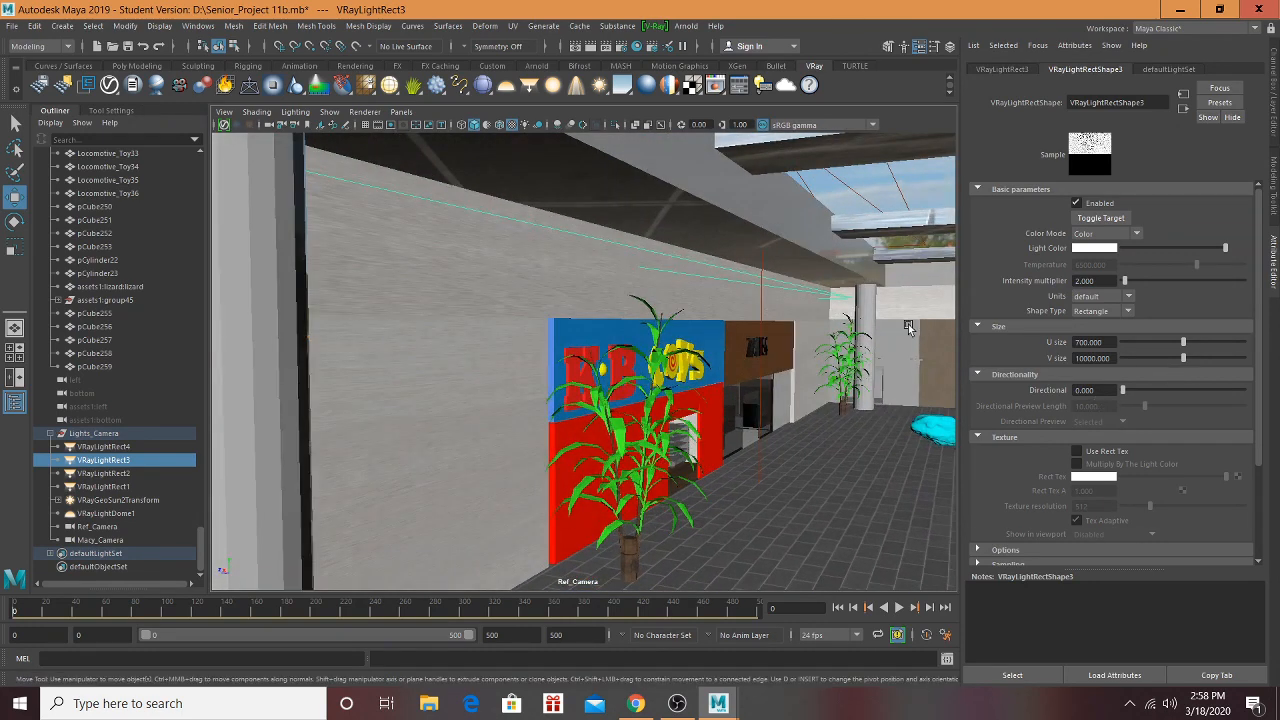
alt+drag(655, 320, 372, 362)
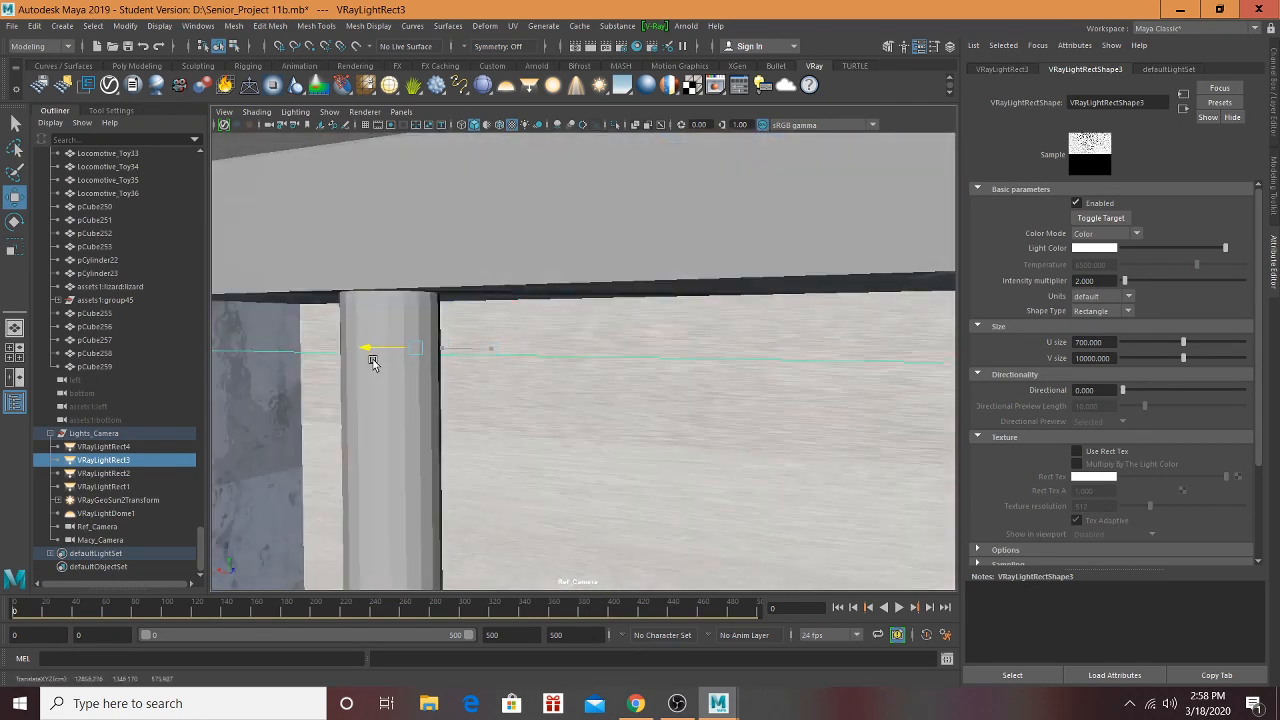
alt+drag(538, 360, 689, 370)
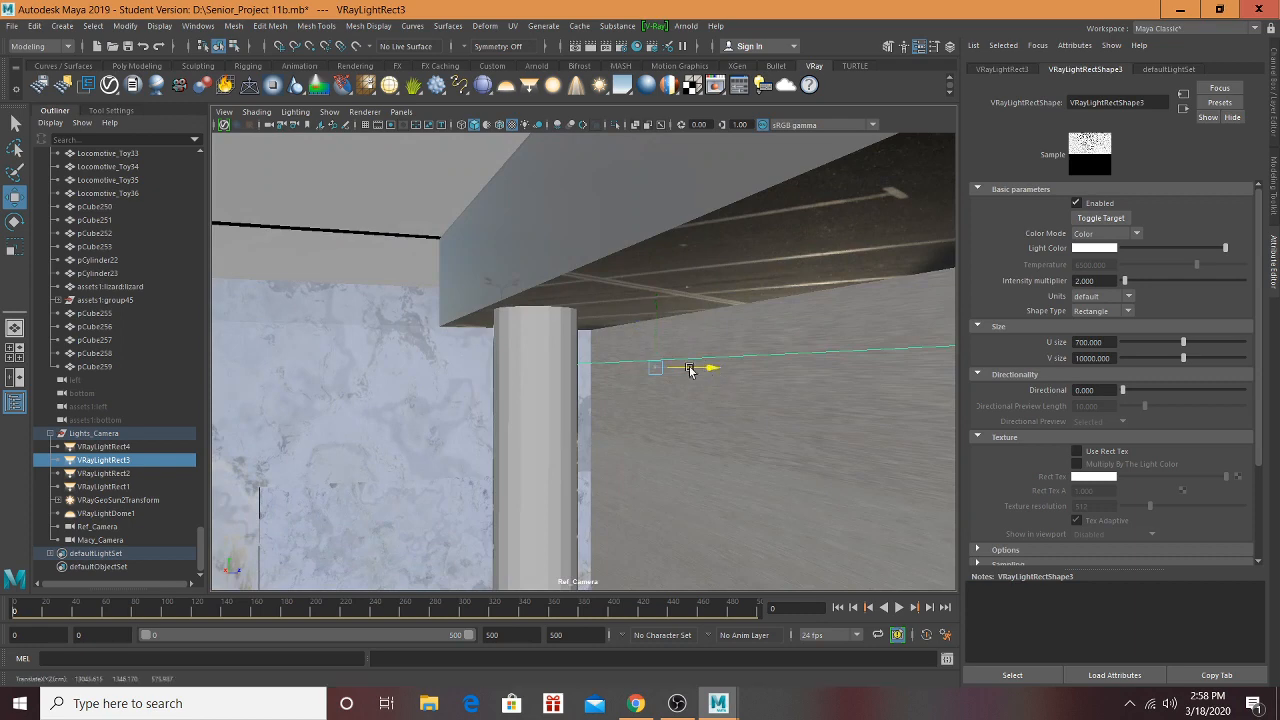
drag(553, 334, 548, 286)
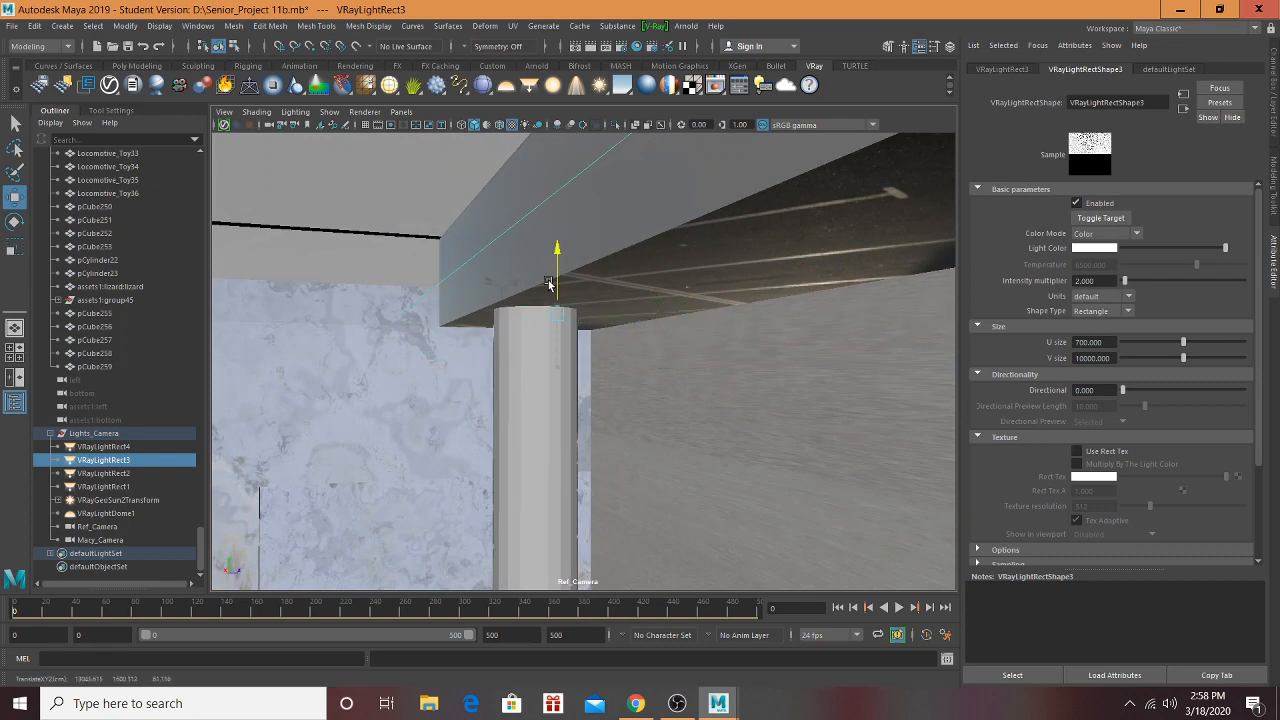
Step: Fit VRayLightRect3 against the underside of the overhang on the KB Toys side, at about Y 1540, Z 254
alt+drag(577, 328, 550, 334)
drag(730, 320, 749, 338)
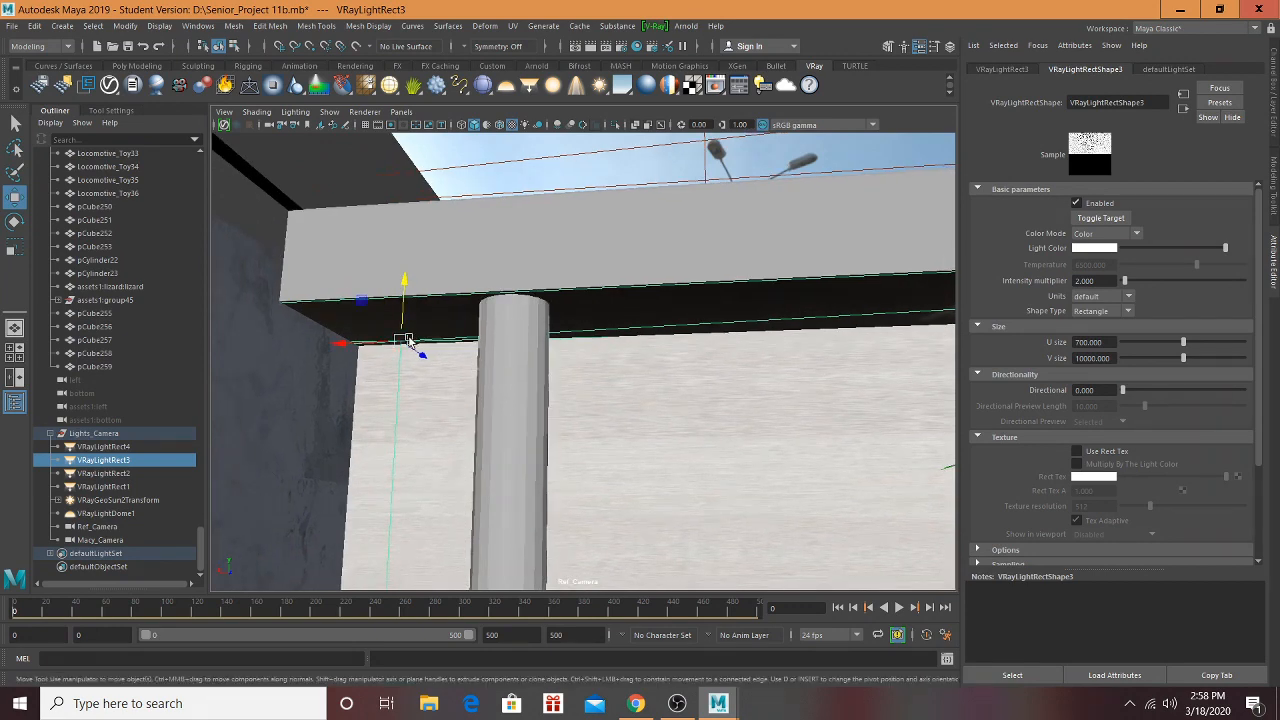
drag(351, 345, 405, 346)
alt+drag(405, 346, 831, 386)
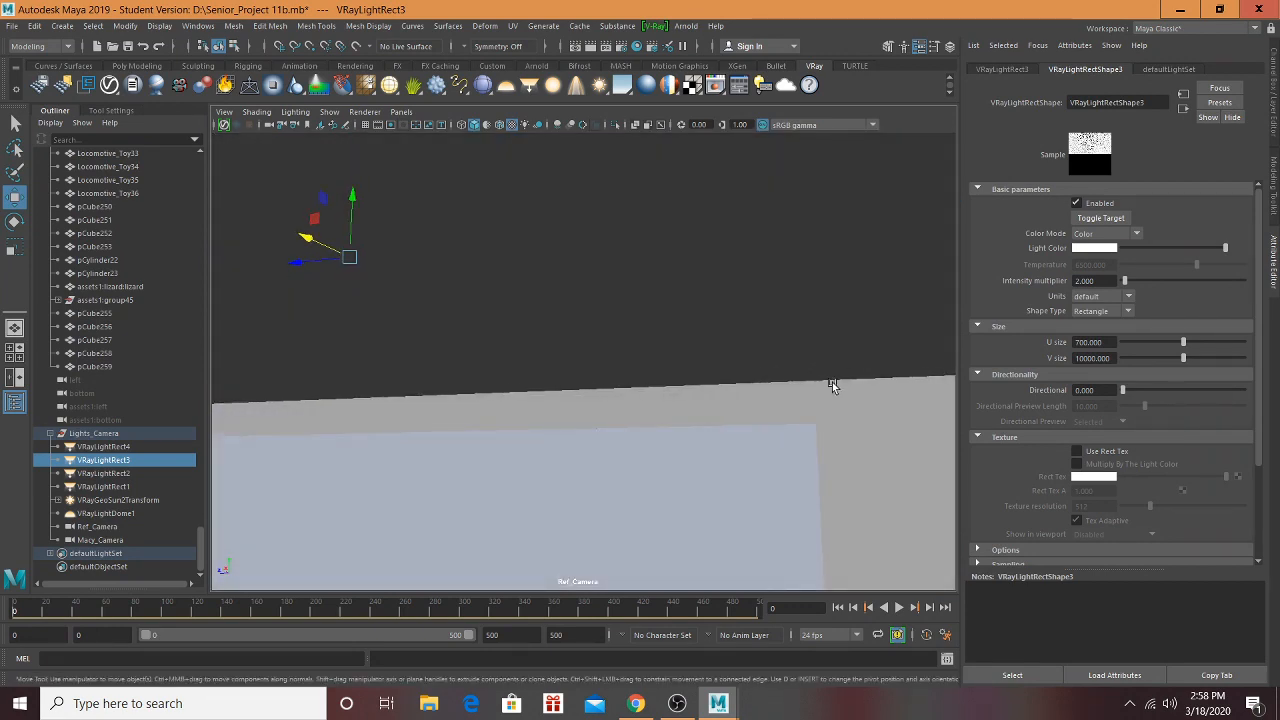
alt+middle_drag(831, 386, 387, 424)
key(bracketleft)
scroll(160, 482, up, 1)
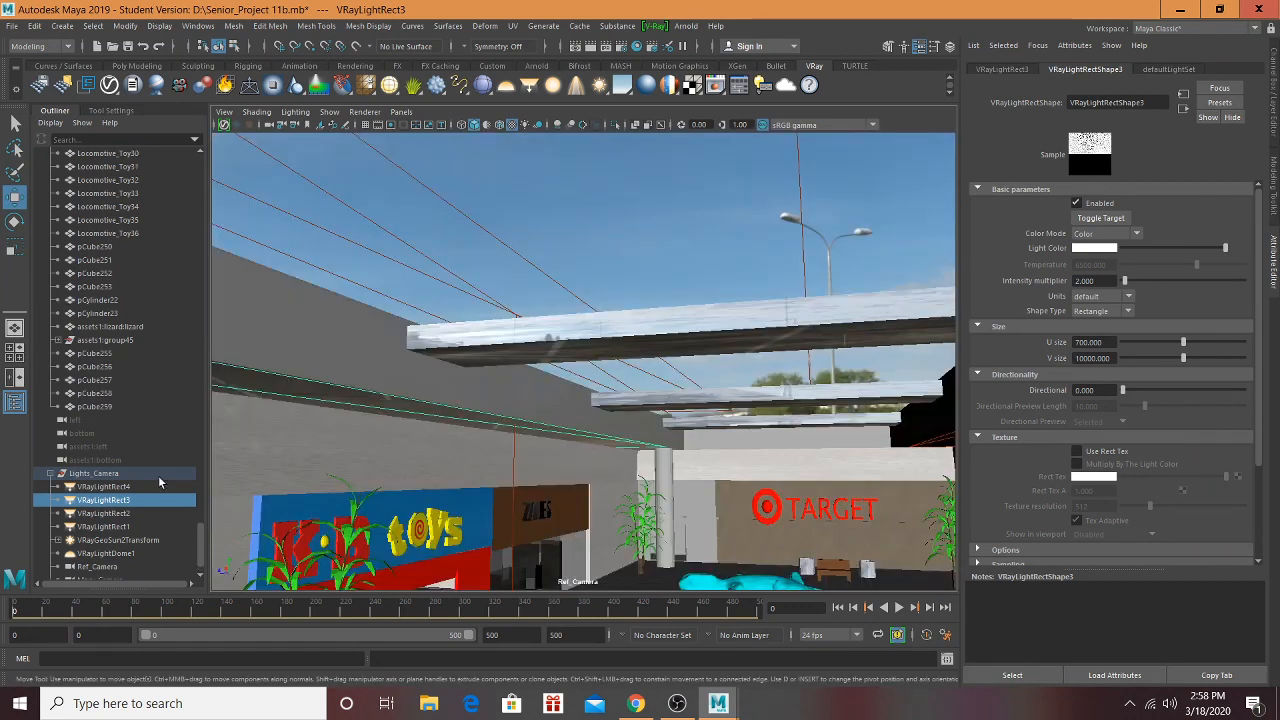
Step: Match VRayLightRect3 to VRayLightRect1 by setting its U size to 311 and V size to 5555
click(130, 530)
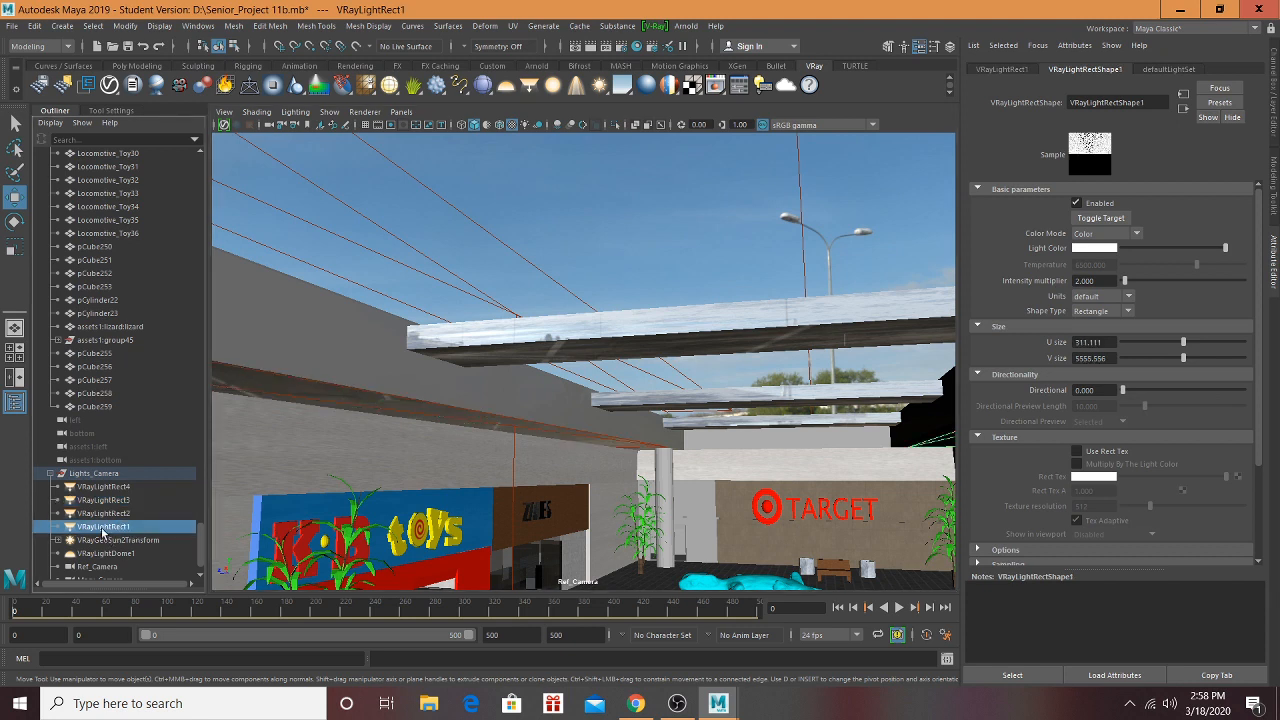
click(106, 501)
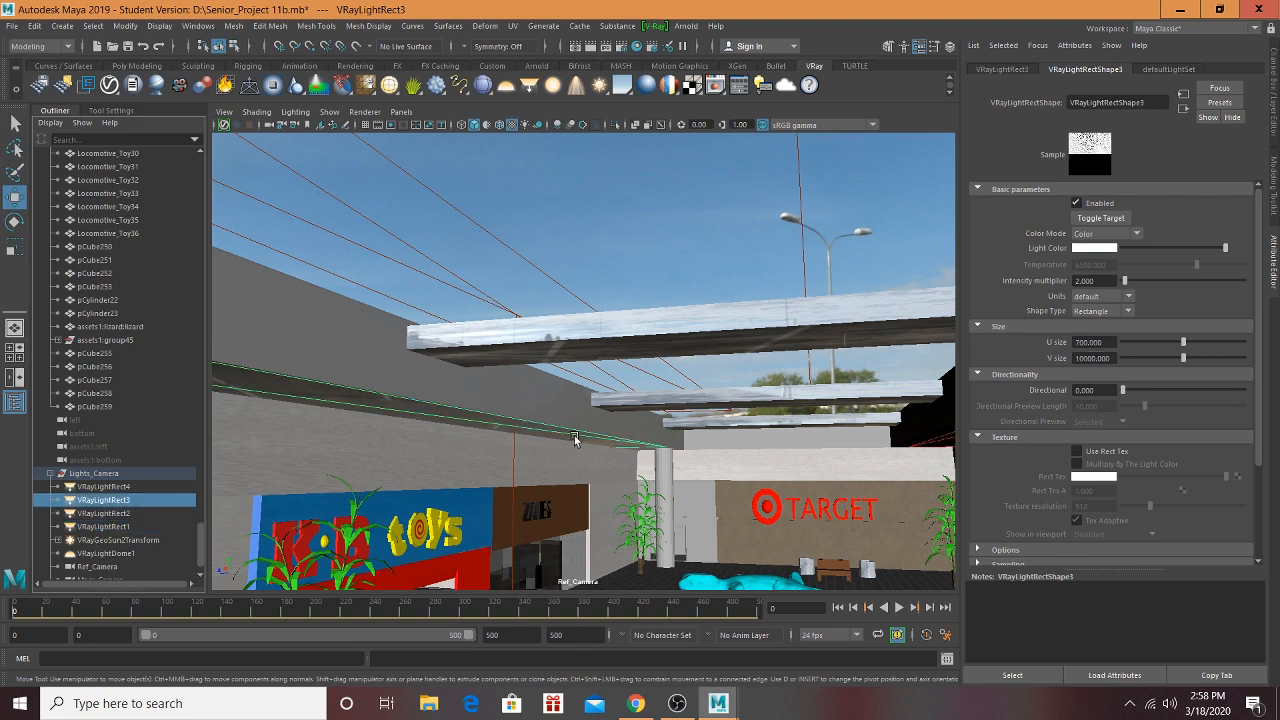
text(311)
key(Tab)
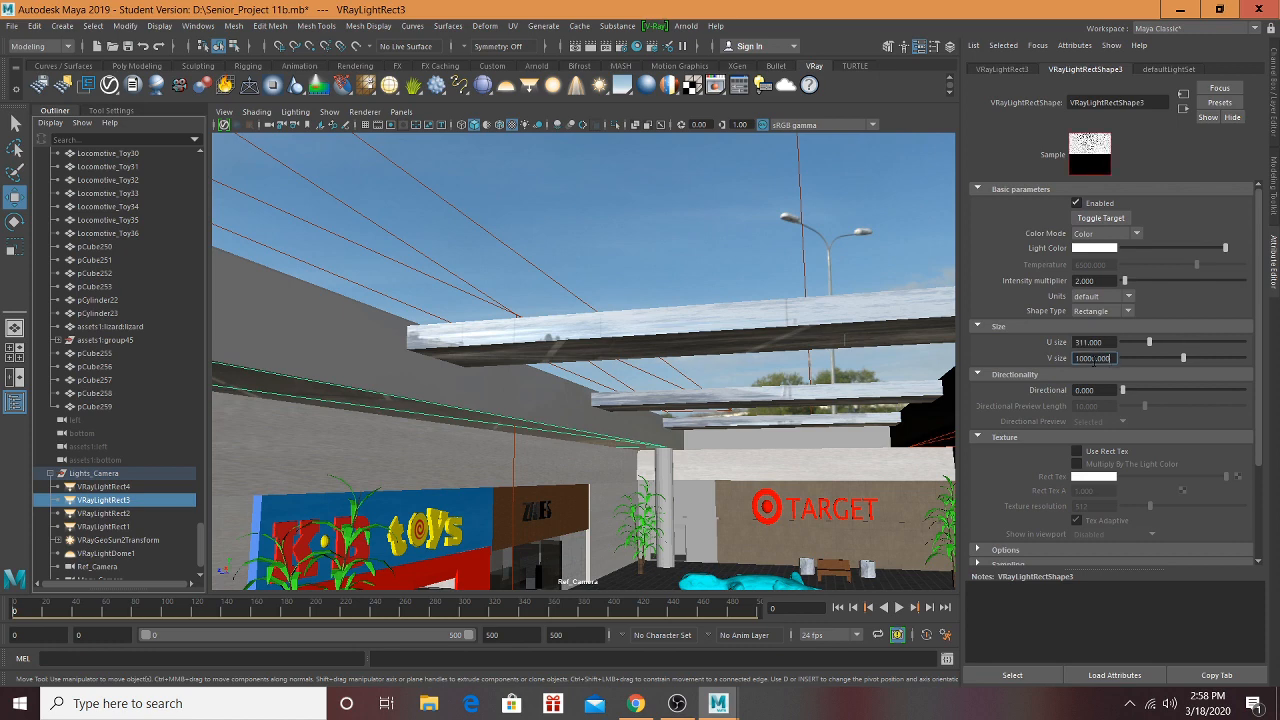
key(Return)
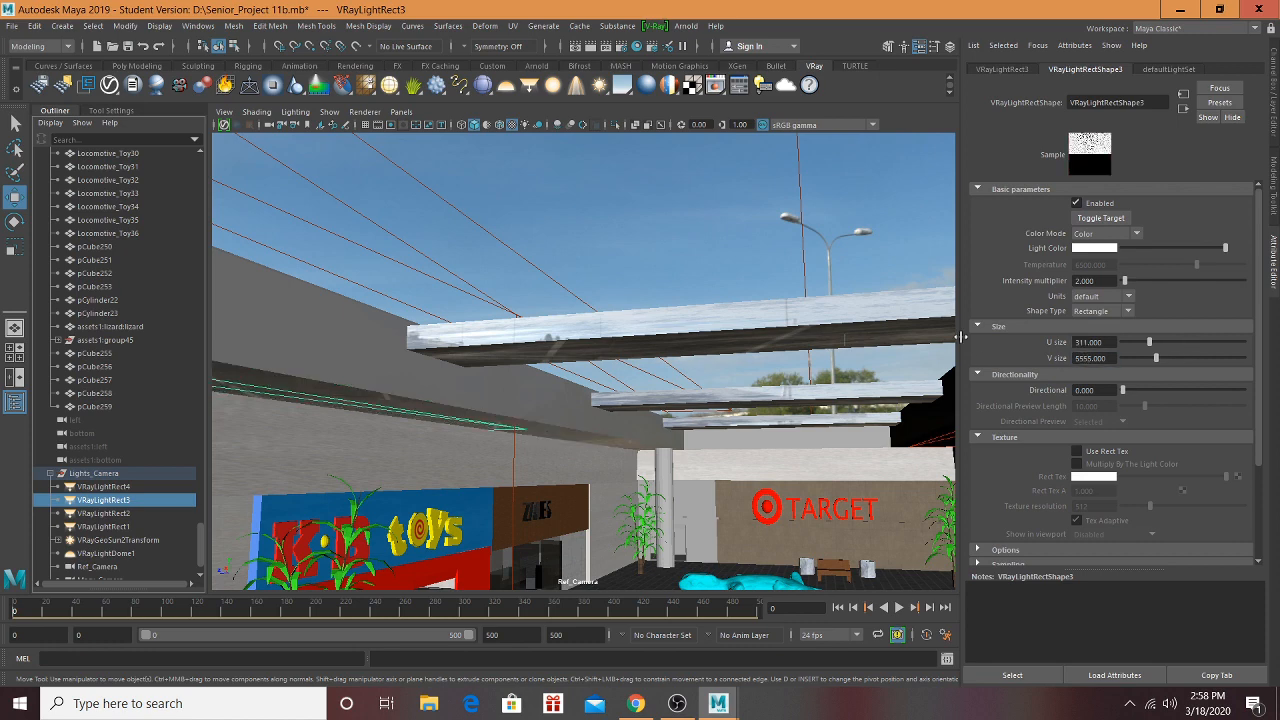
Step: Slide VRayLightRect3 along X beneath the overhang toward the KB Toys and Zales storefronts
key(f)
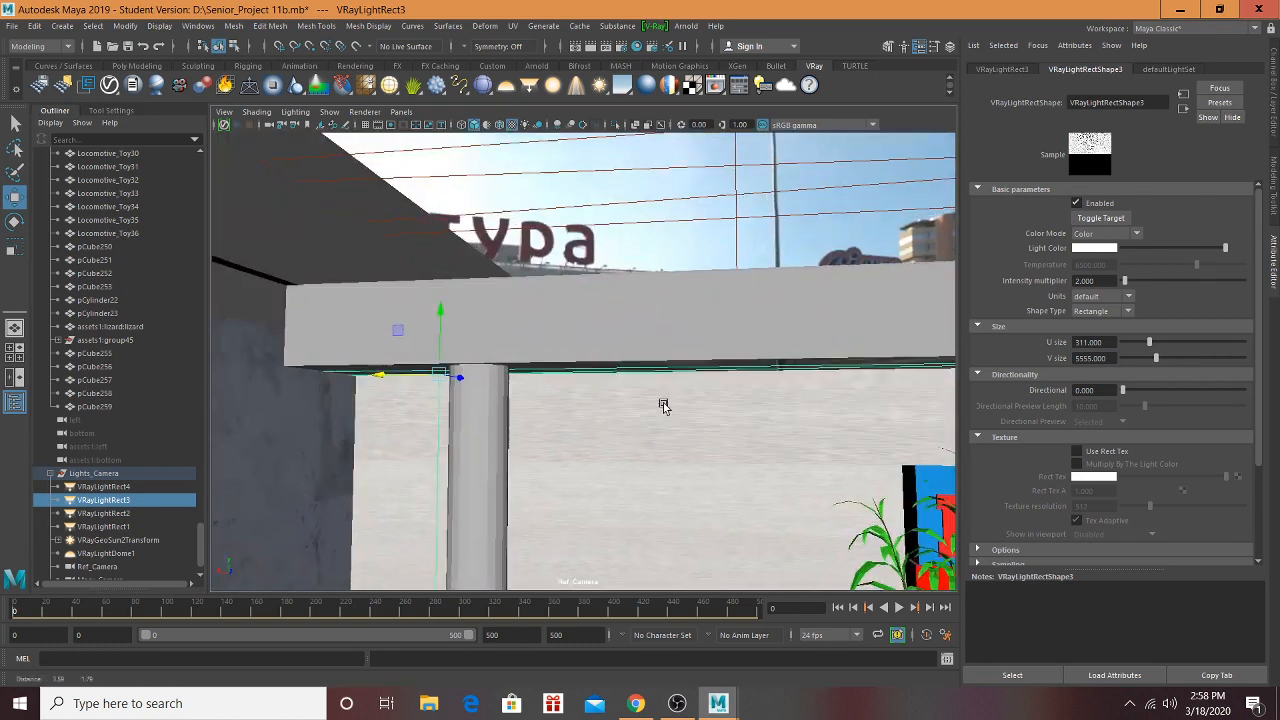
drag(320, 368, 375, 363)
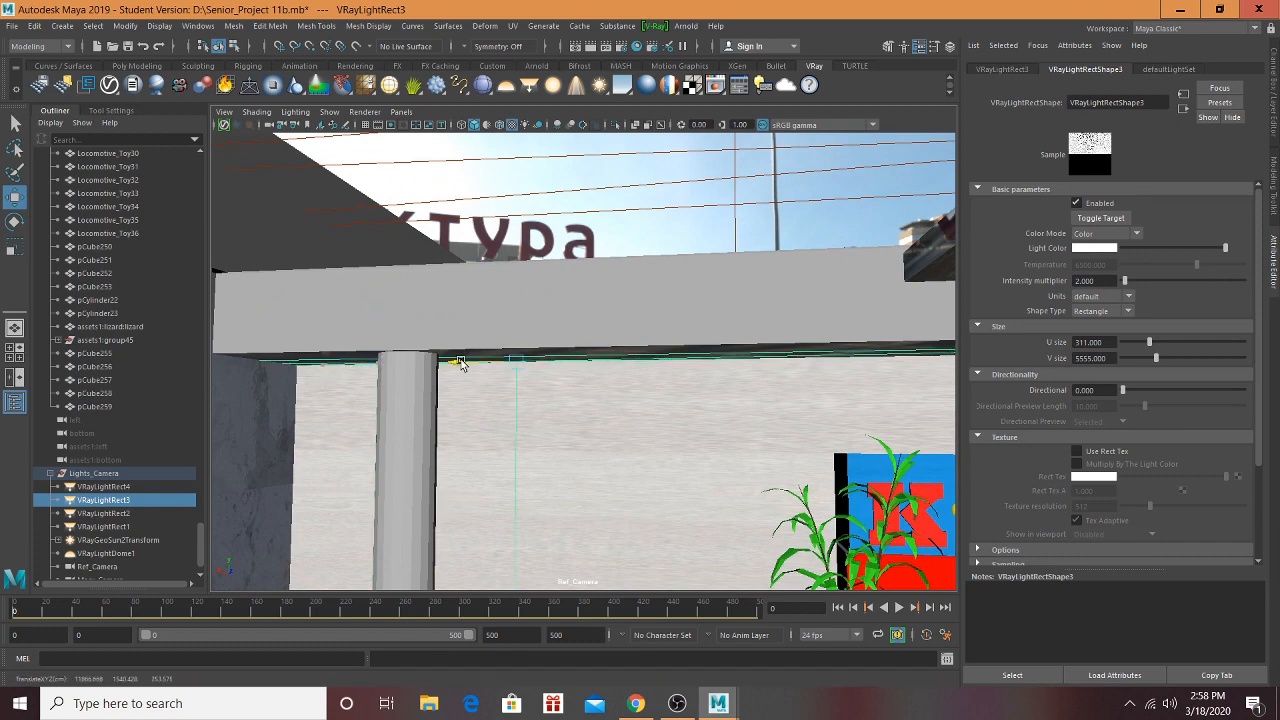
drag(459, 362, 975, 367)
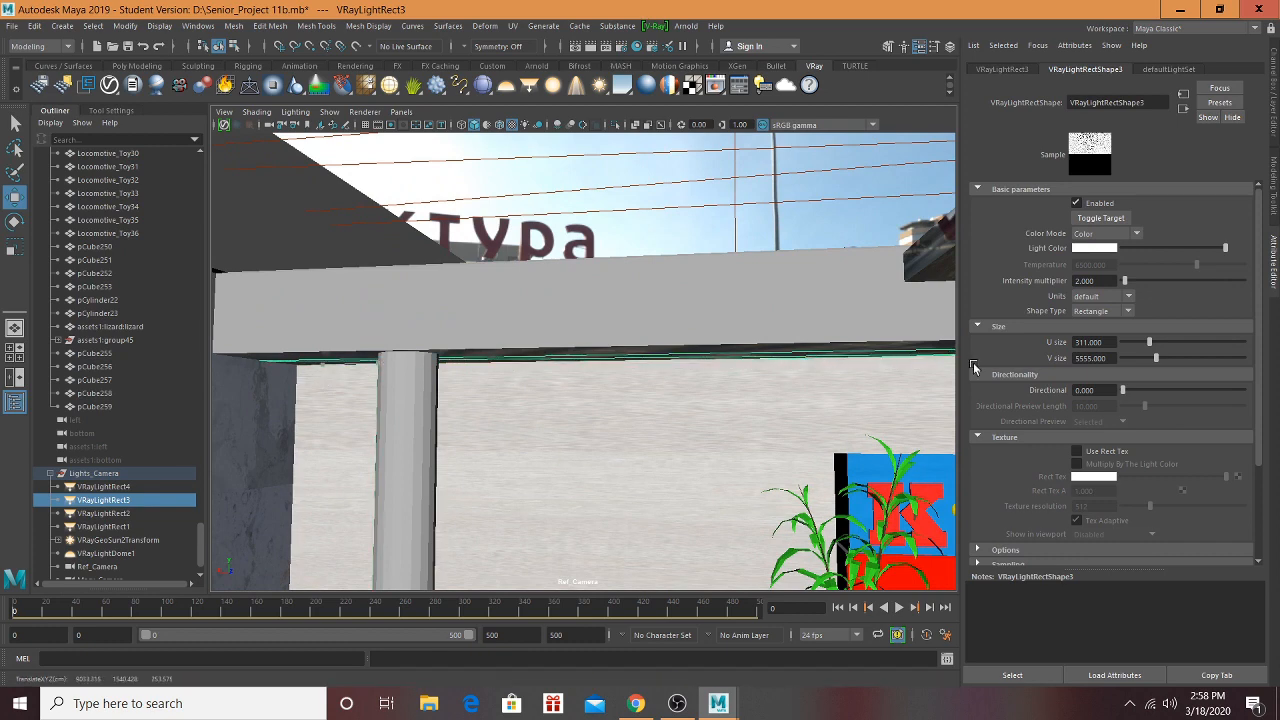
drag(1080, 370, 1150, 373)
alt+middle_drag(545, 376, 491, 382)
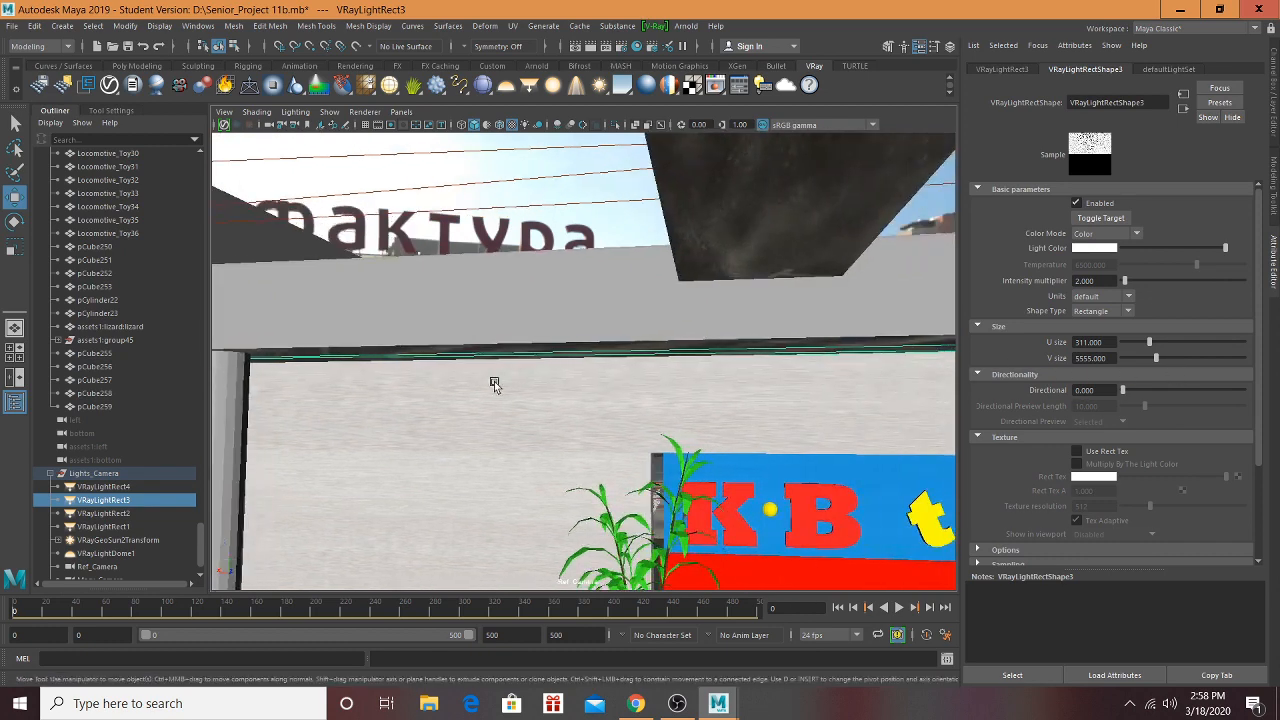
scroll(680, 379, down, 1)
alt+middle_drag(690, 379, 431, 354)
drag(612, 338, 718, 338)
Step: Select VRayLightRect2 and lower it into the corridor in front of the Zales storefront, to about Y 778, Z 1168
alt+middle_drag(403, 343, 1080, 284)
alt+drag(715, 260, 1035, 322)
alt+middle_drag(366, 397, 560, 389)
scroll(640, 383, down, 5)
alt+middle_drag(698, 378, 167, 427)
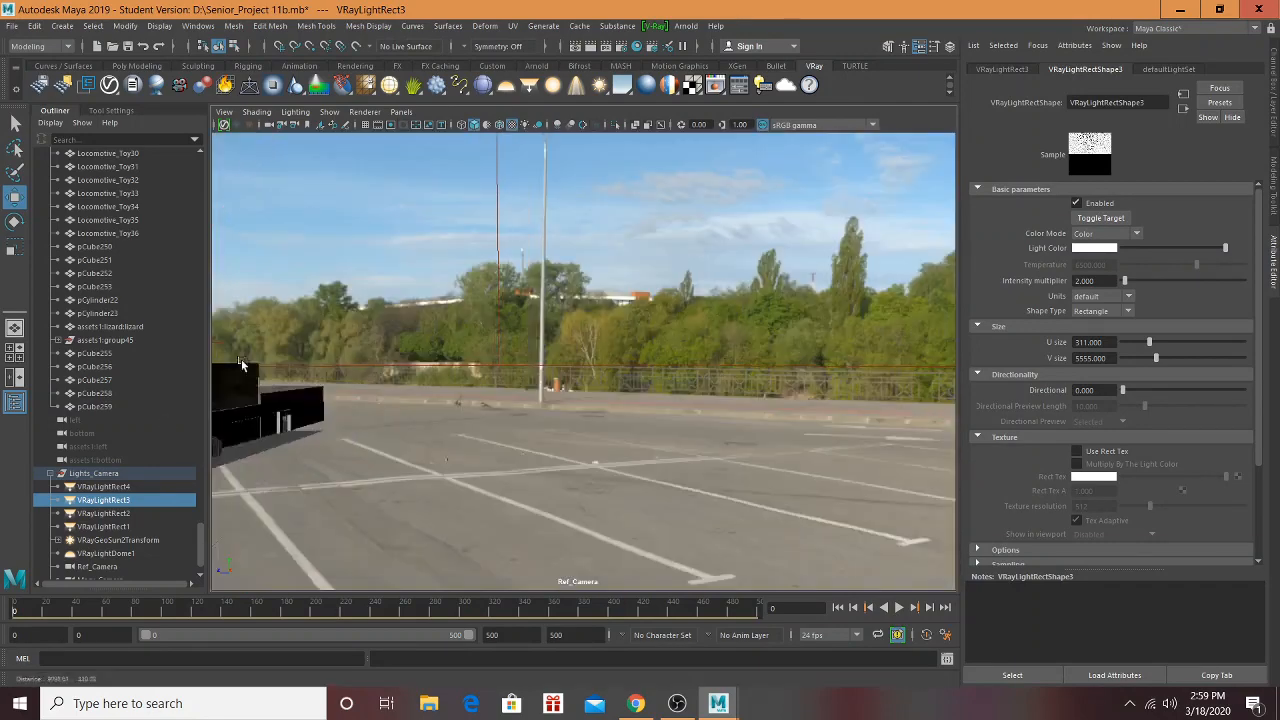
alt+middle_drag(826, 334, 432, 402)
alt+drag(432, 402, 760, 380)
key(Right)
alt+right_drag(760, 380, 600, 236)
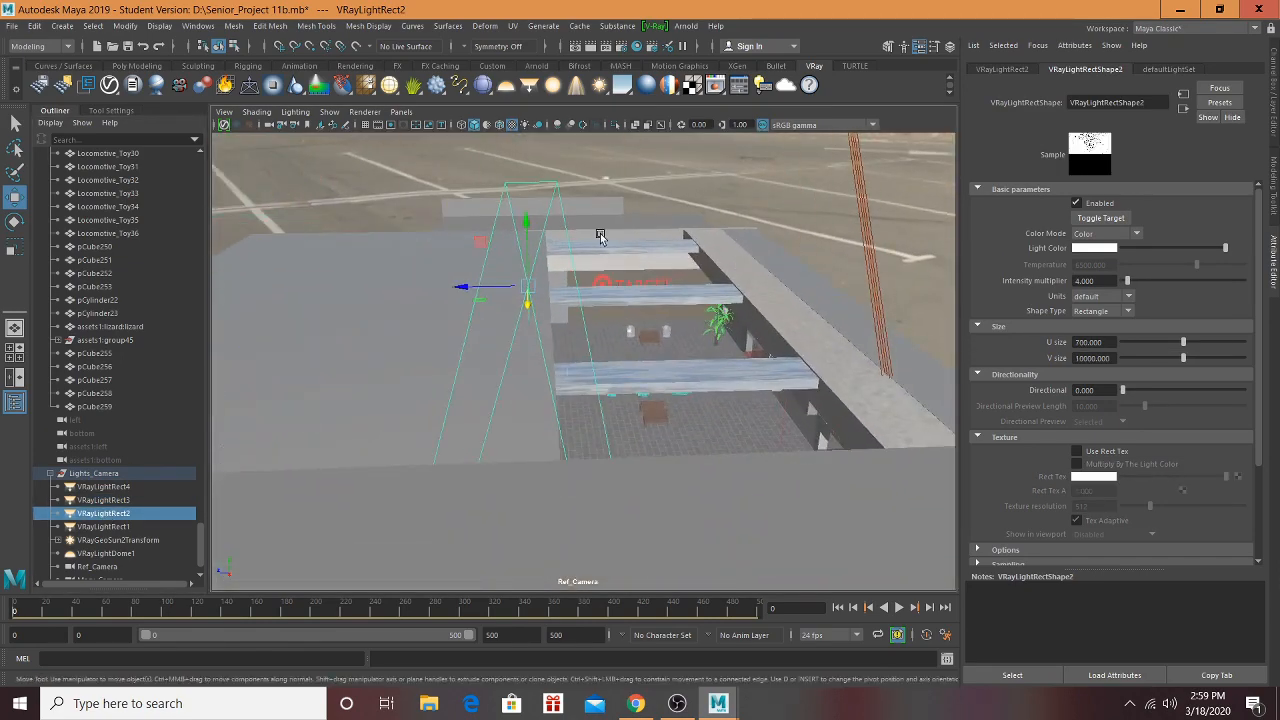
drag(536, 228, 526, 228)
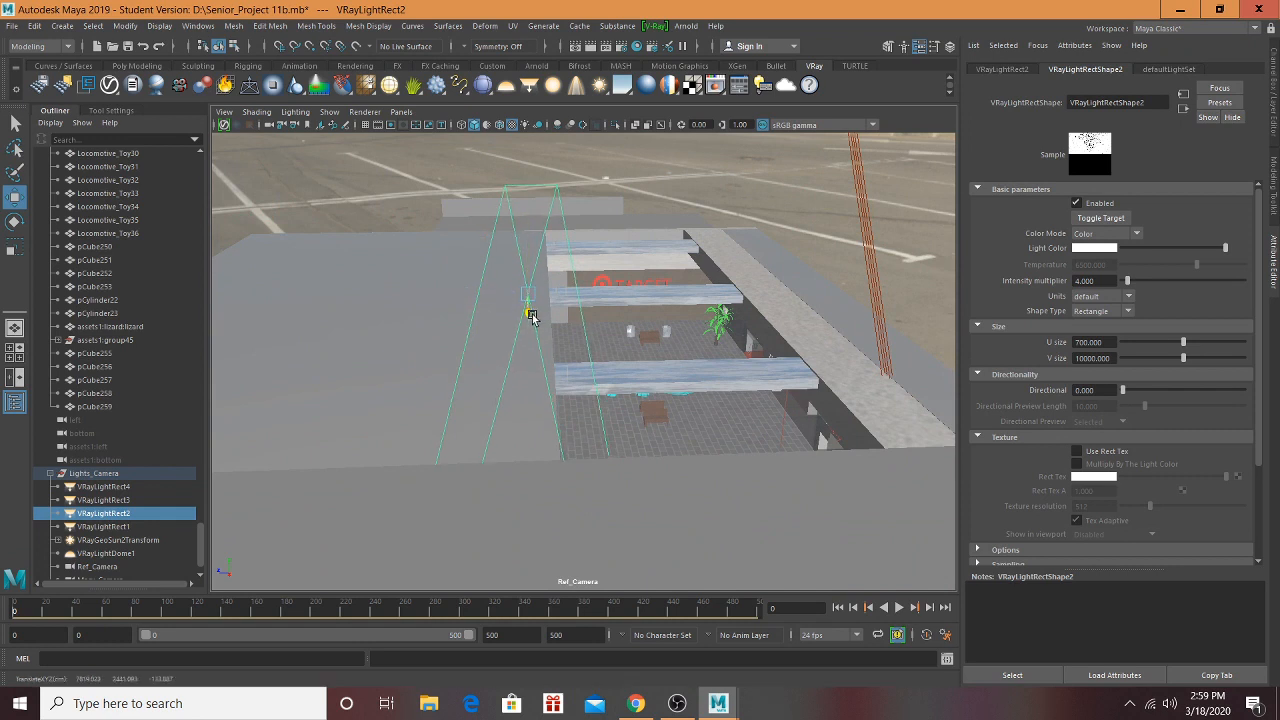
drag(531, 316, 622, 331)
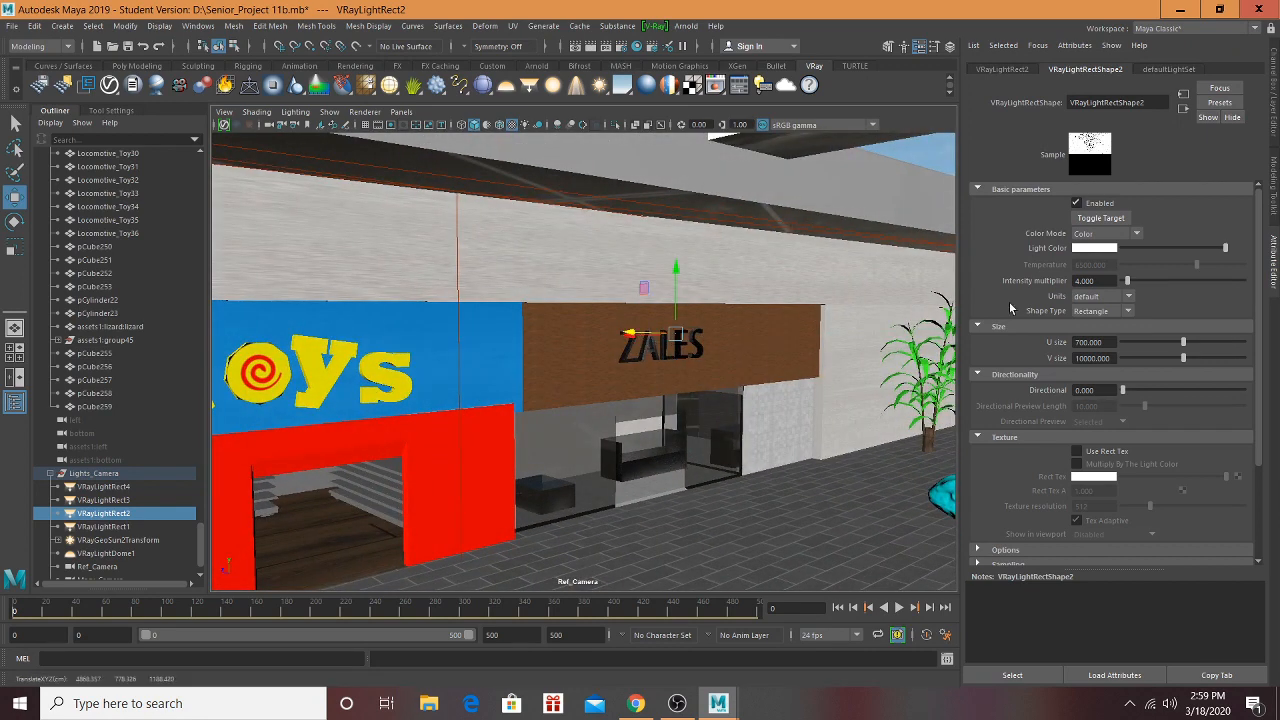
Step: Compare the sizes and placement of the four V-Ray rectangular lights from above the mall building
key(f)
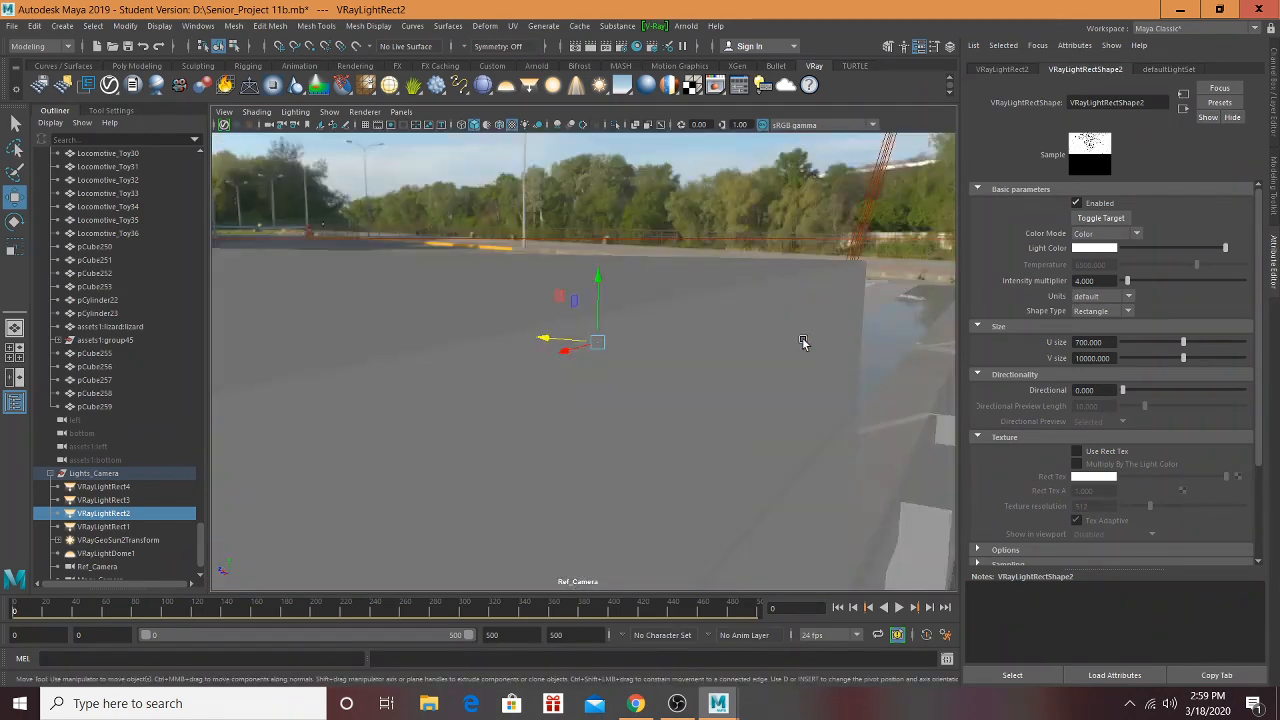
alt+drag(803, 342, 840, 445)
click(143, 488)
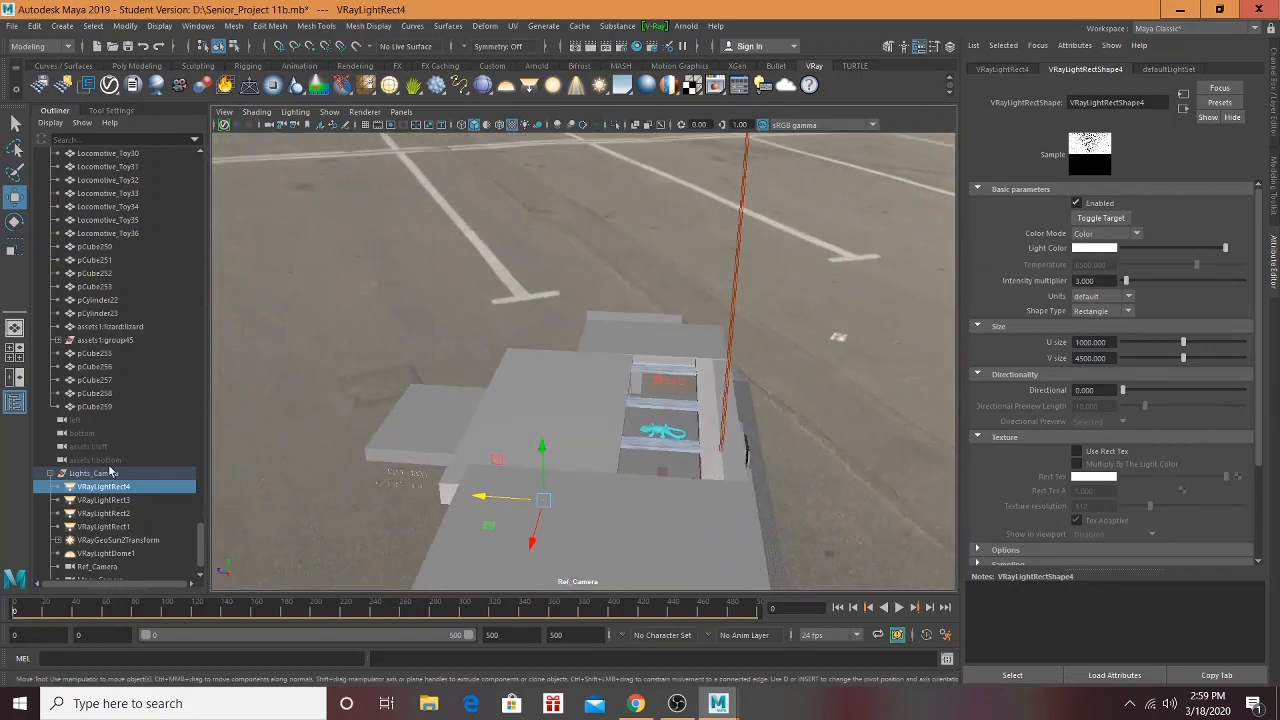
click(109, 500)
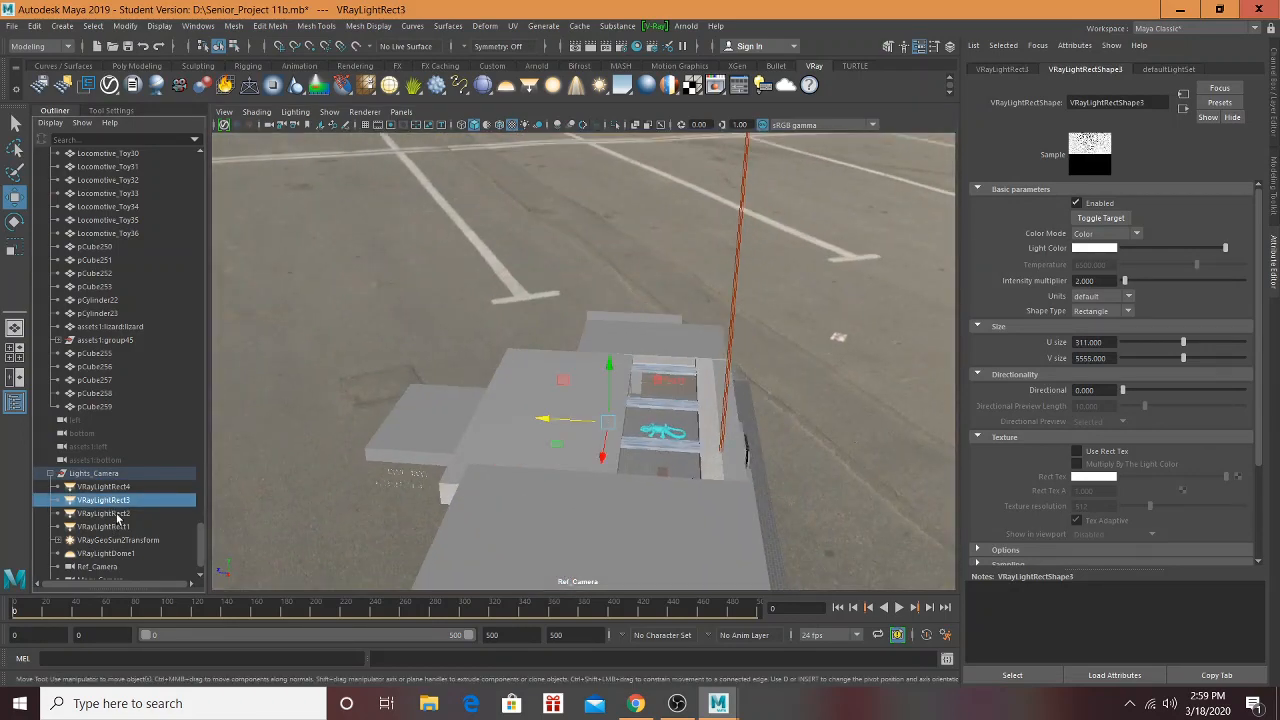
click(118, 513)
click(119, 527)
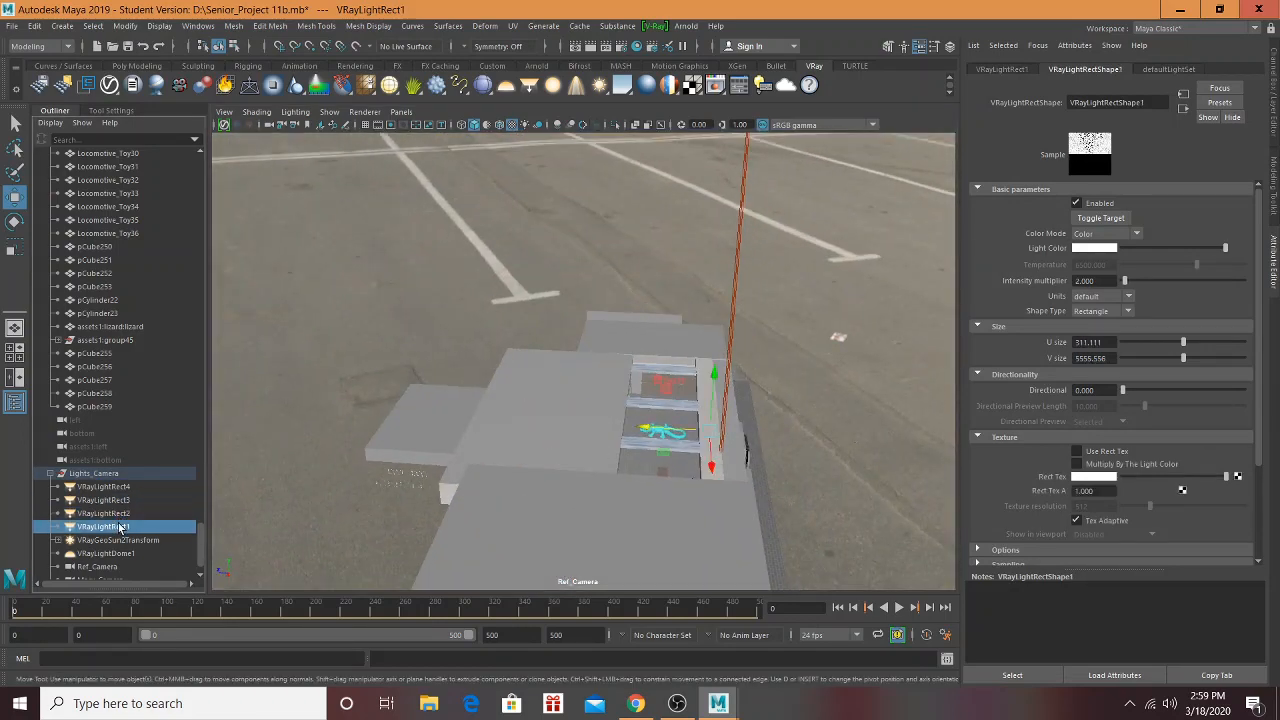
Step: Try sliding VRayLightRect3 along Z over the mall's open centre, and undo the move
click(118, 500)
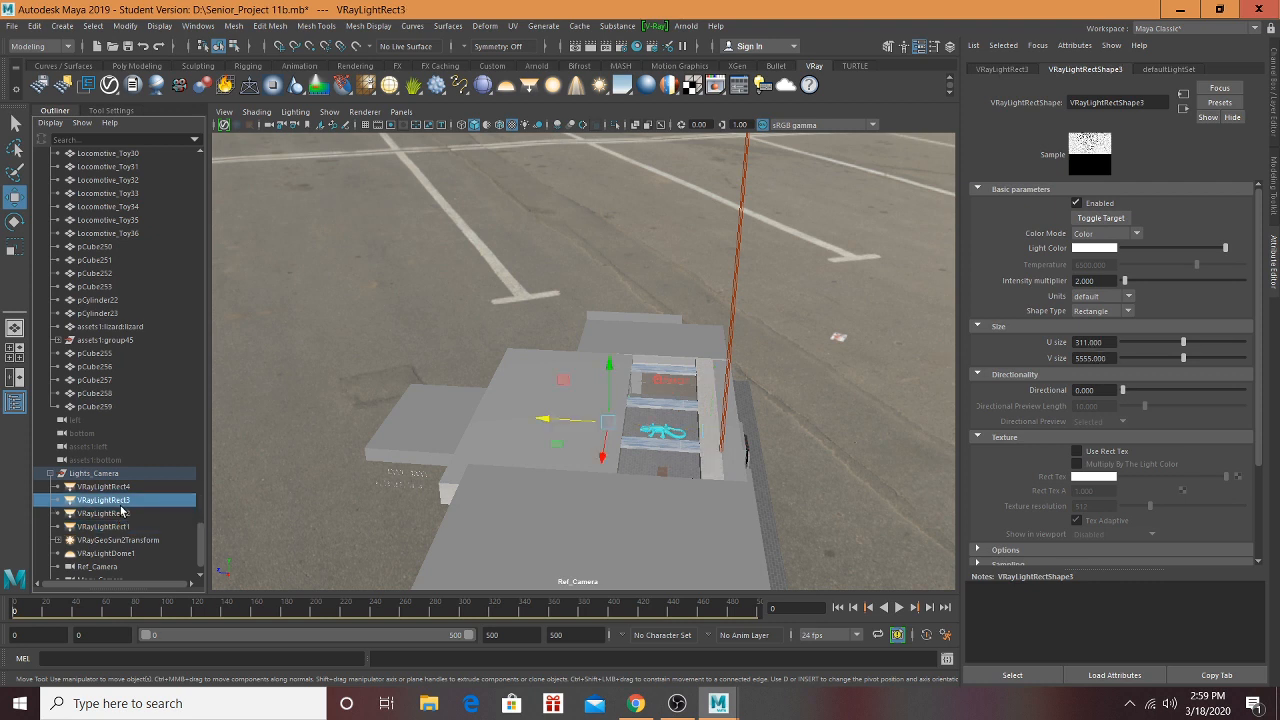
drag(542, 418, 592, 422)
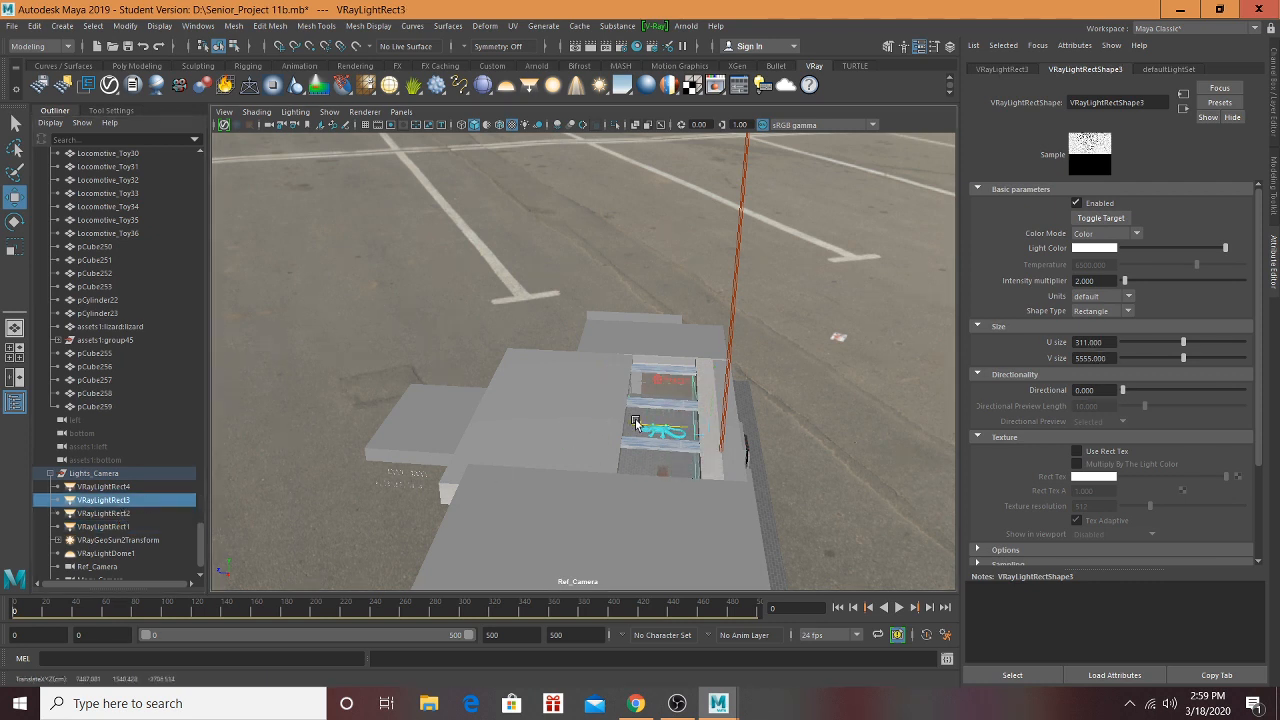
key(ctrl+z)
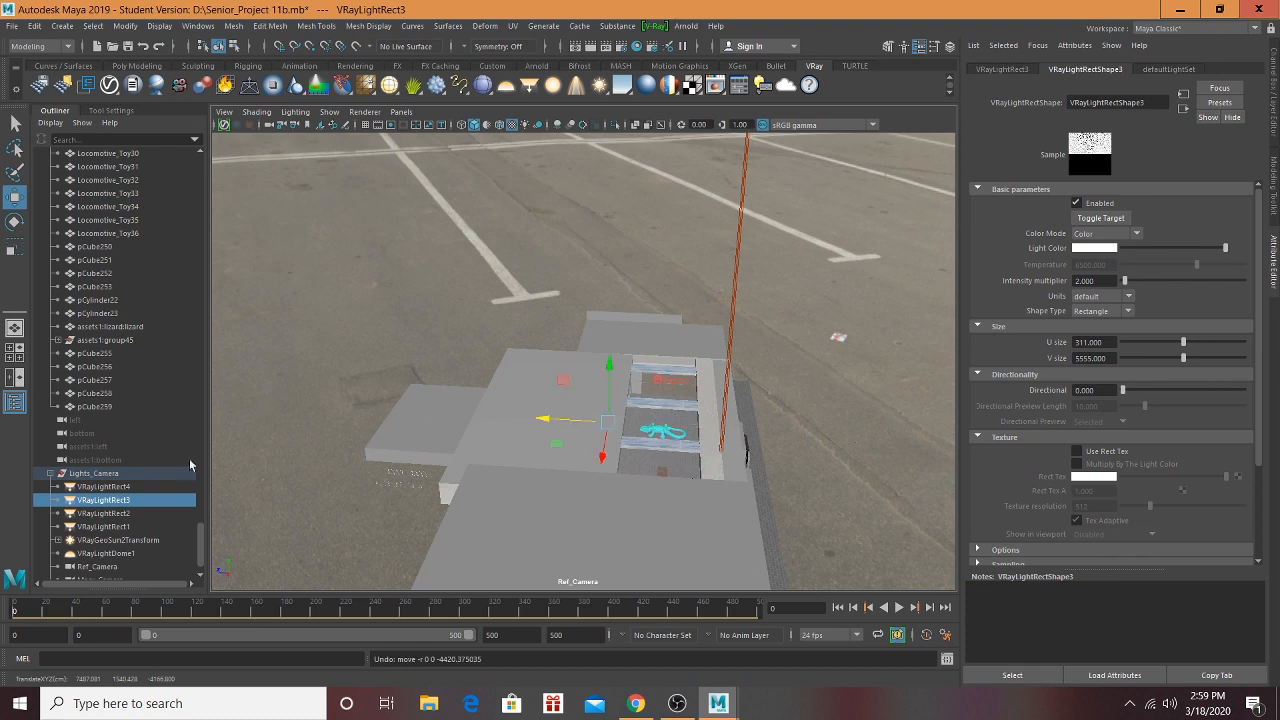
Step: Select VRayLightRect4 and slide it along Z past the BigBoy storefront wall, to about Z -5758
click(148, 486)
drag(473, 497, 497, 461)
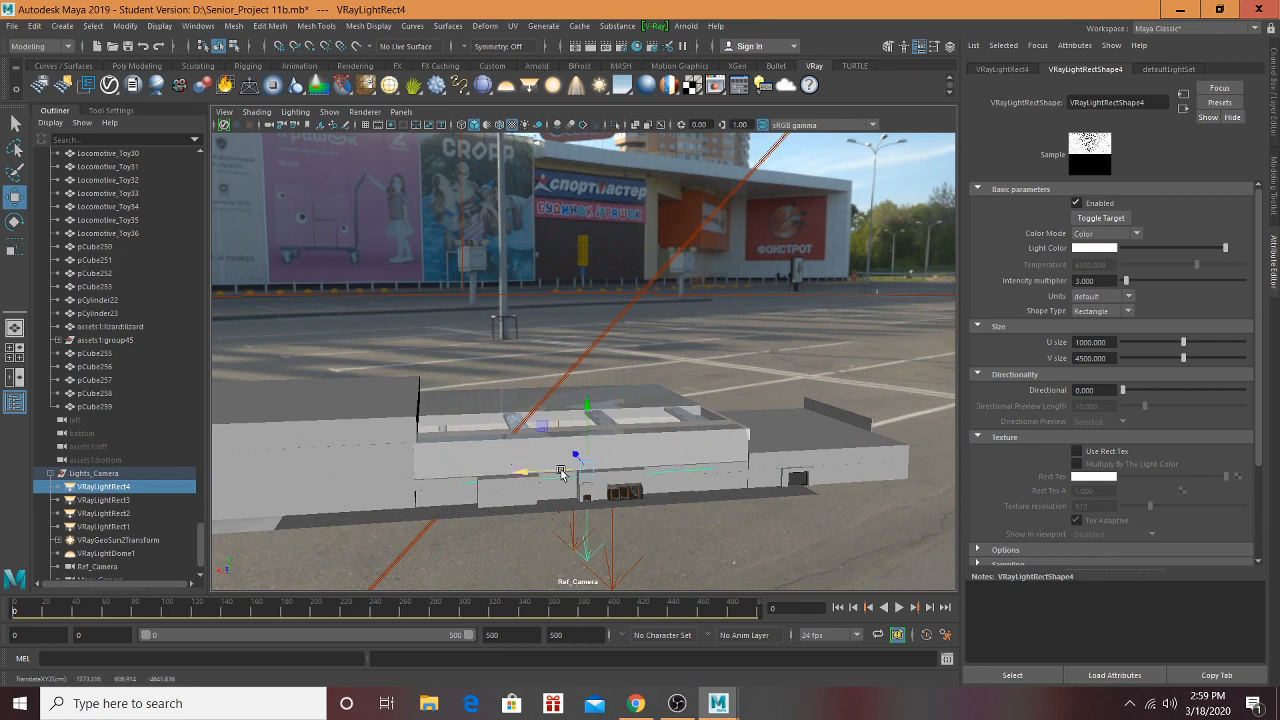
alt+drag(582, 476, 666, 494)
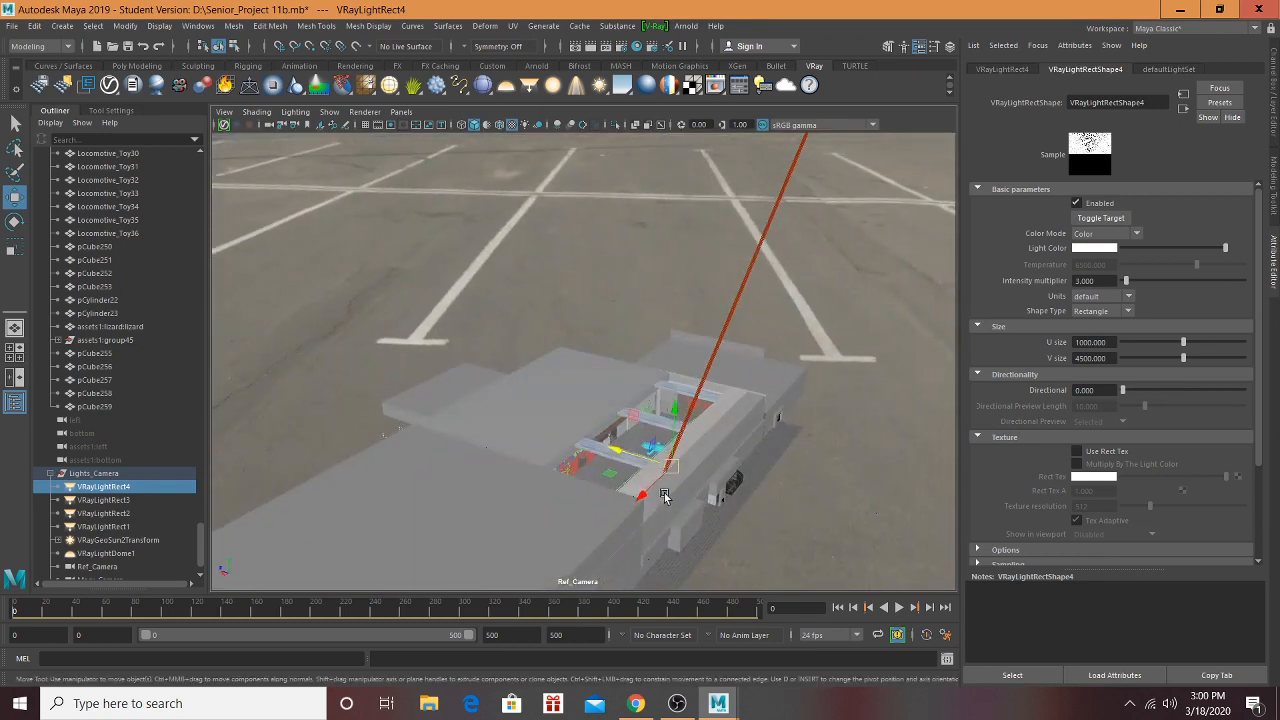
scroll(690, 474, up, 8)
alt+middle_drag(731, 411, 384, 270)
alt+drag(383, 270, 698, 425)
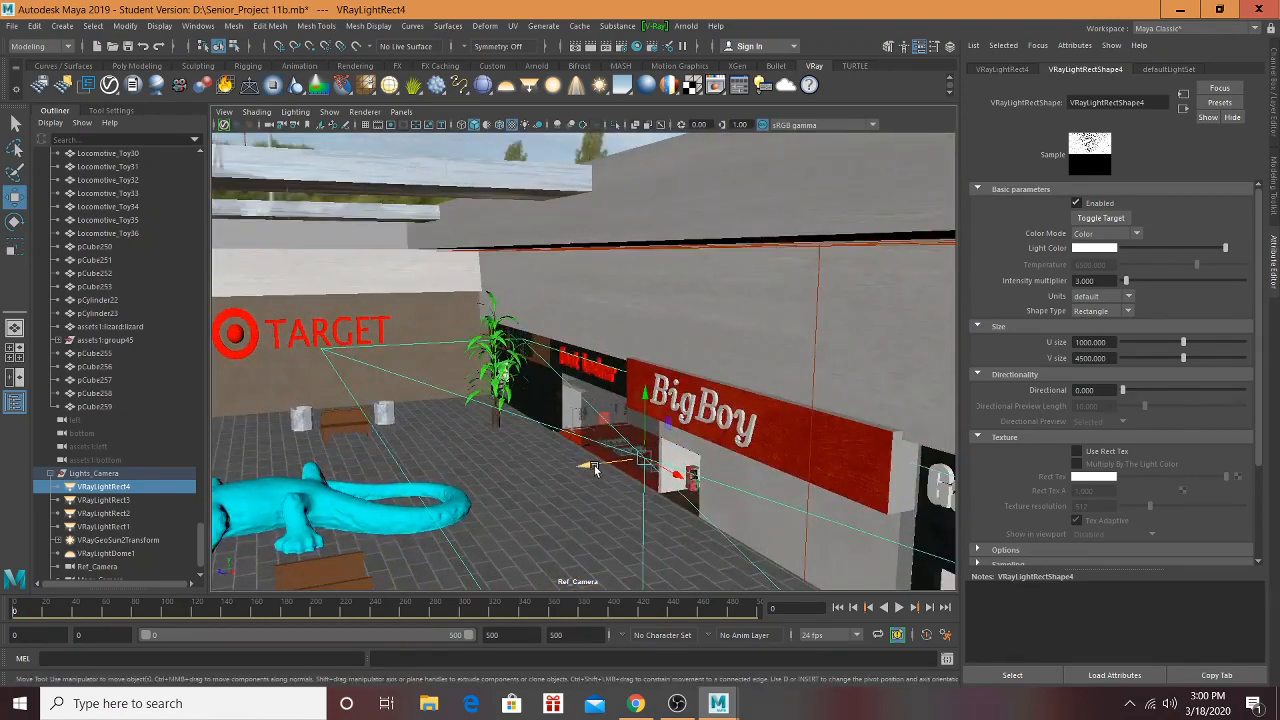
drag(594, 470, 944, 313)
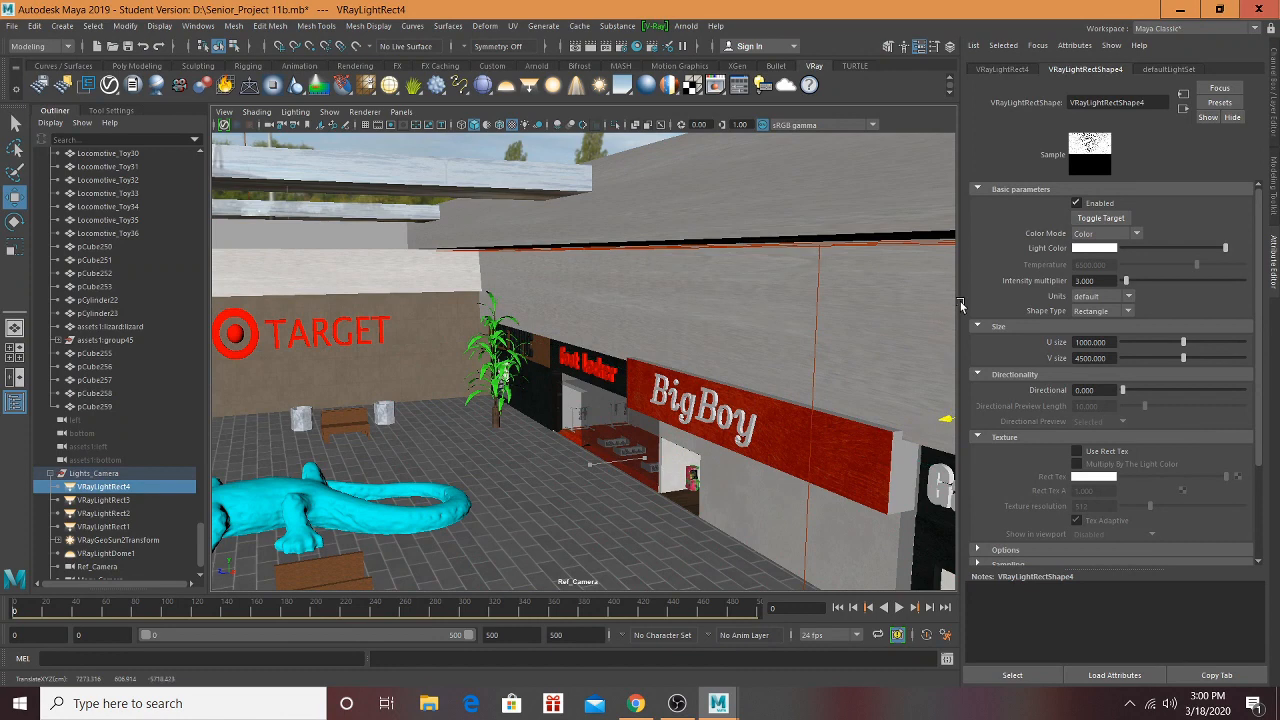
Step: Reduce VRayLightRect4's U size to about 289 and slide it along Z back toward the GameStop storefront
key(f)
alt+drag(714, 357, 760, 500)
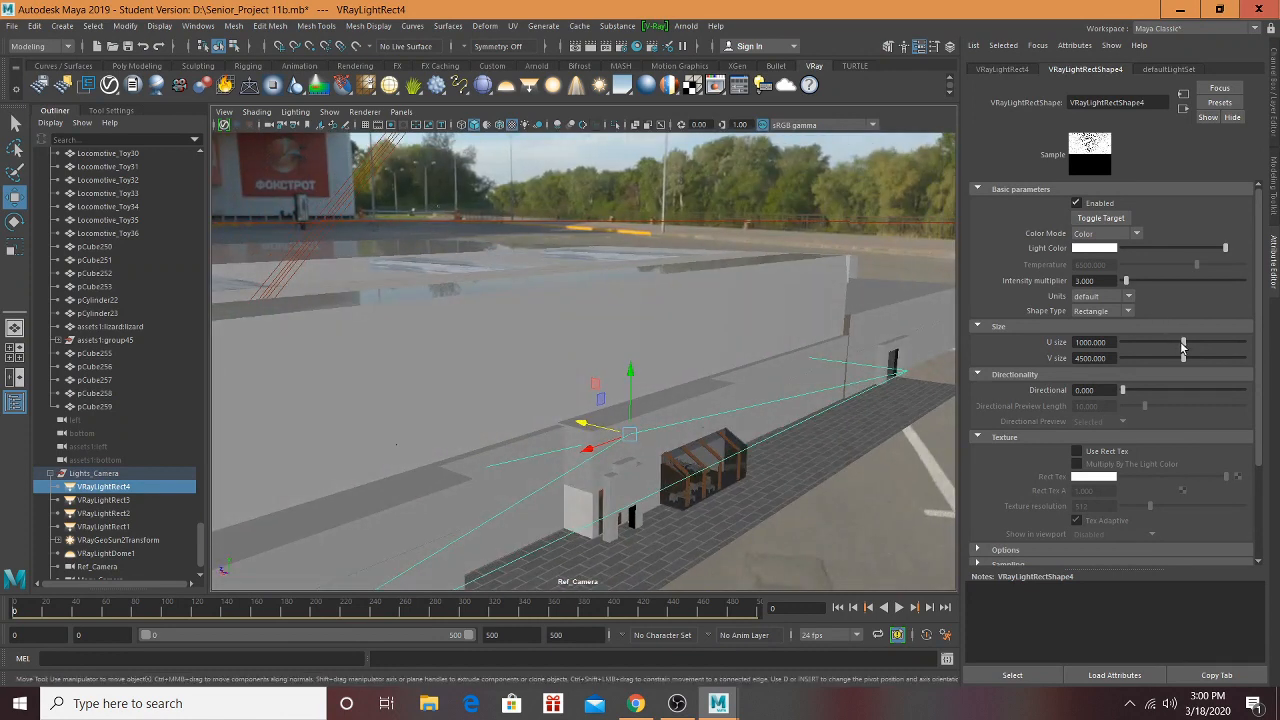
drag(1185, 345, 1140, 348)
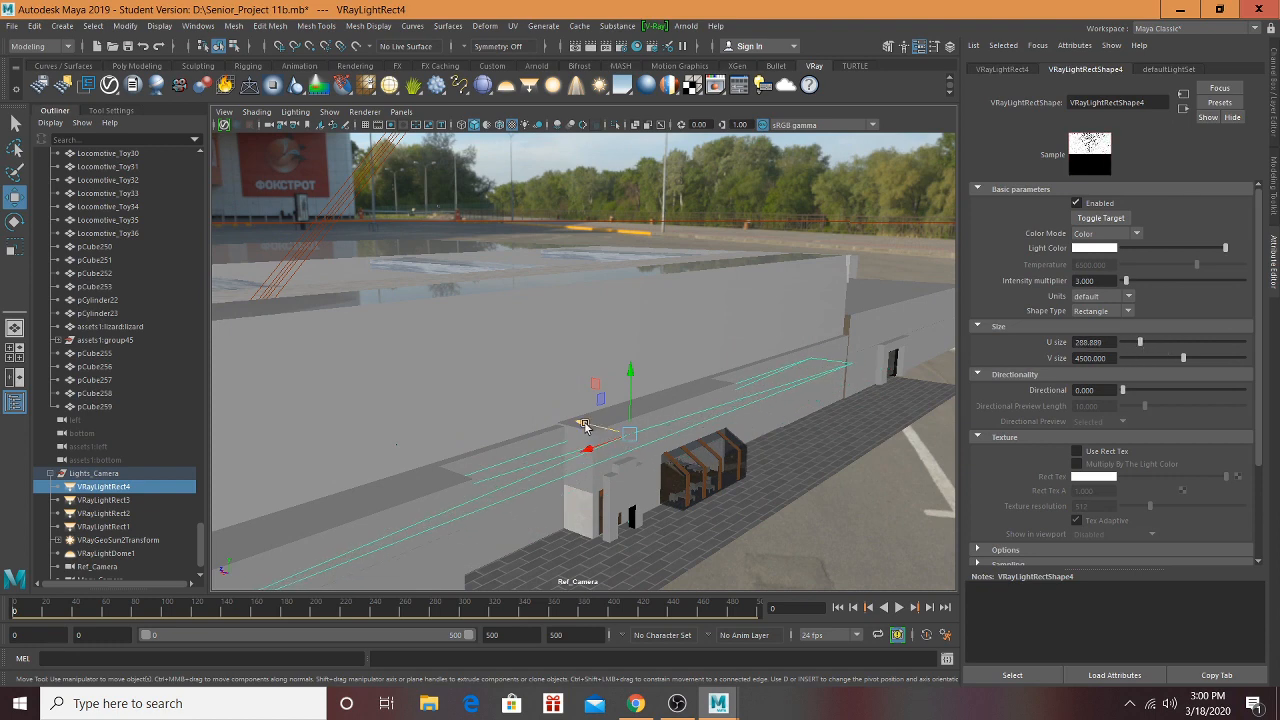
drag(585, 425, 548, 407)
Step: Save the scene as a student version file
alt+right_drag(535, 400, 651, 413)
alt+middle_drag(744, 413, 603, 308)
key(ctrl+s)
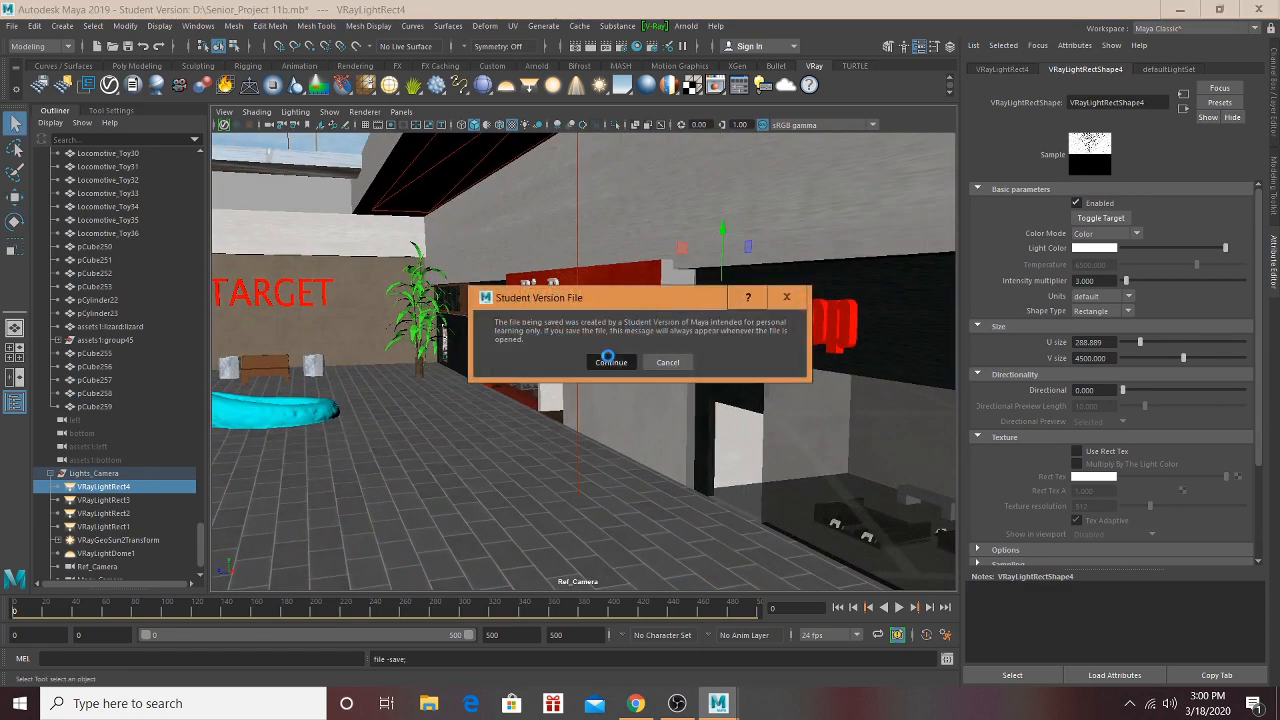
click(610, 361)
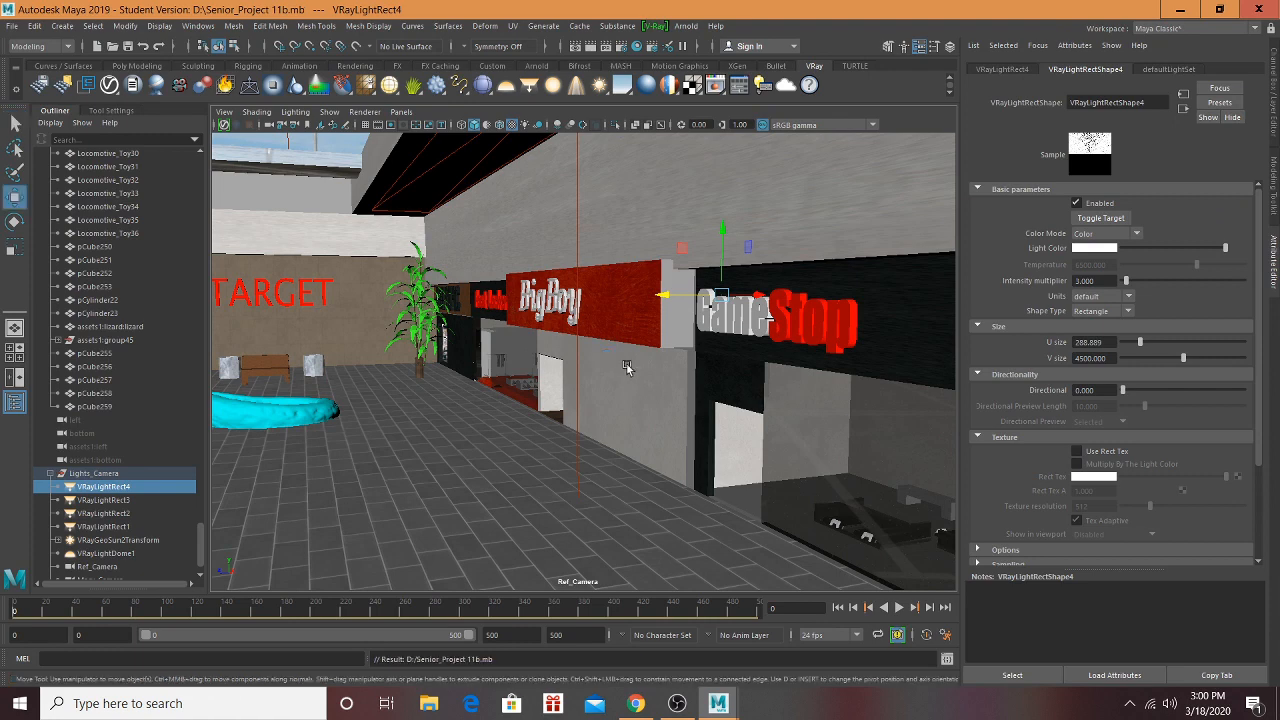
click(681, 712)
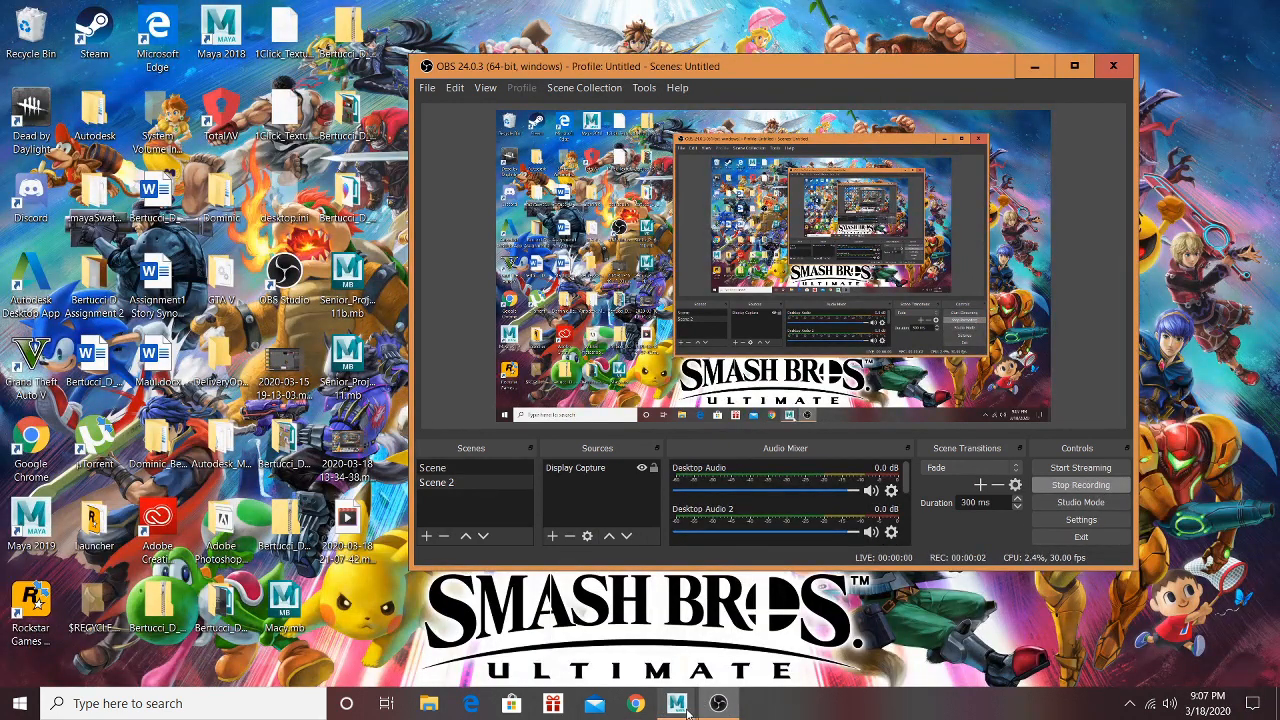
Step: Switch to Maya and delete the pink arcade cabinet inside the BigBoy entrance
mouse_move(677, 704)
click(745, 625)
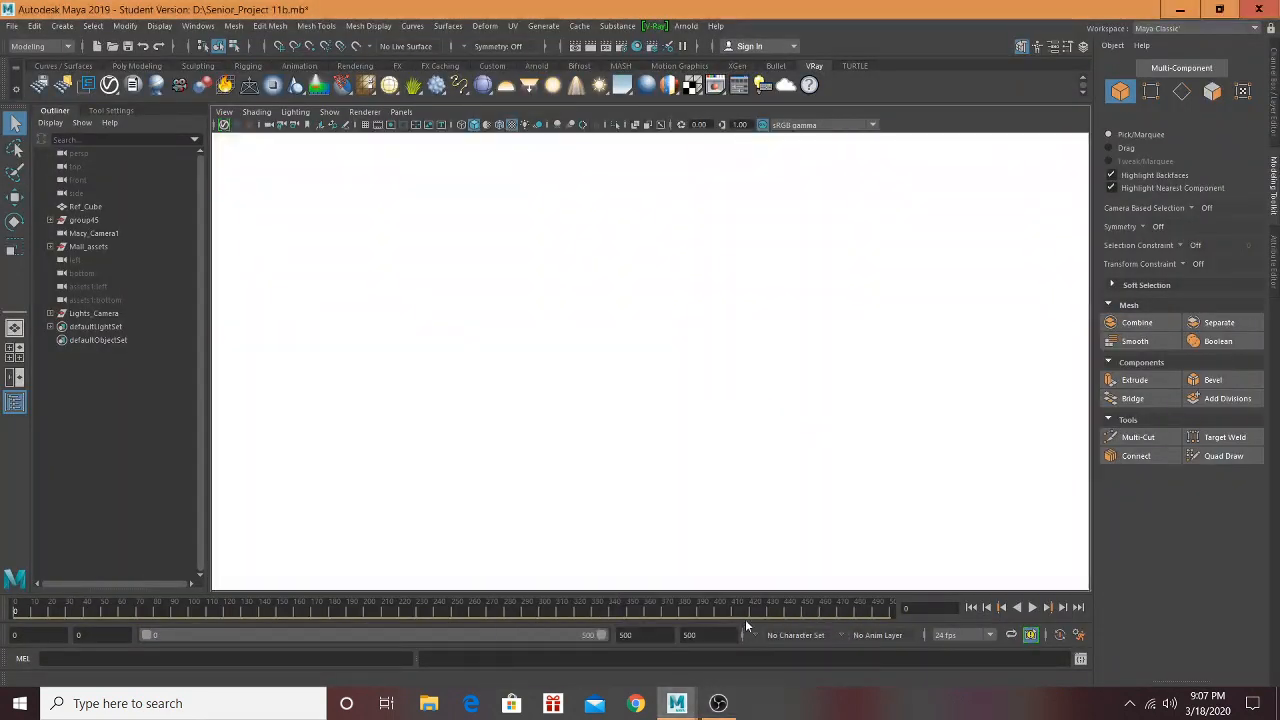
scroll(605, 359, up, 3)
alt+middle_drag(600, 360, 766, 444)
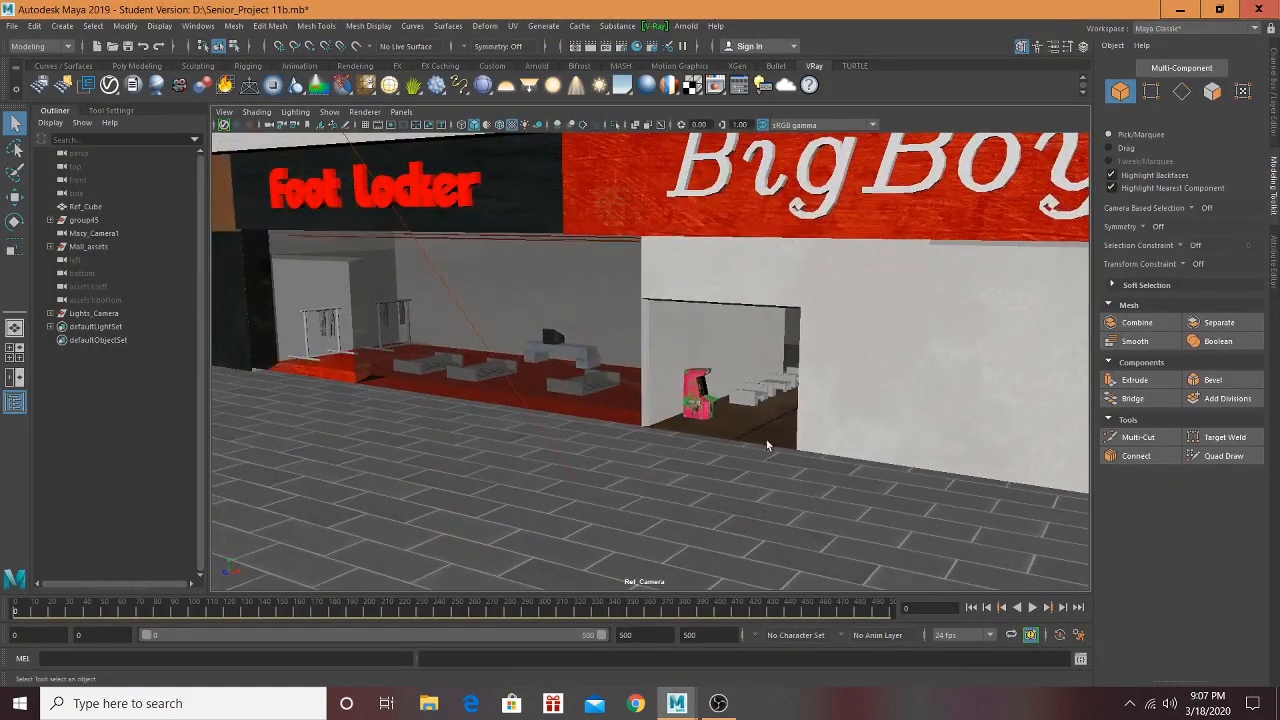
scroll(738, 430, up, 5)
click(761, 488)
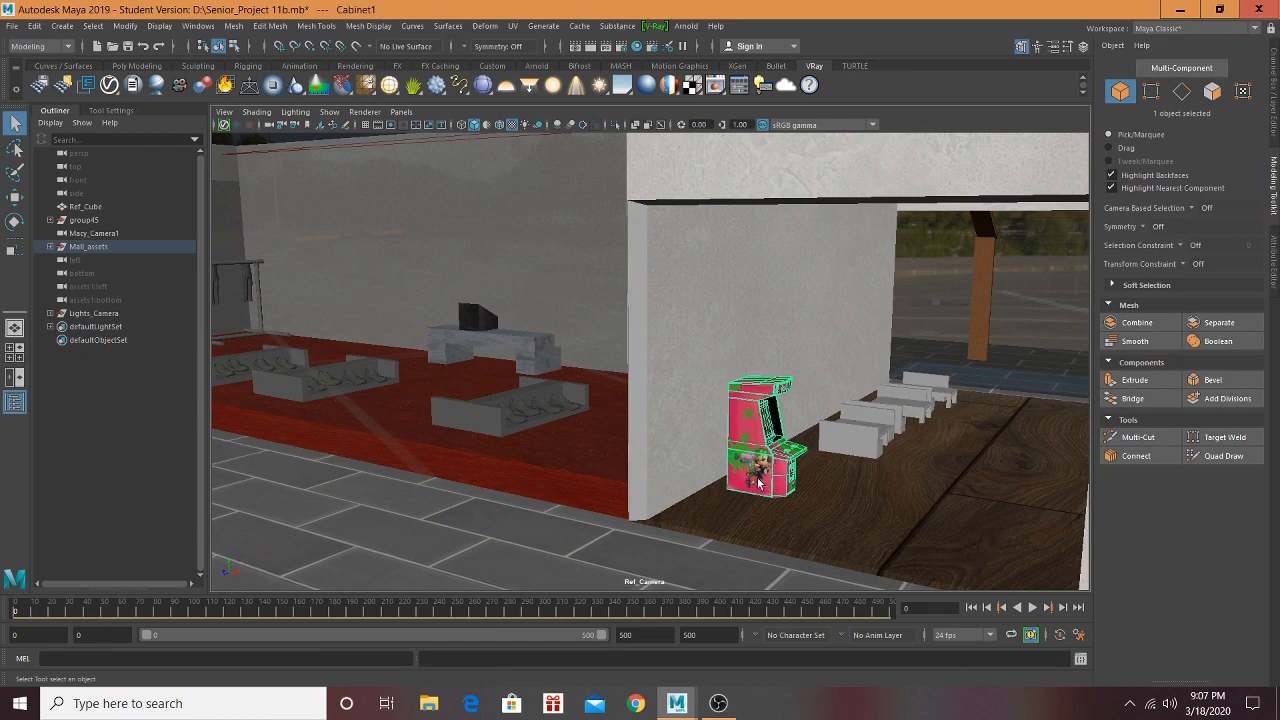
key(Delete)
Step: Import Claw_FBX.fbx from the SAG485 Week11 project folder on drive D
scroll(745, 460, down, 5)
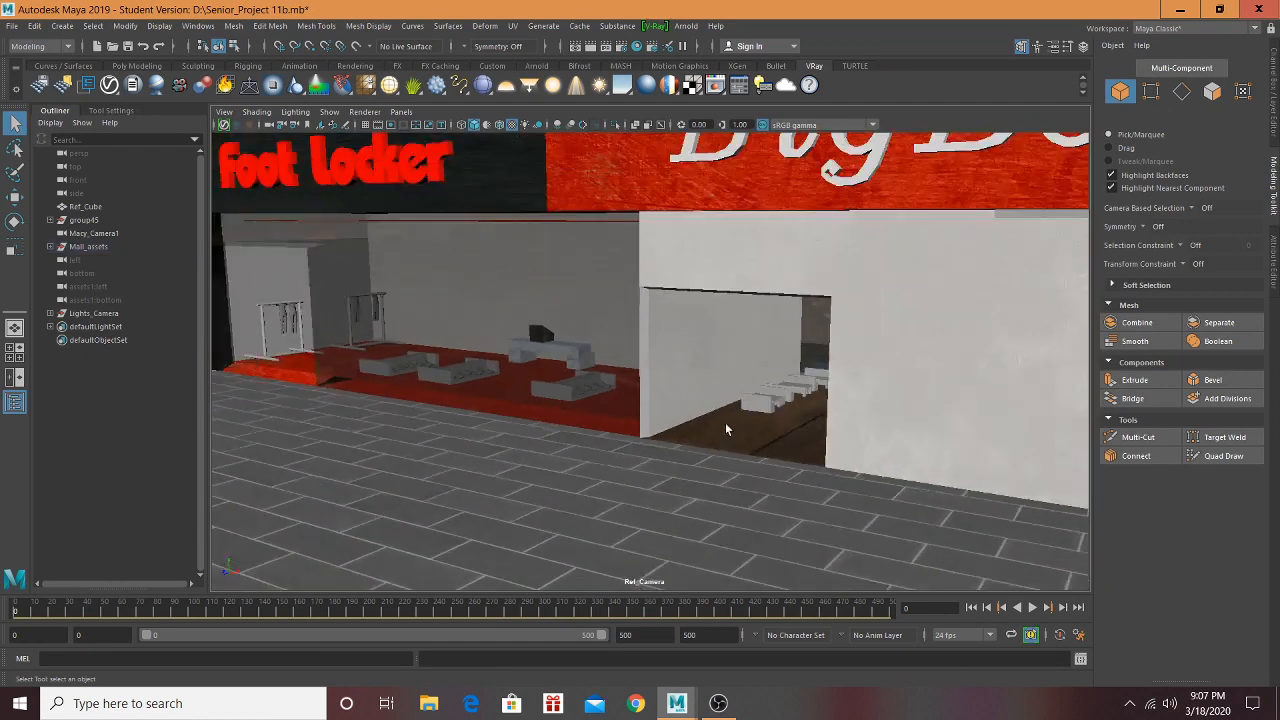
click(18, 30)
click(50, 175)
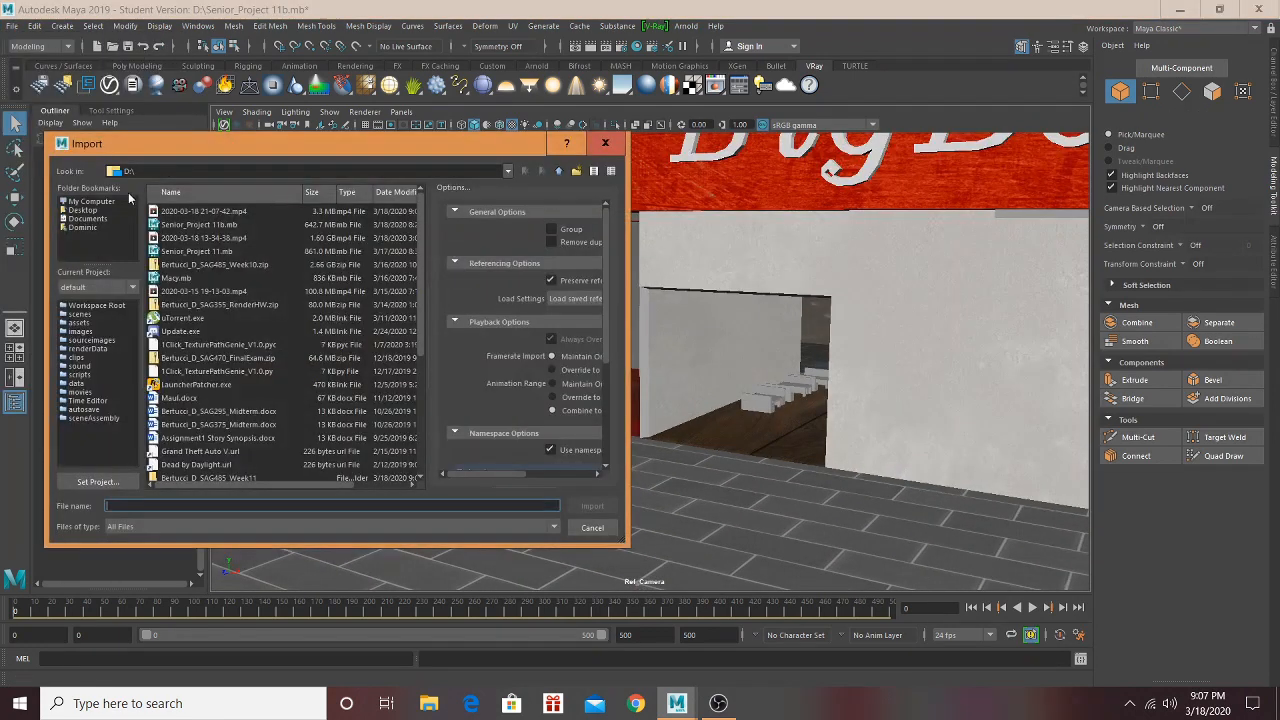
click(96, 203)
double_click(169, 212)
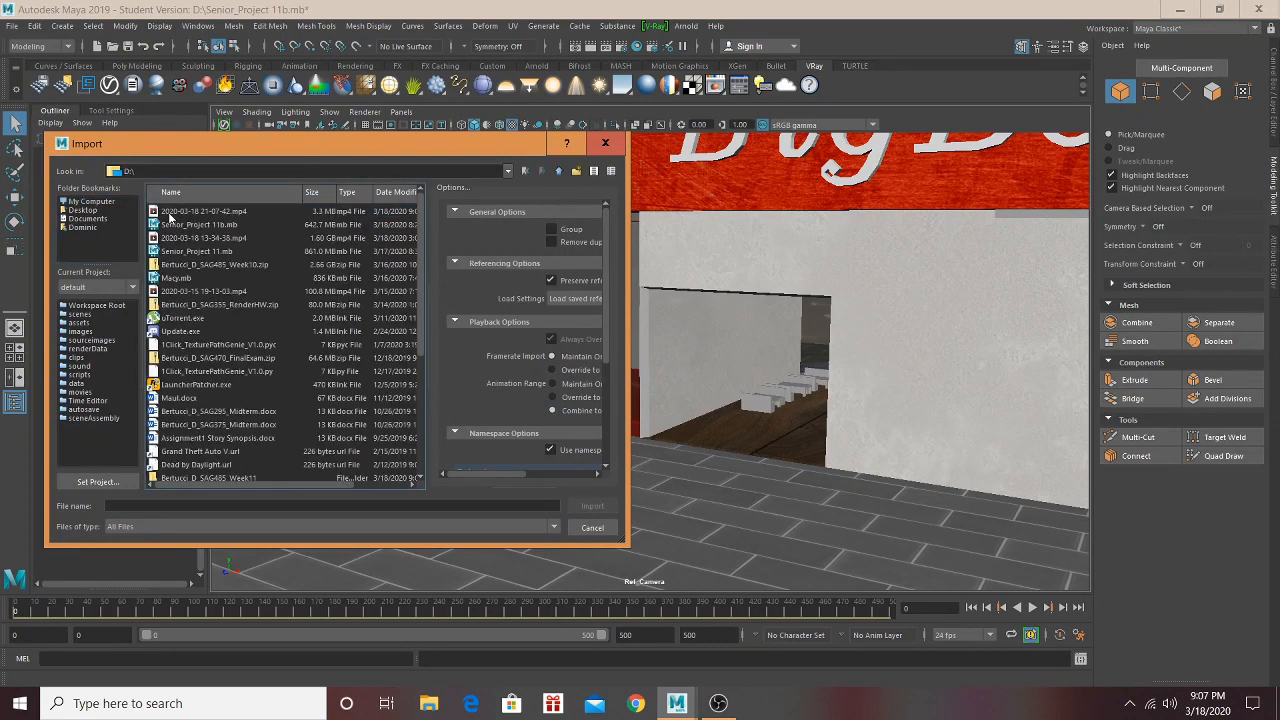
scroll(198, 240, down, 5)
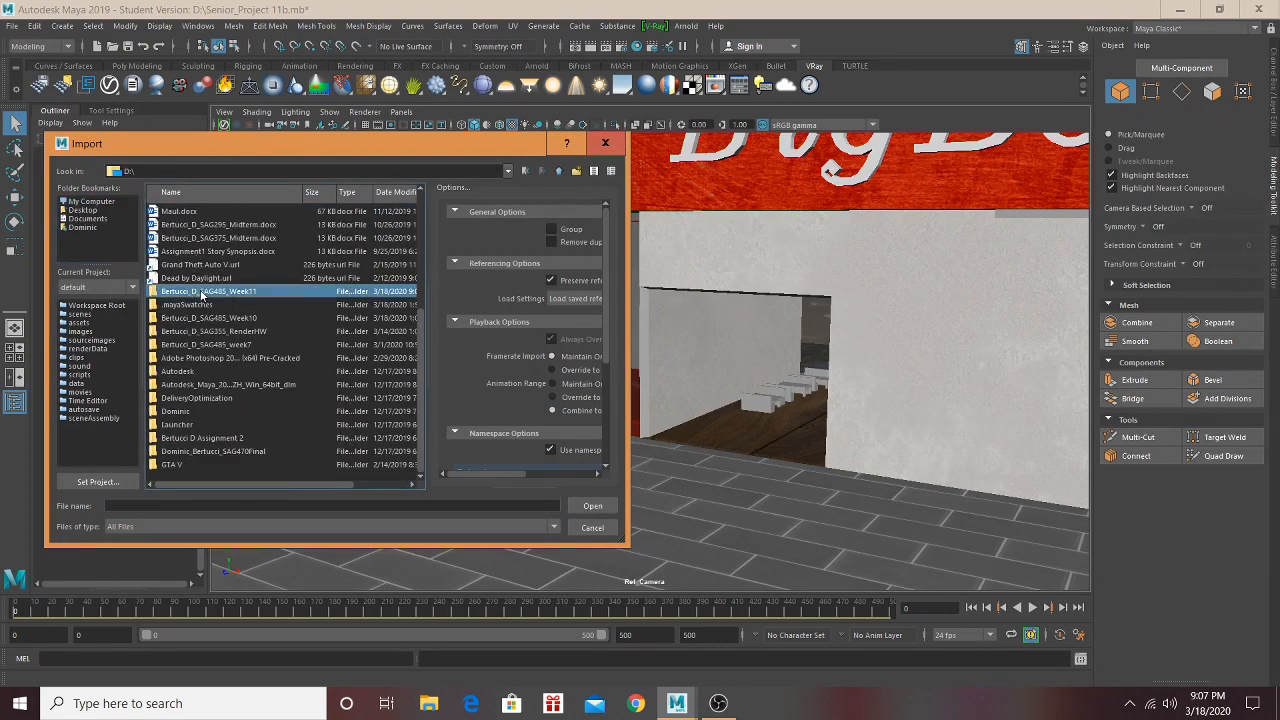
double_click(202, 291)
click(185, 212)
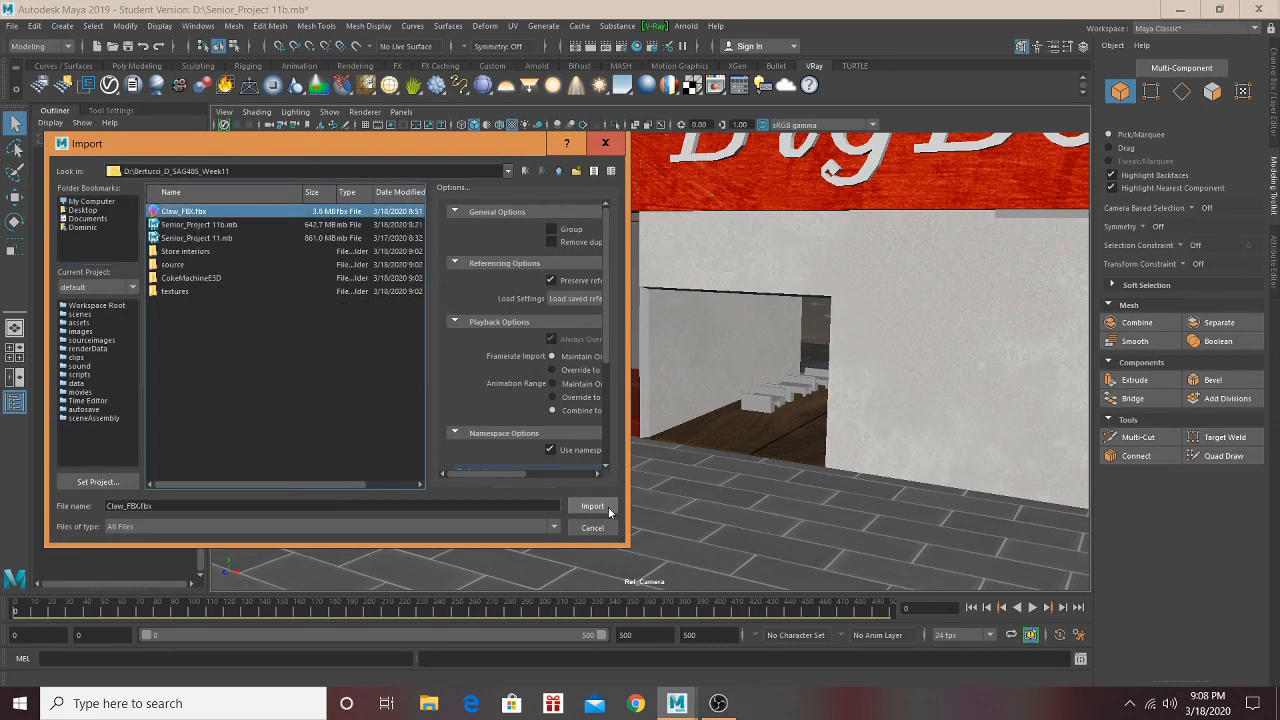
click(593, 505)
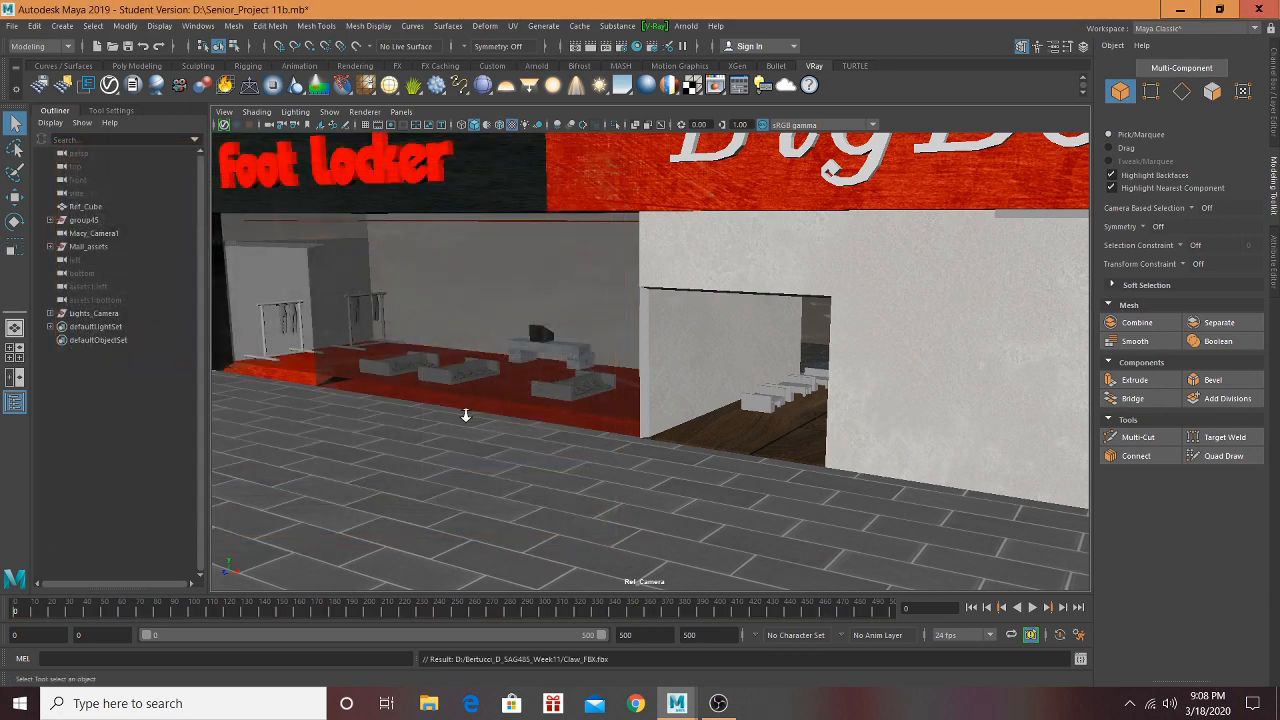
Step: Select the imported root group and scale it up uniformly to about 2618
scroll(466, 415, down, 5)
alt+drag(466, 415, 391, 417)
alt+middle_drag(391, 417, 850, 430)
scroll(470, 376, down, 4)
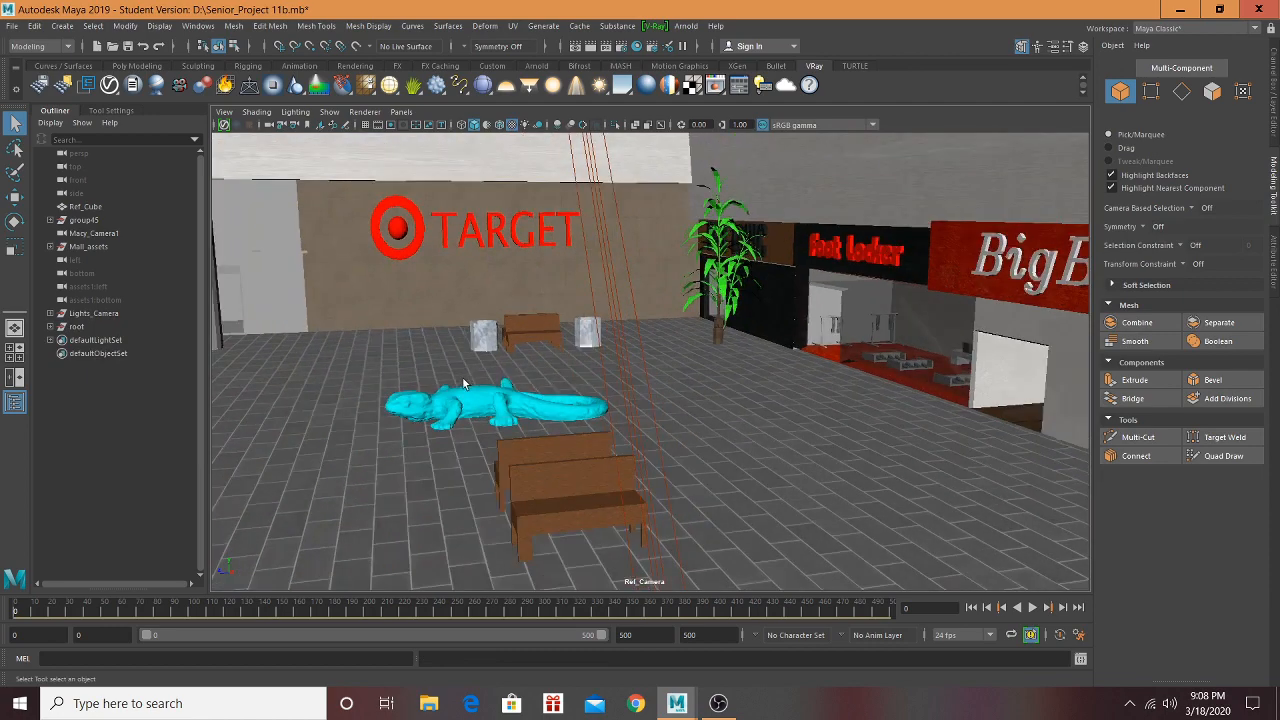
alt+drag(462, 383, 414, 387)
scroll(412, 387, up, 4)
alt+middle_drag(410, 387, 490, 408)
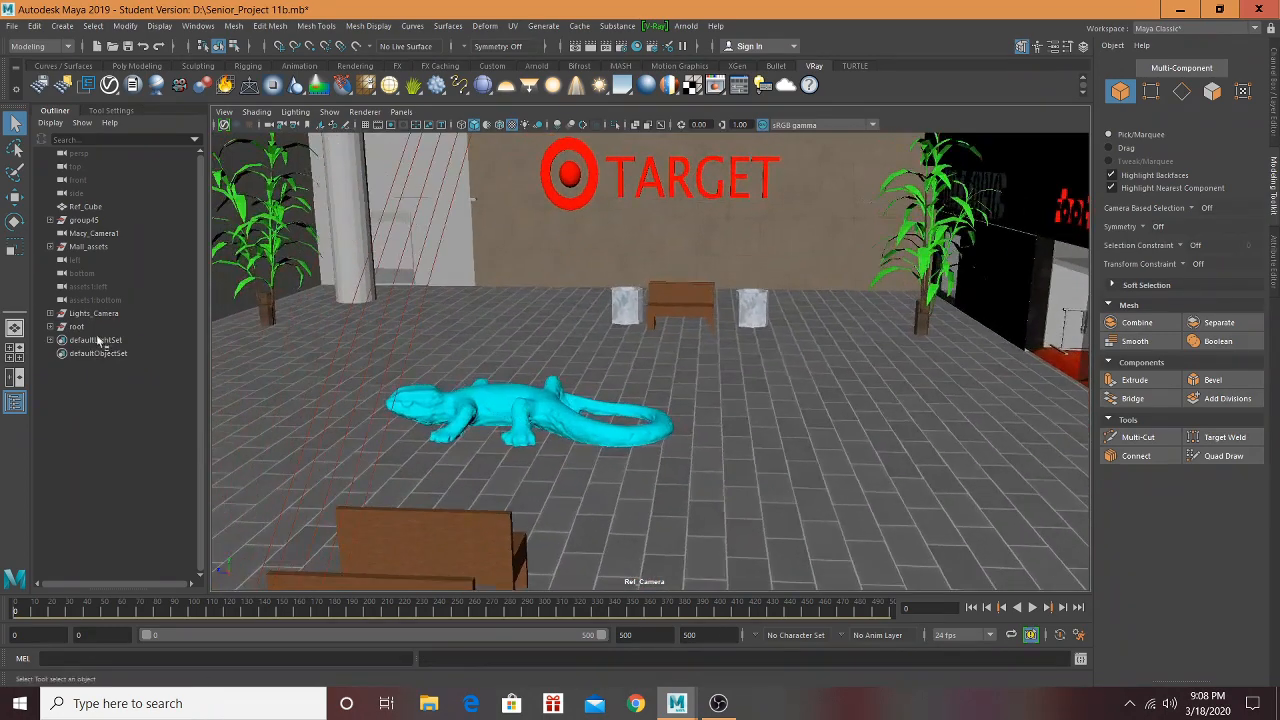
click(50, 331)
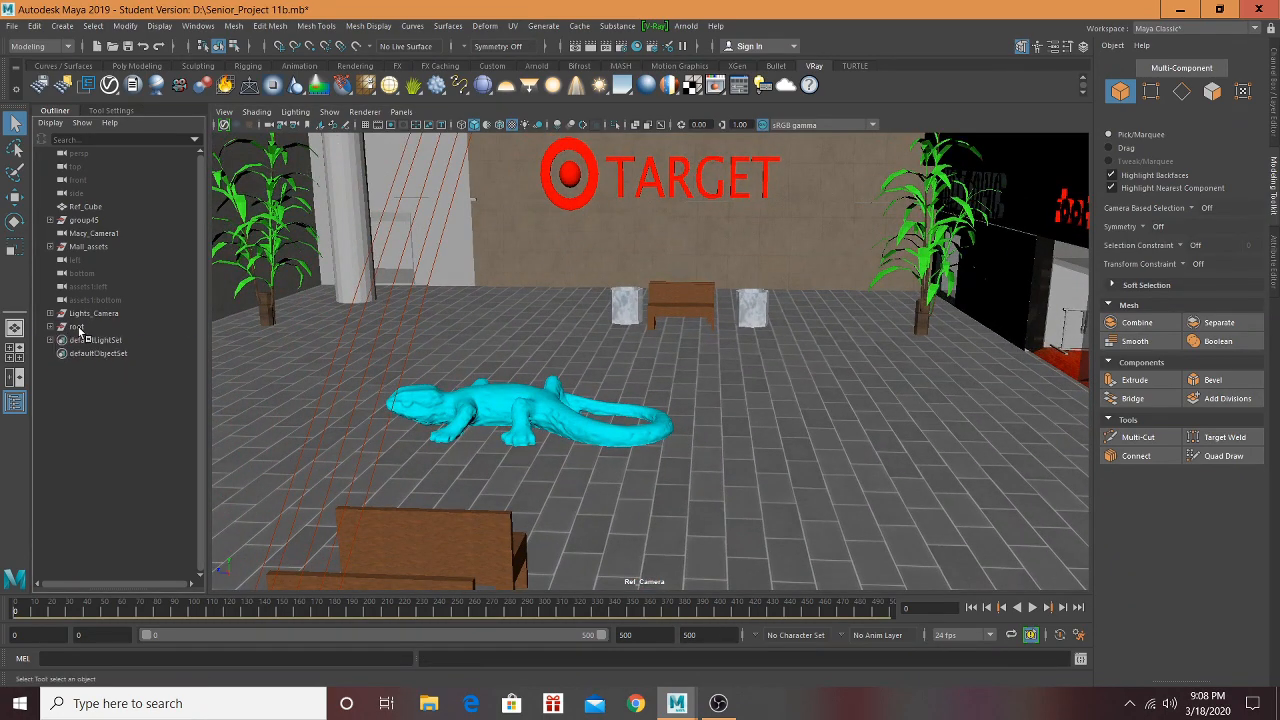
click(78, 327)
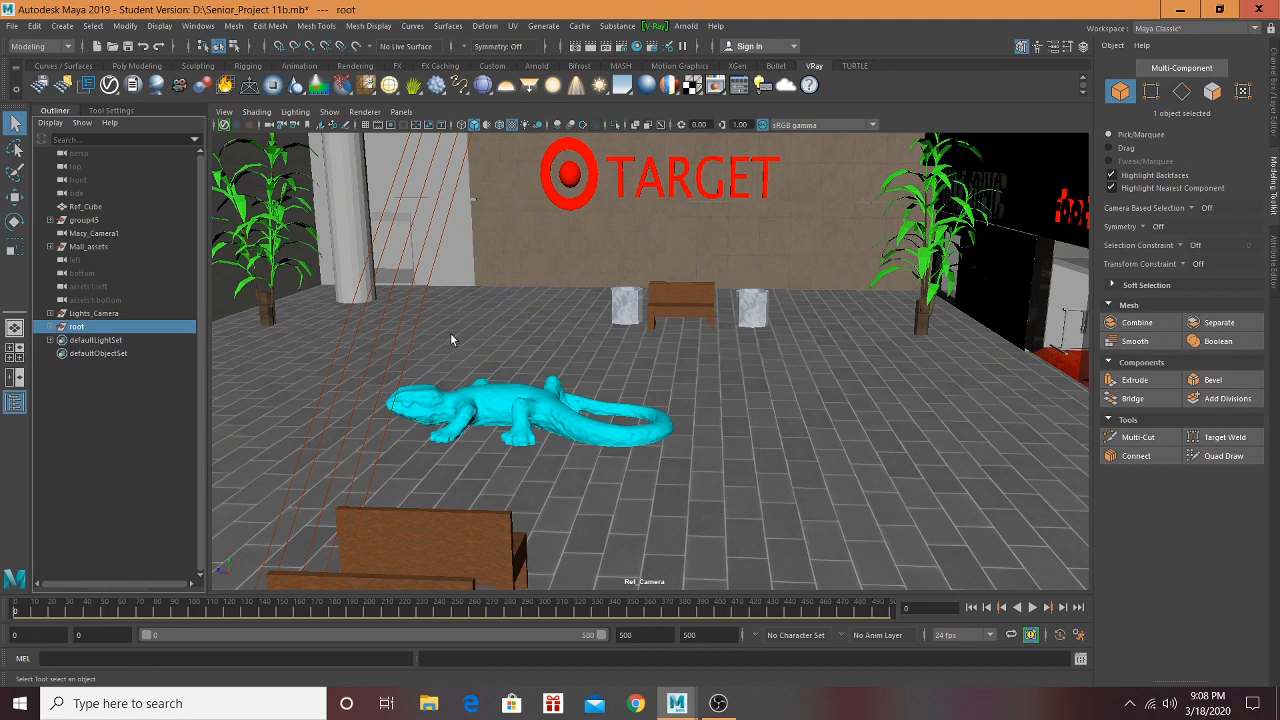
key(r)
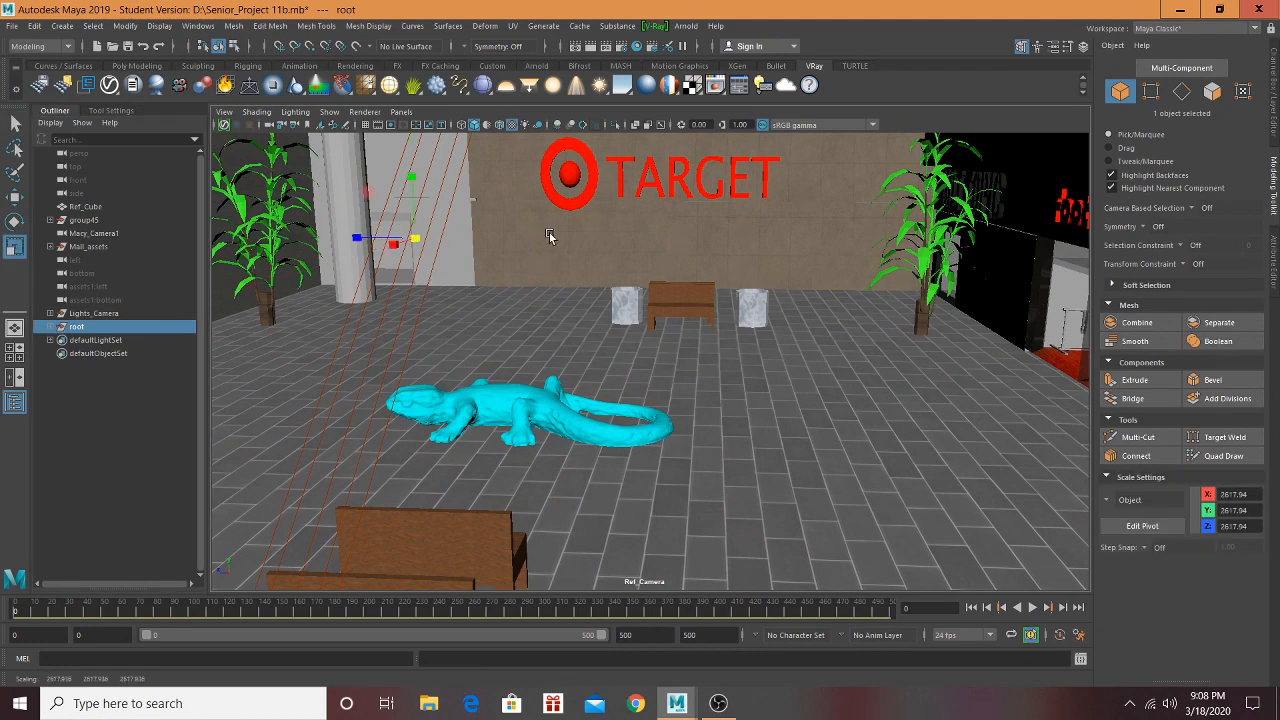
Step: Move the claw machine onto the mall floor beside the lizard sculpture, to about X 5289, Y 535, Z -2444
key(w)
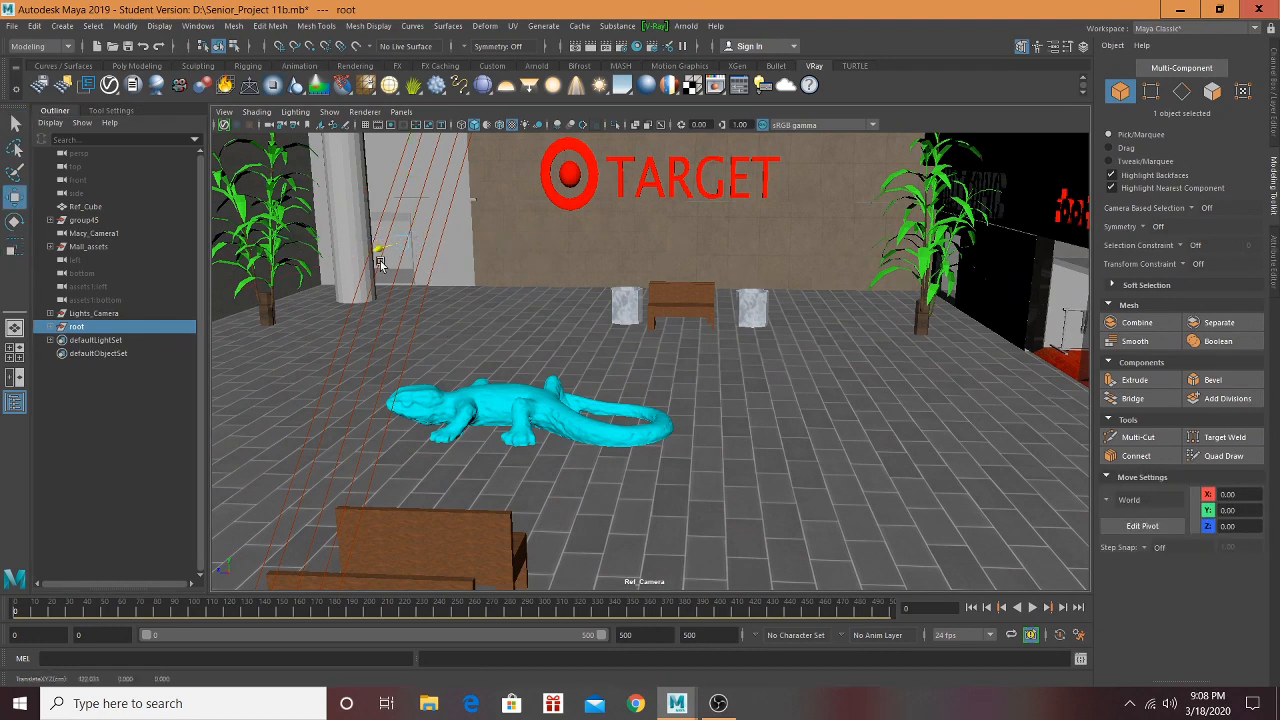
alt+middle_drag(421, 361, 754, 440)
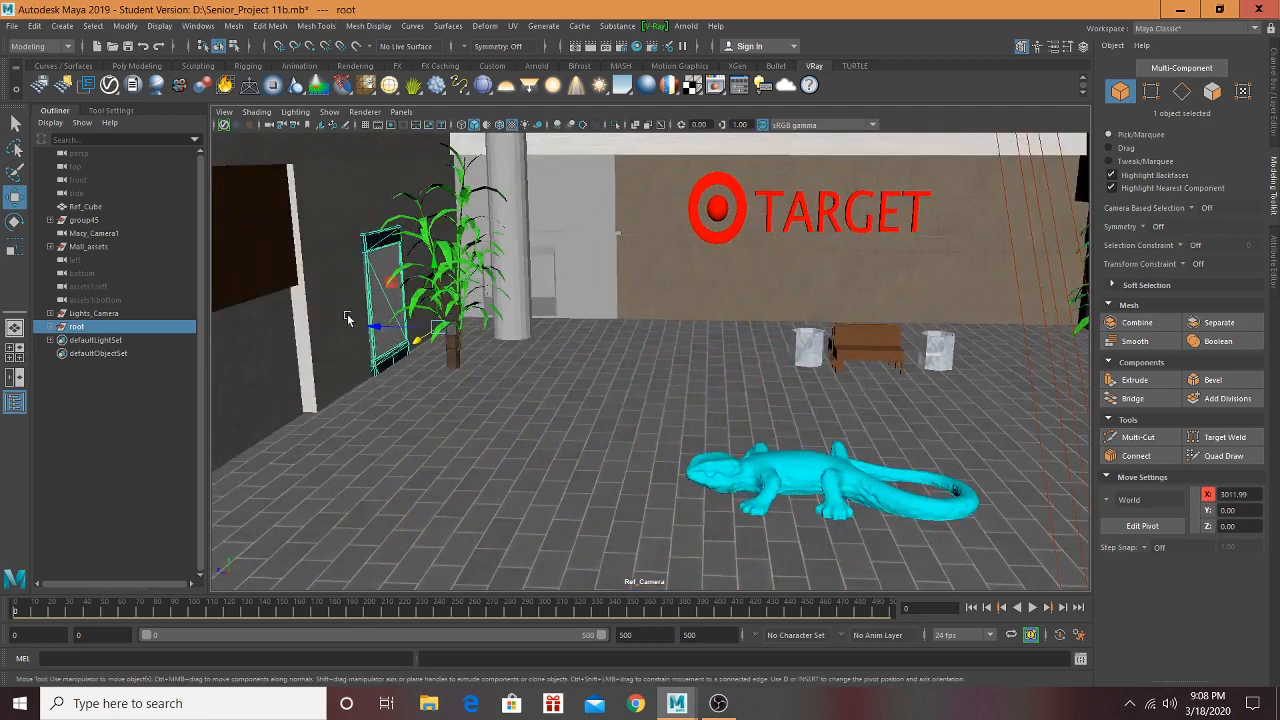
drag(380, 327, 800, 366)
drag(687, 355, 862, 262)
scroll(845, 372, down, 3)
alt+drag(889, 392, 814, 440)
scroll(836, 378, up, 2)
scroll(811, 406, down, 2)
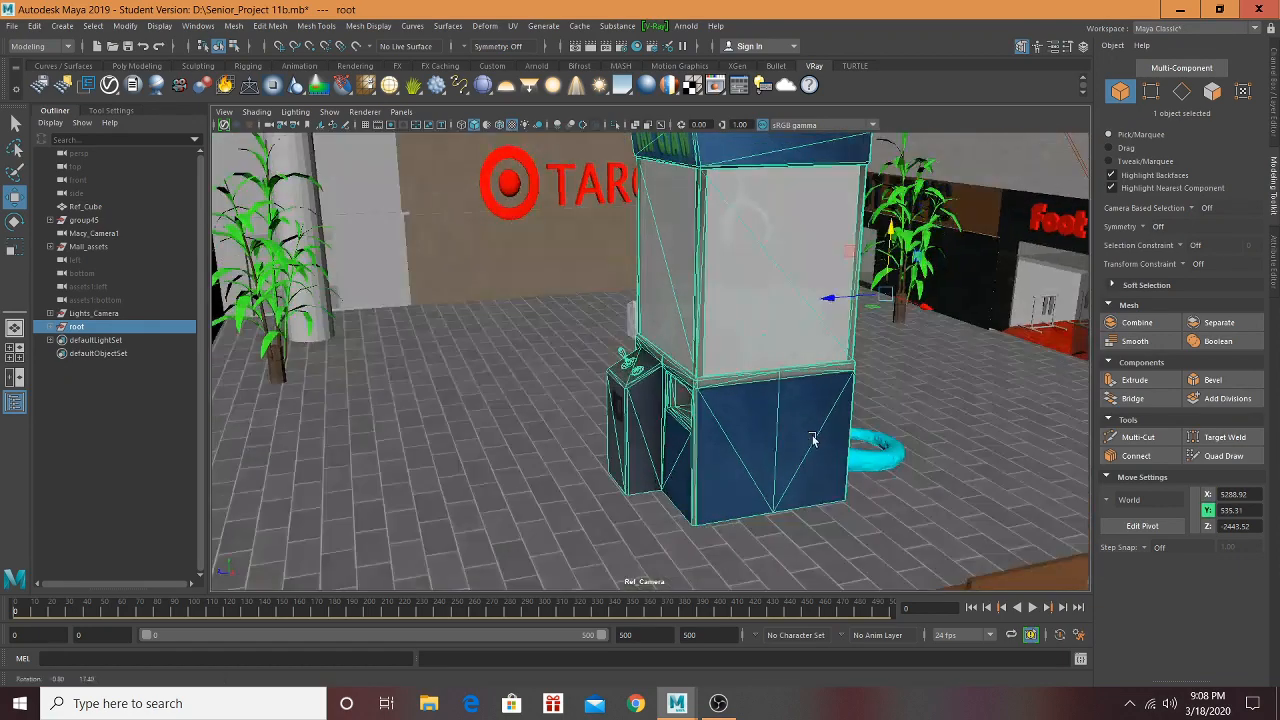
Step: Slide the claw machine along Z in front of Foot Locker and scale it down uniformly to about 838
drag(837, 297, 667, 452)
scroll(834, 344, down, 3)
key(r)
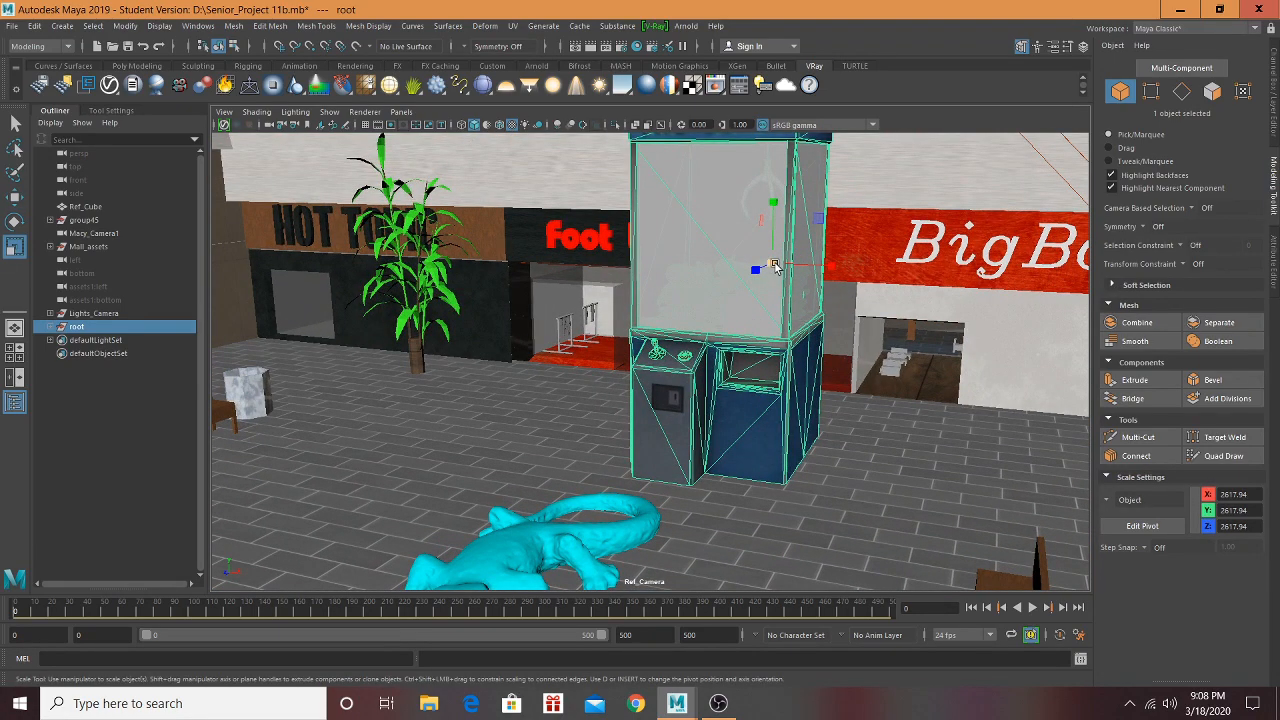
drag(775, 266, 578, 338)
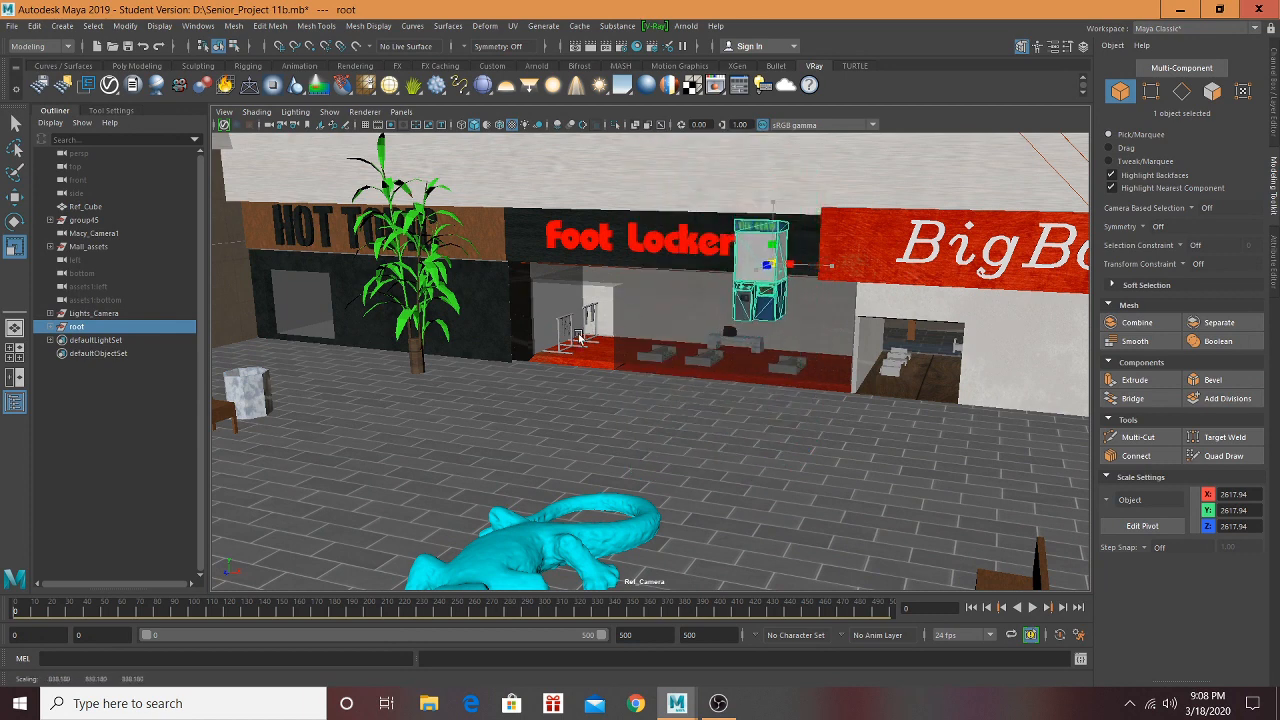
Step: Move the claw machine down to the floor beside the BigBoy entrance and scale it down uniformly to about 566
key(w)
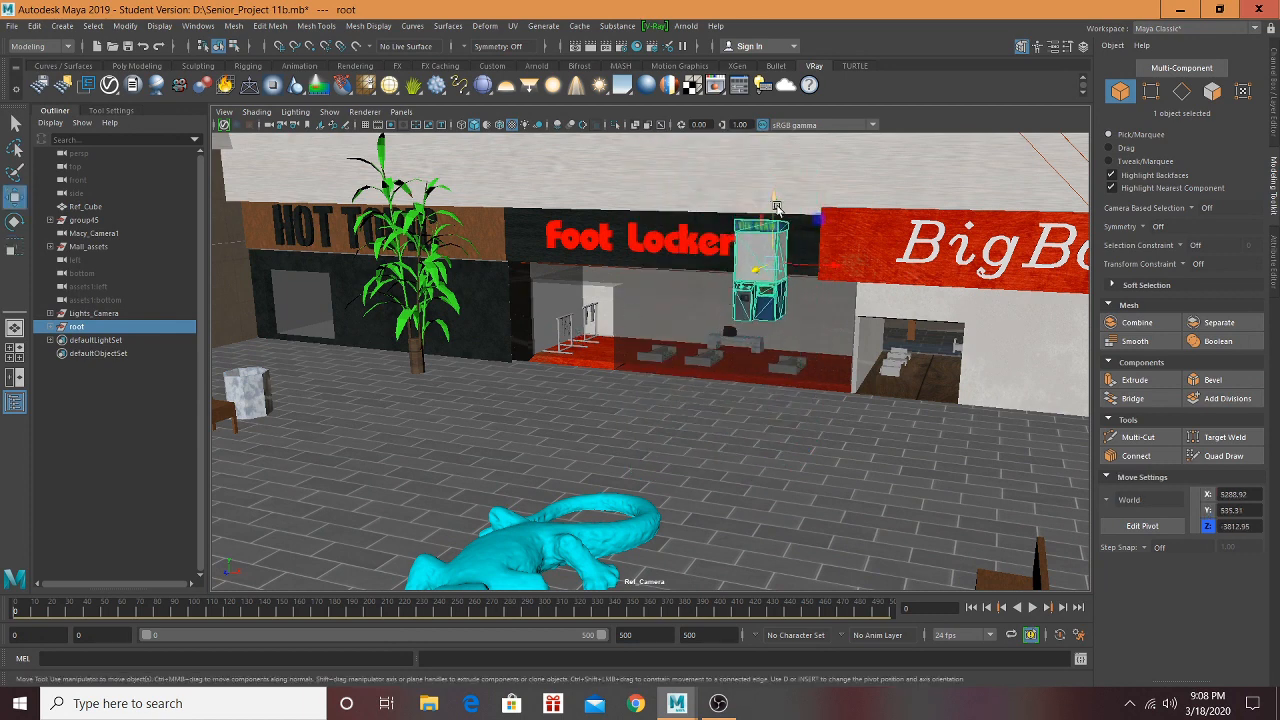
drag(776, 206, 753, 330)
drag(745, 355, 743, 336)
drag(806, 385, 883, 390)
key(r)
key(f)
scroll(672, 337, down, 3)
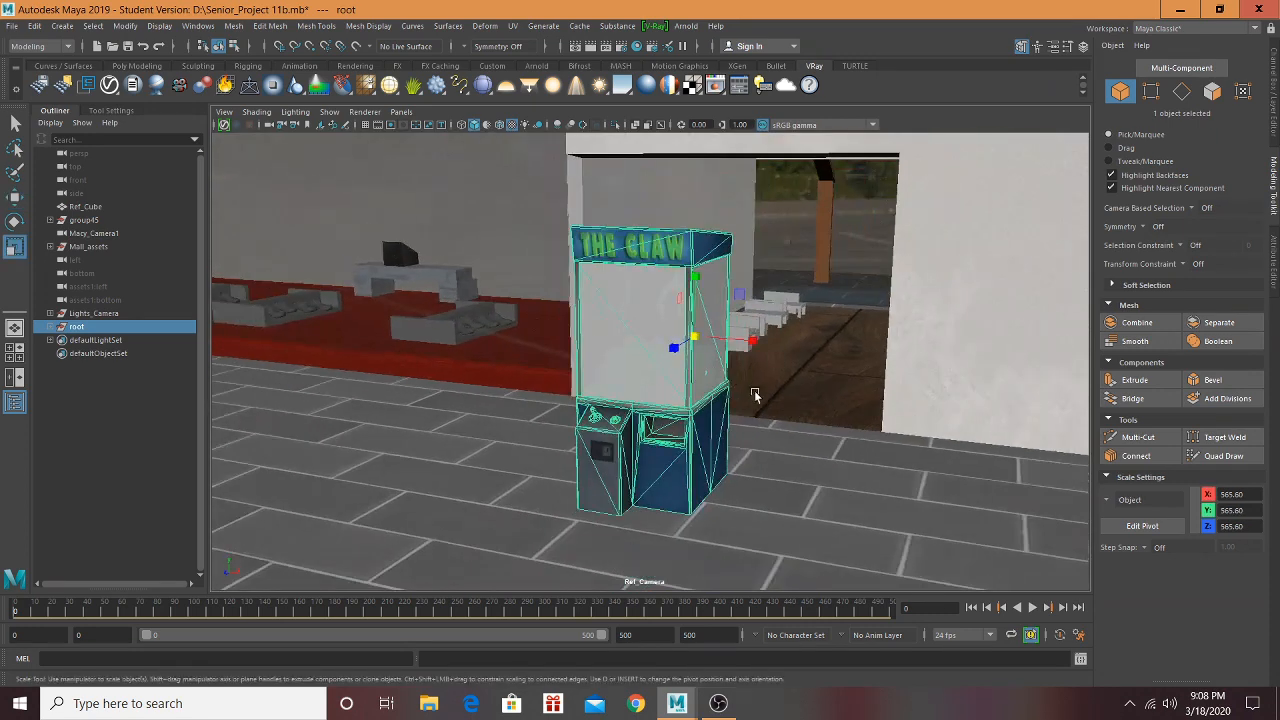
click(428, 705)
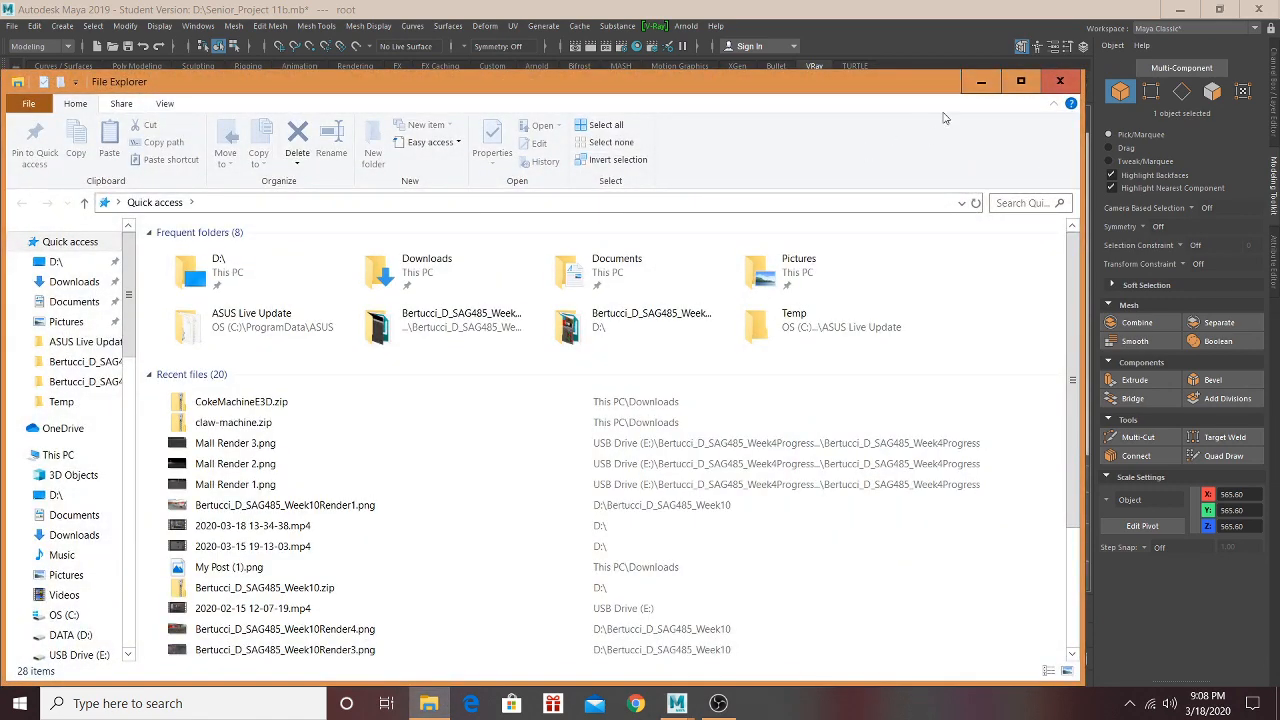
click(981, 84)
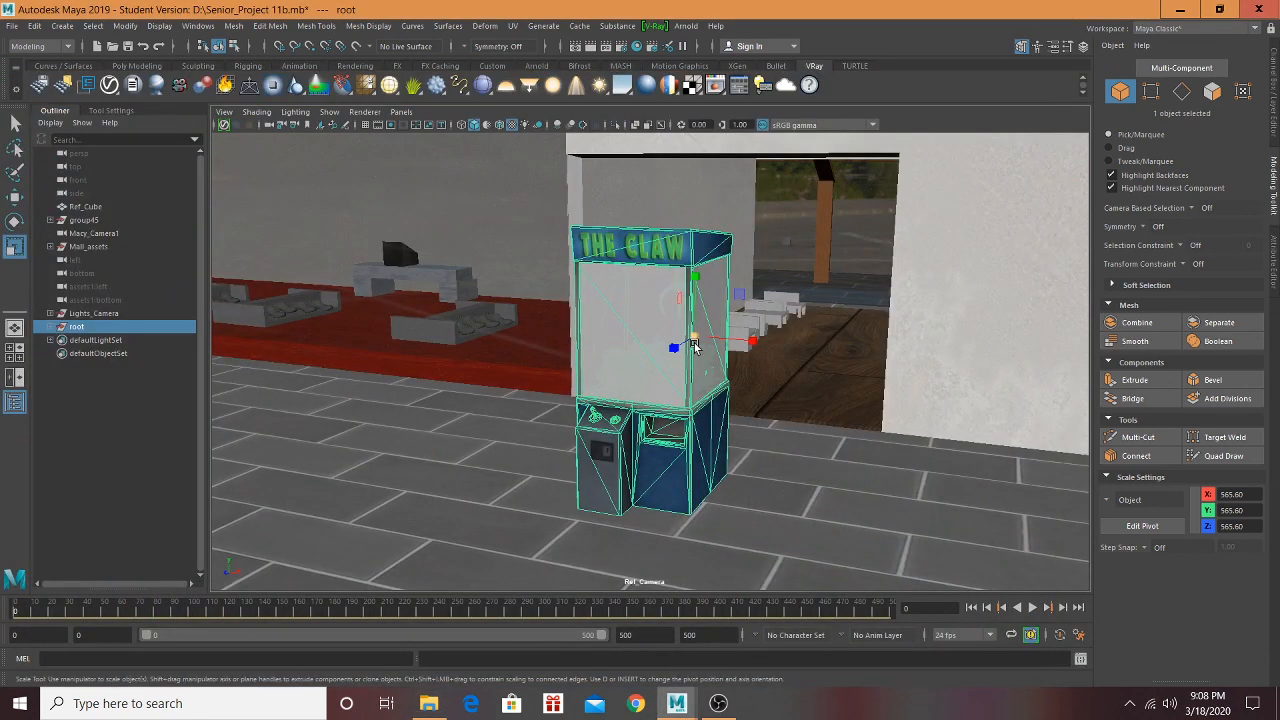
Step: Move the claw machine into the BigBoy entrance, to about X 5558, Z -4679, and rotate it to face the restaurant interior
key(w)
mouse_move(694, 345)
mouse_down()
mouse_move(766, 290)
mouse_move(652, 287)
mouse_move(808, 313)
mouse_move(691, 321)
mouse_up()
key(e)
key(w)
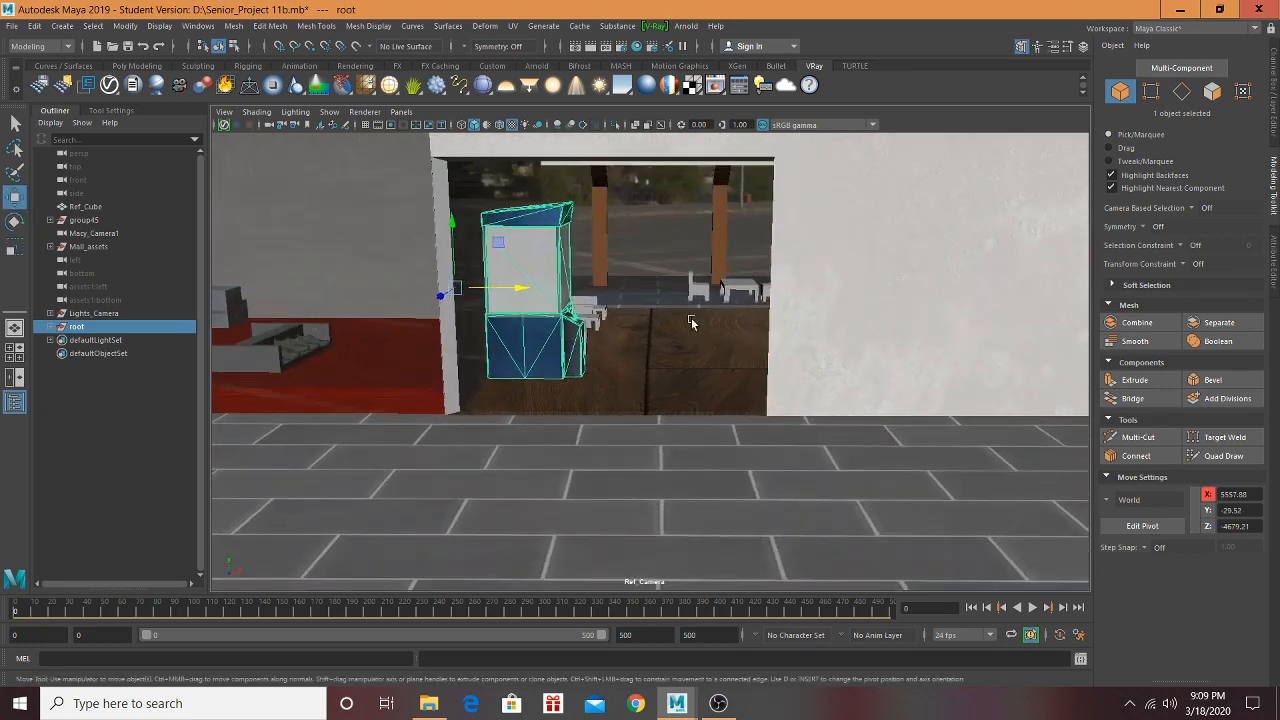
Step: Lower the claw machine to about Y -80 on the wood floor and shift it along Z to about -4698
scroll(611, 328, up, 4)
alt+middle_drag(611, 328, 771, 434)
drag(428, 250, 445, 295)
alt+drag(597, 330, 532, 346)
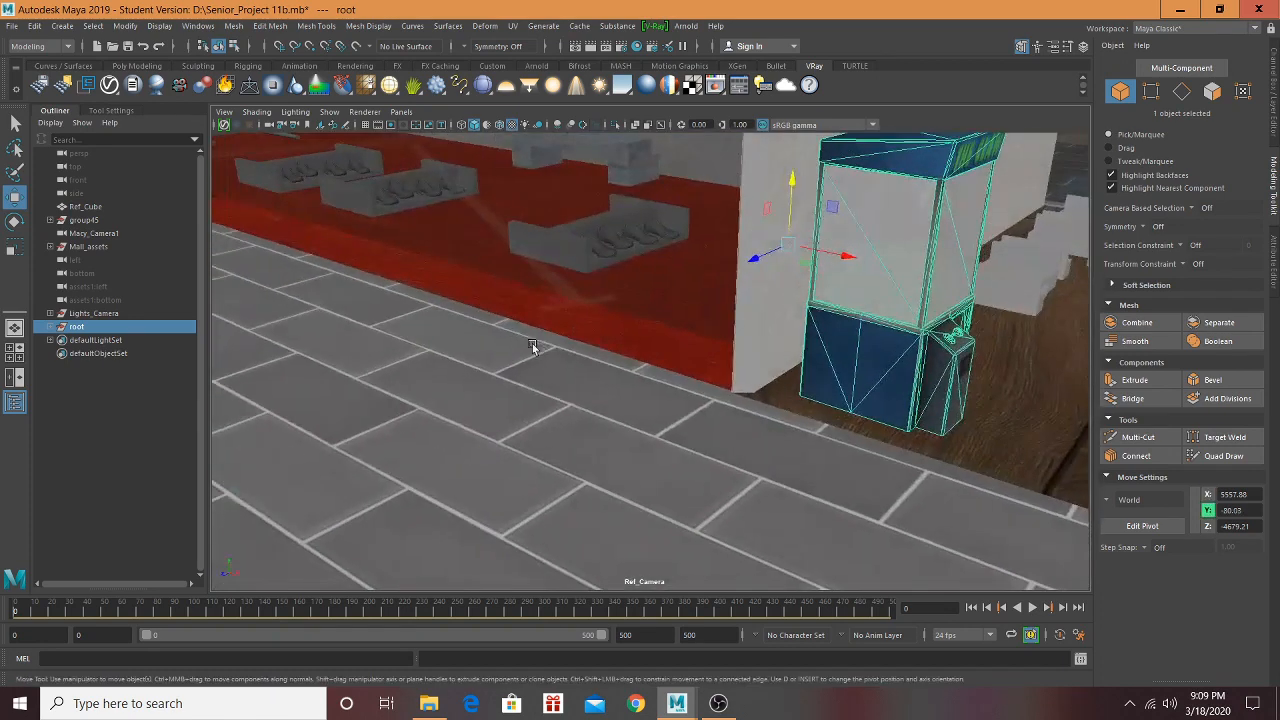
alt+drag(810, 318, 568, 285)
scroll(704, 288, up, 3)
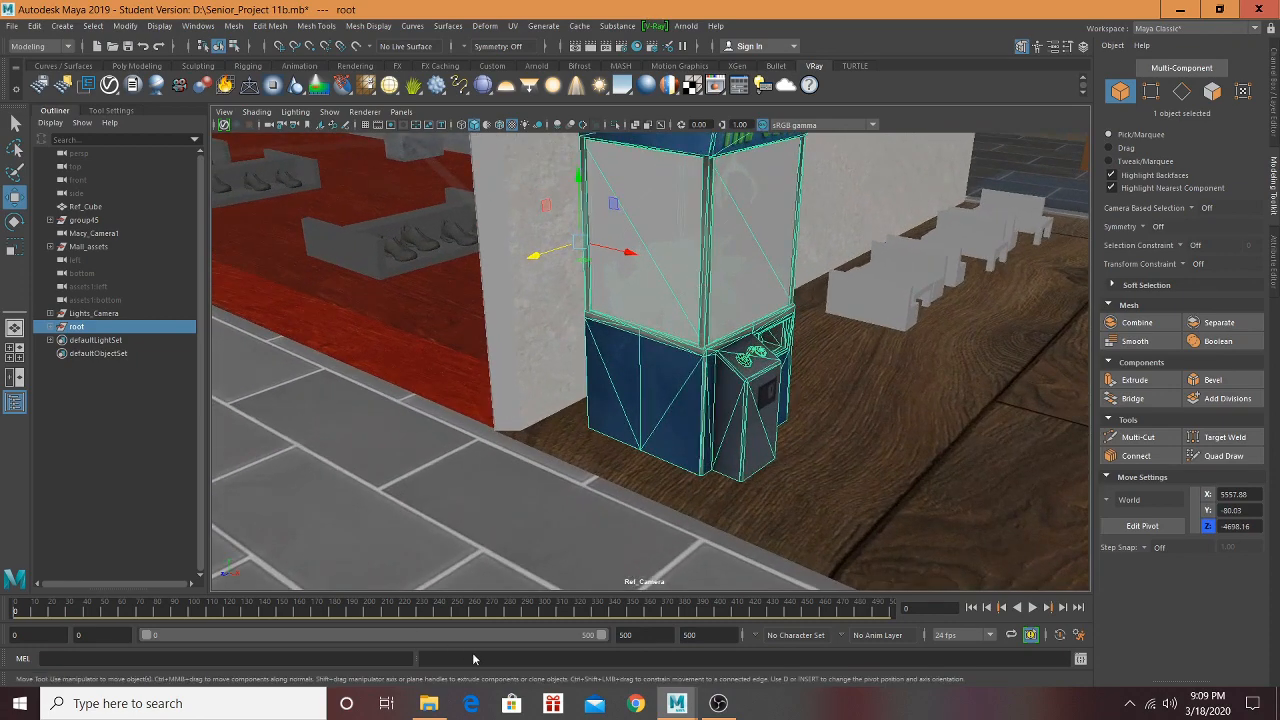
Step: Load the 1Click_TexturePathGenie_V1.0.py script from drive D into Maya
click(428, 703)
click(55, 261)
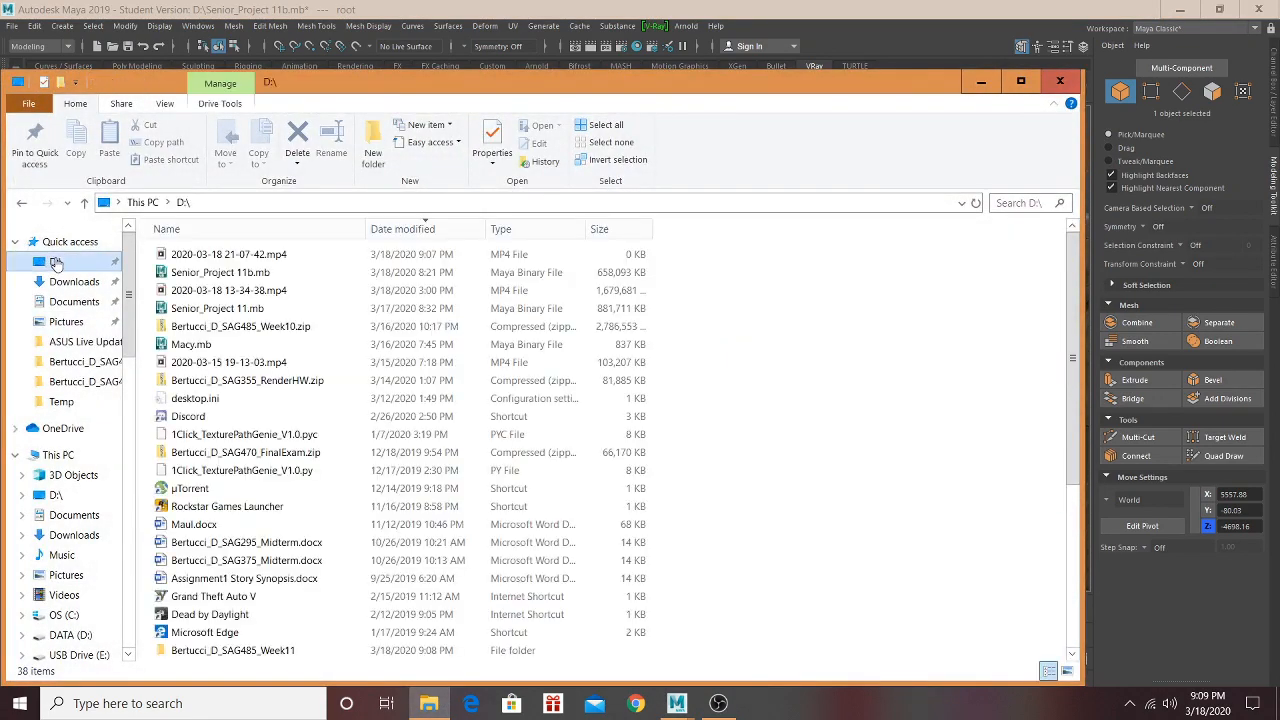
drag(500, 82, 1035, 157)
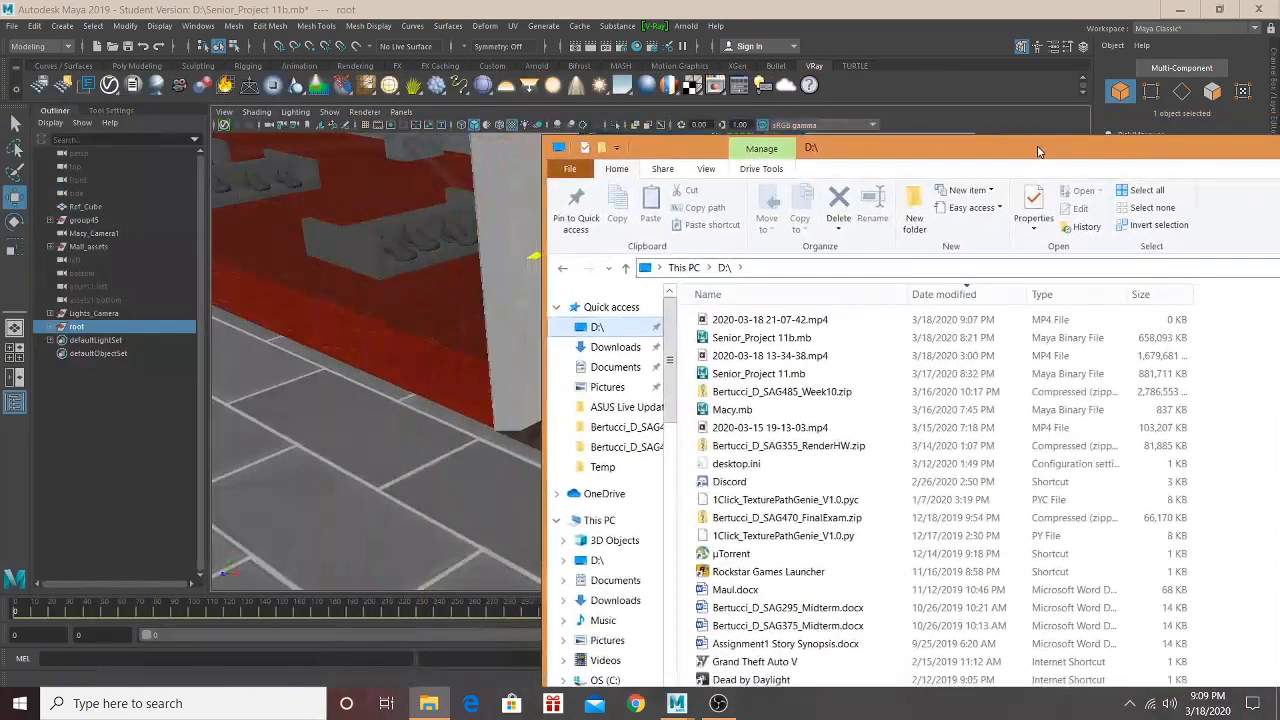
click(788, 542)
drag(788, 542, 547, 328)
Step: Set the texture tool's search directory to the textures folder in the SAG485 Week11 project and process the scene's texture paths
click(786, 281)
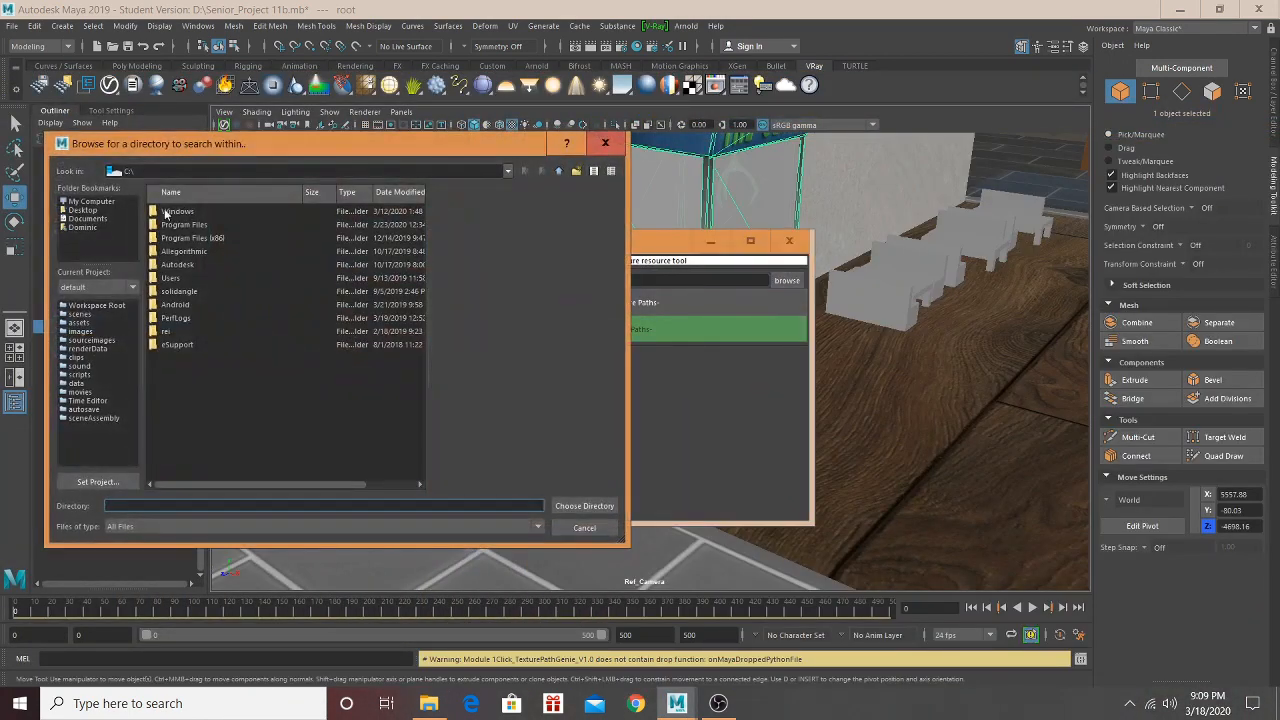
click(108, 204)
double_click(197, 213)
scroll(215, 240, down, 5)
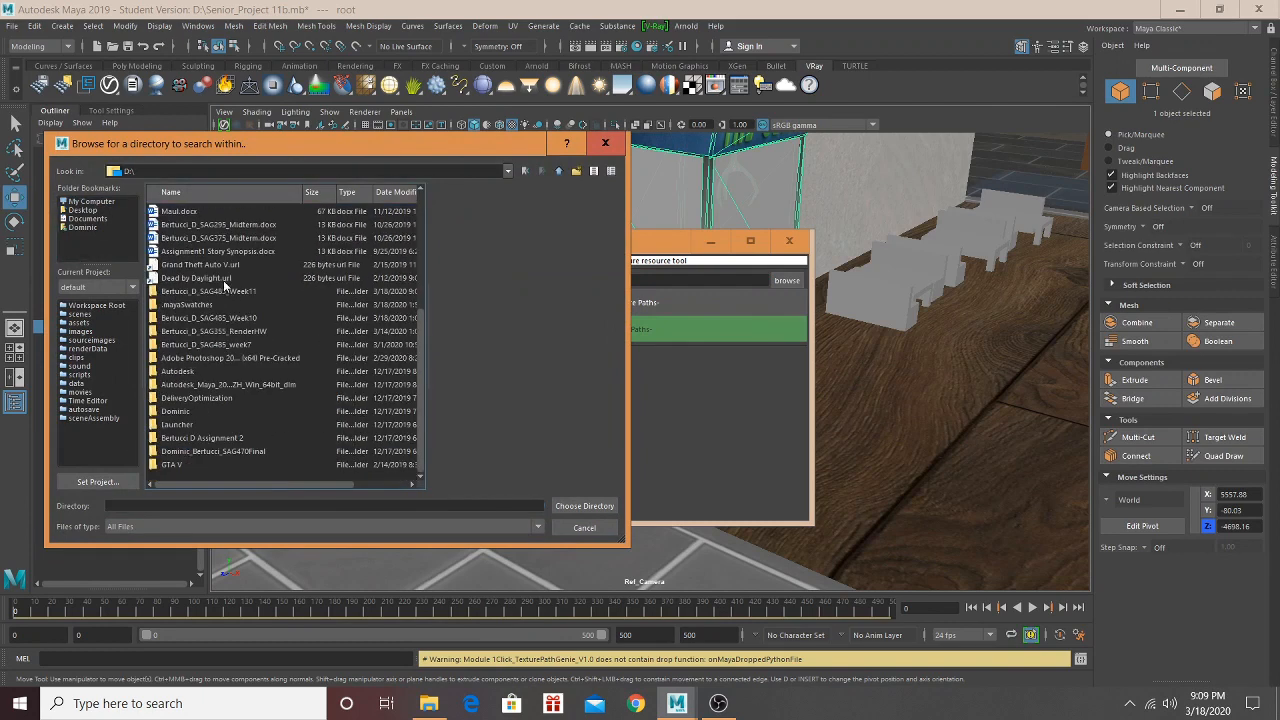
double_click(217, 290)
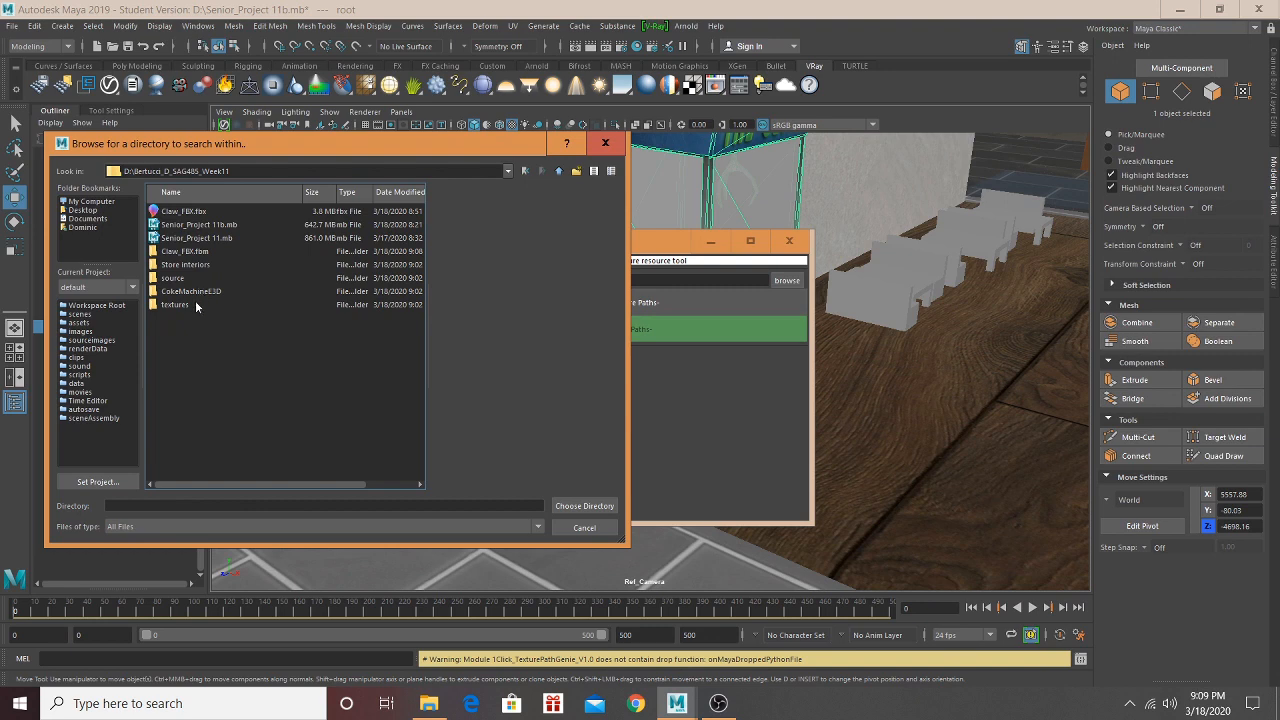
click(196, 305)
click(583, 506)
click(610, 300)
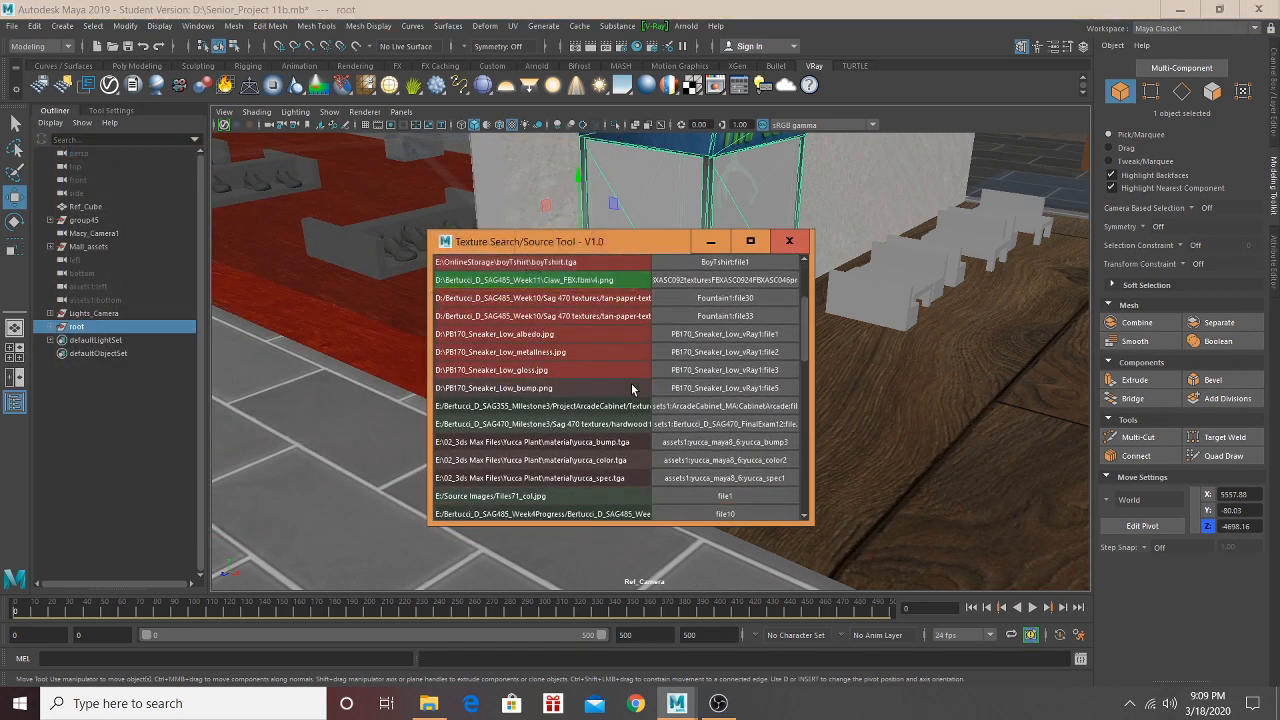
Step: Minimize the texture tool, select the claw machine's glass mesh and examine the cabinet's textures up close
click(711, 242)
scroll(688, 271, up, 1)
scroll(708, 271, up, 1)
click(708, 271)
scroll(708, 271, up, 2)
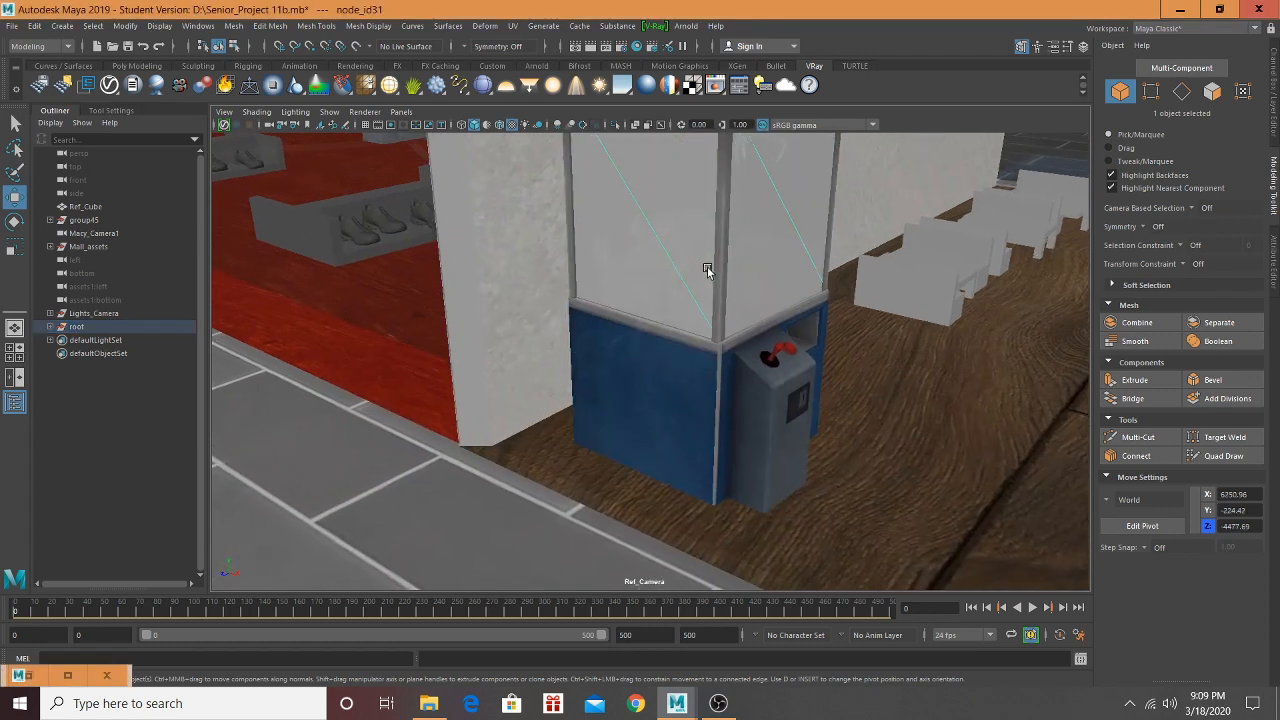
mouse_move(643, 276)
alt+mouse_down()
mouse_move(883, 260)
mouse_move(655, 278)
alt+mouse_up()
scroll(655, 278, down, 2)
alt+middle_drag(914, 295, 466, 280)
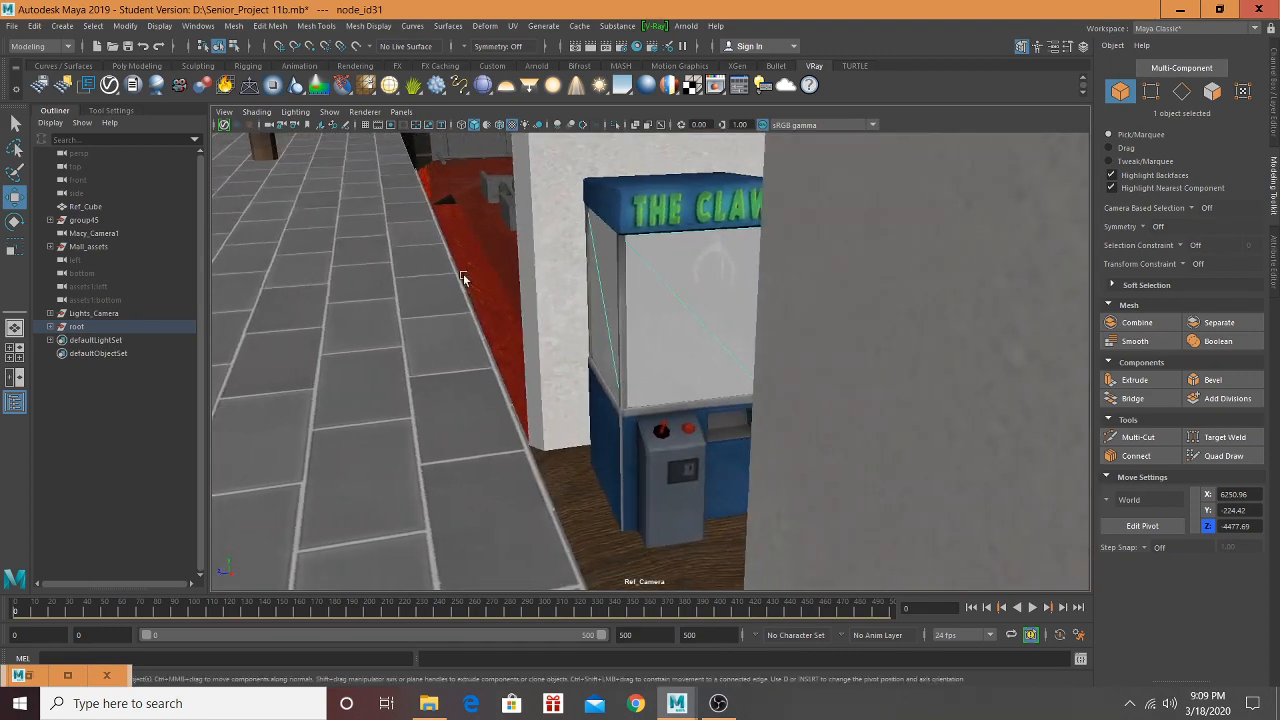
scroll(480, 278, up, 3)
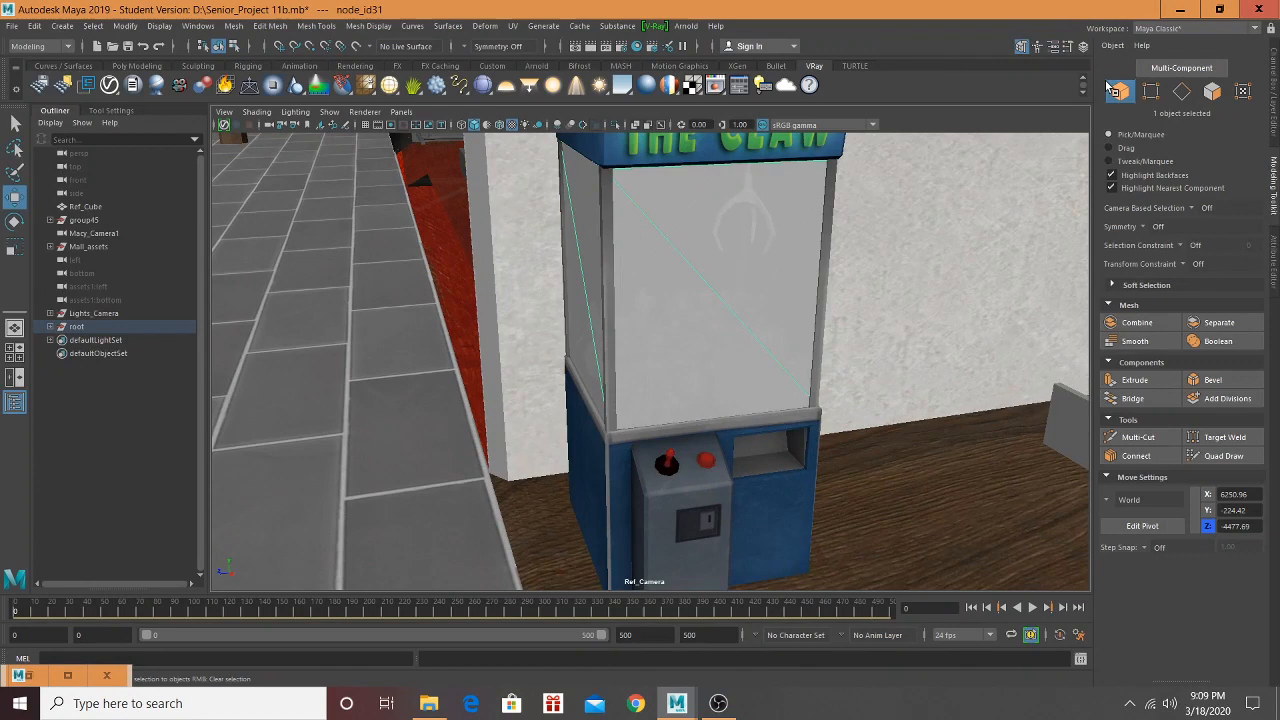
Step: Switch to face selection and examine the claw machine's glass panels and interior
click(1212, 91)
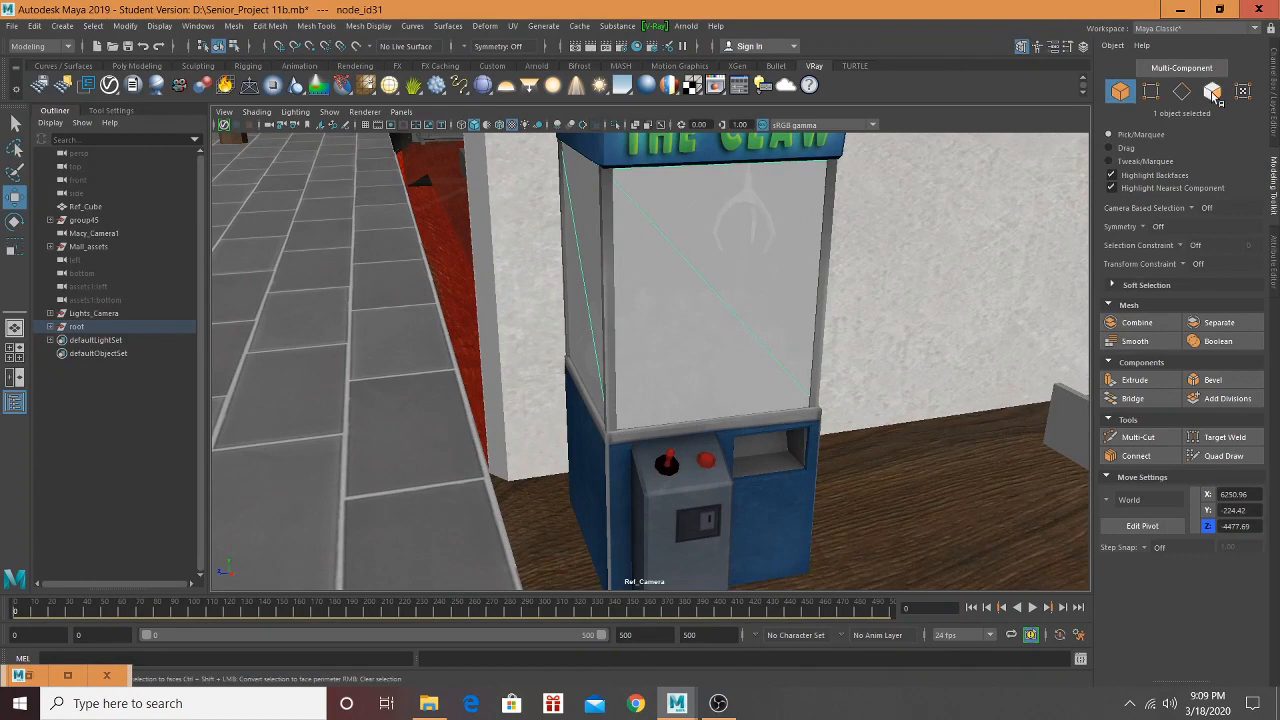
scroll(720, 306, up, 5)
scroll(420, 380, down, 3)
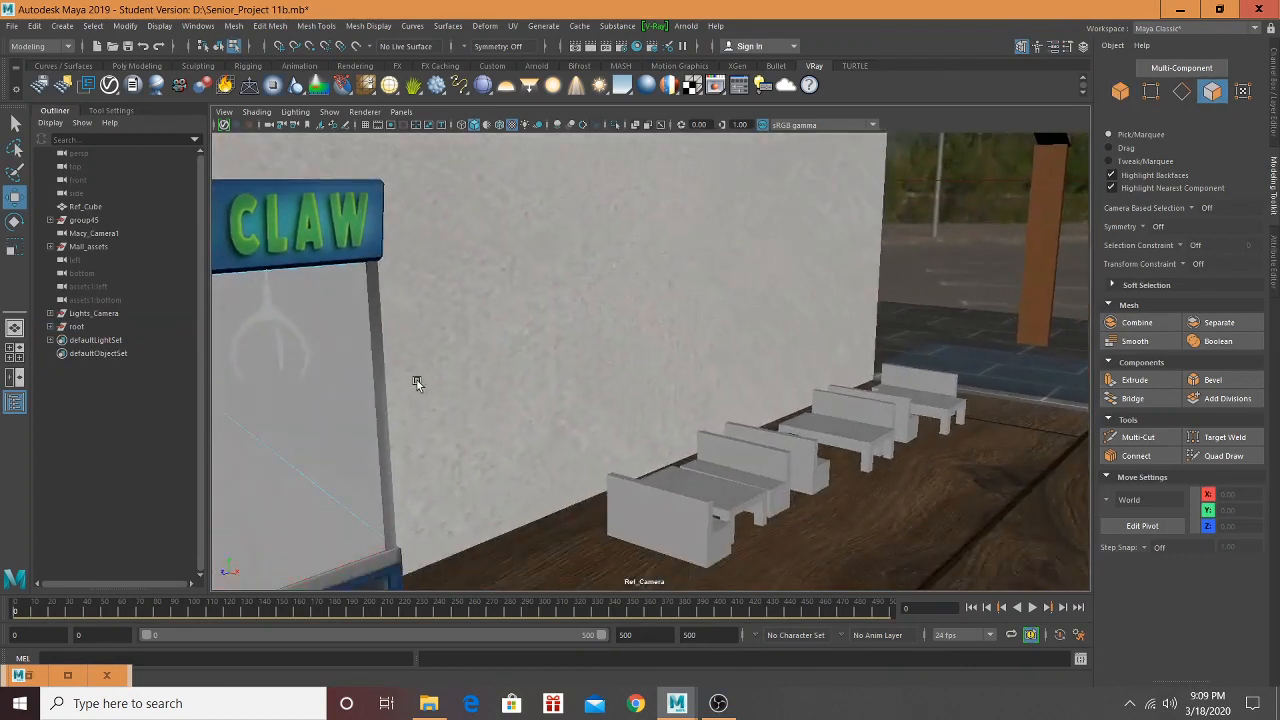
scroll(420, 380, up, 3)
alt+middle_drag(397, 429, 655, 382)
alt+drag(655, 382, 760, 300)
scroll(624, 343, up, 3)
scroll(594, 371, down, 5)
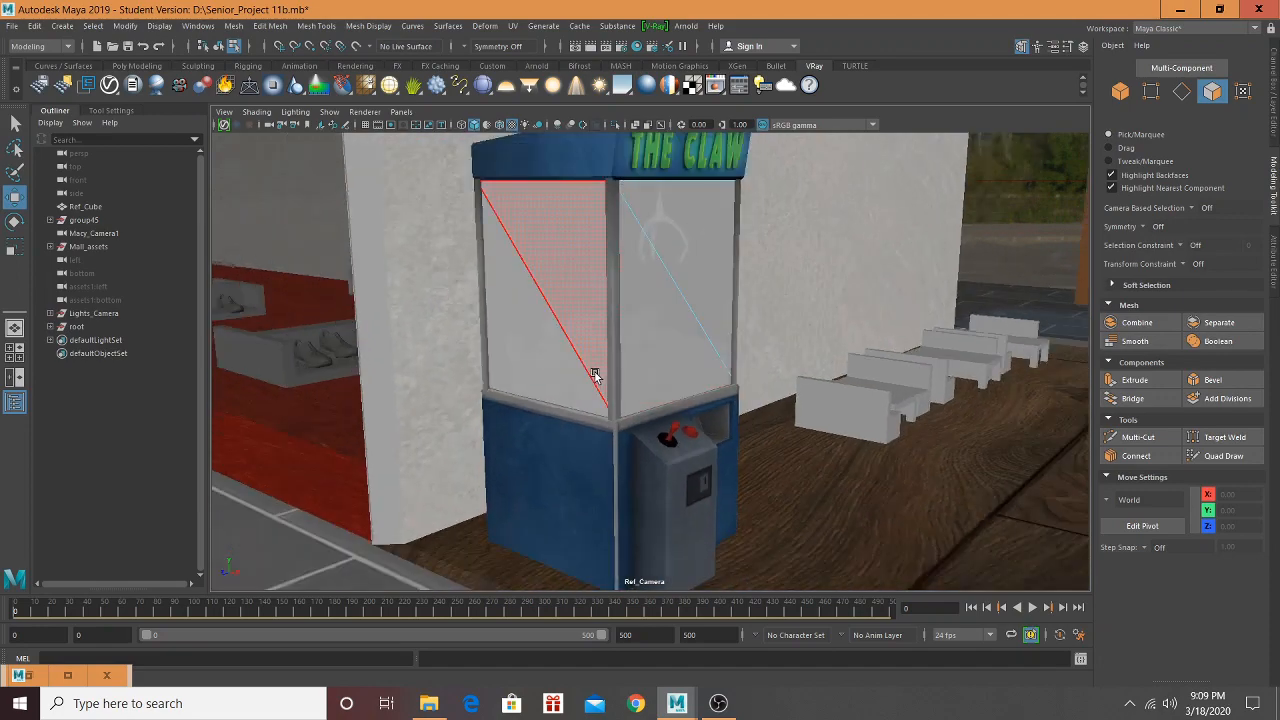
Step: Import Claw_FBX.fbx from the source subfolder of the SAG485 Week11 project
alt+drag(594, 371, 3, 17)
click(9, 27)
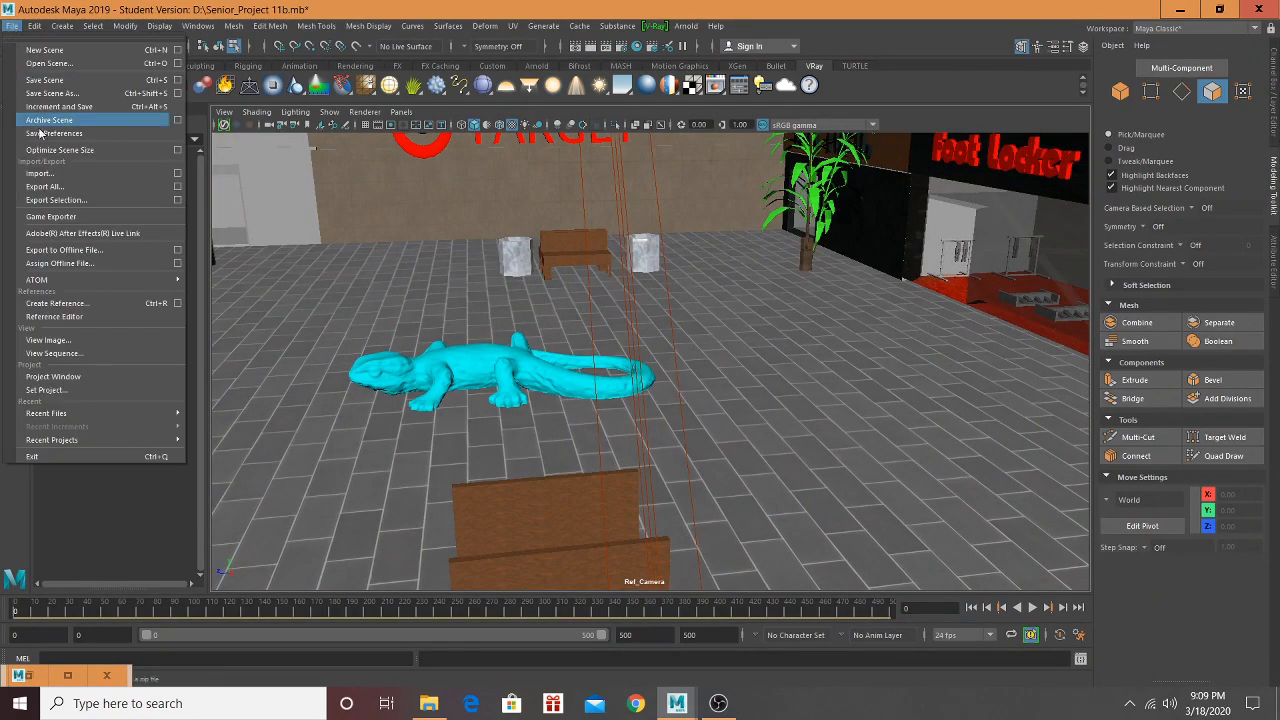
click(50, 175)
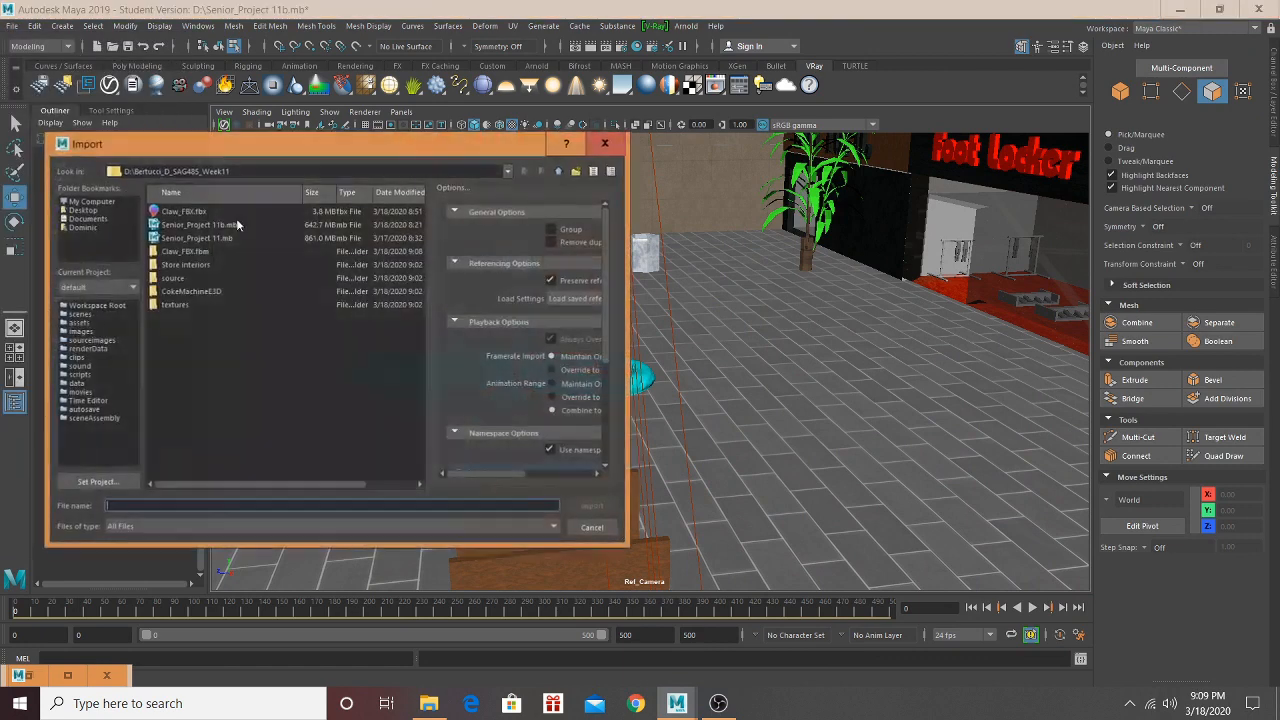
double_click(185, 277)
click(185, 211)
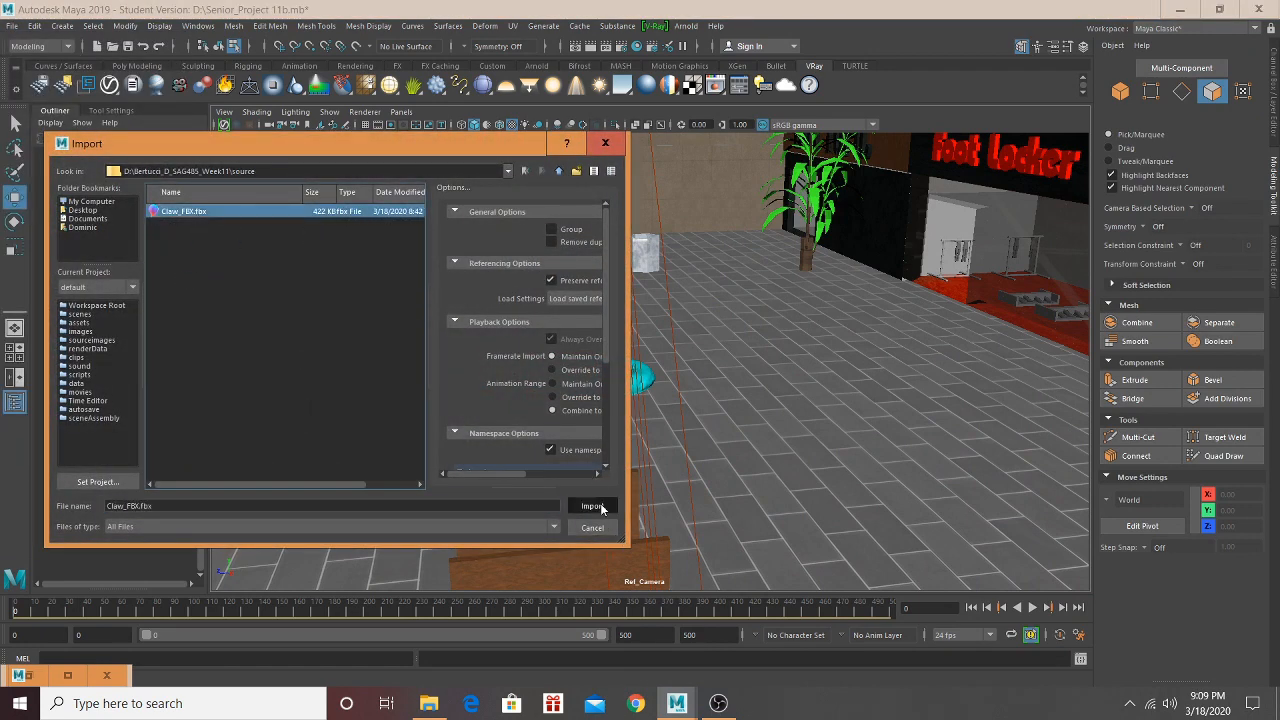
Step: Import Claw_FBX.fbx from the source folder into the mall scene and delete the imported root node
click(592, 506)
alt+drag(588, 486, 226, 341)
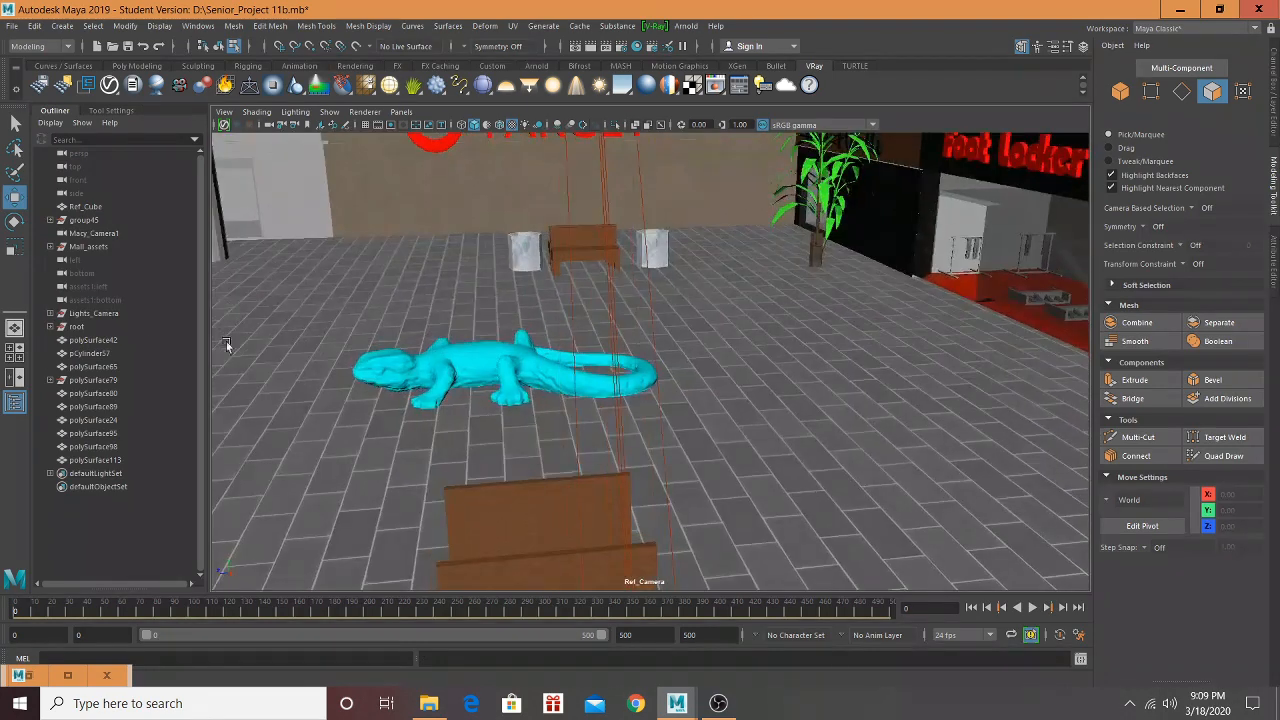
click(113, 328)
key(Delete)
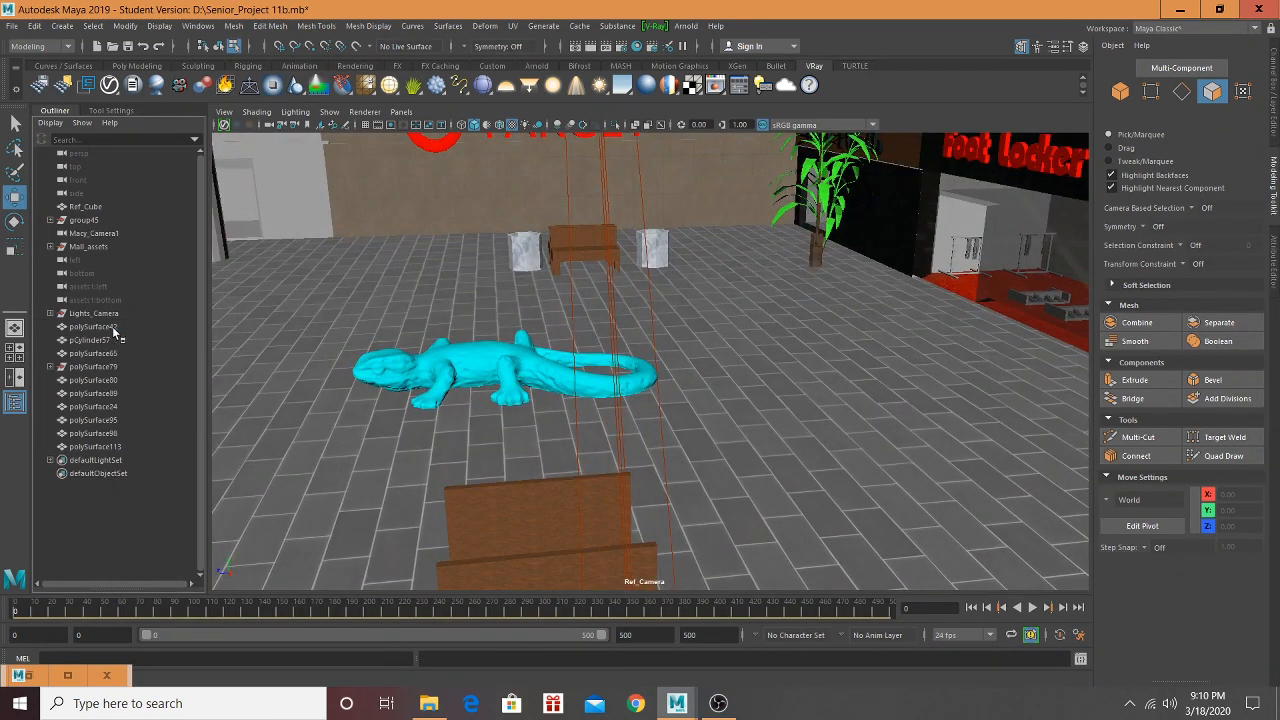
Step: Group the imported objects from polySurface42 through polySurface113 and name the group Claw_Machine
drag(115, 330, 90, 452)
key(ctrl+g)
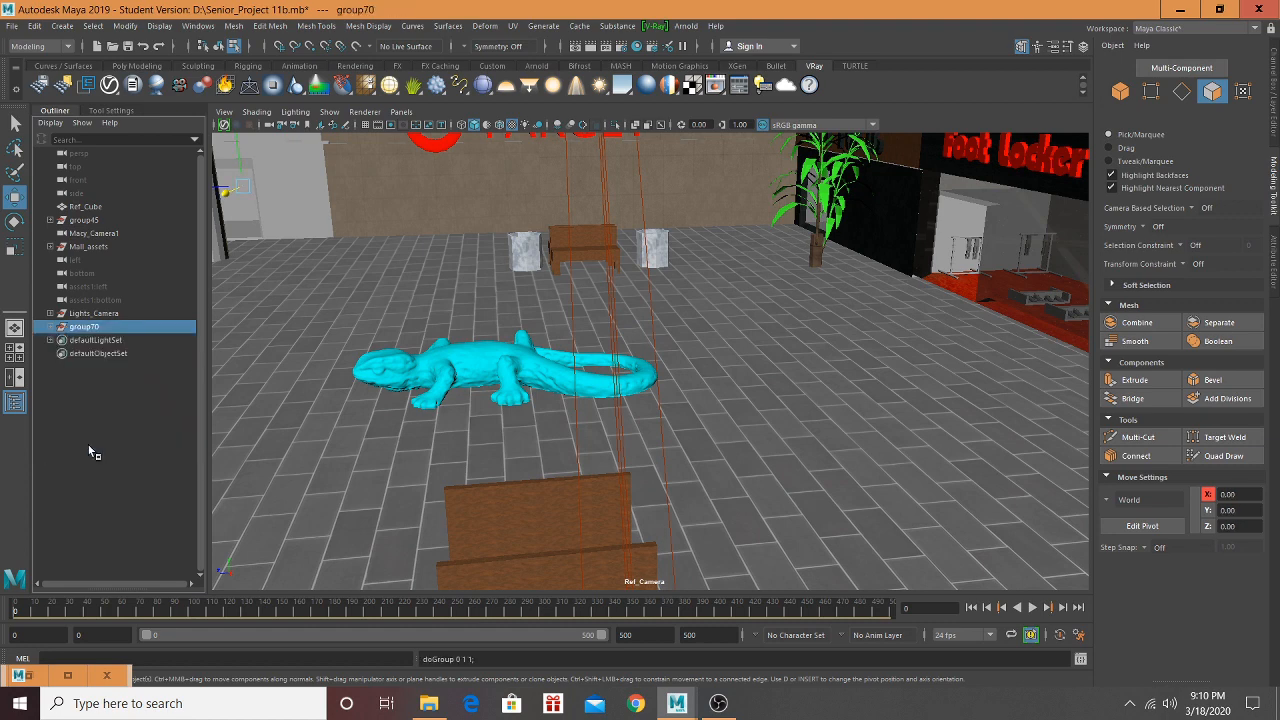
double_click(92, 330)
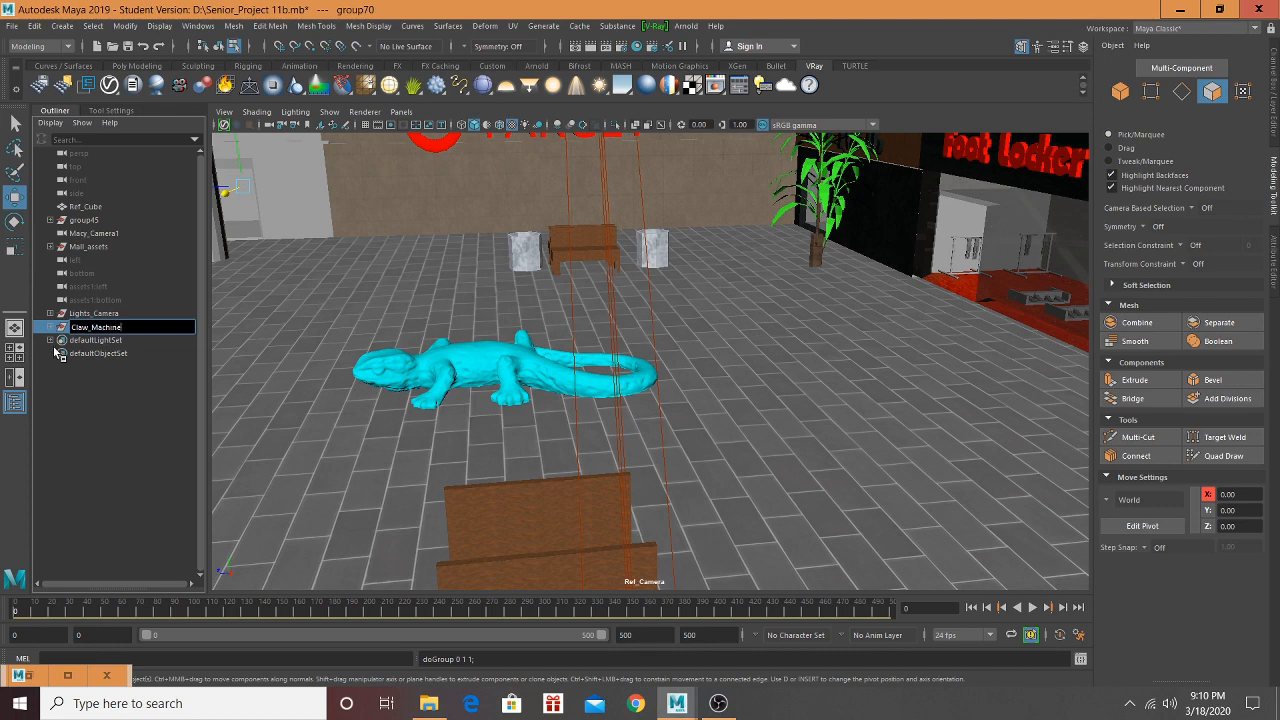
key(Return)
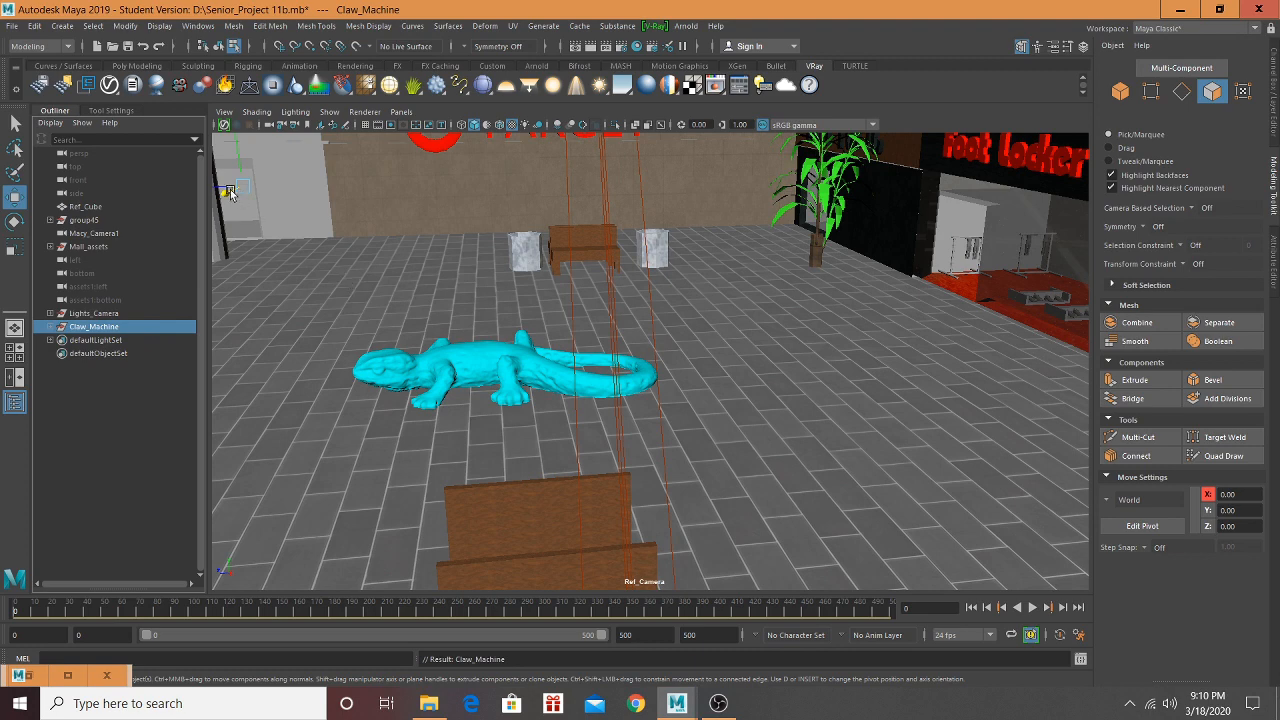
Step: Move the Claw_Machine group across the mall floor to about X 6509 and Z -3226
drag(226, 193, 200, 212)
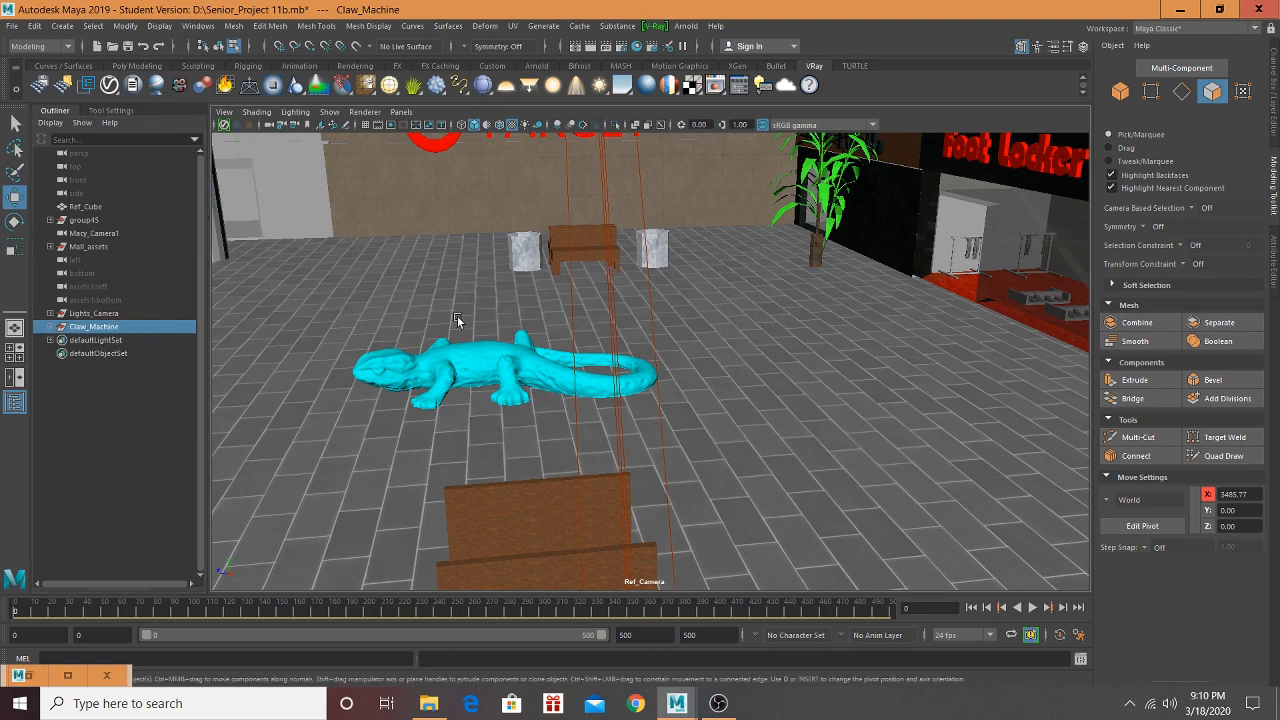
alt+right_drag(457, 316, 430, 305)
alt+middle_drag(430, 305, 448, 308)
drag(272, 297, 606, 296)
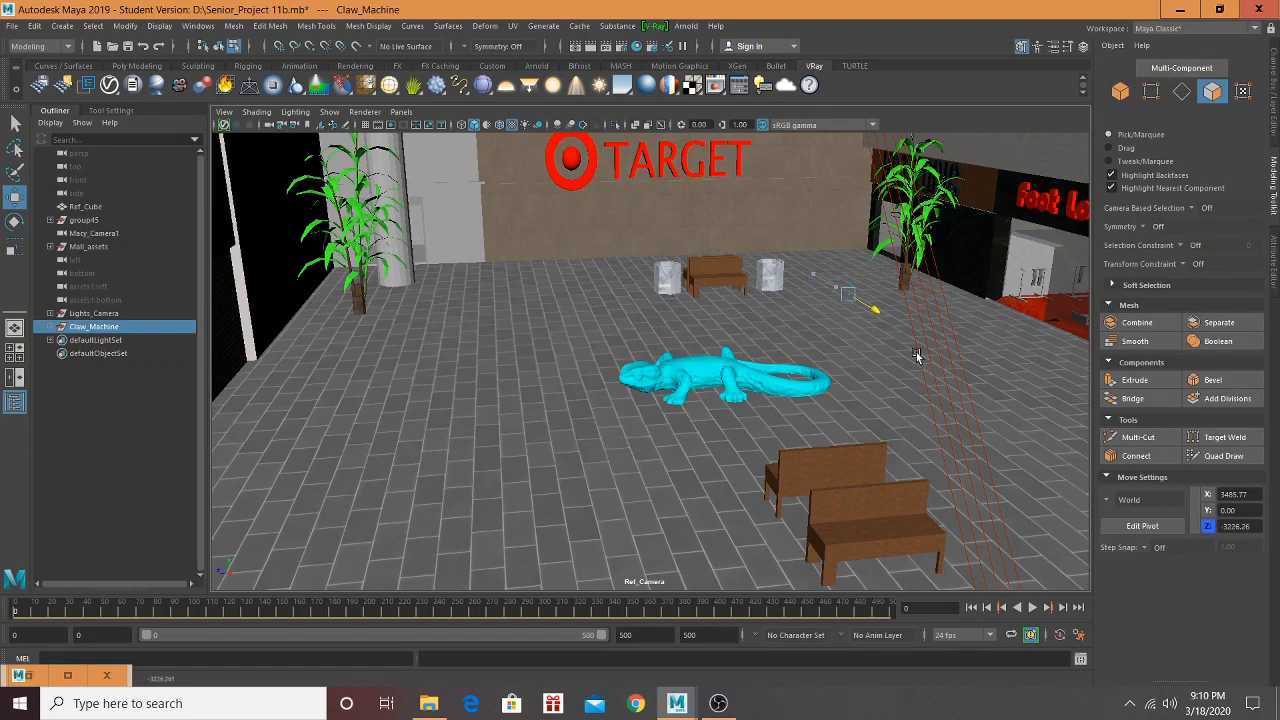
drag(968, 368, 794, 414)
Step: Scale the Claw_Machine group up uniformly to about 208.6
key(r)
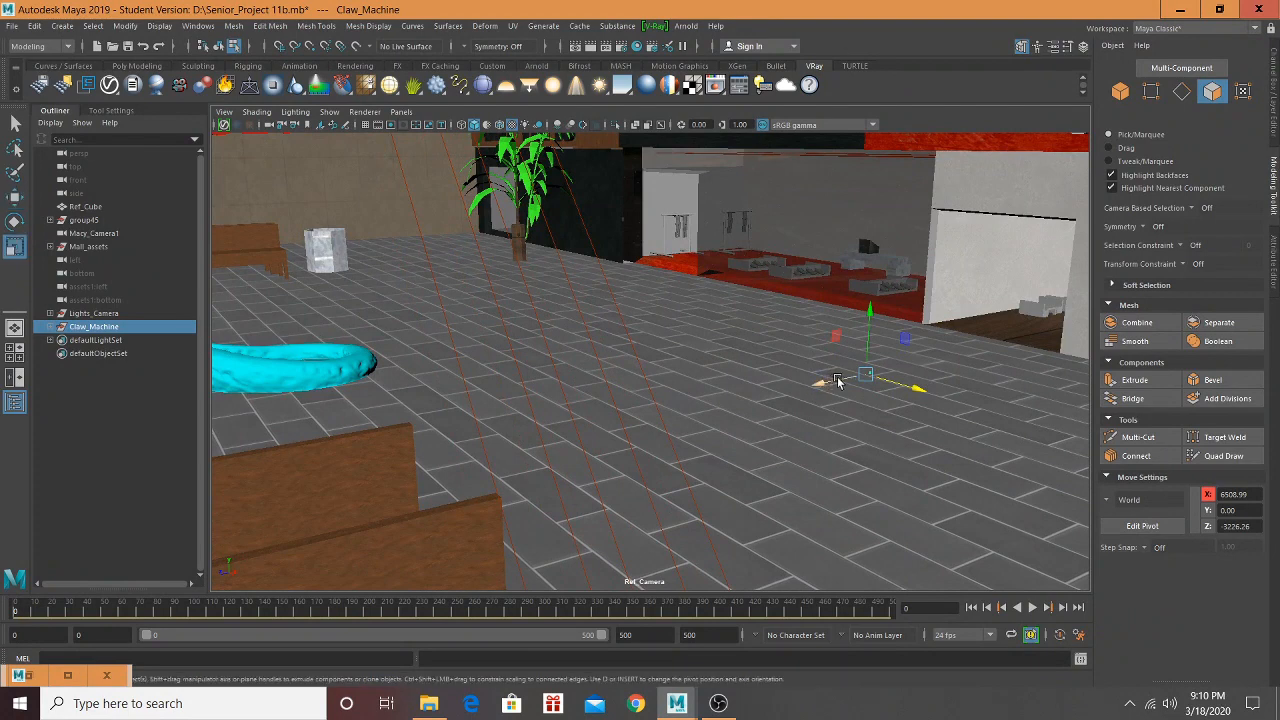
drag(873, 382, 907, 378)
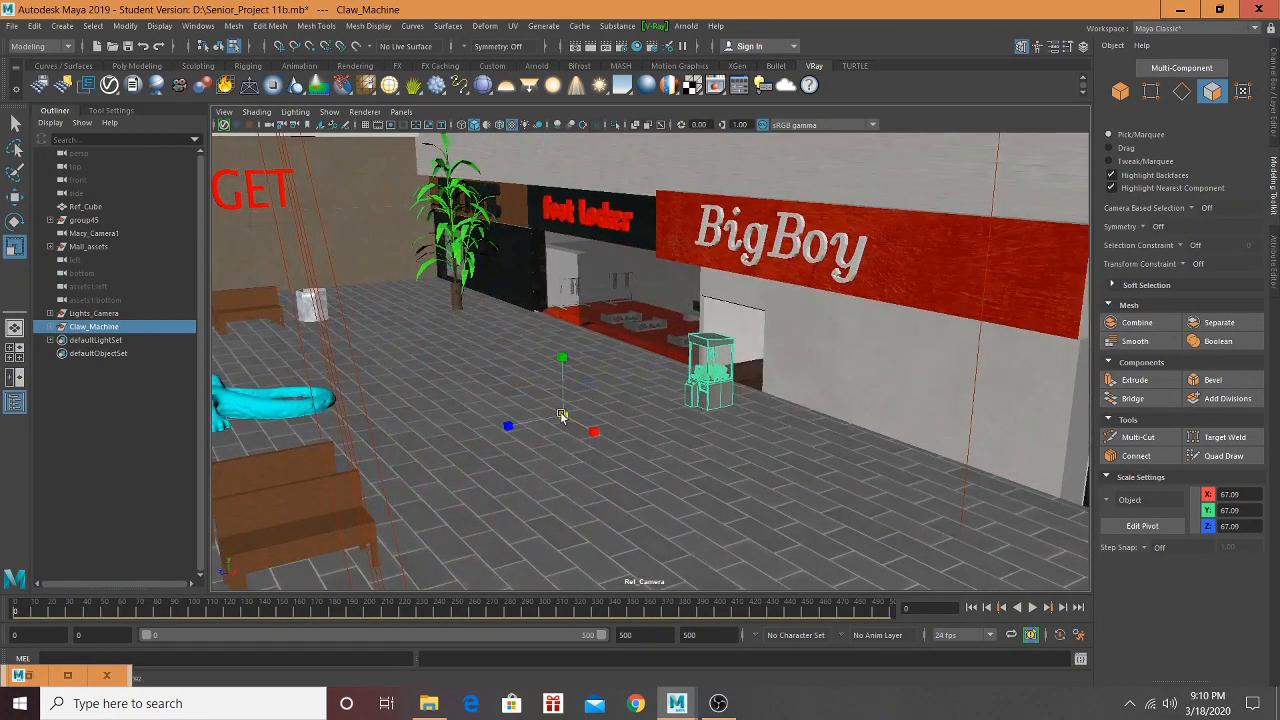
middle_drag(910, 377, 810, 377)
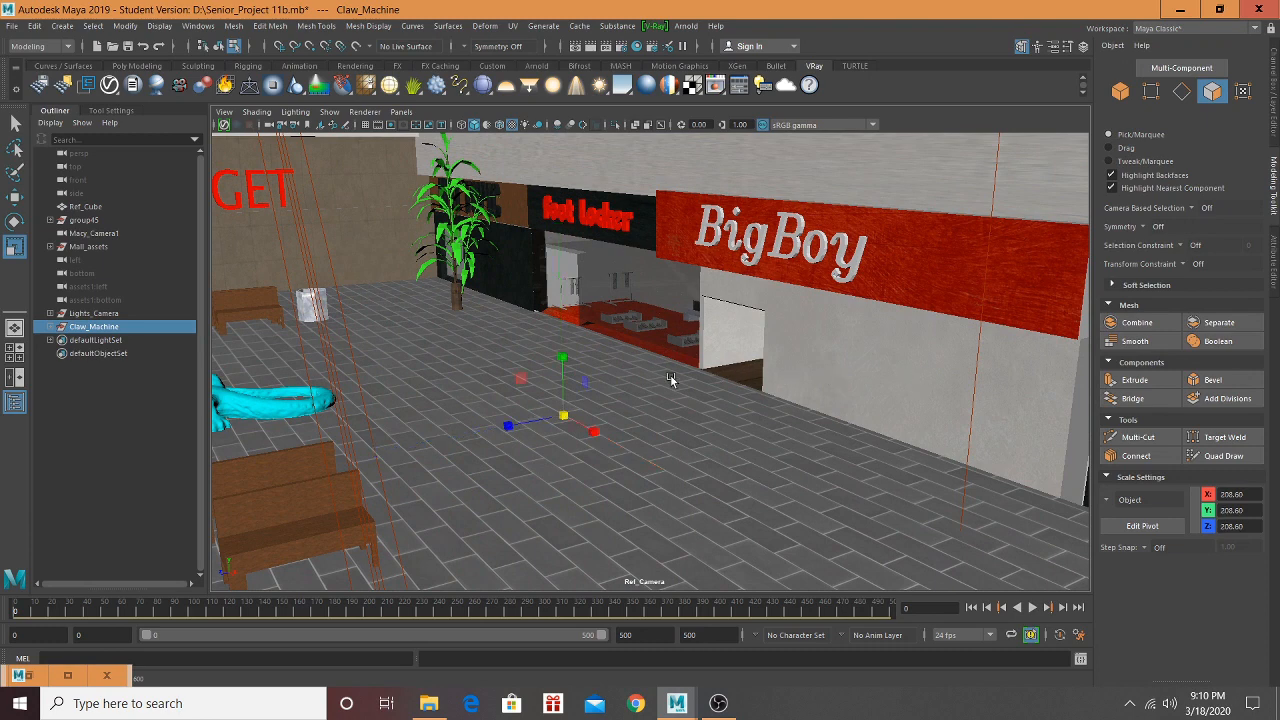
Step: Move the claw machine in front of the BigBoy storefront and relocate its pivot onto the machine's body
key(w)
middle_drag(670, 378, 200, 447)
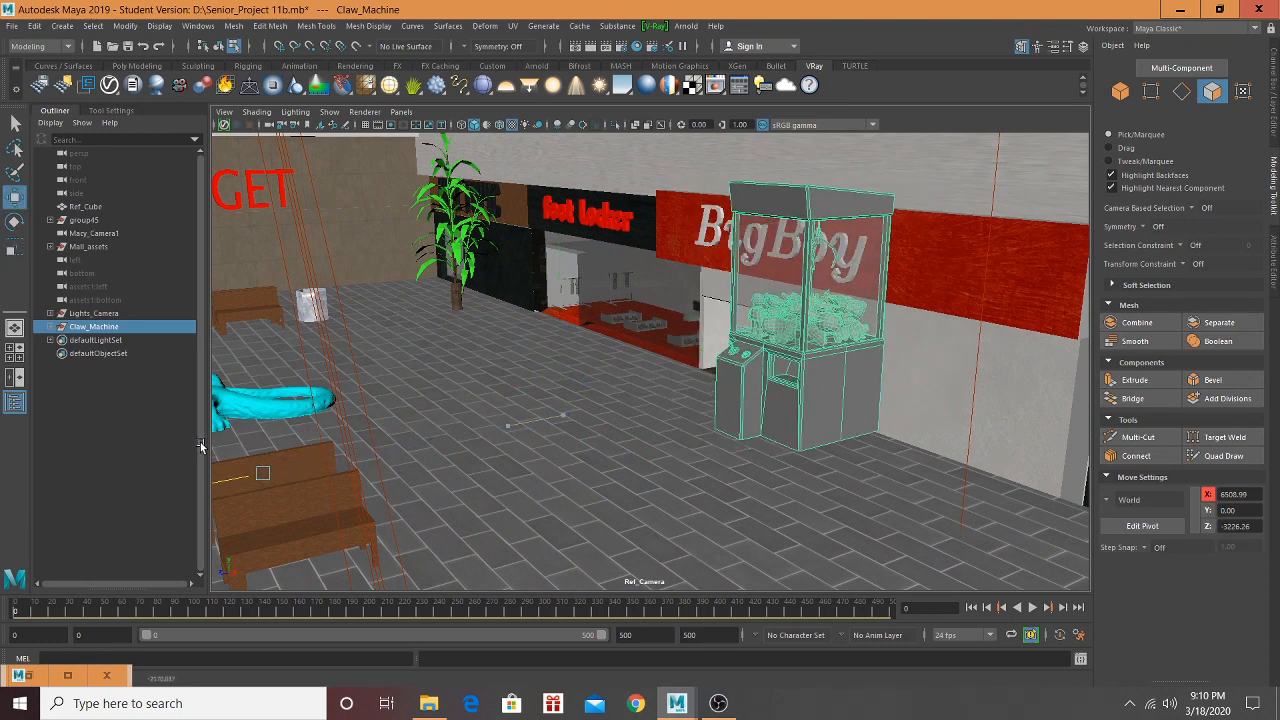
key(d)
drag(263, 473, 855, 370)
key(d)
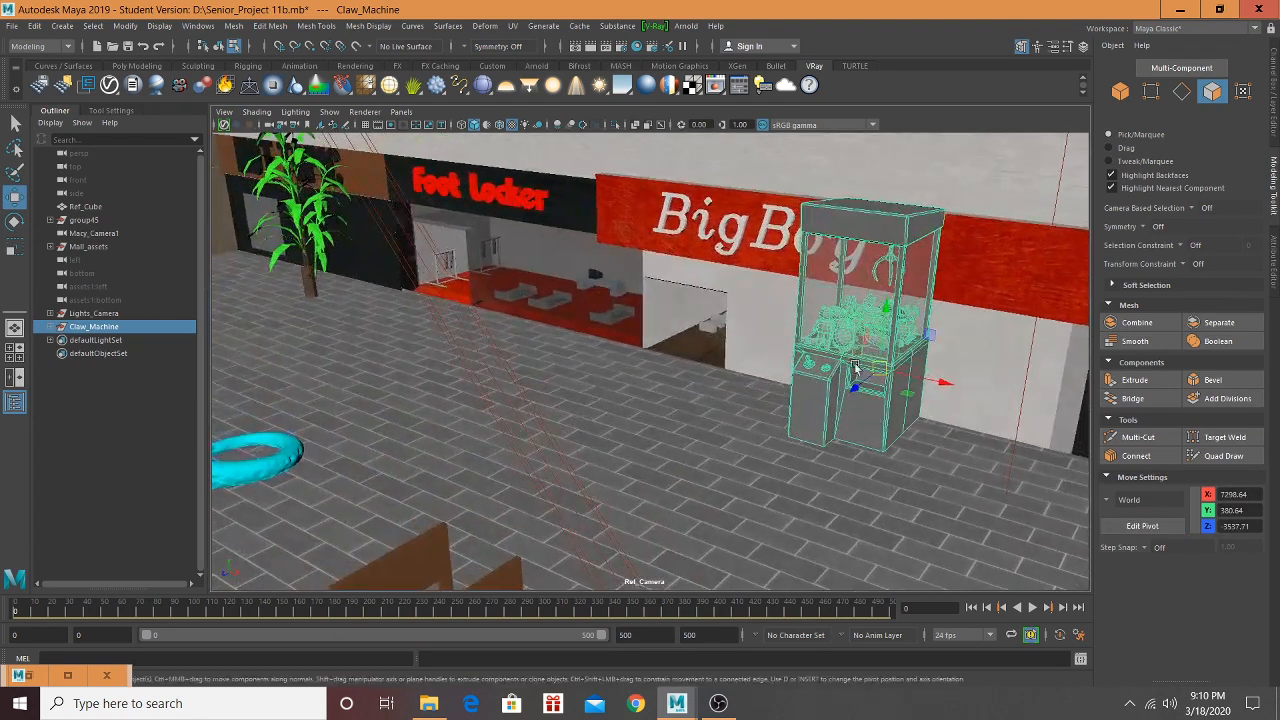
Step: Shift the claw machine toward the BigBoy entrance and scale it down uniformly to about 73.44
drag(888, 318, 523, 397)
key(r)
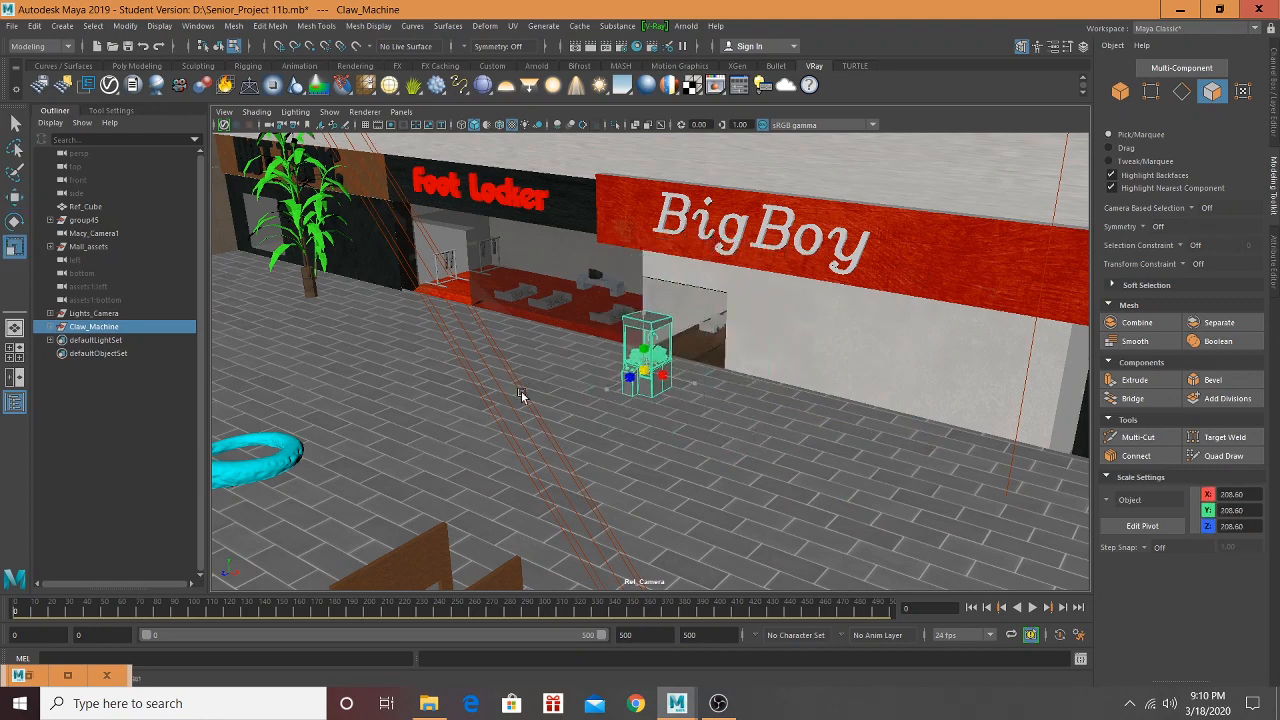
scroll(678, 362, up, 8)
alt+drag(654, 377, 730, 381)
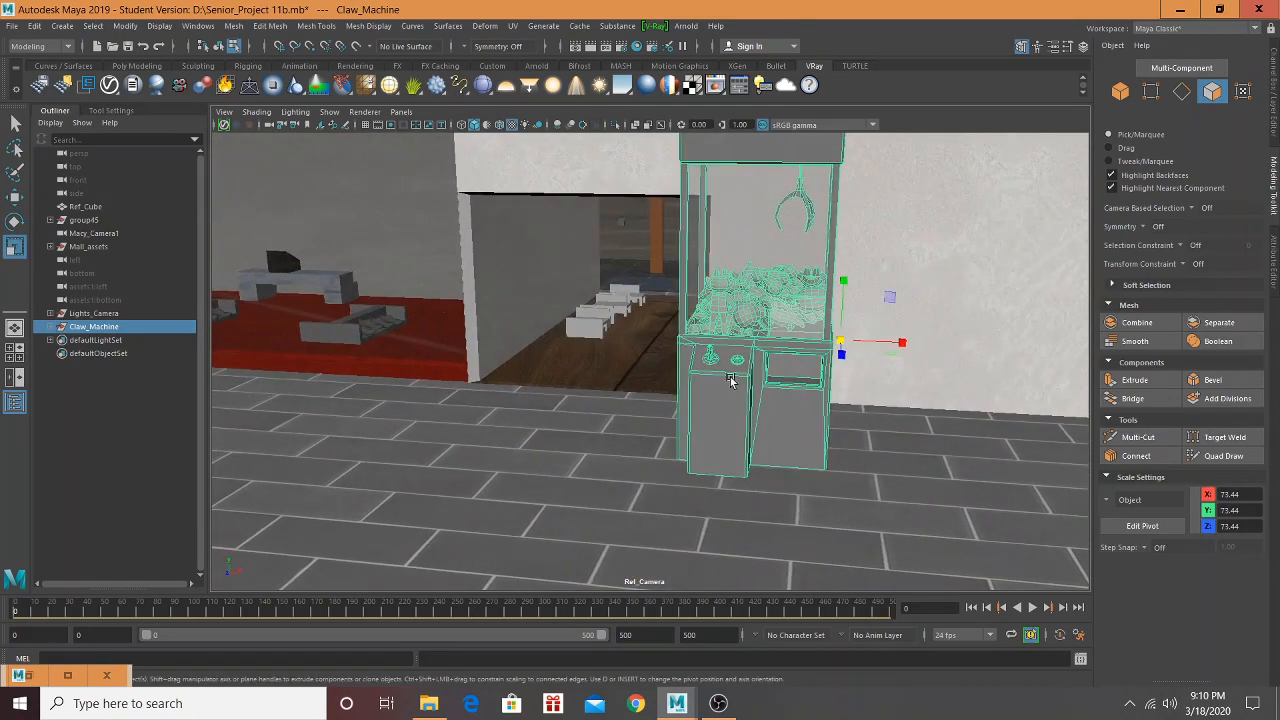
Step: Lower the claw machine to floor level and move it inside the BigBoy entrance, near X 5755, Y -107.5, Z -4597
key(w)
drag(846, 283, 820, 505)
scroll(808, 437, down, 5)
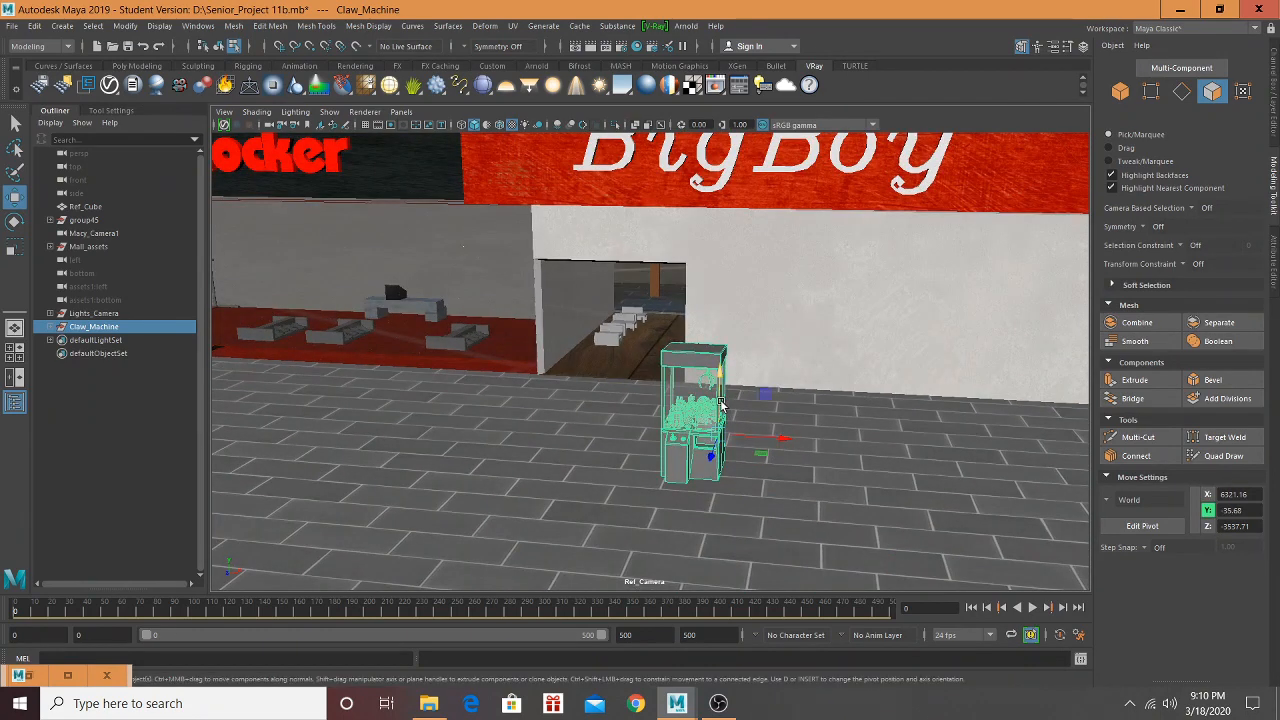
drag(720, 403, 628, 360)
scroll(595, 345, up, 3)
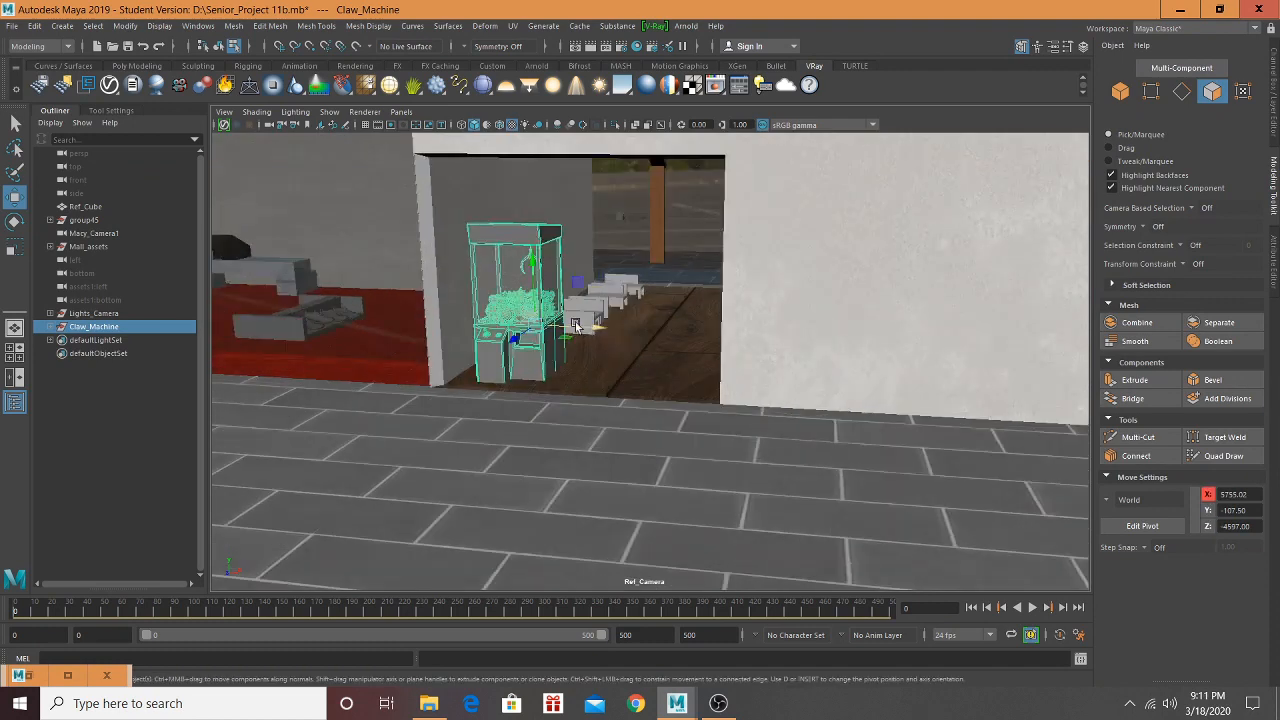
Step: Rotate the claw machine about its vertical axis and reposition it beside the entrance wall at about X 5804, Z -4785
scroll(575, 326, up, 3)
key(e)
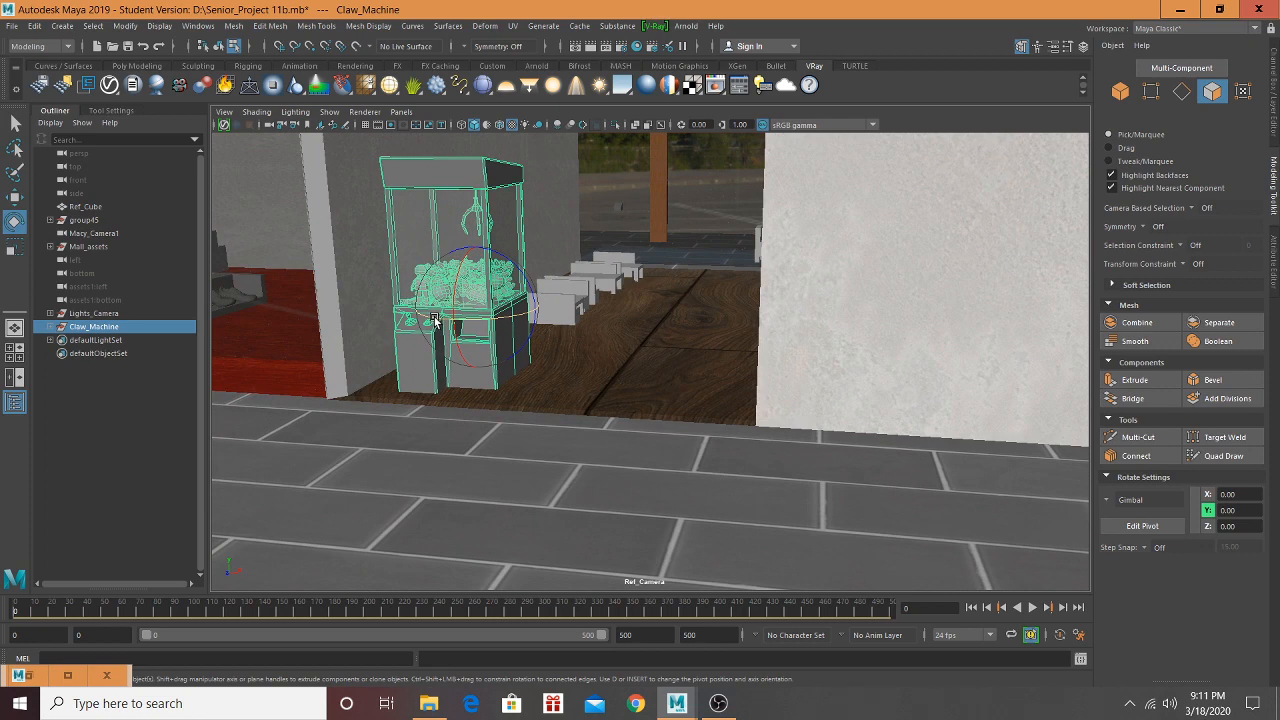
drag(434, 320, 561, 232)
key(w)
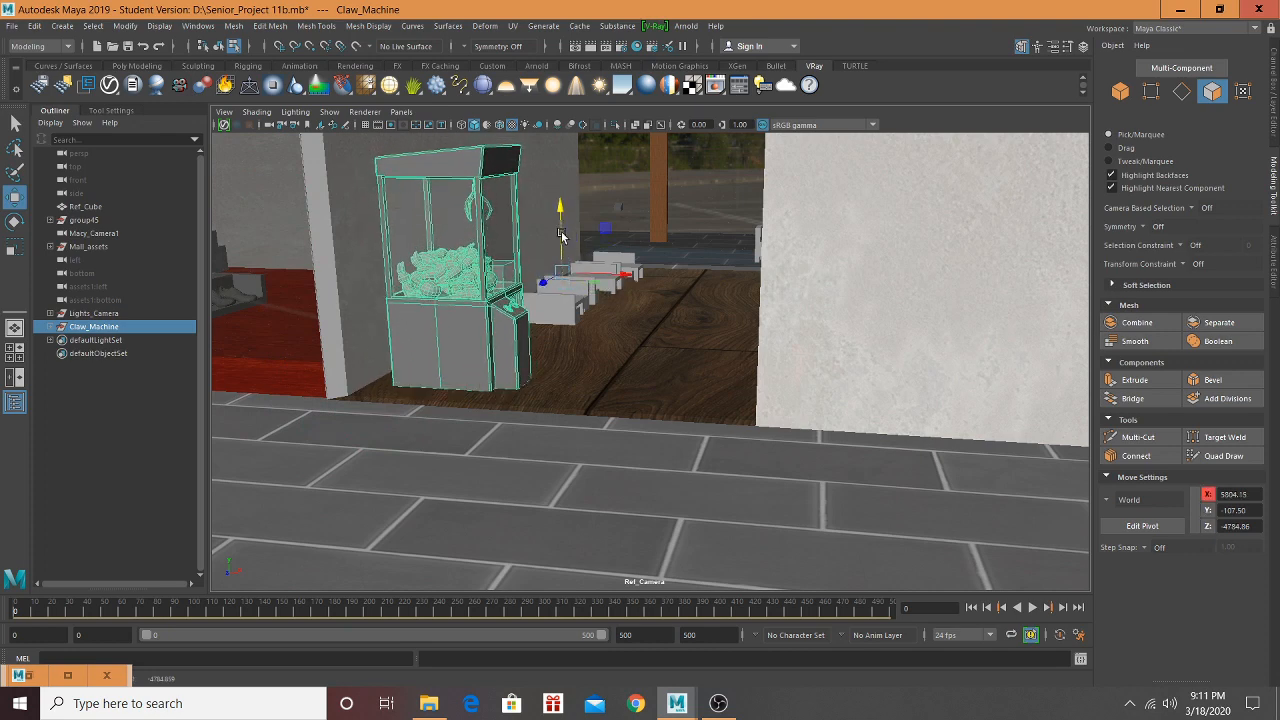
Step: Raise the claw machine slightly to about Y -93.77 so it stands on the wooden floor
scroll(506, 262, up, 2)
key(f)
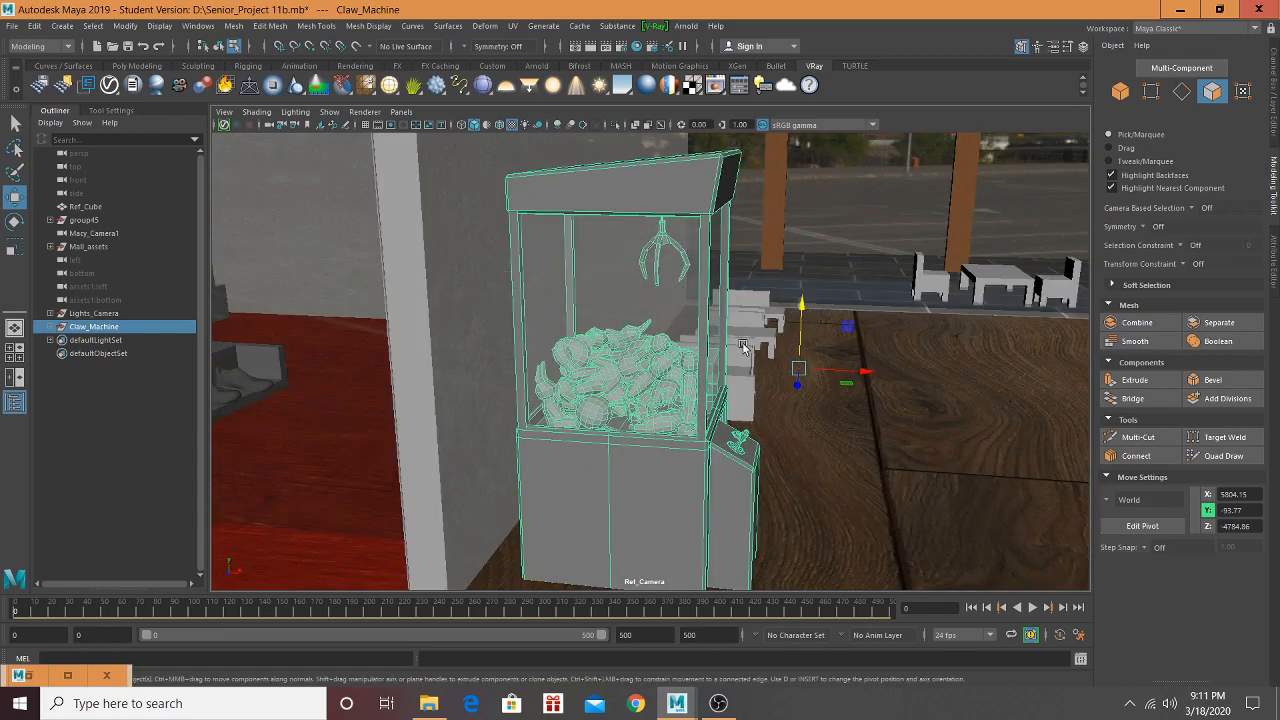
scroll(742, 346, up, 5)
scroll(742, 345, down, 3)
scroll(737, 338, down, 2)
alt+drag(737, 338, 708, 326)
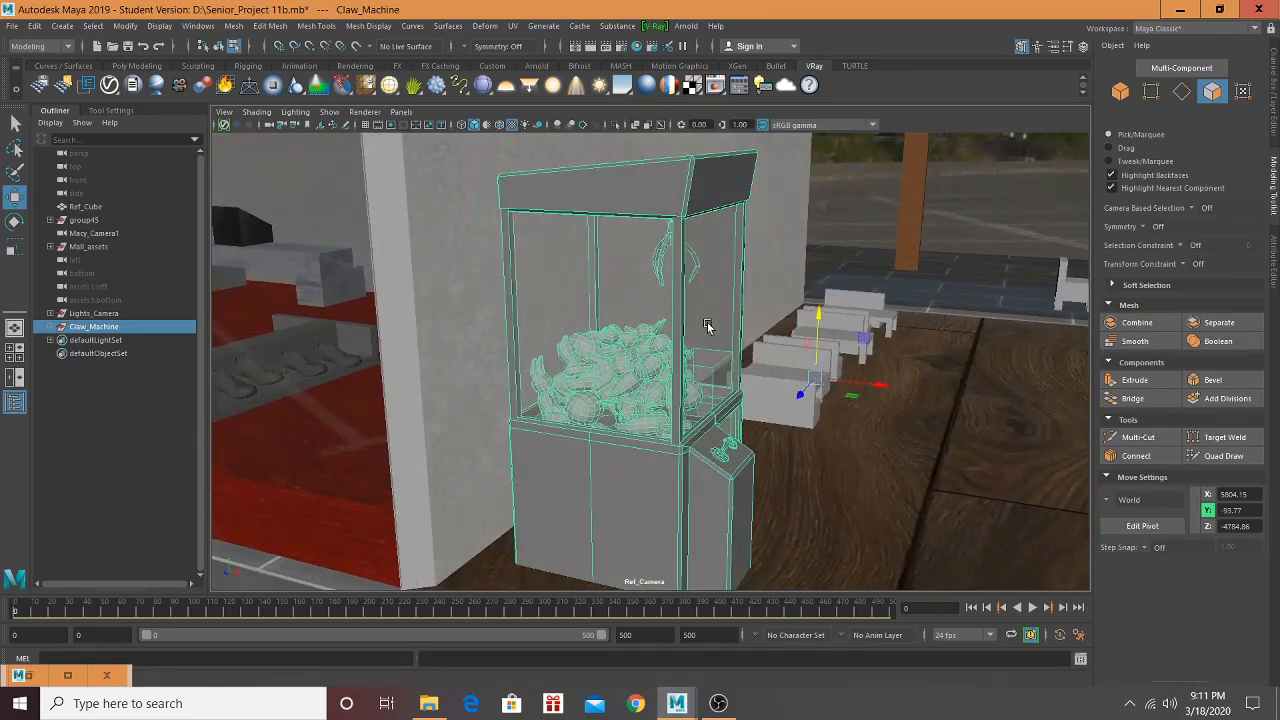
Step: Load the 1Click_TexturePathGenie_V1.0.py script into the scene and set its search root to the Week11 project's textures folder
click(428, 703)
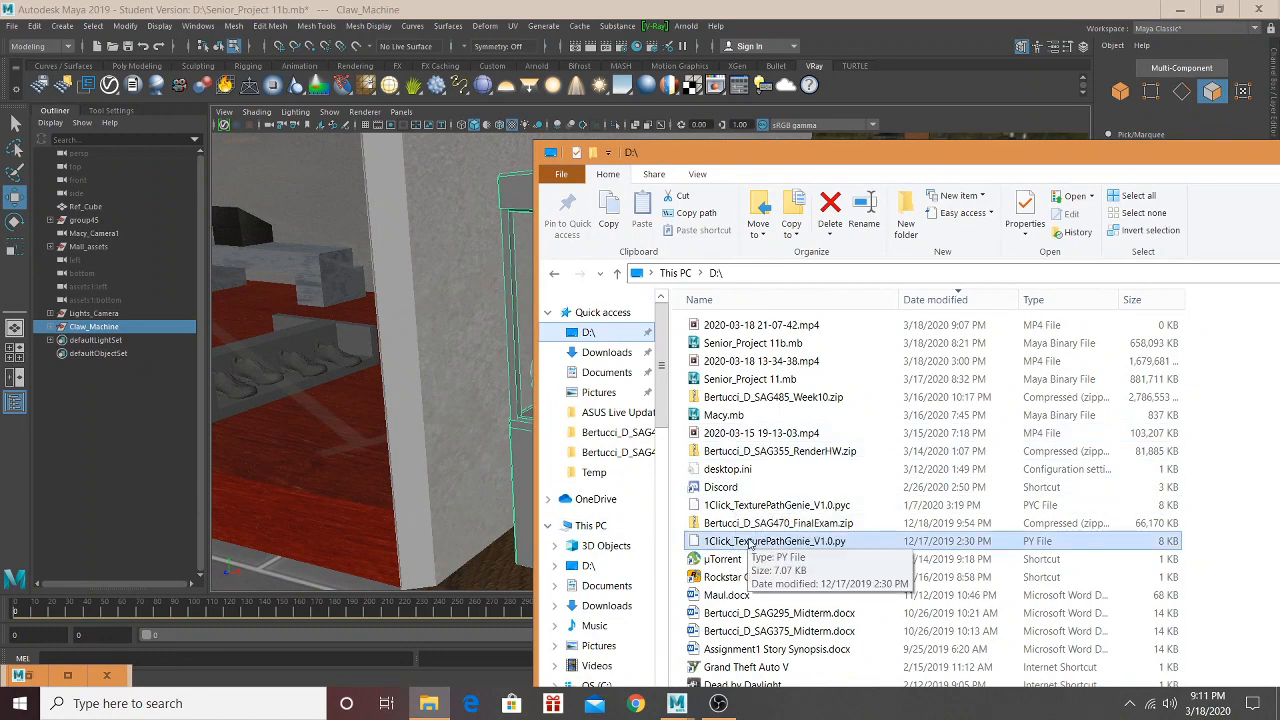
drag(750, 541, 439, 396)
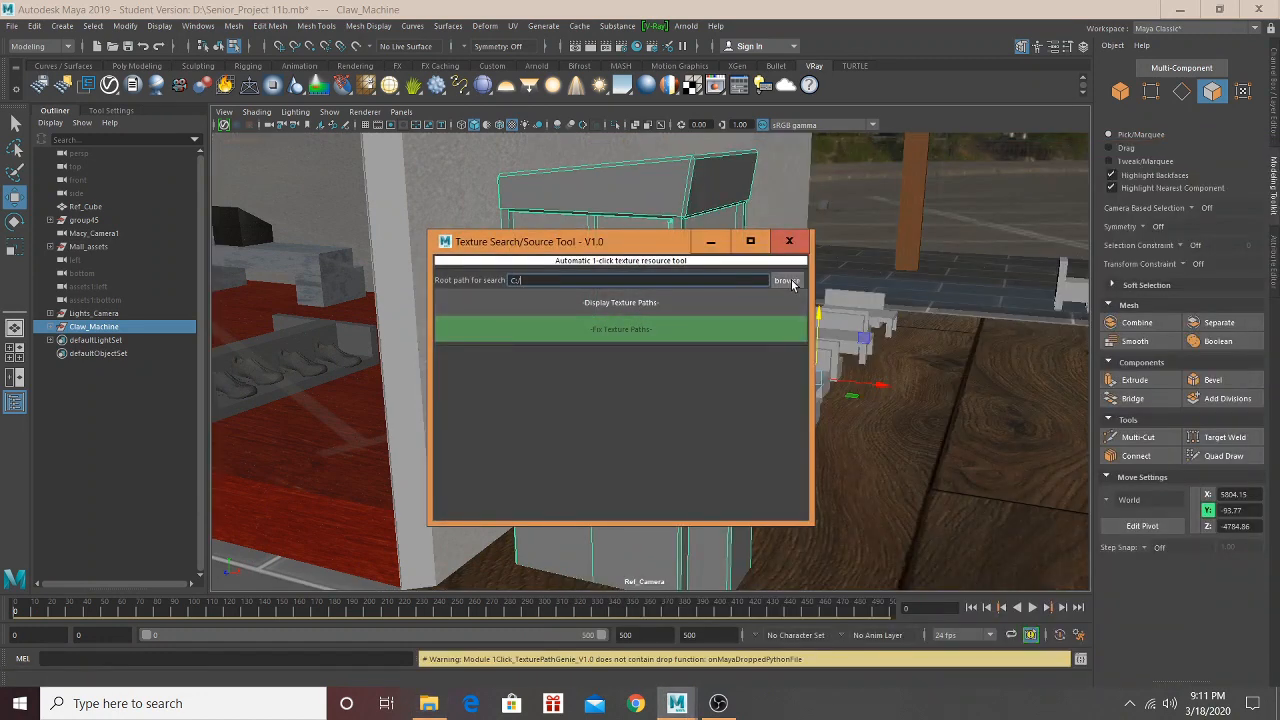
click(786, 281)
click(92, 202)
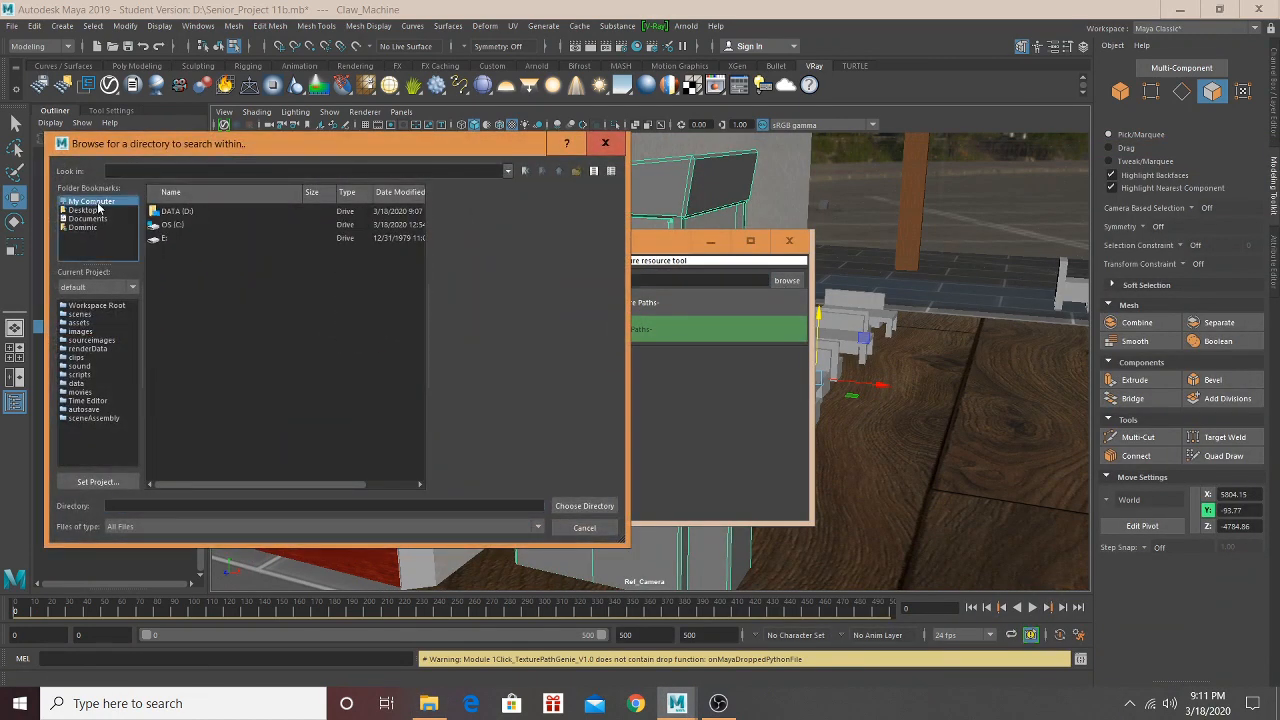
double_click(178, 212)
scroll(225, 372, down, 5)
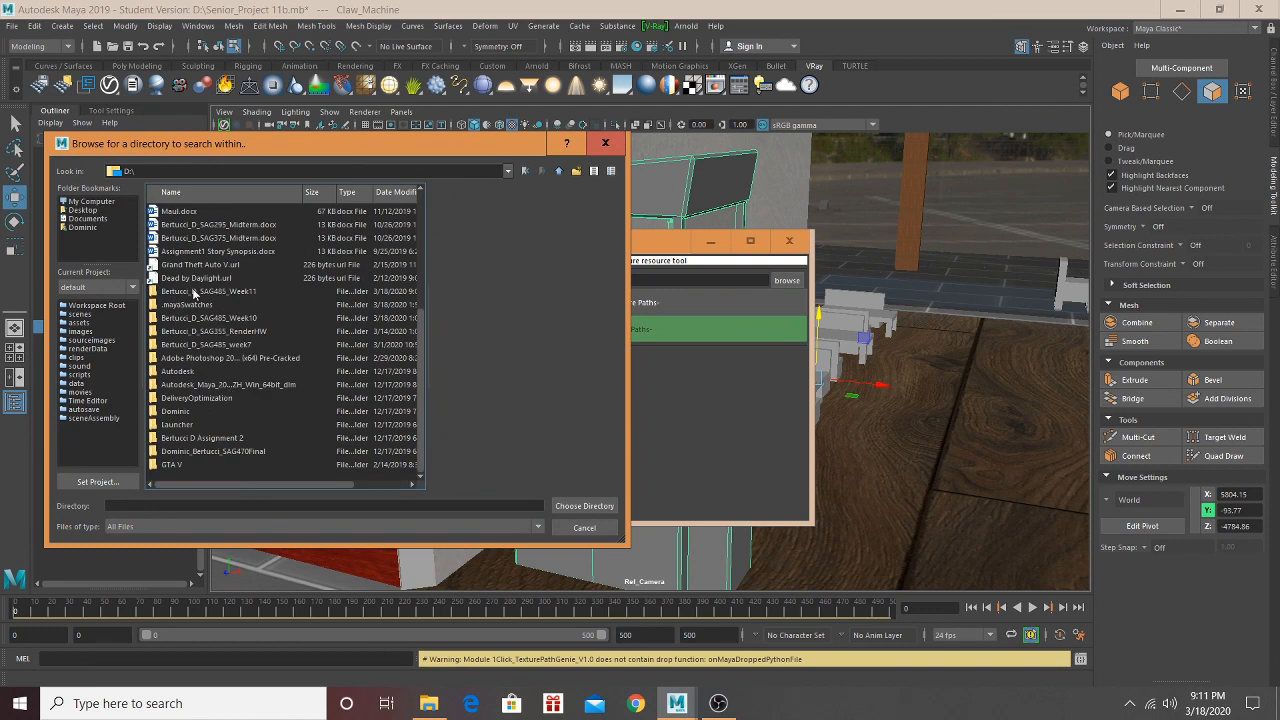
double_click(194, 291)
click(175, 304)
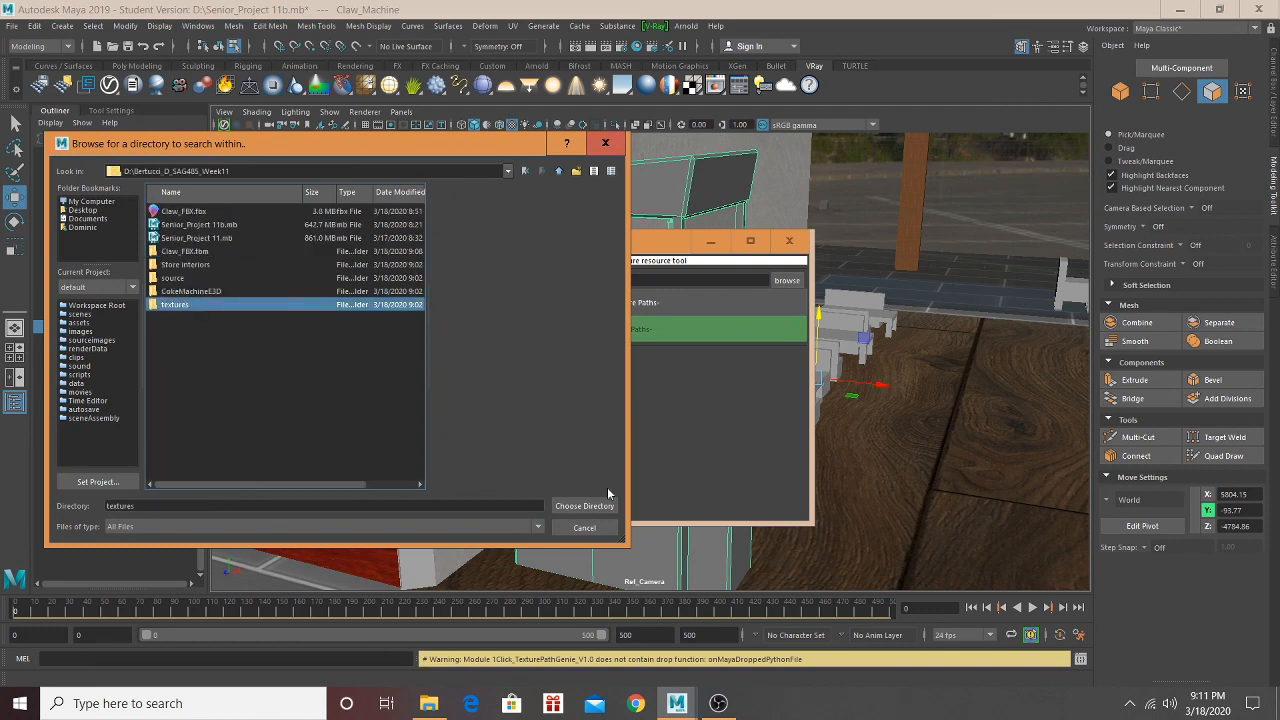
click(583, 506)
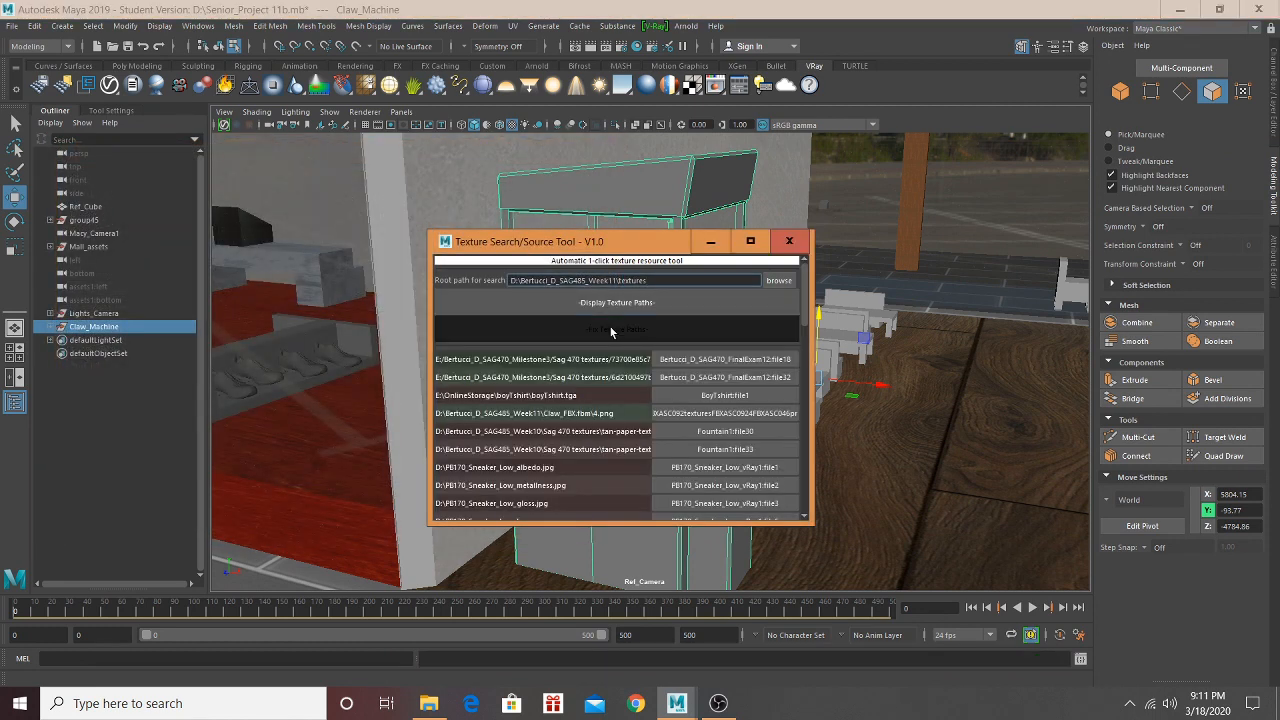
Step: Fix the scene's texture paths with the Texture Search/Source Tool, review the path list and close the tool
scroll(612, 332, down, 3)
scroll(612, 332, down, 10)
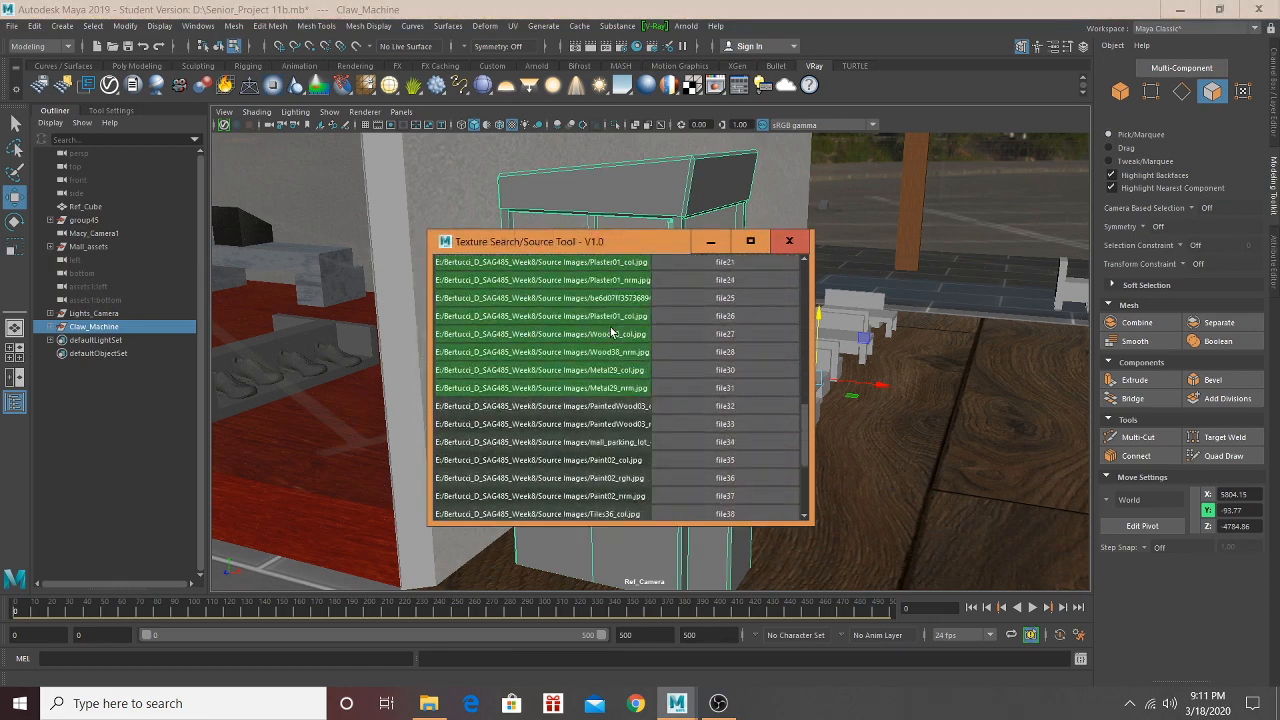
click(788, 244)
Step: Expand the Claw_Machine group and add polySurface80 through polySurface113 to the selection, leaving out polySurface79
scroll(642, 366, up, 6)
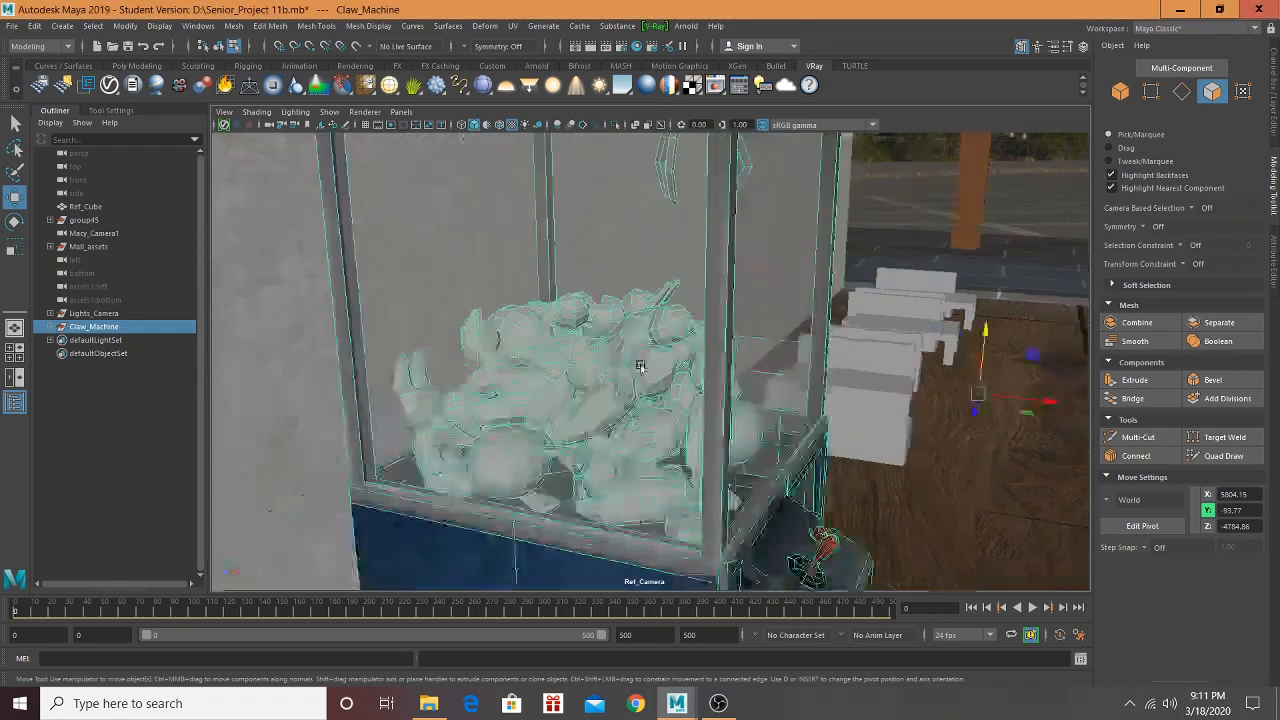
click(50, 327)
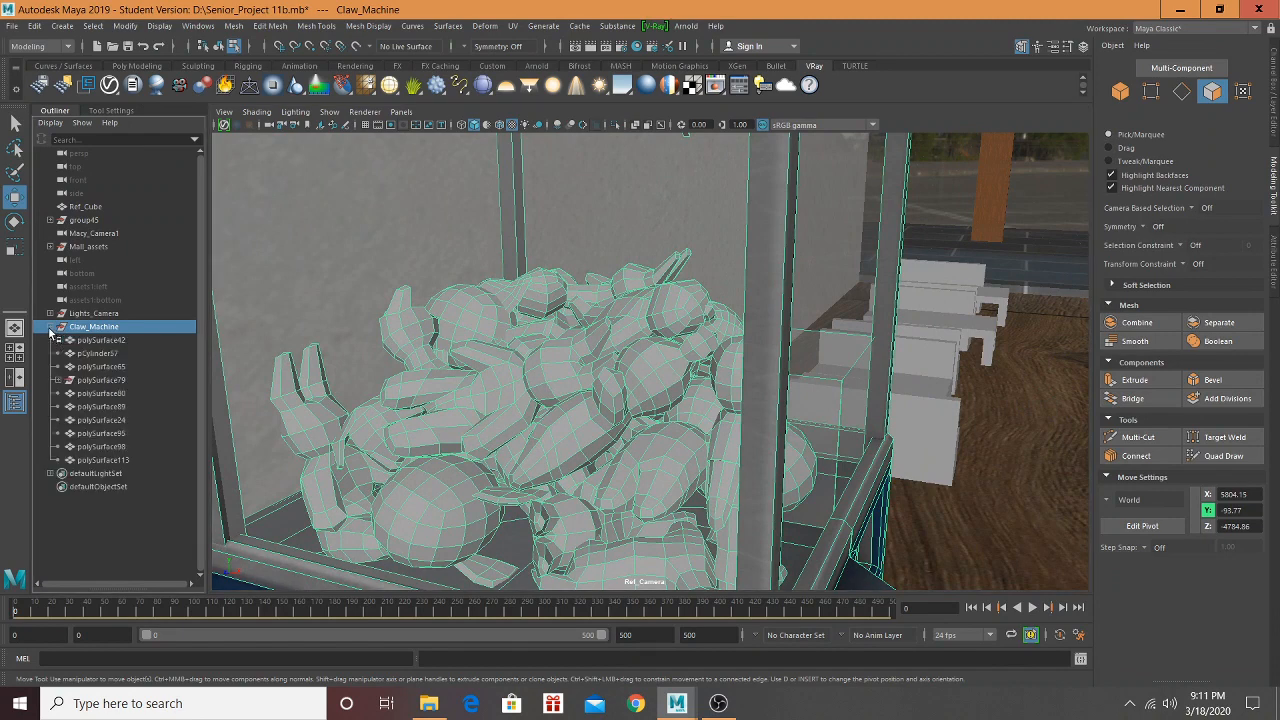
drag(100, 462, 107, 383)
scroll(689, 357, down, 5)
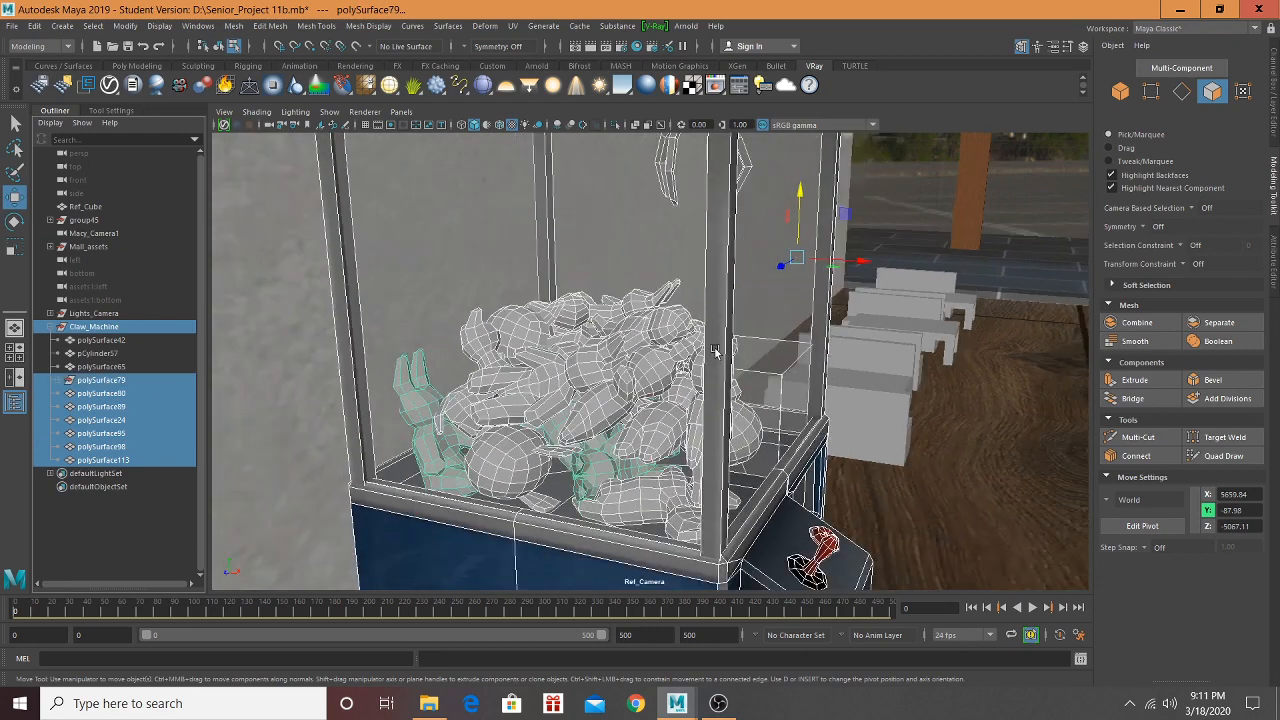
ctrl+click(121, 380)
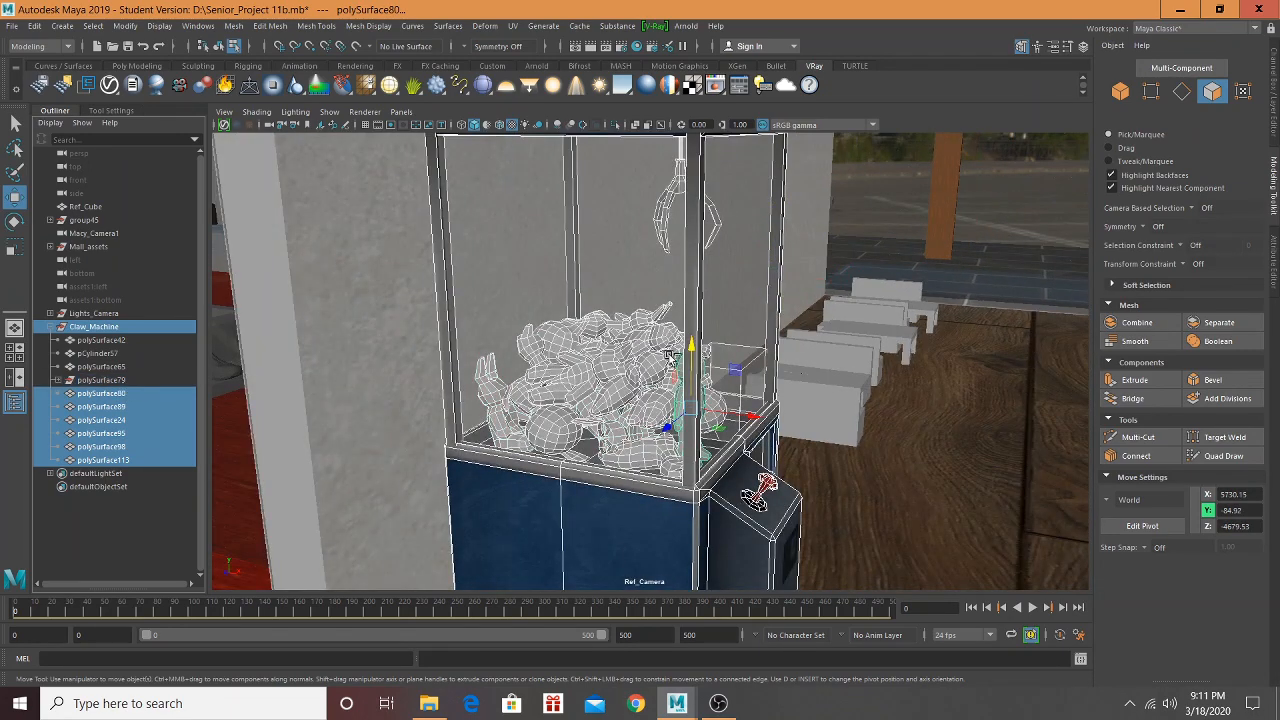
alt+drag(670, 357, 490, 361)
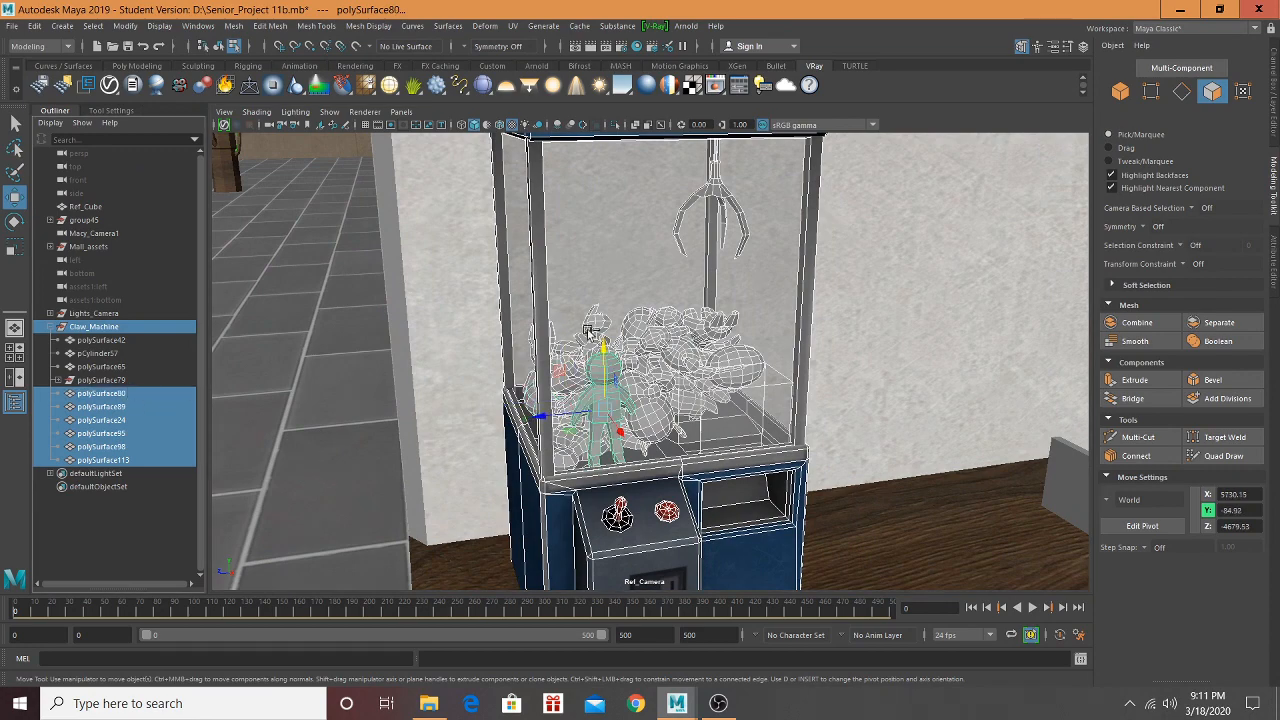
alt+drag(590, 333, 450, 338)
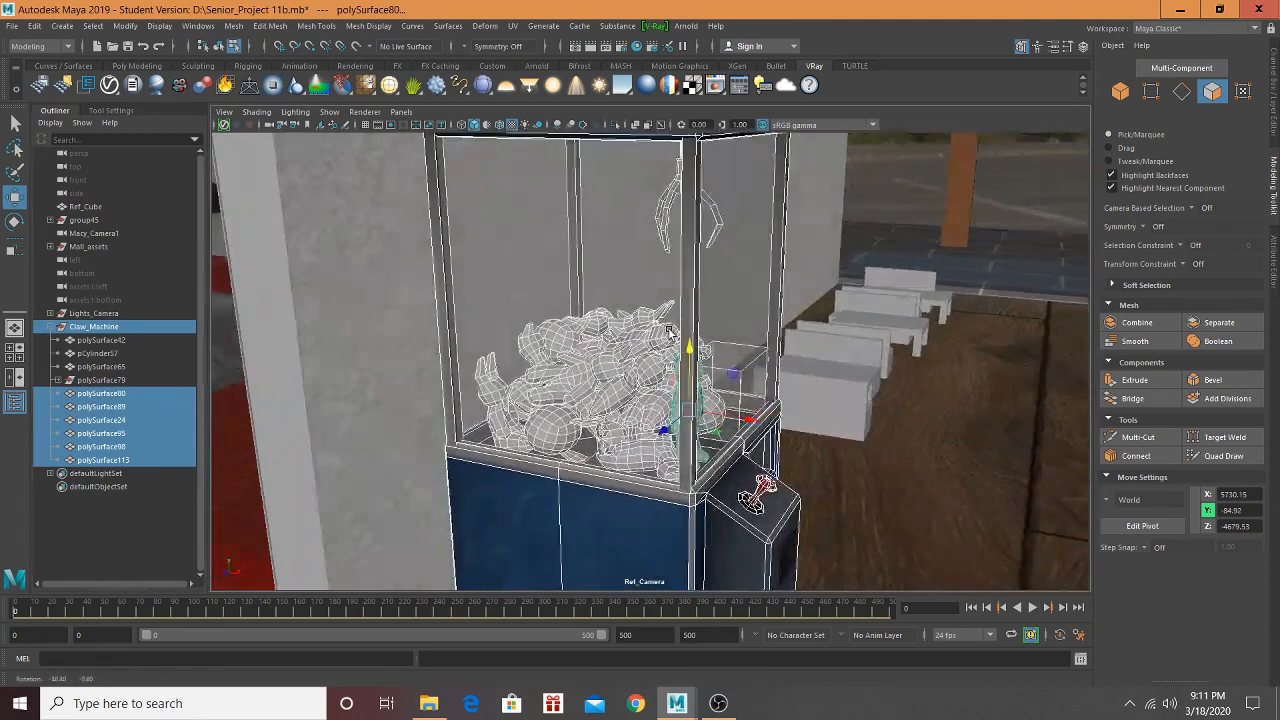
ctrl+click(101, 447)
ctrl+click(106, 446)
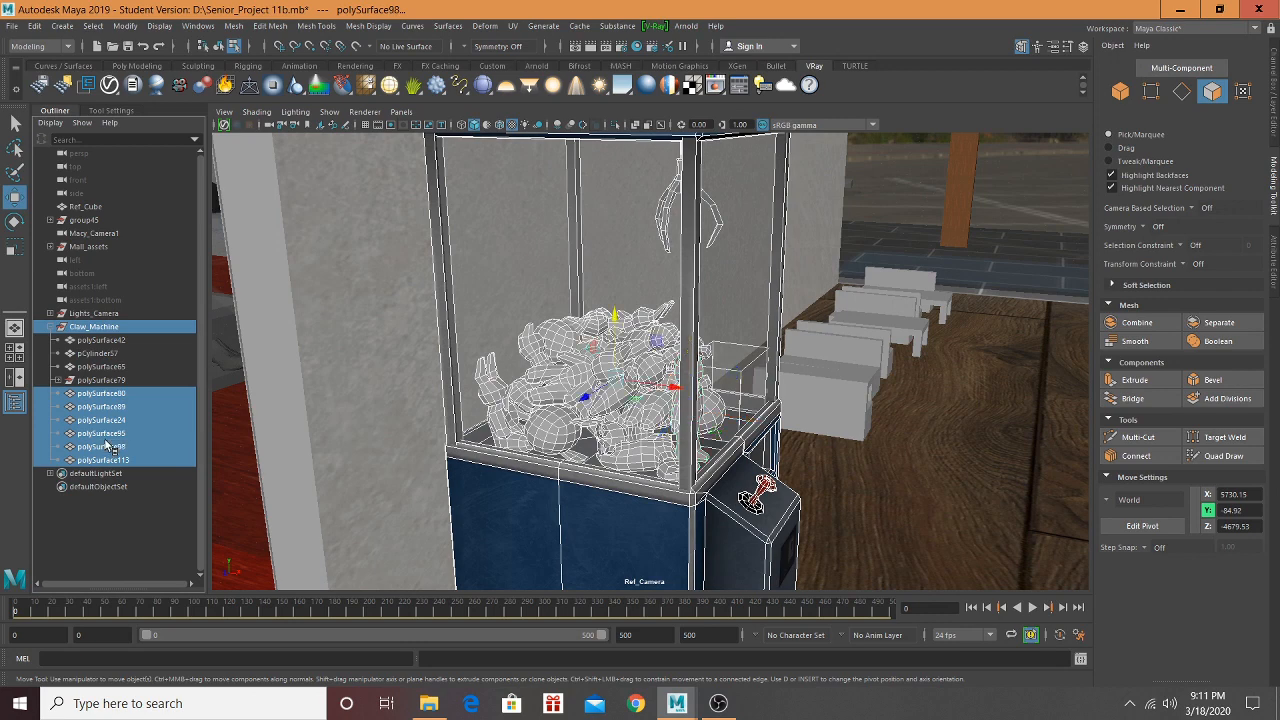
ctrl+click(113, 421)
ctrl+click(119, 408)
ctrl+click(122, 407)
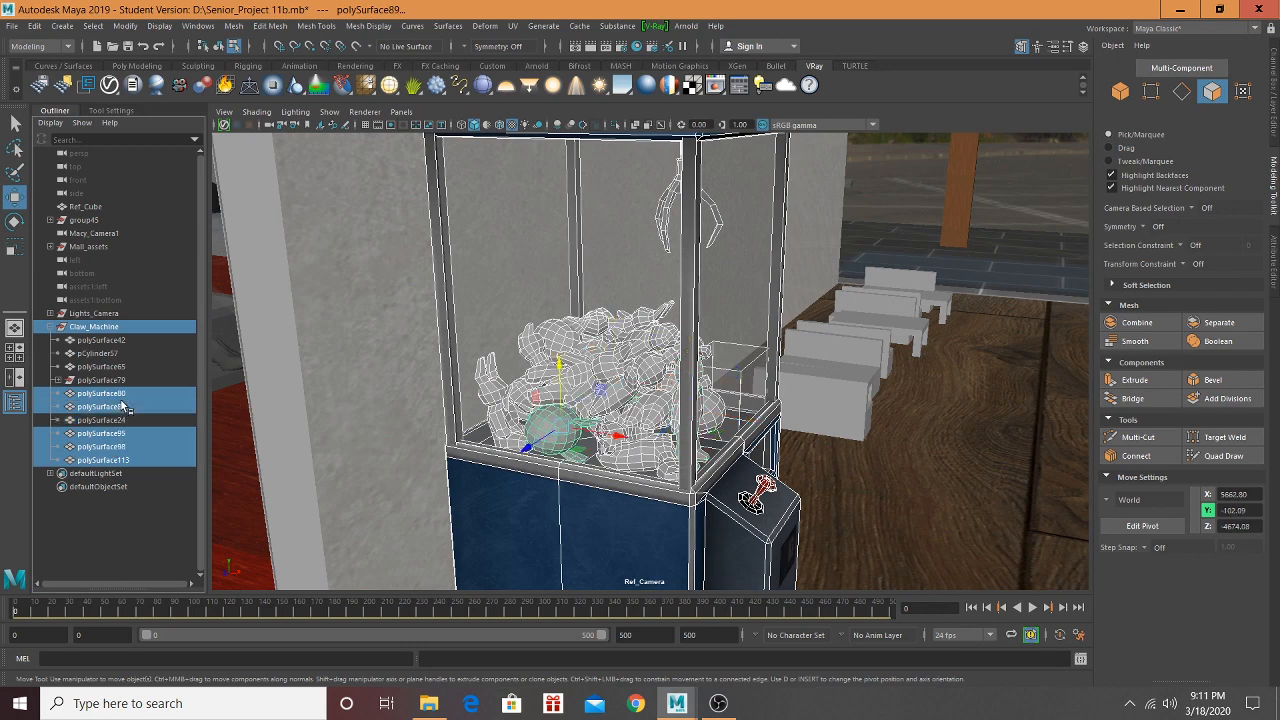
ctrl+click(104, 421)
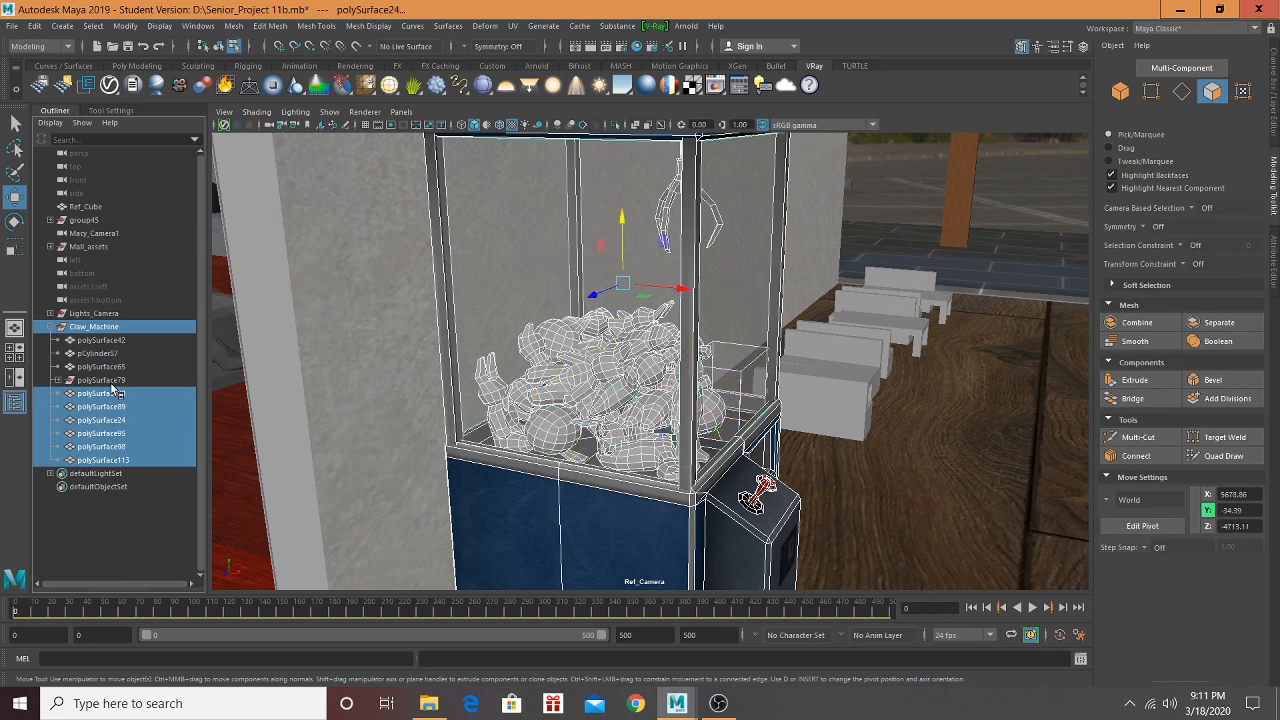
ctrl+click(111, 384)
ctrl+click(111, 384)
ctrl+click(111, 384)
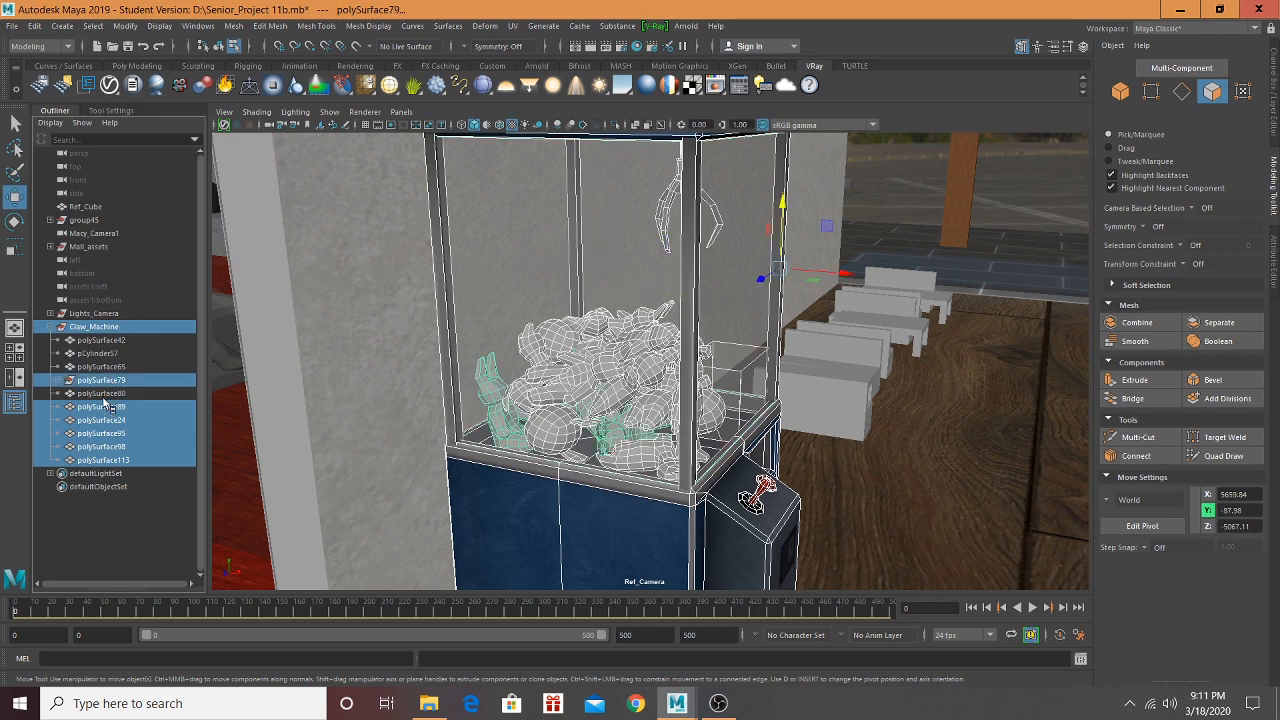
click(103, 405)
Step: Select only the toy meshes inside the Claw_Machine group, from polySurface79 down to polySurface113
click(108, 382)
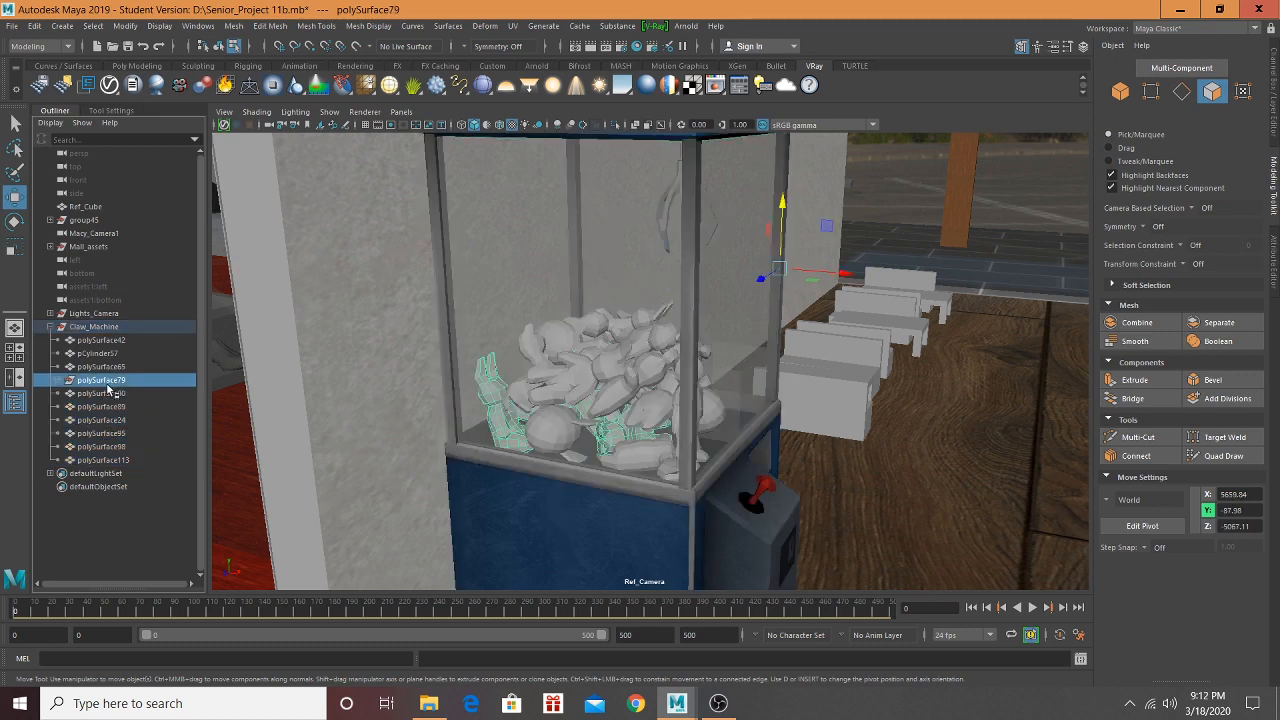
ctrl+click(106, 396)
ctrl+click(105, 408)
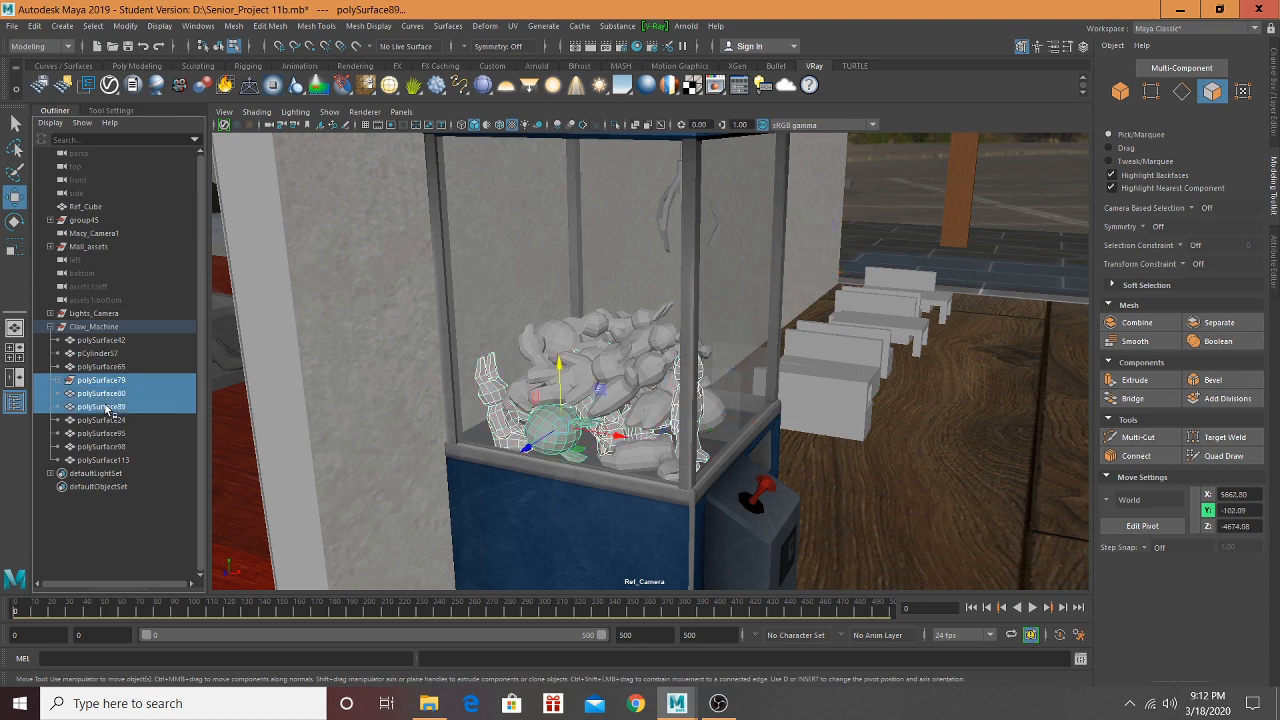
ctrl+click(105, 421)
ctrl+click(104, 434)
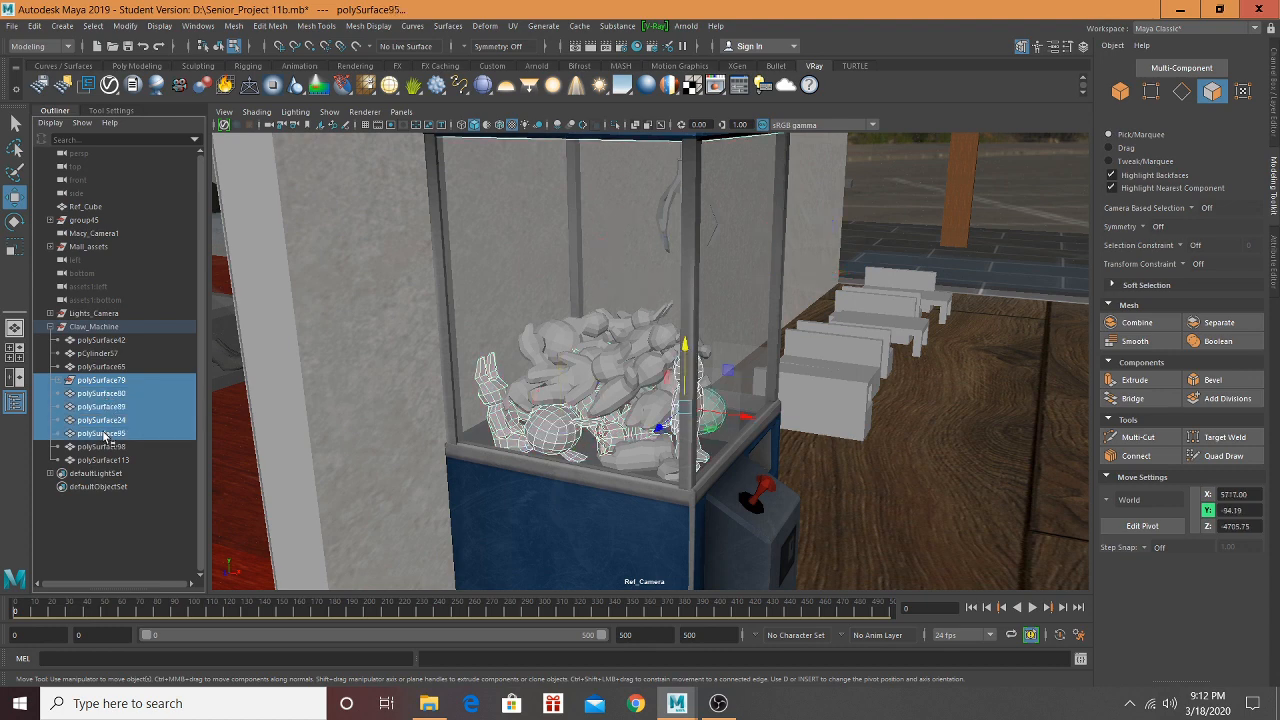
ctrl+click(104, 437)
ctrl+click(104, 435)
ctrl+click(106, 447)
ctrl+click(103, 460)
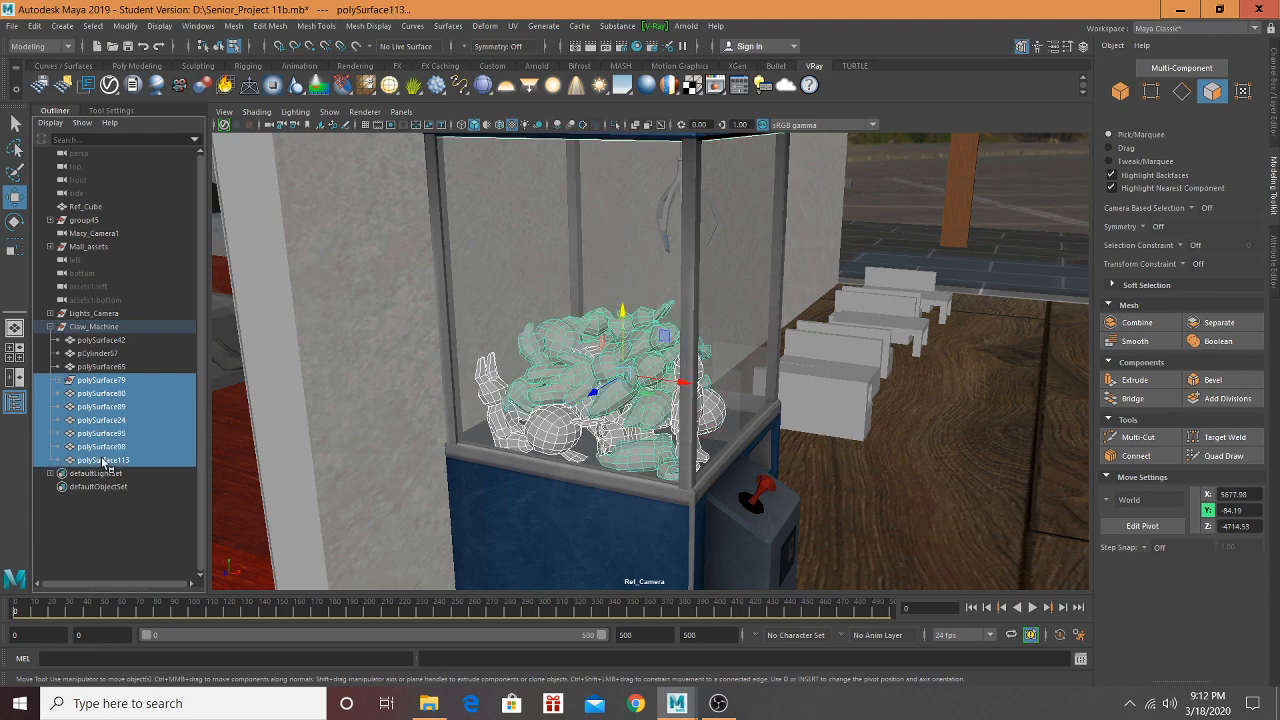
Step: Assign a new VRay Mtl to the selected toy meshes and open its name for editing
alt+drag(330, 390, 560, 395)
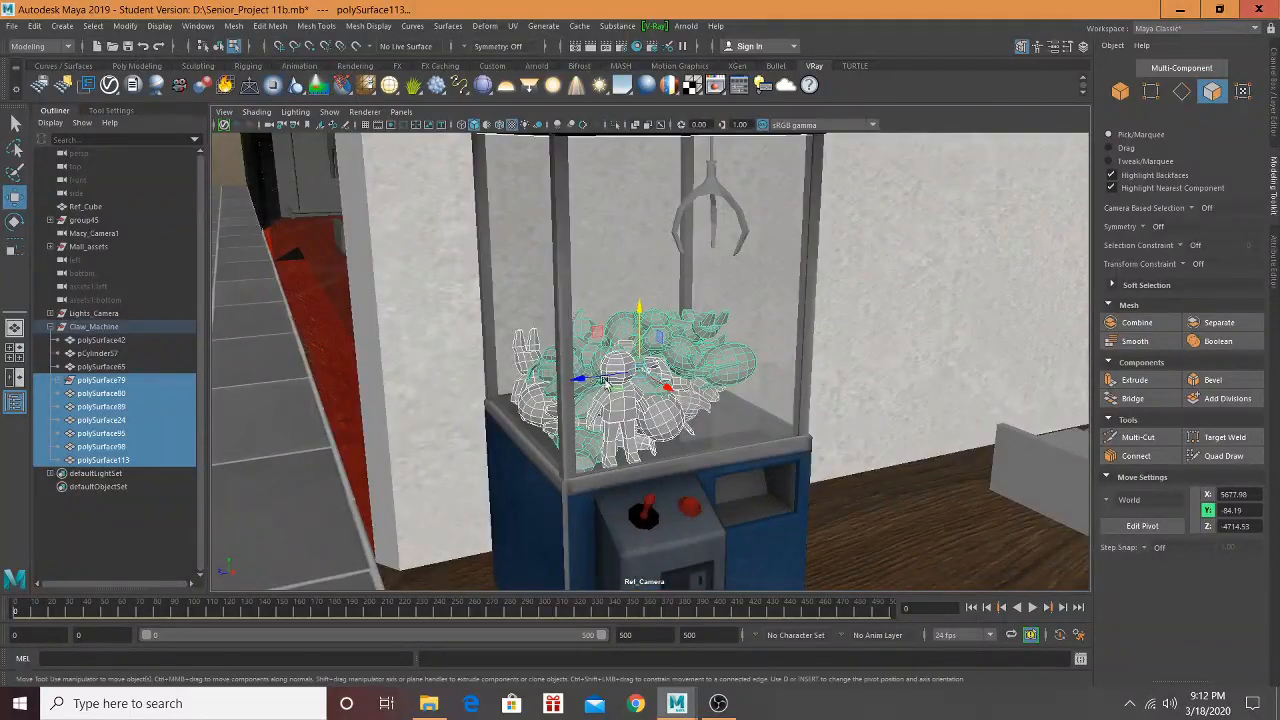
right_drag(622, 408, 641, 690)
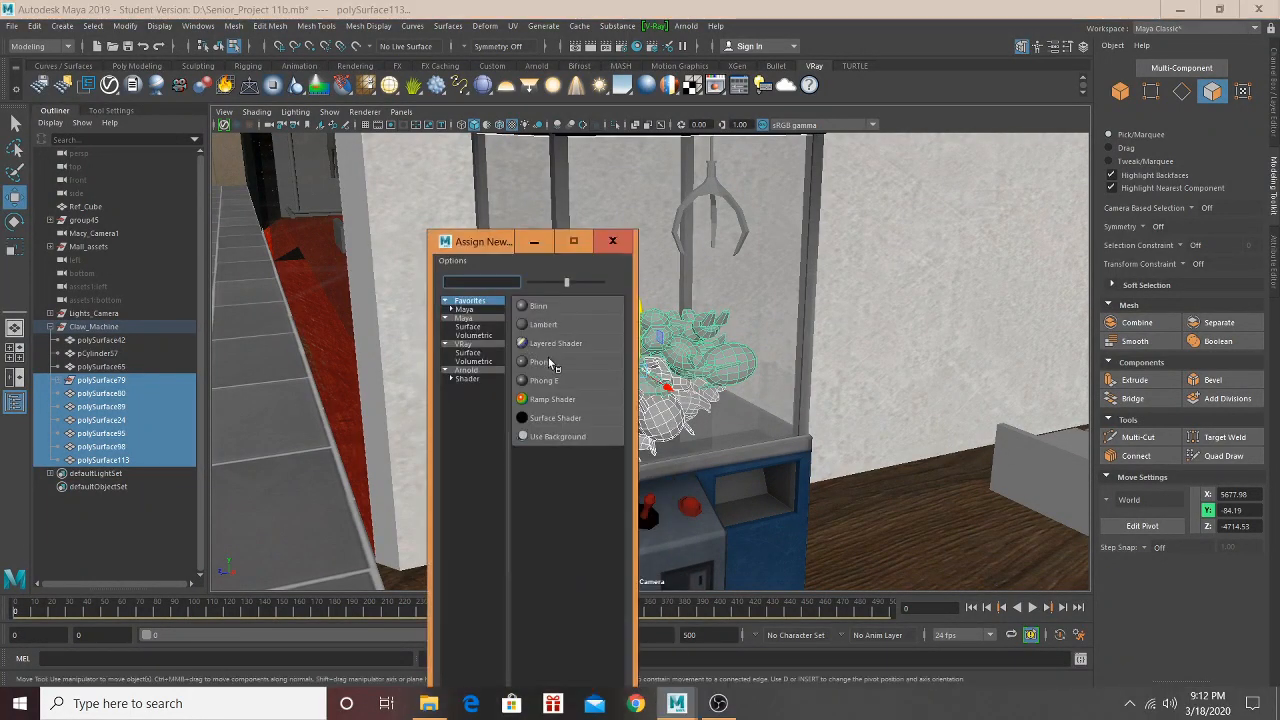
click(468, 353)
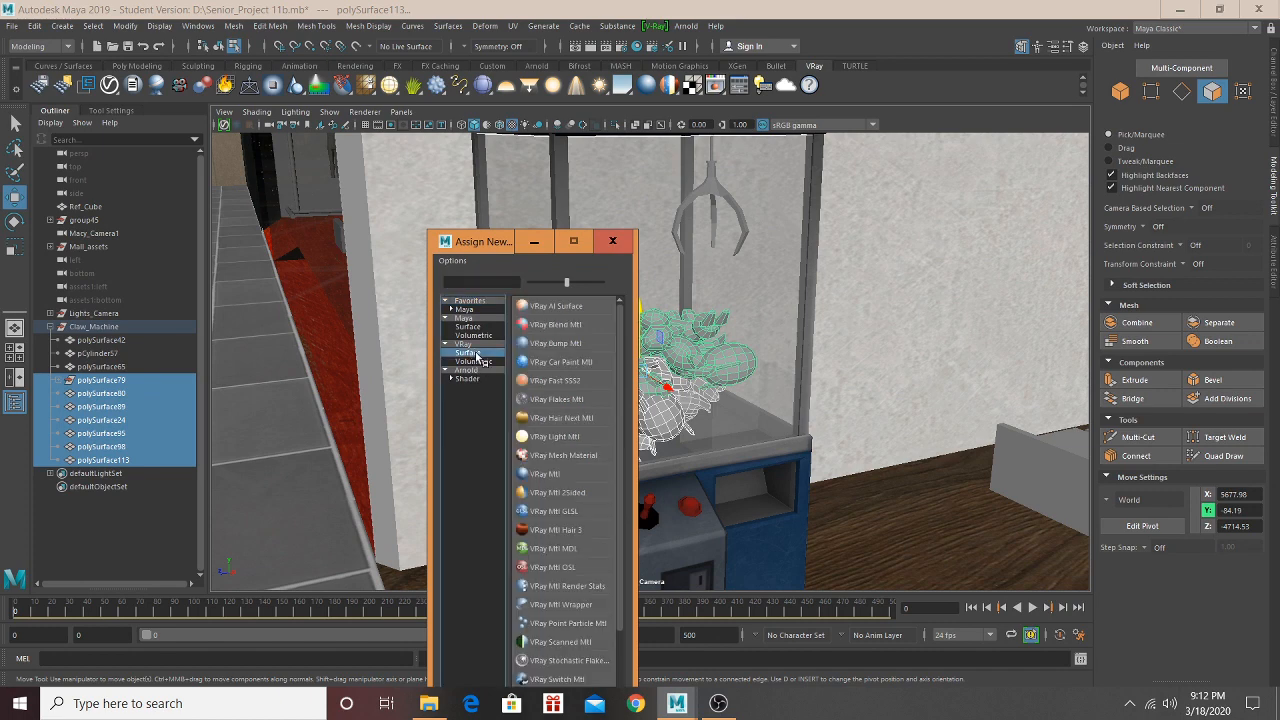
click(545, 475)
click(1158, 73)
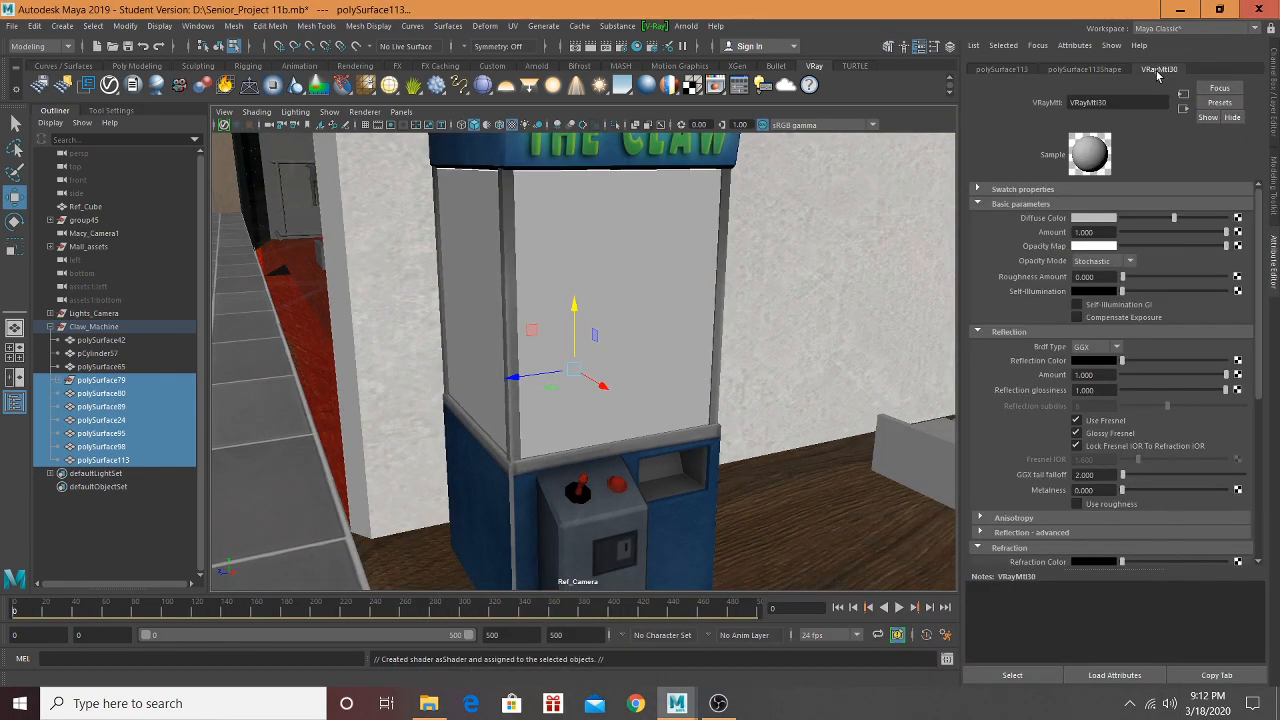
double_click(1115, 101)
Step: Toggle polySurface79 and polySurface80 in the selection, and select polySurface65 to check the object containing the machine's frame
ctrl+click(98, 381)
ctrl+click(103, 395)
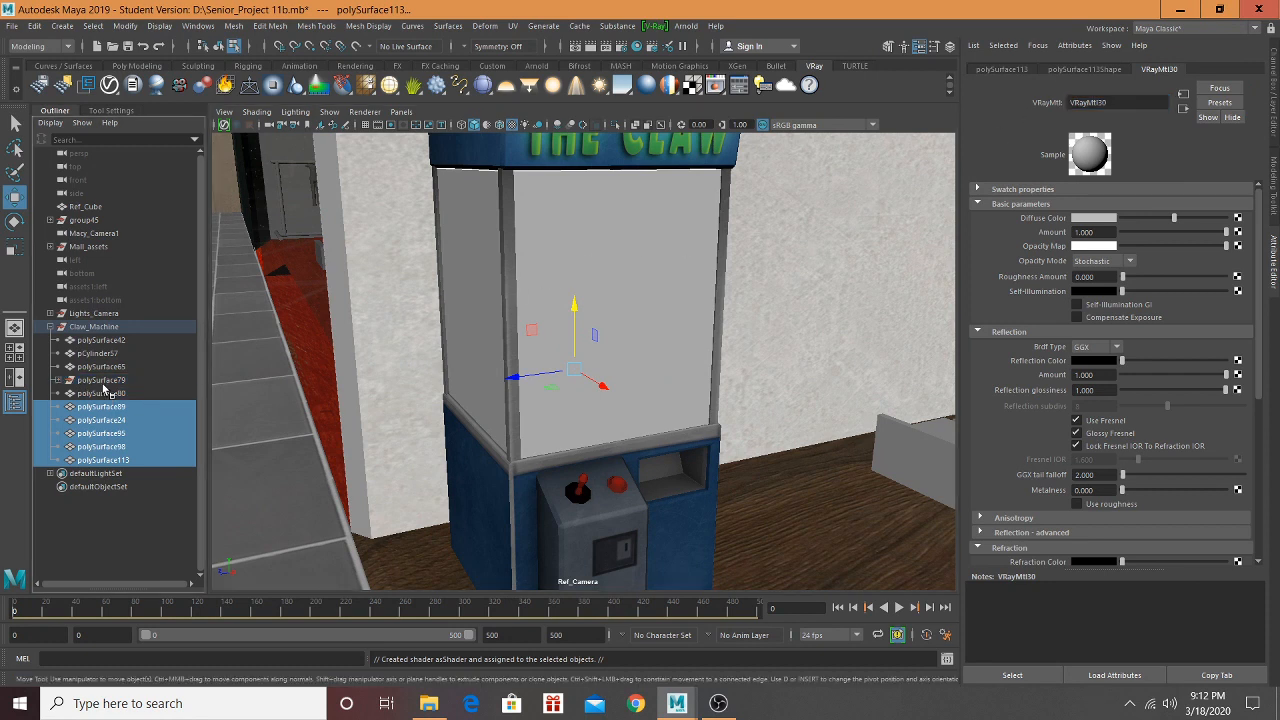
ctrl+click(103, 383)
ctrl+click(103, 393)
click(107, 368)
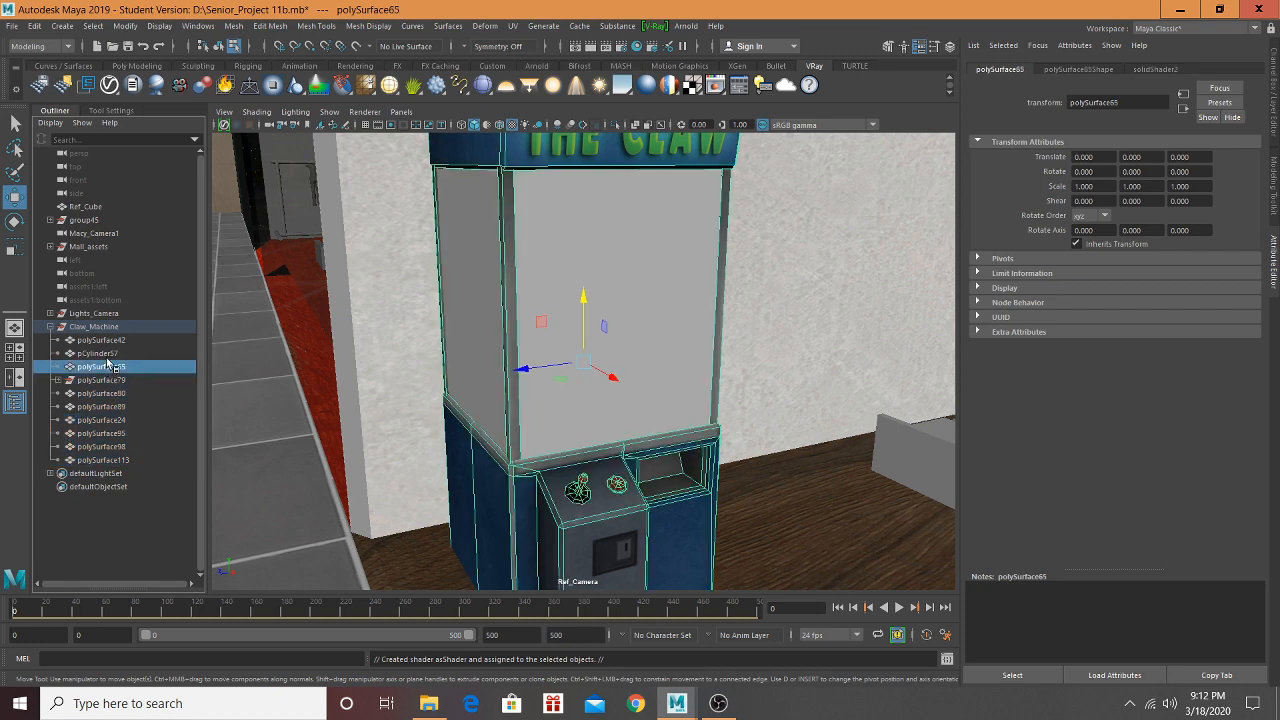
Step: Undo the selection changes and the VRay Mtl assignment on the claw machine toys
key(ctrl+z)
key(ctrl+z)
key(ctrl+z)
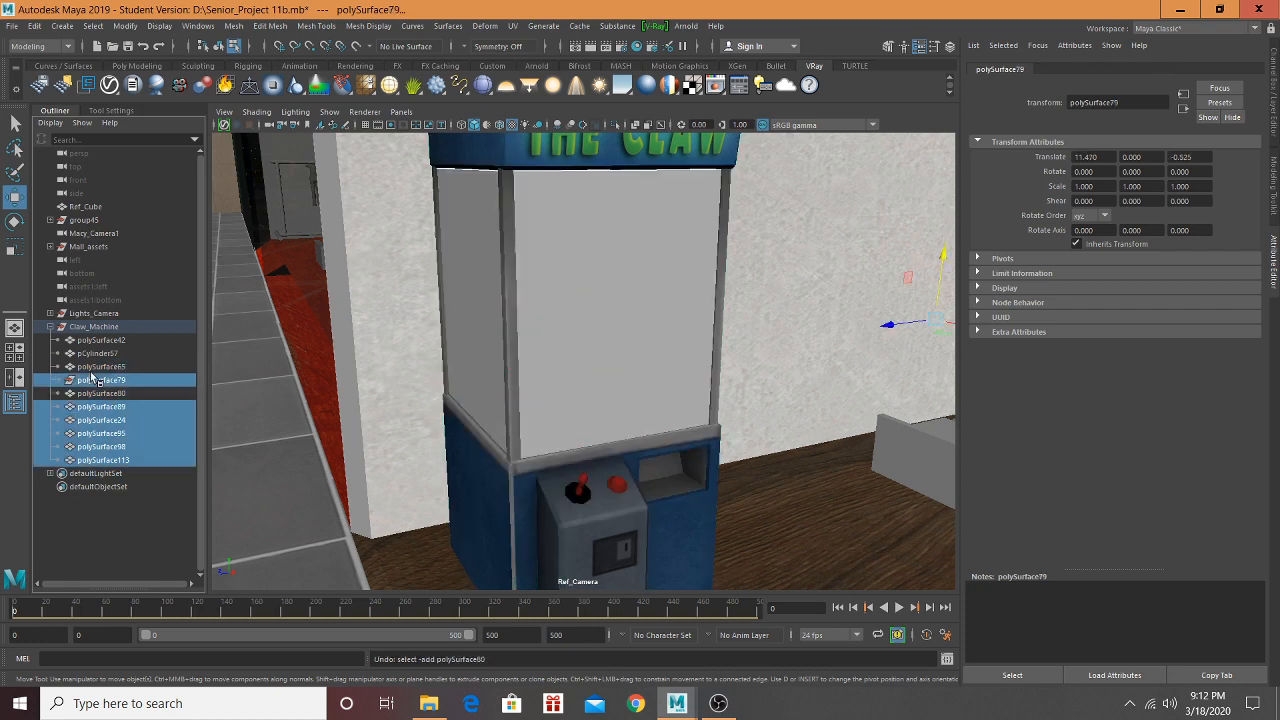
key(ctrl+z)
key(ctrl+z)
key(ctrl+z)
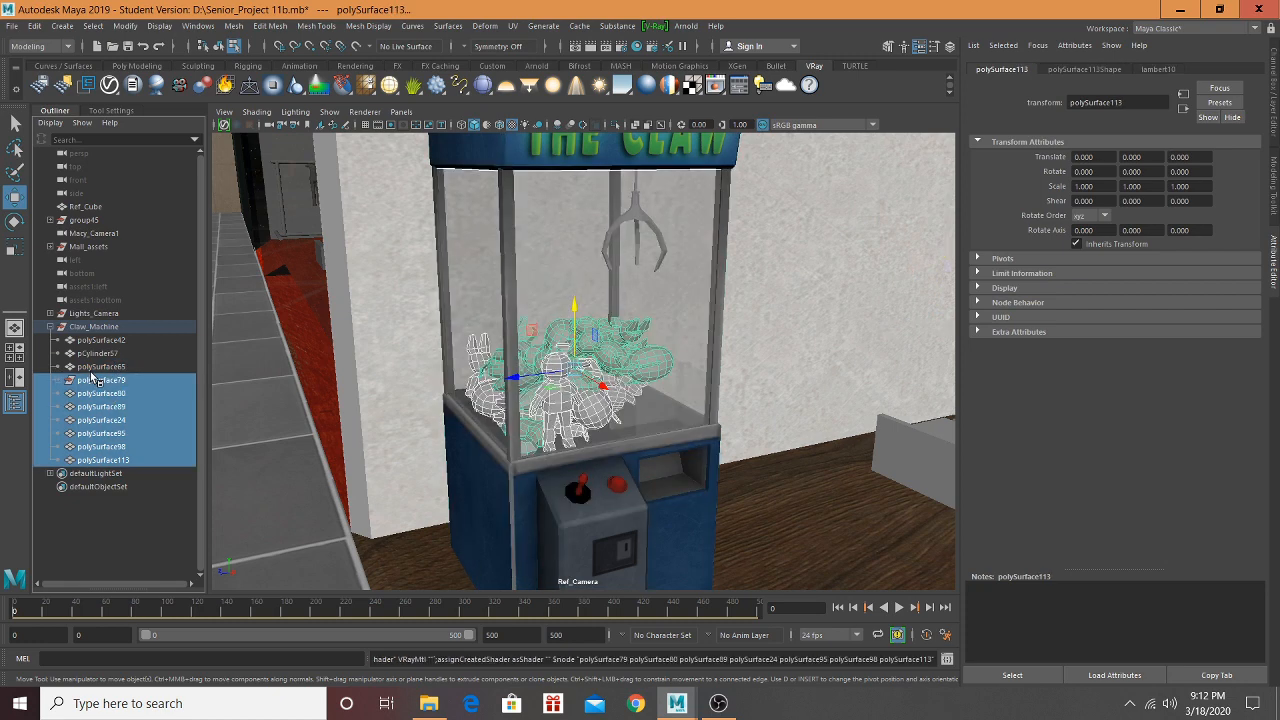
Step: Examine the claw machine's glass case, sign, claw and toy pile from several angles
scroll(563, 346, up, 2)
alt+drag(563, 346, 568, 229)
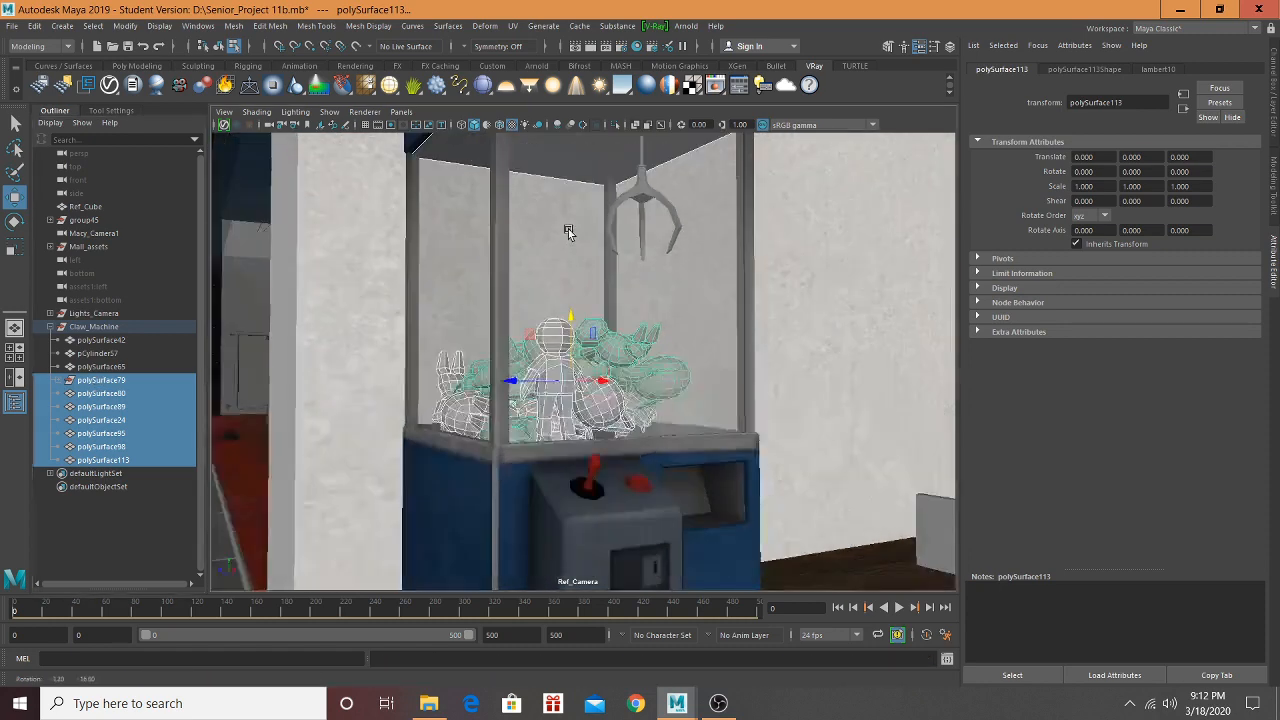
alt+middle_drag(568, 229, 559, 401)
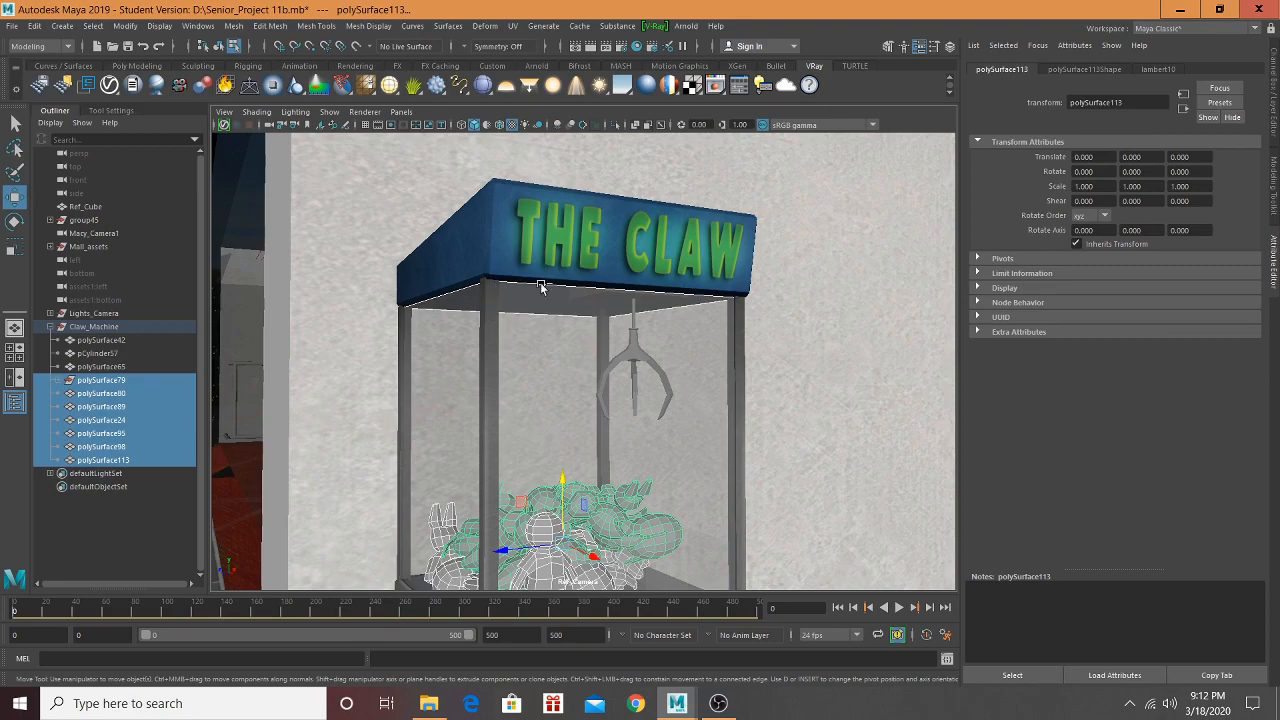
alt+drag(541, 287, 556, 393)
scroll(556, 393, up, 3)
alt+middle_drag(557, 388, 558, 104)
scroll(597, 284, down, 4)
alt+drag(597, 284, 642, 295)
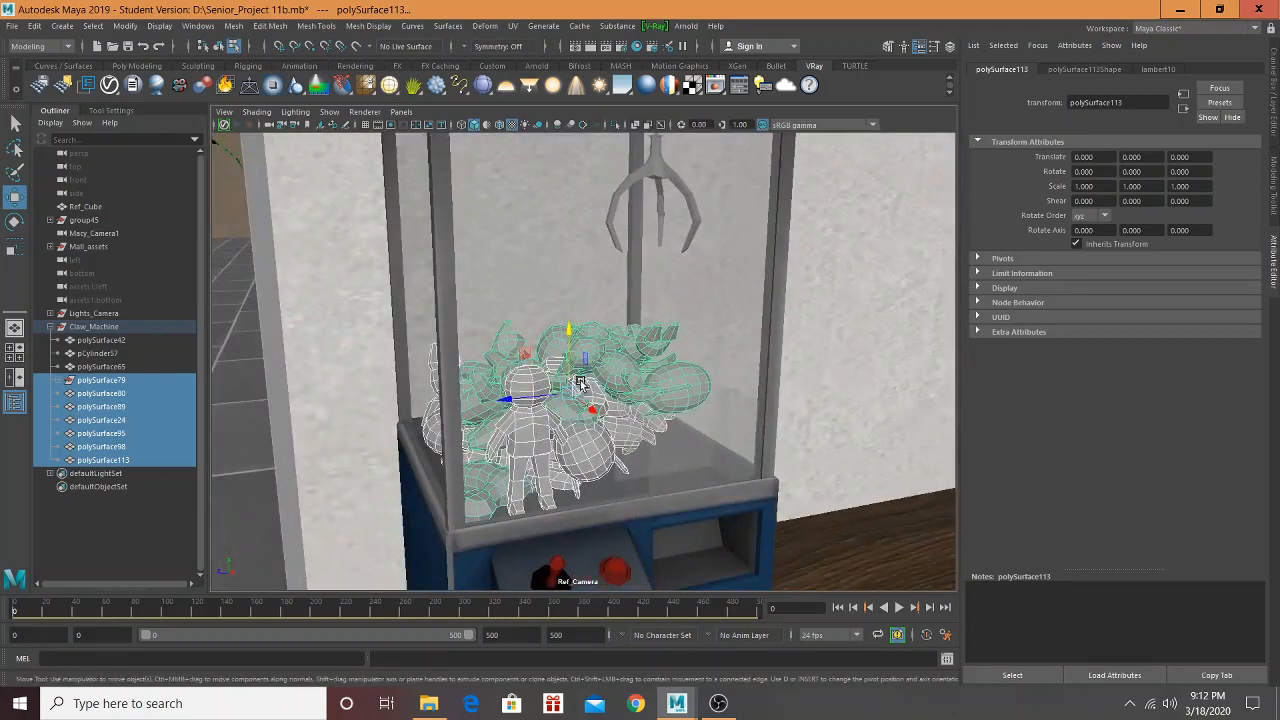
scroll(577, 392, down, 1)
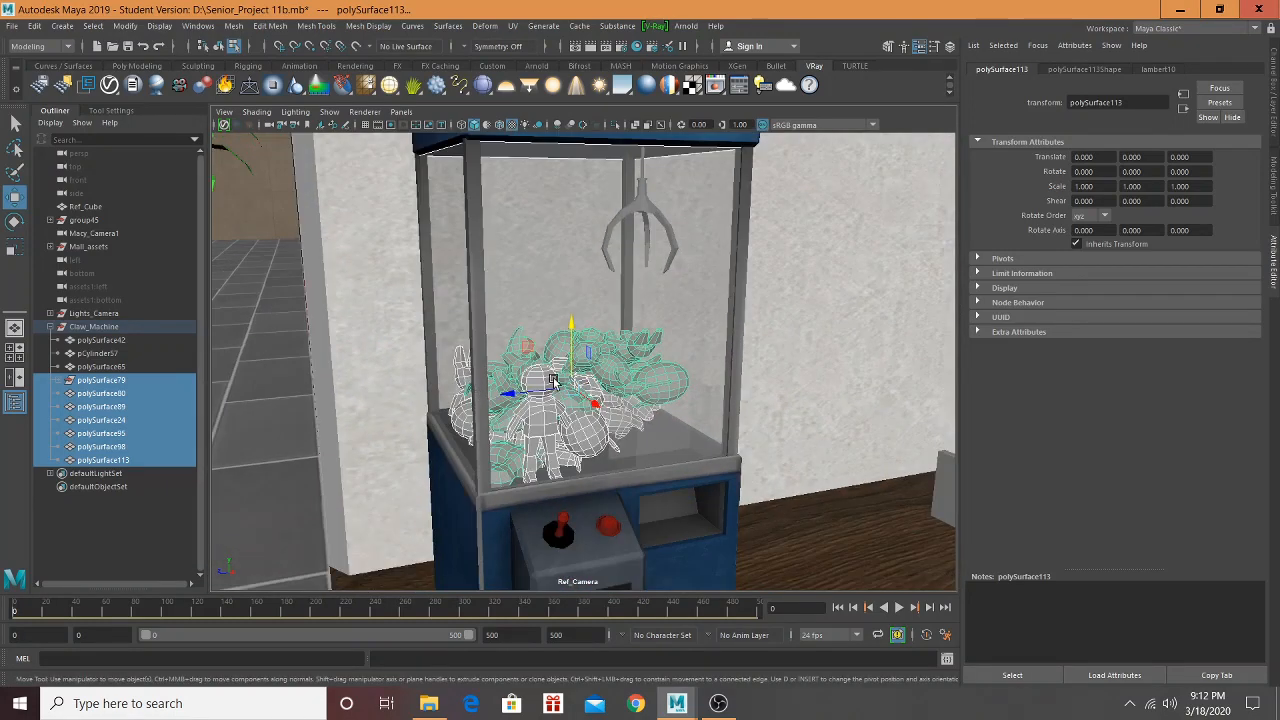
Step: Assign a new VRay Mtl to the selected toy meshes and name it Plush
right_drag(549, 430, 555, 662)
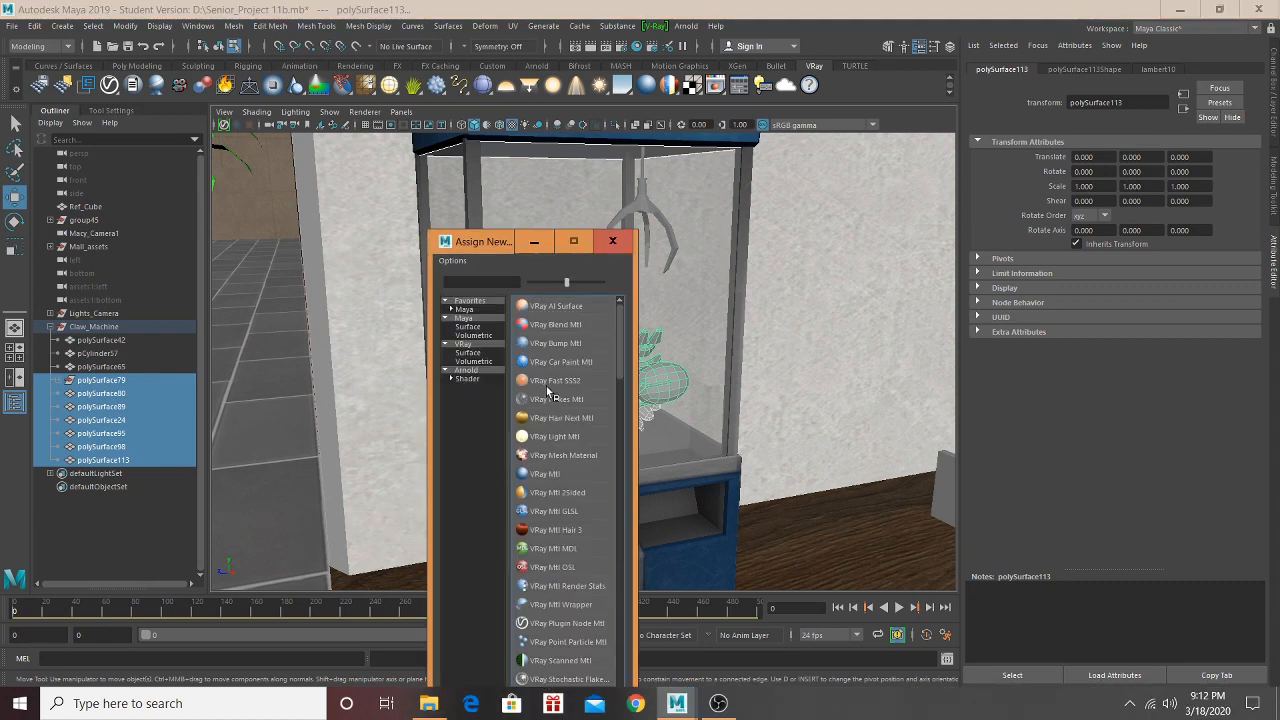
click(546, 474)
double_click(1115, 104)
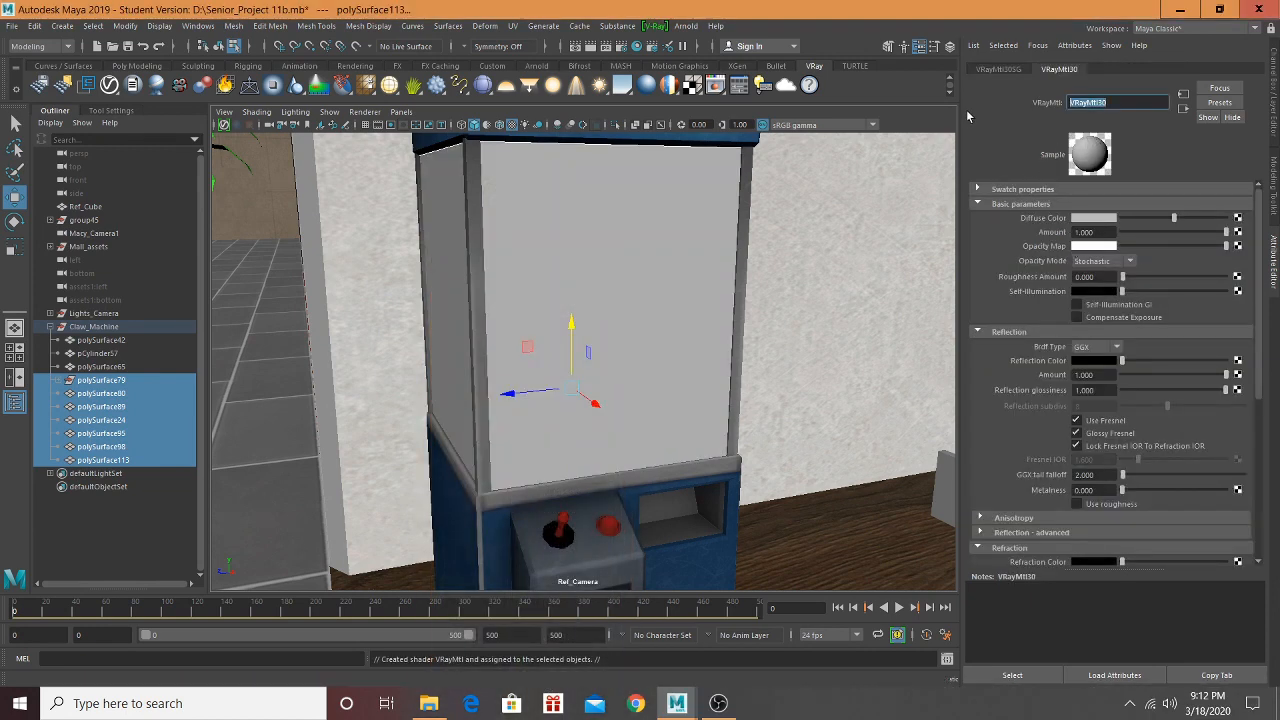
text(Plush)
Step: Try to map a File texture to the Plush diffuse color, loading Claw_Machine_Toys_Diffuse_1.png from the Week11 textures folder
click(1237, 217)
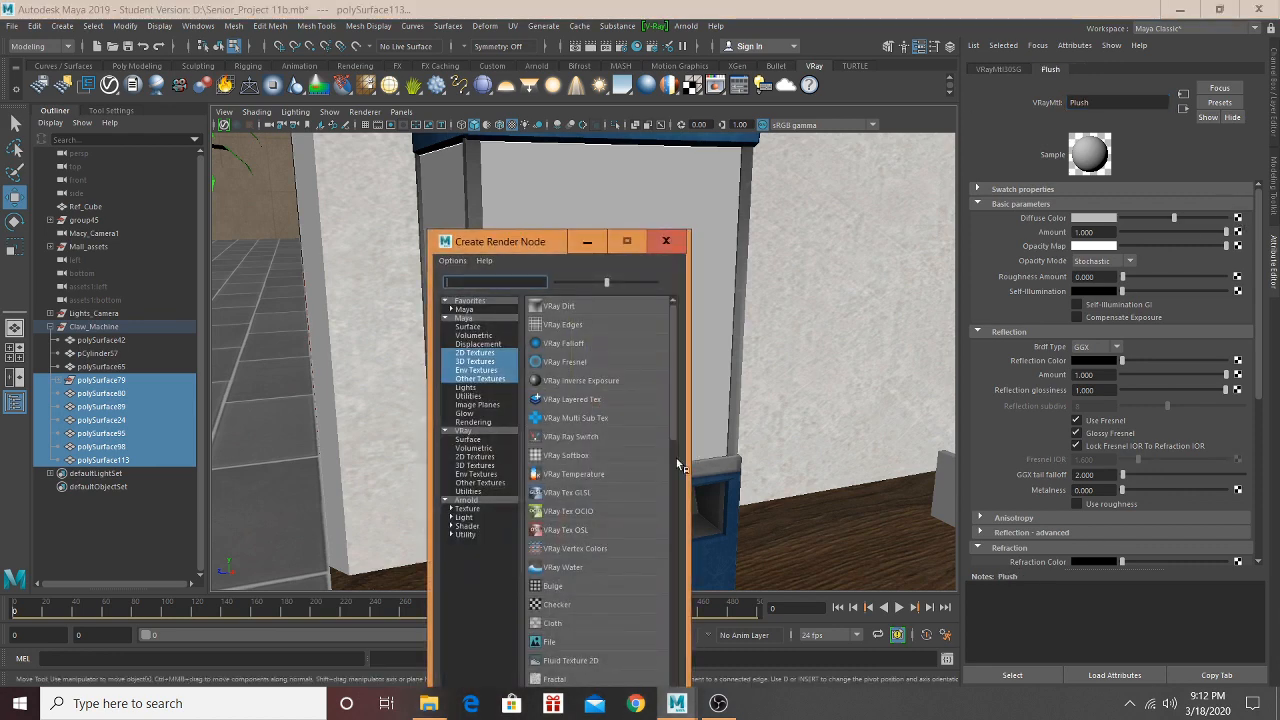
click(549, 642)
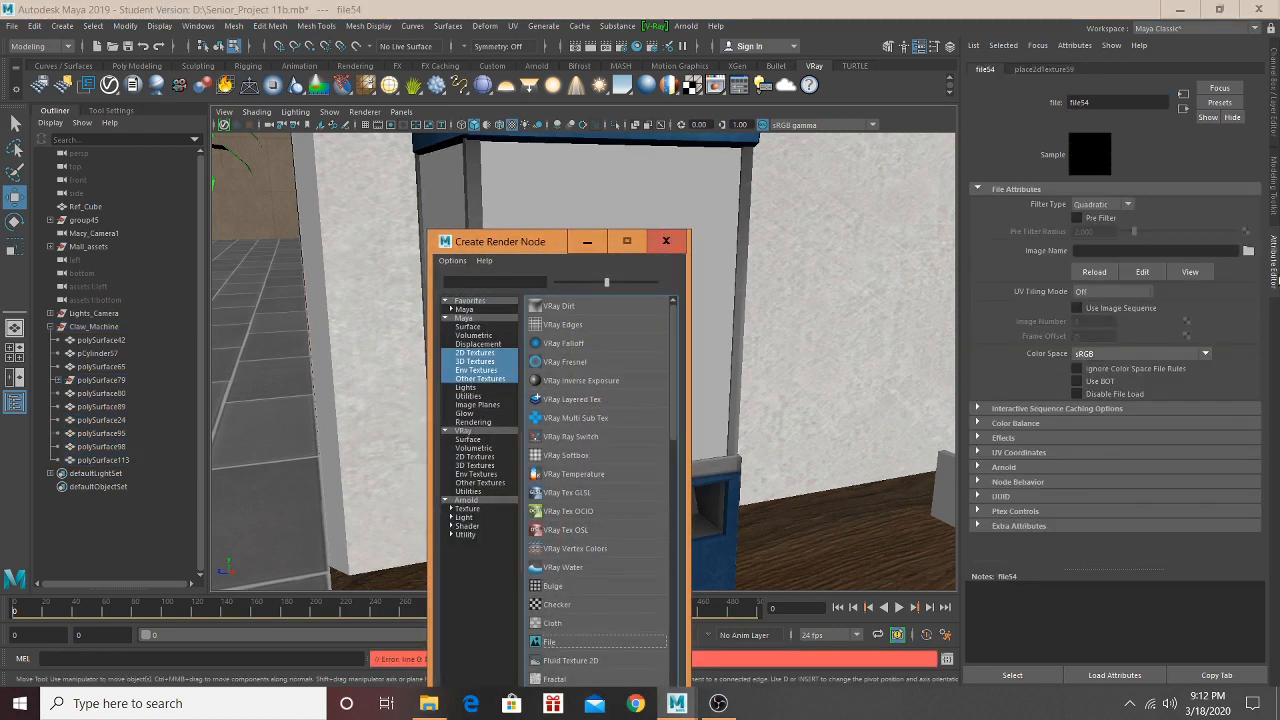
click(1249, 253)
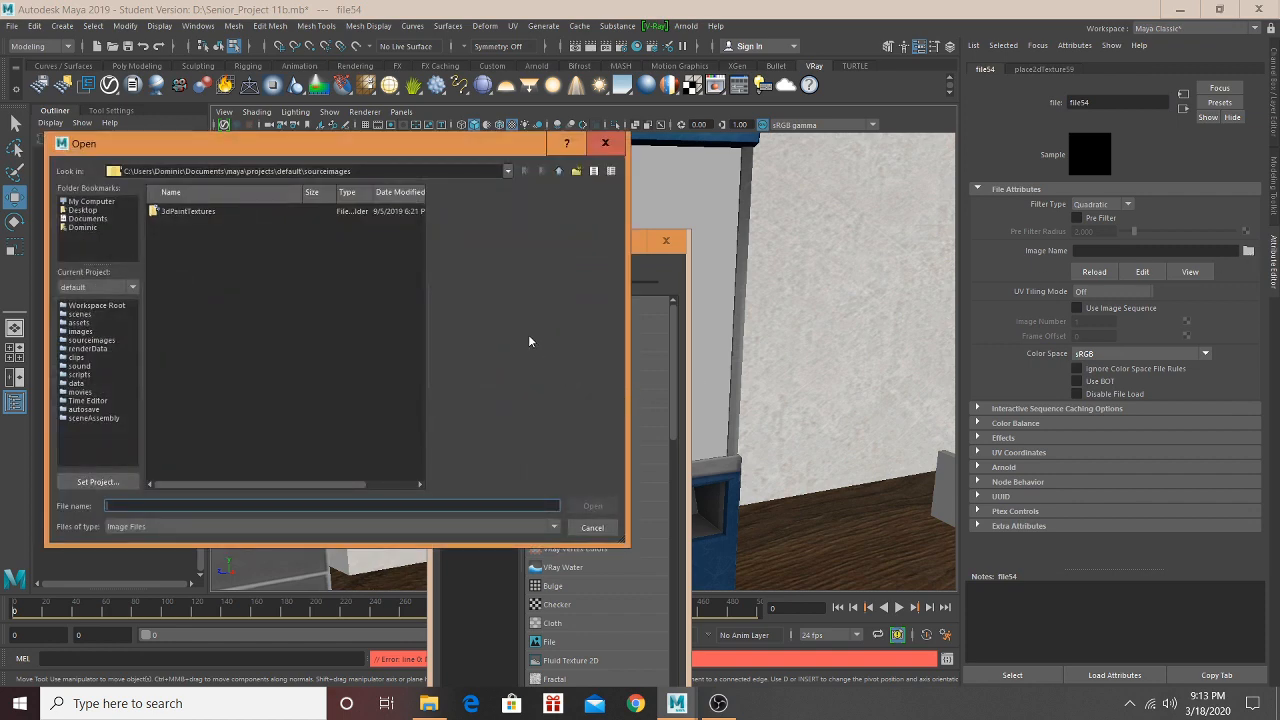
click(92, 201)
double_click(167, 216)
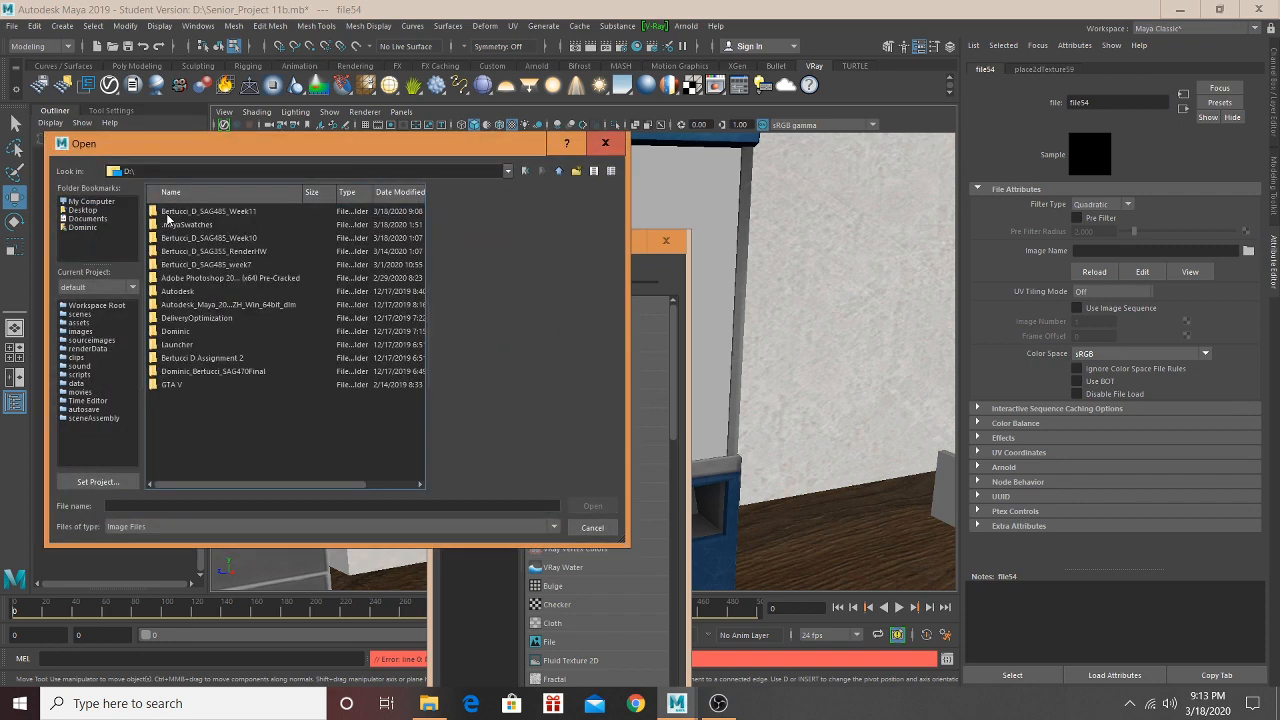
double_click(219, 214)
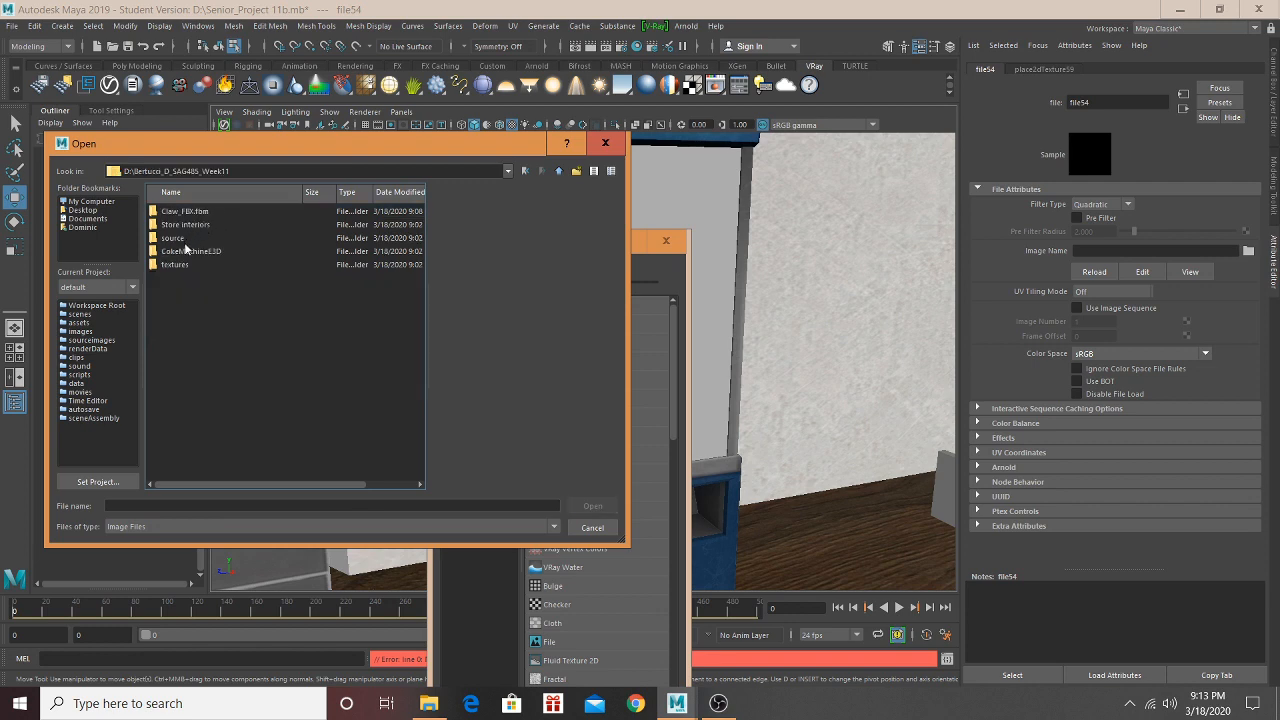
double_click(186, 266)
click(209, 212)
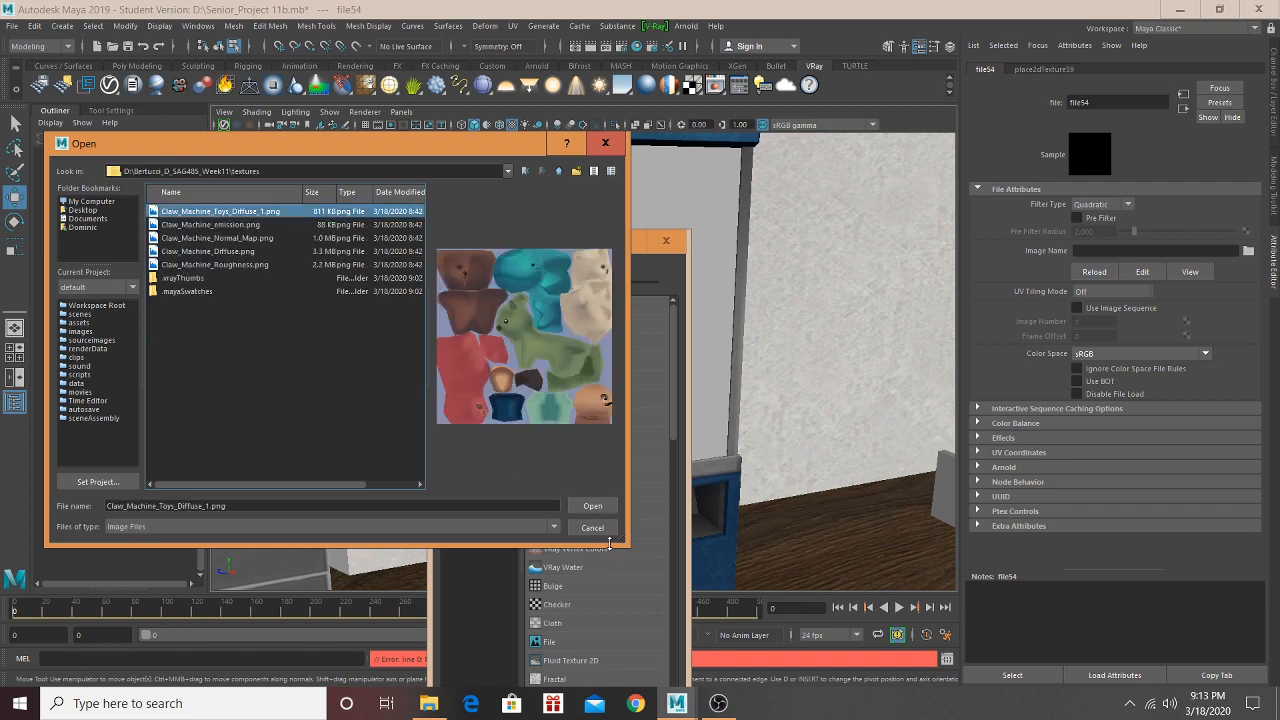
click(592, 506)
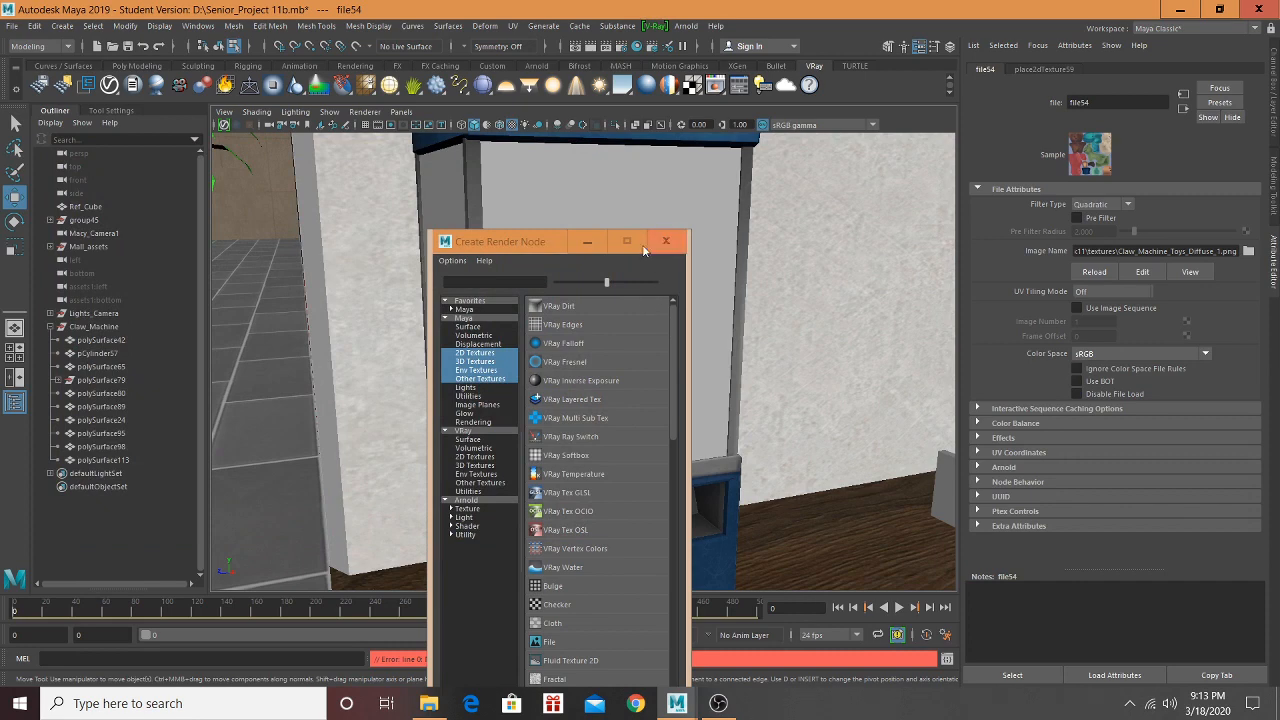
drag(541, 237, 573, 149)
click(690, 154)
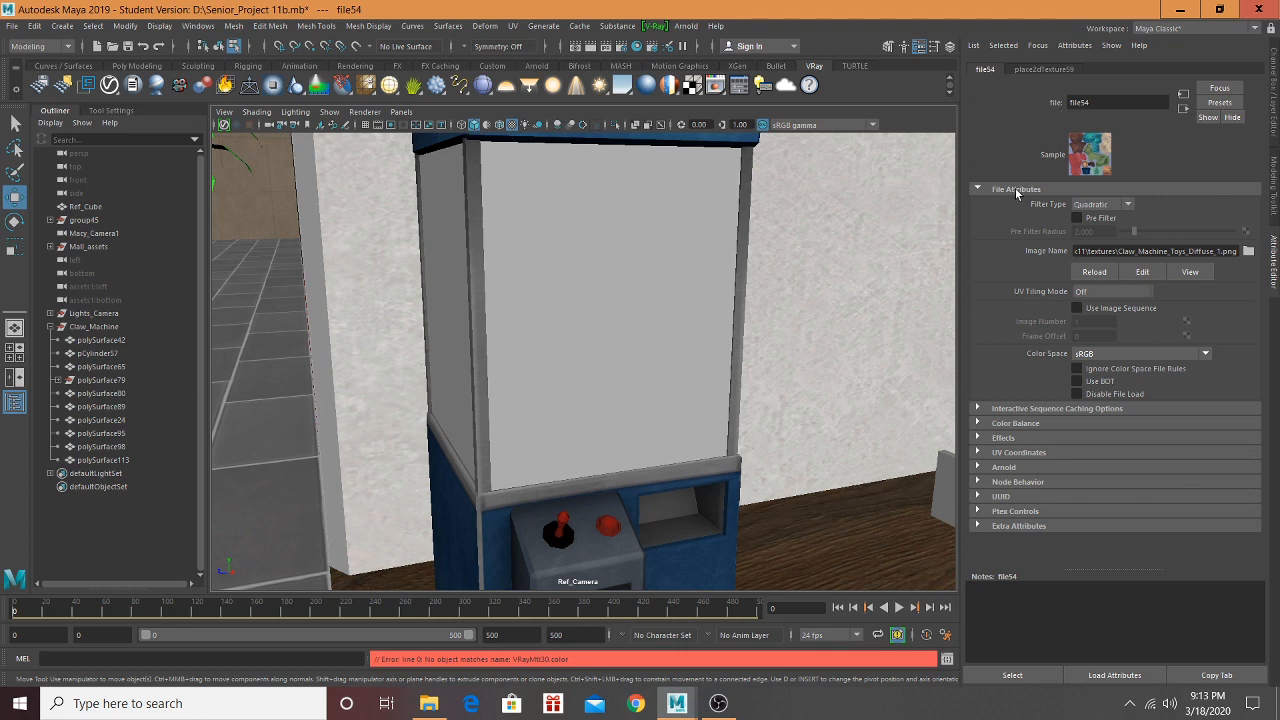
Step: Undo the File texture creation and the material's renaming
key(ctrl+z)
key(ctrl+z)
key(ctrl+z)
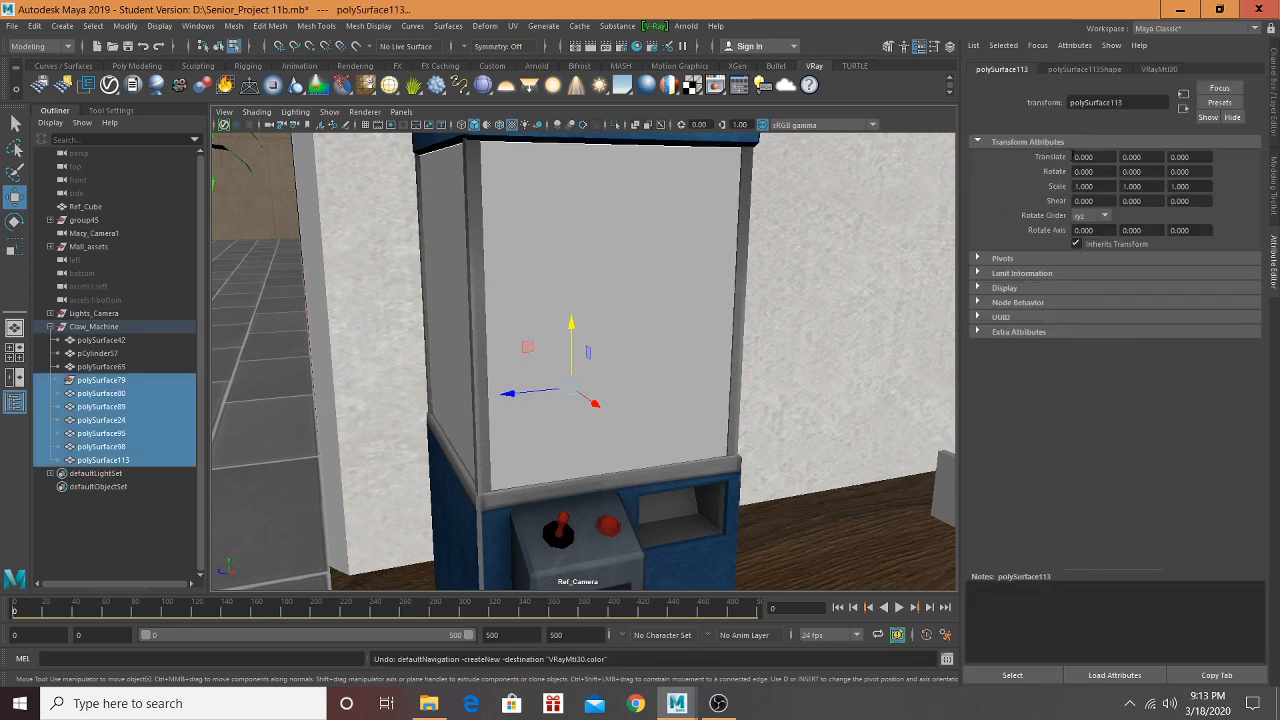
Step: Rename the VRay material on the toy meshes as Plush
click(1165, 69)
double_click(1100, 102)
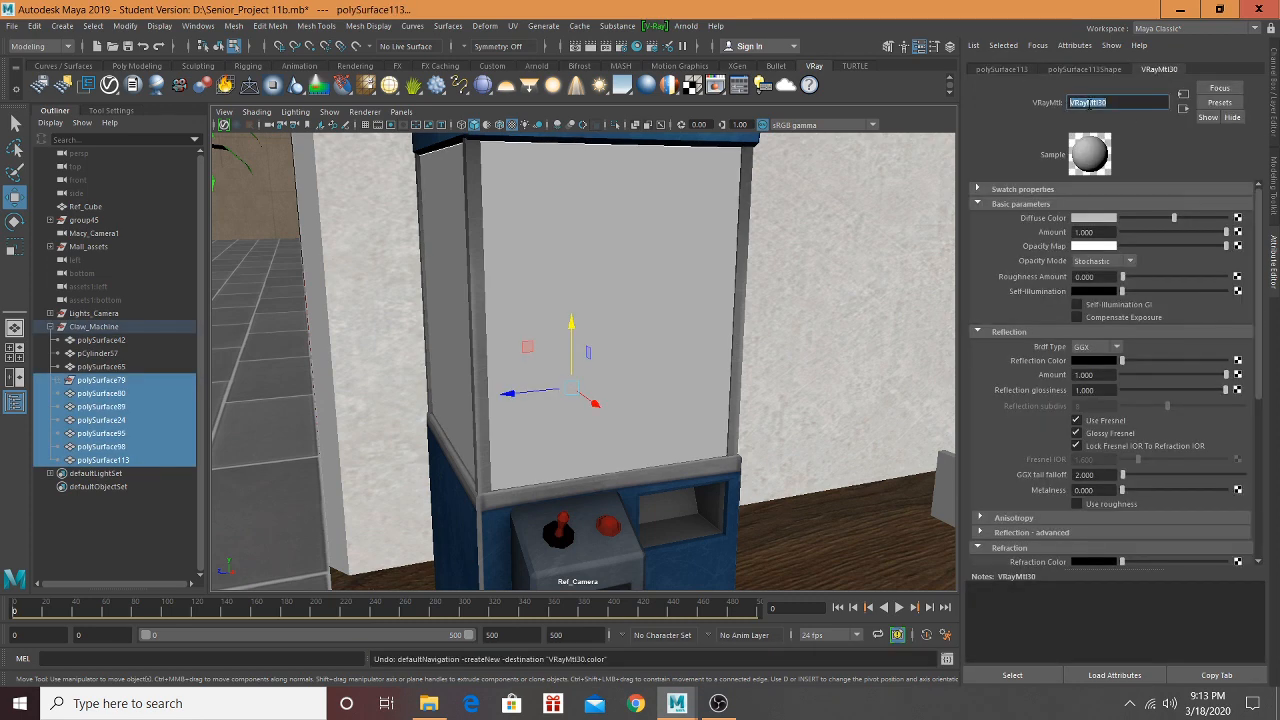
text(Plush)
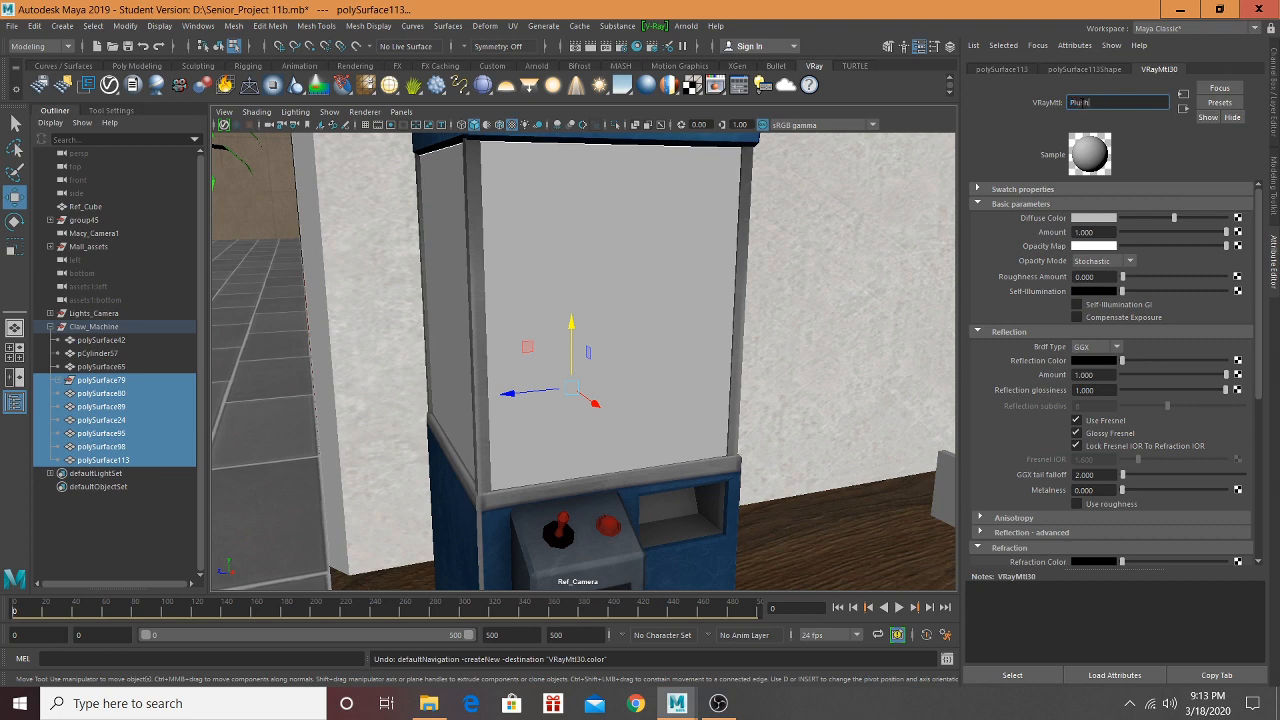
Step: Try to map a File texture to the Plush material's diffuse color
click(1237, 217)
click(582, 555)
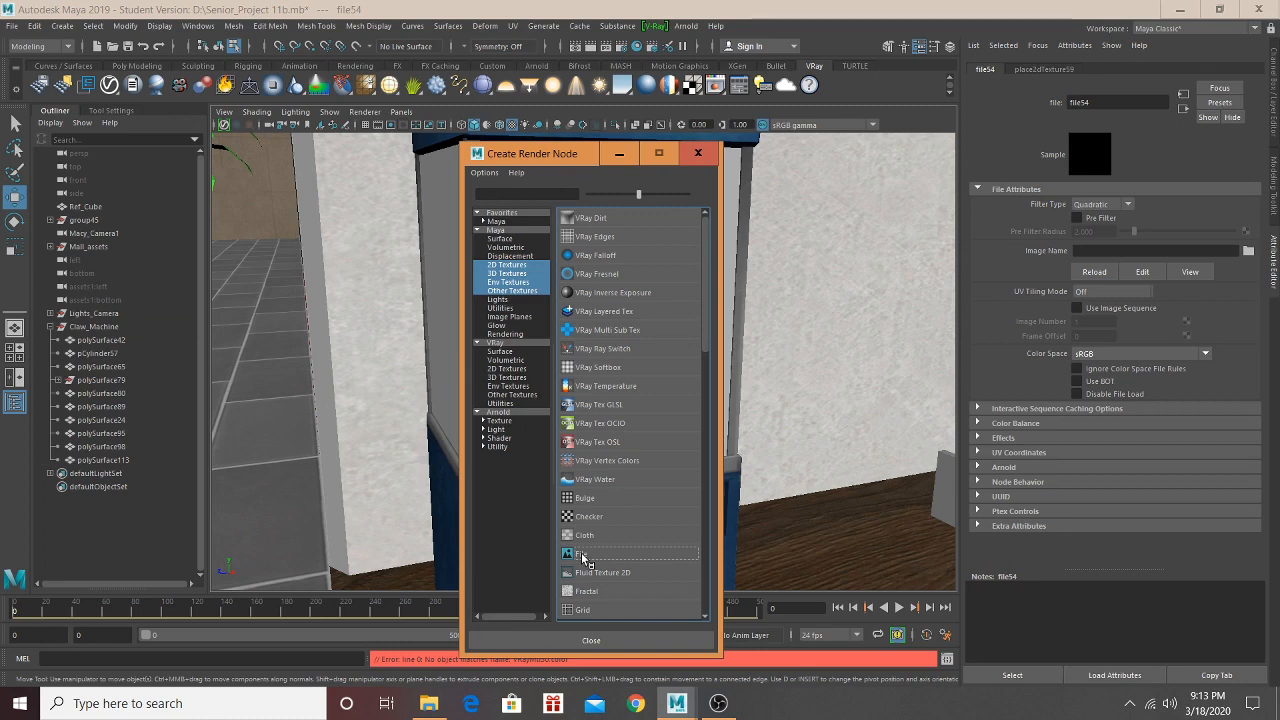
click(582, 555)
click(582, 555)
click(582, 555)
drag(558, 154, 640, 97)
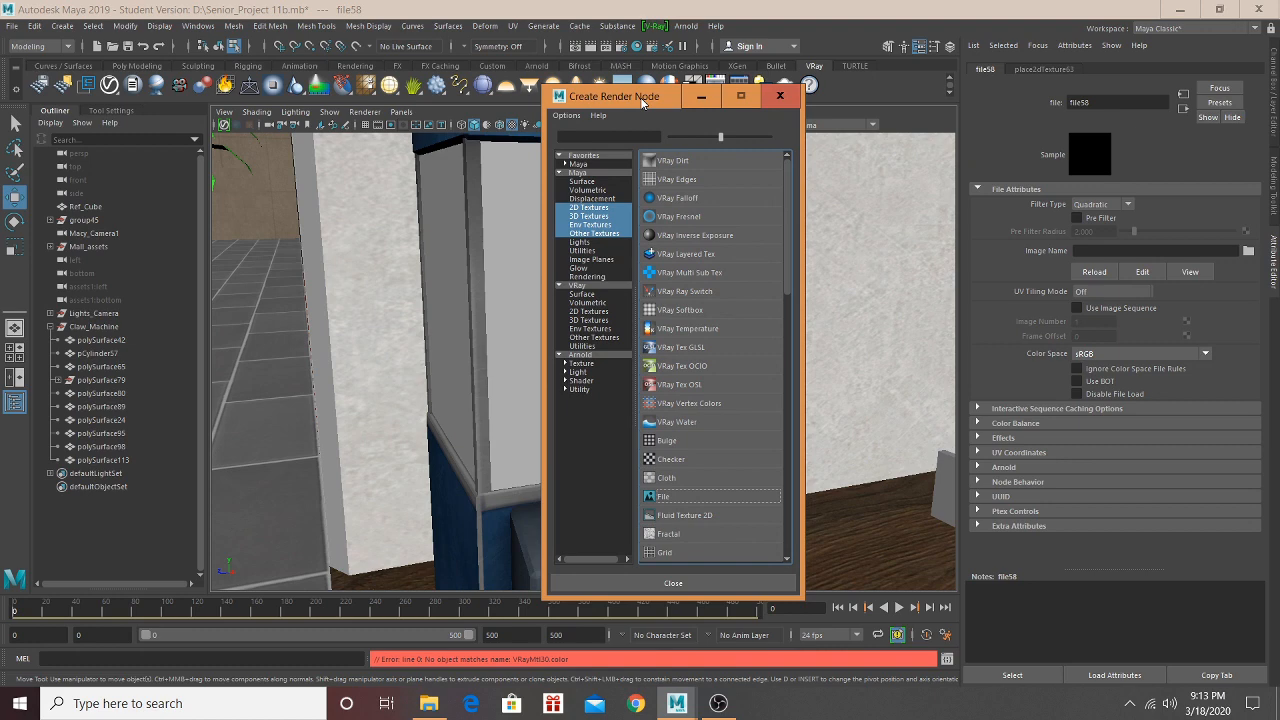
click(780, 96)
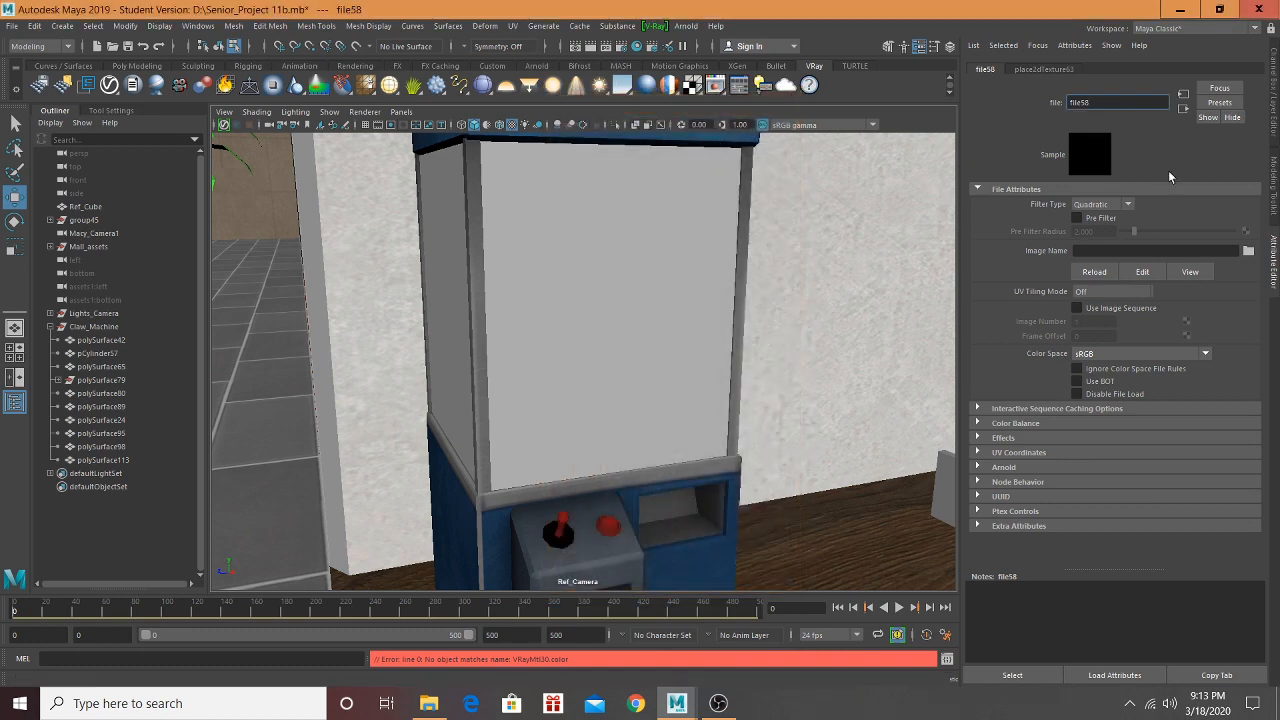
click(1161, 256)
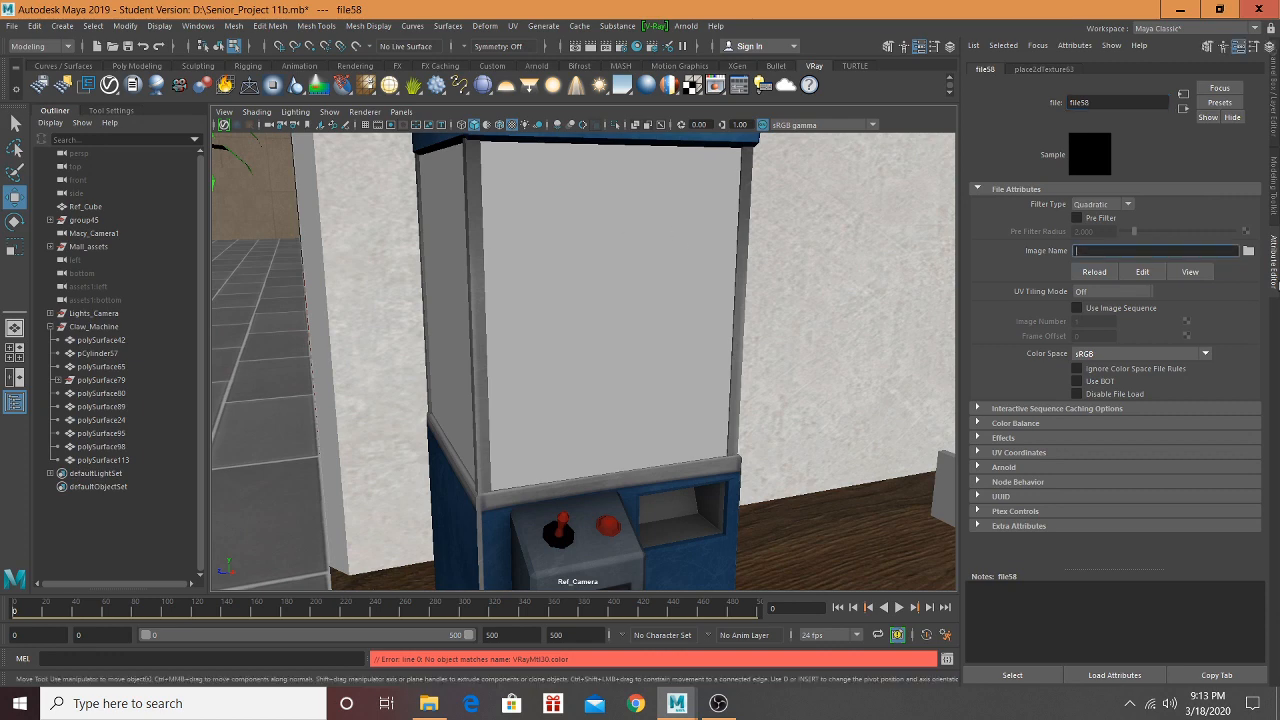
click(1274, 254)
click(1266, 206)
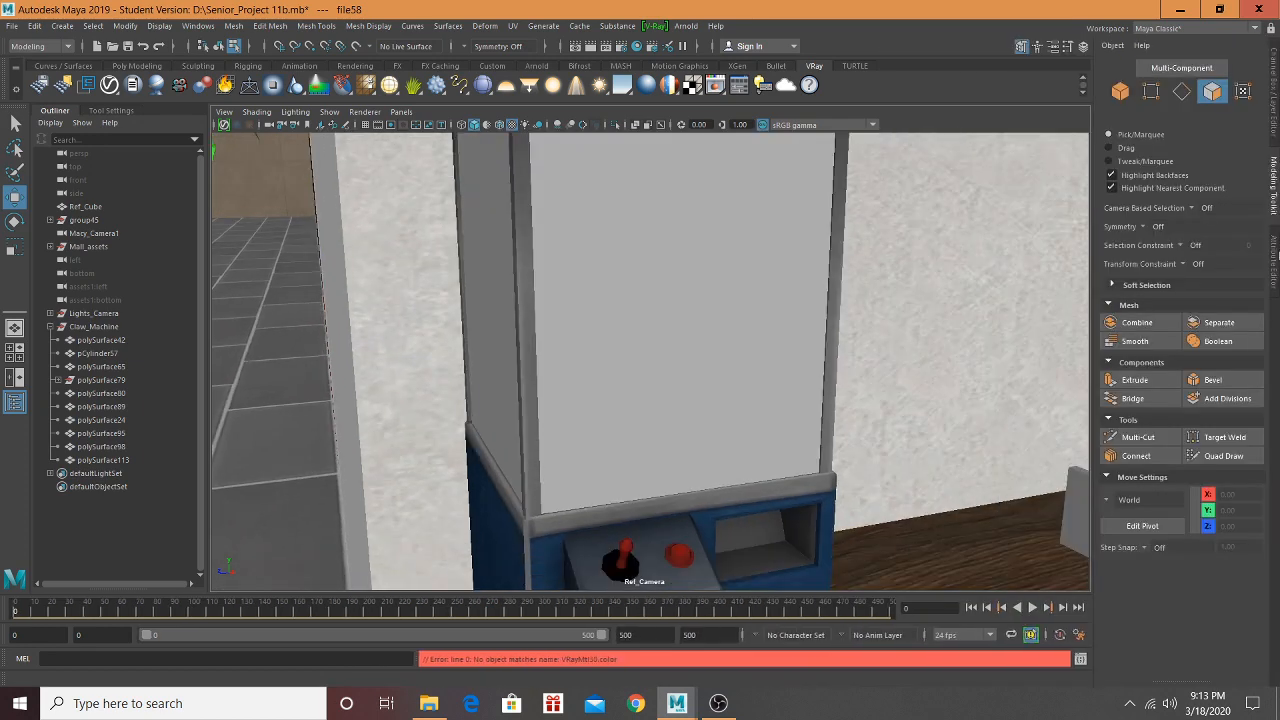
click(1274, 262)
Step: Undo the File texture creation and the Plush material's assignment to the toy meshes
key(ctrl+z)
key(ctrl+z)
key(ctrl+z)
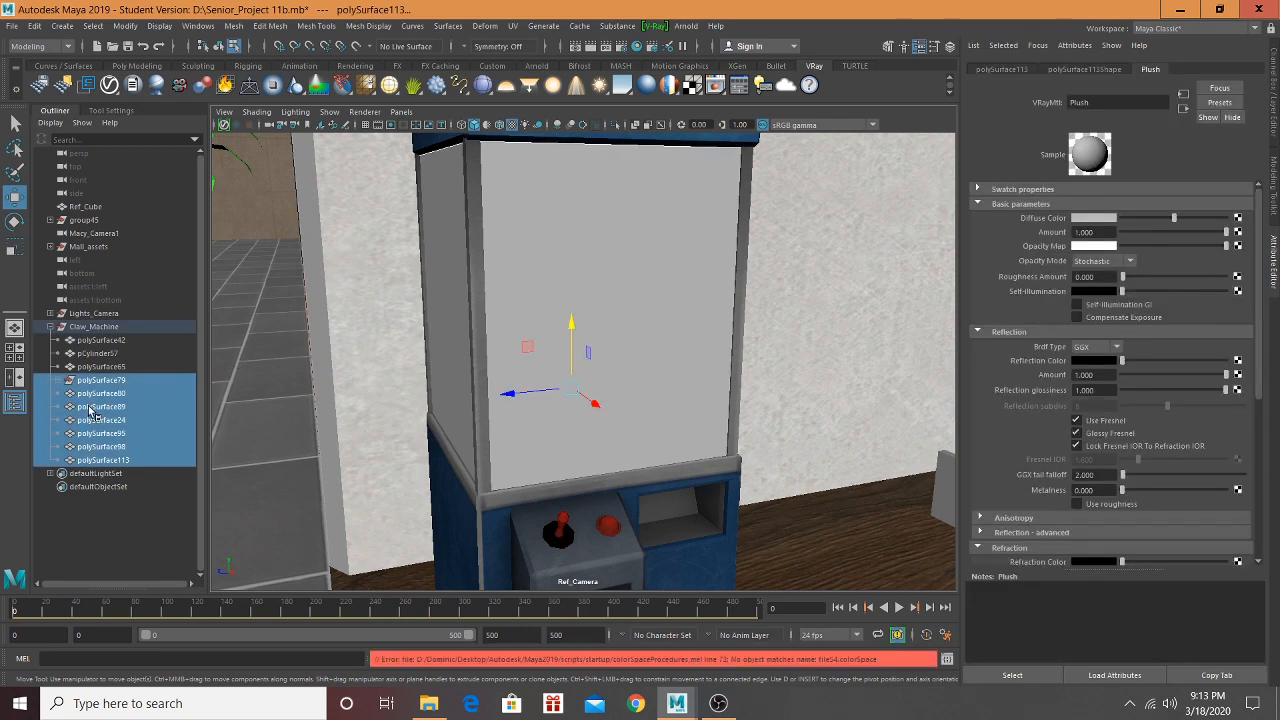
key(ctrl+z)
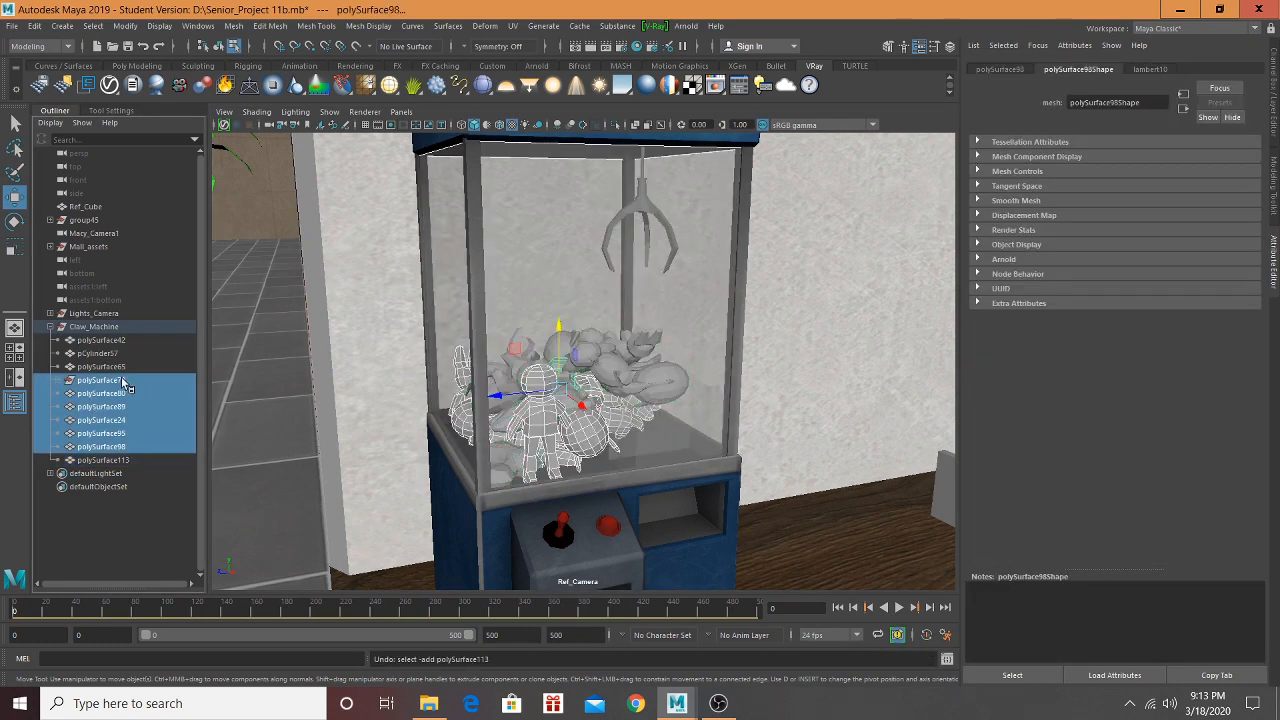
Step: Select polySurface79, 80, 89, 95, 98 and 113 in the Claw_Machine group and assign them a new VRay Mtl
click(122, 380)
ctrl+click(105, 395)
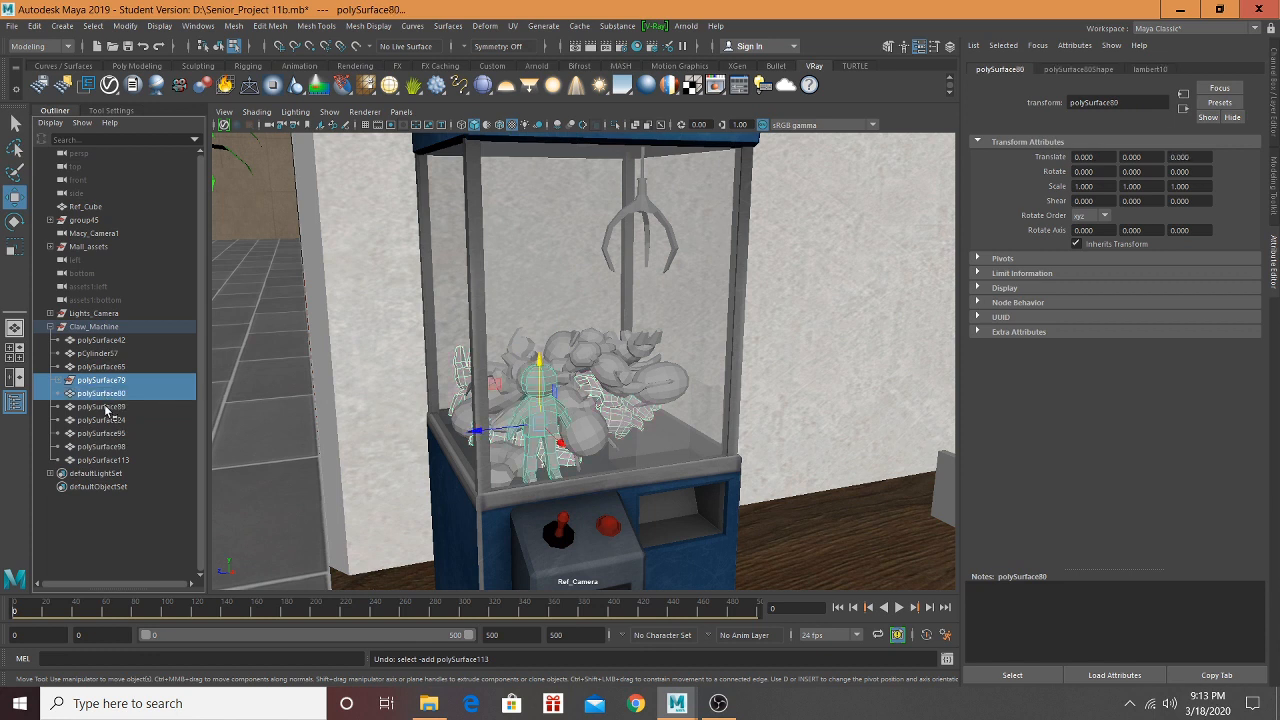
ctrl+click(105, 407)
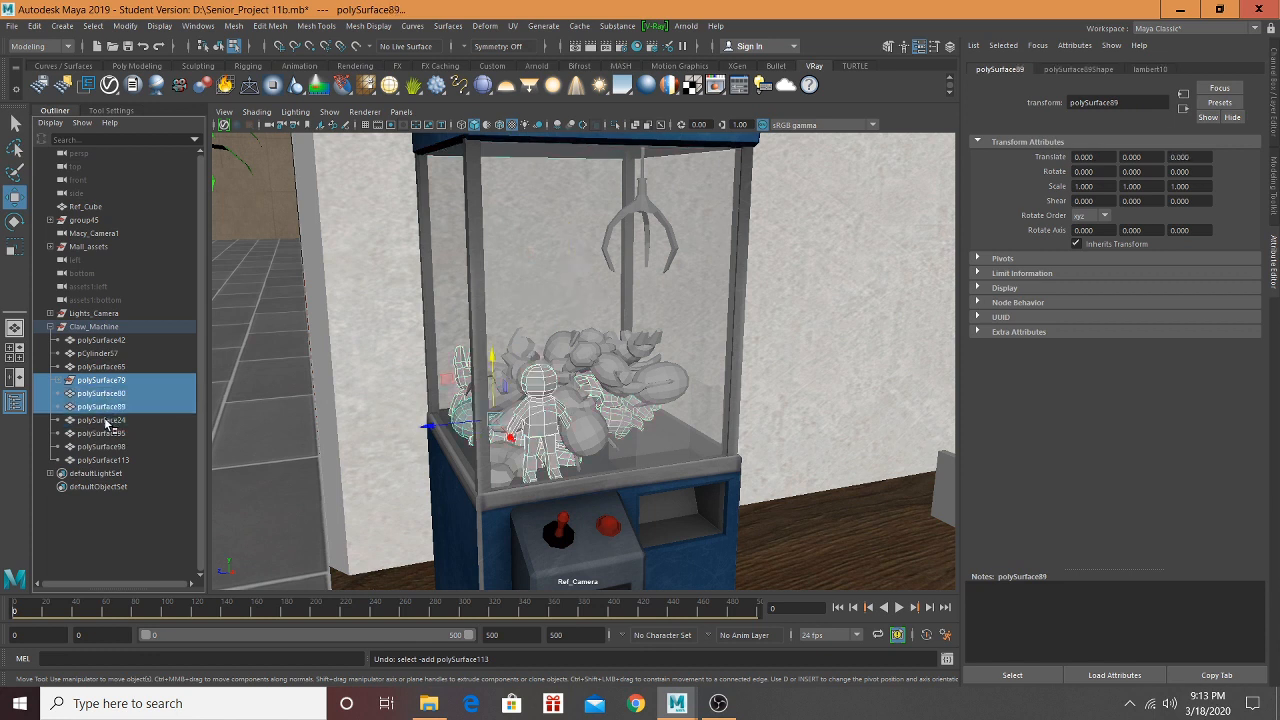
ctrl+drag(105, 420, 105, 459)
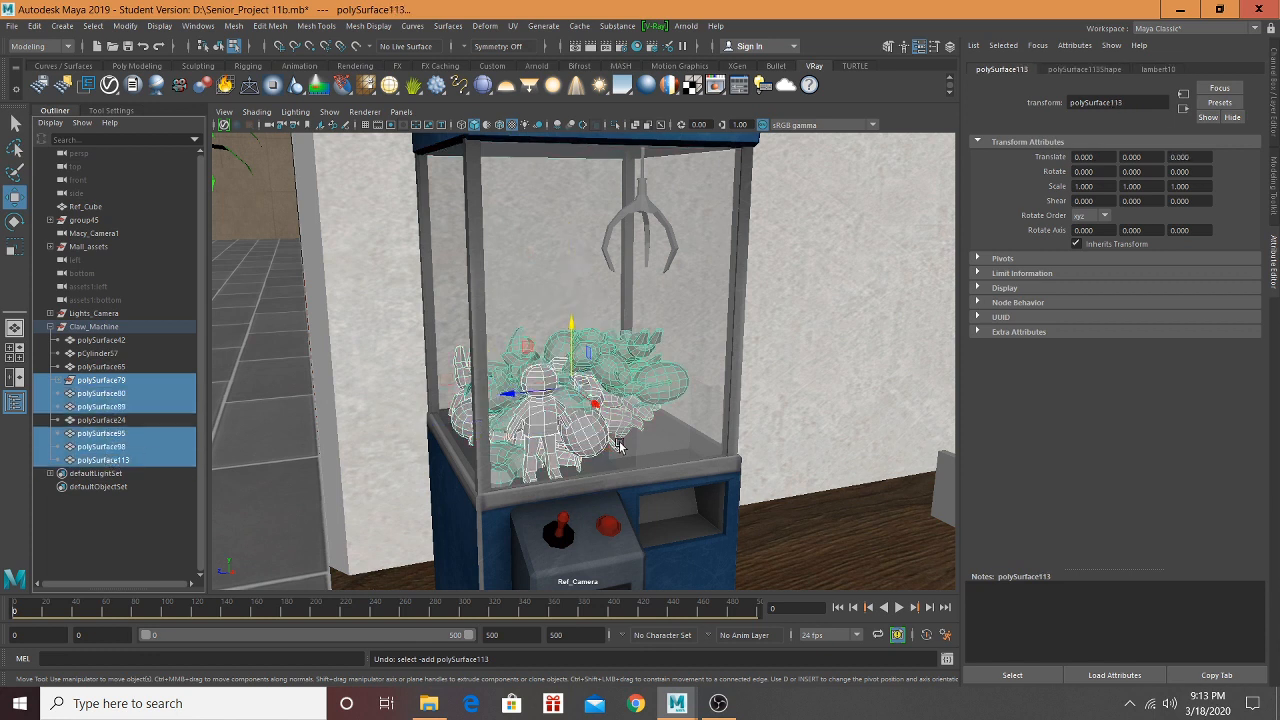
alt+drag(560, 440, 610, 440)
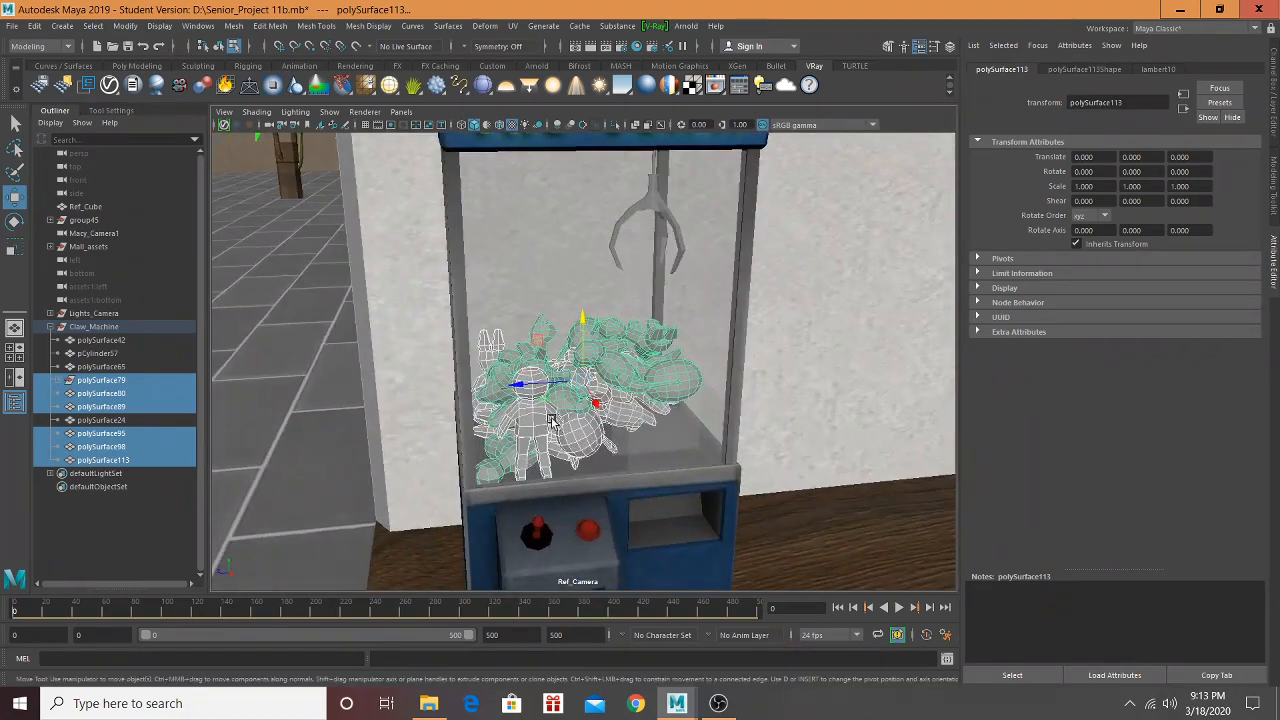
right_click(553, 424)
click(548, 680)
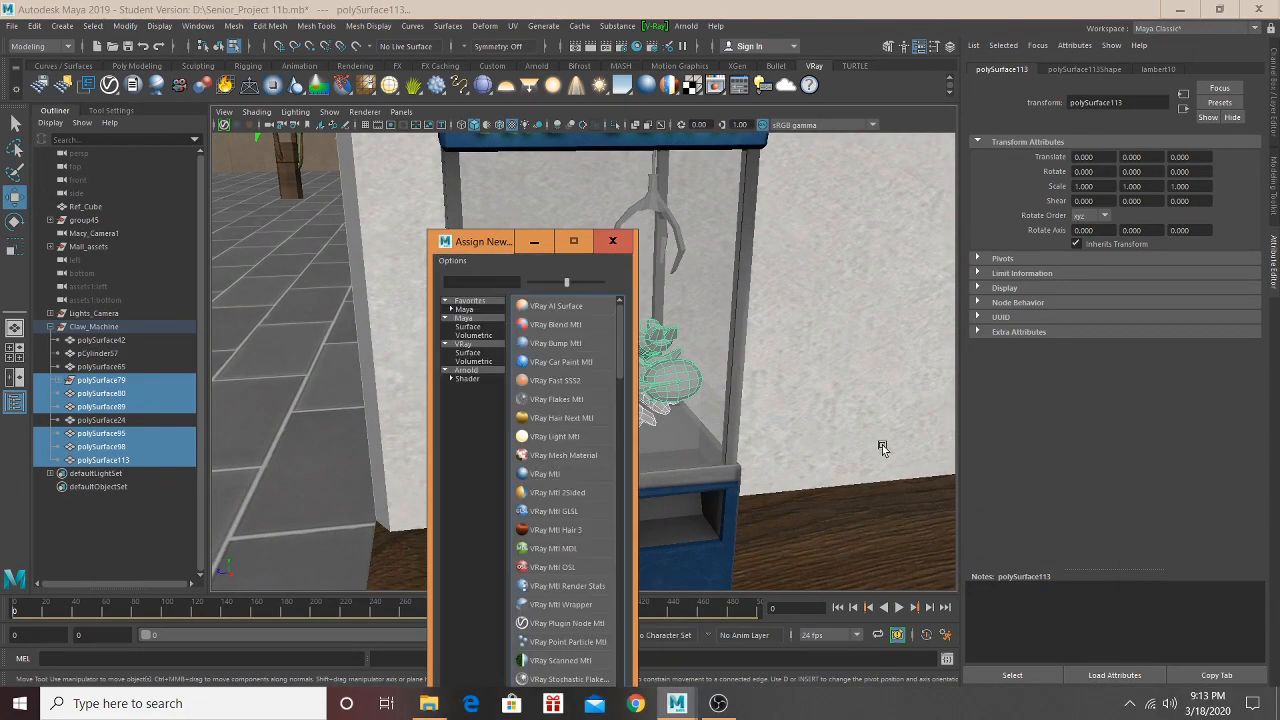
click(540, 474)
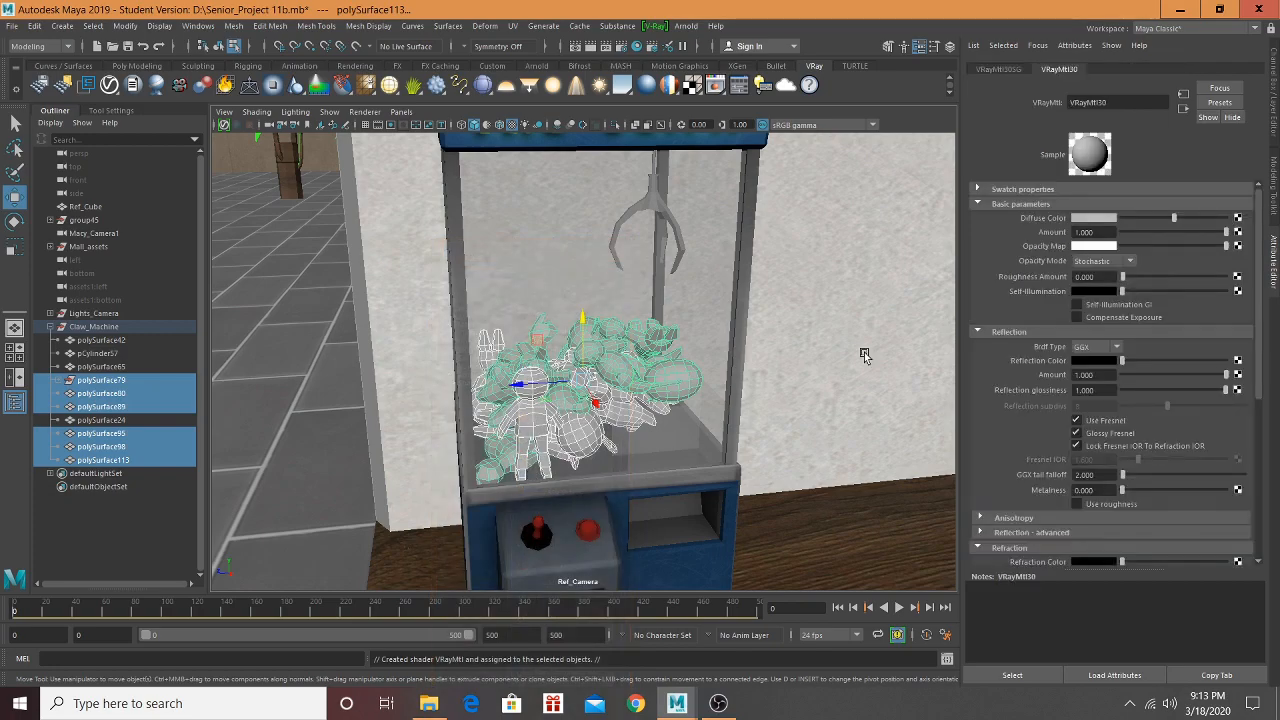
Step: Graph the toys' new VRay material in the Hypershade and rename it Plush
click(630, 46)
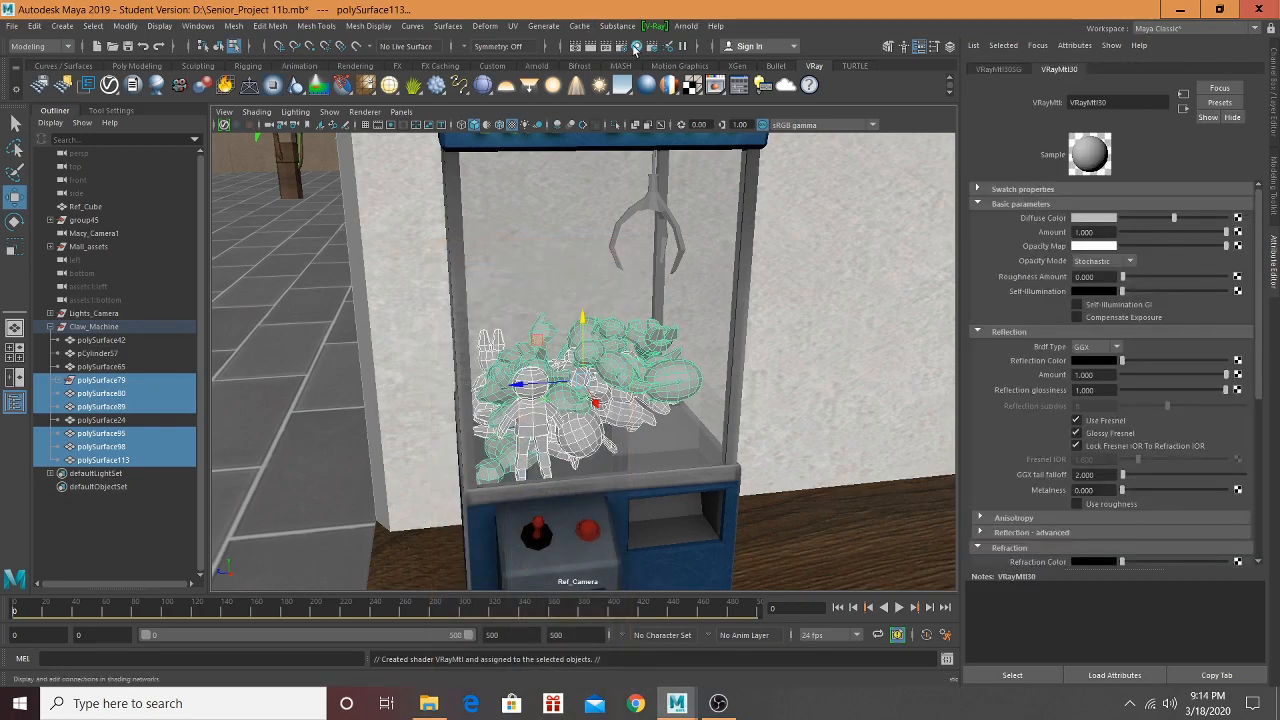
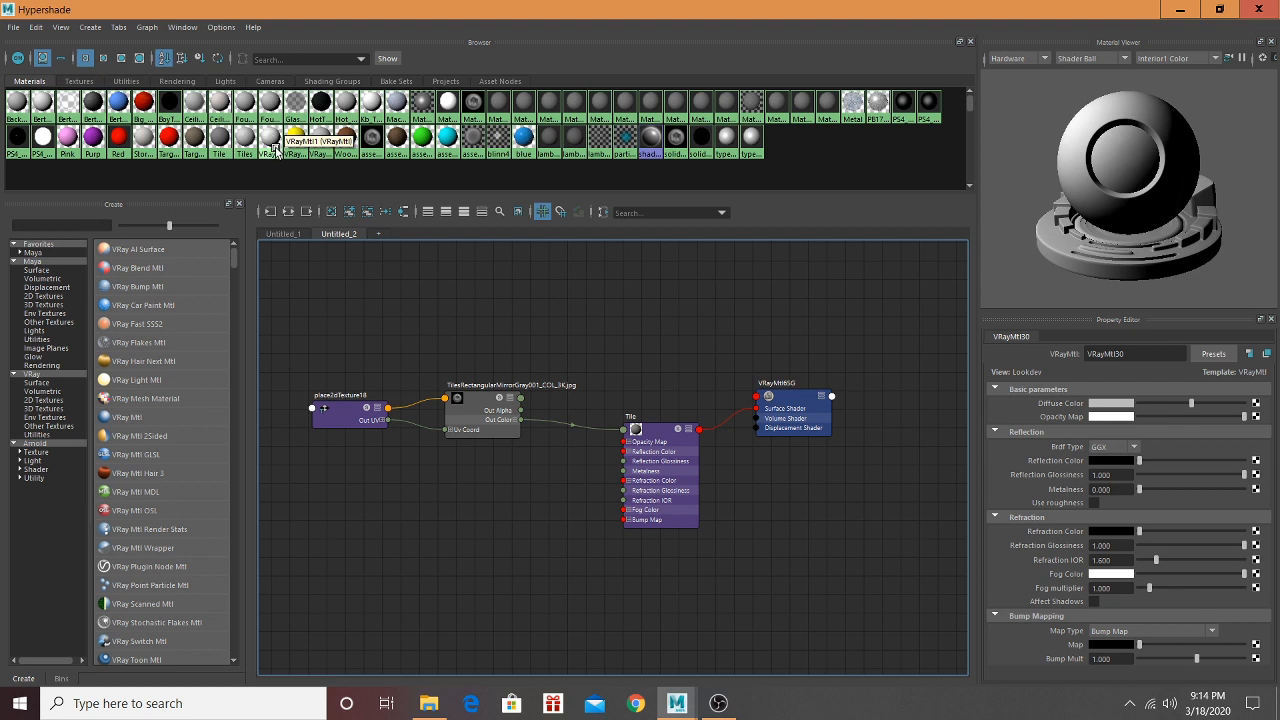
click(327, 148)
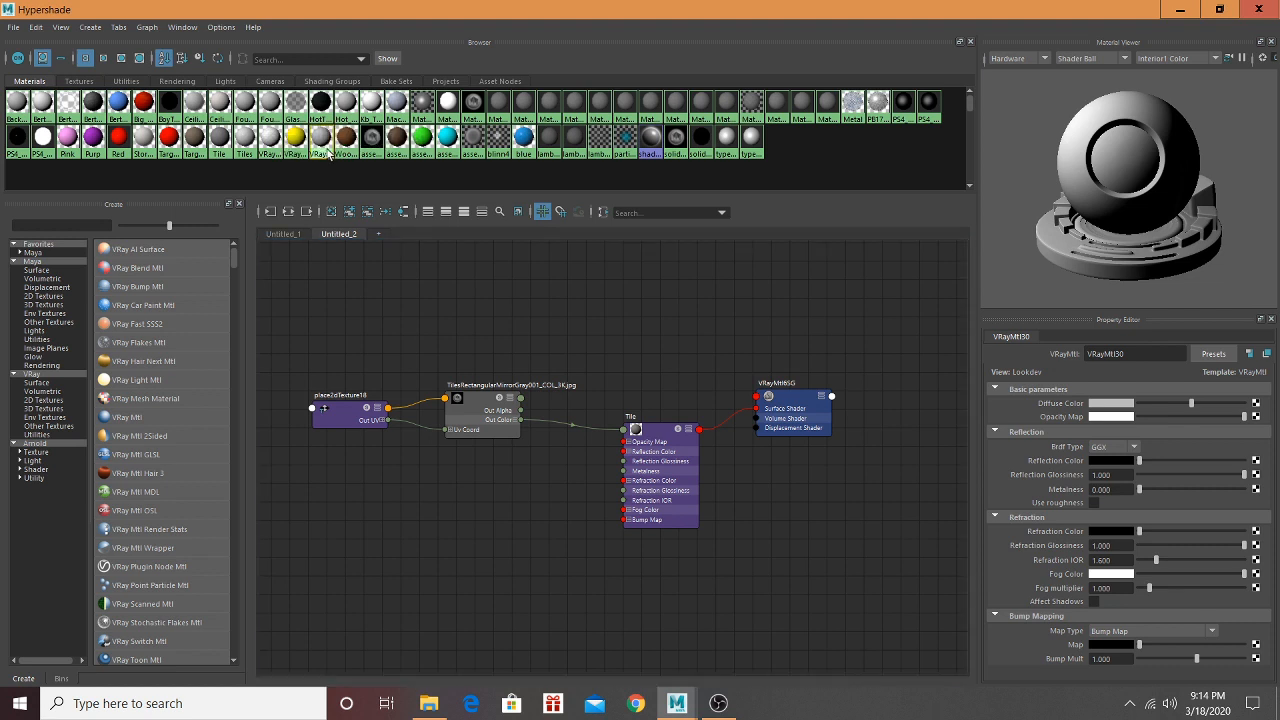
click(288, 212)
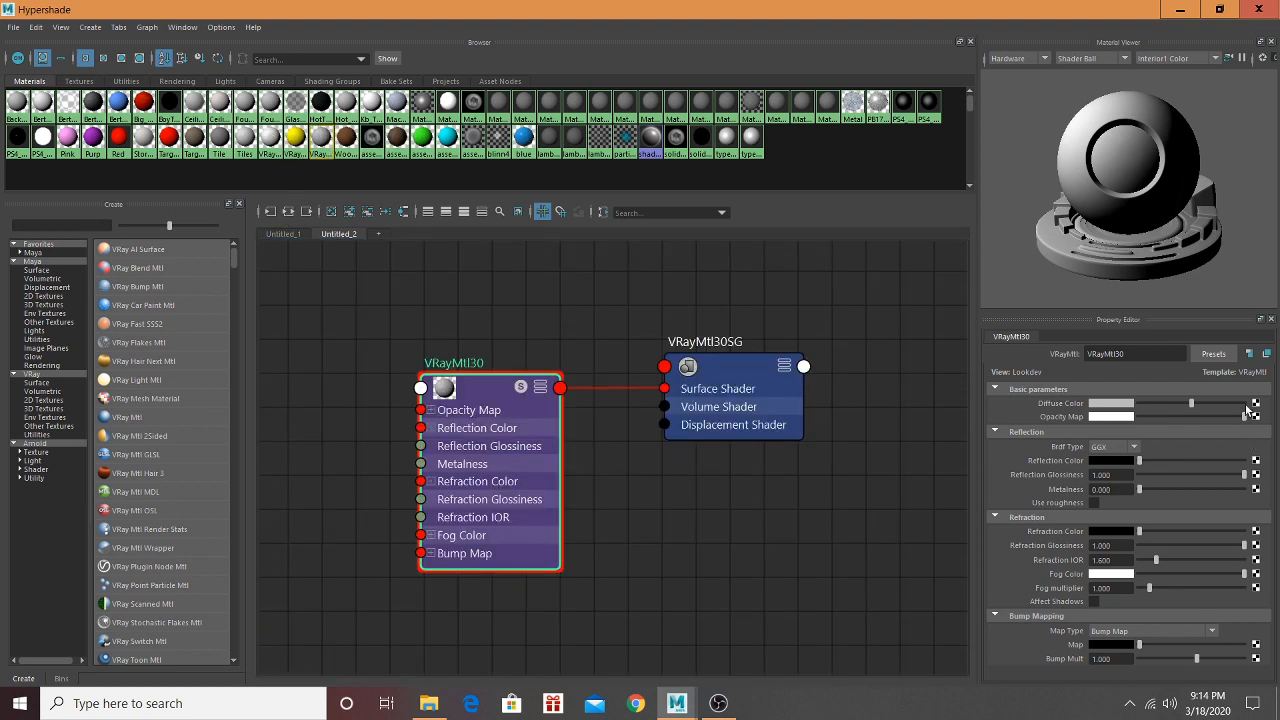
double_click(1122, 355)
text(R)
key(Return)
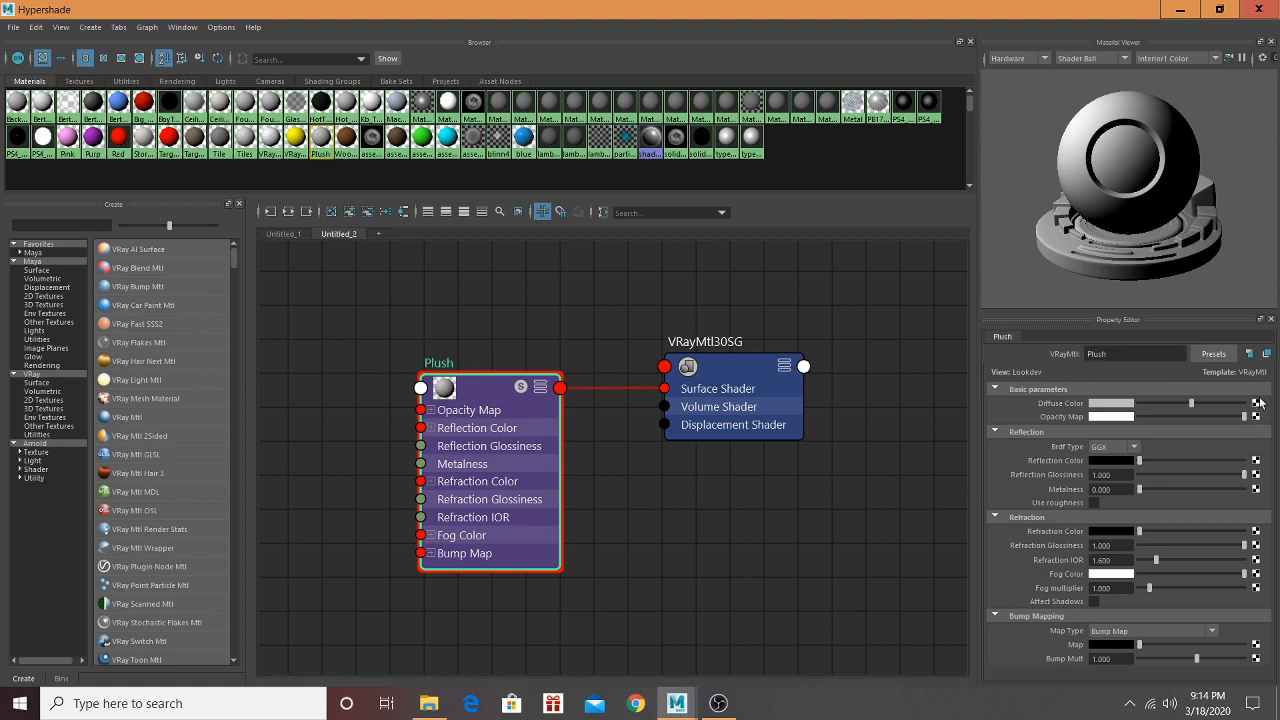
Step: Map a File texture to the Plush diffuse color, load Claw_Machine_Toys_Diffuse_1.png, and minimize the Hypershade
click(1256, 402)
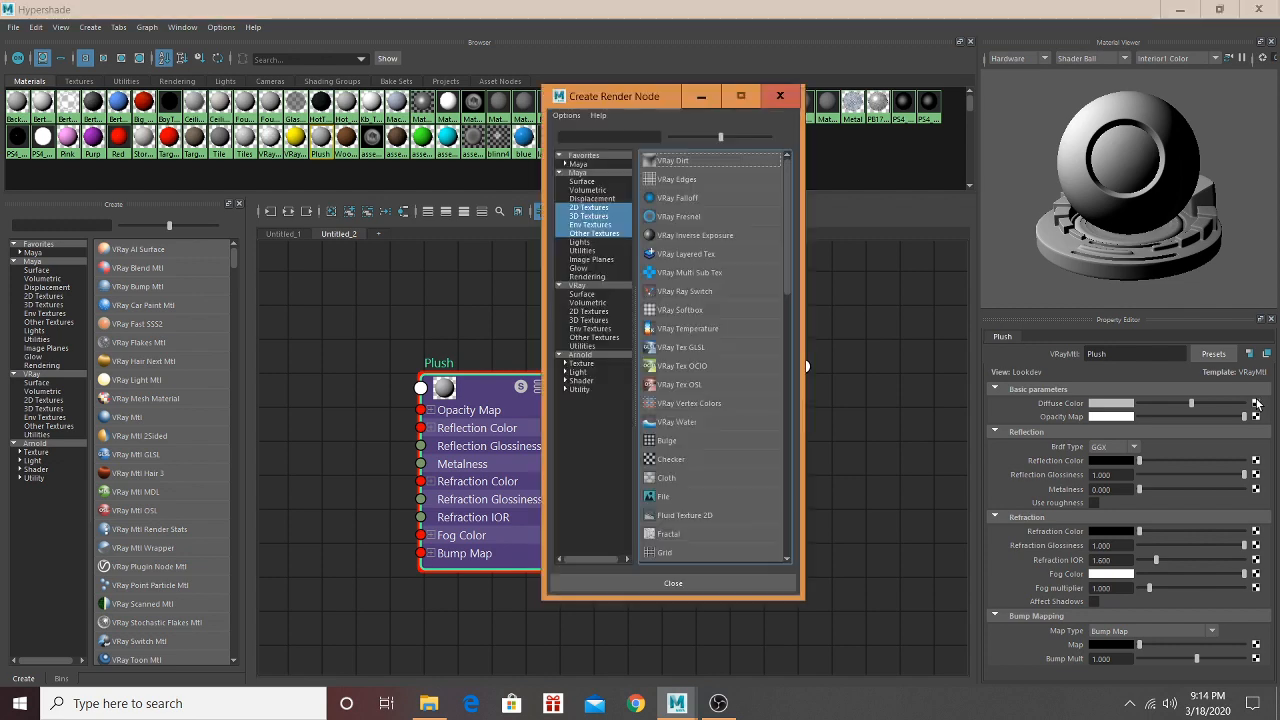
click(660, 498)
click(1258, 449)
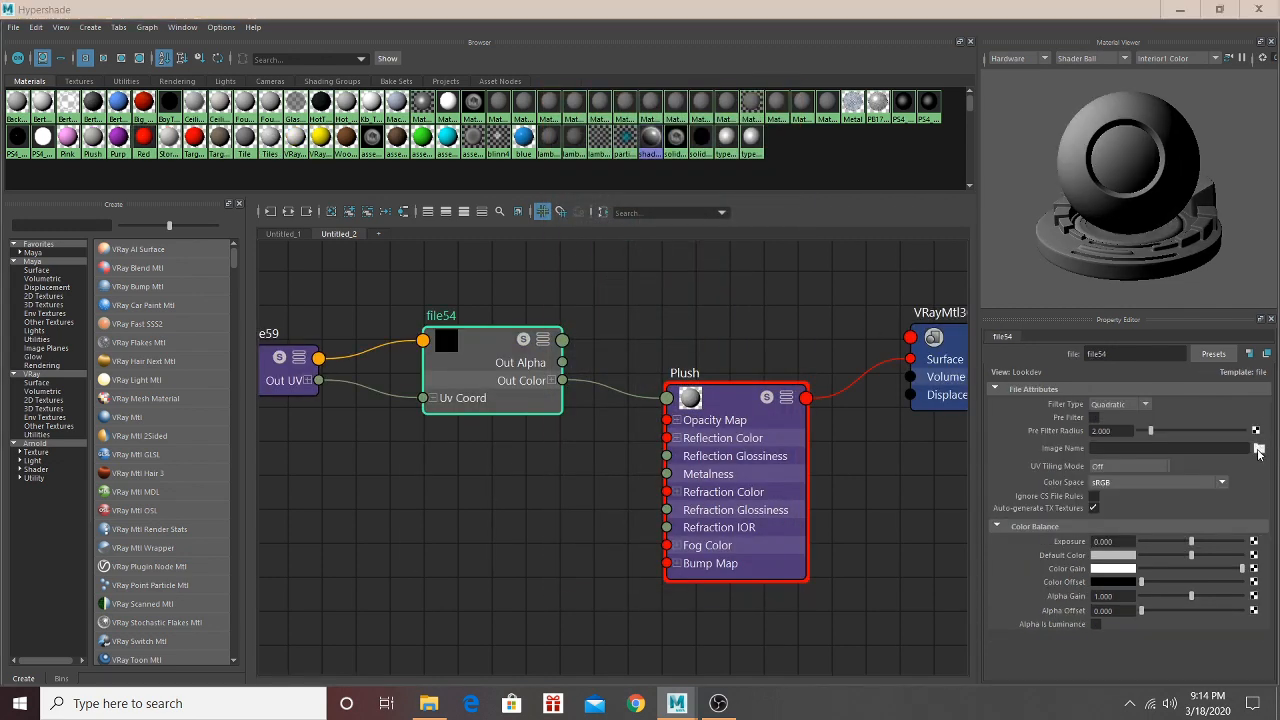
click(224, 212)
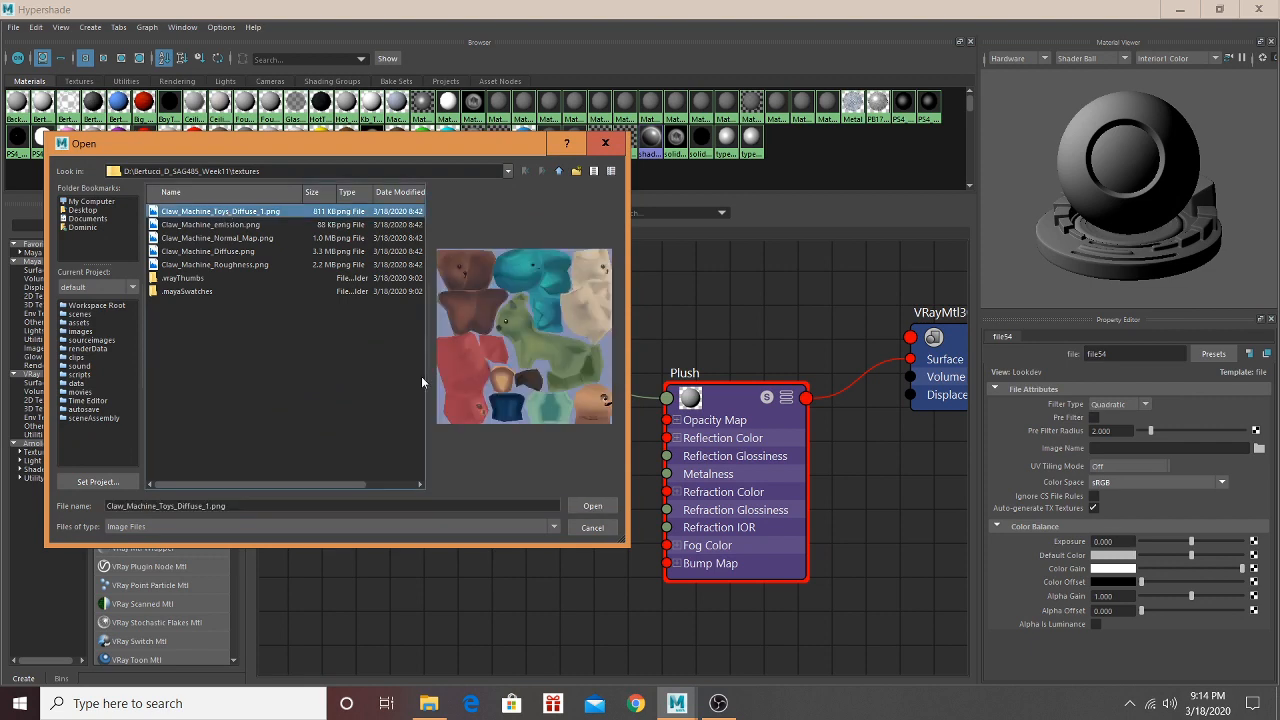
click(593, 506)
click(727, 404)
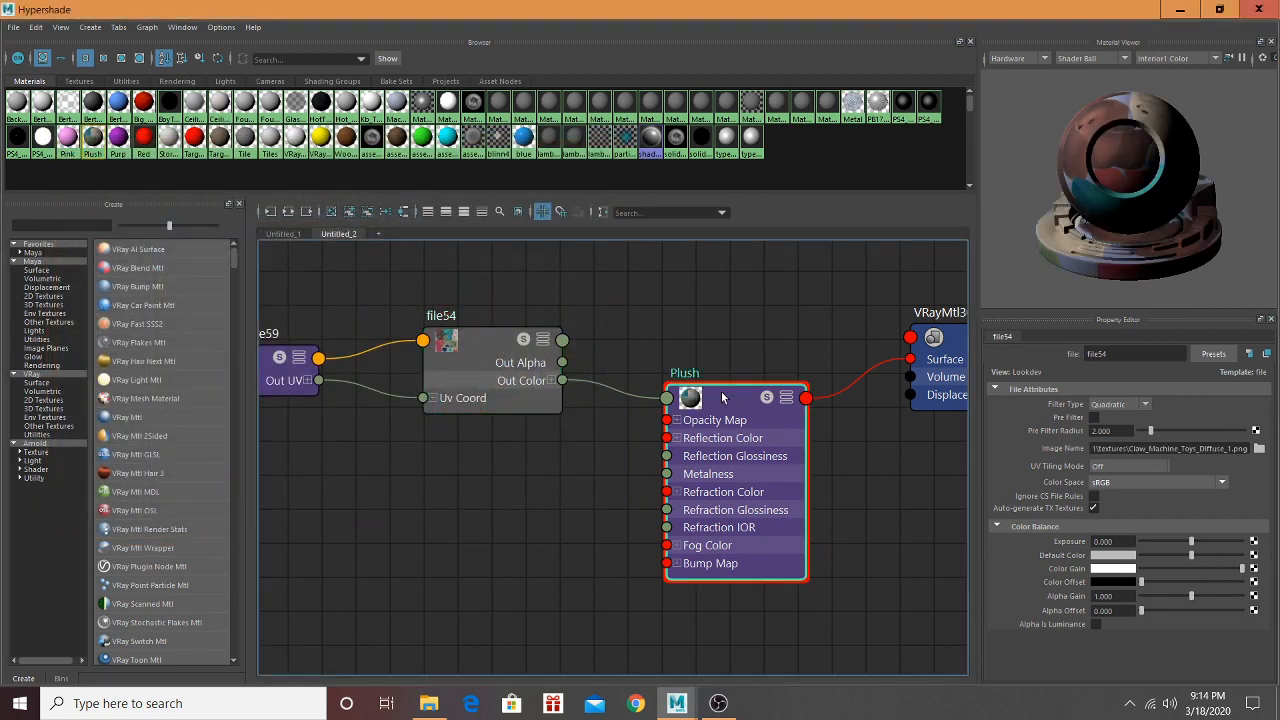
click(1180, 9)
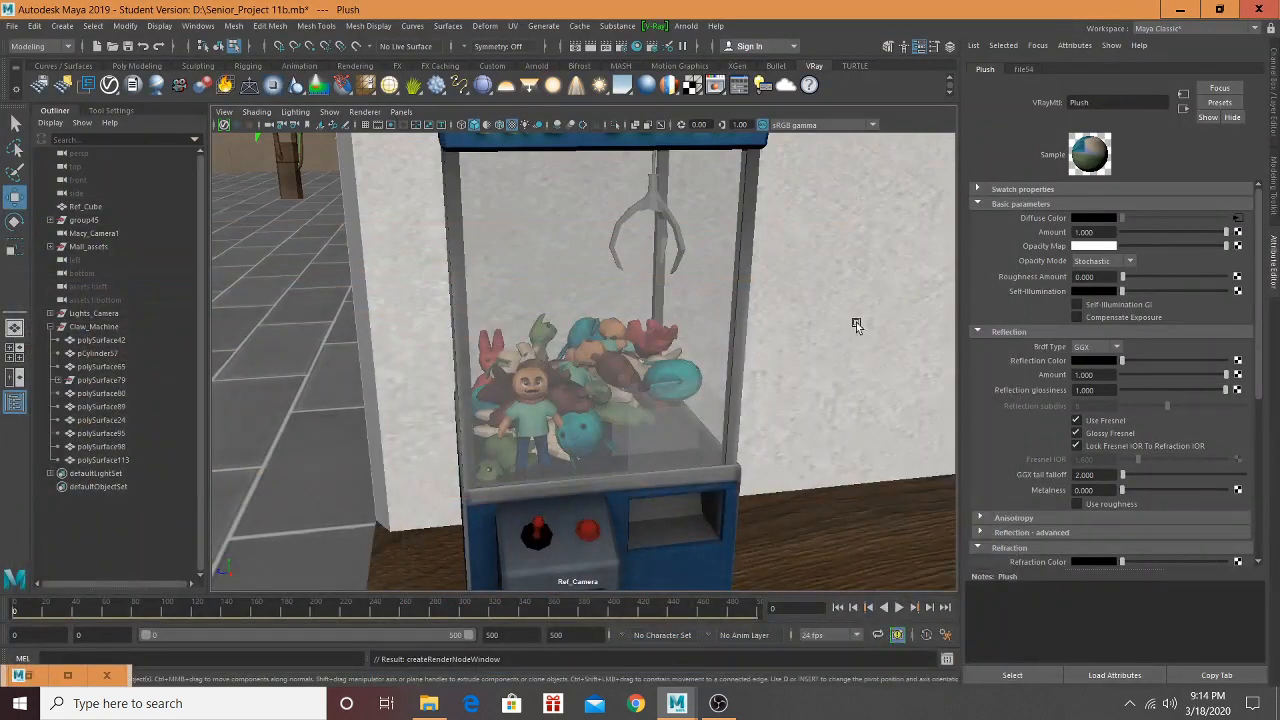
Step: Save the scene, continuing past the Student Version notice
alt+drag(857, 323, 766, 330)
scroll(766, 330, down, 6)
alt+drag(547, 379, 622, 335)
key(ctrl+s)
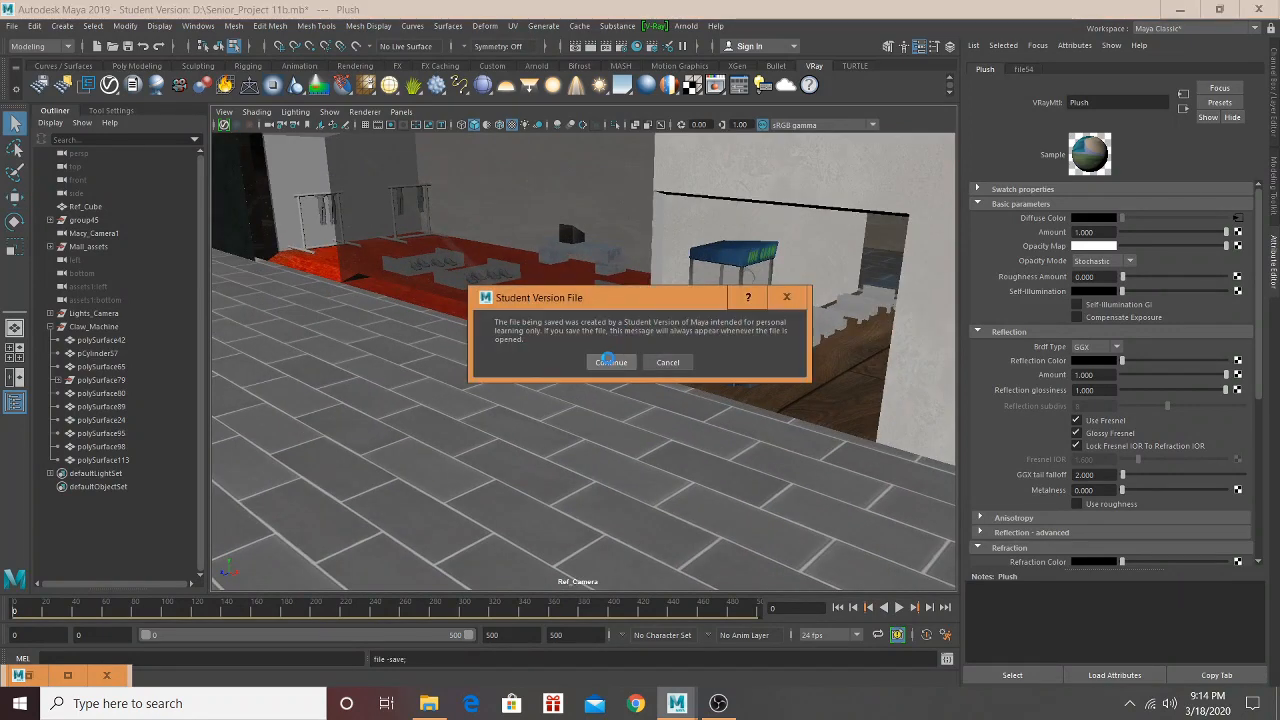
click(607, 358)
key(w)
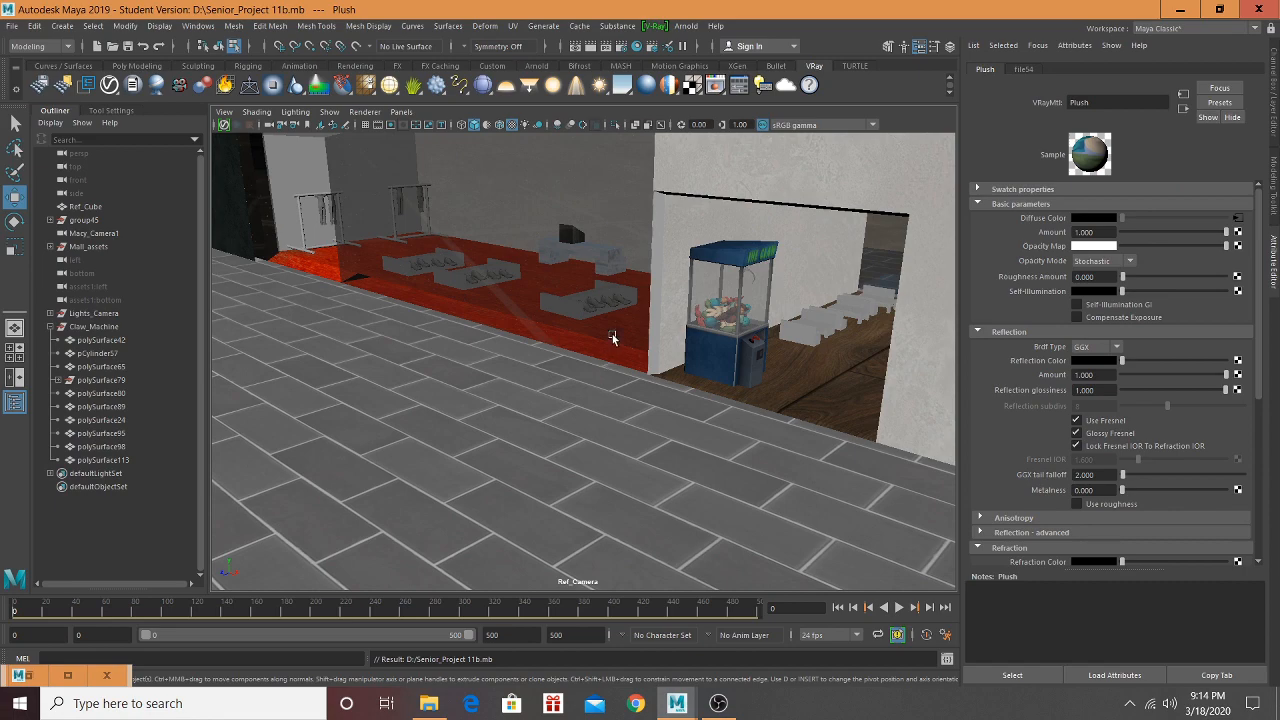
Step: Start a file import and browse to the CokeMachineE3D folder inside the Week11 folder on drive D
scroll(611, 338, down, 6)
alt+middle_drag(463, 360, 997, 337)
scroll(584, 391, up, 4)
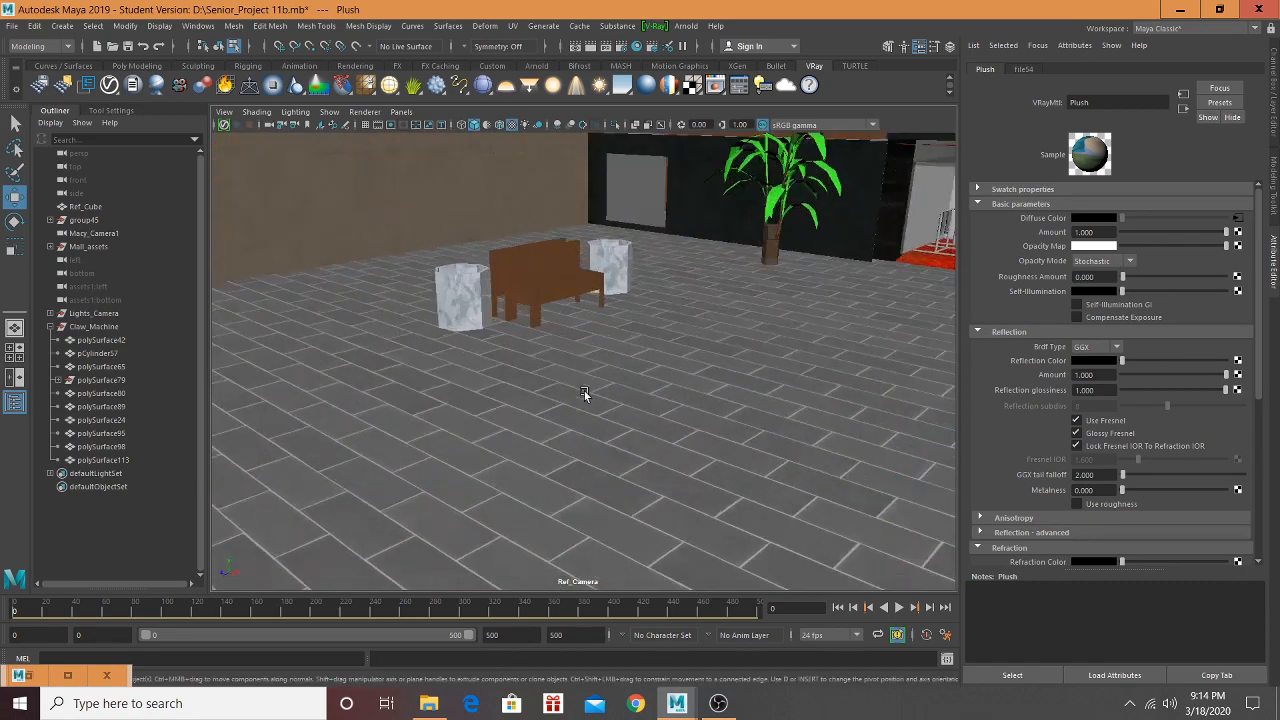
alt+drag(584, 391, 504, 394)
scroll(506, 393, down, 5)
alt+middle_drag(508, 403, 516, 464)
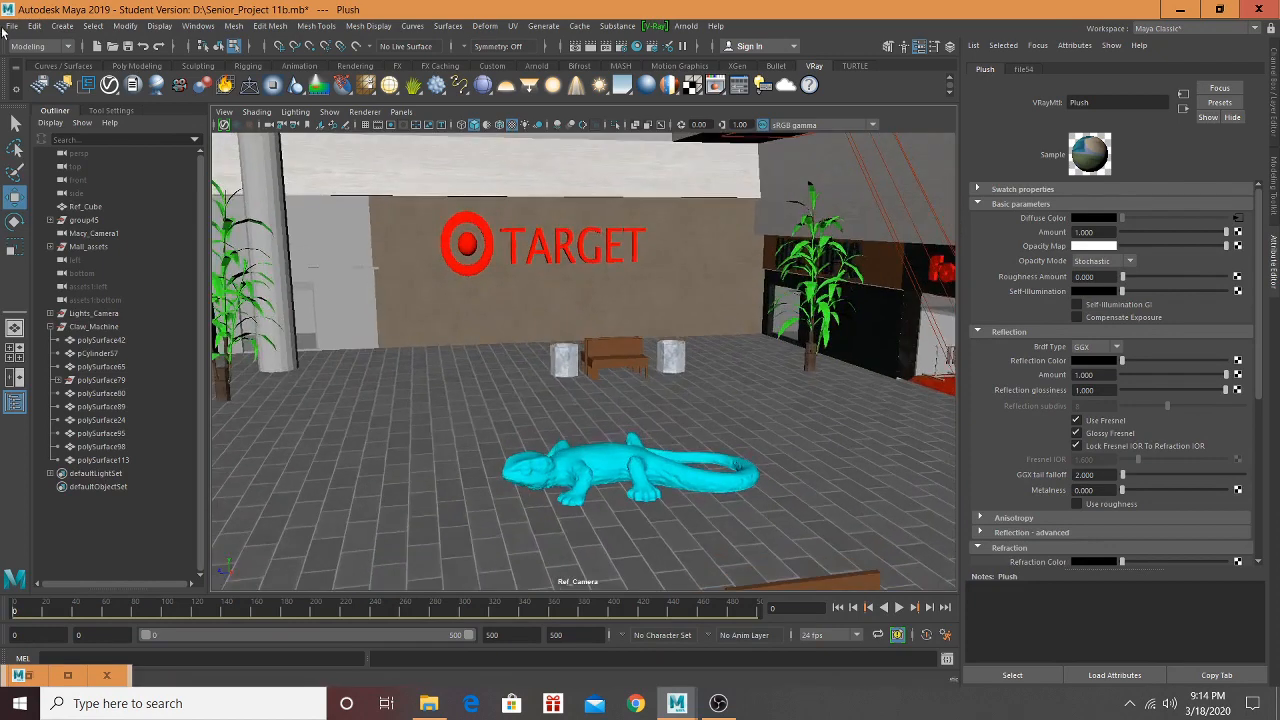
click(7, 28)
click(40, 177)
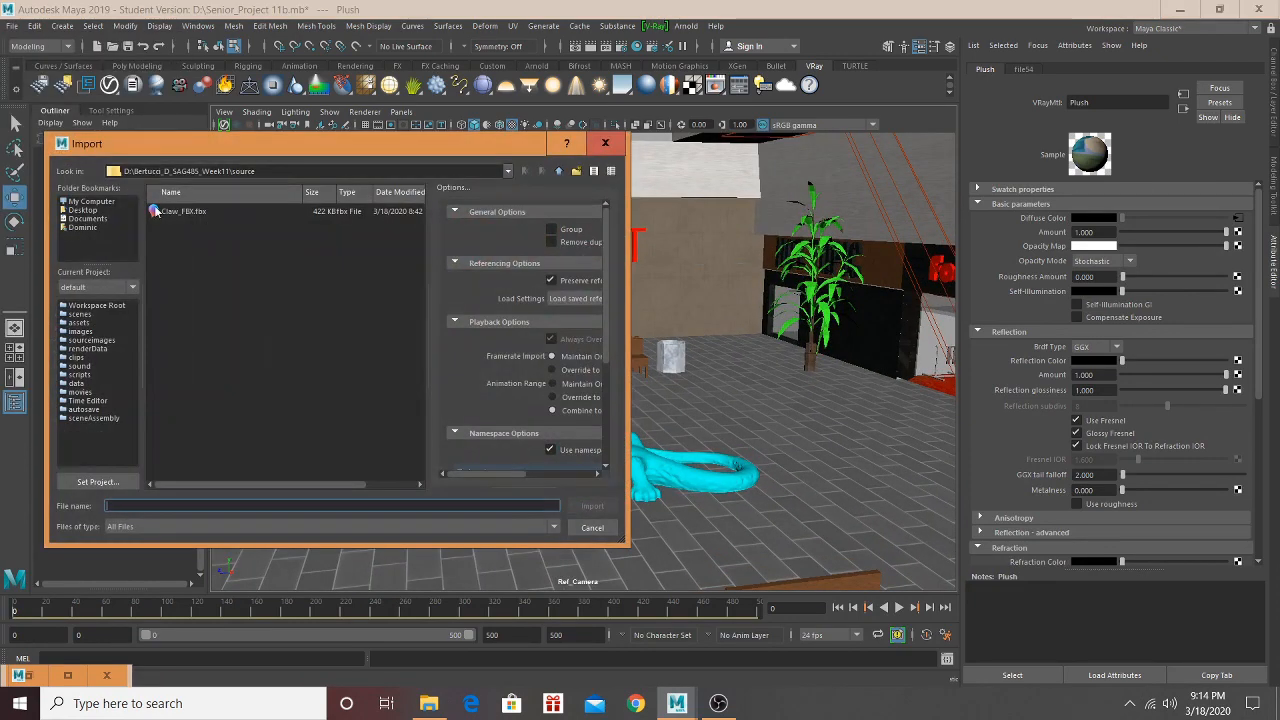
click(104, 205)
double_click(181, 220)
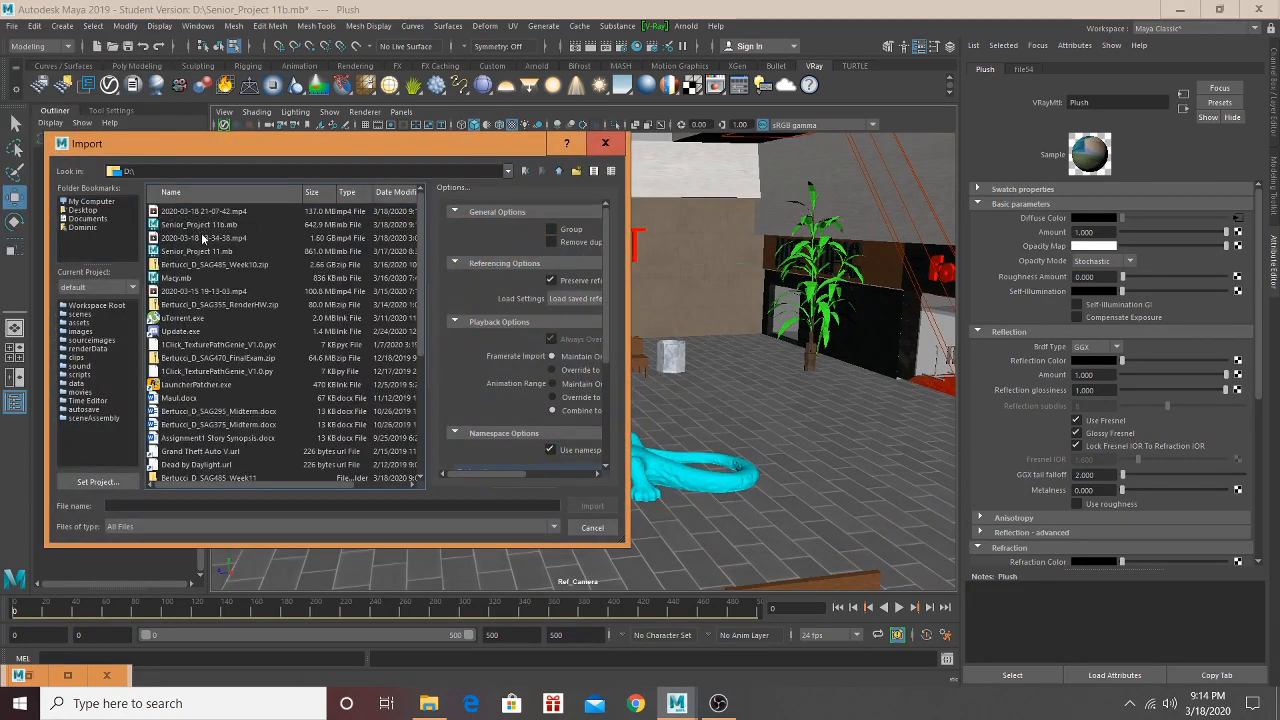
scroll(202, 240, down, 5)
double_click(199, 290)
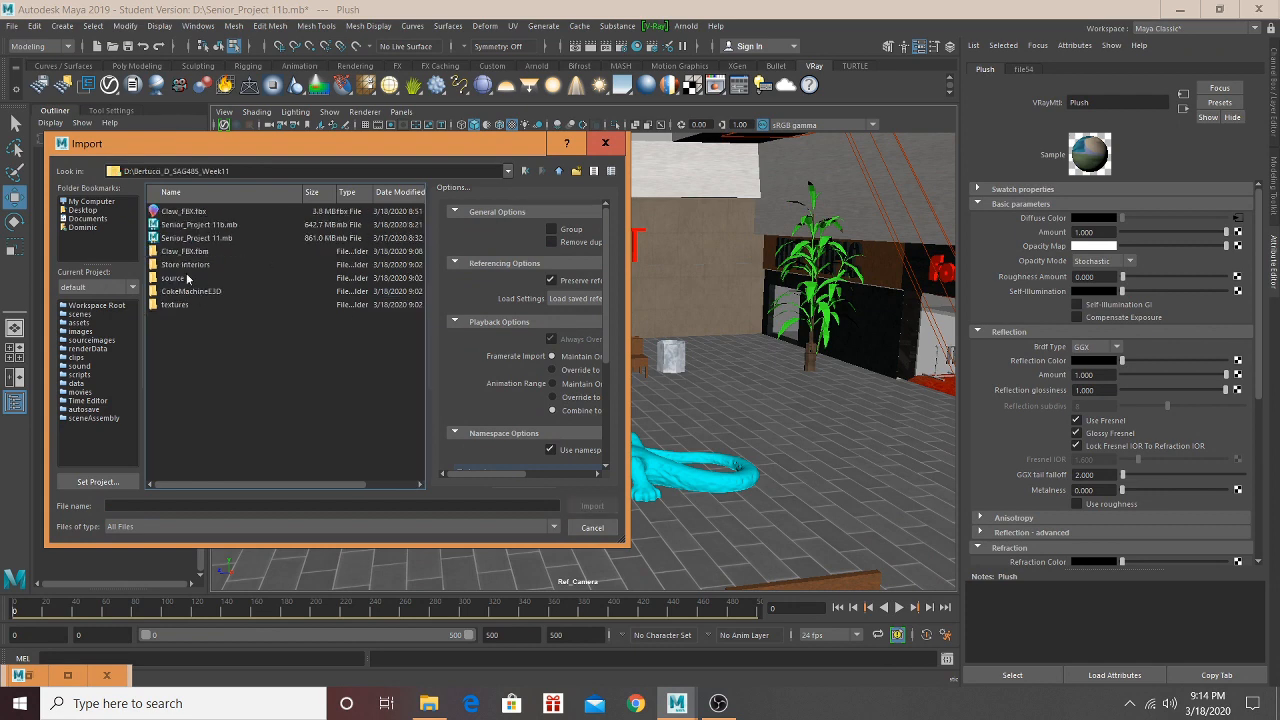
double_click(192, 291)
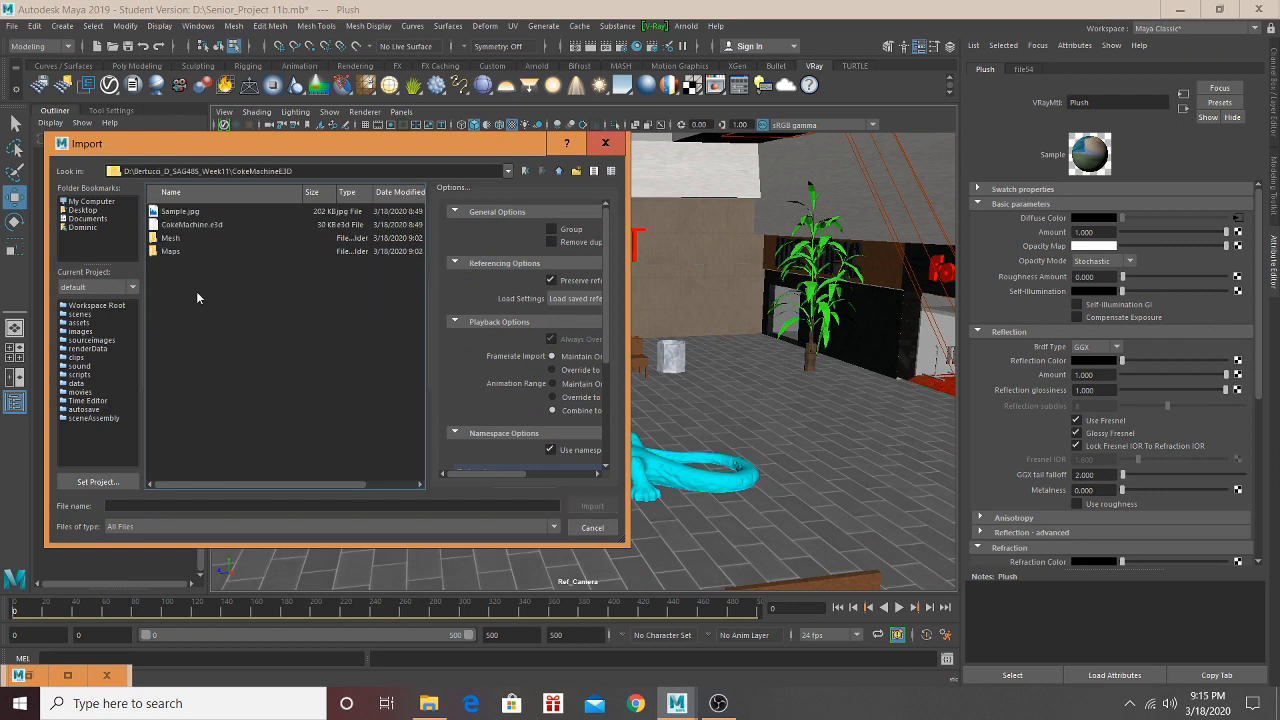
Step: Import CokeMachine.obj from the Mesh subfolder and select the imported Coke machine object
click(221, 226)
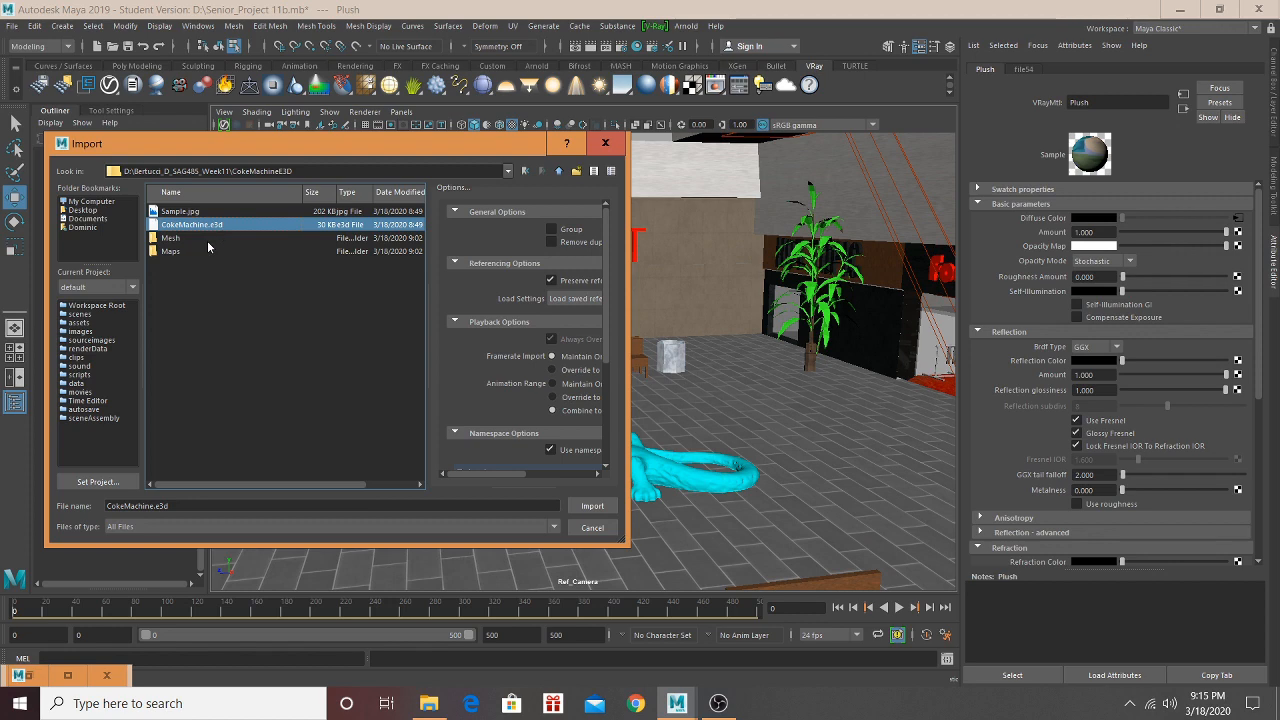
click(207, 239)
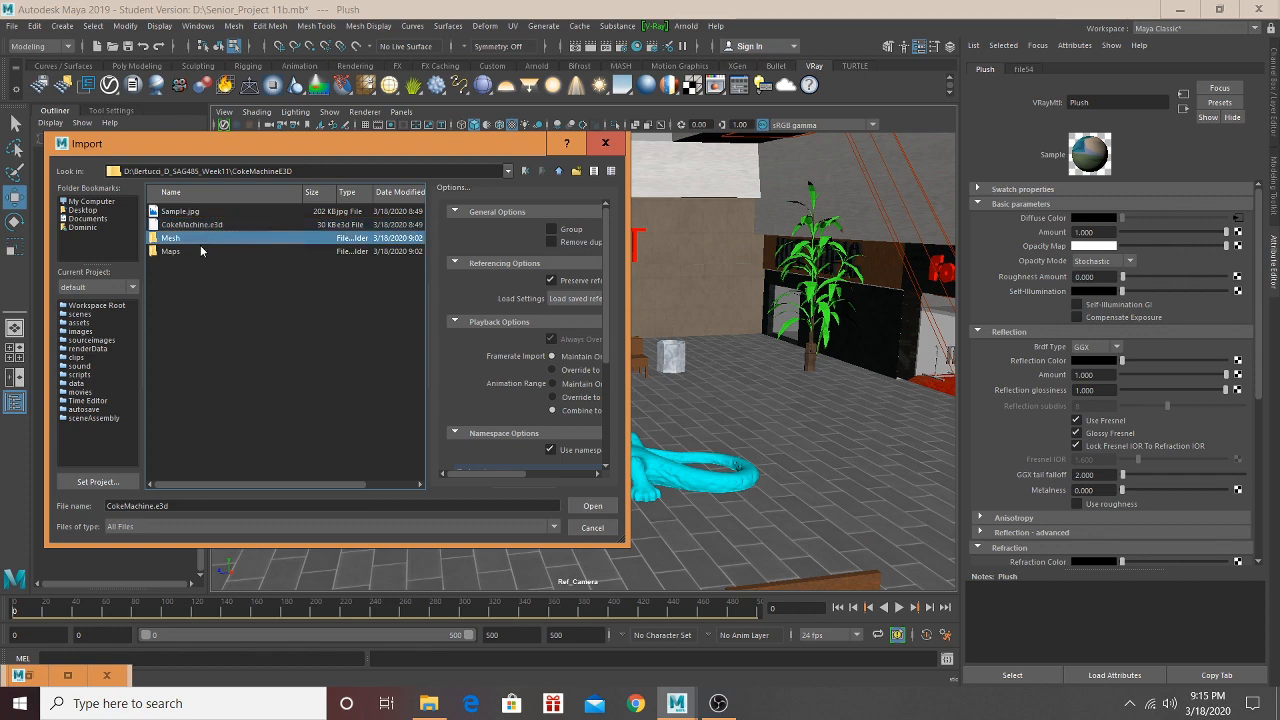
double_click(198, 240)
click(204, 213)
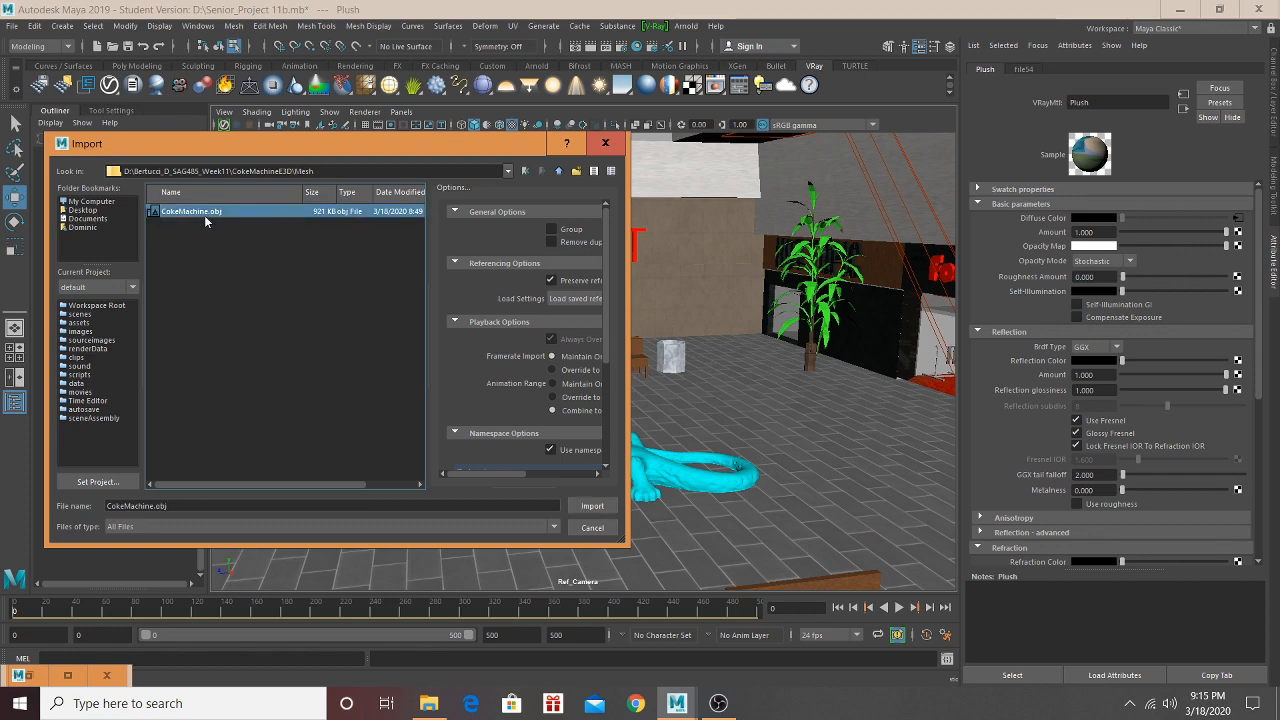
click(592, 505)
alt+drag(462, 376, 344, 418)
click(130, 473)
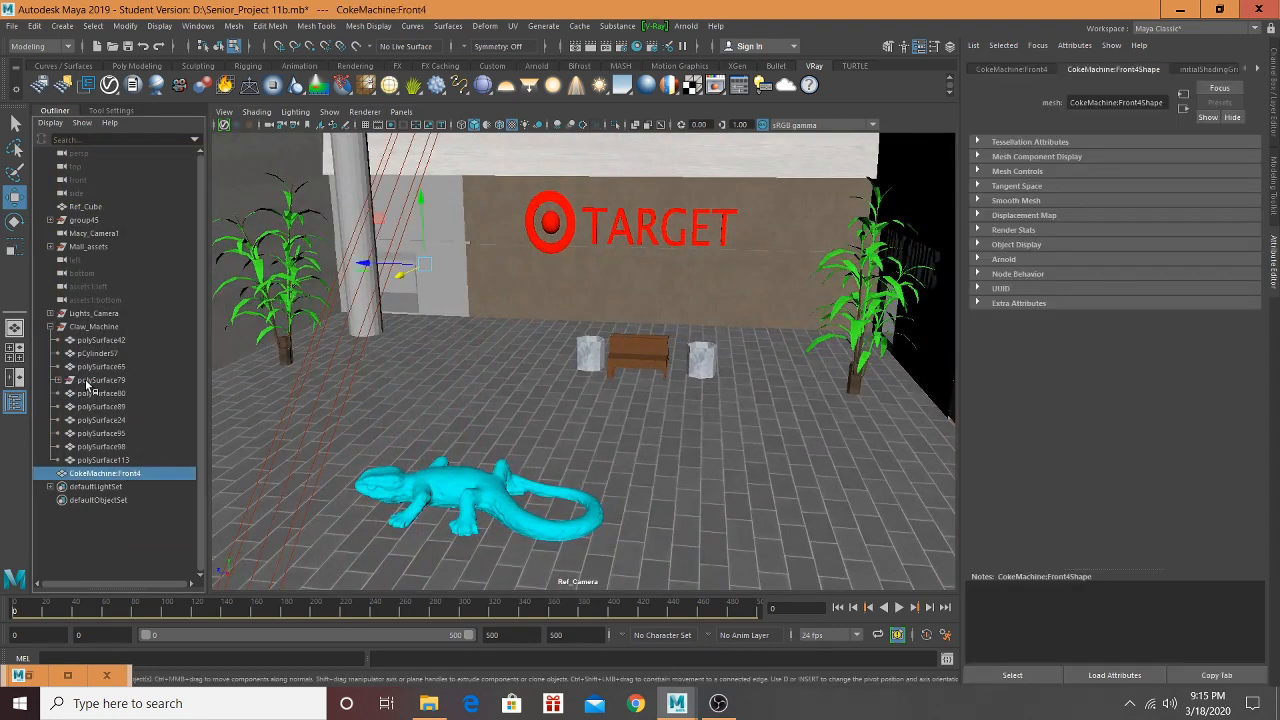
Step: Collapse the Claw_Machine group and move the imported Coke machine onto the open mall floor in front of the Target store
click(51, 328)
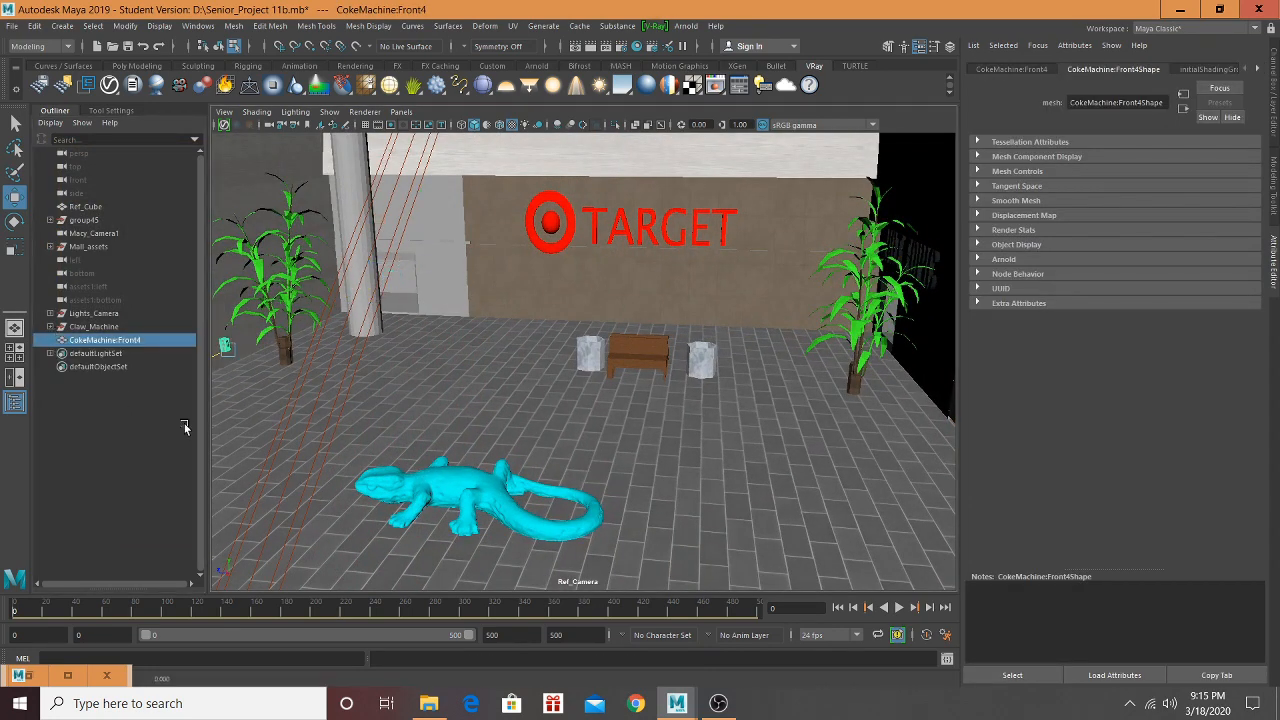
drag(219, 350, 477, 380)
key(r)
mouse_move(516, 378)
alt+mouse_down()
mouse_move(541, 371)
mouse_move(533, 378)
alt+mouse_up()
scroll(533, 378, up, 2)
key(w)
drag(487, 338, 470, 378)
Step: Scale the Coke machine down uniformly to vending-machine size and move it along the floor past the bench
key(r)
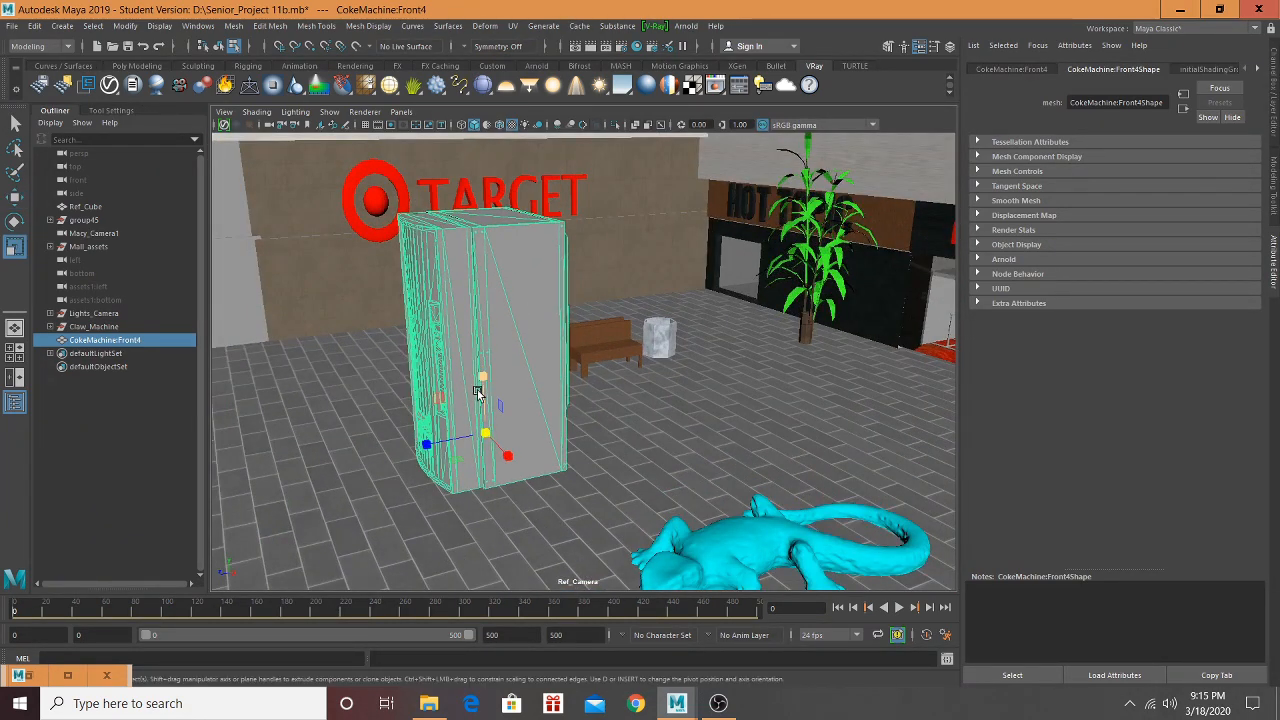
drag(484, 435, 302, 489)
key(w)
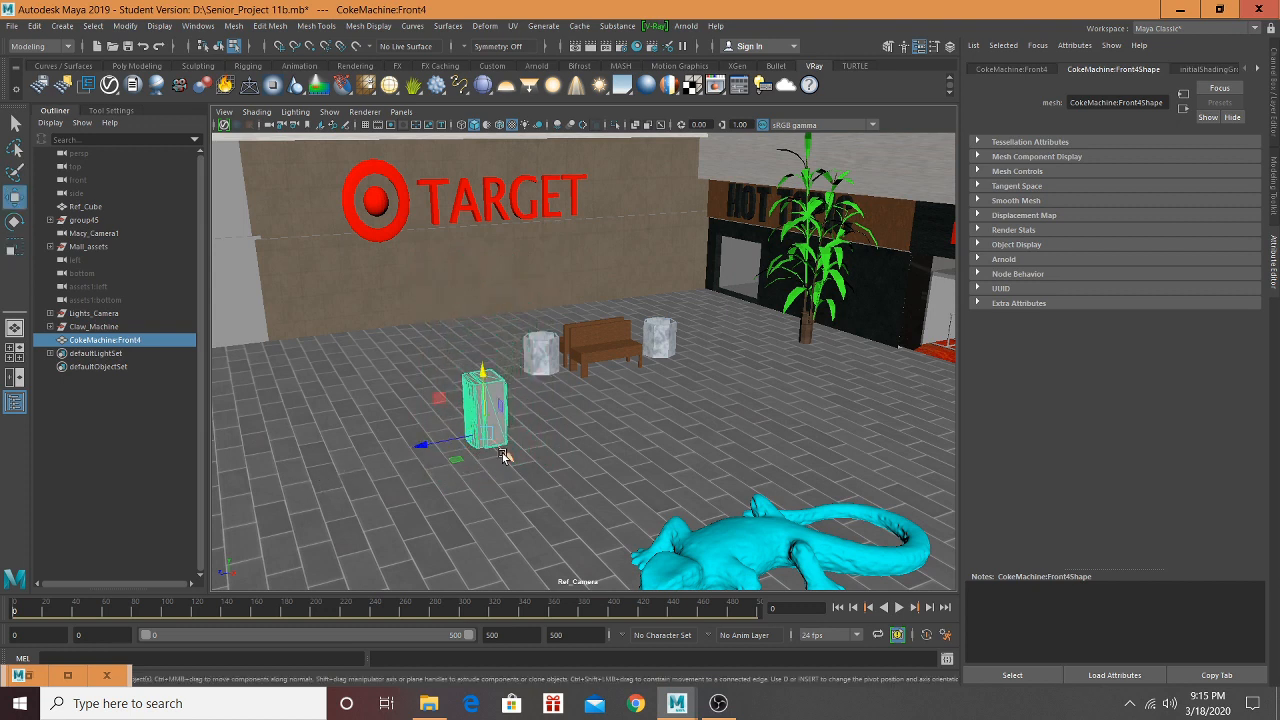
drag(508, 451, 808, 445)
scroll(614, 474, up, 4)
alt+middle_drag(808, 445, 580, 284)
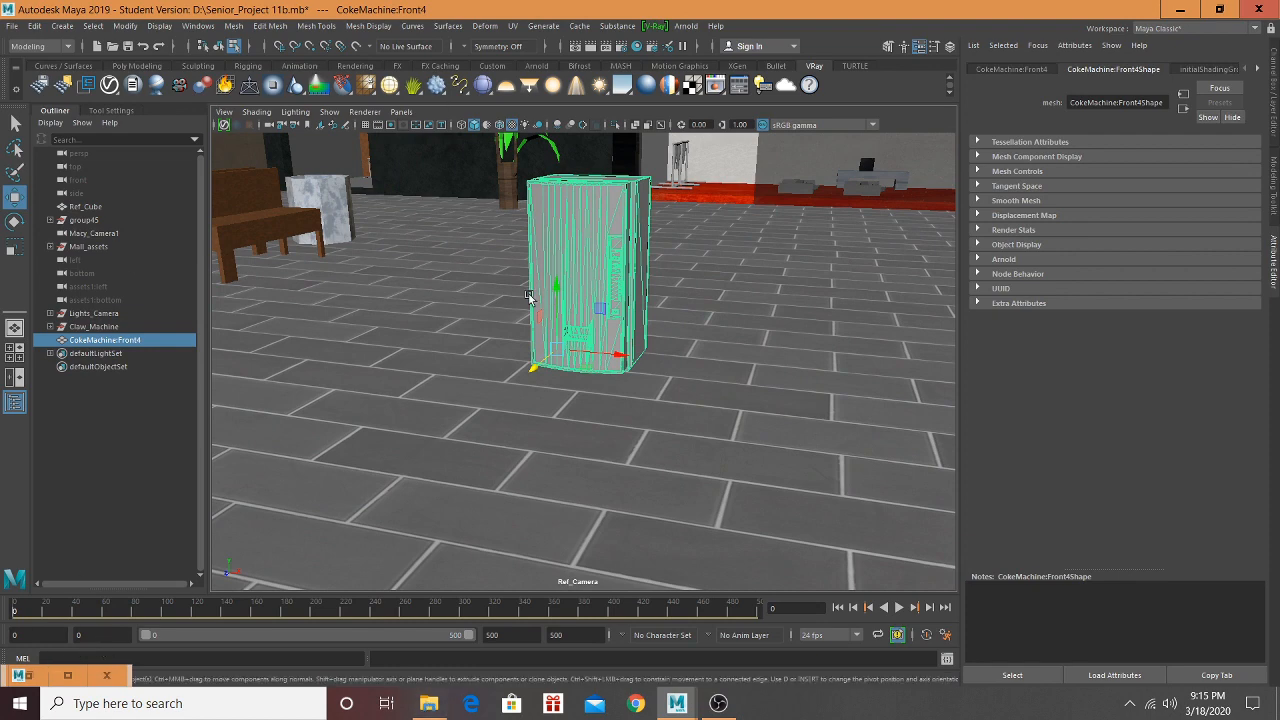
Step: Graph a new VRay material for the Coke machine in the Hypershade and rename it Pop
click(648, 50)
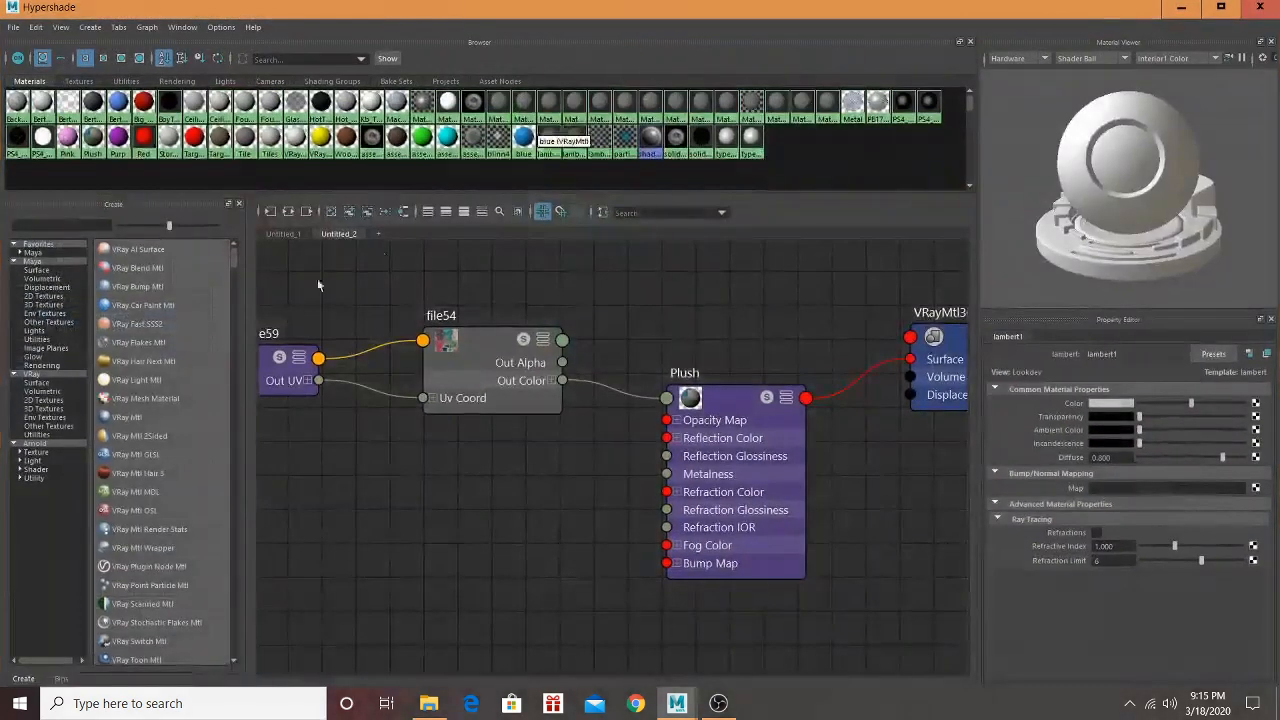
click(298, 211)
double_click(1162, 360)
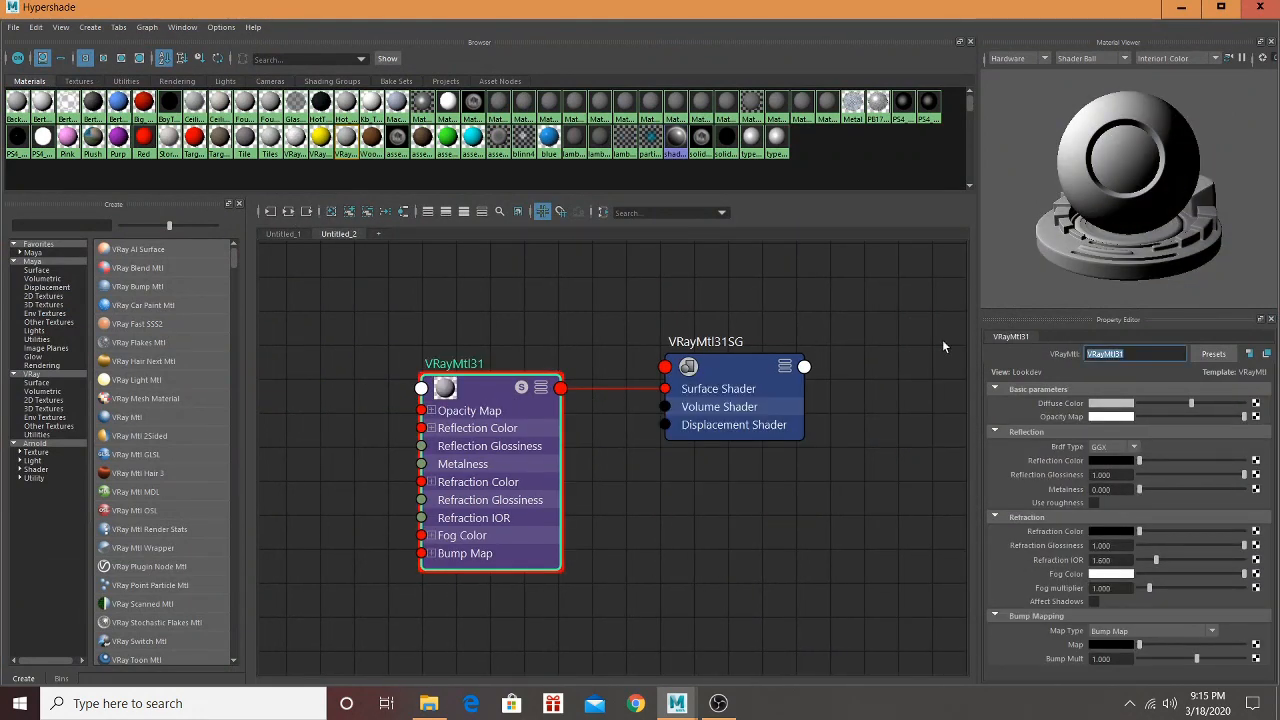
text(Pop)
key(Return)
Step: Map a File texture to the Pop diffuse color and browse for its image in the CokeMachineE3D Maps folder
click(1256, 415)
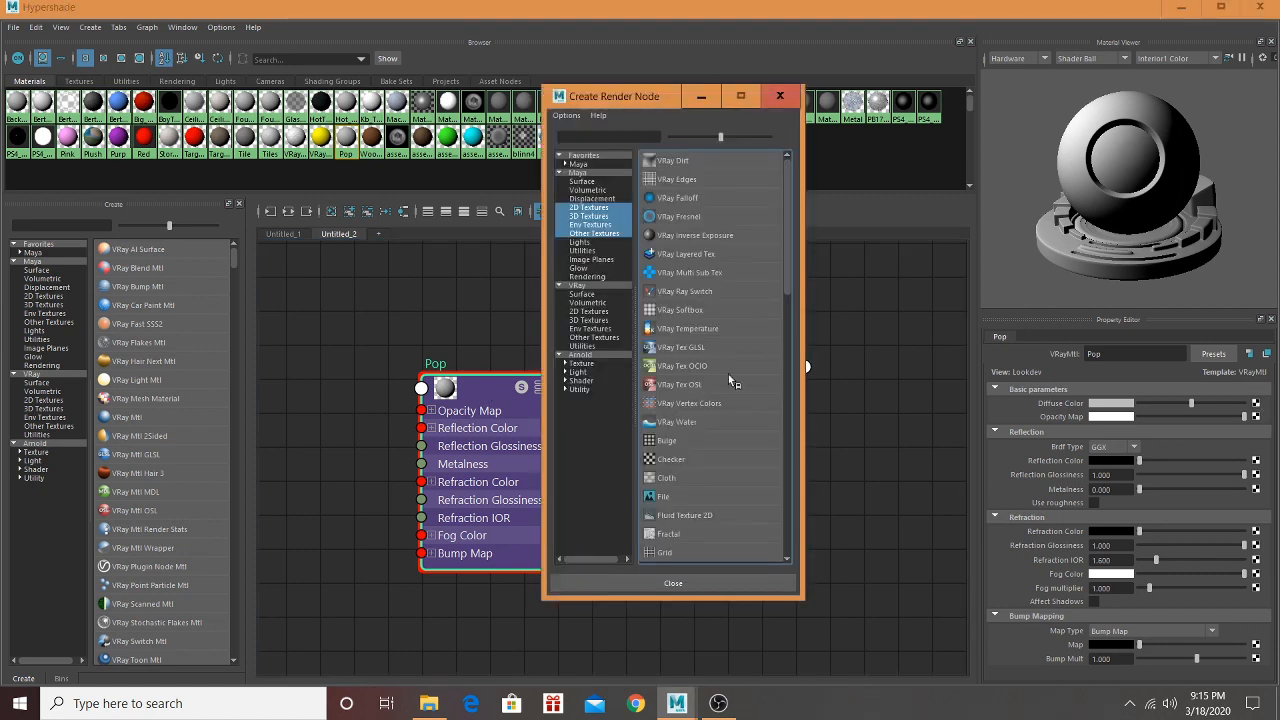
click(662, 497)
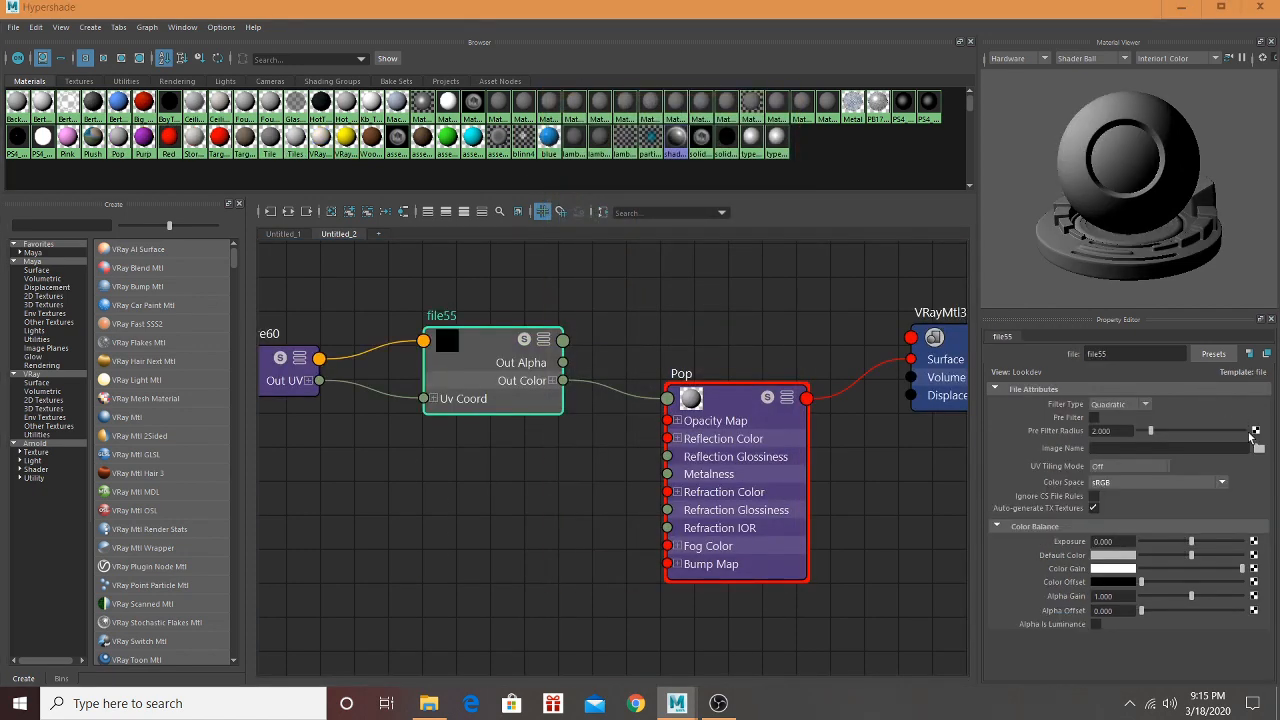
click(1258, 448)
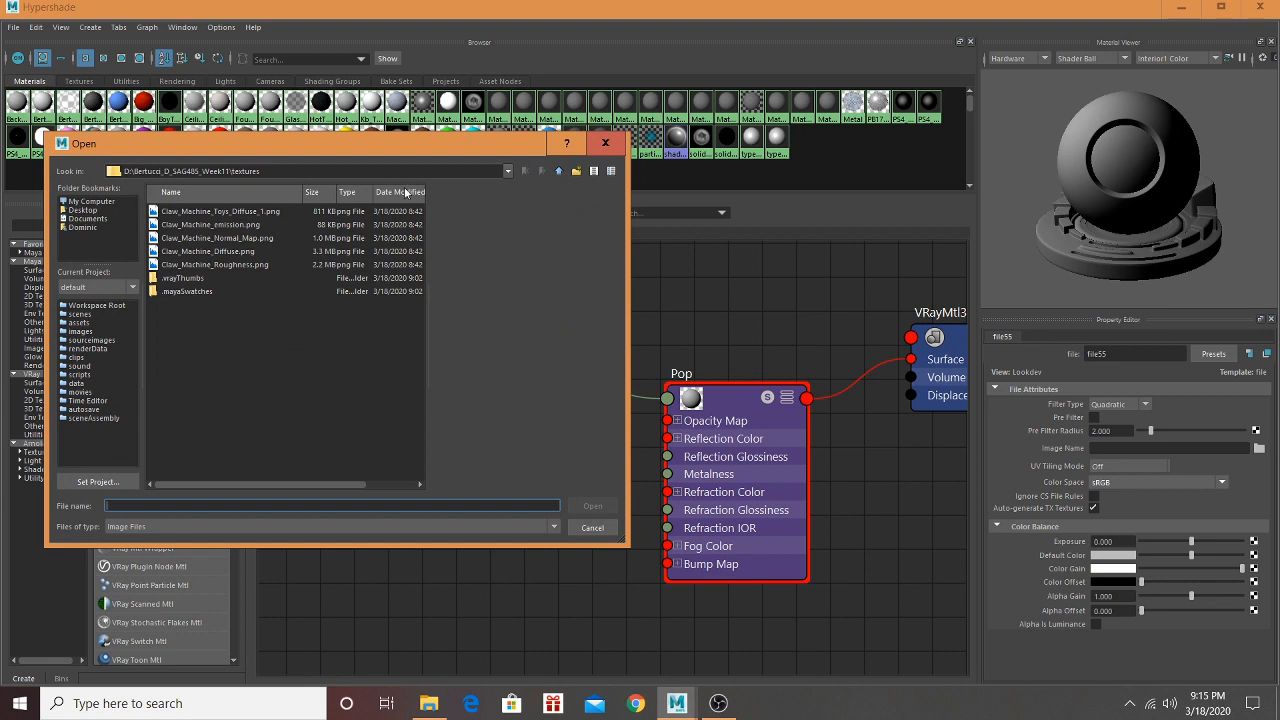
click(86, 201)
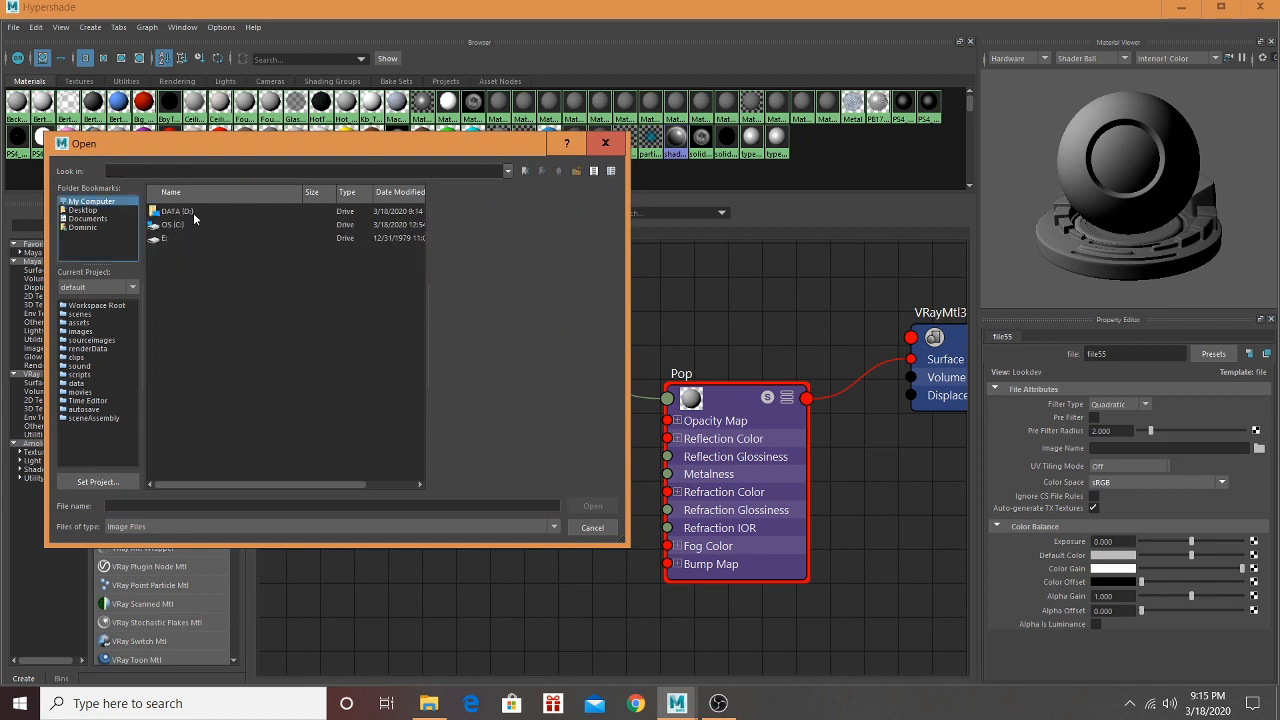
double_click(195, 214)
double_click(207, 213)
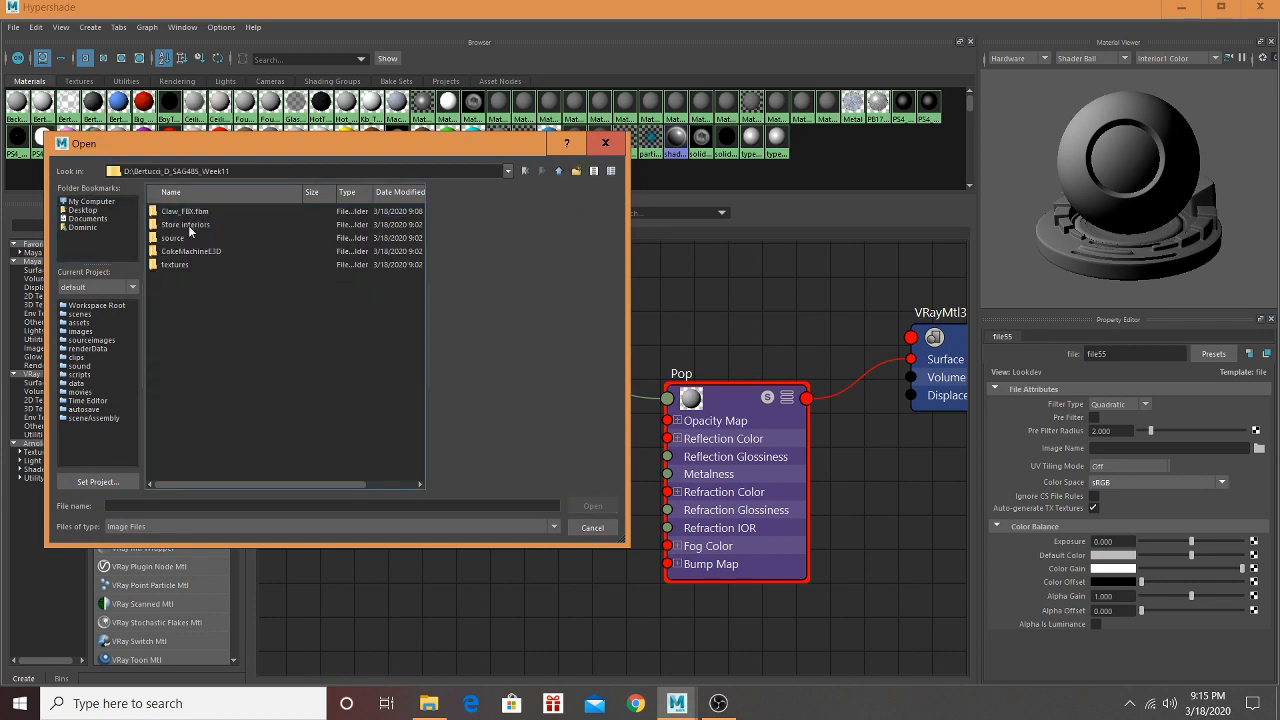
double_click(190, 251)
double_click(172, 238)
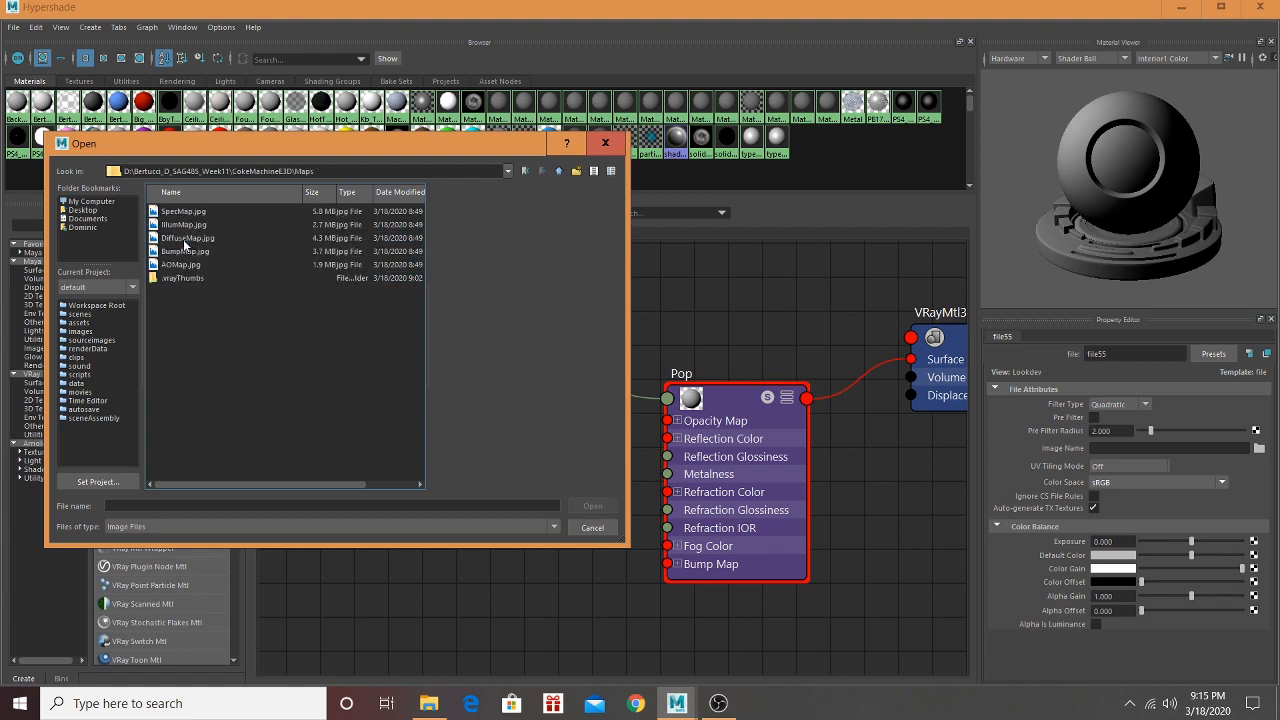
Step: Preview SpecMap, BumpMap and AOMap, and load DiffuseMap.jpg as the Pop file texture
click(201, 212)
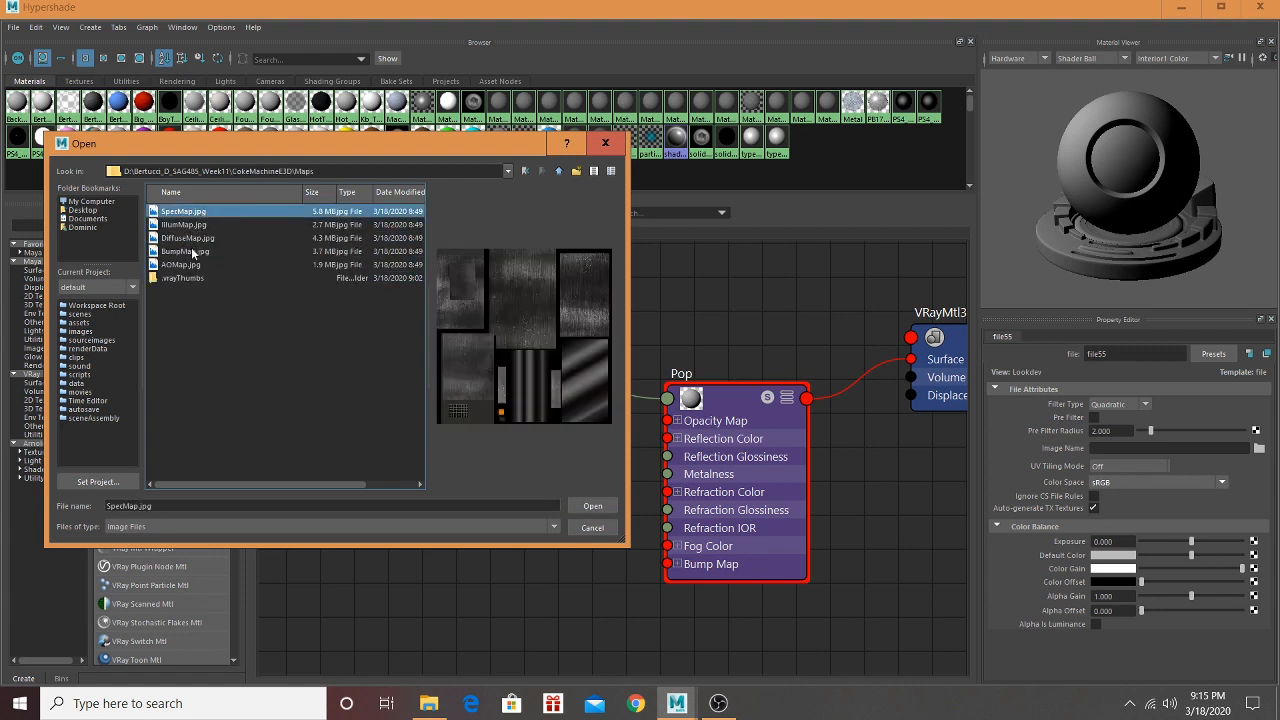
click(194, 252)
click(194, 265)
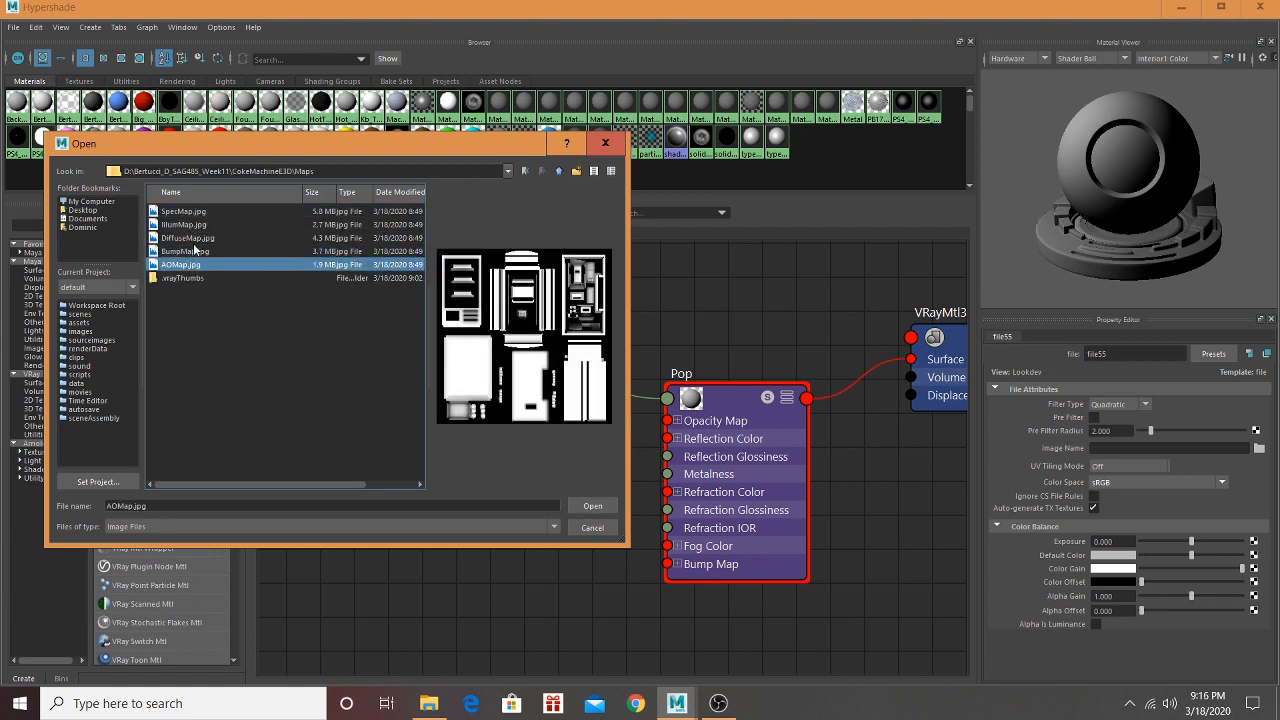
click(198, 239)
click(592, 505)
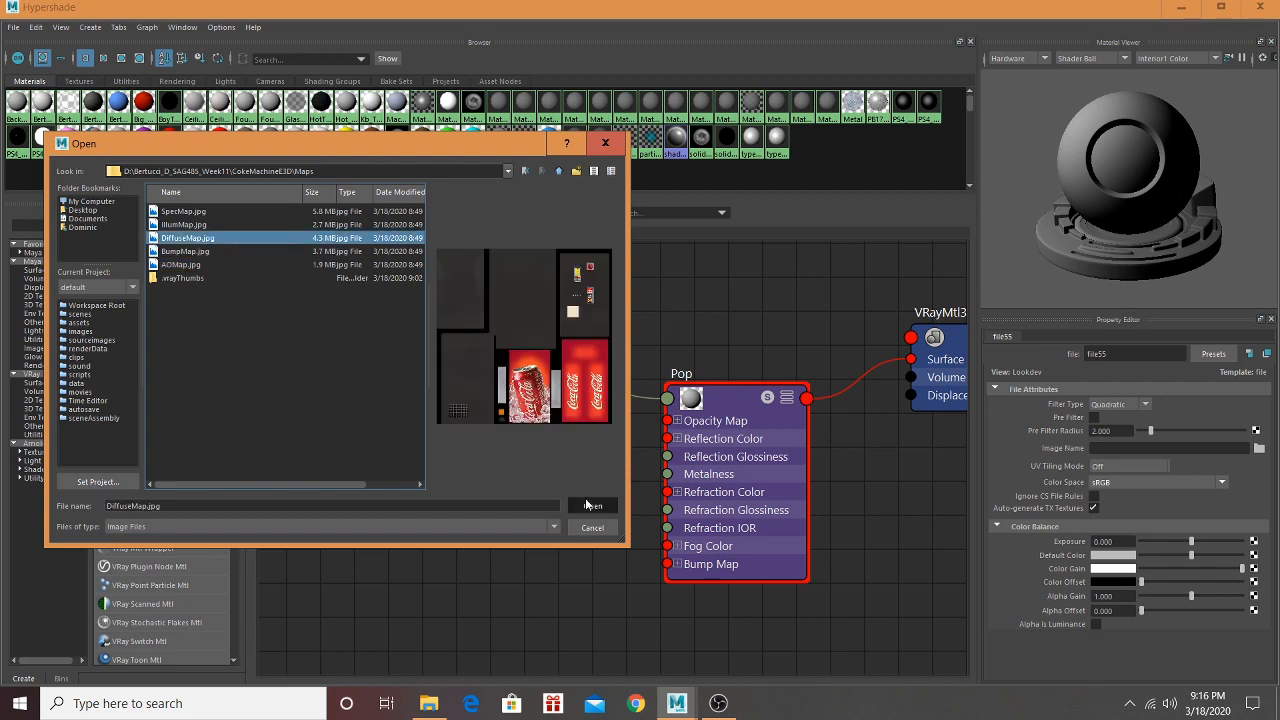
Step: Try to assign the Pop material to the viewport selection
click(719, 399)
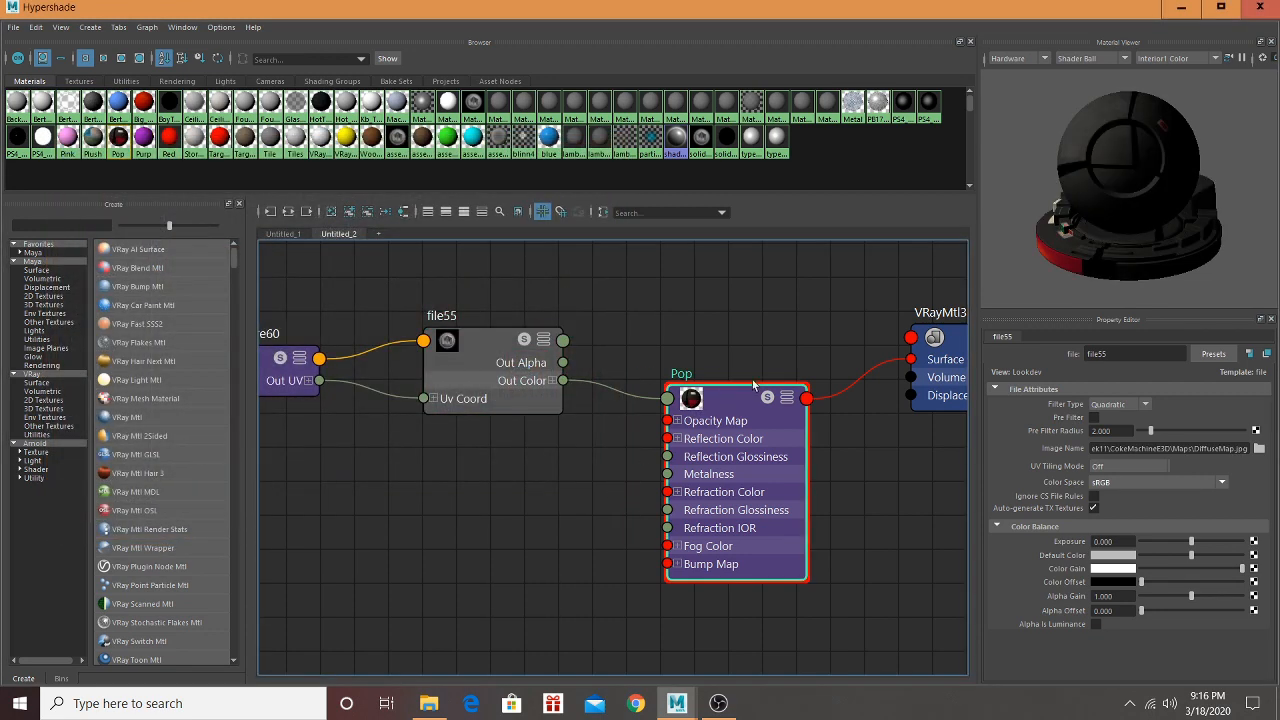
click(1181, 7)
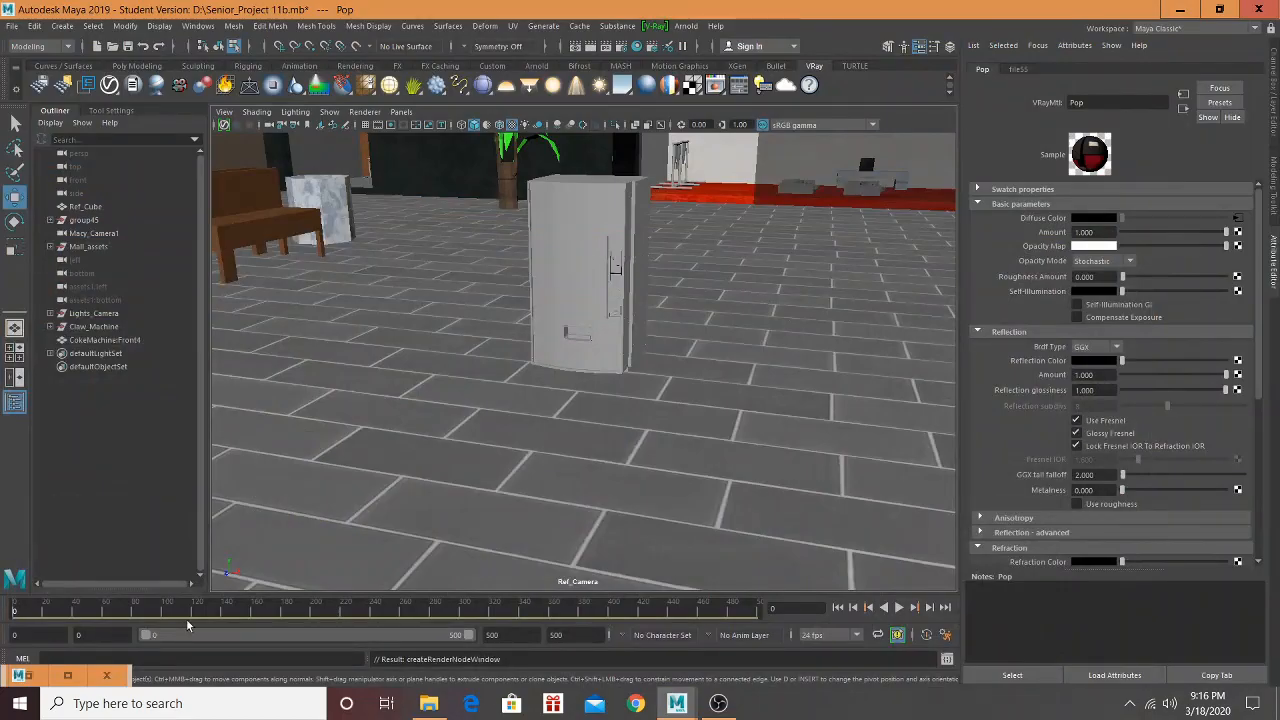
click(67, 675)
right_click(730, 408)
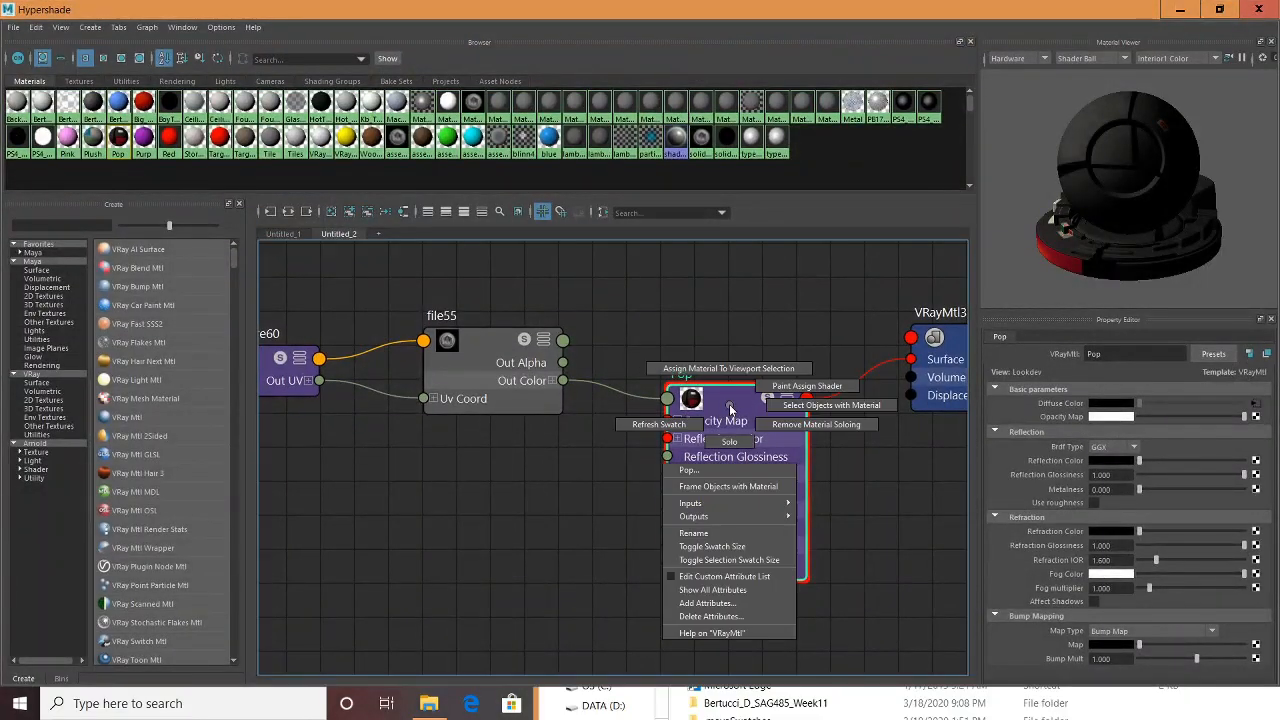
click(1181, 7)
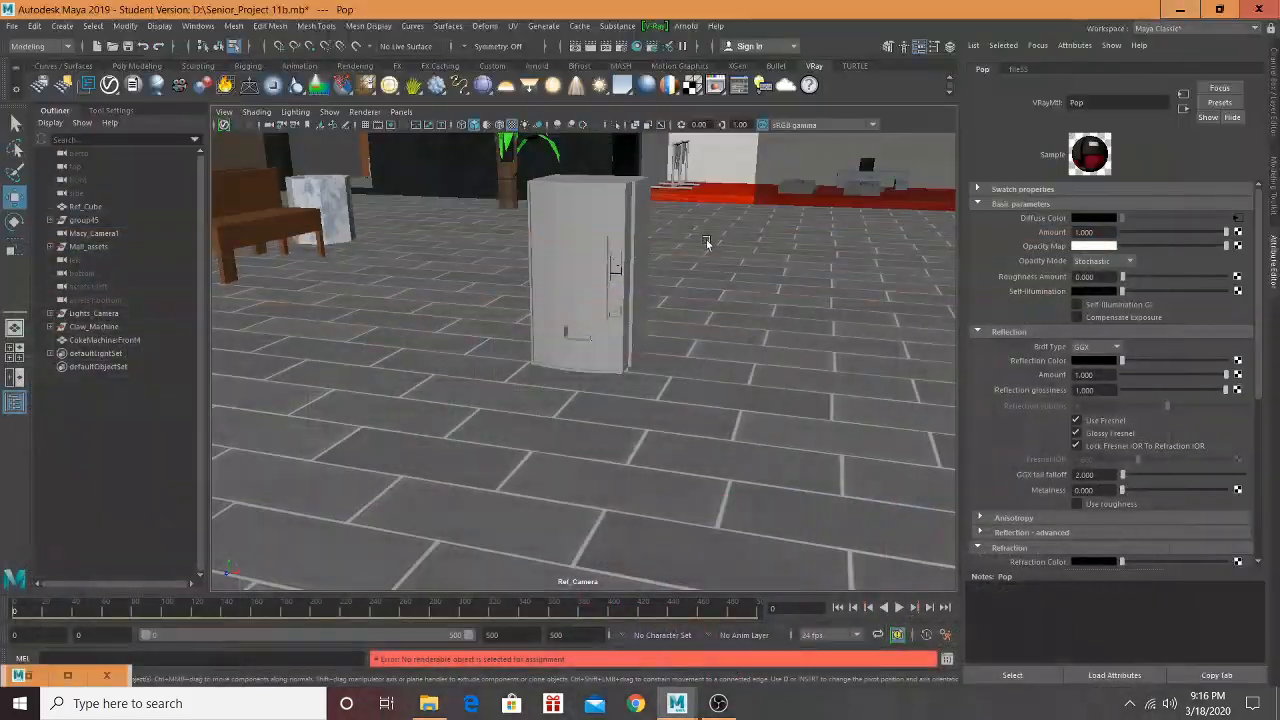
Step: Select the Coke machine in object mode, assign the Pop material to it, and minimize the Hypershade
click(573, 271)
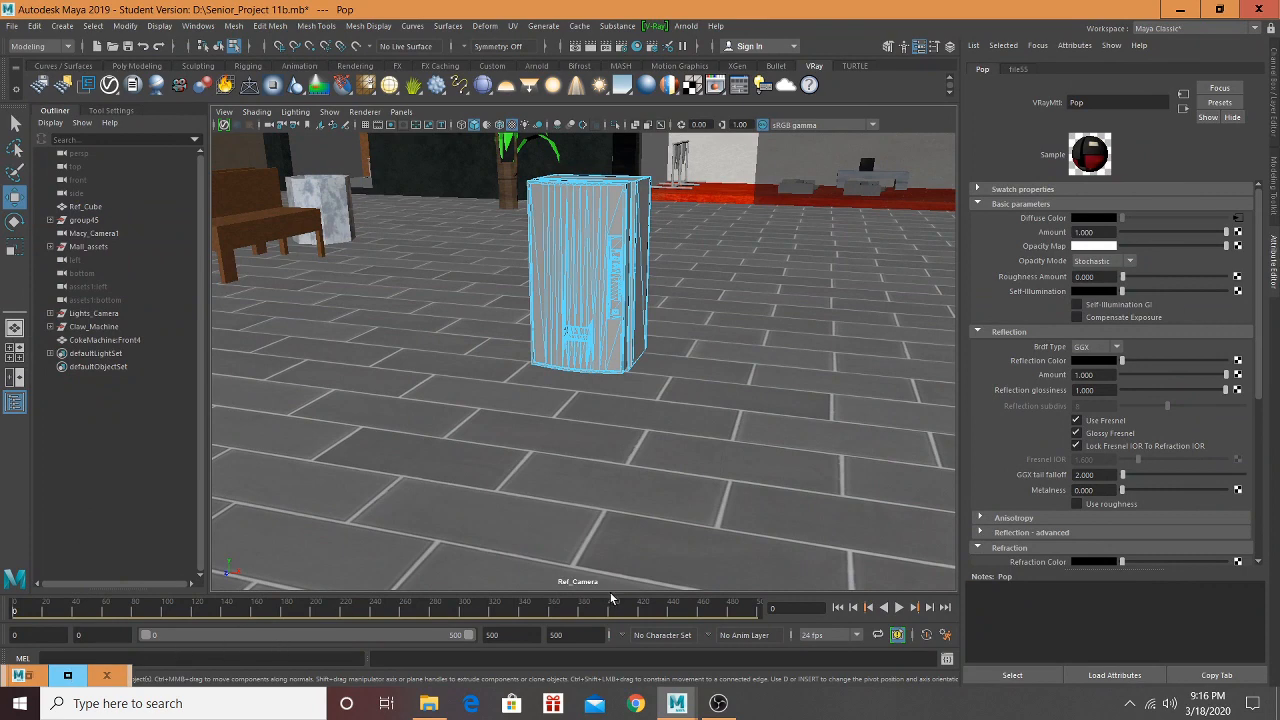
click(1273, 186)
click(1120, 92)
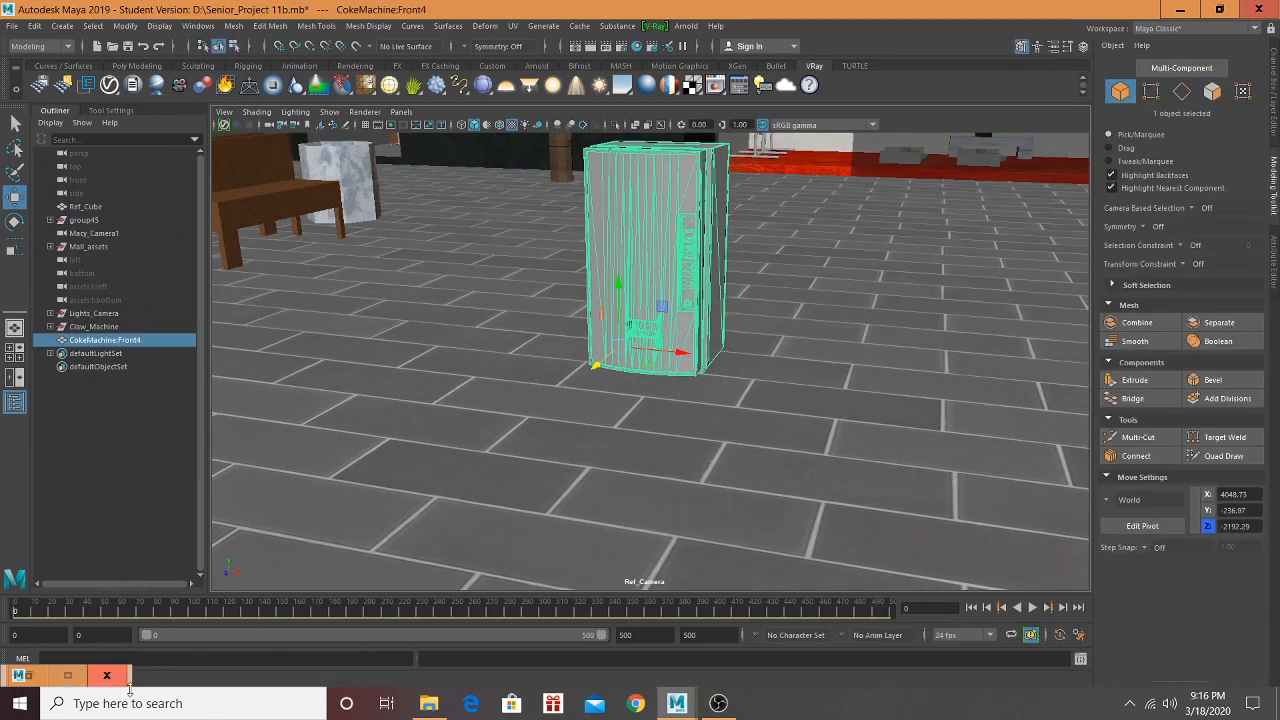
click(67, 677)
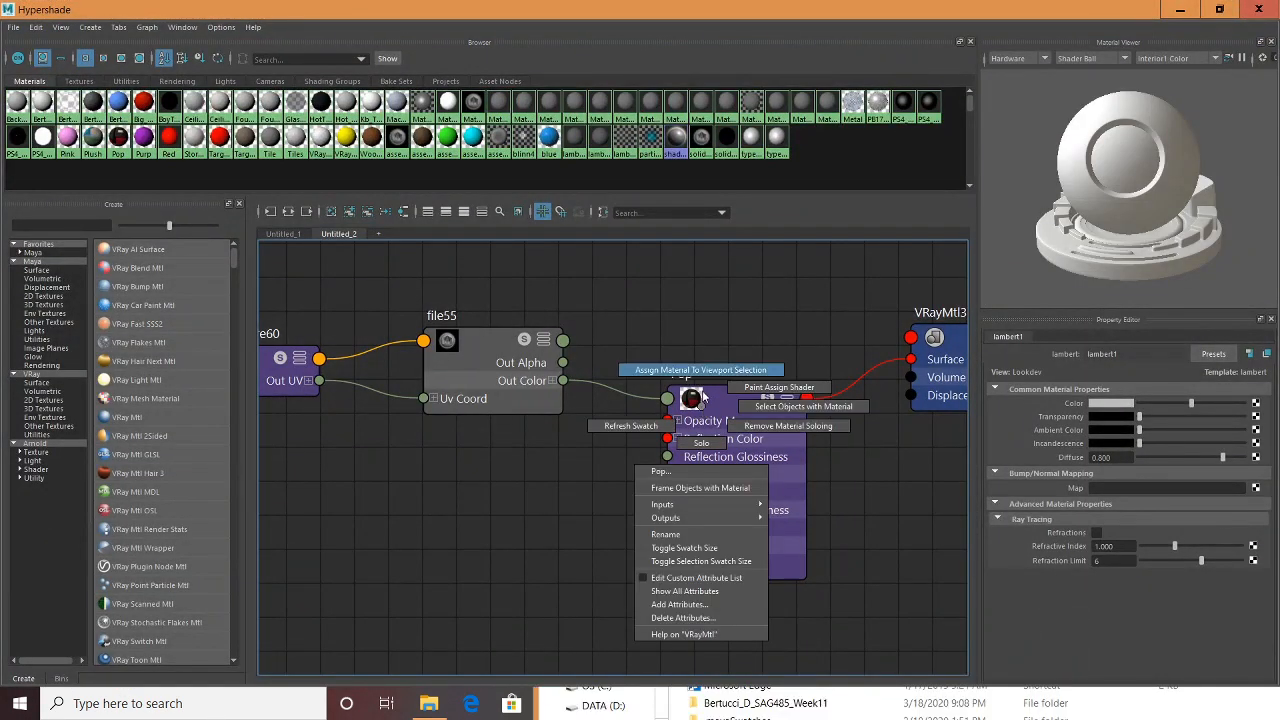
click(1170, 9)
Step: Move the Coke machine along the world Z axis to about -2361 and deselect it
alt+drag(735, 297, 649, 290)
scroll(649, 290, down, 3)
scroll(545, 308, up, 3)
drag(446, 339, 538, 326)
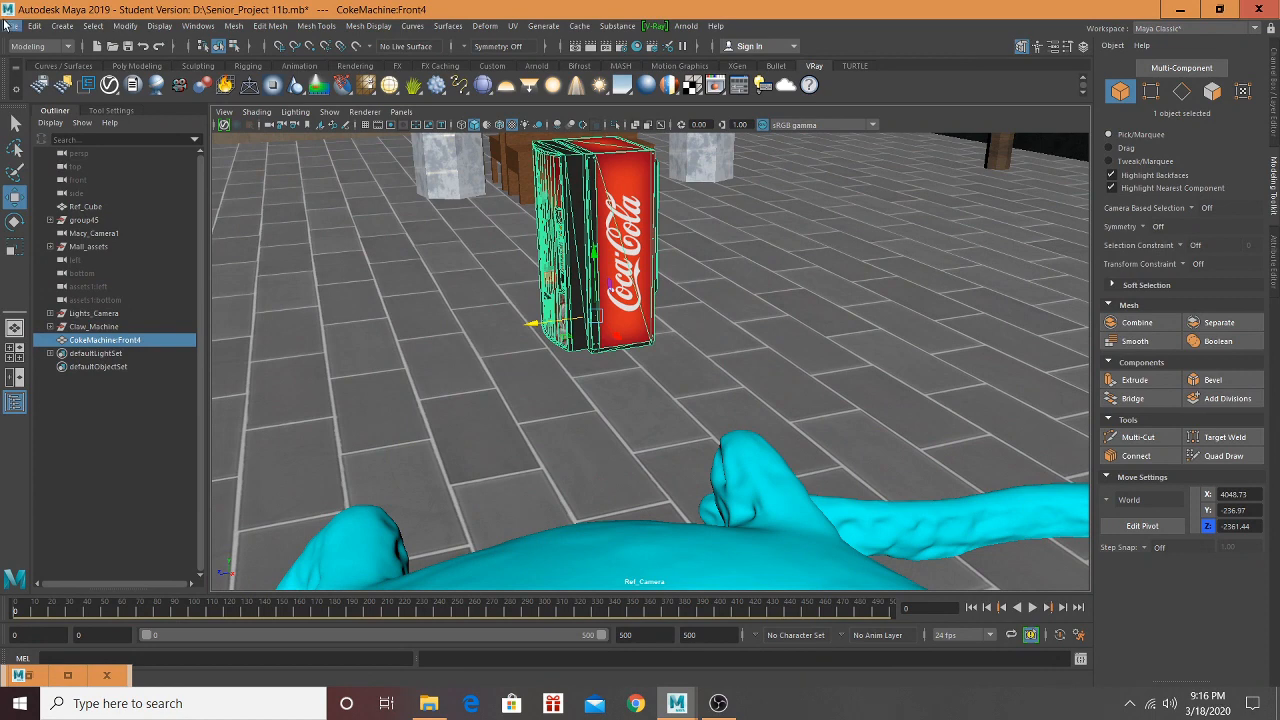
click(732, 275)
scroll(727, 270, down, 2)
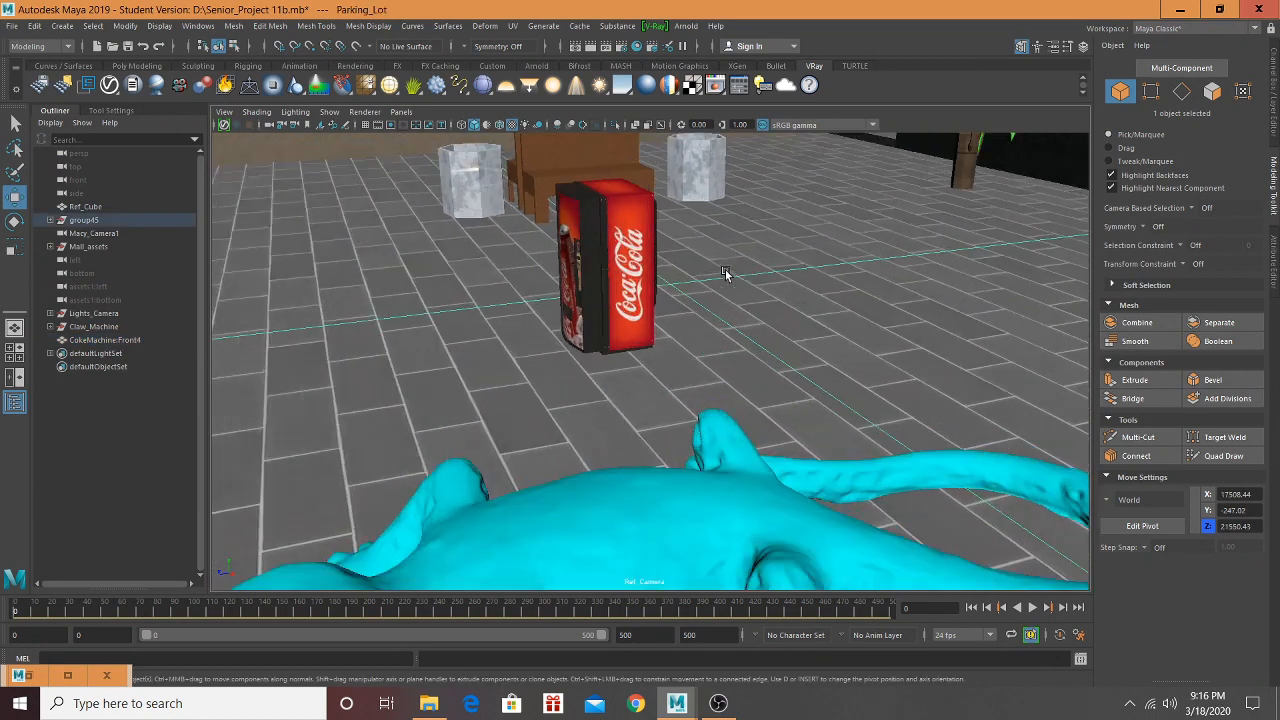
click(12, 26)
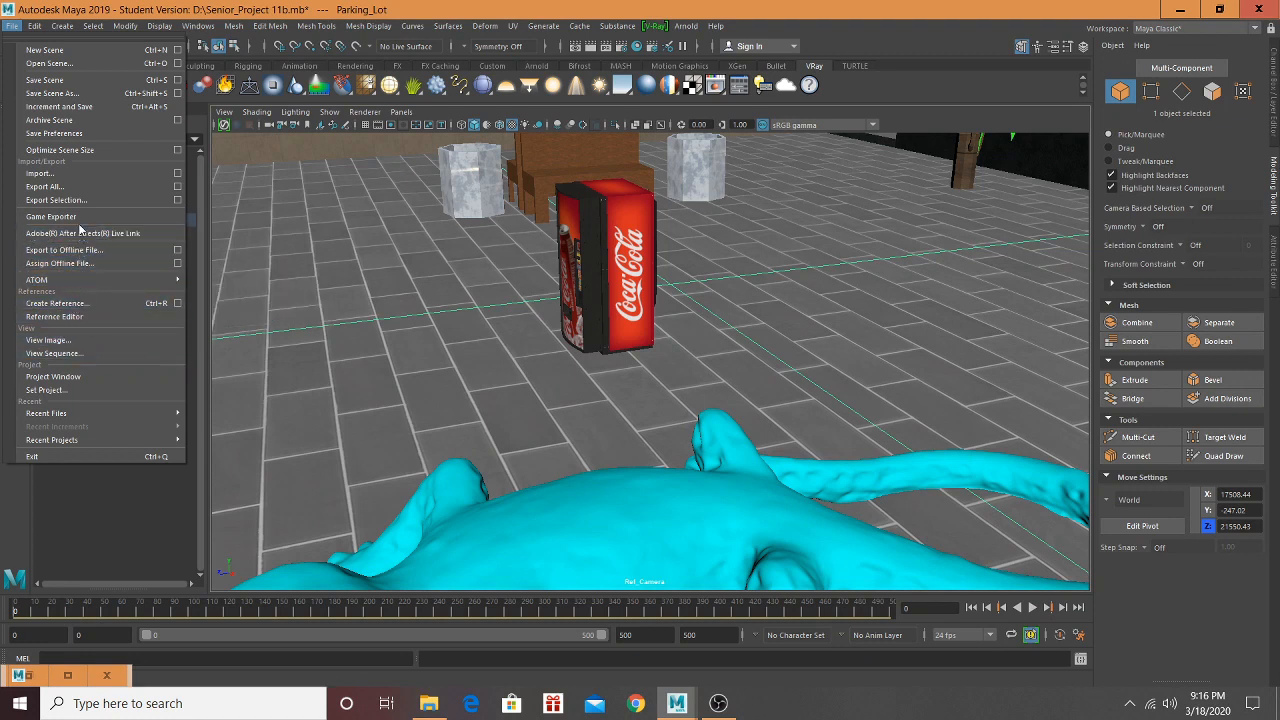
mouse_move(200, 26)
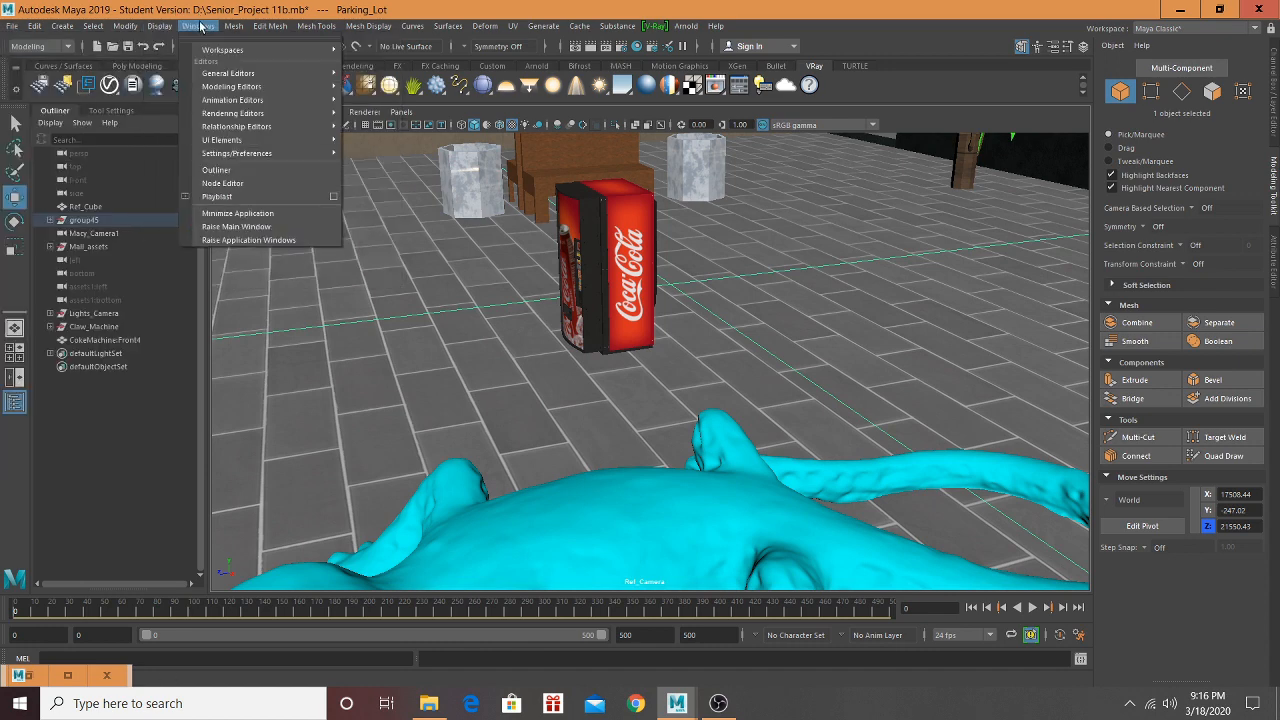
mouse_move(12, 26)
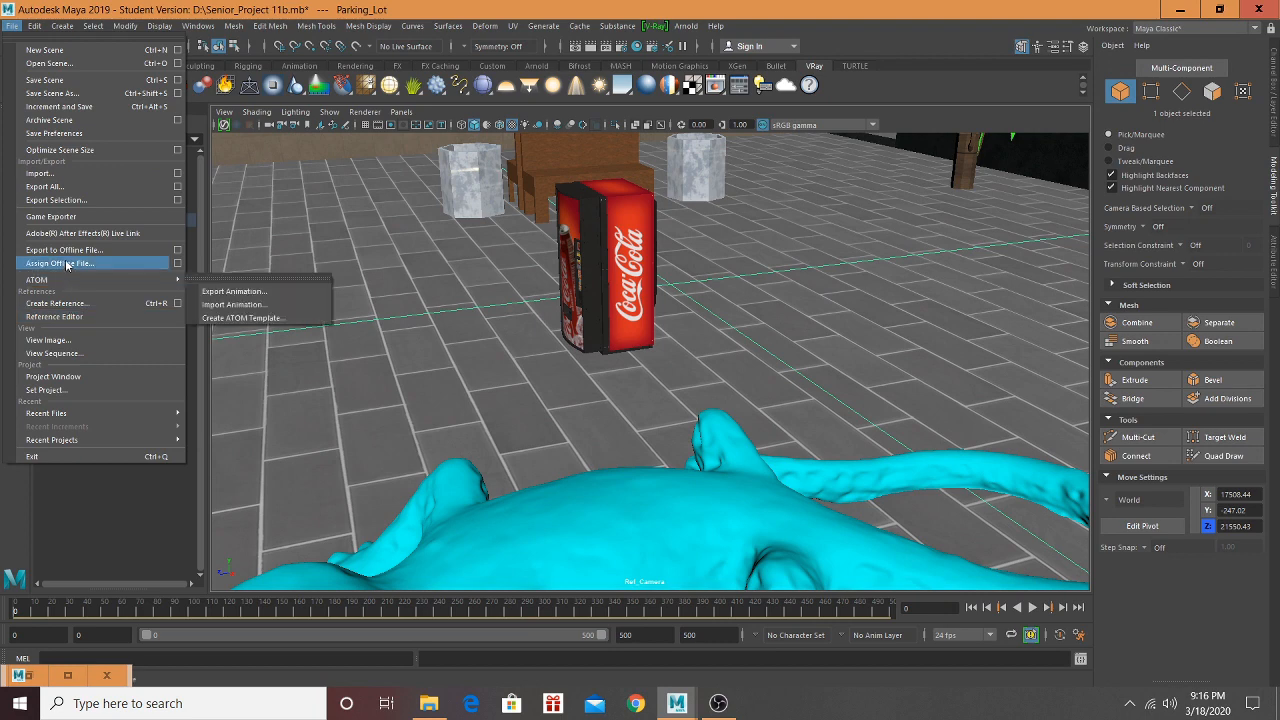
click(145, 254)
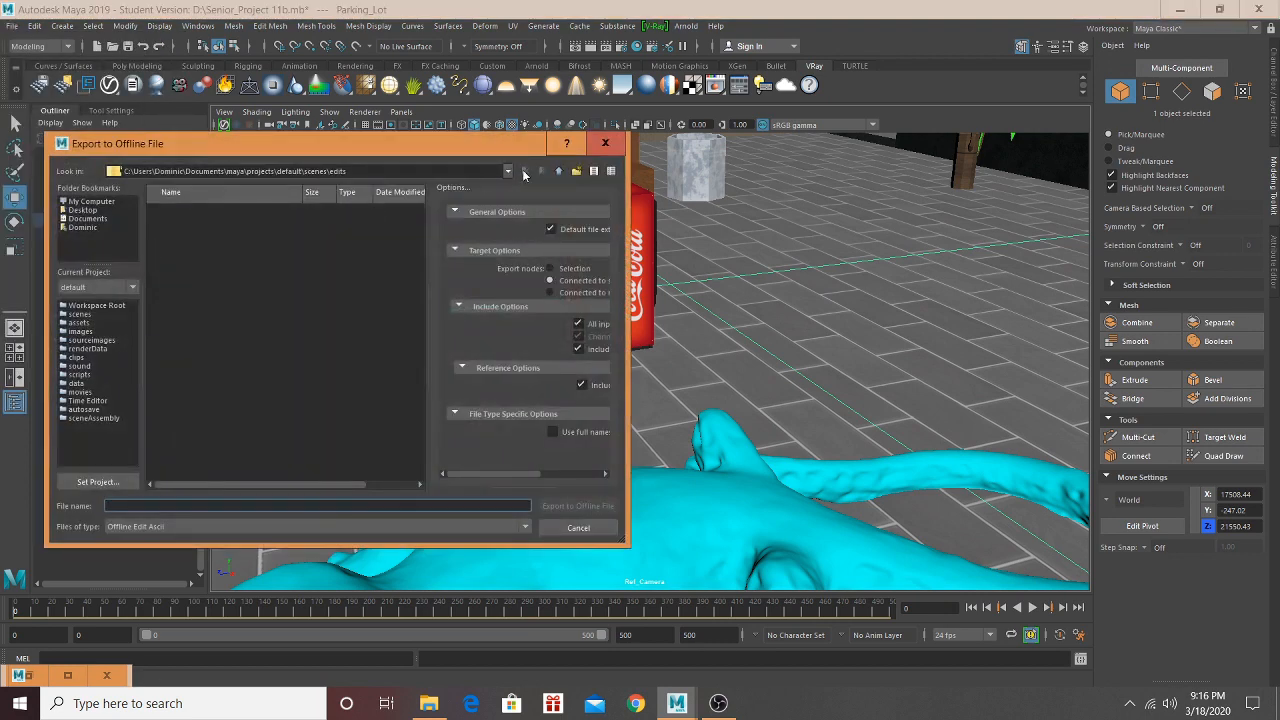
click(614, 137)
click(12, 26)
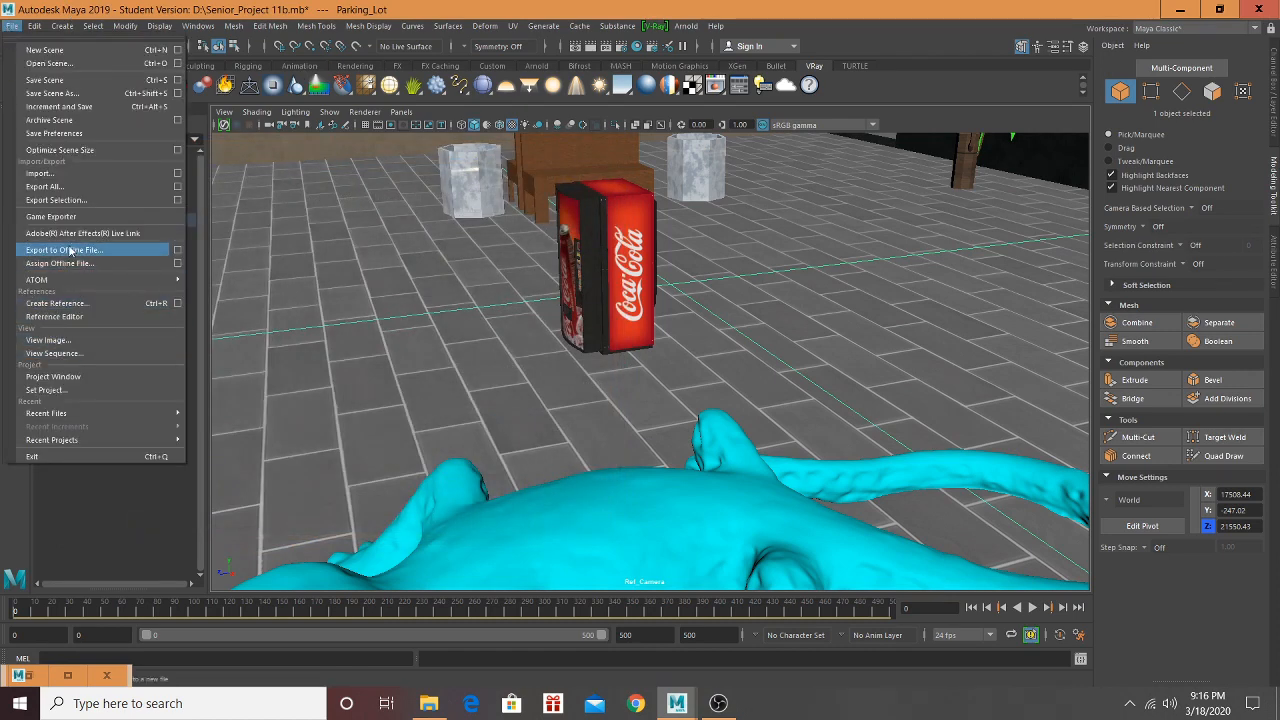
click(80, 150)
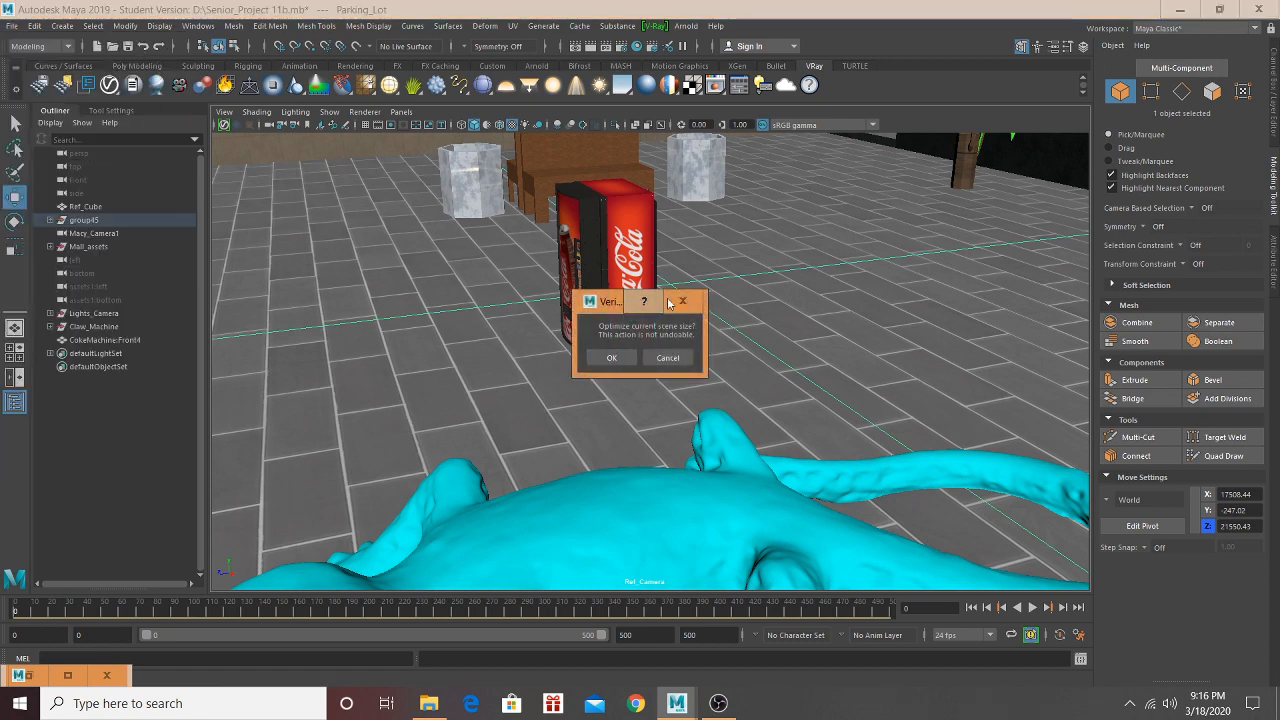
click(667, 358)
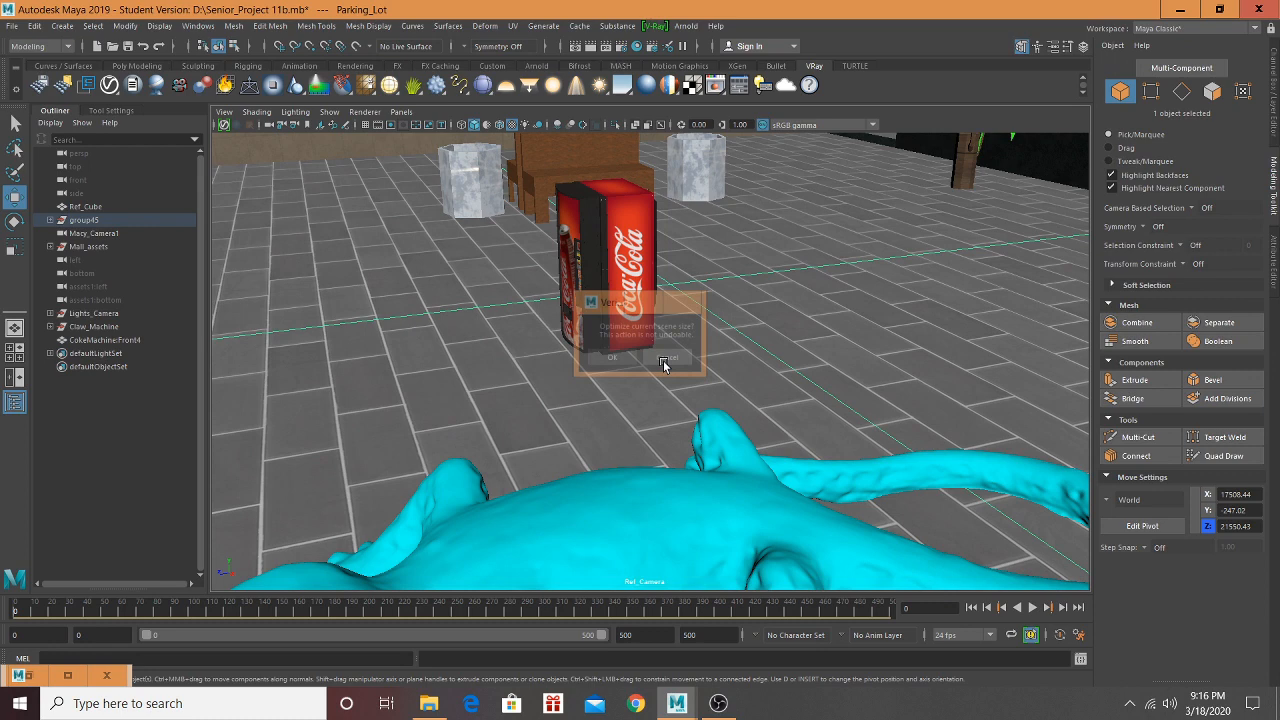
Step: Open the Optimize Scene Size options and apply the optimization with the current settings, confirming it
click(6, 26)
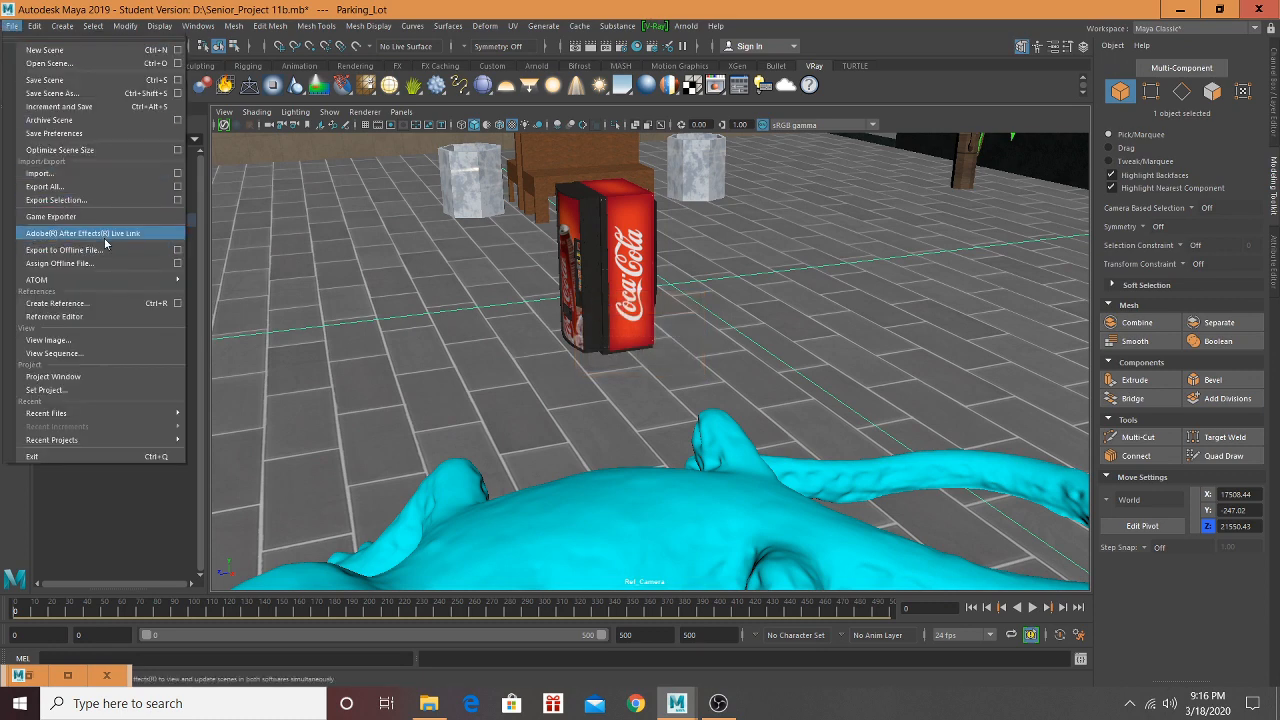
click(178, 149)
scroll(612, 376, down, 5)
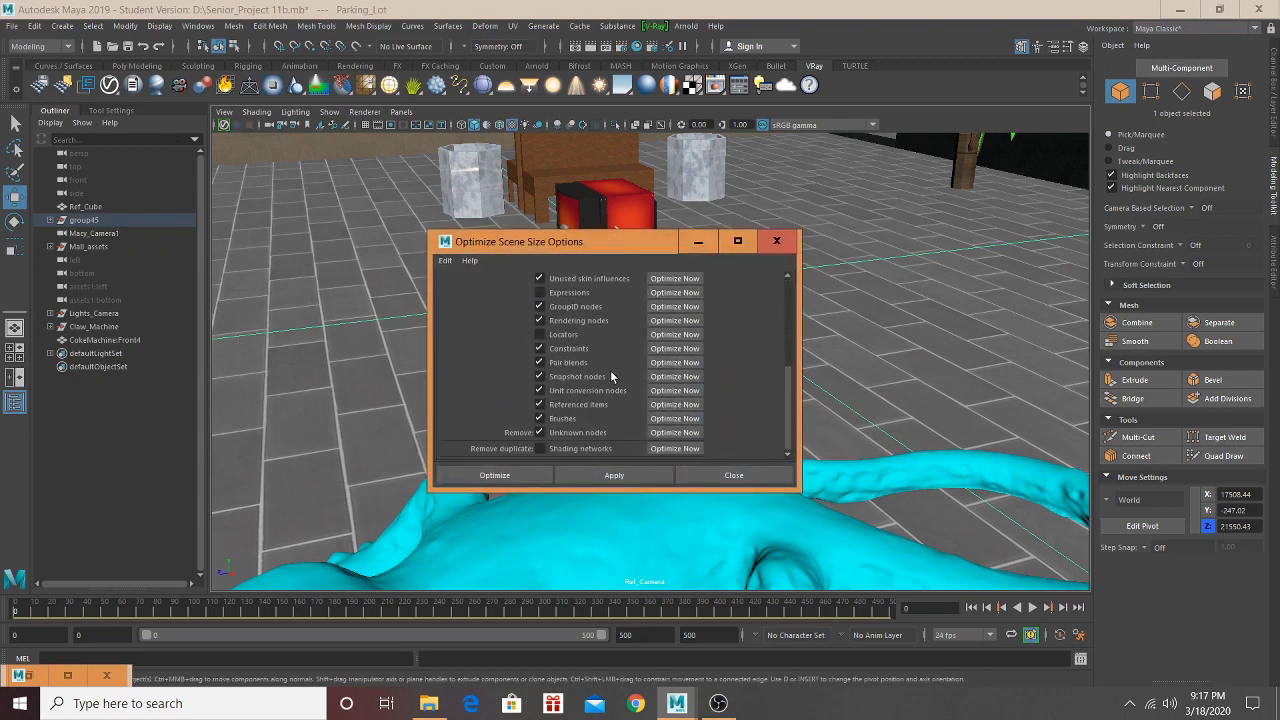
click(598, 470)
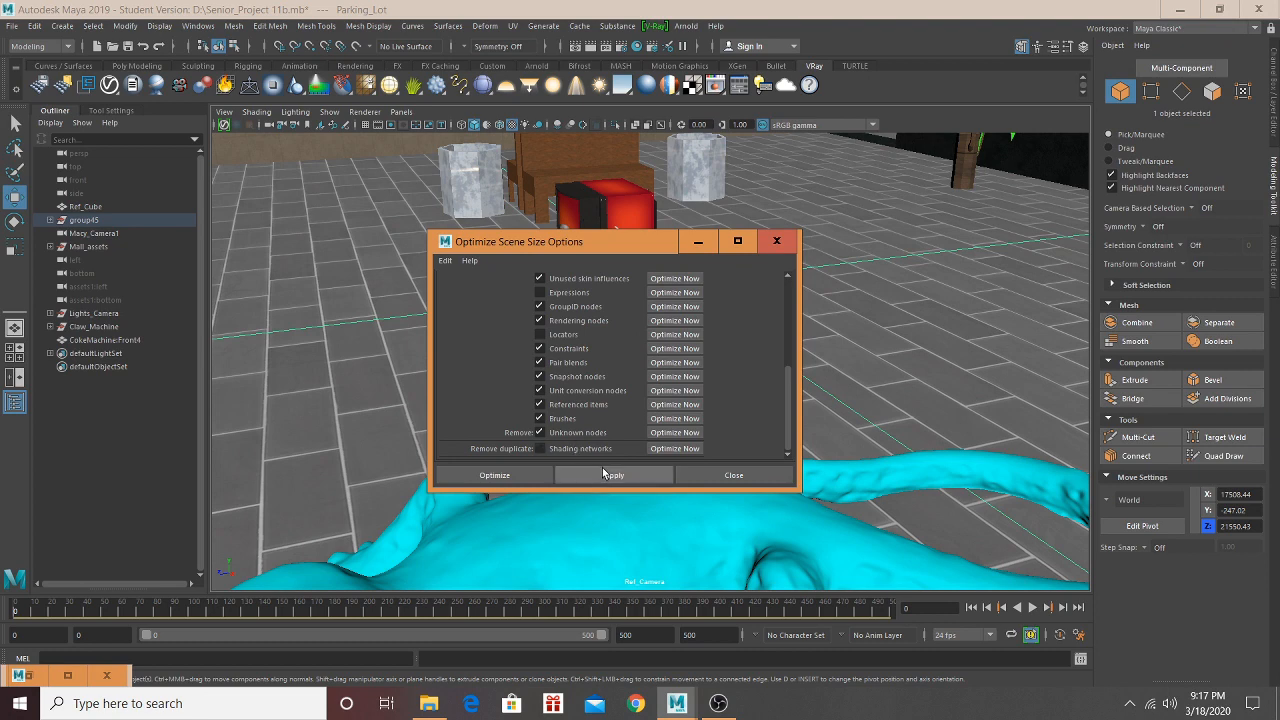
click(609, 358)
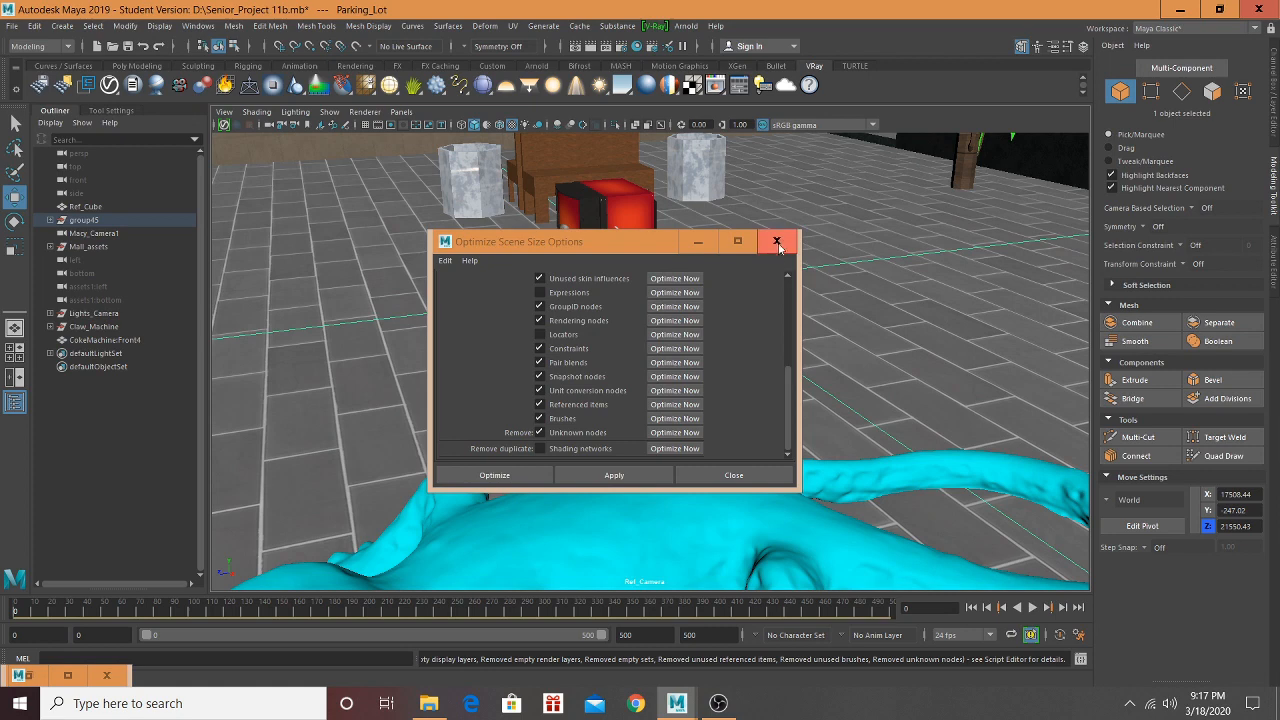
Step: Close the Optimize Scene Size options and save the scene
click(736, 476)
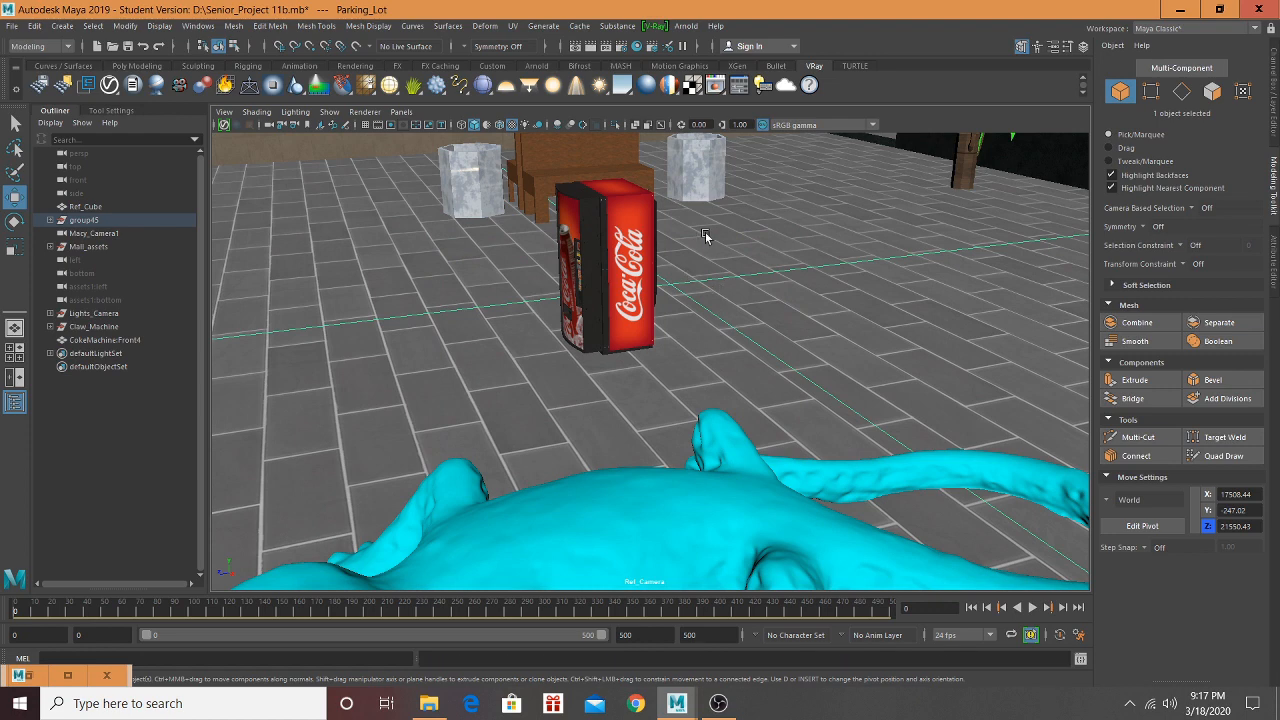
key(ctrl+s)
click(612, 362)
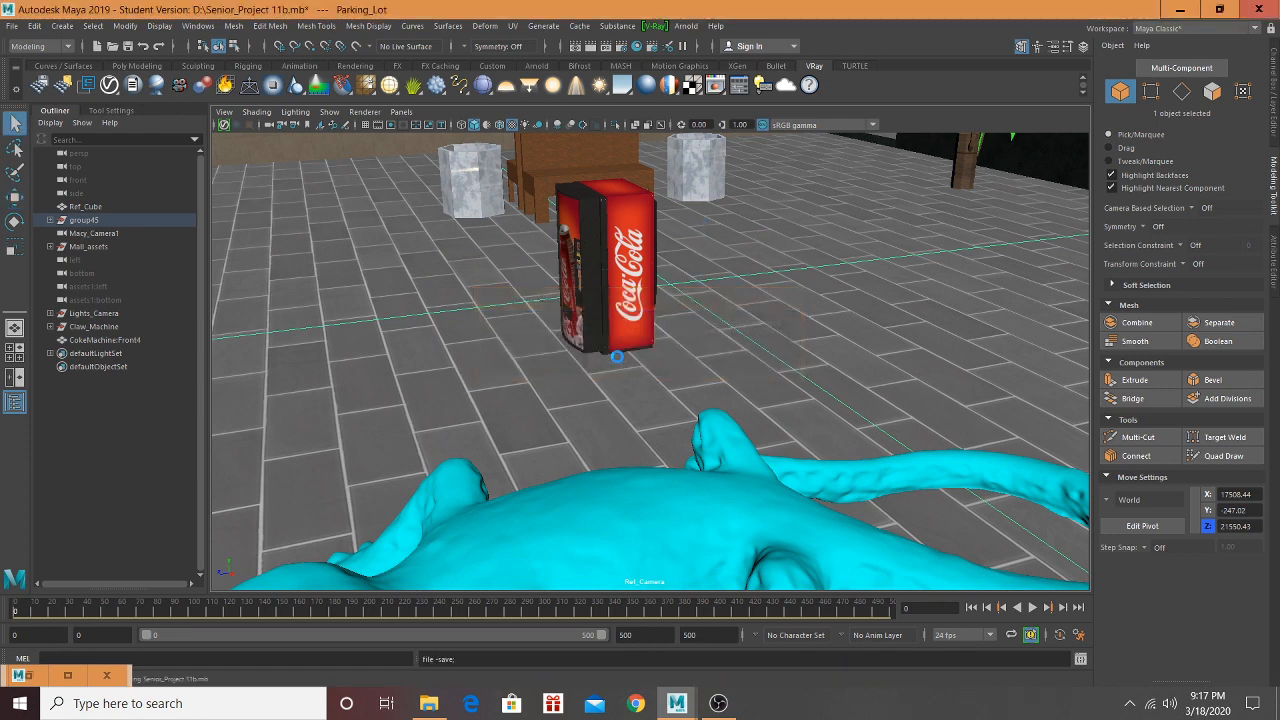
key(w)
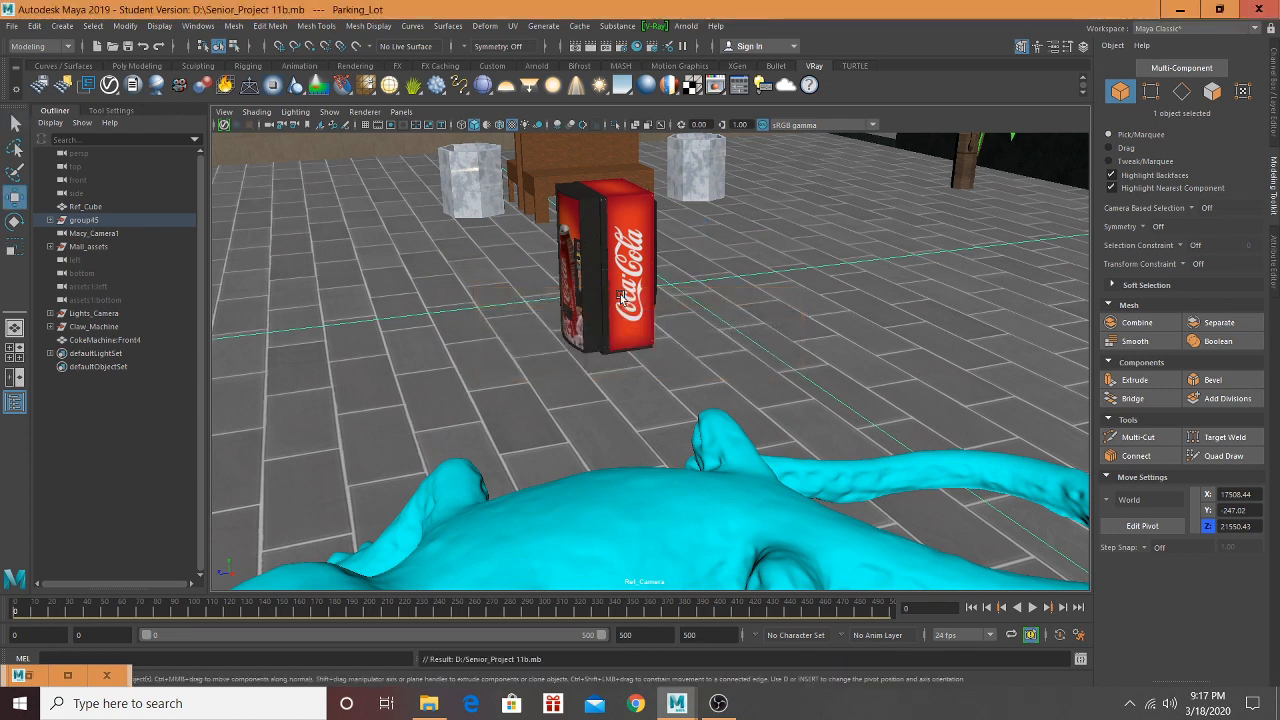
Step: Select the Coke machine and delete all construction history in the scene
click(621, 298)
alt+drag(621, 298, 648, 272)
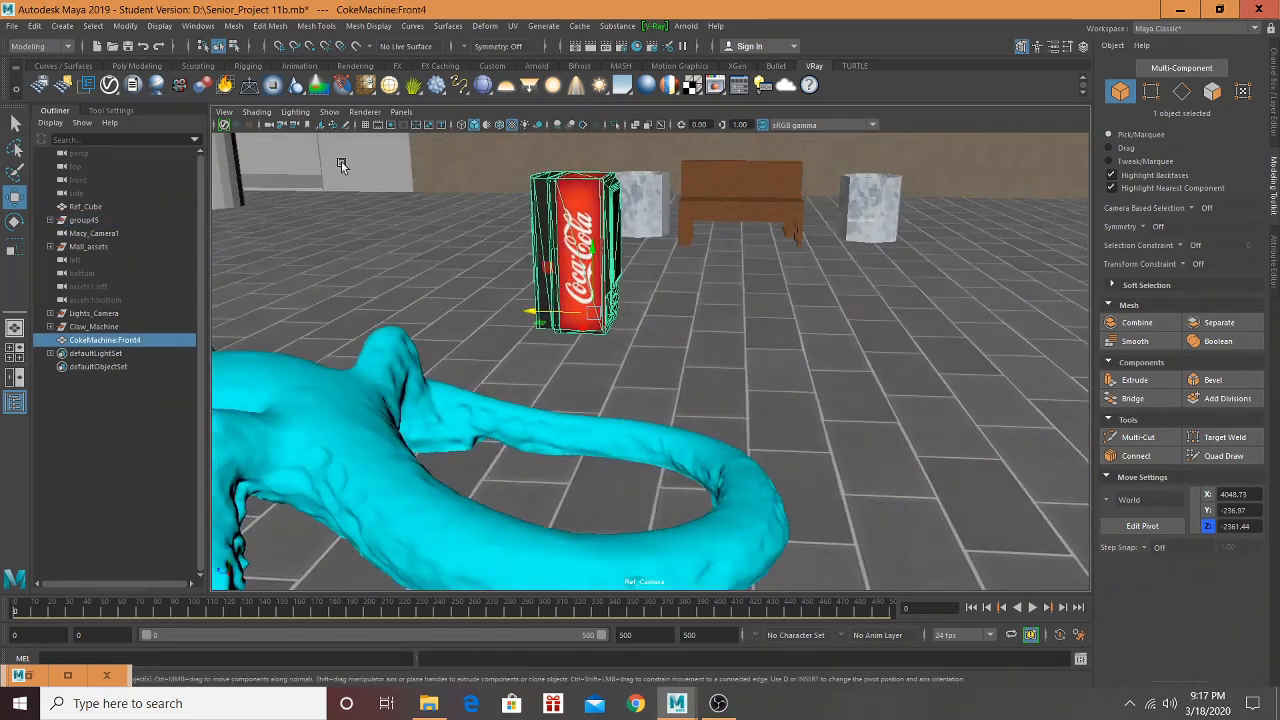
click(35, 26)
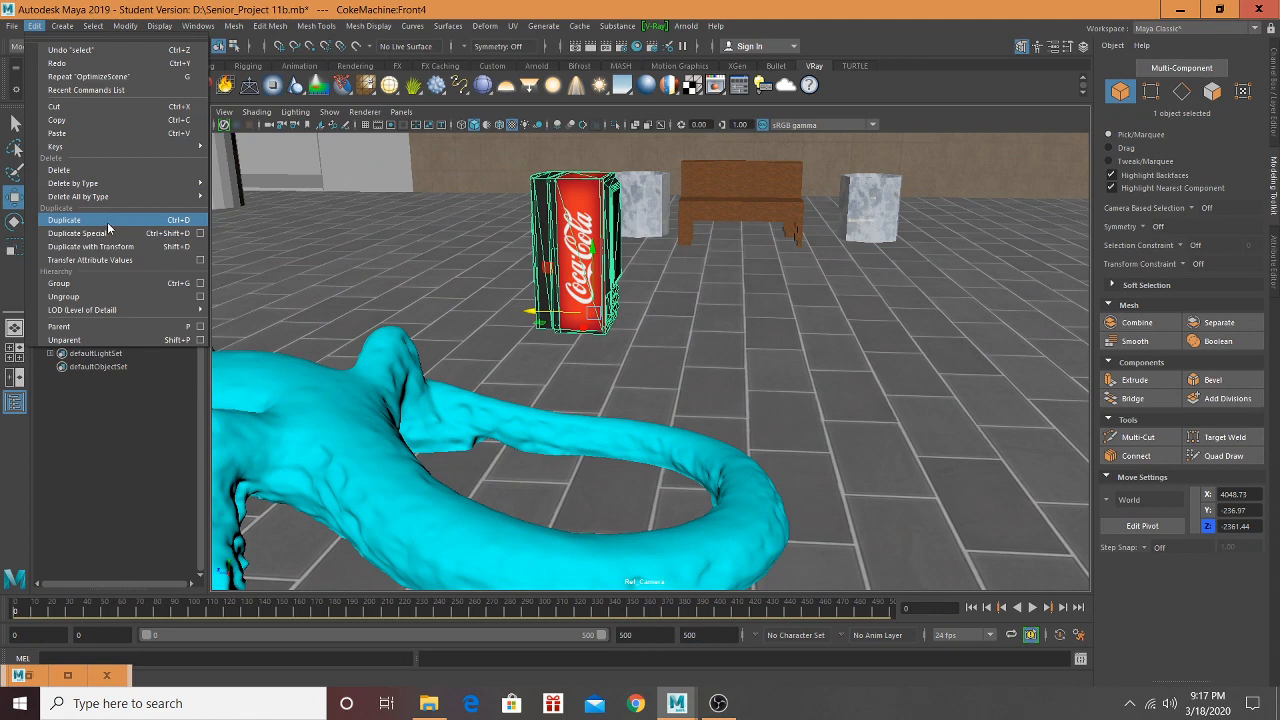
mouse_move(105, 197)
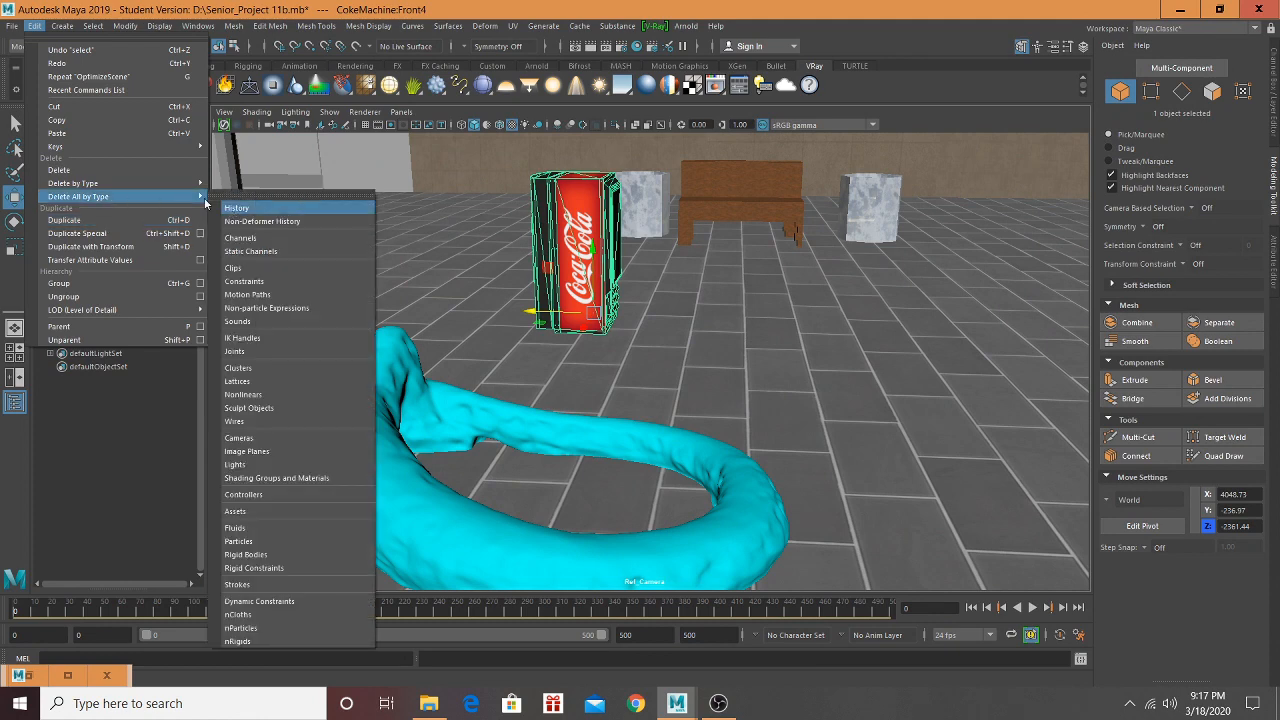
click(277, 207)
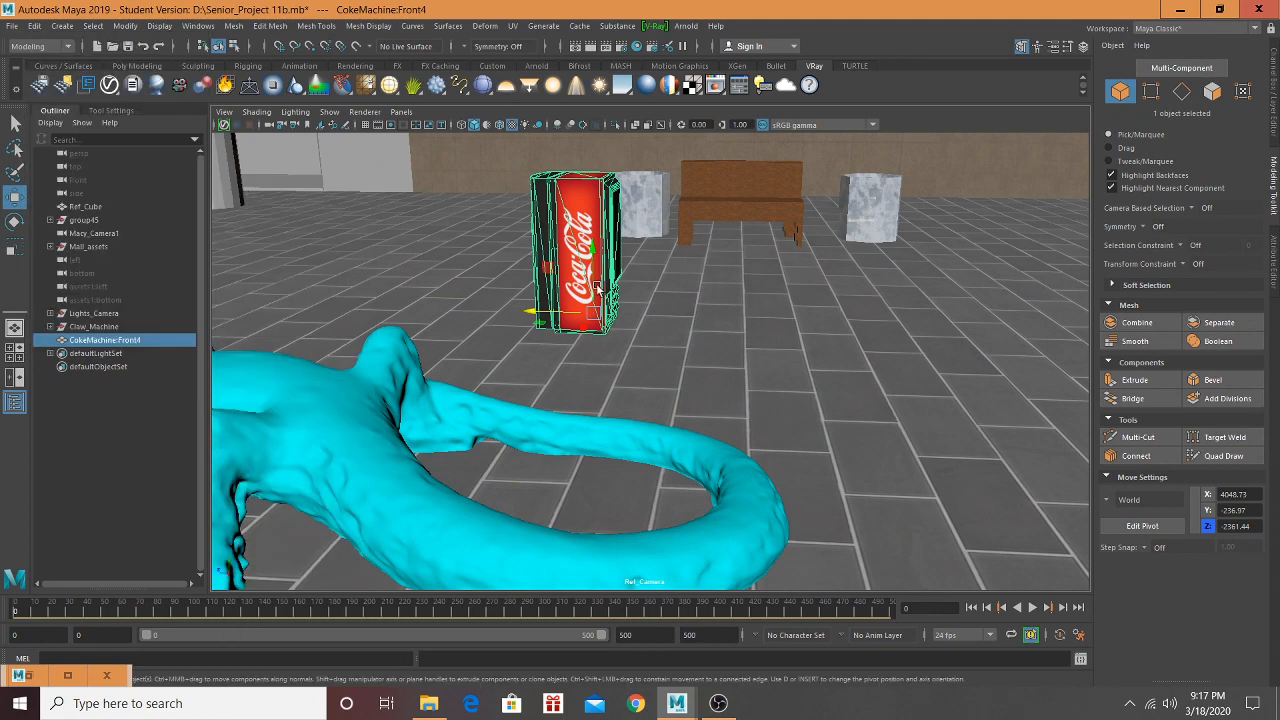
Step: Duplicate the Coke machine, rotate the copy about its vertical axis, and place it behind the original at about X 4198, Z -2485
mouse_move(598, 289)
alt+mouse_down()
mouse_move(587, 299)
mouse_move(602, 298)
alt+mouse_up()
key(ctrl+d)
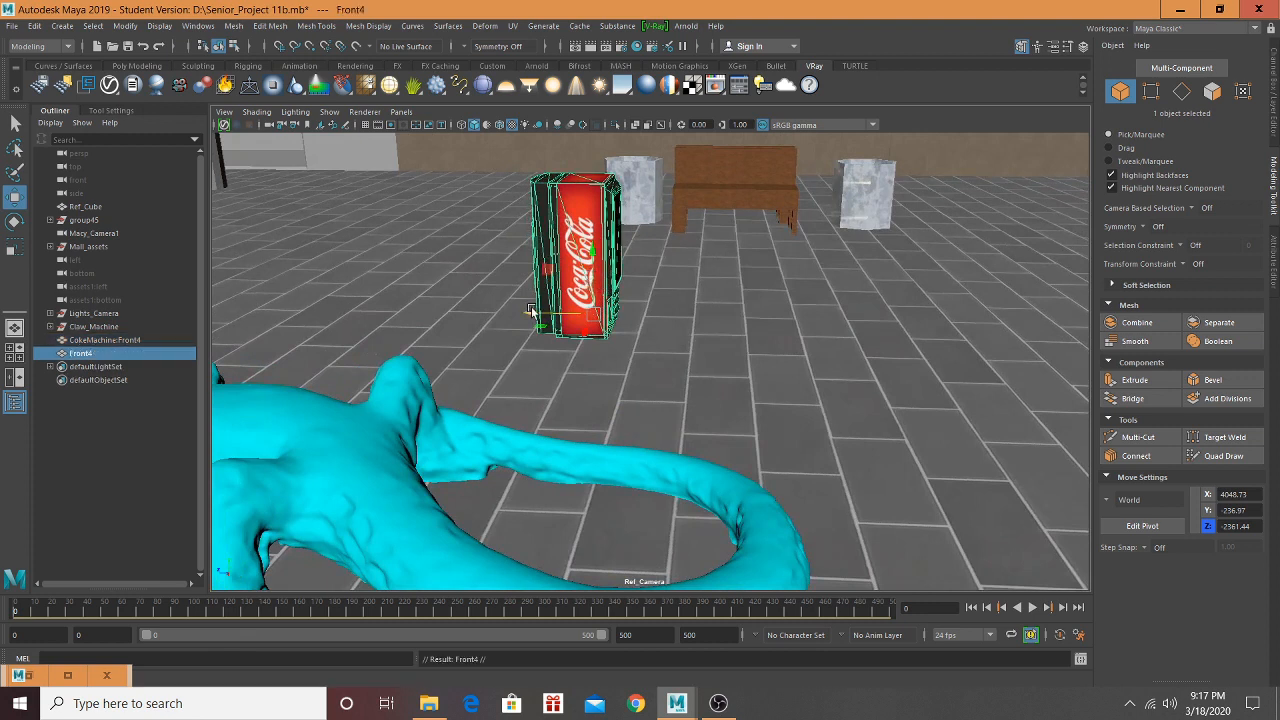
drag(530, 315, 636, 312)
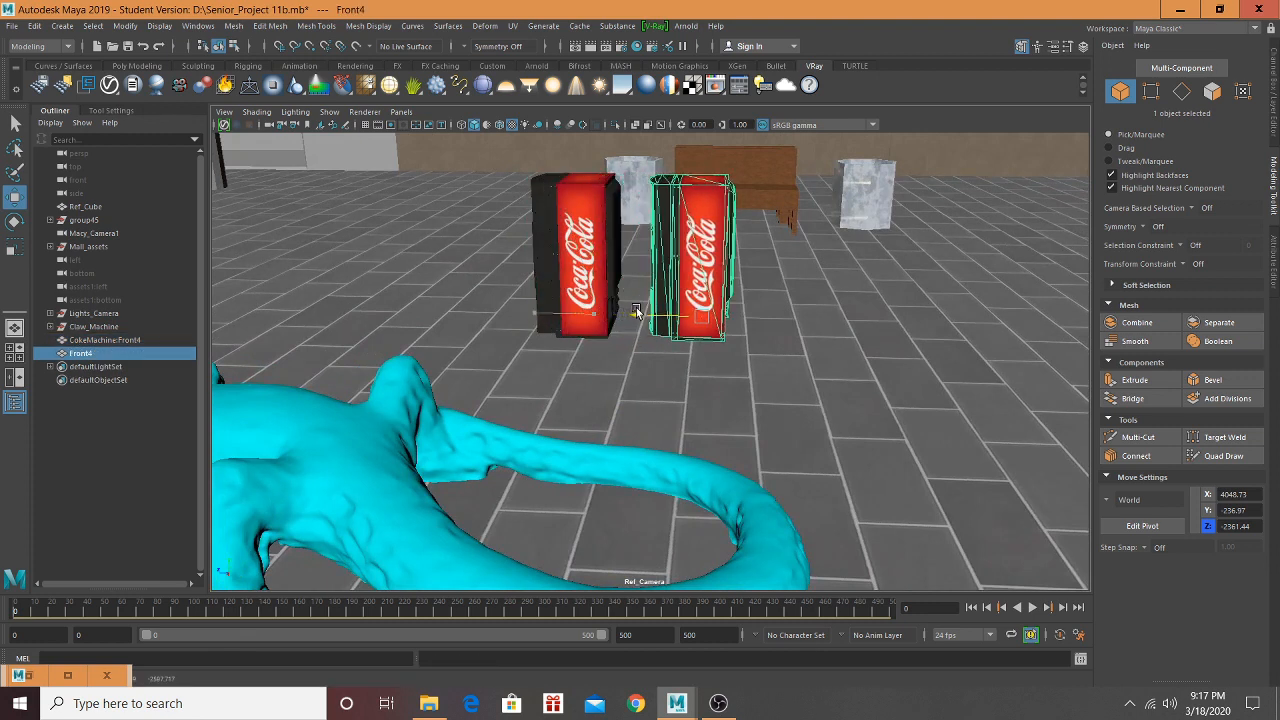
key(e)
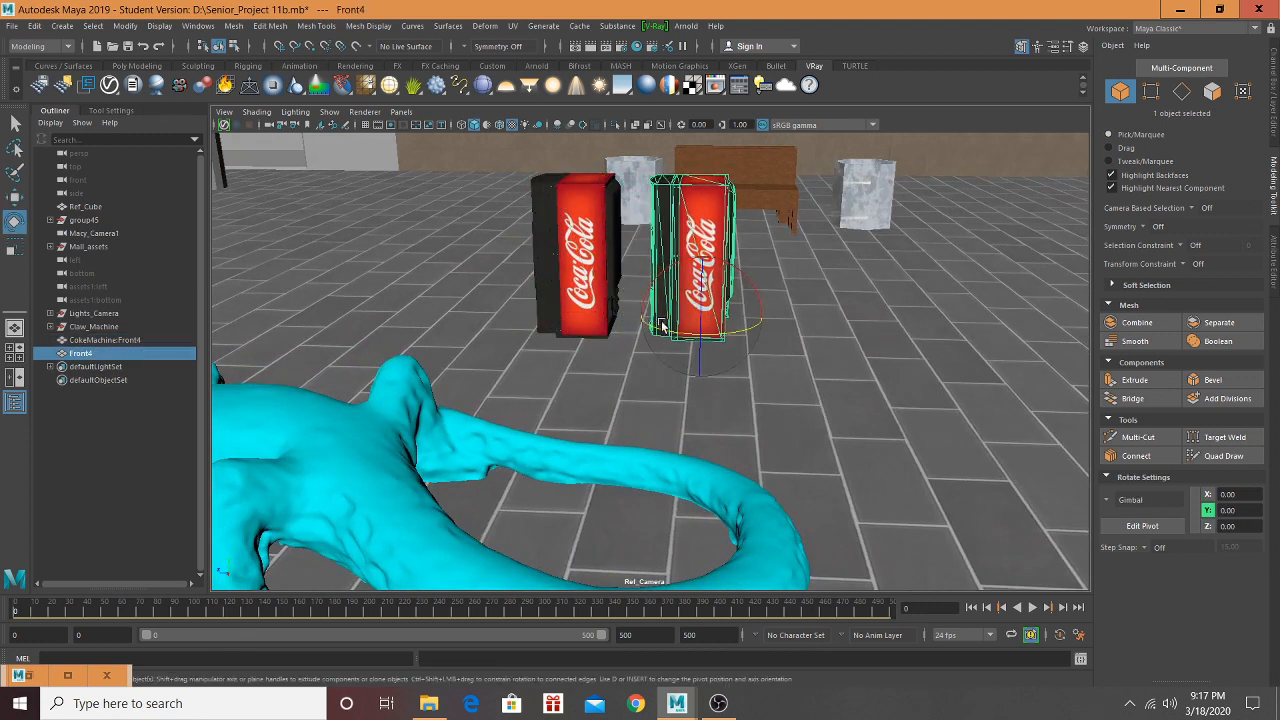
drag(658, 332, 780, 328)
key(w)
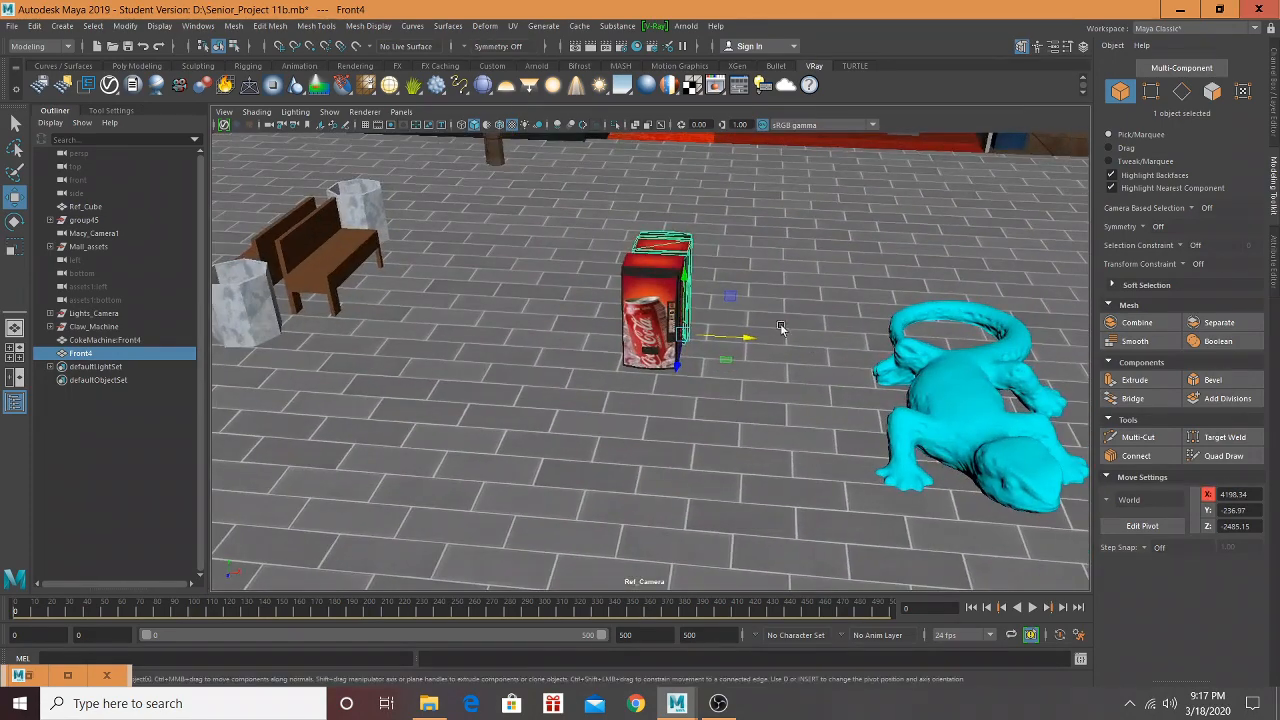
Step: Duplicate both Coke machines together and move the copies between the farther benches, to about X 9677, Z -2154
shift+click(640, 300)
alt+drag(640, 300, 781, 271)
alt+drag(925, 287, 539, 262)
alt+drag(460, 282, 879, 272)
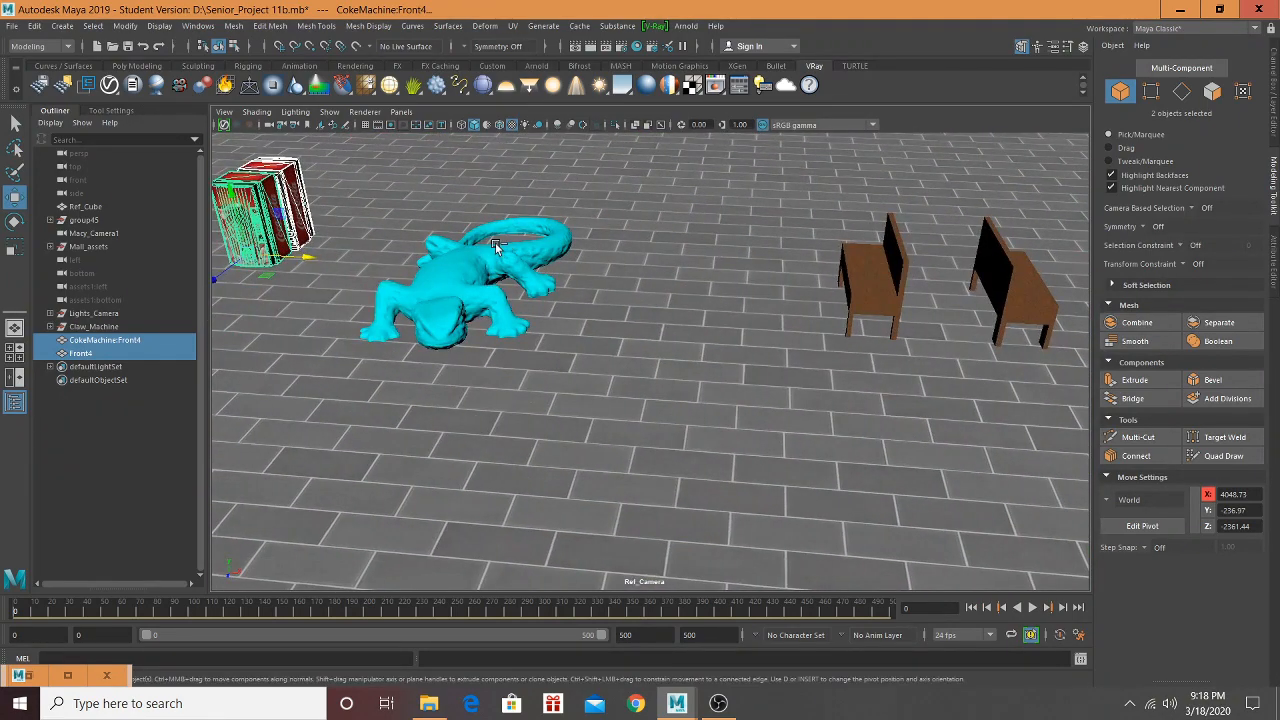
key(ctrl+d)
drag(318, 260, 367, 343)
drag(349, 284, 1060, 300)
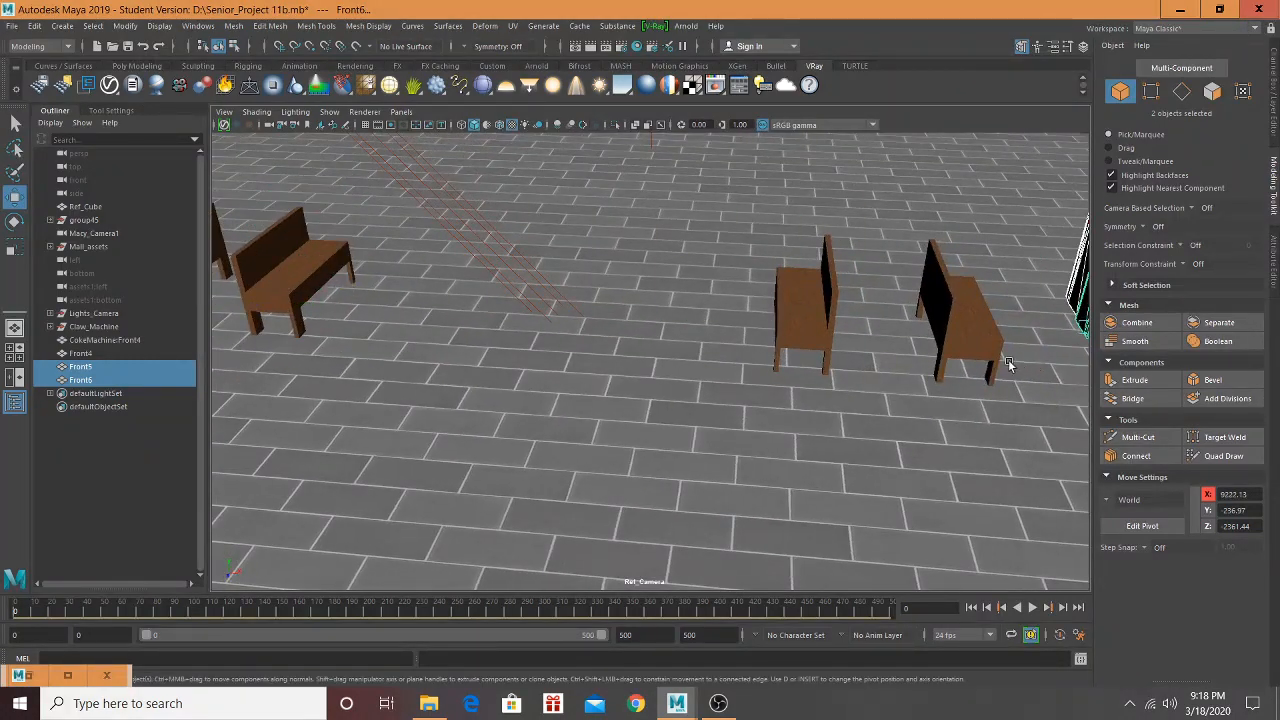
alt+drag(1006, 360, 665, 341)
drag(549, 338, 697, 341)
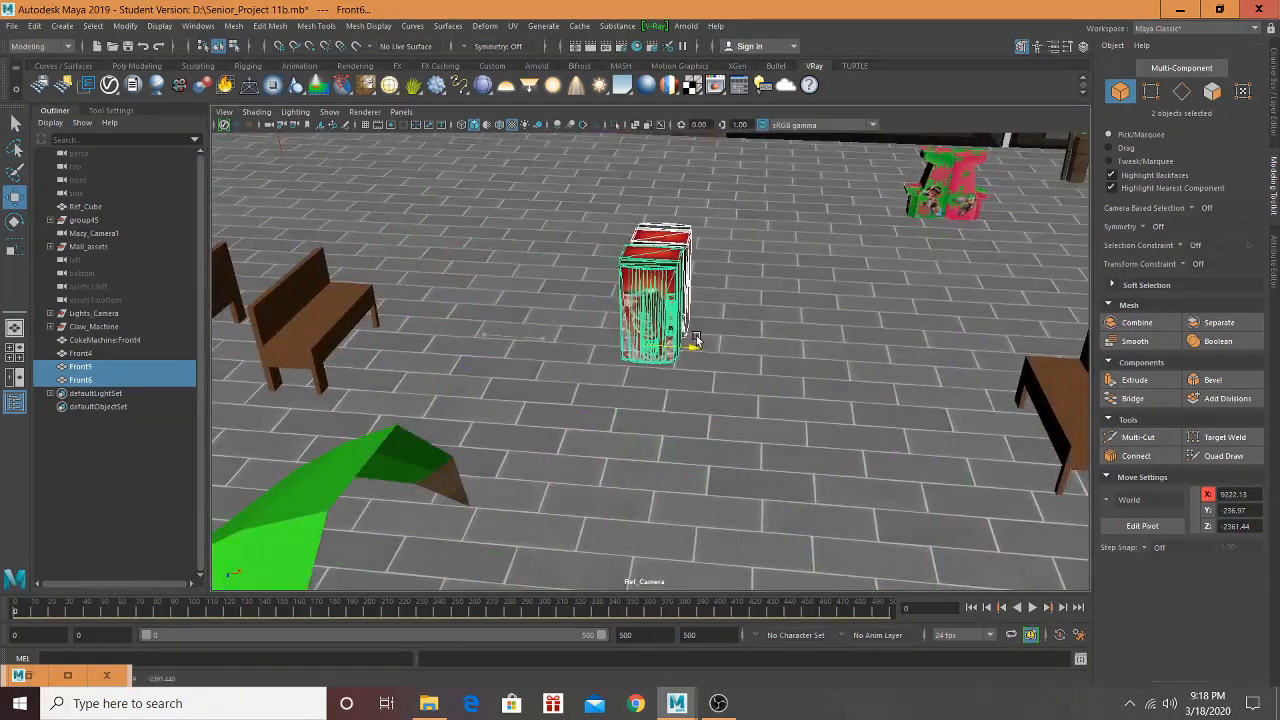
drag(619, 376, 608, 414)
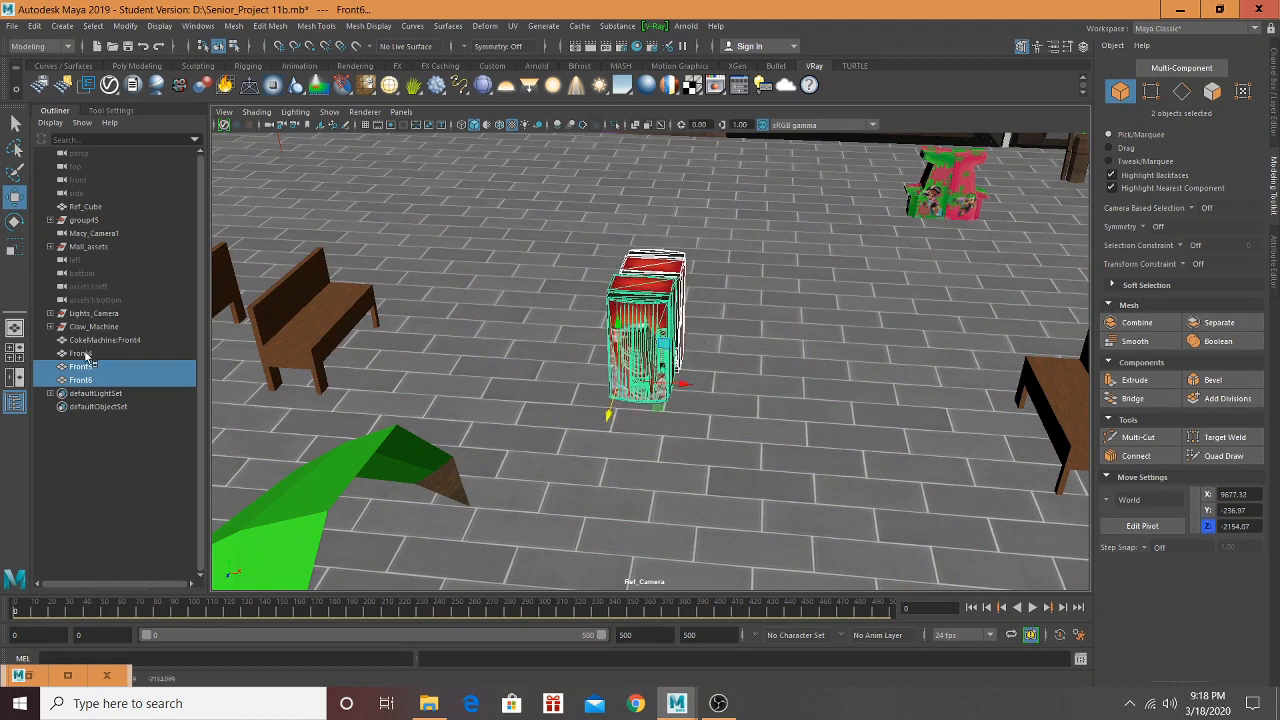
Step: Parent all four Coke machines and the Claw_Machine group under the Mall_assets group
ctrl+click(82, 354)
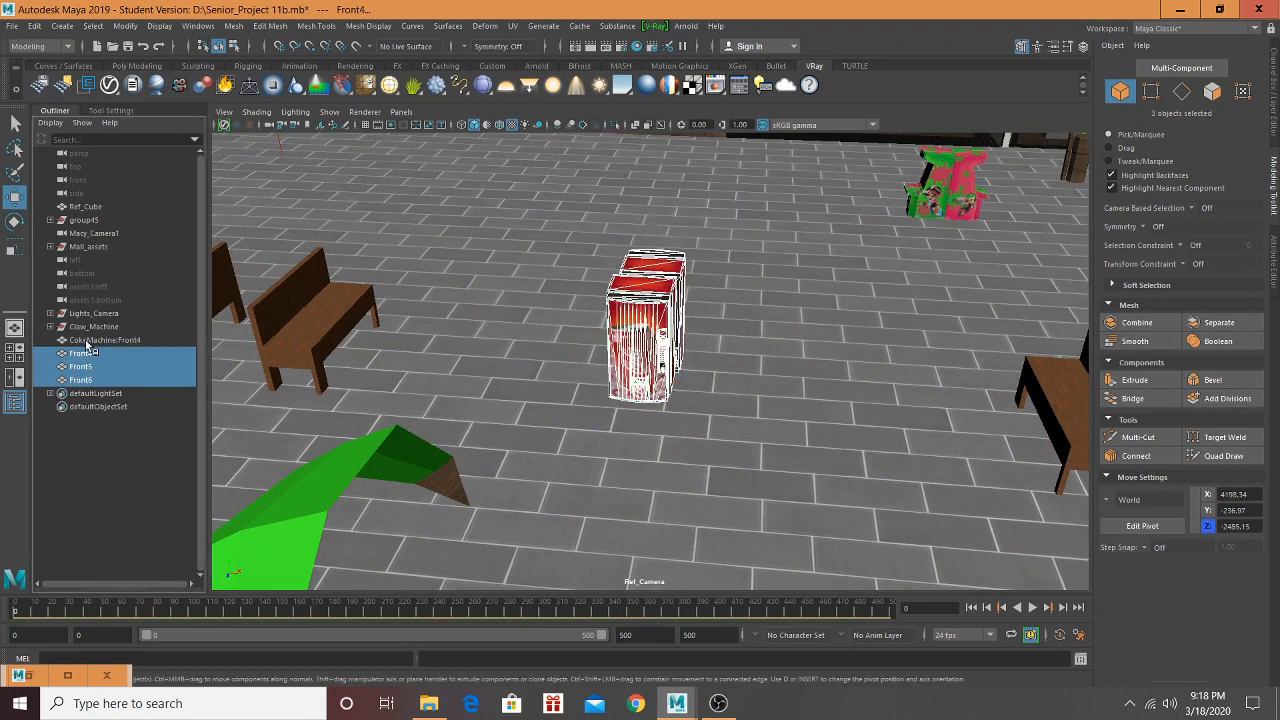
ctrl+click(87, 343)
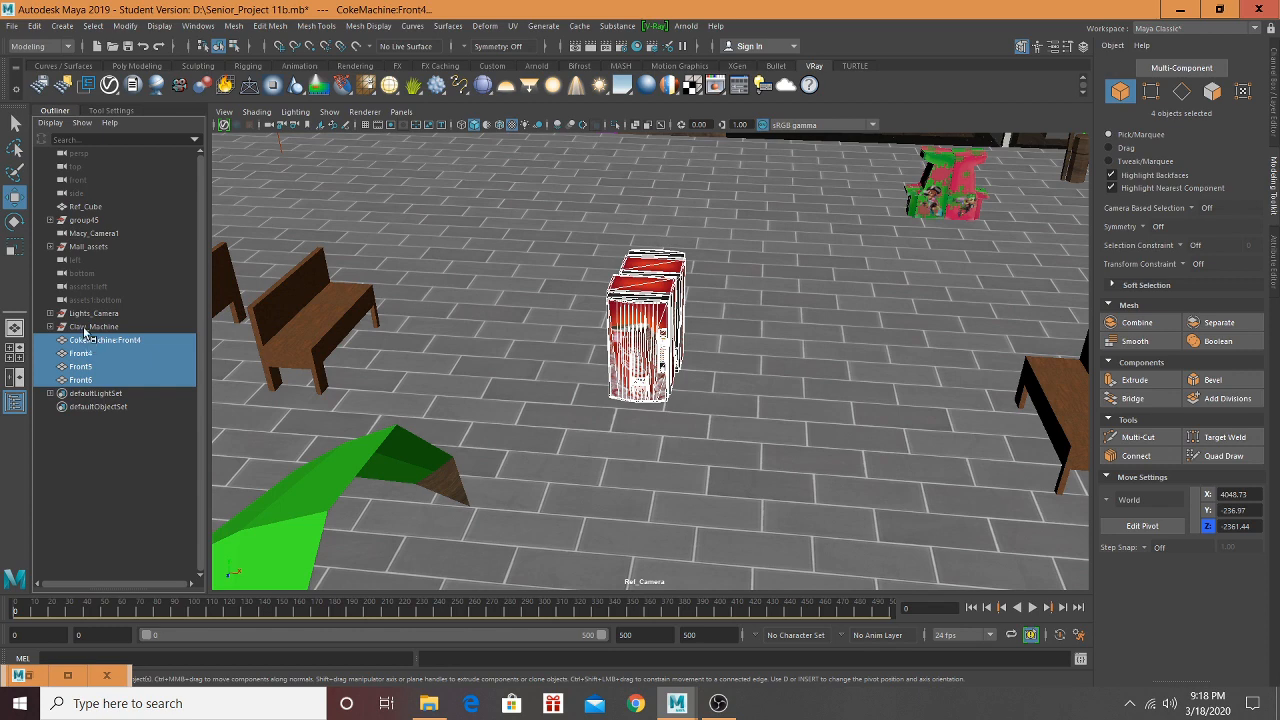
ctrl+click(86, 327)
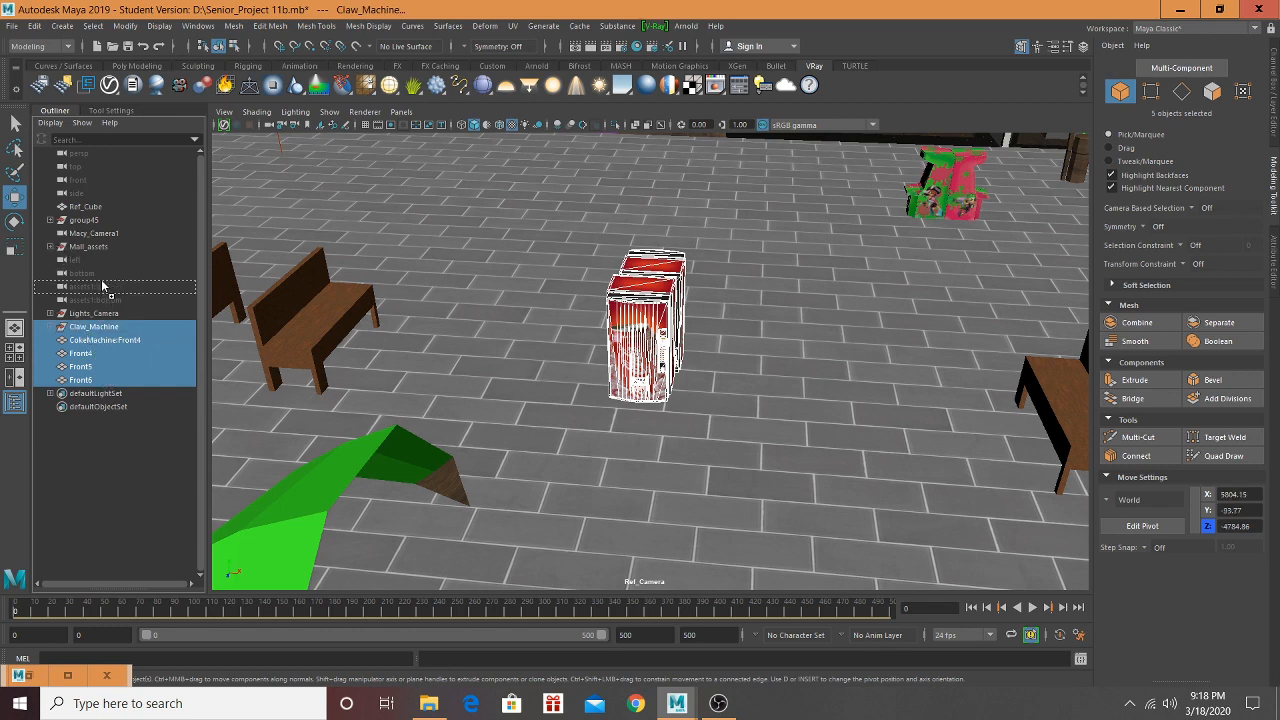
middle_drag(104, 248, 101, 242)
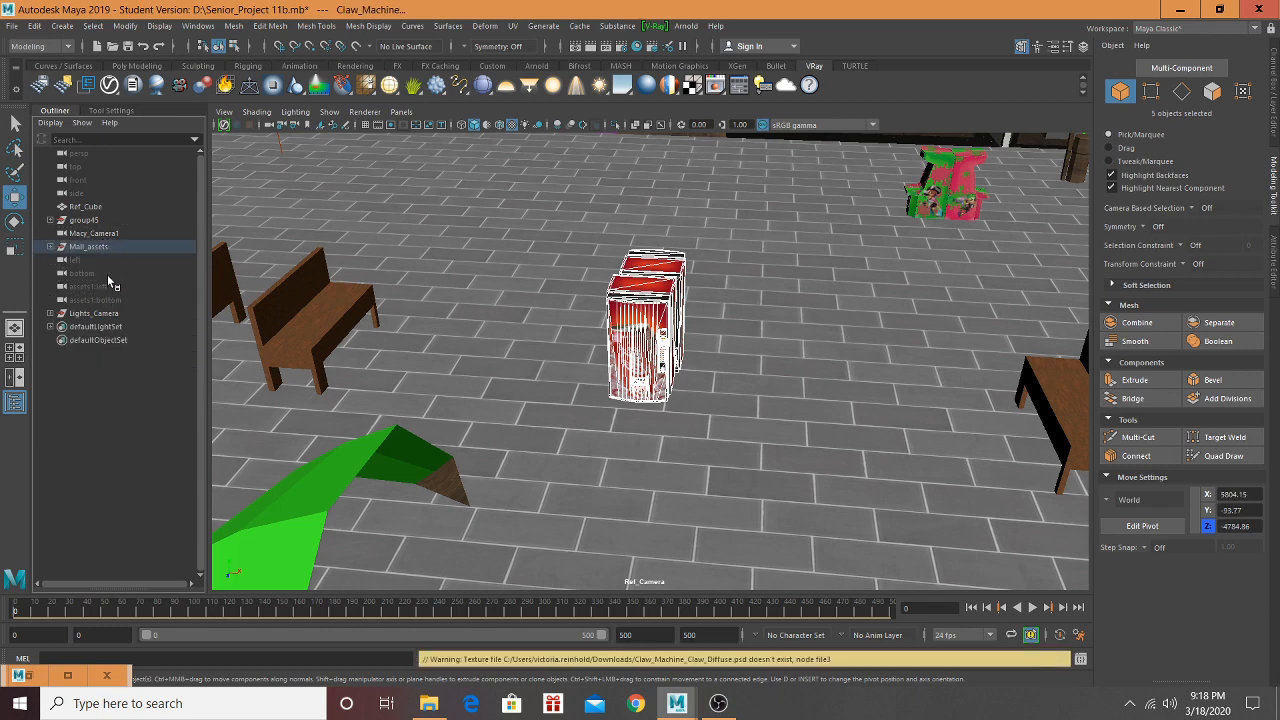
Step: Select the two copied Coke machines and lower them toward the floor to about Y -249
alt+drag(517, 327, 589, 294)
alt+middle_drag(589, 294, 649, 314)
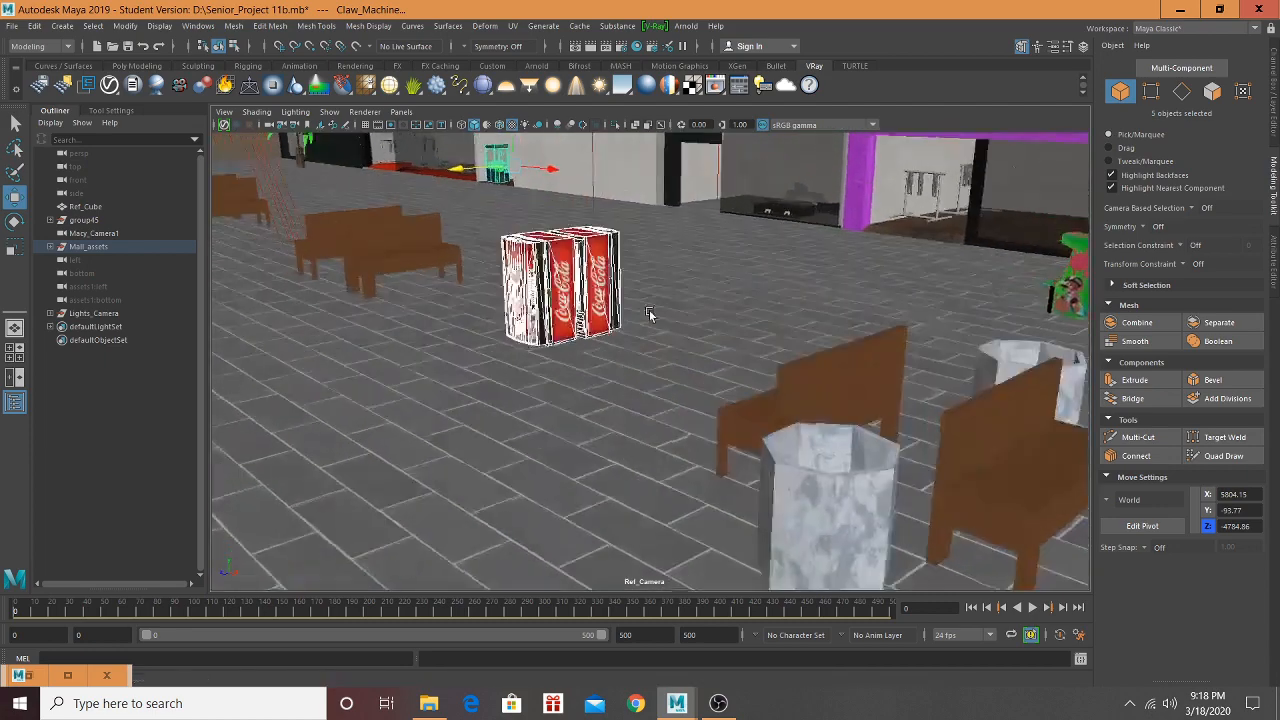
scroll(557, 312, up, 4)
alt+drag(558, 276, 578, 236)
alt+middle_drag(574, 234, 580, 308)
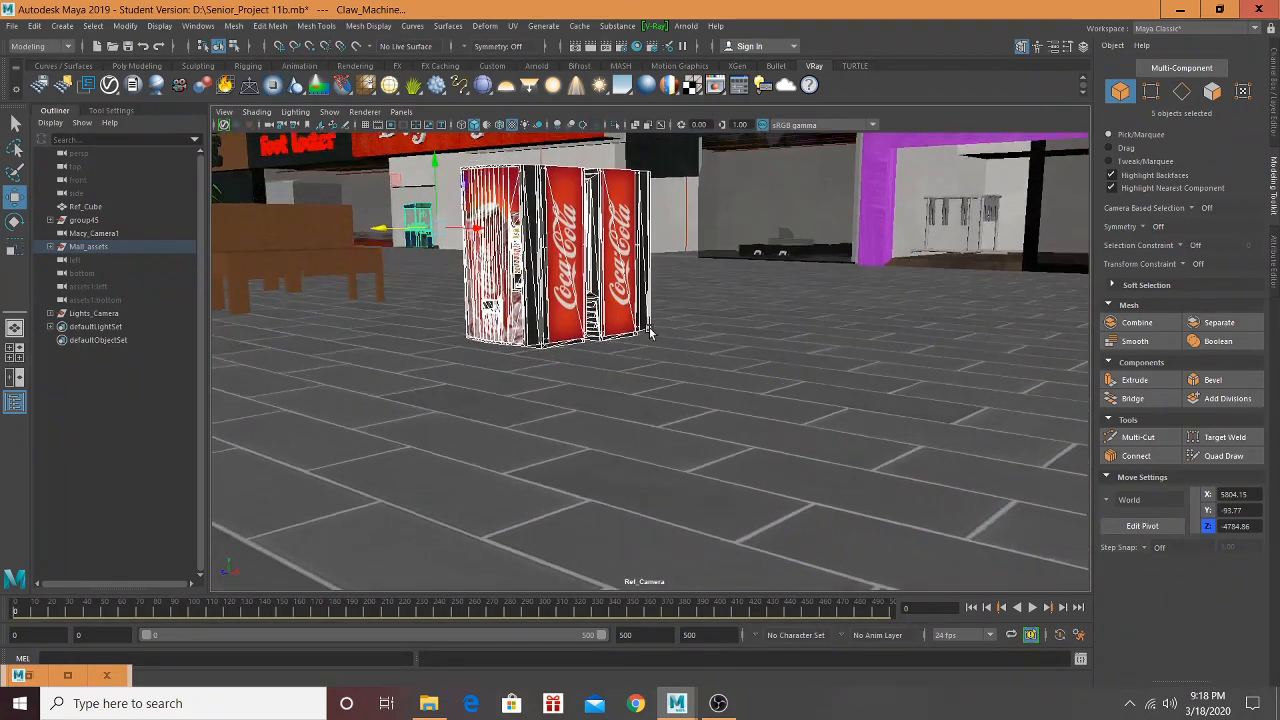
click(532, 265)
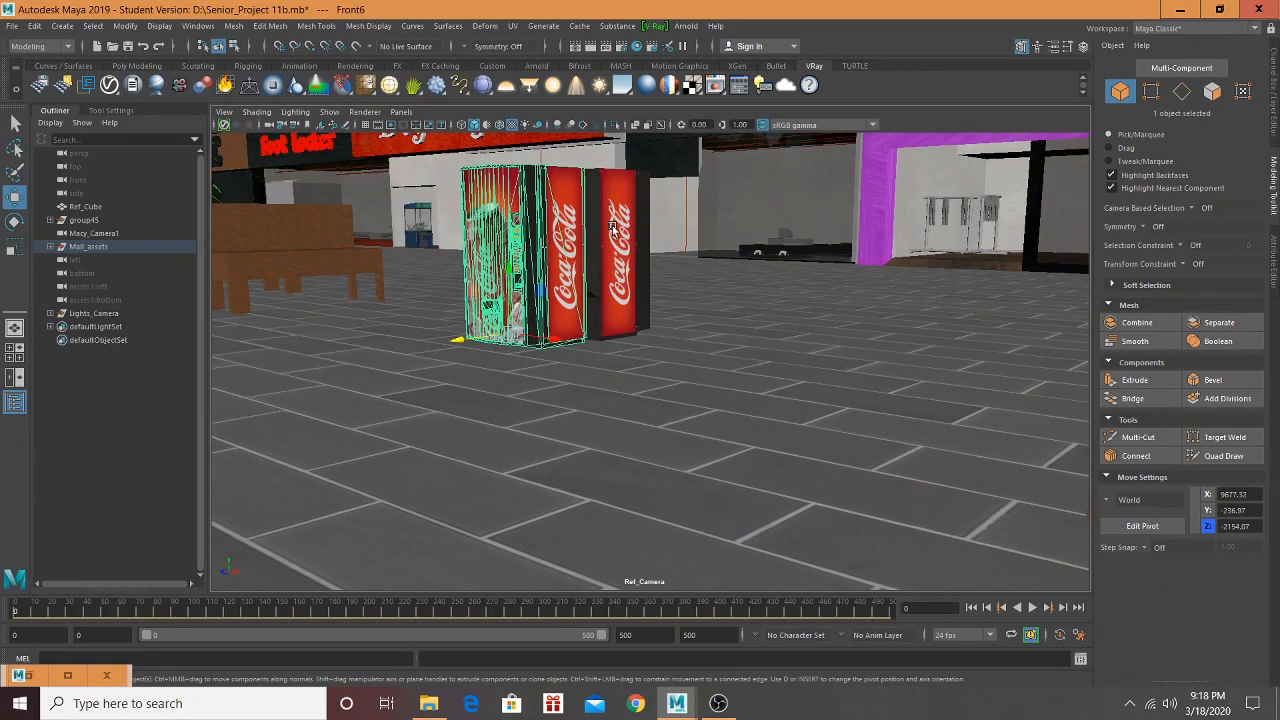
shift+click(613, 228)
drag(614, 275, 295, 258)
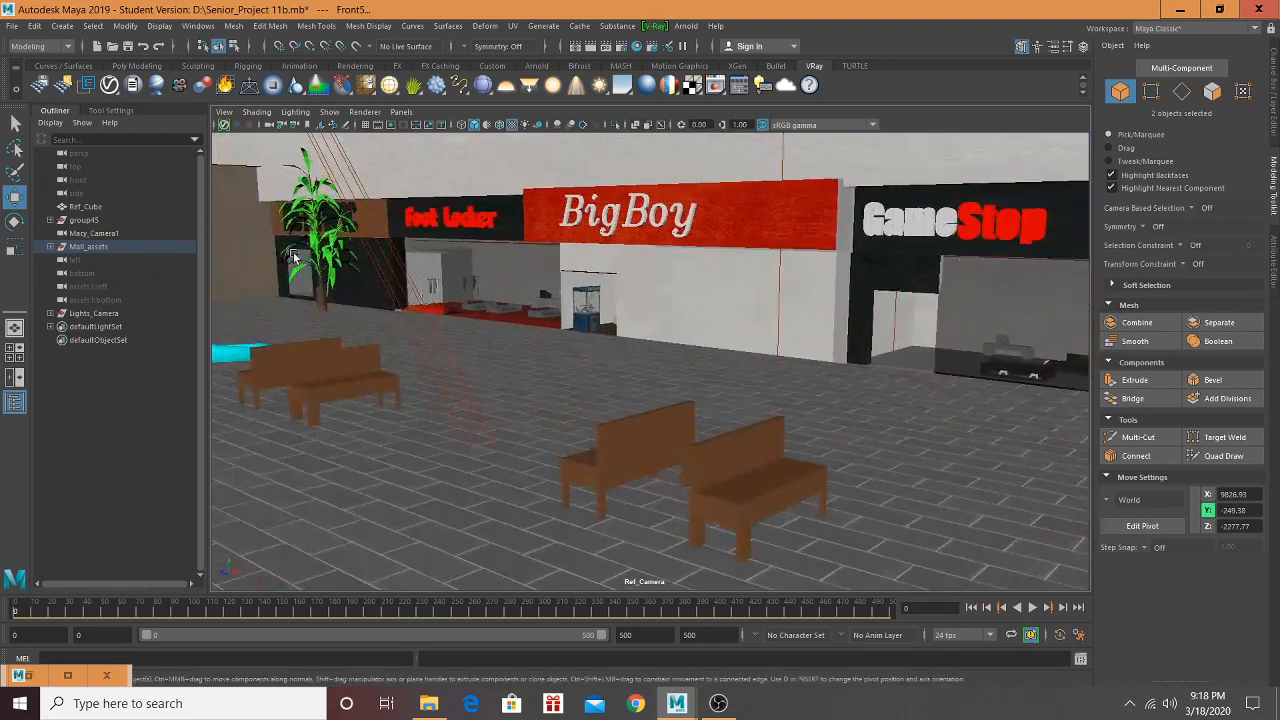
Step: Examine the original Coke machine pair up close and survey its surroundings along the mall storefronts
alt+drag(343, 303, 872, 402)
alt+drag(800, 384, 863, 394)
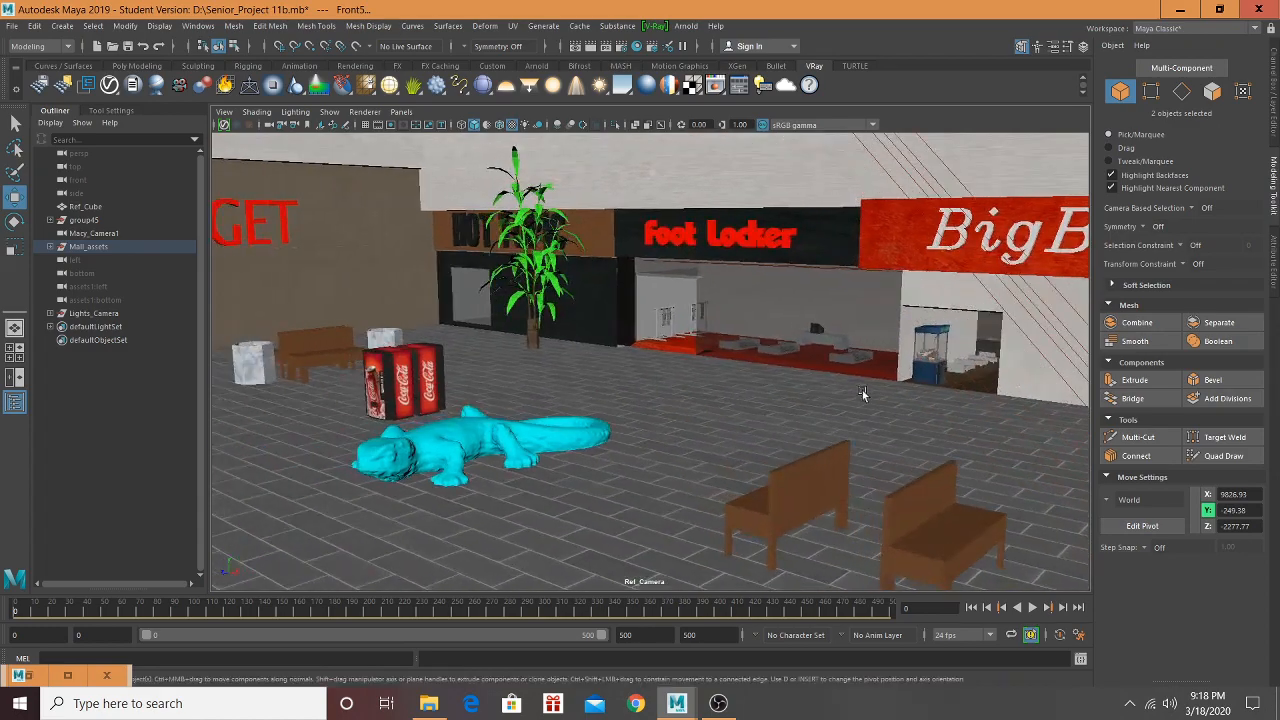
click(401, 385)
key(f)
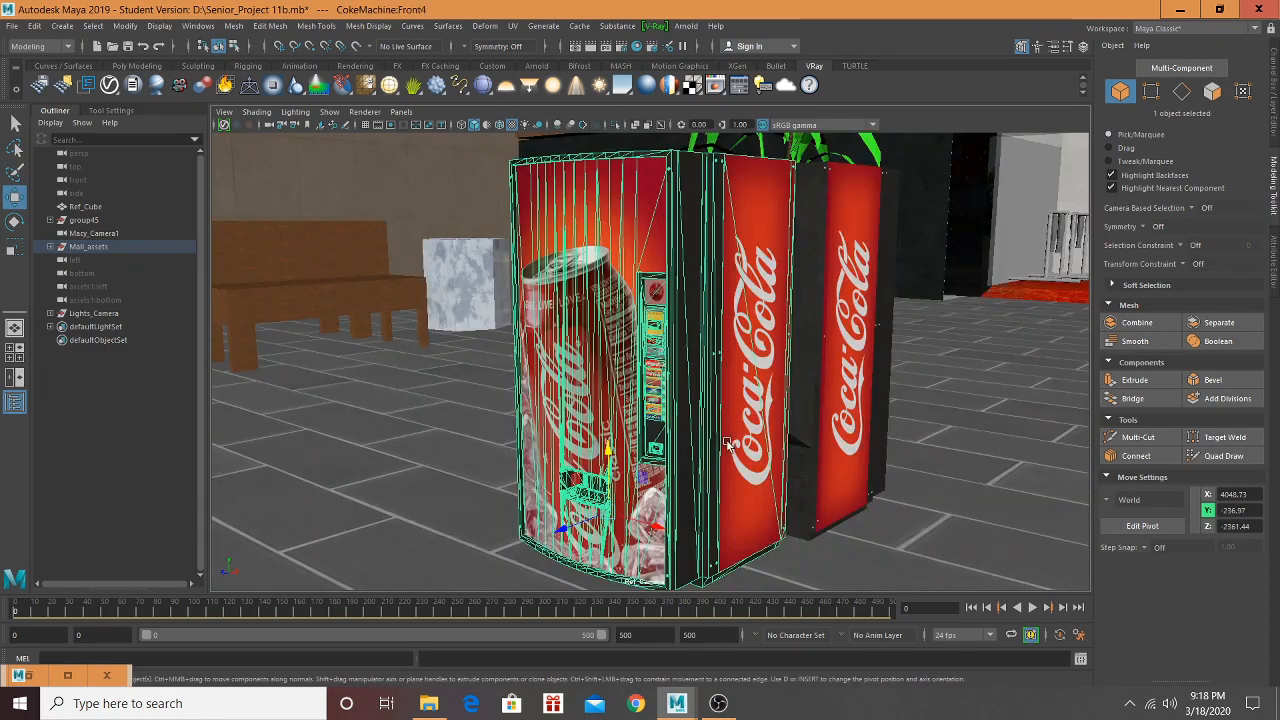
scroll(728, 445, up, 2)
alt+middle_drag(727, 440, 650, 453)
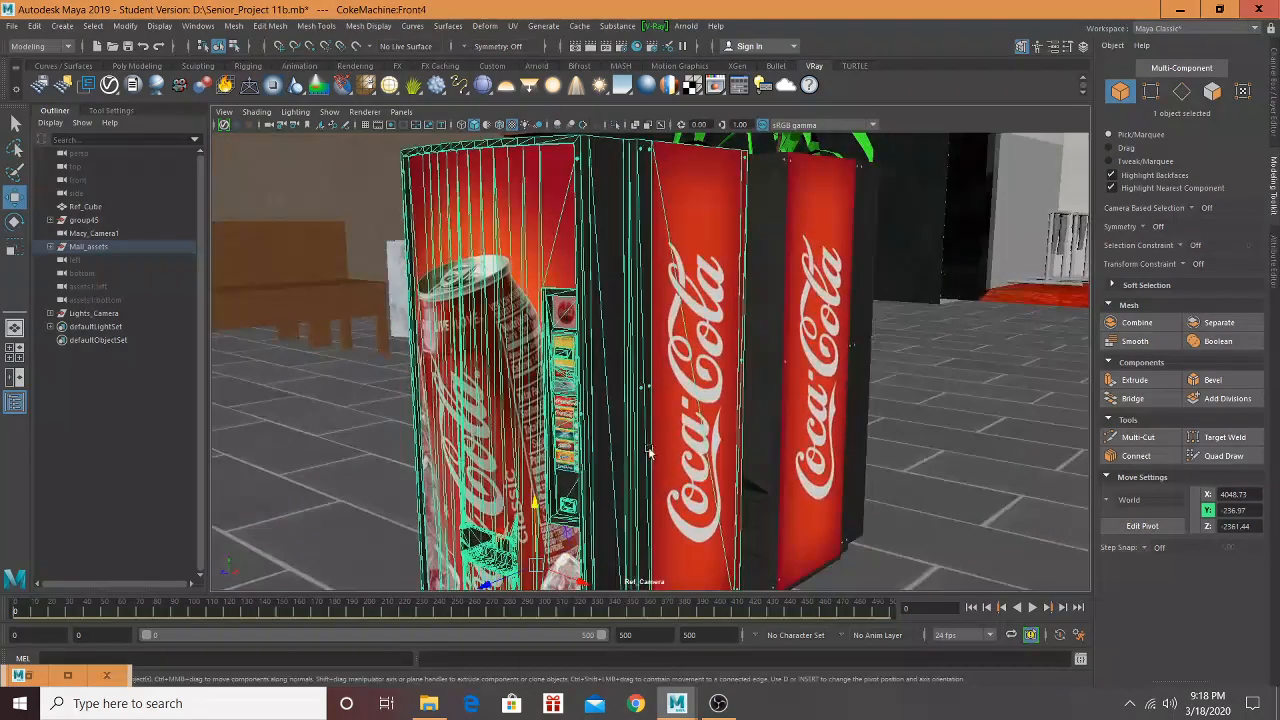
scroll(649, 453, down, 5)
alt+drag(651, 348, 519, 352)
scroll(519, 352, down, 5)
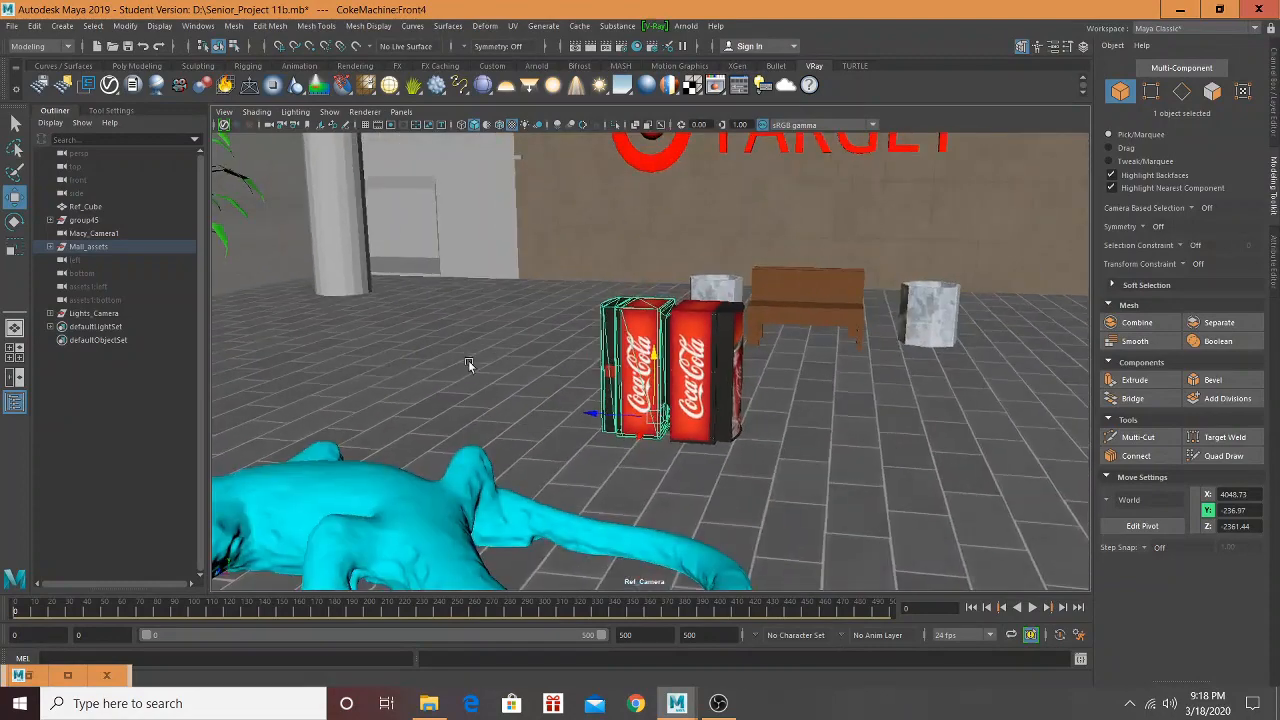
scroll(468, 360, down, 3)
alt+middle_drag(468, 360, 571, 392)
scroll(472, 390, down, 2)
alt+drag(600, 290, 646, 337)
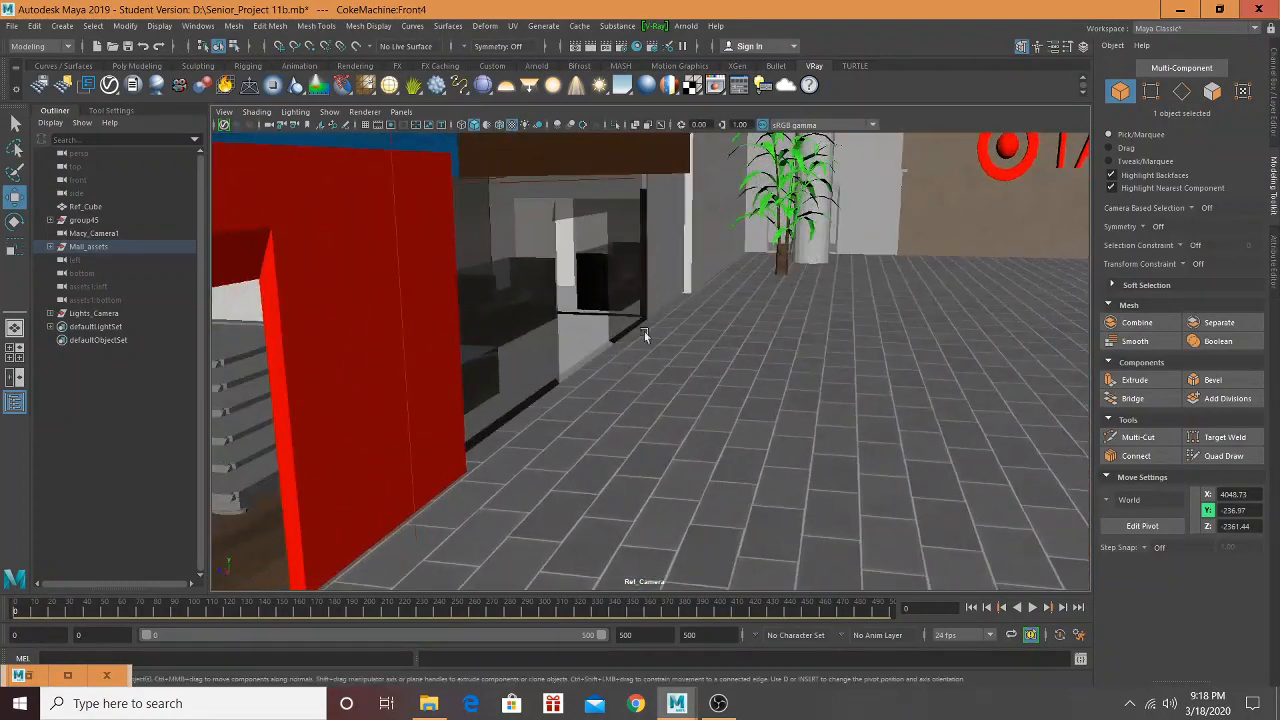
alt+right_drag(646, 337, 474, 363)
alt+drag(474, 363, 797, 374)
Step: Move one bench closer to its neighbour, to about X 8343, and shift both benches along X, with the neighbour at about 9172
click(797, 390)
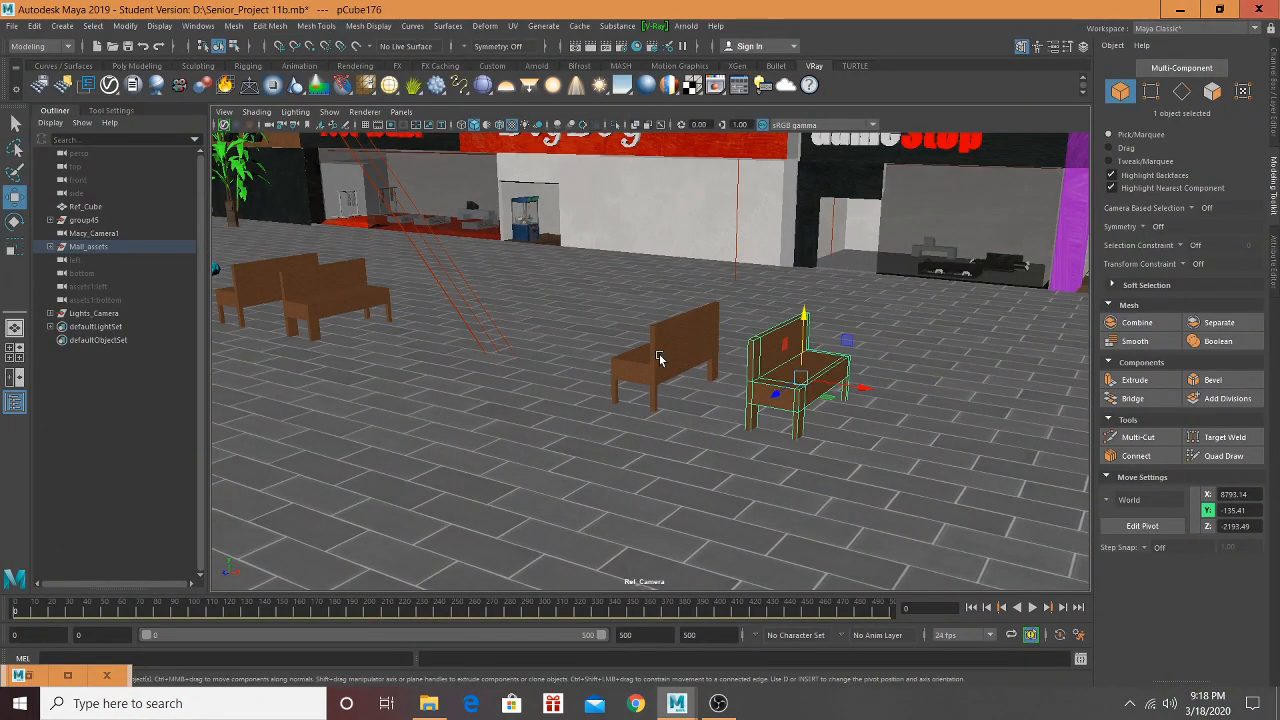
click(659, 358)
drag(705, 365, 771, 378)
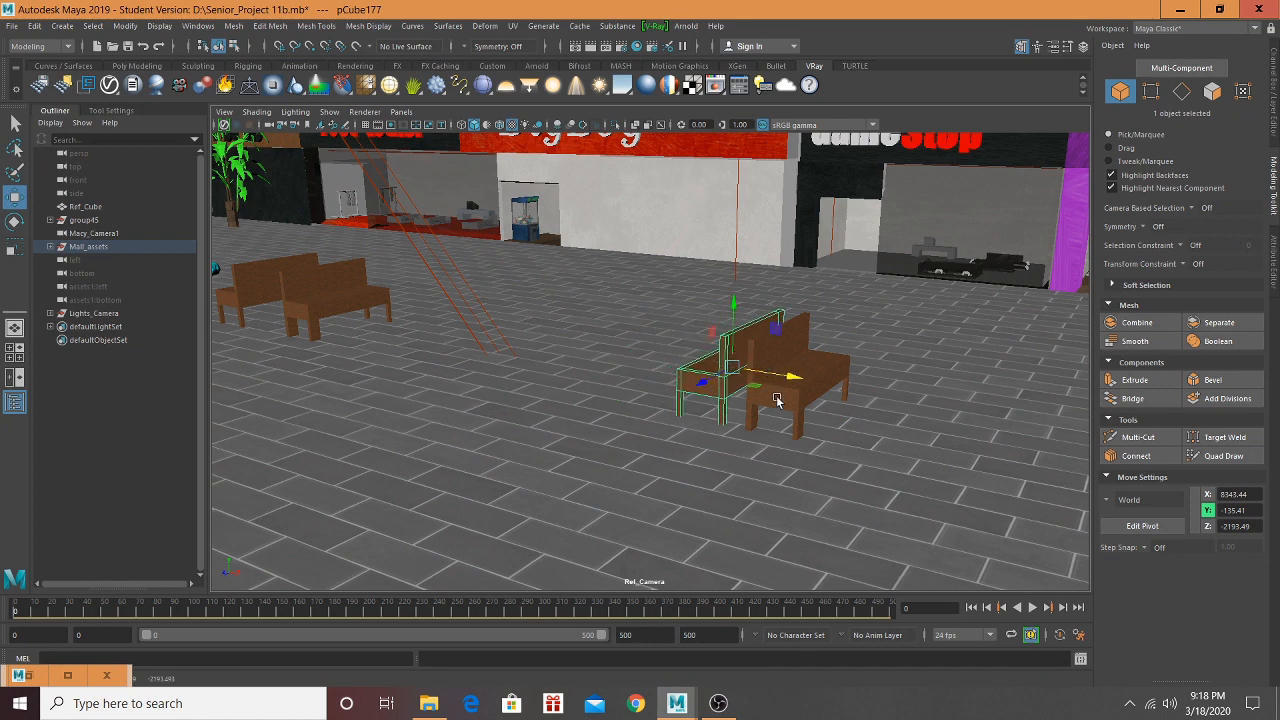
shift+click(781, 405)
drag(861, 388, 934, 454)
Step: Select the other pair of benches, near the cyan lizard, and move them together along the world X axis
alt+middle_drag(935, 458, 552, 410)
alt+drag(552, 410, 705, 428)
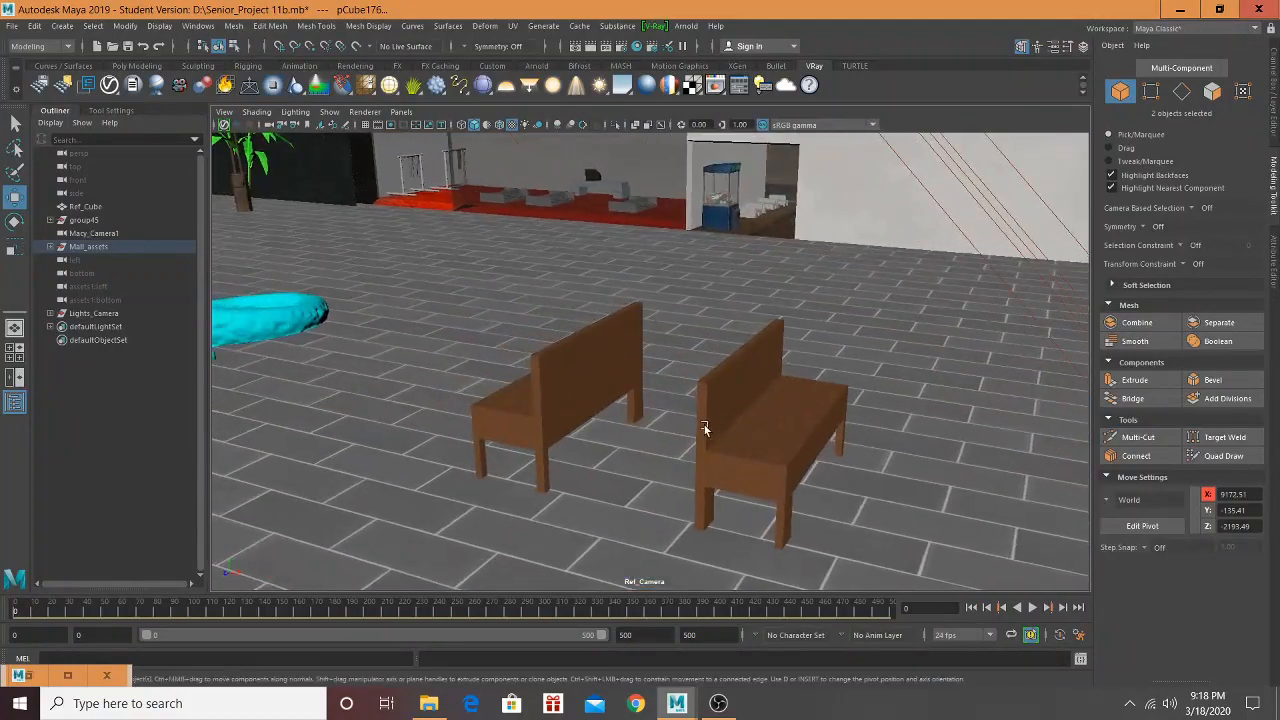
click(558, 395)
shift+click(722, 453)
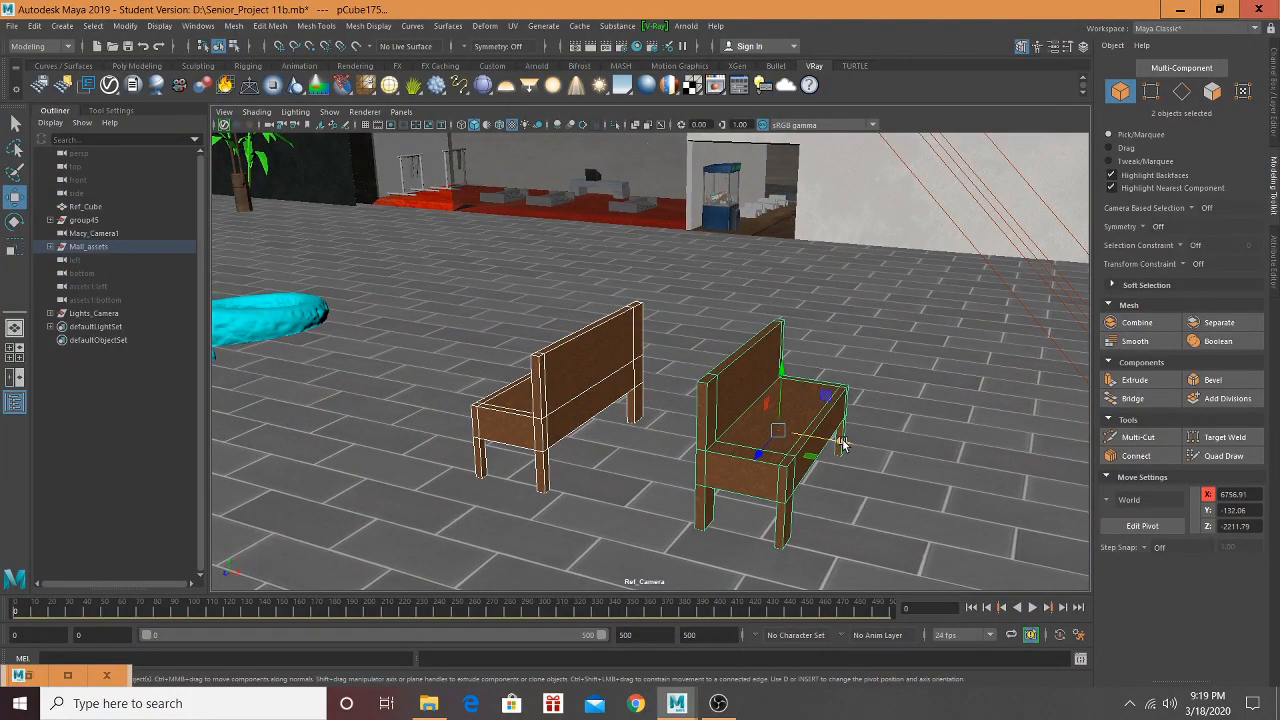
drag(843, 445, 655, 312)
Step: Bring the stacked piggy toys over the parking lot into view and select the lower four
click(562, 417)
key(f)
alt+drag(486, 327, 583, 228)
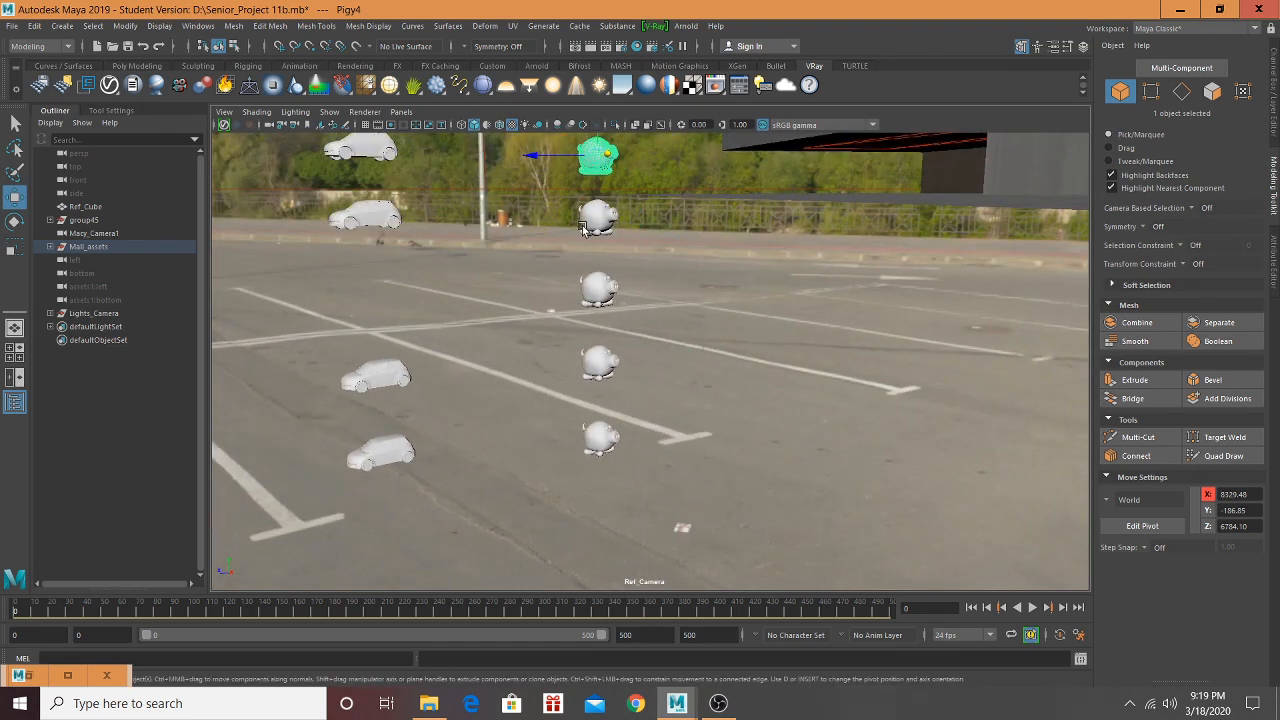
click(603, 219)
shift+click(598, 289)
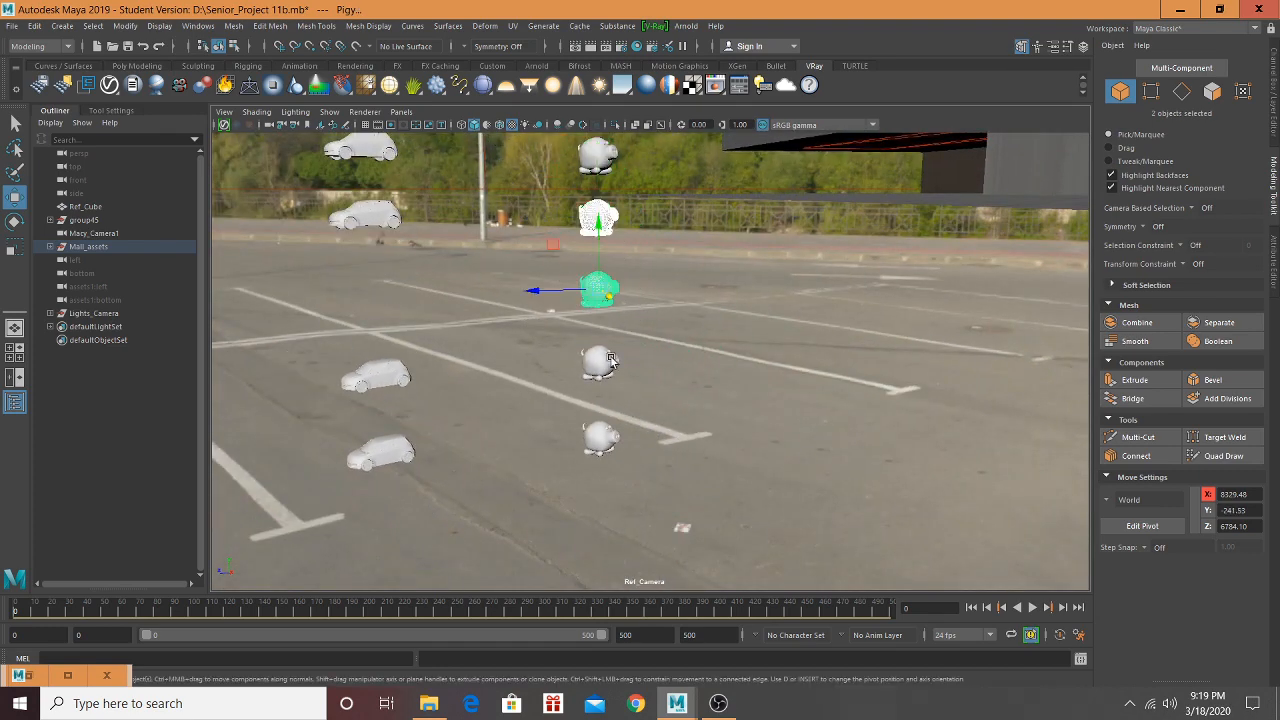
shift+click(600, 362)
shift+click(600, 437)
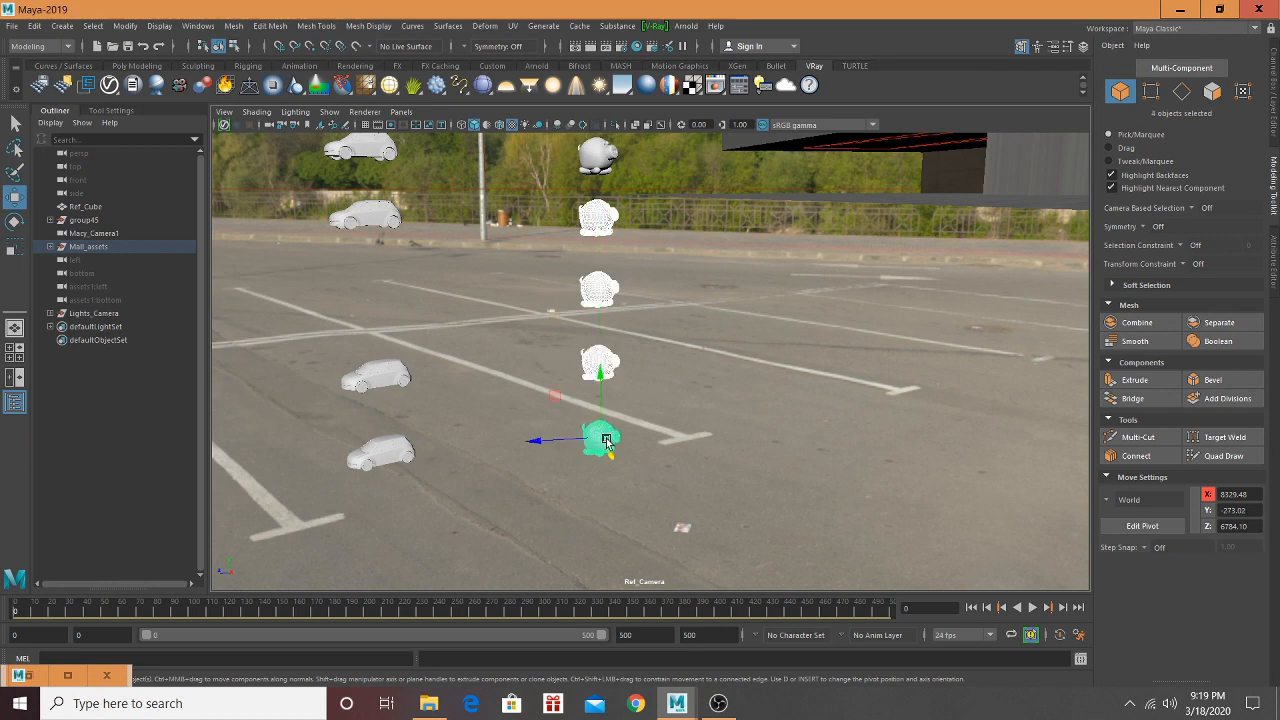
Step: Expand the Mall_assets group and check which objects the Pigy, Helicopter_Toy and Car_Toy_03 entries refer to
click(51, 247)
scroll(100, 307, down, 5)
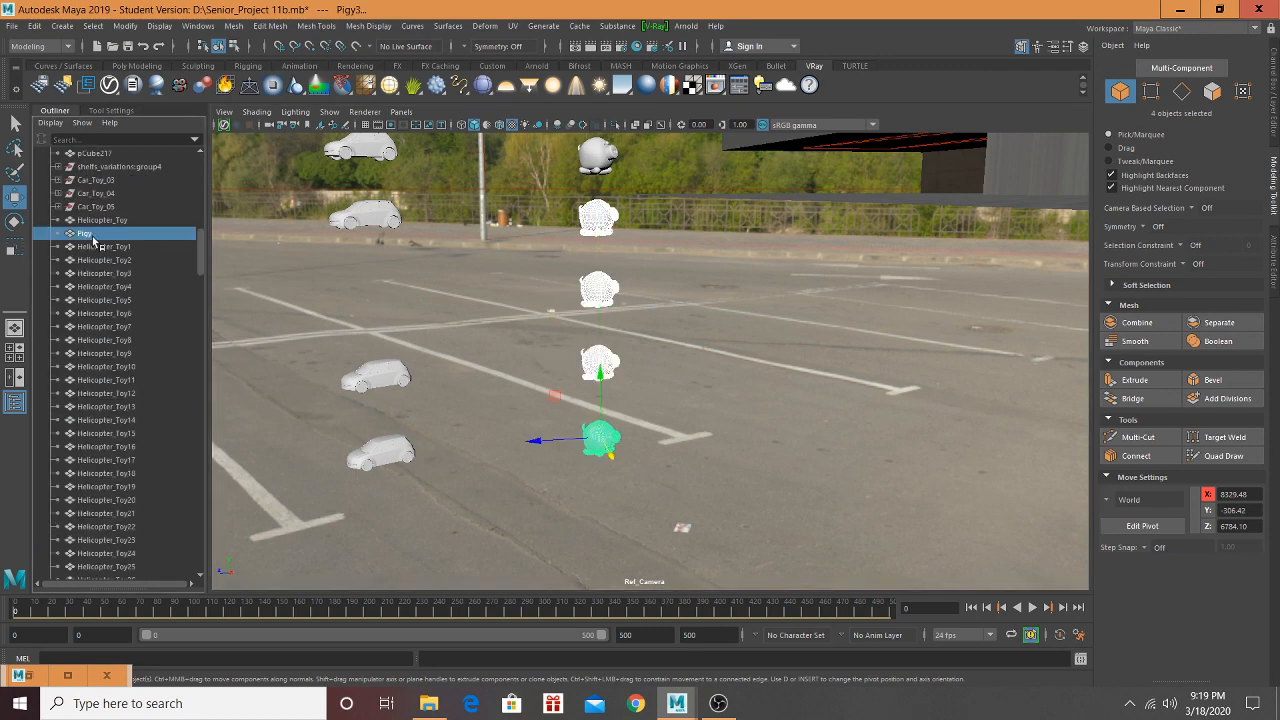
click(94, 236)
click(105, 220)
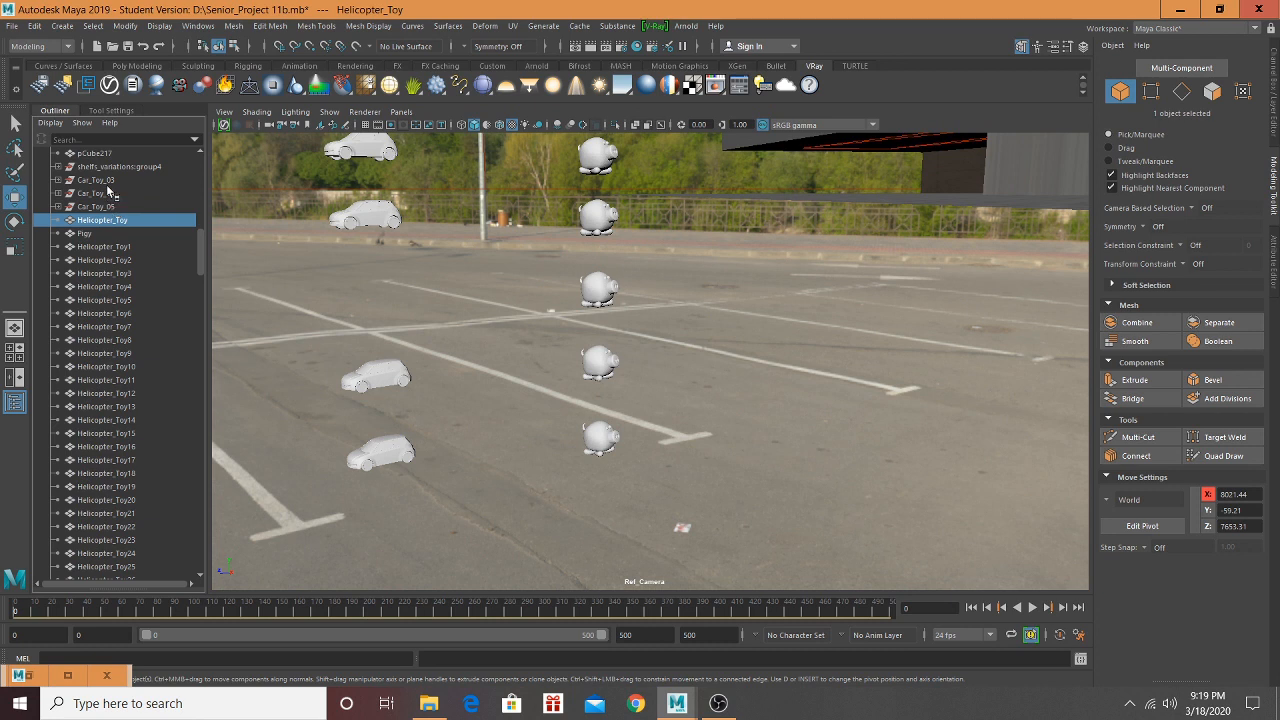
click(108, 185)
Step: Delete Car_Toy_04, Car_Toy_05, Helicopter_Toy1 through Helicopter_Toy27 and Catcher_toy1 through Catcher_toy12 from the Mall_assets group
click(108, 194)
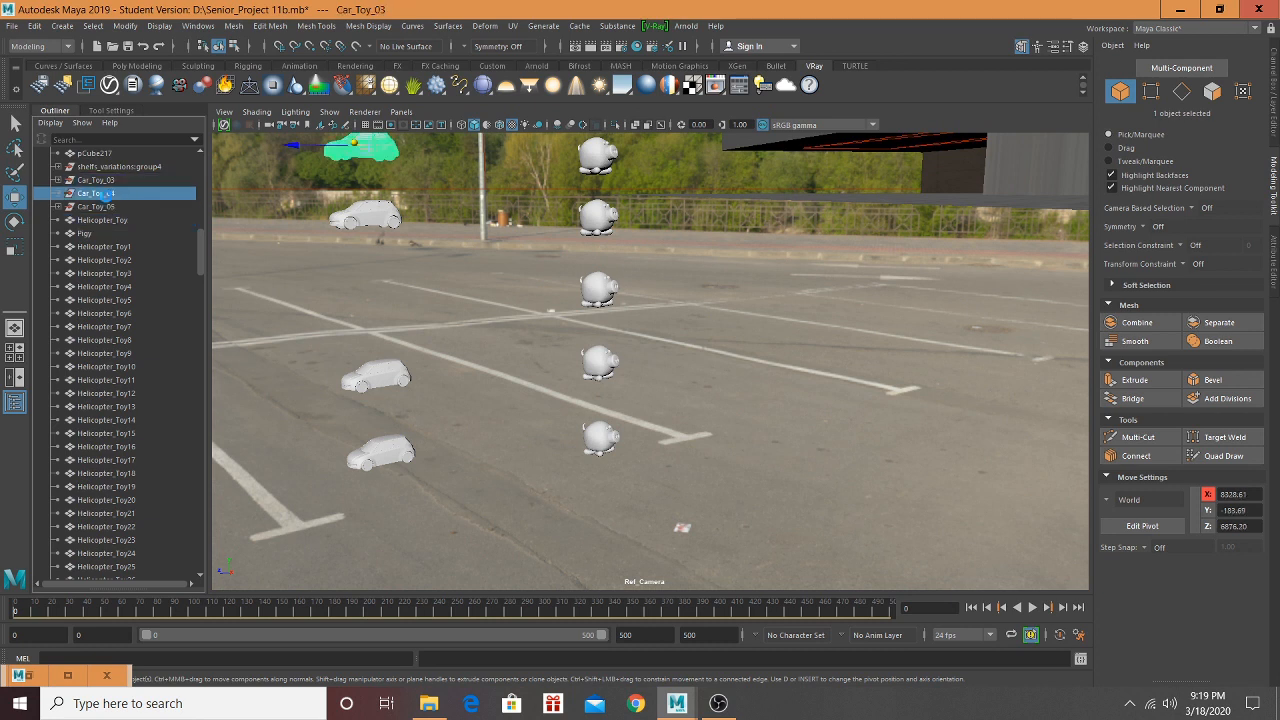
shift+click(114, 207)
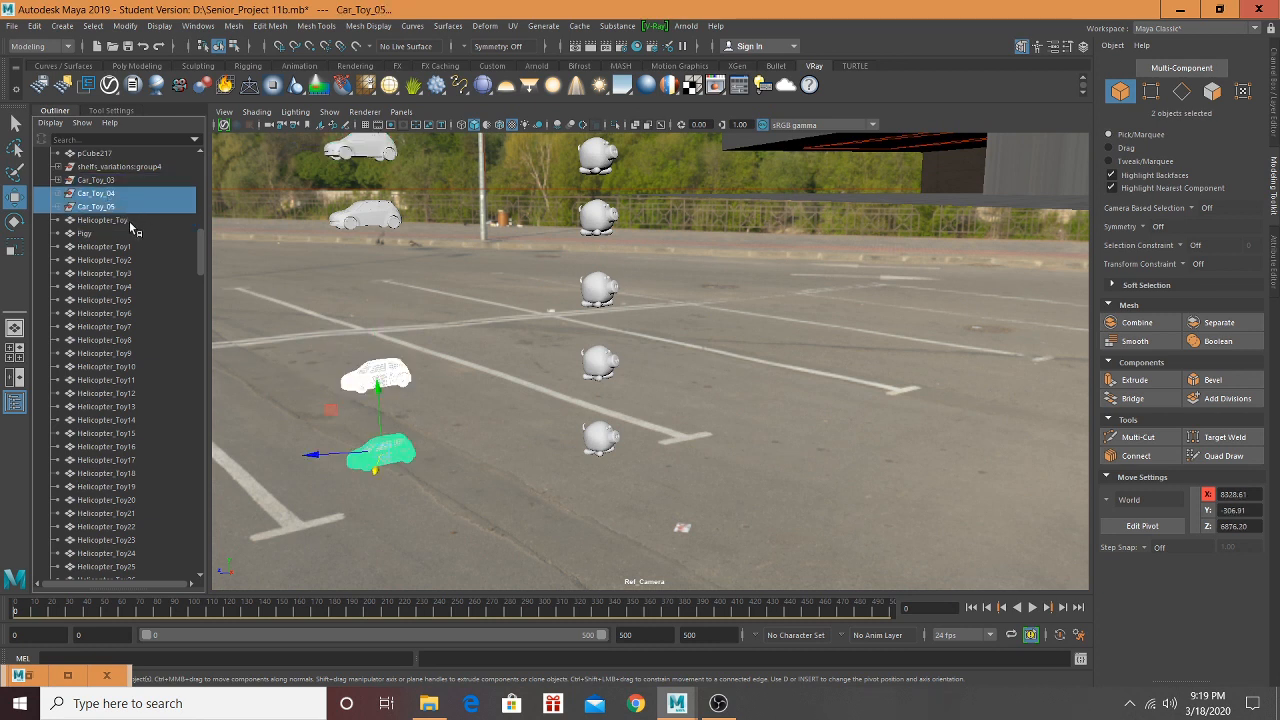
scroll(128, 219, up, 3)
scroll(128, 219, down, 3)
ctrl+click(117, 247)
ctrl+click(117, 260)
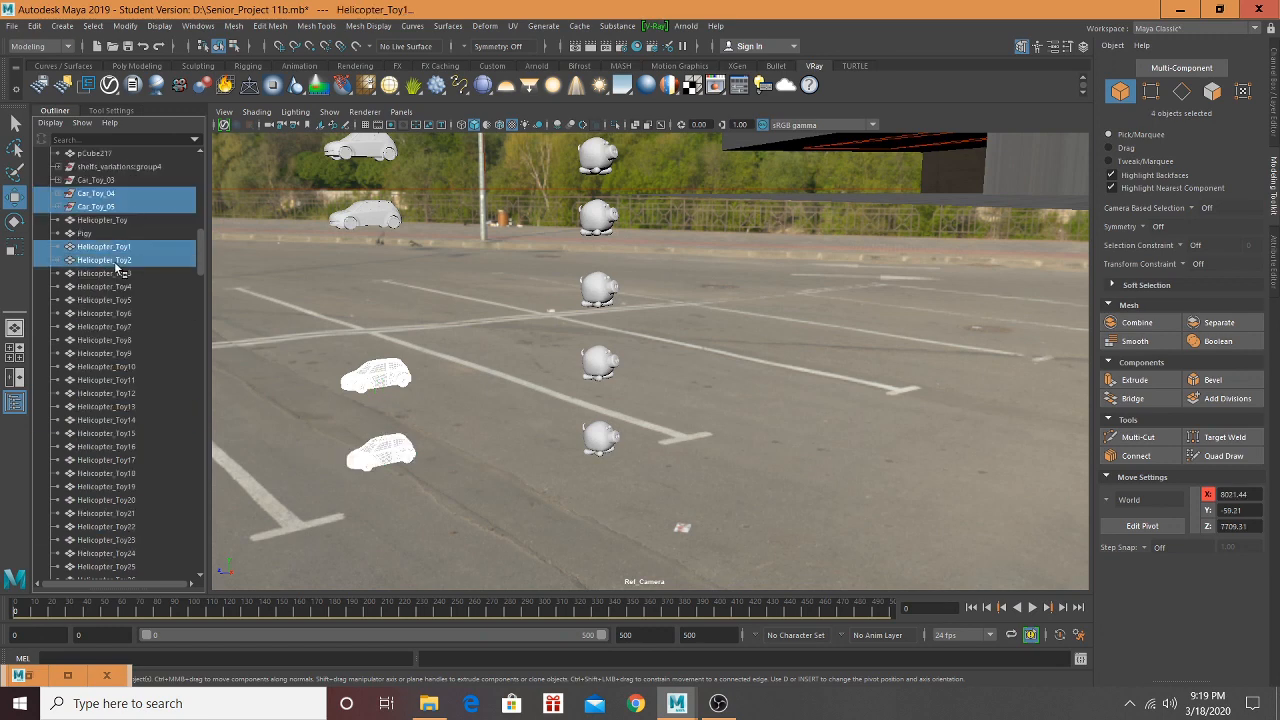
ctrl+click(117, 273)
ctrl+click(117, 286)
ctrl+click(115, 300)
ctrl+click(116, 313)
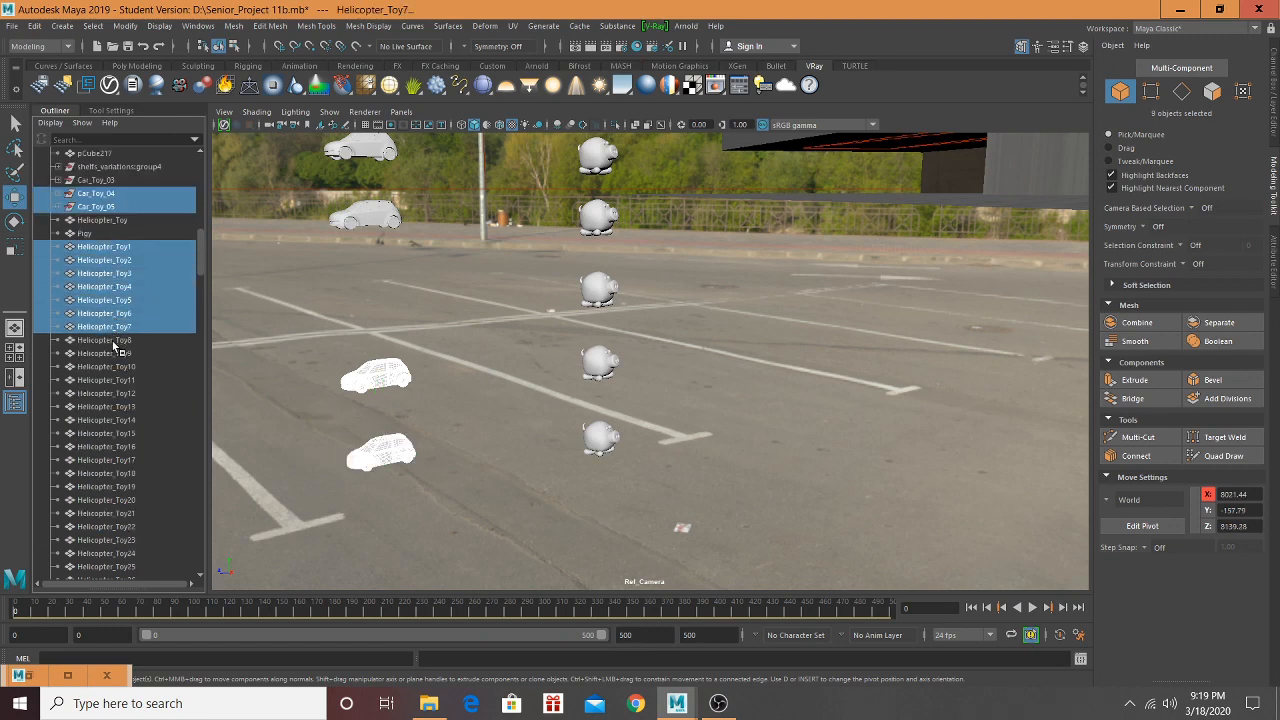
ctrl+click(117, 341)
ctrl+click(115, 354)
ctrl+click(115, 367)
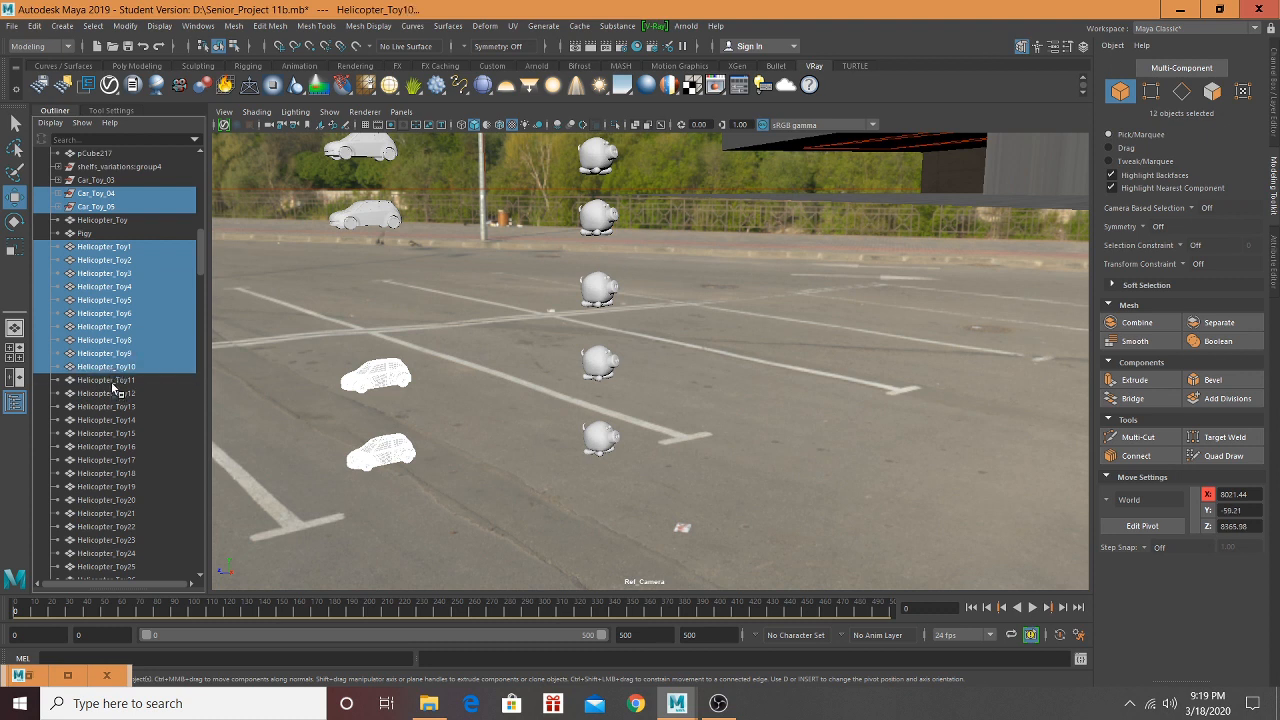
ctrl+click(115, 380)
ctrl+click(116, 393)
ctrl+click(118, 406)
ctrl+click(120, 420)
ctrl+click(122, 433)
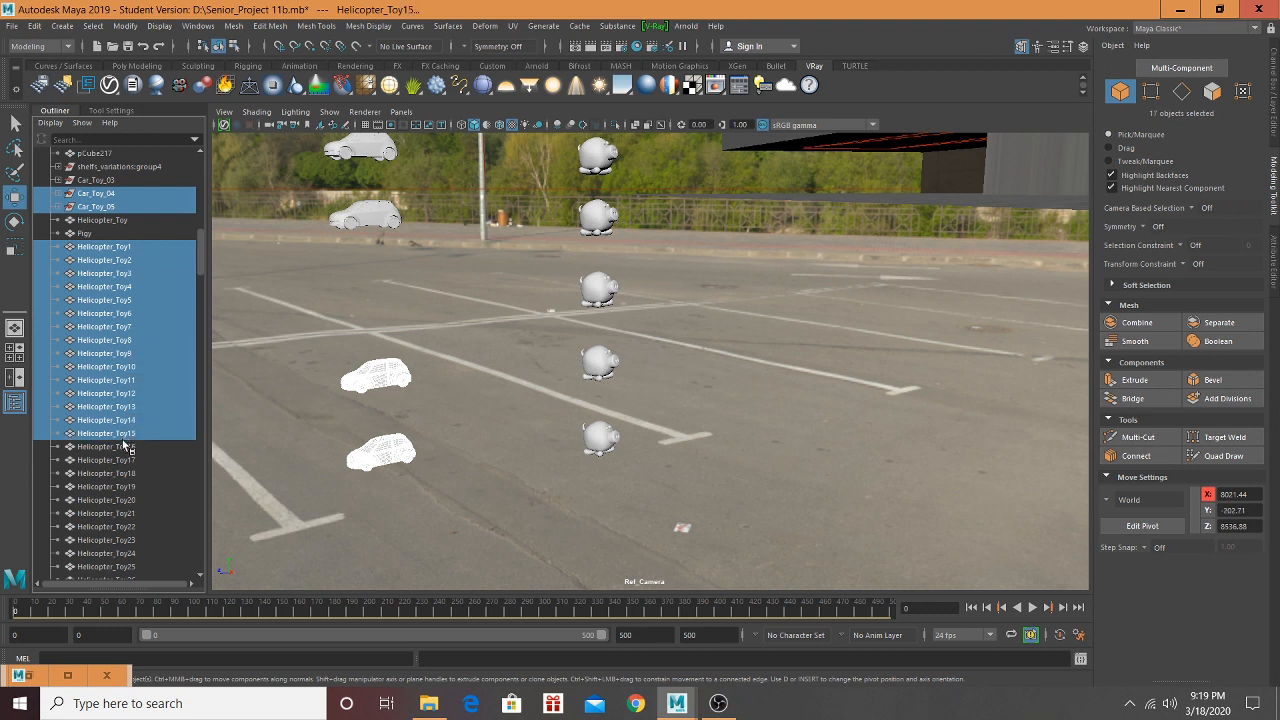
ctrl+click(125, 462)
ctrl+click(126, 475)
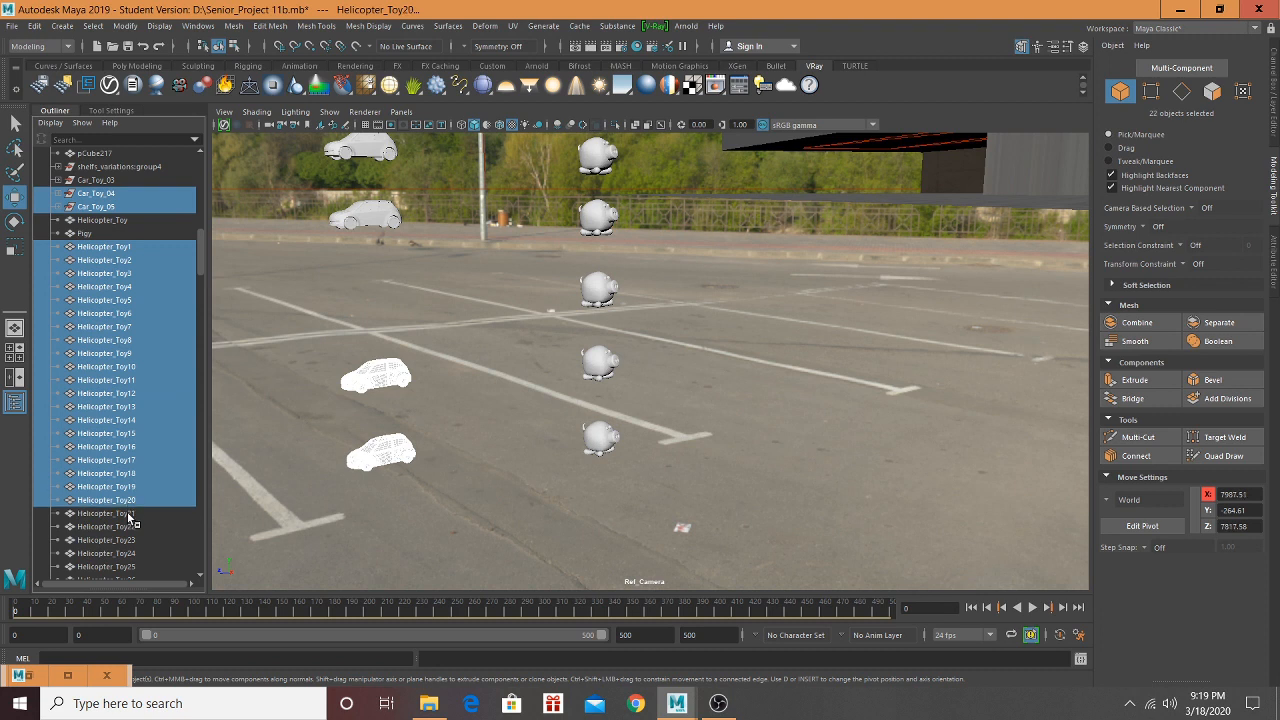
ctrl+click(128, 514)
ctrl+click(125, 527)
ctrl+click(123, 540)
scroll(108, 392, down, 5)
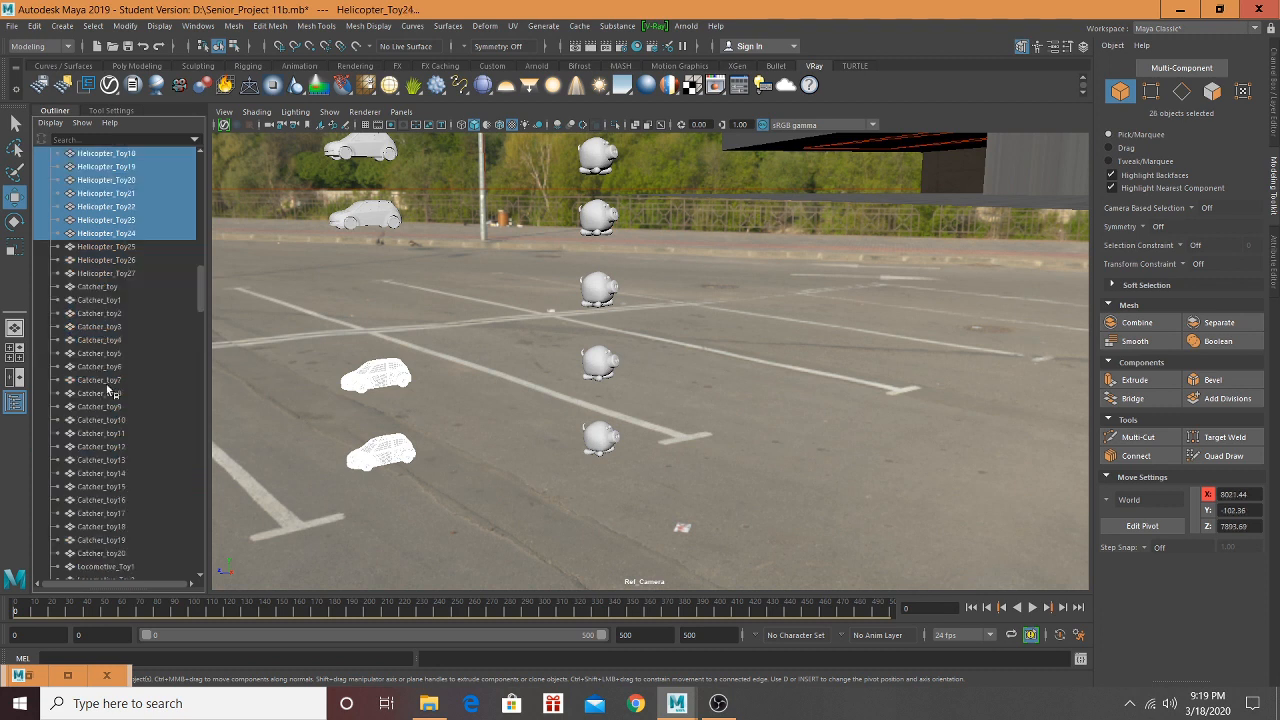
ctrl+click(115, 247)
ctrl+click(115, 260)
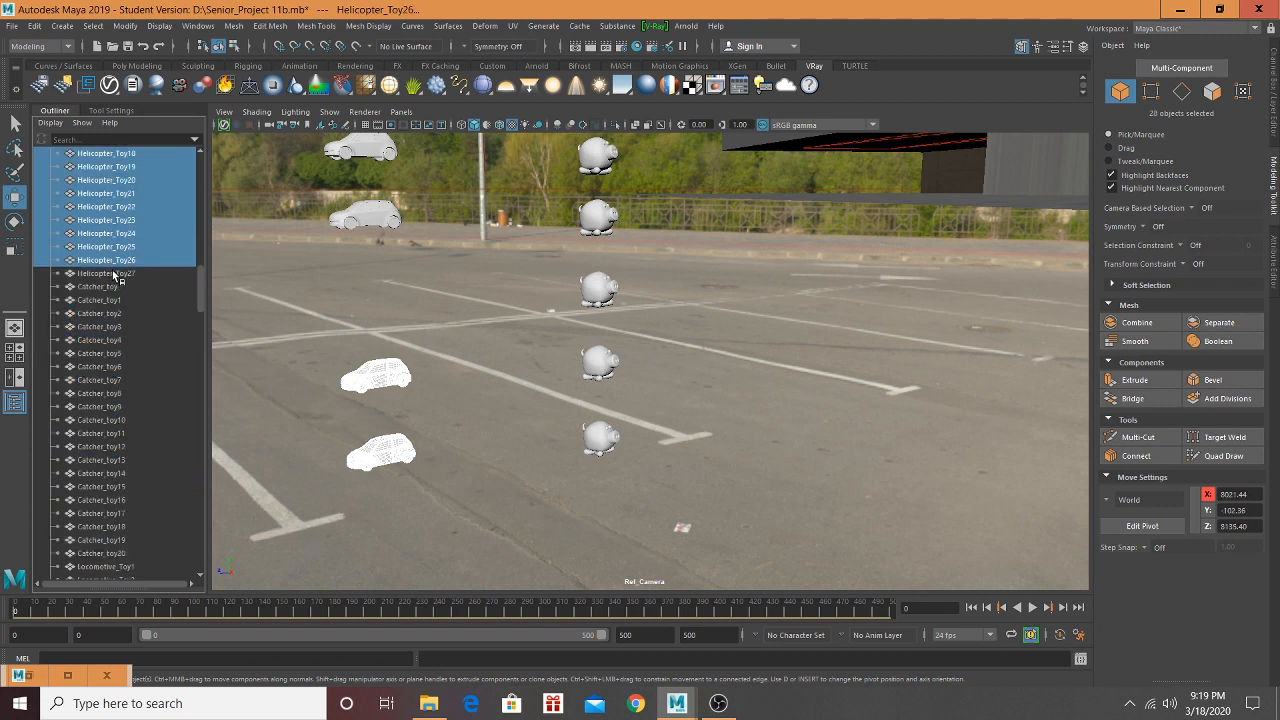
ctrl+click(114, 273)
ctrl+click(112, 300)
ctrl+click(111, 313)
ctrl+click(110, 326)
ctrl+click(108, 340)
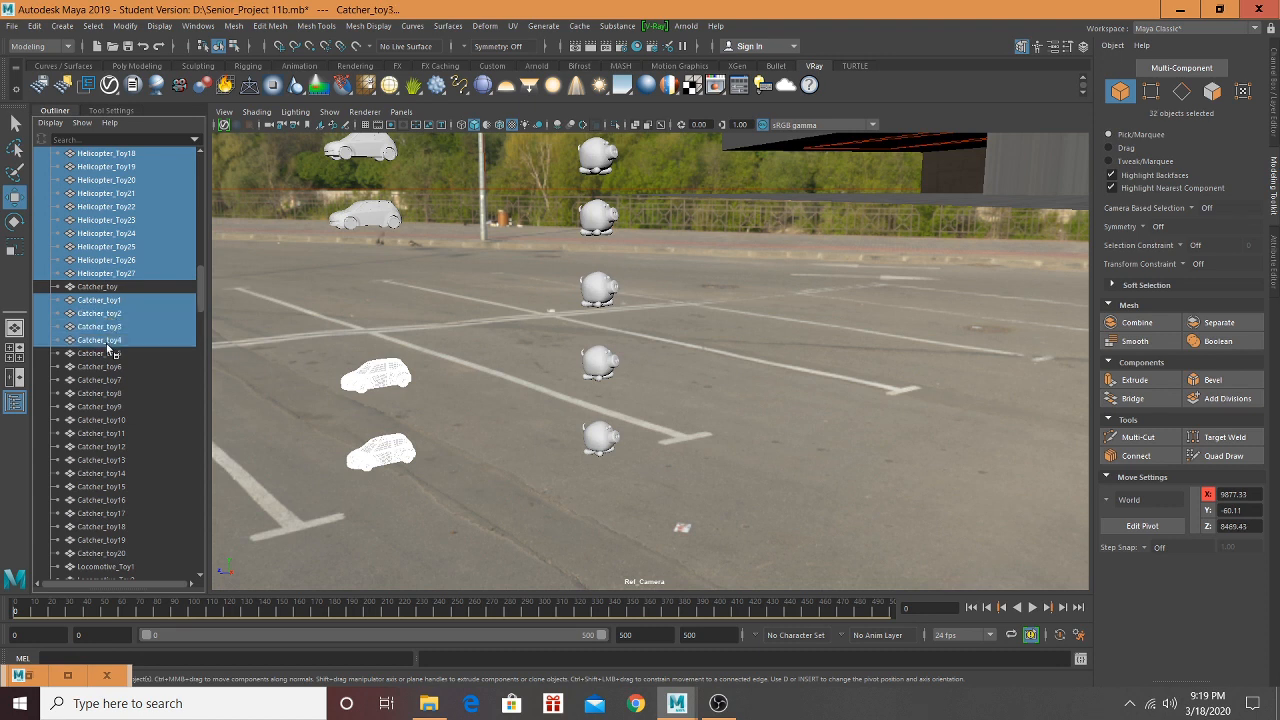
ctrl+click(107, 353)
ctrl+click(107, 366)
ctrl+click(107, 380)
ctrl+click(107, 393)
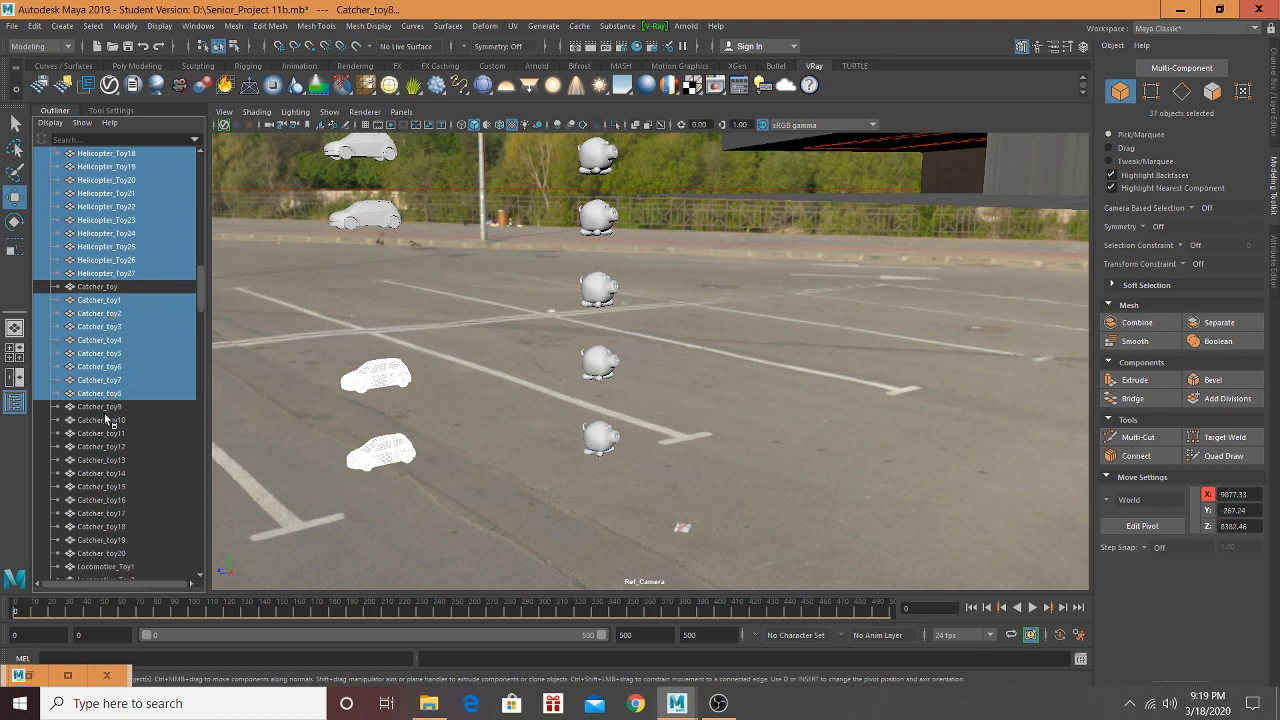
ctrl+click(107, 406)
ctrl+click(107, 420)
ctrl+click(107, 433)
ctrl+click(107, 446)
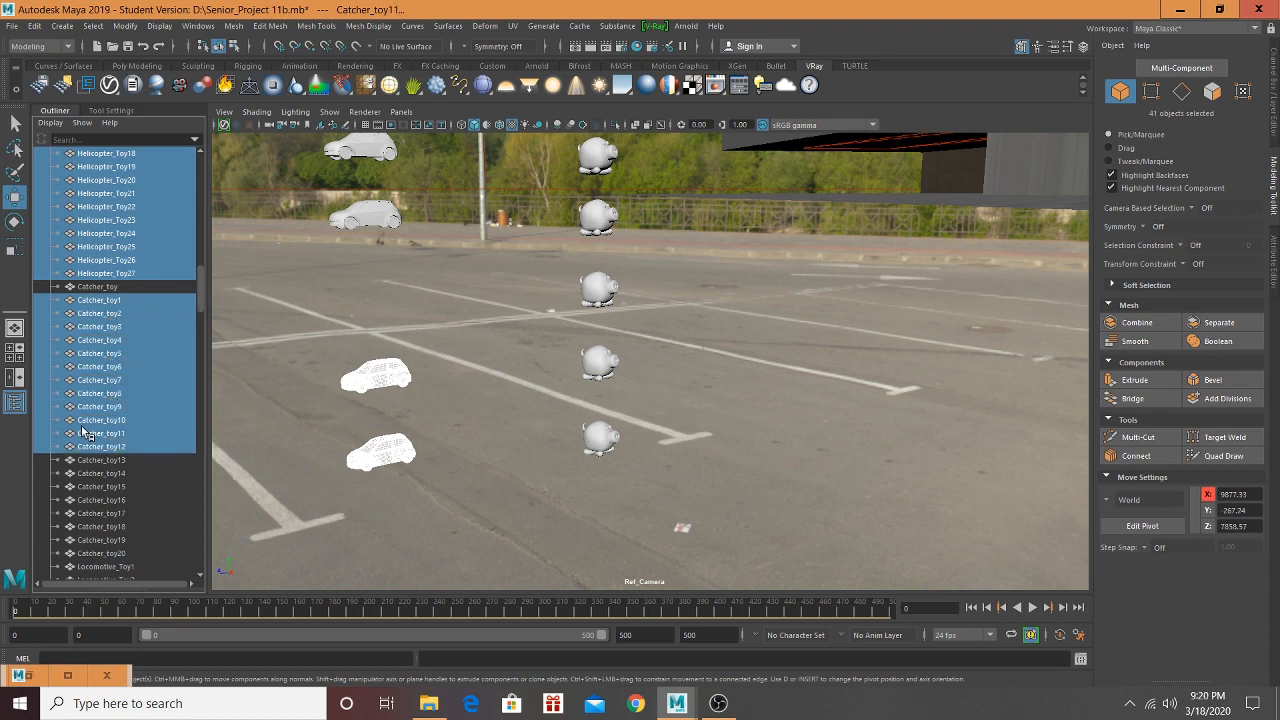
key(Delete)
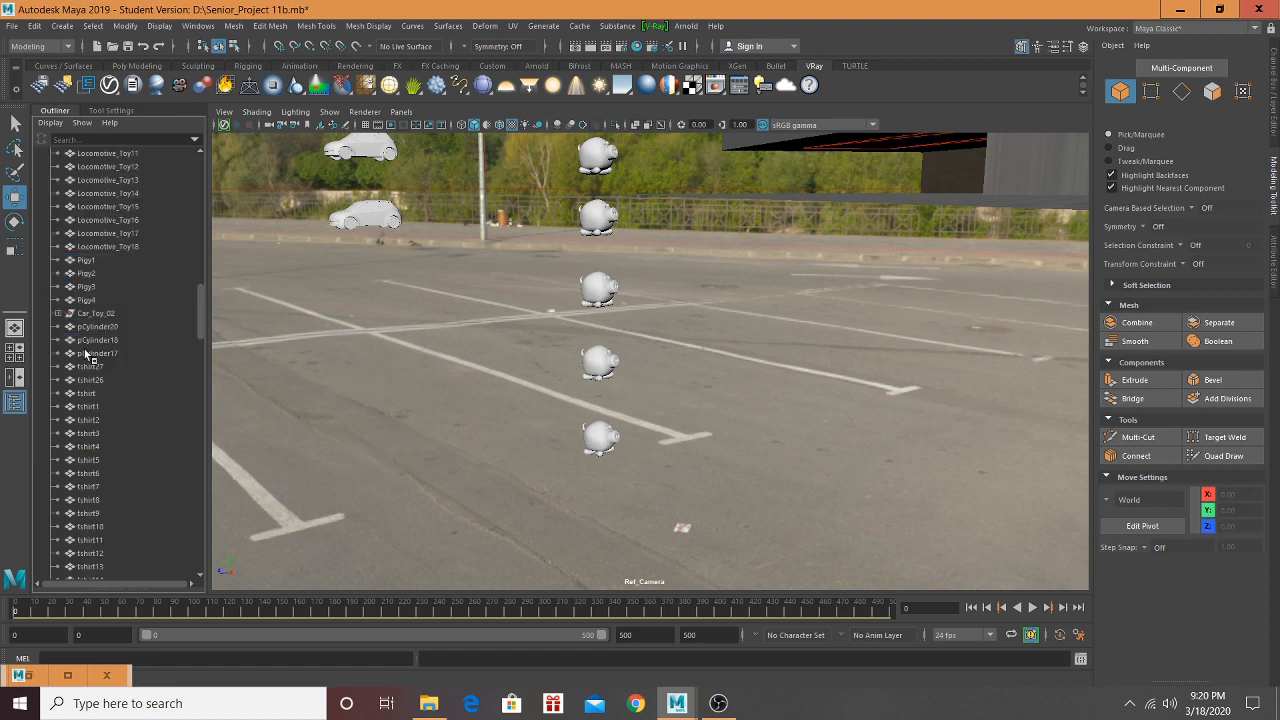
Step: Delete Pigy1 through Pigy4 and Catcher_toy13 through Catcher_toy20 from Mall_assets, keeping the original of each toy
click(90, 259)
ctrl+click(90, 273)
ctrl+click(90, 286)
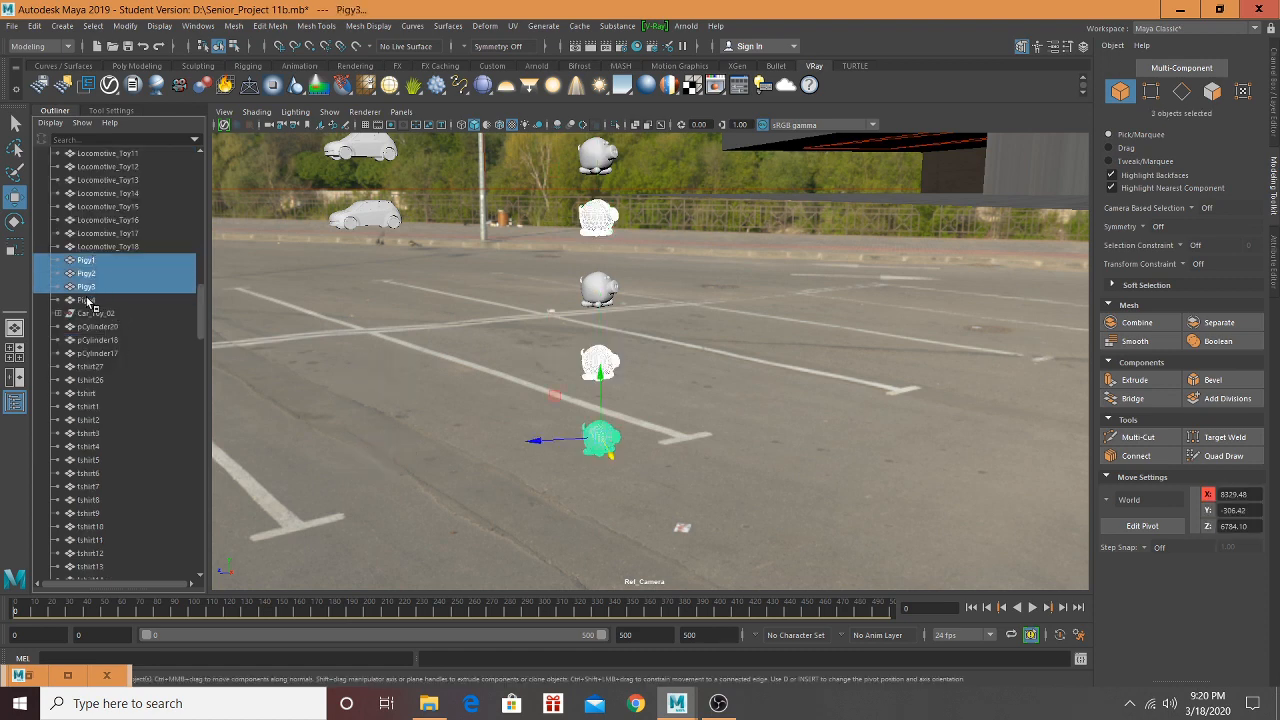
ctrl+click(90, 299)
scroll(105, 281, up, 5)
scroll(110, 295, up, 10)
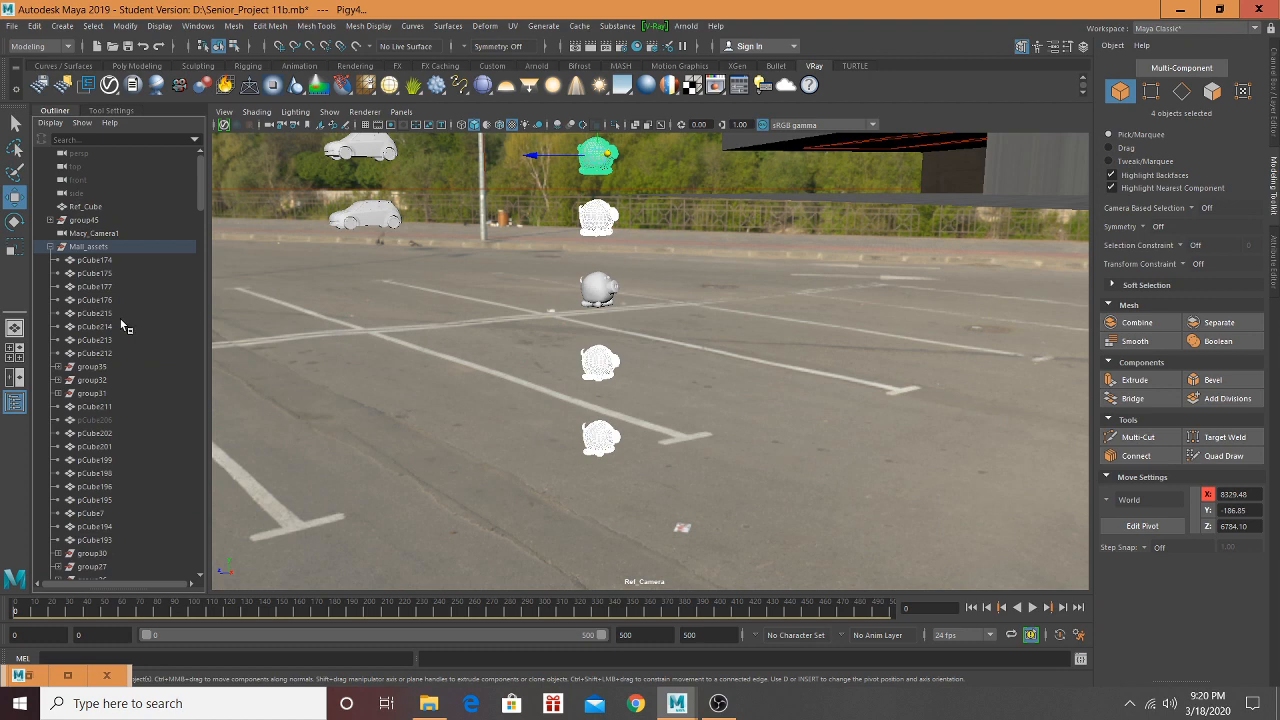
scroll(122, 326, down, 10)
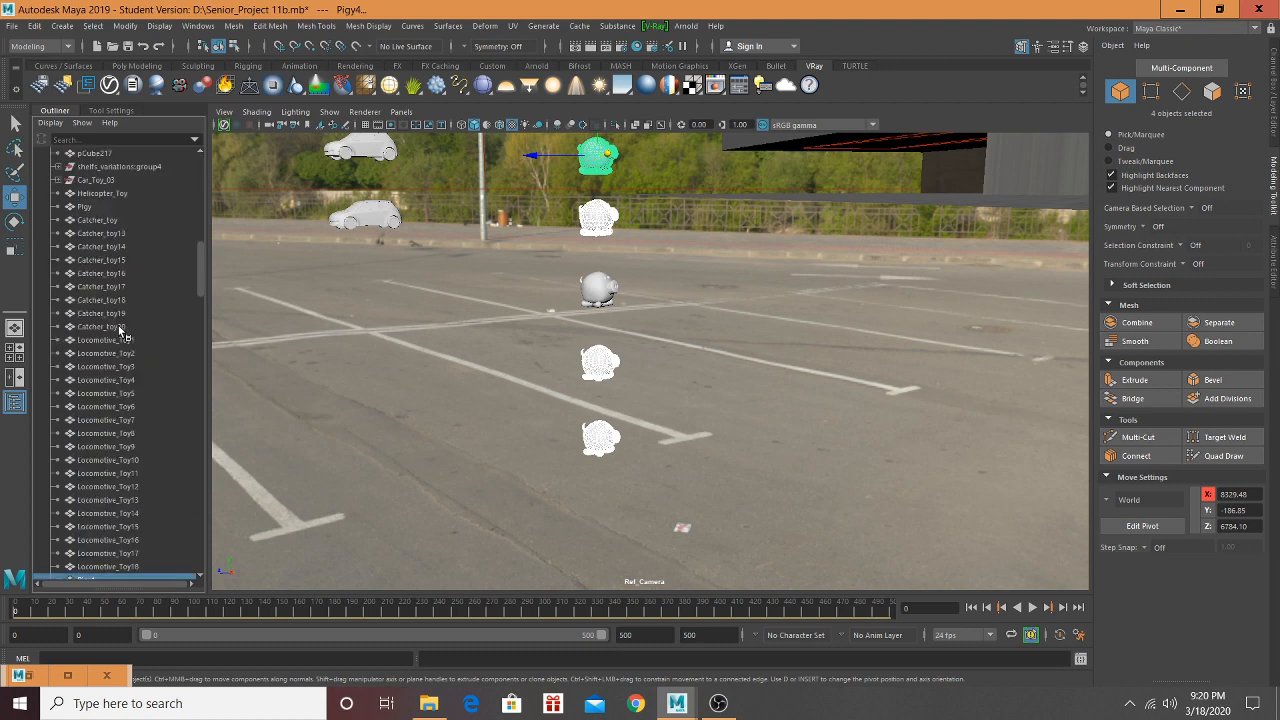
ctrl+click(113, 235)
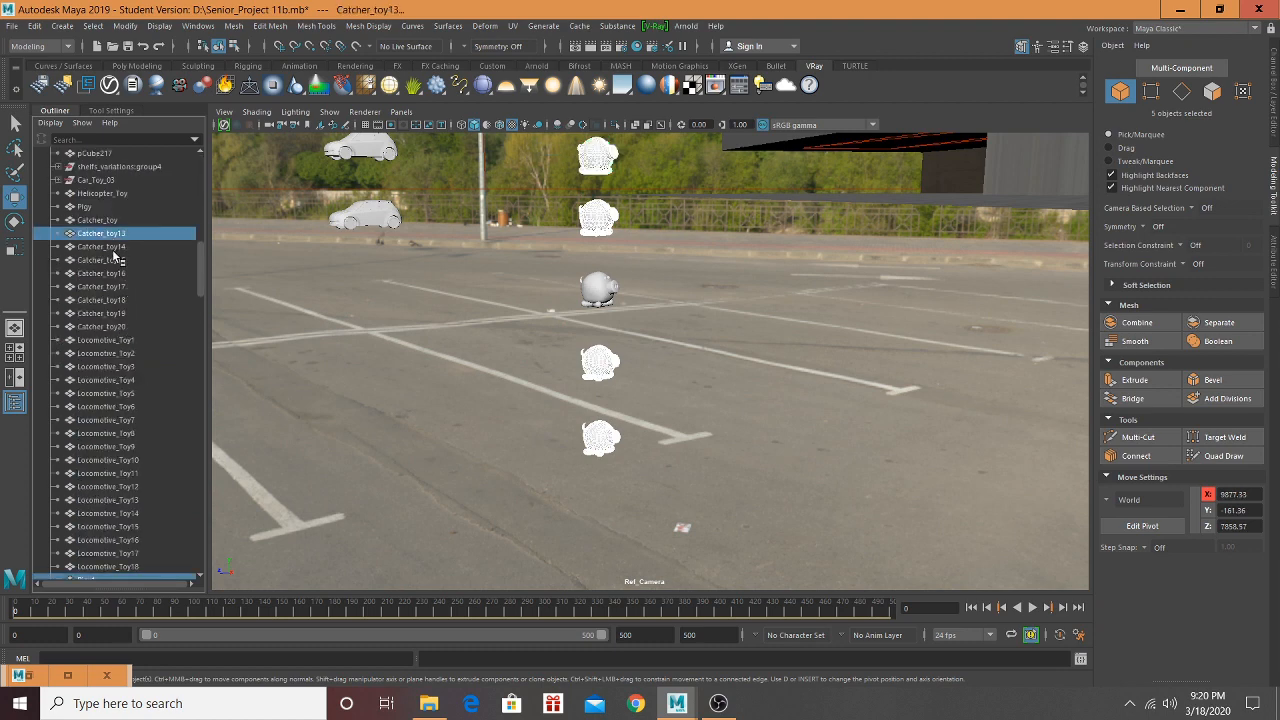
ctrl+click(116, 262)
ctrl+click(112, 274)
ctrl+click(110, 287)
ctrl+click(106, 300)
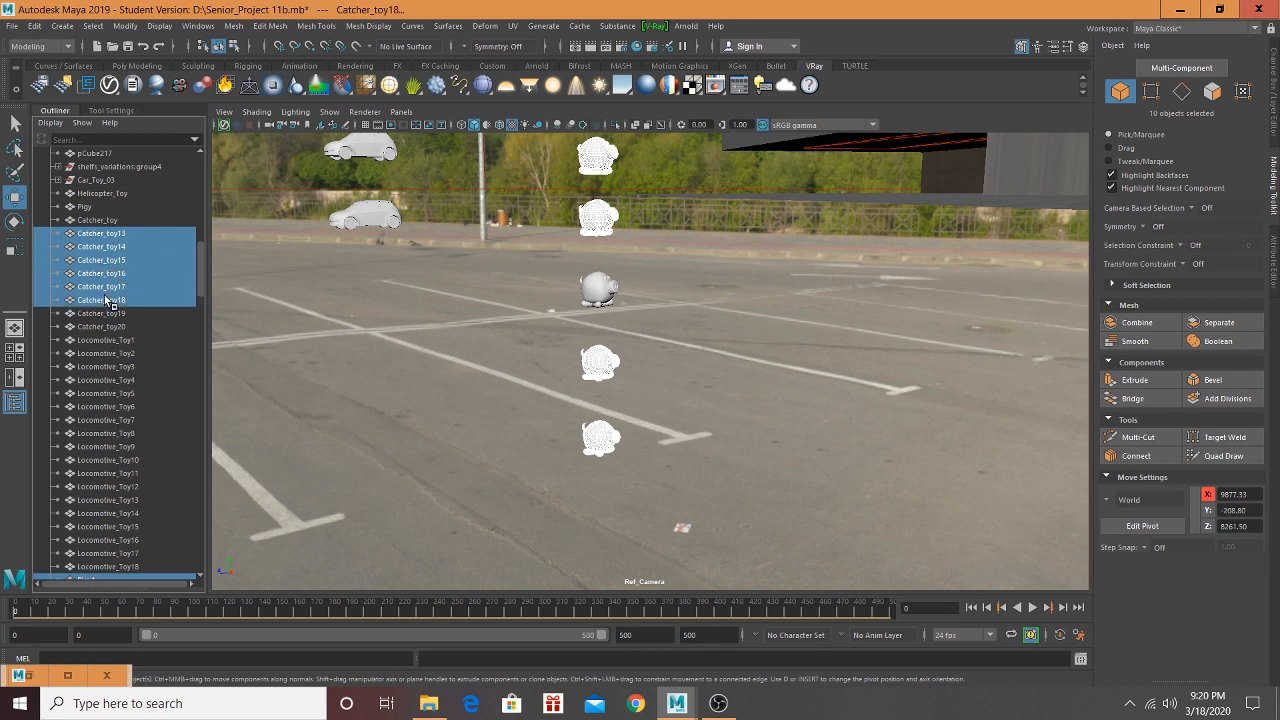
ctrl+click(101, 328)
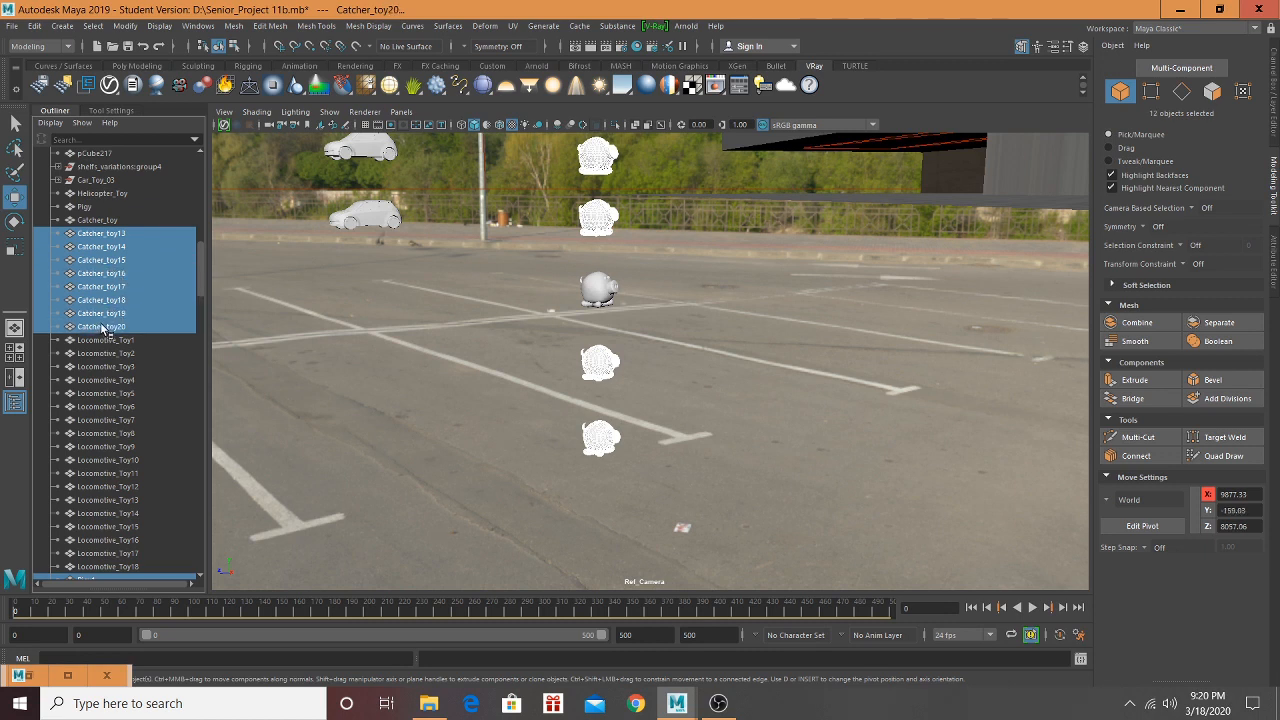
key(Delete)
Step: Check the remaining toys in Mall_assets one by one, including Helicopter_Toy, Car_Toy_03, Pigy, Catcher_toy and Locomotive_Toy1
scroll(106, 235, up, 3)
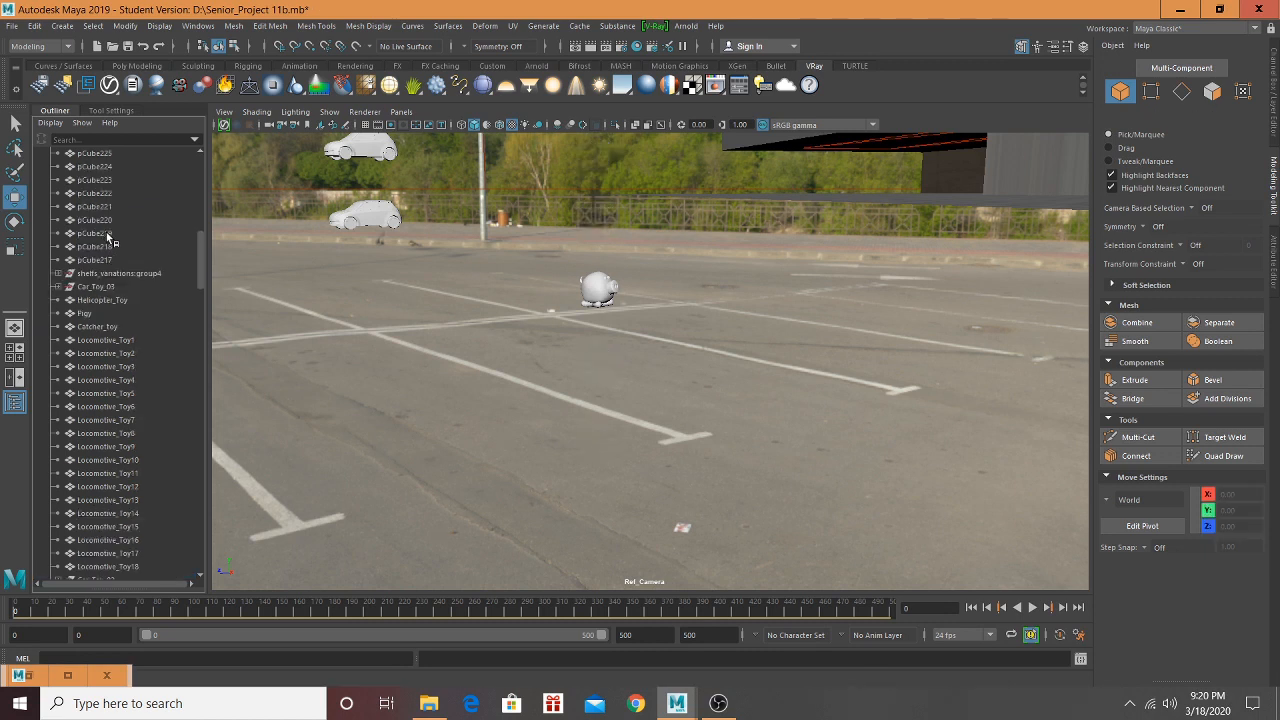
click(110, 262)
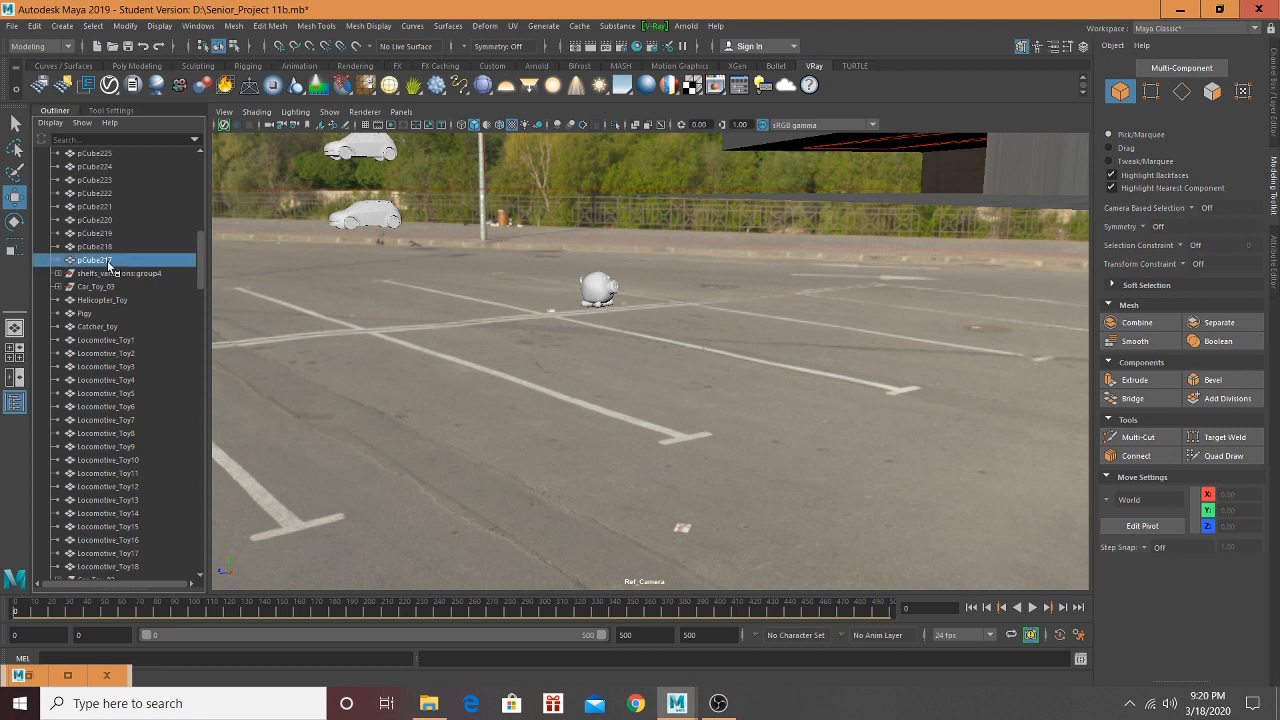
click(110, 300)
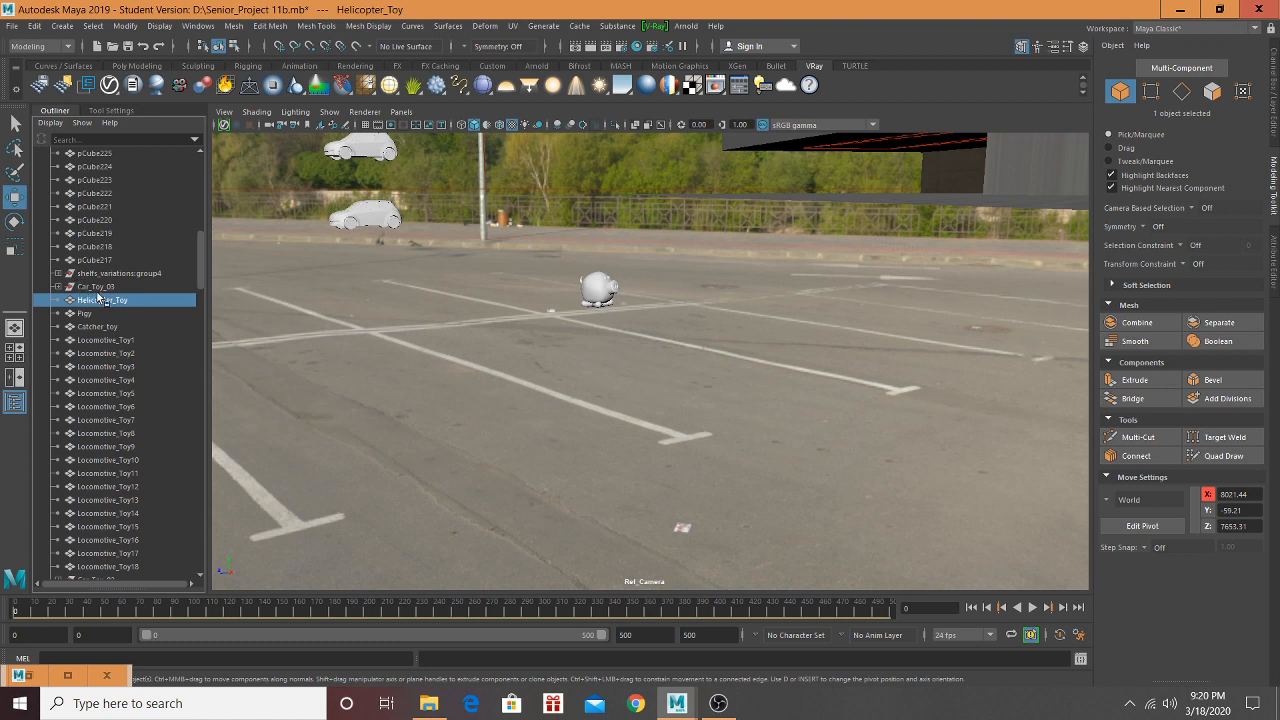
click(98, 287)
click(100, 300)
click(102, 314)
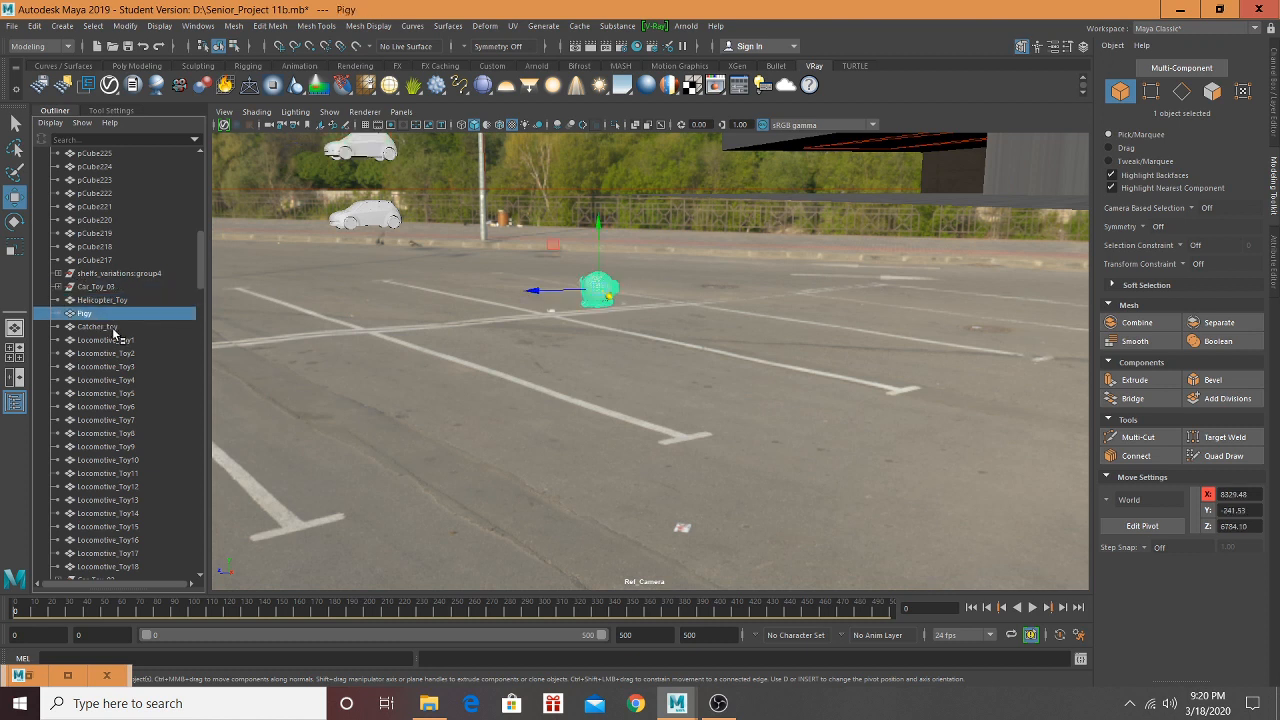
click(115, 327)
click(120, 341)
Step: Delete Locomotive_Toy2 through Locomotive_Toy18 and Car_Toy_02 from the Mall_assets group
click(124, 354)
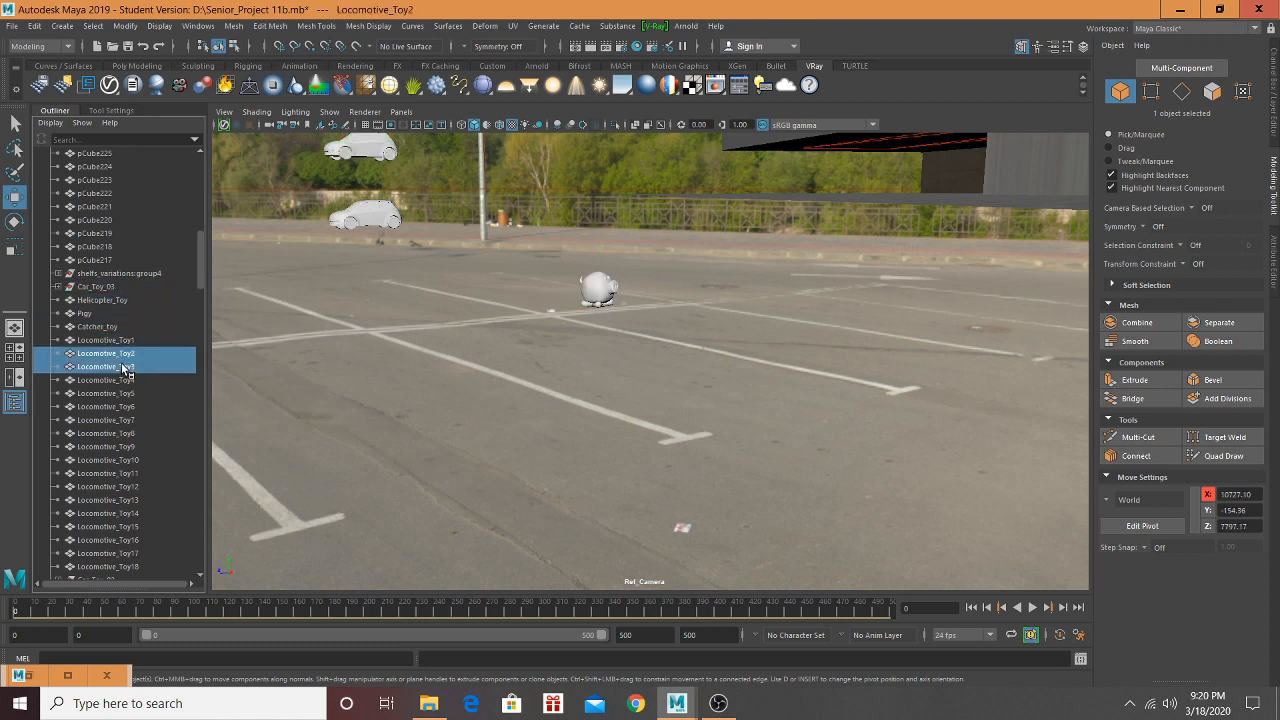
shift+click(123, 367)
ctrl+click(120, 382)
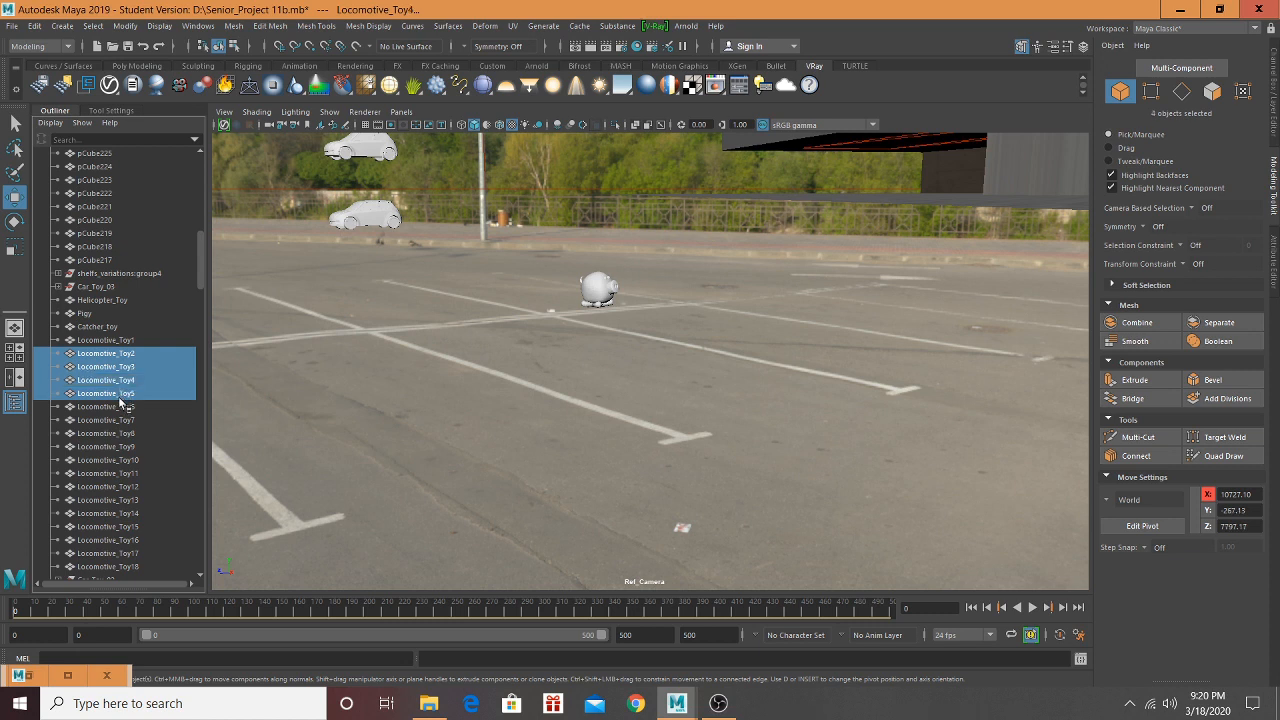
ctrl+click(119, 407)
ctrl+click(119, 421)
ctrl+click(118, 434)
ctrl+click(117, 448)
ctrl+click(117, 461)
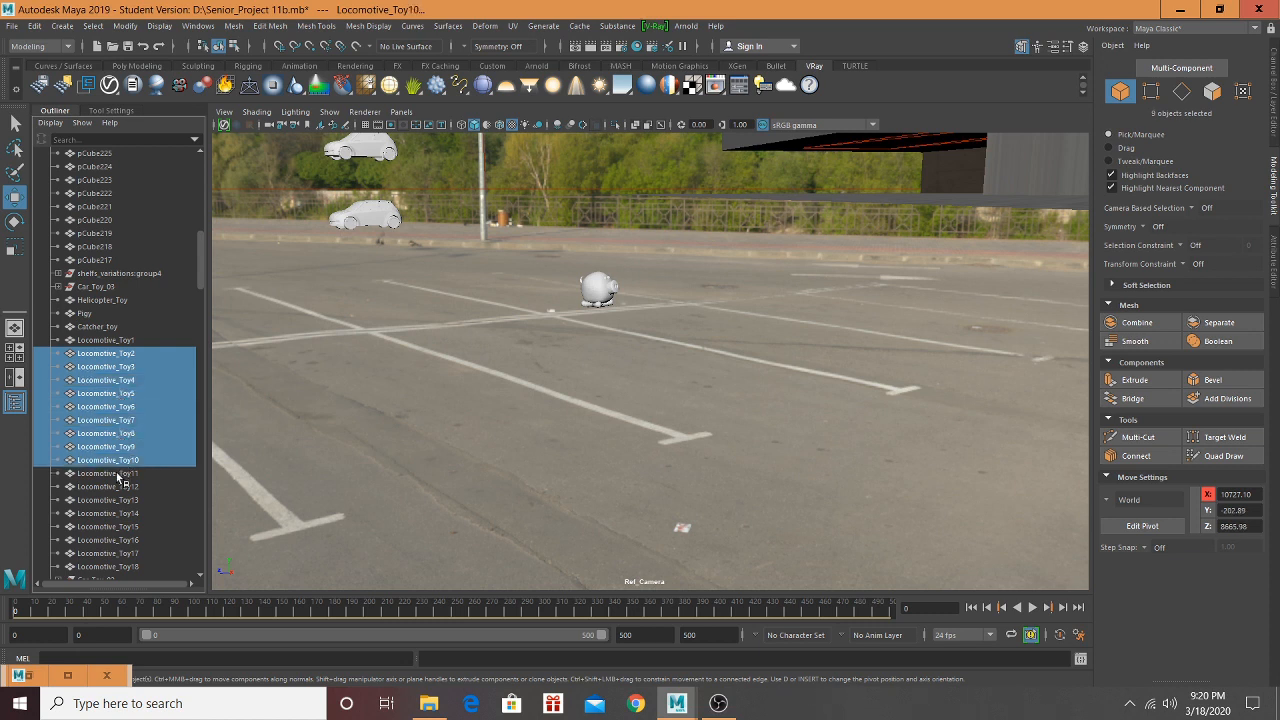
ctrl+click(114, 474)
ctrl+click(108, 487)
ctrl+click(104, 500)
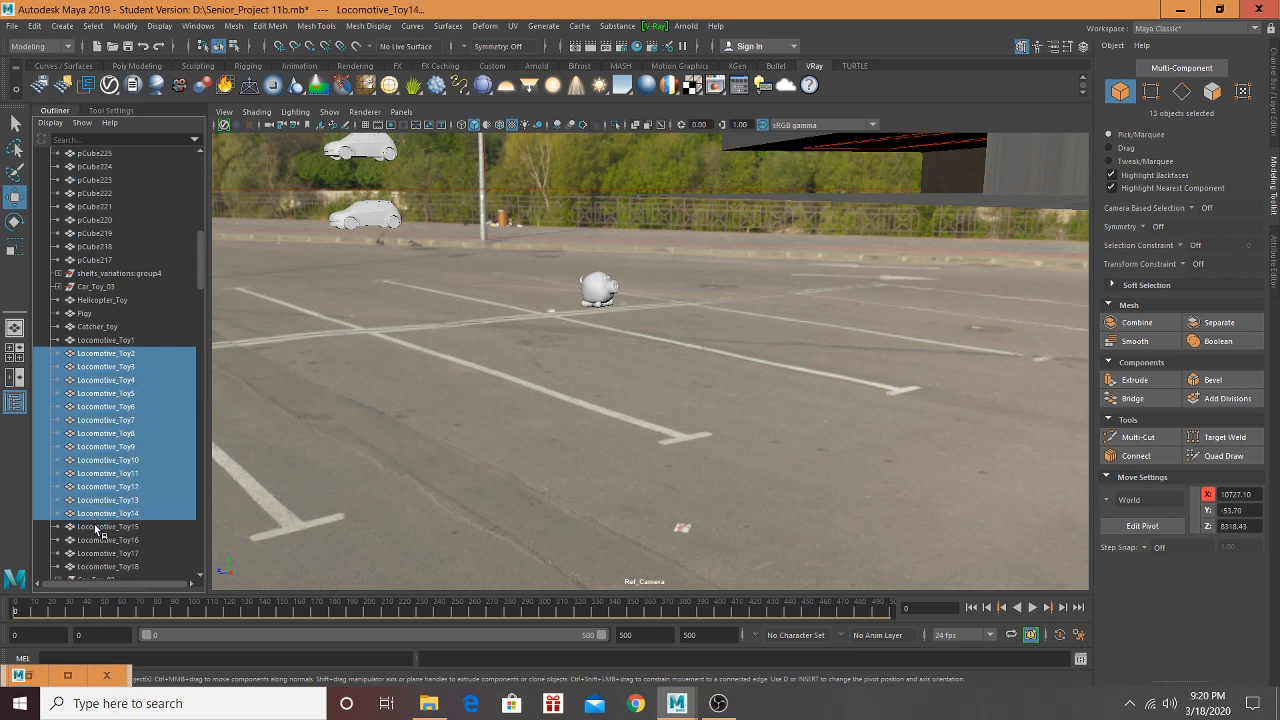
ctrl+click(97, 527)
ctrl+click(115, 541)
scroll(150, 548, down, 5)
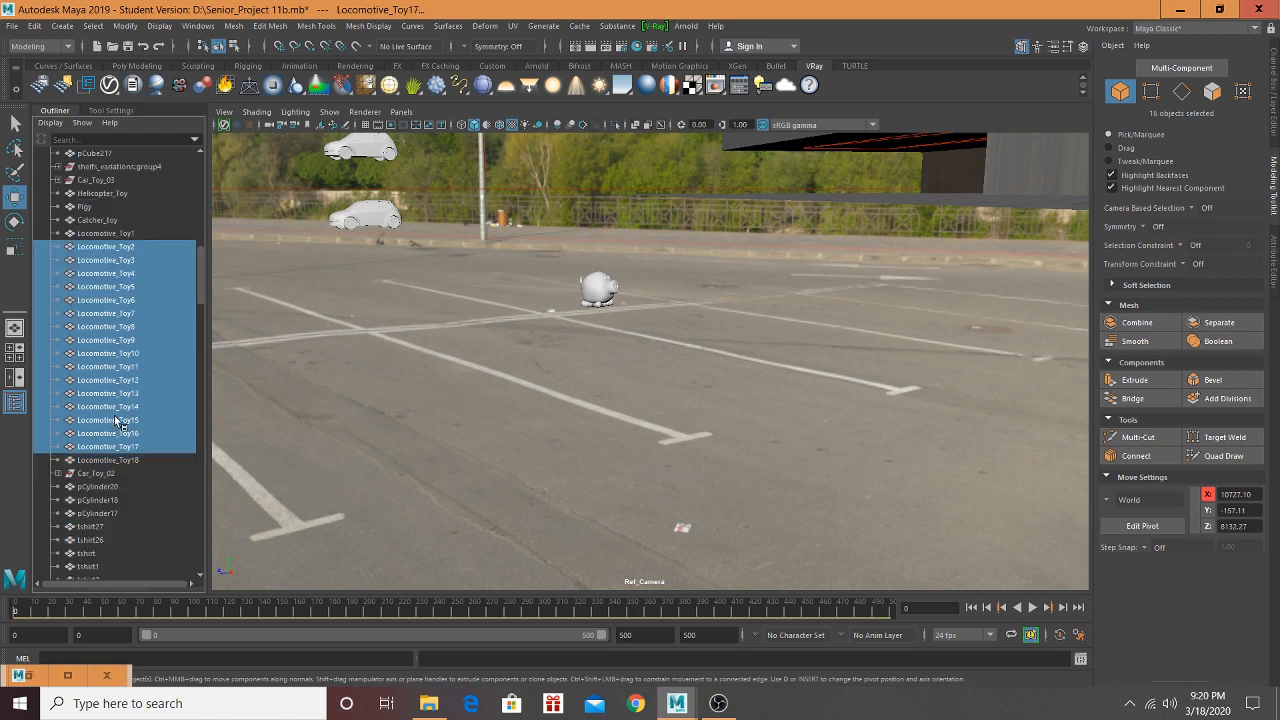
ctrl+click(125, 369)
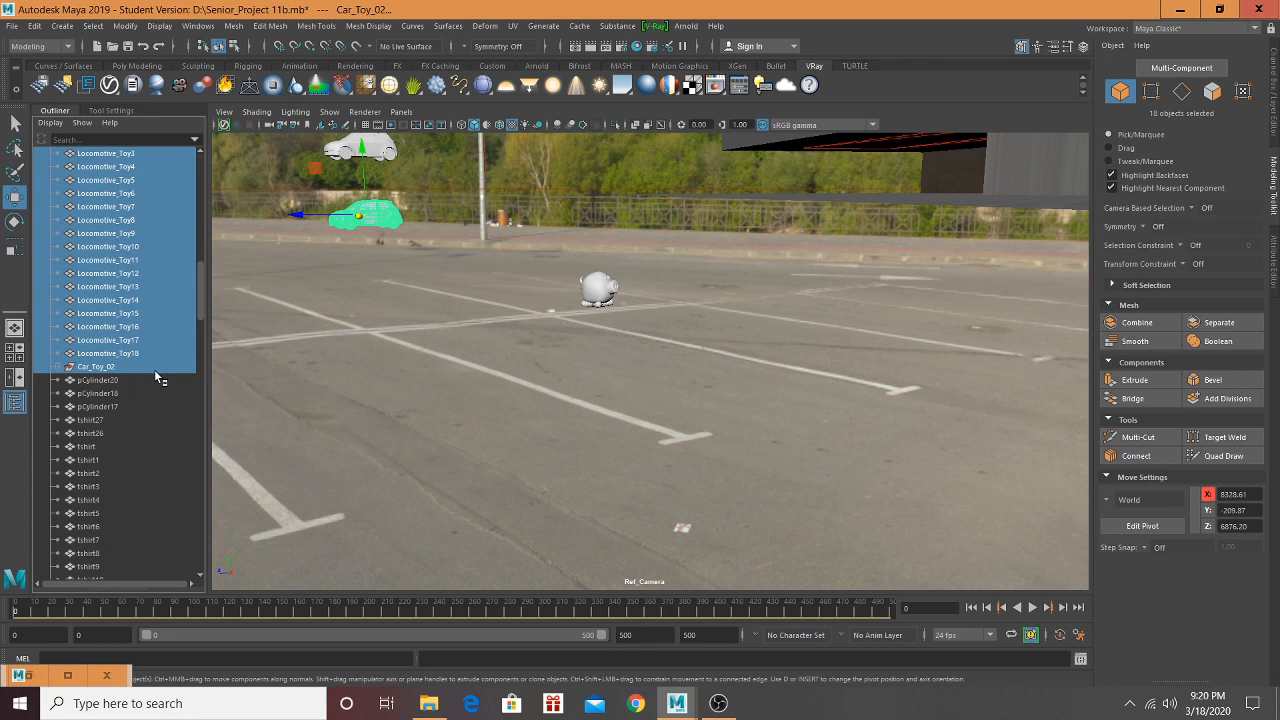
key(Delete)
scroll(450, 224, down, 8)
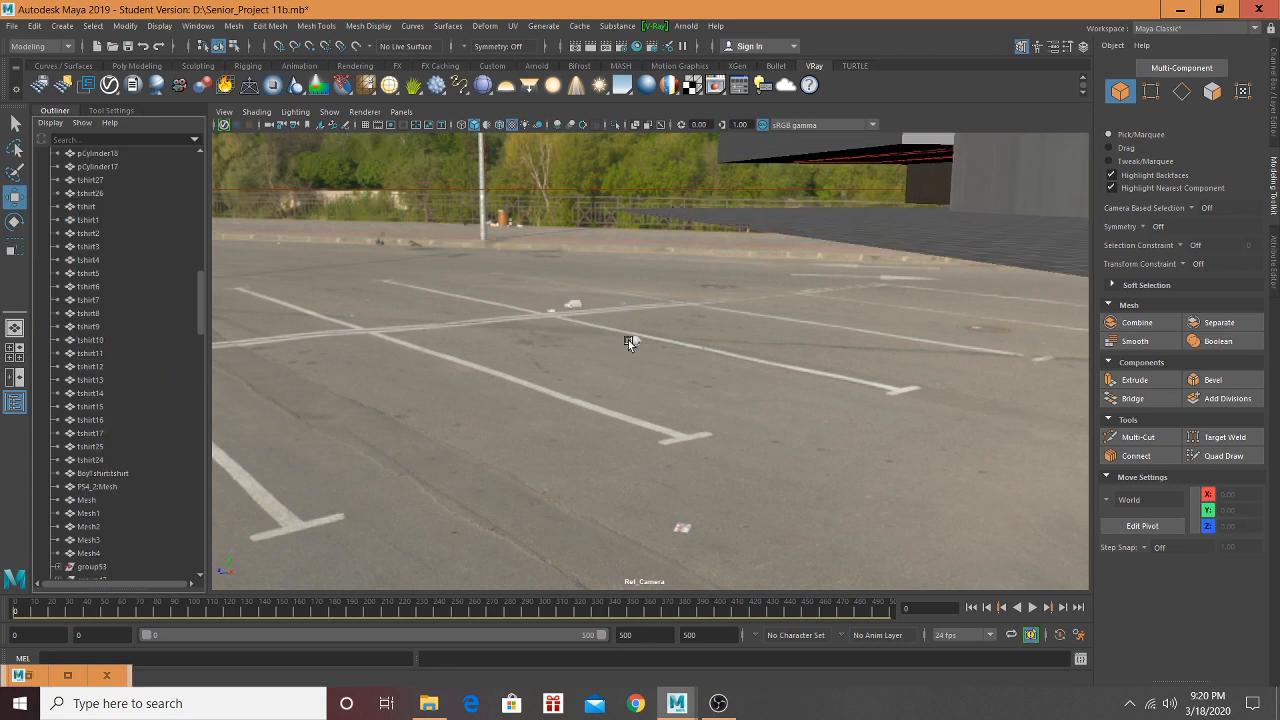
Step: Select Car_Toy_03, Helicopter_Toy, Pigy, Catcher_toy and Locomotive_Toy1 together and move them from the parking lot toward the mall, to about Z 3748
scroll(628, 340, up, 3)
click(603, 300)
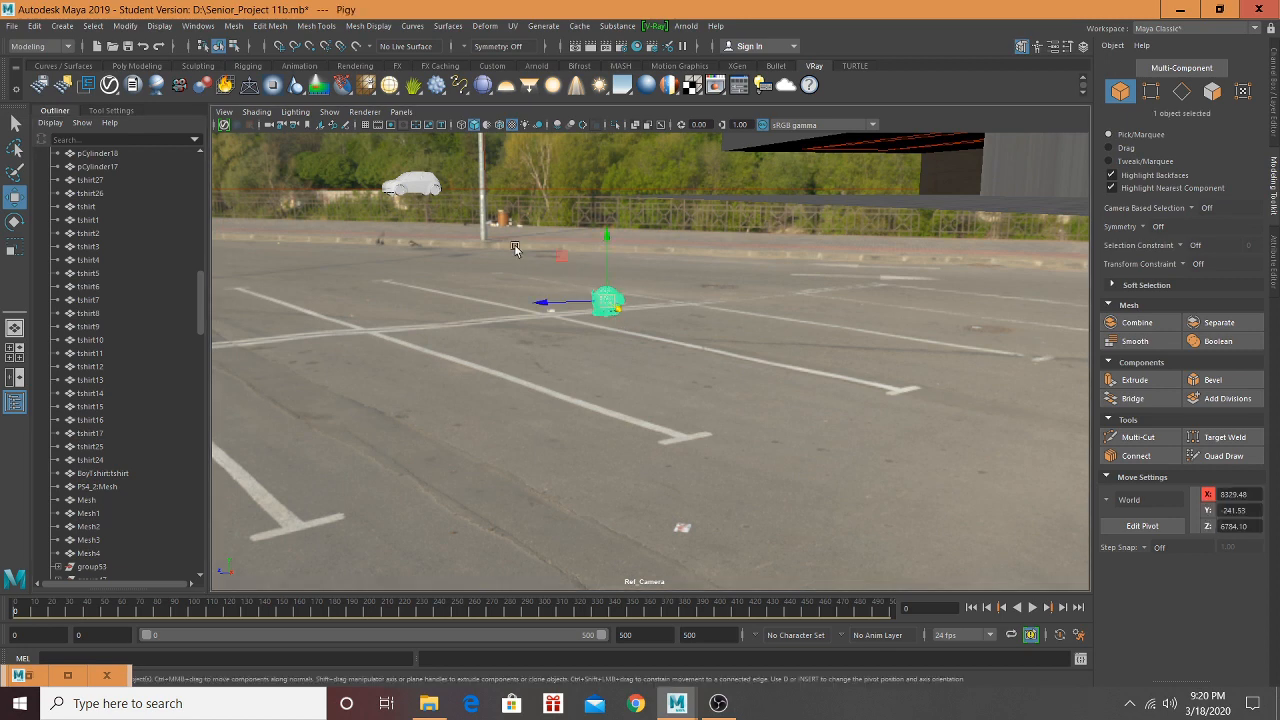
shift+click(422, 185)
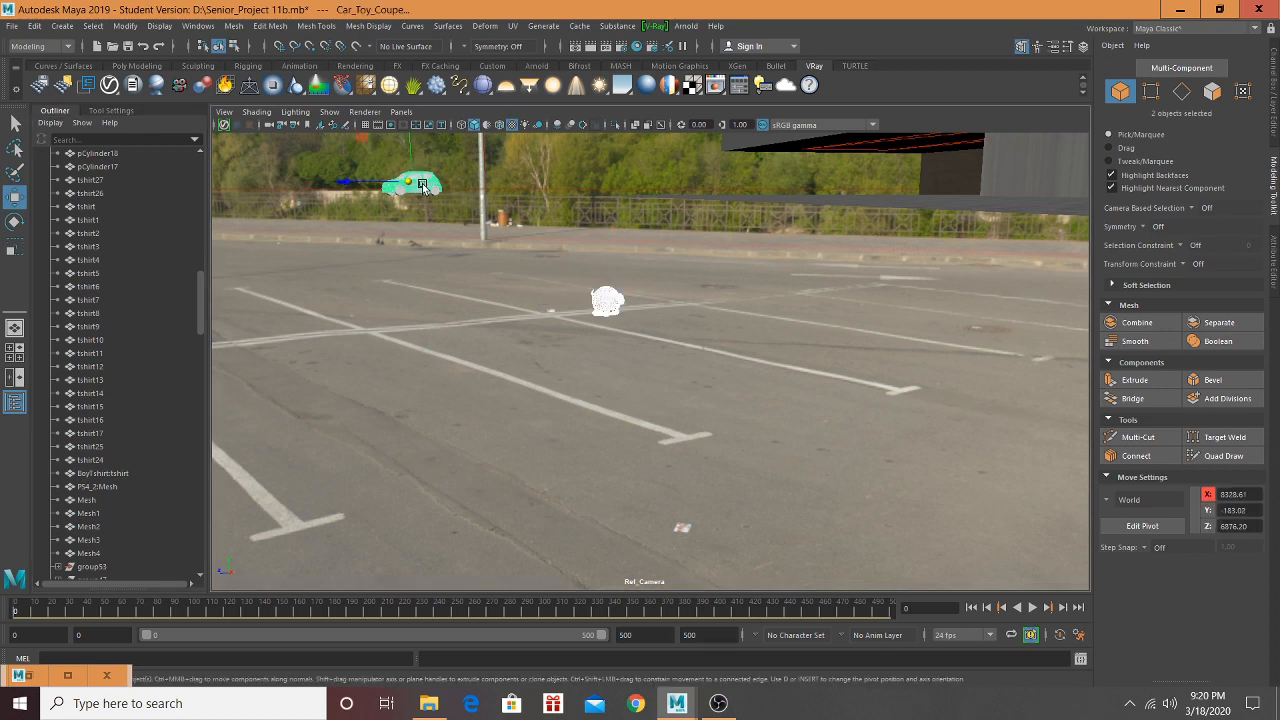
scroll(77, 260, up, 5)
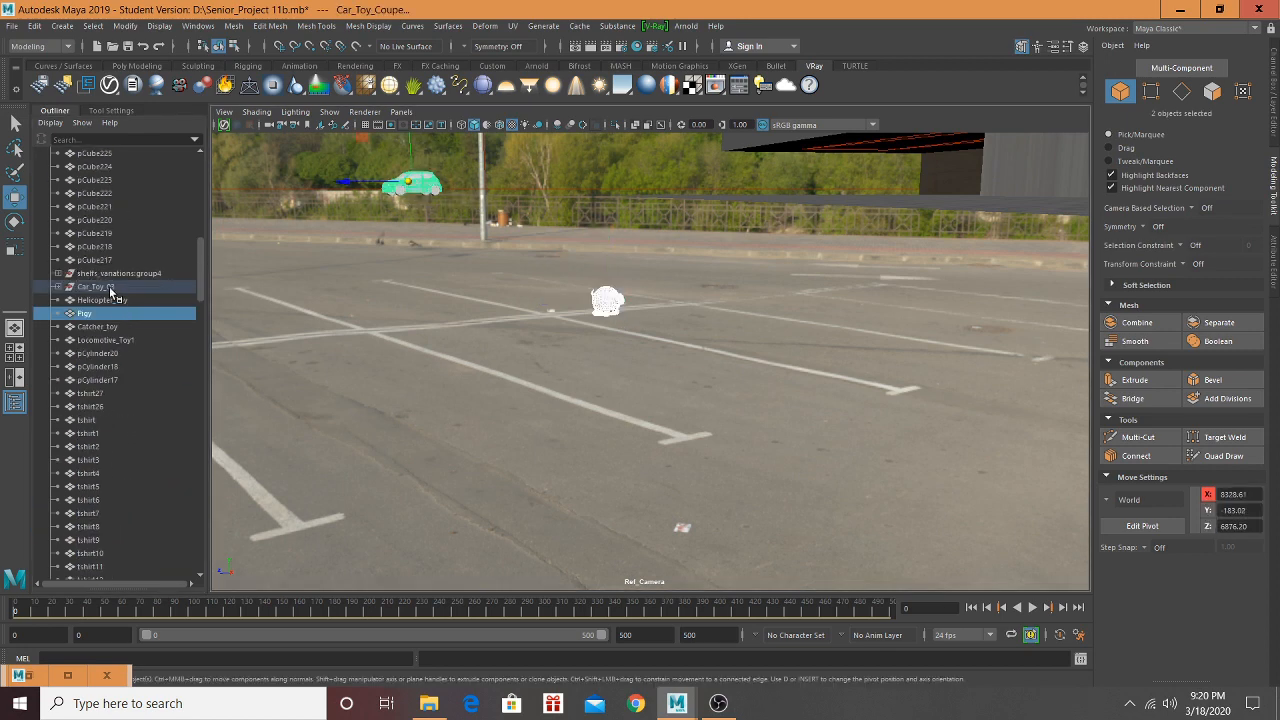
shift+click(110, 289)
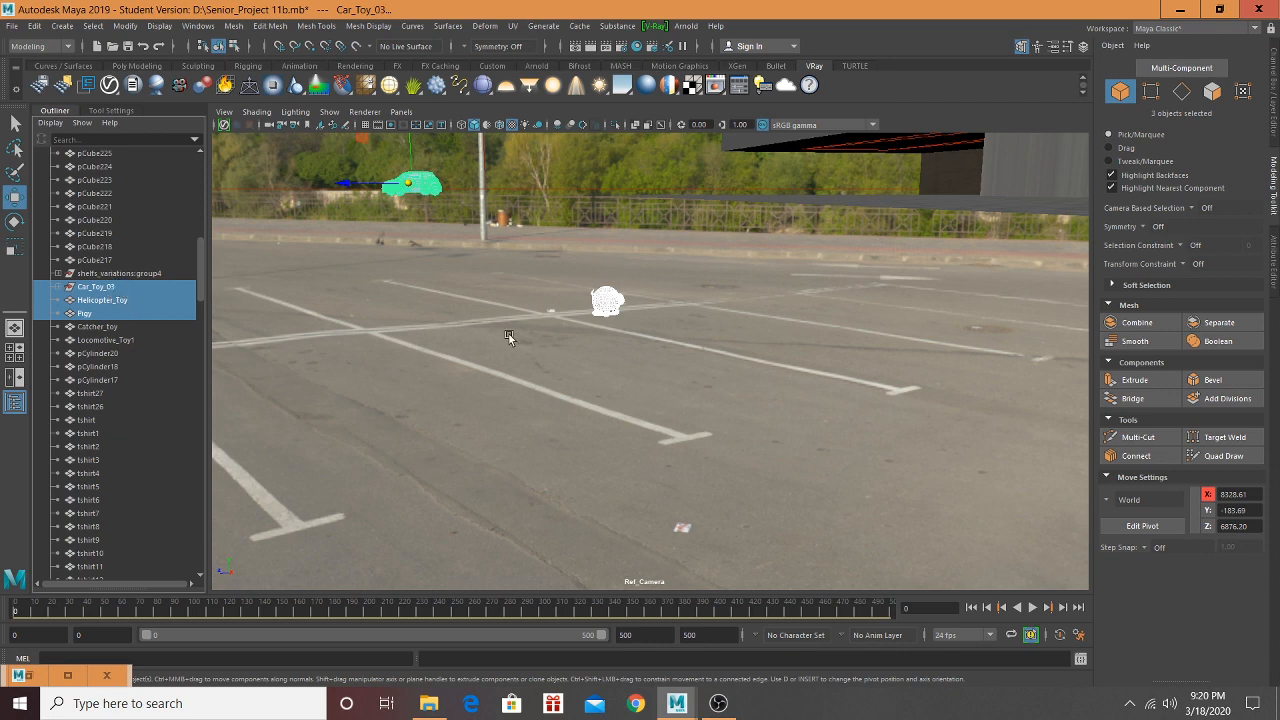
shift+click(157, 327)
shift+click(127, 340)
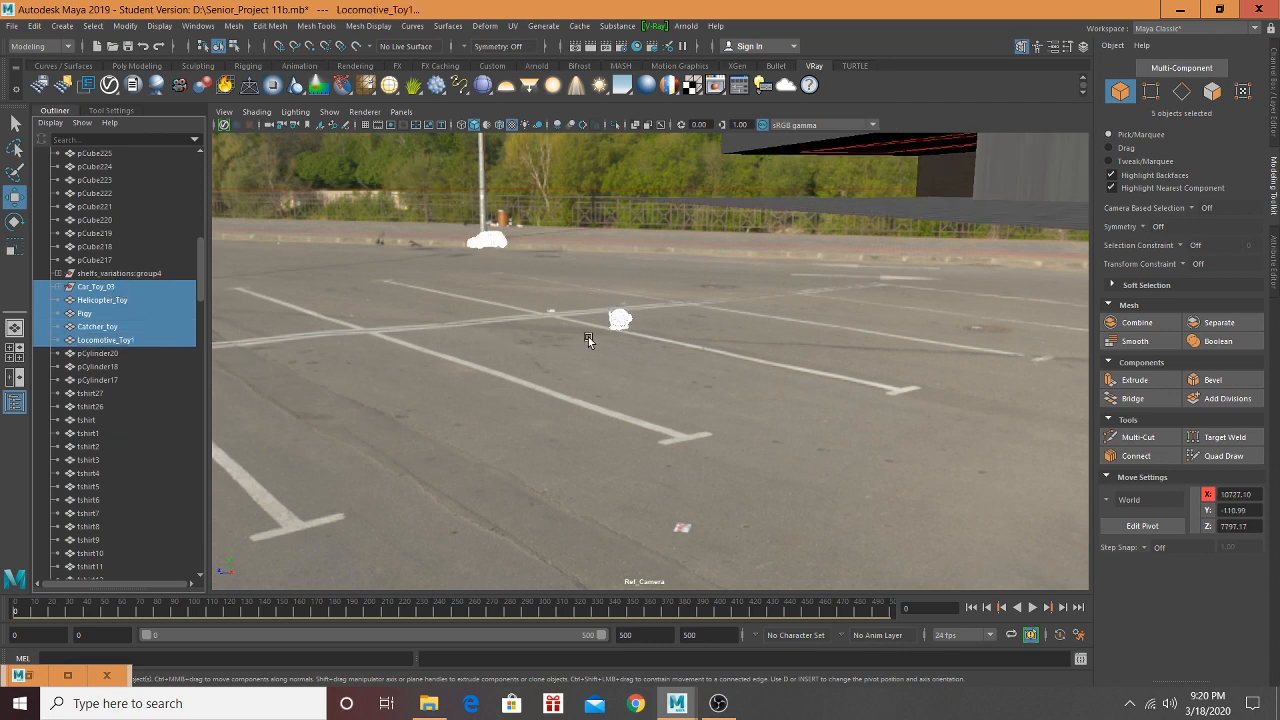
alt+drag(634, 323, 563, 269)
scroll(563, 269, down, 3)
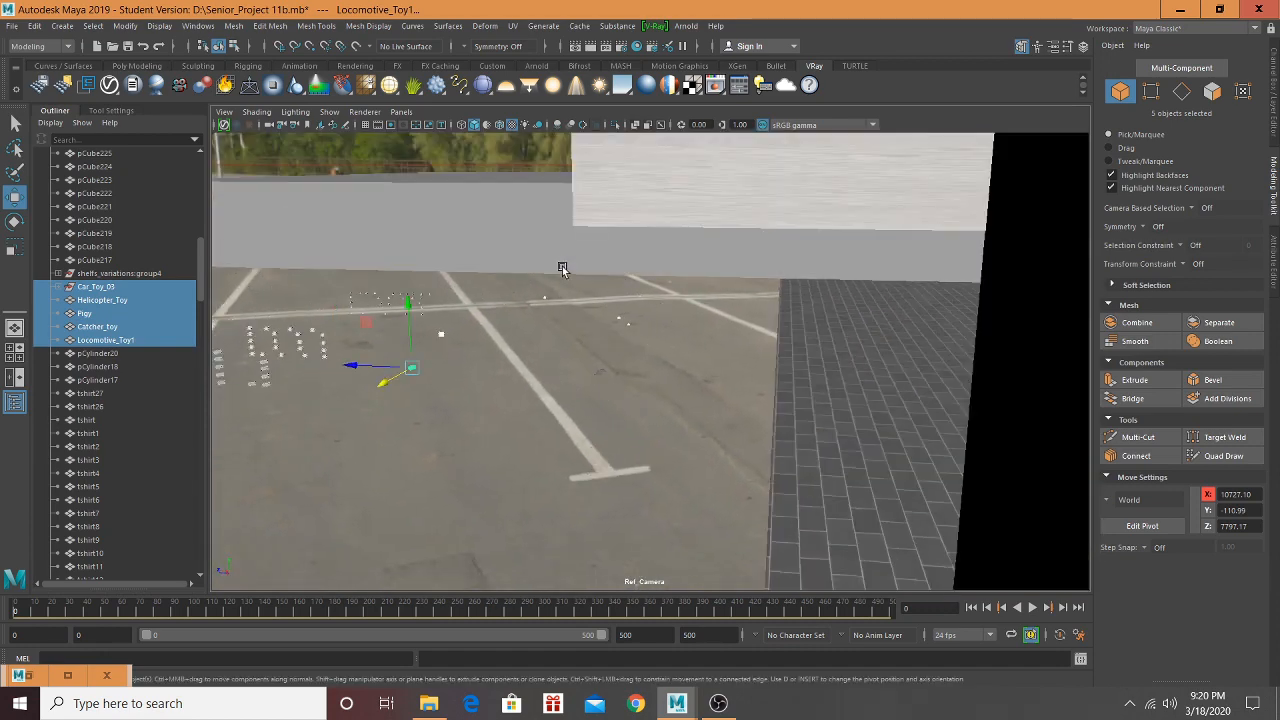
drag(408, 361, 507, 358)
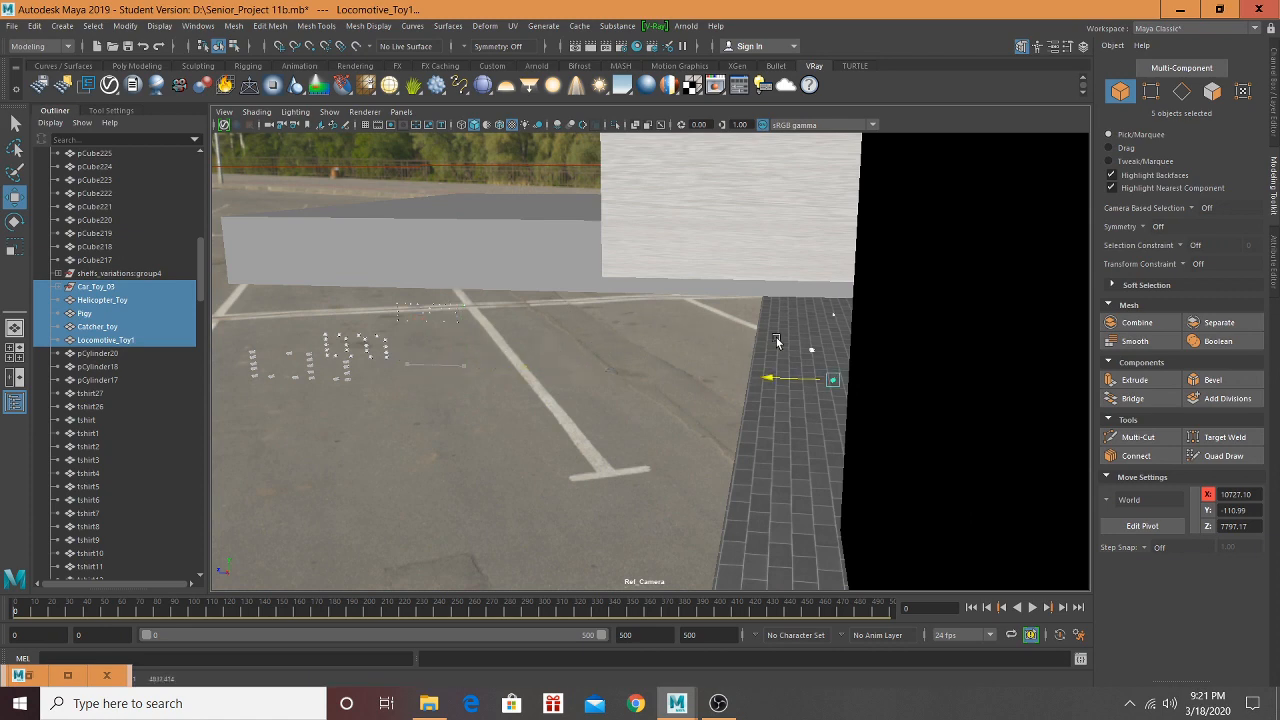
drag(906, 338, 905, 338)
alt+middle_drag(905, 338, 297, 337)
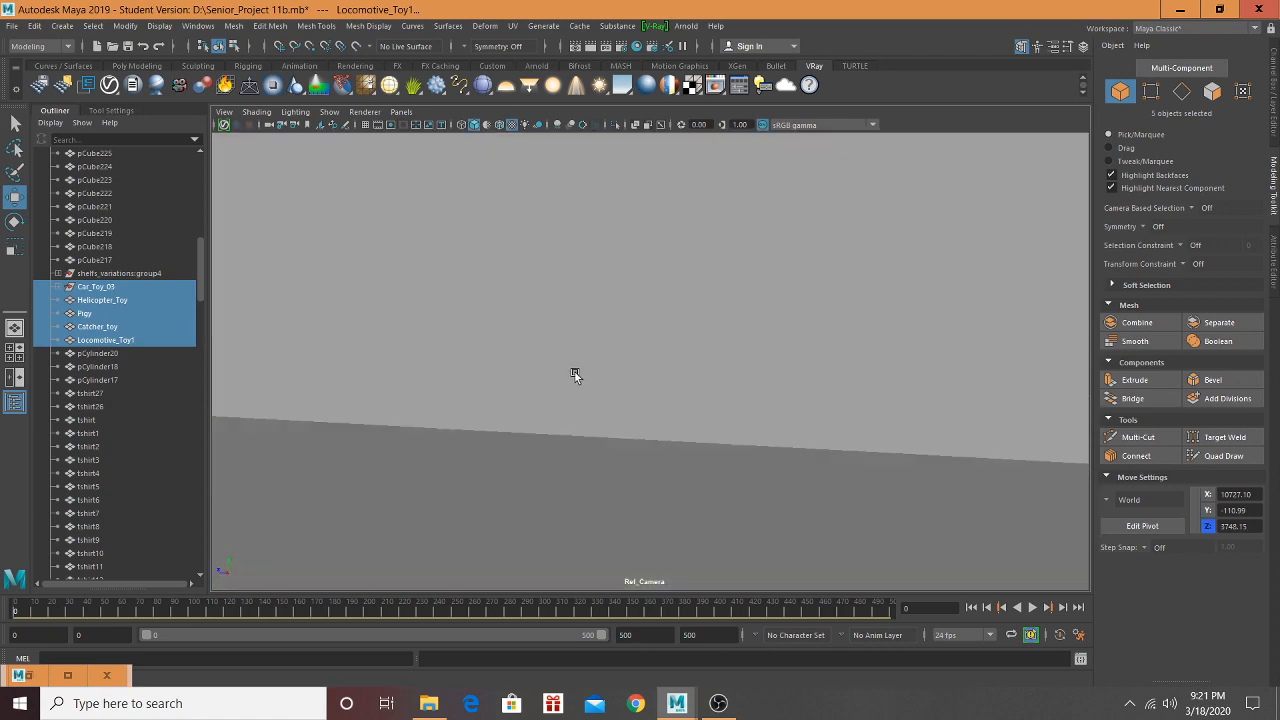
Step: Move the five selected toys onto the tiled floor in front of the KB Toys store, to about X 10025, Z -1816
alt+drag(575, 374, 521, 374)
scroll(523, 370, up, 10)
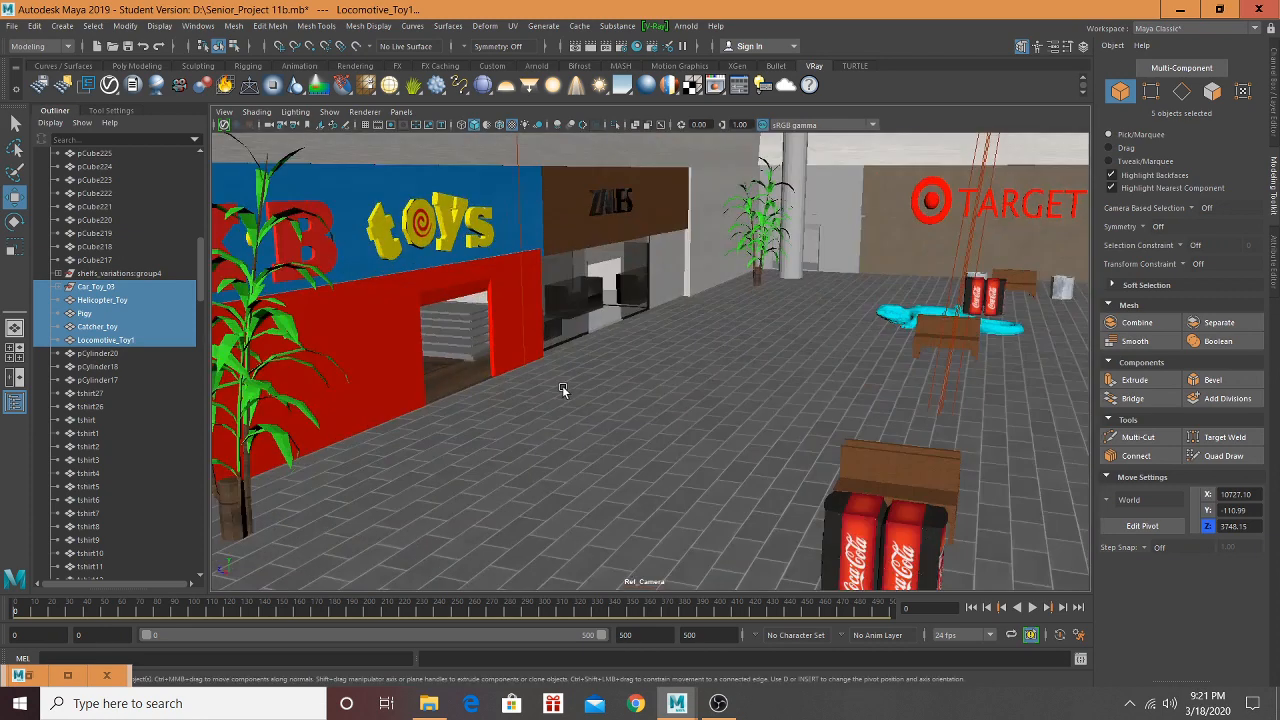
scroll(462, 395, up, 2)
scroll(463, 394, down, 2)
alt+drag(463, 394, 657, 402)
scroll(662, 402, up, 1)
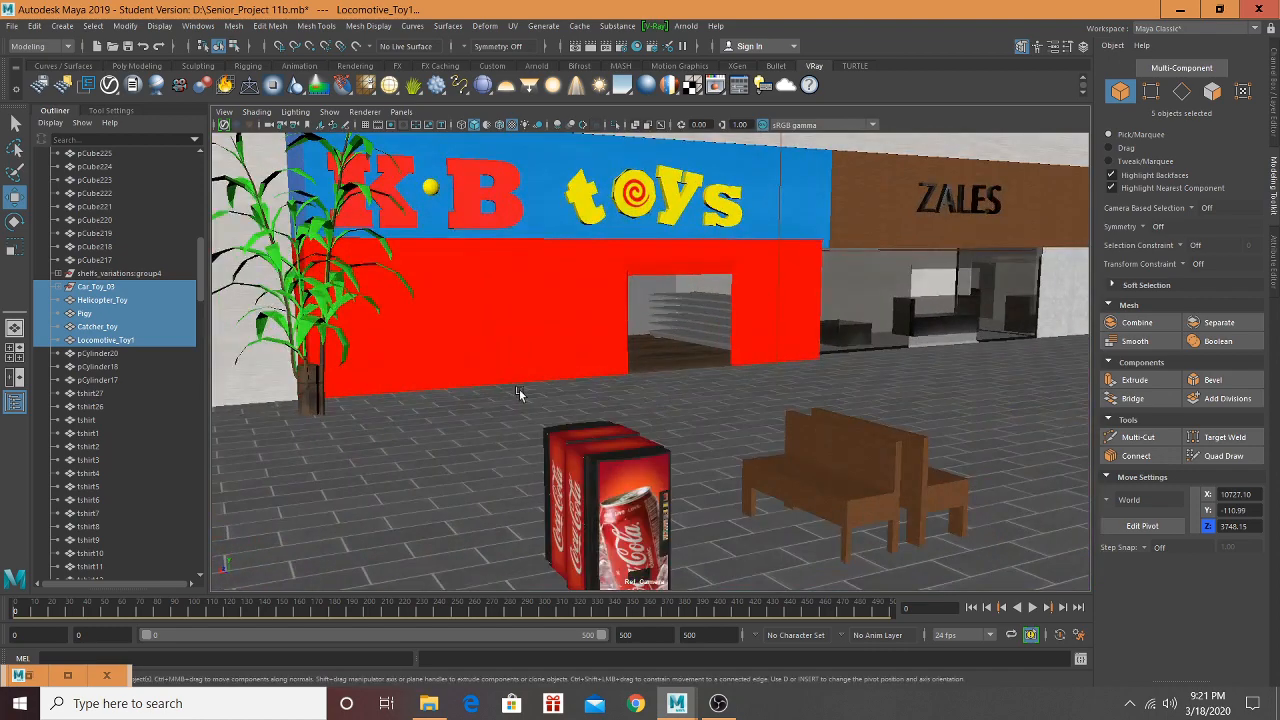
alt+drag(520, 394, 308, 365)
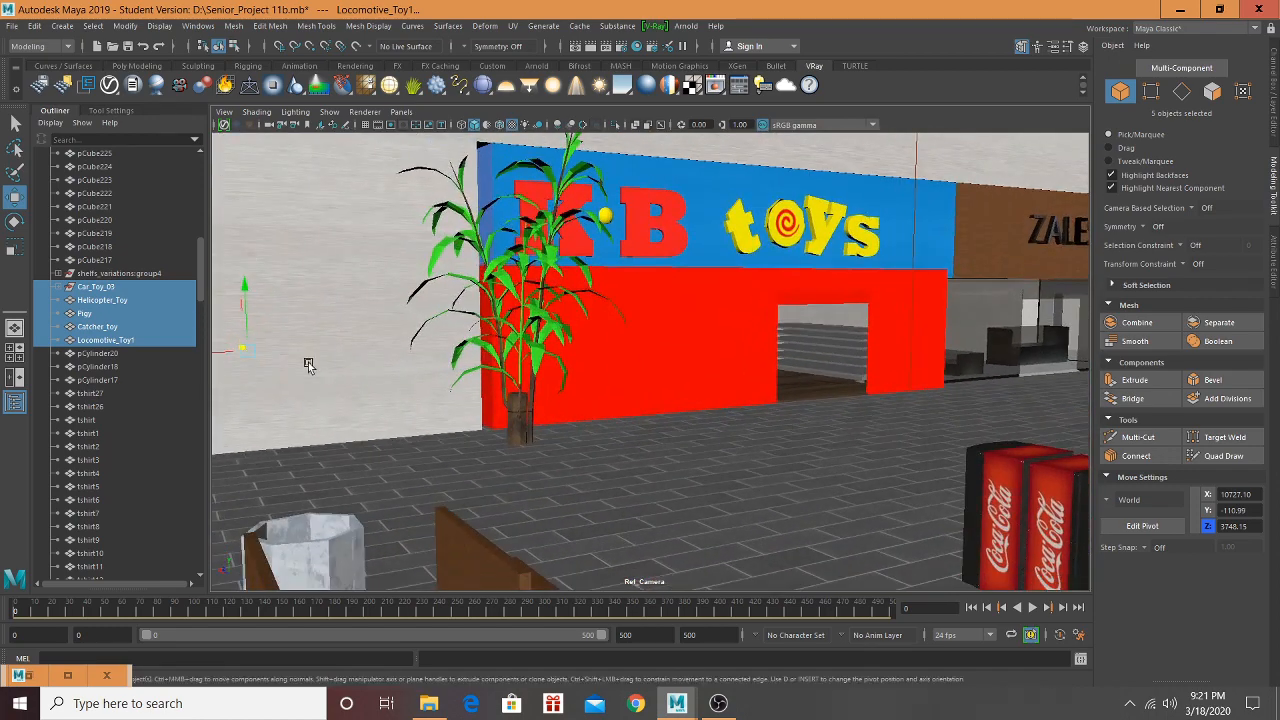
drag(241, 342, 267, 346)
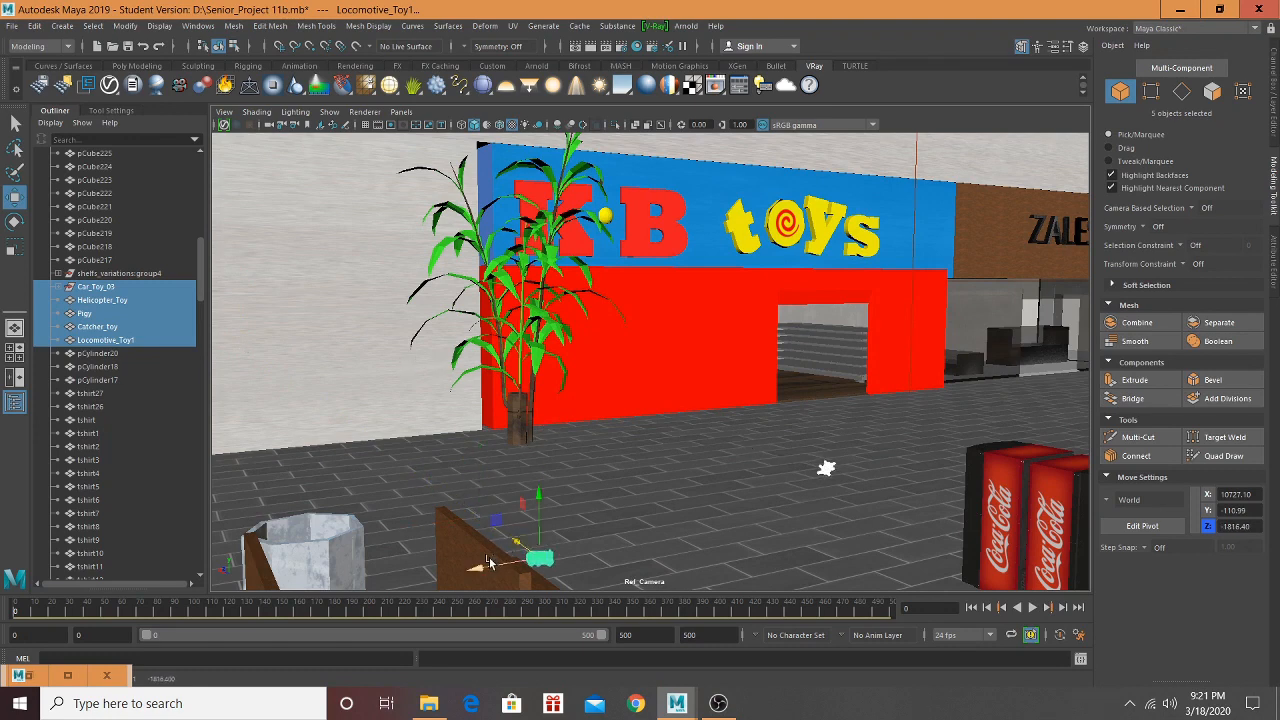
Step: Delete the remaining duplicate toys, including Helicopter_Toy28, clustered in rows over the parking lot
alt+drag(633, 423, 1118, 428)
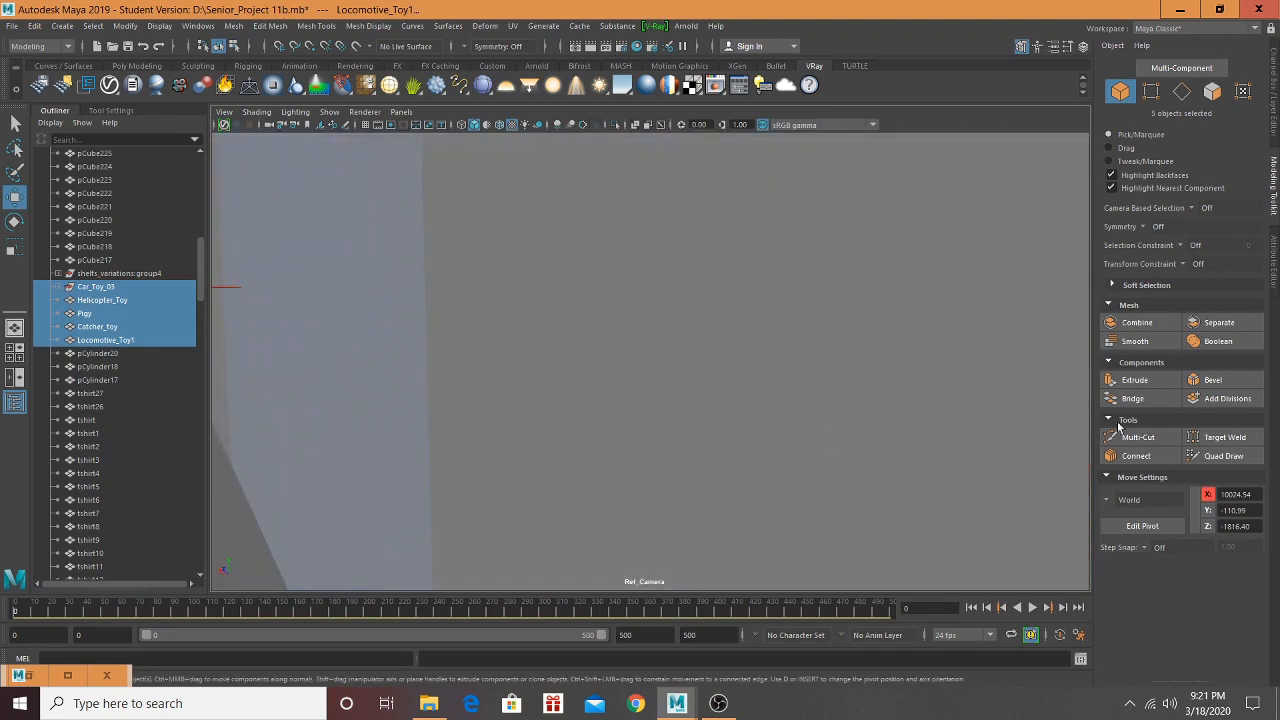
scroll(306, 340, up, 4)
alt+drag(766, 411, 745, 408)
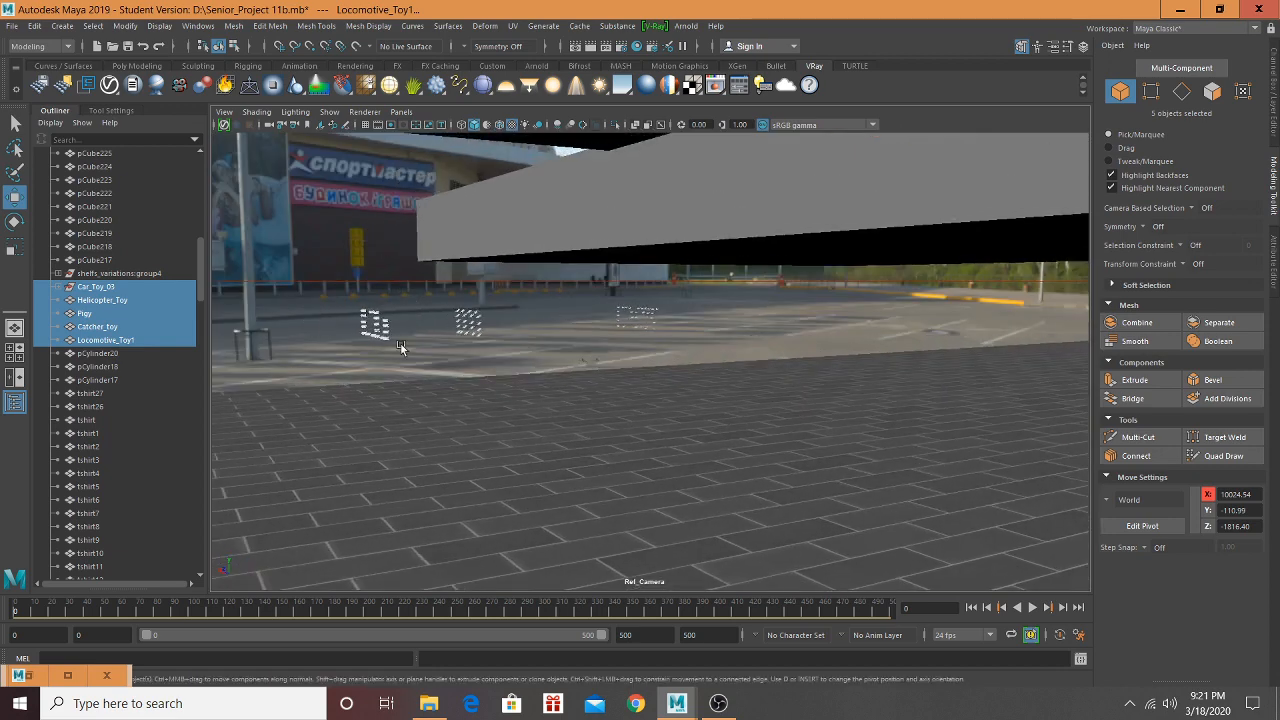
alt+drag(403, 349, 467, 350)
scroll(397, 328, up, 3)
scroll(644, 365, up, 3)
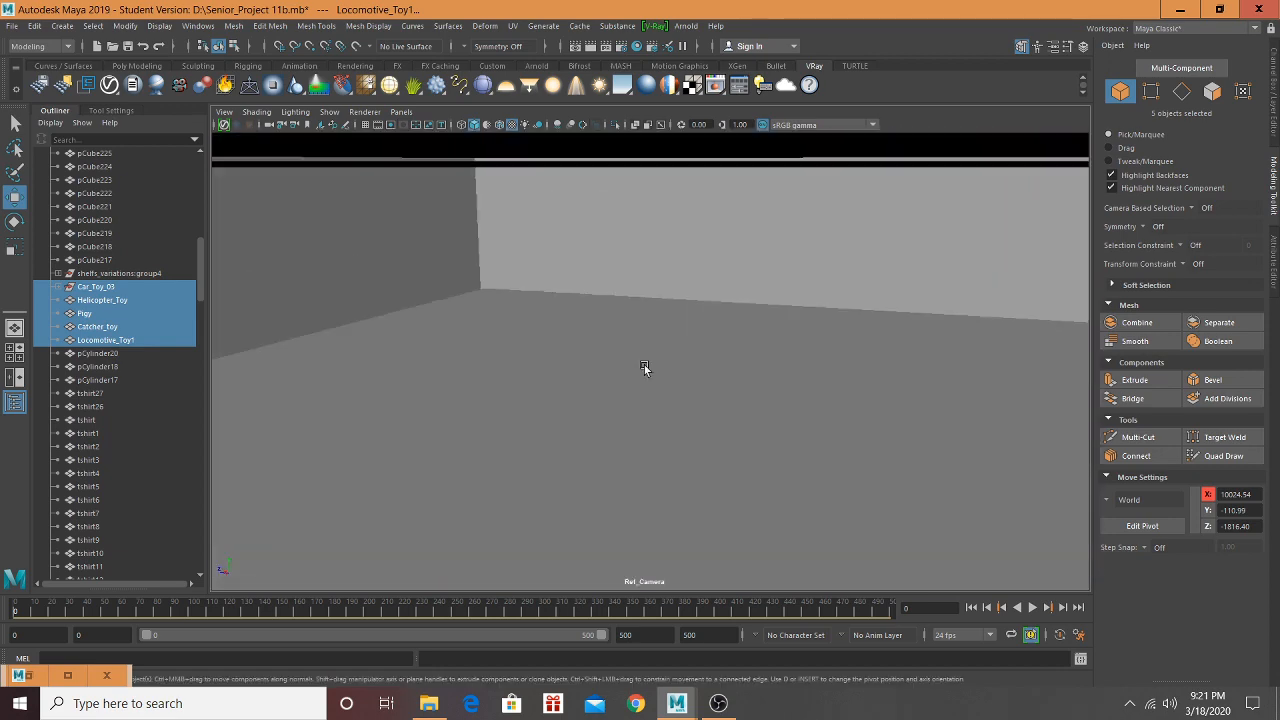
alt+drag(644, 365, 963, 389)
scroll(710, 214, up, 3)
alt+drag(710, 214, 783, 229)
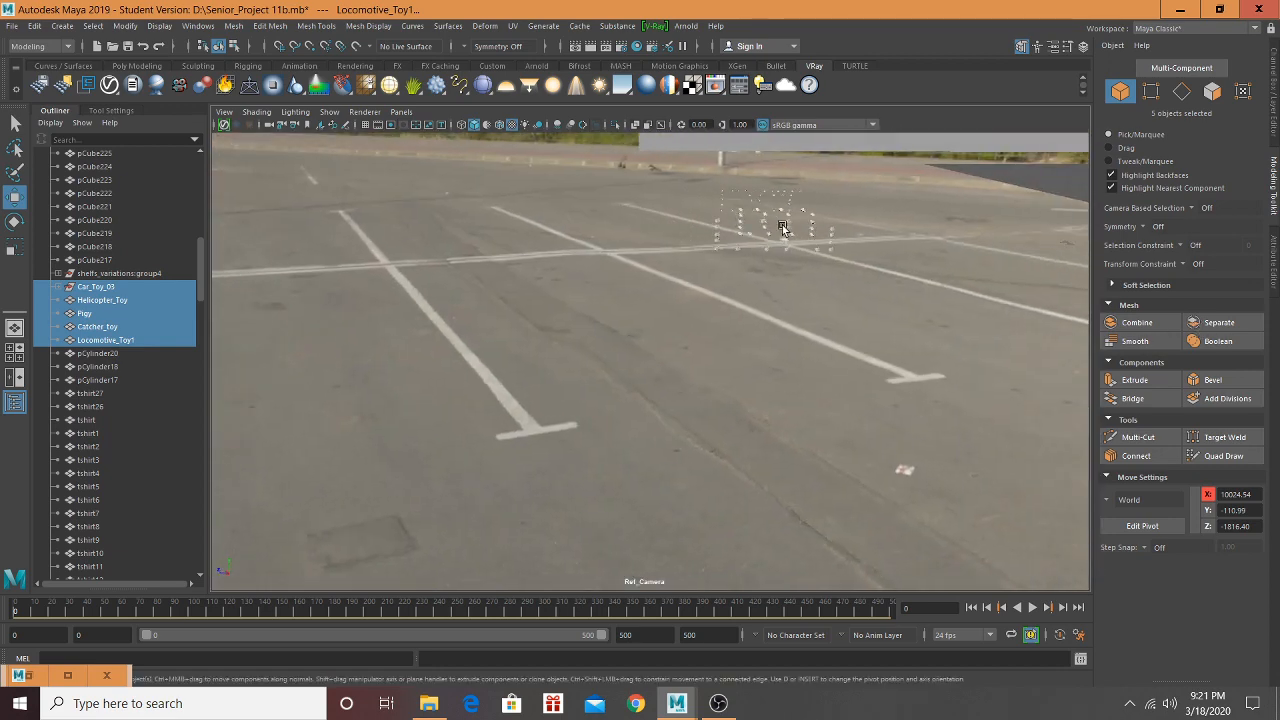
scroll(770, 212, up, 3)
click(727, 154)
drag(727, 154, 903, 225)
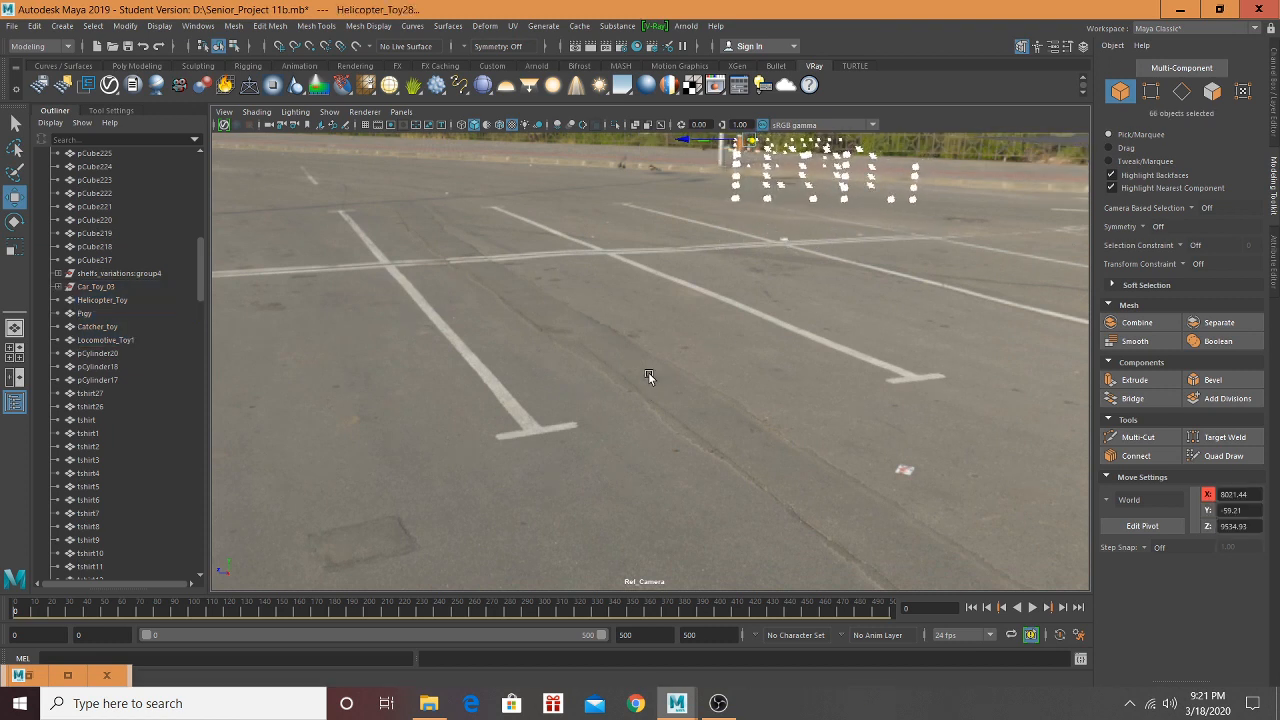
alt+drag(820, 242, 722, 259)
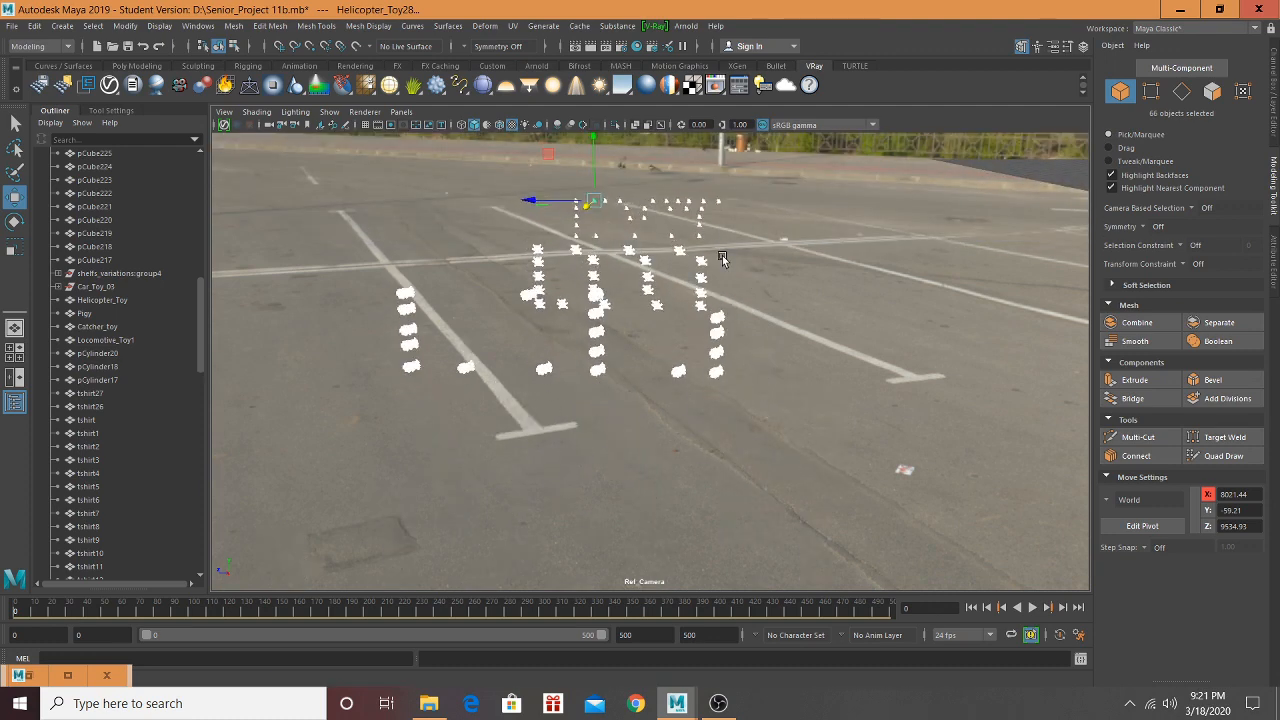
key(Delete)
Step: Delete the two stray objects over the parking lot, including pCylinder7 of group44
scroll(664, 368, down, 3)
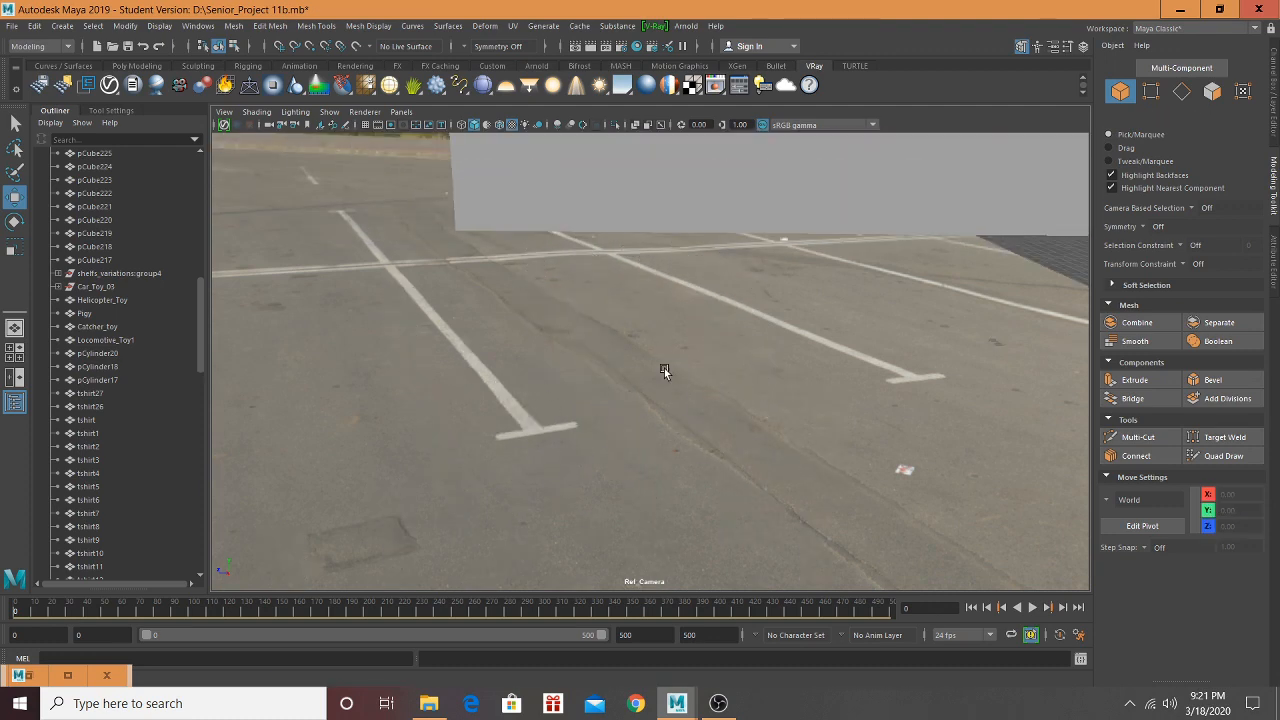
alt+middle_drag(714, 332, 628, 293)
alt+drag(628, 299, 521, 485)
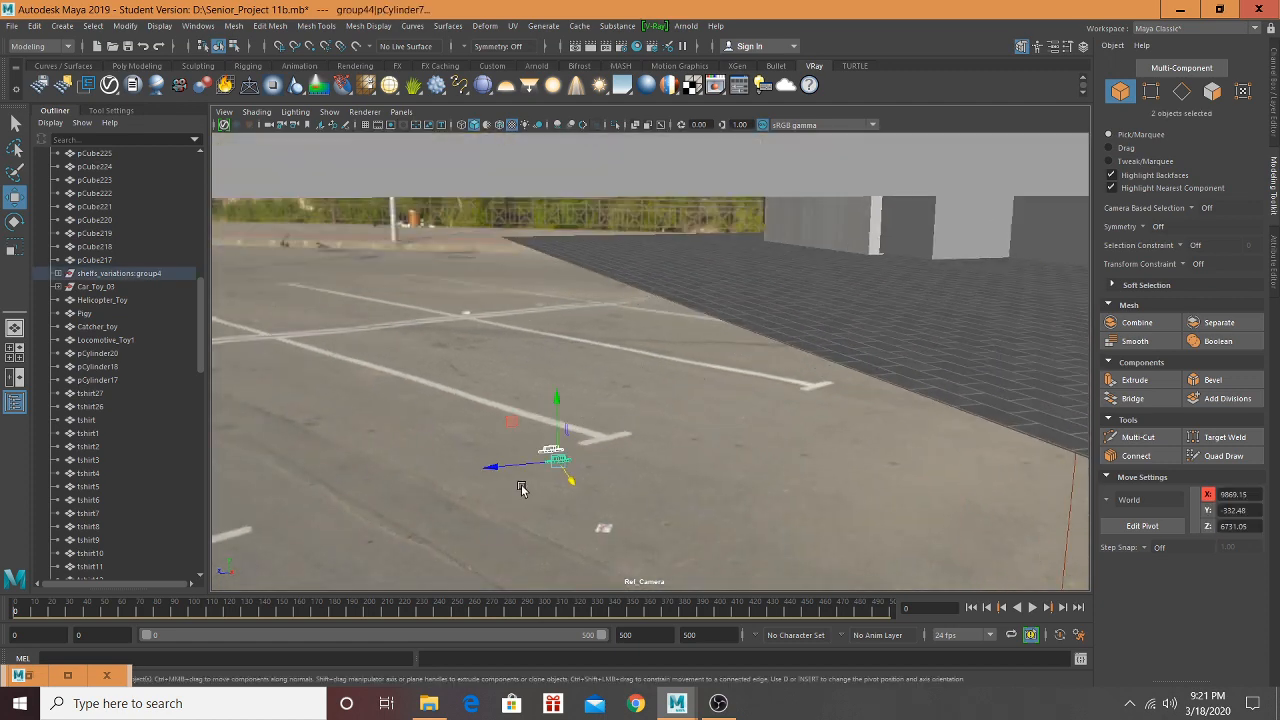
key(Delete)
Step: Move Catcher_toy from the mall floor through the KB Toys doorway to the shelves, to about X 7677, Z 677
alt+drag(486, 435, 692, 319)
alt+middle_drag(692, 319, 666, 359)
scroll(666, 359, up, 4)
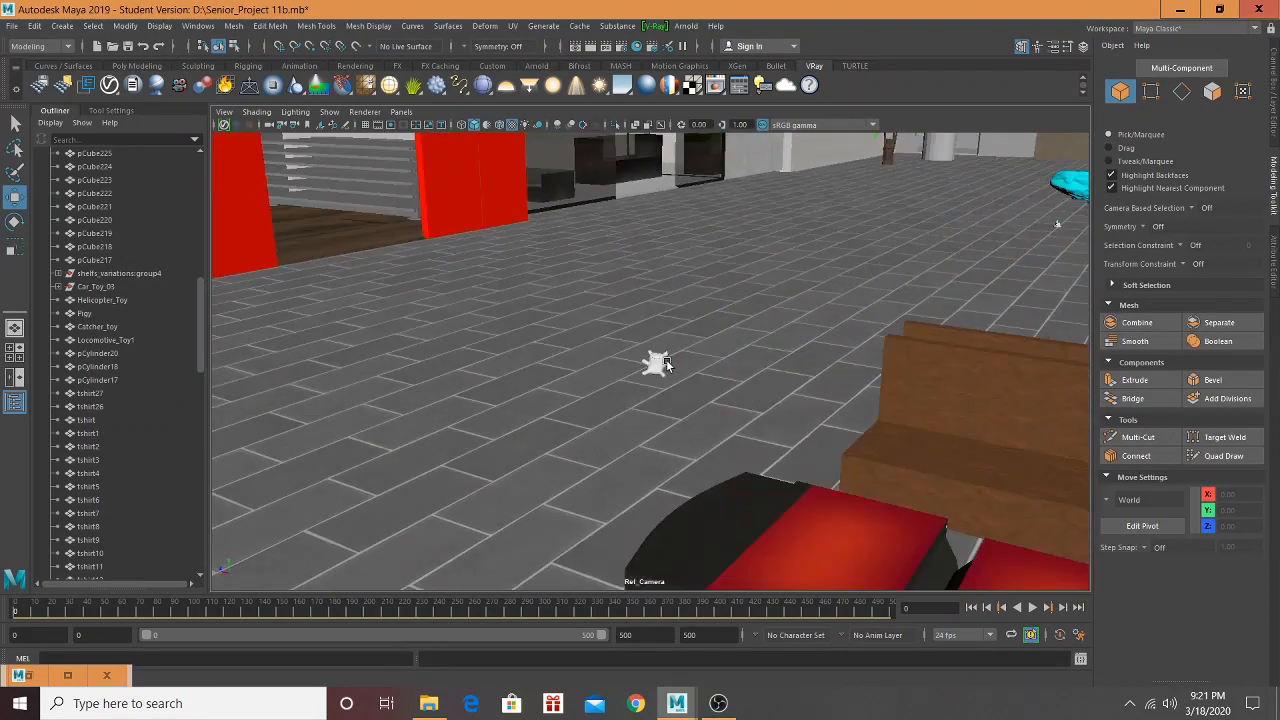
click(658, 366)
key(f)
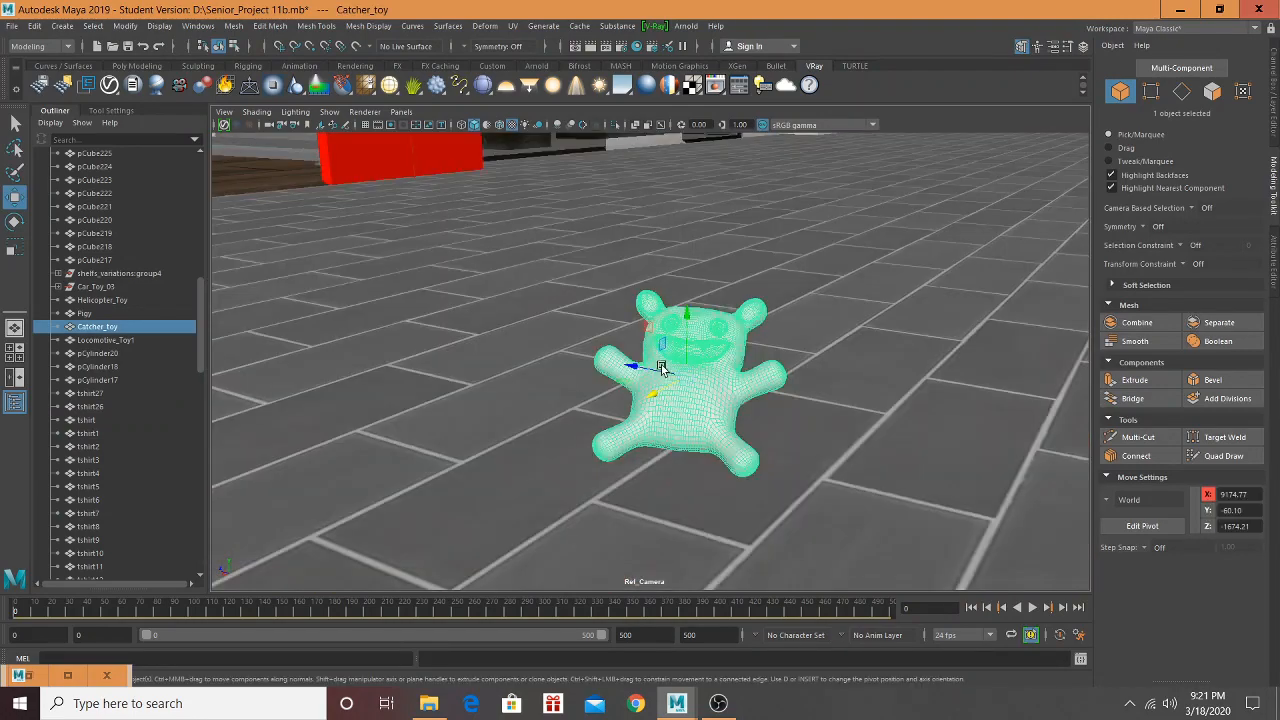
drag(628, 369, 177, 183)
scroll(463, 289, down, 6)
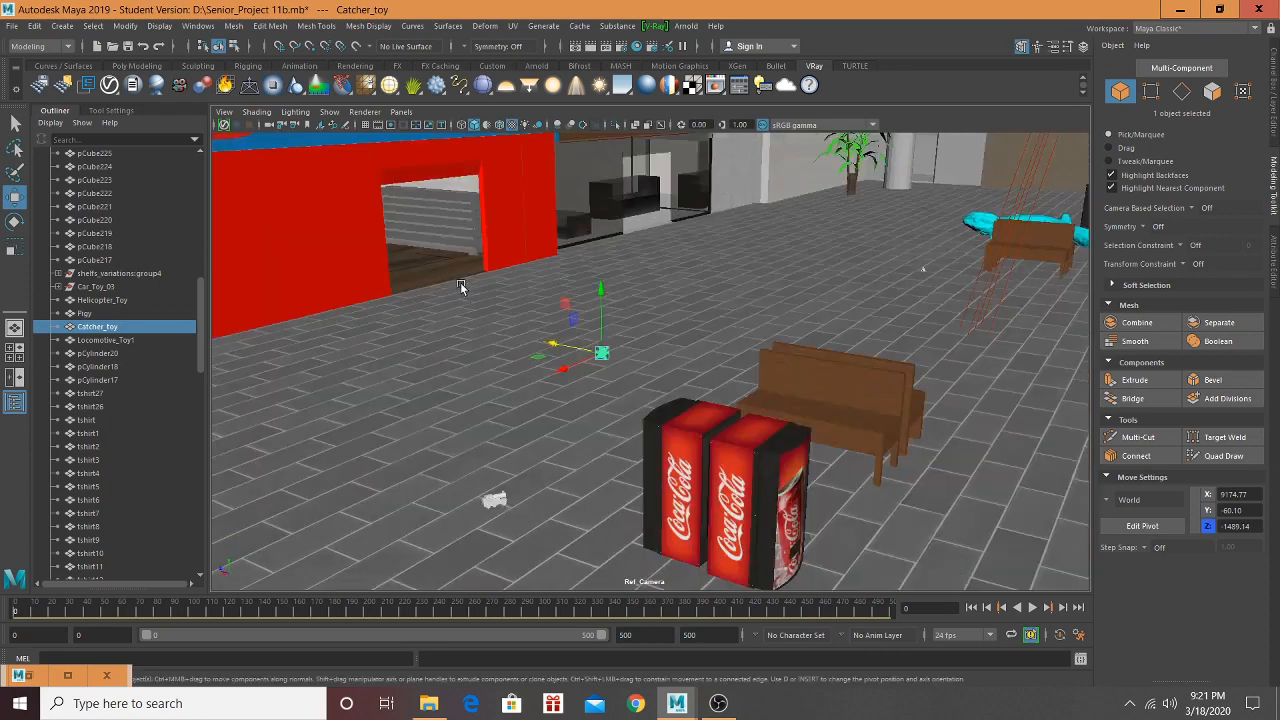
alt+middle_drag(463, 289, 515, 353)
mouse_move(718, 495)
mouse_down()
mouse_move(371, 338)
mouse_move(331, 343)
mouse_up()
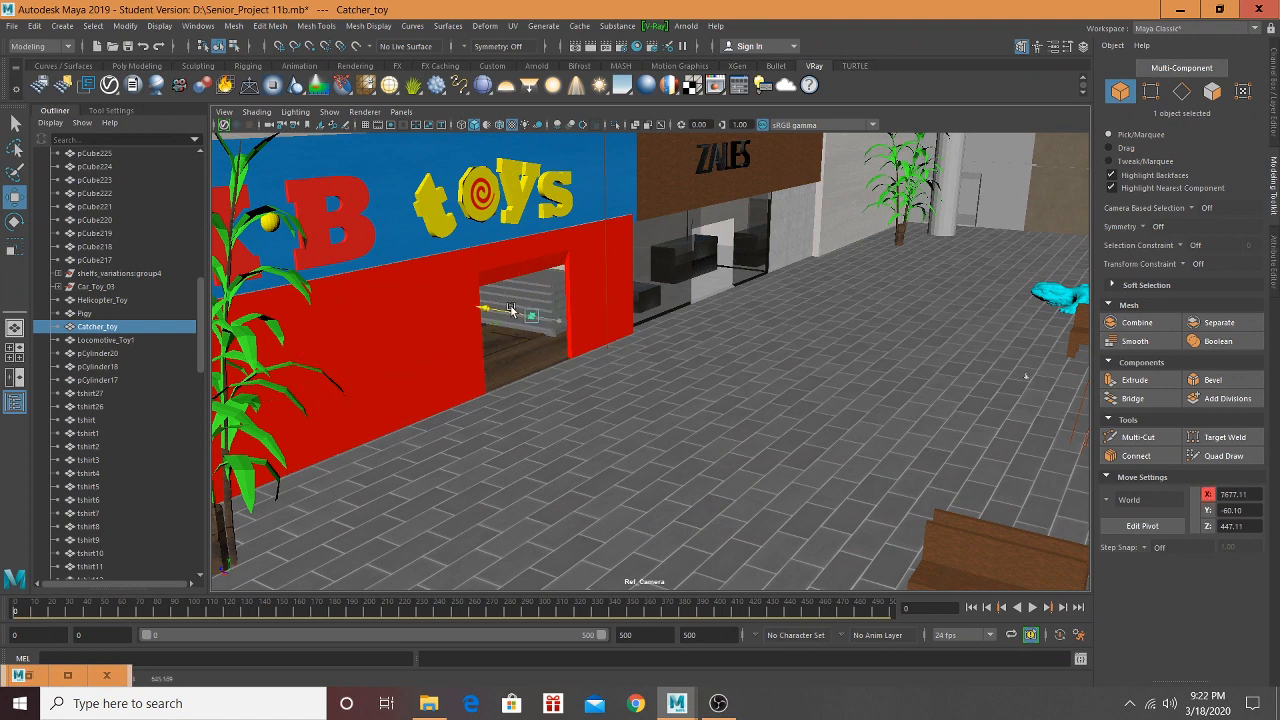
Step: Shift Catcher_toy over the KB Toys shelf unit to about X 7529 and raise it to about Y 67
key(f)
scroll(646, 374, down, 3)
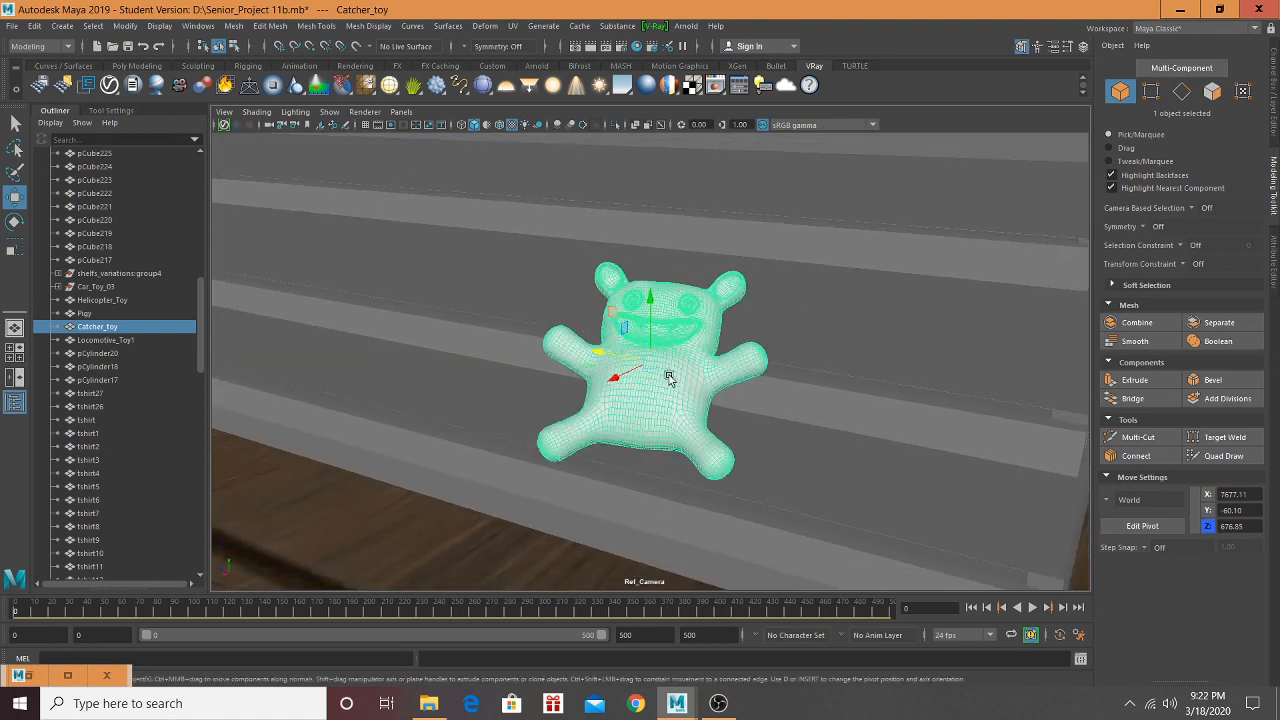
alt+drag(647, 378, 746, 386)
scroll(715, 384, down, 5)
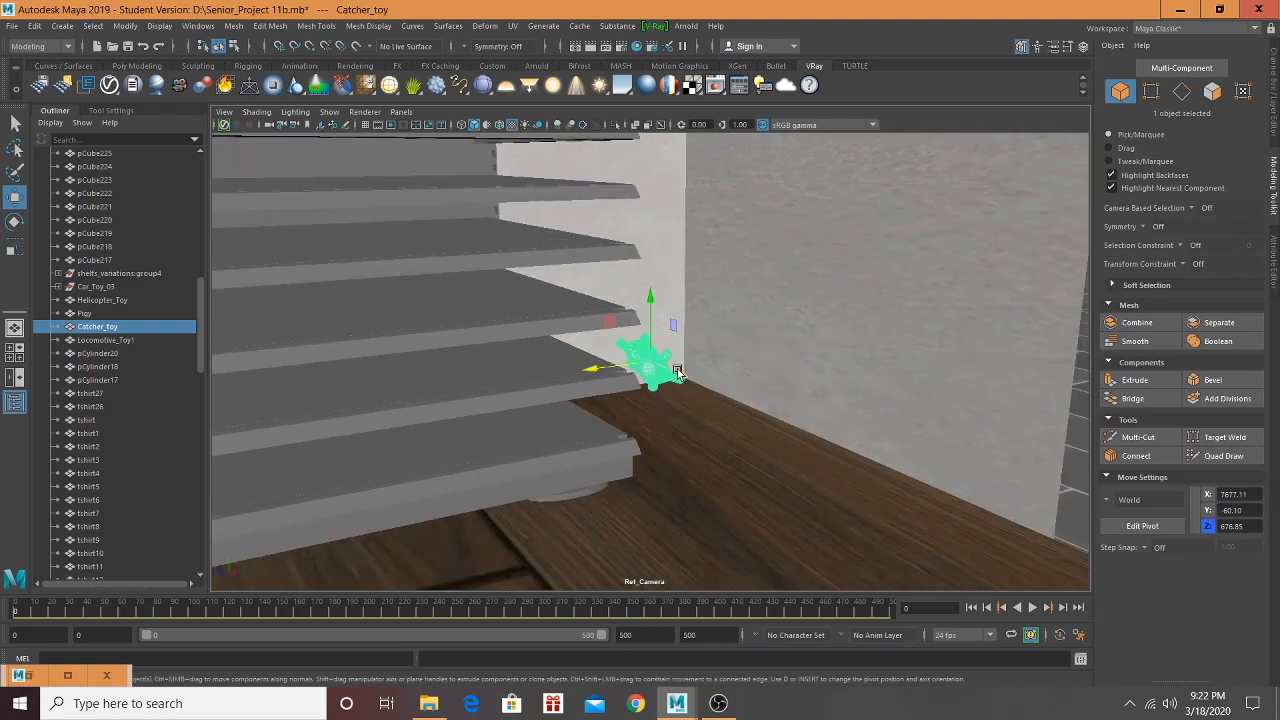
alt+middle_drag(679, 376, 751, 451)
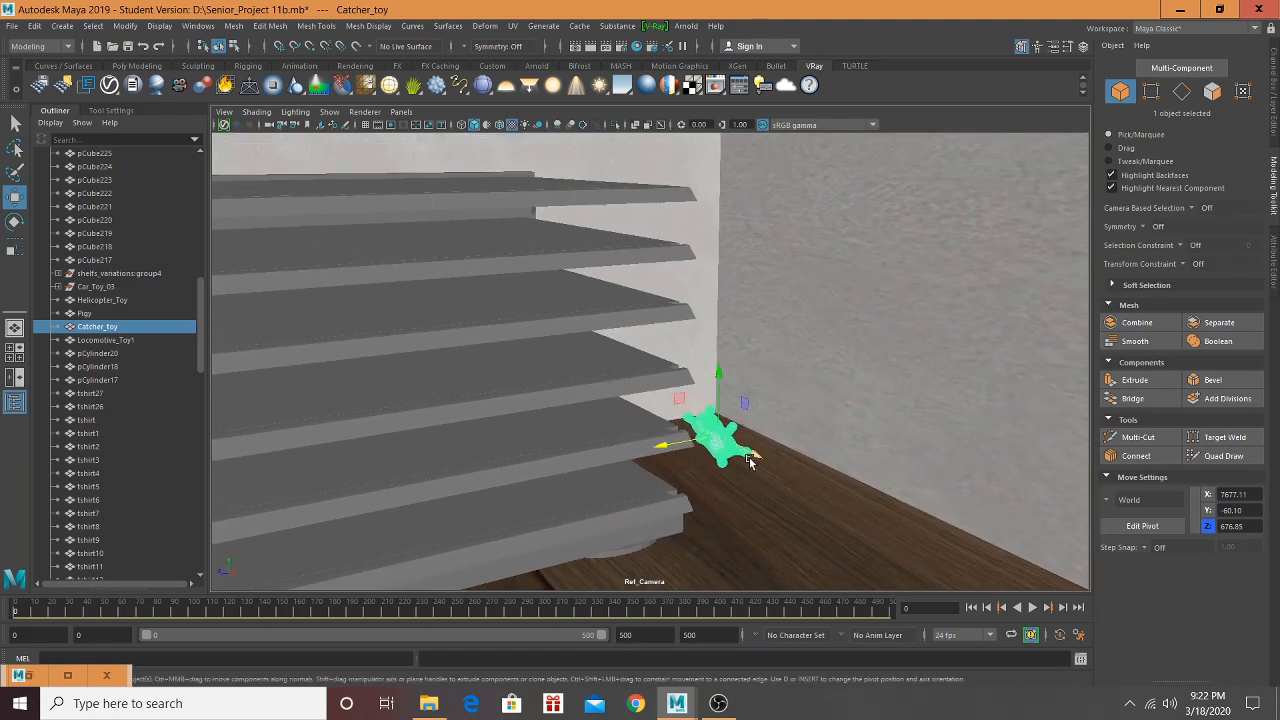
drag(751, 461, 623, 205)
scroll(629, 236, up, 5)
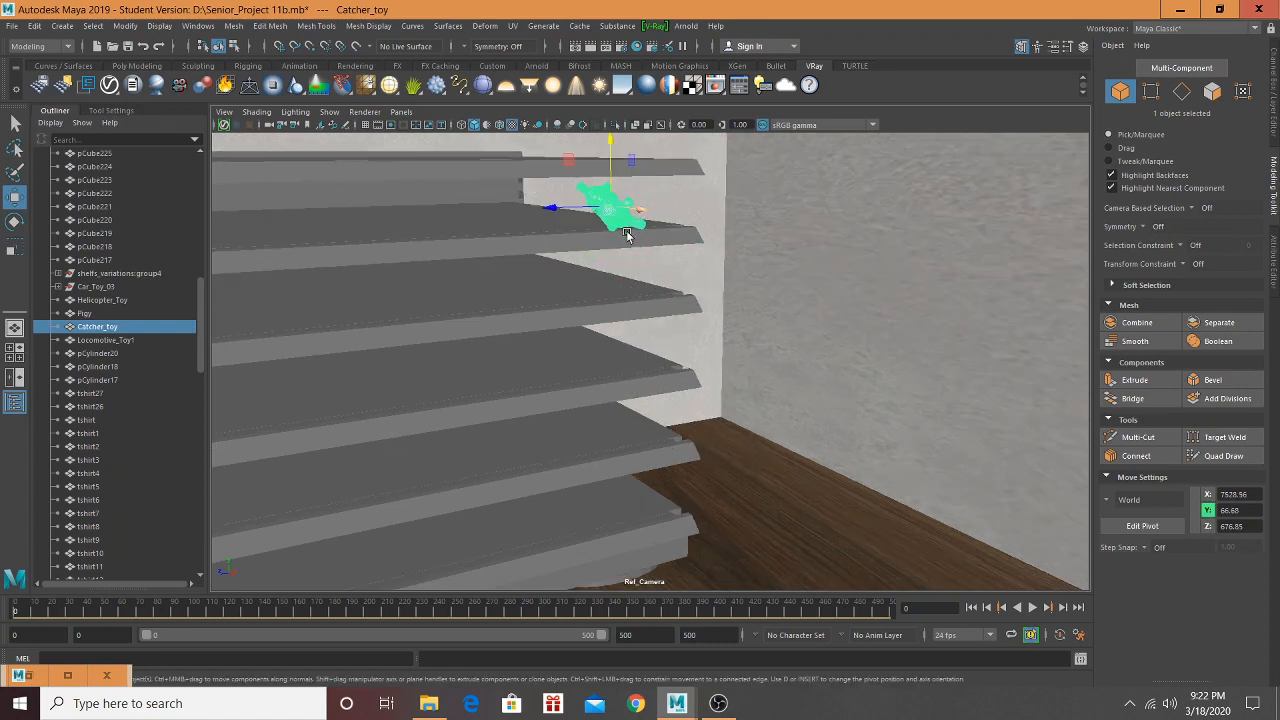
Step: Fine-tune Catcher_toy's place on the upper shelf to about X 7501, Z 653
alt+middle_drag(628, 263, 860, 492)
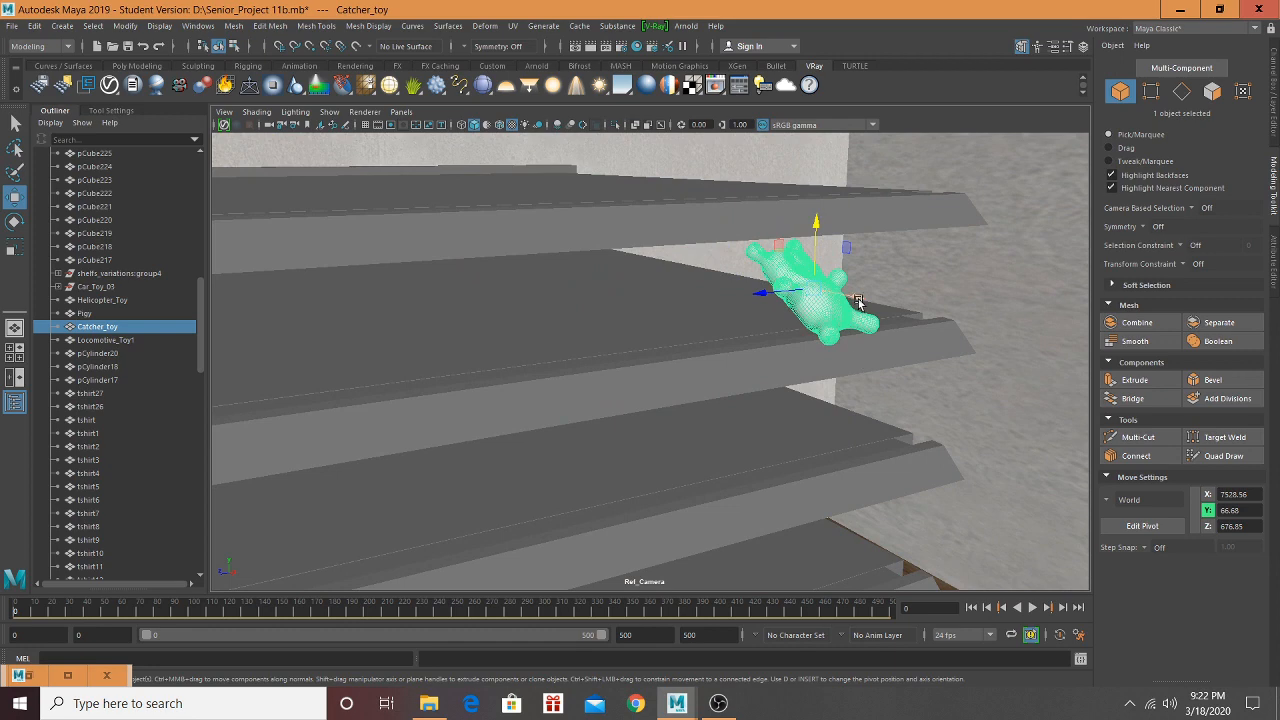
middle_drag(858, 303, 805, 285)
alt+drag(831, 303, 717, 306)
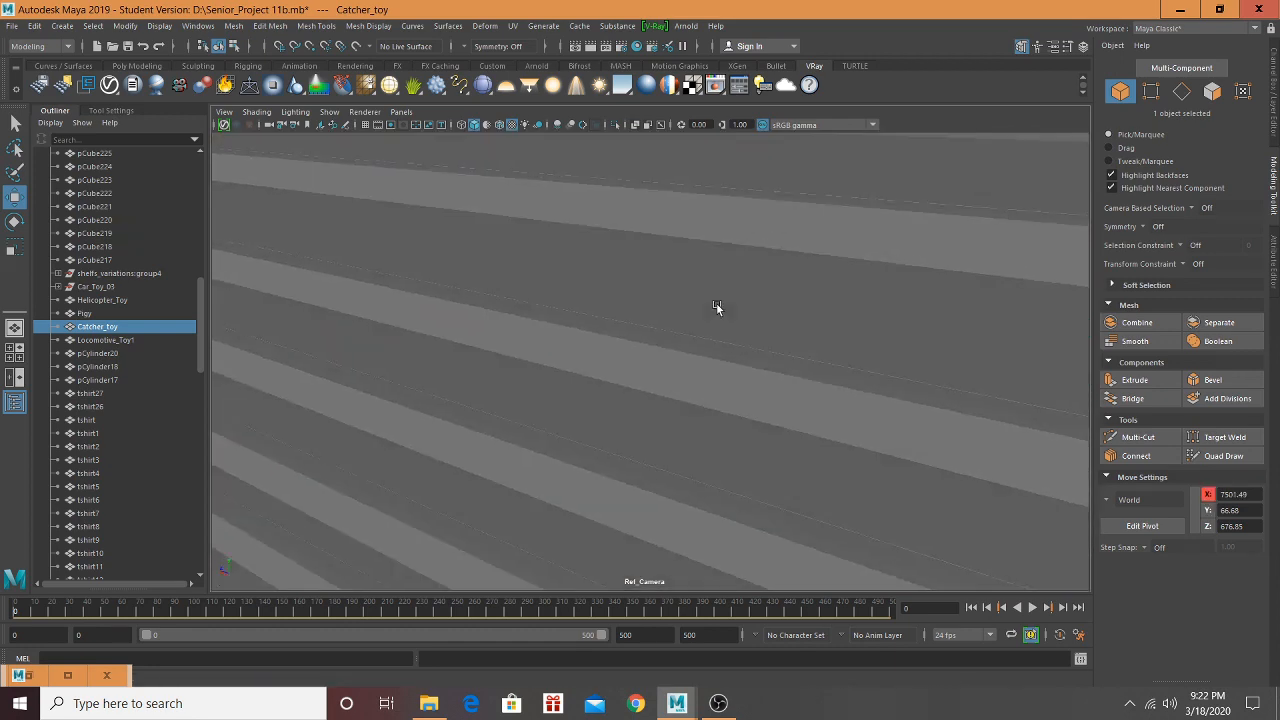
scroll(814, 311, down, 3)
alt+middle_drag(814, 311, 585, 198)
drag(694, 252, 750, 270)
scroll(749, 294, down, 5)
alt+middle_drag(731, 378, 688, 193)
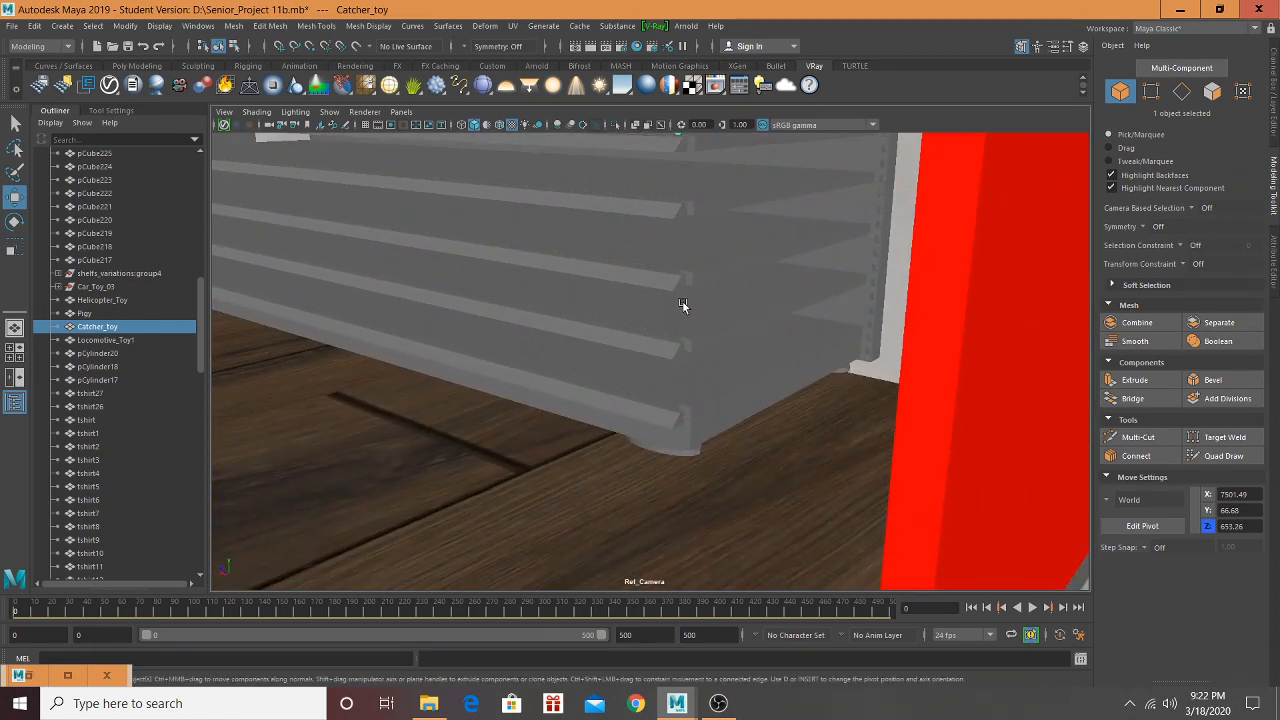
Step: Move Helicopter_Toy from the mall floor to the KB Toys doorway, to about X 7772, Z 347
scroll(684, 372, down, 10)
alt+middle_drag(754, 376, 549, 294)
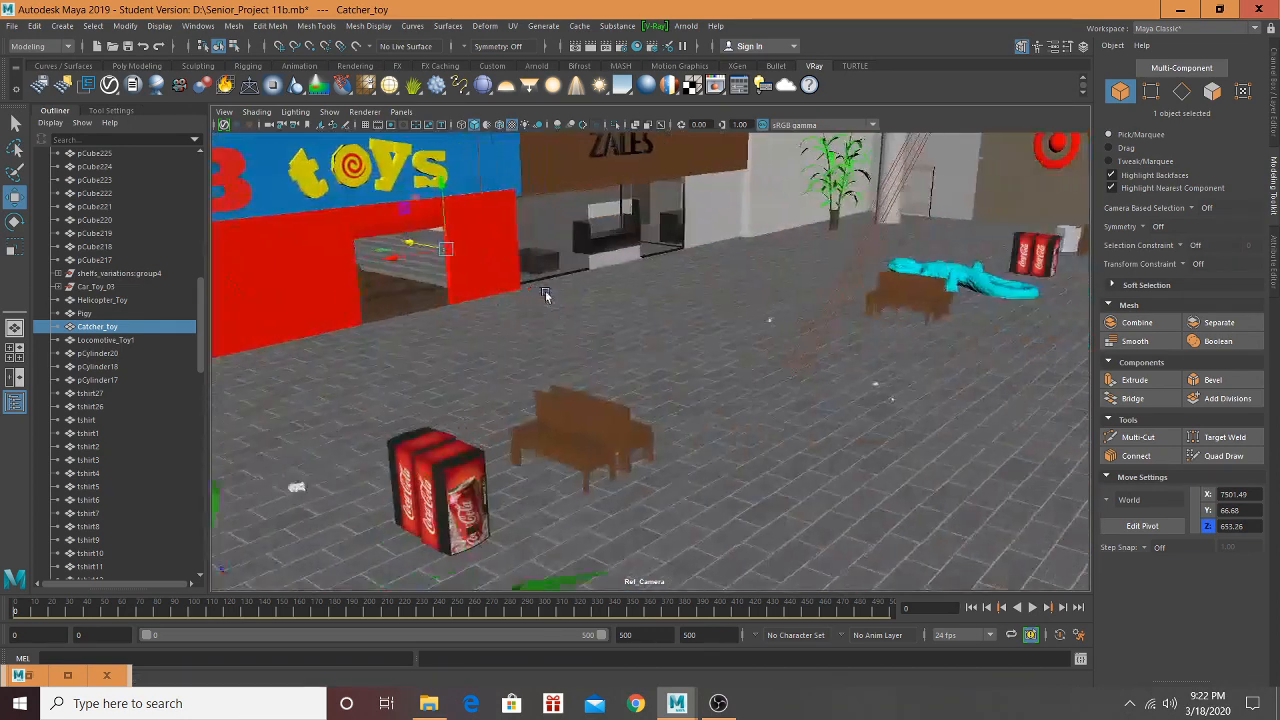
scroll(728, 333, up, 5)
scroll(728, 333, up, 3)
scroll(772, 299, down, 5)
alt+middle_drag(746, 321, 783, 363)
scroll(783, 363, up, 4)
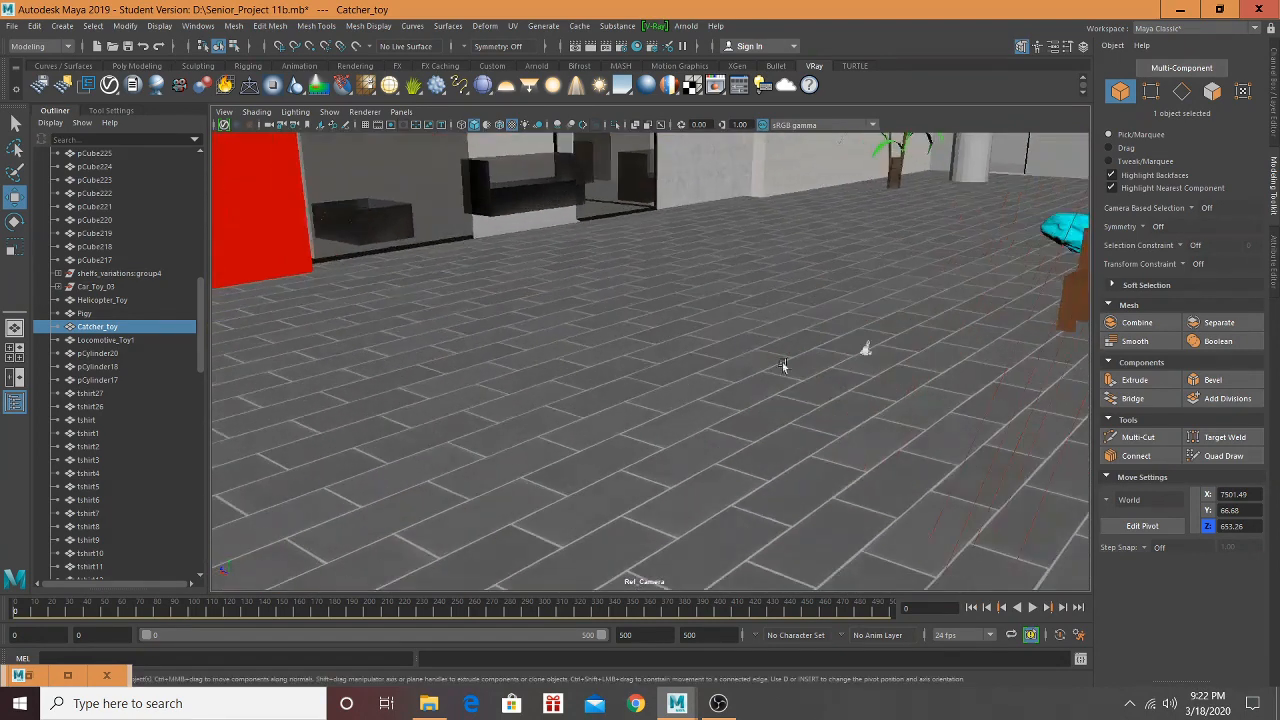
click(970, 344)
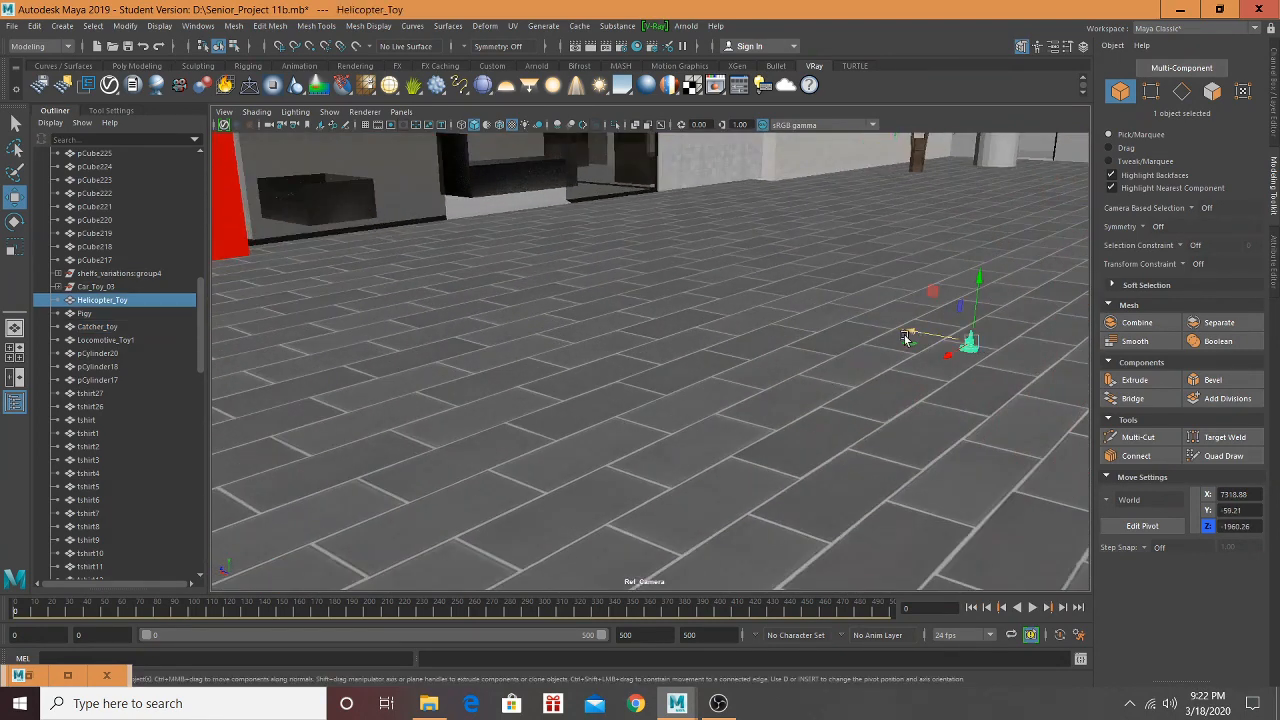
drag(444, 277, 408, 270)
alt+middle_drag(572, 292, 1008, 345)
scroll(912, 341, down, 3)
drag(938, 359, 875, 368)
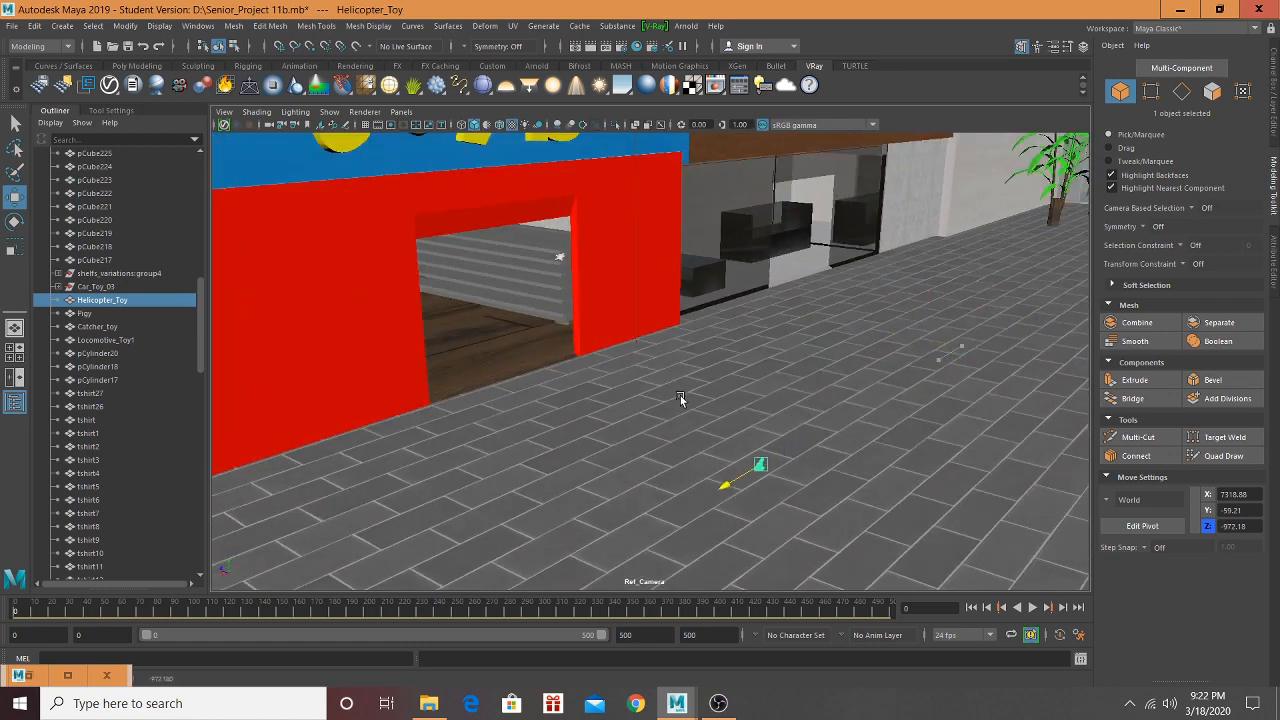
drag(542, 341, 372, 364)
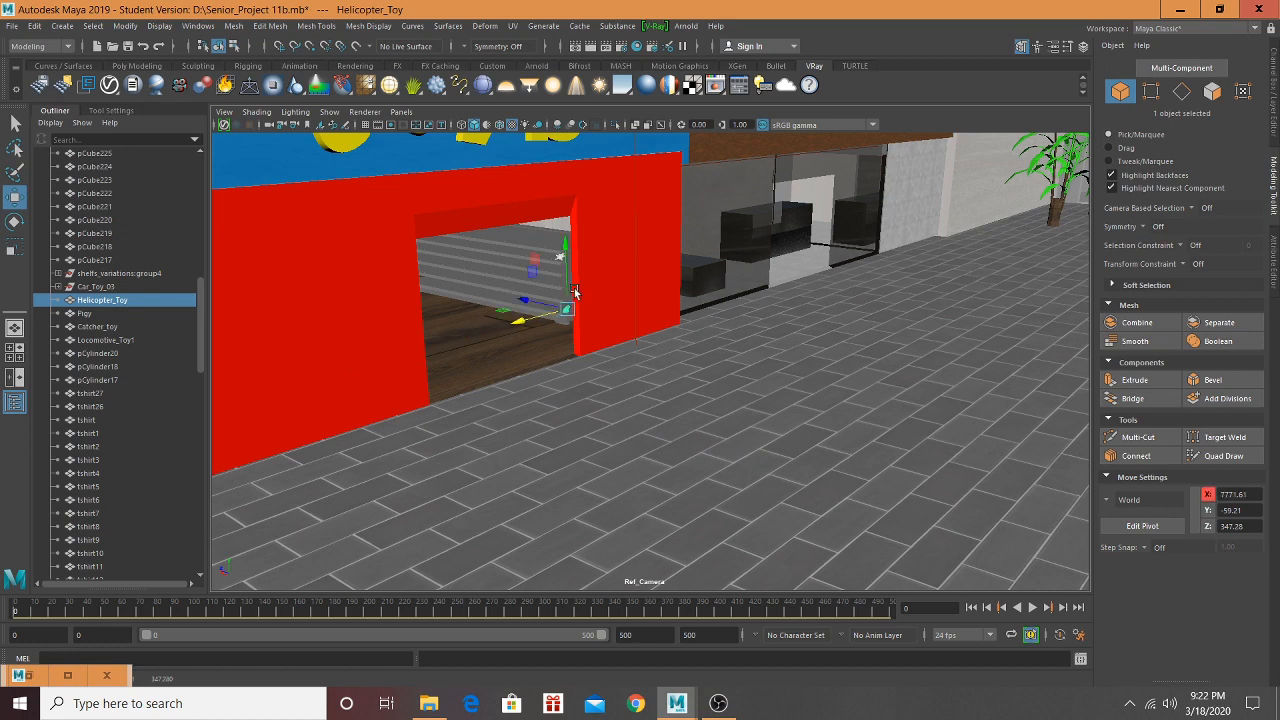
Step: Bring Helicopter_Toy to the front of the KB Toys shelf unit, to about X 7692, Y 45, Z 527
scroll(564, 260, up, 5)
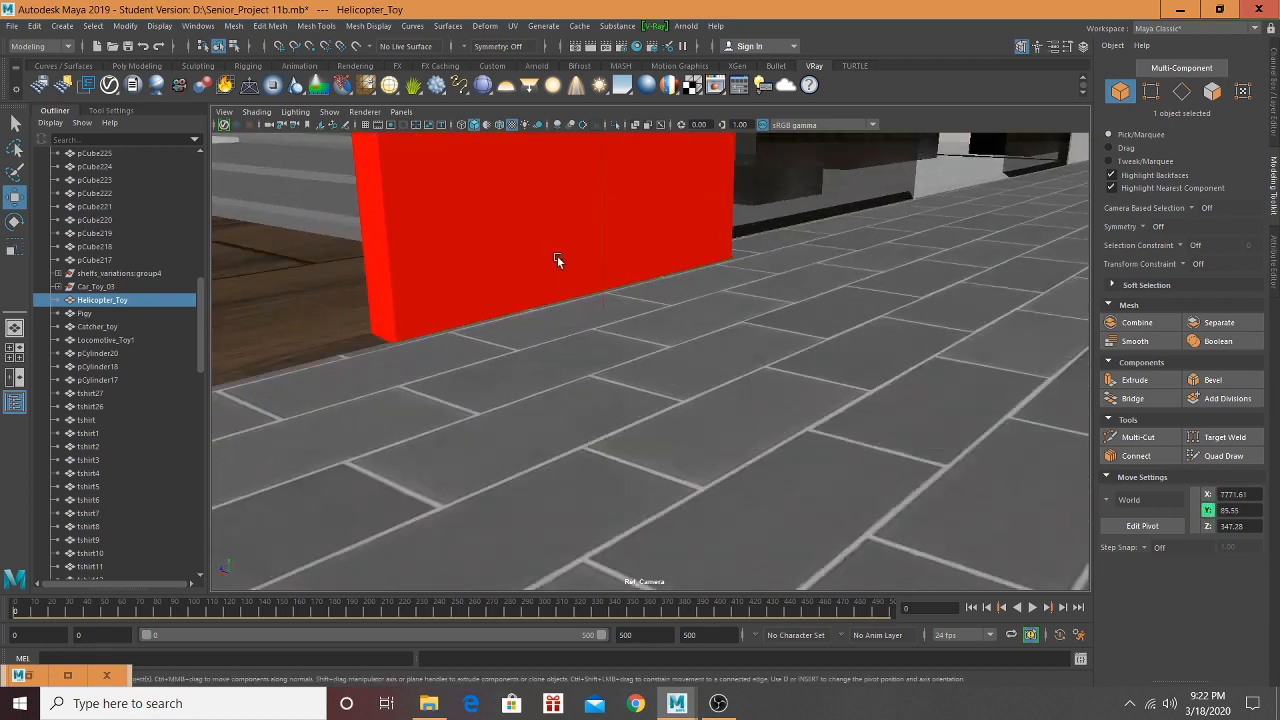
alt+middle_drag(557, 260, 903, 560)
scroll(903, 560, up, 5)
scroll(880, 470, down, 2)
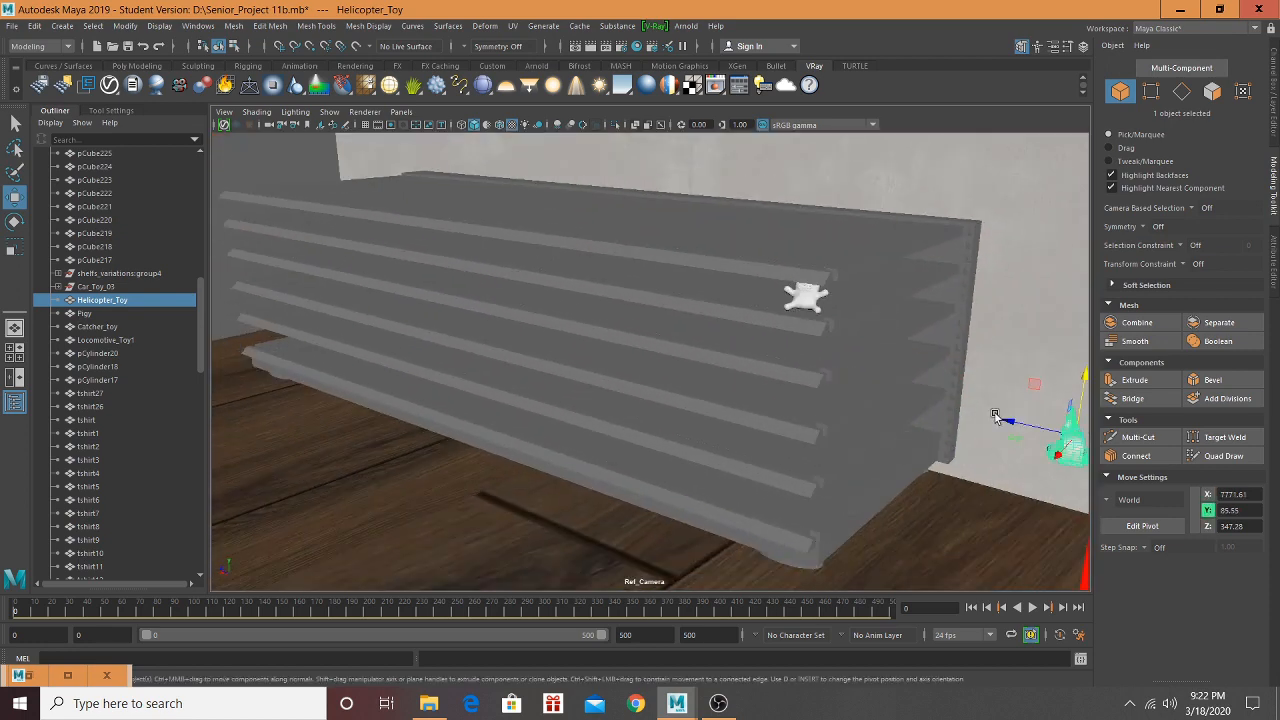
drag(995, 415, 796, 351)
scroll(809, 354, up, 6)
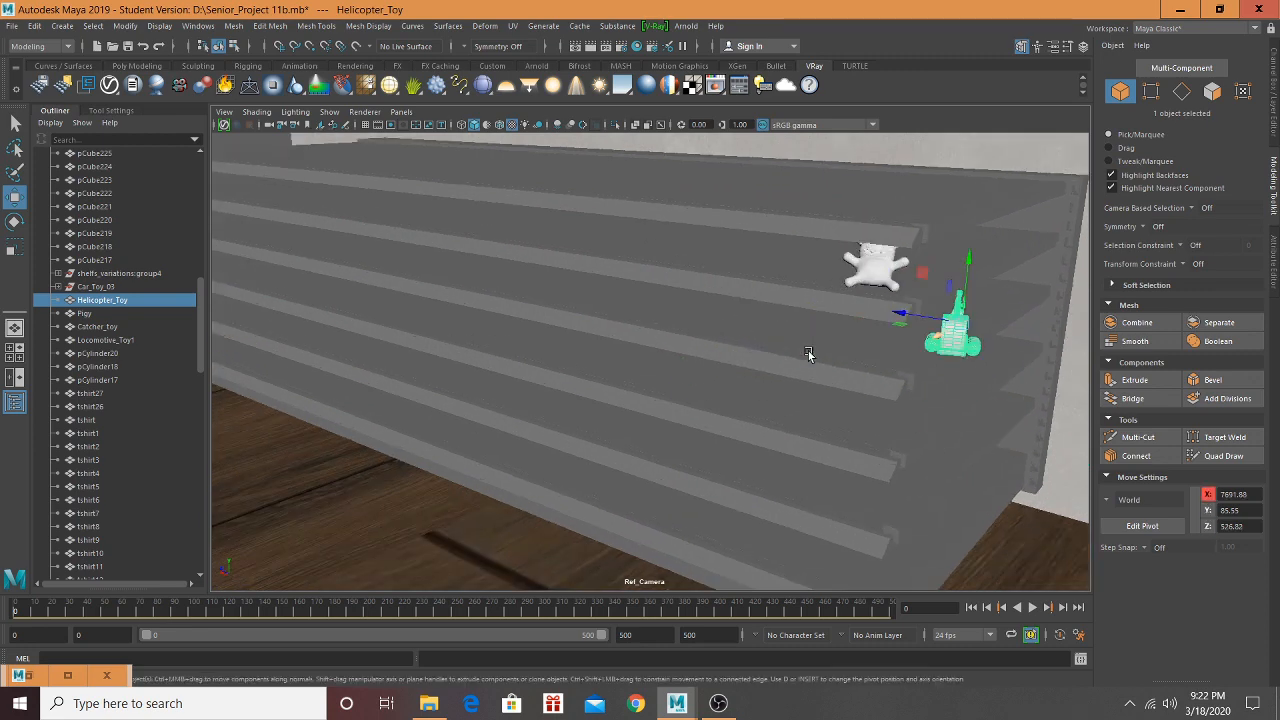
alt+middle_drag(830, 352, 572, 347)
alt+drag(572, 347, 683, 381)
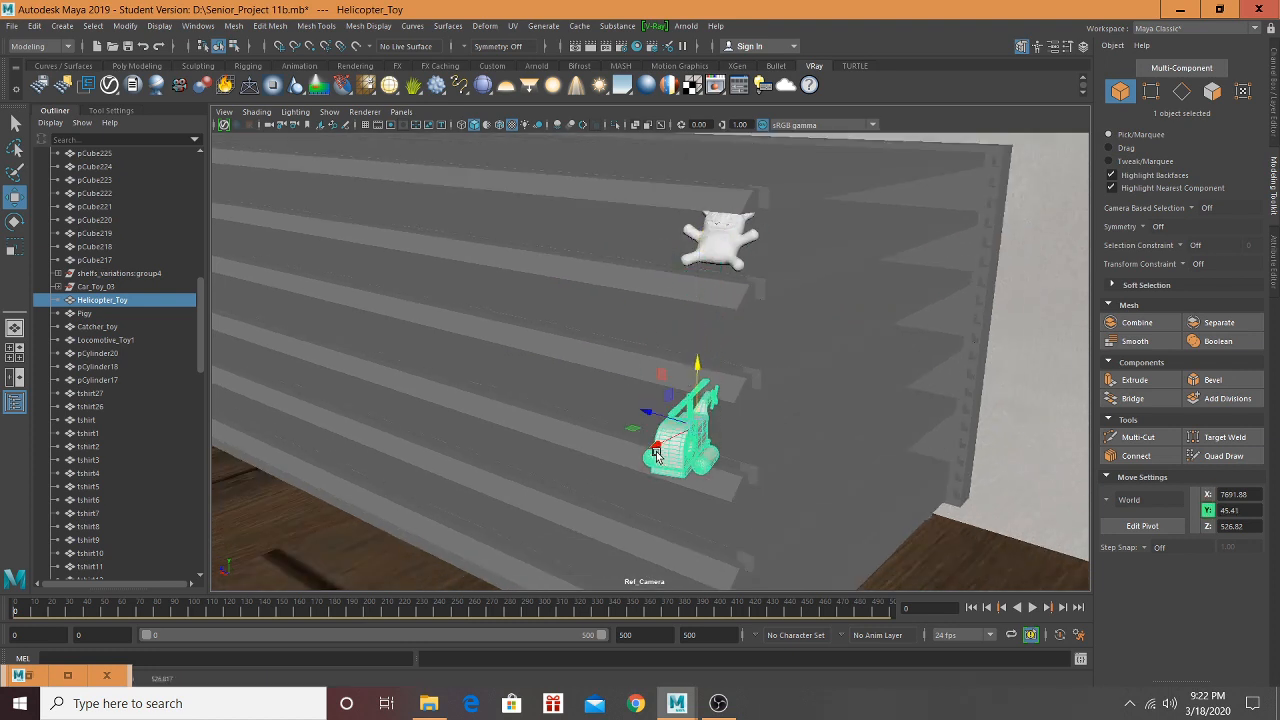
Step: Place Helicopter_Toy on the shelf below Catcher_toy, at about X 7494, Y 16, Z 634
drag(655, 452, 615, 339)
scroll(756, 339, up, 5)
scroll(756, 342, down, 8)
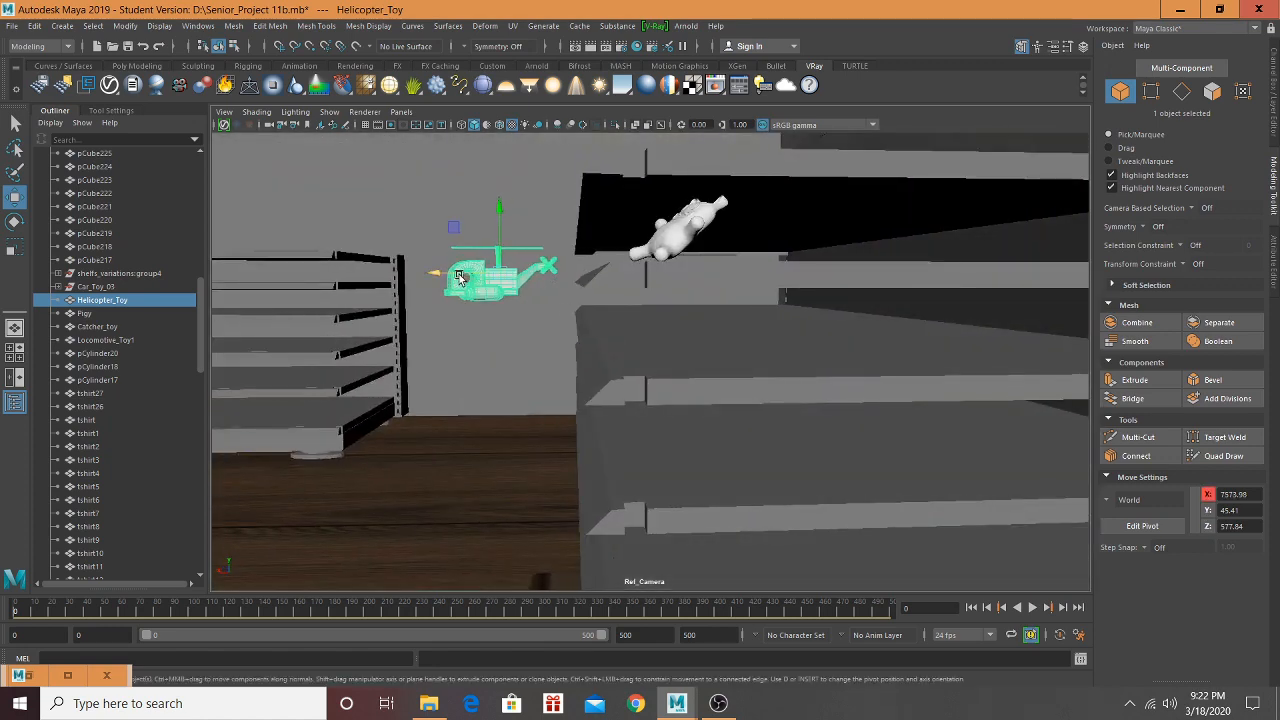
drag(459, 278, 642, 322)
scroll(721, 354, down, 4)
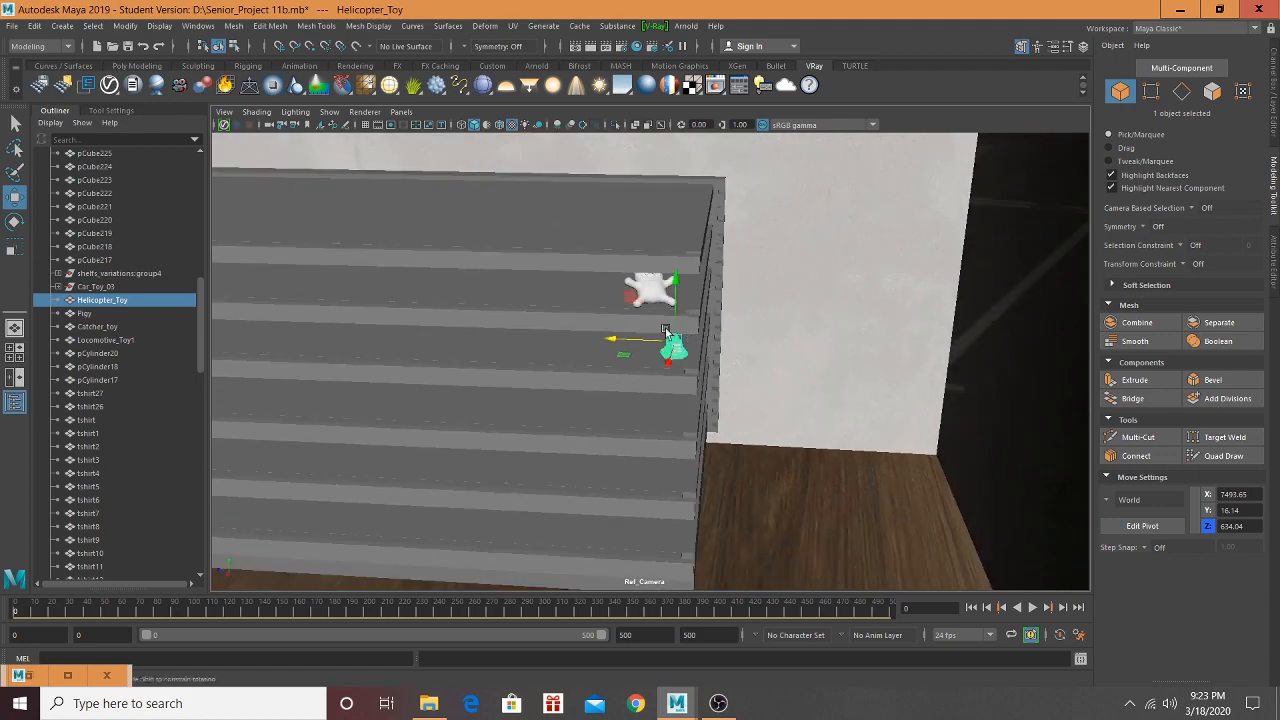
Step: Move the whole Car_Toy_03 group from the mall floor to the KB Toys shelves, to about X 7626, Y -37, Z 640
alt+drag(721, 352, 500, 331)
alt+middle_drag(500, 331, 713, 184)
alt+drag(713, 184, 543, 332)
click(515, 388)
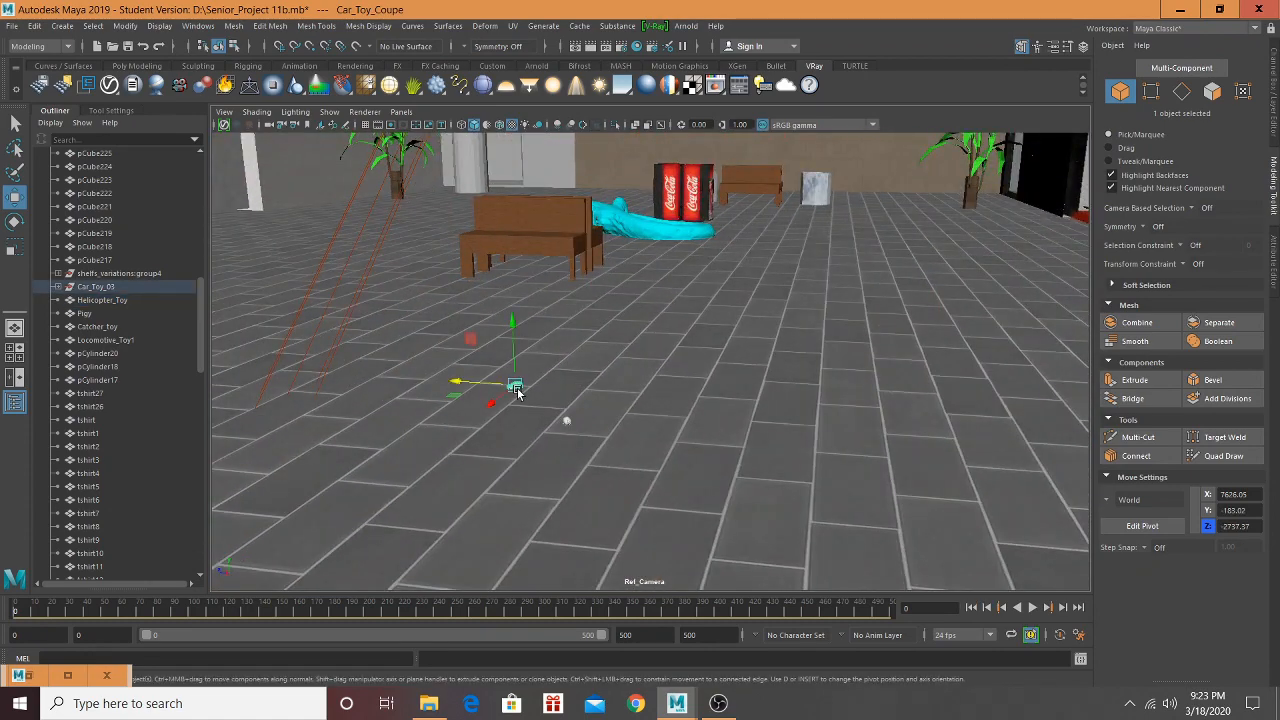
click(137, 286)
drag(453, 384, 416, 377)
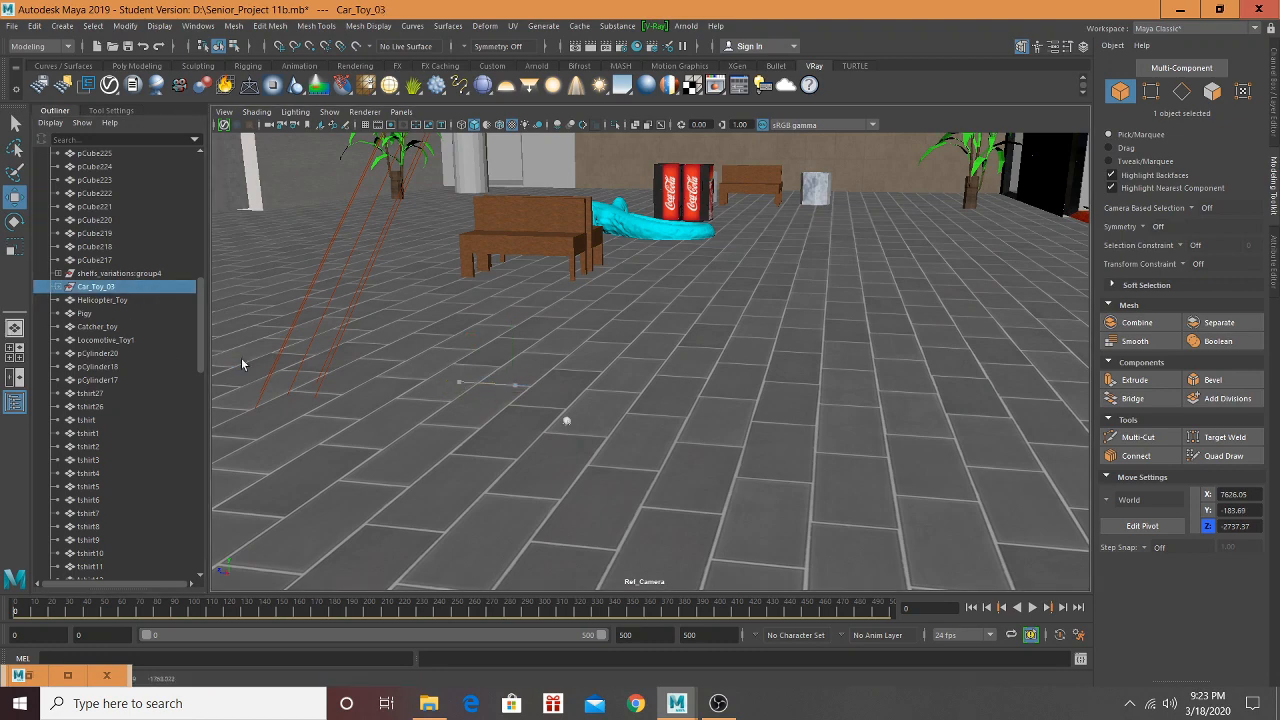
alt+drag(241, 364, 594, 214)
drag(530, 249, 457, 300)
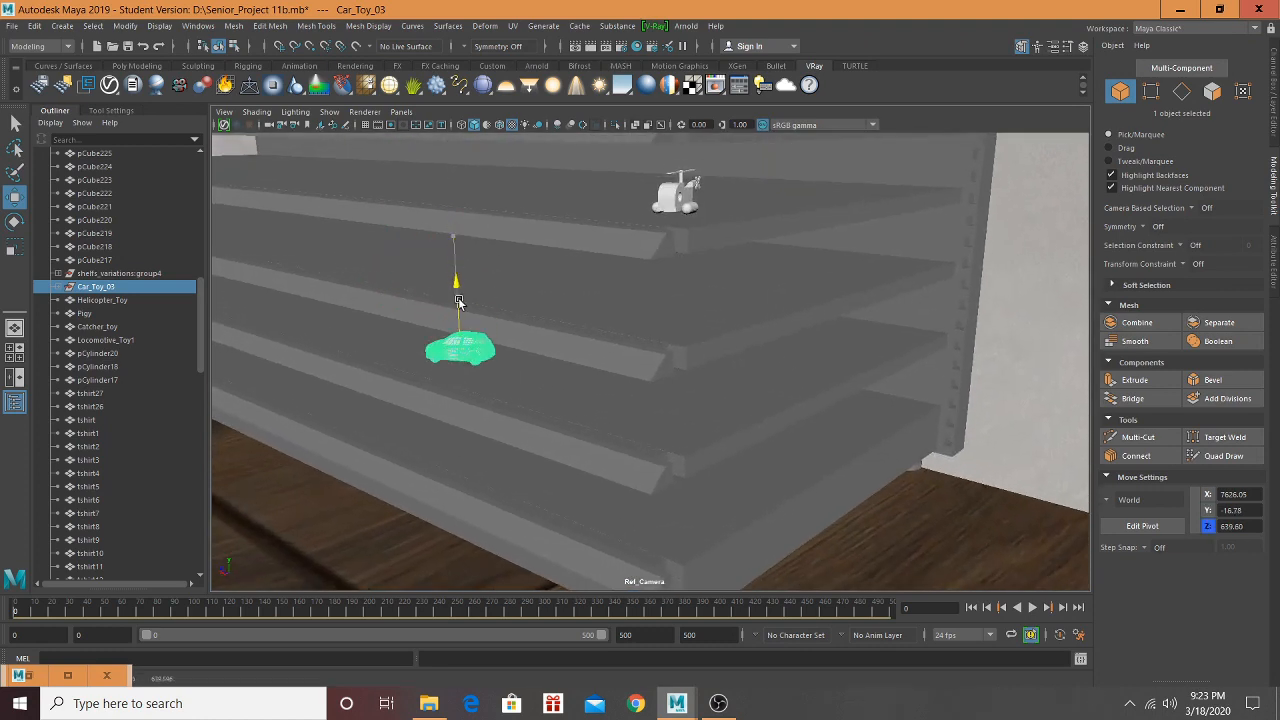
Step: Shift Car_Toy_03 over the shelf below the helicopter to about X 7520 and scale it down uniformly
drag(407, 362, 716, 330)
key(r)
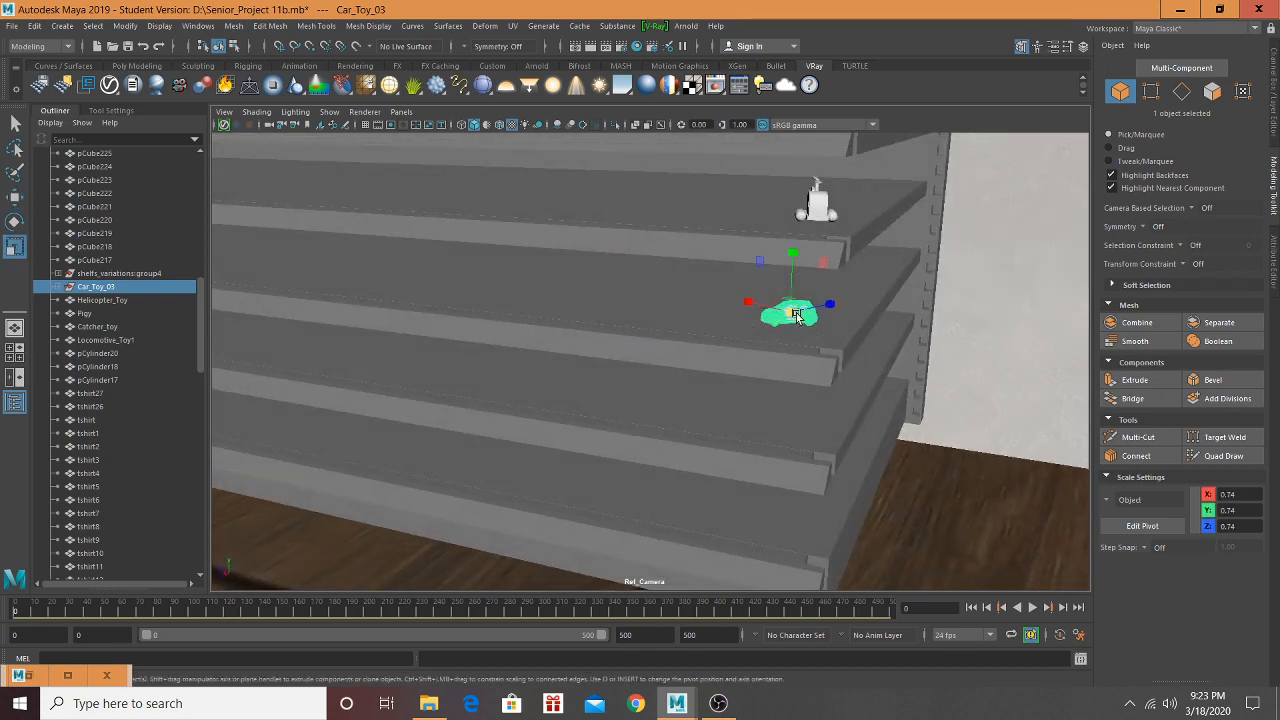
drag(792, 315, 725, 332)
scroll(833, 315, up, 5)
Step: Settle Car_Toy_03 on its shelf at about X 7498, Y -45
key(w)
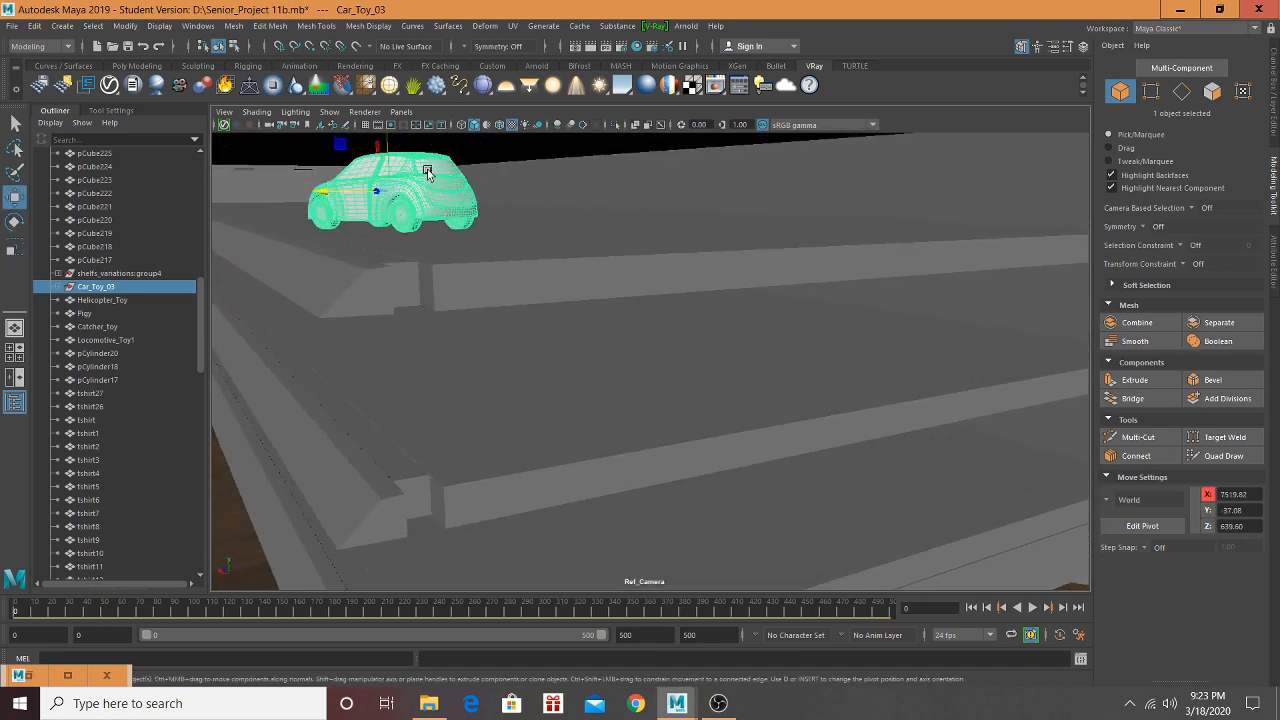
drag(392, 157, 440, 220)
key(f)
Step: Move Pigy from the mall floor to the front of the KB Toys shelves, to about X 7627, Y -67, Z 576
scroll(559, 274, down, 10)
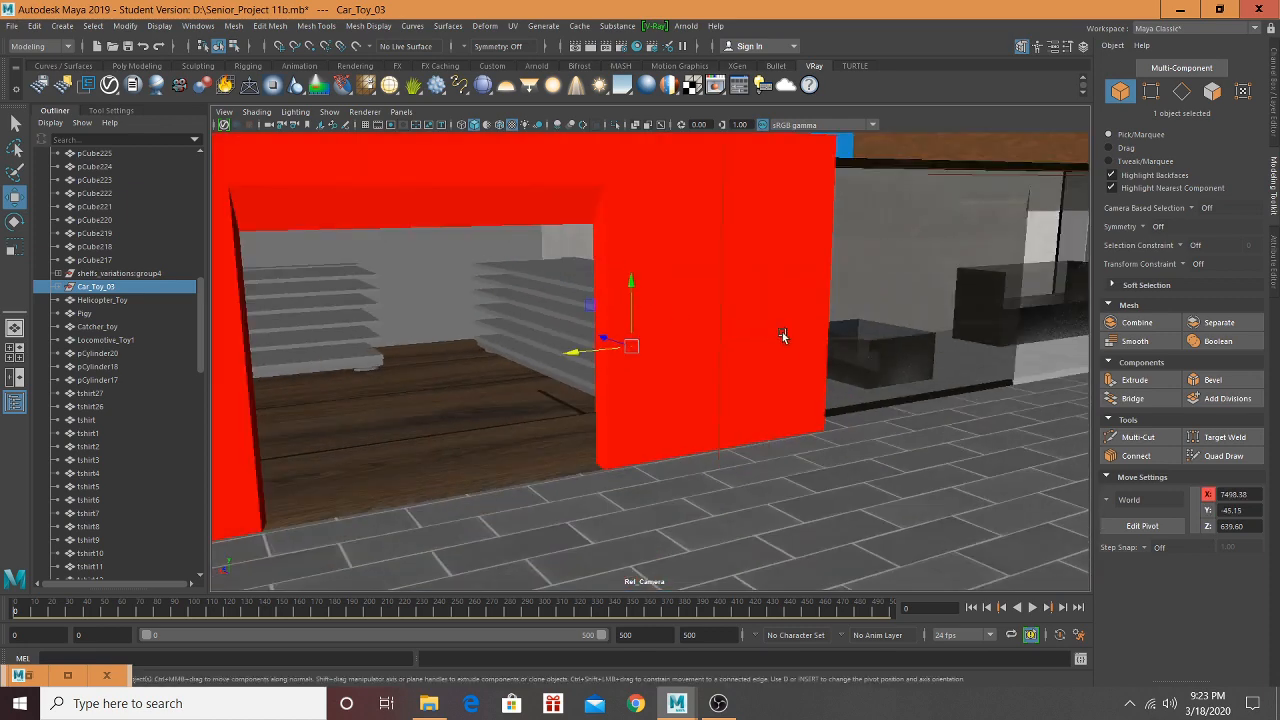
scroll(701, 219, down, 4)
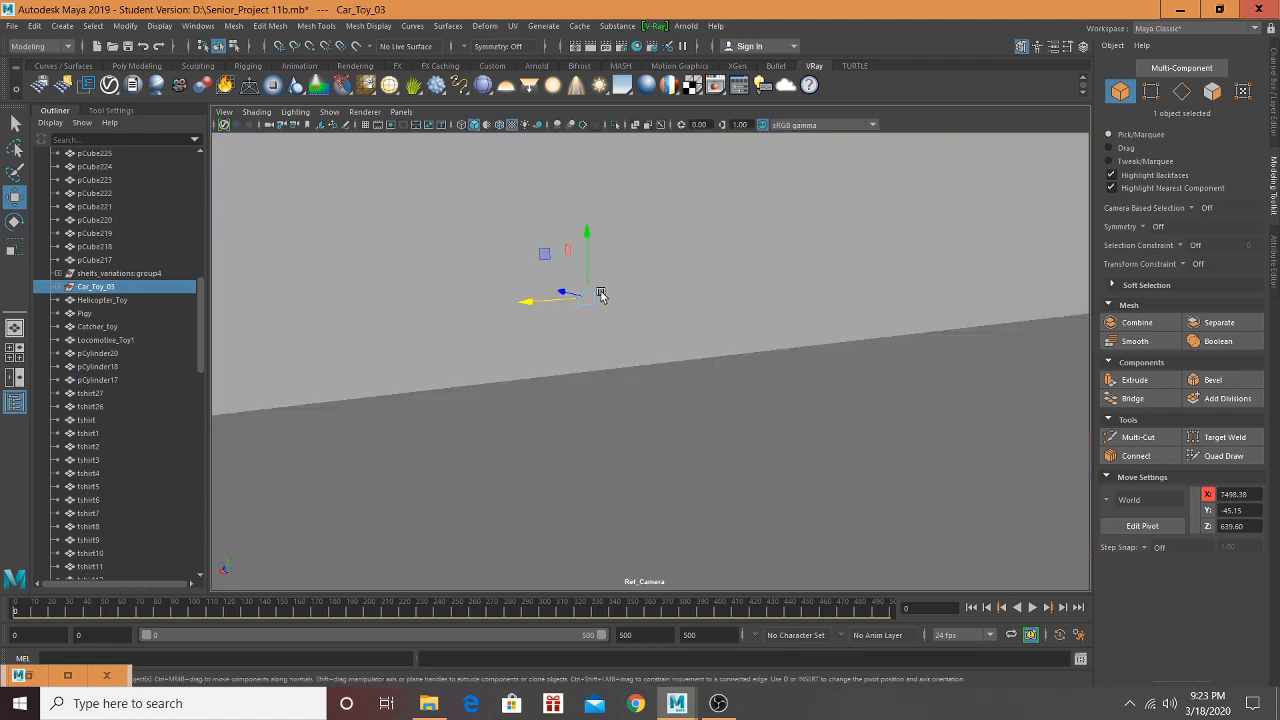
scroll(615, 313, up, 3)
alt+drag(622, 320, 482, 285)
scroll(886, 353, up, 8)
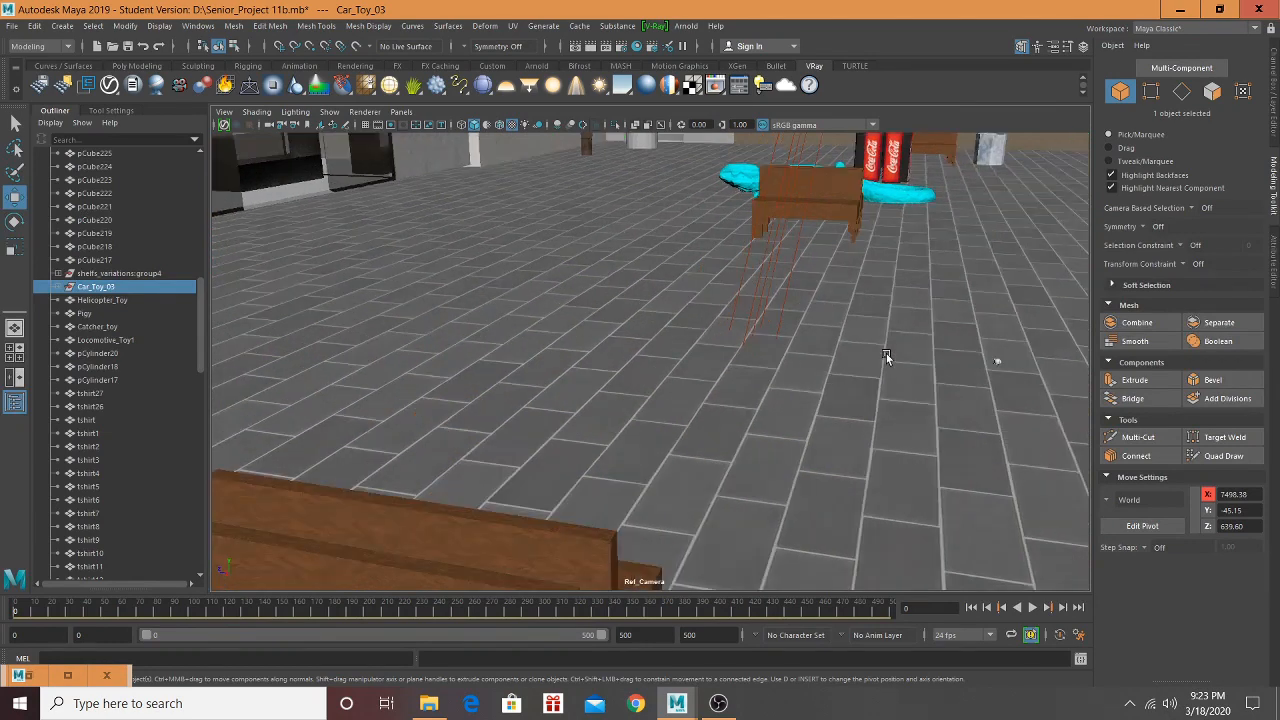
click(628, 311)
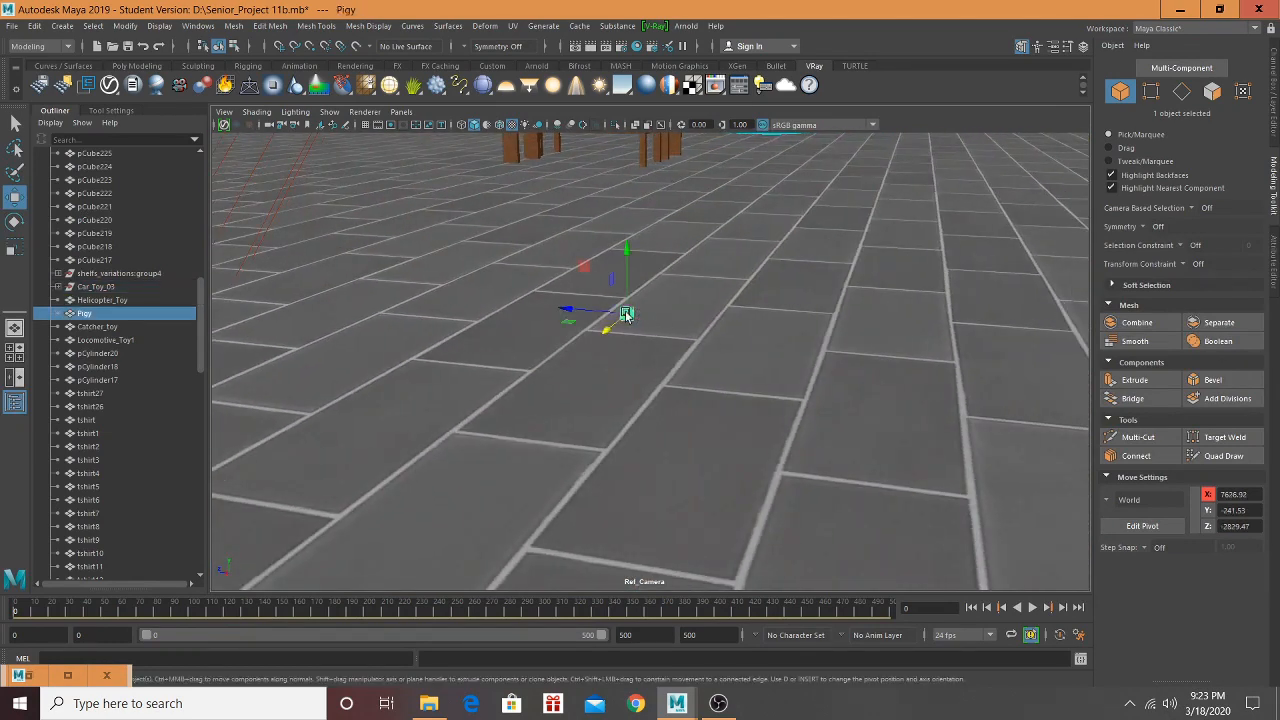
drag(626, 312, 908, 432)
alt+drag(218, 322, 577, 334)
drag(546, 486, 548, 237)
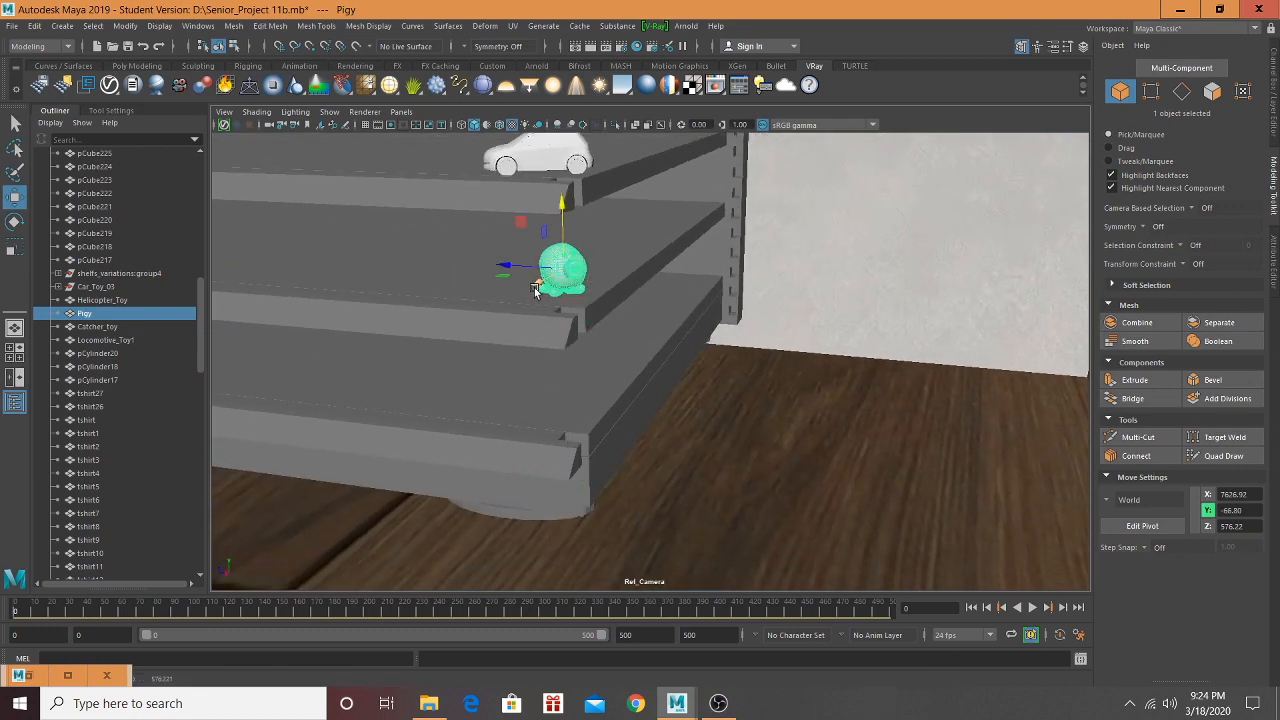
Step: Place Pigy on the shelf below the toy car, at about X 7506, Y -104, Z 625
drag(535, 289, 513, 253)
drag(544, 203, 624, 290)
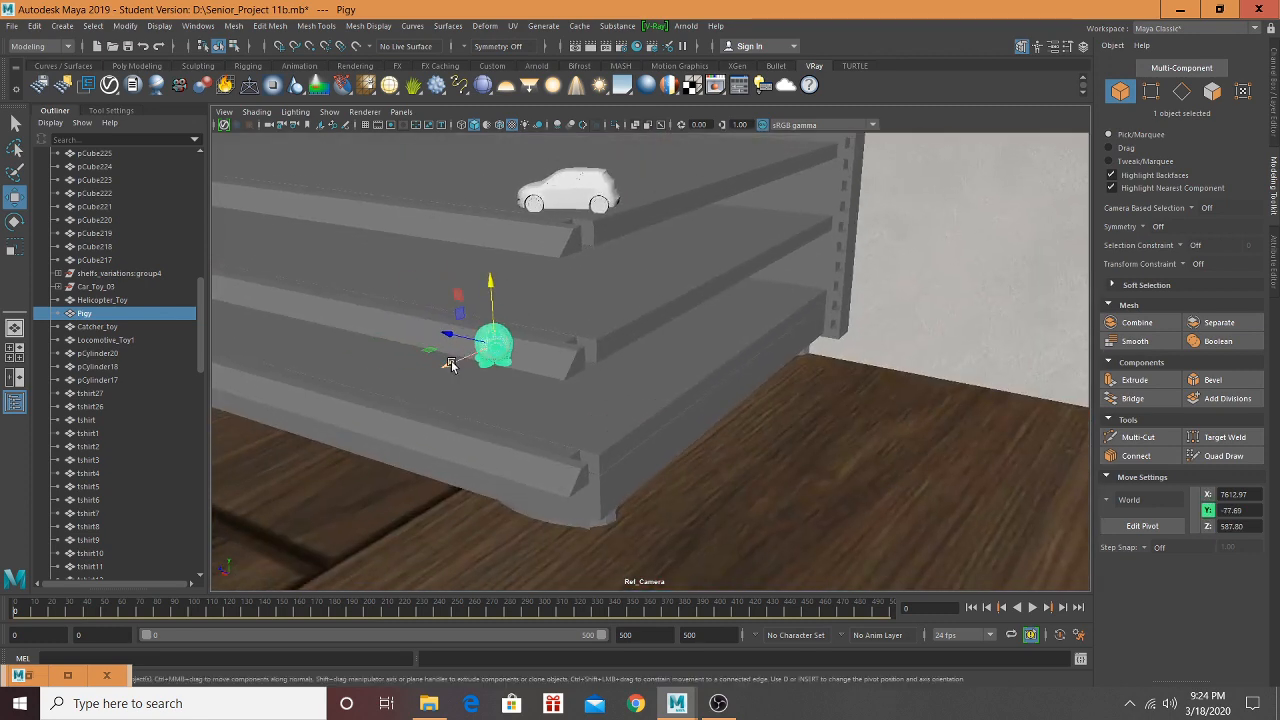
drag(451, 360, 591, 303)
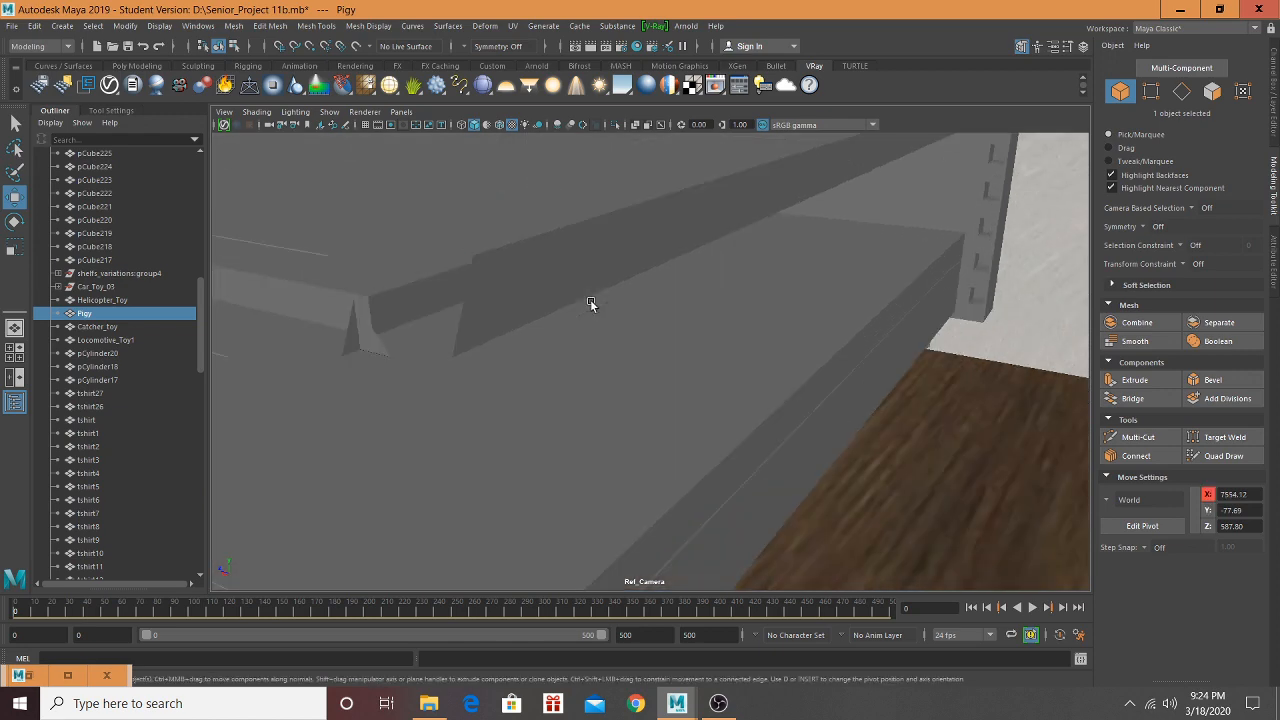
scroll(591, 303, down, 3)
scroll(597, 320, up, 3)
drag(565, 260, 566, 340)
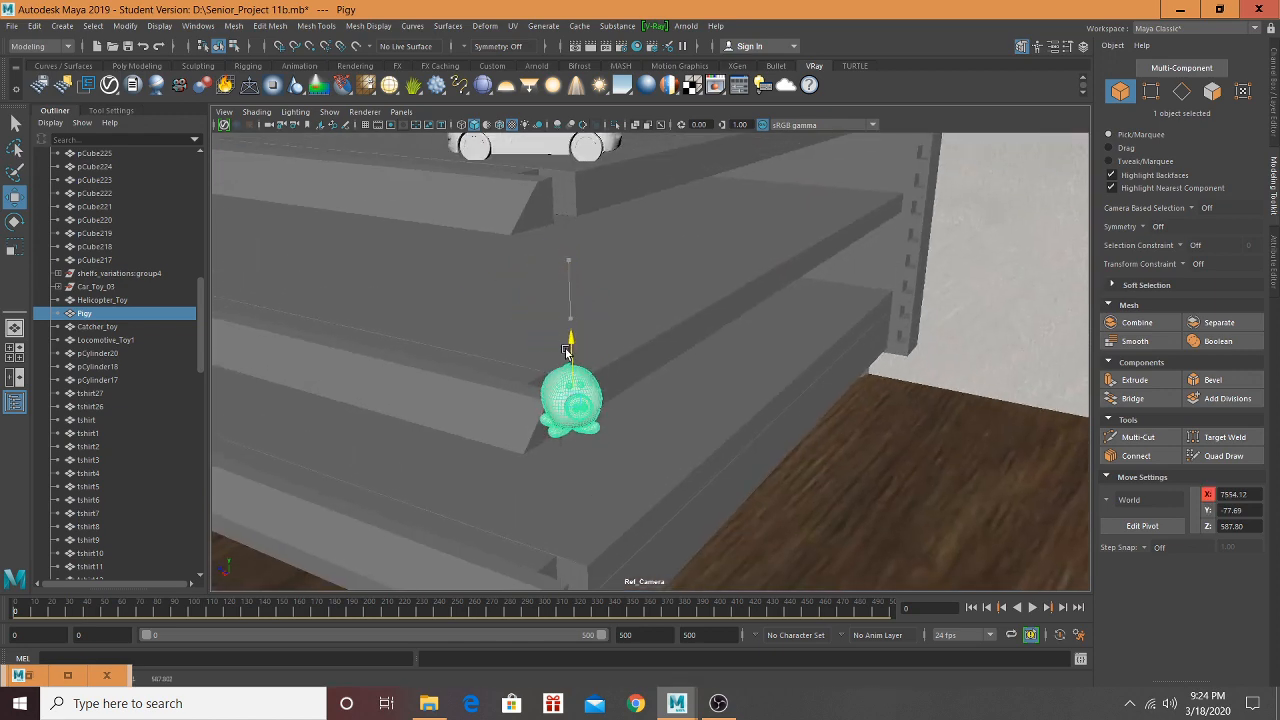
mouse_move(563, 409)
mouse_down()
mouse_move(572, 388)
mouse_move(645, 349)
mouse_move(641, 362)
mouse_move(527, 314)
mouse_move(547, 320)
mouse_move(546, 348)
mouse_up()
Step: Move Locomotive_Toy1 from the mall floor into KB Toys beside the shelf unit, to about X 7626, Z 541
scroll(713, 350, down, 10)
alt+middle_drag(828, 359, 477, 297)
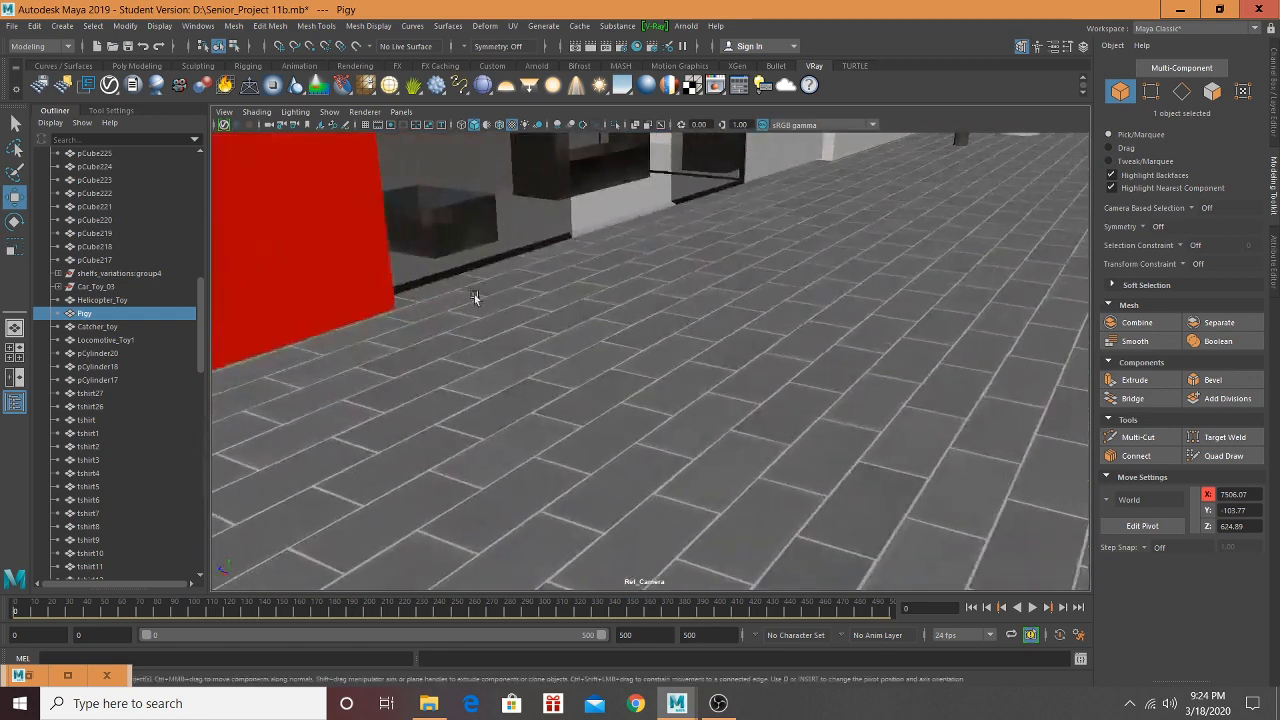
scroll(480, 298, down, 6)
alt+middle_drag(796, 346, 766, 249)
scroll(770, 308, down, 5)
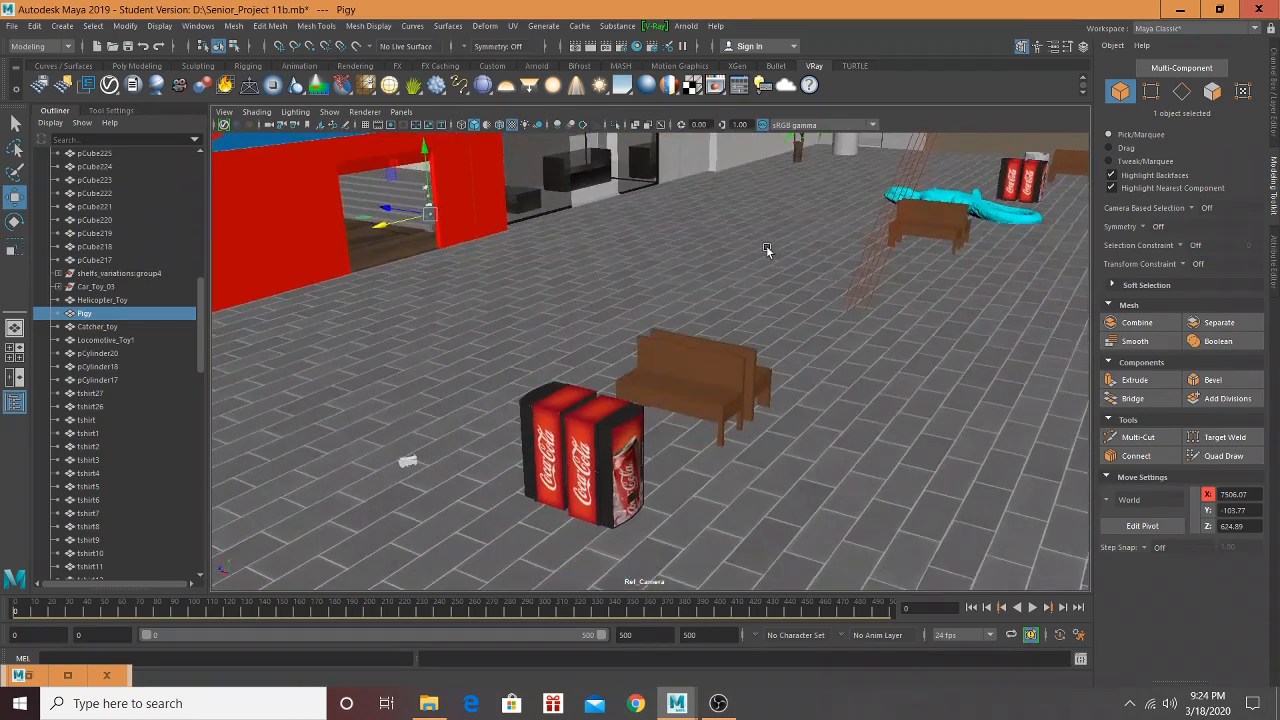
alt+middle_drag(715, 316, 770, 318)
click(521, 462)
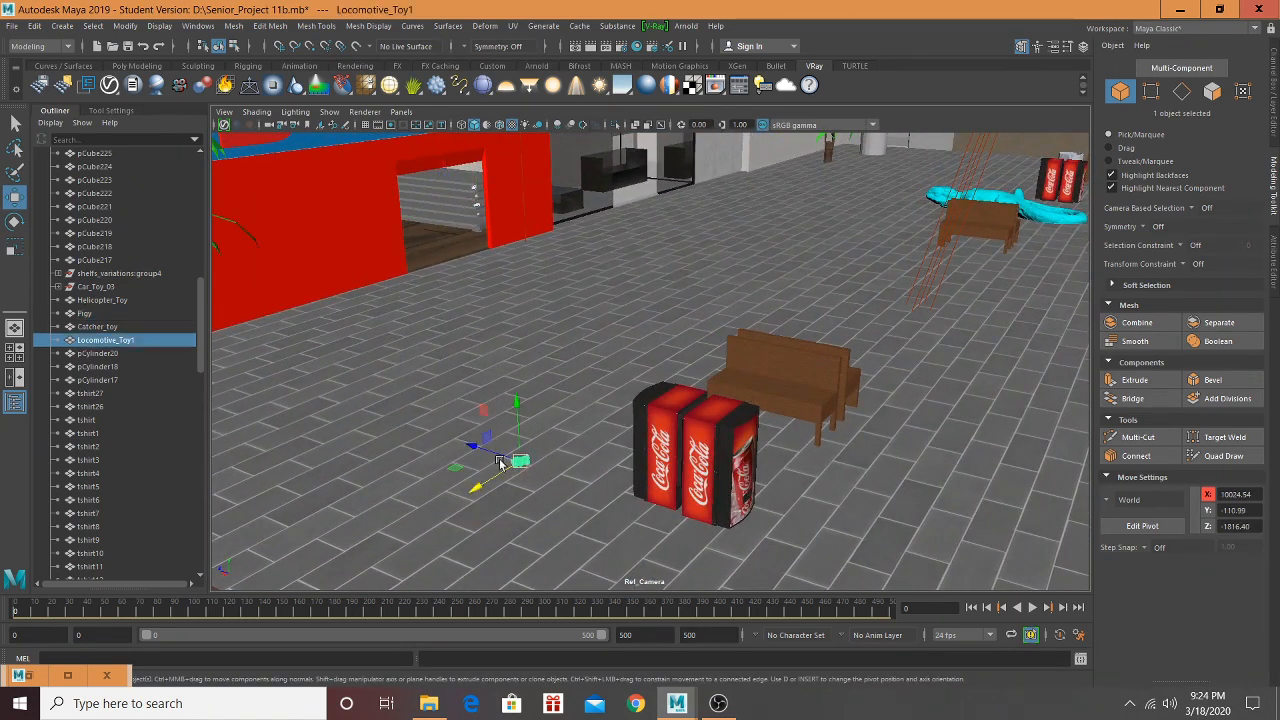
drag(490, 455, 245, 352)
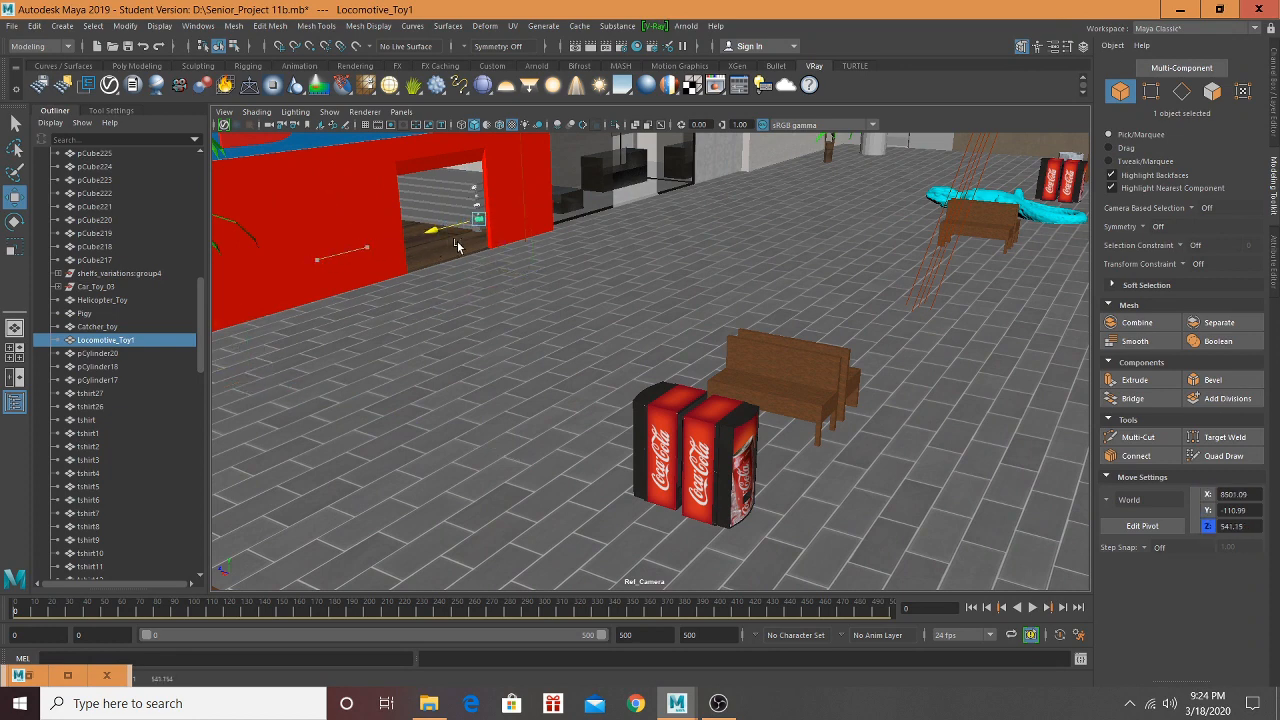
key(f)
Step: Rotate Locomotive_Toy1 about Y so its front faces out from the shelves, and shift it to about X 7608, Z 582
scroll(574, 346, up, 3)
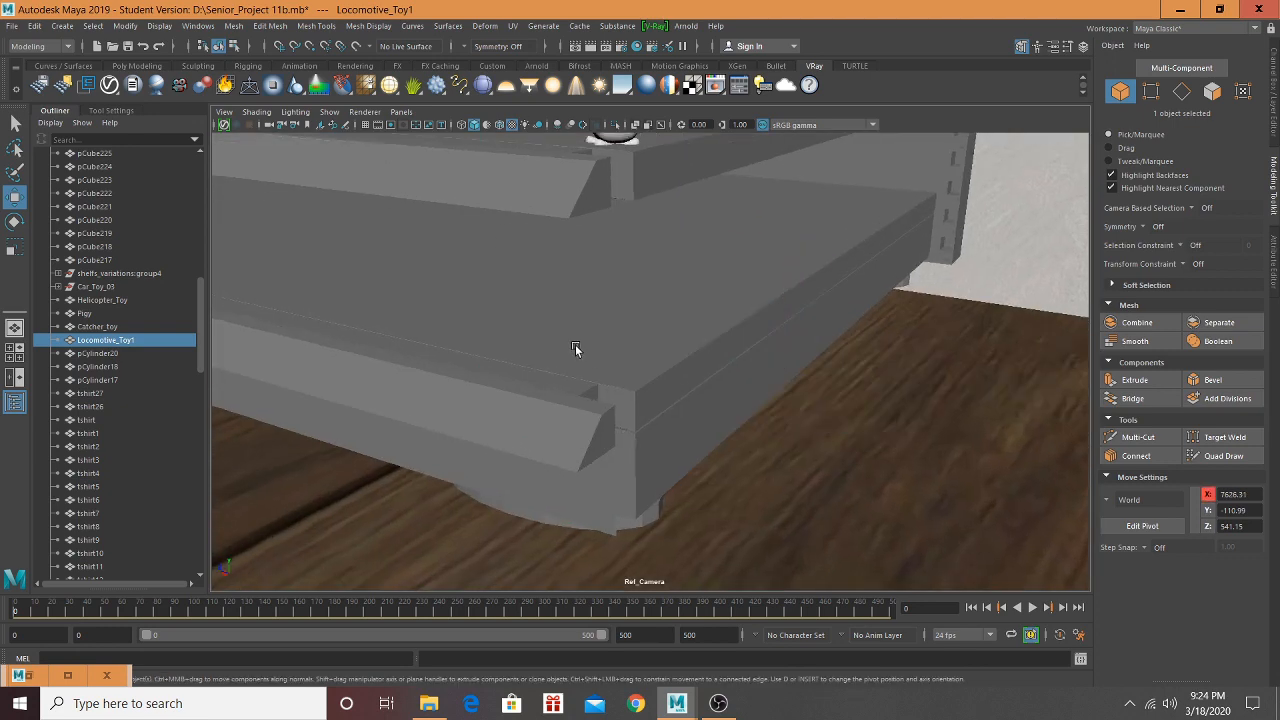
scroll(574, 346, down, 5)
drag(616, 388, 509, 366)
key(e)
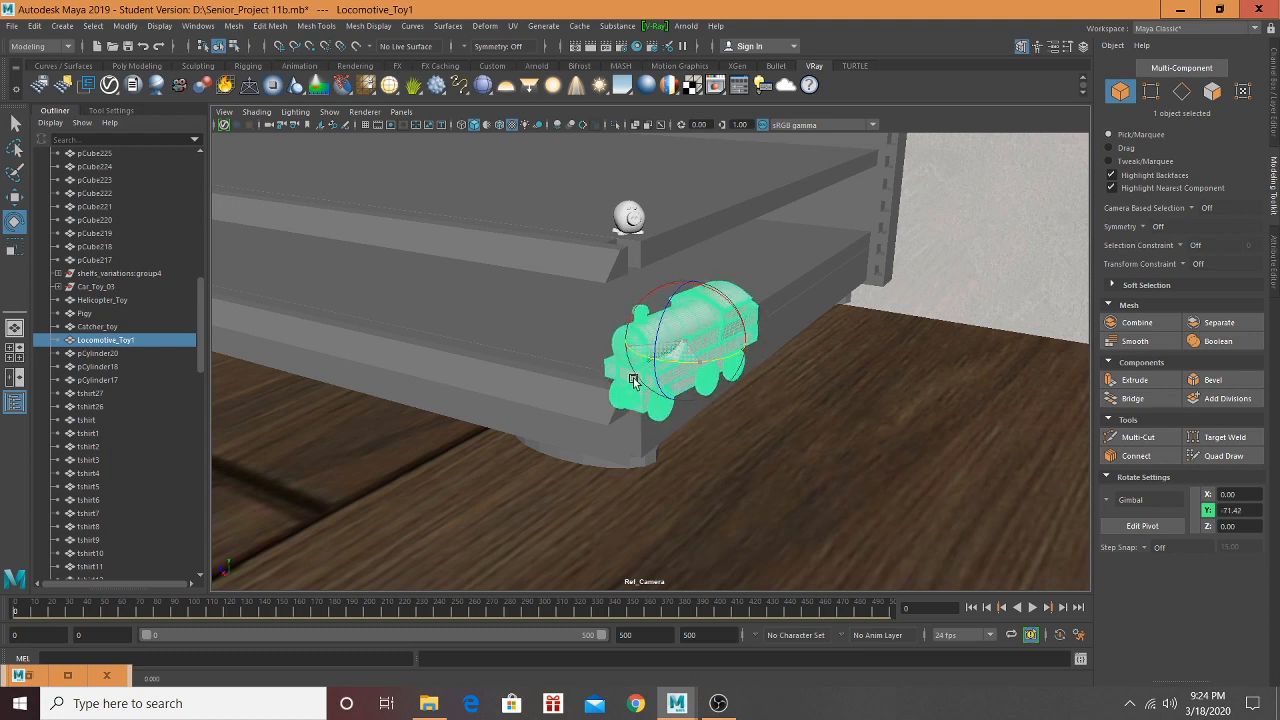
drag(617, 380, 649, 383)
key(w)
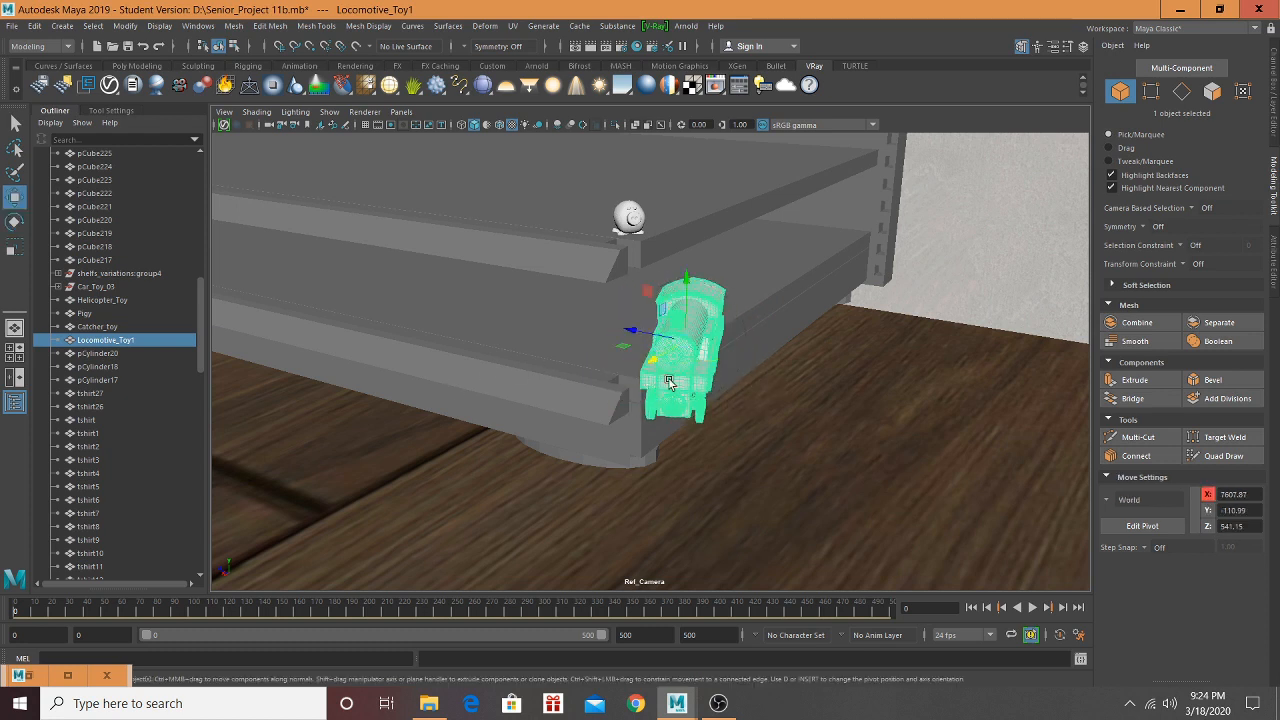
drag(655, 337, 540, 291)
scroll(600, 305, up, 2)
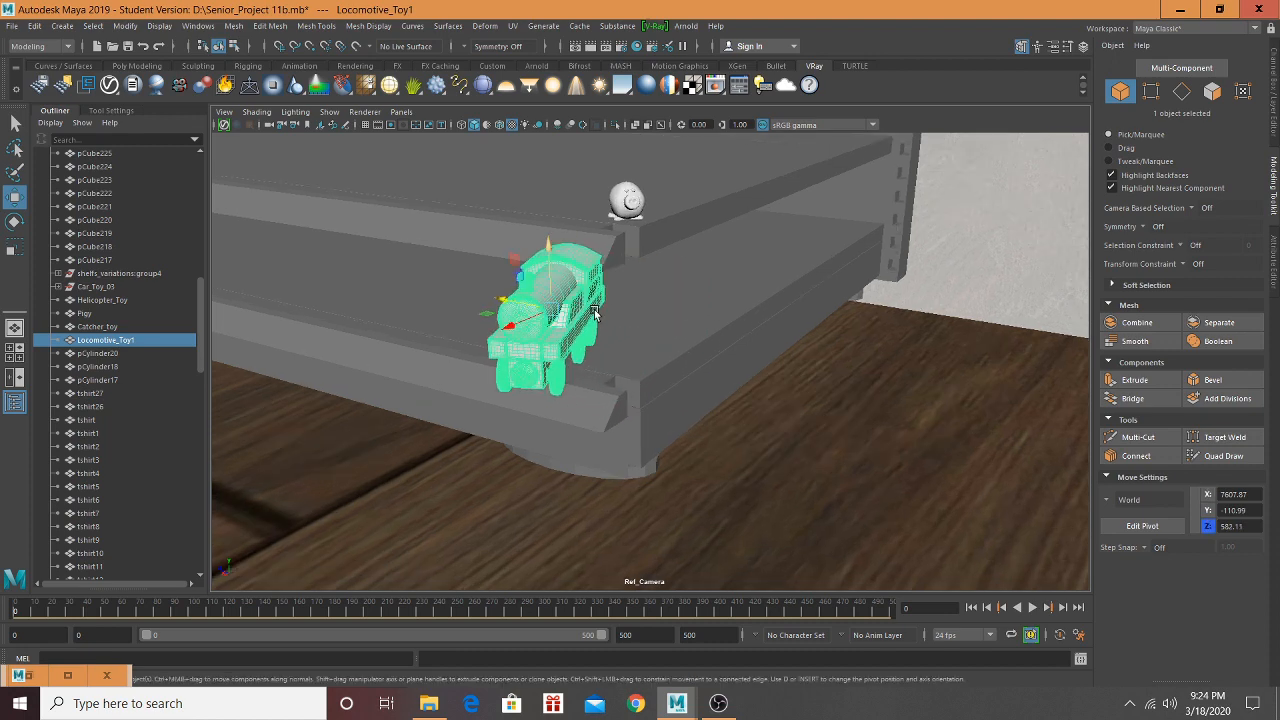
Step: Scale Pigy up uniformly and raise it to about Y -91 so it rests on its shelf
scroll(625, 314, down, 5)
click(640, 276)
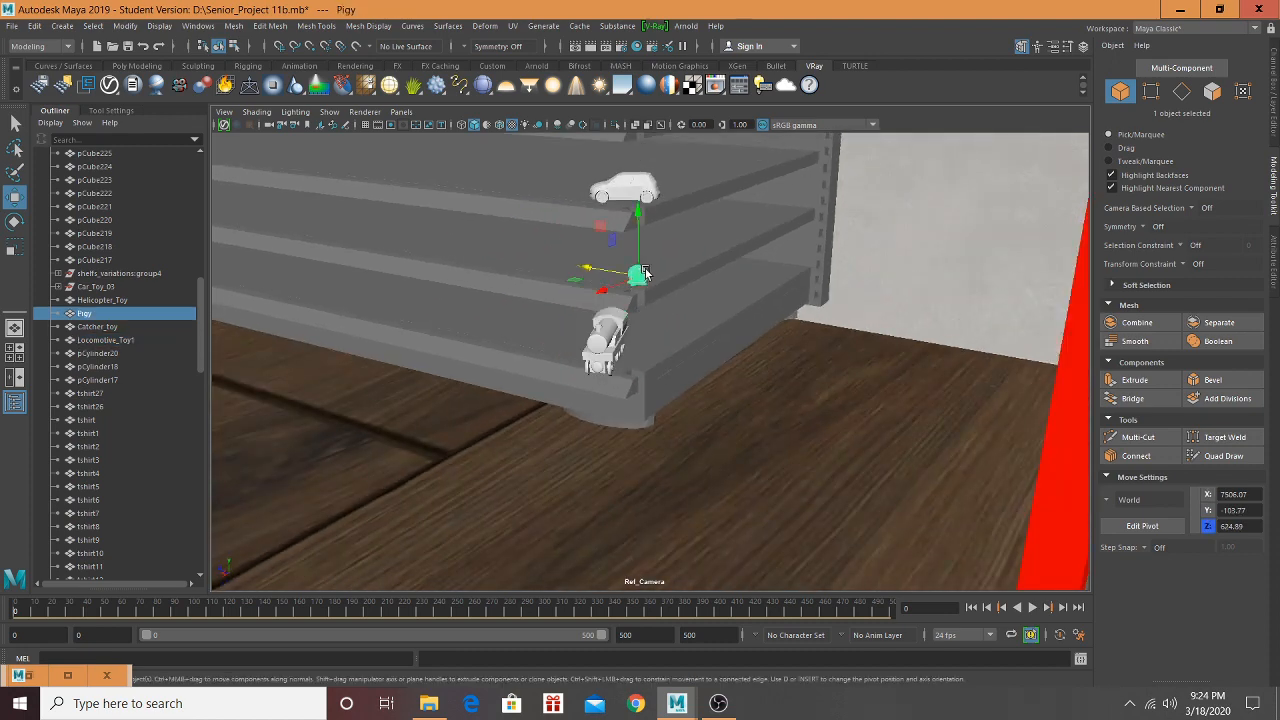
key(r)
drag(639, 279, 633, 228)
key(w)
scroll(620, 311, up, 5)
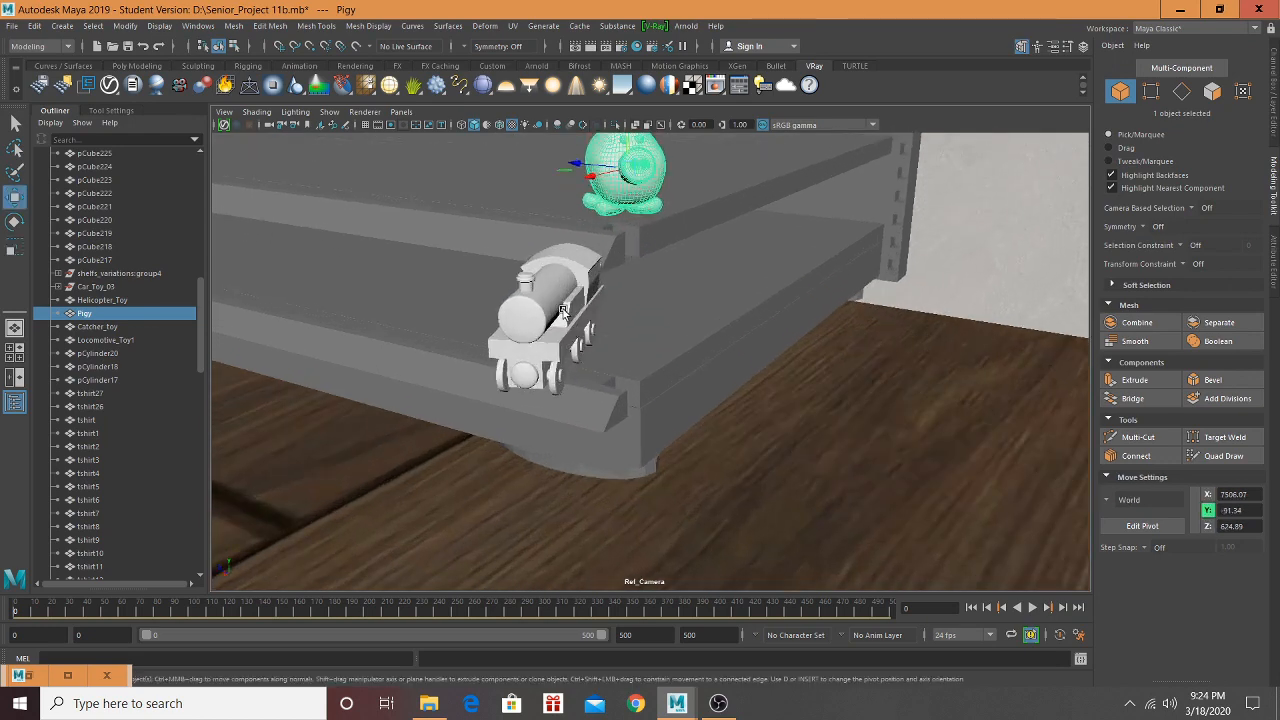
Step: Move Locomotive_Toy1 over the bottom shelf to about X 7484, Y -126, Z 604
click(556, 309)
drag(550, 285, 857, 357)
alt+middle_drag(857, 357, 651, 371)
alt+right_drag(651, 371, 729, 366)
alt+middle_drag(729, 366, 634, 234)
drag(450, 288, 668, 292)
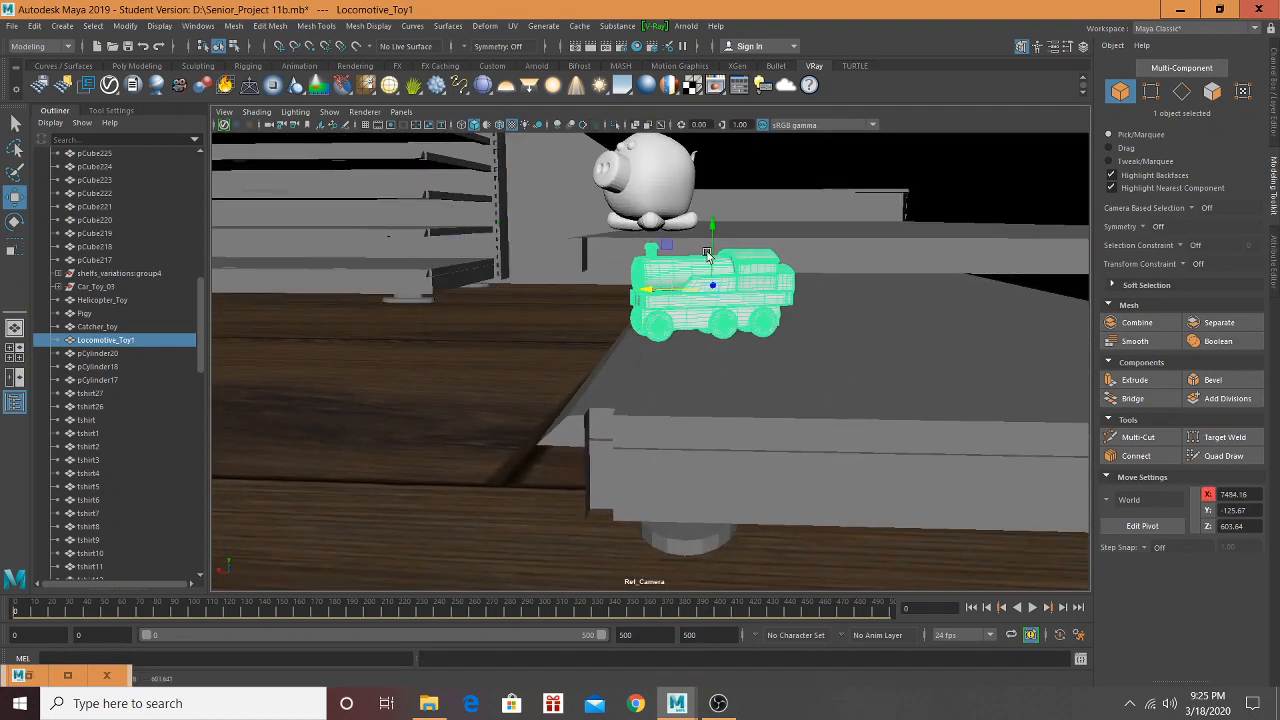
Step: Lower Locomotive_Toy1 onto the bottom shelf and shift it to about Y -157, Z 646, and save the scene
drag(706, 254, 717, 352)
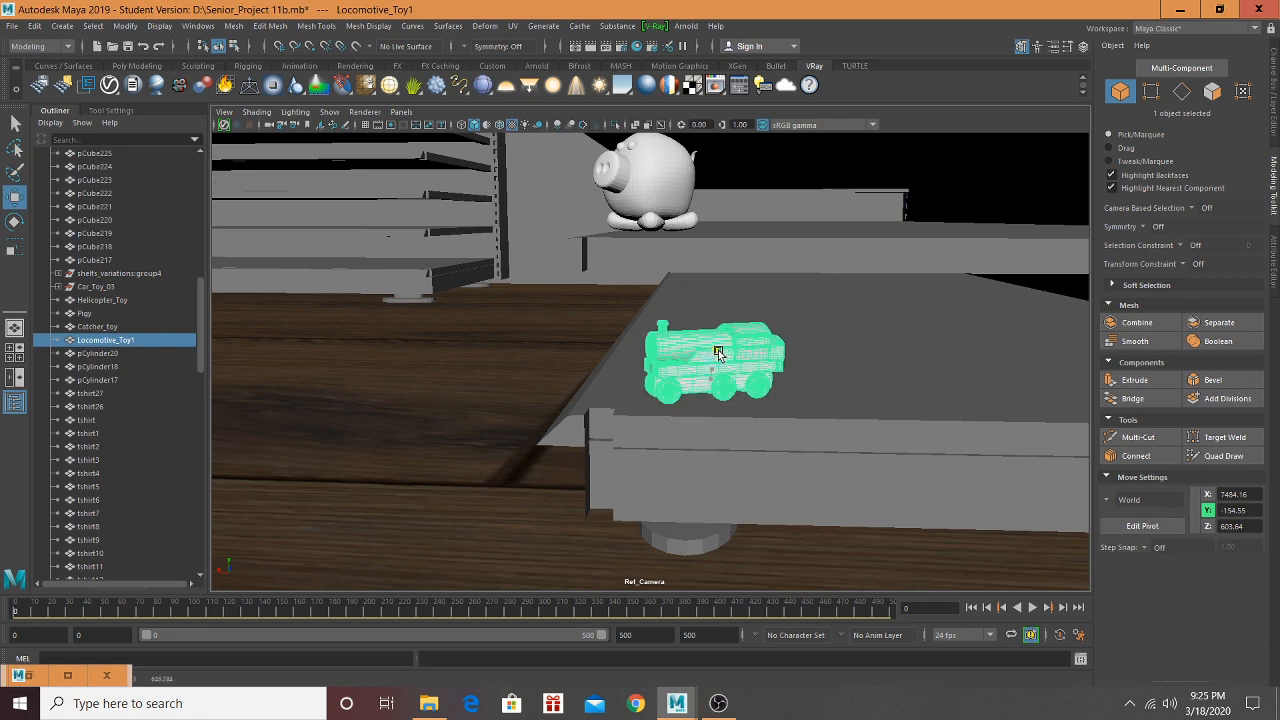
drag(716, 308, 713, 314)
alt+drag(690, 307, 808, 322)
alt+right_drag(760, 322, 600, 319)
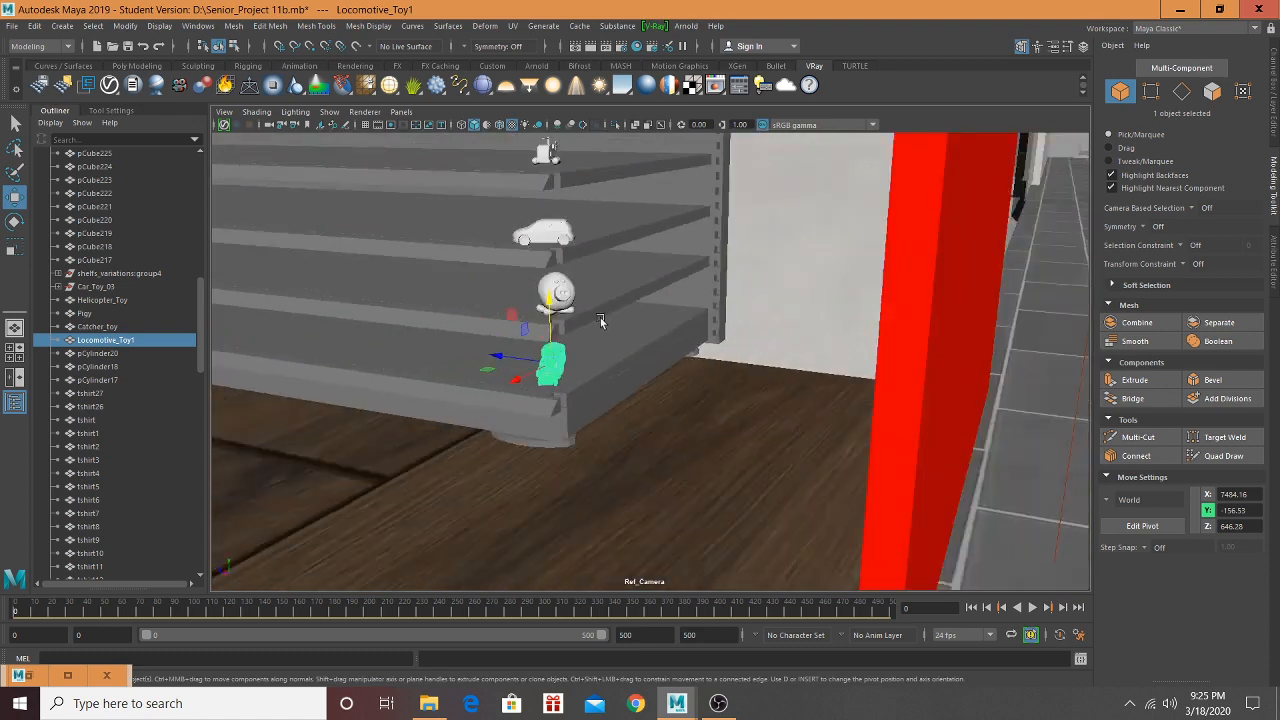
alt+middle_drag(600, 319, 810, 424)
scroll(810, 423, down, 5)
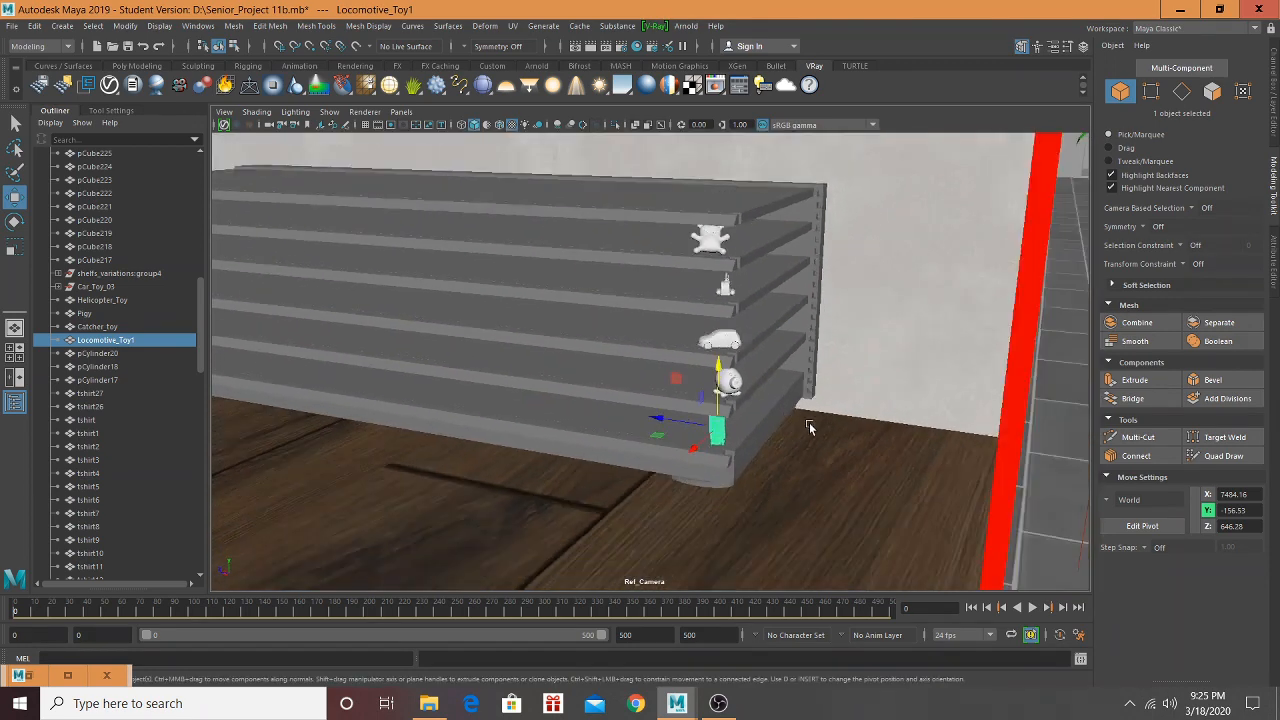
alt+drag(869, 404, 686, 315)
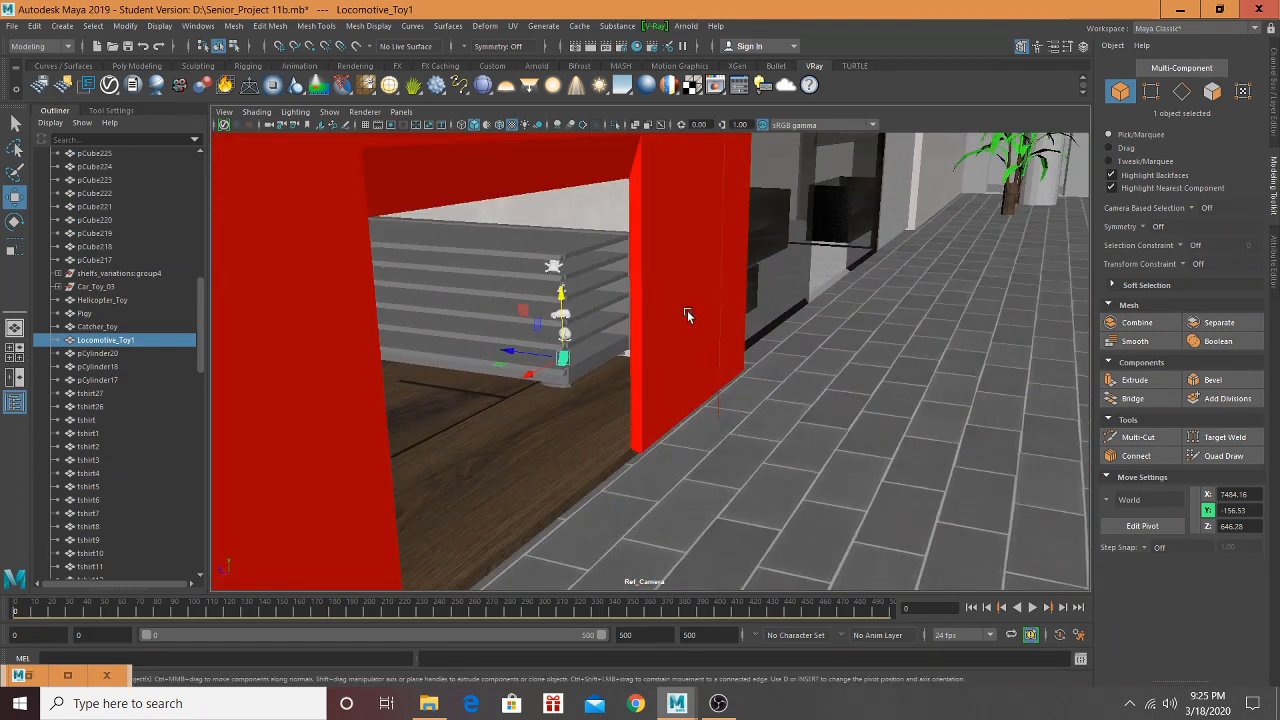
key(ctrl+s)
click(613, 361)
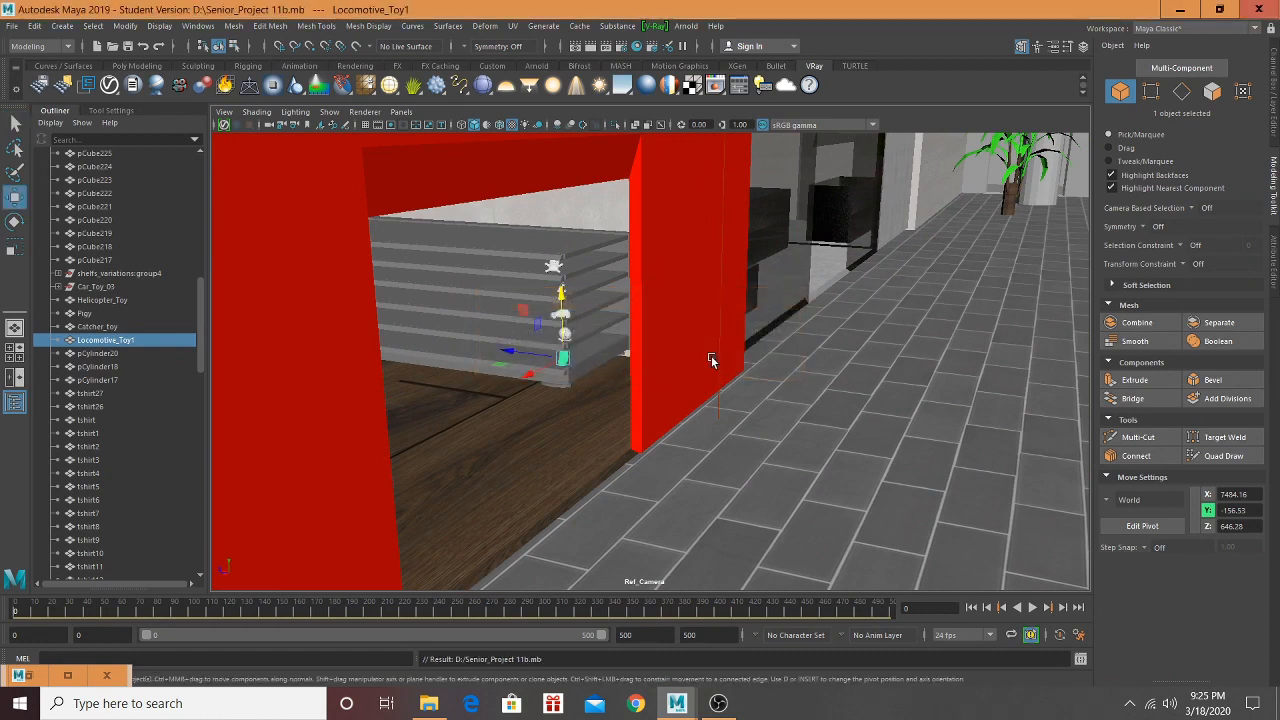
Step: Render the mall court view facing the Foot Locker and BigBoy storefronts with V-Ray and close the frame buffer
scroll(748, 358, down, 8)
scroll(771, 356, up, 3)
alt+middle_drag(772, 357, 470, 400)
alt+drag(730, 396, 877, 392)
alt+middle_drag(877, 392, 457, 349)
alt+drag(457, 349, 796, 362)
scroll(794, 358, down, 2)
alt+middle_drag(786, 323, 739, 386)
scroll(640, 276, down, 2)
scroll(740, 385, up, 2)
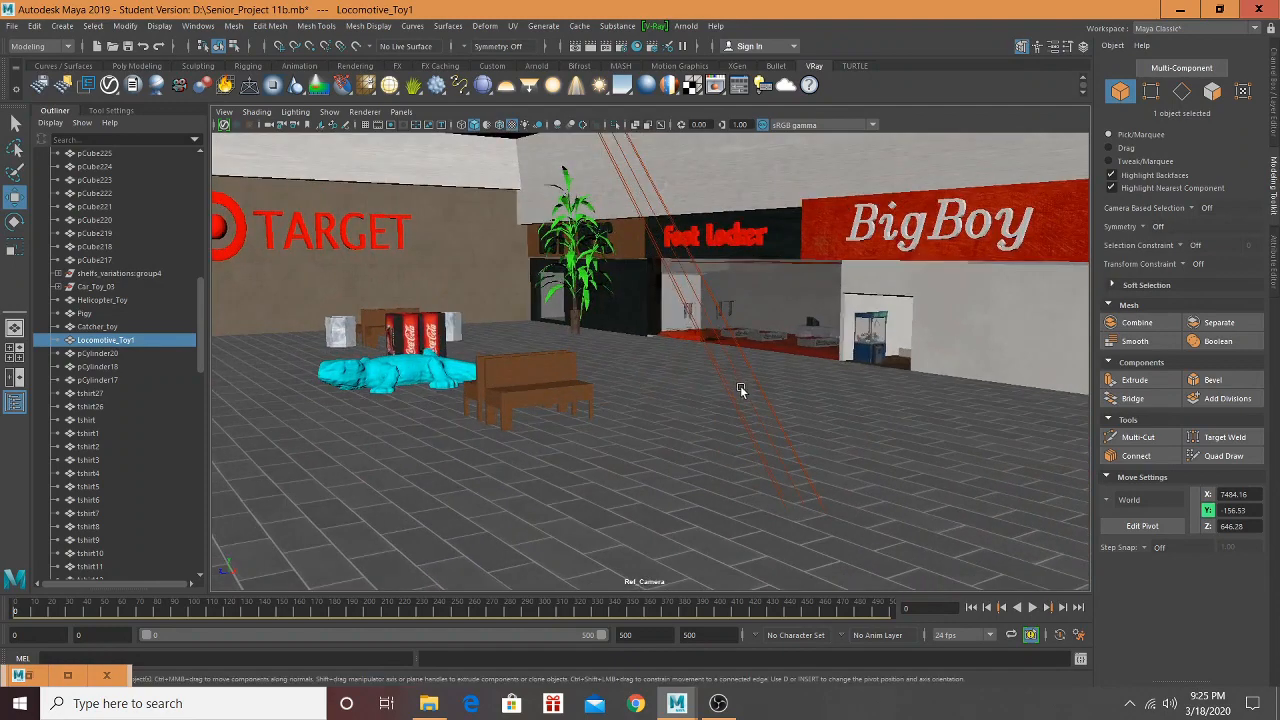
alt+drag(740, 385, 794, 401)
scroll(794, 401, up, 2)
mouse_move(779, 396)
alt+middle_down()
mouse_move(780, 439)
mouse_move(771, 405)
mouse_move(803, 392)
alt+middle_up()
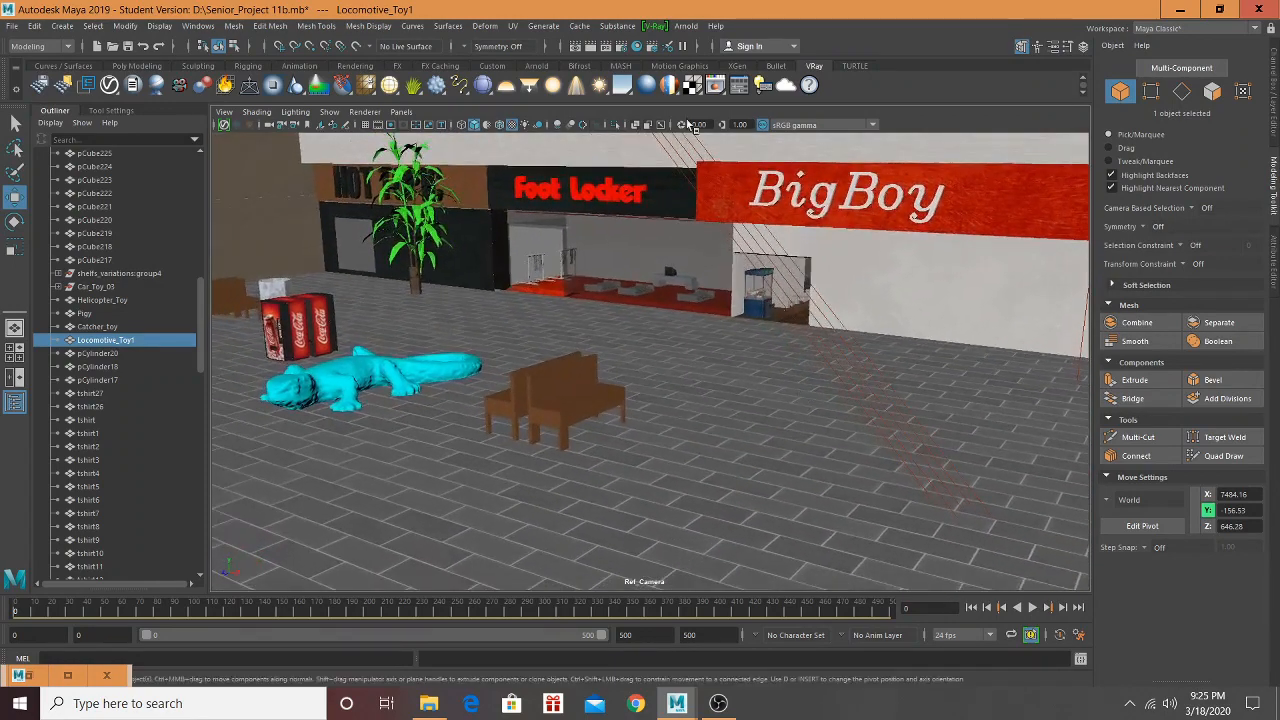
click(592, 47)
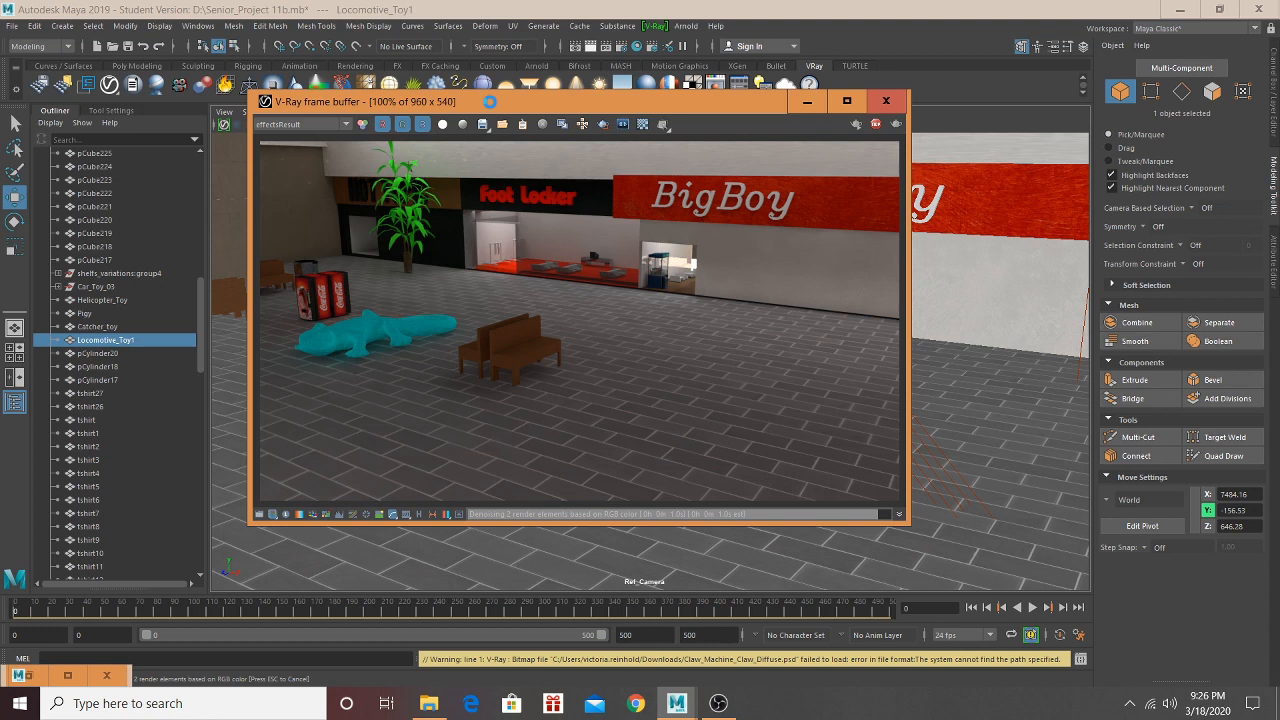
mouse_move(490, 101)
mouse_down()
mouse_move(750, 206)
mouse_move(705, 163)
mouse_move(440, 96)
mouse_move(495, 115)
mouse_up()
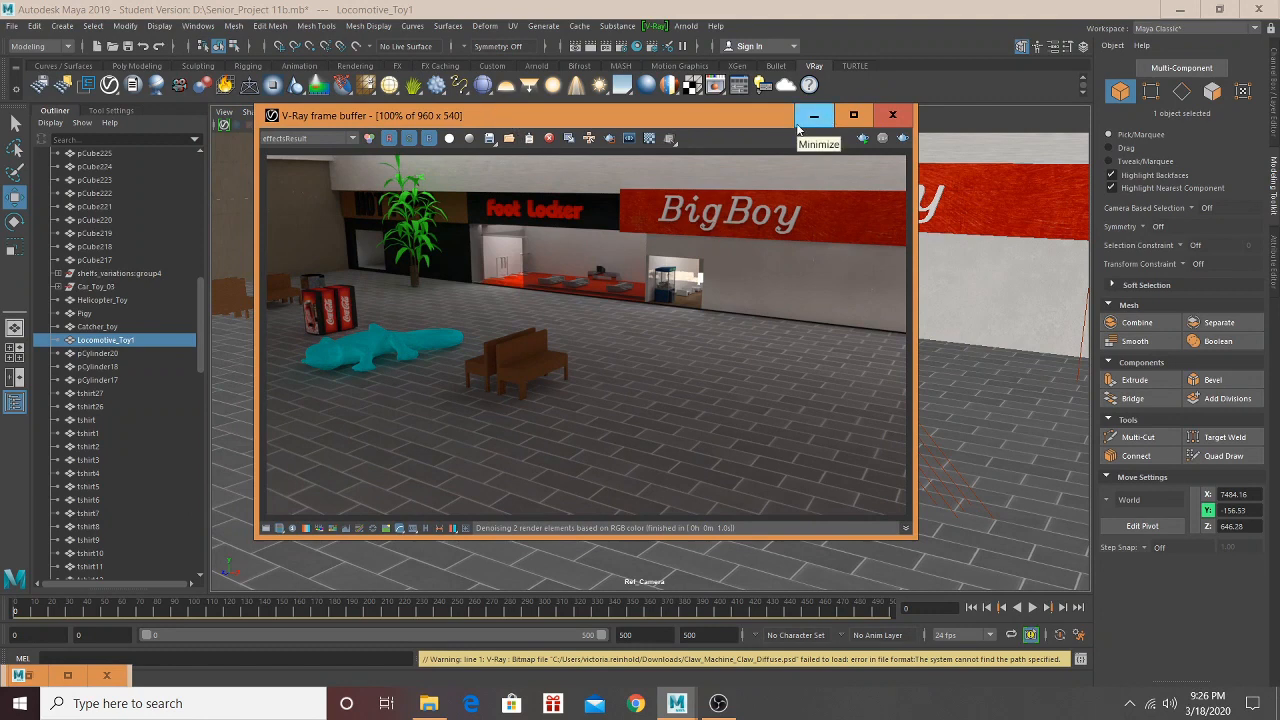
click(893, 121)
Step: Select the Hot Topic store building and load the 1Click_TexturePathGenie_V1.0 script into the scene
scroll(774, 411, up, 10)
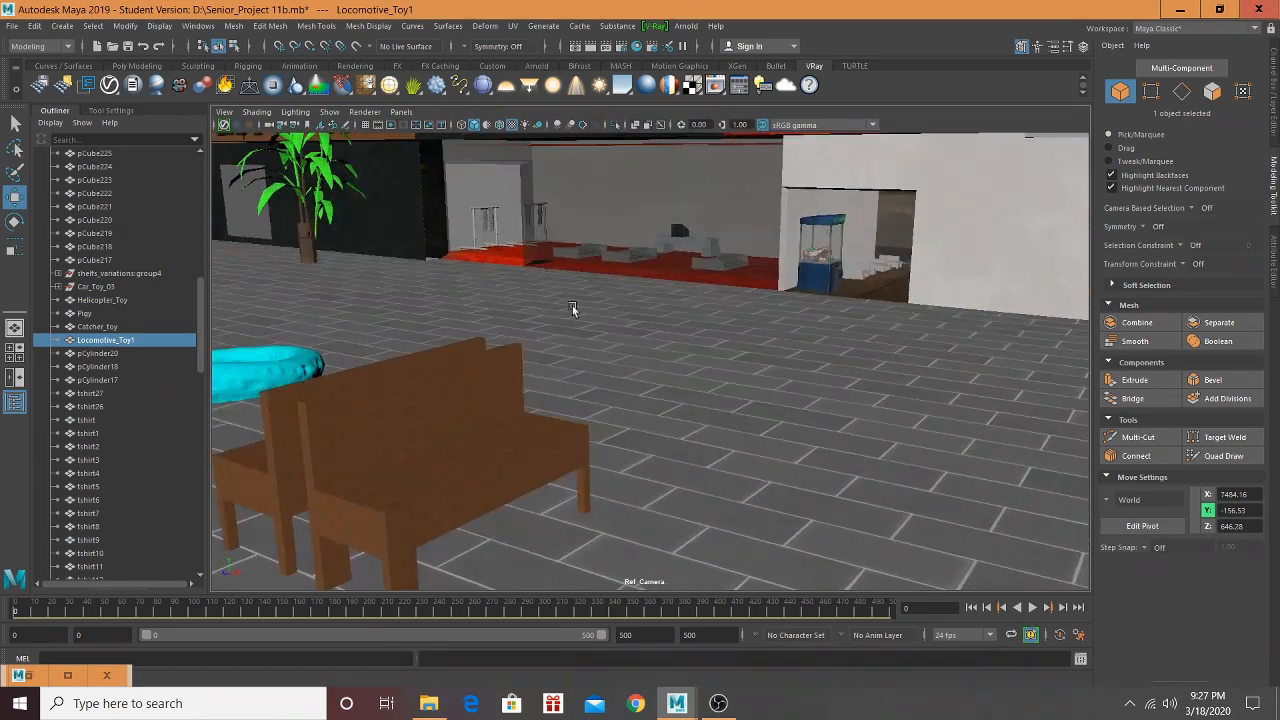
alt+middle_drag(774, 411, 1211, 594)
scroll(514, 394, up, 4)
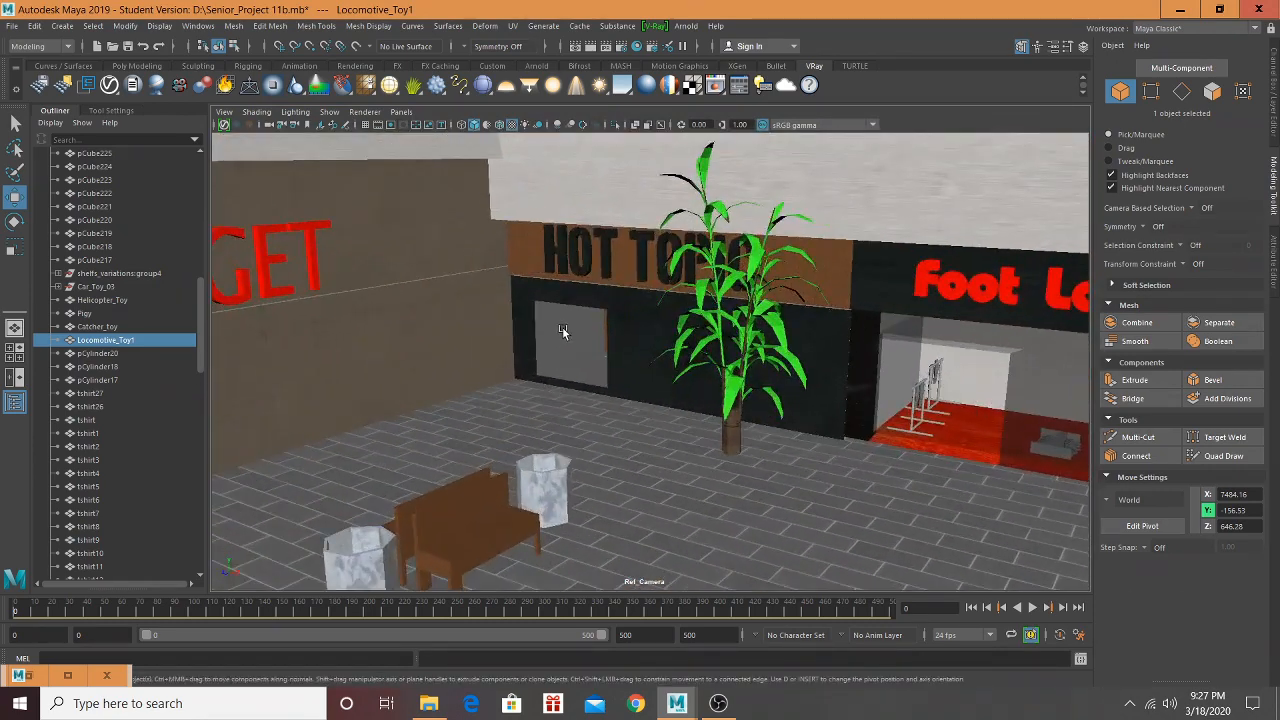
click(563, 332)
scroll(563, 333, up, 8)
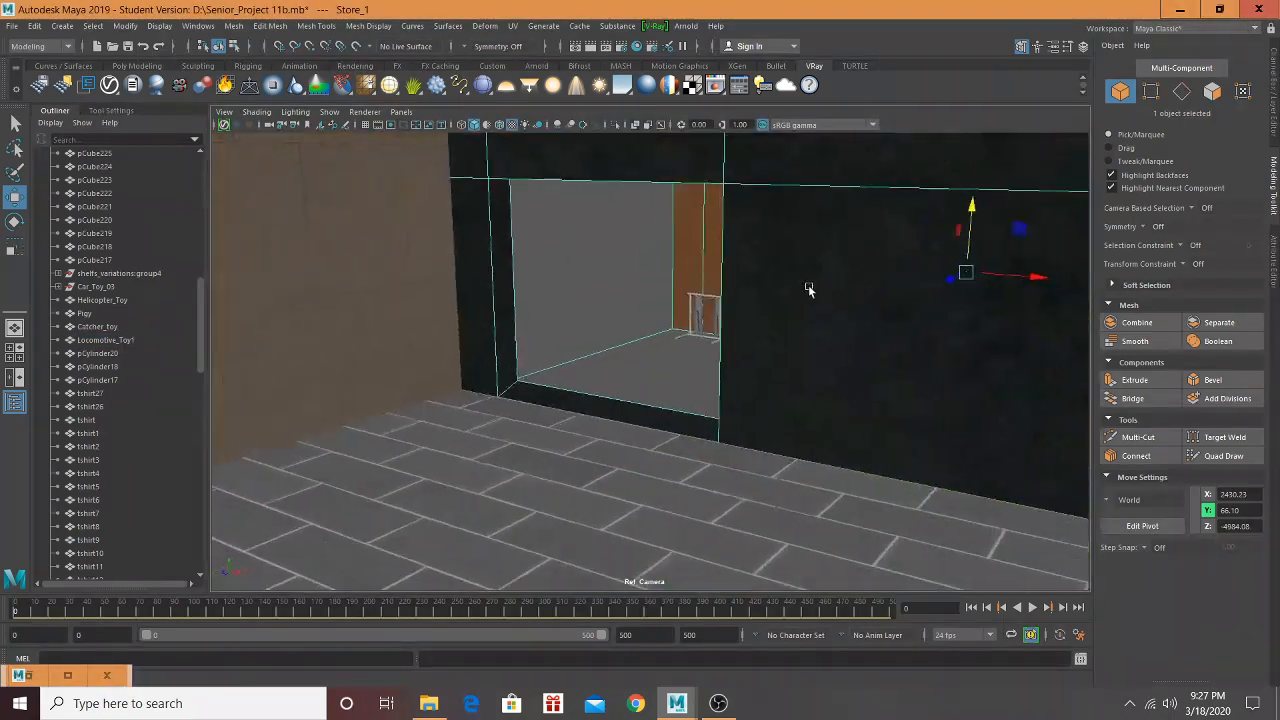
scroll(809, 289, up, 4)
alt+middle_drag(676, 302, 691, 360)
mouse_move(692, 360)
alt+mouse_down()
mouse_move(737, 371)
mouse_move(697, 356)
alt+mouse_up()
scroll(697, 357, down, 5)
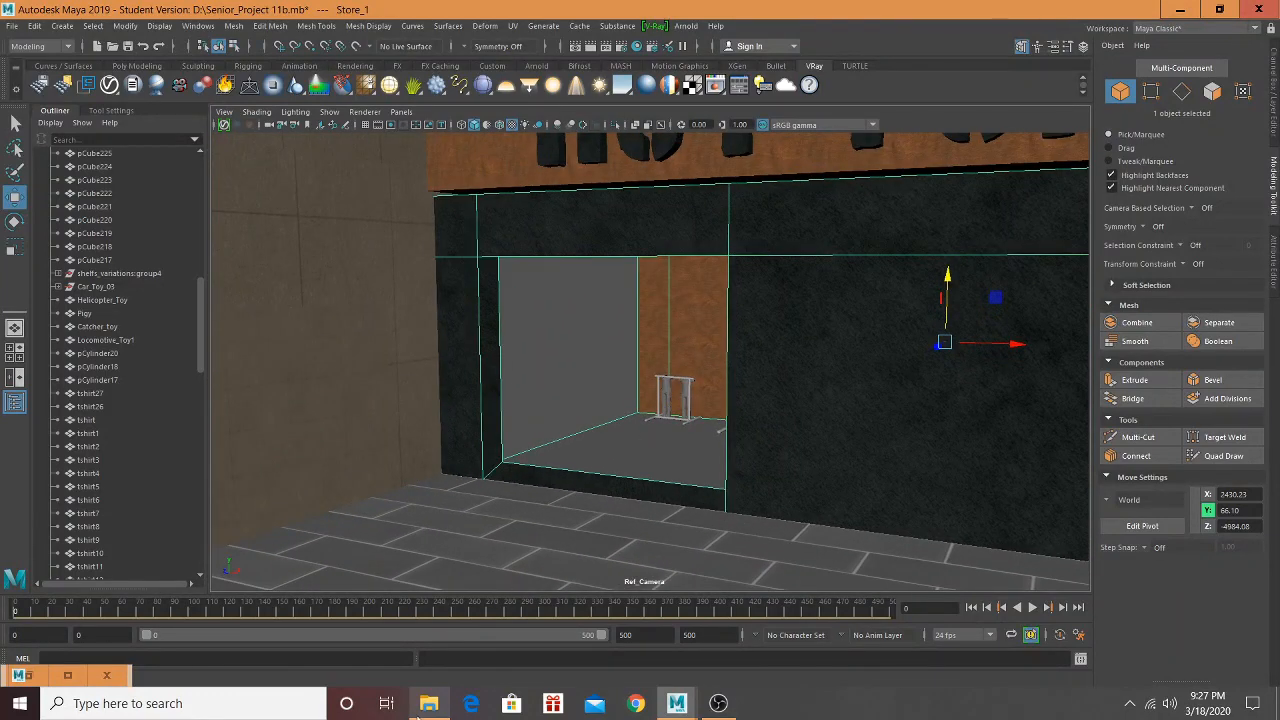
click(428, 703)
drag(752, 523, 396, 417)
Step: Set the texture search directory to the Store interiors folder inside the Week11 project folder on drive D
click(786, 281)
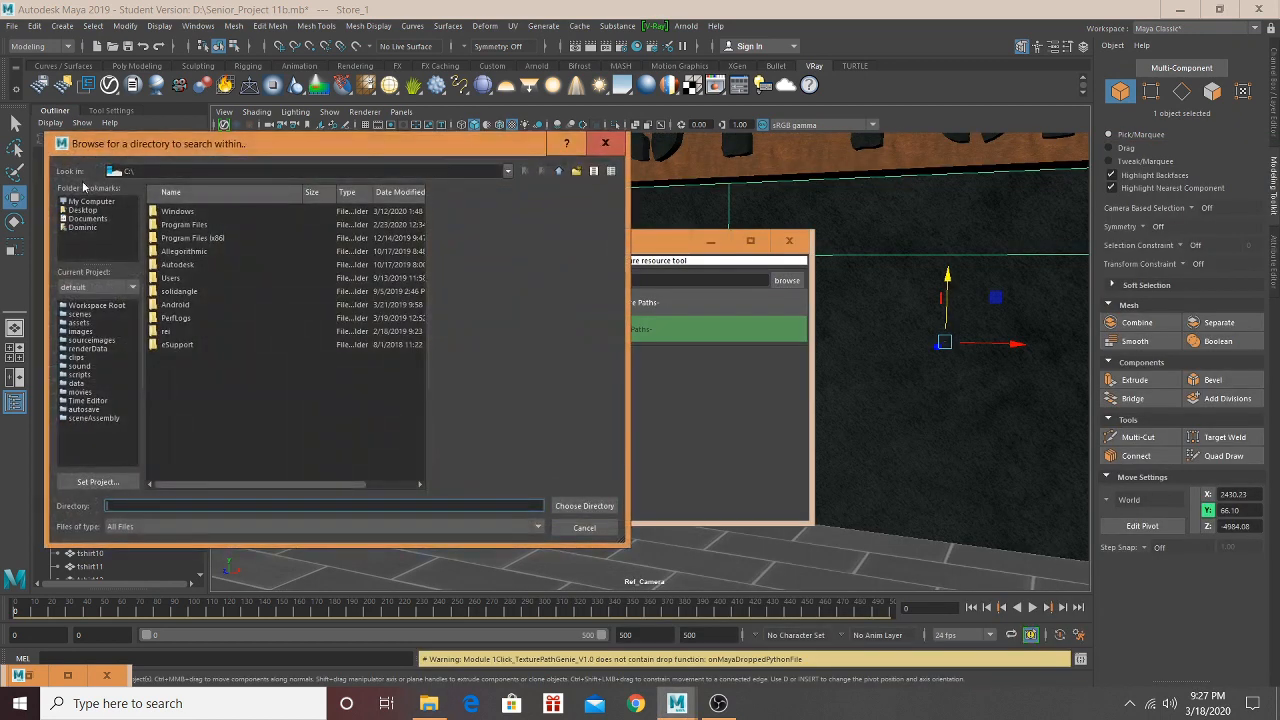
click(86, 202)
double_click(166, 212)
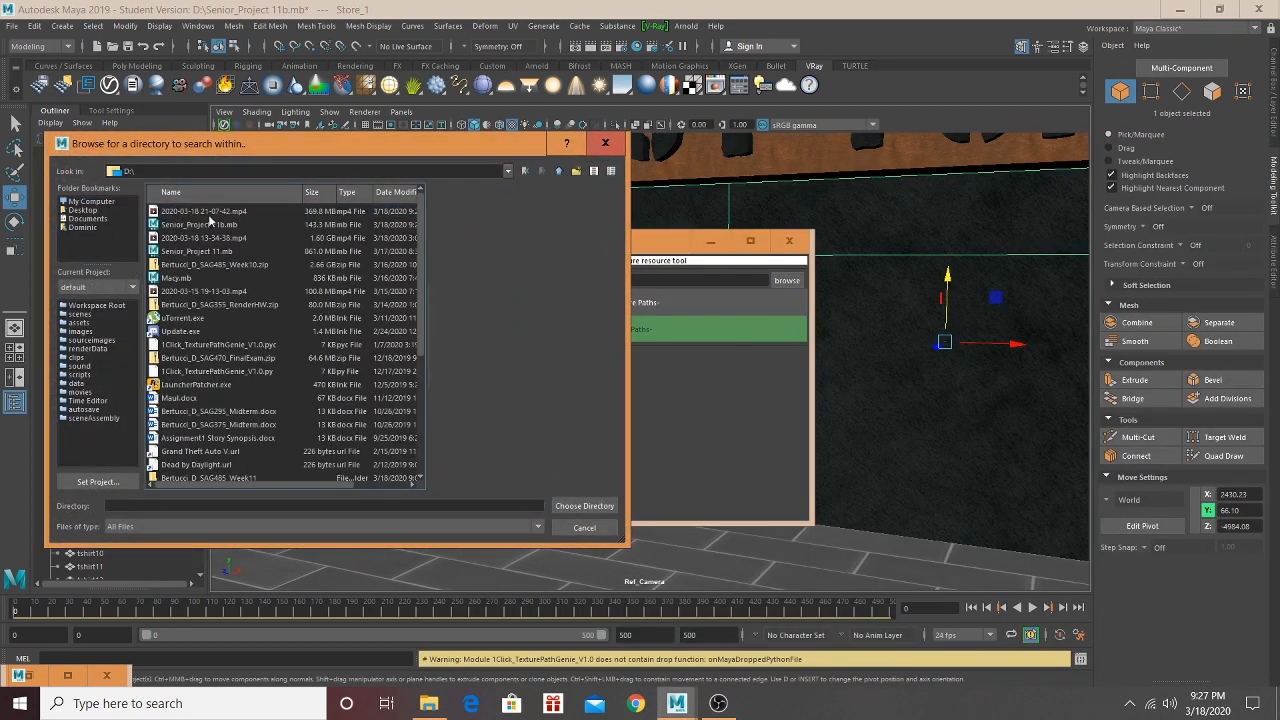
scroll(212, 336, down, 3)
double_click(212, 291)
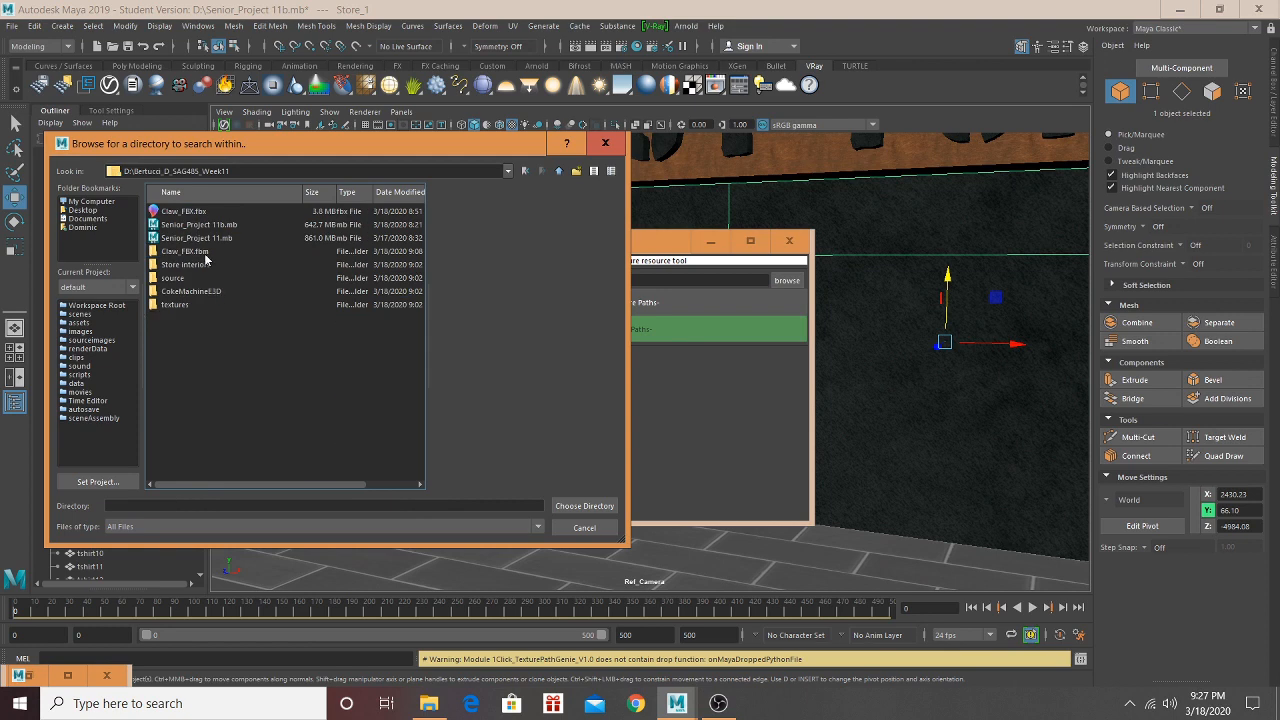
click(199, 265)
click(584, 506)
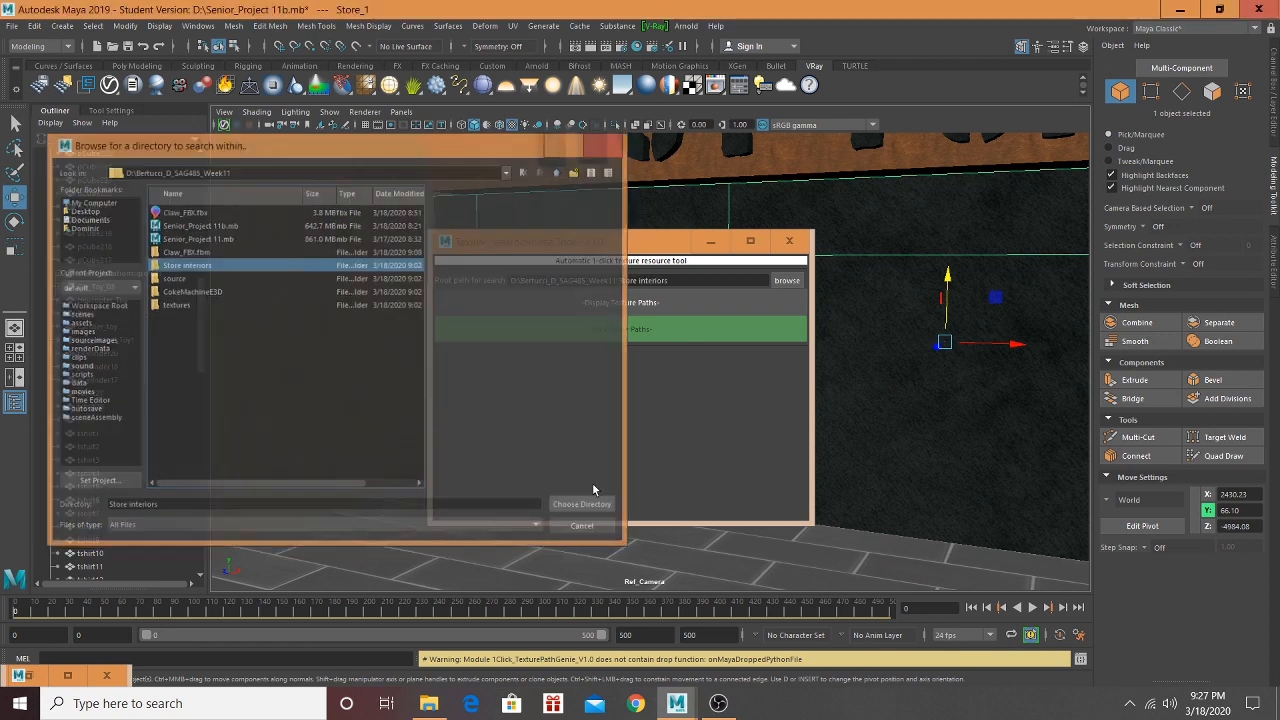
Step: Relink the missing textures from the chosen folder, review the texture path list and close the tool
click(646, 301)
scroll(630, 330, down, 5)
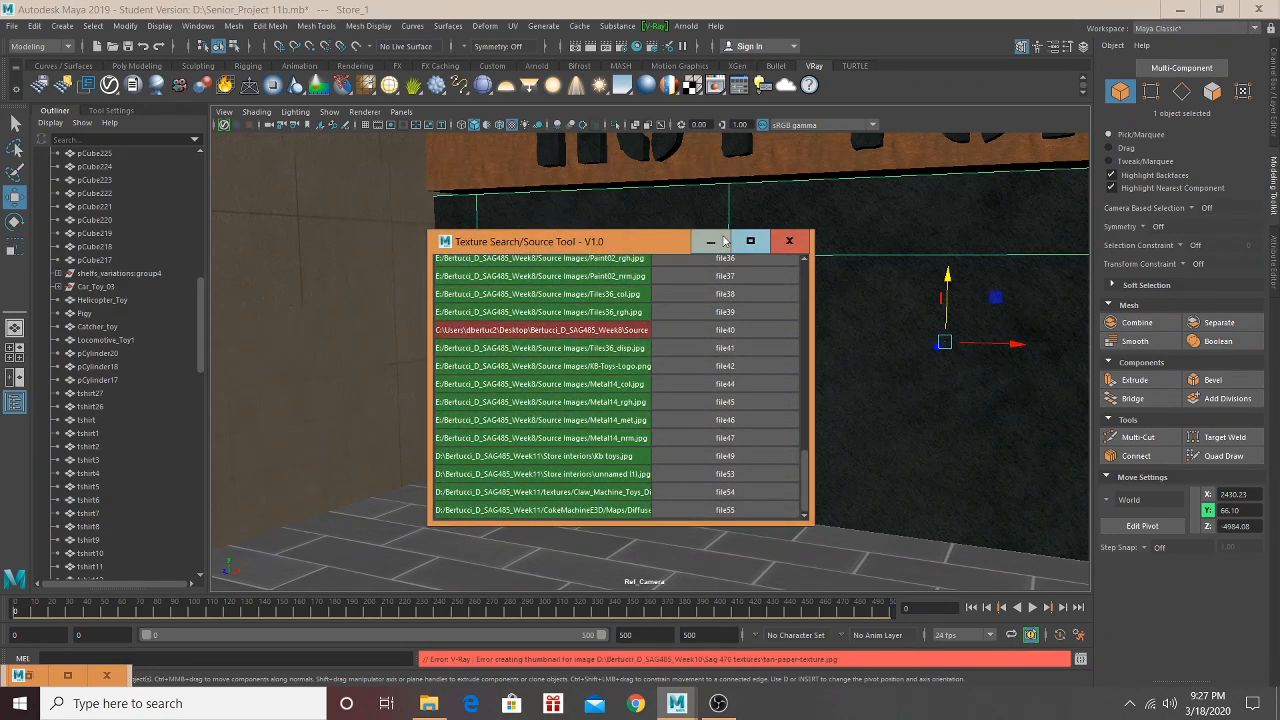
drag(690, 241, 366, 307)
click(464, 308)
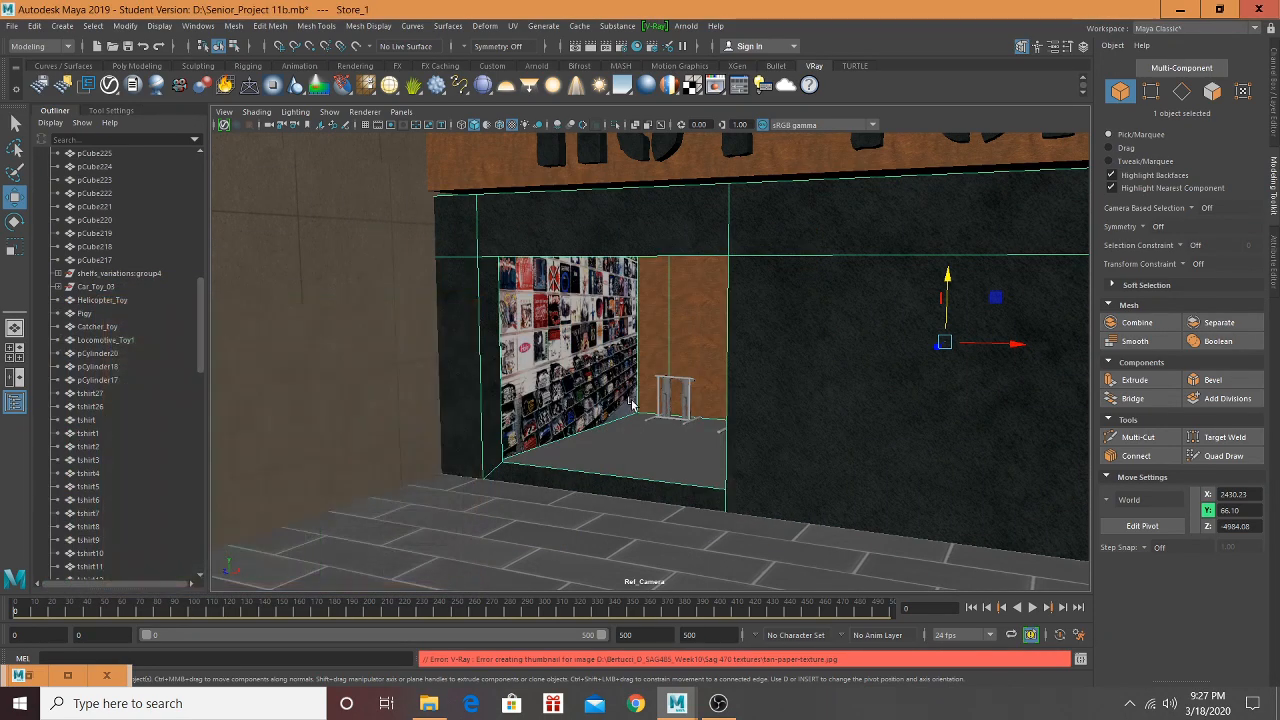
Step: Select the two floor faces inside the Hot Topic store in face mode
alt+drag(630, 398, 803, 340)
scroll(660, 436, up, 5)
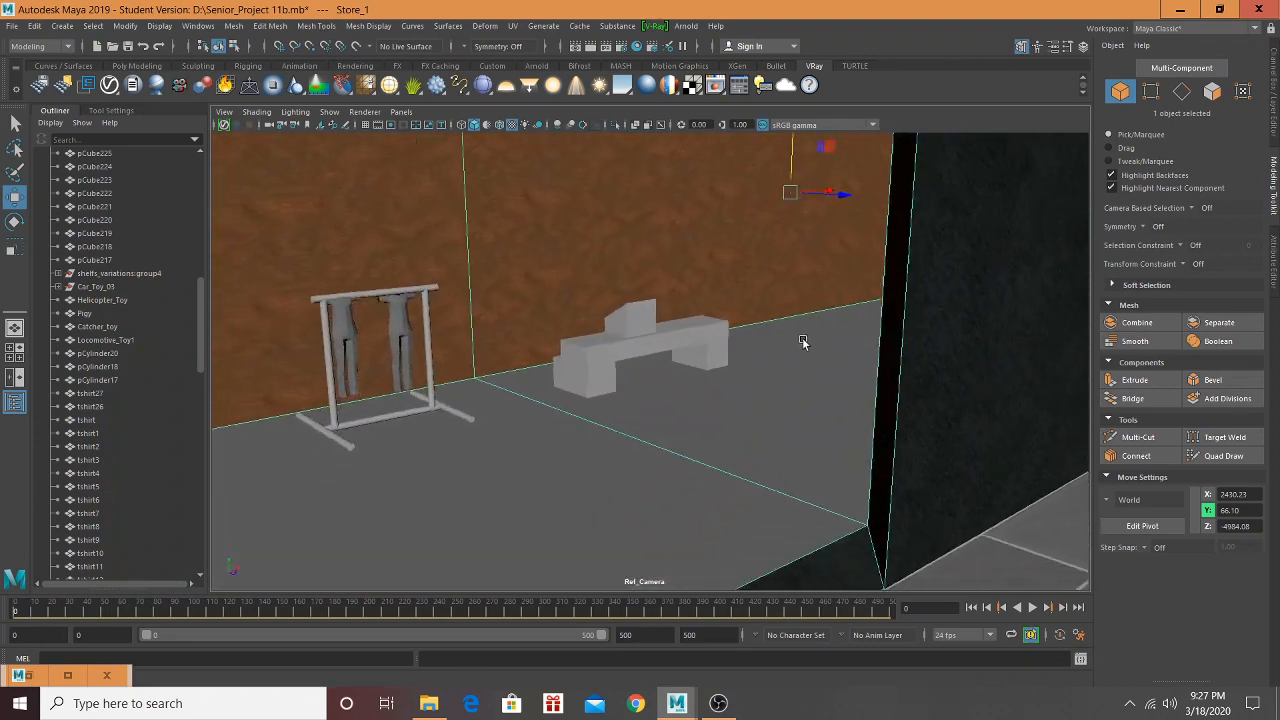
alt+middle_drag(803, 340, 838, 258)
click(1212, 92)
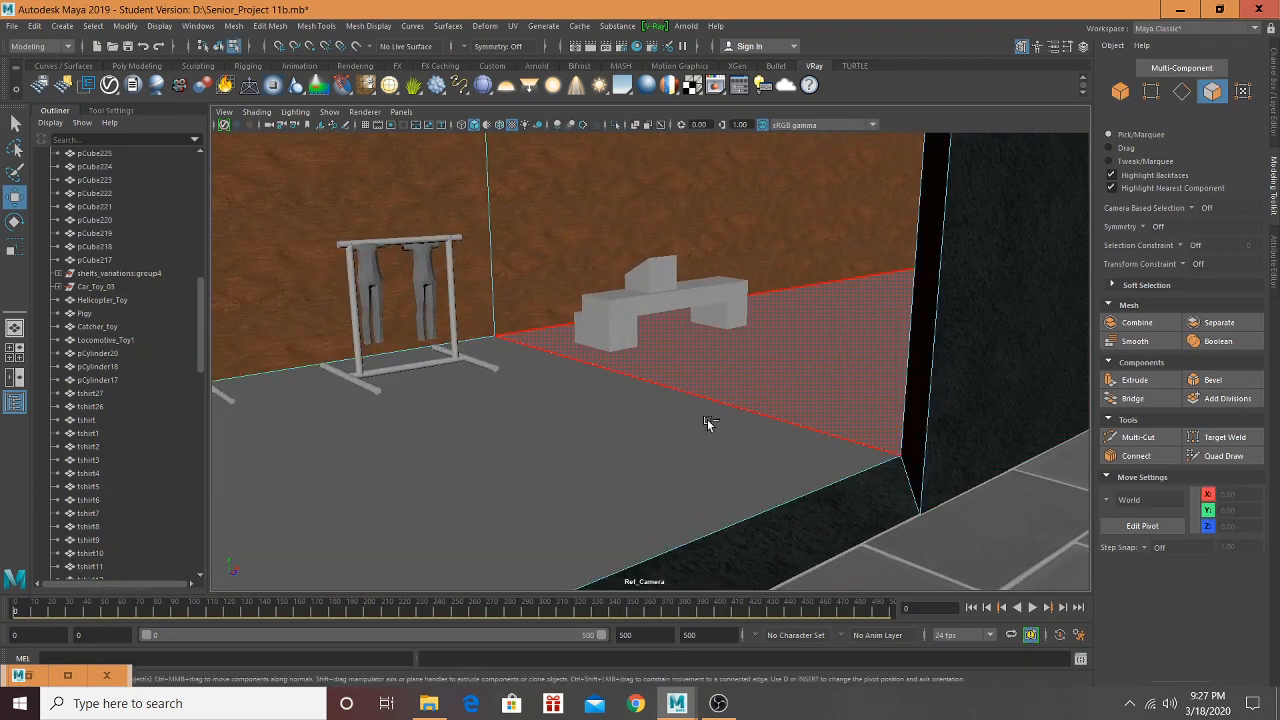
click(651, 423)
alt+drag(651, 423, 590, 390)
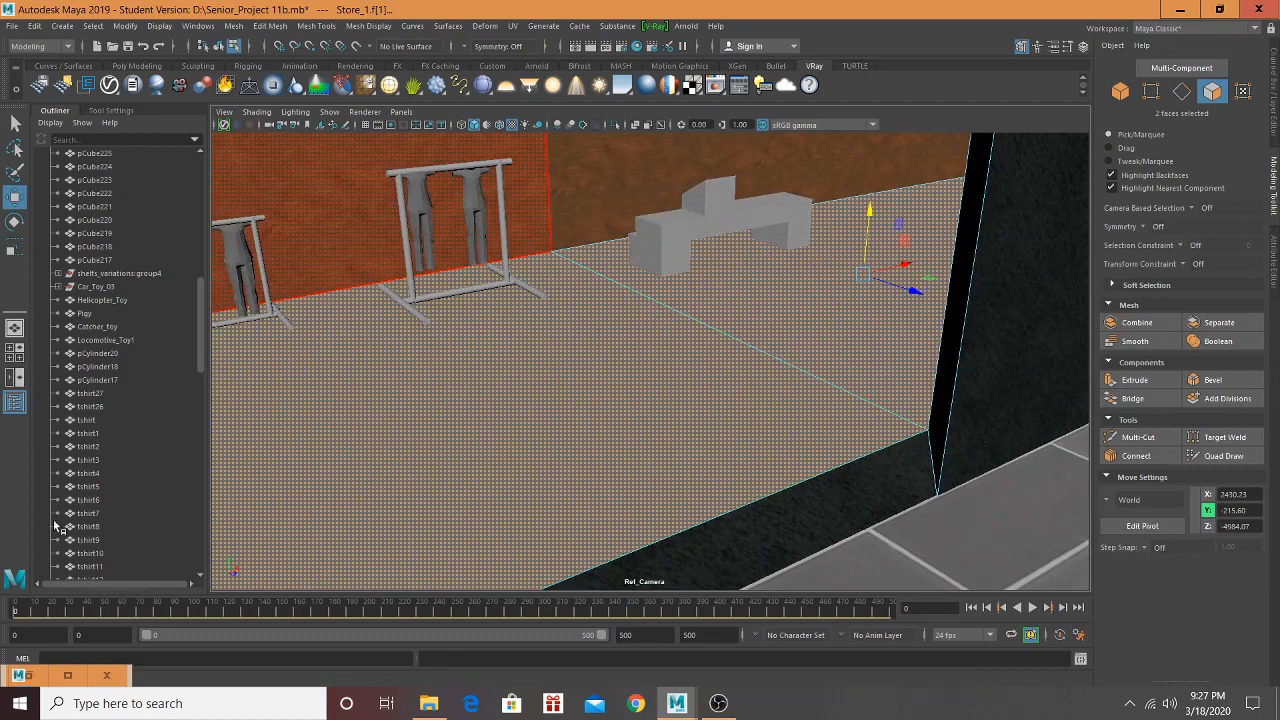
Step: Assign the light store material to the two selected Hot Topic floor faces
click(638, 47)
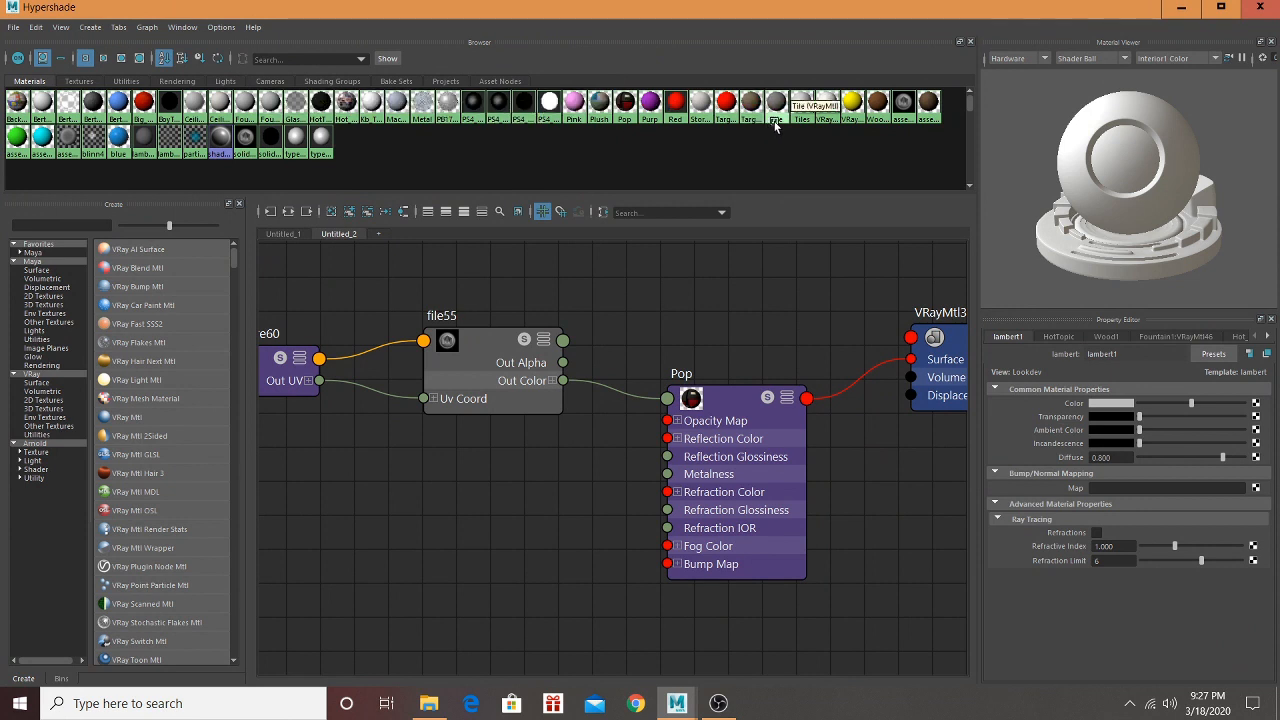
right_click(700, 112)
click(715, 75)
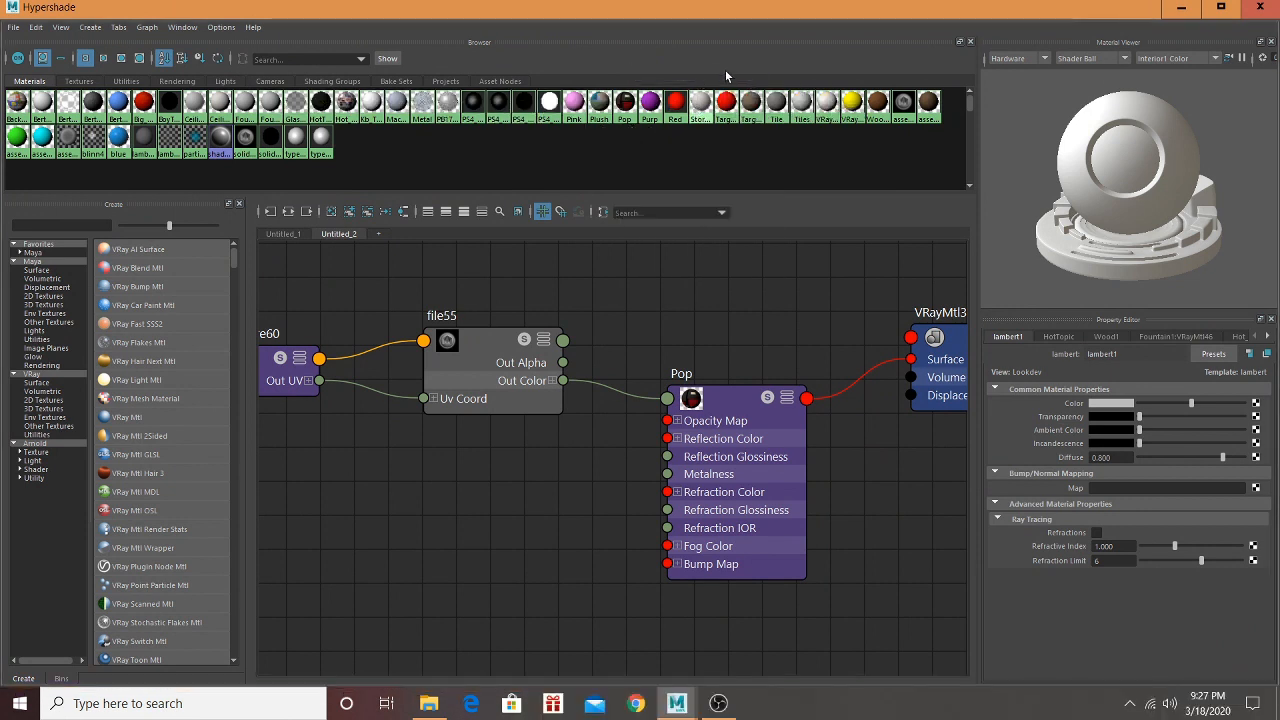
click(1181, 7)
Step: Assign the brown wood floor material to the selected Hot Topic floor faces and apply automatic UV mapping
double_click(835, 674)
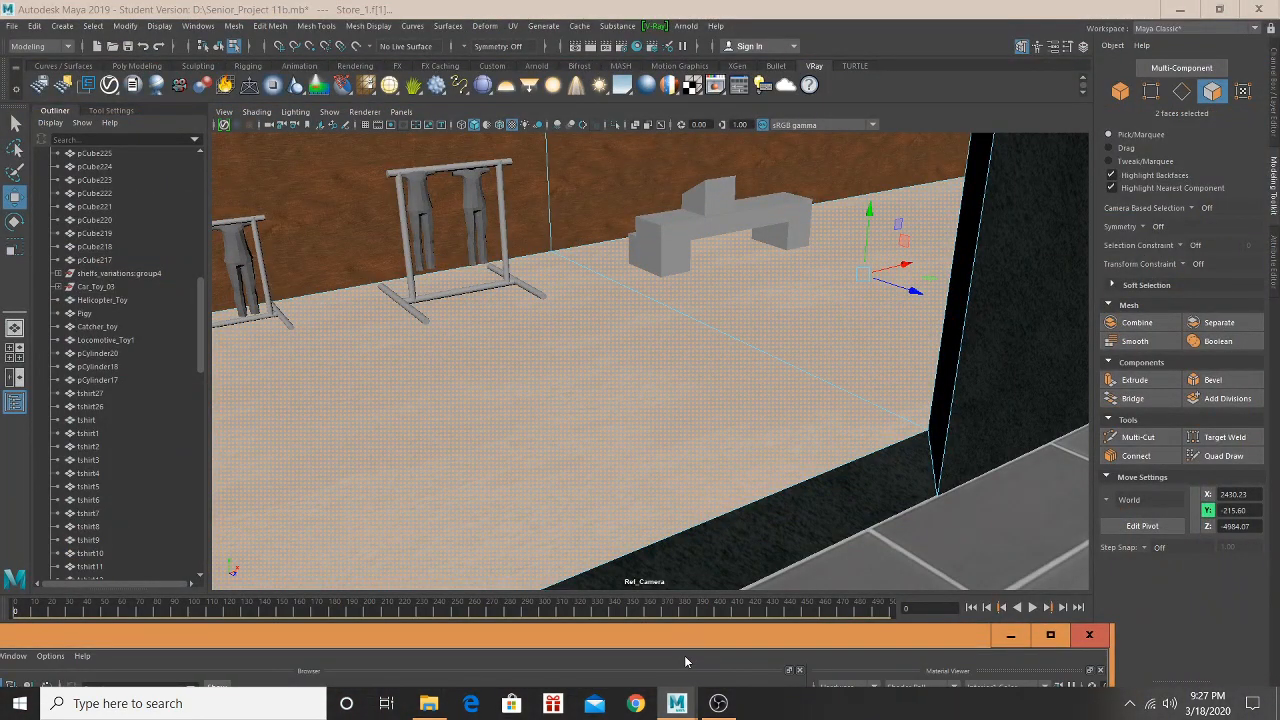
drag(683, 632, 817, 28)
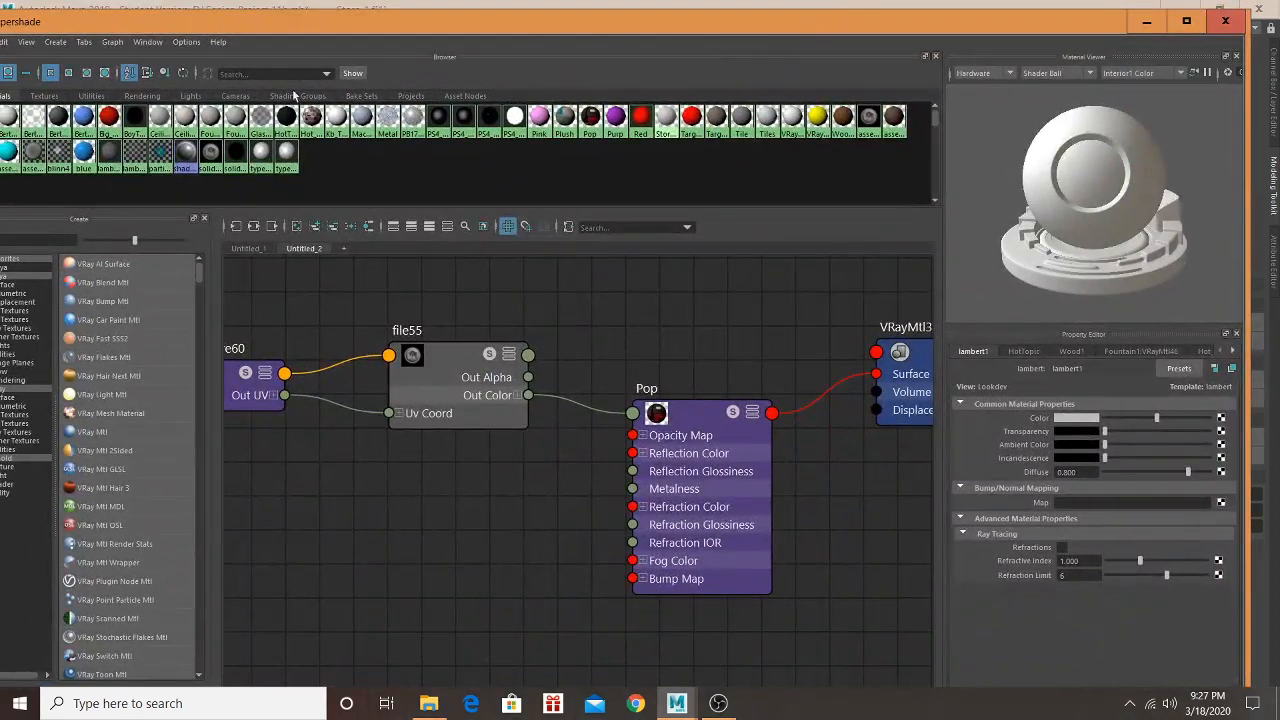
right_click(898, 120)
click(900, 85)
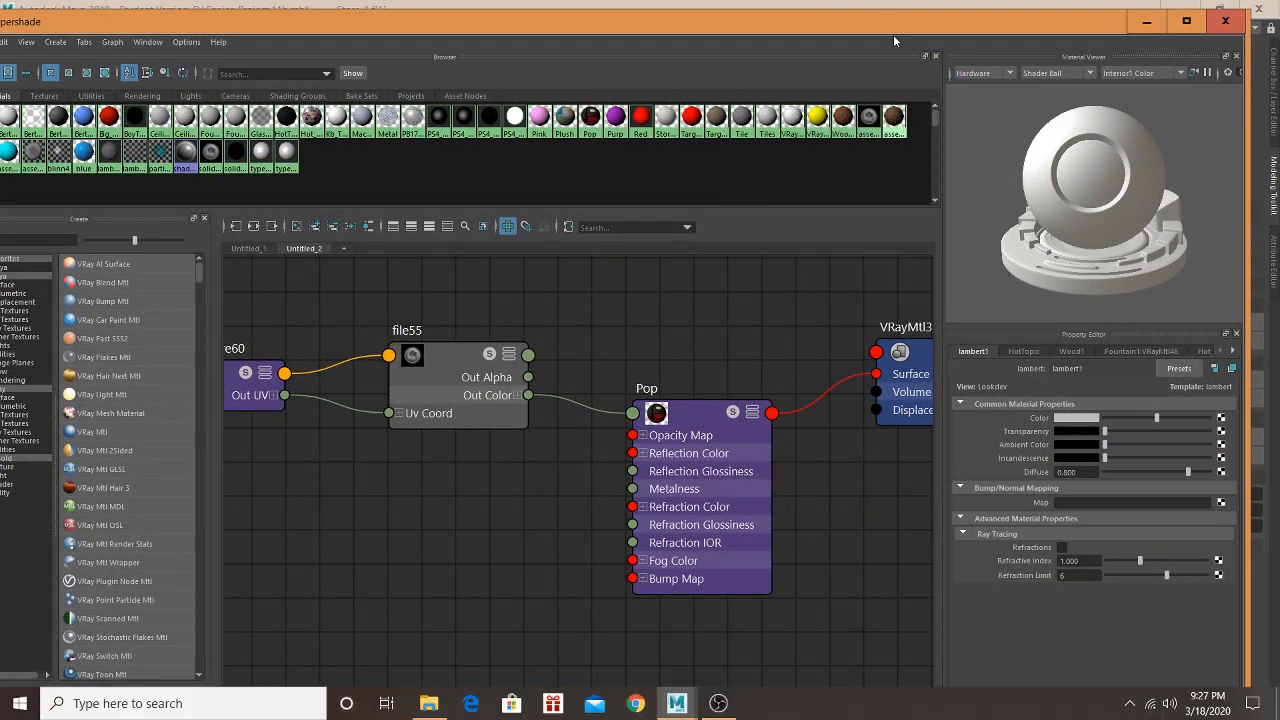
drag(893, 22, 822, 551)
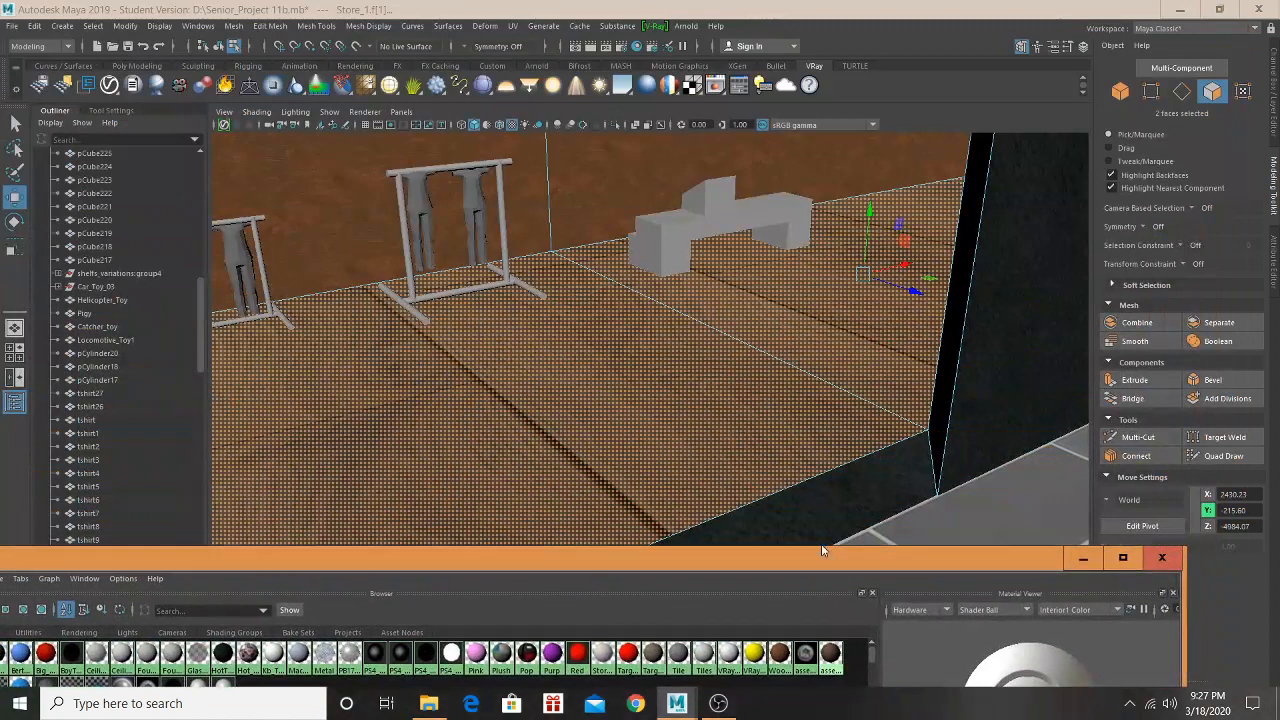
click(512, 26)
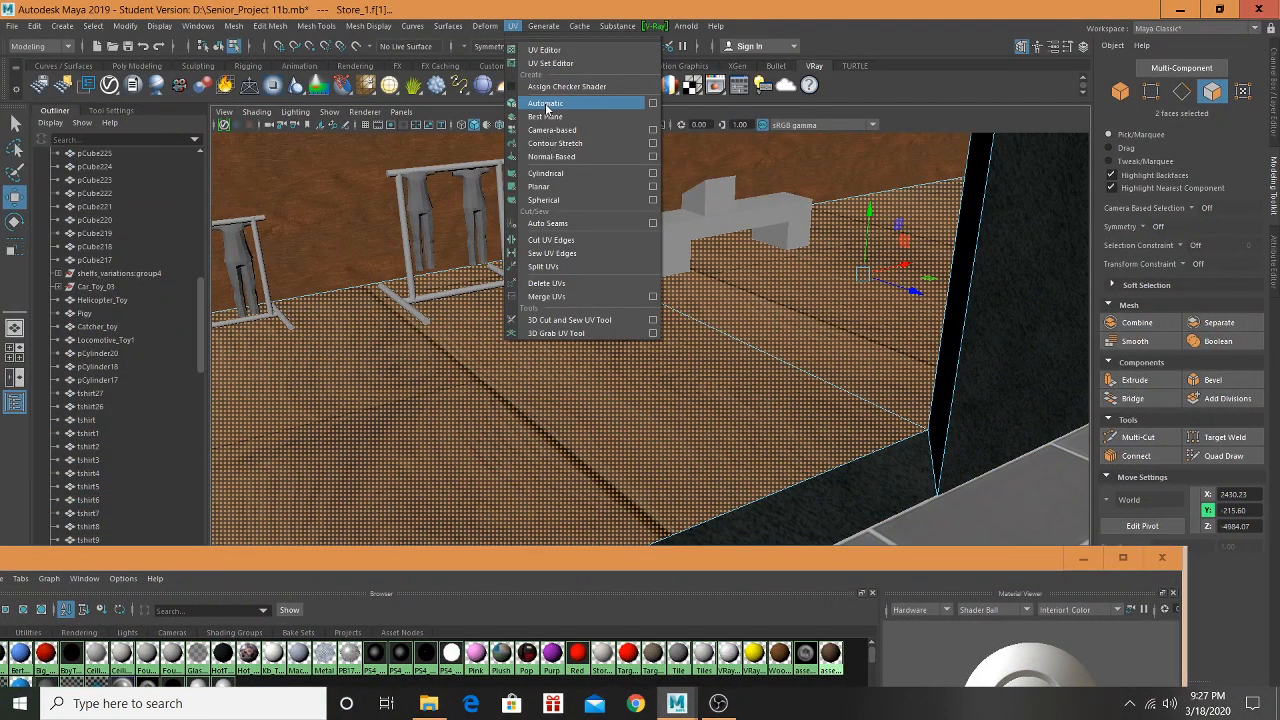
click(546, 106)
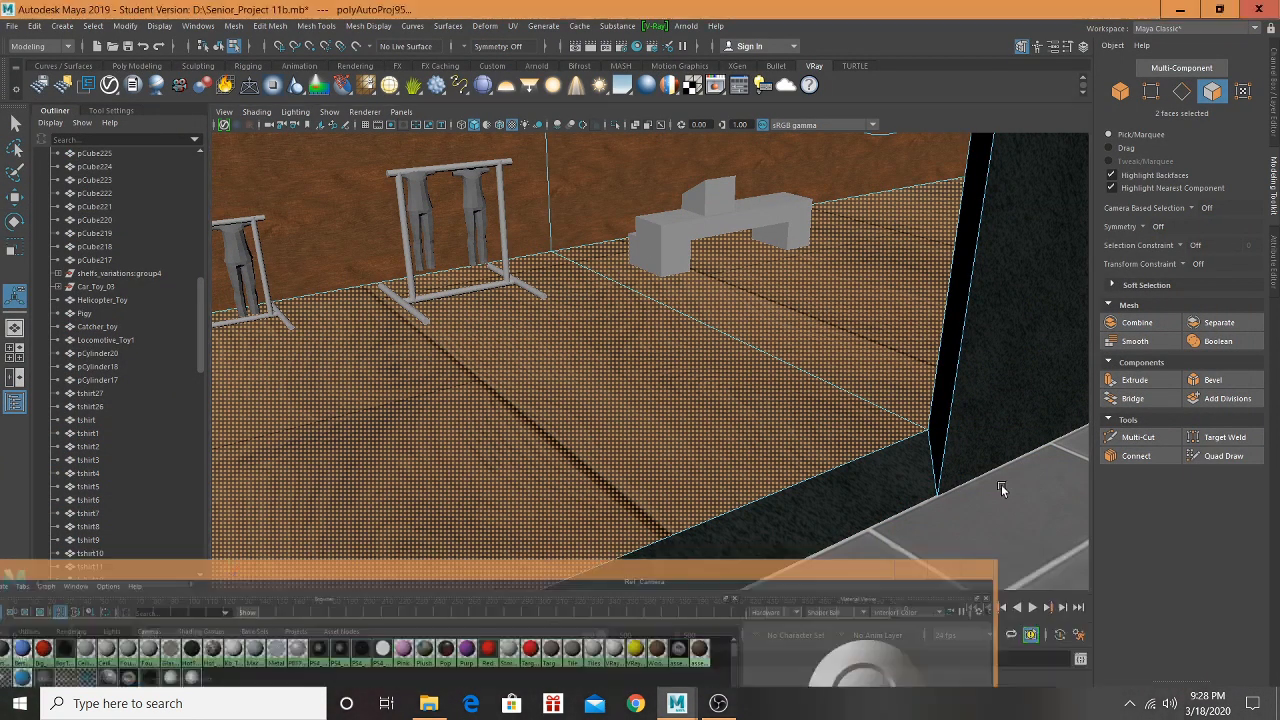
Step: Select all the brown back-wall faces inside the Hot Topic store, including the strips along the ceiling
alt+drag(1003, 489, 603, 363)
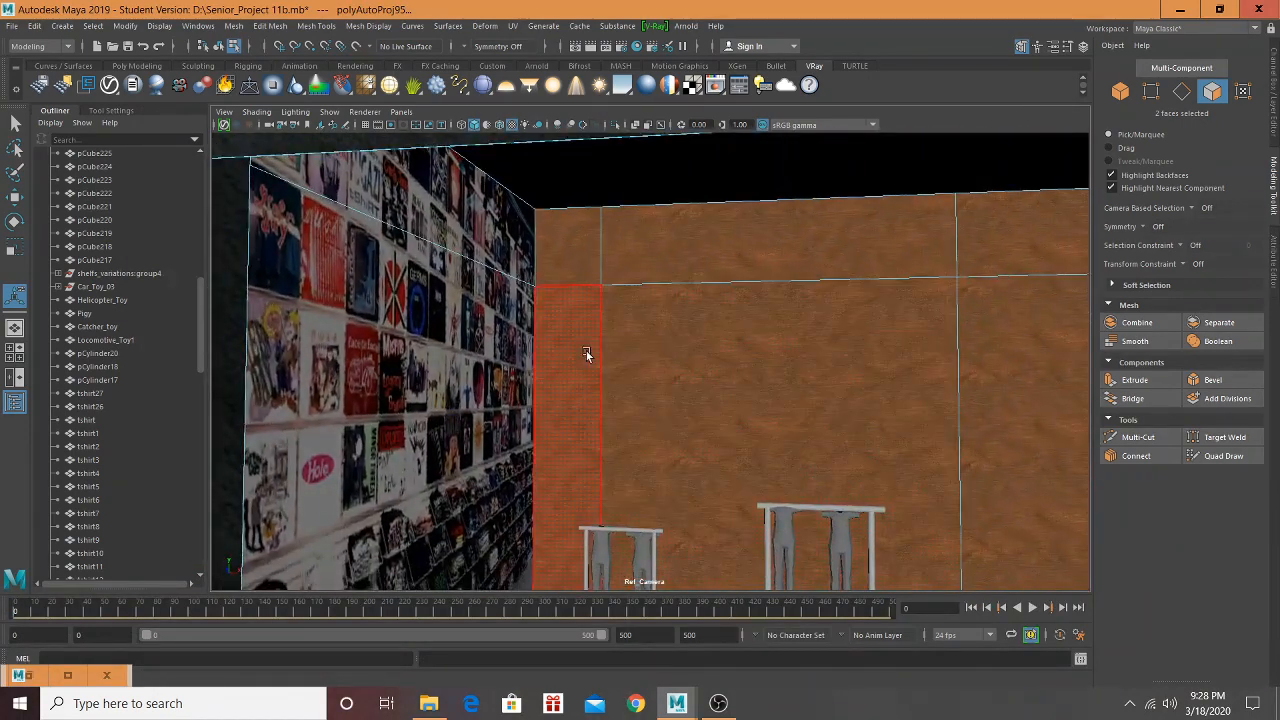
shift+click(586, 351)
shift+click(698, 253)
shift+click(789, 367)
alt+drag(789, 367, 1023, 369)
shift+click(745, 335)
shift+click(700, 245)
alt+drag(682, 265, 591, 260)
scroll(600, 268, down, 3)
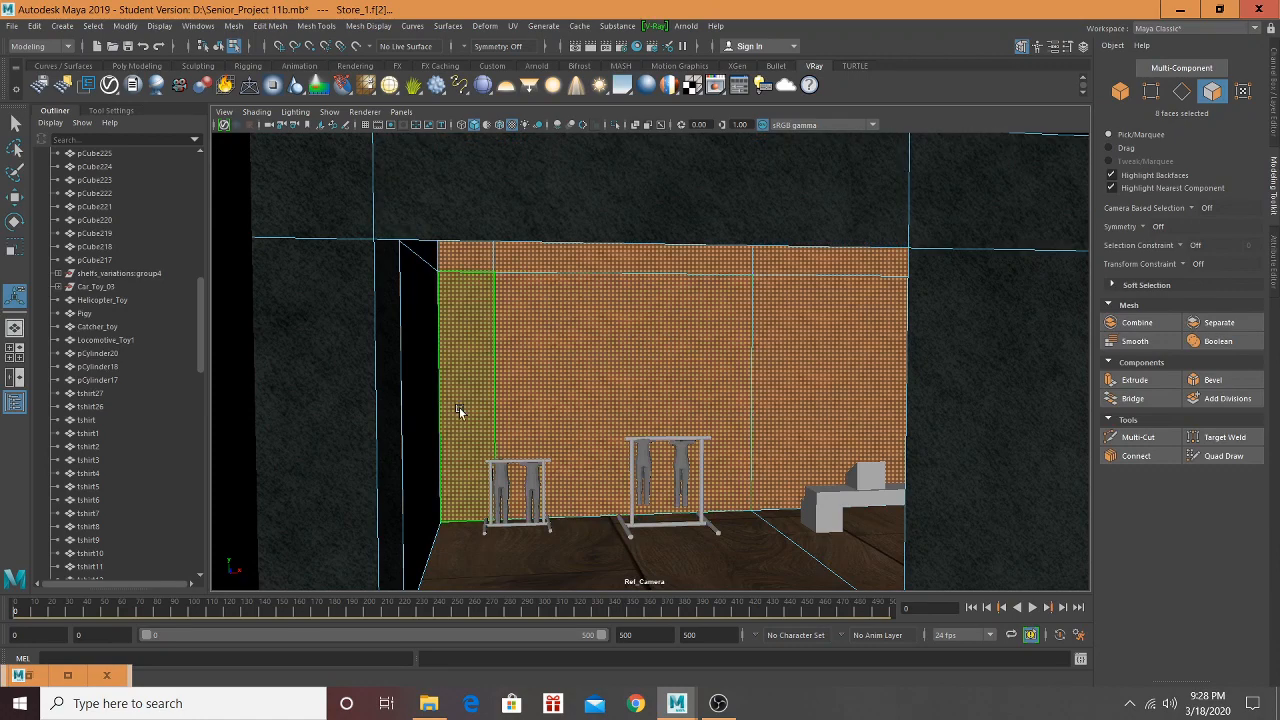
Step: Create a new VRay Mtl in Hypershade for the selected Hot Topic wall faces
click(637, 46)
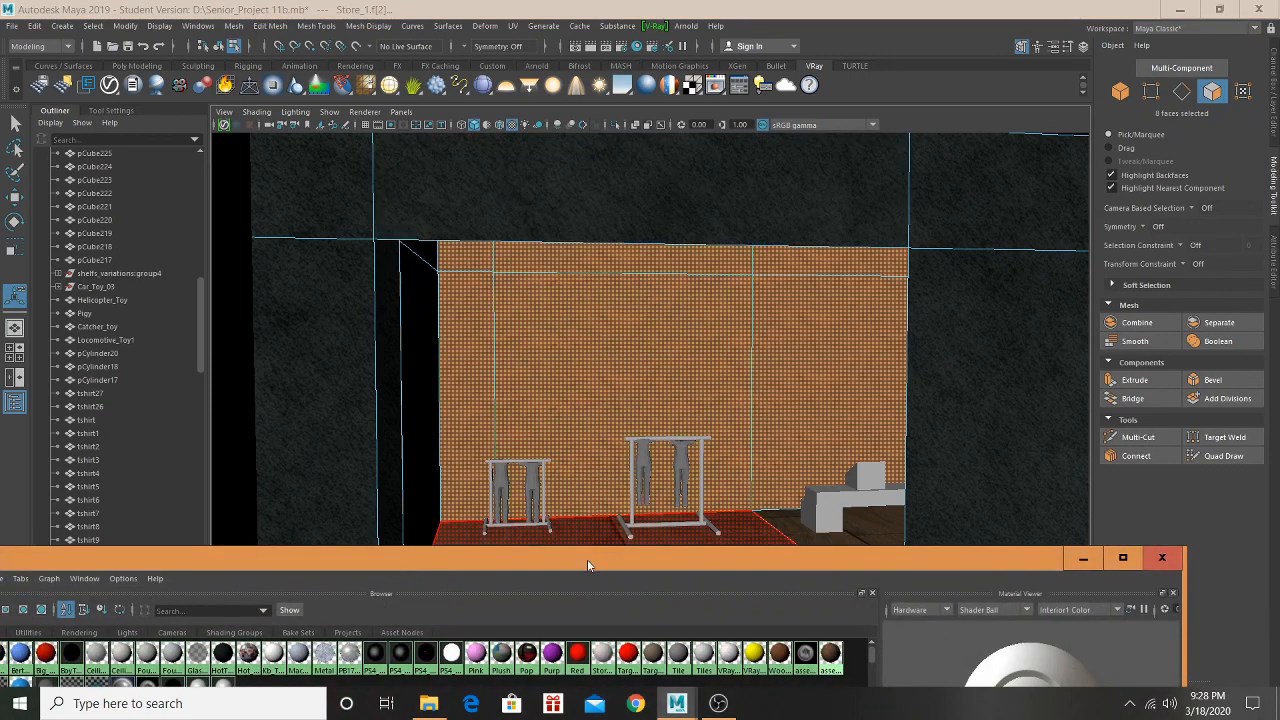
drag(587, 561, 721, 57)
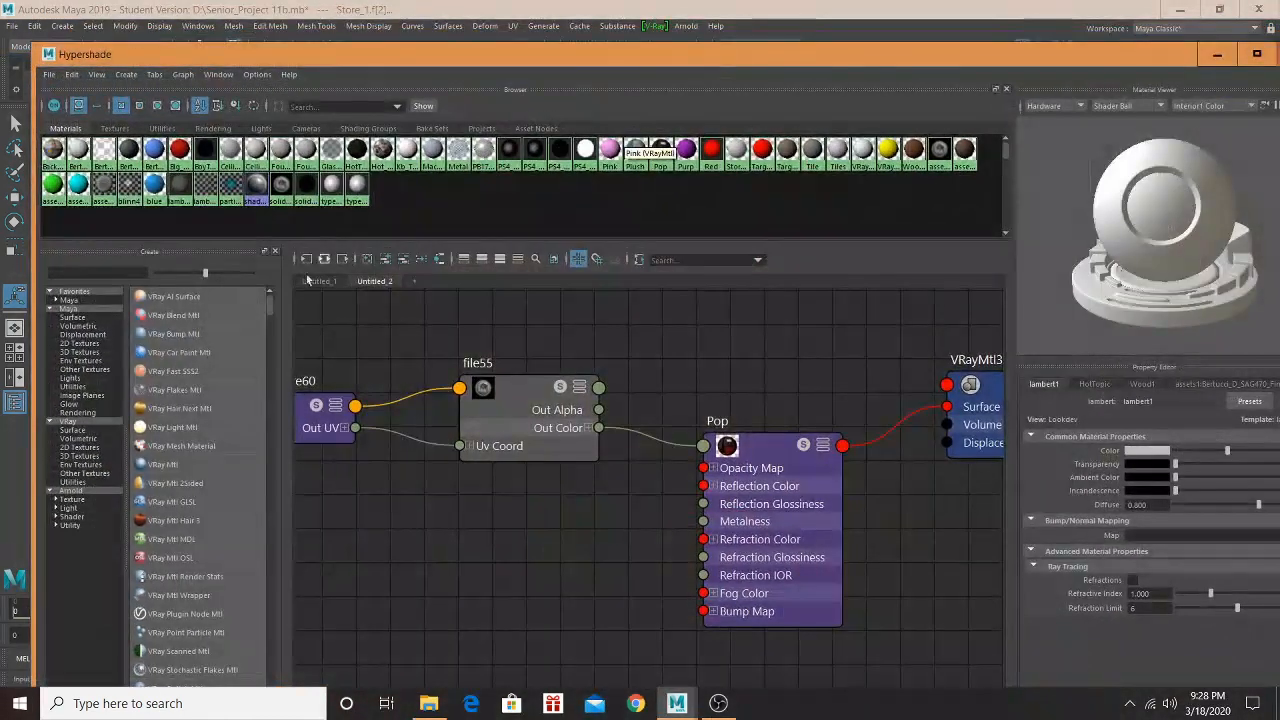
click(168, 466)
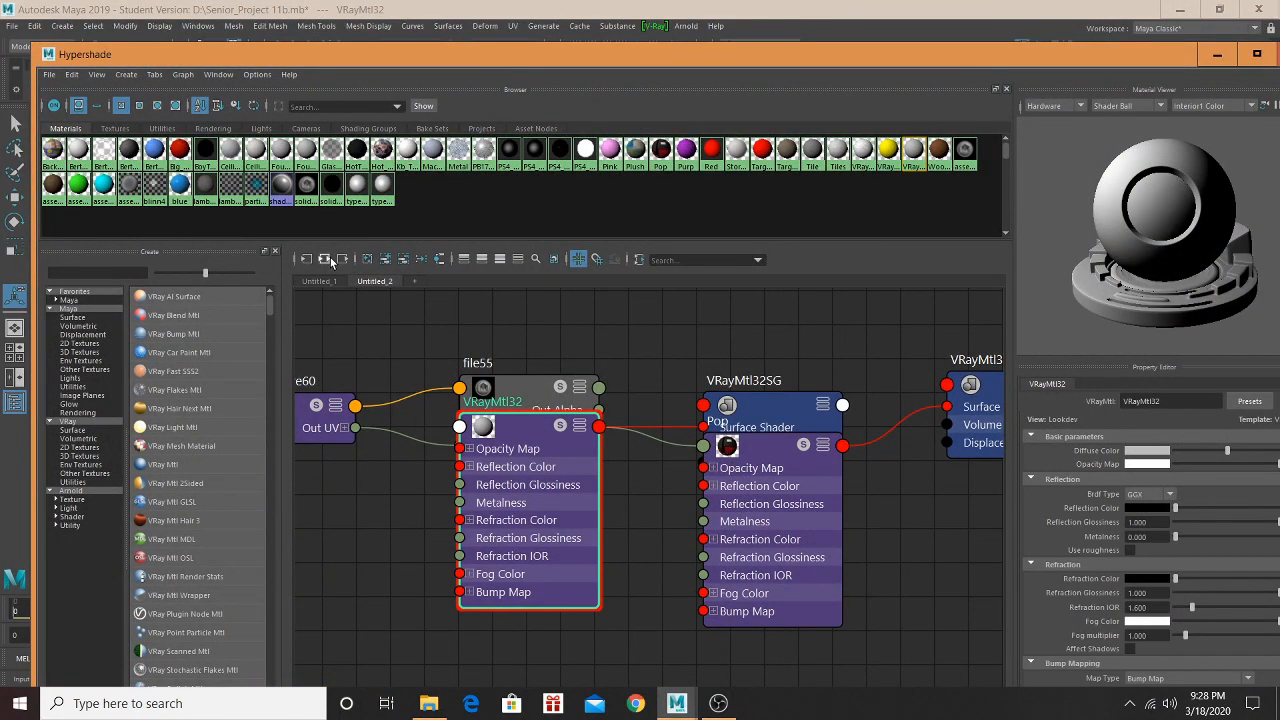
Step: Graph the new VRay material on its own in the node area and rename it Hot_Back
click(325, 259)
double_click(1160, 401)
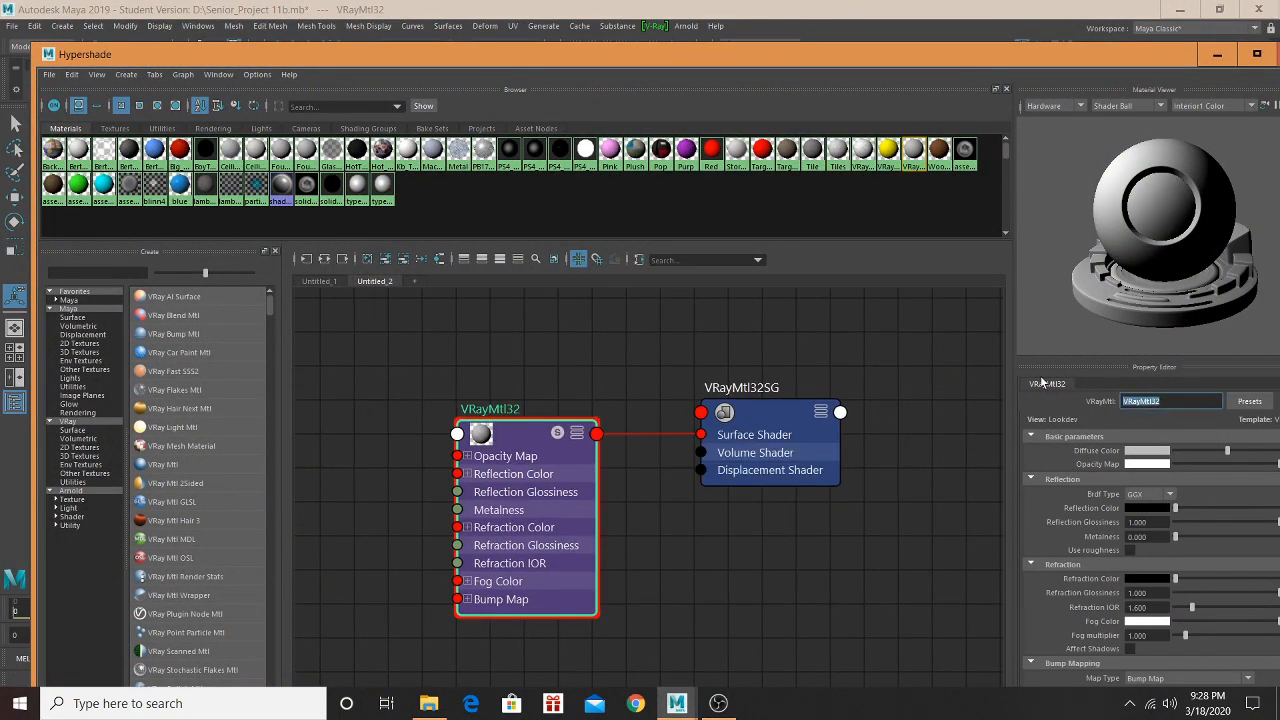
text(Hot_Back)
key(Return)
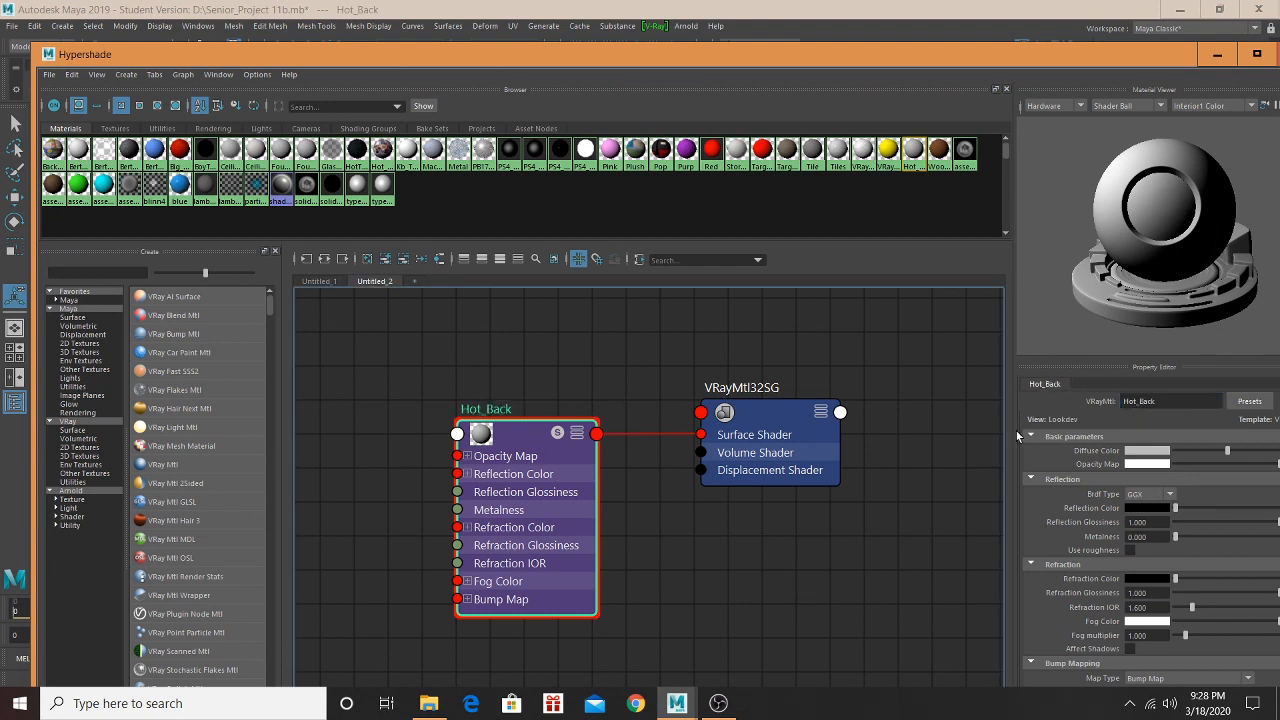
Step: Connect a File texture node to the diffuse color of the Hot_Back material
drag(853, 65, 656, 66)
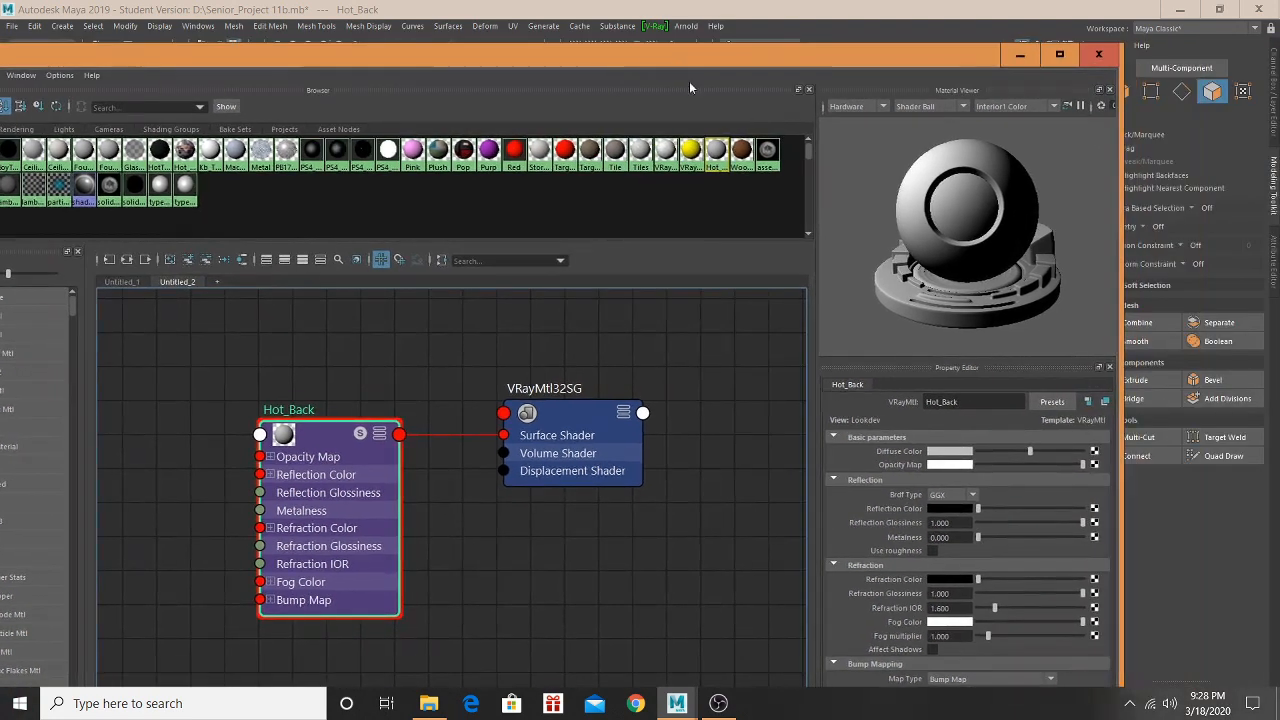
click(1095, 453)
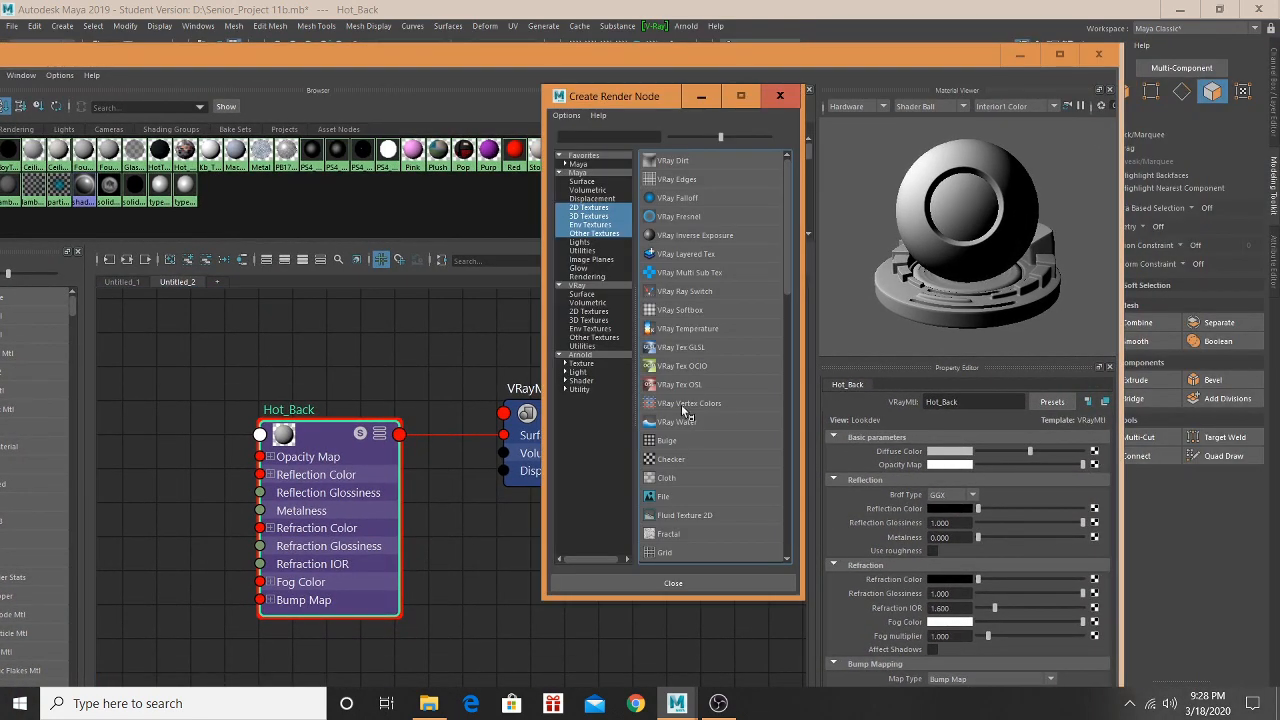
click(661, 500)
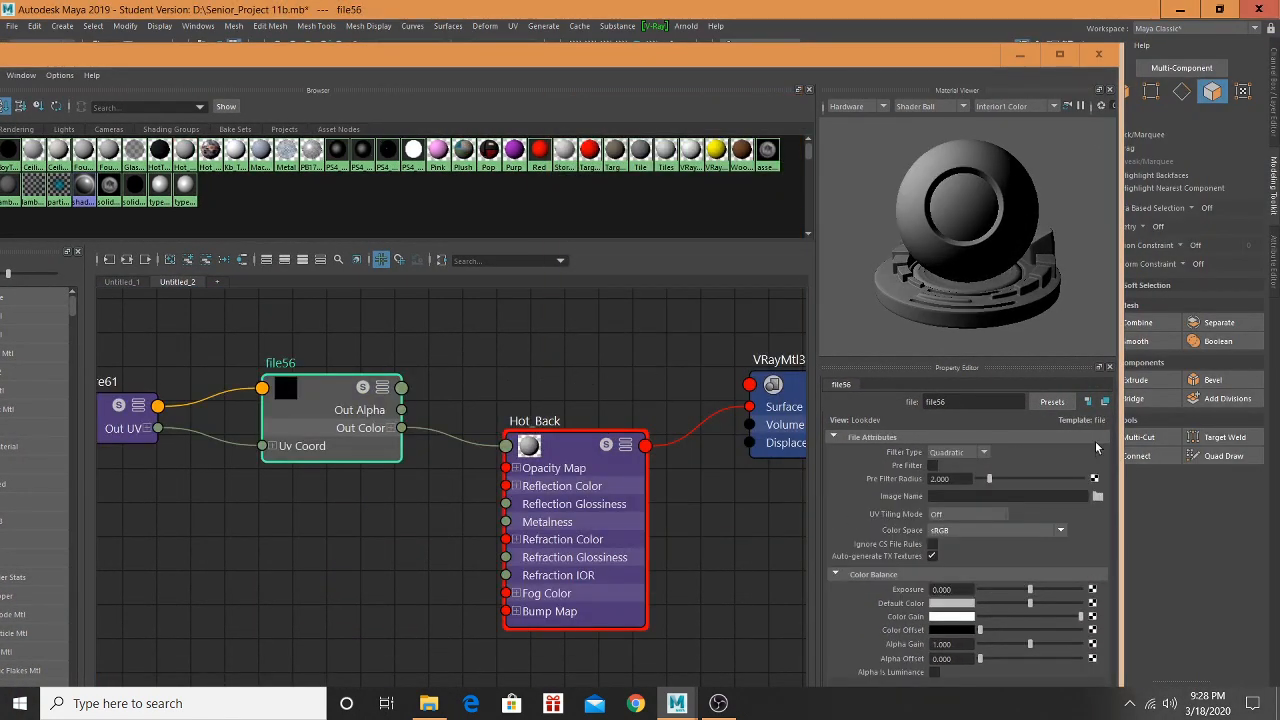
Step: Start choosing an image for the file texture and browse to the Store interiors folder
click(1097, 496)
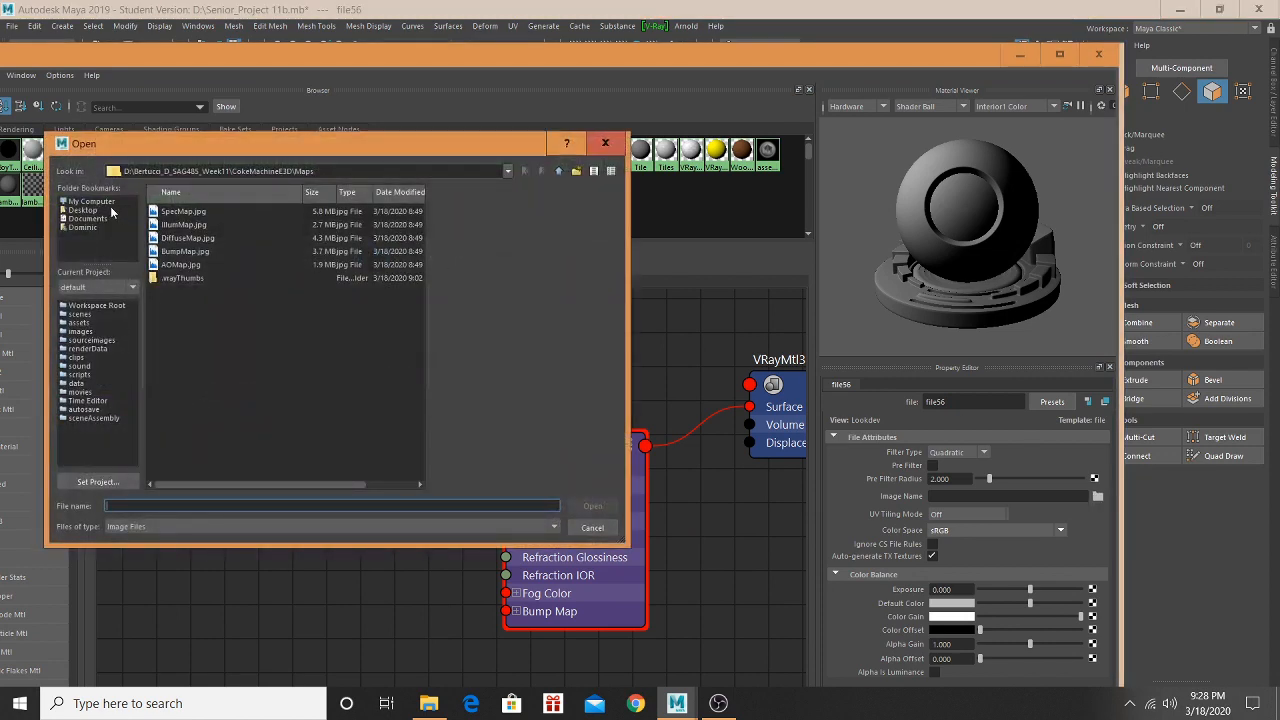
click(105, 202)
double_click(190, 213)
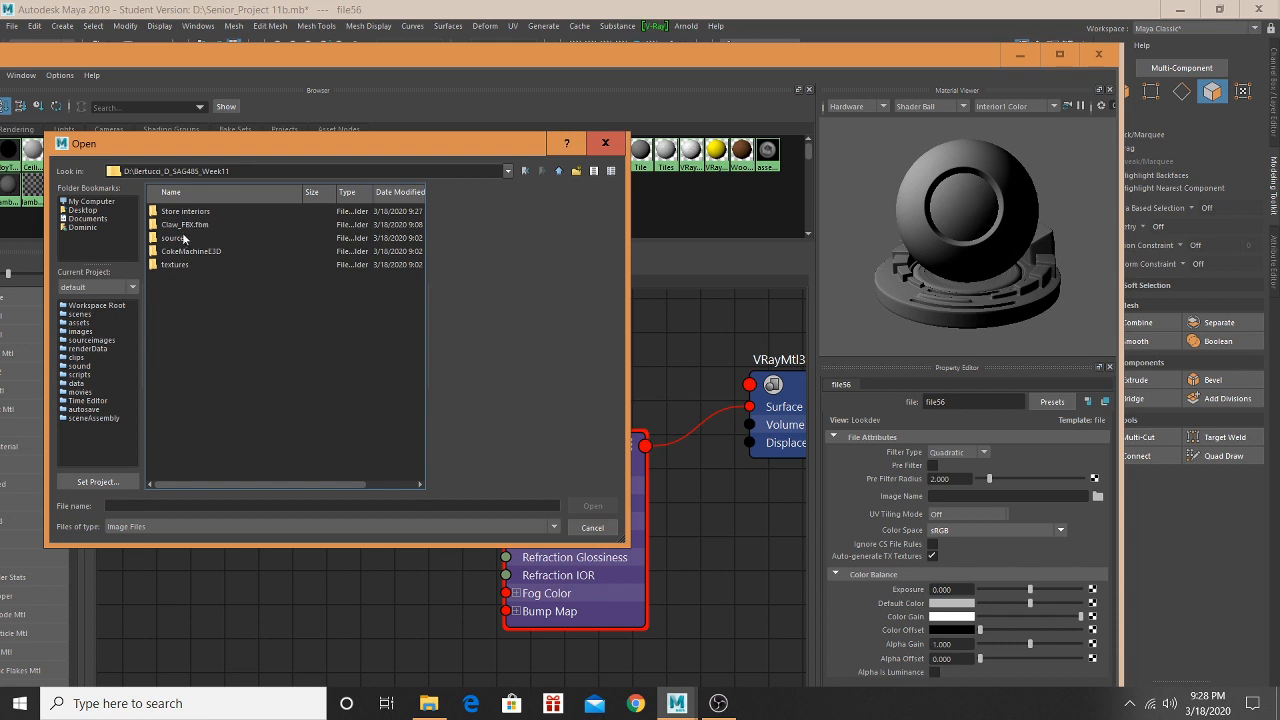
click(525, 171)
double_click(200, 212)
click(200, 212)
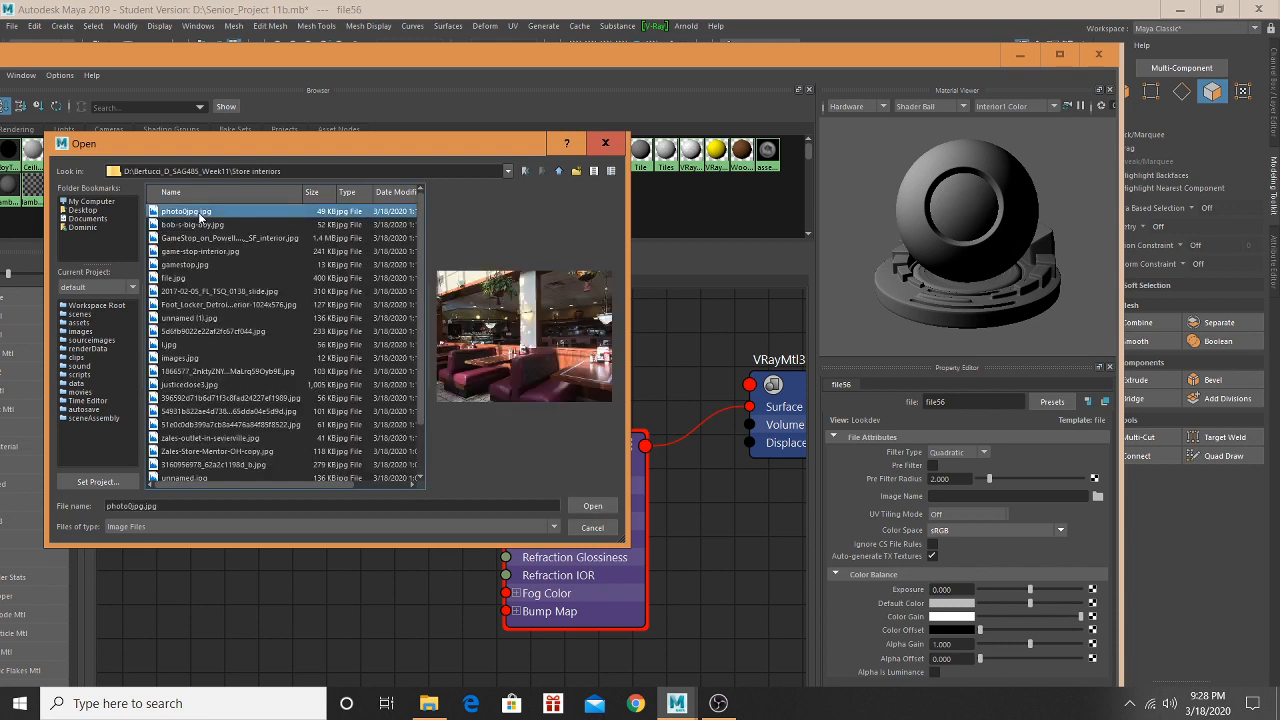
Step: Preview the store interior photos in the folder to find one suitable for the Hot Topic walls
click(200, 228)
click(200, 240)
click(200, 263)
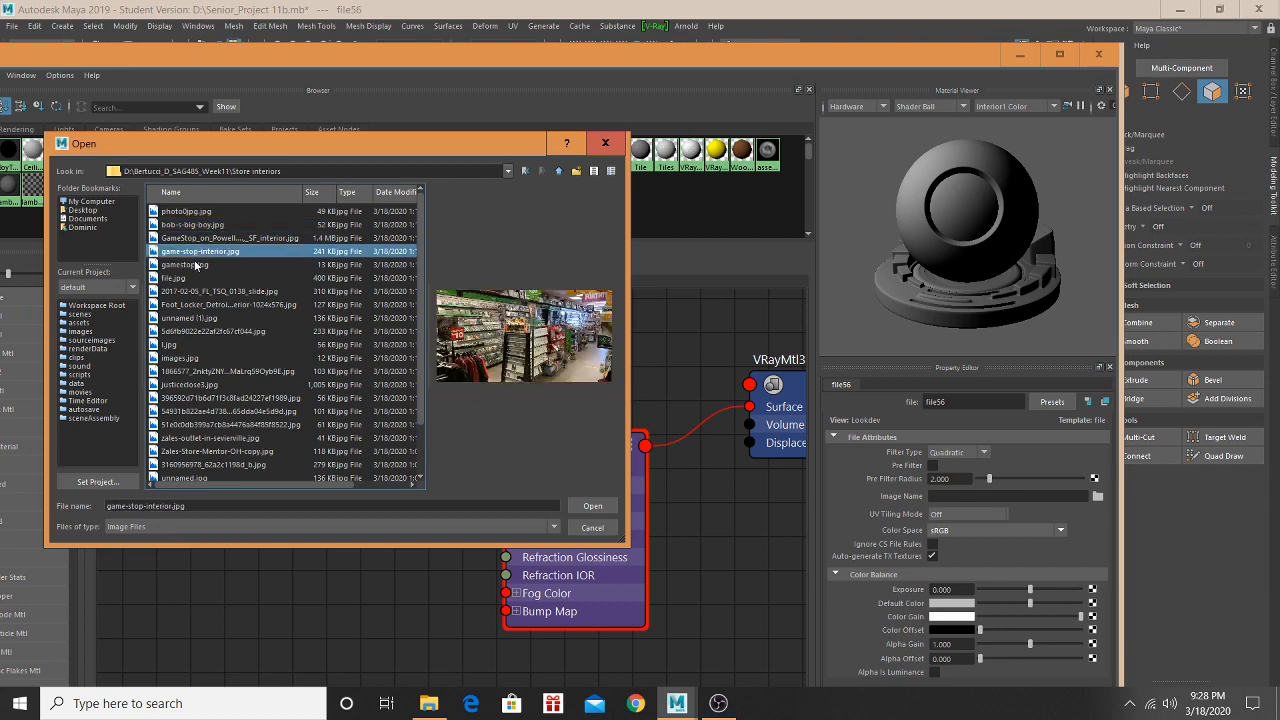
click(200, 279)
click(200, 304)
click(201, 318)
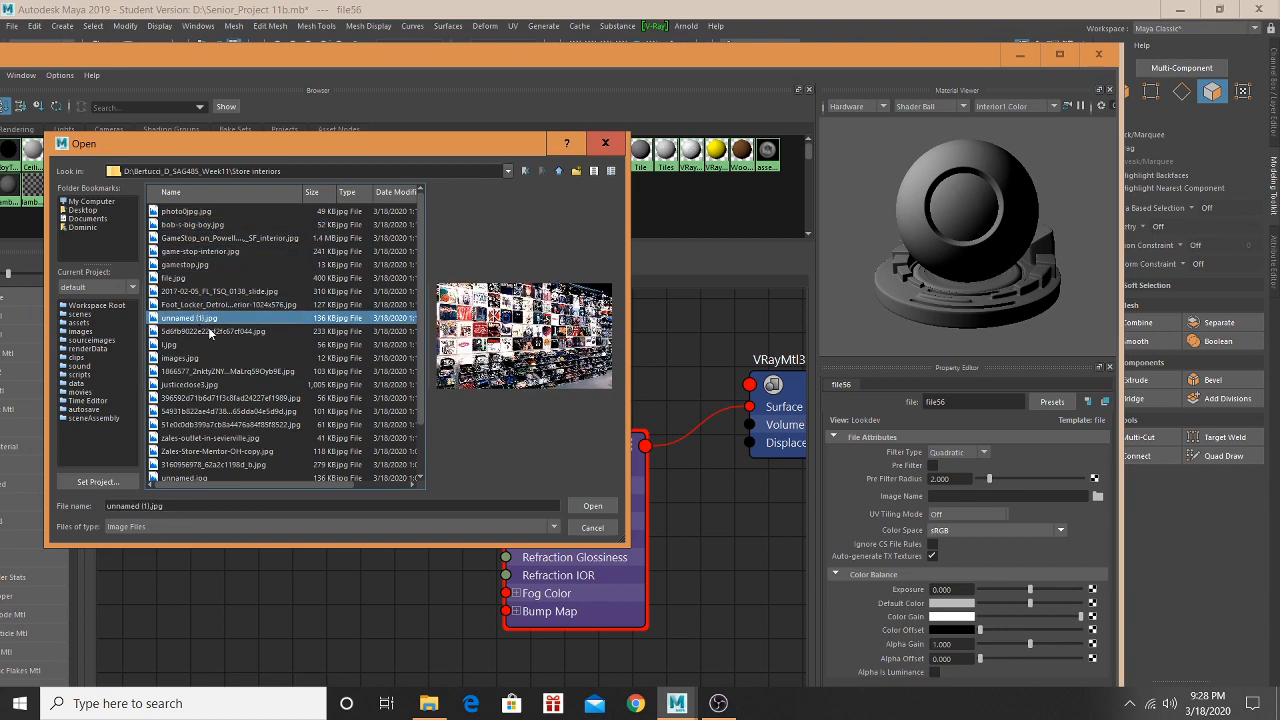
click(209, 331)
click(204, 347)
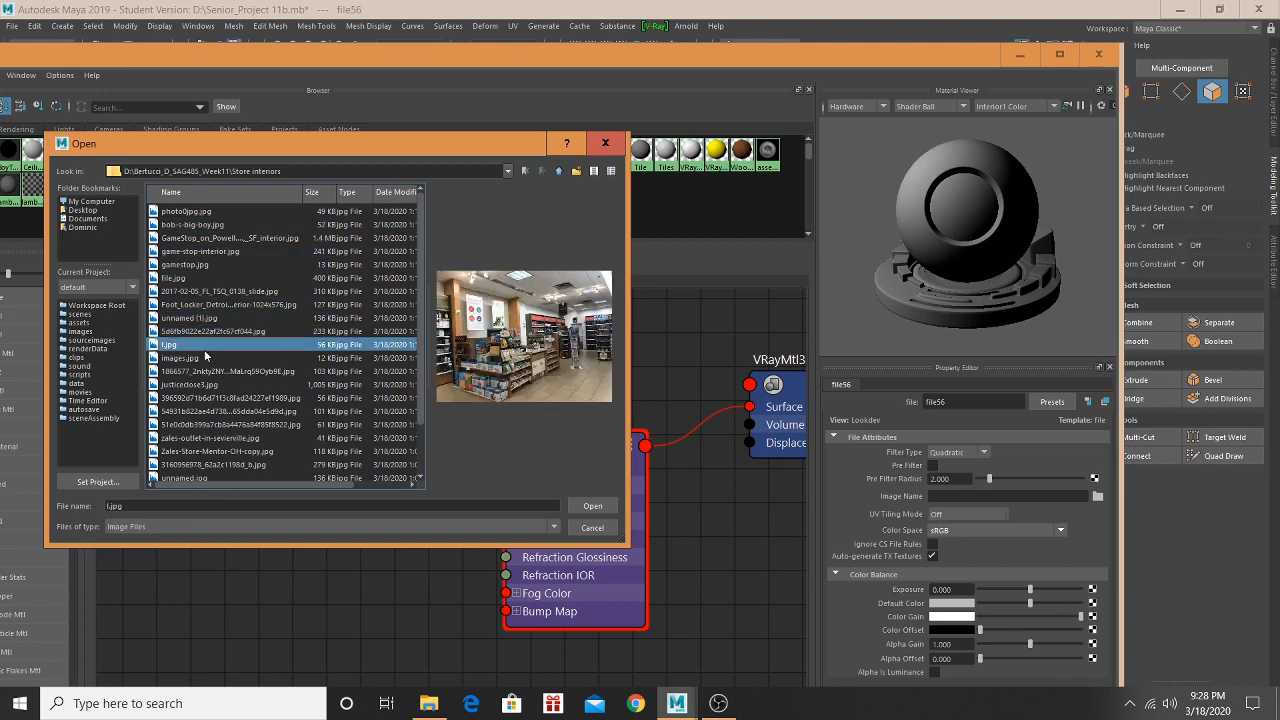
click(198, 369)
click(199, 385)
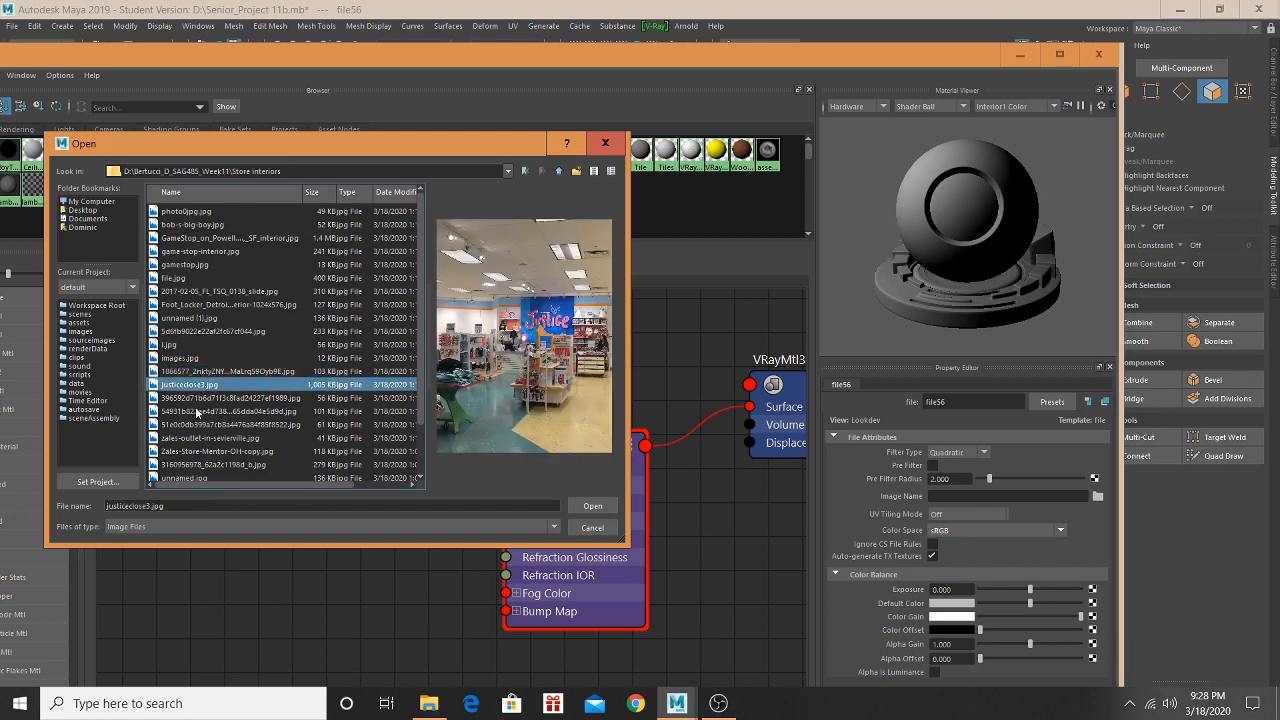
scroll(226, 392, down, 1)
scroll(226, 392, down, 1)
click(227, 346)
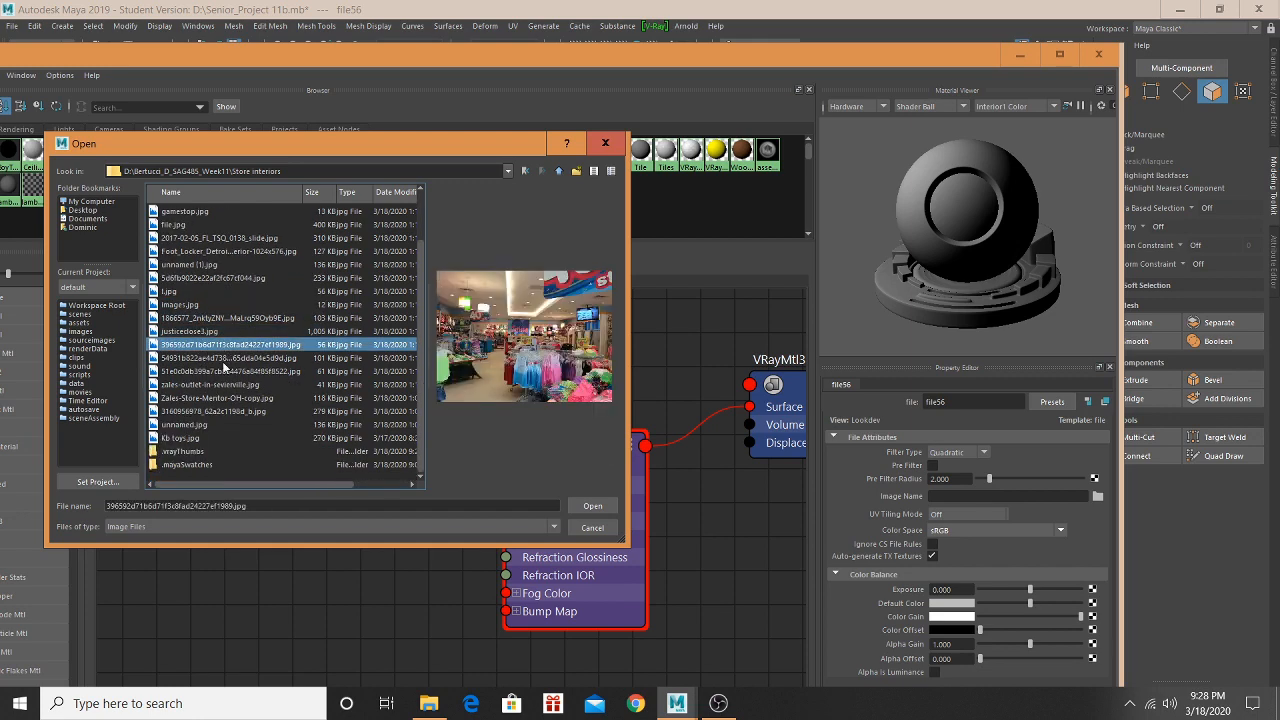
click(227, 358)
click(225, 371)
click(222, 385)
click(219, 398)
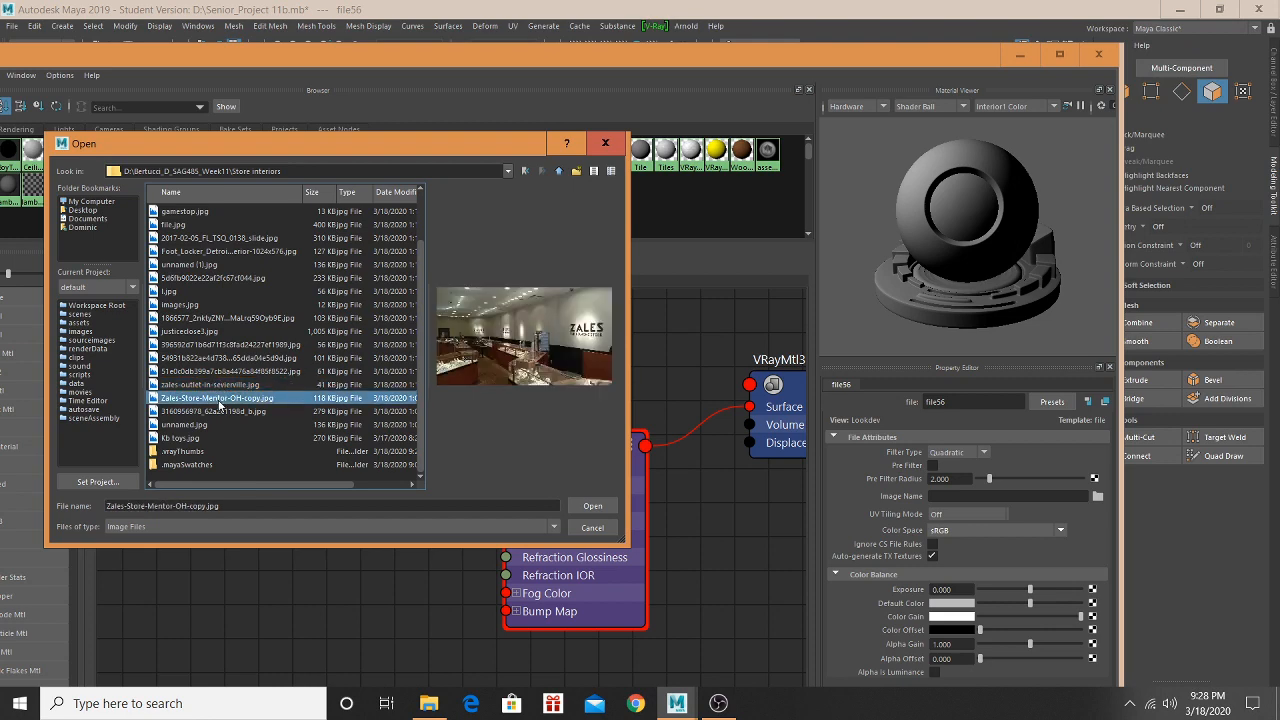
click(220, 411)
click(212, 438)
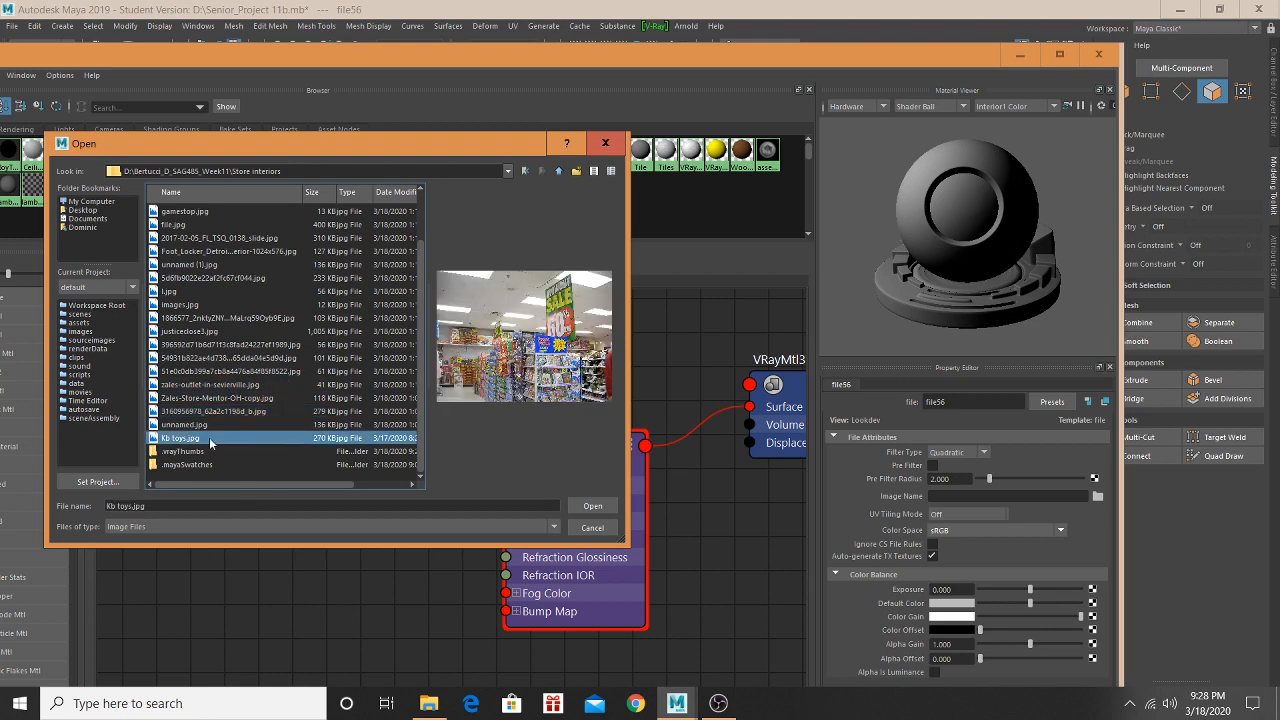
click(208, 425)
scroll(201, 438, up, 2)
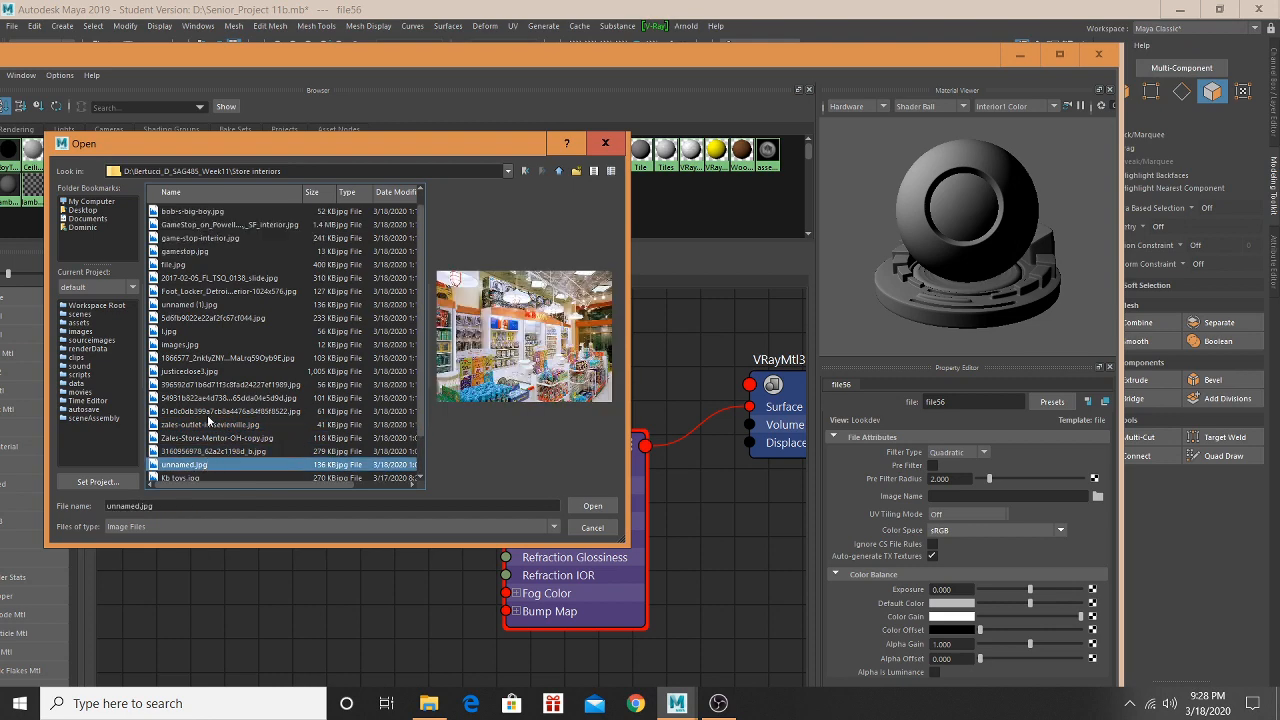
Step: Load 5d6fb9022e22af2fc67cf044.jpg as the file texture's image and return to the scene view
click(204, 358)
click(198, 344)
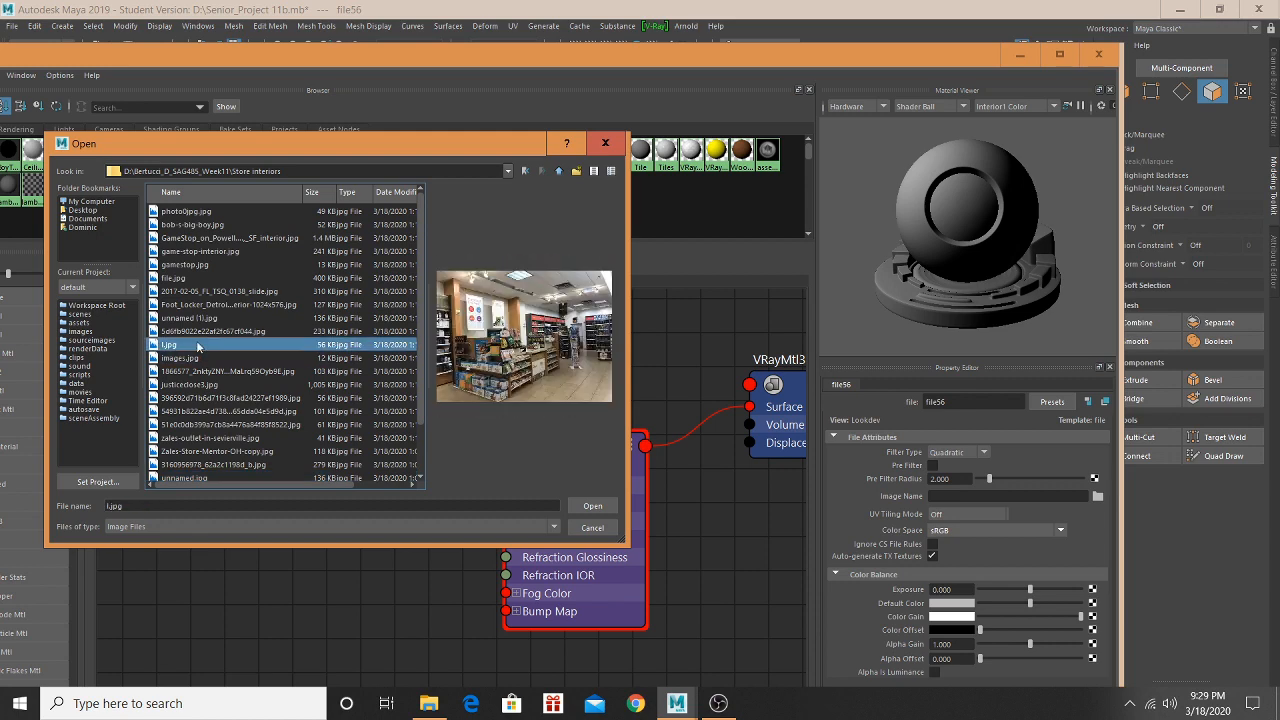
click(193, 358)
click(204, 334)
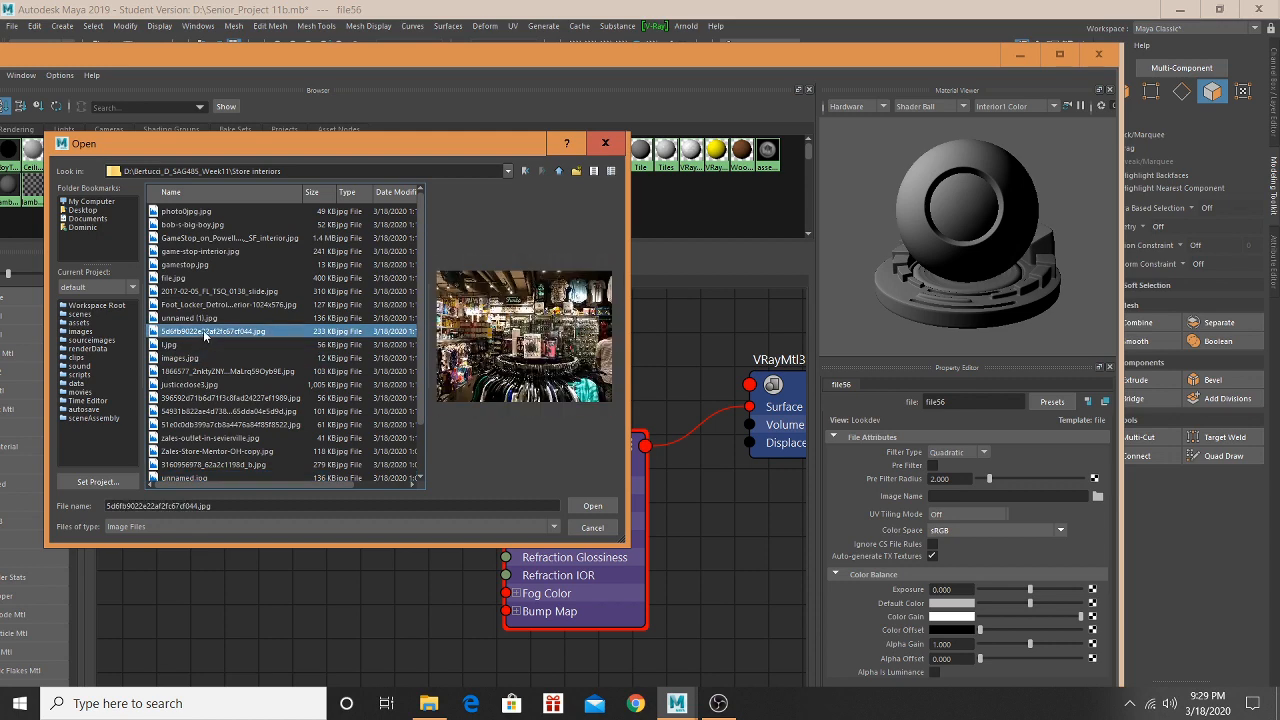
click(591, 506)
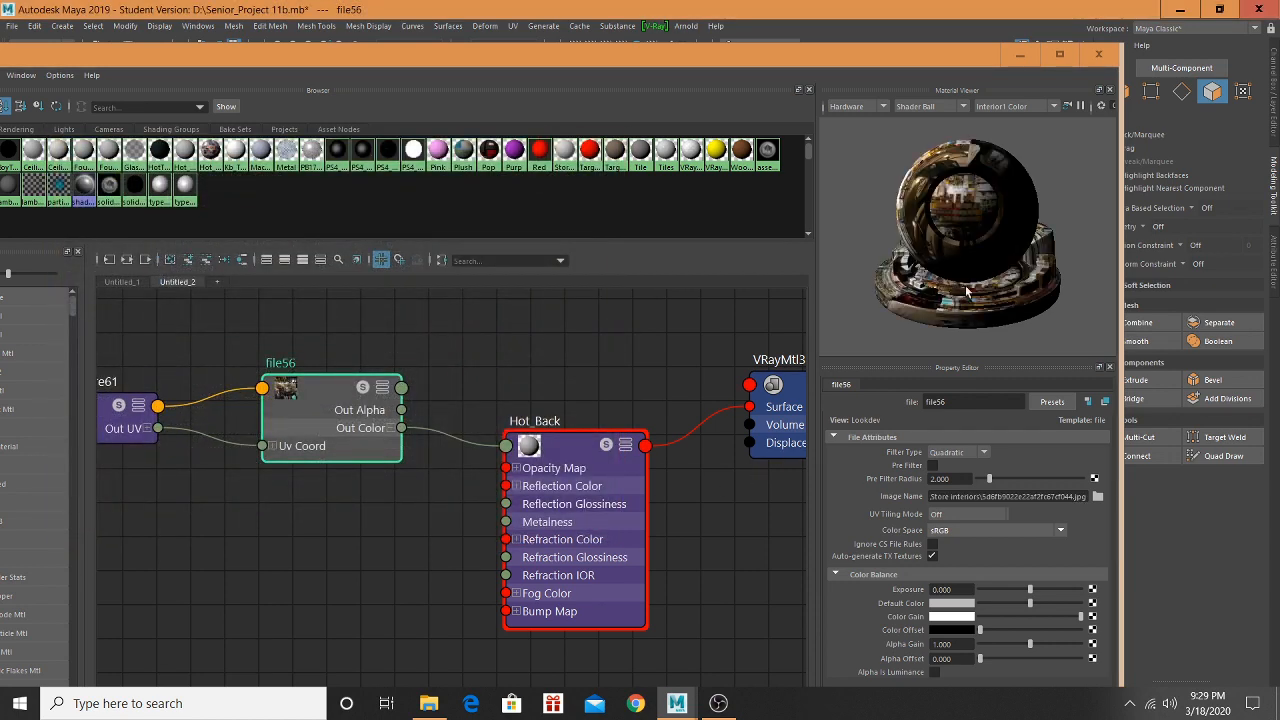
click(1019, 54)
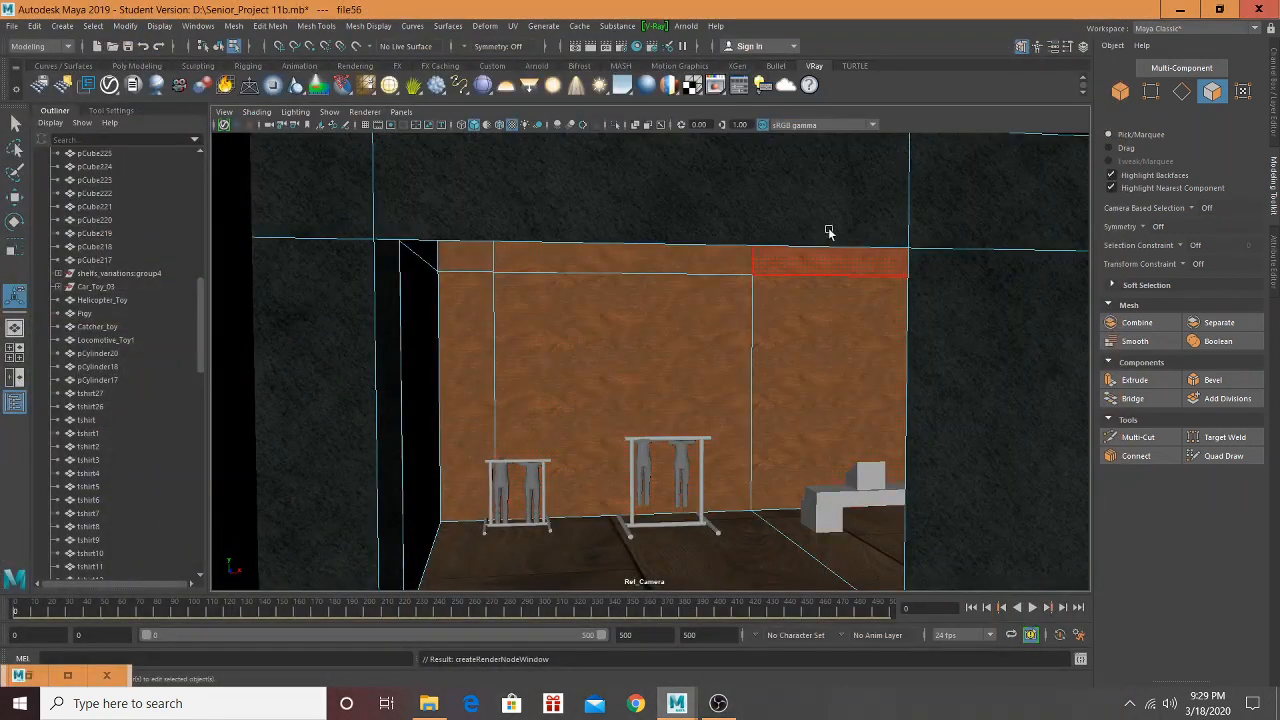
Step: Select the brown back and side wall faces inside the Hot Topic store, including the strips along the ceiling
alt+middle_drag(812, 182, 721, 119)
shift+click(423, 220)
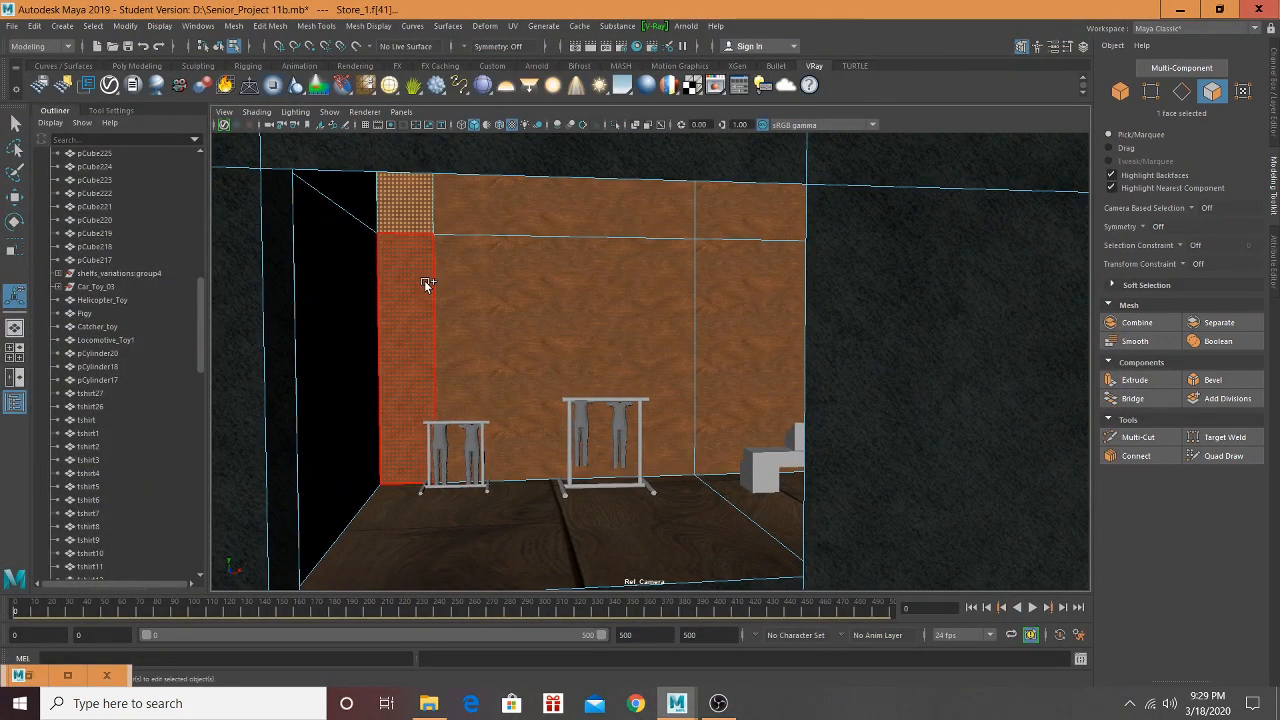
shift+click(424, 280)
shift+click(488, 262)
shift+click(504, 220)
alt+drag(545, 224, 634, 231)
alt+right_drag(634, 231, 699, 251)
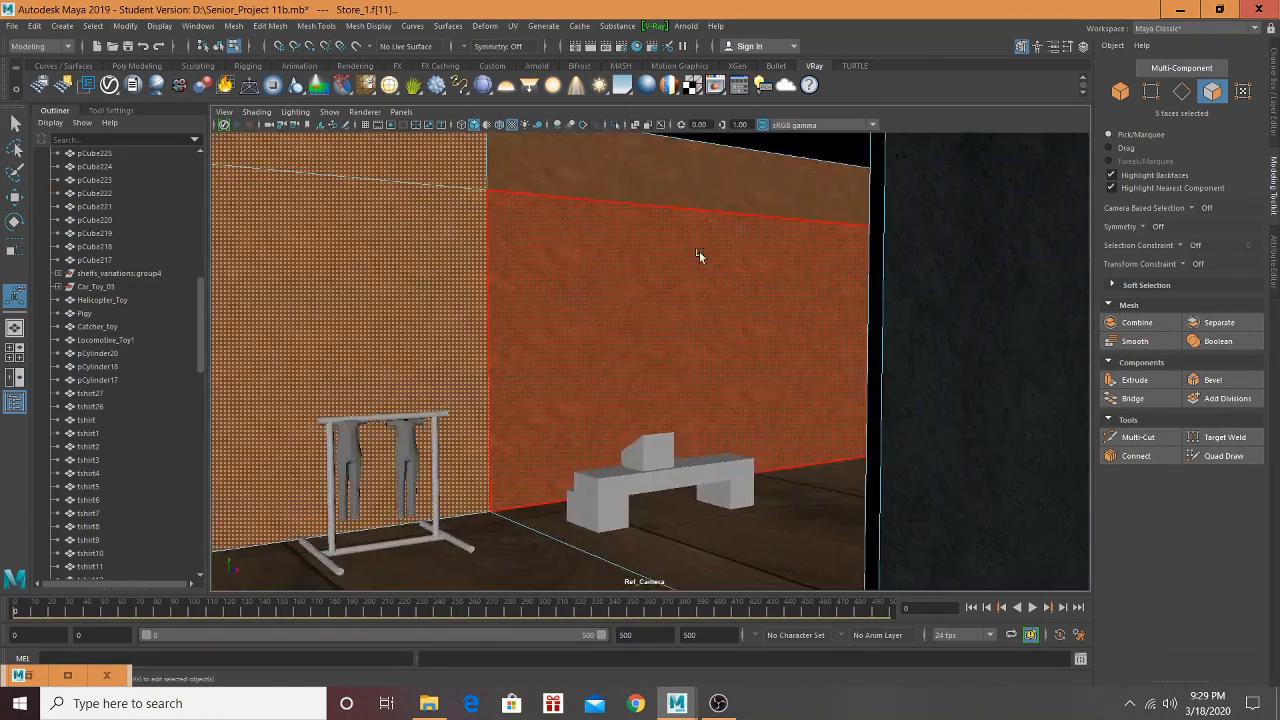
alt+middle_drag(705, 255, 808, 299)
alt+drag(758, 290, 812, 294)
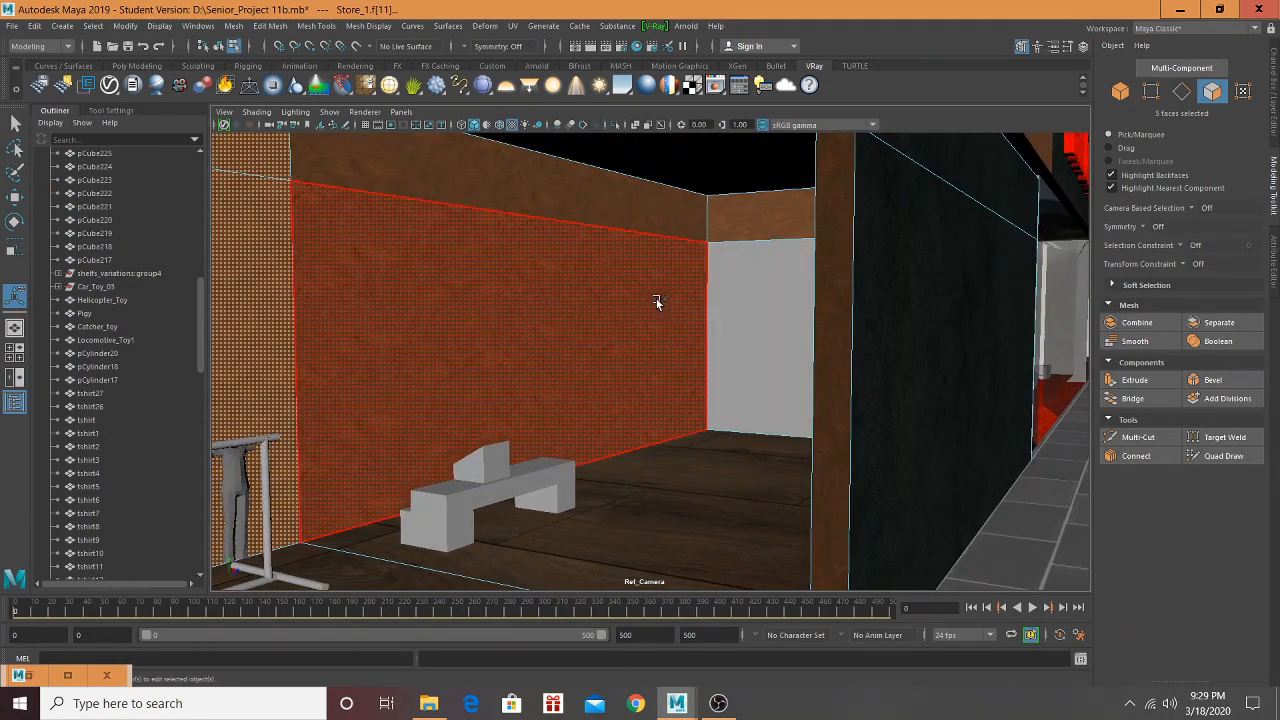
shift+click(640, 220)
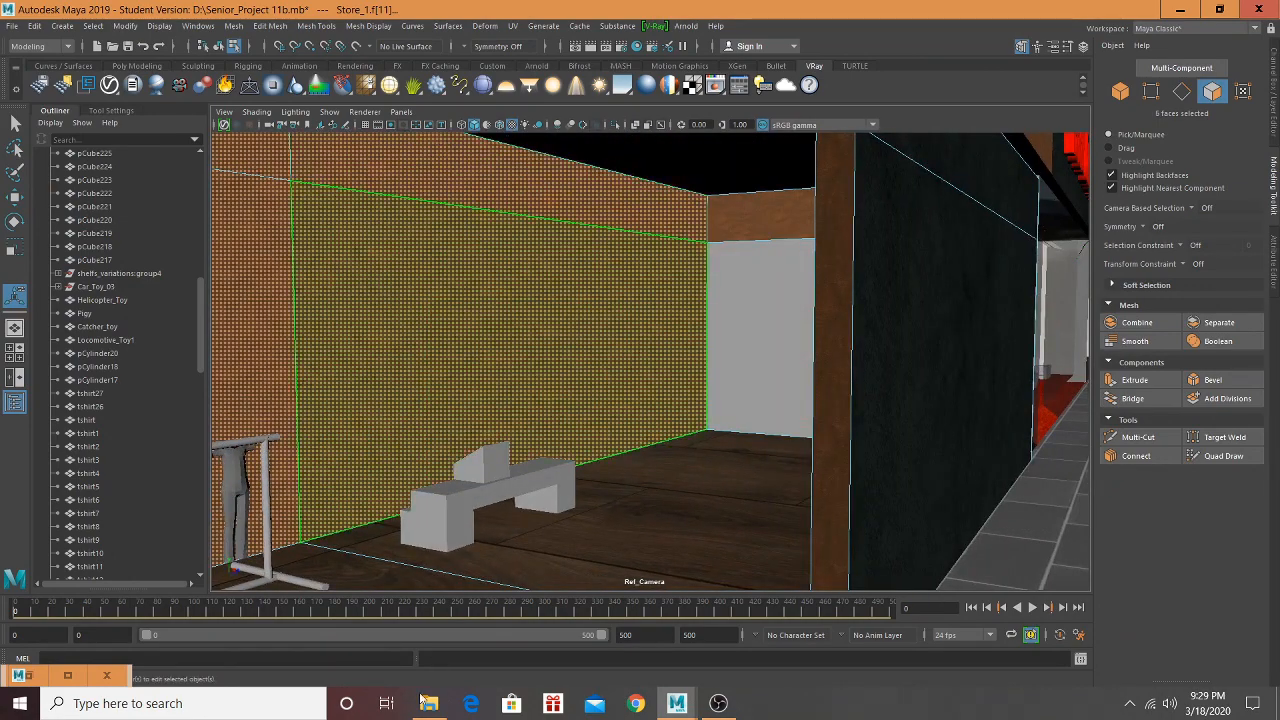
Step: Assign the Hot_Back material to the selected Hot Topic wall faces
click(68, 676)
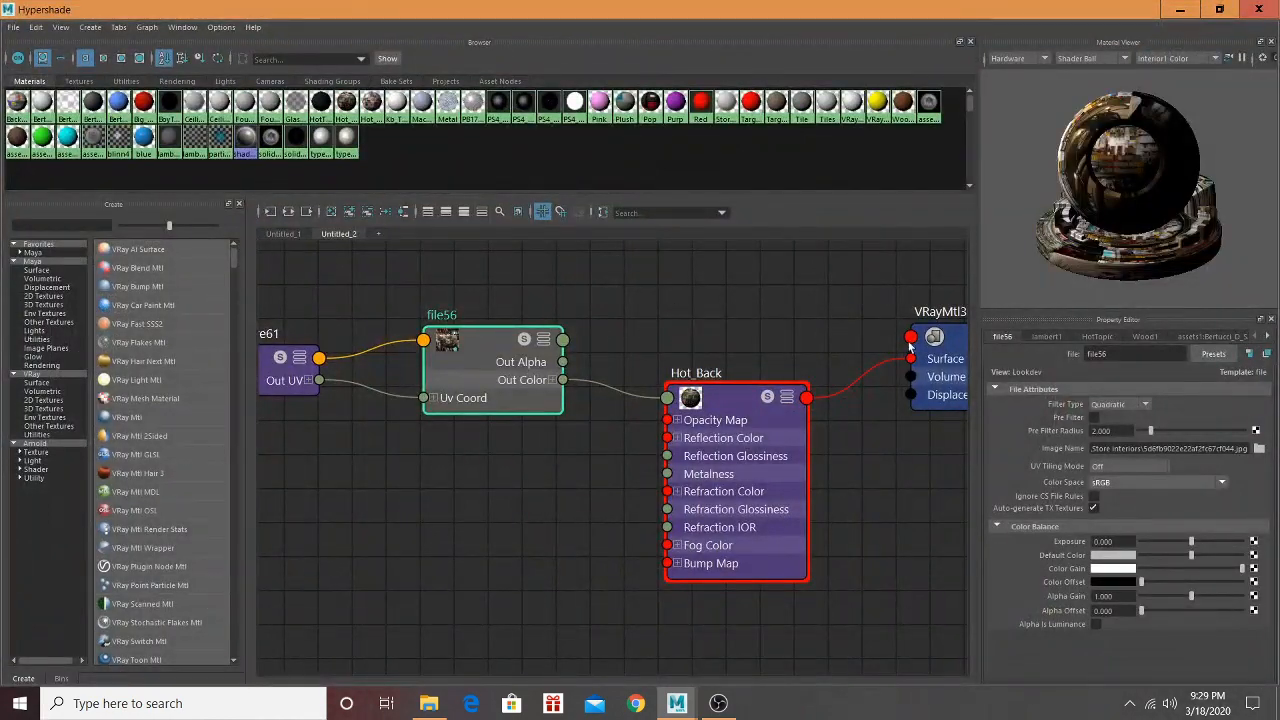
right_click(735, 398)
click(728, 360)
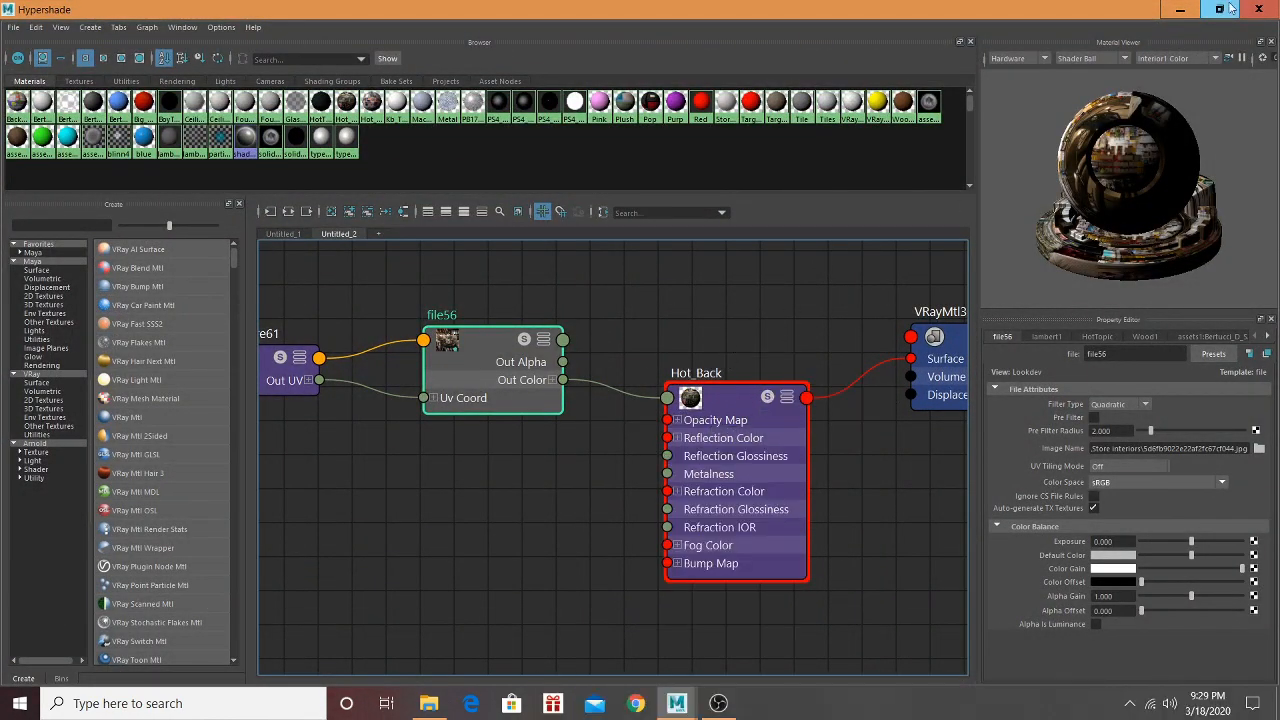
click(1180, 10)
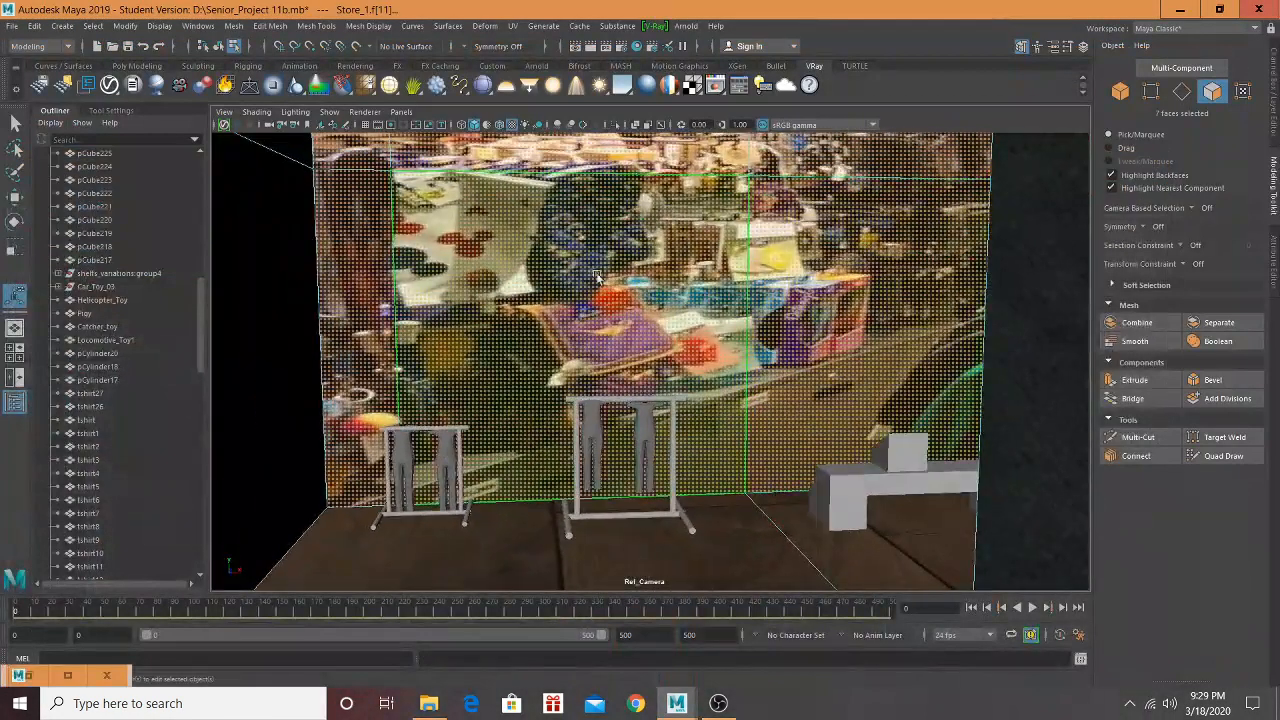
Step: Apply automatic UV mapping to the selected Hot Topic wall faces and inspect the projected photo across the walls
click(511, 27)
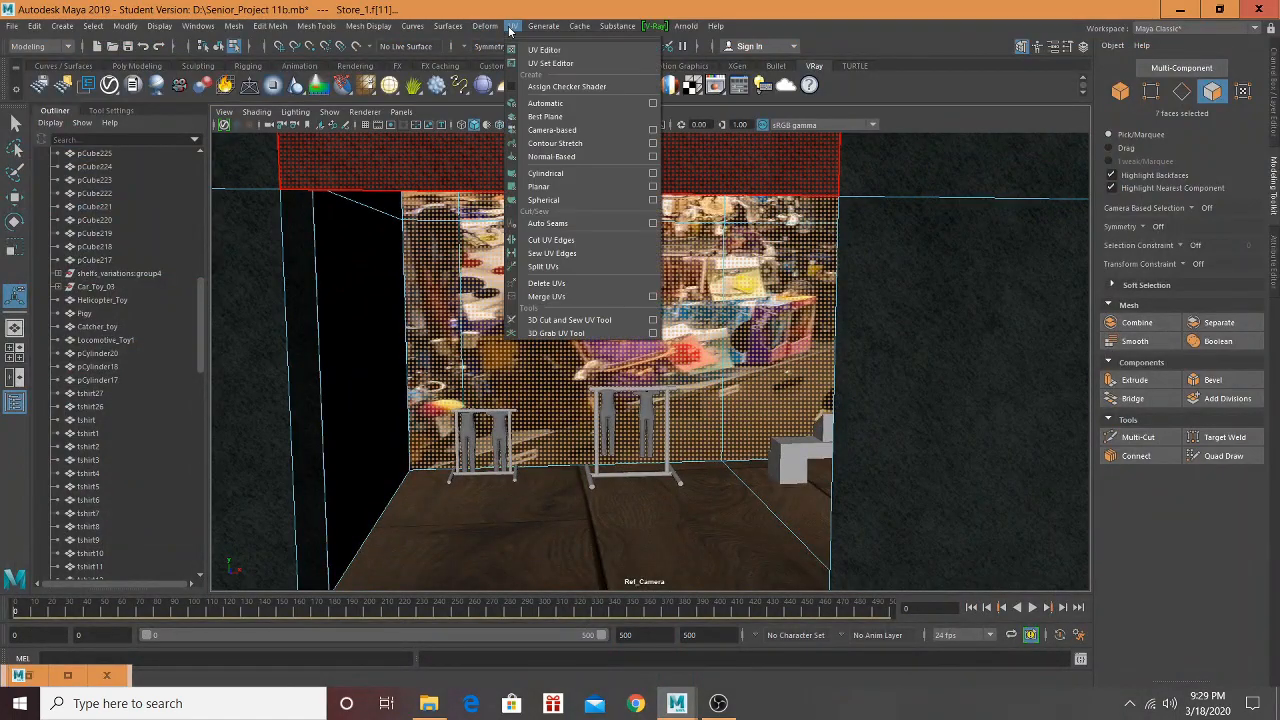
click(540, 104)
alt+drag(685, 311, 729, 309)
scroll(725, 297, down, 5)
scroll(747, 320, down, 5)
scroll(746, 320, up, 5)
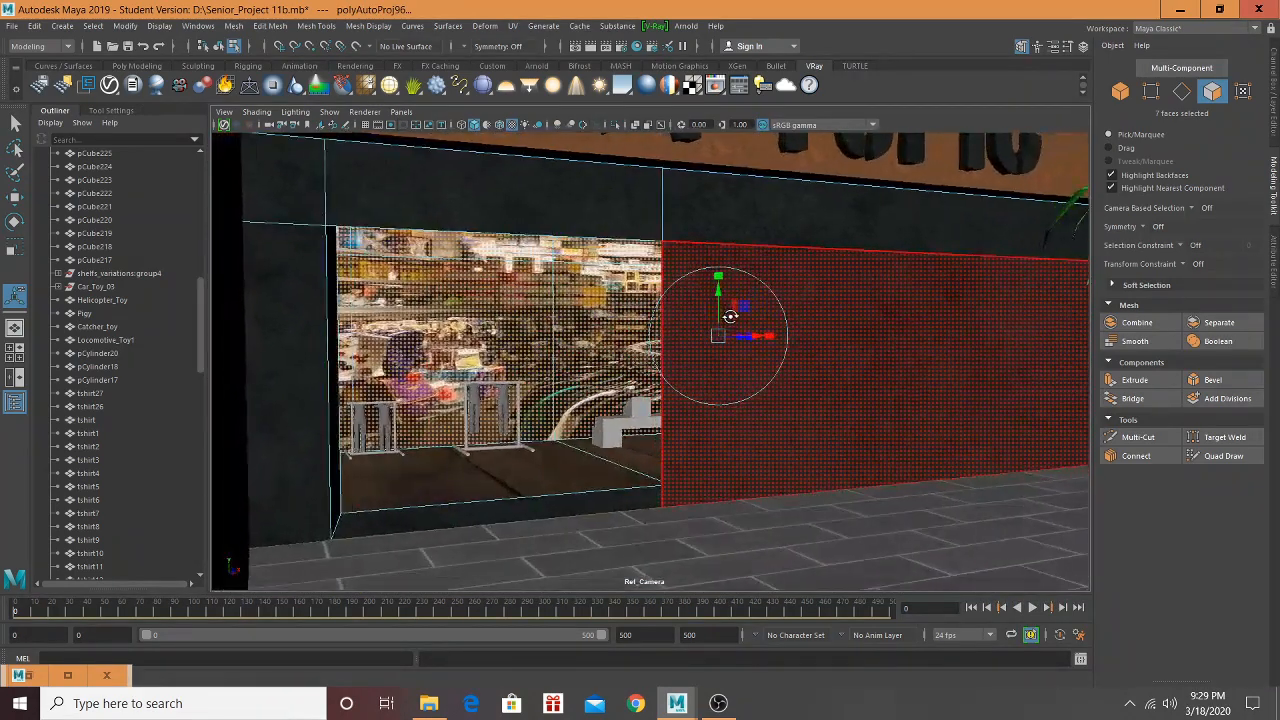
alt+drag(611, 344, 668, 331)
scroll(550, 332, down, 3)
scroll(550, 332, down, 3)
alt+drag(559, 304, 523, 308)
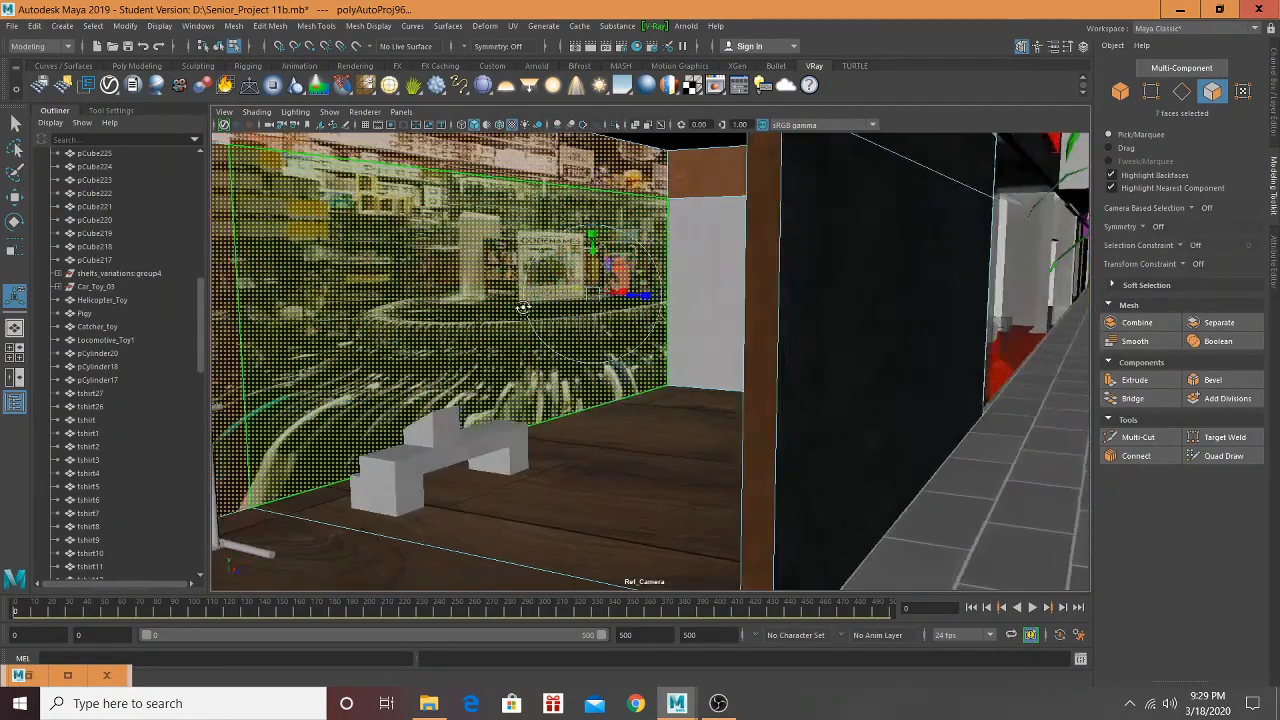
Step: Open the UV Editor, then scale down the Hot Topic wall UV shells and place them over the lower part of the photo
click(514, 27)
click(536, 47)
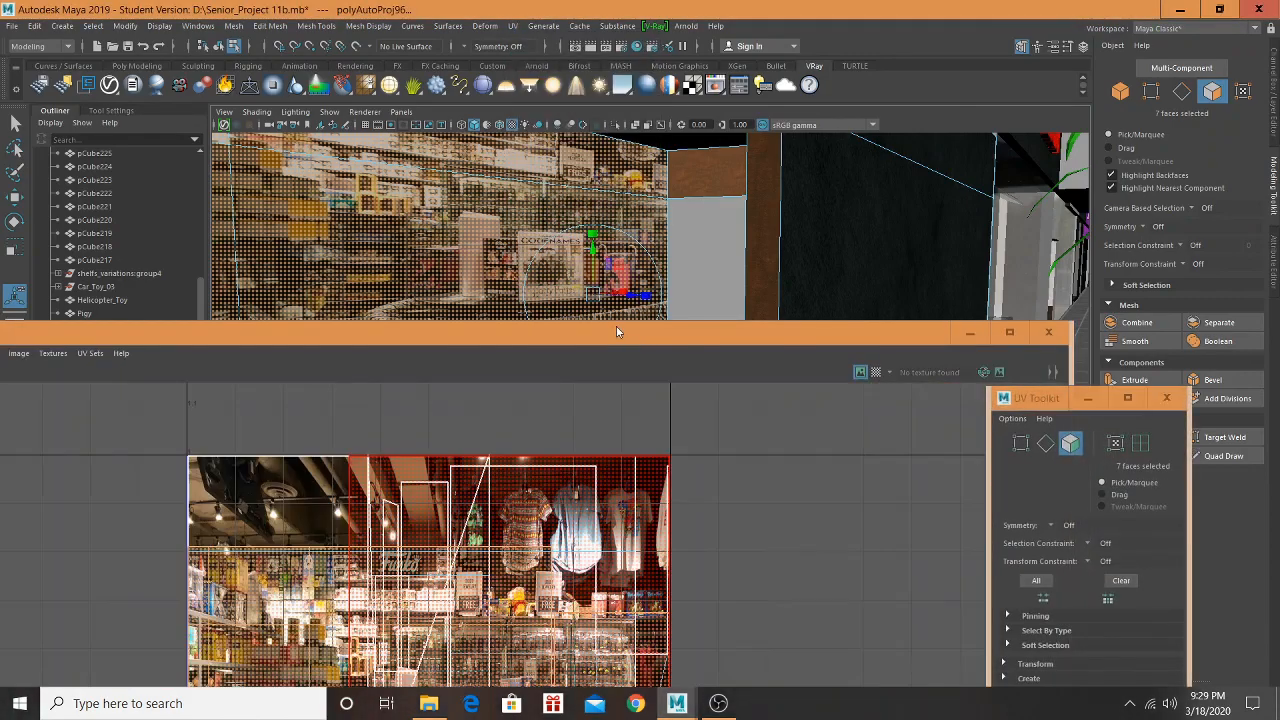
drag(616, 332, 764, 101)
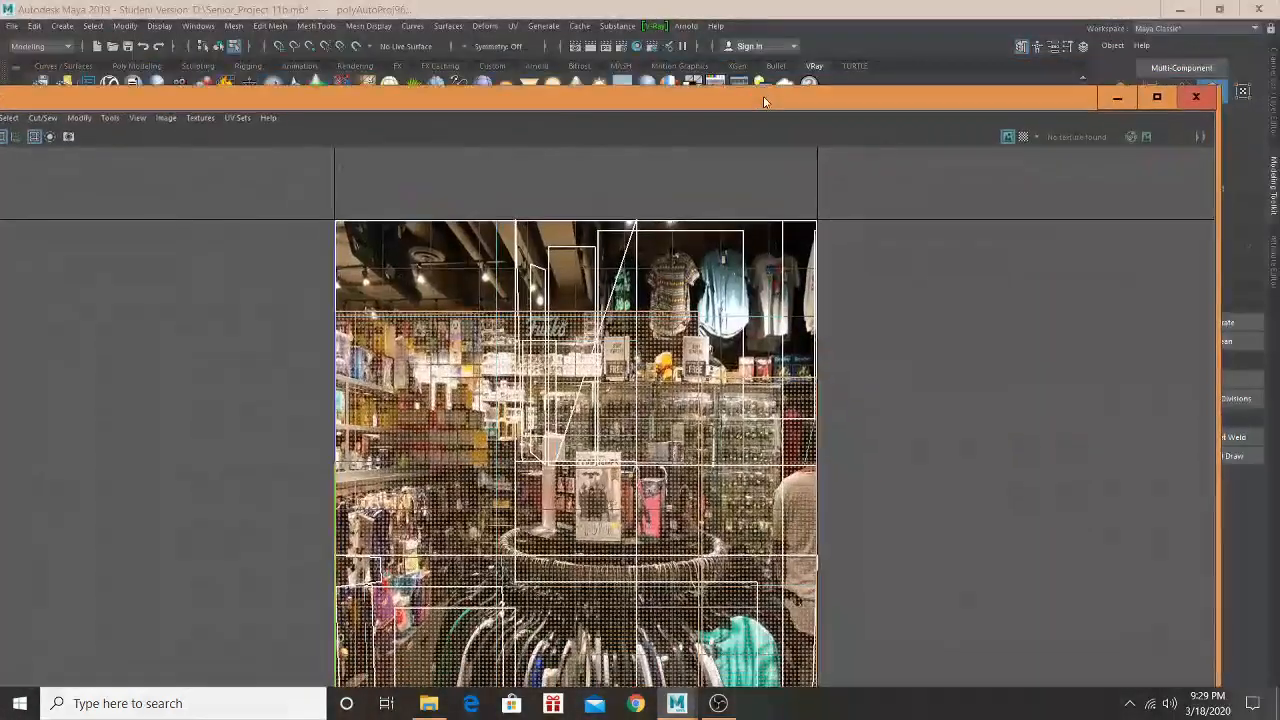
scroll(792, 344, down, 2)
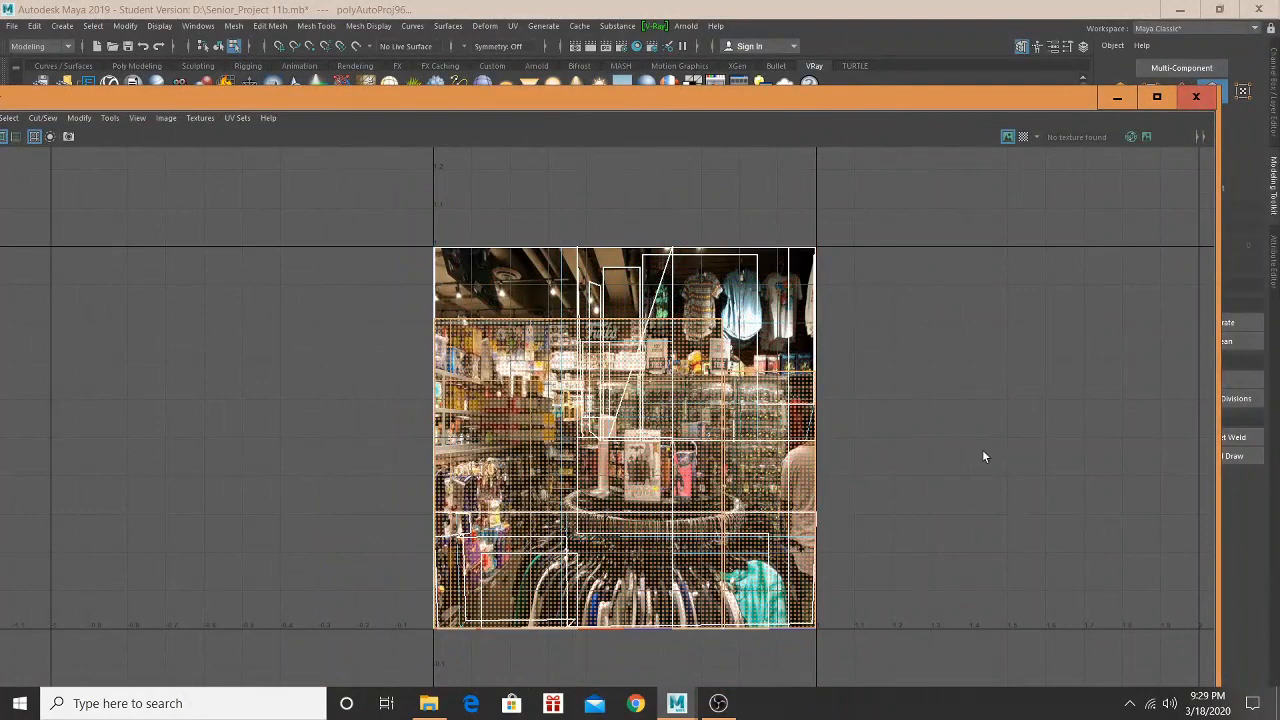
drag(659, 462, 701, 455)
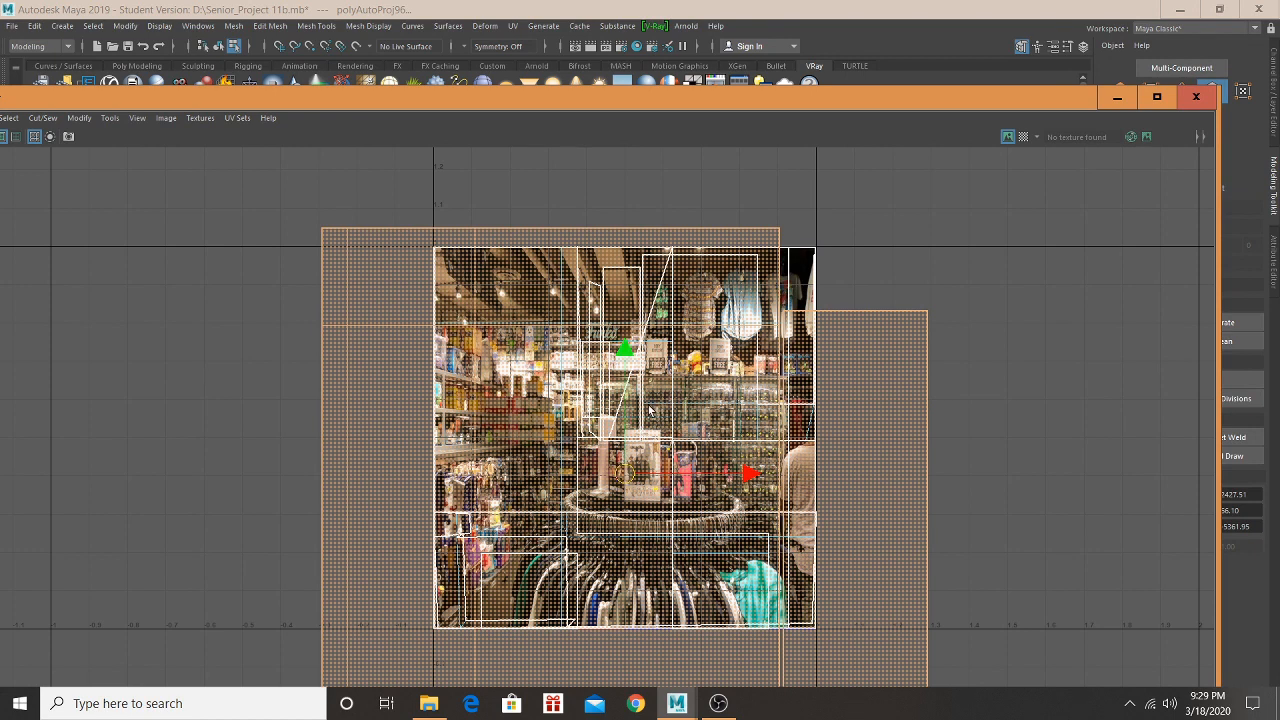
middle_drag(650, 410, 741, 376)
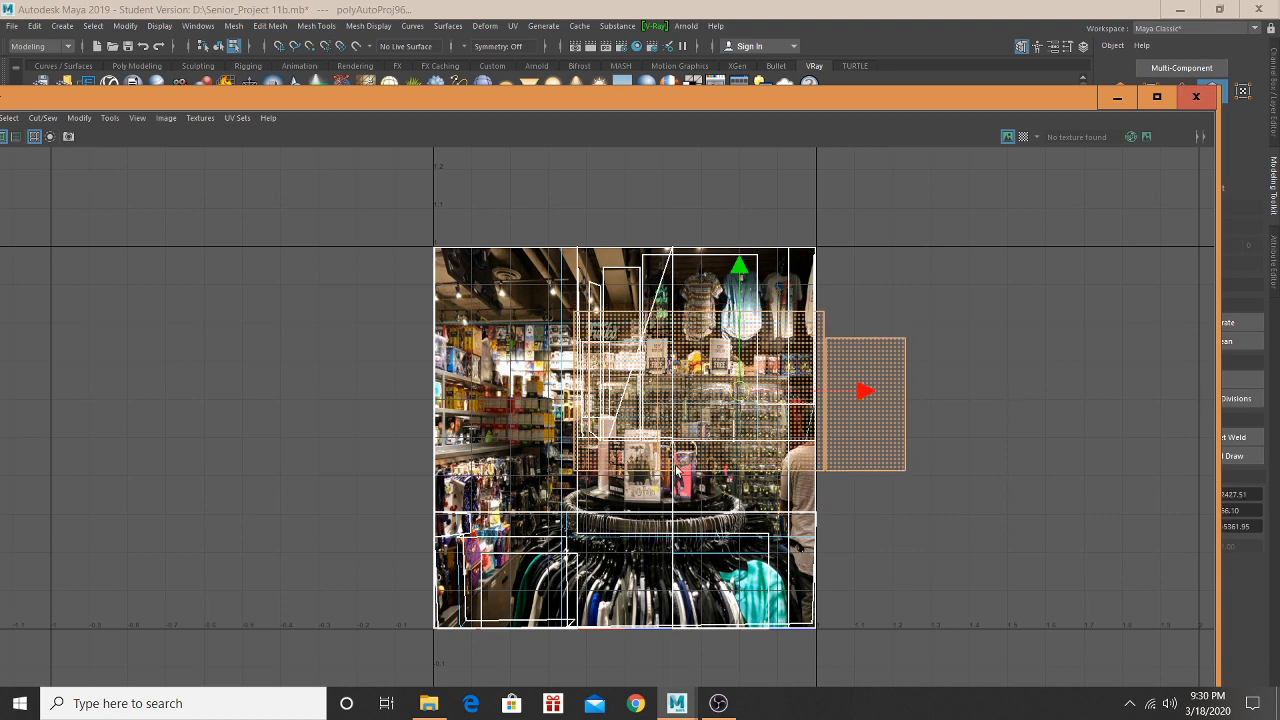
middle_drag(735, 400, 613, 561)
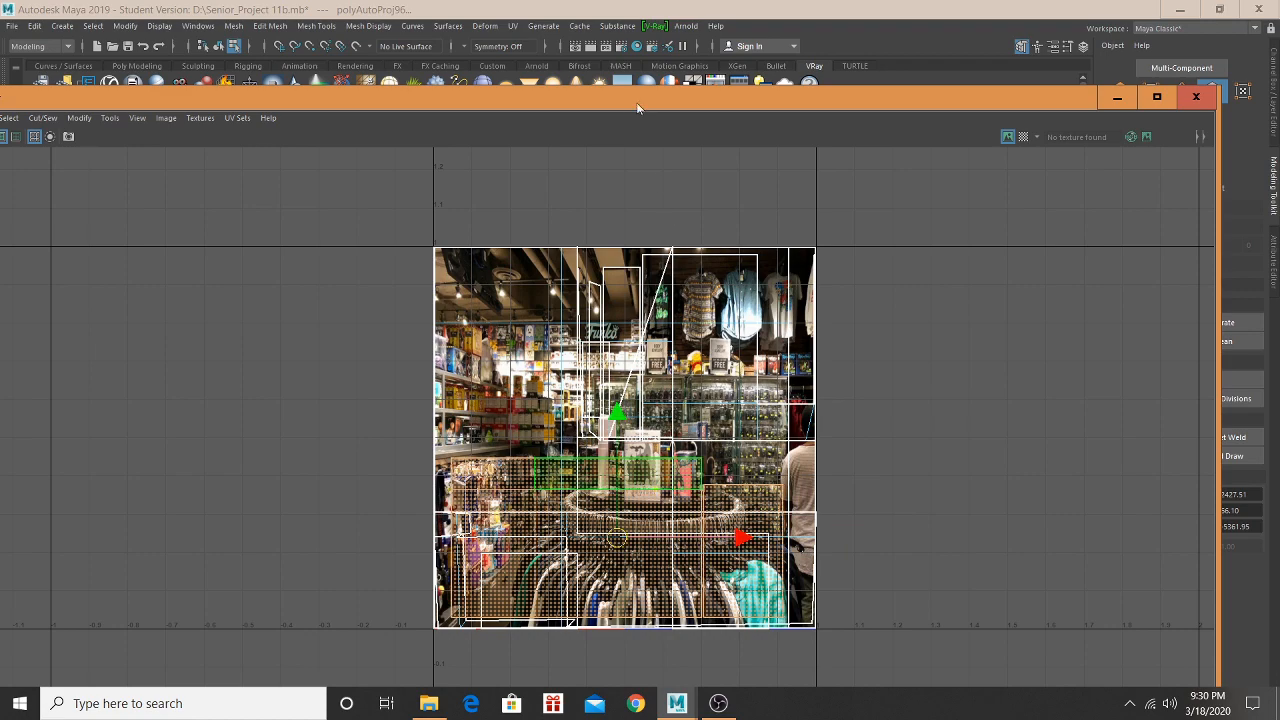
Step: Stretch the Hot Topic wall UV shells vertically and move them up until they cover the store photo
drag(637, 110, 744, 69)
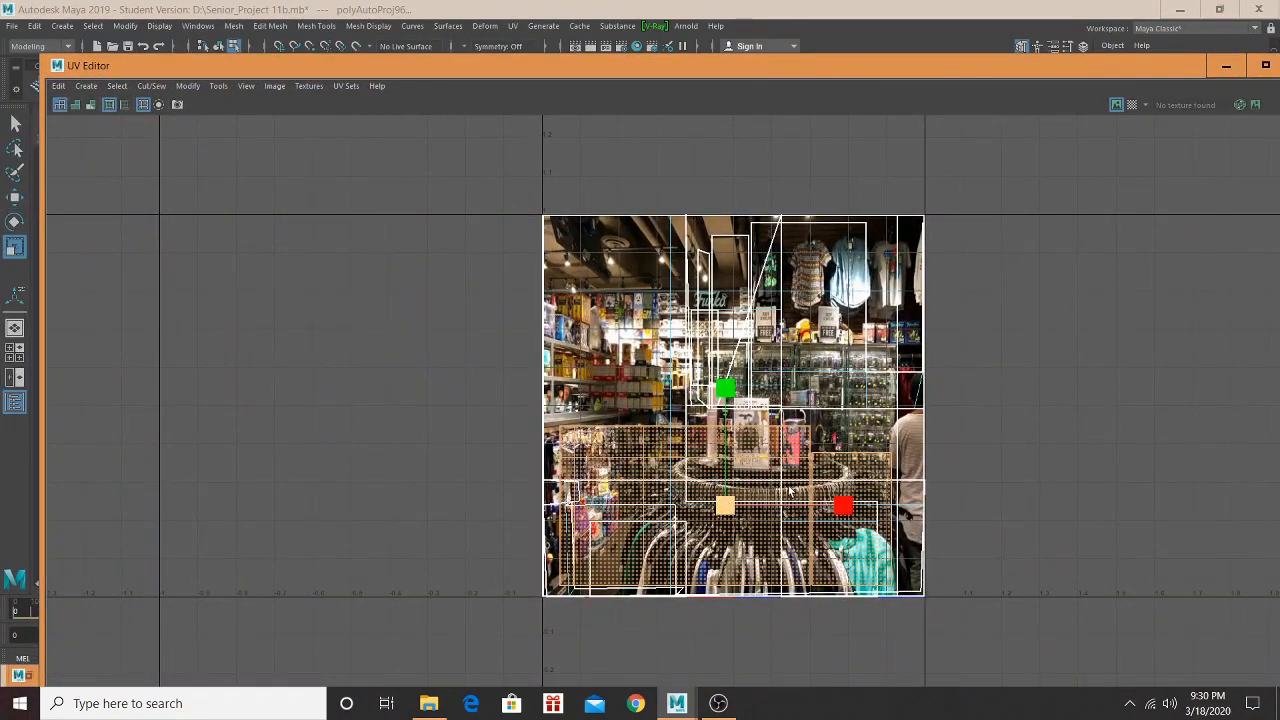
middle_drag(790, 490, 742, 491)
drag(728, 372, 731, 252)
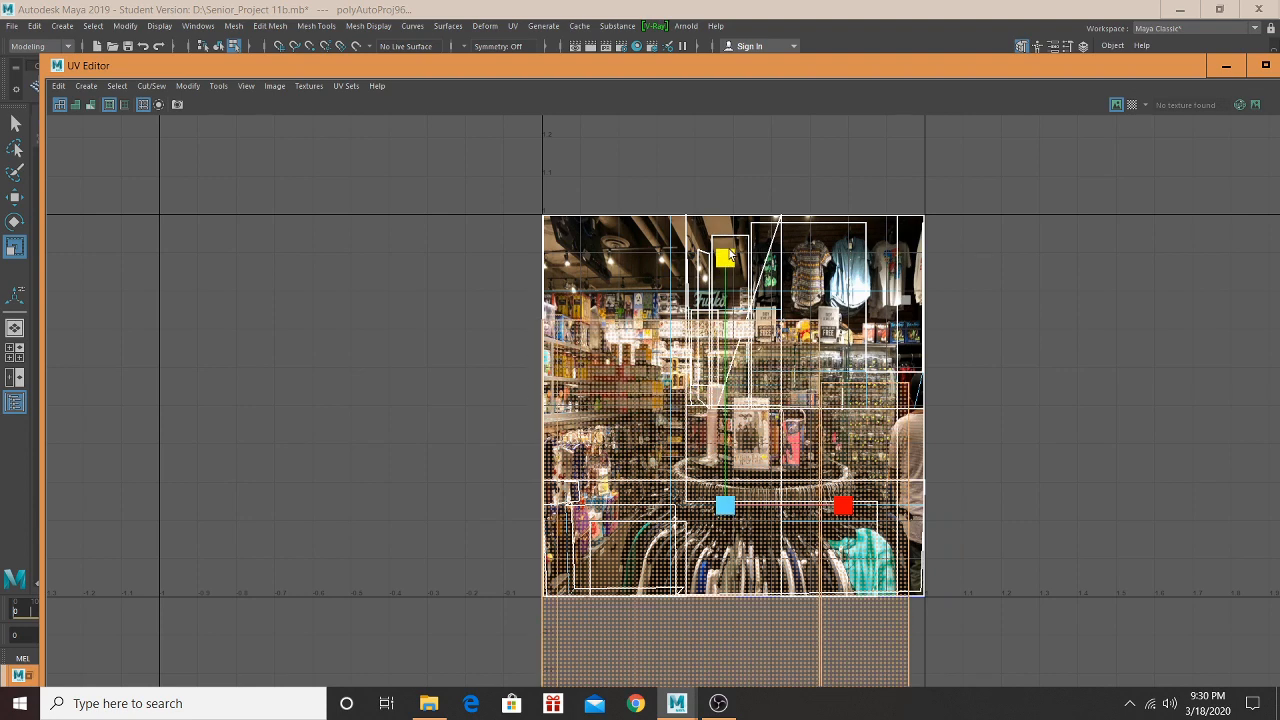
key(w)
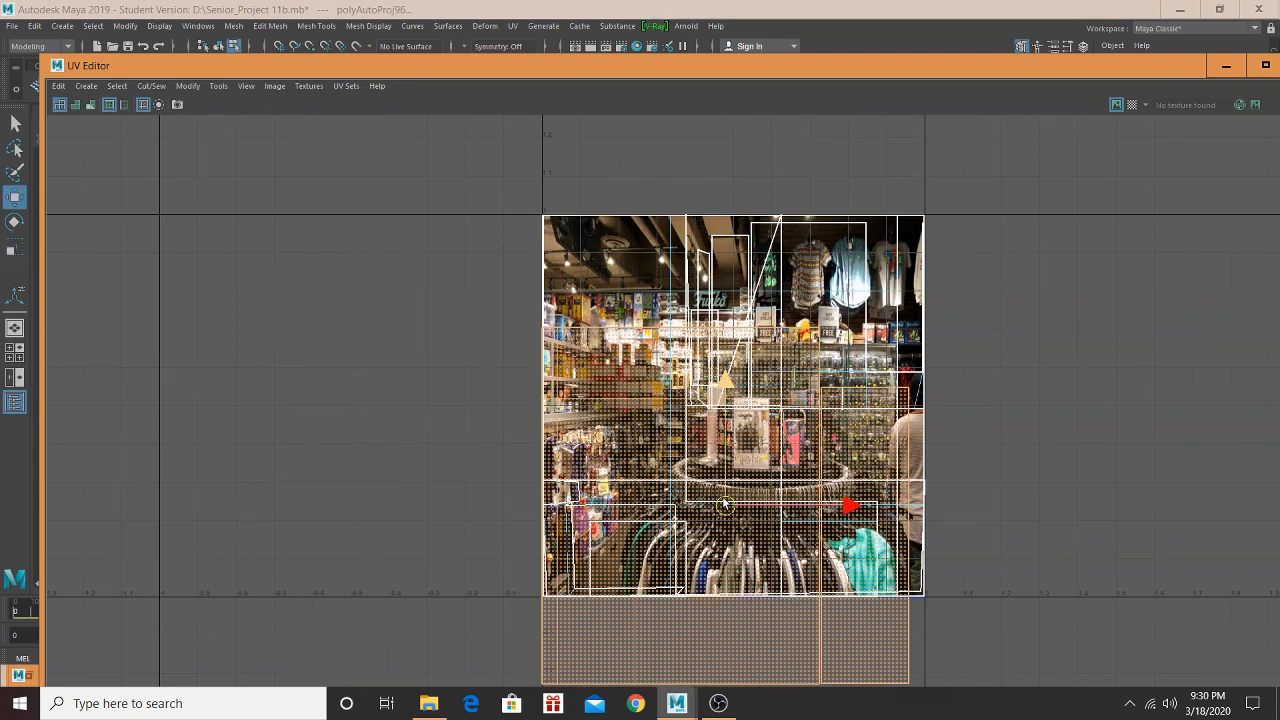
drag(726, 506, 727, 418)
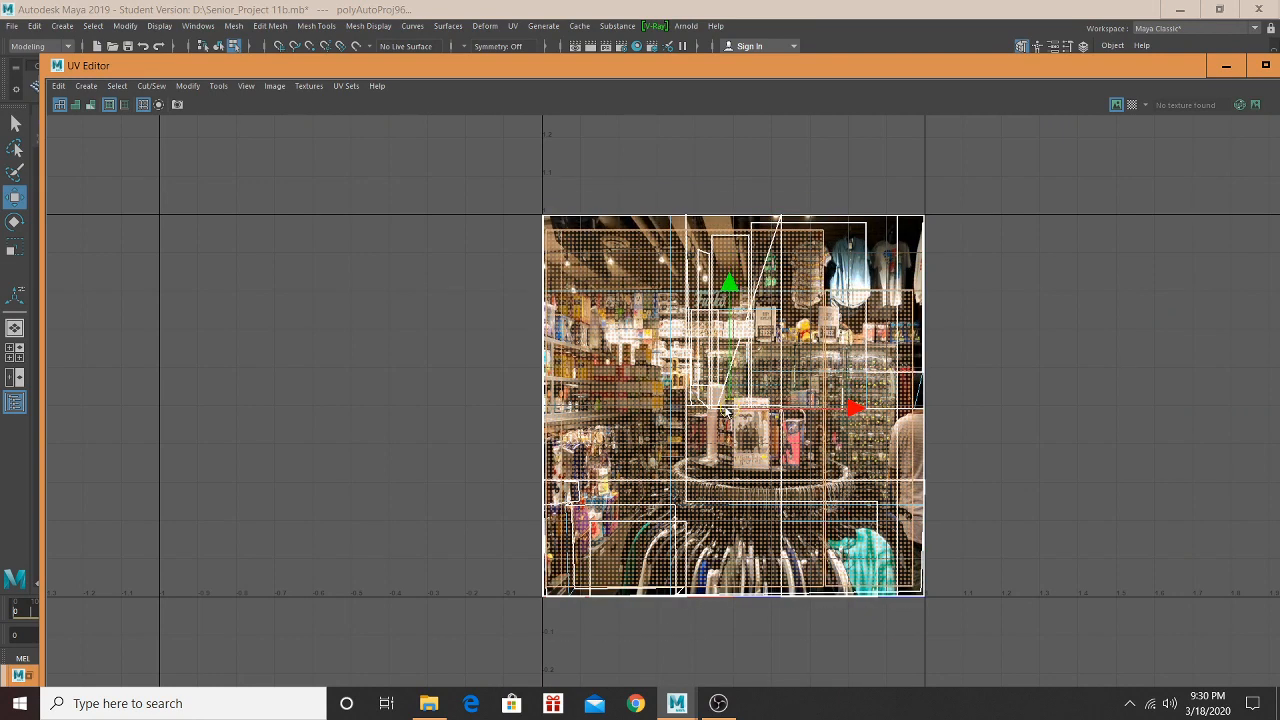
Step: Put away the UV windows and inspect the fitted photo on the Hot Topic walls from inside and outside the storefront
click(1240, 68)
alt+drag(795, 271, 698, 275)
scroll(698, 275, down, 5)
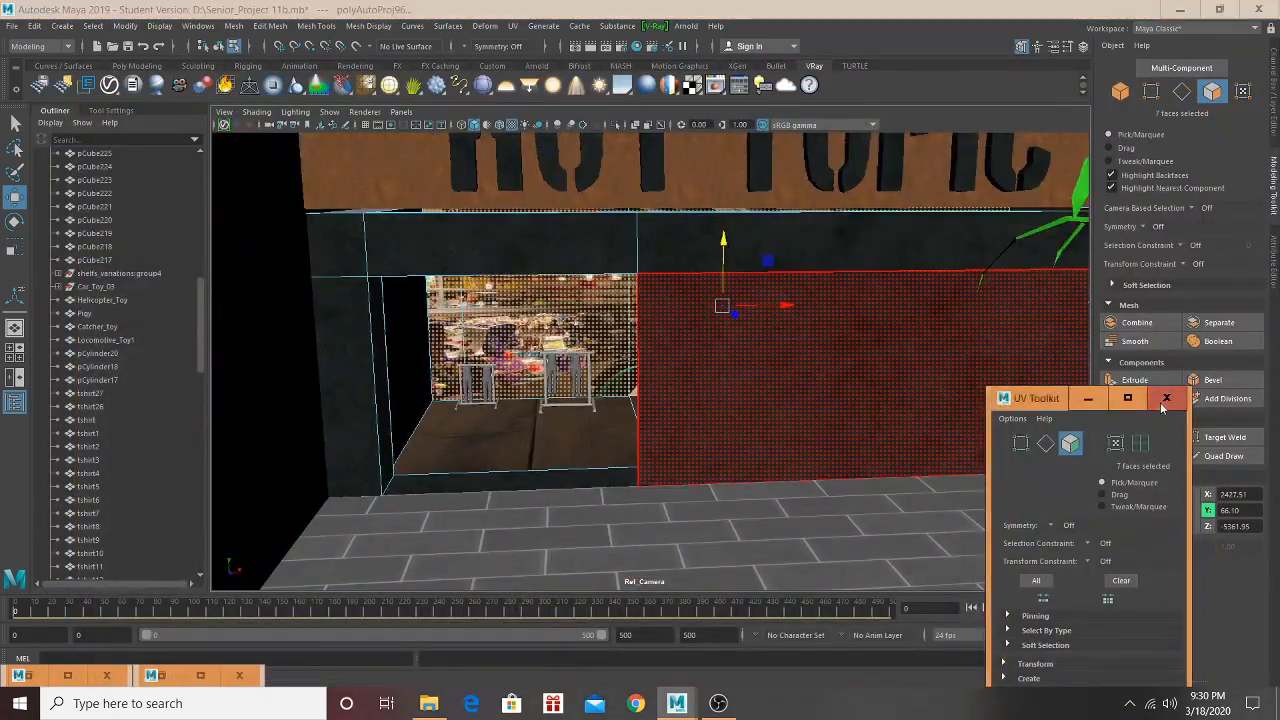
click(1166, 398)
scroll(579, 350, up, 5)
scroll(579, 350, down, 5)
scroll(631, 408, up, 2)
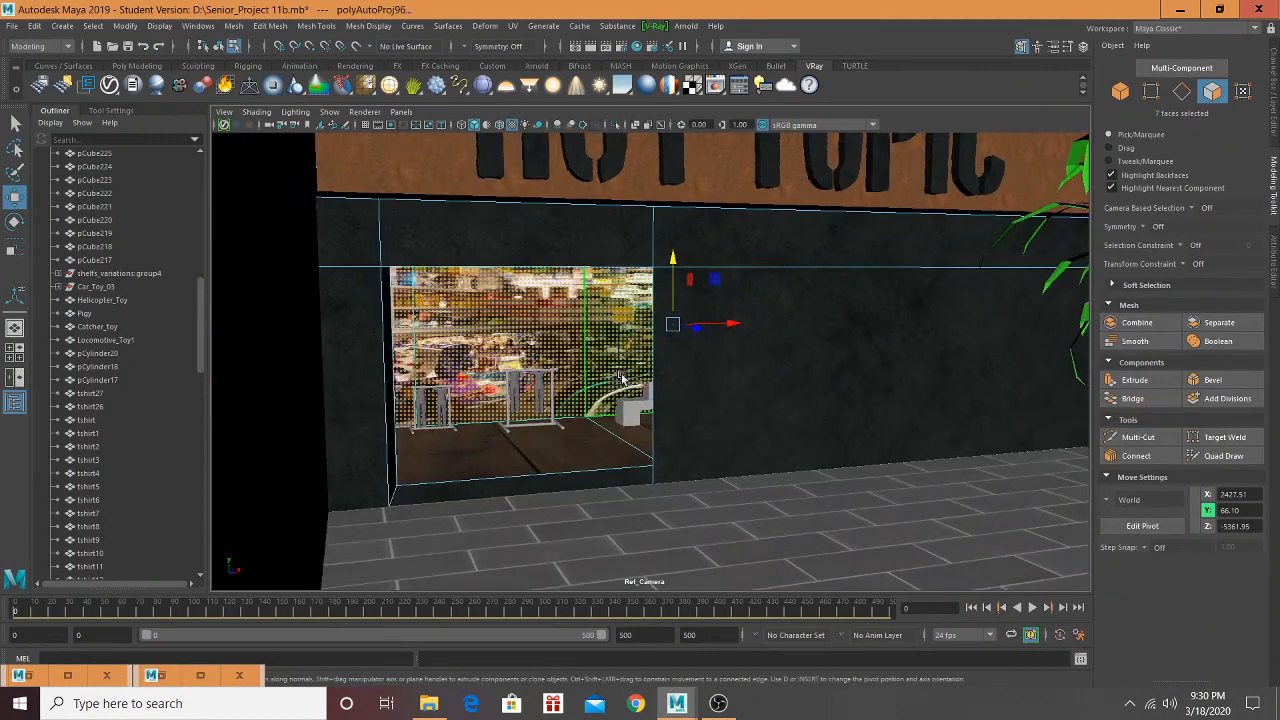
click(631, 408)
scroll(631, 408, up, 4)
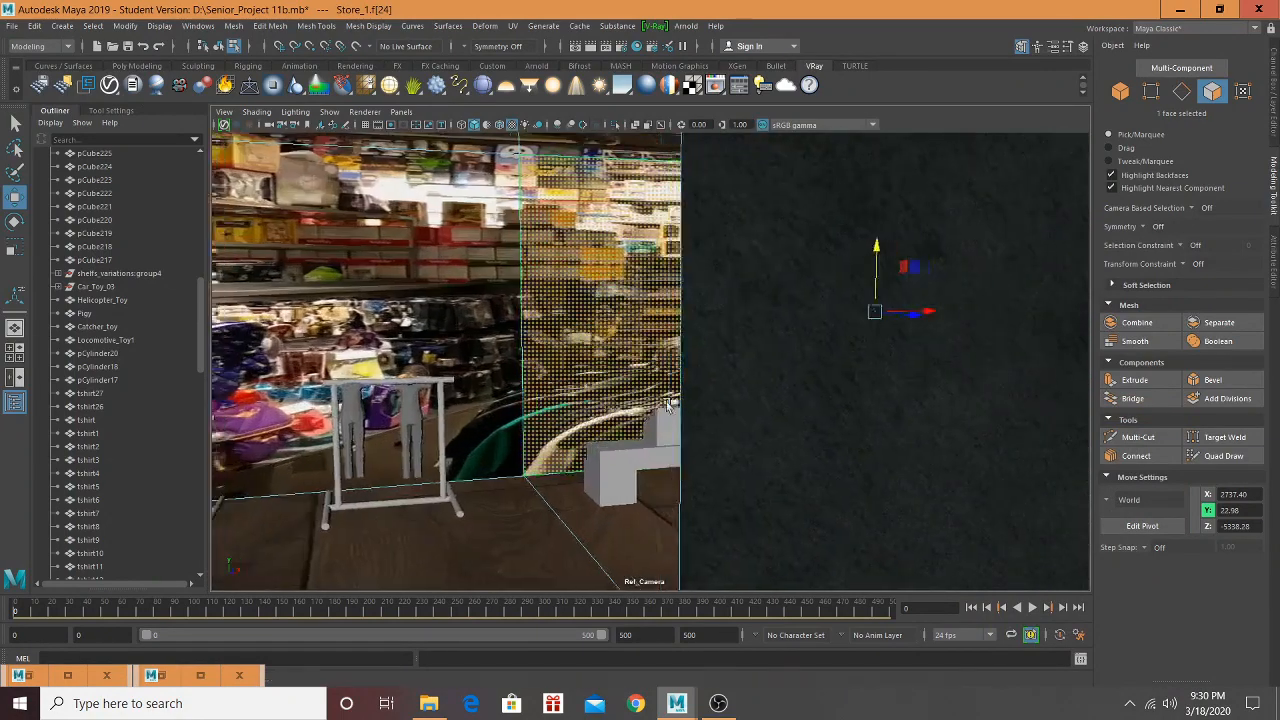
scroll(767, 376, down, 4)
alt+drag(754, 317, 735, 345)
scroll(753, 338, down, 3)
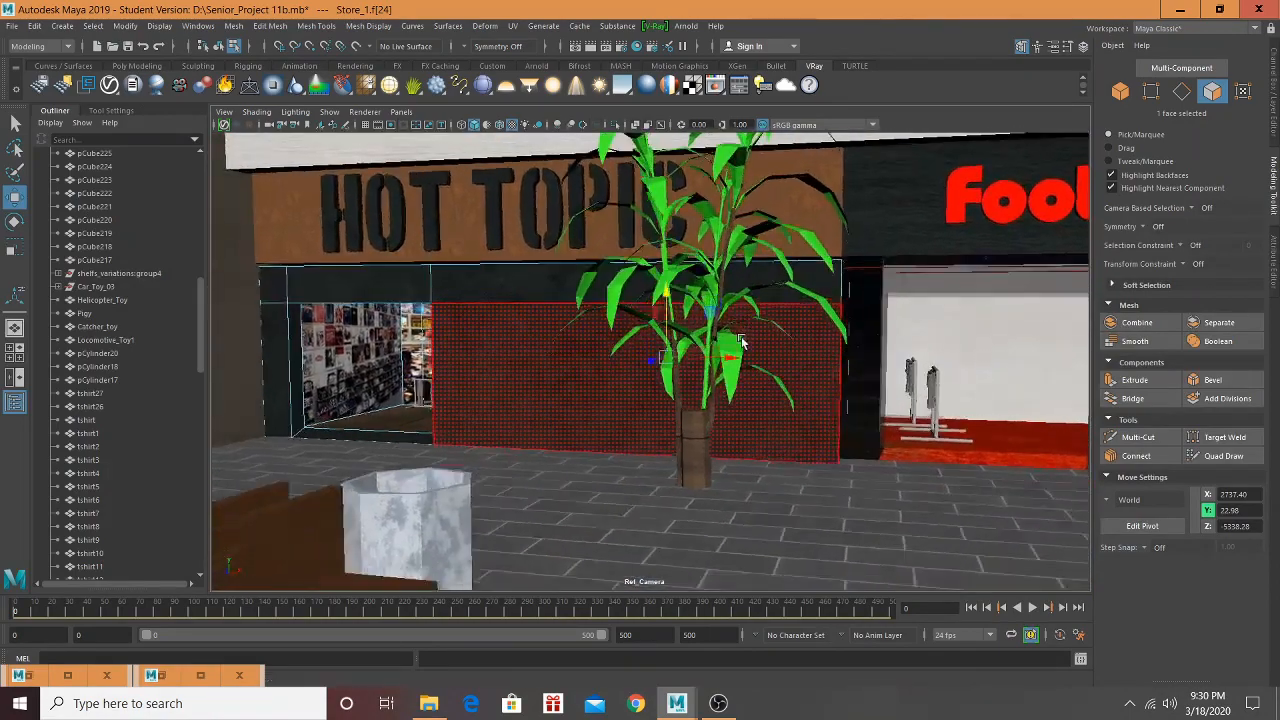
alt+middle_drag(735, 345, 840, 222)
scroll(725, 335, up, 2)
scroll(840, 222, down, 5)
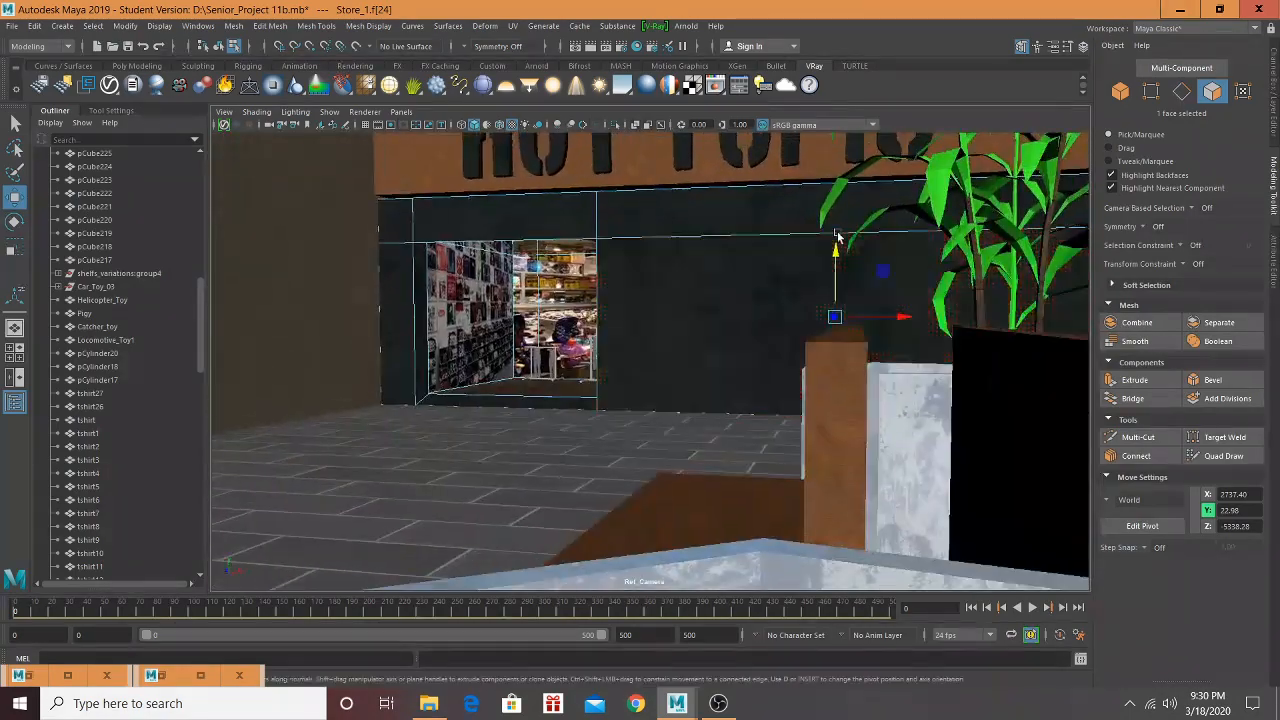
Step: Switch to object selection and select the Store_2 mesh, the red-floored store beside Hot Topic
alt+drag(840, 222, 765, 288)
scroll(770, 293, up, 5)
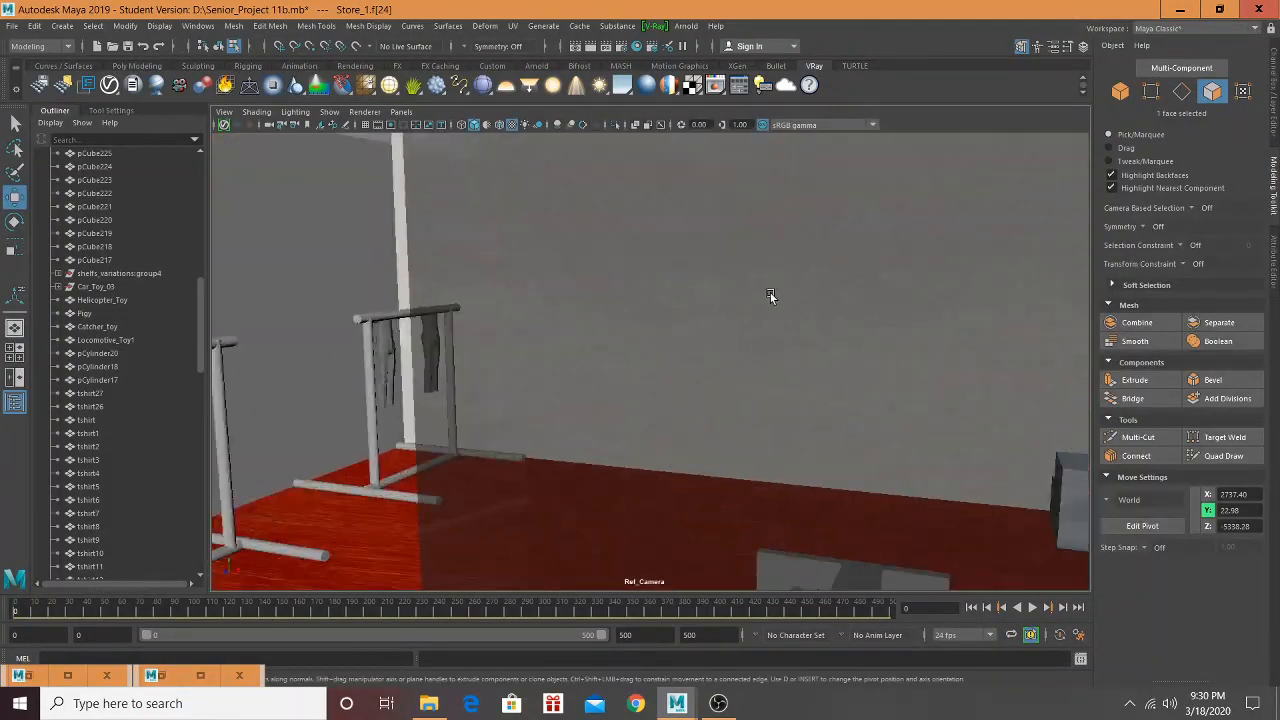
alt+middle_drag(770, 293, 989, 298)
scroll(989, 298, down, 4)
alt+drag(989, 298, 789, 313)
alt+middle_drag(789, 313, 1023, 331)
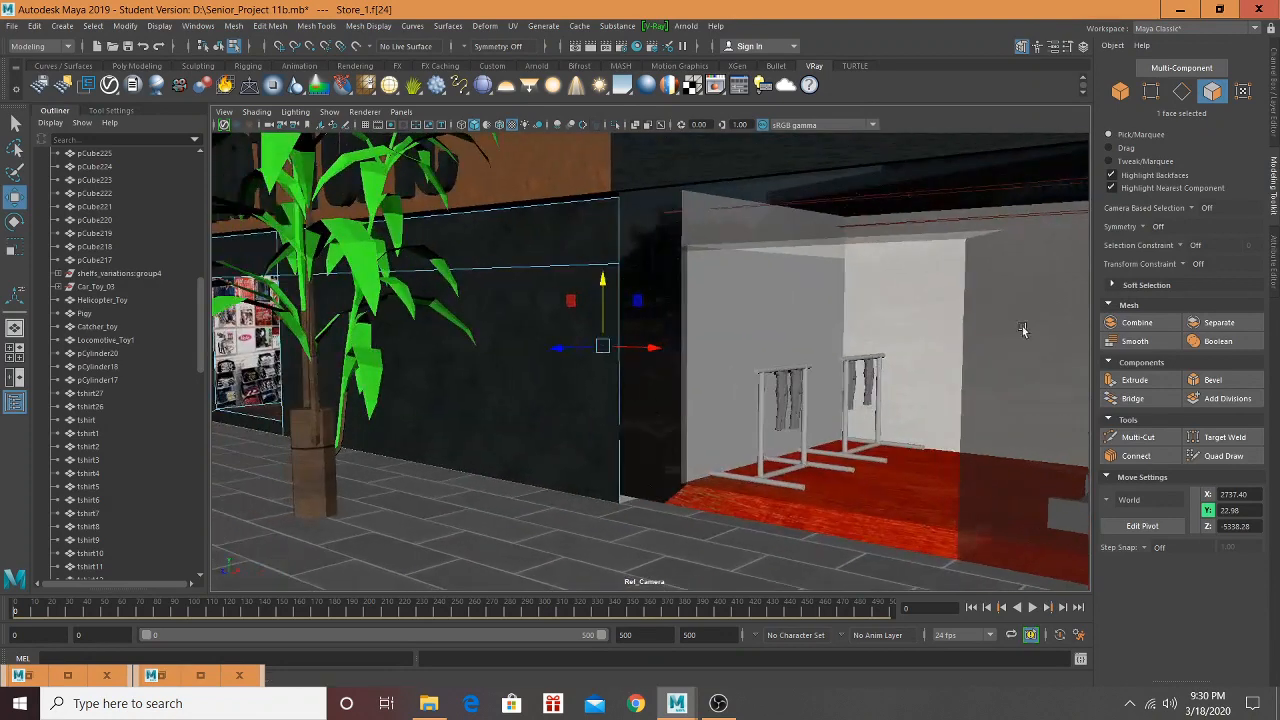
scroll(760, 289, up, 4)
mouse_move(833, 283)
alt+mouse_down()
mouse_move(809, 272)
mouse_move(851, 320)
mouse_move(836, 285)
alt+mouse_up()
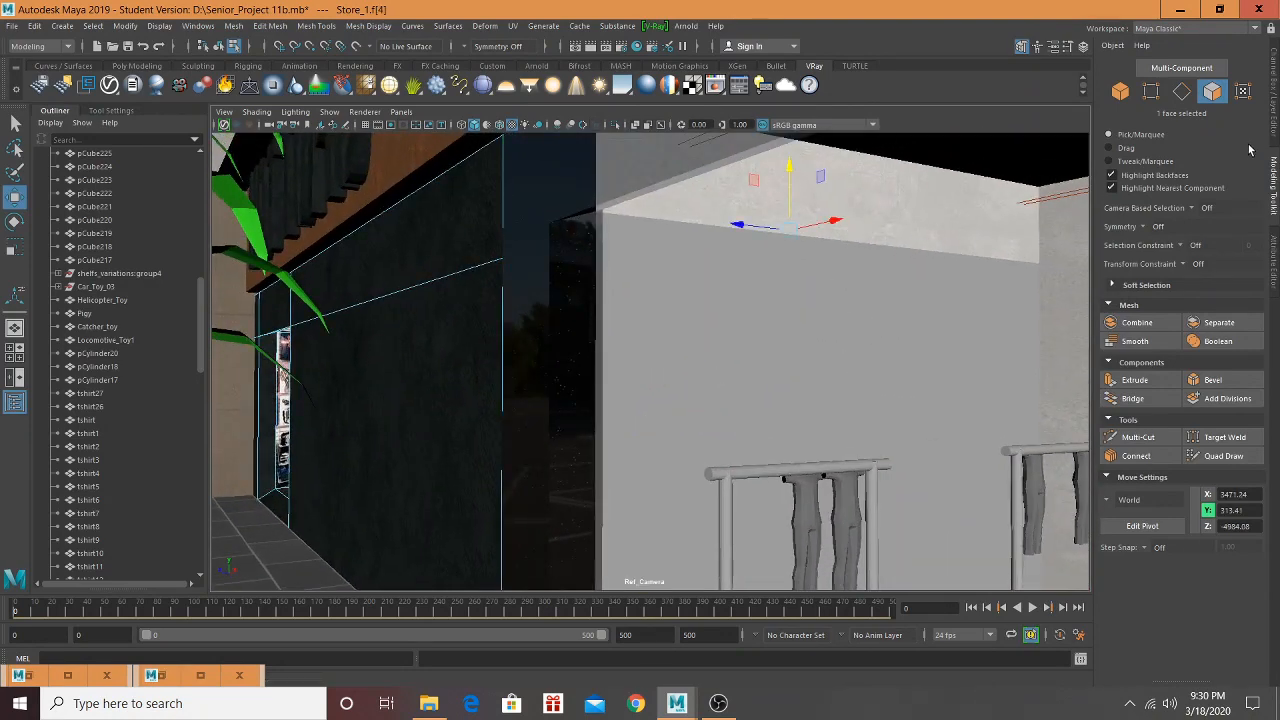
key(ctrl+z)
click(1115, 99)
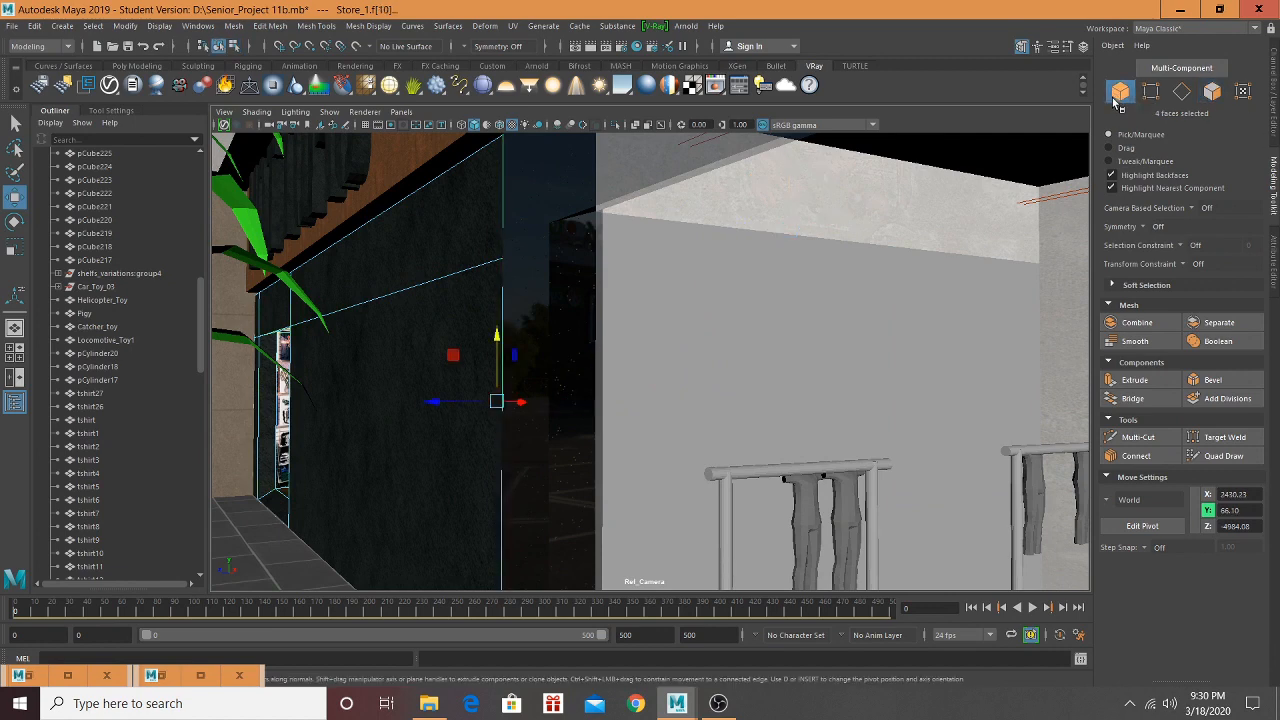
alt+drag(875, 313, 1277, 131)
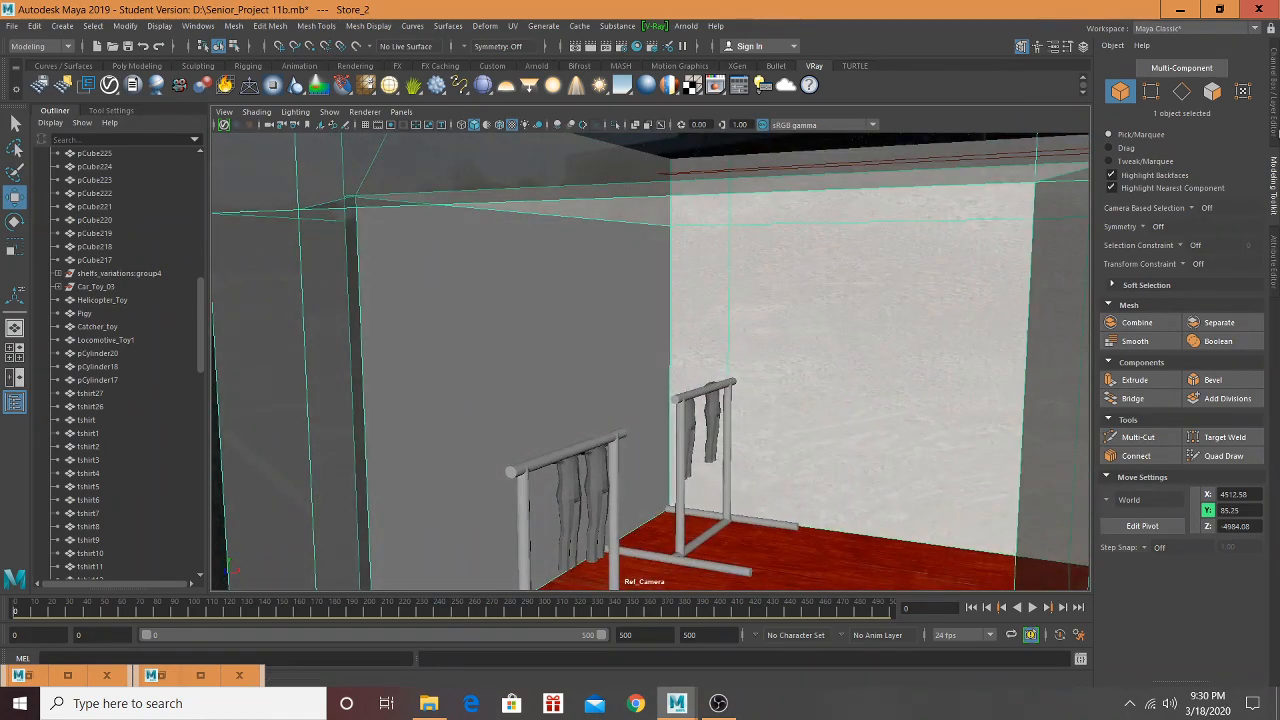
Step: Select the Store_2 side wall face behind the clothes racks together with the strip above it
click(1211, 91)
click(560, 282)
shift+click(593, 205)
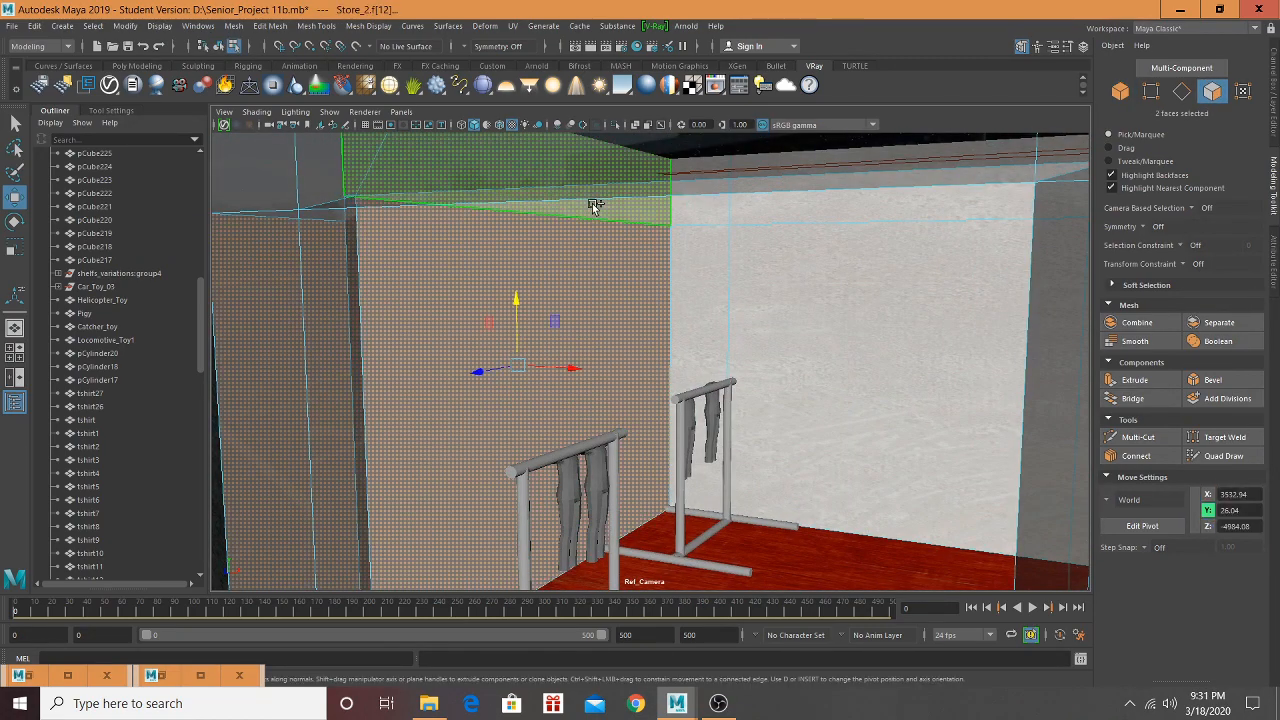
alt+drag(497, 249, 960, 268)
Step: Create a new VRay Mtl in the Hypershade and name it Foot_Side
click(200, 675)
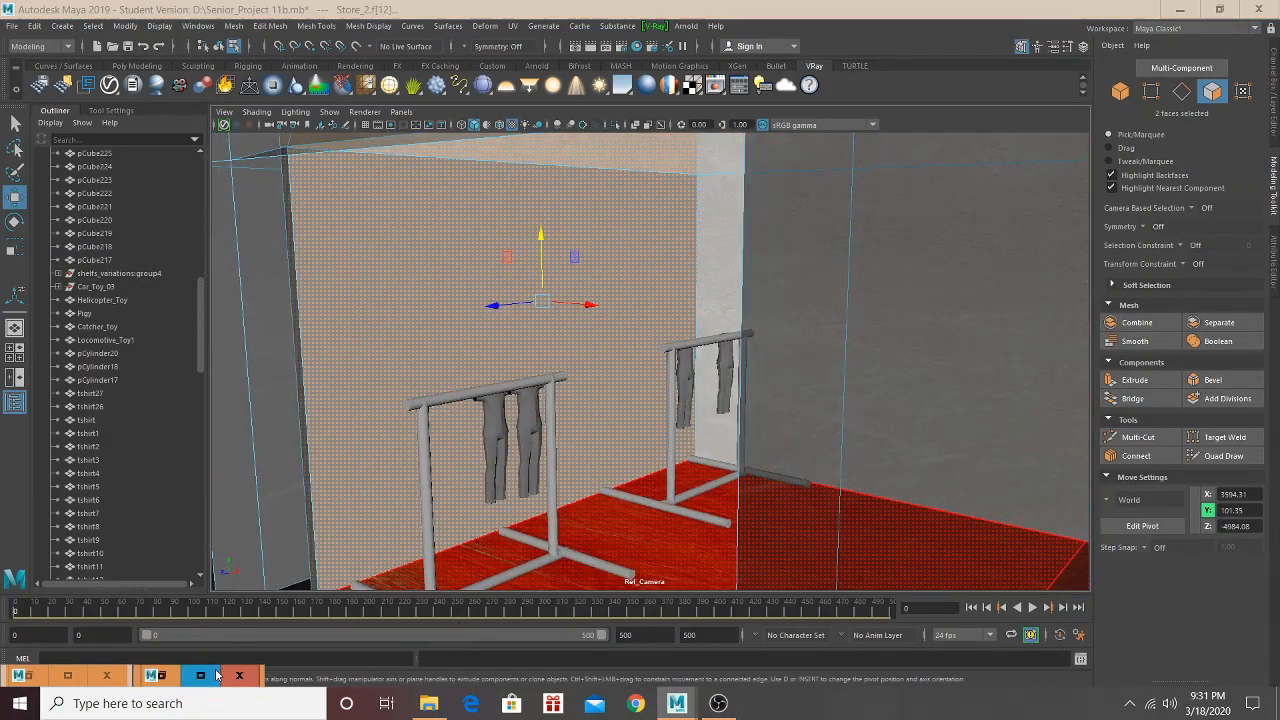
click(1254, 11)
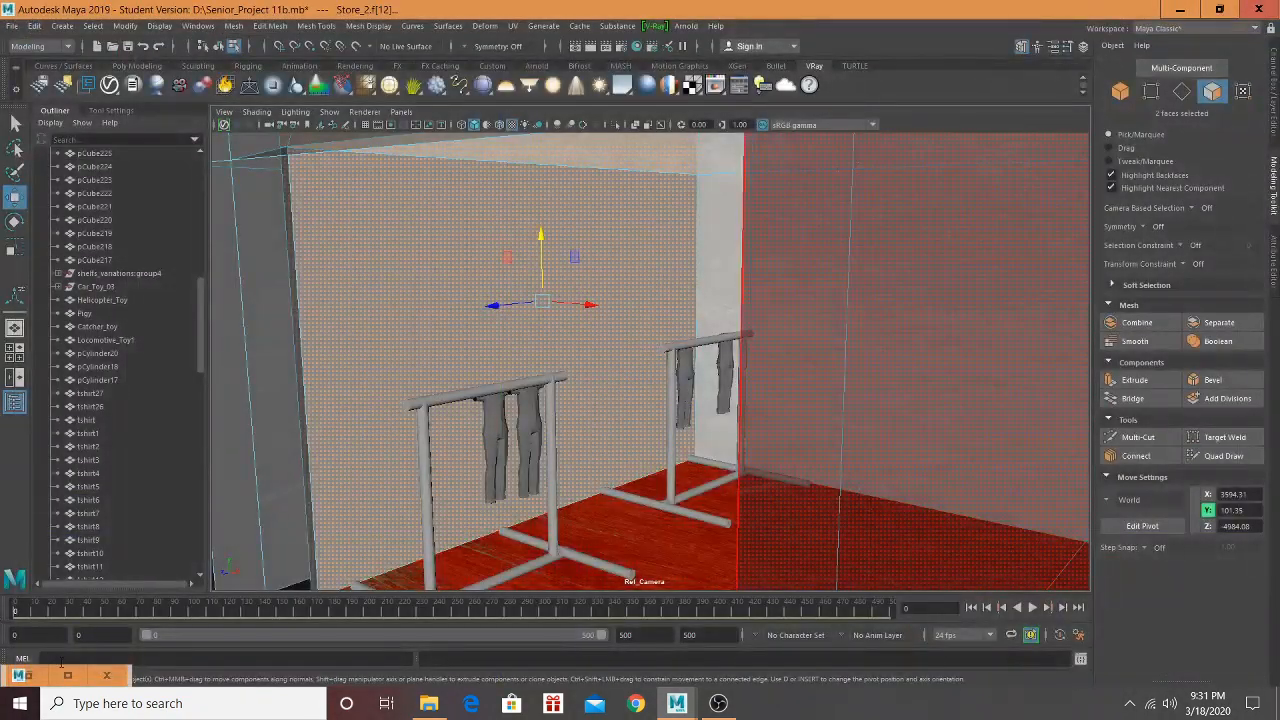
click(67, 676)
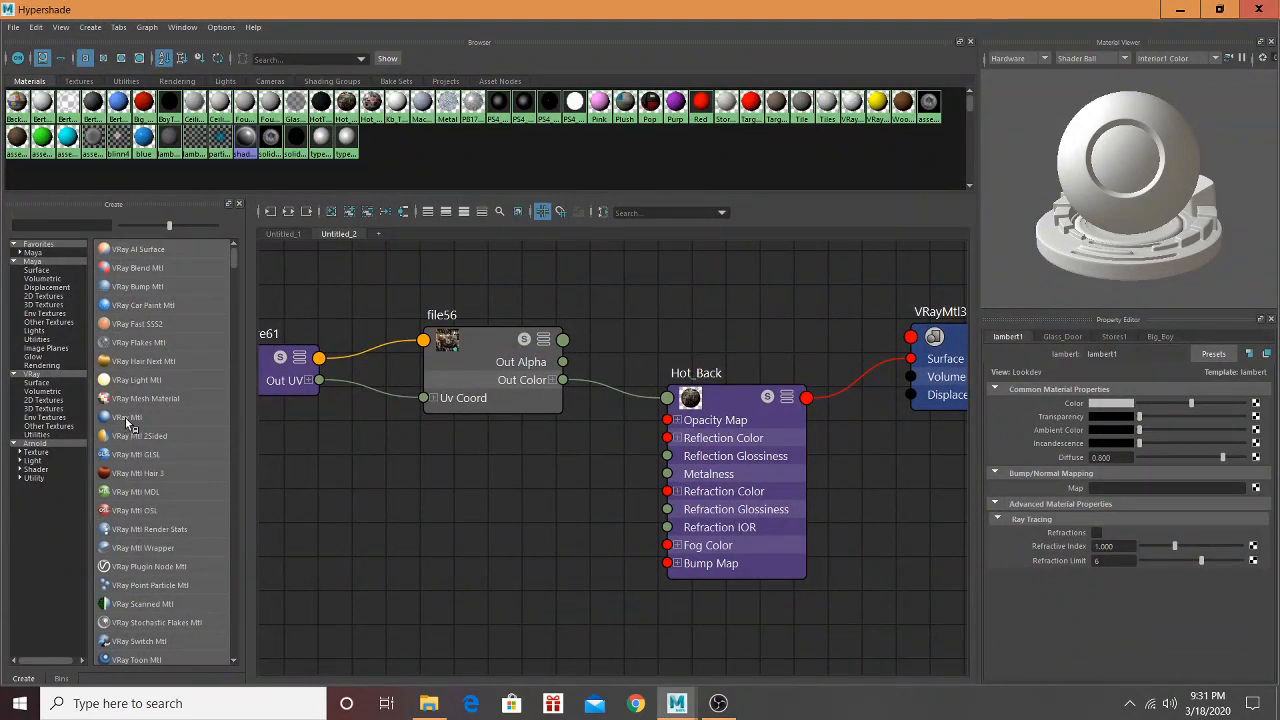
click(128, 419)
click(288, 213)
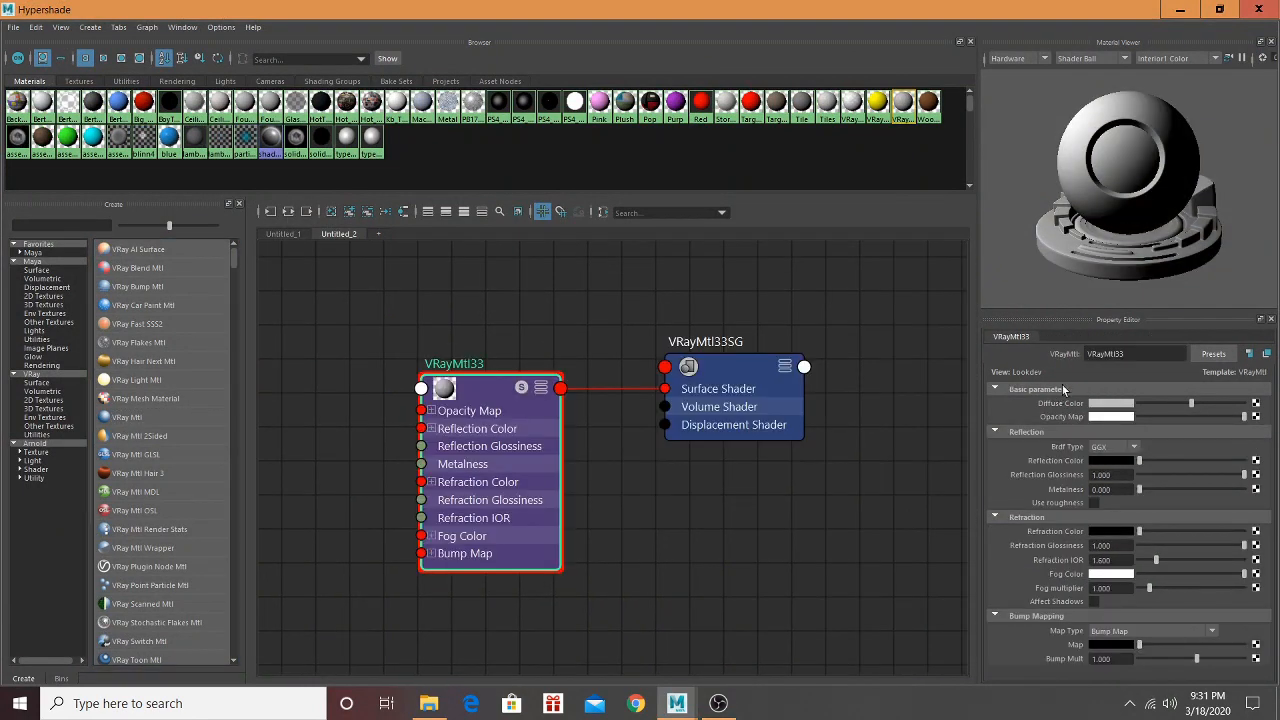
text(Foot_Side)
key(Return)
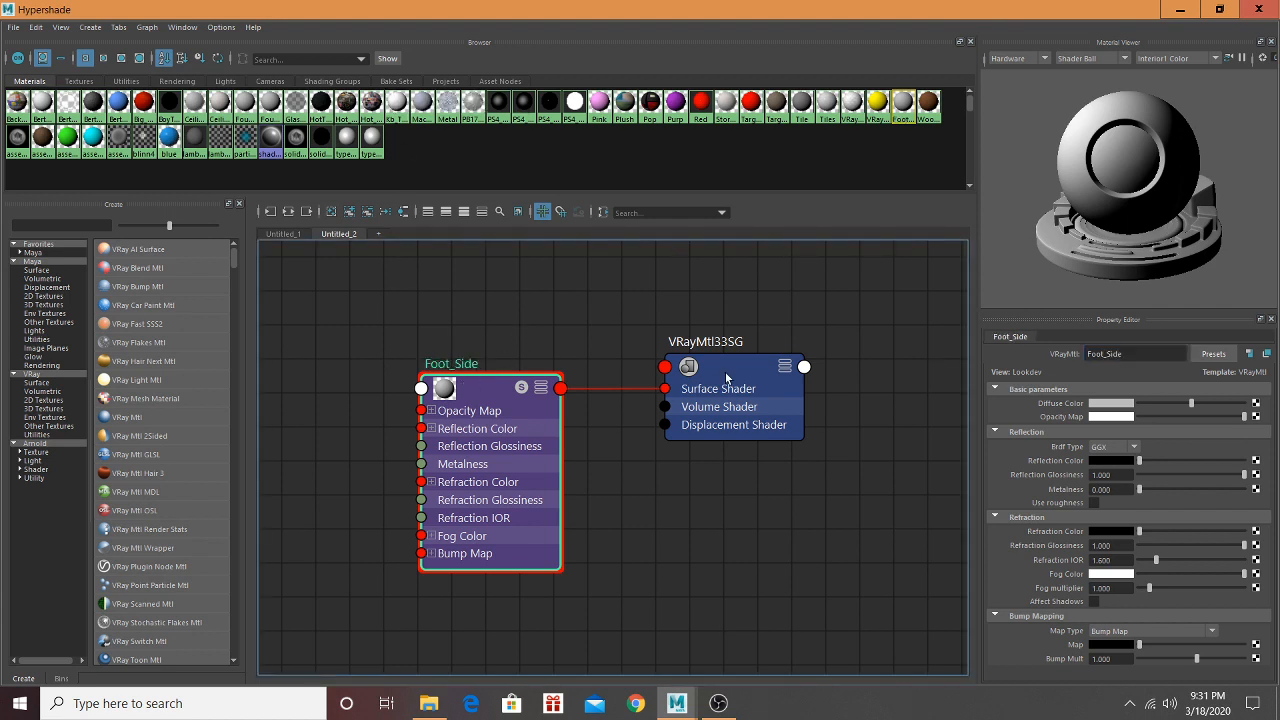
Step: Connect a File texture to Foot_Side's diffuse color and load the image 2017-02-05_FL_TSQ_0138_slide.jpg into it
click(1256, 403)
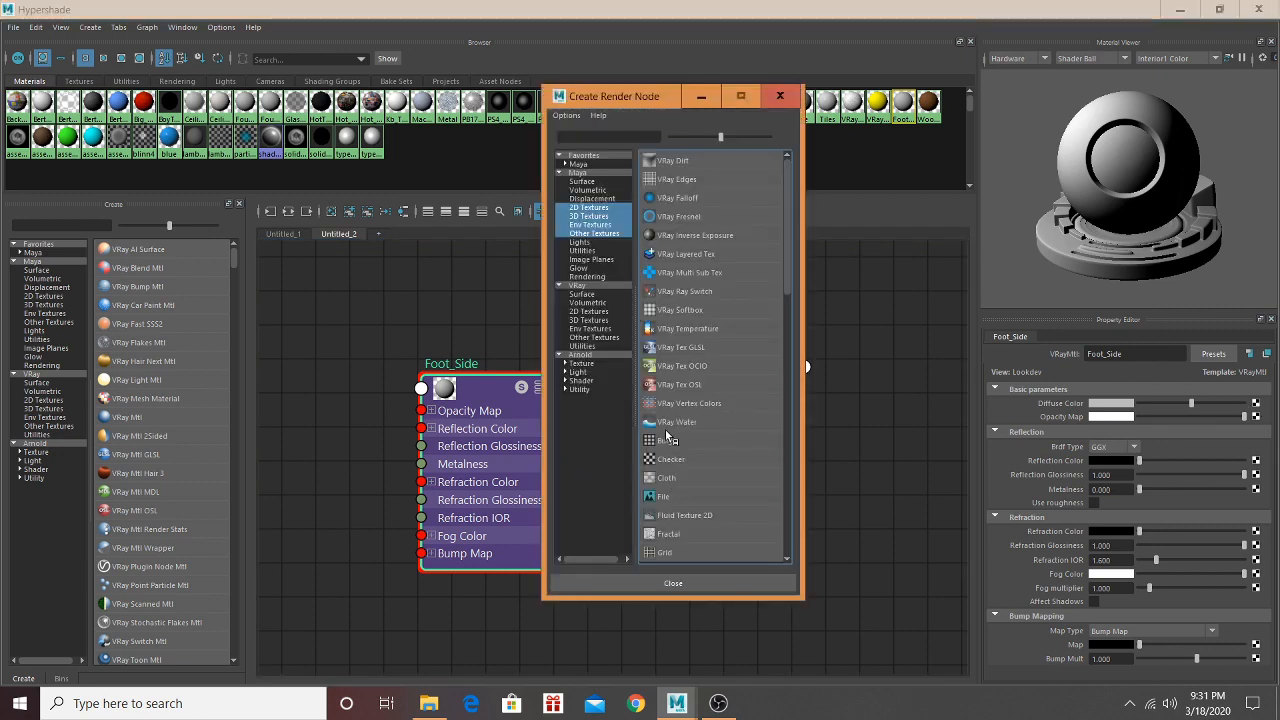
click(660, 497)
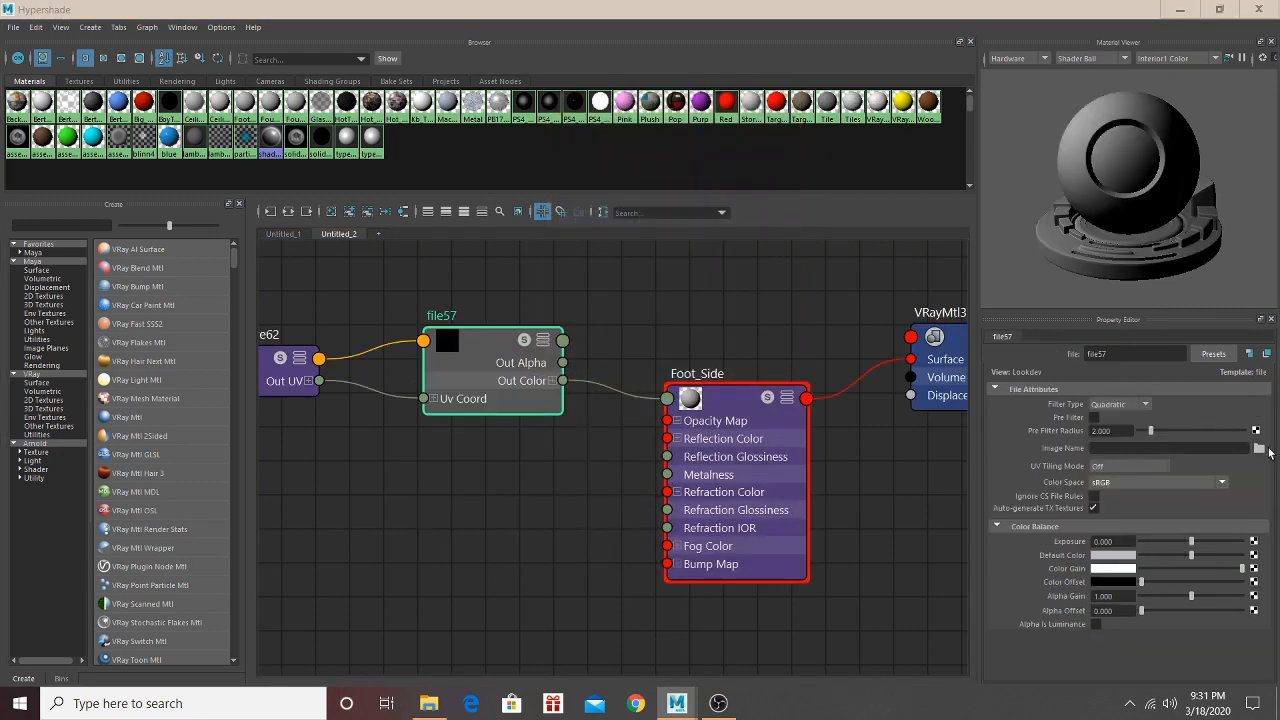
click(1259, 449)
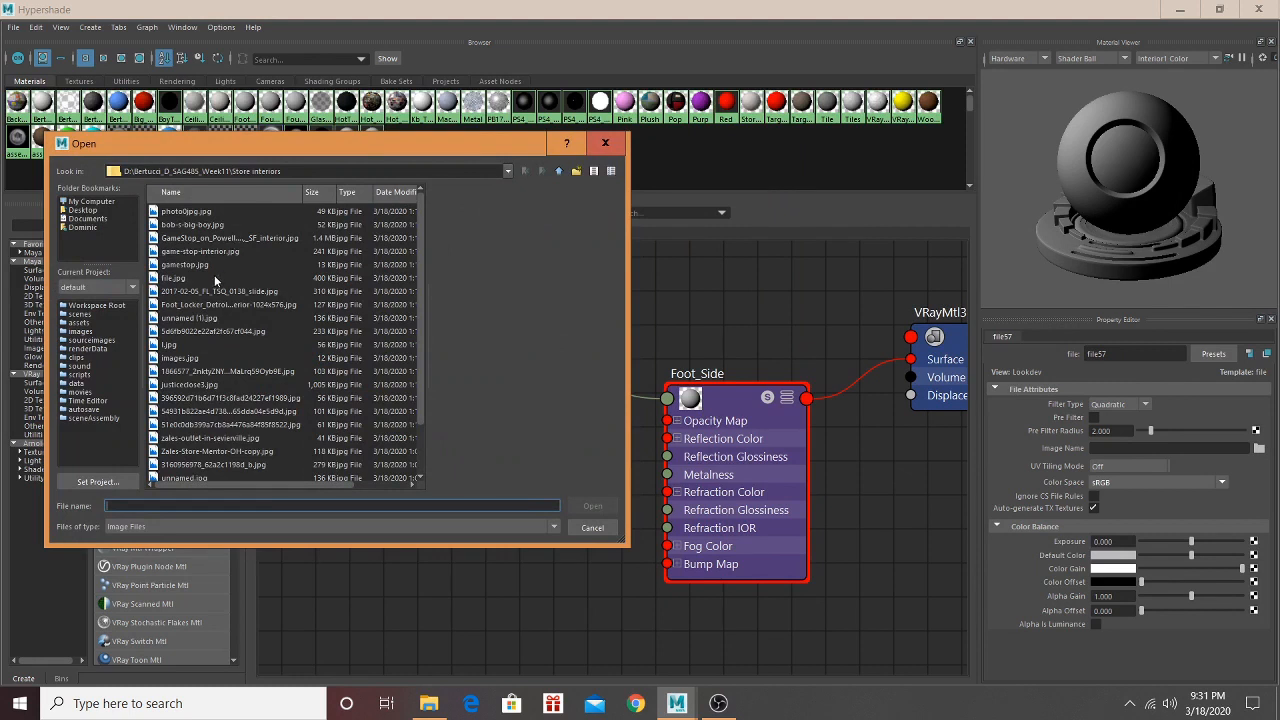
click(214, 279)
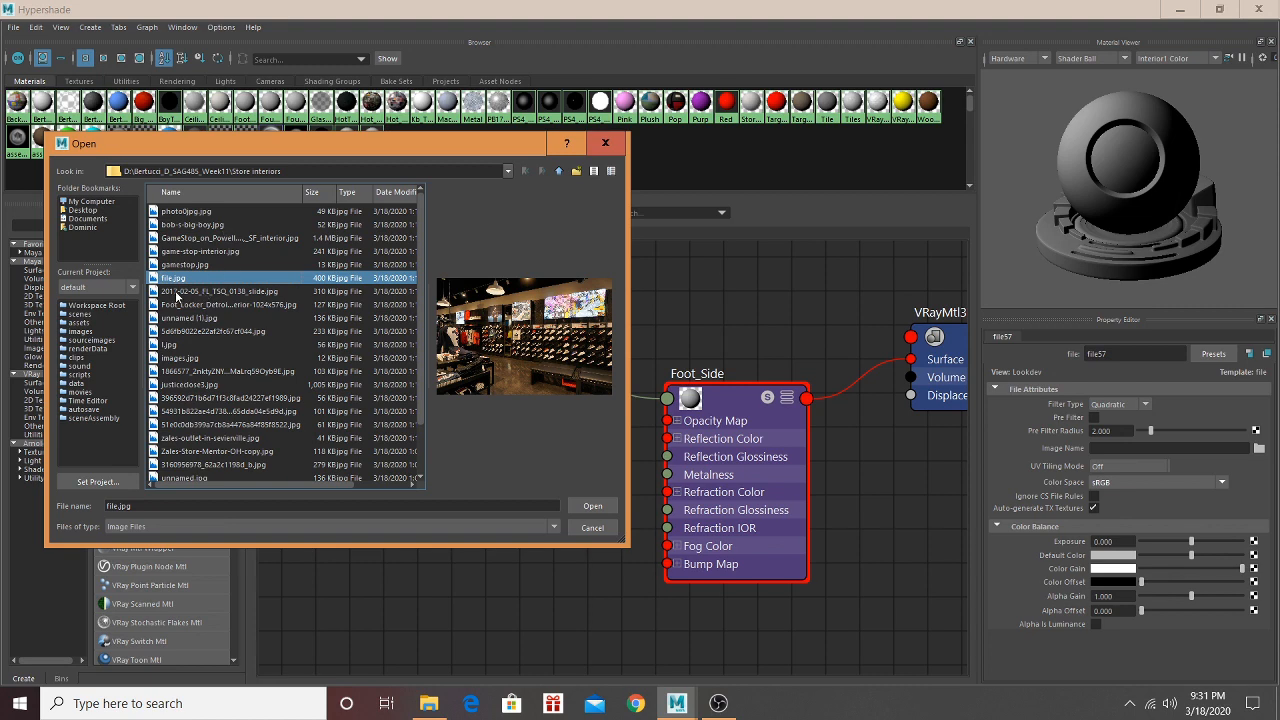
click(178, 292)
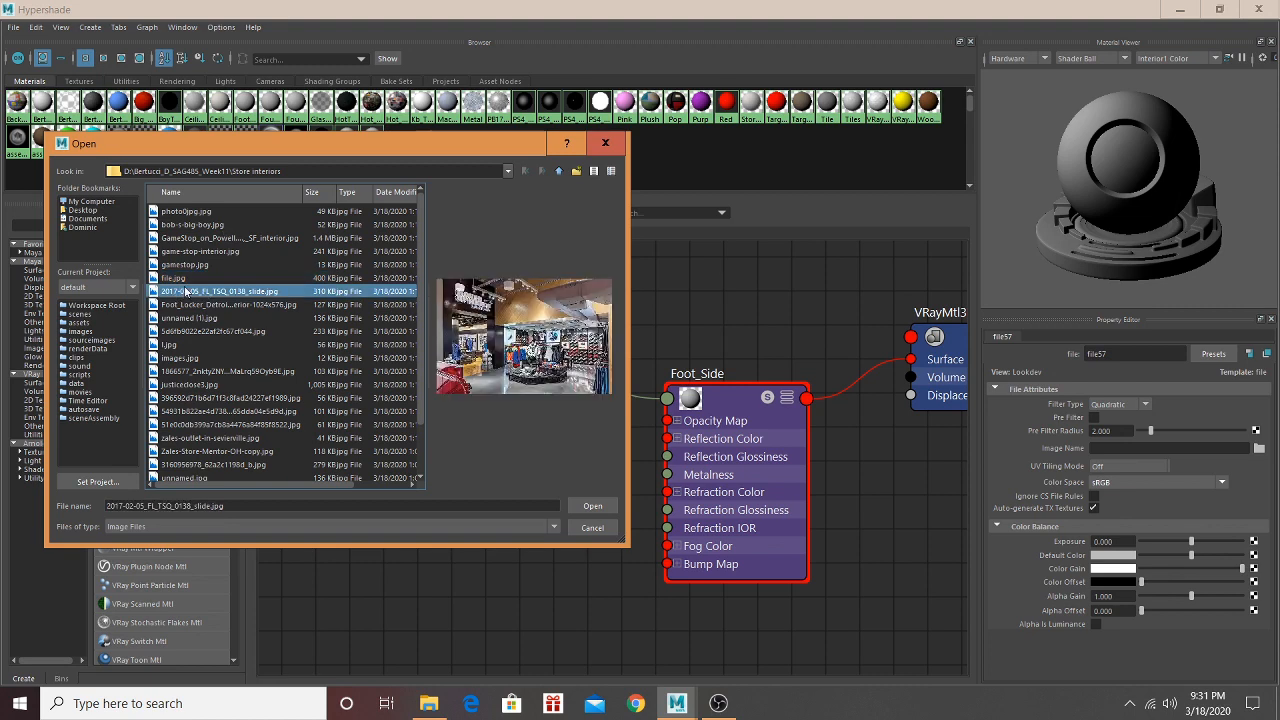
click(584, 506)
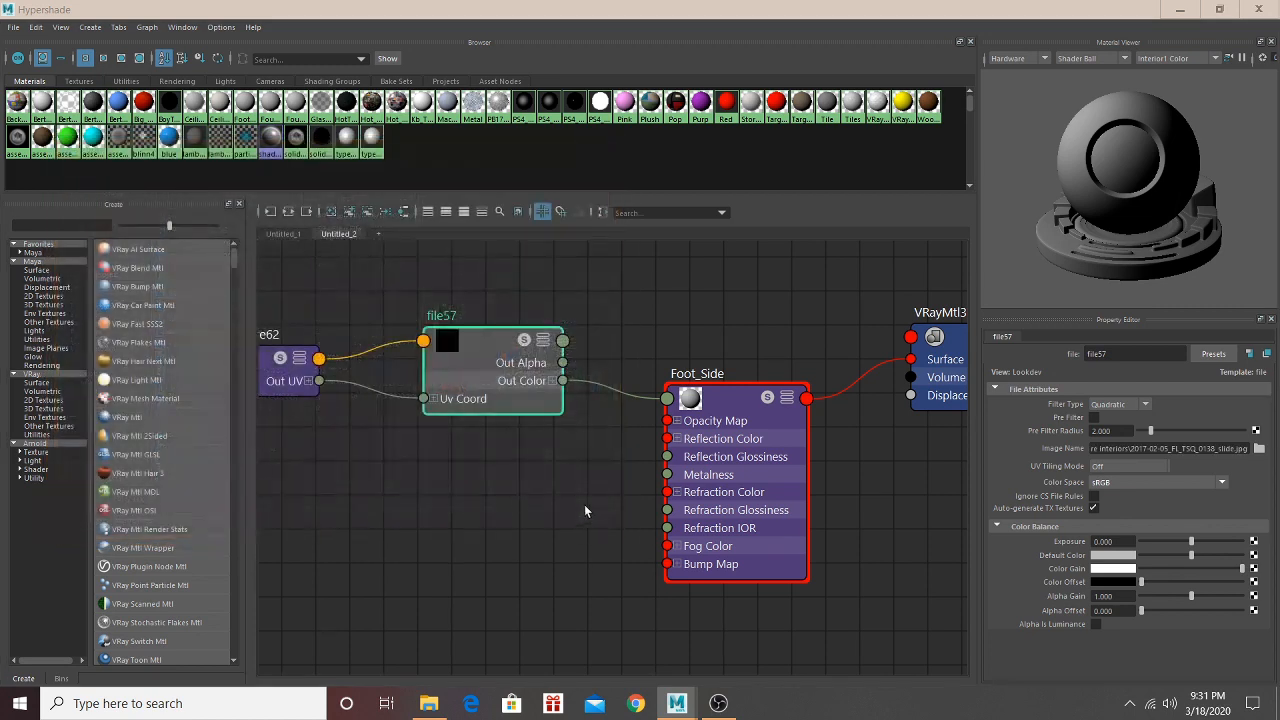
Step: Select the two faces of the store's side wall behind the clothing racks and assign the Foot_Side material to them
right_click(723, 398)
right_drag(723, 398, 724, 360)
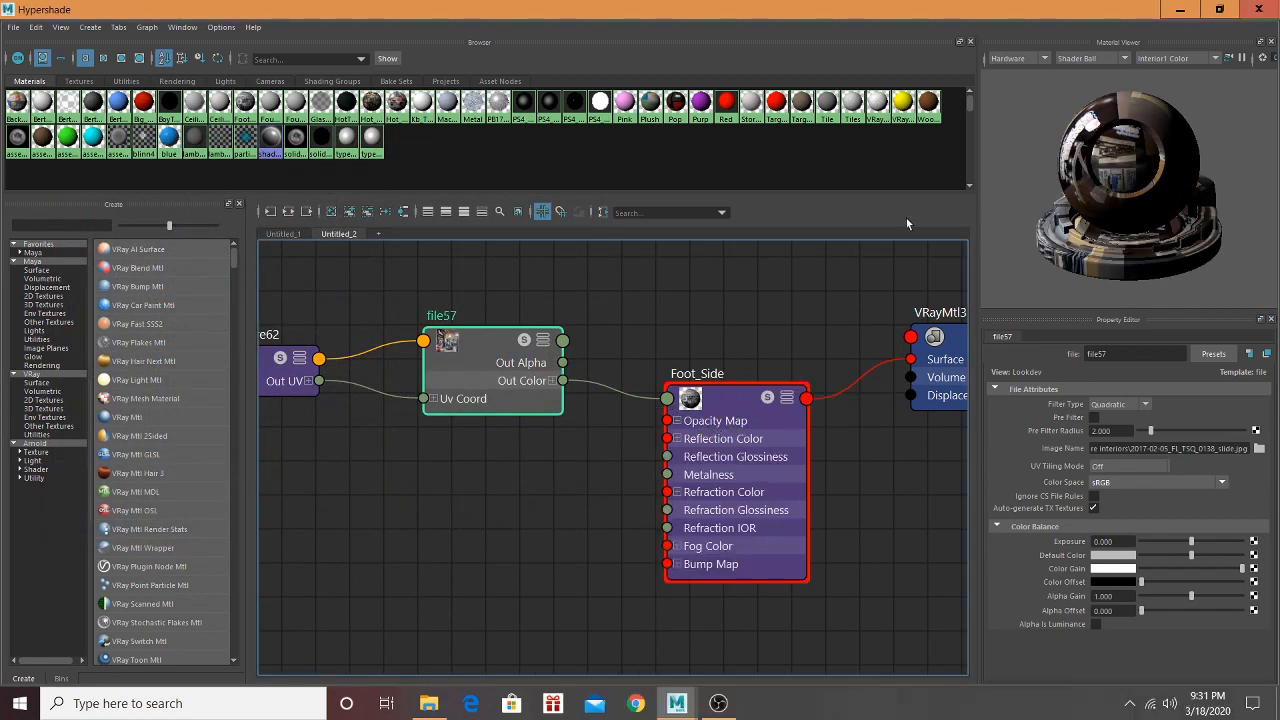
click(1181, 9)
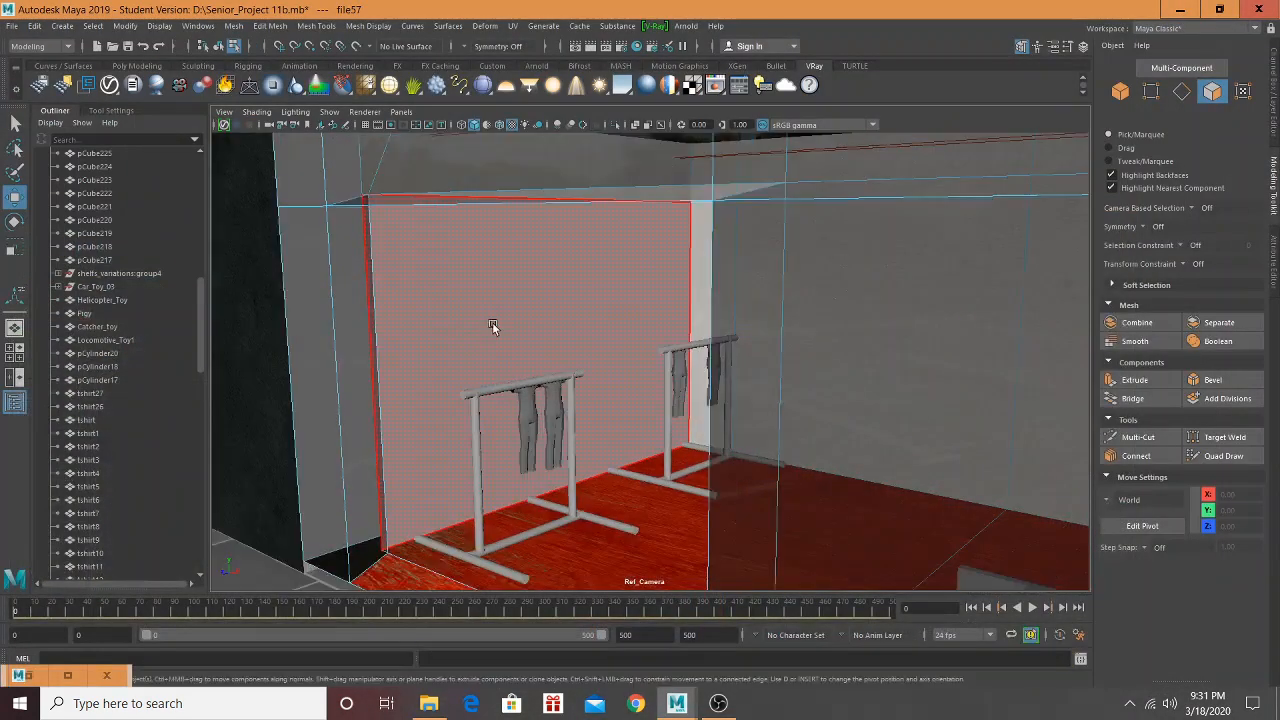
shift+click(584, 284)
shift+click(637, 161)
alt+drag(634, 177, 663, 178)
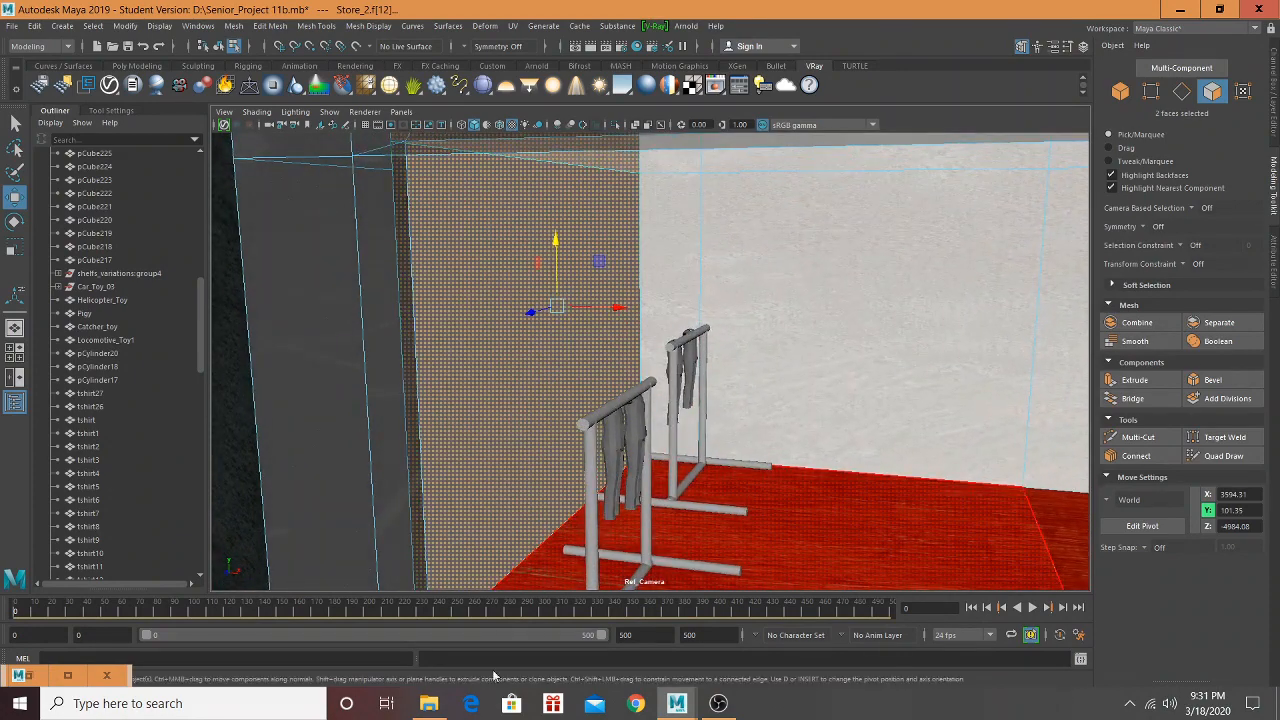
click(67, 675)
right_click(727, 394)
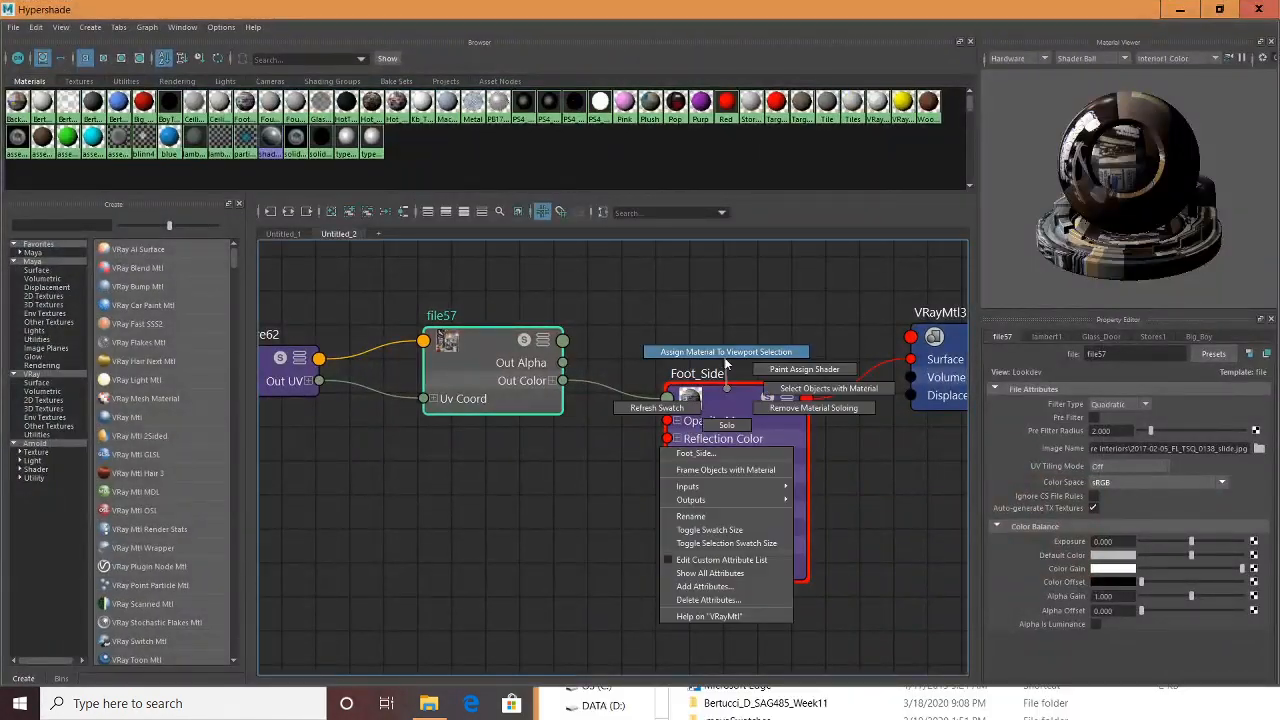
Step: Apply an Automatic UV projection to the selected side wall faces in the scene
click(1179, 10)
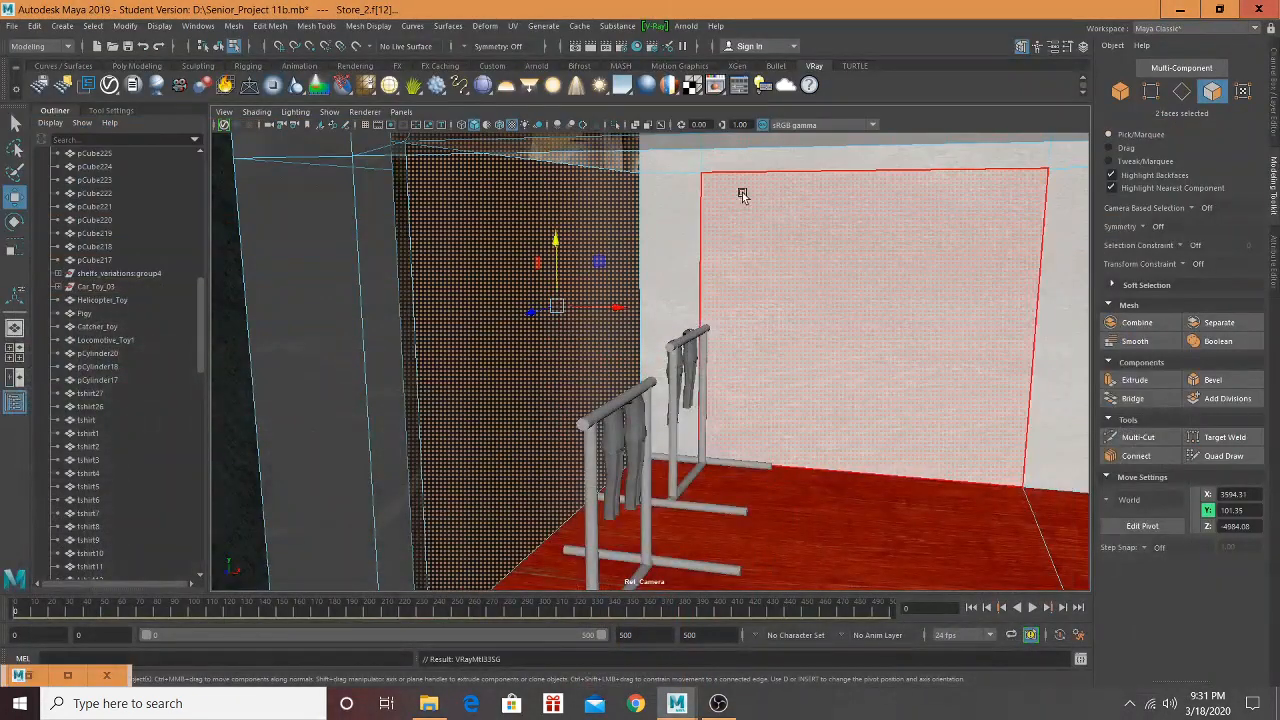
alt+drag(740, 194, 712, 197)
click(700, 185)
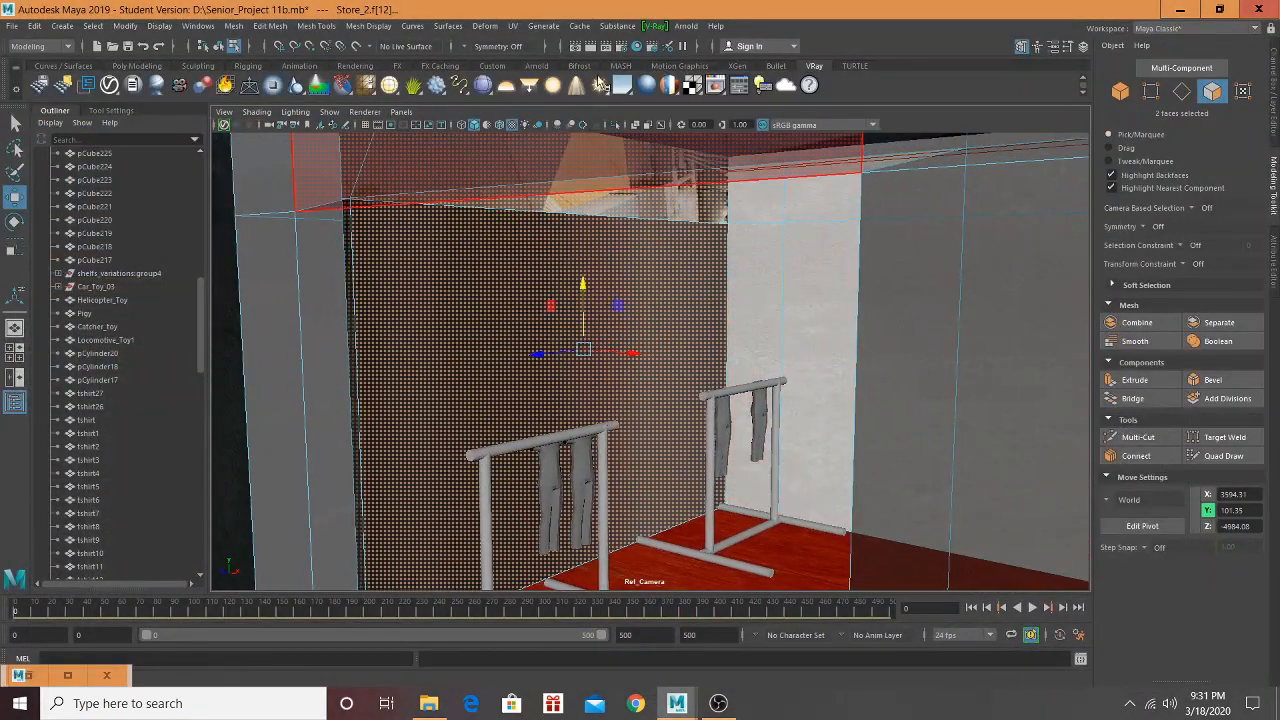
click(512, 26)
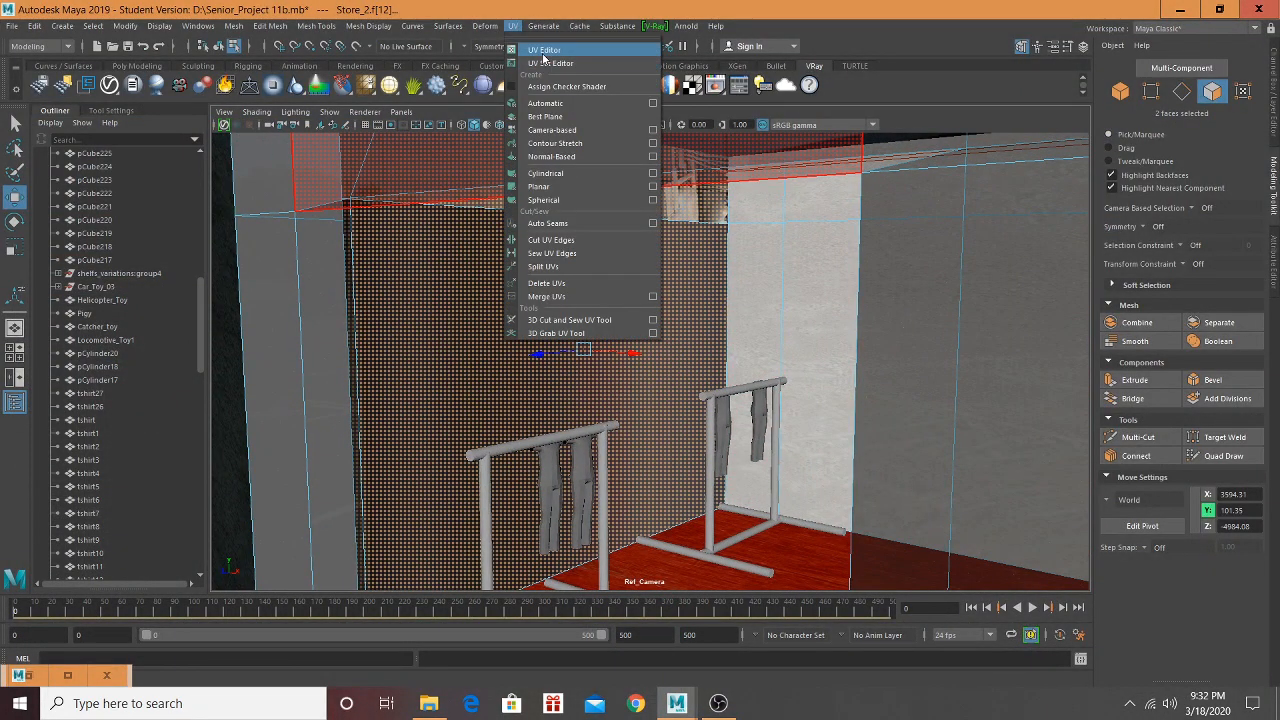
click(548, 86)
alt+drag(630, 272, 663, 271)
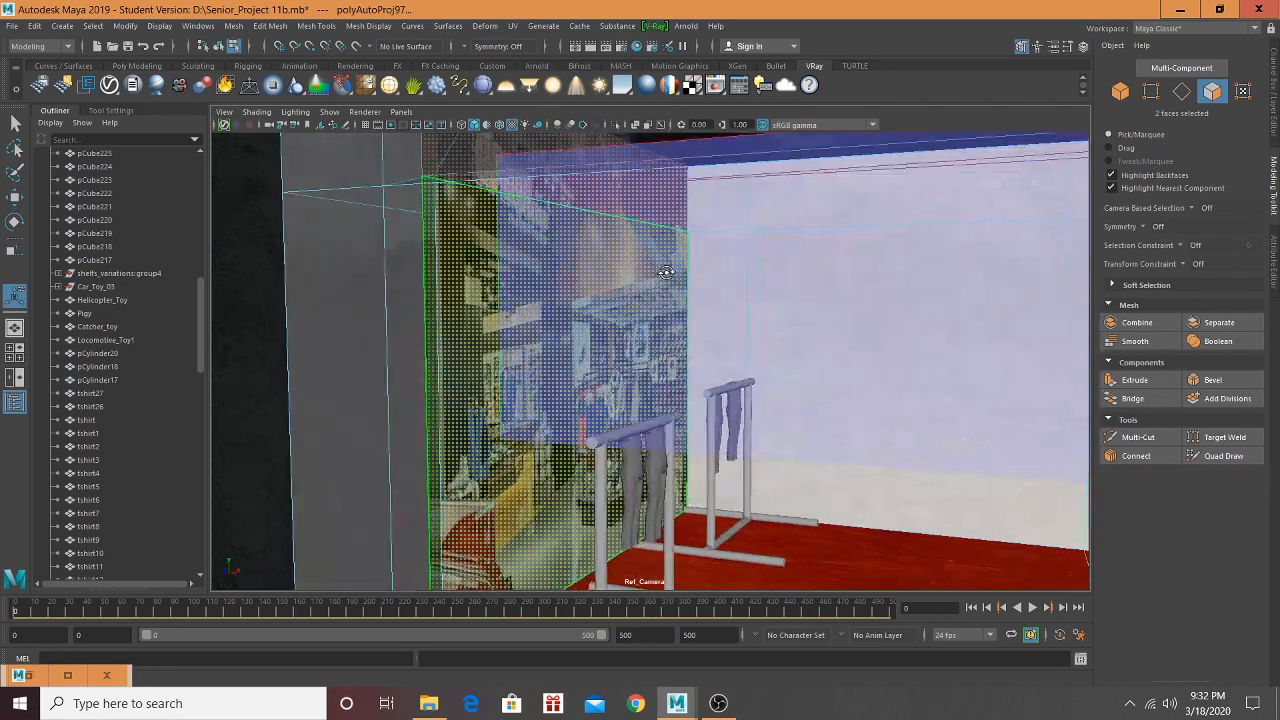
Step: Select the faces of the white back wall section behind the clothing racks, including its side and upper strips
scroll(672, 286, down, 5)
alt+drag(684, 325, 571, 346)
click(790, 341)
scroll(786, 355, up, 6)
shift+click(530, 296)
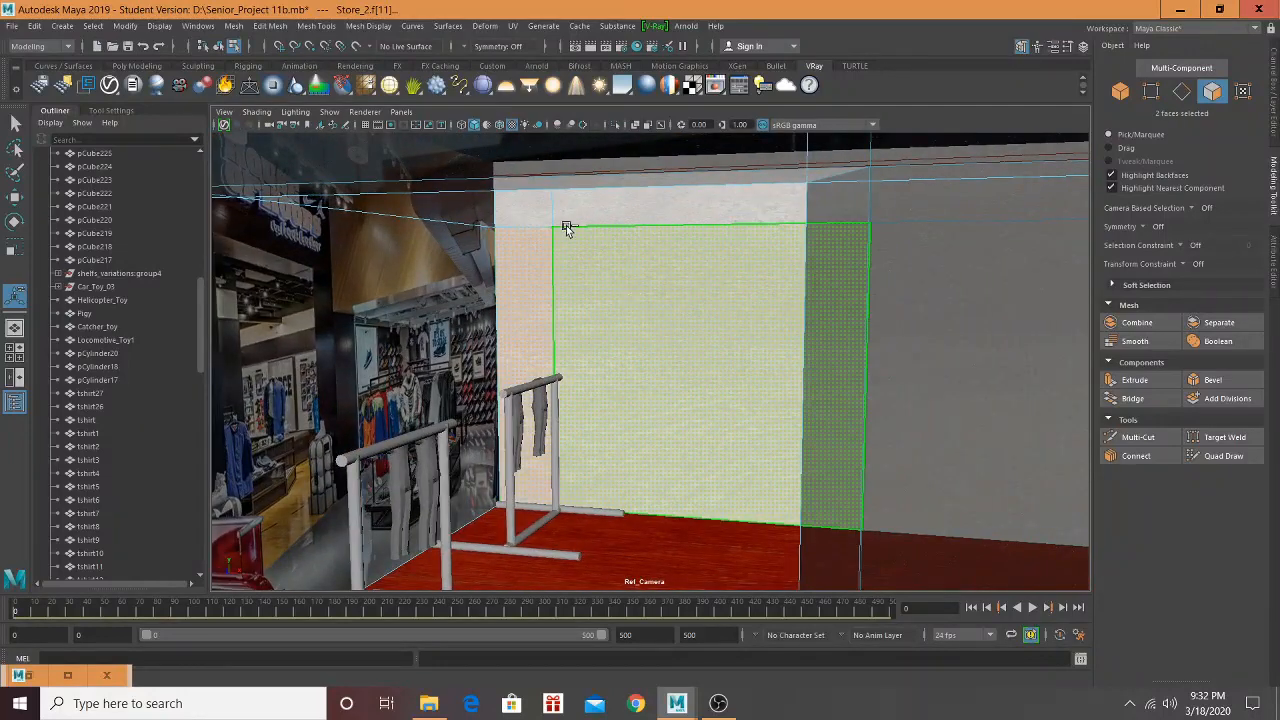
shift+click(568, 229)
shift+click(543, 206)
shift+click(643, 217)
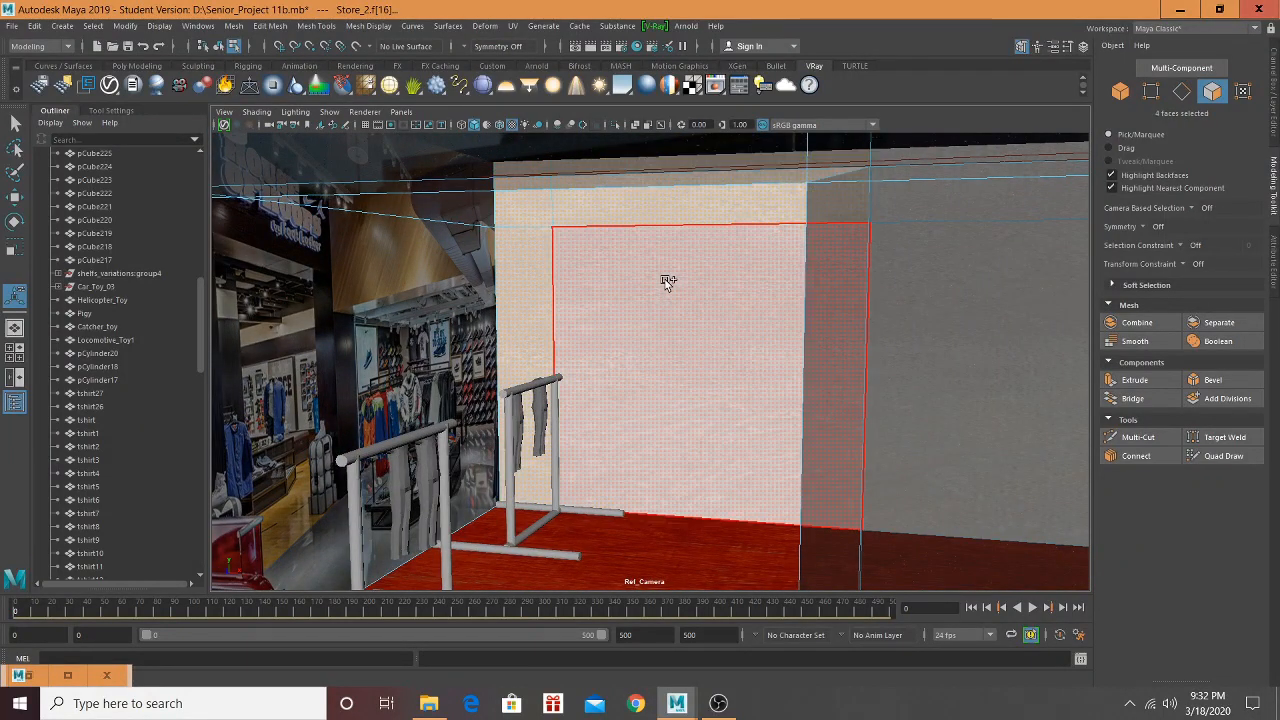
shift+click(669, 284)
Step: Extend the face selection to the rest of the back wall, adding the panel behind the counter and the strip above it
alt+drag(672, 285, 817, 290)
shift+click(817, 290)
scroll(817, 290, up, 4)
alt+middle_drag(817, 290, 274, 314)
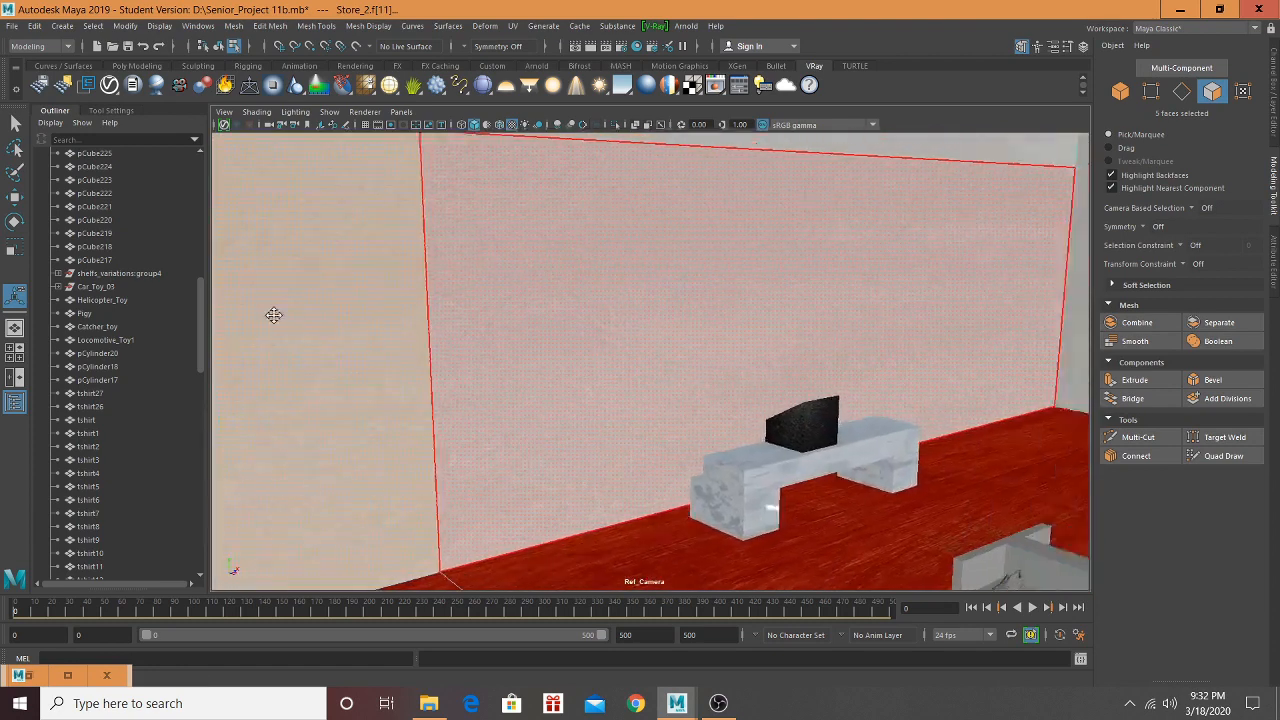
scroll(274, 314, down, 3)
shift+click(722, 257)
shift+click(709, 183)
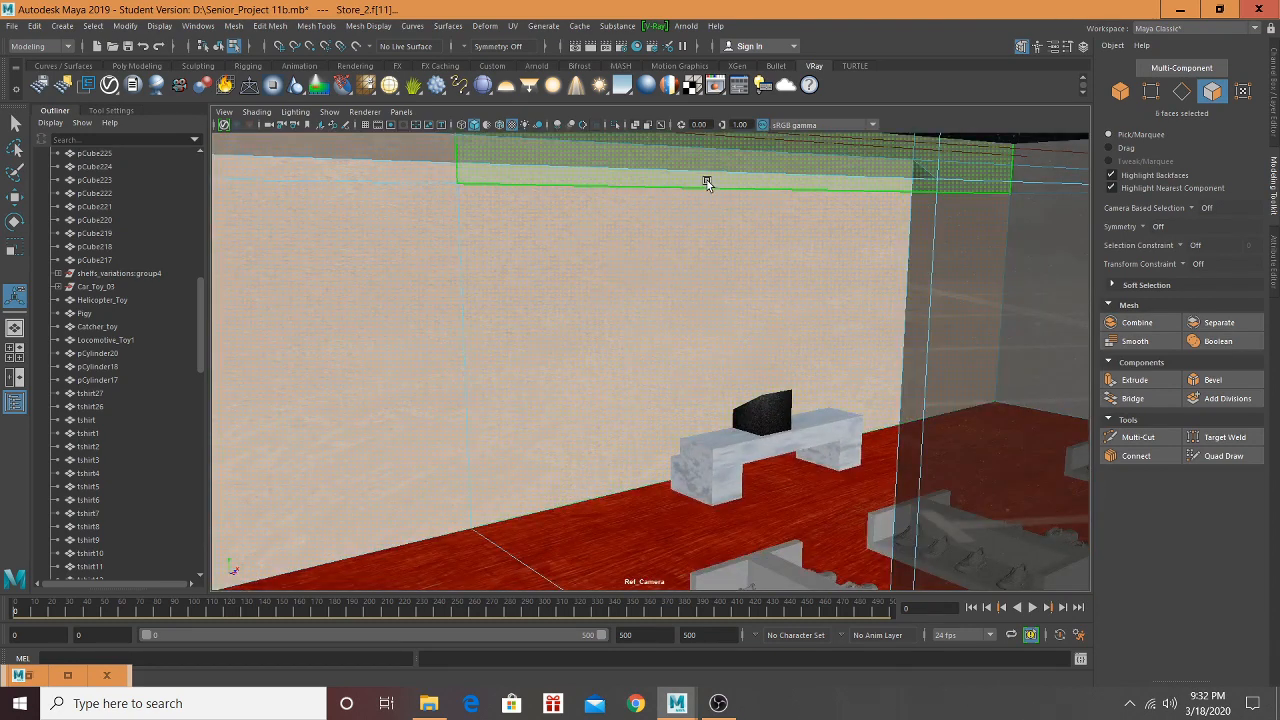
alt+drag(686, 179, 655, 177)
alt+middle_drag(663, 179, 780, 200)
scroll(780, 200, down, 4)
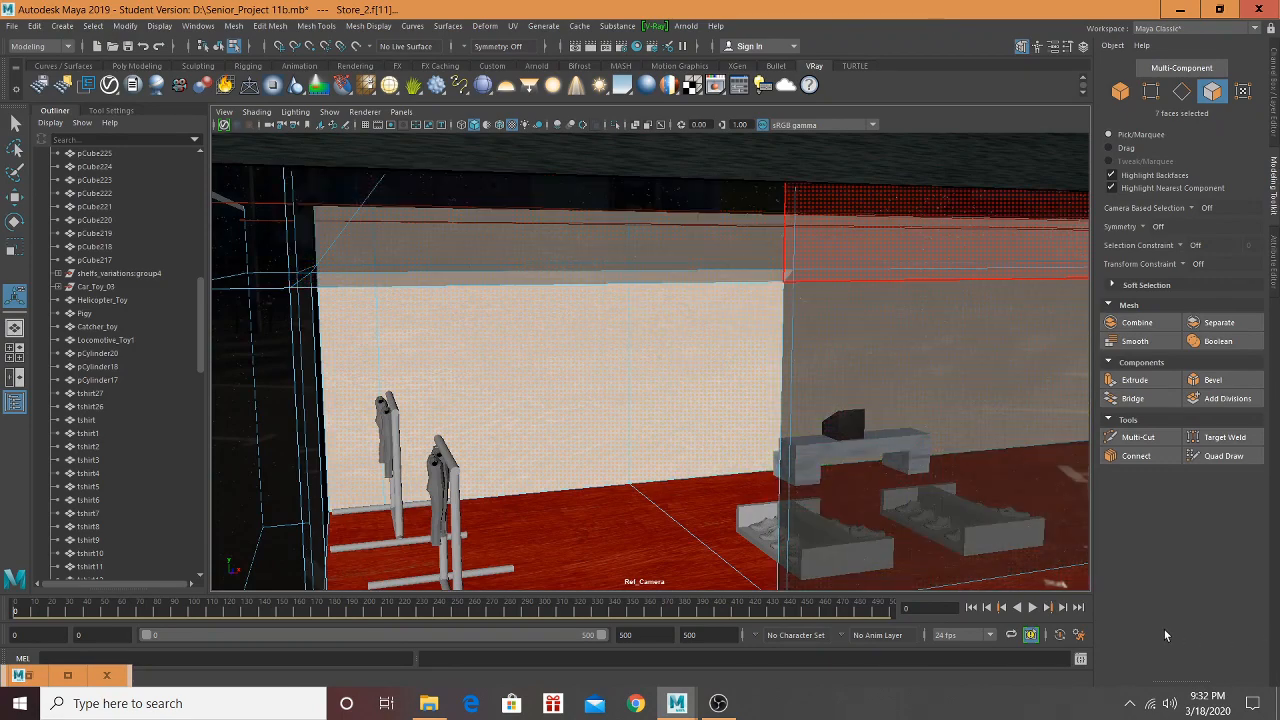
alt+middle_drag(574, 325, 556, 262)
scroll(556, 262, up, 3)
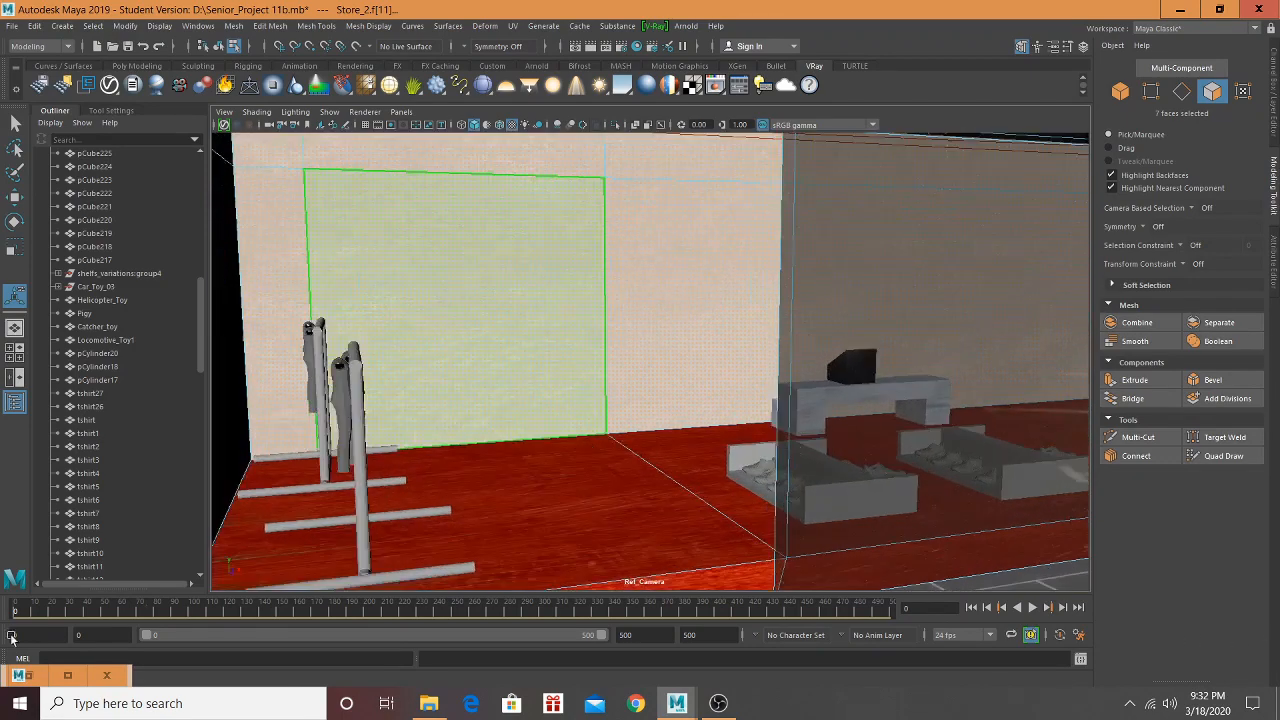
Step: Create a new VRay Mtl, graph it on its own in the Hypershade, and rename it Foot_Back
click(69, 676)
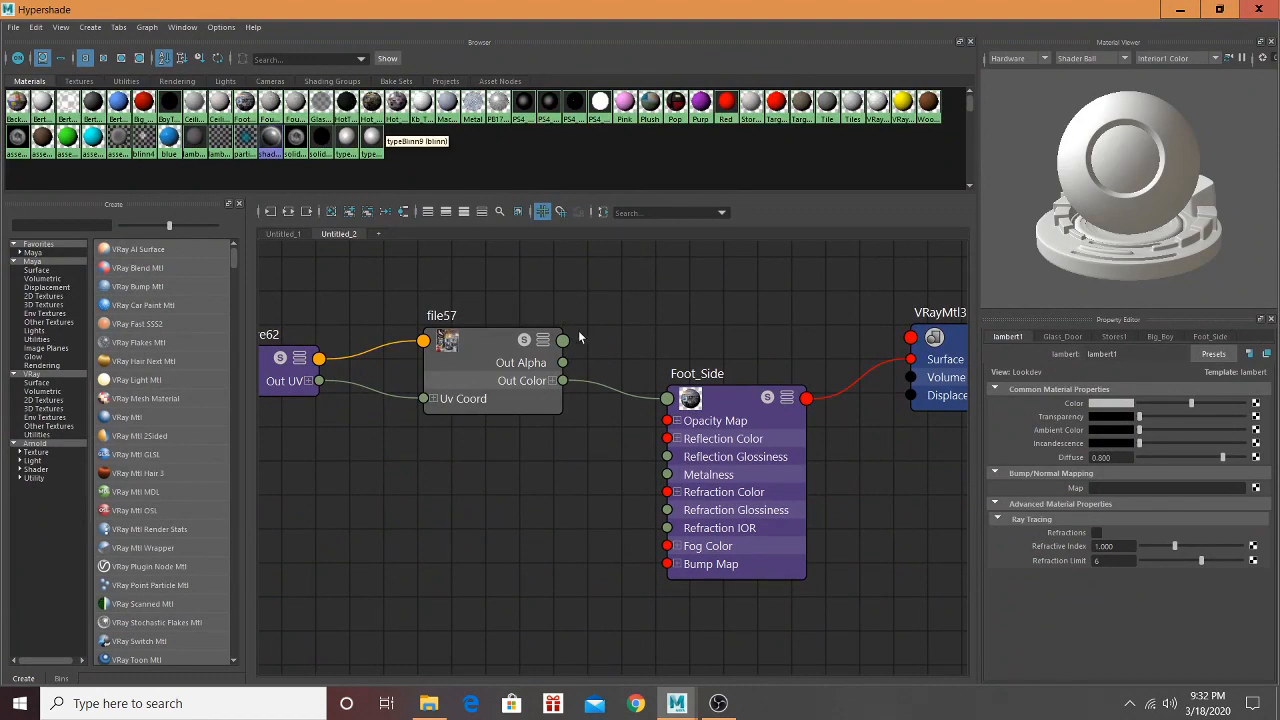
click(131, 416)
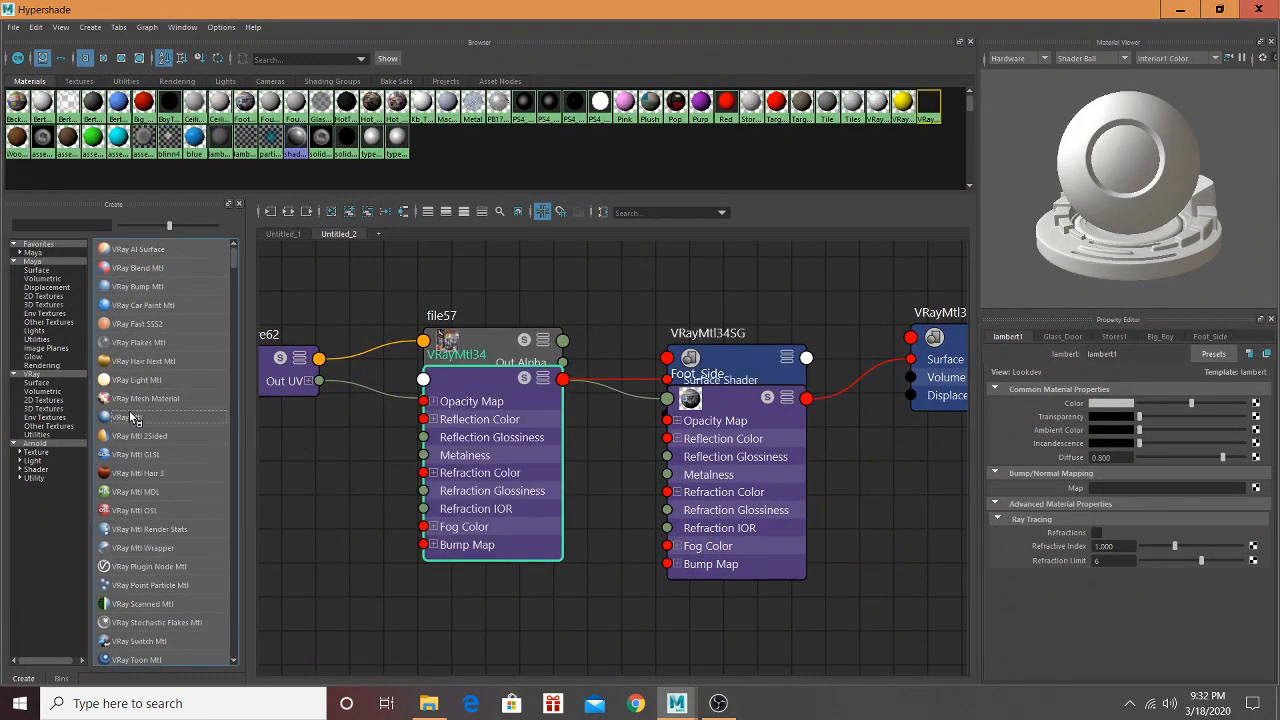
click(289, 212)
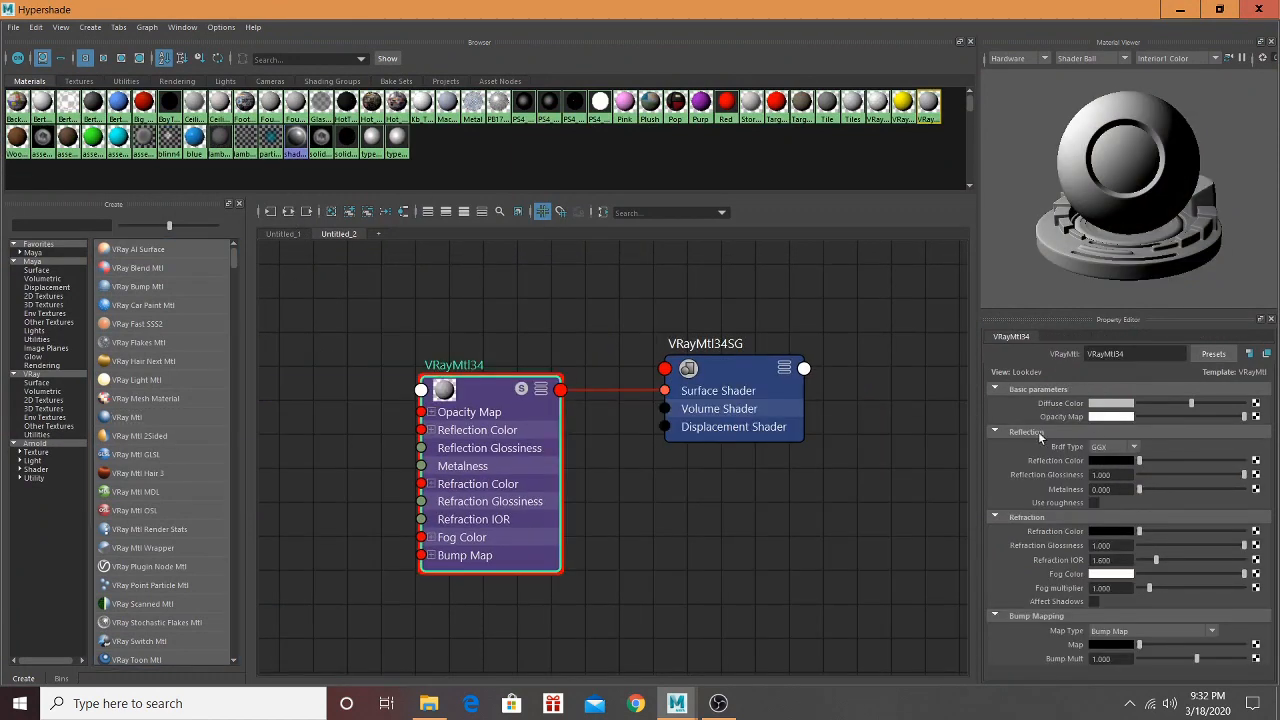
double_click(1146, 357)
text(Foot_Back)
click(489, 386)
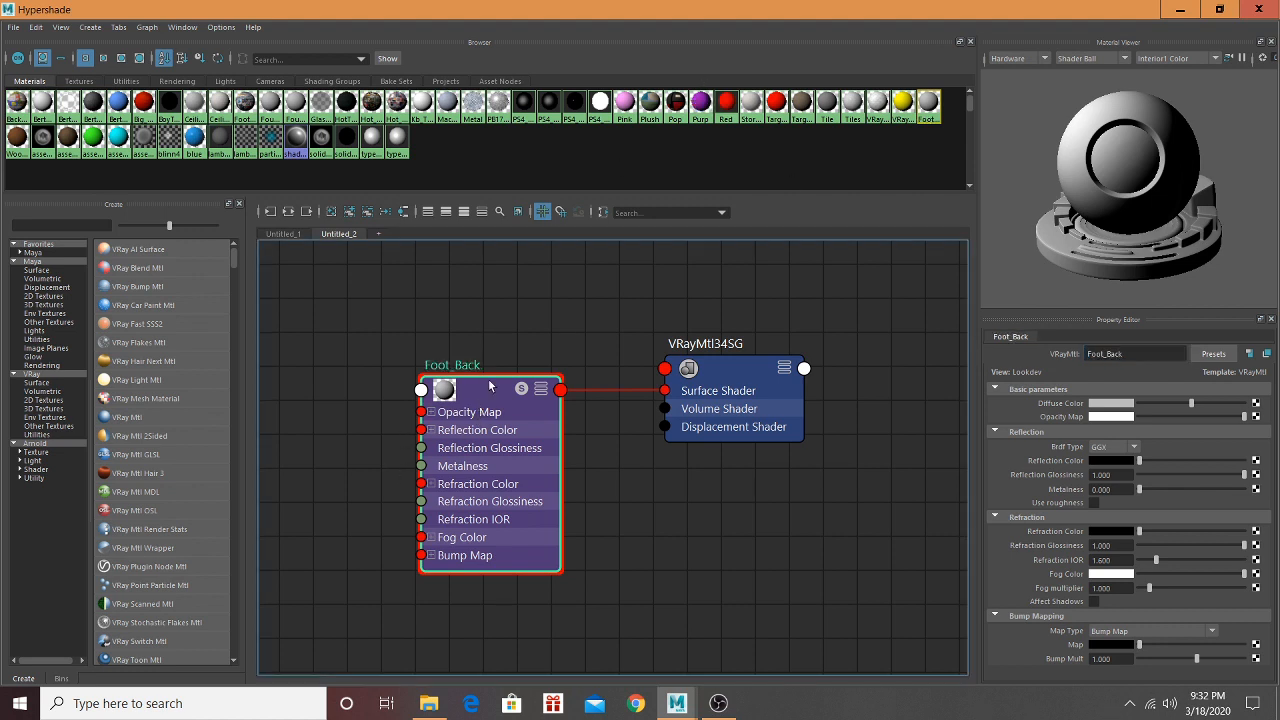
Step: Connect a File texture to Foot_Back's diffuse color and load the store interior image file.jpg into it
click(1256, 403)
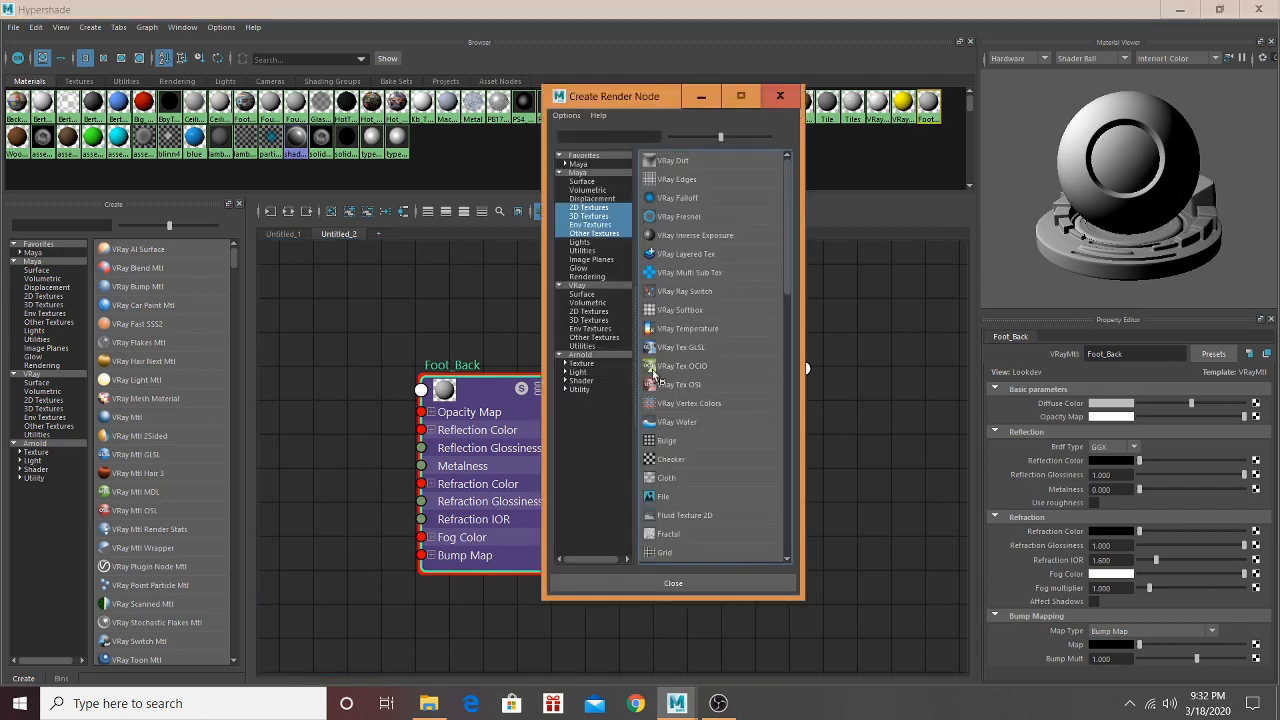
click(665, 497)
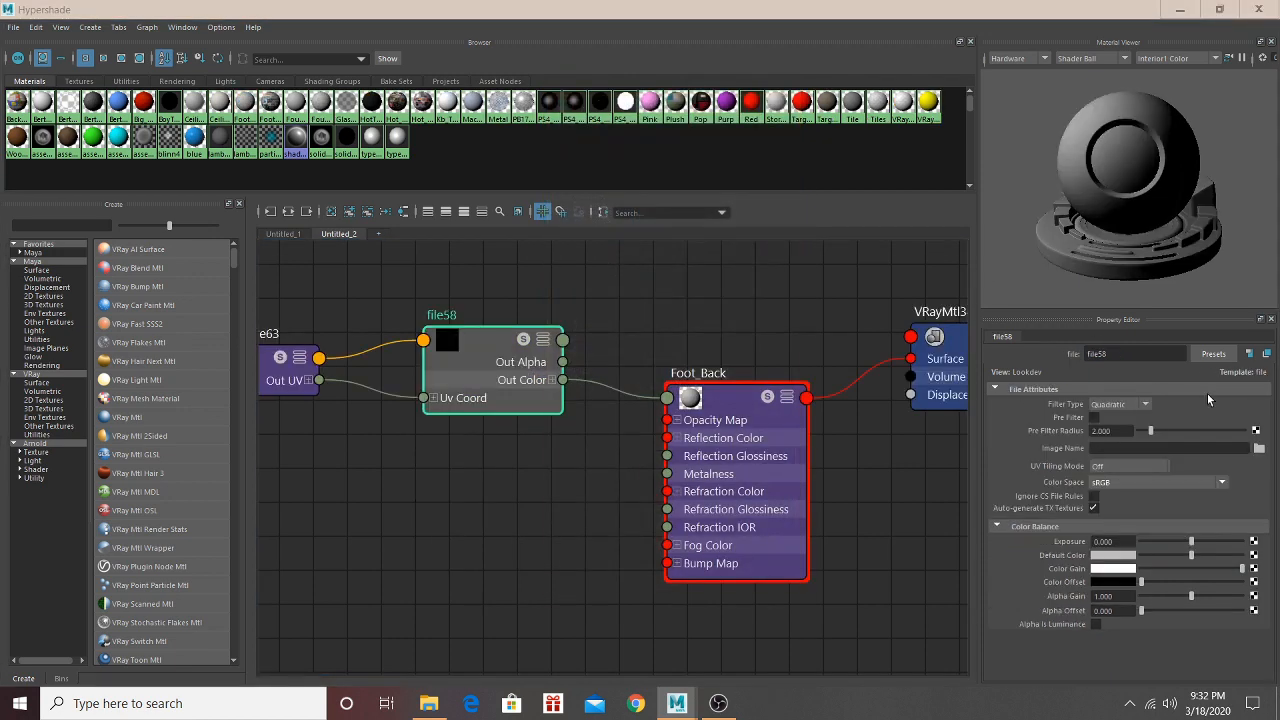
click(1259, 451)
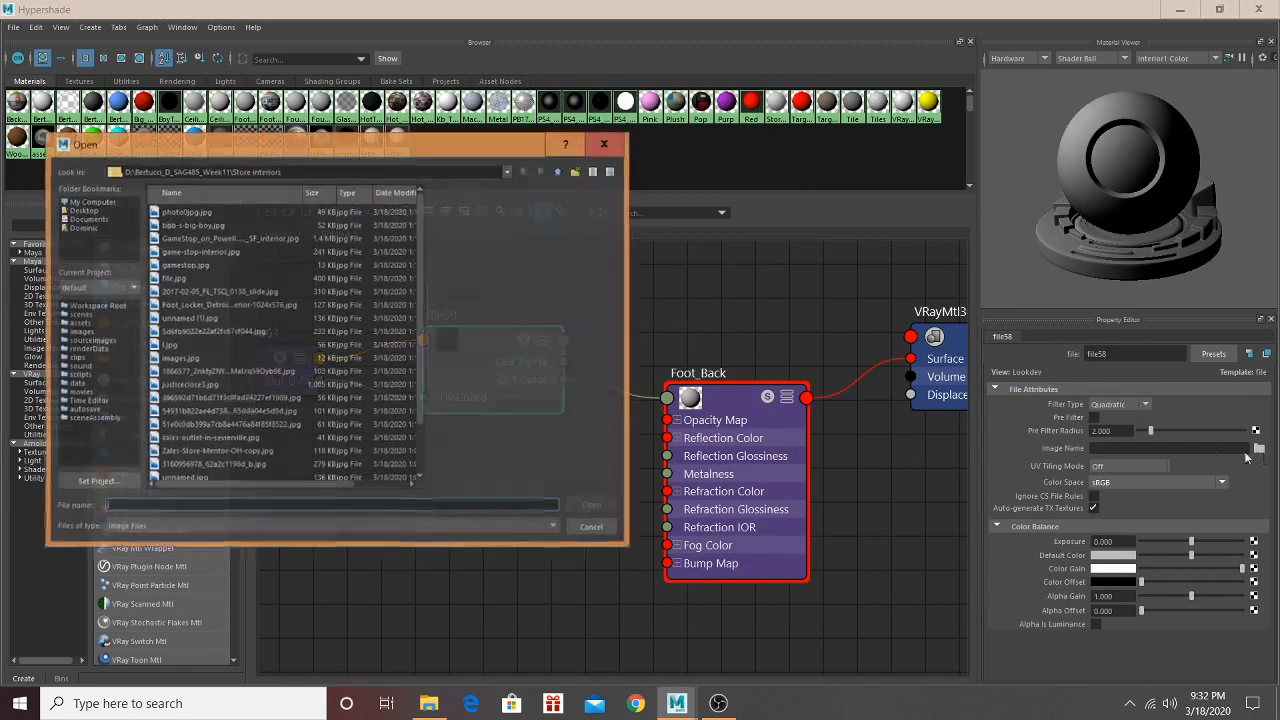
click(212, 224)
click(213, 238)
click(215, 264)
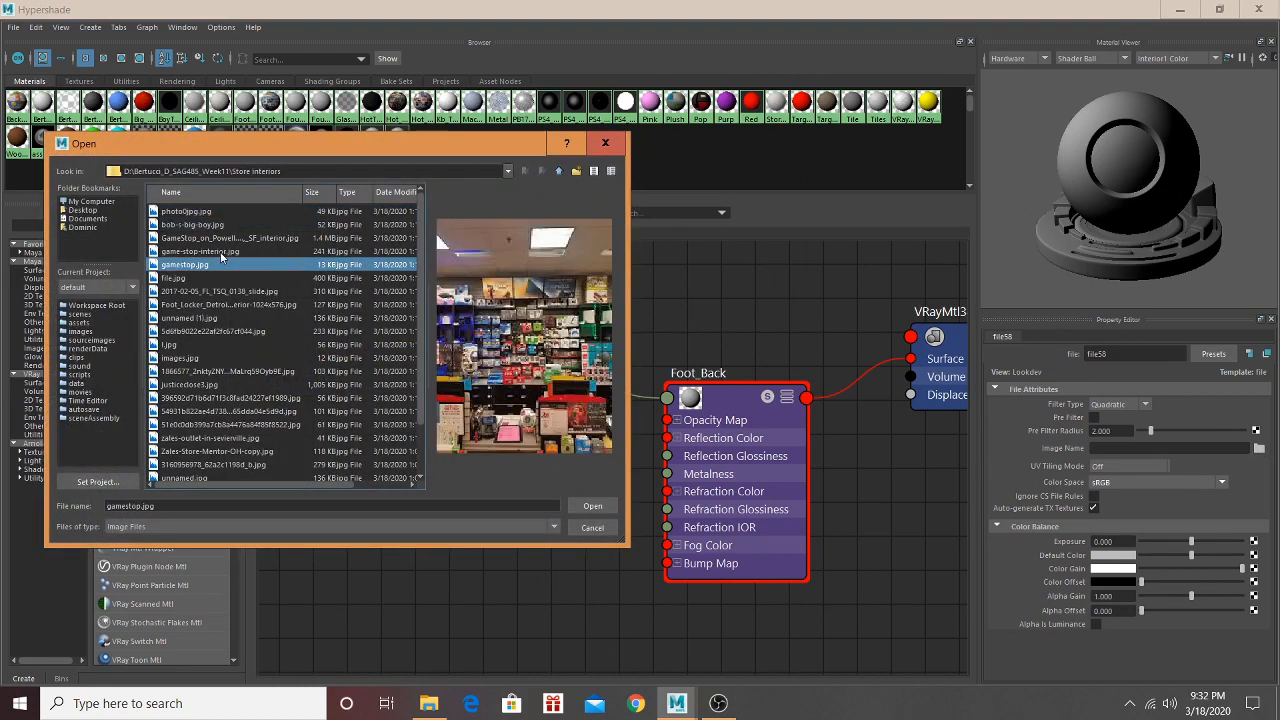
click(222, 252)
click(221, 280)
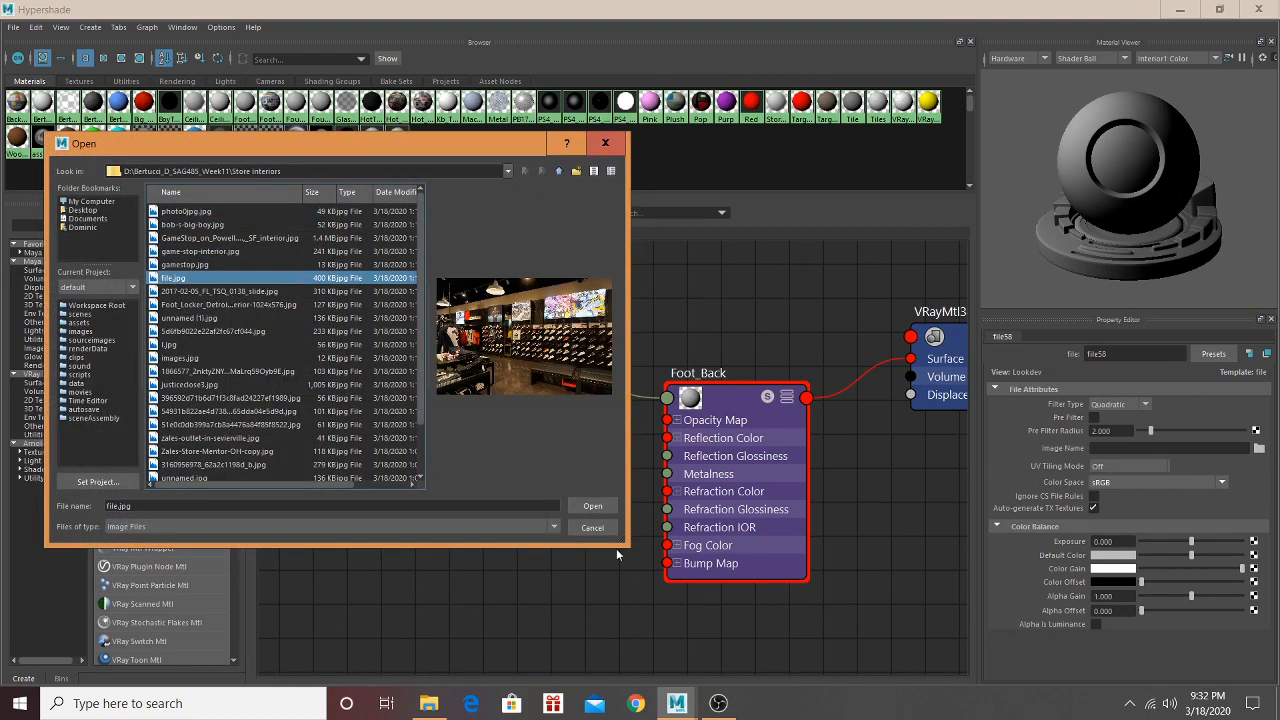
click(600, 506)
Step: Select all the faces of the store's back wall and assign the Foot_Back material to them
right_click(735, 372)
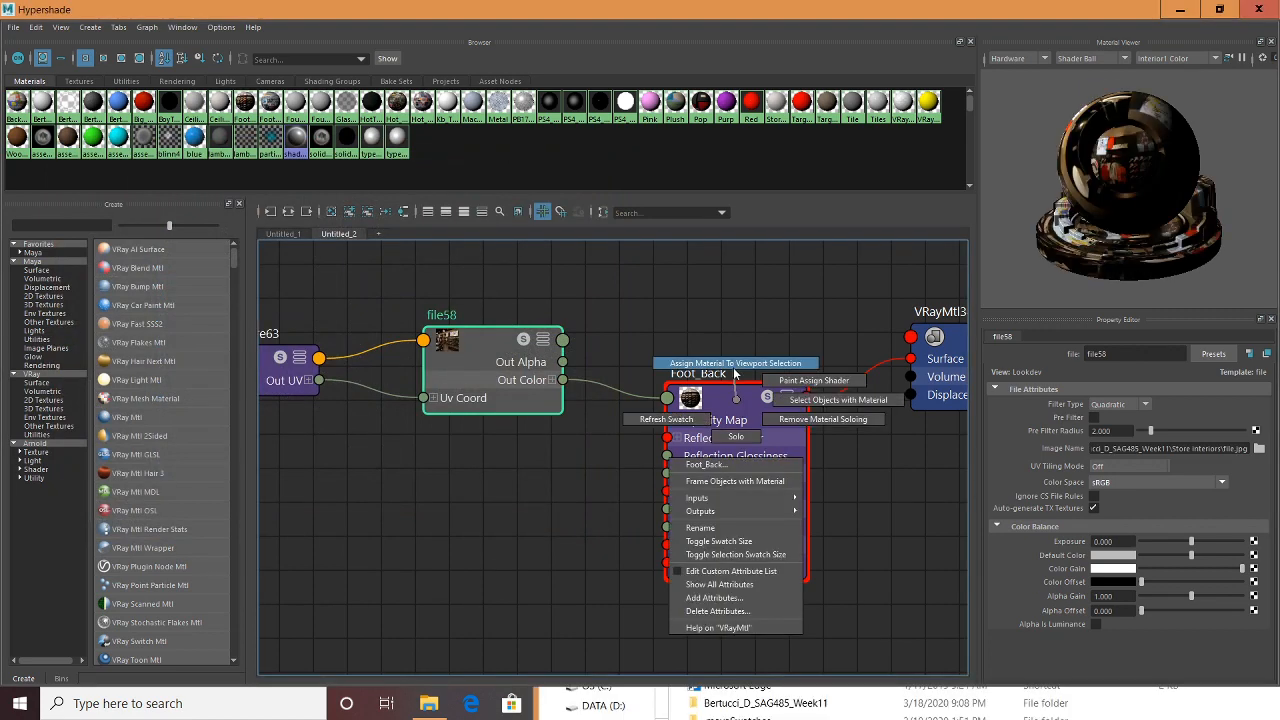
click(735, 365)
click(1180, 9)
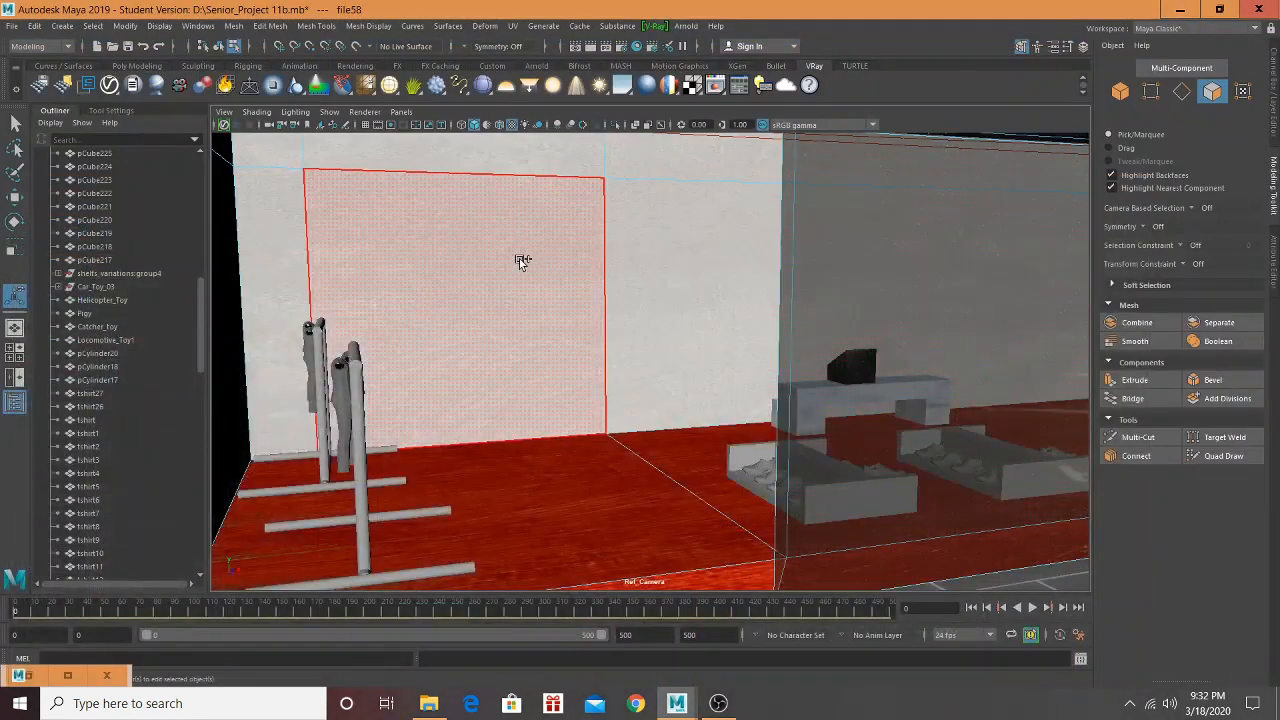
shift+click(519, 258)
shift+click(298, 229)
shift+click(290, 149)
shift+click(379, 156)
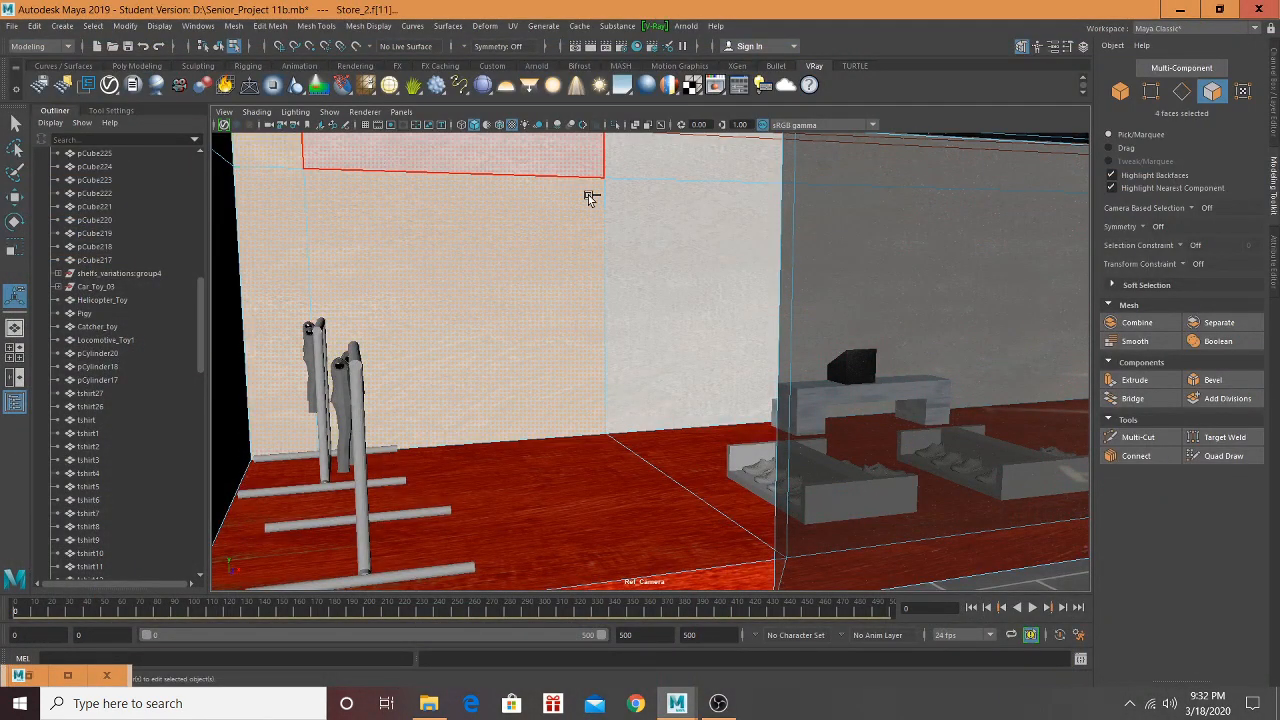
shift+click(697, 176)
shift+click(706, 221)
alt+drag(706, 222, 806, 238)
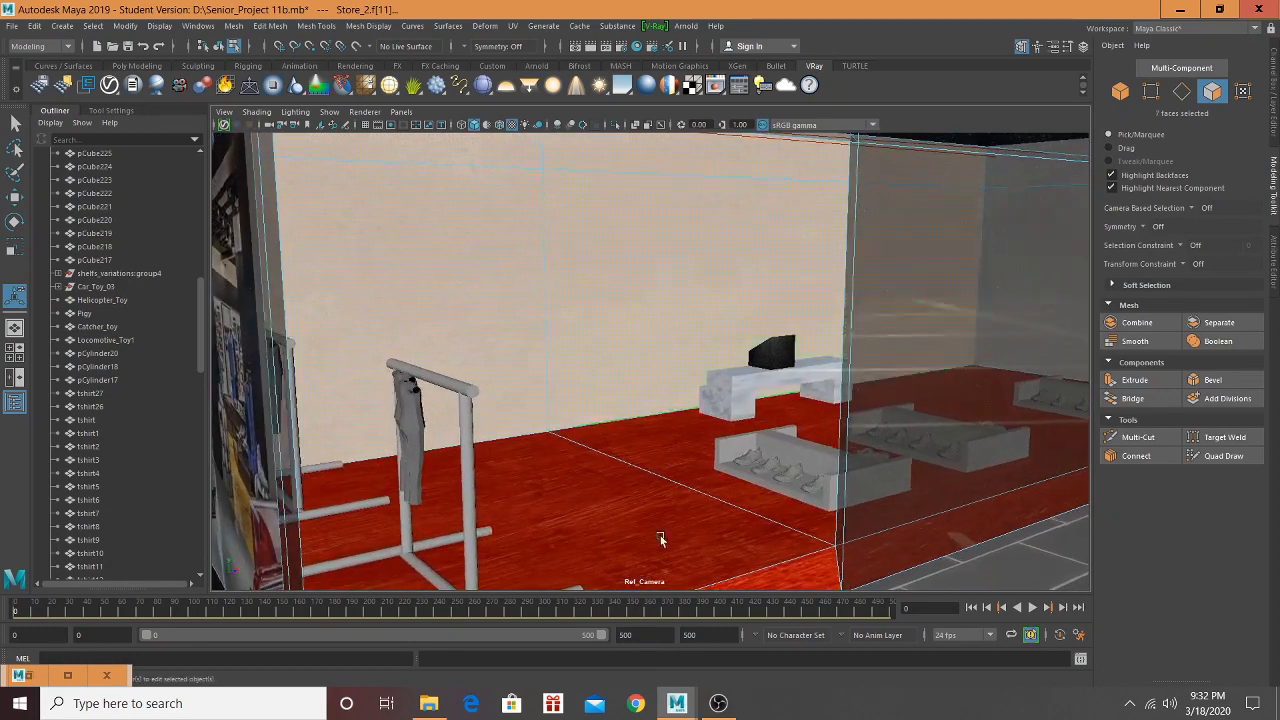
click(67, 675)
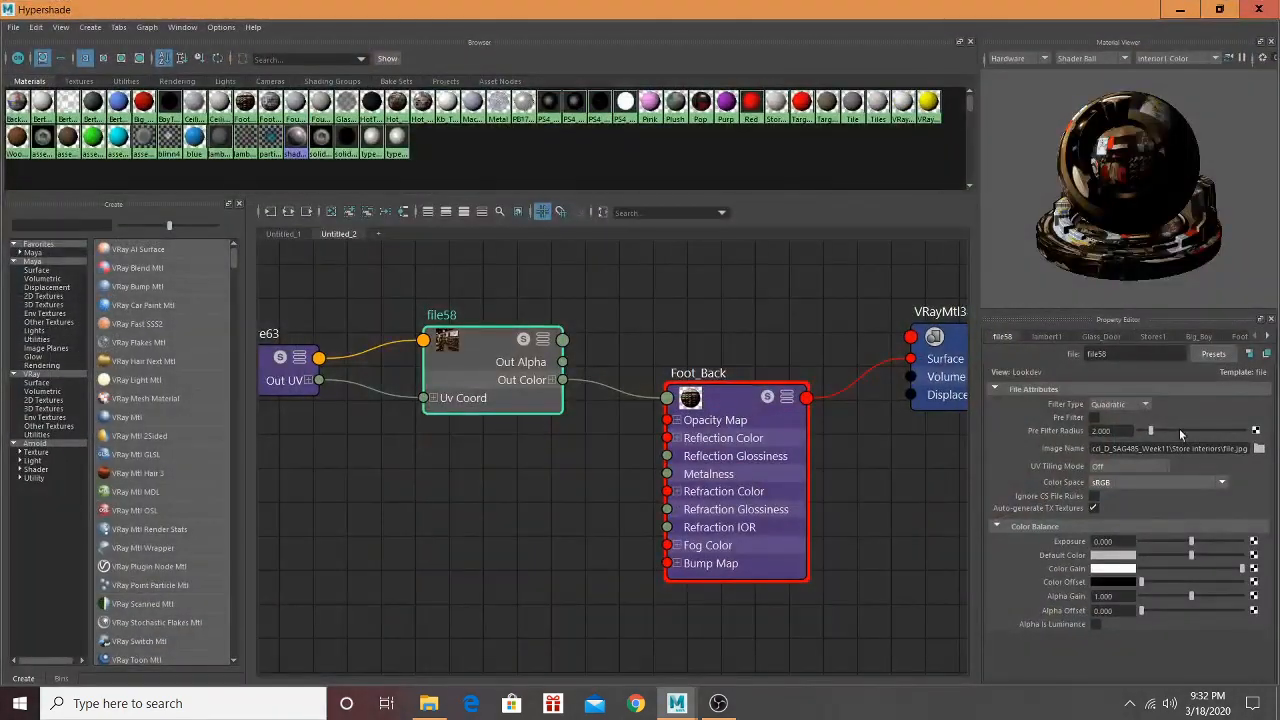
right_drag(725, 395, 722, 368)
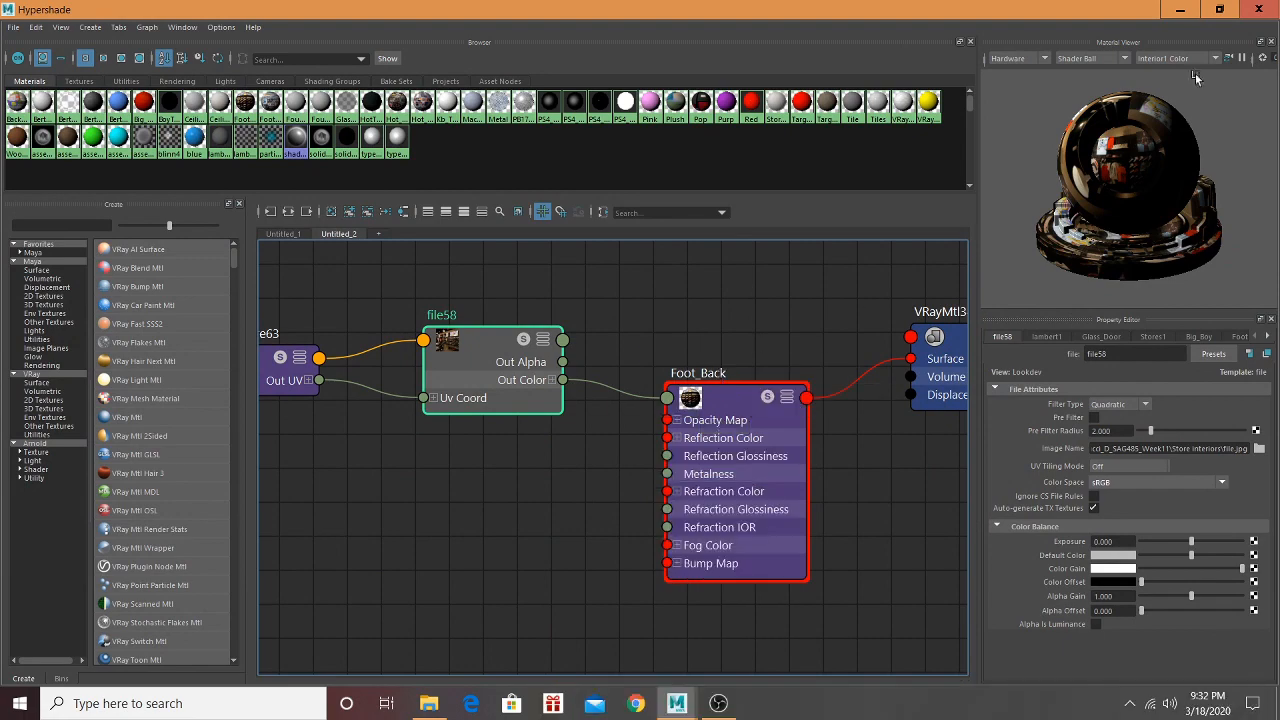
Step: Apply automatic UV mapping to the selected faces of the store's back wall
click(1180, 9)
scroll(681, 250, up, 3)
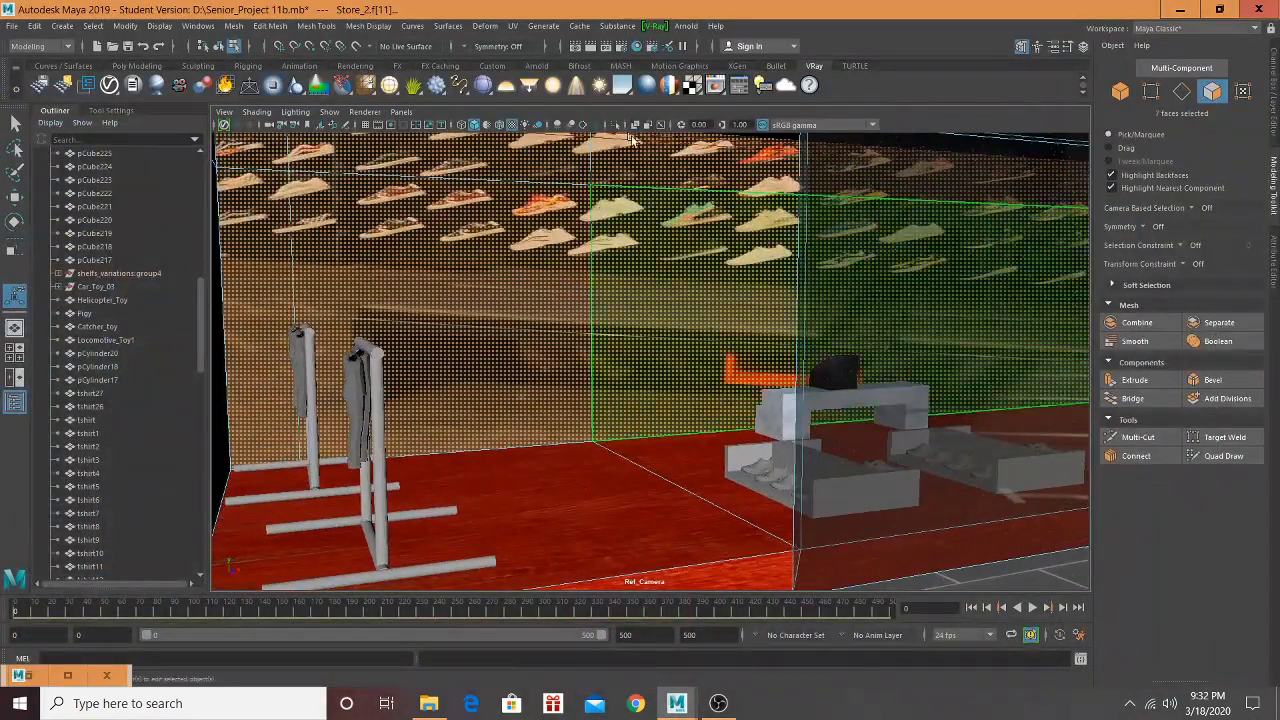
click(520, 28)
click(545, 72)
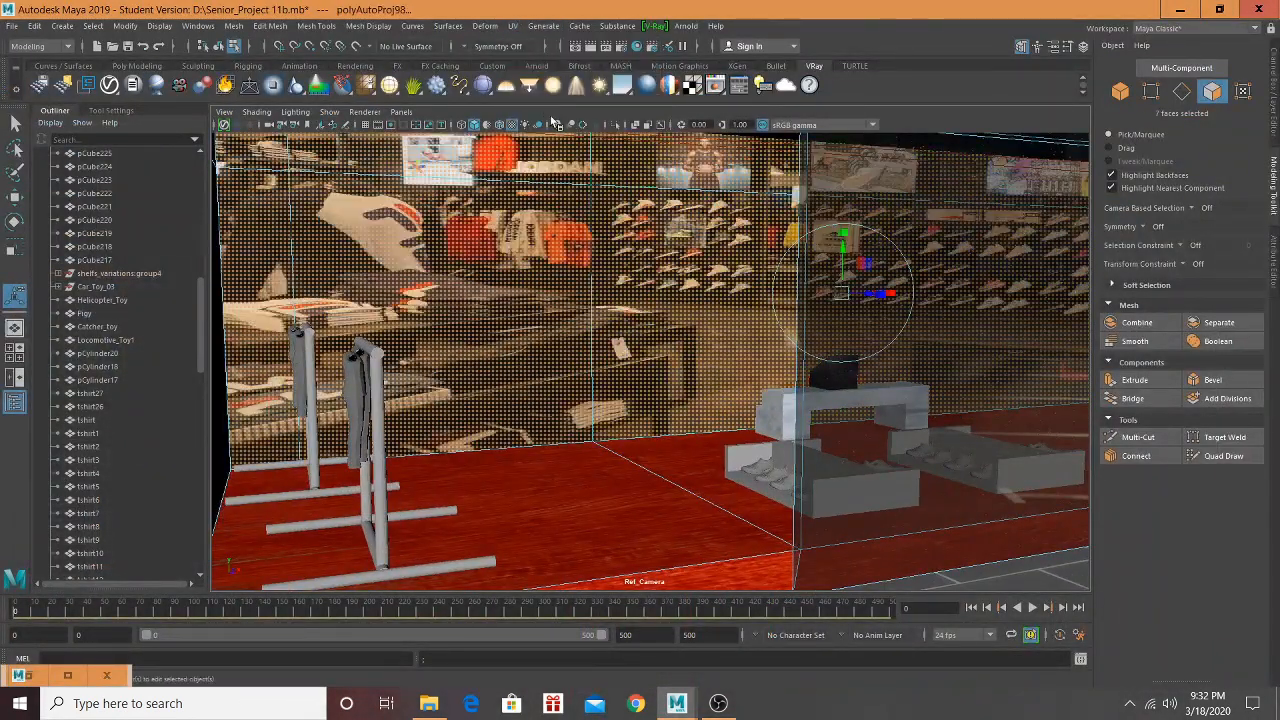
Step: Select the large face of the store's right side wall together with the strip above it
scroll(790, 292, down, 5)
alt+drag(793, 292, 614, 286)
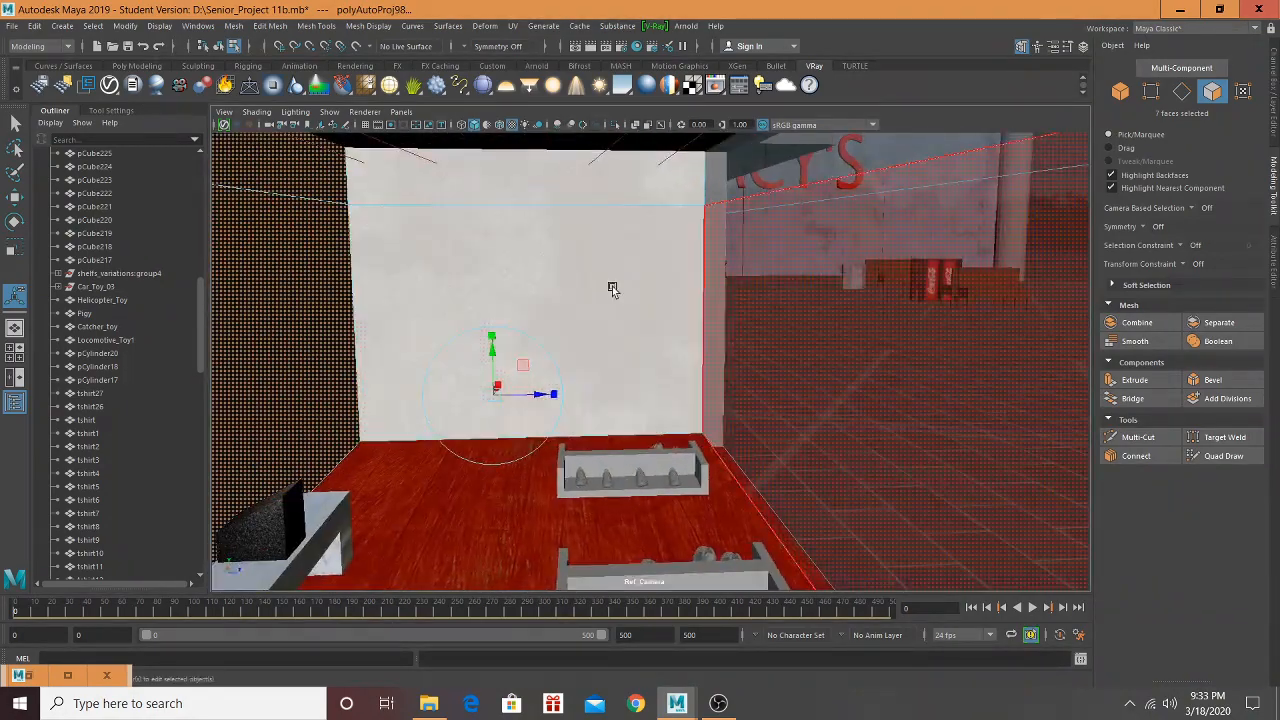
click(612, 286)
shift+click(579, 186)
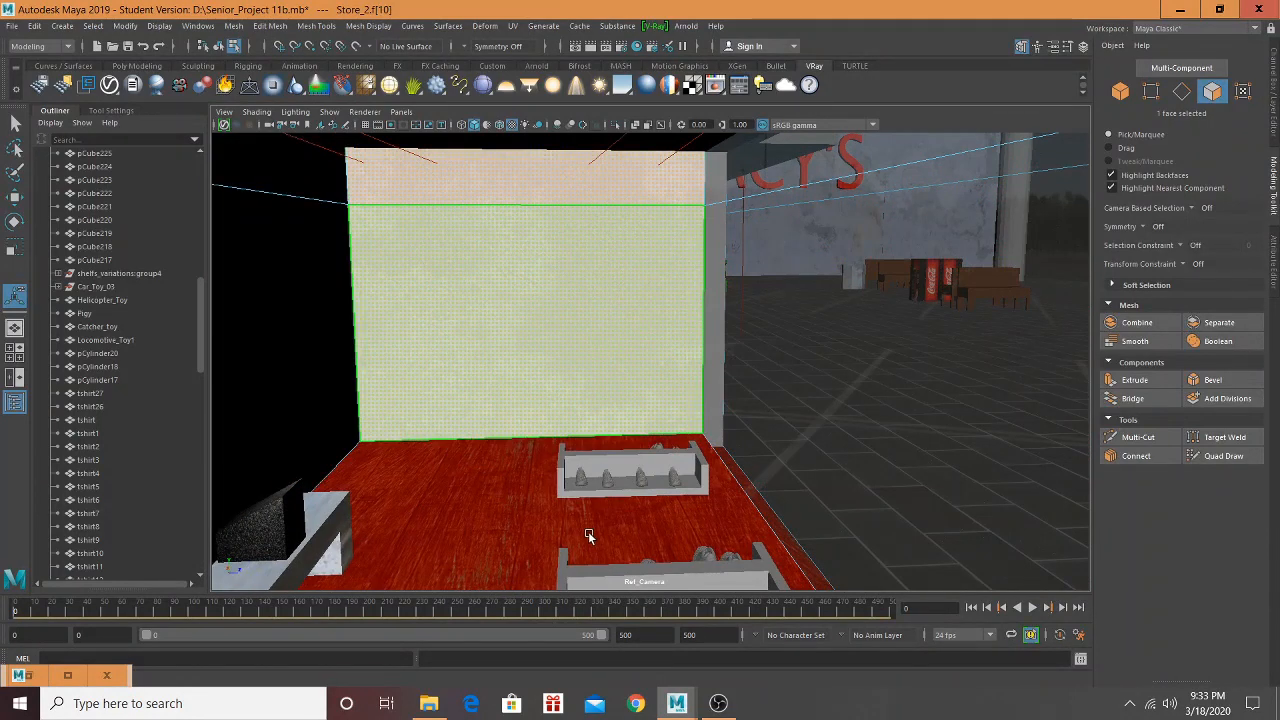
Step: Create a new VRay Mtl in the Hypershade, graph it on its own, and rename it Foot_Right
click(62, 676)
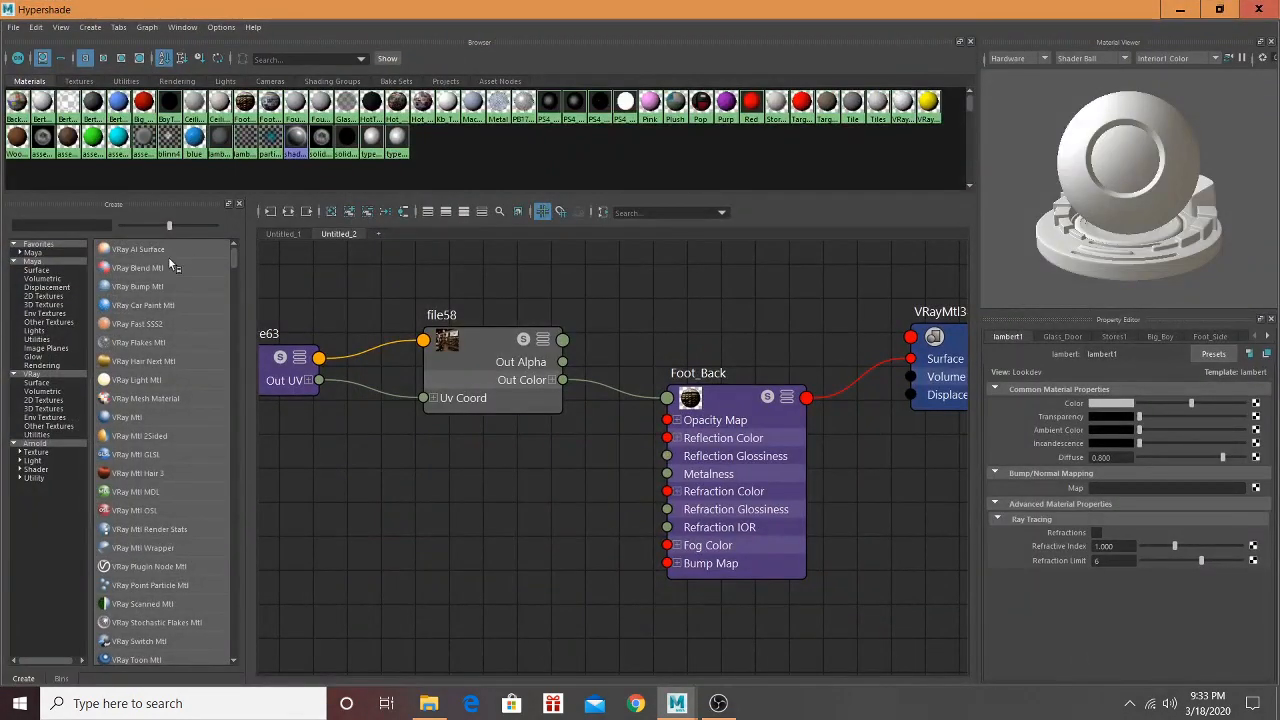
click(128, 418)
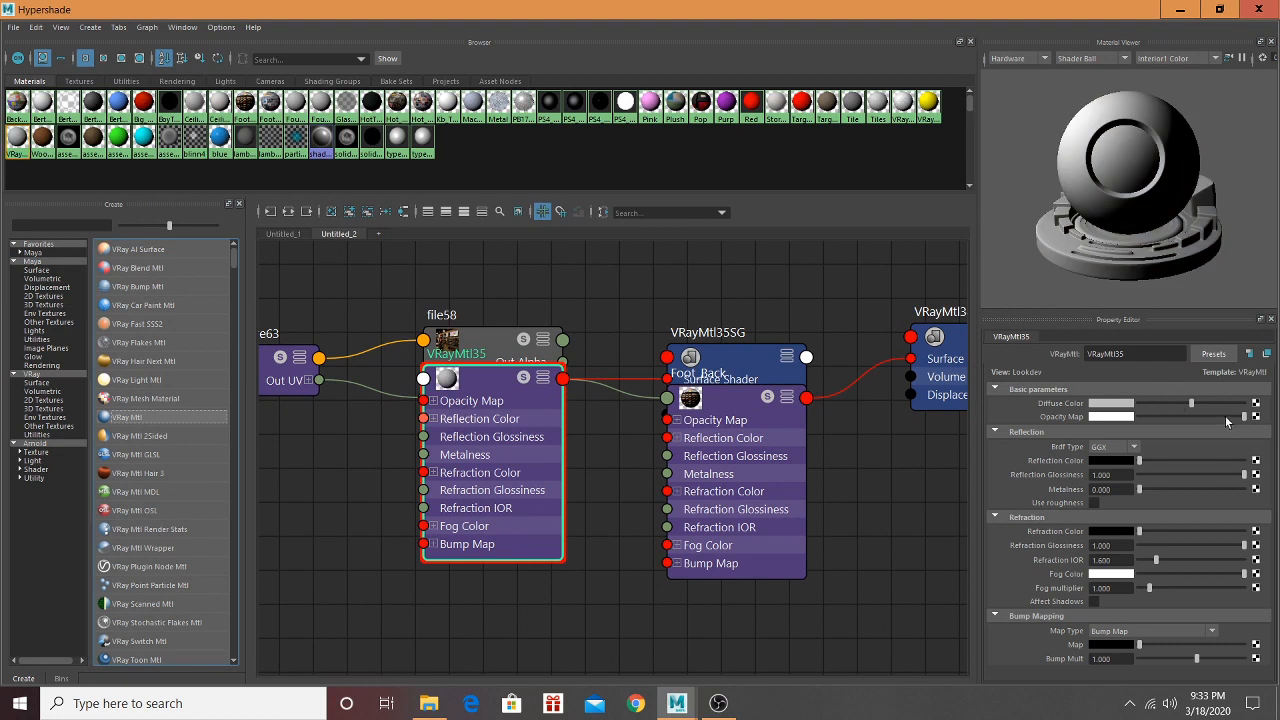
click(288, 211)
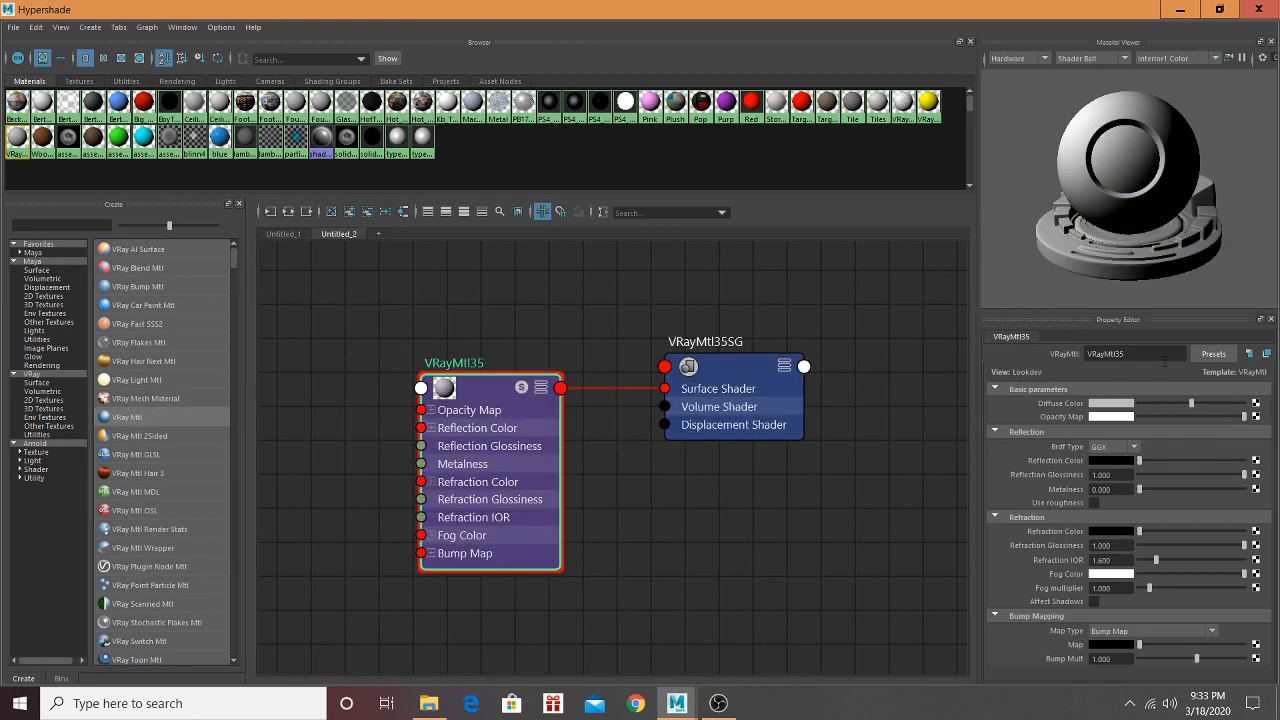
click(1150, 356)
text(Foot_)
key(BackSpace)
text(_Right)
key(Return)
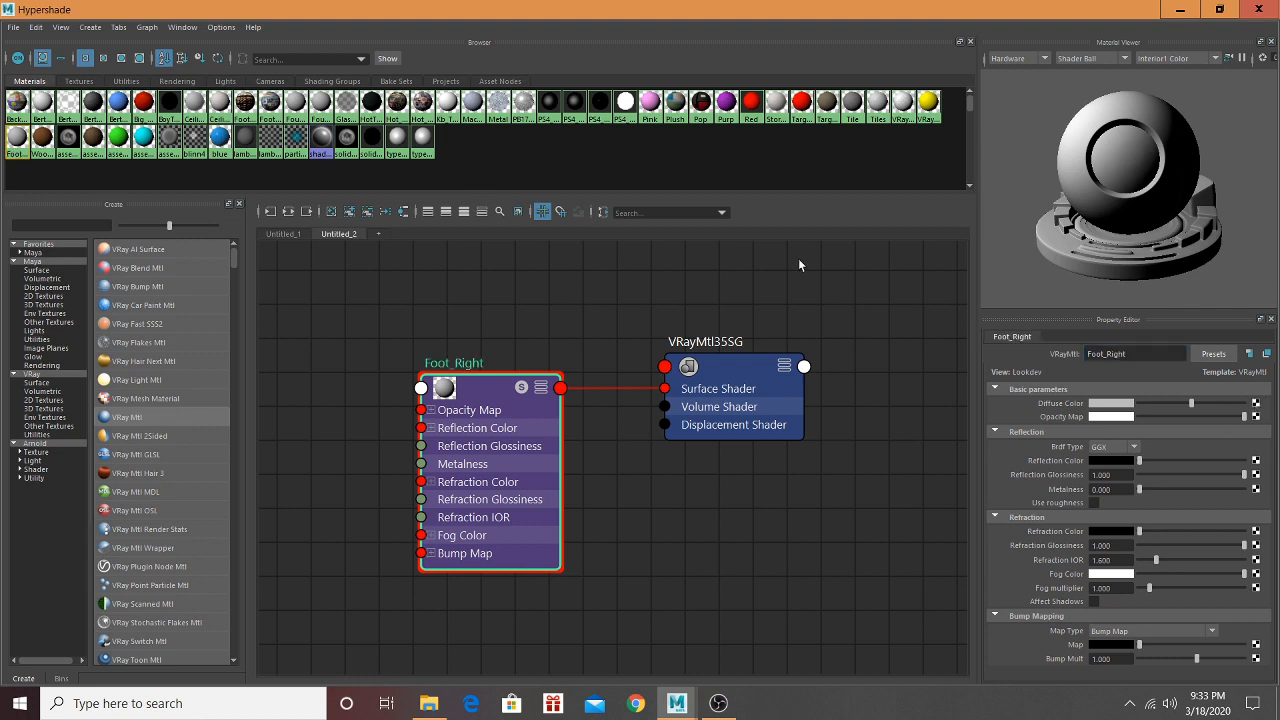
Step: Connect a File texture to Foot_Right's diffuse color and open the image browser for it
click(1255, 404)
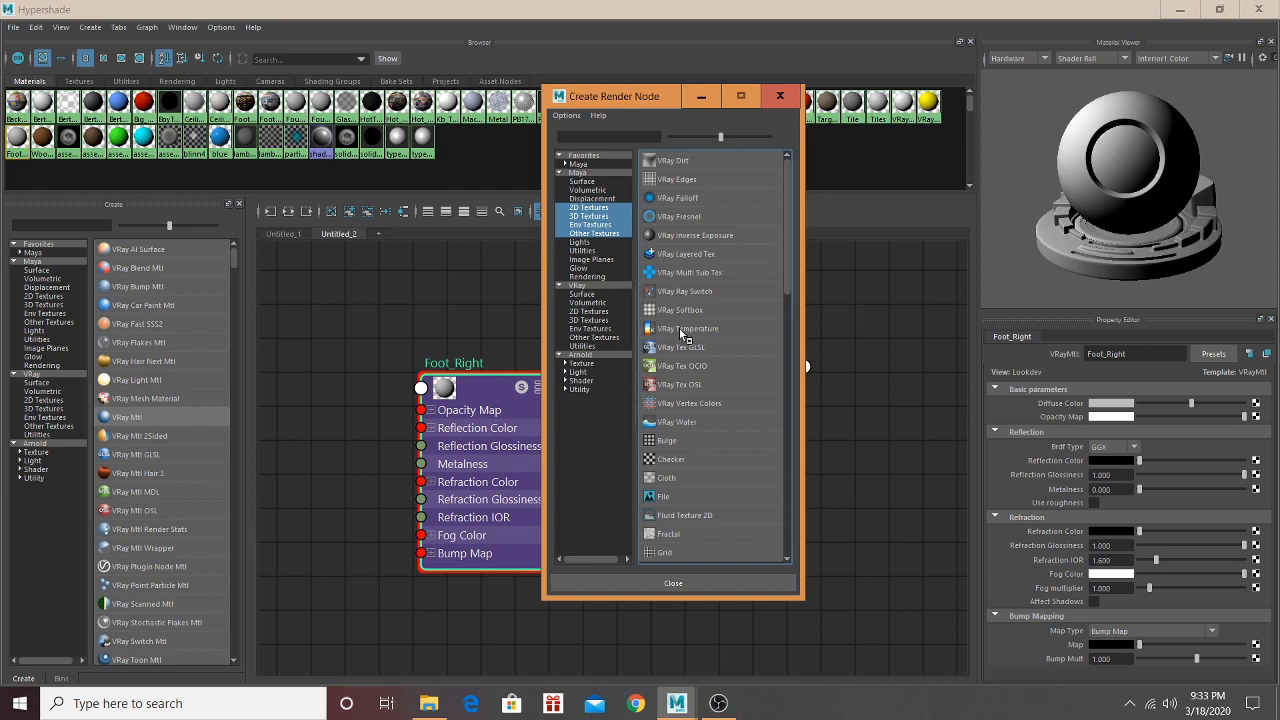
click(668, 500)
click(1258, 448)
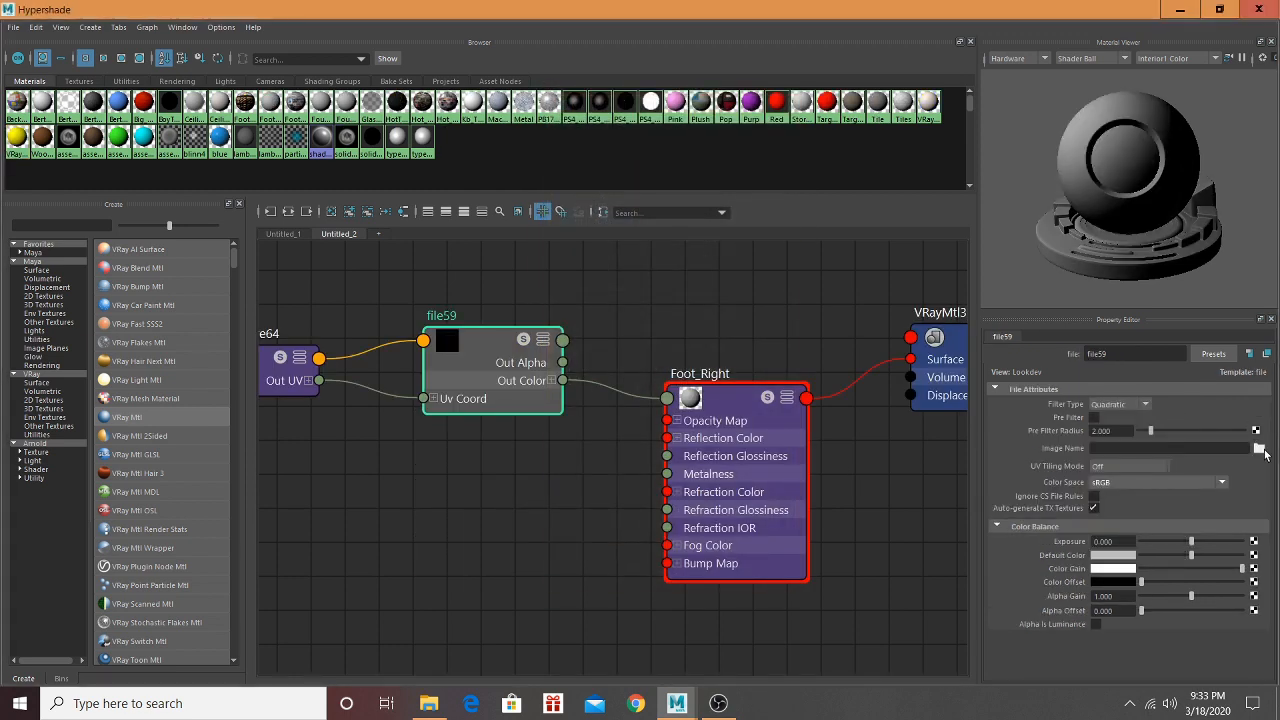
Step: Preview the images in the Store interiors folder to find one suitable for the right wall
click(184, 212)
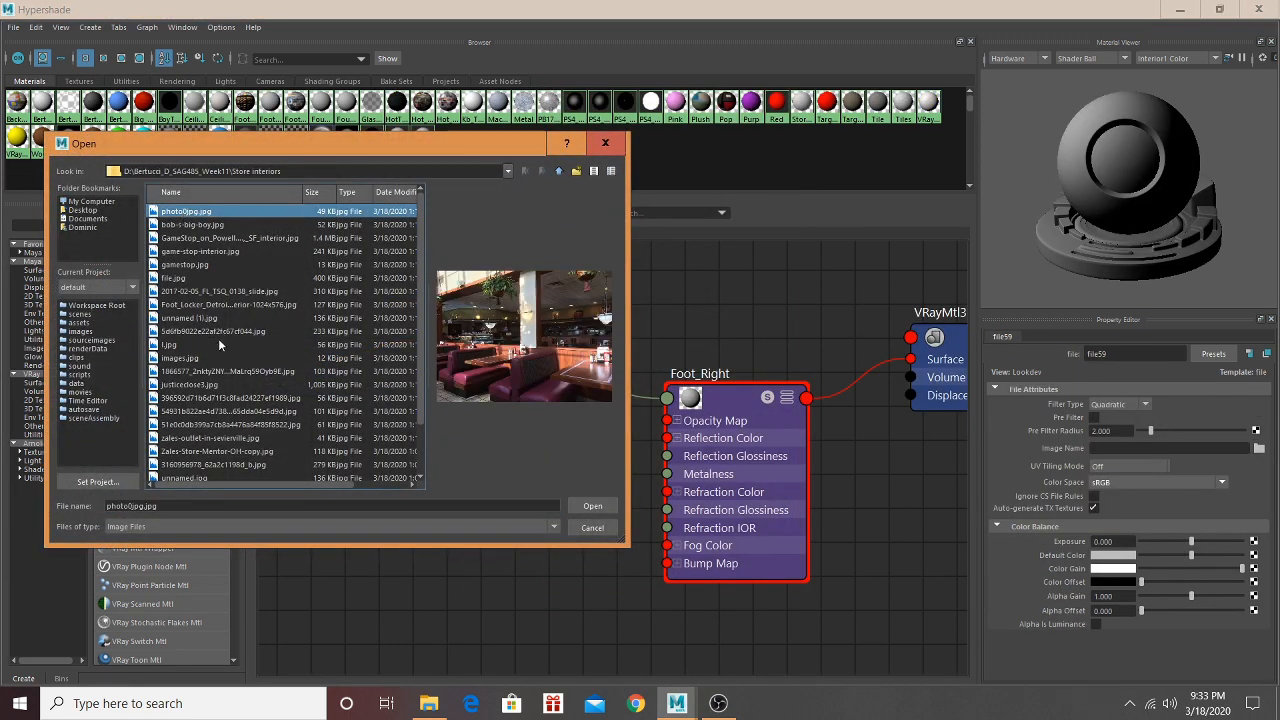
click(221, 332)
click(221, 357)
click(218, 386)
scroll(225, 405, down, 2)
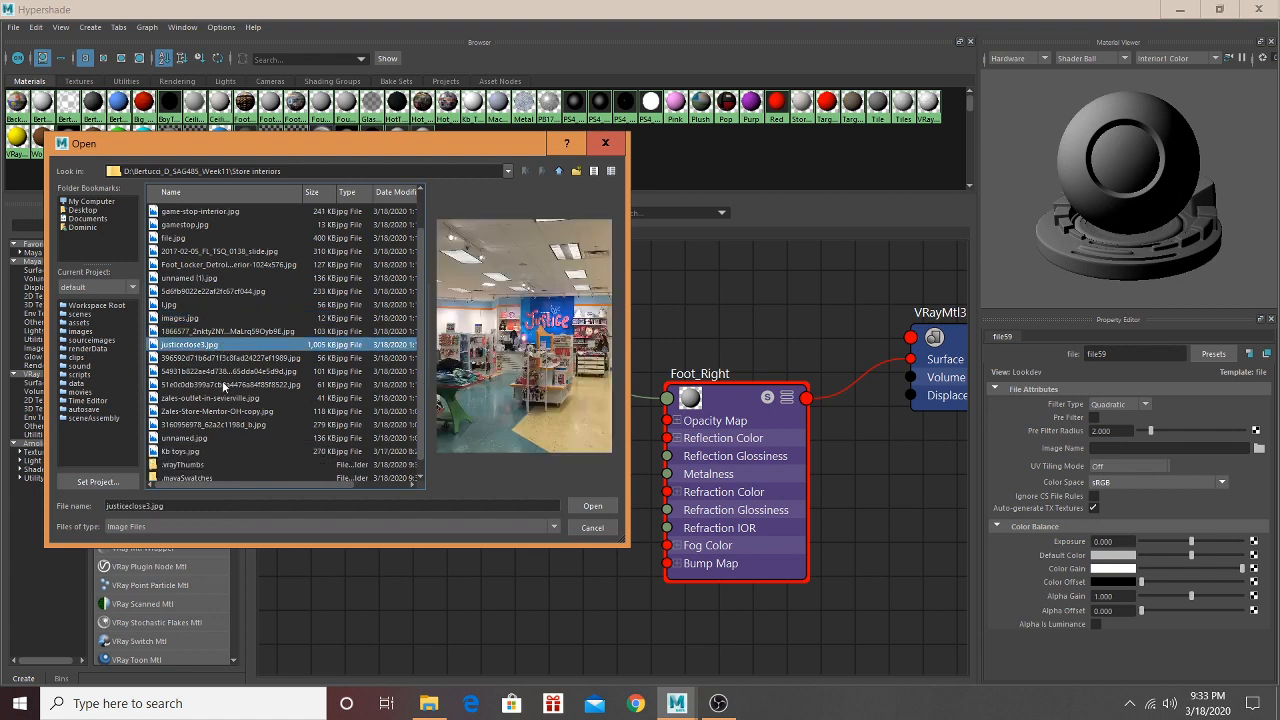
click(222, 425)
click(215, 439)
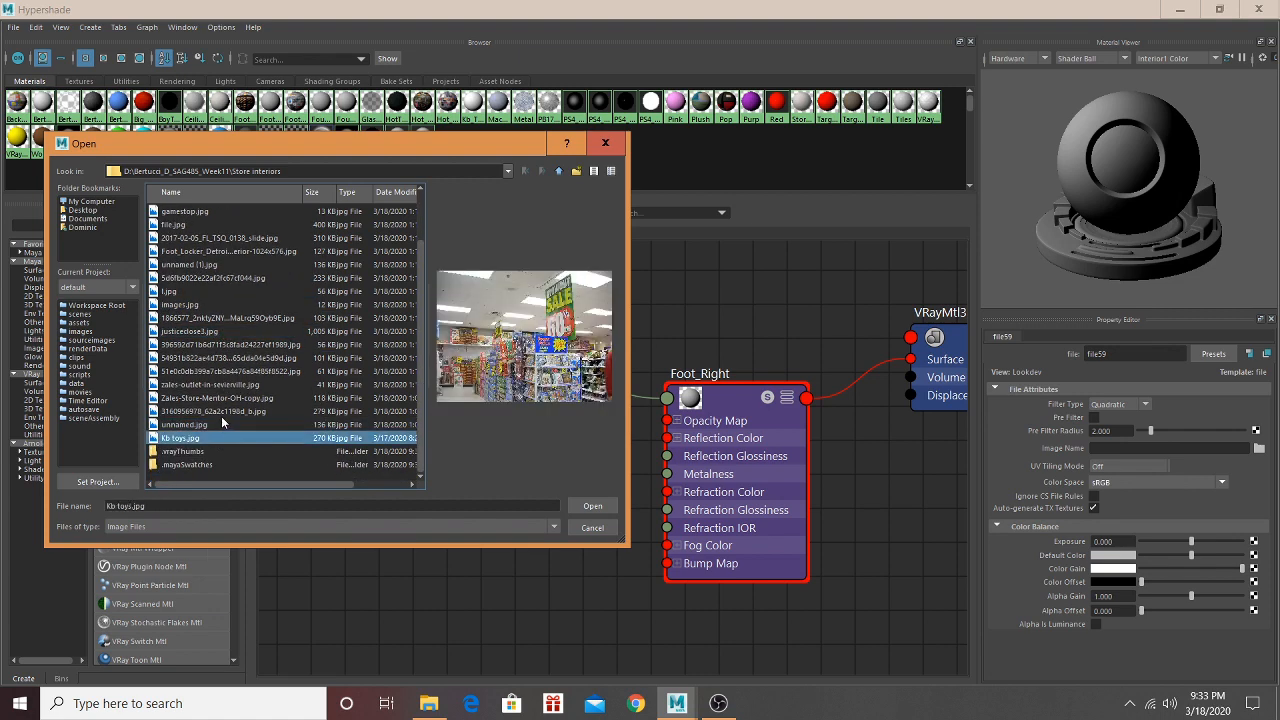
click(227, 411)
click(235, 398)
click(240, 384)
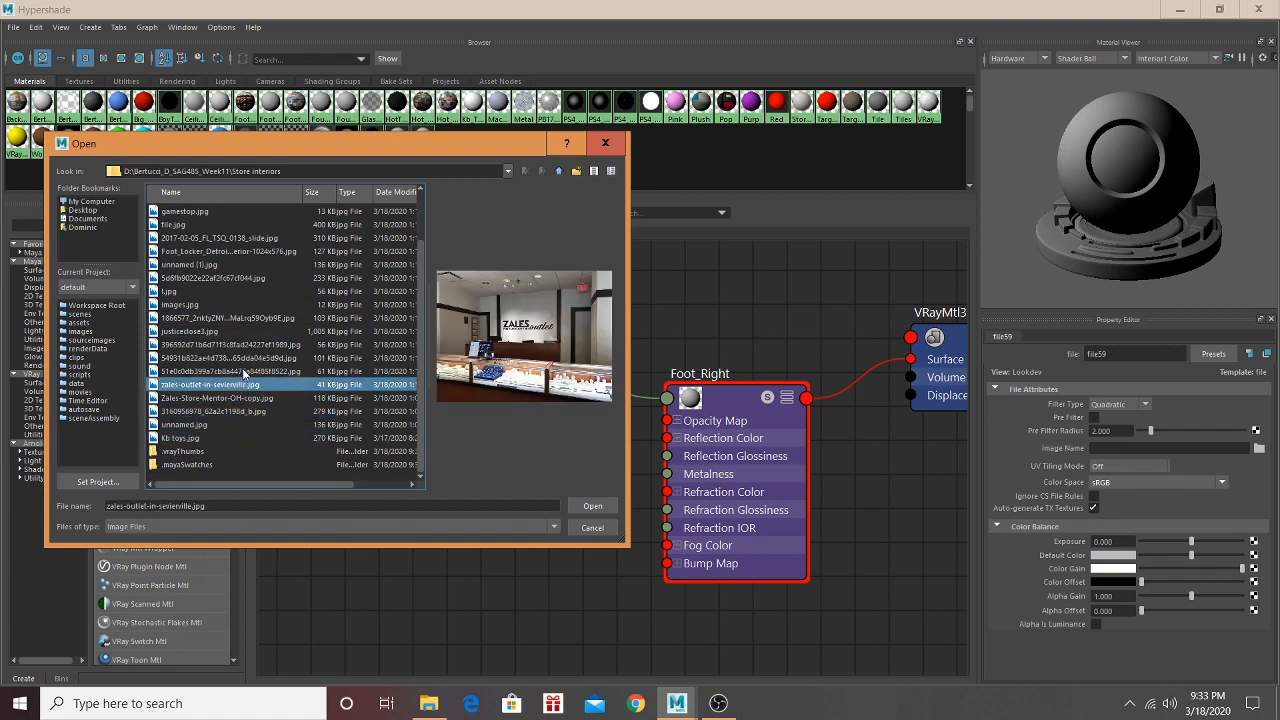
click(243, 371)
click(246, 357)
click(248, 343)
click(250, 331)
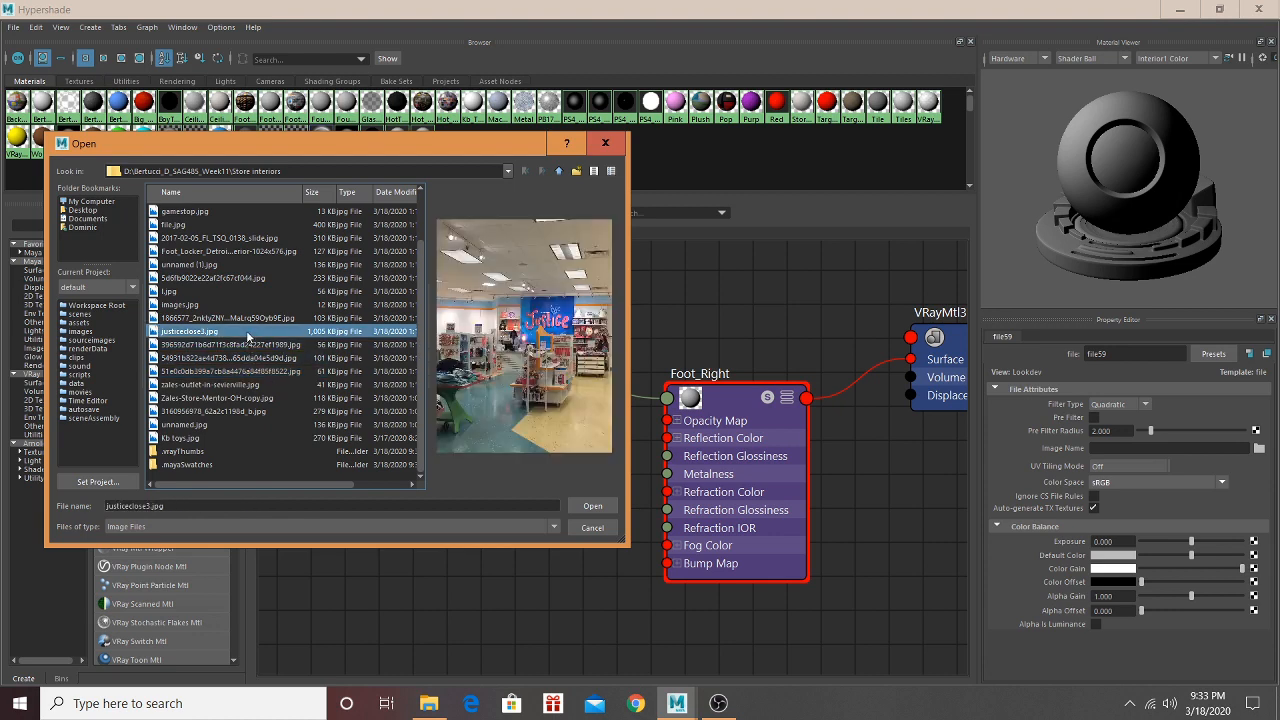
click(253, 318)
click(247, 292)
click(226, 304)
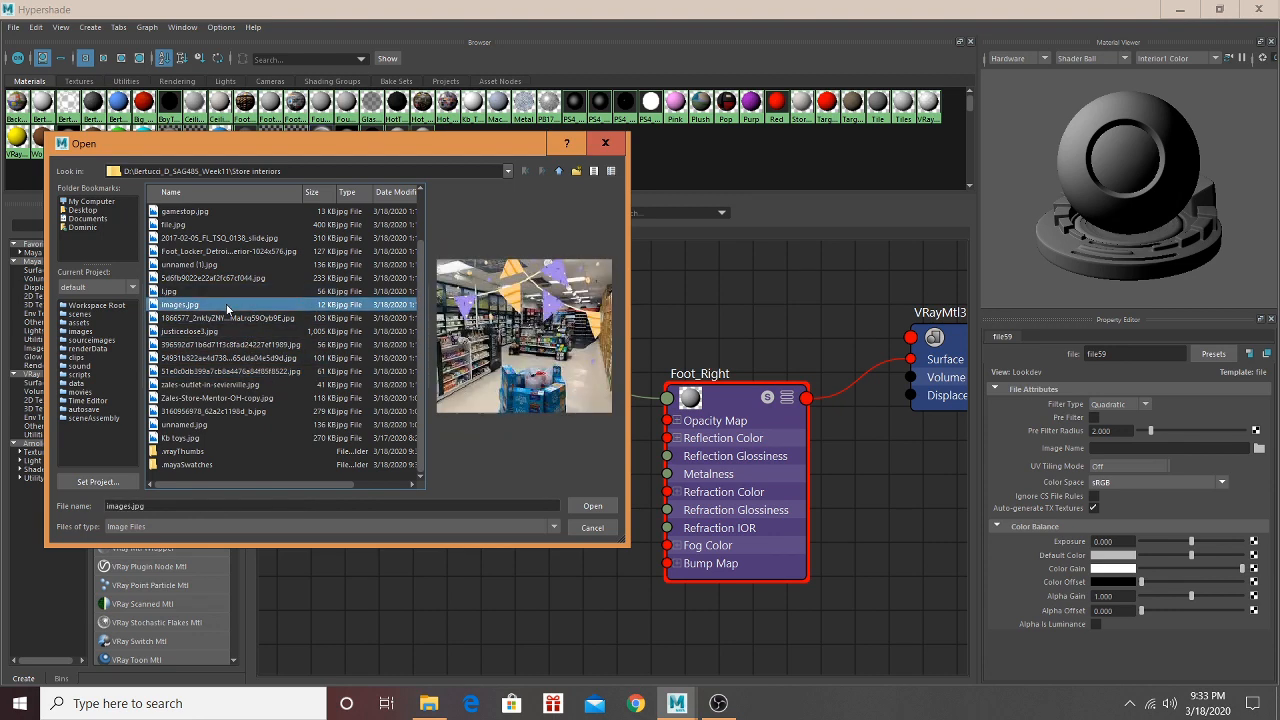
click(221, 291)
click(227, 278)
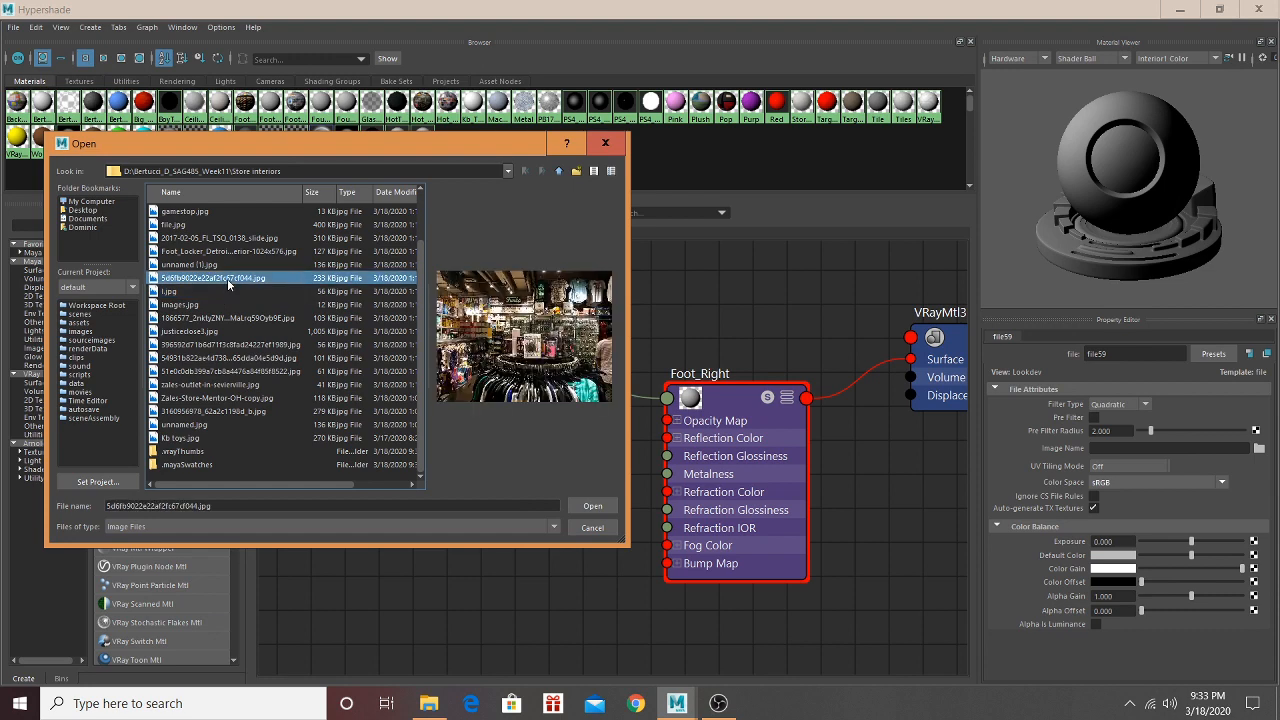
click(228, 264)
scroll(228, 263, up, 2)
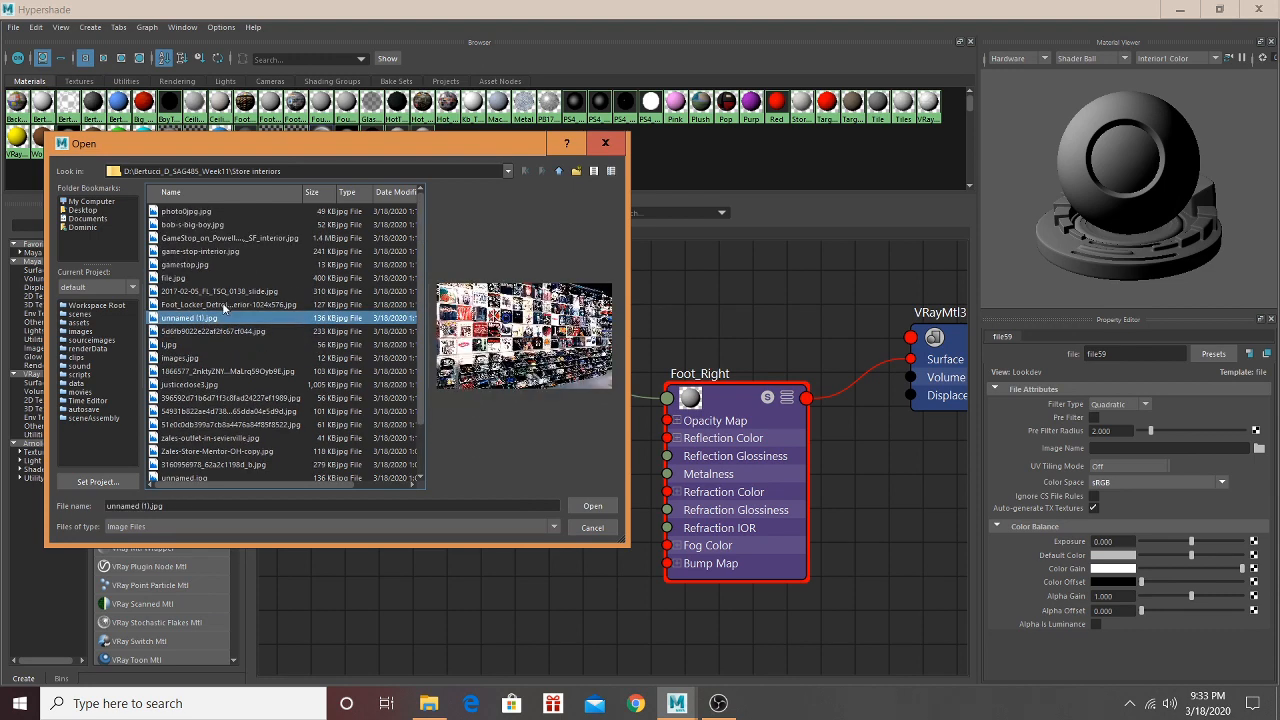
Step: Compare the two sportswear store photos and load Foot_Locker_Detroit_Power_Store_Interior-1024x576.jpg into the file texture
click(225, 305)
click(228, 291)
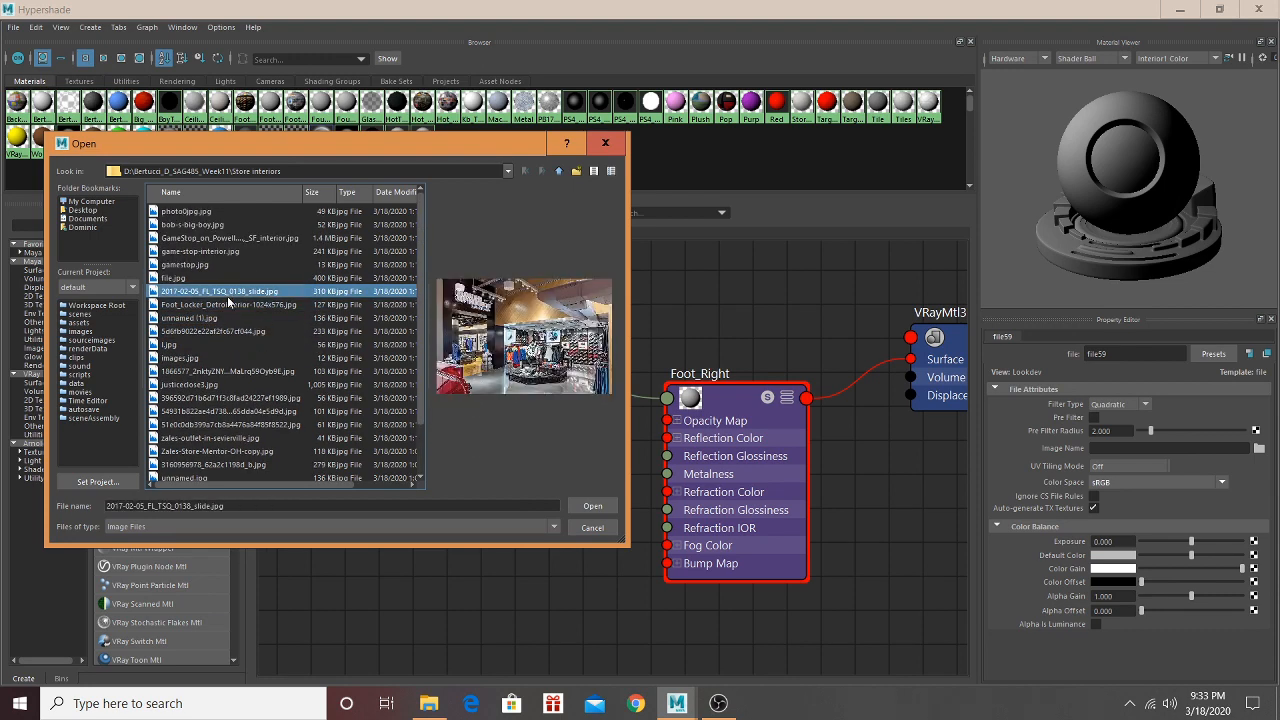
click(229, 304)
click(580, 507)
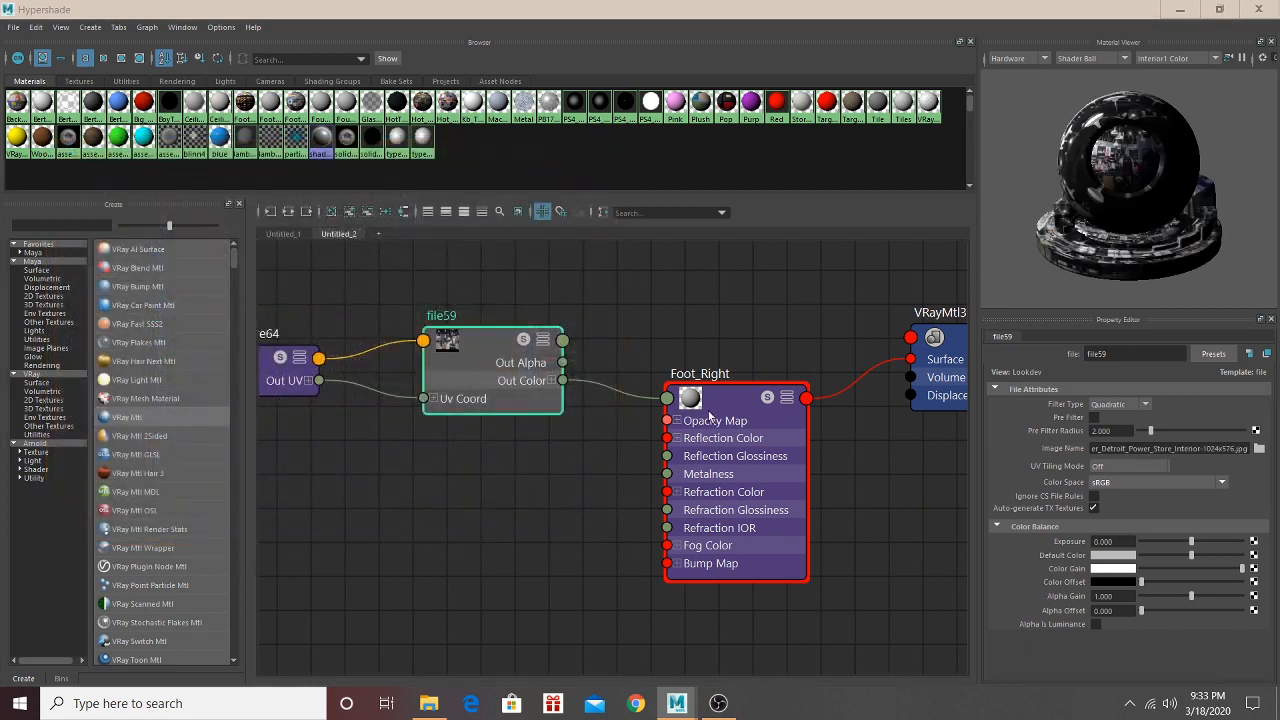
Step: Select both faces of the store's right side wall and assign the Foot_Right material to them
click(1179, 12)
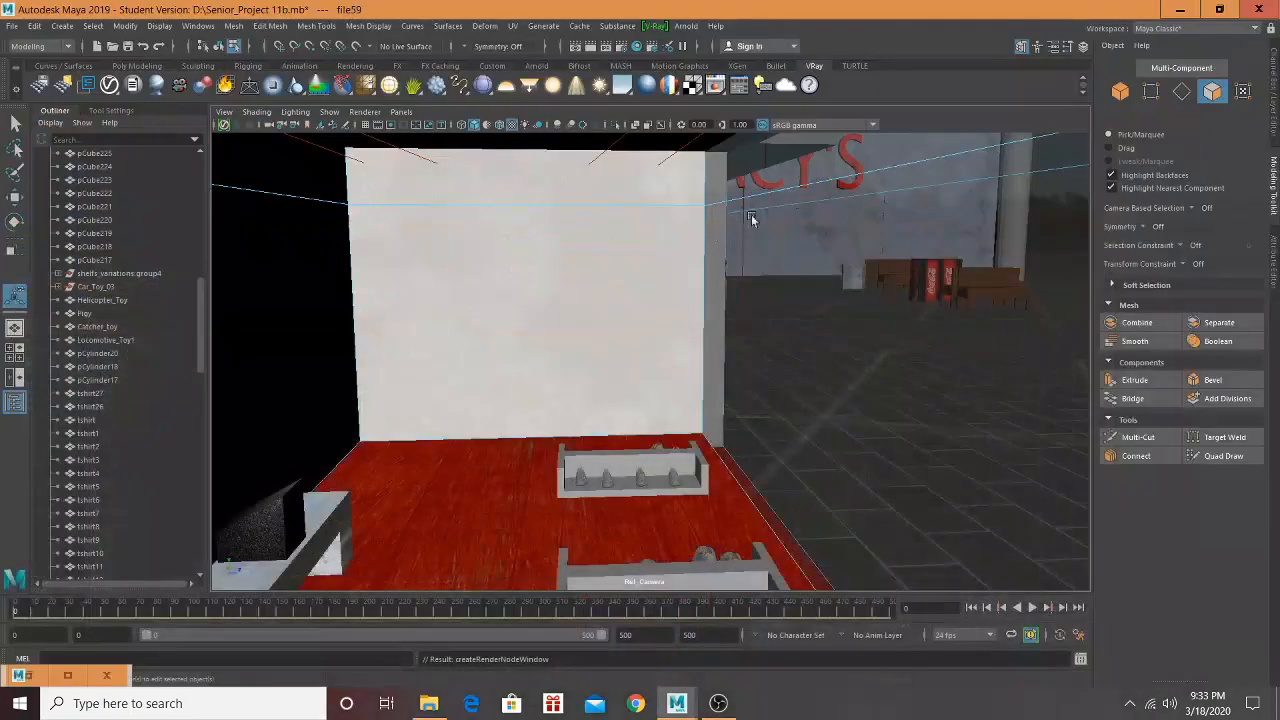
click(578, 173)
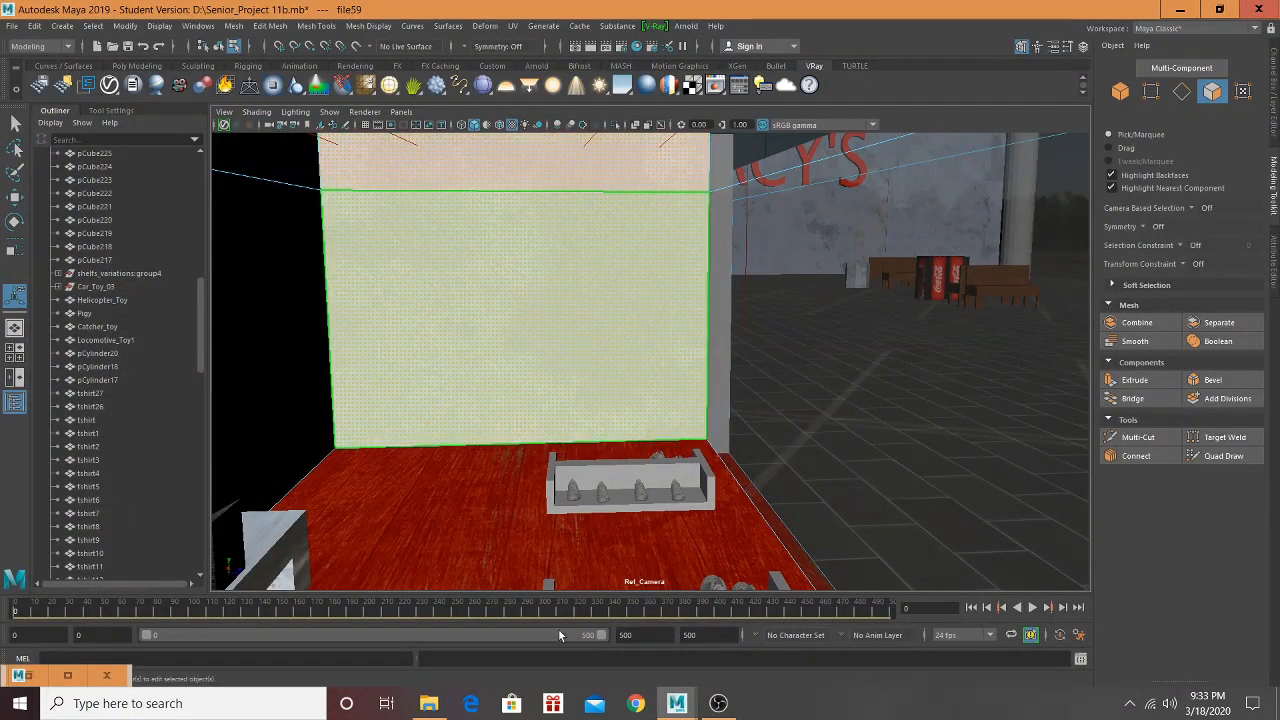
key(f)
alt+drag(570, 421, 749, 394)
scroll(749, 394, down, 2)
alt+middle_drag(803, 243, 388, 285)
alt+drag(388, 285, 773, 207)
scroll(772, 209, up, 5)
alt+middle_drag(770, 211, 829, 457)
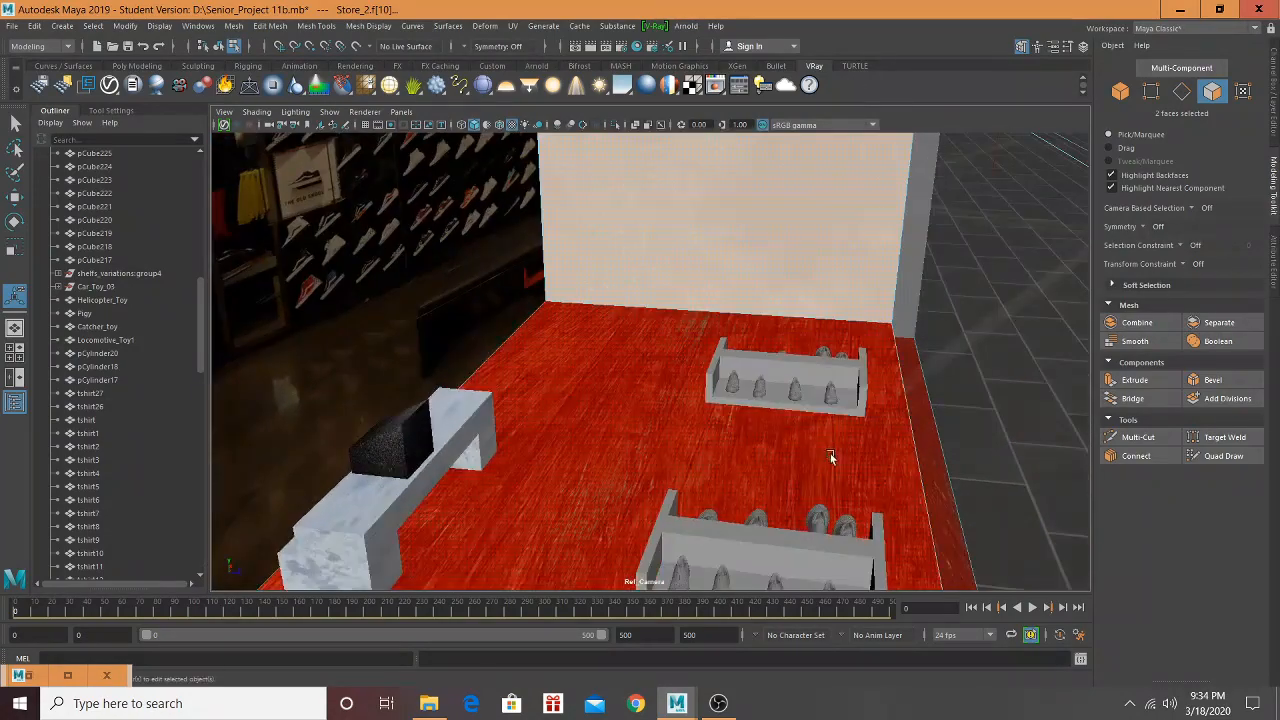
click(78, 677)
right_drag(729, 393, 736, 363)
Step: Apply automatic UV mapping to the selected faces of the right side wall
click(1180, 9)
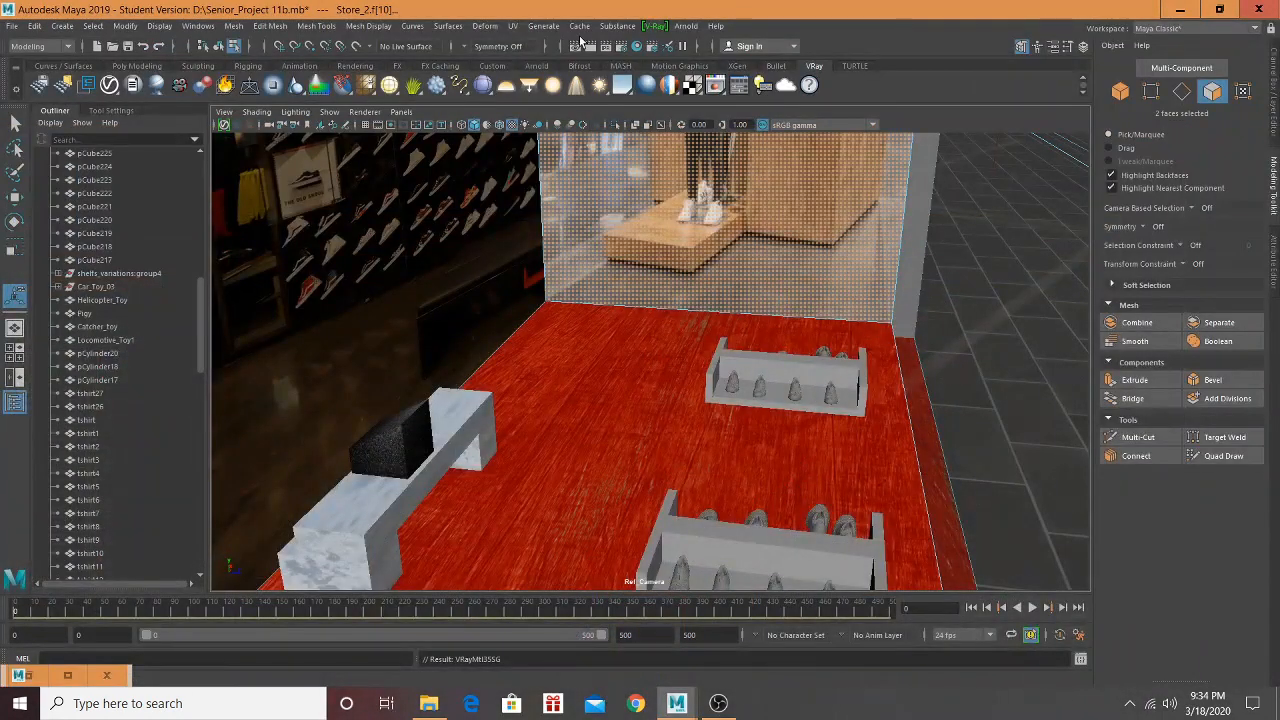
click(512, 26)
click(535, 74)
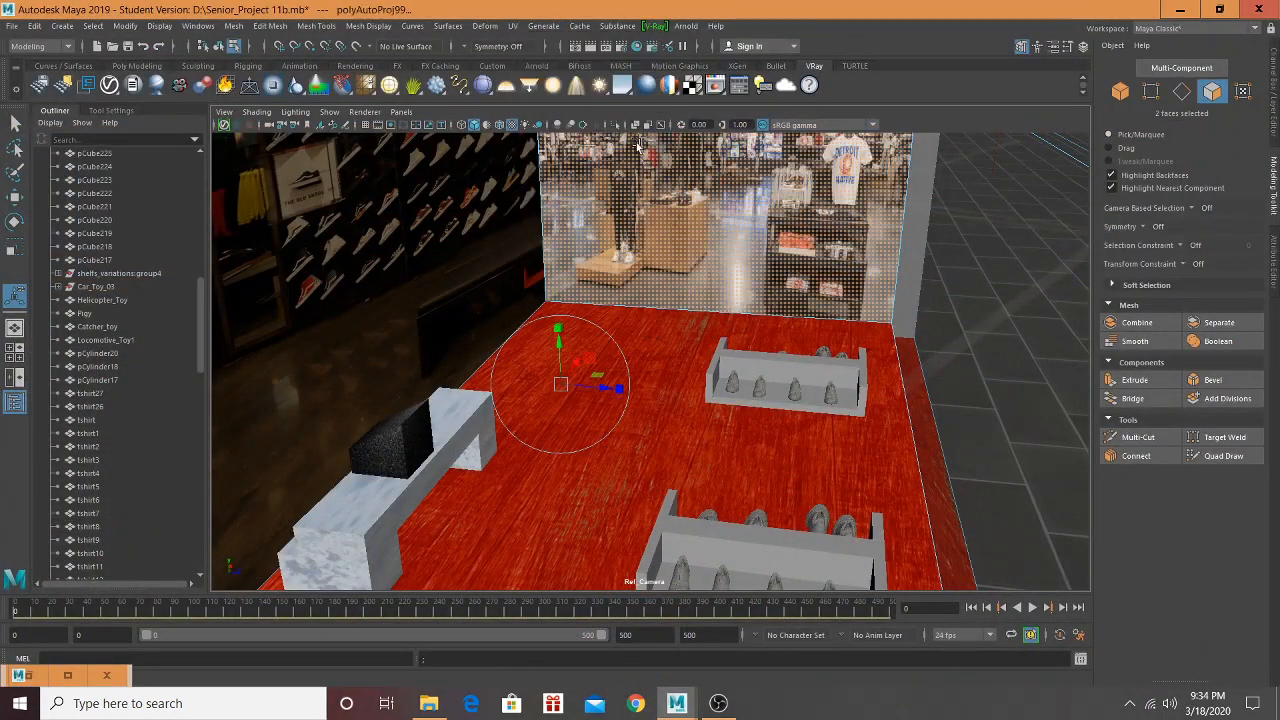
Step: Examine the textured Foot Locker interior through the storefront from the mall corridor
alt+drag(638, 146, 840, 243)
alt+middle_drag(840, 243, 791, 326)
scroll(775, 345, down, 5)
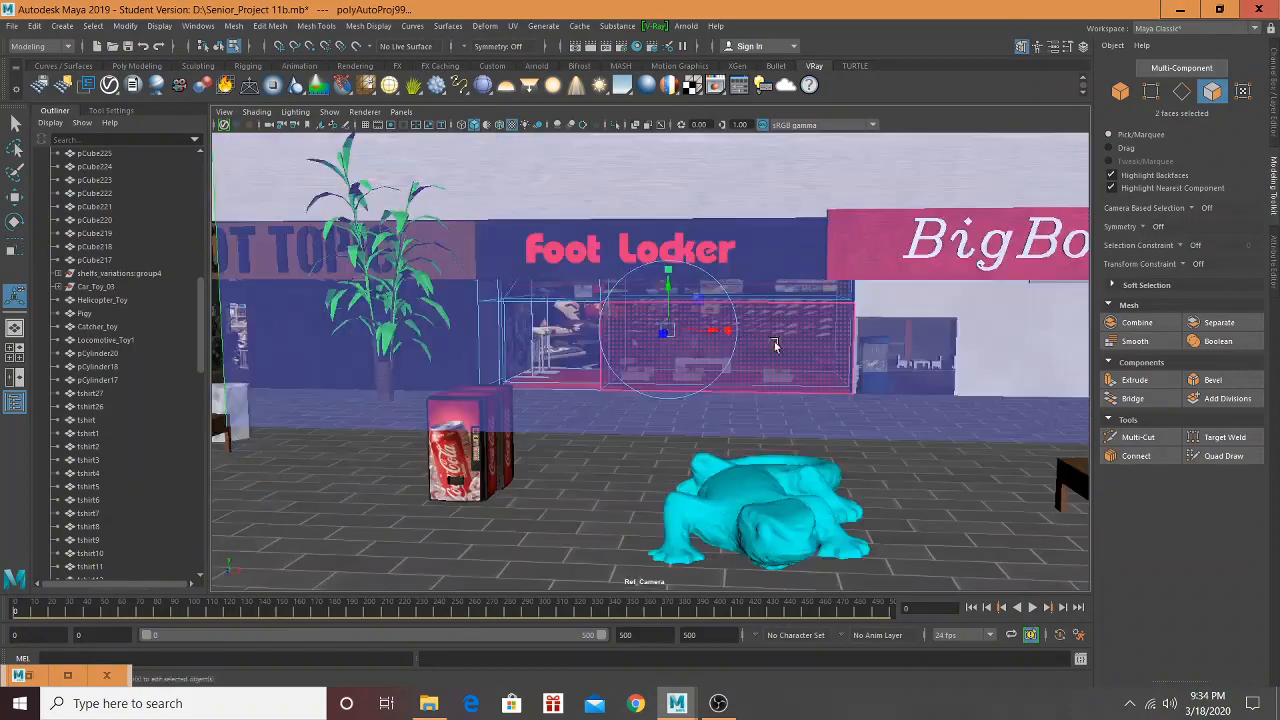
scroll(775, 345, up, 5)
alt+drag(766, 349, 796, 332)
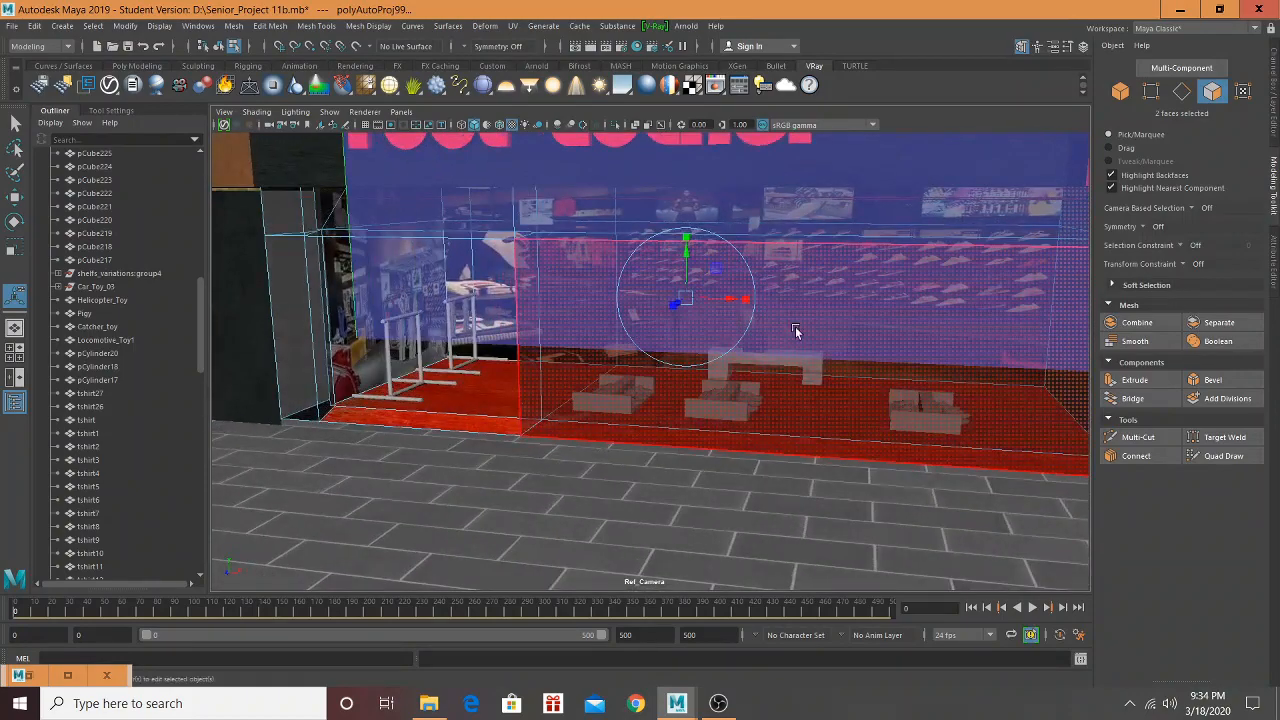
scroll(796, 332, down, 2)
mouse_move(796, 332)
alt+middle_down()
mouse_move(797, 366)
mouse_move(794, 351)
alt+middle_up()
scroll(843, 310, down, 4)
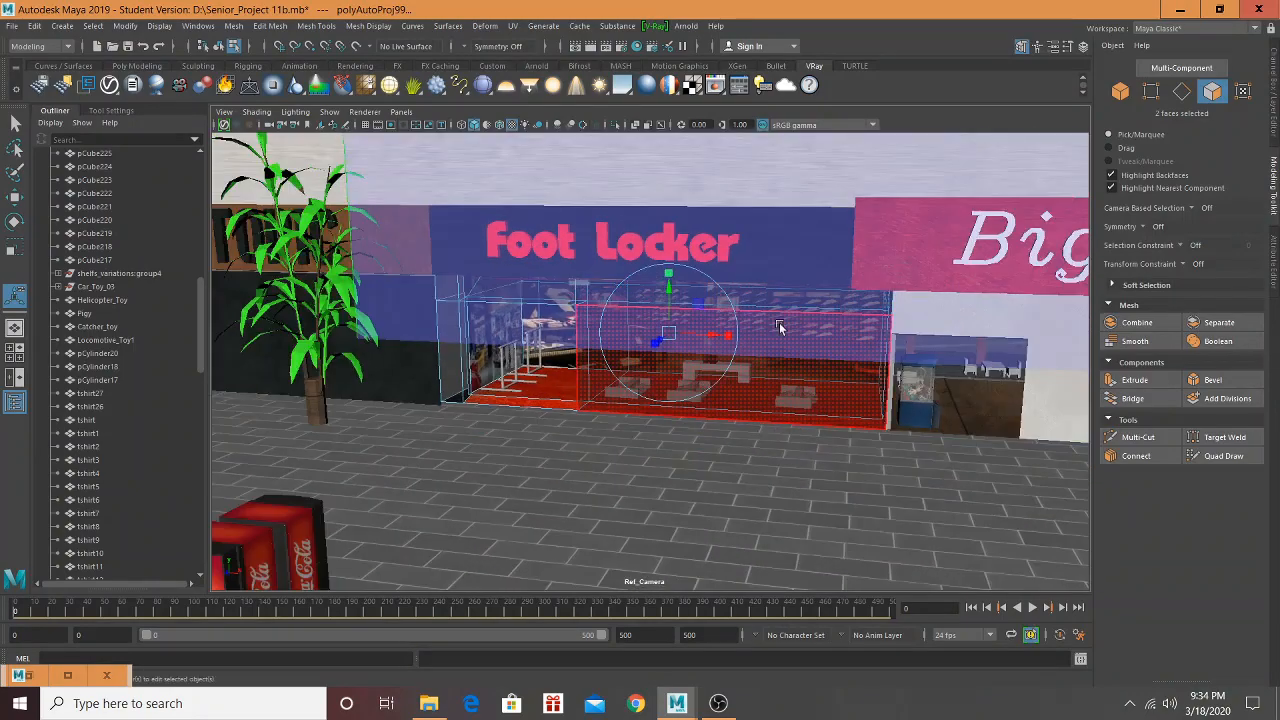
scroll(780, 328, up, 2)
alt+drag(862, 291, 770, 308)
scroll(884, 292, up, 2)
scroll(884, 292, up, 1)
Step: Return to object selection mode, frame the Foot Locker storefront, render the current frame with V-Ray, and close the frame buffer
click(1121, 93)
scroll(727, 347, down, 3)
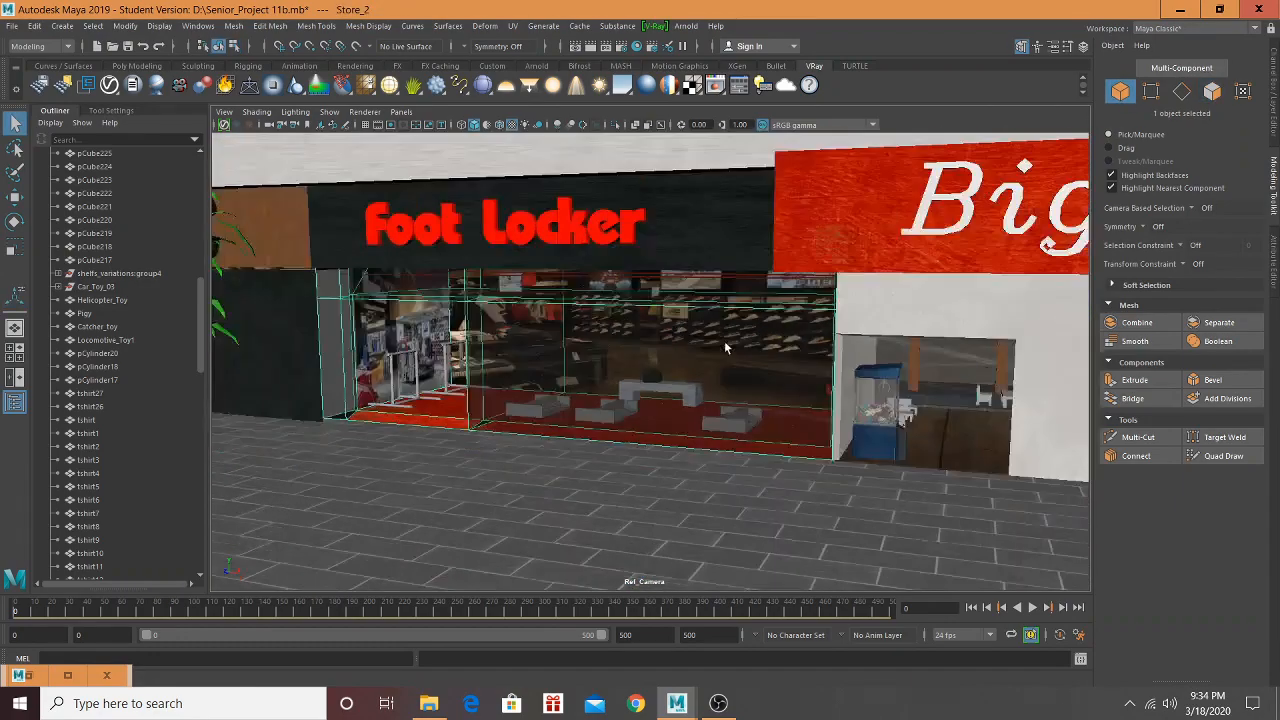
scroll(735, 345, up, 2)
alt+middle_drag(737, 346, 834, 334)
scroll(834, 334, down, 4)
scroll(817, 354, up, 2)
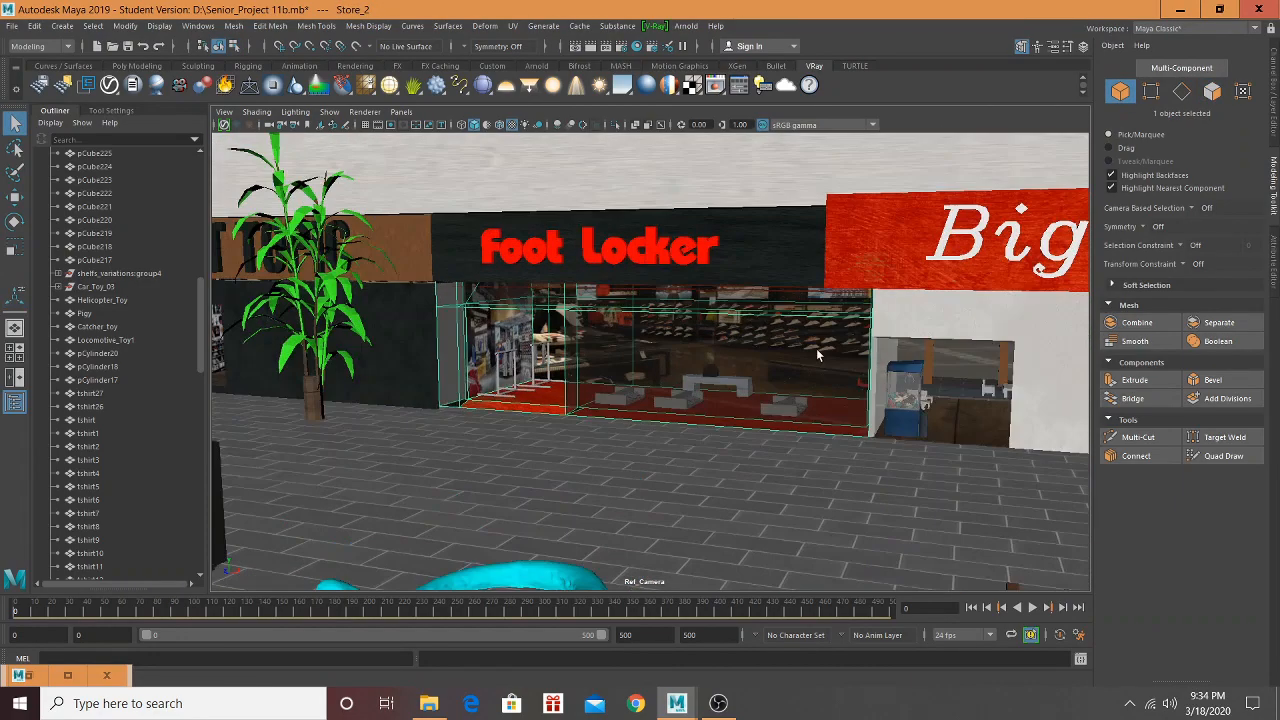
alt+drag(817, 352, 834, 352)
scroll(836, 355, up, 2)
alt+middle_drag(834, 355, 735, 366)
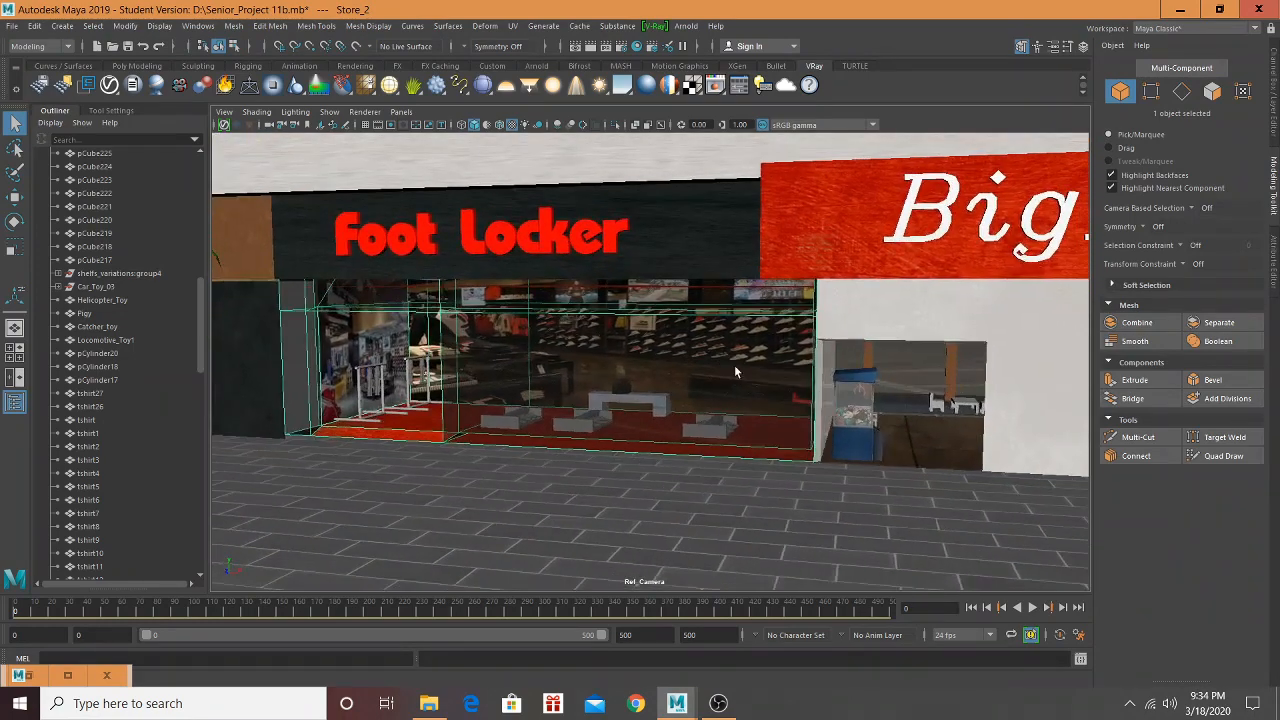
scroll(734, 372, up, 3)
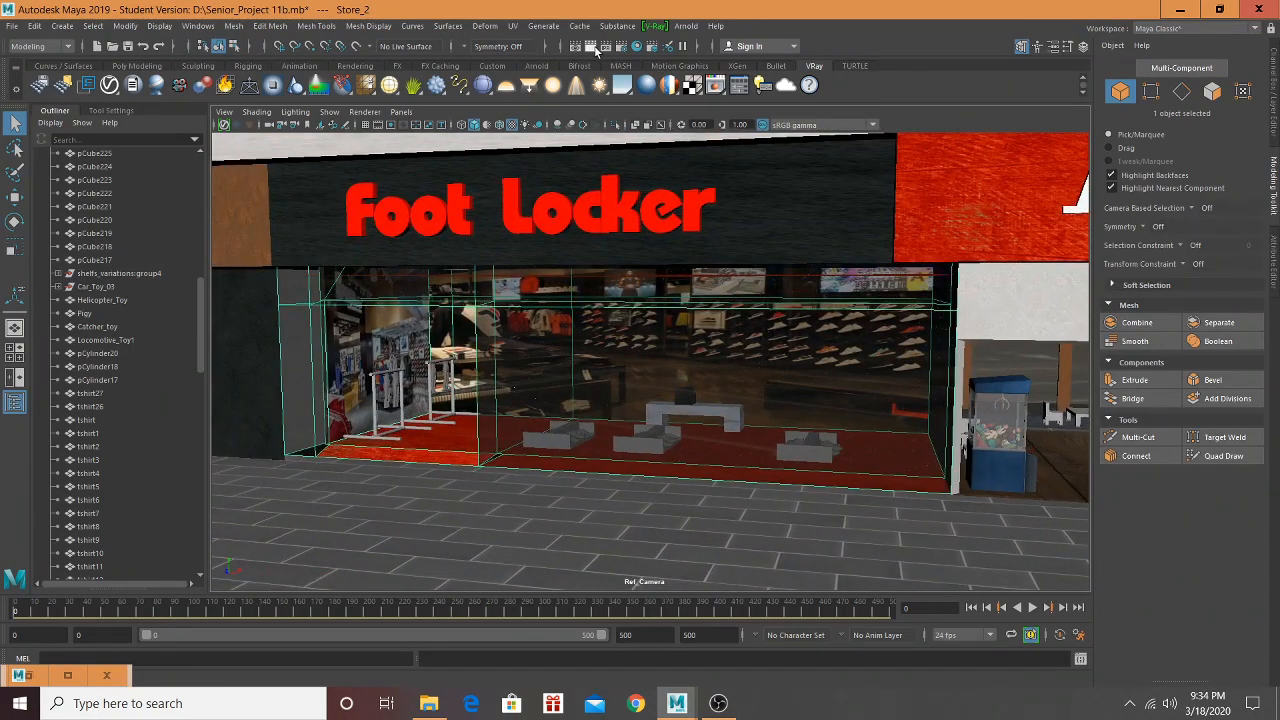
click(593, 46)
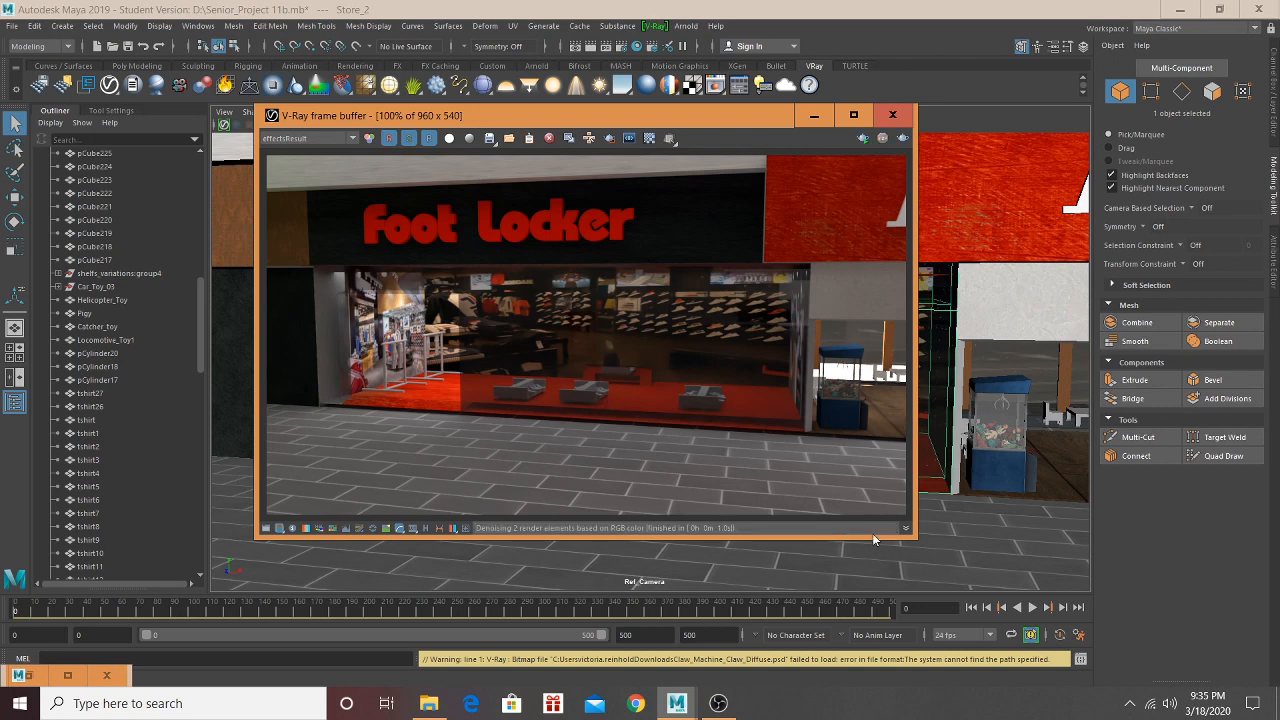
click(892, 114)
Step: Select the wall object inside the Big Boy store, at the wall behind the tables and benches
scroll(732, 324, up, 3)
scroll(732, 324, up, 3)
alt+middle_drag(732, 324, 246, 366)
scroll(502, 366, up, 5)
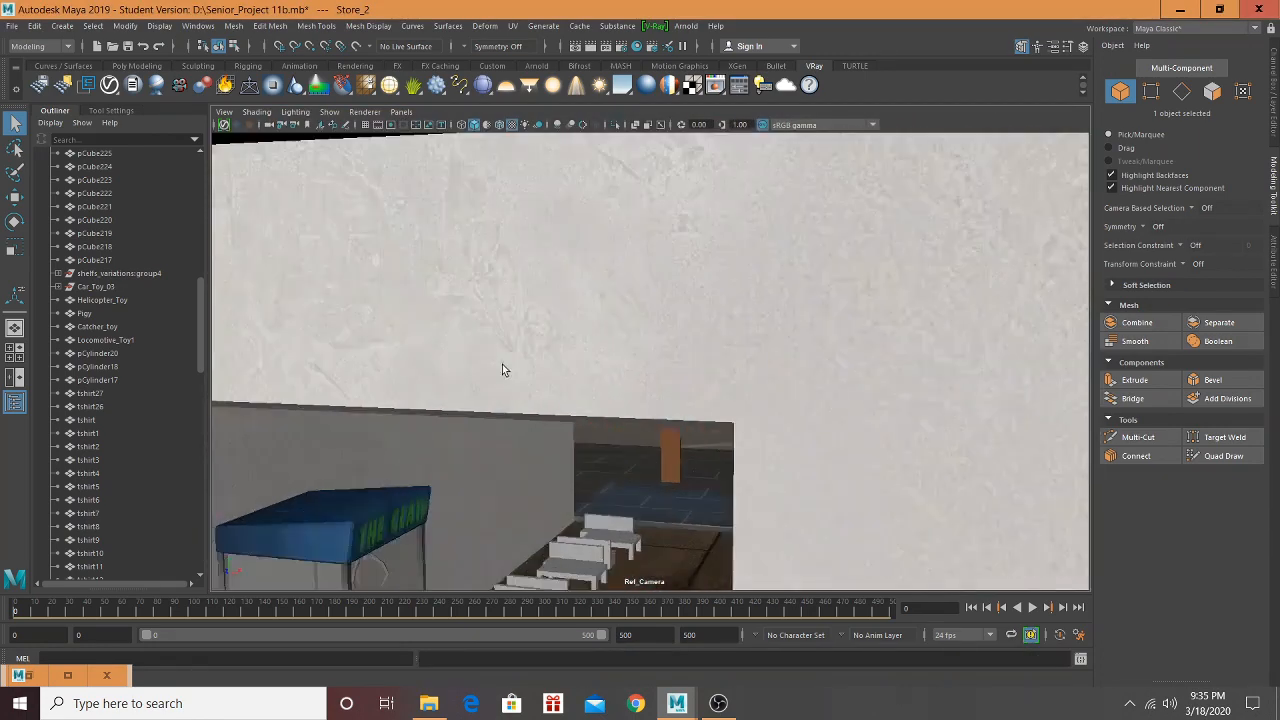
alt+middle_drag(502, 364, 684, 140)
alt+drag(670, 291, 517, 298)
scroll(574, 296, down, 3)
scroll(563, 294, up, 2)
alt+middle_drag(517, 298, 546, 389)
scroll(554, 374, up, 2)
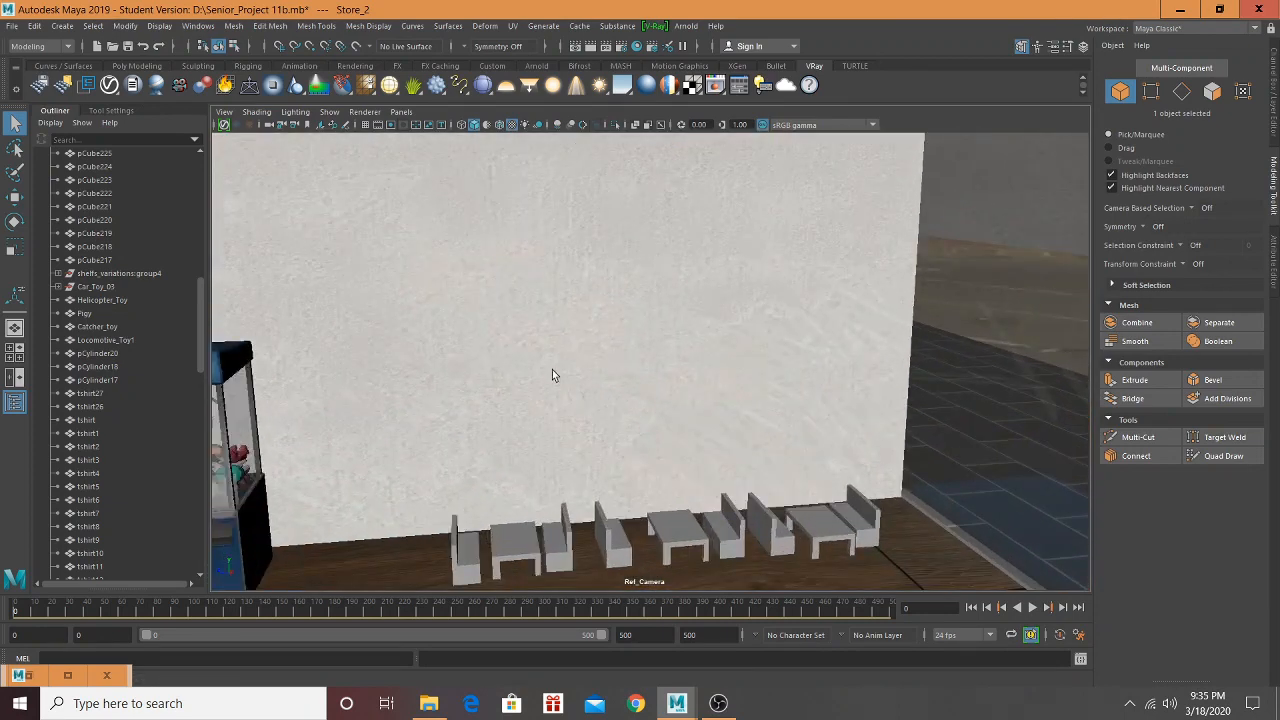
alt+drag(554, 374, 519, 353)
alt+middle_drag(519, 353, 603, 423)
click(602, 421)
scroll(601, 420, down, 2)
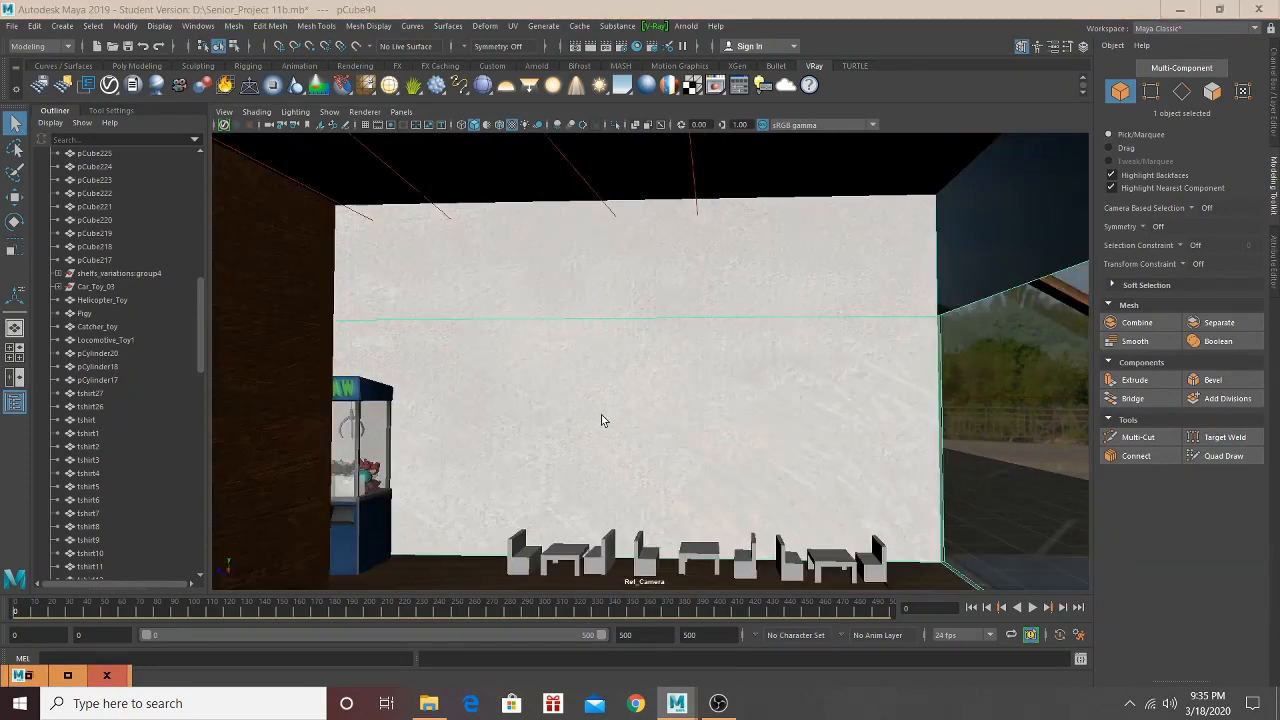
Step: In face selection mode, select the upper and lower faces of the wall behind the claw machine and tables
scroll(649, 367, up, 2)
click(1212, 91)
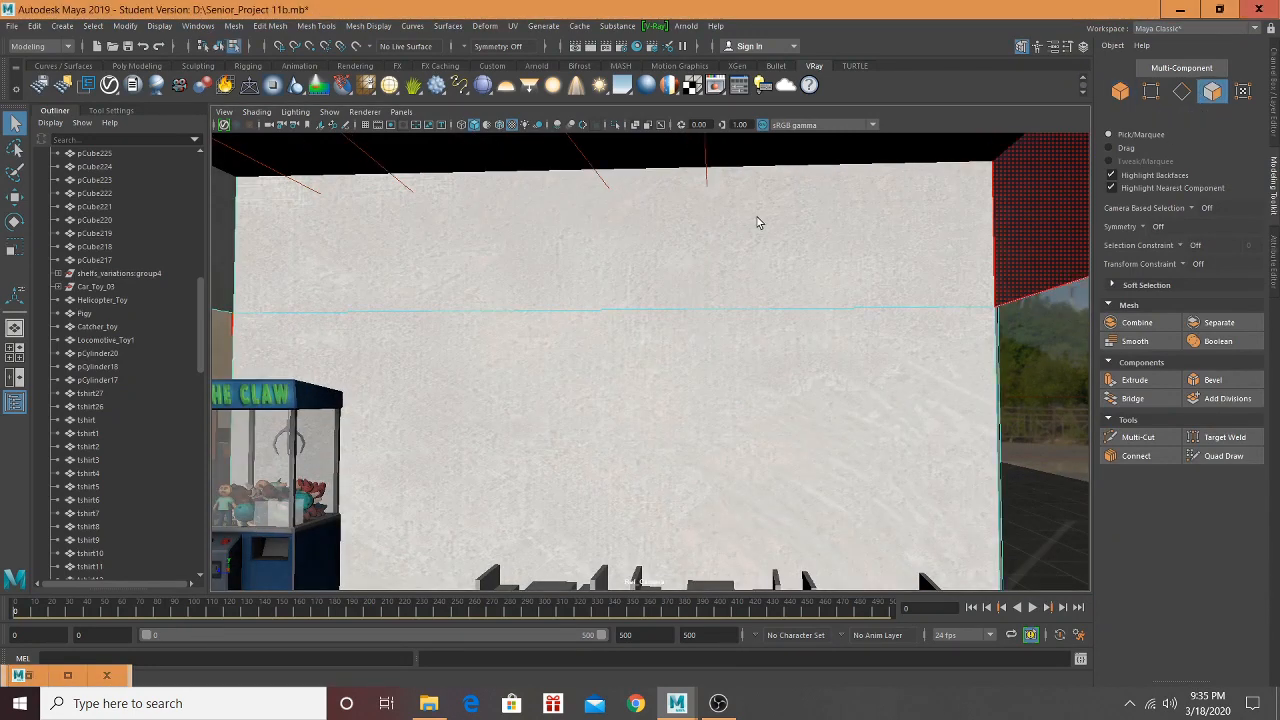
shift+click(733, 245)
shift+click(680, 382)
scroll(630, 336, down, 3)
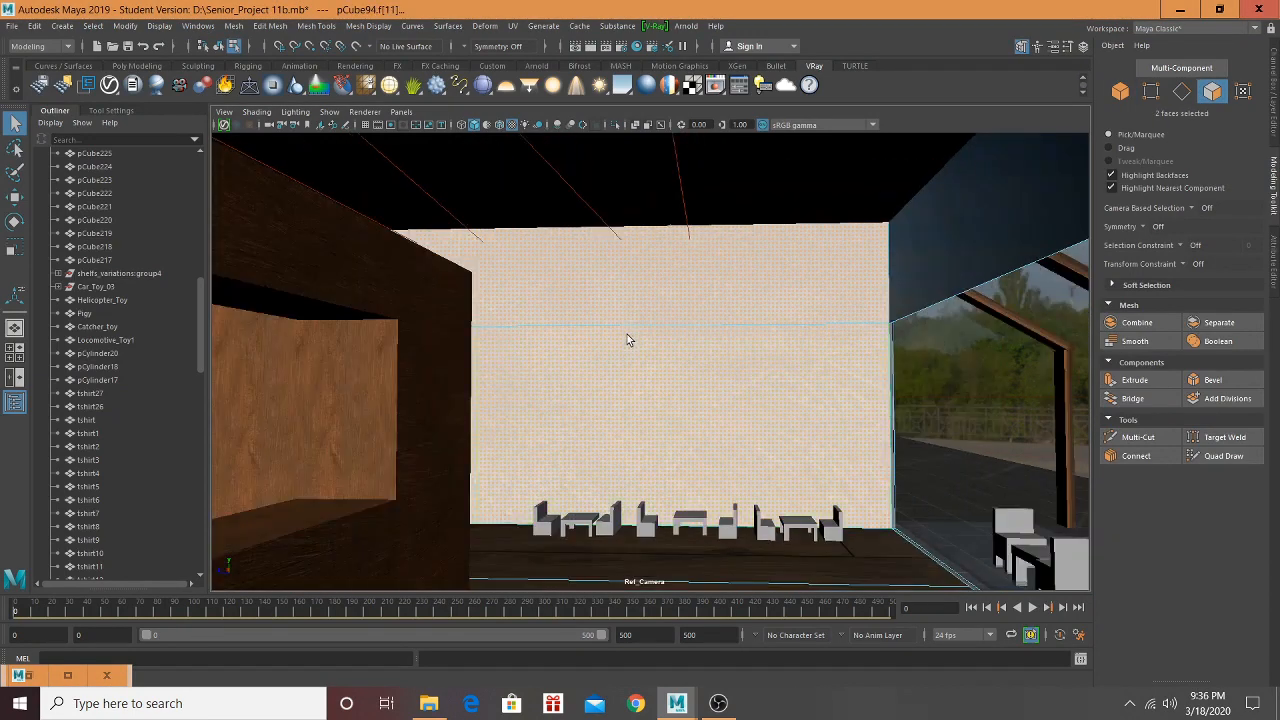
alt+drag(628, 337, 683, 334)
scroll(621, 345, up, 2)
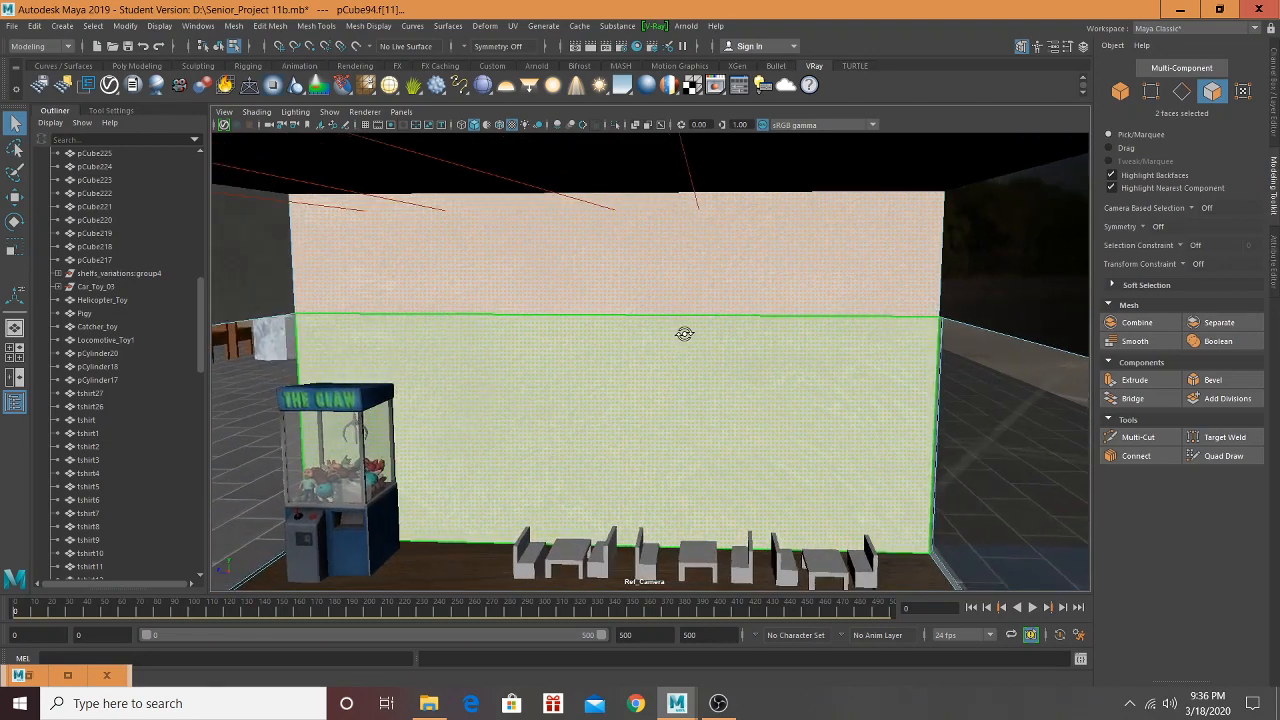
scroll(685, 333, up, 3)
scroll(685, 333, down, 2)
mouse_move(682, 331)
alt+middle_down()
mouse_move(720, 355)
mouse_move(690, 343)
alt+middle_up()
scroll(690, 343, down, 2)
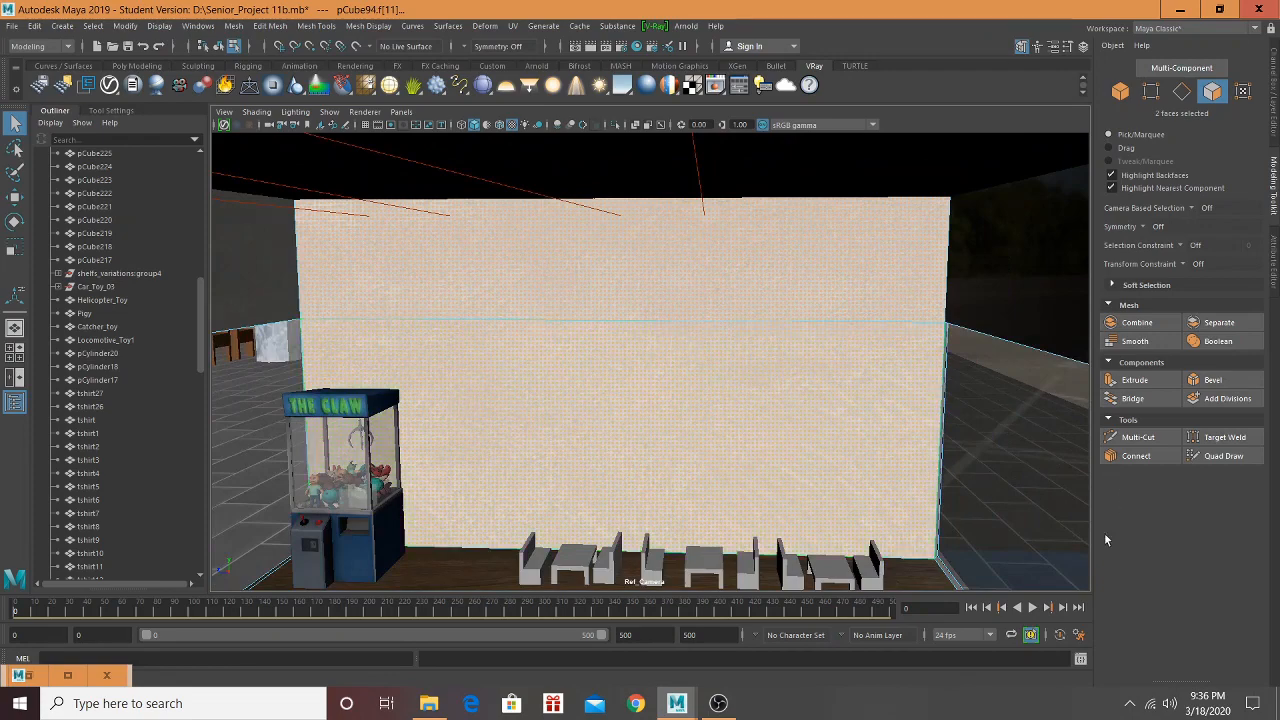
Step: Create a new VRay Mtl in Hypershade, graph it on its own, and rename it Big_Boy_Left
click(67, 675)
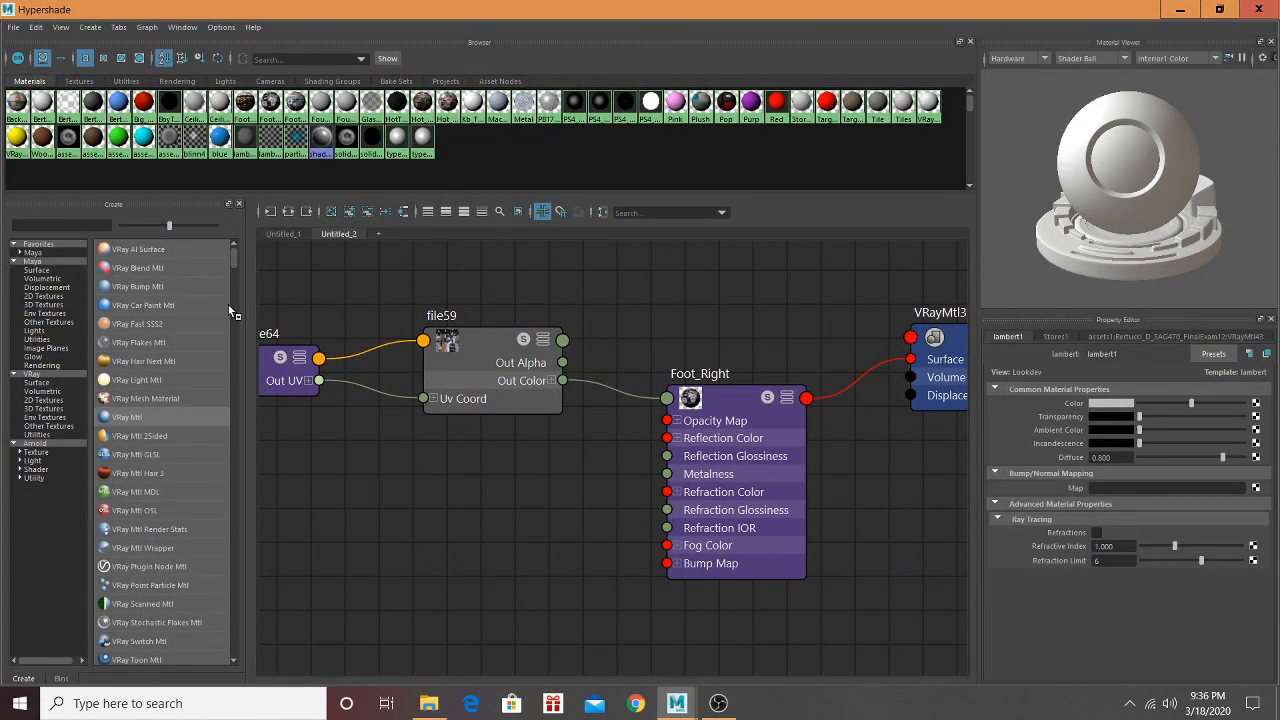
click(155, 420)
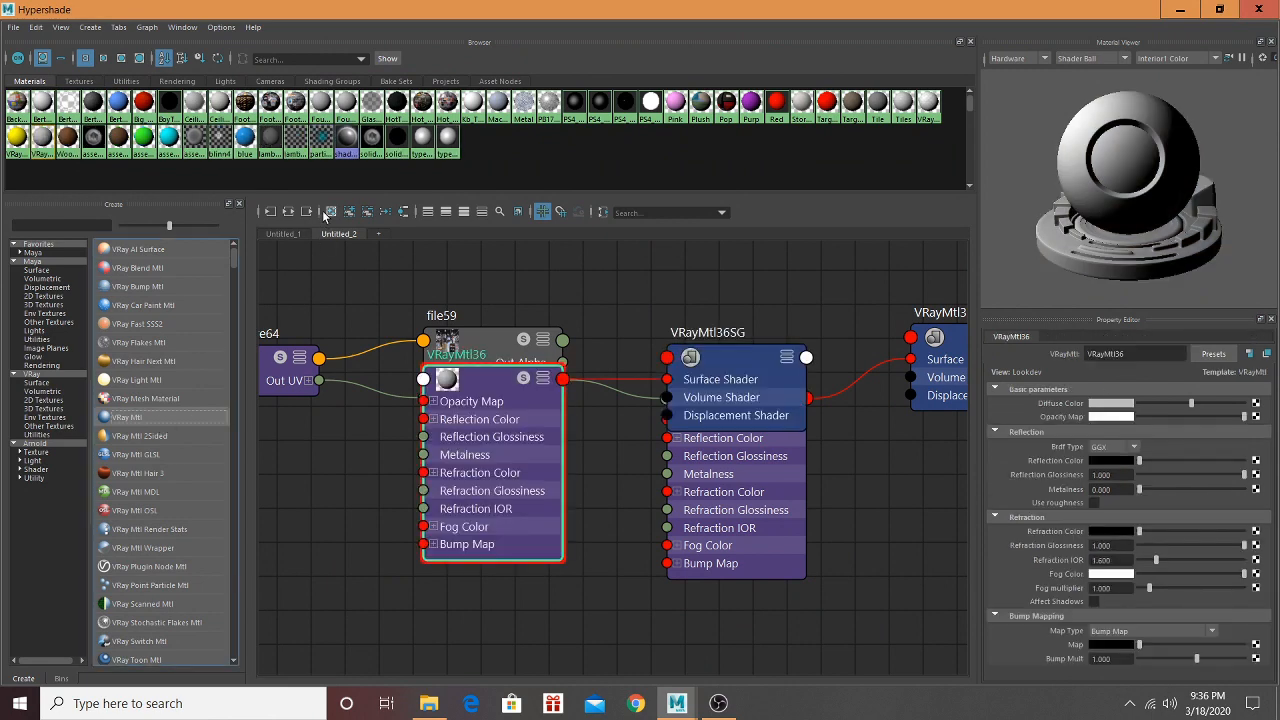
click(290, 211)
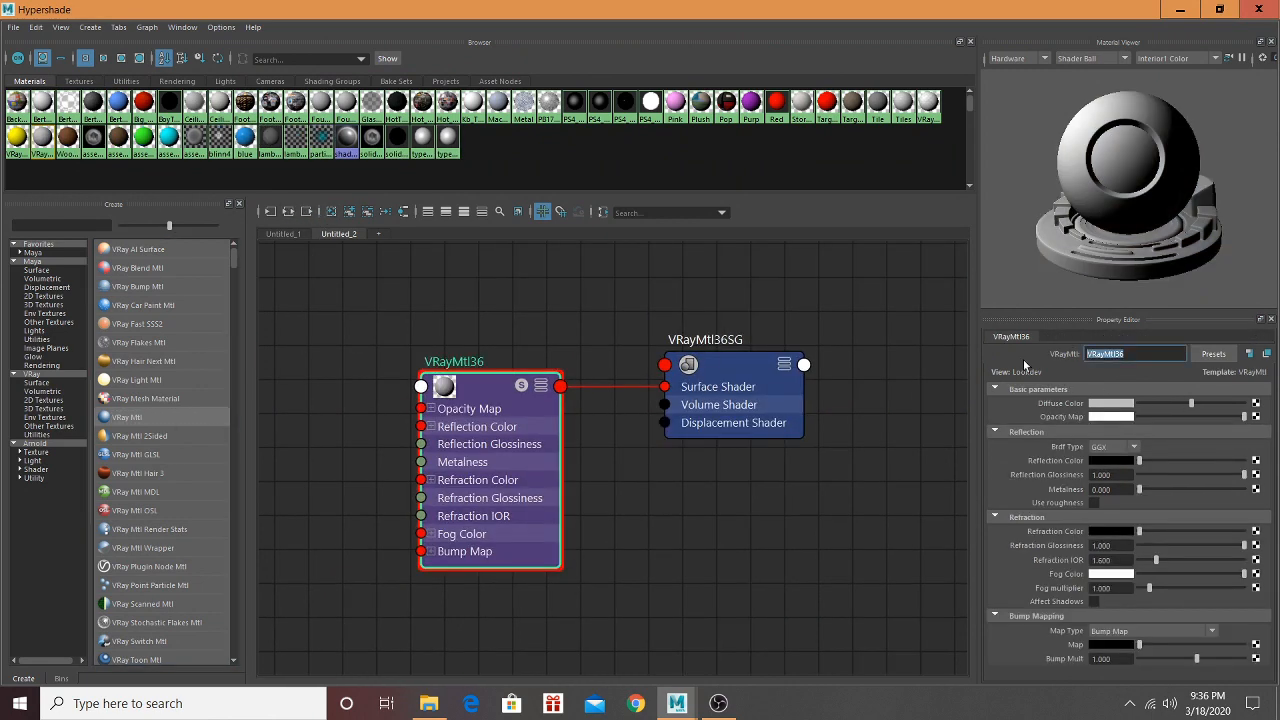
text(Big_Boy_Left)
click(479, 381)
Step: Add a File texture to the Diffuse Color of Big_Boy_Left and load photo0jpg.jpg from the Store interiors folder
click(1257, 403)
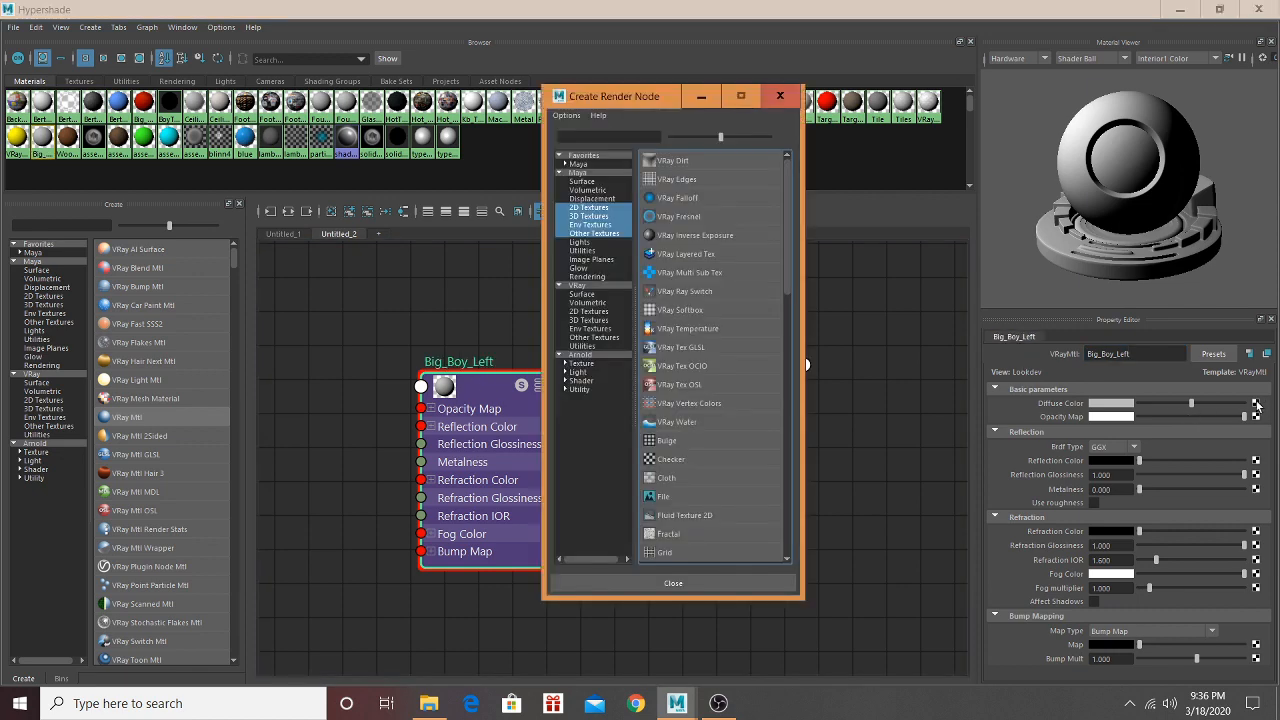
click(664, 498)
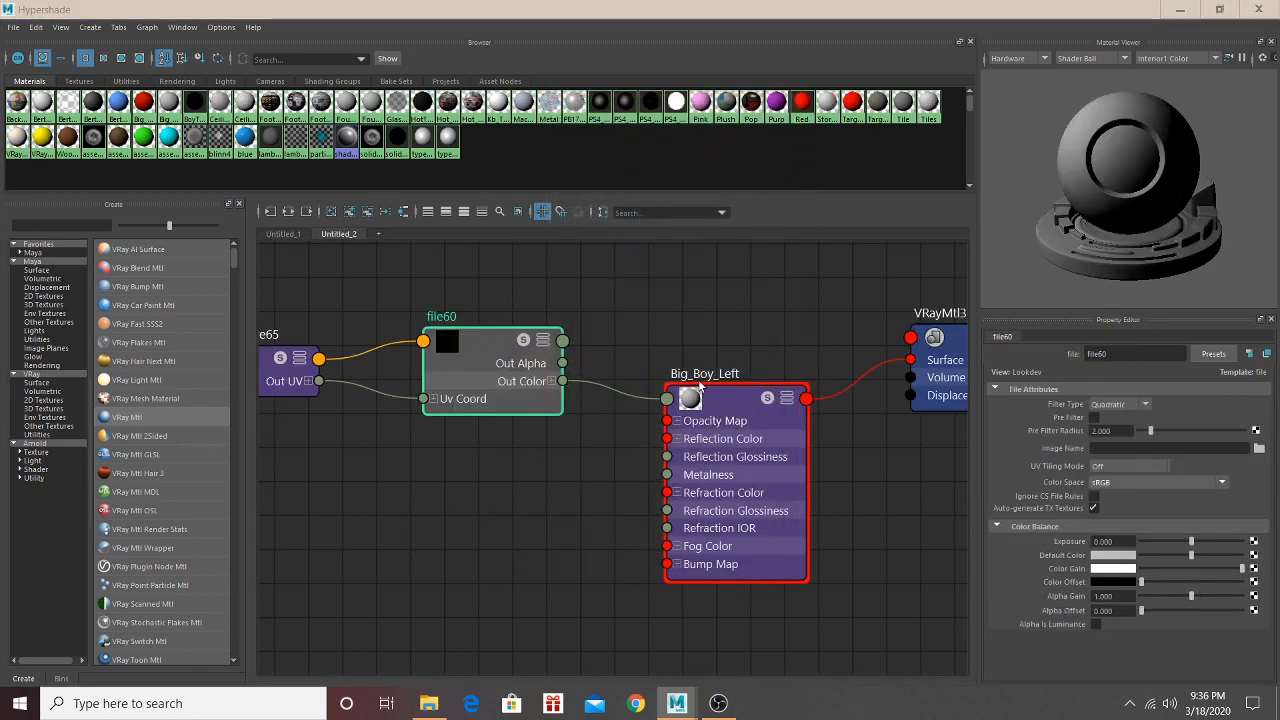
click(1258, 448)
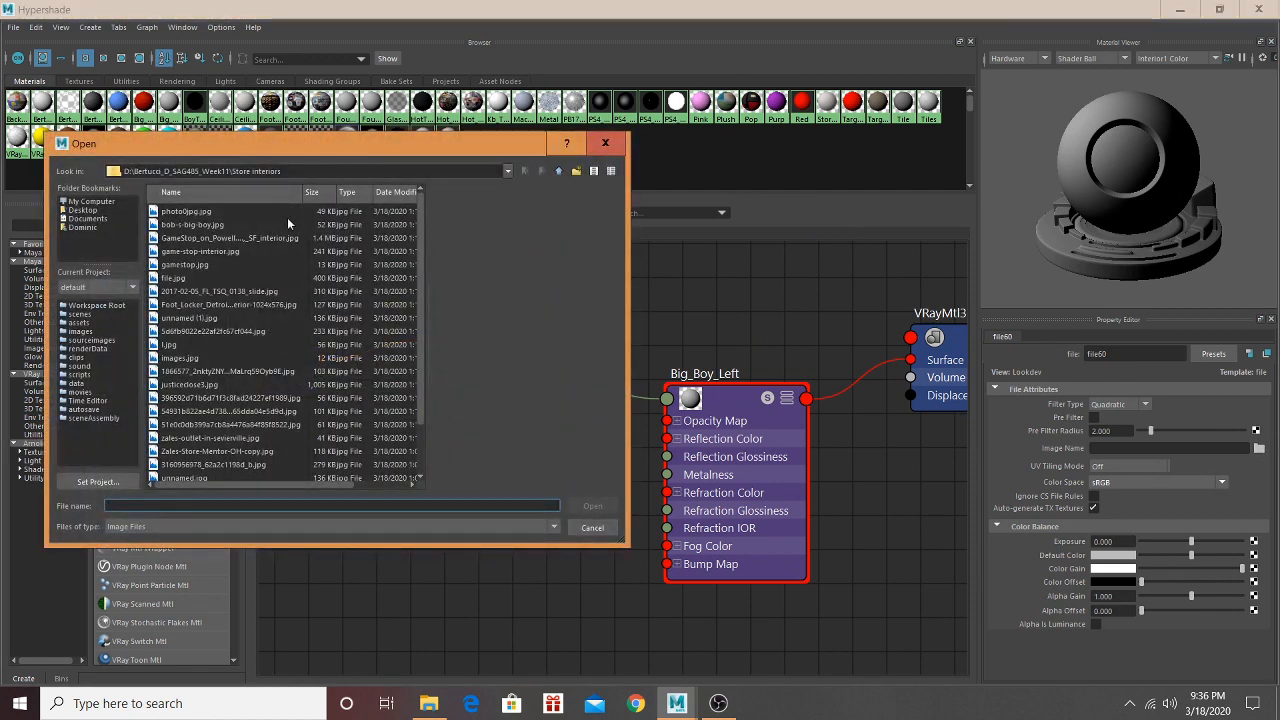
click(234, 224)
click(235, 212)
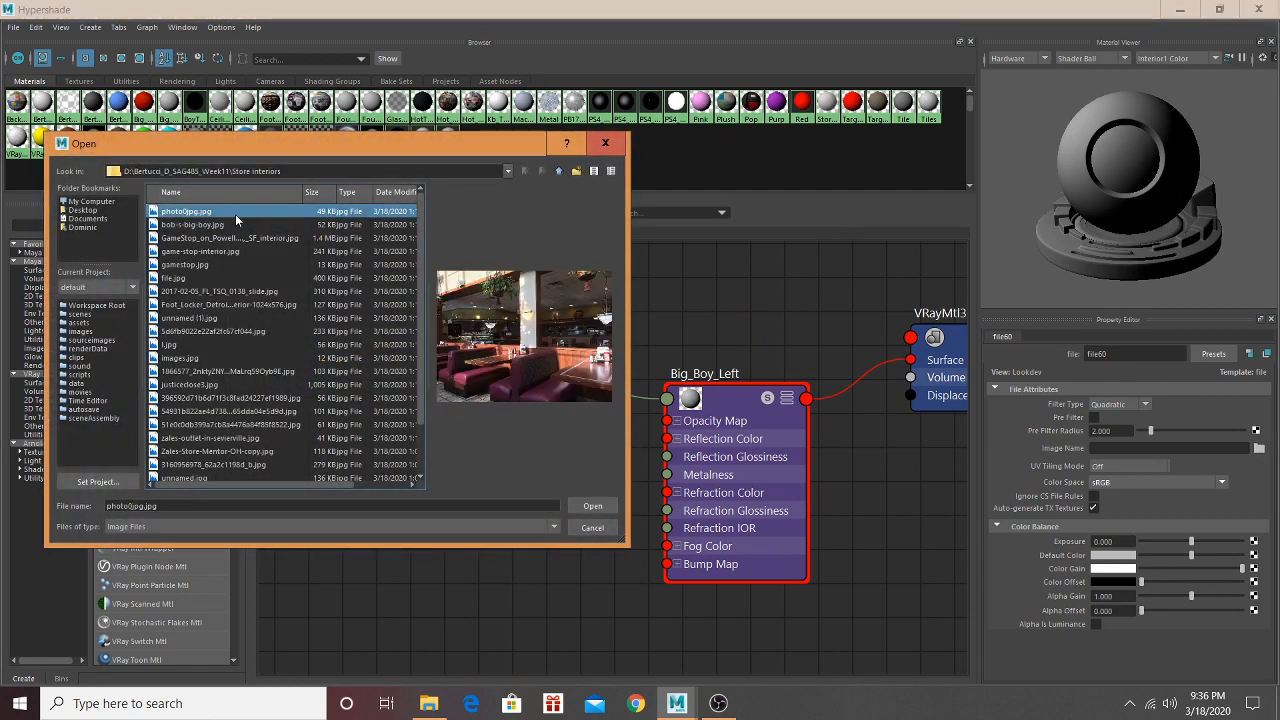
click(237, 225)
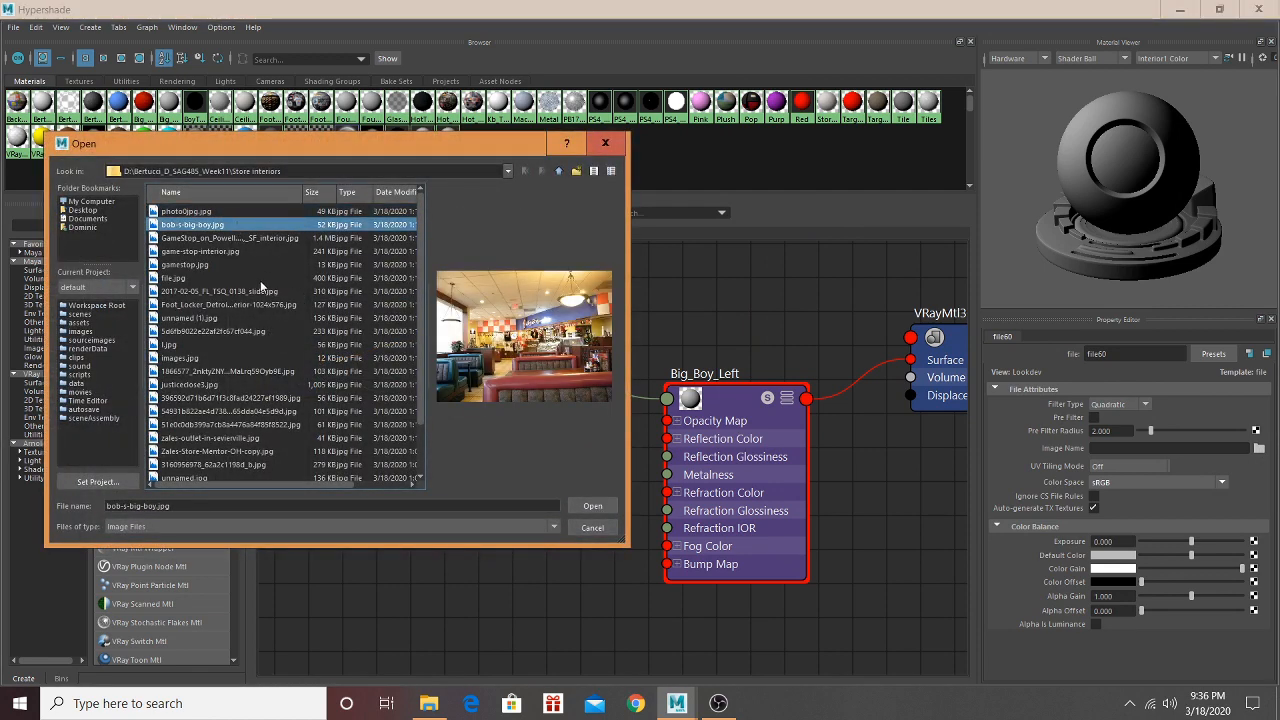
click(200, 240)
click(212, 212)
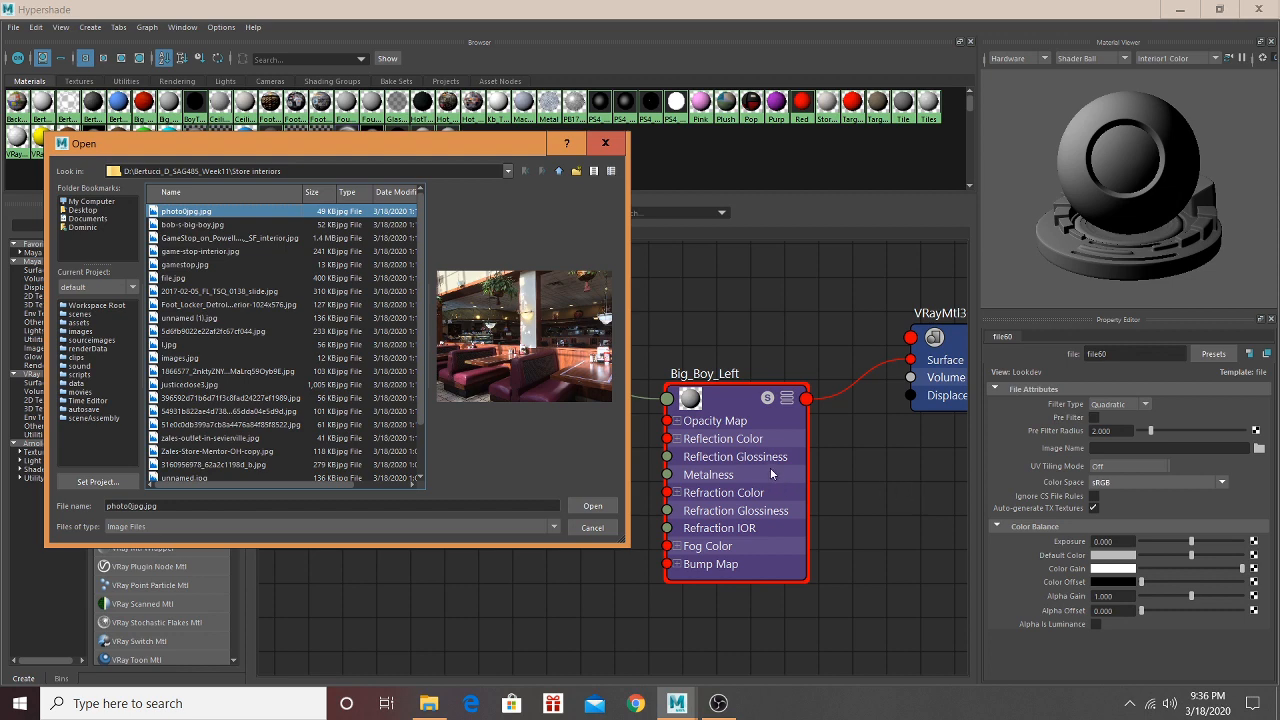
click(586, 506)
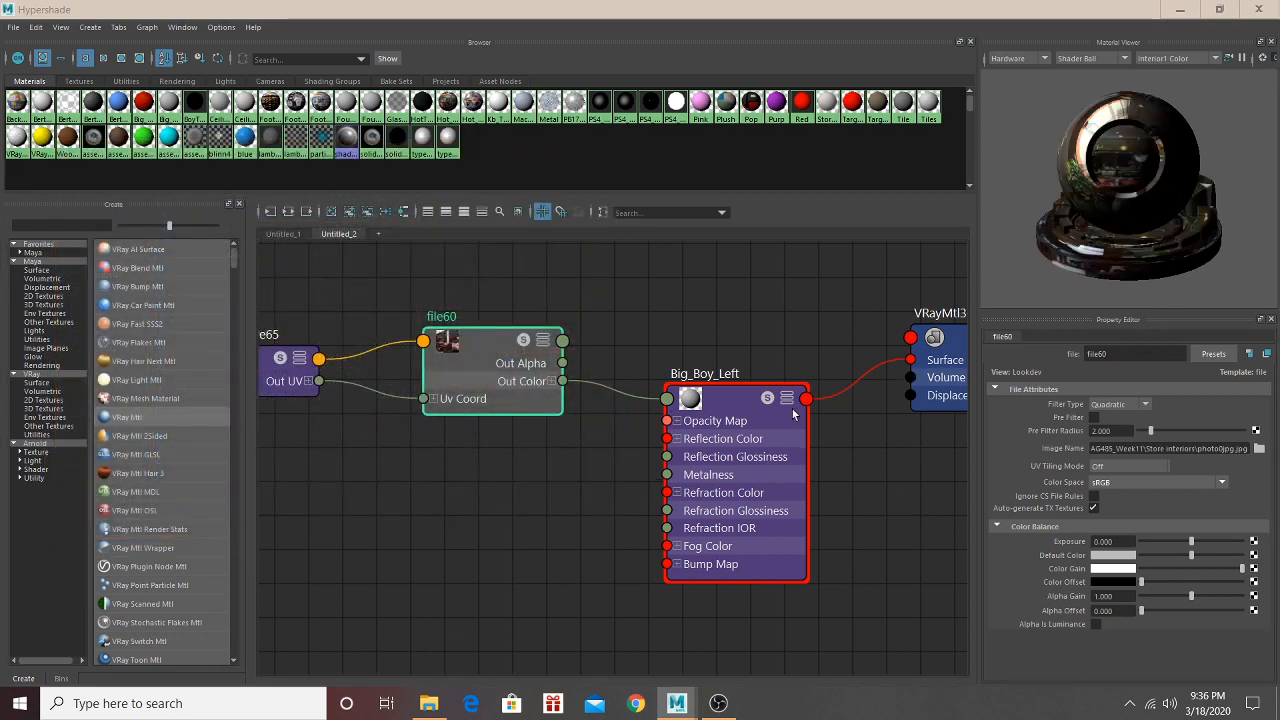
Step: Assign Big_Boy_Left to both selected faces of the Big Boy wall and apply automatic UV mapping to them
click(1181, 10)
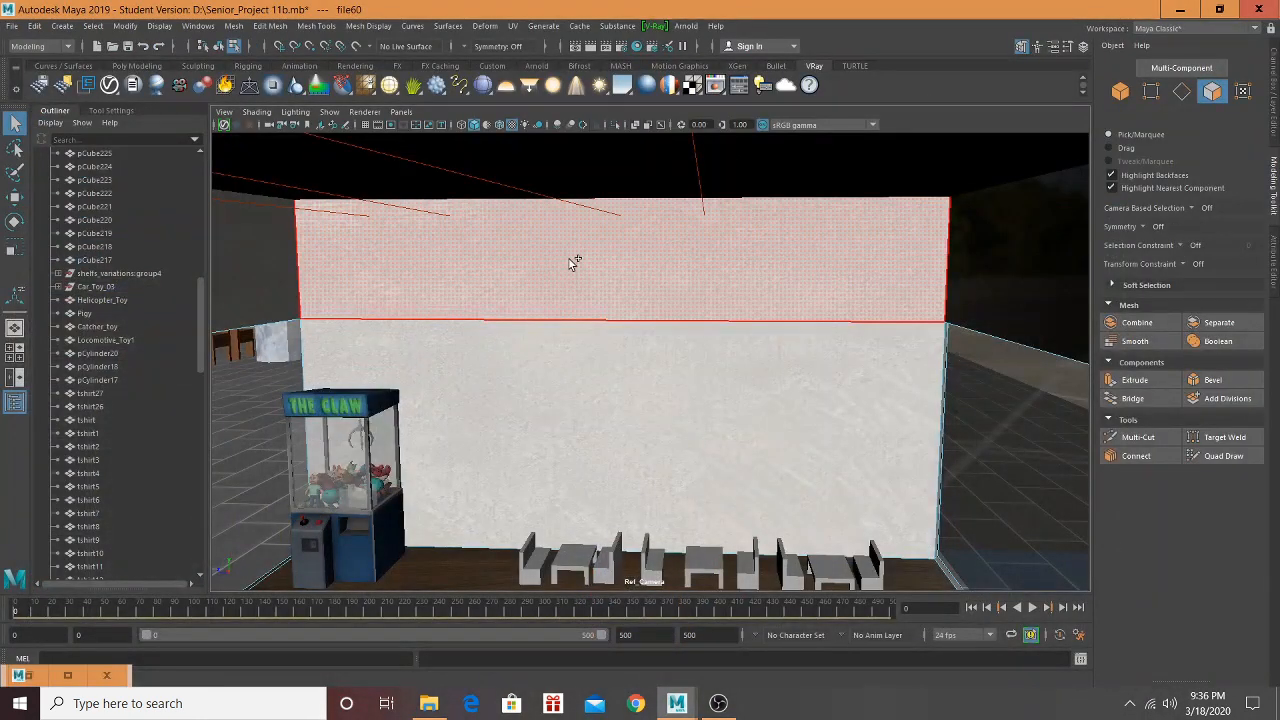
click(67, 675)
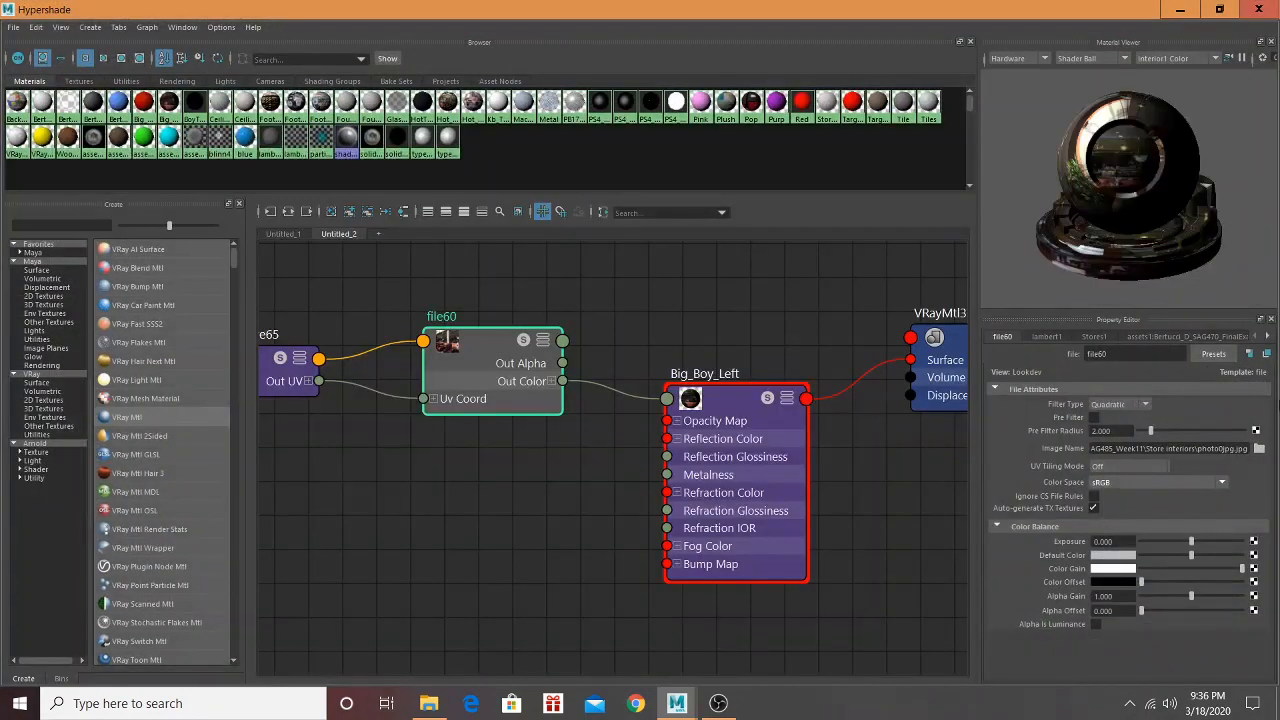
right_drag(697, 380, 1150, 92)
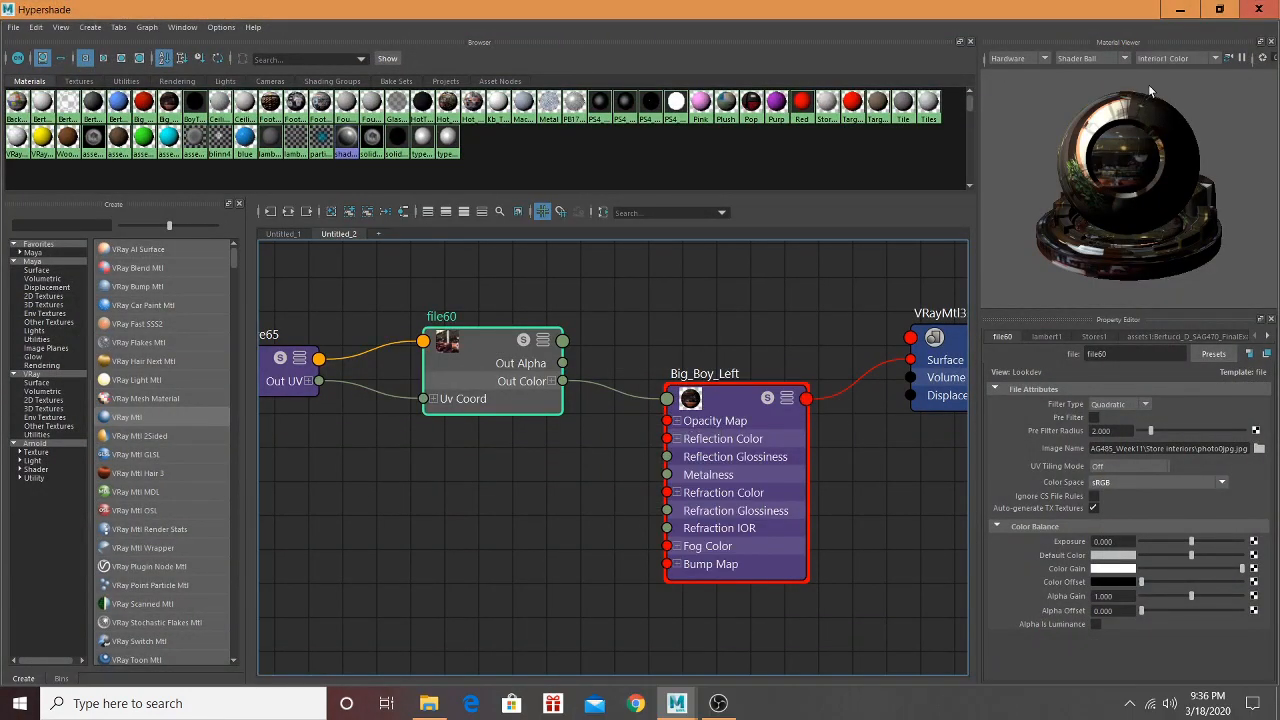
click(1176, 10)
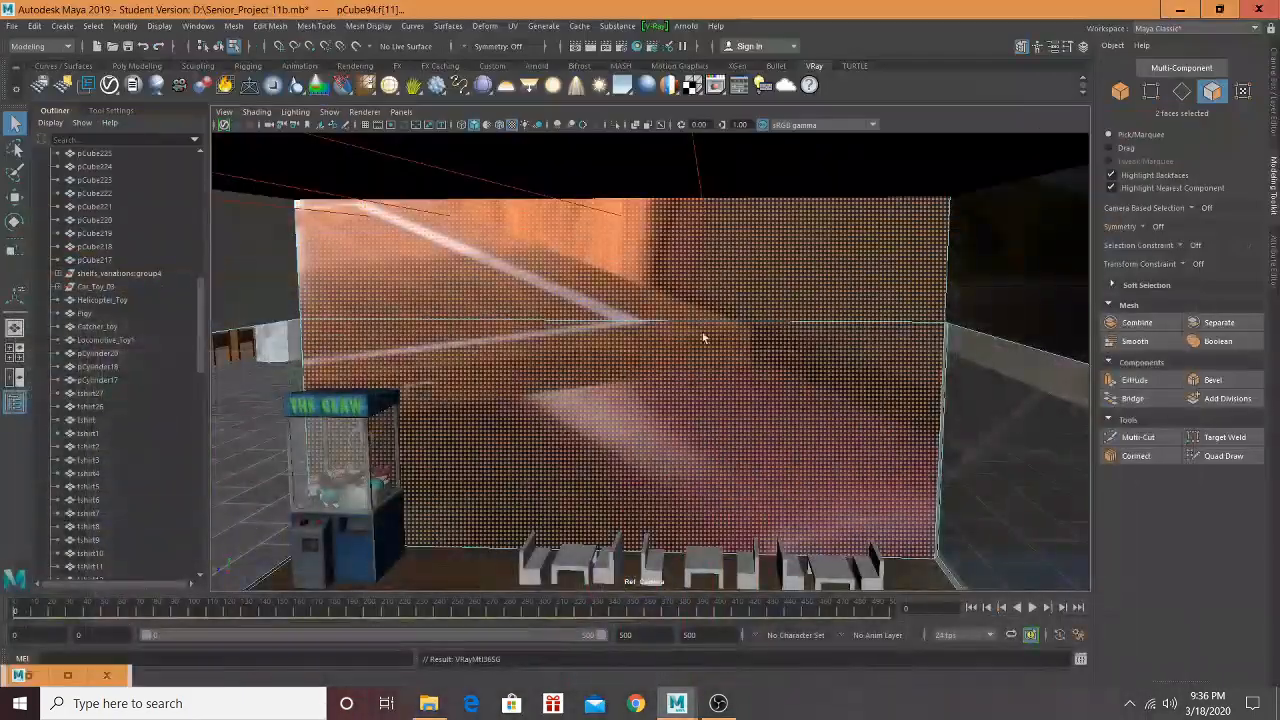
click(511, 26)
click(535, 90)
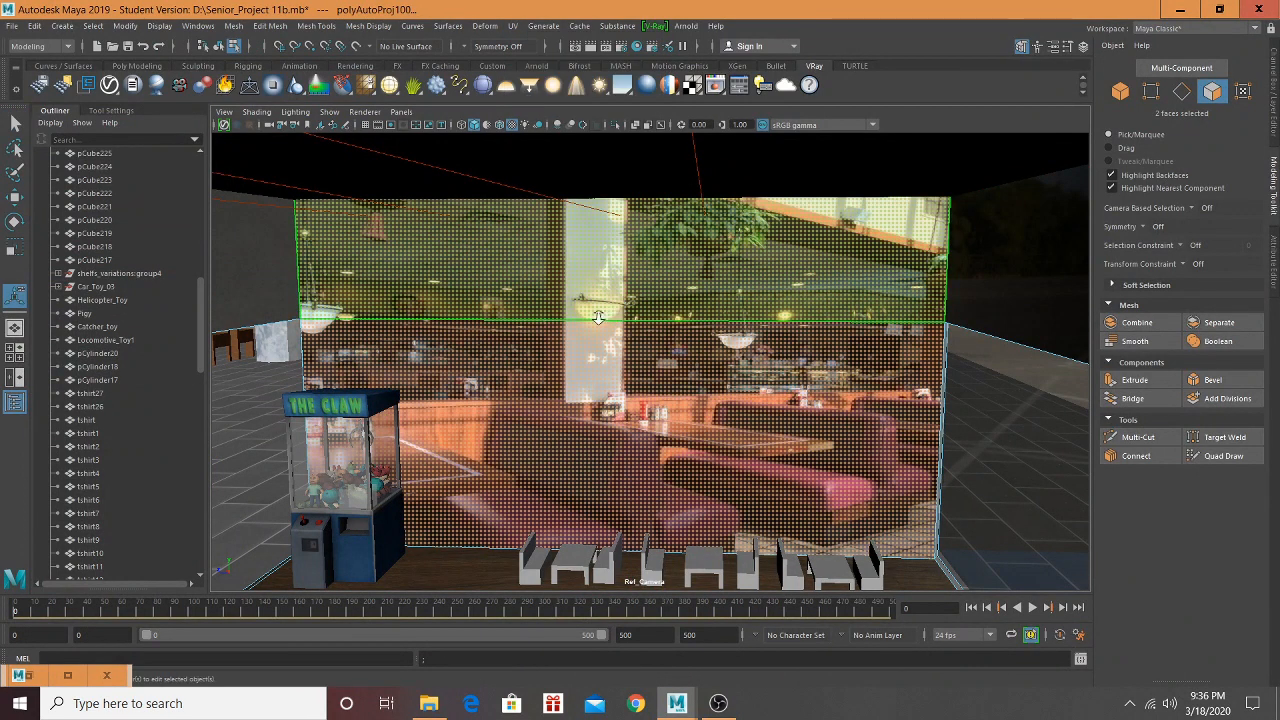
Step: Examine the placement of the restaurant photo on the textured Big Boy wall
alt+drag(598, 318, 551, 337)
scroll(678, 341, down, 2)
scroll(666, 371, up, 3)
scroll(537, 383, down, 3)
scroll(537, 383, up, 3)
scroll(563, 326, down, 3)
scroll(528, 331, up, 3)
scroll(551, 337, up, 3)
Step: Add both faces of the opposite Big Boy wall behind the wooden counter to the selection and inspect the adjoining window wall
alt+drag(437, 366, 549, 286)
scroll(400, 289, up, 3)
scroll(411, 280, down, 2)
alt+drag(411, 280, 615, 363)
scroll(615, 363, up, 2)
alt+middle_drag(615, 363, 717, 191)
alt+drag(717, 191, 531, 231)
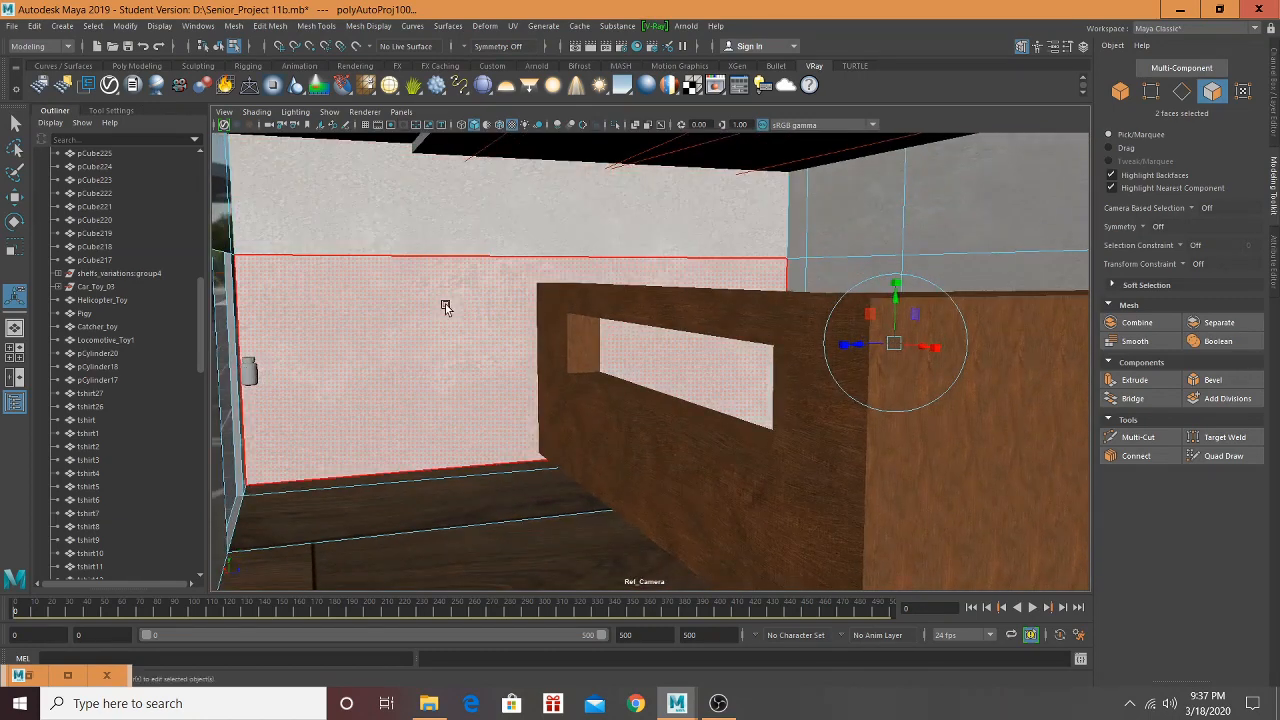
shift+click(467, 234)
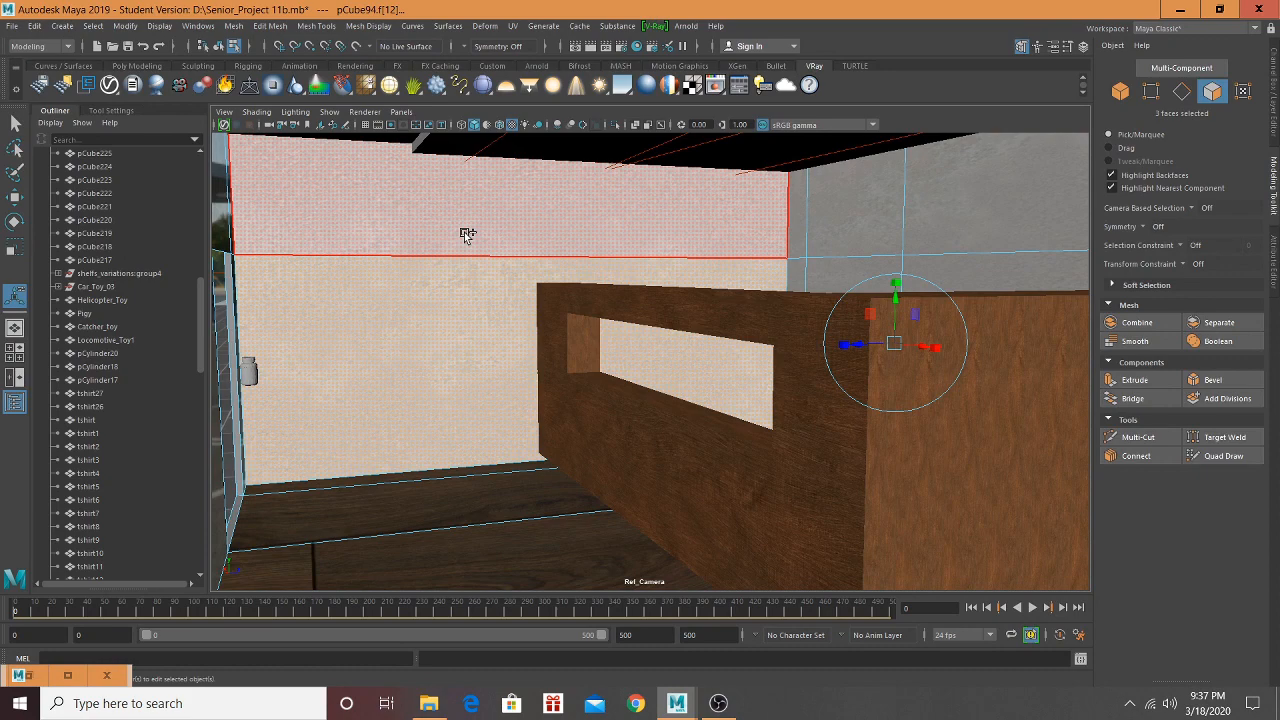
shift+click(623, 280)
alt+drag(623, 280, 505, 288)
scroll(504, 288, up, 3)
scroll(523, 294, down, 3)
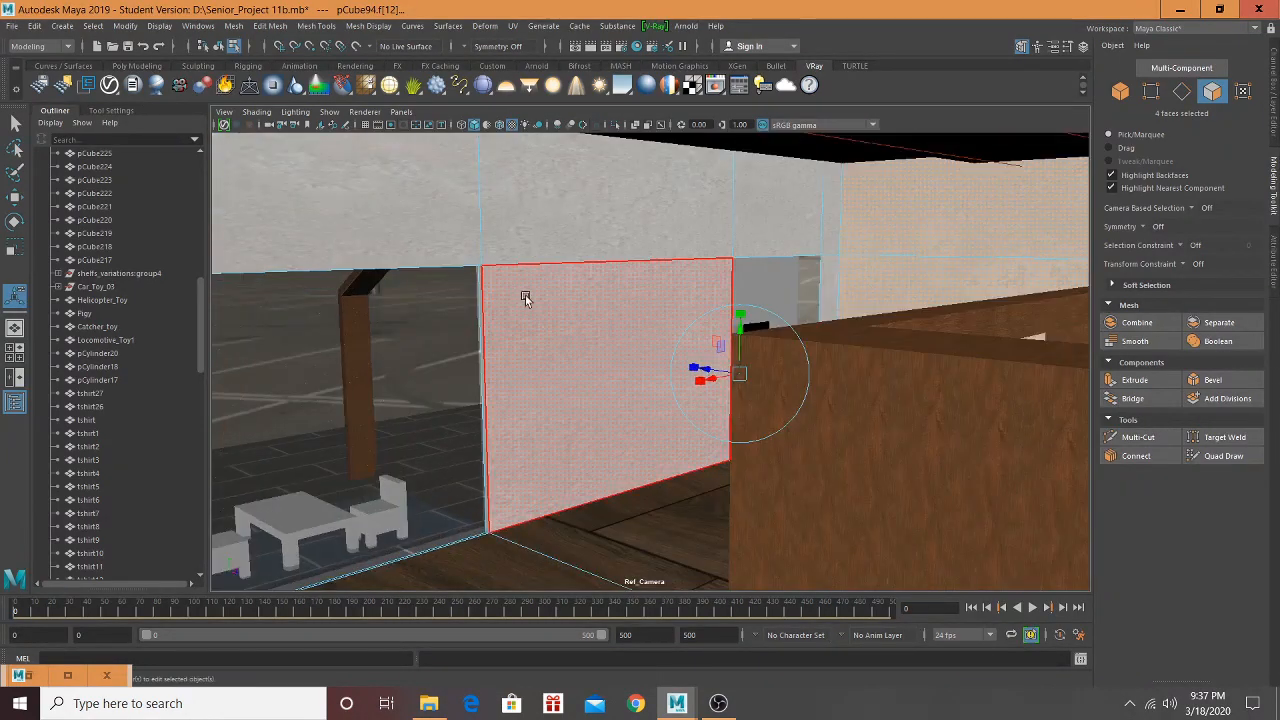
scroll(523, 294, up, 3)
alt+middle_drag(630, 360, 1014, 343)
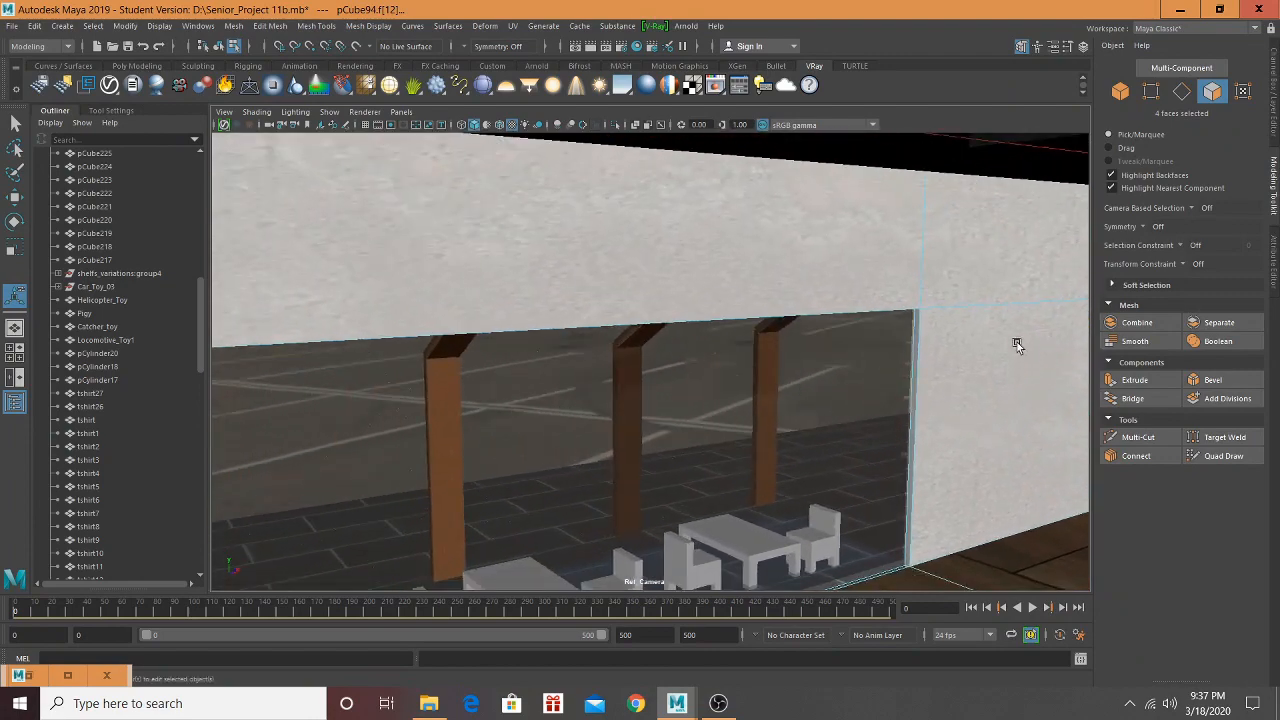
Step: Browse drive D in File Explorer to the Week11 project's Store interiors folder, review the available interior photos, and close the window
click(428, 703)
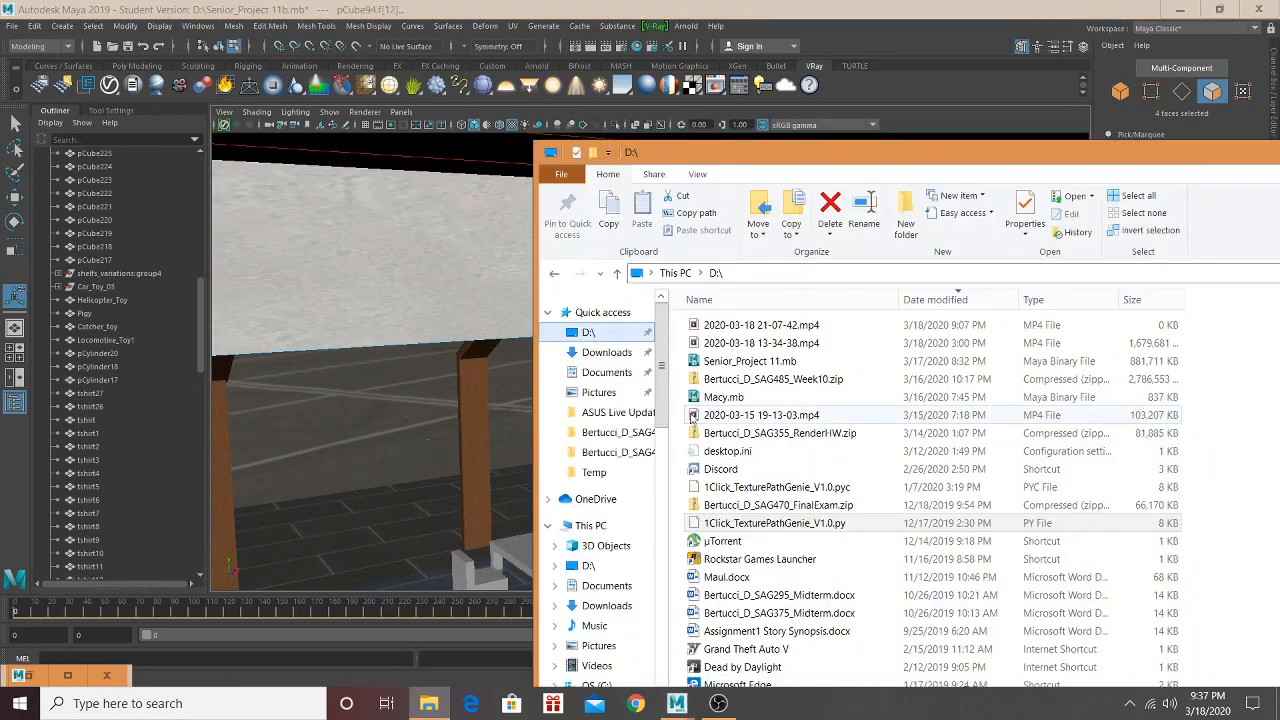
drag(790, 175, 528, 78)
scroll(493, 483, down, 3)
scroll(493, 483, down, 2)
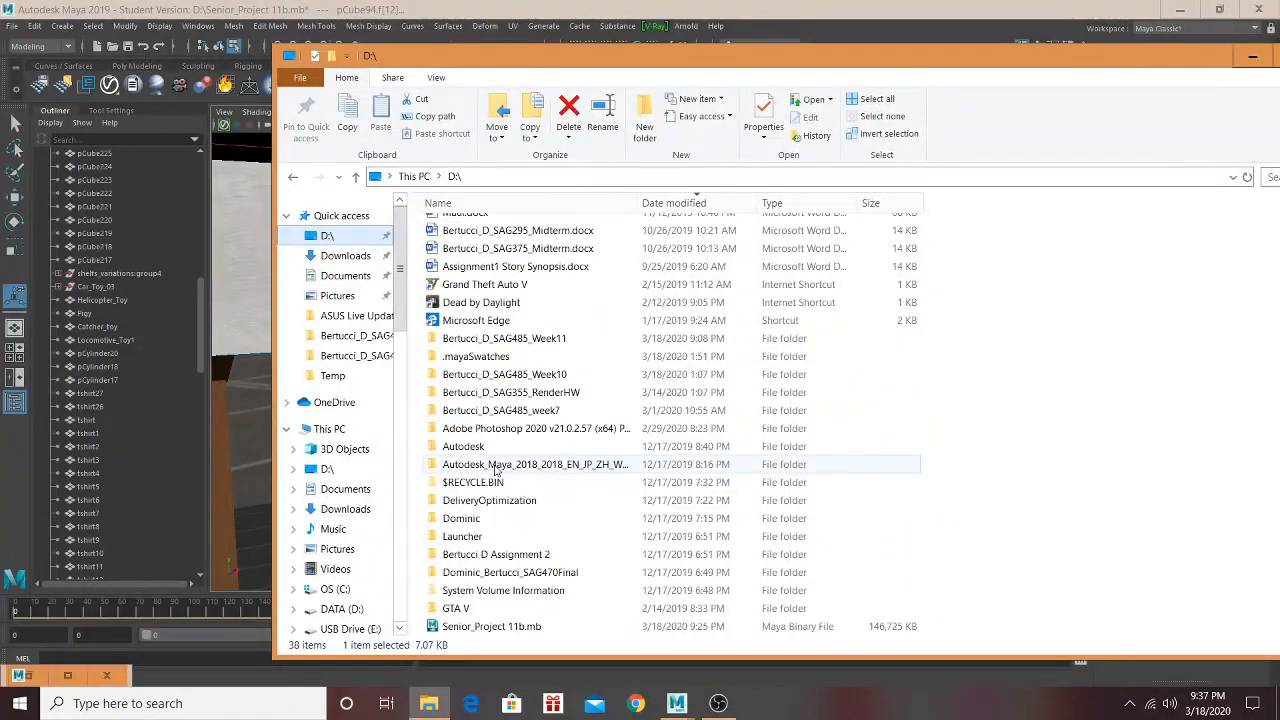
double_click(508, 333)
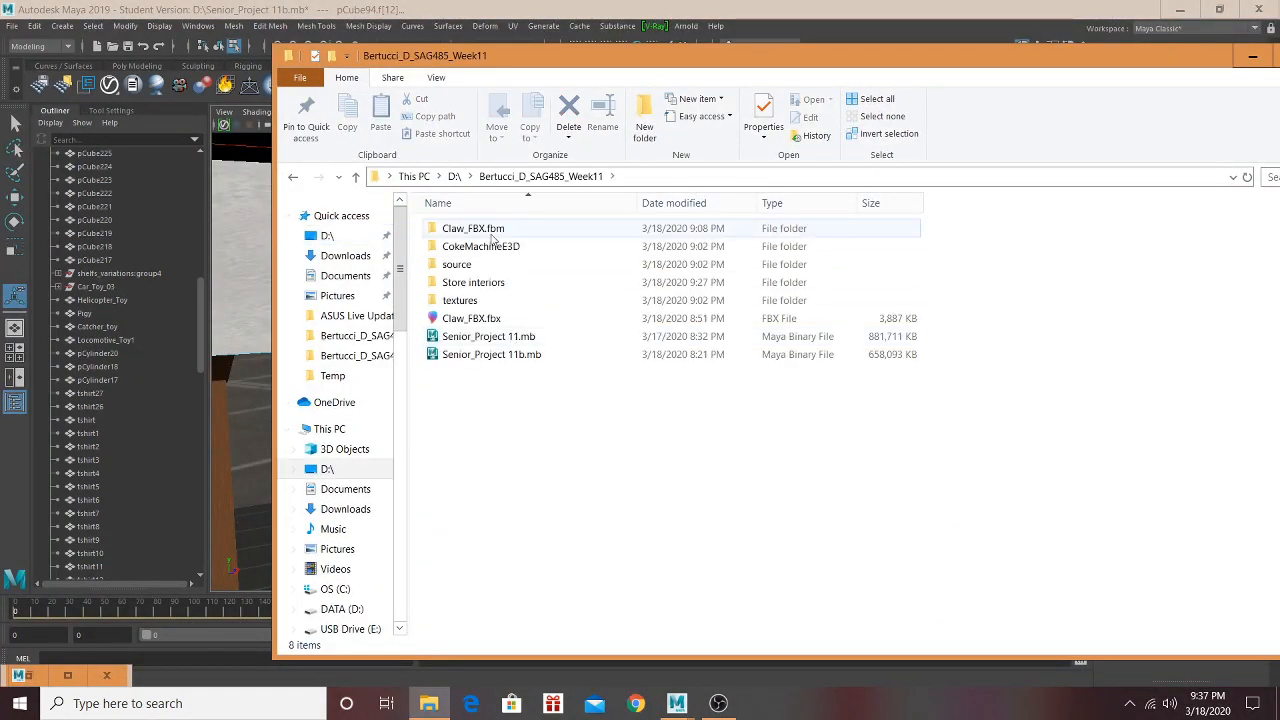
double_click(480, 282)
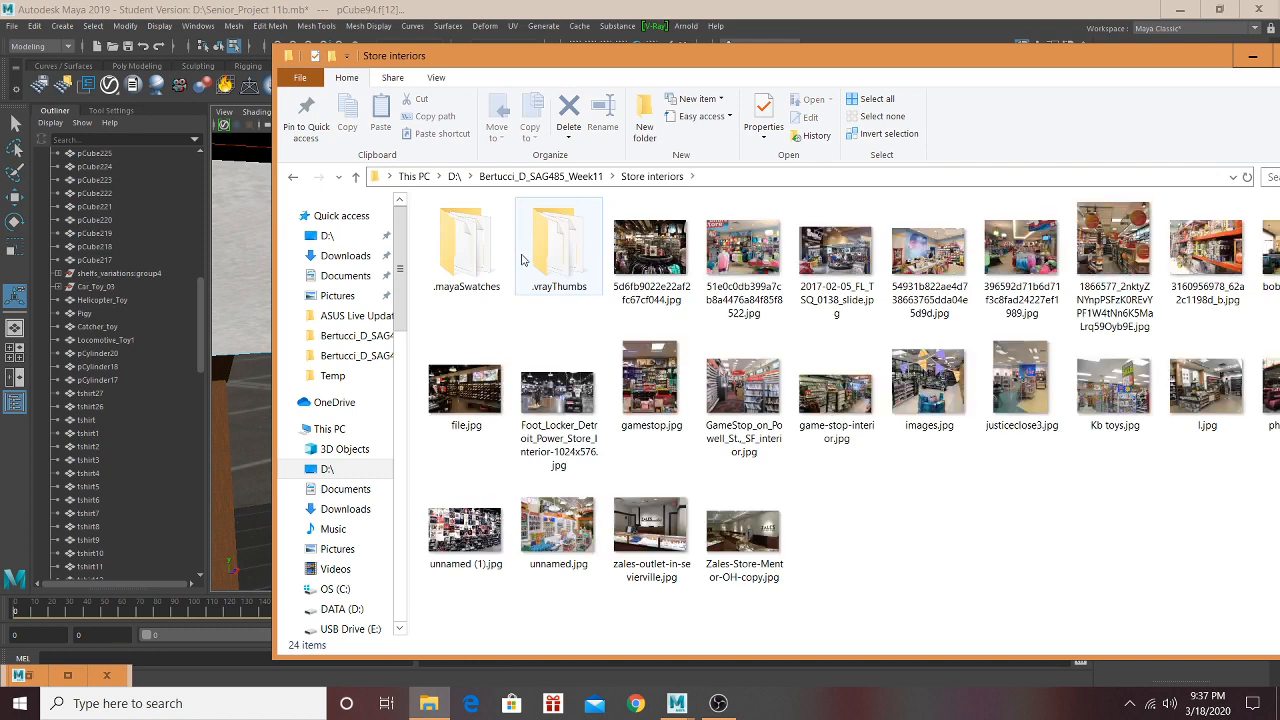
drag(988, 62, 822, 54)
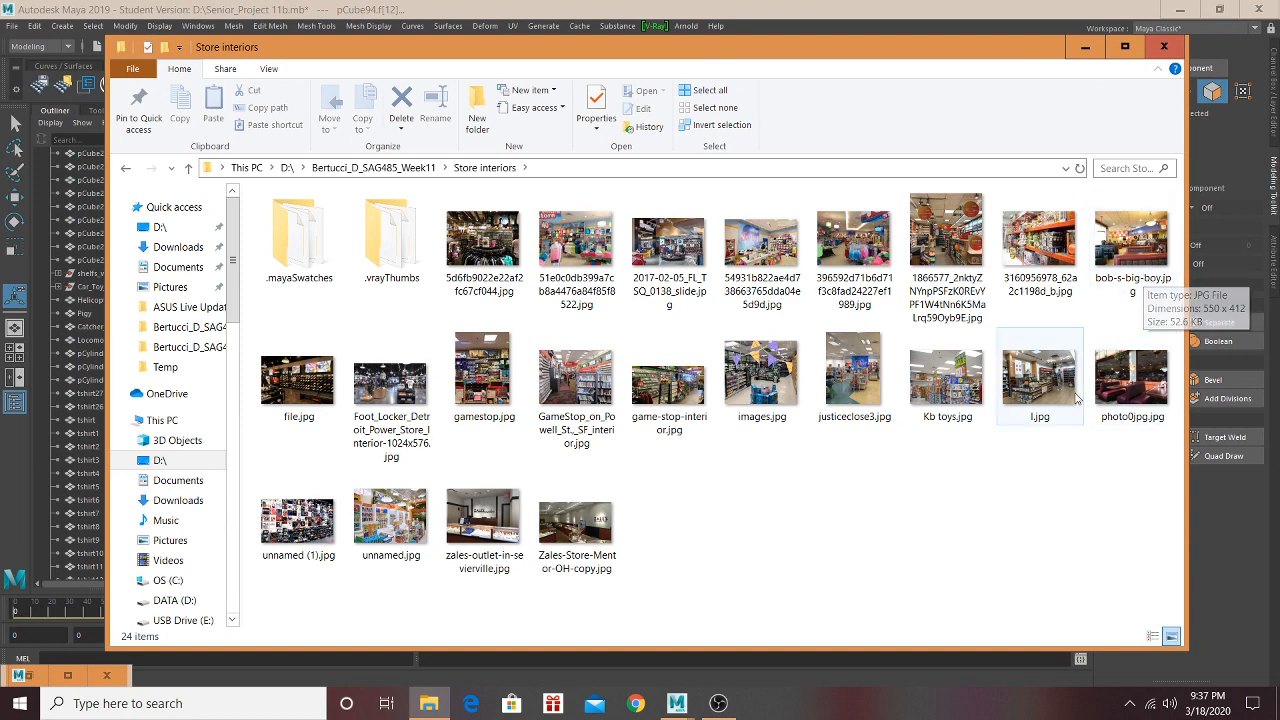
click(1163, 47)
Step: Select the wall face above Big Boy's entrance and frame the whole storefront from the mall corridor
alt+drag(643, 403, 529, 246)
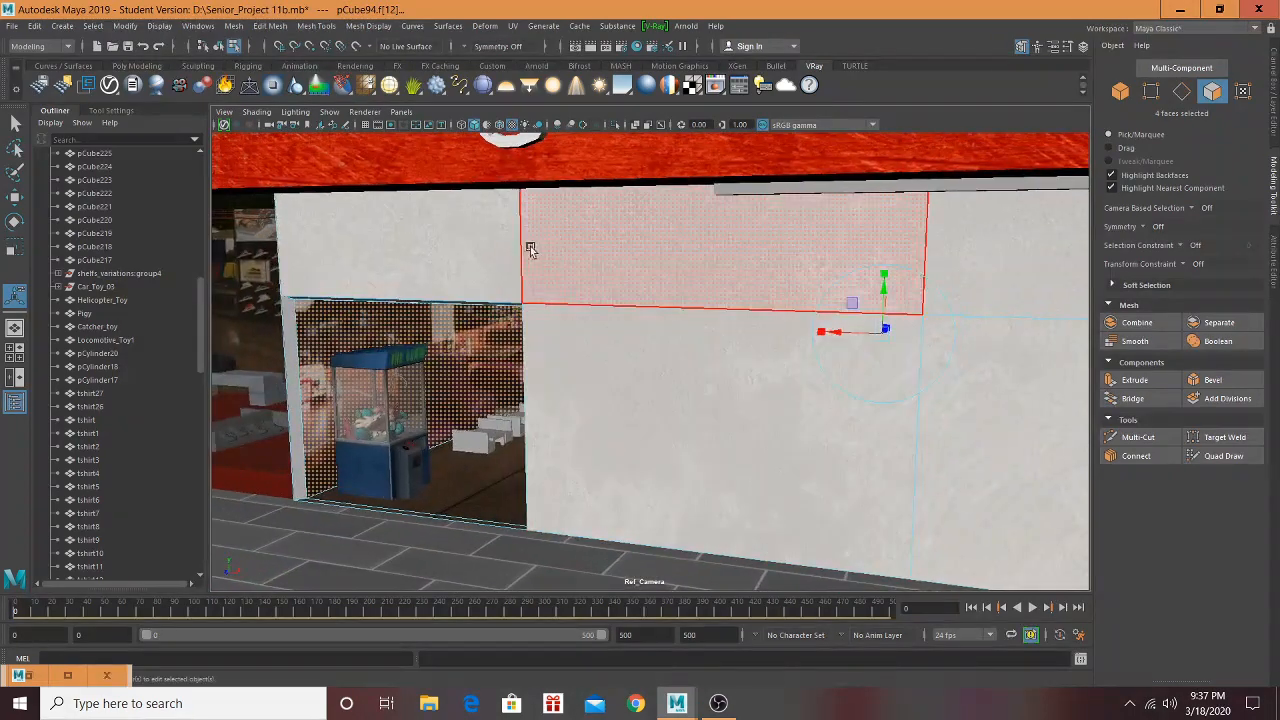
click(494, 267)
click(691, 312)
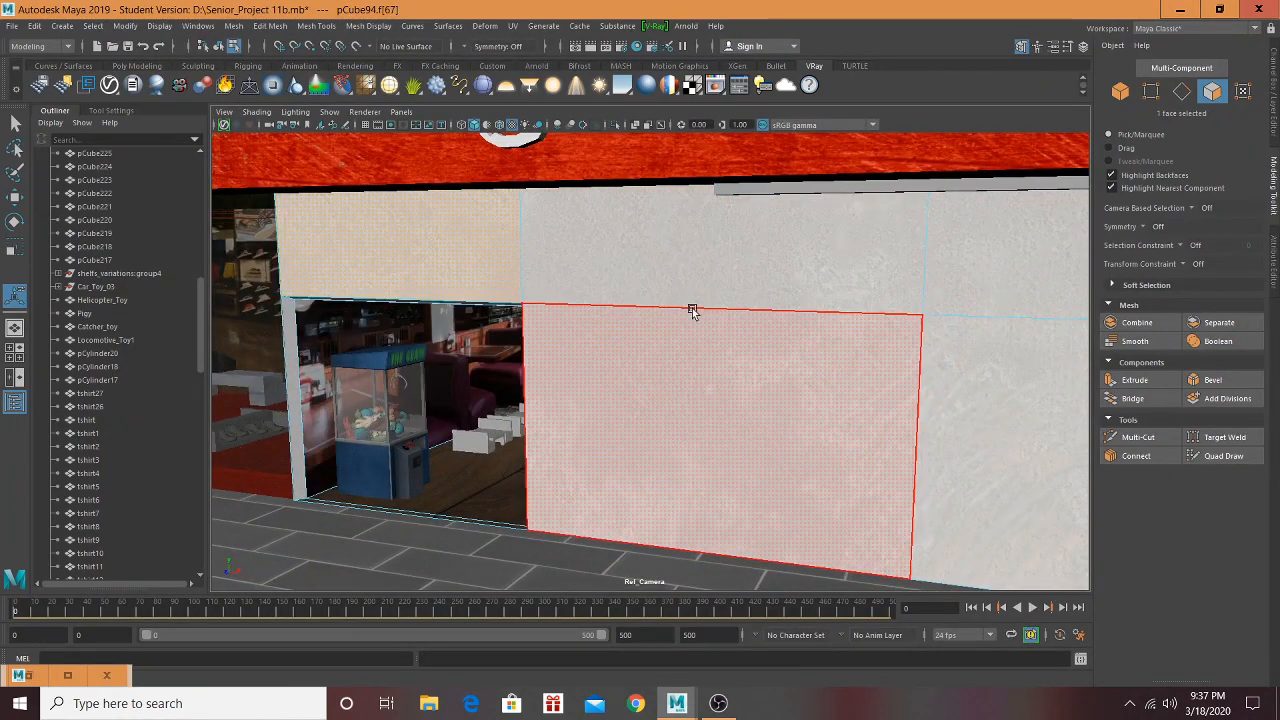
scroll(634, 263, up, 3)
scroll(637, 283, down, 5)
click(663, 300)
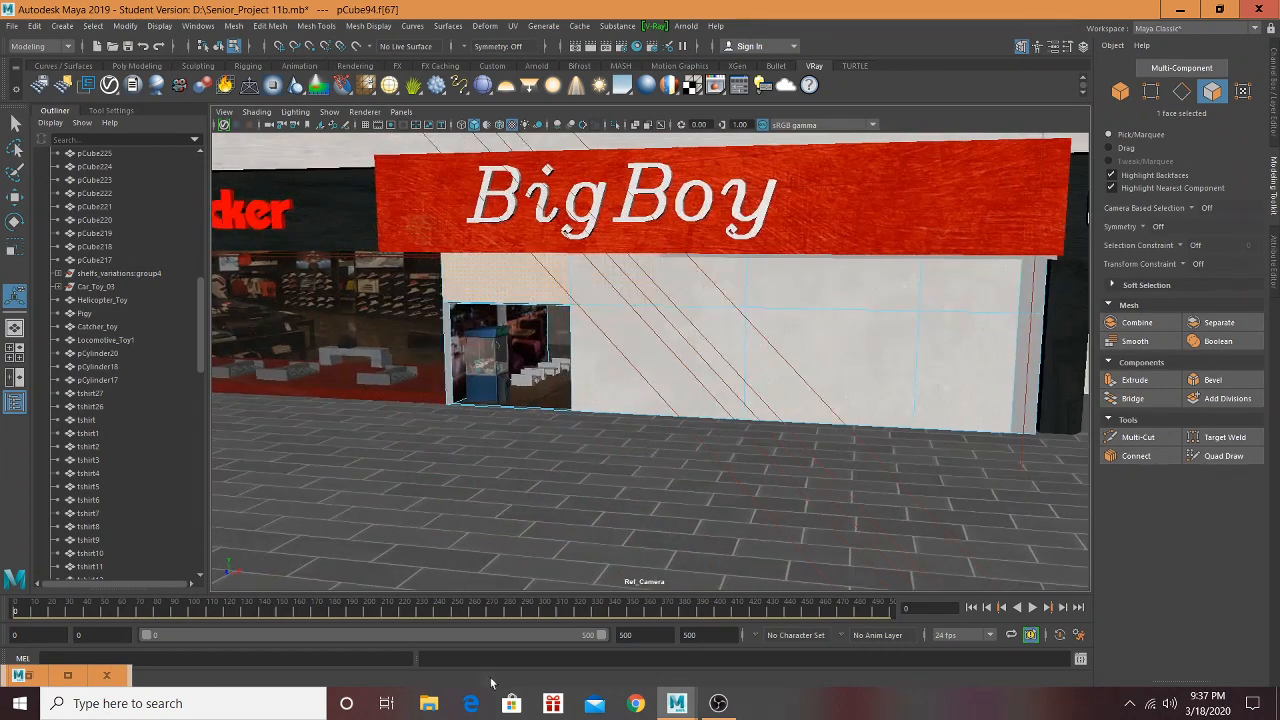
Step: Switch to Chrome, run an image search for "big boy exterior", and look through the results for a storefront photo
click(641, 705)
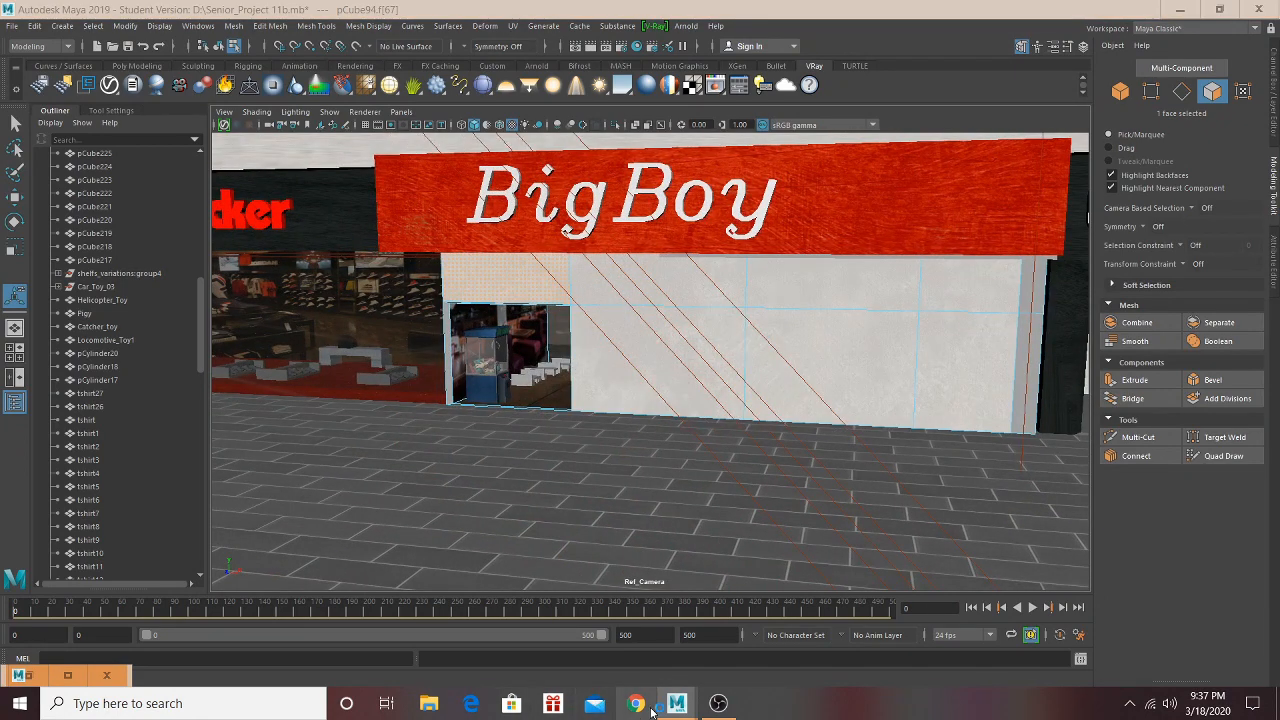
text(big)
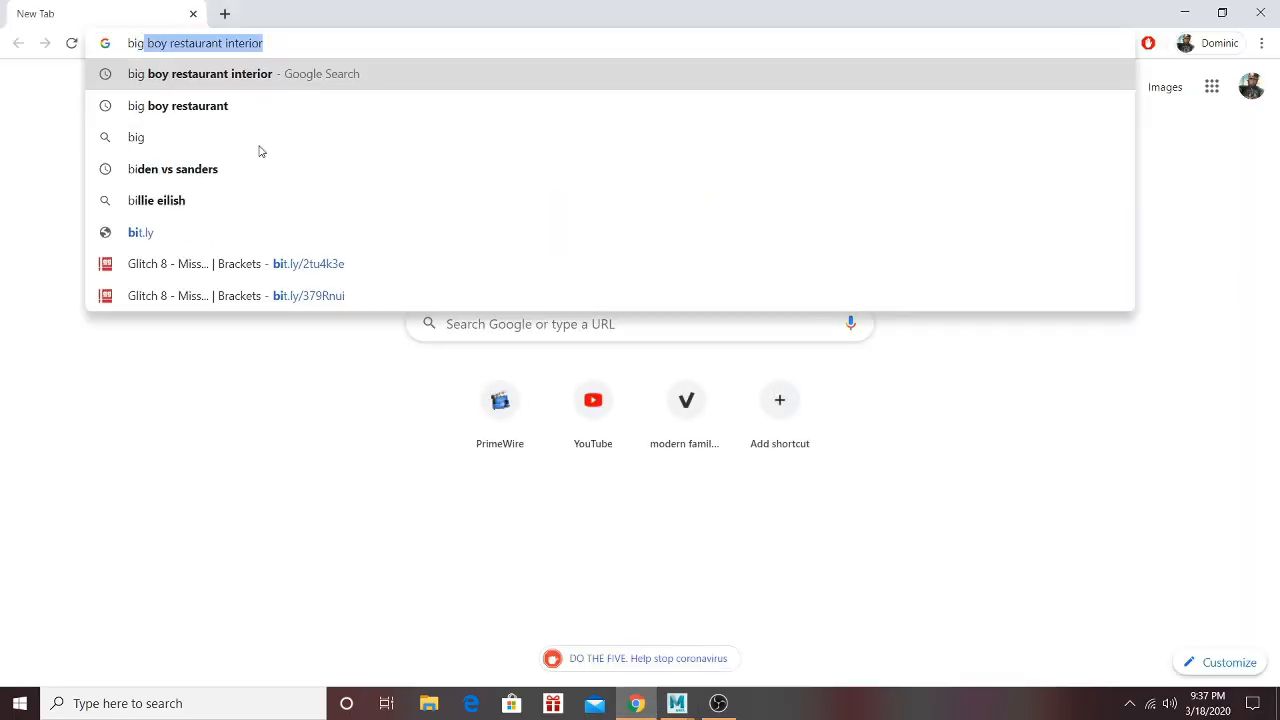
text( boy exterior)
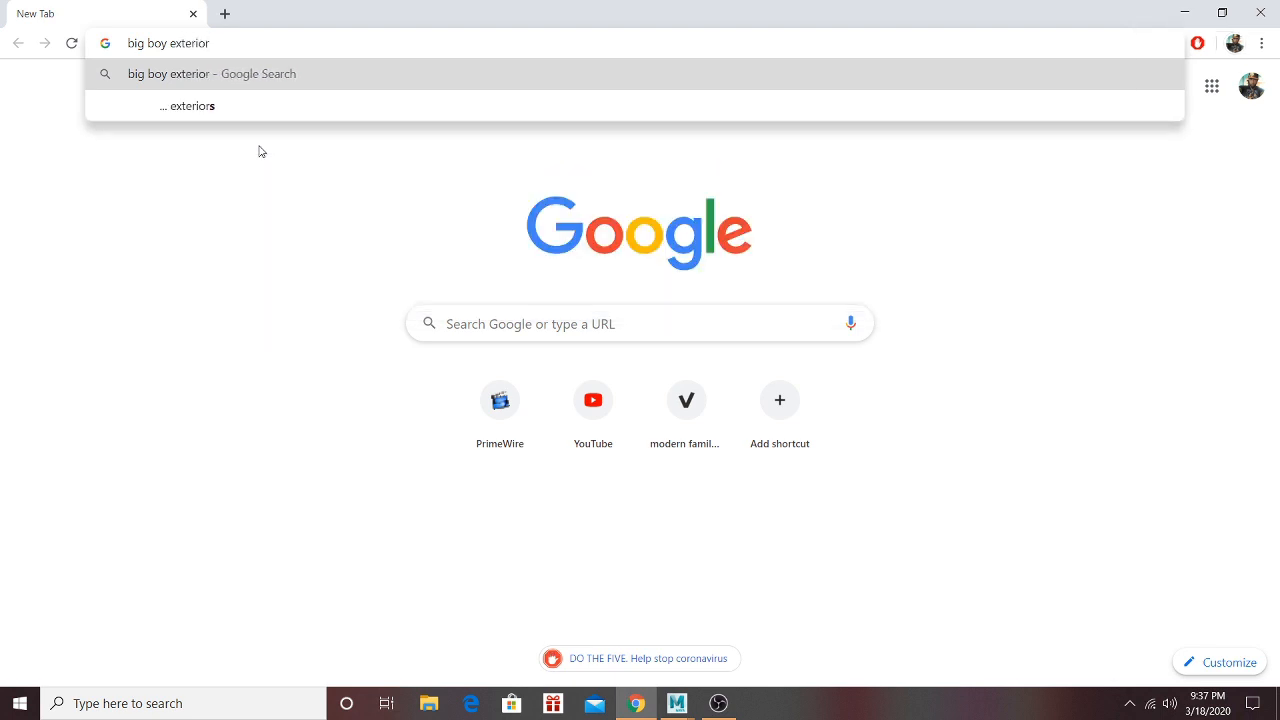
key(Return)
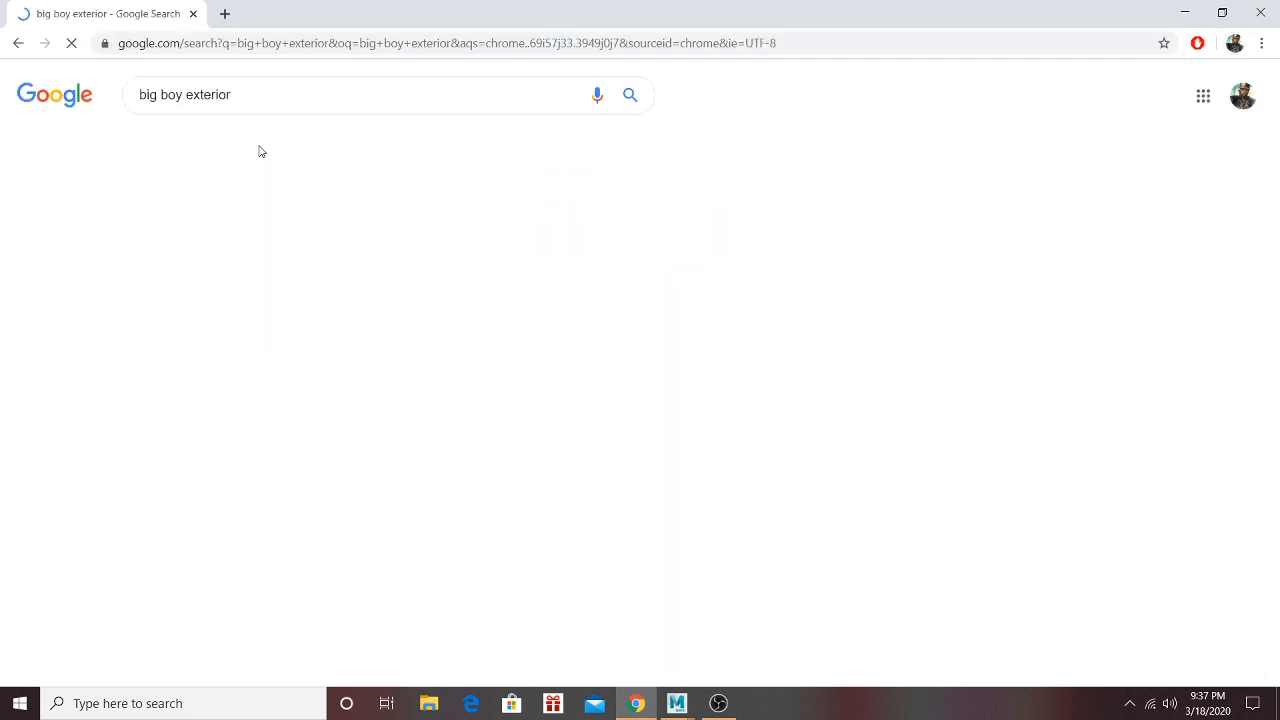
click(323, 150)
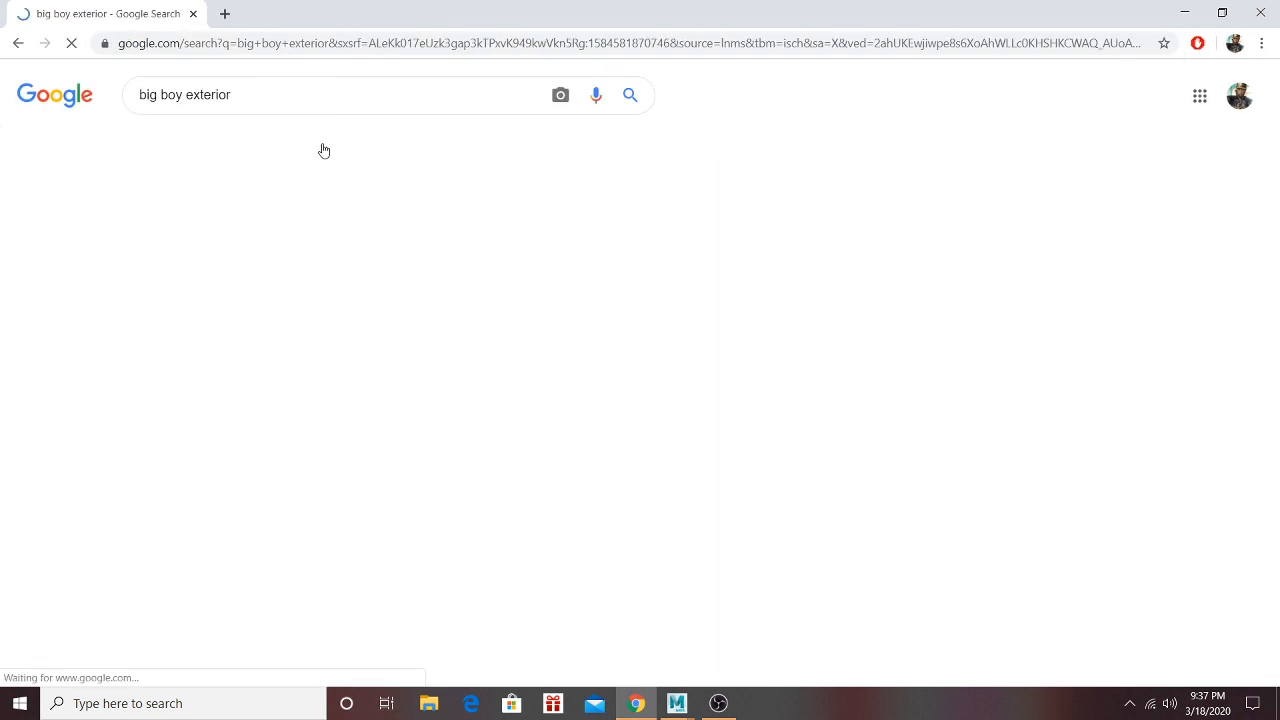
scroll(590, 336, down, 3)
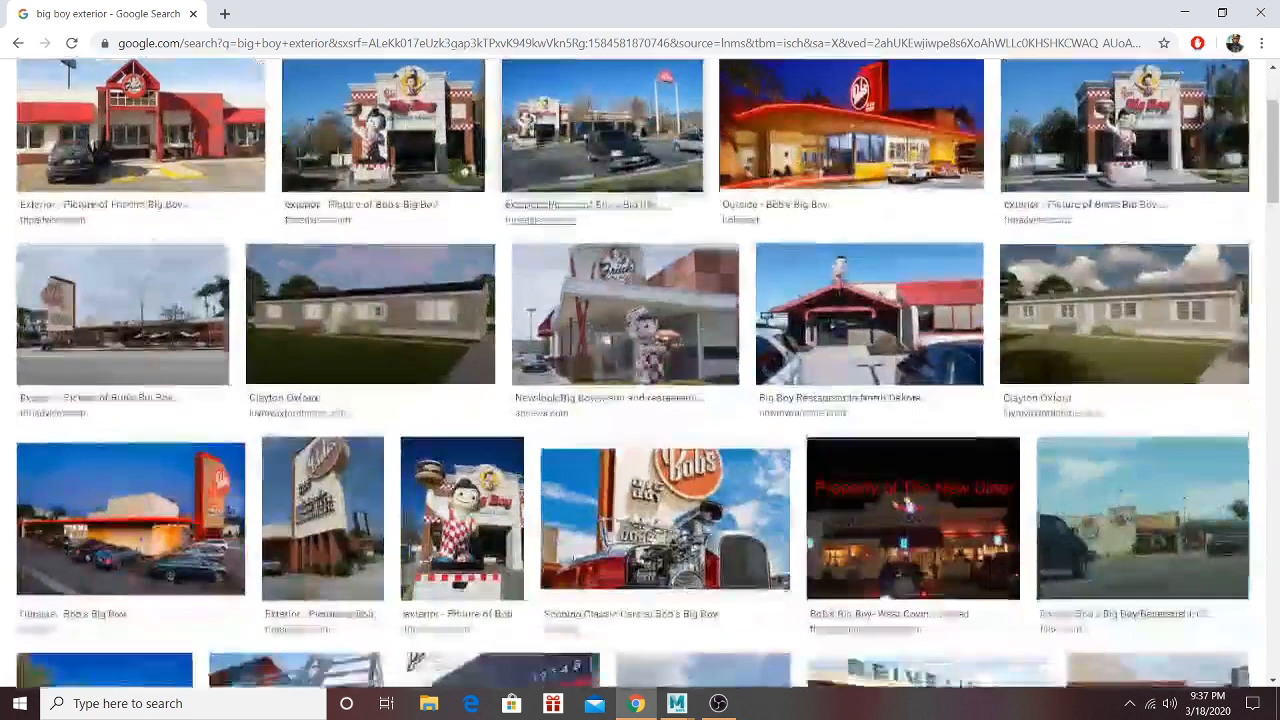
scroll(570, 330, down, 4)
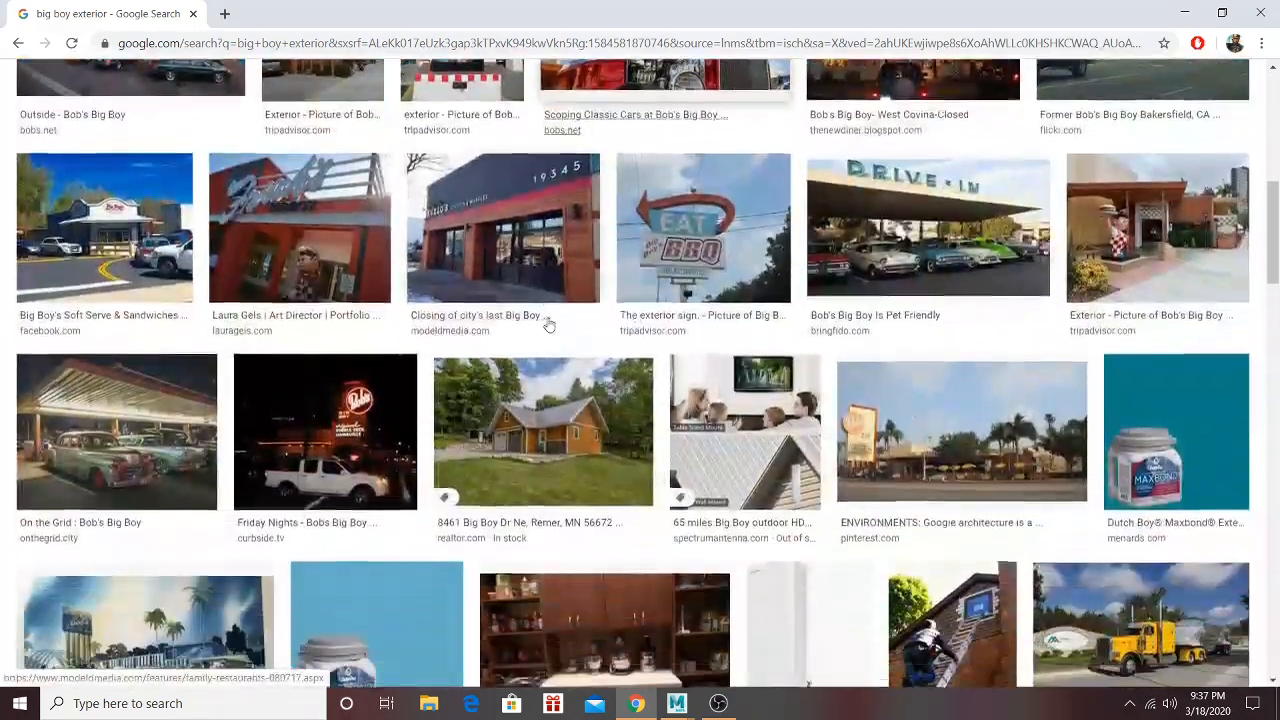
scroll(540, 323, down, 2)
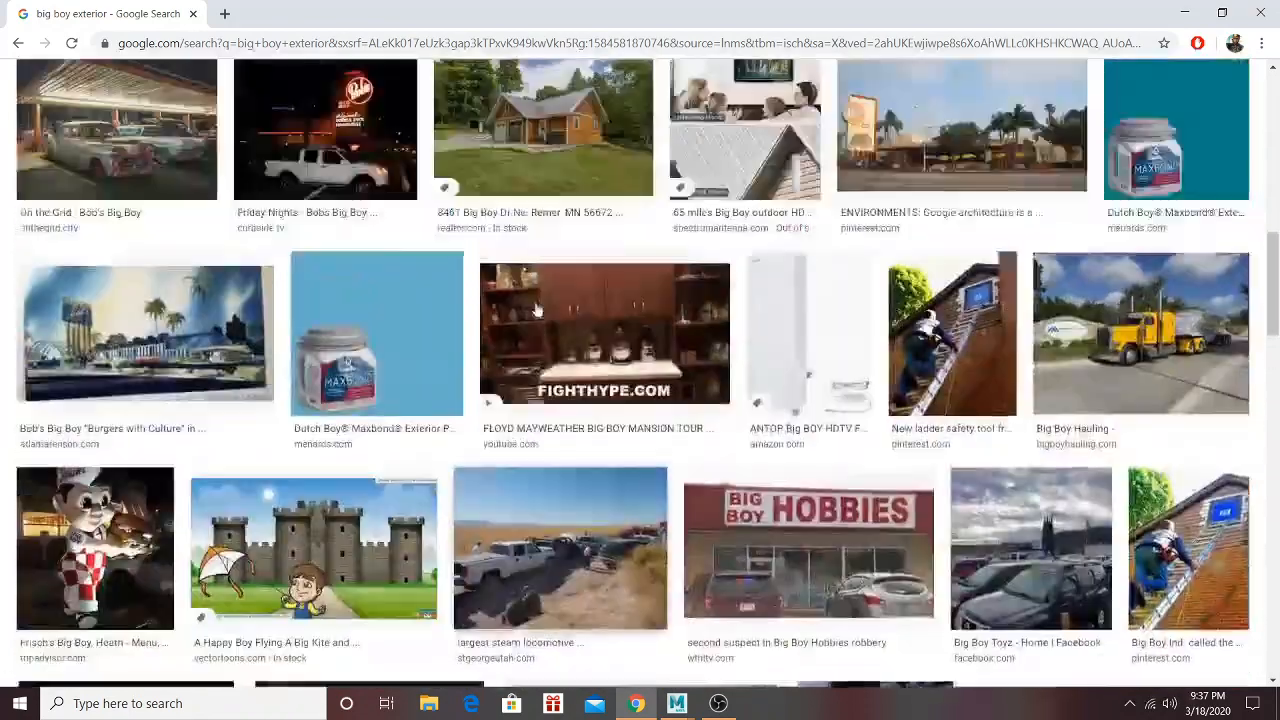
scroll(537, 310, up, 10)
Step: Change the image search to "big boy restaurant" and look through the results for a usable restaurant photo
drag(243, 107, 195, 122)
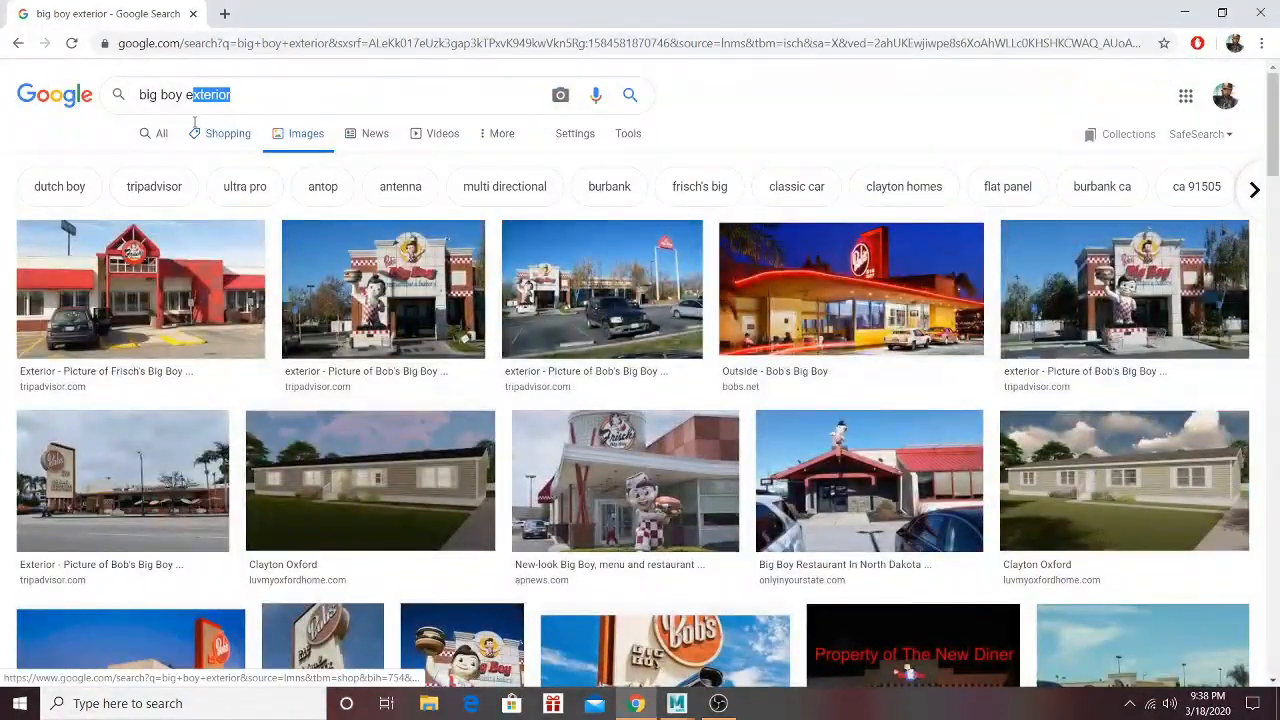
text(resta)
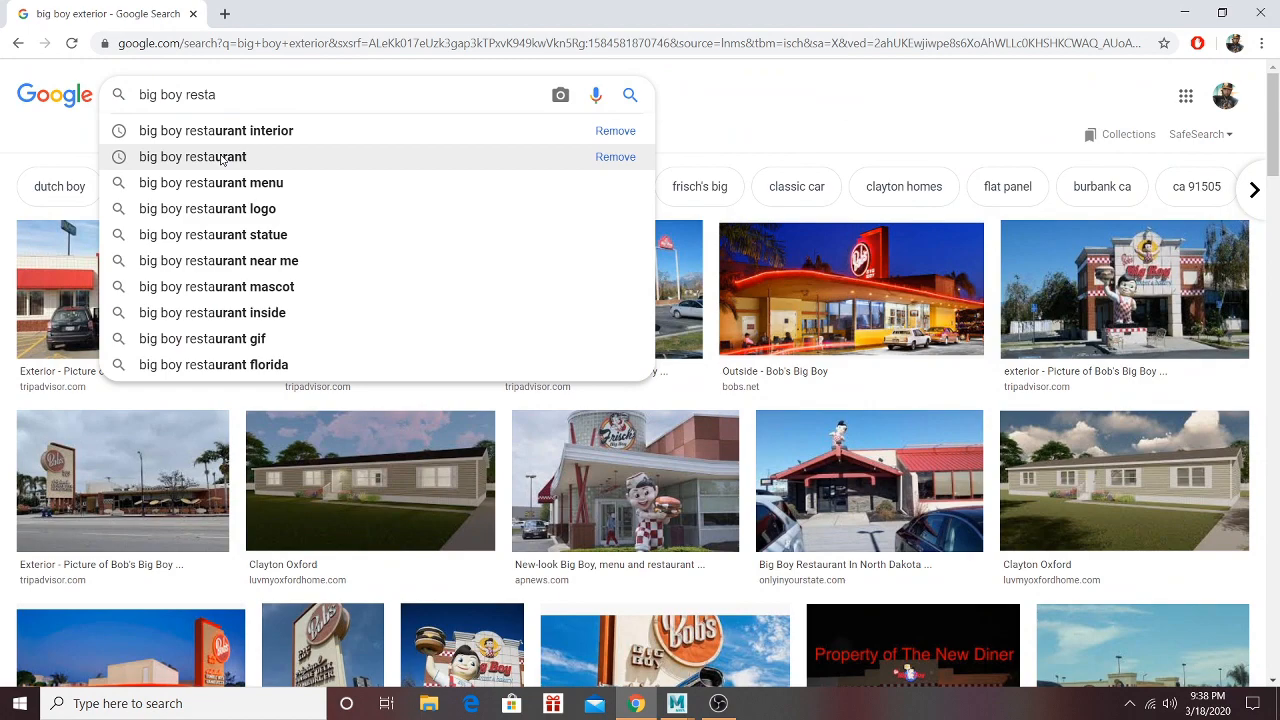
click(222, 158)
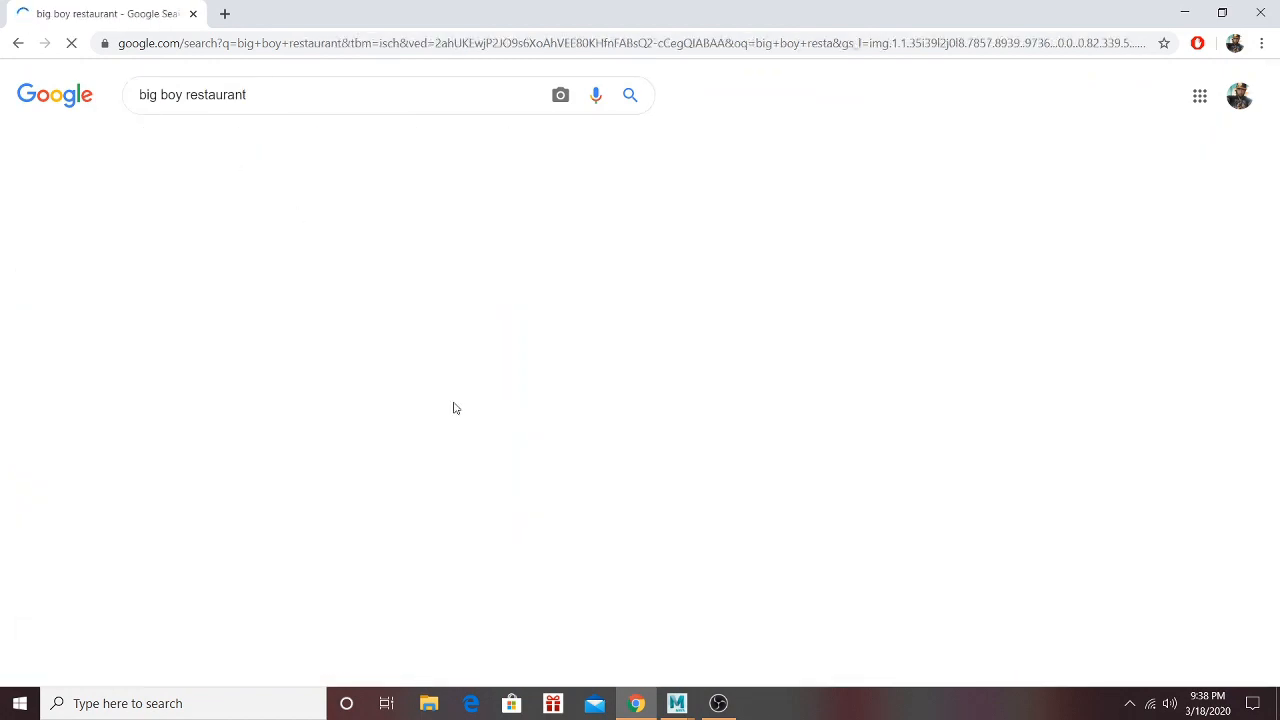
scroll(393, 320, down, 2)
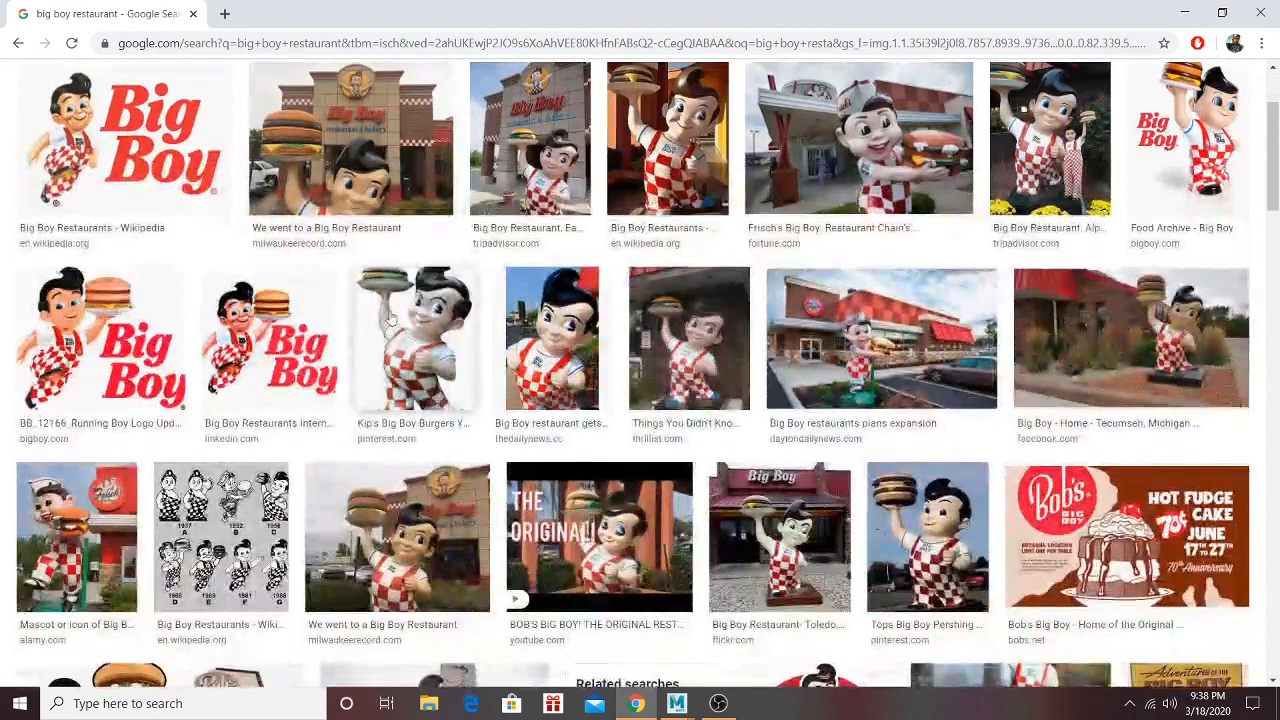
scroll(390, 316, down, 4)
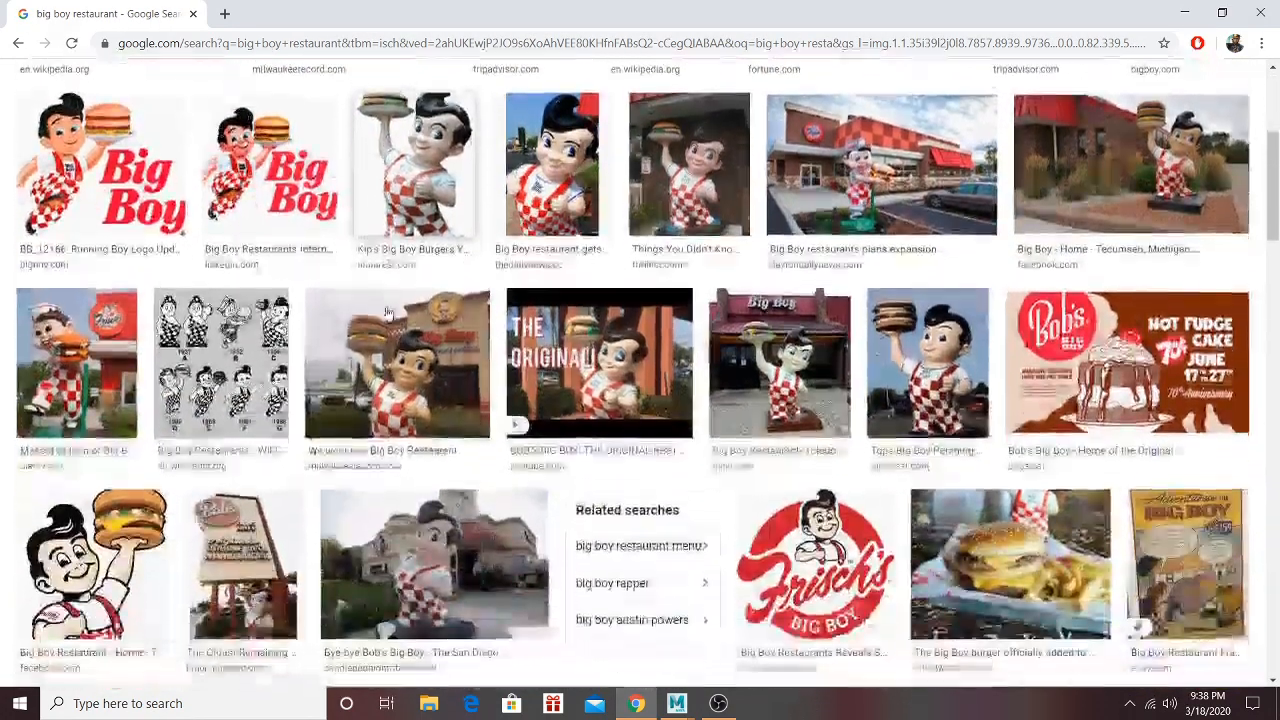
scroll(490, 323, down, 3)
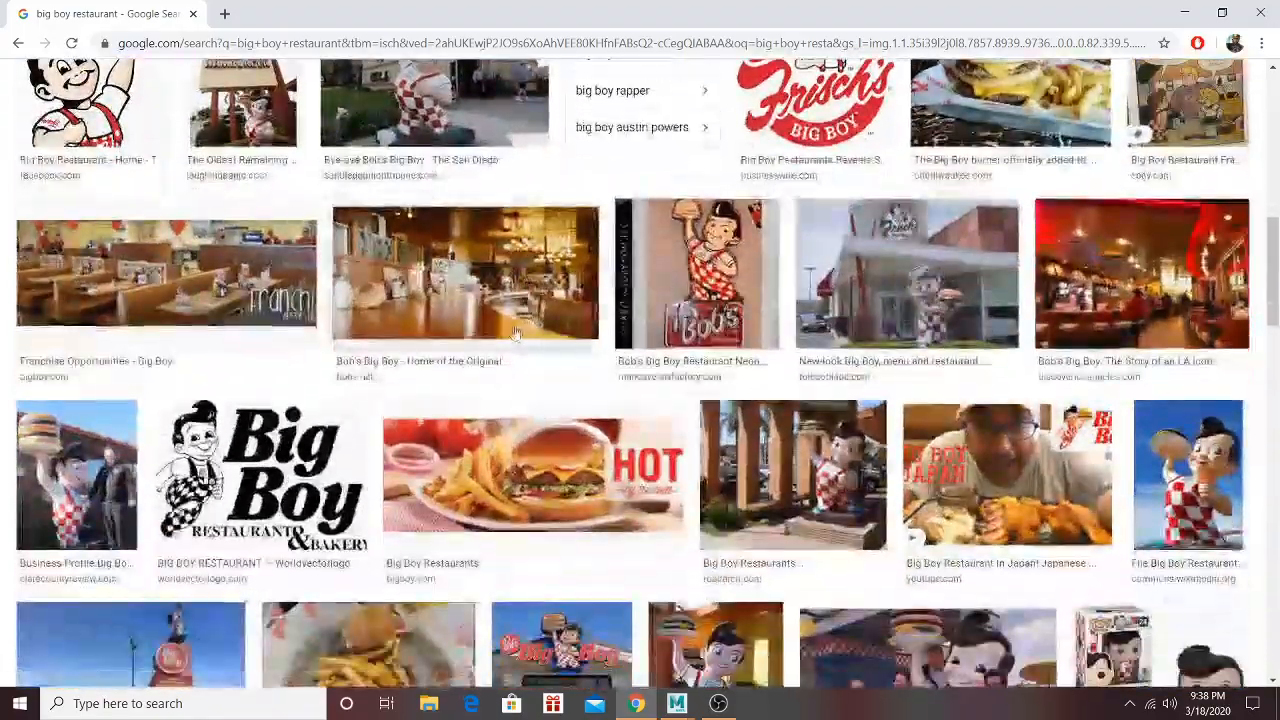
scroll(509, 331, down, 1)
scroll(509, 331, down, 1)
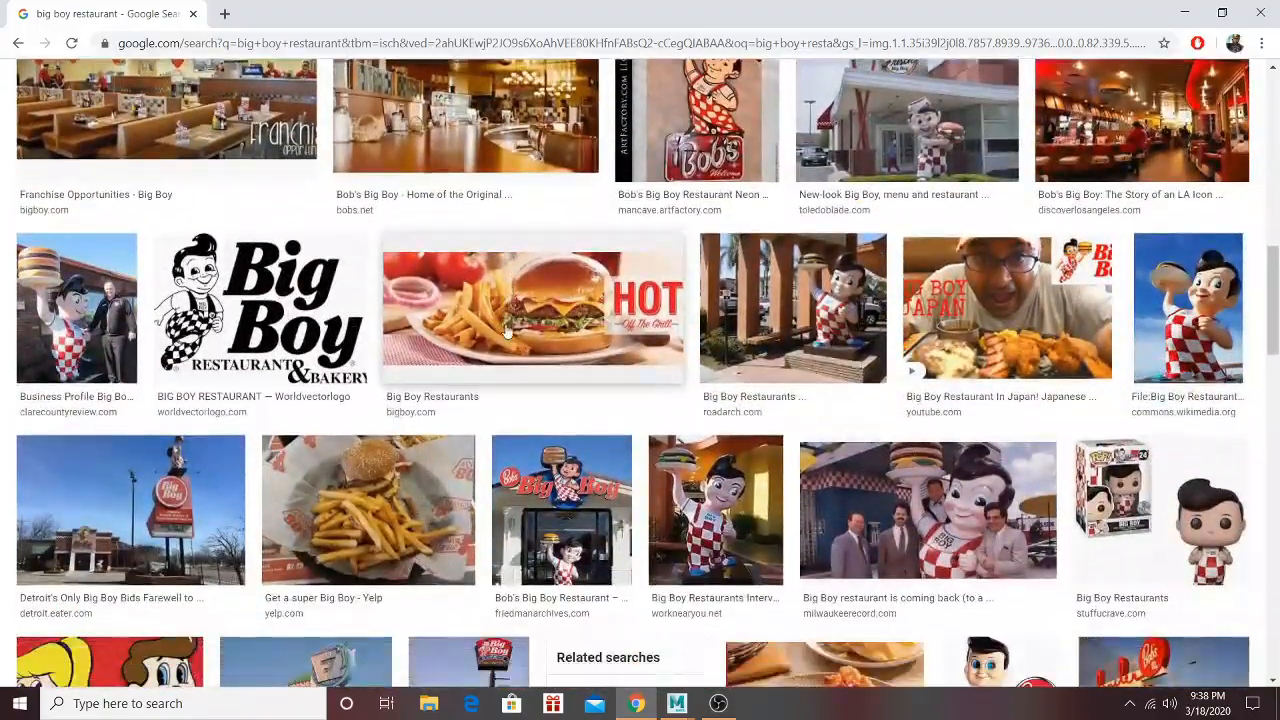
scroll(505, 332, down, 6)
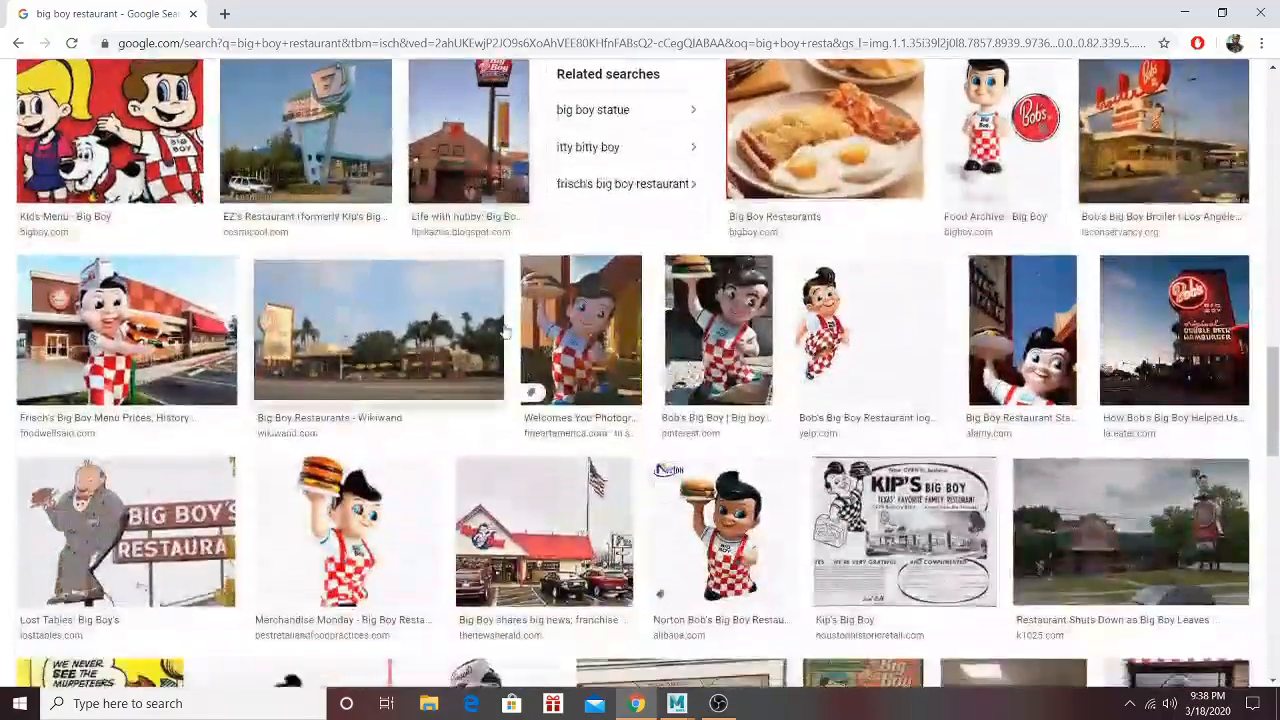
scroll(505, 332, down, 5)
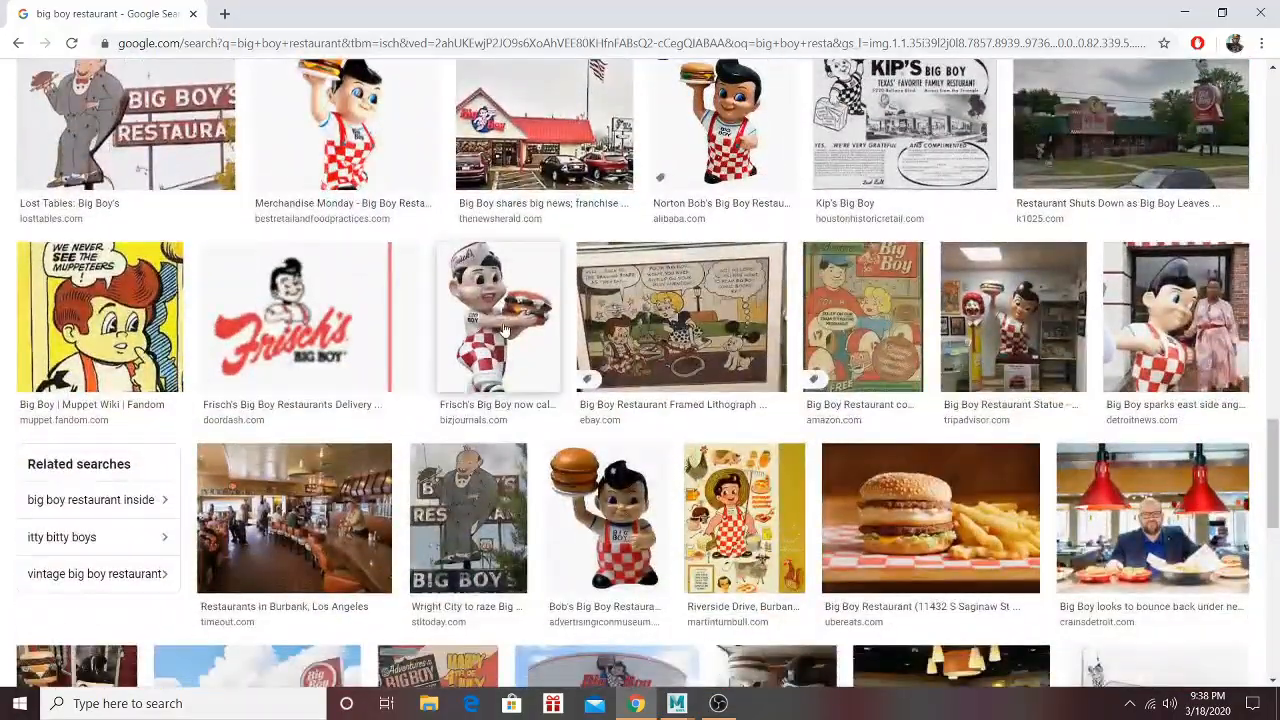
Step: Review the Big Boy restaurant images again from the beginning, and return to the Maya scene
scroll(505, 331, up, 20)
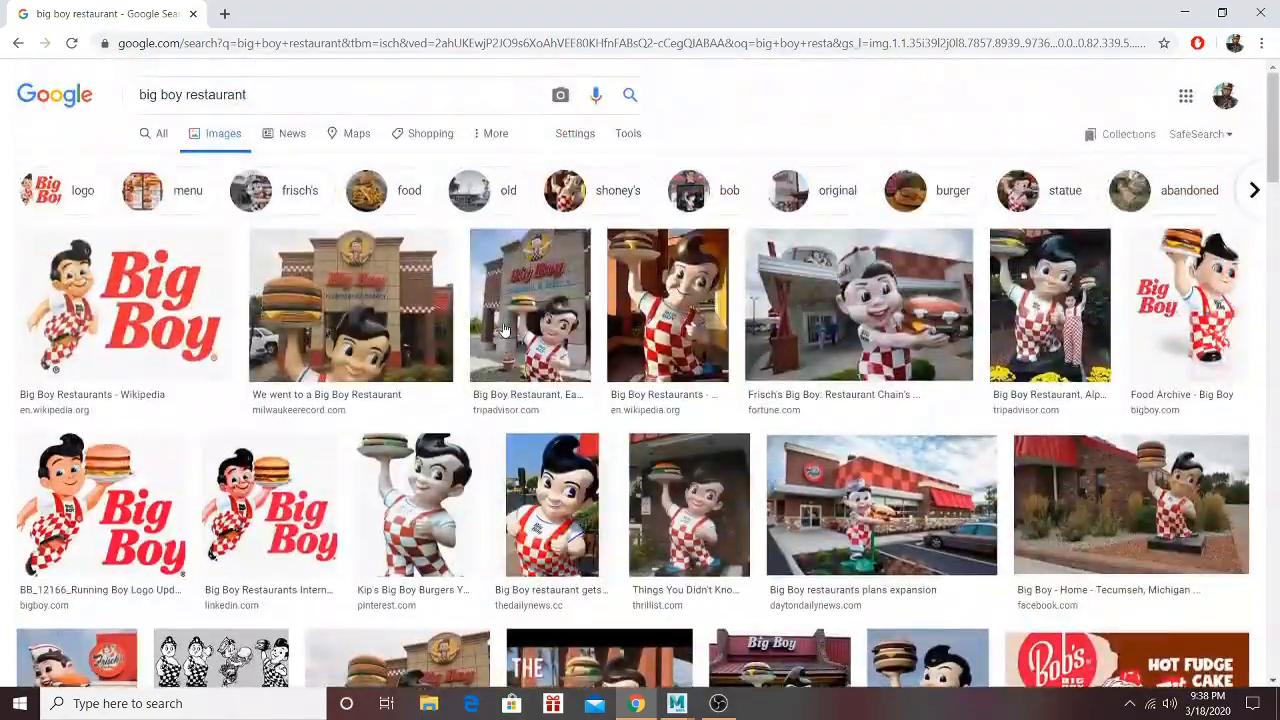
scroll(505, 330, down, 5)
scroll(393, 289, up, 5)
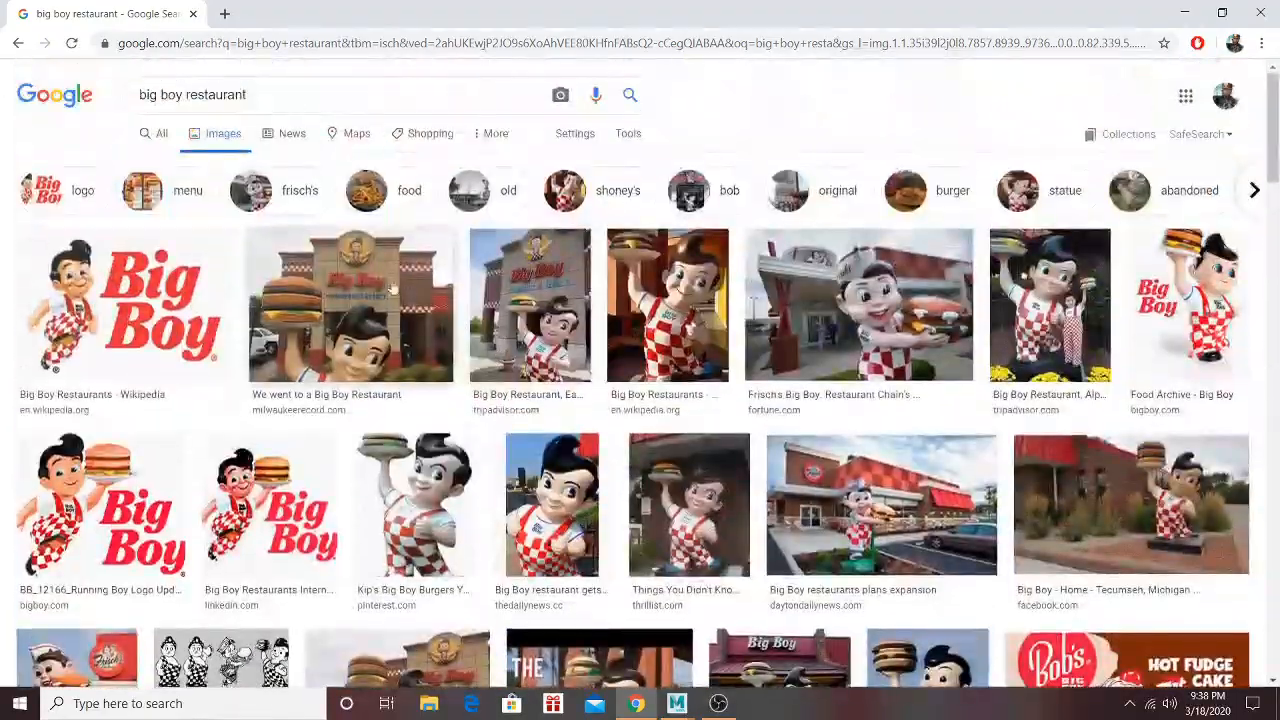
scroll(409, 310, down, 5)
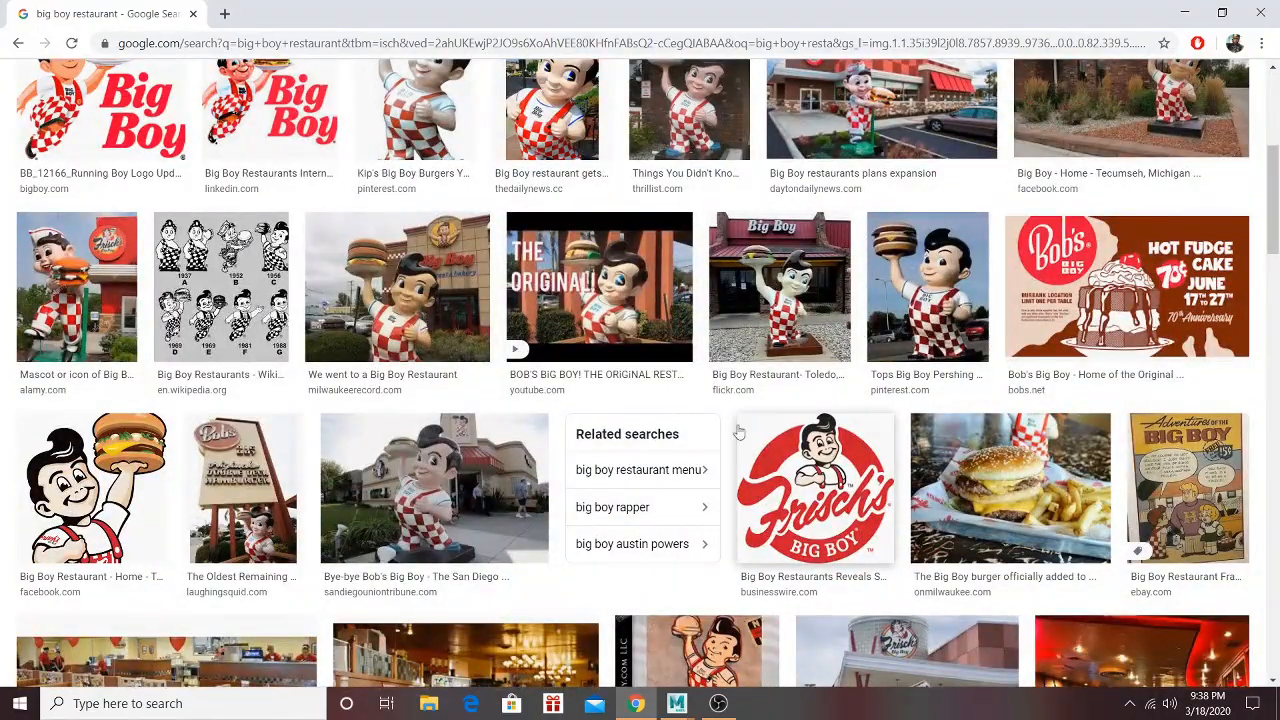
scroll(857, 330, down, 7)
scroll(72, 262, up, 3)
scroll(72, 262, down, 5)
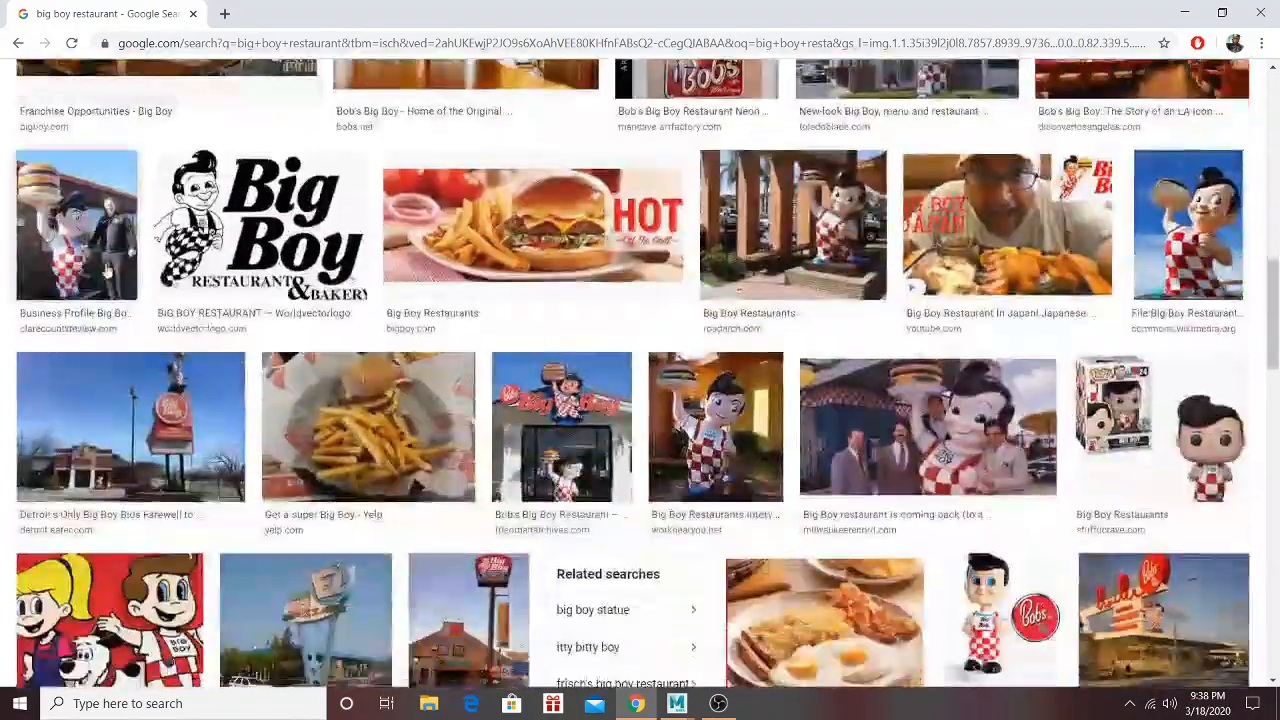
scroll(137, 275, down, 2)
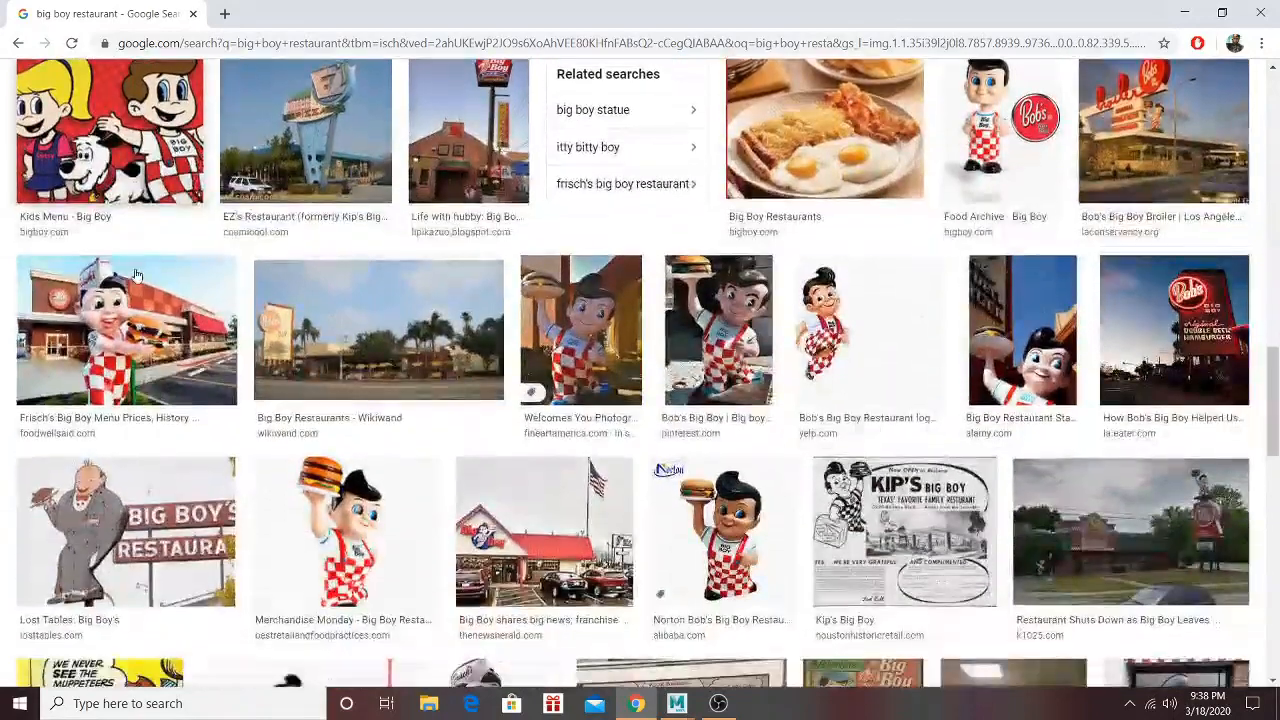
click(1197, 7)
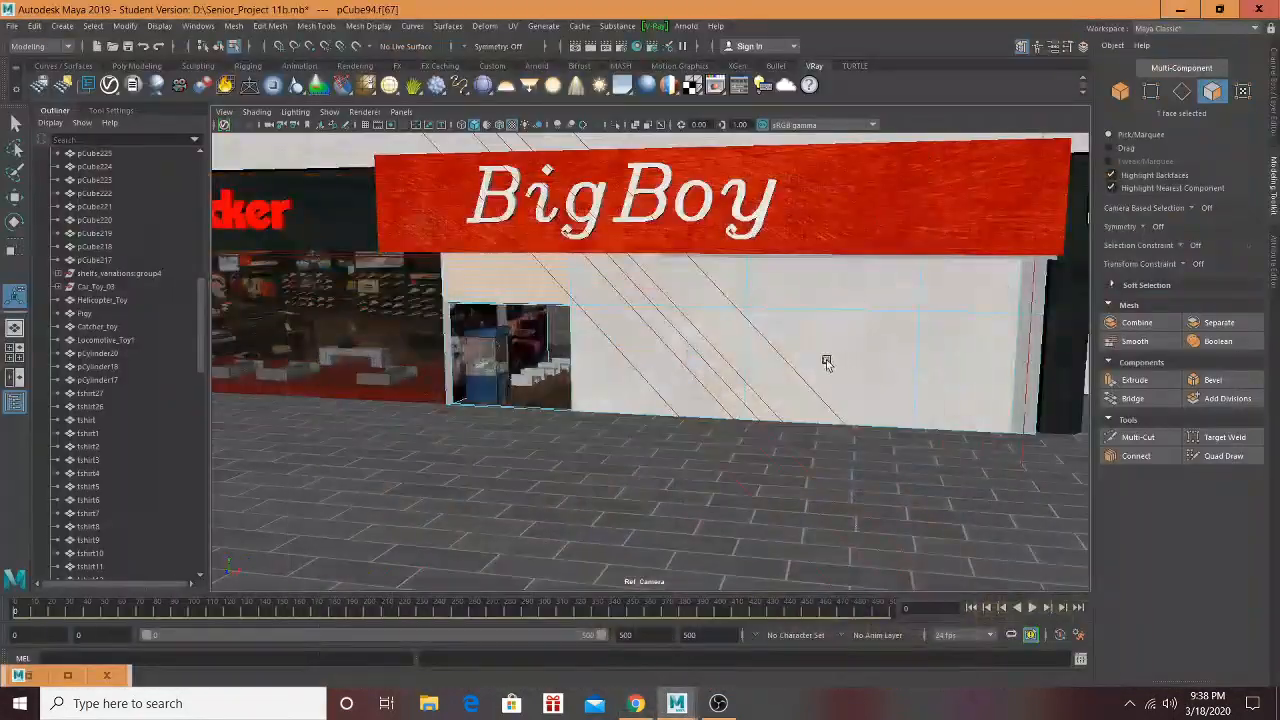
Step: Examine the GameStop storefront next to Big Boy and the bare interior walls behind its window
alt+middle_drag(814, 309, 355, 309)
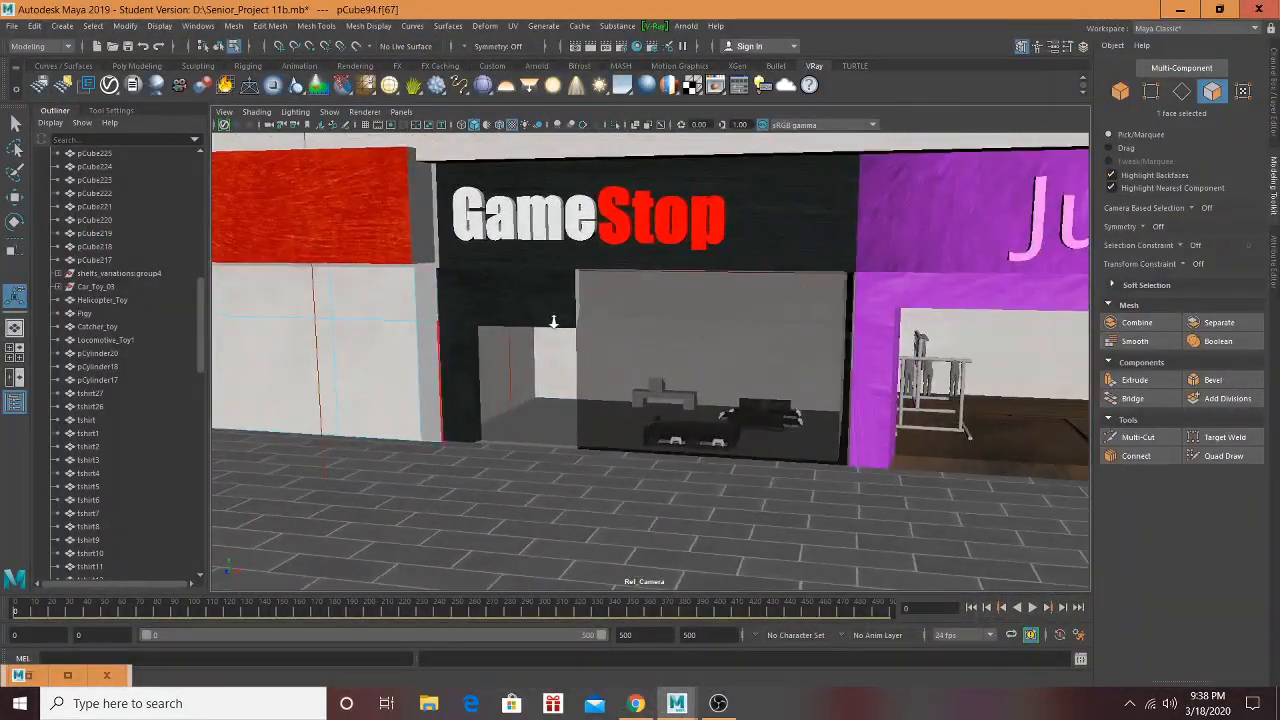
scroll(565, 322, up, 5)
scroll(566, 323, down, 2)
alt+middle_drag(566, 323, 869, 349)
alt+drag(869, 349, 791, 370)
scroll(791, 370, up, 4)
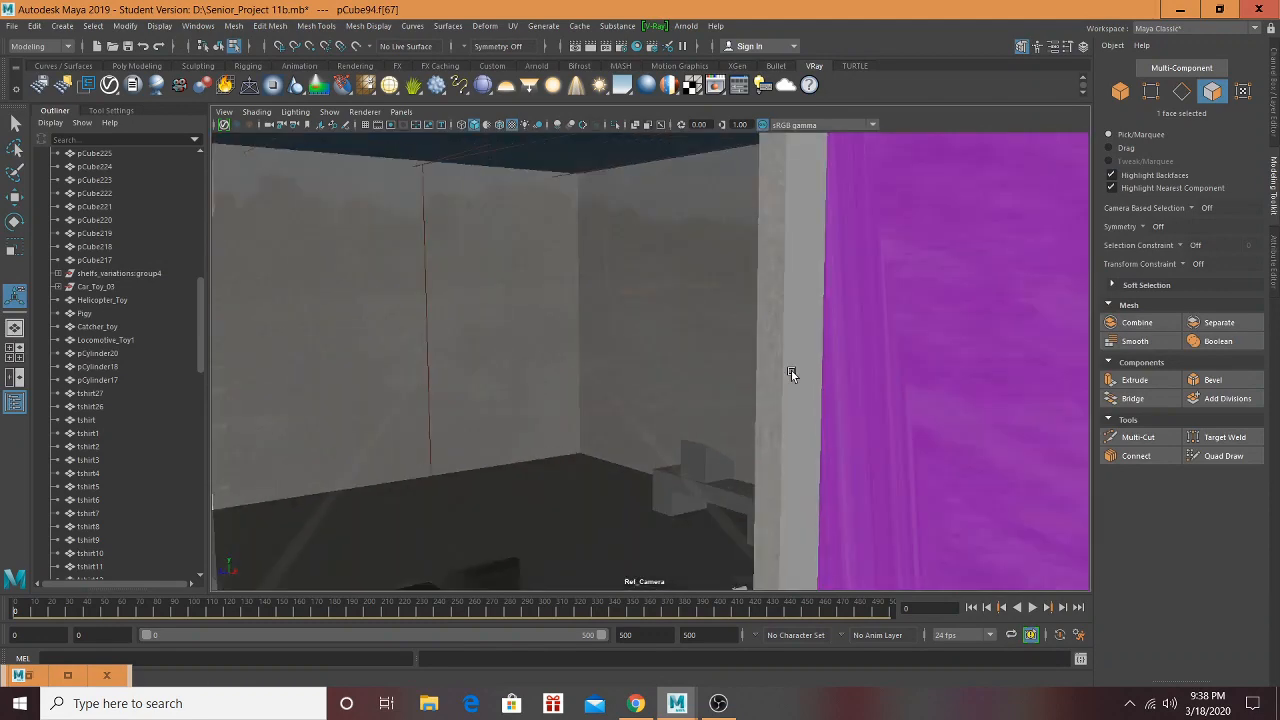
scroll(520, 363, up, 3)
alt+middle_drag(520, 363, 736, 386)
scroll(668, 328, down, 1)
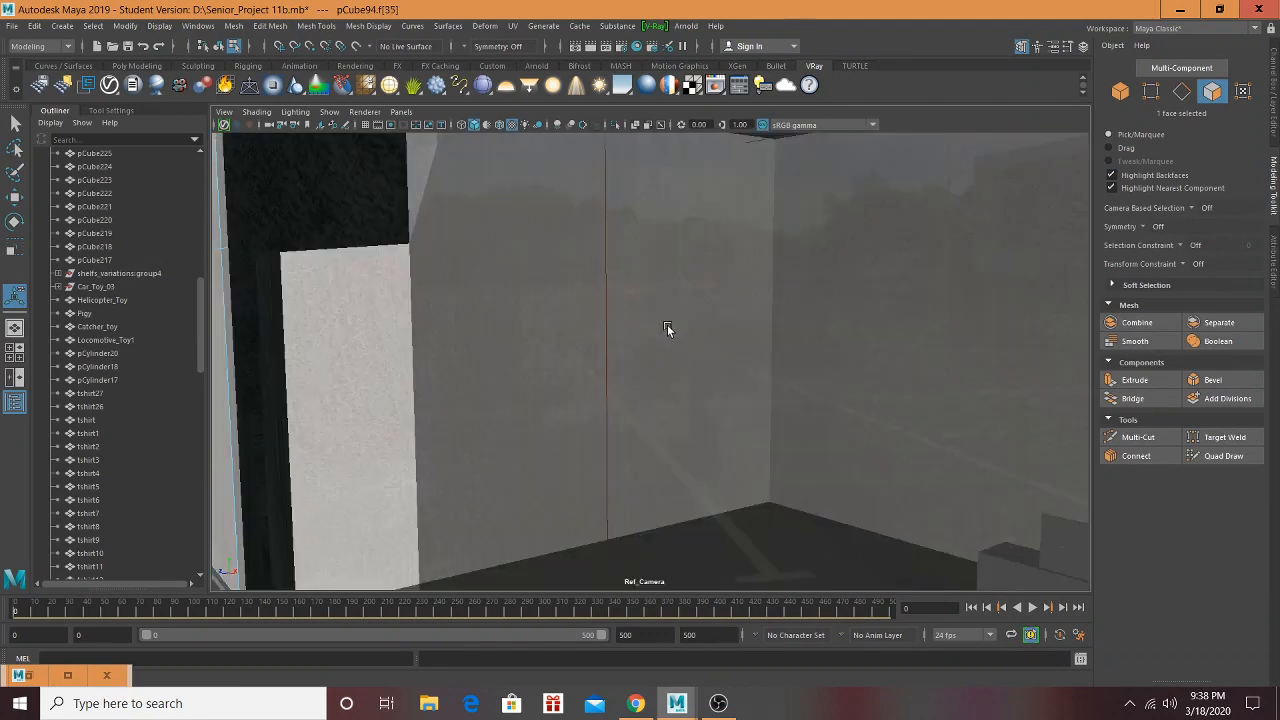
scroll(667, 324, up, 1)
alt+drag(667, 324, 572, 348)
alt+middle_drag(630, 334, 735, 352)
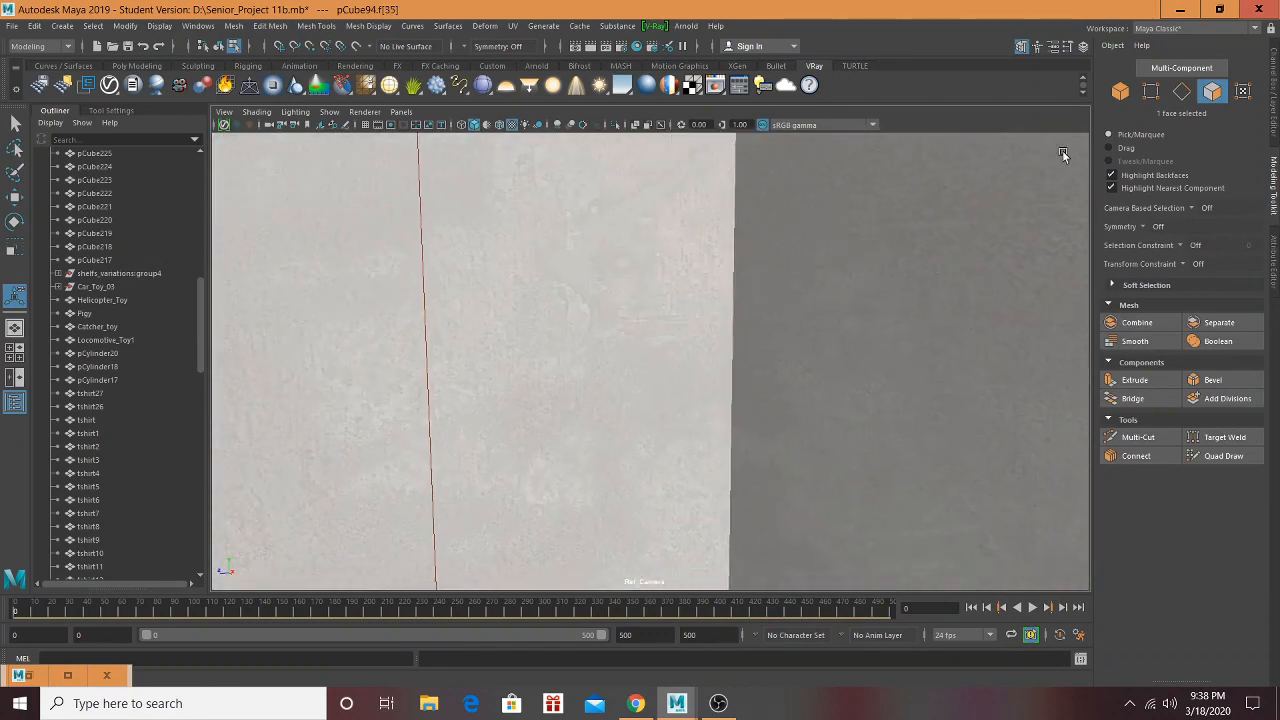
Step: Select the upper and lower faces of GameStop's interior side wall next to the entrance
click(1117, 93)
alt+right_drag(609, 280, 548, 304)
click(548, 304)
key(f)
scroll(540, 305, up, 3)
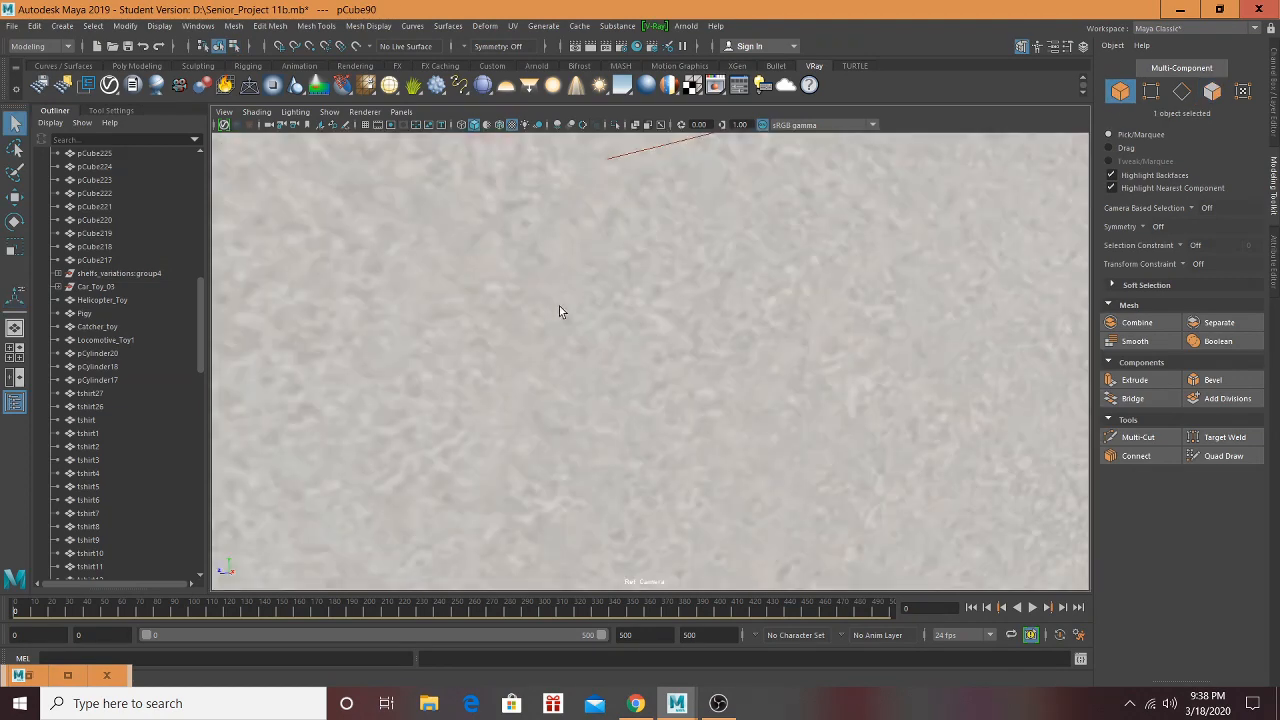
scroll(559, 311, down, 3)
alt+middle_drag(577, 309, 702, 286)
click(1212, 92)
click(609, 177)
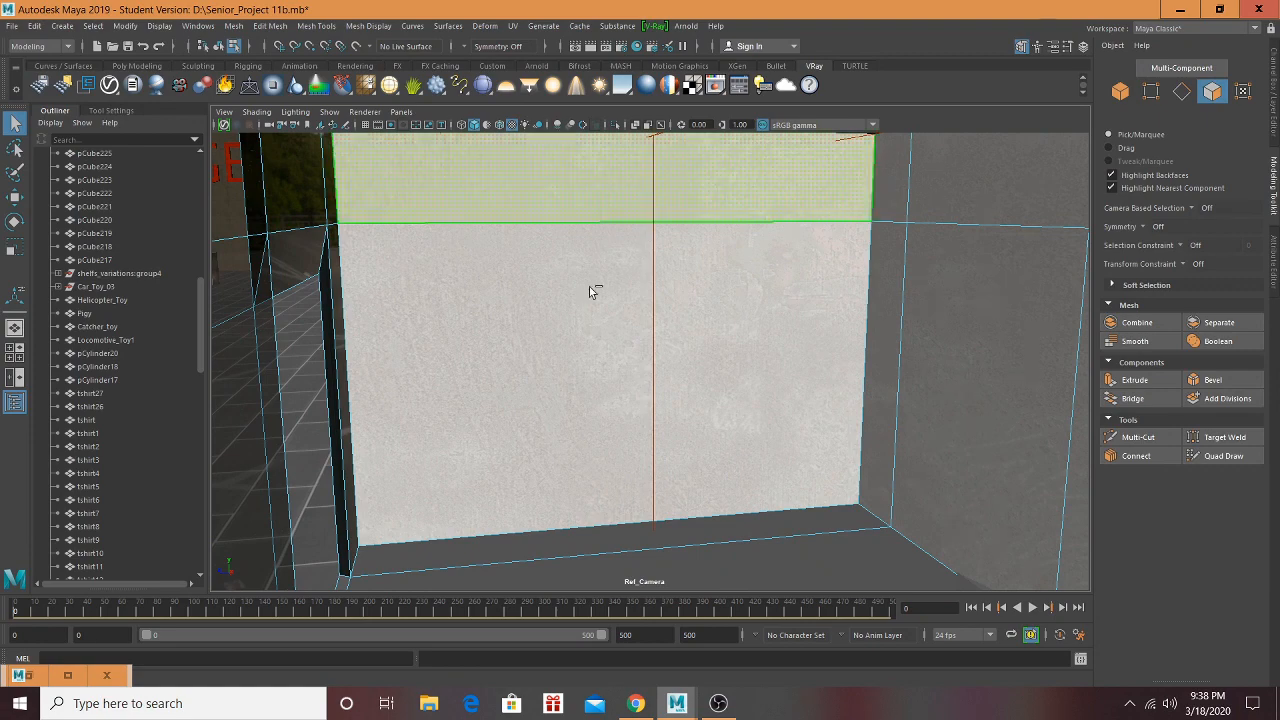
shift+click(594, 290)
alt+drag(483, 451, 560, 462)
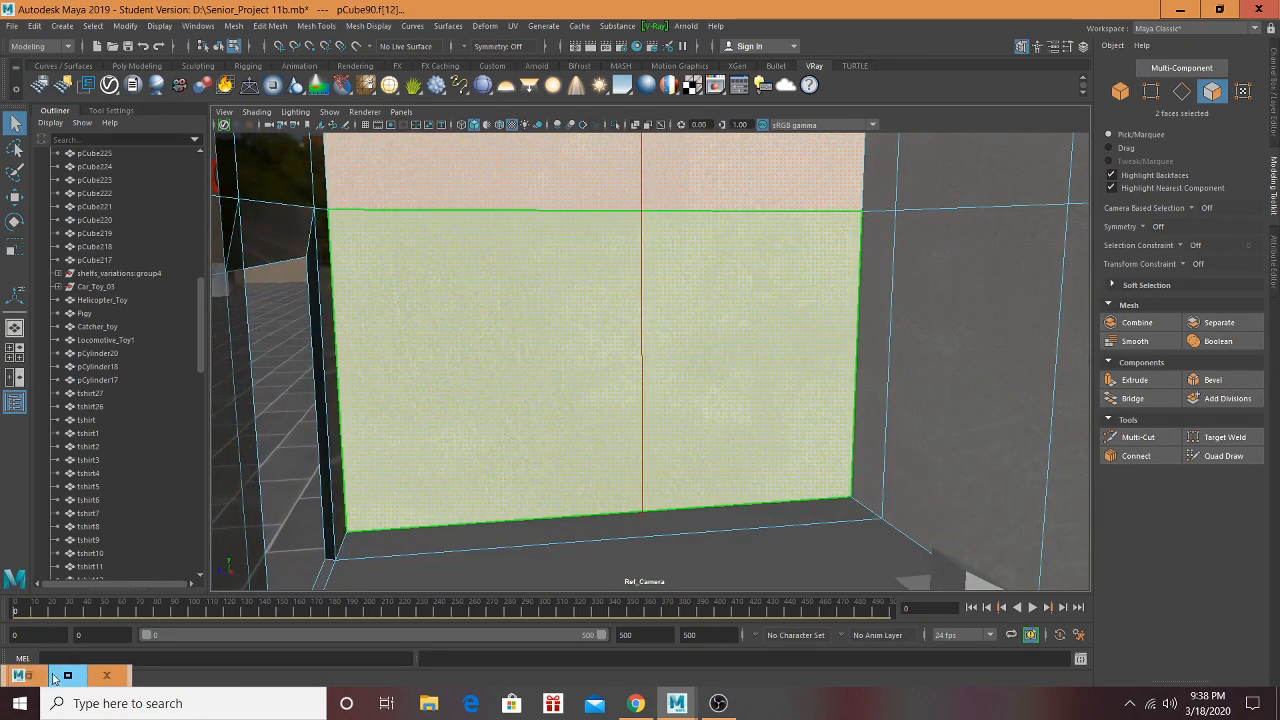
Step: Create a VRay Mtl named Game_Left in the Hypershade and connect a File texture to its Diffuse Color
click(54, 679)
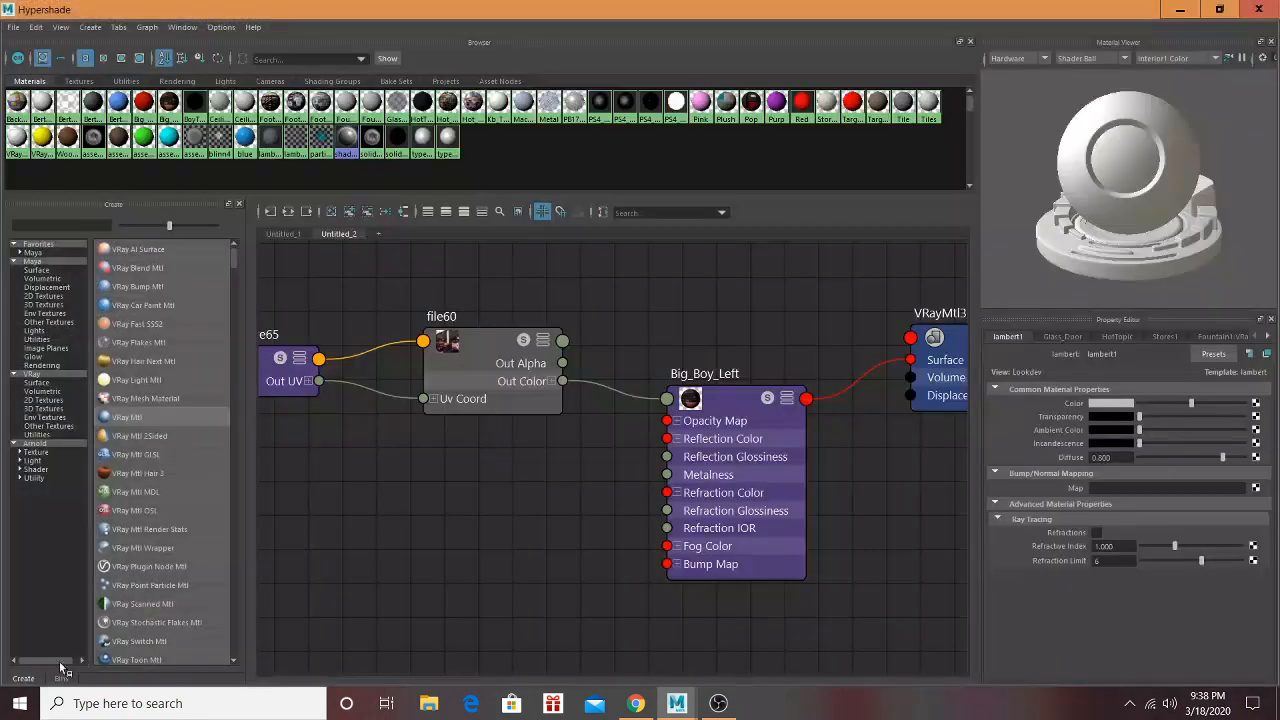
click(128, 417)
click(289, 212)
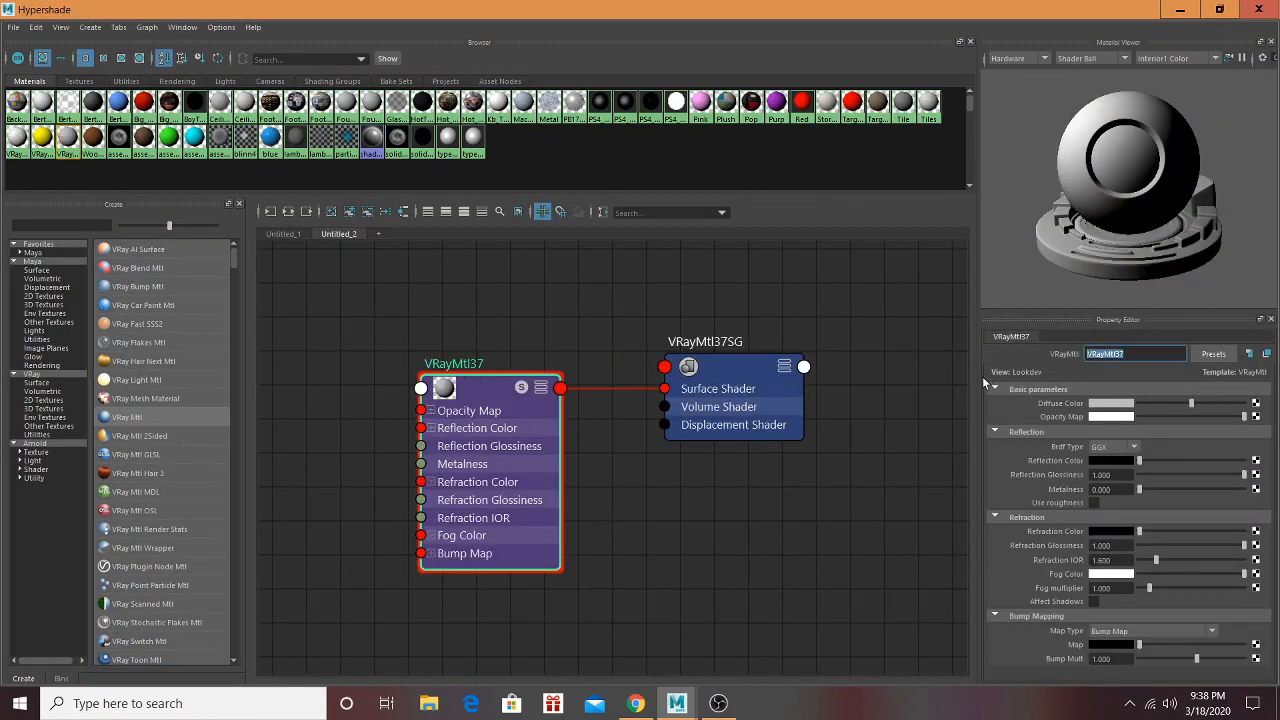
text(Game_L)
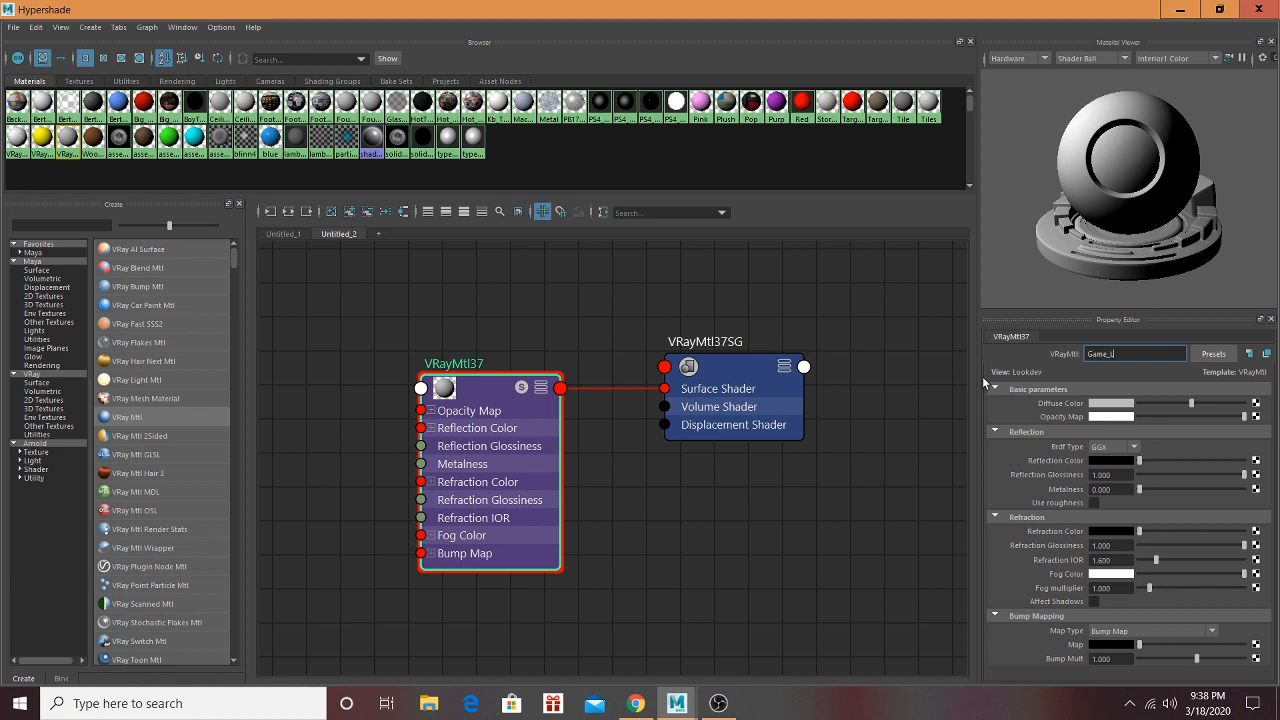
text(eft)
click(489, 389)
click(1256, 417)
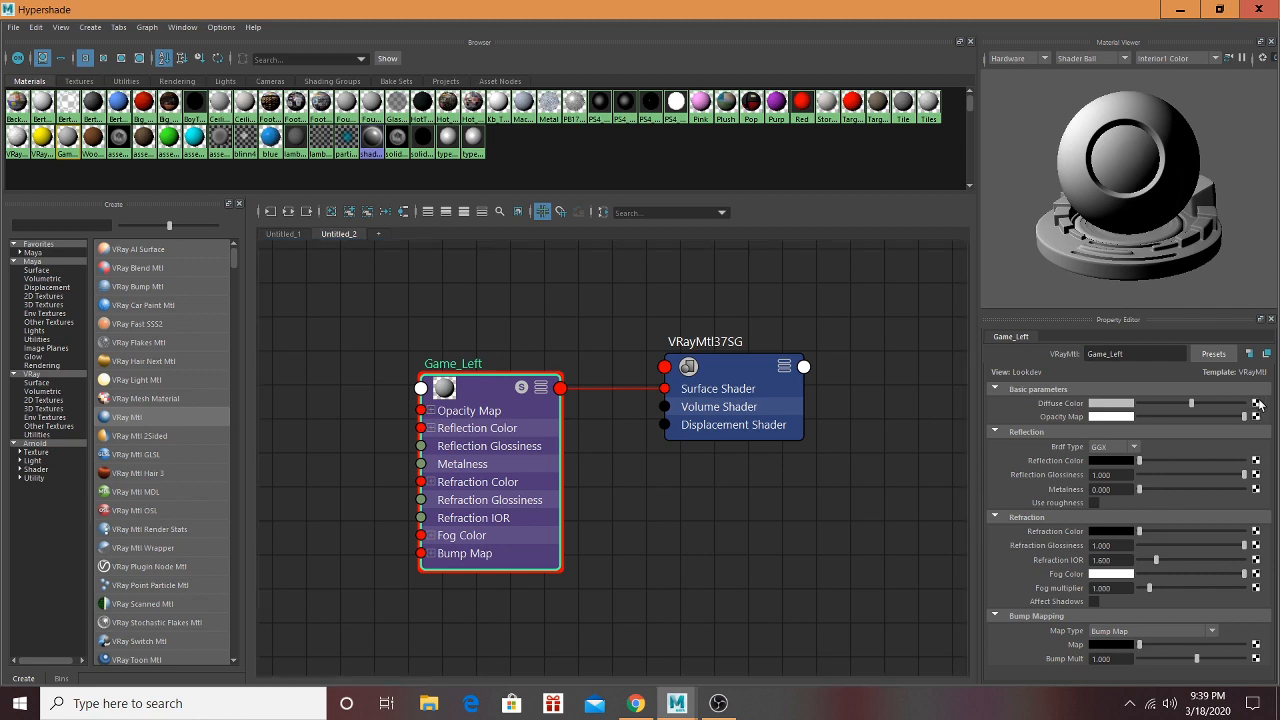
click(659, 494)
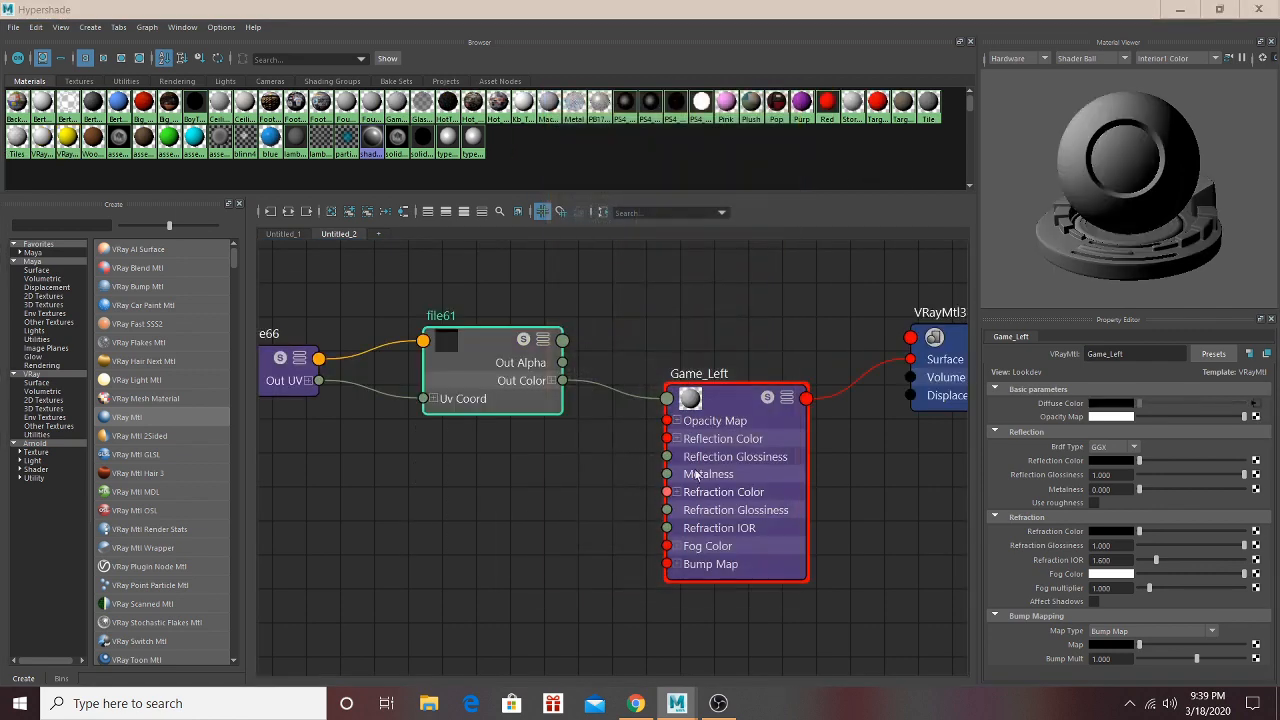
Step: Load game-stop-interior.jpg from the Store interiors folder into the File texture of the Game_Left material
click(1259, 448)
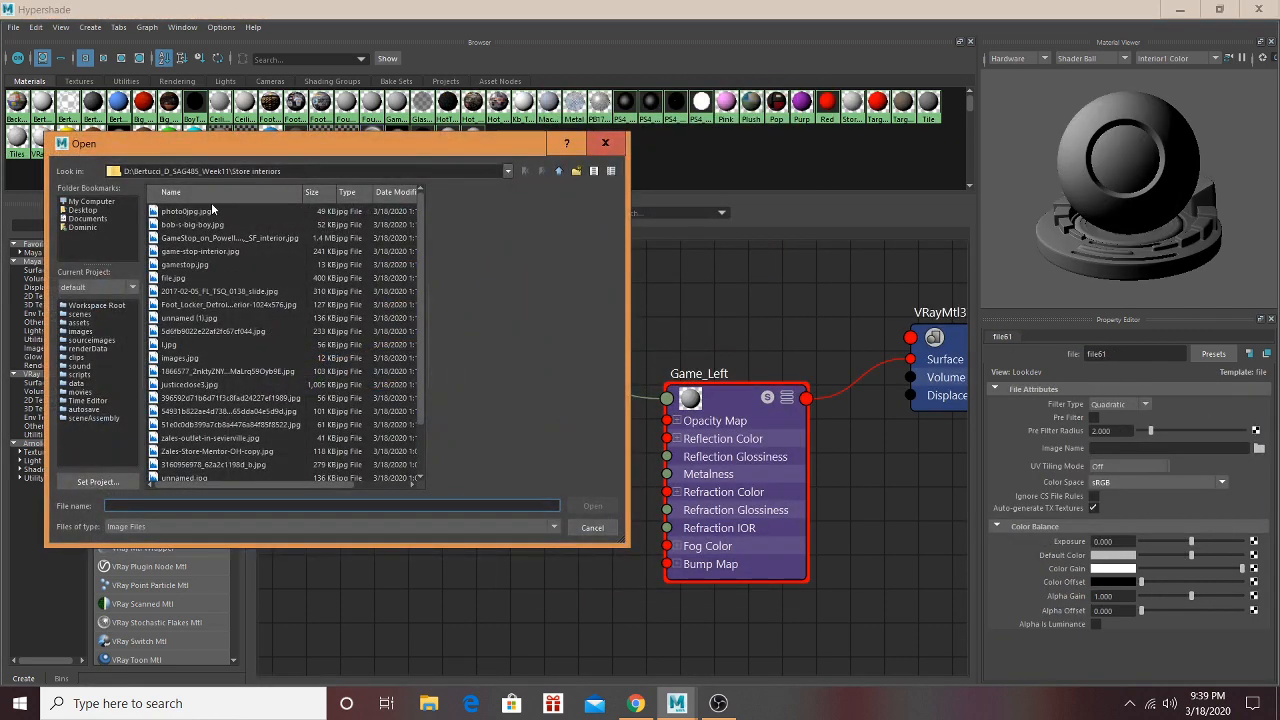
click(190, 211)
click(230, 239)
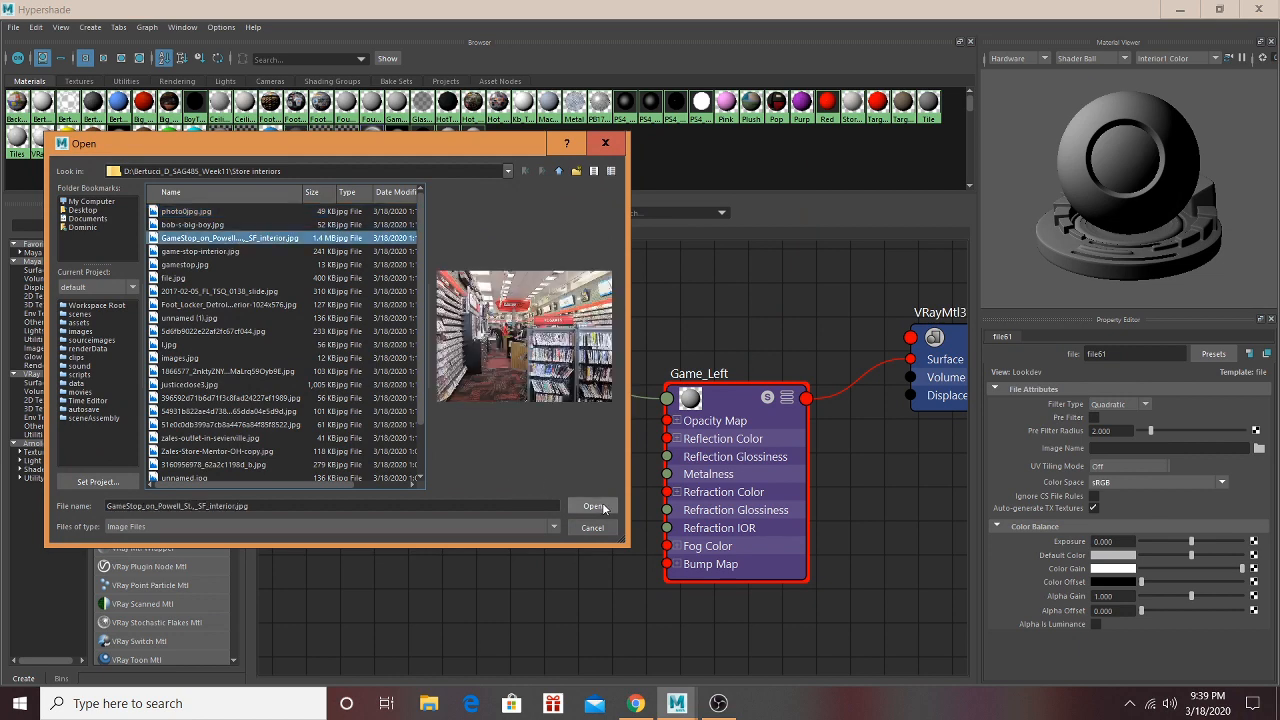
click(212, 252)
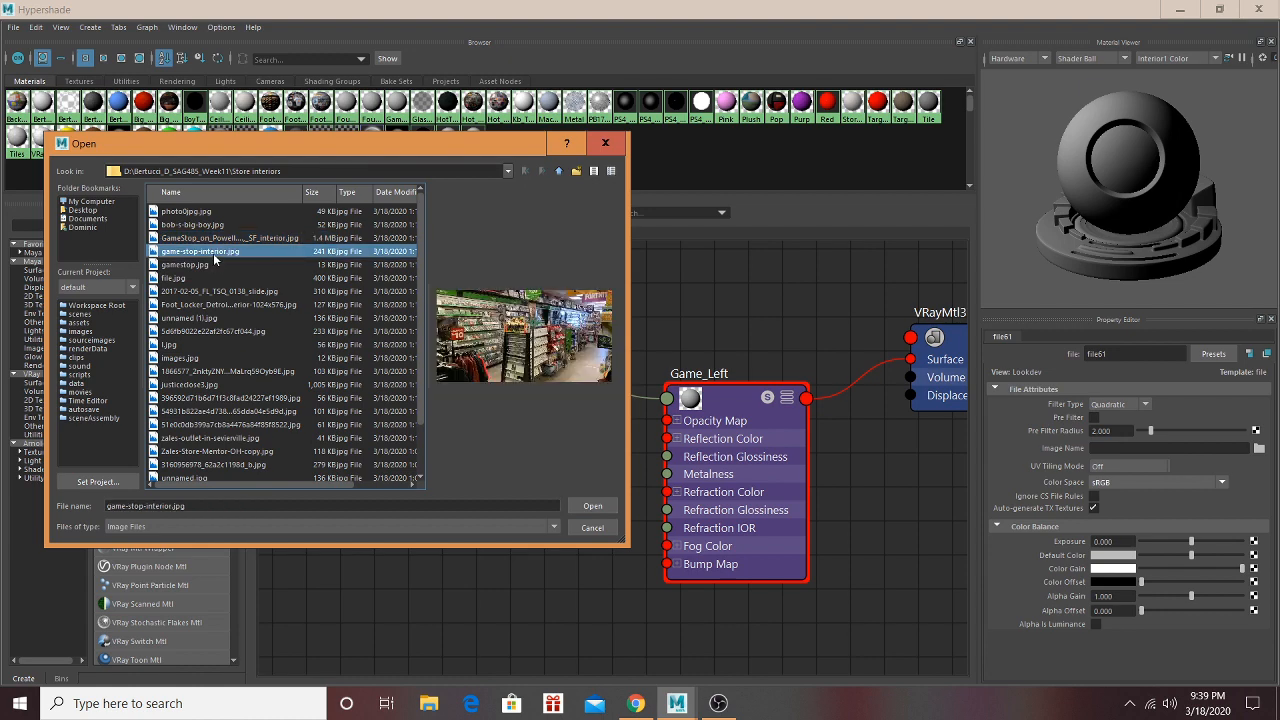
click(592, 506)
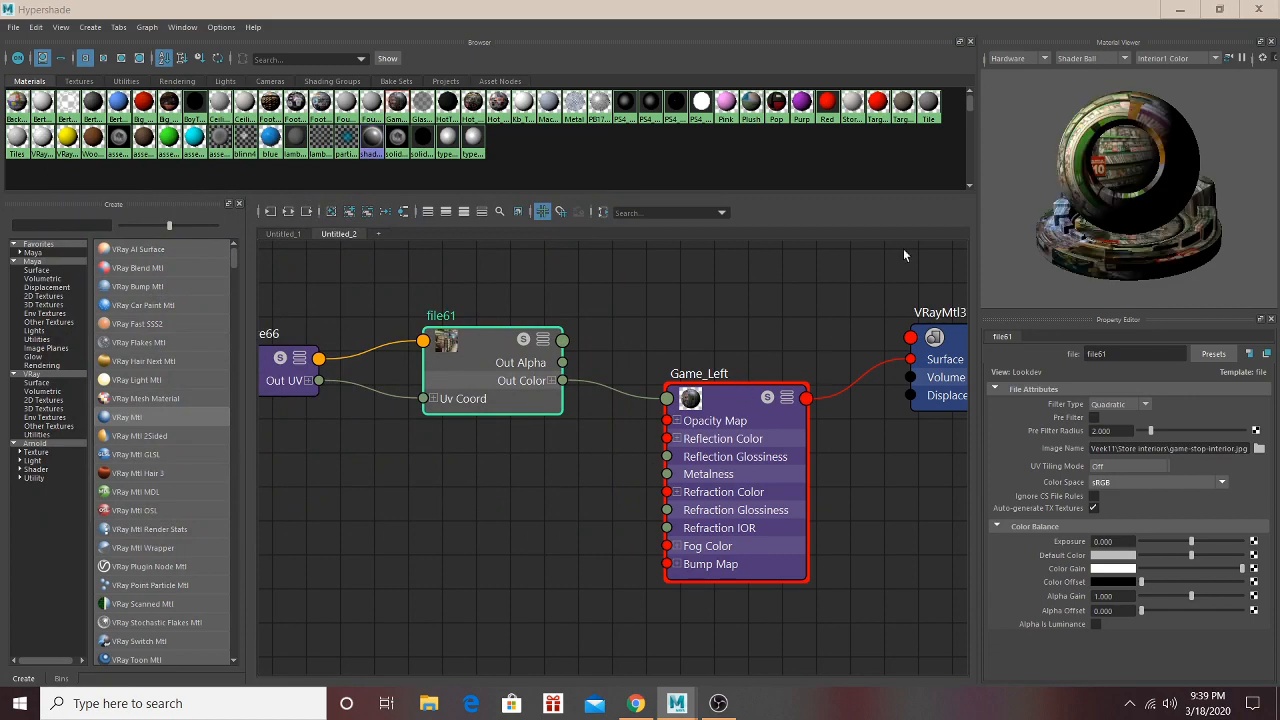
Step: Reselect the two faces of GameStop's side wall, assign the Game_Left material to them and apply Automatic UV mapping
click(1165, 12)
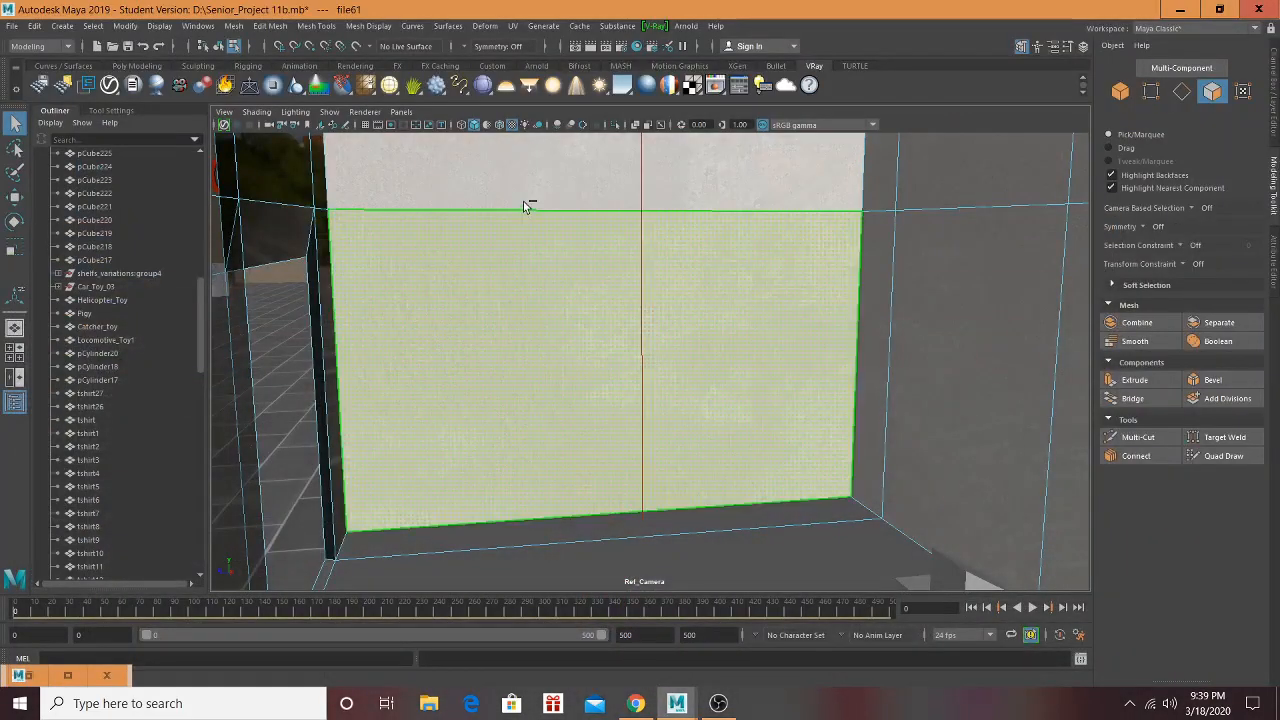
shift+click(514, 224)
click(68, 676)
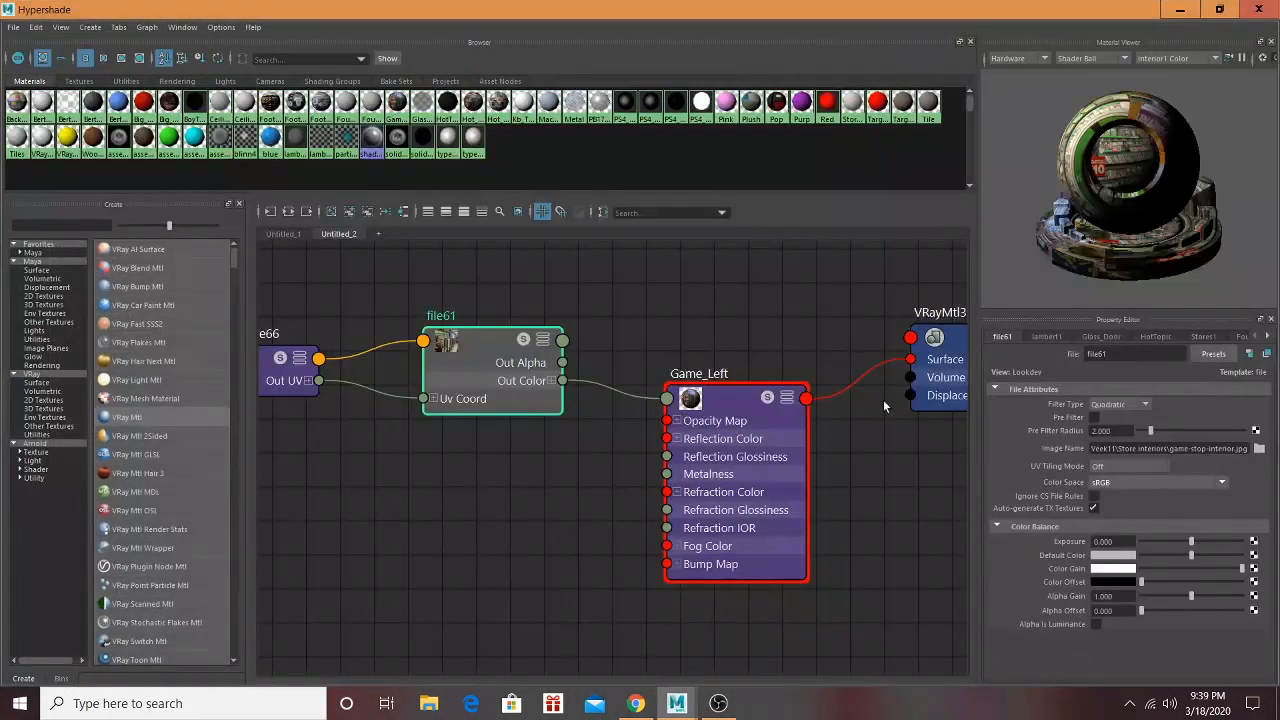
right_drag(723, 394, 726, 366)
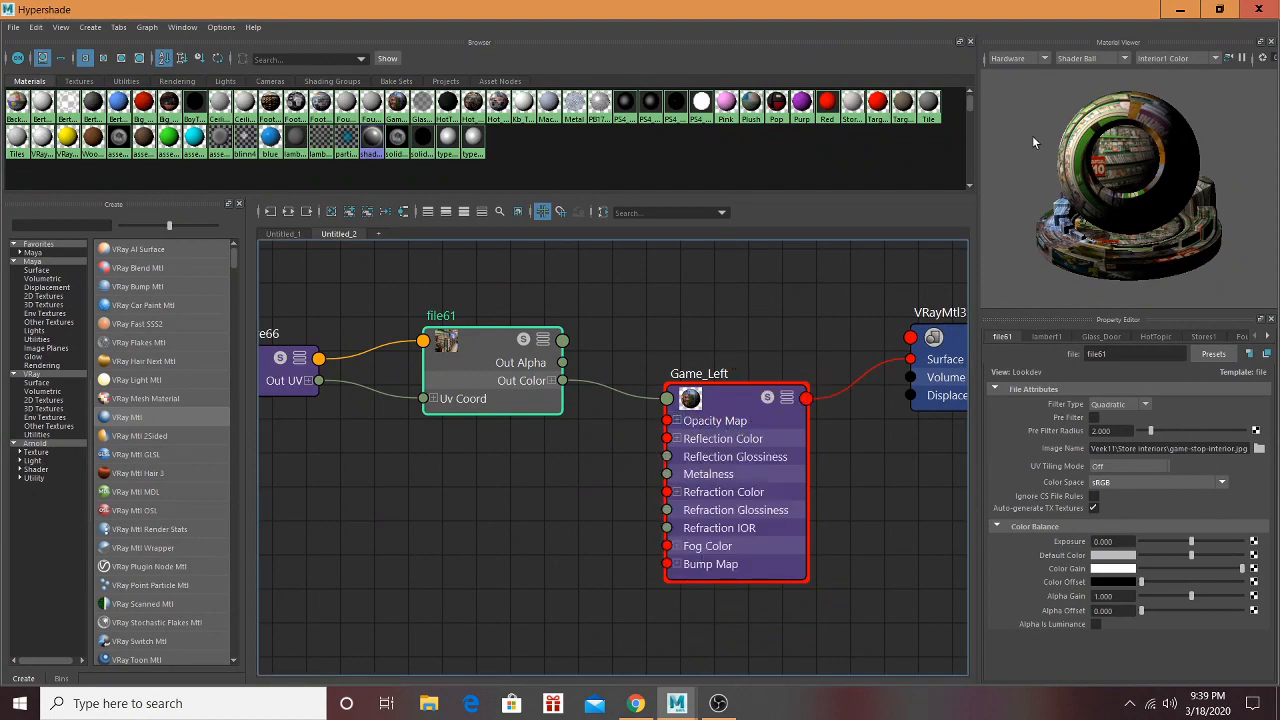
click(1178, 10)
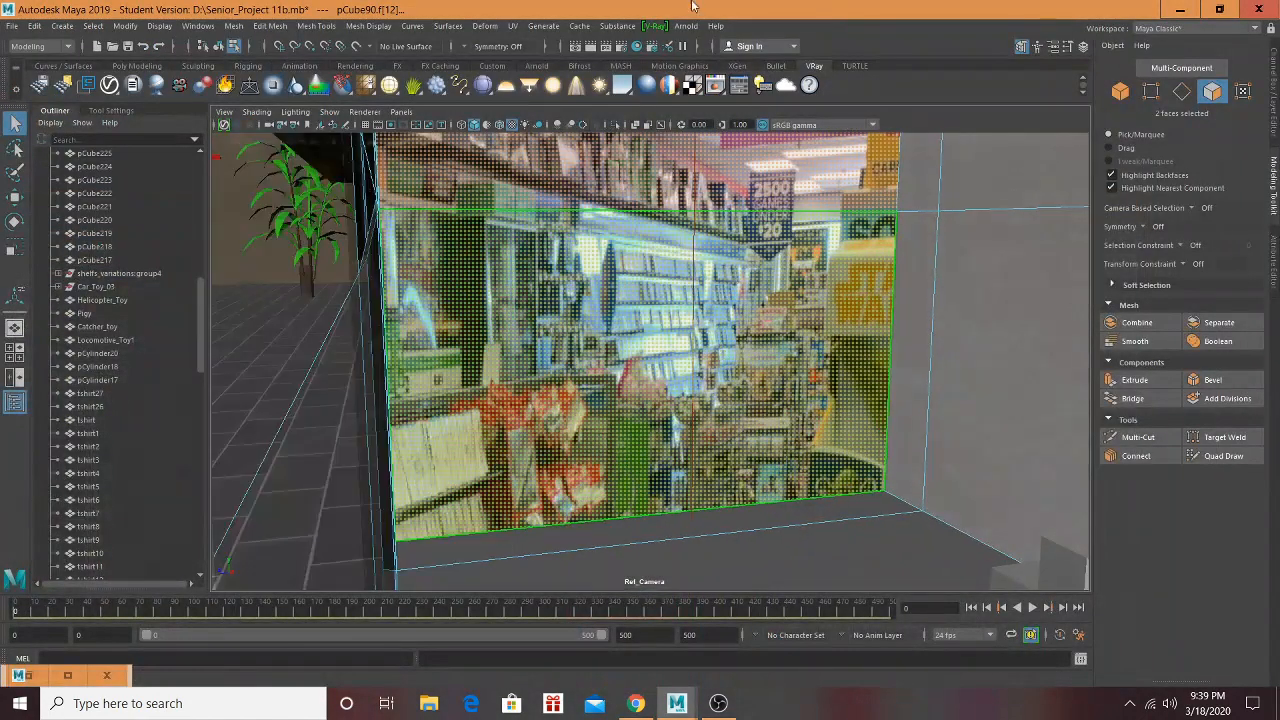
click(512, 26)
click(560, 89)
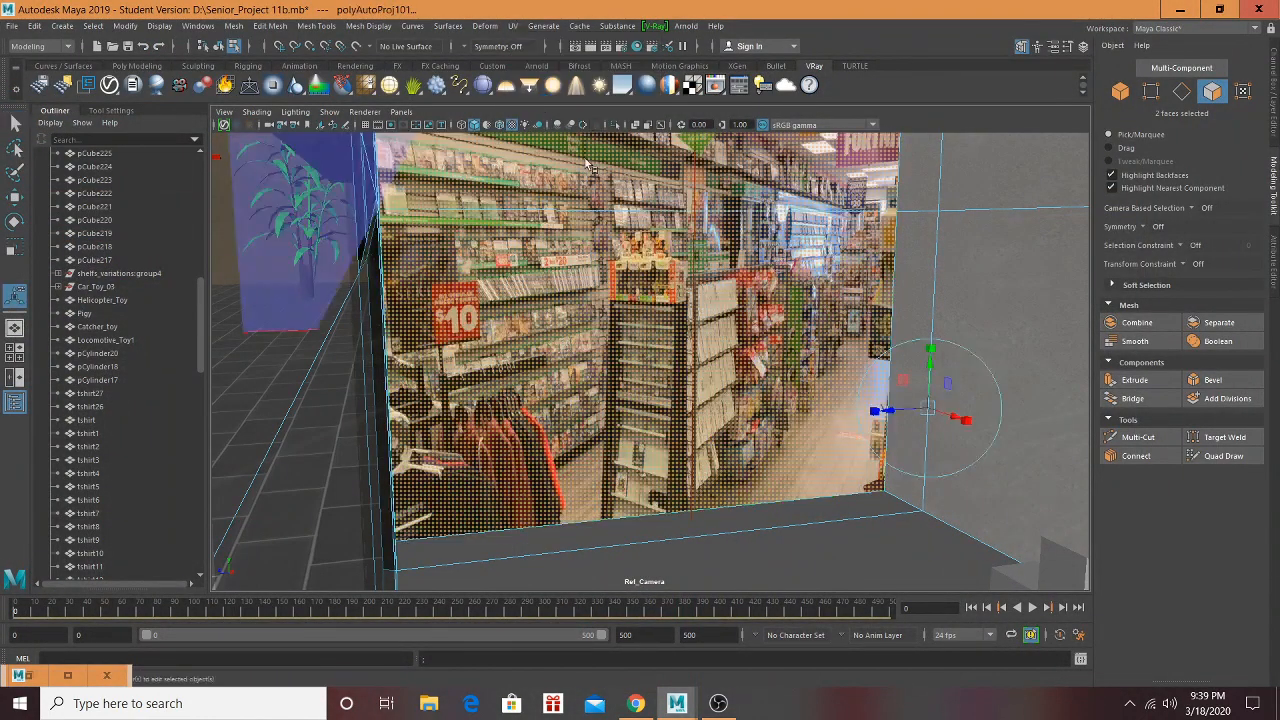
Step: Select all the floor faces inside the GameStop store, from the side wall past the display benches
alt+drag(657, 262, 527, 264)
scroll(535, 260, down, 5)
scroll(538, 320, up, 6)
alt+drag(541, 320, 644, 303)
scroll(648, 320, down, 5)
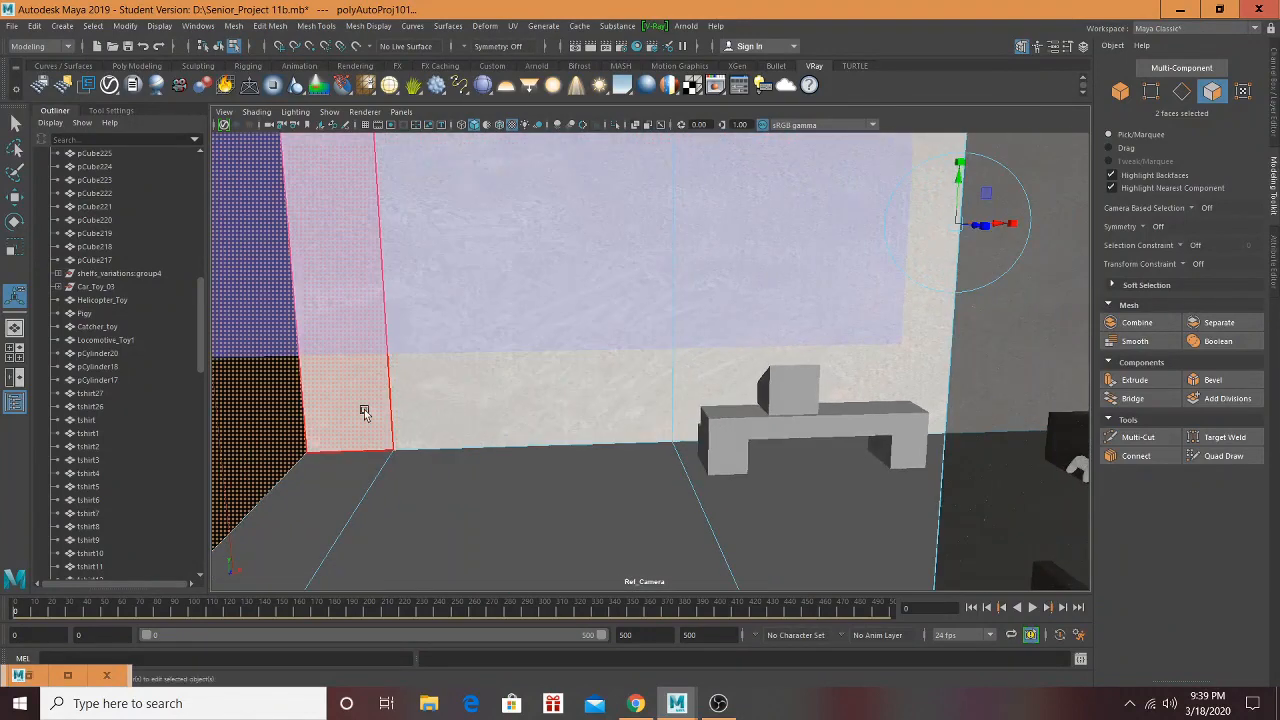
click(337, 480)
alt+drag(543, 477, 572, 482)
alt+middle_drag(580, 437, 541, 370)
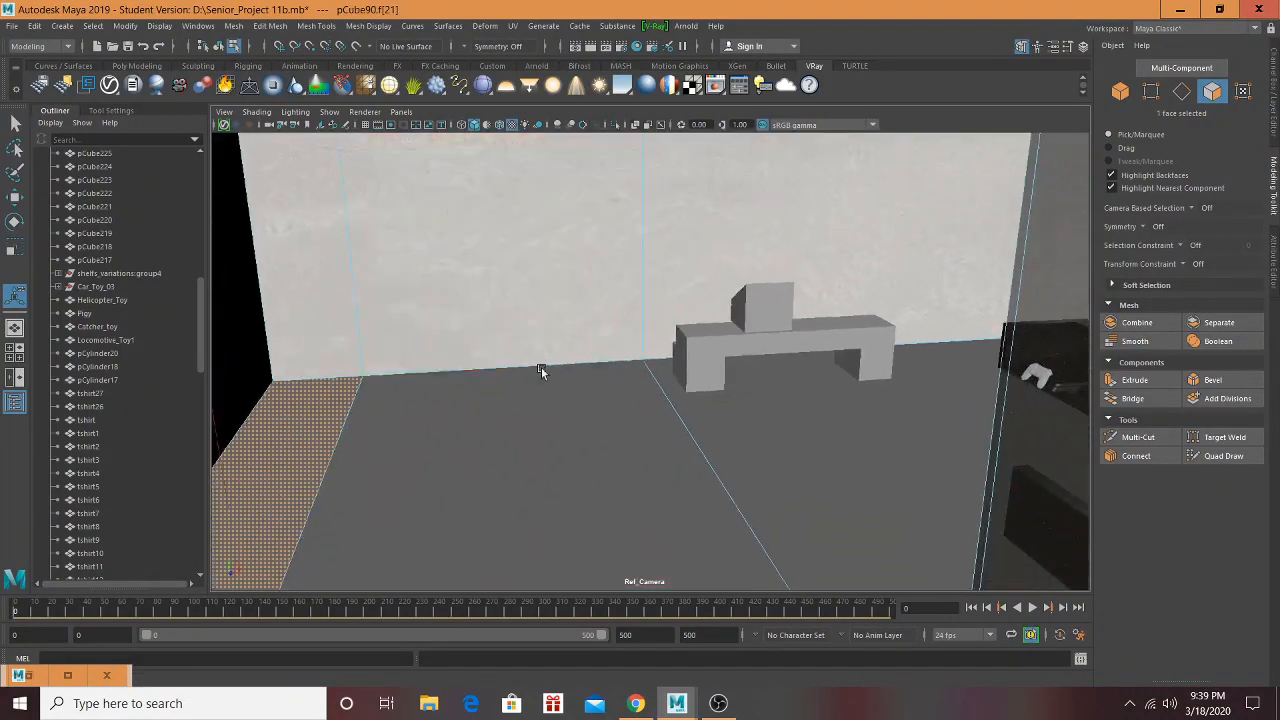
shift+double_click(846, 451)
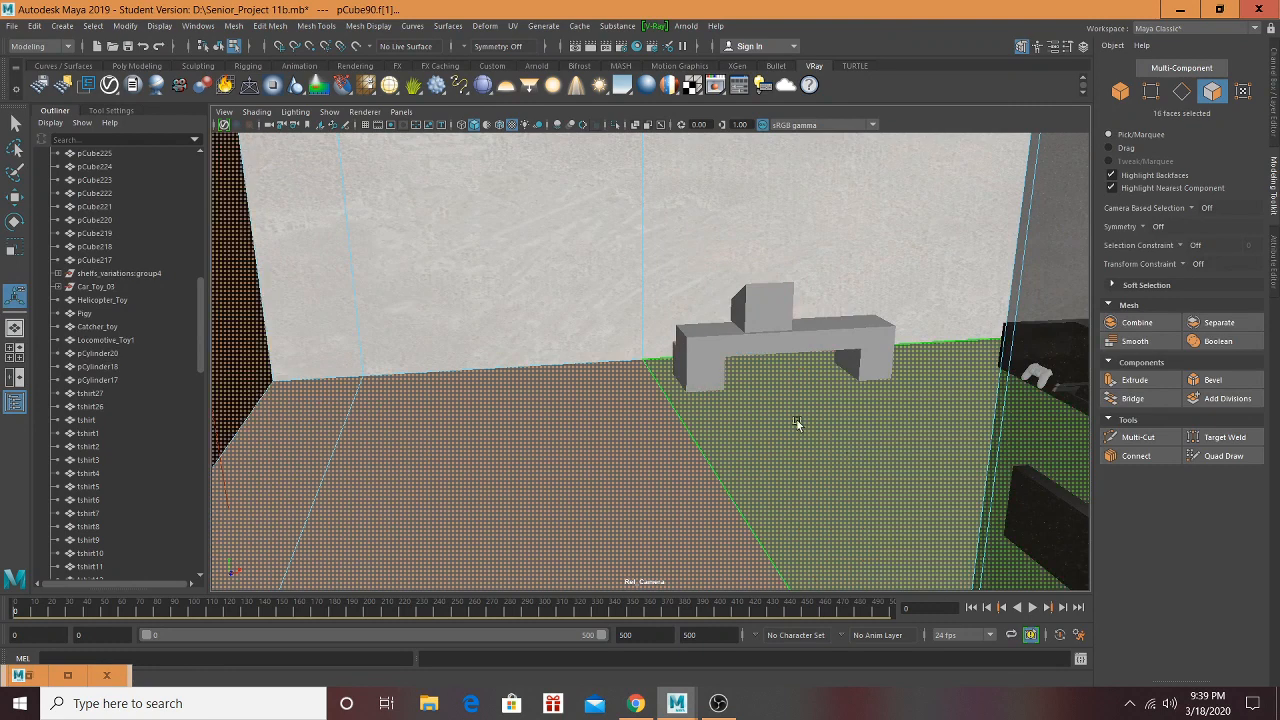
alt+drag(797, 424, 469, 402)
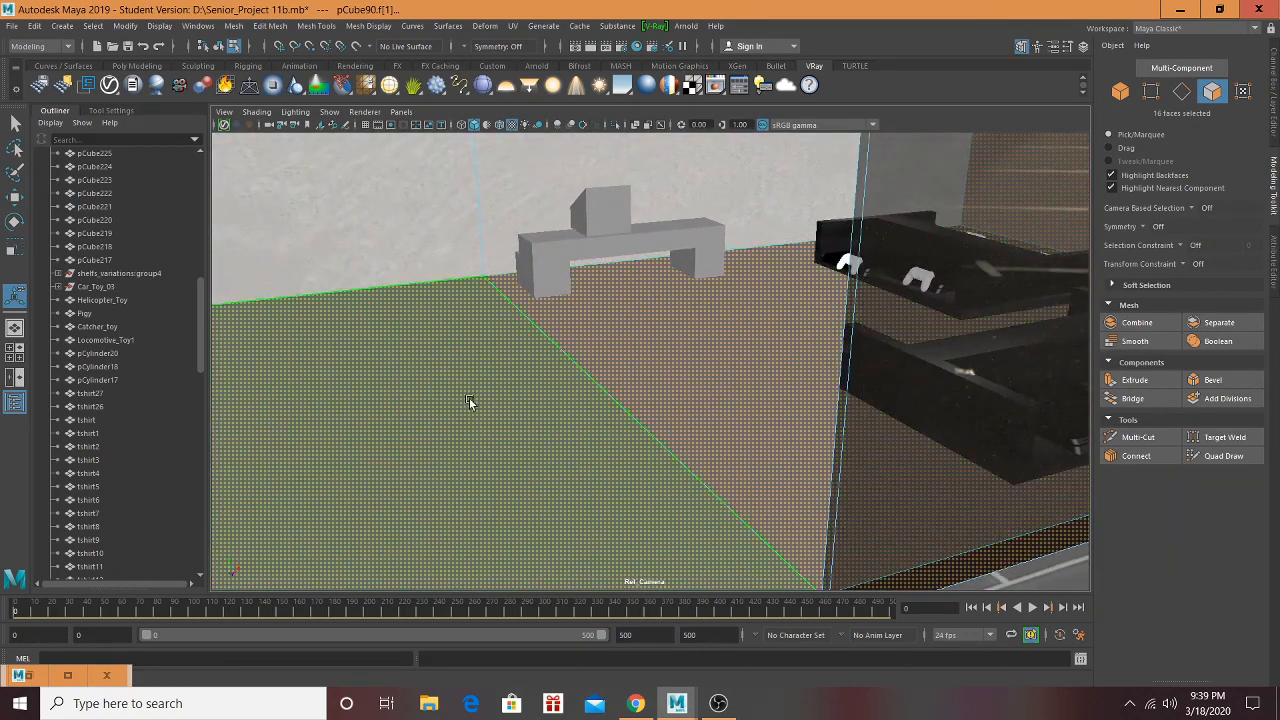
Step: Assign the existing brown wood material to the selected GameStop floor faces and apply Automatic UV mapping
click(67, 675)
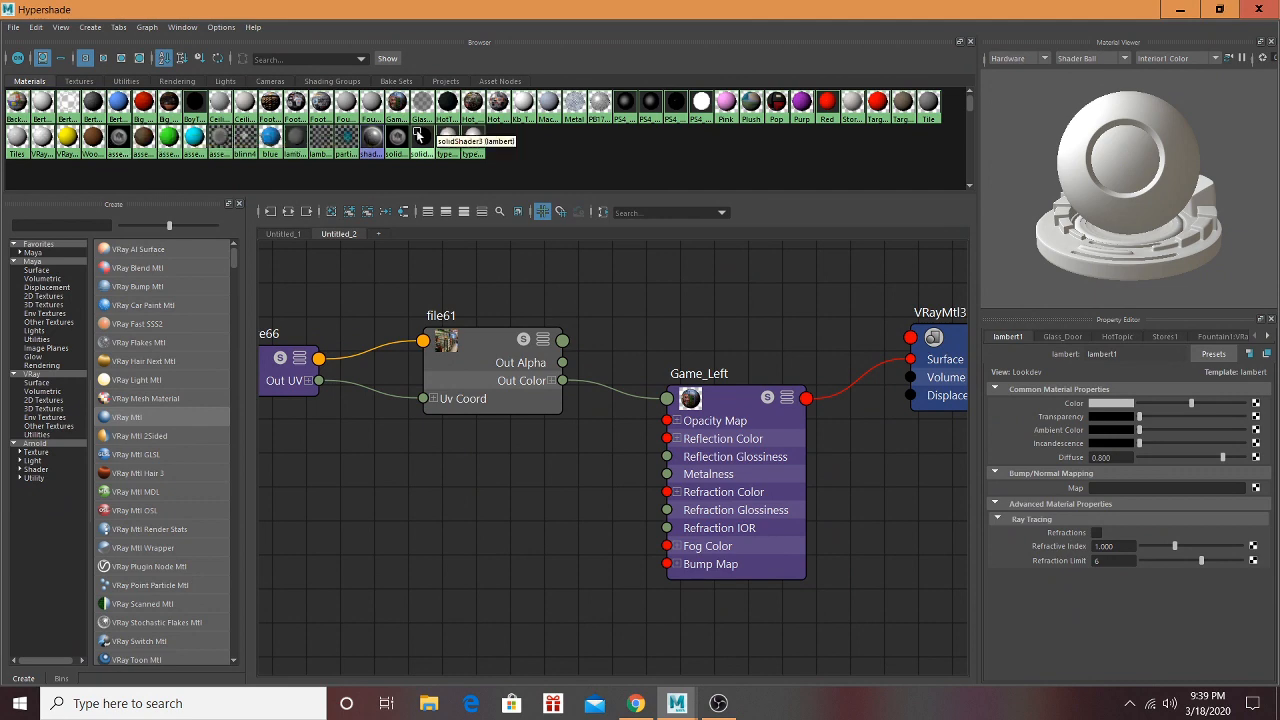
right_drag(145, 141, 144, 106)
click(1181, 9)
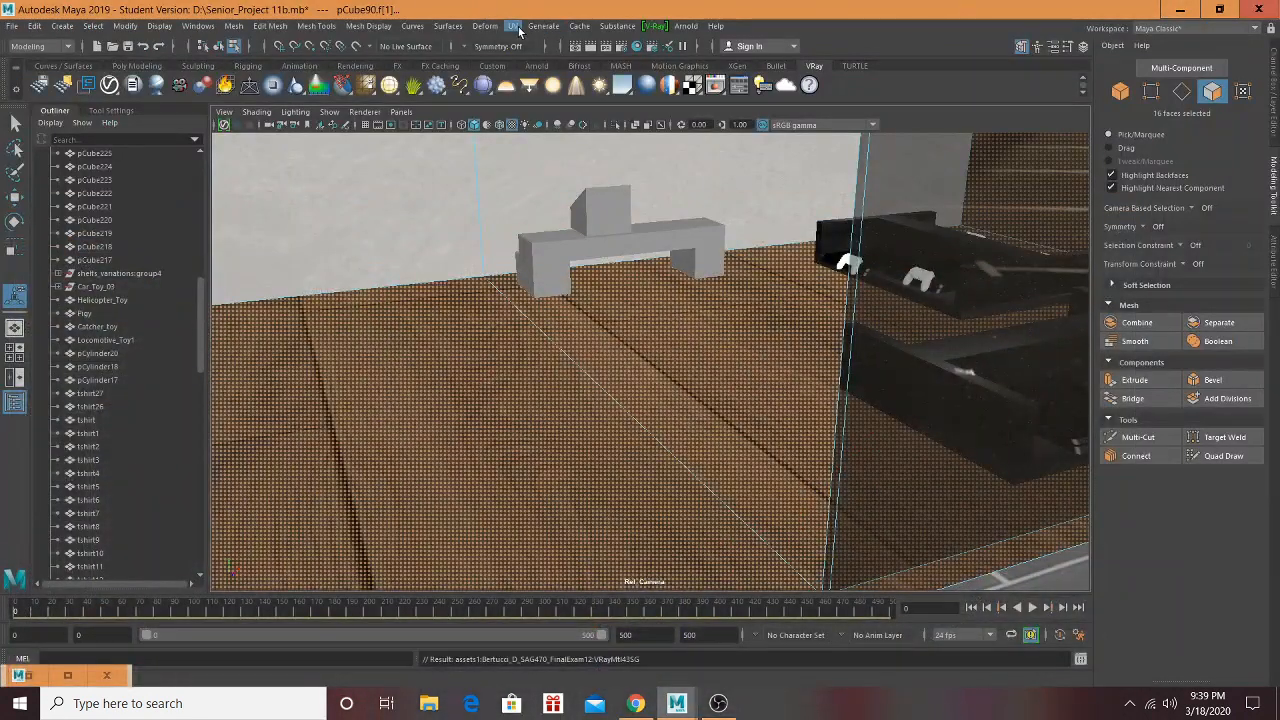
click(512, 26)
click(552, 105)
Step: Select the upper and lower faces of GameStop's back wall behind the display bench
alt+drag(600, 283, 585, 281)
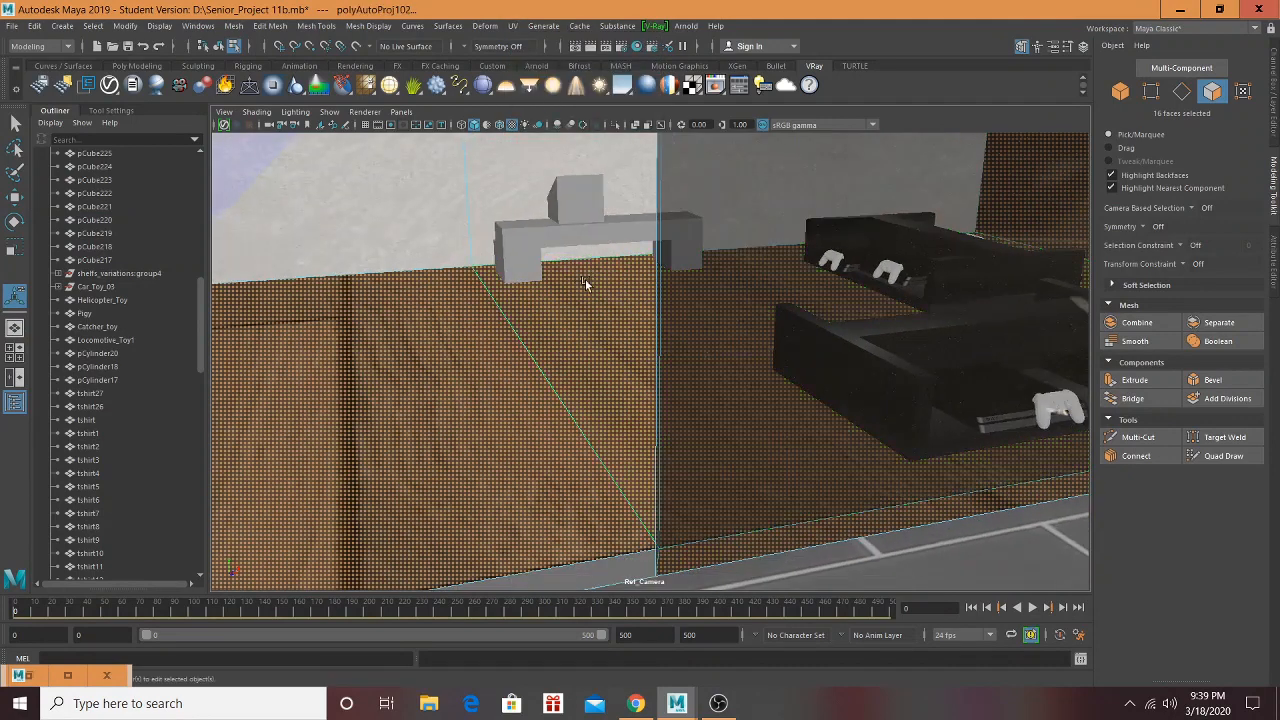
alt+middle_drag(585, 281, 613, 318)
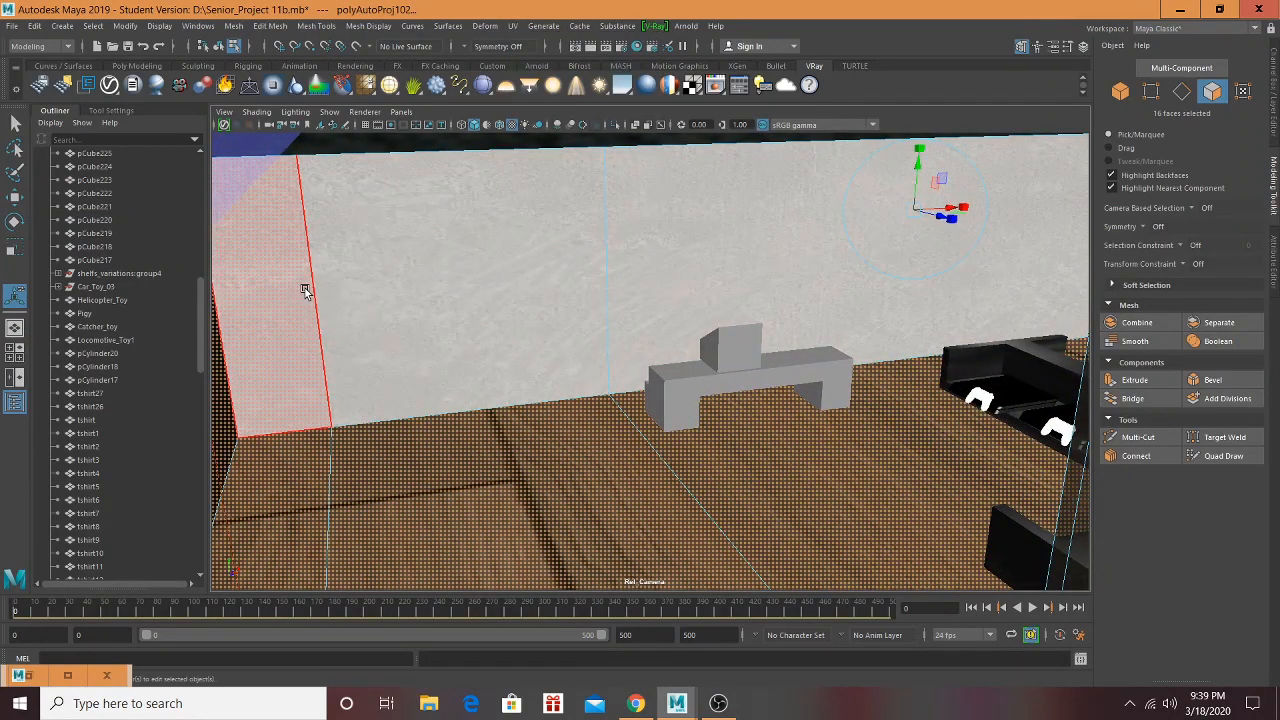
click(386, 263)
alt+drag(483, 242, 480, 229)
alt+middle_drag(480, 229, 517, 331)
alt+drag(758, 290, 763, 344)
shift+click(314, 223)
shift+click(491, 237)
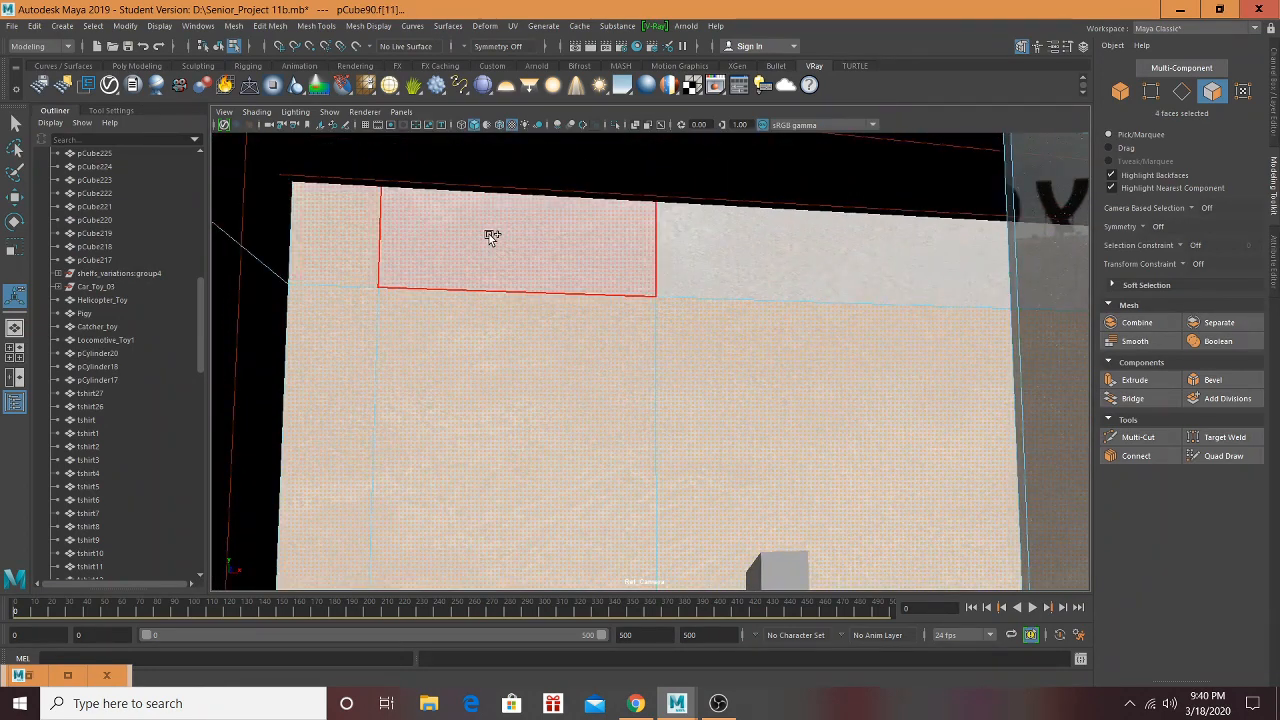
shift+click(760, 260)
alt+drag(760, 260, 540, 540)
Step: Create a VRay Mtl named Game_Back in the Hypershade and connect a File texture to its Diffuse Color
click(66, 677)
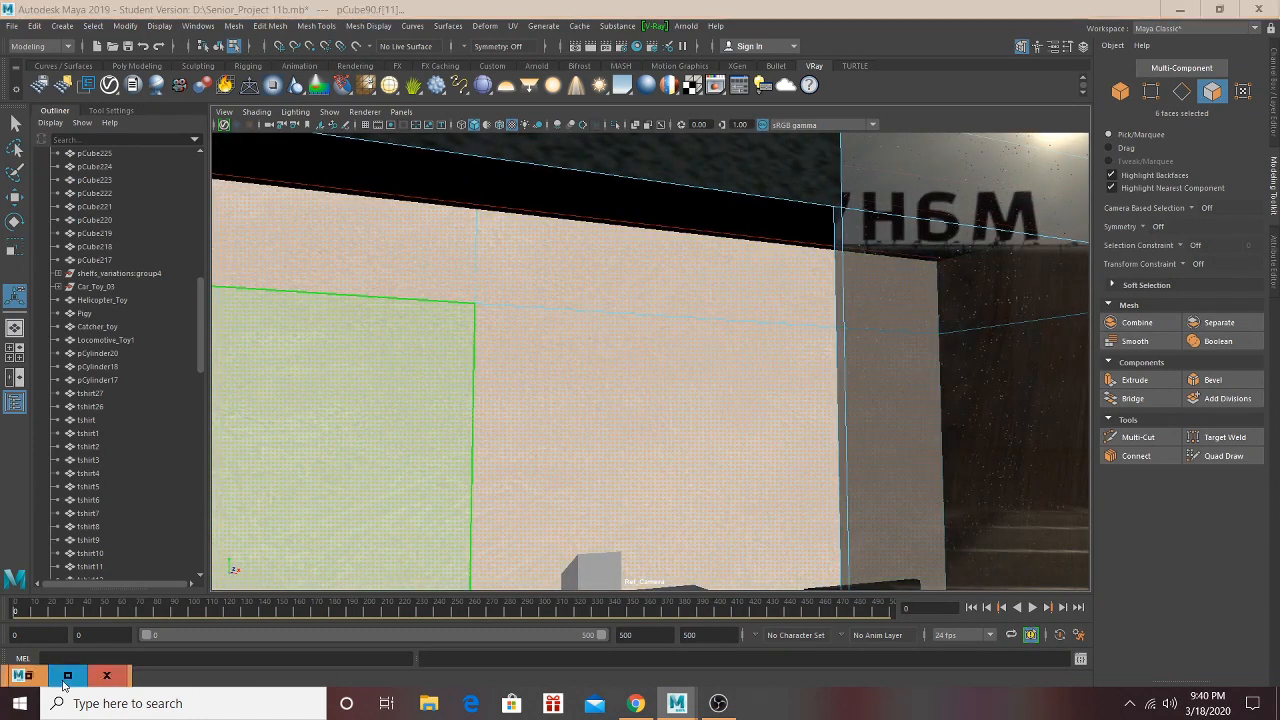
click(128, 417)
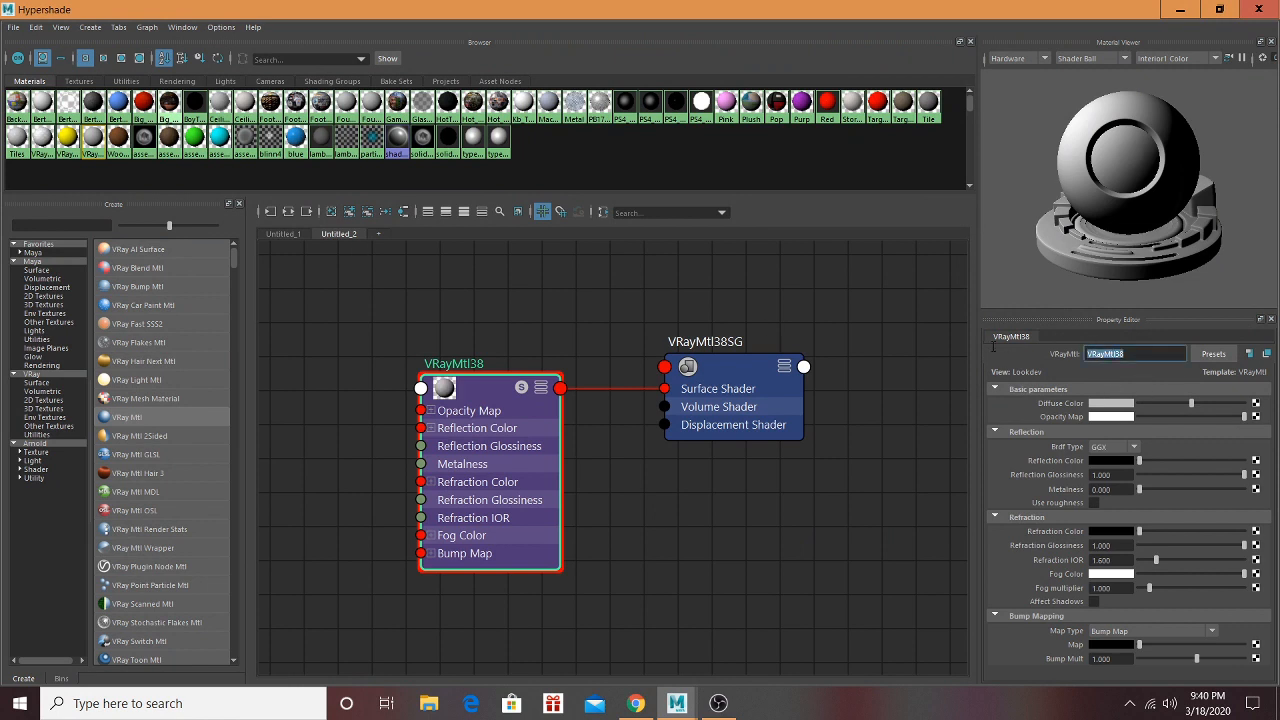
text(Game_Back)
click(488, 386)
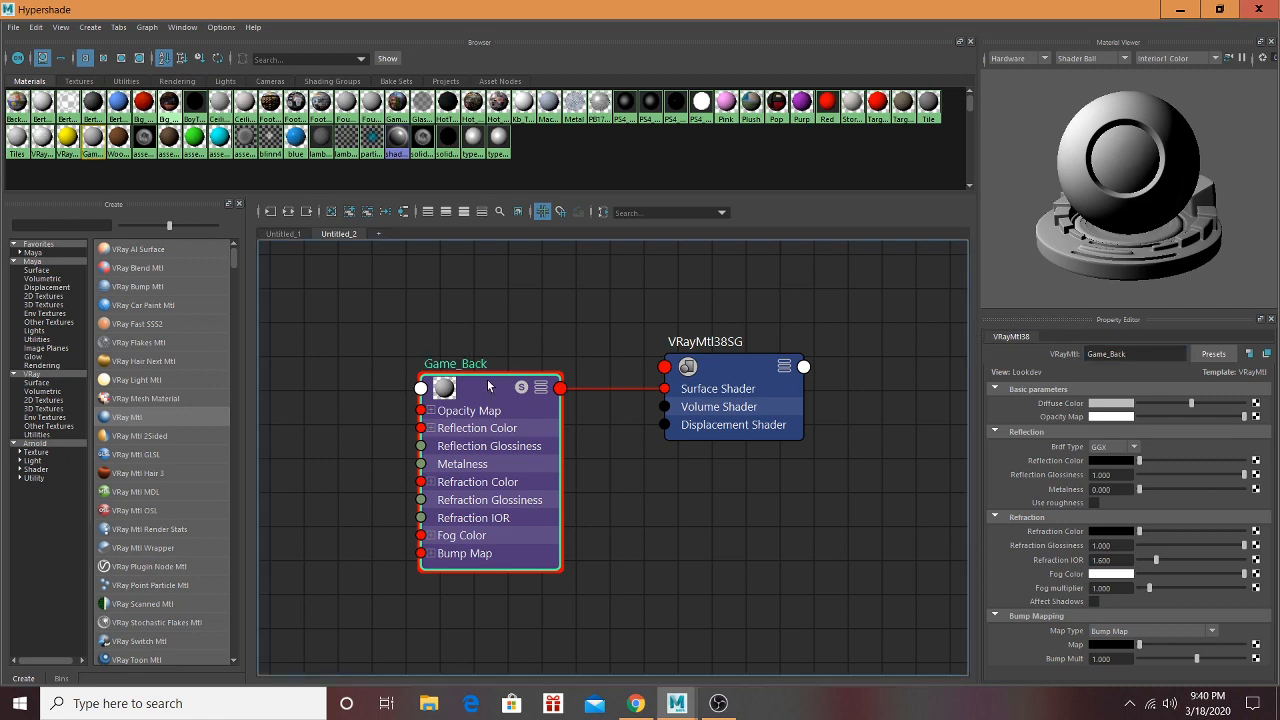
click(1255, 404)
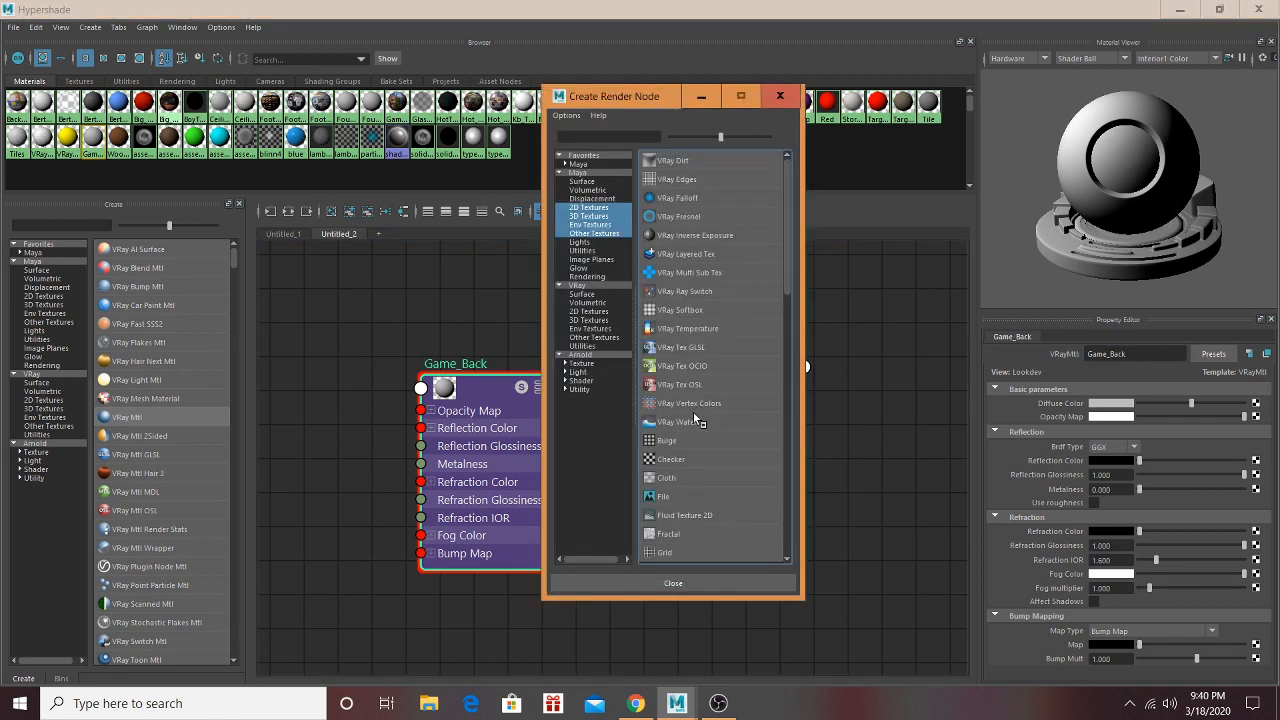
click(666, 497)
Step: Compare the GameStop interior photos and load gamestop.jpg into the File texture of the Game_Back material
click(1259, 448)
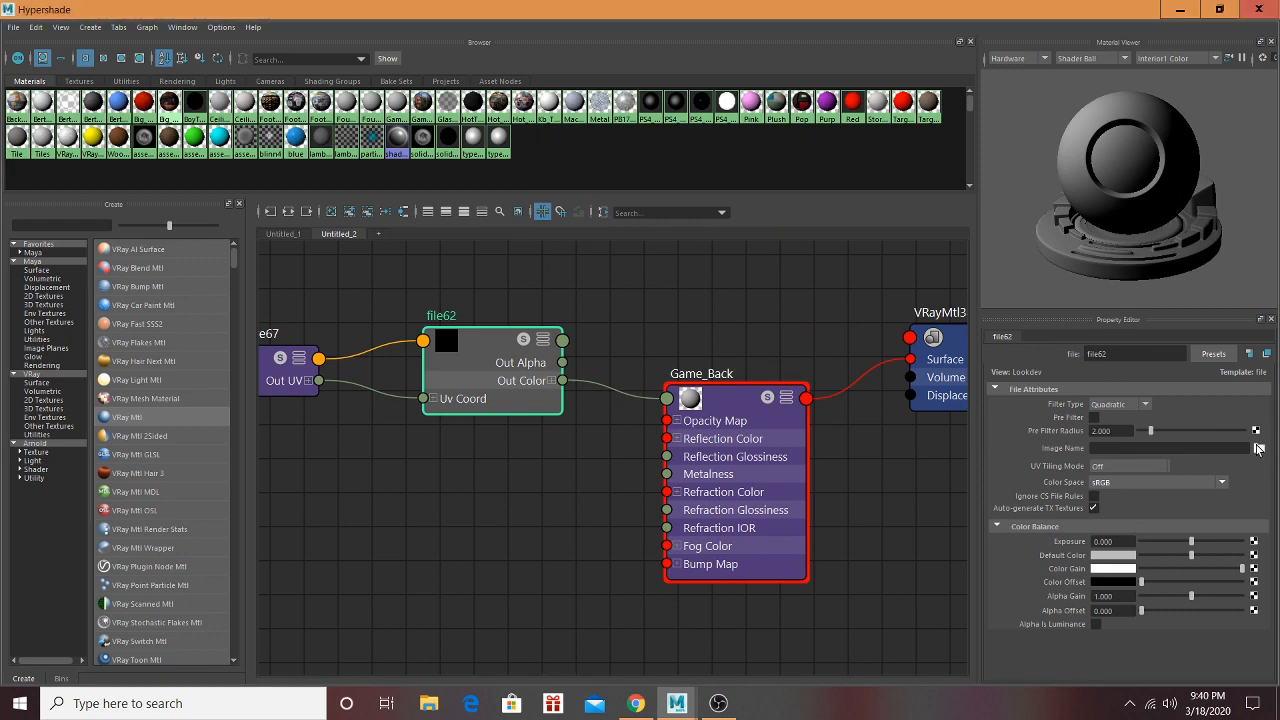
click(209, 239)
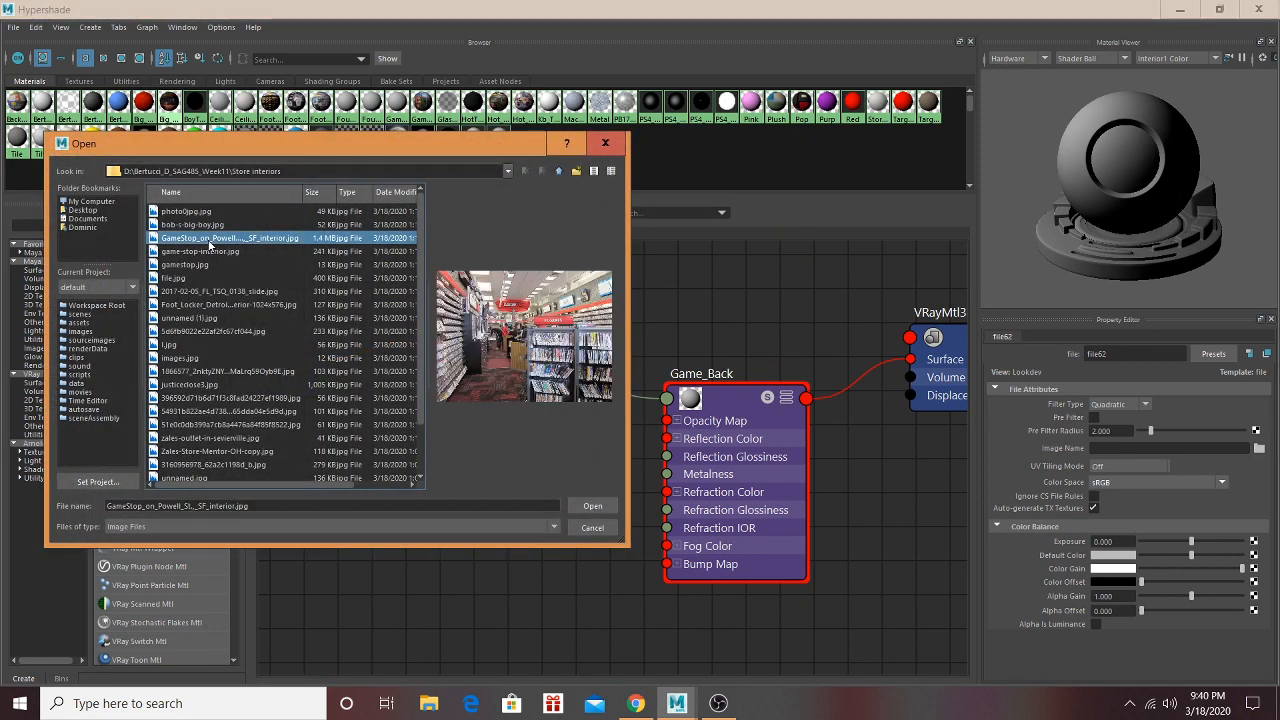
click(211, 252)
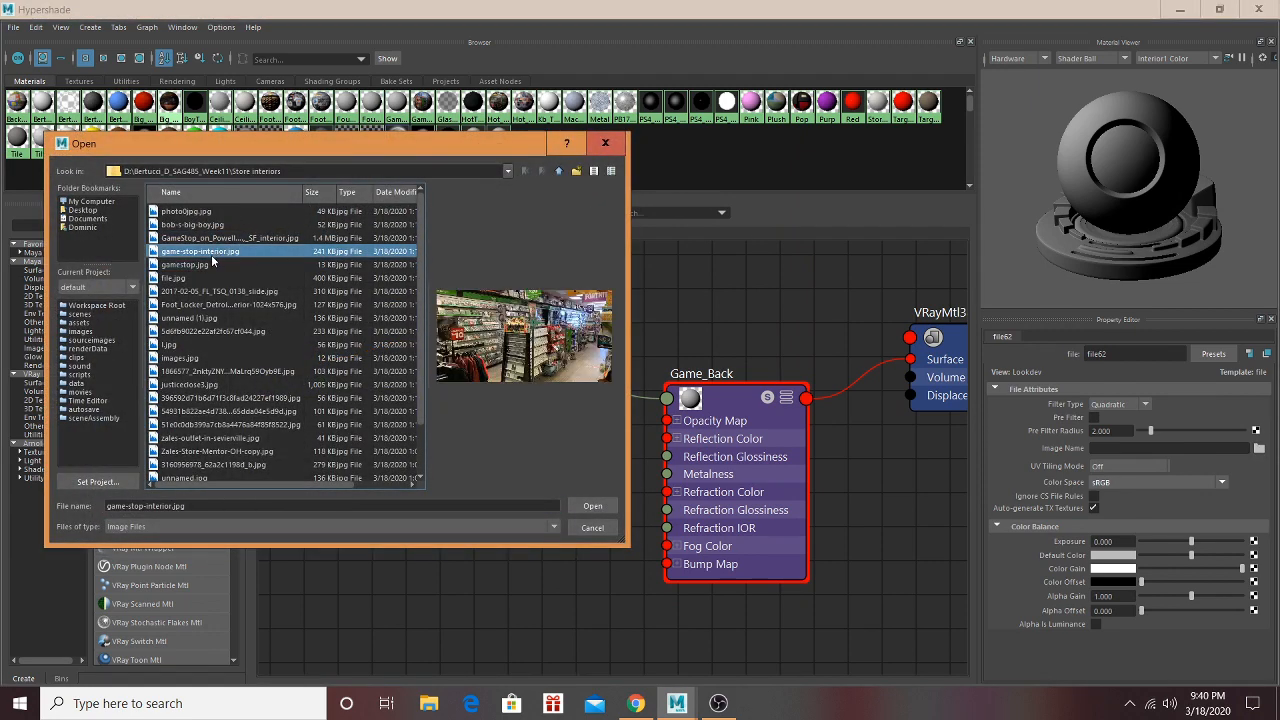
click(216, 263)
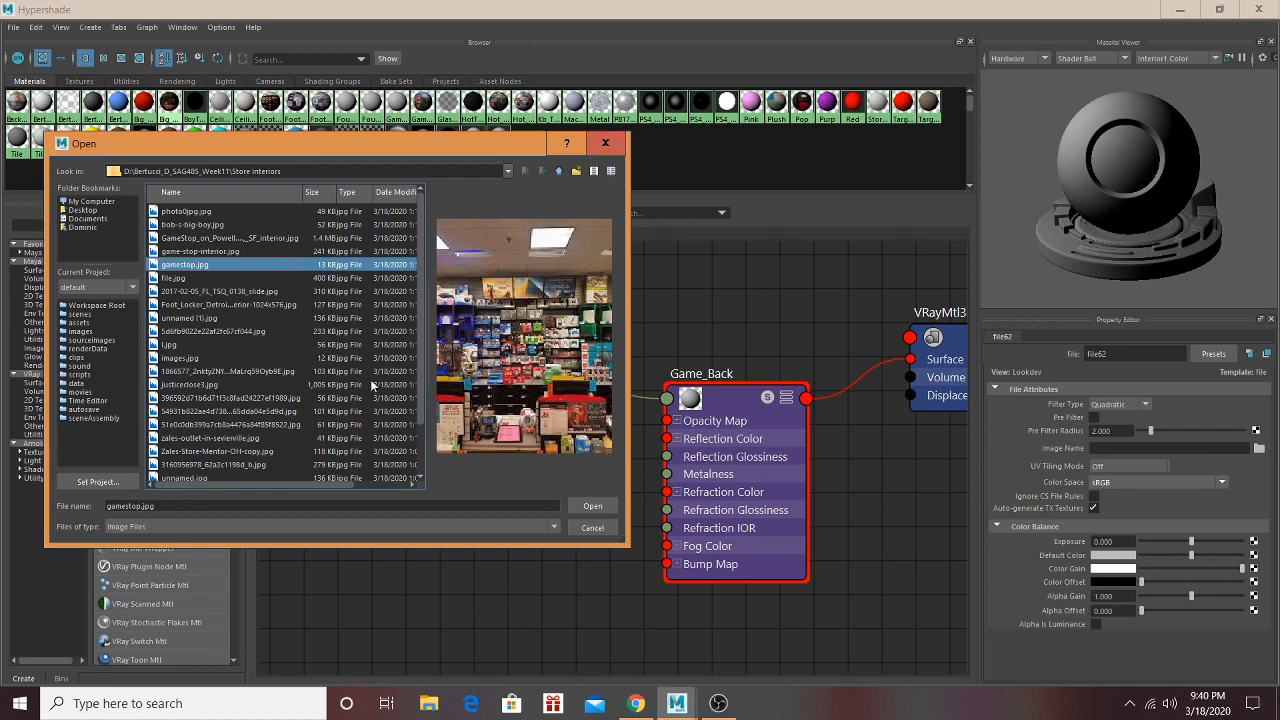
click(591, 506)
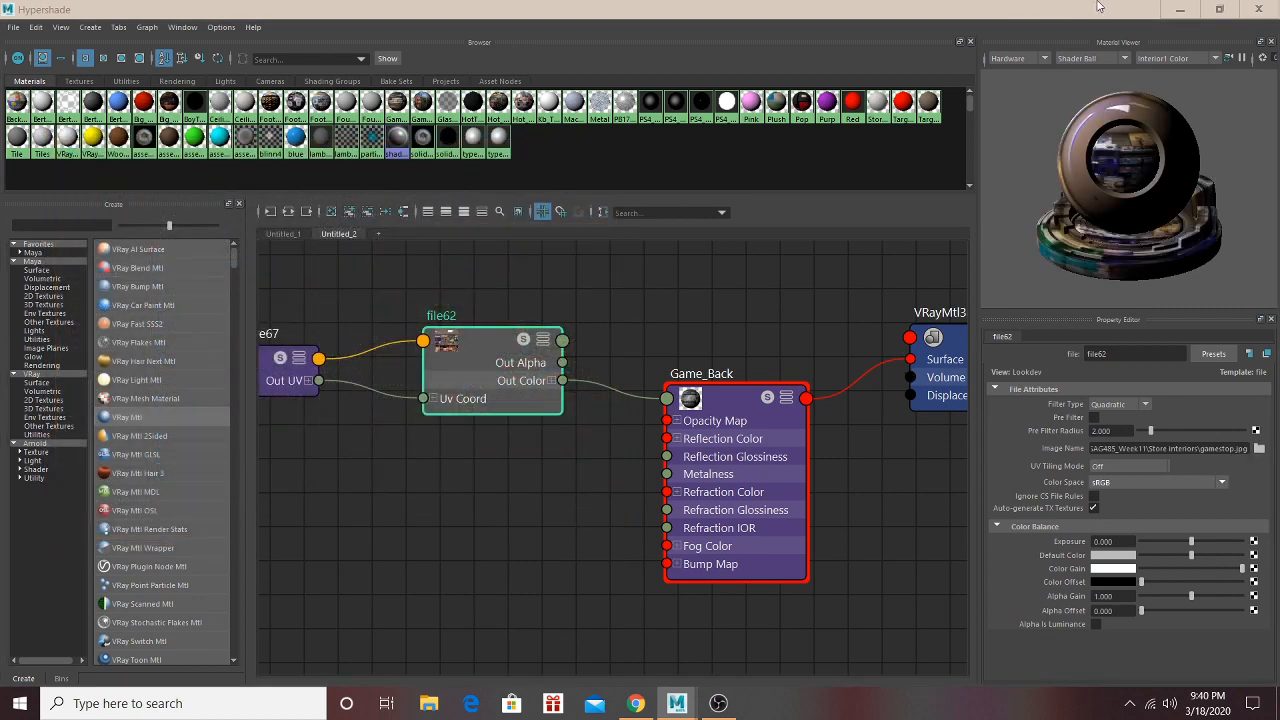
Step: Return to the scene and reselect all the upper and lower faces of GameStop's back wall
click(1219, 9)
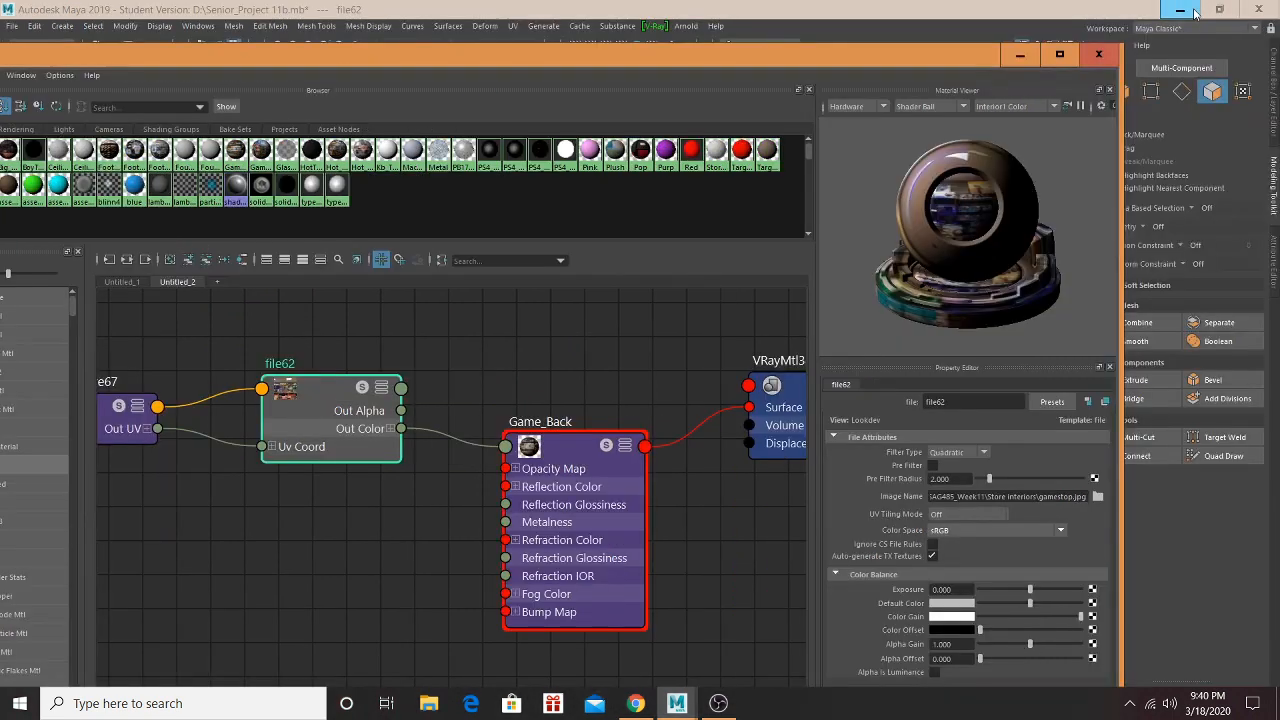
click(1019, 55)
shift+click(651, 303)
shift+click(642, 366)
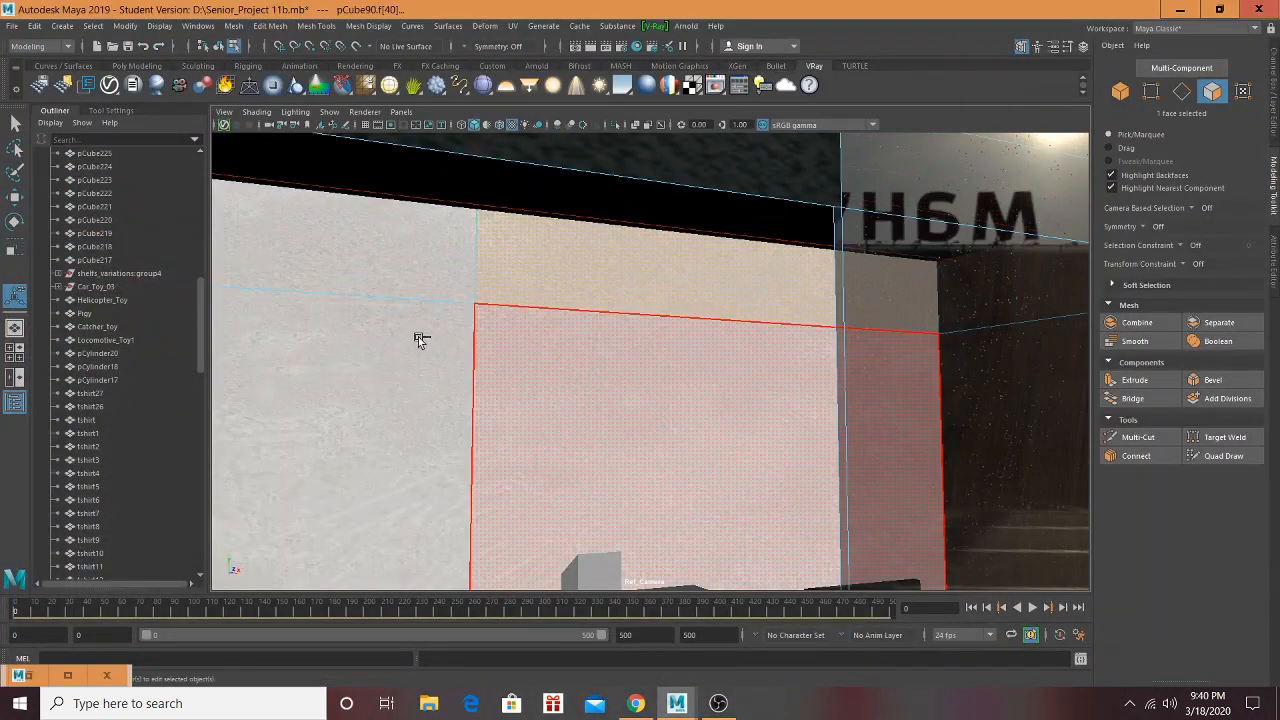
shift+click(420, 340)
shift+click(420, 272)
alt+drag(420, 272, 626, 300)
scroll(628, 295, up, 5)
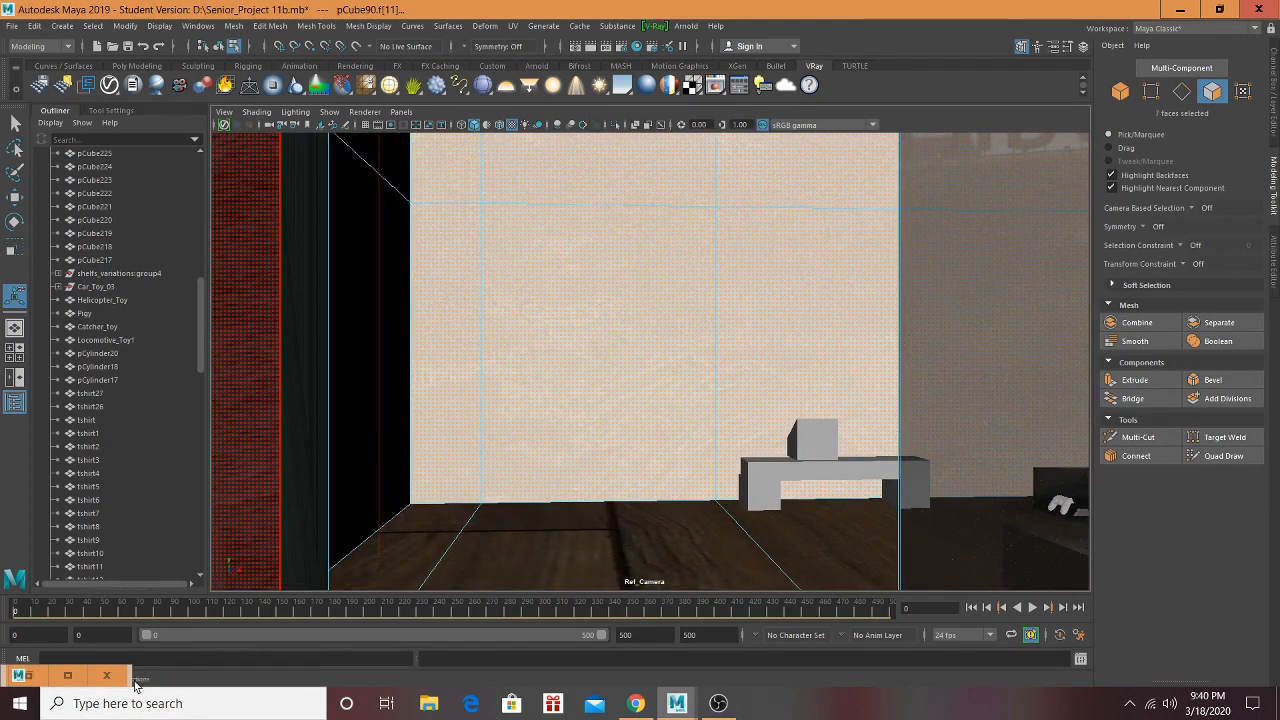
Step: Assign the Game_Back material to the selected back wall faces and apply Automatic UV mapping
click(67, 676)
right_click(720, 396)
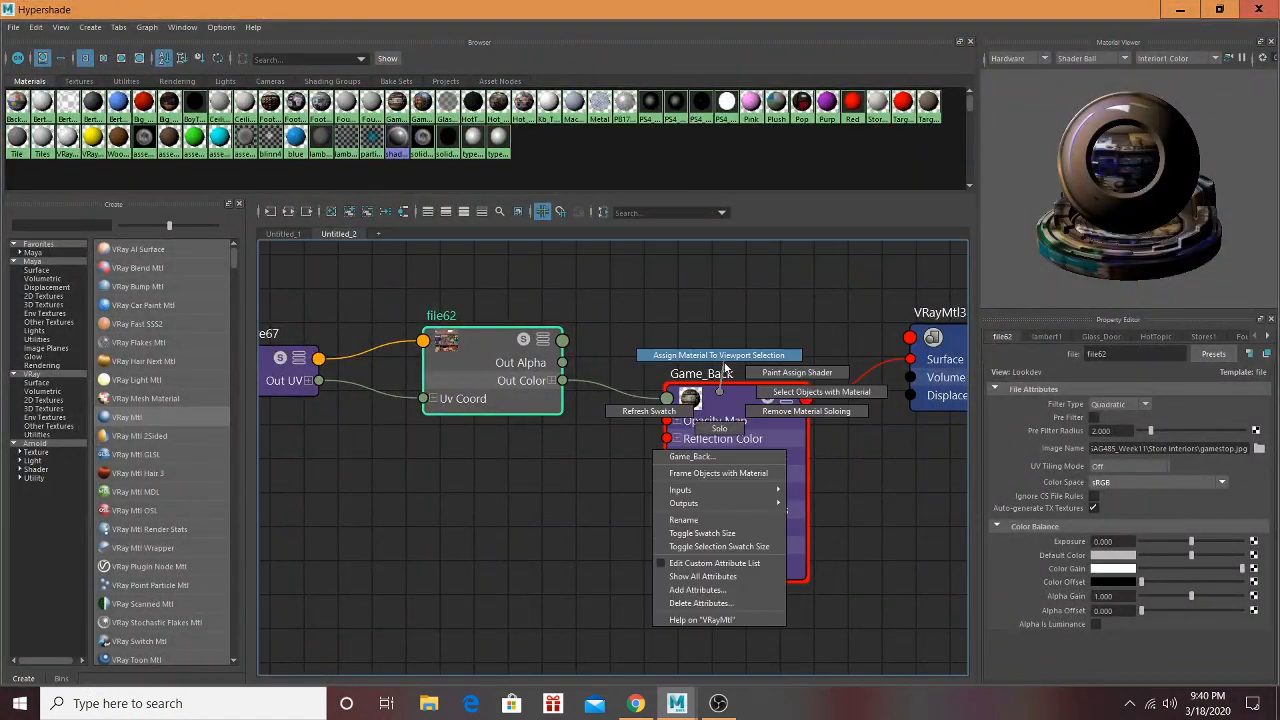
click(1165, 8)
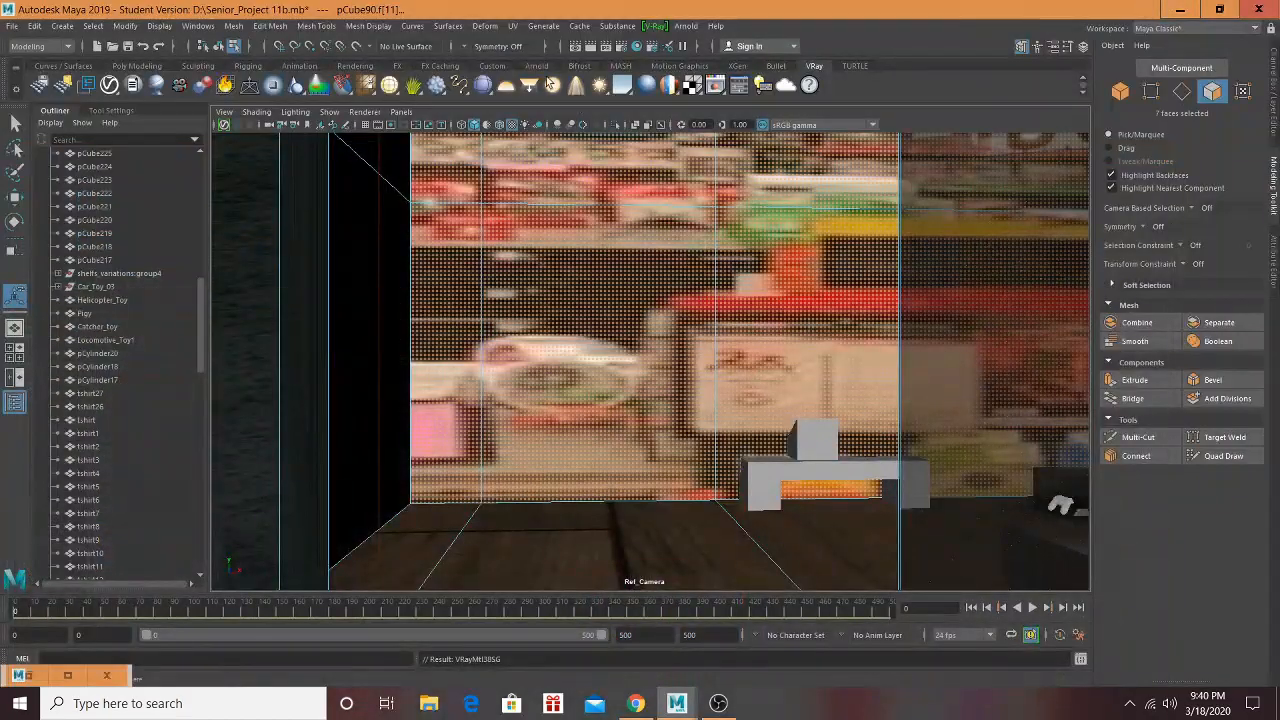
click(511, 26)
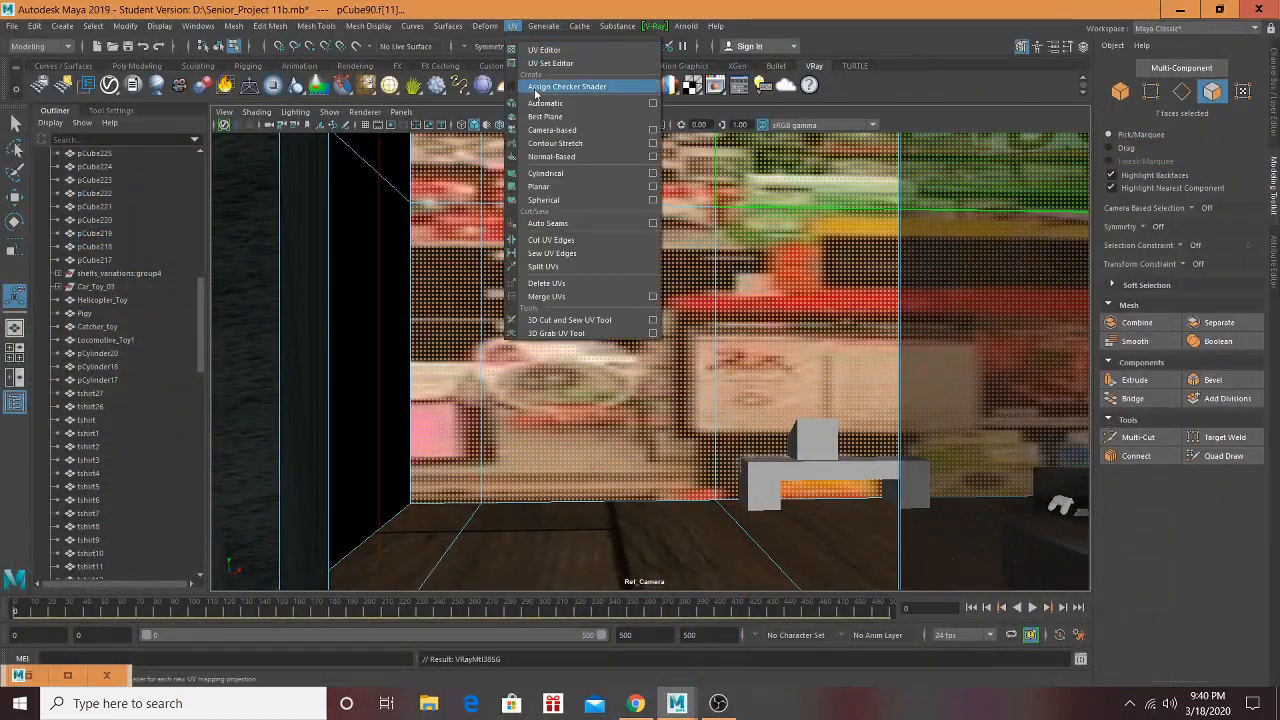
click(548, 87)
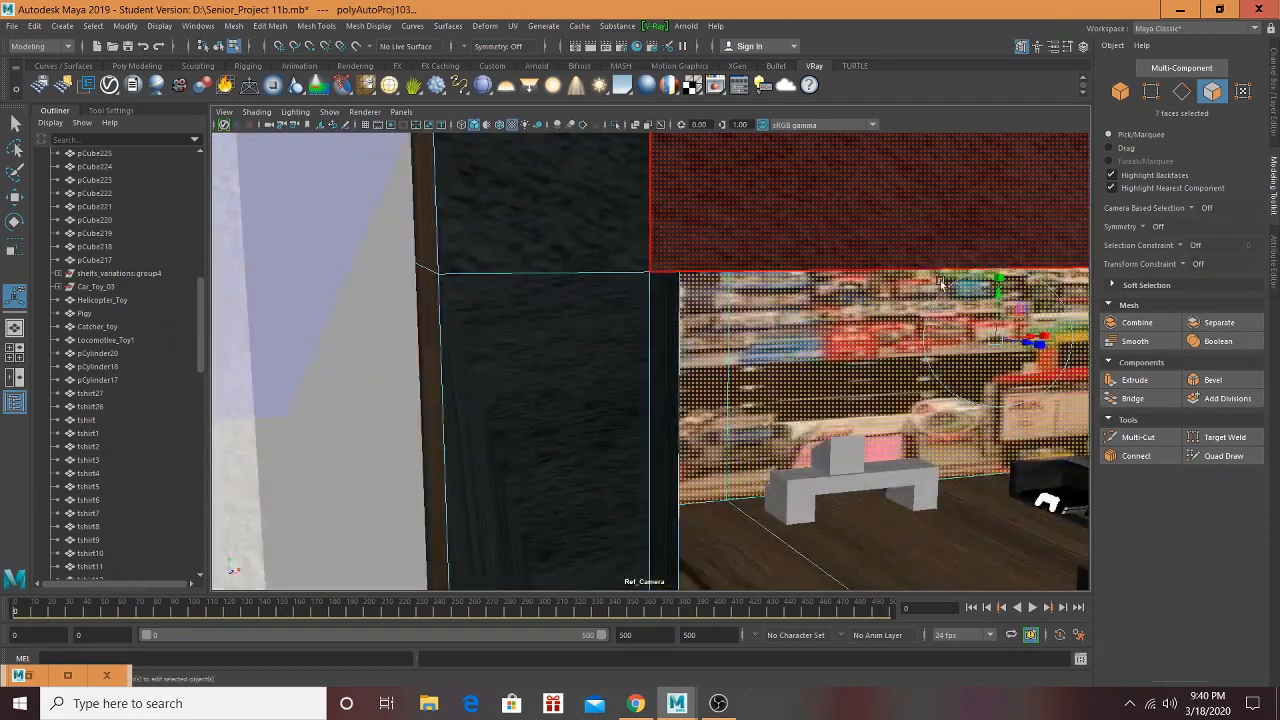
alt+middle_drag(940, 284, 723, 240)
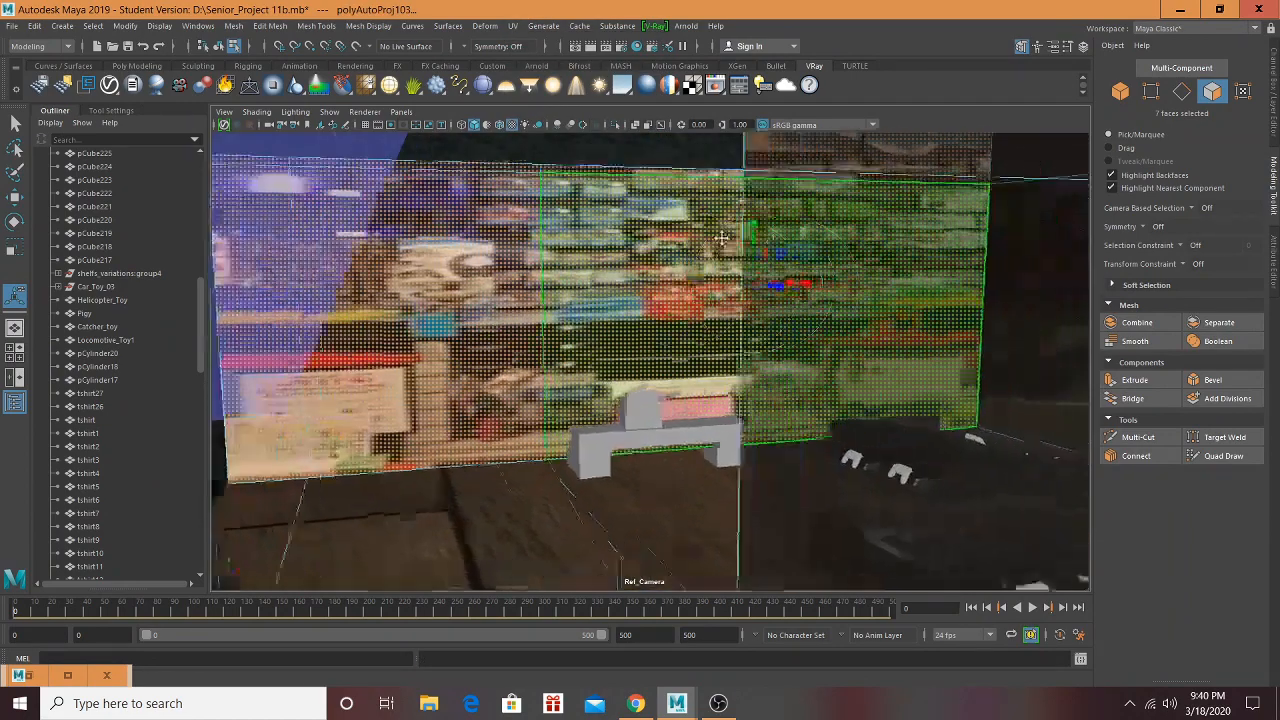
Step: Try to move and scale down the UVs of GameStop's back wall faces in the UV Editor
scroll(723, 240, down, 4)
mouse_move(749, 294)
alt+mouse_down()
mouse_move(703, 289)
mouse_move(731, 300)
alt+mouse_up()
scroll(563, 380, up, 8)
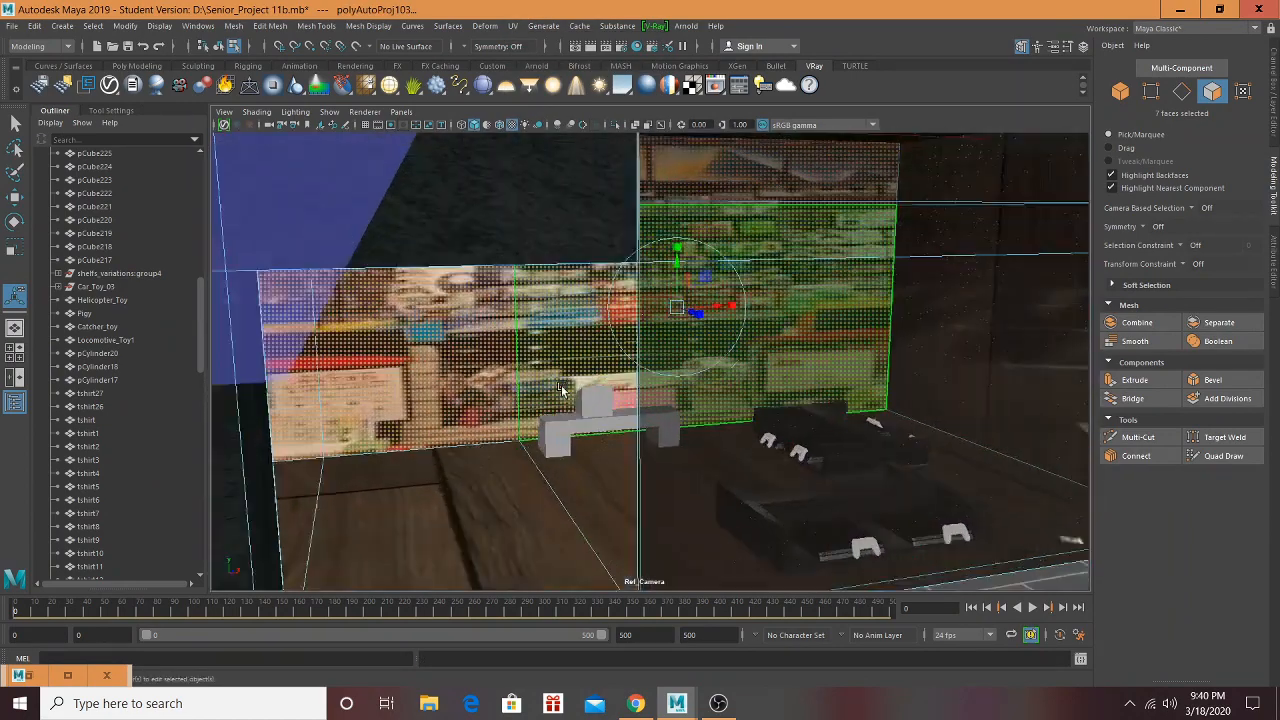
alt+middle_drag(591, 377, 775, 343)
scroll(775, 343, down, 5)
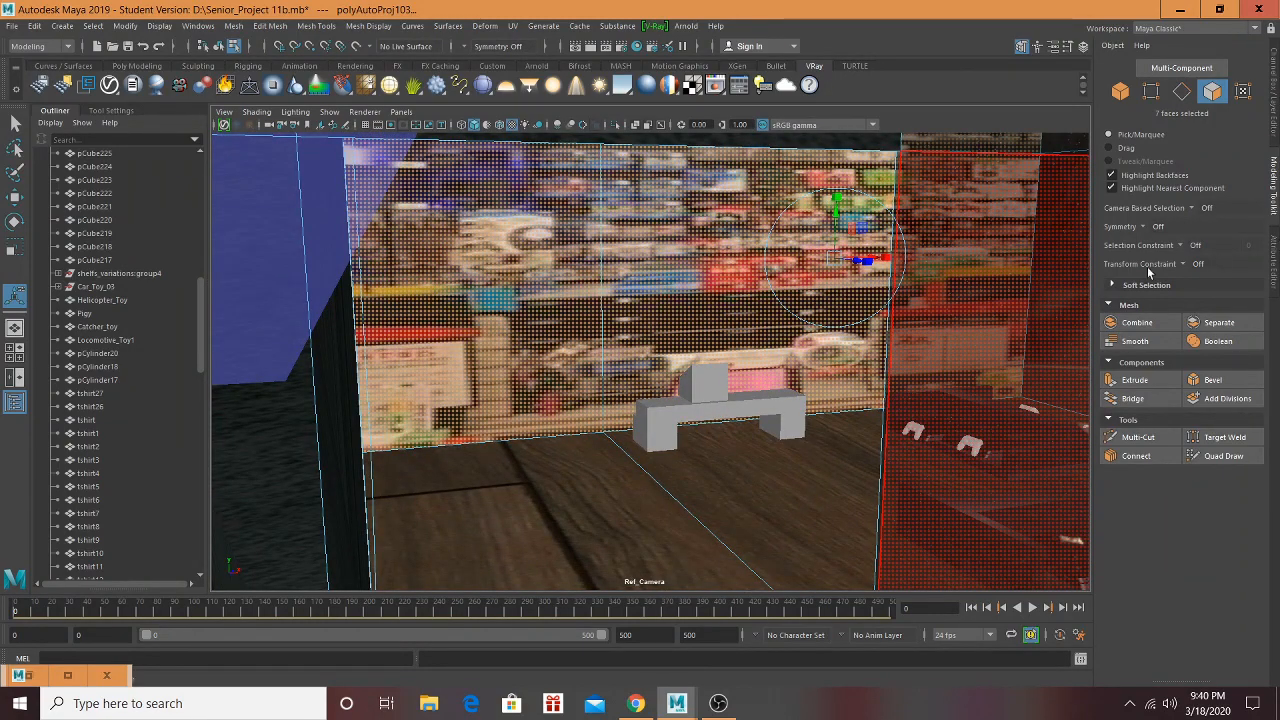
click(516, 26)
click(540, 52)
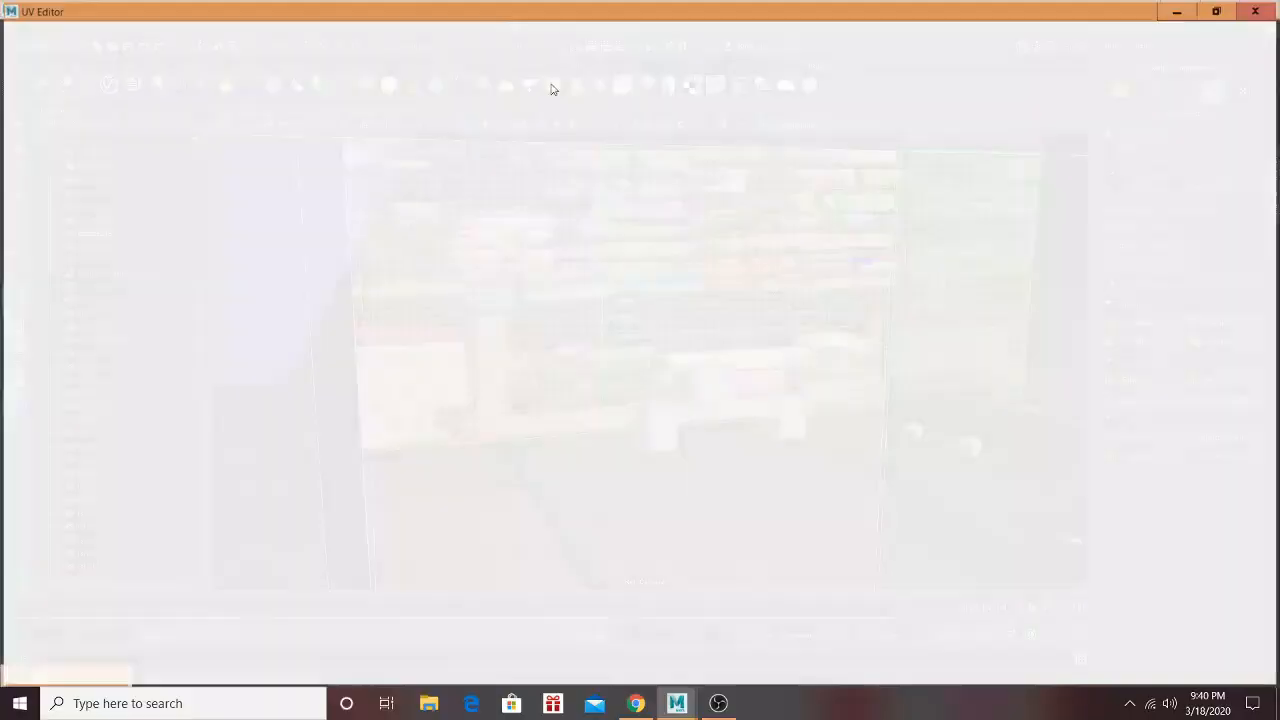
scroll(947, 306, down, 1)
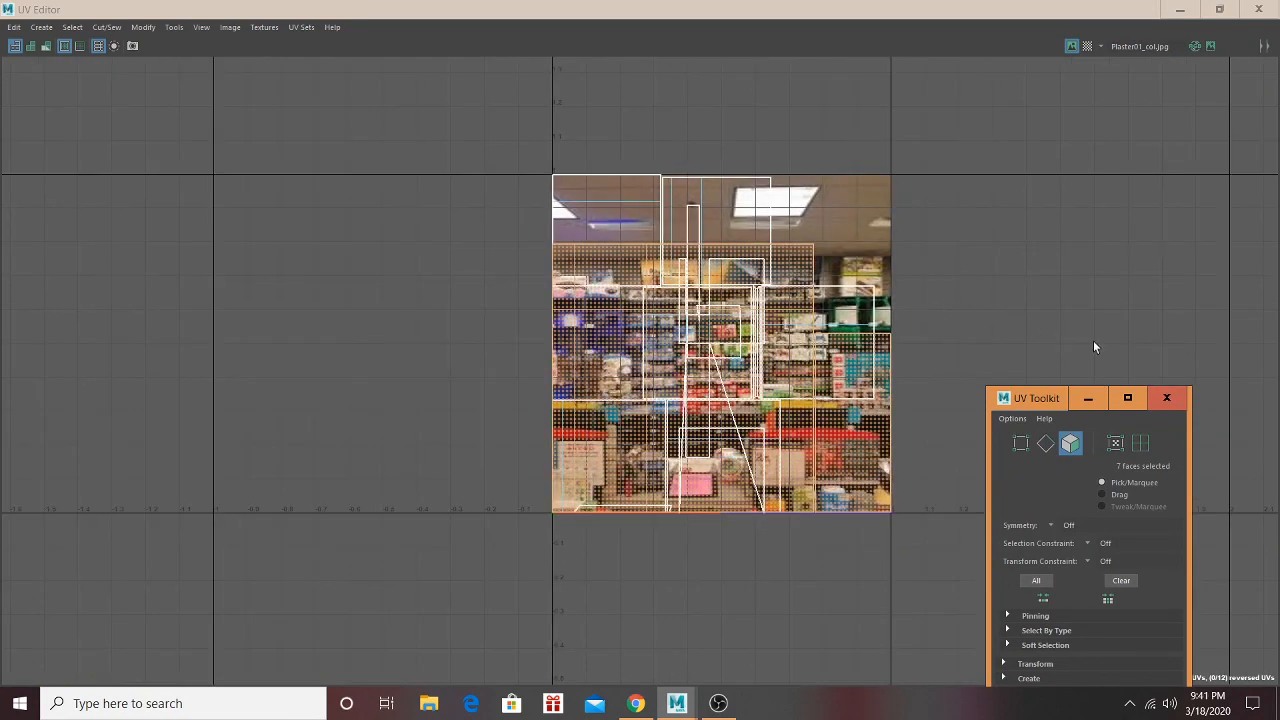
key(w)
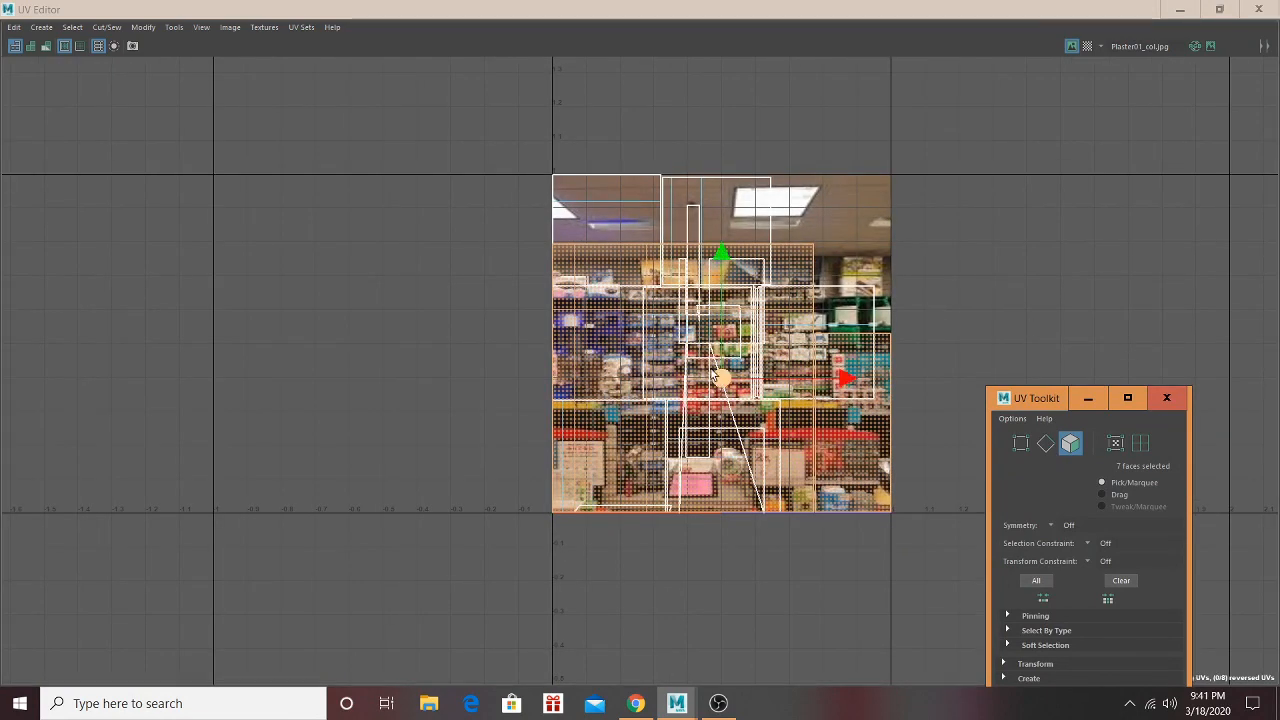
click(722, 378)
mouse_move(727, 378)
mouse_down()
mouse_move(756, 349)
mouse_move(778, 283)
mouse_move(742, 303)
mouse_move(722, 383)
mouse_up()
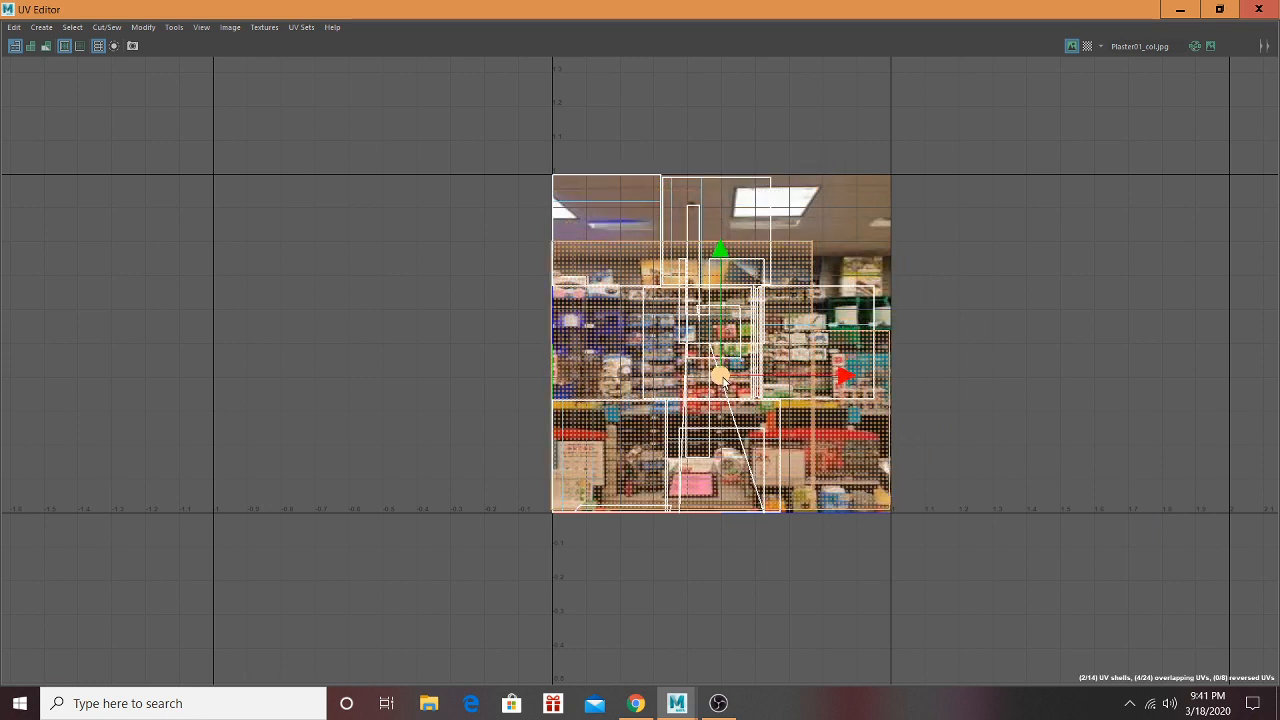
key(r)
mouse_move(722, 380)
mouse_down()
mouse_move(700, 390)
mouse_move(703, 365)
mouse_up()
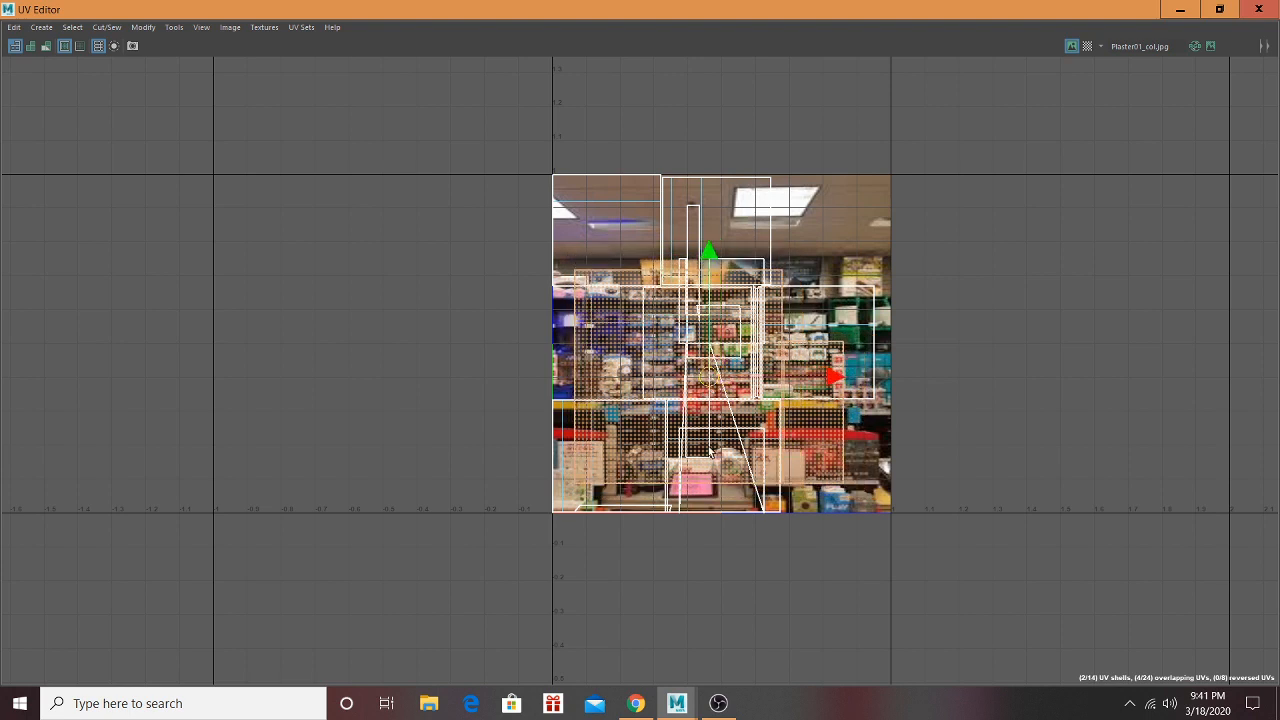
Step: Return to the scene and undo the last two UV edits on the back wall
click(1180, 9)
mouse_move(894, 242)
alt+mouse_down()
mouse_move(850, 231)
mouse_move(895, 238)
alt+mouse_up()
key(ctrl+z)
key(ctrl+z)
Step: Select the lower and upper faces of GameStop's wood-textured side wall beside the back wall
alt+drag(771, 323, 757, 291)
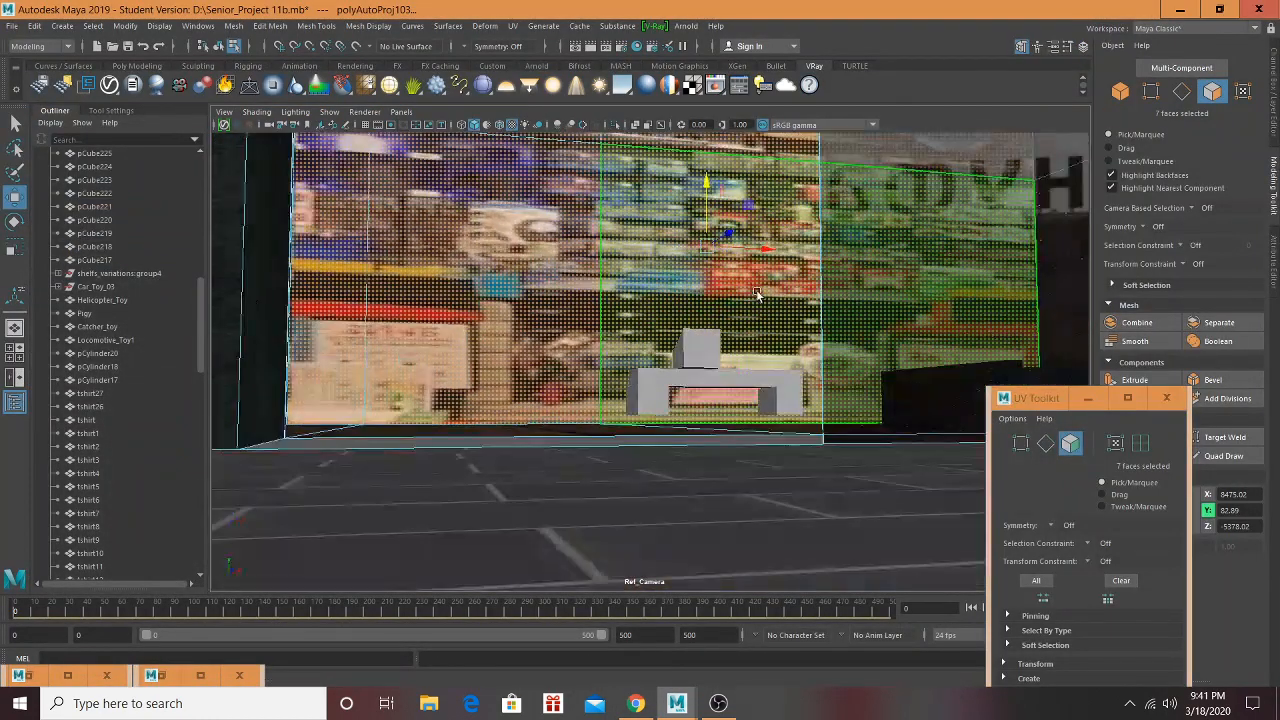
scroll(717, 336, up, 3)
scroll(717, 337, up, 1)
scroll(720, 338, down, 5)
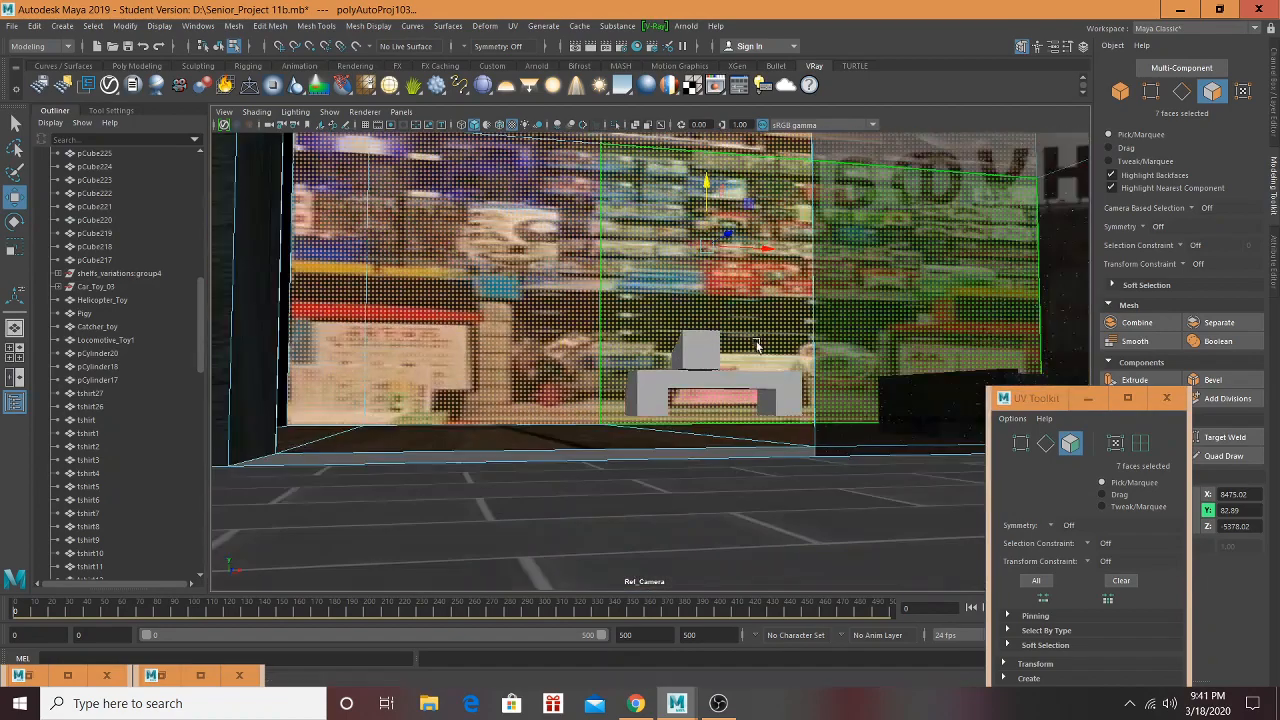
alt+drag(757, 345, 640, 350)
scroll(824, 286, up, 3)
alt+drag(640, 350, 883, 317)
alt+middle_drag(883, 317, 655, 358)
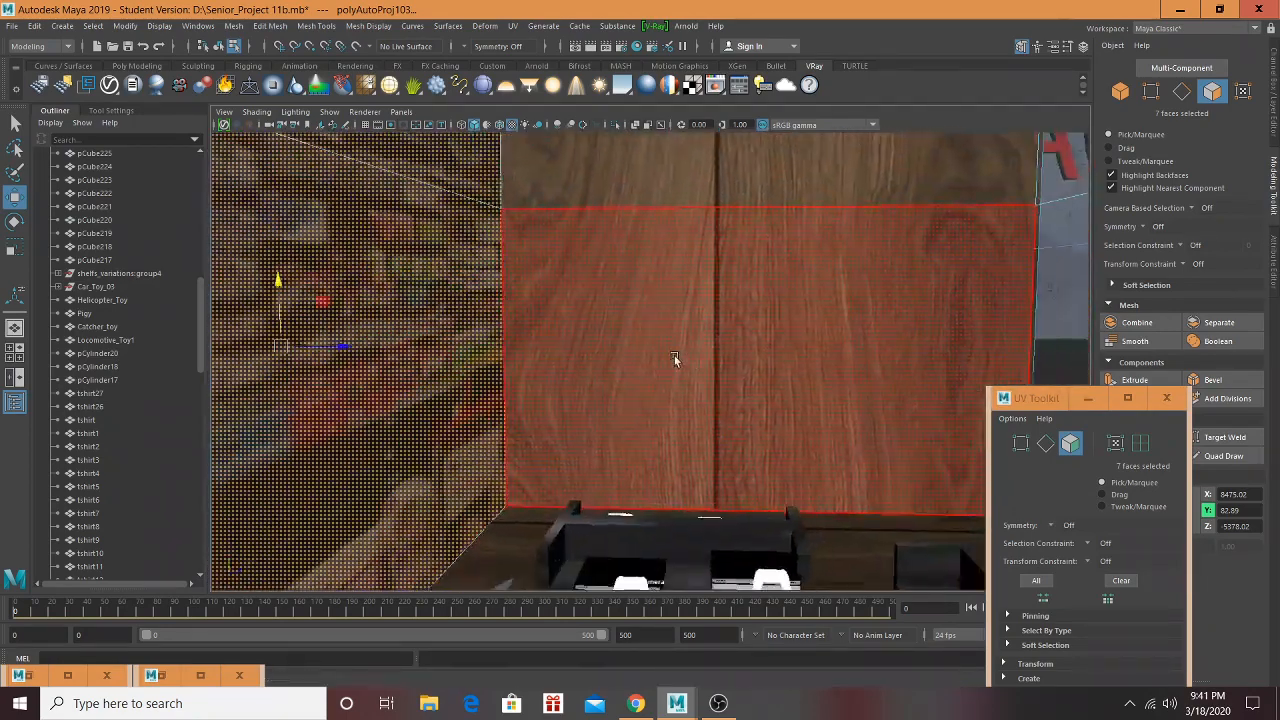
click(808, 285)
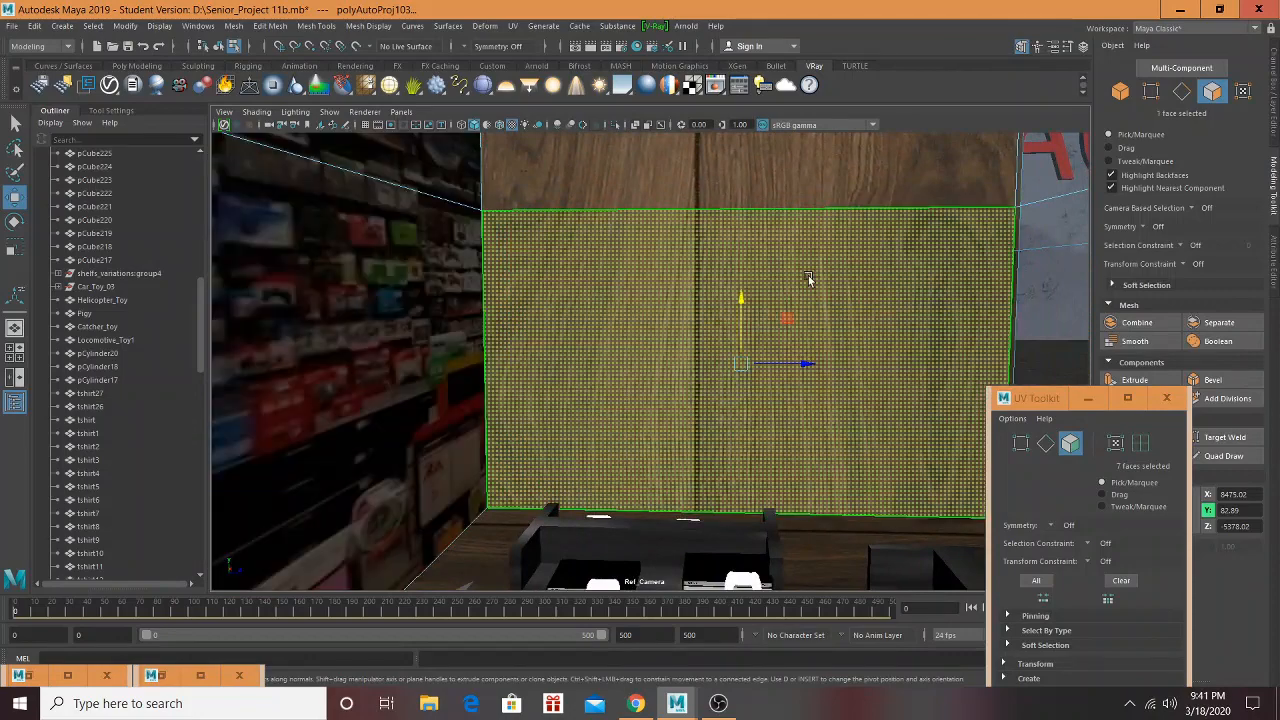
shift+click(820, 187)
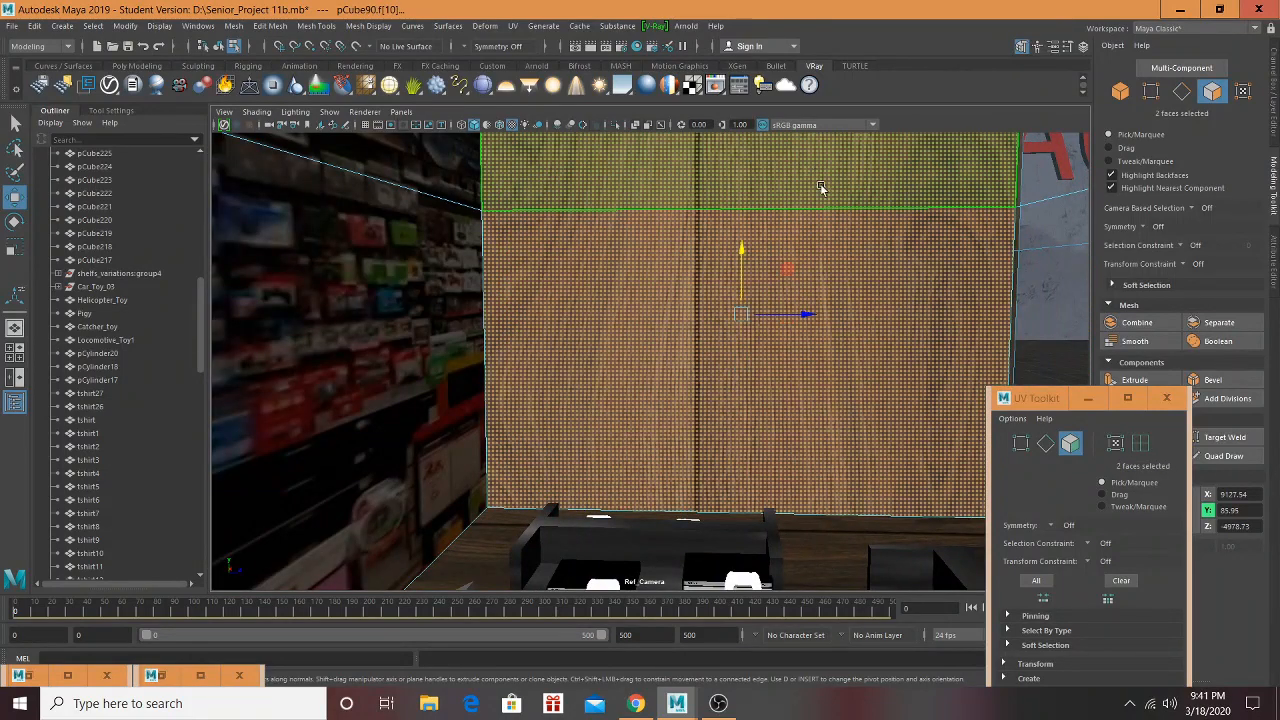
Step: Switch to Chrome, search Google Images for "gamestop store interior" and limit the results to Large size
click(67, 676)
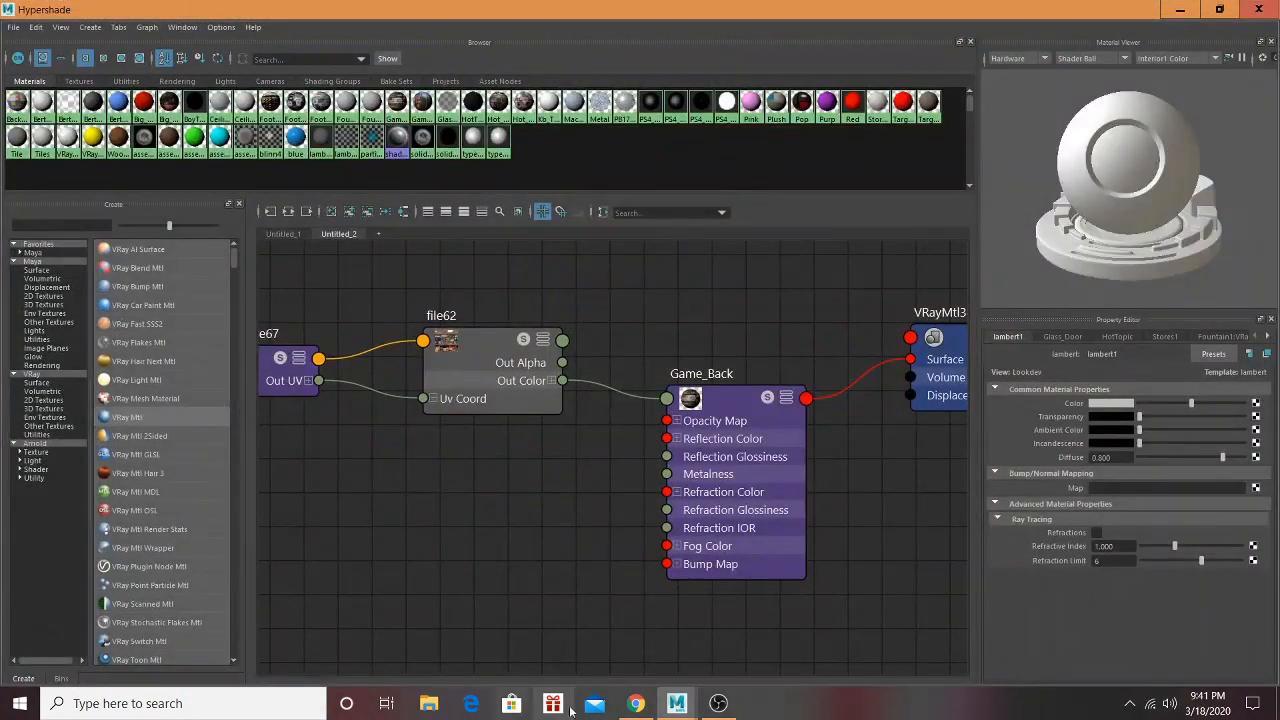
click(636, 703)
click(235, 42)
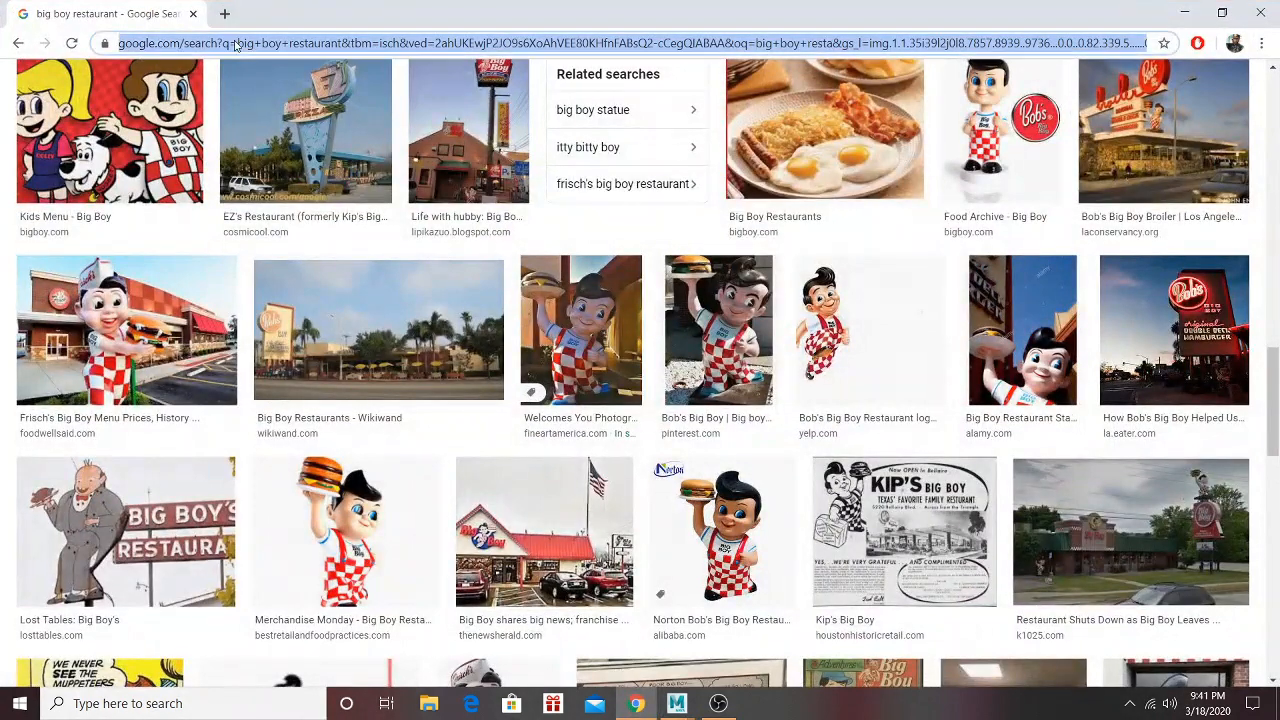
text(game)
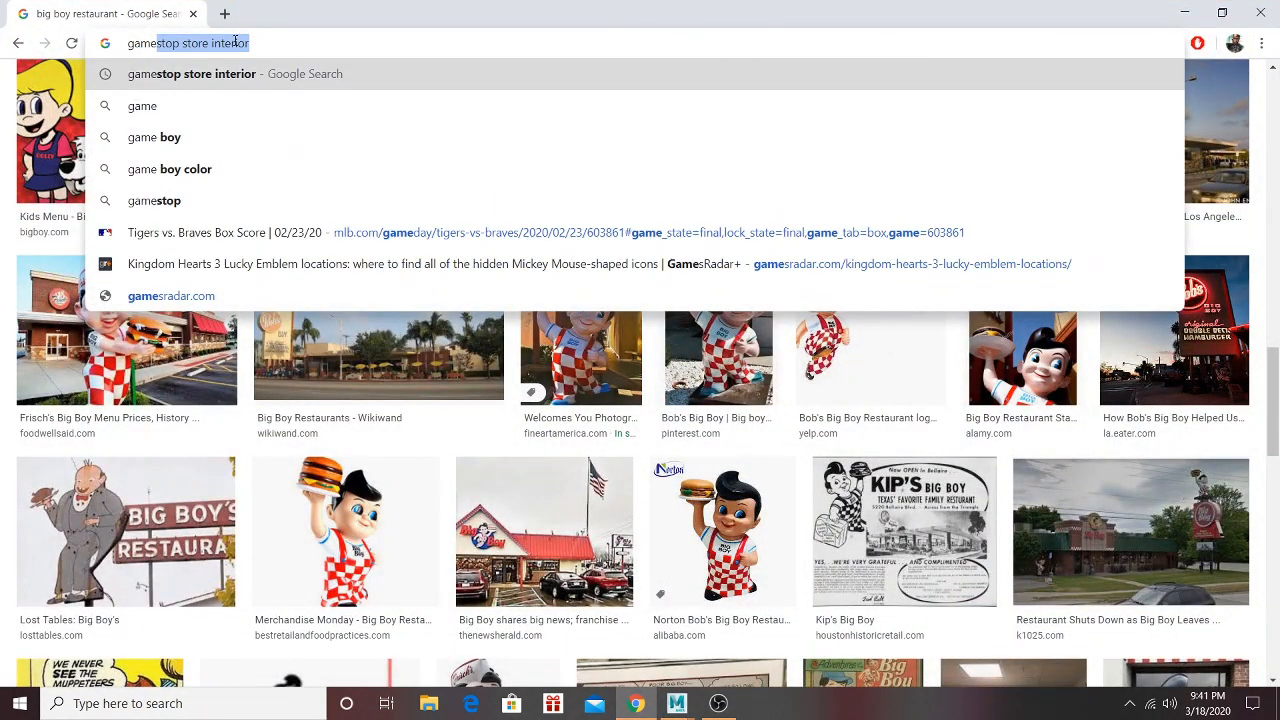
click(210, 74)
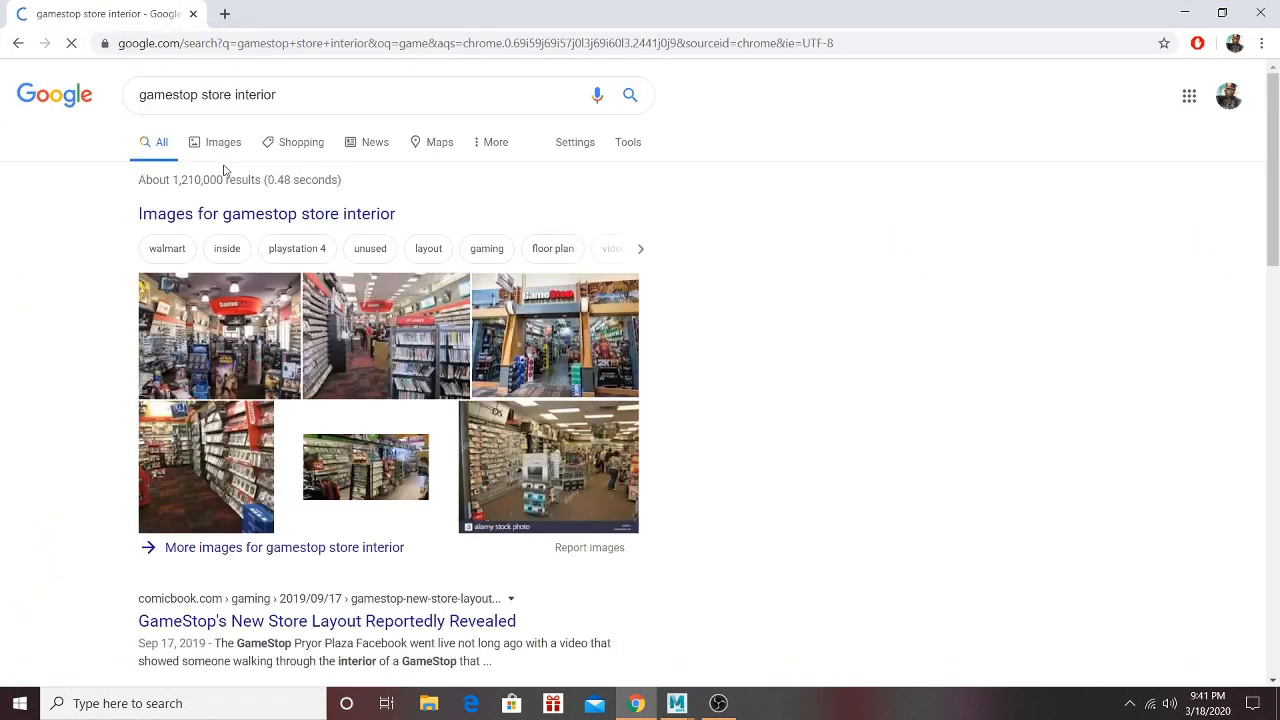
click(213, 141)
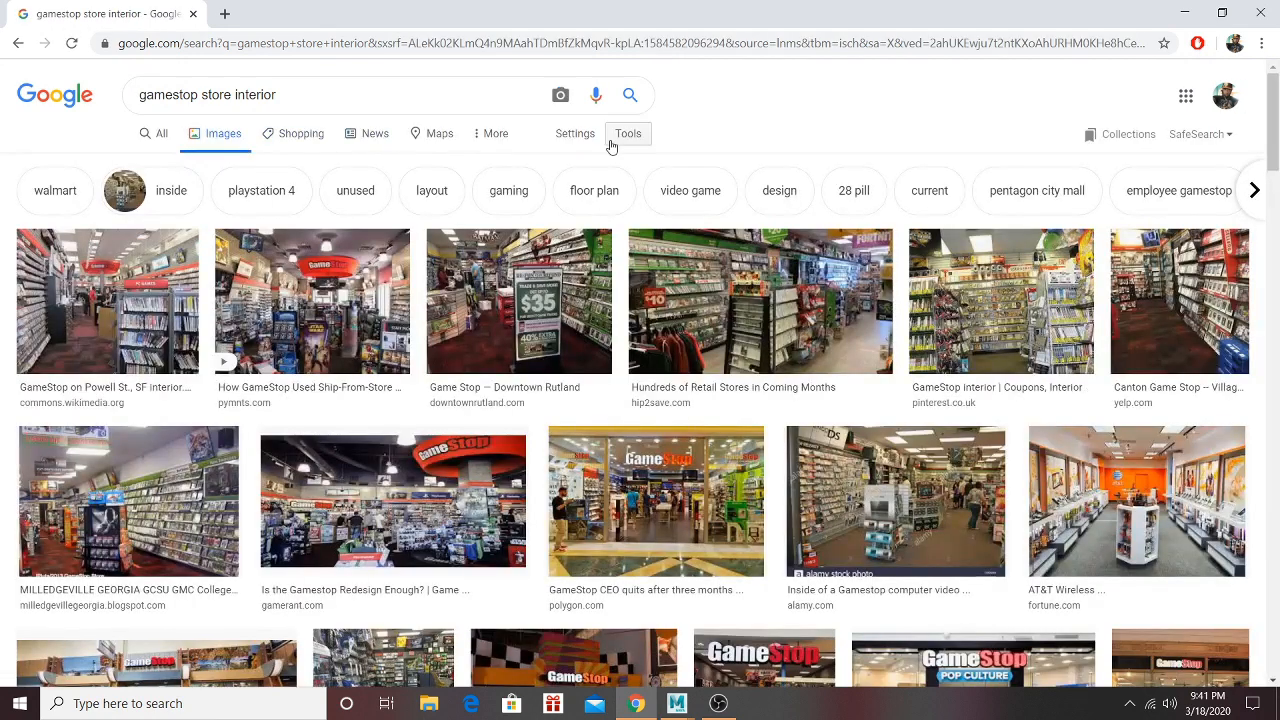
click(614, 142)
click(146, 164)
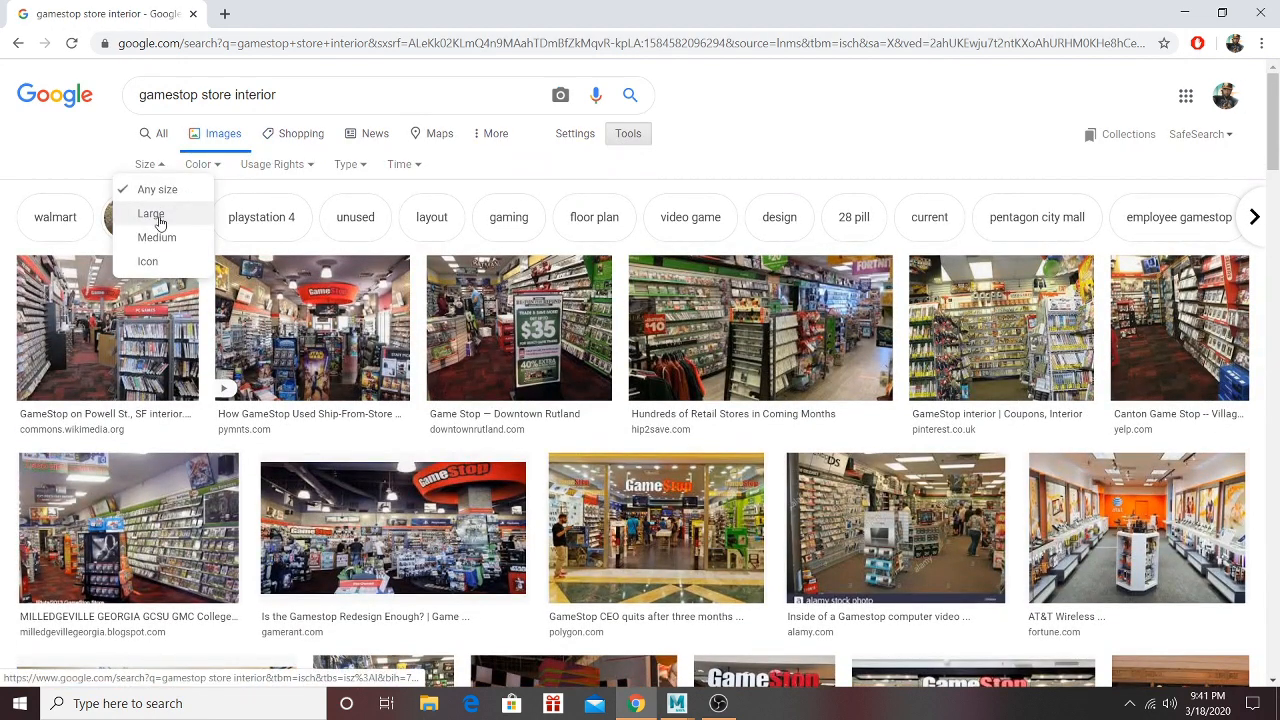
click(151, 214)
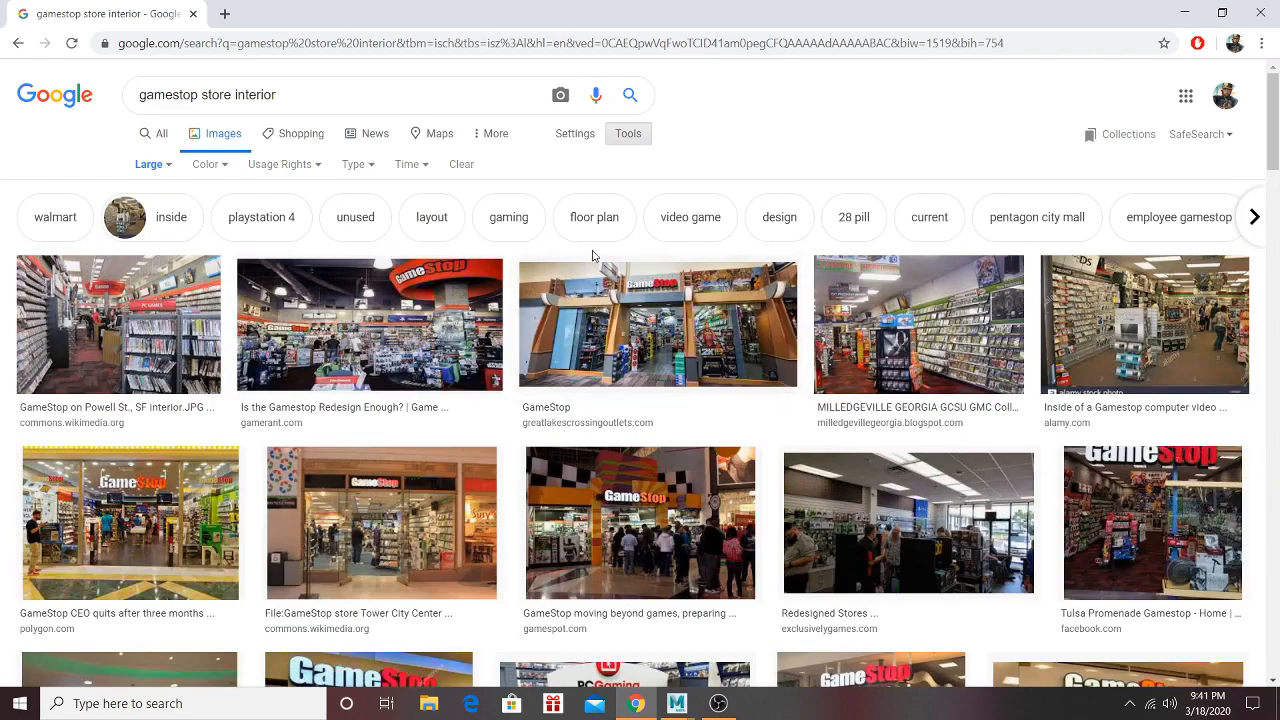
Step: Look through the GameStop image results and open the Imgur photo of the Splatoon wall display
scroll(120, 320, down, 1)
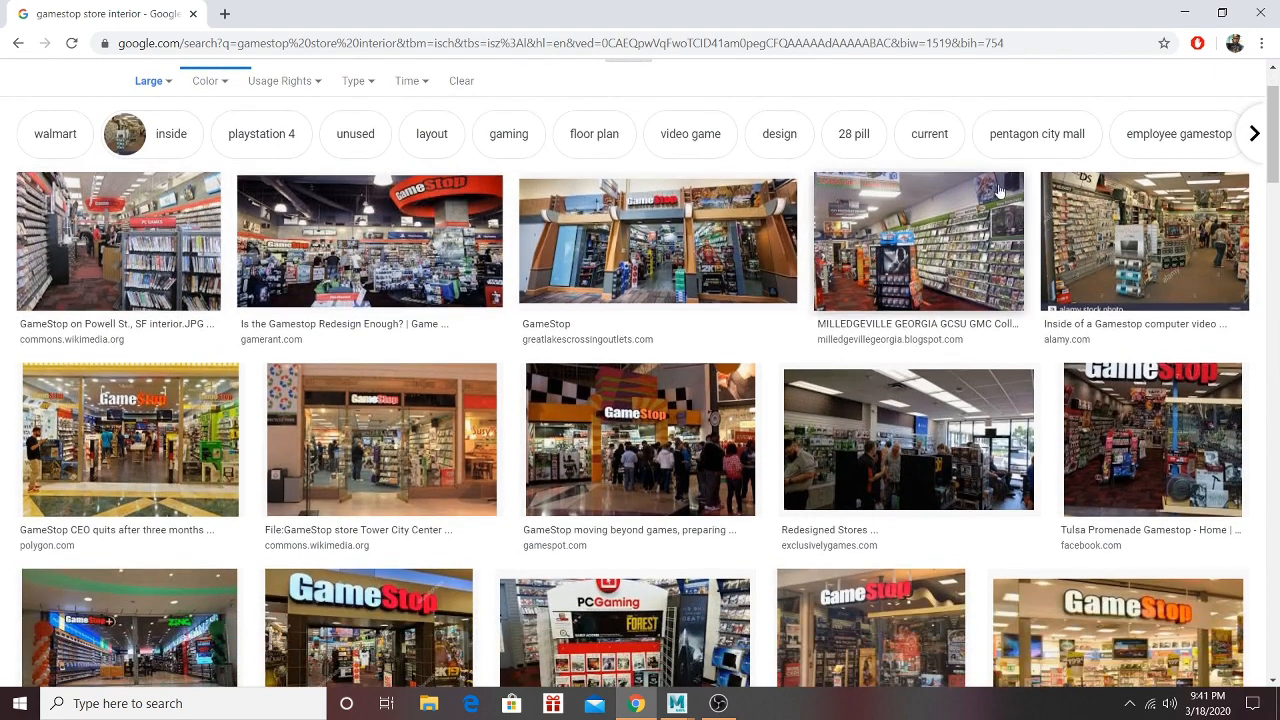
scroll(500, 298, down, 1)
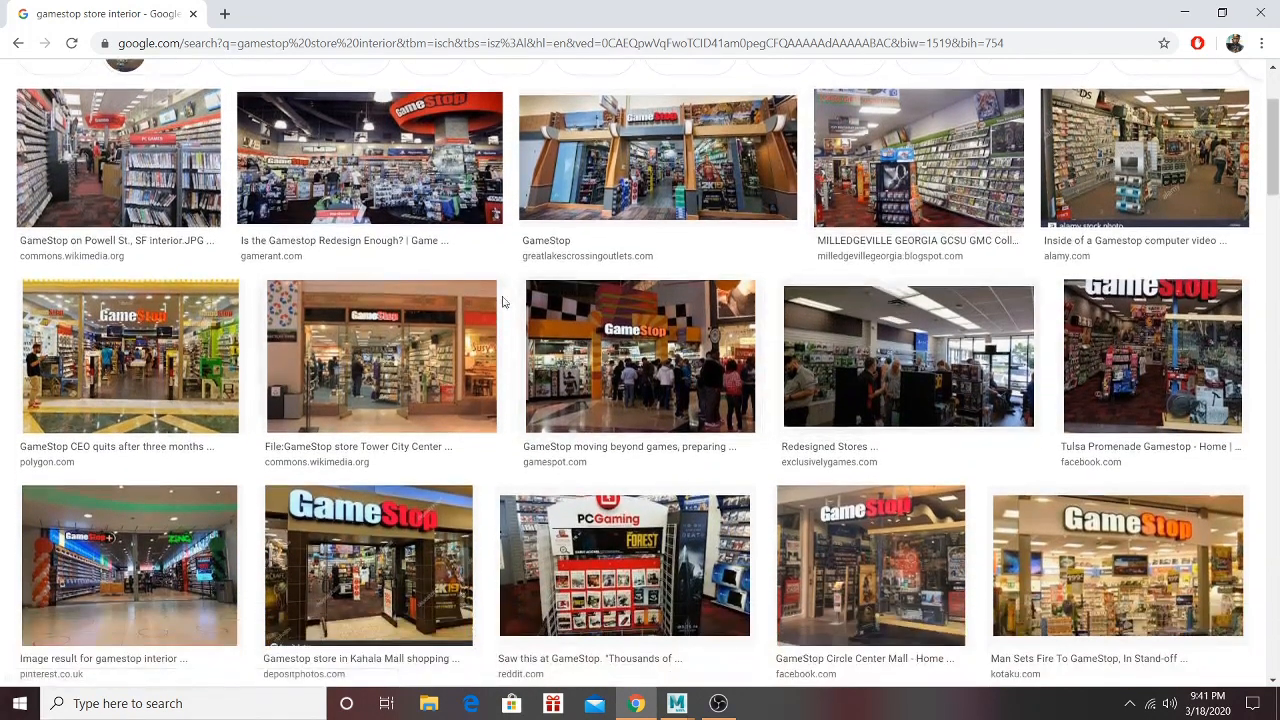
scroll(487, 302, down, 2)
scroll(487, 300, down, 2)
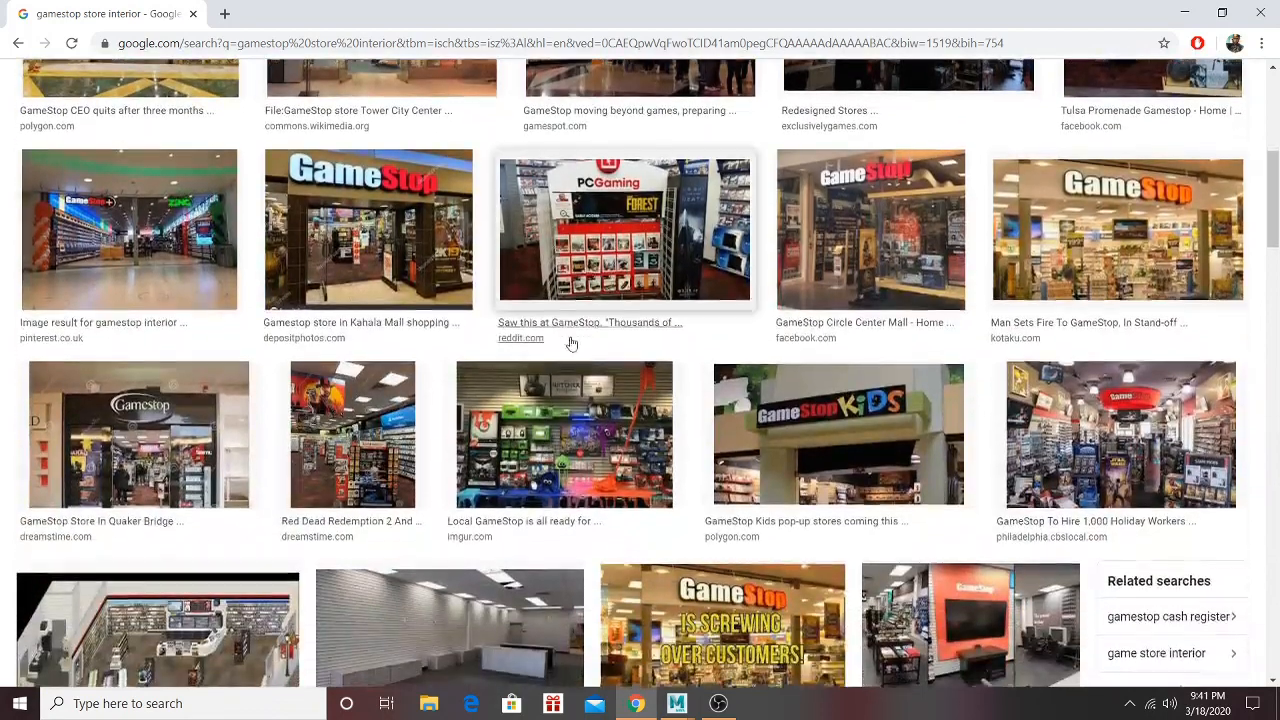
scroll(575, 340, down, 1)
click(586, 346)
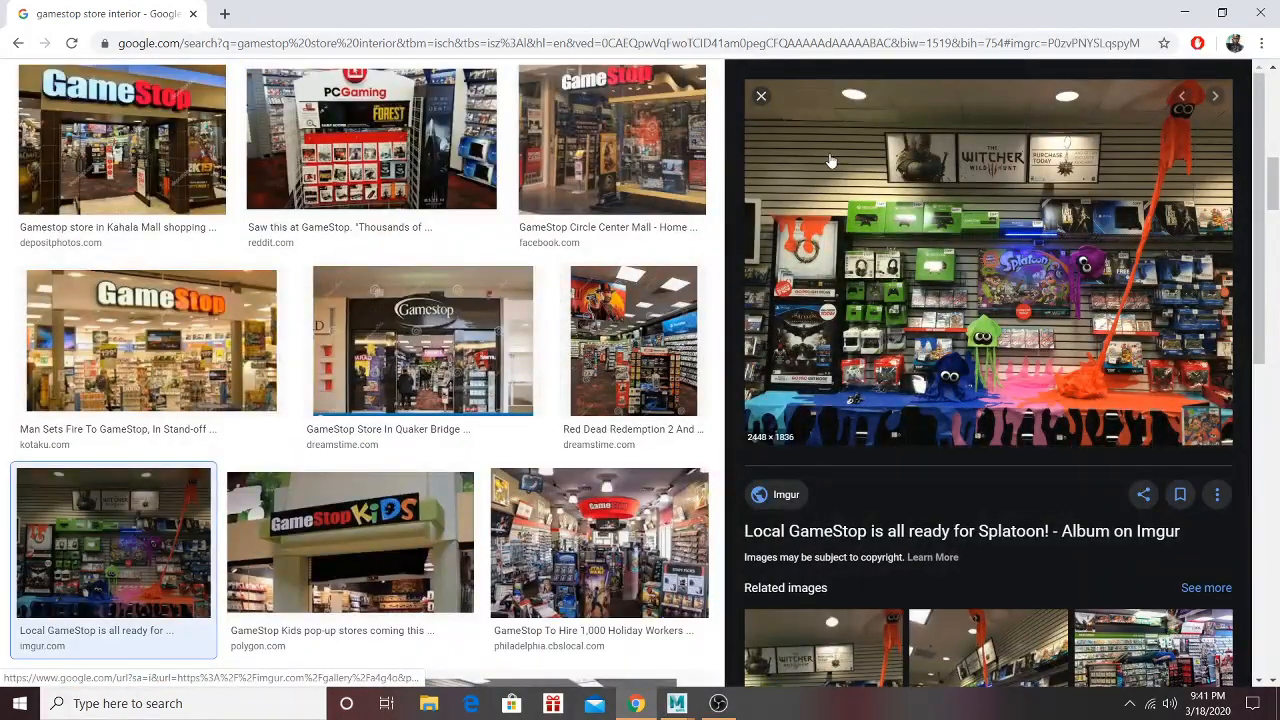
Step: Save the Splatoon wall display photo as RF4ZLsY.jpg in the Week11 project's Store interiors folder
right_click(870, 160)
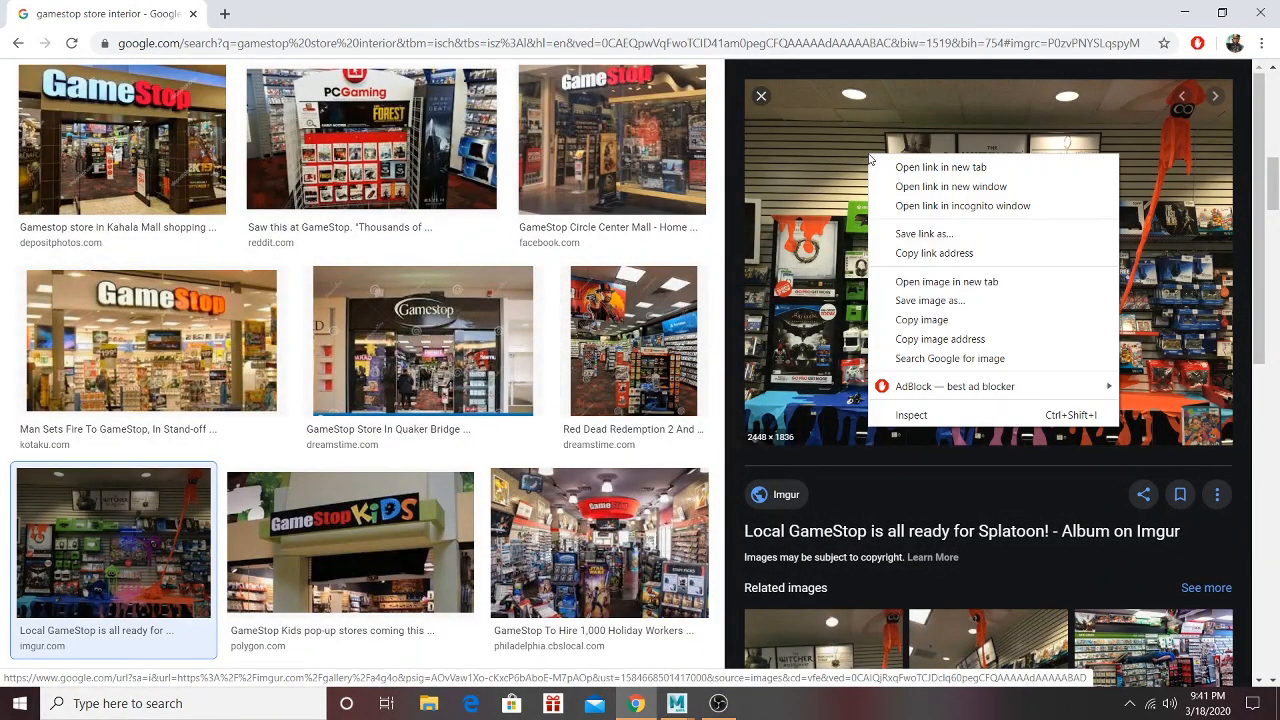
click(913, 298)
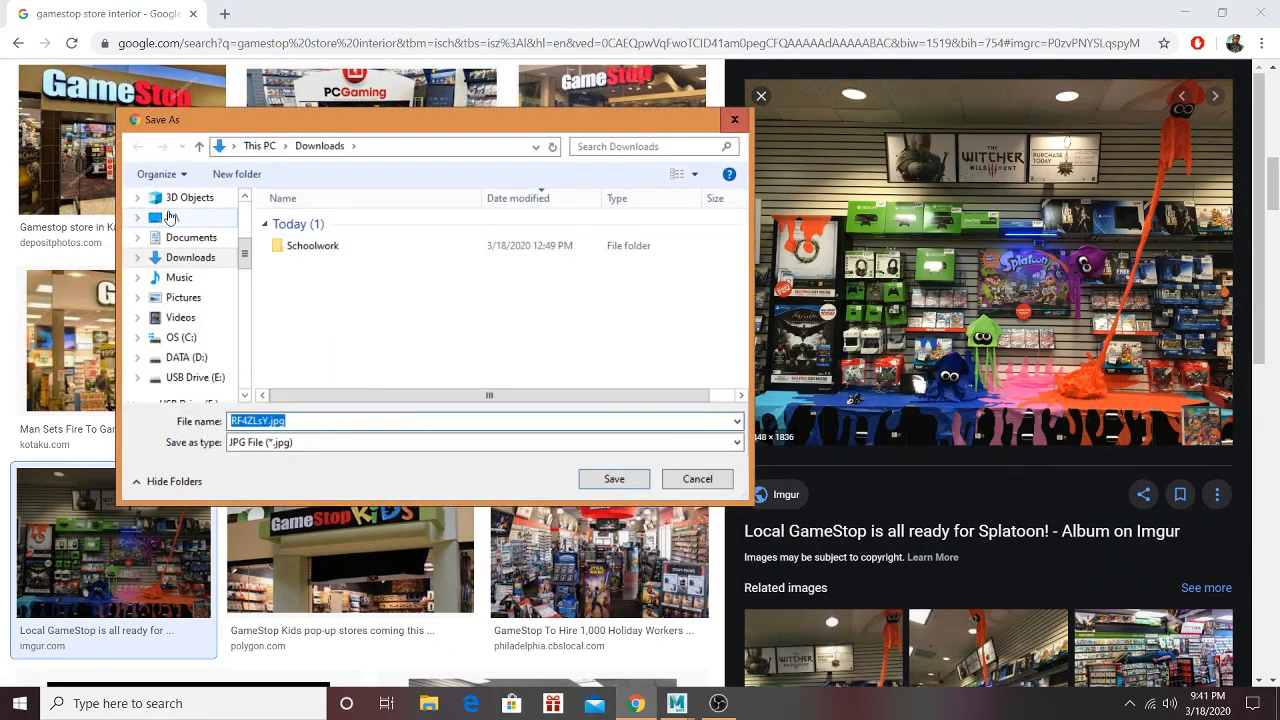
click(178, 217)
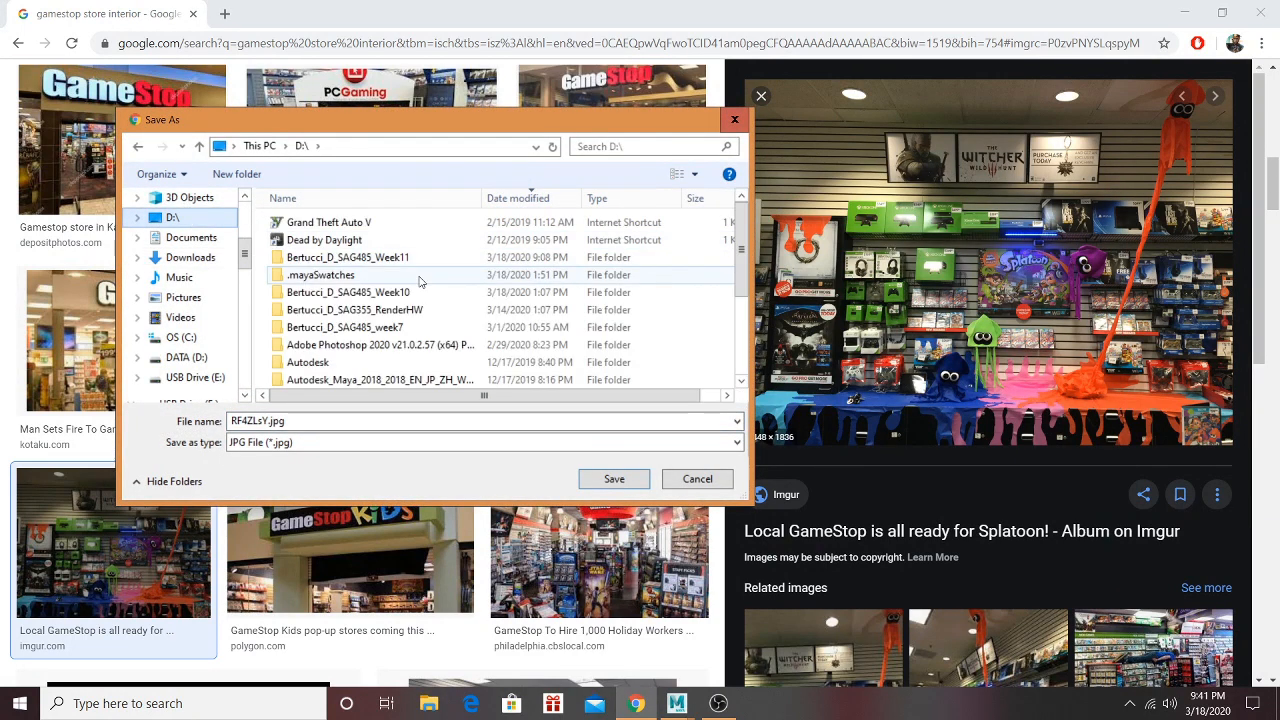
double_click(383, 262)
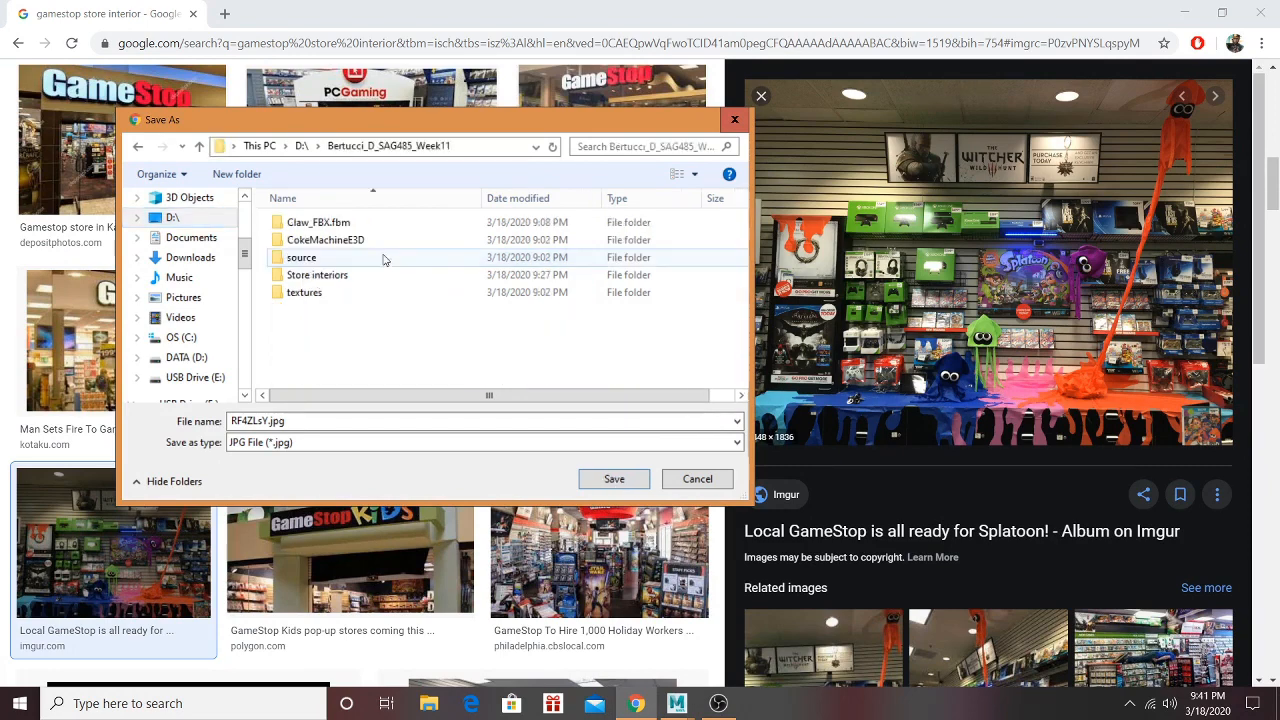
double_click(310, 276)
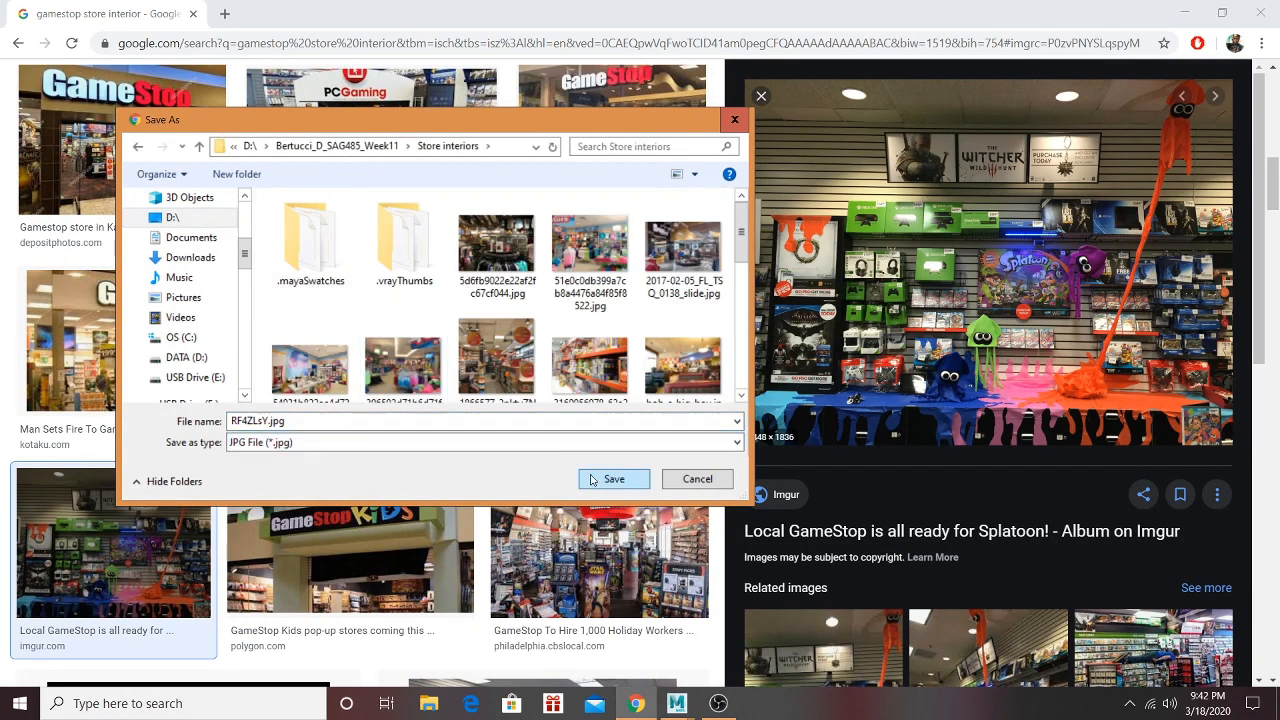
click(613, 479)
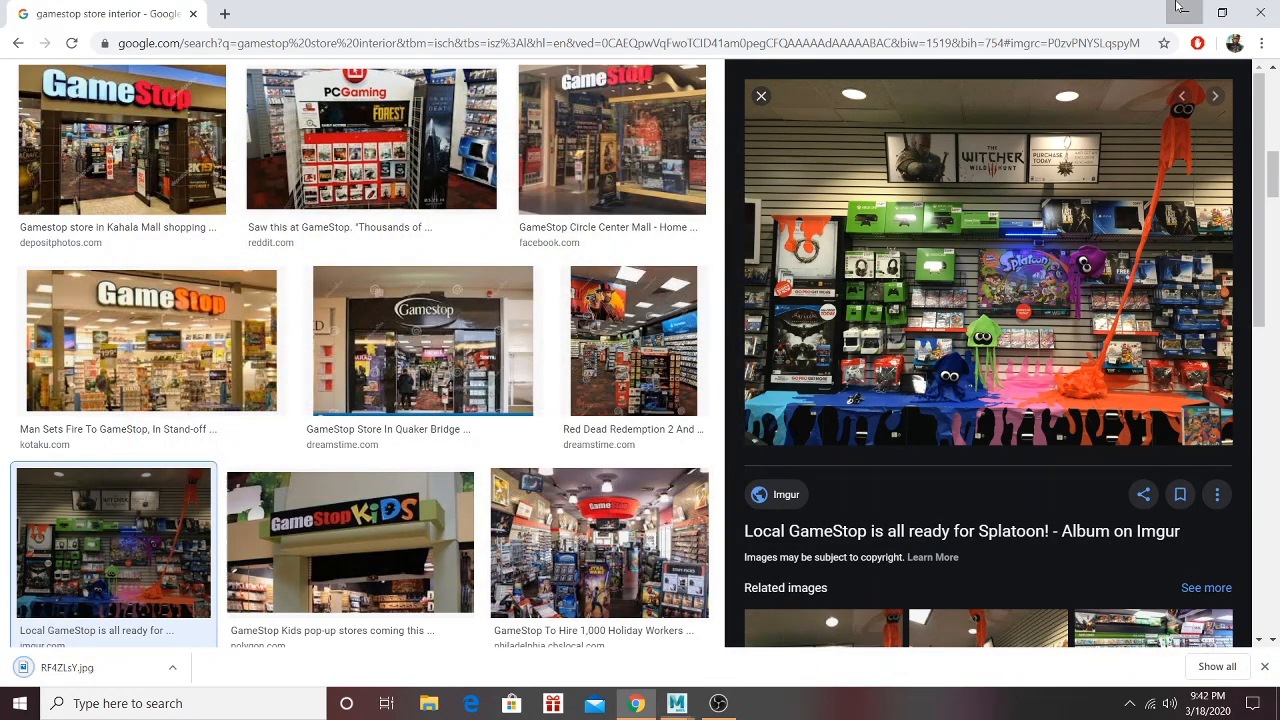
Step: Return to the Maya scene and add the back wall's lower and upper faces to the side wall selection
click(1181, 10)
click(1181, 9)
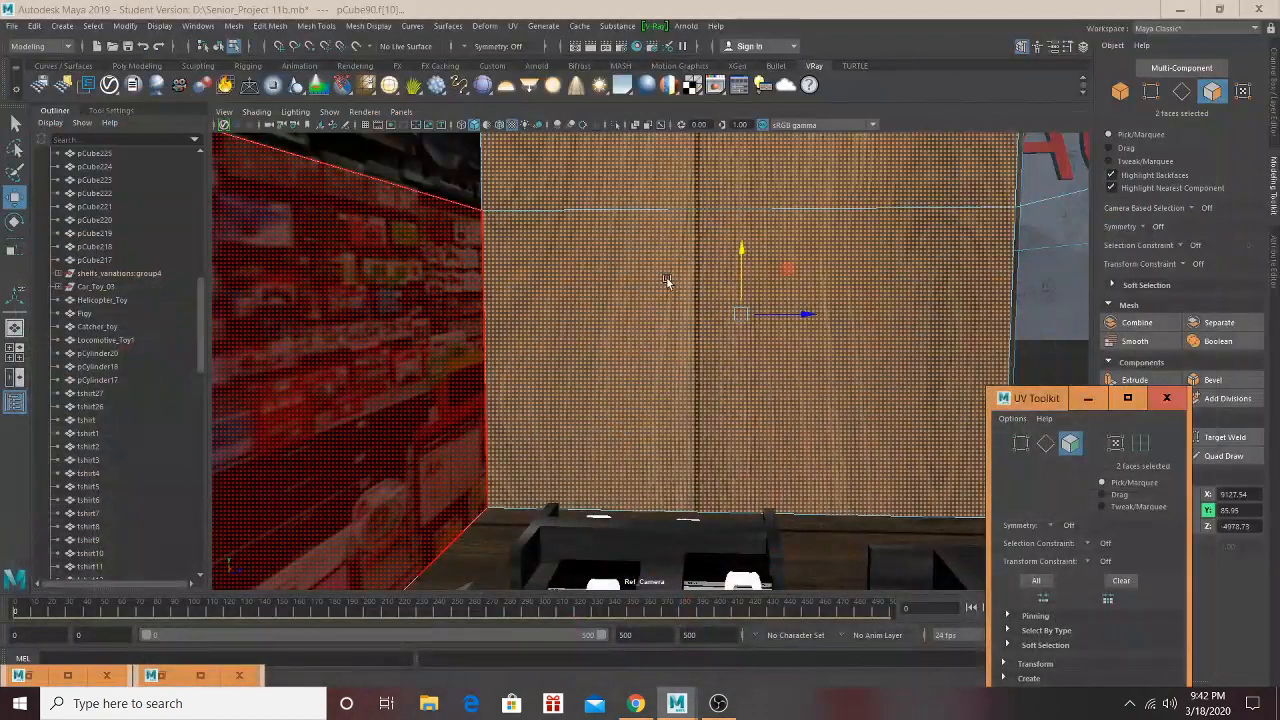
alt+drag(642, 303, 796, 228)
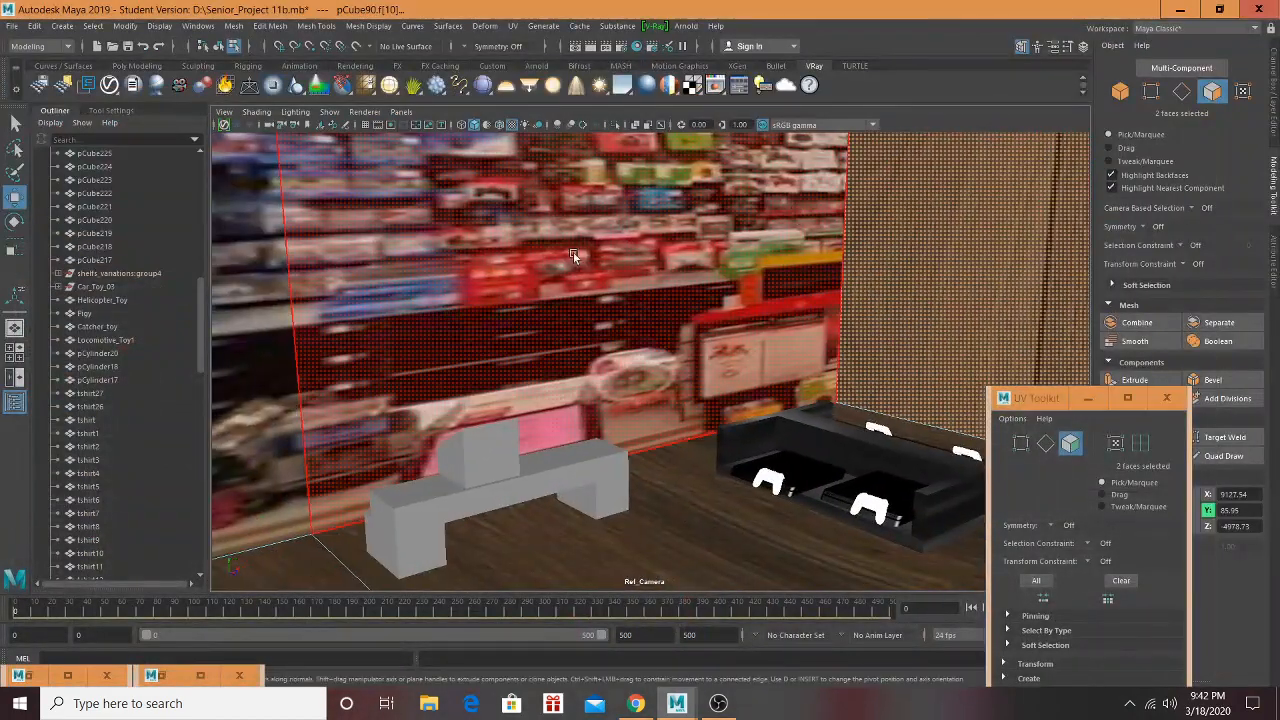
shift+click(569, 255)
alt+drag(325, 288, 698, 263)
shift+click(748, 191)
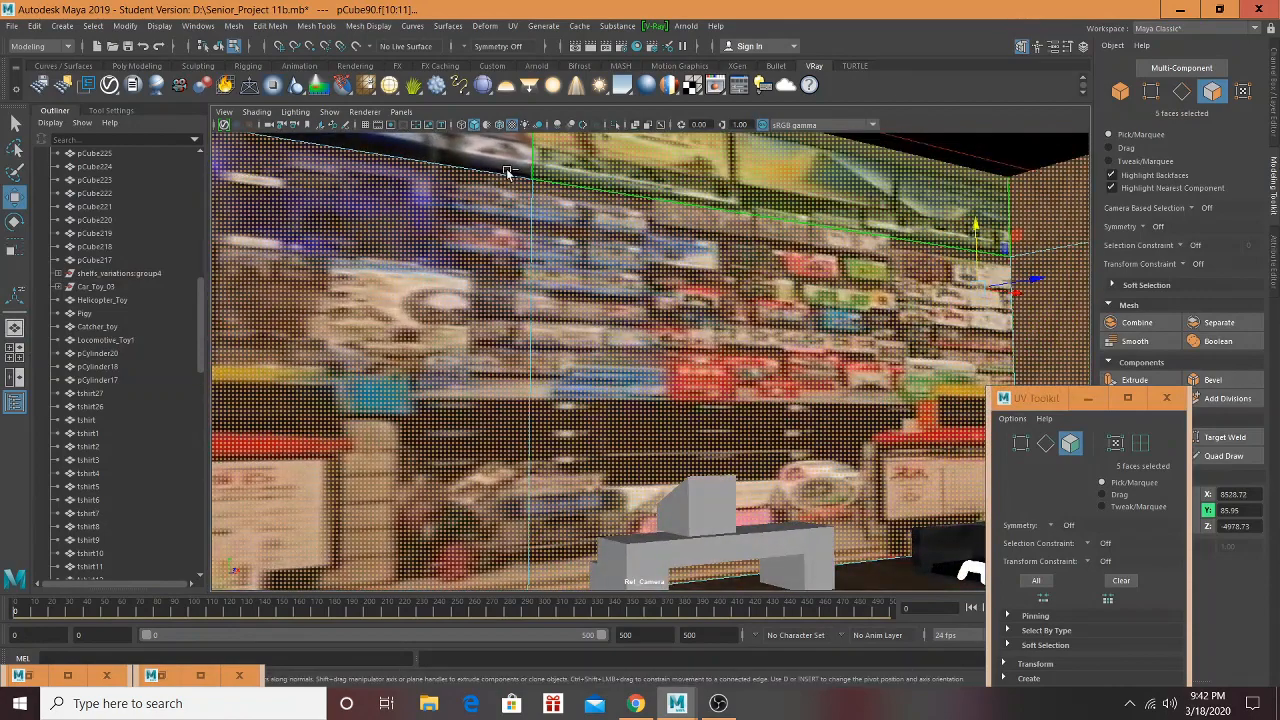
shift+click(505, 155)
Step: Replace the Game_Back material's diffuse image with RF4ZLsY.jpg from the Store interiors folder and return to the scene
click(68, 678)
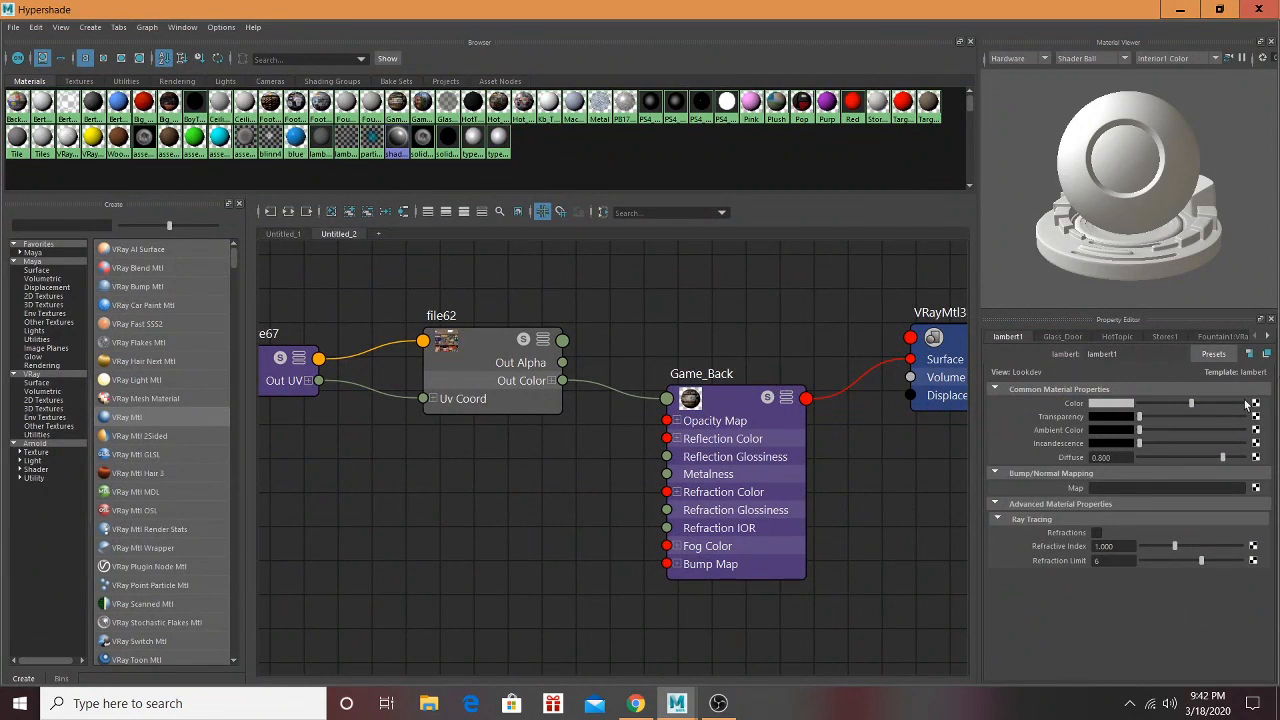
click(716, 392)
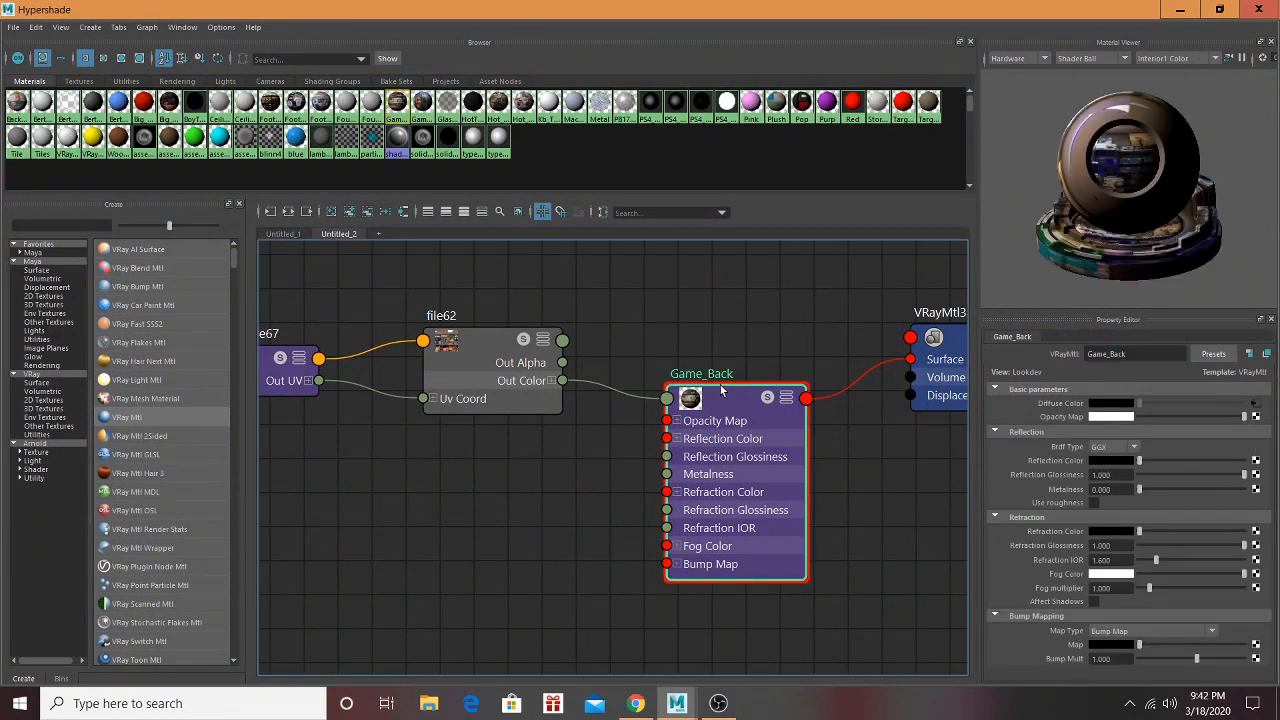
click(1255, 403)
click(1259, 449)
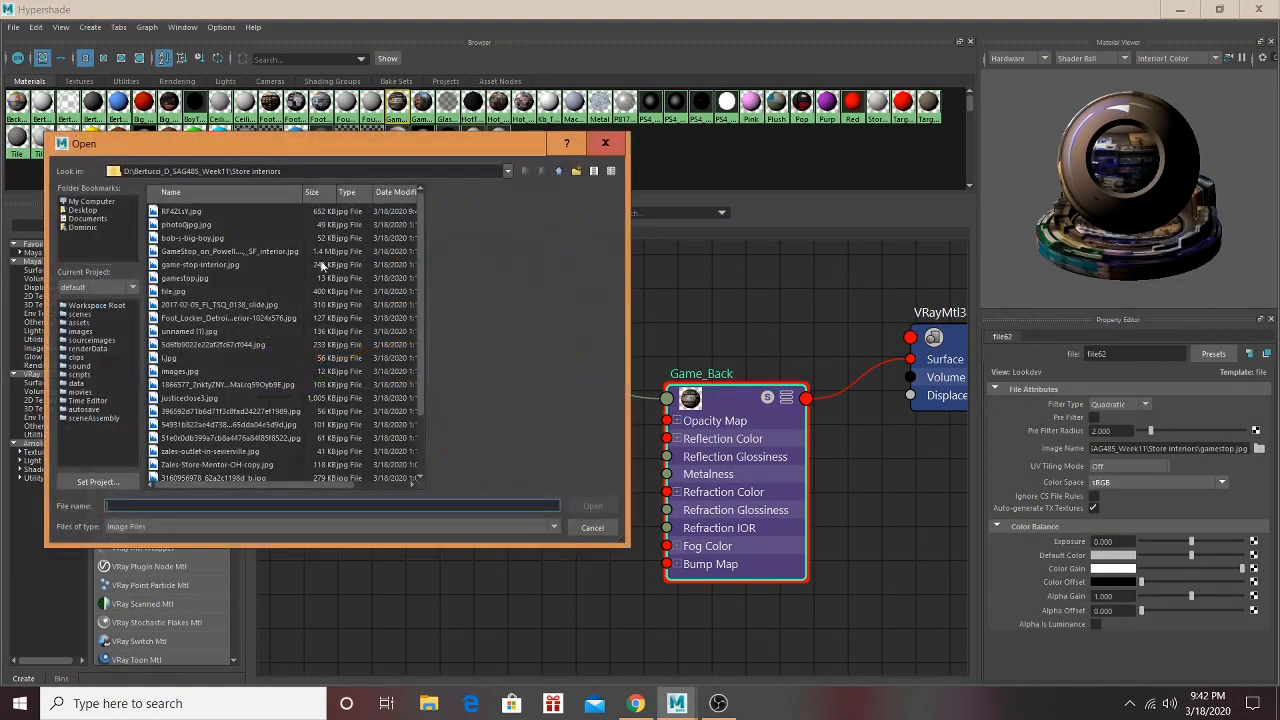
click(207, 215)
click(608, 509)
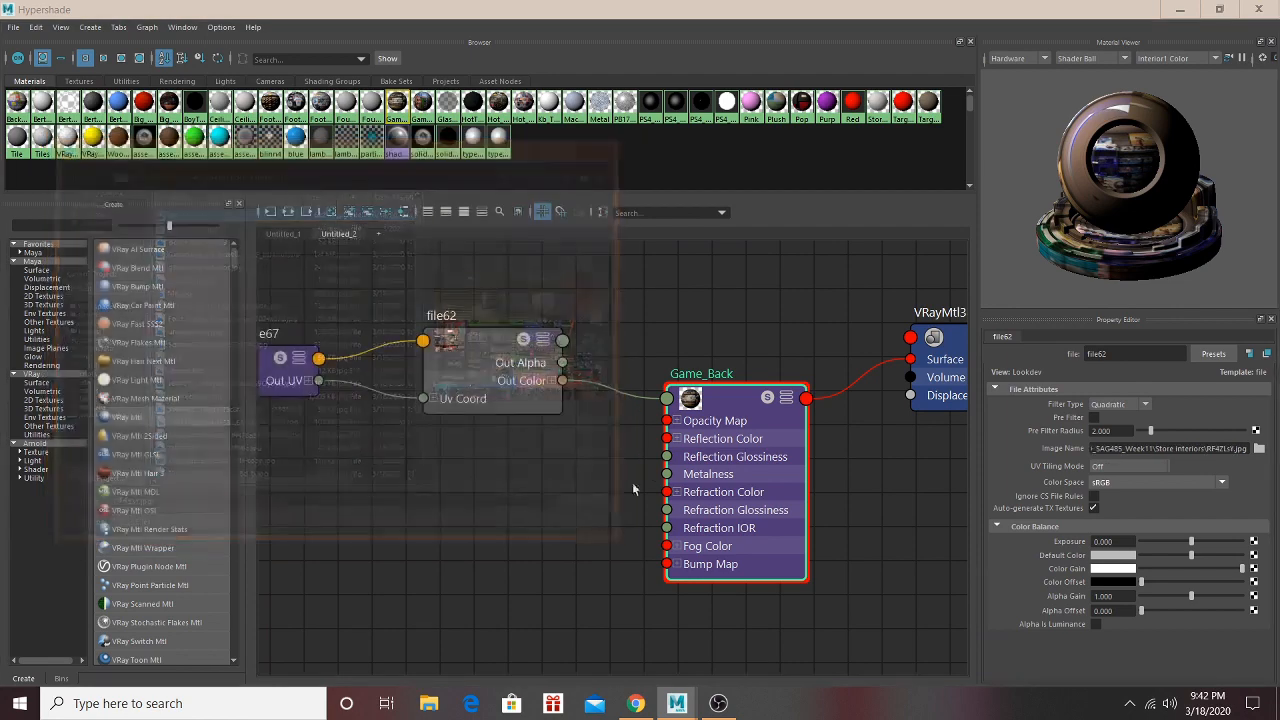
click(1166, 12)
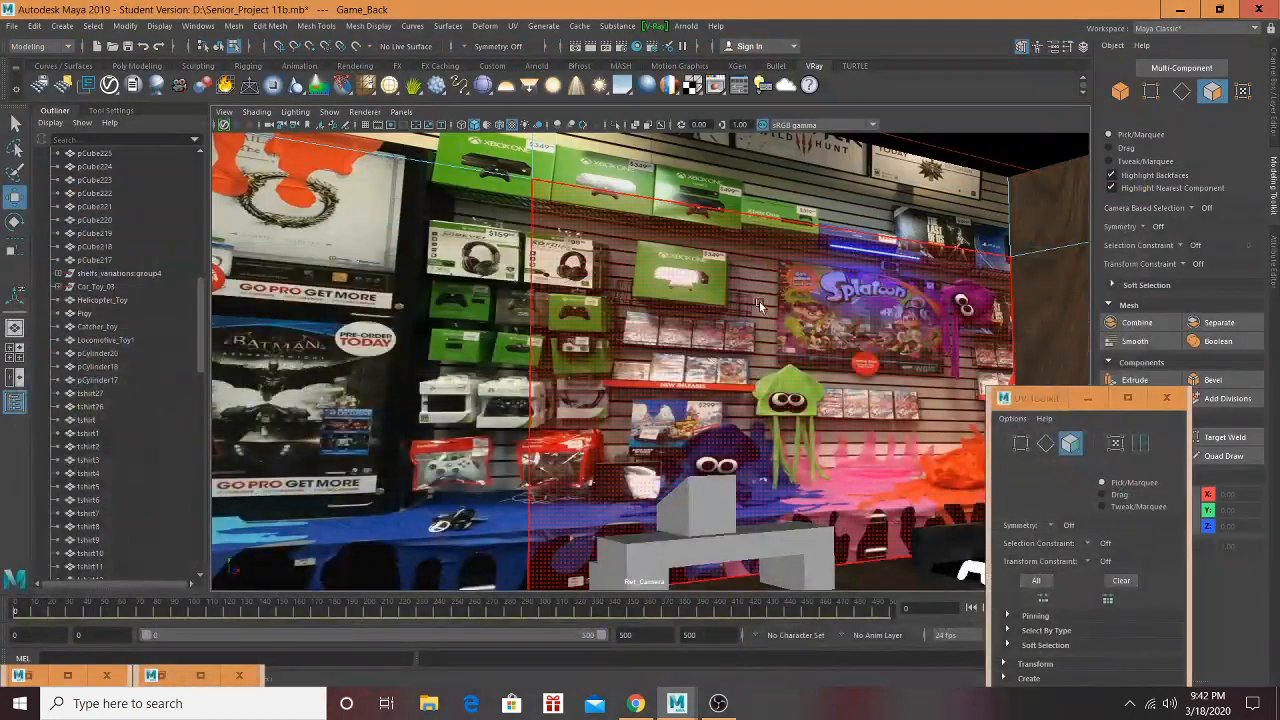
Step: Select the upper and lower faces of GameStop's back and side walls, leaving the floor out of the selection
scroll(755, 303, down, 5)
alt+drag(660, 311, 562, 330)
click(343, 291)
shift+click(482, 286)
shift+click(451, 218)
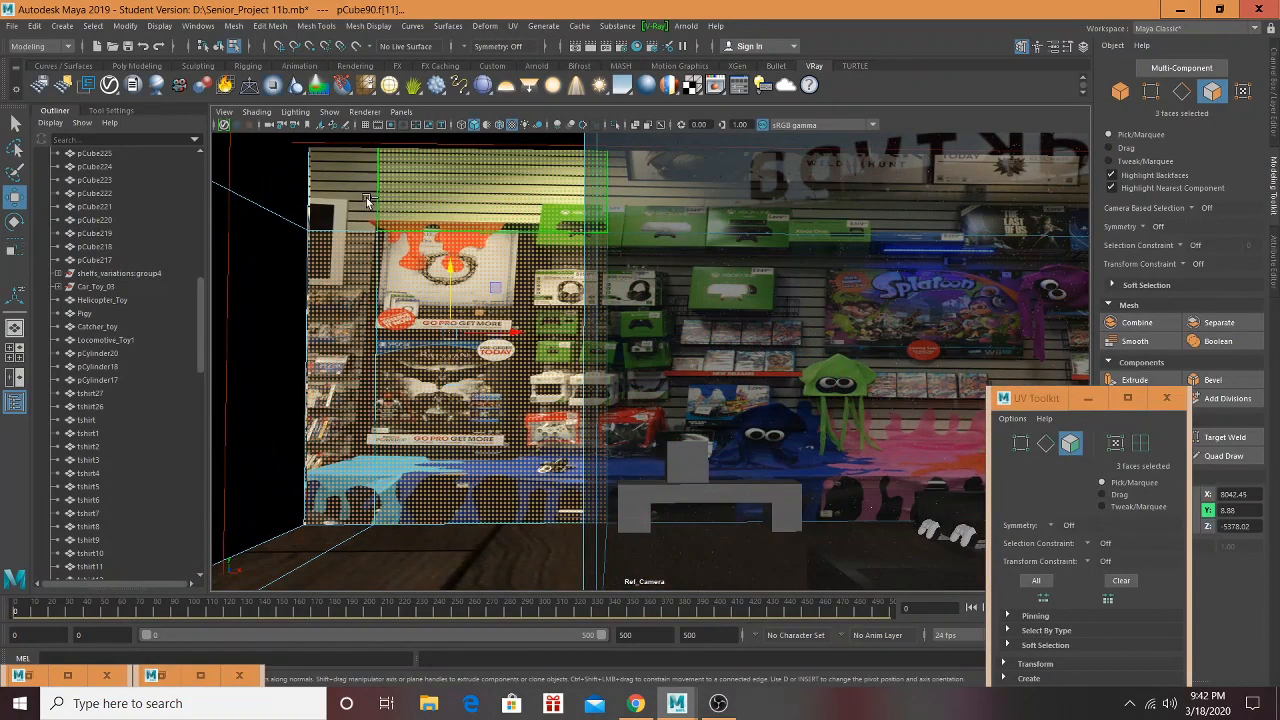
shift+click(362, 202)
alt+drag(501, 222, 560, 228)
shift+click(790, 228)
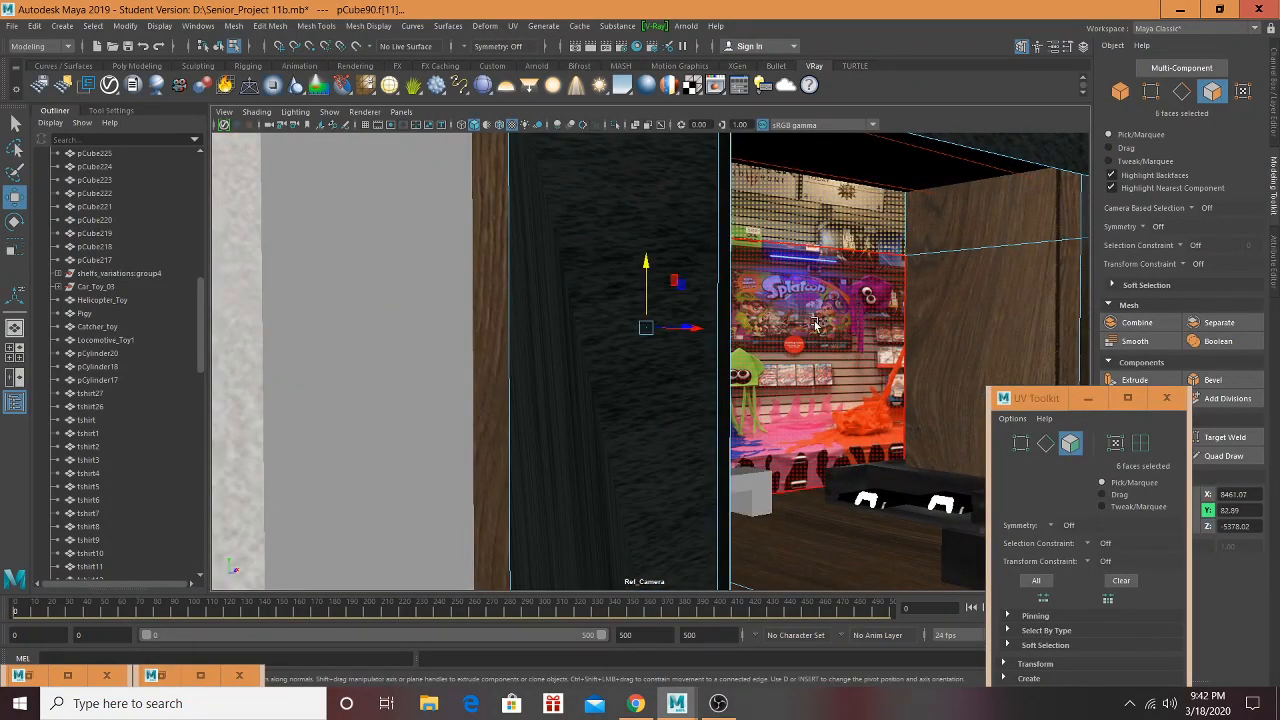
shift+double_click(759, 328)
alt+drag(812, 332, 795, 340)
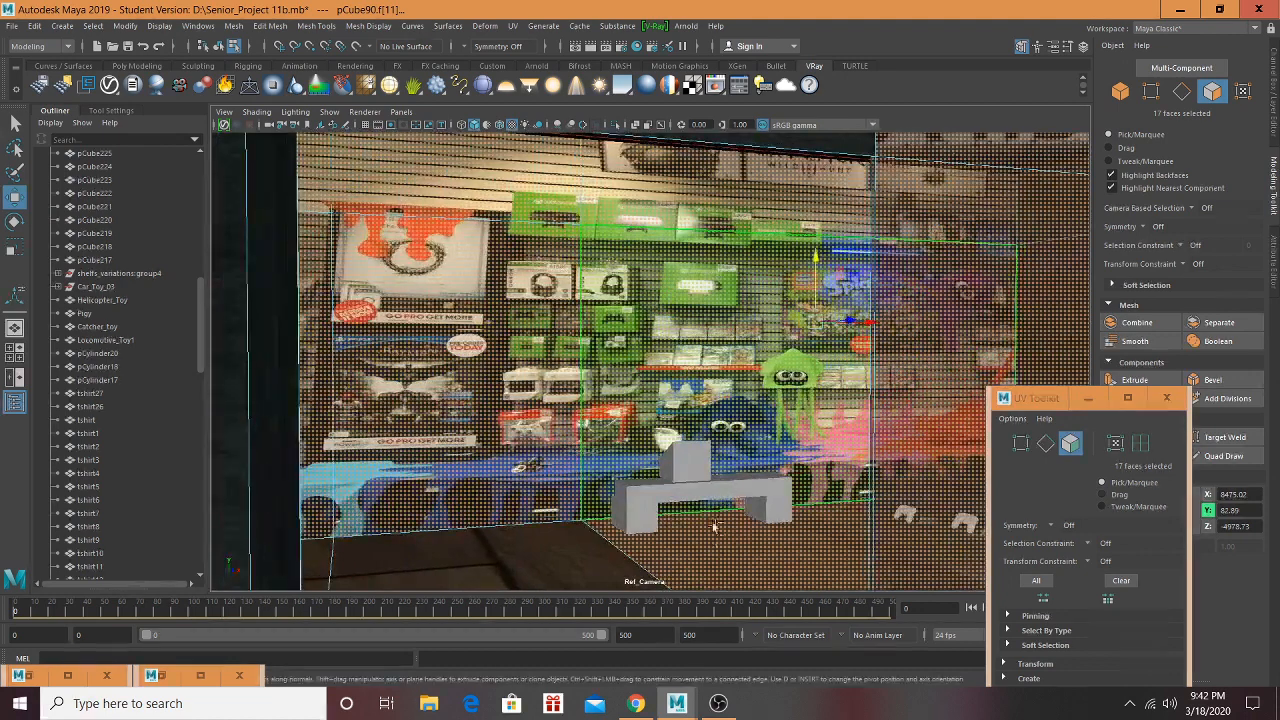
ctrl+click(714, 540)
Step: Try an automatic UV projection on the selected GameStop wall faces, then undo it
click(513, 26)
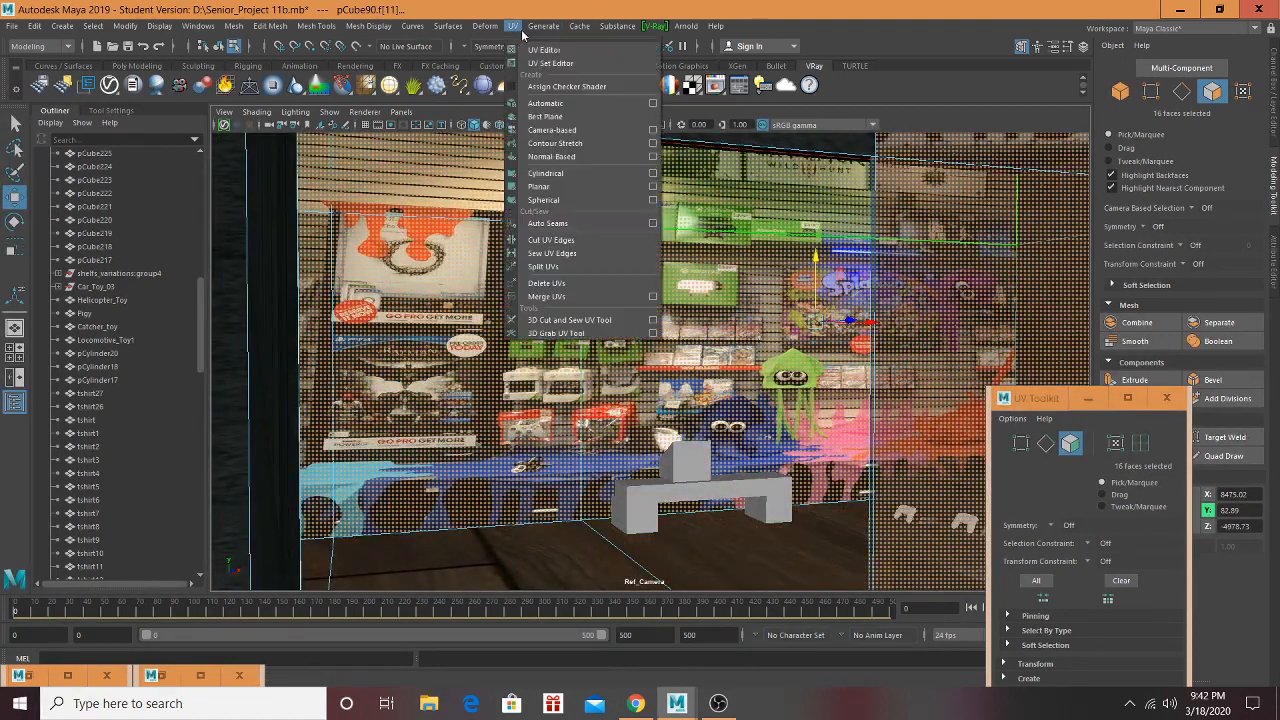
click(545, 84)
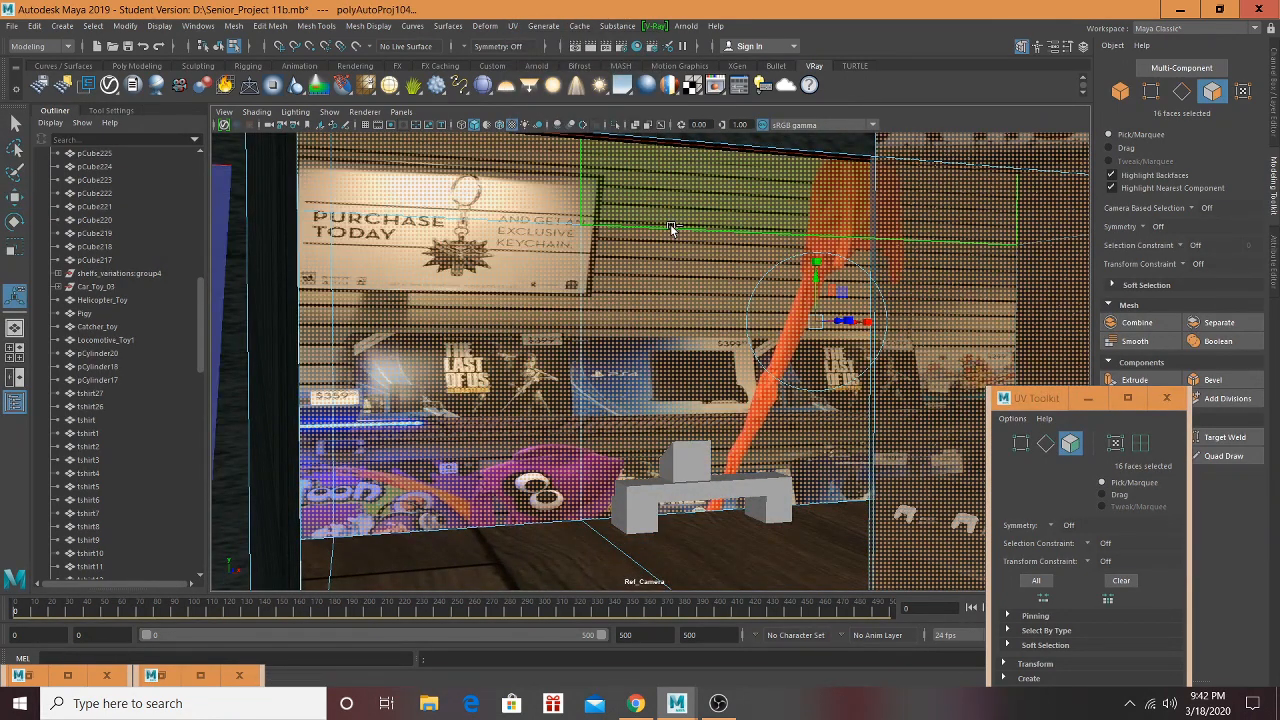
key(ctrl+z)
Step: Add the wood-textured wall face to the selection and assign the GameStop material listed beside Game_Back to the faces
alt+drag(685, 240, 790, 230)
alt+drag(640, 230, 707, 295)
shift+click(707, 295)
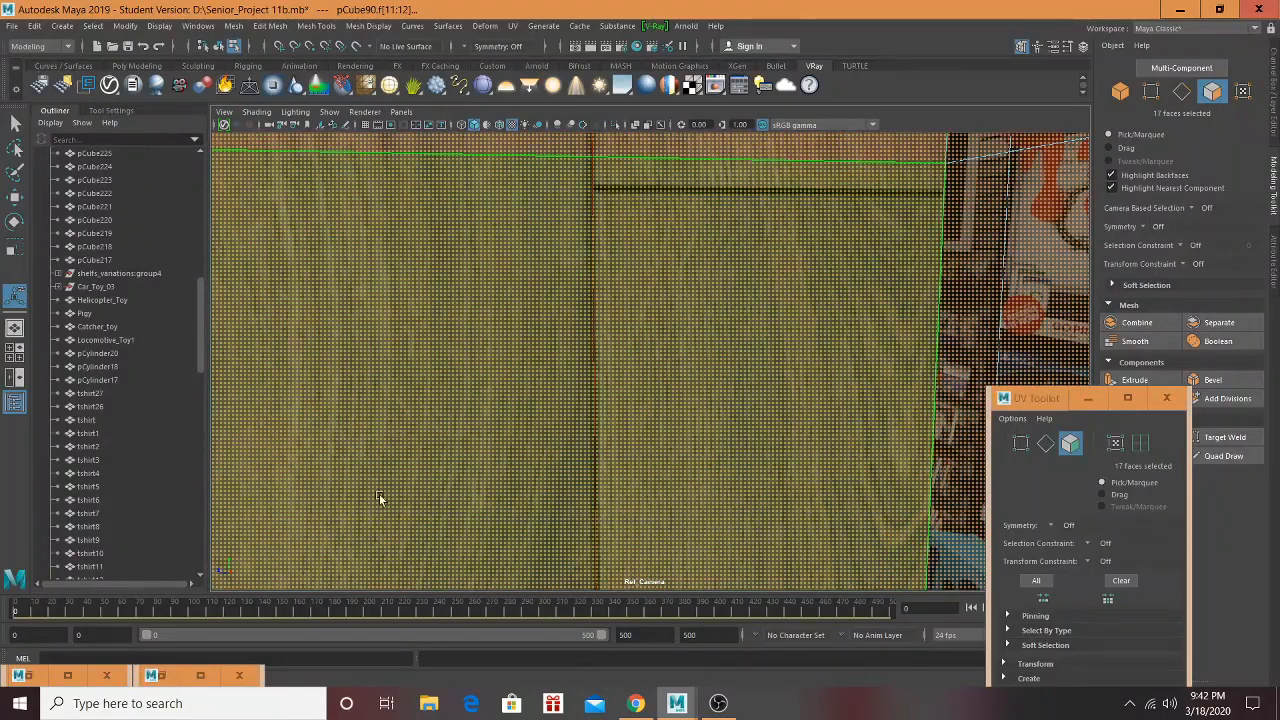
click(68, 678)
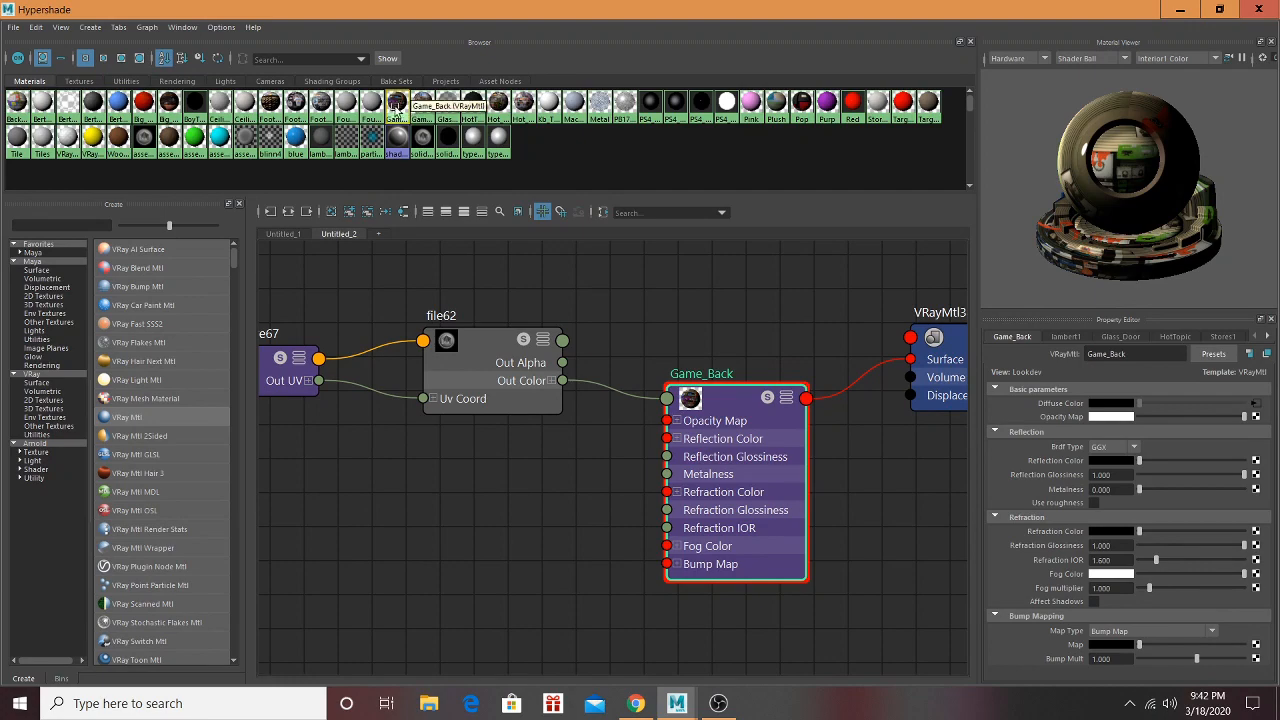
right_drag(426, 109, 440, 74)
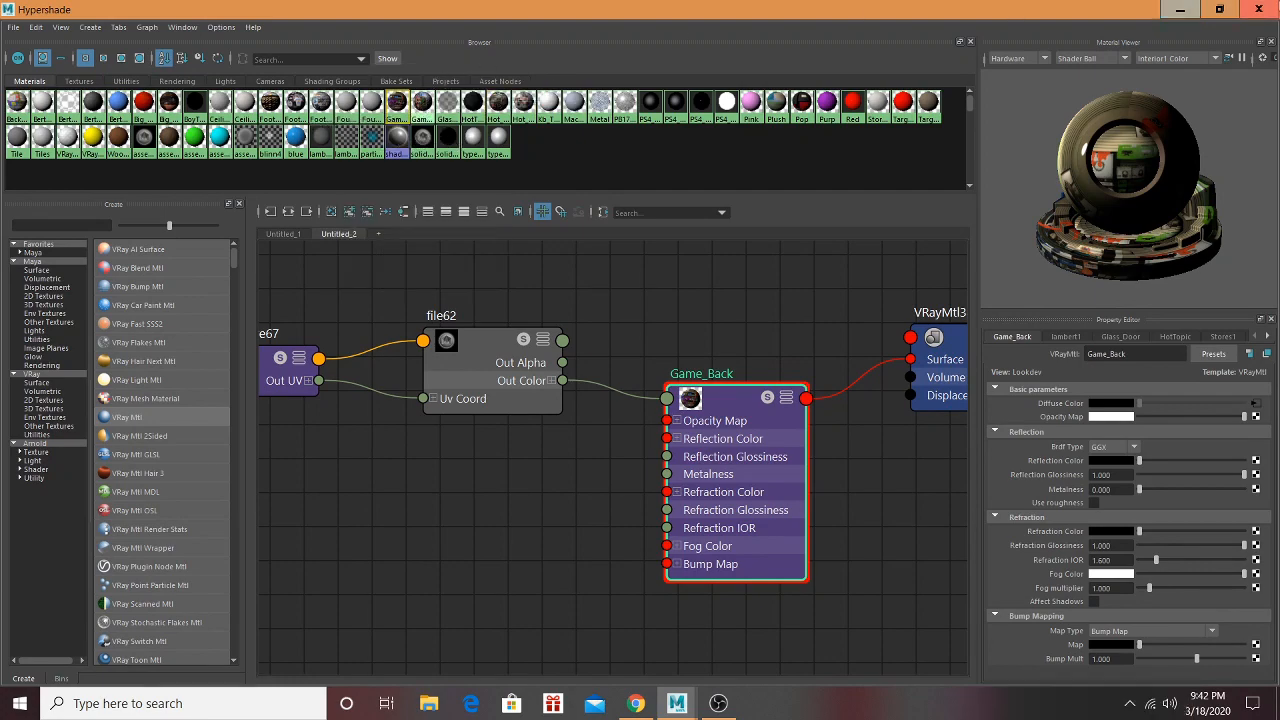
click(1182, 8)
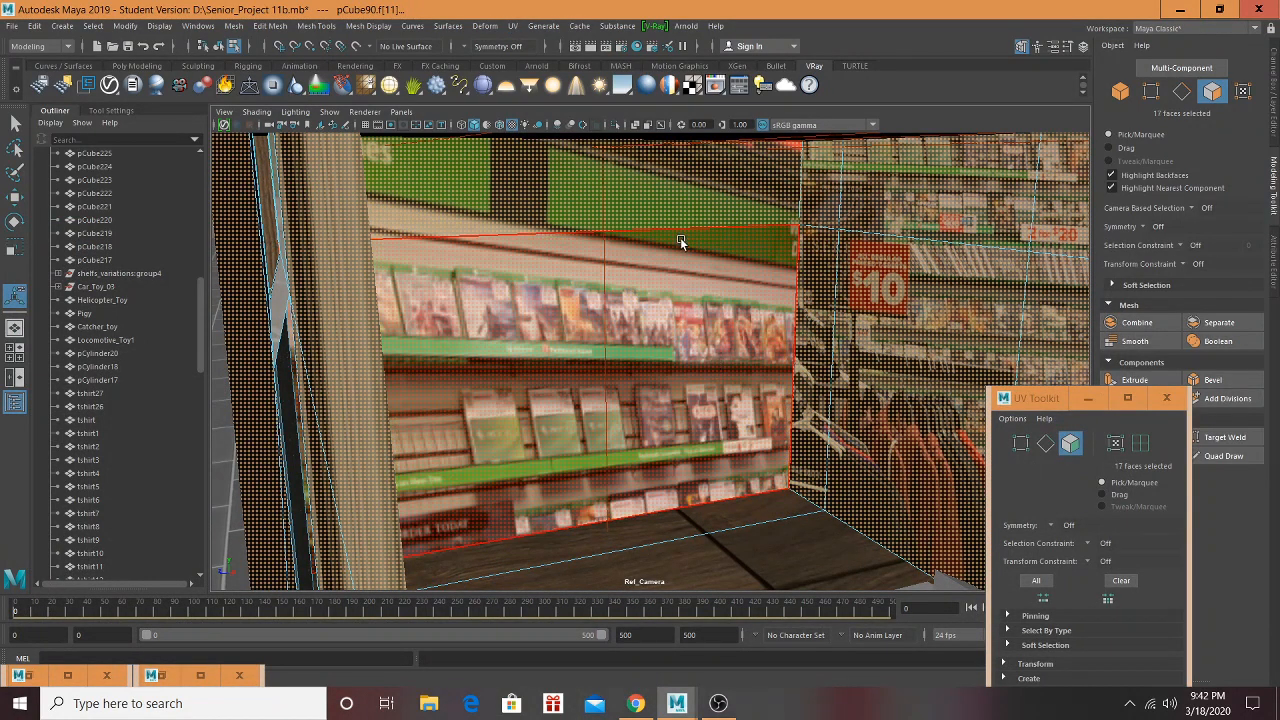
Step: Try an automatic UV projection on only the upper and lower faces of one GameStop wall and inspect the store
click(682, 310)
shift+click(686, 215)
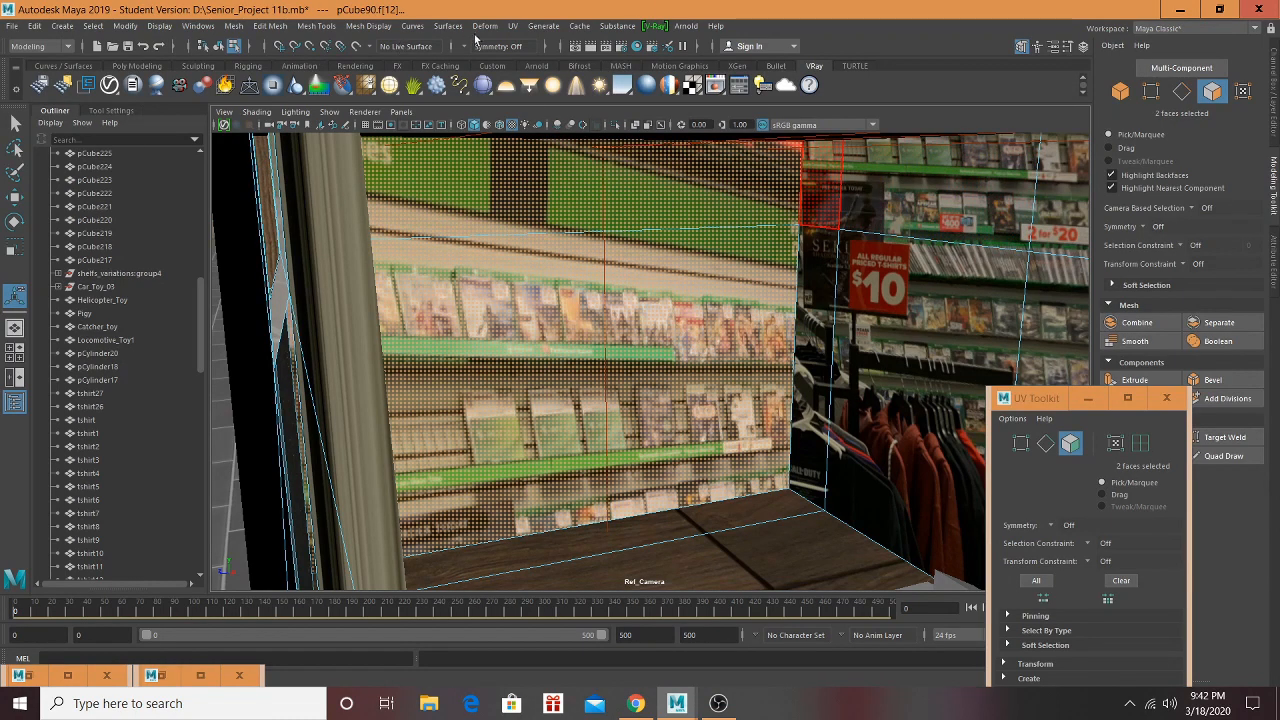
click(521, 27)
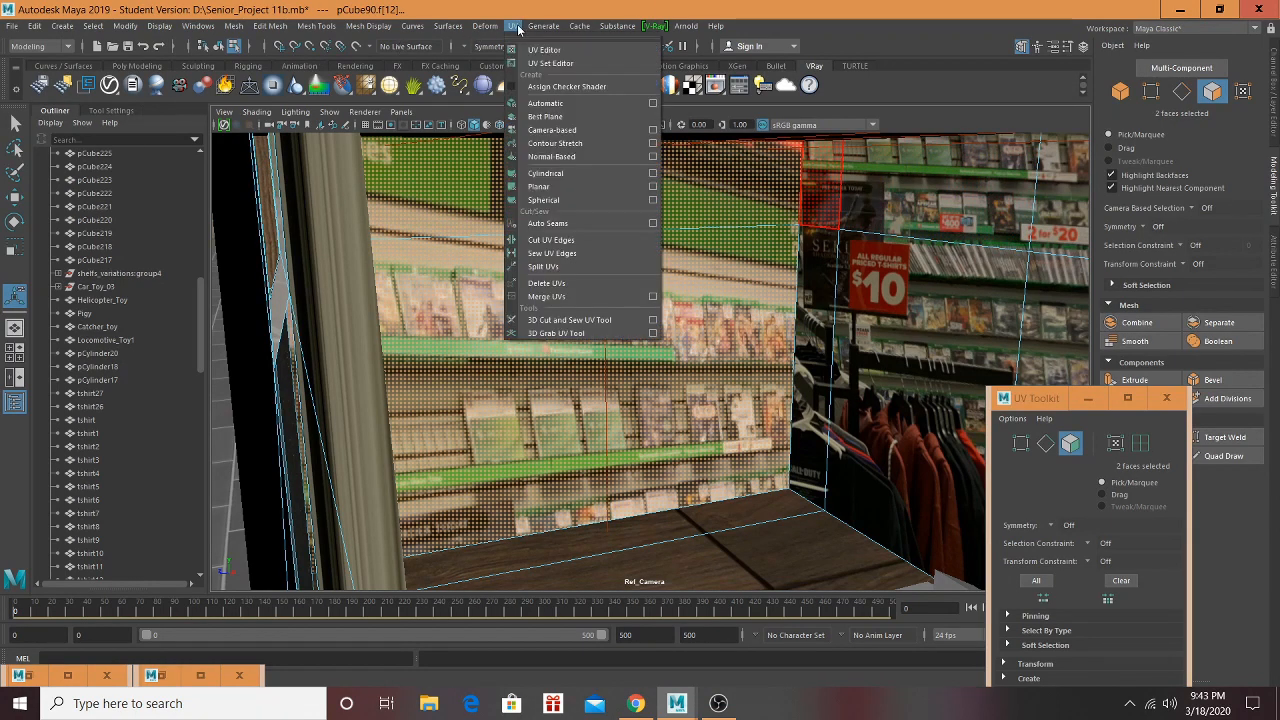
click(556, 114)
alt+drag(706, 271, 751, 257)
scroll(792, 321, up, 3)
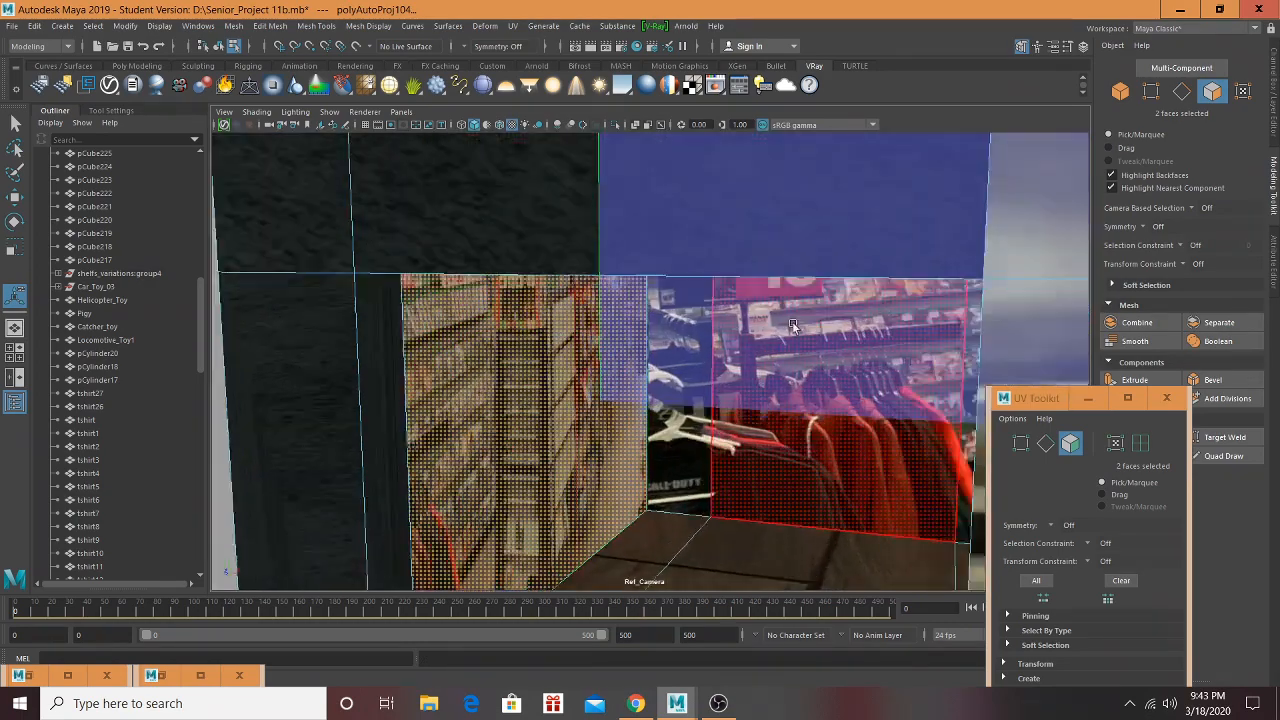
alt+drag(792, 321, 755, 343)
scroll(750, 343, down, 7)
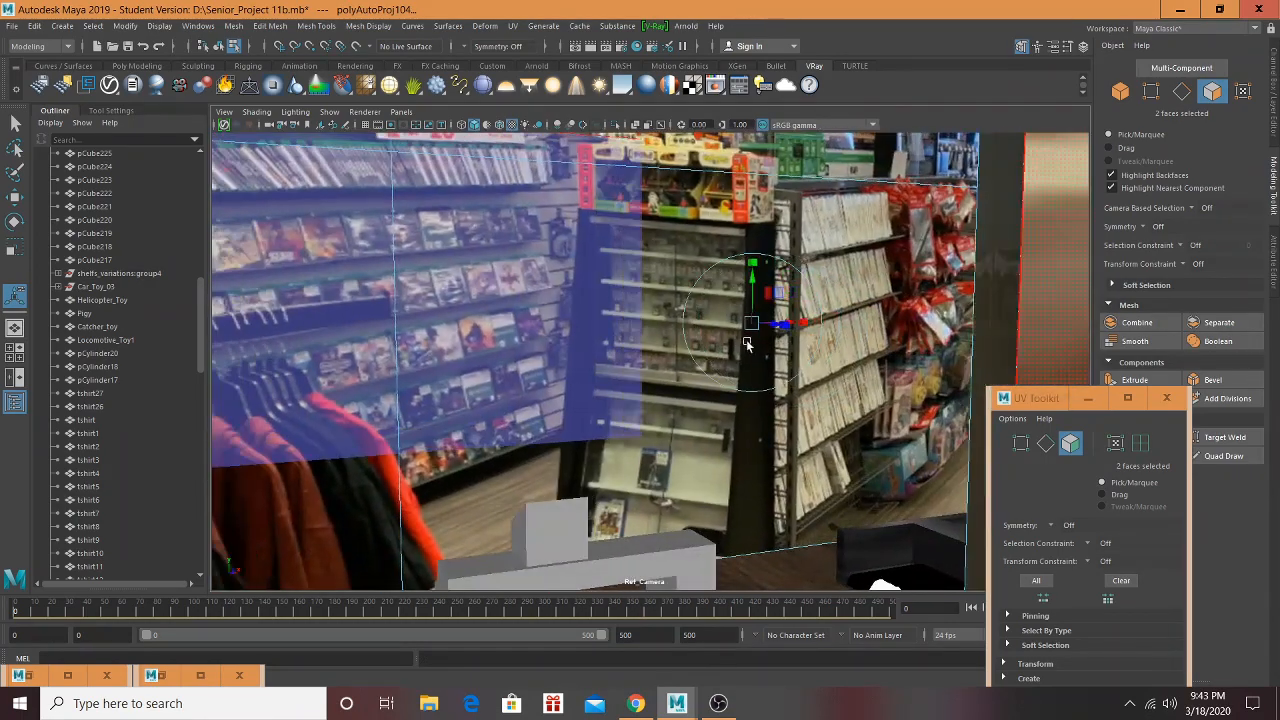
scroll(738, 340, up, 5)
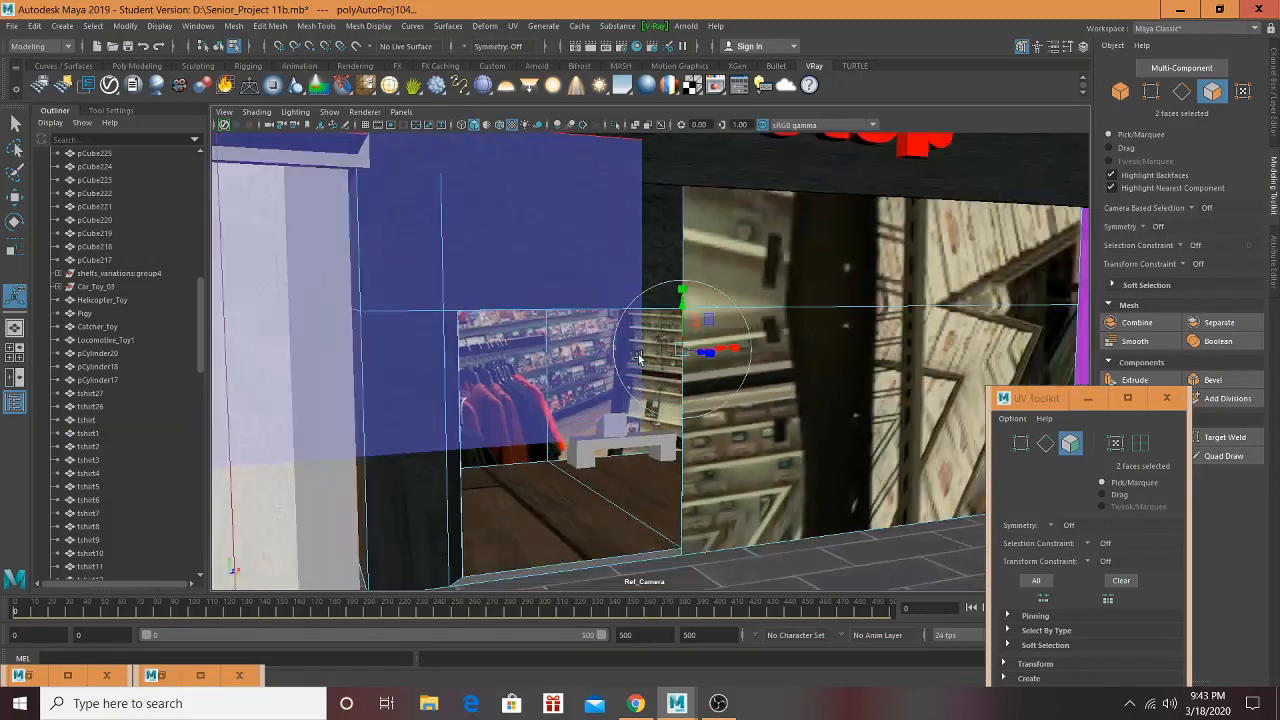
Step: Undo the last UV projection and the material assignment on the GameStop walls
key(ctrl+z)
key(ctrl+z)
key(ctrl+z)
shift+click(712, 310)
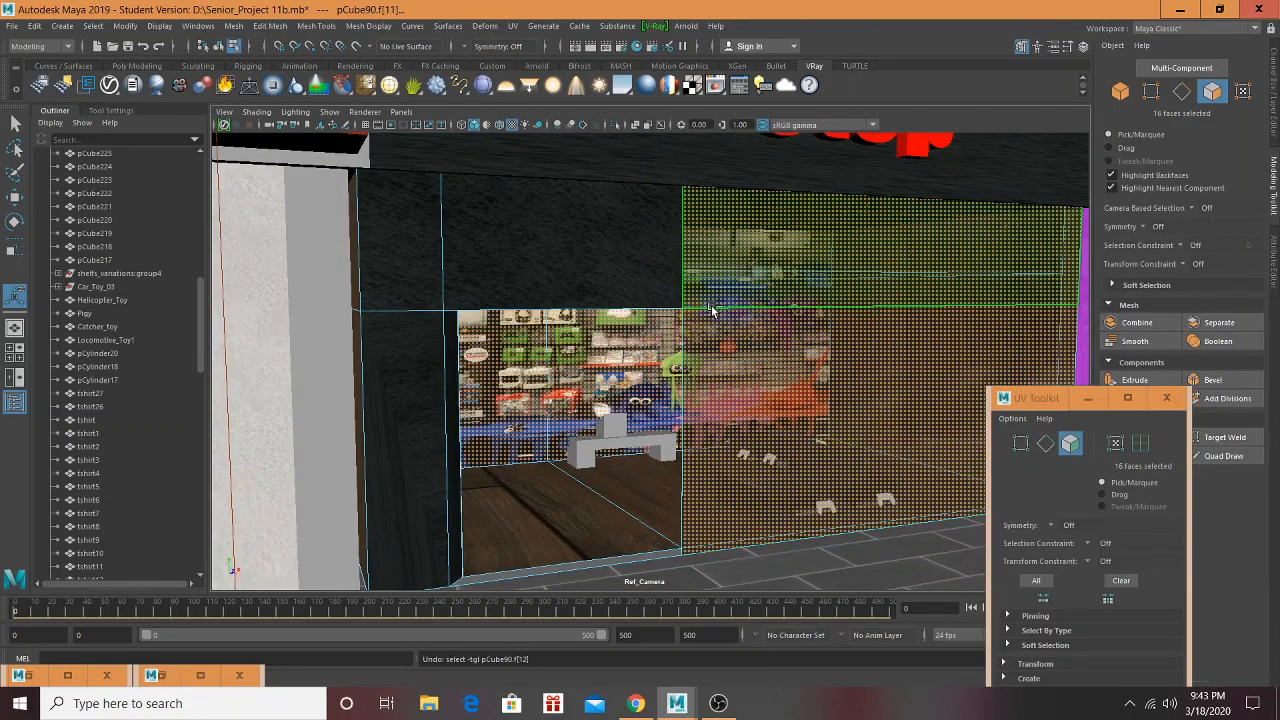
scroll(706, 318, up, 6)
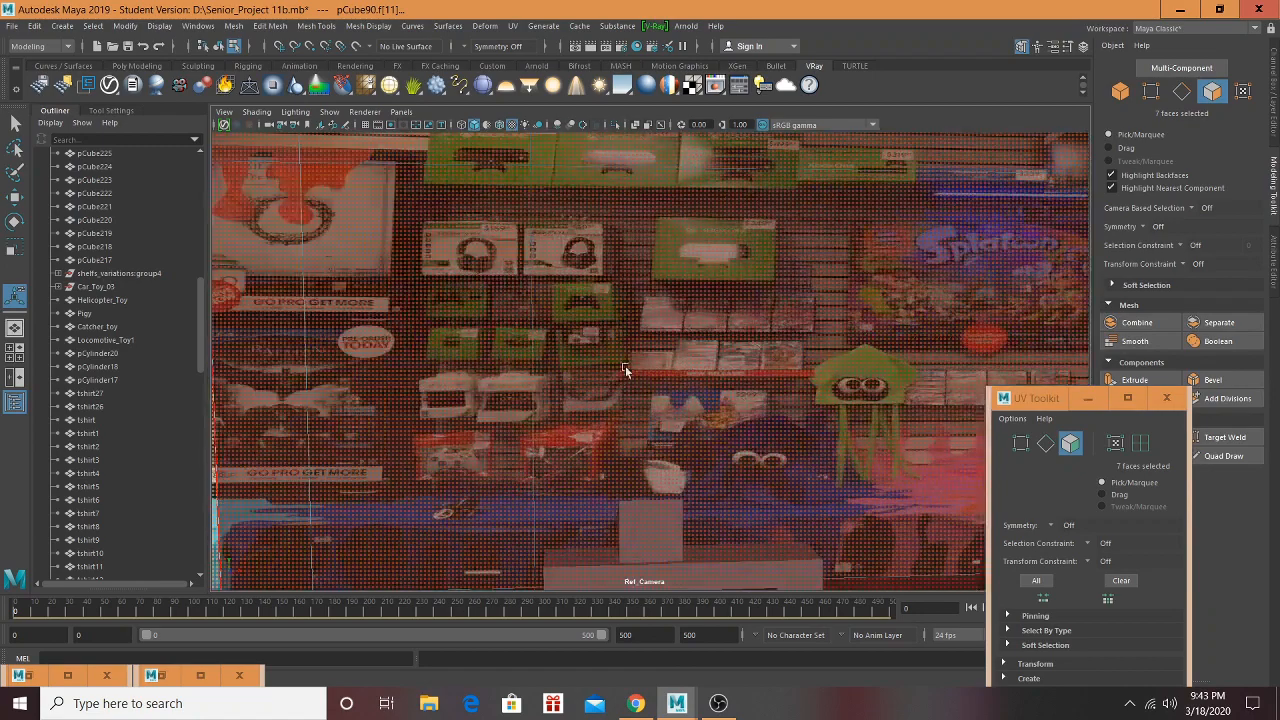
alt+drag(625, 369, 669, 368)
Step: Select the six faces of the wall with the Splatoon photo and apply an automatic UV projection to them
click(633, 361)
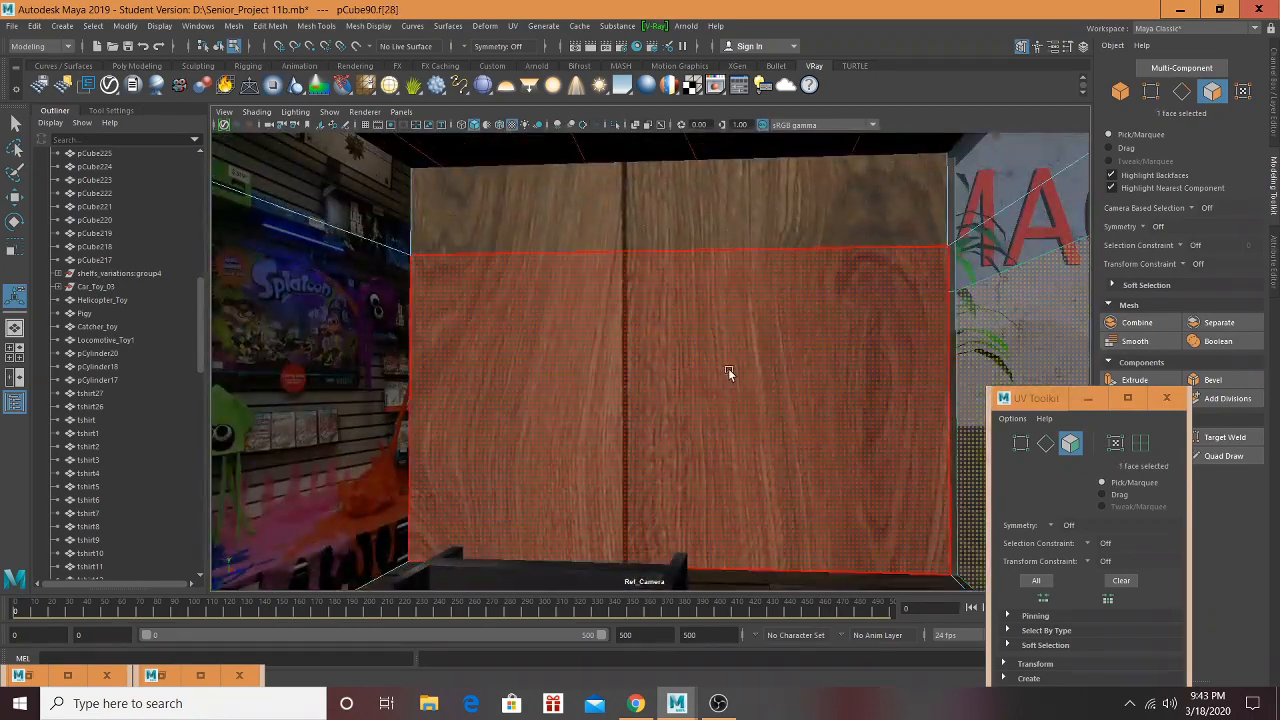
click(343, 268)
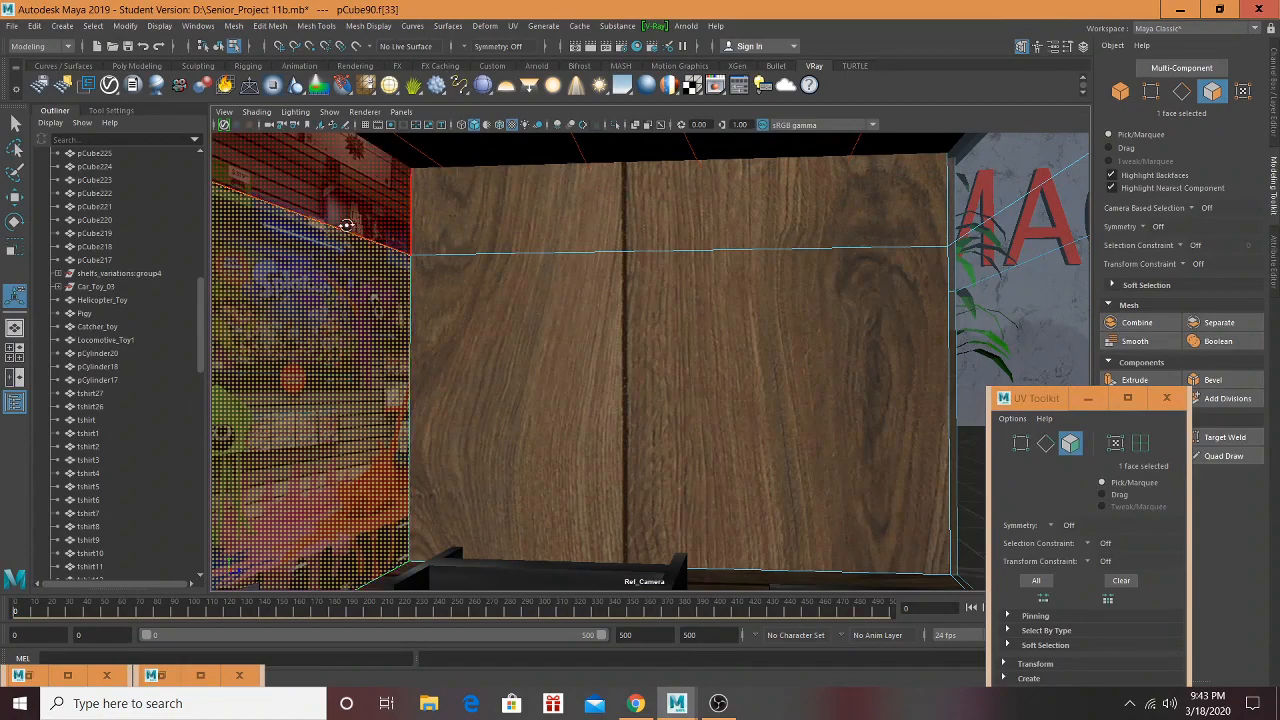
alt+drag(345, 224, 470, 350)
shift+click(548, 209)
shift+click(614, 354)
alt+drag(614, 354, 345, 215)
shift+click(344, 210)
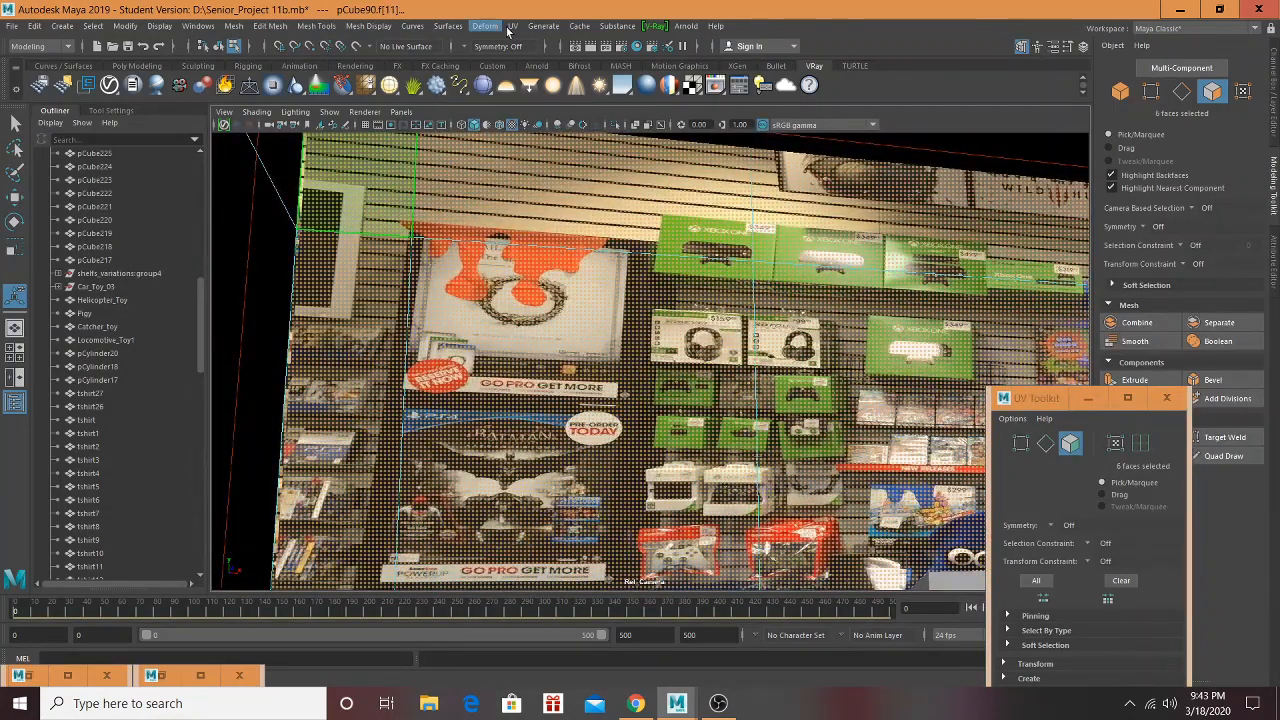
click(512, 25)
click(550, 89)
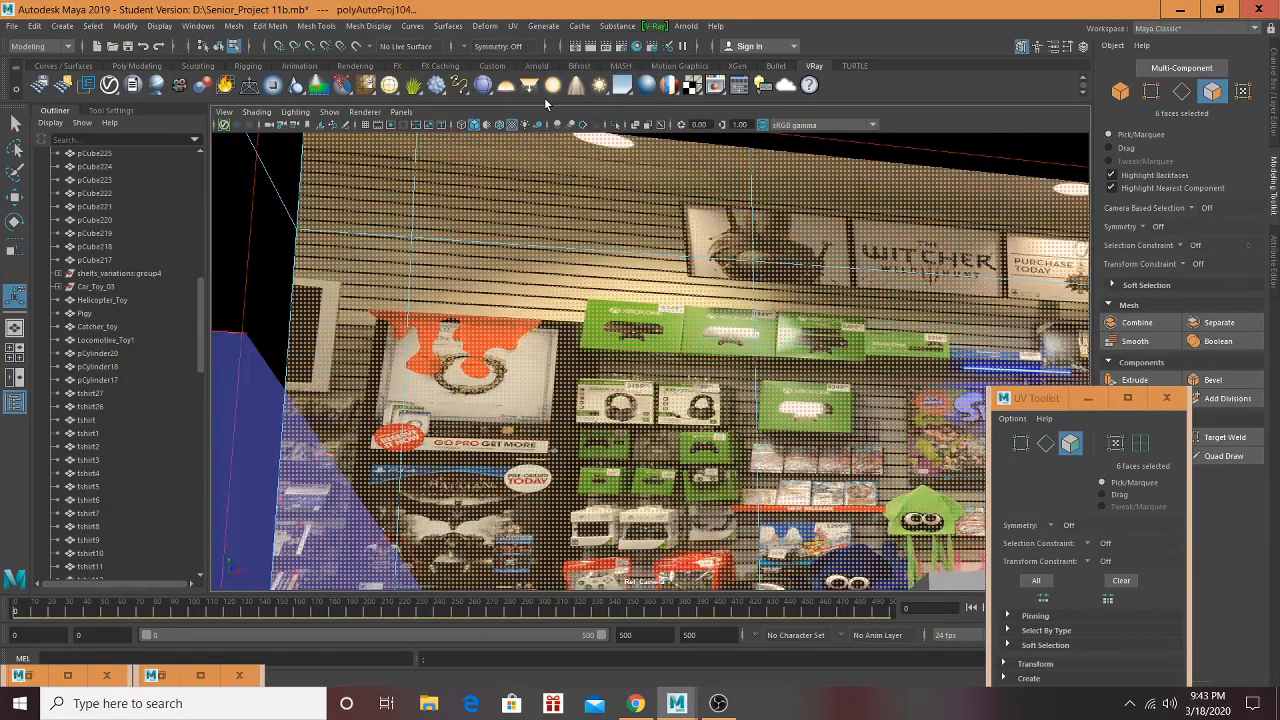
Step: Switch to object selection and select the bench-shaped counter in front of the Splatoon wall, without the block on top
alt+drag(597, 270, 707, 409)
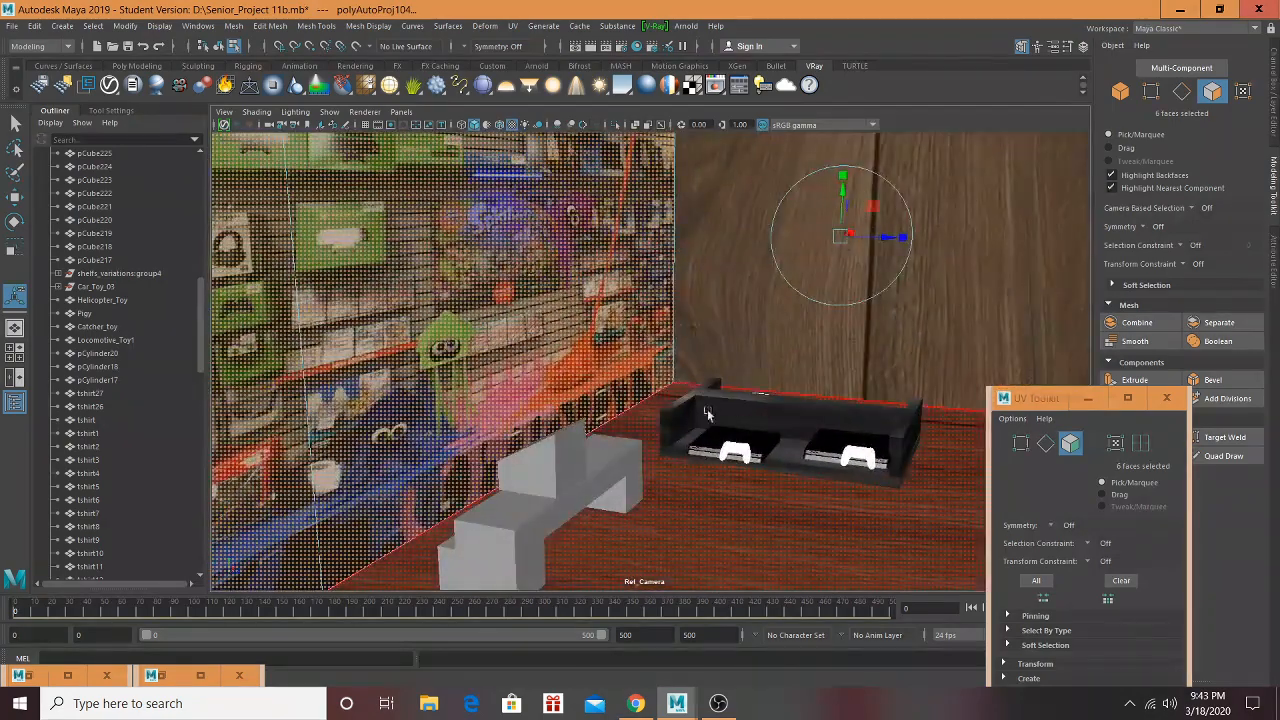
alt+middle_drag(707, 409, 727, 238)
click(597, 439)
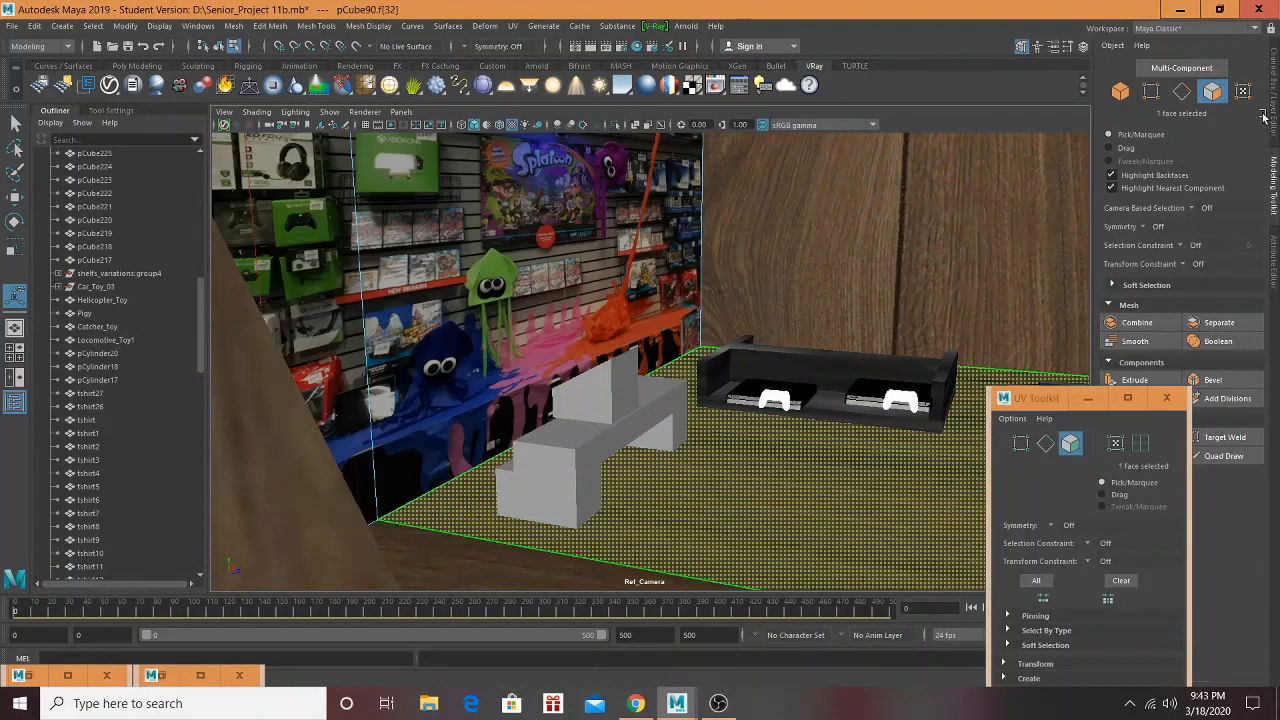
click(1125, 93)
click(586, 438)
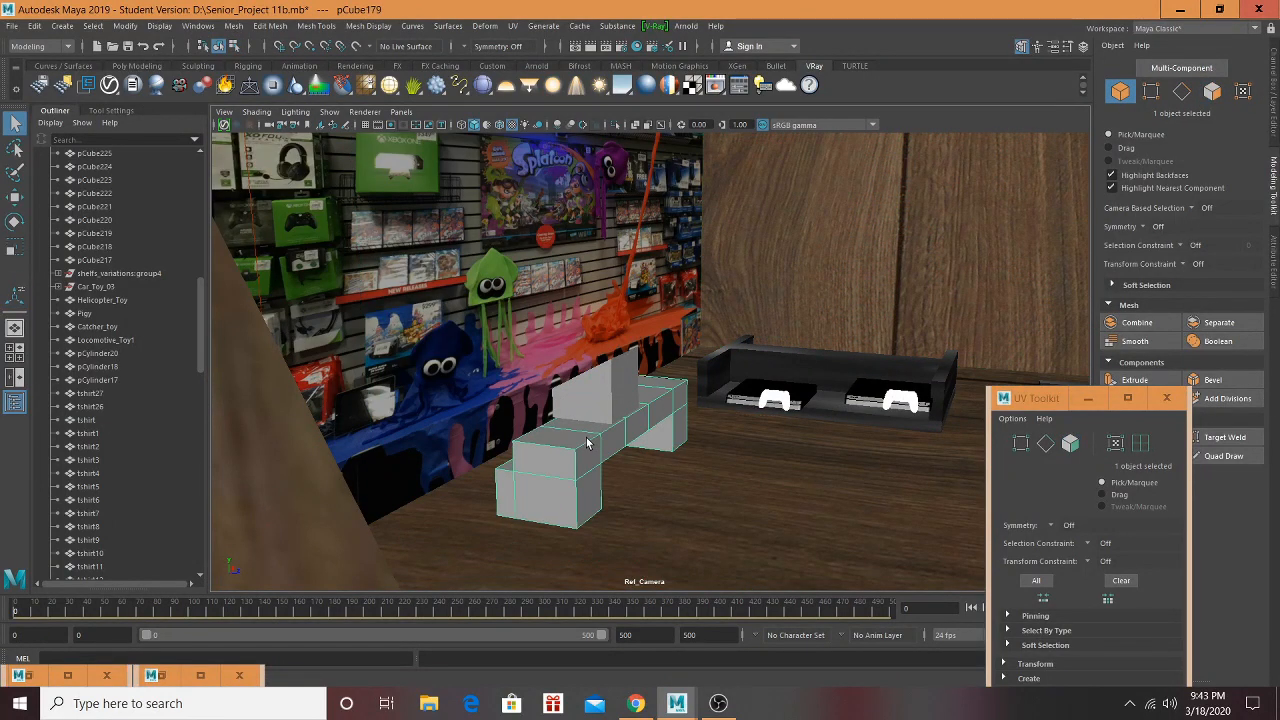
shift+click(604, 383)
alt+drag(626, 398, 499, 376)
click(616, 333)
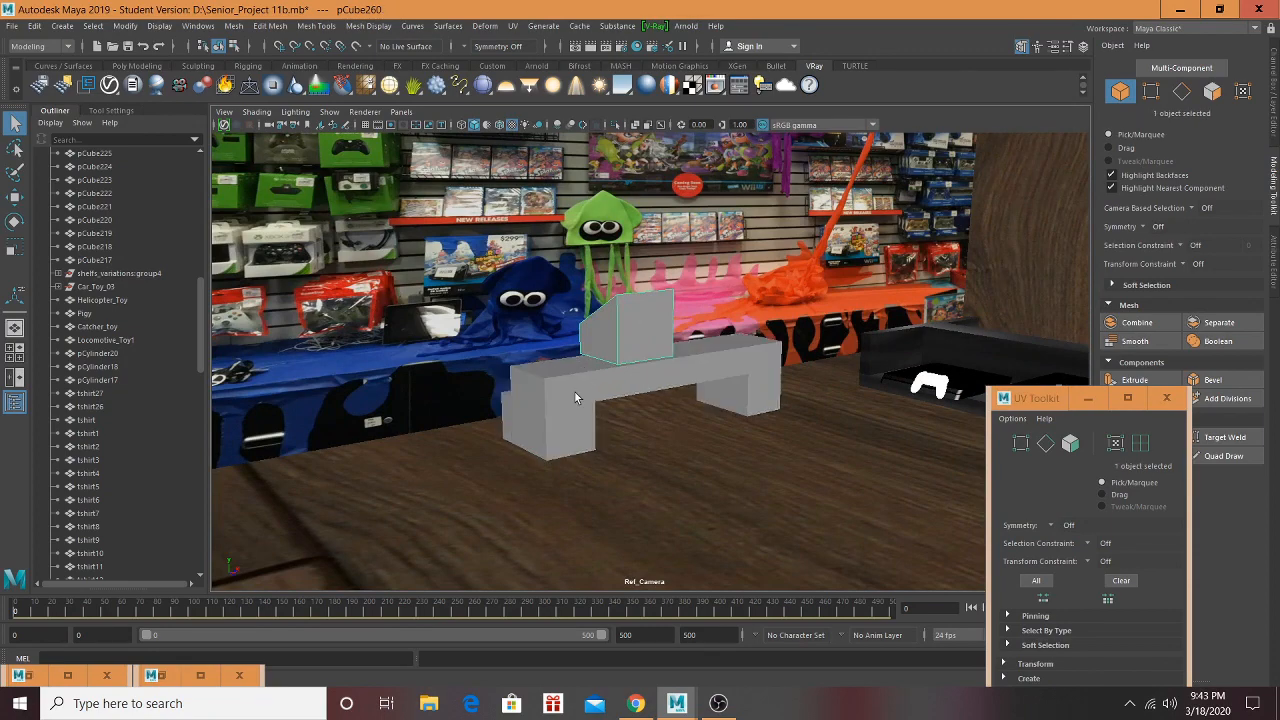
click(575, 392)
Step: Assign the Macy_s_Int_Mall material to the selected counter and apply an automatic UV projection to it
click(78, 670)
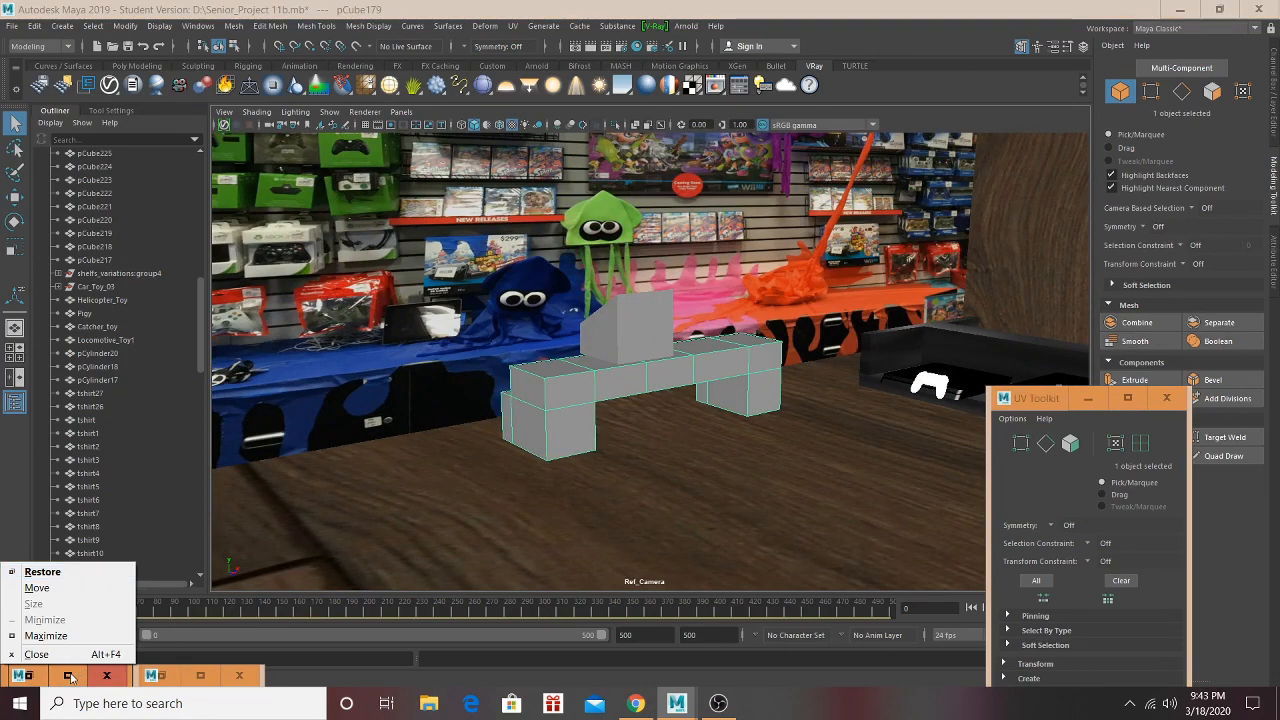
click(68, 676)
click(68, 676)
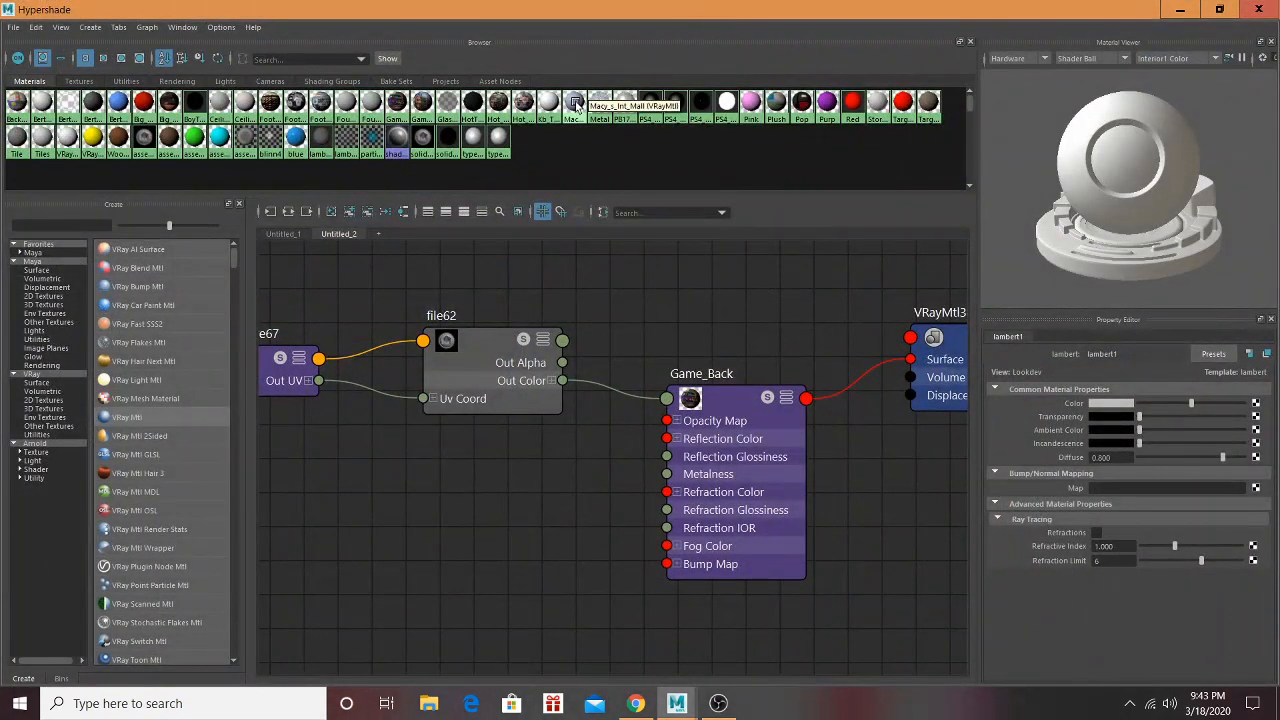
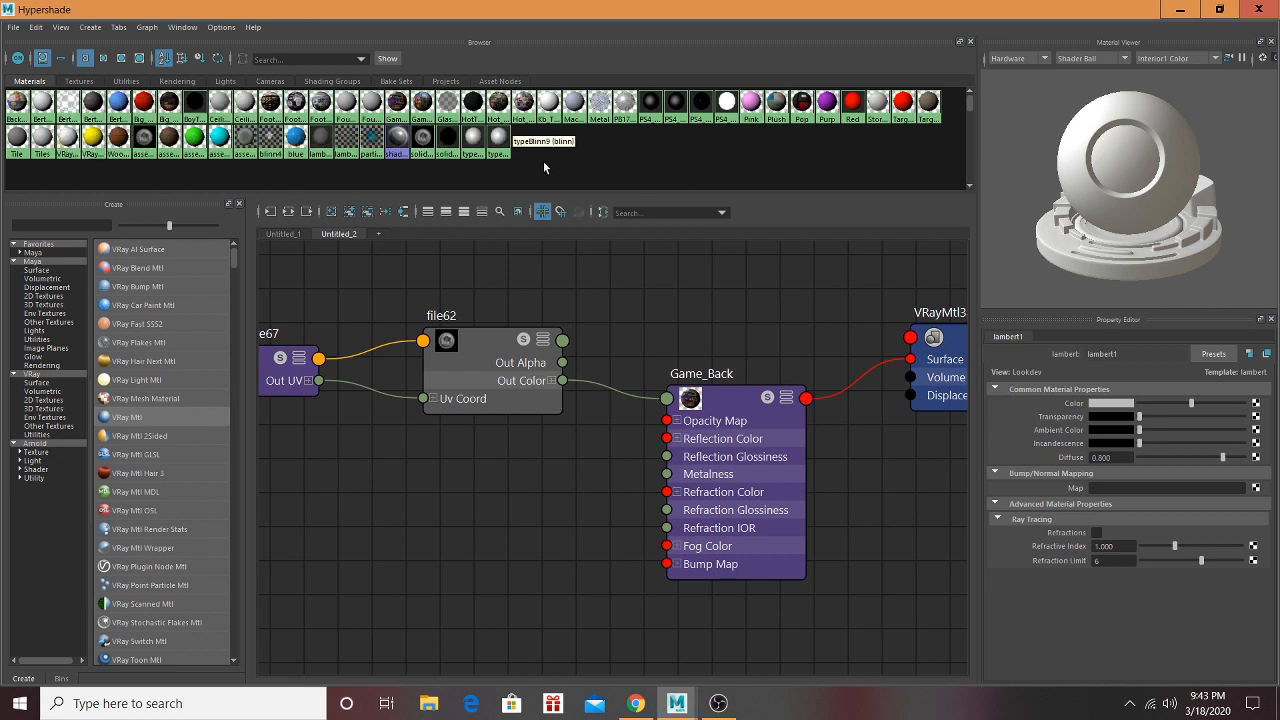
right_click(577, 118)
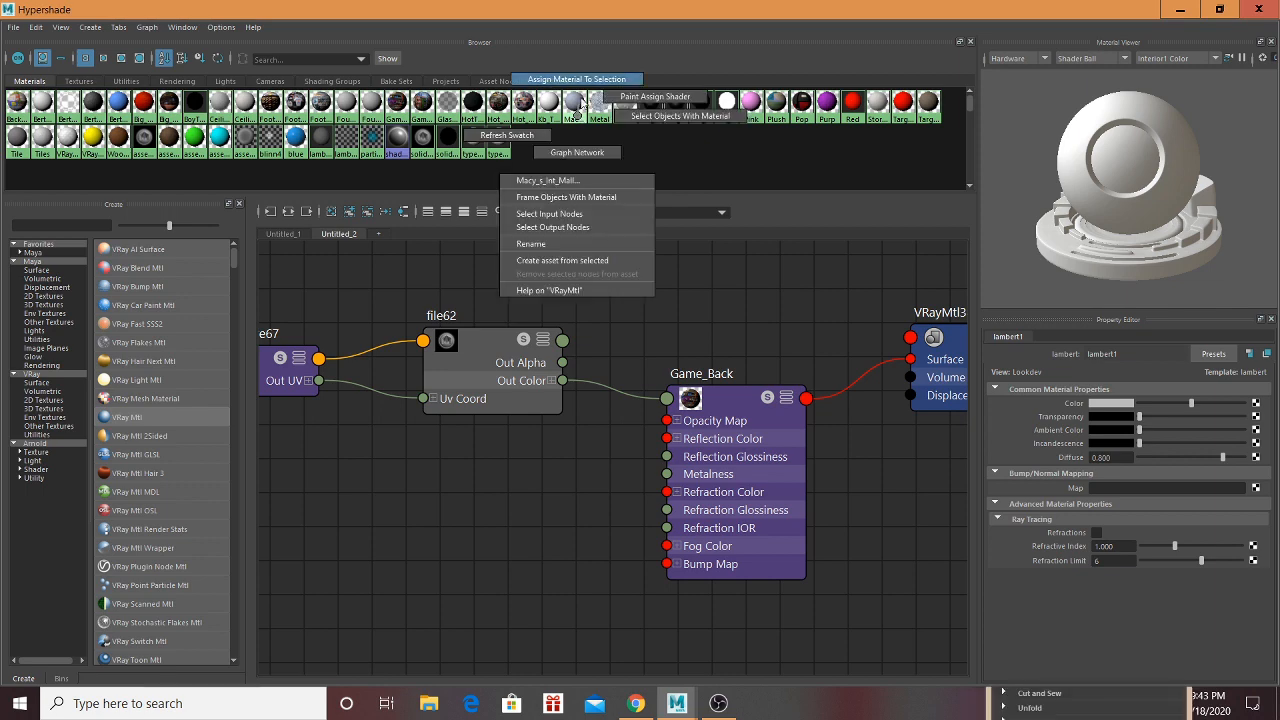
click(1177, 9)
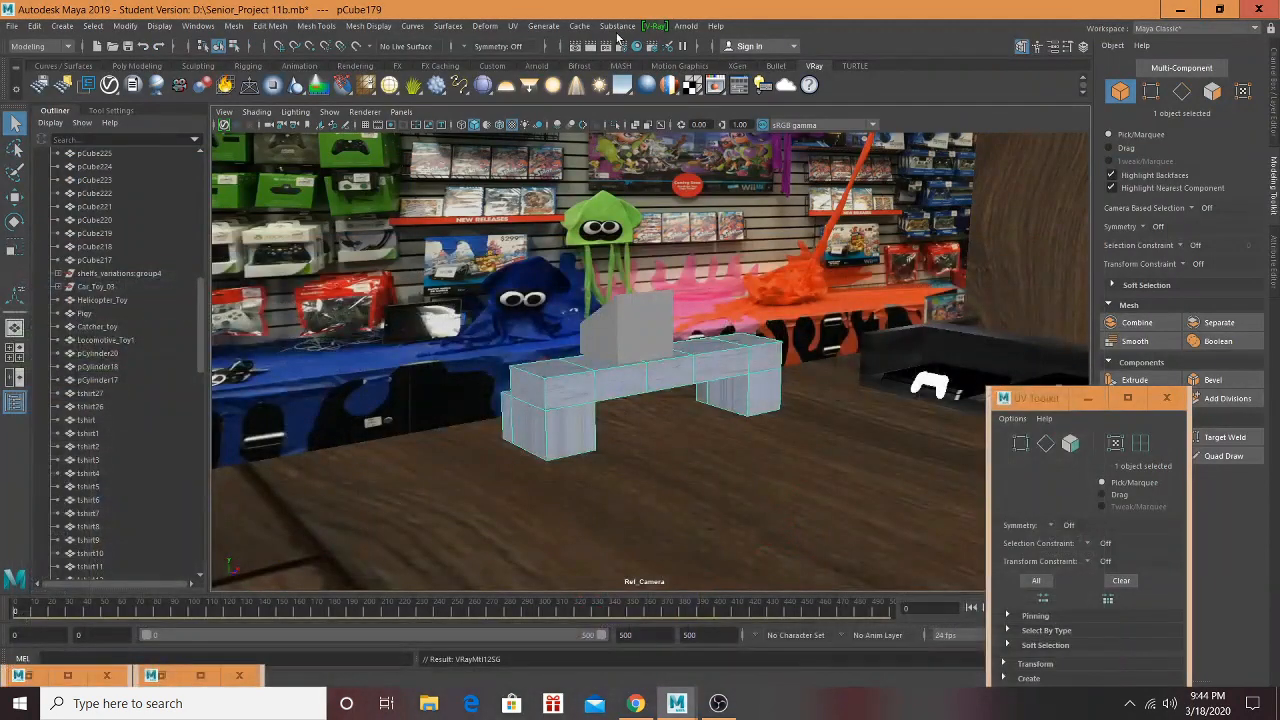
click(535, 30)
click(575, 108)
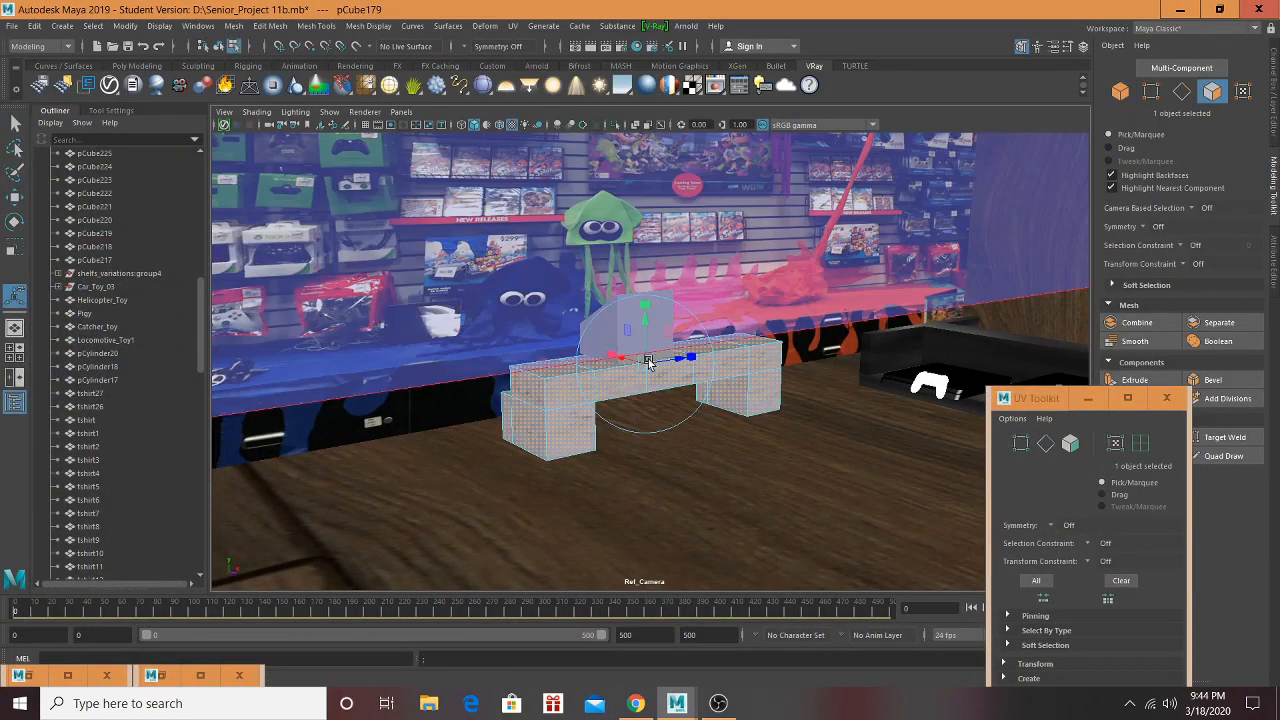
Step: Select the block on top of the bench-shaped counter in object selection and assign the black speckled material to it
scroll(581, 370, up, 2)
click(537, 389)
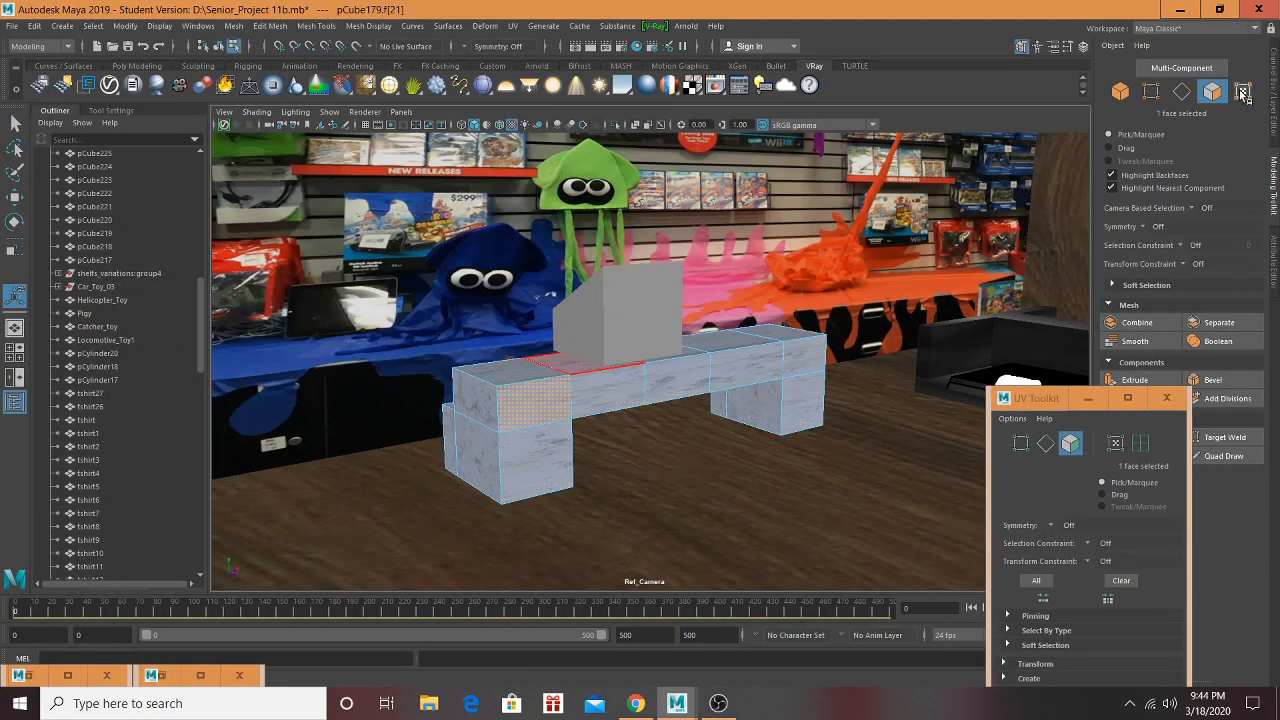
click(1120, 91)
click(637, 294)
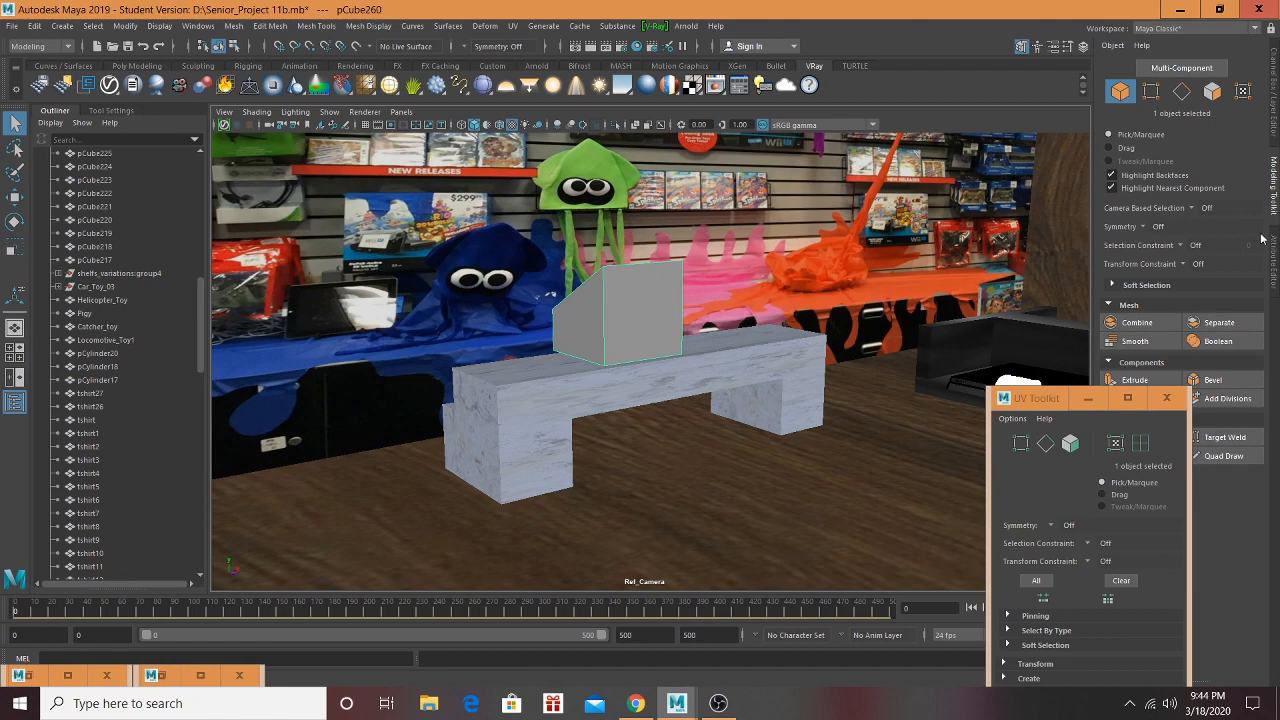
click(72, 673)
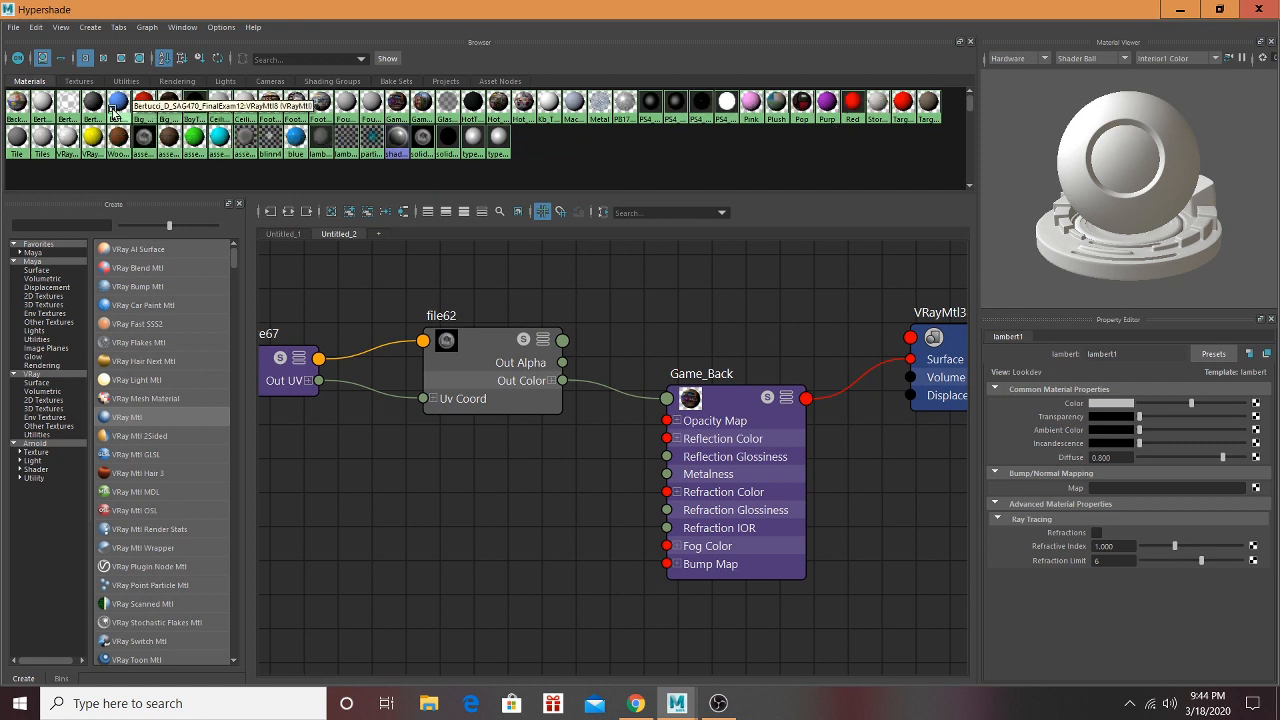
click(1180, 9)
alt+drag(637, 302, 651, 310)
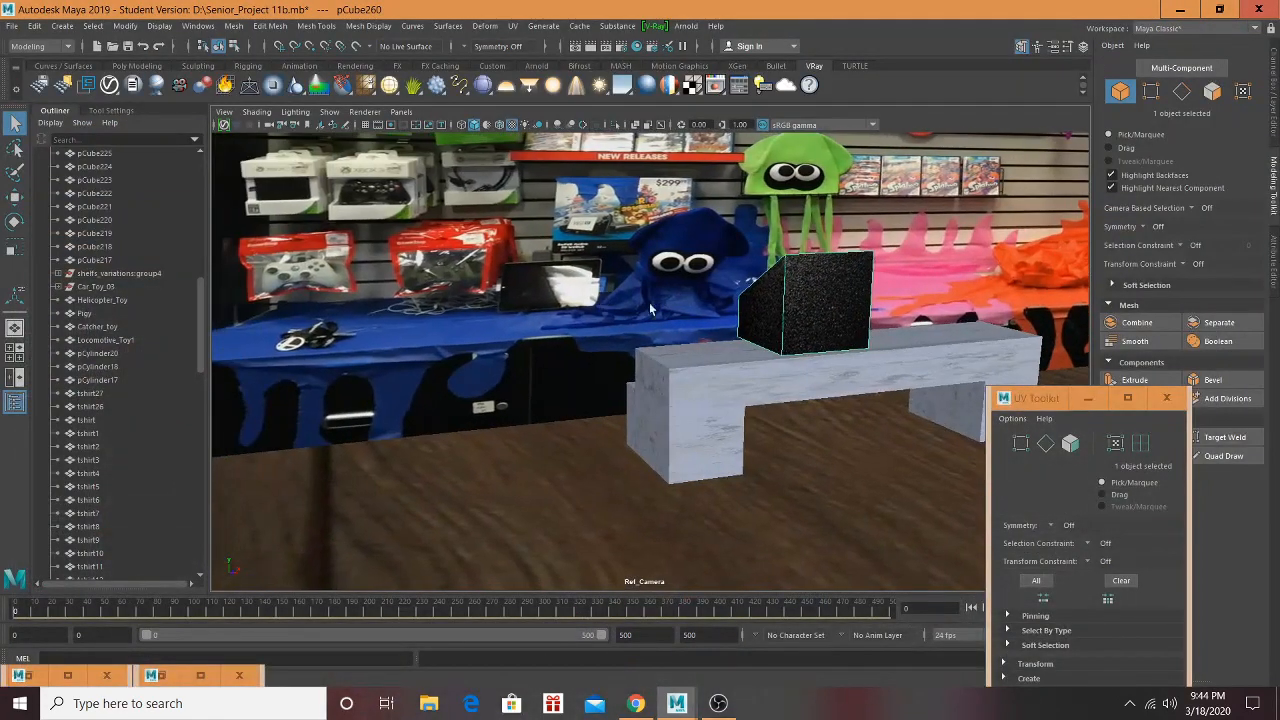
key(f)
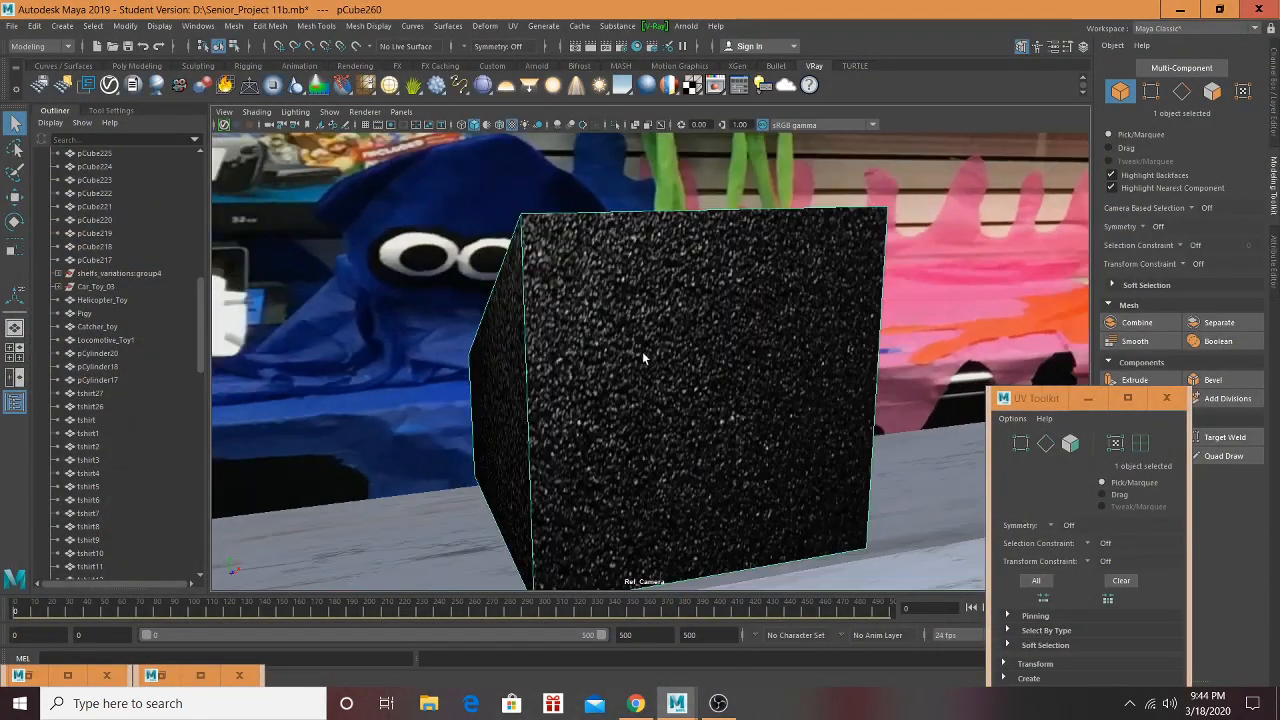
Step: Select the upper and lower faces of GameStop's wood-textured side wall together with the adjoining floor face
scroll(646, 343, up, 2)
alt+middle_drag(646, 343, 757, 227)
scroll(757, 227, down, 5)
alt+drag(757, 227, 784, 377)
click(784, 377)
key(f)
alt+middle_drag(600, 280, 617, 256)
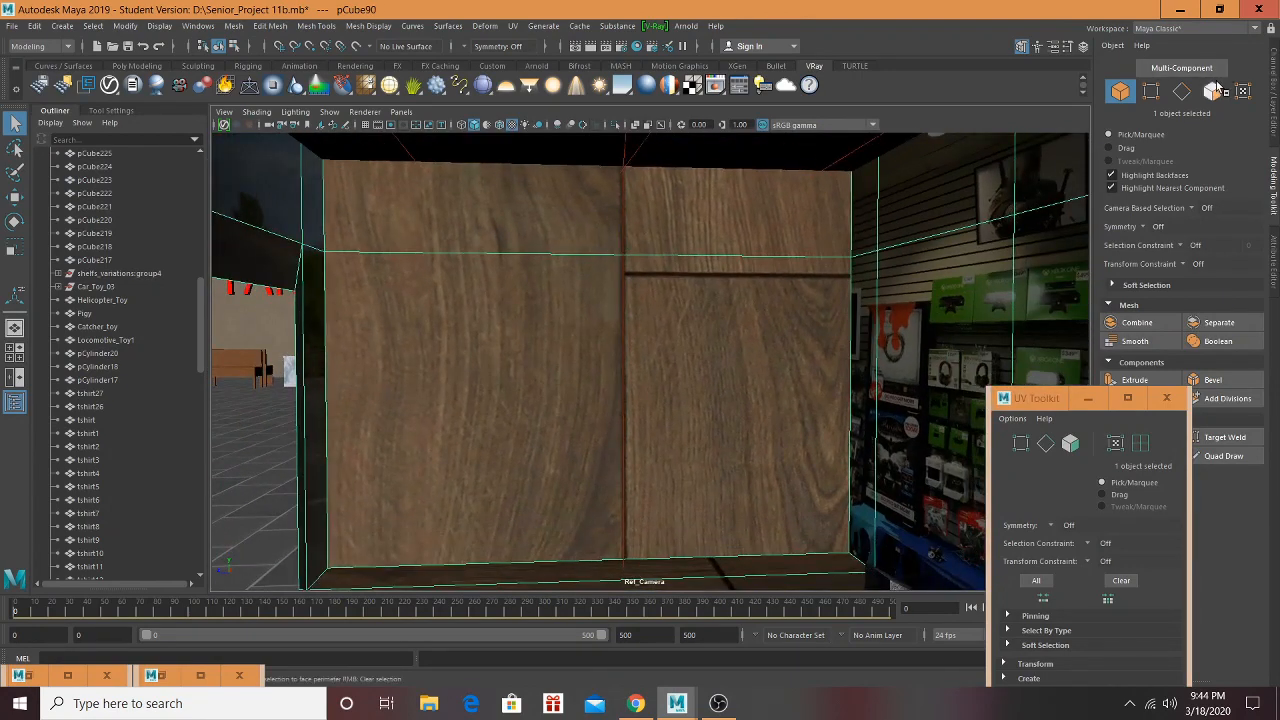
key(F11)
click(703, 217)
shift+click(652, 307)
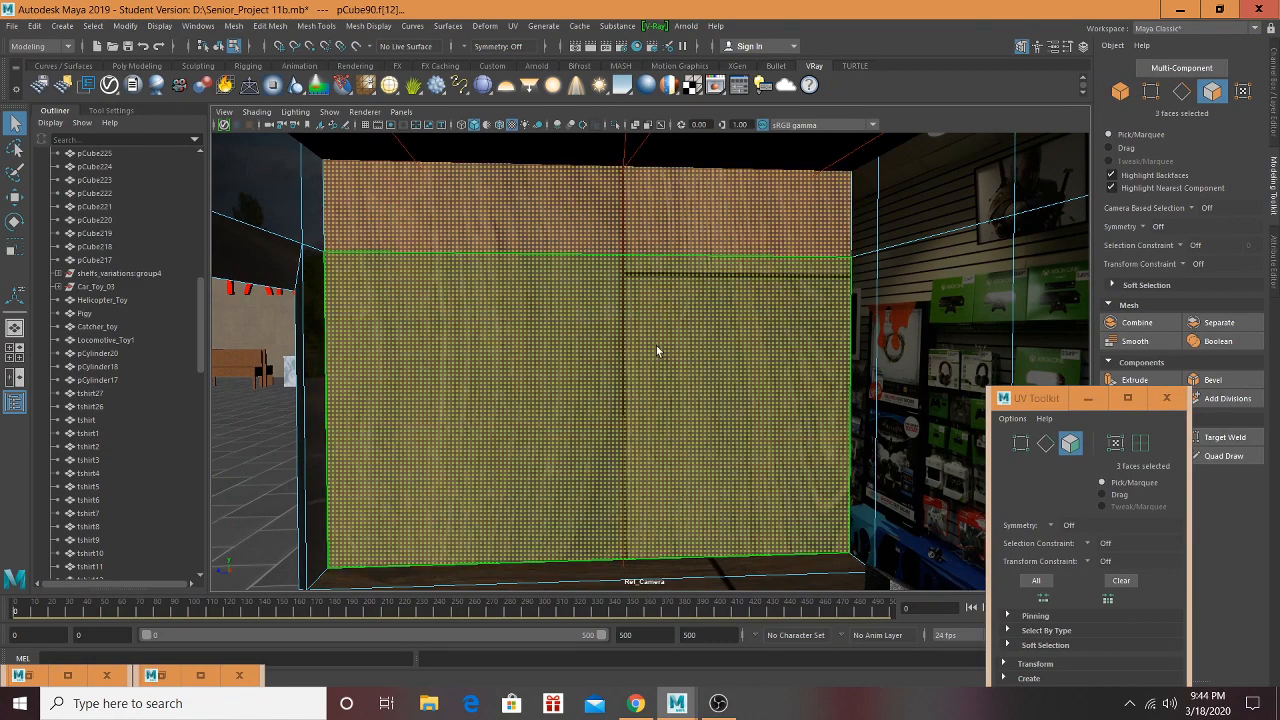
mouse_move(656, 345)
alt+mouse_down()
mouse_move(723, 351)
mouse_move(672, 362)
alt+mouse_up()
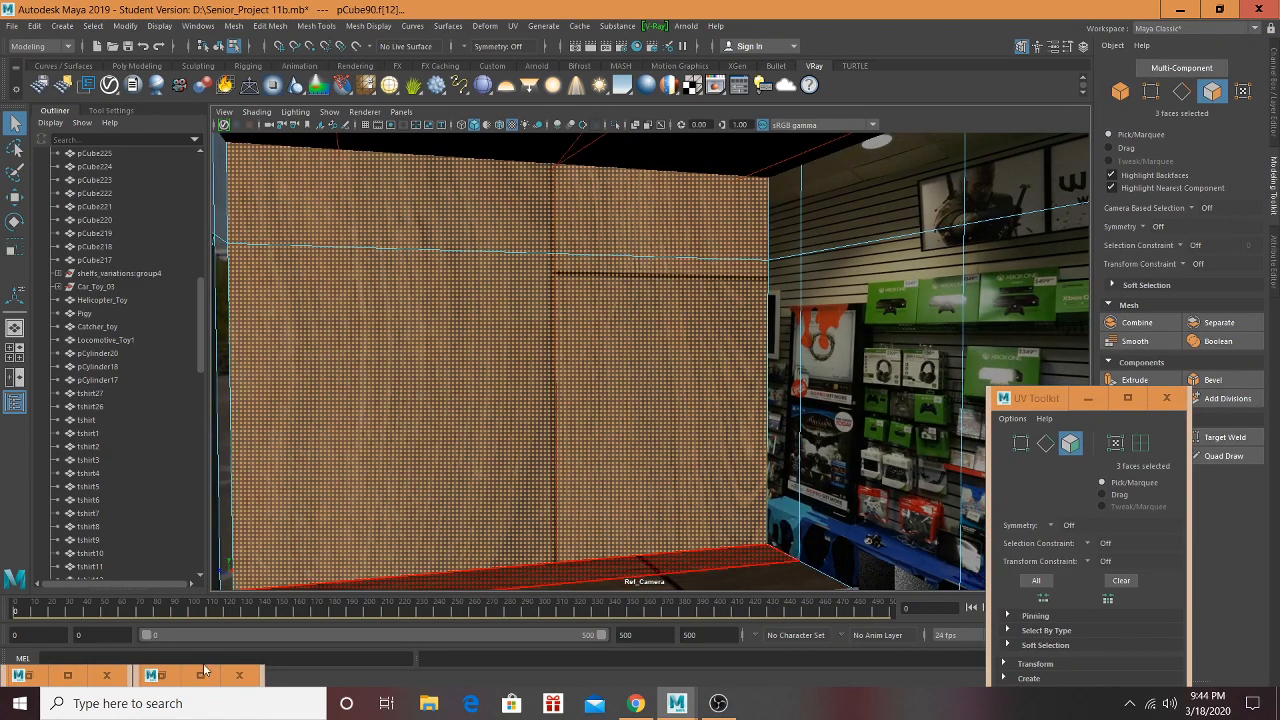
Step: Assign the GameStop photo material with the green game shelves to the selected faces and apply an automatic UV projection
click(68, 676)
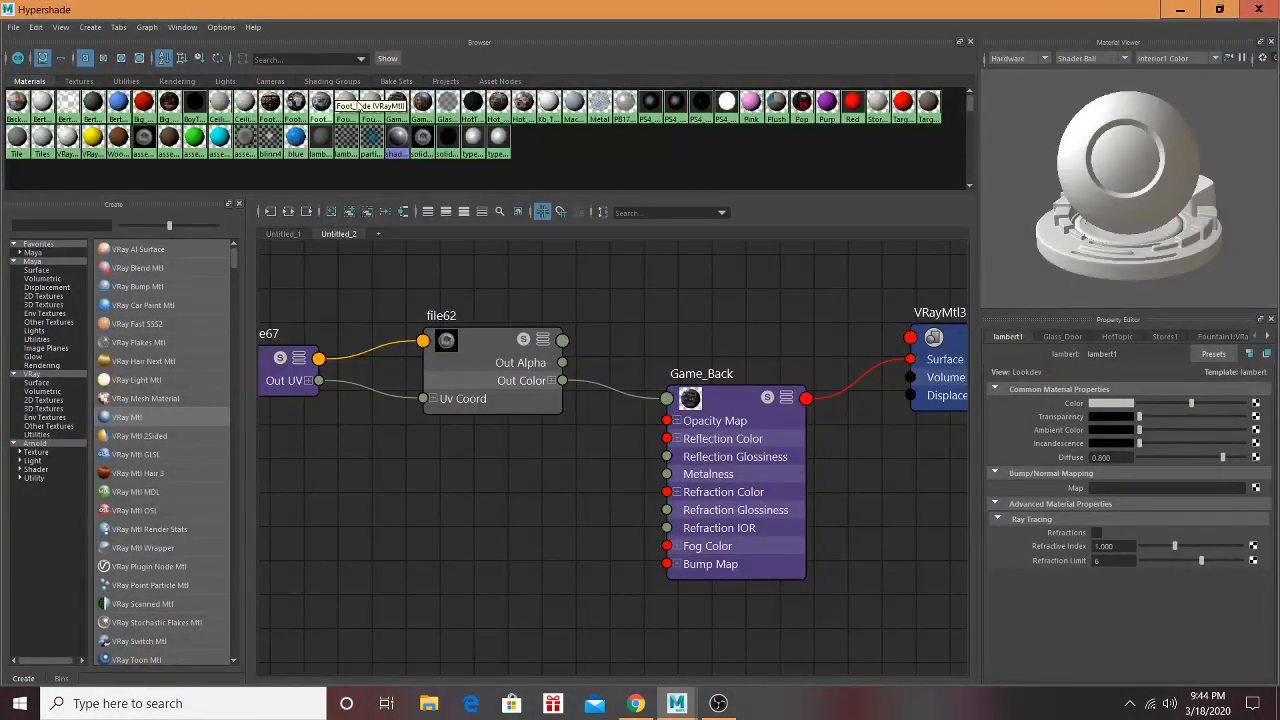
right_click(423, 104)
click(447, 68)
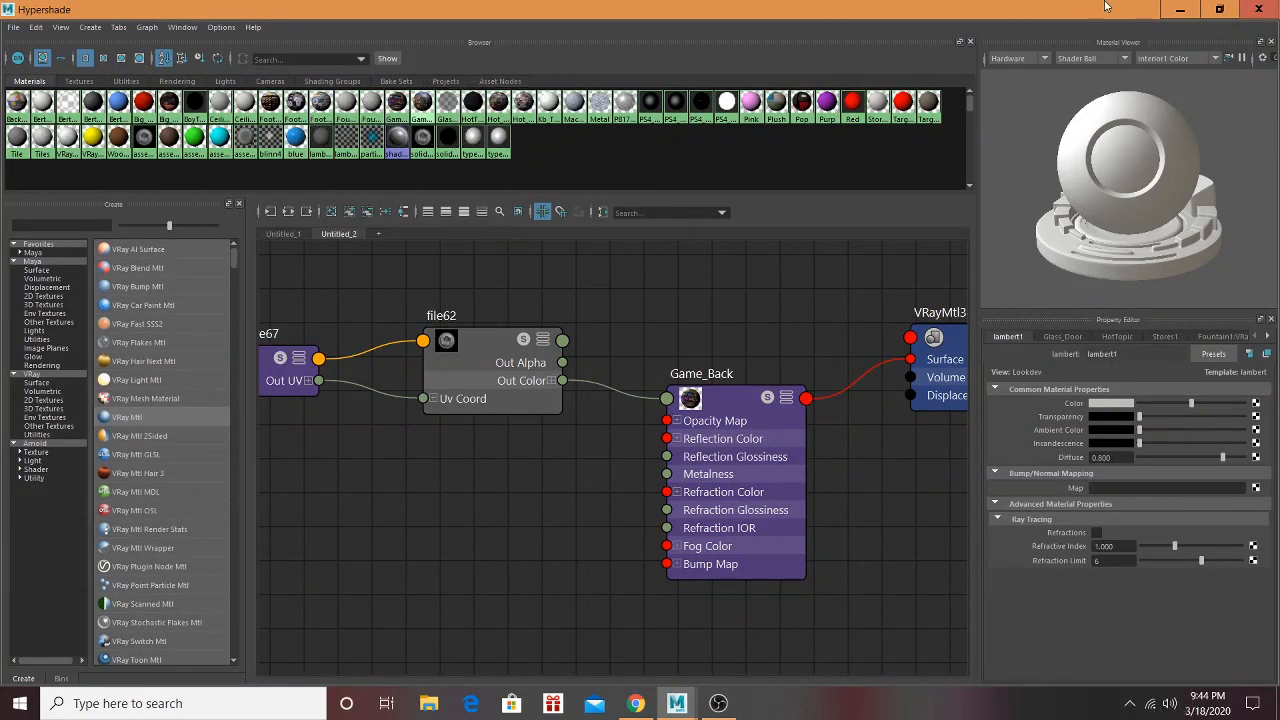
click(1176, 9)
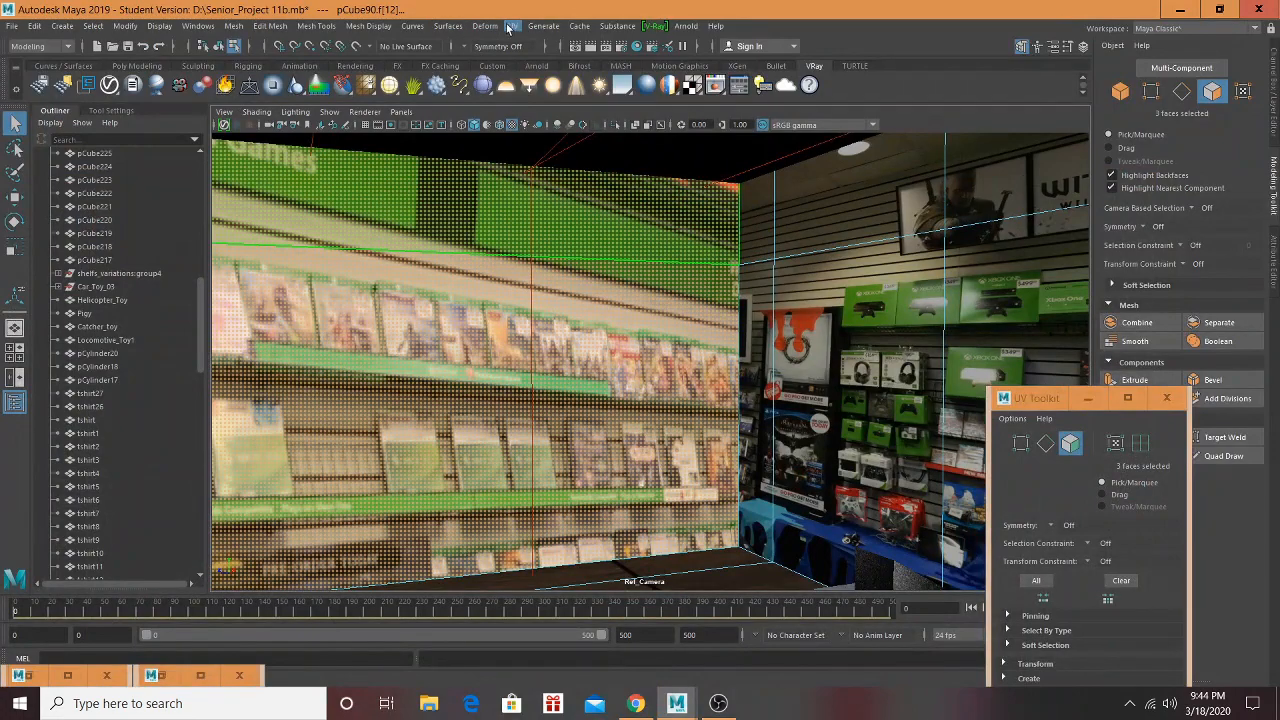
click(508, 28)
click(537, 105)
Step: Select the opposite wood-textured wall of the store and create a VRay Mtl named Game_Right
alt+drag(552, 272, 551, 351)
click(557, 346)
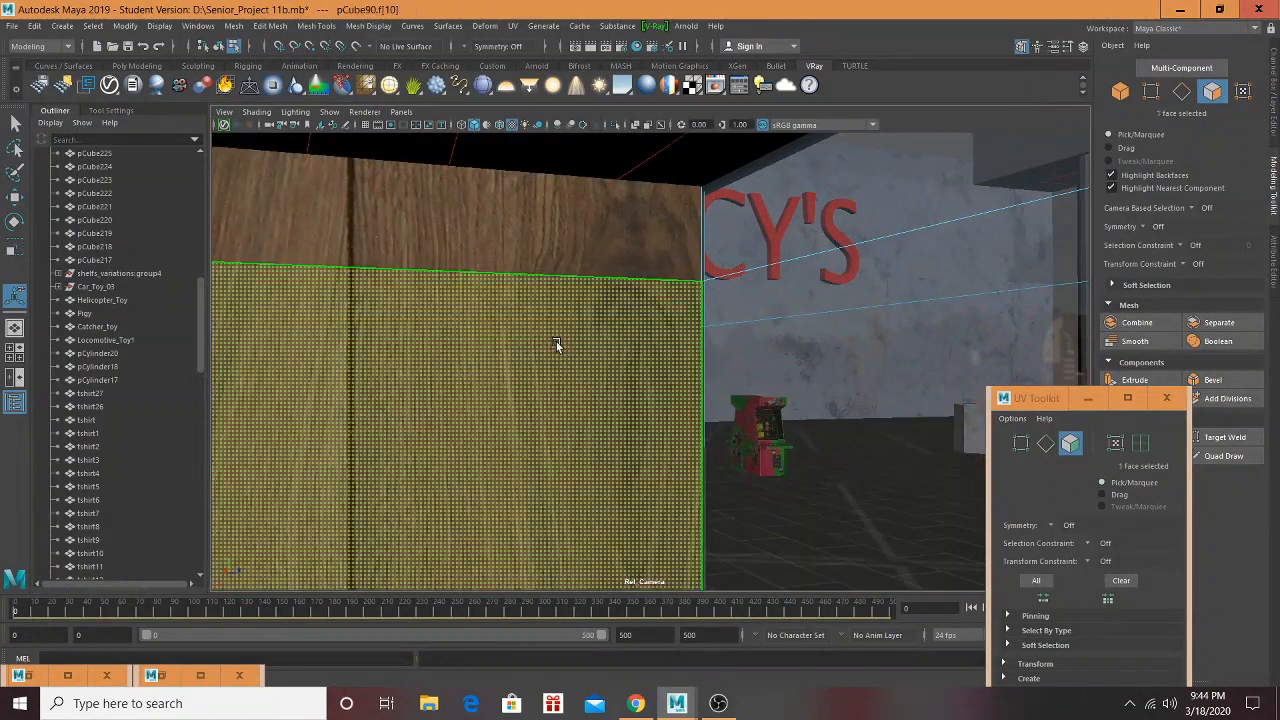
shift+click(555, 231)
click(64, 675)
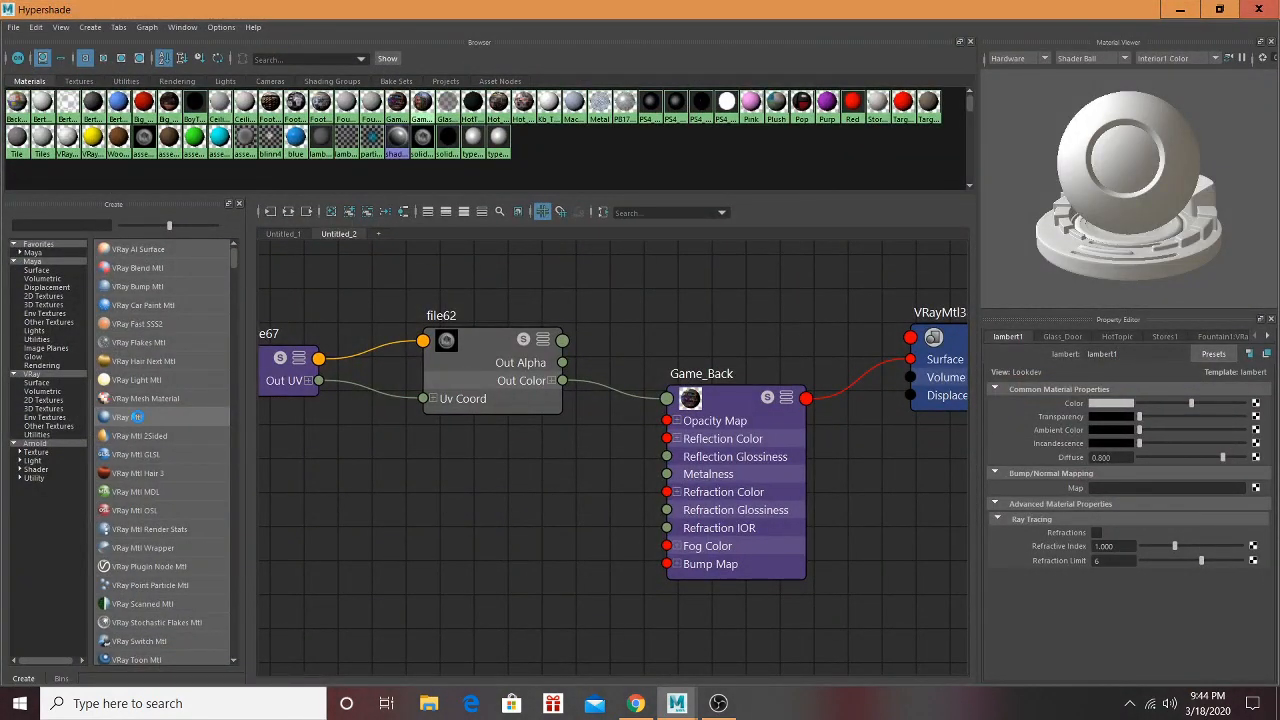
click(127, 417)
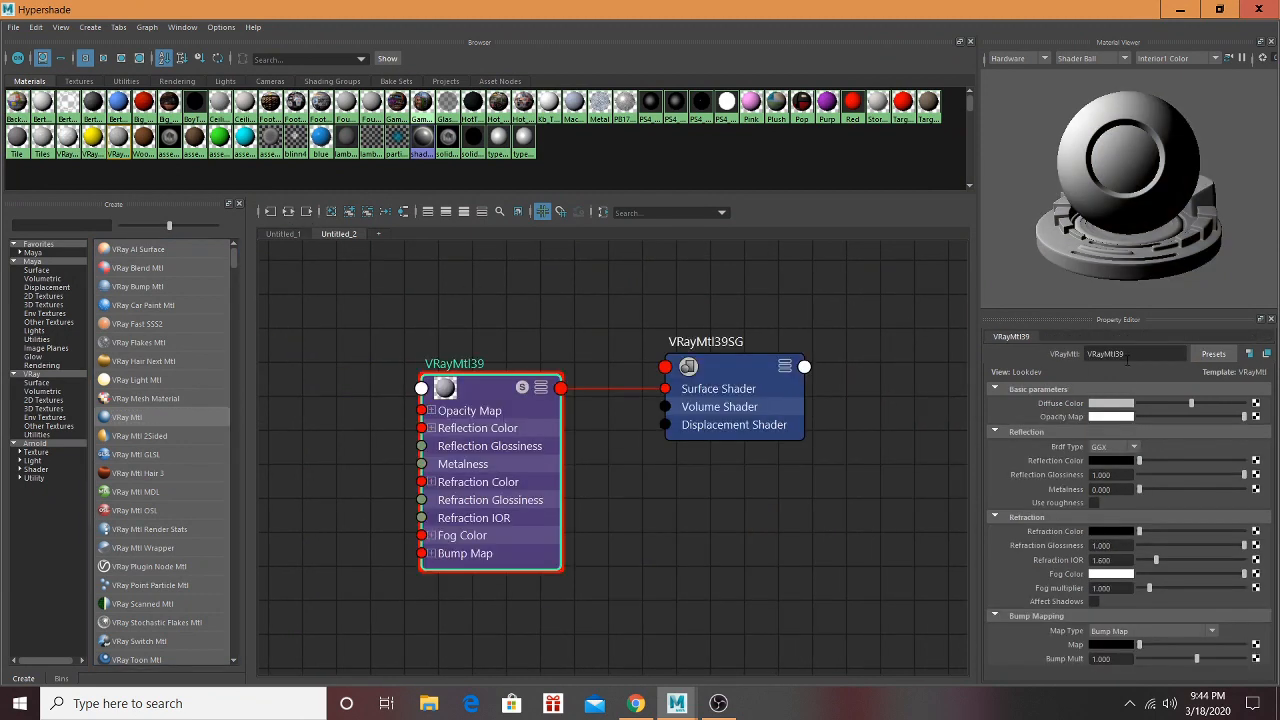
text(Game_Right)
key(Return)
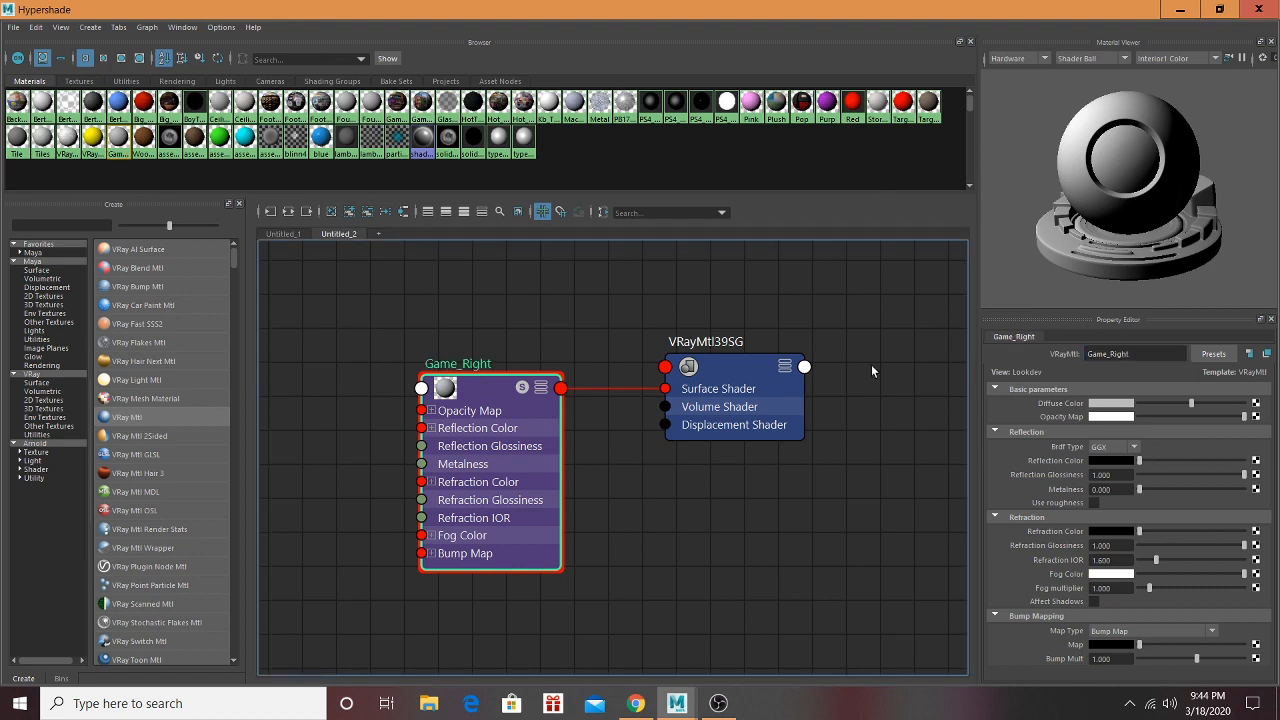
Step: Connect a File texture to Game_Right's diffuse color and load the image GameStop_on_Powell_St.,_SF_interior.jpg
click(1256, 403)
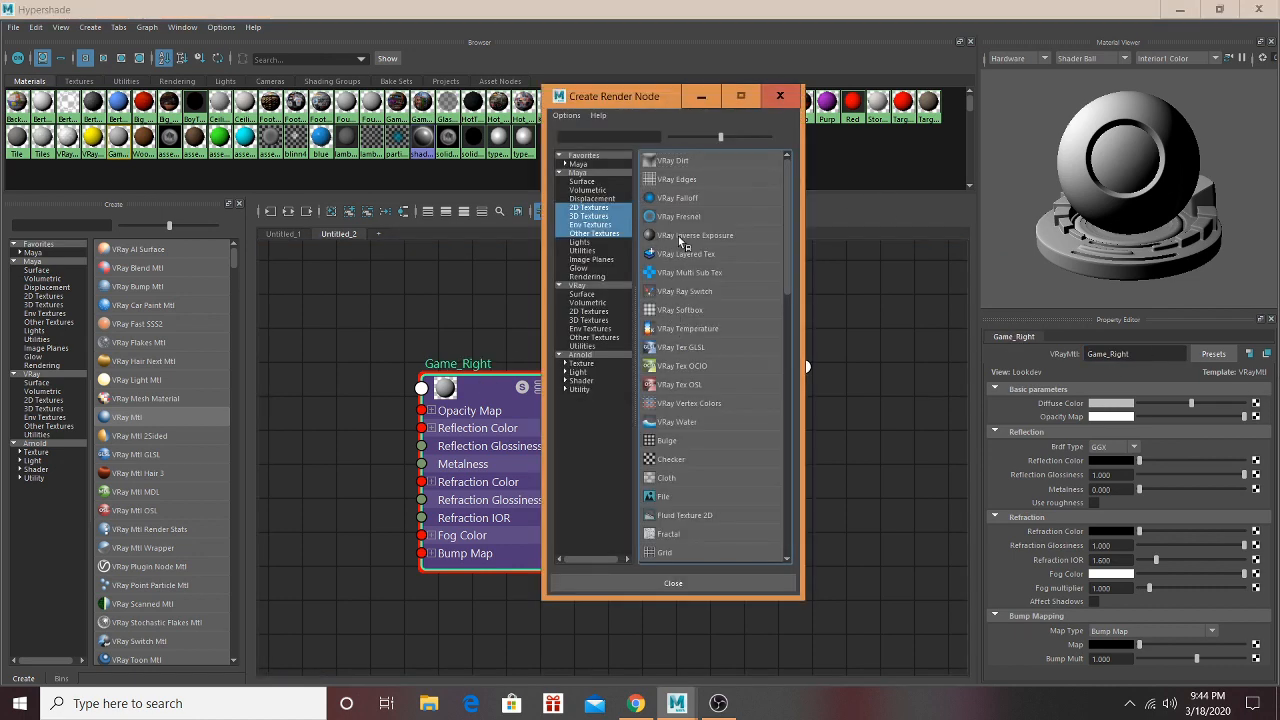
click(662, 497)
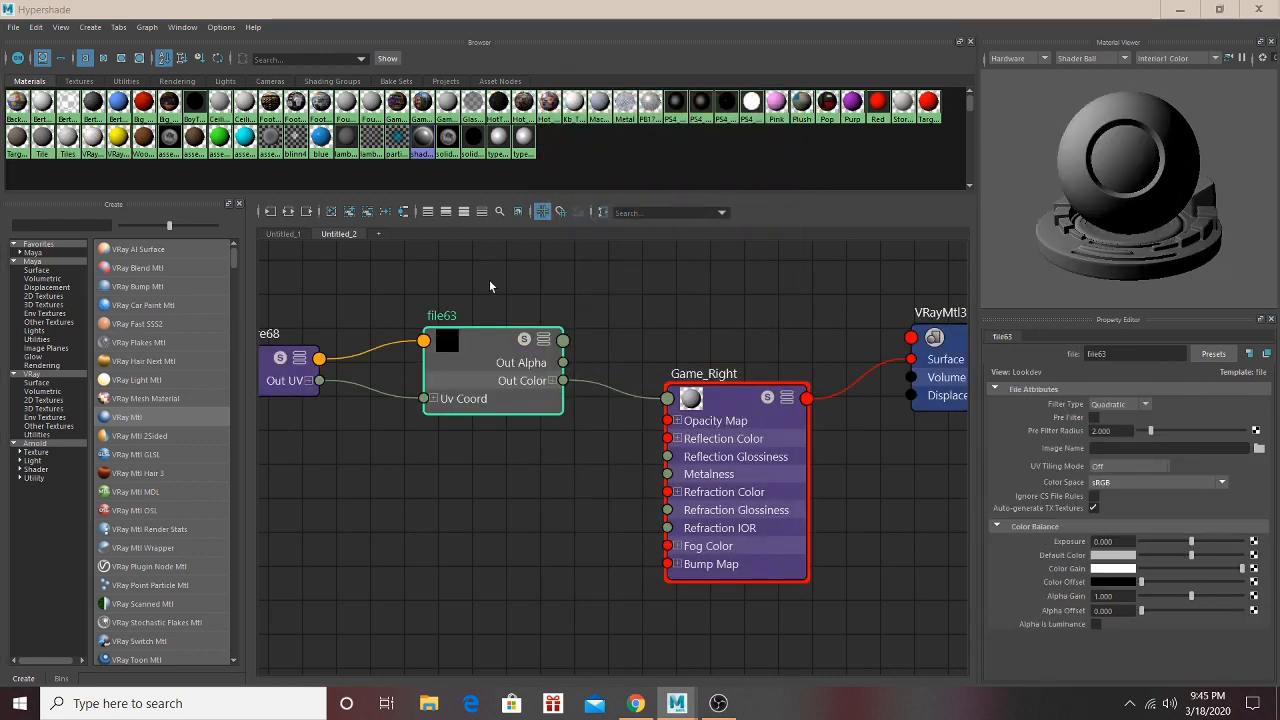
click(1259, 449)
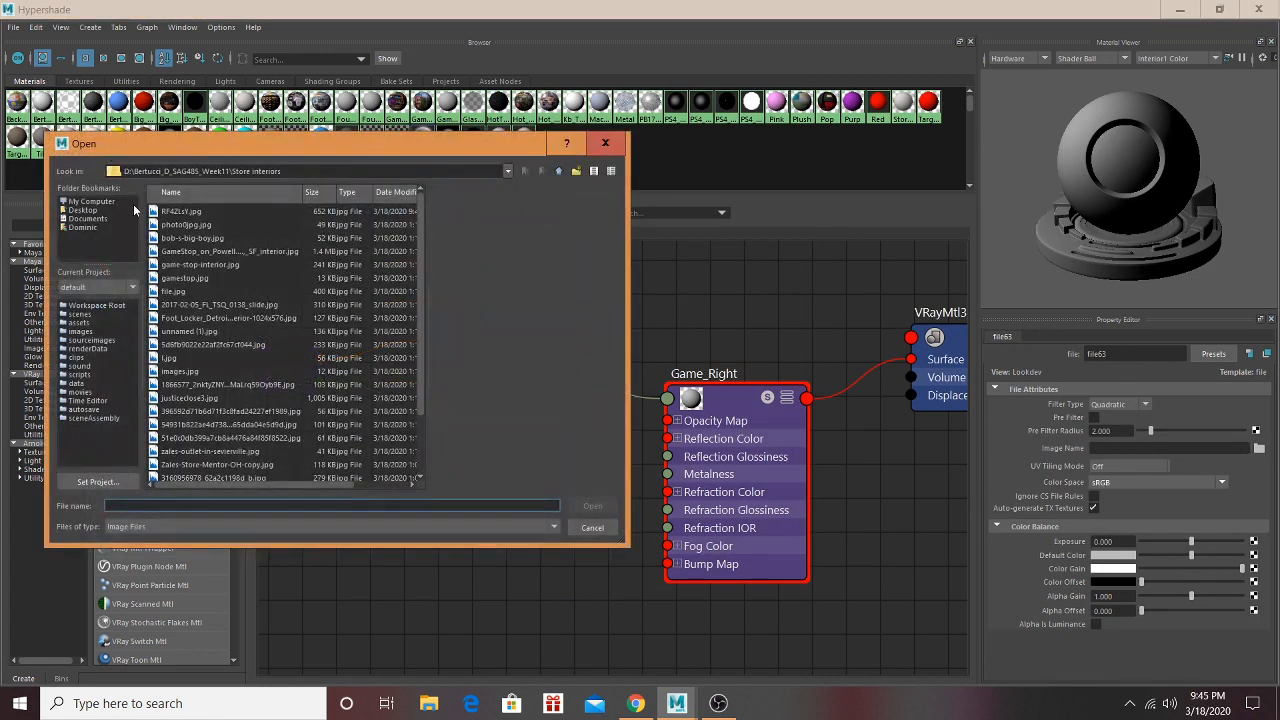
click(194, 212)
click(195, 225)
click(195, 238)
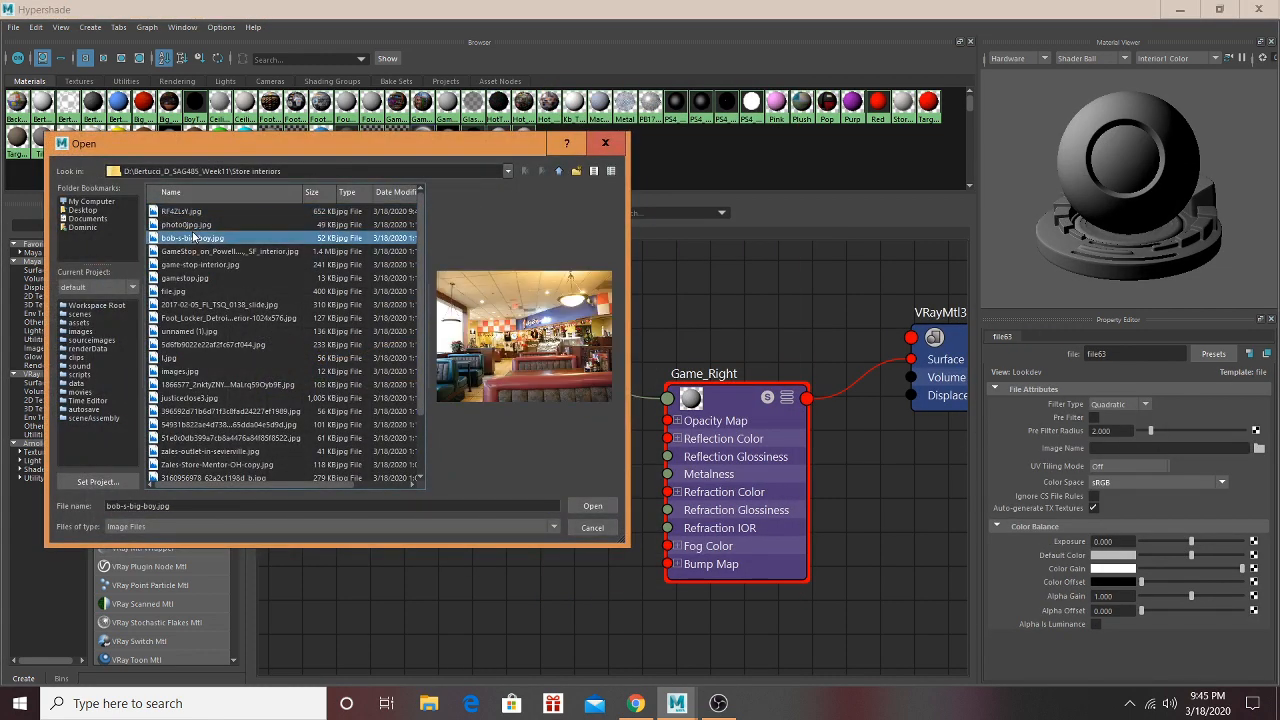
click(198, 252)
click(198, 265)
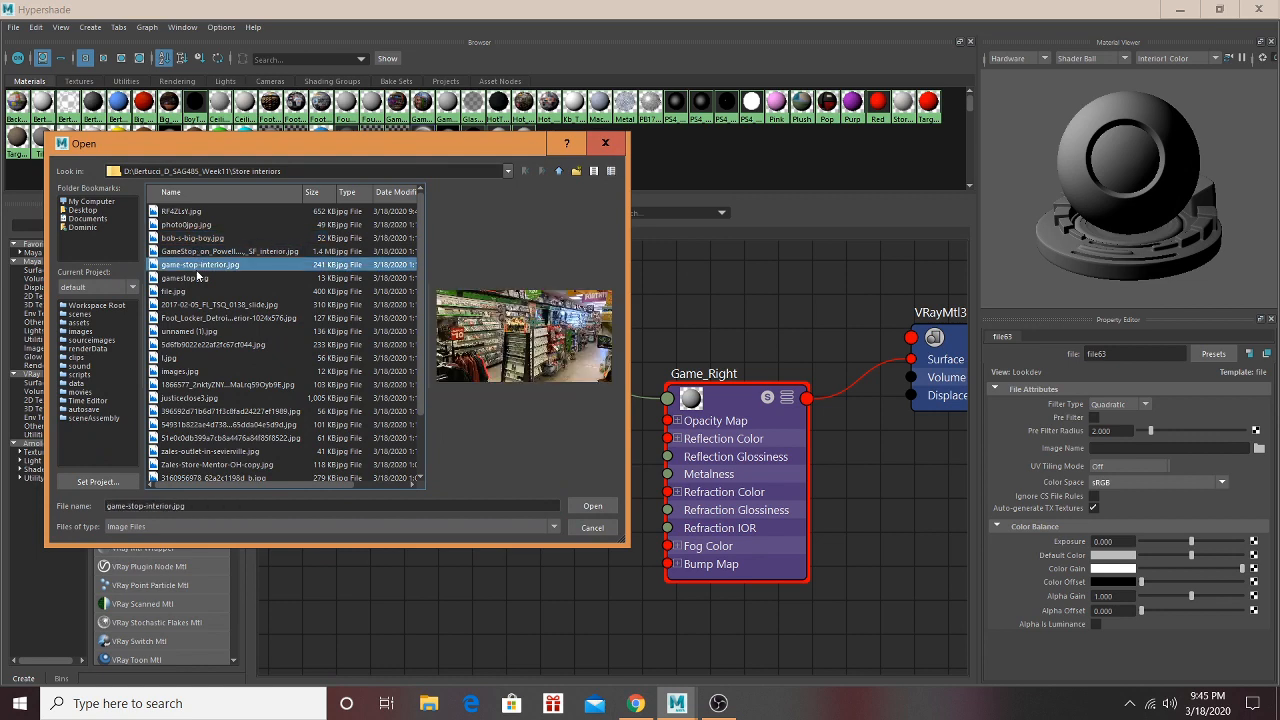
click(205, 252)
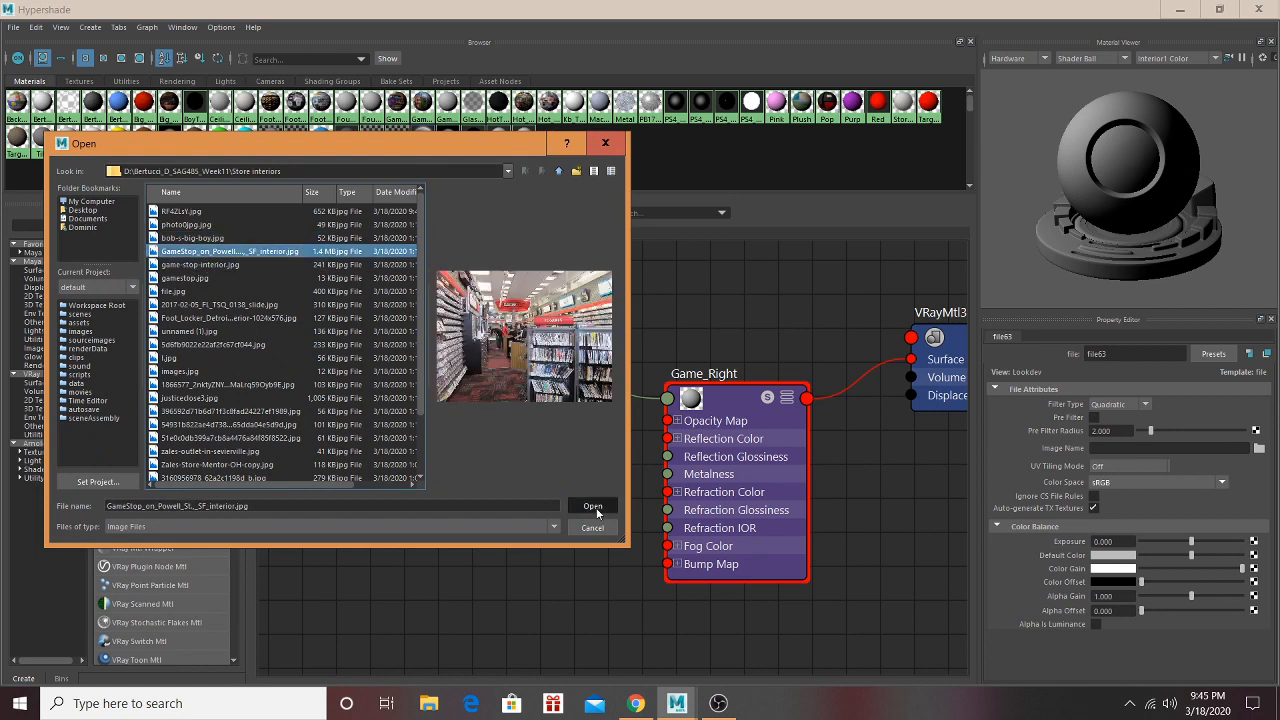
click(593, 507)
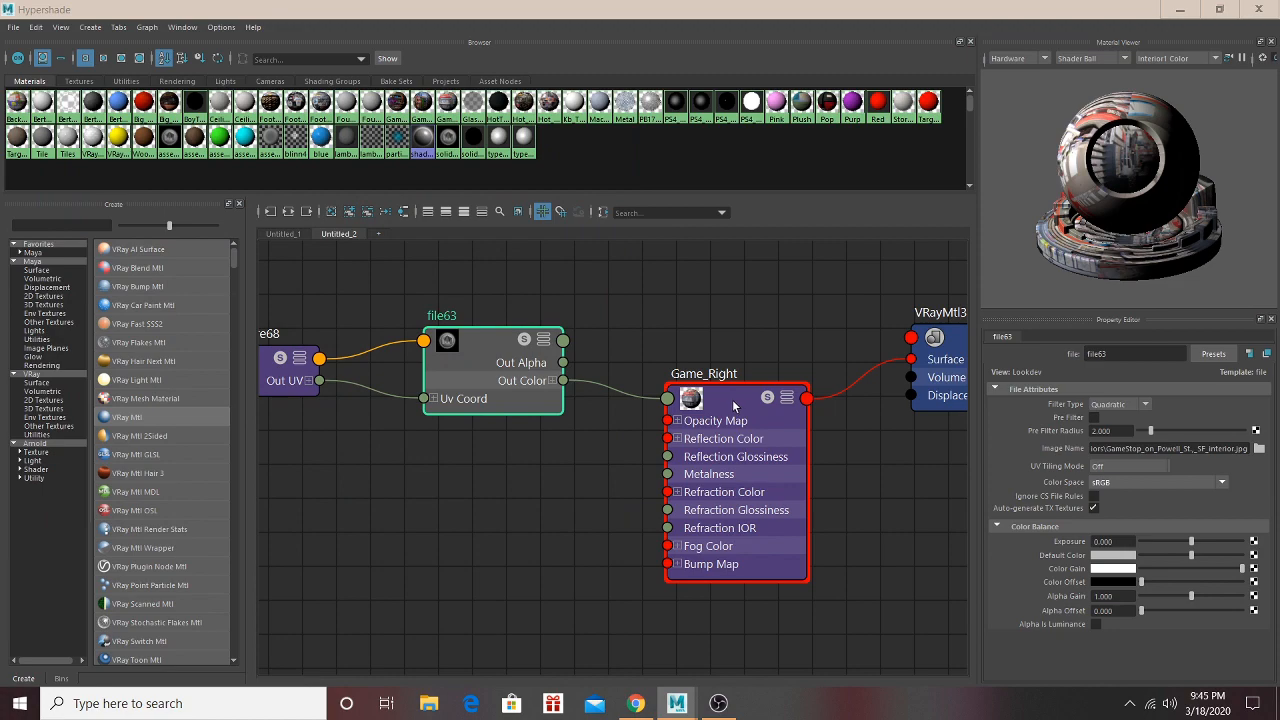
click(1256, 8)
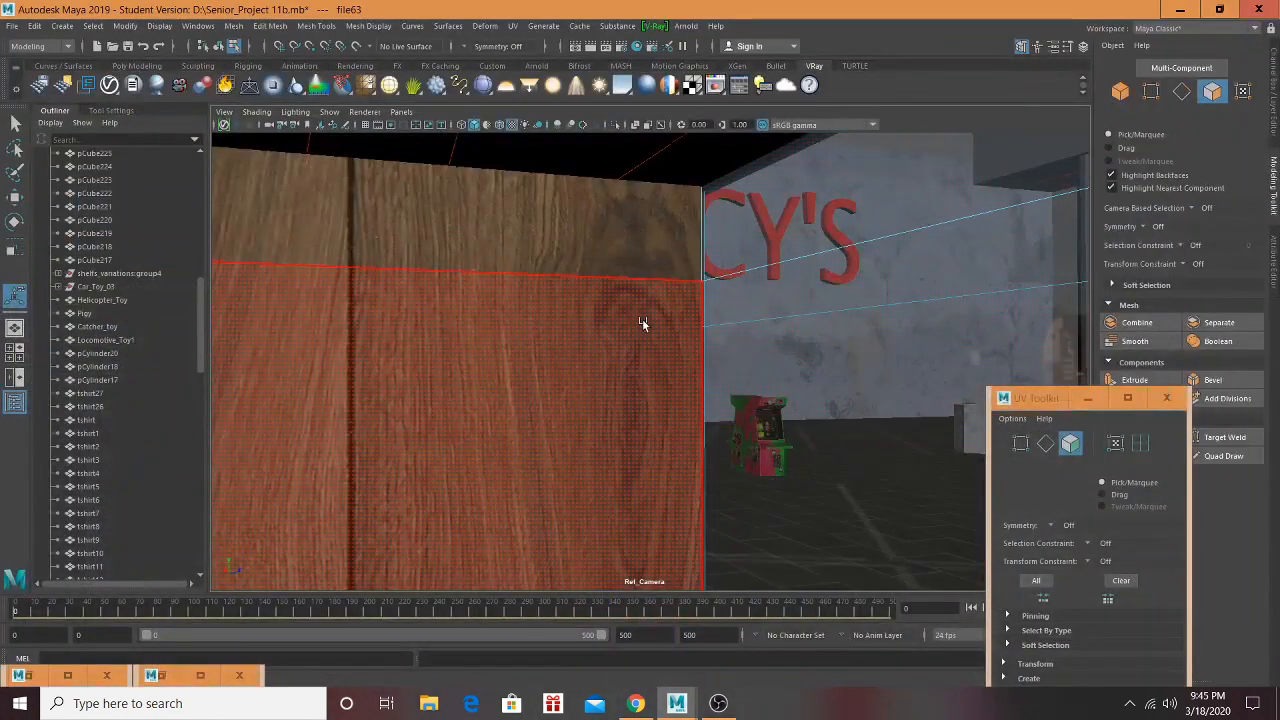
Step: Assign Game_Right to the upper and lower faces of the opposite wall and apply an automatic UV projection to them
click(643, 323)
shift+click(617, 263)
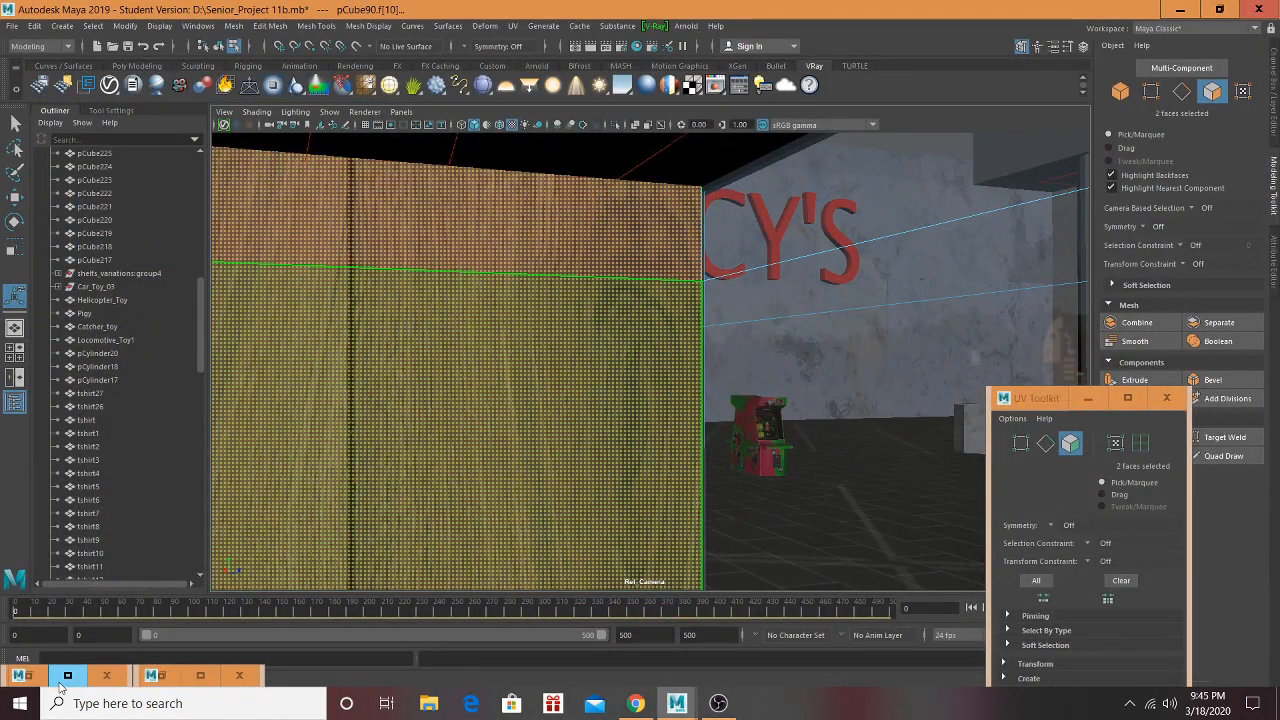
click(61, 682)
right_drag(730, 399, 733, 366)
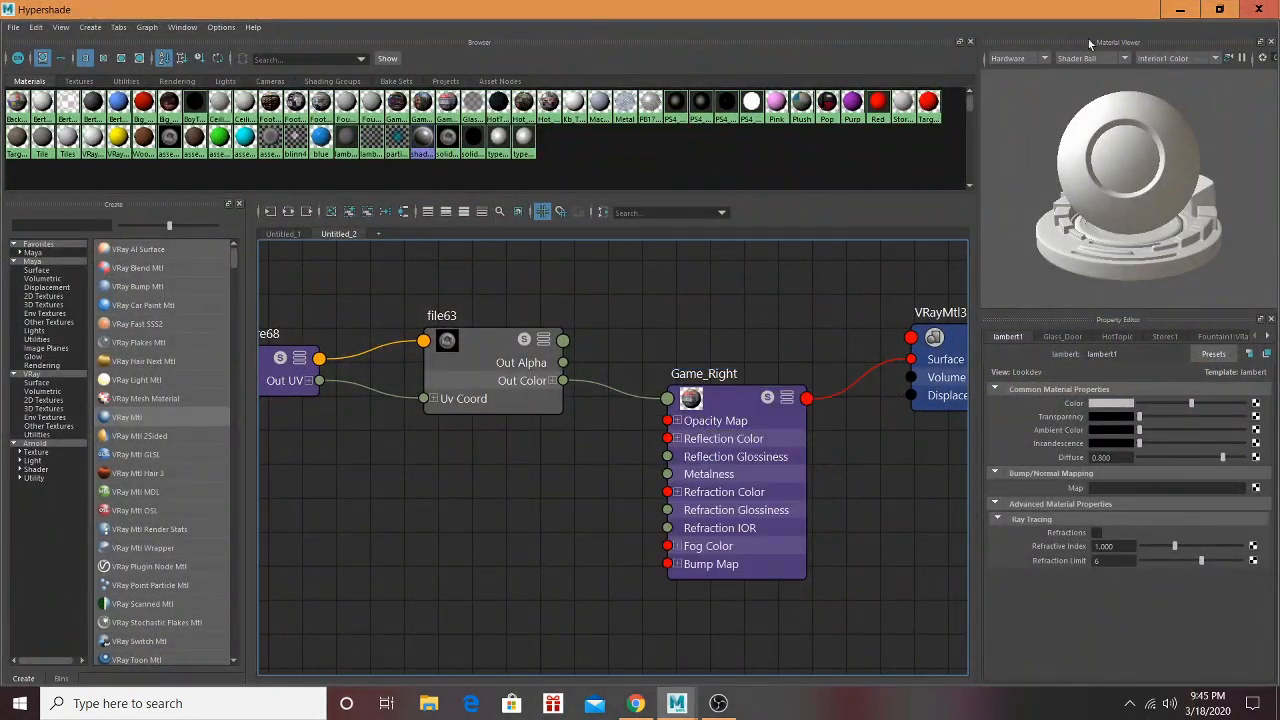
click(1180, 9)
click(543, 26)
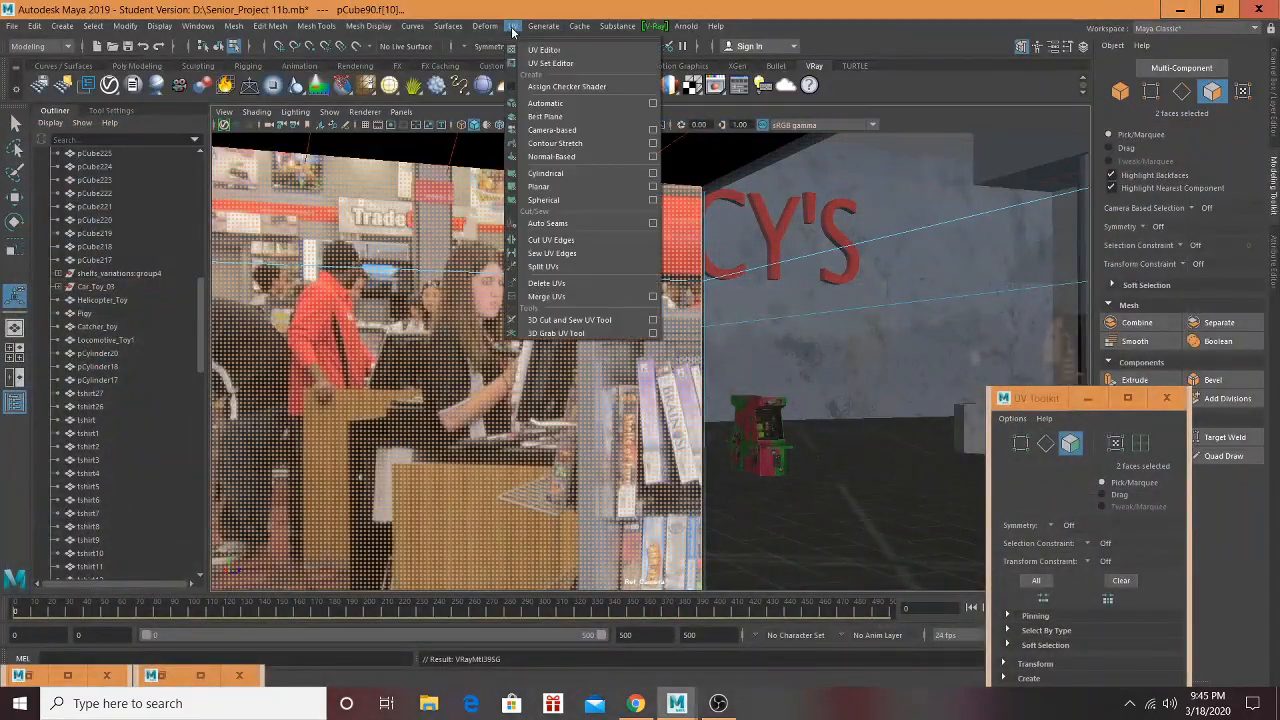
click(585, 110)
Step: Select the GameStop floor face under the counter and display tables that carries the stretched store photo
alt+drag(664, 300, 543, 323)
scroll(609, 322, down, 6)
alt+middle_drag(650, 195, 652, 160)
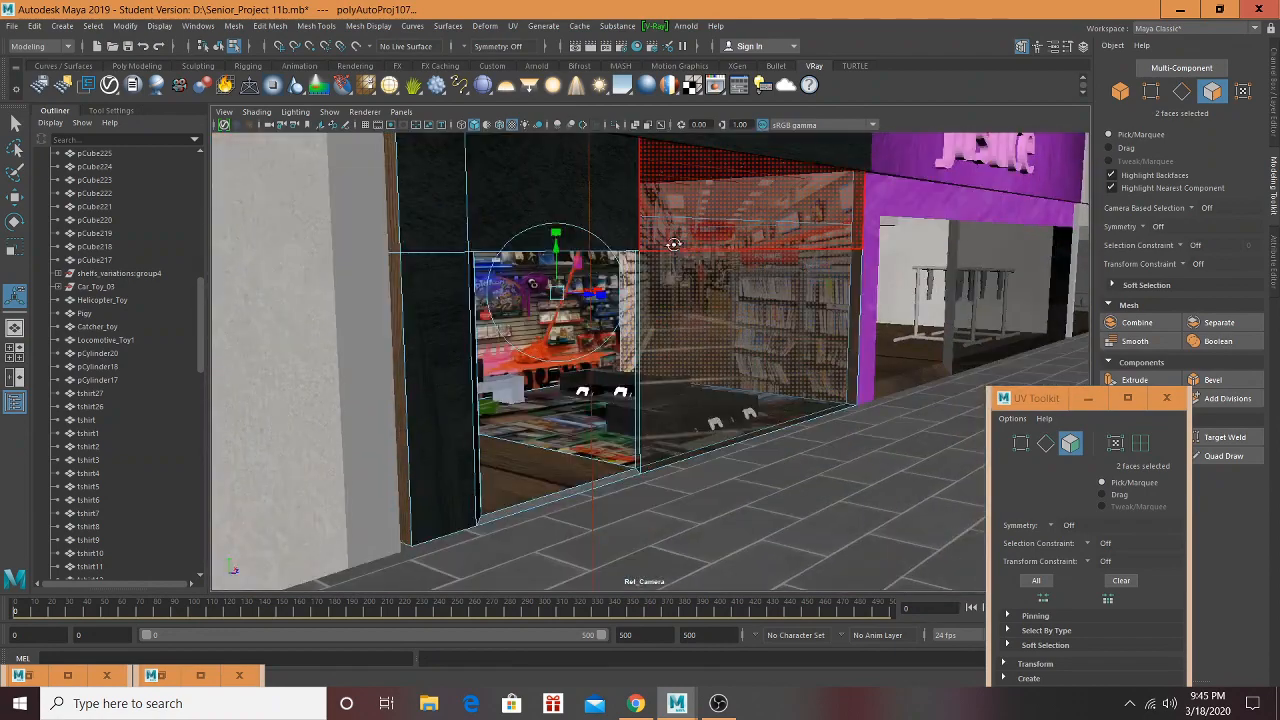
alt+drag(675, 240, 663, 288)
click(541, 448)
alt+middle_drag(543, 446, 581, 276)
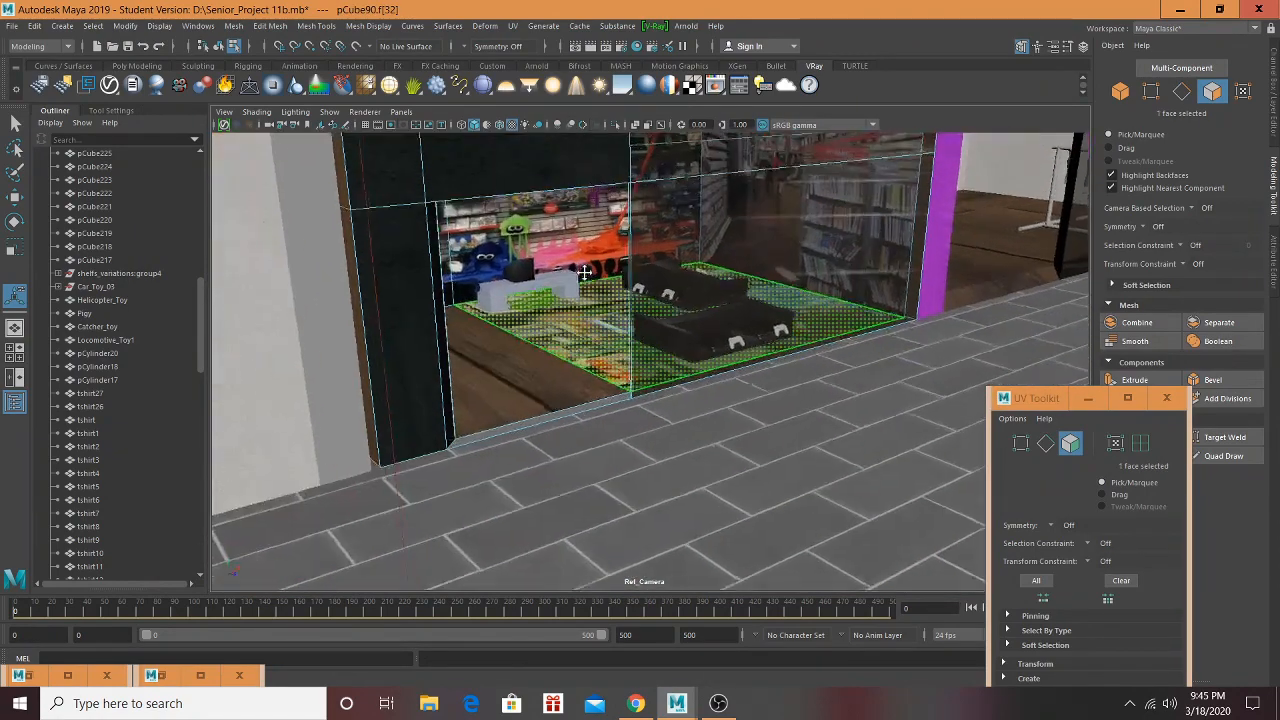
scroll(581, 276, up, 4)
Step: Assign the dark brown wood material to the selected floor face and apply an automatic UV projection to it
click(62, 676)
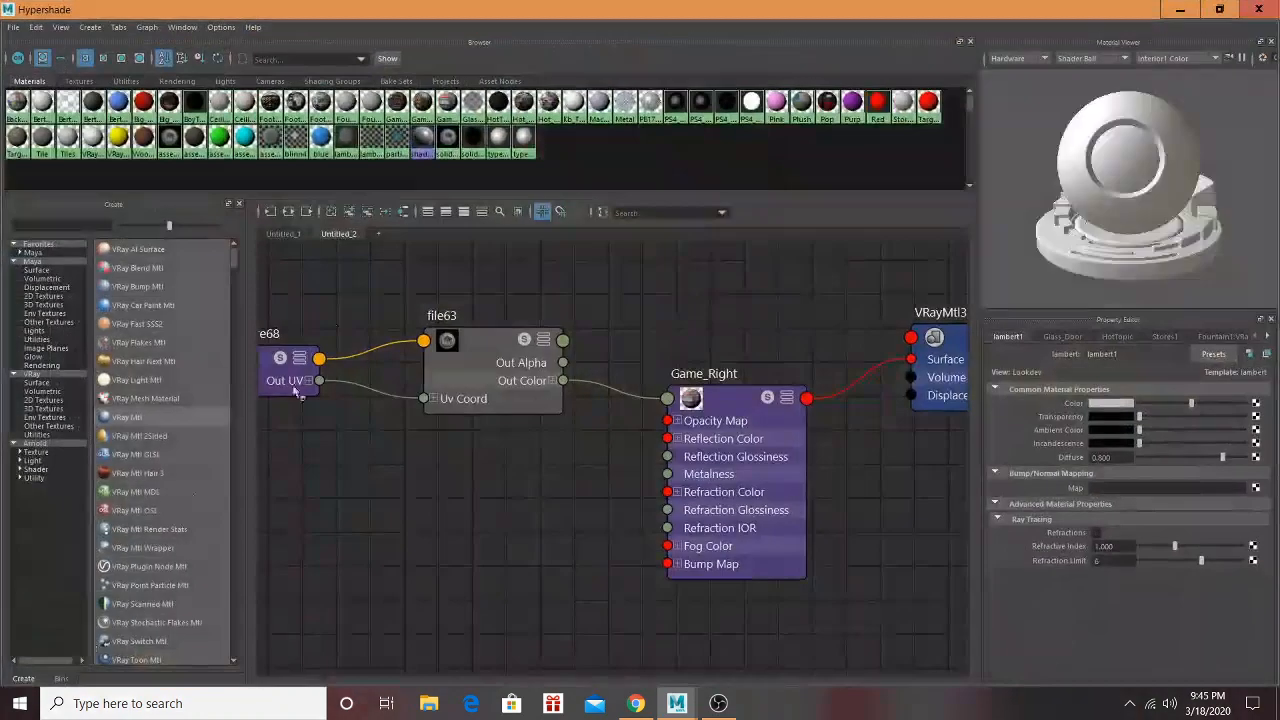
right_click(193, 143)
click(190, 106)
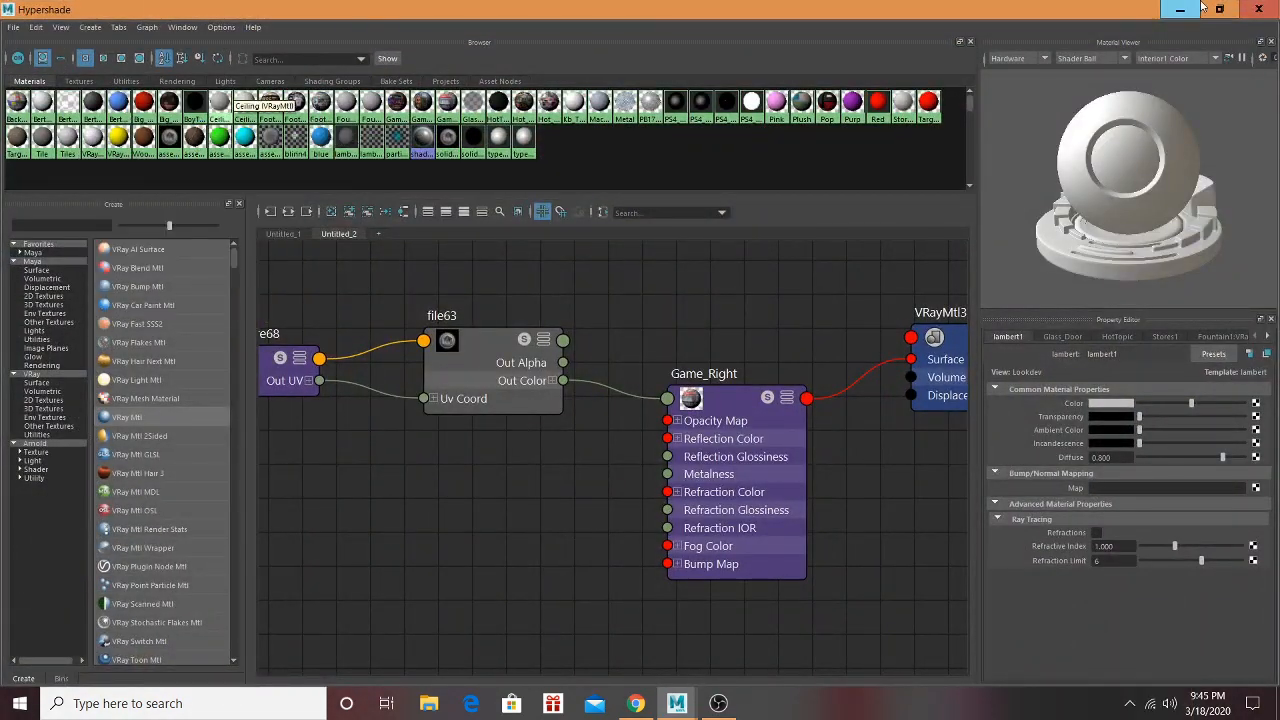
click(1172, 10)
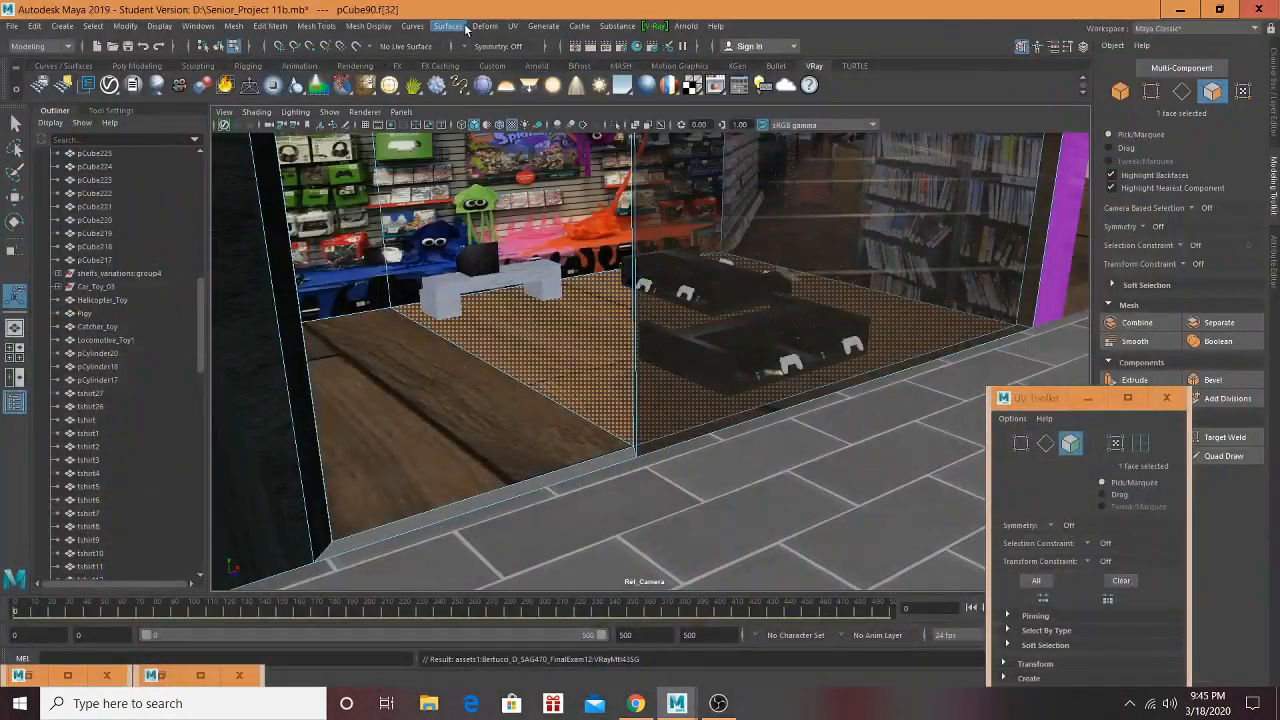
click(511, 26)
click(565, 88)
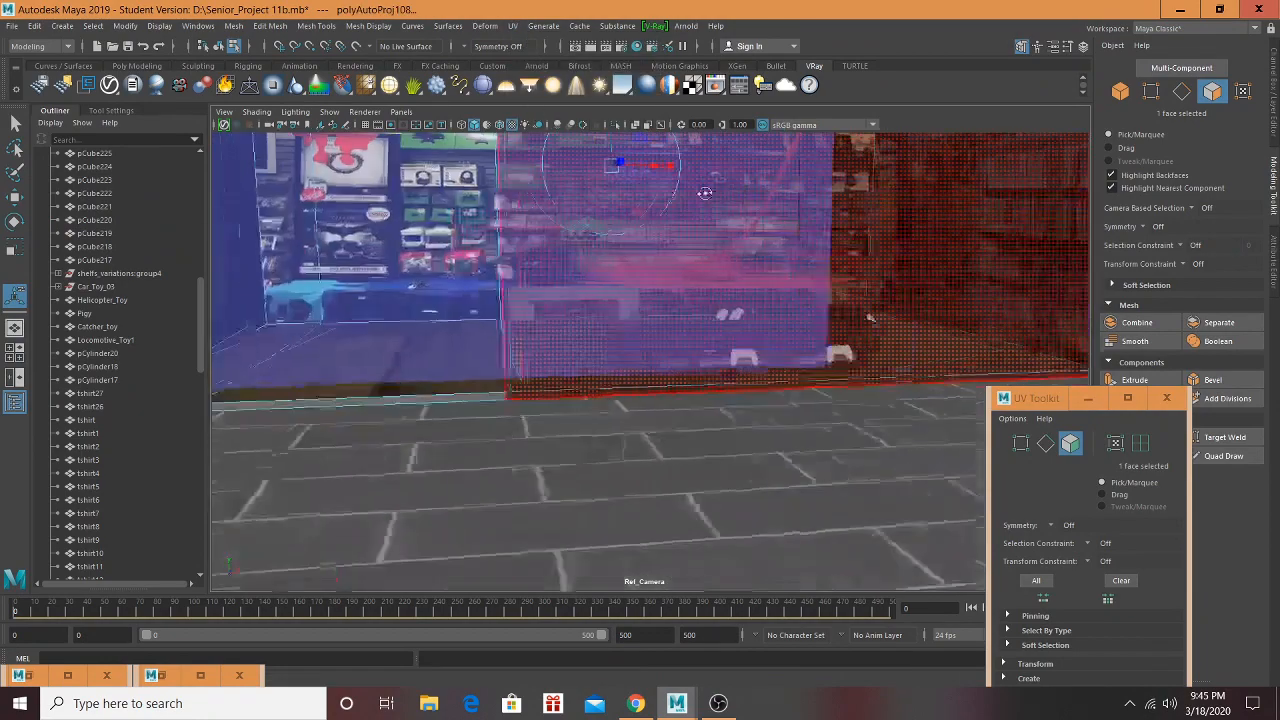
Step: Return to object selection and examine the textured GameStop interior through its storefront and the neighbouring Justice store
alt+drag(667, 200, 583, 180)
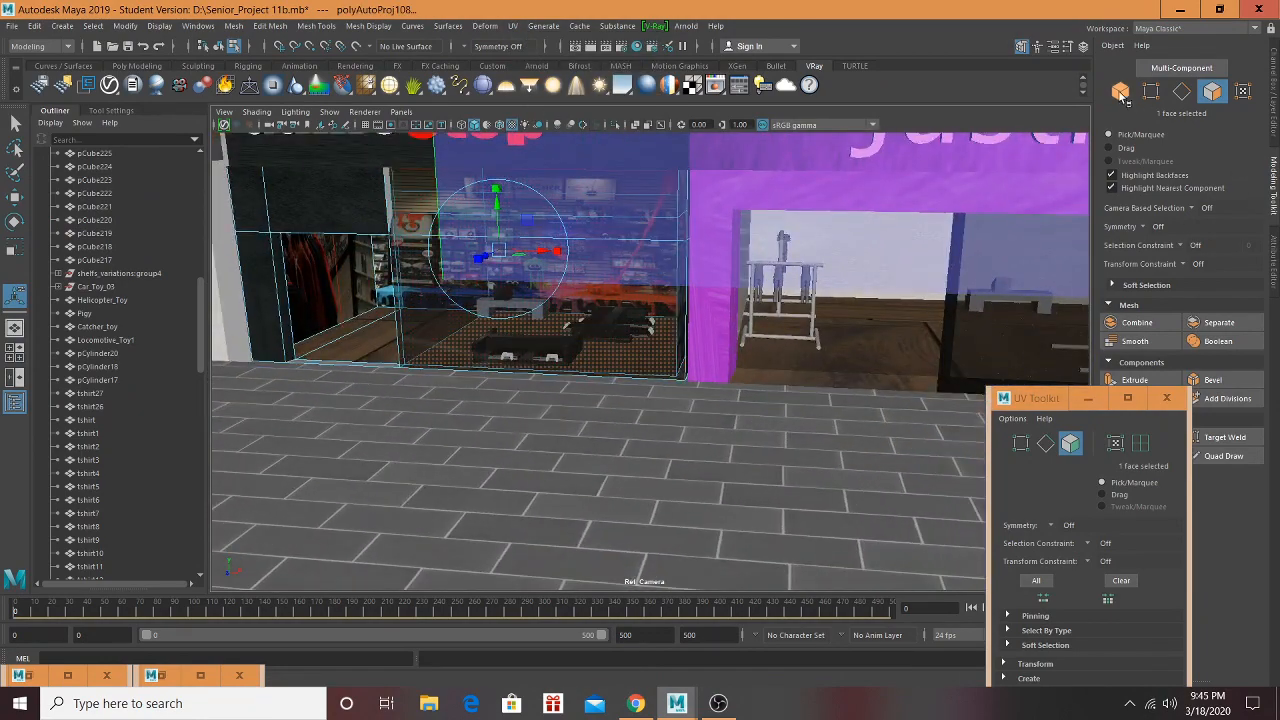
click(1120, 91)
alt+drag(770, 300, 689, 291)
alt+drag(822, 297, 692, 301)
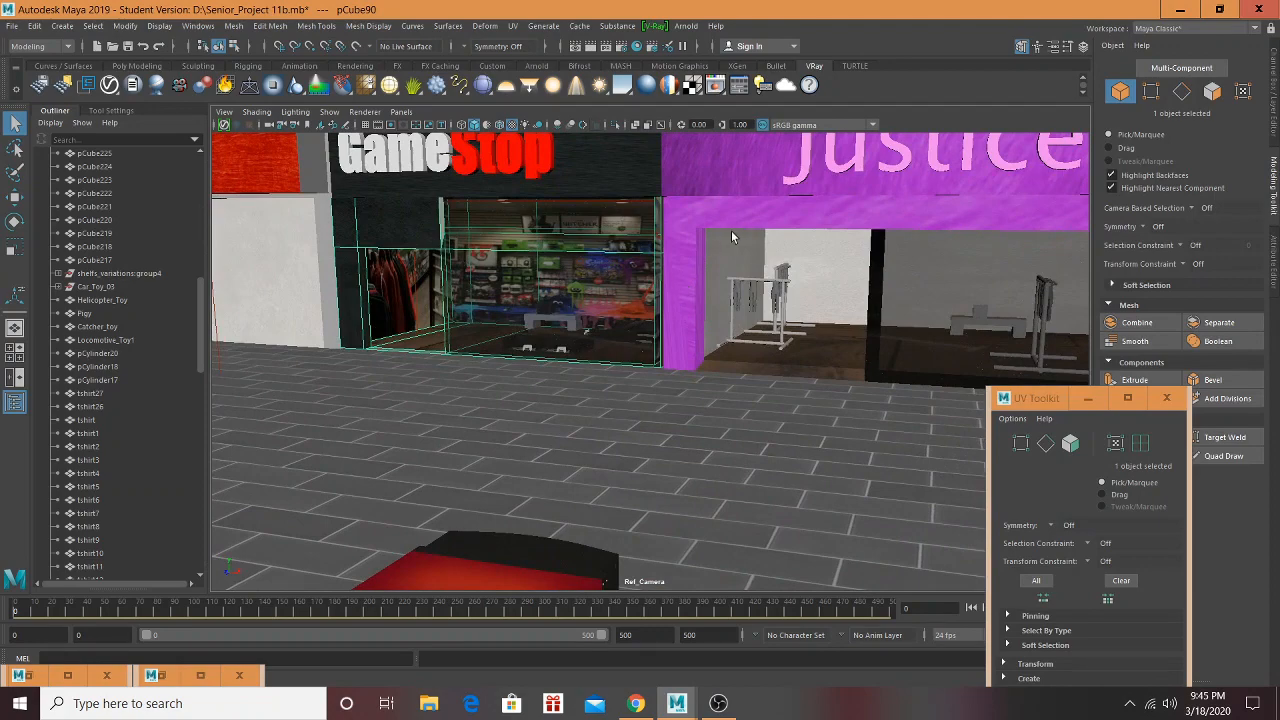
alt+middle_drag(682, 231, 519, 301)
scroll(758, 279, up, 8)
scroll(760, 279, down, 2)
scroll(740, 289, down, 3)
scroll(580, 316, up, 2)
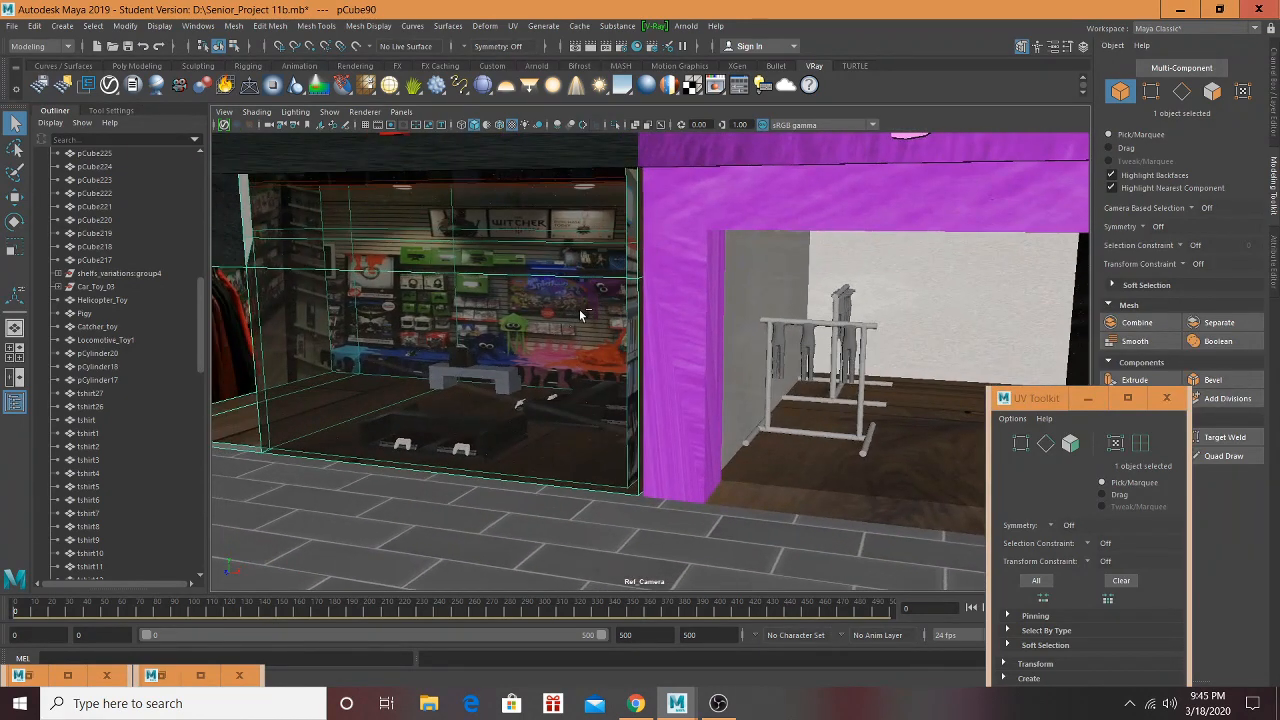
Step: Save the scene and close the UV Toolkit window
key(ctrl+s)
click(609, 360)
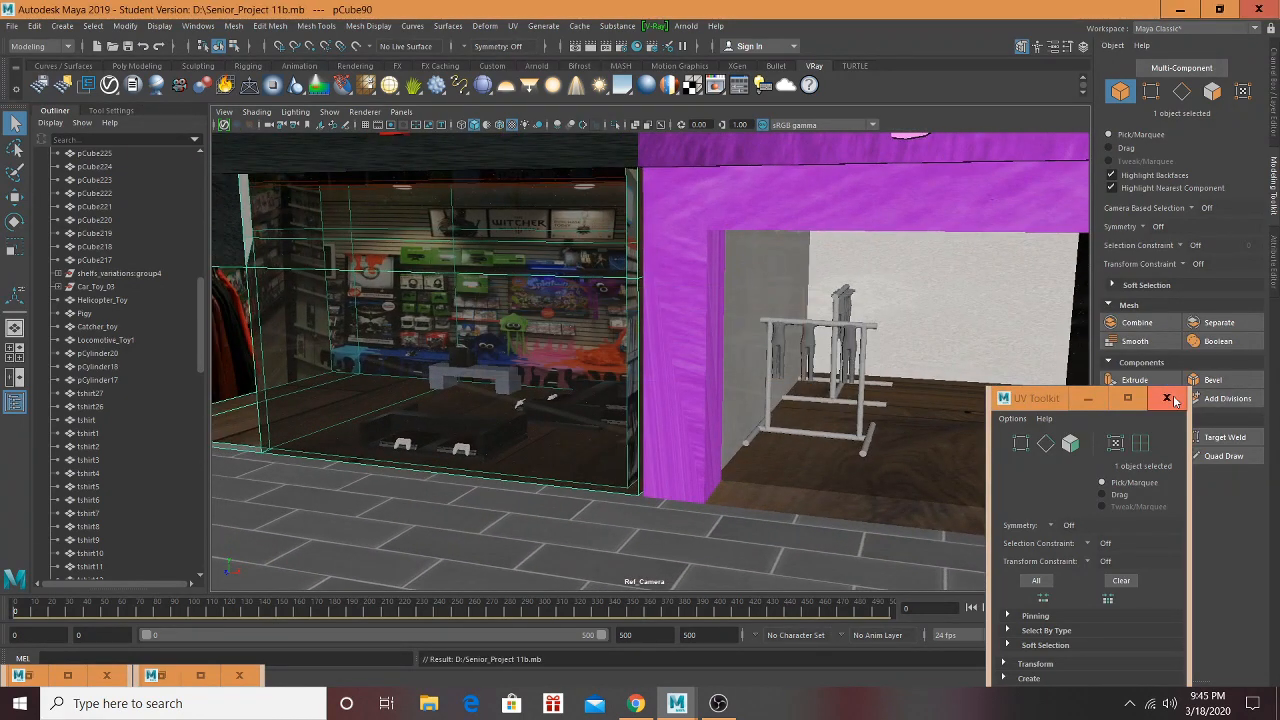
click(1174, 399)
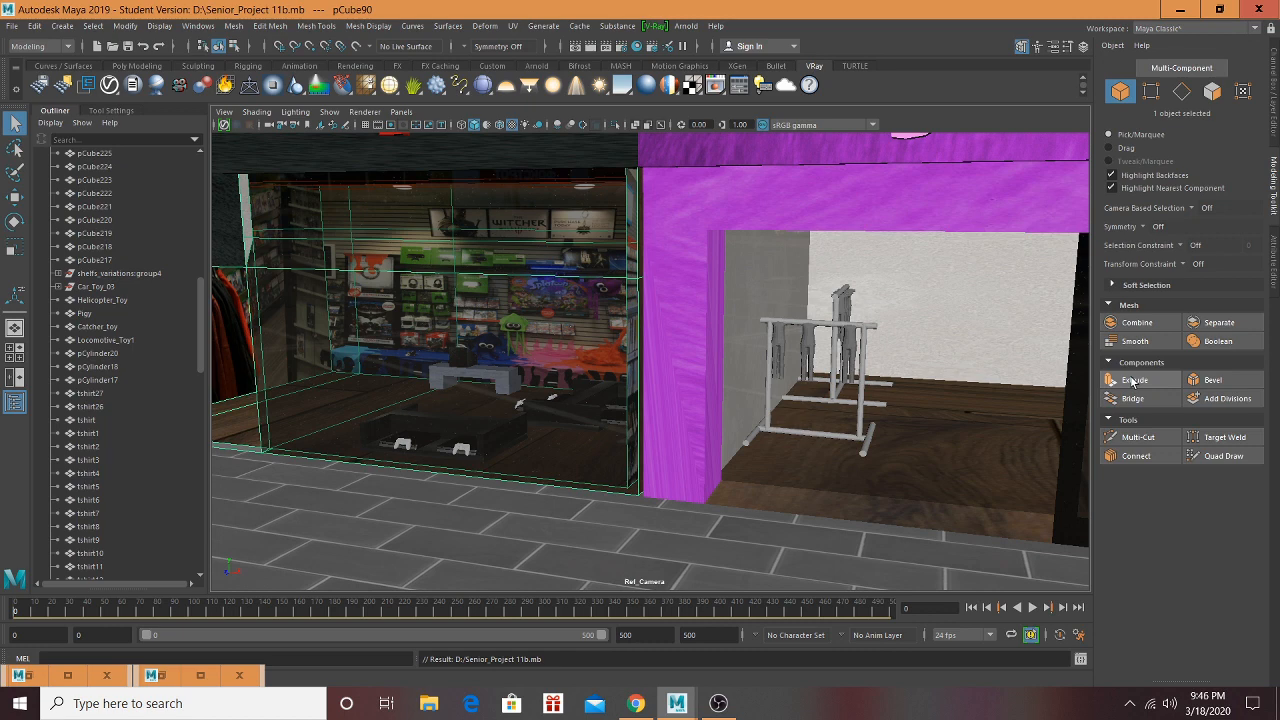
Step: Select the Justice store's interior shell, Store_3, at the wall behind the clothing racks
scroll(697, 346, down, 2)
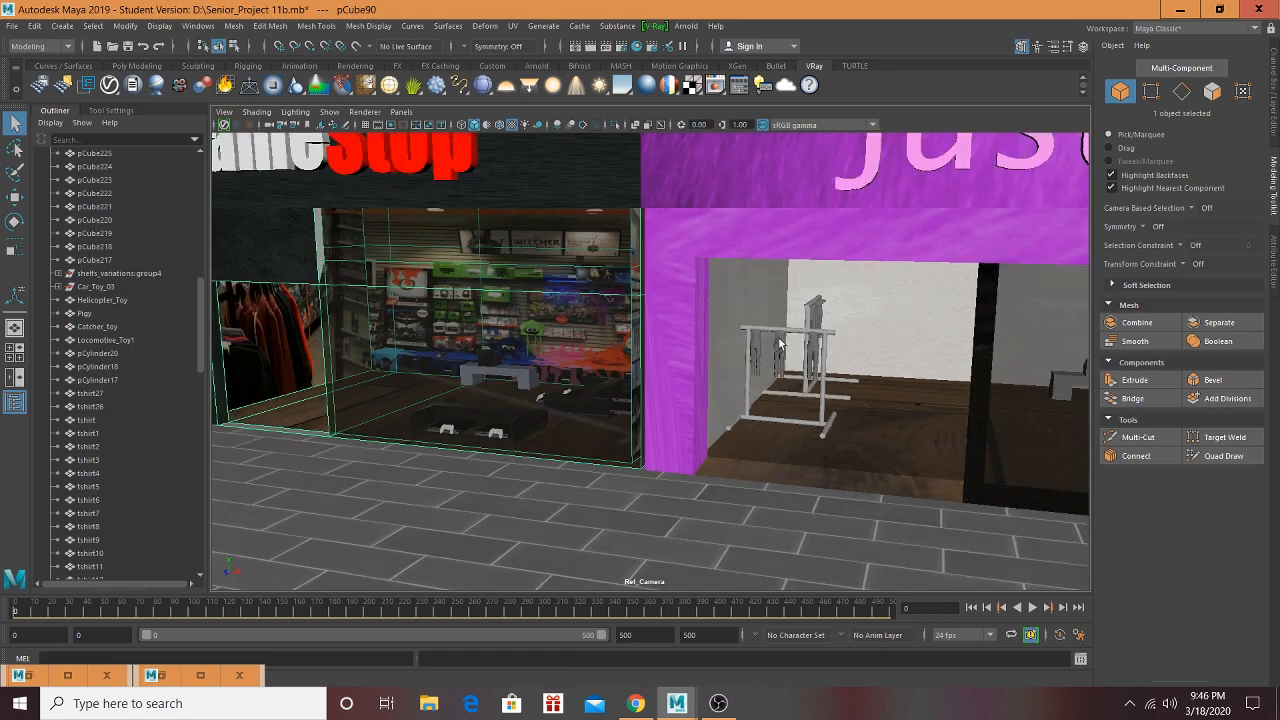
scroll(697, 346, up, 5)
alt+middle_drag(697, 346, 594, 401)
scroll(594, 401, up, 5)
alt+drag(651, 400, 526, 388)
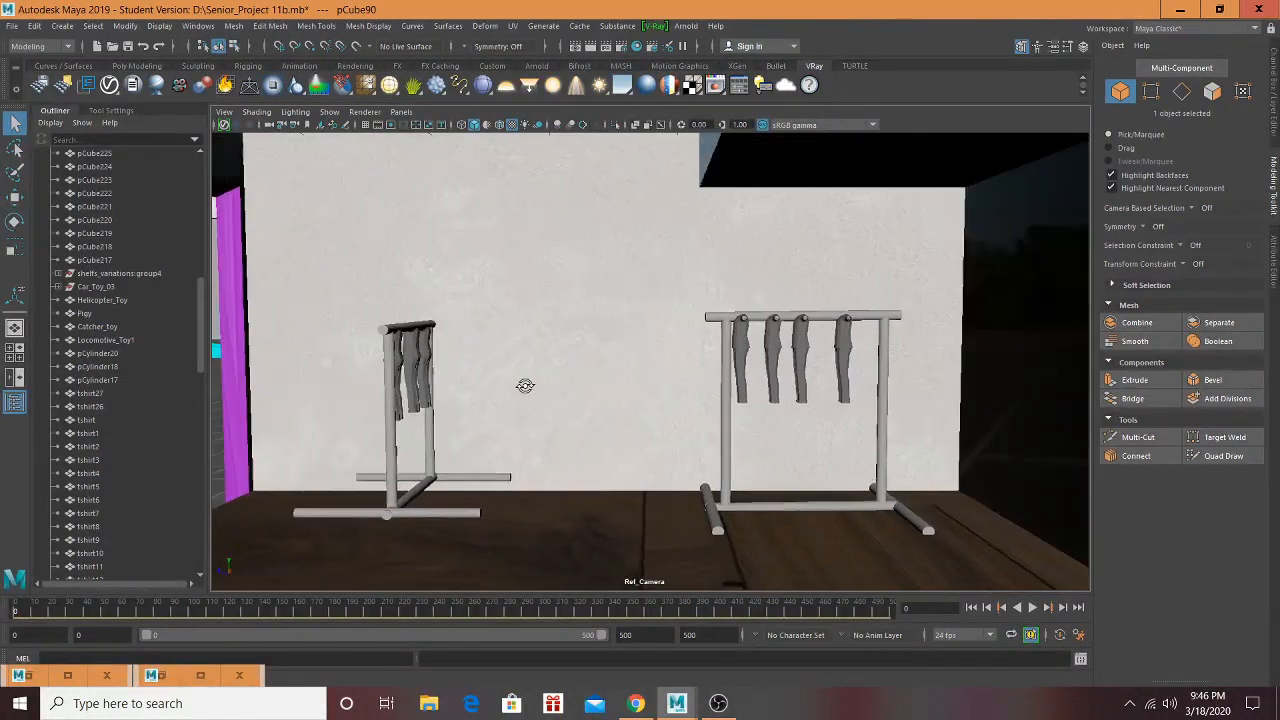
alt+middle_drag(591, 406, 665, 460)
click(706, 285)
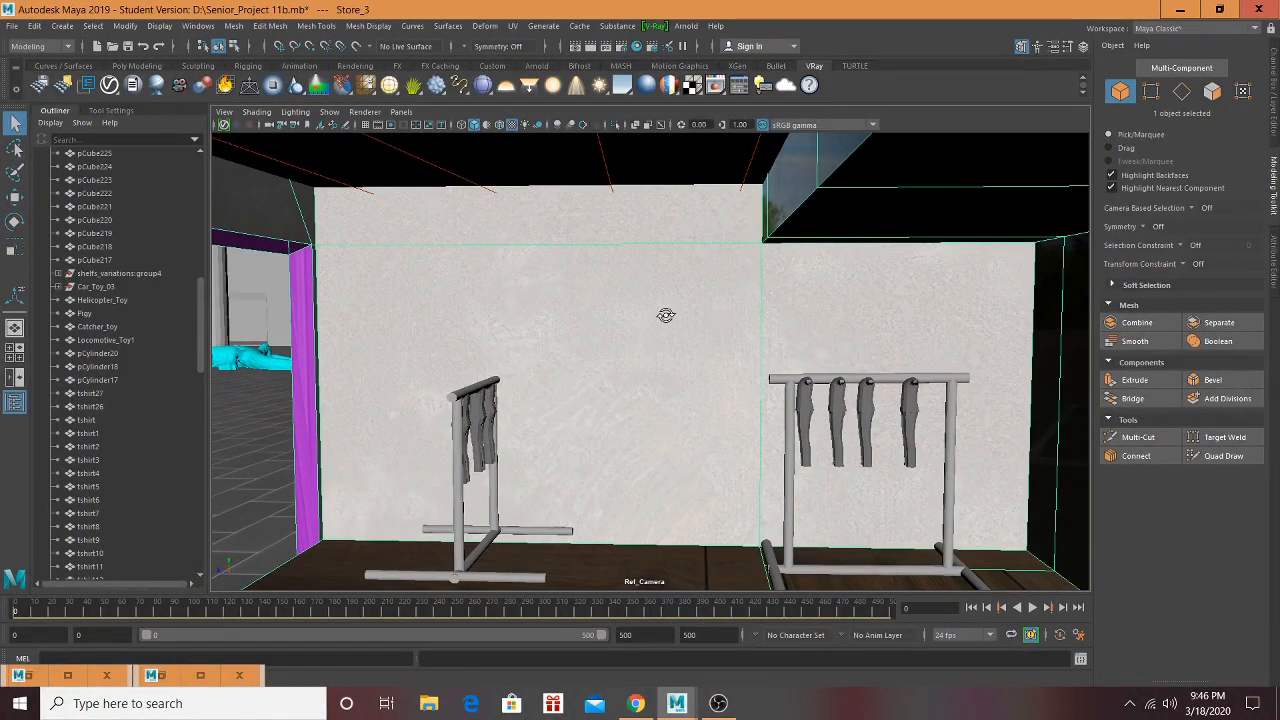
alt+drag(666, 314, 683, 345)
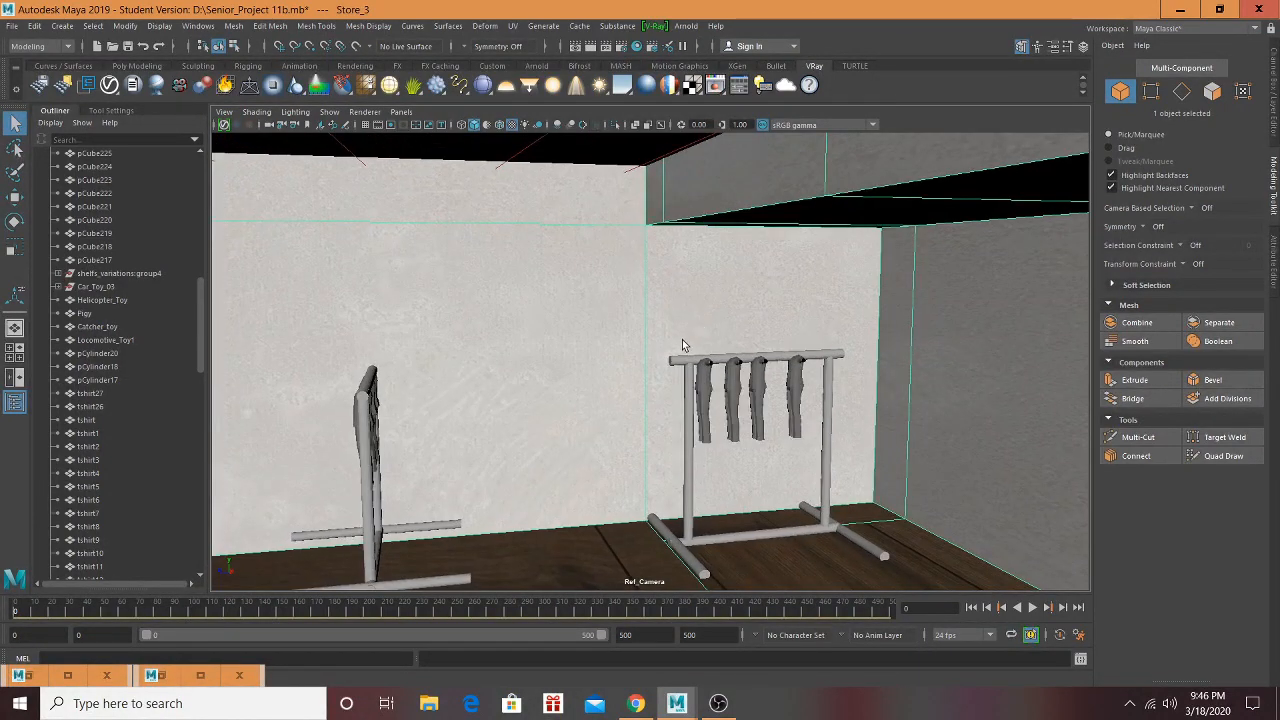
Step: Switch to face selection and select the Store_3 wall faces behind the two clothing racks, including the strip above
click(1213, 92)
click(749, 297)
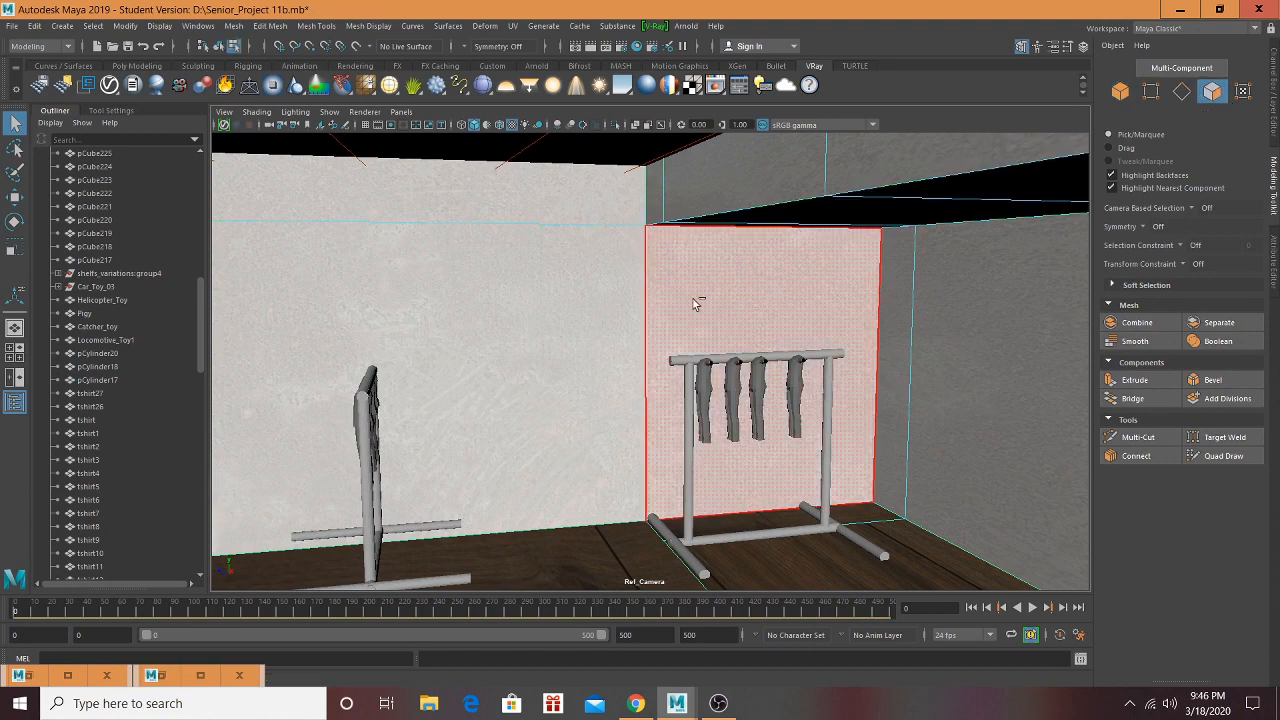
shift+click(541, 246)
shift+click(536, 213)
alt+drag(537, 213, 561, 204)
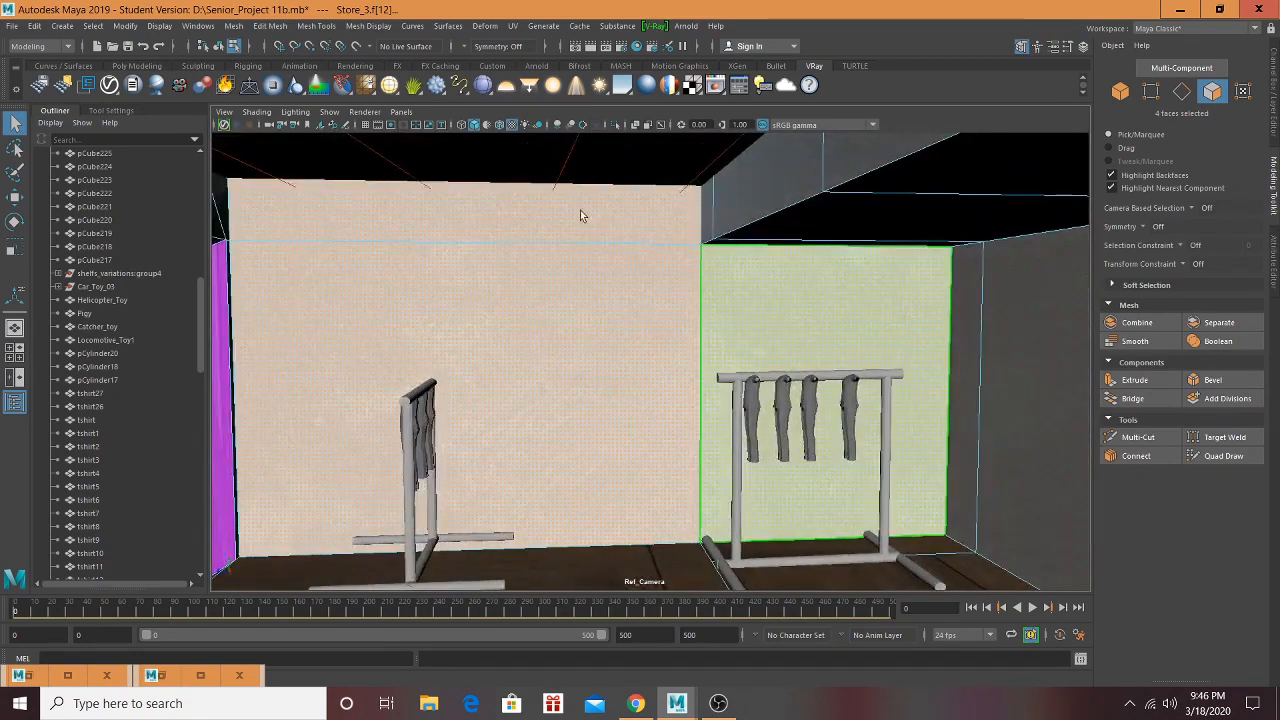
click(342, 286)
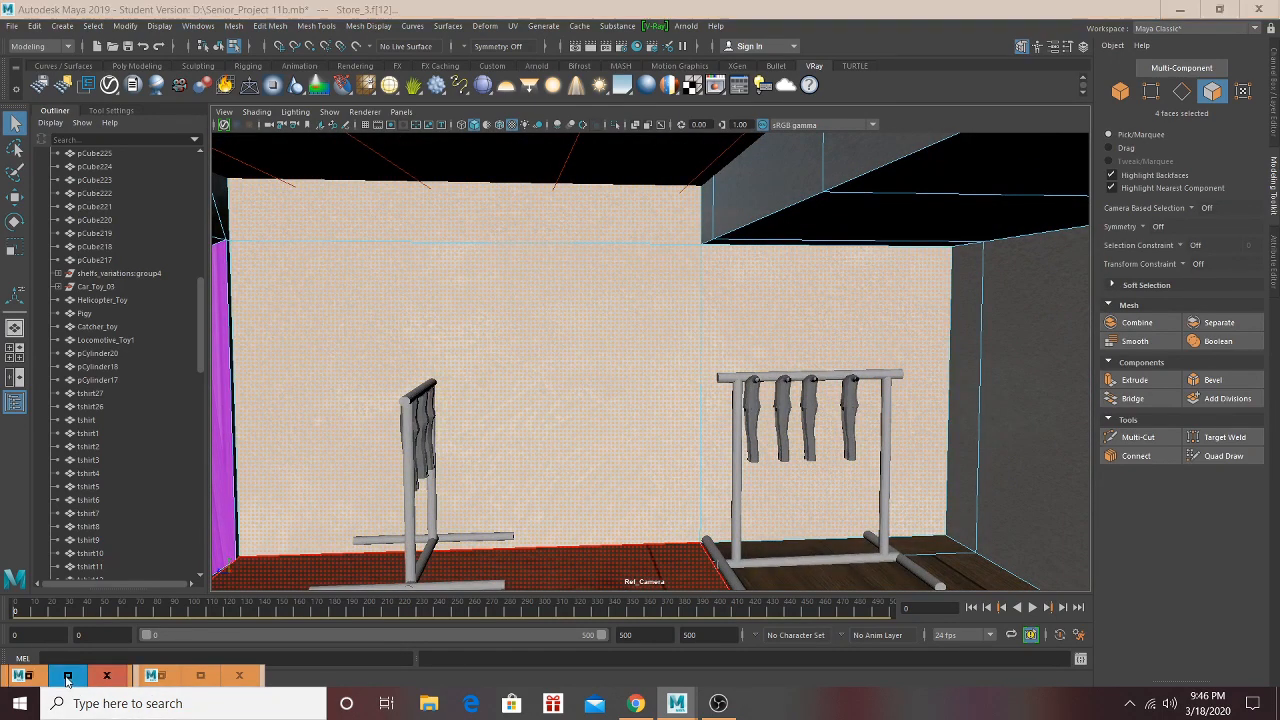
Step: Create a new V-Ray material in a cleared Hypershade graph and name it Justice_Left
click(68, 675)
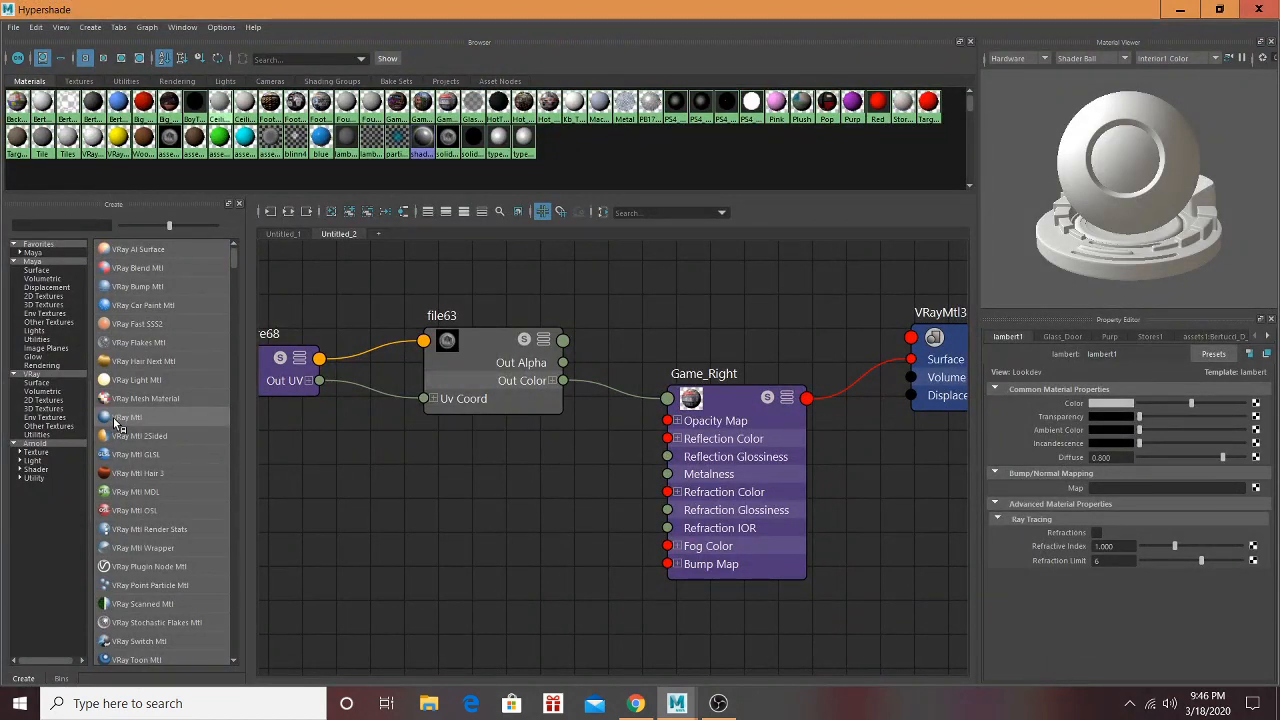
click(122, 418)
click(289, 211)
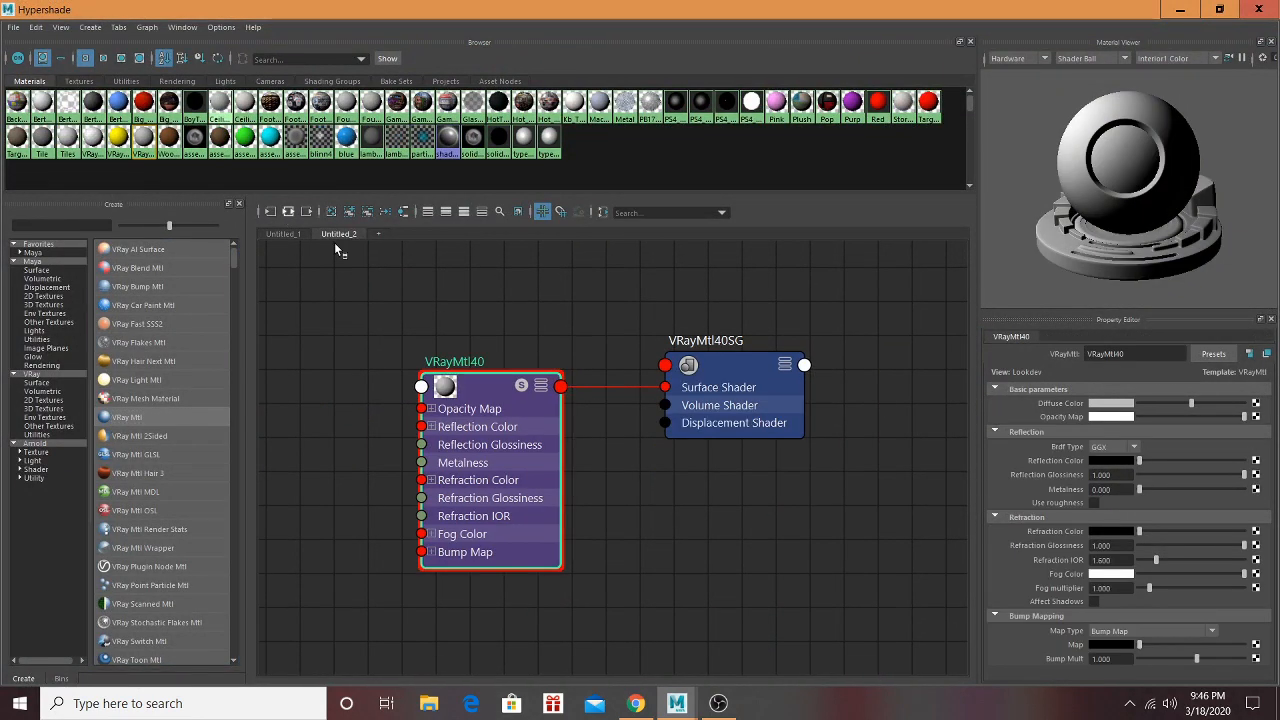
double_click(1155, 353)
text(Justice_Left)
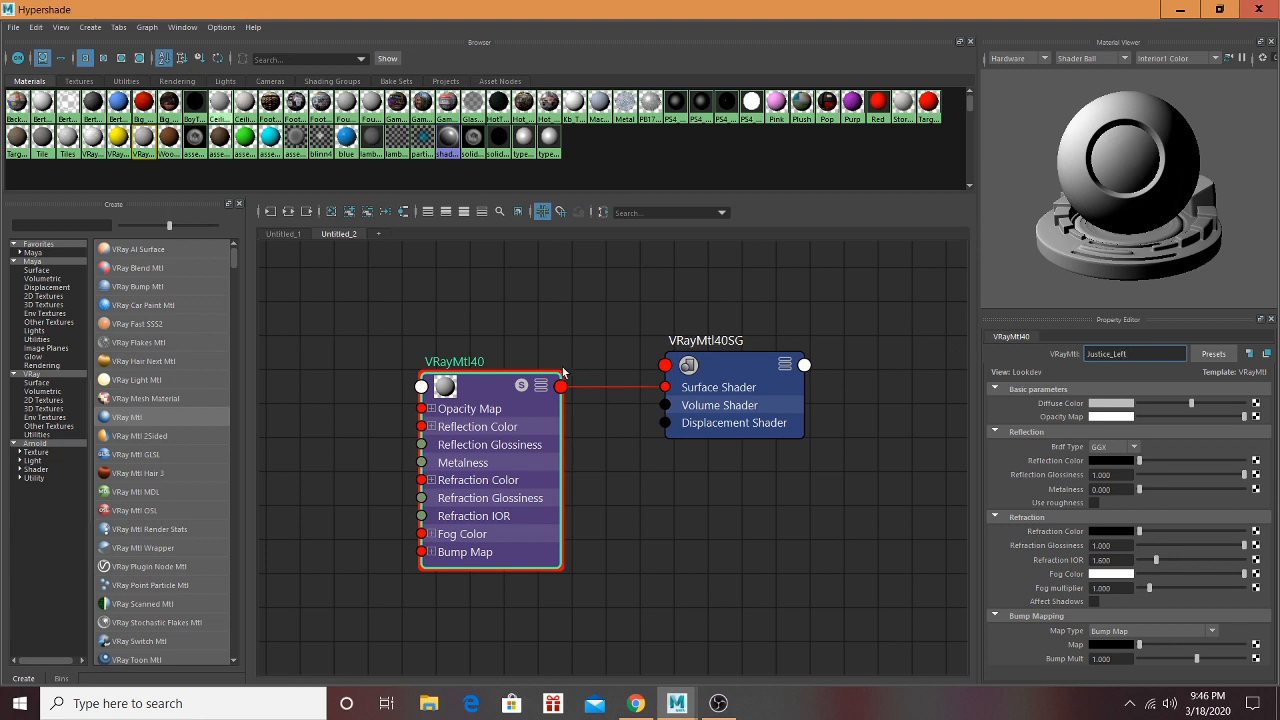
click(471, 384)
Step: Connect a file texture to Justice_Left's diffuse color and load the Justice store photo 396592d71b6d71f3c8fad24227ef1989.jpg into it
click(1256, 403)
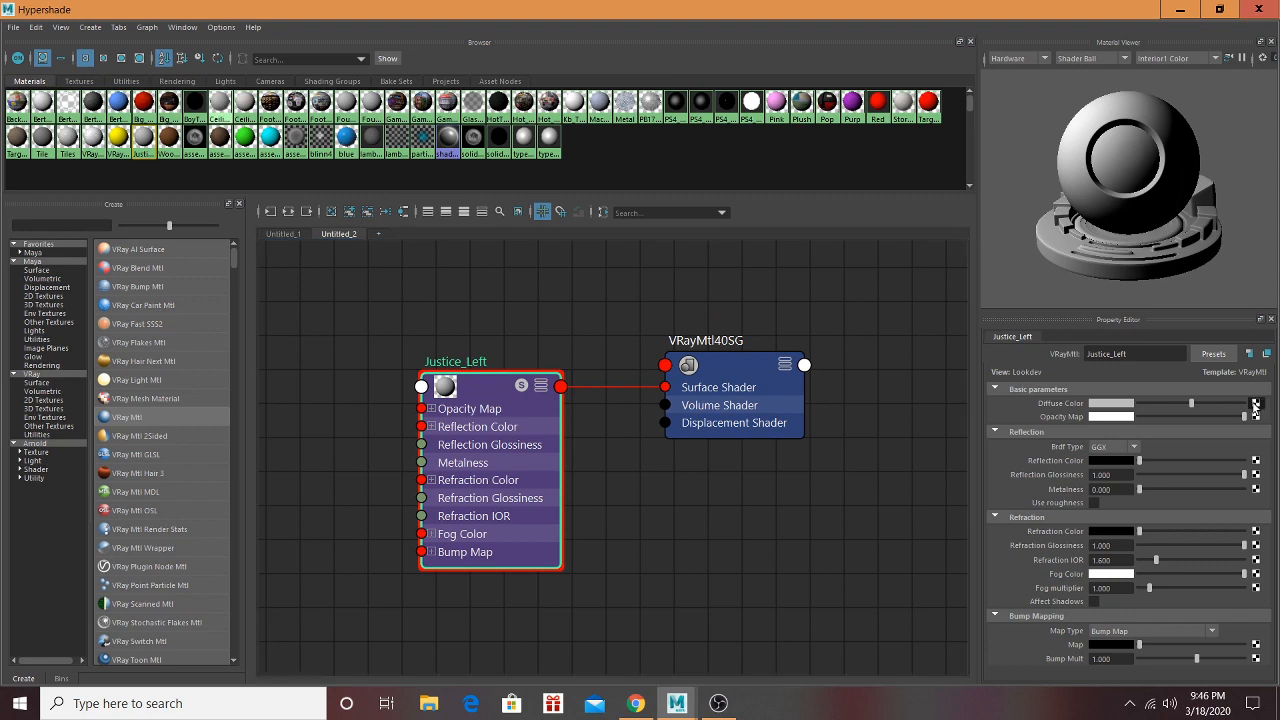
click(665, 499)
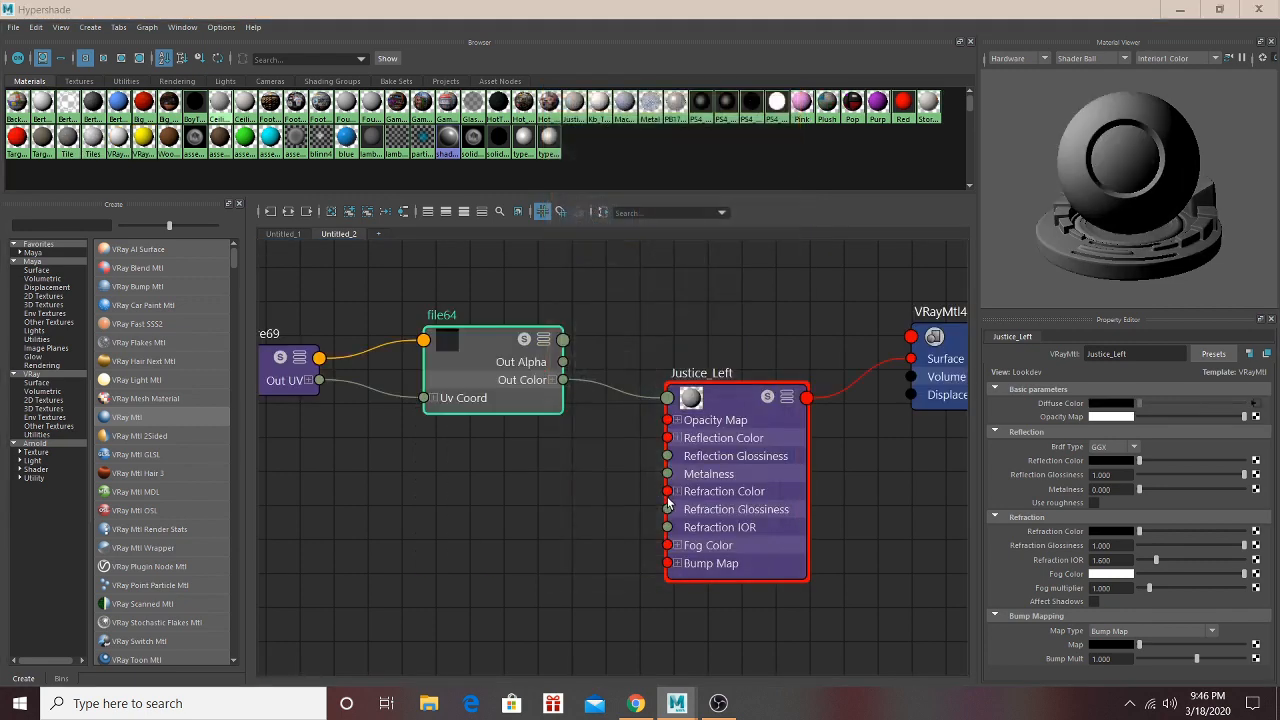
click(1258, 447)
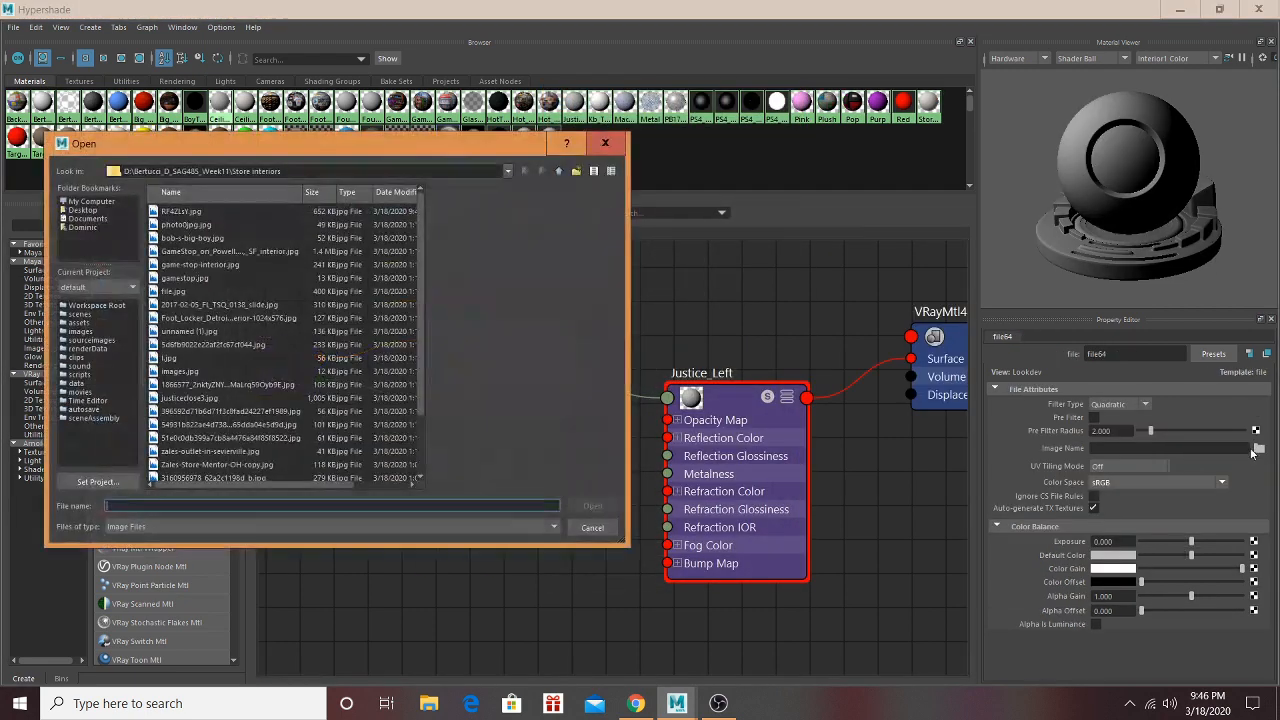
click(240, 265)
scroll(240, 365, down, 2)
click(237, 411)
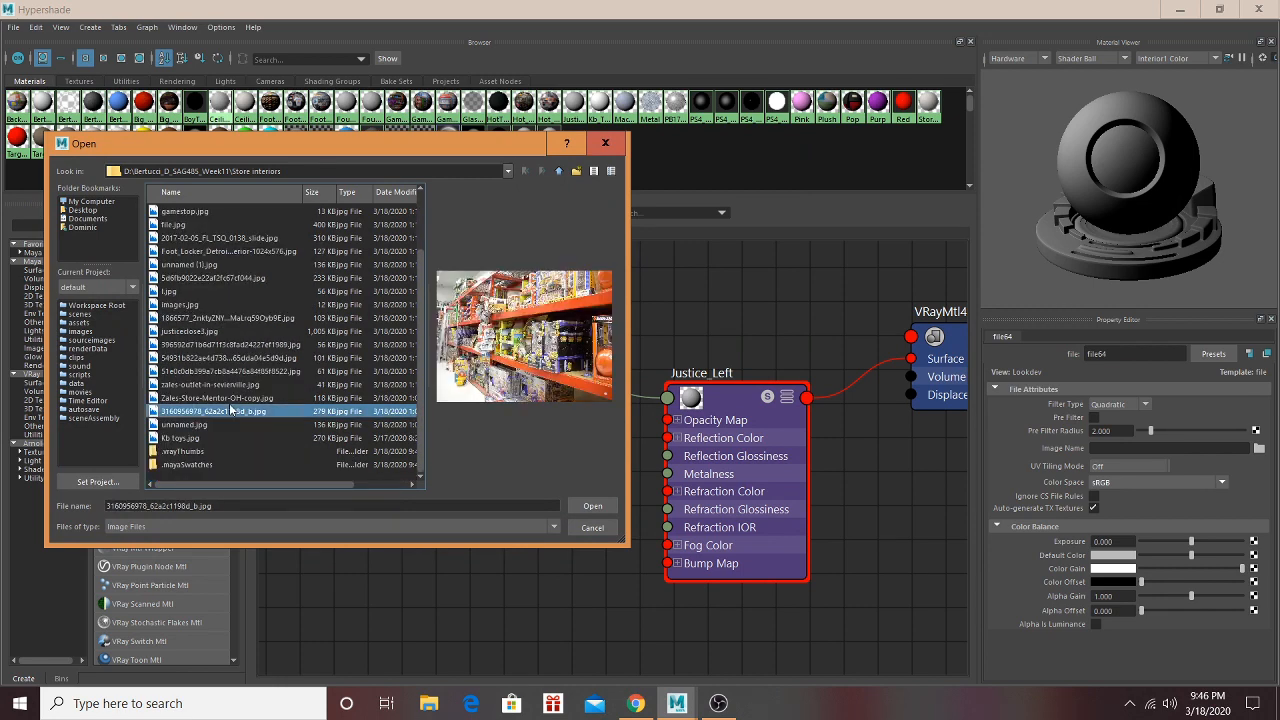
click(237, 372)
click(237, 385)
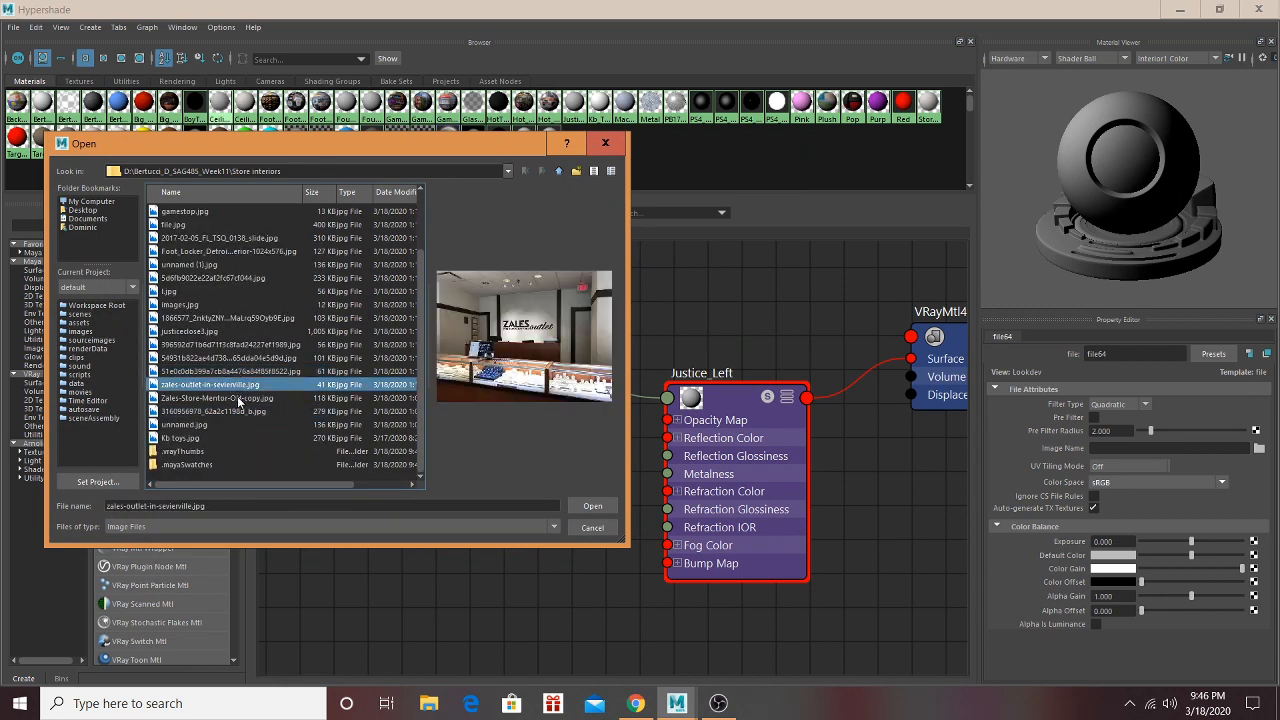
click(237, 372)
click(237, 359)
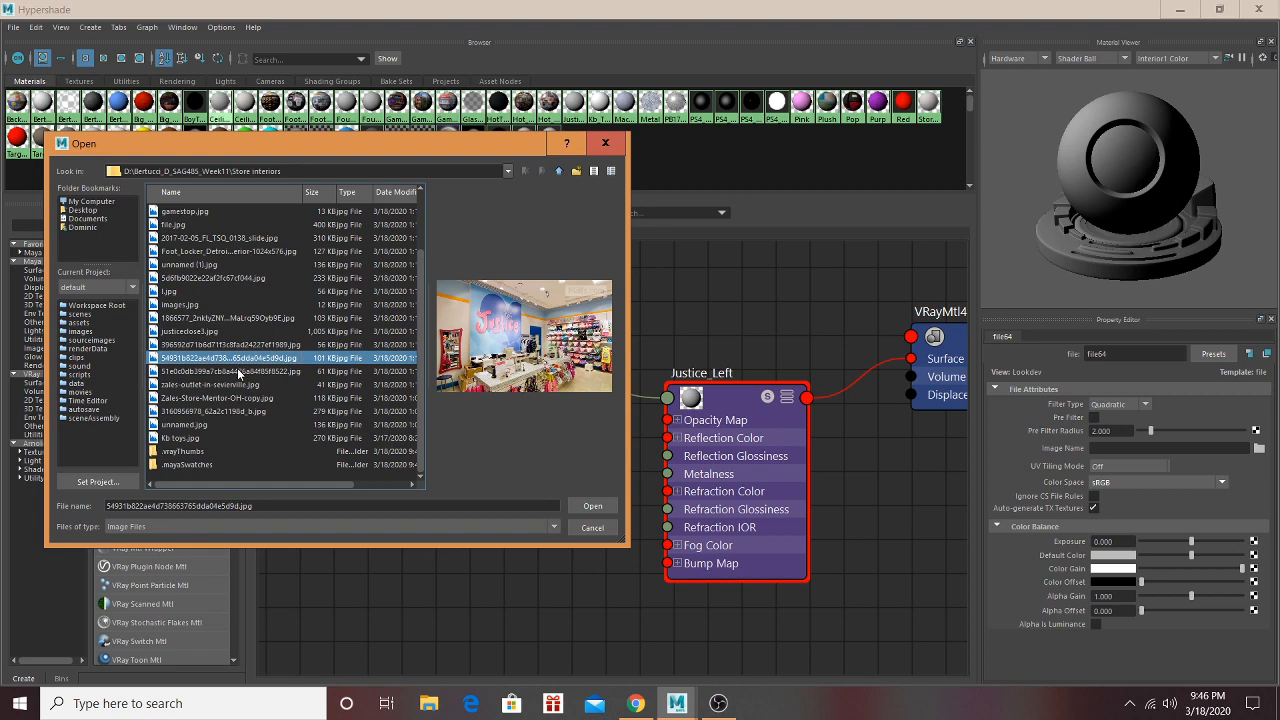
click(235, 345)
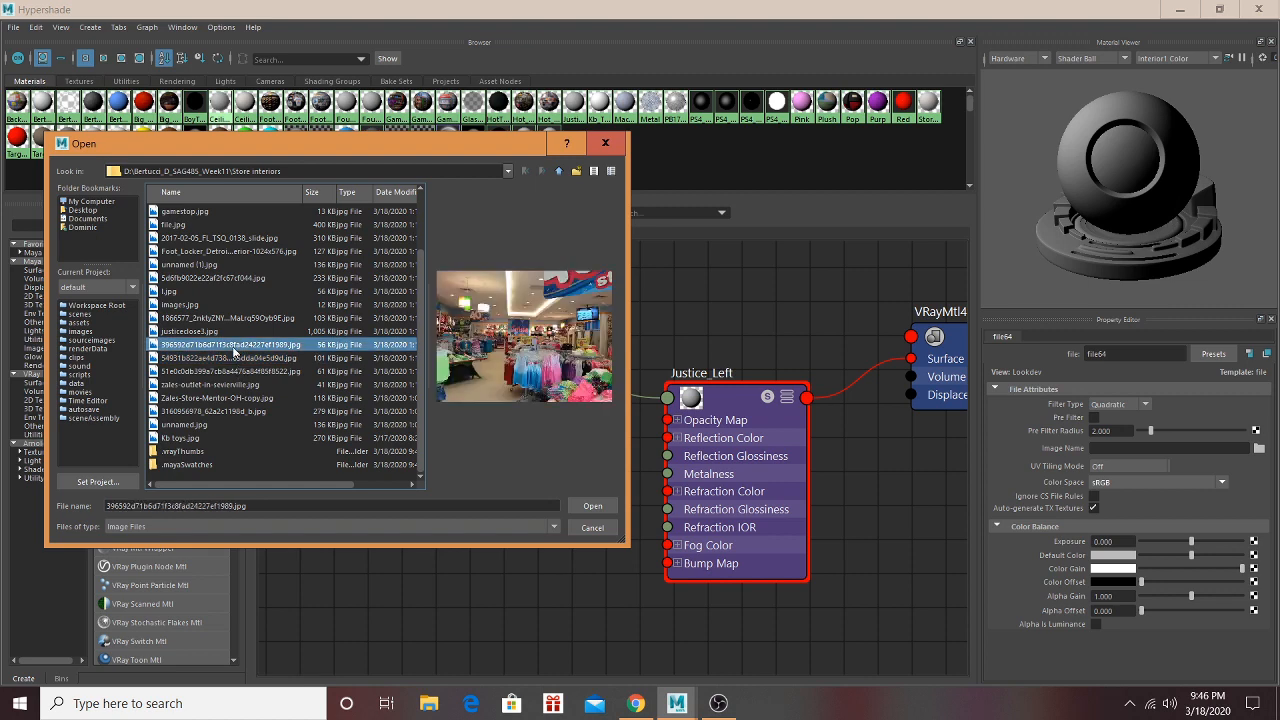
click(583, 508)
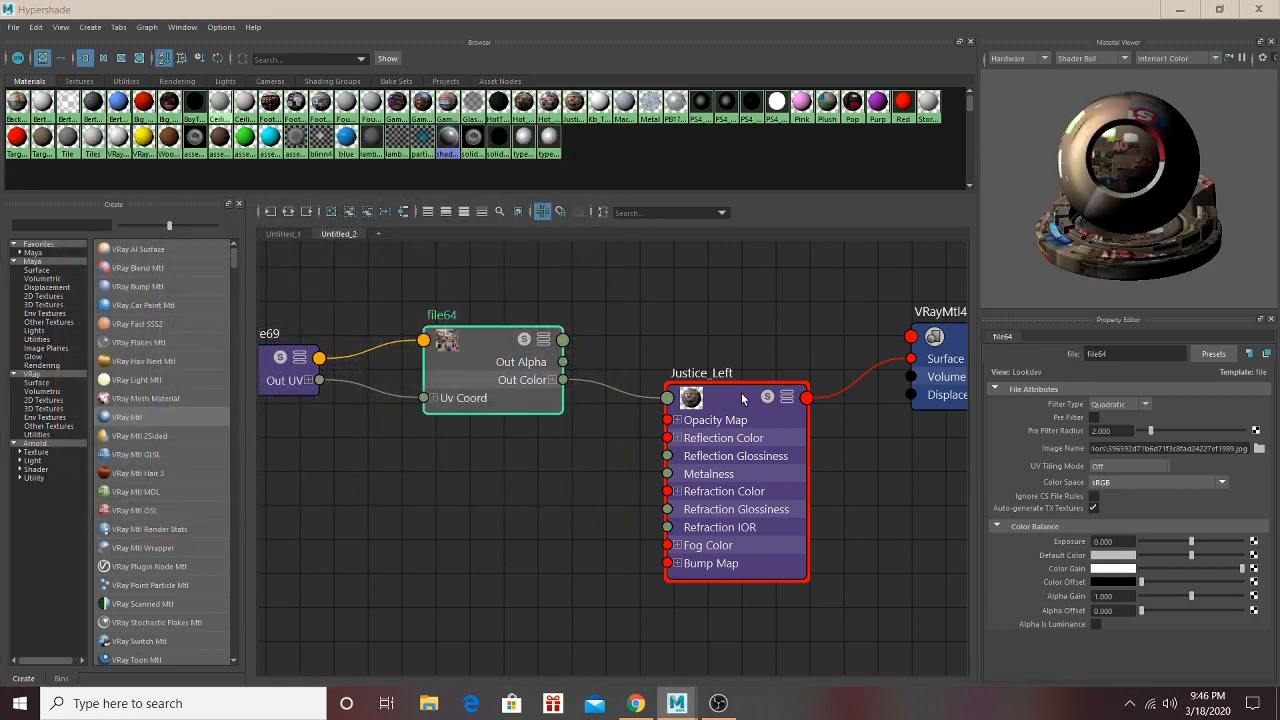
Step: Reselect only the three Justice wall faces: the upper strip, the large lower face and the adjoining face behind the second rack
click(1180, 9)
click(462, 232)
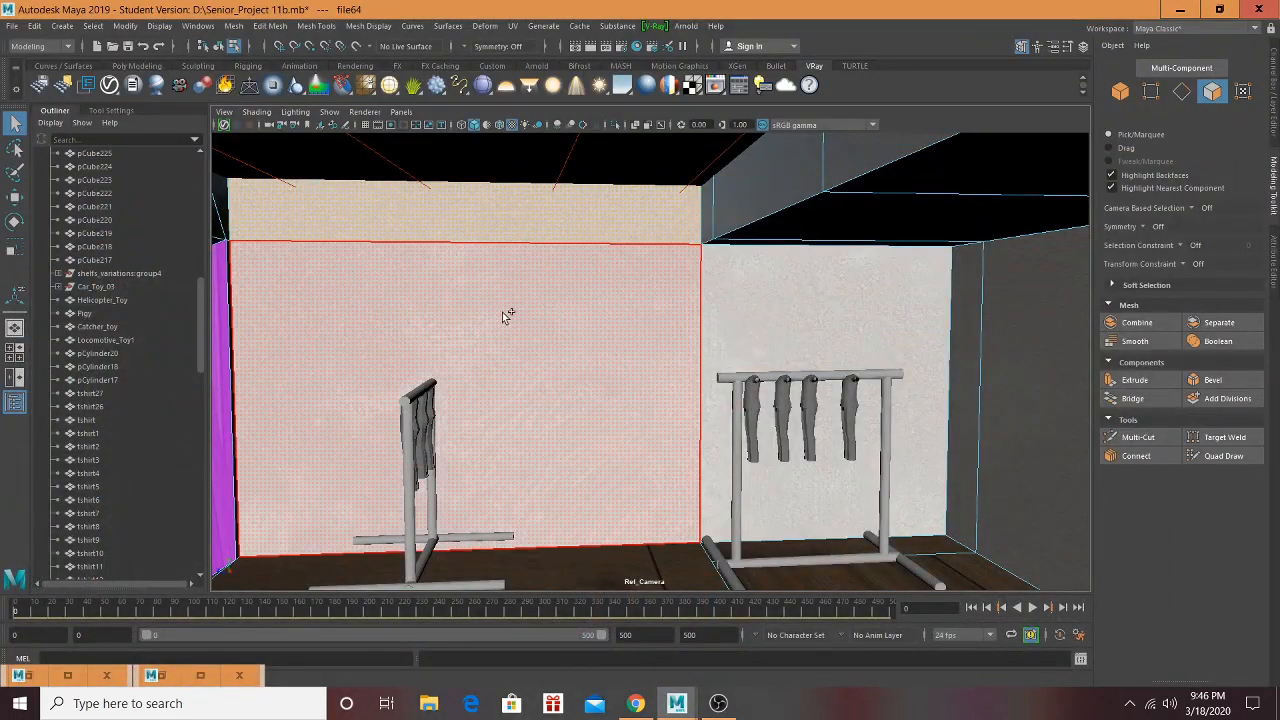
shift+click(508, 314)
shift+click(766, 300)
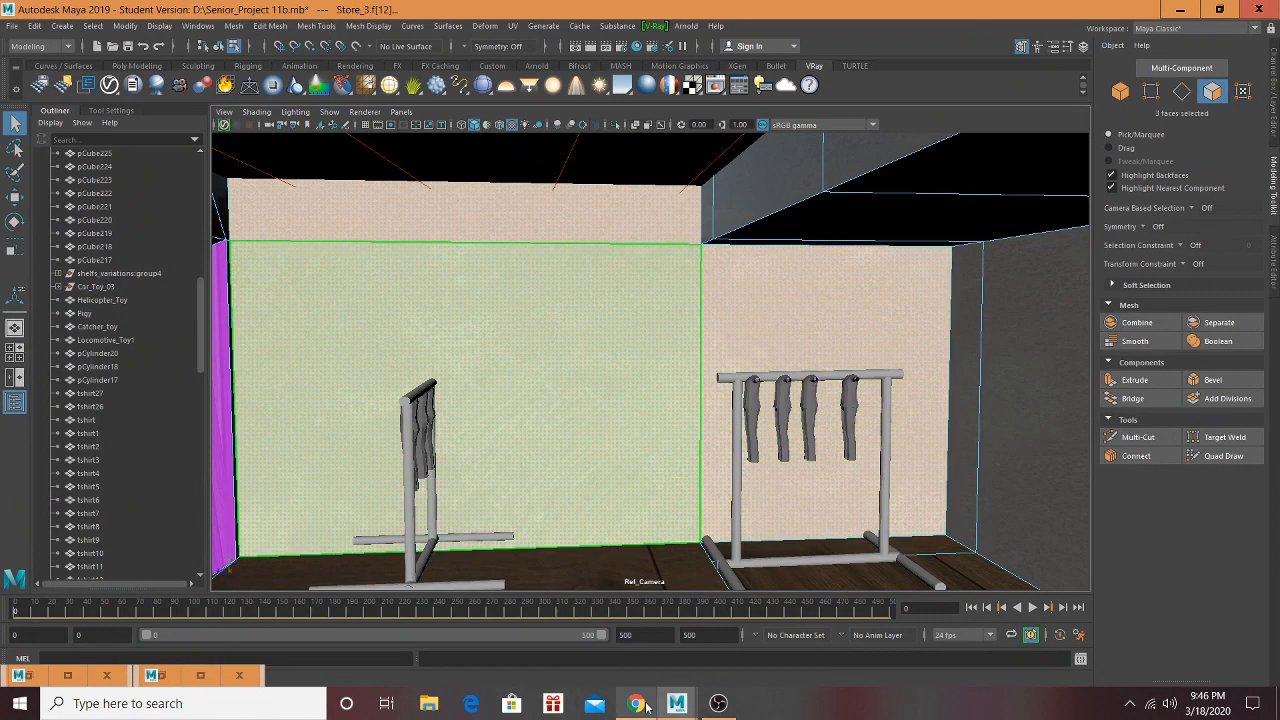
Step: Assign Justice_Left to the three selected wall faces and apply an automatic UV projection to them
click(67, 675)
right_click(742, 376)
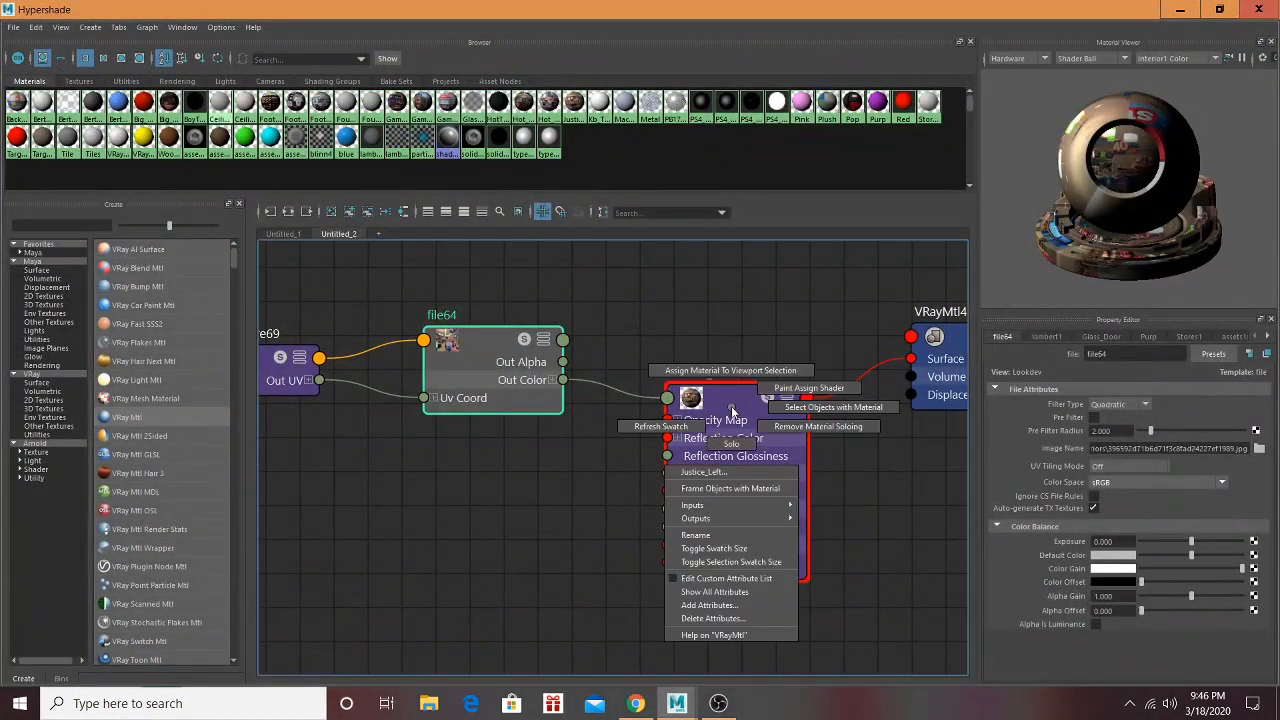
click(1180, 10)
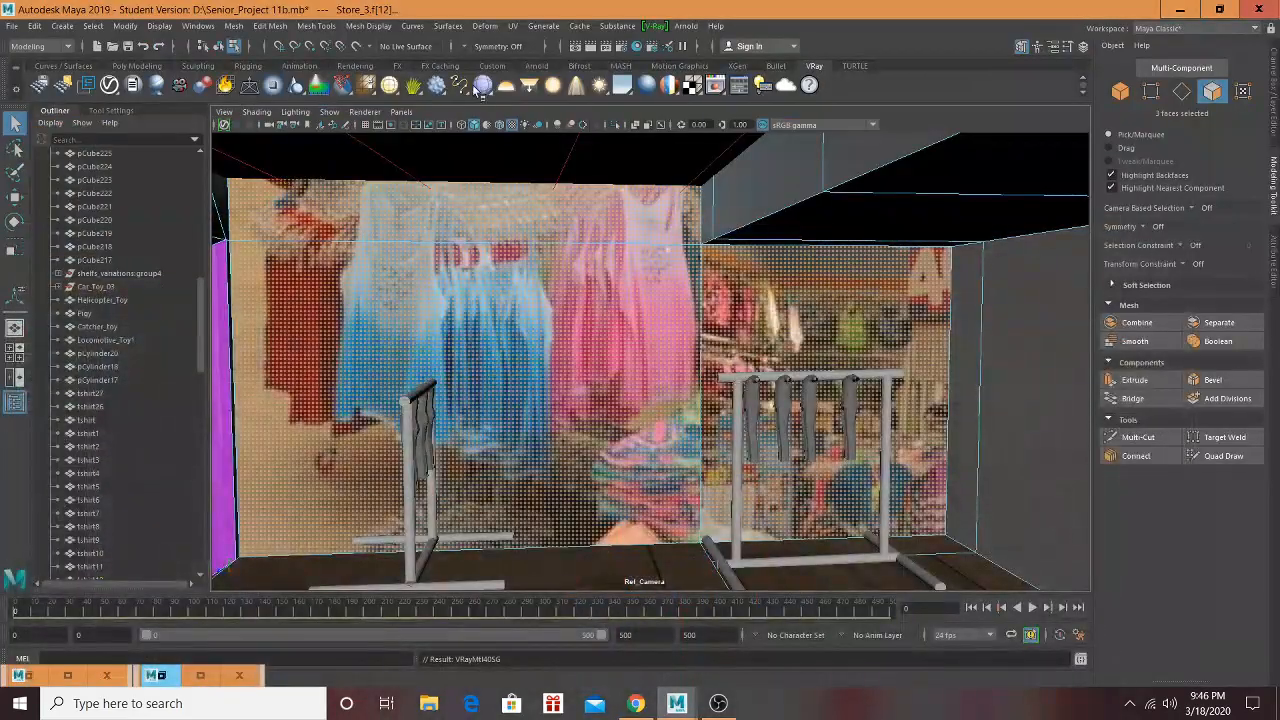
click(515, 27)
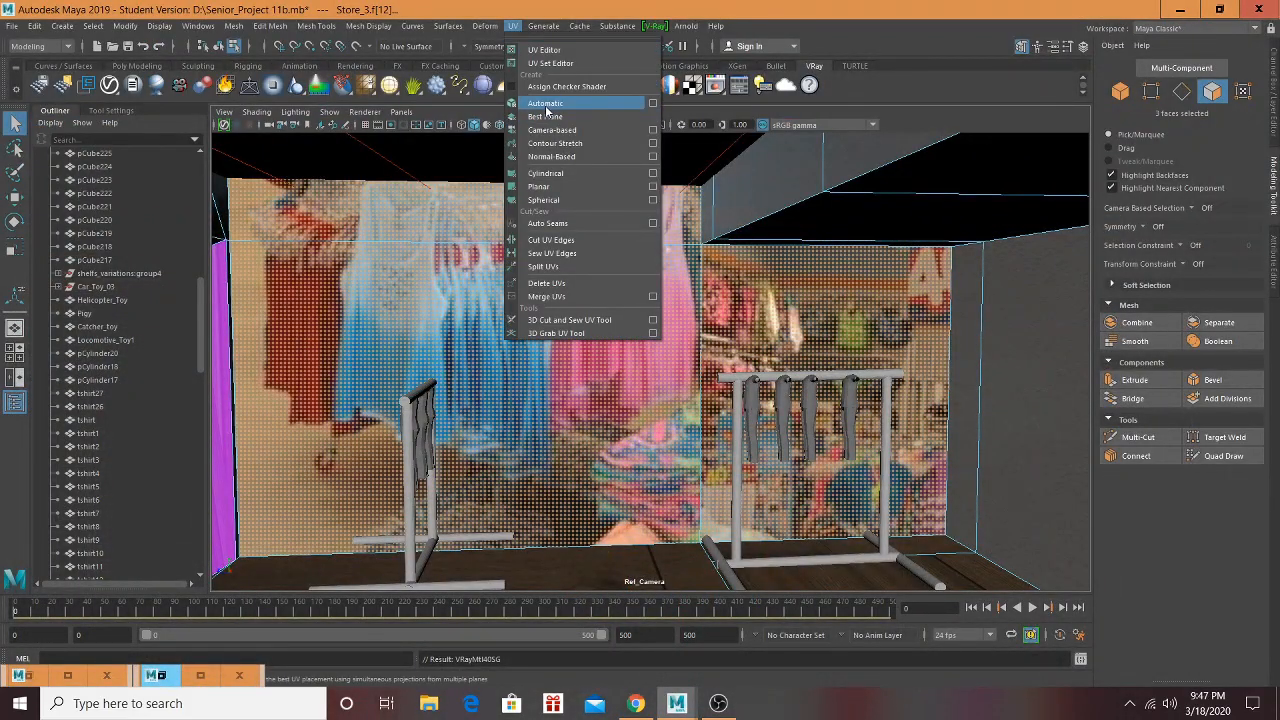
click(549, 110)
Step: Inspect the textured wall through the Justice storefront and reapply the automatic UV projection to its three faces
alt+drag(626, 300, 680, 306)
scroll(514, 272, down, 4)
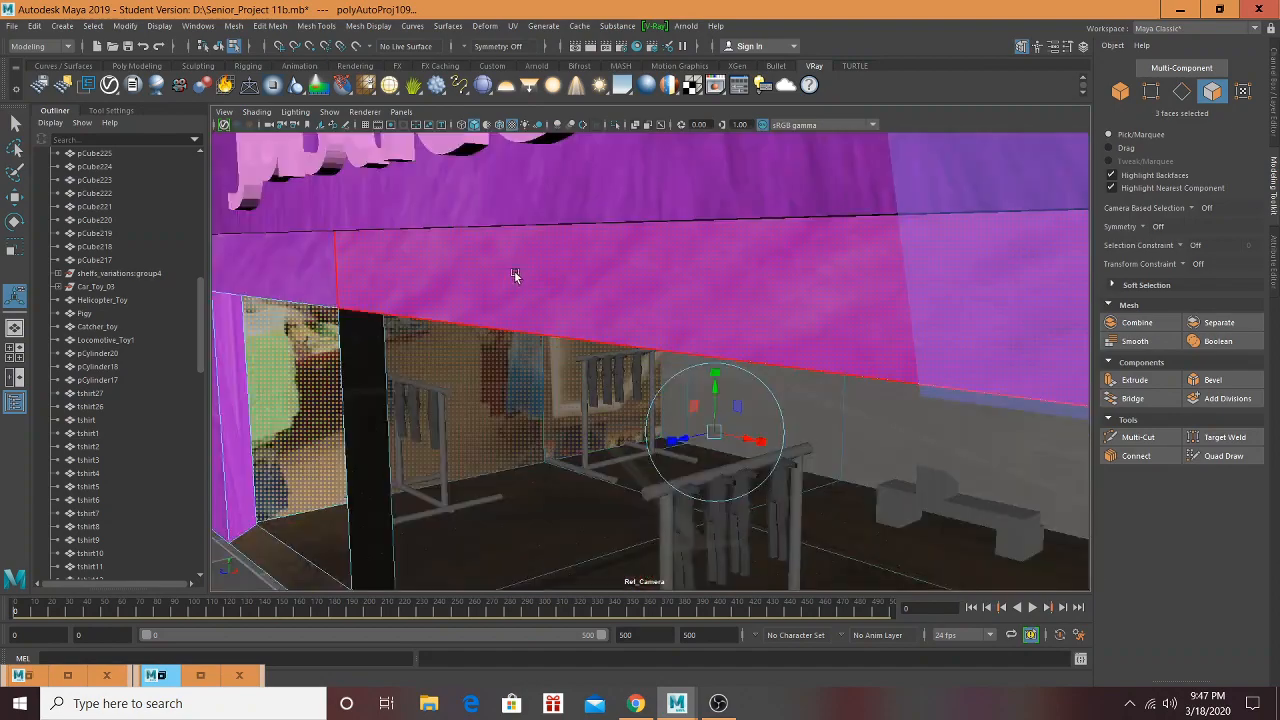
alt+middle_drag(590, 239, 789, 152)
scroll(690, 211, up, 2)
scroll(694, 208, down, 2)
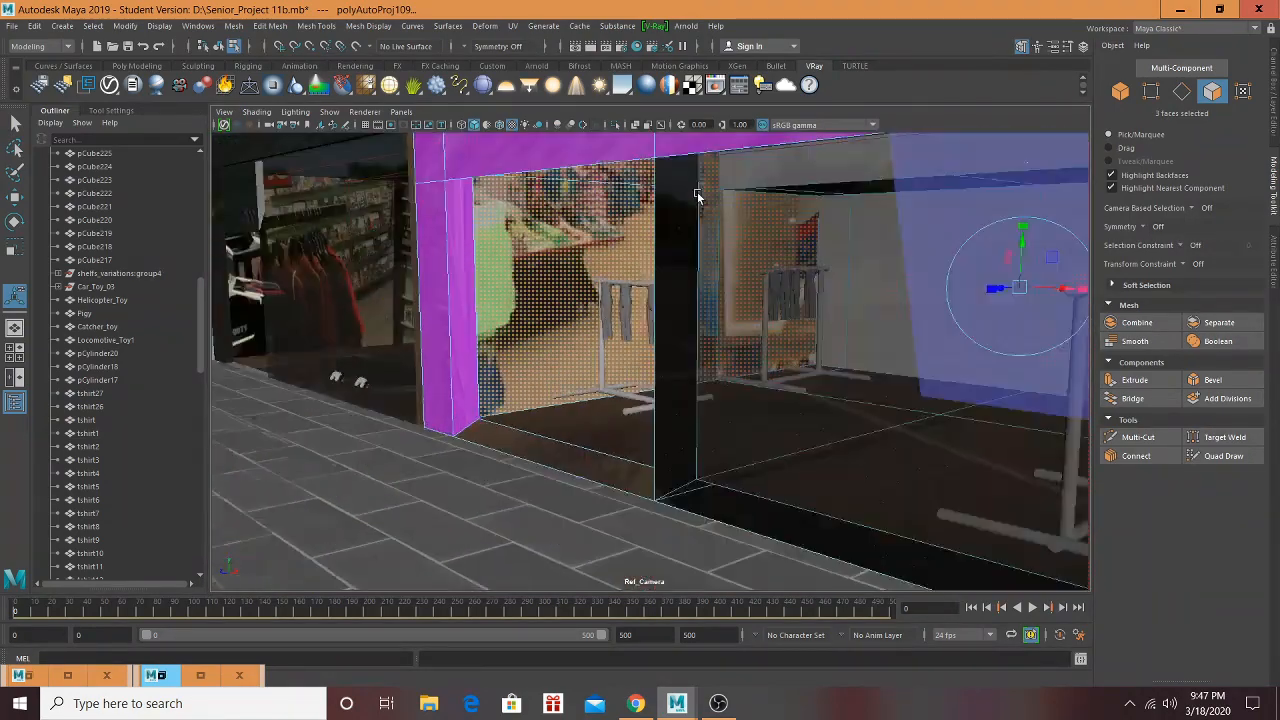
alt+drag(694, 194, 641, 238)
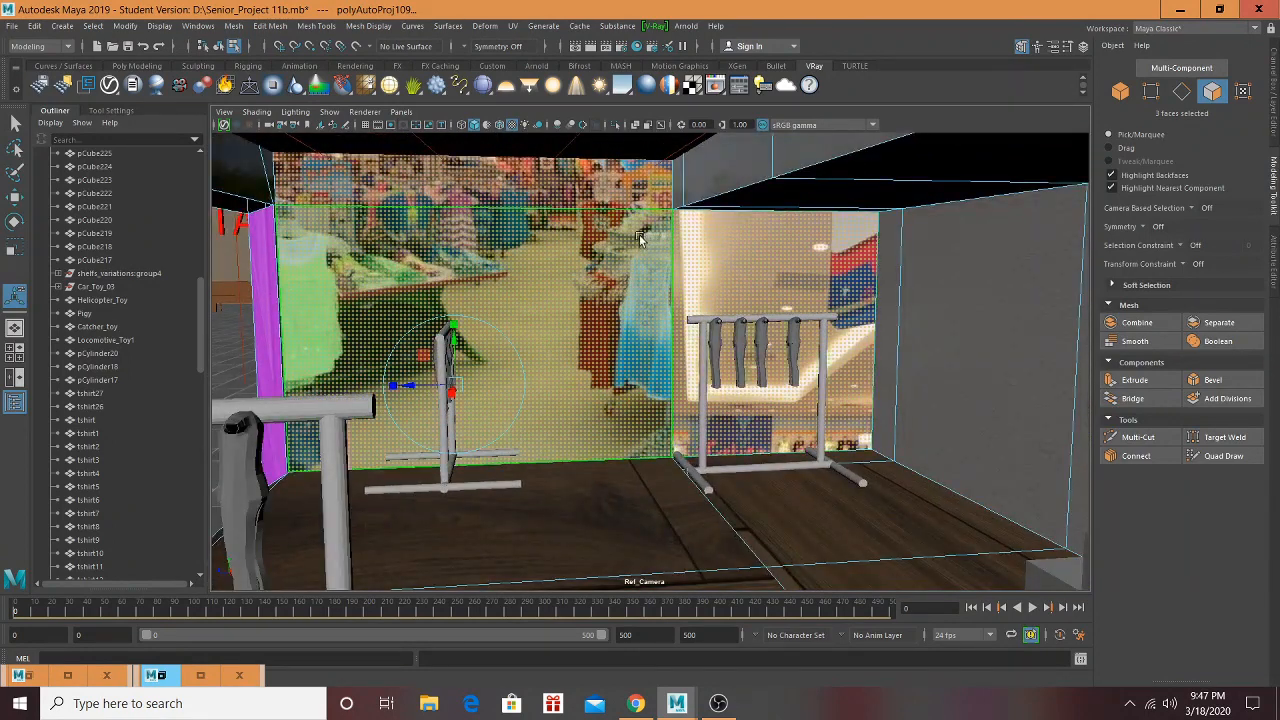
click(514, 28)
click(548, 99)
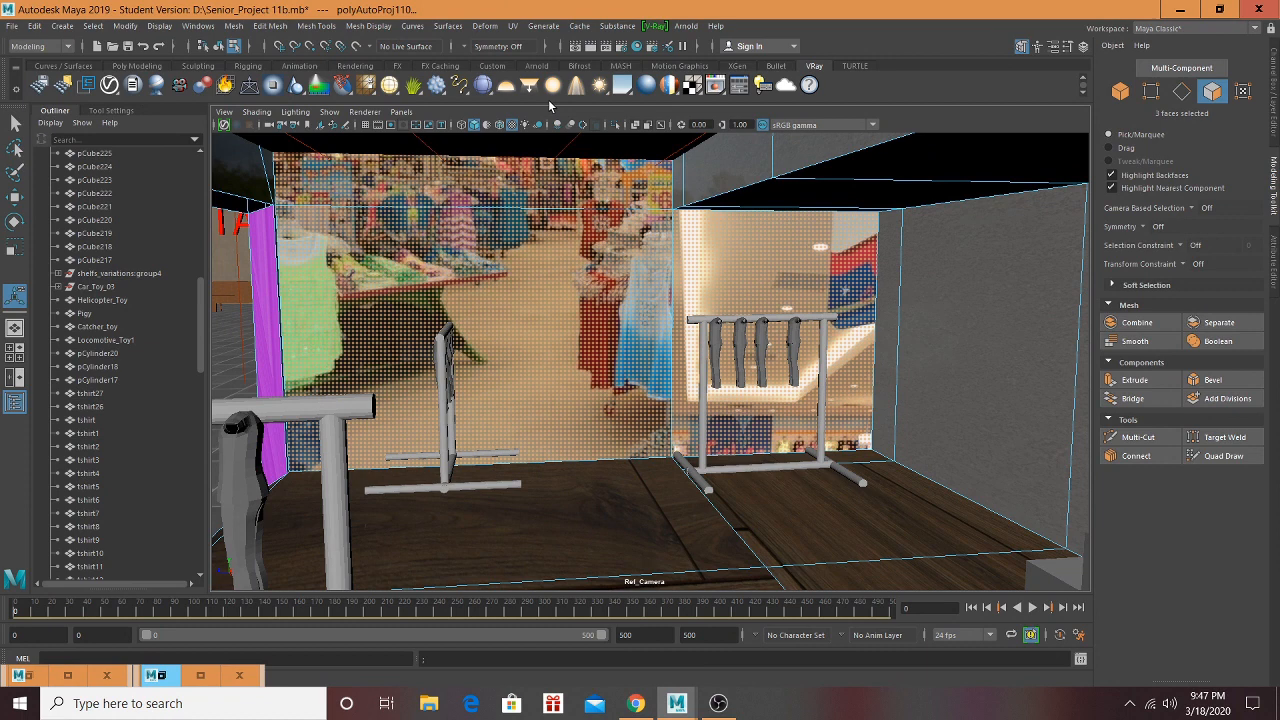
Step: Select just the two lower Justice wall faces, reassign Justice_Left to them and apply an automatic UV projection
click(534, 245)
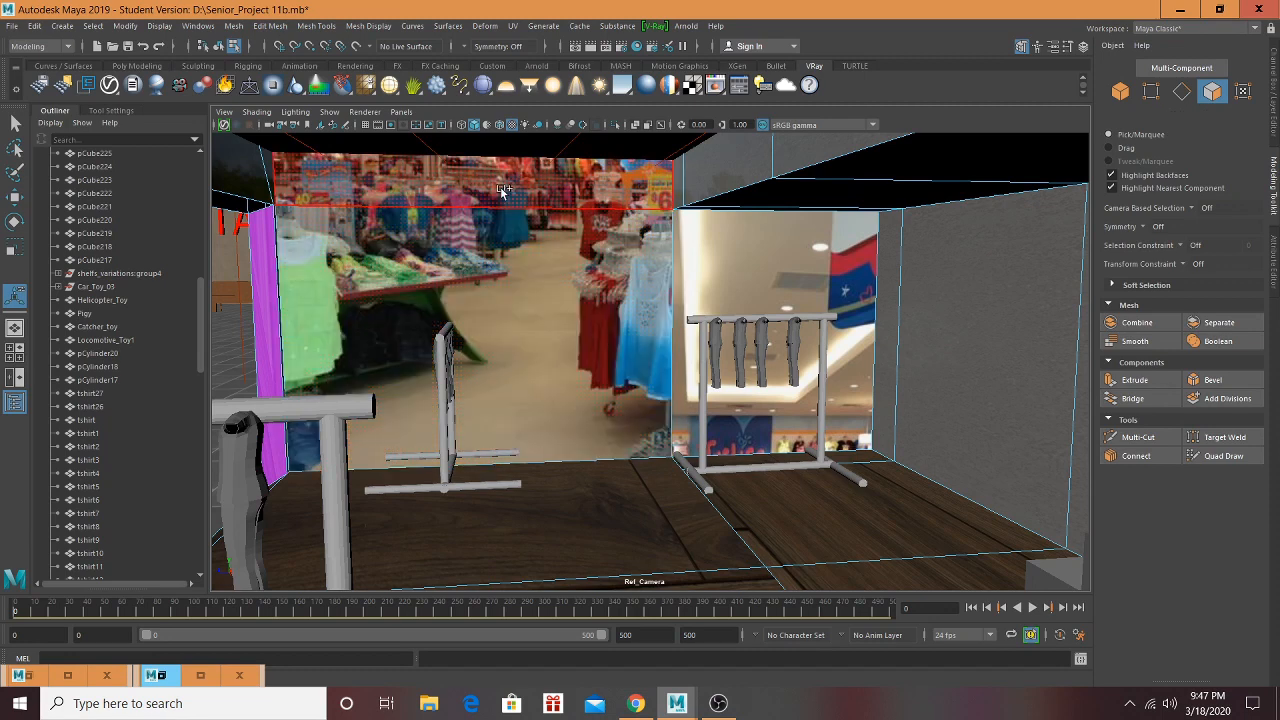
shift+click(793, 275)
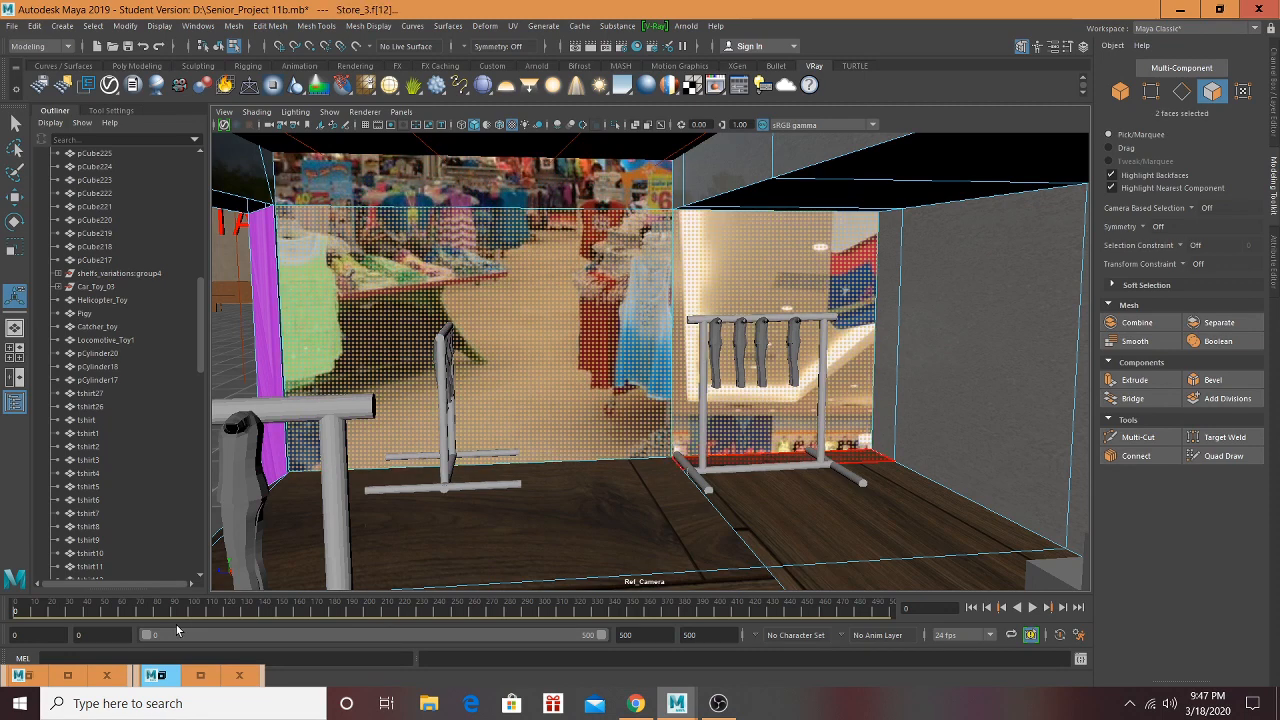
click(73, 677)
right_drag(728, 398, 727, 350)
click(1175, 8)
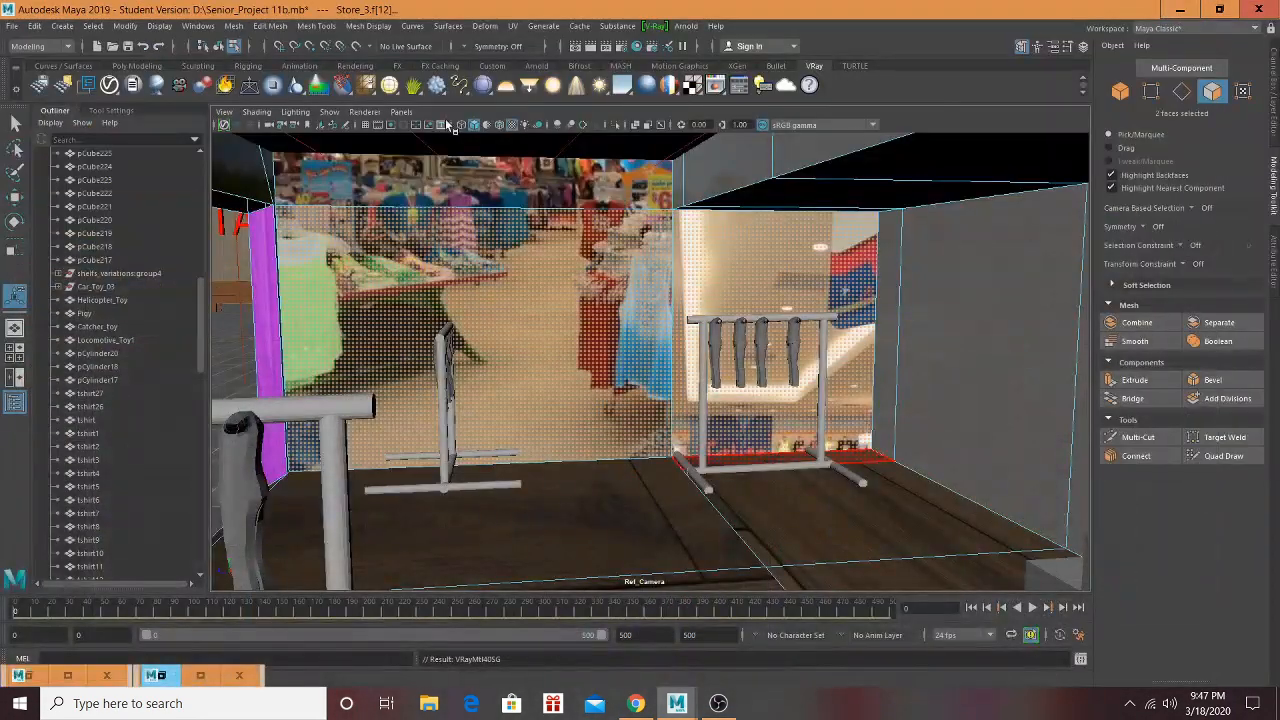
click(515, 27)
click(532, 101)
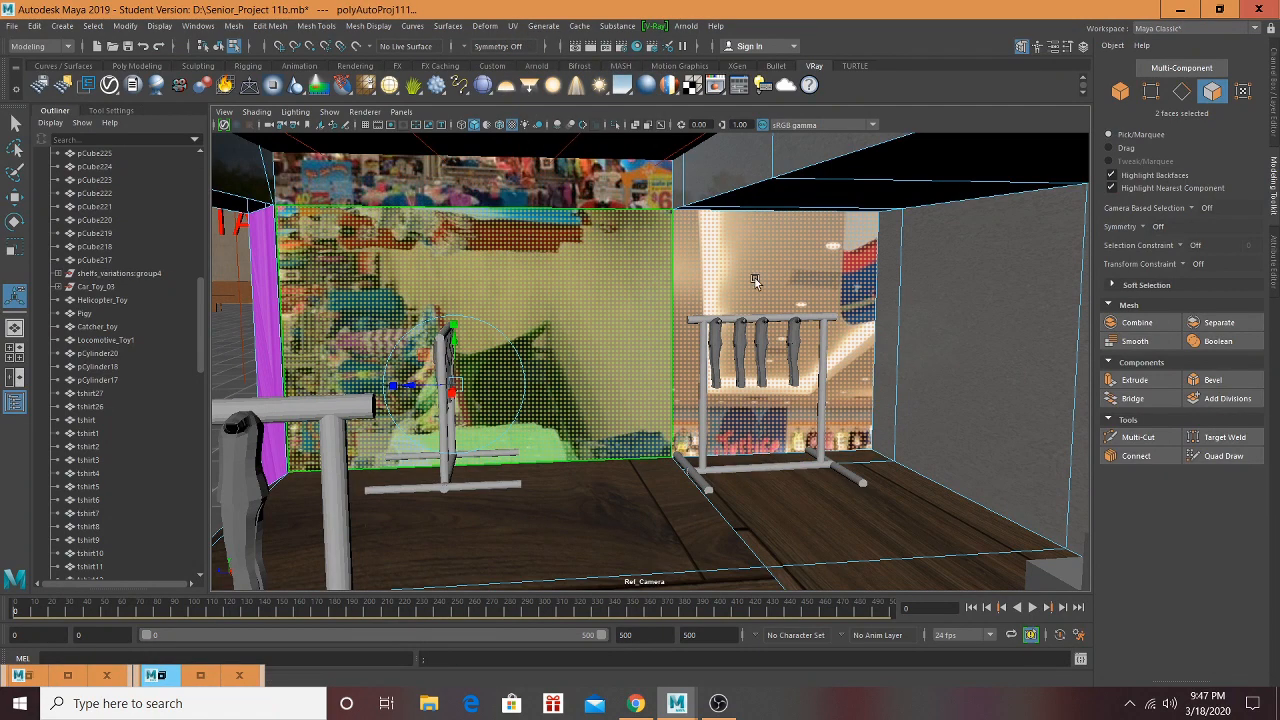
Step: Open the UV Editor for the two selected Justice wall faces and shift their UV shells sideways over the store photo
alt+drag(606, 257, 586, 329)
click(513, 26)
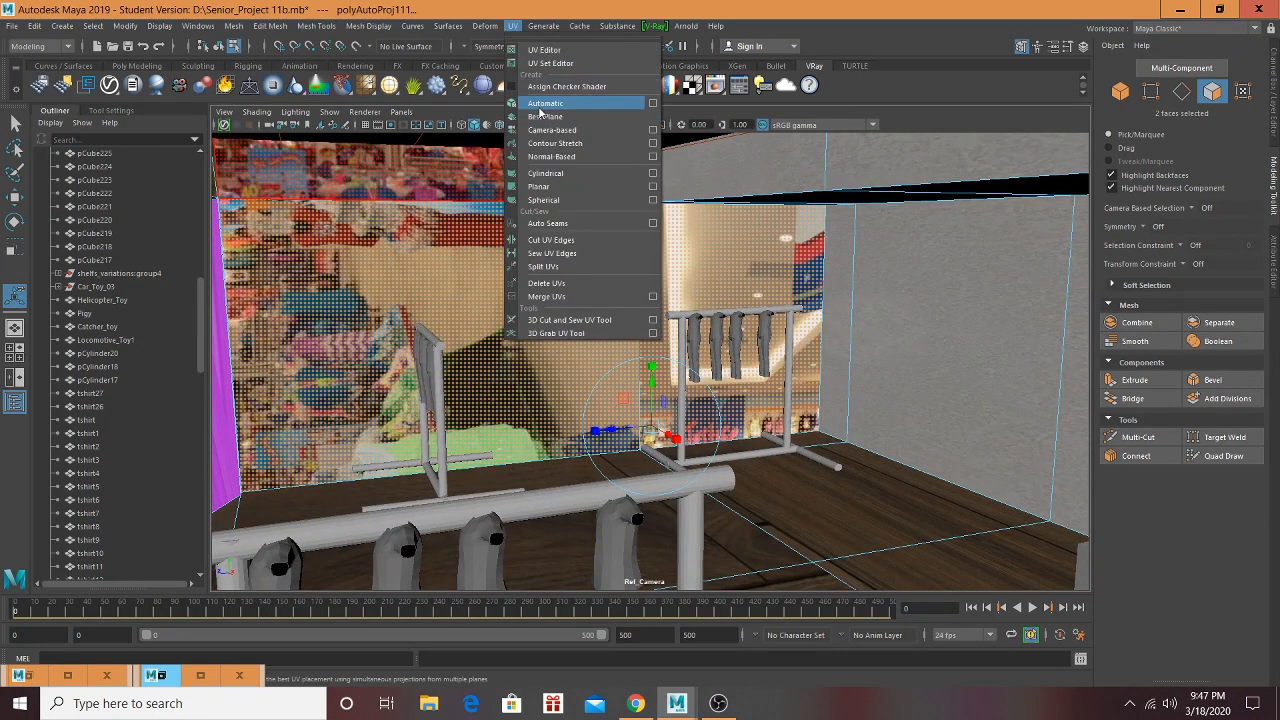
click(552, 49)
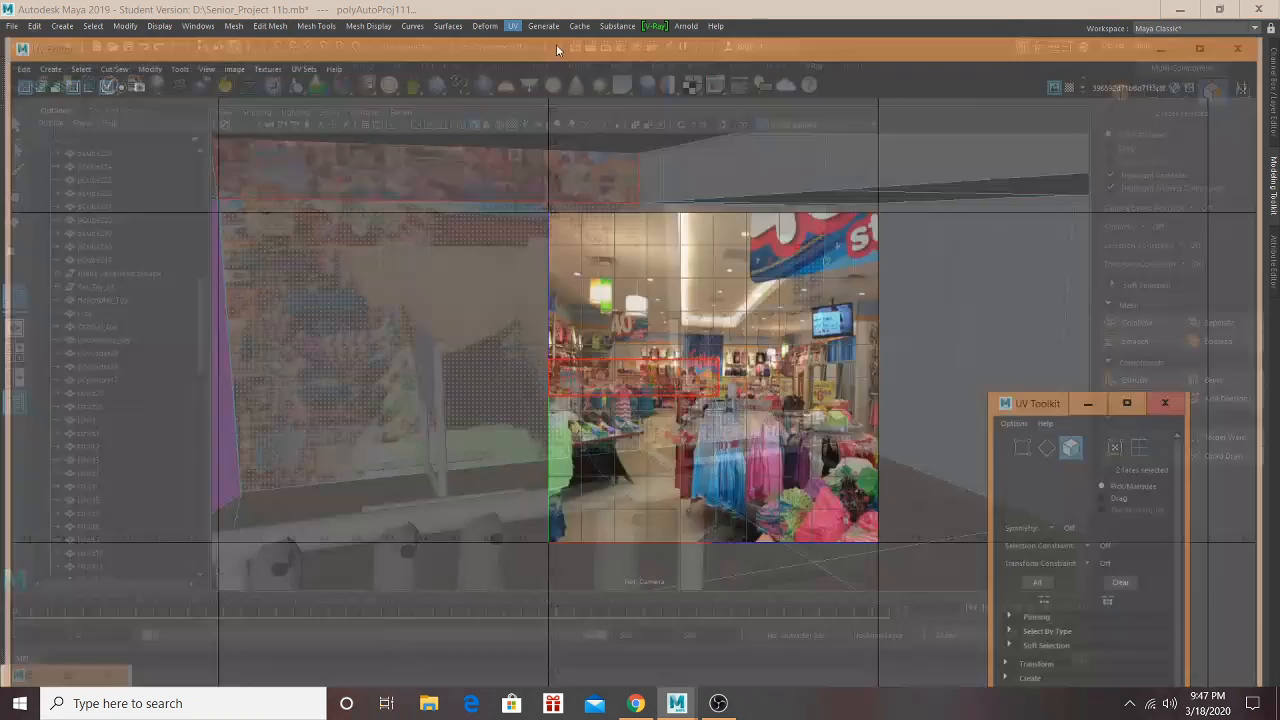
click(769, 350)
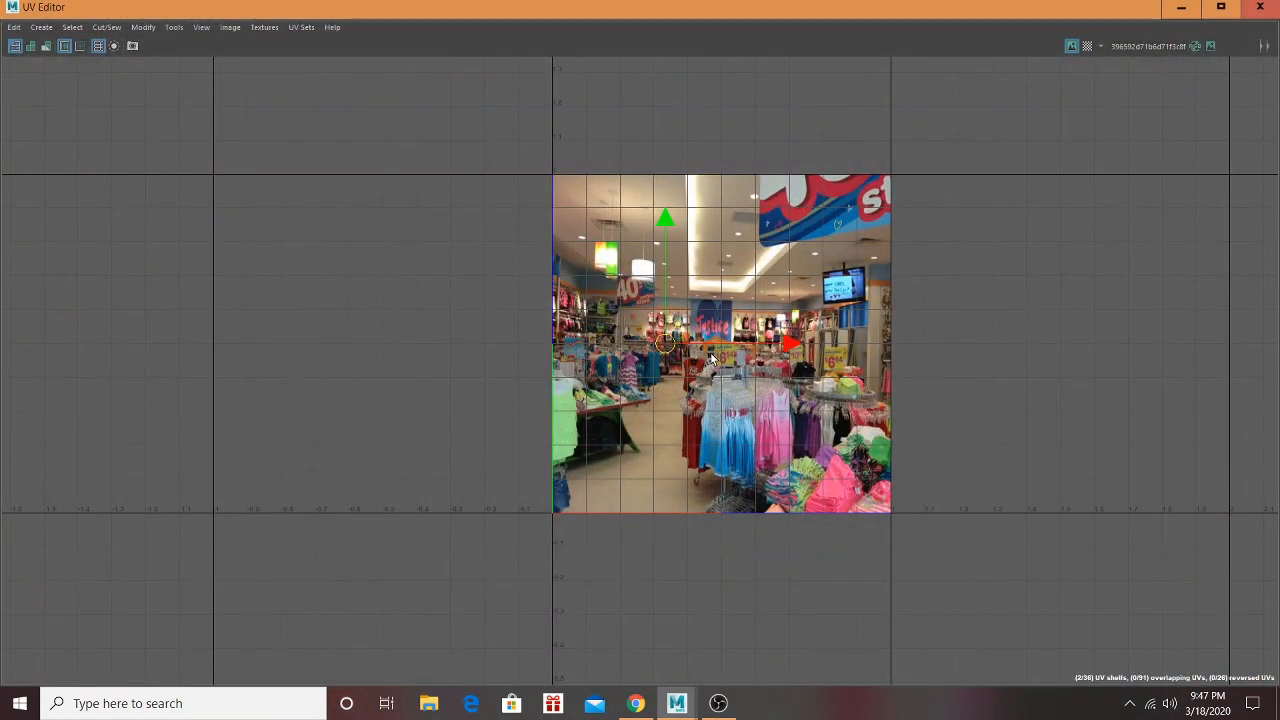
drag(785, 343, 793, 344)
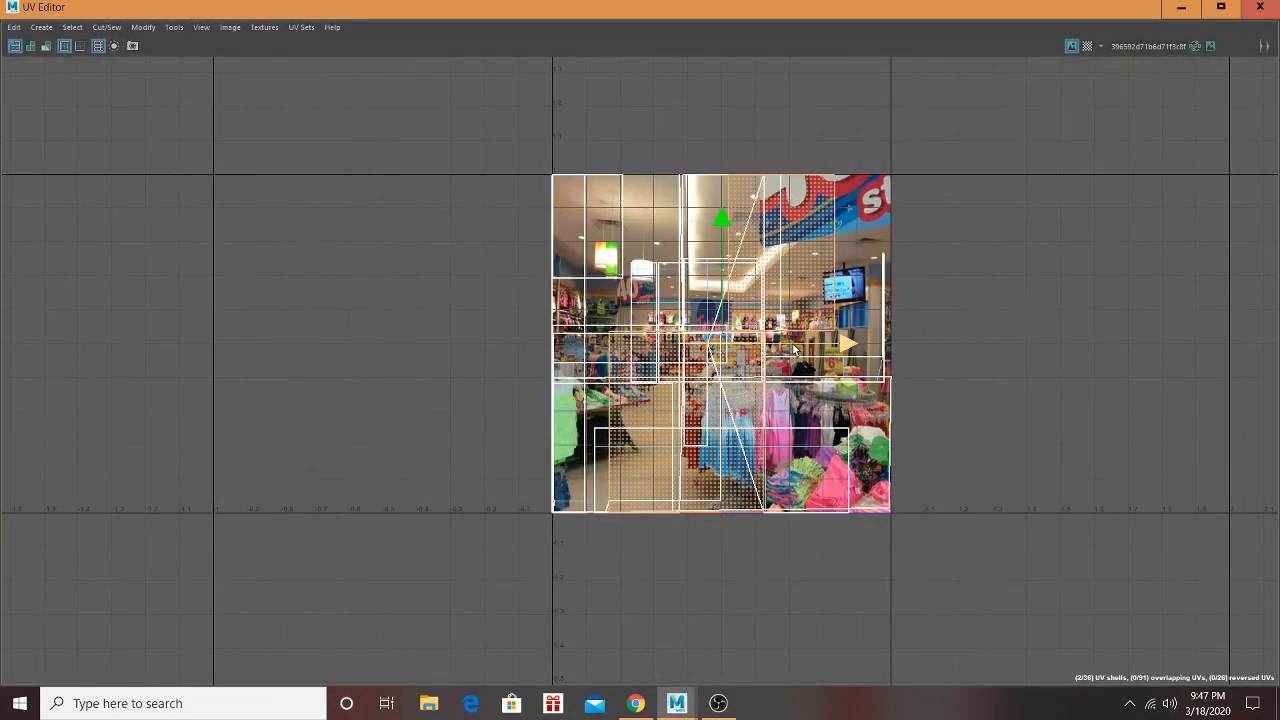
drag(886, 345, 827, 342)
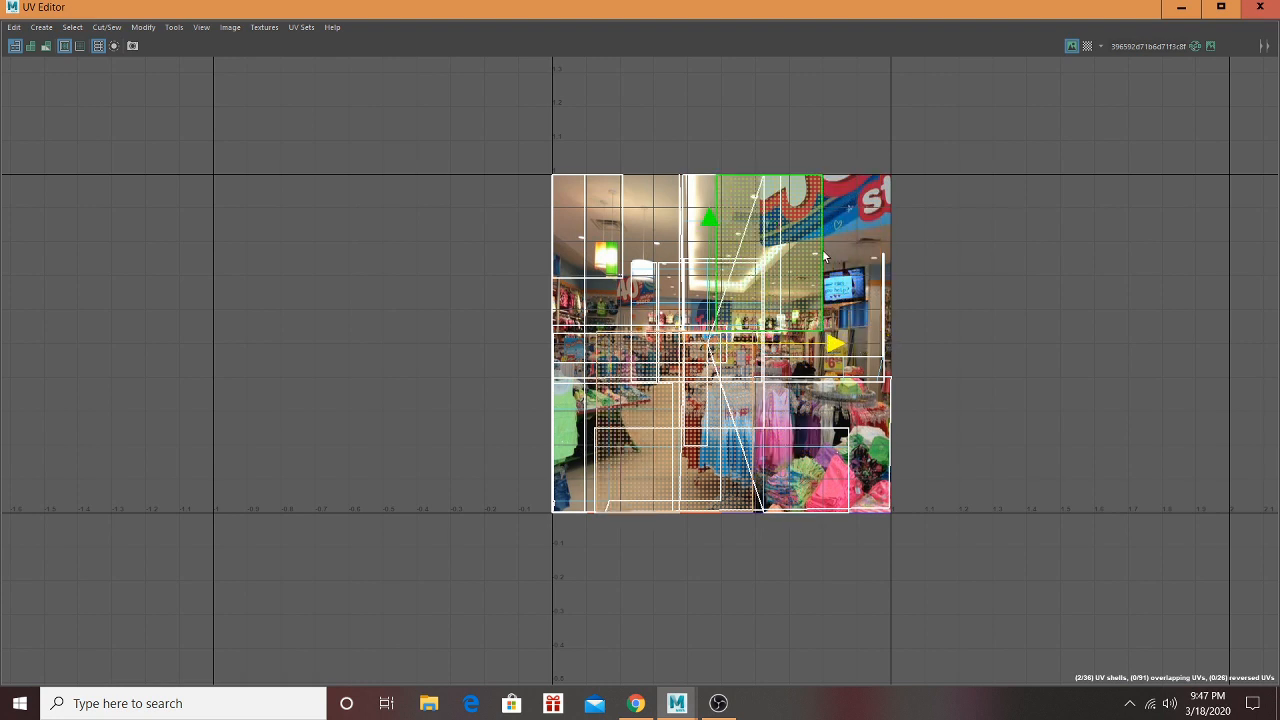
Step: Rotate the two faces' UV shells about a quarter turn clockwise, shift them sideways and check the wall in the viewport
key(e)
drag(827, 308, 792, 460)
key(w)
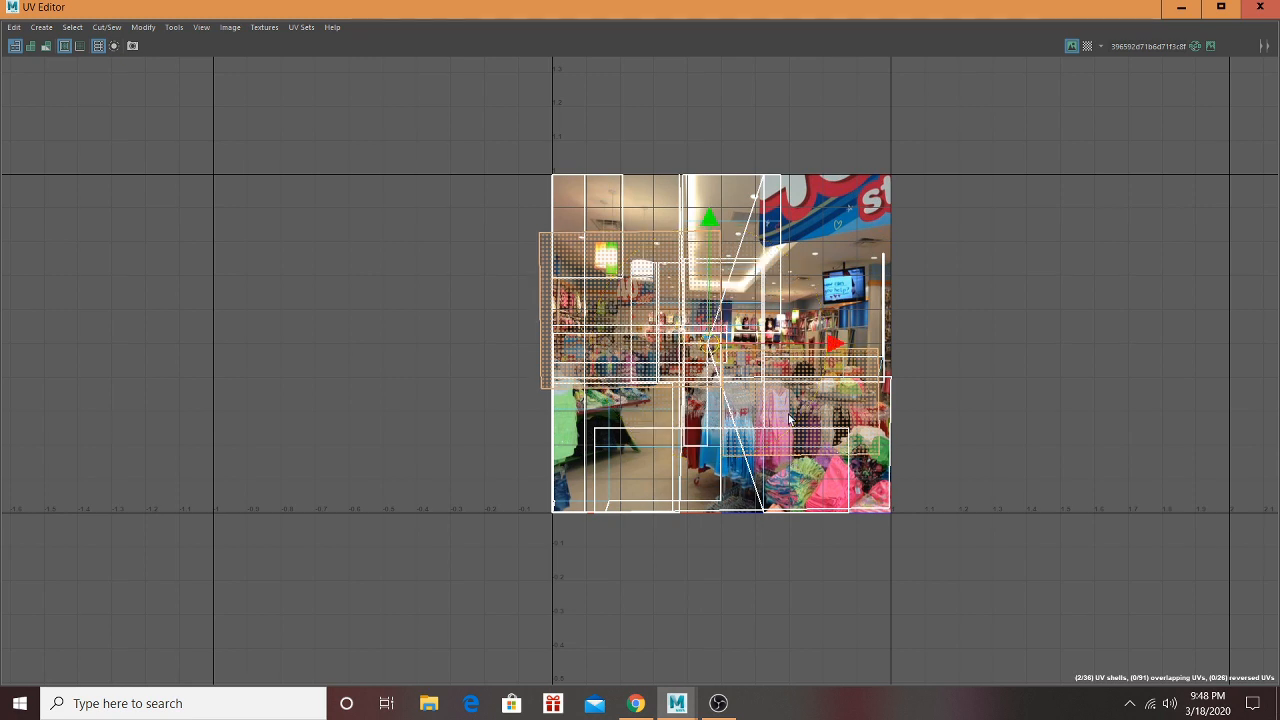
drag(834, 343, 839, 348)
click(1181, 7)
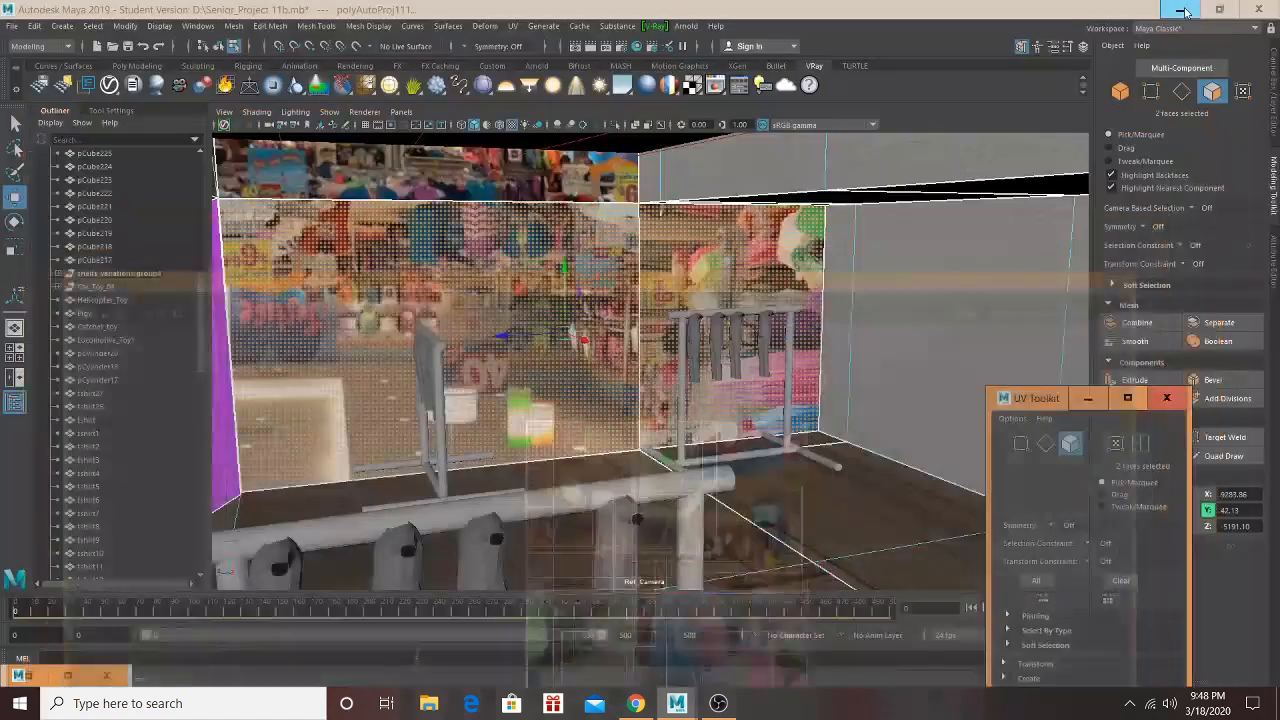
alt+drag(761, 229, 718, 214)
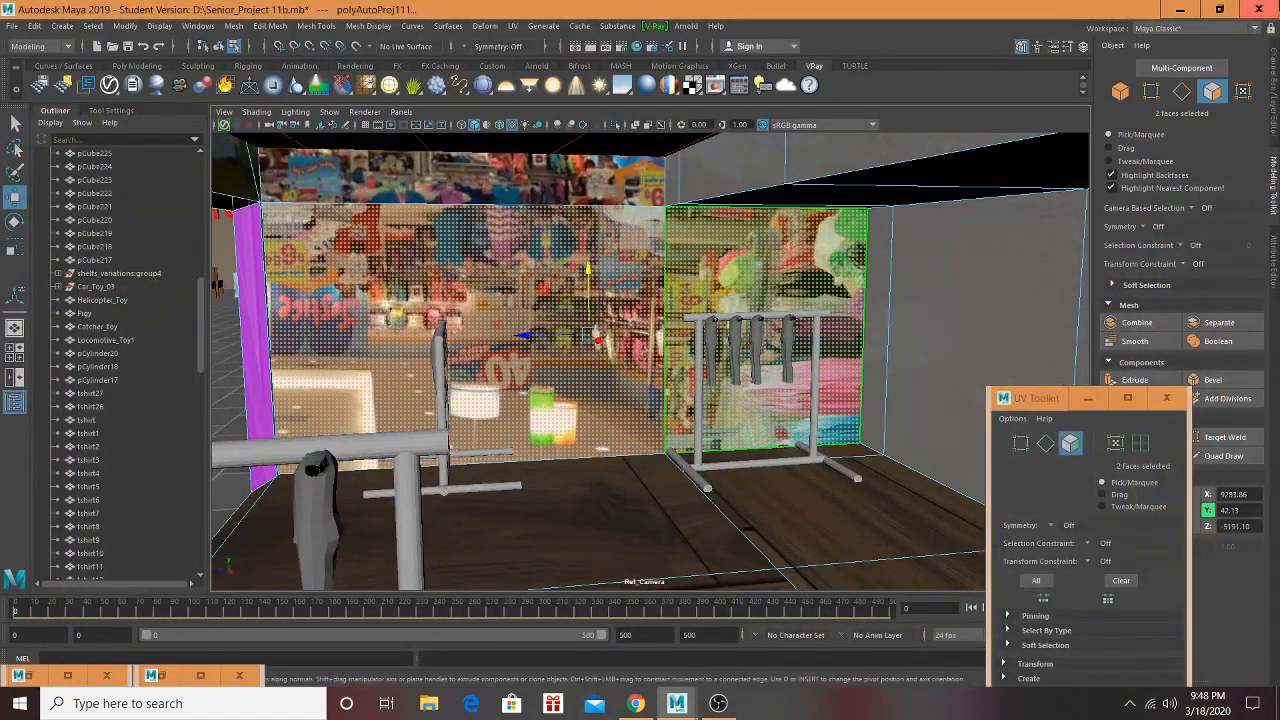
Step: Move the two UV shells back inside the photo and rotate them about a half turn so the large face's image is upright
click(627, 705)
click(677, 703)
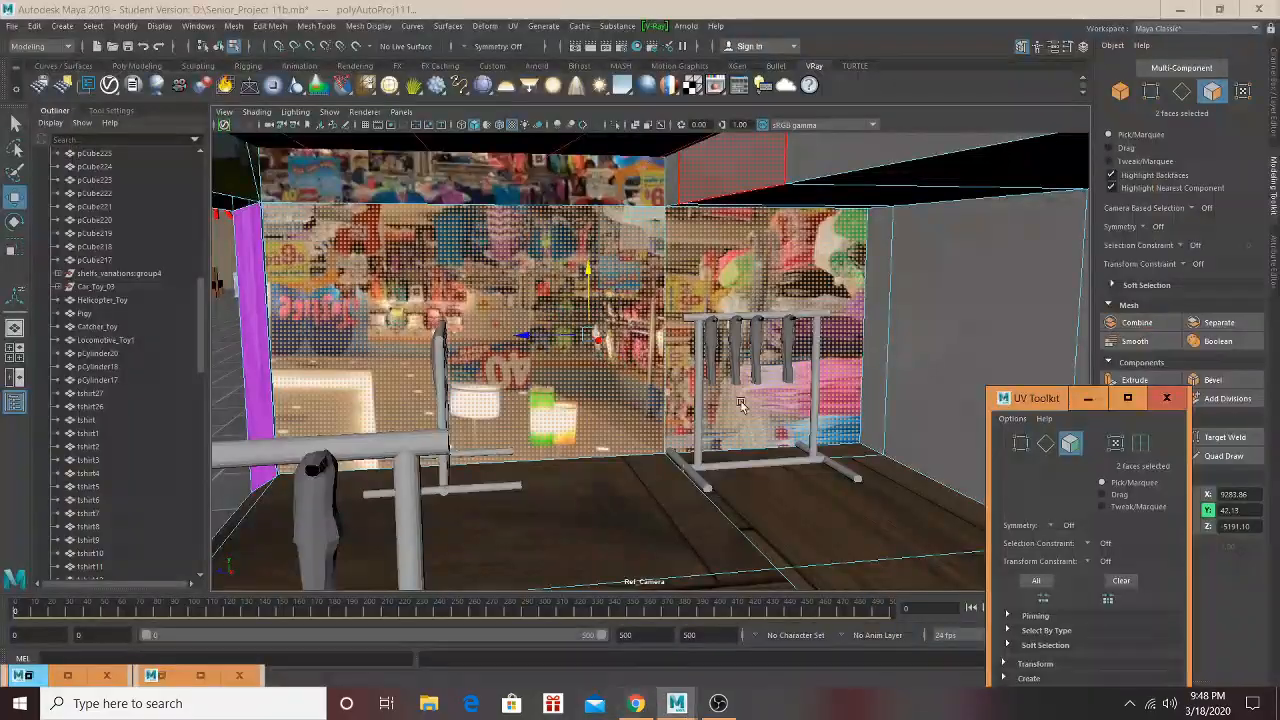
click(708, 510)
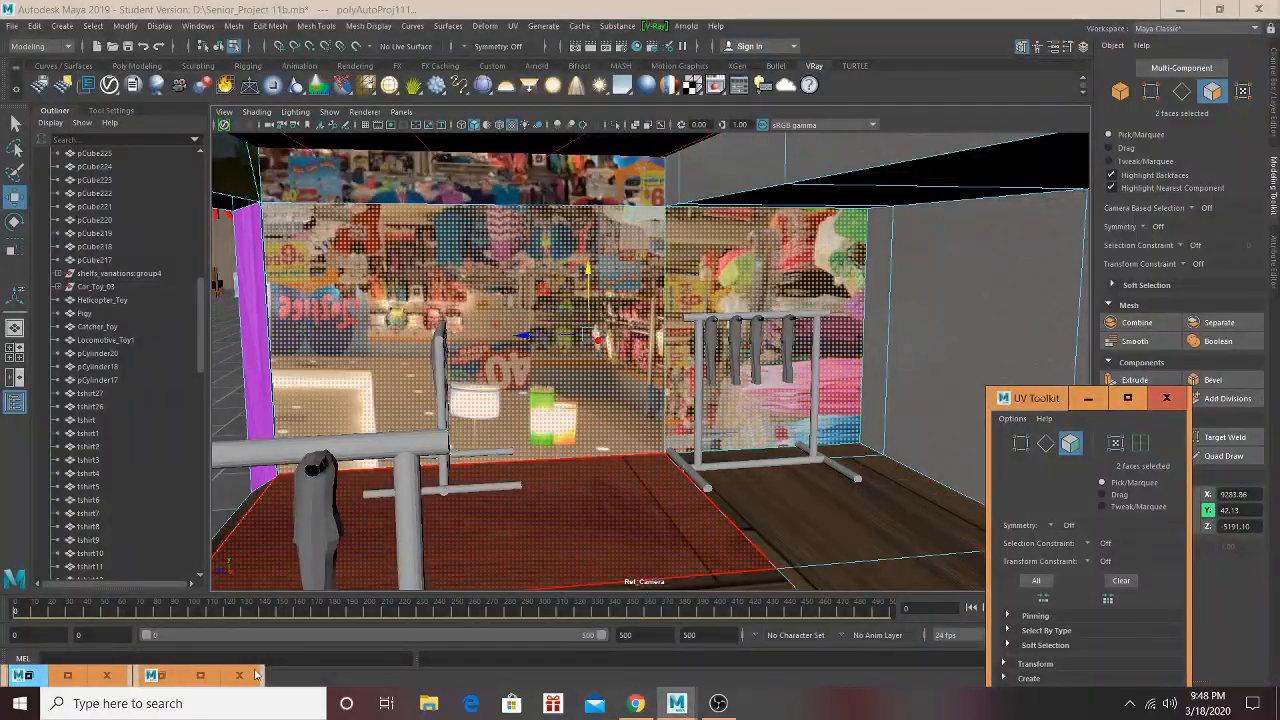
click(197, 677)
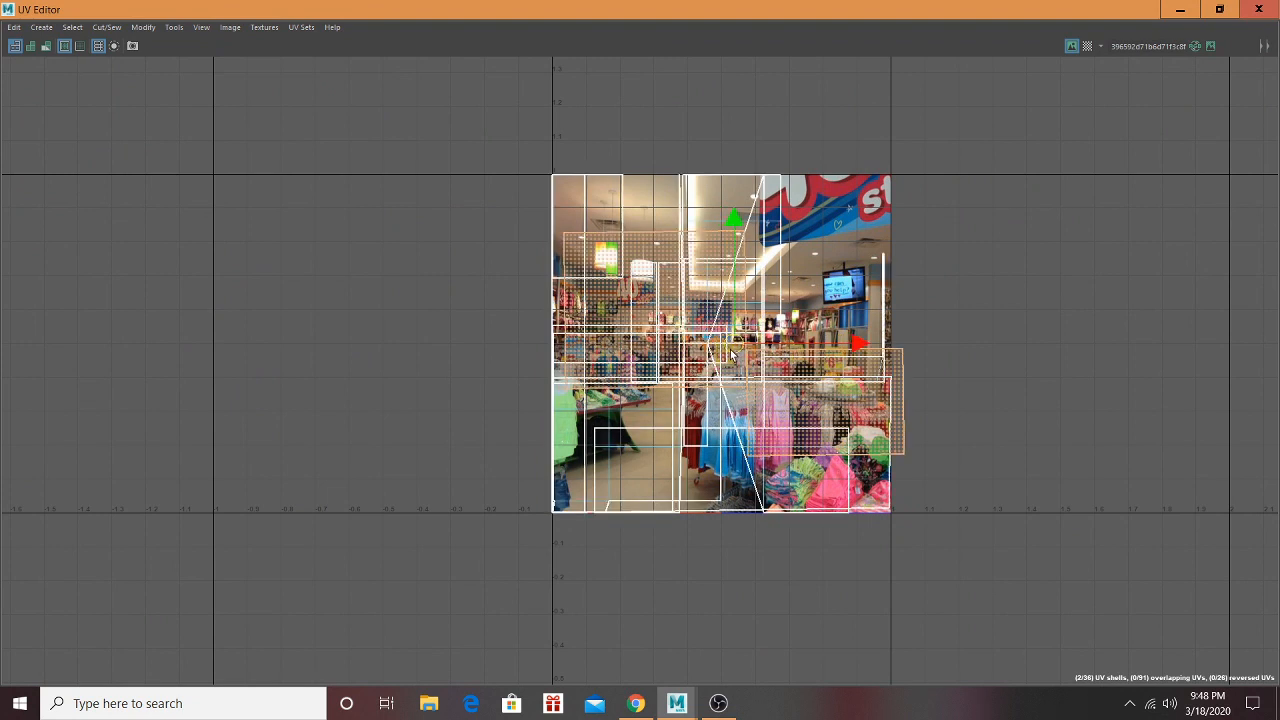
drag(730, 355, 728, 355)
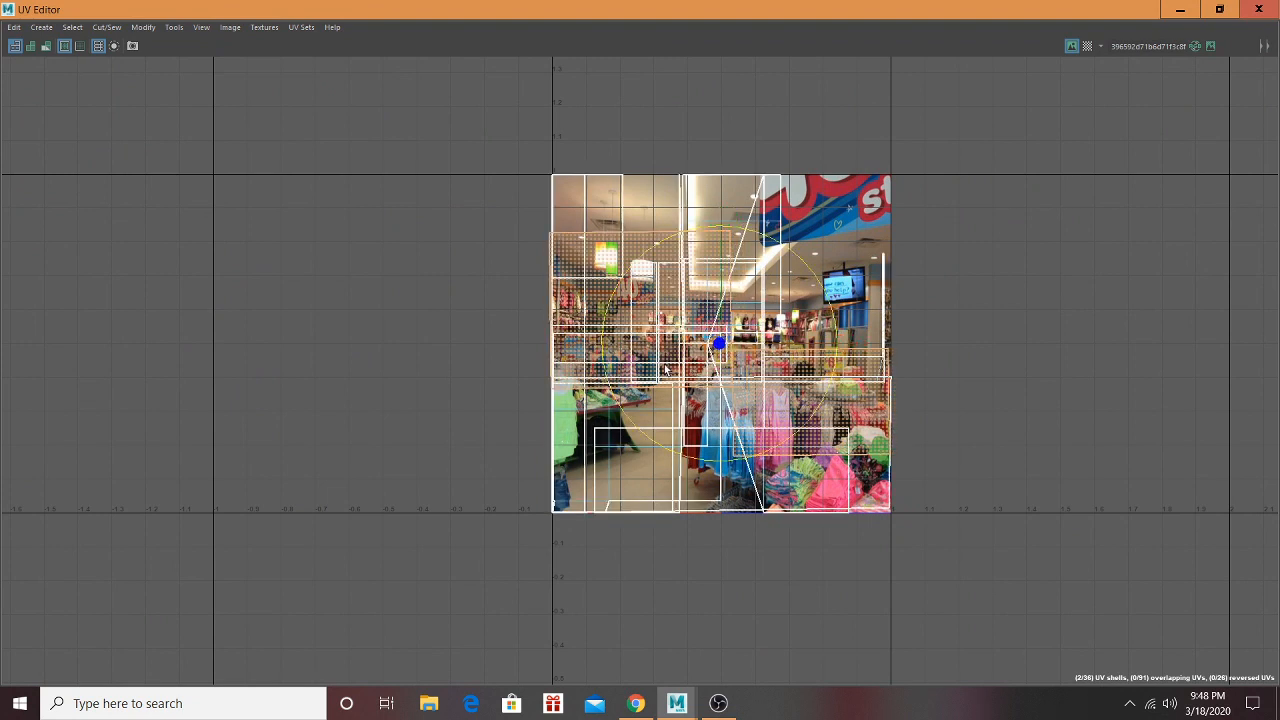
key(e)
drag(655, 427, 894, 282)
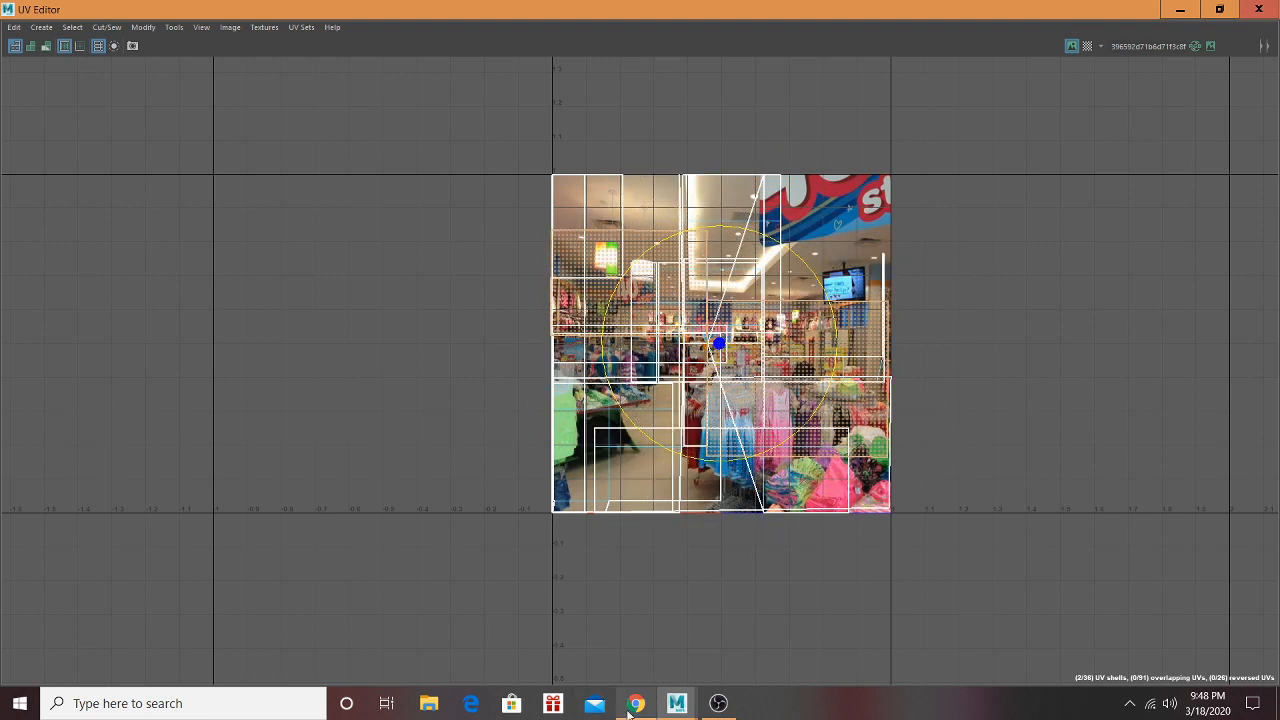
Step: Select only the wall face behind the second rack and rotate its UV shell about a quarter turn to set its image upright
drag(1115, 14, 971, 144)
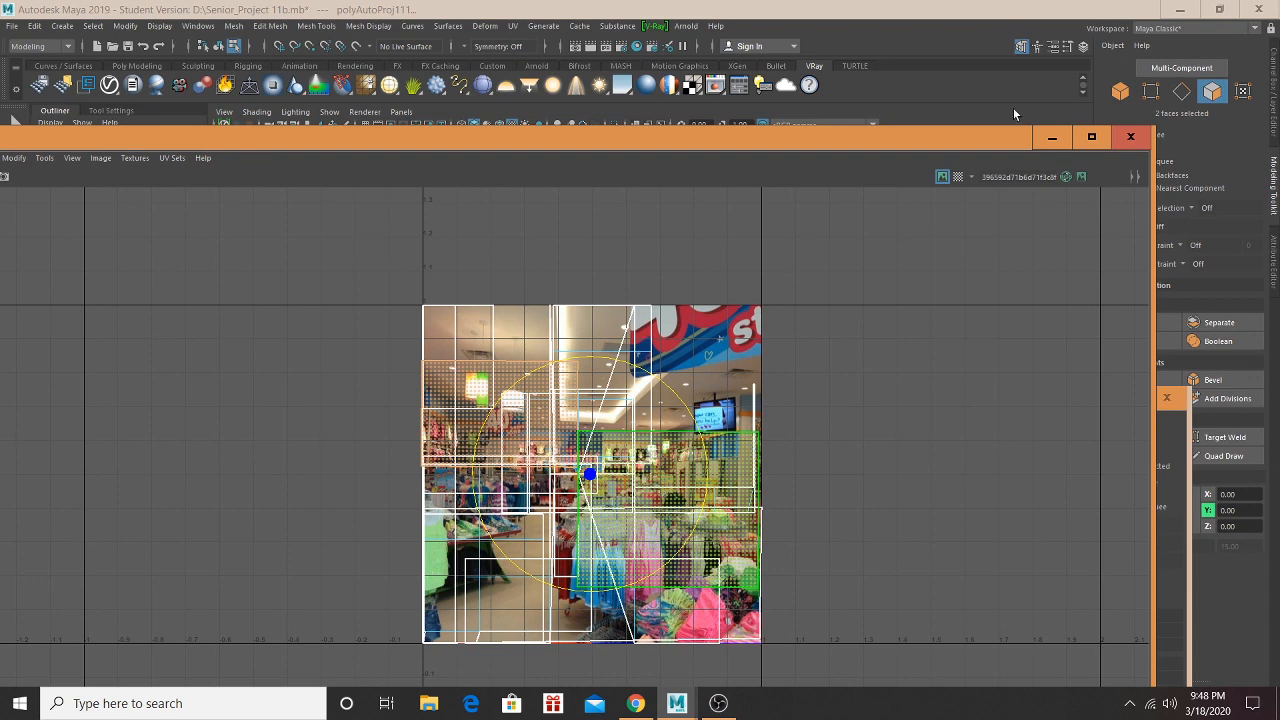
drag(991, 145, 898, 396)
click(745, 272)
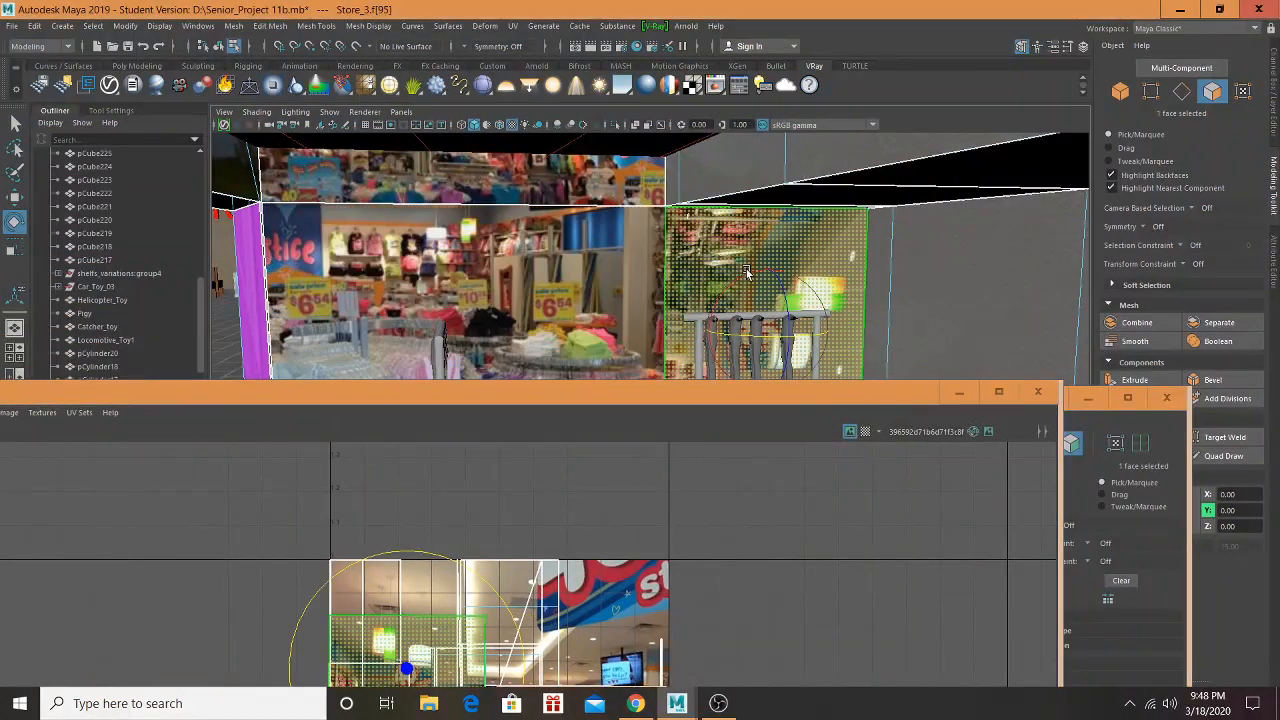
drag(775, 393, 789, 203)
drag(544, 428, 578, 461)
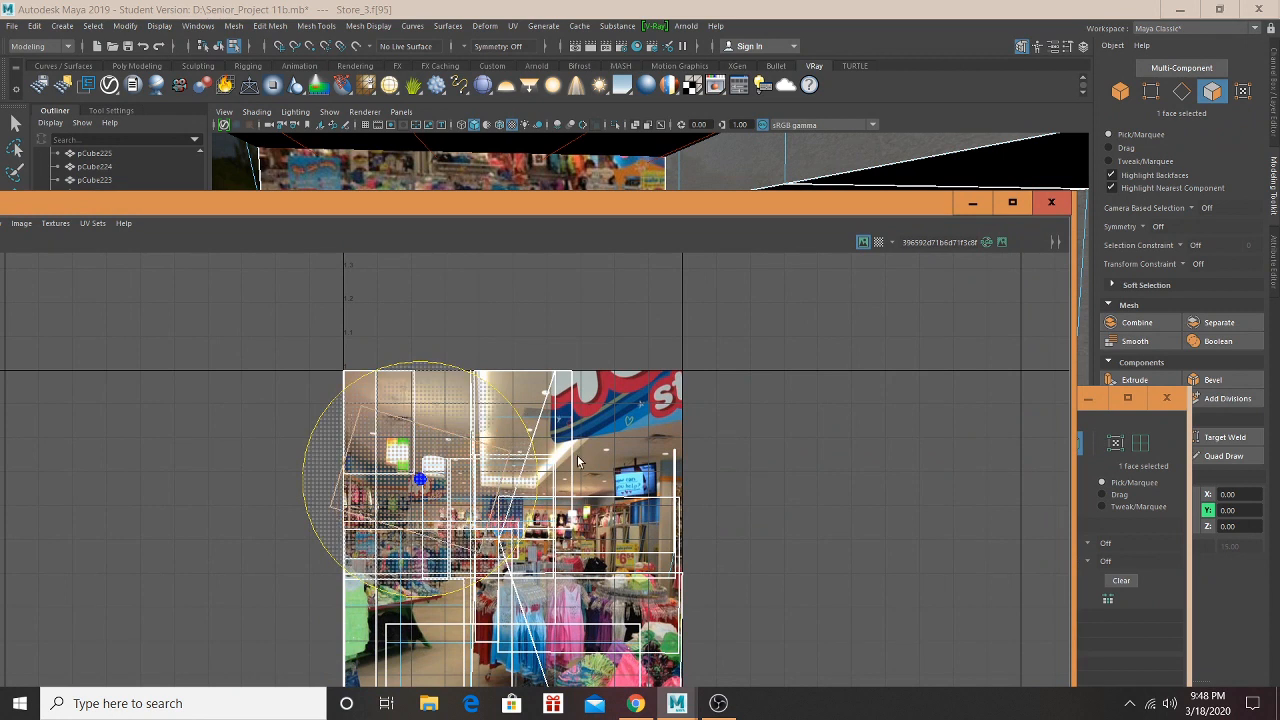
drag(527, 560, 477, 588)
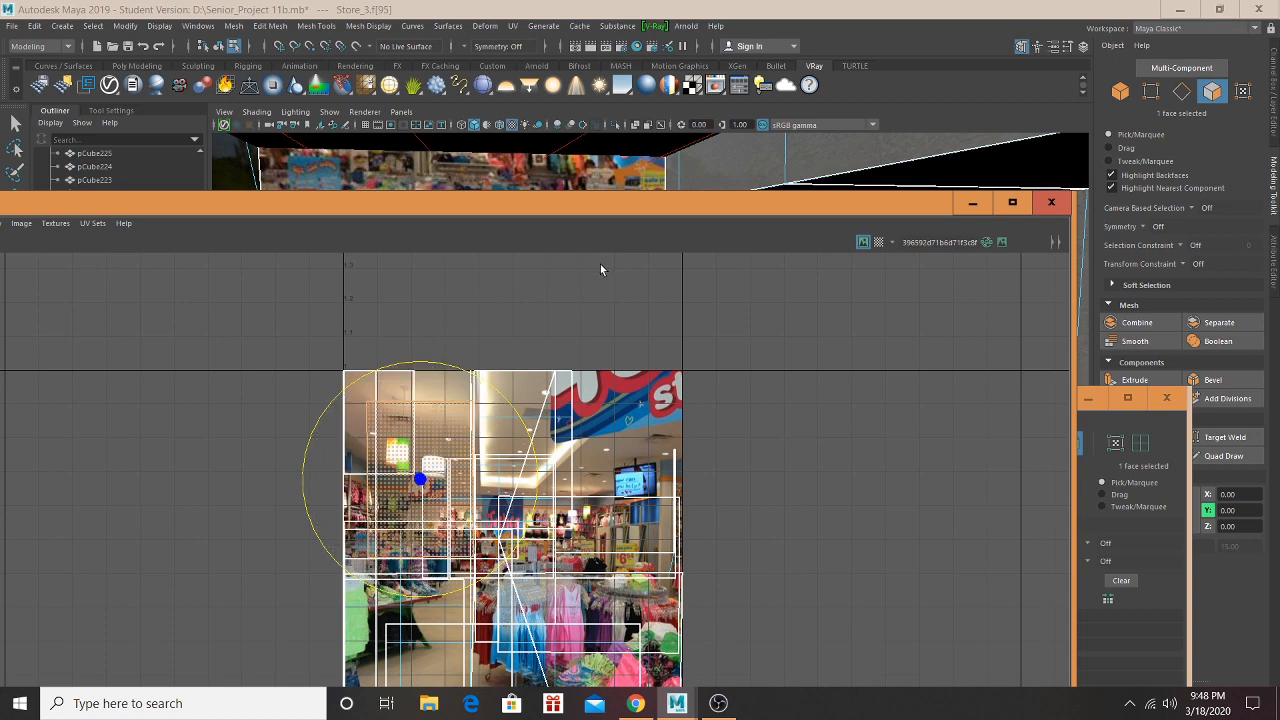
drag(637, 208, 702, 439)
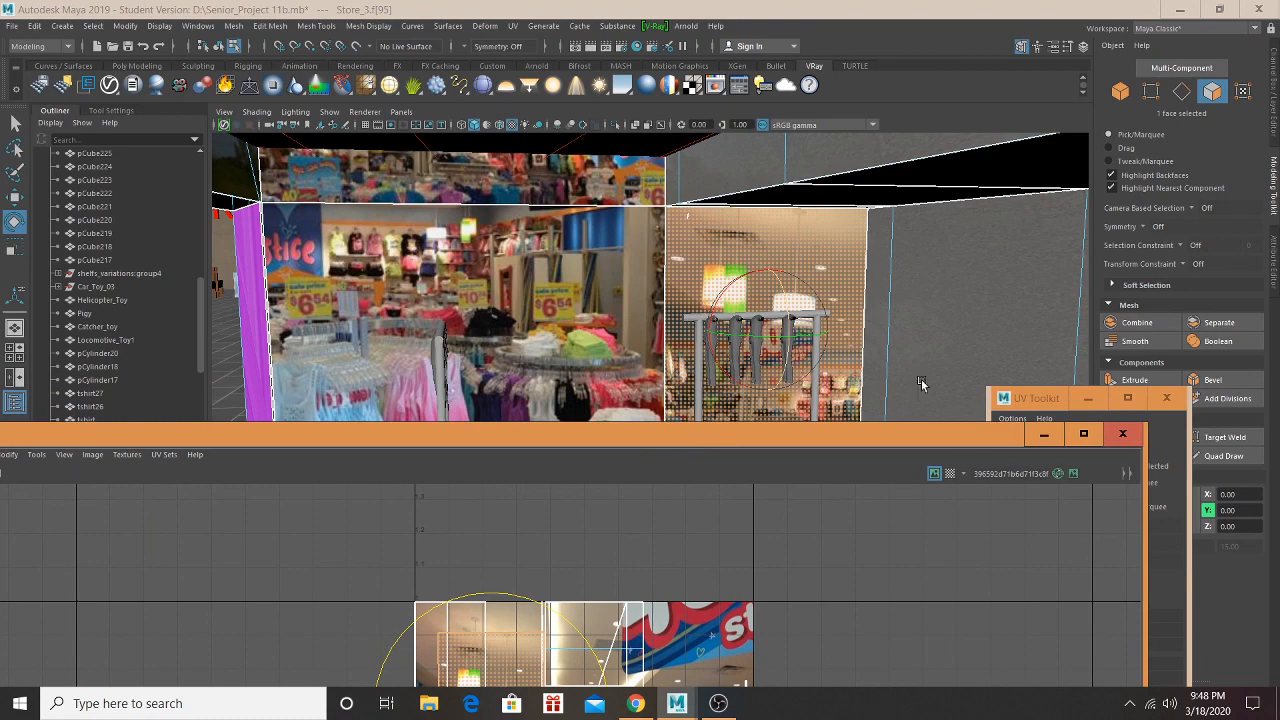
click(1032, 437)
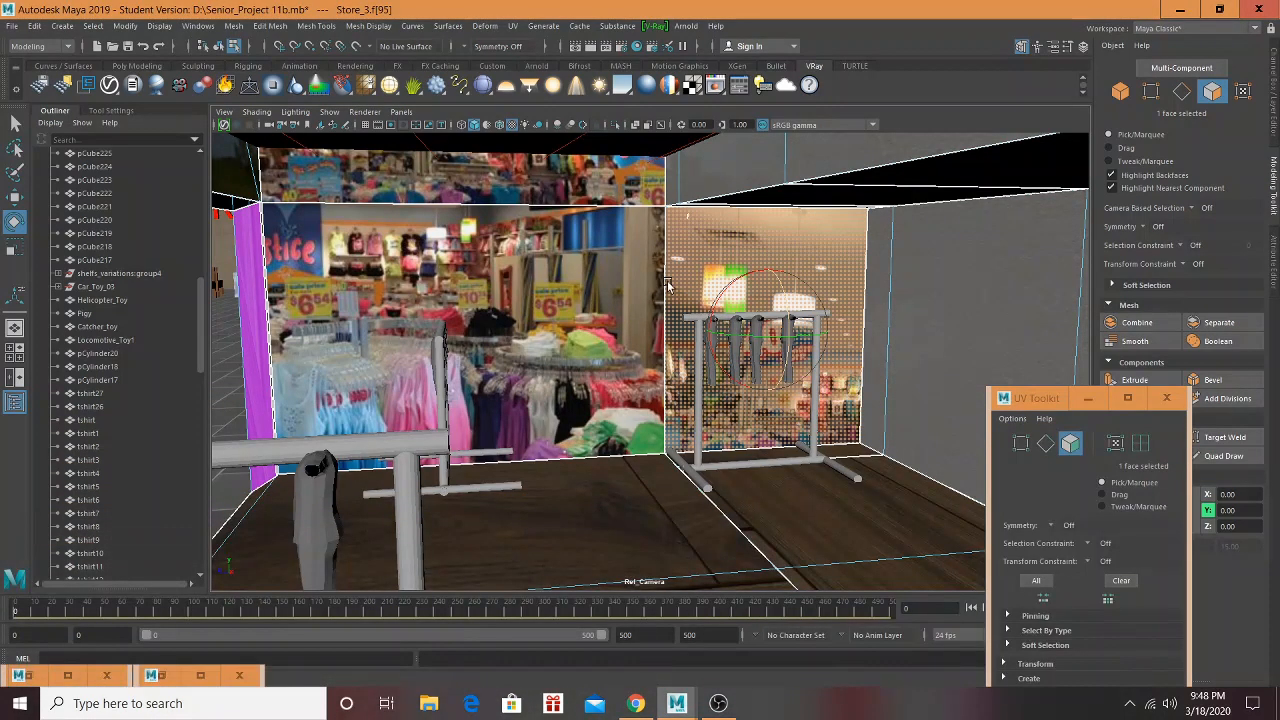
Step: Select the three adjoining white faces that make up the Justice store's back wall
alt+drag(780, 290, 746, 294)
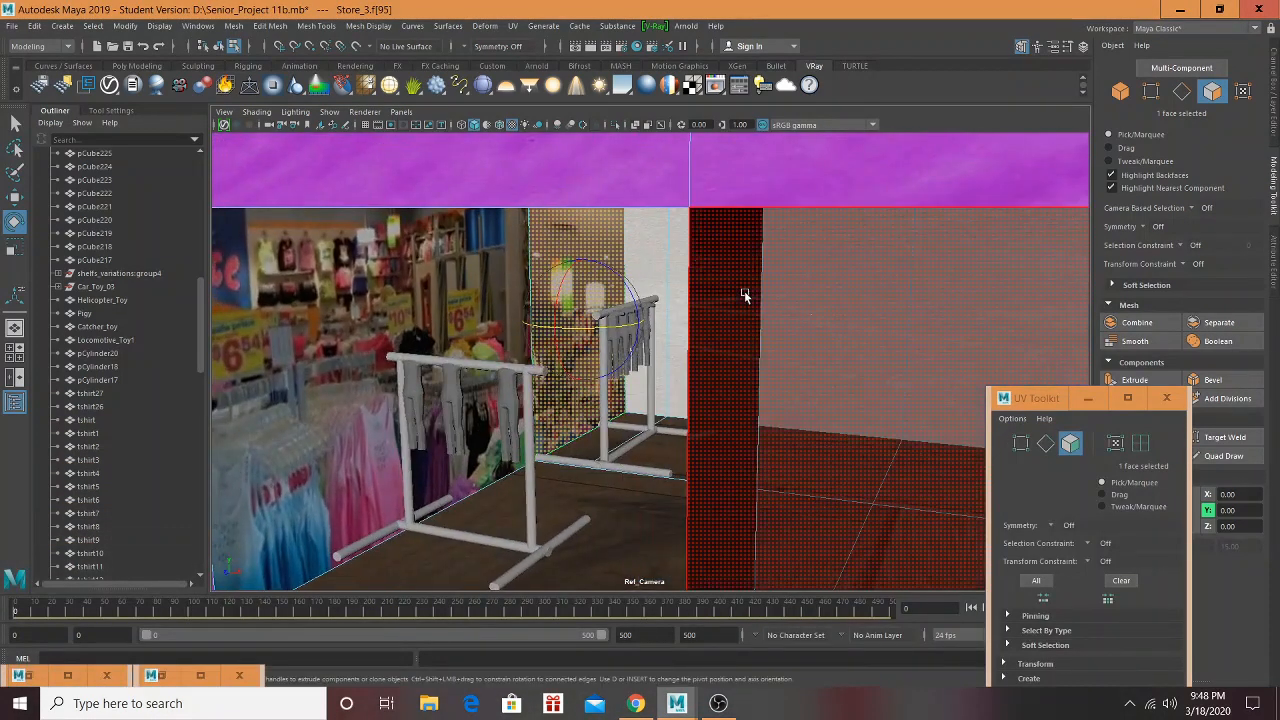
scroll(745, 285, down, 8)
alt+middle_drag(766, 265, 700, 227)
scroll(700, 232, up, 8)
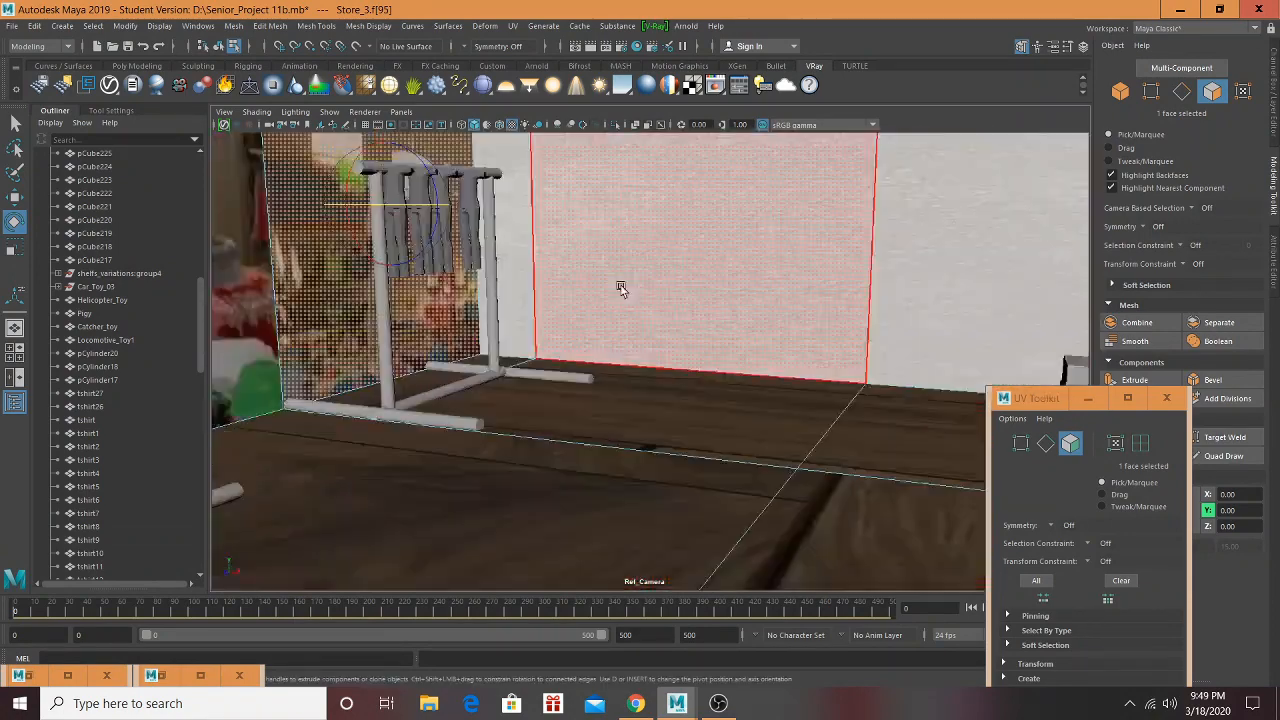
alt+drag(623, 289, 694, 289)
alt+middle_drag(700, 345, 695, 468)
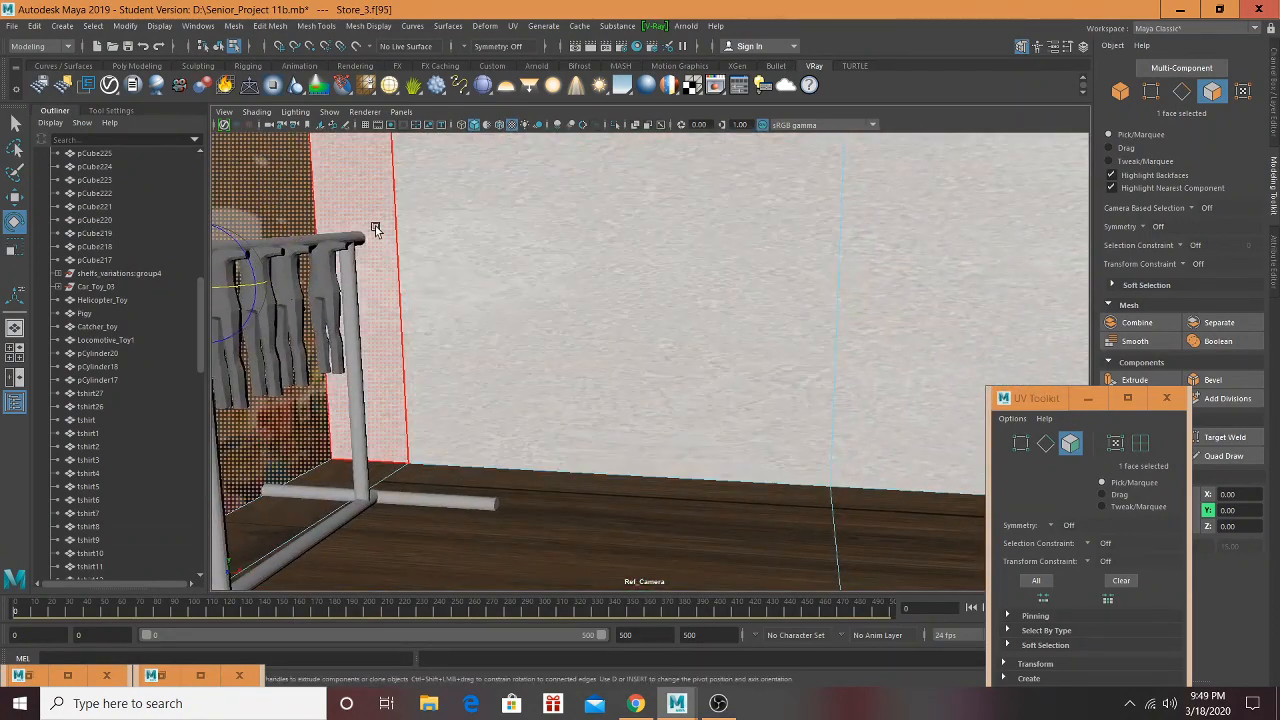
click(374, 229)
alt+drag(555, 255, 613, 254)
click(733, 247)
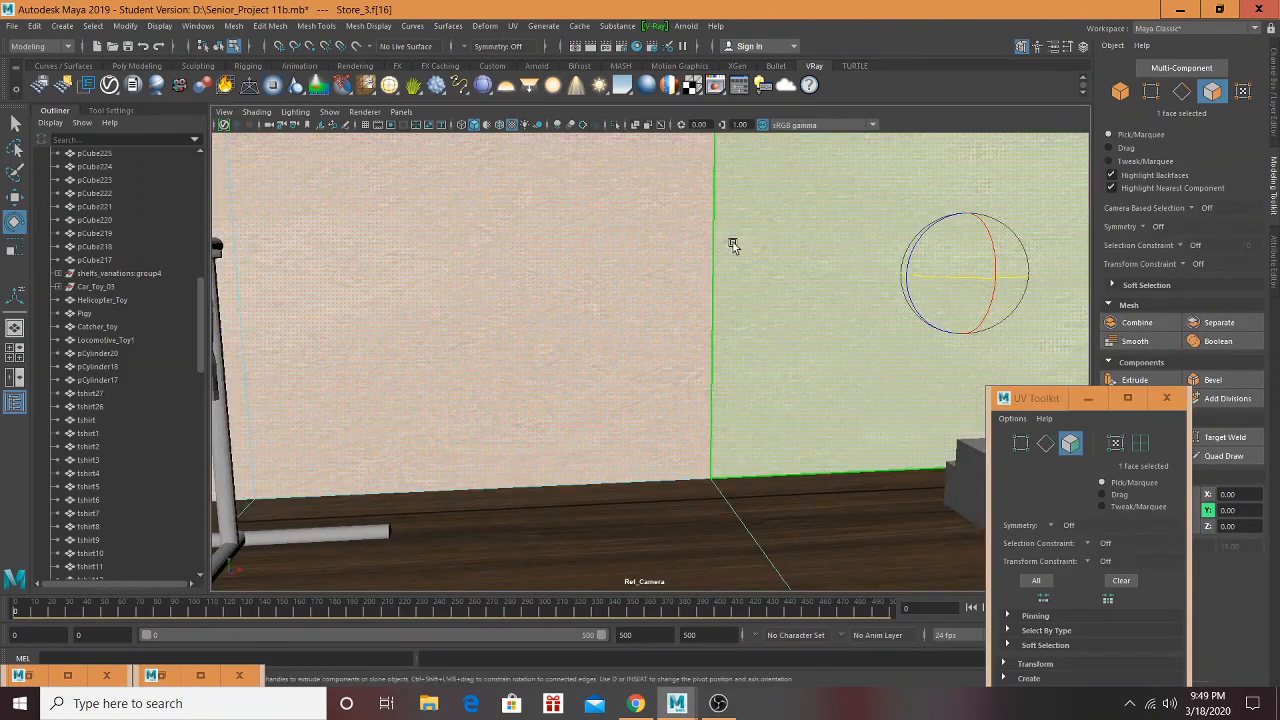
alt+drag(734, 246, 806, 243)
alt+drag(718, 226, 635, 221)
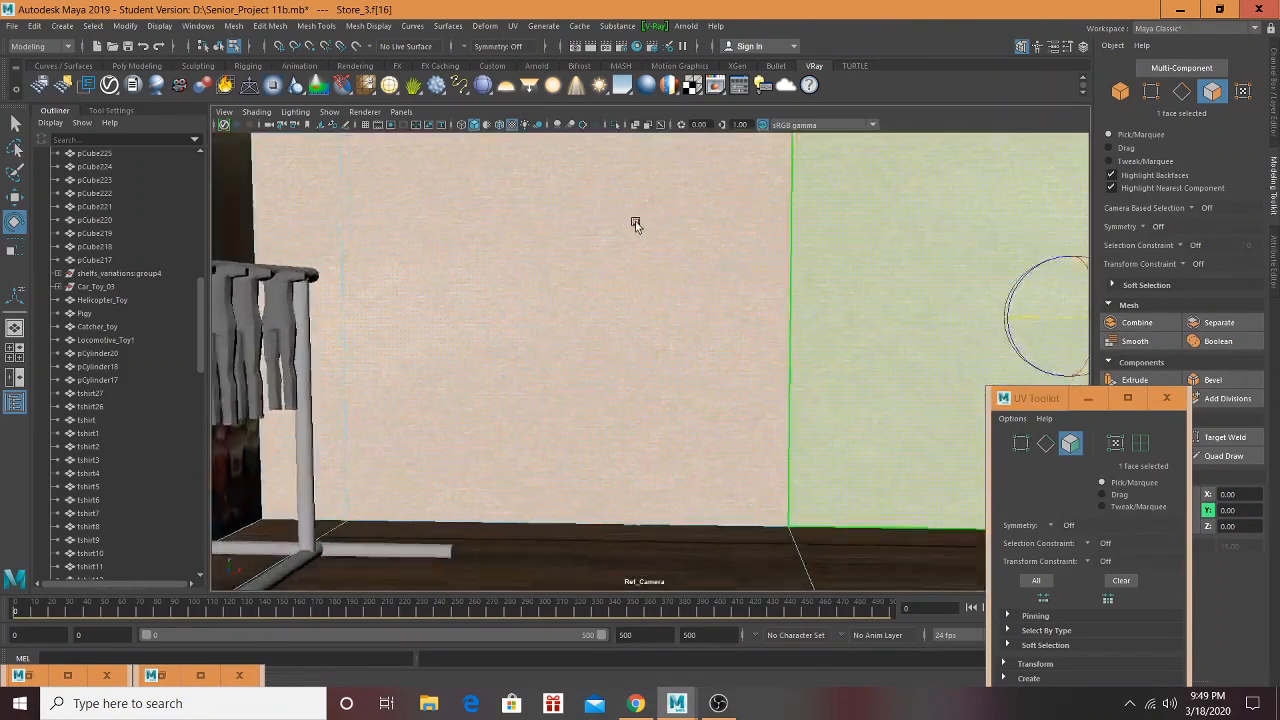
scroll(637, 222, down, 1)
shift+click(637, 224)
scroll(638, 228, down, 1)
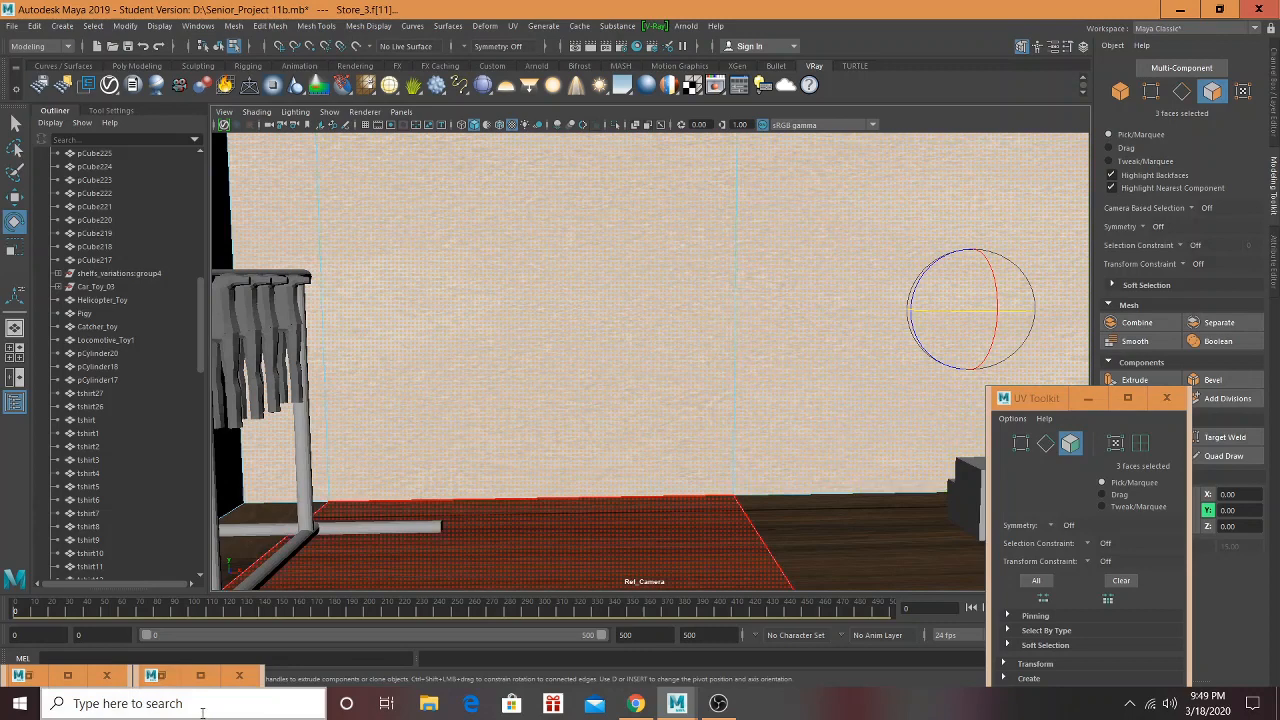
Step: Create a V-Ray material named Justice_Back in the Hypershade and connect a File texture to its diffuse color
click(67, 676)
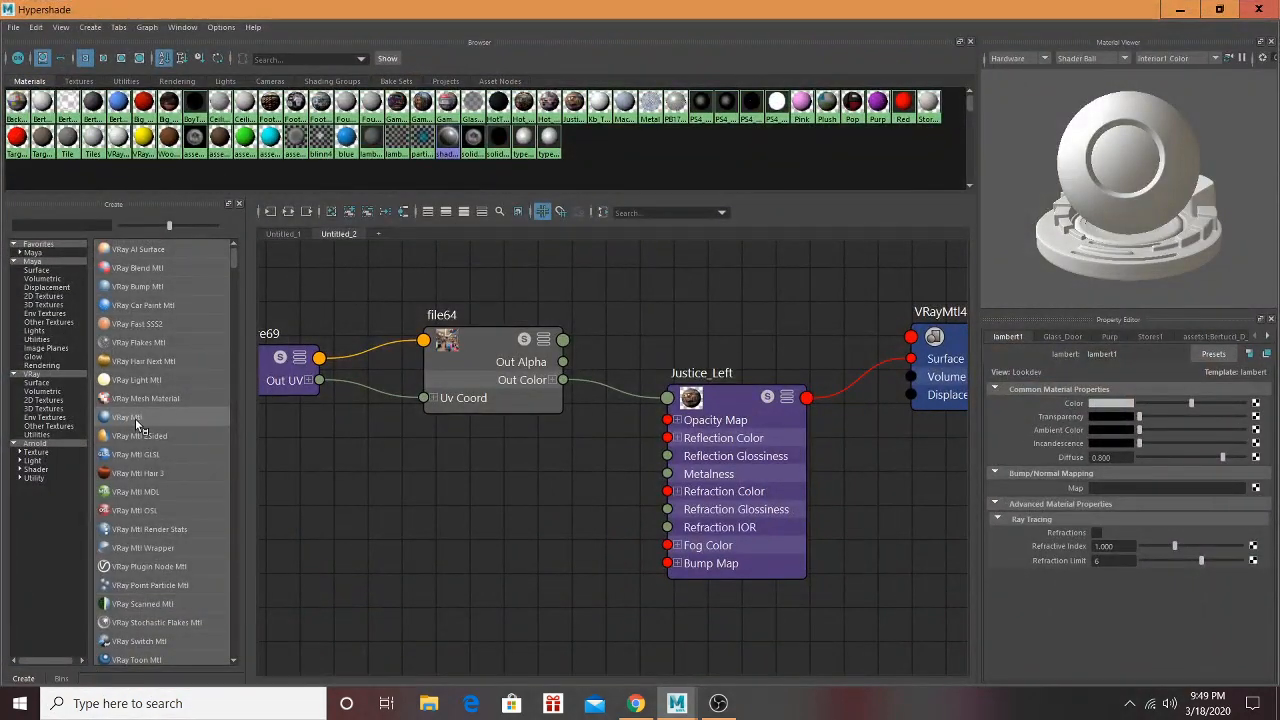
click(135, 418)
click(290, 211)
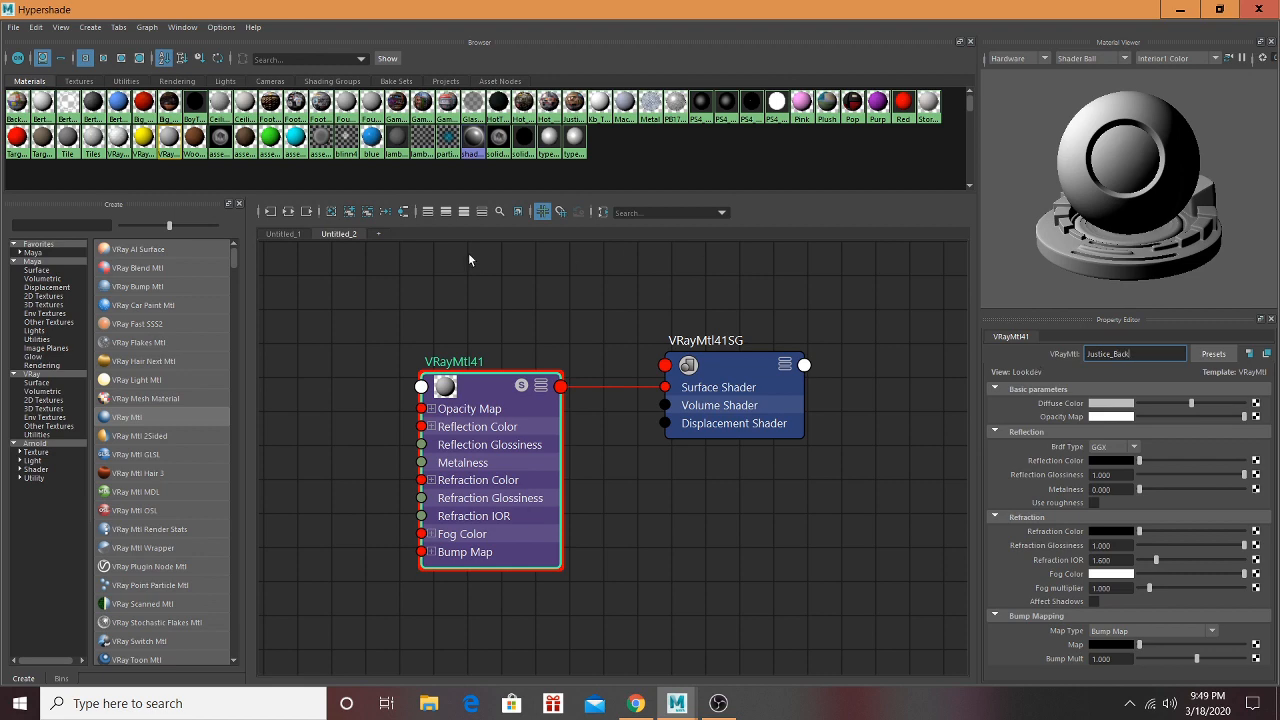
key(Return)
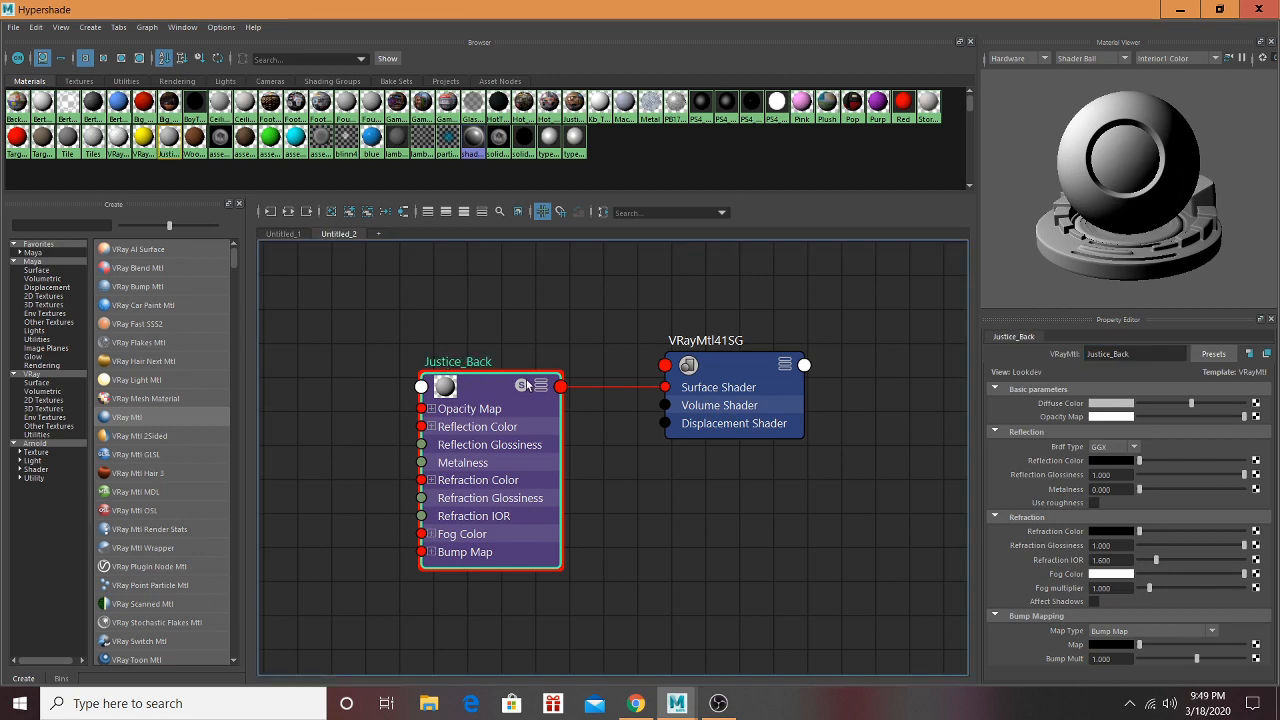
click(1255, 404)
click(661, 497)
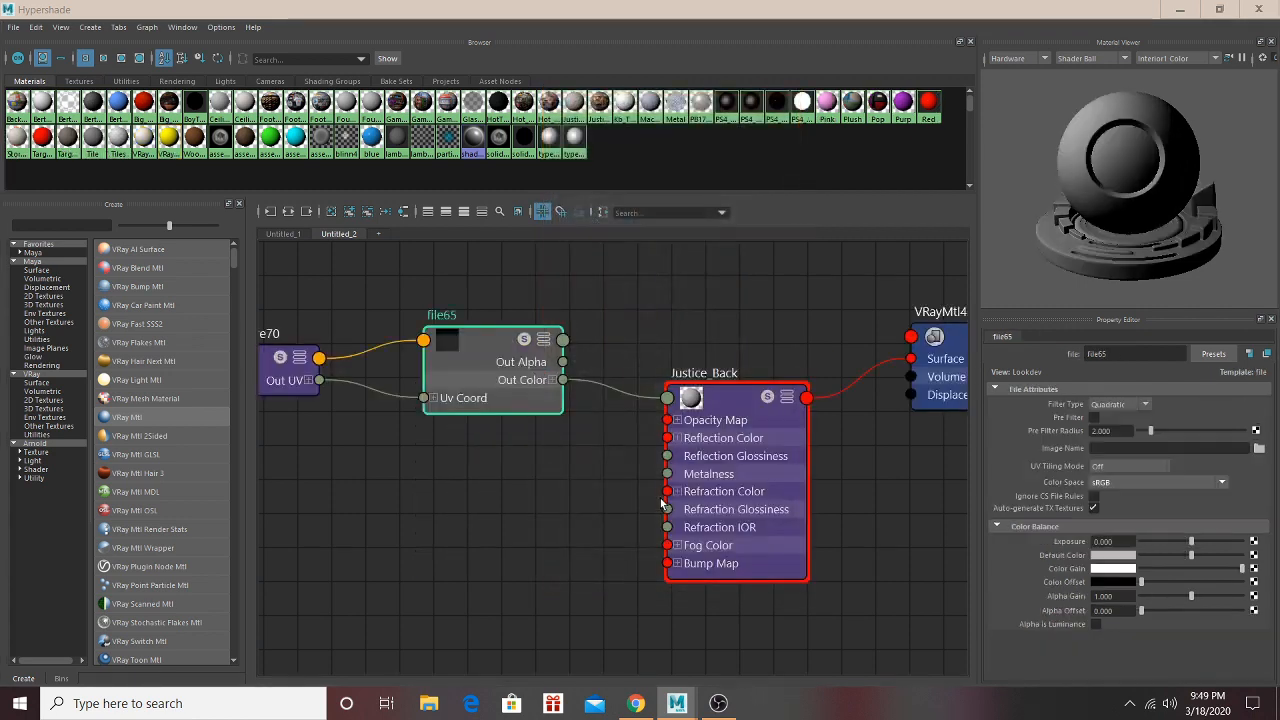
Step: Preview the store interior photos and load the Justice image whose file name starts with 54931b822ae4d738 into the file texture
click(1260, 449)
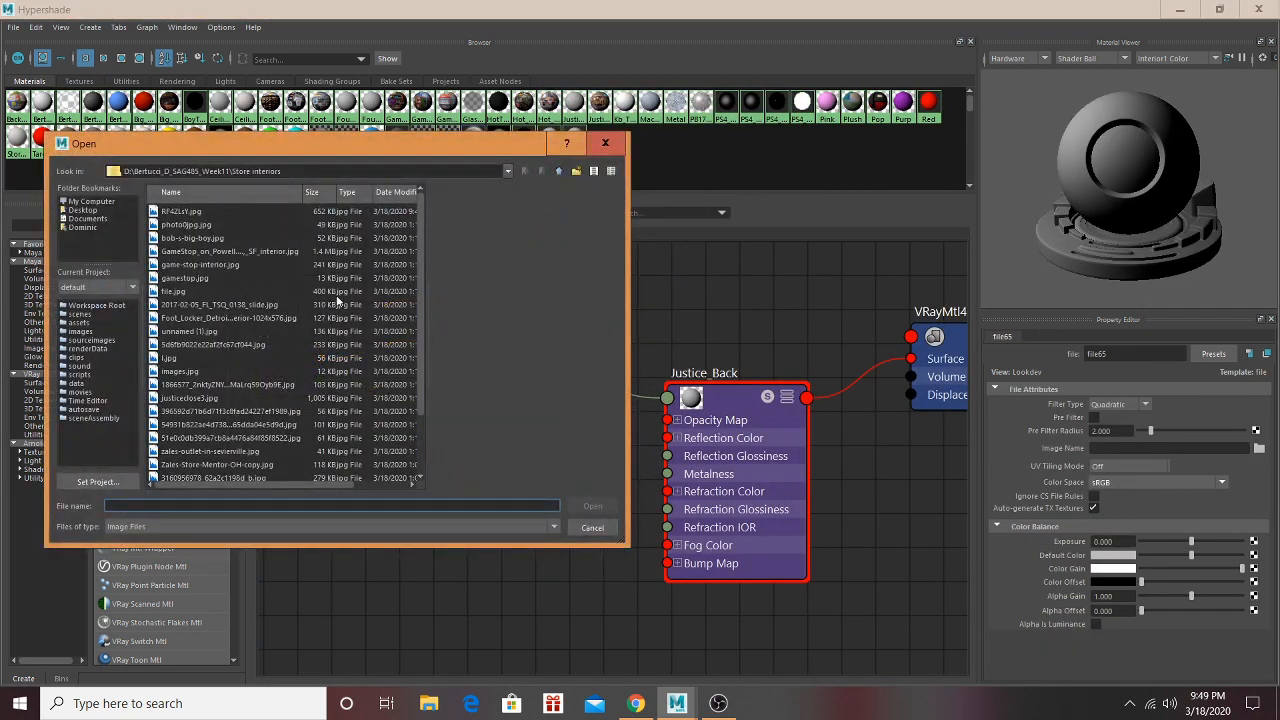
click(207, 213)
click(217, 360)
click(217, 398)
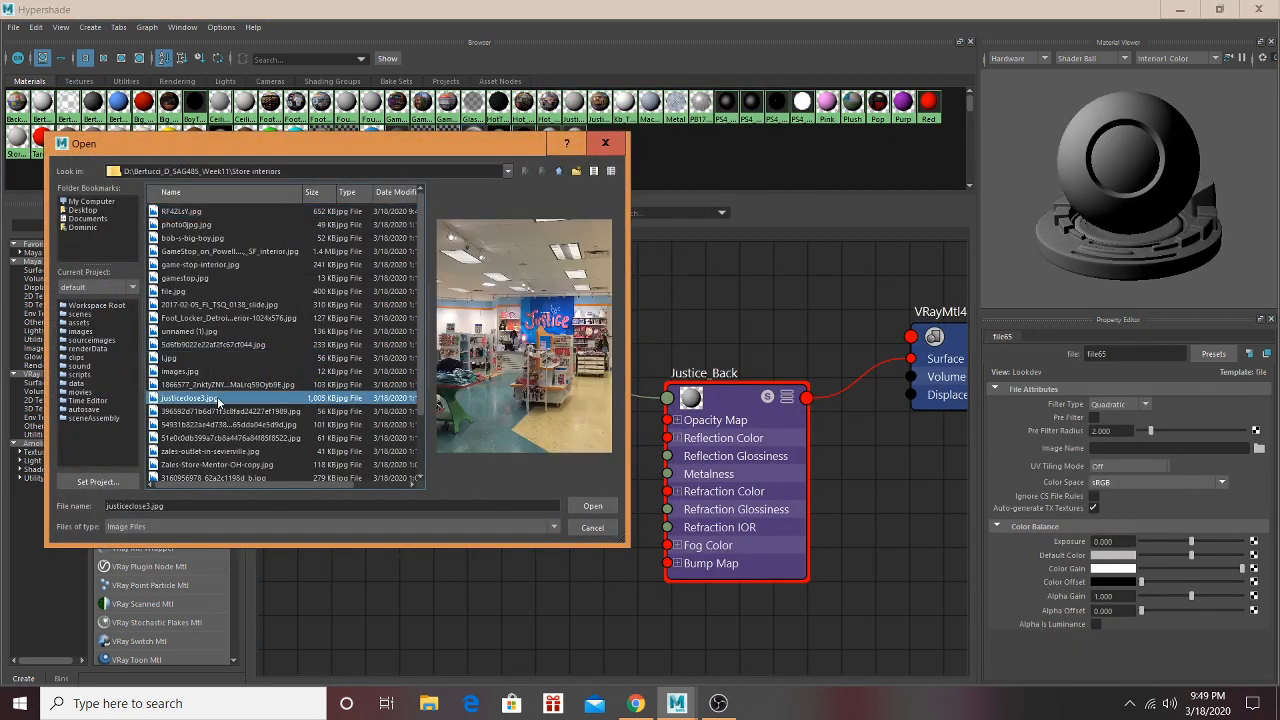
click(222, 385)
click(211, 411)
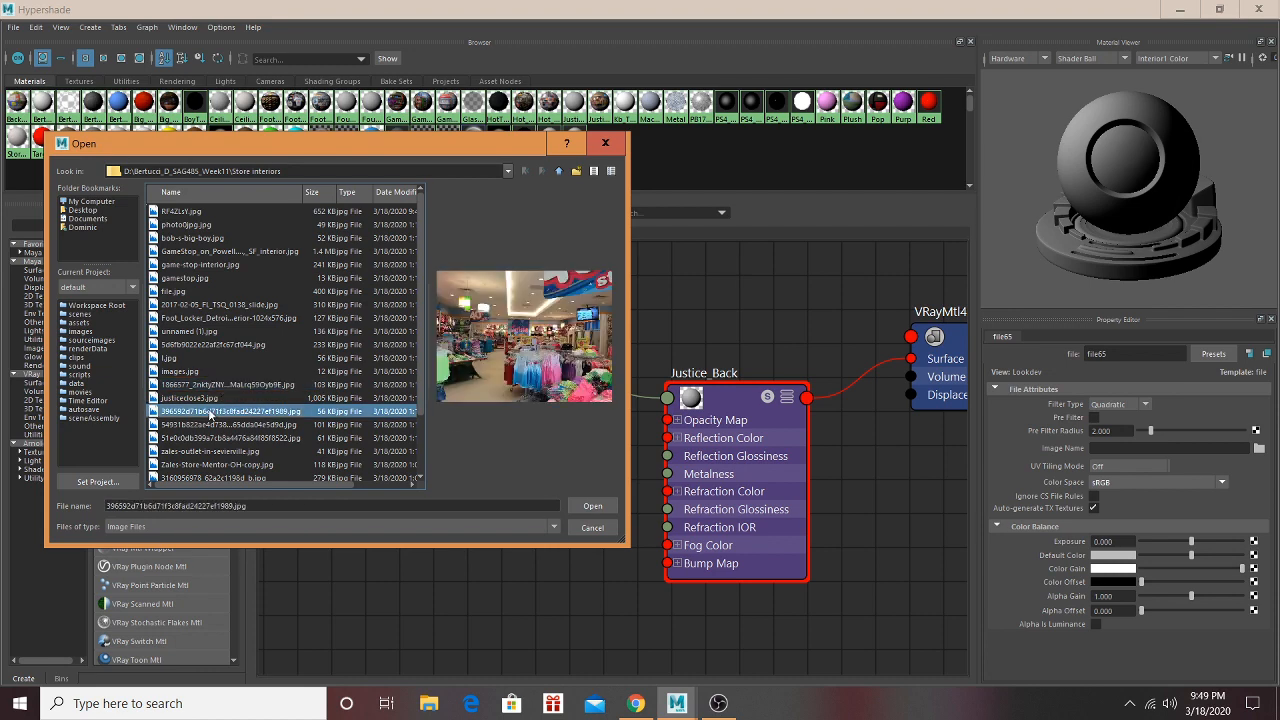
click(210, 425)
click(608, 506)
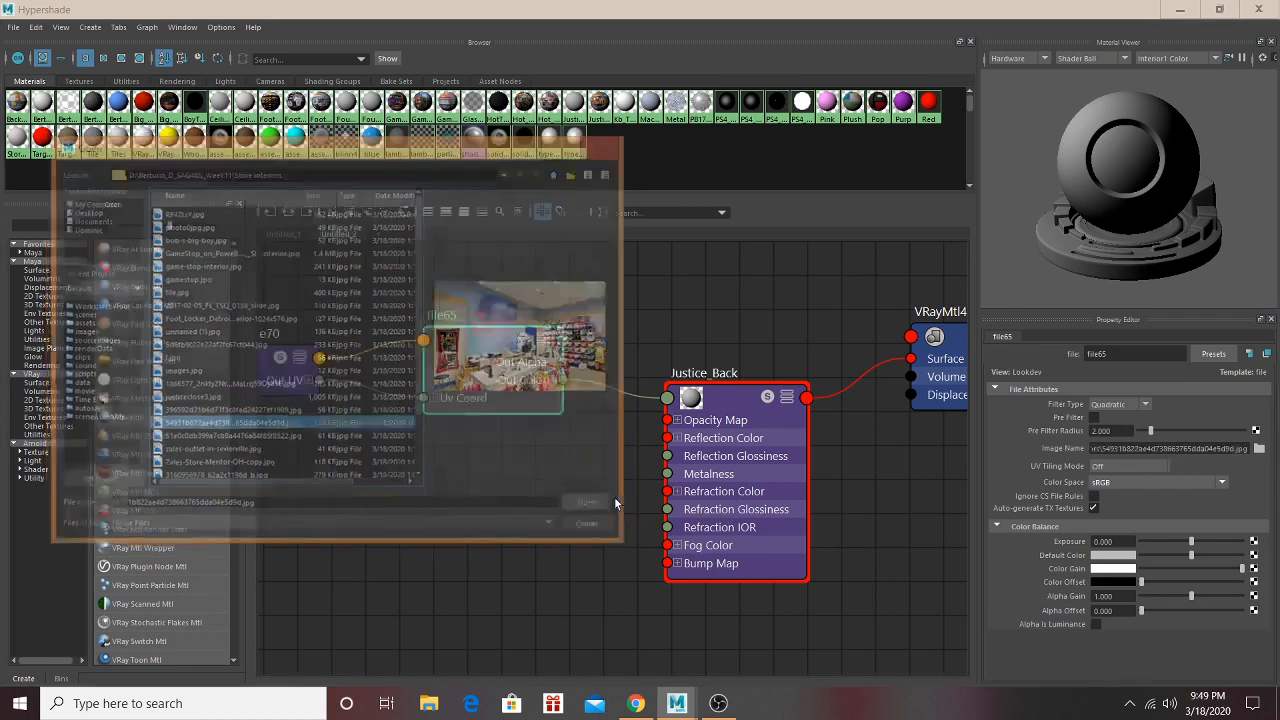
Step: Reselect the three white back-wall faces of the Justice store and bring the Hypershade back up
click(1180, 9)
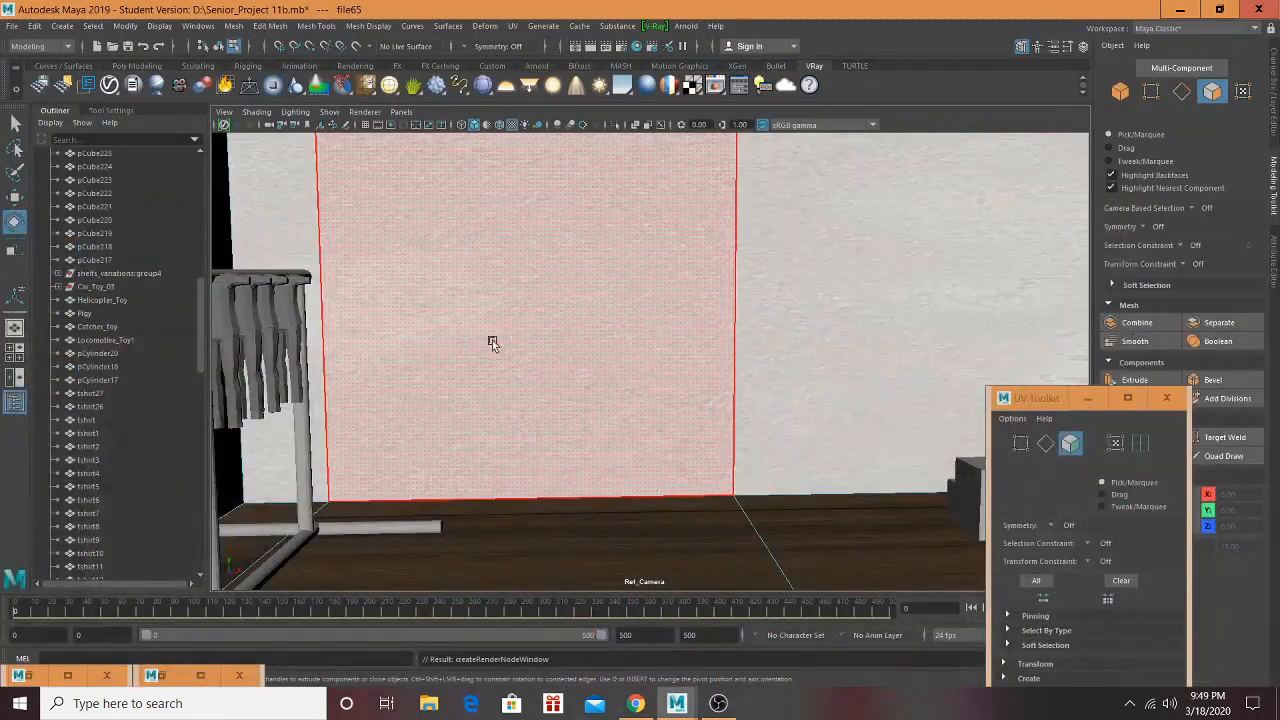
click(307, 215)
shift+click(495, 249)
shift+click(971, 249)
alt+drag(885, 246, 937, 246)
double_click(128, 676)
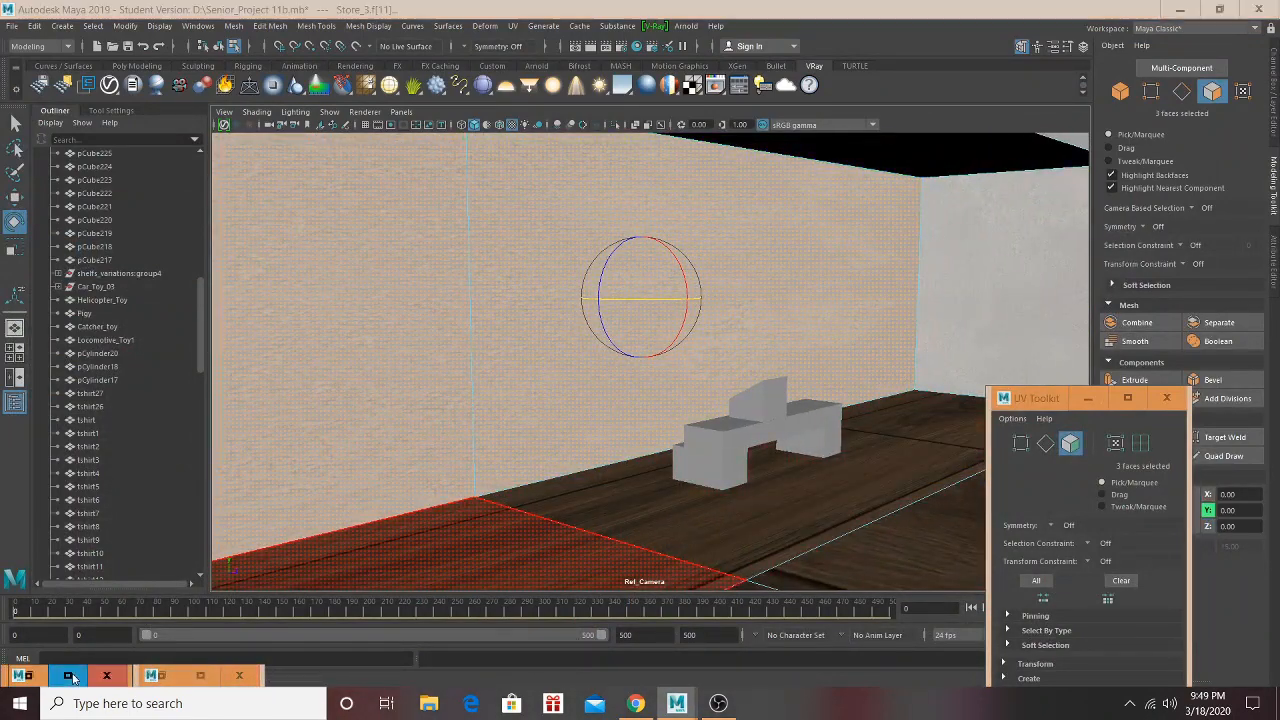
Step: Assign the Justice_Back material to the selected back-wall faces and apply automatic UV mapping to them
right_drag(732, 400, 729, 366)
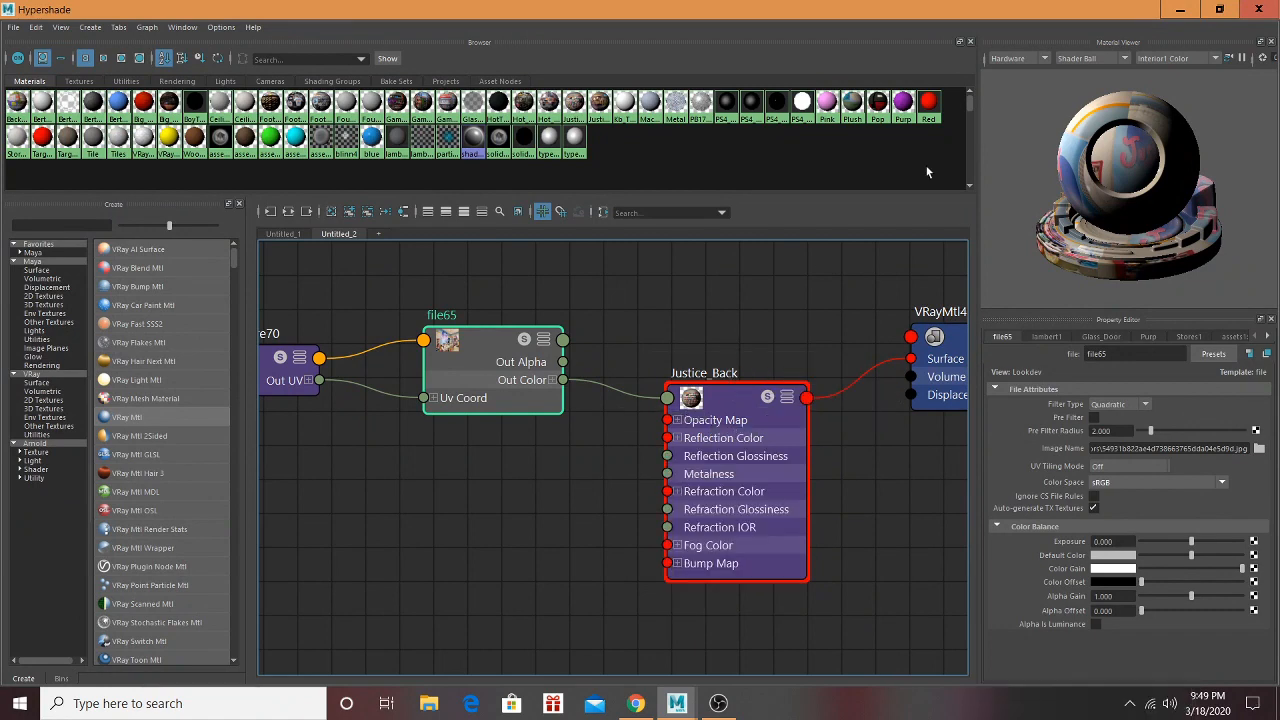
click(1181, 8)
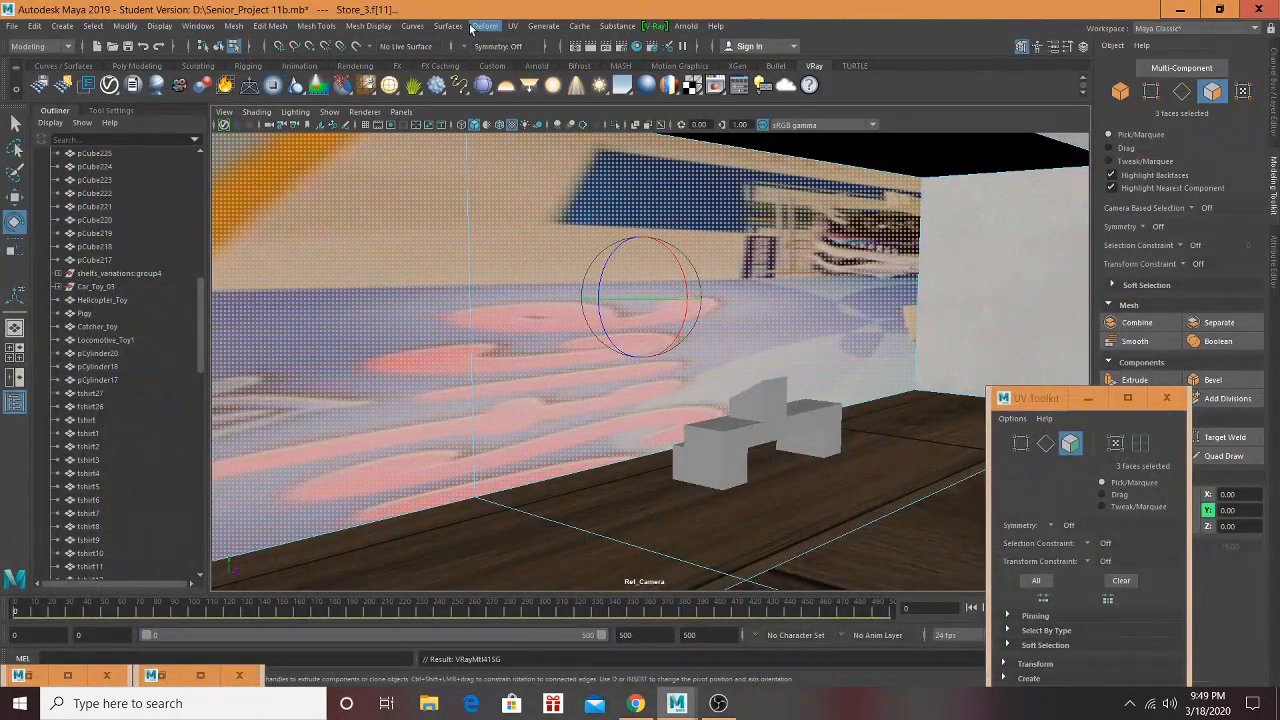
click(512, 26)
click(548, 107)
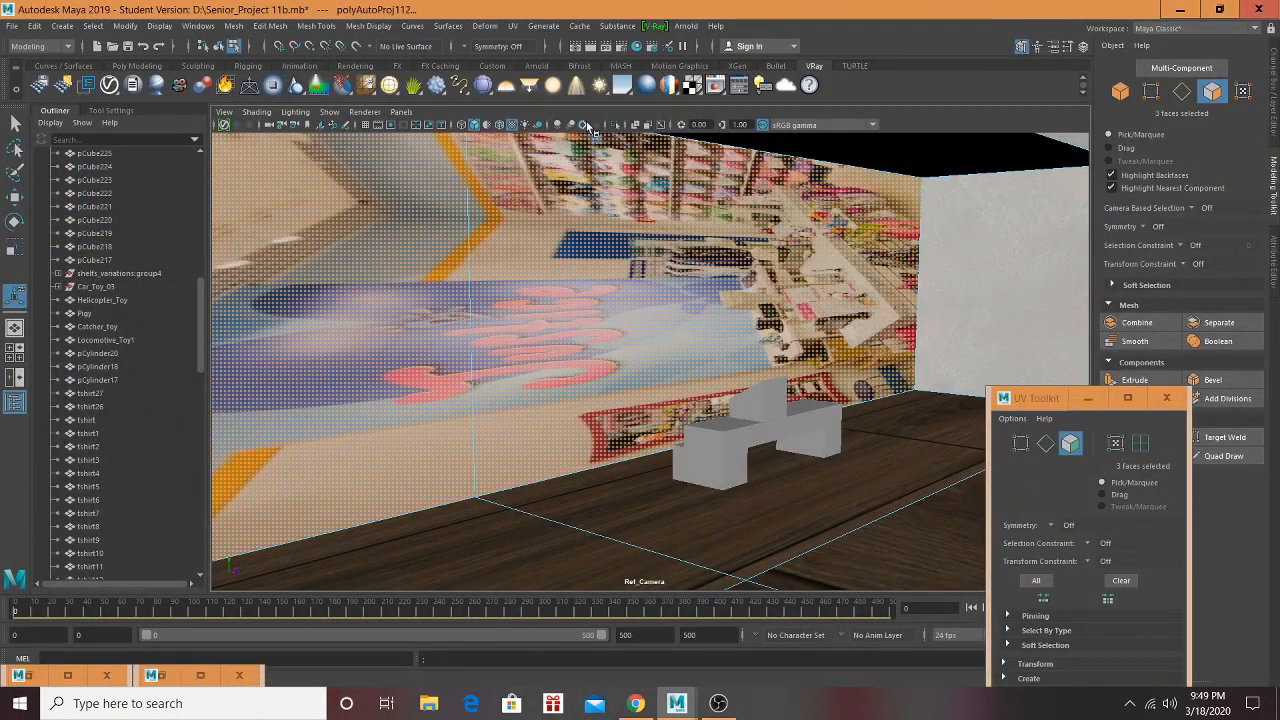
Step: Rotate the back wall's UVs in the UV Editor so the Justice store photo stands upright on the wall
click(512, 26)
click(540, 48)
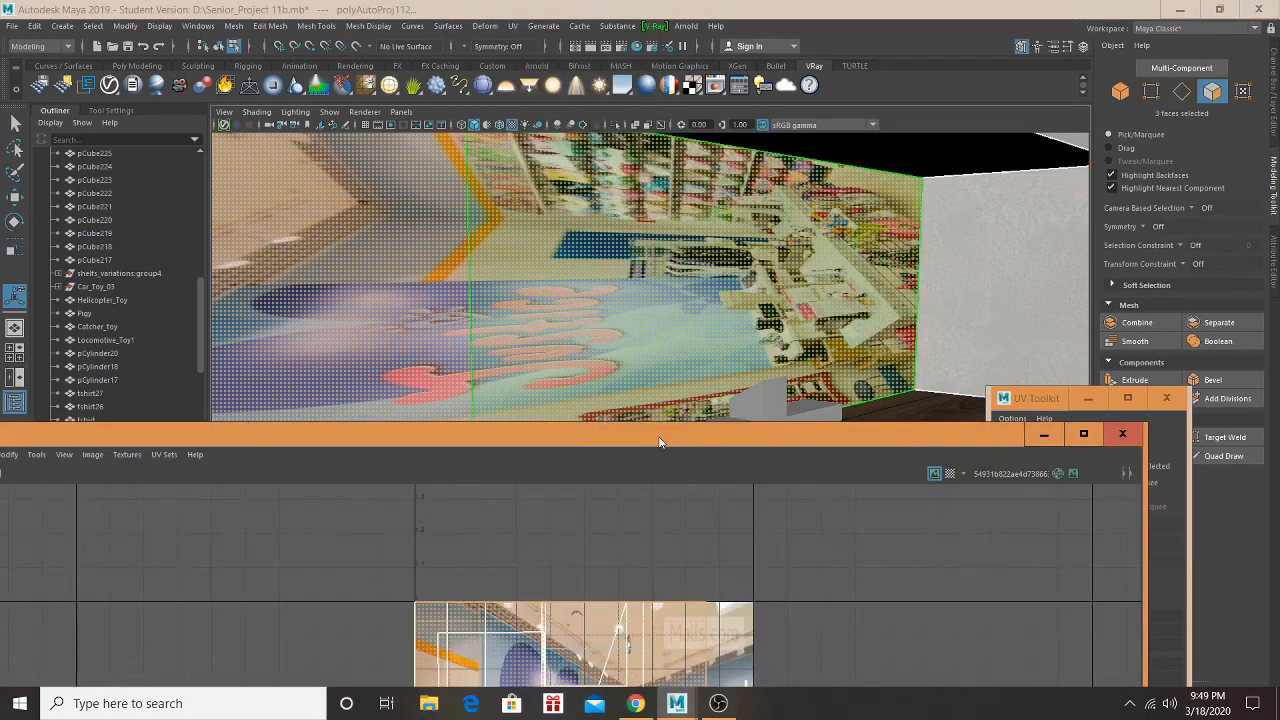
drag(663, 431, 671, 76)
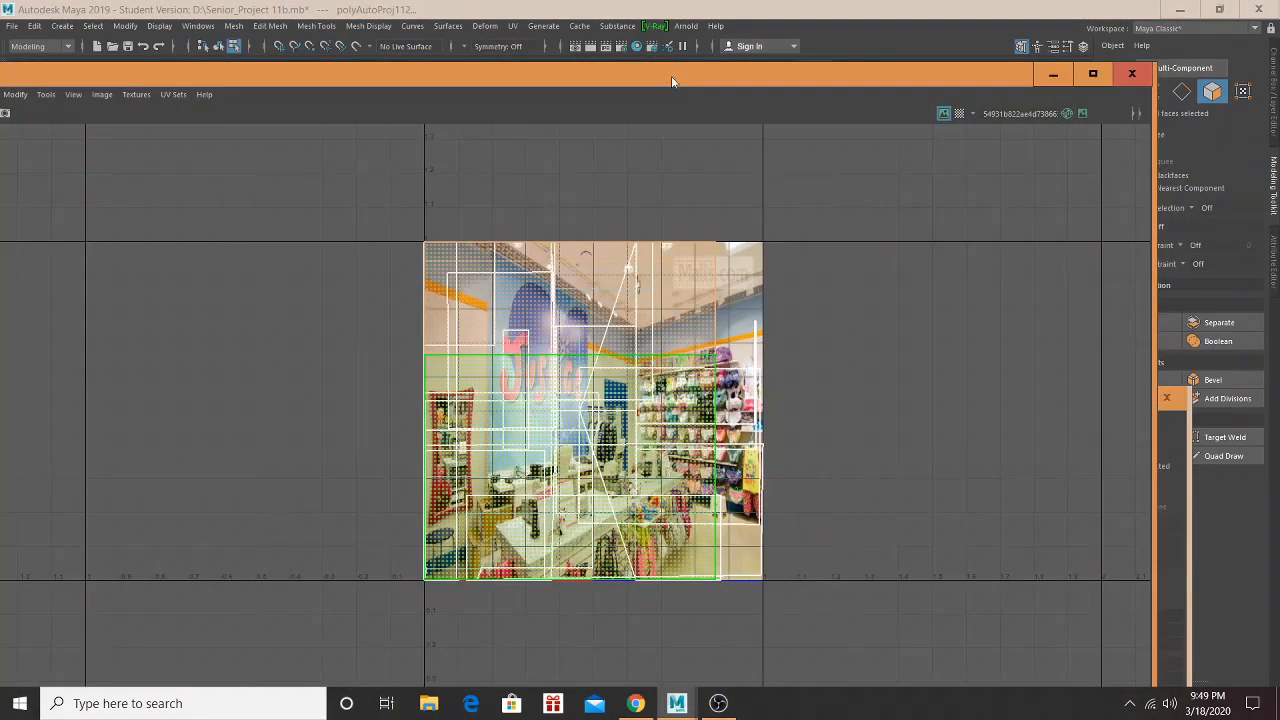
click(720, 394)
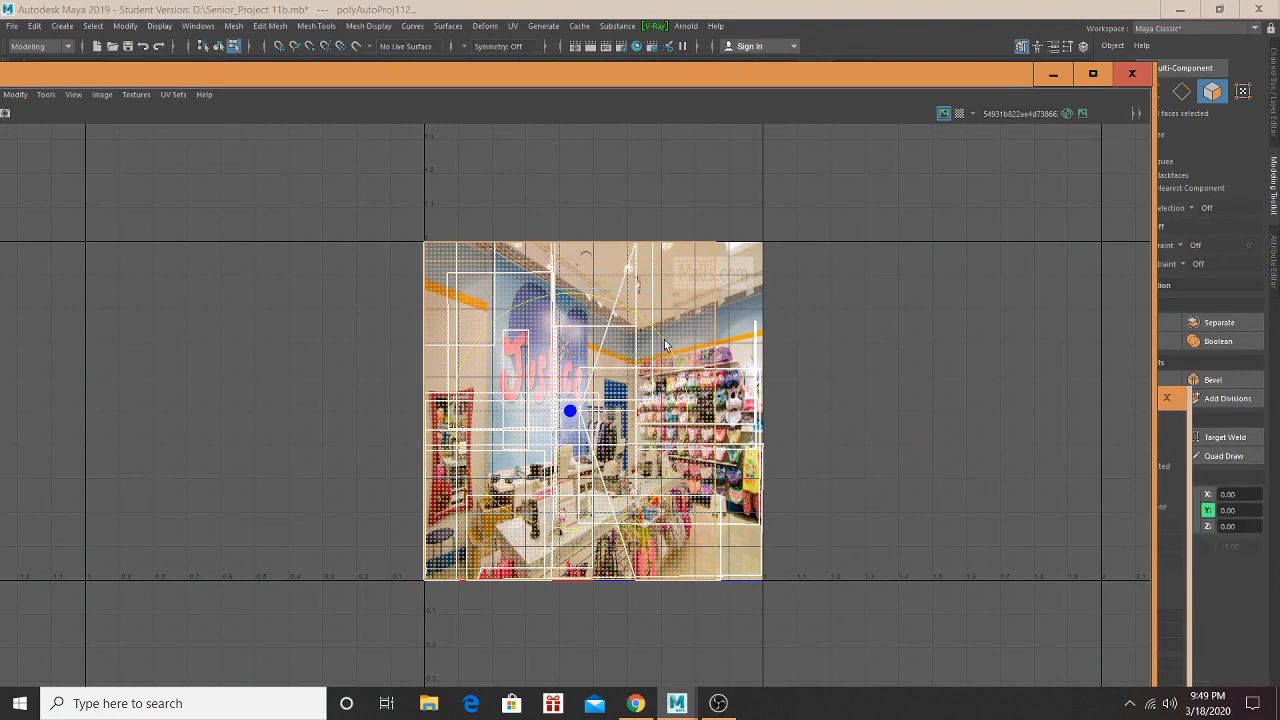
drag(665, 345, 525, 293)
drag(600, 77, 640, 237)
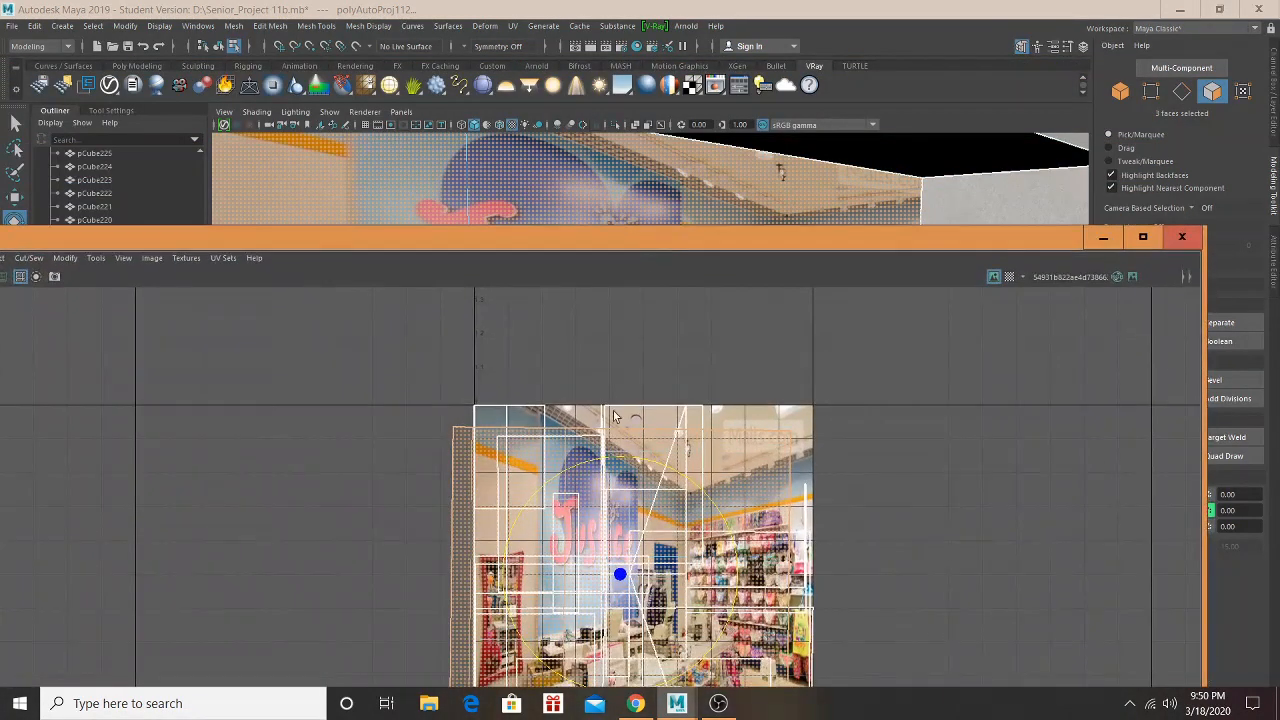
Step: Move the back wall's UVs down over the photo to bring the full Justice sign onto the wall, and close the UV Editor
key(w)
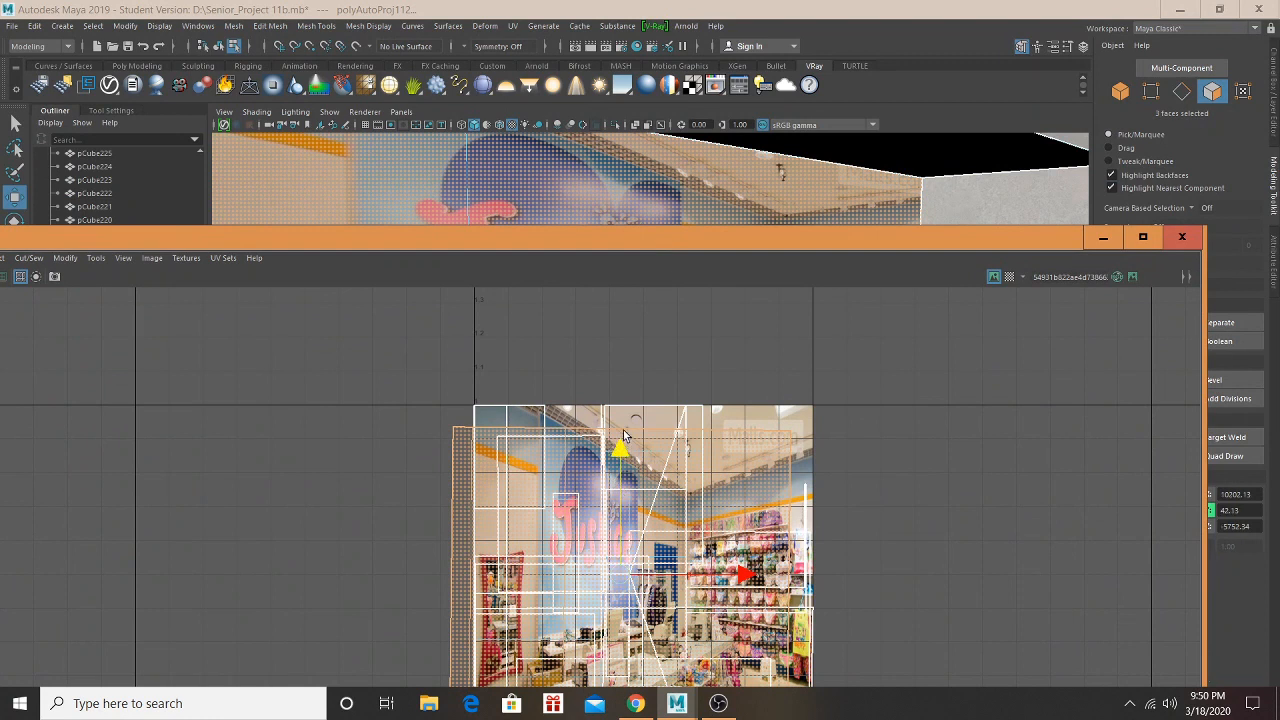
drag(624, 437, 607, 492)
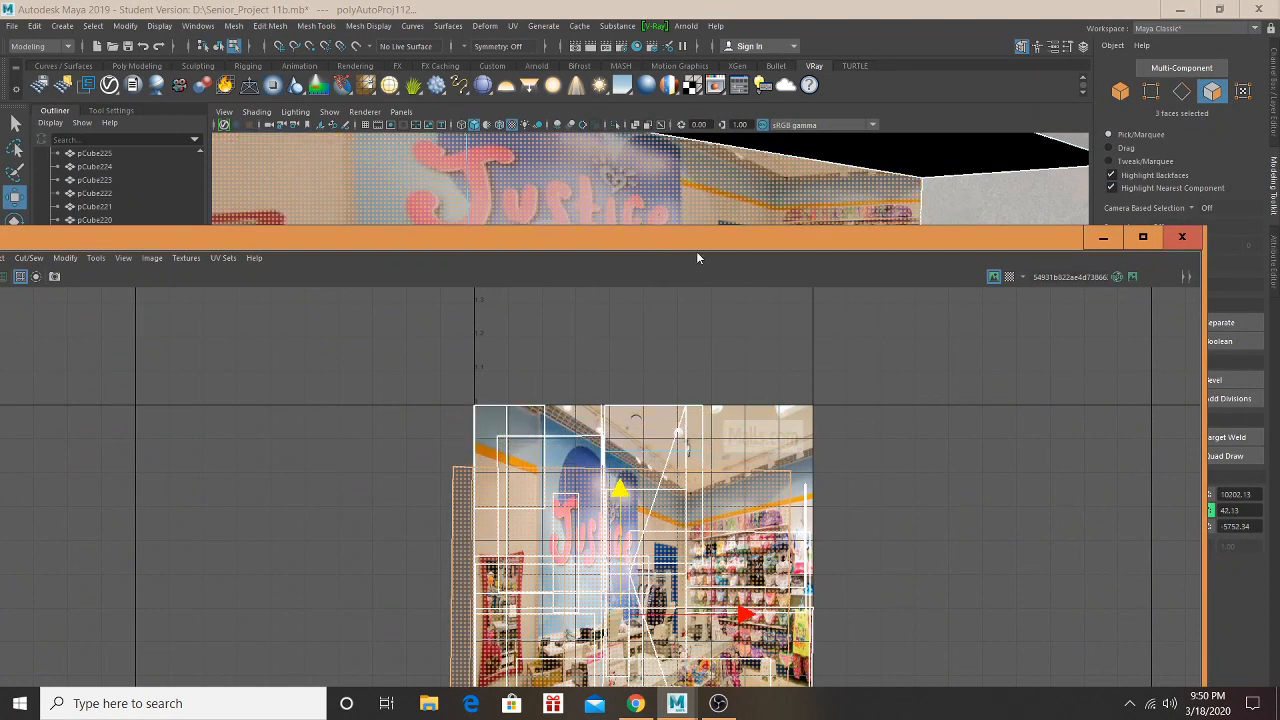
drag(697, 258, 645, 265)
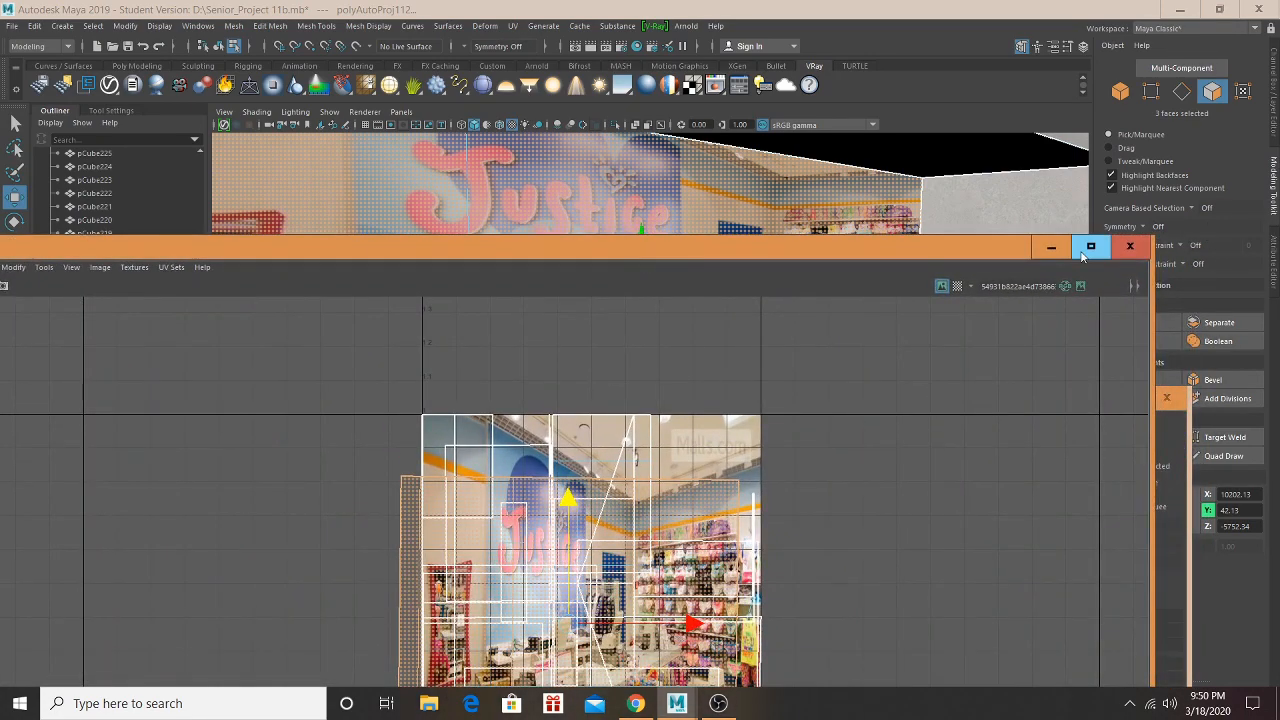
click(1130, 248)
Step: Select the three adjoining white faces of the Justice store's right wall, including the one above the clothing rack
scroll(783, 272, up, 5)
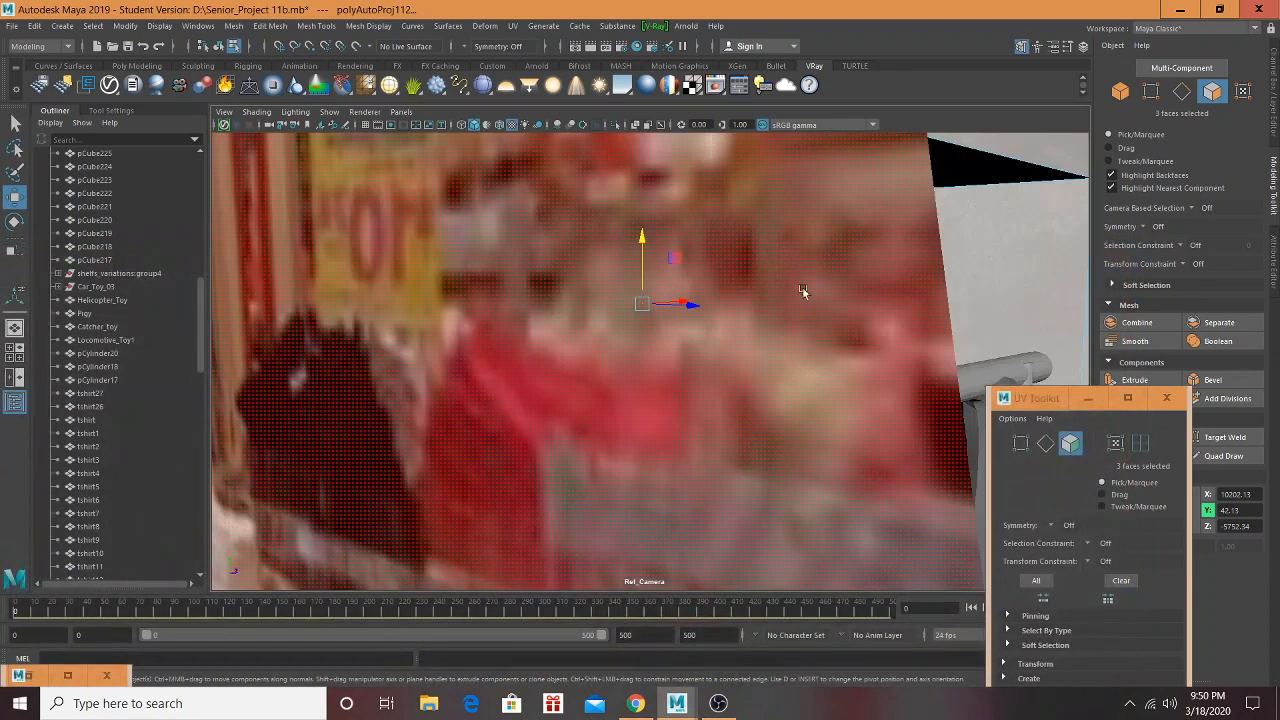
scroll(802, 291, down, 5)
alt+drag(802, 291, 620, 360)
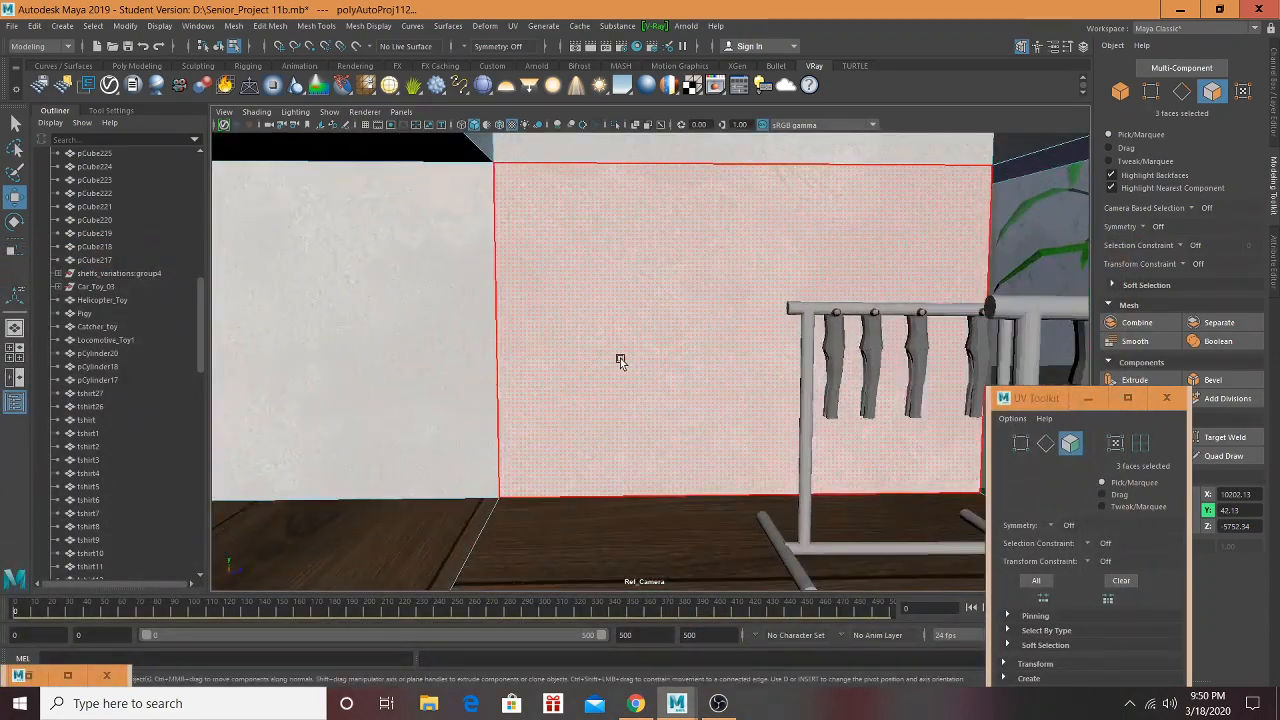
click(620, 360)
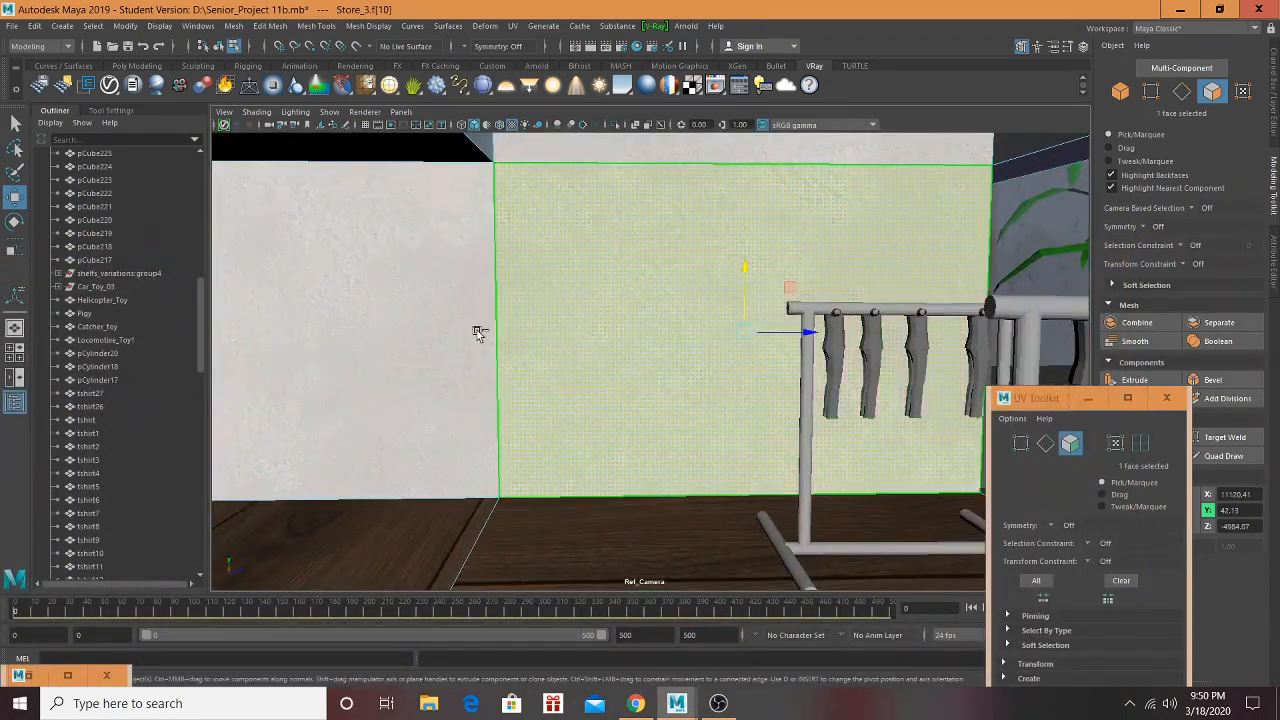
shift+click(457, 329)
shift+click(668, 162)
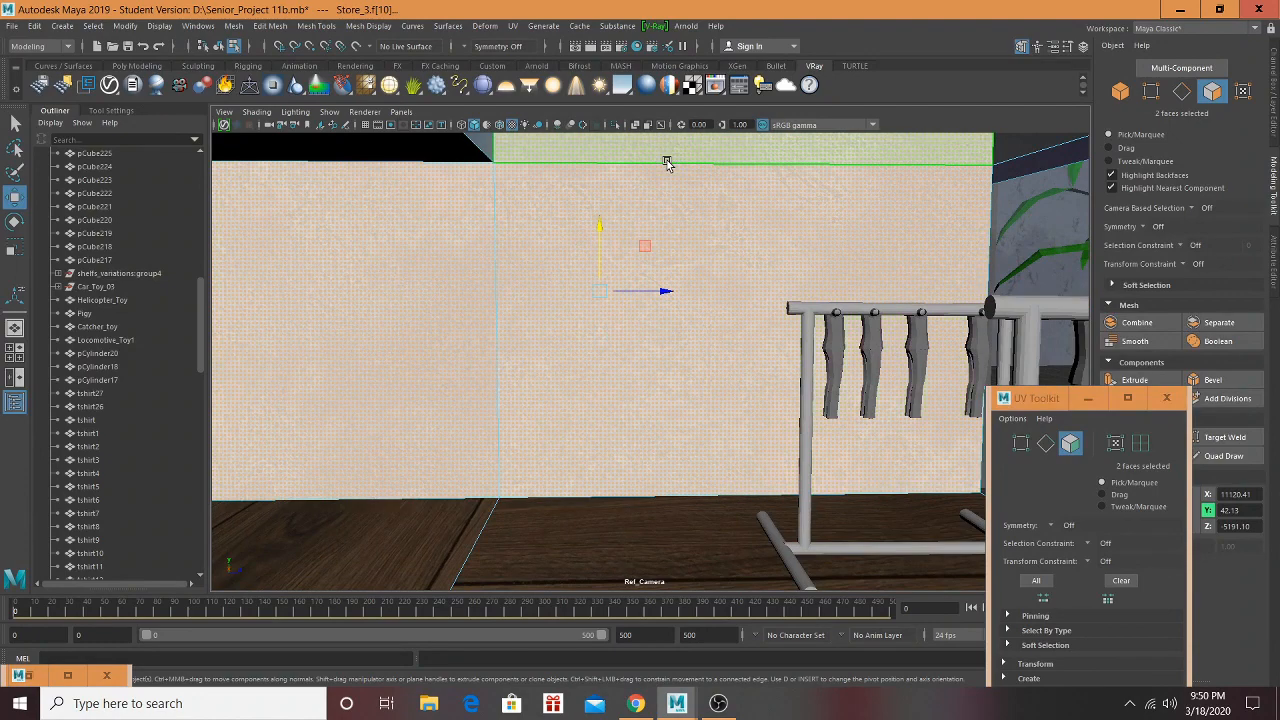
shift+click(600, 440)
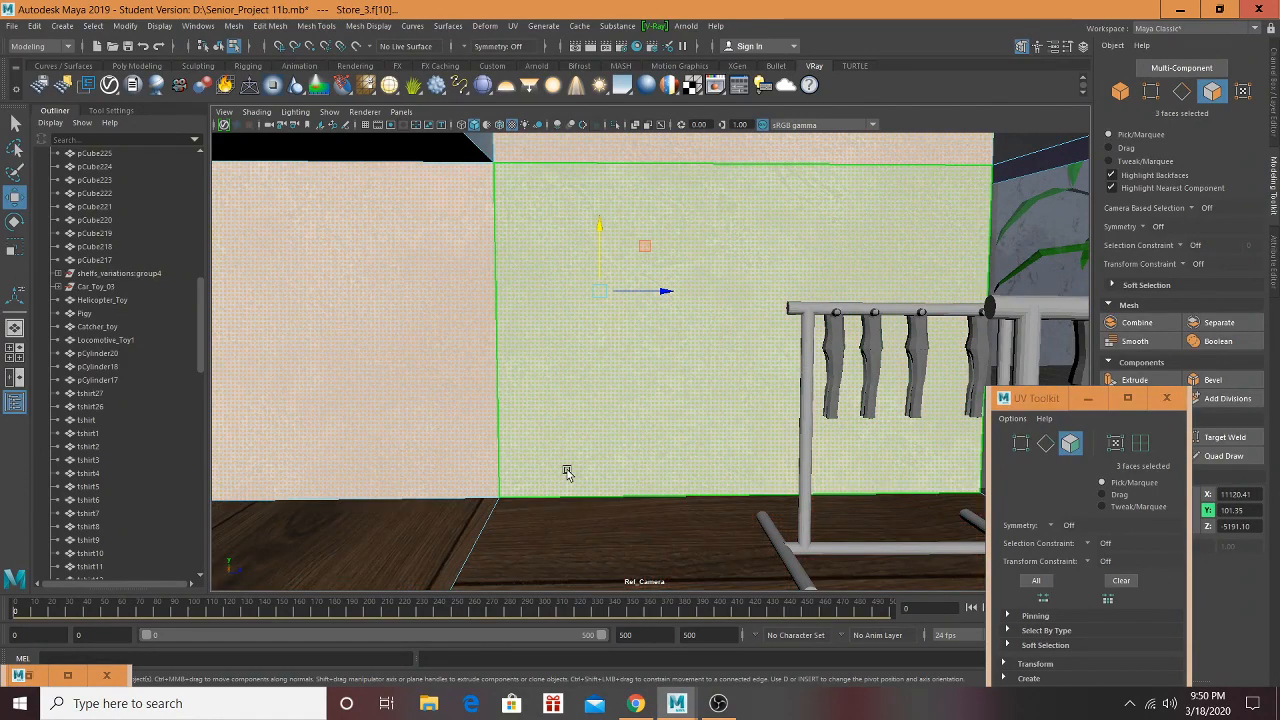
Step: Create a V-Ray material named Justice_Right in the Hypershade
click(67, 675)
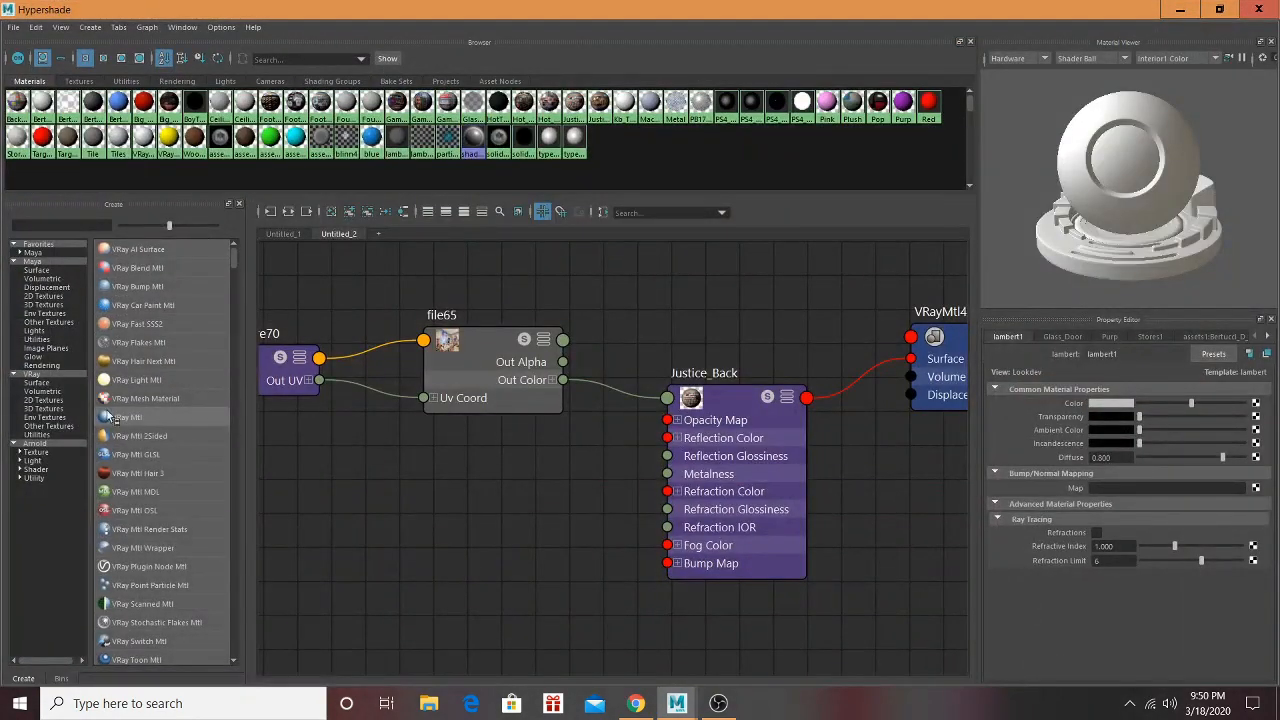
click(120, 417)
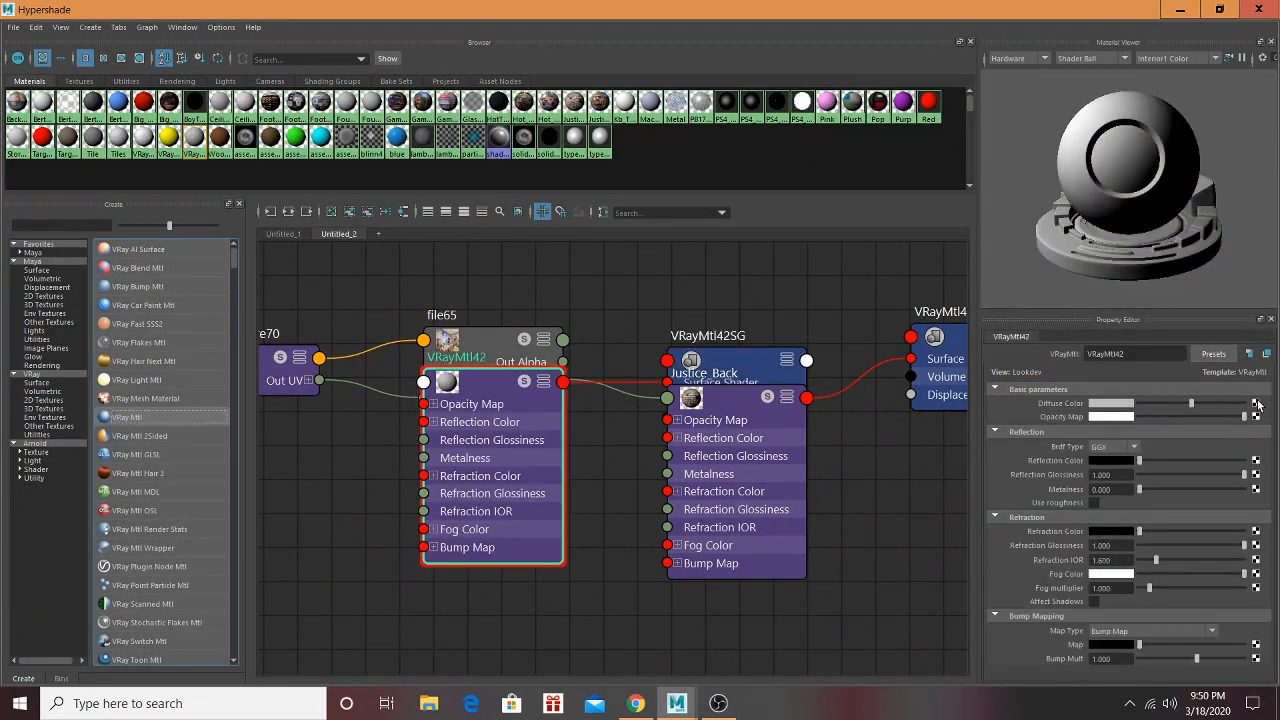
drag(1130, 354, 1046, 354)
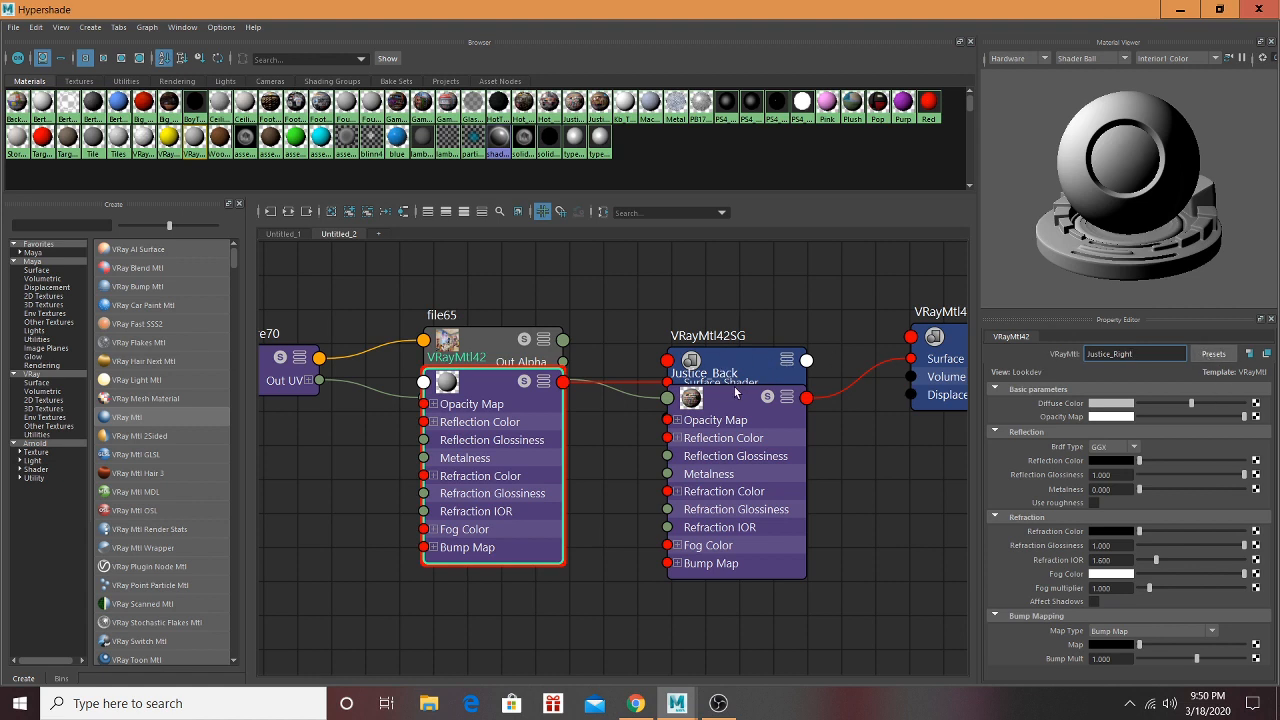
Step: Name the new V-Ray material Justice_Right and connect a File texture to its Diffuse Color
key(Return)
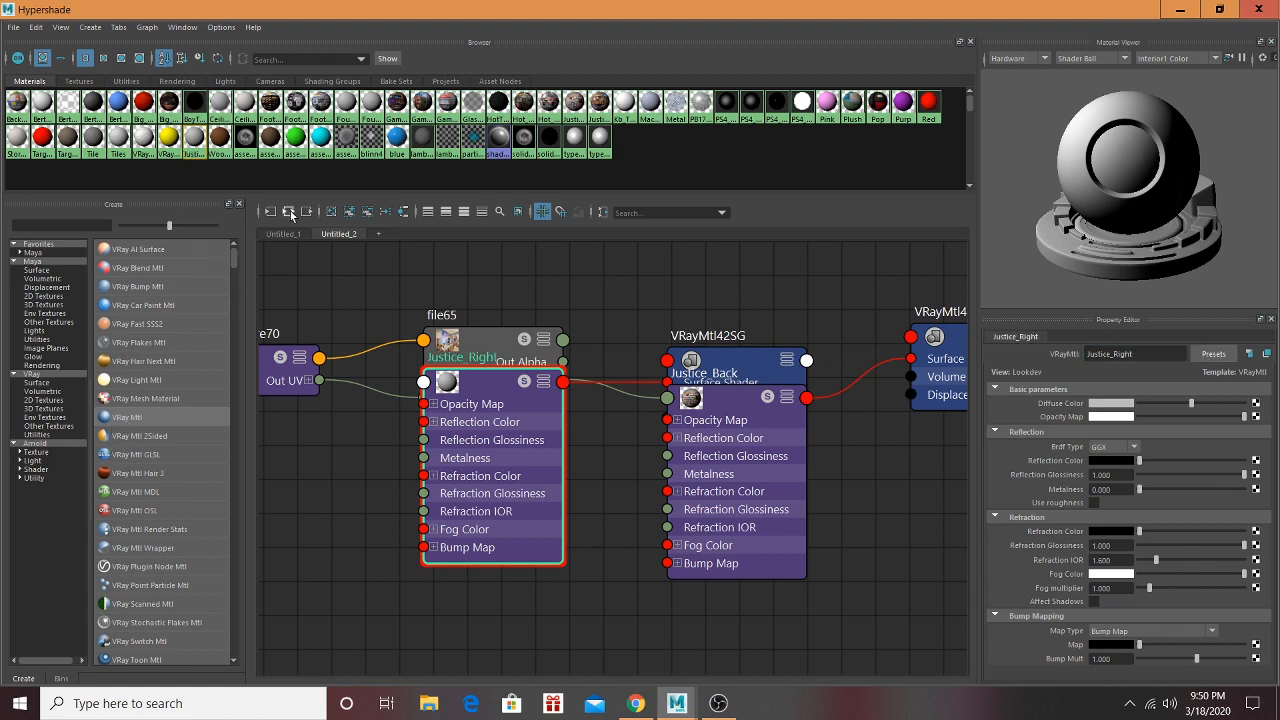
click(290, 211)
click(1256, 403)
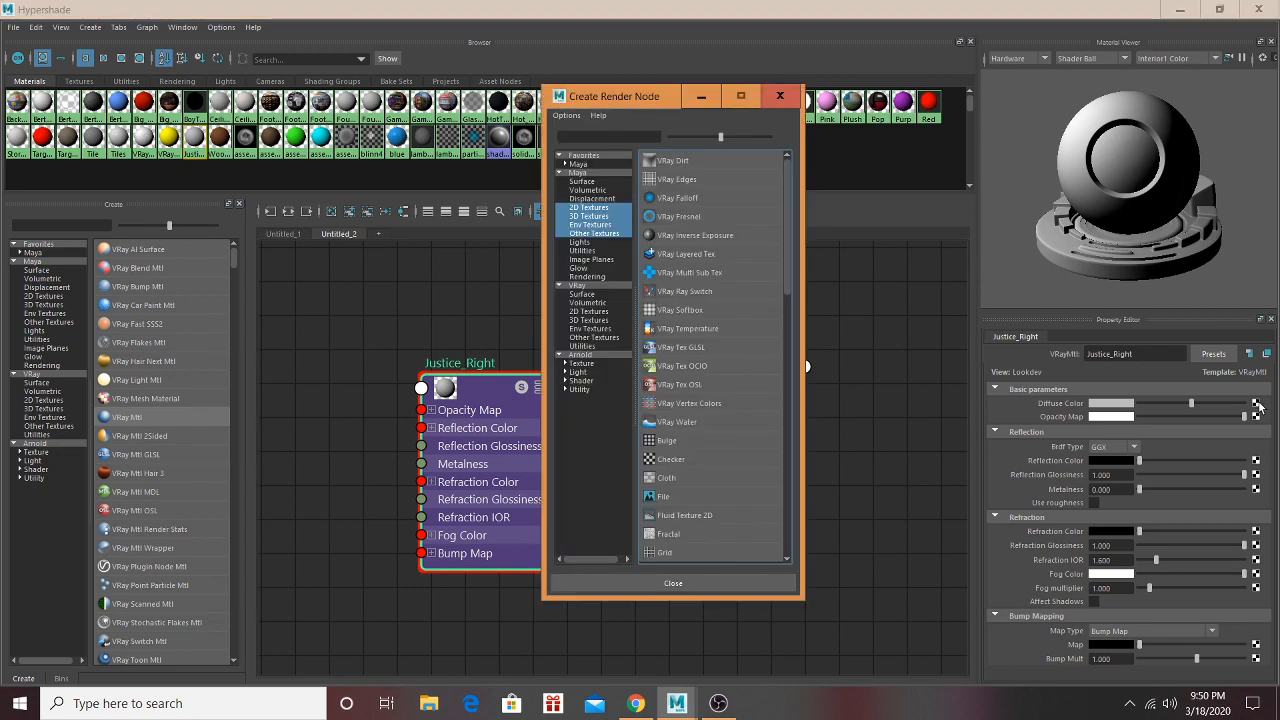
click(667, 497)
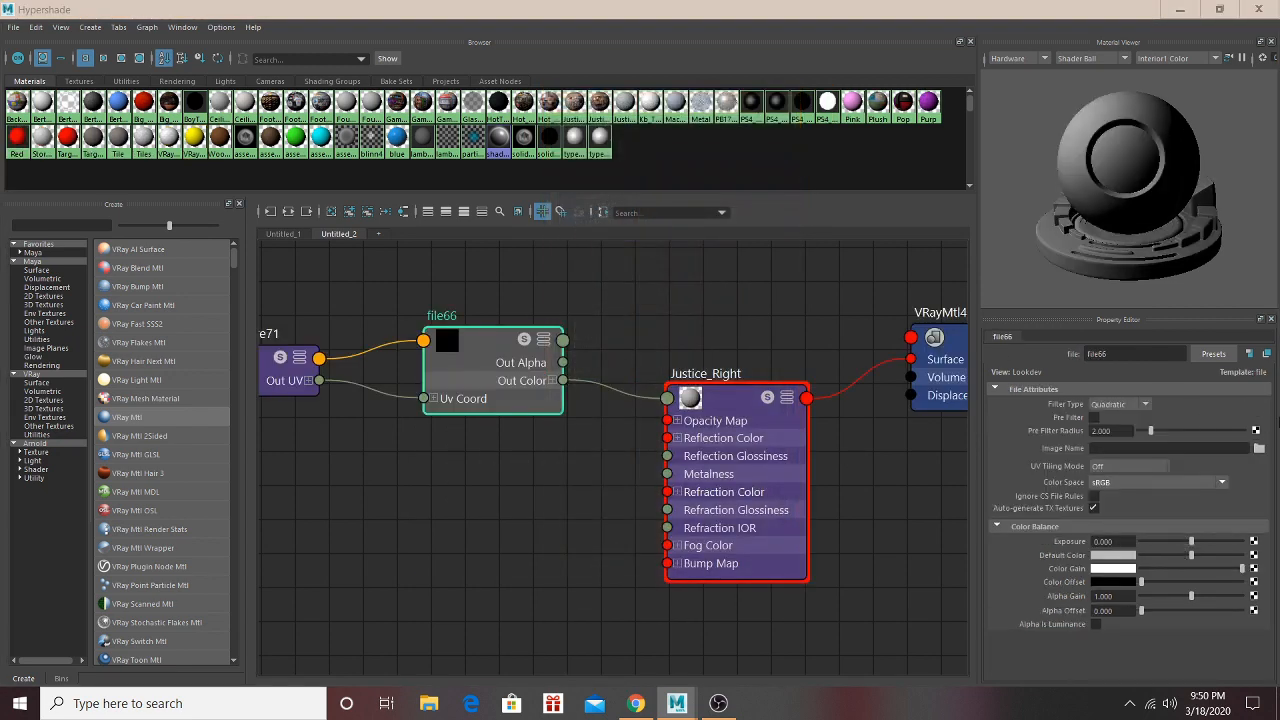
Step: Preview the store interior photos and load justiceclose3.jpg as the image for the file texture
click(1259, 448)
click(186, 212)
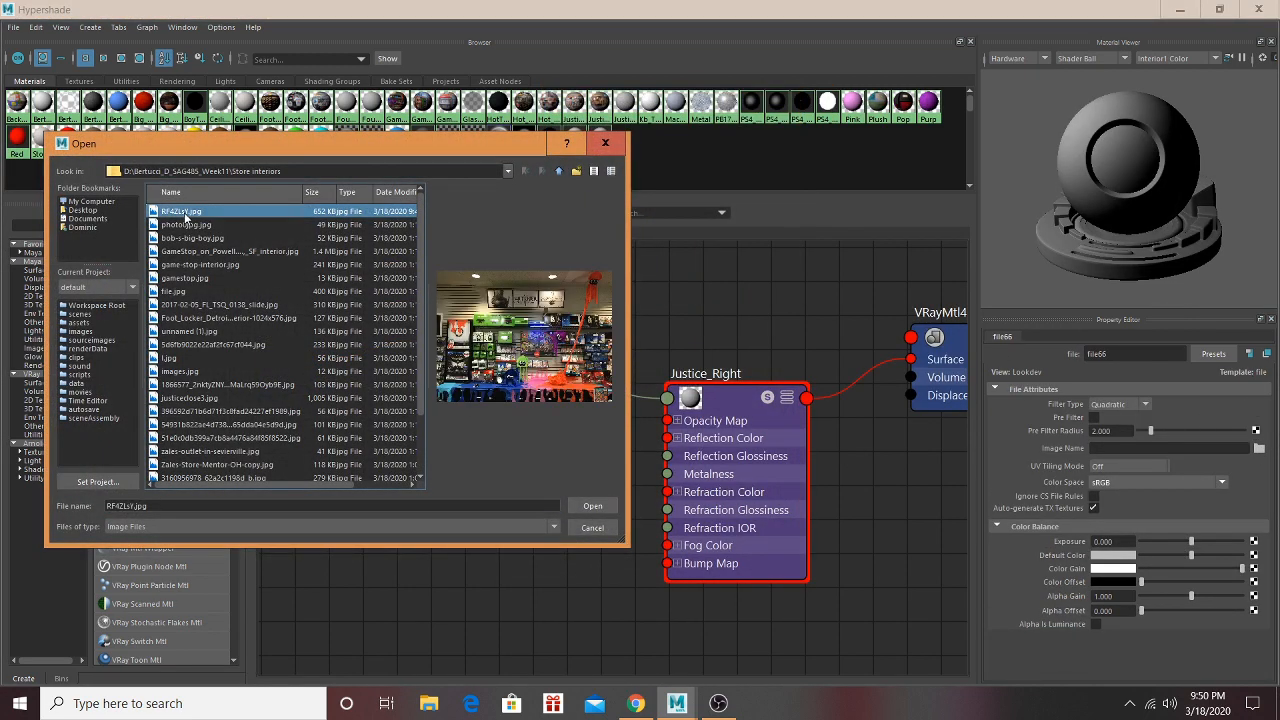
click(208, 332)
click(228, 412)
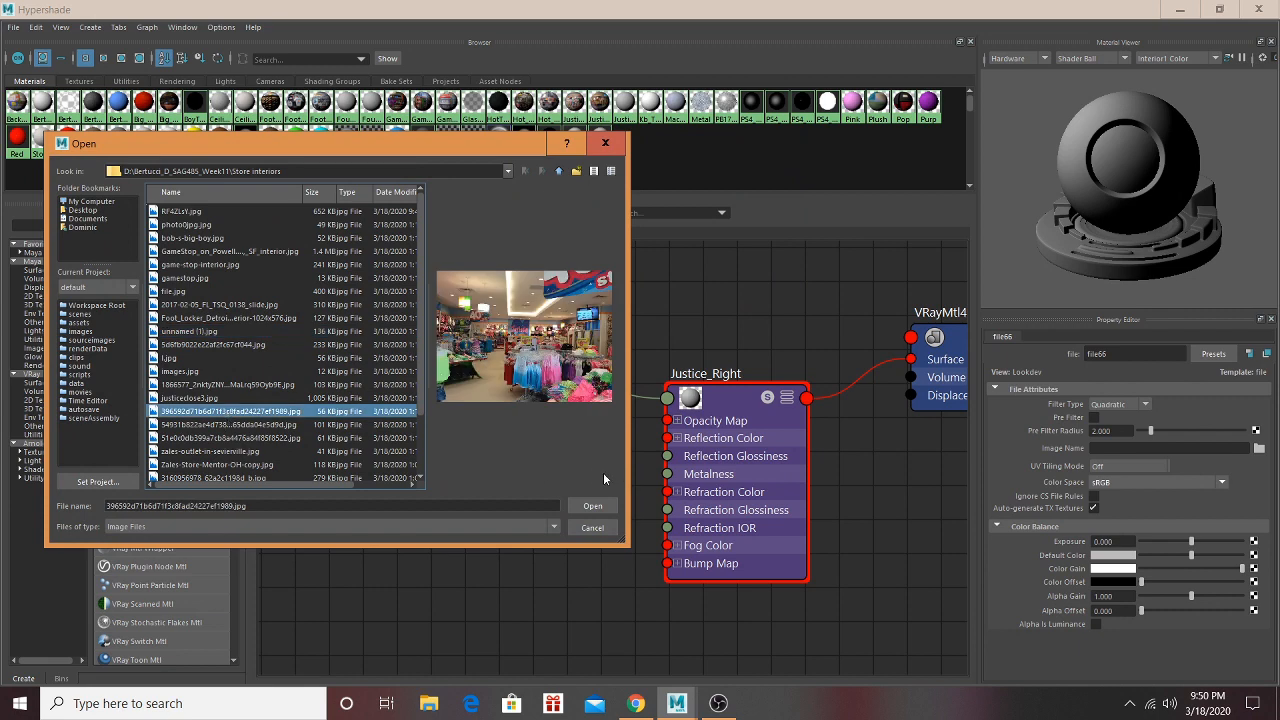
click(190, 398)
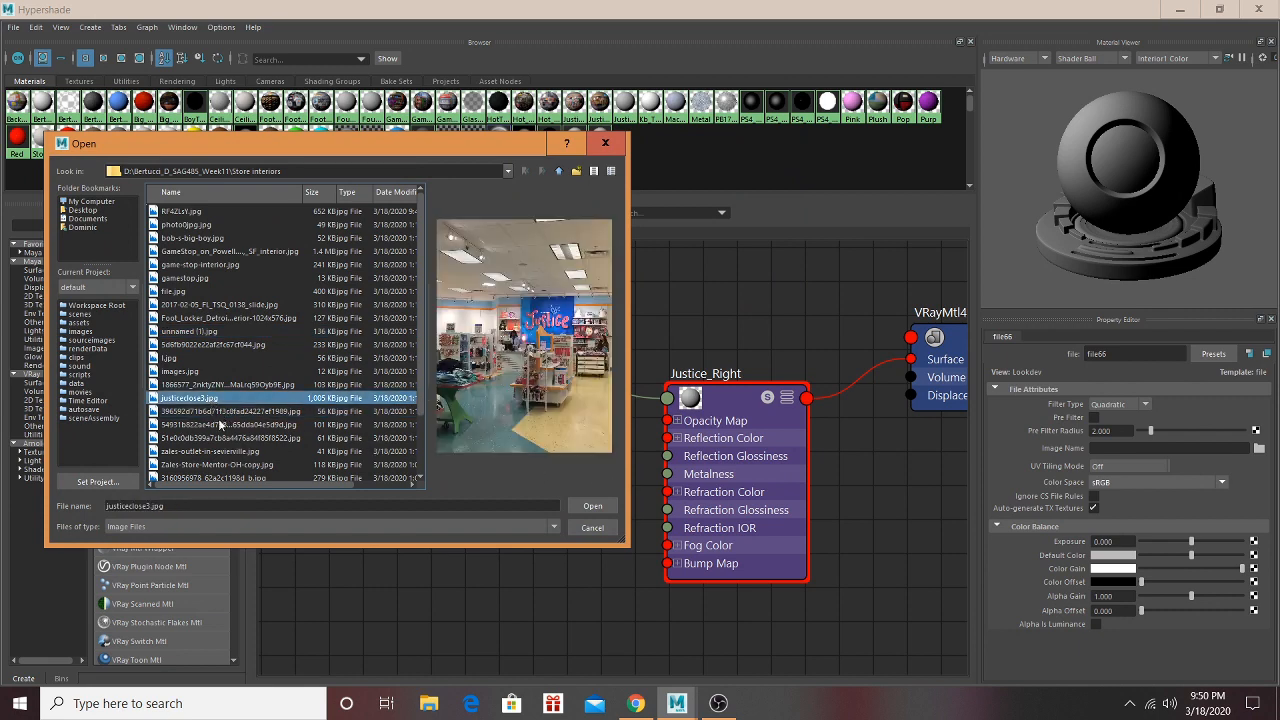
click(592, 505)
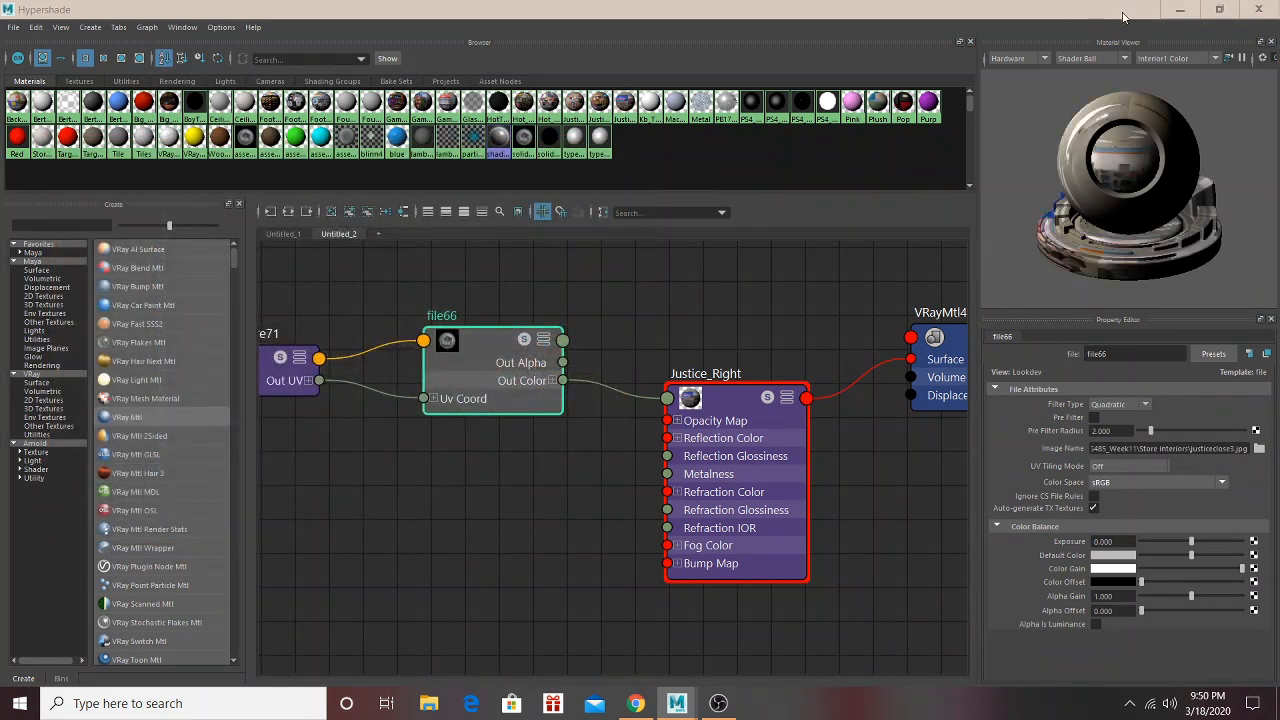
Step: Select the three side wall faces inside the Justice store and assign the Justice_Right material to them
click(1186, 10)
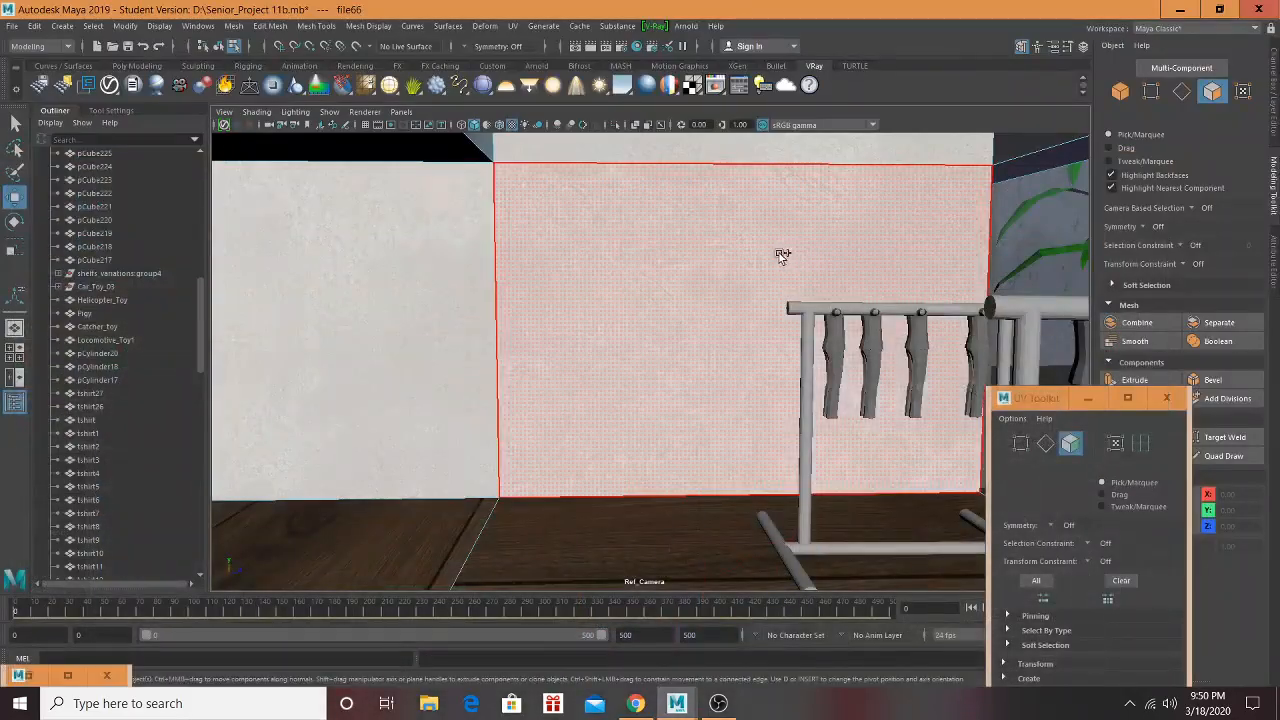
click(437, 276)
click(610, 165)
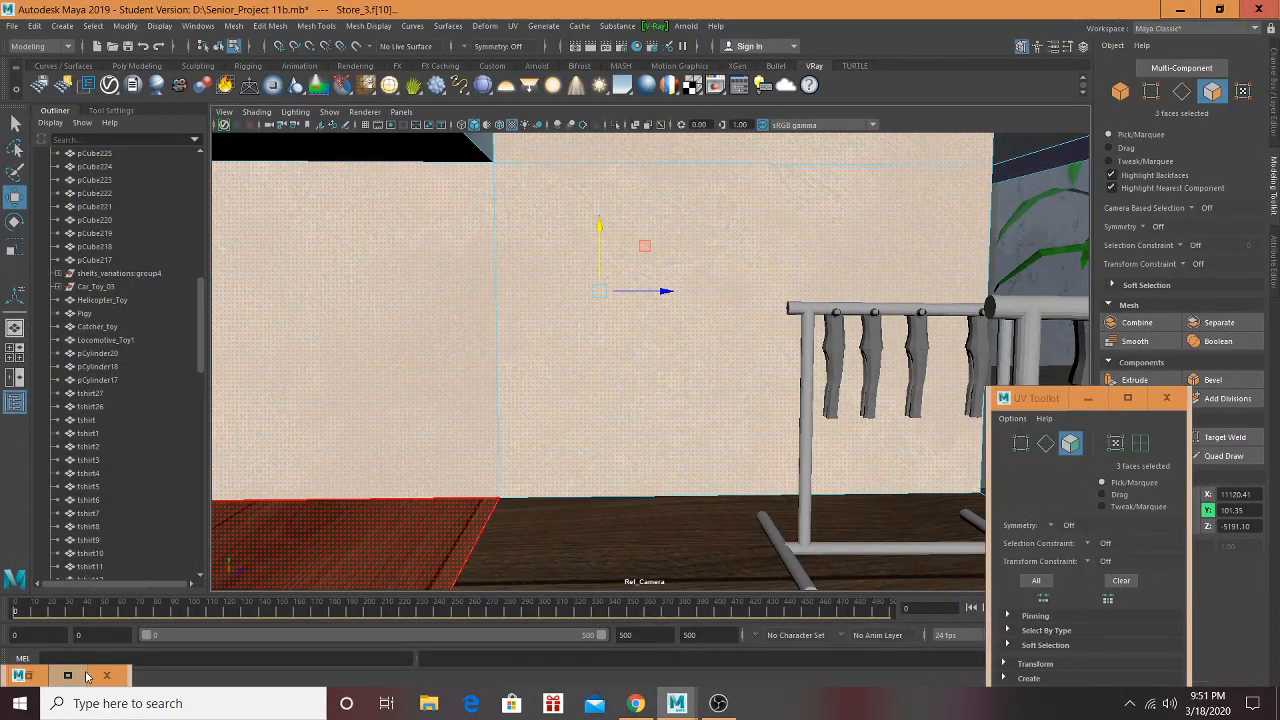
click(76, 678)
right_drag(705, 405, 745, 317)
click(1180, 10)
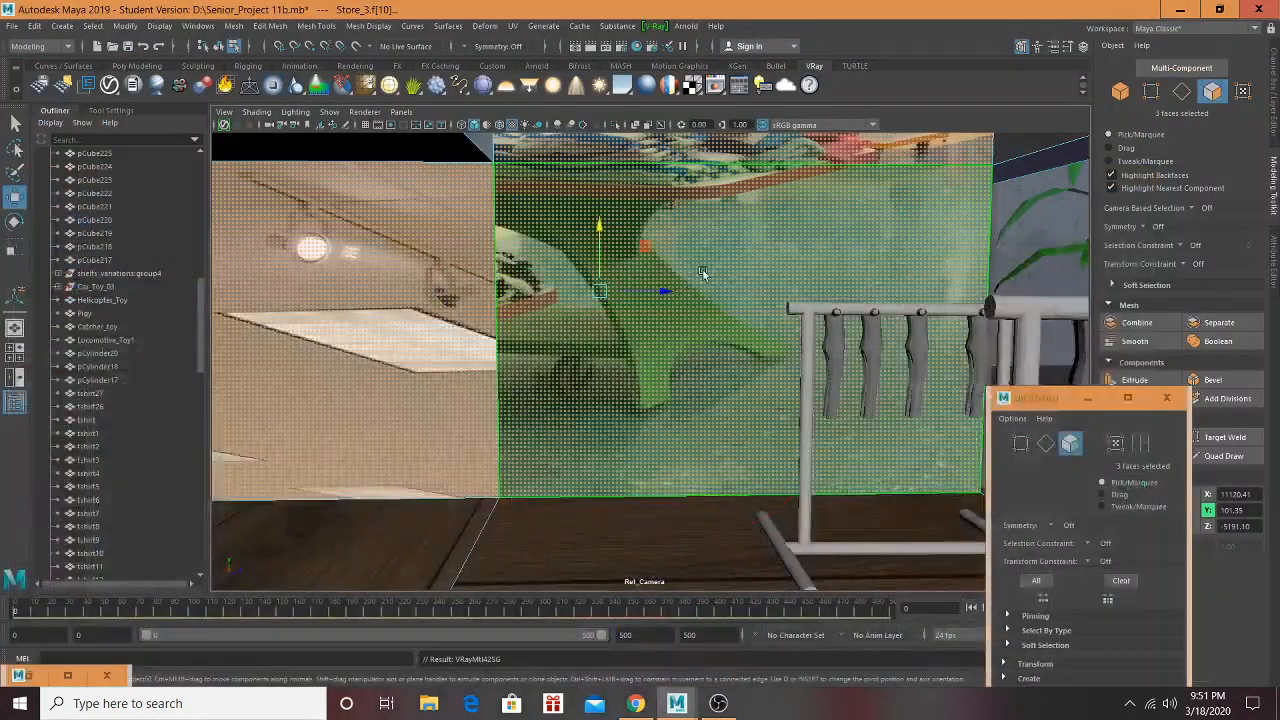
Step: Apply automatic UV mapping to the three selected wall faces and open the UV Editor
click(512, 26)
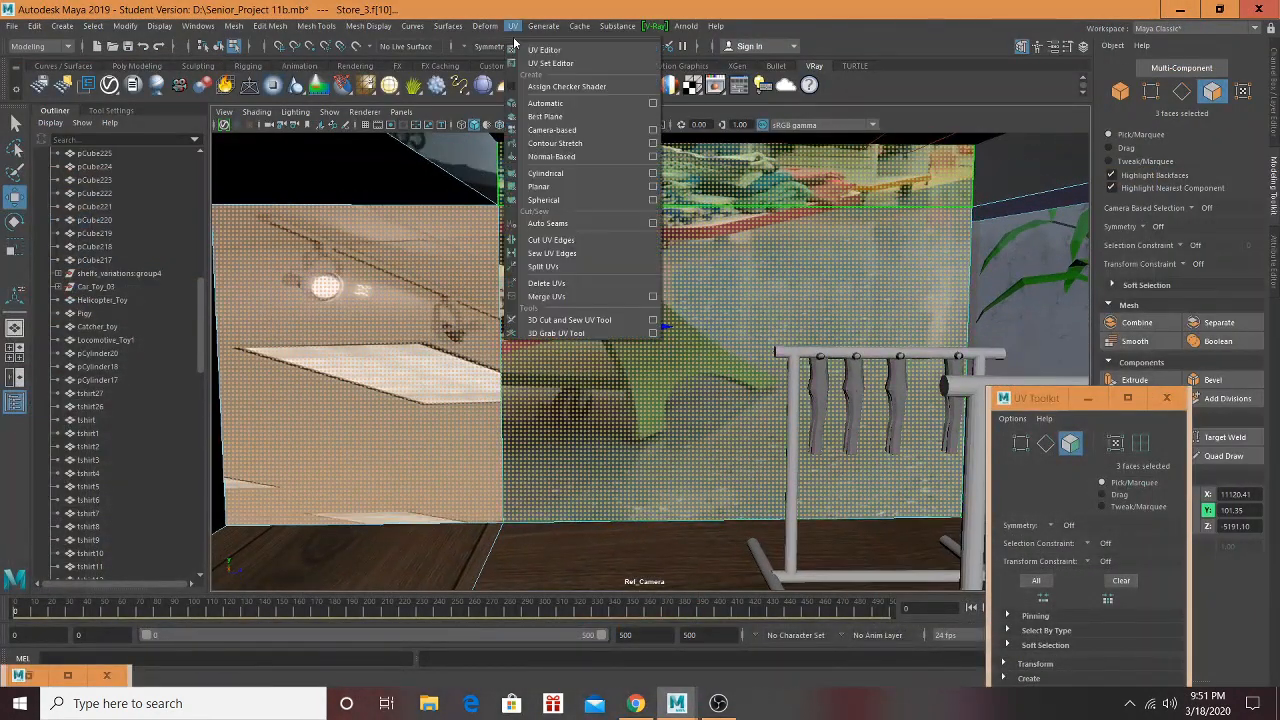
click(535, 104)
click(512, 26)
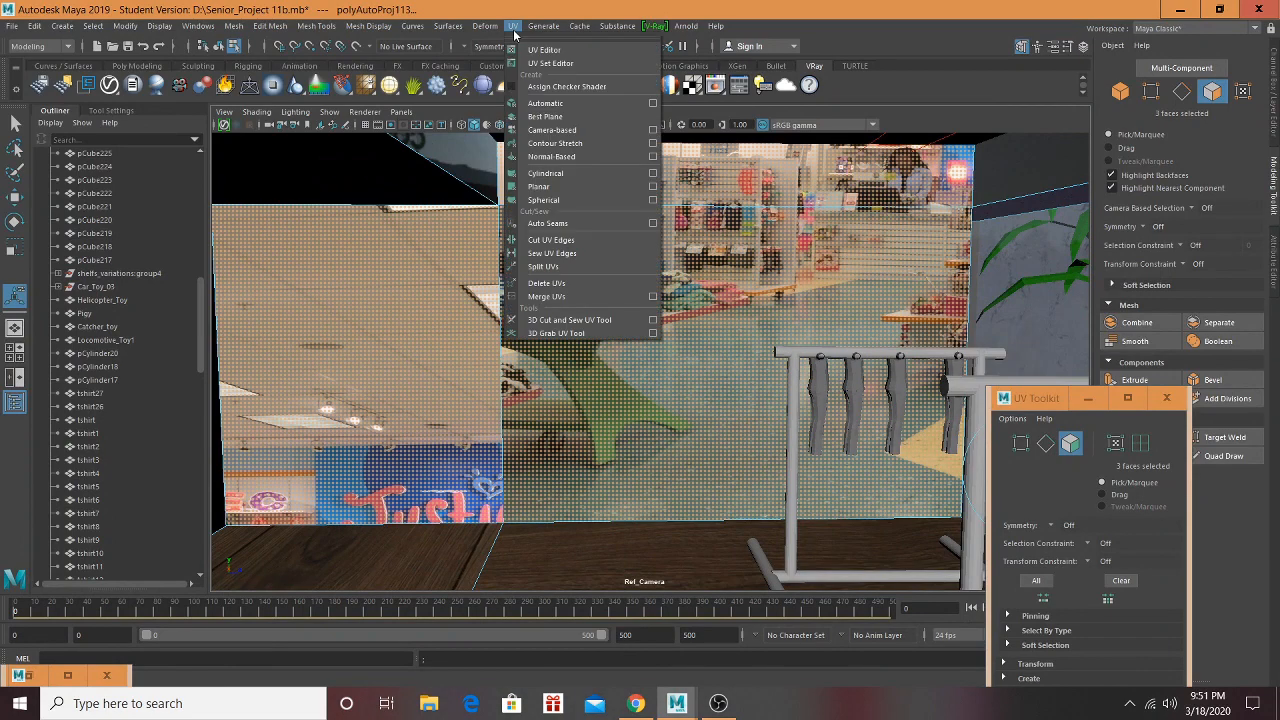
click(530, 42)
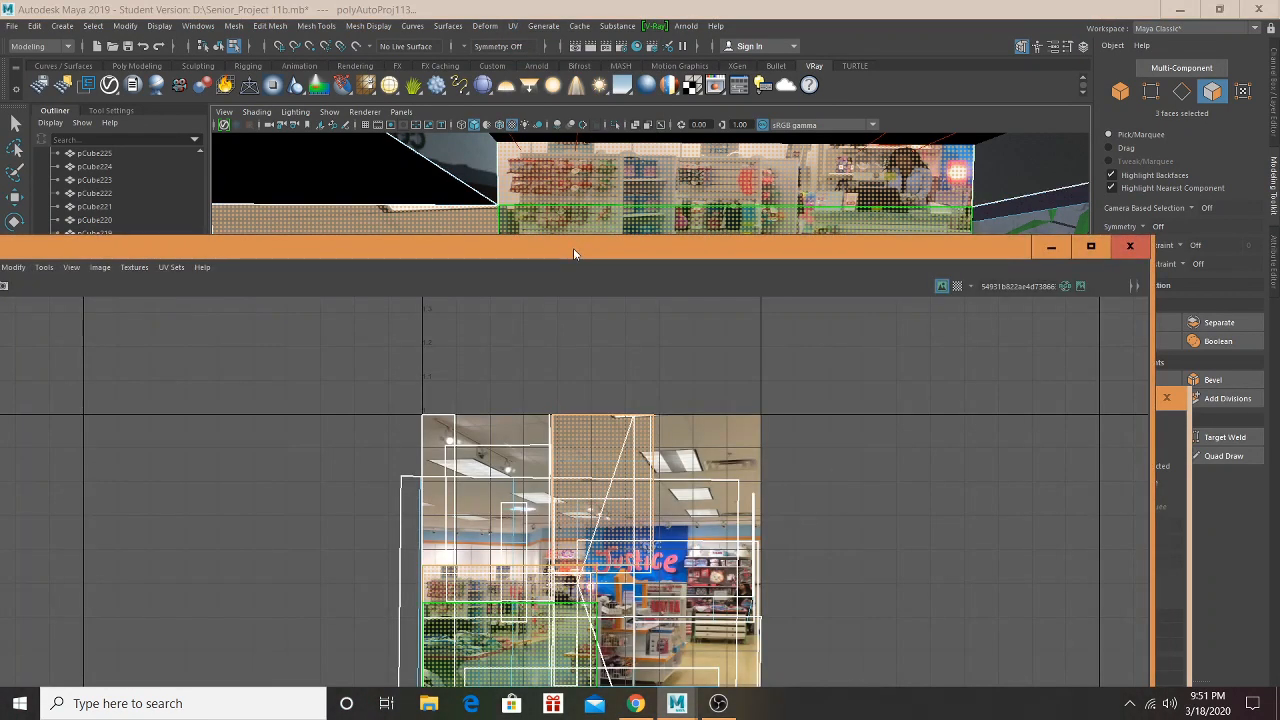
Step: Select the upper and lower faces of the wider wall section and shift their UVs over the Justice sign and counter in the image
drag(573, 248, 609, 533)
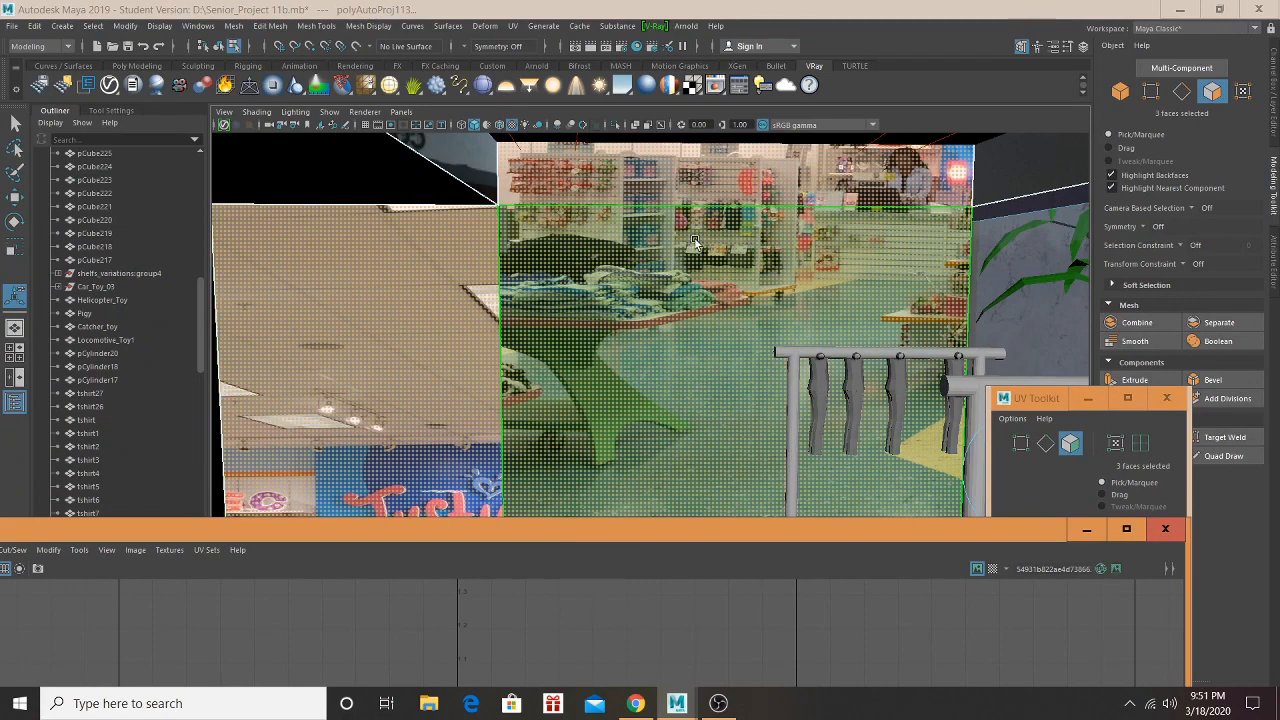
alt+middle_drag(678, 237, 672, 306)
scroll(687, 260, down, 2)
scroll(664, 238, up, 1)
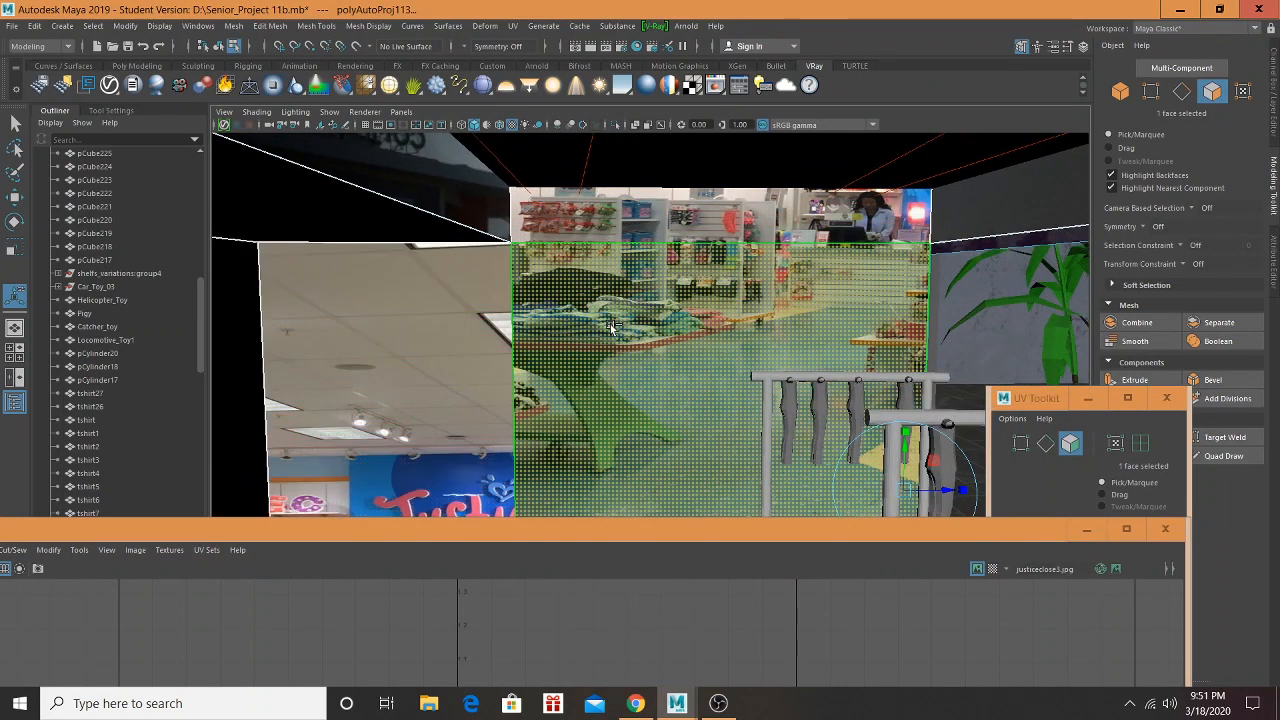
click(643, 222)
shift+click(672, 458)
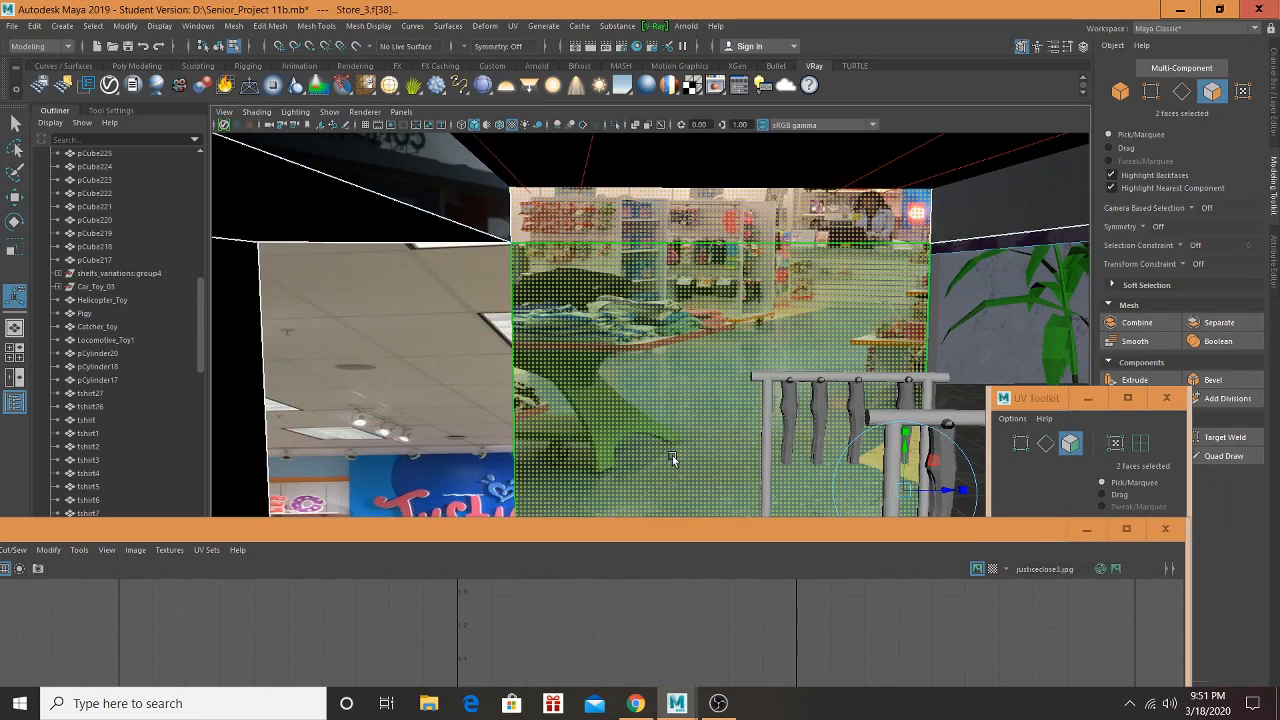
drag(677, 532, 703, 88)
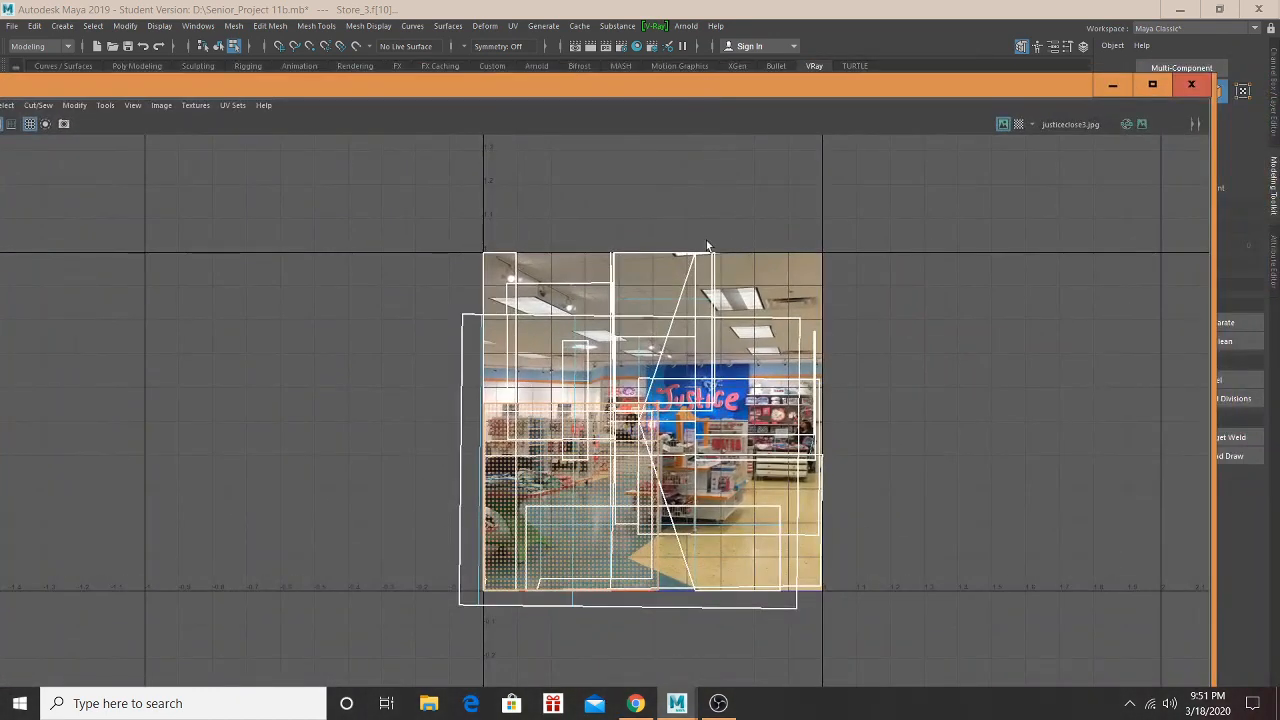
drag(573, 368, 591, 283)
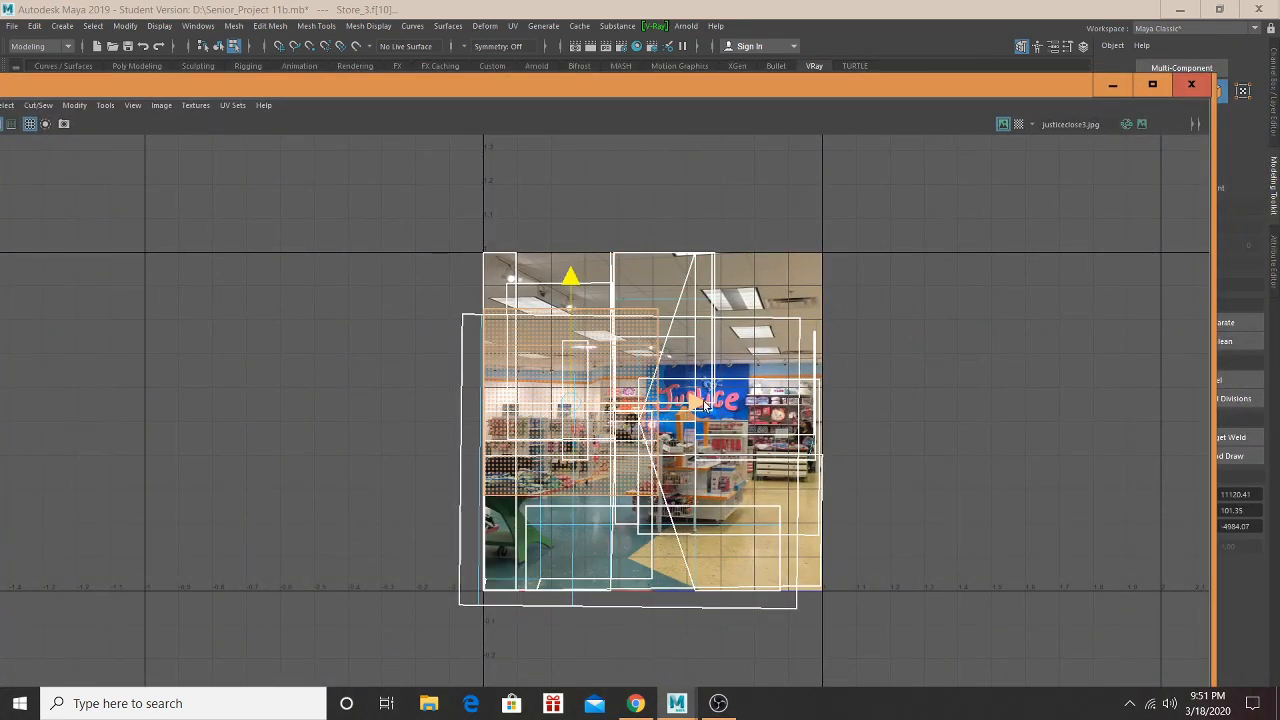
drag(704, 405, 806, 400)
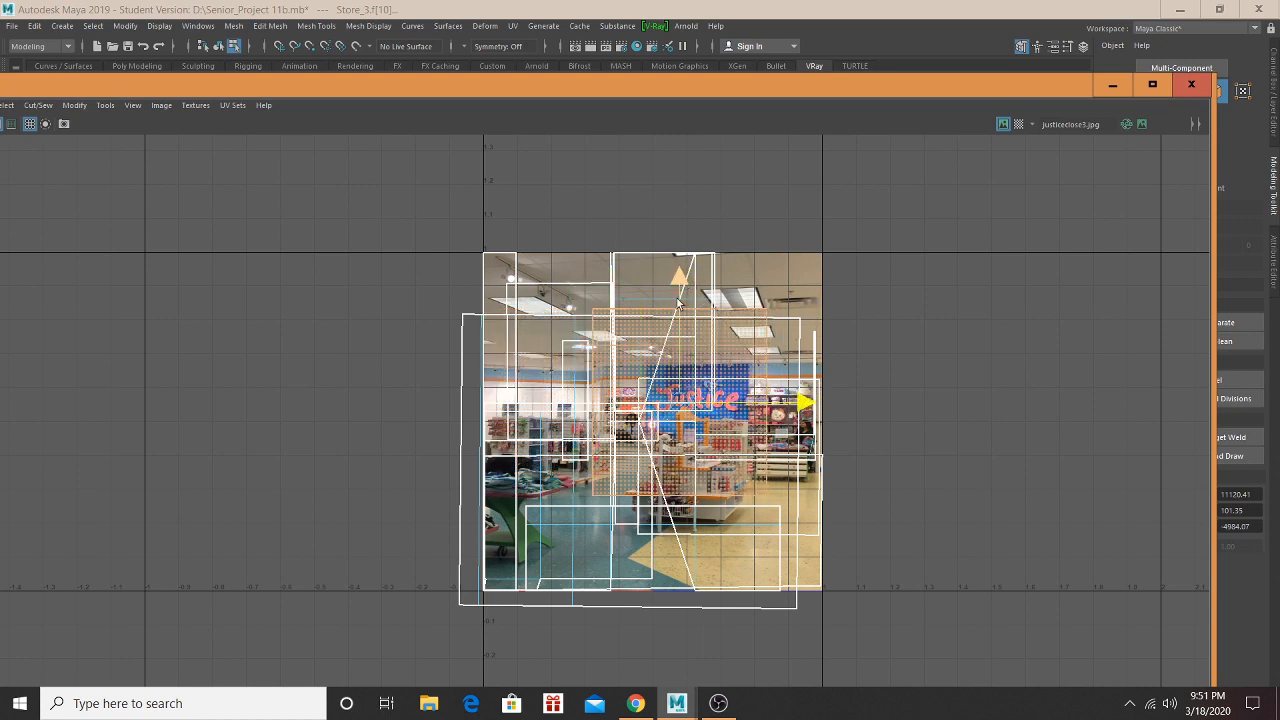
drag(678, 303, 677, 333)
drag(745, 88, 706, 547)
Step: Move the narrower wall face's UVs onto the clothing display area of the image, and minimize the UV Editor and UV Toolkit
click(388, 353)
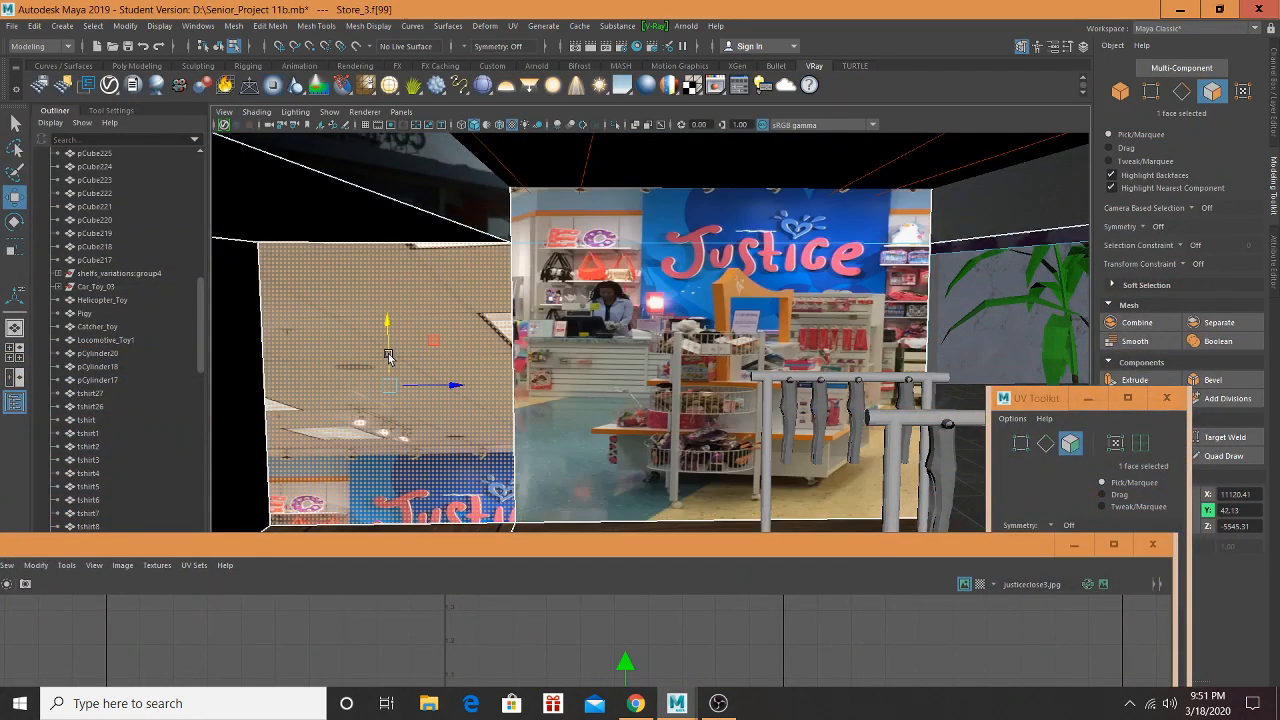
drag(548, 546, 643, 178)
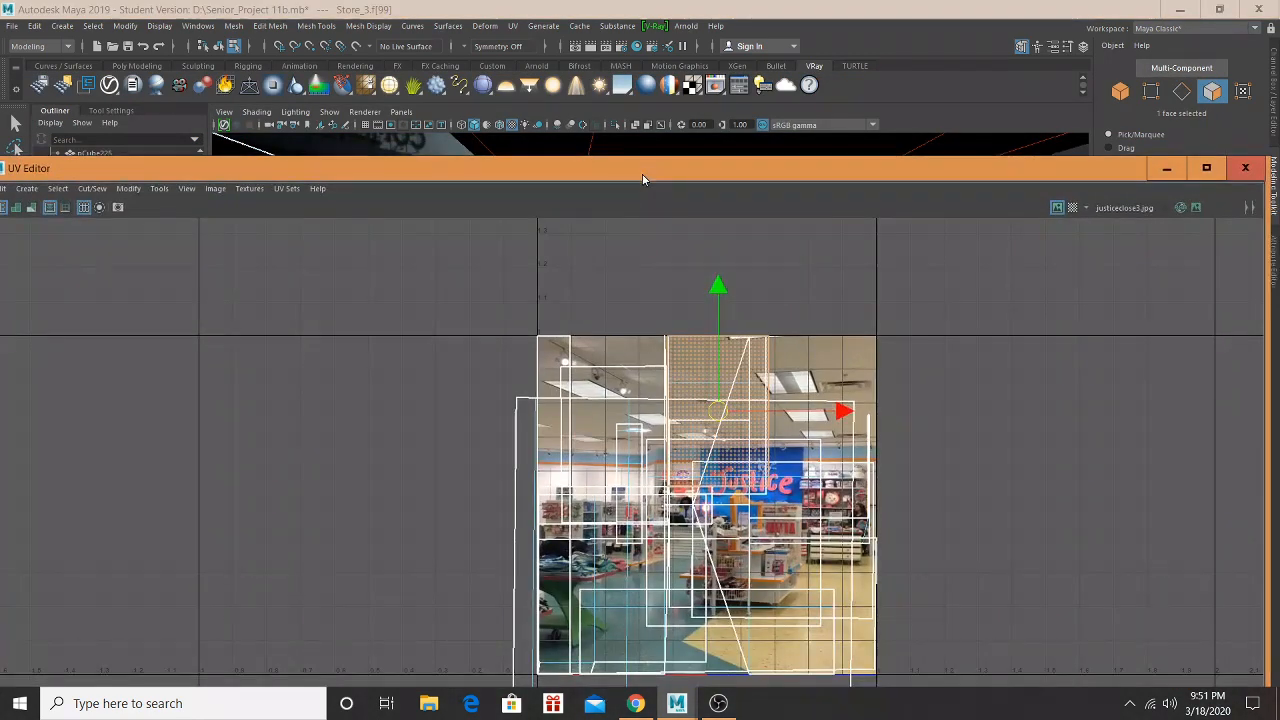
drag(834, 426, 703, 428)
drag(586, 380, 582, 408)
mouse_move(658, 168)
mouse_down()
mouse_move(603, 580)
mouse_move(634, 172)
mouse_up()
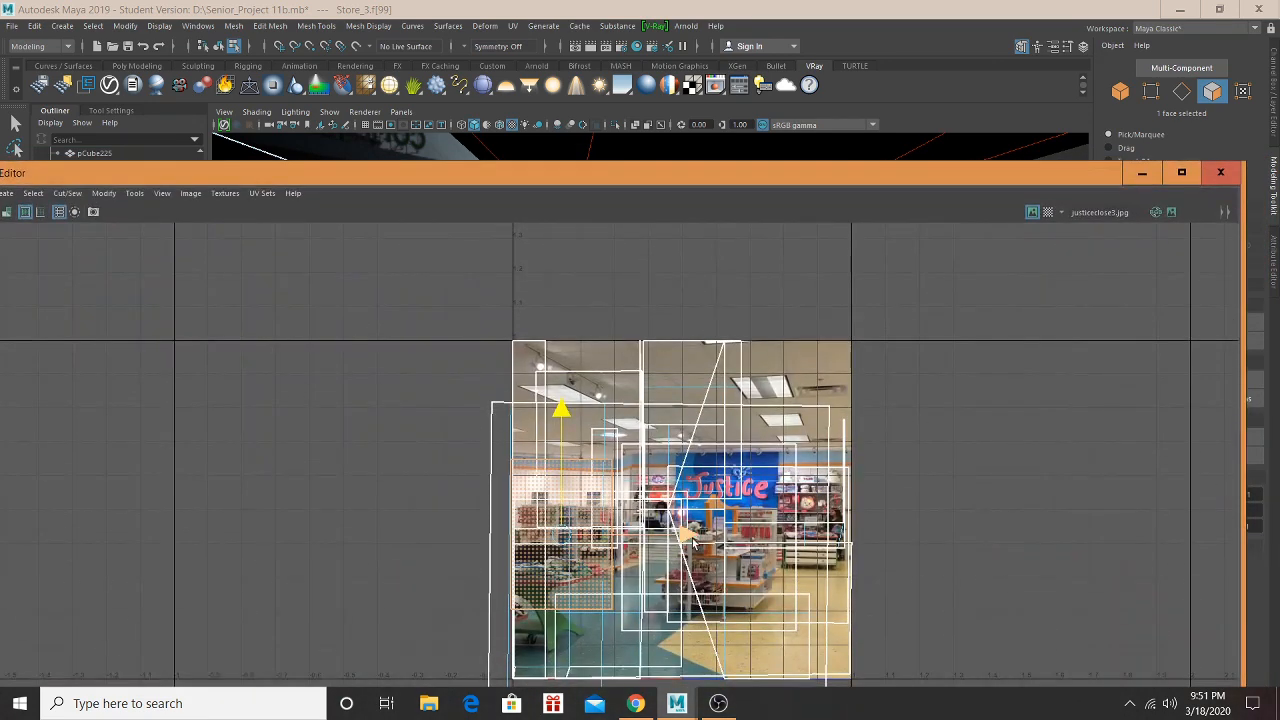
drag(706, 531, 716, 530)
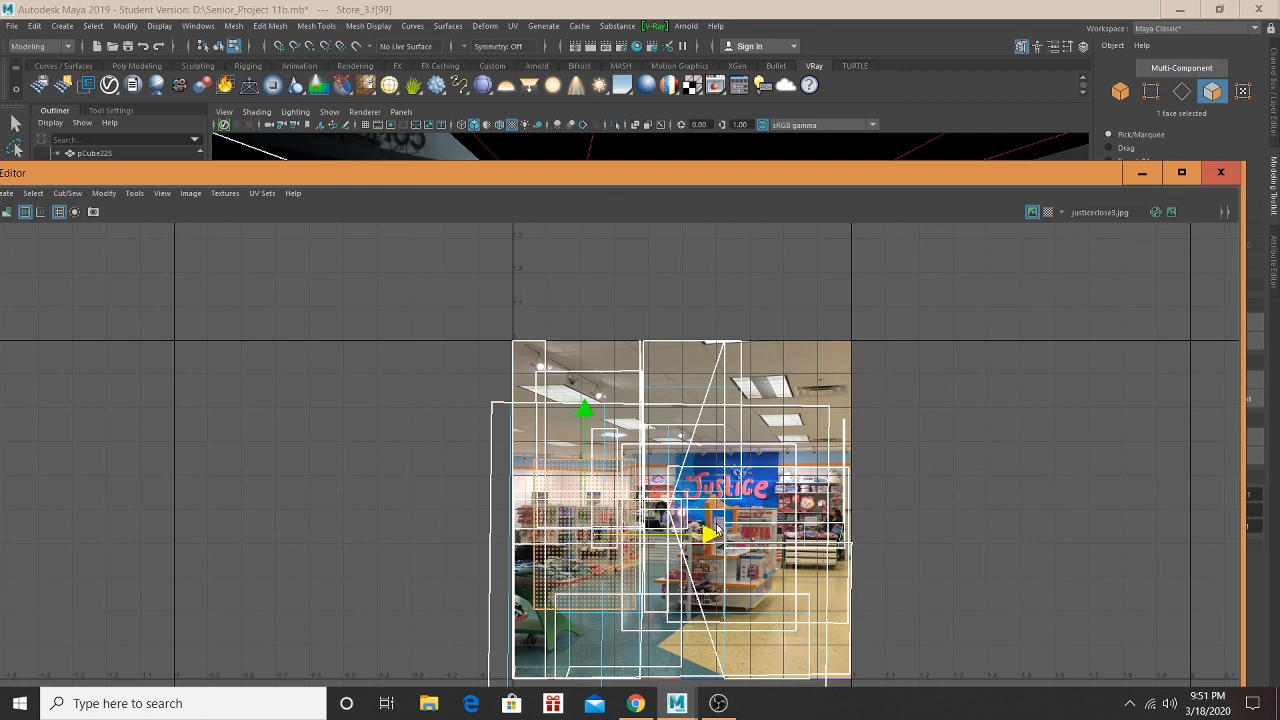
drag(680, 174, 612, 464)
click(1072, 457)
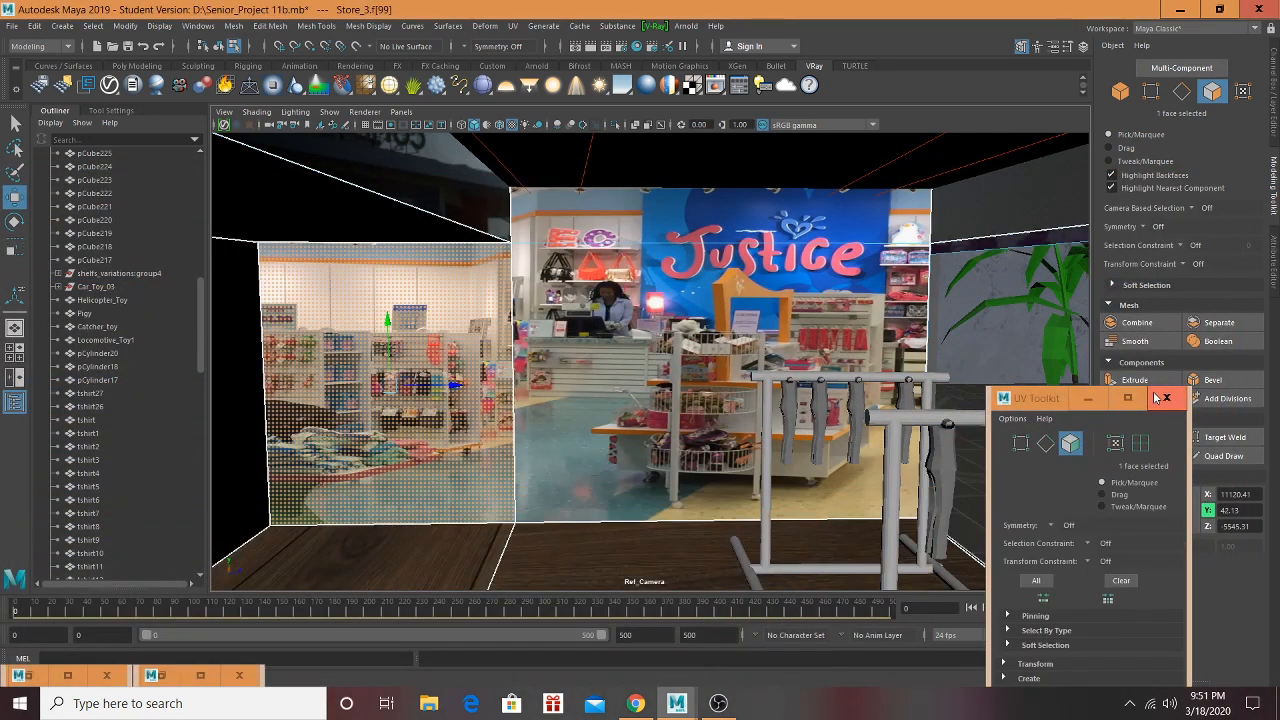
click(1088, 398)
Step: Go to the empty store next to Justice and select its interior box object, pCube30, in object mode
alt+drag(808, 322, 789, 286)
scroll(789, 284, down, 4)
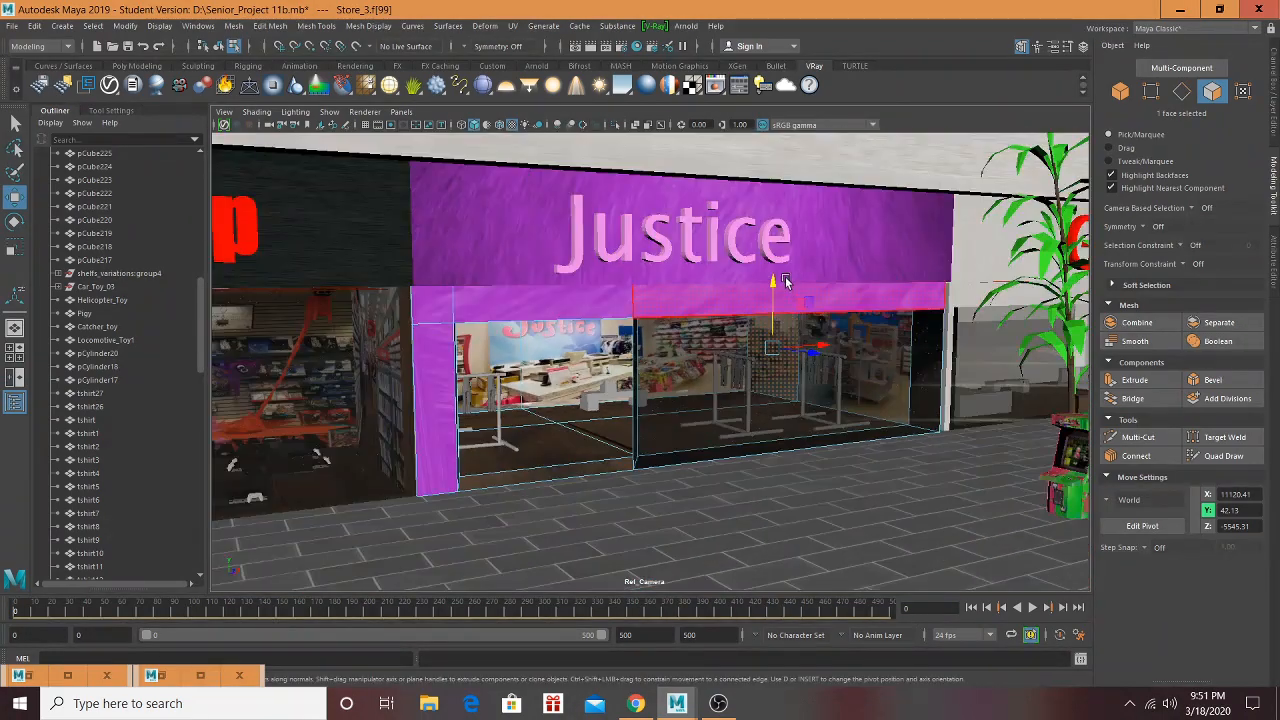
alt+middle_drag(786, 281, 433, 332)
scroll(915, 347, up, 3)
scroll(926, 362, up, 3)
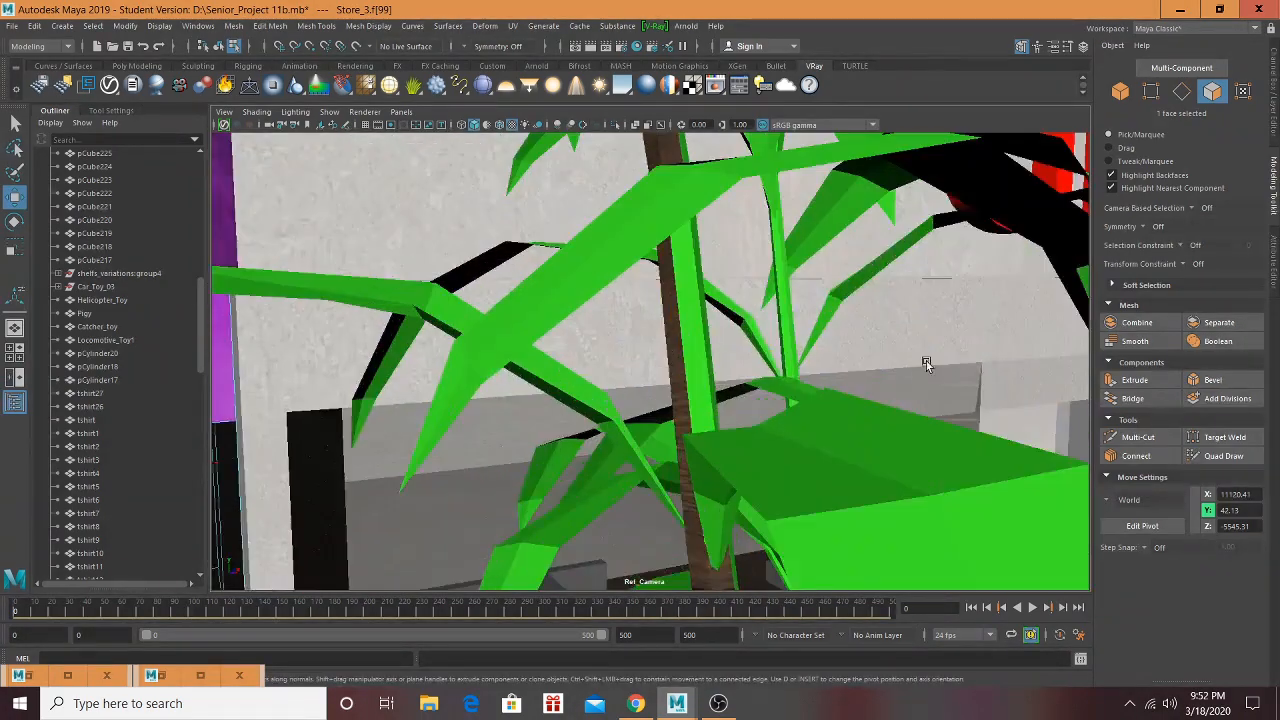
alt+middle_drag(926, 363, 490, 155)
alt+drag(894, 420, 758, 448)
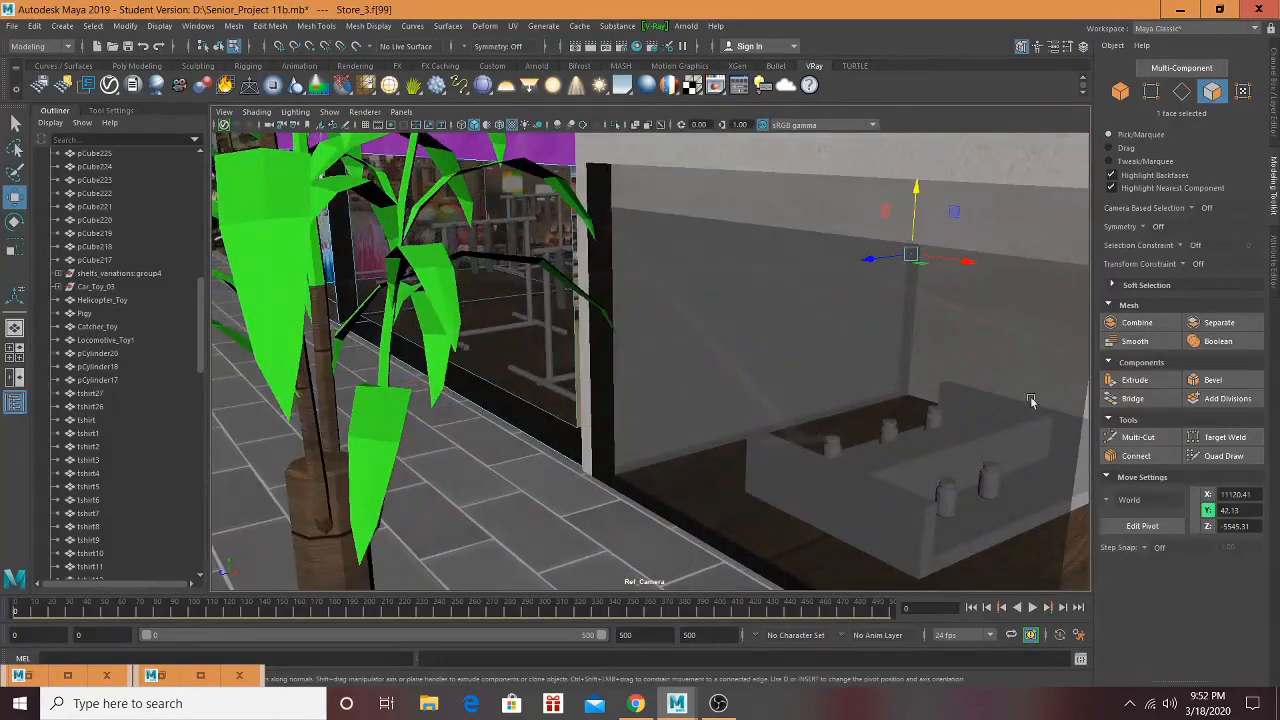
alt+middle_drag(1031, 348, 346, 242)
scroll(578, 282, up, 3)
scroll(550, 278, down, 4)
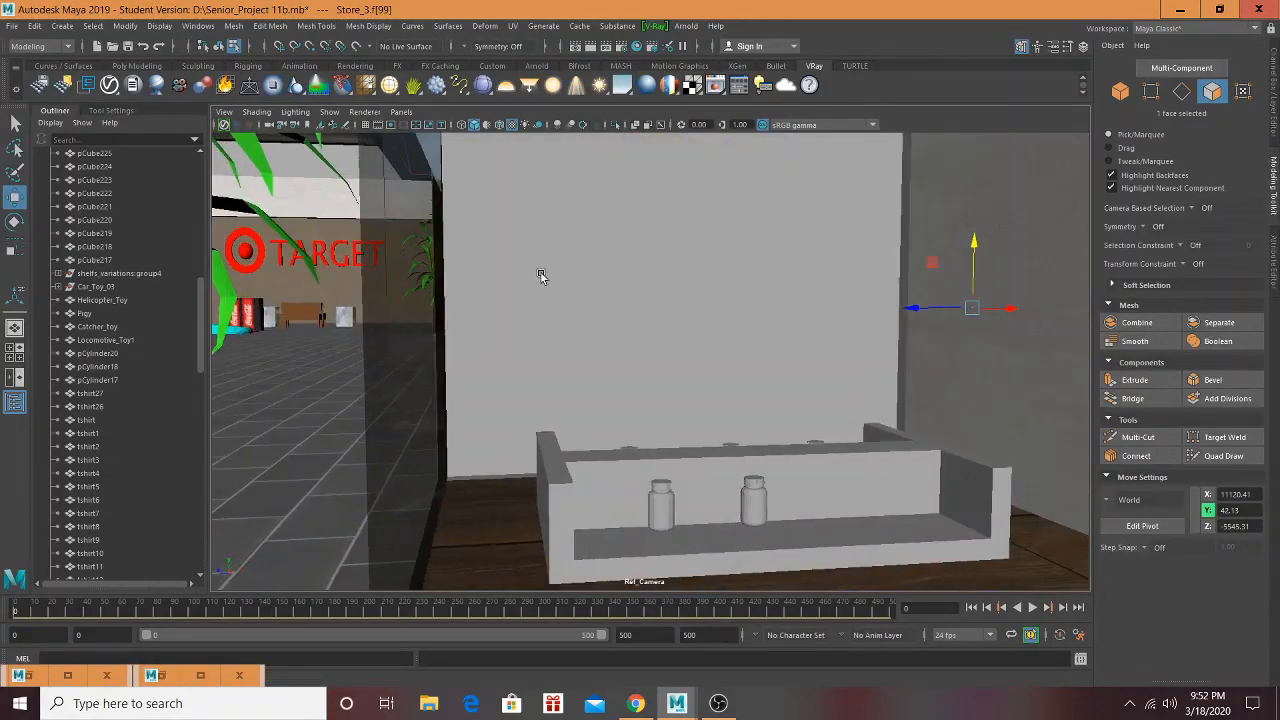
click(703, 277)
scroll(623, 418, up, 3)
scroll(623, 418, down, 2)
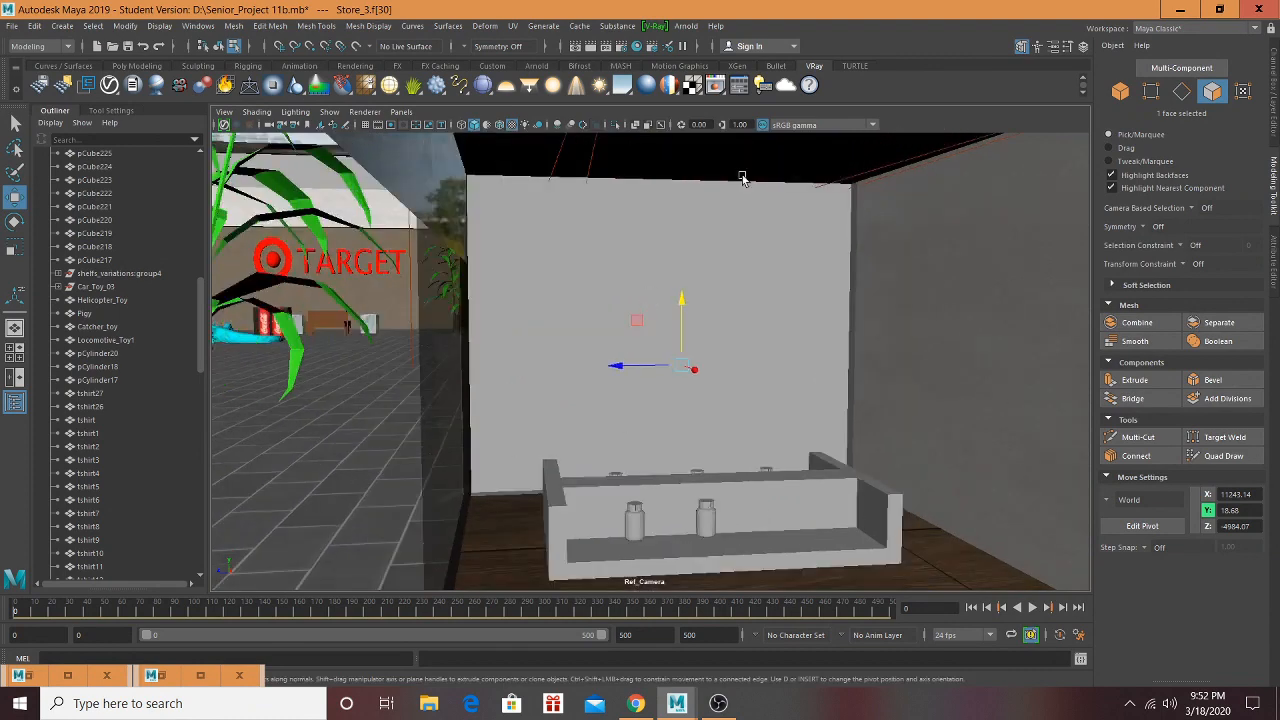
click(735, 209)
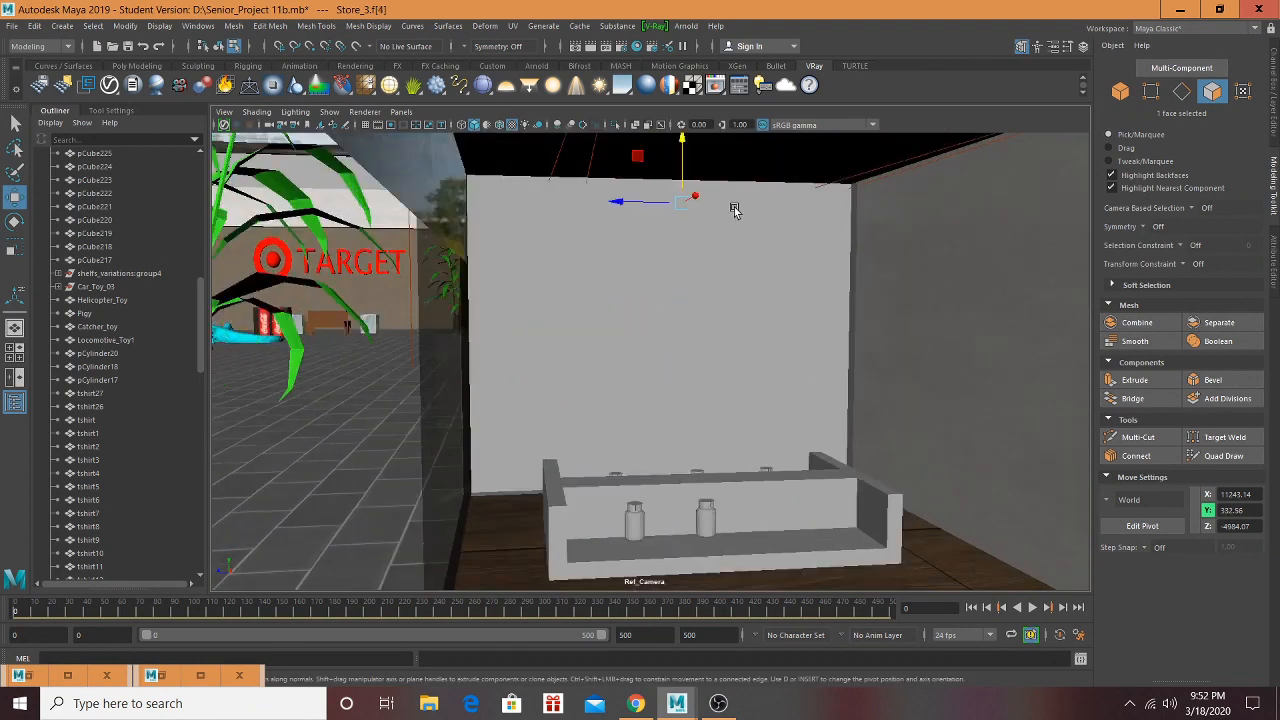
click(1121, 93)
click(676, 358)
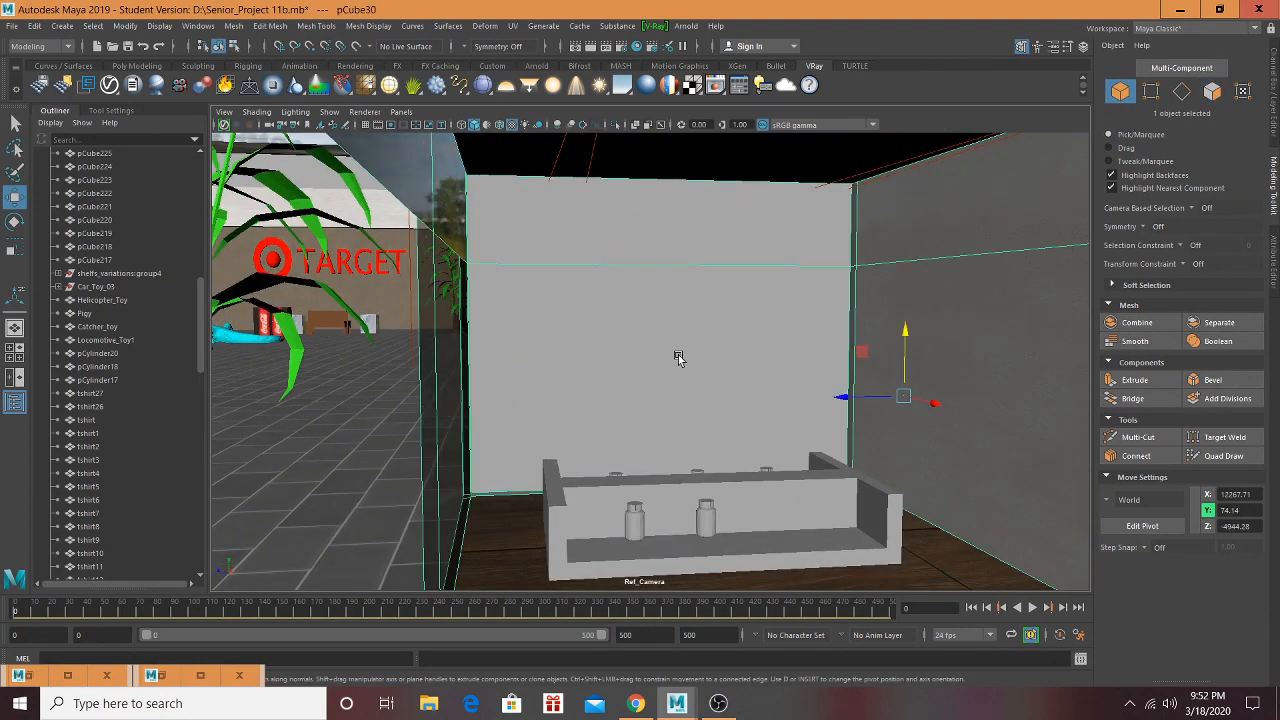
Step: Select the three side wall faces of the store's interior box behind the display counter and bring back the Hypershade
click(1211, 95)
click(652, 245)
shift+click(654, 225)
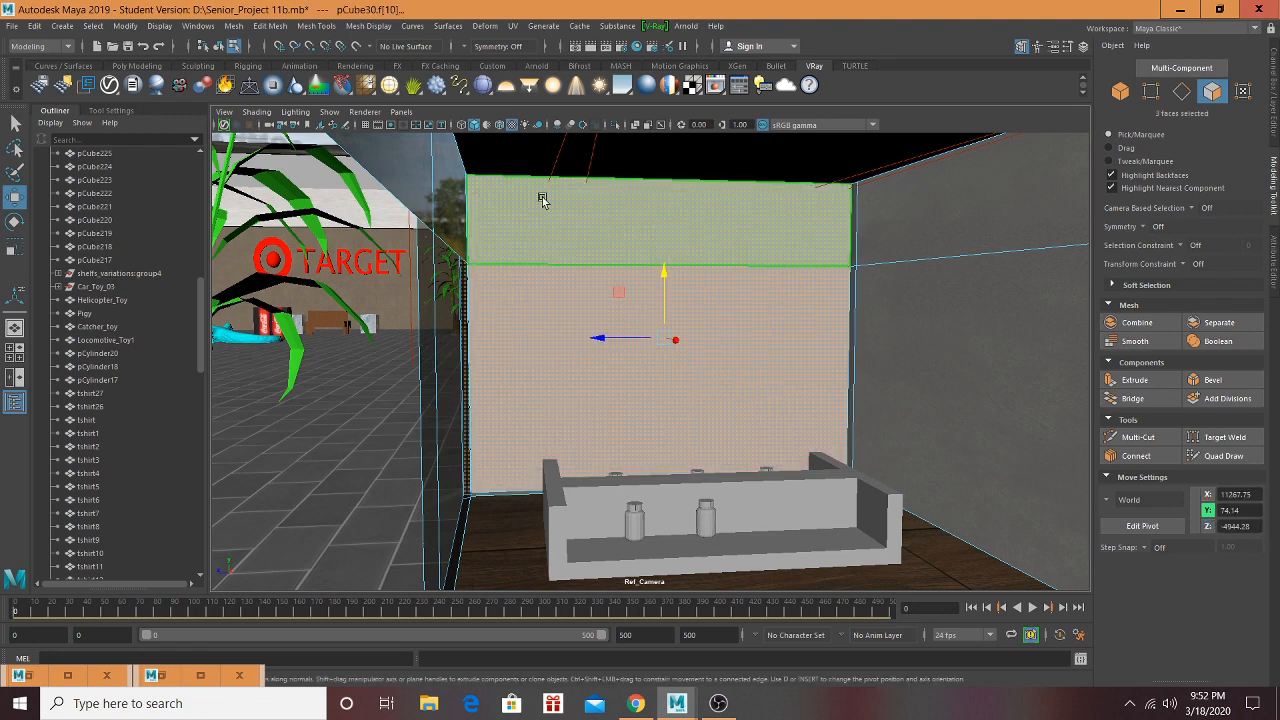
click(512, 28)
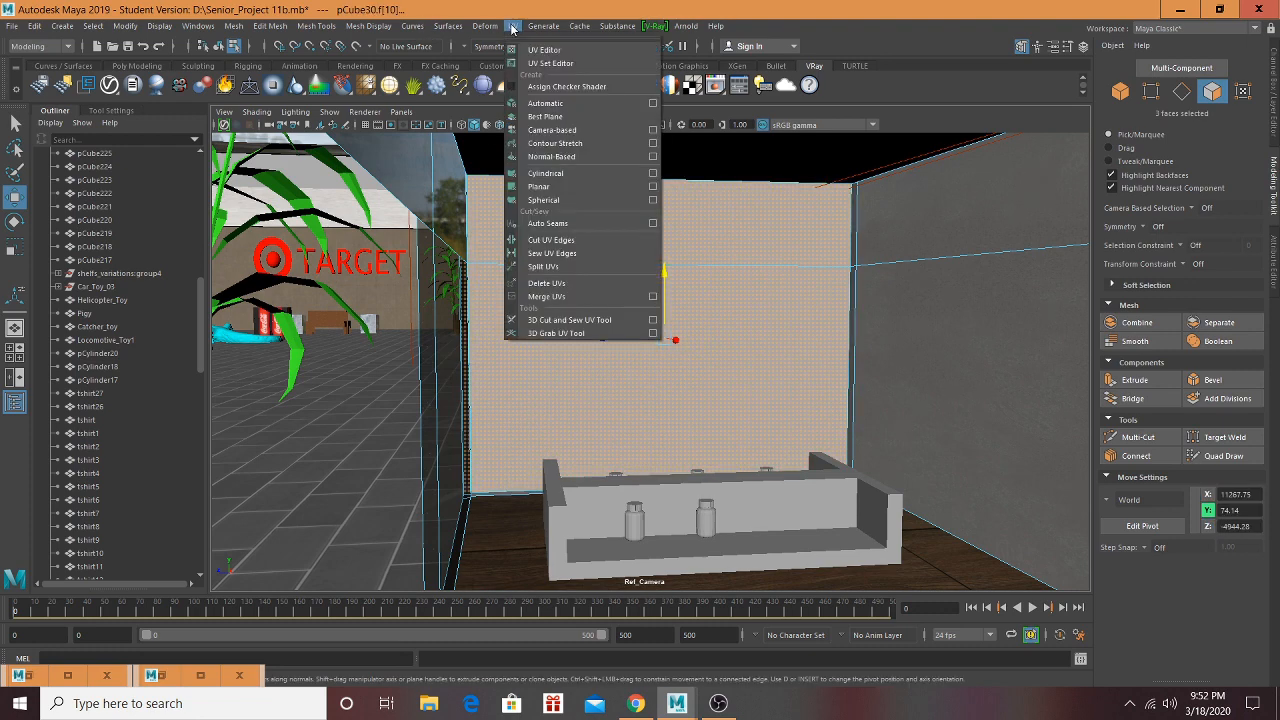
click(512, 28)
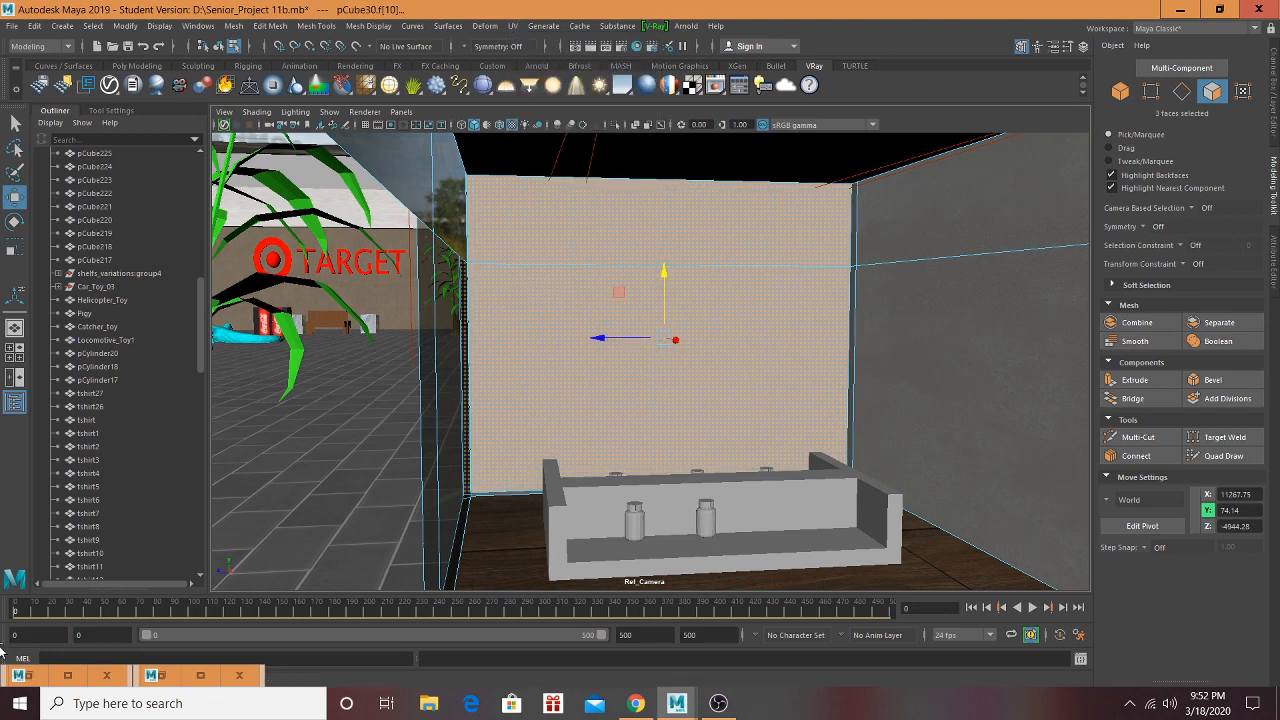
click(65, 673)
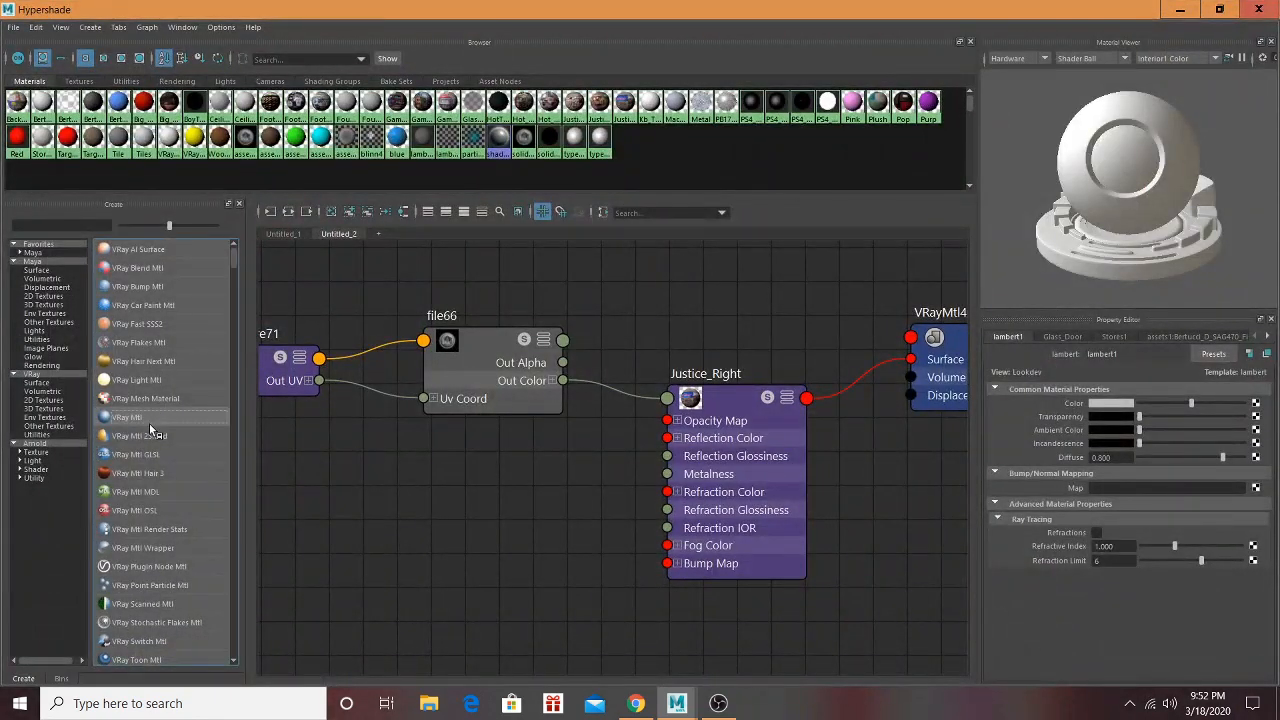
Step: Create a new VRay Mtl, graph its shading network in the Hypershade, and rename the material GNC_Left
click(295, 210)
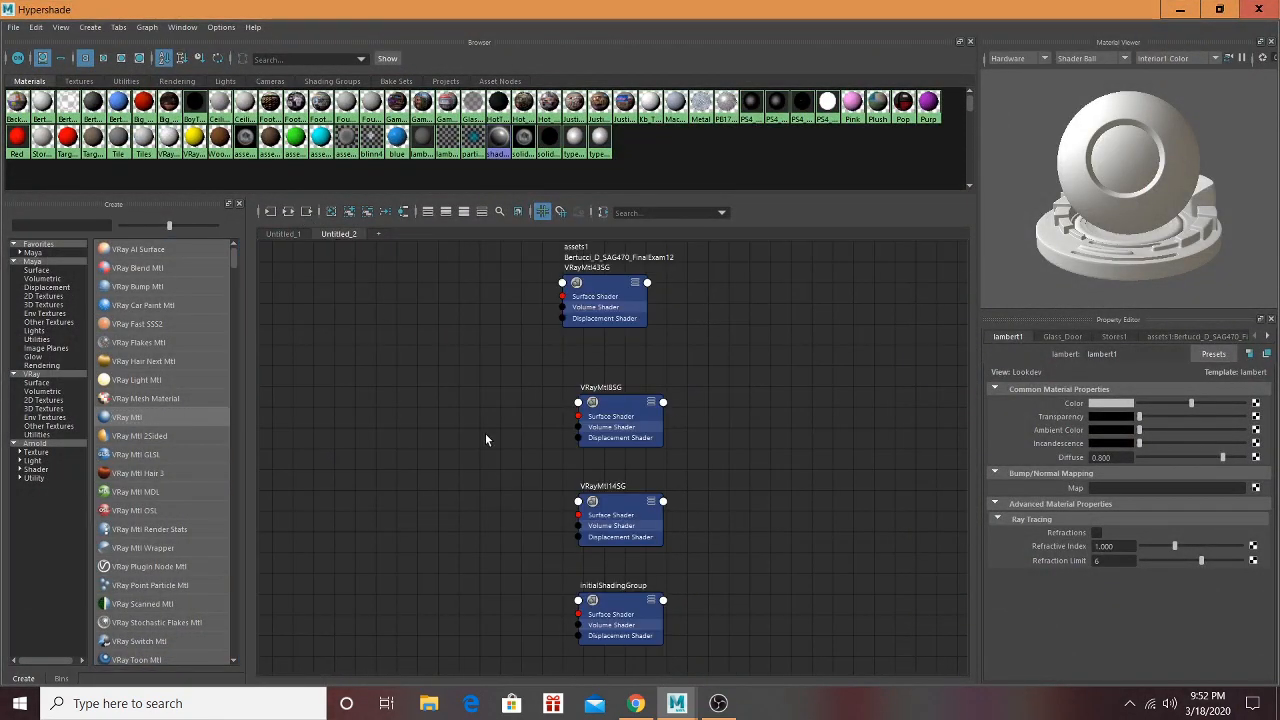
click(138, 421)
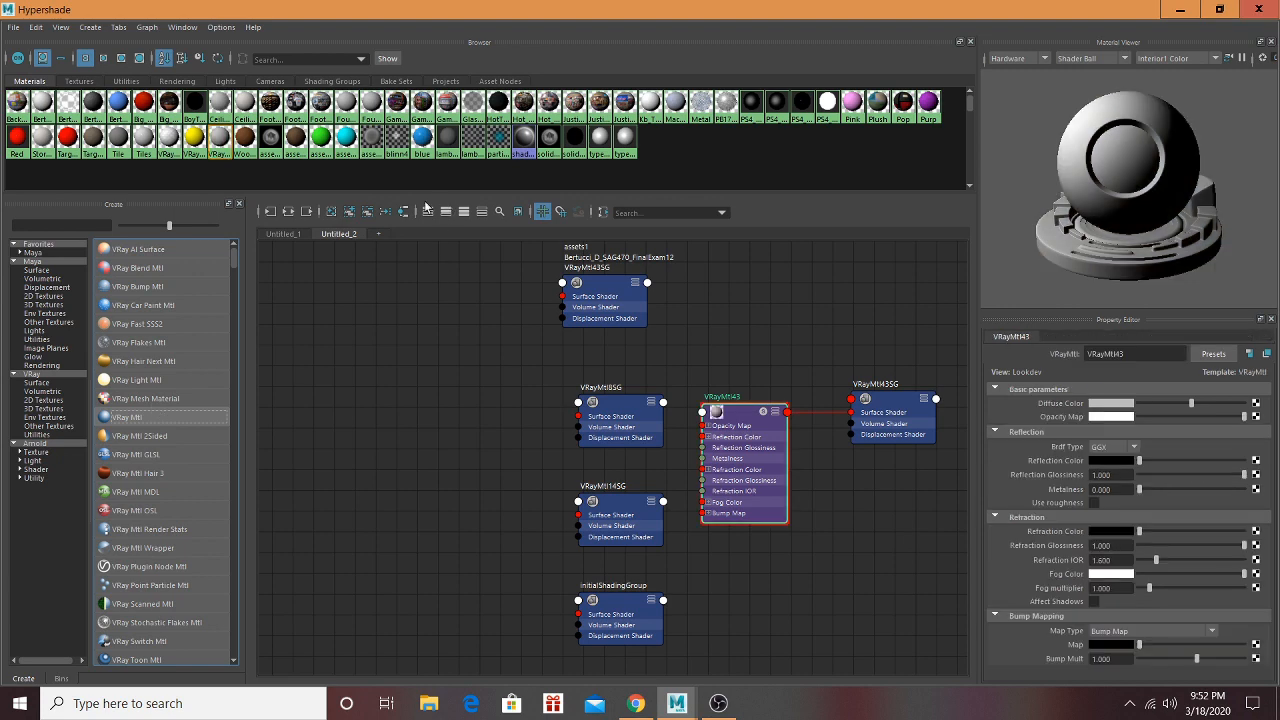
click(306, 211)
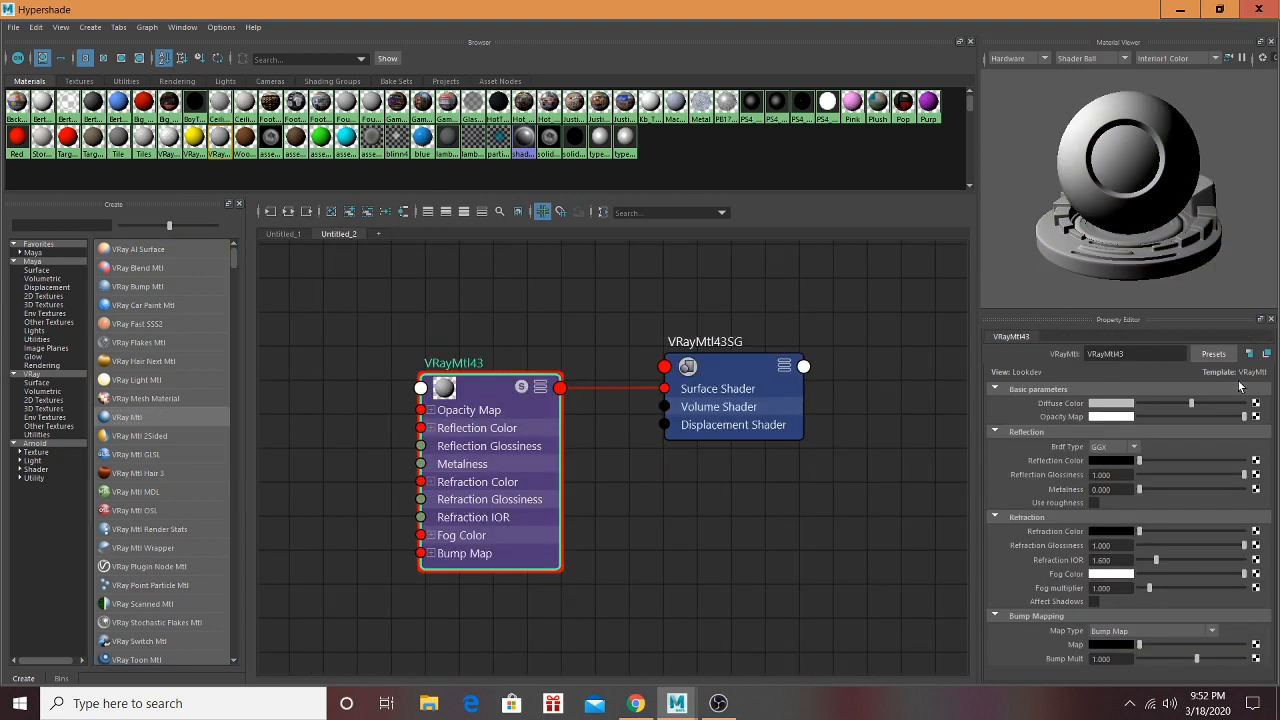
text(GNC_Left)
click(470, 388)
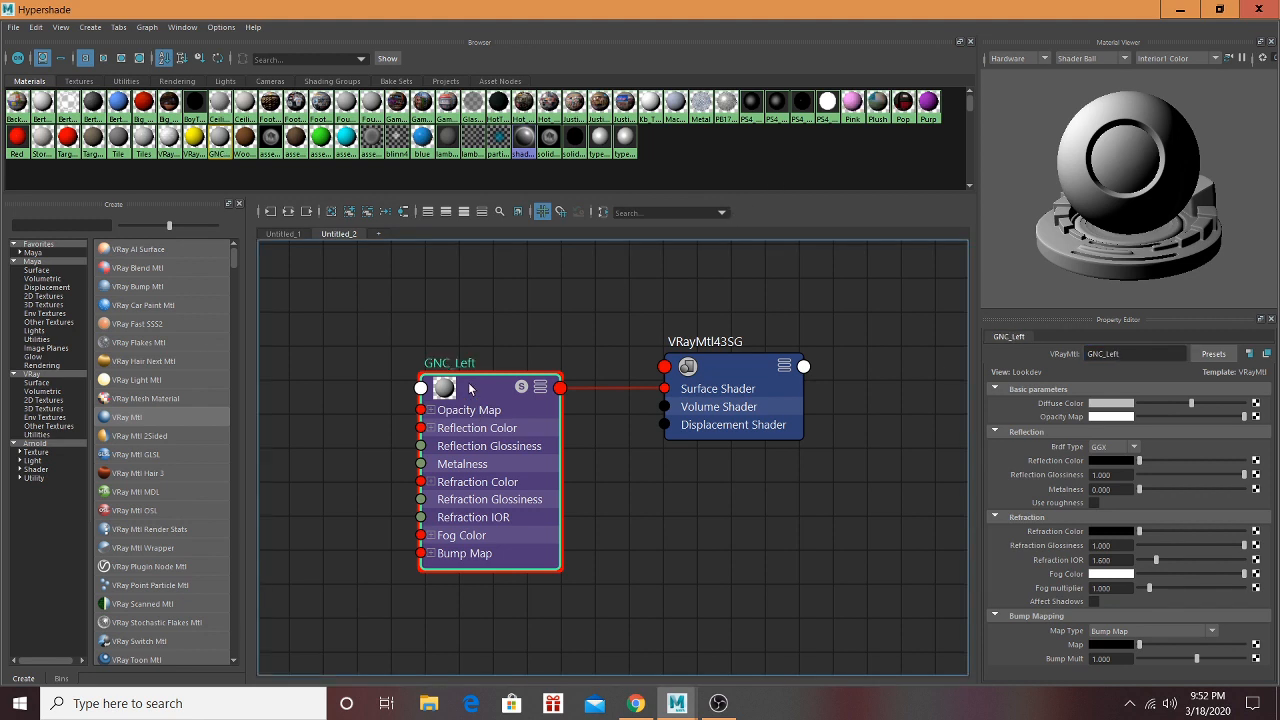
Step: Connect a File texture to the diffuse color of GNC_Left and open the browser for its image
click(1255, 416)
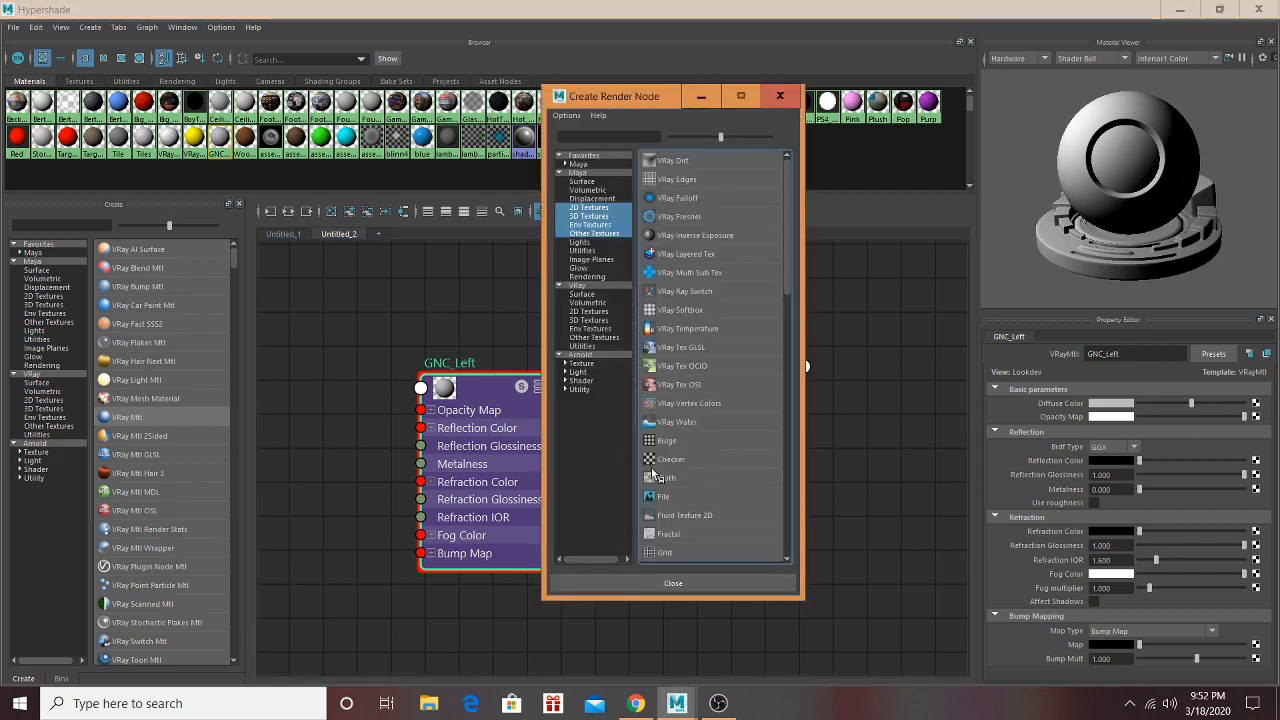
click(662, 497)
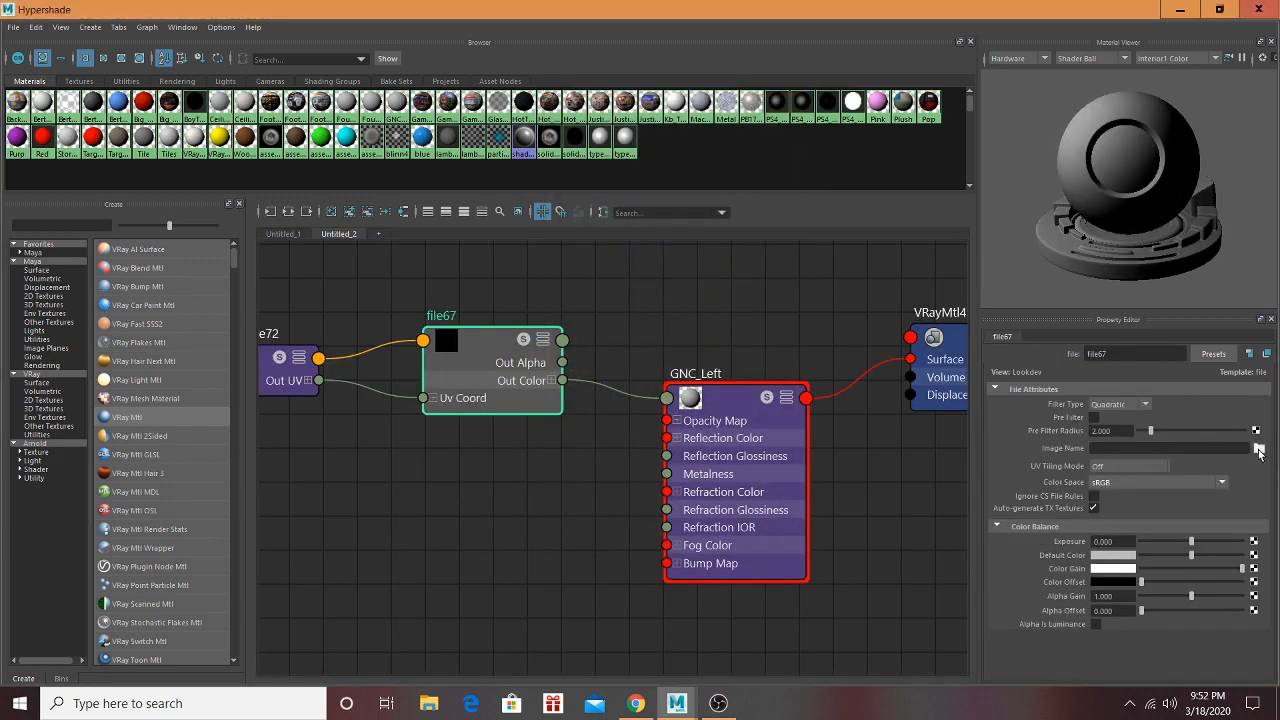
click(1259, 450)
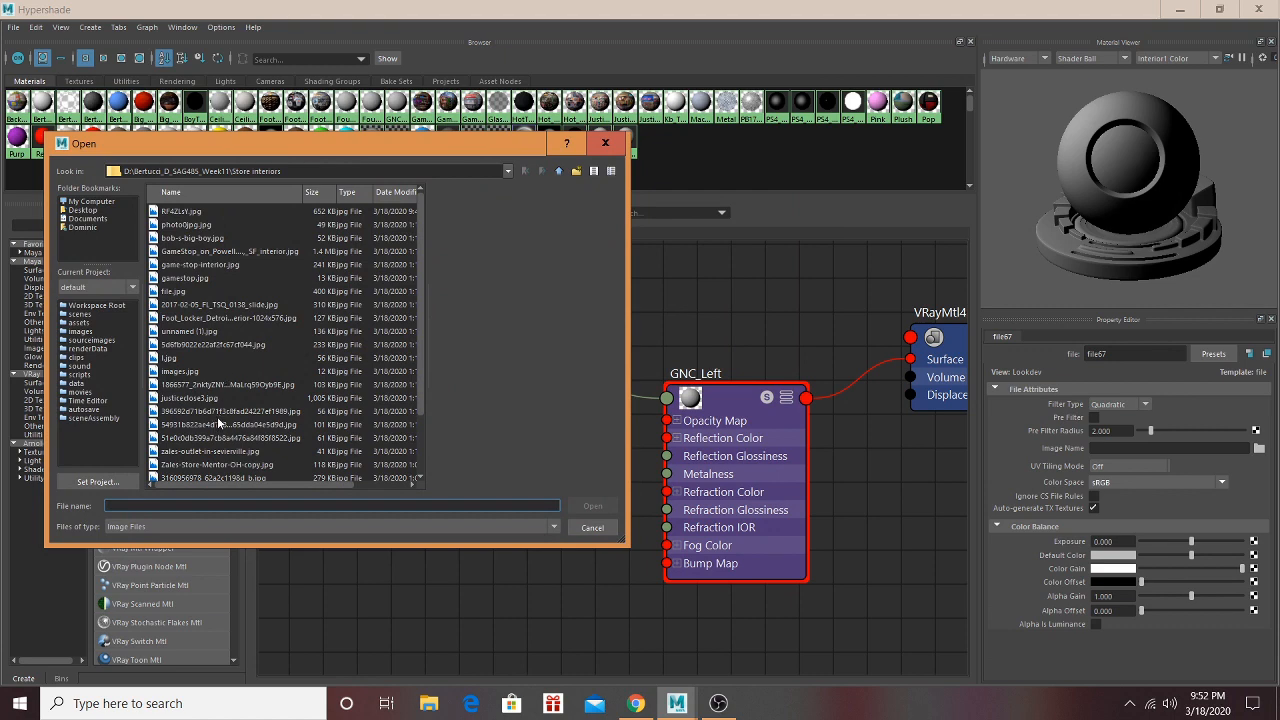
Step: Preview the photos in the Store interiors folder and load images.jpg into the file texture
scroll(218, 418, down, 2)
click(222, 410)
click(217, 424)
click(223, 372)
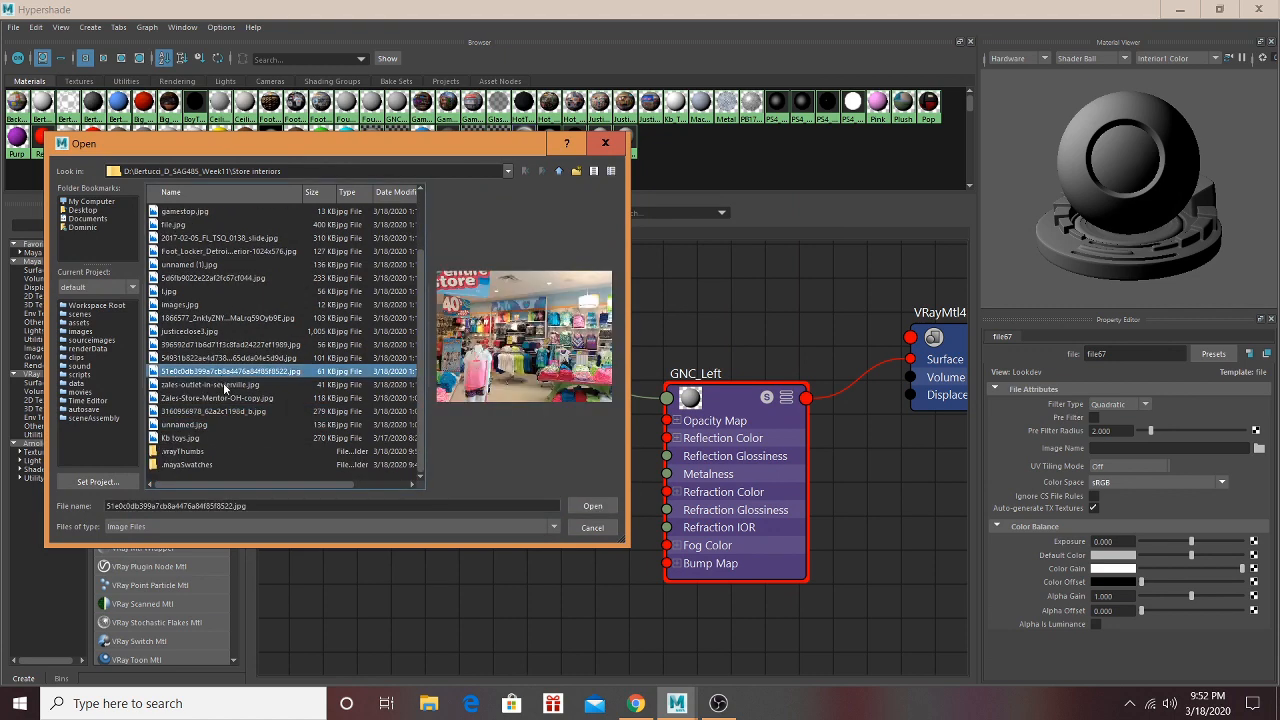
click(226, 386)
click(231, 332)
click(232, 304)
click(232, 279)
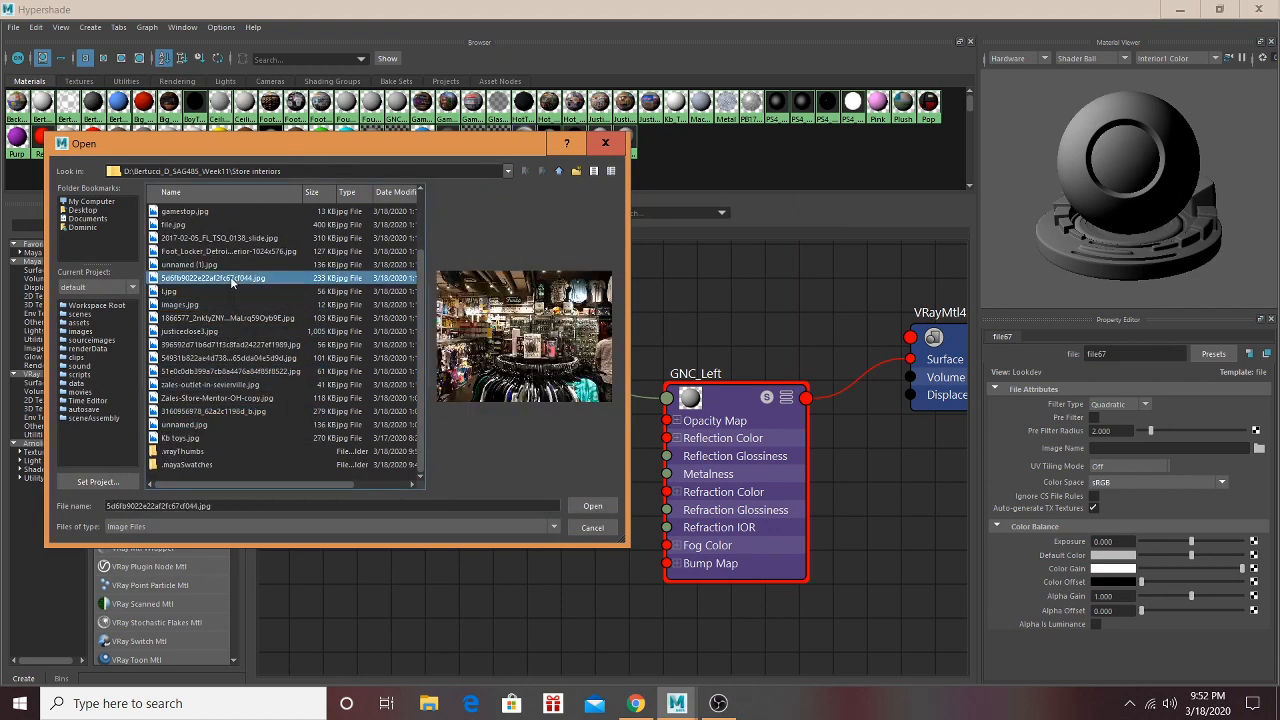
click(229, 265)
click(228, 252)
click(229, 239)
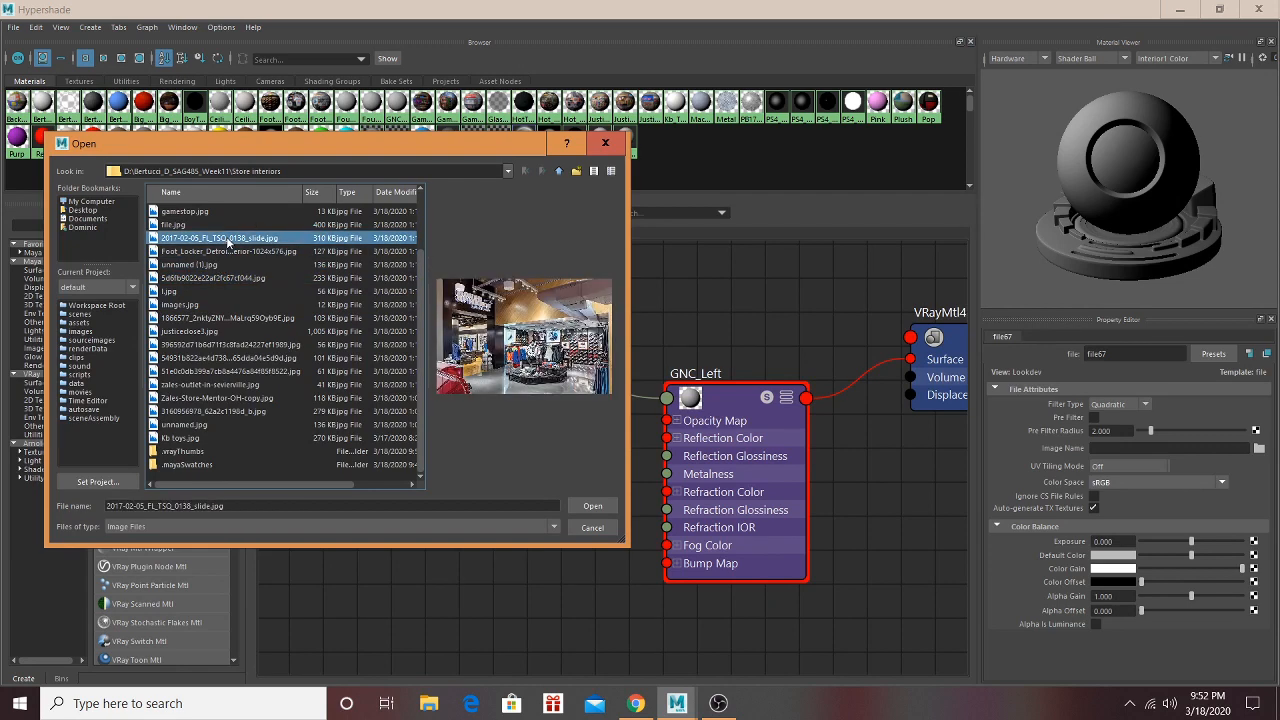
click(216, 318)
click(211, 331)
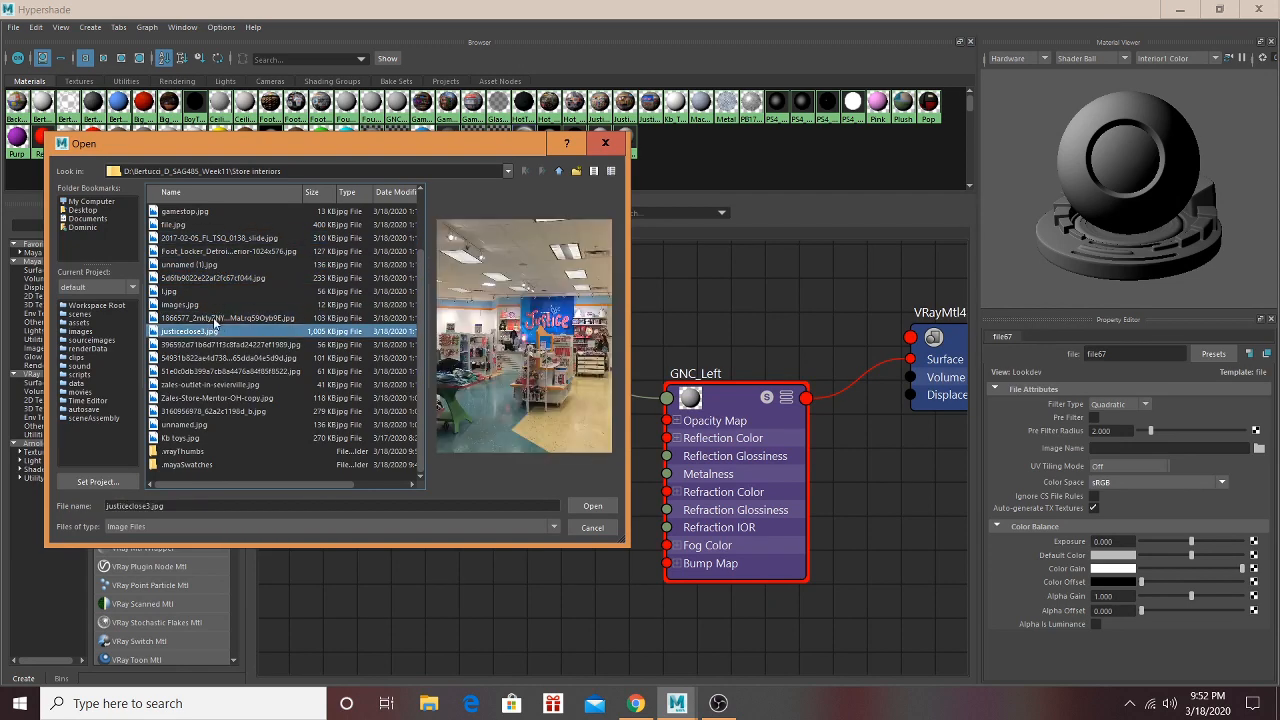
click(217, 318)
click(210, 305)
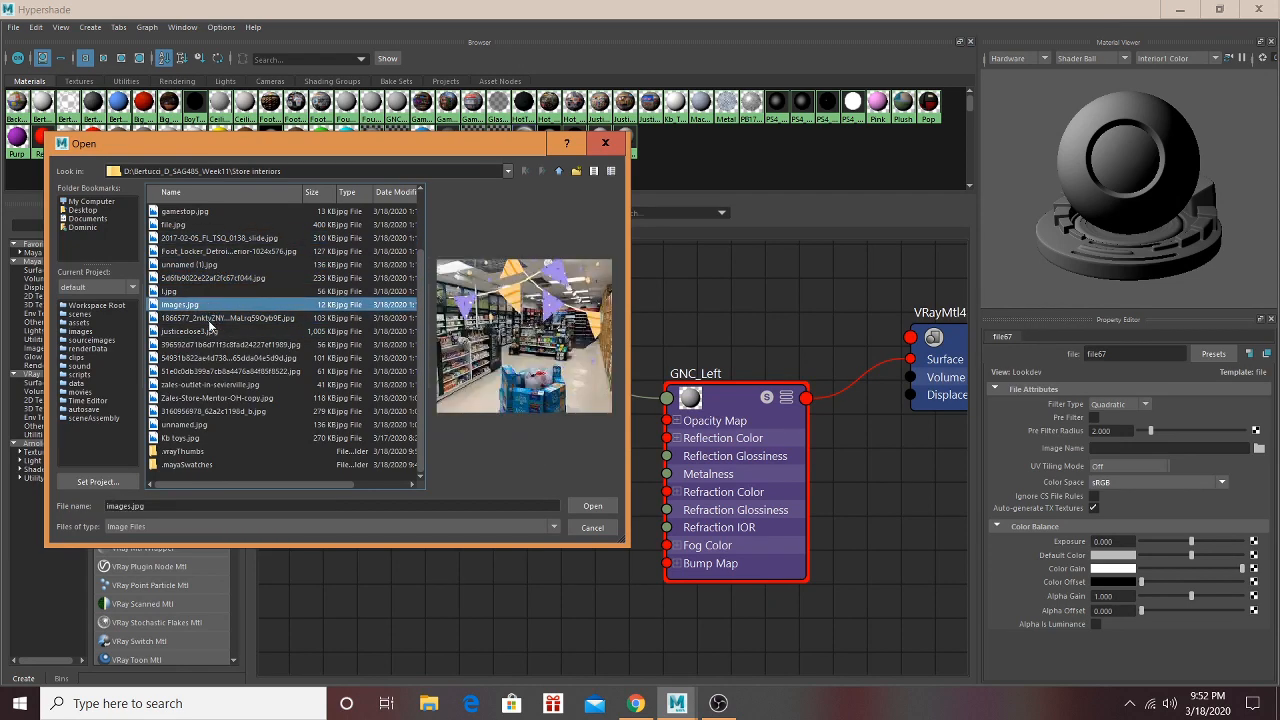
click(591, 506)
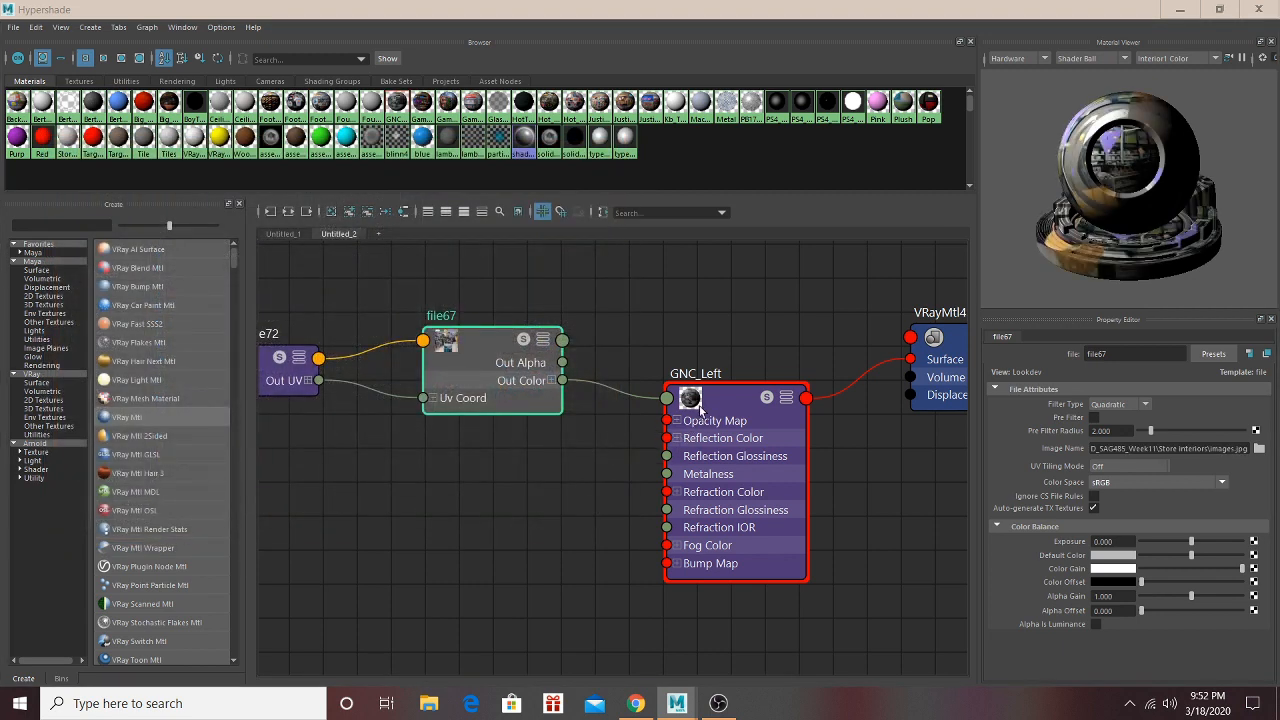
Step: Select the upper and lower back wall faces behind the display counter and assign them the GNC_Left material
click(1180, 9)
click(601, 288)
shift+click(609, 241)
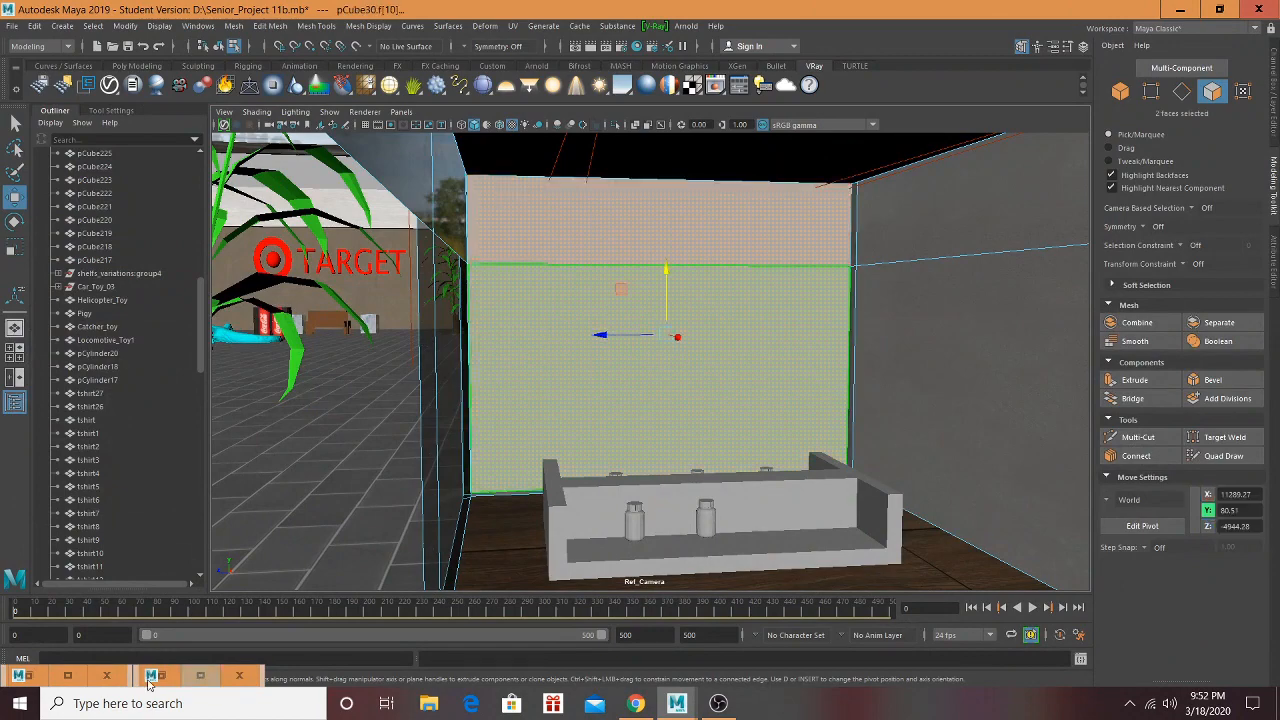
click(67, 675)
right_drag(740, 399, 737, 362)
click(1180, 9)
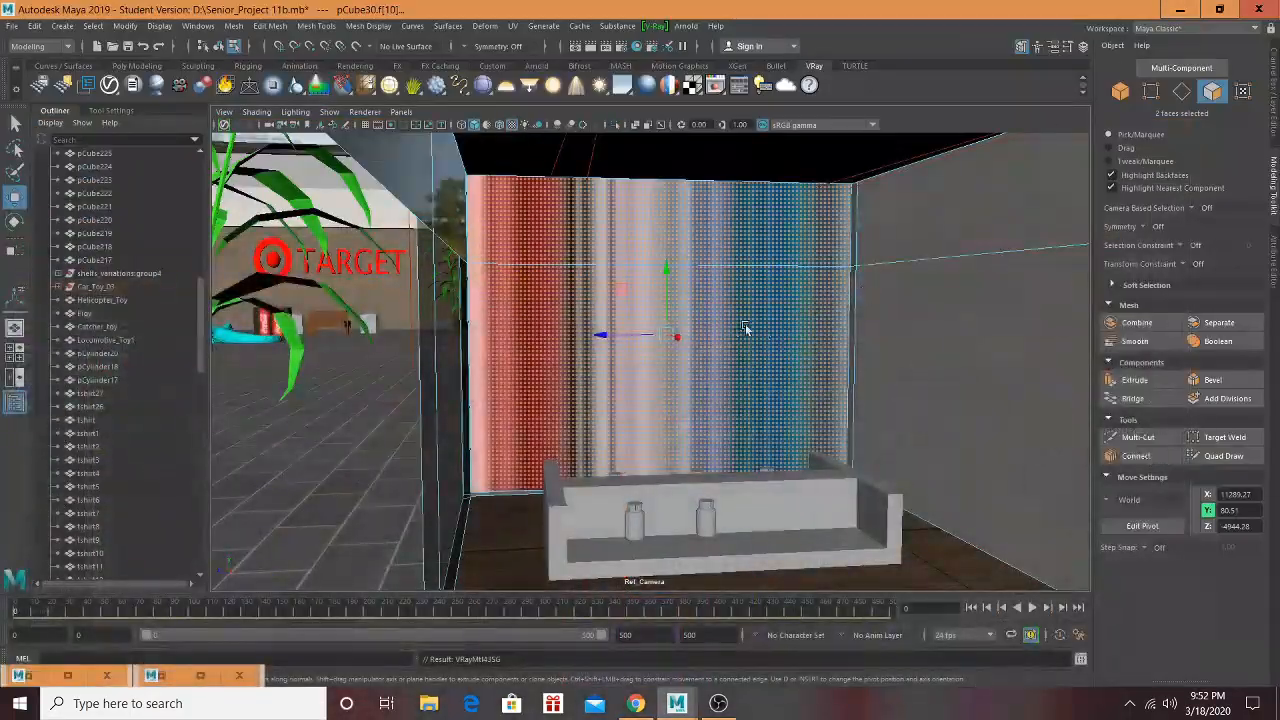
Step: Apply automatic UV mapping to the two selected back wall faces
click(513, 26)
click(560, 100)
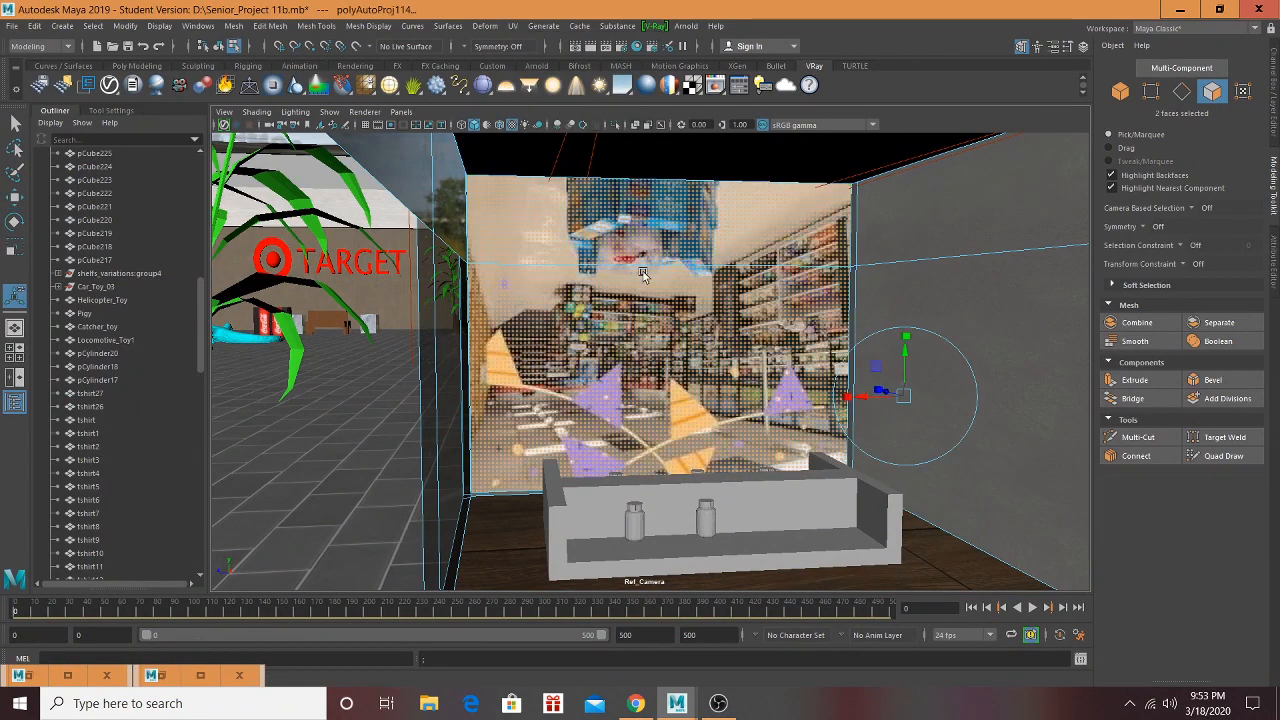
mouse_move(643, 274)
alt+mouse_down()
mouse_move(664, 285)
mouse_move(646, 286)
alt+mouse_up()
scroll(684, 302, up, 3)
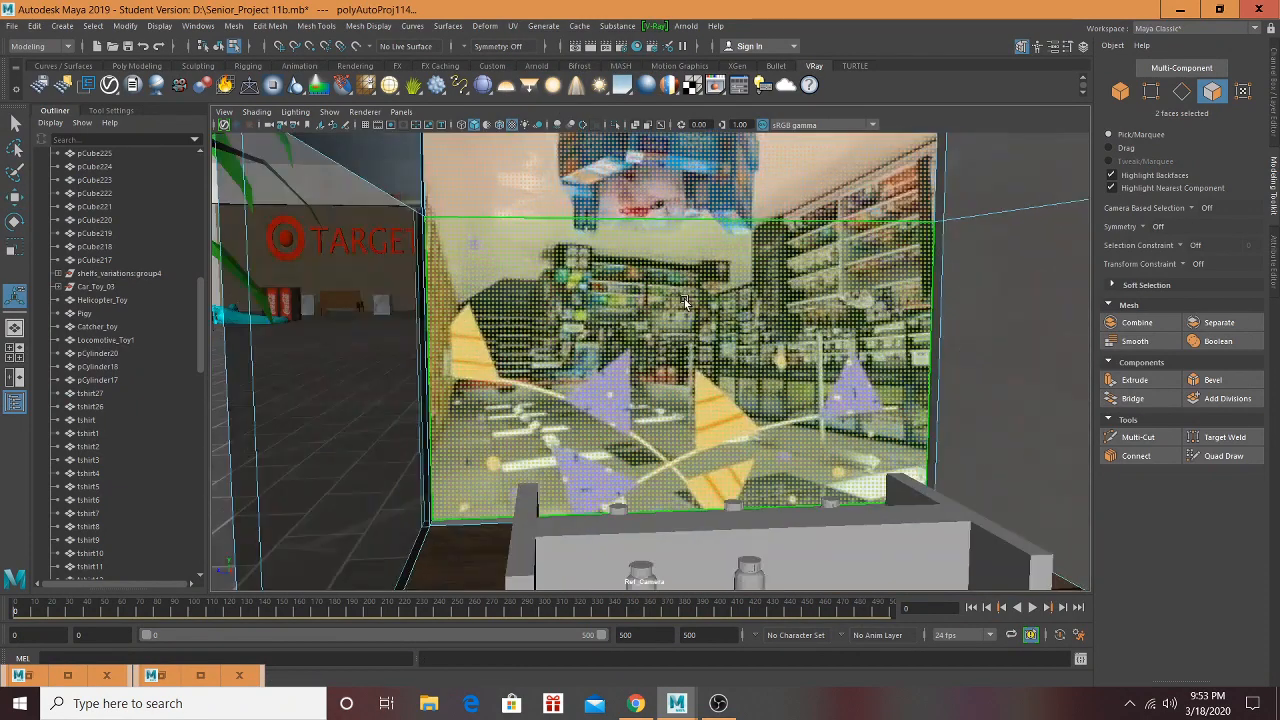
scroll(684, 302, down, 1)
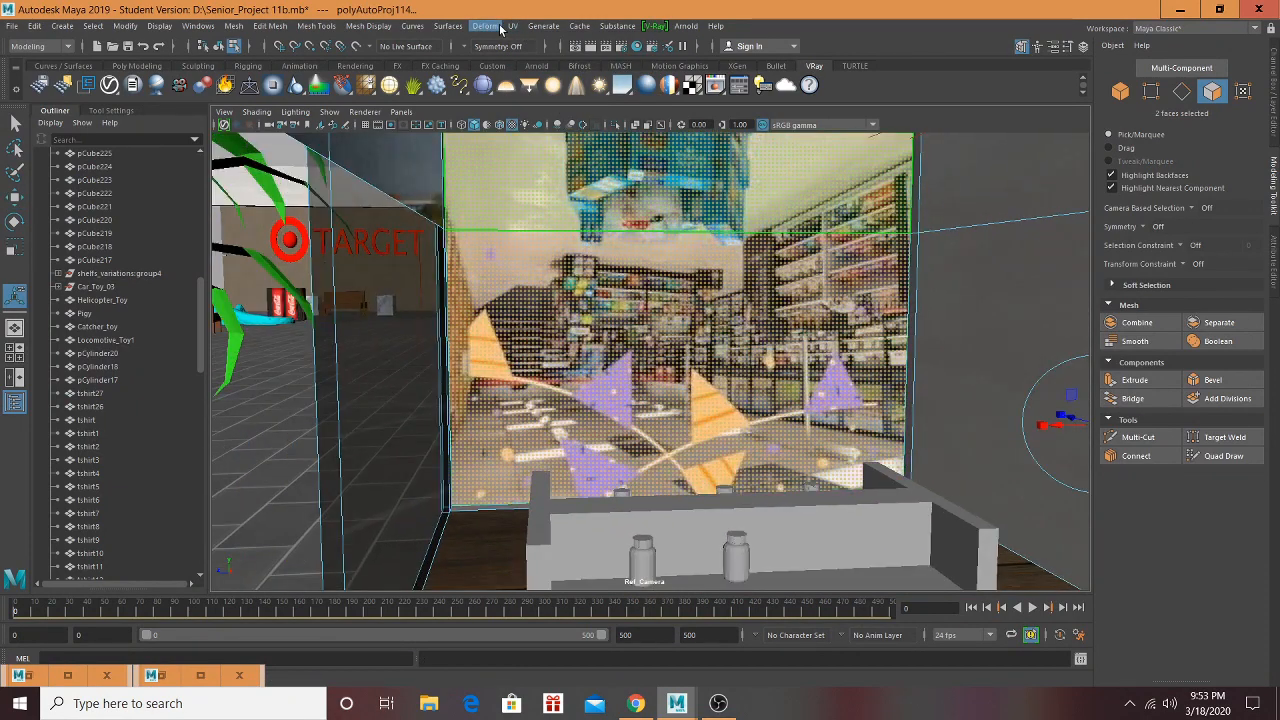
Step: Open the UV Editor, enlarge its visible area, and shift the back wall faces' UVs slightly downward over the image
click(512, 26)
click(545, 50)
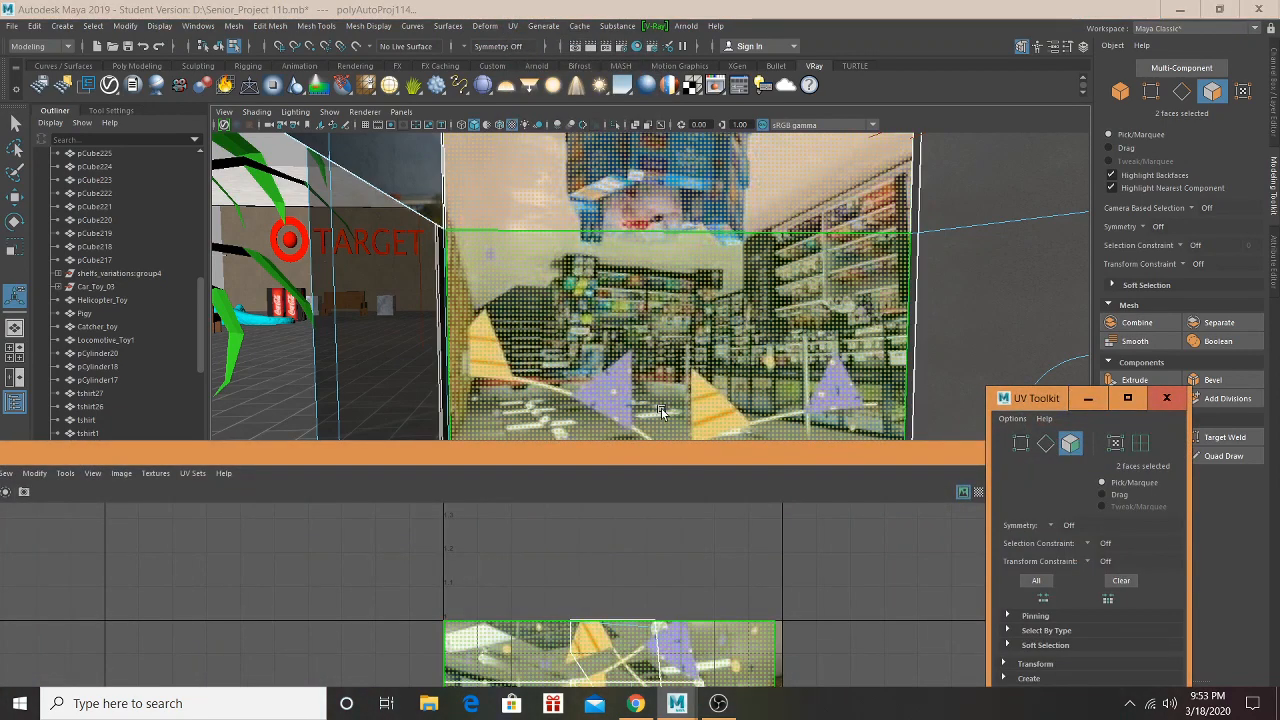
drag(650, 450, 634, 54)
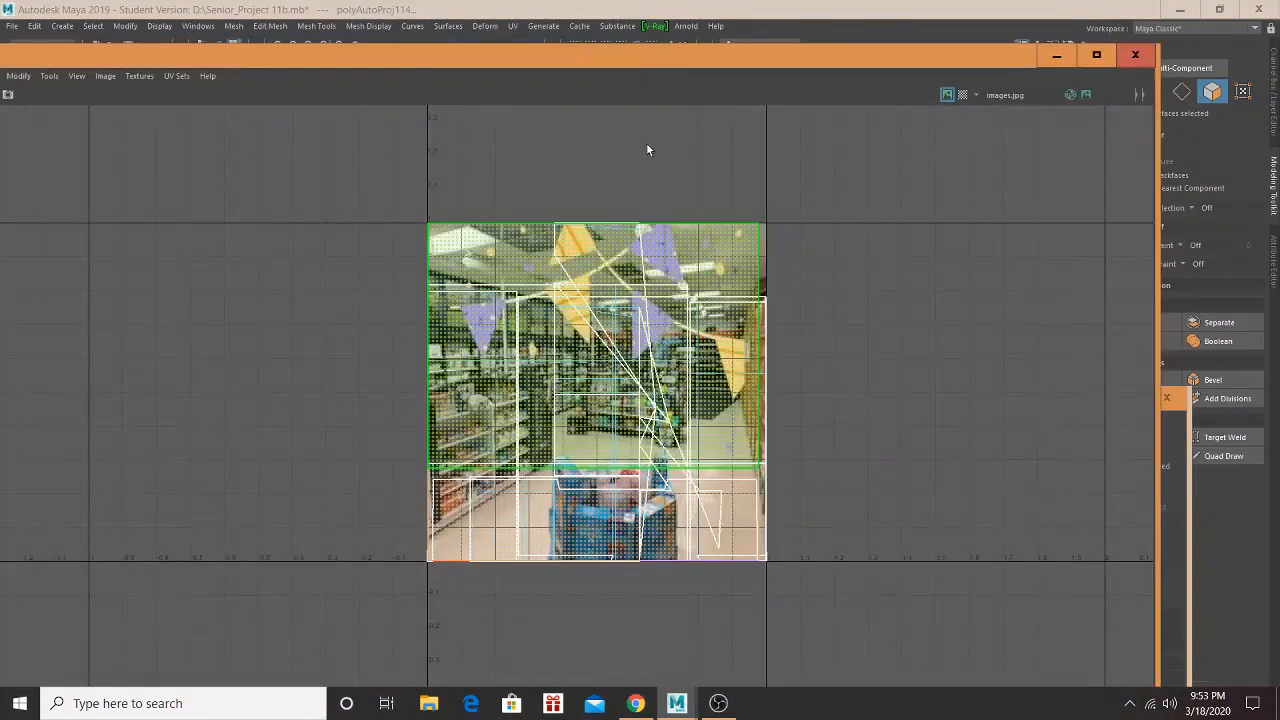
key(w)
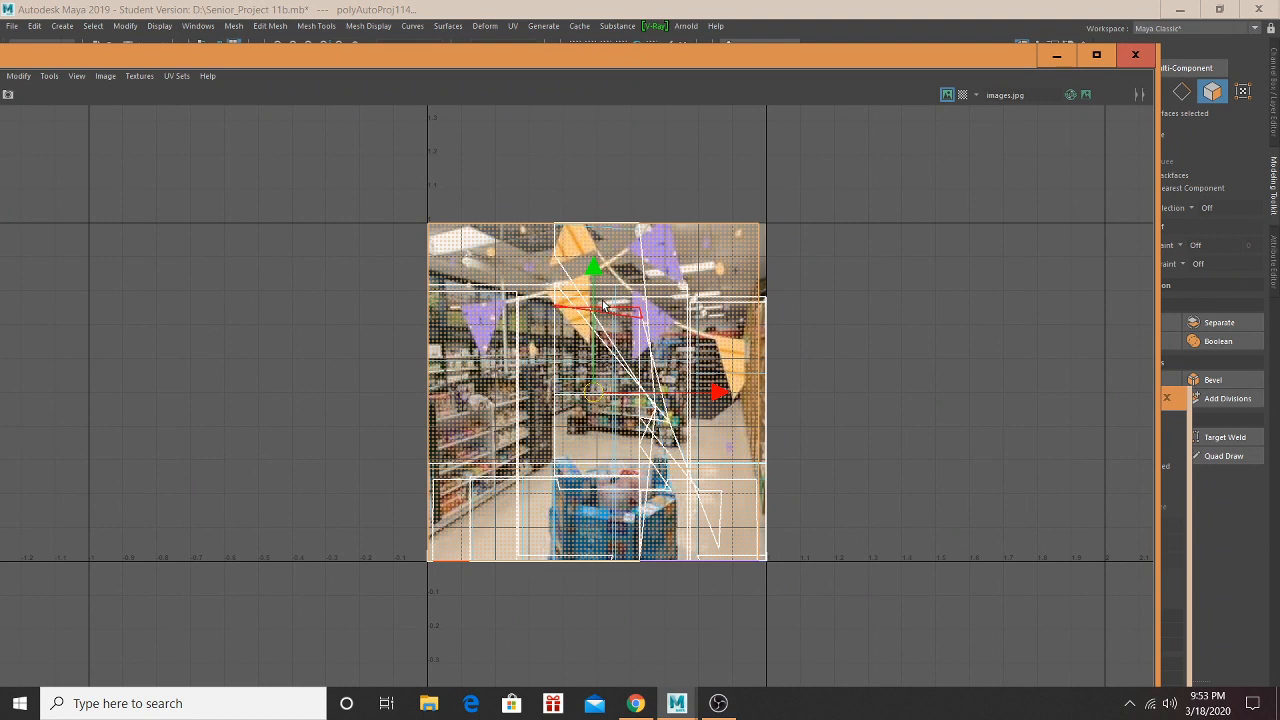
mouse_move(593, 266)
mouse_down()
mouse_move(597, 353)
mouse_move(601, 287)
mouse_up()
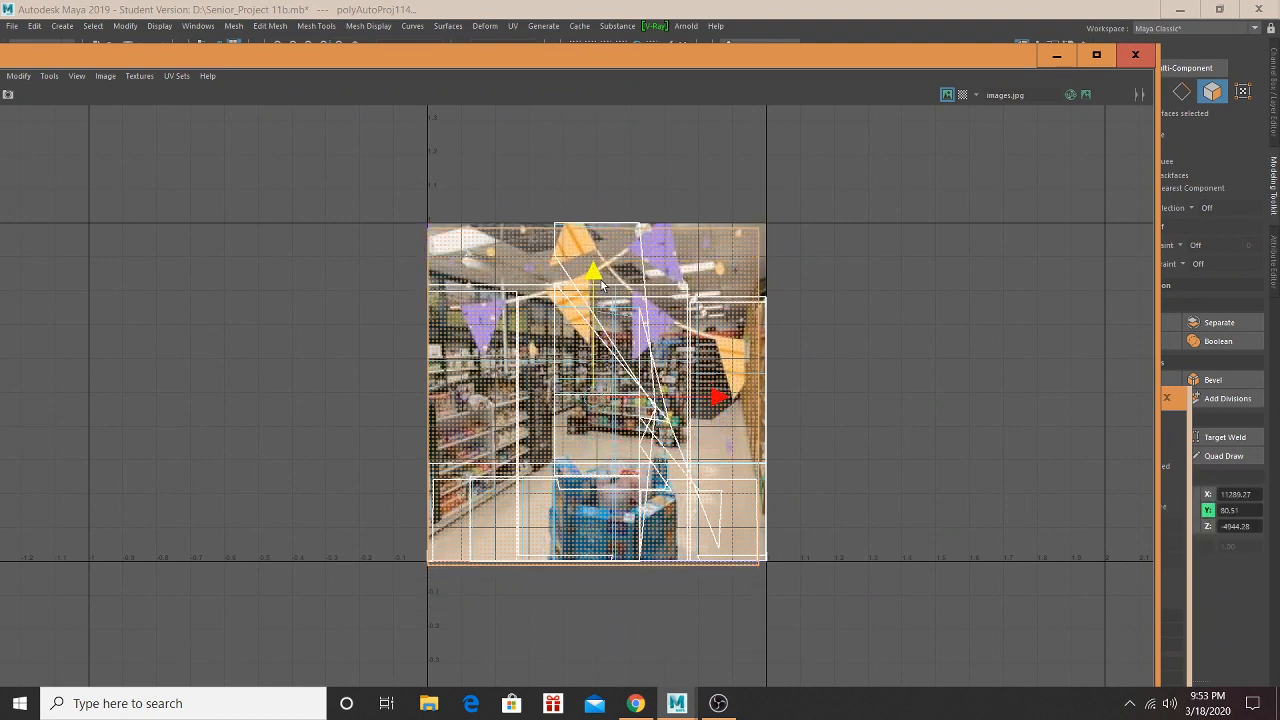
Step: Switch to Chrome and change the Google Images search to "gnc store interior"
click(636, 703)
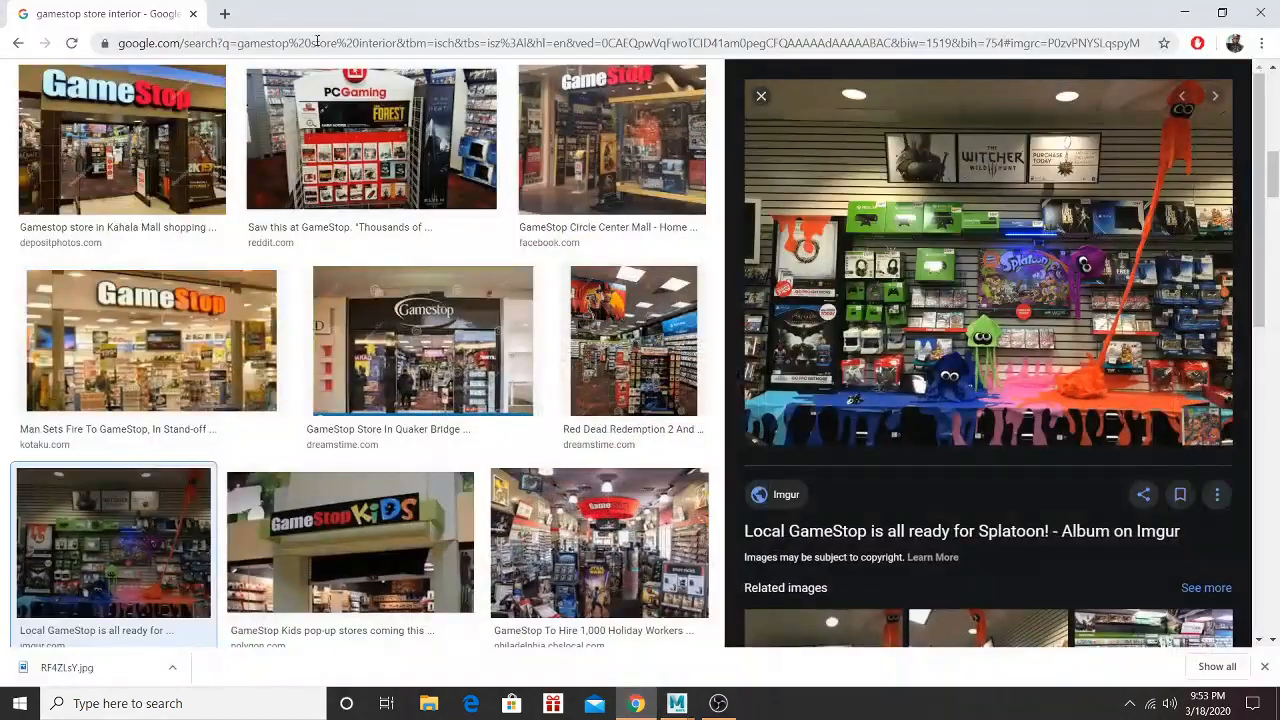
scroll(300, 110, up, 6)
scroll(280, 90, up, 4)
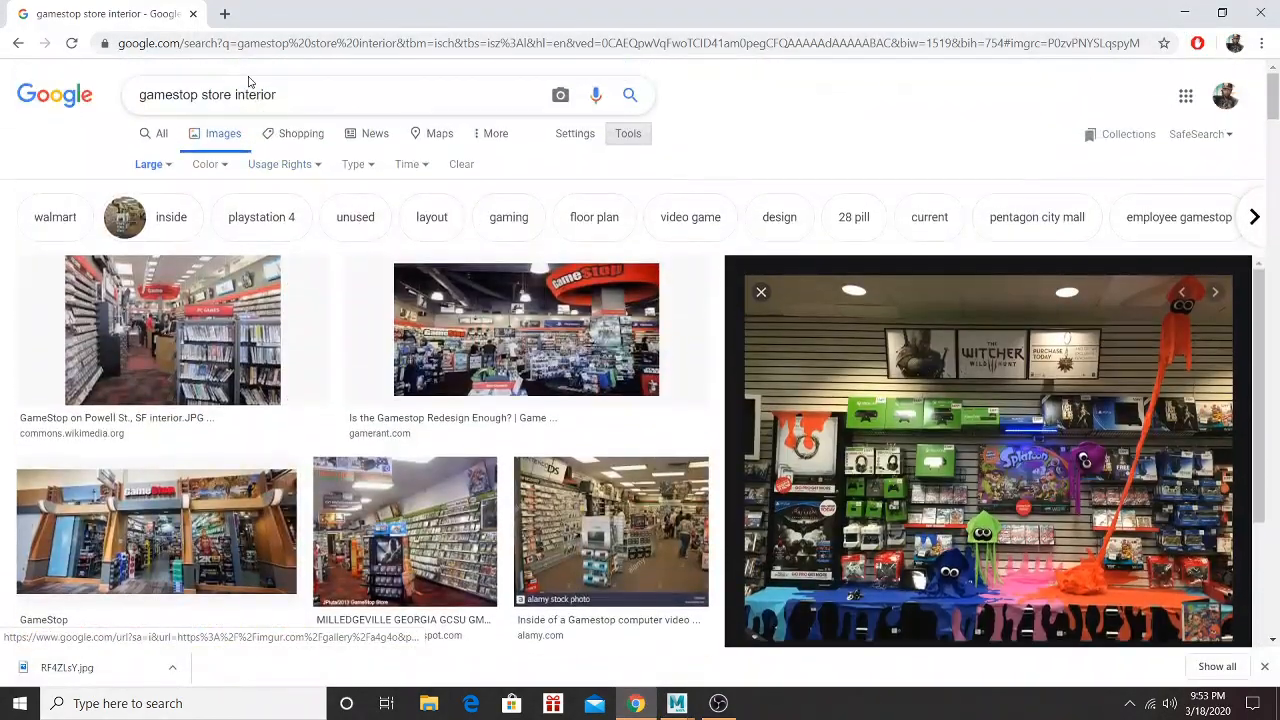
triple_click(213, 92)
click(198, 94)
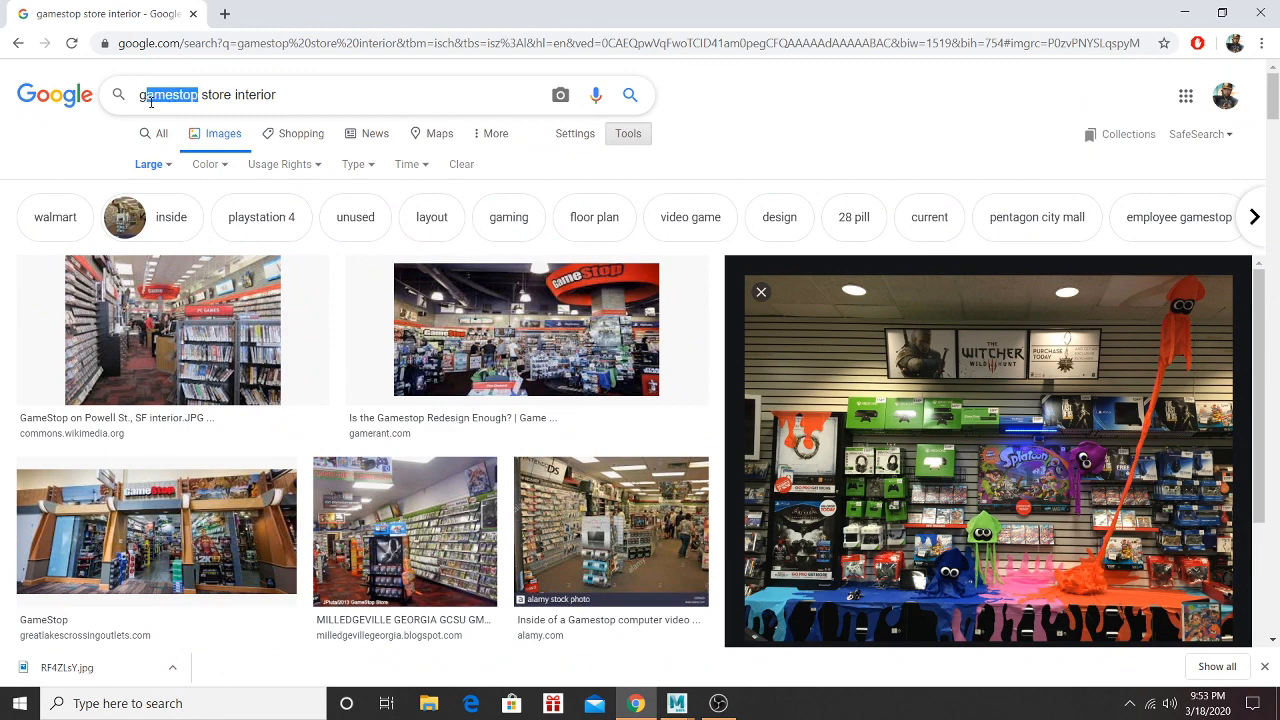
key(Return)
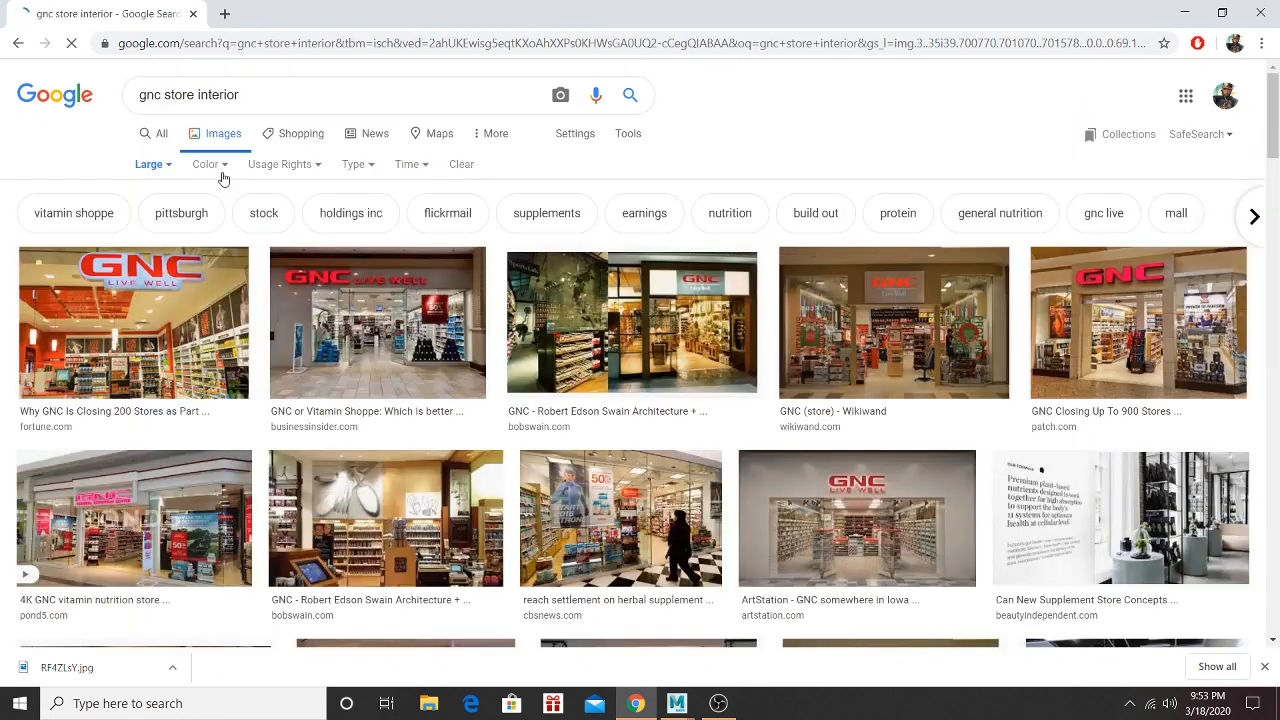
Step: Save the CROSSLANDS NUTRITION STORE – GNC interior photo from the image results as a JPG and close its preview
scroll(435, 193, down, 2)
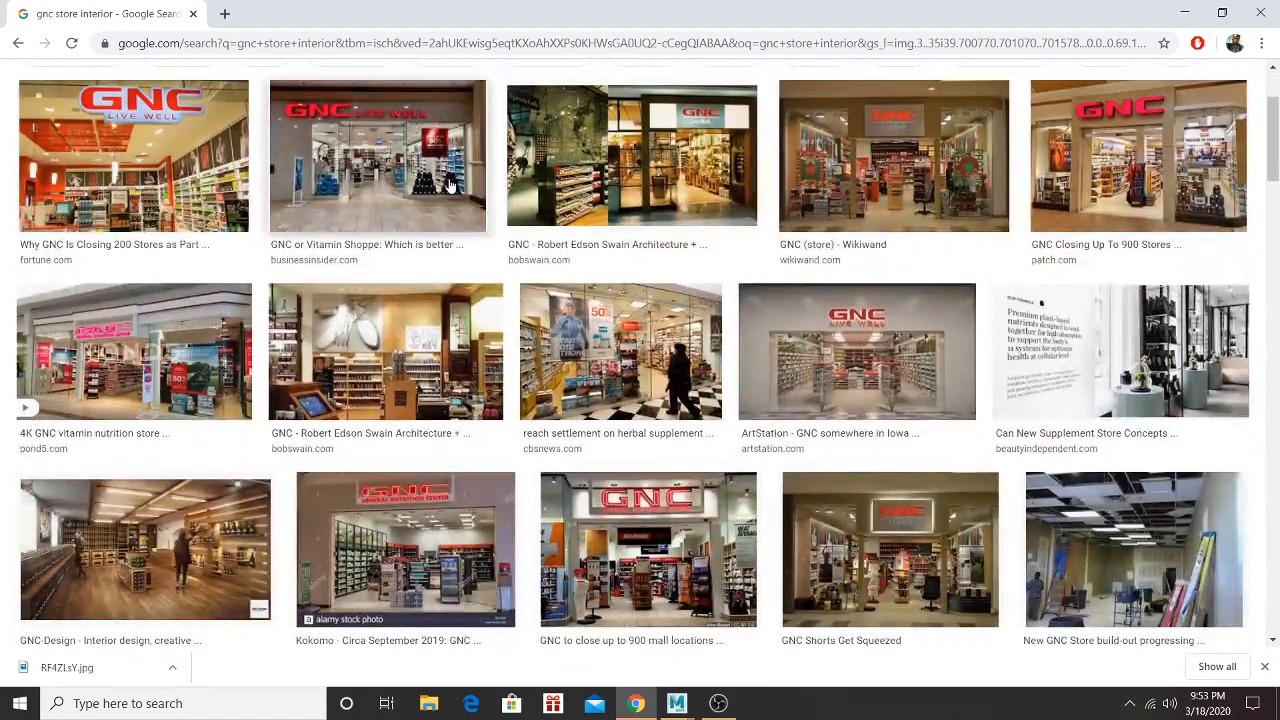
scroll(433, 175, down, 4)
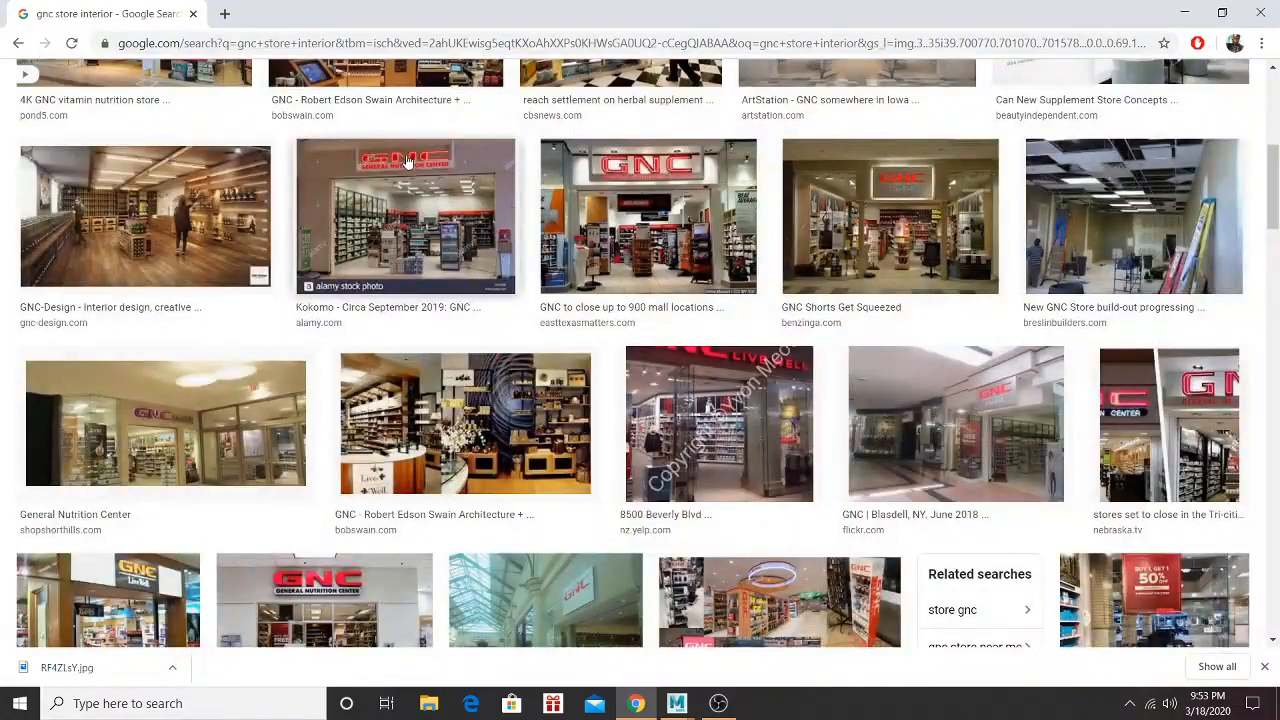
scroll(407, 162, down, 4)
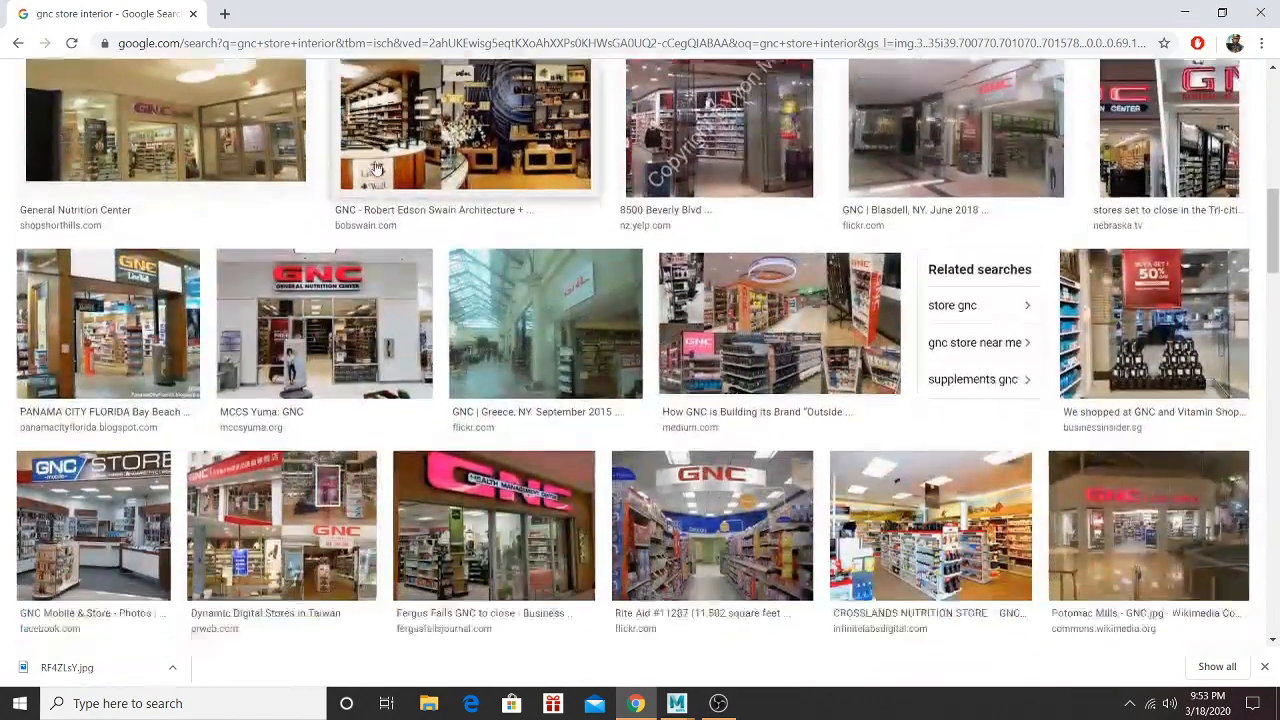
scroll(668, 290, down, 2)
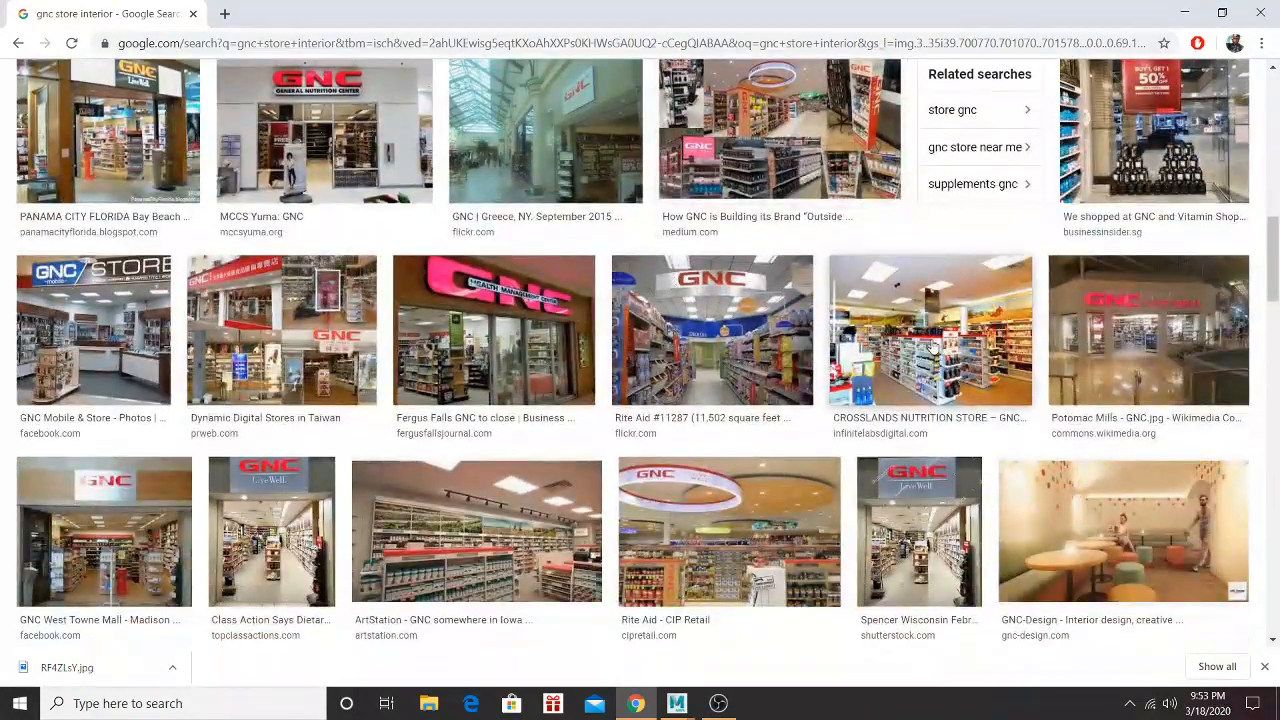
click(930, 345)
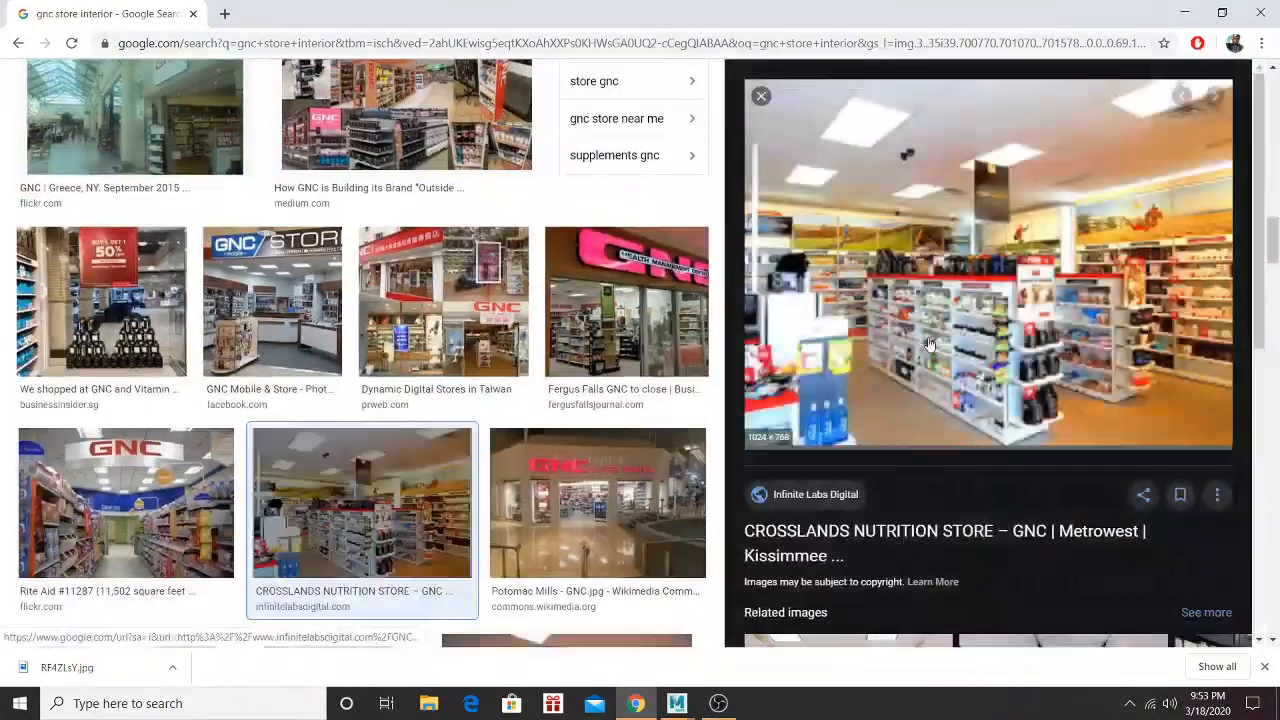
right_click(899, 263)
click(950, 405)
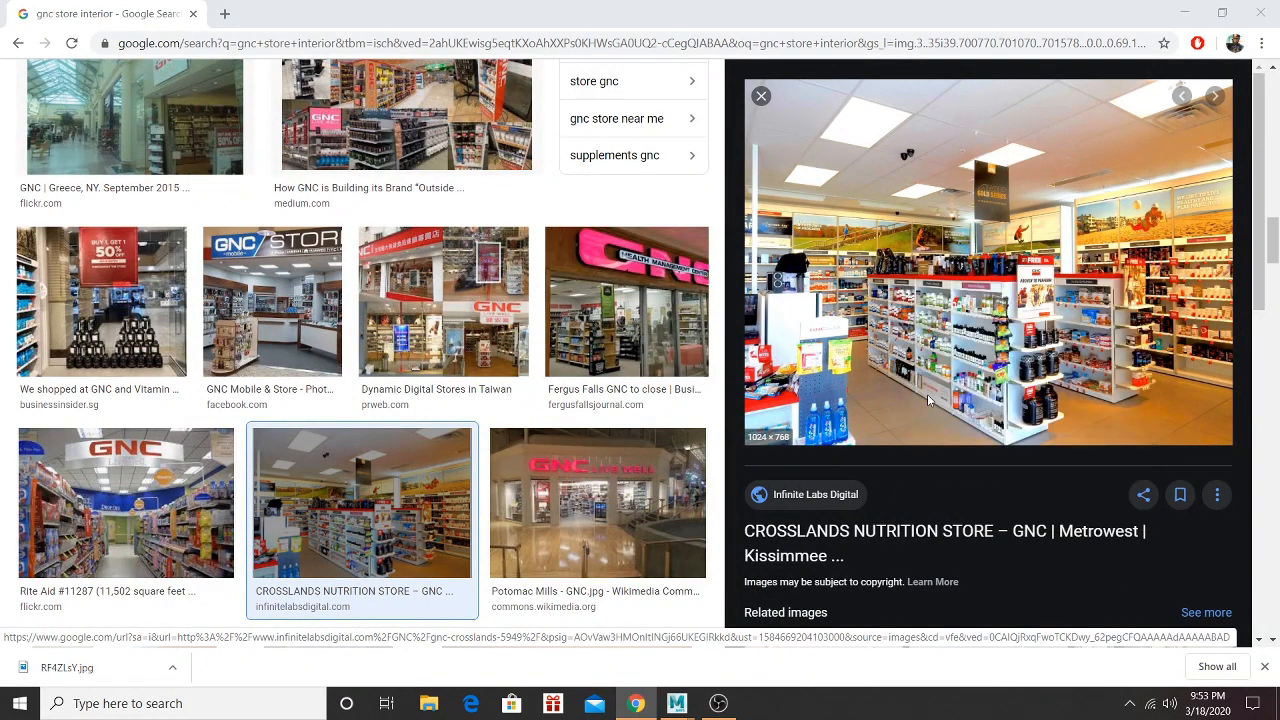
click(614, 479)
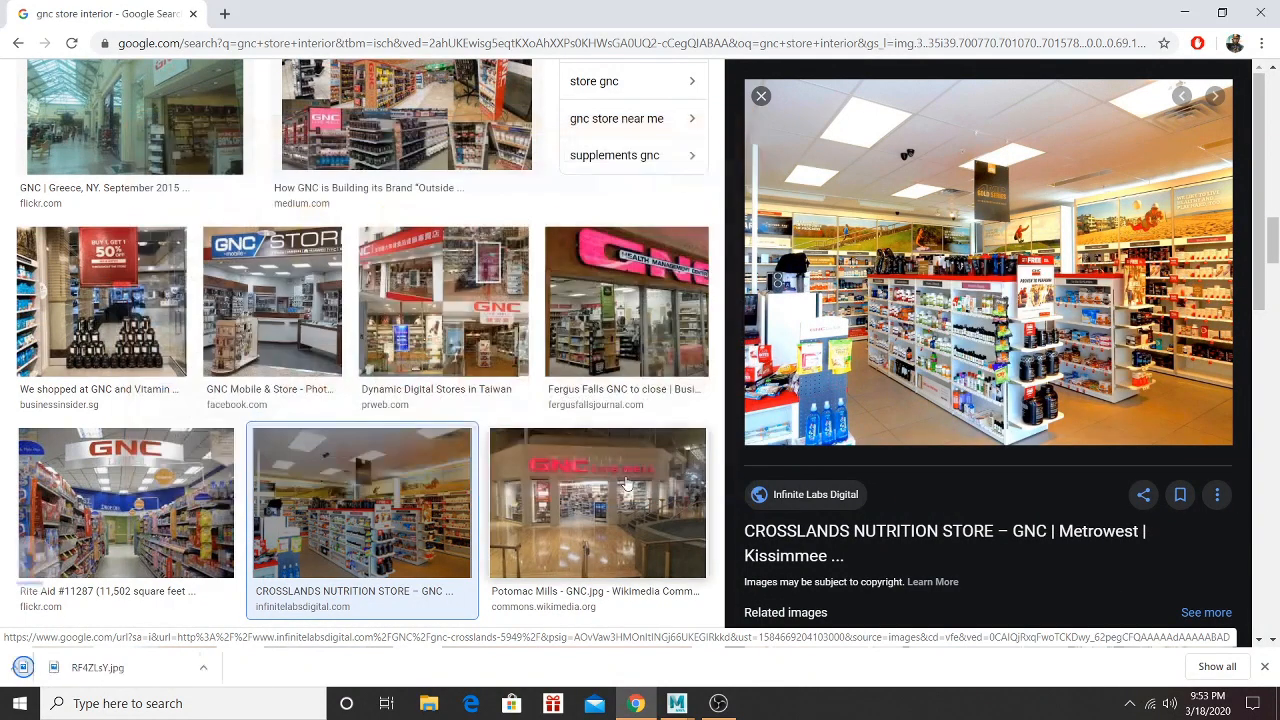
scroll(358, 328, down, 2)
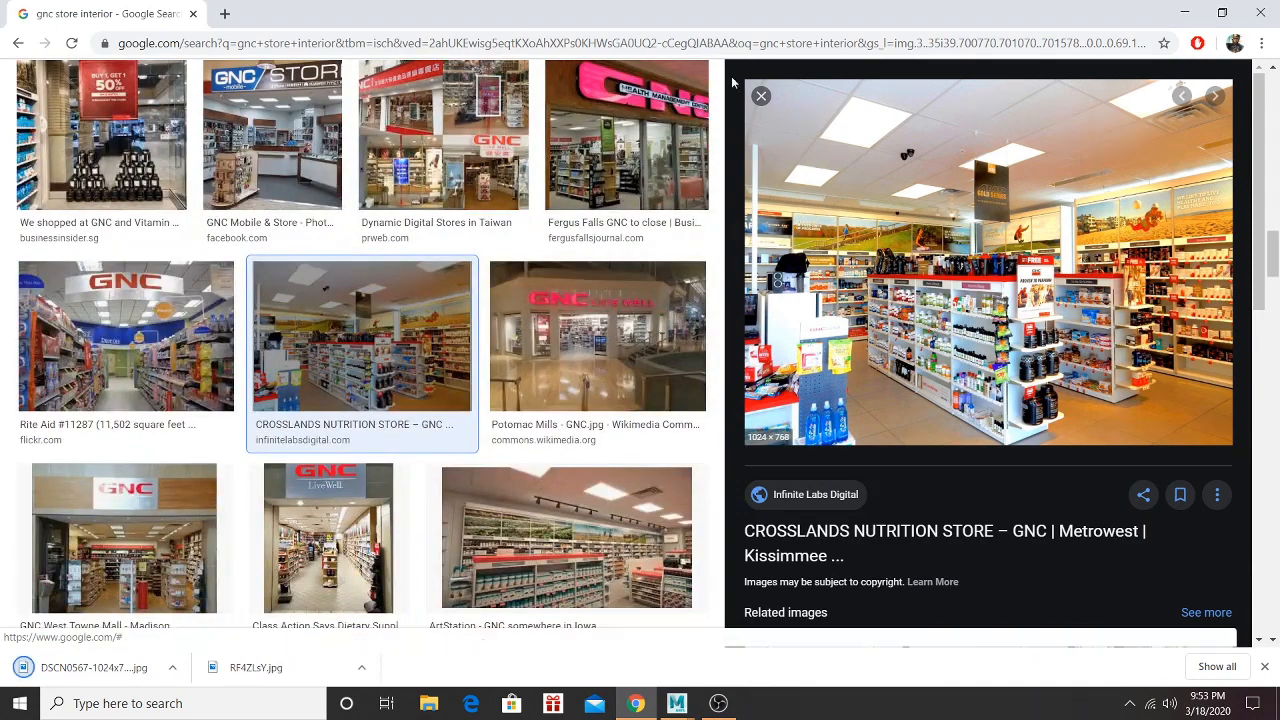
click(761, 96)
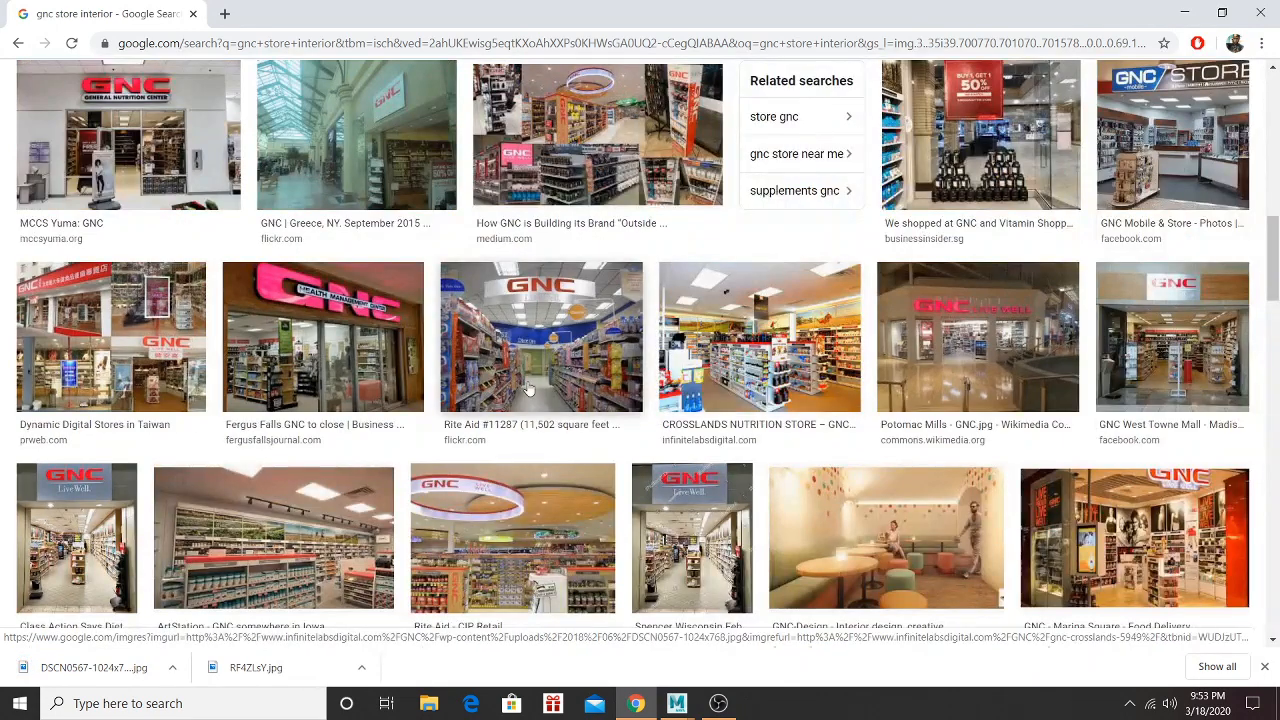
Step: Save the ArtStation "GNC somewhere in Iowa" interior photo from the image results as a JPG in the Store interiors folder
scroll(346, 366, down, 1)
scroll(310, 407, down, 1)
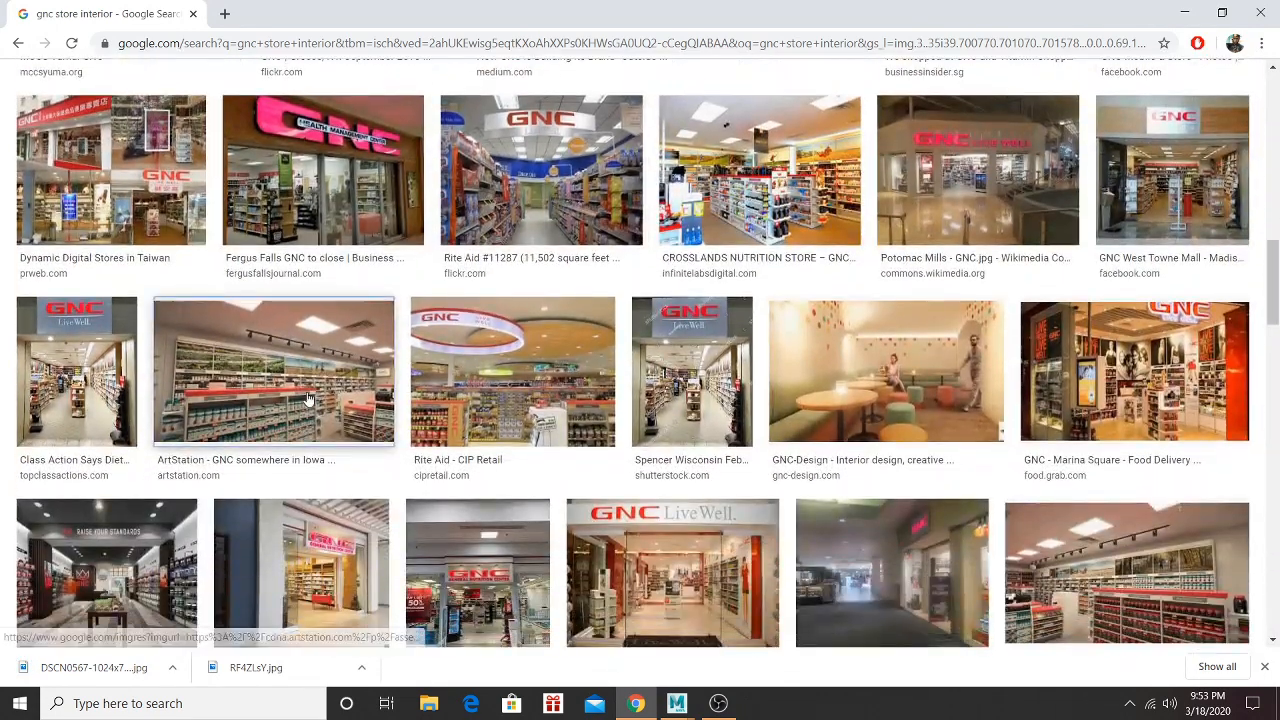
click(309, 407)
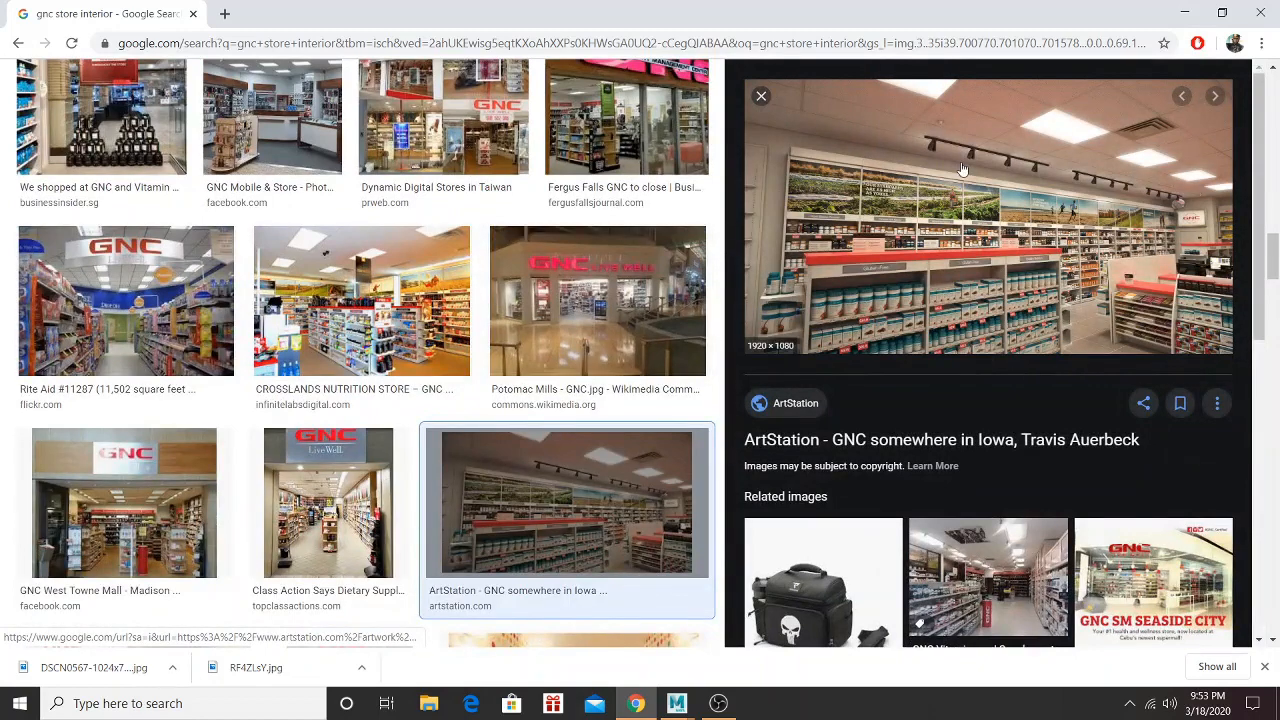
right_click(958, 162)
click(1000, 307)
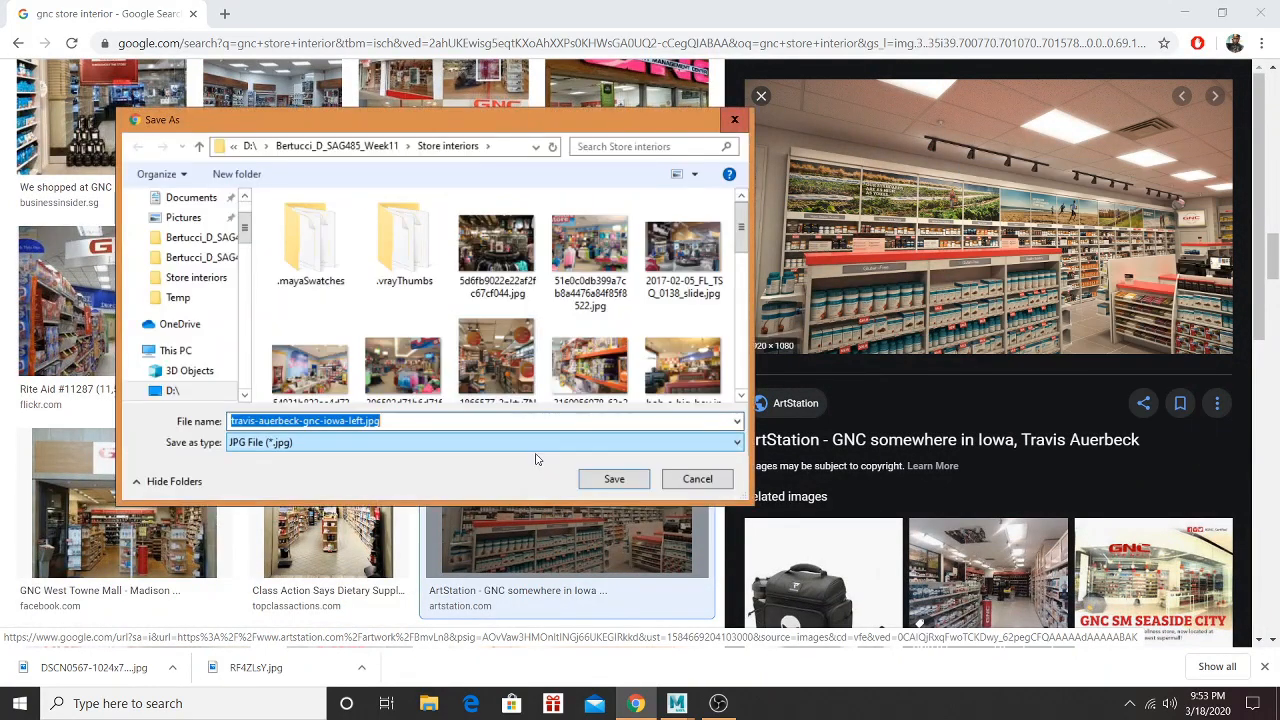
click(611, 477)
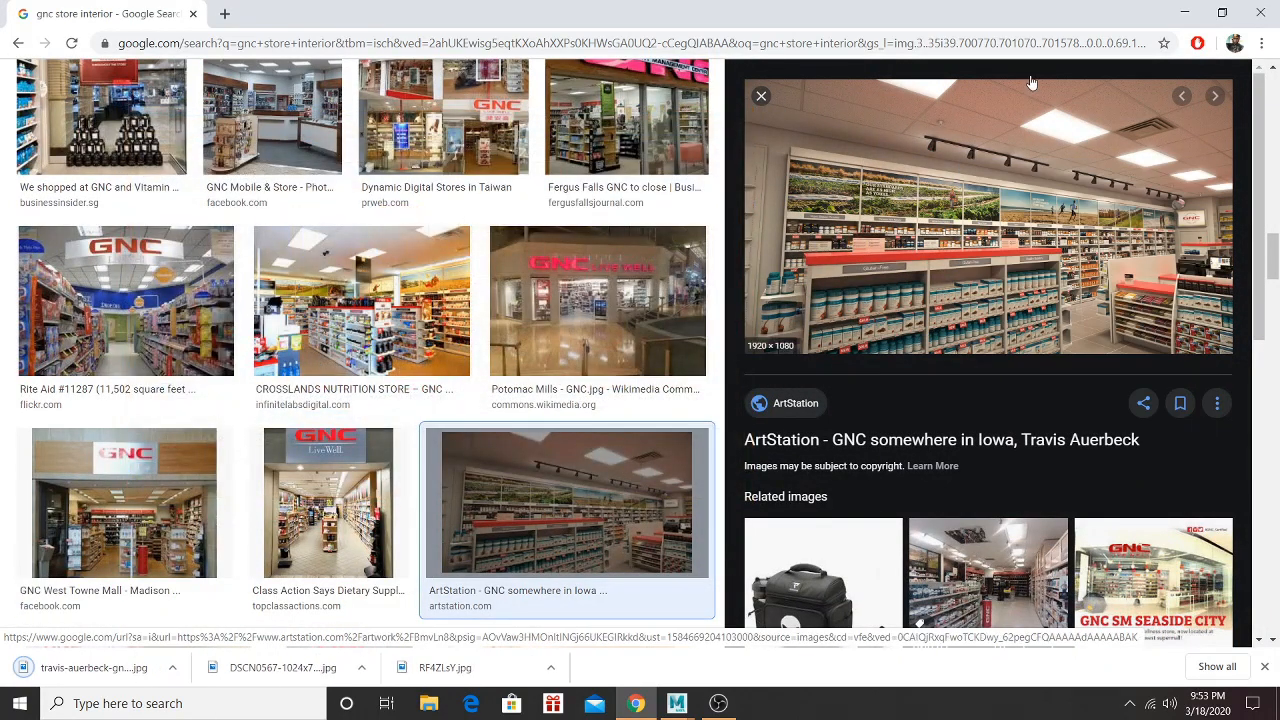
Step: Switch back to Maya and replace the GNC_Left material's file texture with the newly saved ArtStation GNC photo in Hypershade
click(1181, 12)
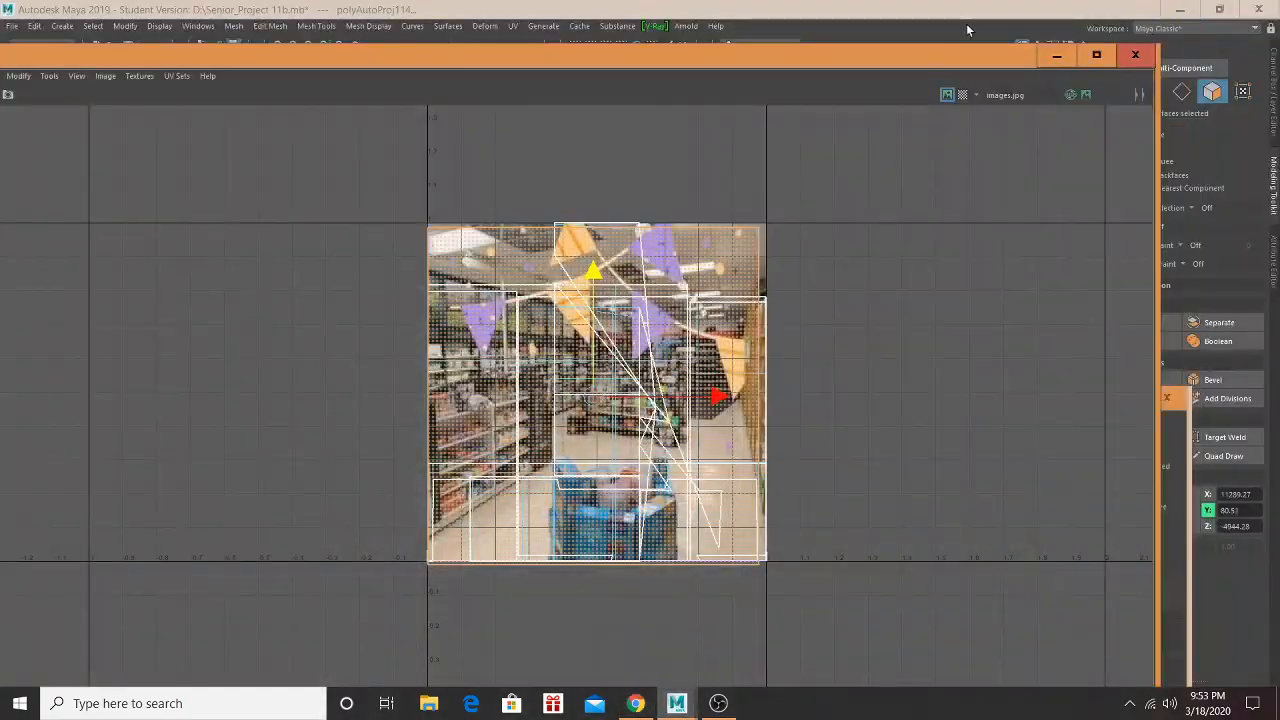
click(1053, 57)
click(69, 676)
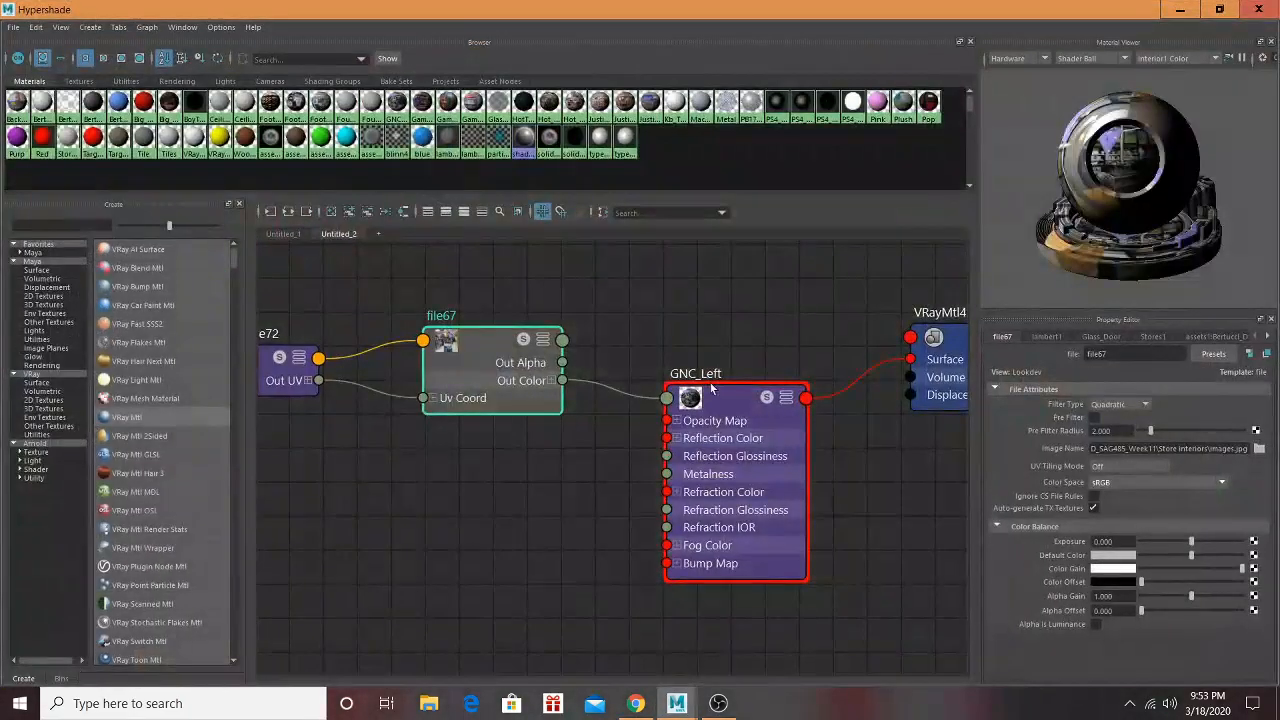
click(1259, 449)
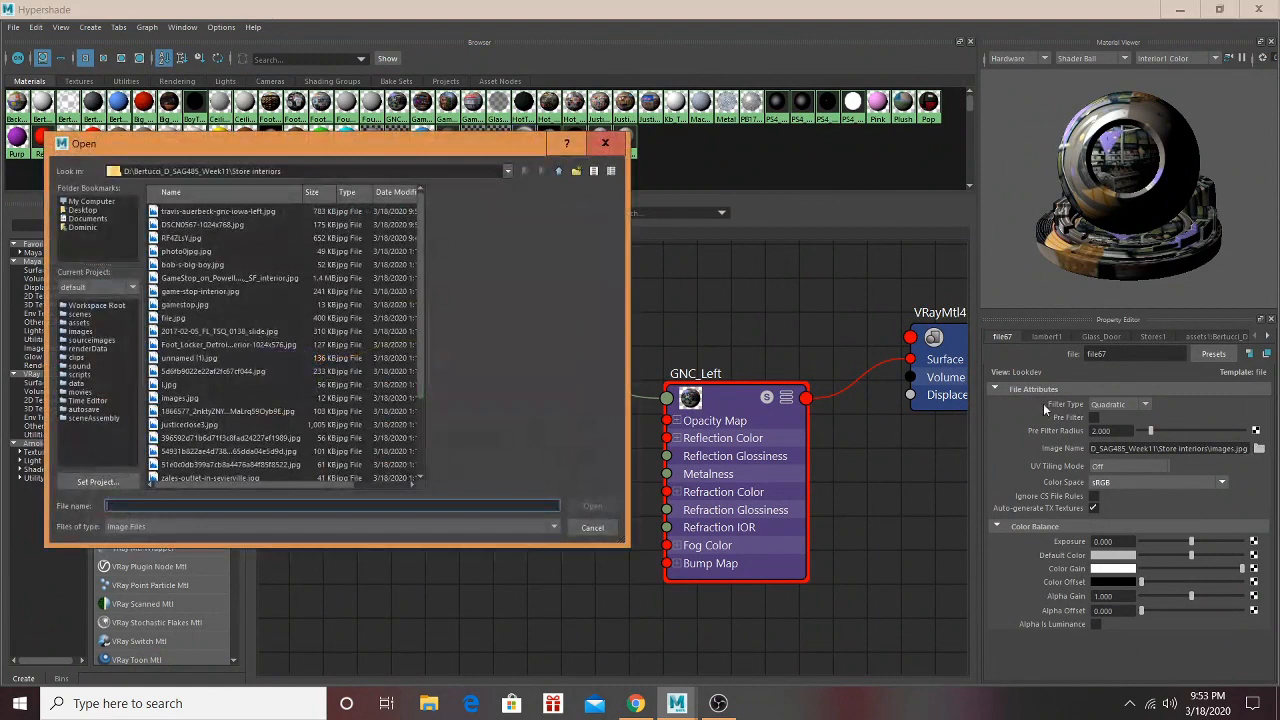
click(232, 216)
click(229, 225)
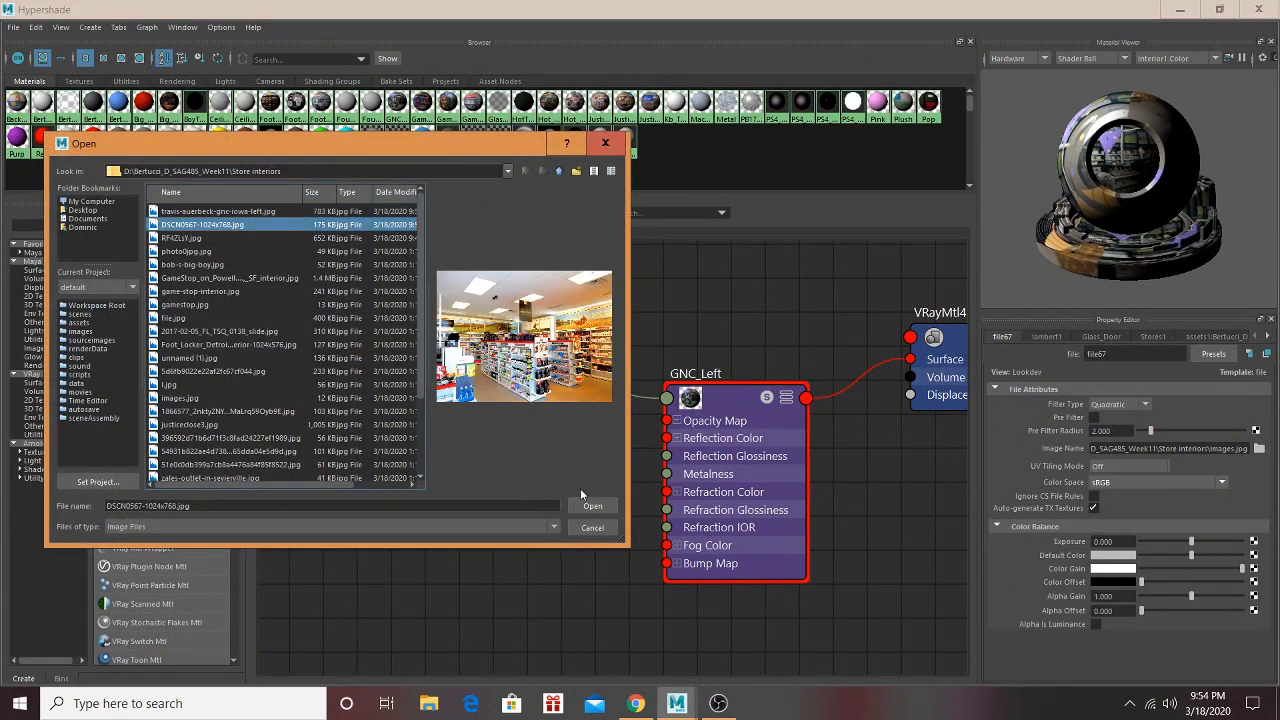
click(257, 212)
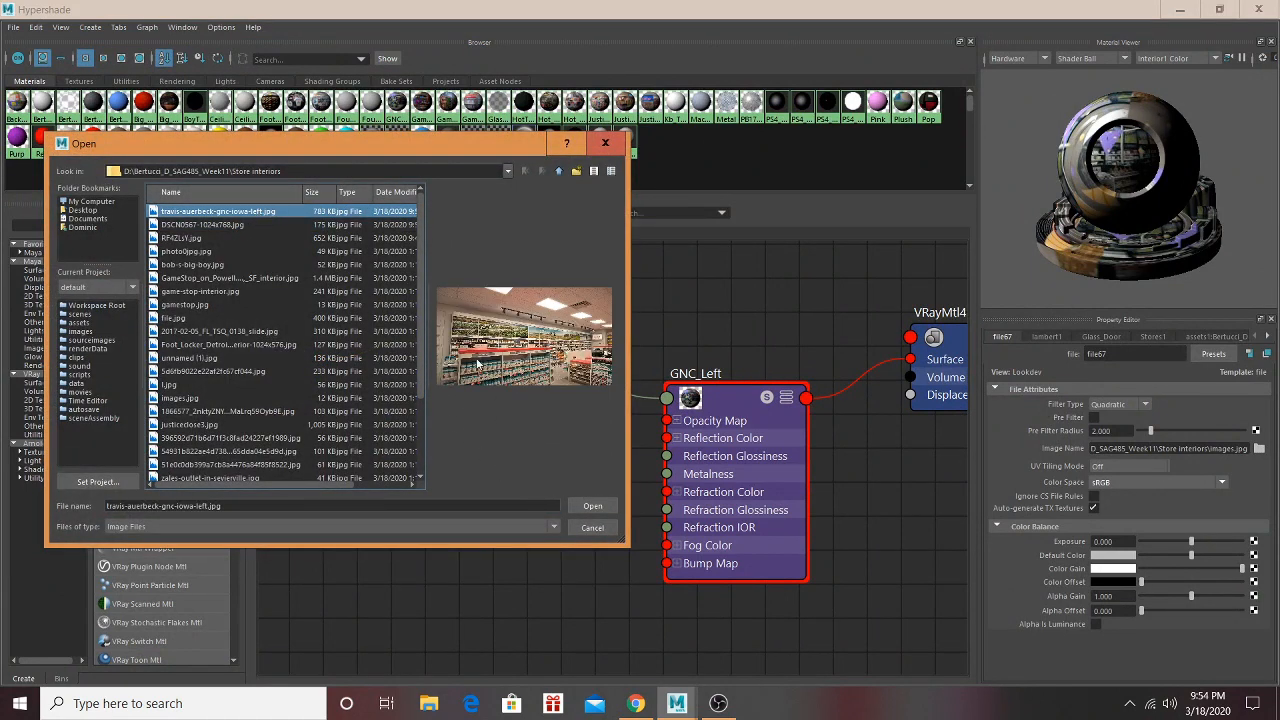
click(592, 505)
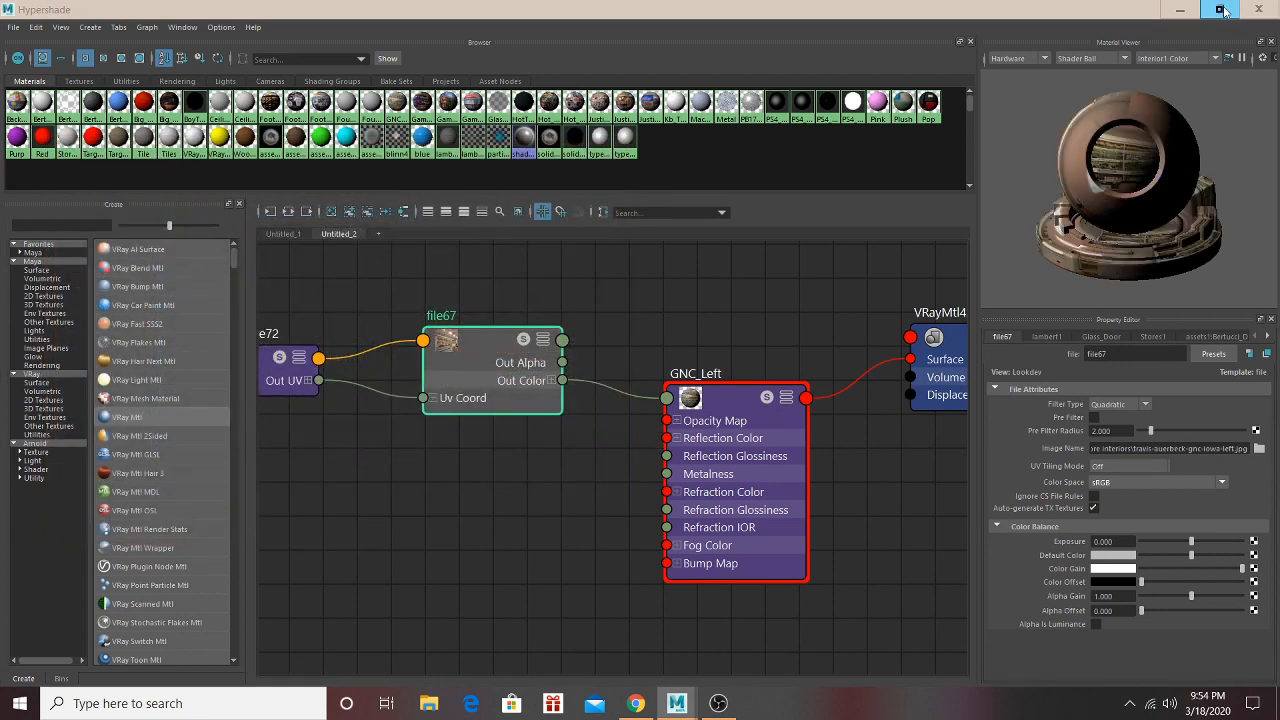
click(1180, 9)
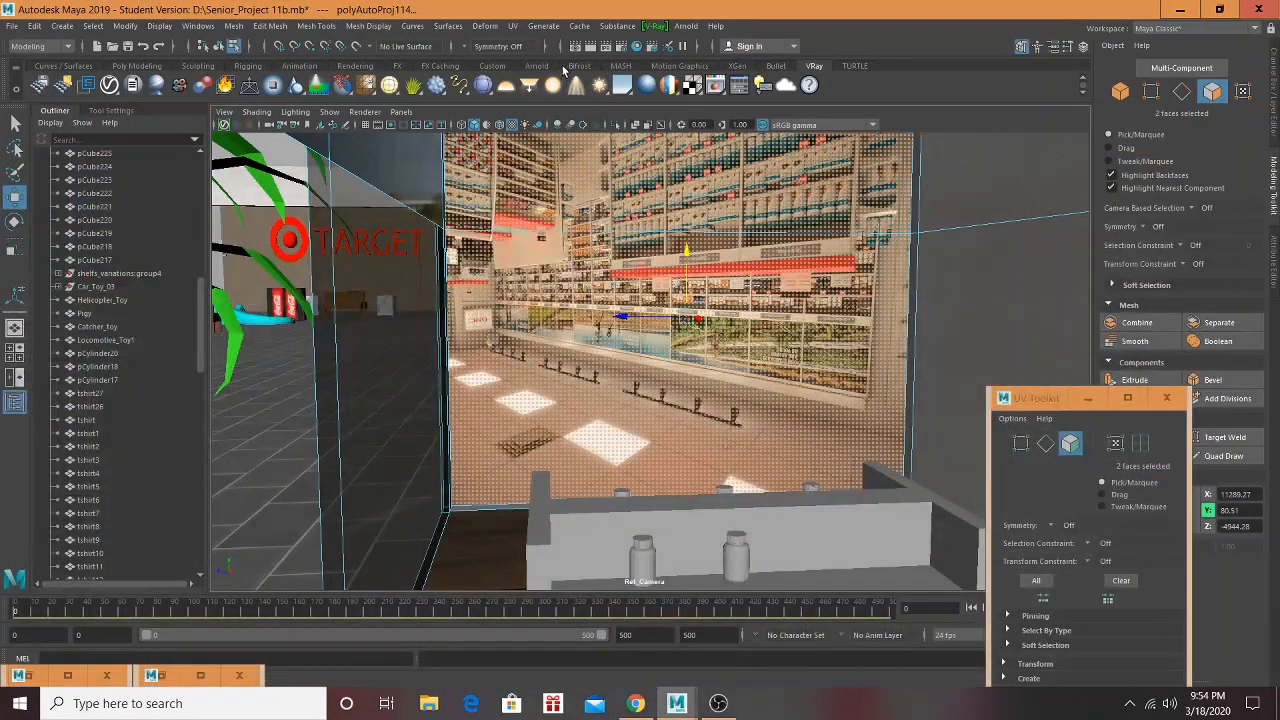
Step: Reapply automatic UV mapping to the two selected wall faces and shift their UVs slightly upward in the UV Editor
click(510, 26)
click(560, 106)
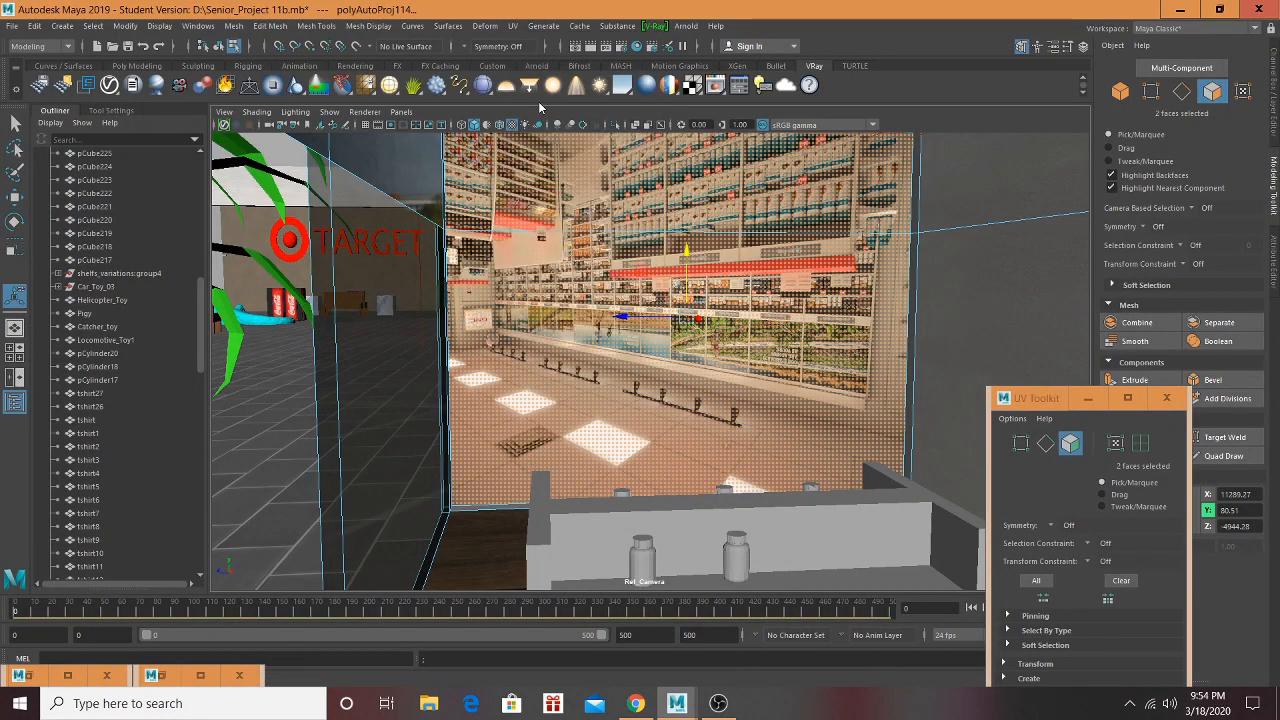
click(200, 675)
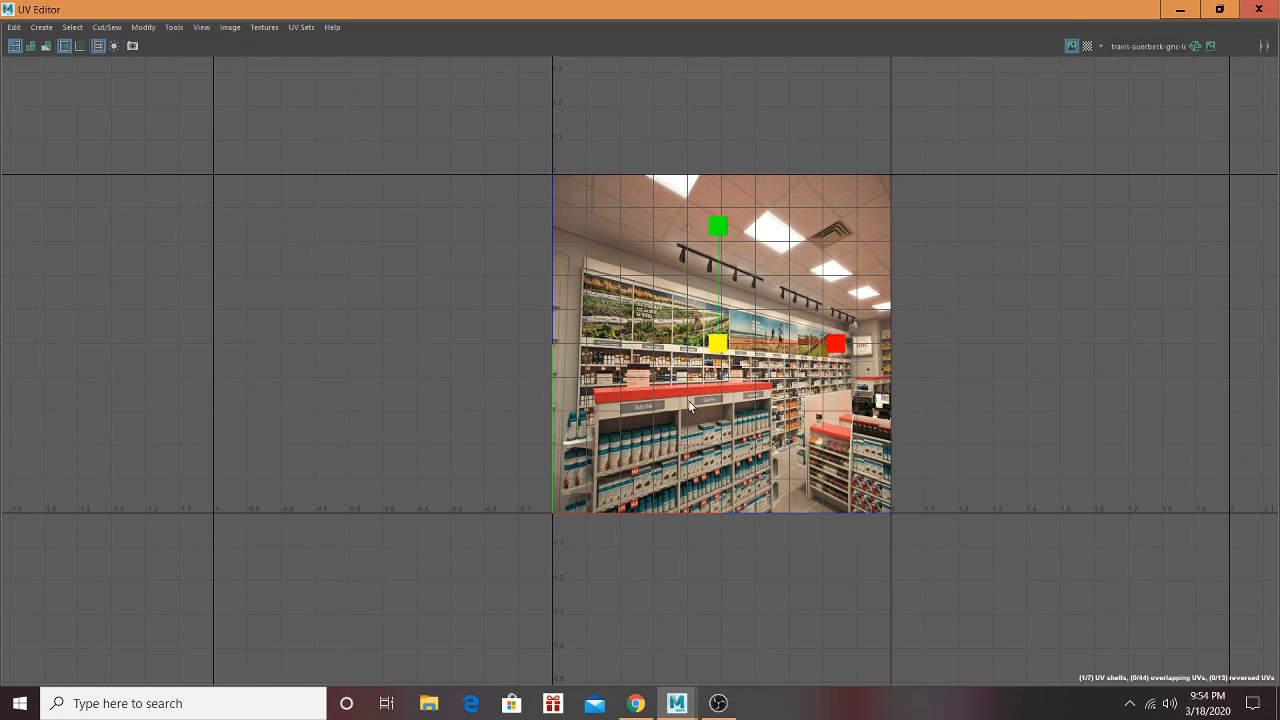
drag(765, 341, 720, 345)
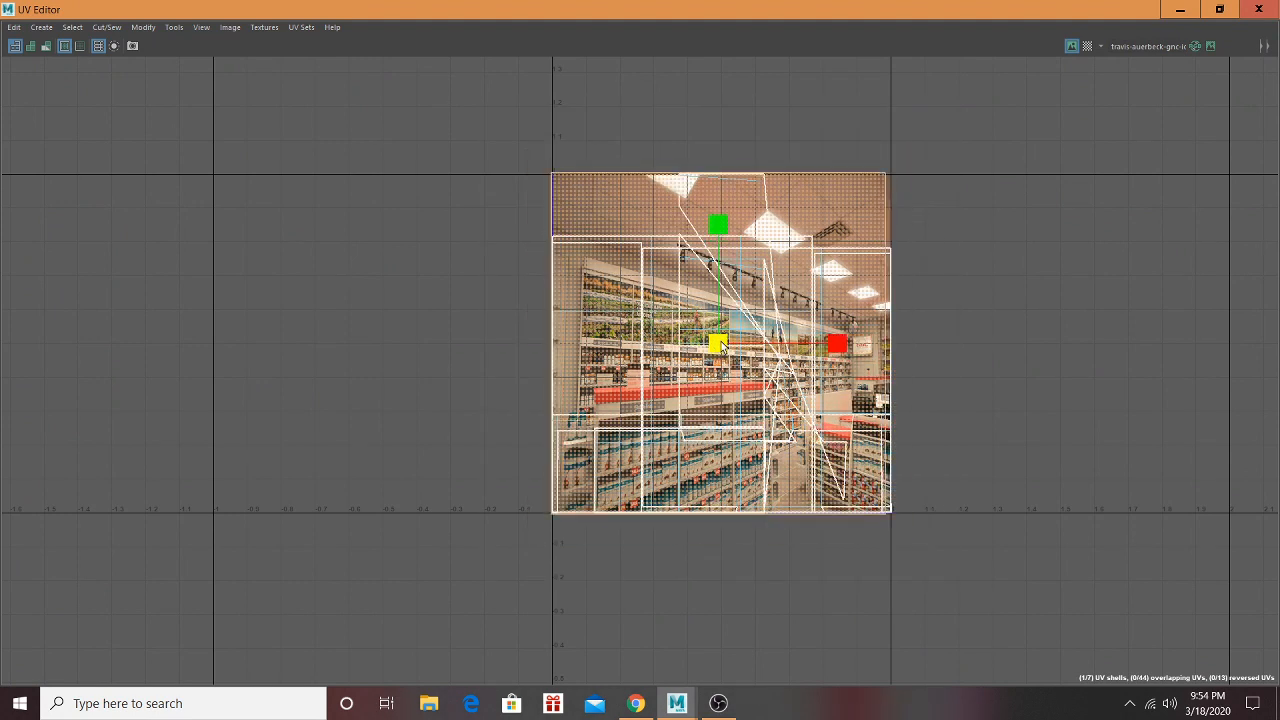
drag(850, 10, 770, 353)
drag(654, 534, 671, 576)
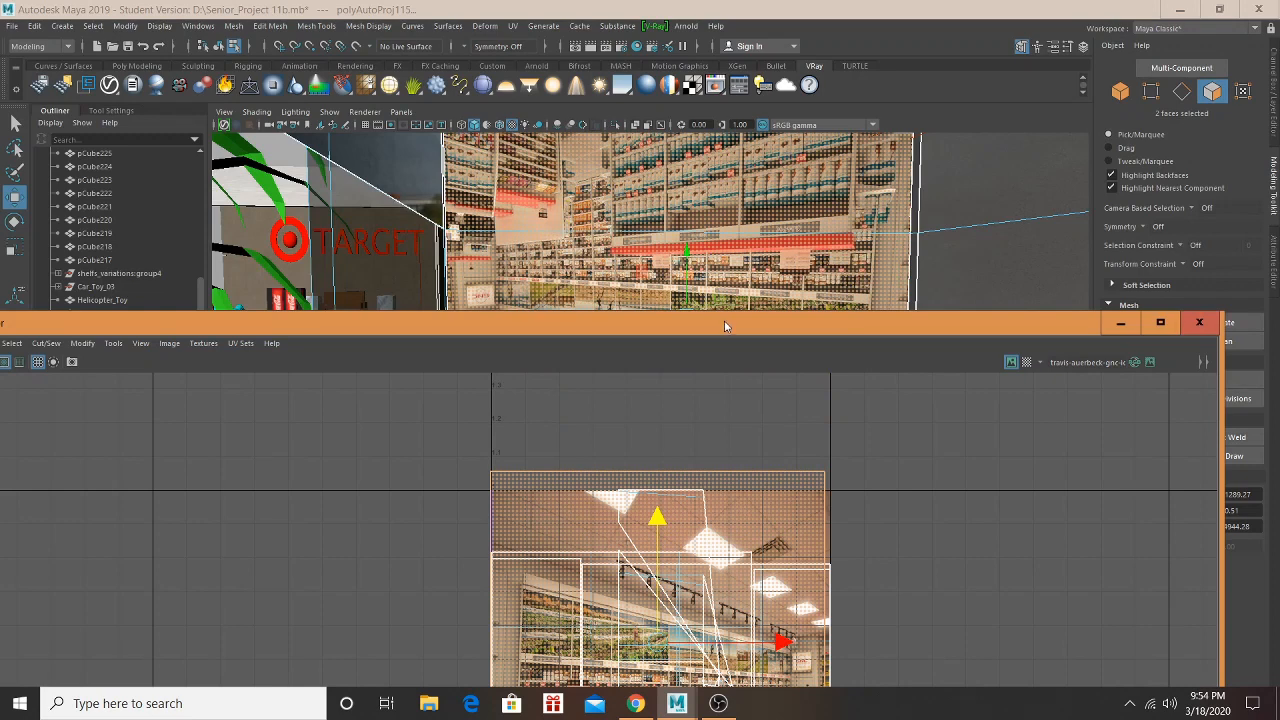
Step: Rotate the wall faces' UVs by about 180 degrees and fine-tune the angle so the store photo stands upright
drag(724, 320, 737, 125)
key(e)
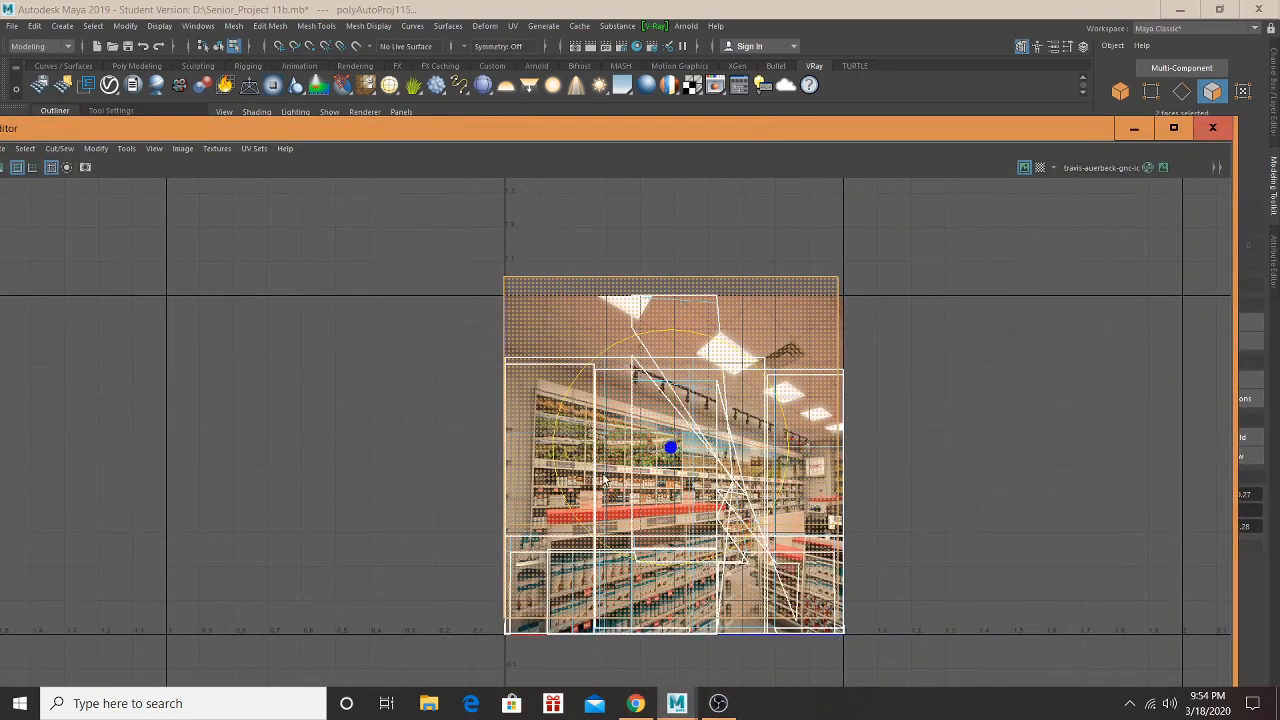
drag(637, 561, 860, 356)
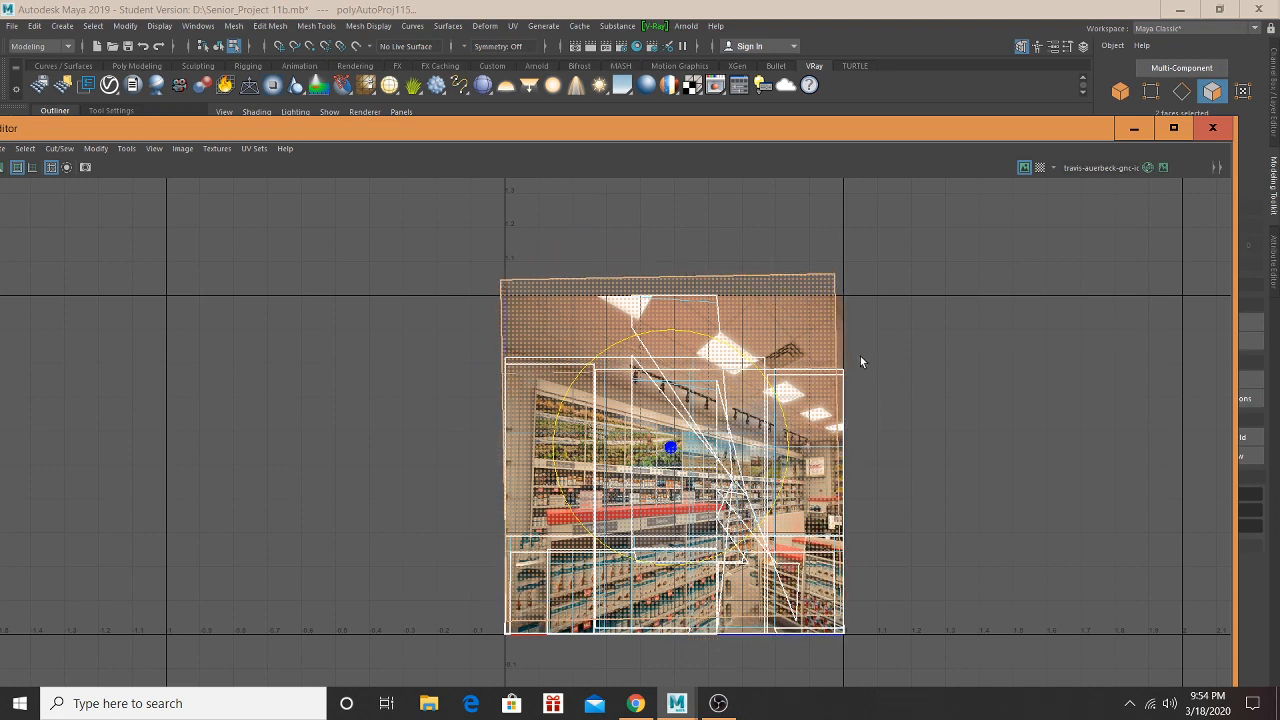
drag(755, 136, 752, 222)
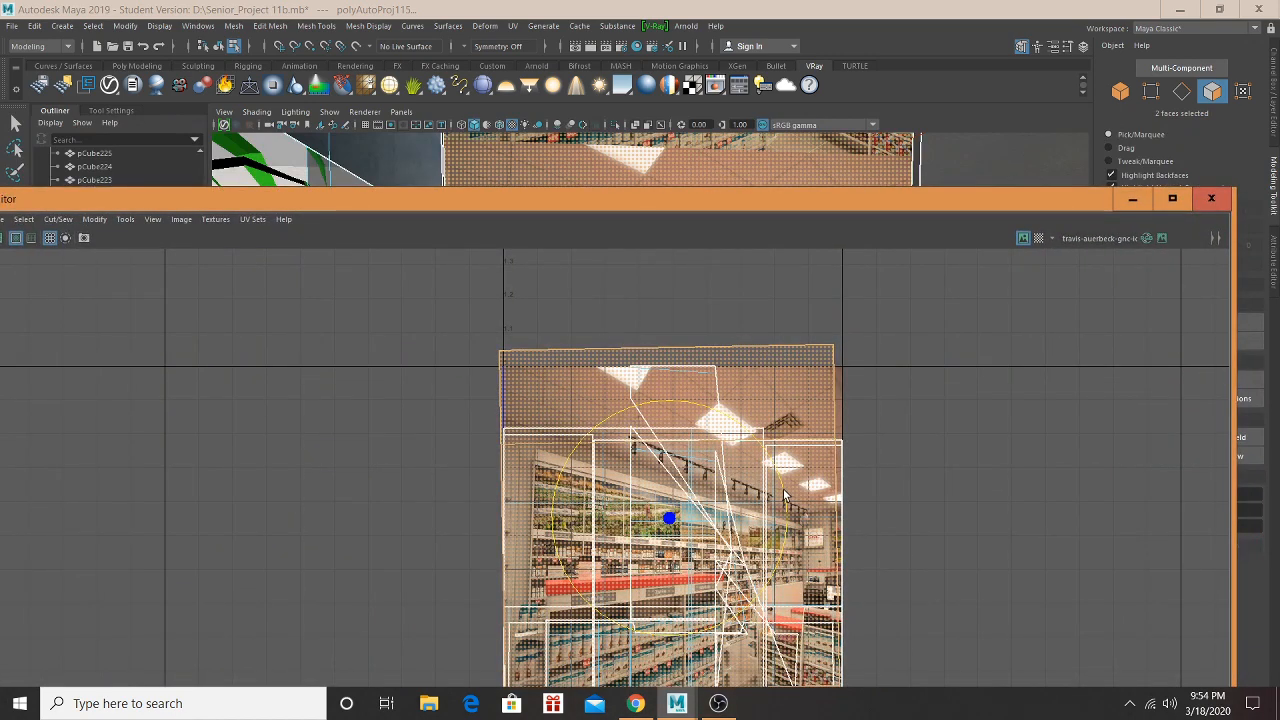
drag(785, 496, 785, 491)
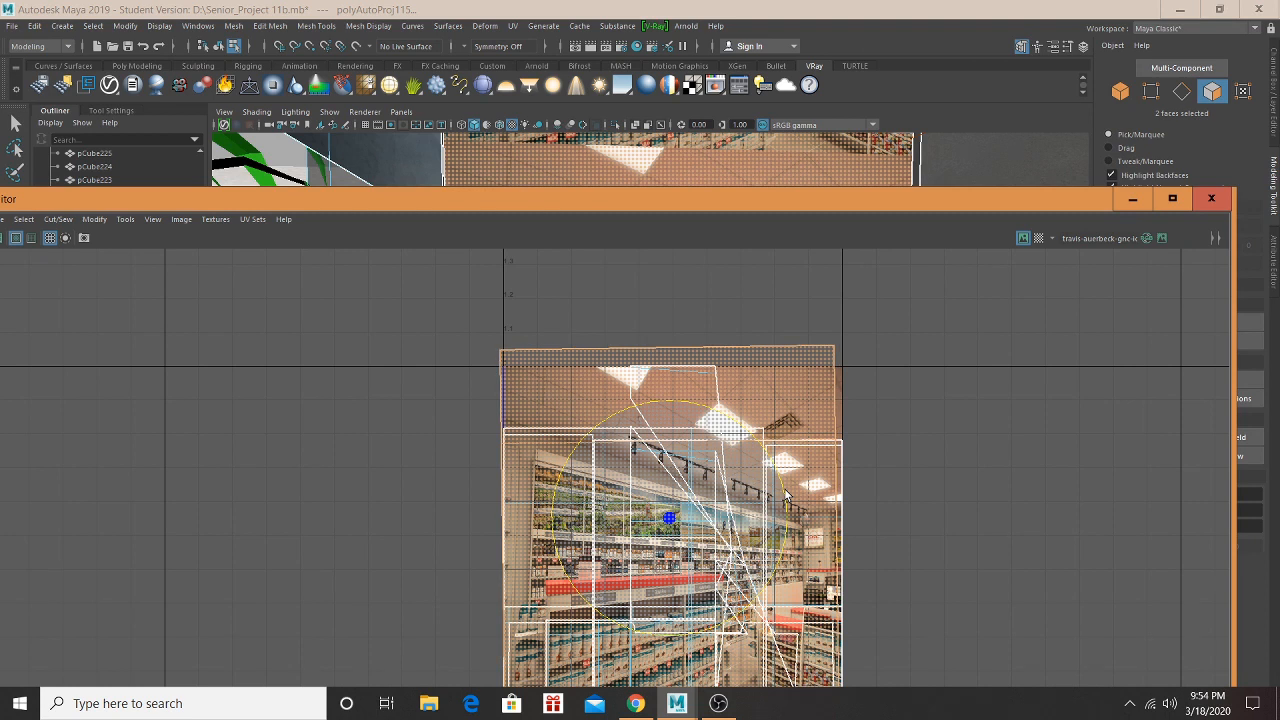
Step: Move the rotated UVs down until their upper edge lines up with the photo's upper edge, and put the UV Editor away
key(w)
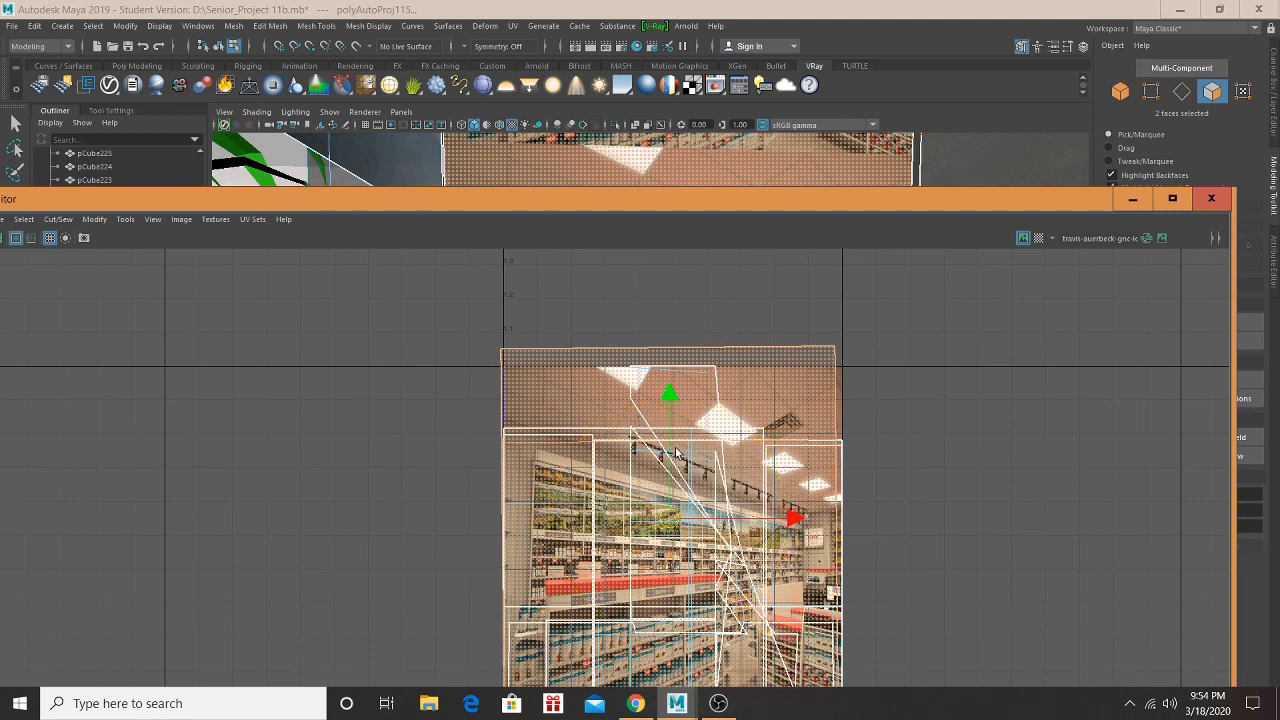
drag(668, 427, 669, 436)
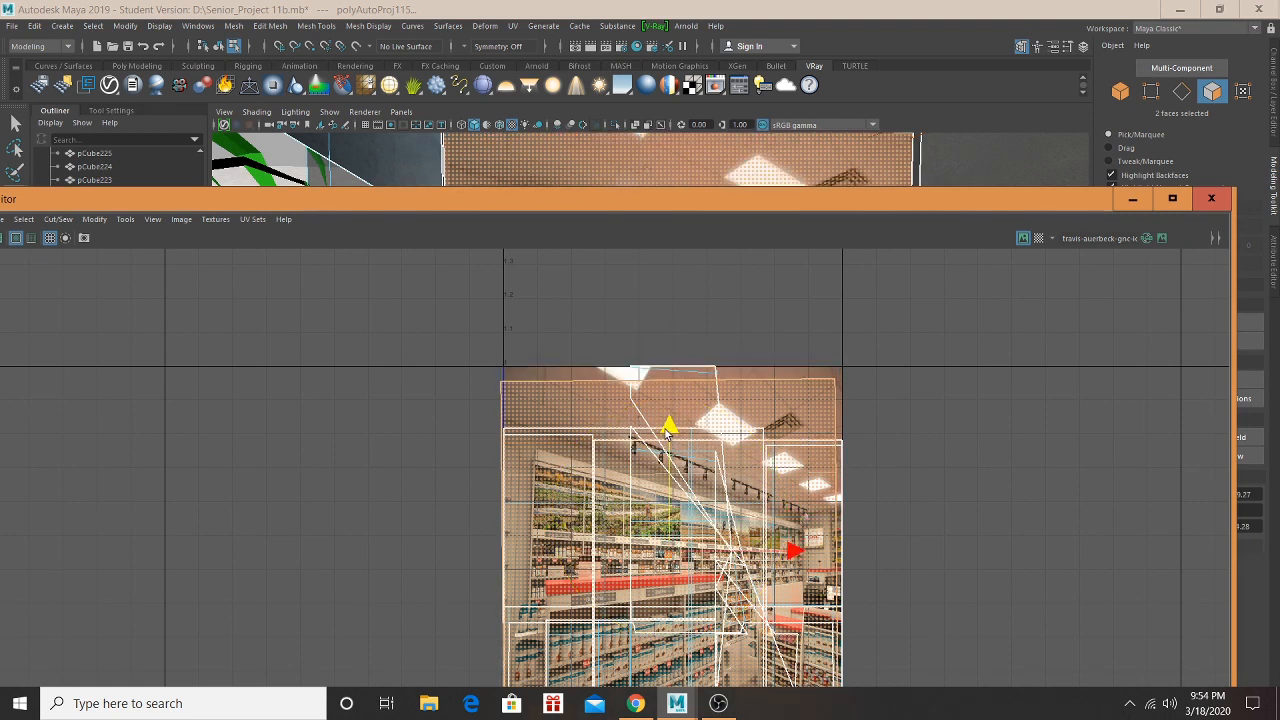
mouse_move(706, 198)
mouse_down()
mouse_move(706, 580)
mouse_move(714, 210)
mouse_up()
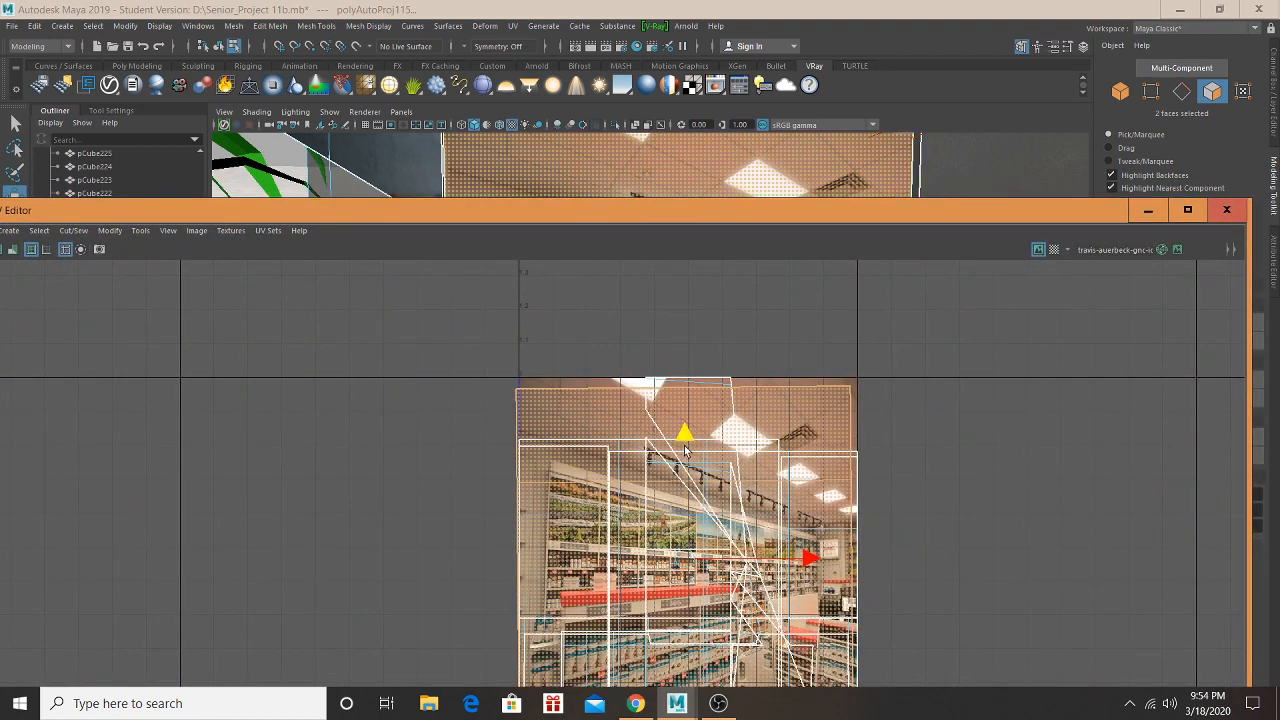
drag(684, 441, 685, 452)
drag(718, 210, 712, 238)
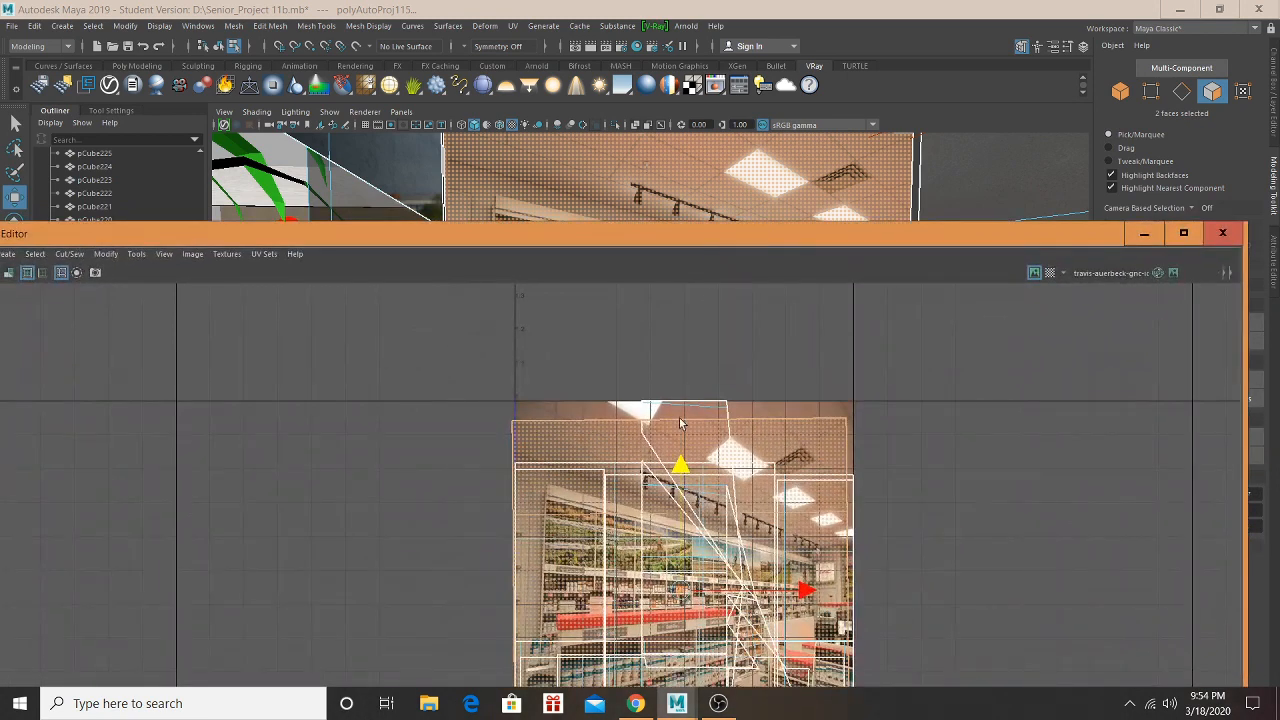
drag(684, 461, 684, 455)
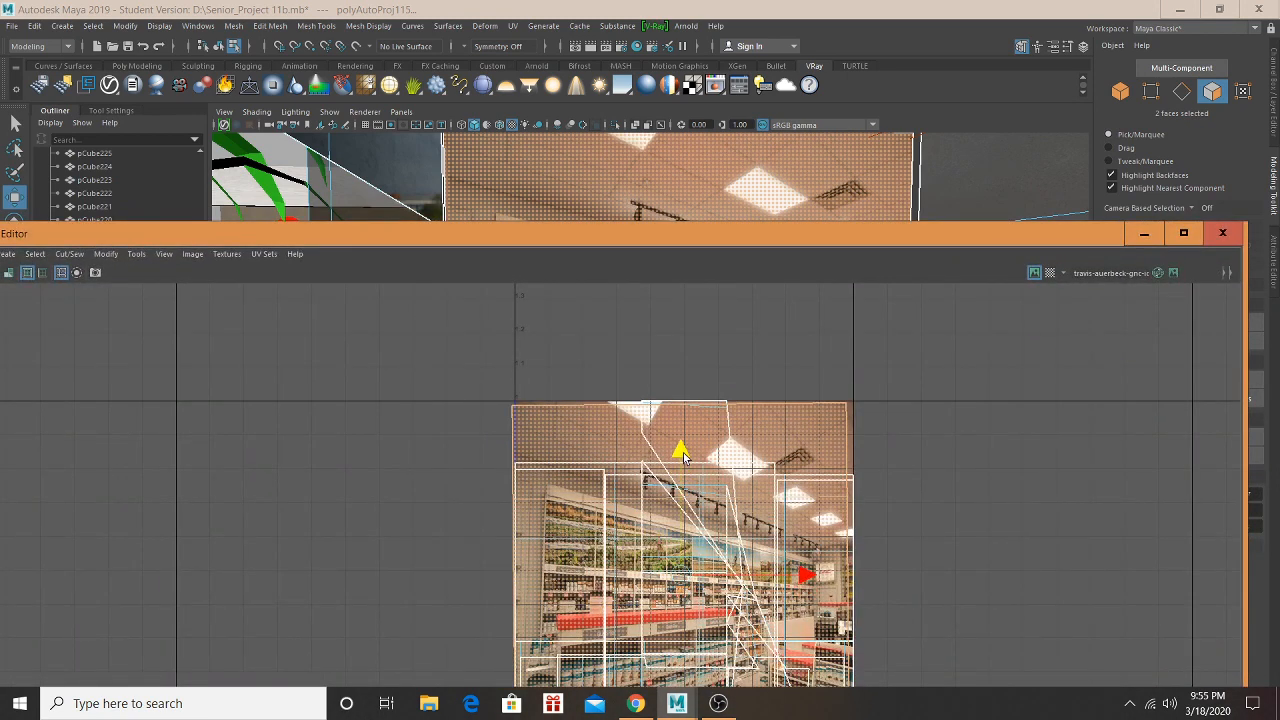
drag(700, 240, 557, 133)
click(998, 122)
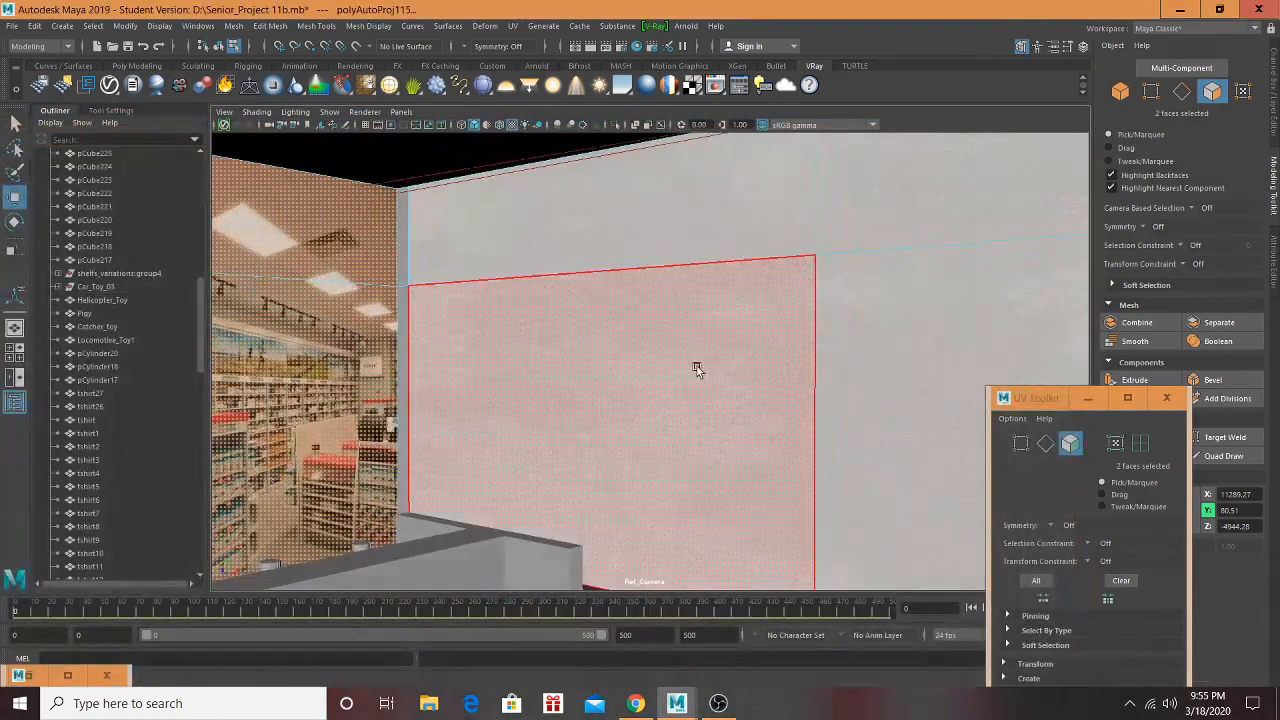
alt+right_drag(697, 366, 565, 441)
alt+drag(565, 441, 636, 376)
click(635, 377)
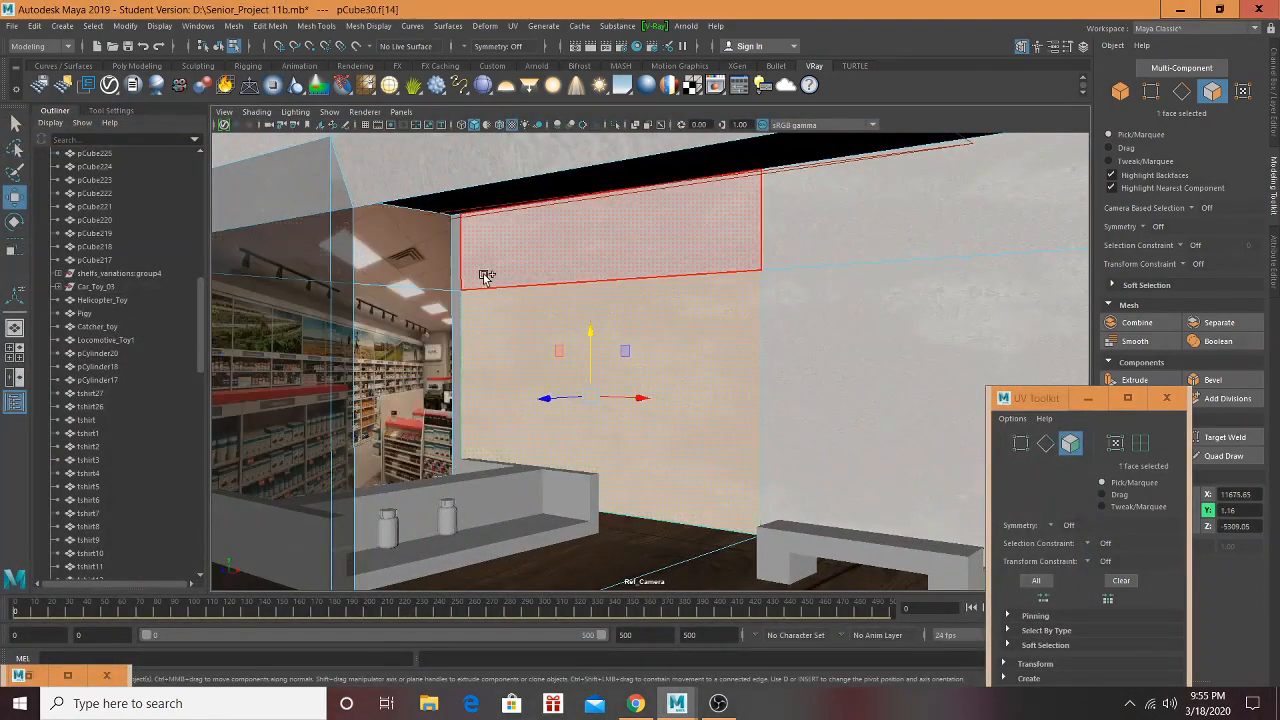
shift+click(455, 291)
shift+click(450, 324)
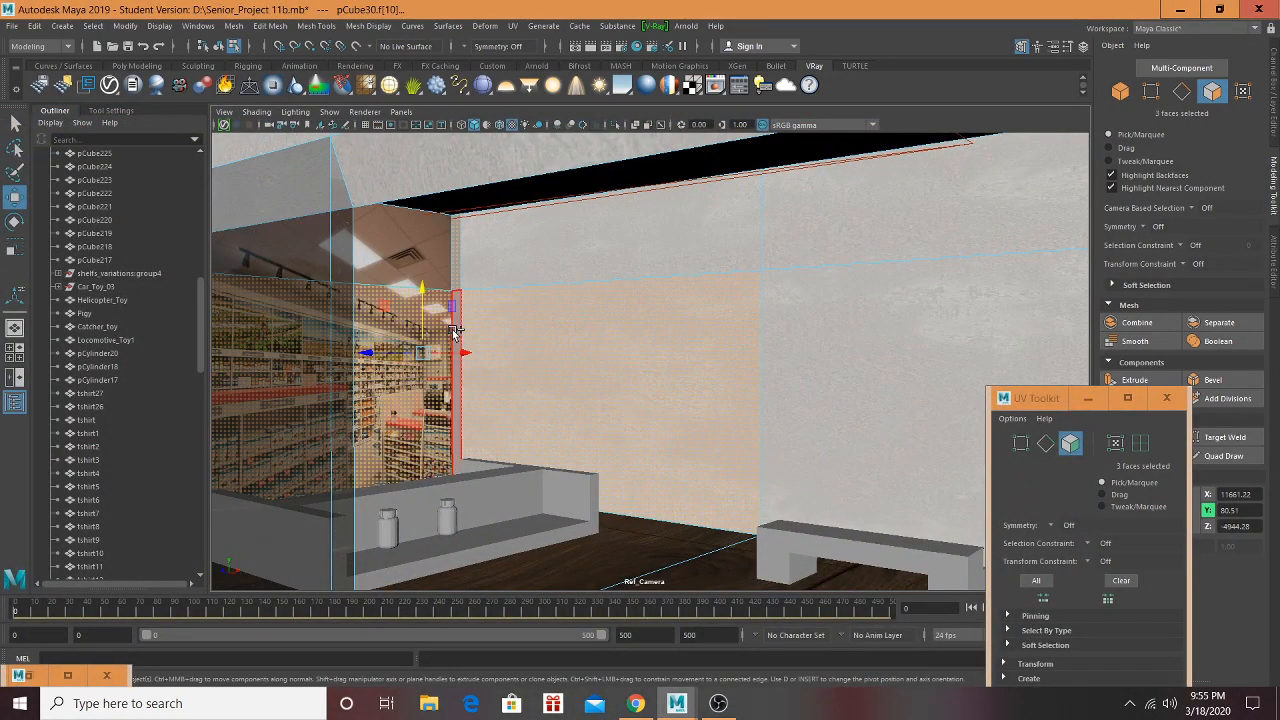
shift+click(456, 324)
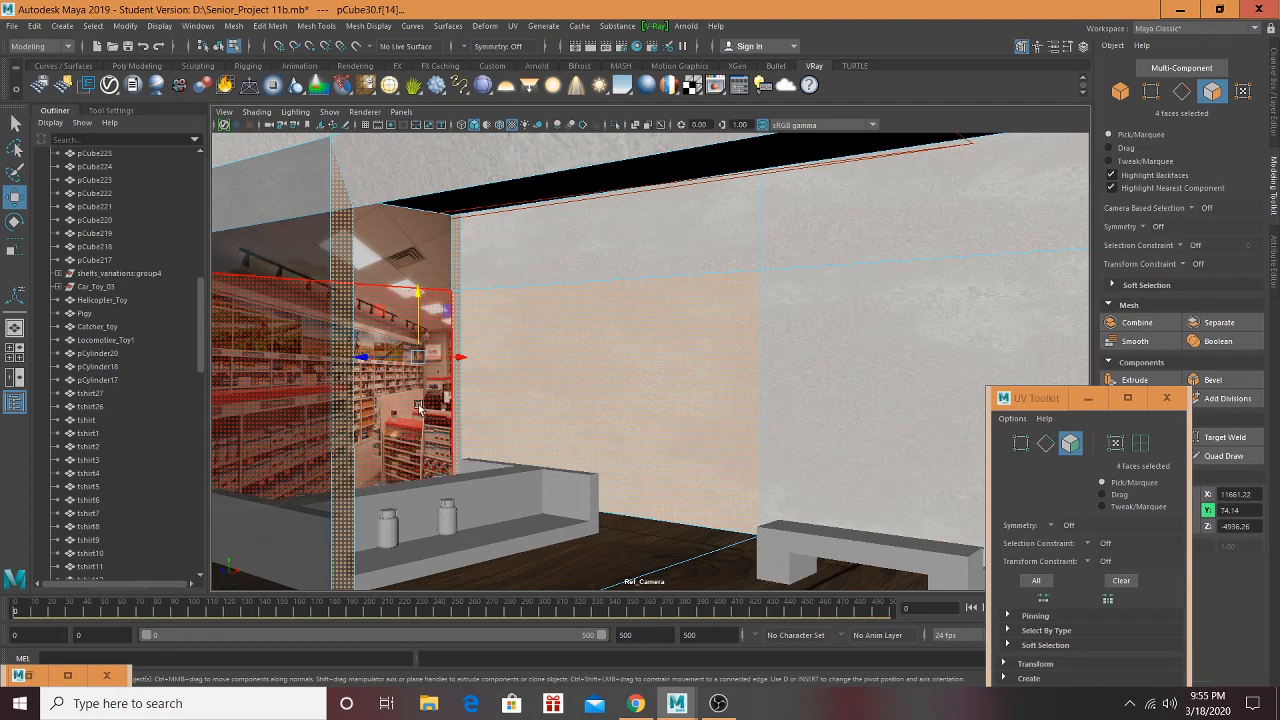
Step: Select all ten faces of the plain wall adjoining the textured GNC wall, including the narrow strips at both ends
click(677, 314)
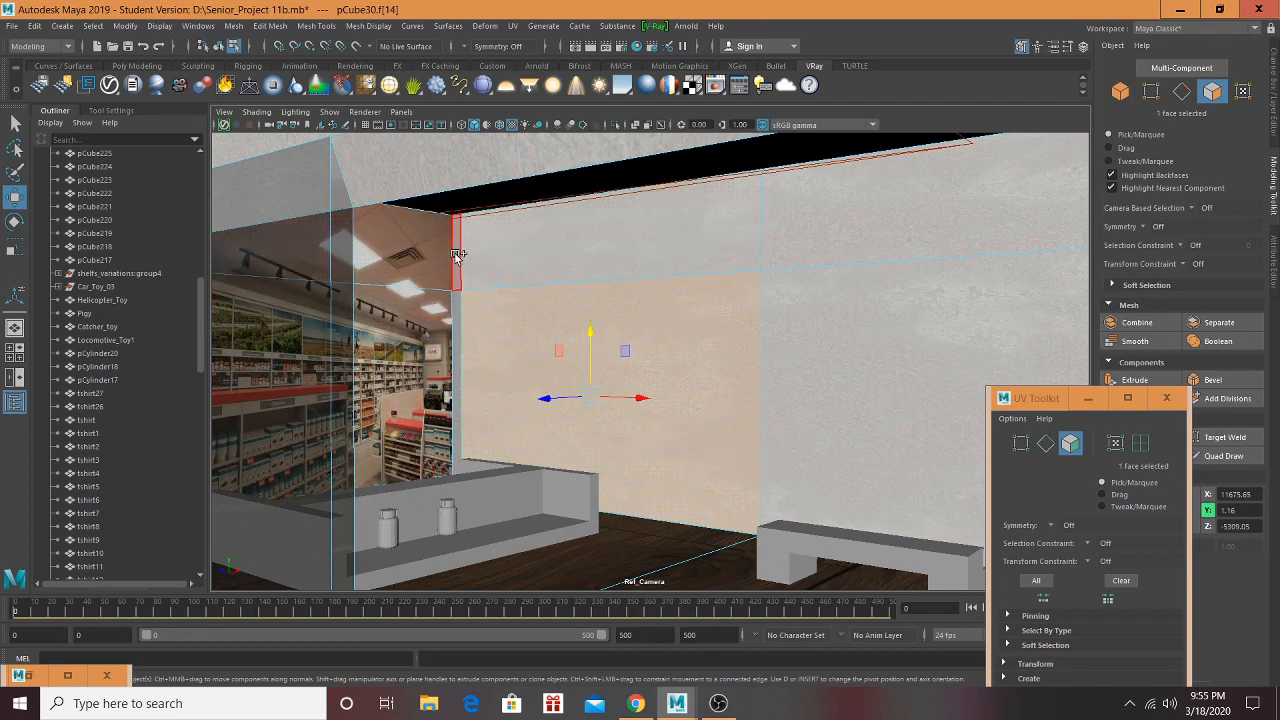
shift+click(520, 256)
shift+click(869, 248)
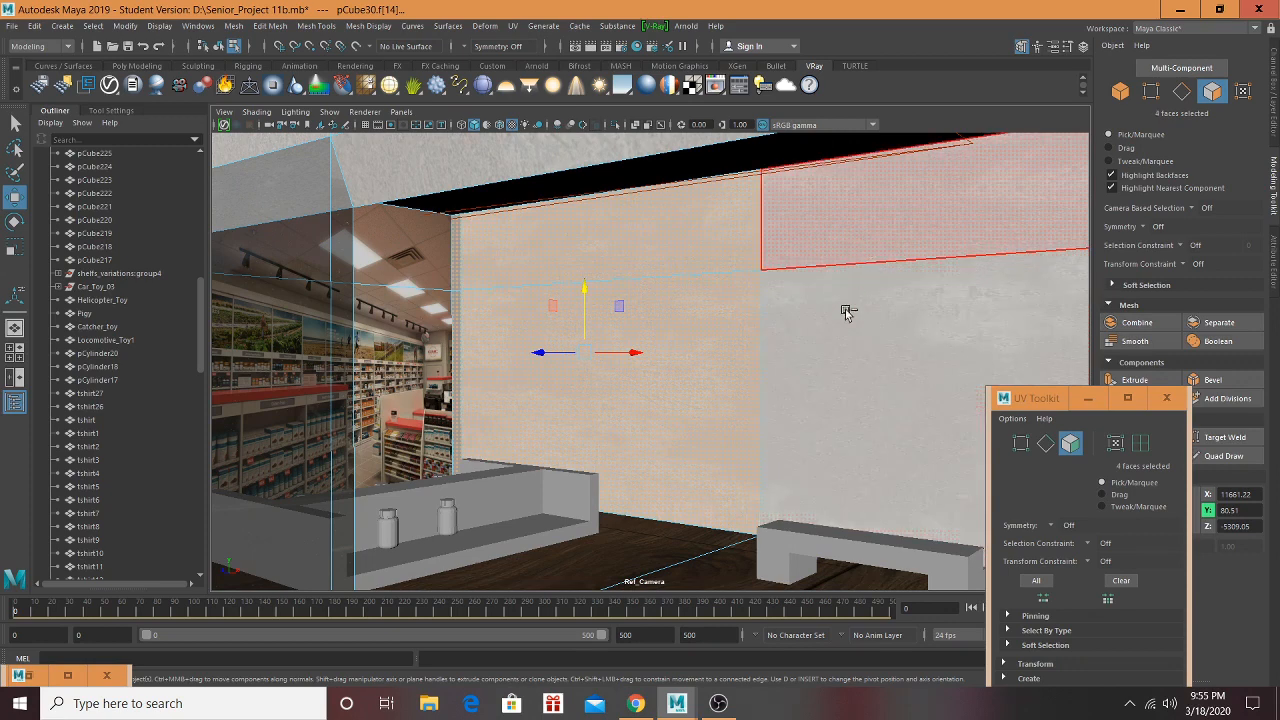
shift+click(830, 306)
alt+drag(827, 306, 911, 306)
shift+click(825, 322)
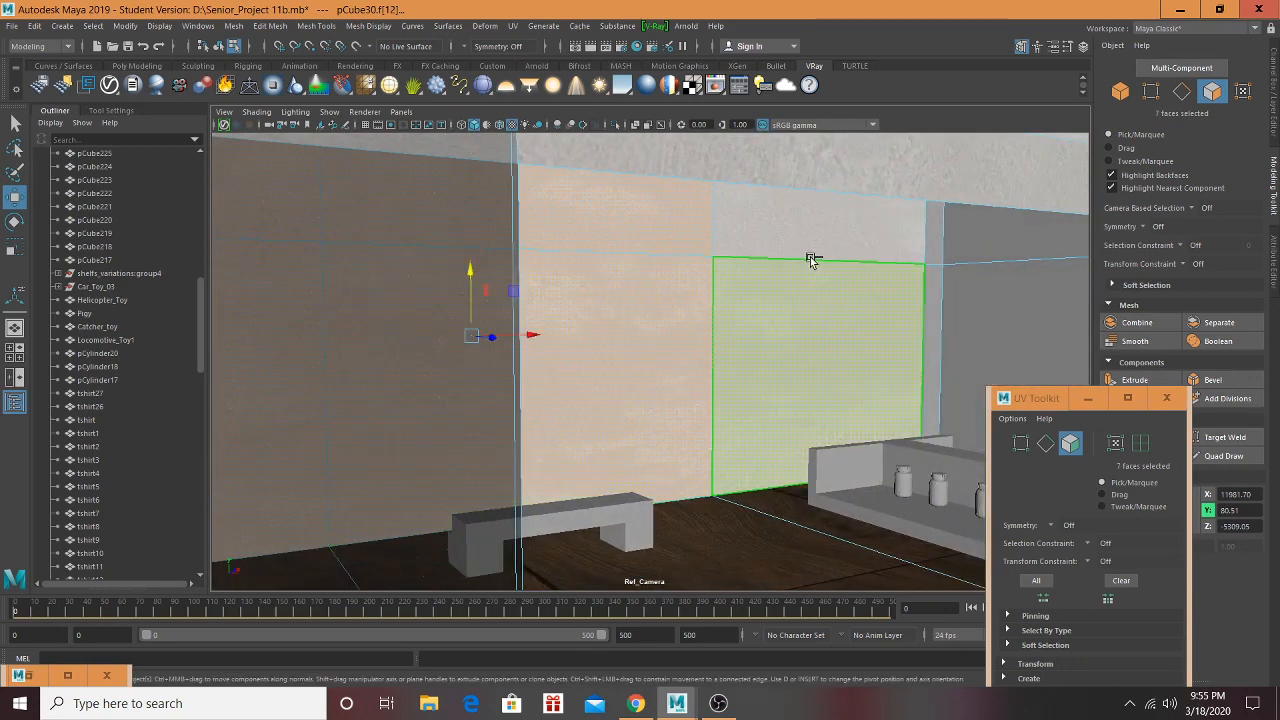
shift+click(811, 249)
alt+drag(811, 249, 877, 310)
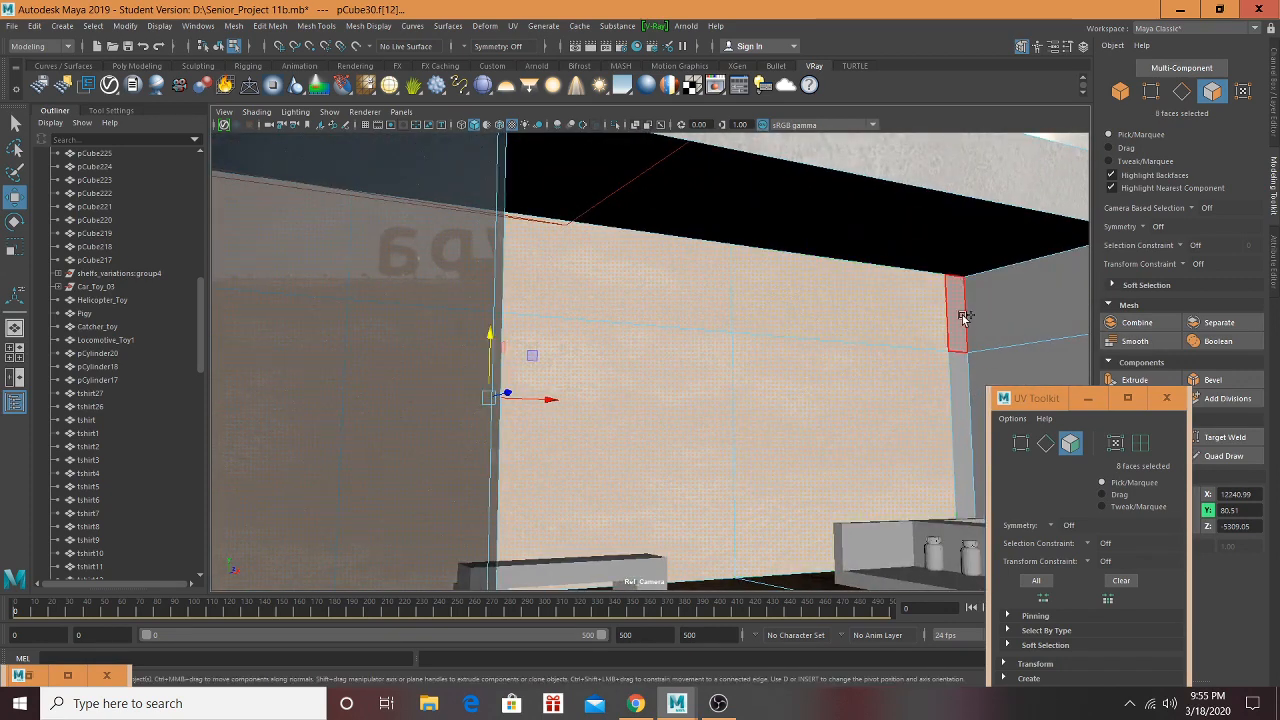
shift+click(963, 318)
shift+click(967, 397)
alt+middle_drag(750, 353, 597, 351)
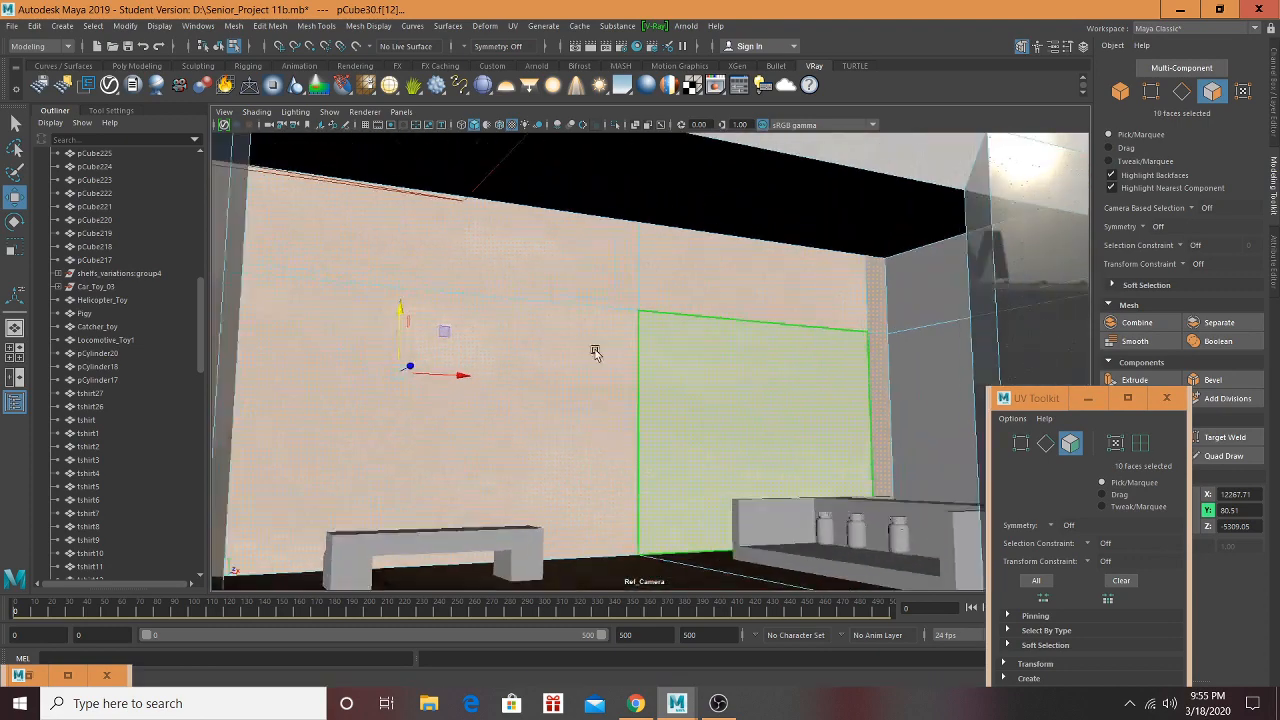
alt+drag(597, 351, 622, 434)
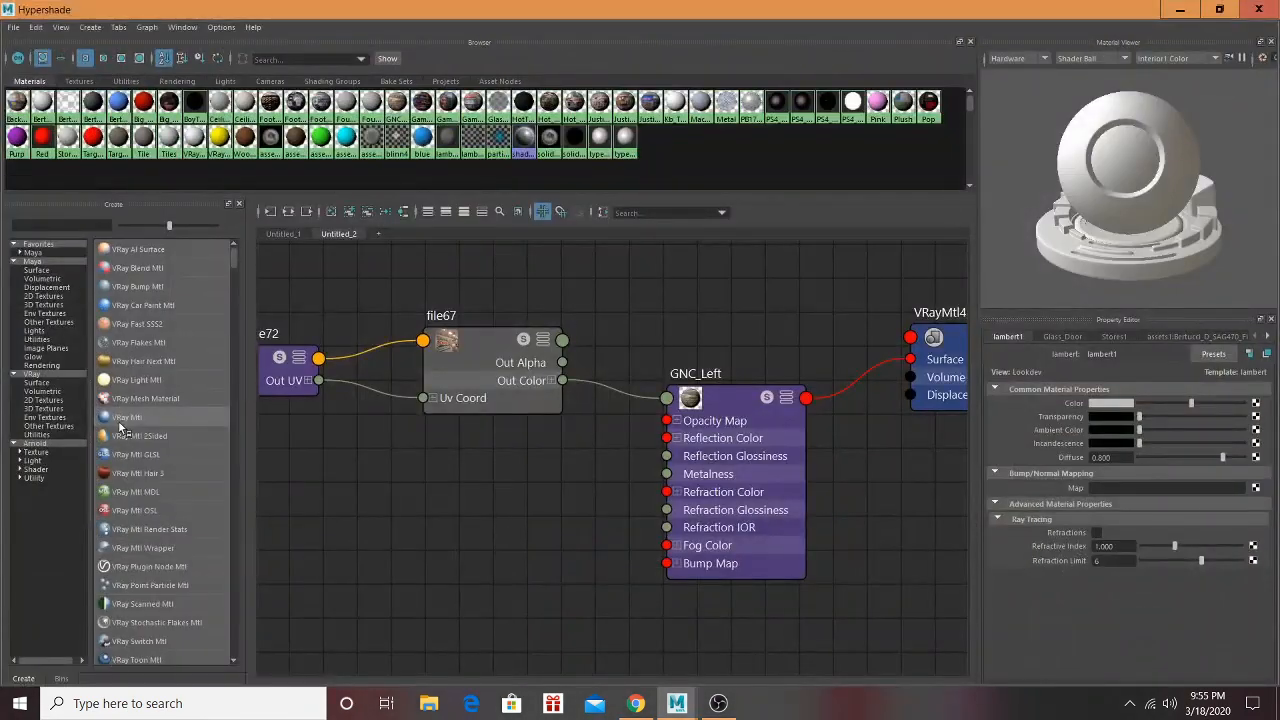
Step: Create a V-Ray material named GNC_Back and connect a file texture to its diffuse color
click(122, 418)
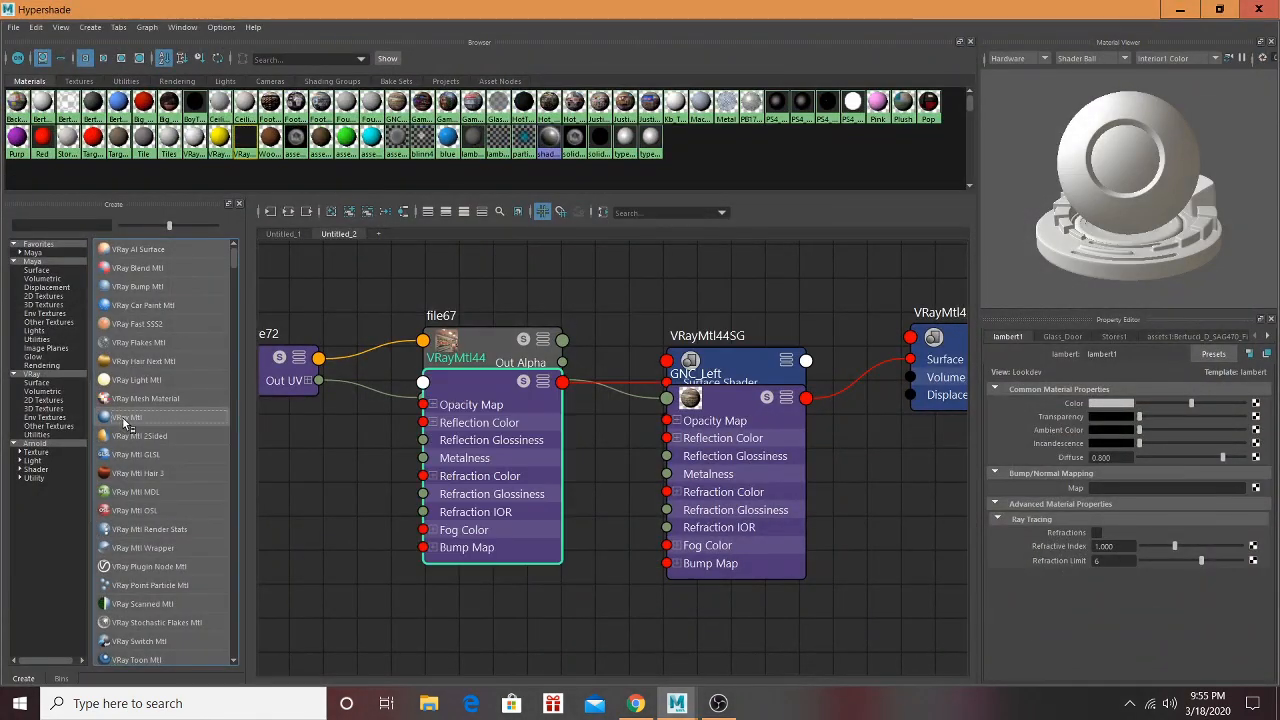
click(288, 211)
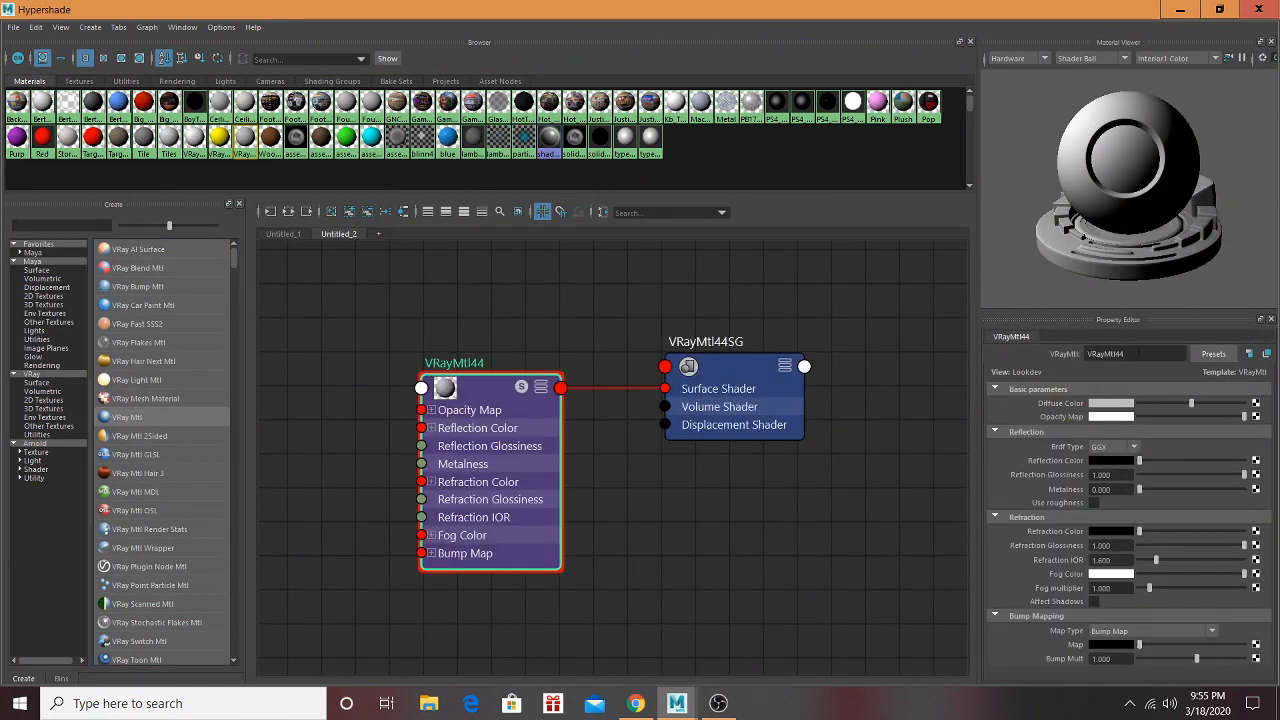
text(GNC_Back)
click(483, 380)
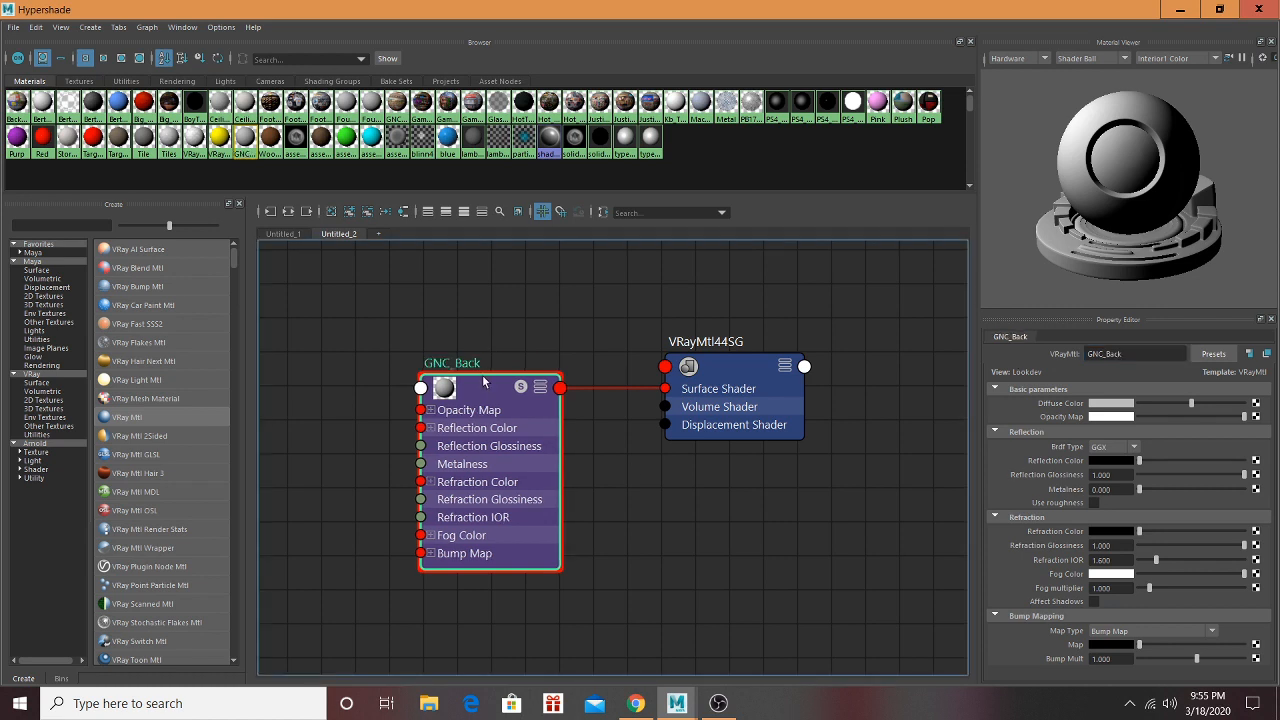
click(1257, 402)
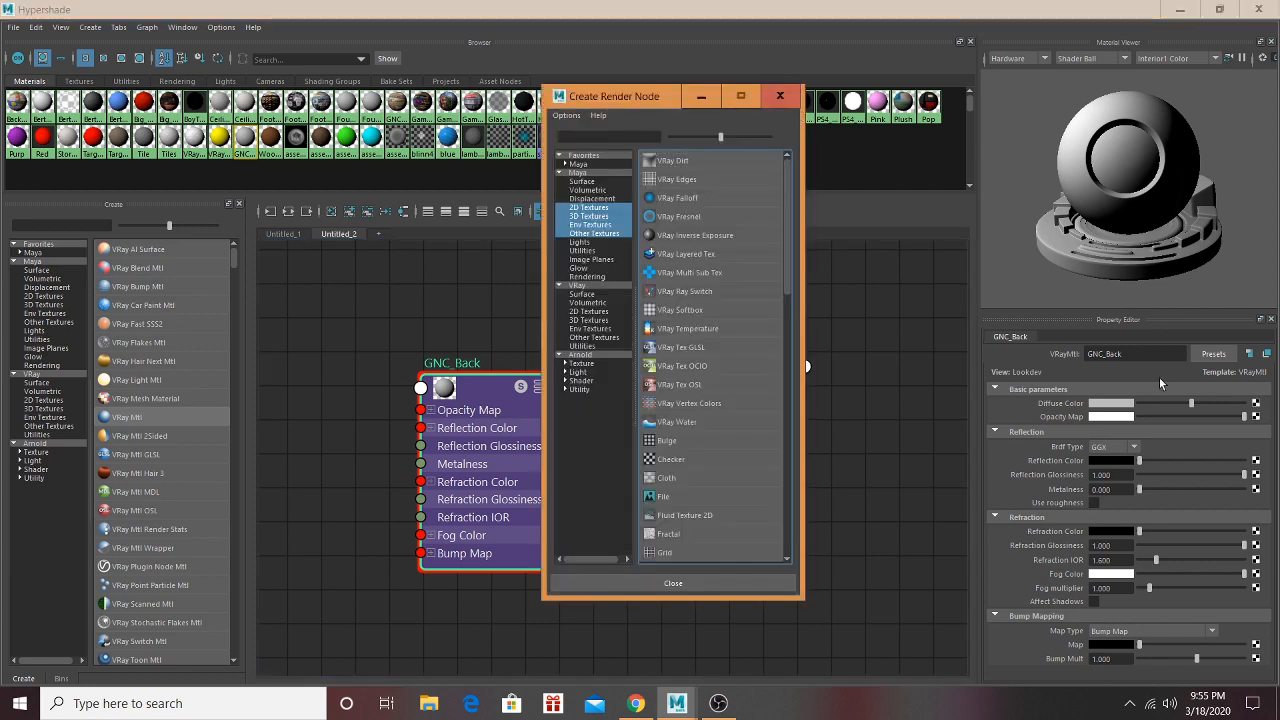
click(665, 496)
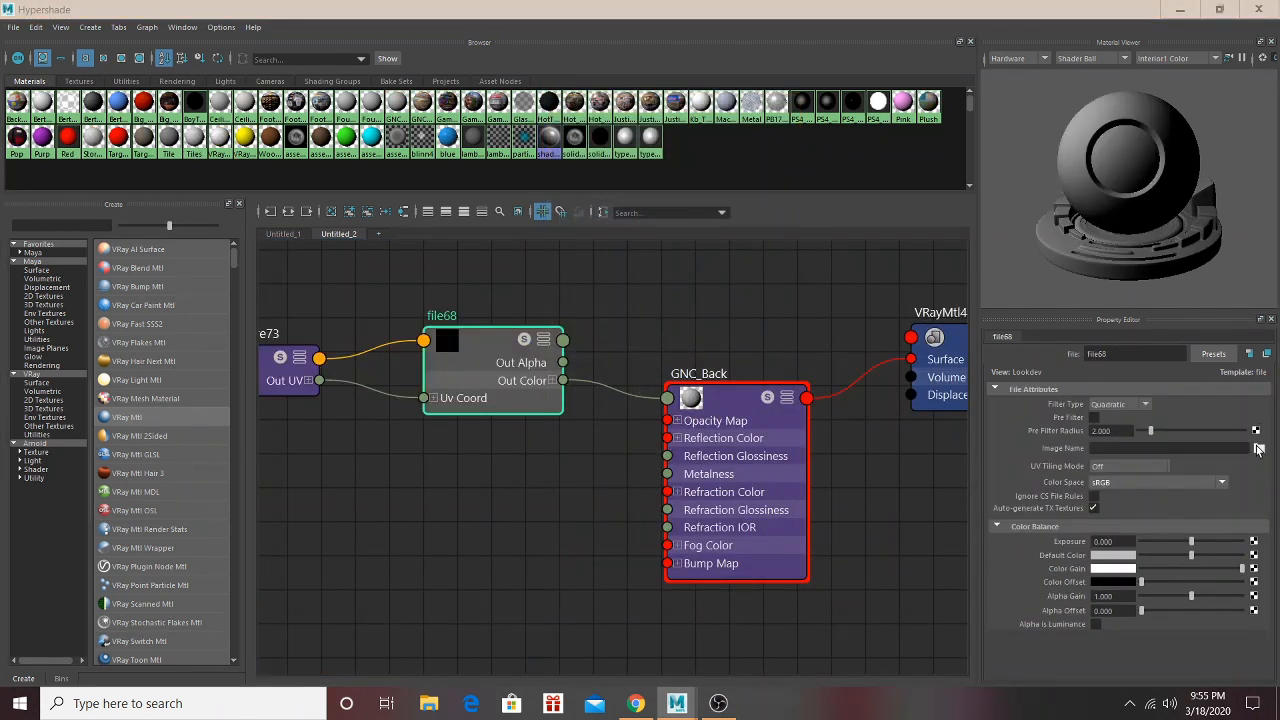
Step: Preview the store interior photos and load the one of the store with wooden flooring and a display table into the file texture
click(1258, 449)
click(190, 265)
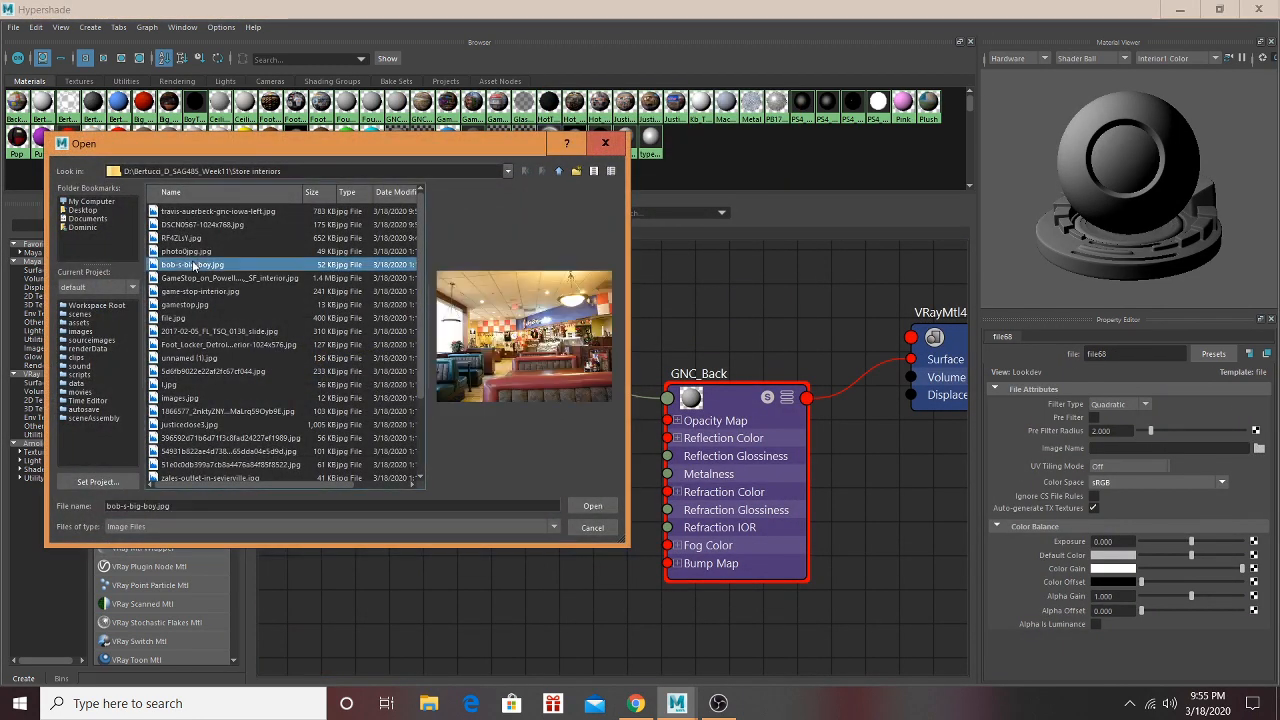
click(193, 252)
click(193, 226)
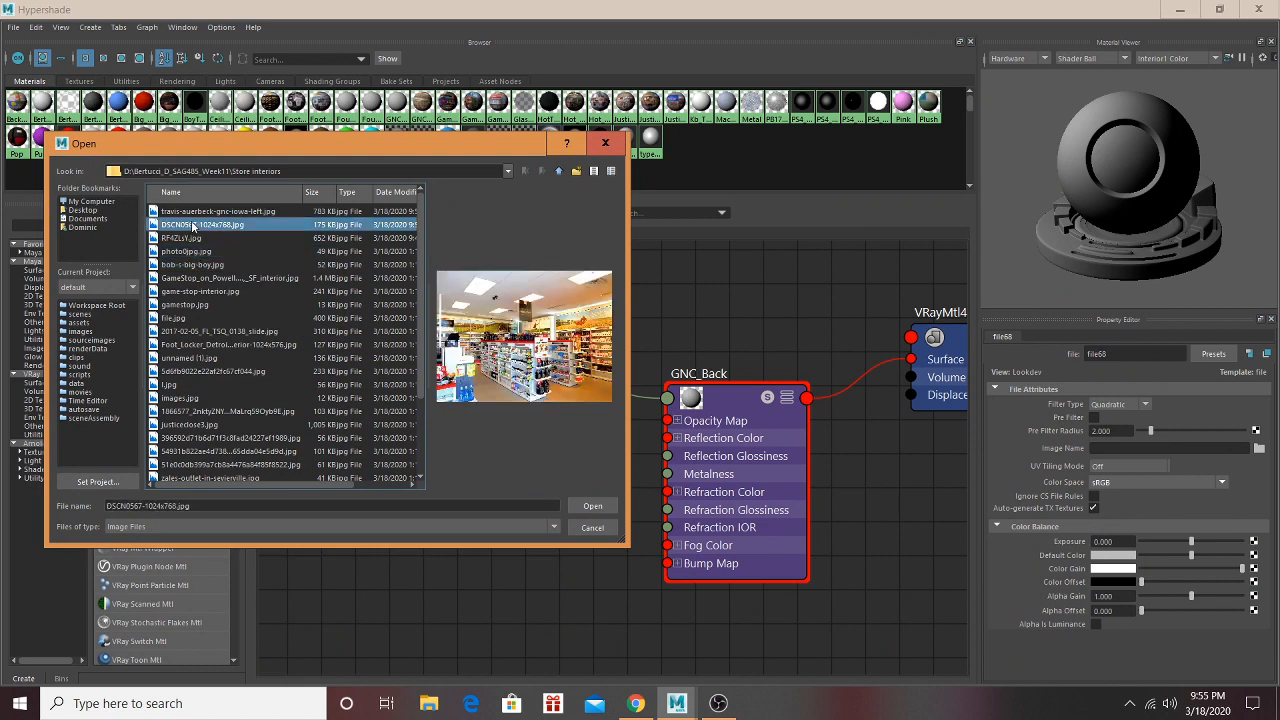
click(208, 212)
click(210, 224)
click(207, 254)
click(201, 240)
click(202, 281)
click(202, 305)
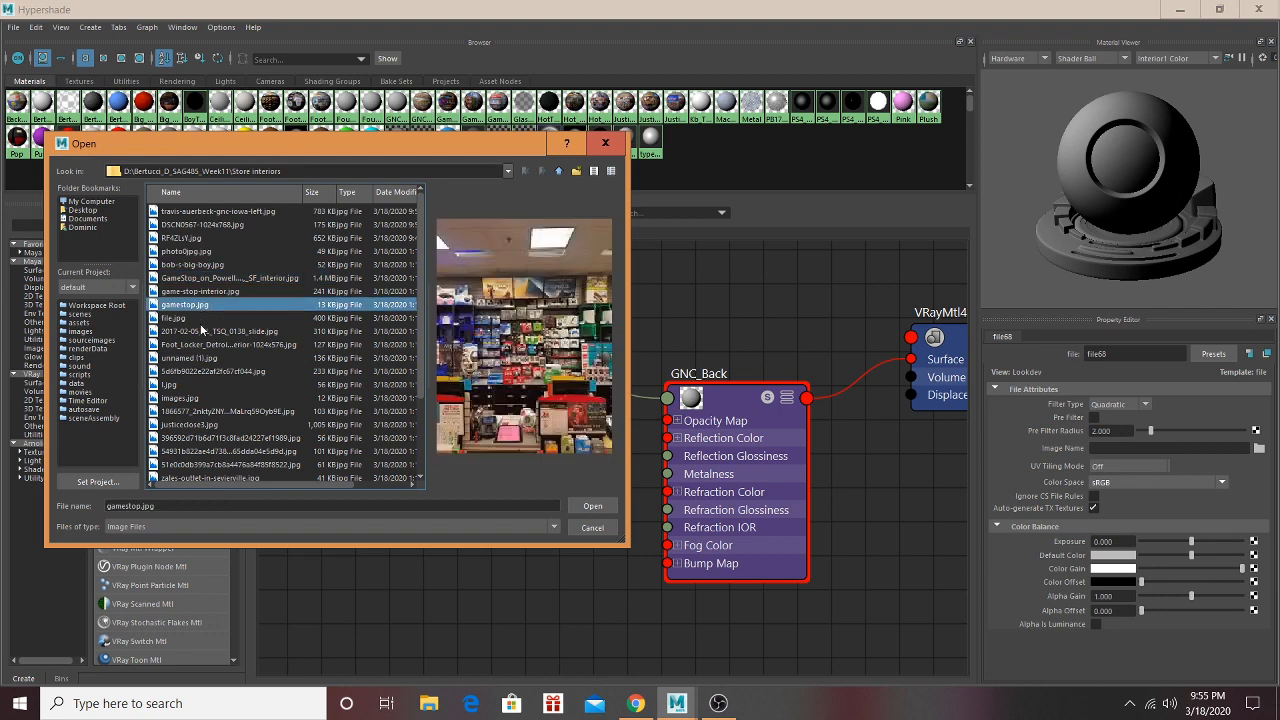
click(201, 331)
click(201, 345)
click(194, 359)
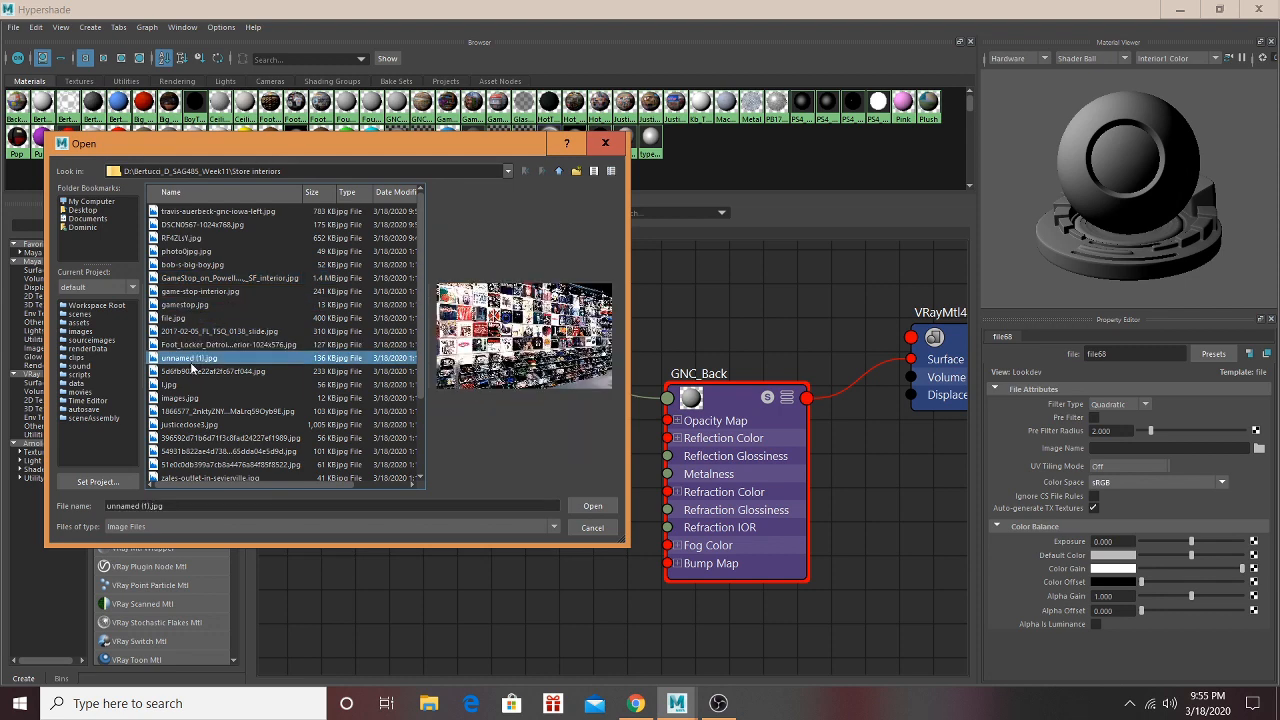
click(194, 372)
click(186, 386)
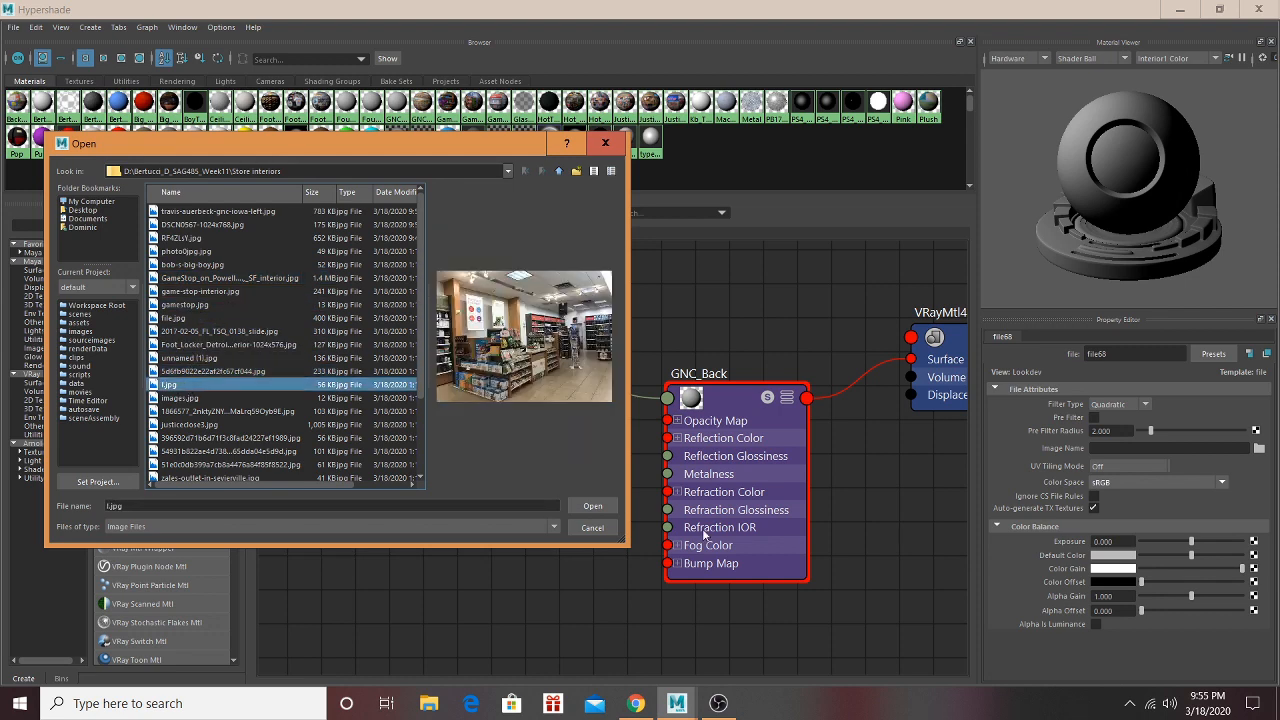
click(616, 506)
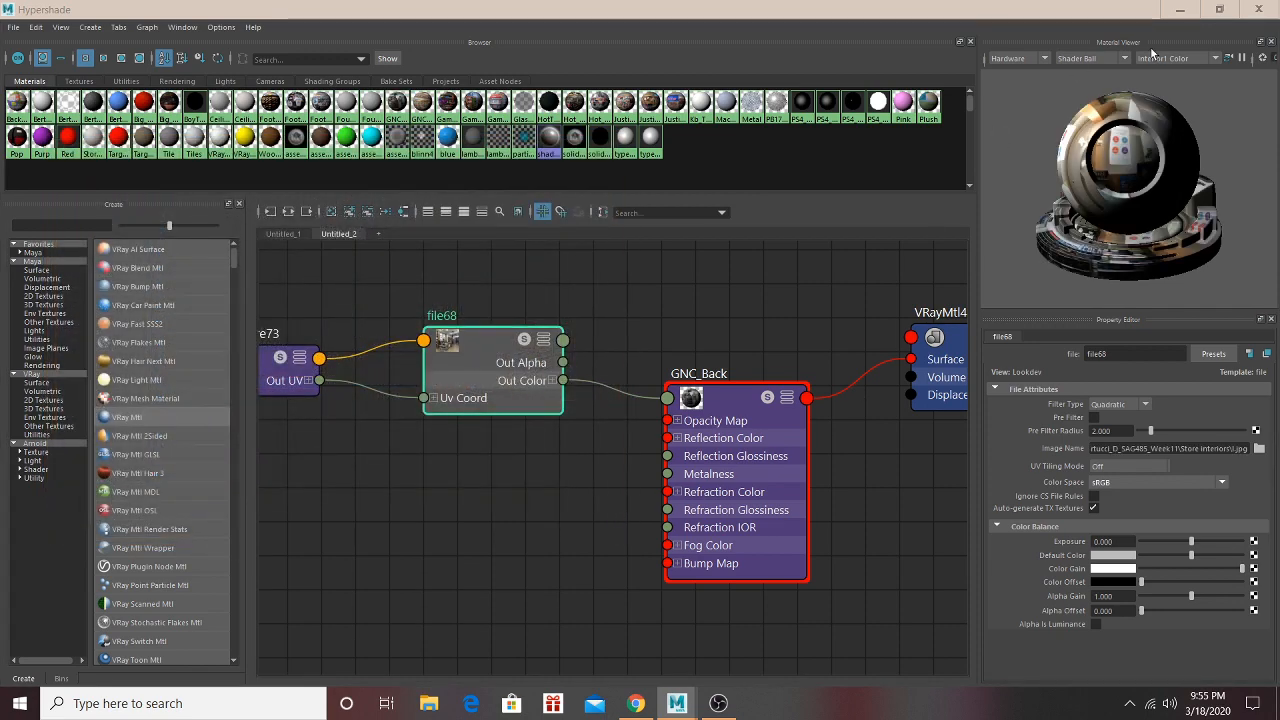
Step: Extend the back wall selection to twelve faces by adding the remaining narrow strips at the wall's end
click(1177, 14)
alt+drag(534, 309, 657, 318)
click(515, 285)
alt+drag(937, 291, 960, 306)
shift+click(820, 324)
shift+click(937, 343)
shift+click(937, 298)
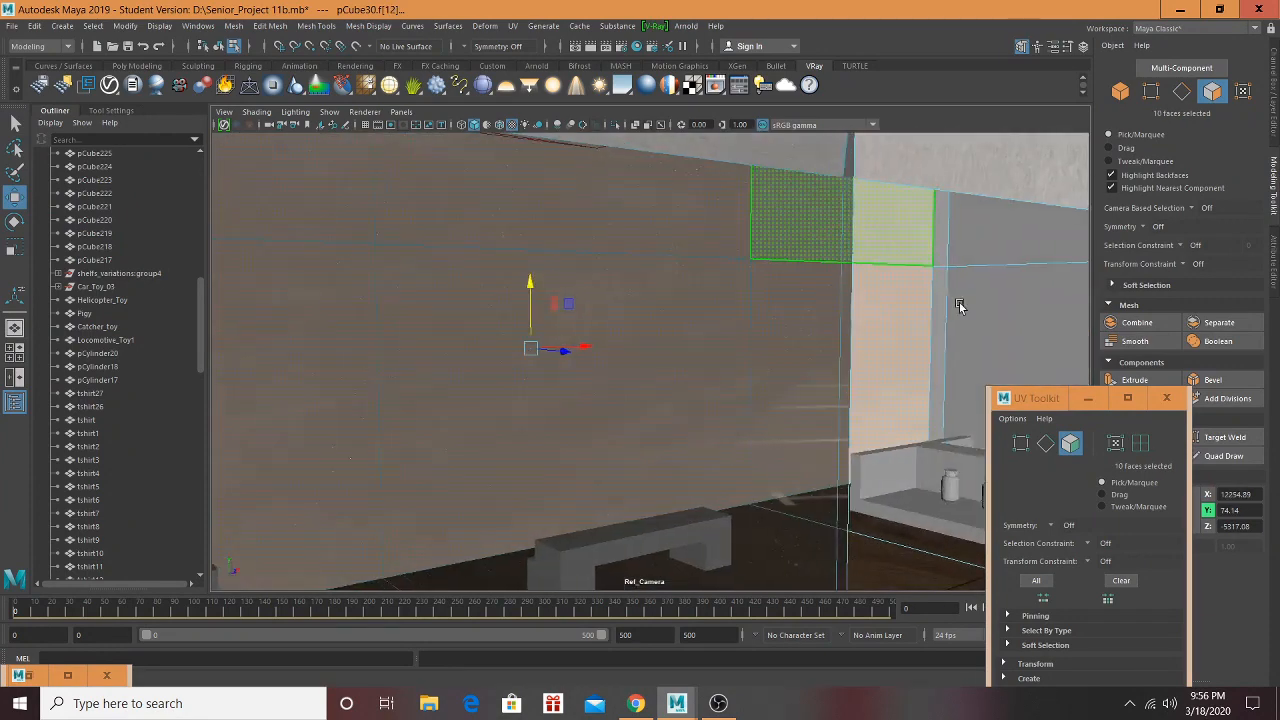
shift+click(940, 268)
shift+click(883, 366)
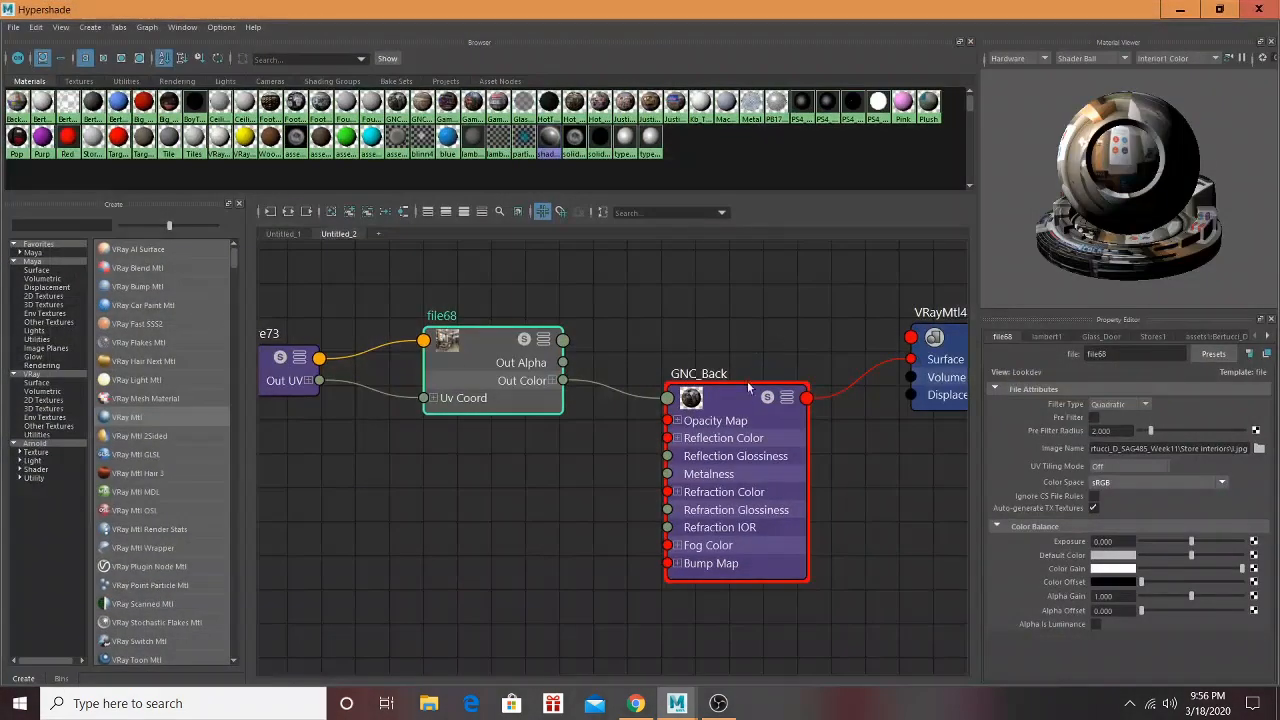
Step: Assign GNC_Back to the selected back wall faces, apply automatic UV mapping and check the result from the storefront
right_click(700, 400)
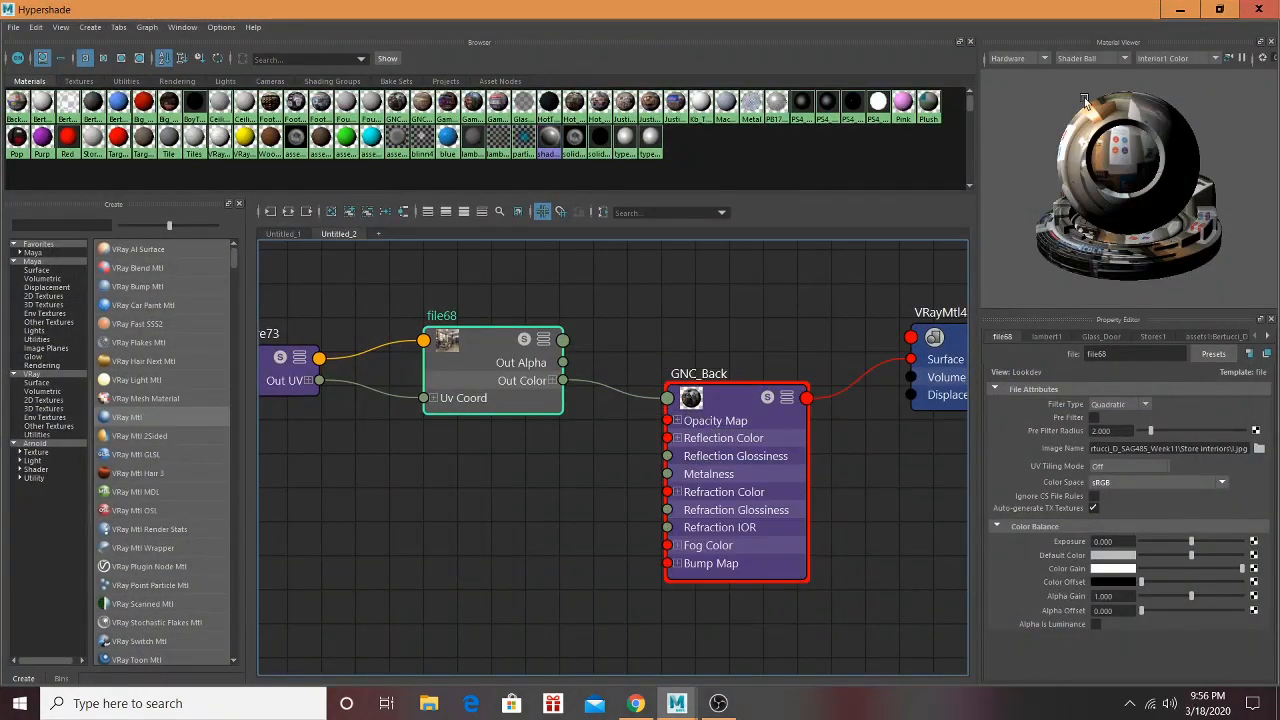
click(1179, 9)
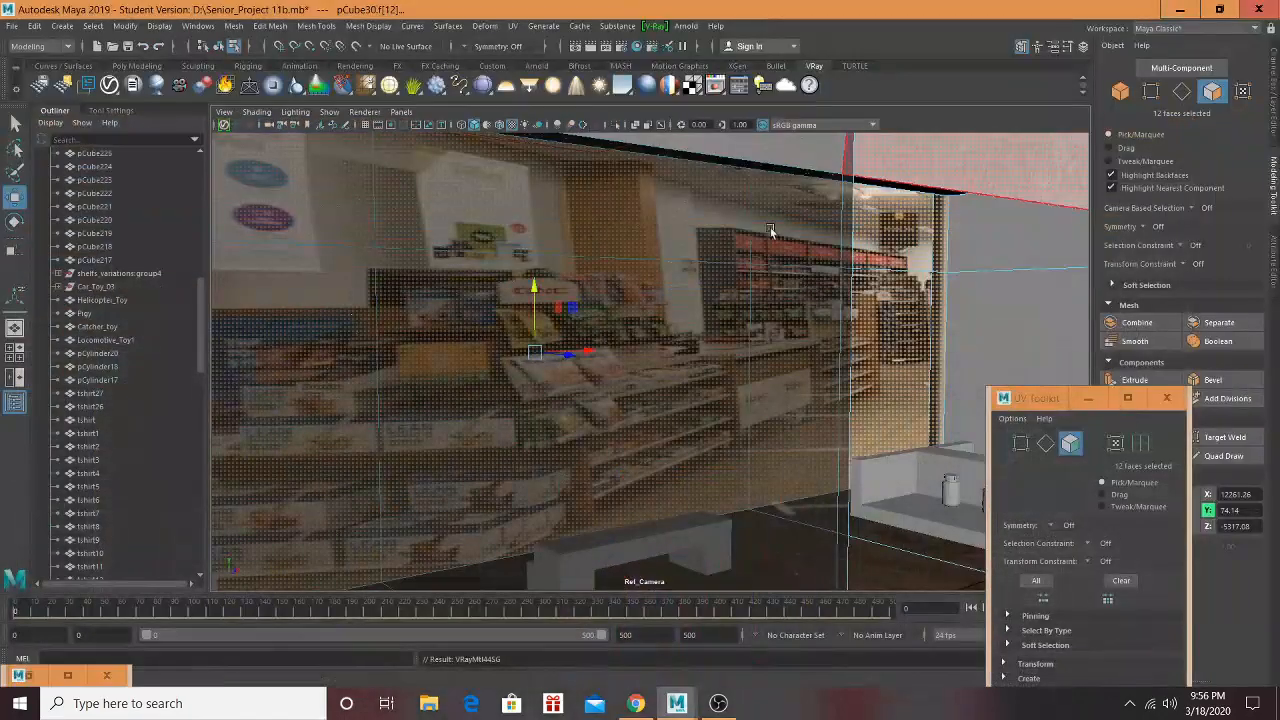
click(514, 27)
click(560, 103)
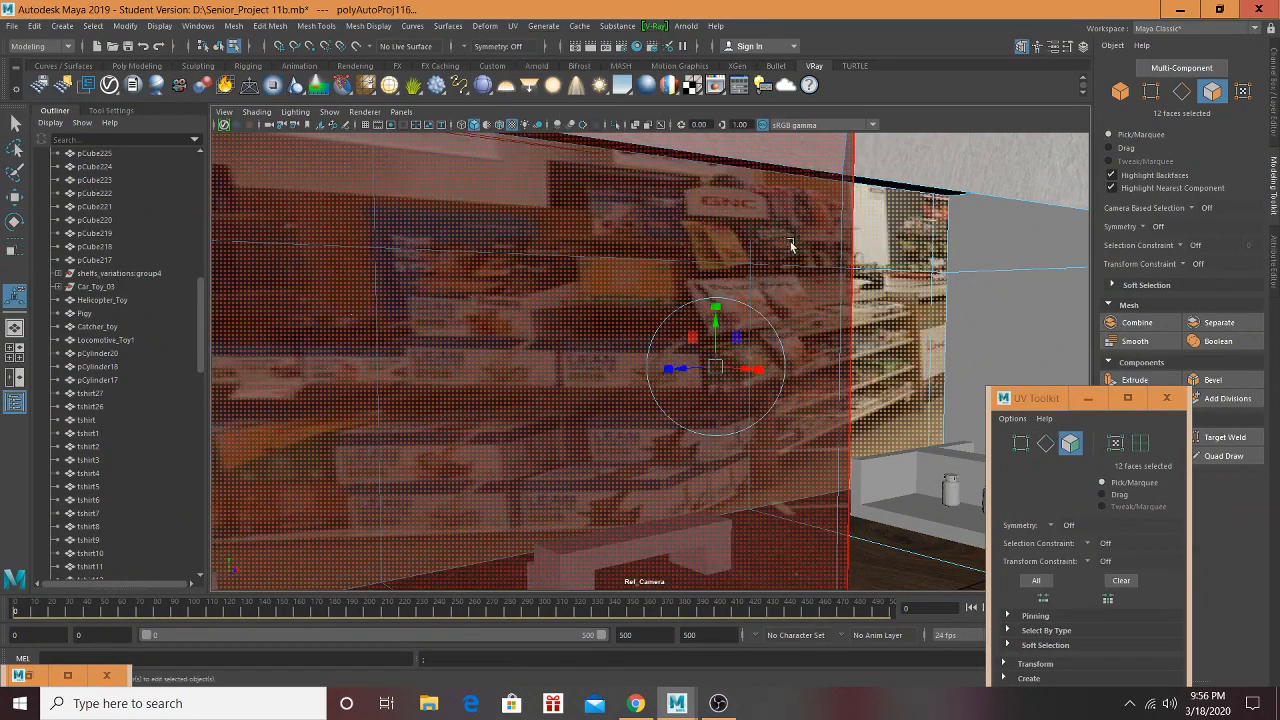
scroll(845, 260, down, 5)
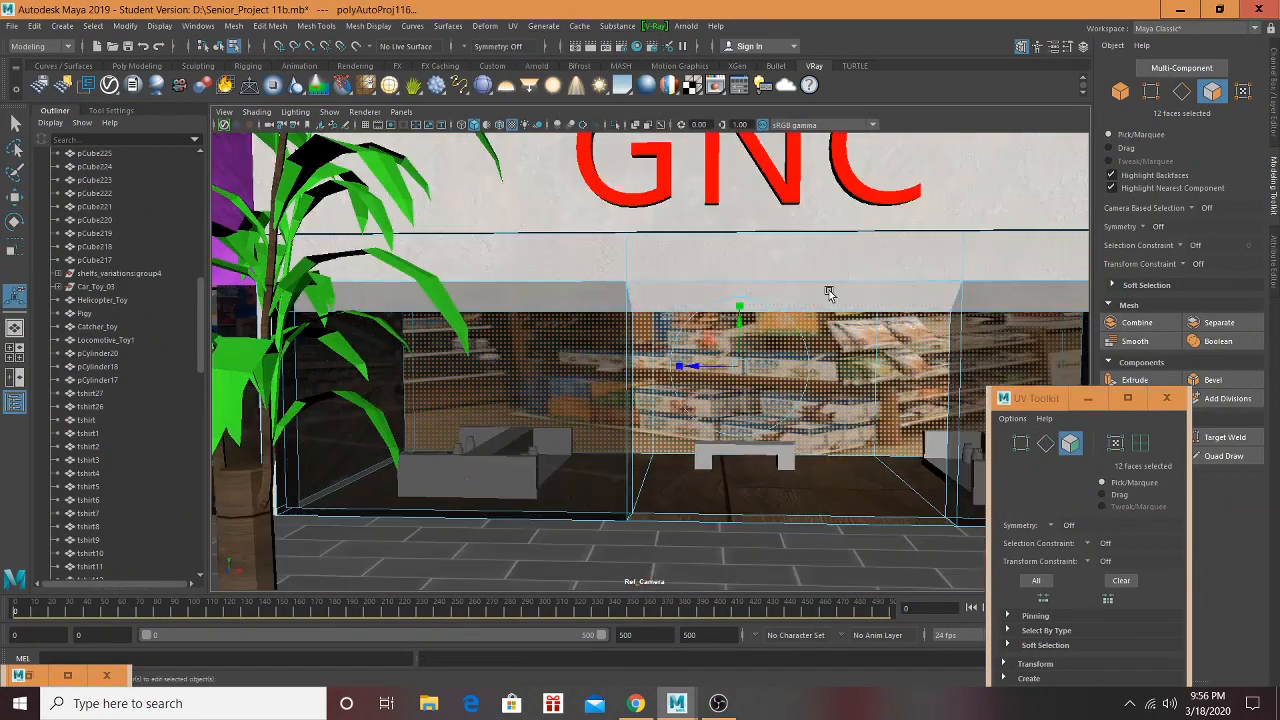
alt+drag(873, 364, 565, 385)
scroll(864, 366, up, 5)
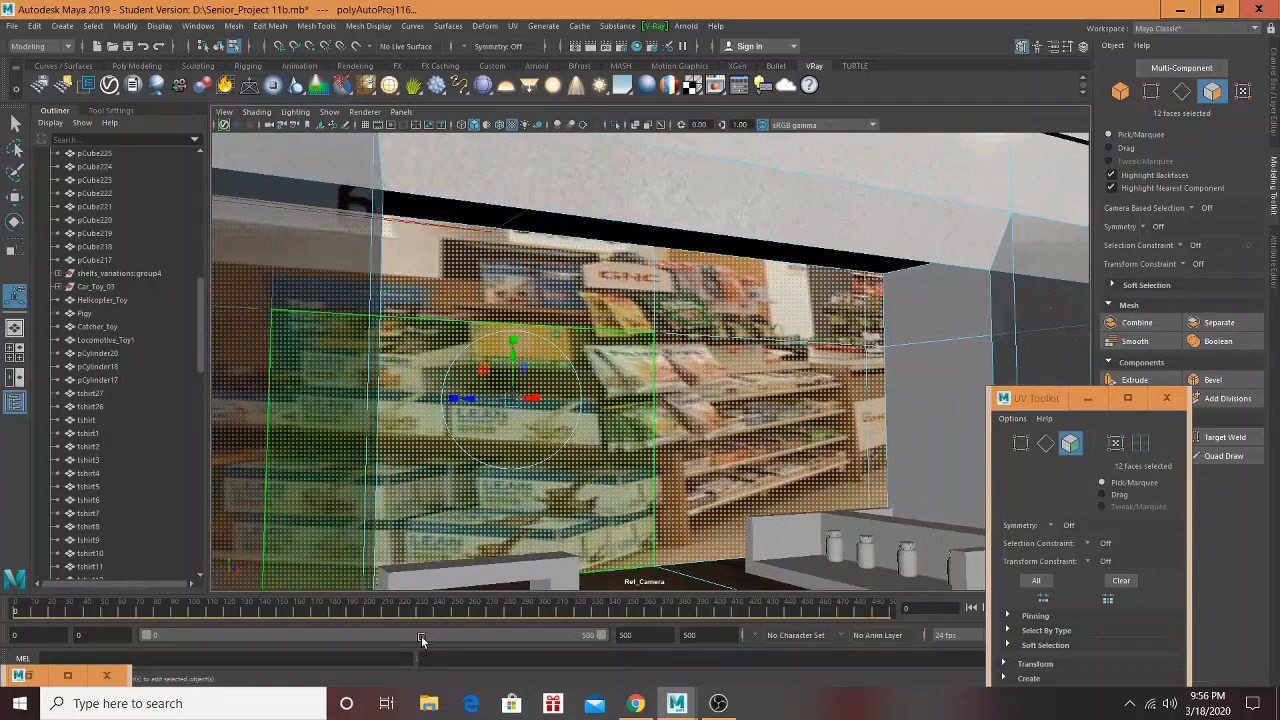
Step: Shift the back wall's UVs slightly right and up over the photo in the UV Editor, and put the editor away
click(511, 26)
click(545, 49)
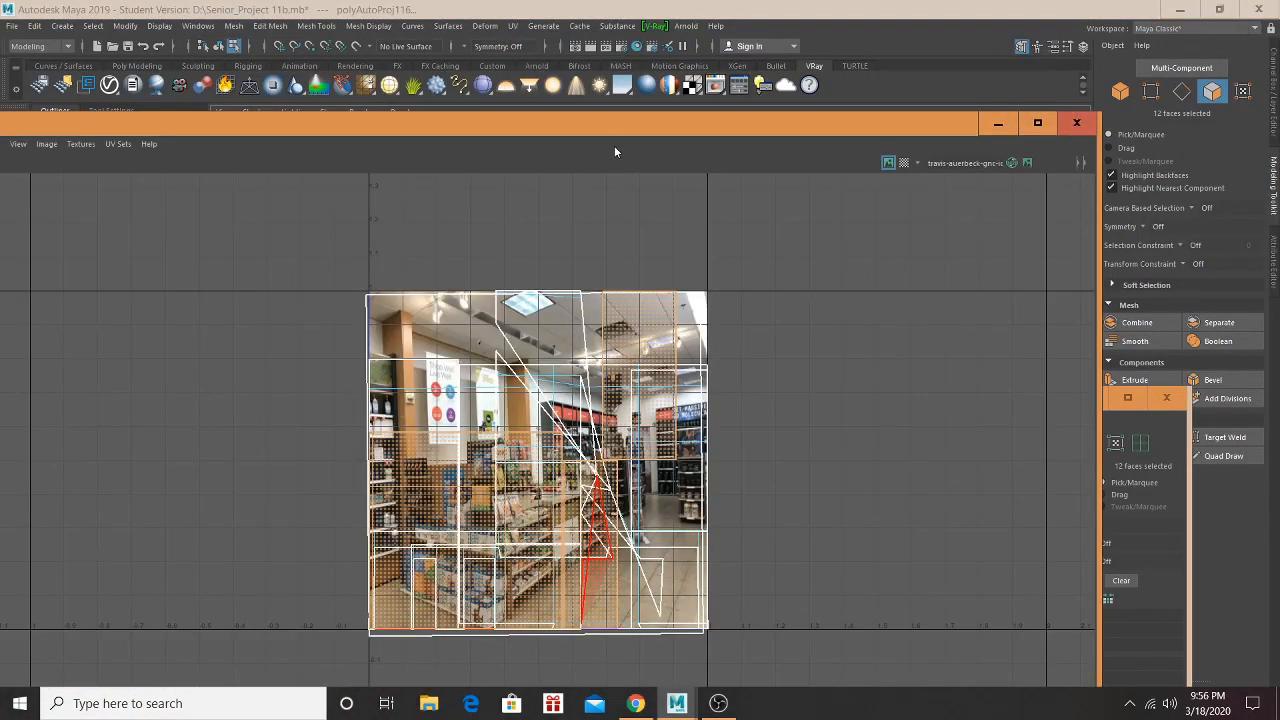
drag(640, 125, 696, 33)
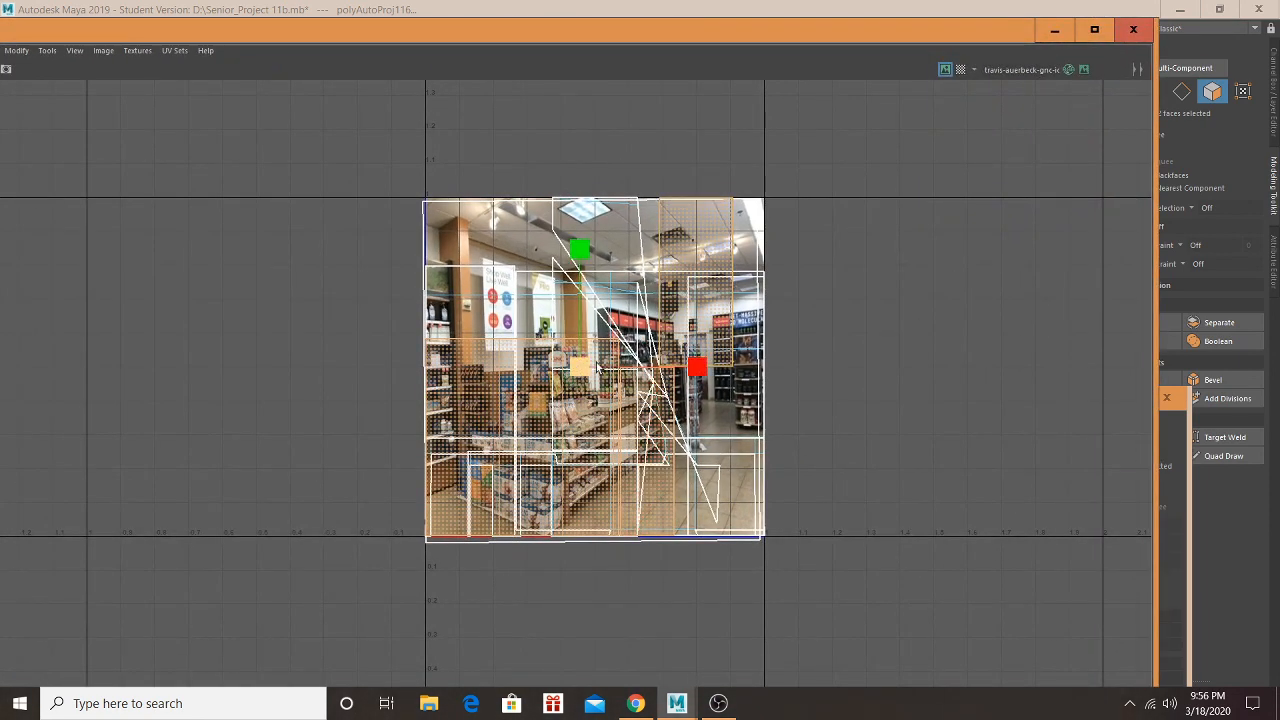
mouse_move(582, 367)
mouse_down()
mouse_move(612, 366)
mouse_move(580, 368)
mouse_up()
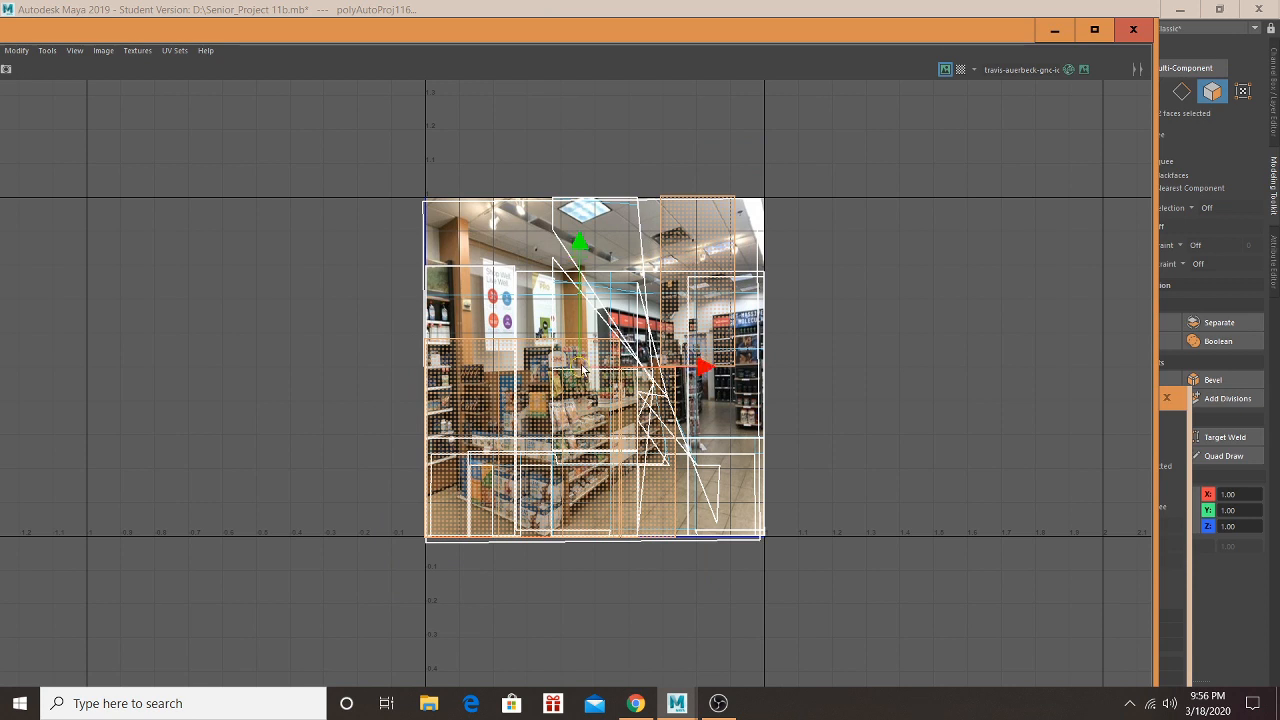
drag(606, 360, 617, 346)
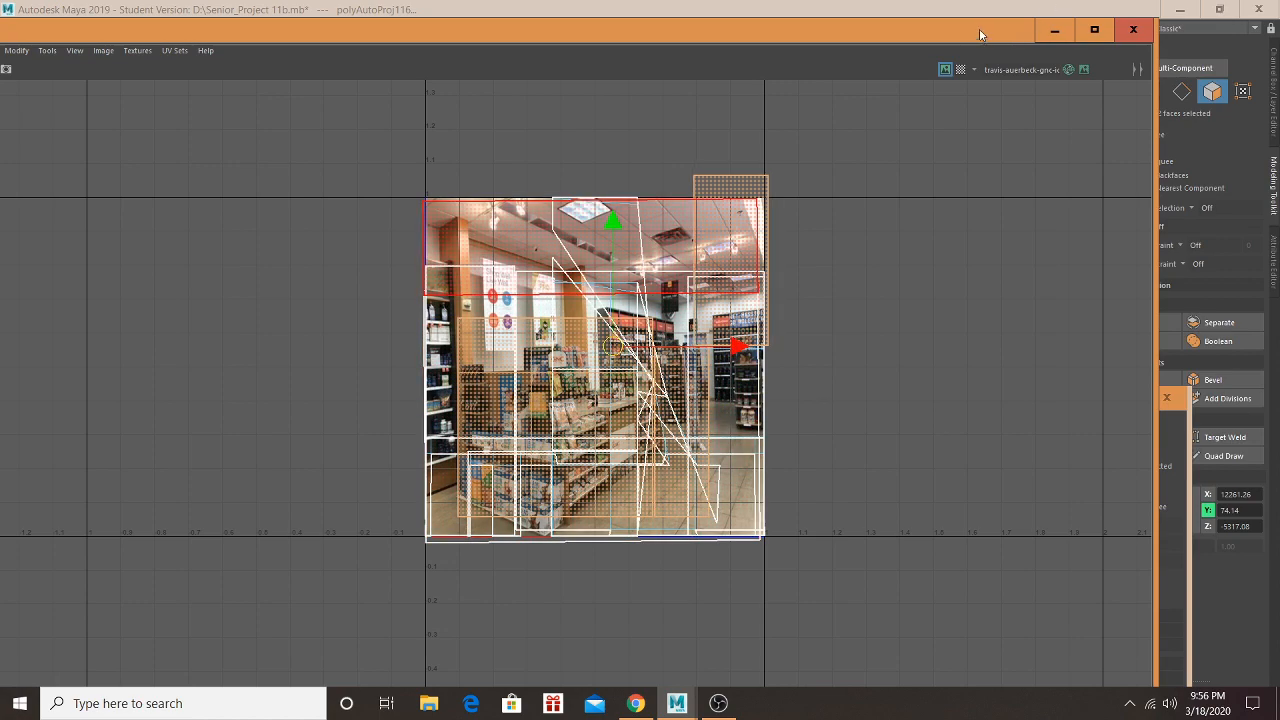
drag(972, 34, 674, 318)
Step: Select the upper and lower faces of the remaining plain side wall in the GNC store
click(828, 322)
alt+drag(828, 322, 657, 357)
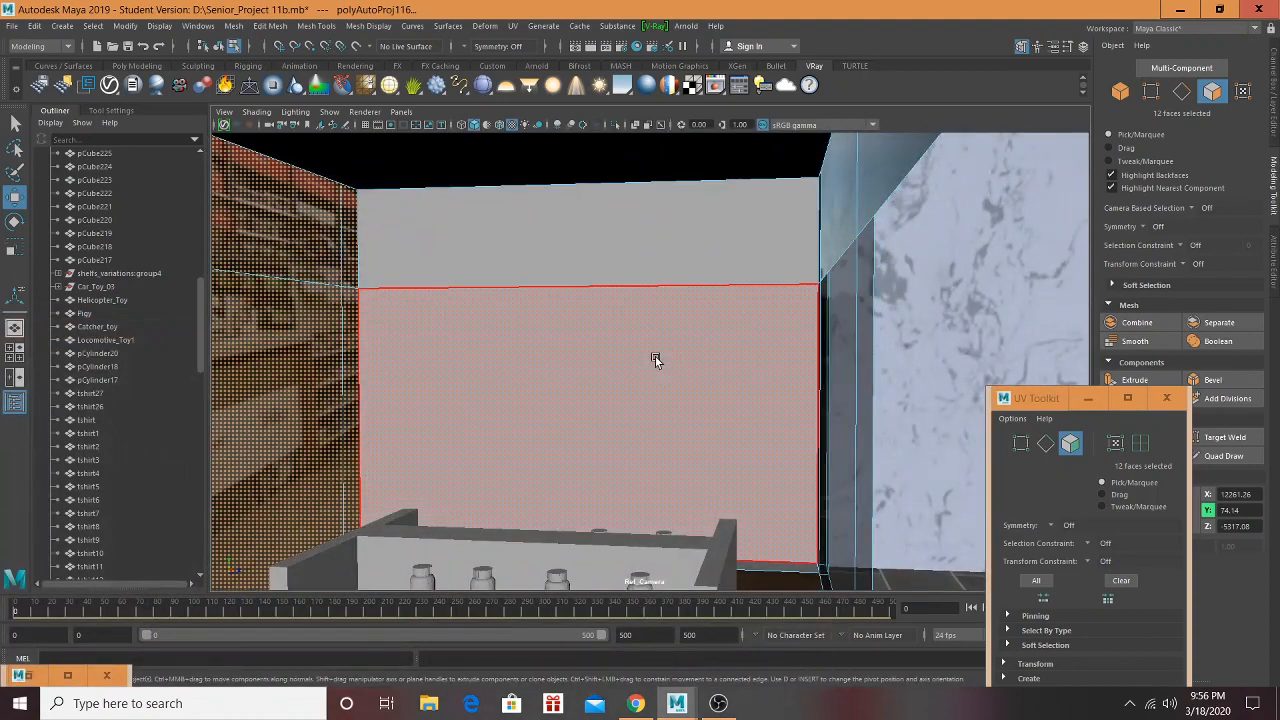
click(652, 350)
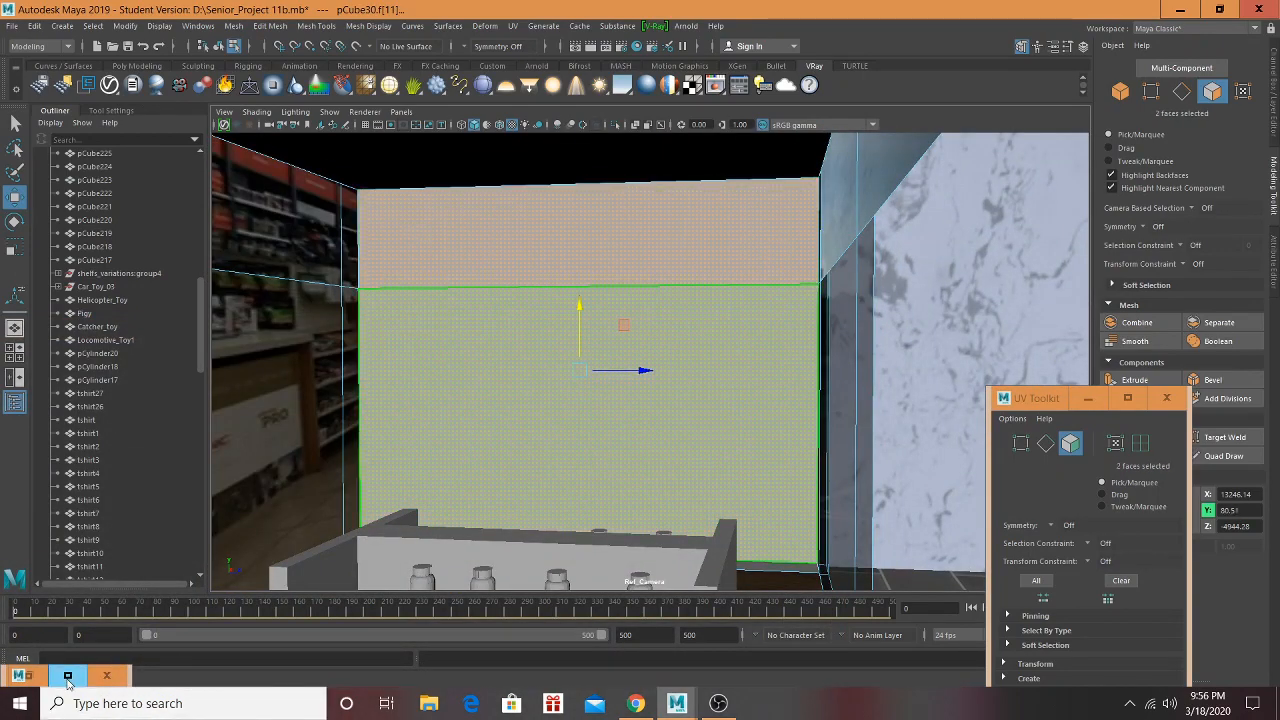
Step: Create a V-Ray material named GNC_Right and connect a file texture to its diffuse color
click(68, 675)
click(127, 417)
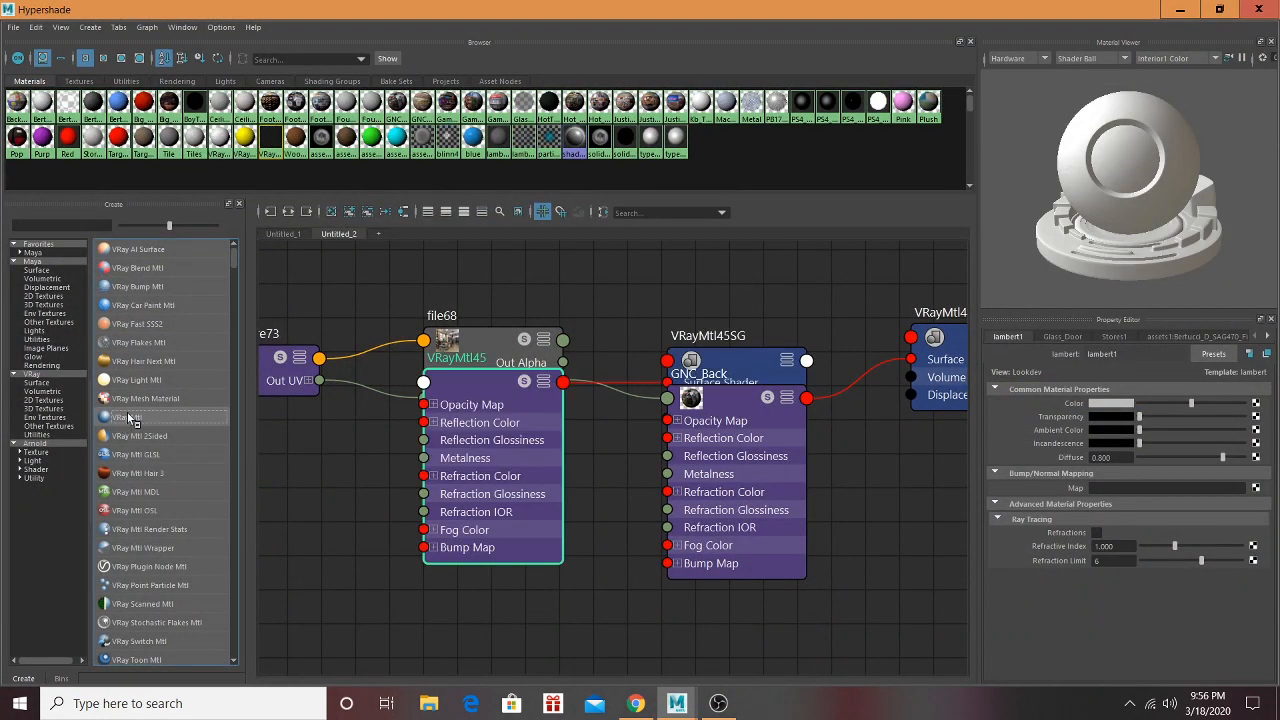
click(288, 211)
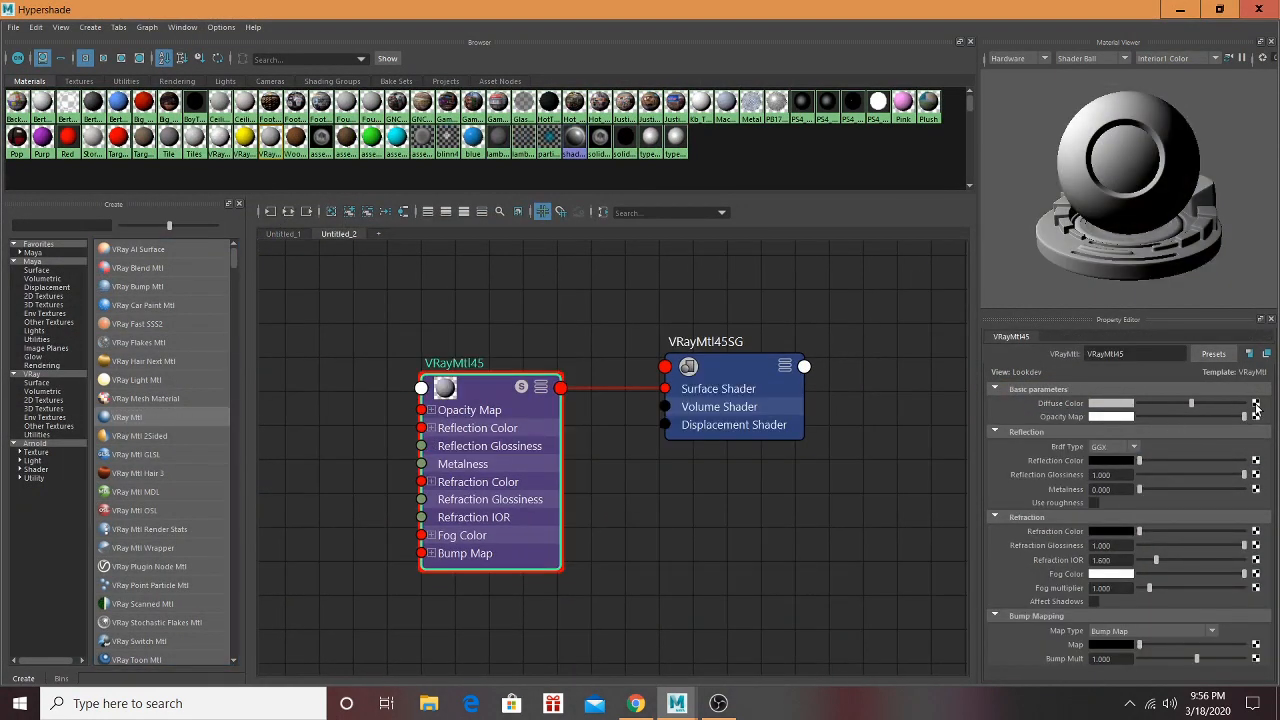
text(GNC_Right)
key(Return)
click(1255, 403)
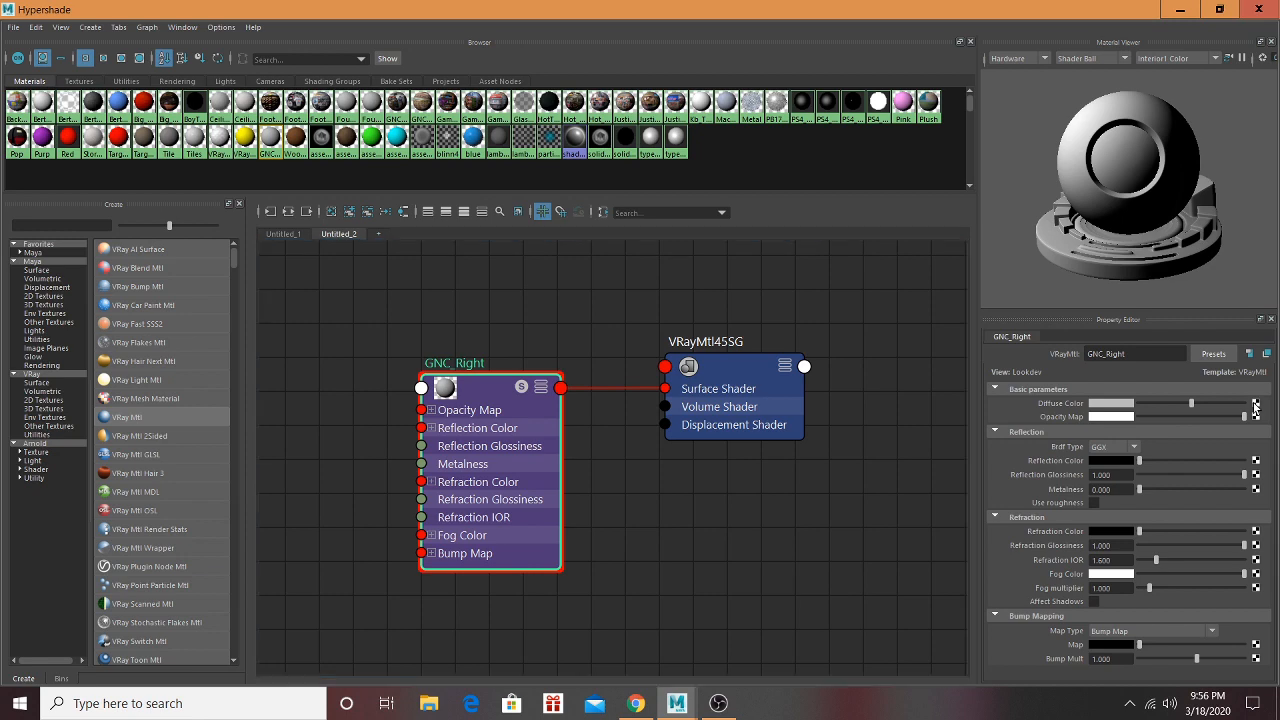
click(663, 497)
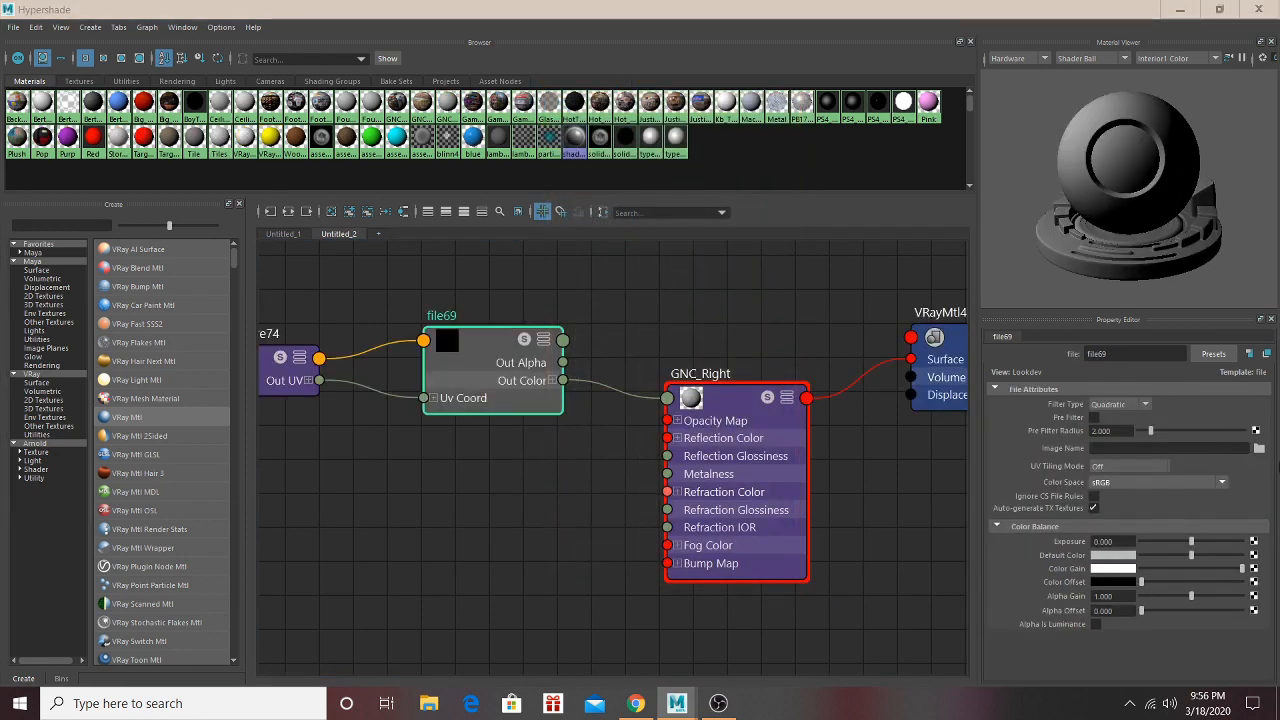
Step: Load DSCN0567-1024x768.jpg from the Store interiors folder as the GNC_Right file texture's image
click(1258, 450)
click(207, 212)
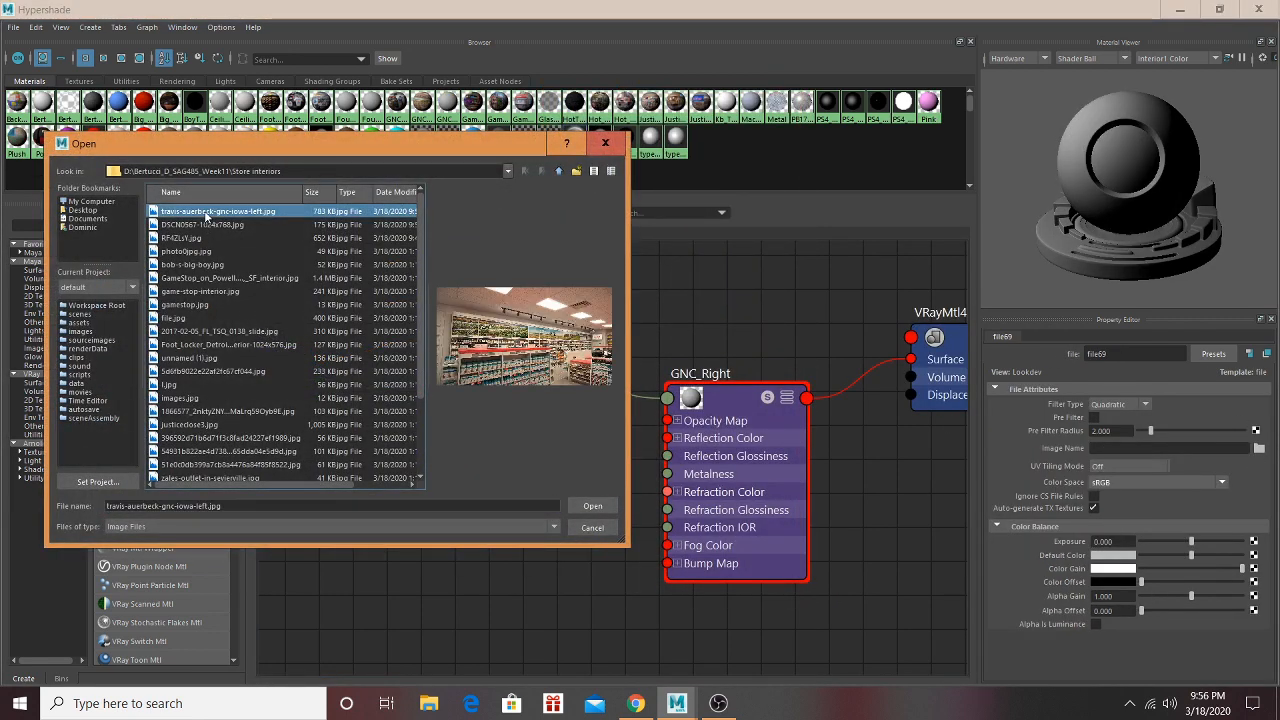
click(205, 225)
click(590, 507)
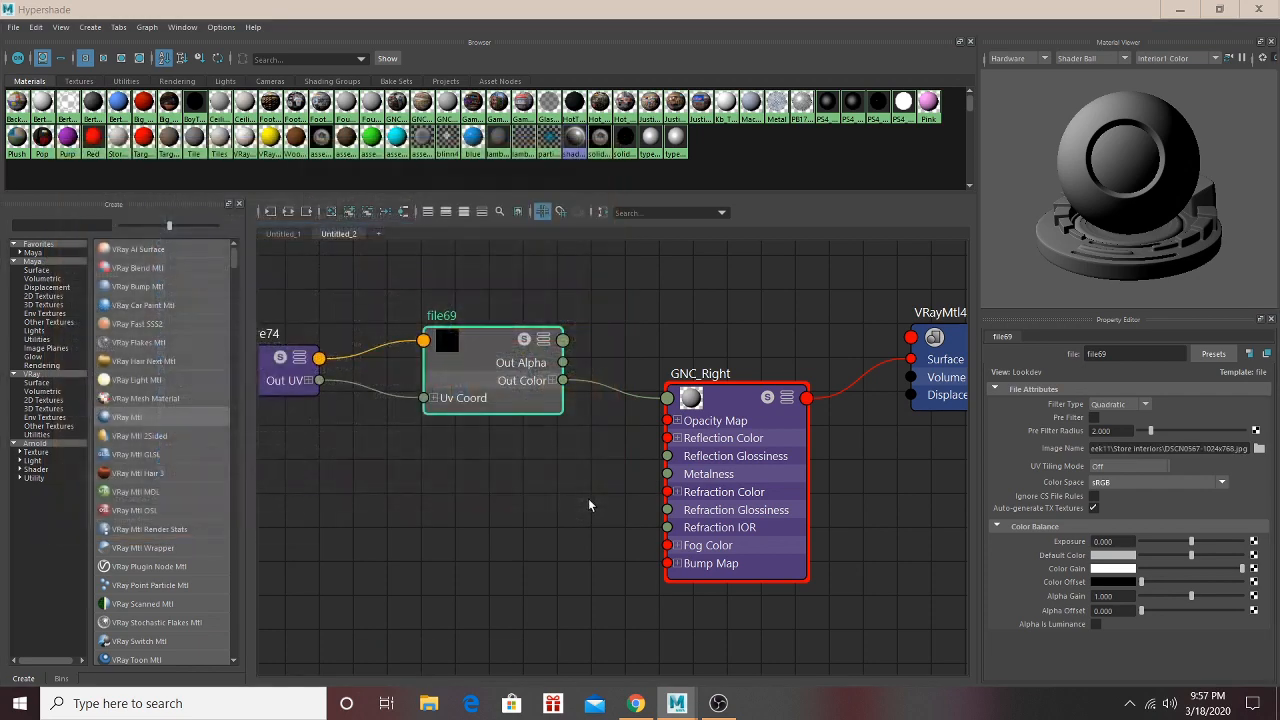
Step: Assign GNC_Right to the two side wall faces and move the Hypershade out of the way
drag(900, 9, 797, 146)
click(578, 378)
shift+click(646, 254)
right_drag(490, 547, 490, 443)
drag(783, 147, 590, 630)
Step: Apply new UV mapping to the two side wall faces to remove the texture stretching, and return to object selection
click(512, 26)
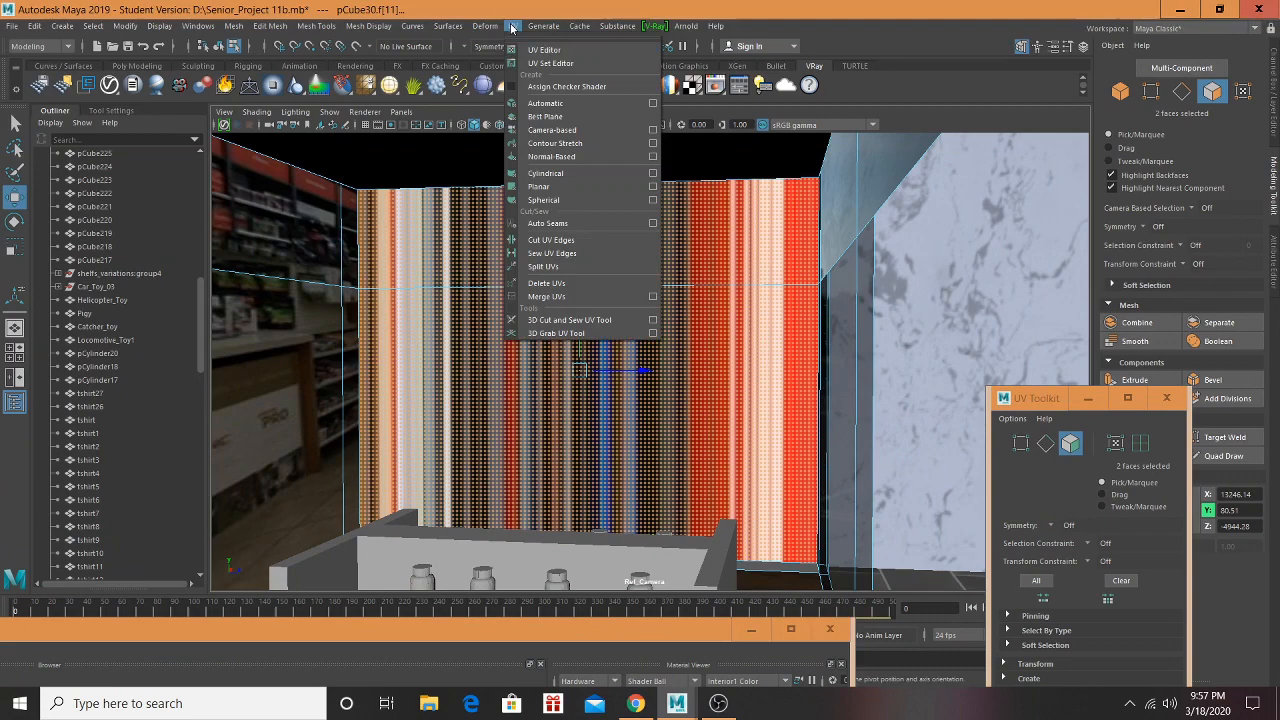
click(560, 114)
alt+drag(590, 378, 563, 378)
alt+drag(775, 380, 730, 338)
click(1120, 91)
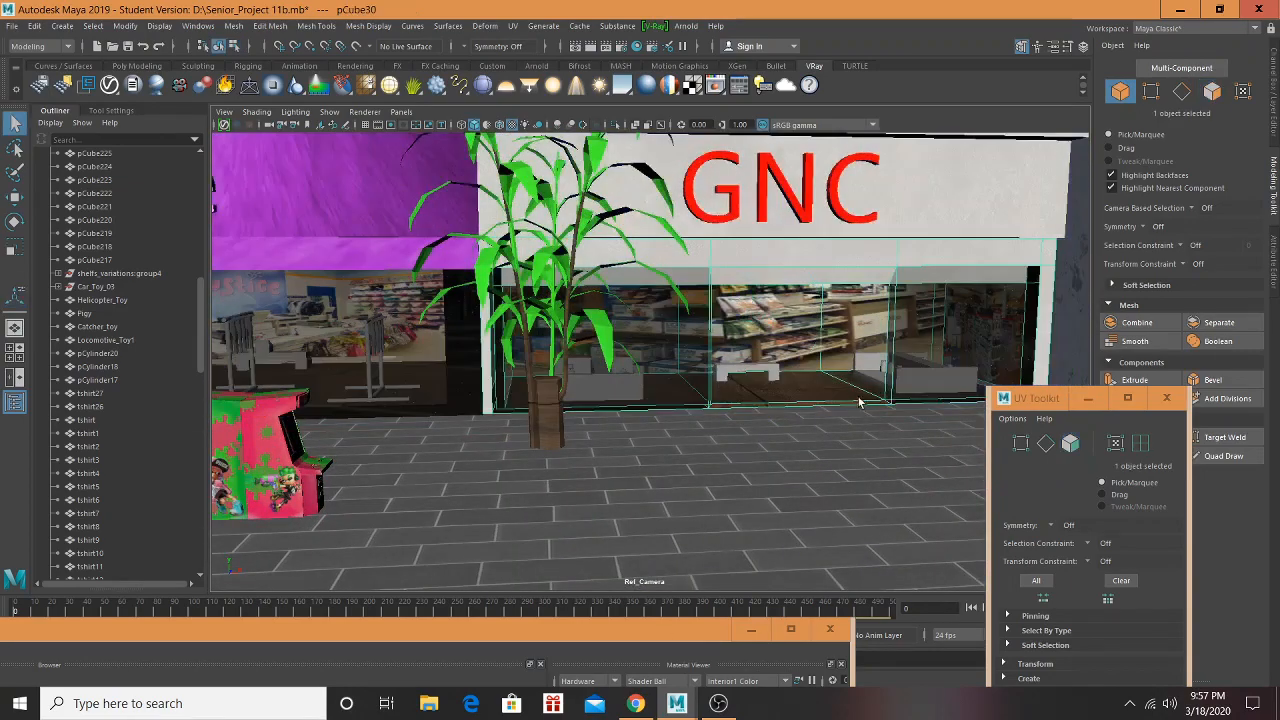
Step: Go to the toy store, select its building and pick the plain interior wall face above the shelves
alt+drag(790, 430, 805, 380)
alt+drag(635, 389, 545, 391)
alt+drag(695, 380, 958, 383)
scroll(712, 373, up, 3)
click(745, 384)
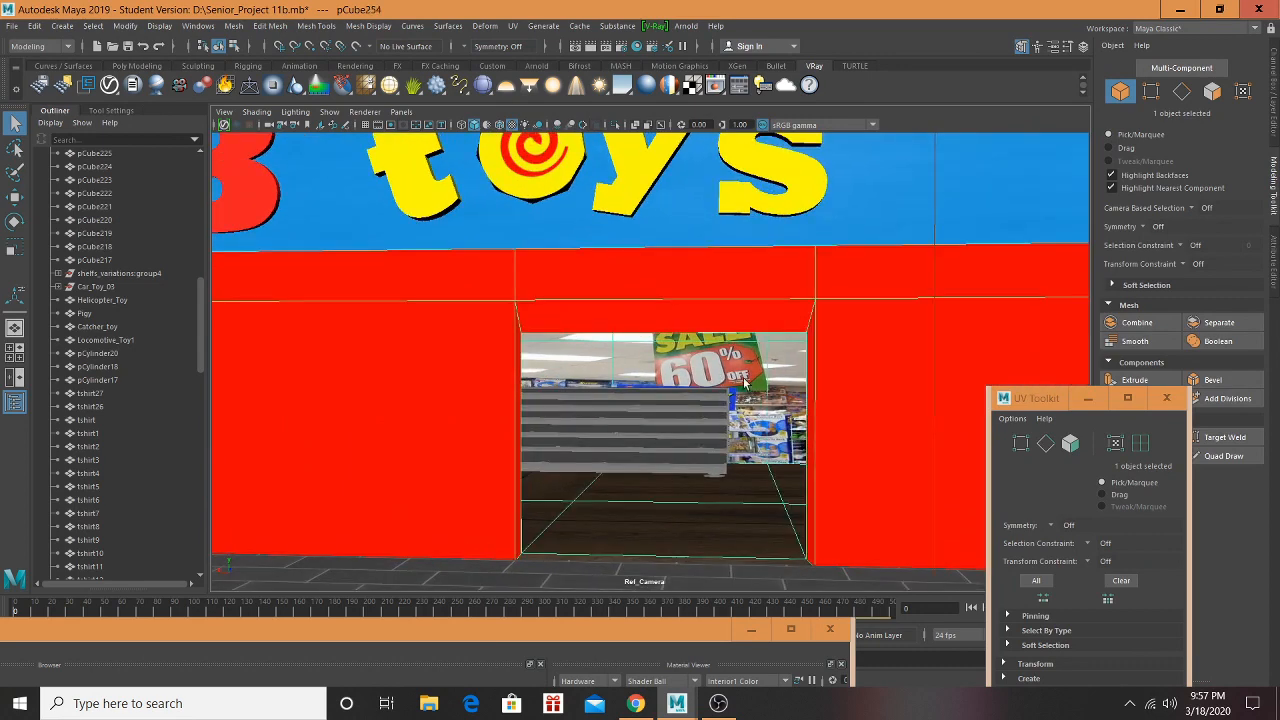
alt+drag(700, 480, 460, 430)
scroll(564, 379, up, 3)
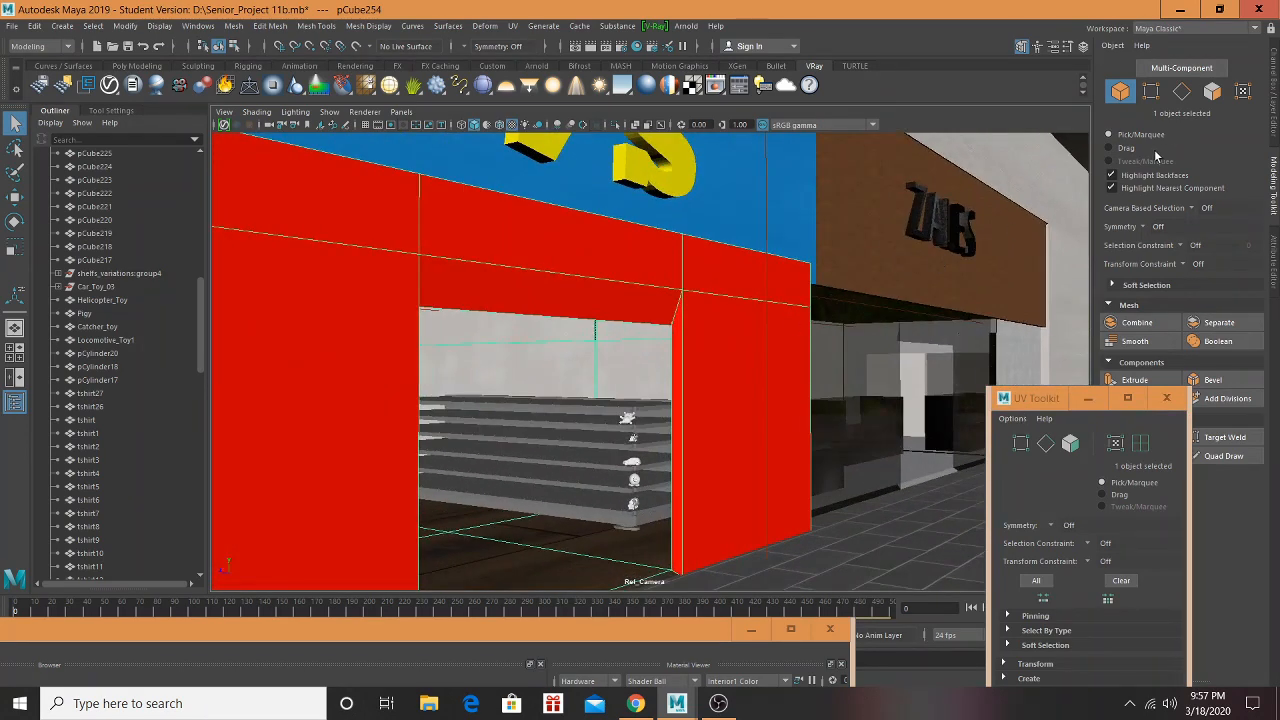
click(1211, 93)
click(551, 355)
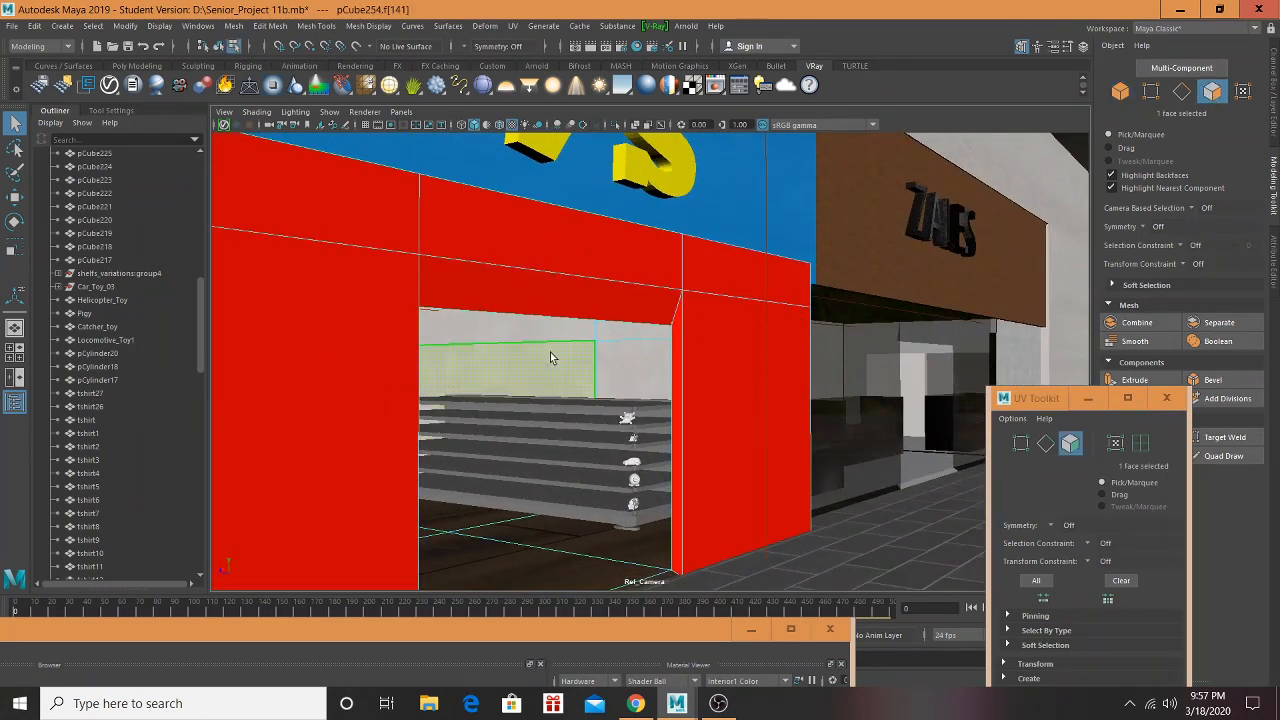
Step: Select all four faces of the toy store's interior wall behind the shelves
key(f)
scroll(570, 381, down, 3)
scroll(574, 380, up, 3)
alt+drag(576, 382, 843, 366)
alt+middle_drag(920, 343, 736, 348)
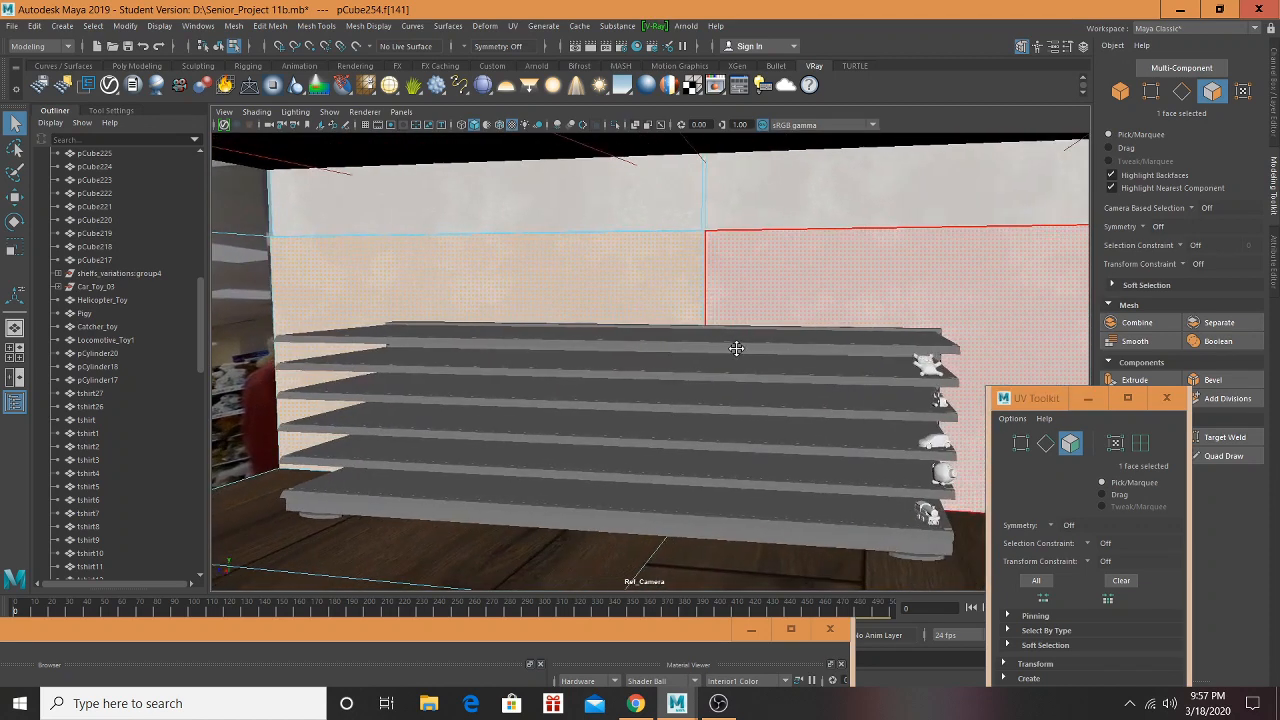
alt+drag(736, 348, 784, 340)
shift+click(693, 257)
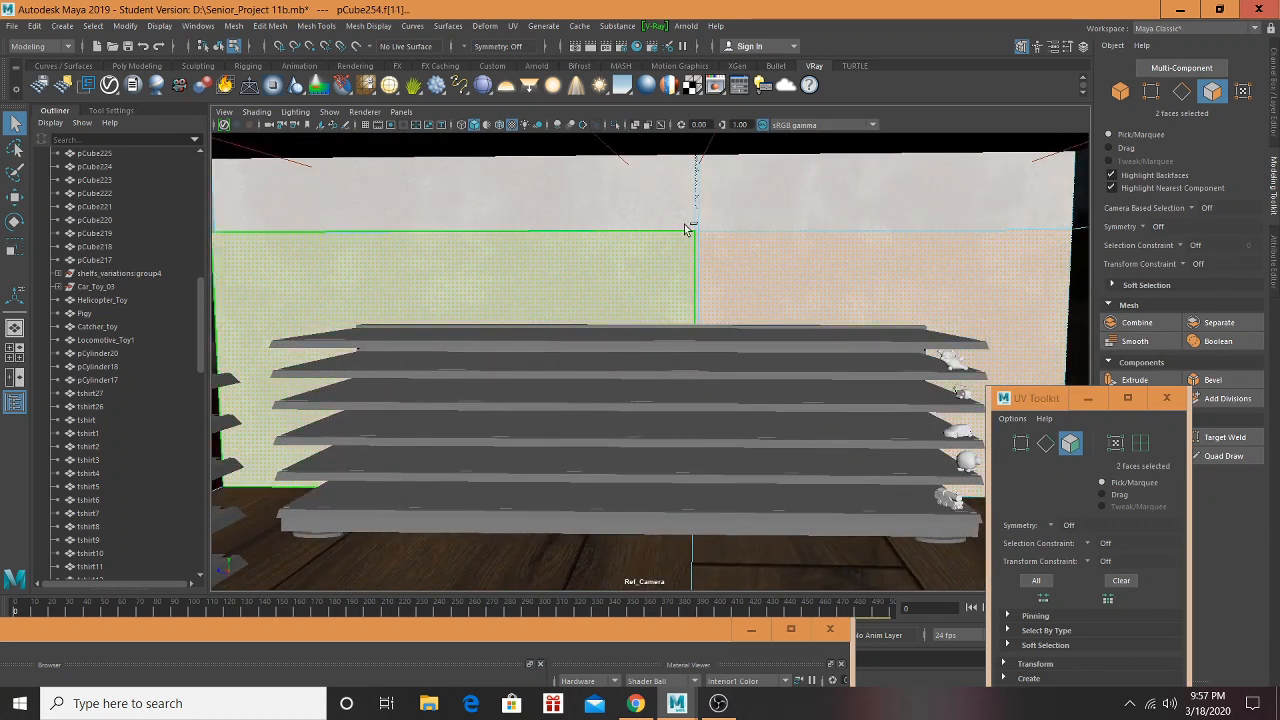
shift+click(671, 191)
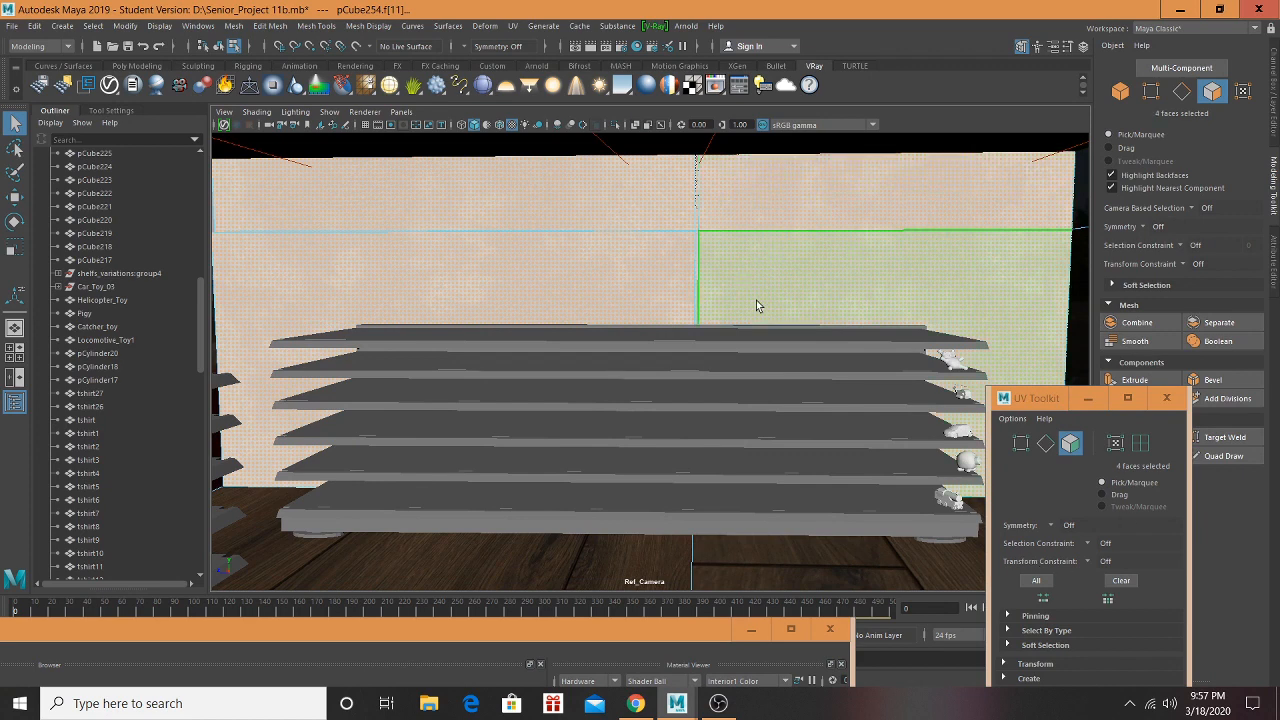
mouse_move(757, 306)
alt+mouse_down()
mouse_move(806, 291)
mouse_move(758, 296)
alt+mouse_up()
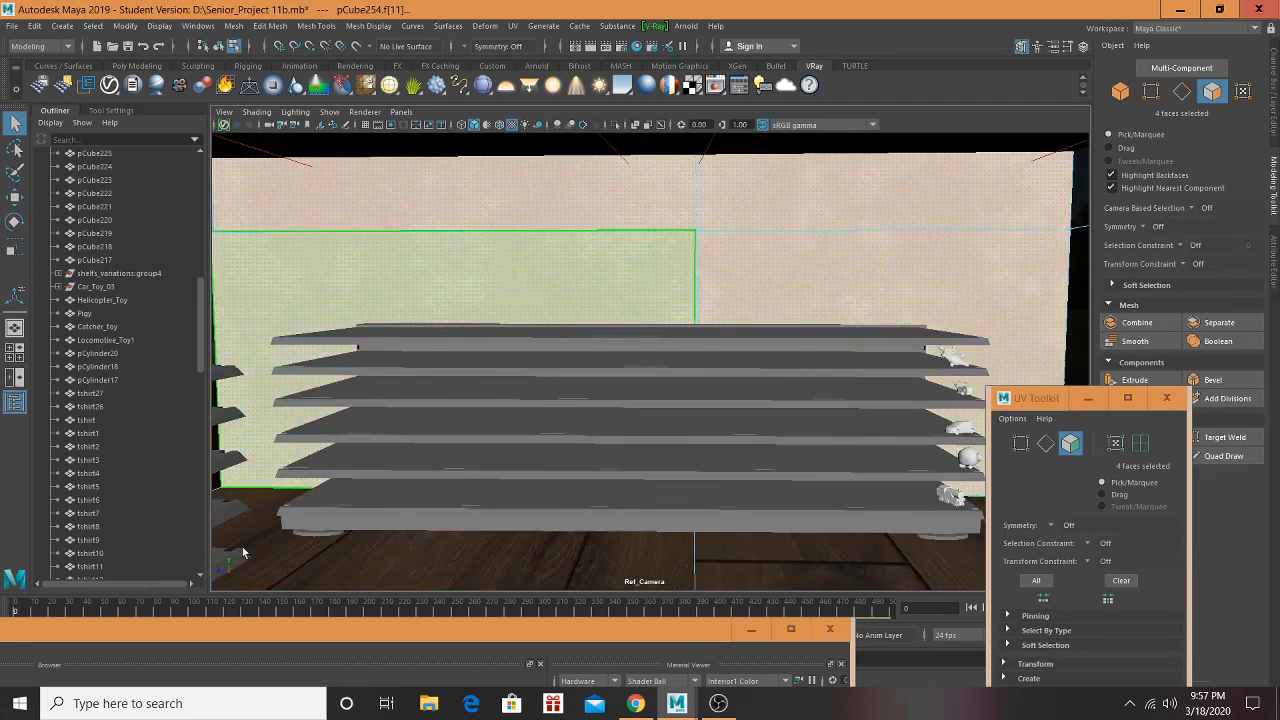
Step: Reopen the Hypershade, create a new VRay Mtl and name it KB_Riight
click(829, 629)
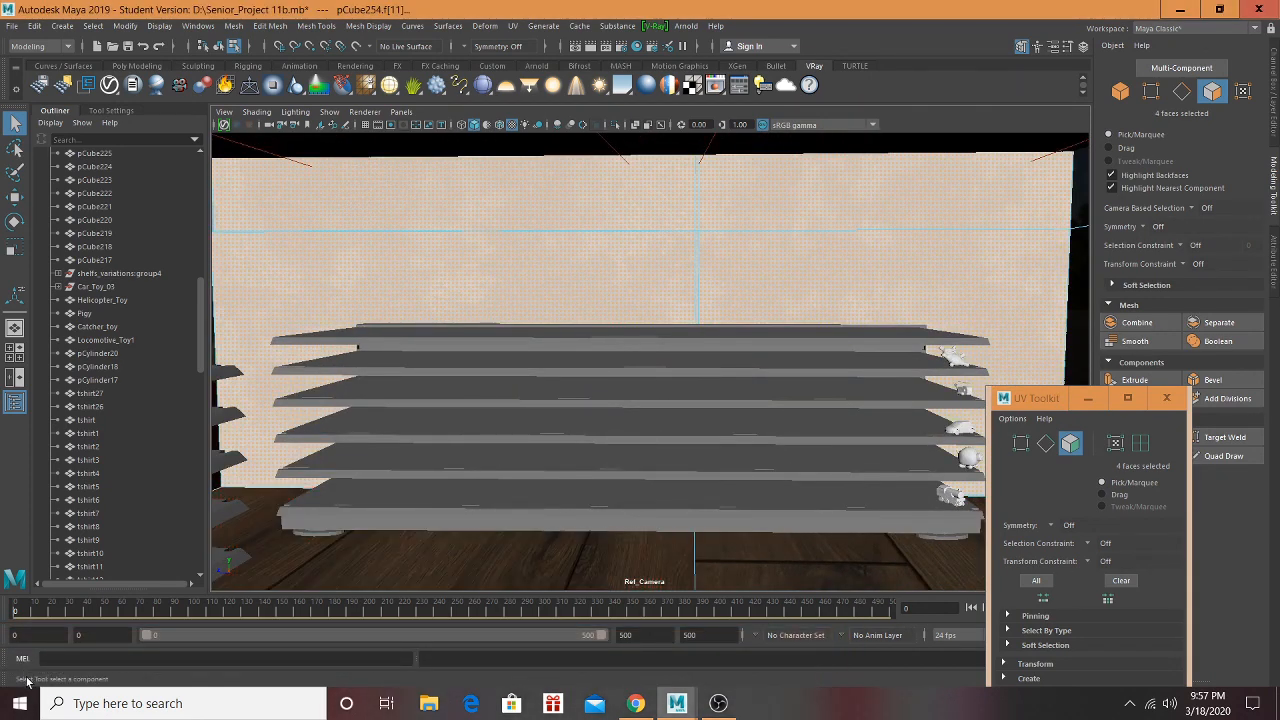
click(637, 47)
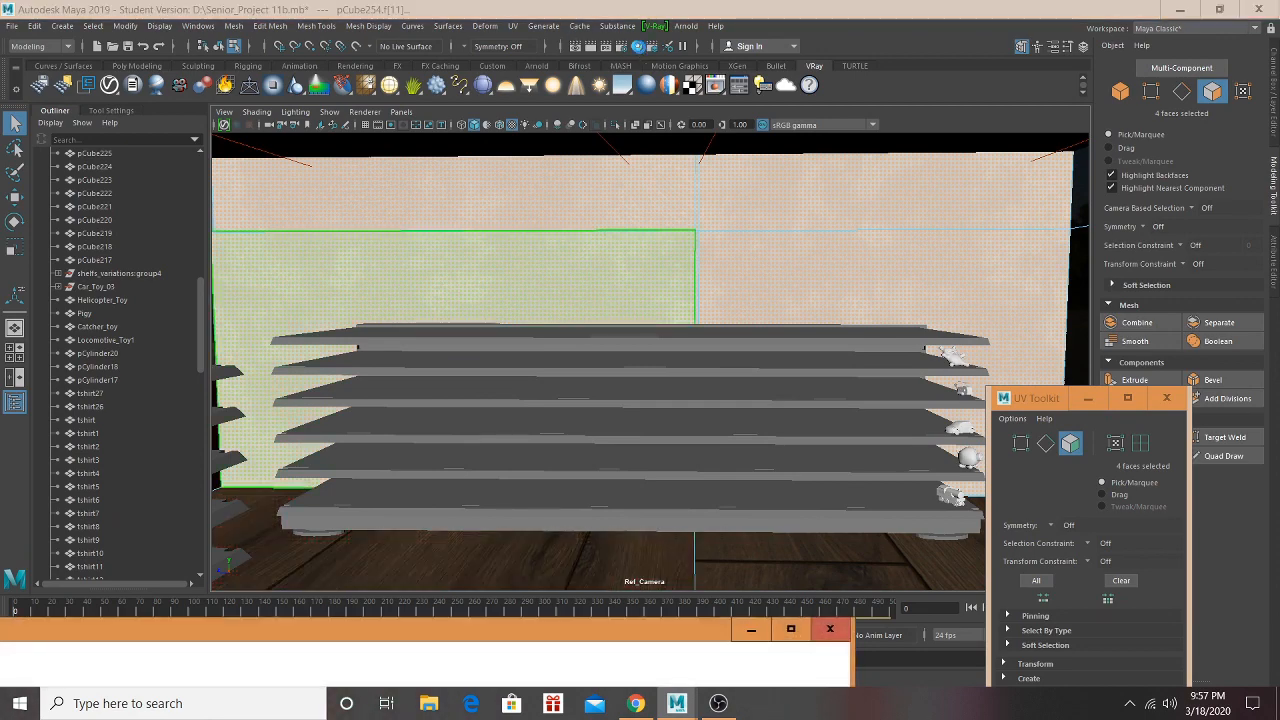
drag(651, 628, 1097, 94)
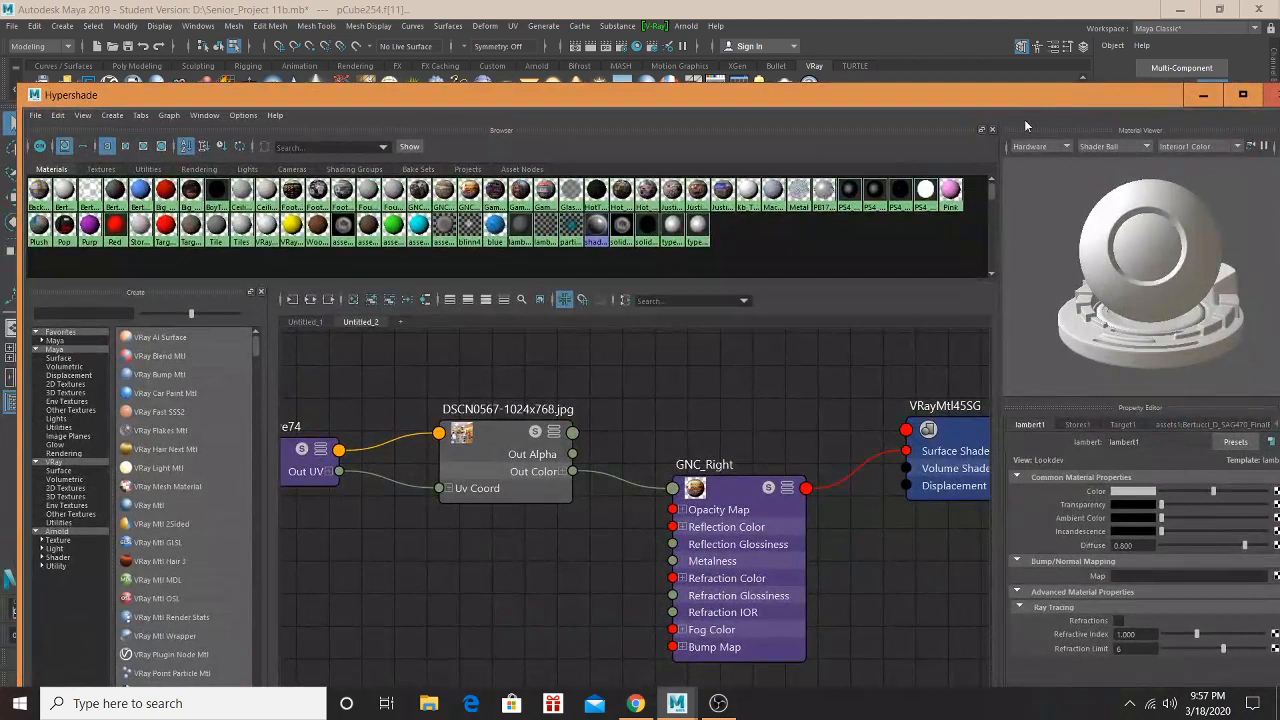
click(147, 506)
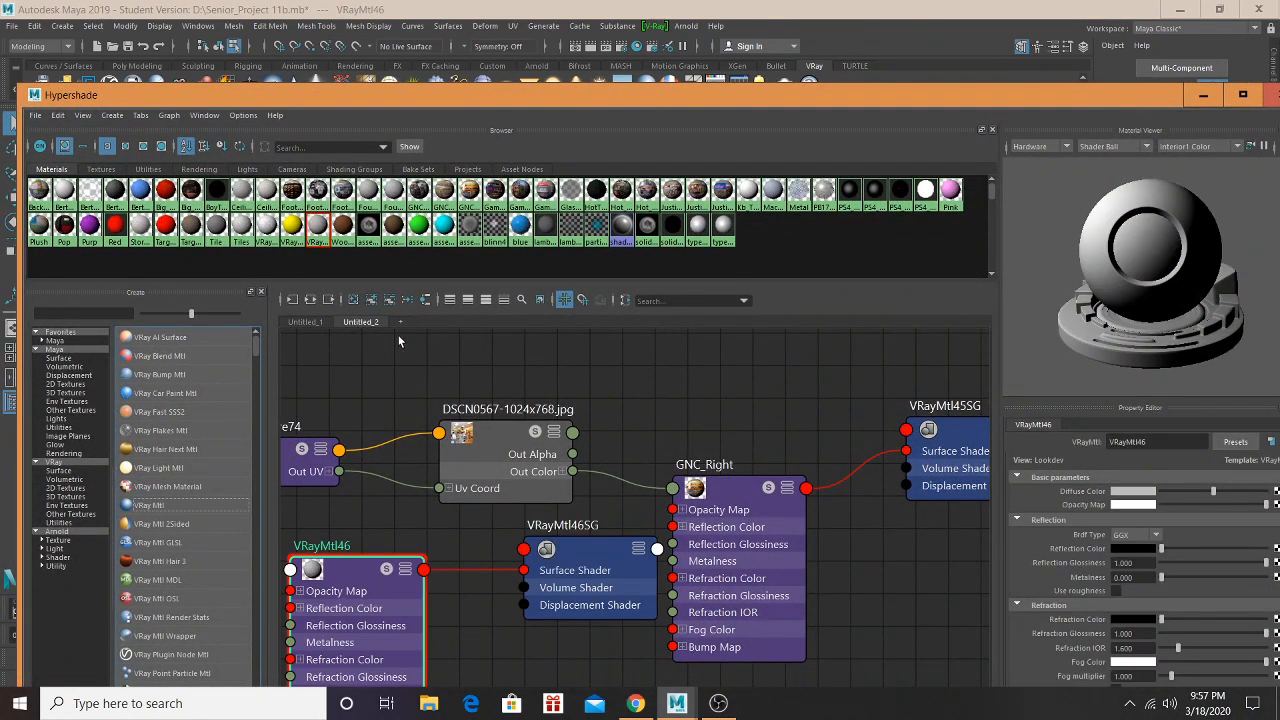
click(306, 303)
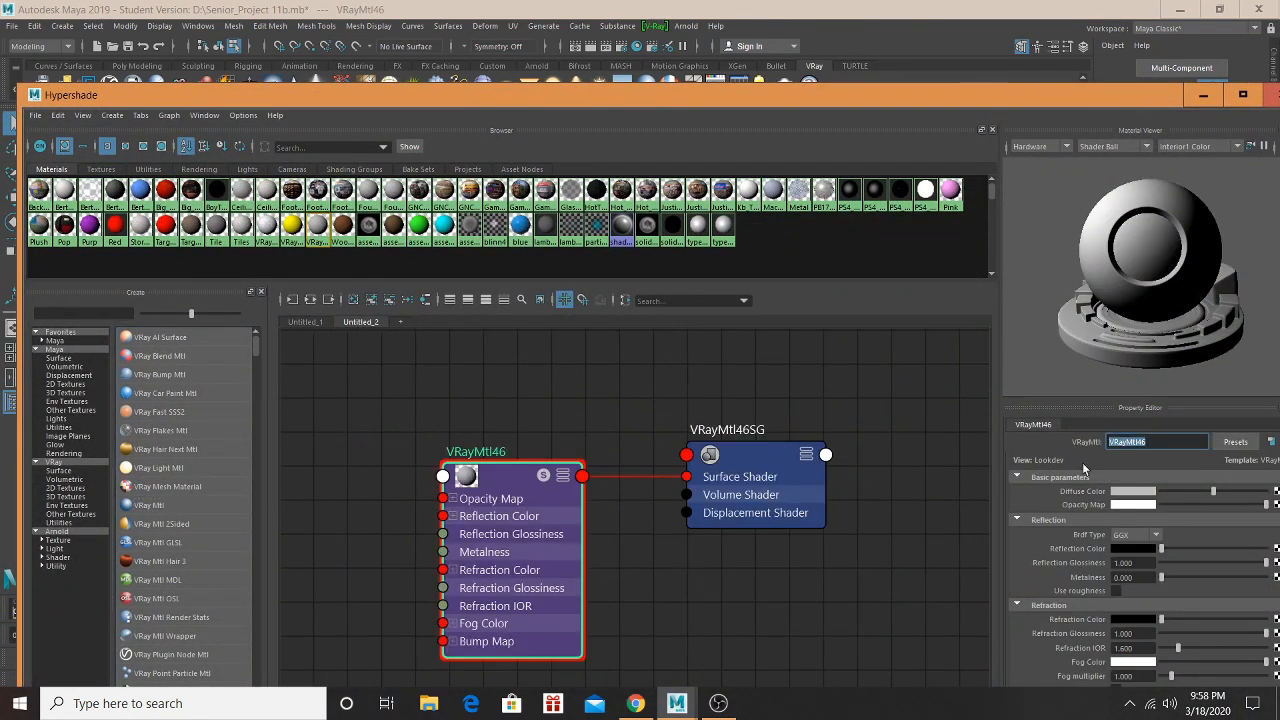
text(kB_Riight)
key(Return)
Step: Connect a File texture to the diffuse color of KB_Riight and reposition the Hypershade to reach its attributes
click(1276, 493)
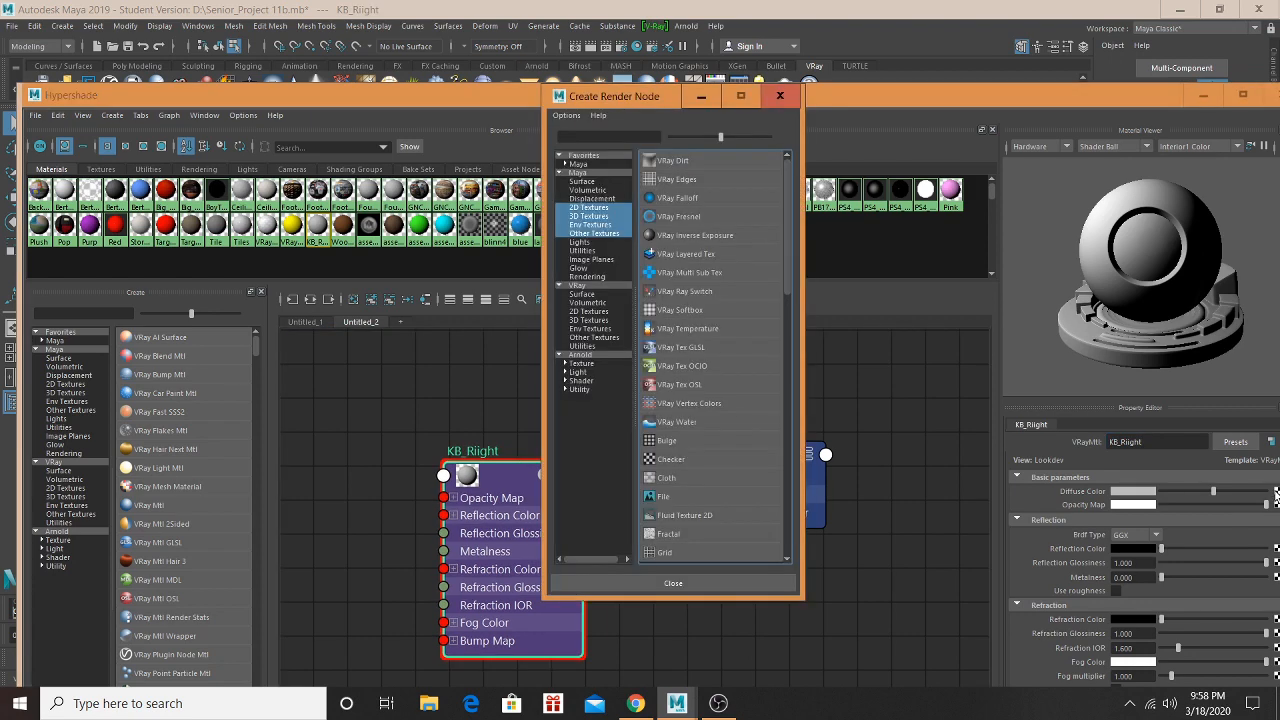
click(659, 497)
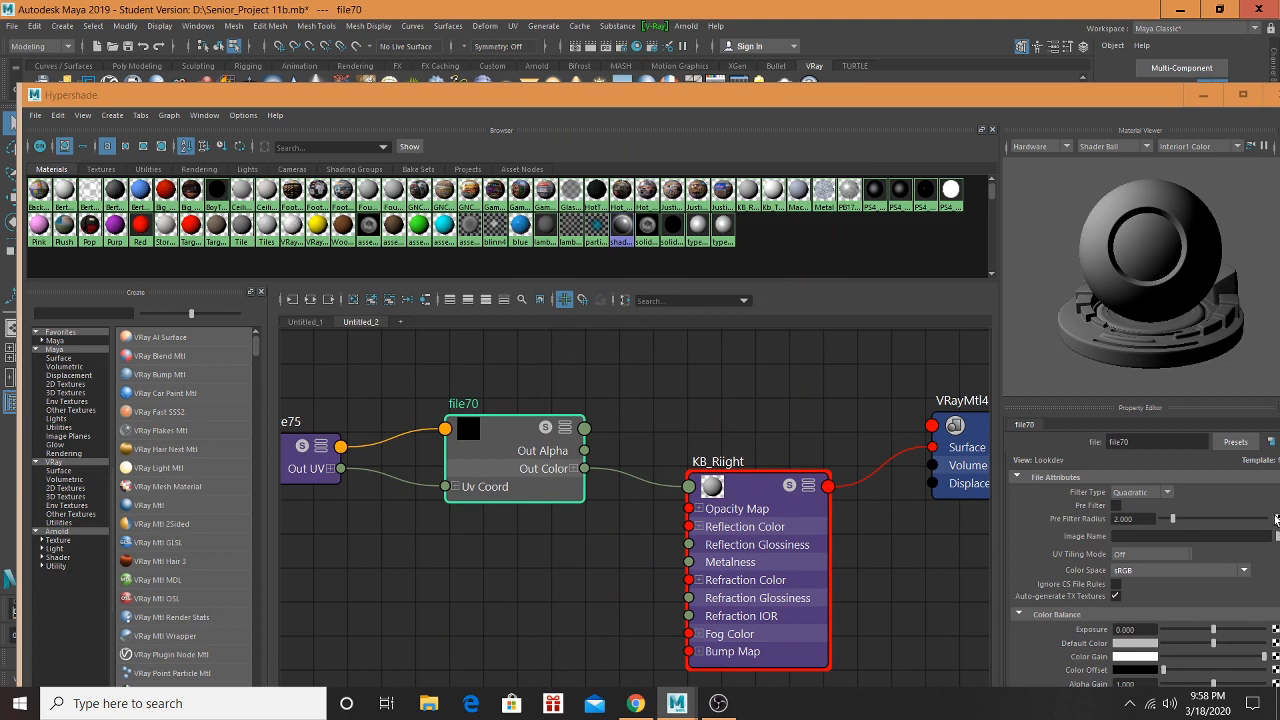
drag(911, 92, 806, 67)
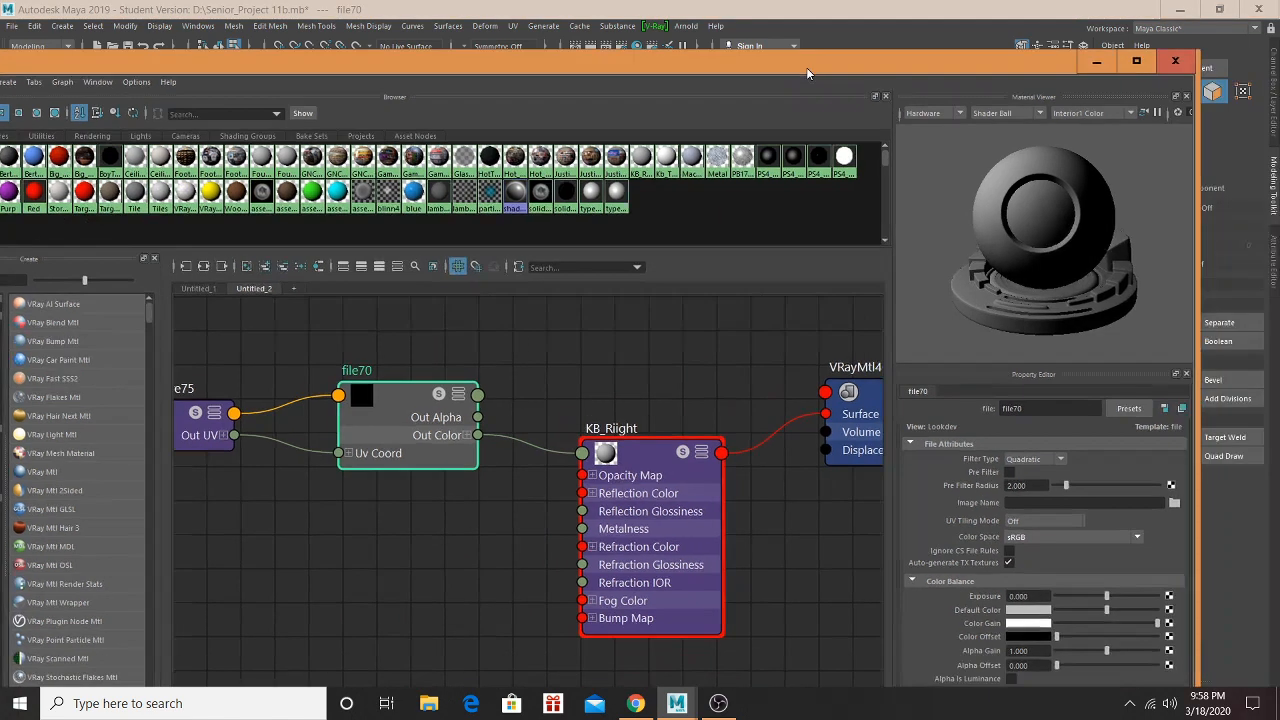
click(1175, 503)
click(210, 214)
click(210, 227)
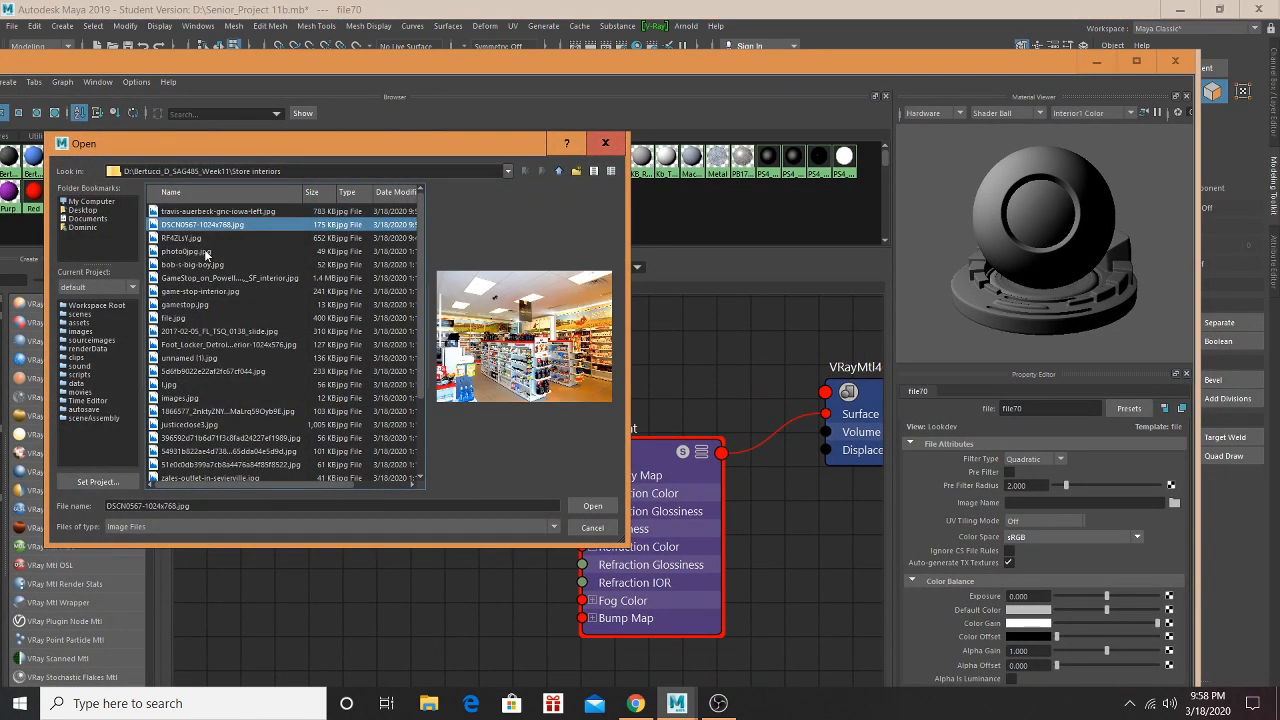
click(207, 253)
click(202, 280)
click(202, 330)
click(222, 462)
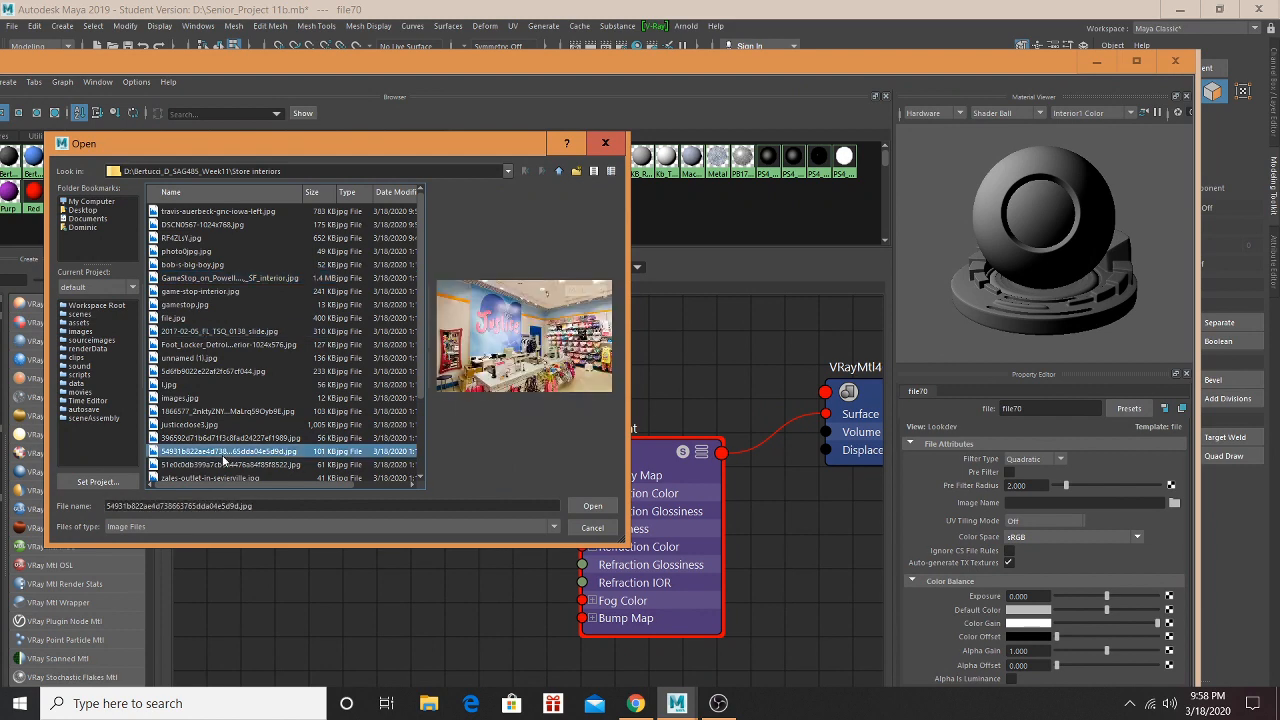
scroll(230, 445, down, 3)
click(228, 411)
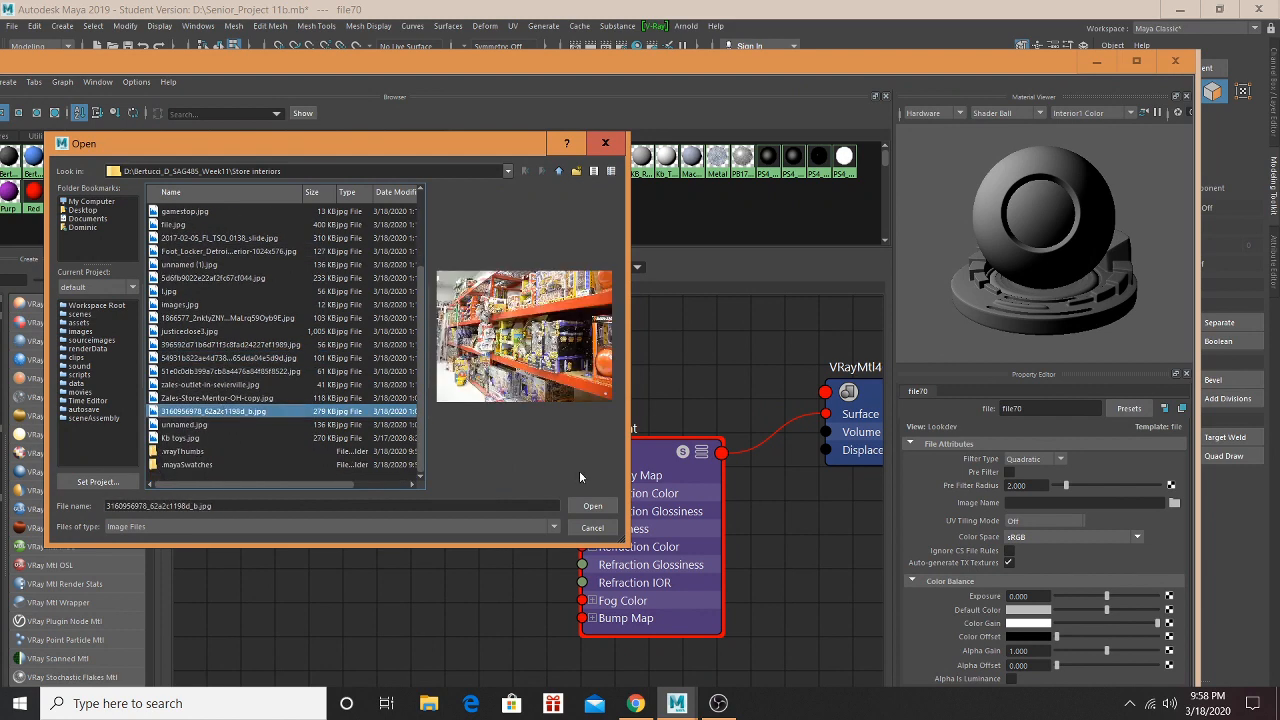
click(591, 506)
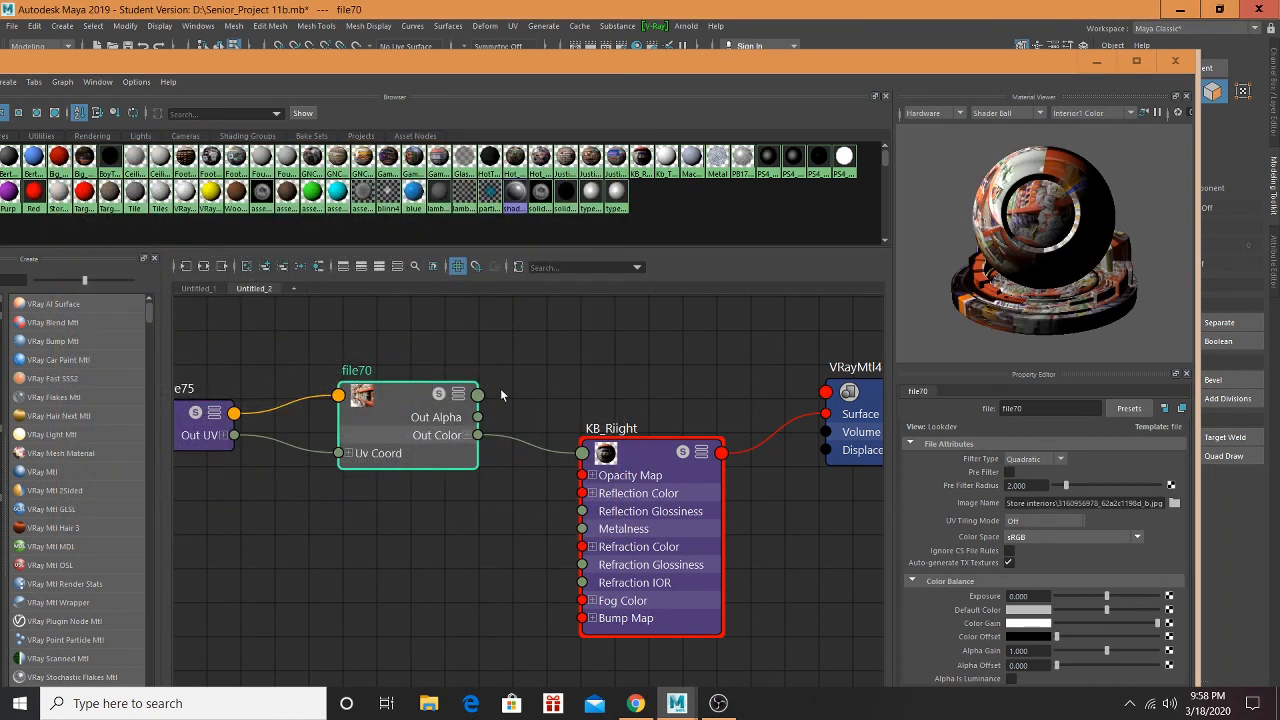
Step: Reselect the four wall faces behind the shelves, assign KB_Riight to them and minimize the Hypershade
drag(1018, 70, 878, 543)
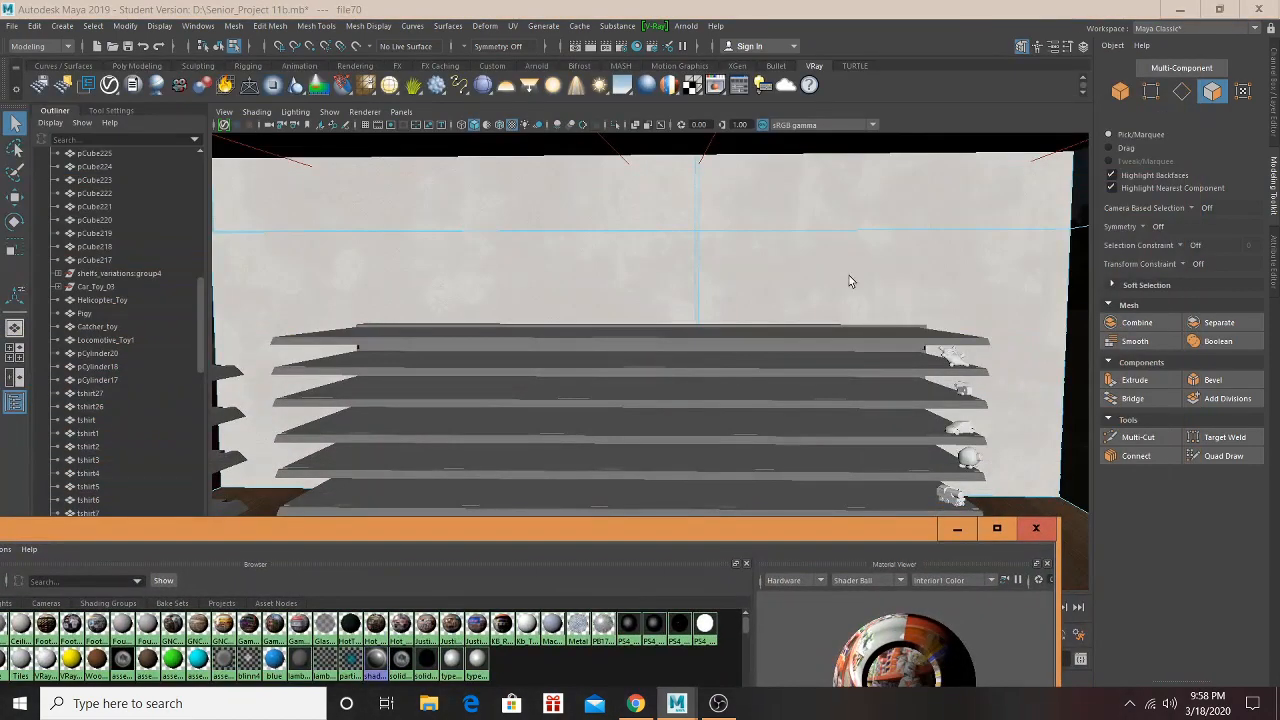
shift+click(666, 263)
shift+click(603, 186)
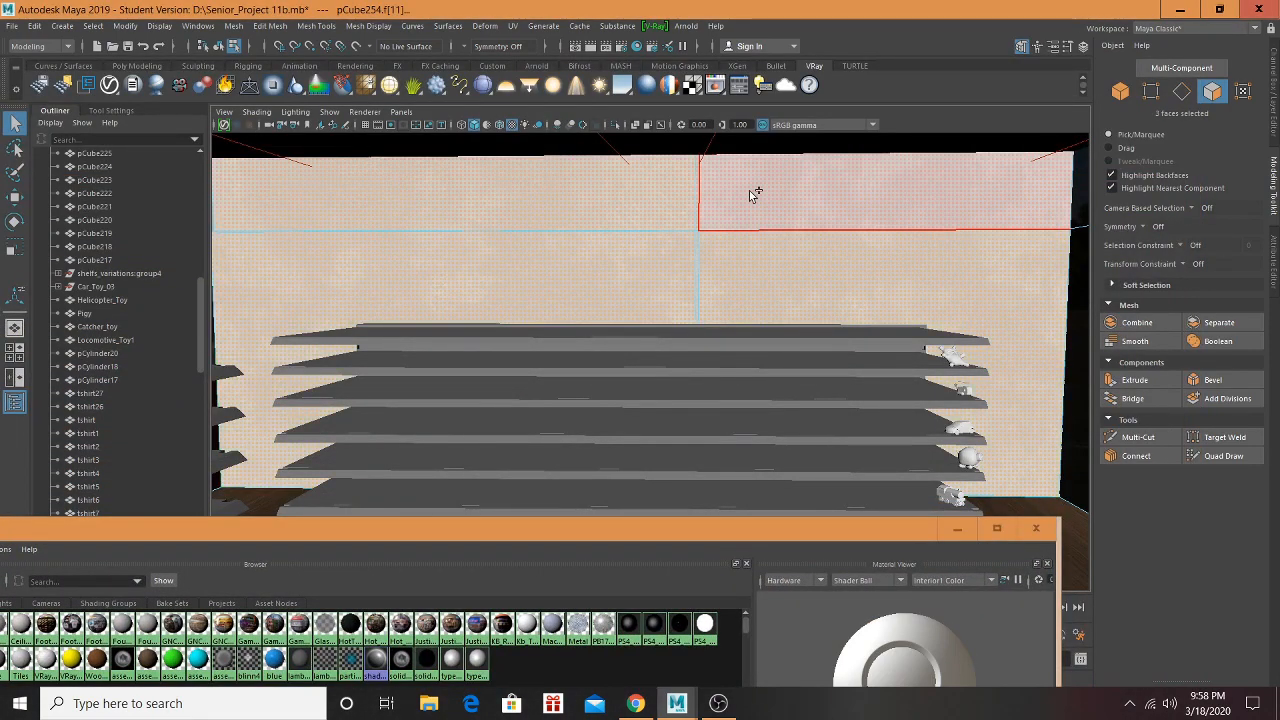
shift+click(754, 194)
drag(669, 528, 774, 98)
right_drag(609, 502, 615, 455)
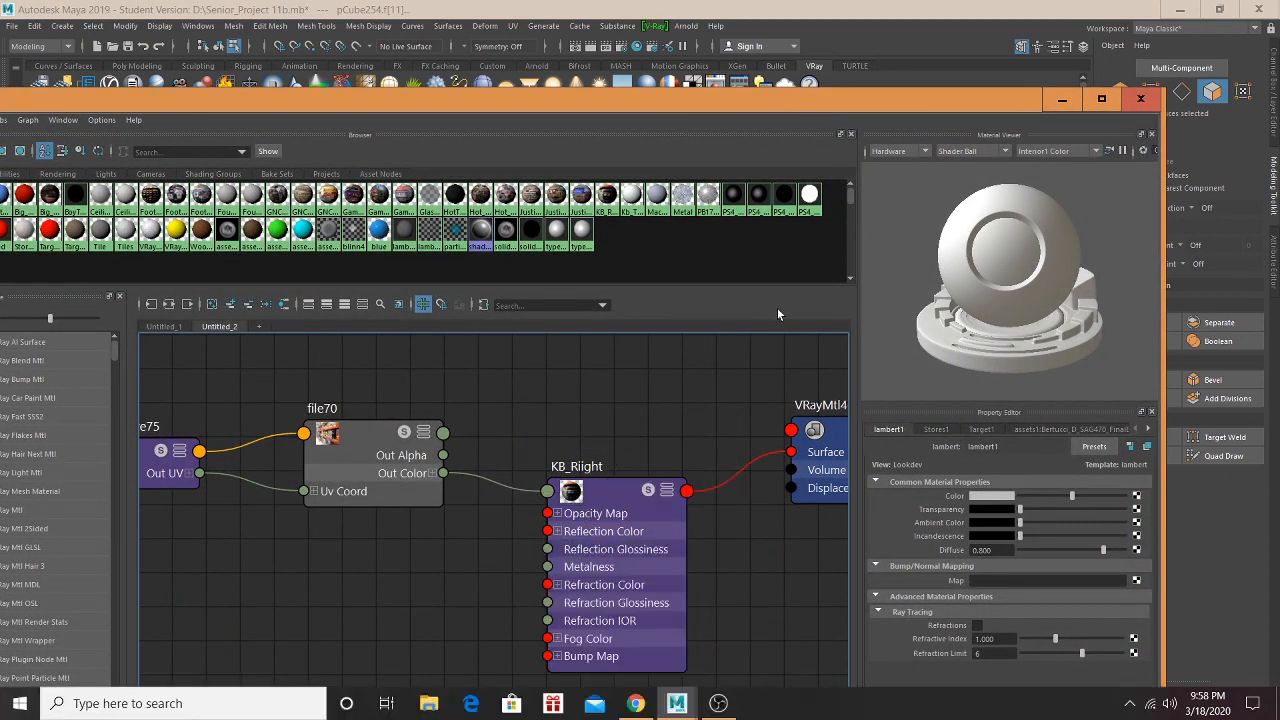
click(1061, 100)
Step: Apply automatic UV mapping to the four wall faces and slightly enlarge their shells in the UV Editor
click(512, 26)
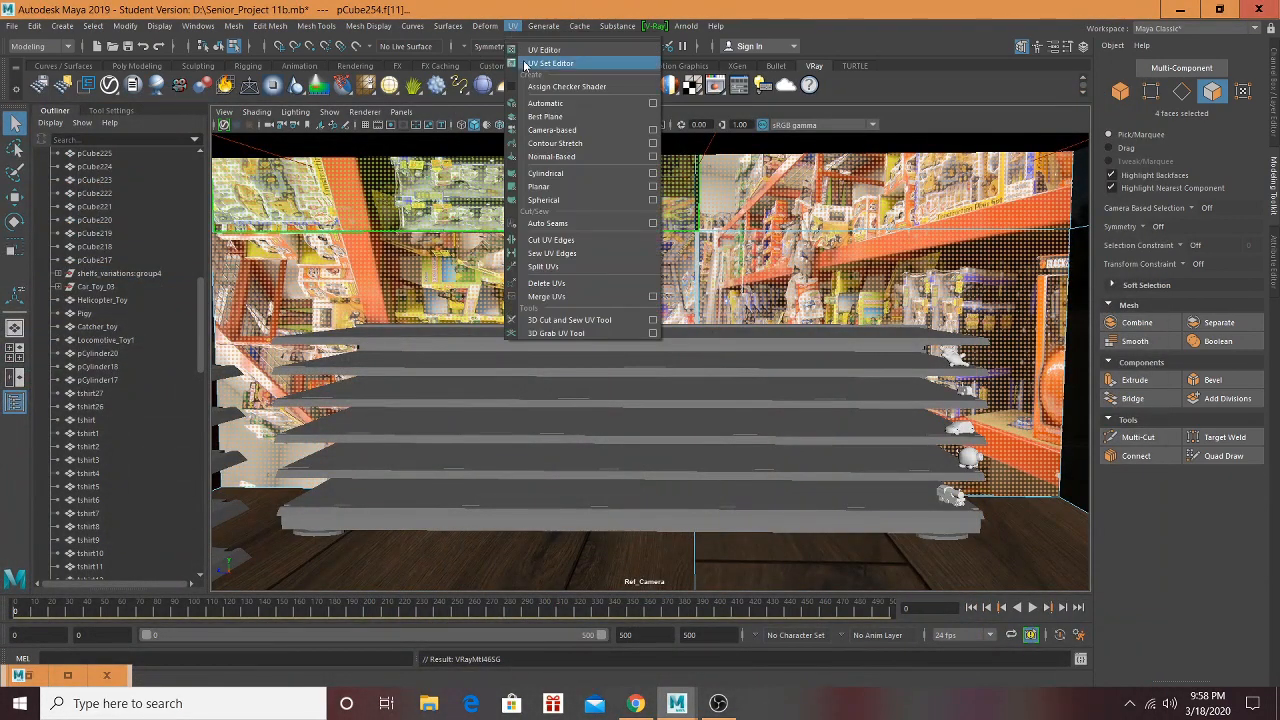
click(560, 89)
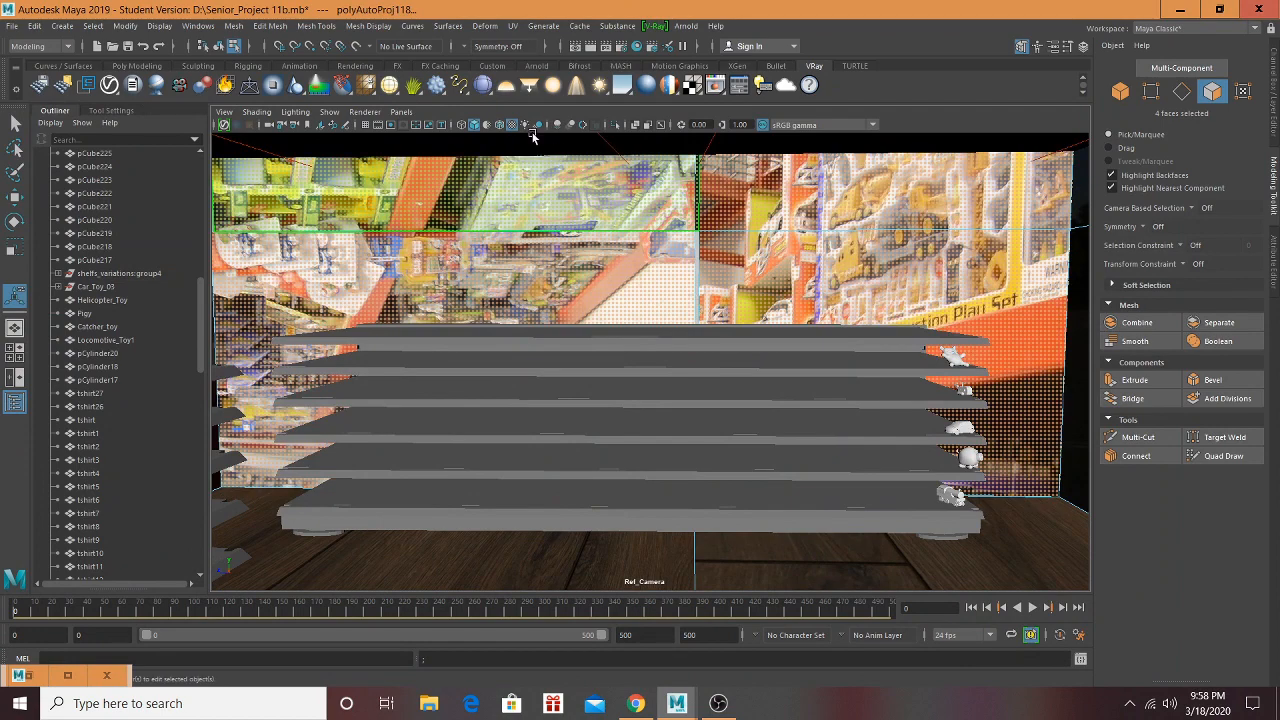
click(516, 27)
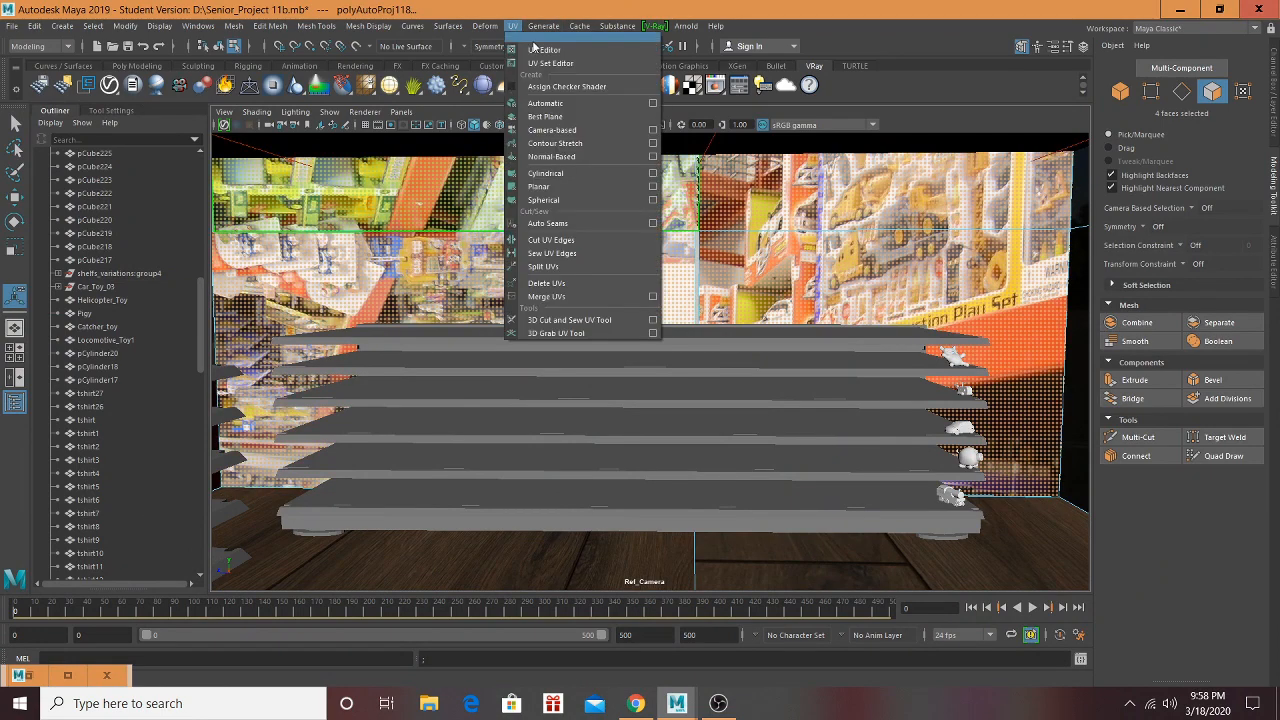
click(540, 46)
drag(538, 325, 837, 24)
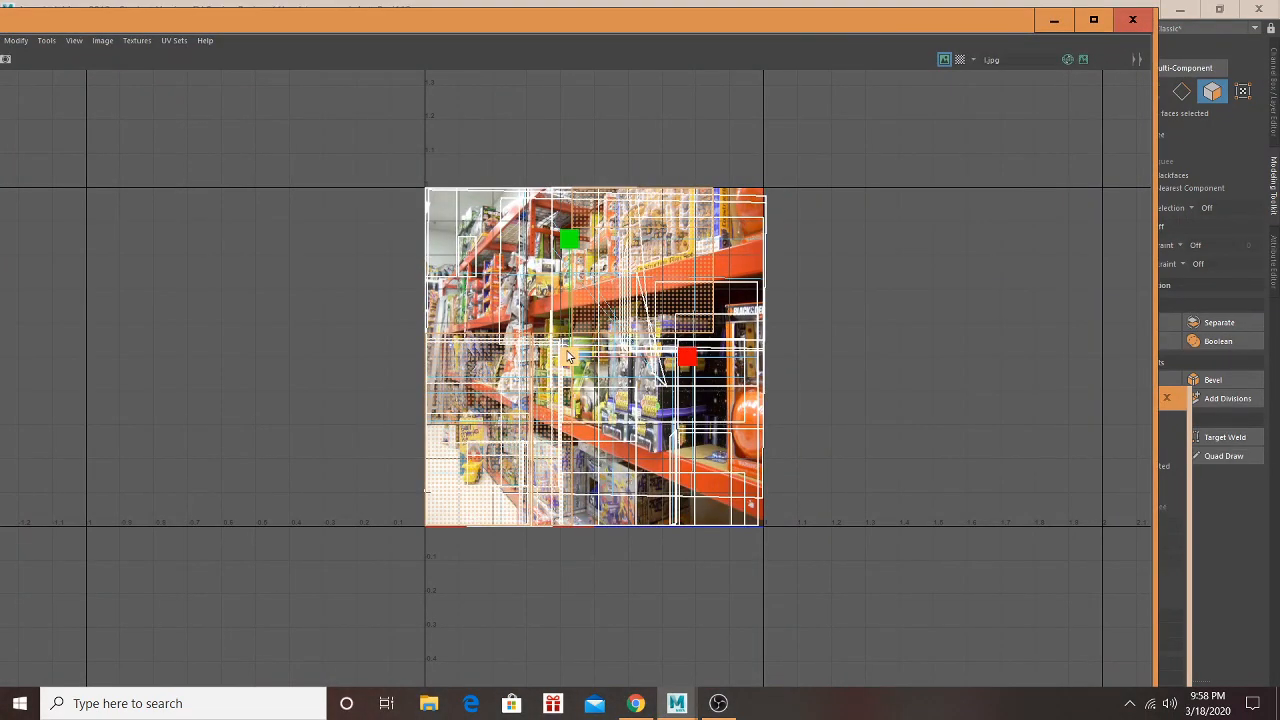
mouse_move(569, 356)
mouse_down()
mouse_move(590, 350)
mouse_move(575, 347)
mouse_up()
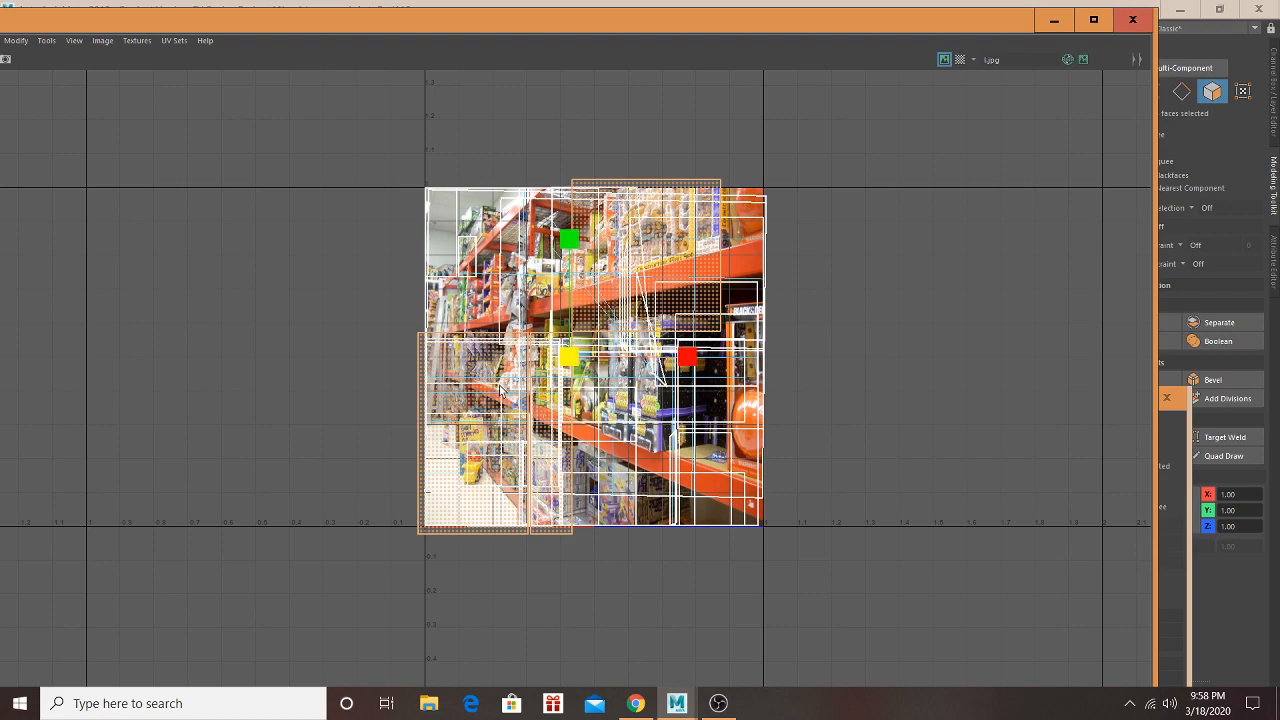
Step: Select the wall's two right-hand faces, move their UVs to the photo's lower right area and stretch them to its full height
drag(809, 24, 583, 372)
click(919, 225)
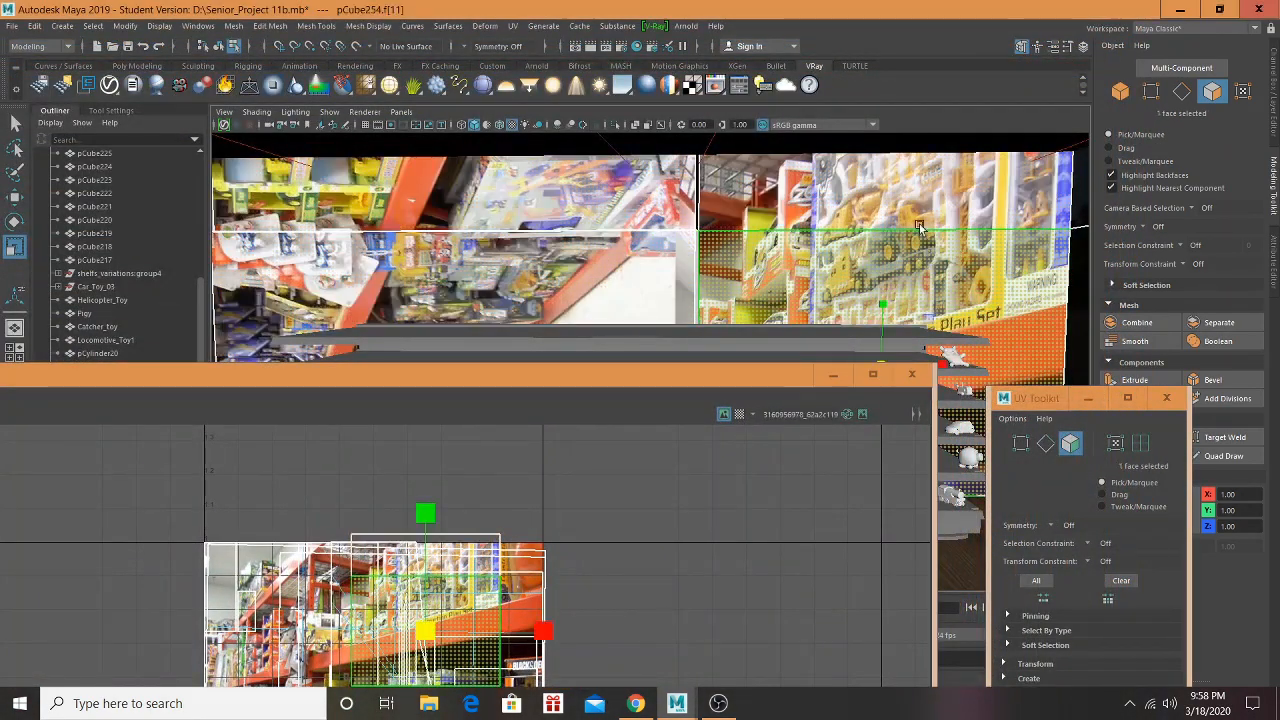
shift+click(905, 185)
drag(633, 366, 802, 106)
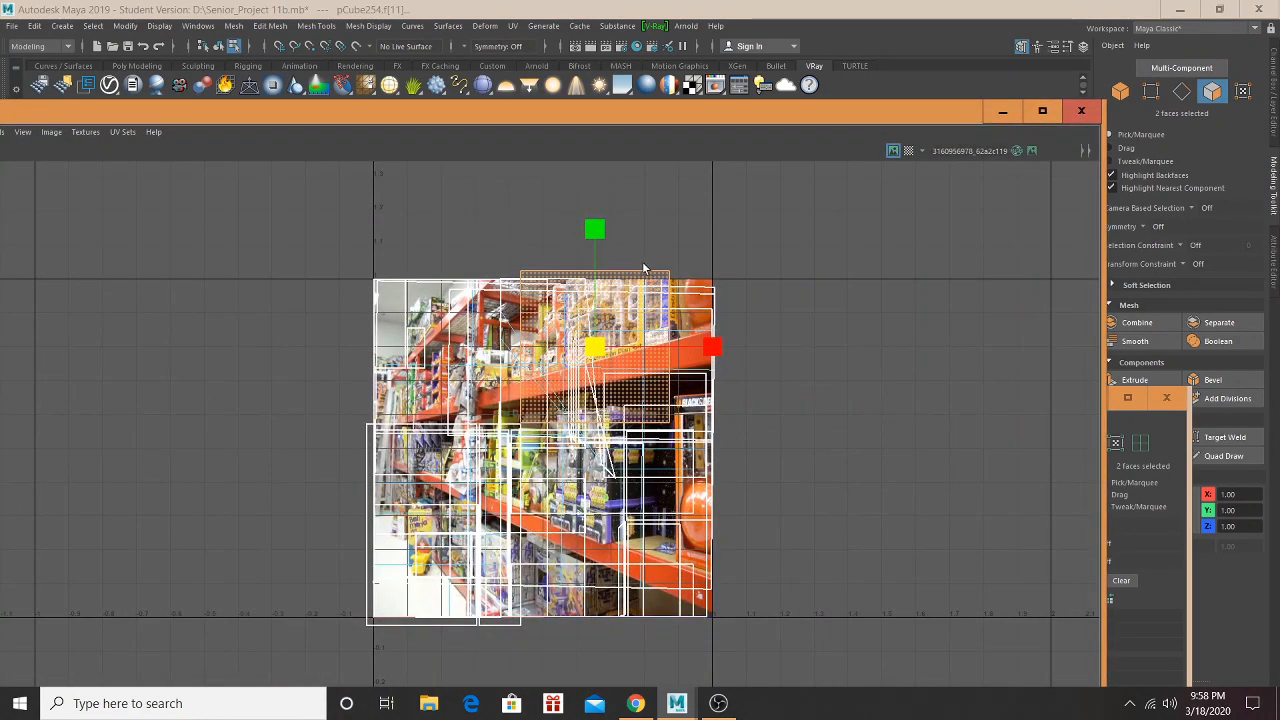
key(w)
drag(600, 355, 731, 457)
key(r)
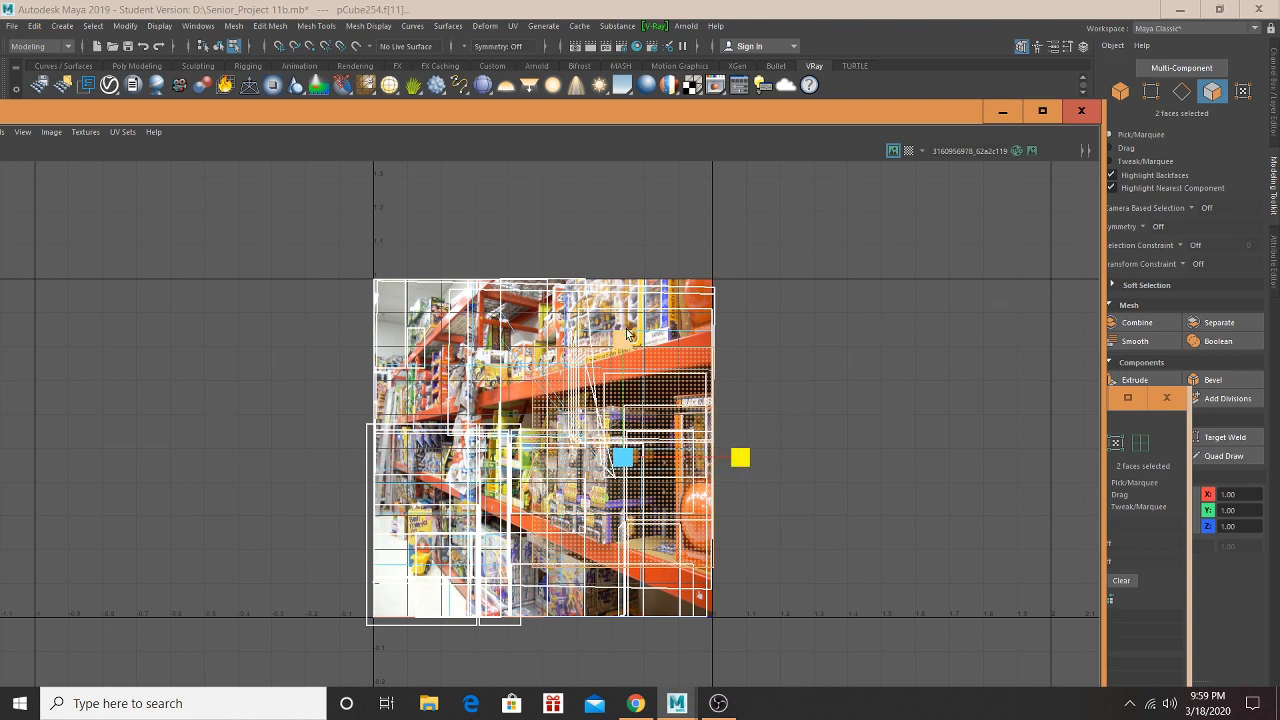
drag(627, 334, 645, 276)
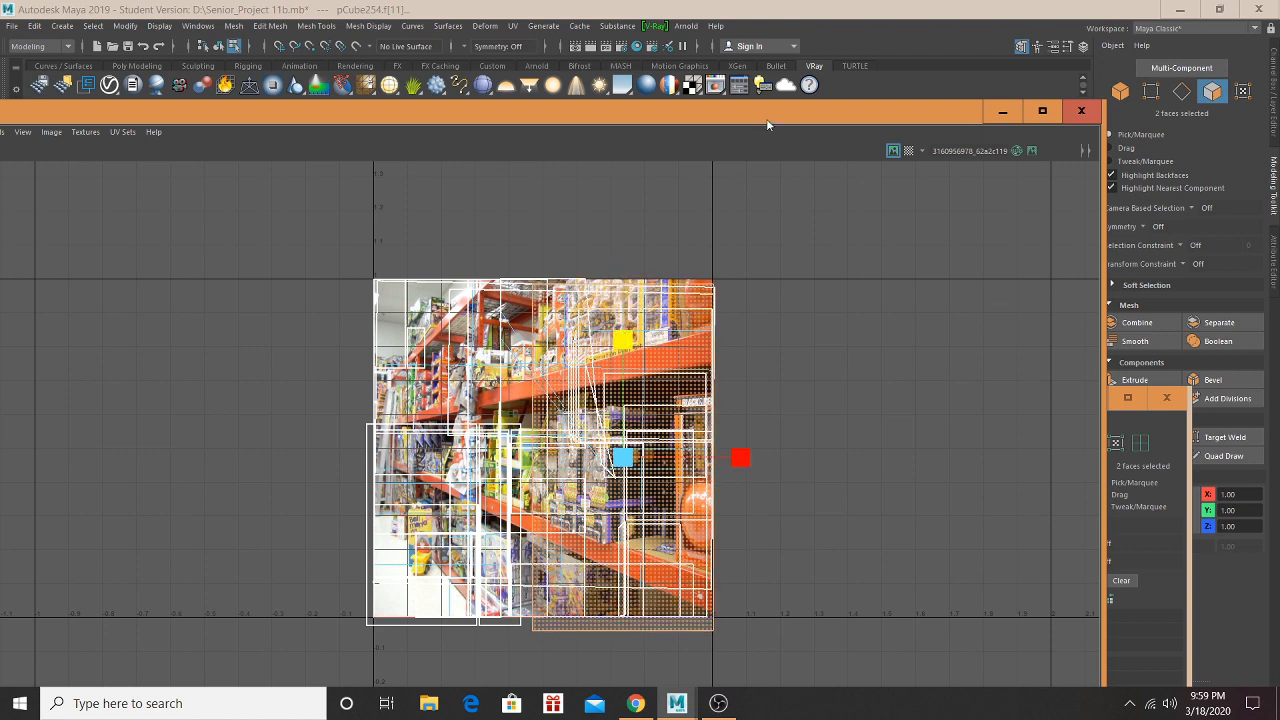
drag(766, 118, 706, 392)
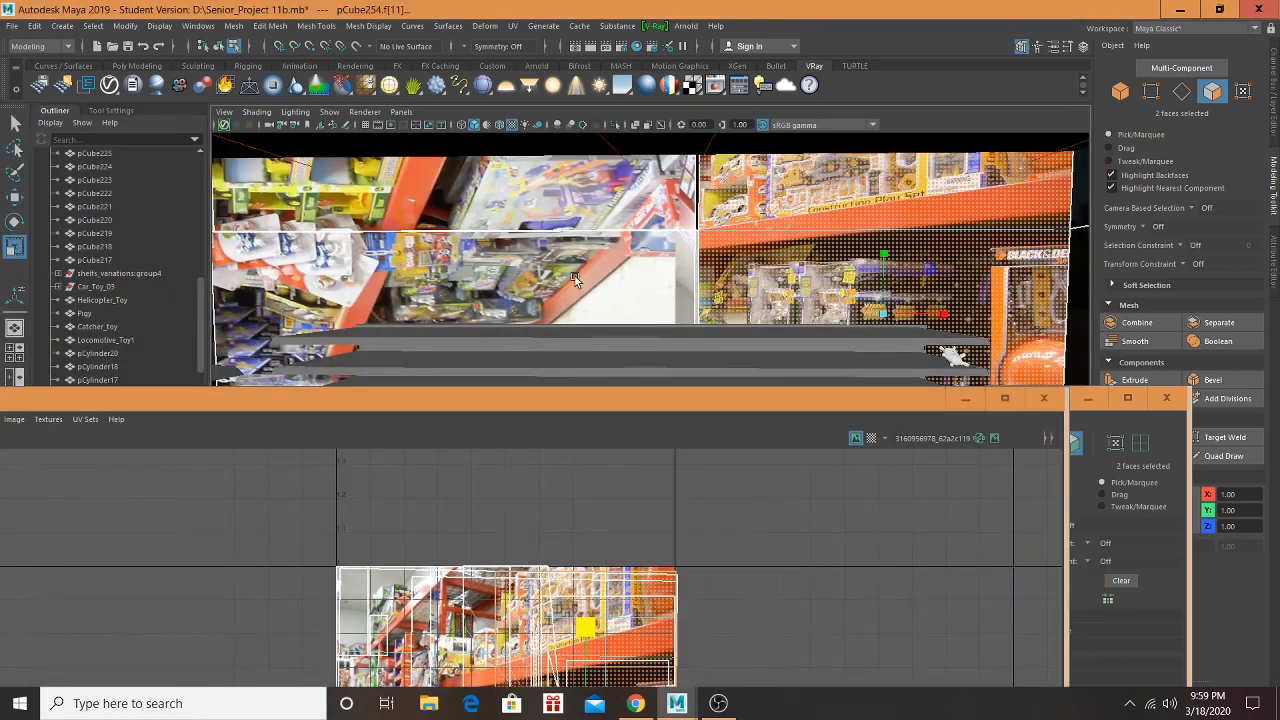
Step: Move and enlarge the UVs of the wall's left-hand faces over the photo's left part, then rotate them about 90 degrees
drag(615, 398, 689, 113)
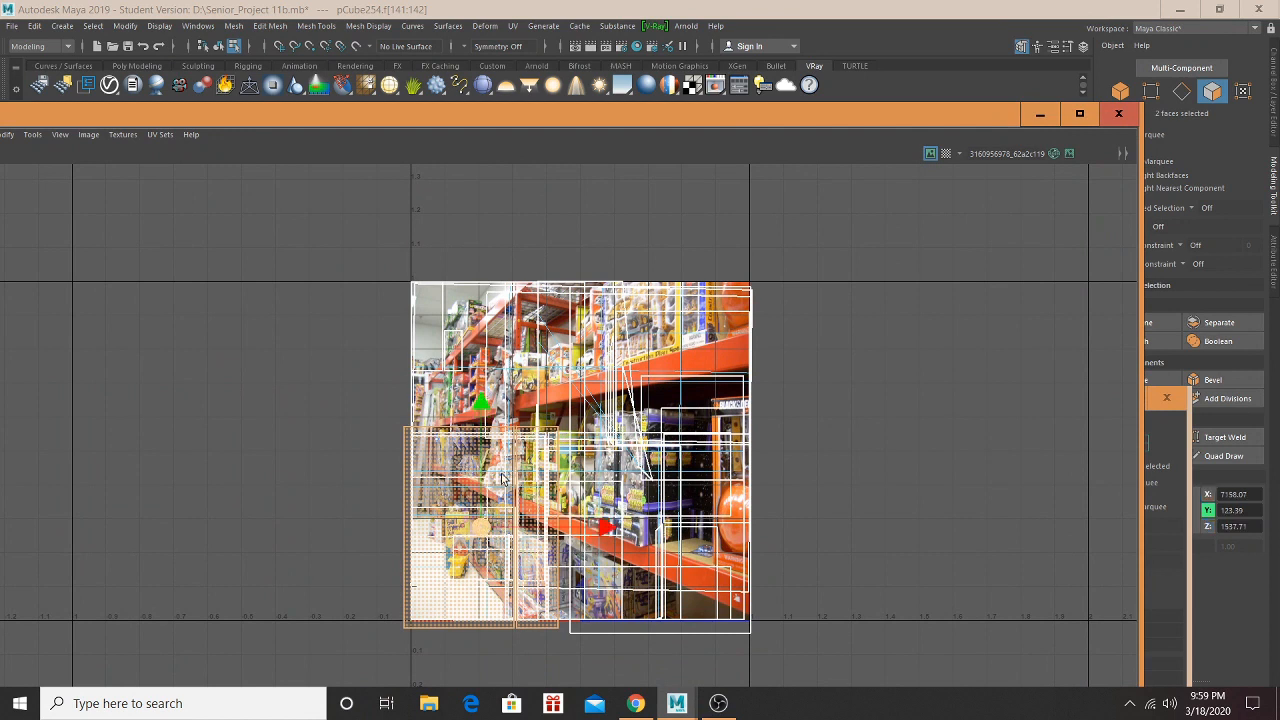
drag(502, 478, 616, 458)
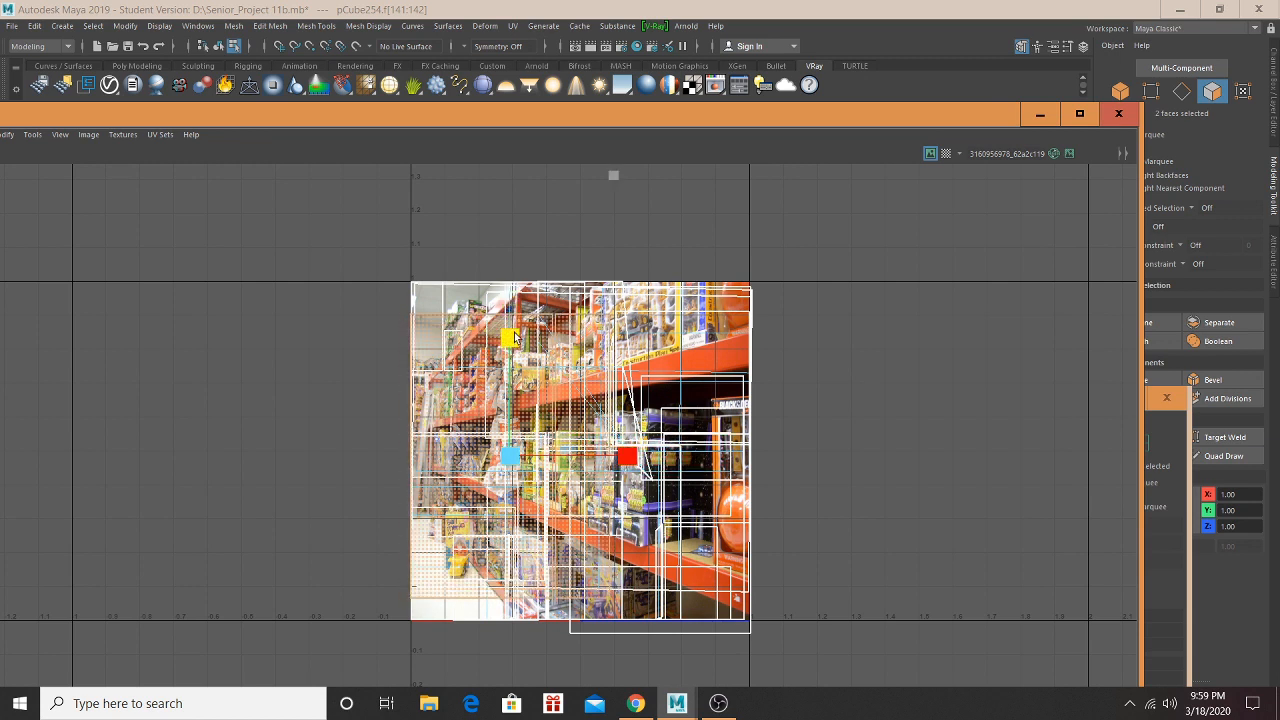
drag(513, 338, 513, 318)
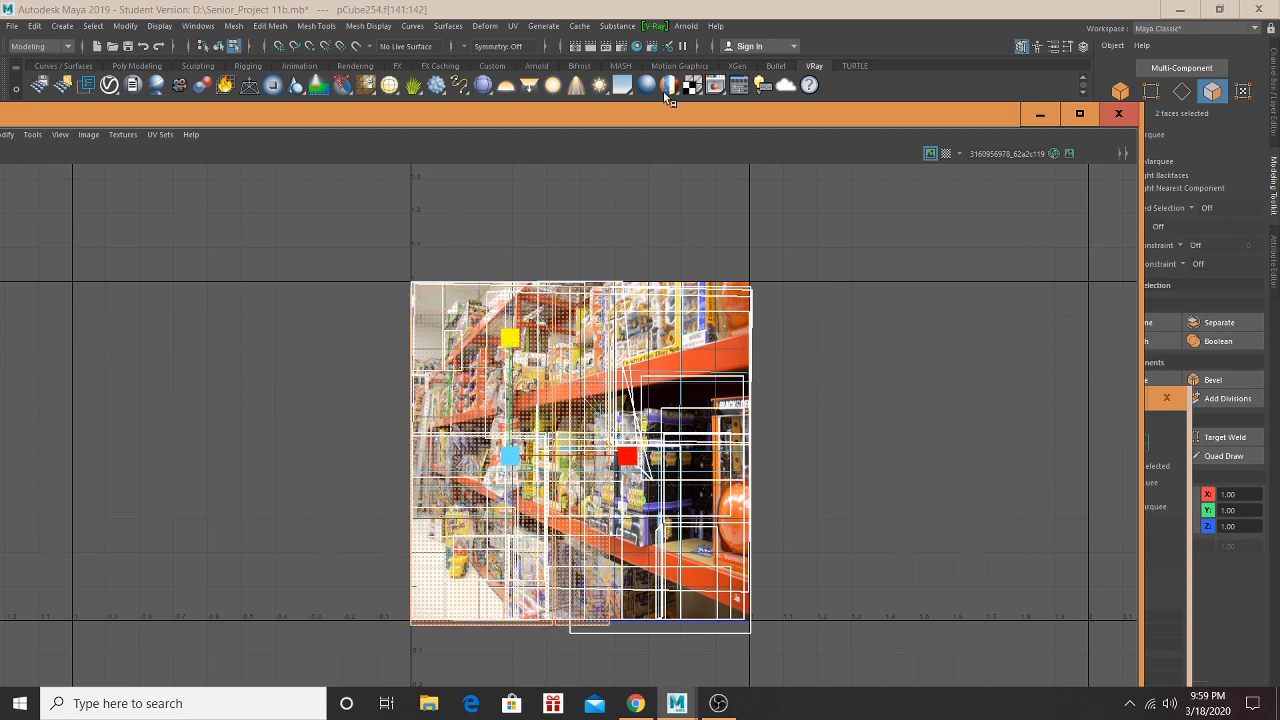
drag(656, 118, 711, 157)
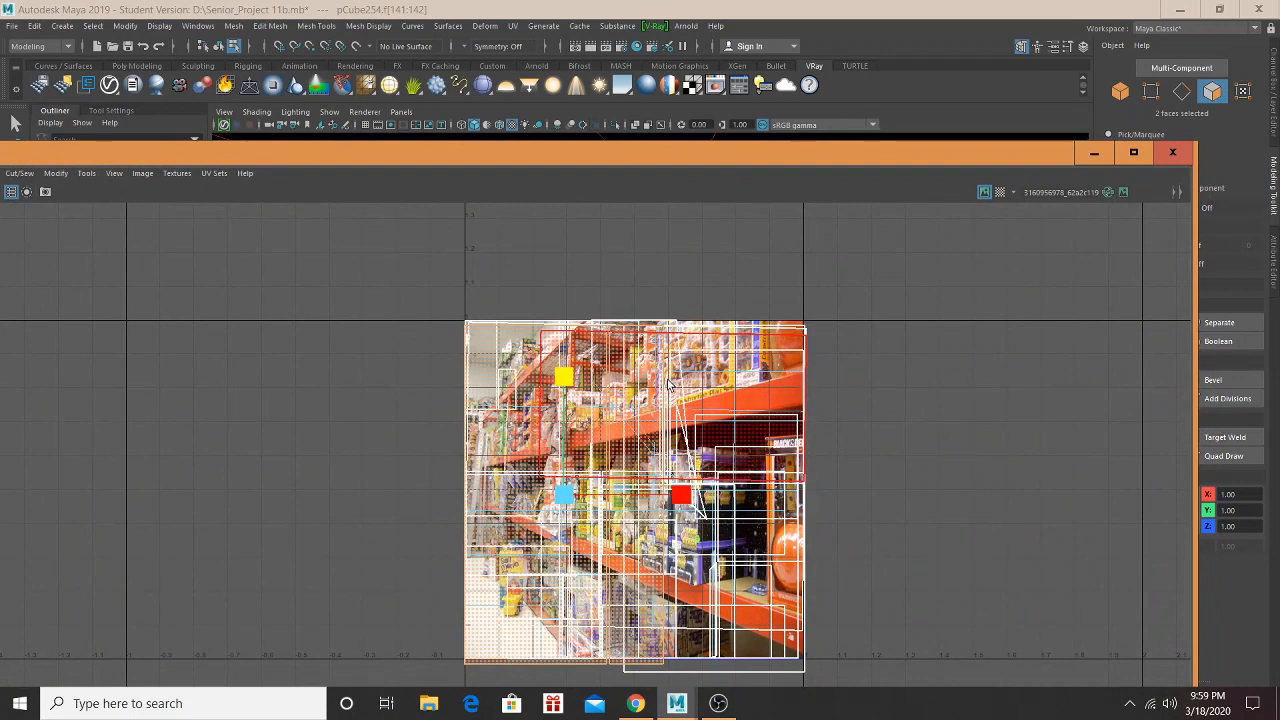
key(e)
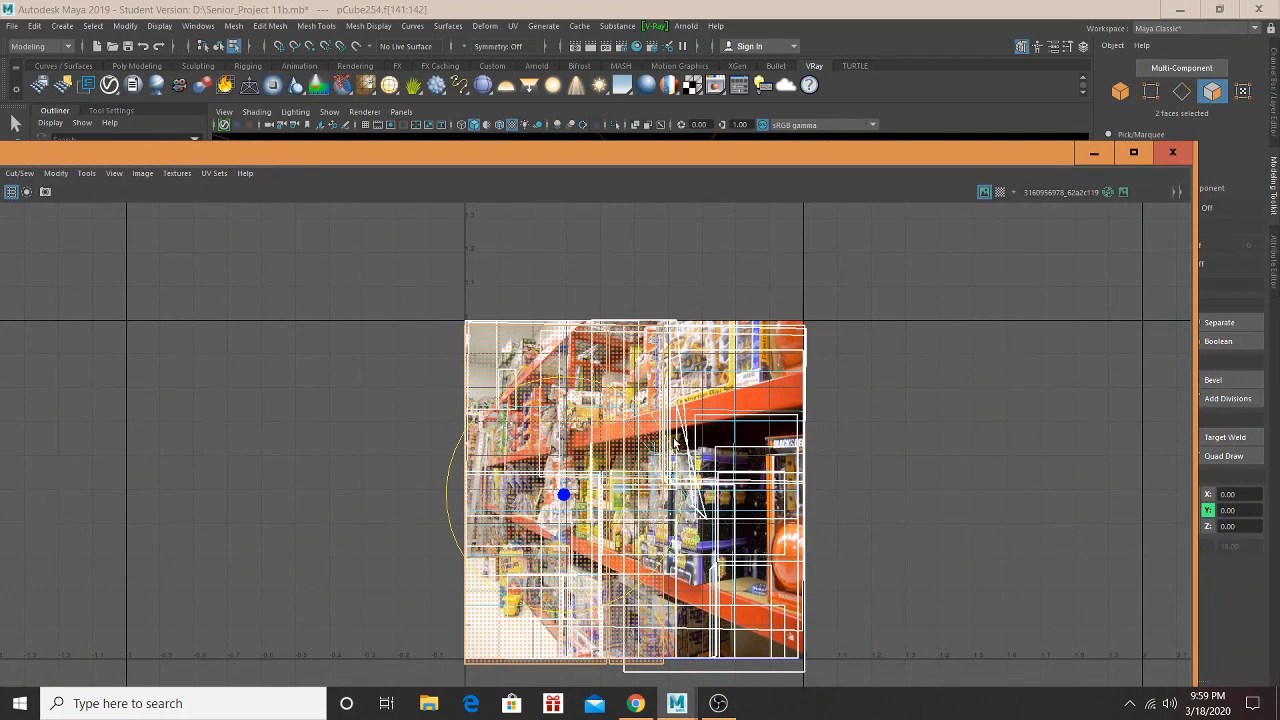
drag(677, 440, 700, 300)
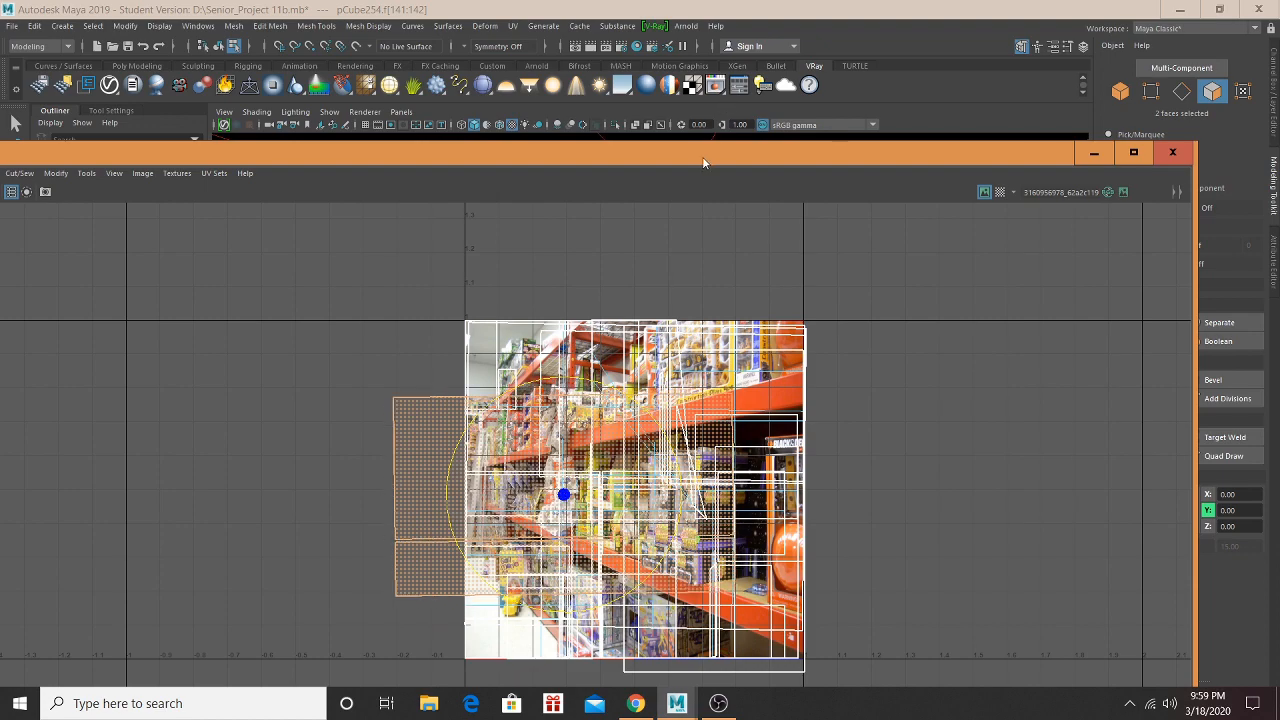
Step: Rotate the left-hand faces' UVs about 180 degrees, narrow them to the photo's left part, stretch them to its full height and close the UV Editor
mouse_move(703, 162)
mouse_down()
mouse_move(662, 465)
mouse_move(712, 178)
mouse_up()
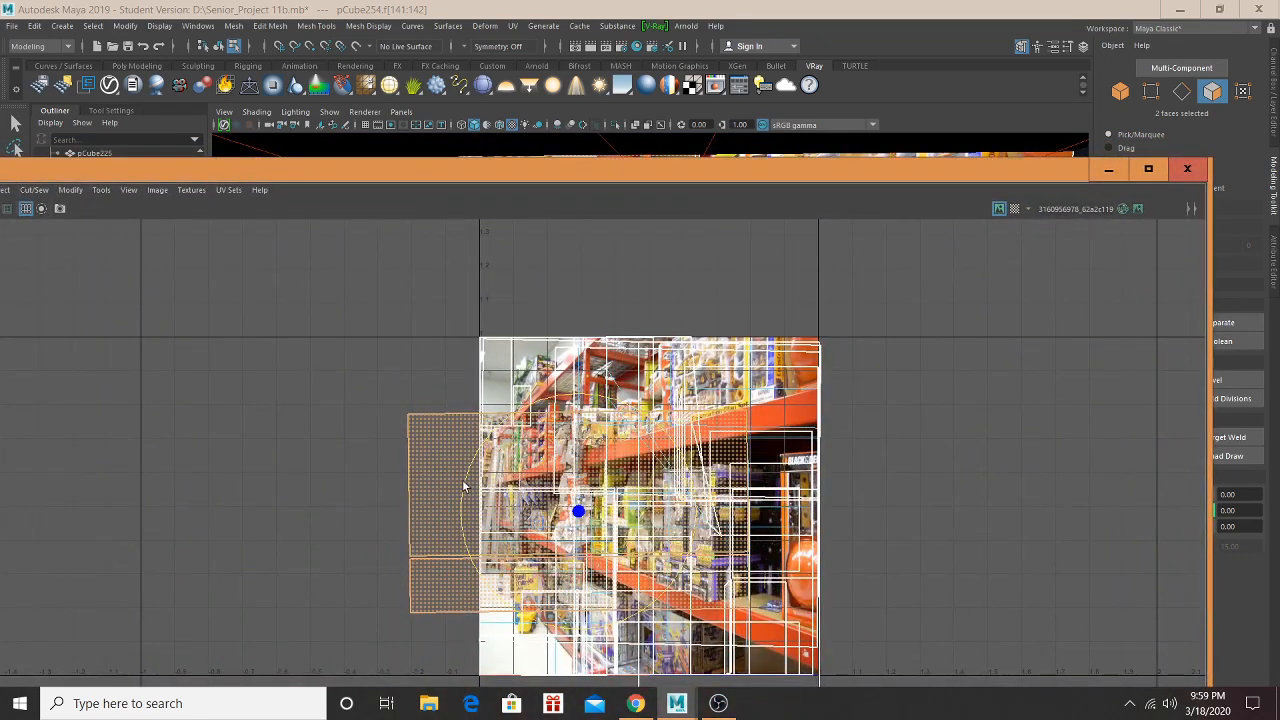
drag(466, 528, 733, 557)
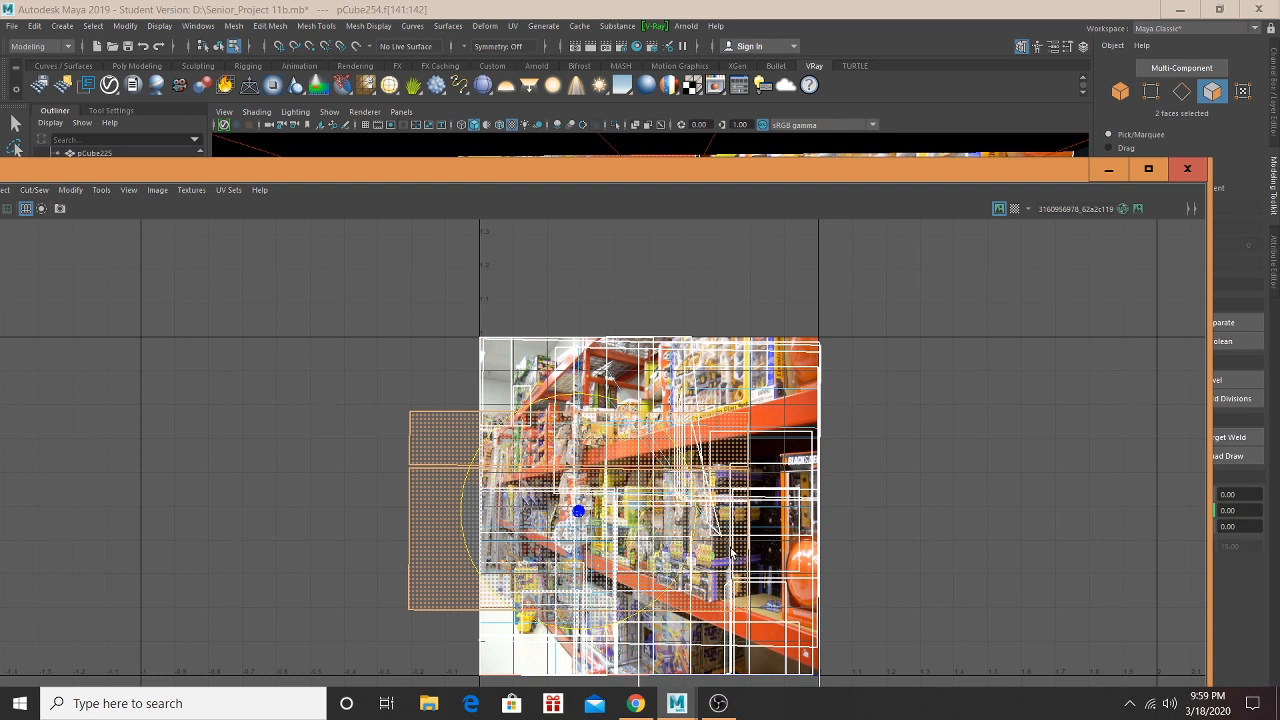
key(r)
drag(677, 515, 643, 522)
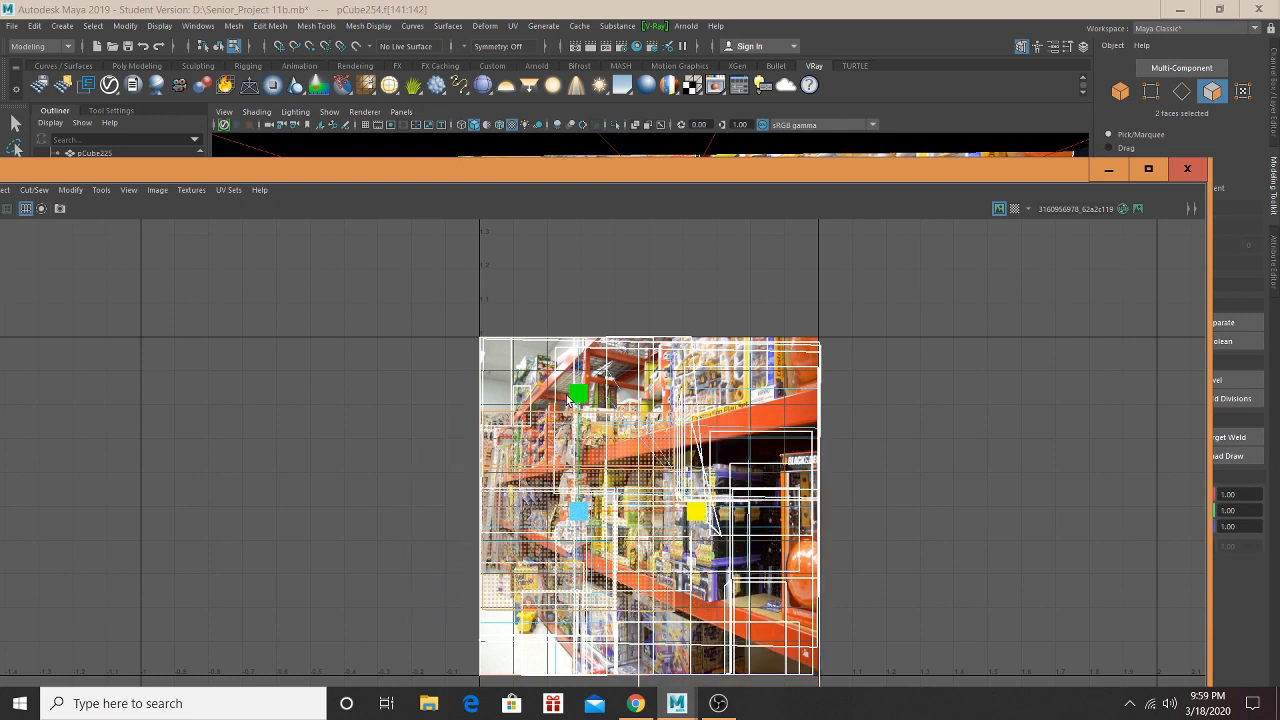
drag(588, 392, 597, 320)
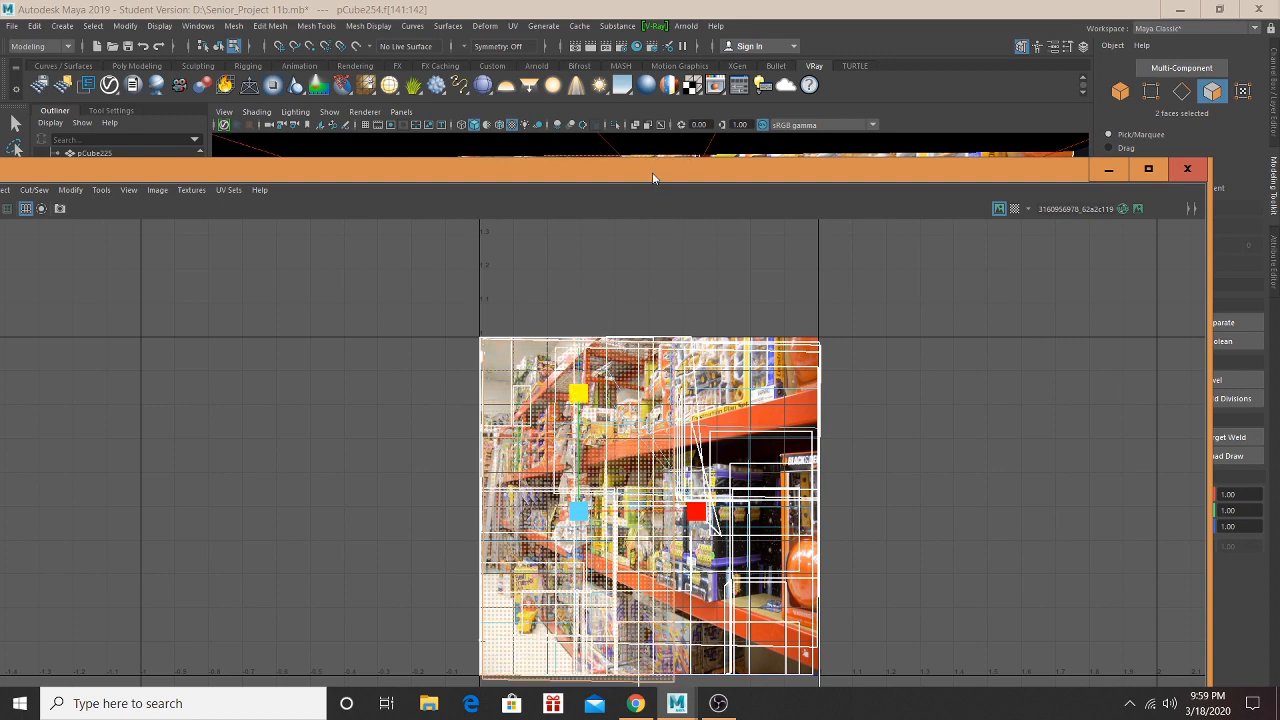
drag(653, 176, 618, 414)
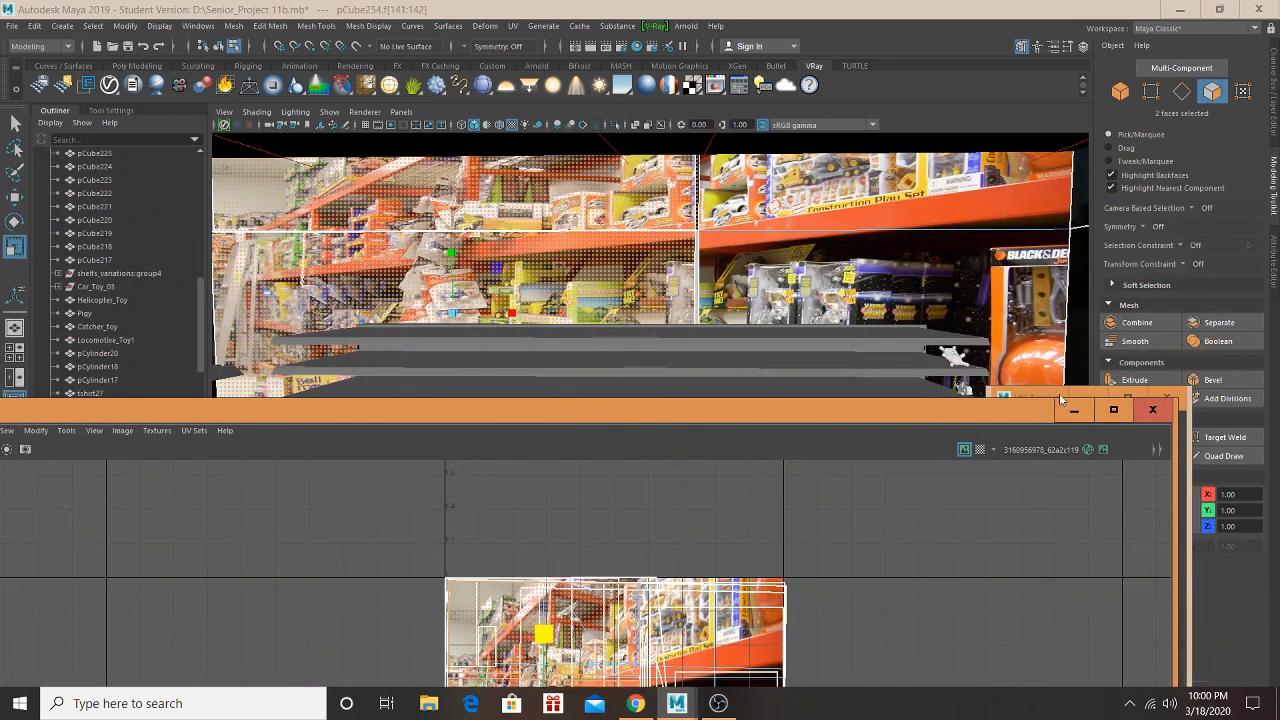
click(1152, 409)
Step: Select the four faces of the toy store's untextured plaster wall
alt+drag(880, 300, 820, 329)
click(814, 323)
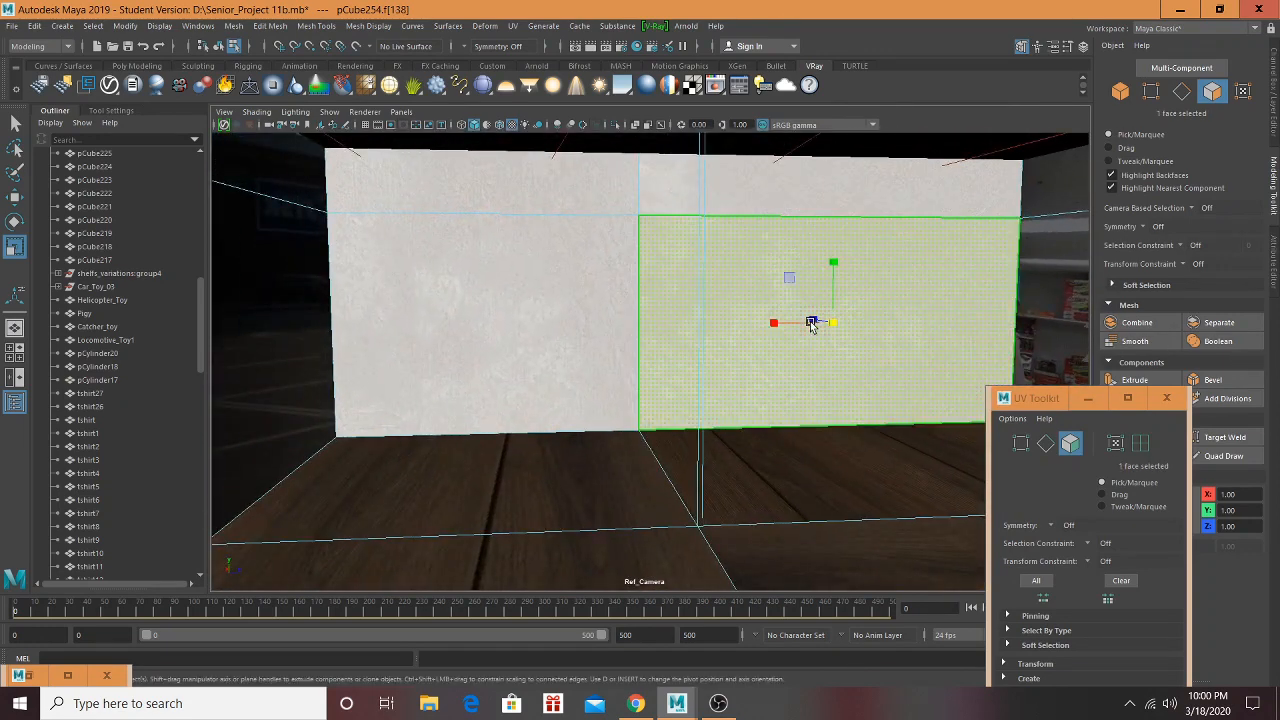
shift+click(556, 262)
shift+click(572, 193)
shift+click(663, 181)
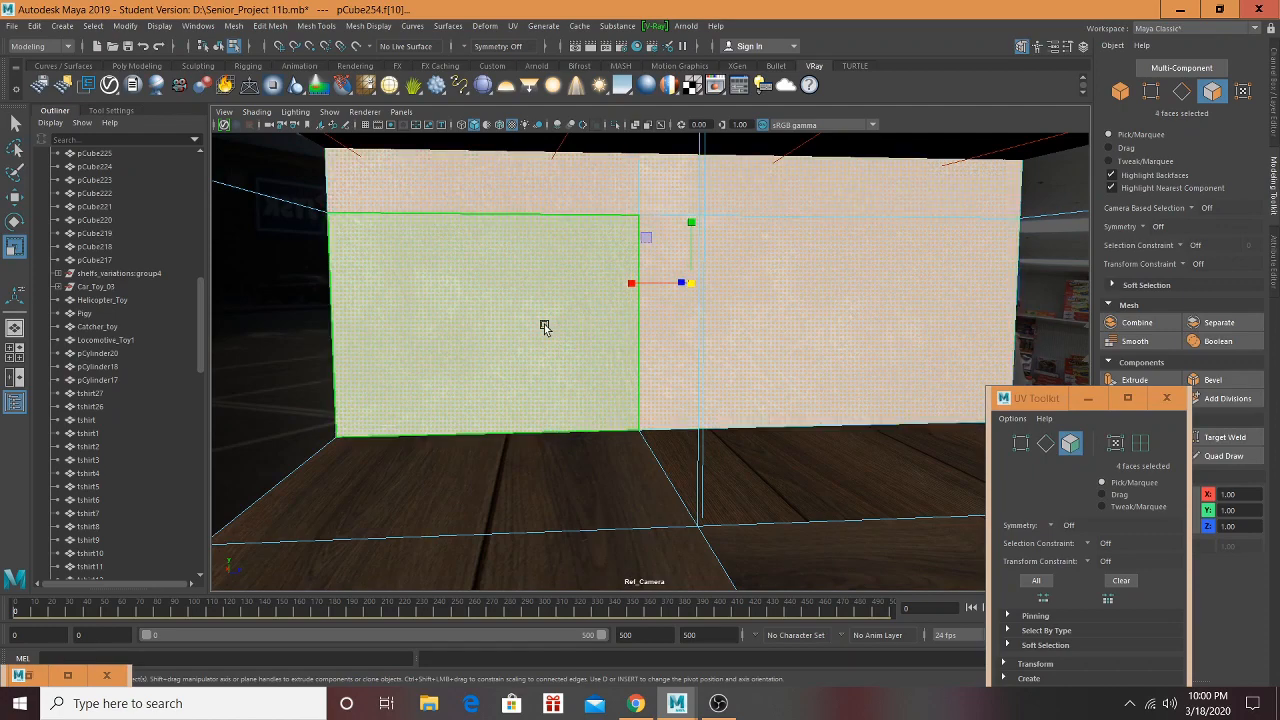
alt+middle_drag(544, 327, 334, 414)
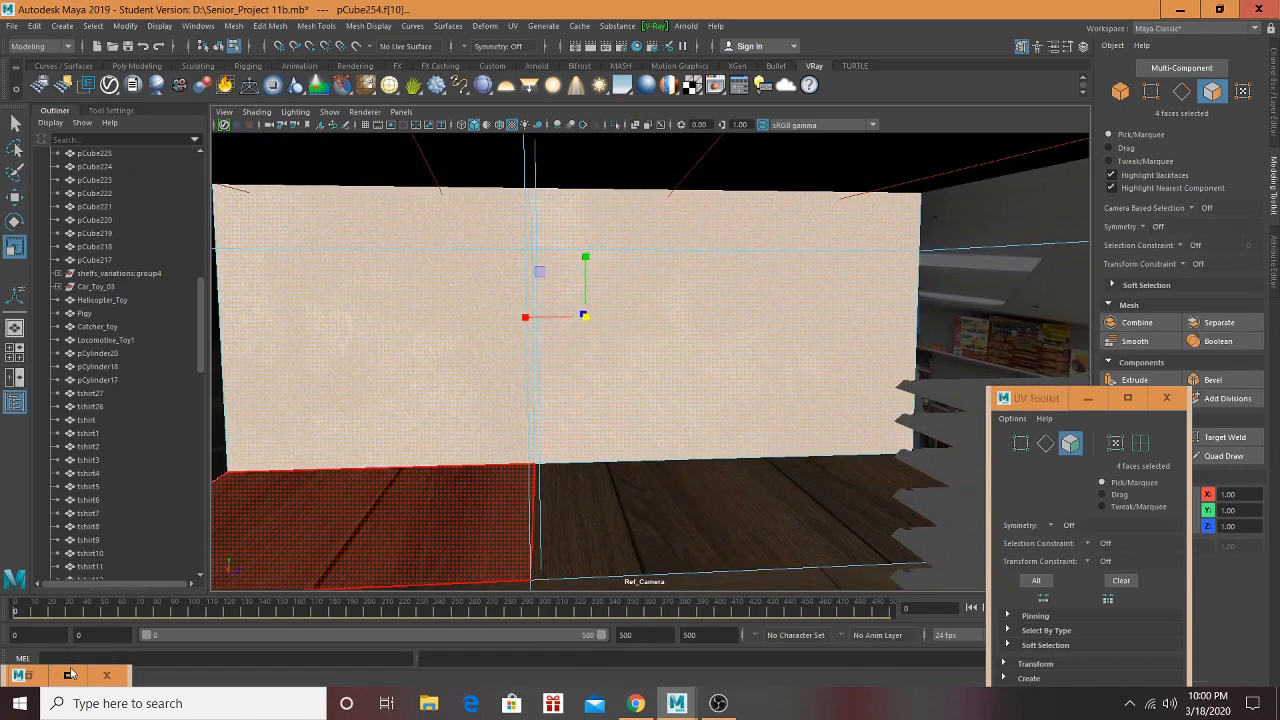
Step: Create a VRay Mtl with a File texture on its diffuse color and name the material KB_Left
click(70, 675)
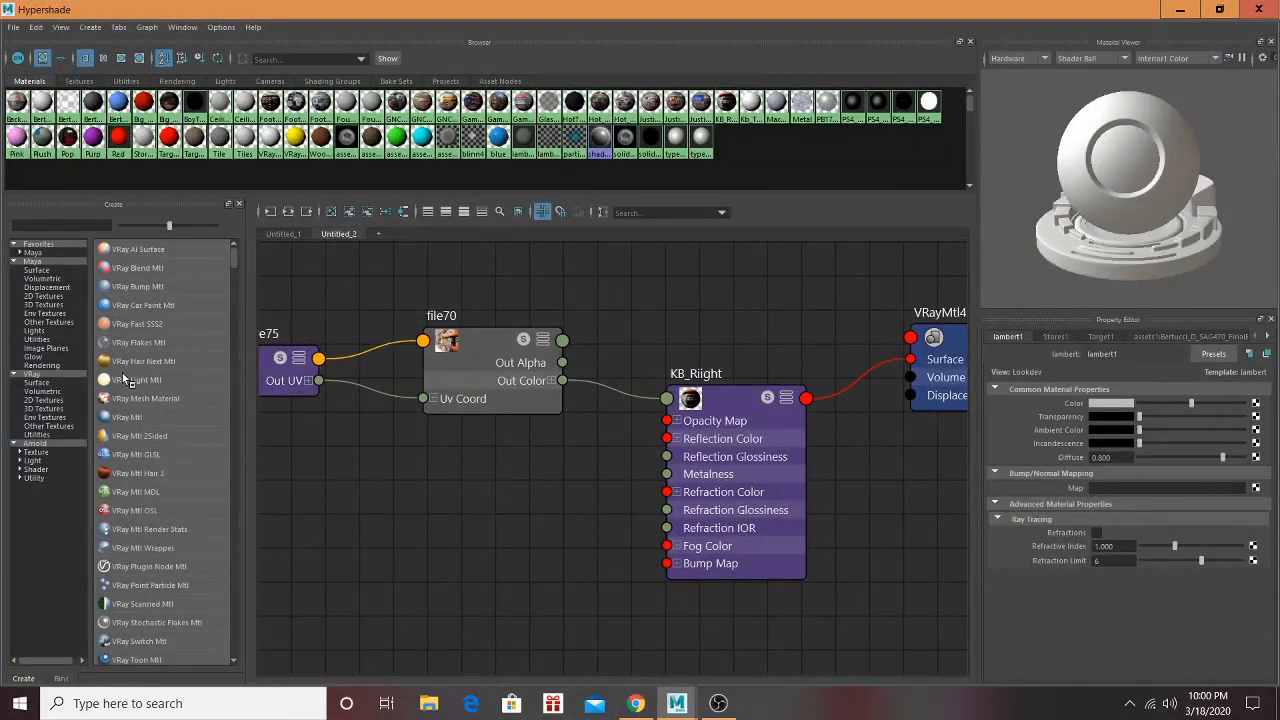
click(128, 418)
click(296, 212)
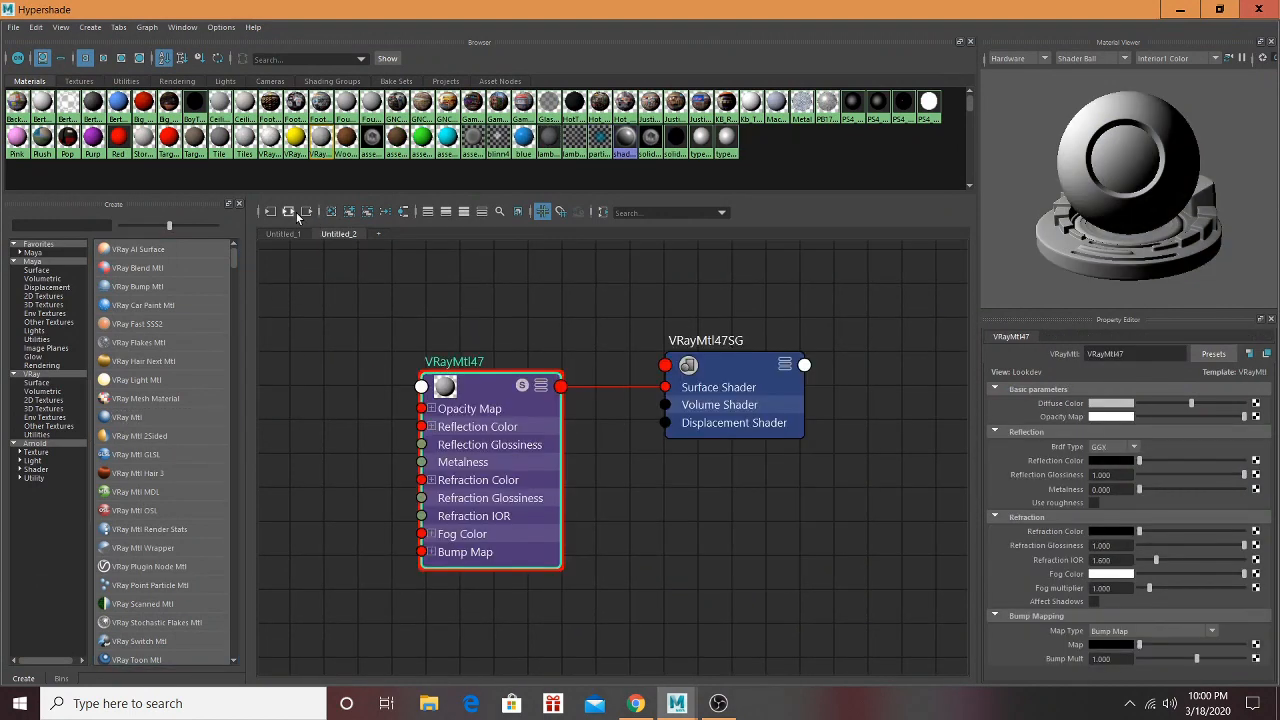
click(1255, 403)
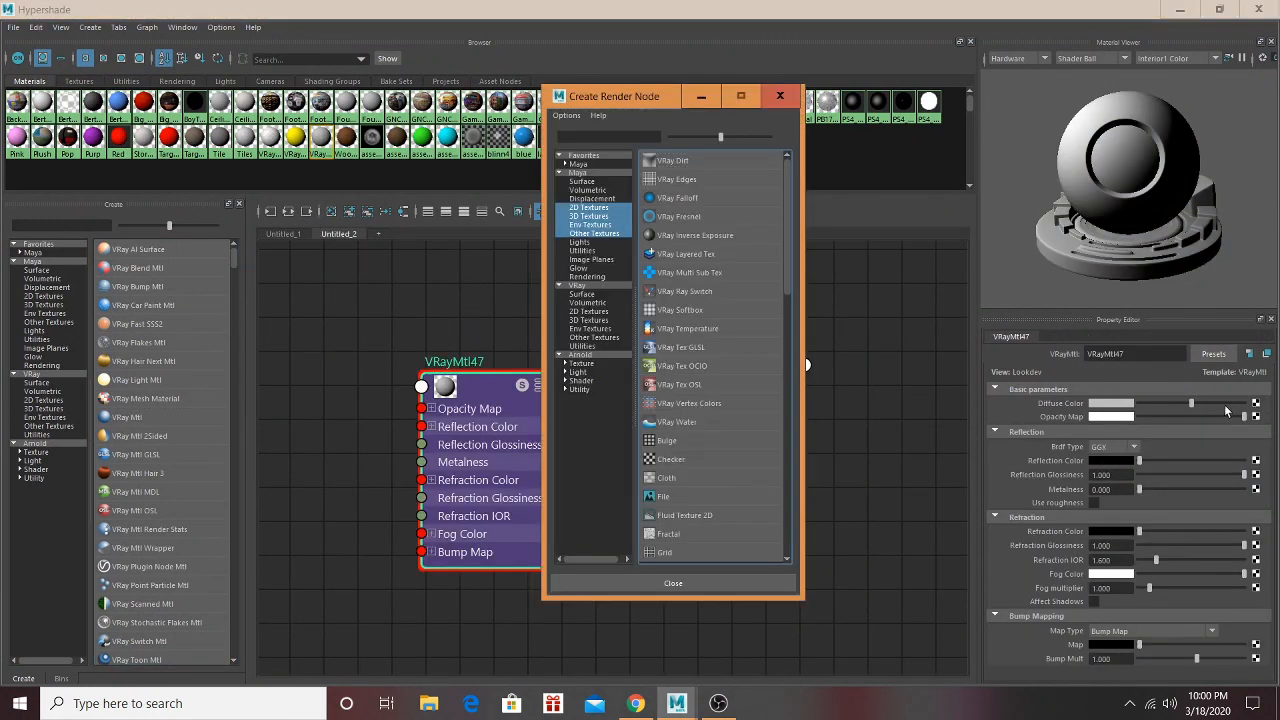
click(659, 497)
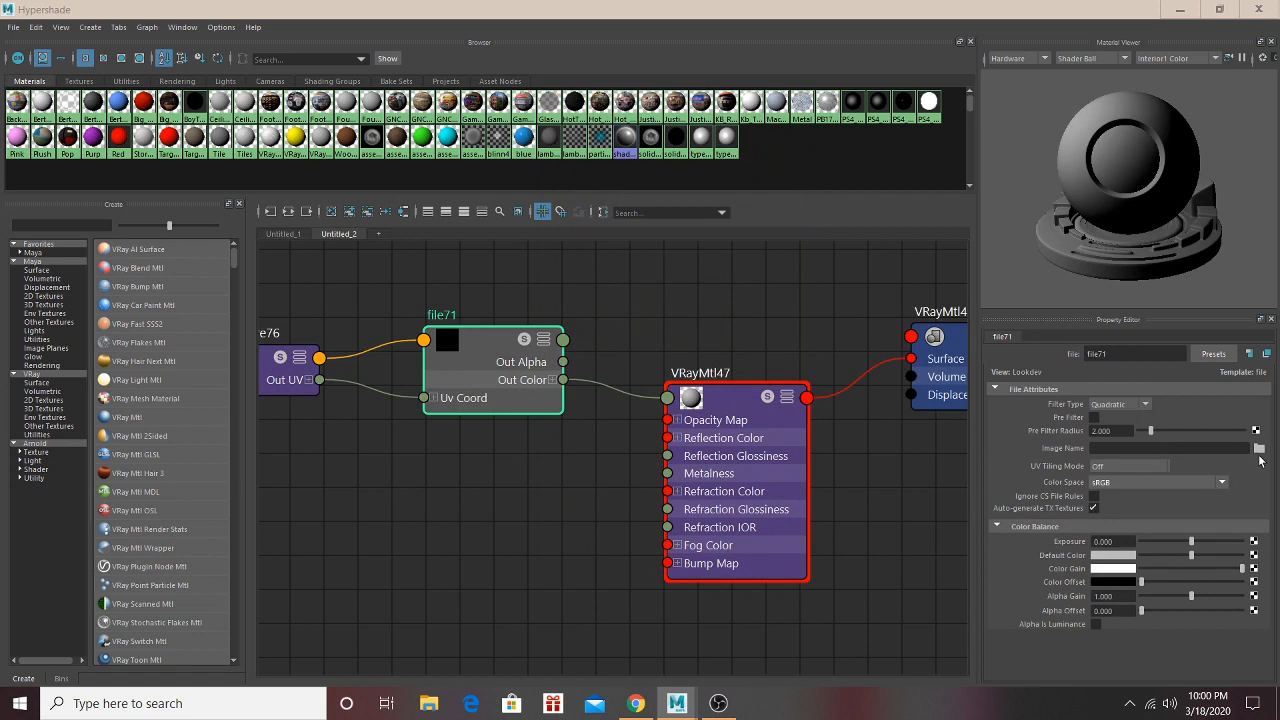
click(690, 376)
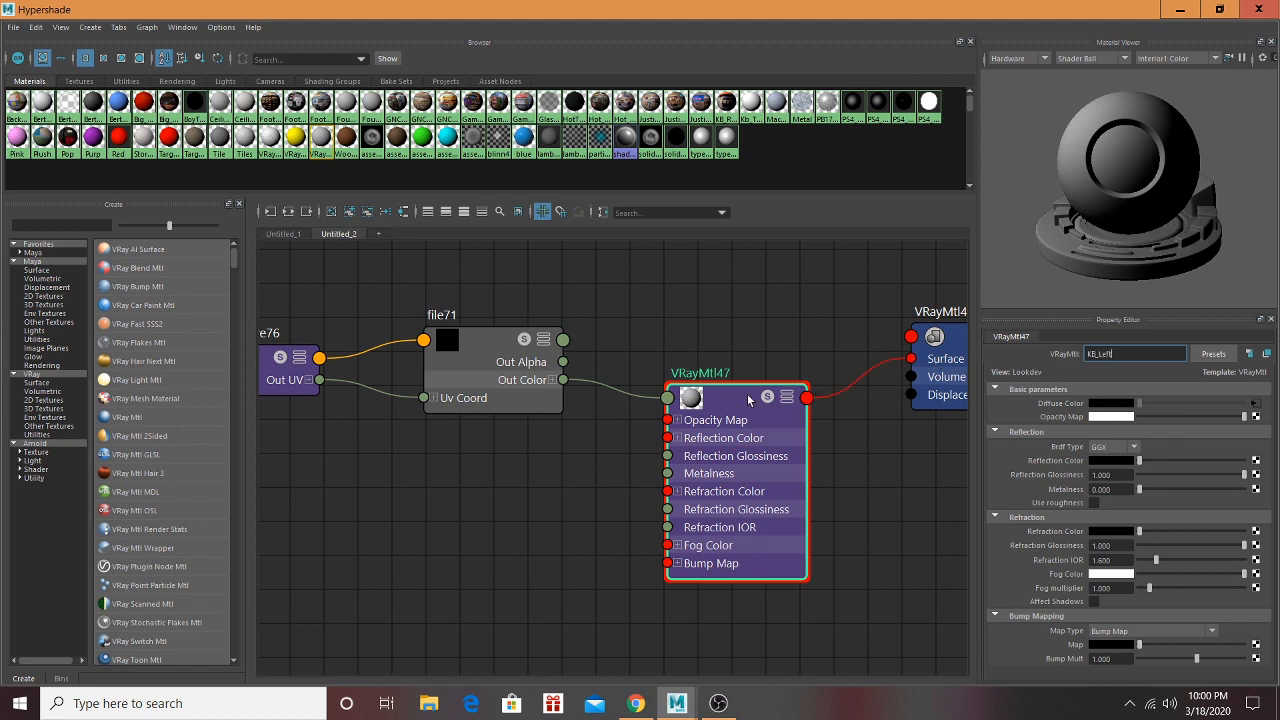
text(KB_Left)
key(Return)
Step: Examine the previews of the photos in the Store interiors folder for KB_Left's file texture
click(1255, 405)
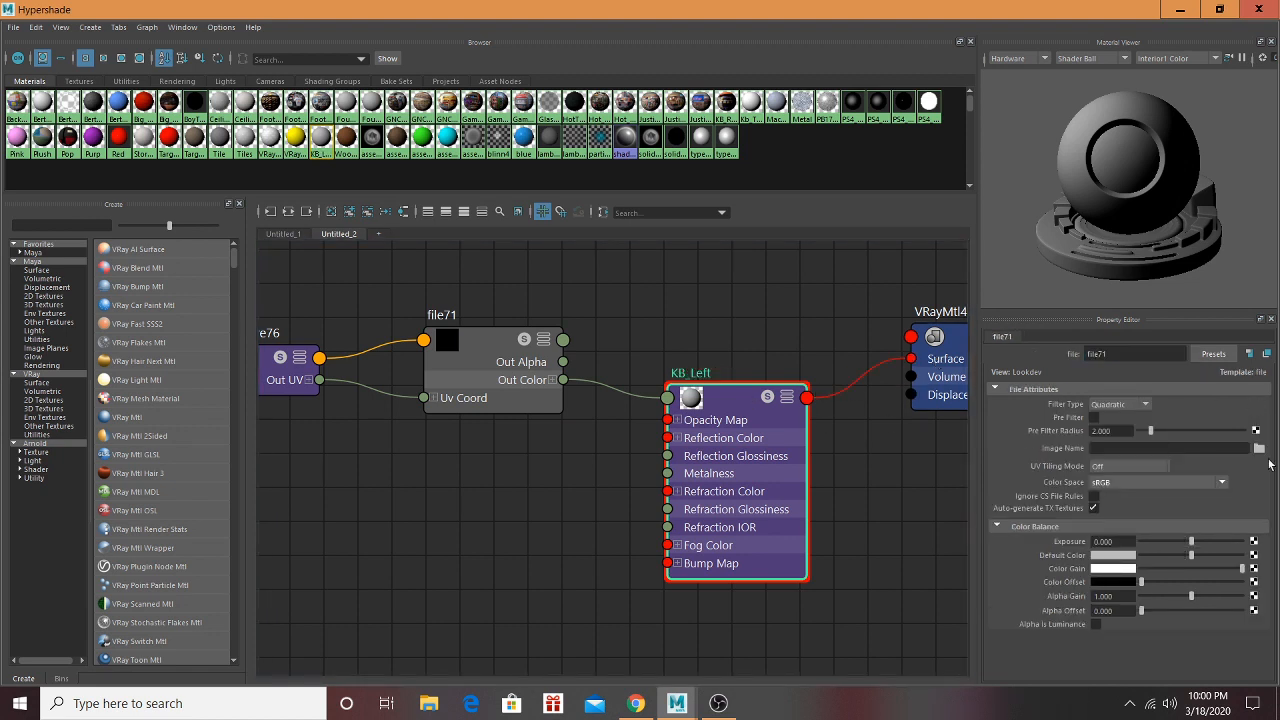
click(1258, 448)
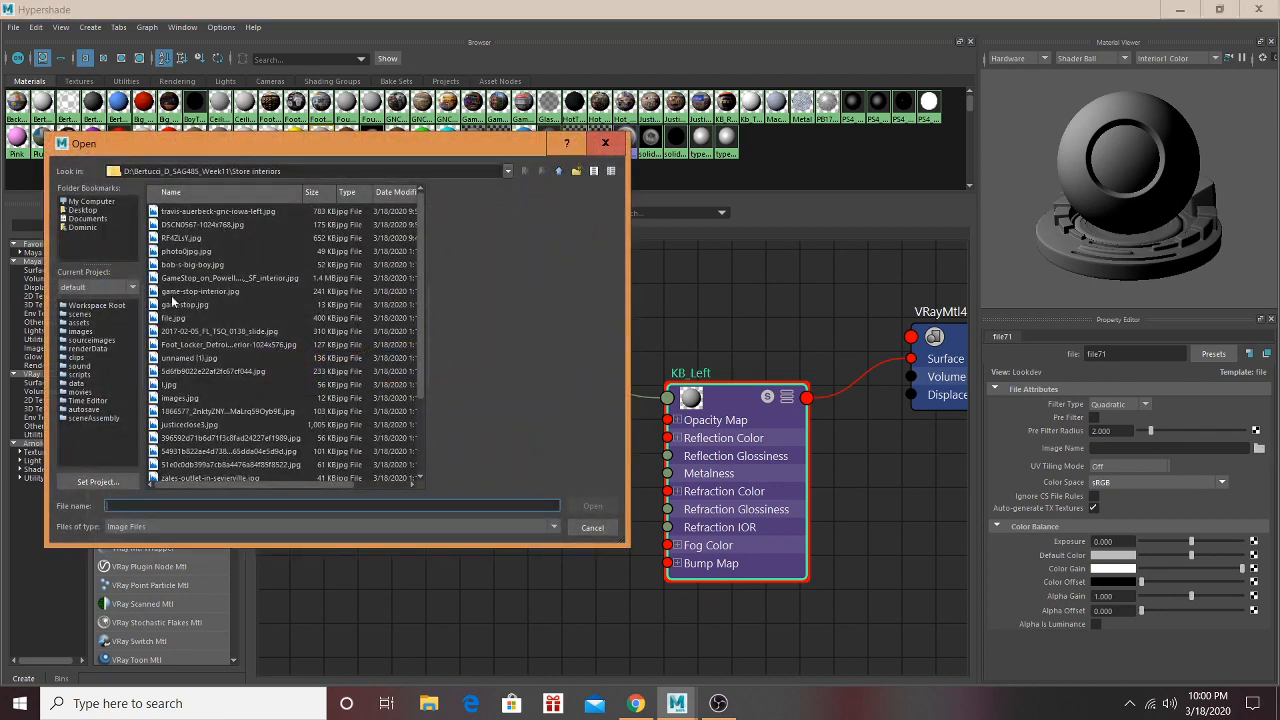
scroll(223, 423, down, 3)
click(227, 412)
click(213, 423)
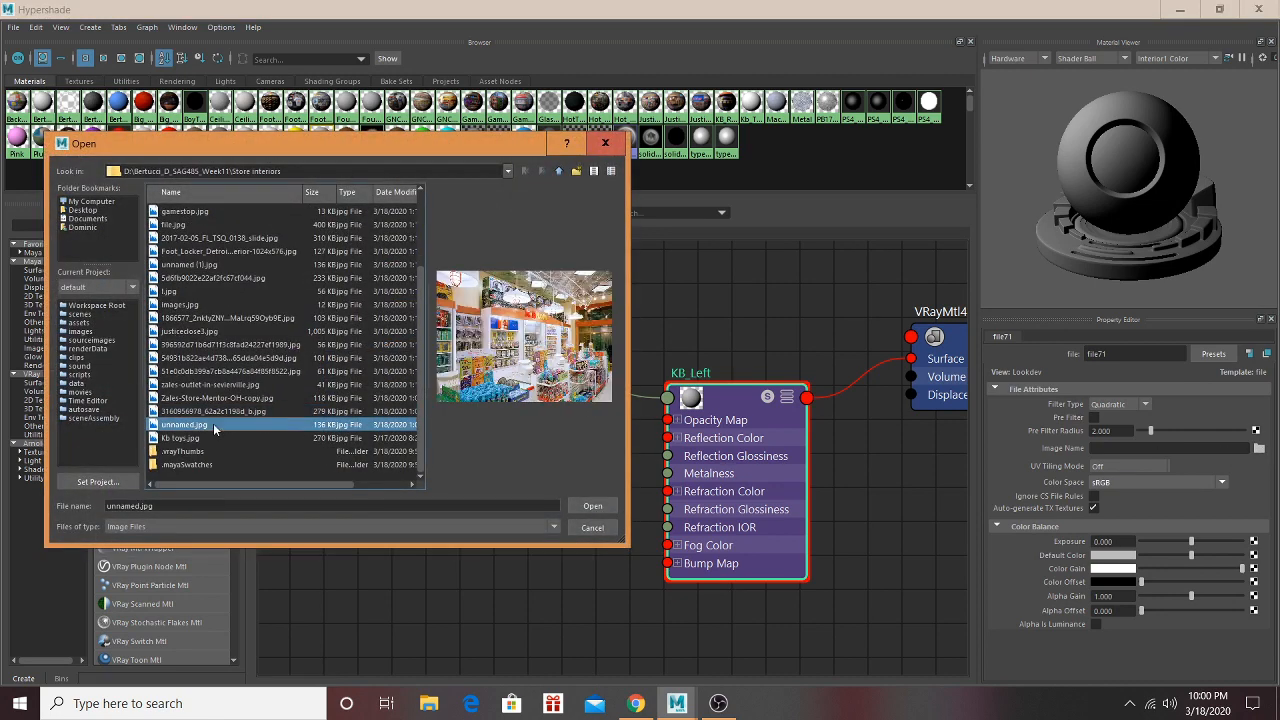
click(226, 412)
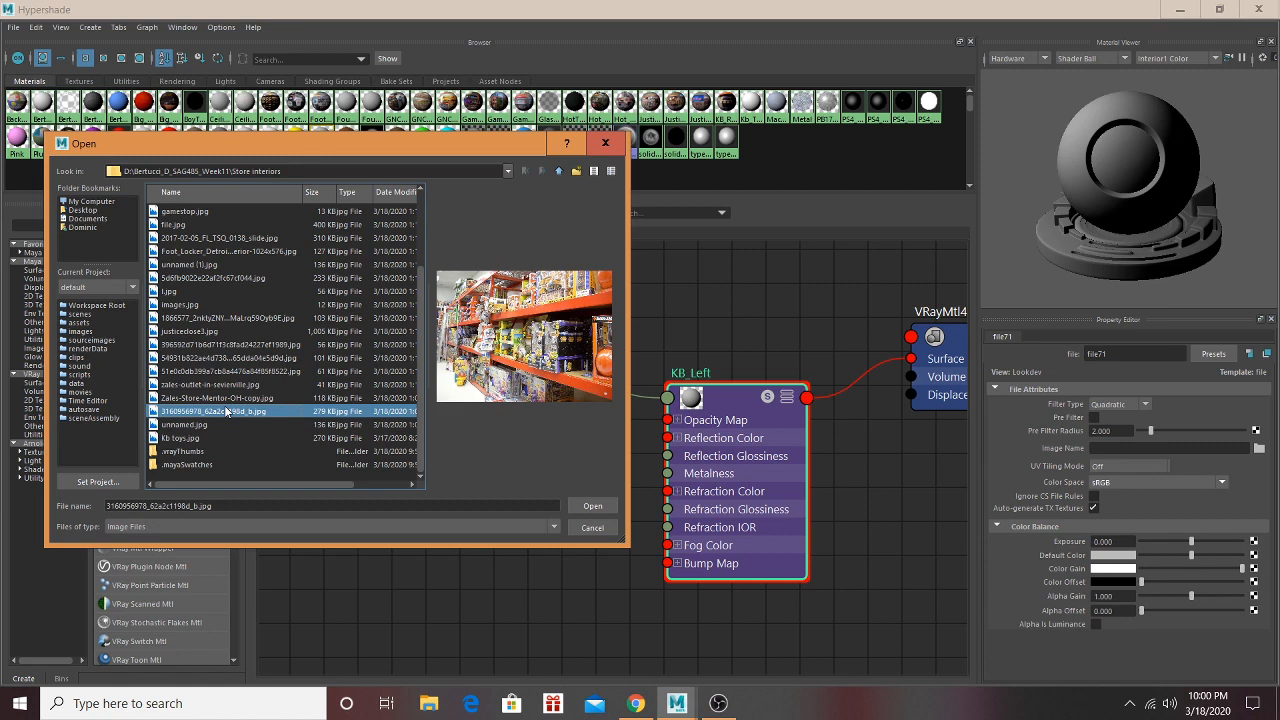
click(224, 398)
click(225, 385)
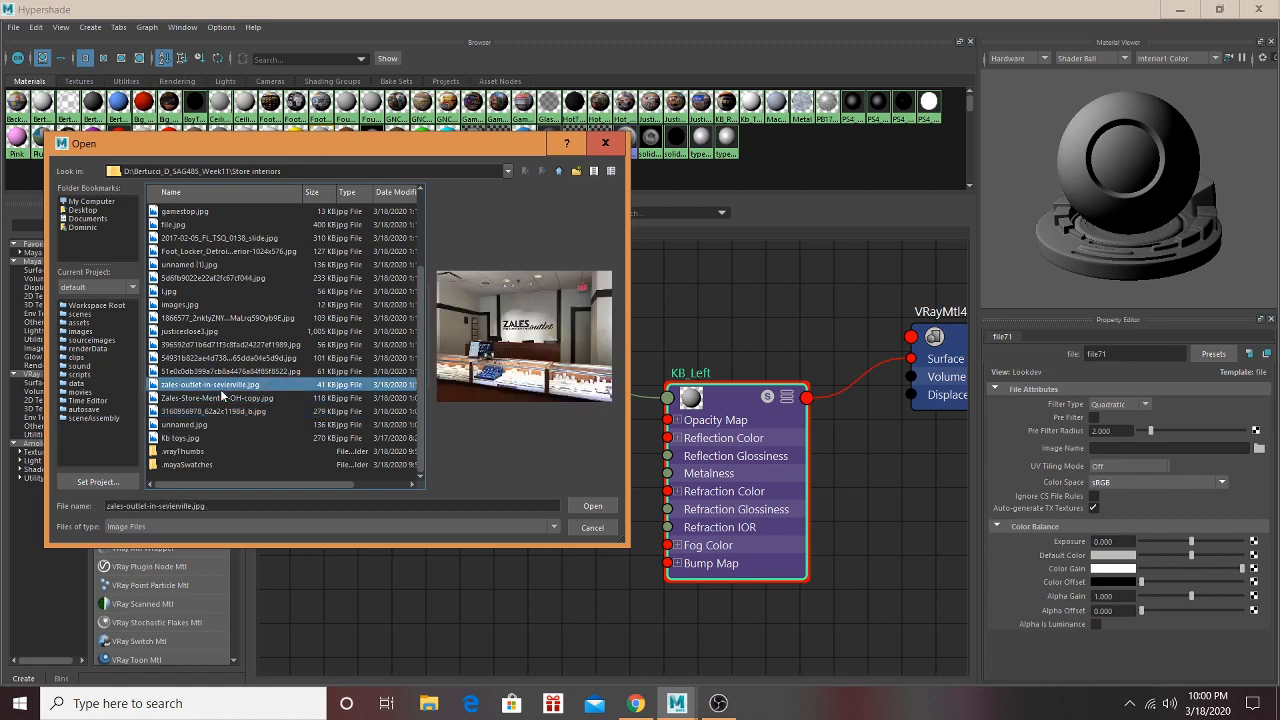
click(231, 372)
click(236, 358)
click(240, 345)
click(241, 331)
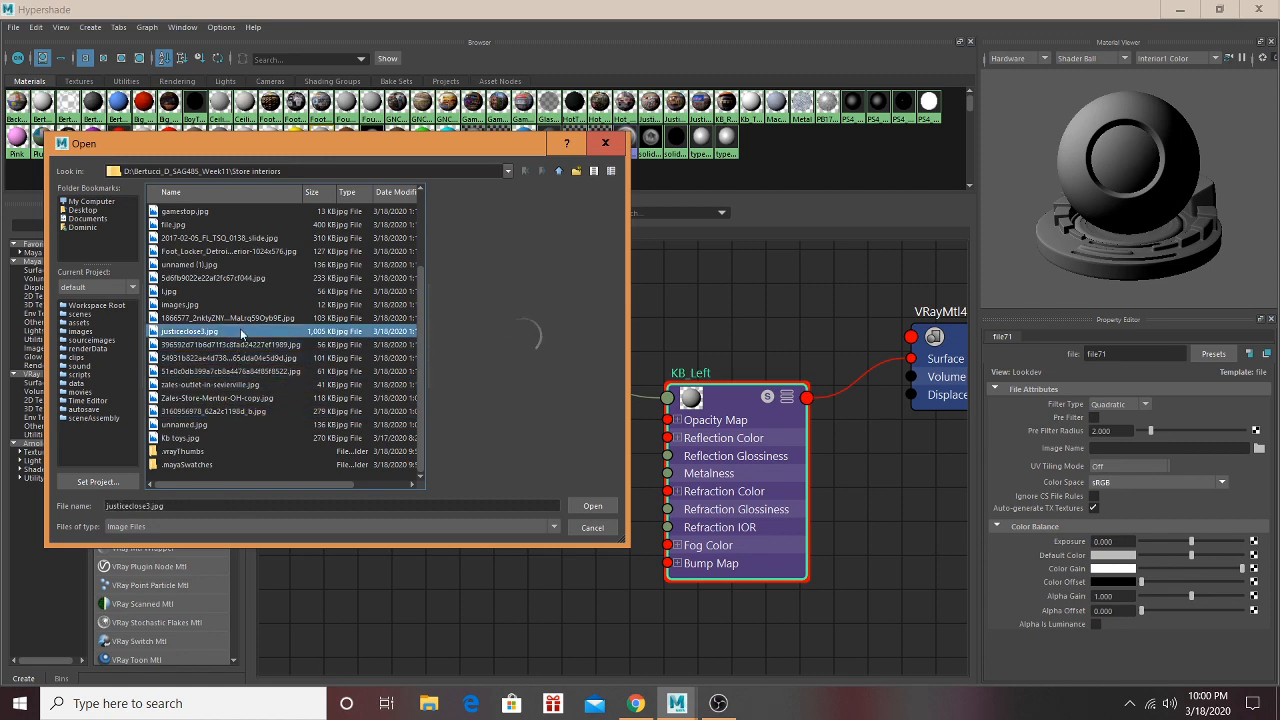
click(244, 318)
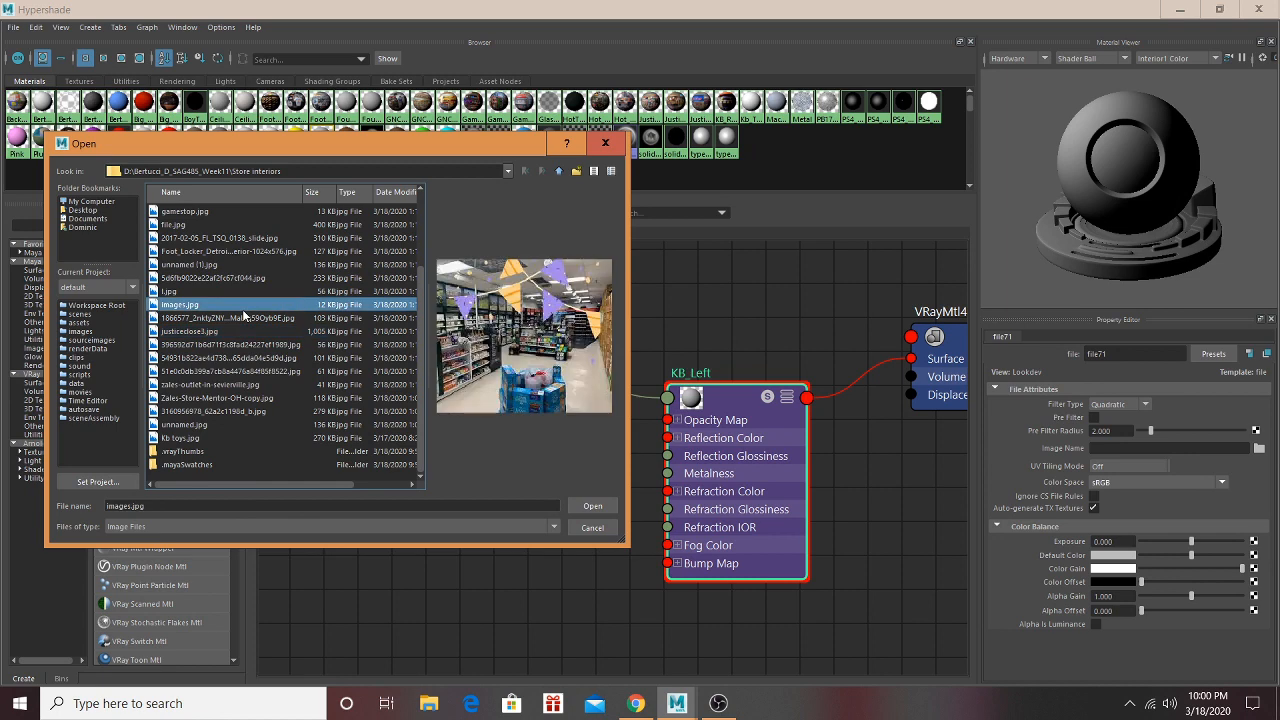
click(218, 425)
click(208, 437)
click(210, 413)
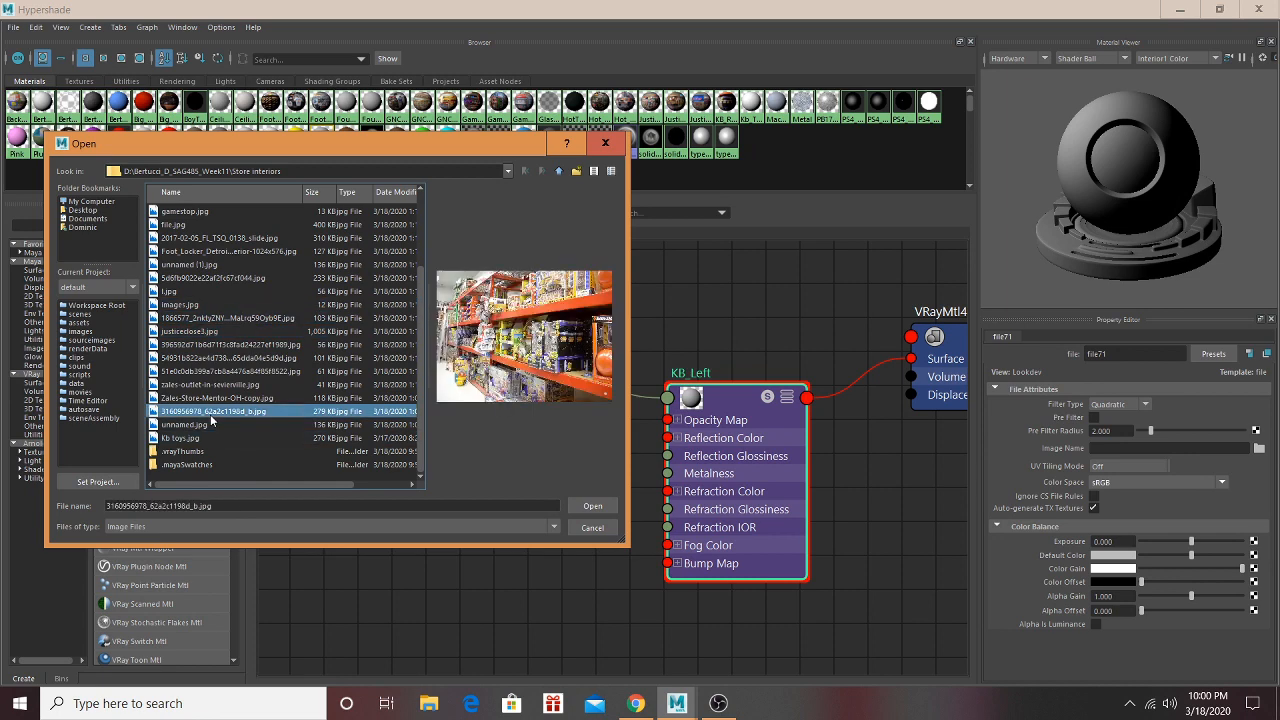
click(207, 422)
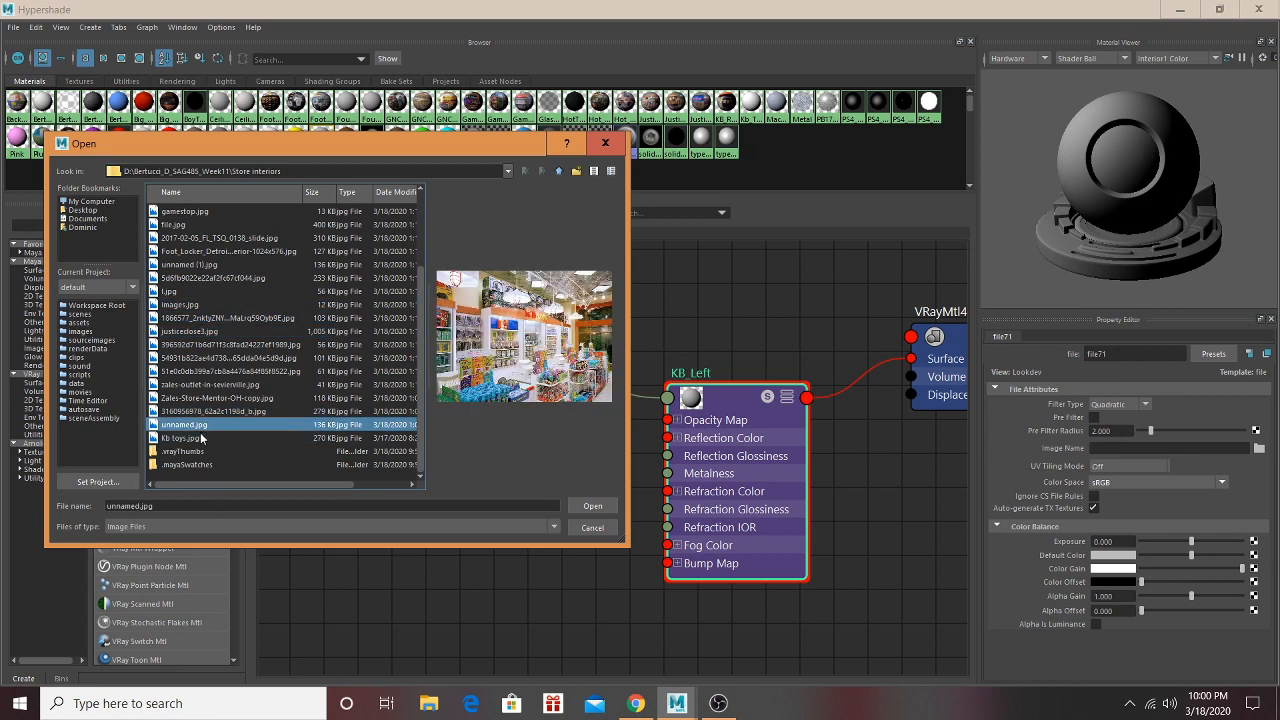
Step: Load Kb toys.jpg as KB_Left's texture image and minimize the Hypershade
click(201, 438)
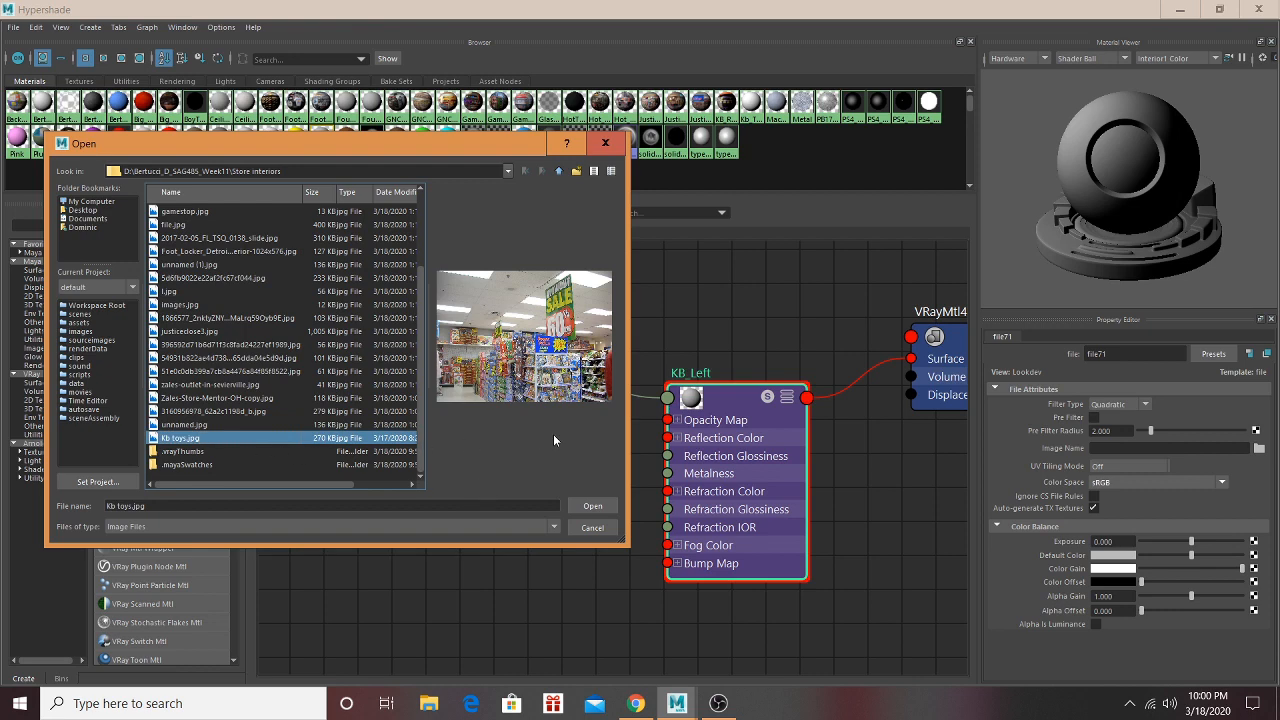
click(592, 506)
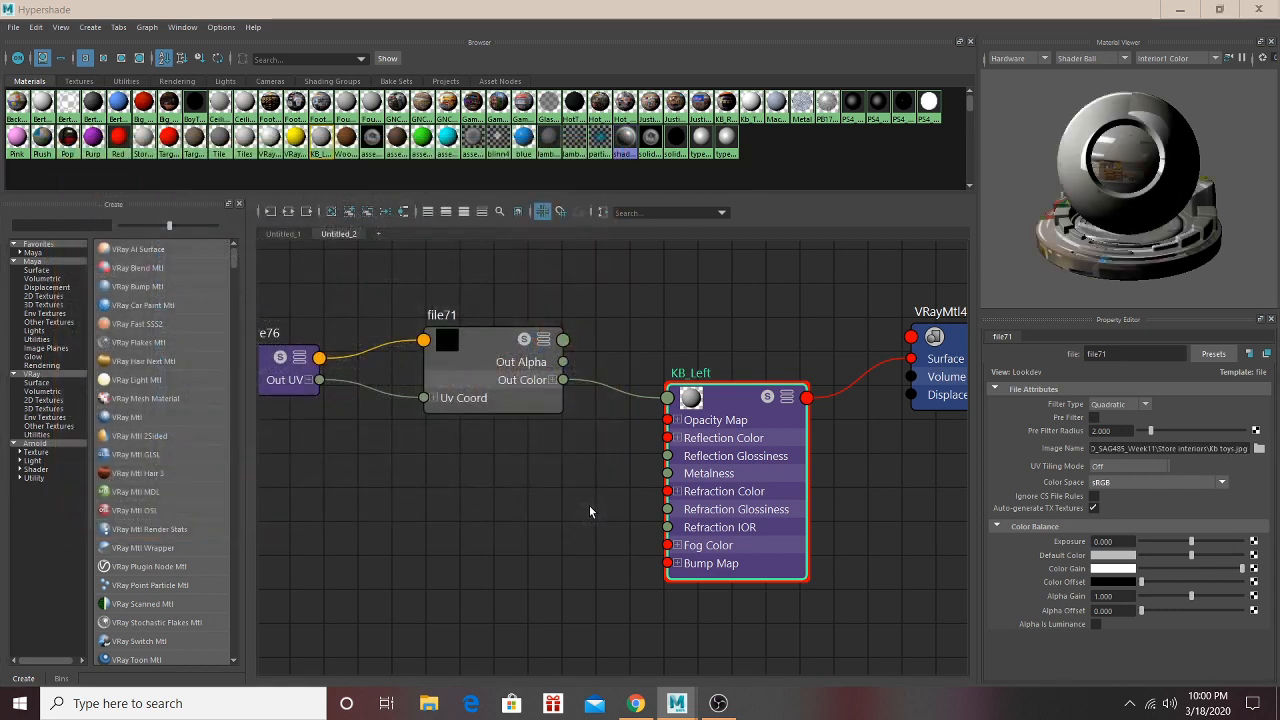
click(1180, 9)
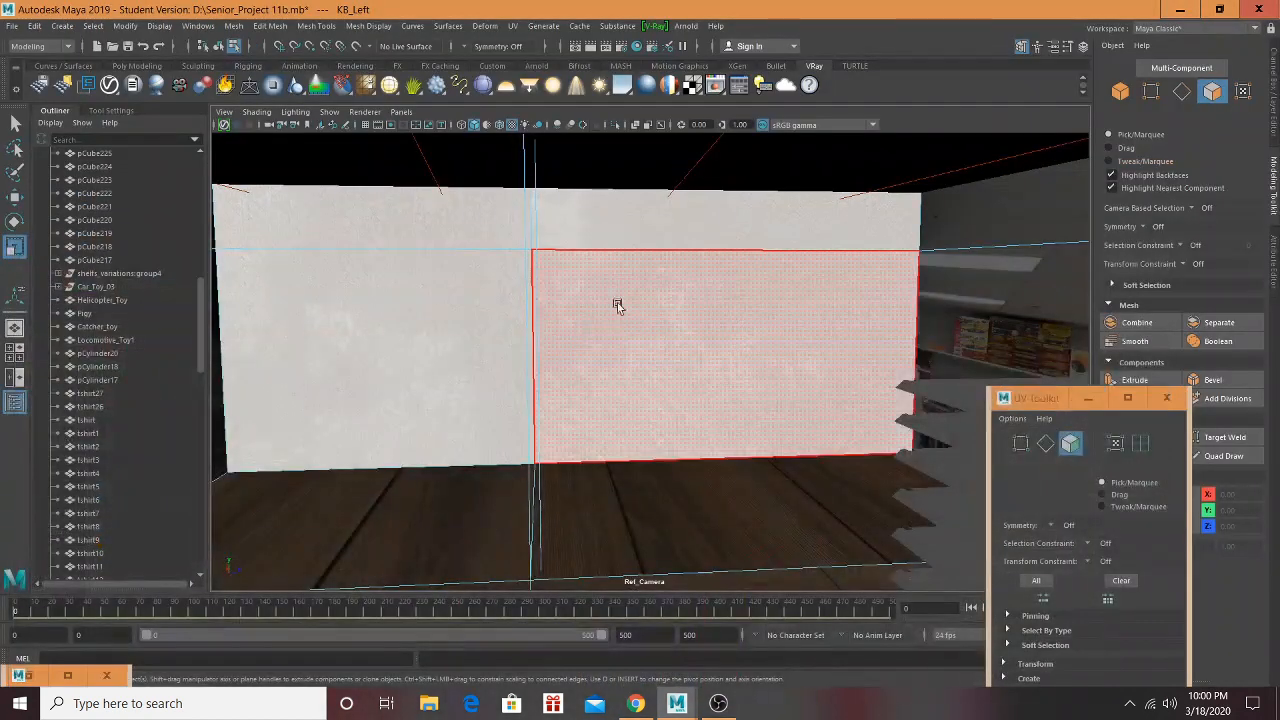
Step: Reselect the four faces of the untextured plaster wall
click(618, 329)
shift+click(463, 329)
shift+click(471, 229)
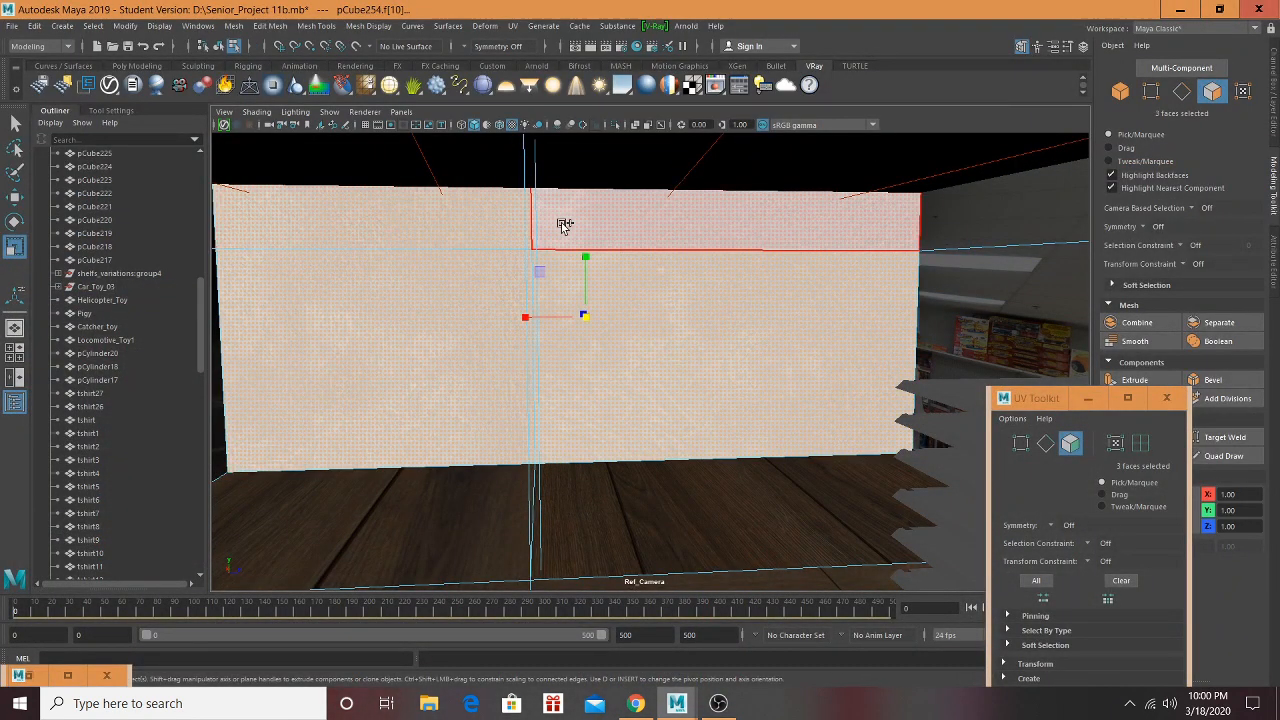
shift+click(571, 223)
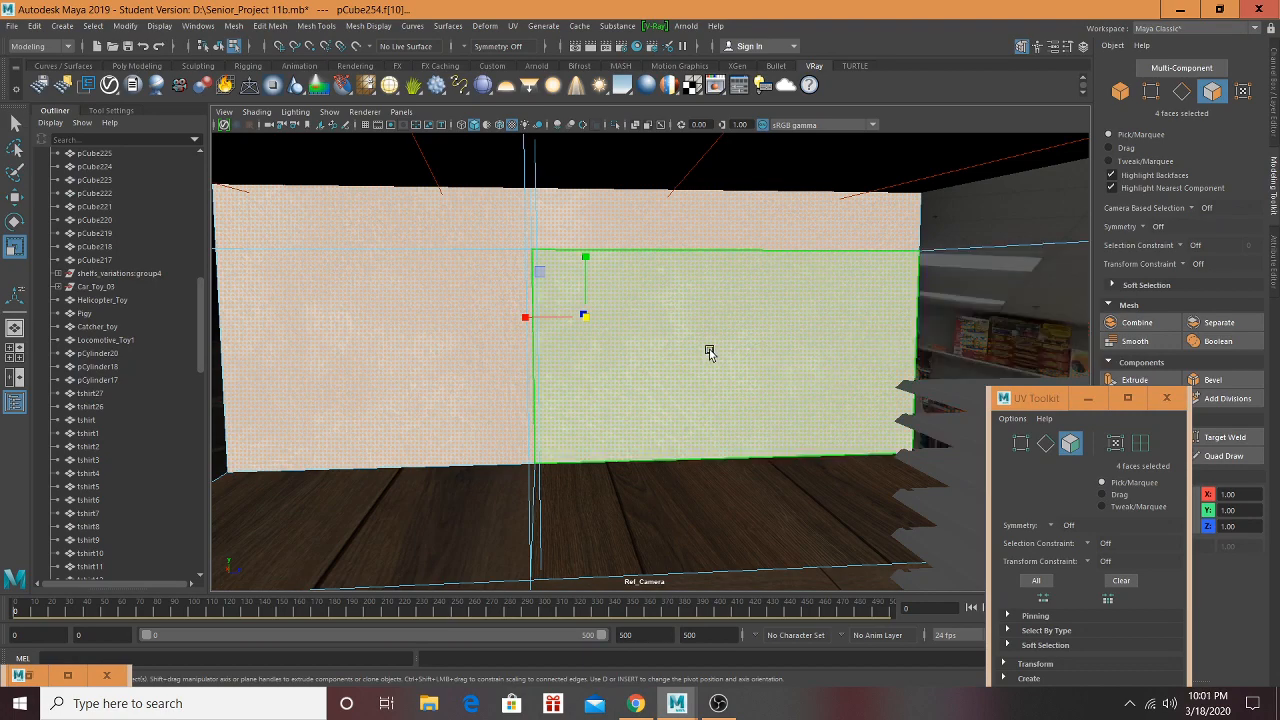
Step: Replace the image of KB_Left's diffuse file texture with unnamed.jpg from the Store interiors folder
click(67, 675)
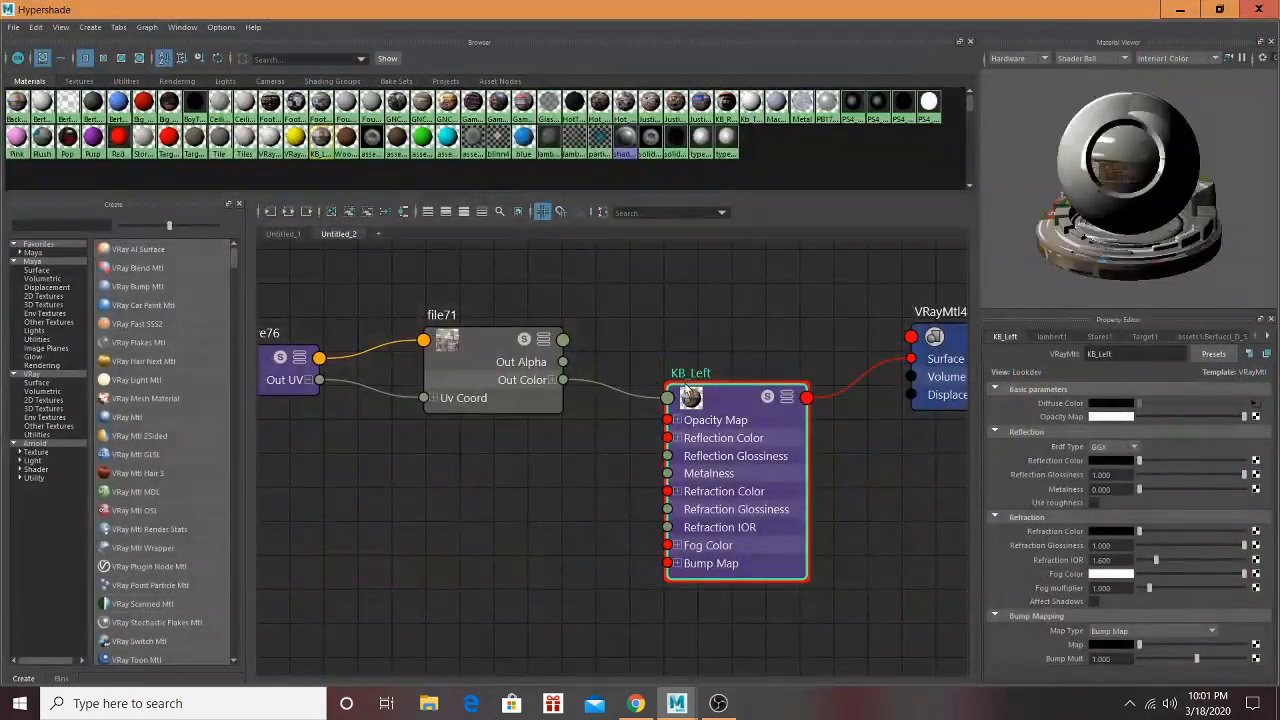
click(1257, 404)
click(1259, 448)
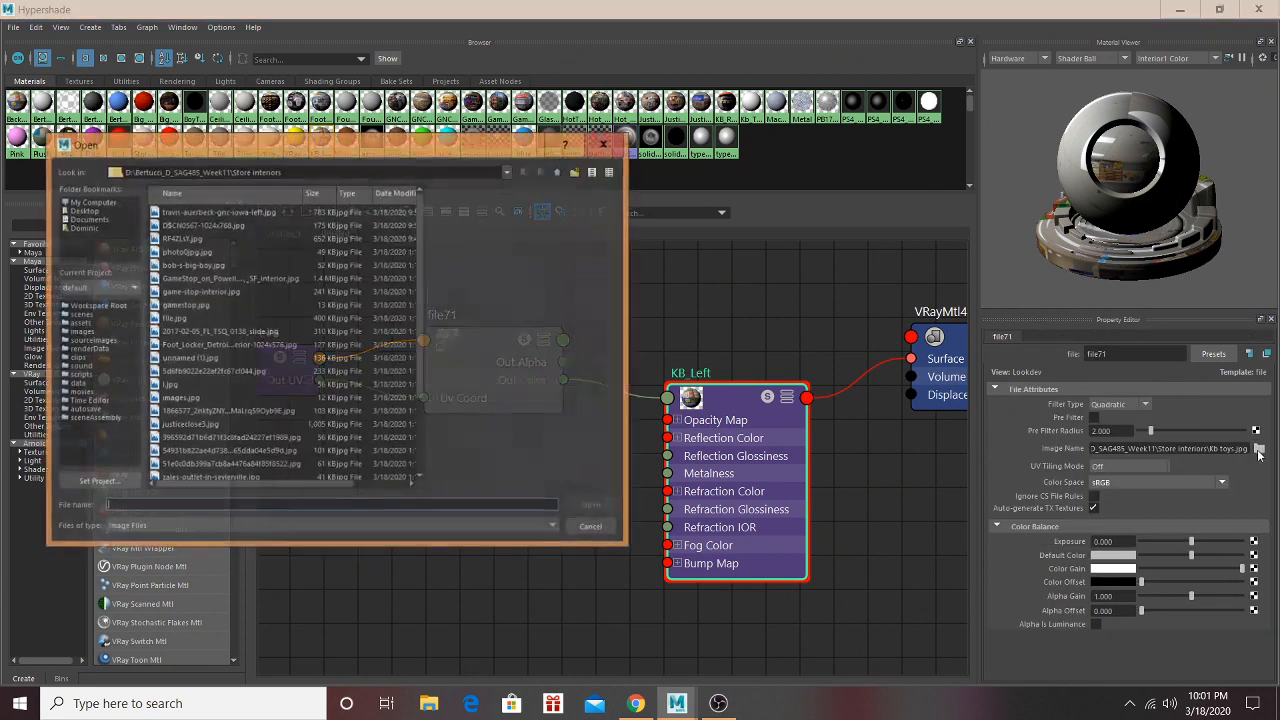
click(260, 213)
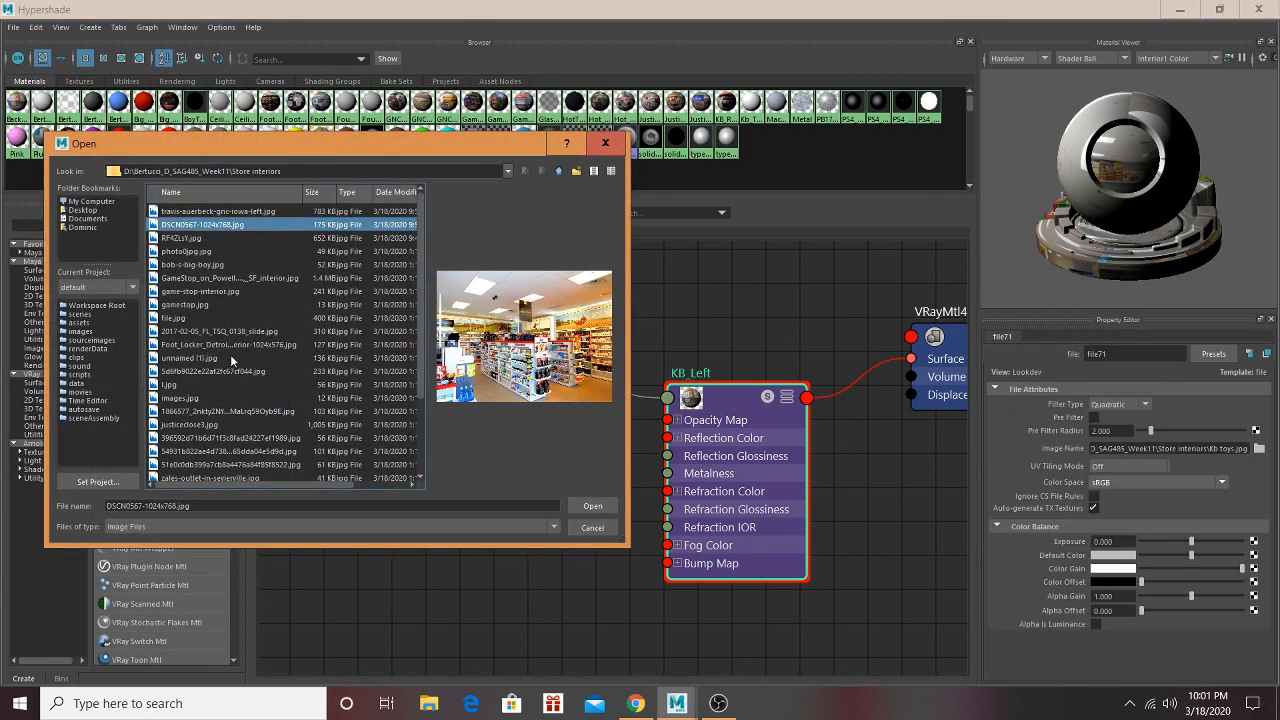
scroll(240, 384, down, 3)
click(238, 412)
click(236, 425)
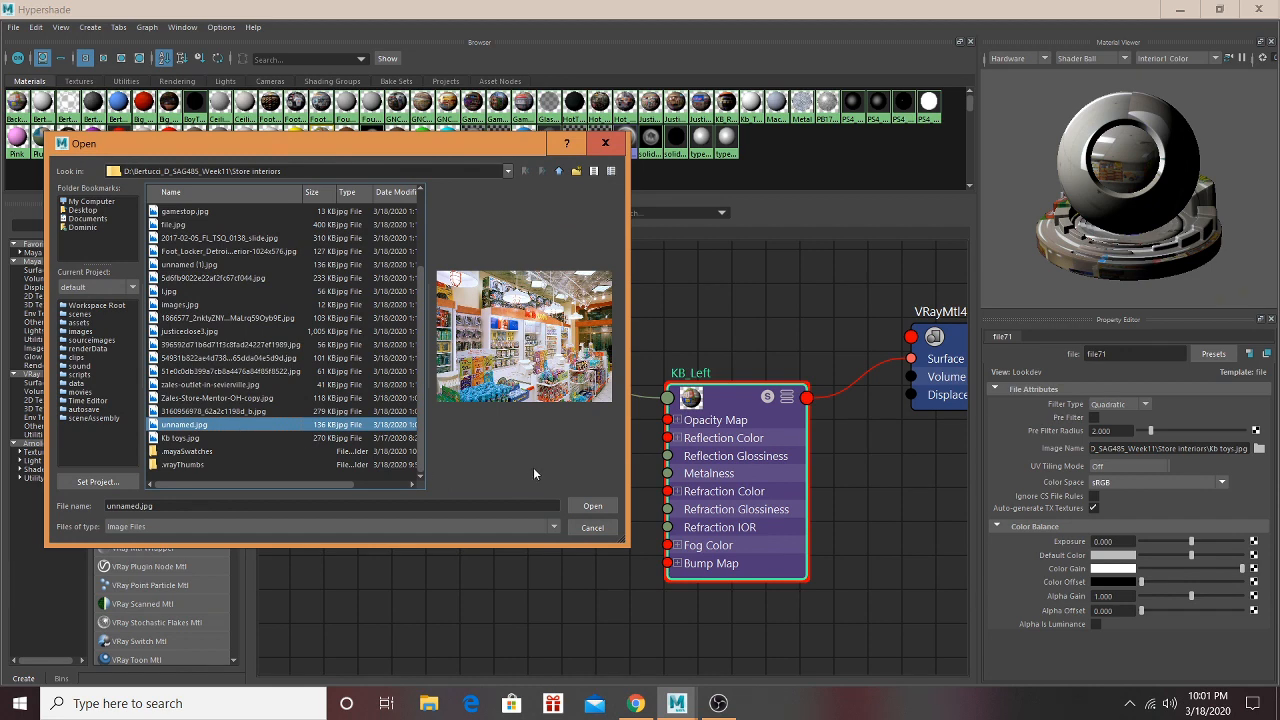
click(592, 506)
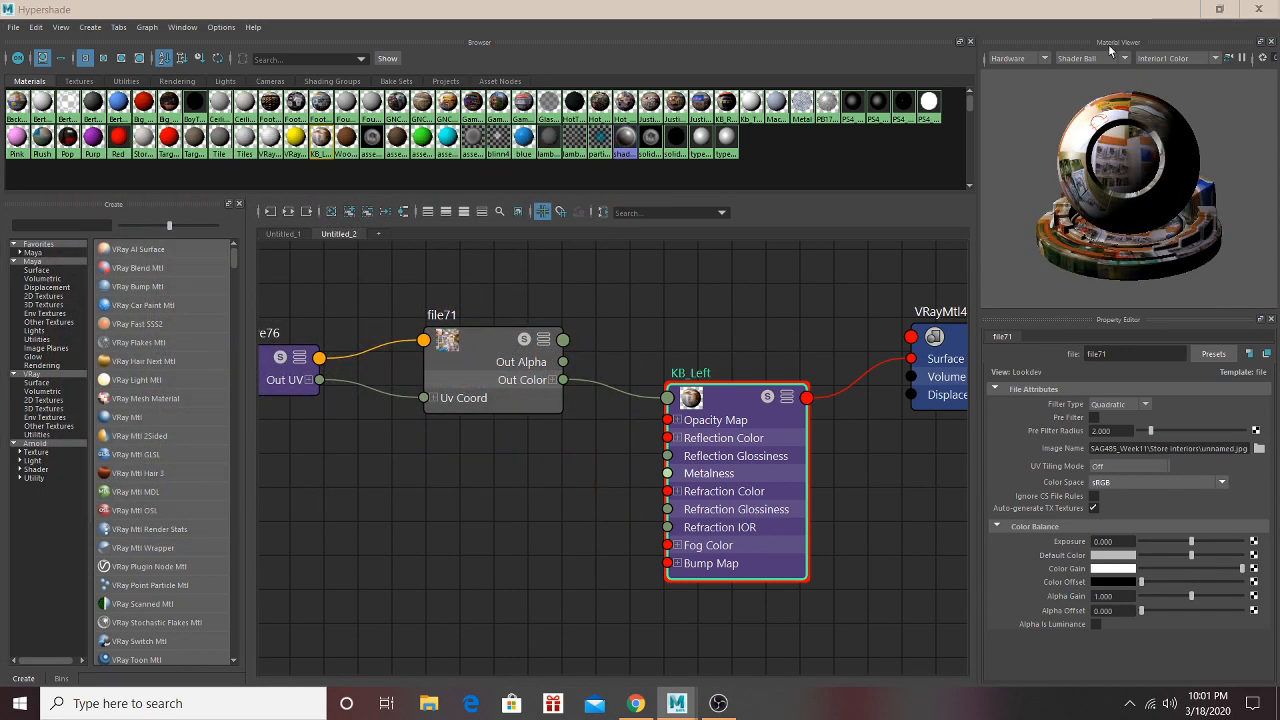
Step: Assign KB_Left to the four selected wall faces, minimize the Hypershade and apply automatic UV mapping to the faces
right_click(730, 396)
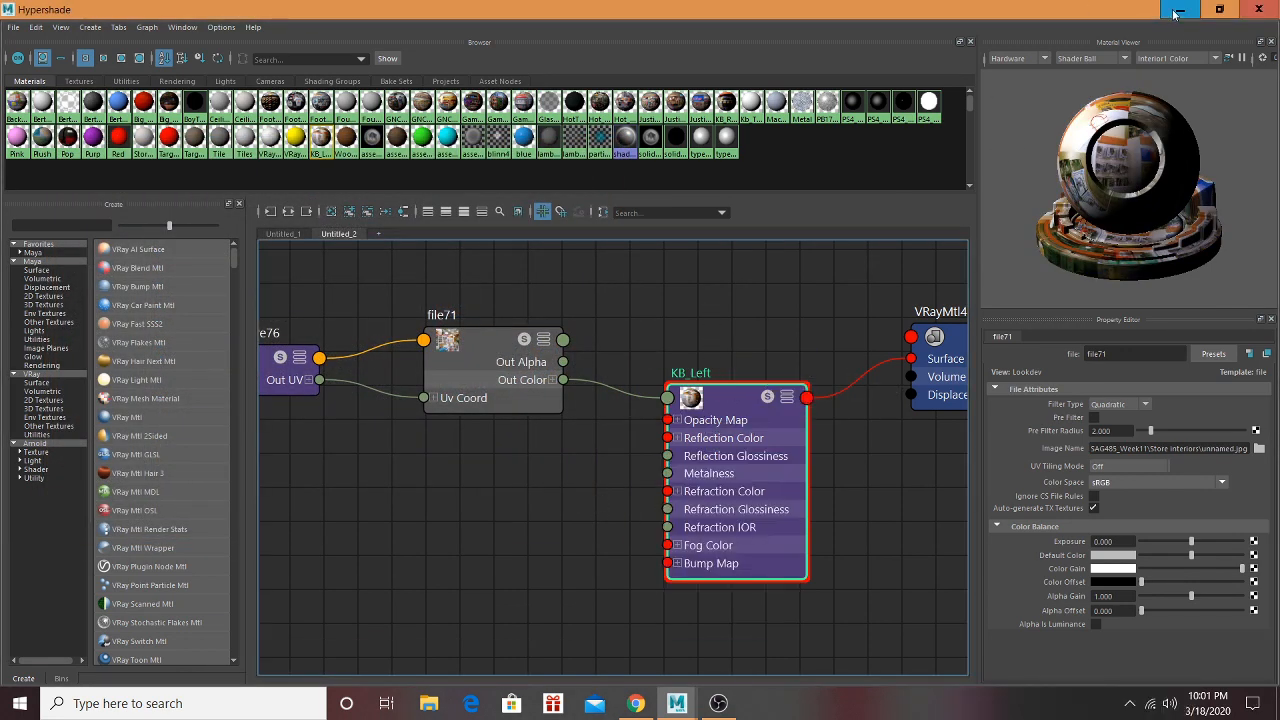
click(1178, 9)
click(512, 26)
click(530, 104)
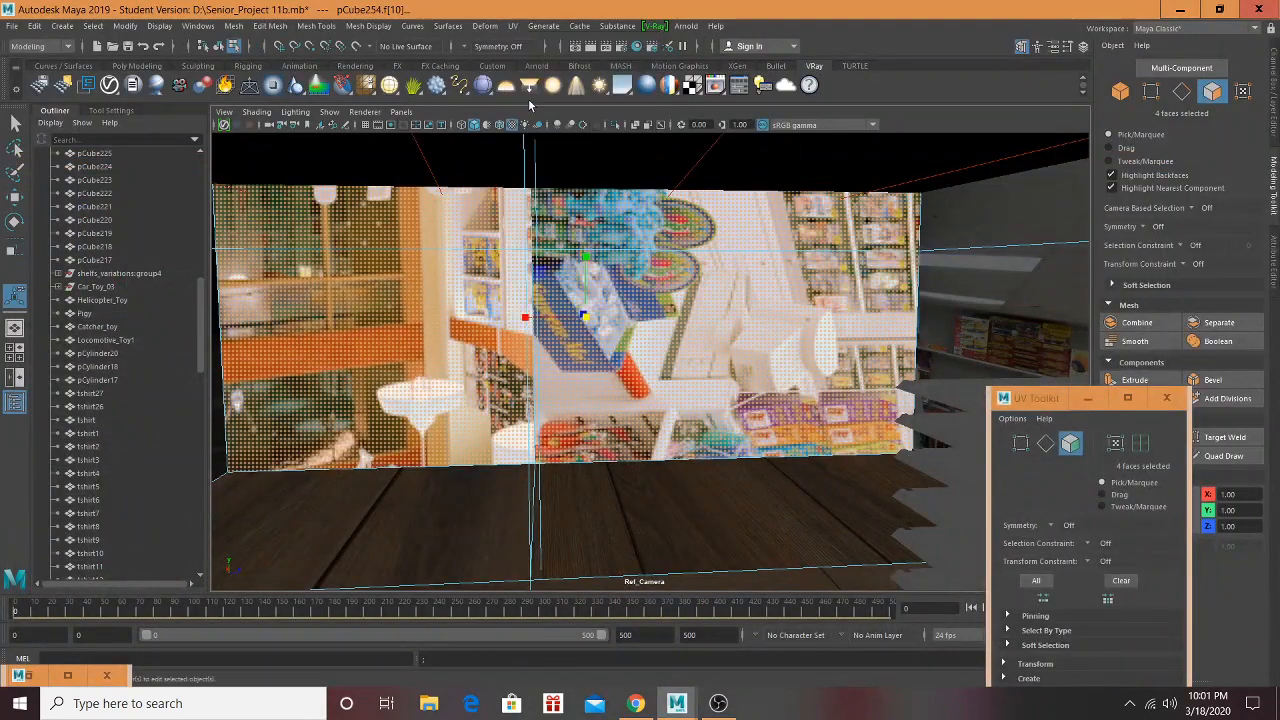
alt+middle_drag(604, 303, 632, 276)
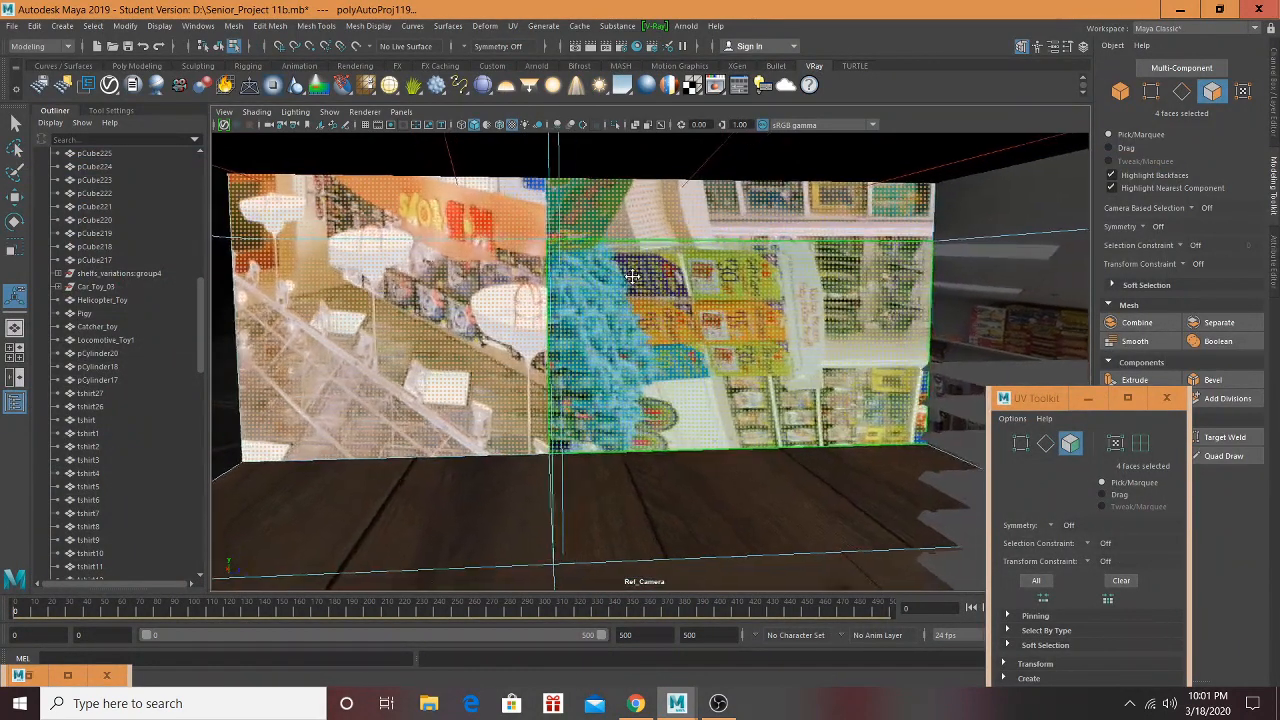
Step: Select the two faces on the left half of the toy store wall and rotate their UVs upright in the UV Editor
click(476, 283)
shift+click(466, 210)
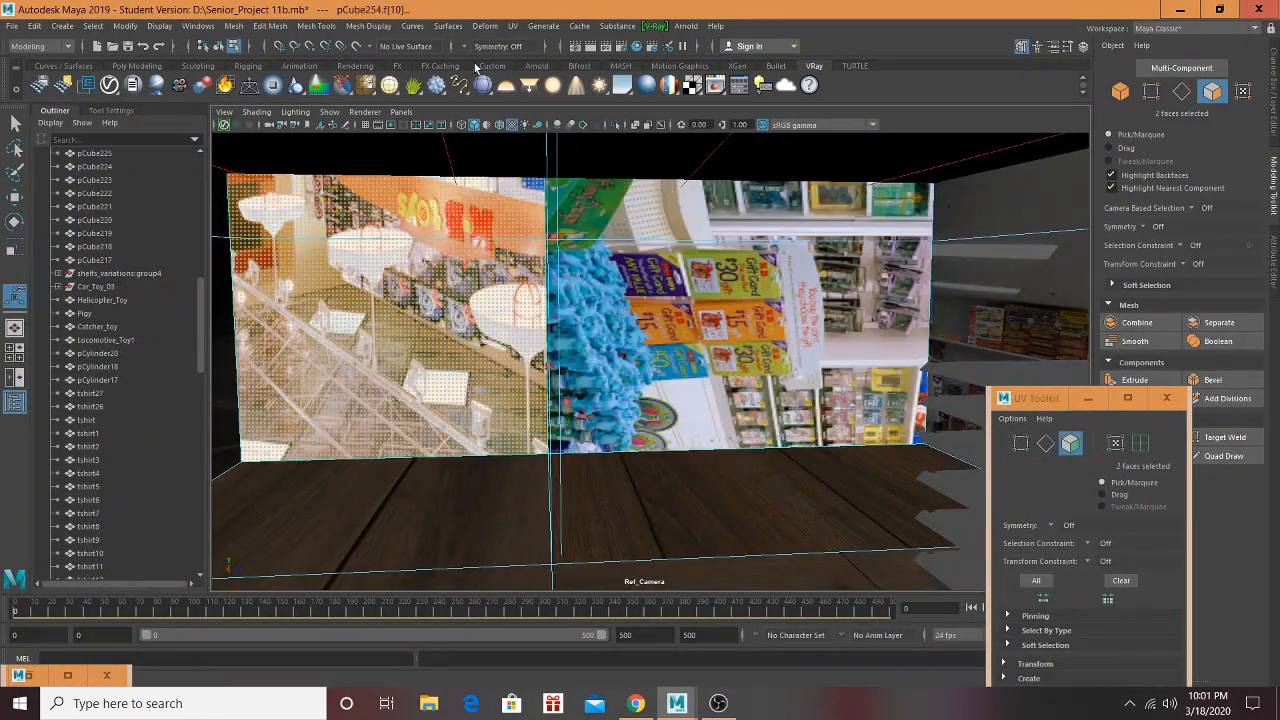
click(510, 26)
click(535, 48)
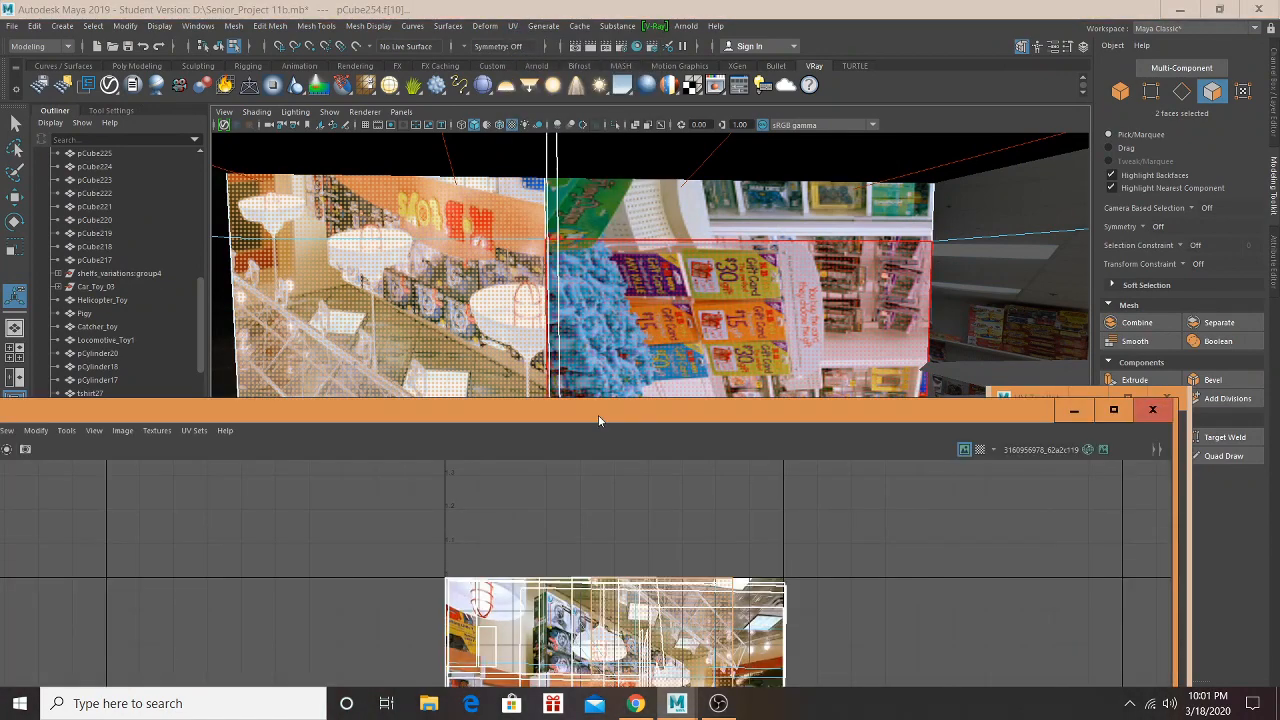
drag(598, 415, 612, 61)
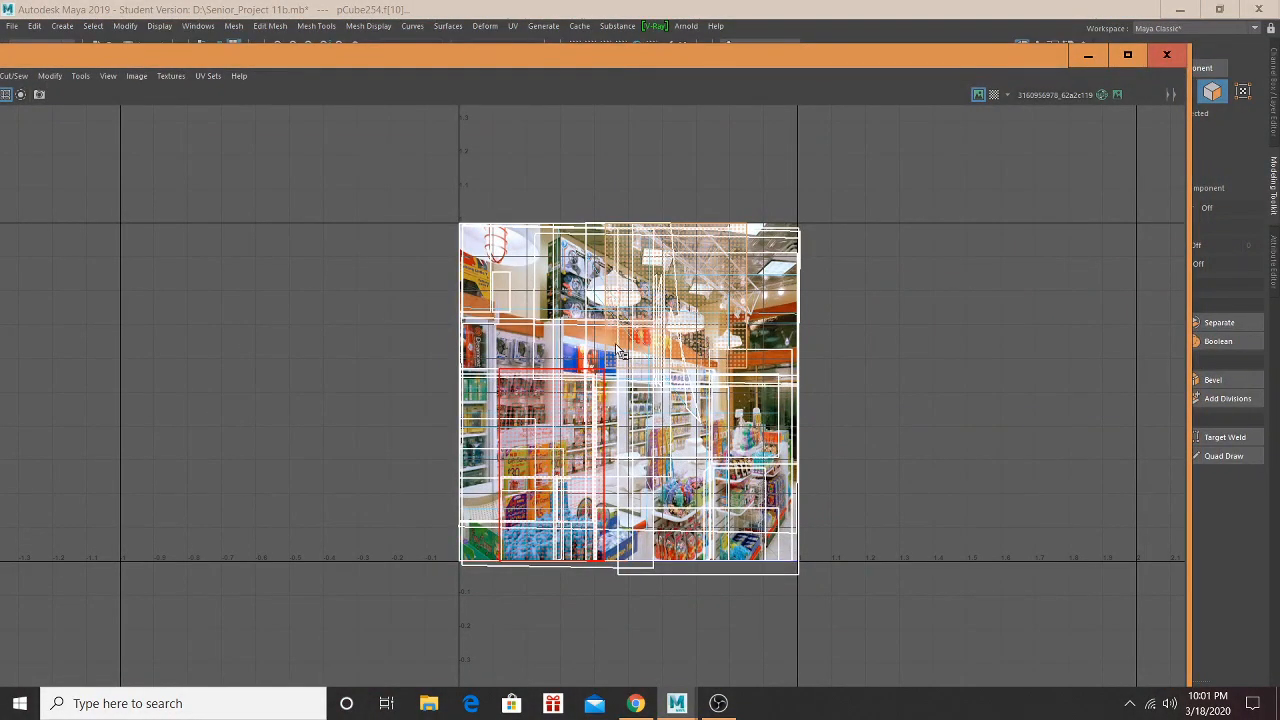
key(e)
drag(788, 265, 631, 161)
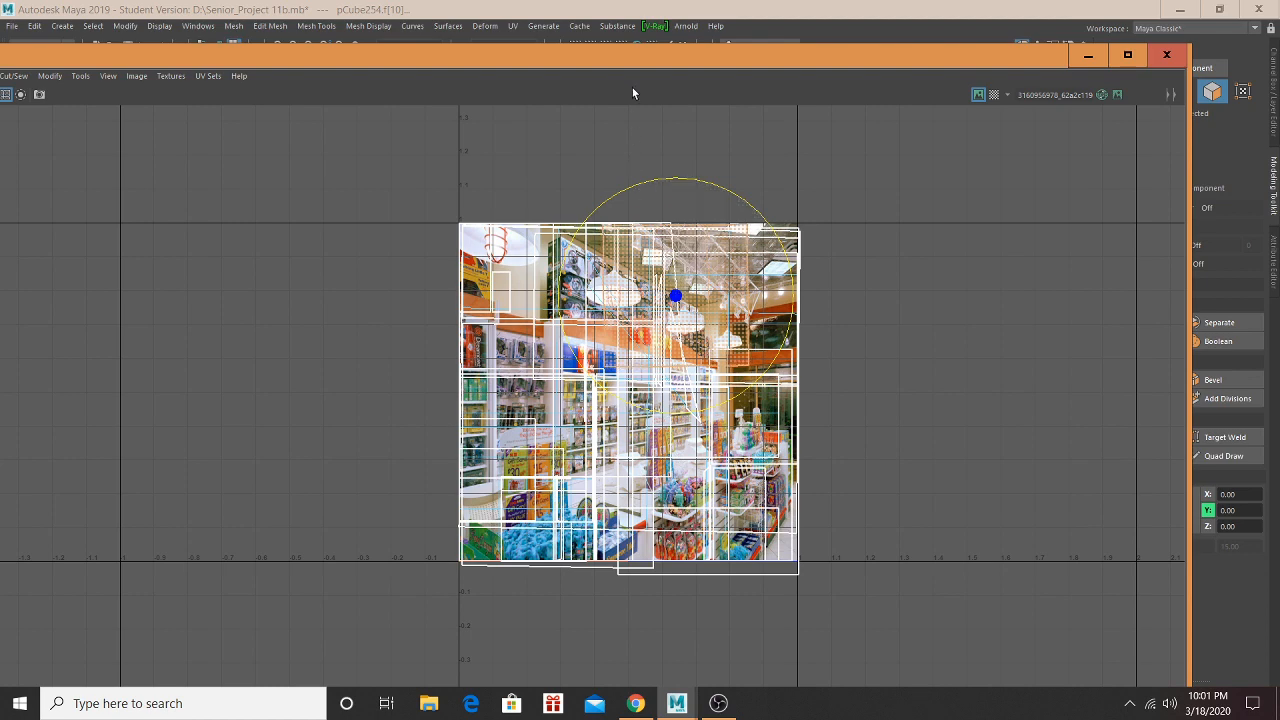
drag(636, 61, 633, 154)
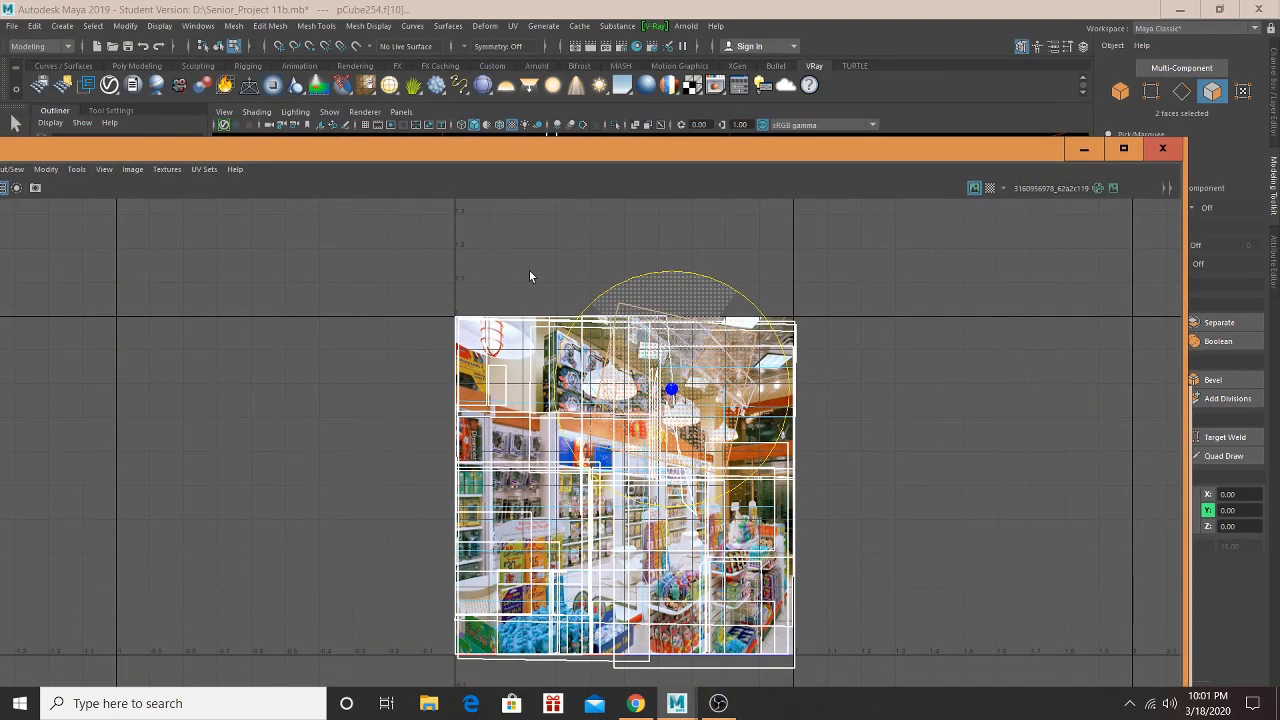
drag(529, 152, 575, 165)
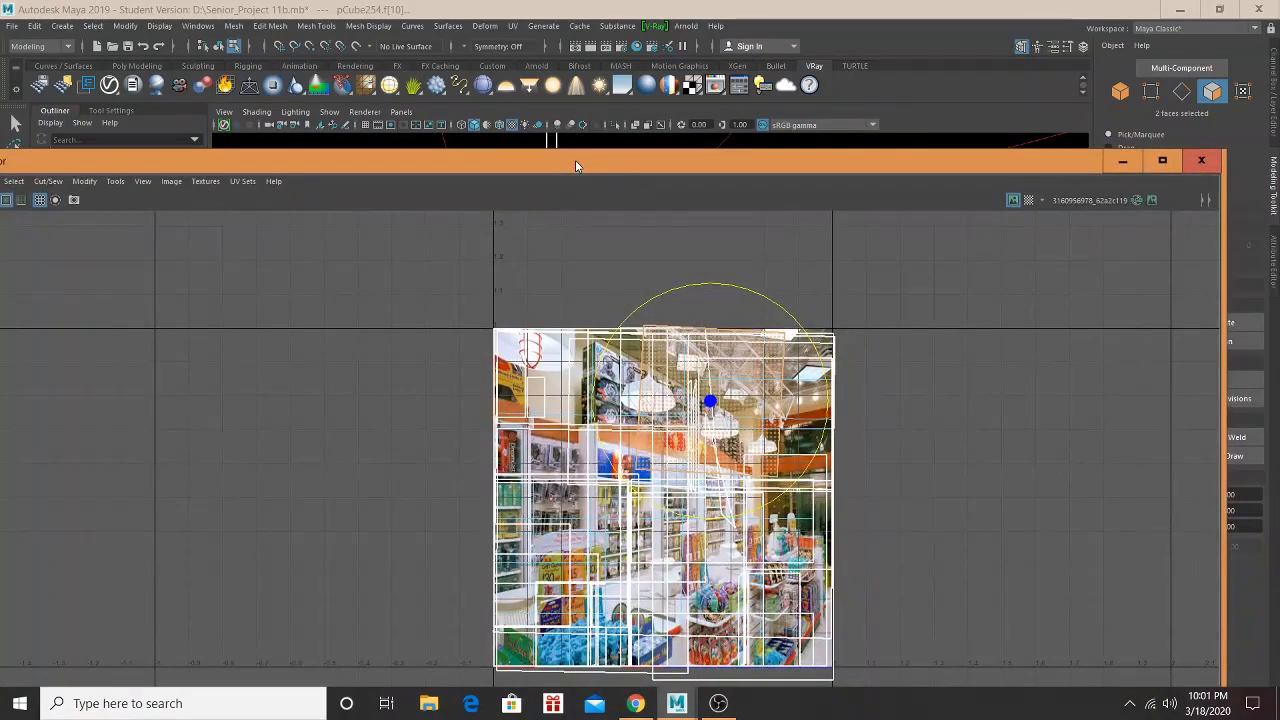
Step: Move the left-half wall UVs onto the left side of the store photo and stretch them vertically
key(w)
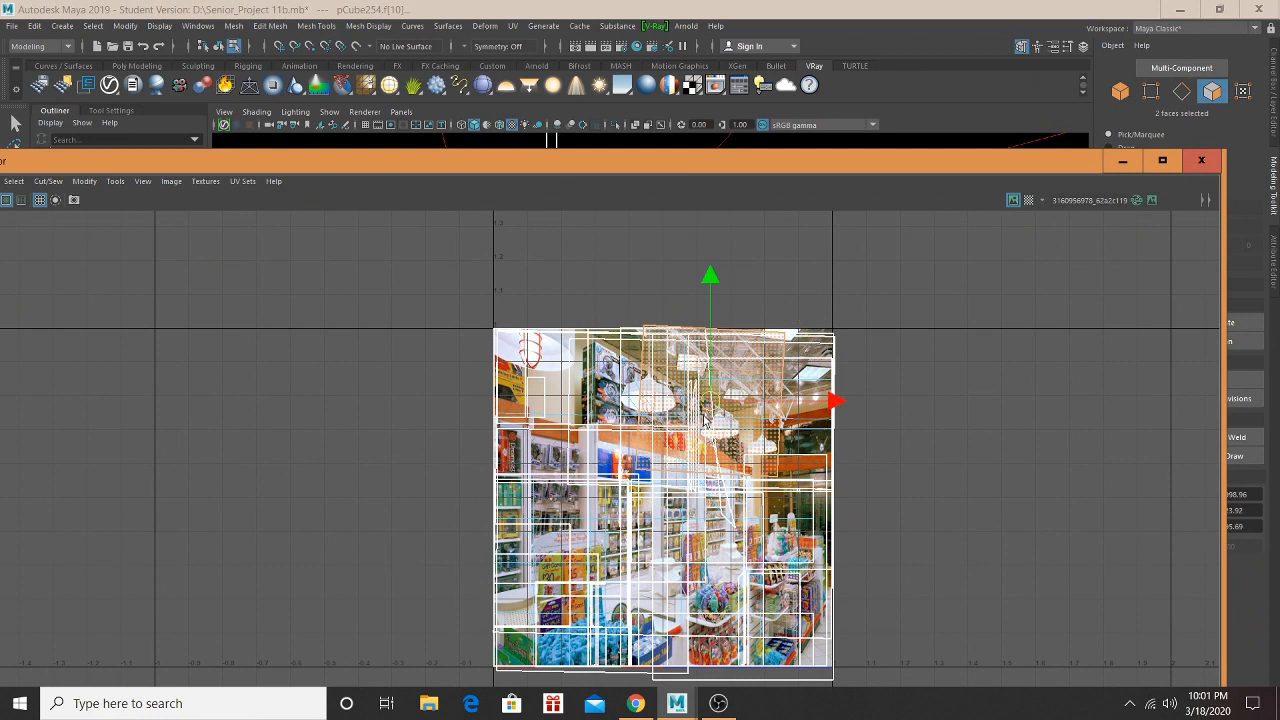
drag(703, 437, 572, 497)
key(e)
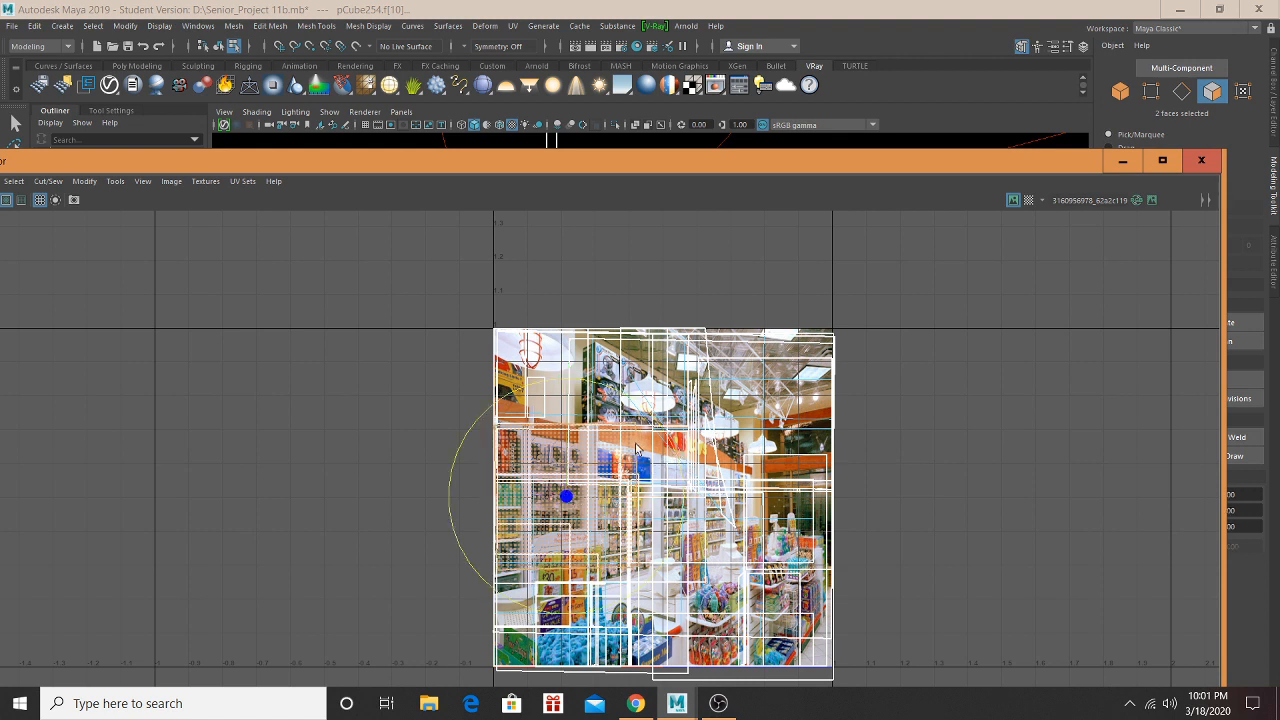
key(r)
drag(571, 354, 578, 235)
drag(604, 213, 592, 465)
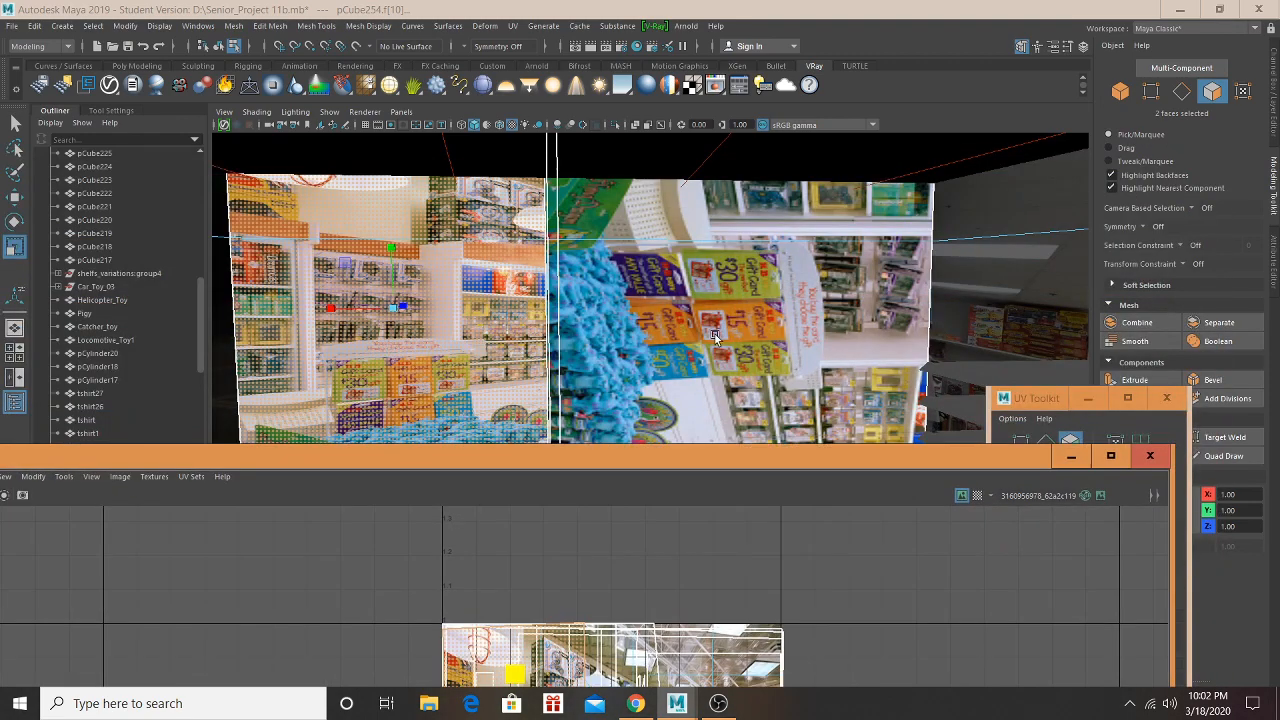
Step: Select the two faces on the right half of the wall and move their UVs onto the right side of unnamed.jpg
click(712, 400)
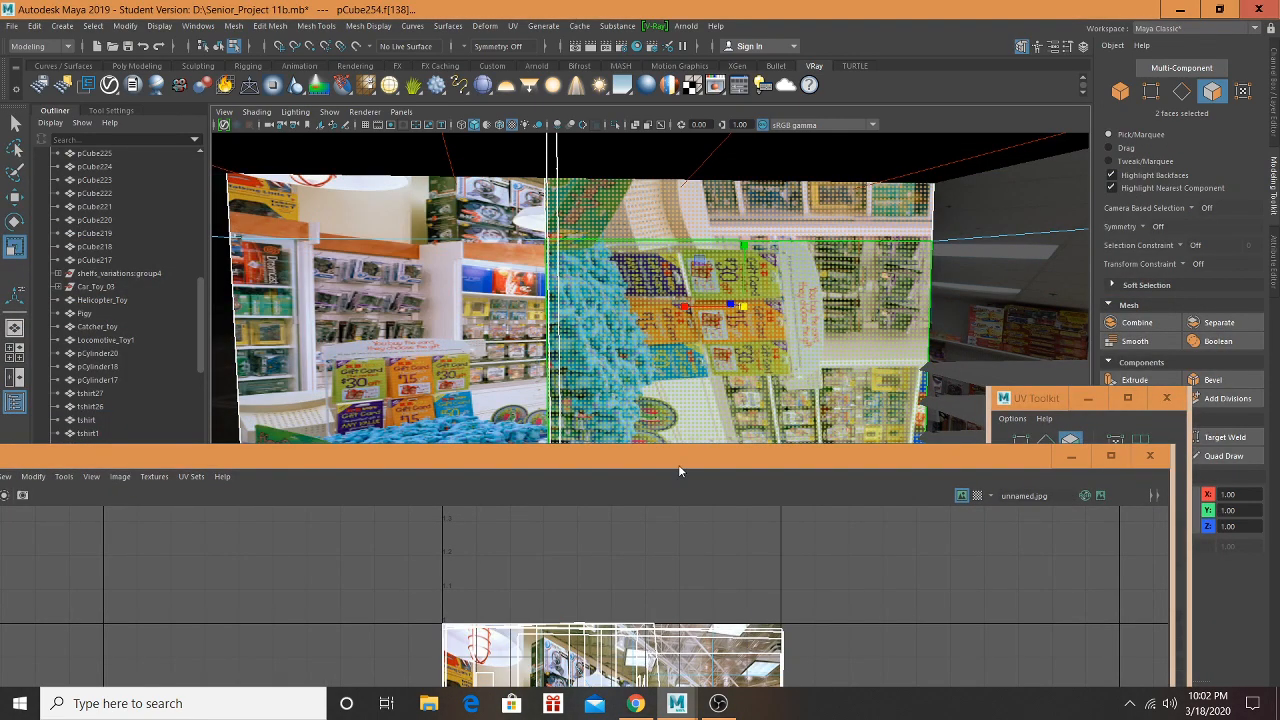
drag(678, 464, 674, 117)
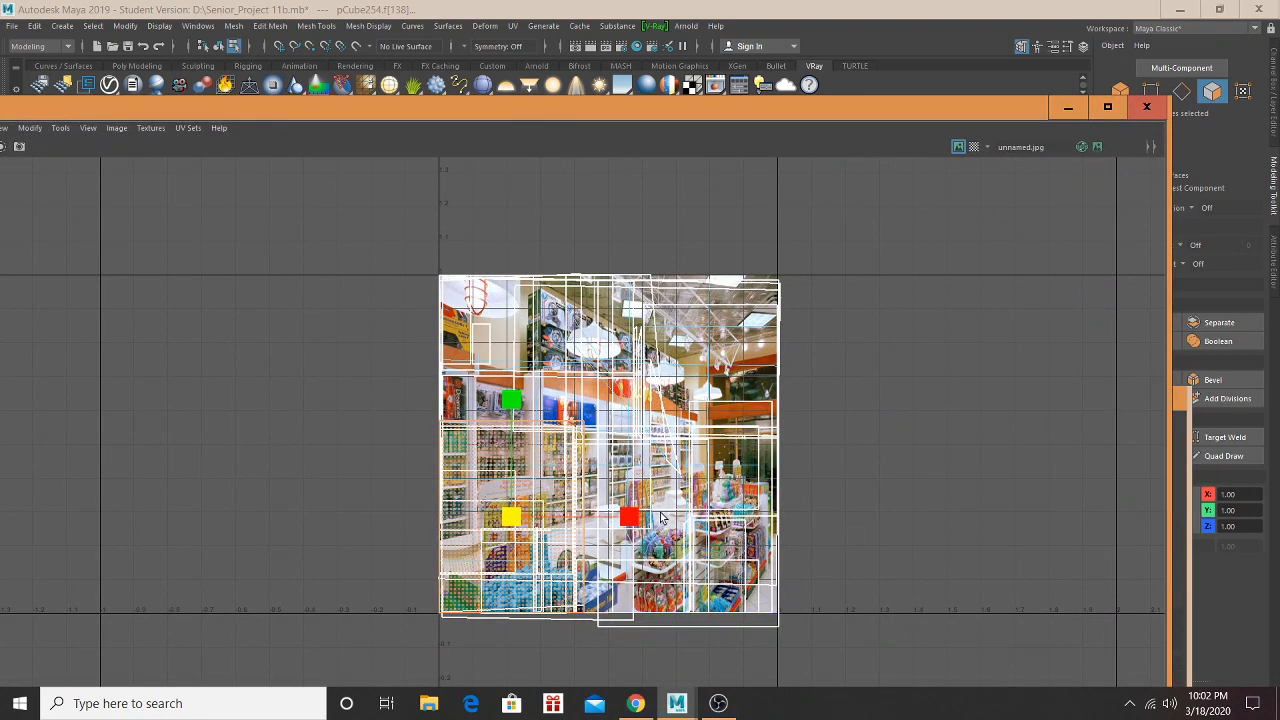
key(w)
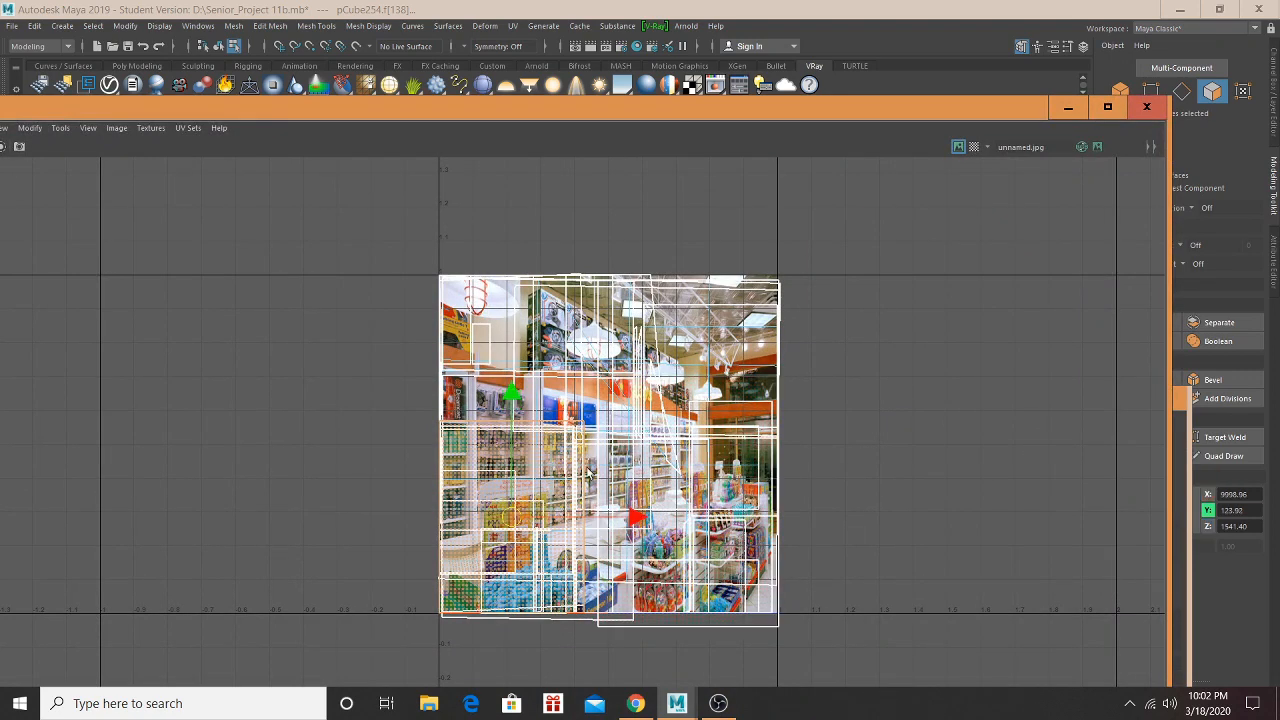
drag(519, 518, 704, 436)
drag(776, 120, 757, 141)
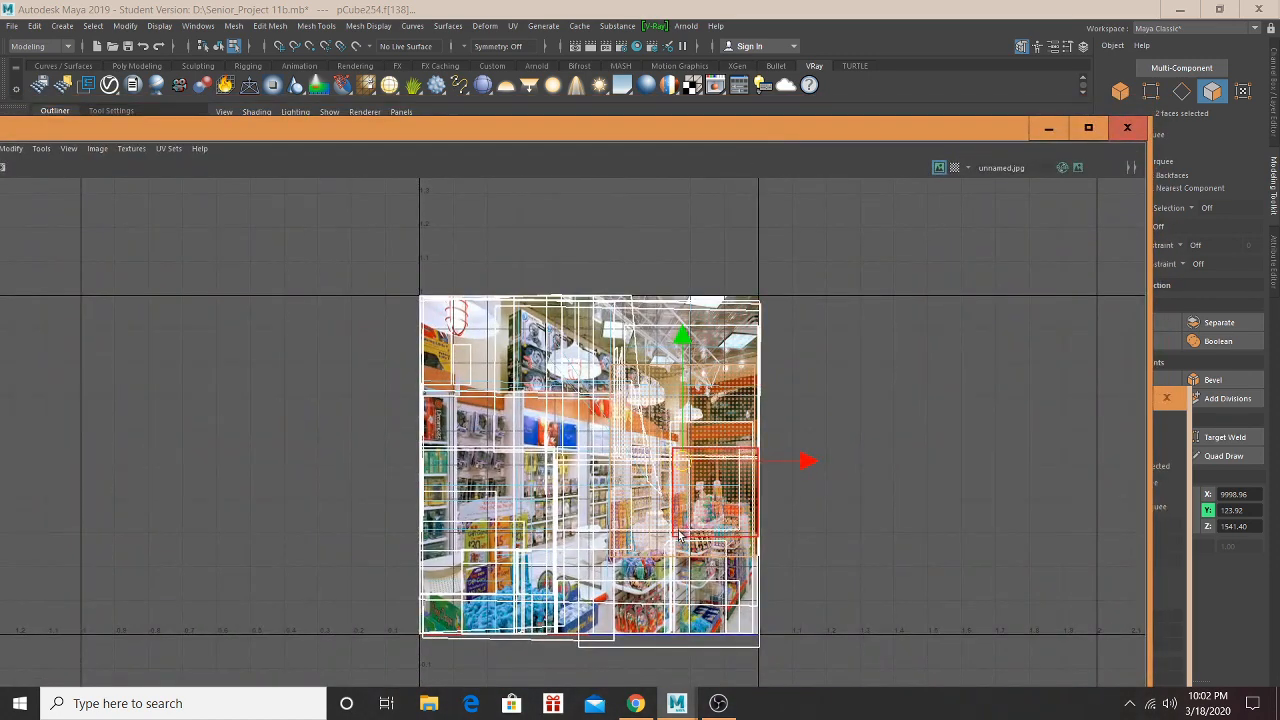
Step: Rotate the right-half wall UVs until the photo stands upright and level on the wall
key(e)
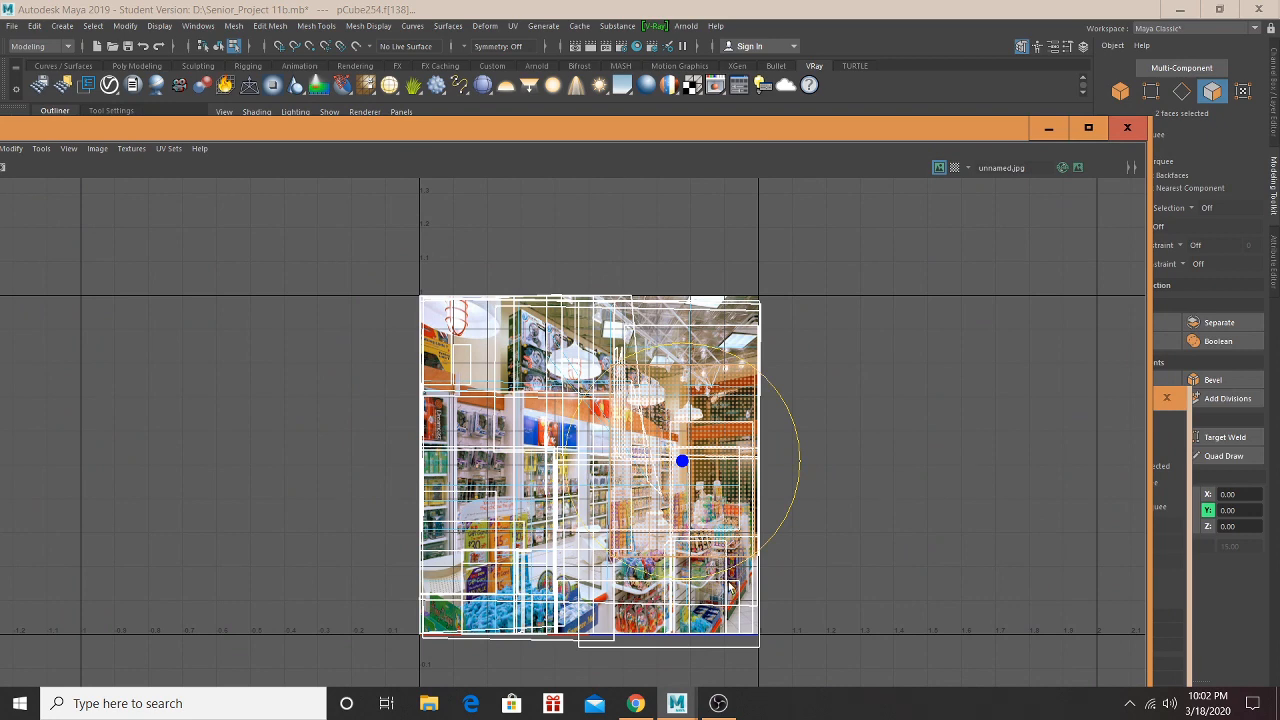
drag(730, 588, 867, 473)
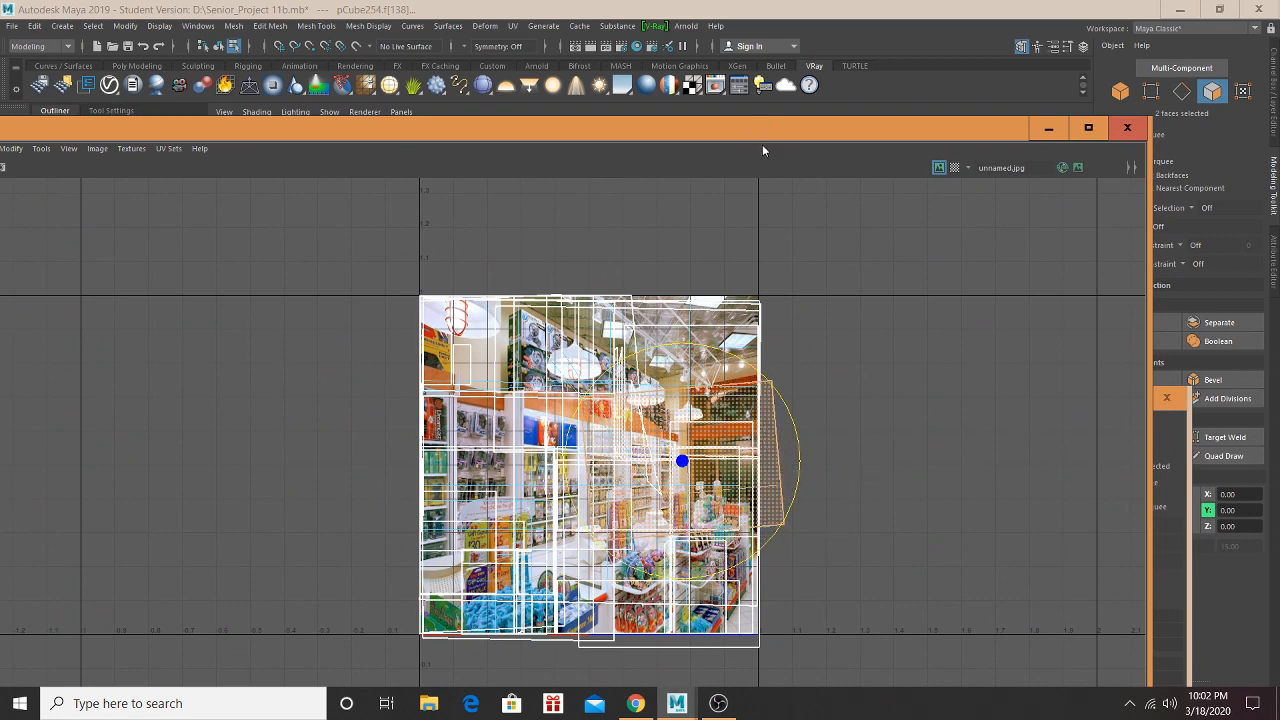
drag(762, 146, 760, 246)
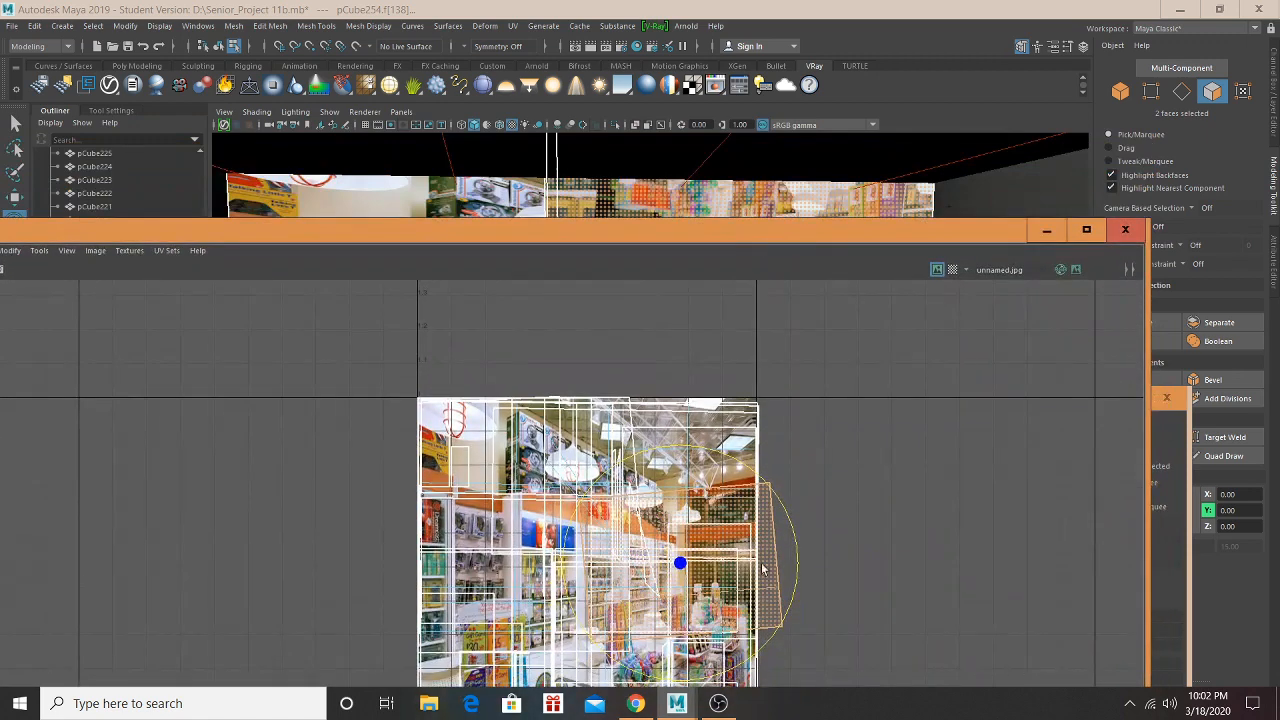
drag(790, 502, 719, 560)
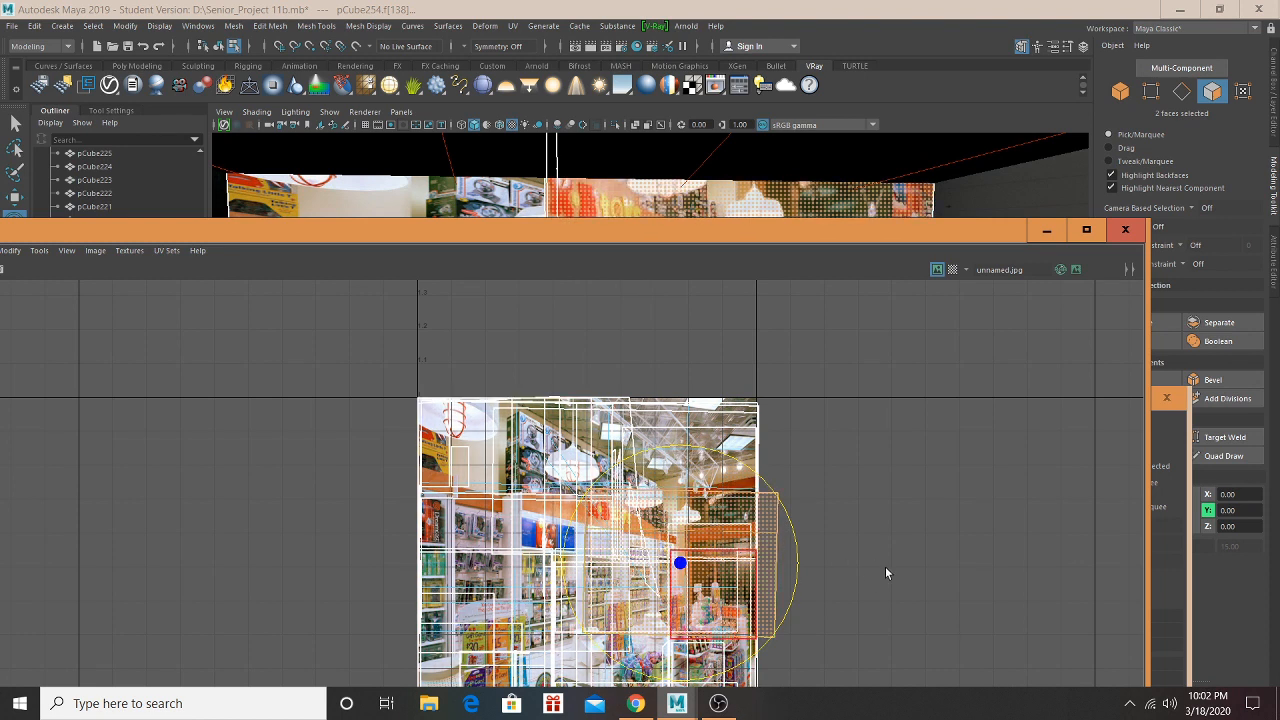
Step: Narrow the right-half wall UVs horizontally and stretch them vertically over the photo
drag(797, 563, 768, 562)
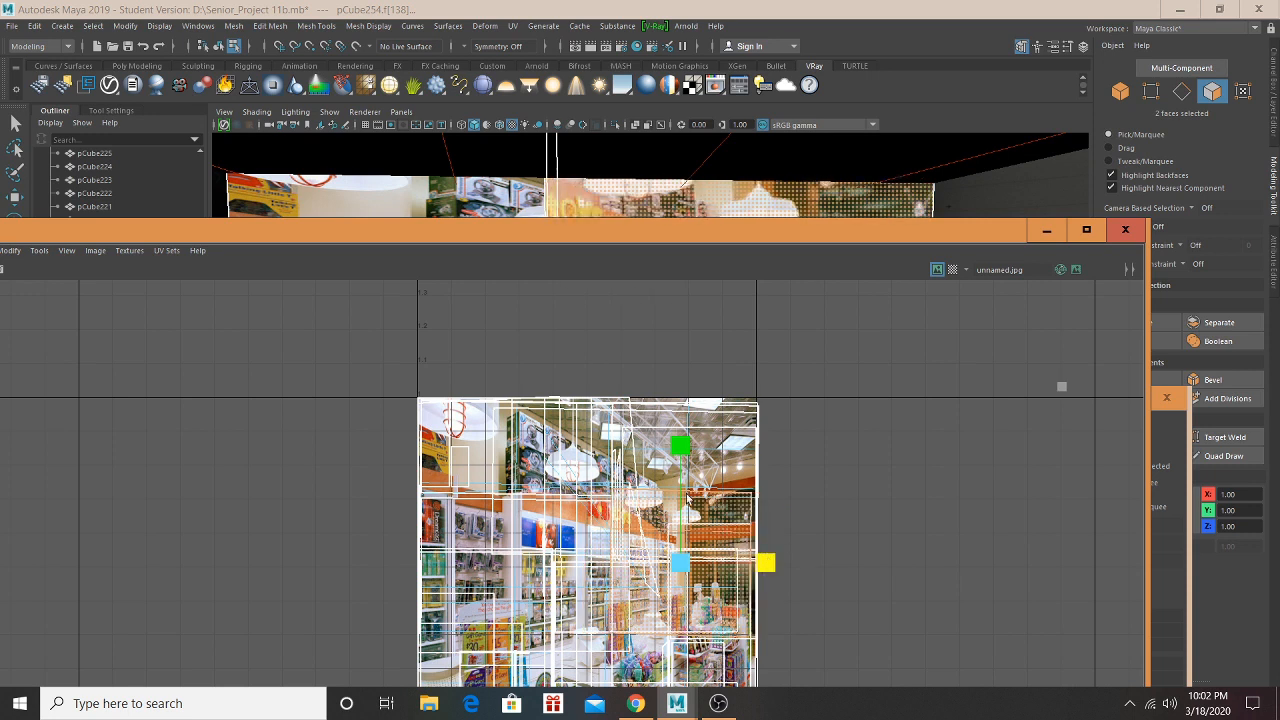
drag(681, 421, 683, 316)
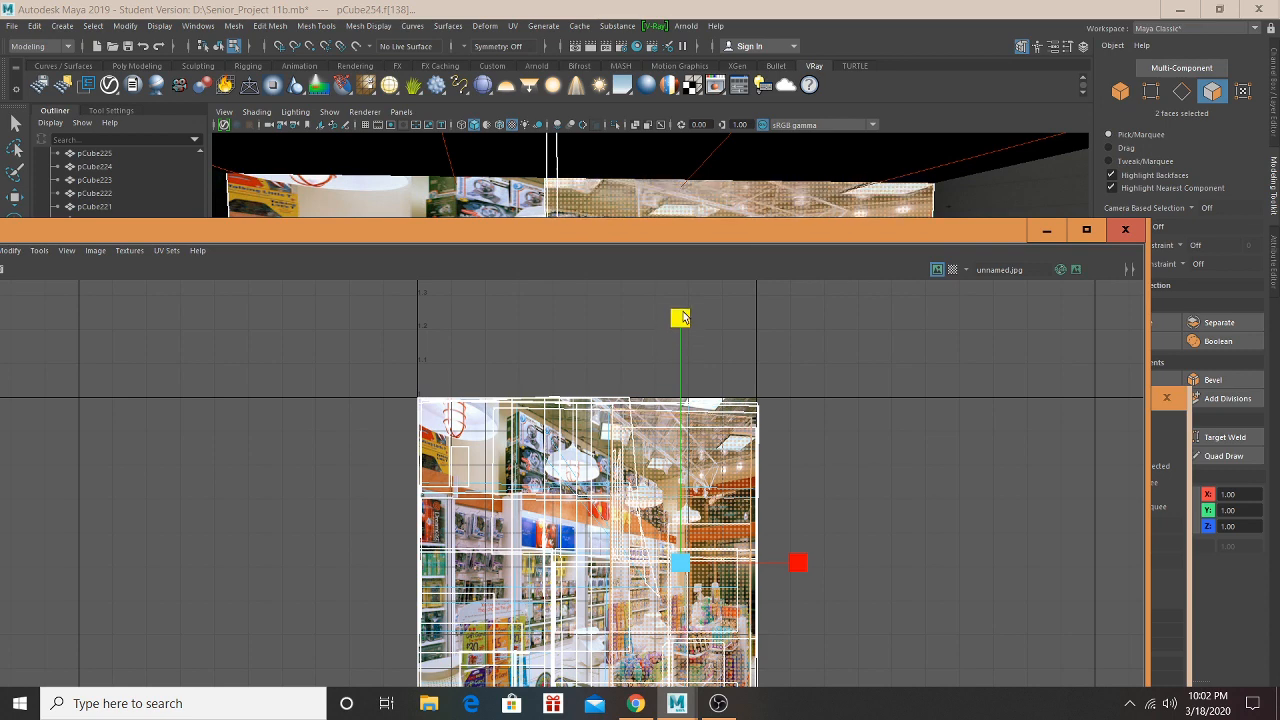
drag(731, 241, 702, 402)
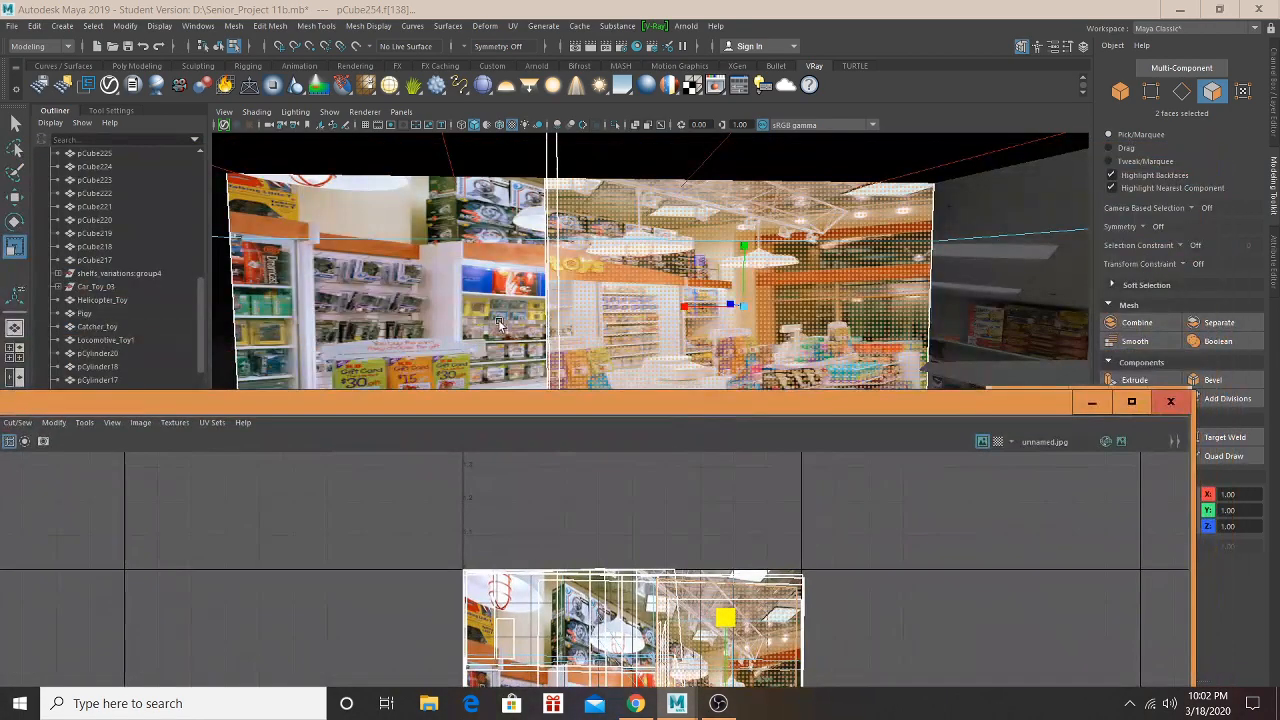
Step: Reselect the two left-half wall faces and scale their UVs up slightly
click(493, 314)
shift+click(491, 218)
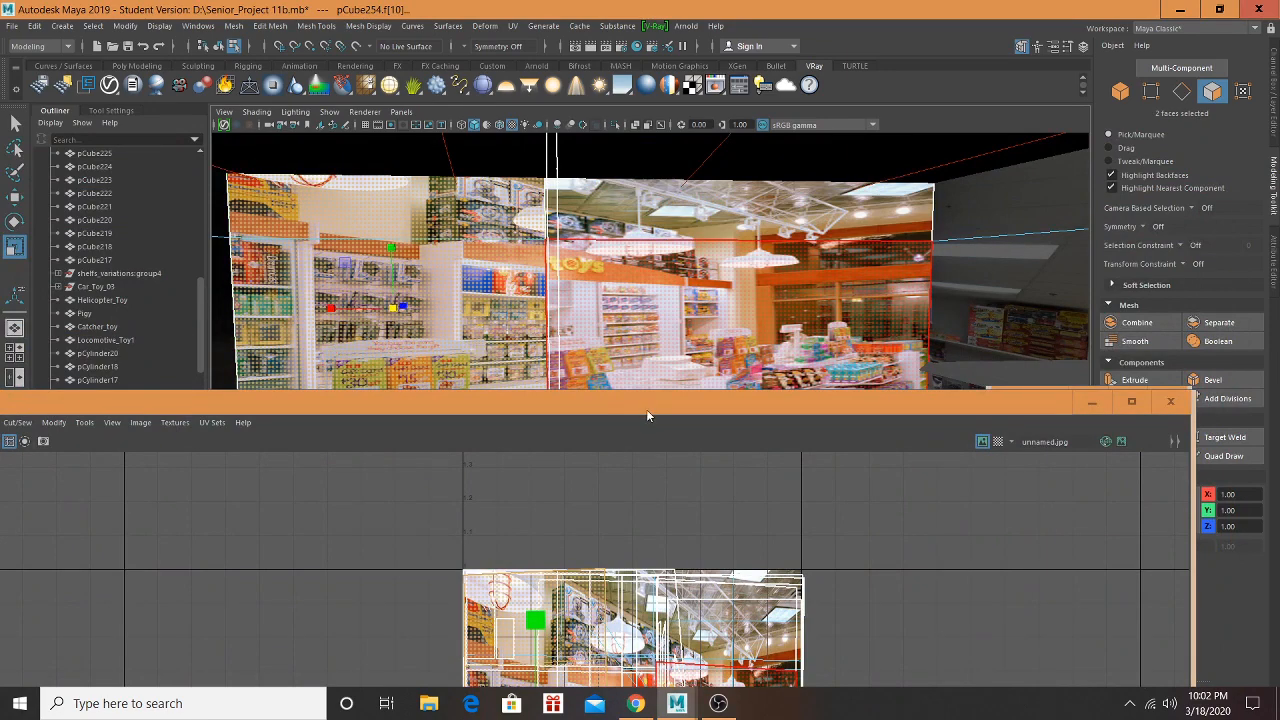
drag(646, 409, 694, 168)
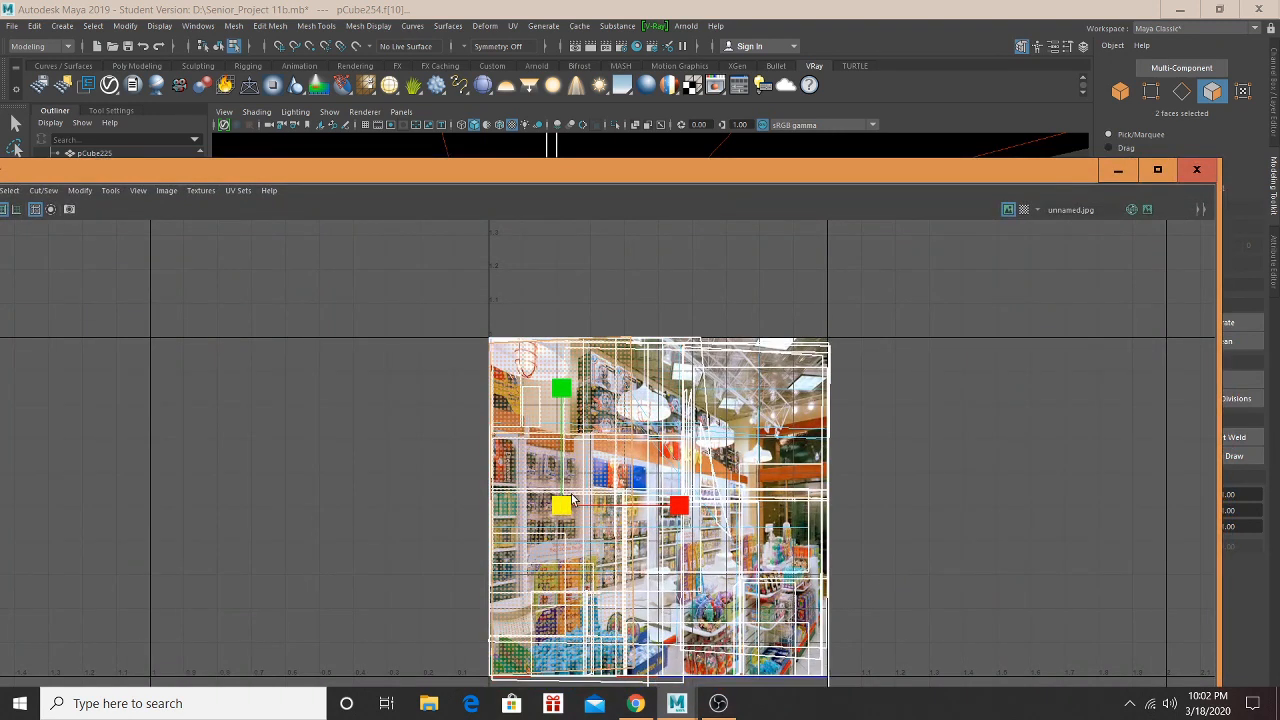
drag(572, 500, 566, 503)
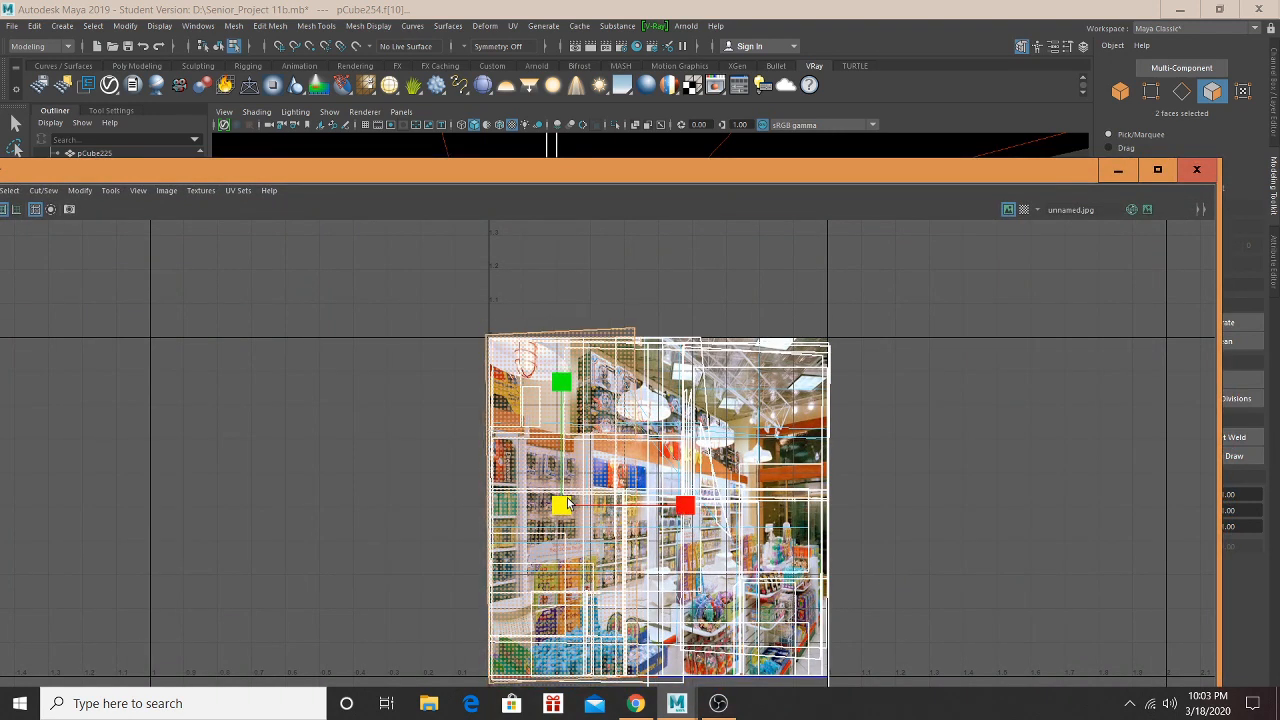
Step: Shift the left-half UVs right across the photo towards the right half's image area, close the UV Toolkit and minimize the UV Editor
key(w)
middle_drag(686, 505, 713, 503)
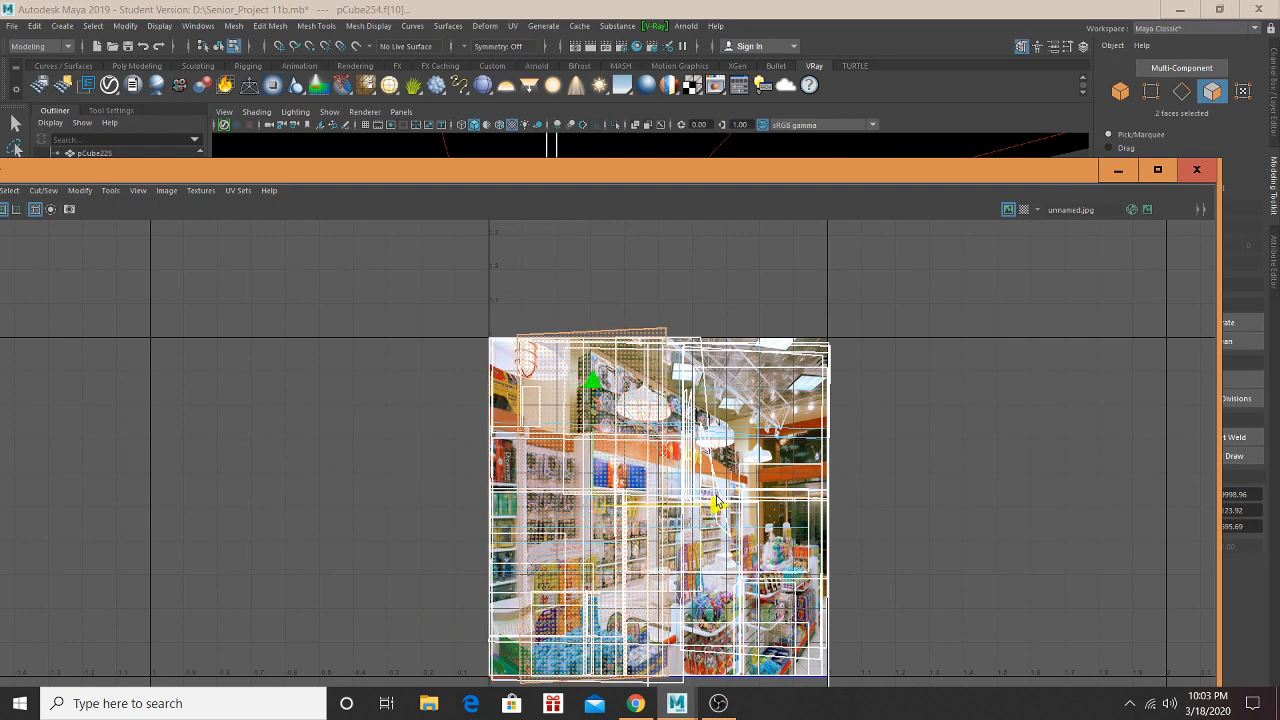
drag(675, 182, 681, 247)
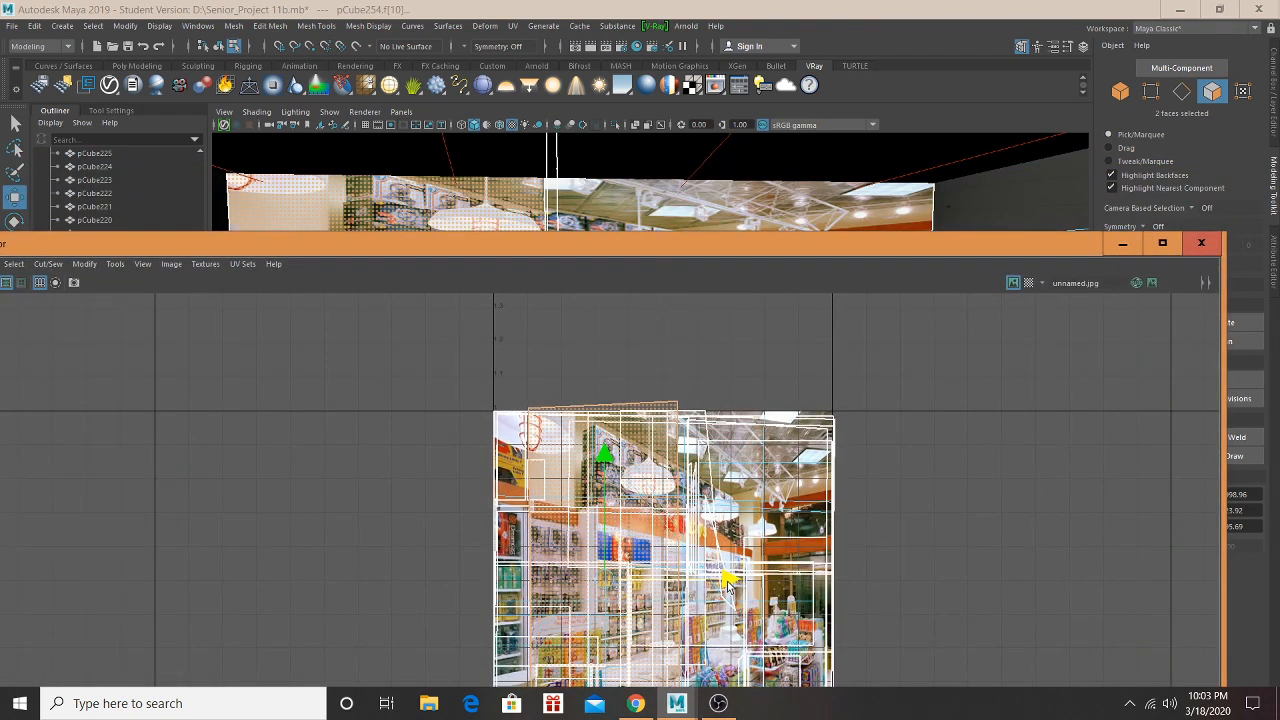
middle_drag(728, 580, 735, 580)
drag(608, 245, 582, 460)
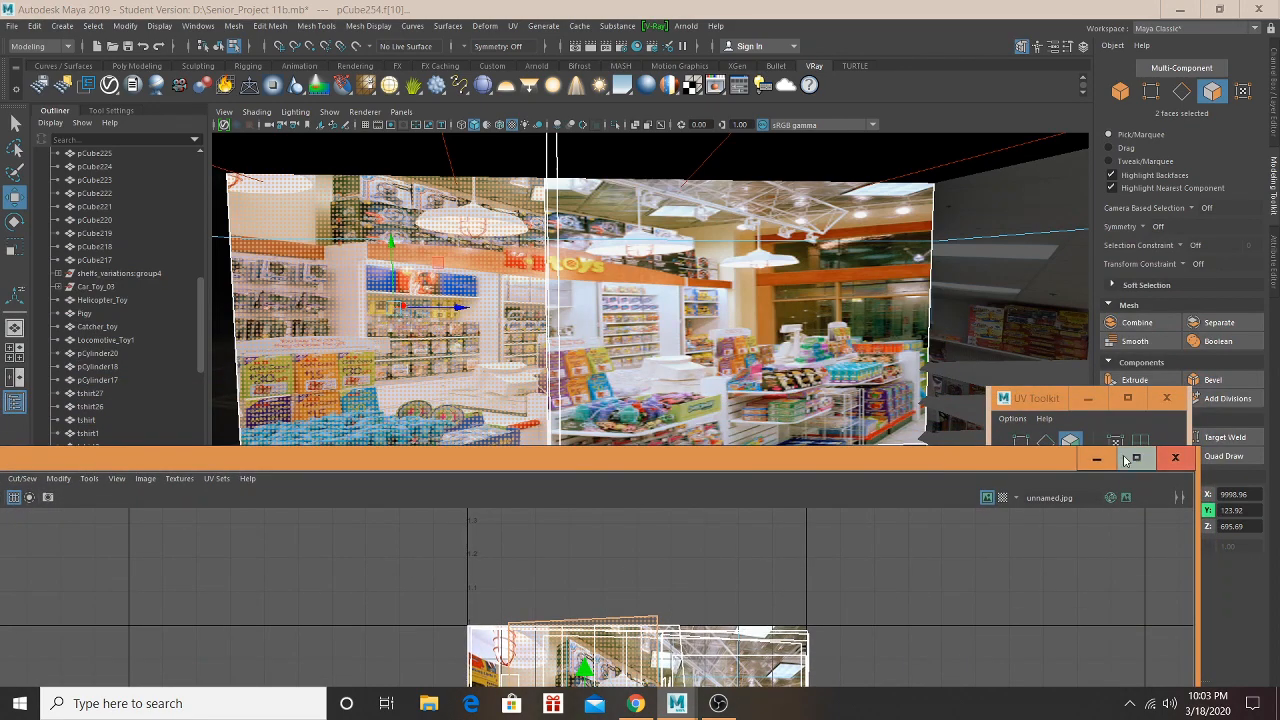
click(1168, 398)
click(1097, 458)
Step: Switch to object selection and select pCube125, the shell of the untextured store with the black counters
alt+drag(900, 400, 564, 425)
scroll(800, 352, down, 5)
alt+middle_drag(564, 425, 547, 392)
scroll(530, 430, down, 5)
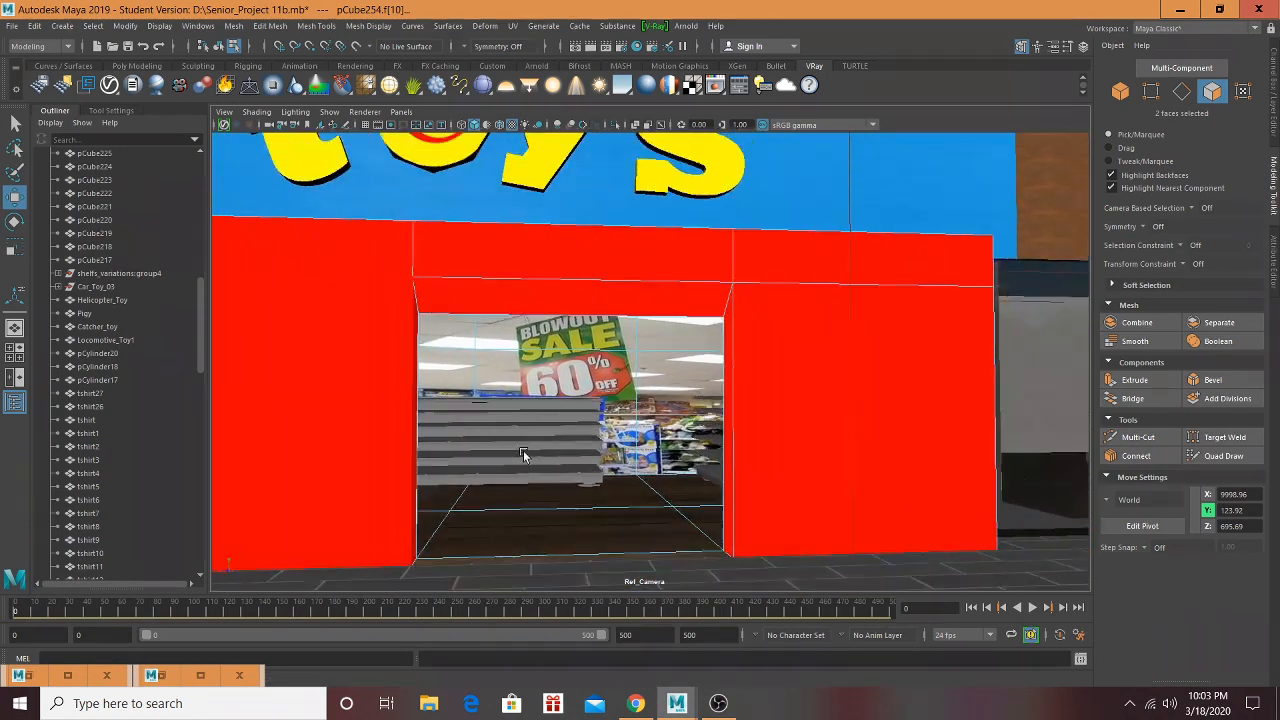
alt+middle_drag(637, 442, 472, 448)
scroll(569, 470, up, 8)
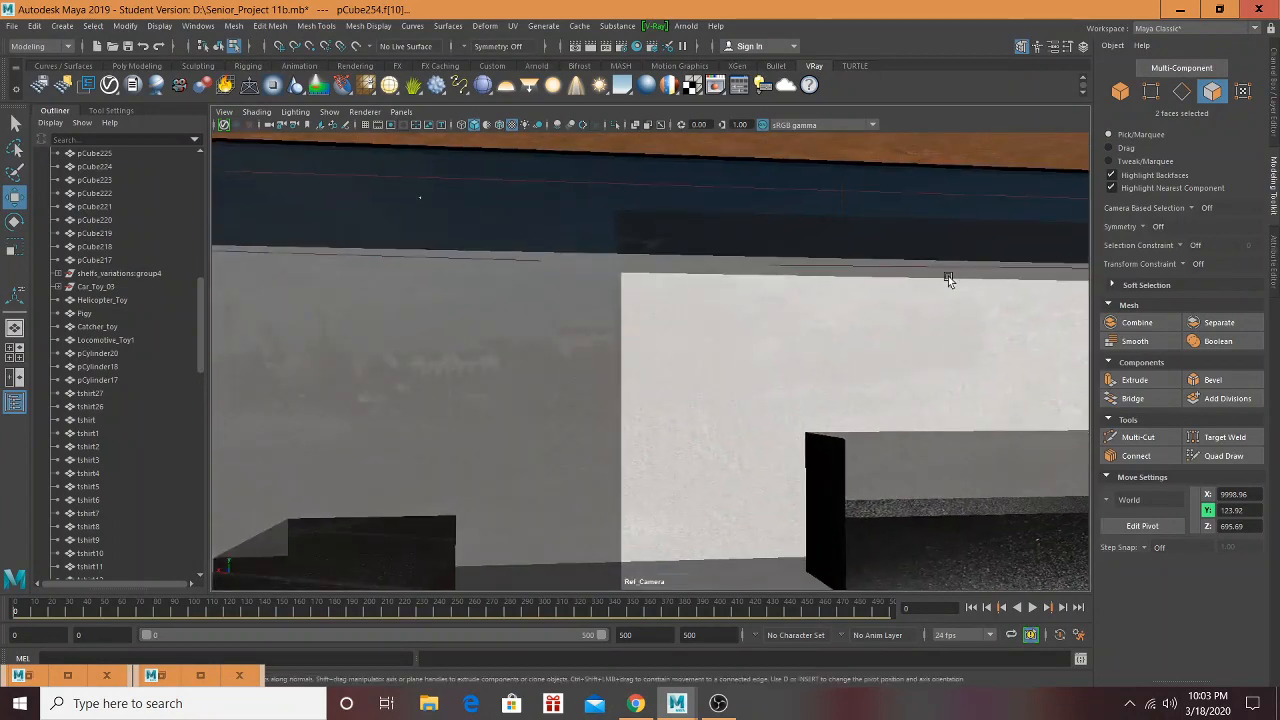
alt+drag(948, 276, 640, 429)
scroll(610, 415, down, 4)
click(586, 400)
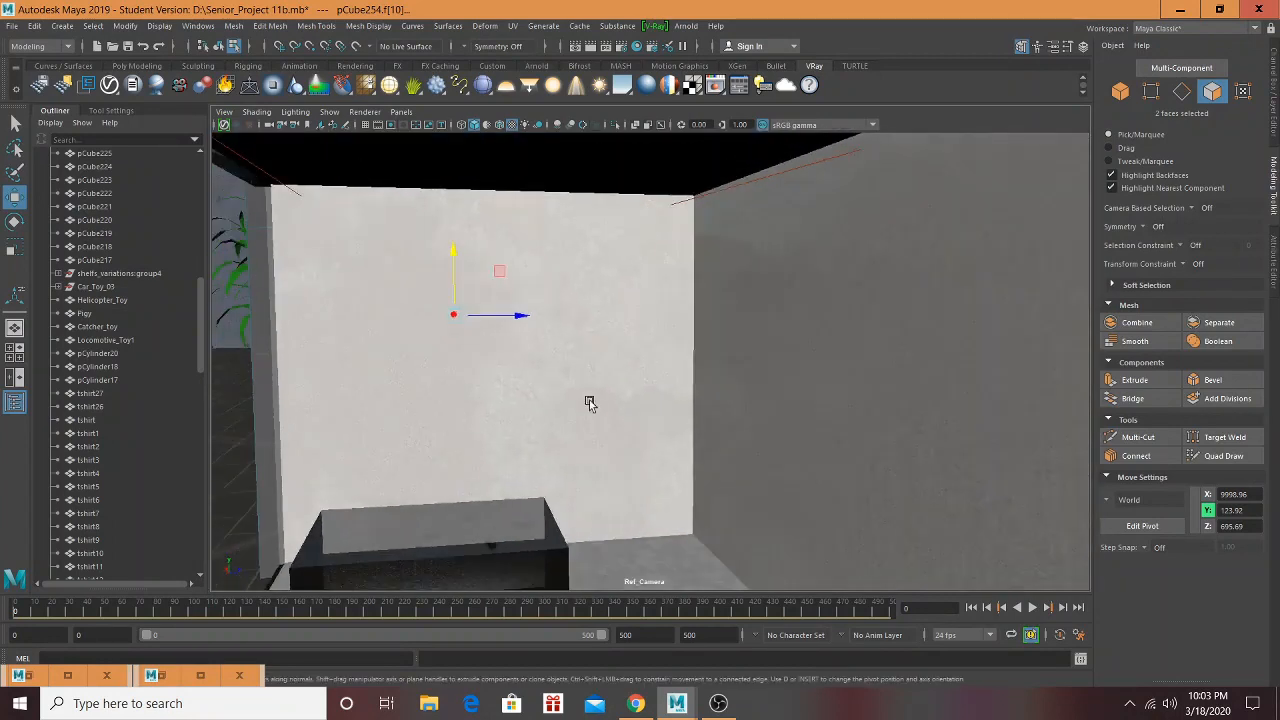
alt+drag(709, 384, 740, 383)
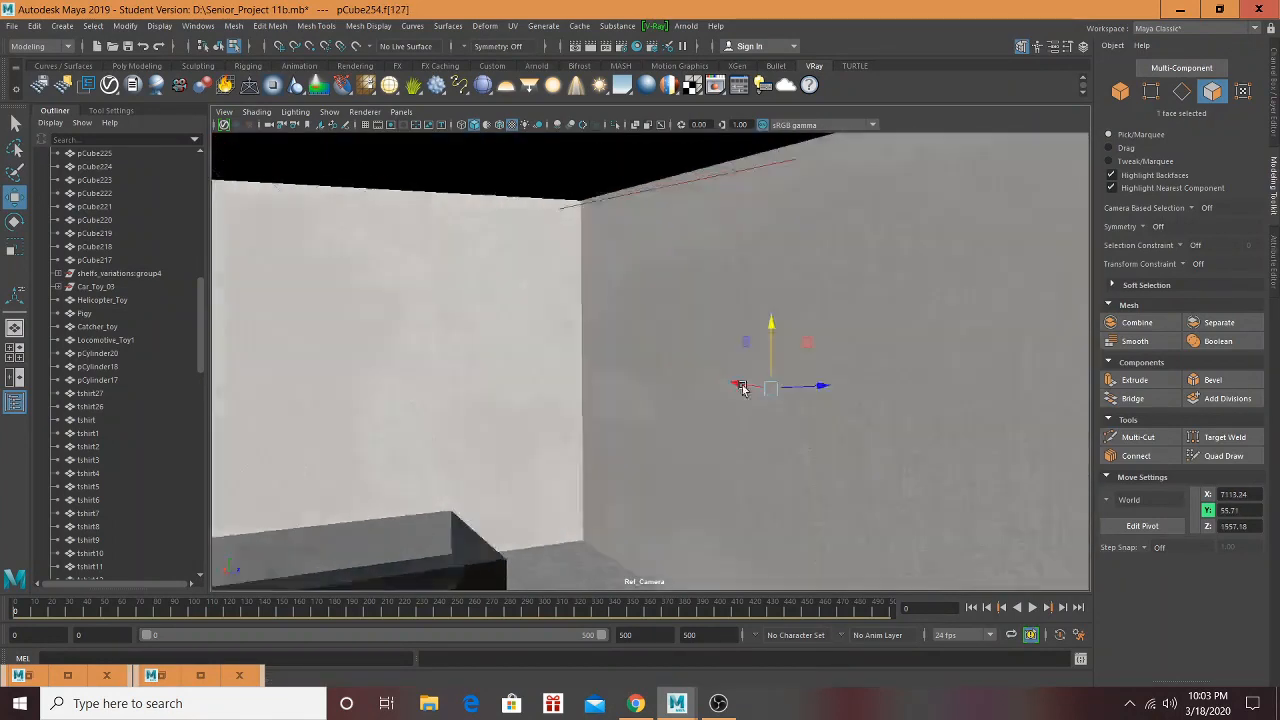
scroll(863, 389, up, 5)
scroll(846, 389, down, 4)
click(817, 404)
alt+drag(817, 404, 566, 351)
click(1121, 91)
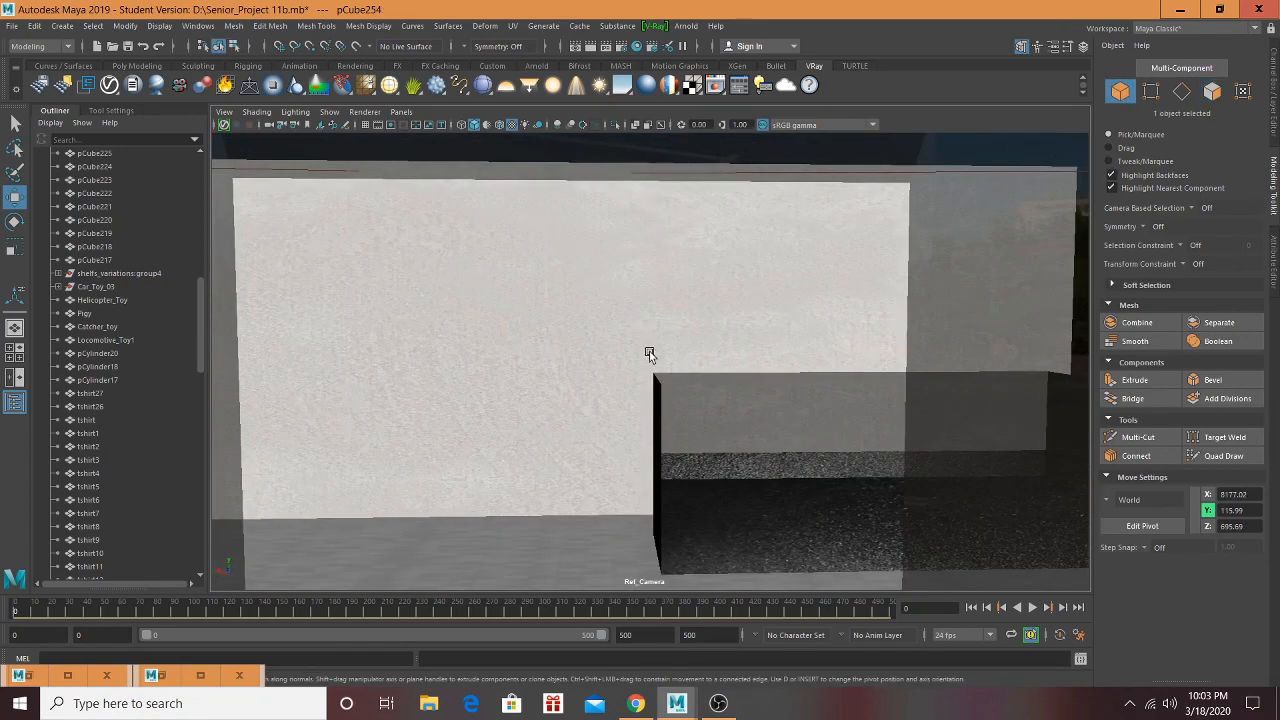
scroll(600, 356, down, 3)
alt+drag(666, 351, 755, 370)
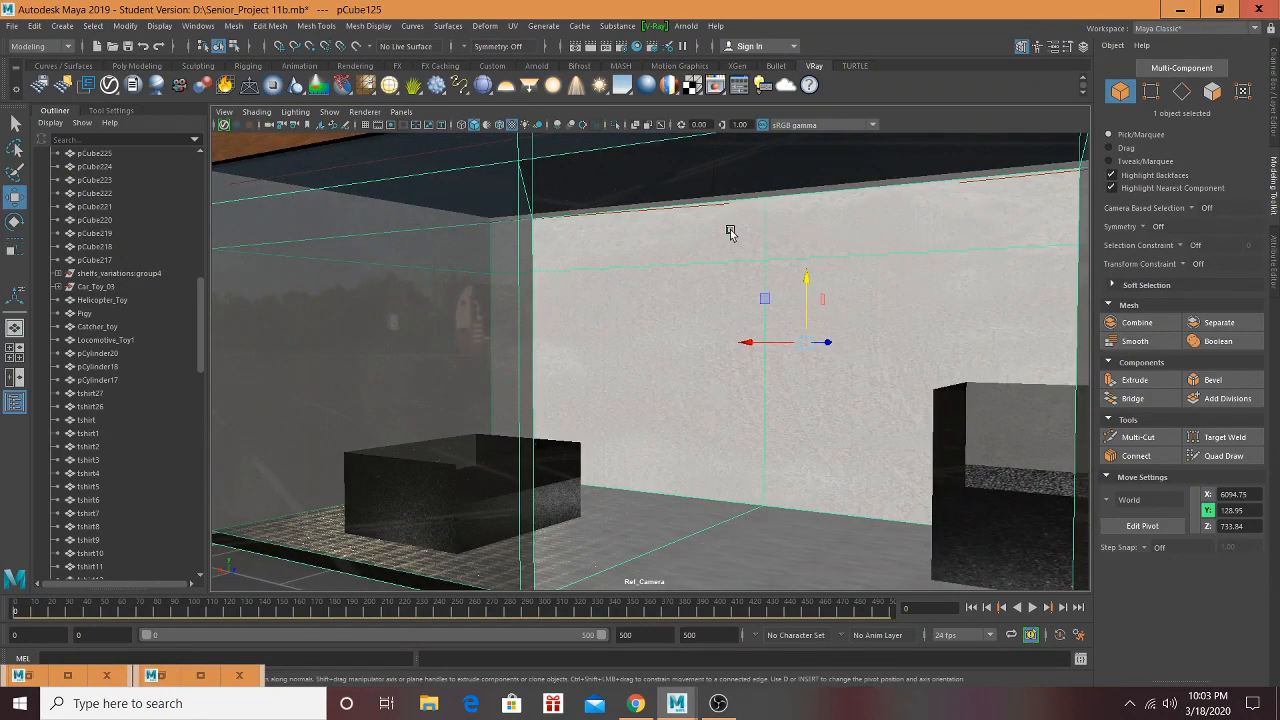
Step: Switch to face selection and select the upper and lower faces of the store's plaster wall on pCube125
click(1212, 91)
alt+drag(730, 379, 606, 423)
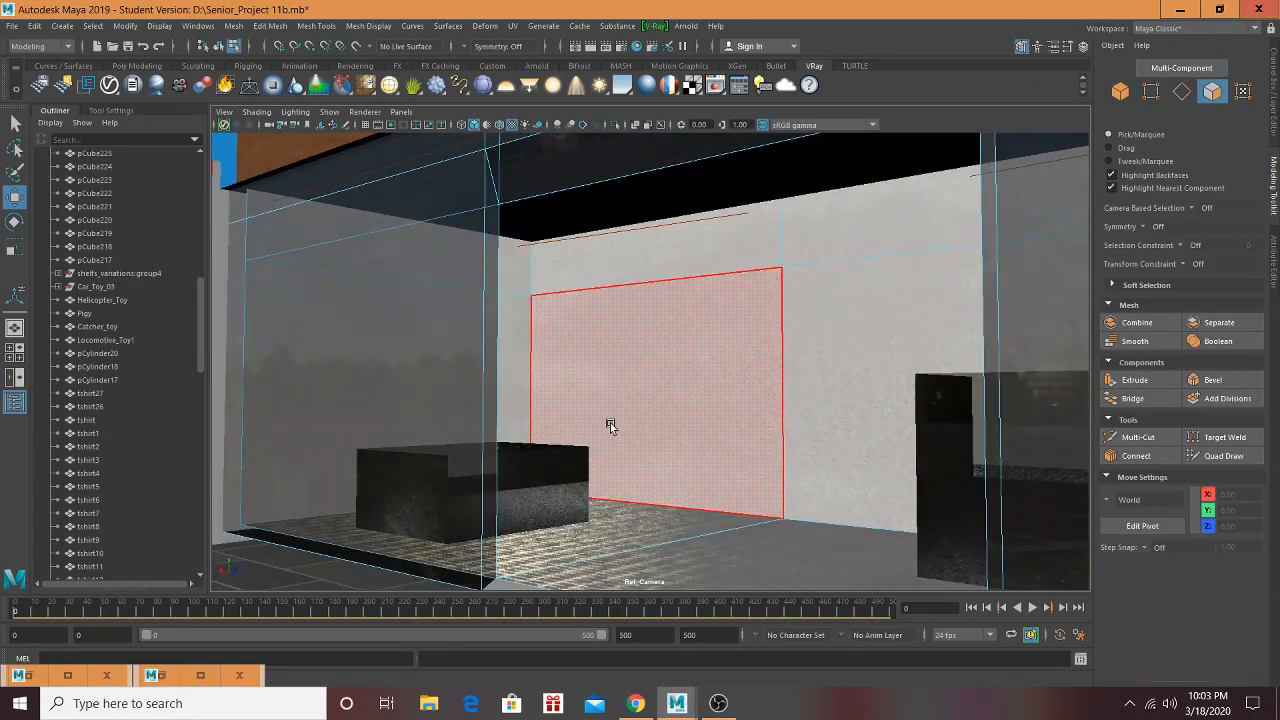
click(612, 360)
shift+click(662, 262)
shift+click(868, 254)
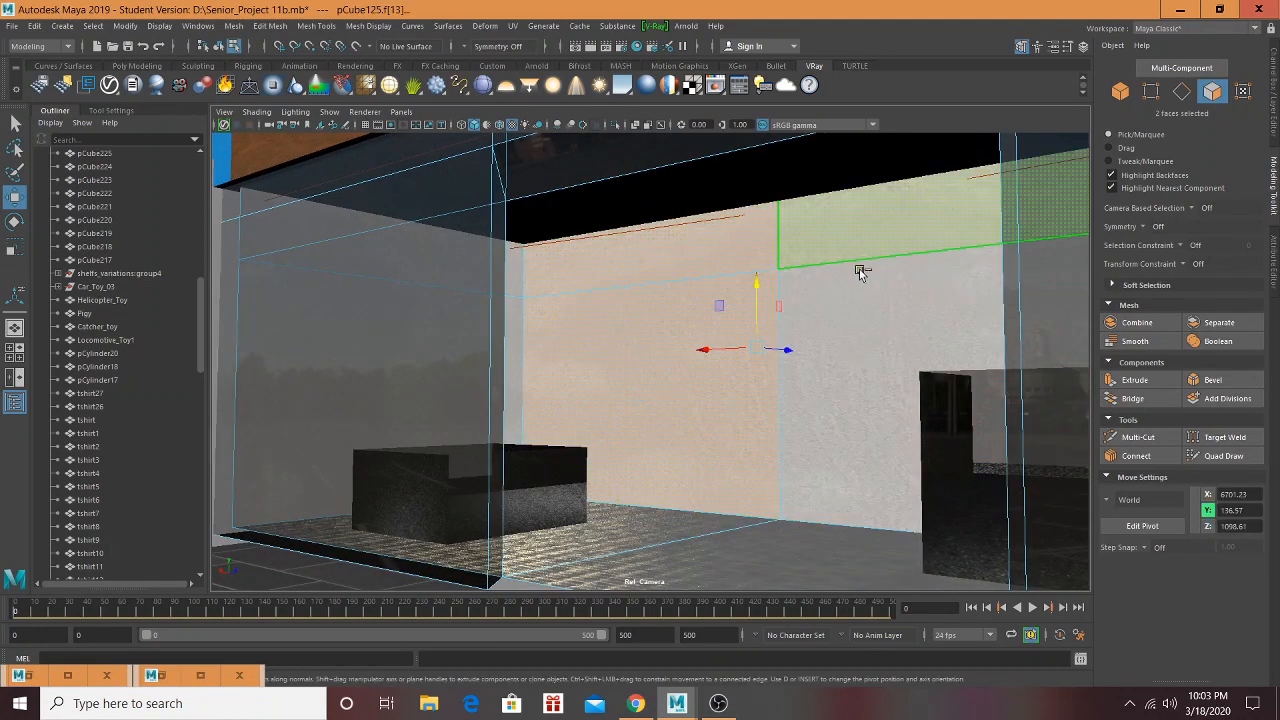
shift+double_click(872, 290)
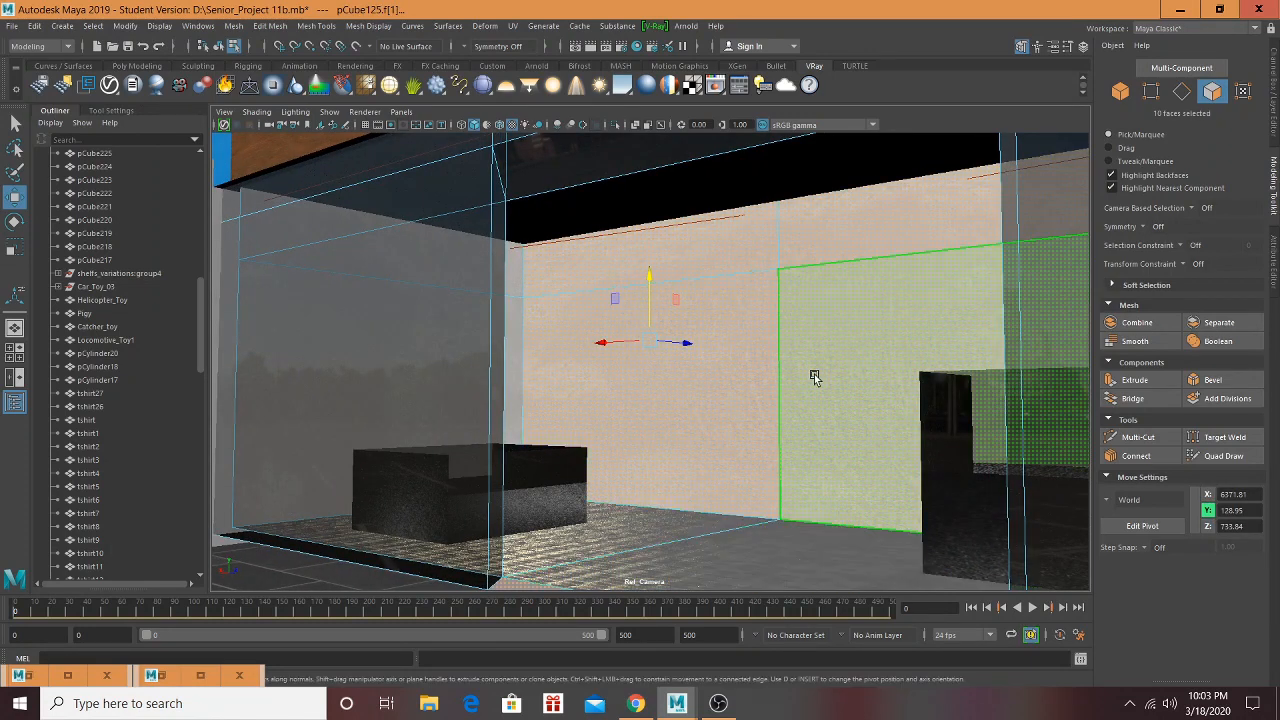
Step: Add the remaining plaster back-wall faces of pCube125 to the face selection
alt+drag(814, 376, 888, 370)
alt+middle_drag(888, 368, 757, 368)
ctrl+click(757, 368)
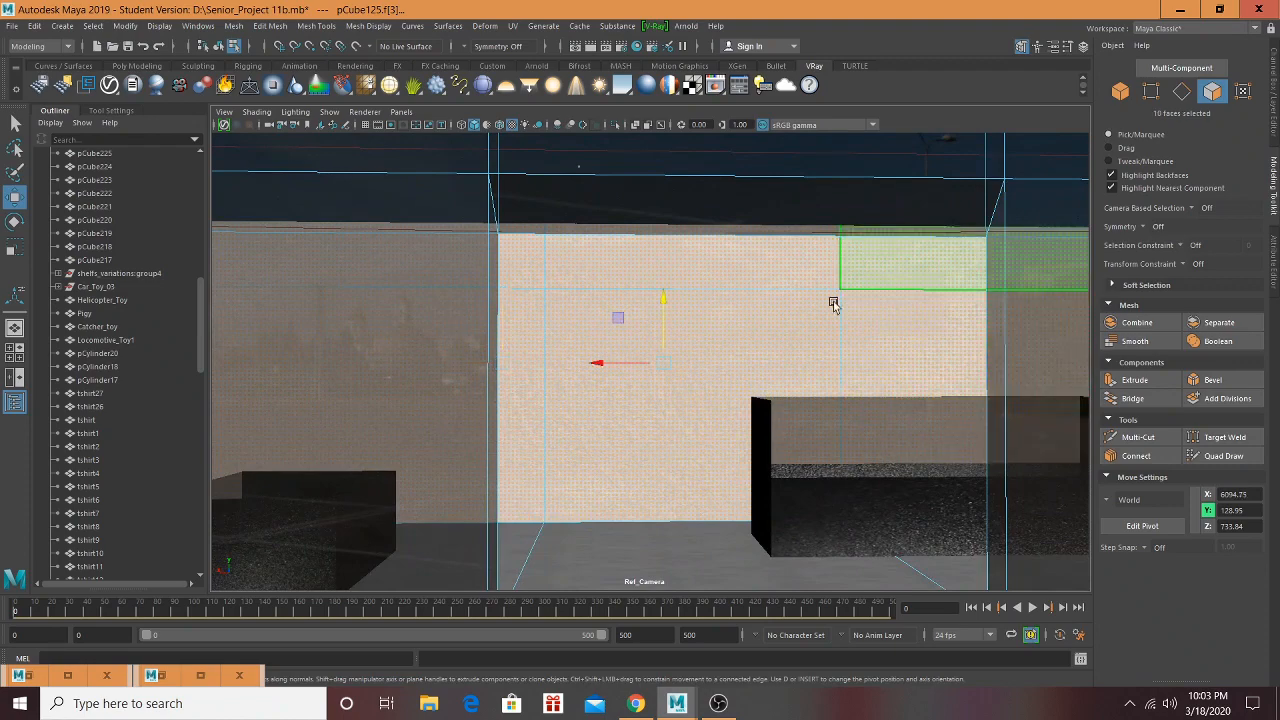
shift+click(833, 305)
mouse_move(833, 305)
alt+mouse_down()
mouse_move(860, 306)
mouse_move(837, 306)
alt+mouse_up()
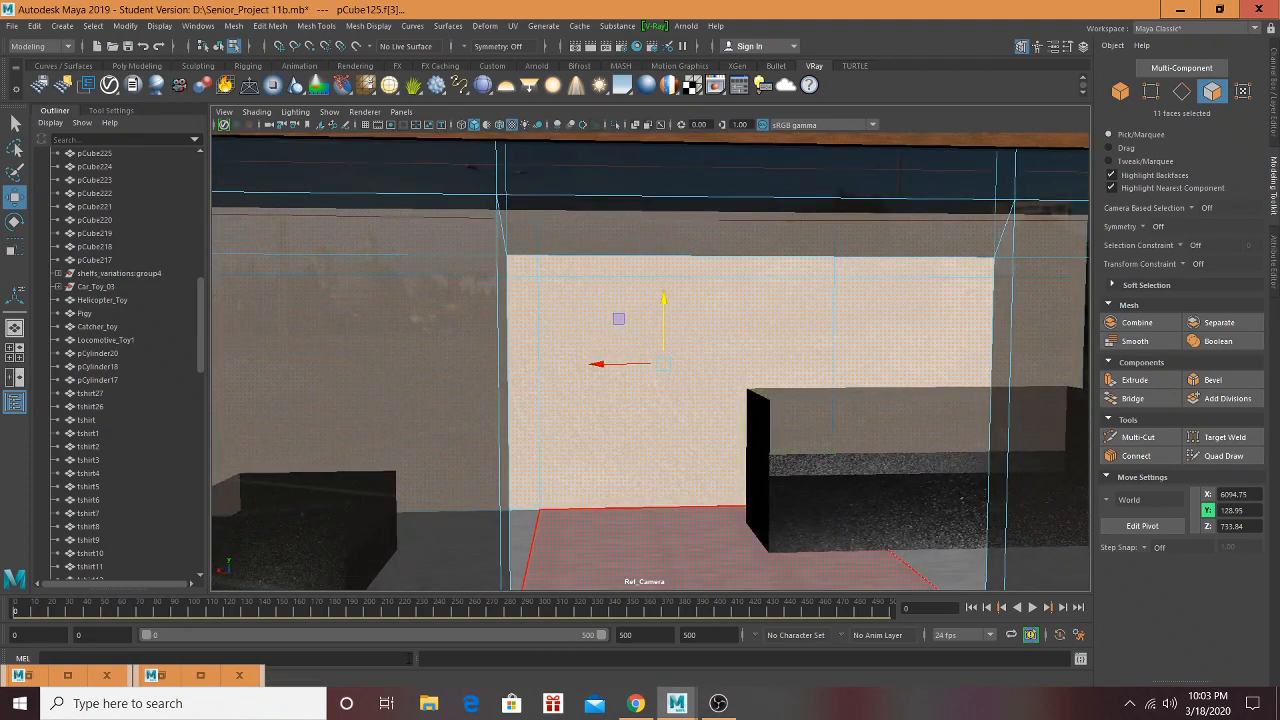
Step: Restore the Hypershade, create a V-Ray material on a cleared graph and name it Zales_Back
double_click(45, 672)
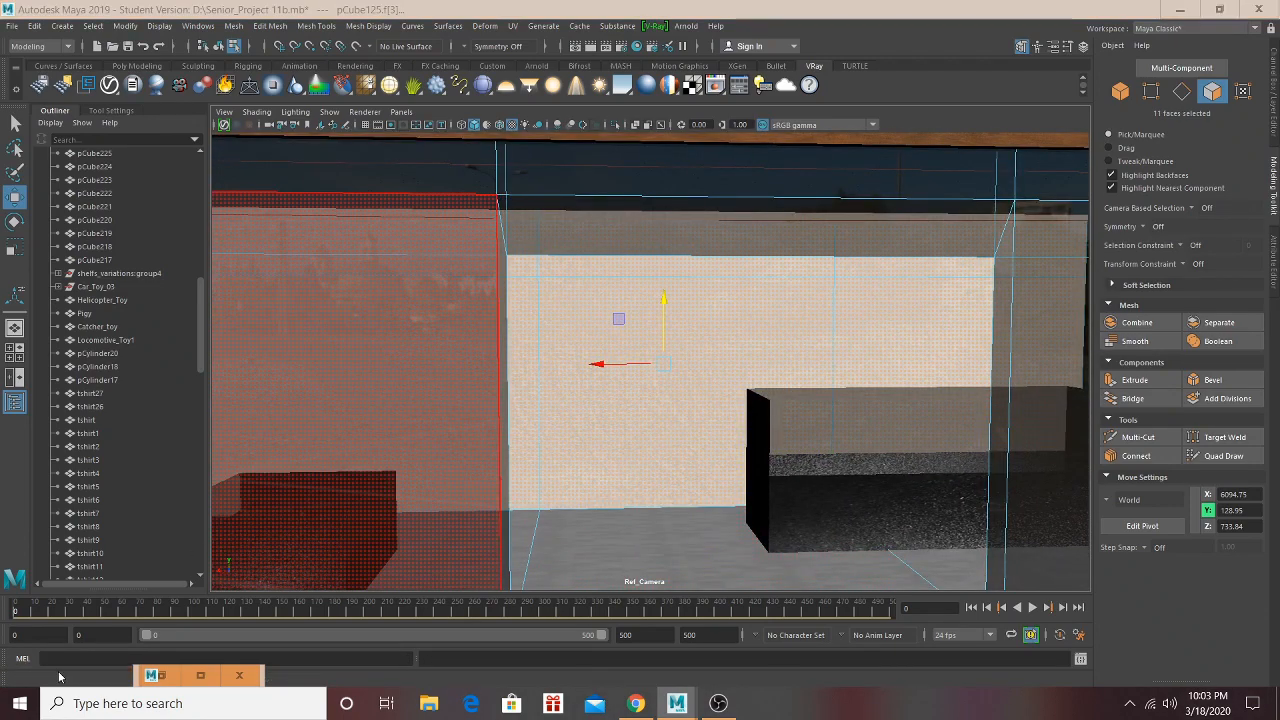
click(125, 418)
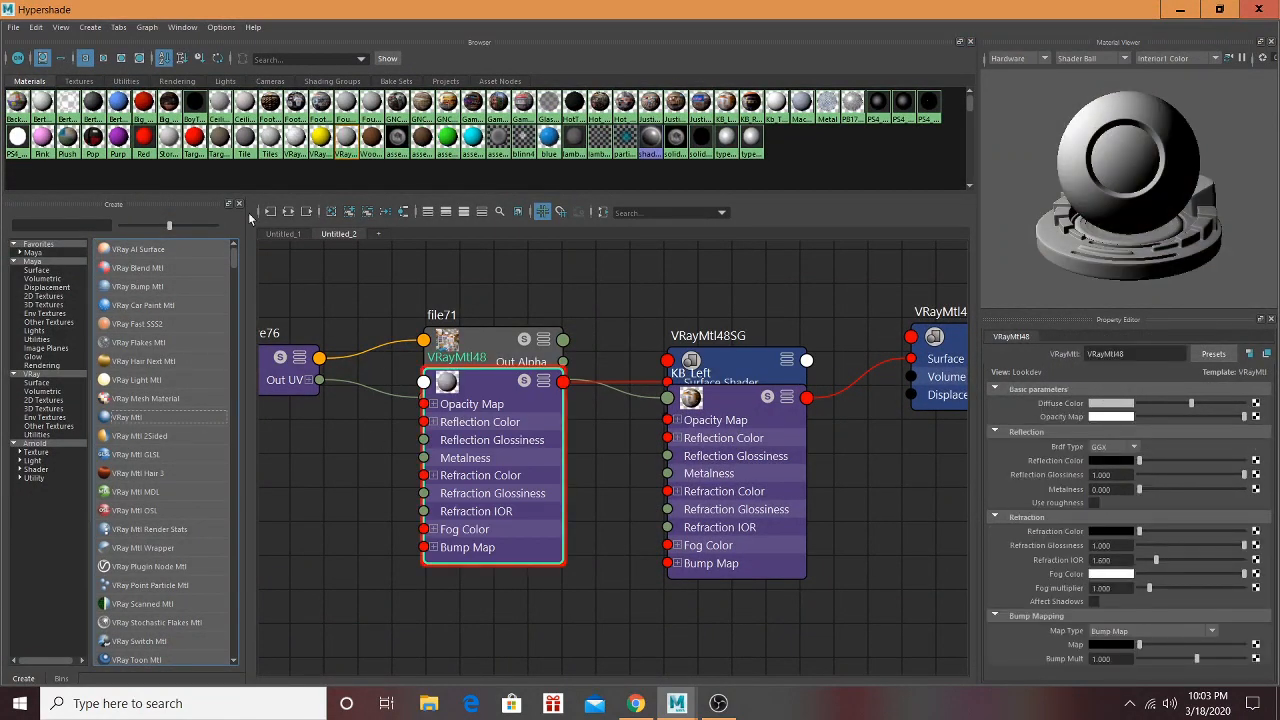
click(288, 212)
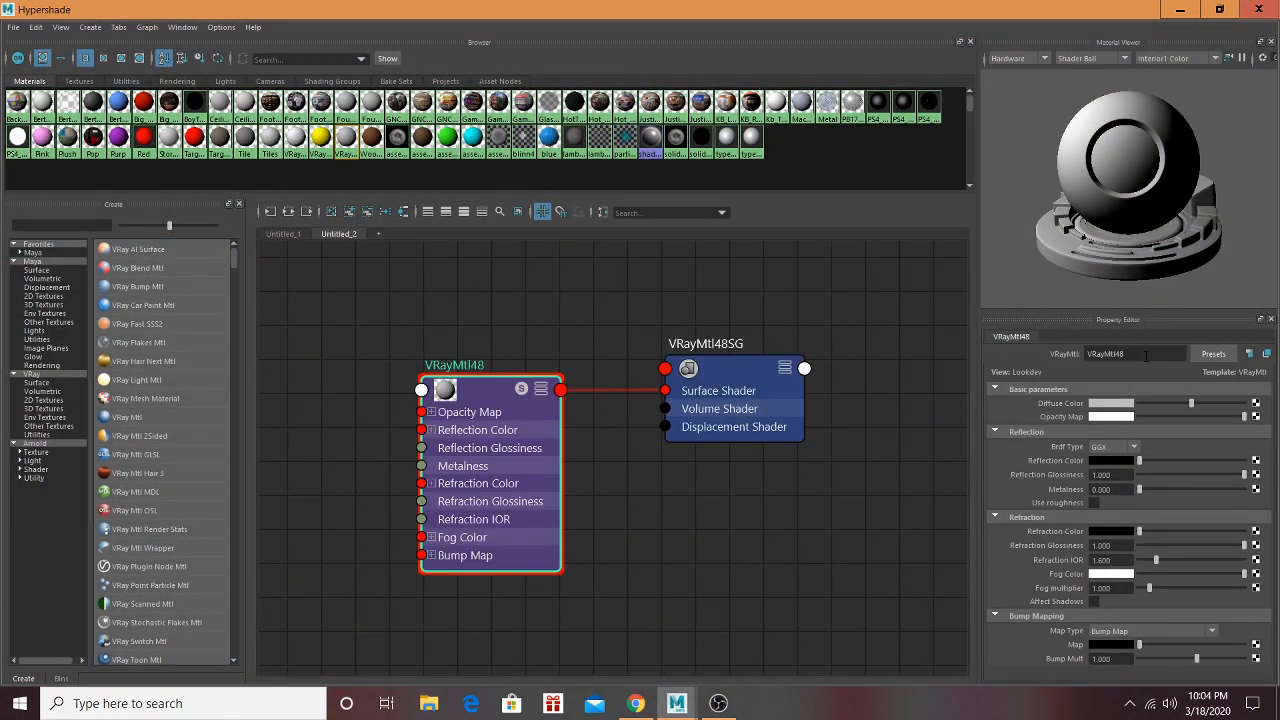
text(Zales_Back)
click(474, 396)
Step: Map a File texture with zales-outlet-in-sevierville.jpg to the diffuse color of Zales_Back, then minimize the Hypershade
click(1256, 404)
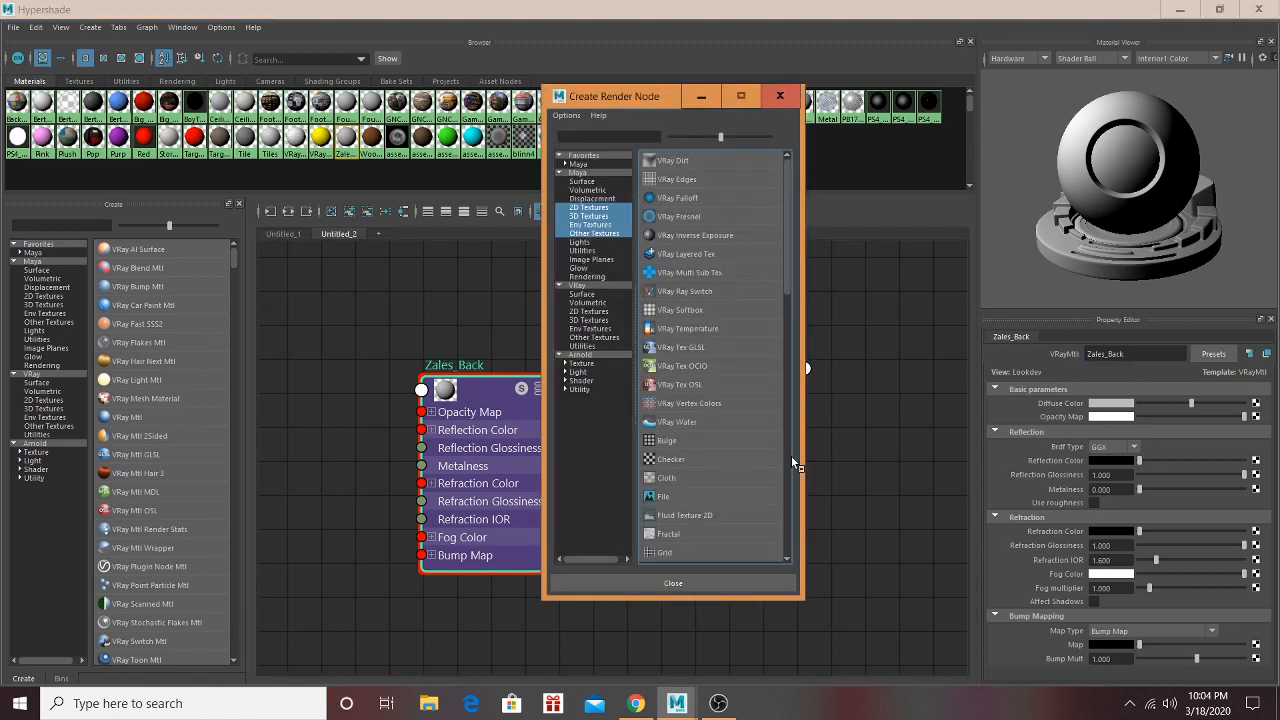
click(666, 496)
click(1259, 448)
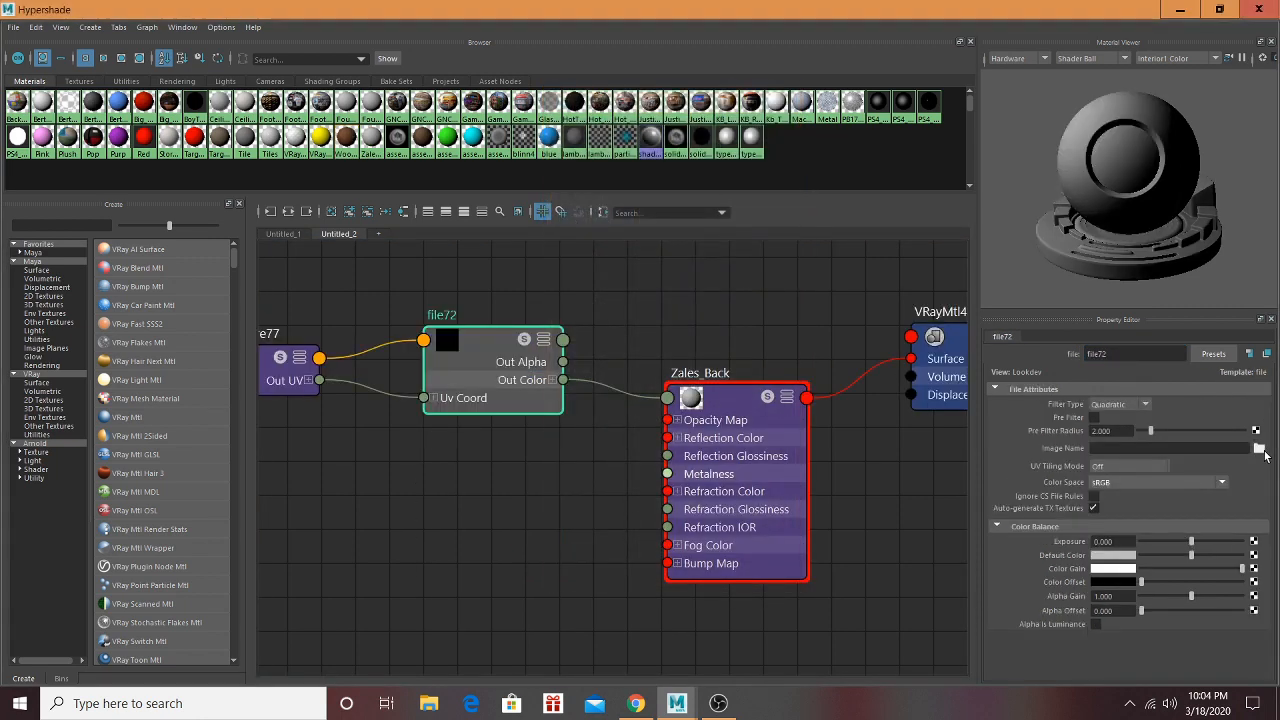
click(212, 348)
scroll(220, 379, down, 3)
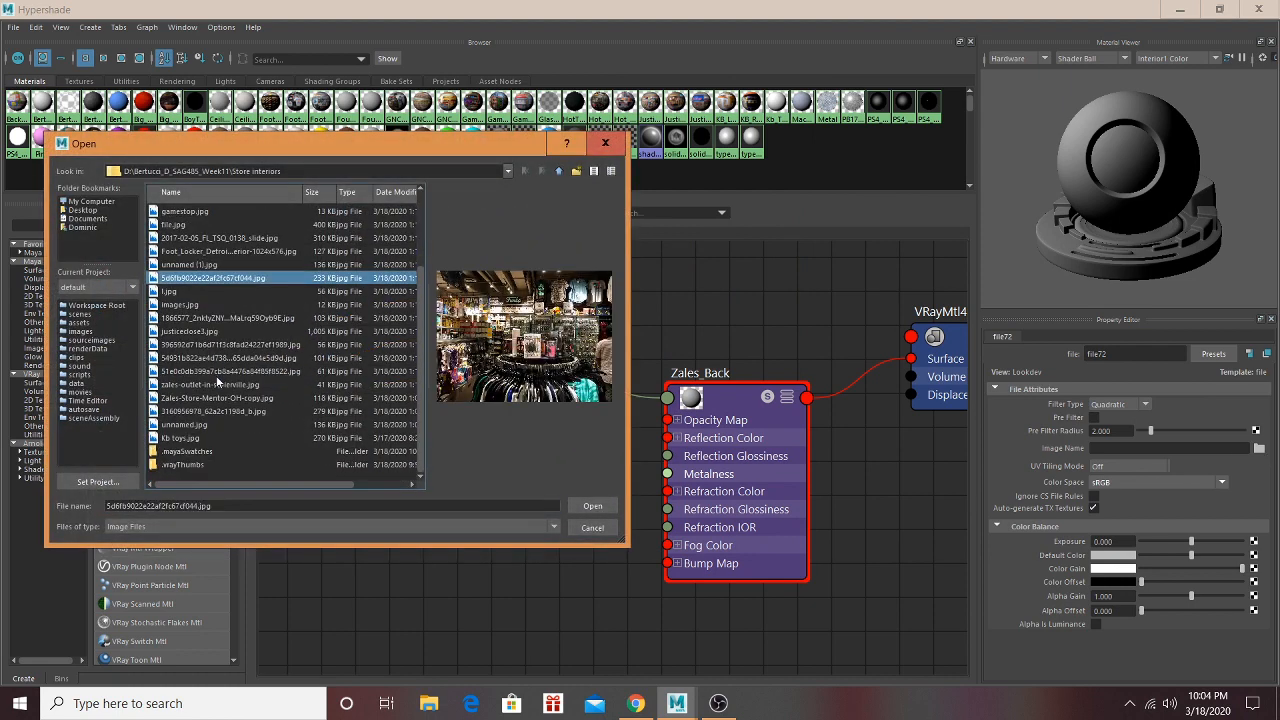
click(220, 386)
click(218, 375)
click(218, 385)
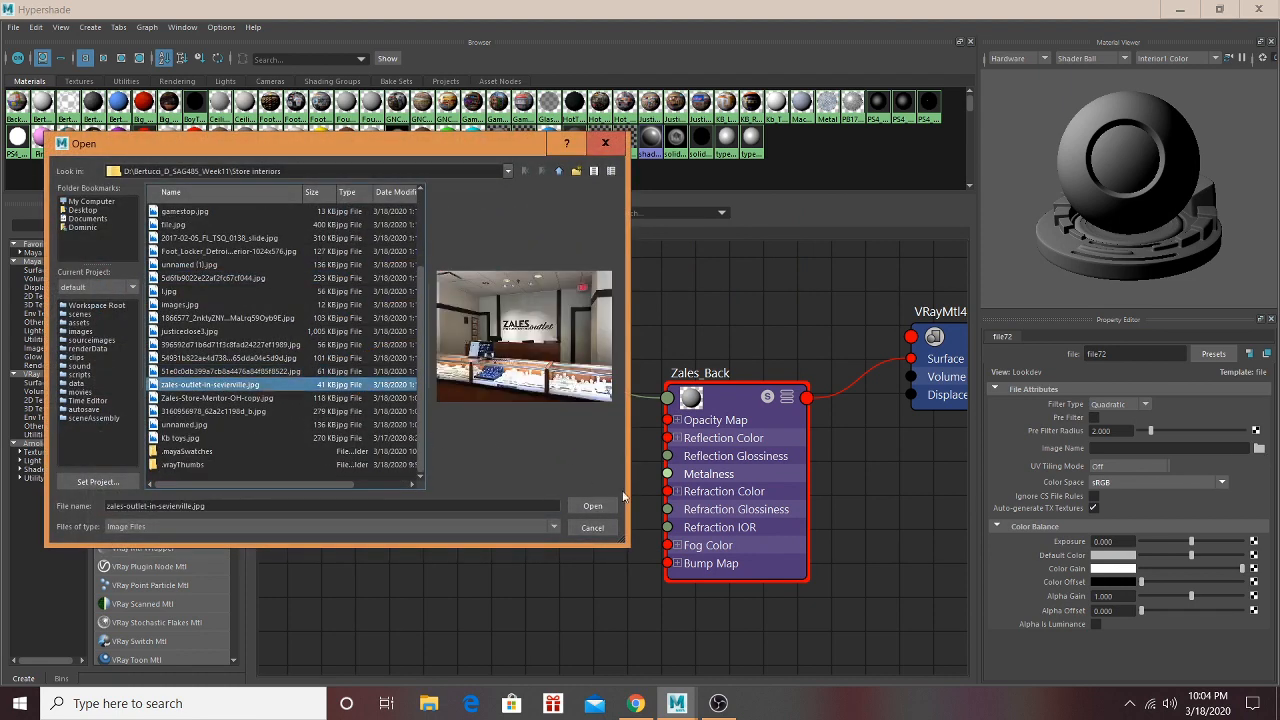
click(594, 506)
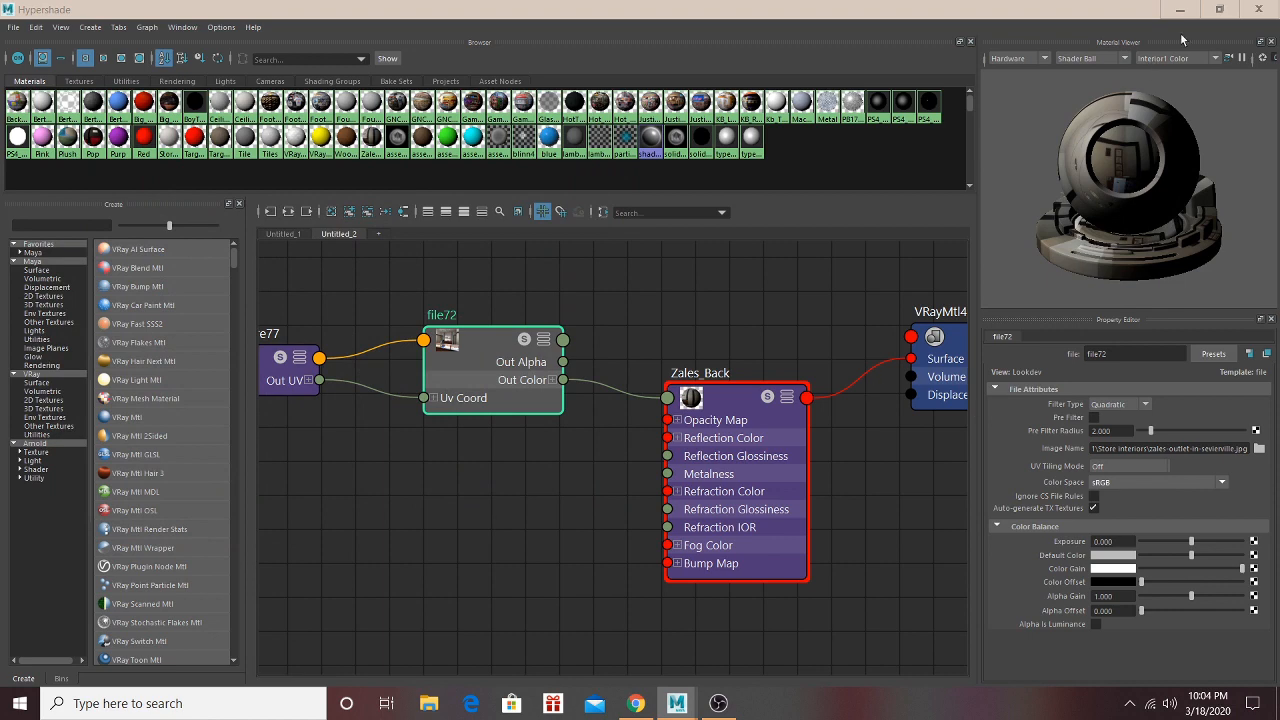
click(1180, 9)
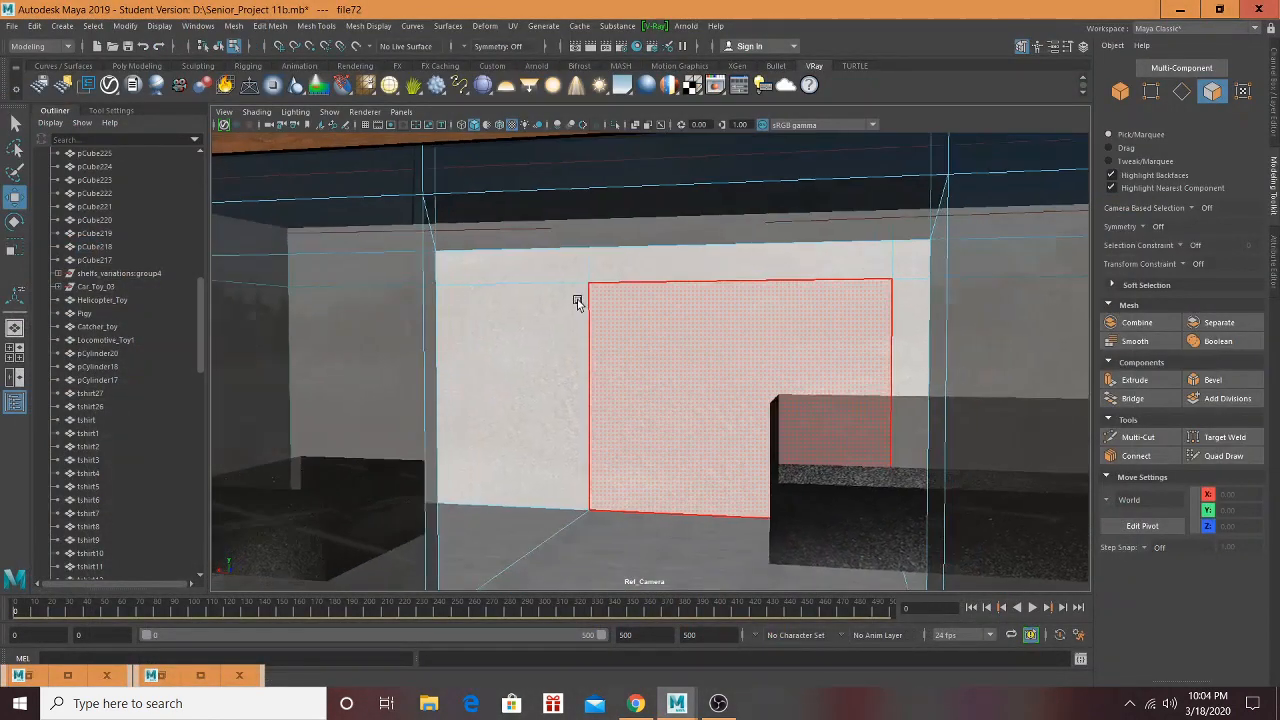
Step: Select all the upper and lower plaster wall faces around the store interior on pCube125
click(580, 323)
shift+click(688, 285)
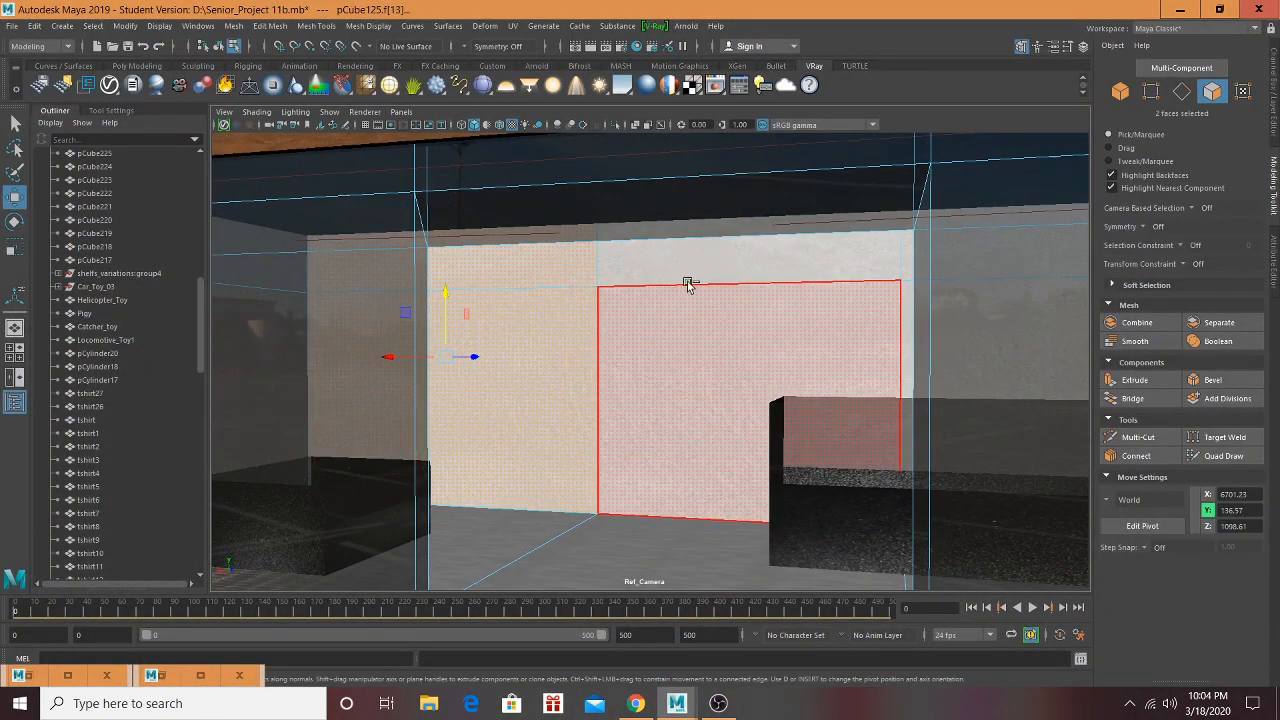
shift+click(688, 287)
shift+click(700, 268)
alt+drag(717, 295, 848, 306)
shift+click(849, 306)
shift+click(850, 277)
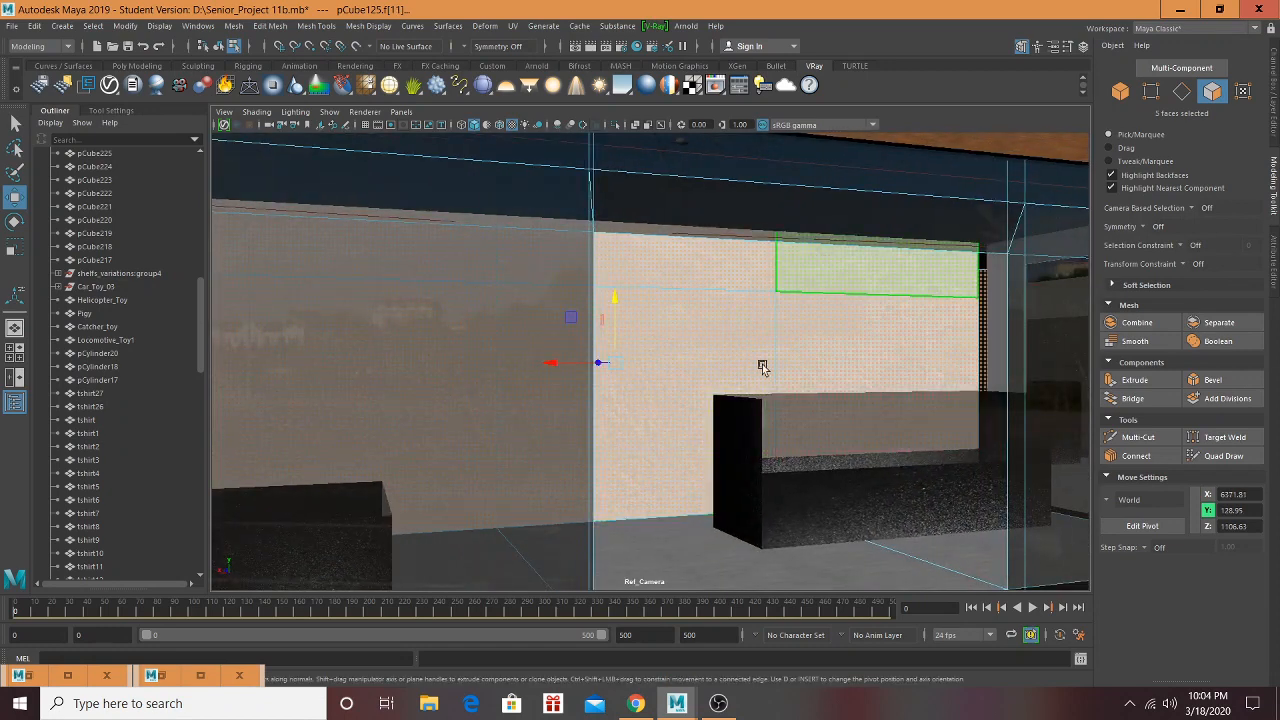
Step: Assign the Zales_Back material to the selected wall faces and minimize the Hypershade
click(67, 677)
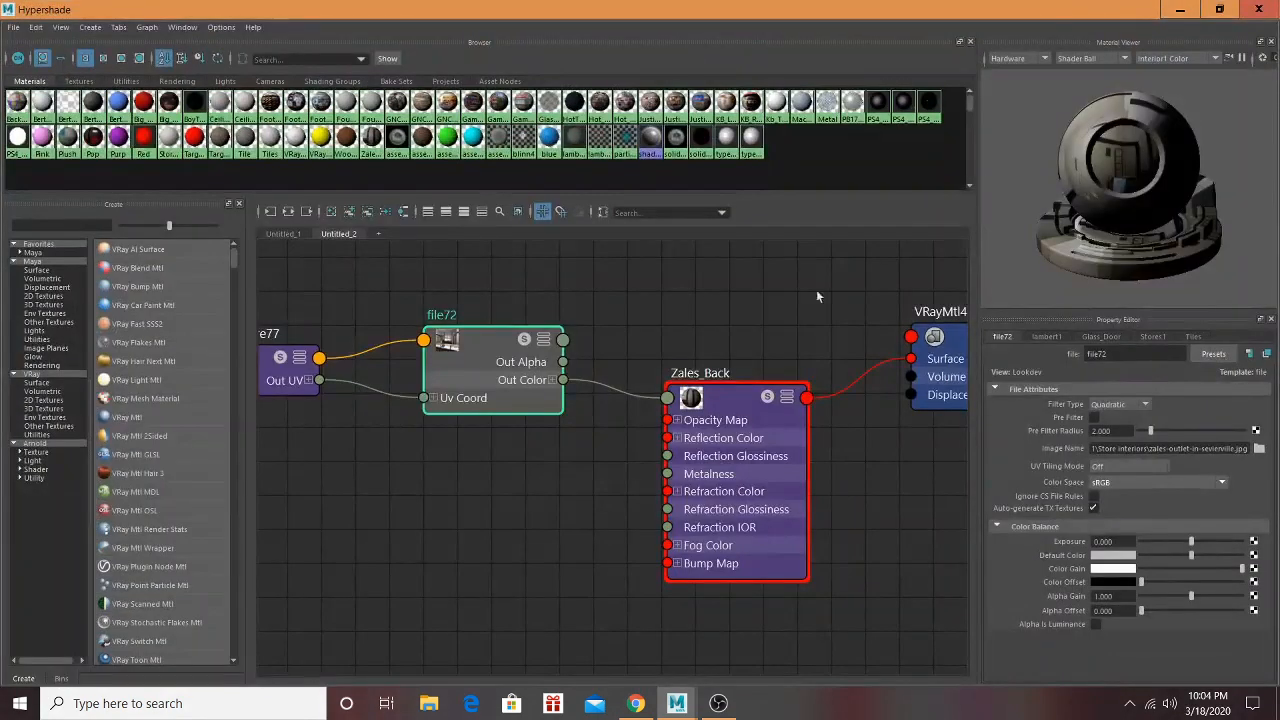
right_click(712, 397)
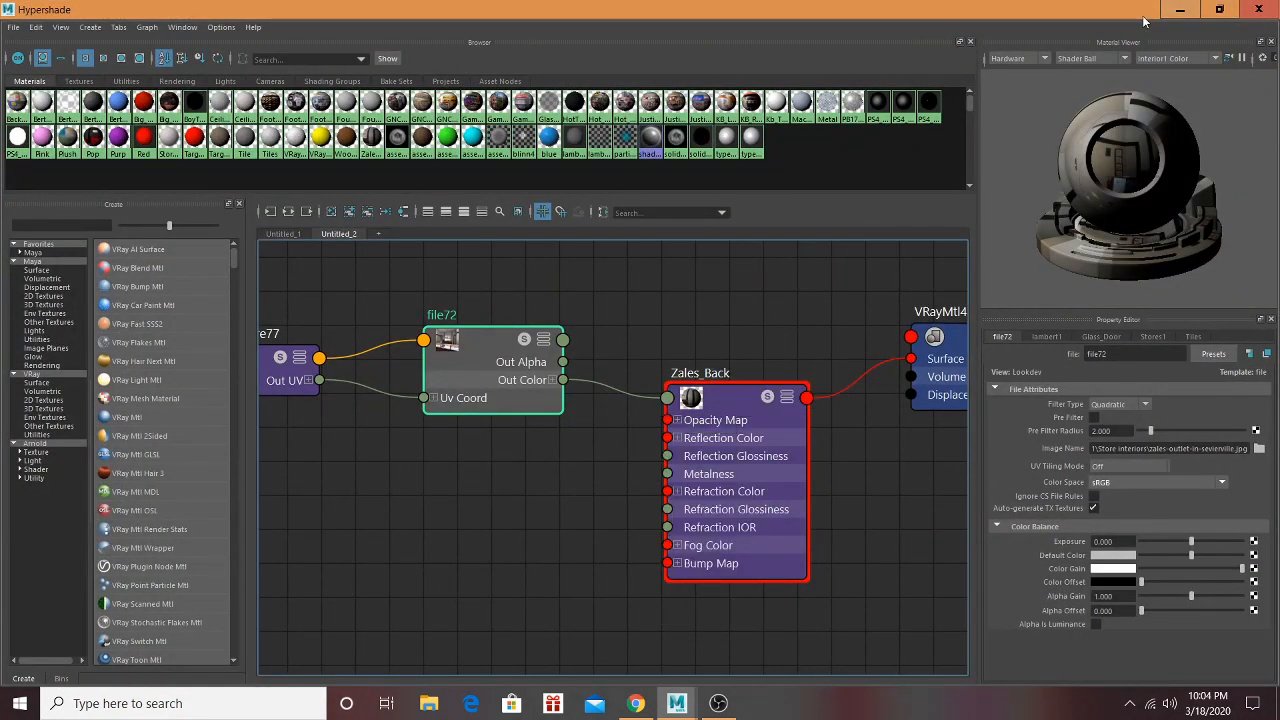
click(1177, 11)
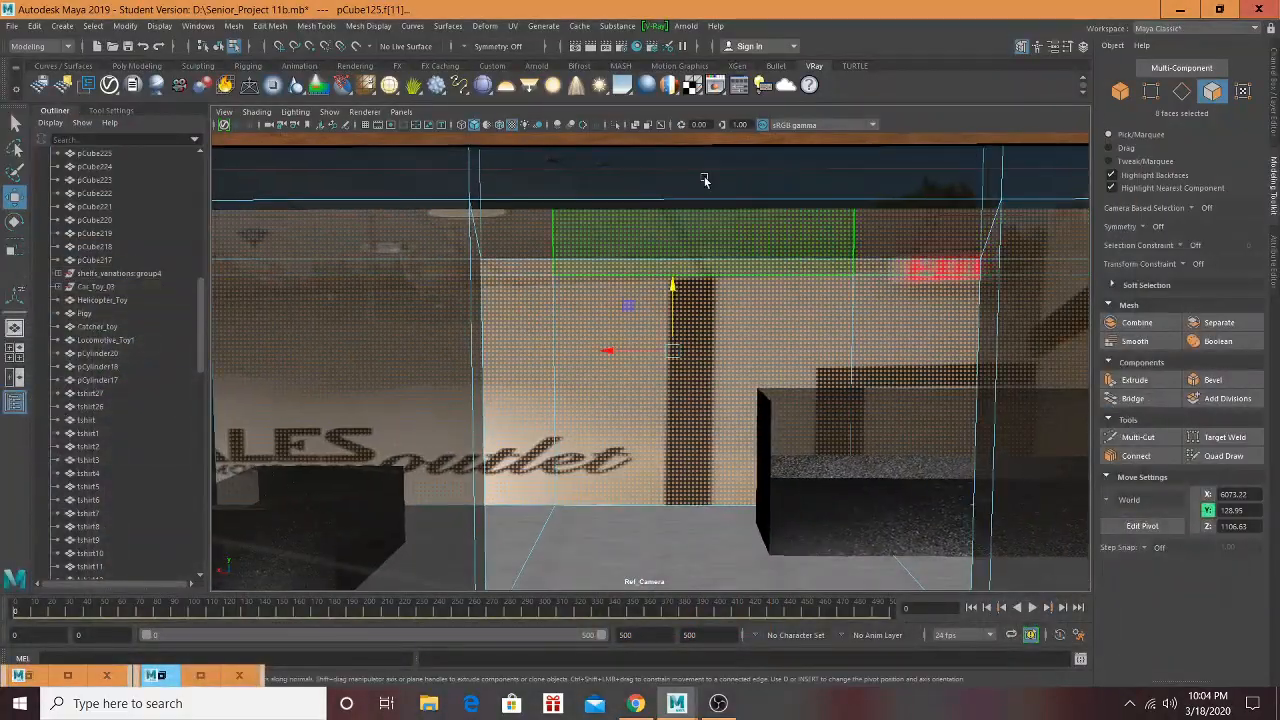
Step: Apply an automatic UV projection to the selected store wall faces
click(510, 26)
click(541, 104)
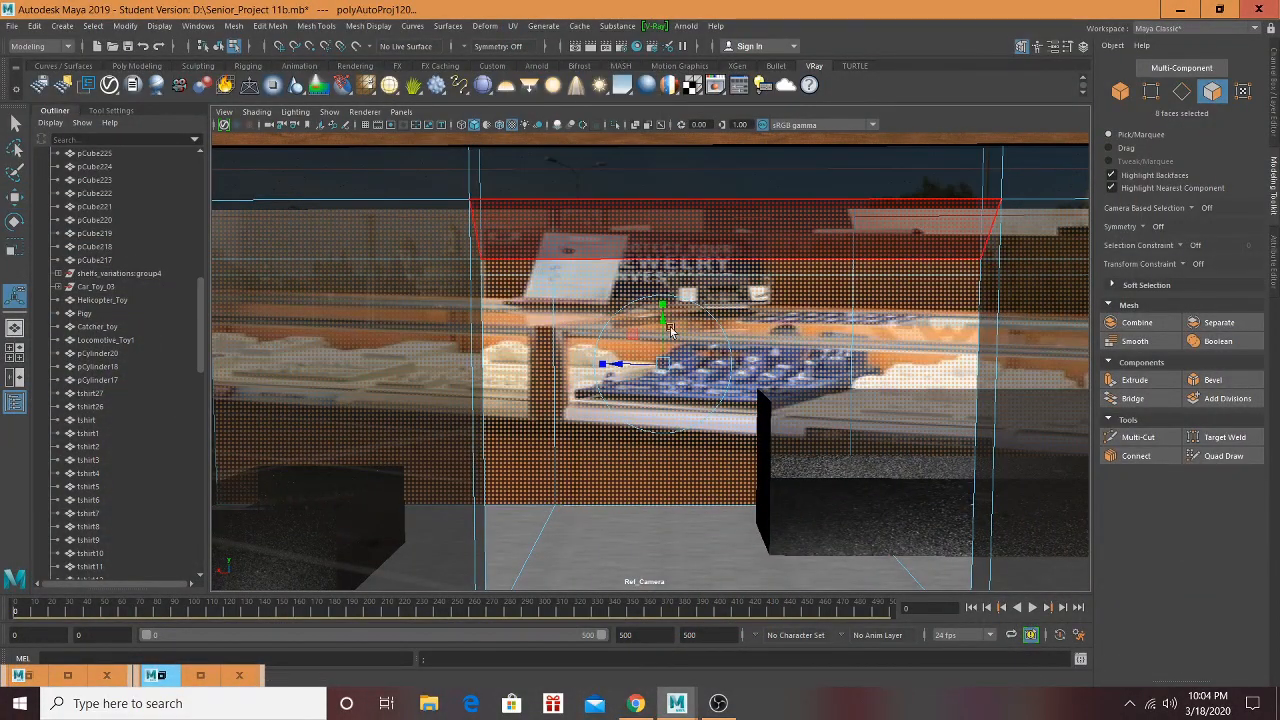
key(f)
alt+drag(691, 318, 701, 323)
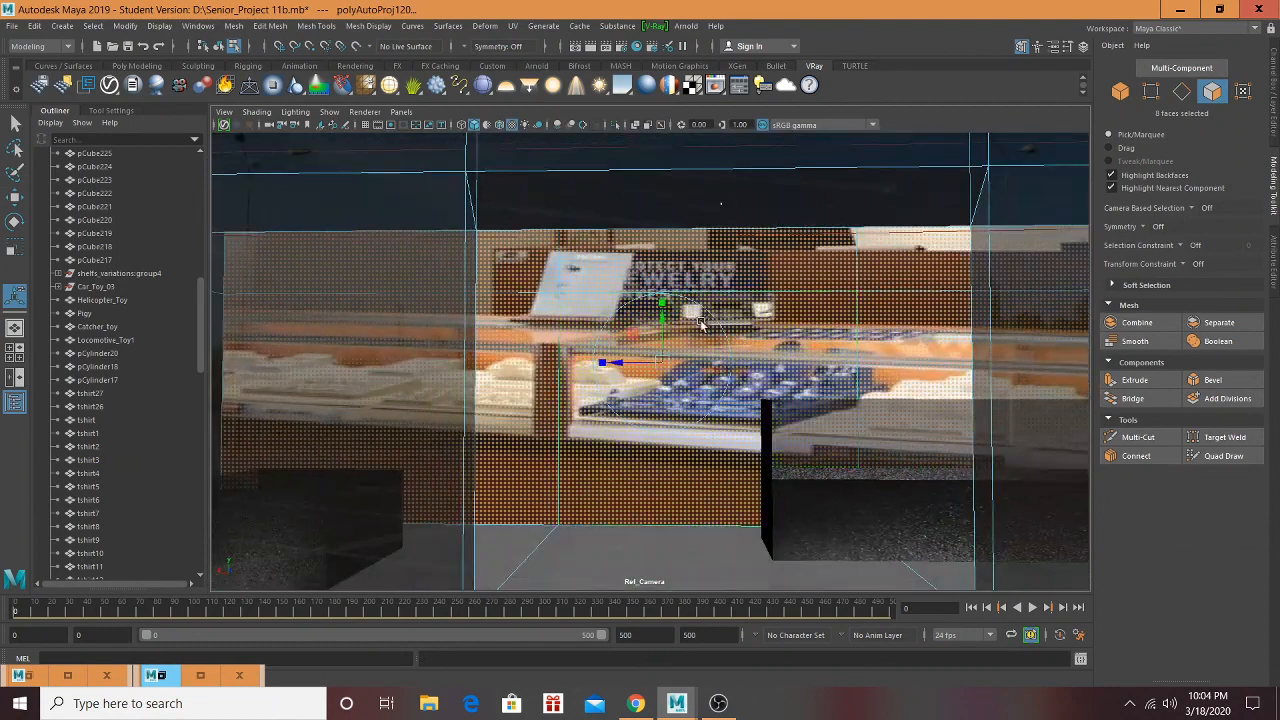
Step: Open the UV Editor and position its window so the whole Zales photo is in view
click(510, 26)
click(525, 48)
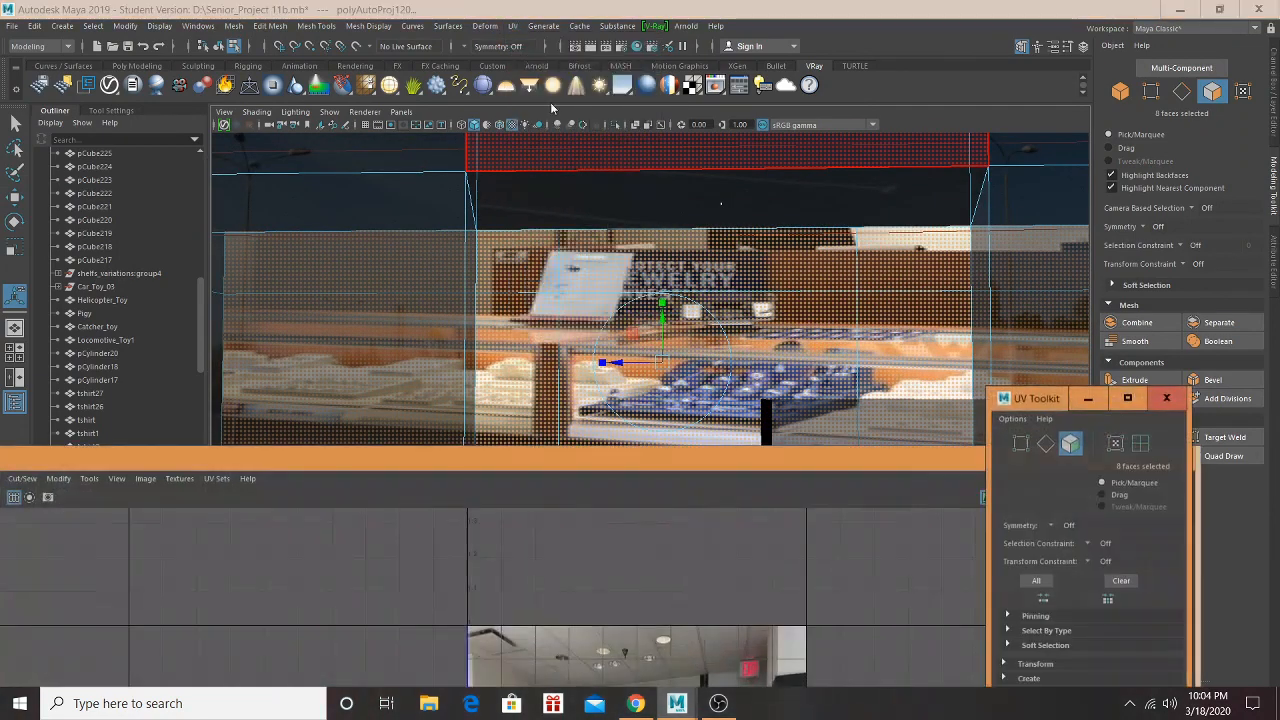
drag(645, 395, 629, 76)
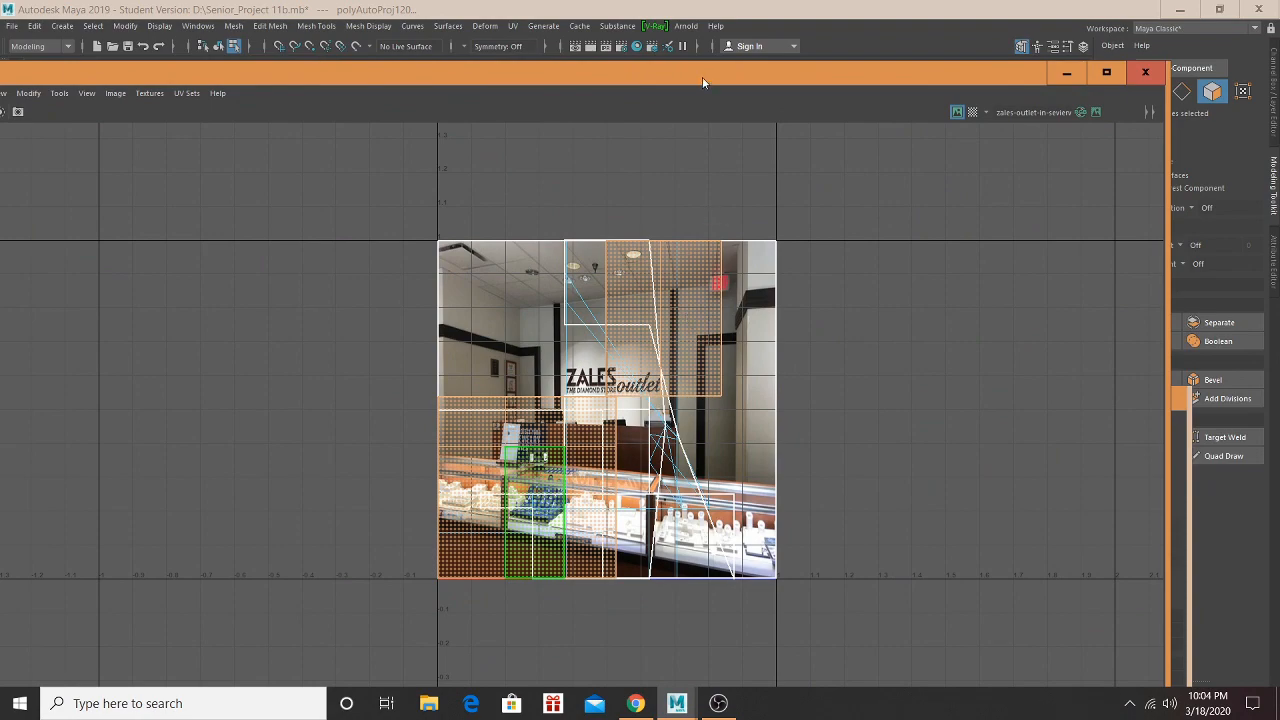
drag(702, 77, 835, 53)
Step: Narrow the selection to the four lower-left UV faces and try to move them up over the photo's upper-left area
shift+click(530, 250)
shift+click(678, 282)
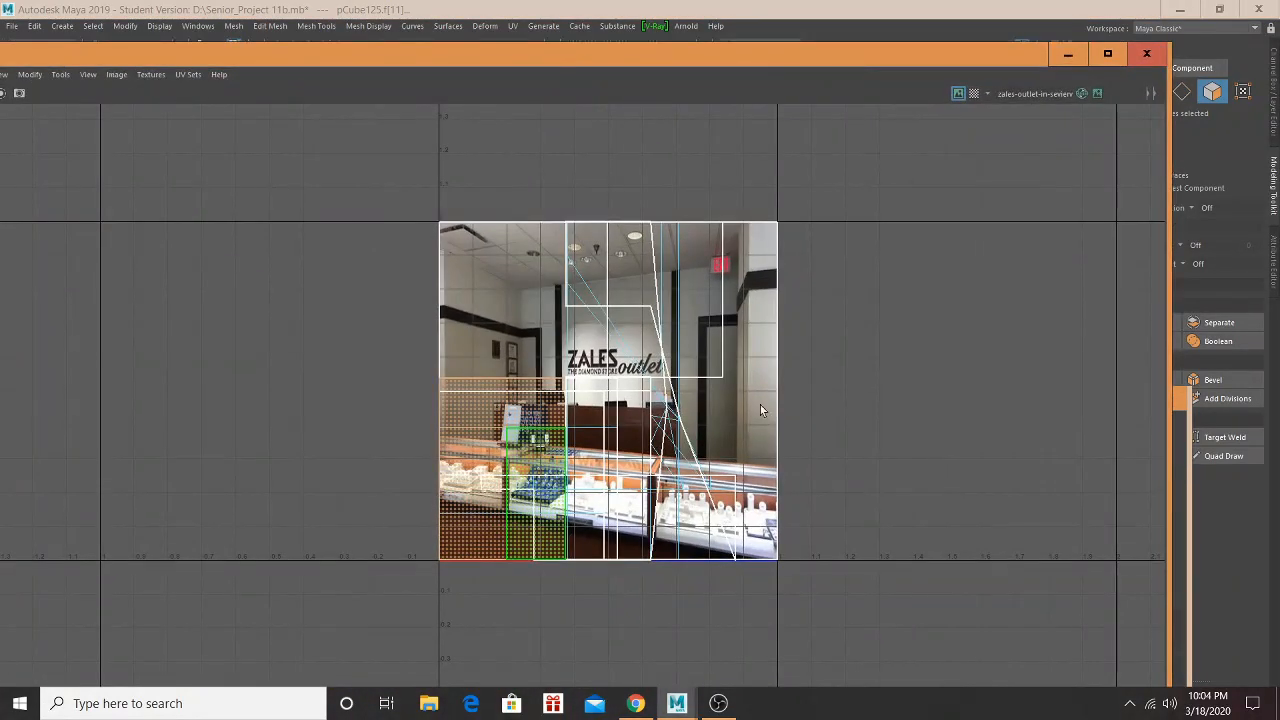
key(w)
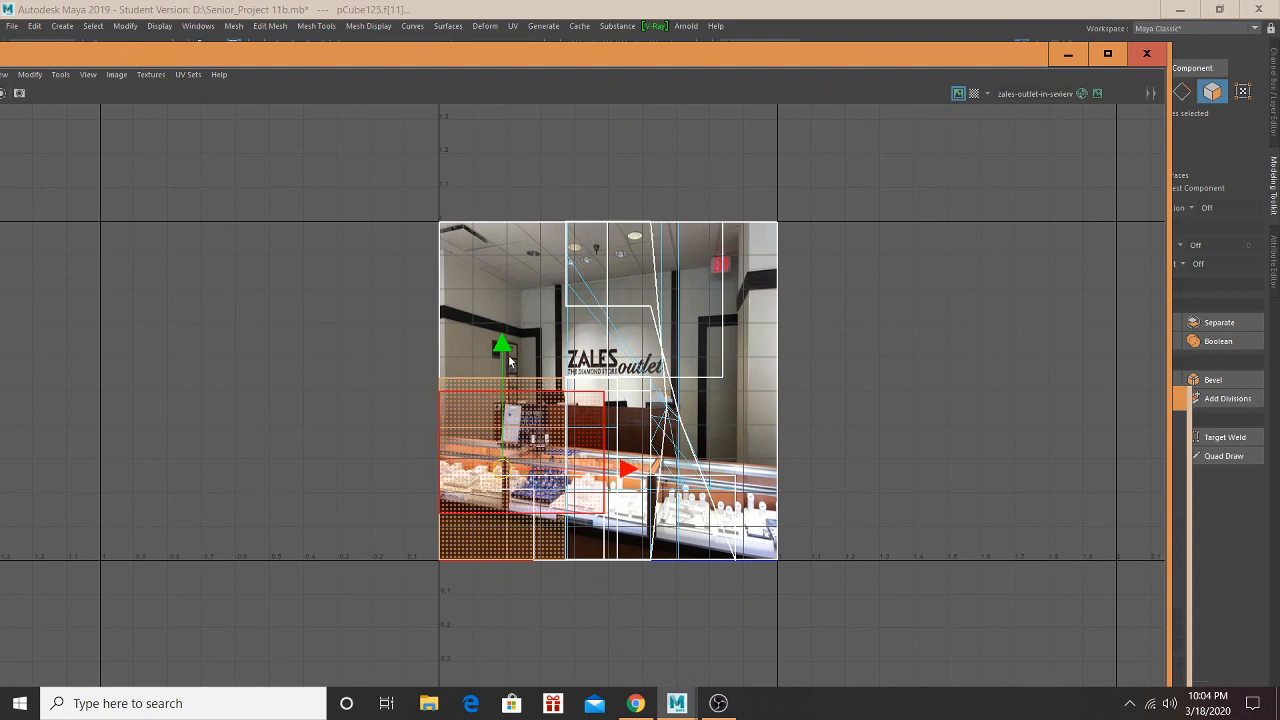
drag(504, 343, 532, 249)
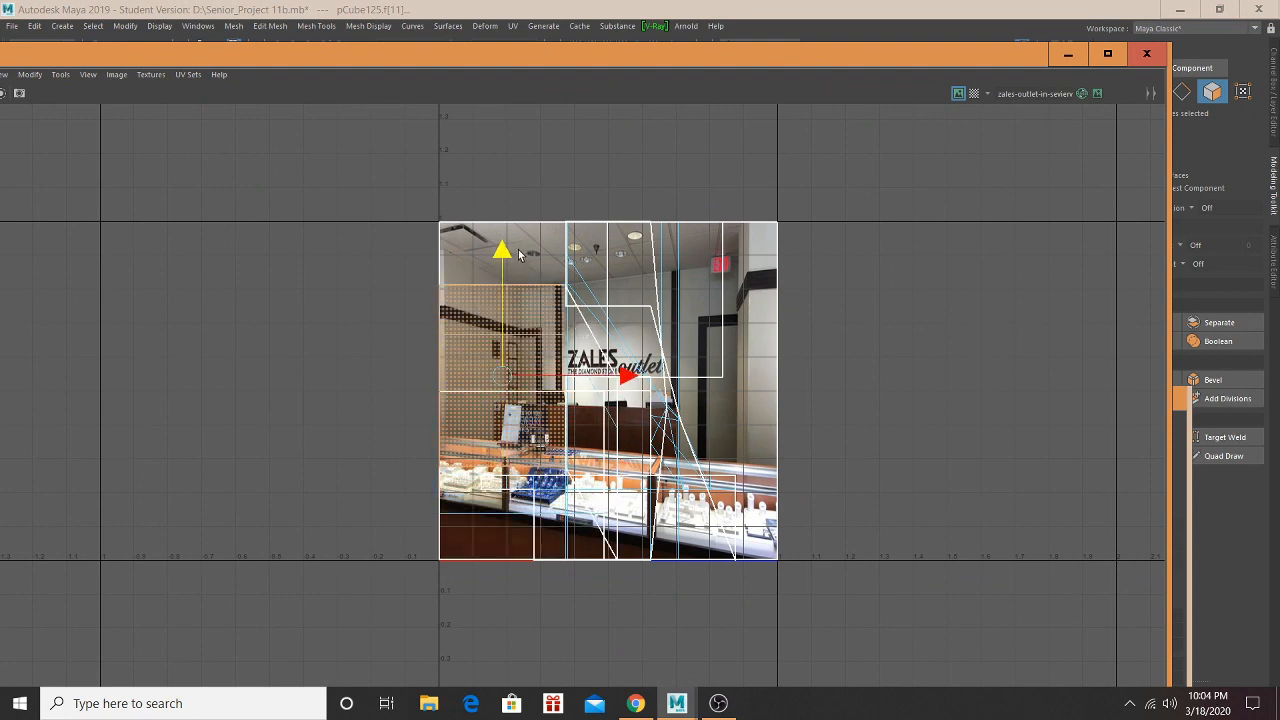
key(ctrl+z)
drag(725, 62, 817, 167)
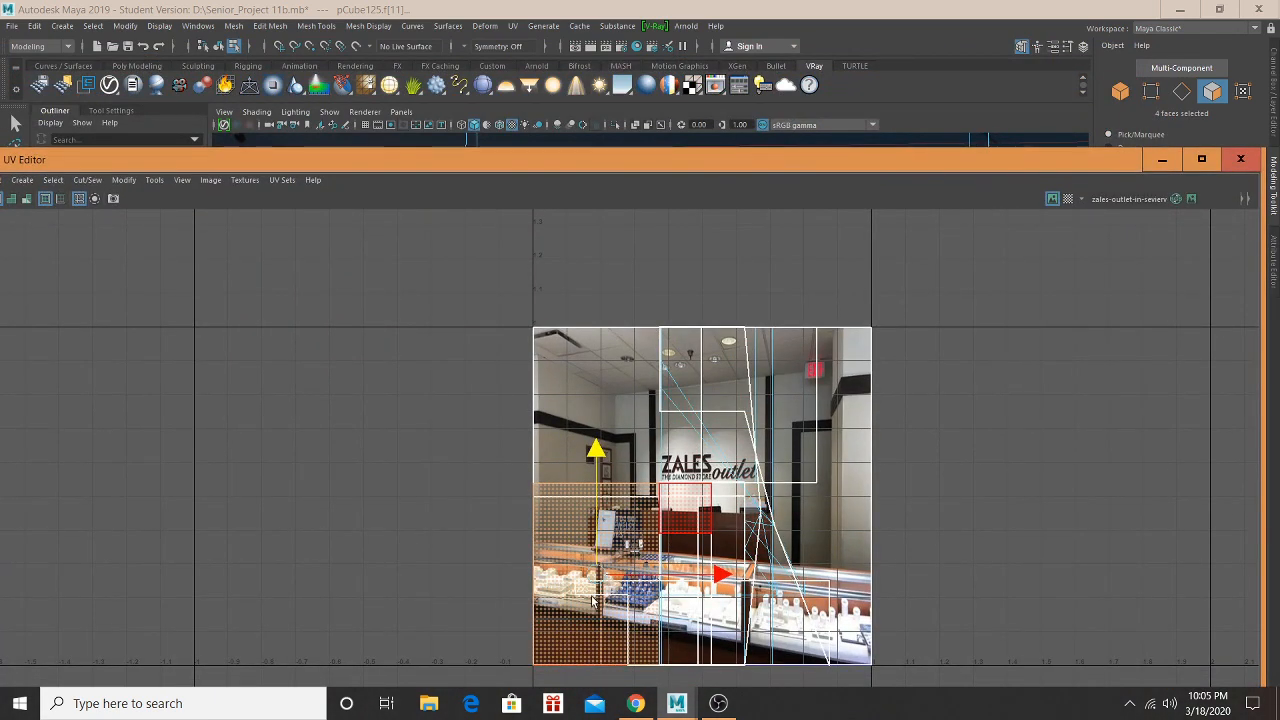
drag(598, 578, 608, 413)
drag(732, 172, 697, 62)
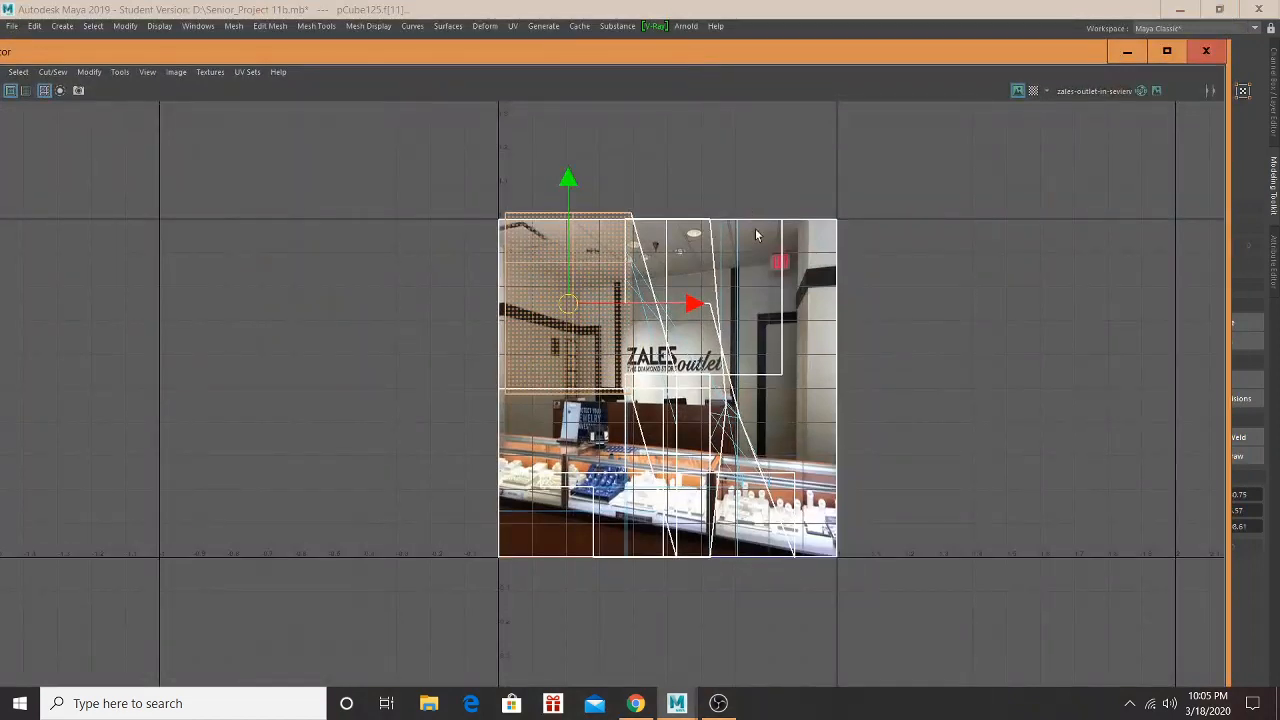
Step: Undo the UV move, the narrowed selection, the automatic projection and the Zales_Back assignment on the wall faces
key(ctrl+z)
key(ctrl+z)
key(ctrl+z)
key(ctrl+z)
key(ctrl+z)
key(ctrl+z)
key(ctrl+z)
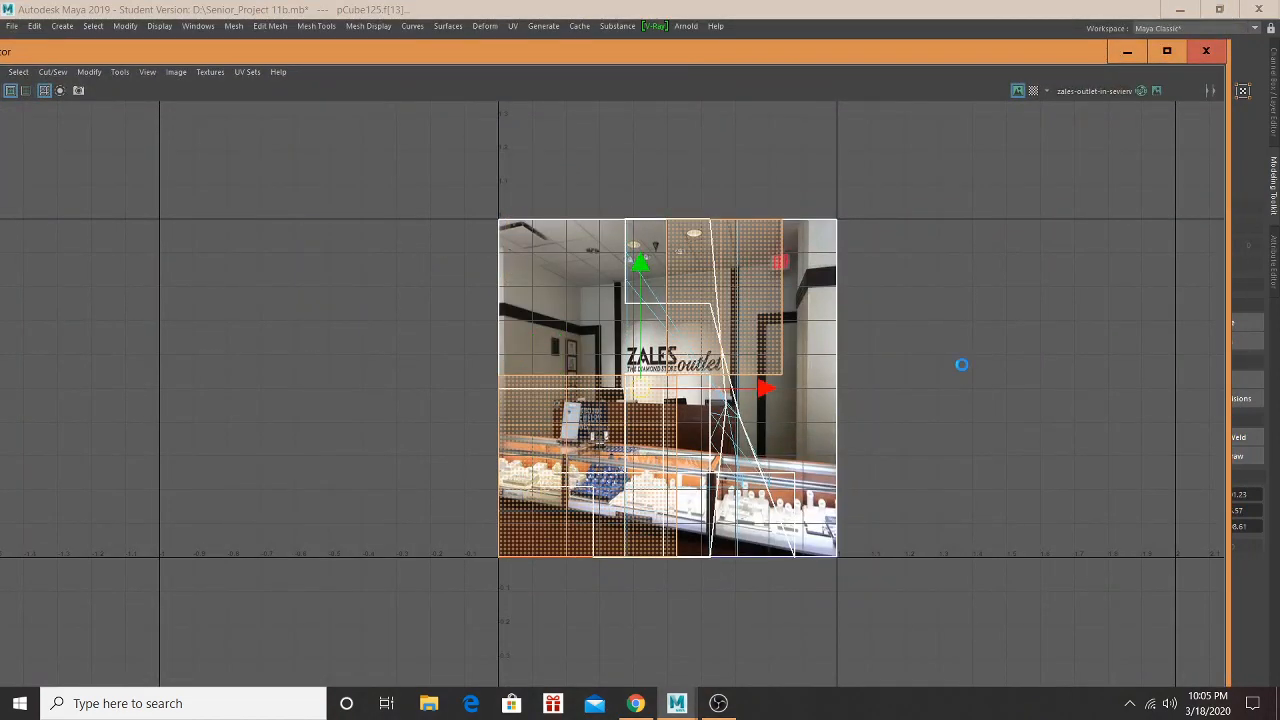
key(ctrl+z)
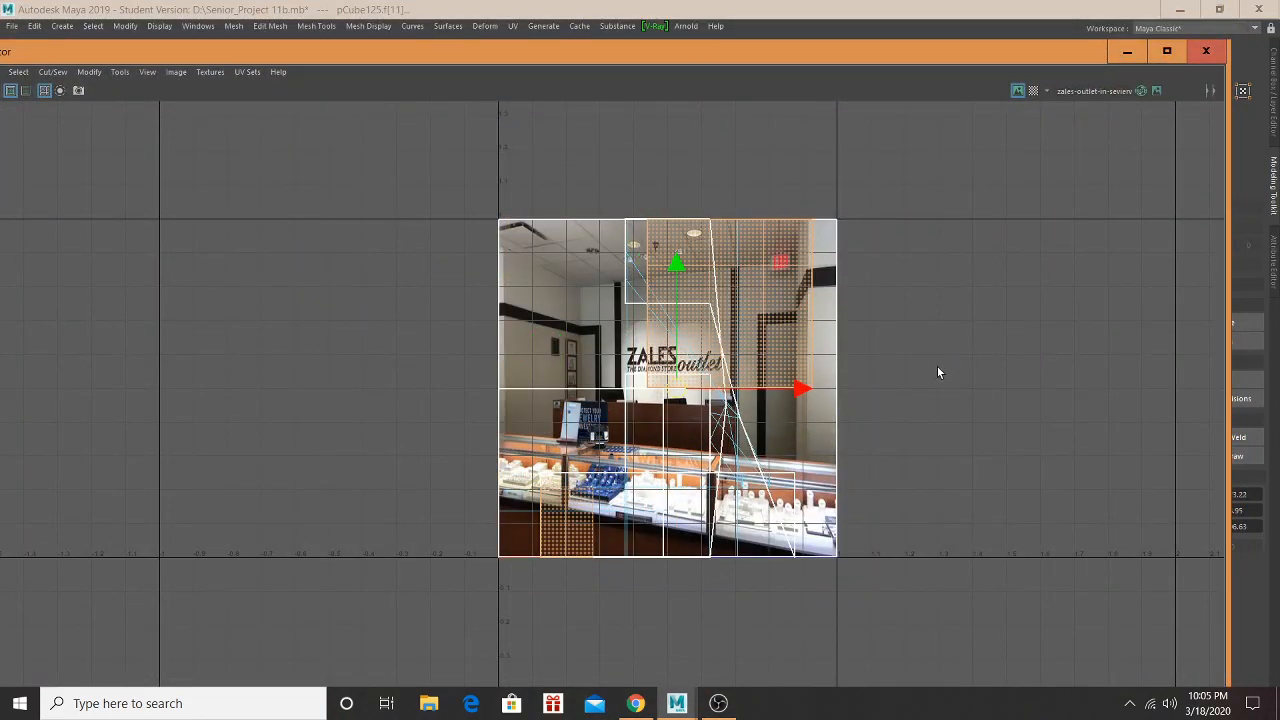
key(ctrl+z)
Step: Move the UV Editor out of the way, assign Zales_Back to the selected wall faces again and minimize the Hypershade
drag(812, 51, 562, 531)
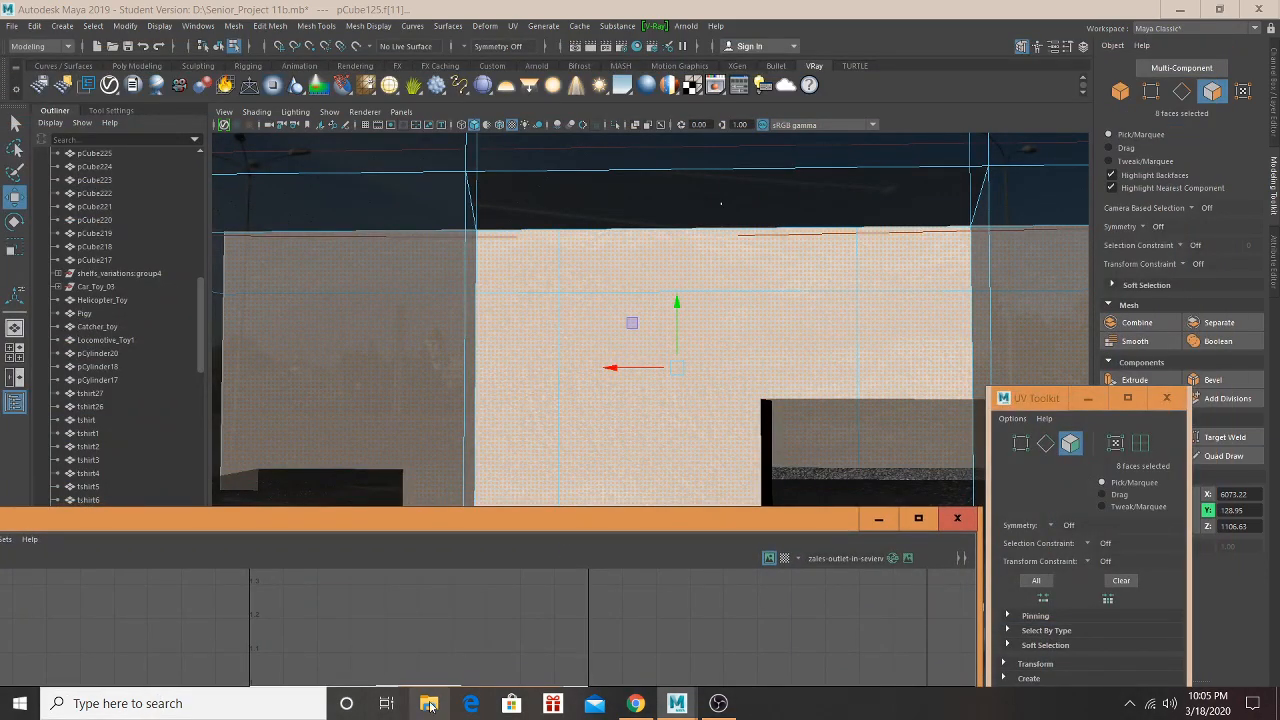
drag(732, 526, 732, 689)
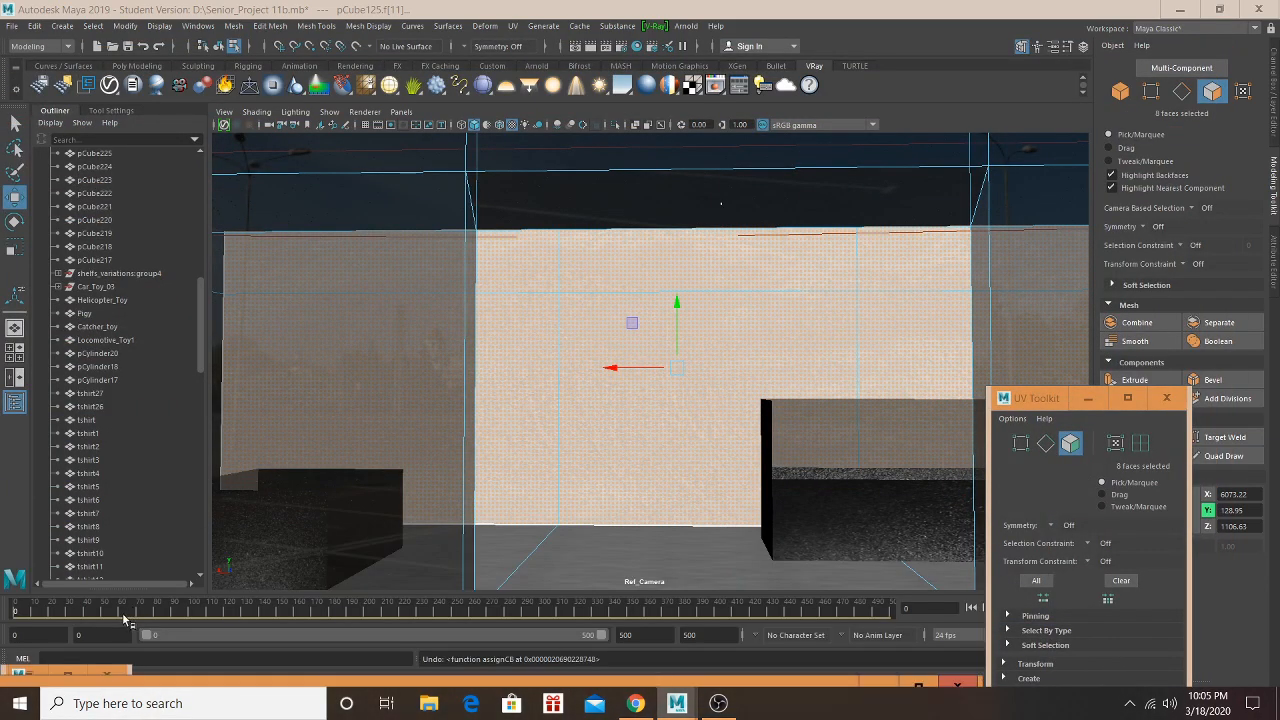
click(69, 673)
right_drag(735, 395, 736, 362)
drag(1006, 7, 668, 600)
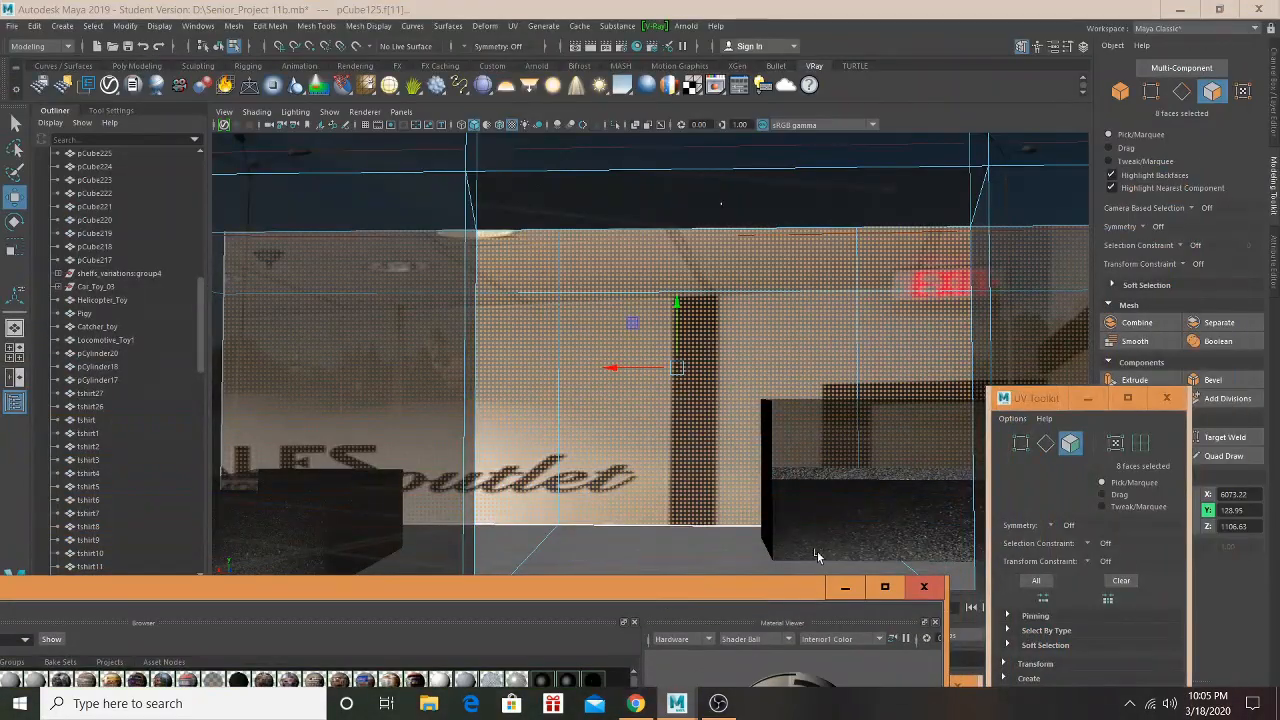
click(850, 592)
Step: Project automatic UVs on the wall faces and move their shells right, clear of the photo, then deselect them
click(514, 26)
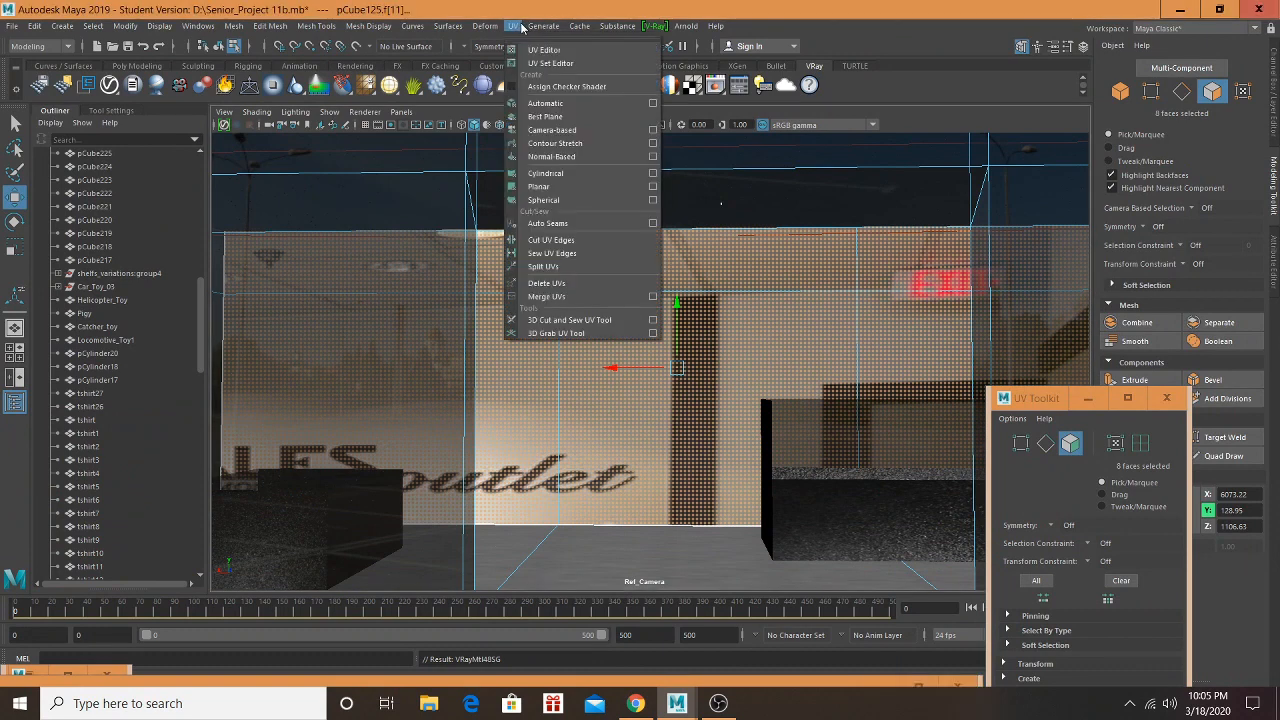
click(545, 101)
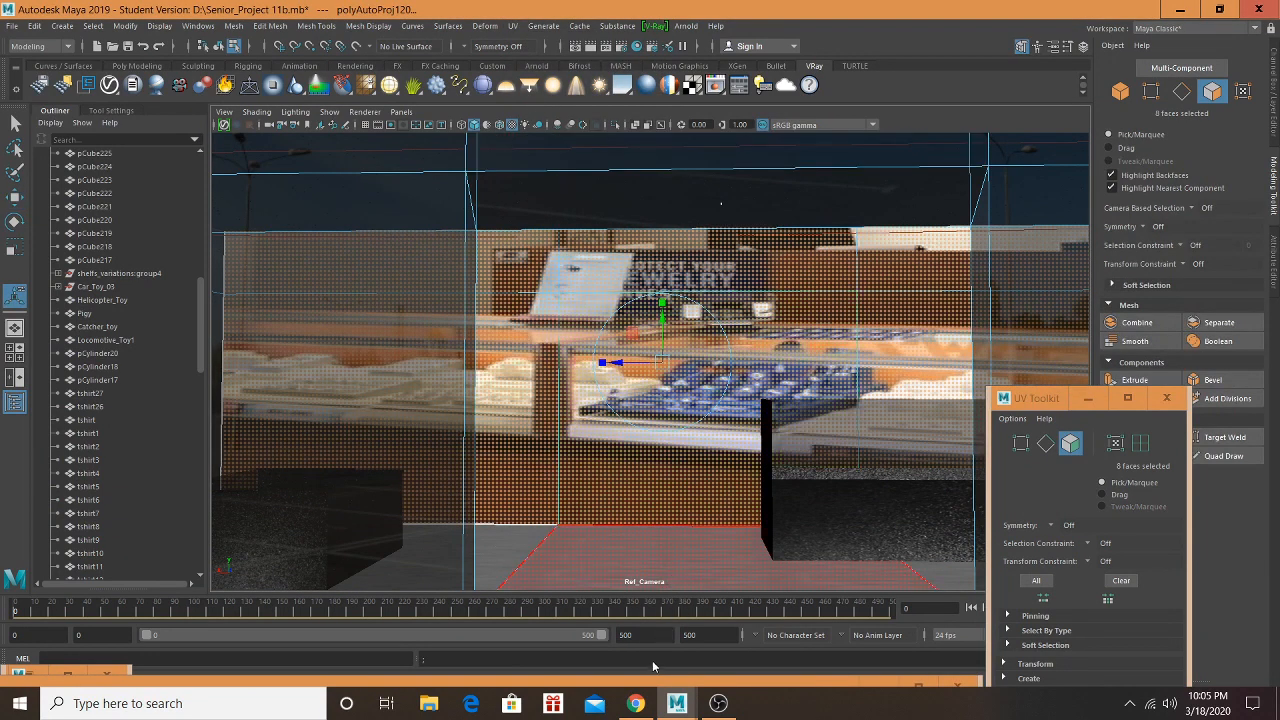
drag(650, 685, 809, 120)
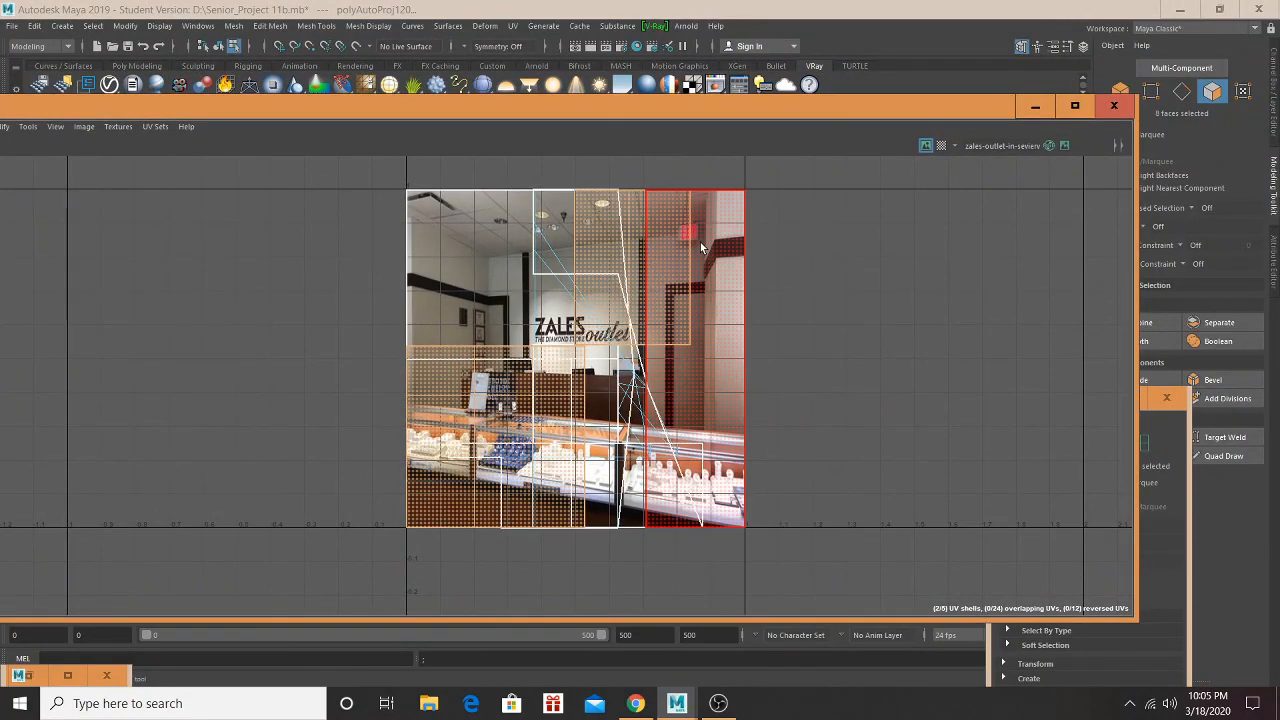
key(w)
drag(640, 357, 1145, 355)
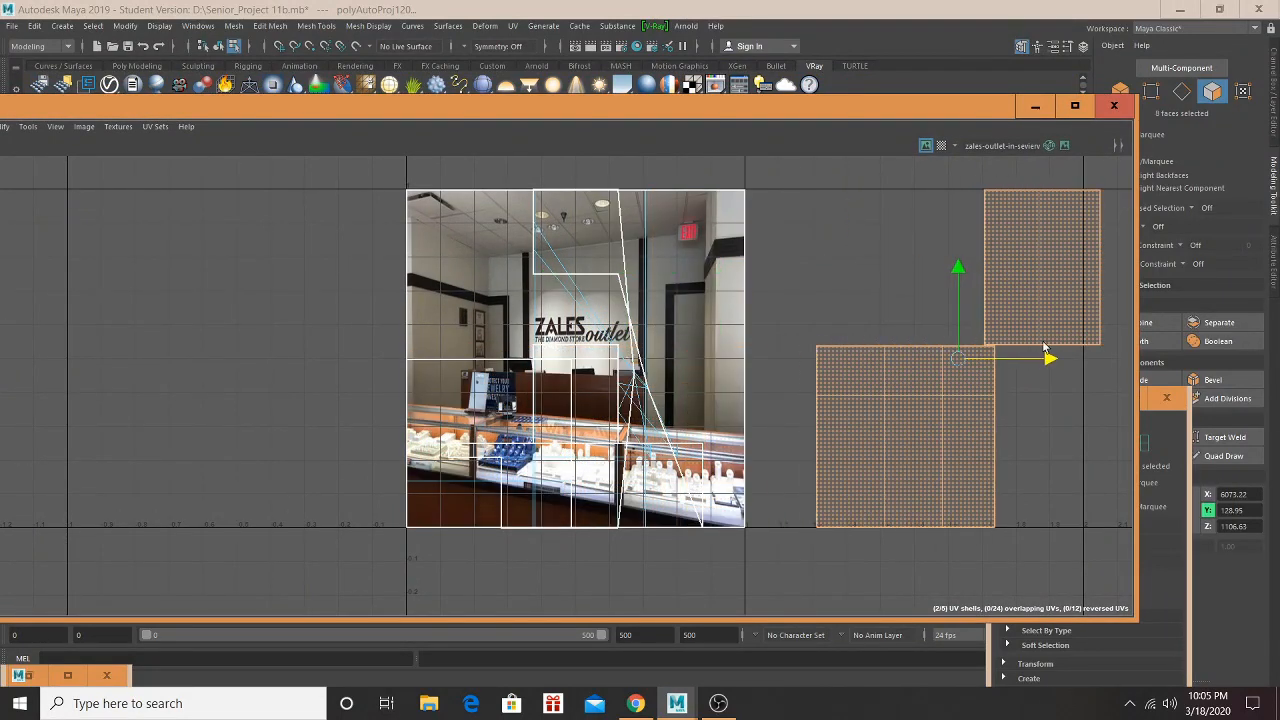
click(1012, 420)
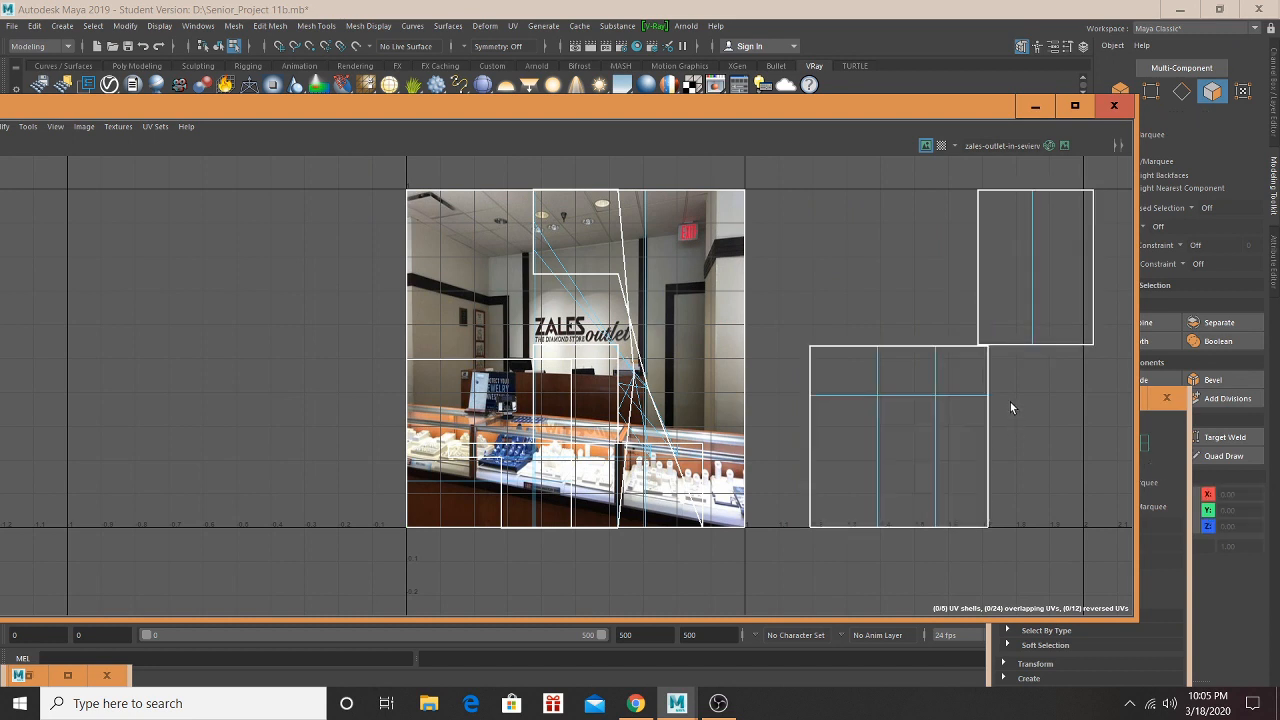
Step: Select the six faces of the large lower UV shell and move it up beside the smaller shell, aligning their top edges
click(968, 372)
shift+click(912, 369)
shift+click(844, 366)
shift+click(858, 430)
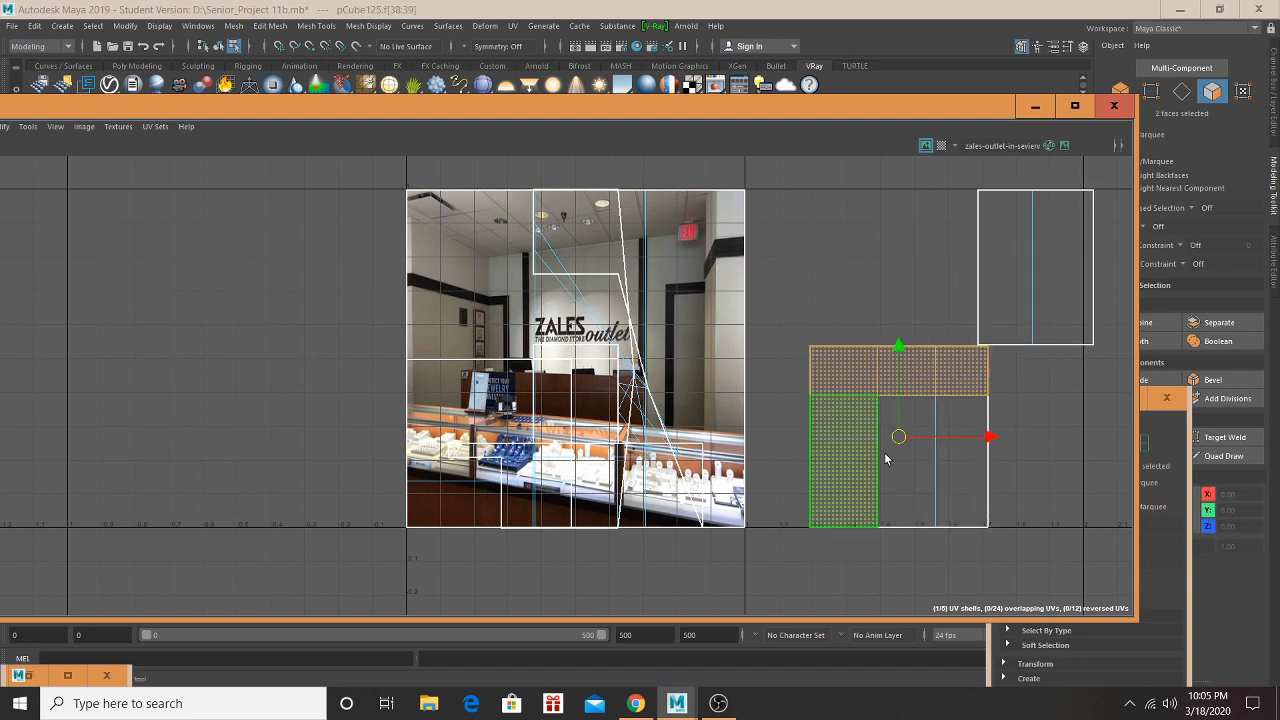
shift+click(900, 472)
shift+click(950, 478)
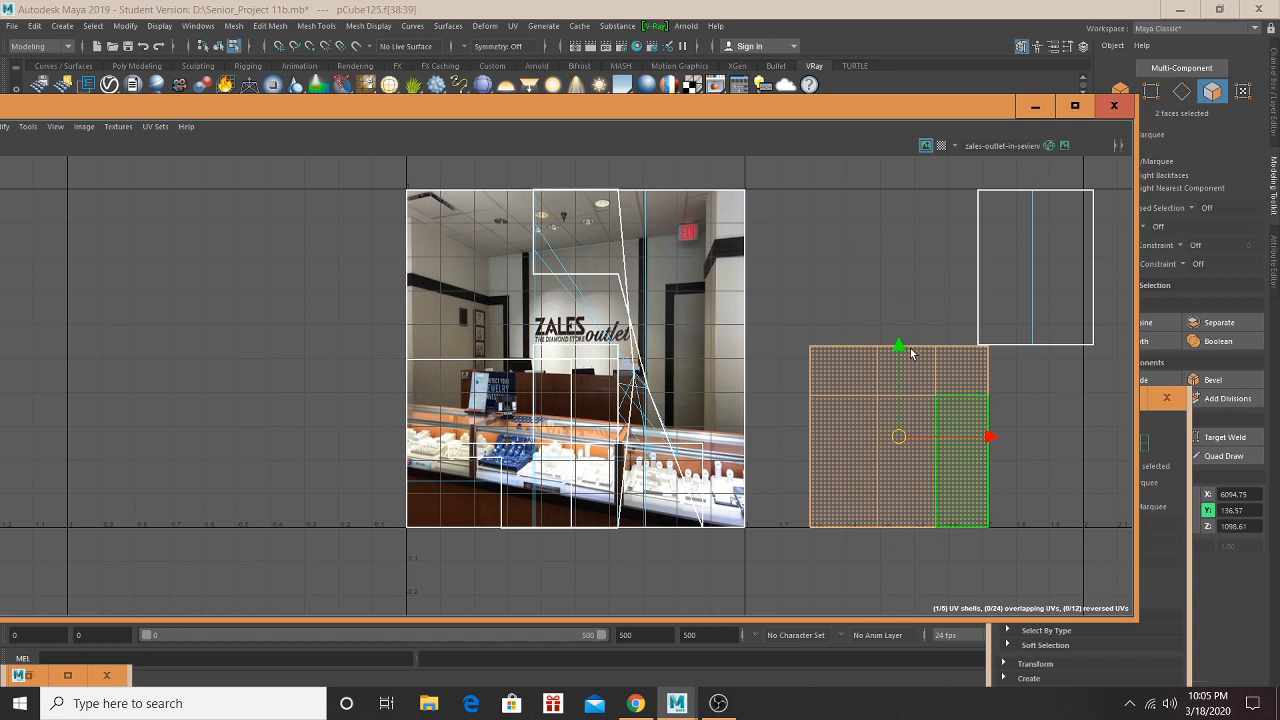
drag(907, 348, 883, 193)
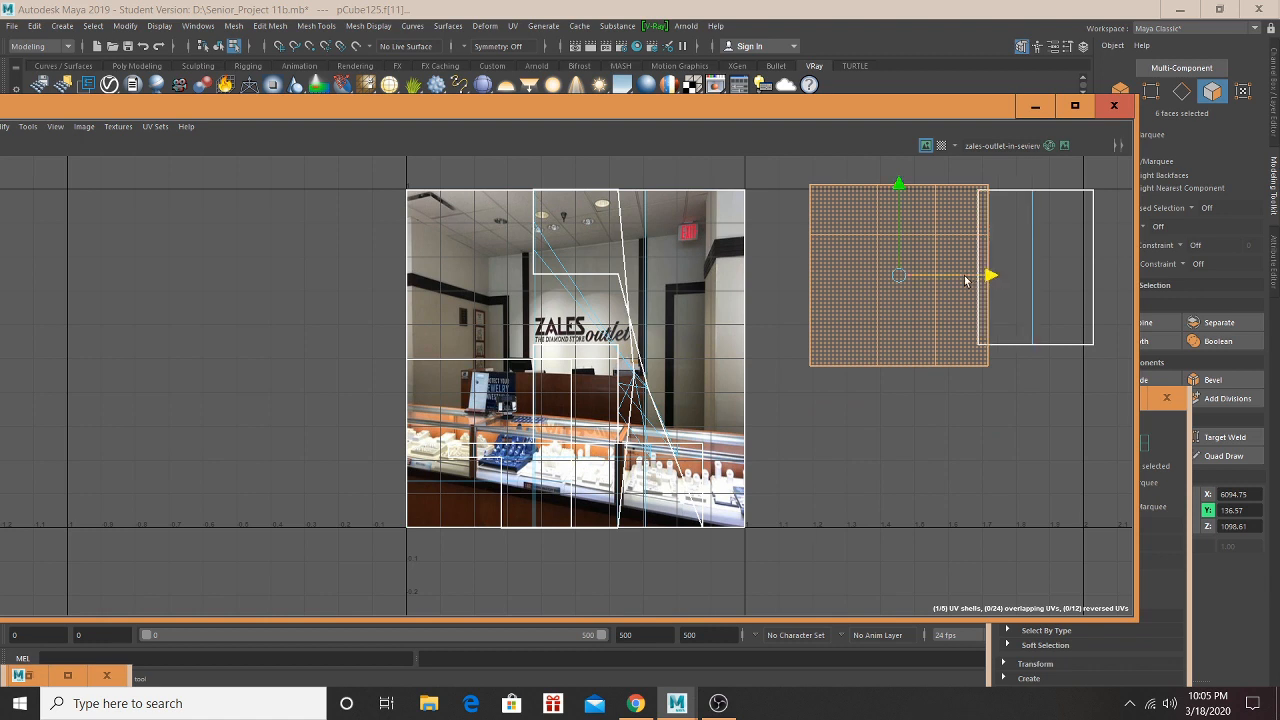
drag(965, 281, 978, 283)
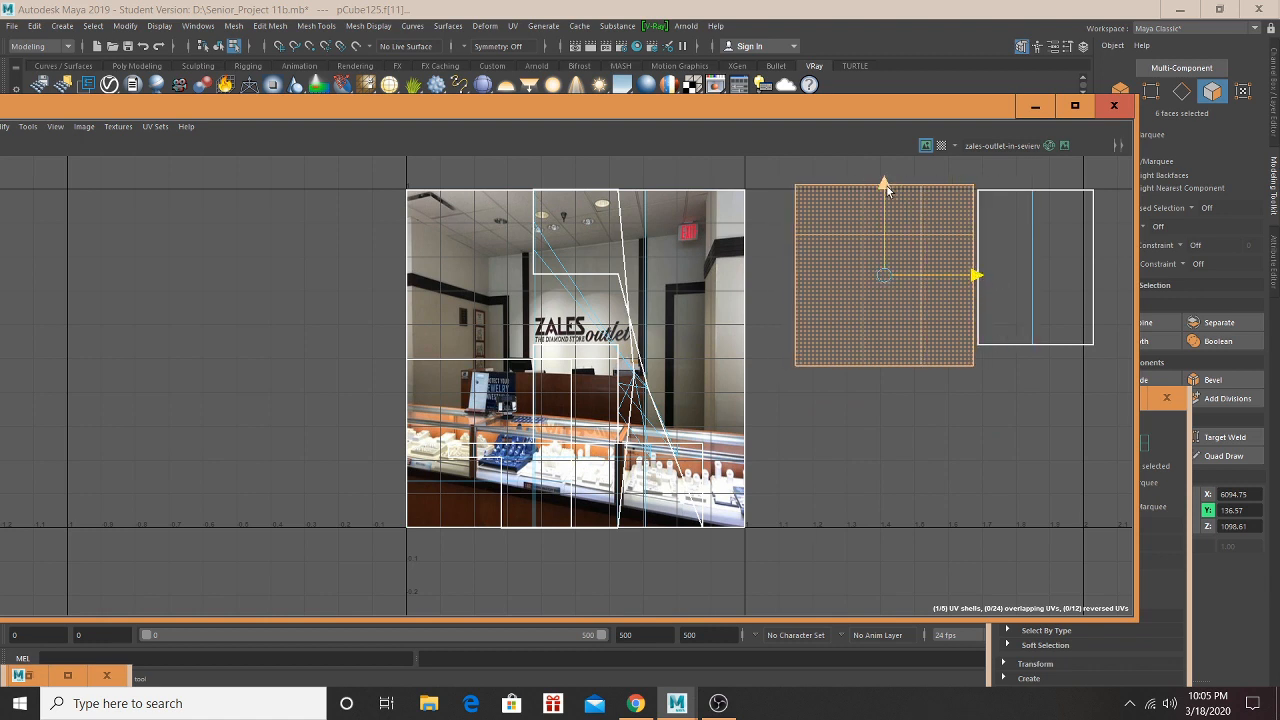
drag(886, 190, 885, 197)
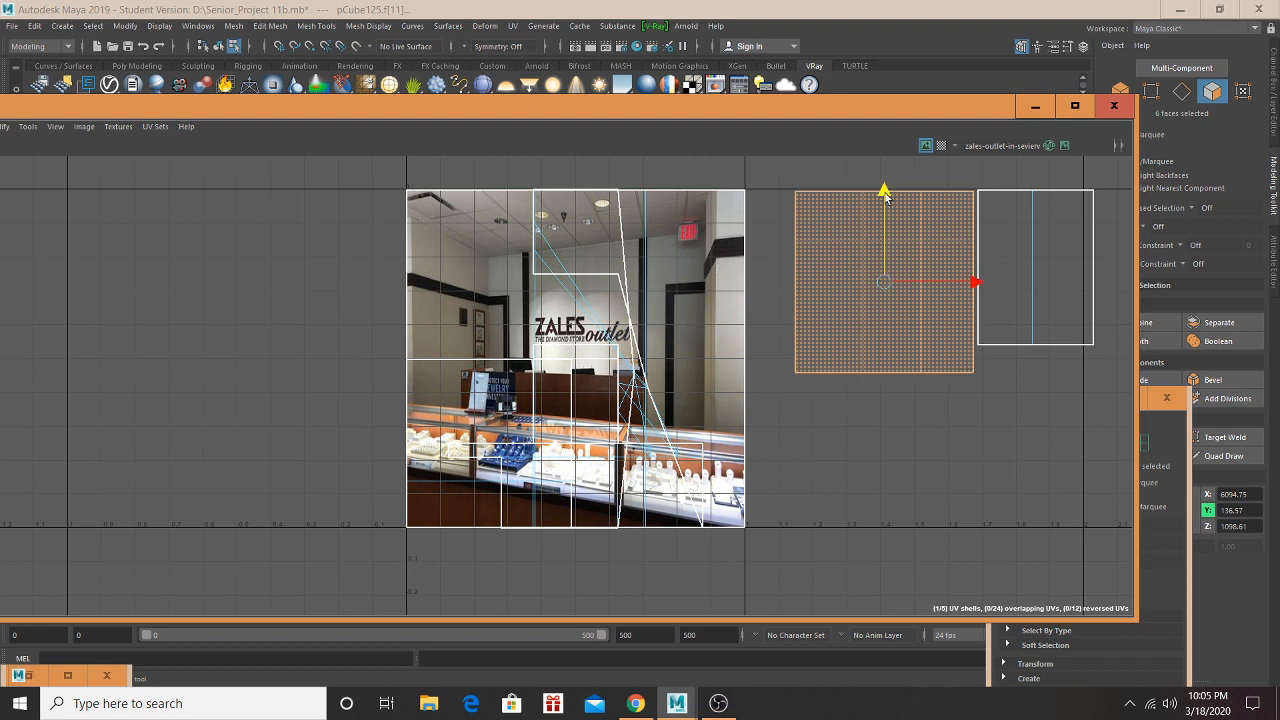
Step: Add the smaller shell to the selection, move both shells onto the Zales photo below its top edge, and minimize the UV Editor
shift+click(1053, 237)
drag(836, 292, 665, 300)
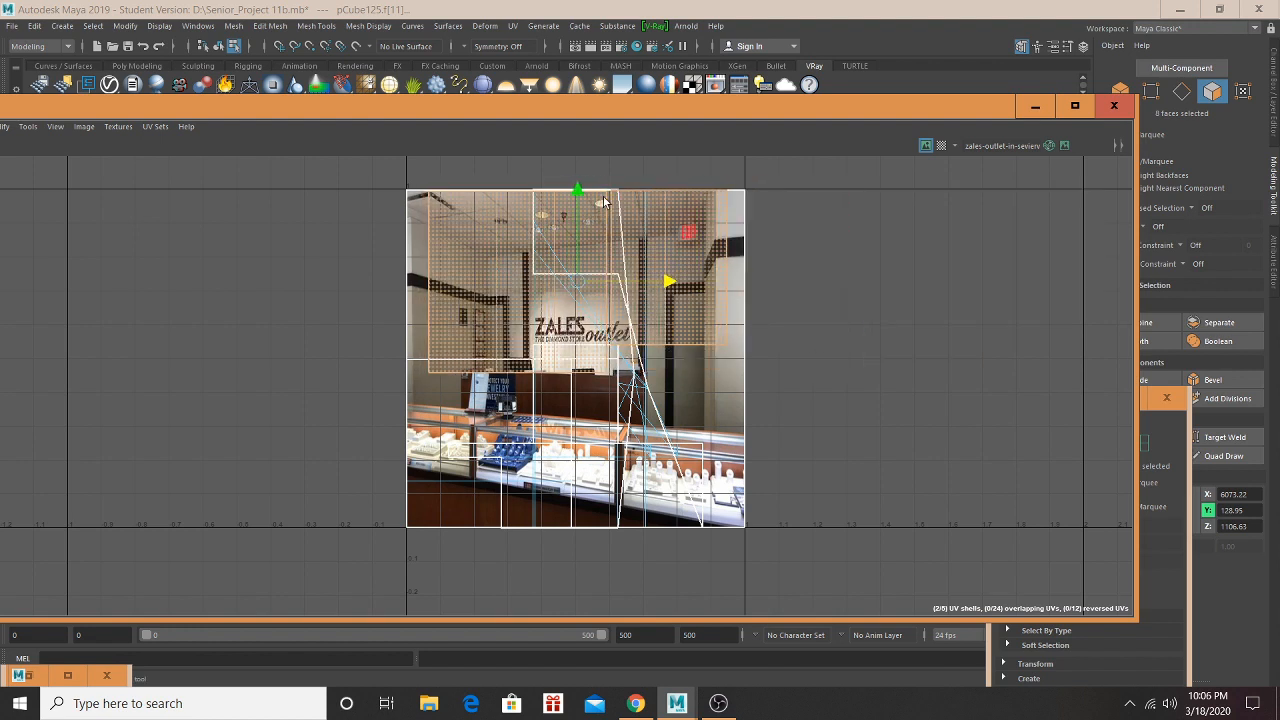
drag(577, 191, 580, 255)
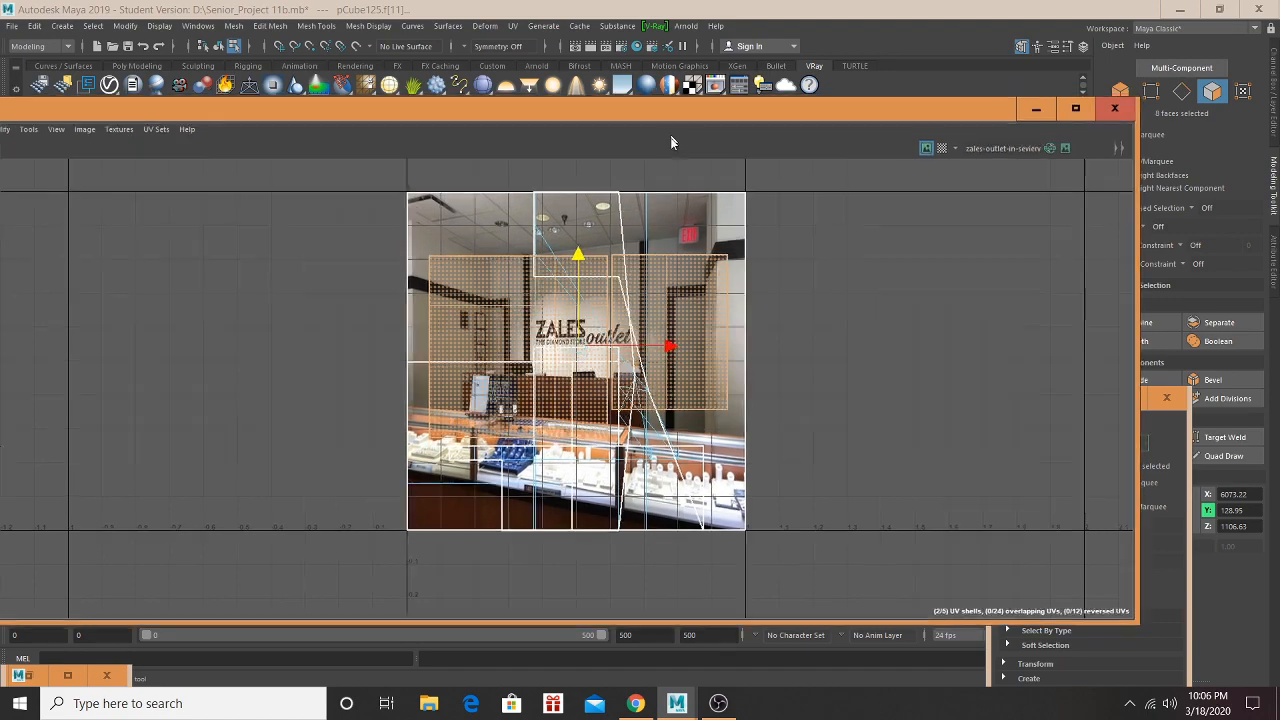
drag(671, 114, 822, 269)
click(950, 258)
scroll(728, 352, down, 4)
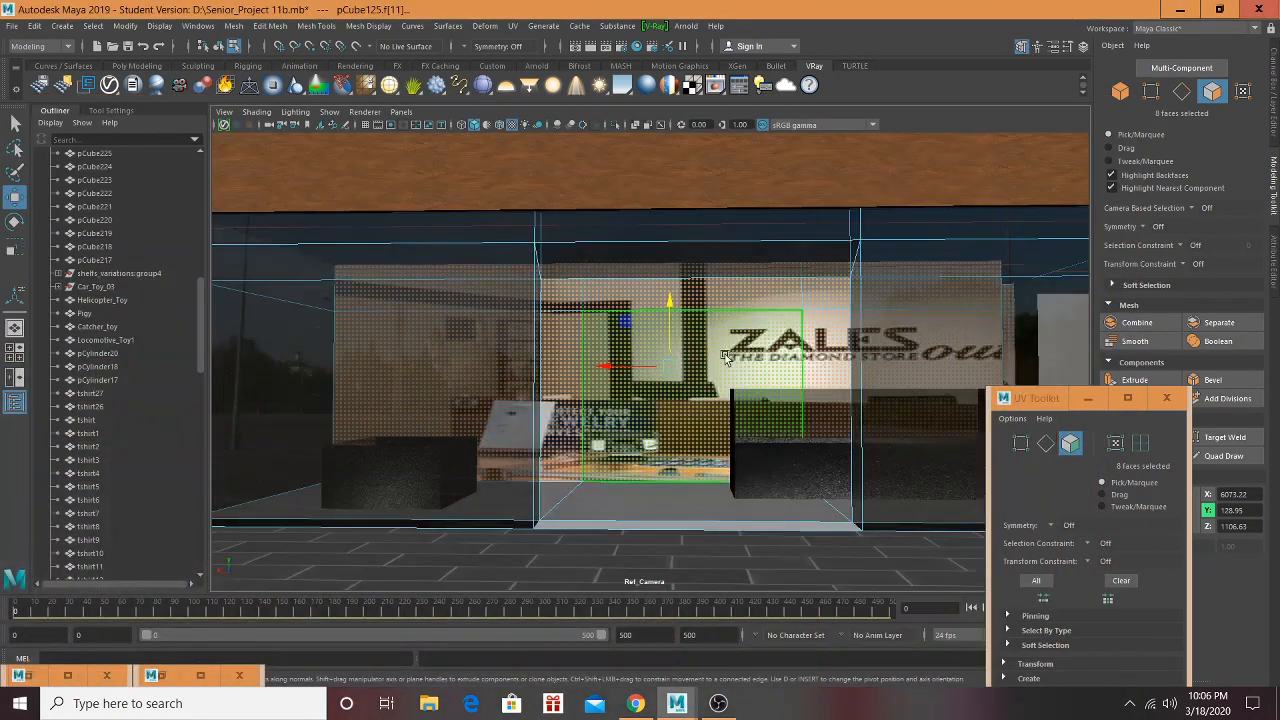
mouse_move(727, 352)
alt+mouse_down()
mouse_move(754, 354)
mouse_move(737, 362)
alt+mouse_up()
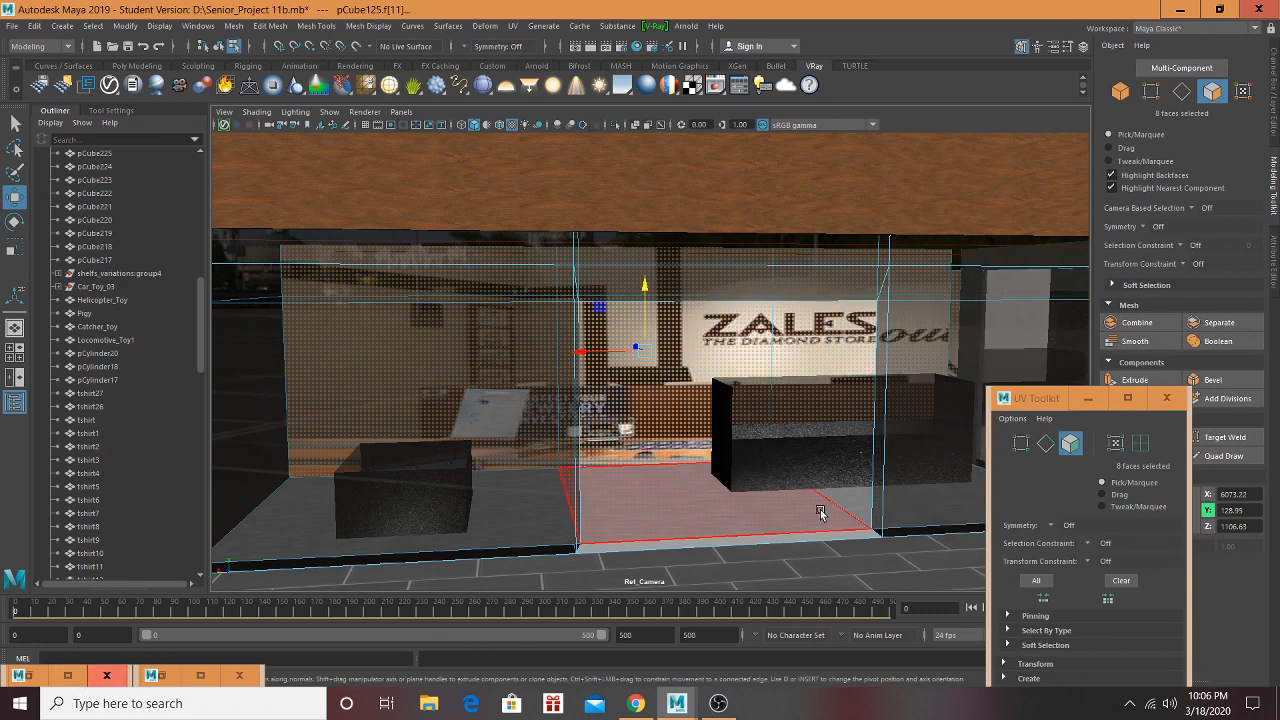
Step: Rescale the long black counter in the Zales store and move it to about X 5732.79, Y -133.17, Z 922.41
click(1120, 91)
click(774, 464)
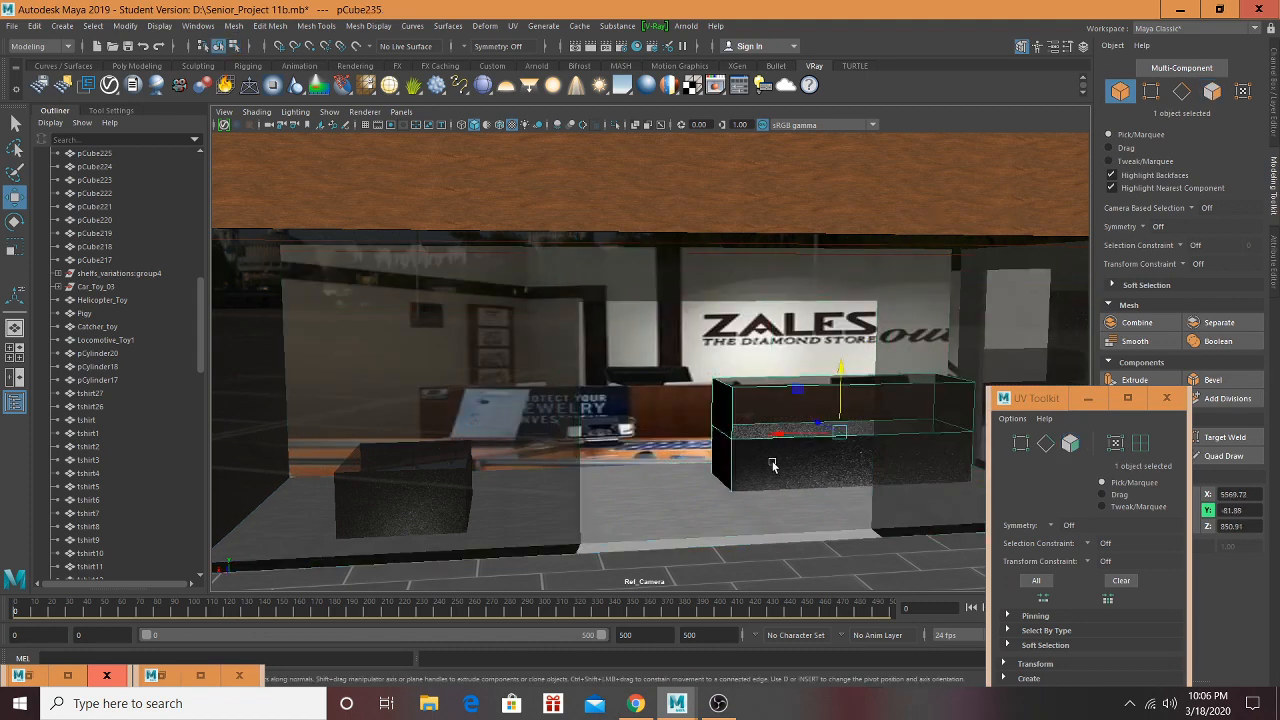
scroll(780, 462, up, 5)
key(f)
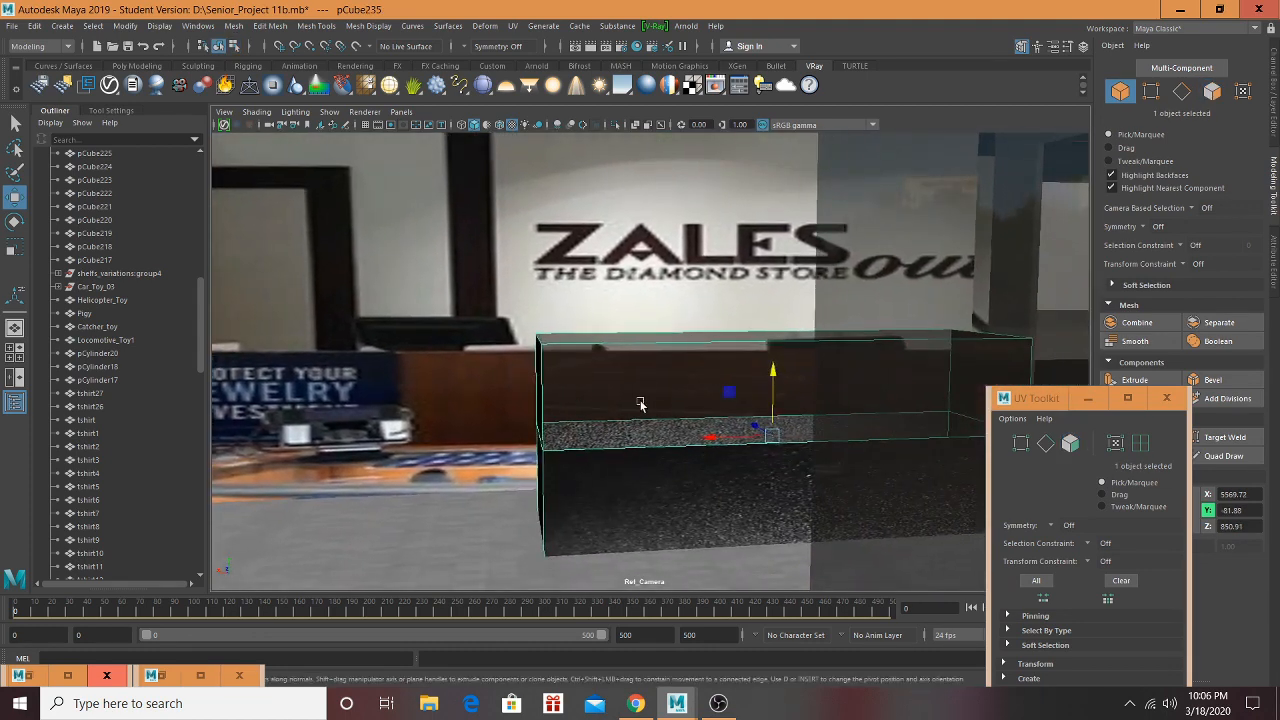
key(r)
drag(772, 381, 828, 440)
key(w)
drag(757, 346, 743, 362)
drag(714, 436, 620, 436)
scroll(828, 417, up, 5)
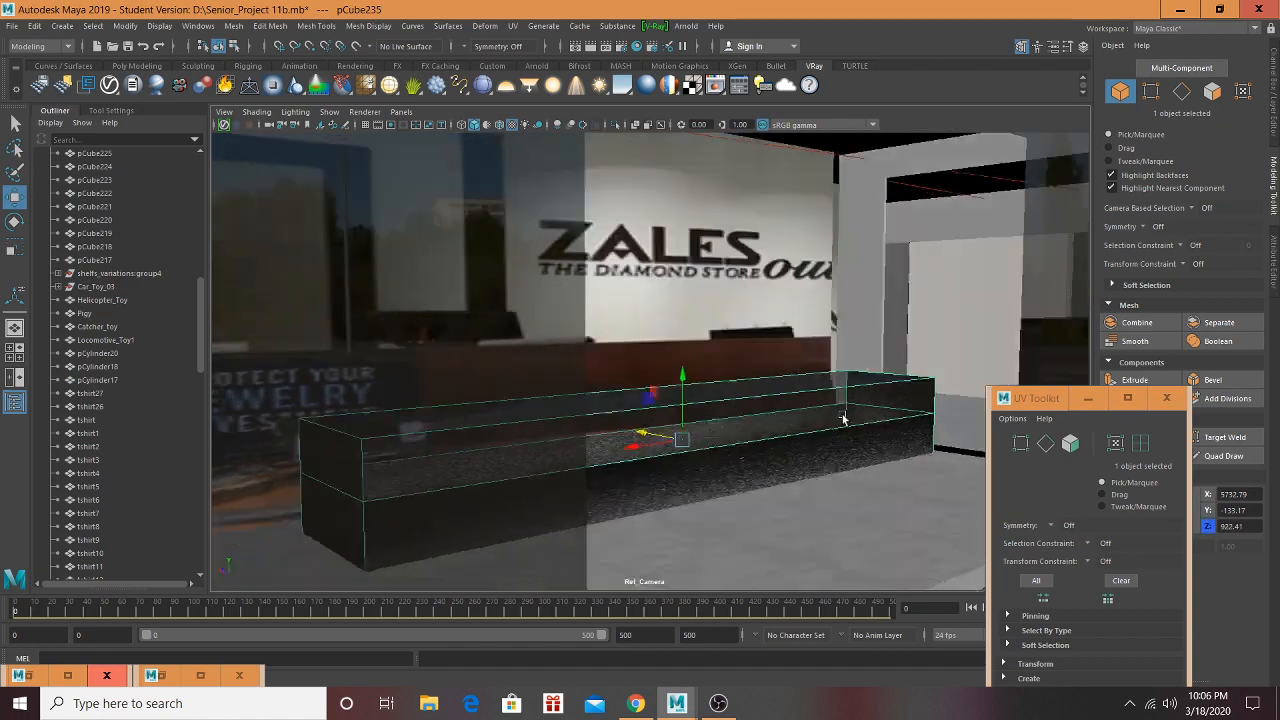
Step: Examine the counter and walls in the Zales store, the neighbouring storefronts along the mall, and the Foot Locker interior
scroll(828, 417, down, 8)
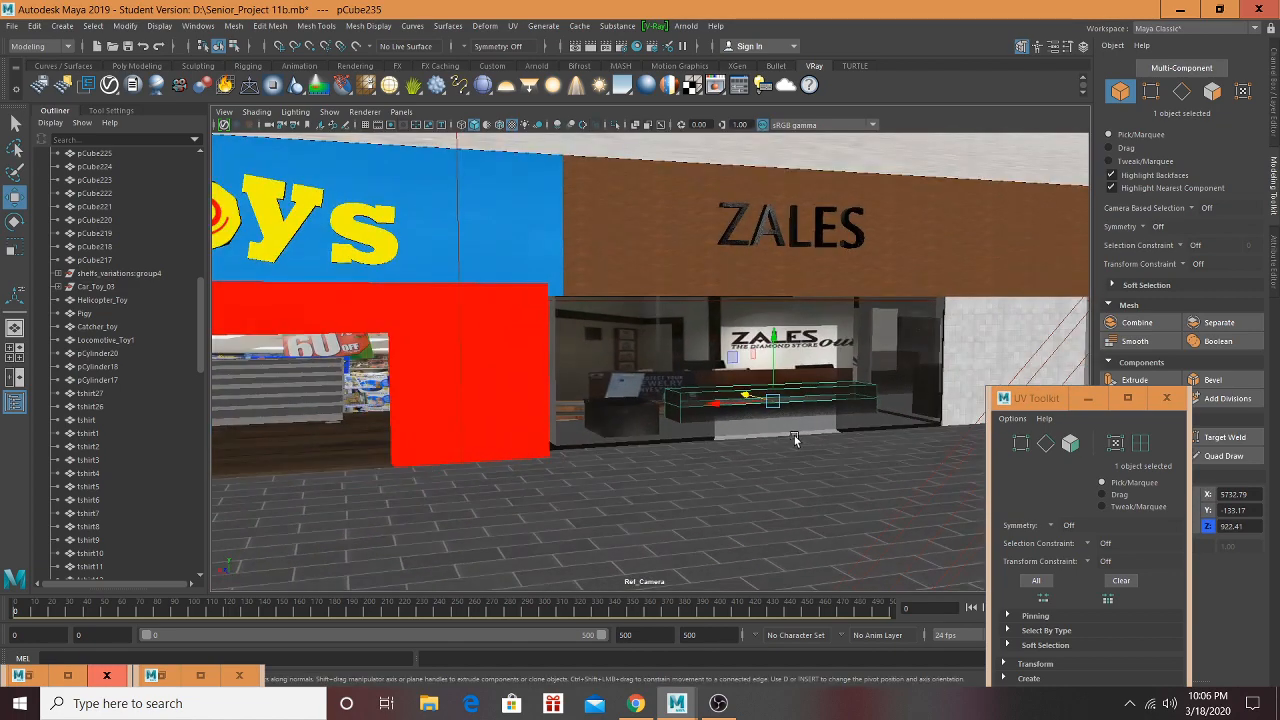
alt+drag(835, 441, 766, 466)
scroll(803, 414, up, 6)
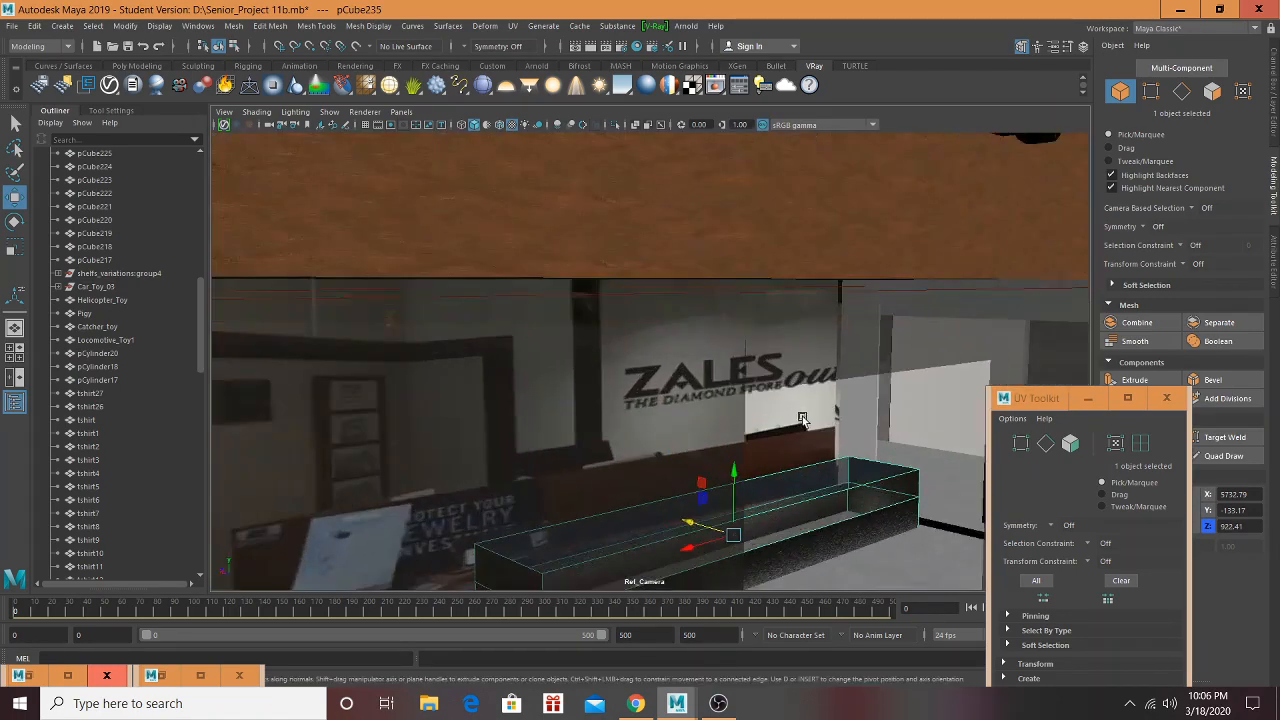
alt+drag(898, 384, 645, 348)
scroll(826, 386, up, 3)
scroll(817, 394, down, 3)
alt+drag(817, 394, 930, 350)
scroll(847, 397, down, 7)
scroll(847, 398, down, 5)
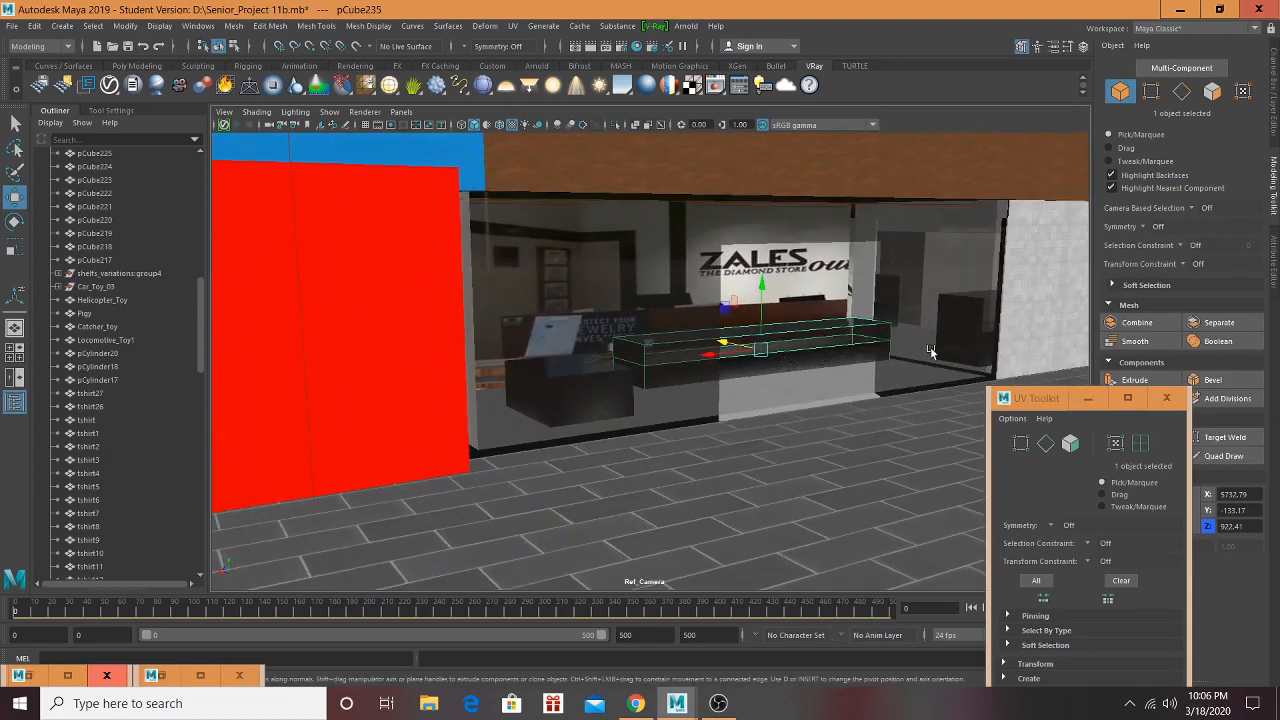
scroll(800, 370, down, 6)
alt+drag(763, 374, 743, 395)
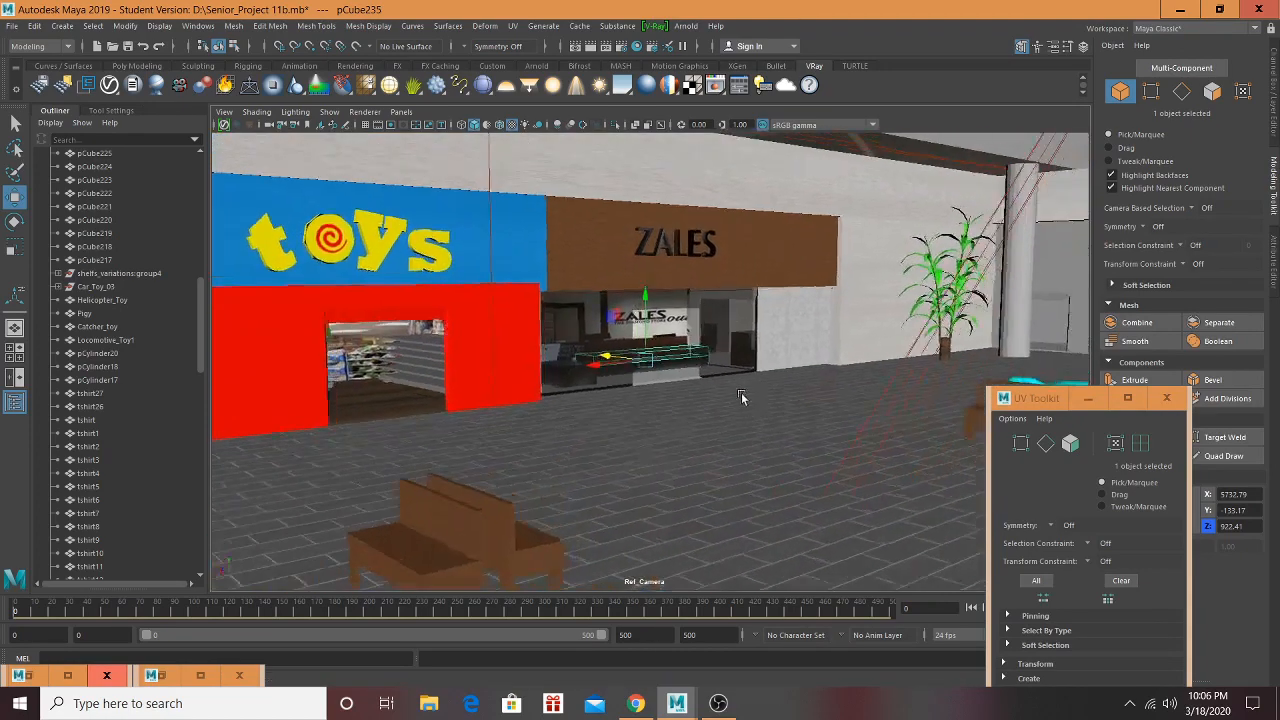
scroll(631, 399, up, 8)
scroll(631, 399, down, 8)
alt+drag(645, 428, 771, 406)
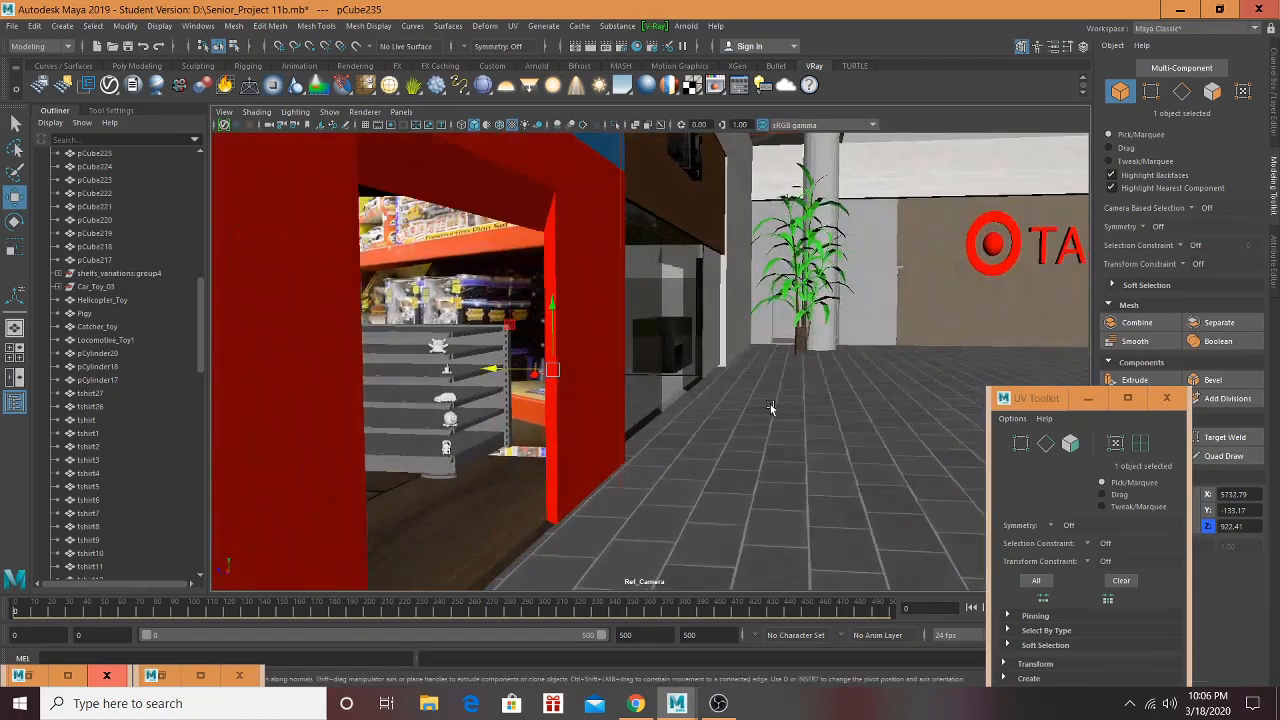
alt+middle_drag(771, 406, 160, 487)
alt+drag(572, 432, 688, 443)
scroll(688, 443, up, 8)
scroll(688, 443, down, 5)
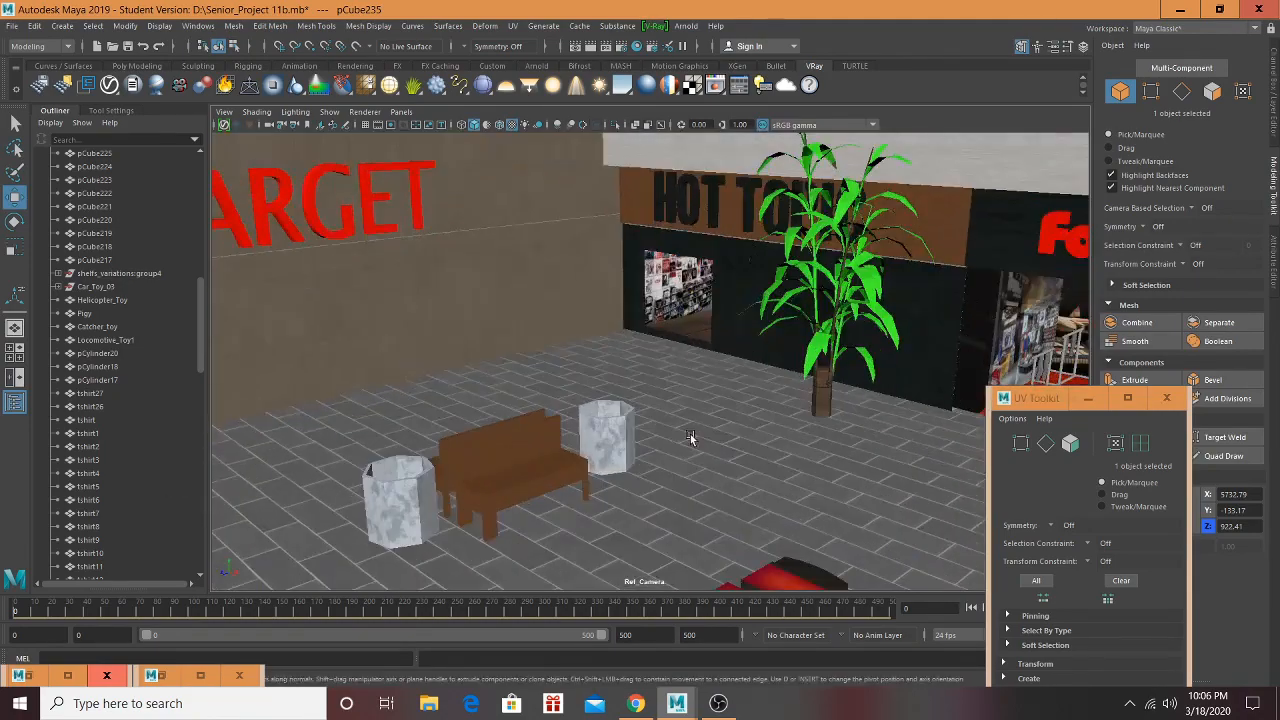
alt+middle_drag(691, 437, 290, 525)
alt+drag(543, 446, 686, 440)
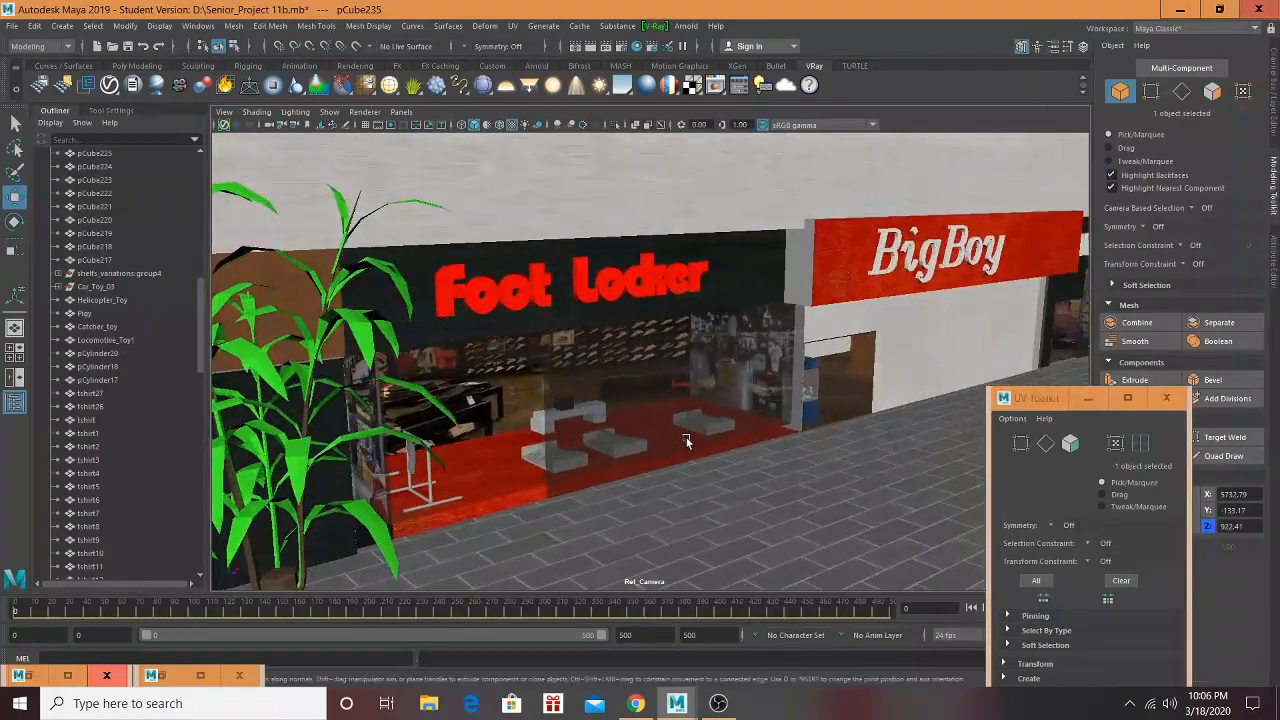
alt+middle_drag(686, 440, 364, 558)
scroll(414, 514, up, 4)
alt+middle_drag(630, 375, 960, 240)
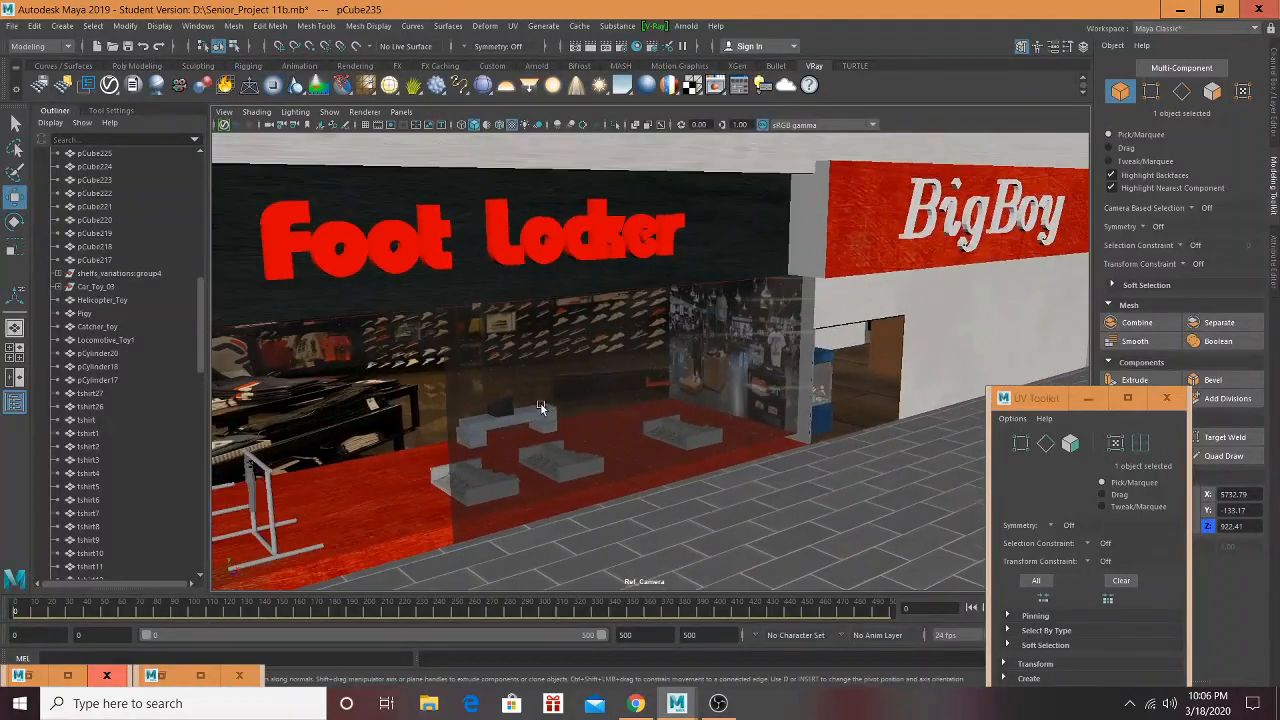
alt+middle_drag(541, 404, 1019, 118)
scroll(749, 317, up, 5)
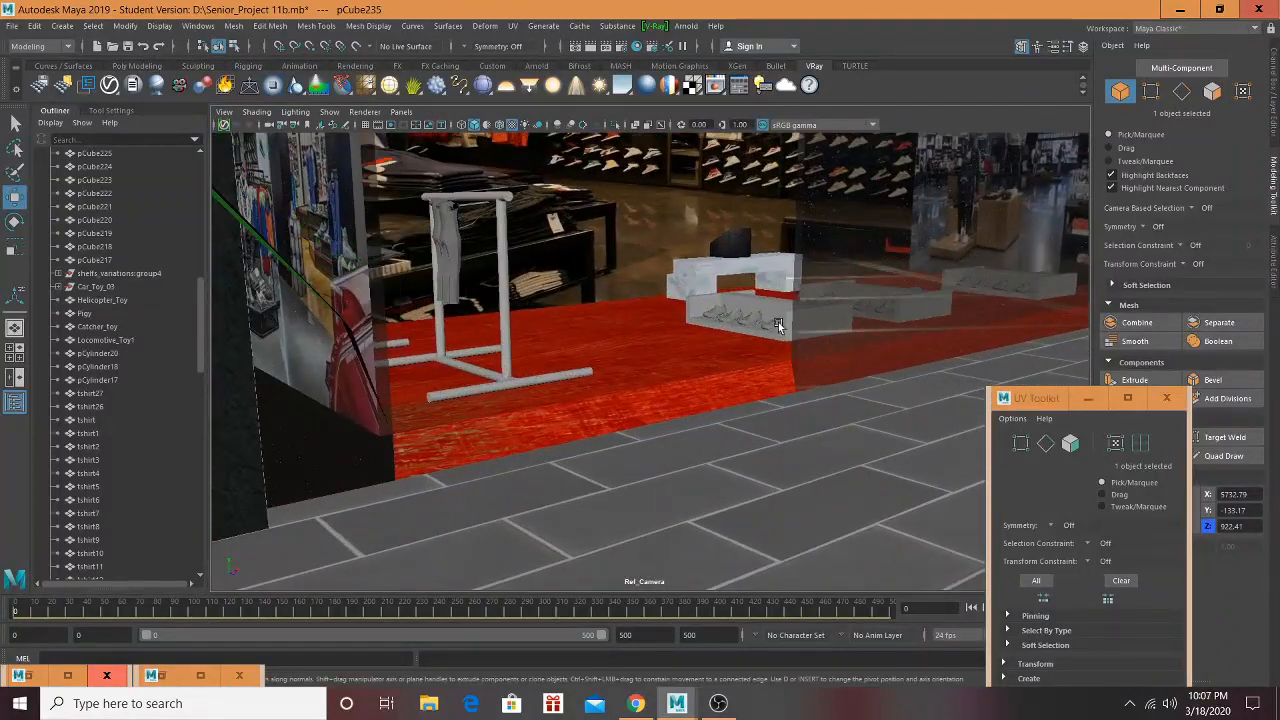
Step: Save the scene with the front Foot Locker shoe display selected and framed, and close the UV Toolkit
click(783, 323)
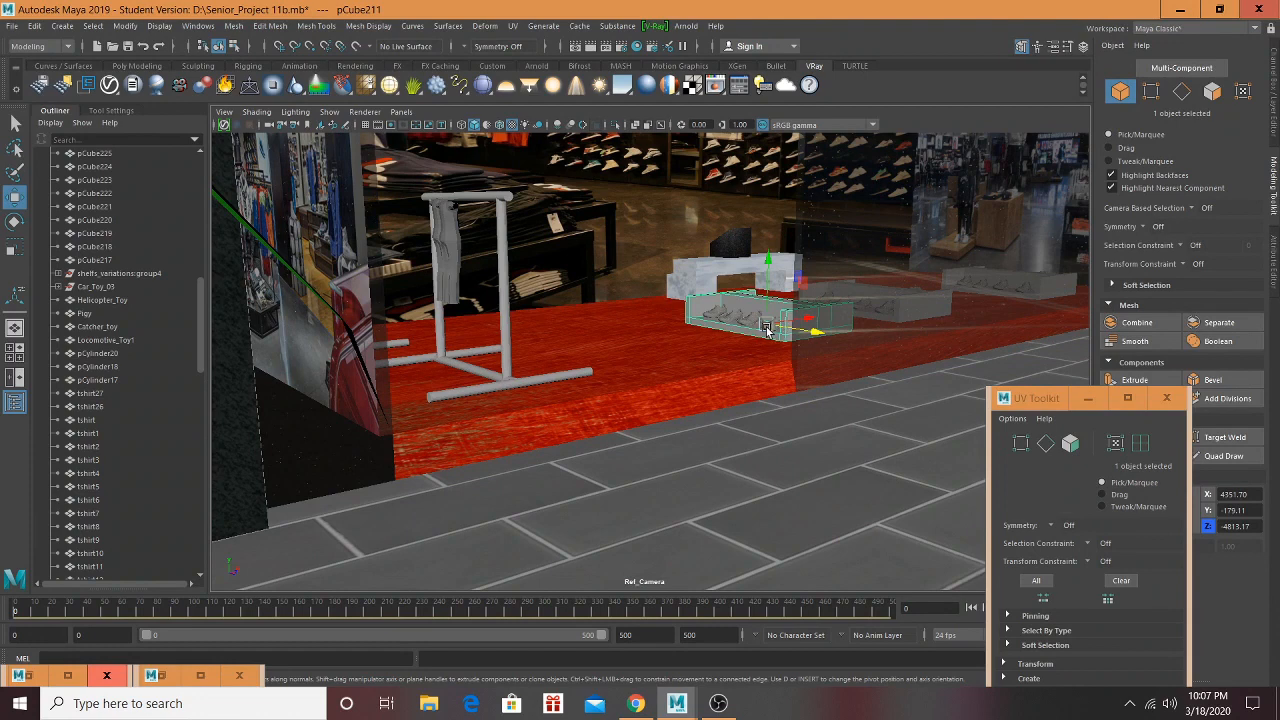
key(f)
key(ctrl+s)
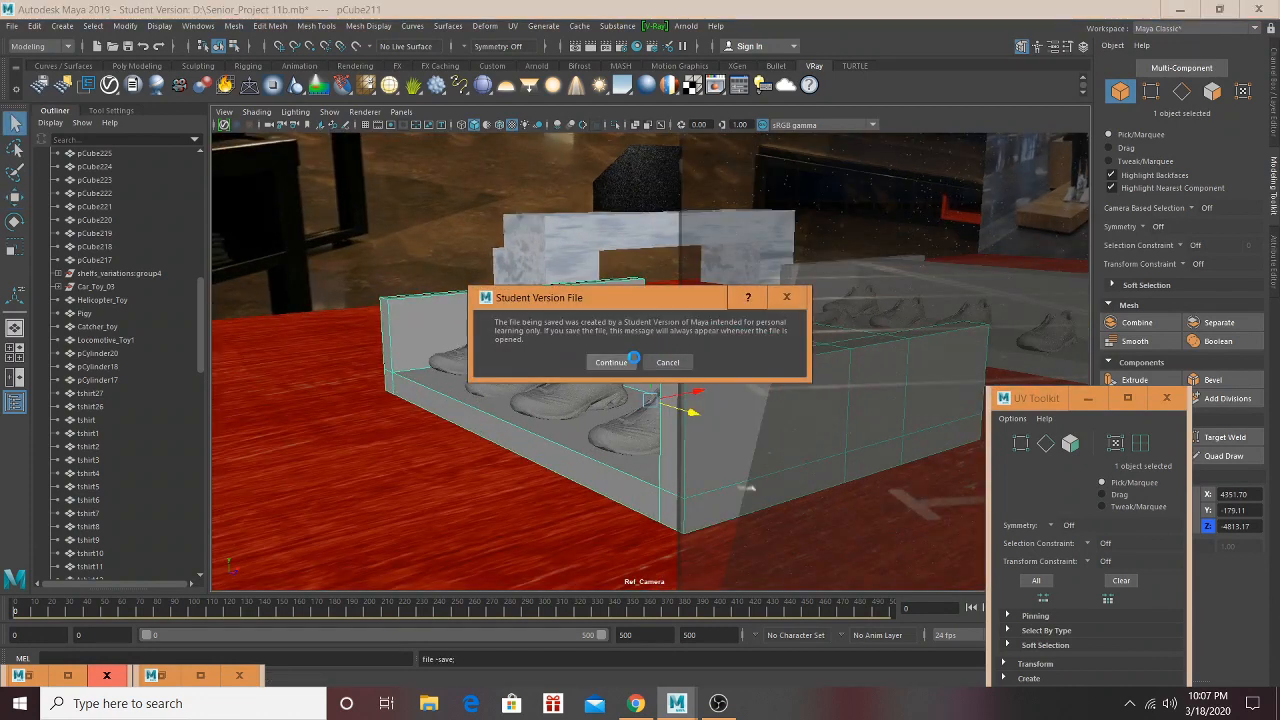
click(612, 362)
key(w)
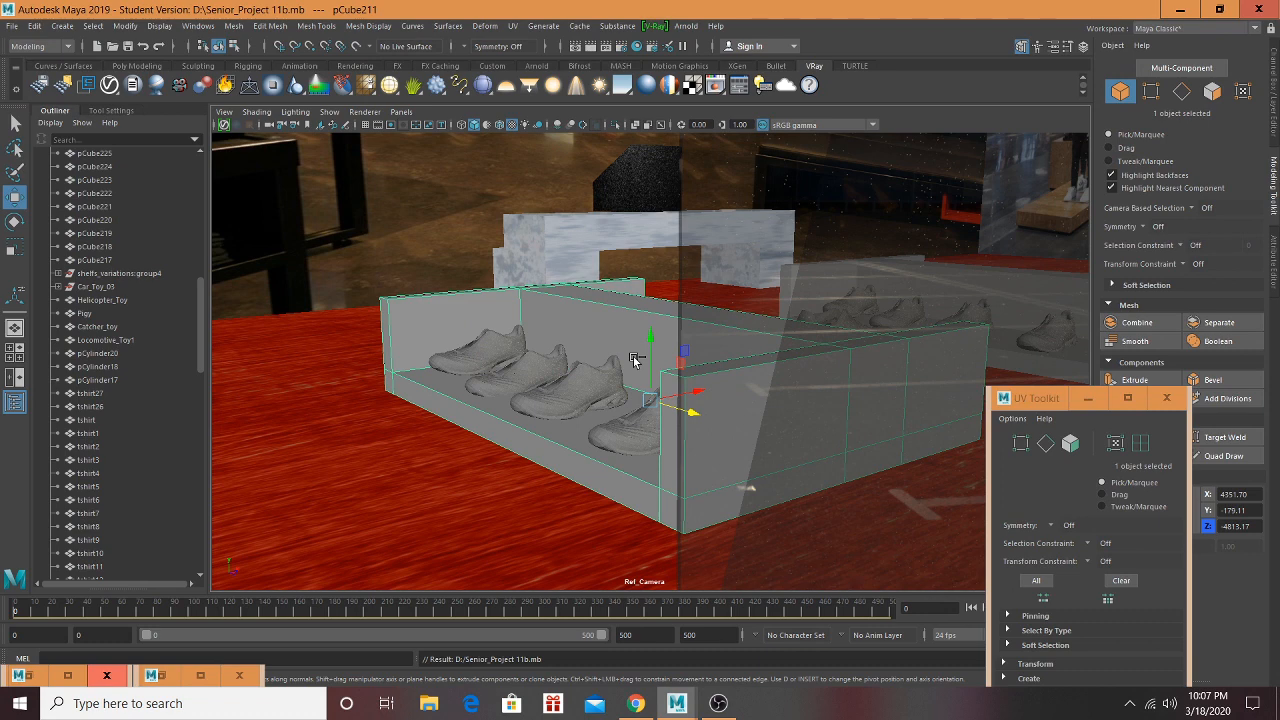
click(1166, 401)
scroll(760, 395, down, 4)
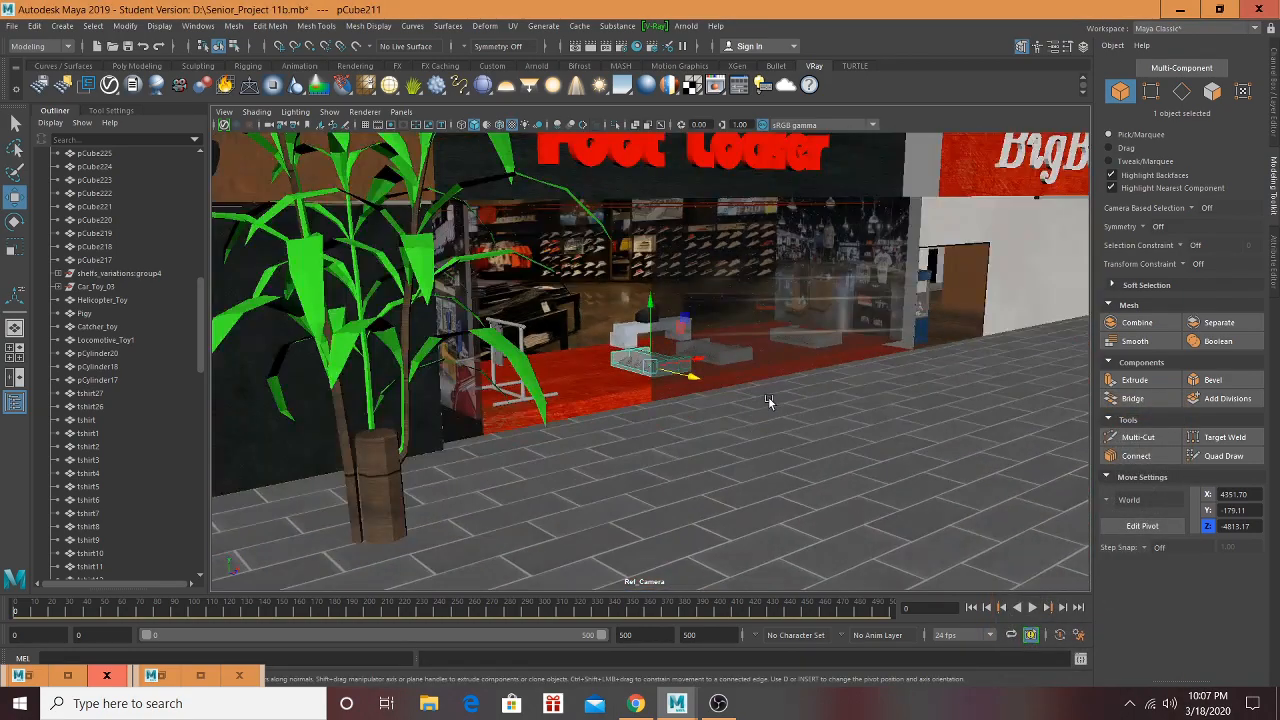
Step: Import Fountain.mb from drive E: into the mall scene
alt+middle_drag(769, 402, 417, 353)
scroll(417, 353, down, 2)
alt+drag(855, 349, 750, 343)
scroll(677, 364, down, 3)
scroll(578, 313, up, 3)
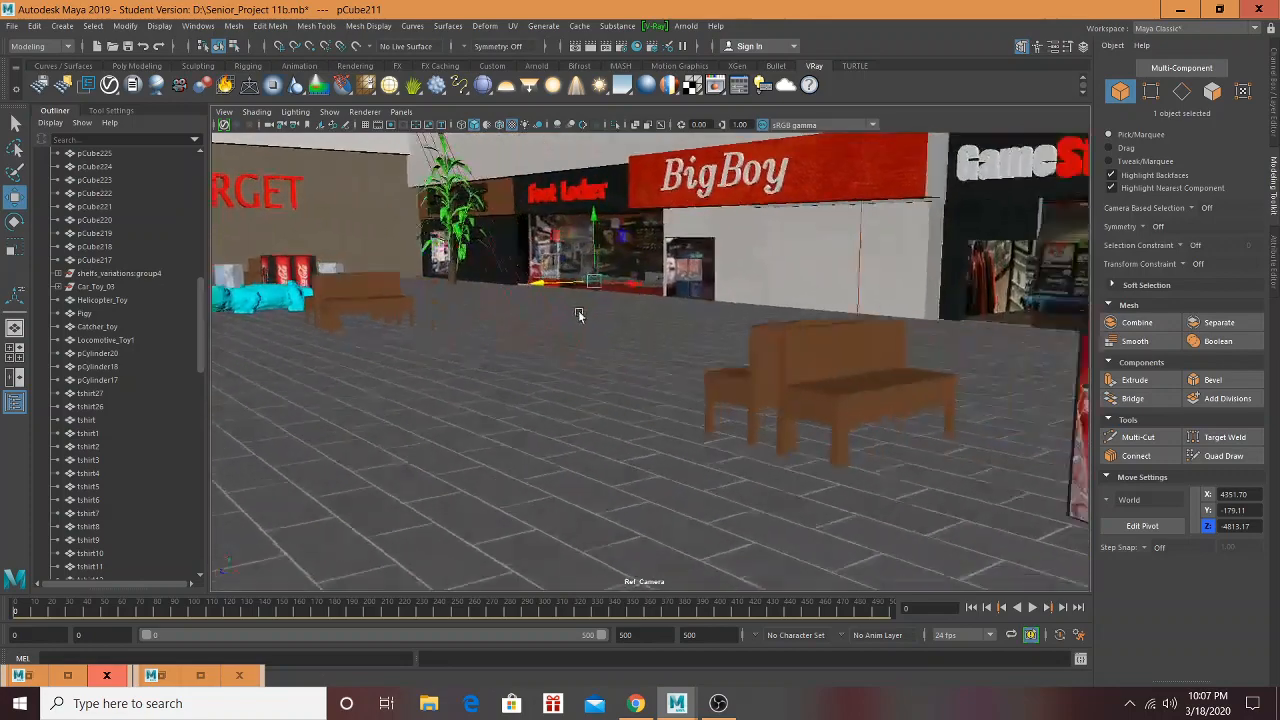
alt+middle_drag(578, 311, 476, 360)
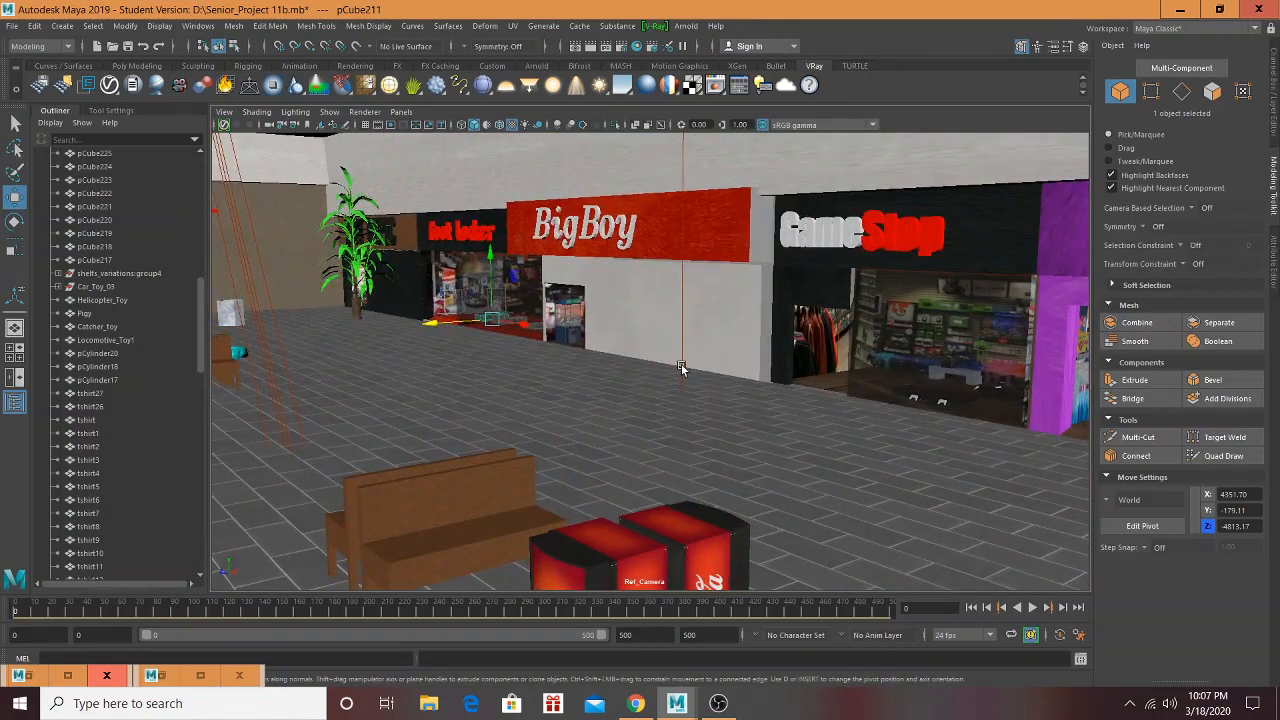
alt+middle_drag(681, 368, 883, 357)
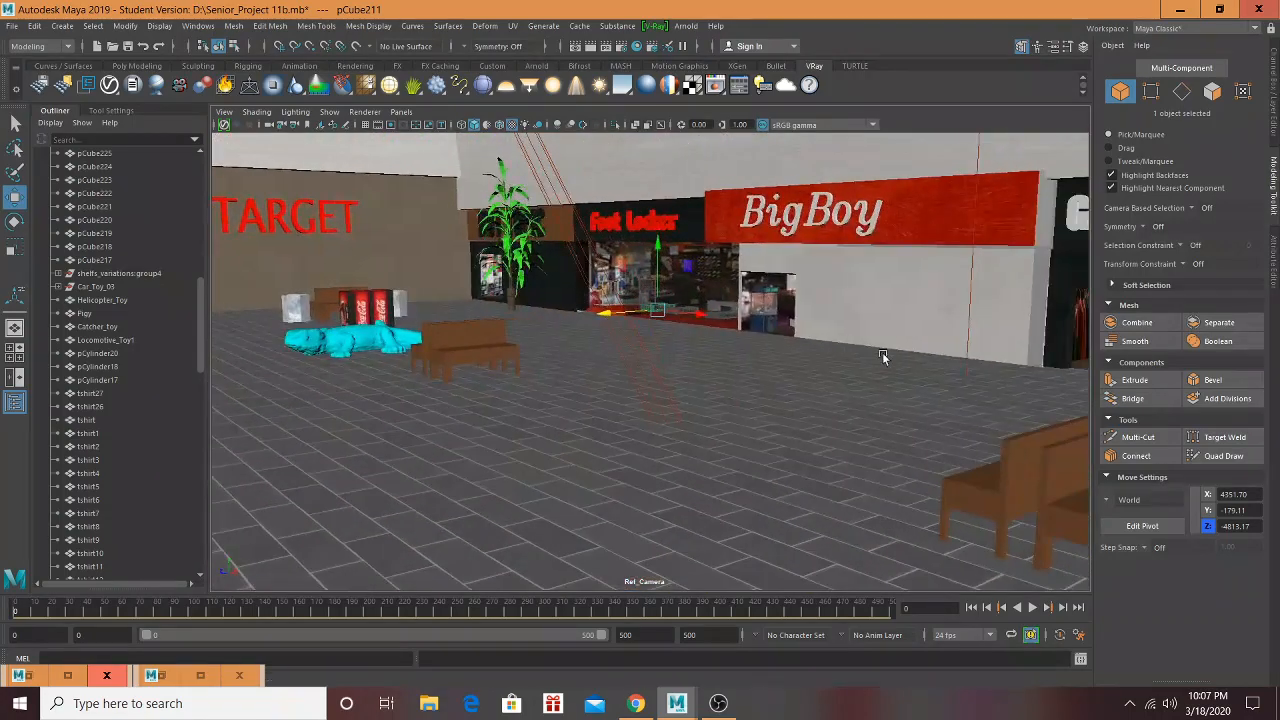
click(9, 26)
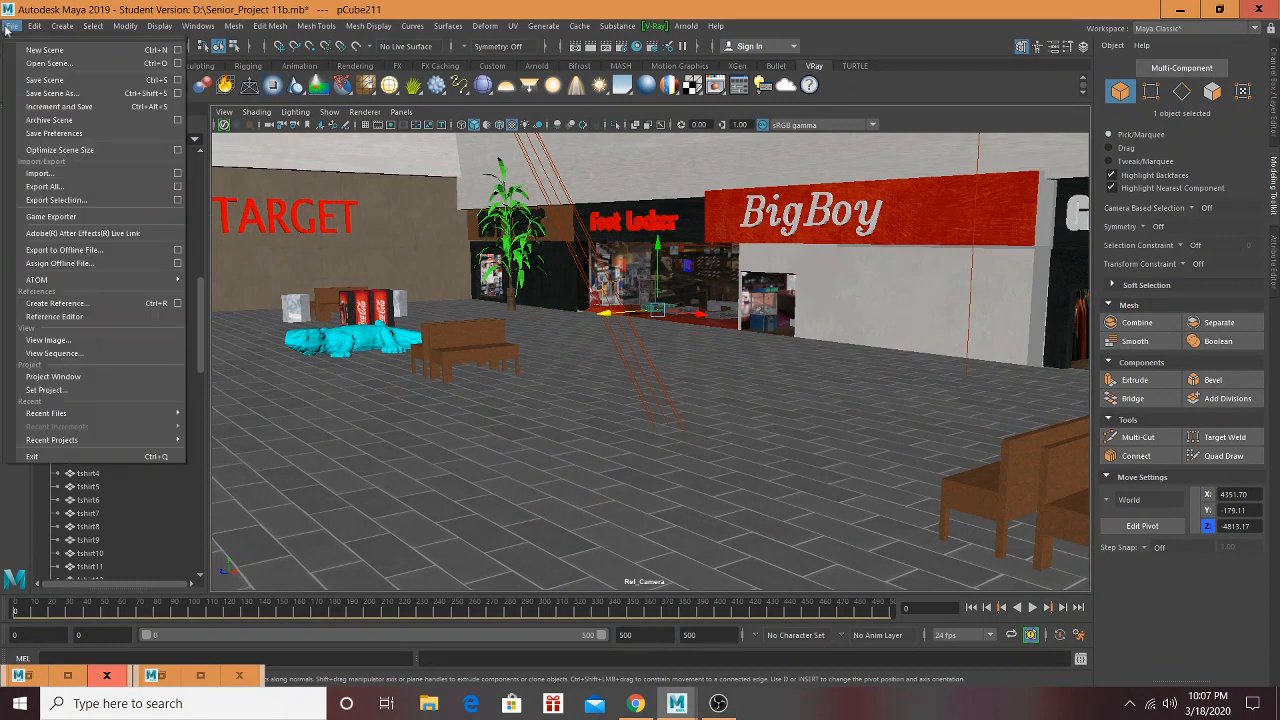
click(56, 178)
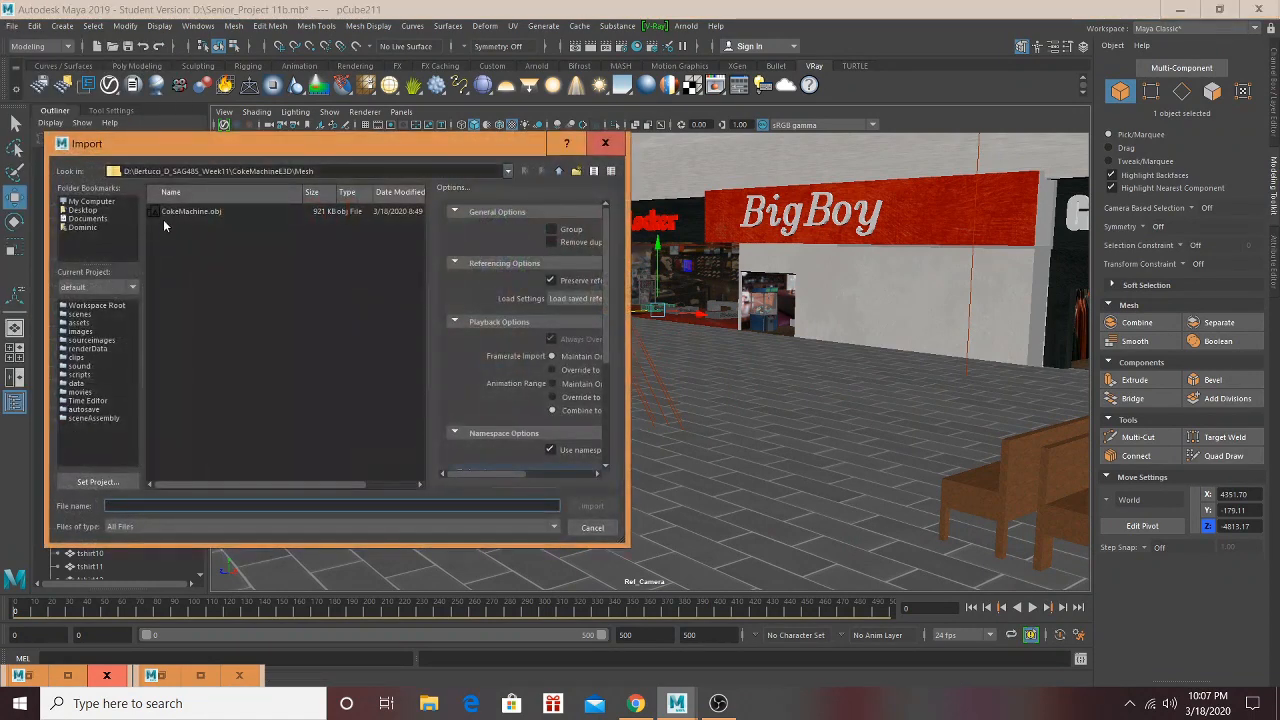
click(92, 202)
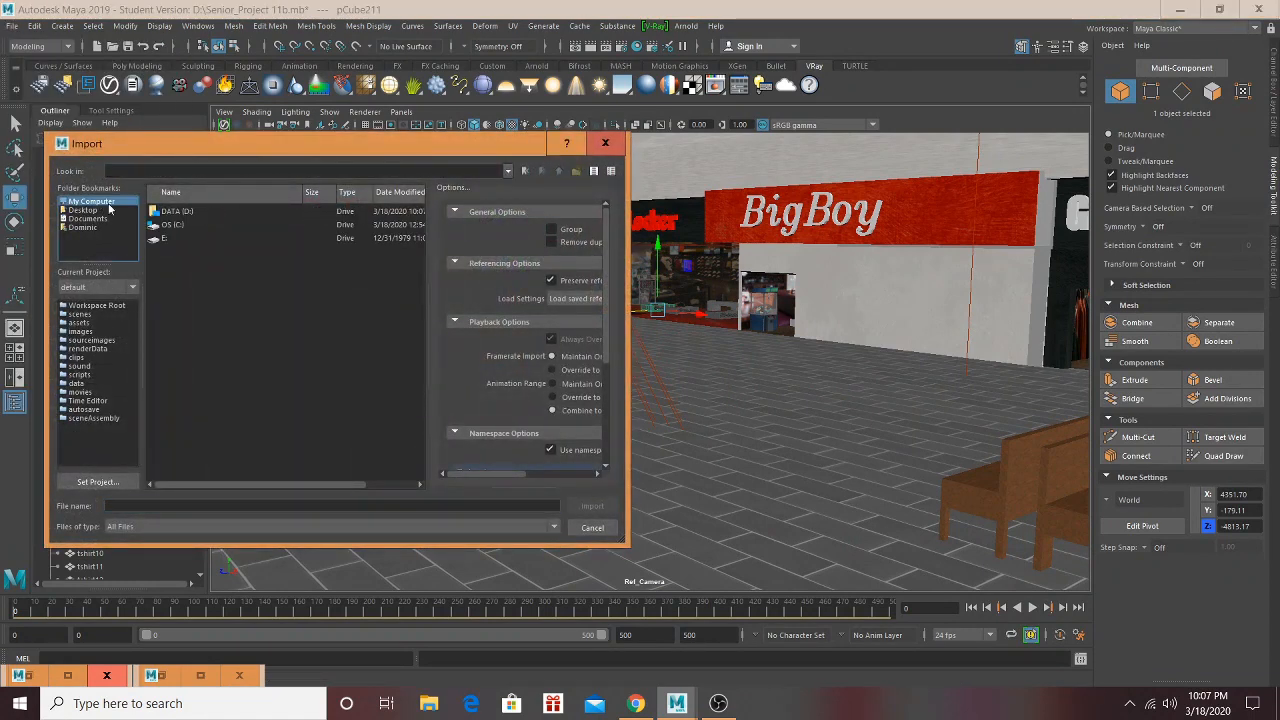
double_click(165, 241)
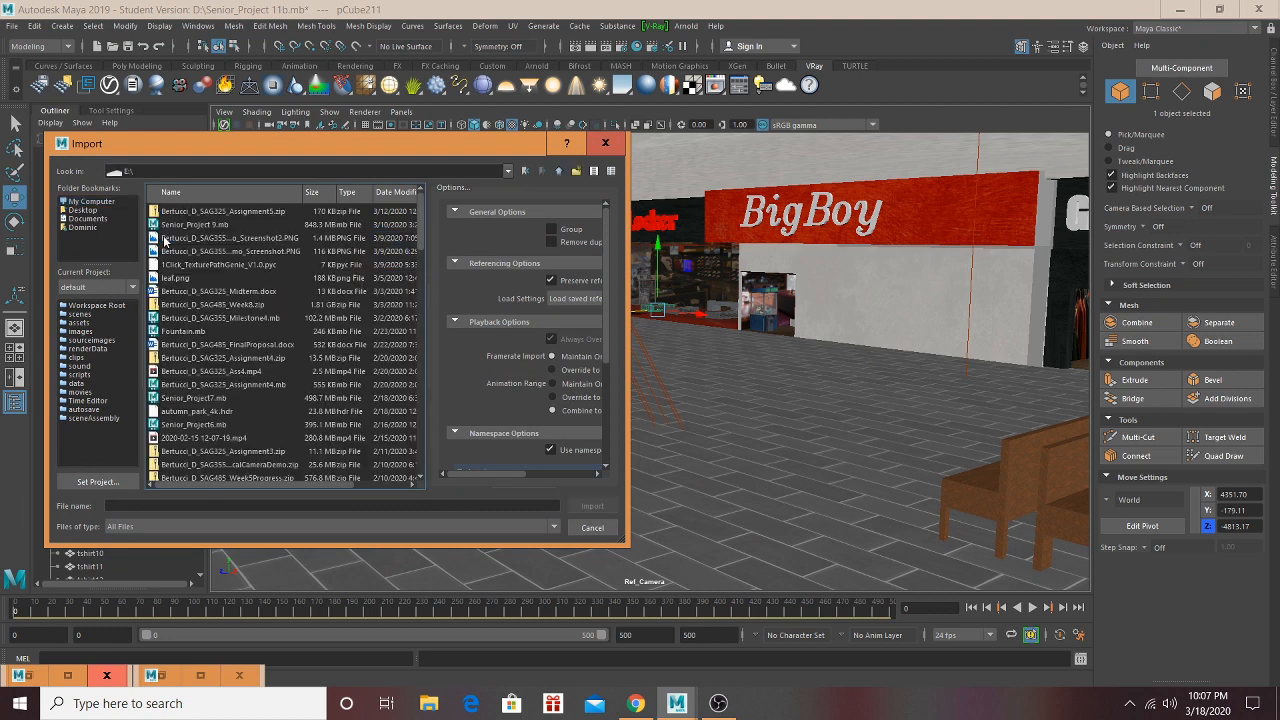
click(182, 334)
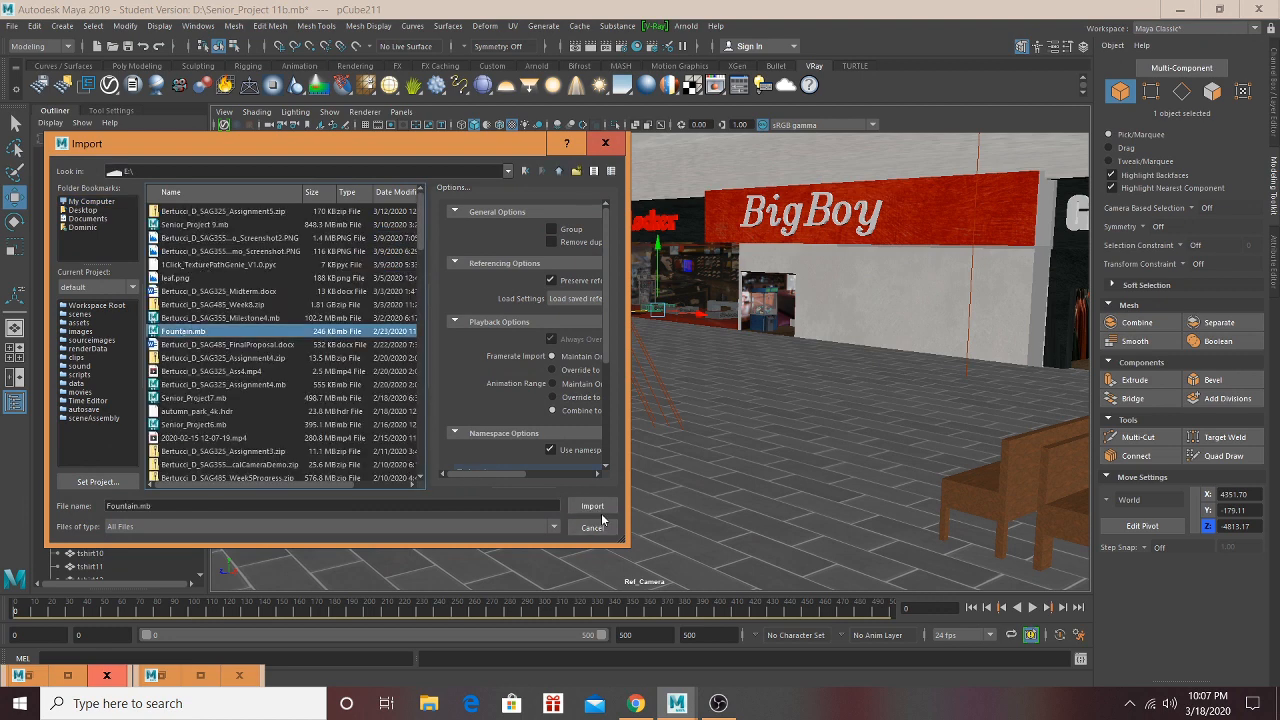
click(598, 510)
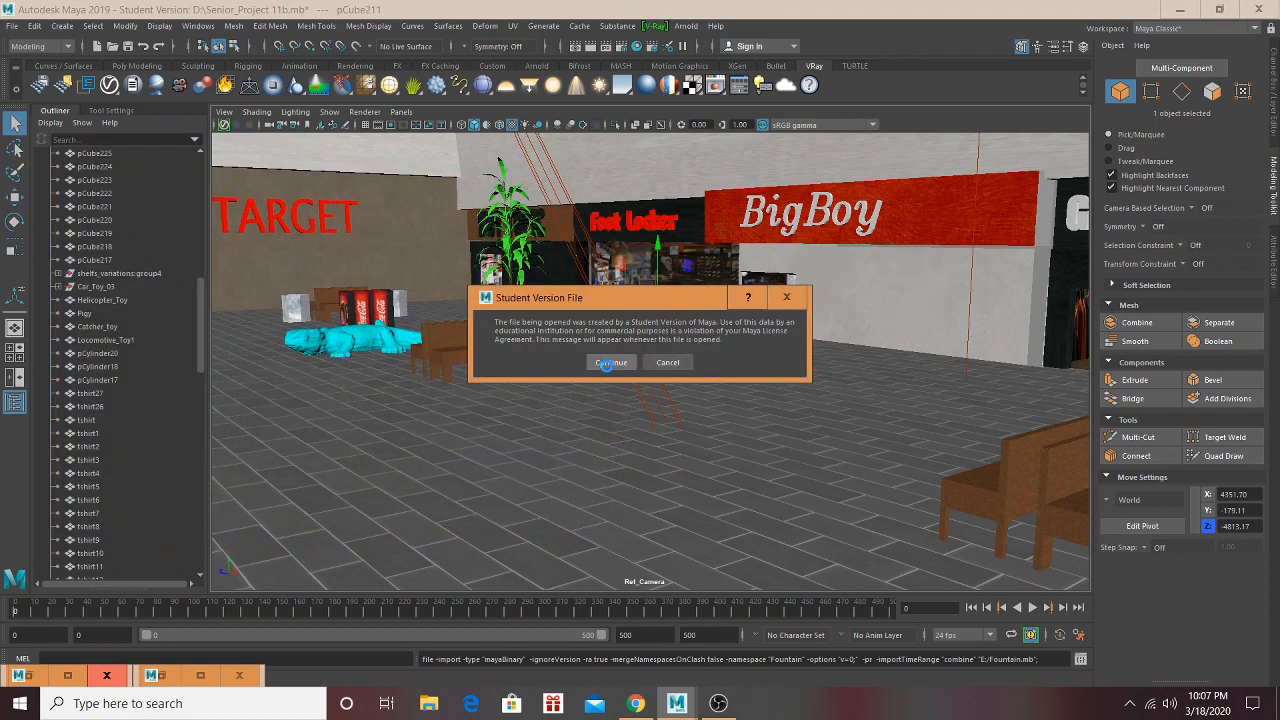
click(608, 363)
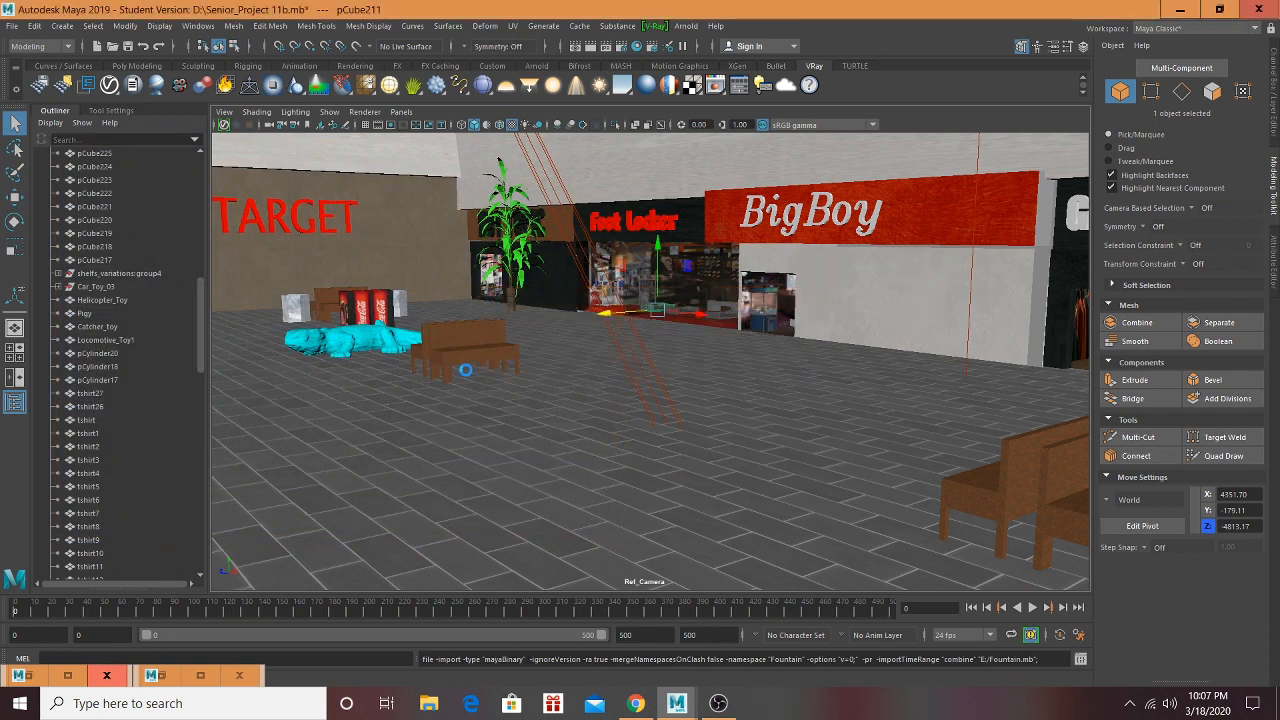
Step: Select all the imported Fountain2 objects, from the emitter down to bifrostLiquid3Mesh
key(w)
scroll(123, 338, down, 15)
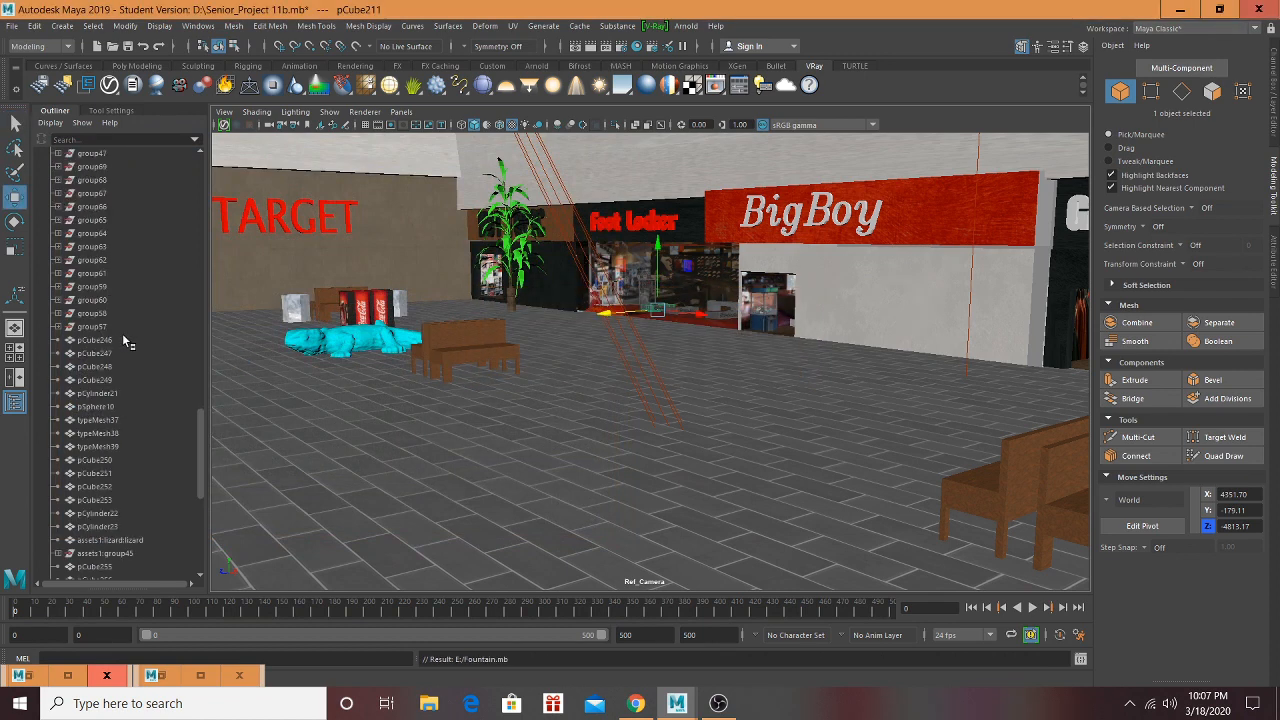
scroll(118, 345, down, 8)
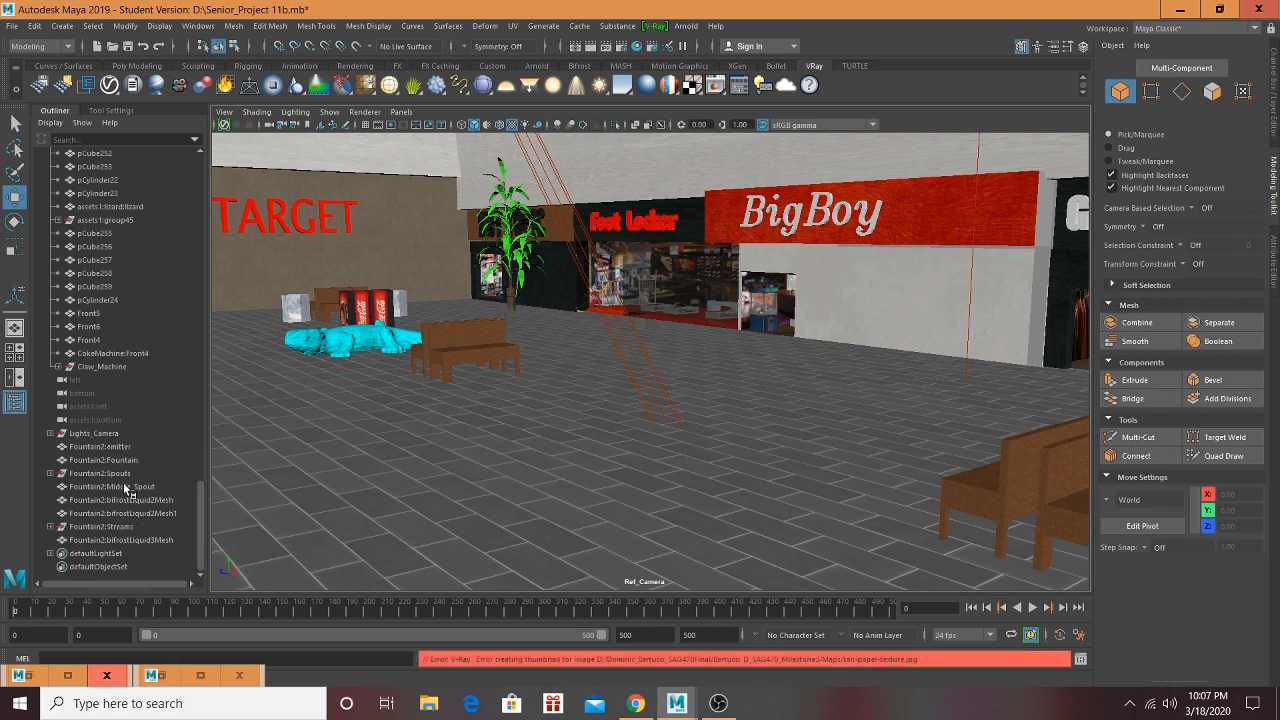
drag(110, 447, 106, 528)
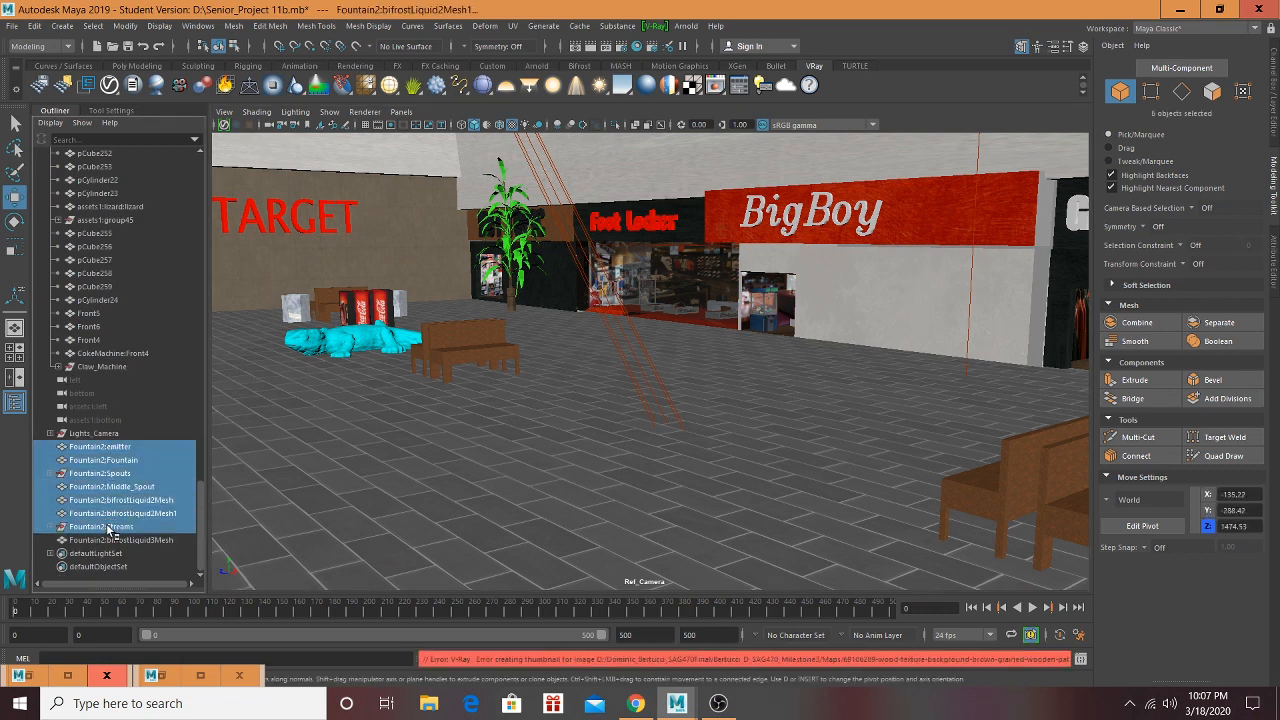
ctrl+click(134, 541)
Step: Move the selected fountain parts onto the mall floor, to X 7105.70, Y 54.19, Z -3755.57
alt+drag(442, 488, 657, 571)
scroll(606, 404, up, 5)
scroll(655, 565, down, 5)
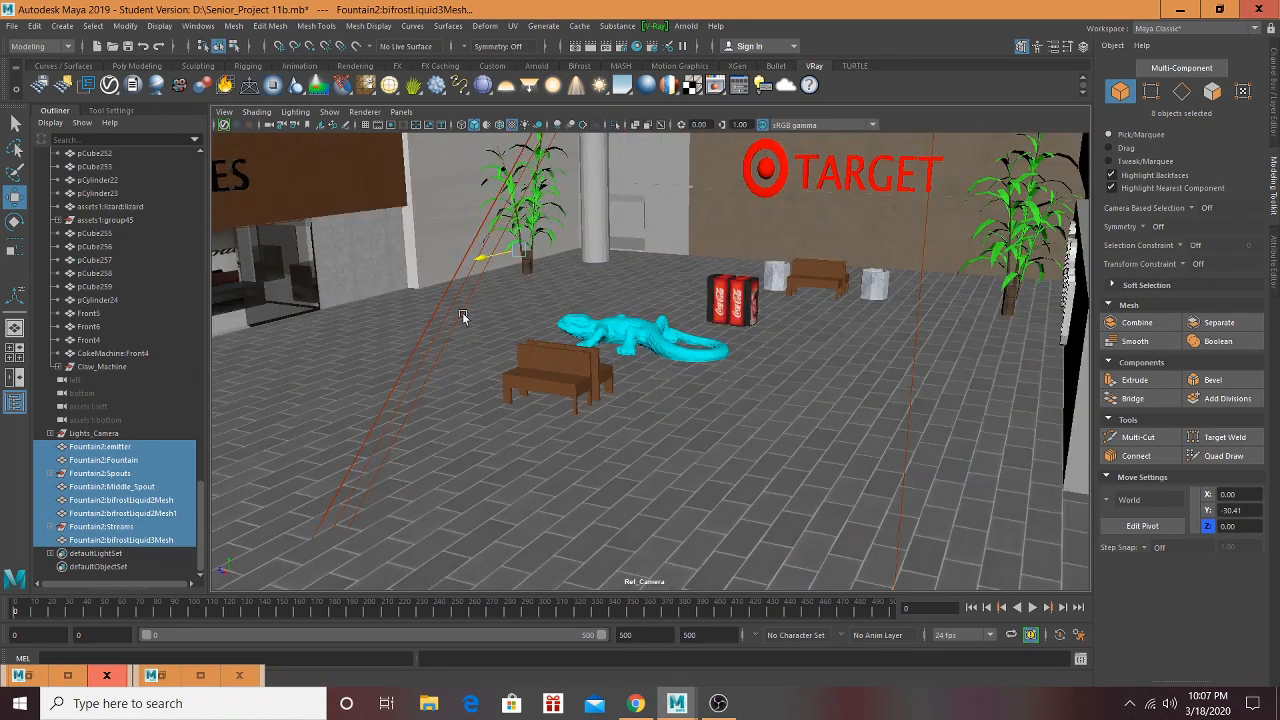
alt+drag(247, 425, 744, 320)
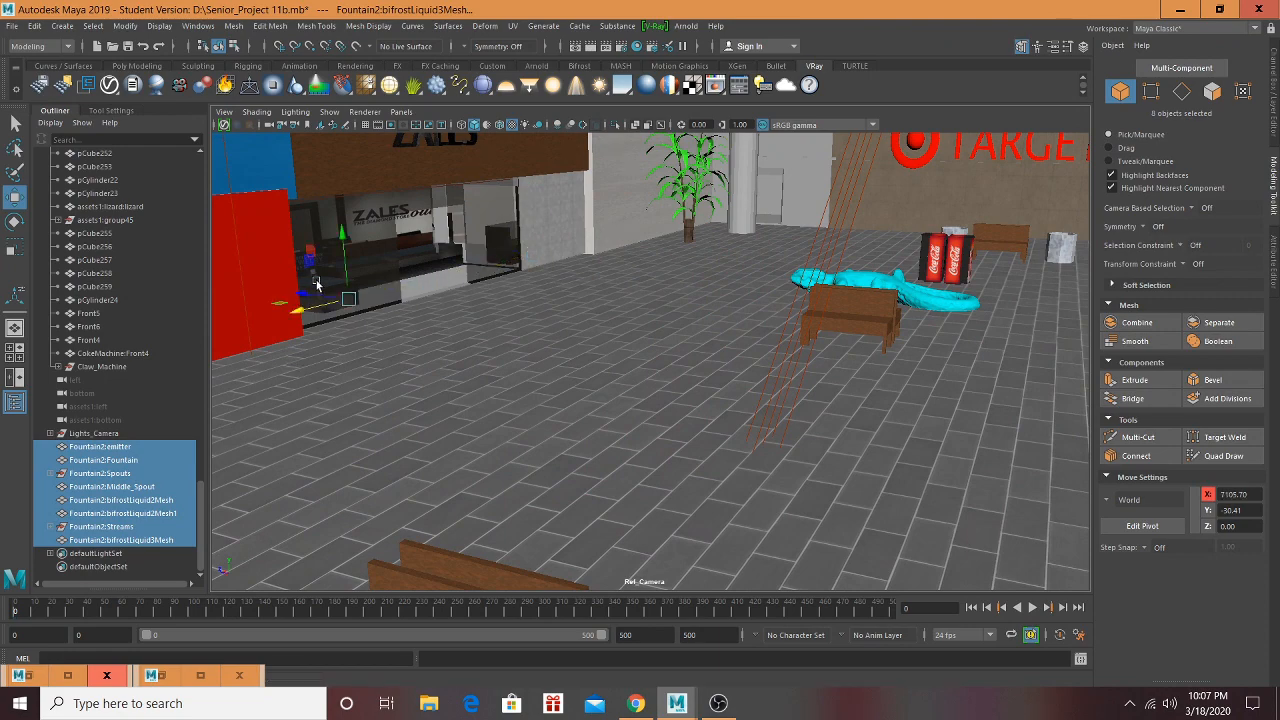
drag(310, 298, 671, 489)
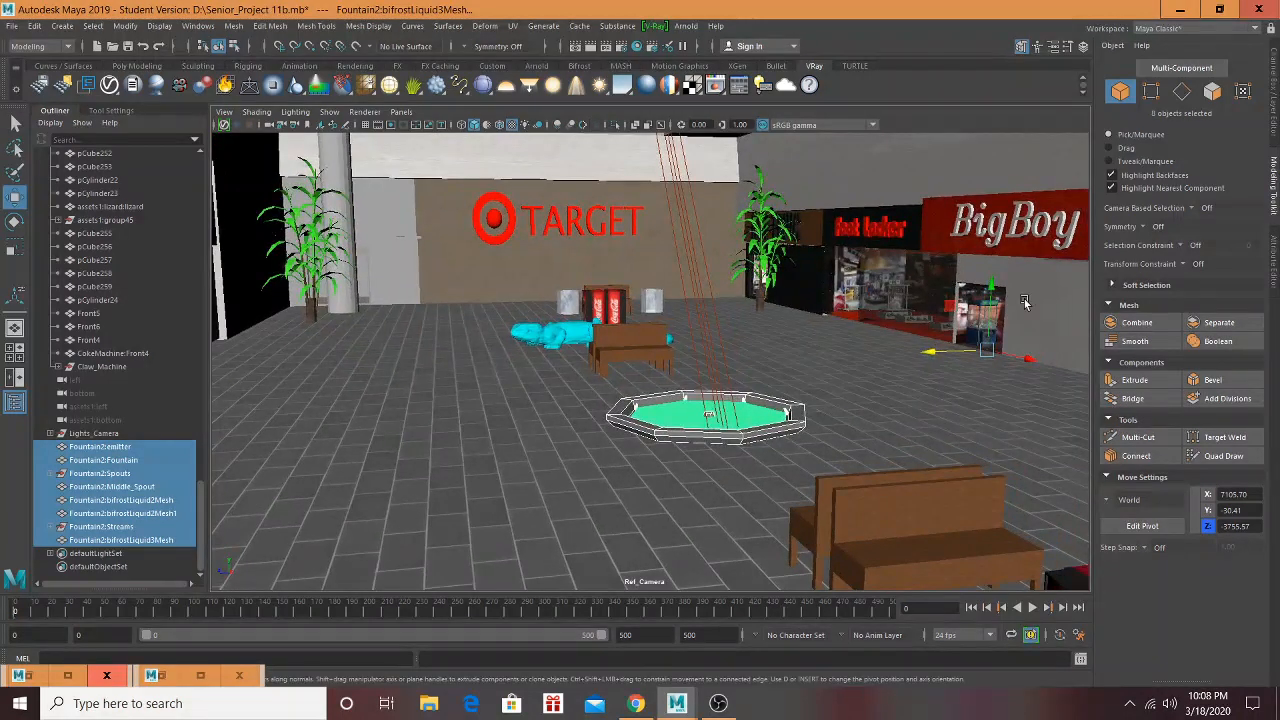
drag(988, 287, 742, 378)
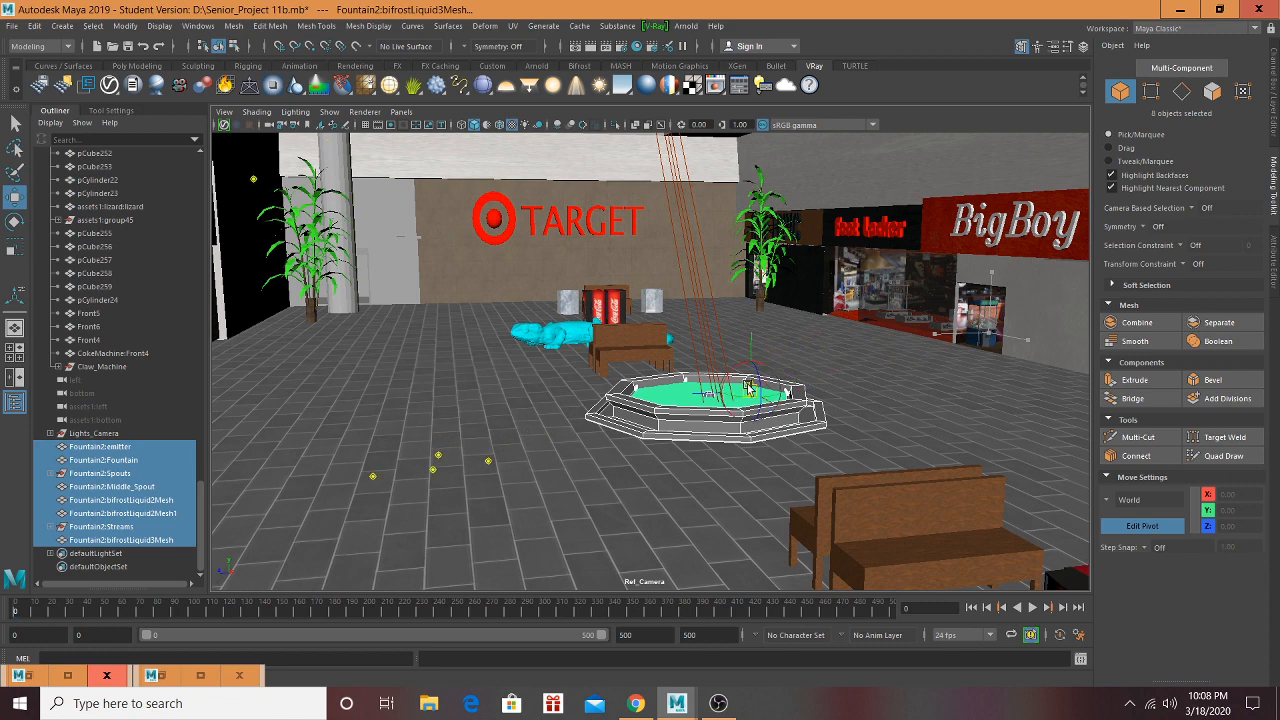
Step: Relocate the fountain parts' pivot to the basin and lower the parts to about Y -129.06
key(d)
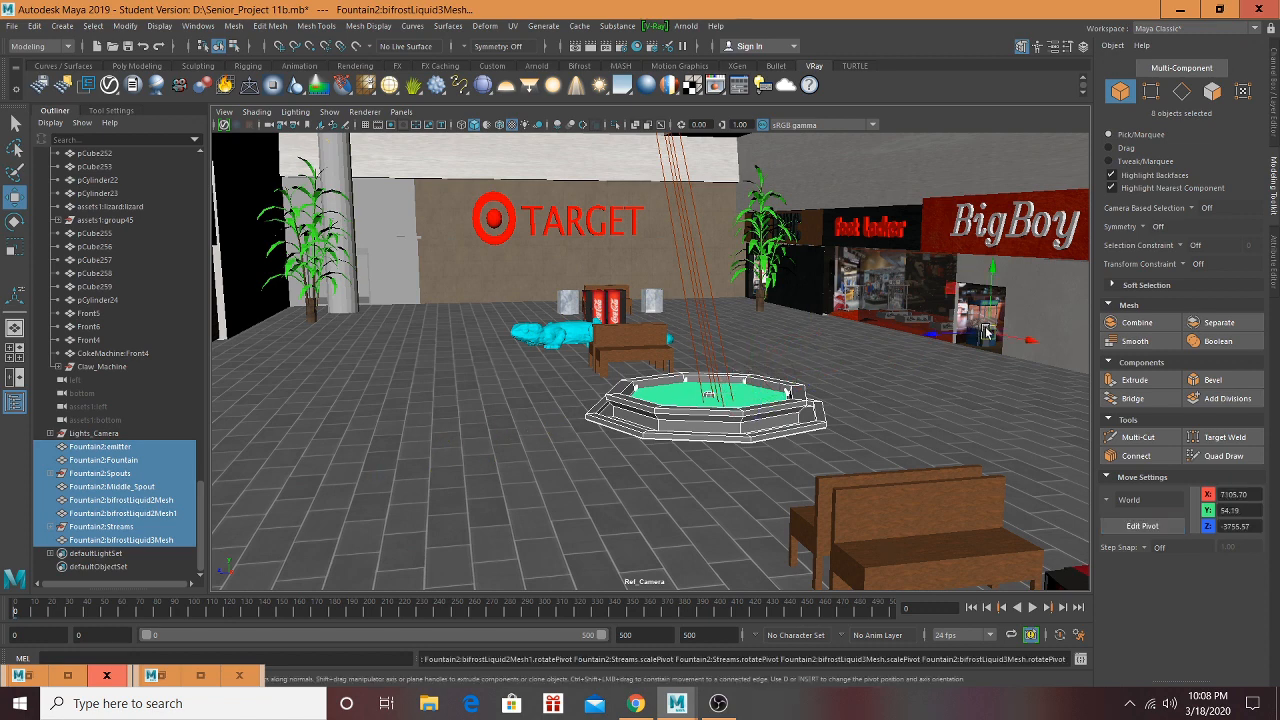
key(d)
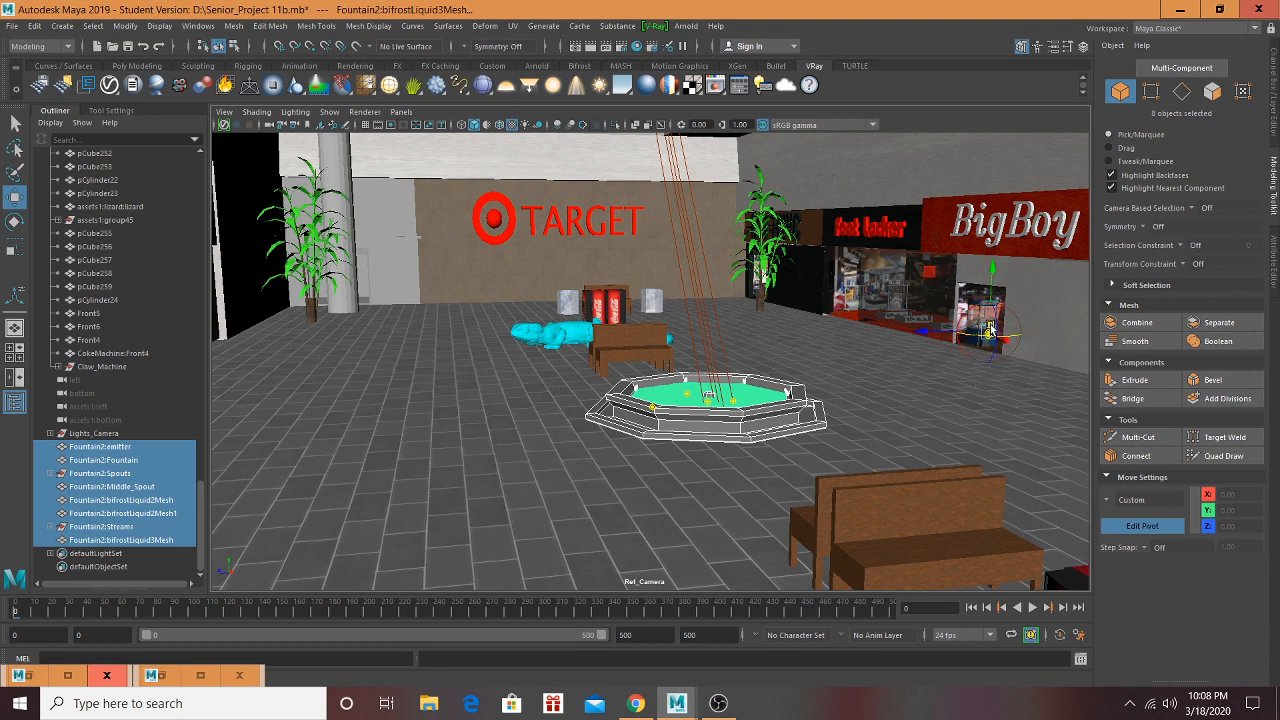
drag(990, 330, 728, 366)
key(d)
scroll(760, 361, up, 5)
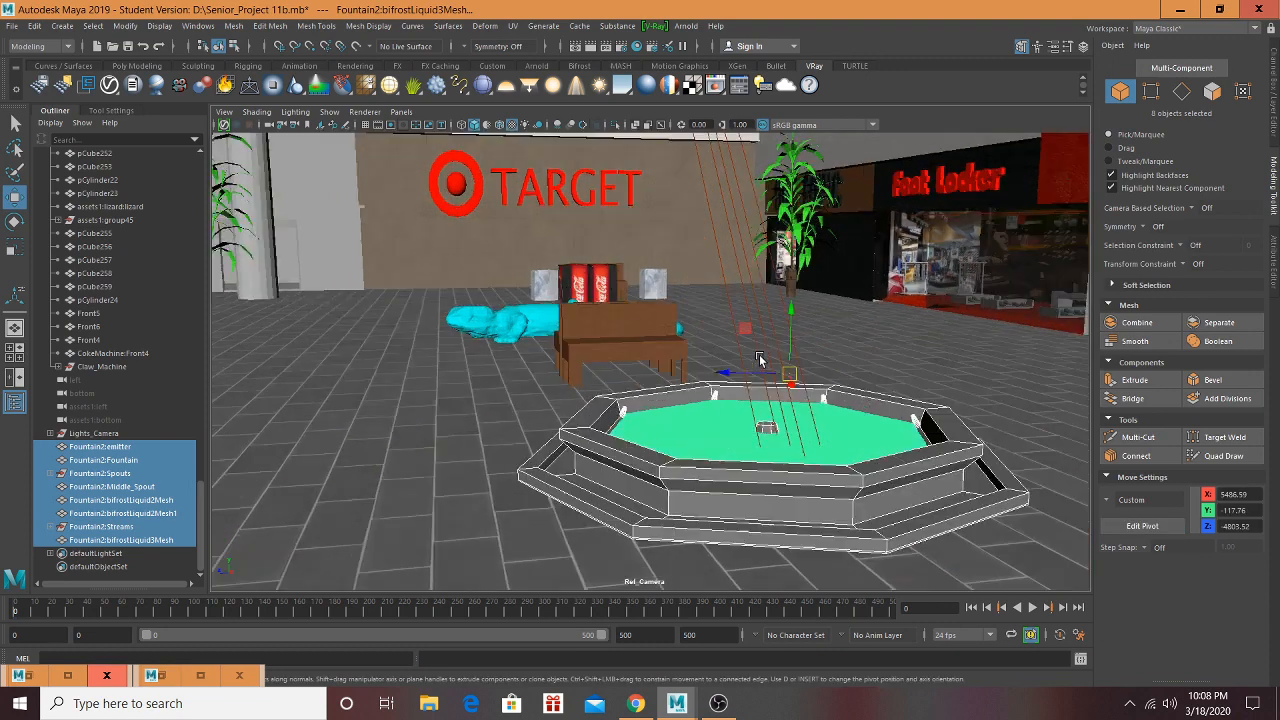
mouse_move(790, 317)
mouse_down()
mouse_move(789, 335)
mouse_move(776, 294)
mouse_move(787, 335)
mouse_move(784, 317)
mouse_up()
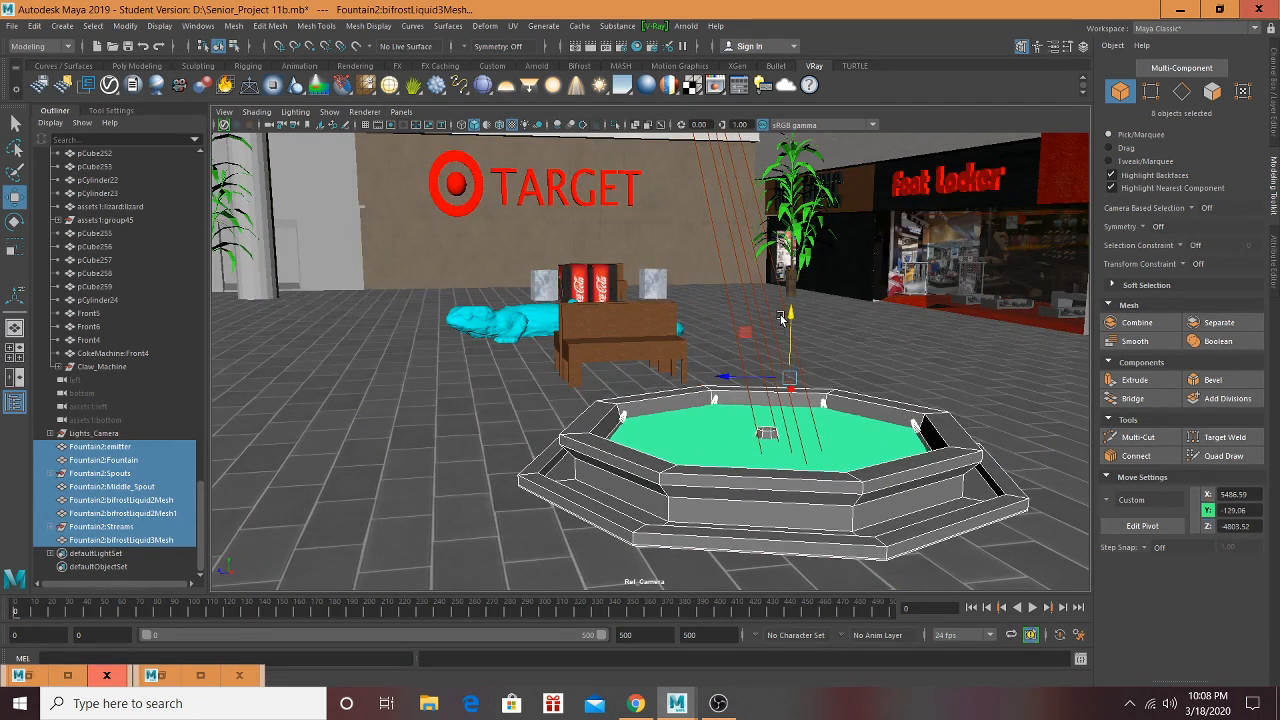
Step: Group the fountain parts and scale the group uniformly to 1.04
key(ctrl+g)
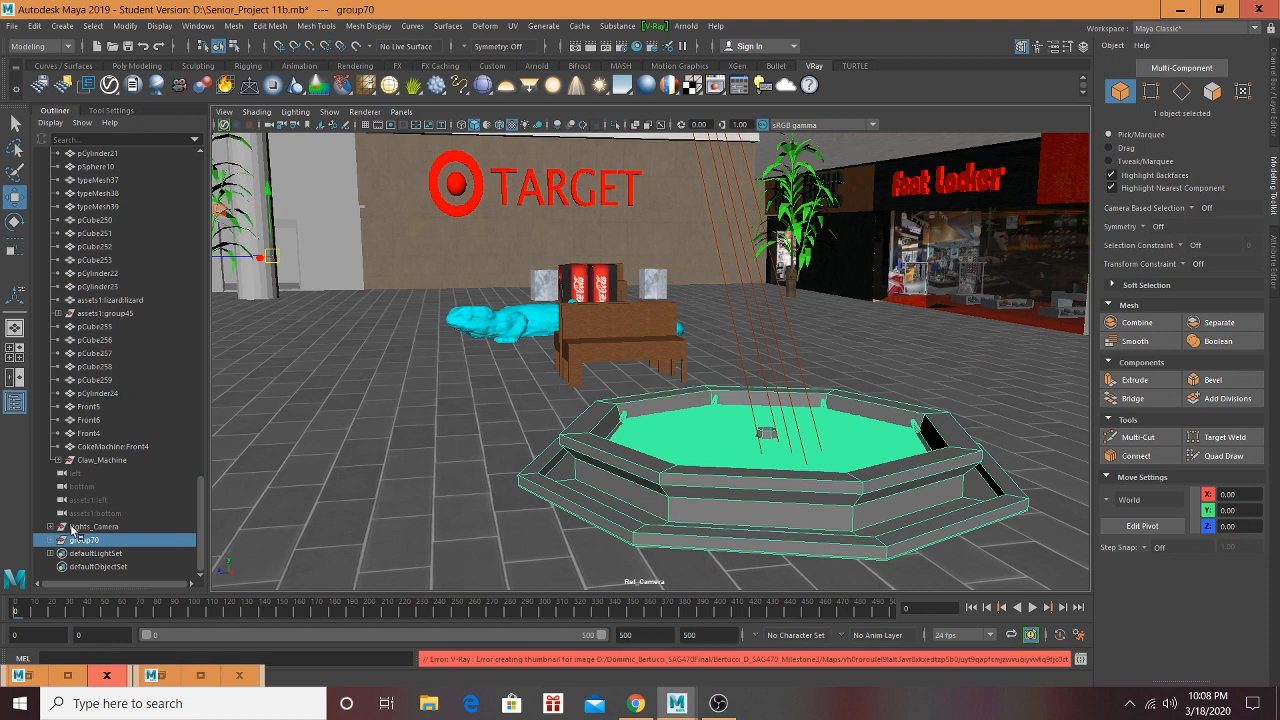
alt+drag(762, 436, 842, 422)
key(e)
key(r)
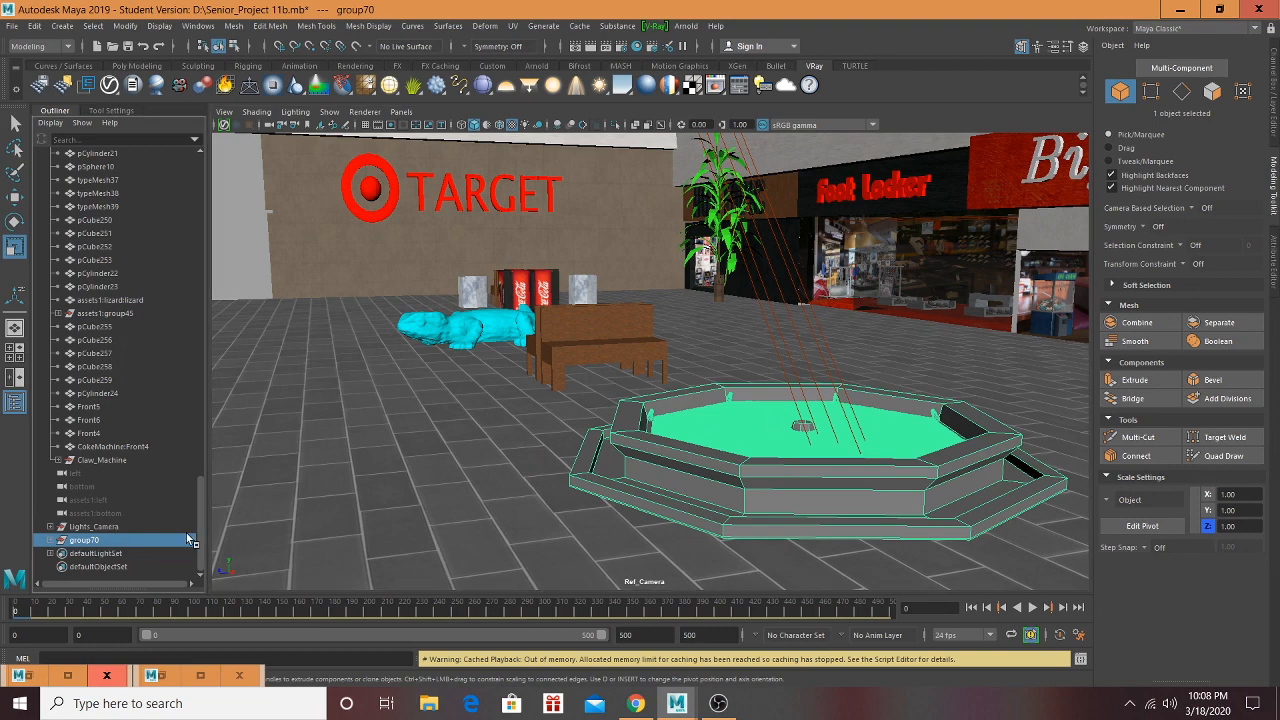
alt+drag(983, 428, 890, 405)
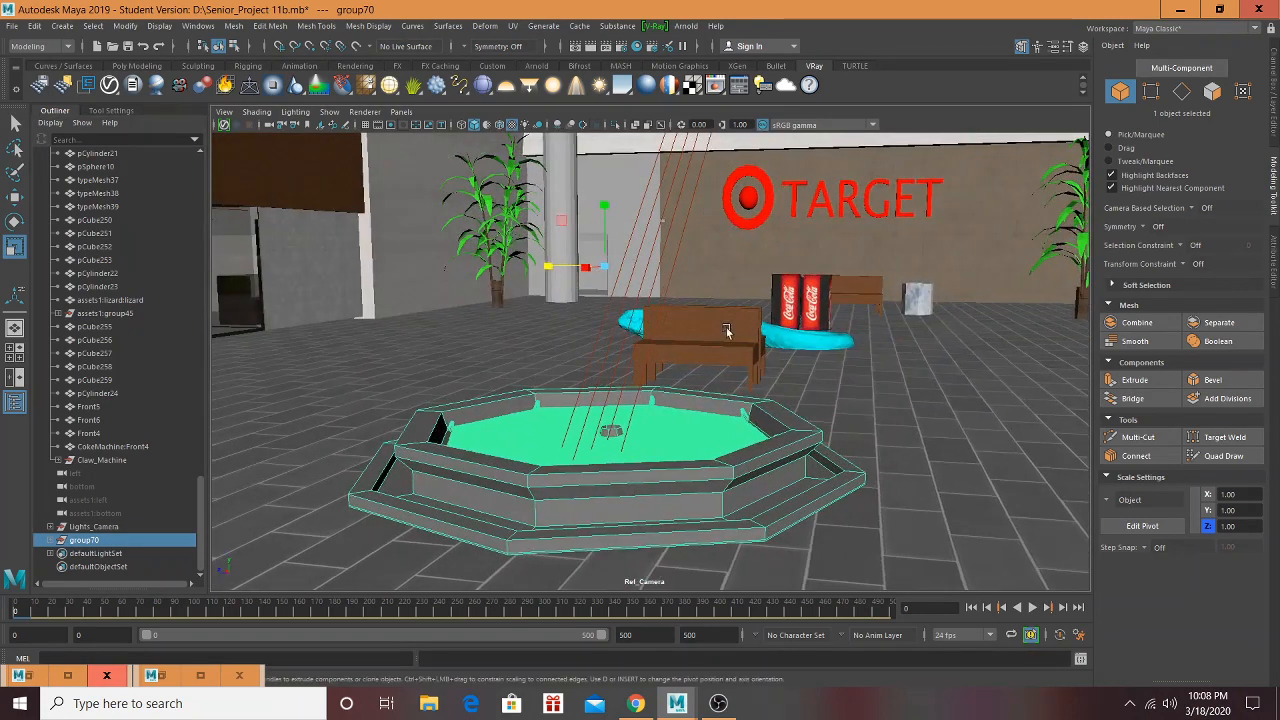
key(d)
drag(604, 268, 817, 441)
key(d)
alt+middle_drag(818, 416, 609, 357)
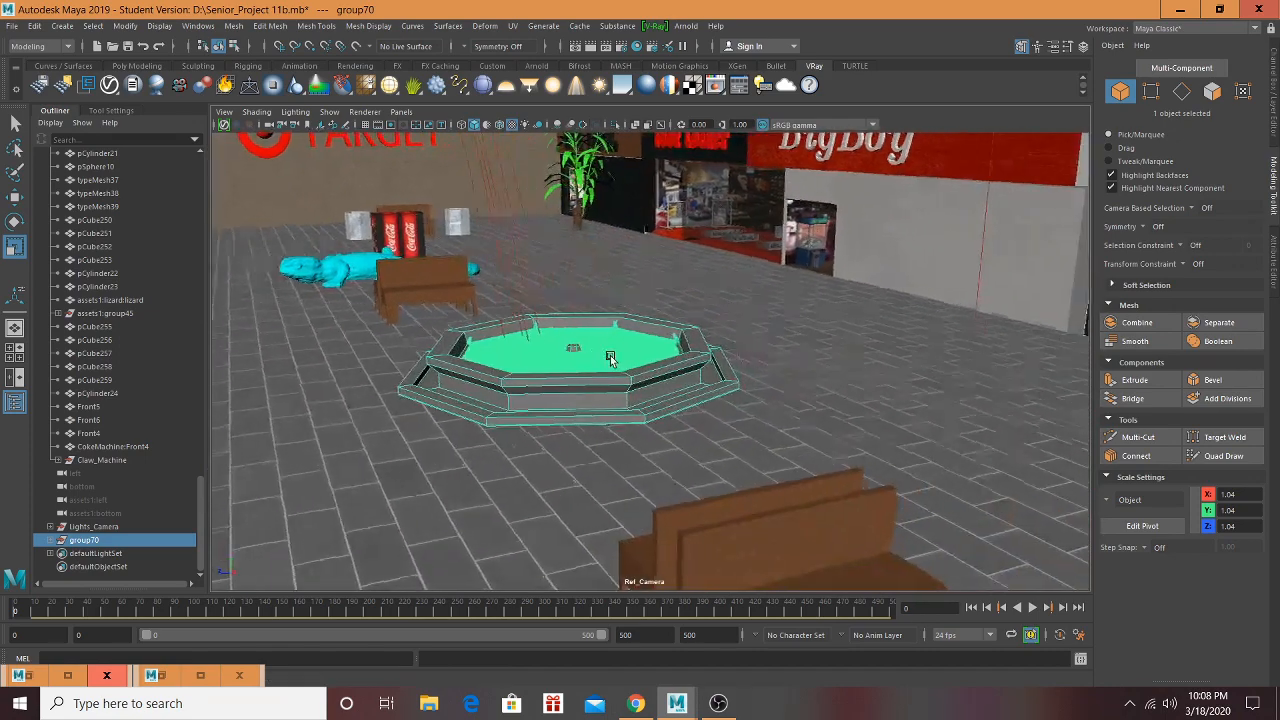
Step: Reposition the fountain group's pivot onto the basin
scroll(629, 358, down, 2)
scroll(629, 358, up, 2)
alt+drag(629, 358, 631, 382)
key(w)
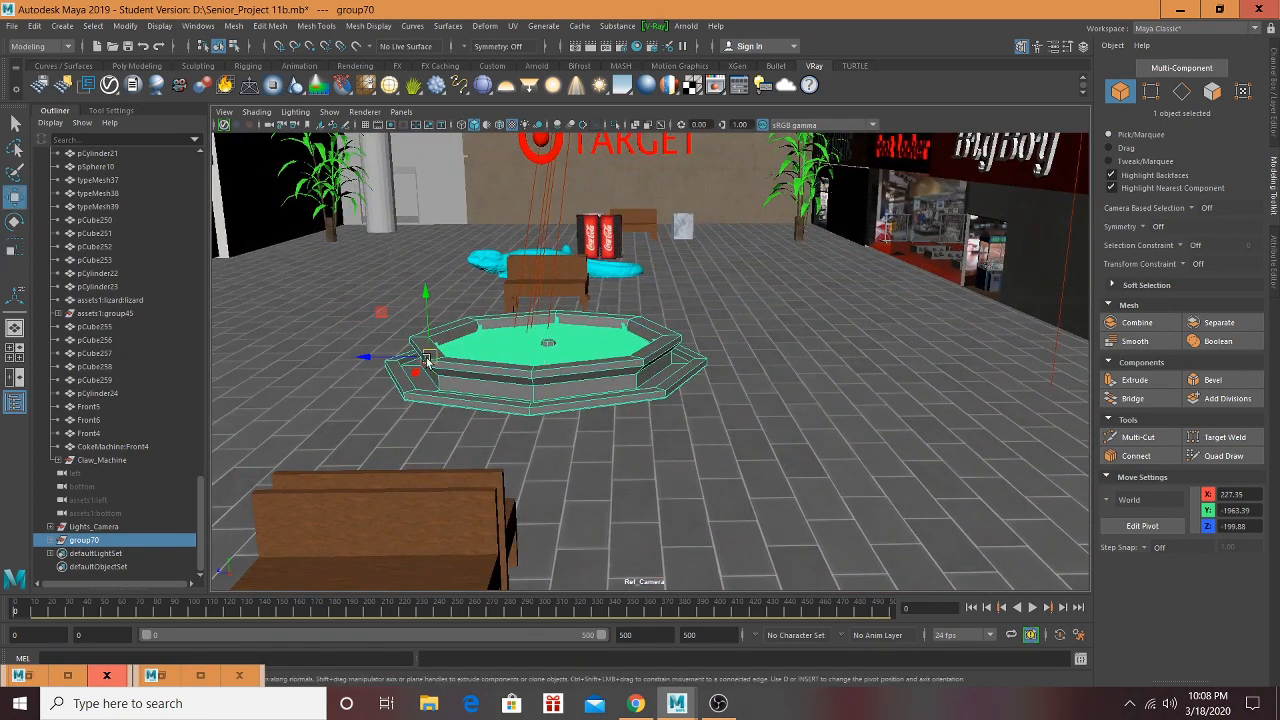
drag(418, 367, 517, 336)
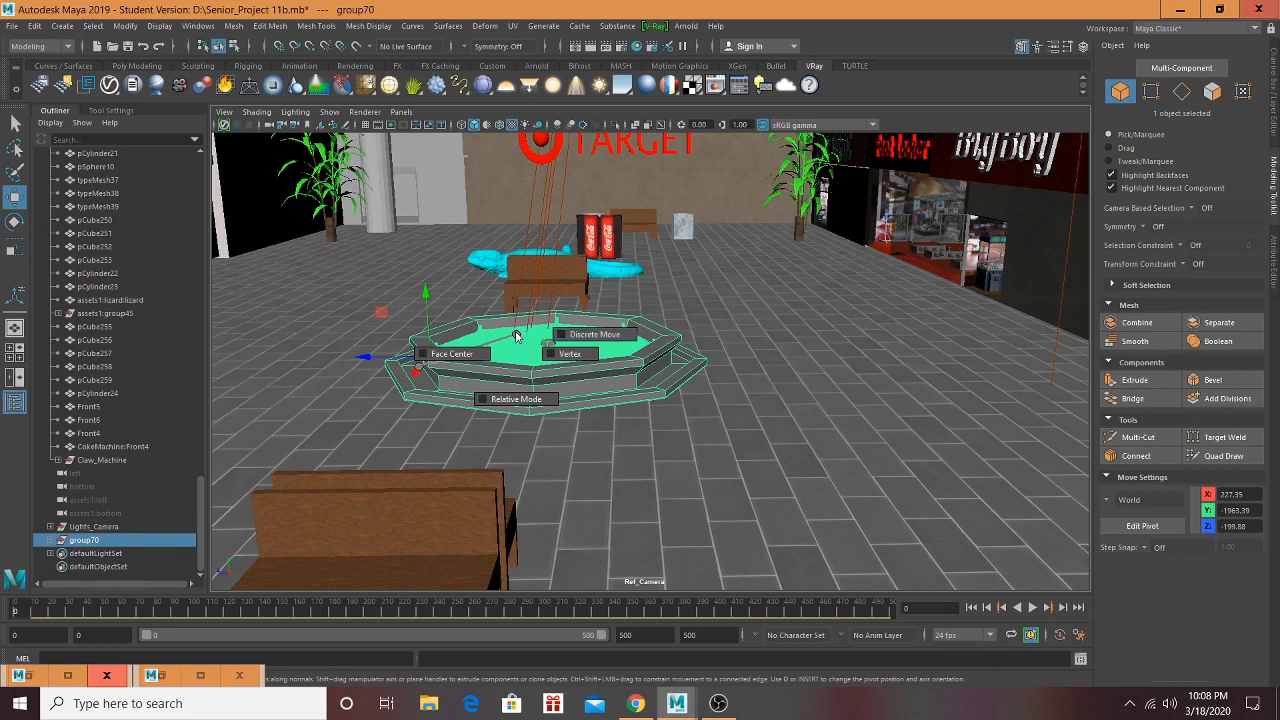
drag(431, 357, 531, 346)
key(d)
scroll(508, 349, up, 5)
scroll(554, 361, down, 6)
scroll(541, 348, up, 3)
alt+middle_drag(531, 347, 680, 357)
scroll(640, 352, down, 5)
scroll(601, 348, up, 2)
alt+drag(601, 348, 574, 343)
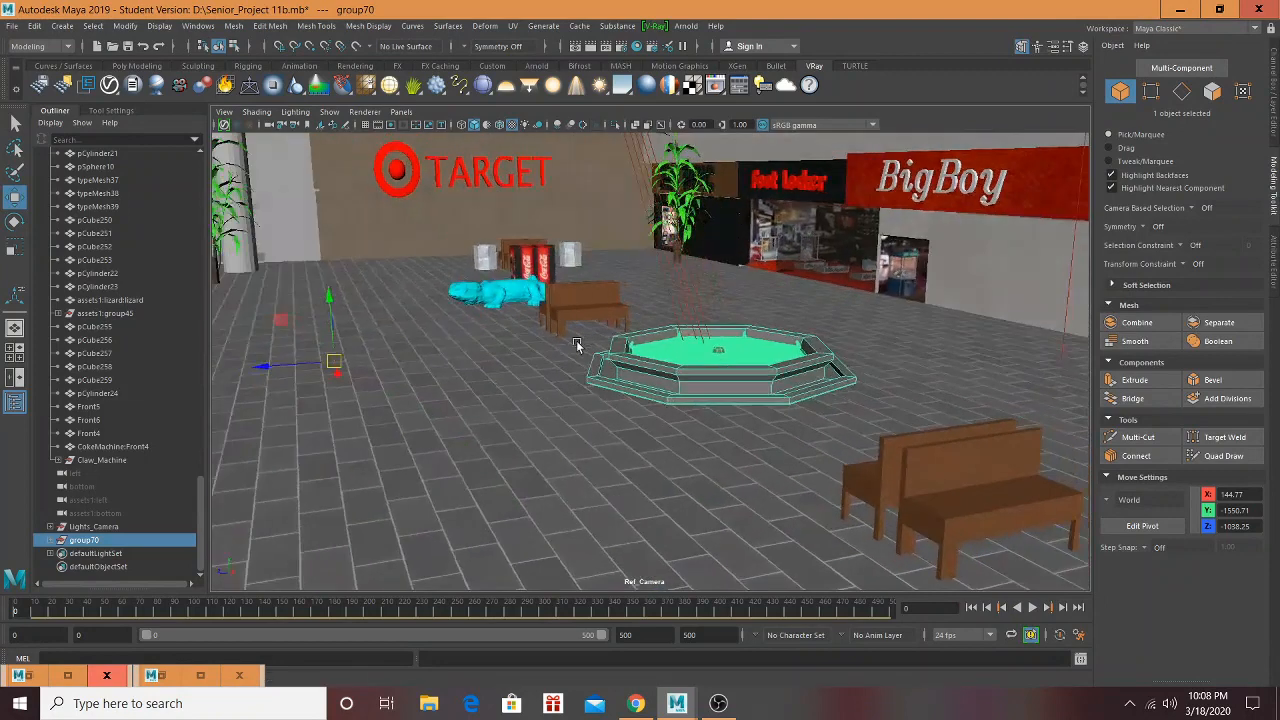
key(Insert)
drag(336, 360, 683, 340)
key(Insert)
Step: Lower the fountain group slightly and scale it uniformly to 1.27
mouse_move(682, 275)
mouse_down()
mouse_move(678, 306)
mouse_move(668, 285)
mouse_up()
key(r)
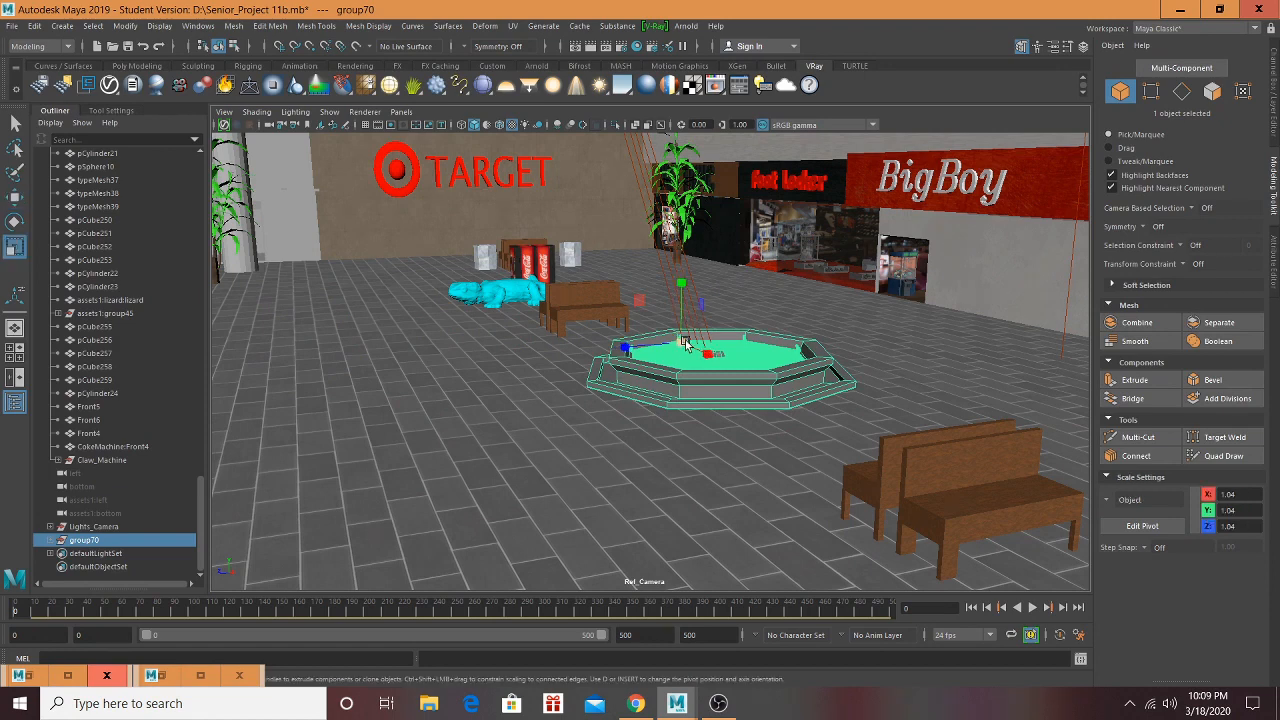
drag(684, 344, 843, 326)
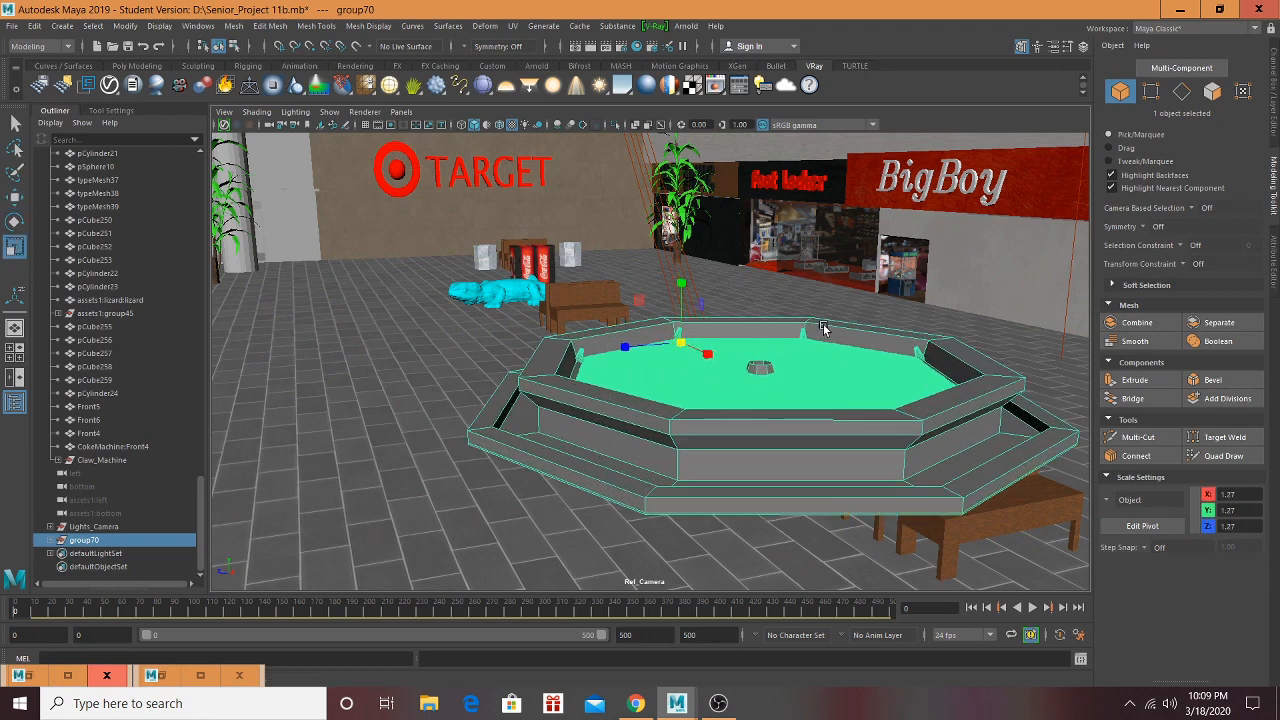
Step: Move the enlarged fountain between the benches to Z -5282.99 and lower its base into the floor at Y -1687.39
key(w)
drag(786, 368, 600, 352)
alt+drag(780, 390, 651, 336)
scroll(651, 336, up, 6)
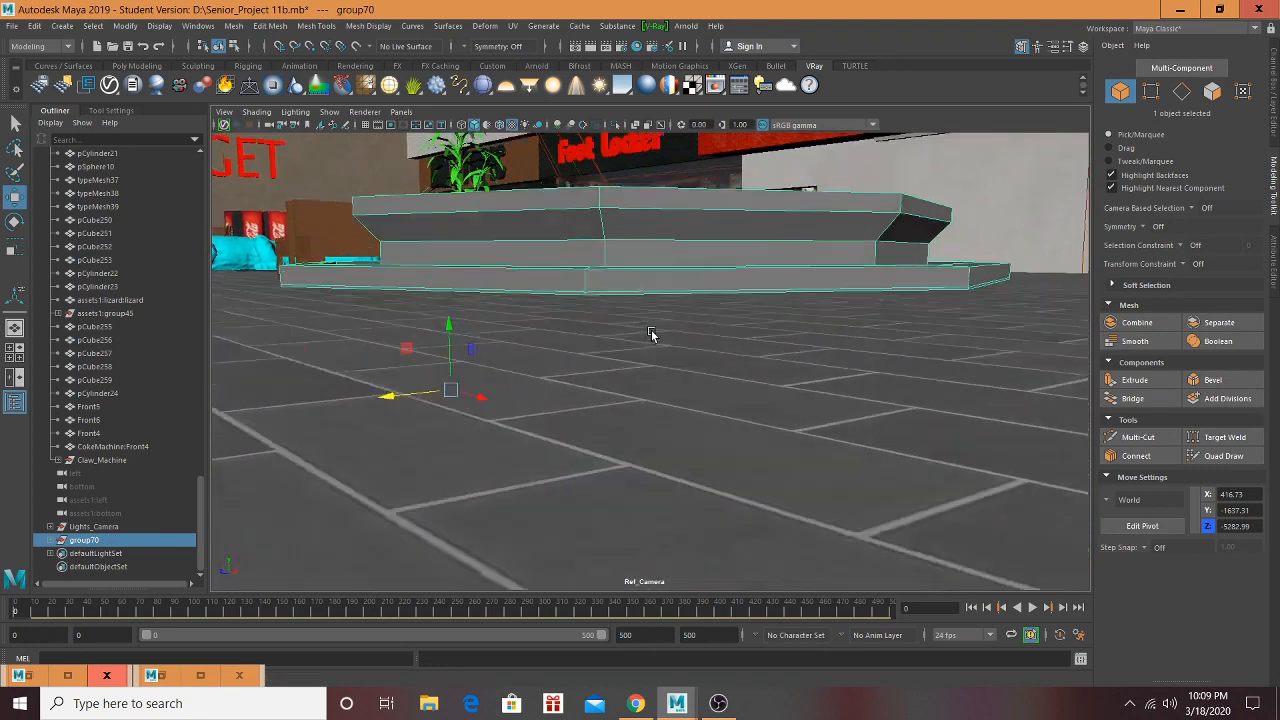
drag(470, 349, 458, 355)
key(f)
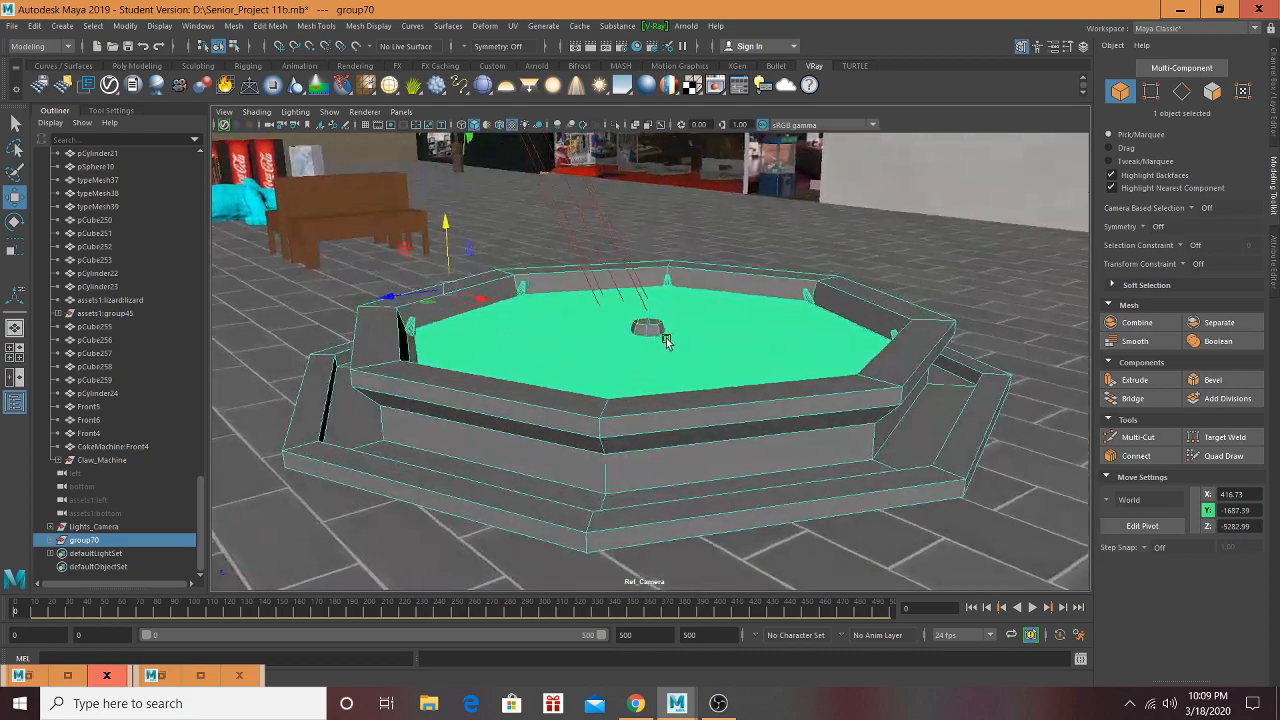
Step: Shift the fountain along the mall to Z -5356.17, keeping it between the two pairs of benches
alt+drag(663, 334, 770, 400)
scroll(857, 340, down, 3)
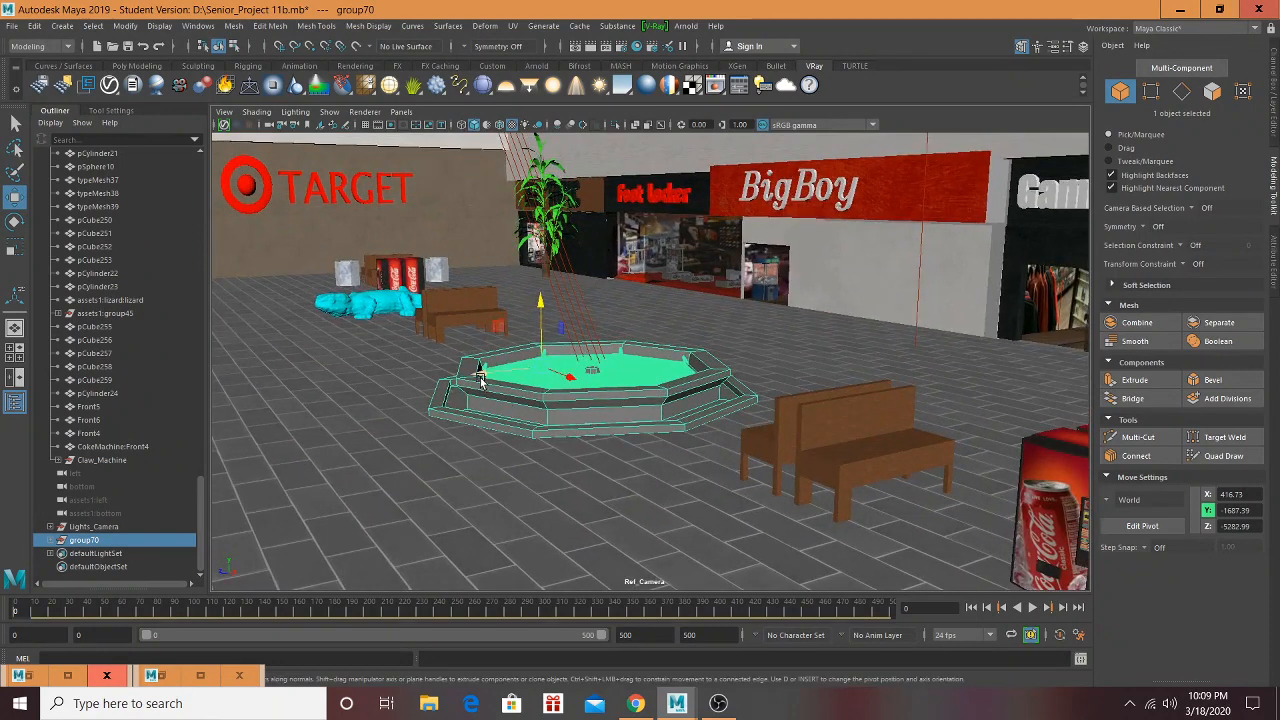
drag(481, 372, 600, 394)
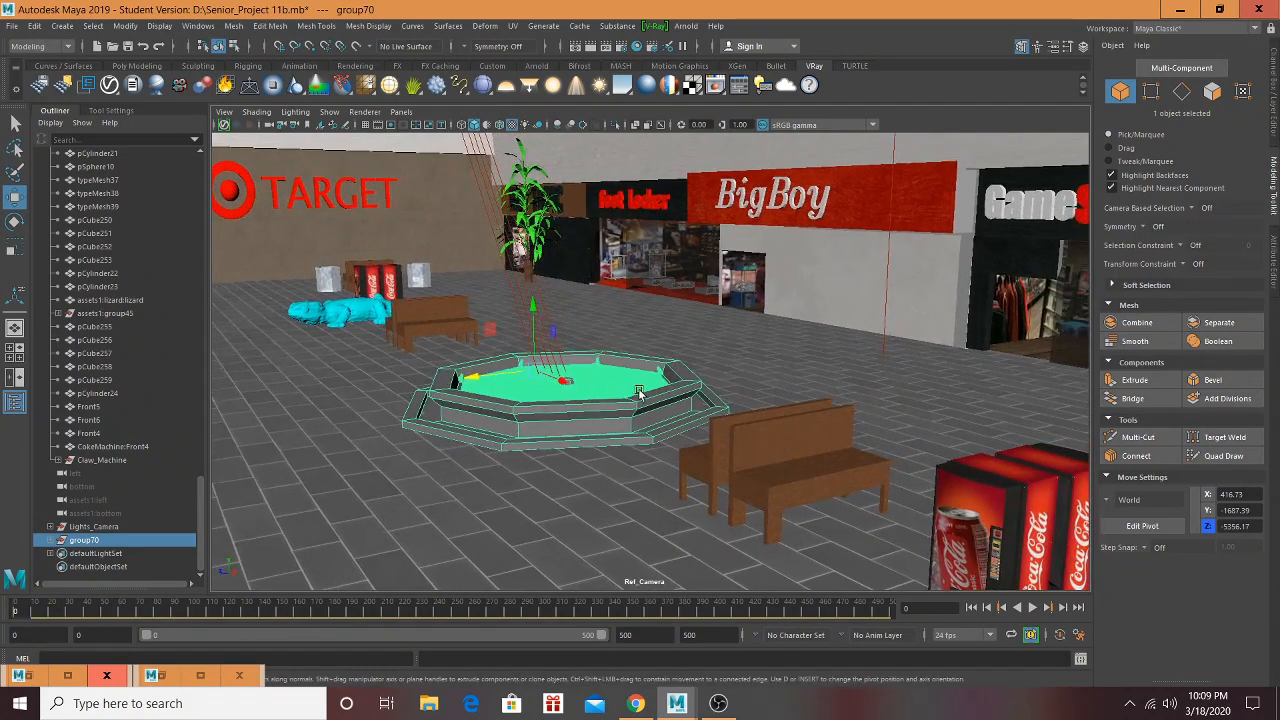
scroll(600, 390, up, 3)
scroll(695, 407, down, 3)
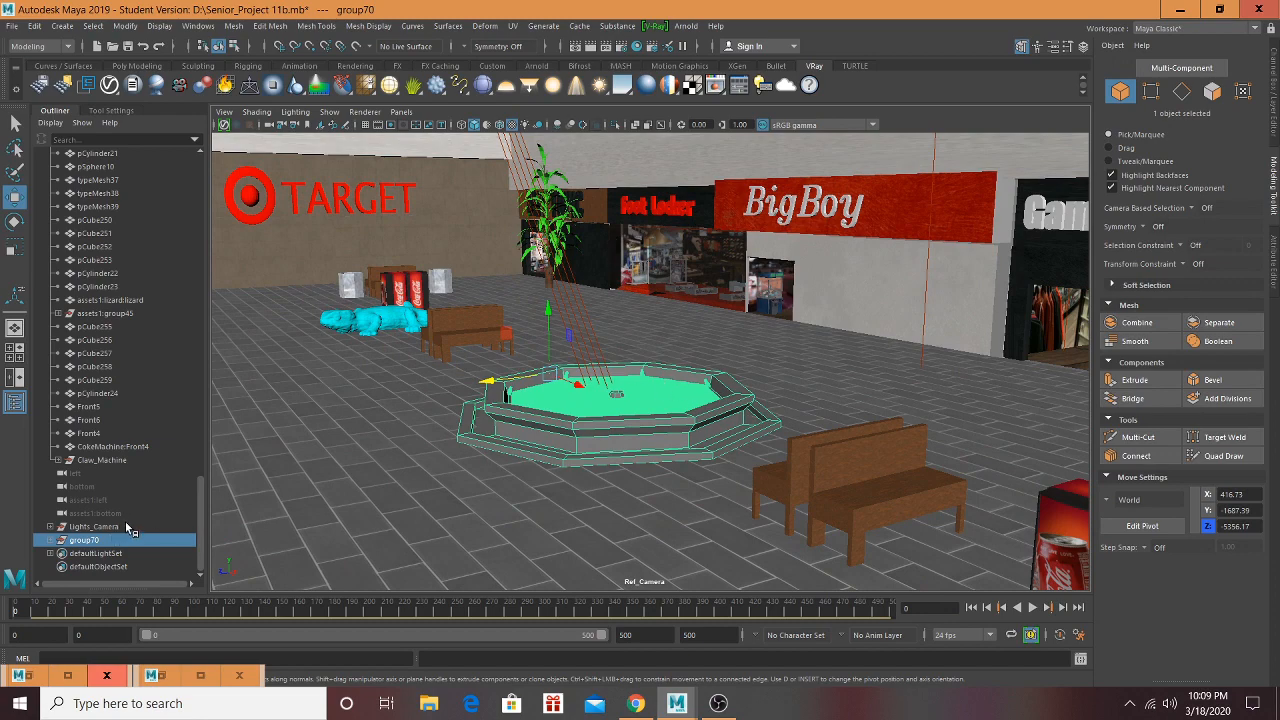
Step: Load the 1Click_TexturePathGenie_V1.0 script from drive D: in File Explorer into the Maya scene
click(428, 703)
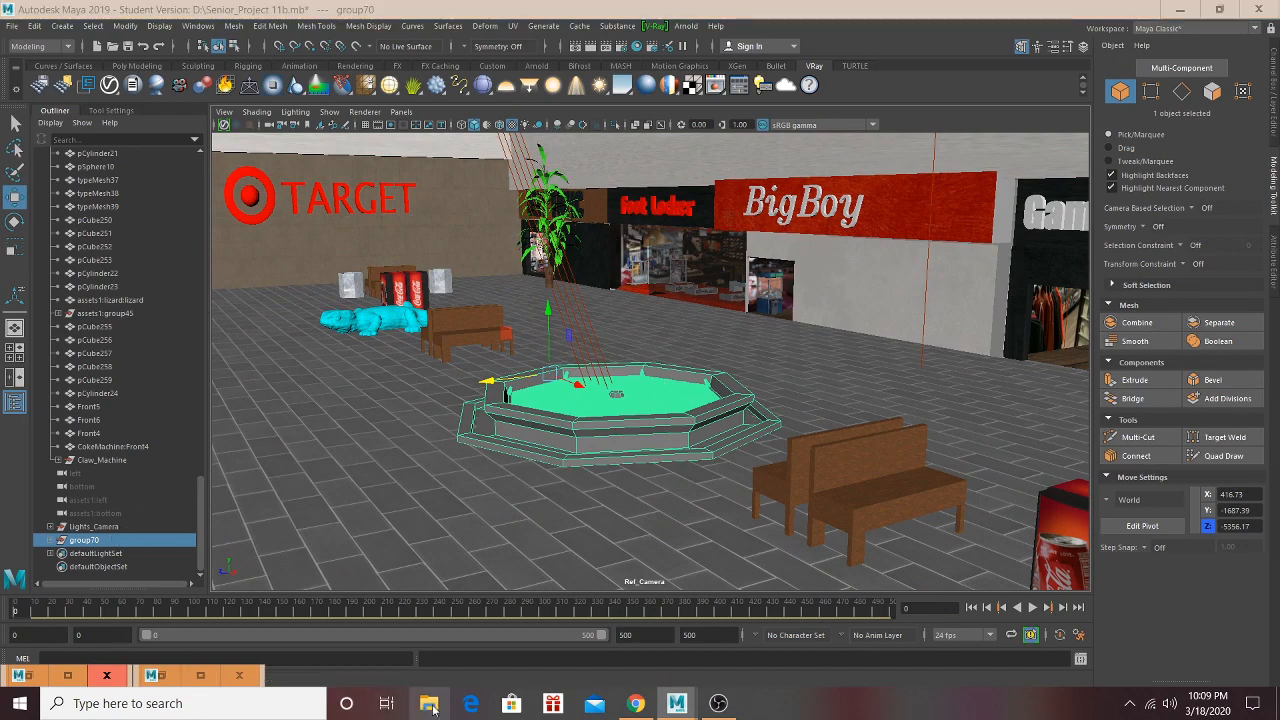
drag(535, 47, 935, 82)
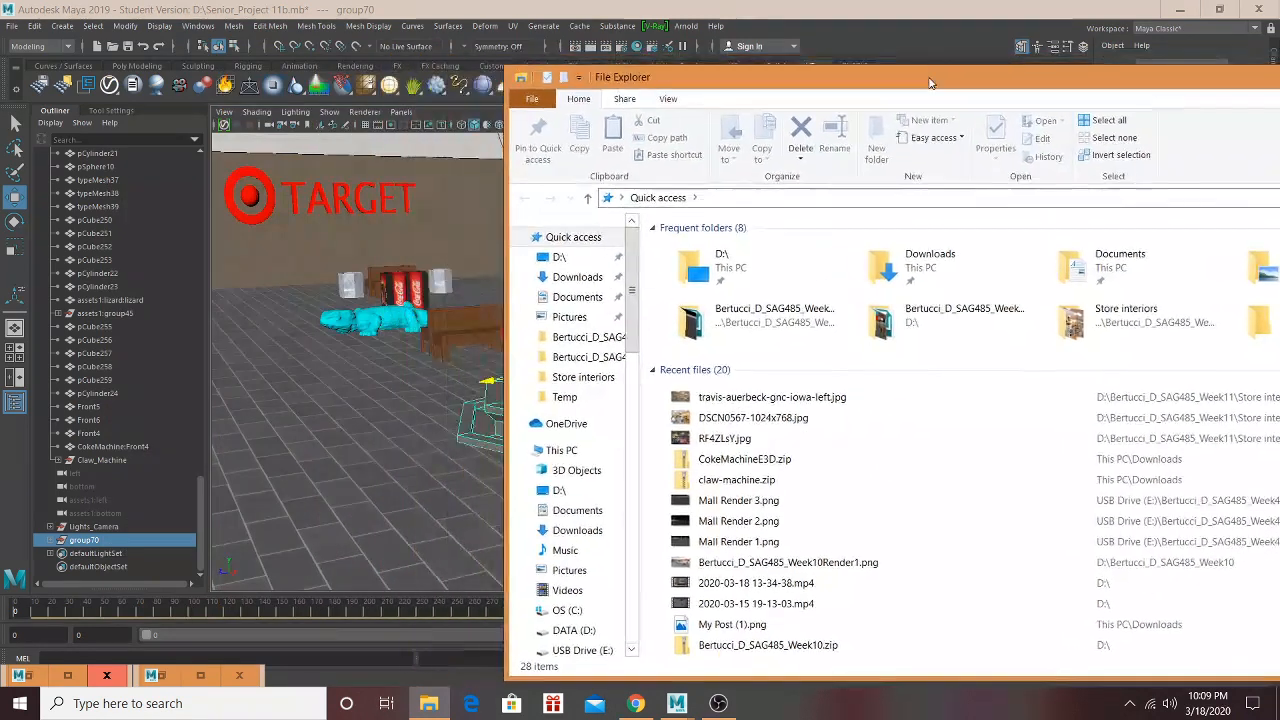
click(562, 263)
drag(745, 470, 400, 390)
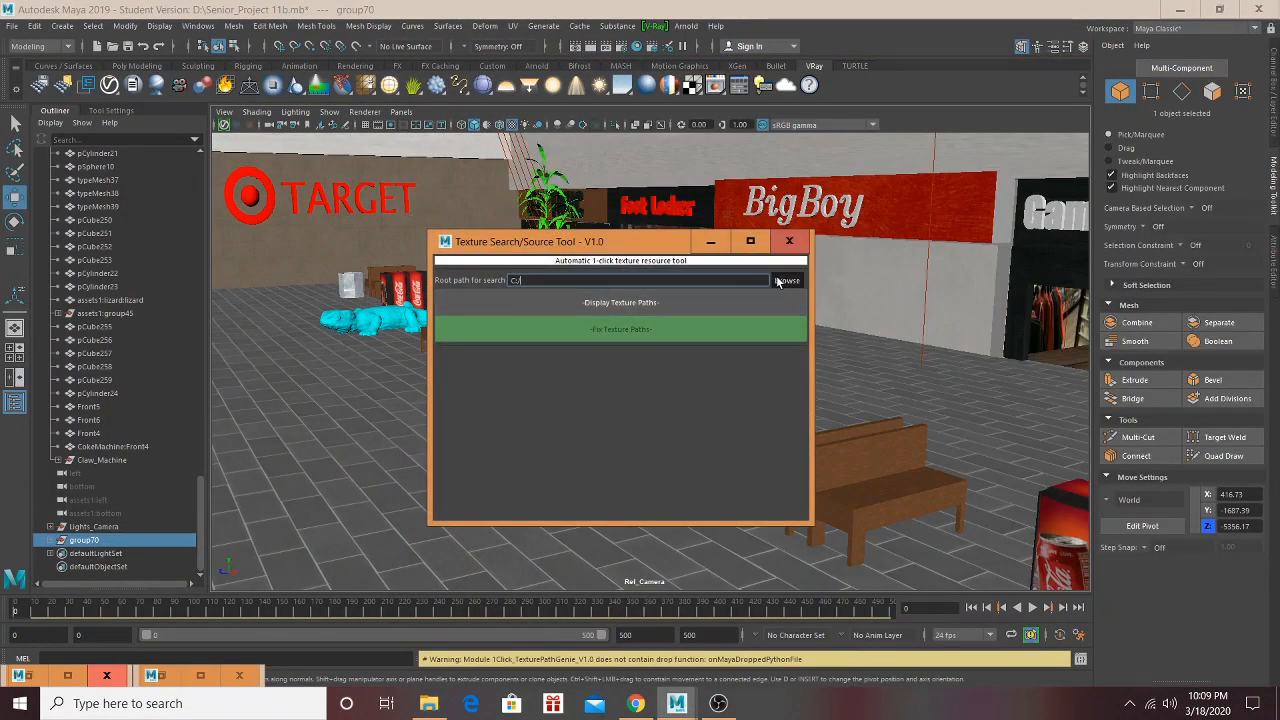
Step: Set the texture search root path to the Source Images folder inside the SAG485 Week10 project folder on drive D:
click(786, 280)
click(92, 202)
double_click(199, 212)
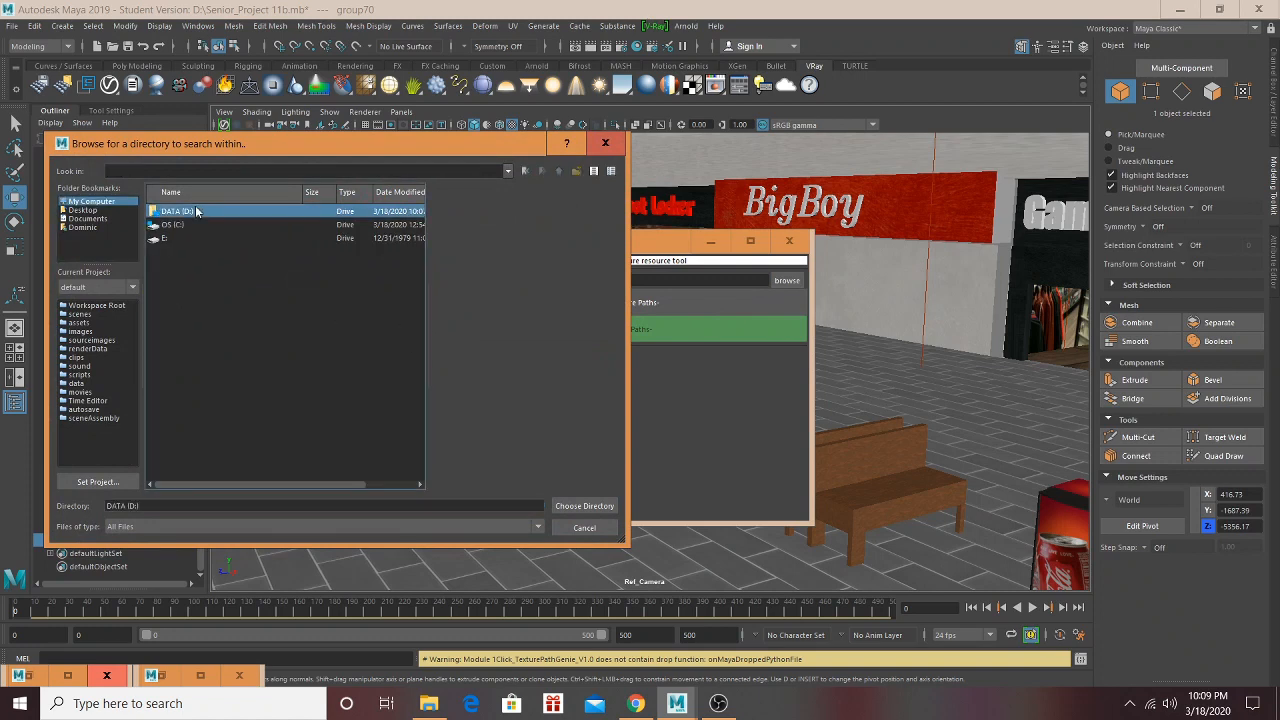
scroll(262, 250, down, 2)
scroll(260, 248, down, 3)
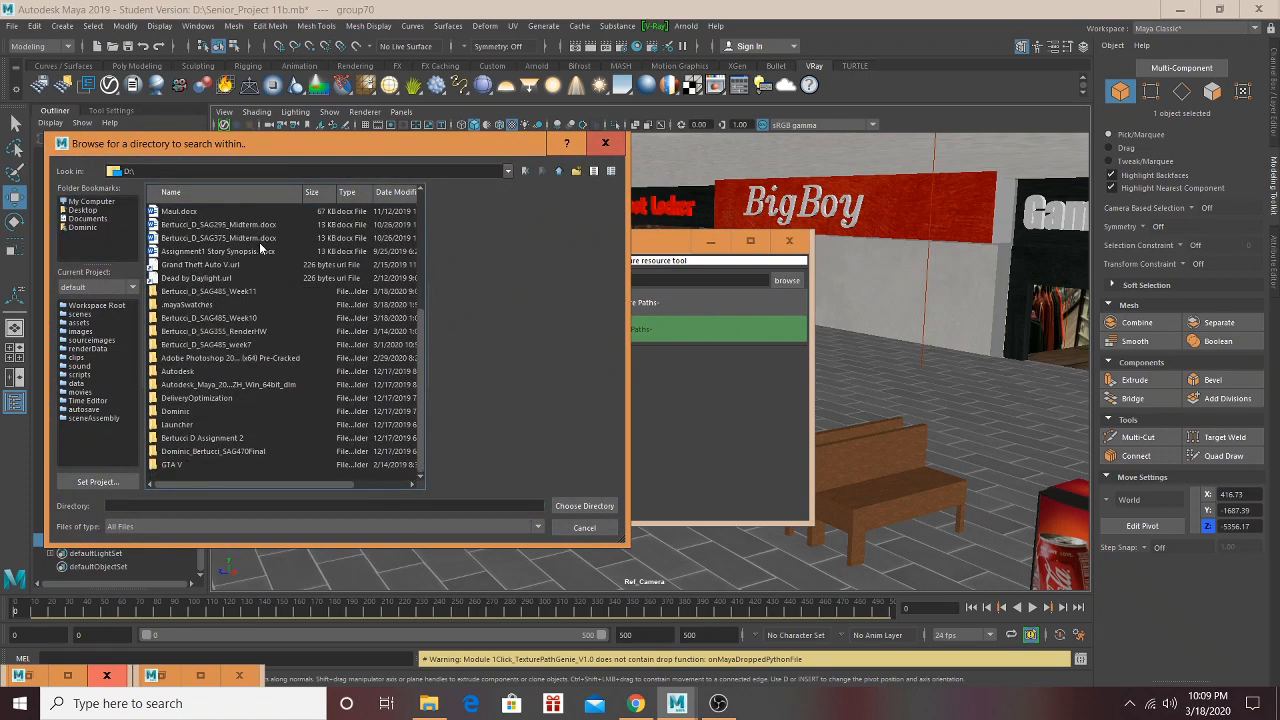
double_click(237, 321)
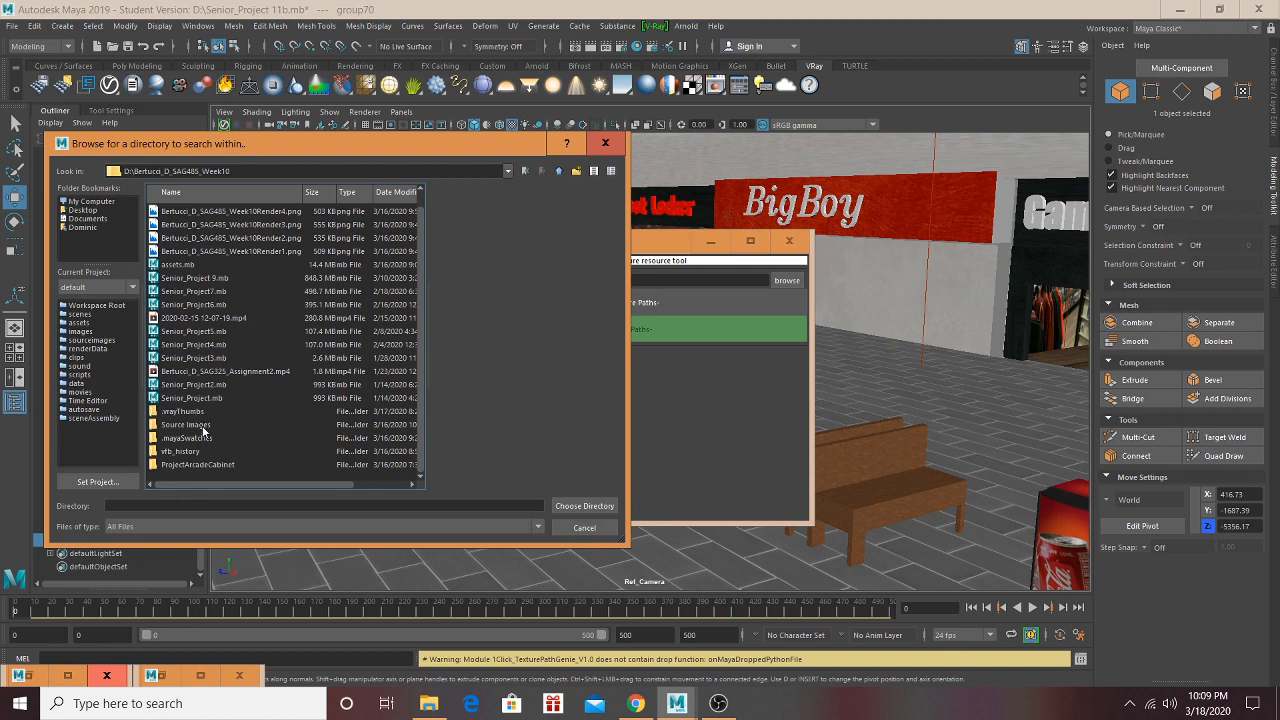
click(200, 425)
click(585, 506)
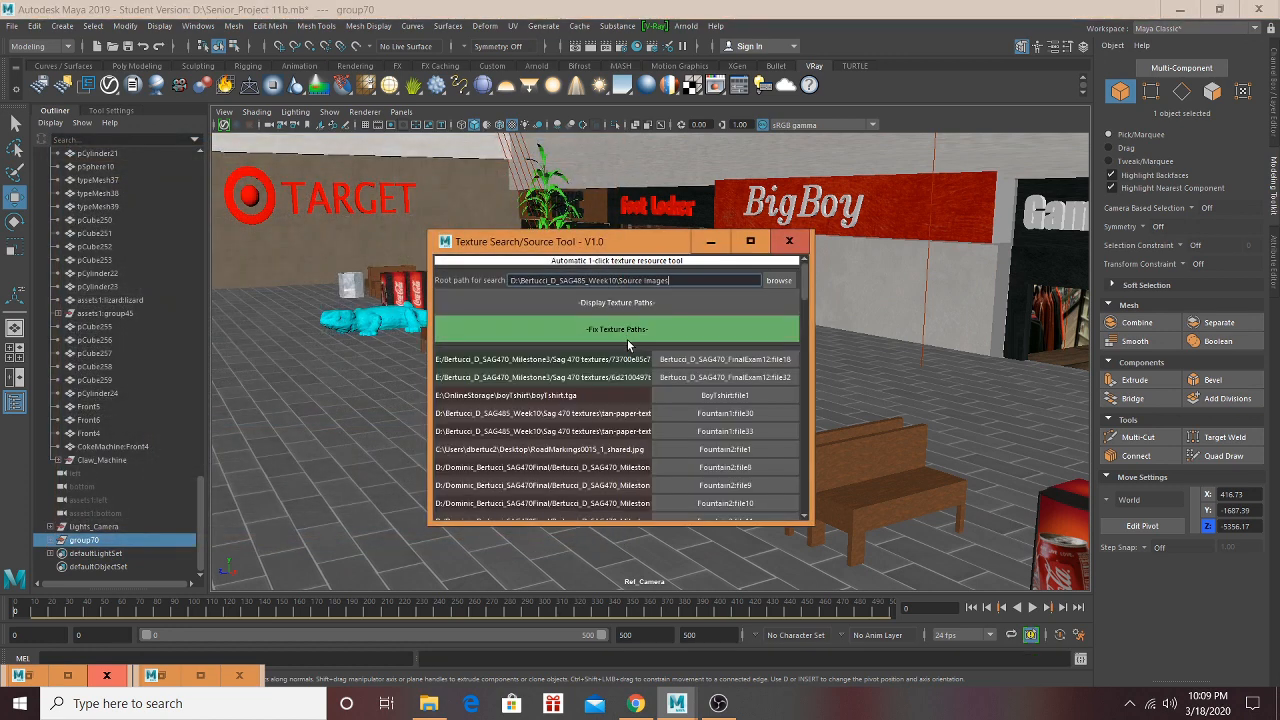
Step: Fix the scene's texture paths, review the listed files, and move the tool window aside to inspect the fountain
scroll(628, 344, down, 10)
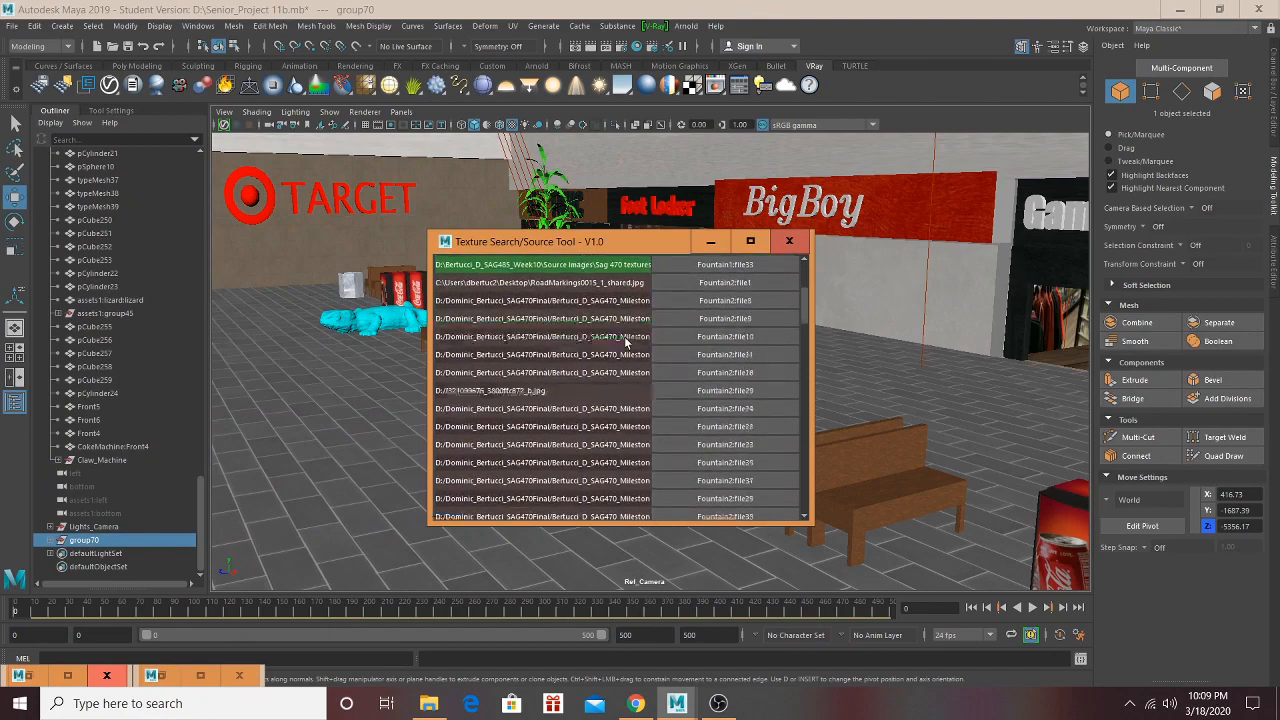
scroll(625, 343, down, 10)
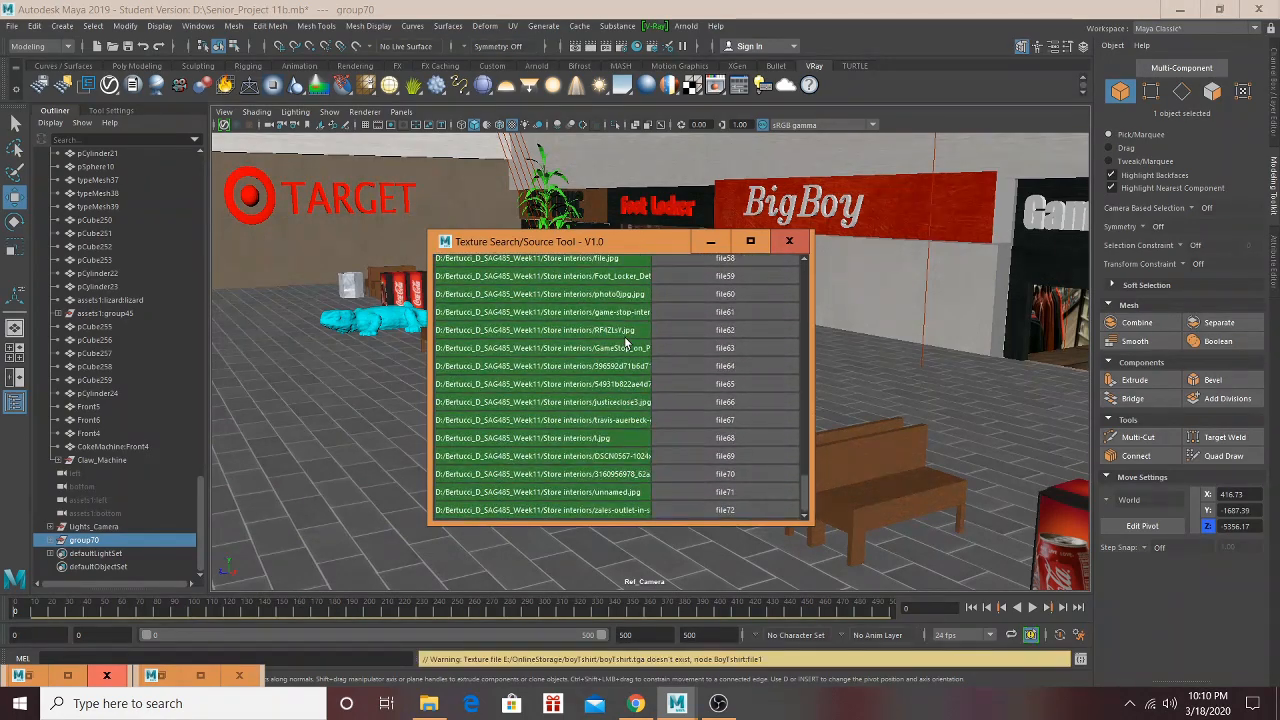
drag(636, 241, 524, 319)
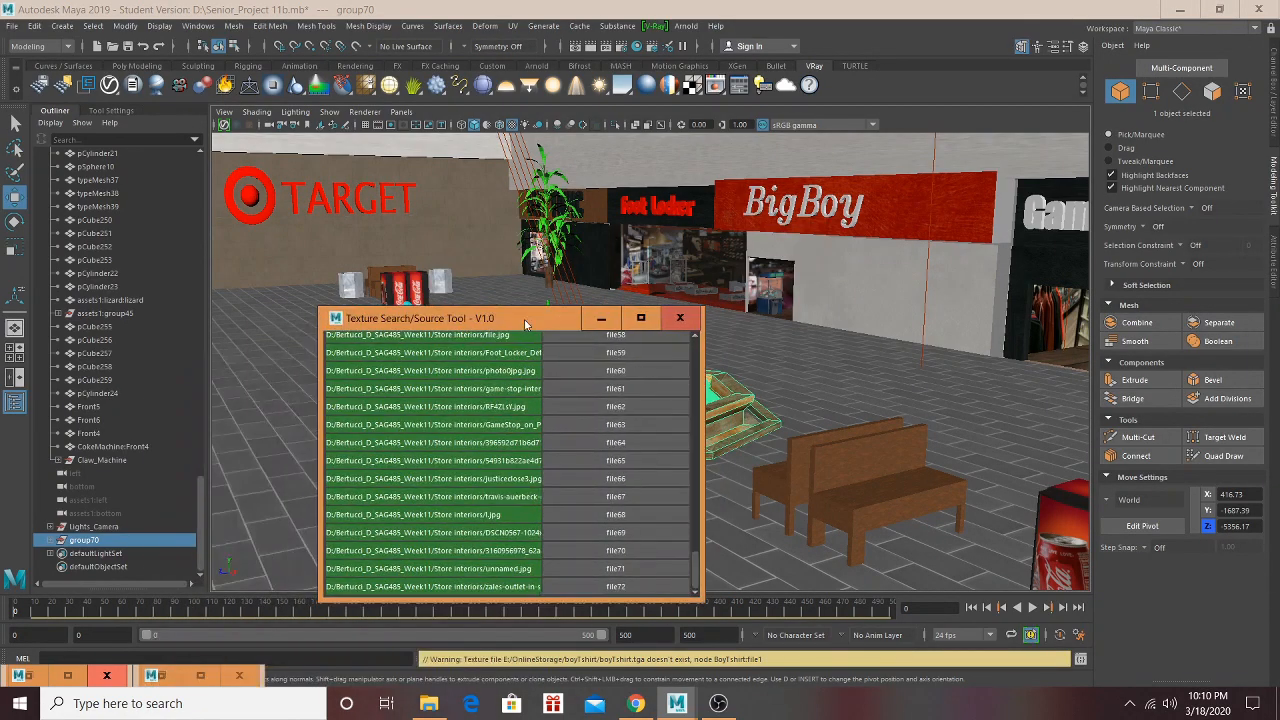
Step: Close the texture search tool and select the fountain's stone basin mesh
click(689, 319)
scroll(637, 450, up, 5)
click(658, 481)
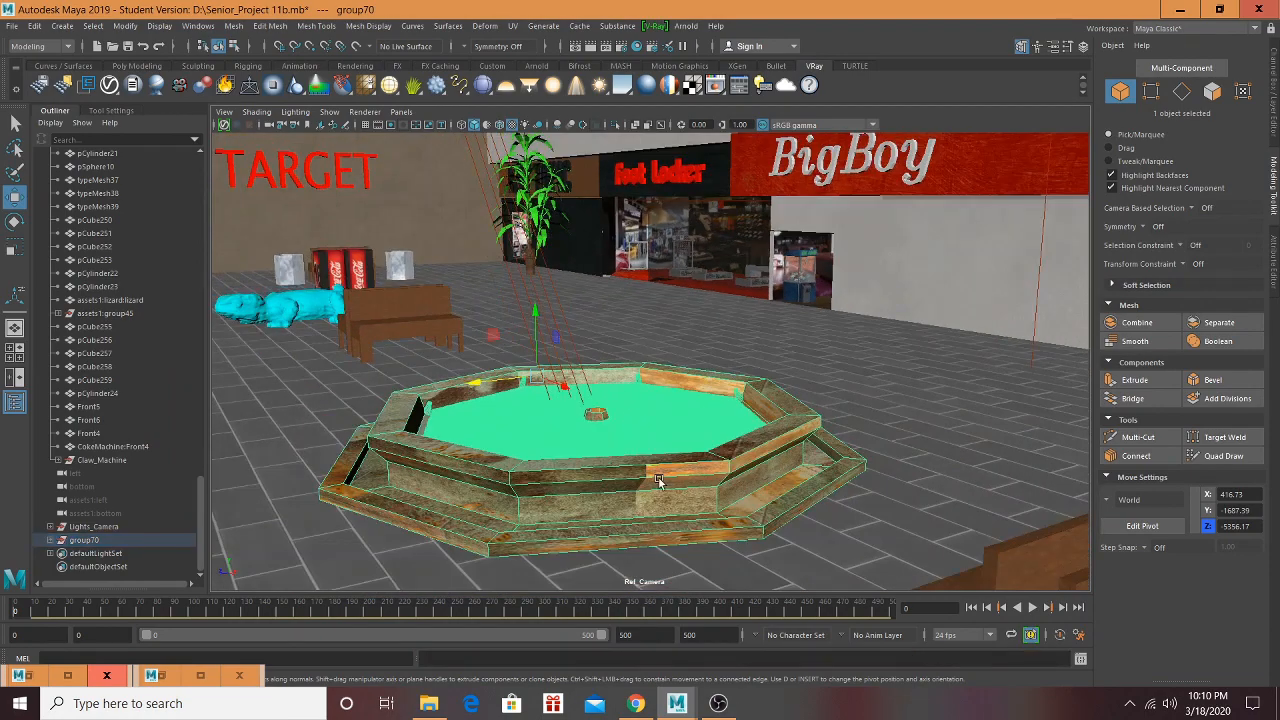
Step: Examine the relinked stone and water textures on the fountain from several angles and distances
scroll(610, 493, up, 4)
scroll(674, 470, down, 5)
alt+drag(732, 422, 721, 335)
scroll(713, 340, up, 2)
scroll(706, 351, down, 6)
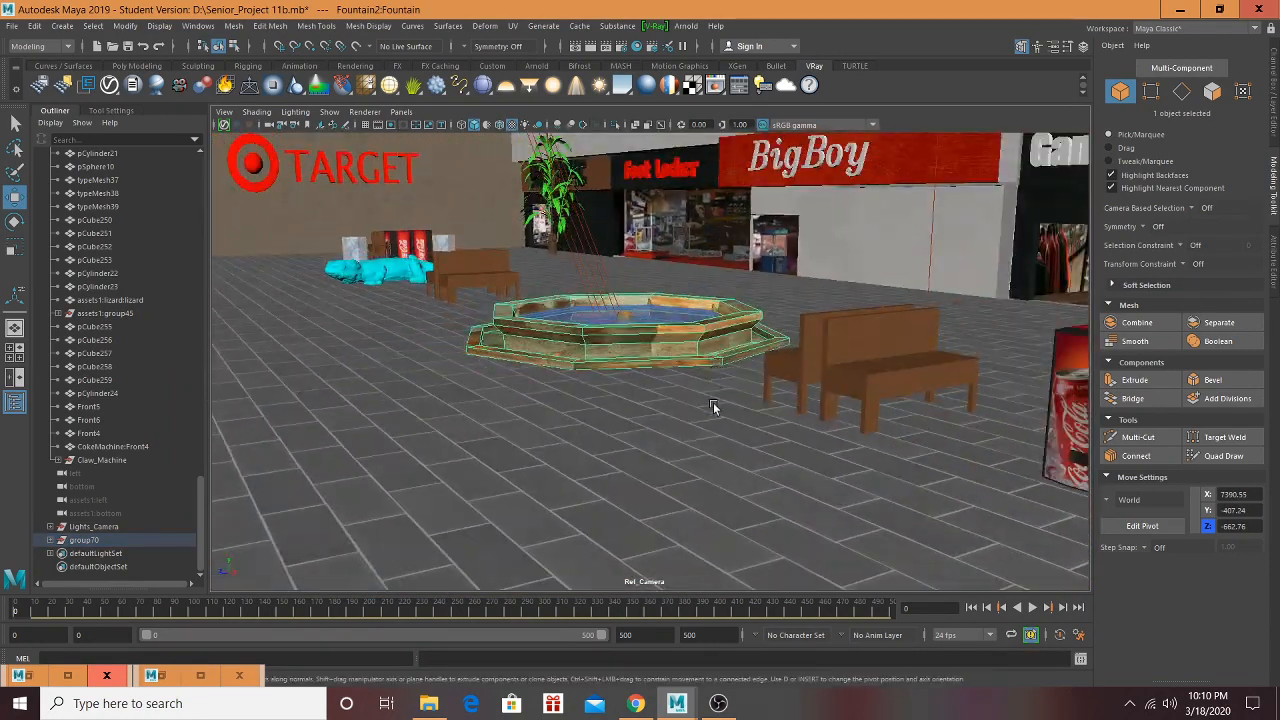
scroll(720, 440, up, 4)
scroll(727, 472, down, 4)
scroll(740, 465, up, 4)
alt+drag(760, 462, 800, 460)
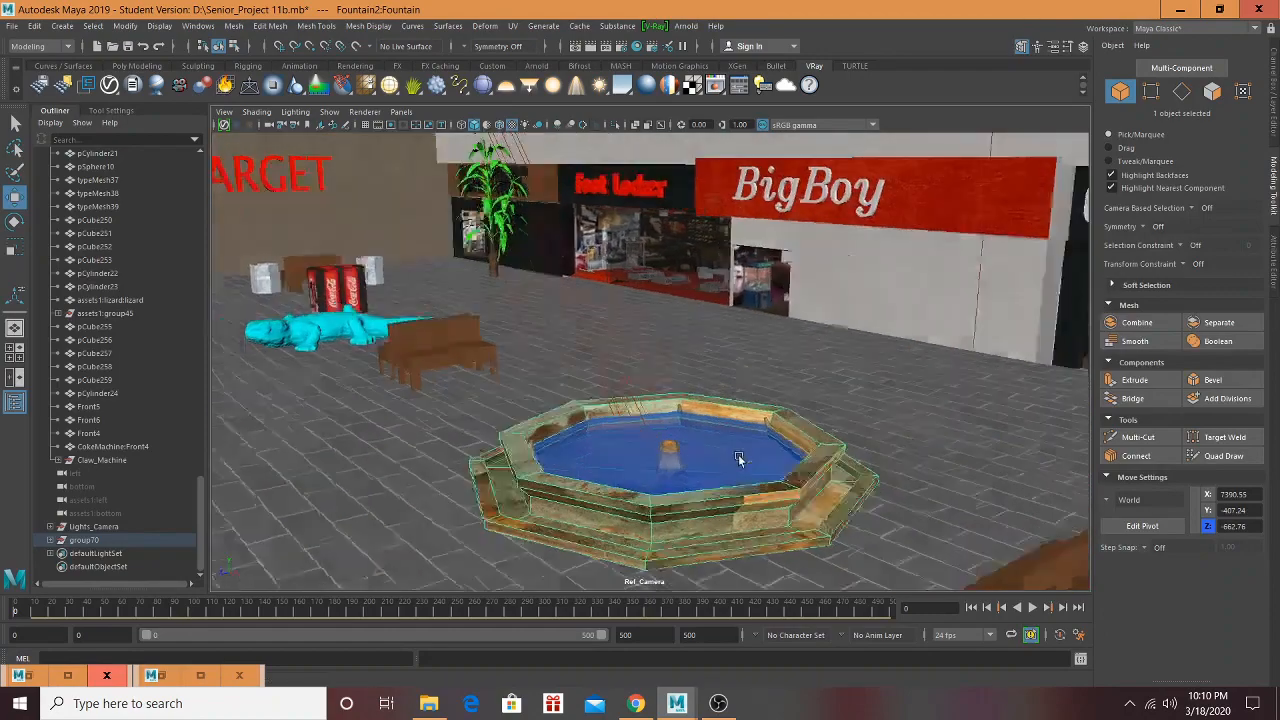
scroll(848, 458, up, 8)
scroll(848, 454, down, 8)
scroll(909, 456, up, 6)
scroll(806, 451, down, 6)
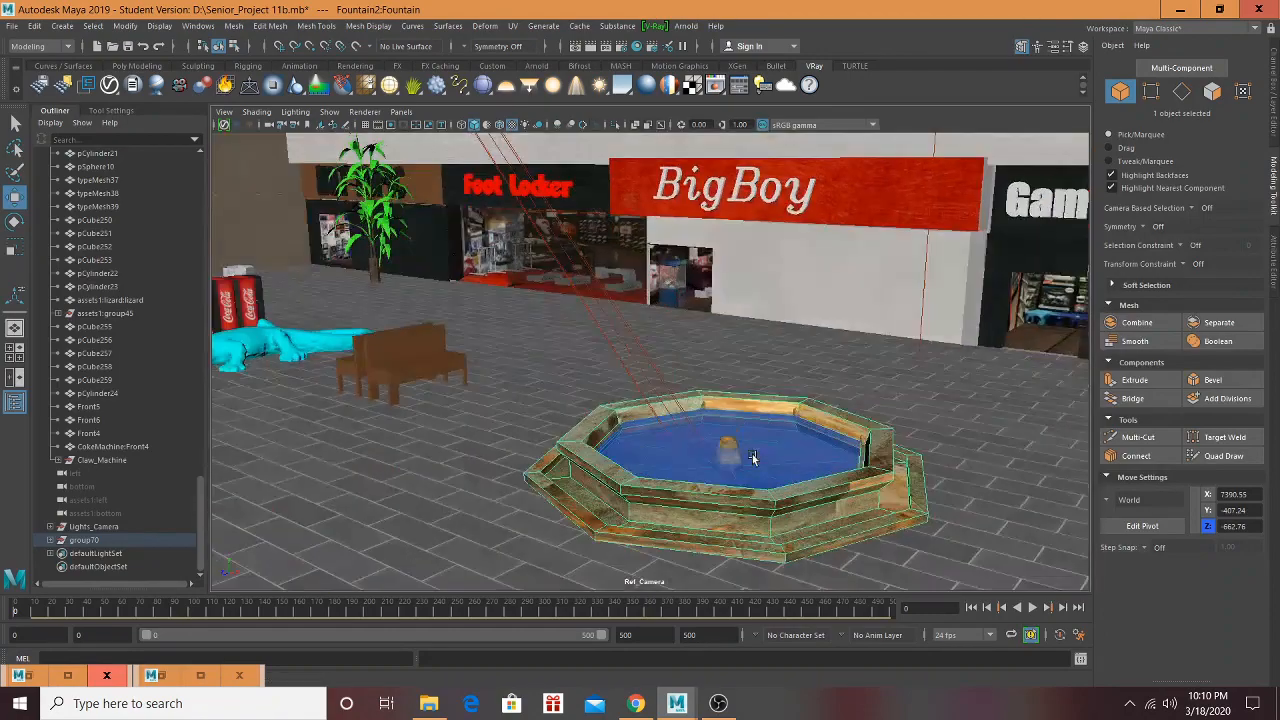
scroll(755, 450, up, 1)
scroll(770, 447, up, 8)
scroll(786, 449, down, 8)
scroll(720, 430, up, 3)
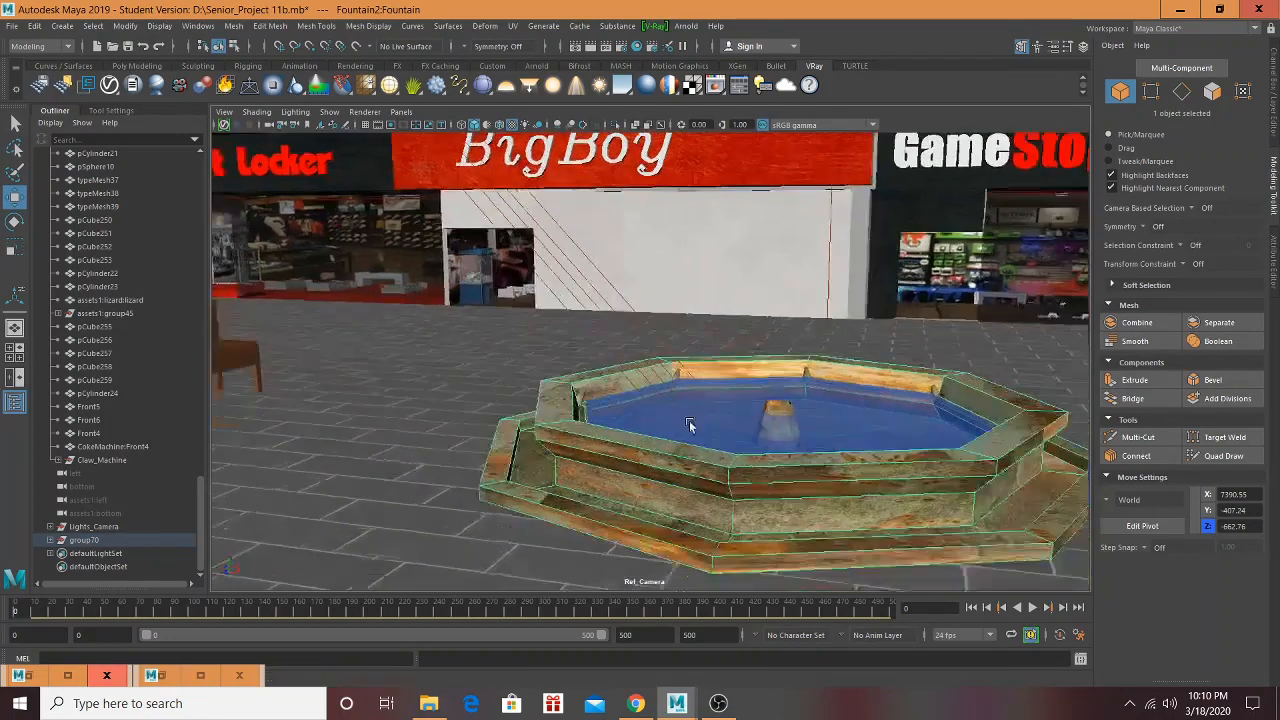
scroll(689, 420, up, 7)
scroll(733, 404, down, 7)
Step: Render the fountain in front of the BigBoy and GameStop storefronts with V-Ray, then close the frame buffer
alt+drag(733, 404, 792, 457)
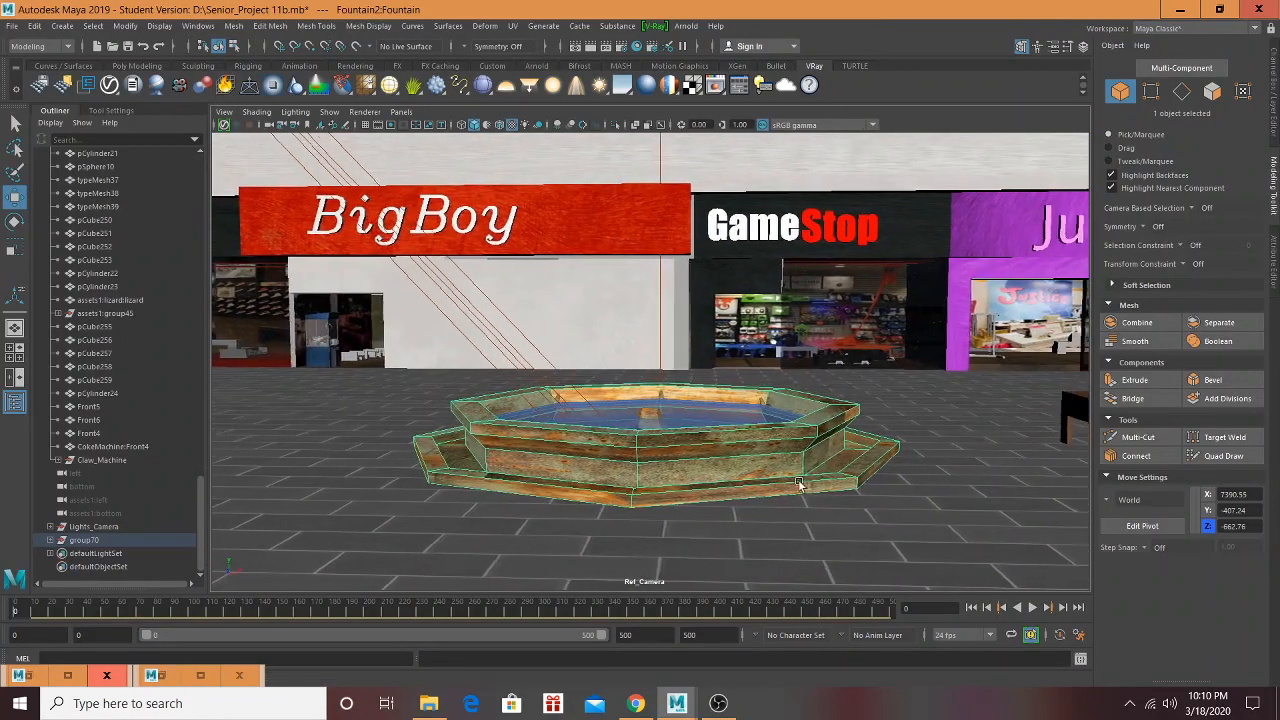
scroll(751, 487, up, 3)
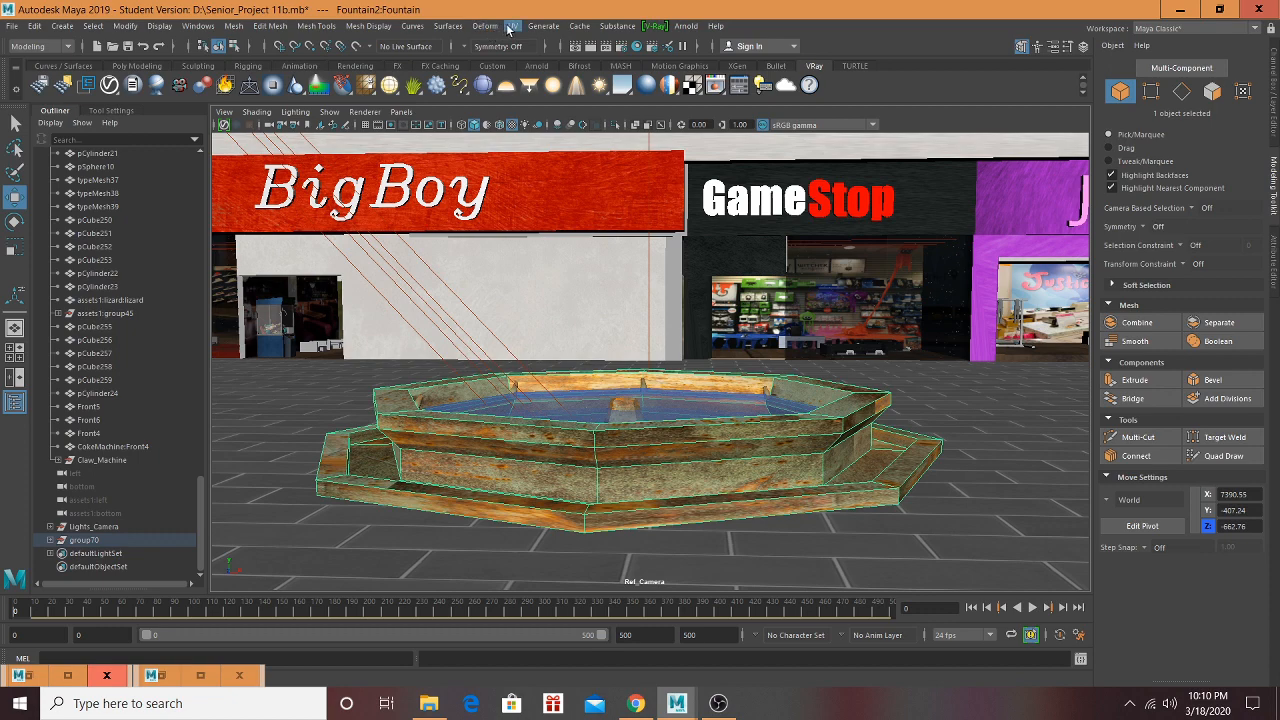
click(589, 46)
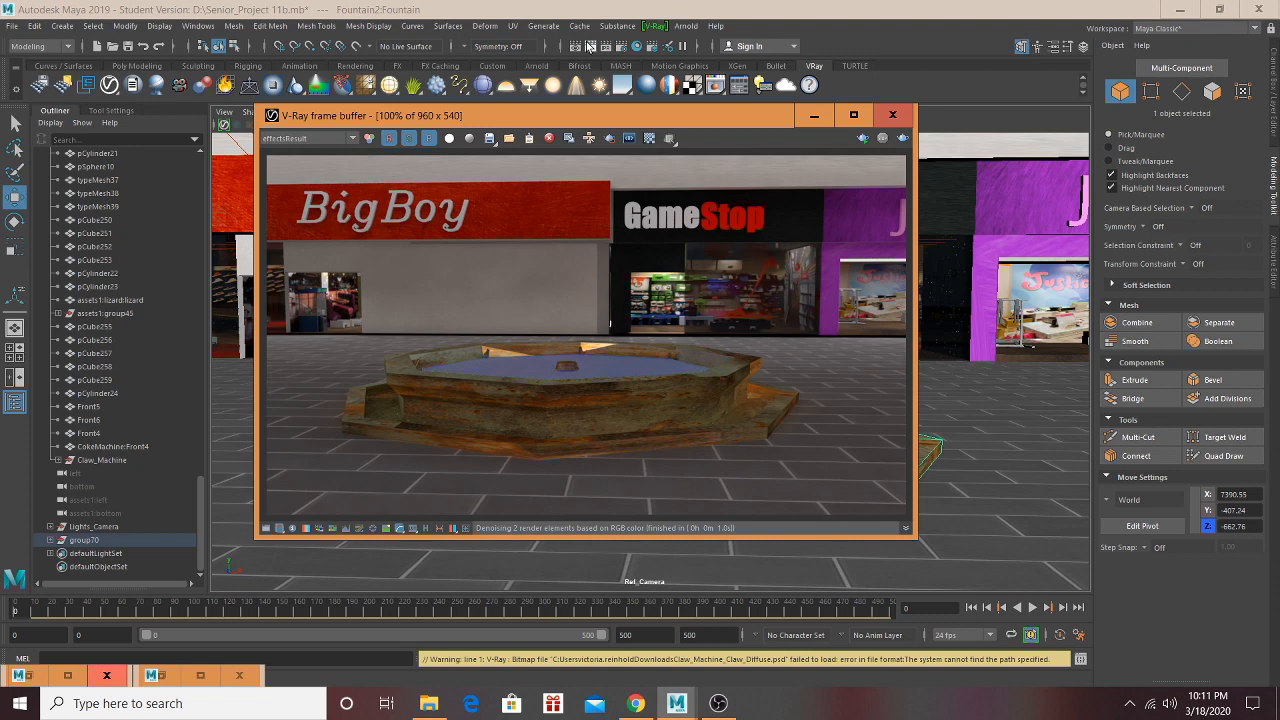
click(892, 114)
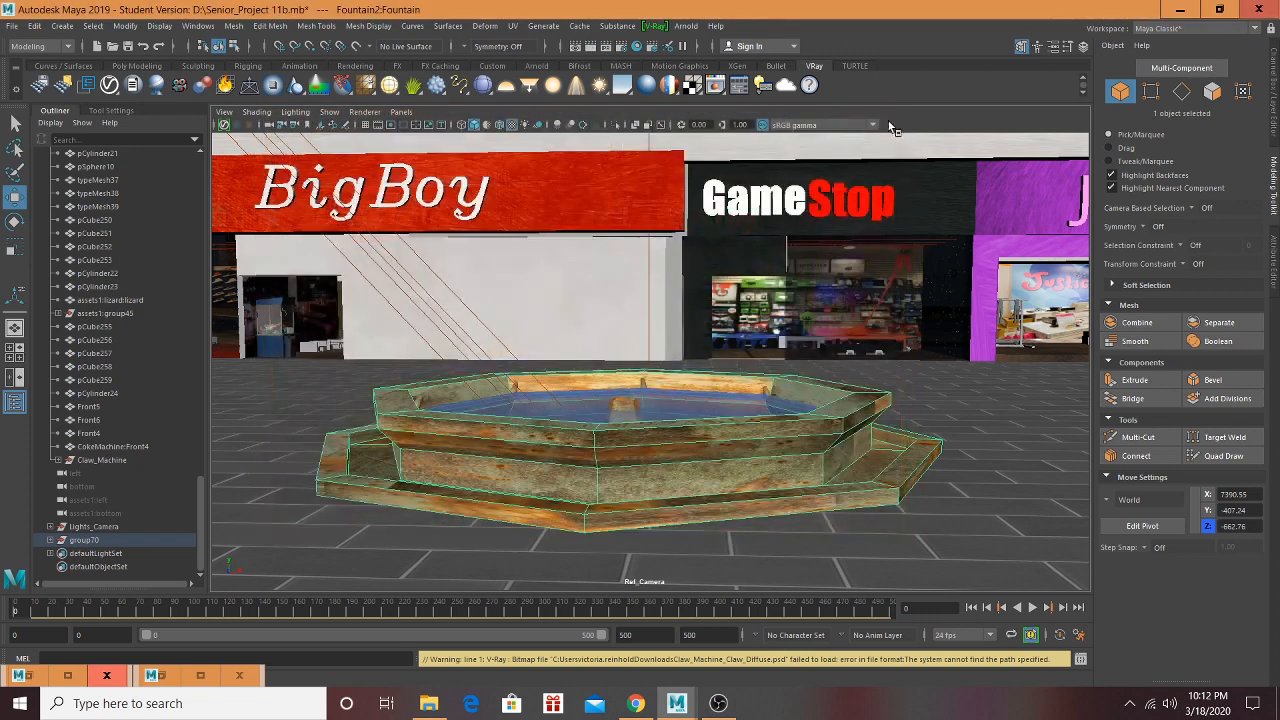
alt+drag(836, 532, 788, 529)
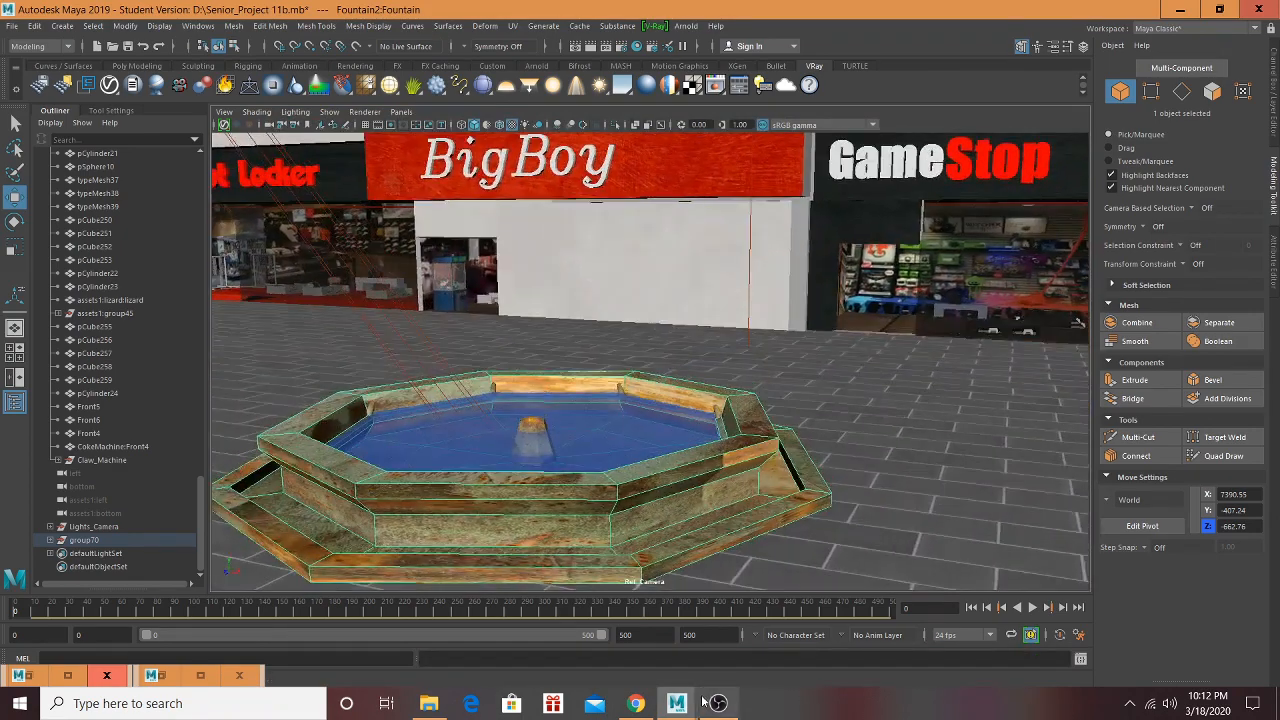
click(711, 708)
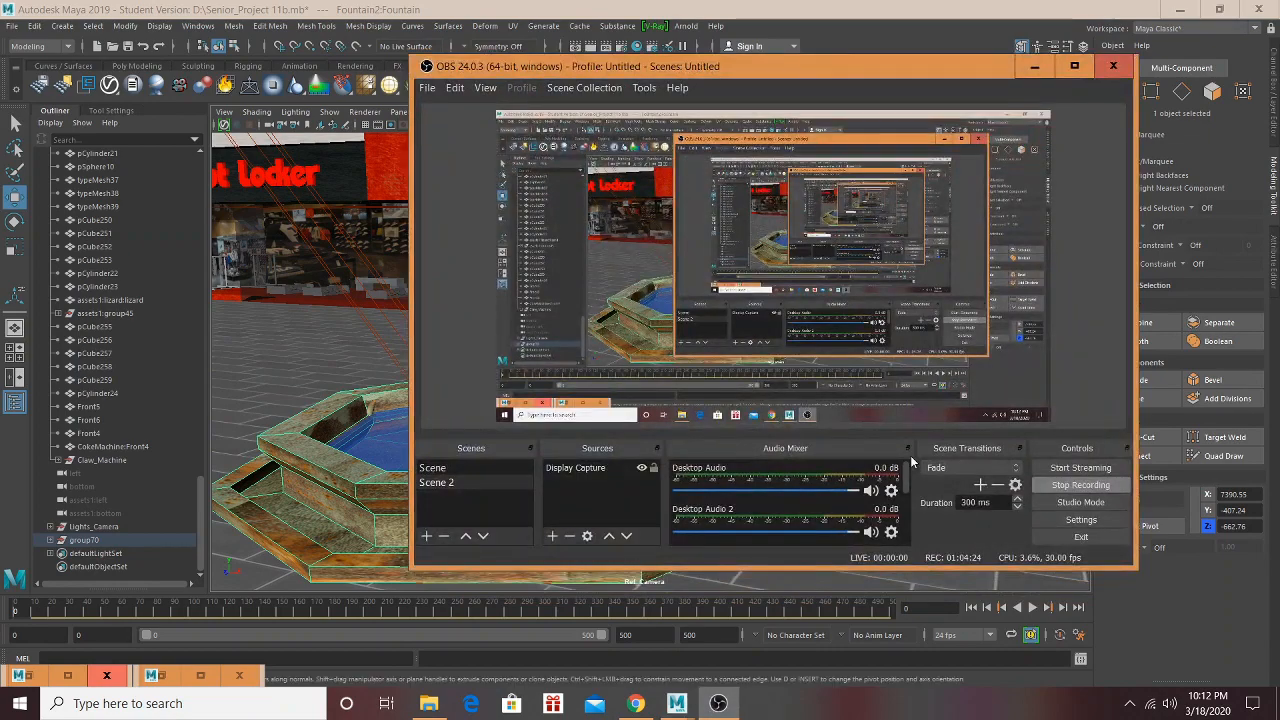